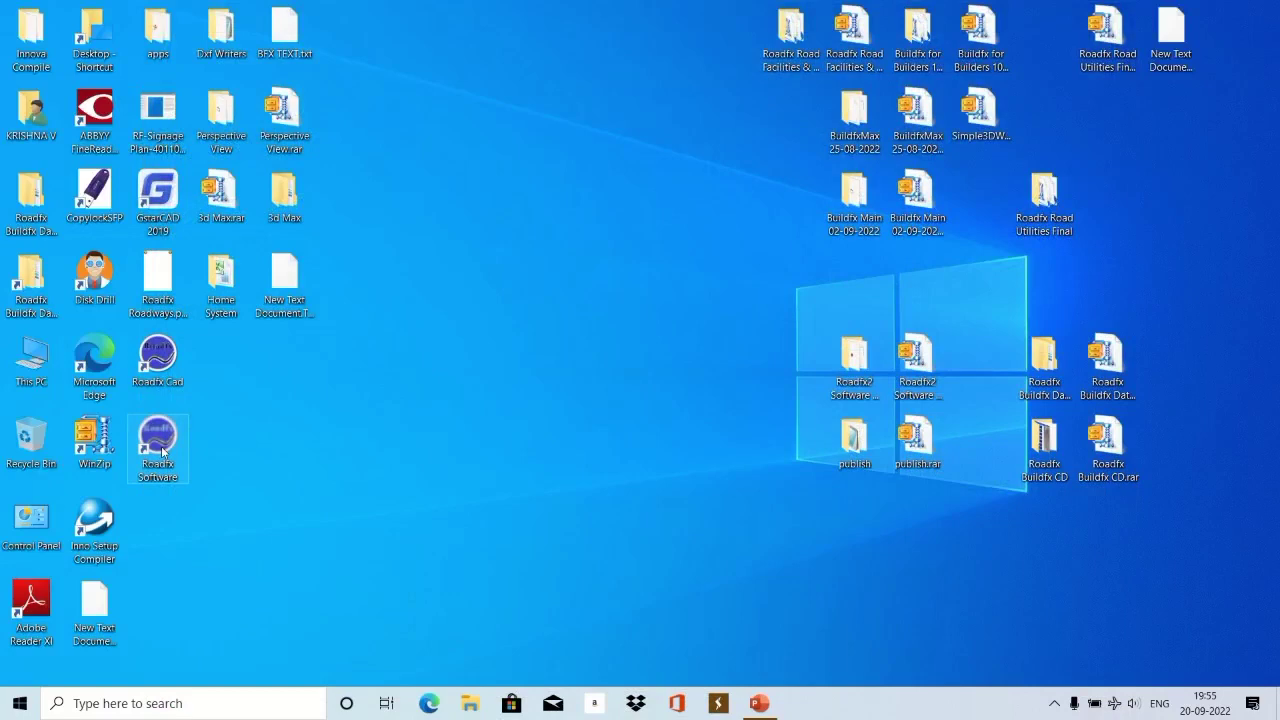
# Launch Roadfx Software and read the About details and Help notes for Release Version 1.0.0.
pyautogui.doubleClick(158, 445)
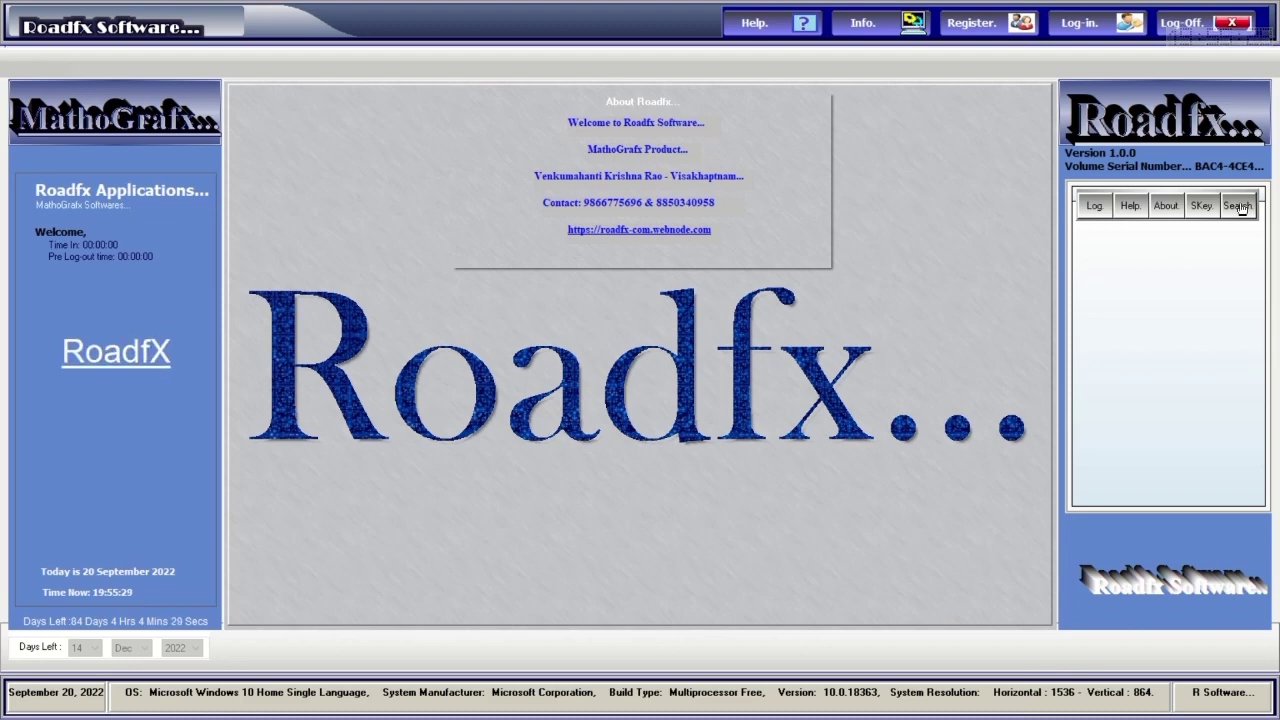
pyautogui.click(1176, 208)
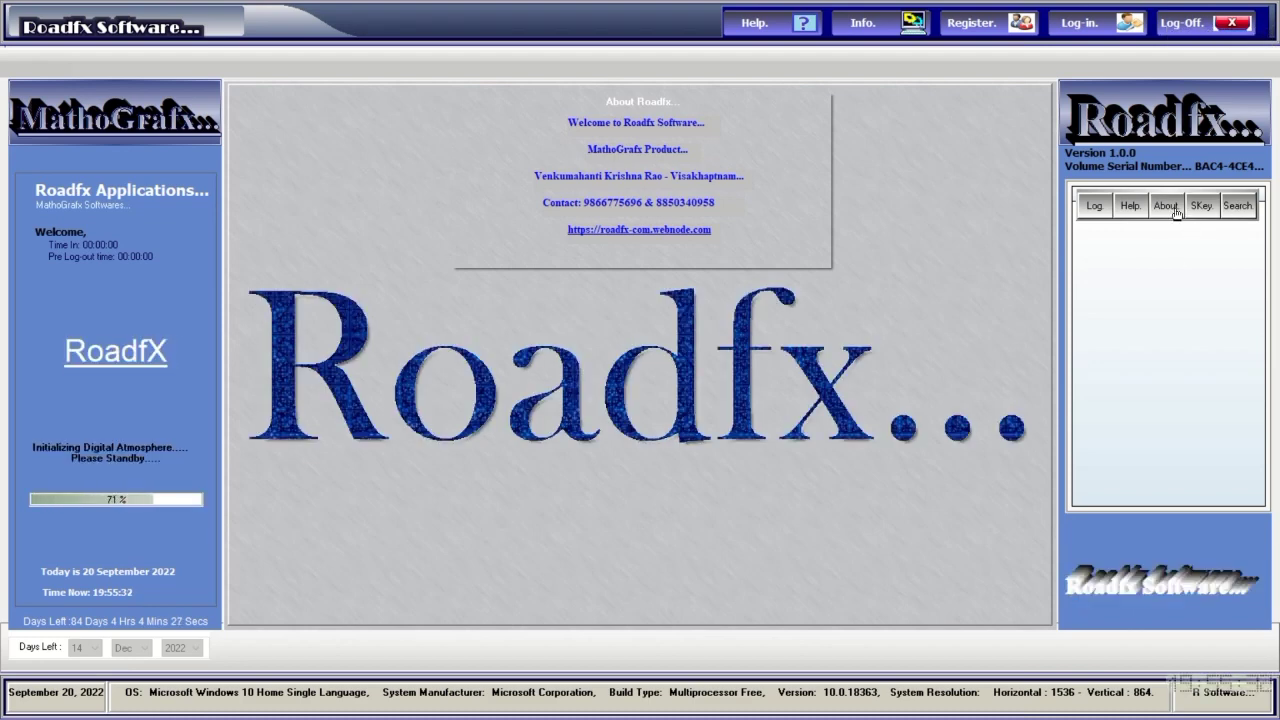
pyautogui.click(1170, 207)
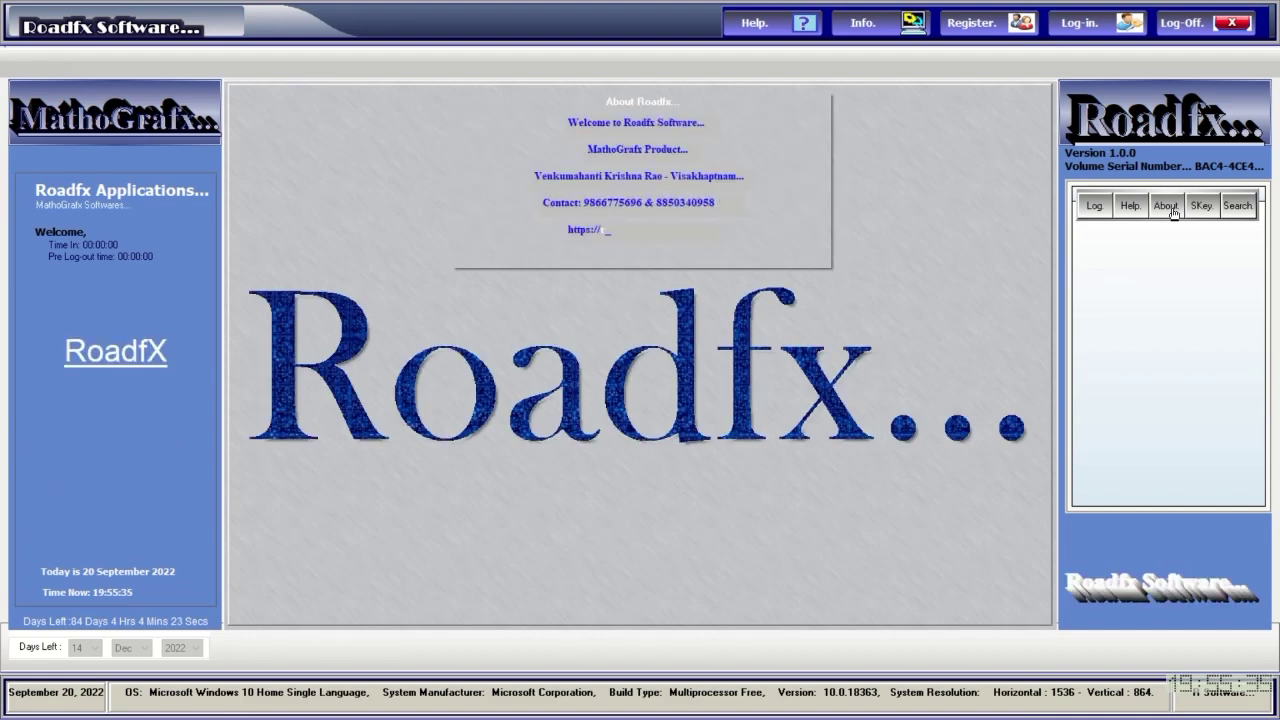
pyautogui.click(1141, 209)
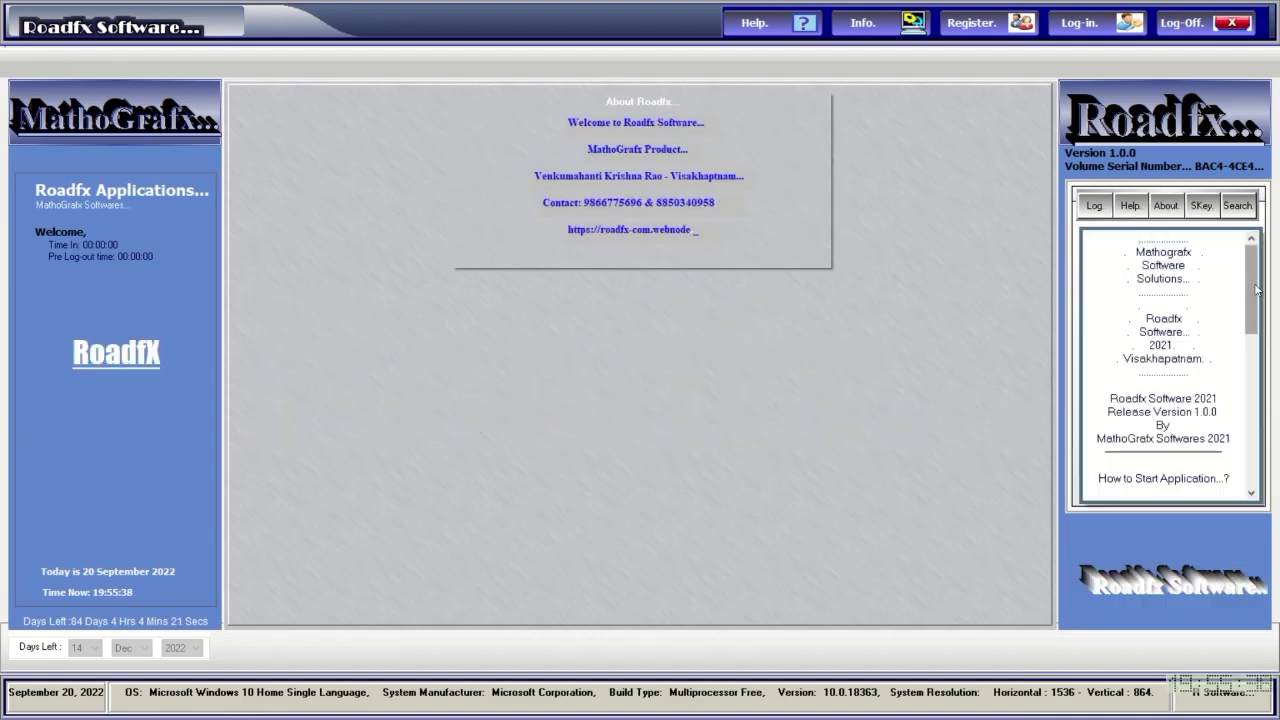
pyautogui.moveTo(1250, 278); pyautogui.dragTo(1262, 236)
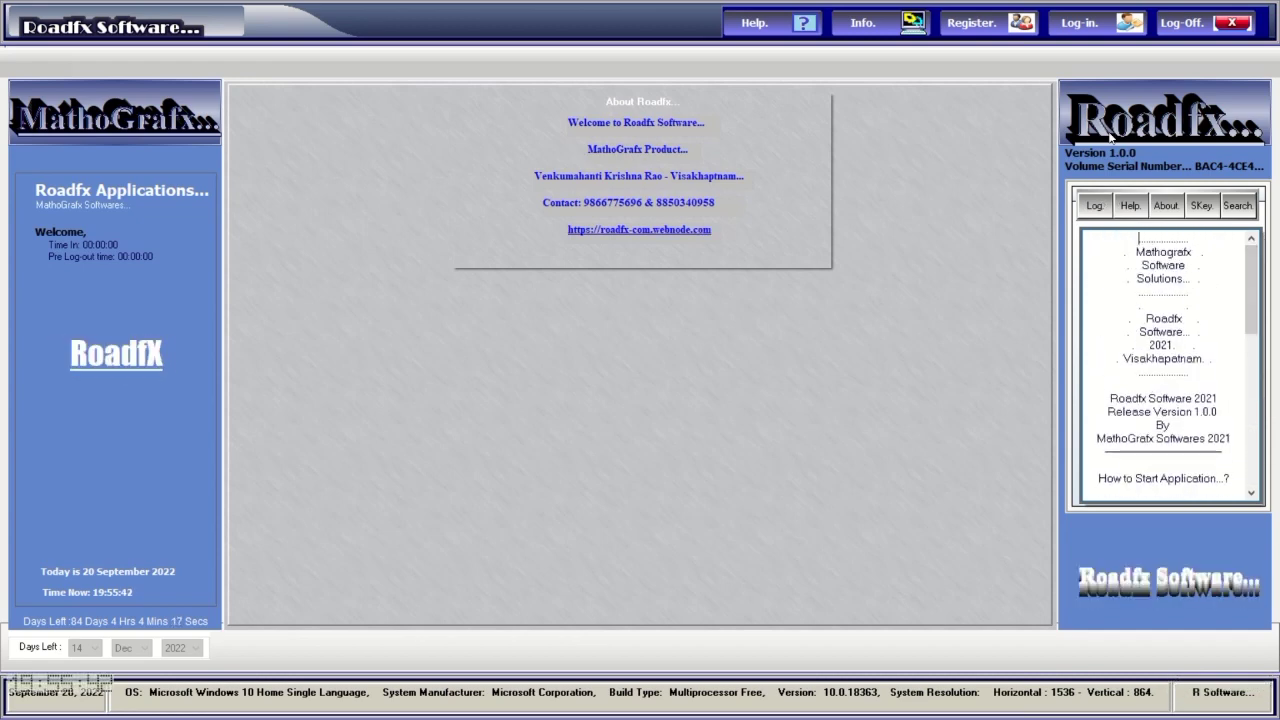
# Preview the splash screen, then open and close the Units Converter from the Log menu.
pyautogui.click(1095, 206)
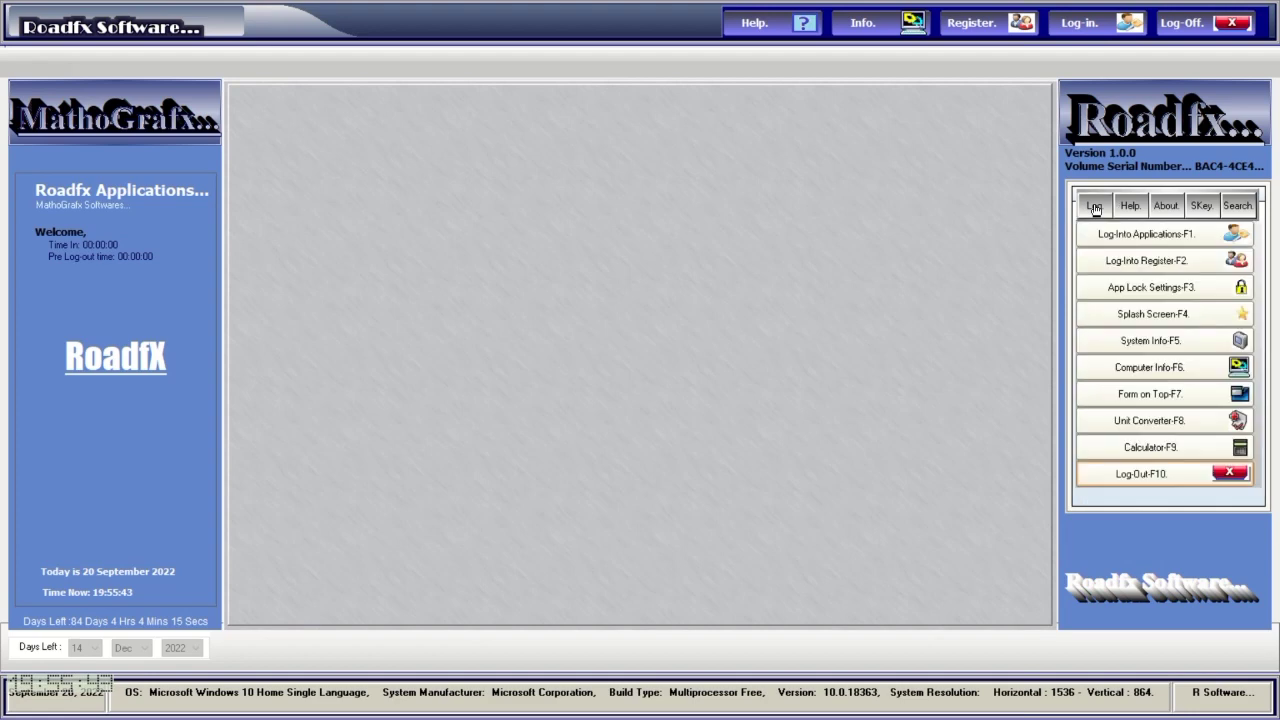
pyautogui.click(1167, 318)
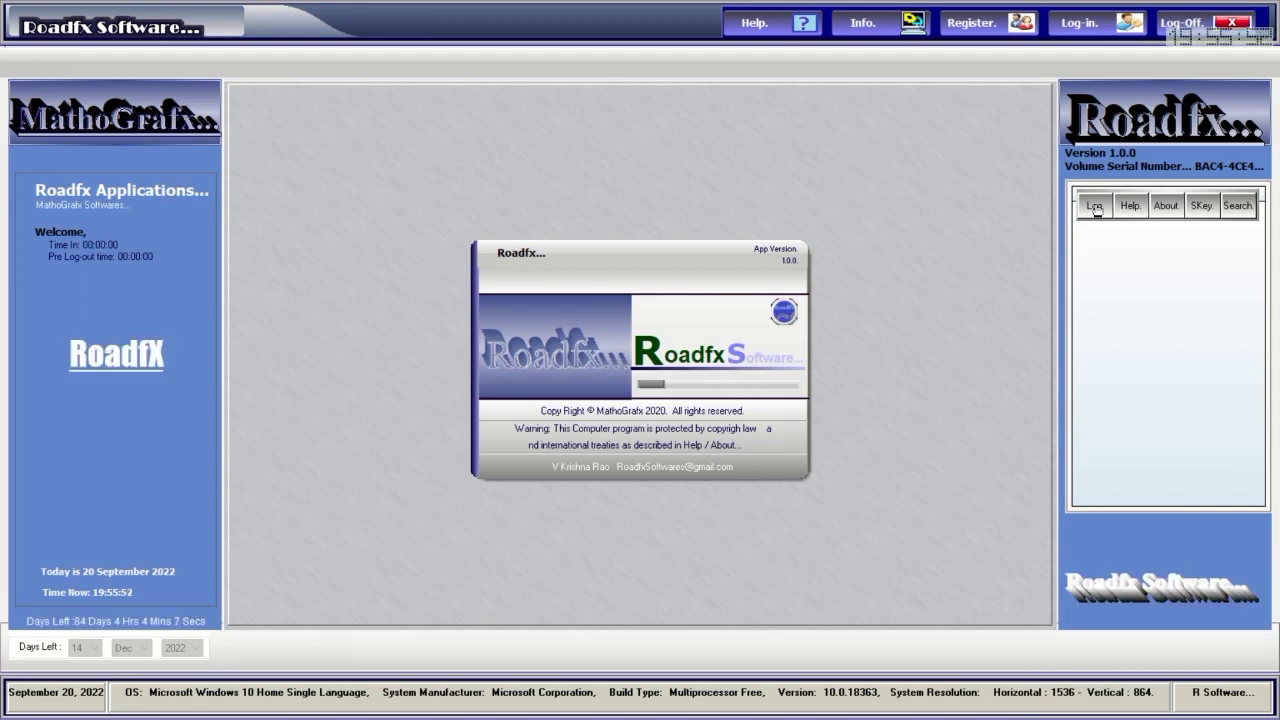
pyautogui.click(1095, 206)
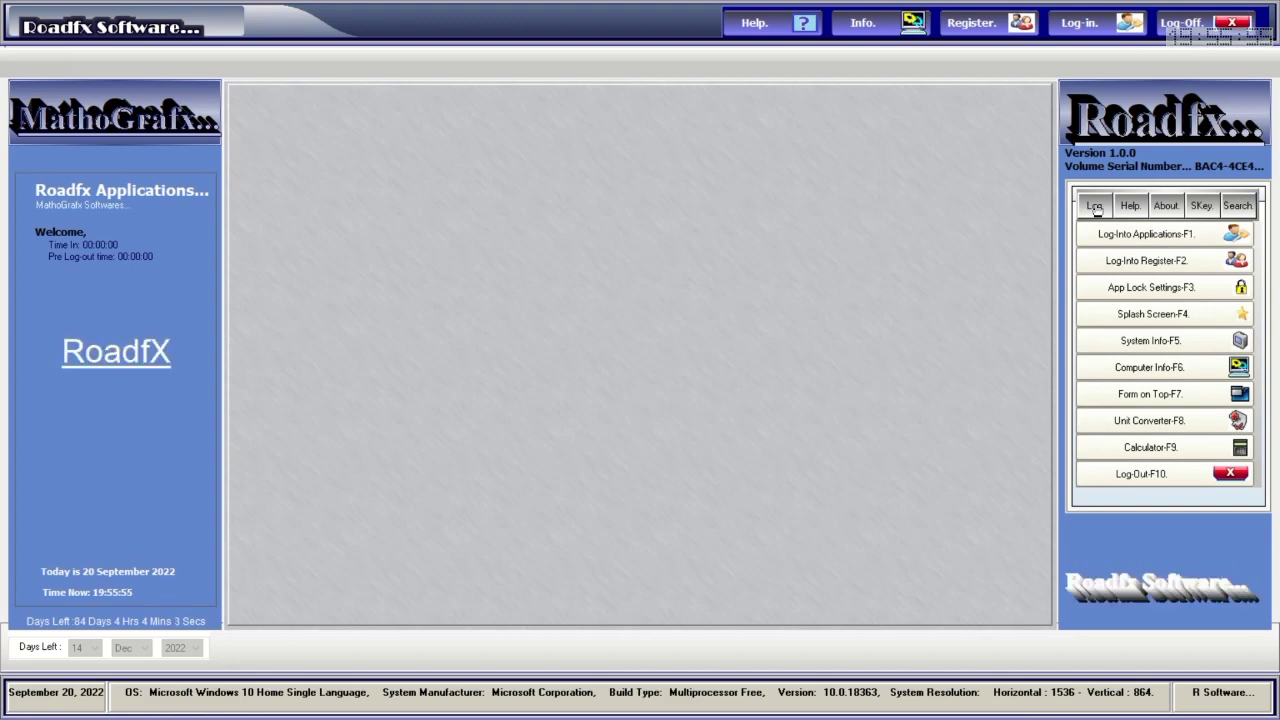
pyautogui.click(1164, 424)
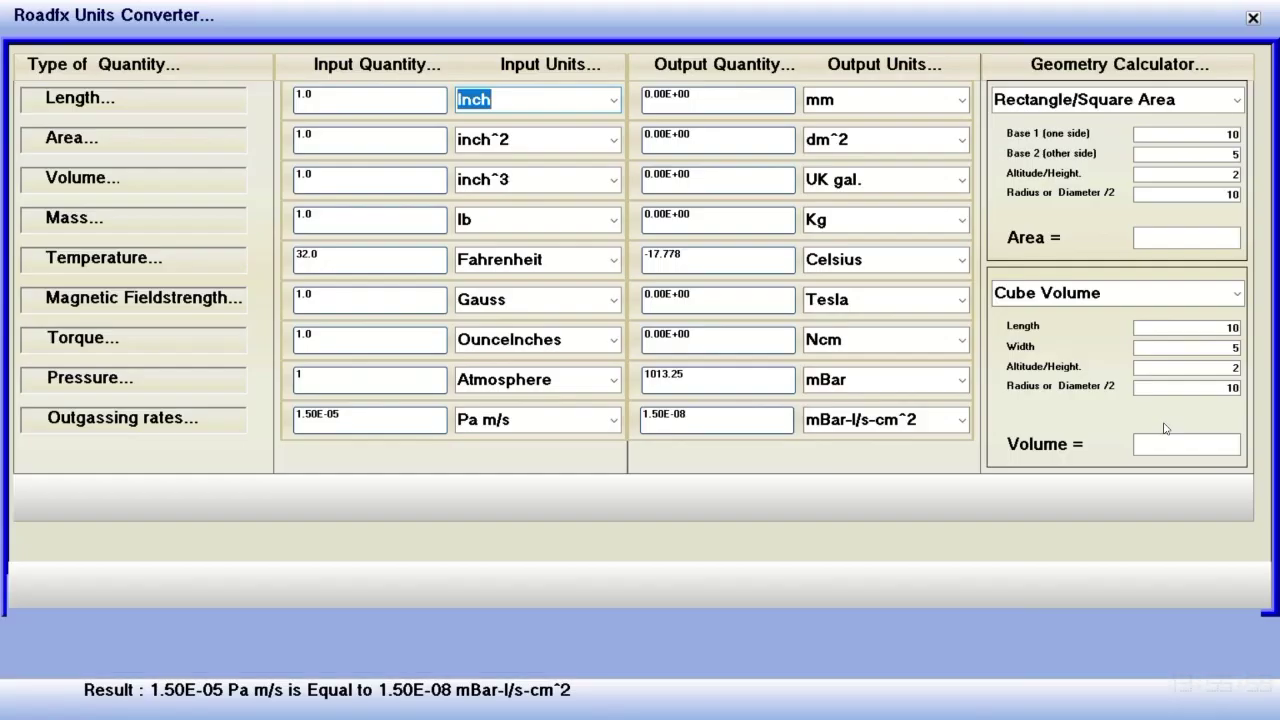
pyautogui.click(1252, 17)
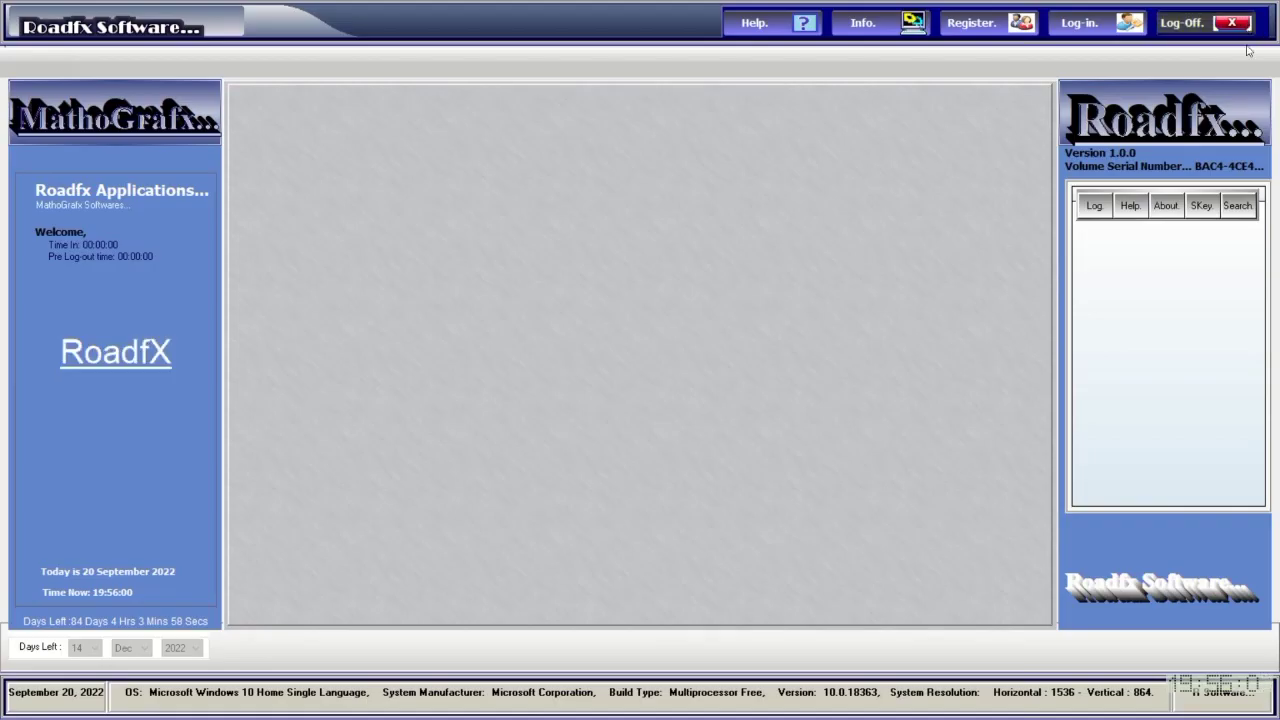
# Log in as Administrator with the account password and launch Roadfx Cross Sections.
pyautogui.click(1080, 22)
pyautogui.write('****')
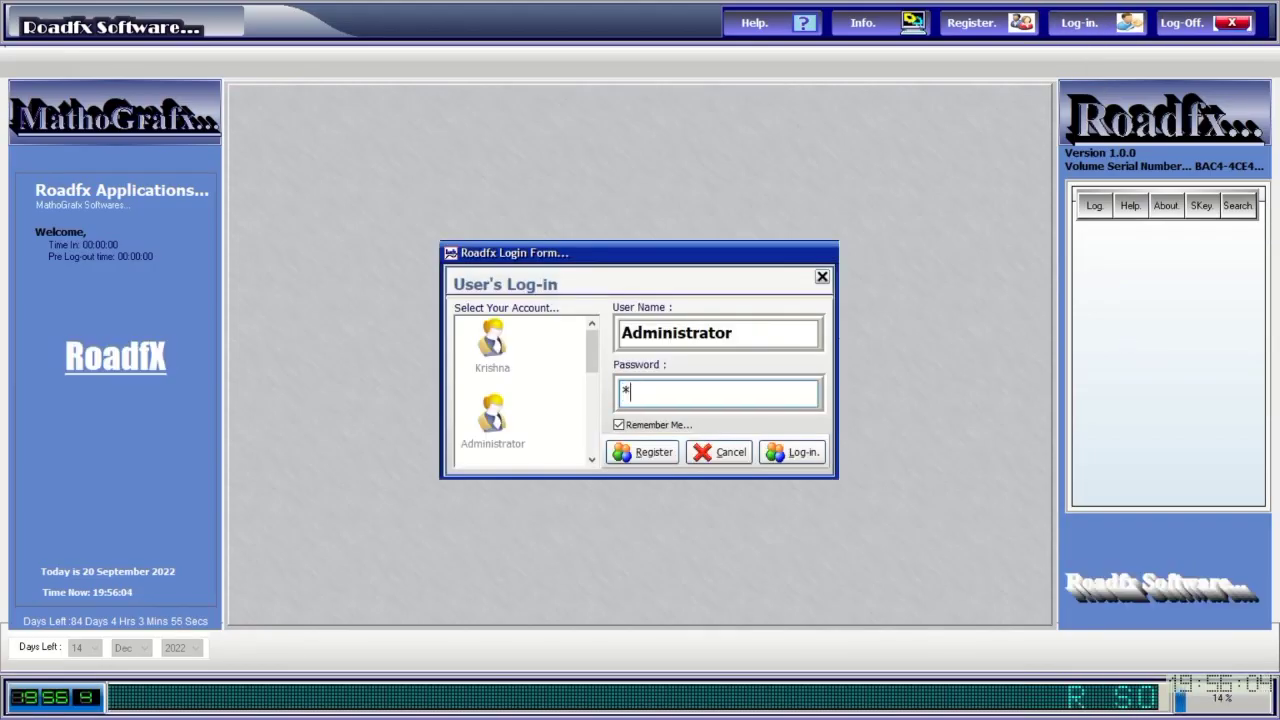
pyautogui.click(805, 451)
pyautogui.click(806, 459)
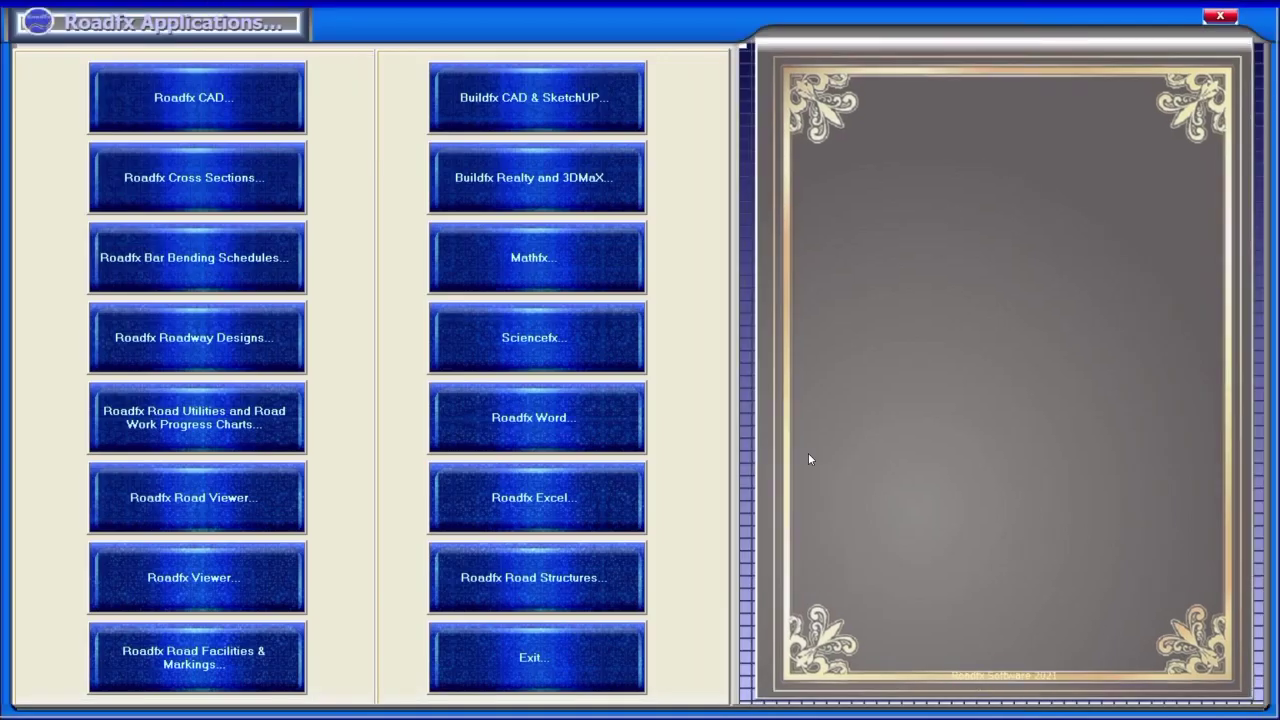
pyautogui.click(277, 180)
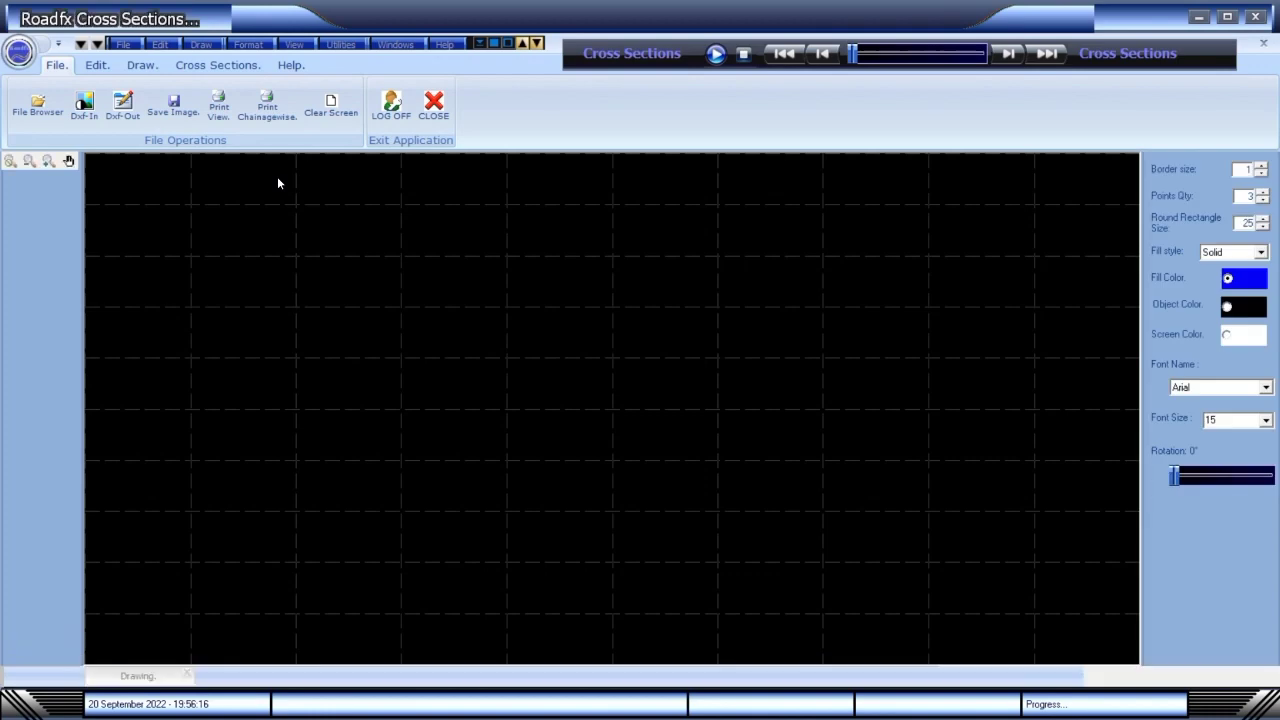
# Set the DXF import location to Roadfx CSLS\Demo Project\CSSaved.
pyautogui.click(124, 44)
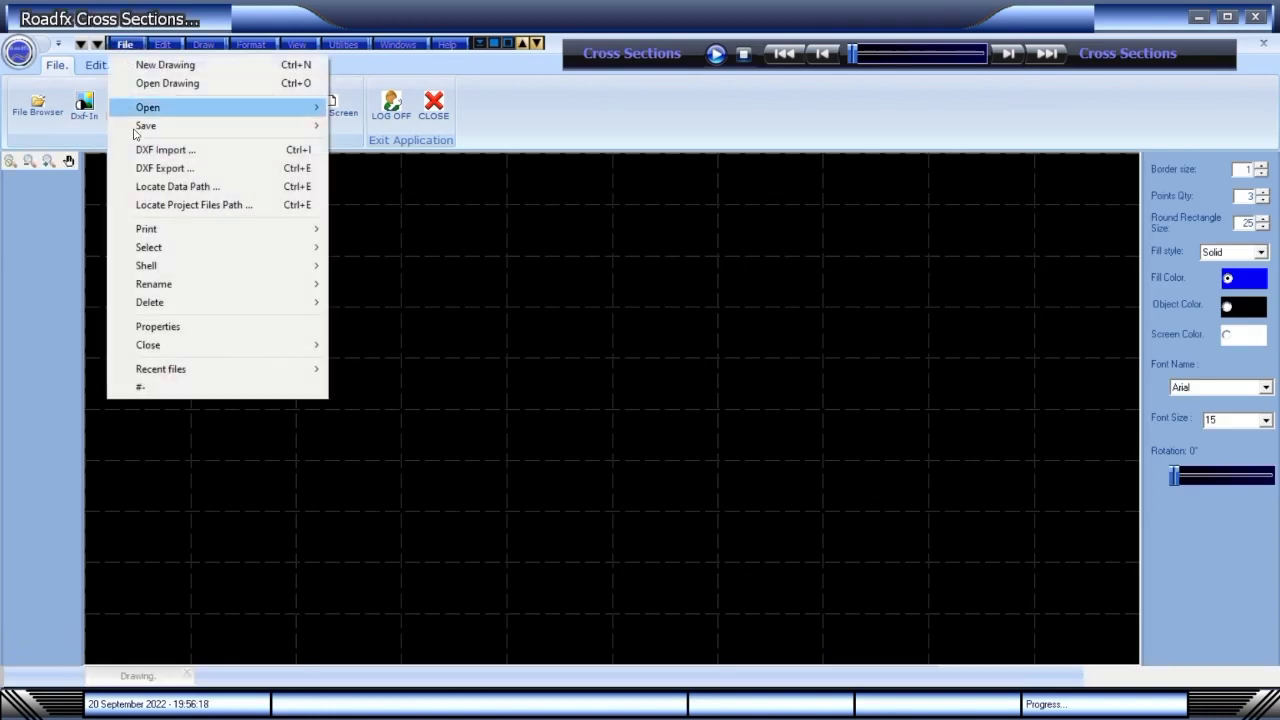
pyautogui.click(150, 150)
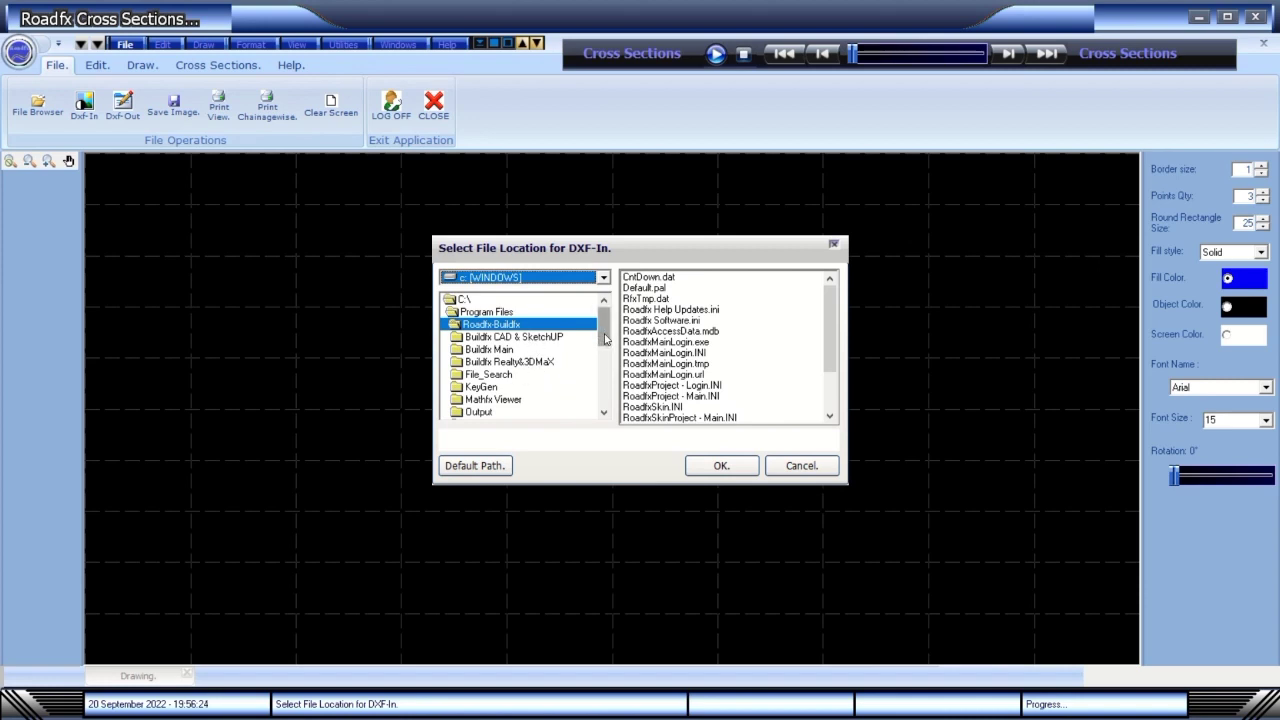
pyautogui.moveTo(604, 338); pyautogui.dragTo(605, 360)
pyautogui.click(549, 375)
pyautogui.doubleClick(549, 375)
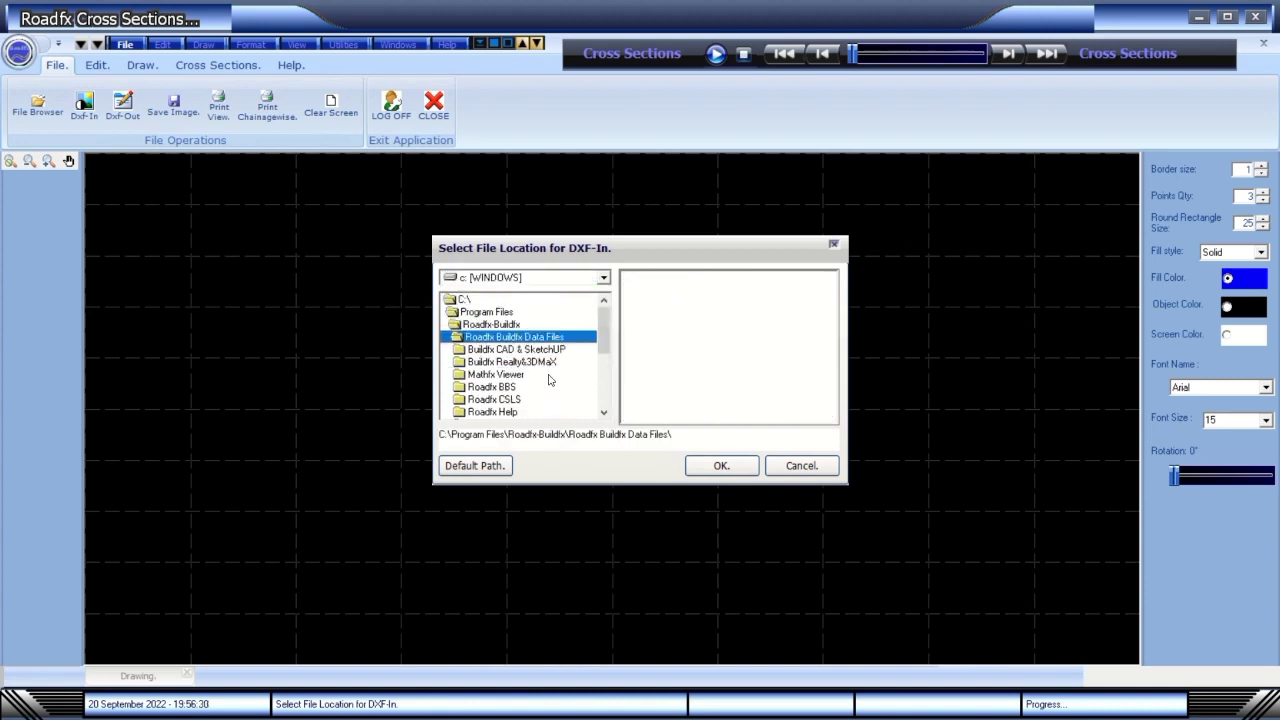
pyautogui.moveTo(605, 340); pyautogui.dragTo(608, 378)
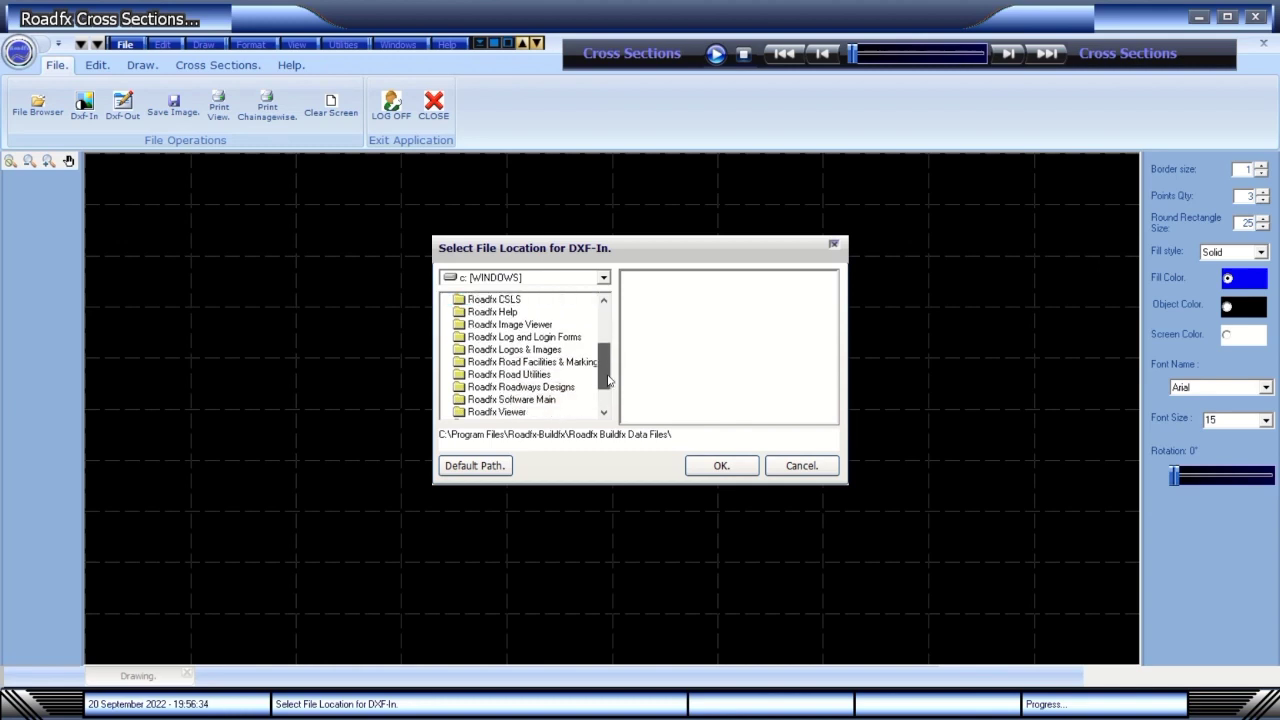
pyautogui.moveTo(607, 380); pyautogui.dragTo(606, 371)
pyautogui.doubleClick(517, 325)
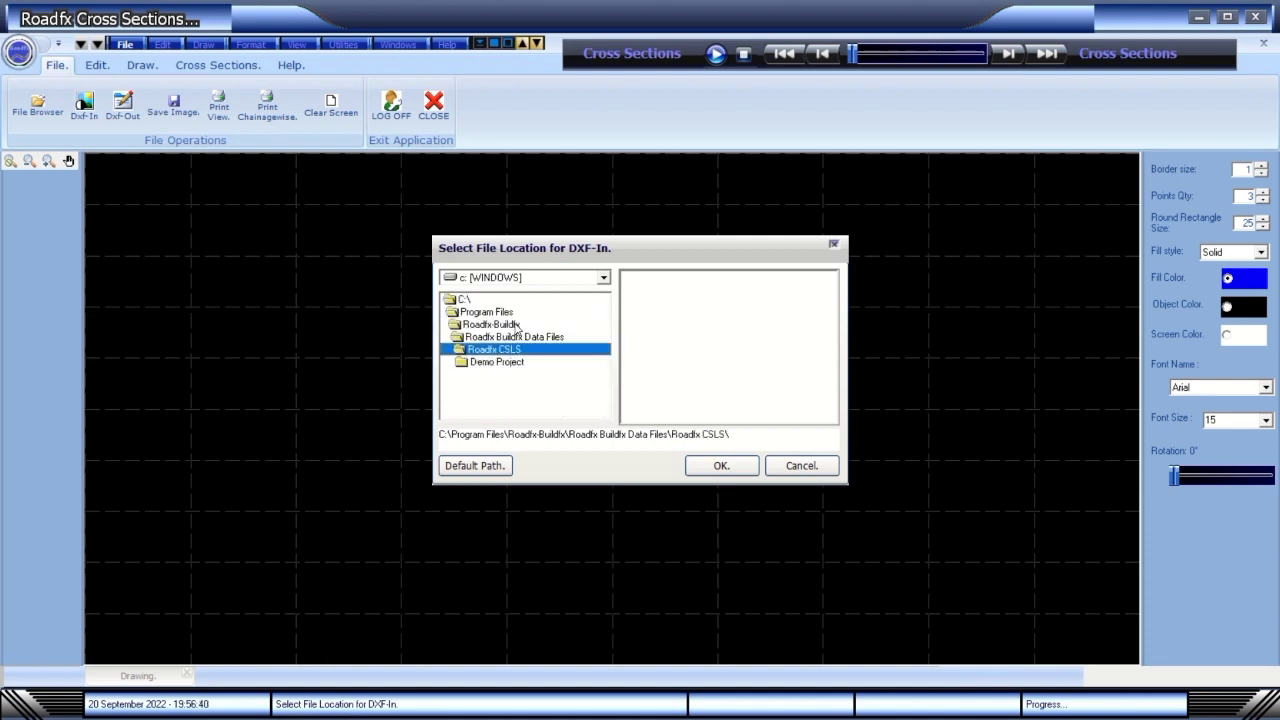
pyautogui.doubleClick(516, 363)
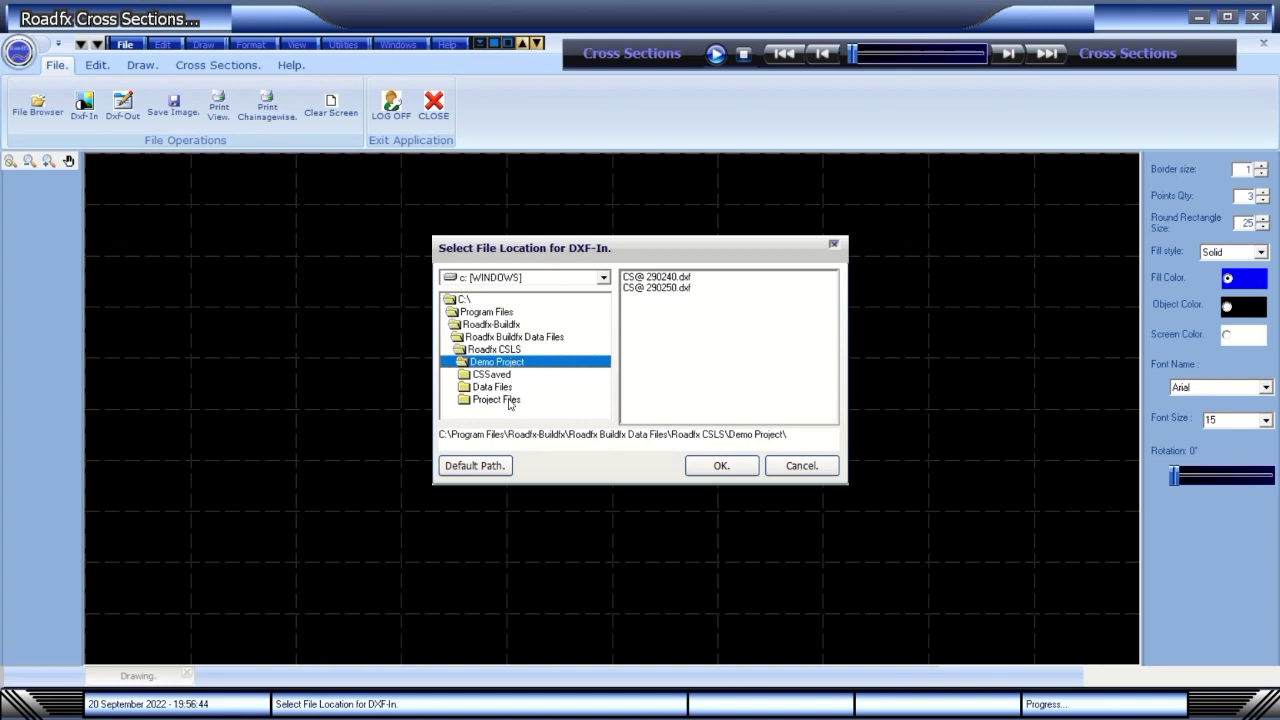
pyautogui.doubleClick(492, 374)
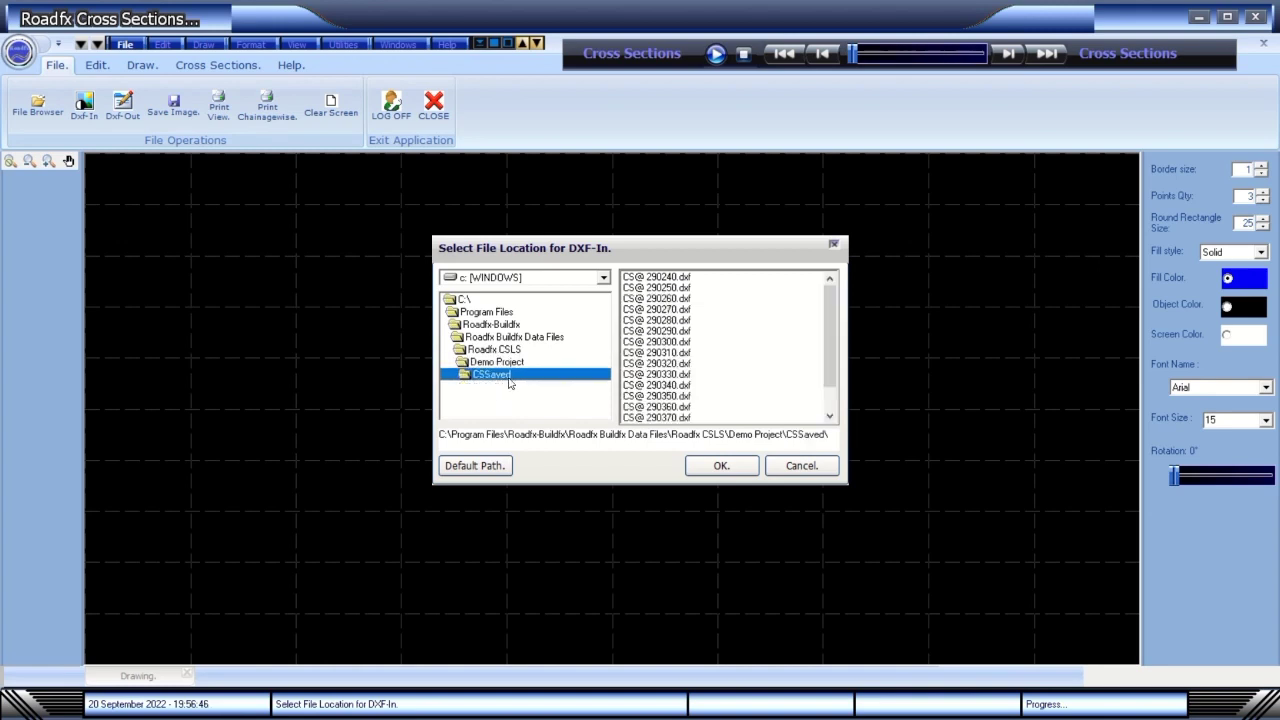
pyautogui.click(705, 465)
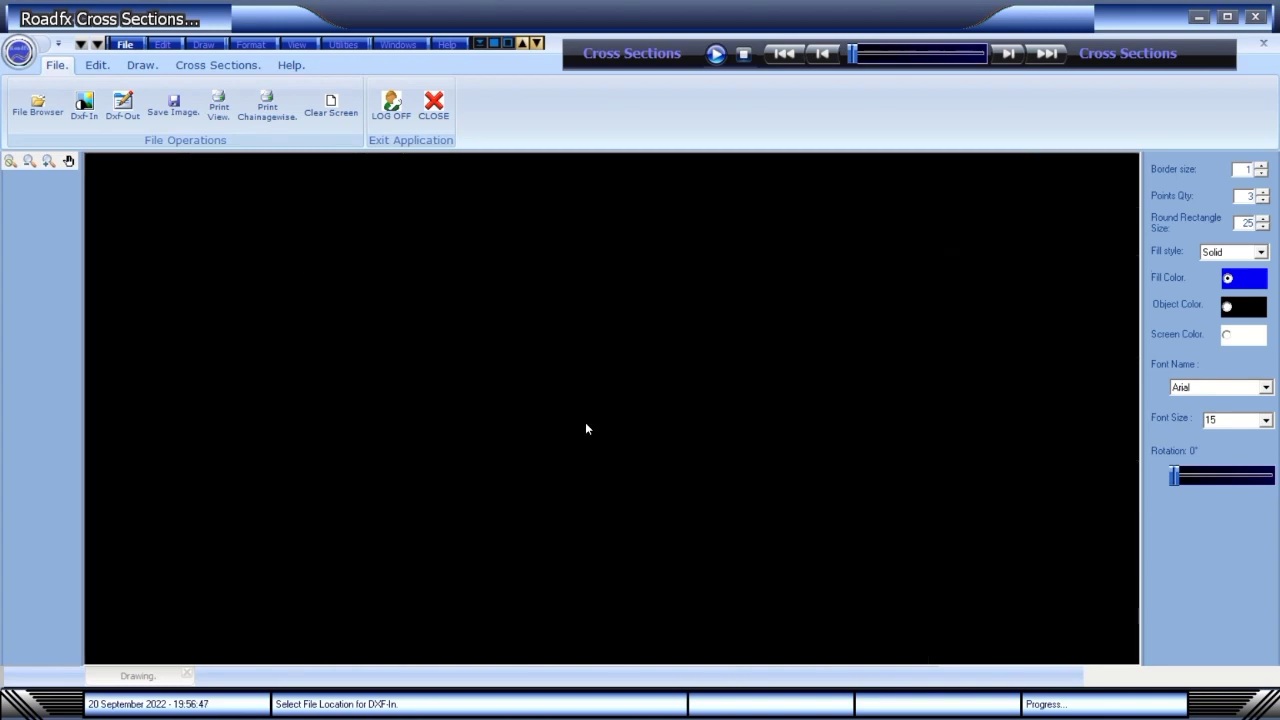
# Reconfirm the DXF import location with the file CS@ 290240.dxf selected.
pyautogui.click(125, 46)
pyautogui.click(155, 149)
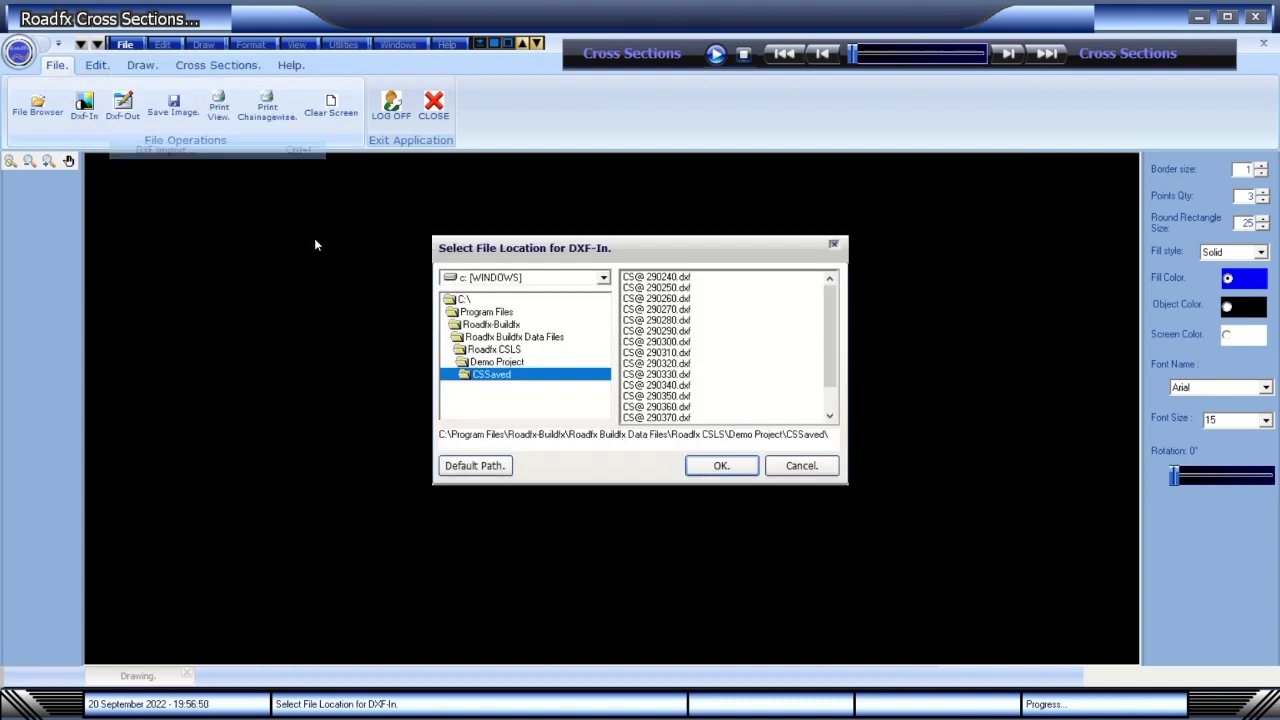
pyautogui.click(662, 277)
pyautogui.click(724, 468)
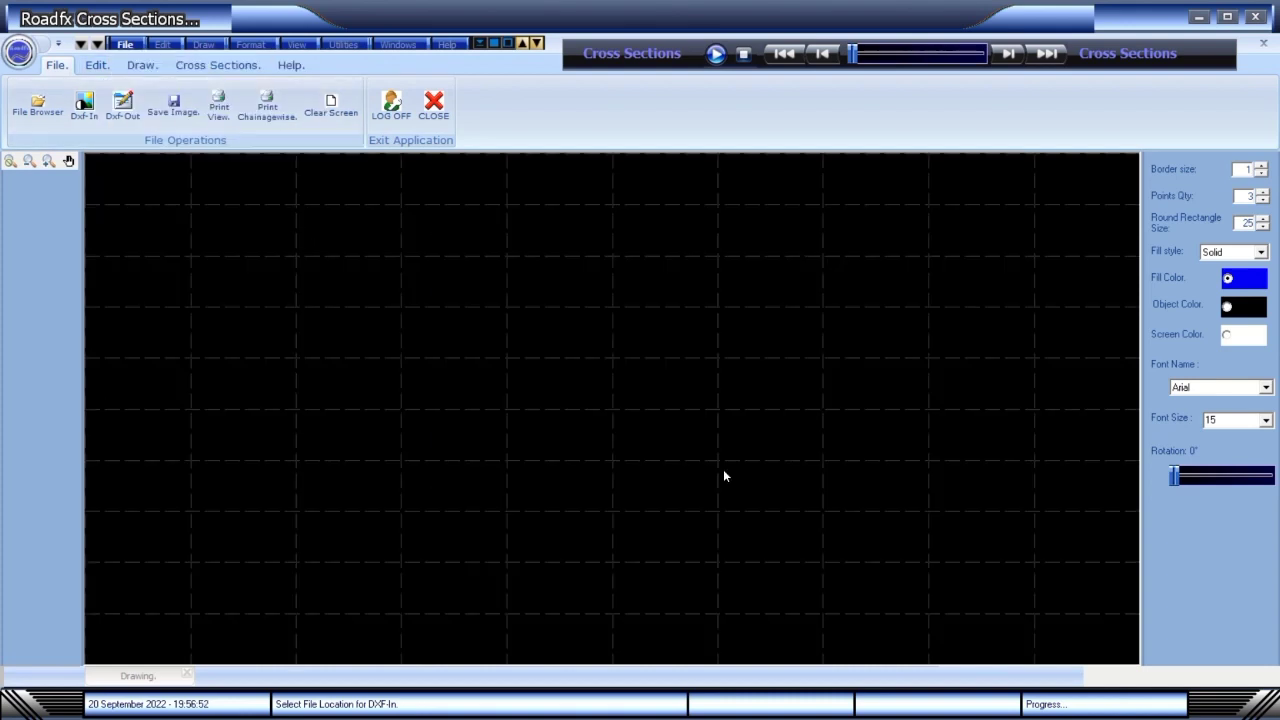
# Confirm CSSaved as the DXF export location and Data Files as the data-file location.
pyautogui.click(125, 46)
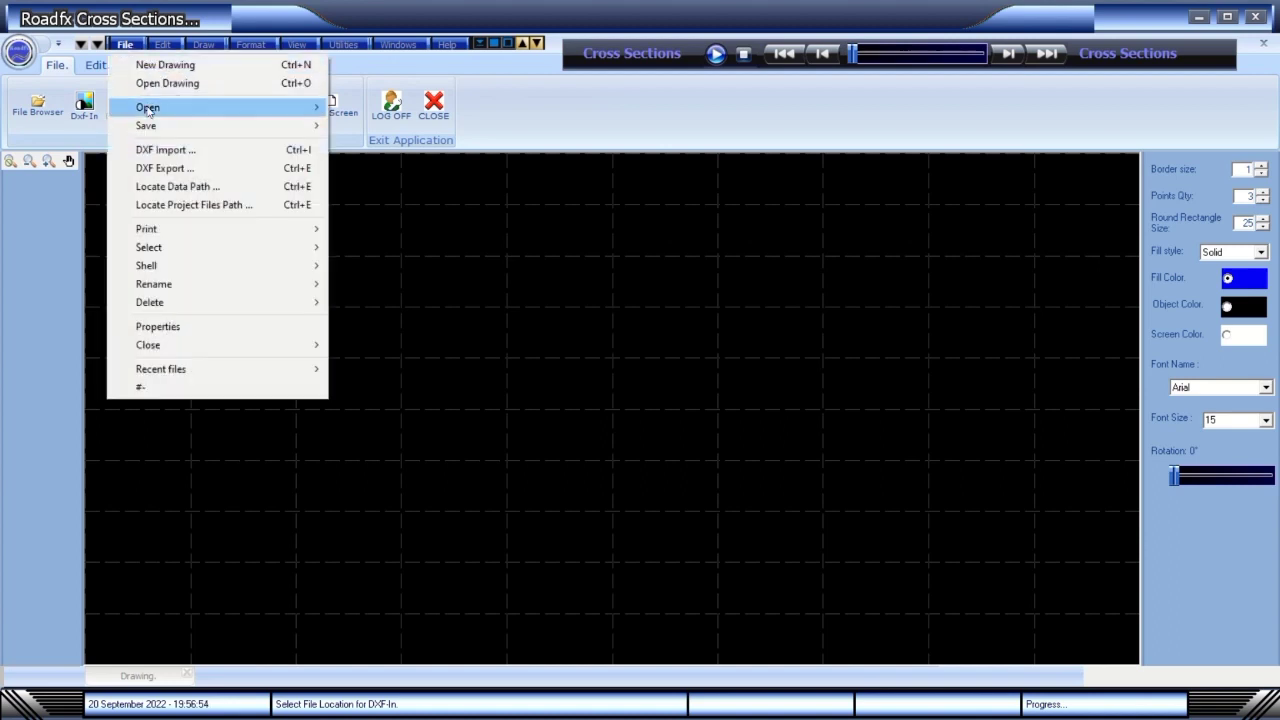
pyautogui.click(158, 170)
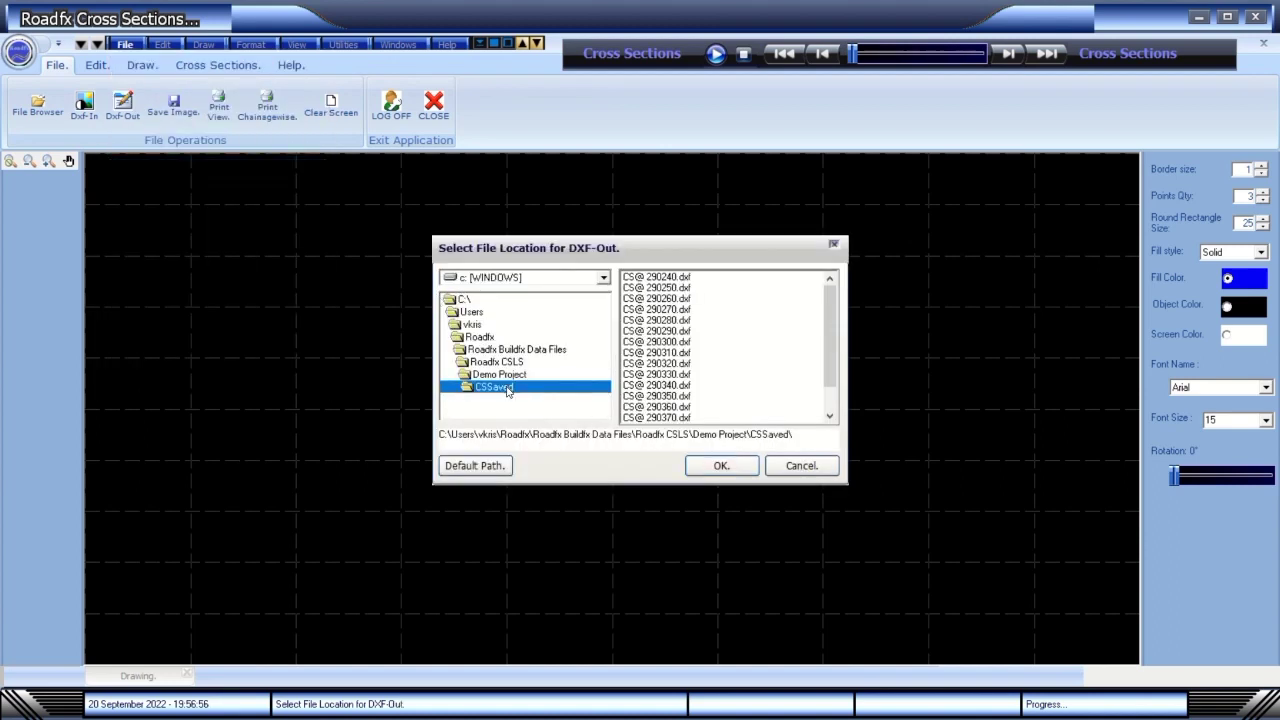
pyautogui.click(692, 465)
pyautogui.click(125, 46)
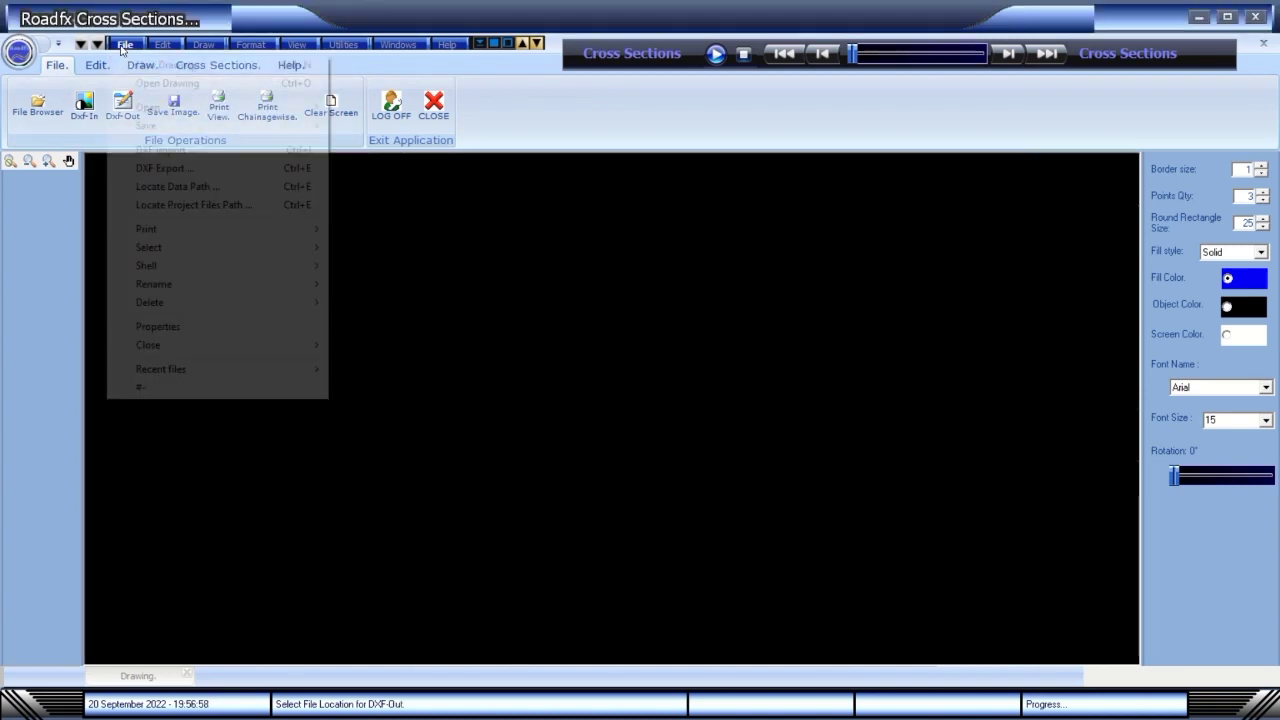
pyautogui.click(175, 186)
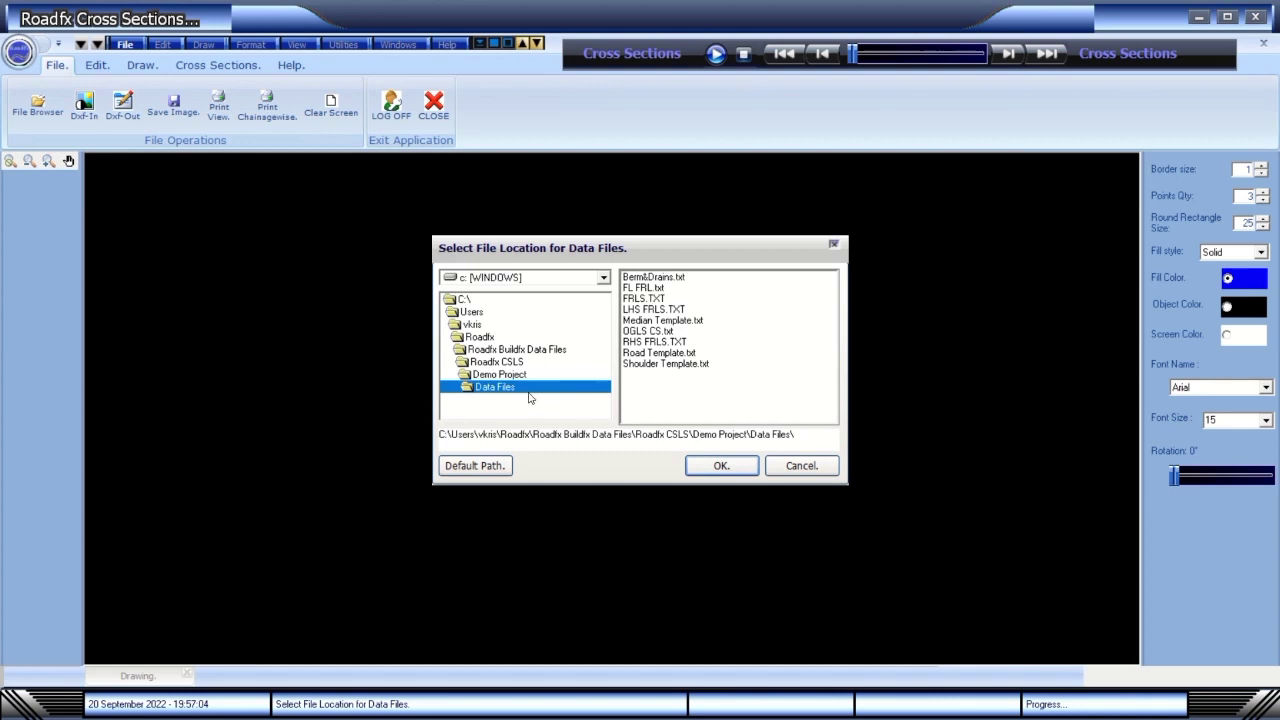
pyautogui.click(712, 466)
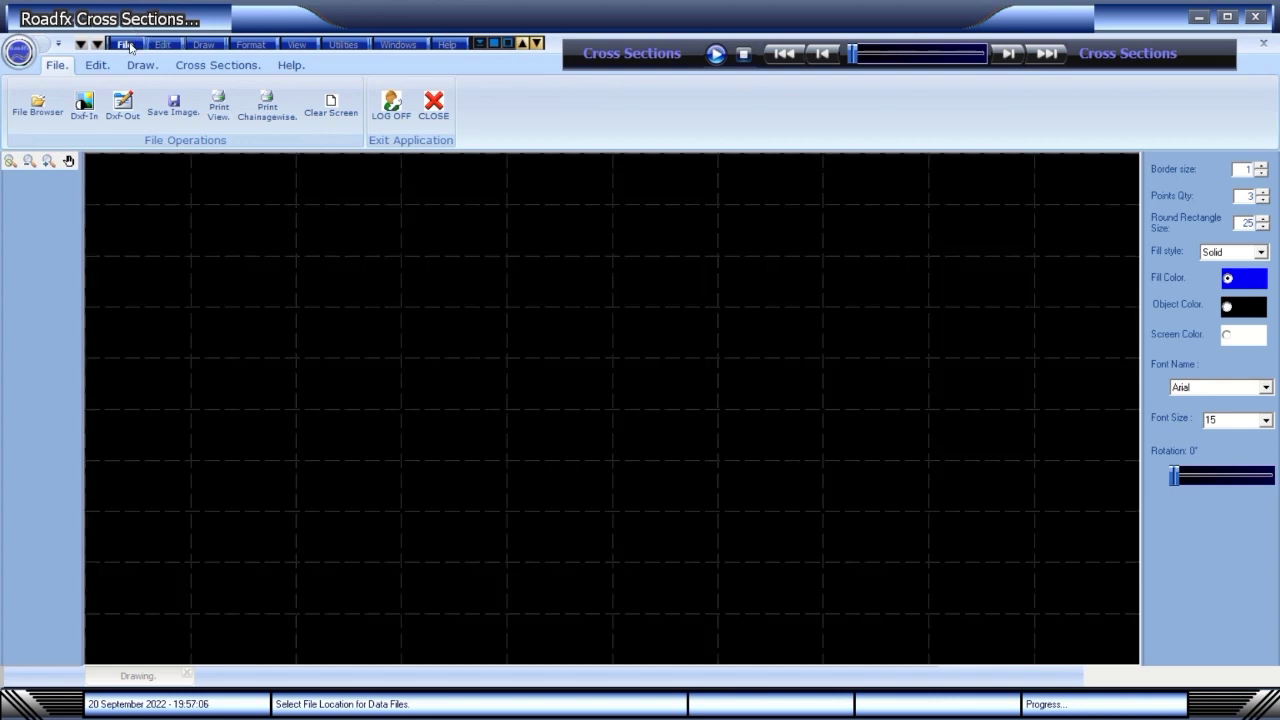
# Set the project file to RoadfxCS.rcs in Demo Project\Project Files.
pyautogui.click(127, 45)
pyautogui.click(182, 206)
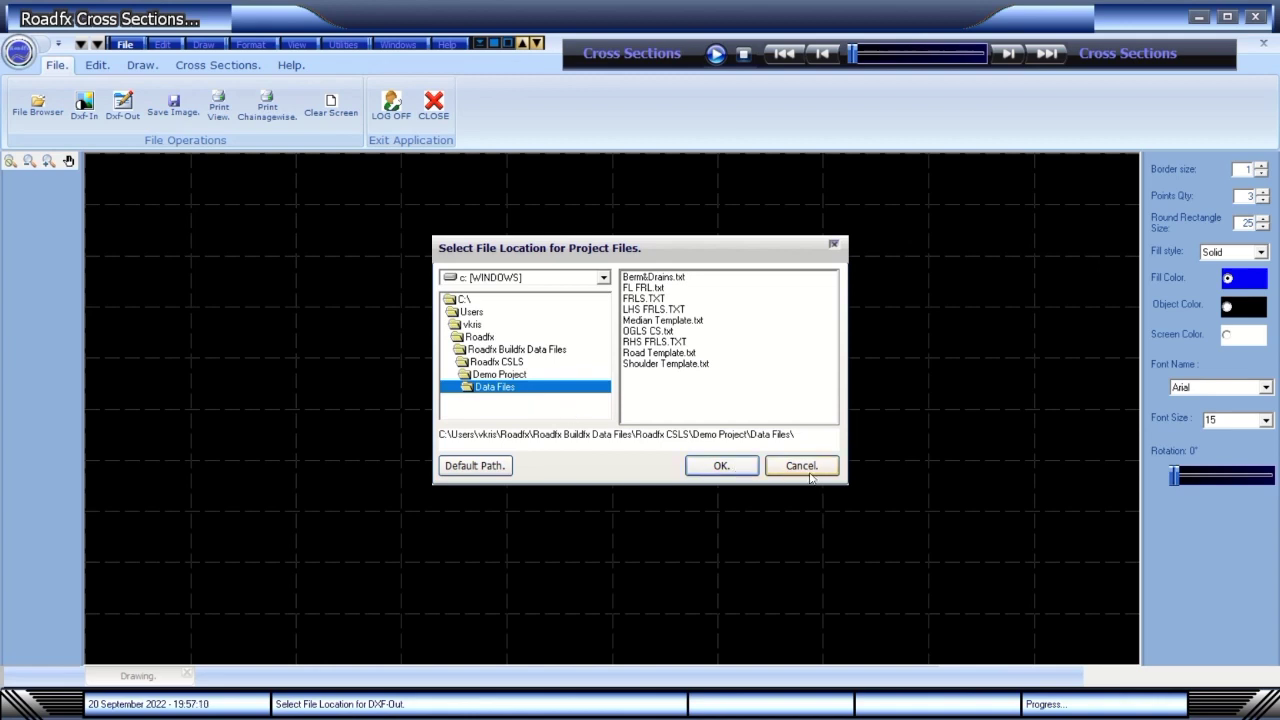
pyautogui.doubleClick(514, 376)
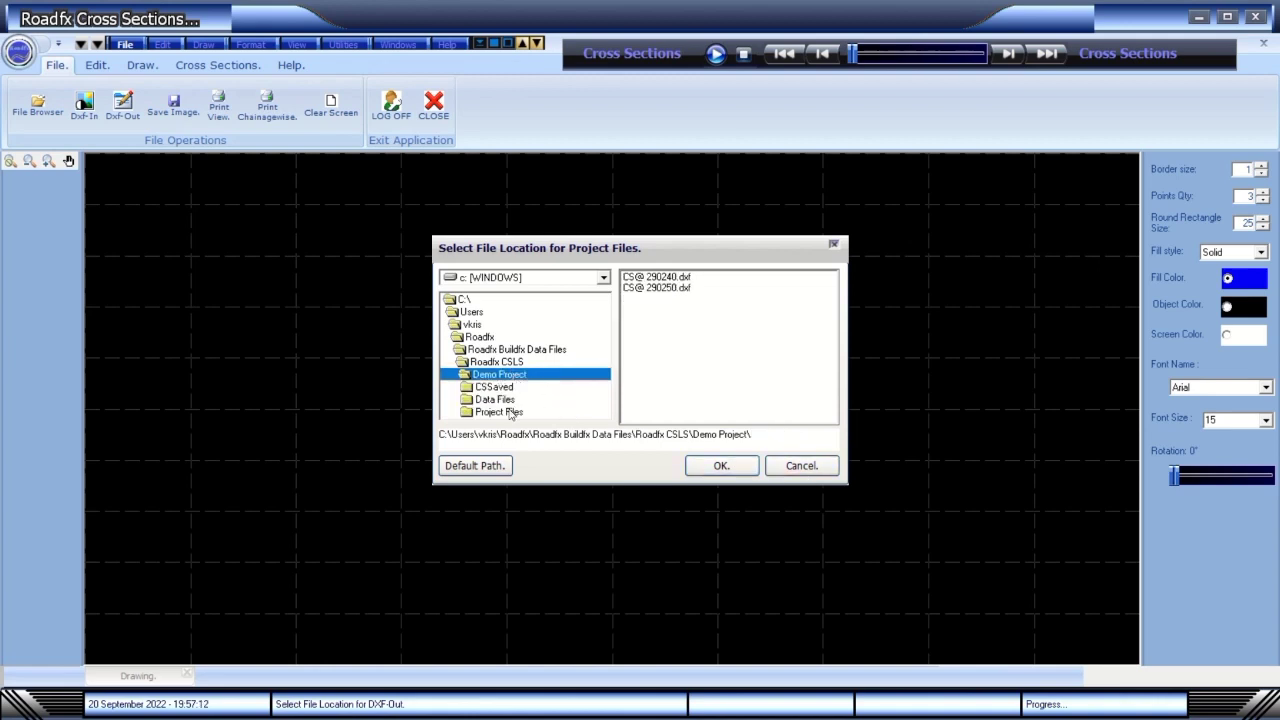
pyautogui.doubleClick(508, 412)
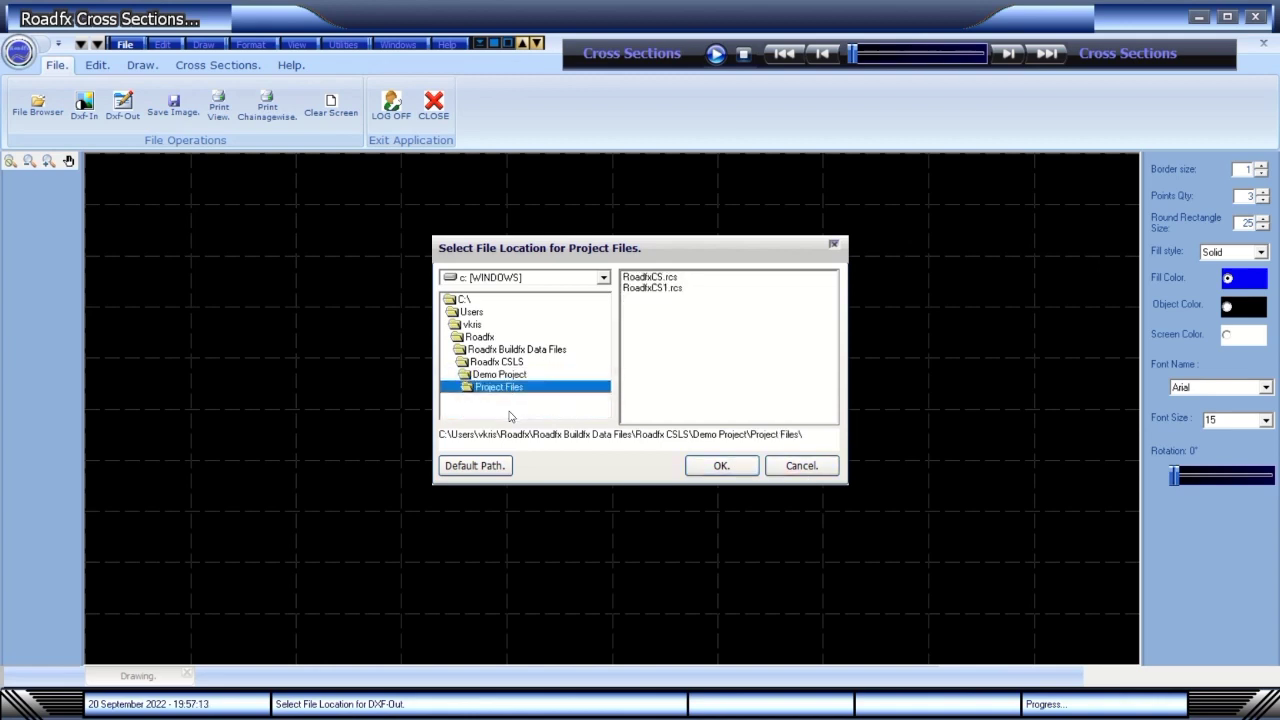
pyautogui.click(675, 280)
pyautogui.click(721, 465)
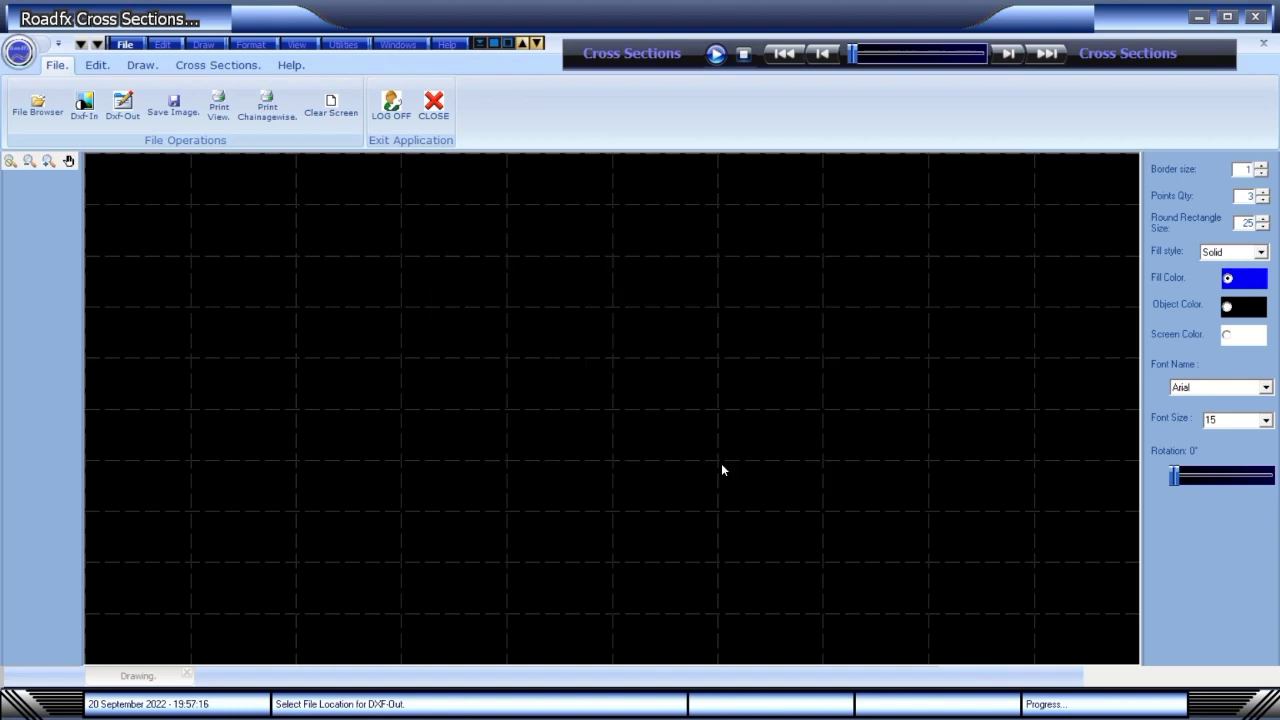
# Accept the default road layer thicknesses and side slopes.
pyautogui.click(229, 66)
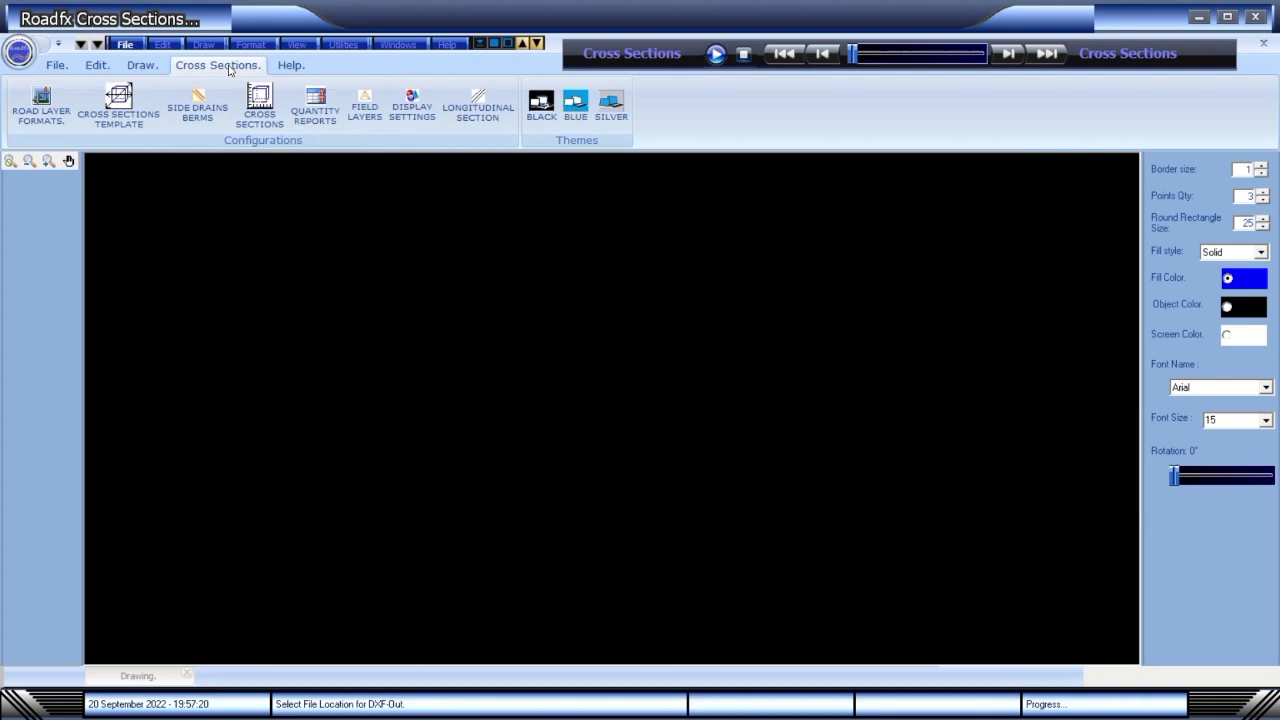
pyautogui.click(36, 108)
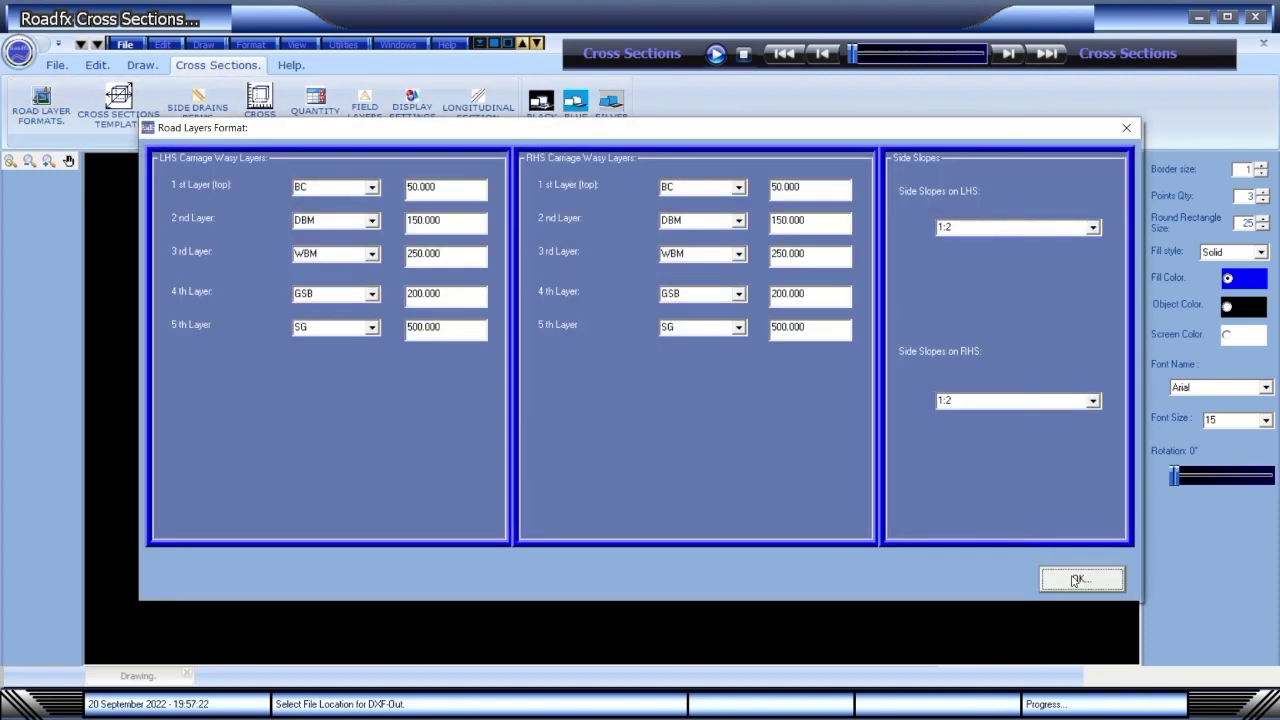
pyautogui.click(1077, 580)
# Auto-load Road Template.txt, Shoulder Template.txt and the median template into the cross-section template.
pyautogui.click(126, 110)
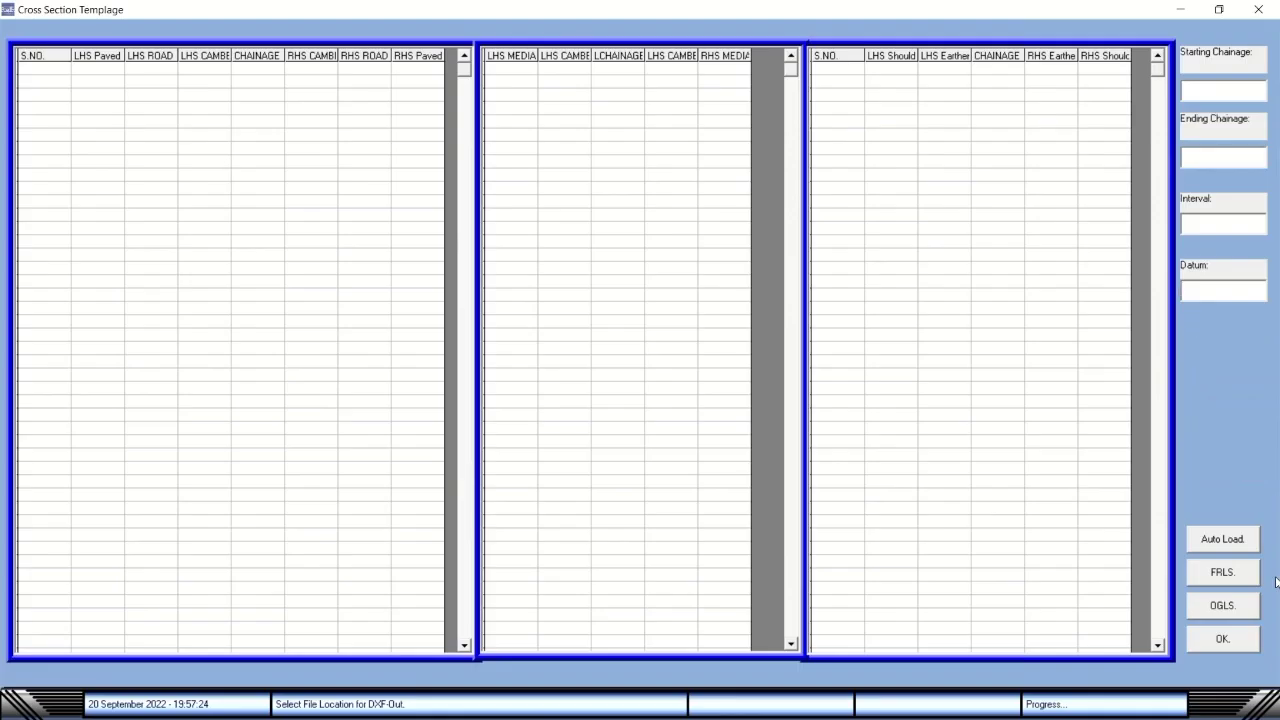
pyautogui.click(1233, 547)
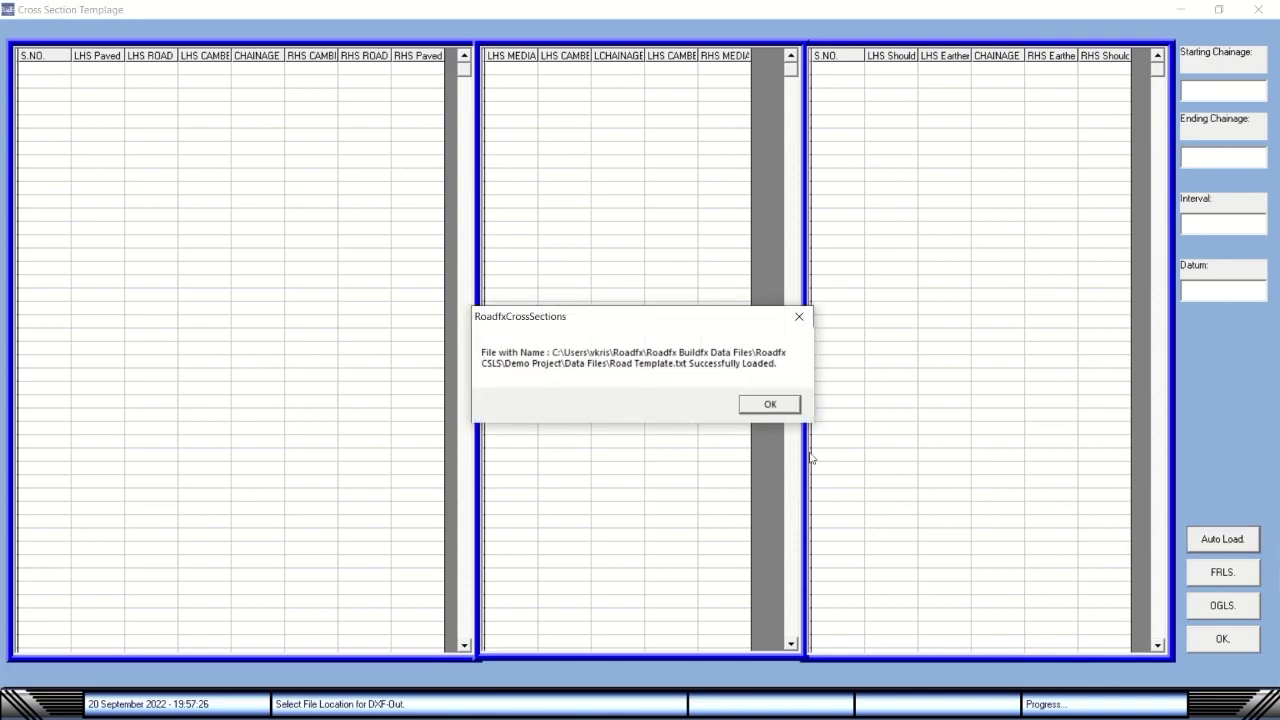
pyautogui.click(768, 405)
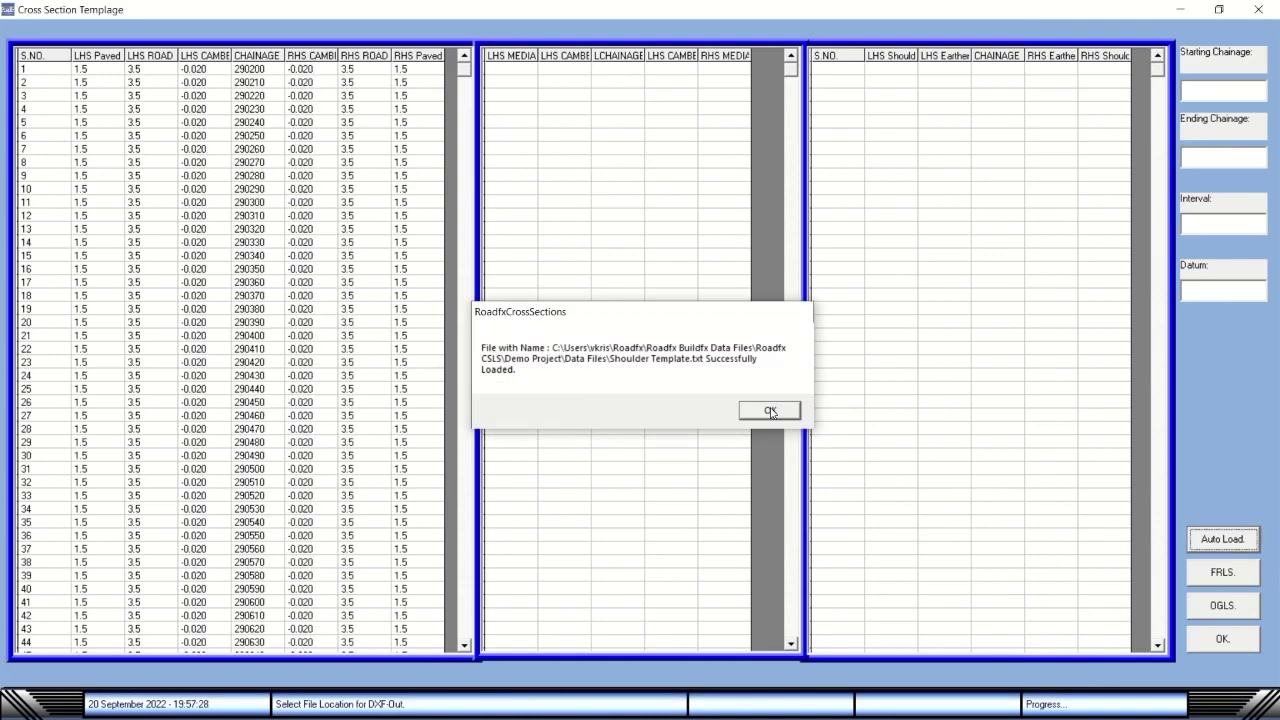
pyautogui.click(770, 406)
pyautogui.click(770, 406)
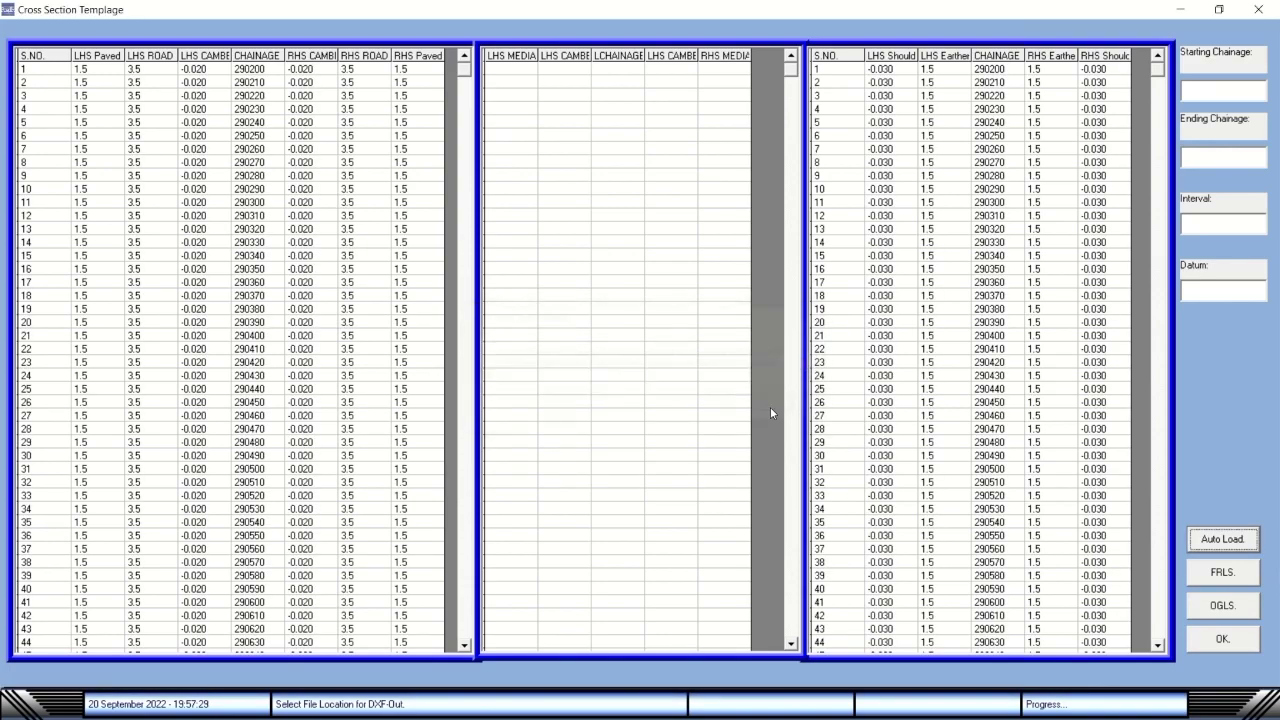
pyautogui.click(1235, 645)
pyautogui.click(201, 113)
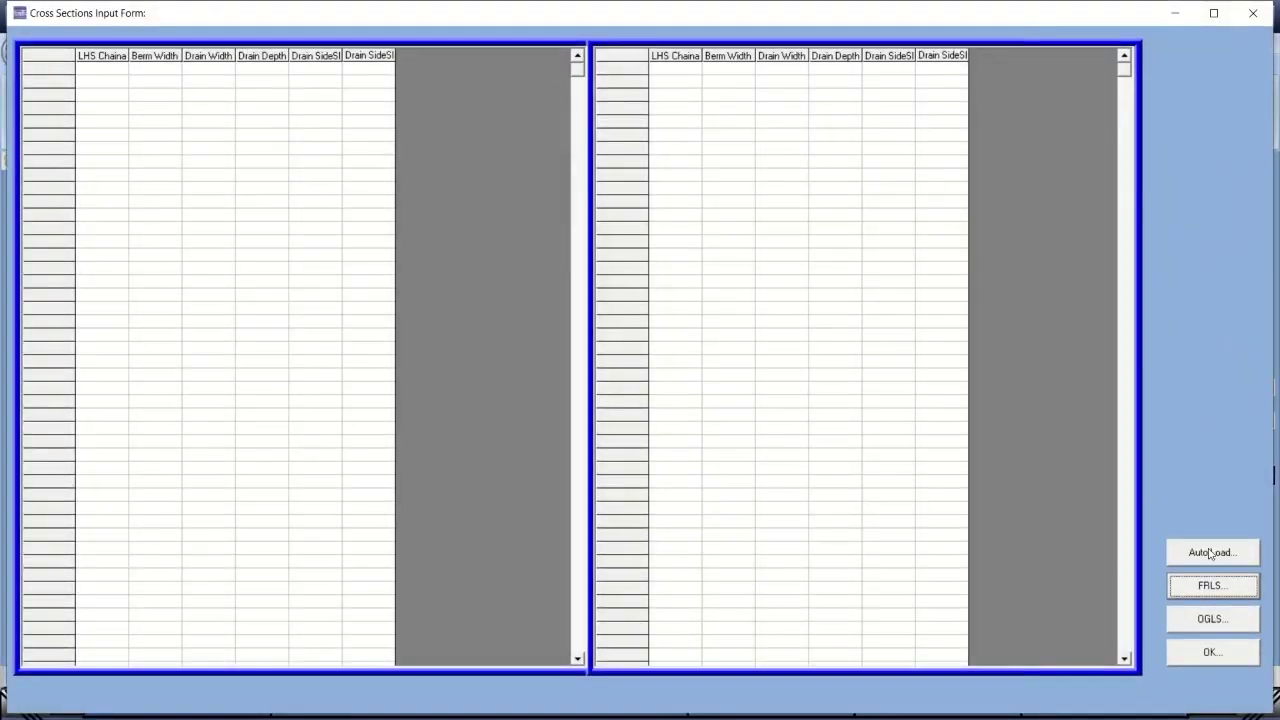
# Auto-load the berm and drain data from Berm&Drains.txt and accept it.
pyautogui.click(1220, 556)
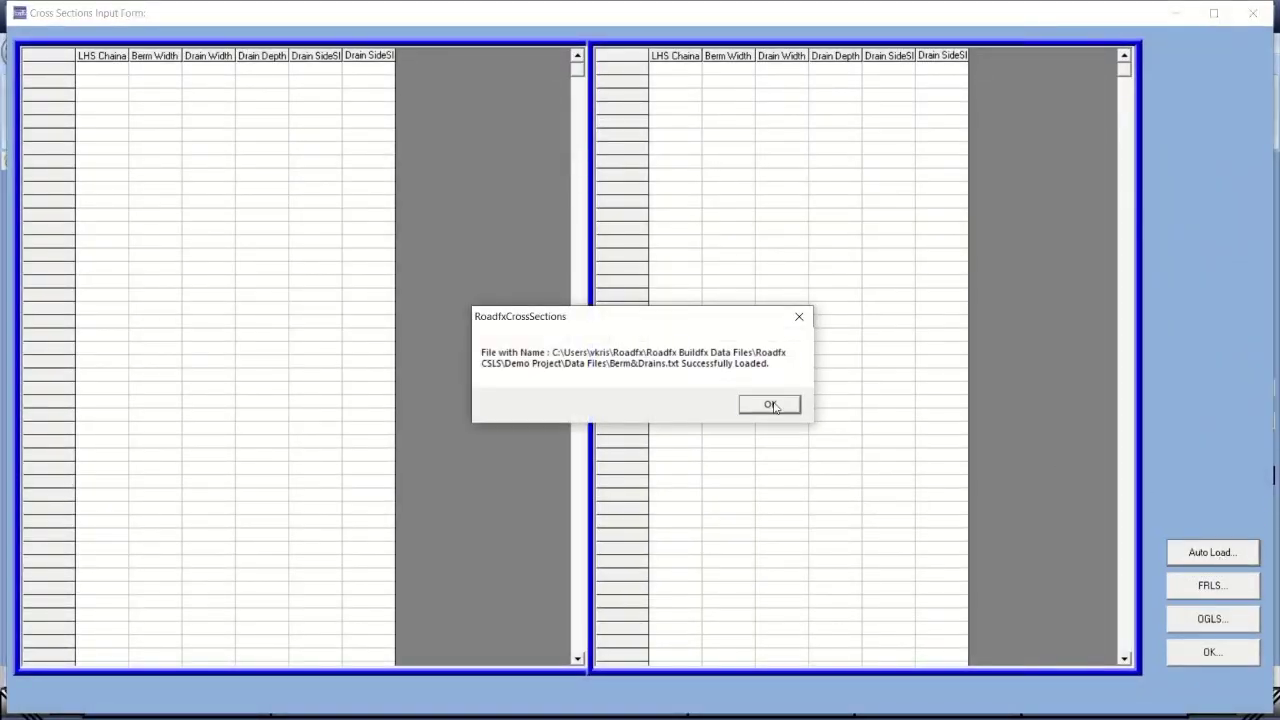
pyautogui.click(770, 405)
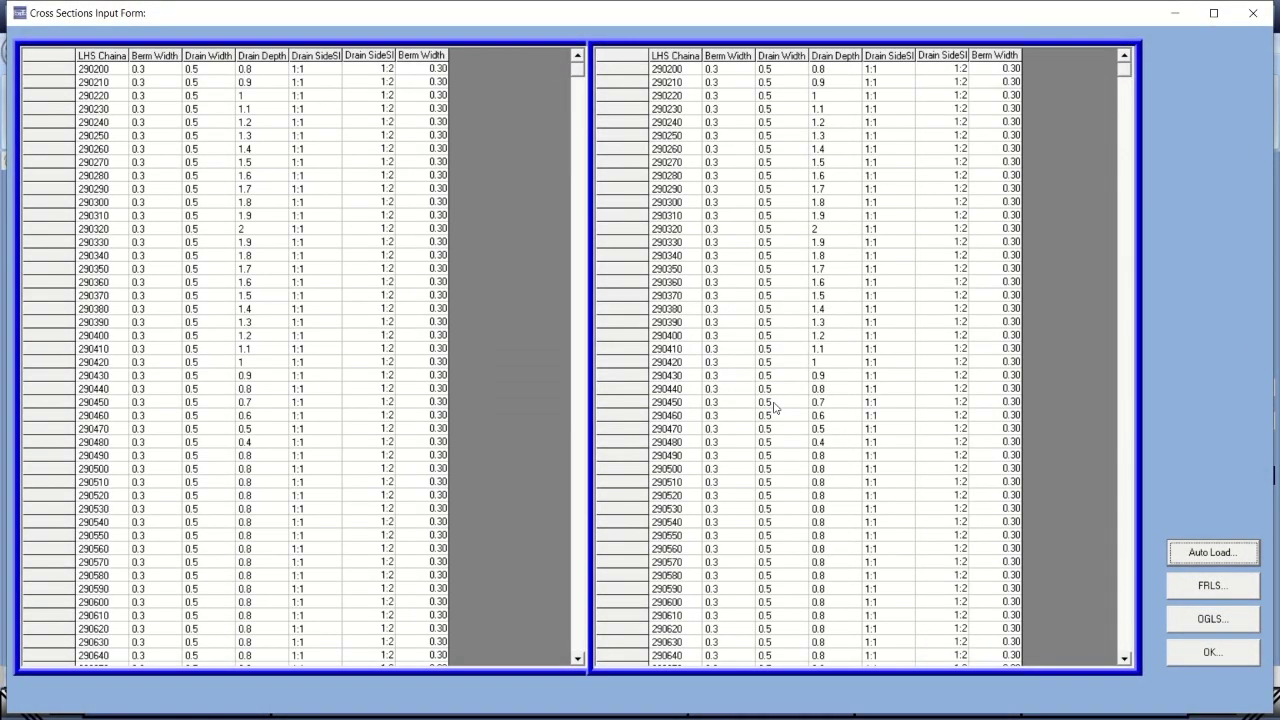
pyautogui.click(1210, 653)
# Auto-load the longitudinal section LHS FRLS.txt and RHS FRLS.txt level files.
pyautogui.click(258, 112)
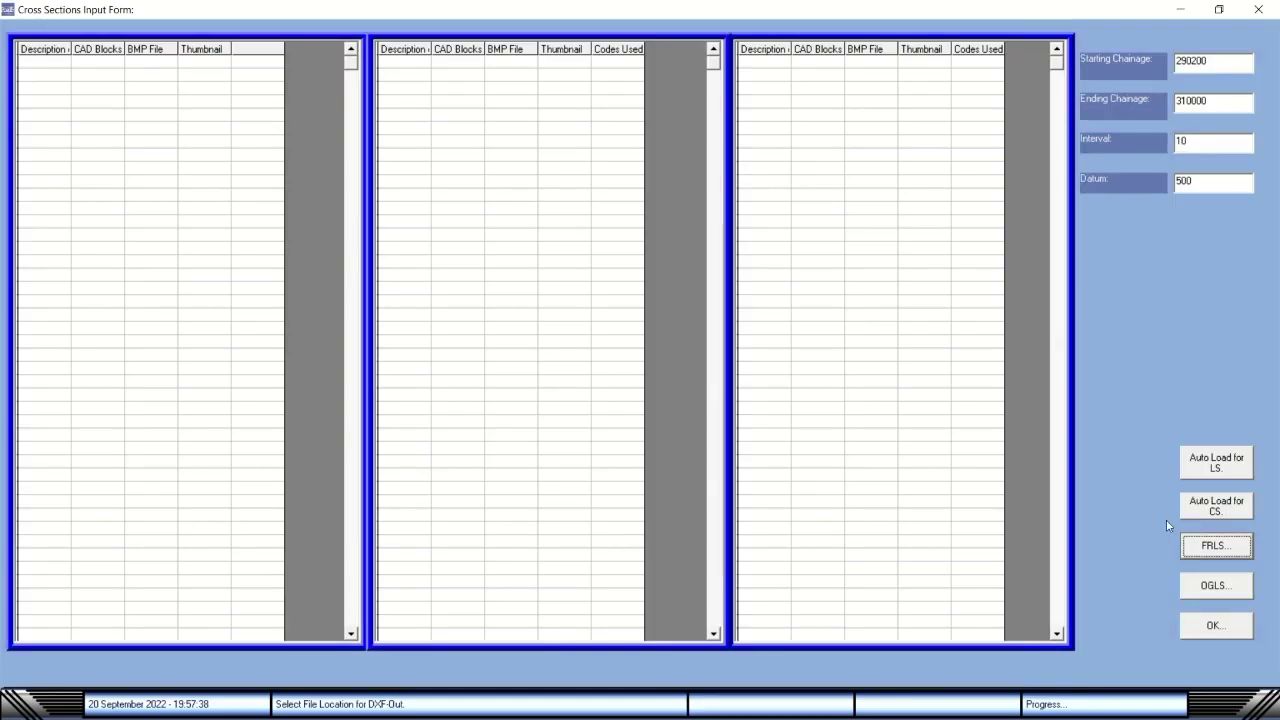
pyautogui.click(1202, 466)
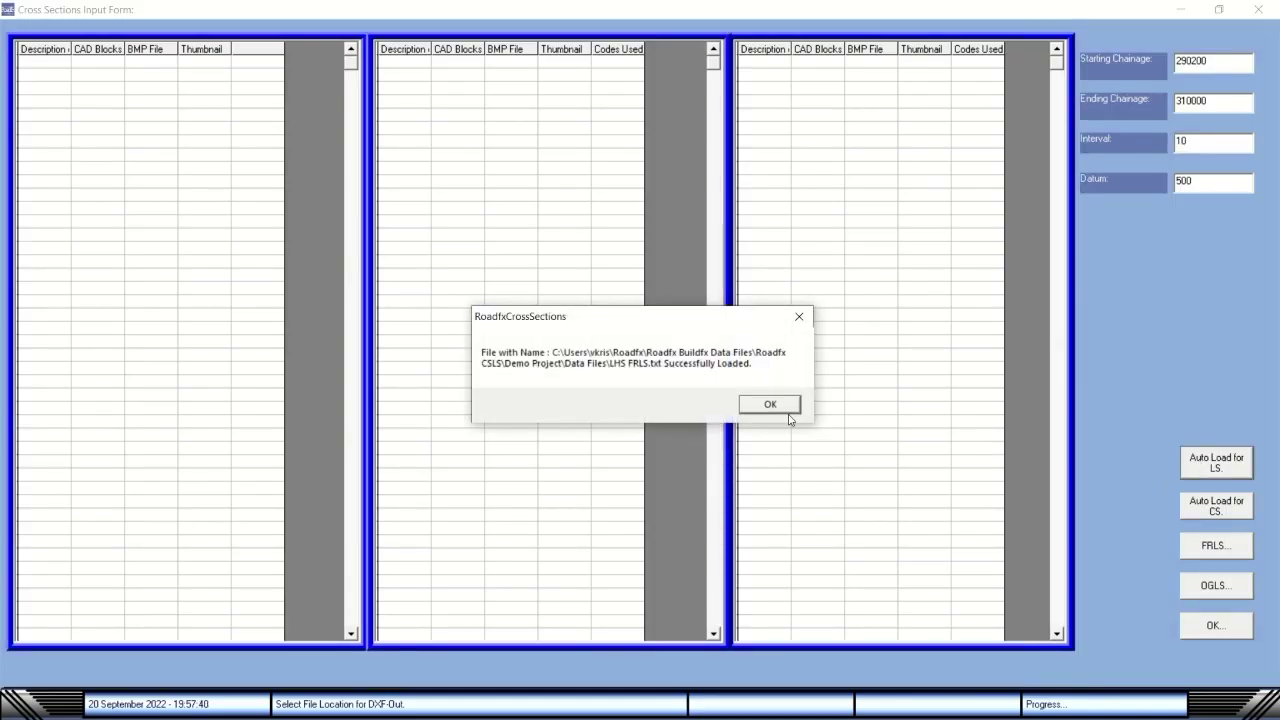
pyautogui.click(770, 404)
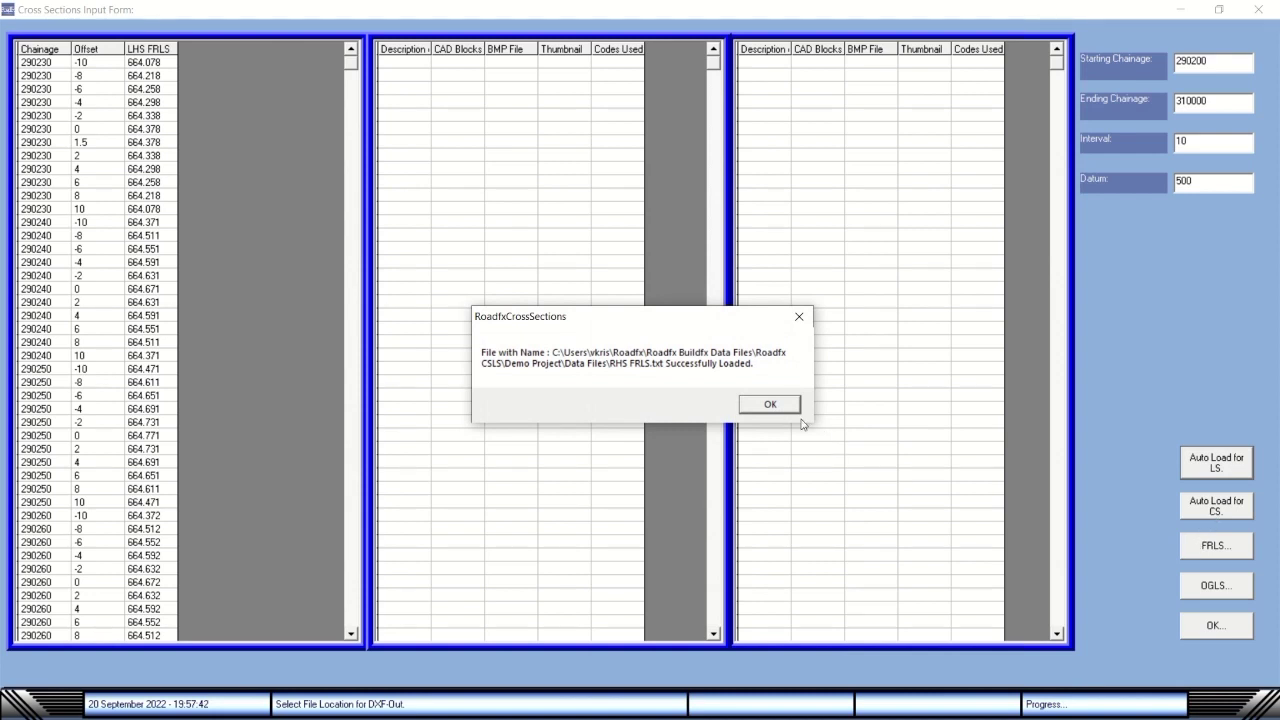
pyautogui.click(793, 408)
pyautogui.click(790, 408)
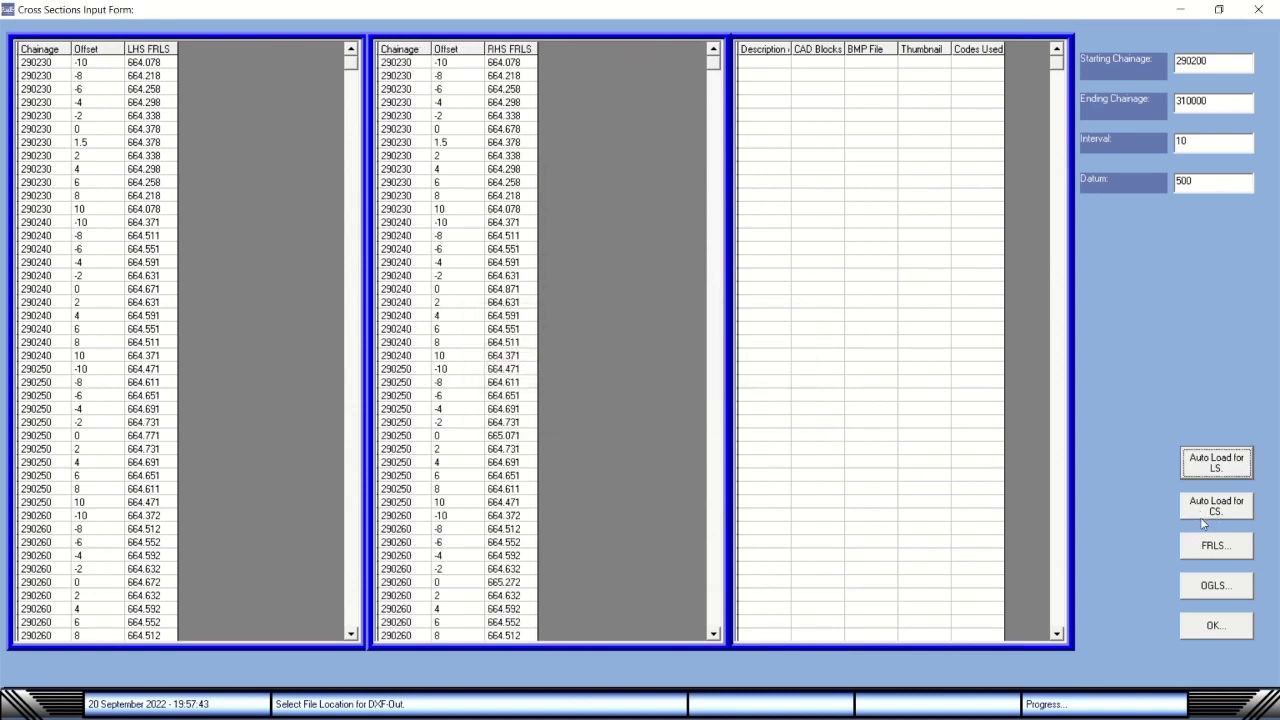
# Auto-load the cross-section FRLS.txt and OGLS CS.txt level files and accept the data.
pyautogui.click(1245, 513)
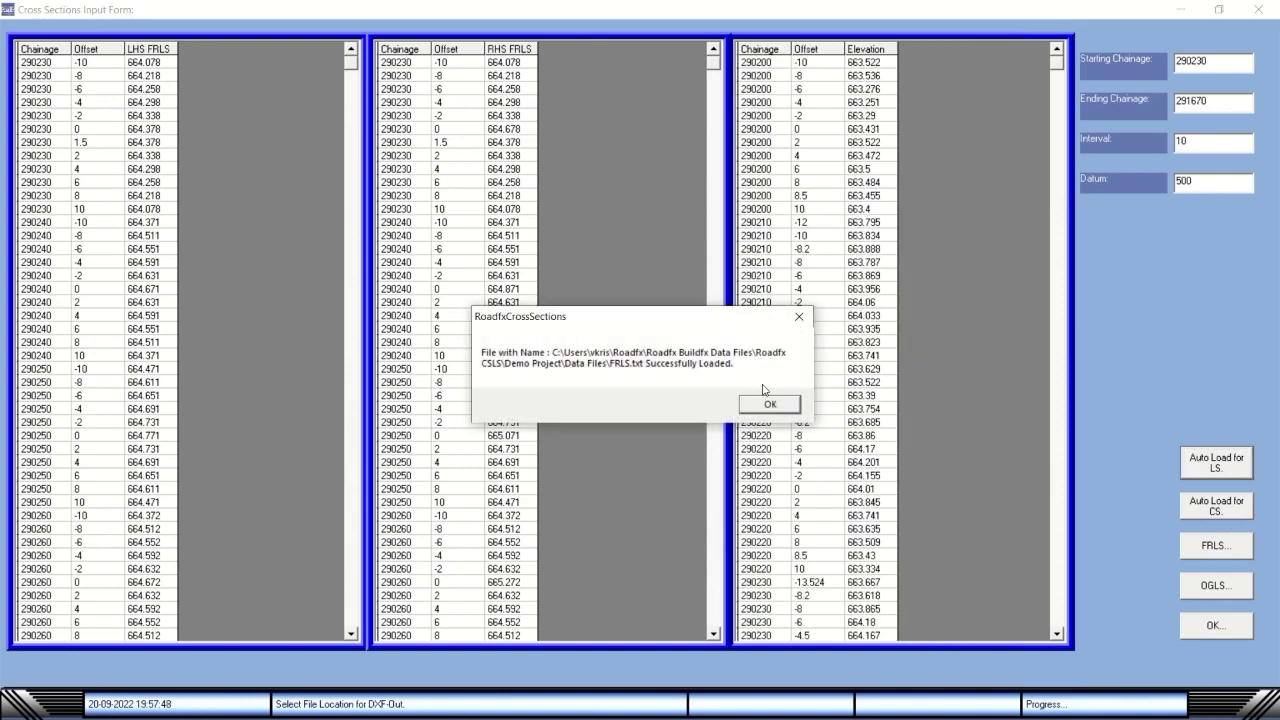
pyautogui.click(775, 405)
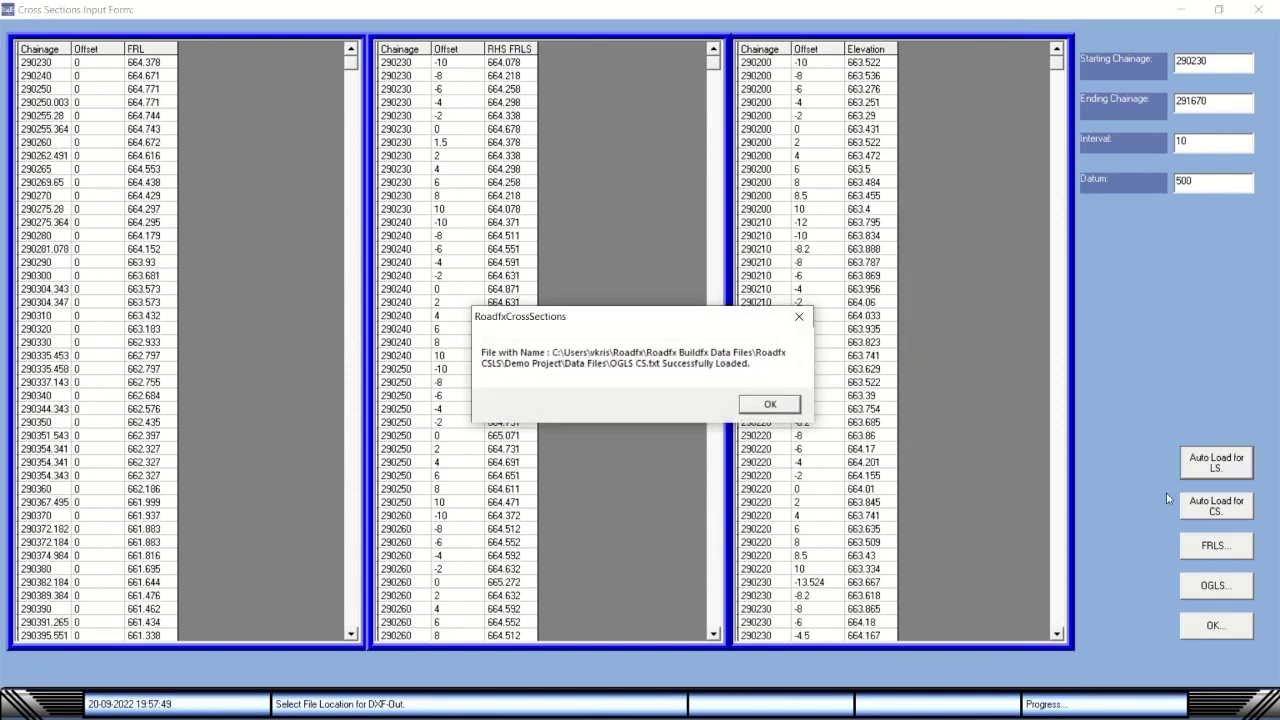
pyautogui.click(770, 404)
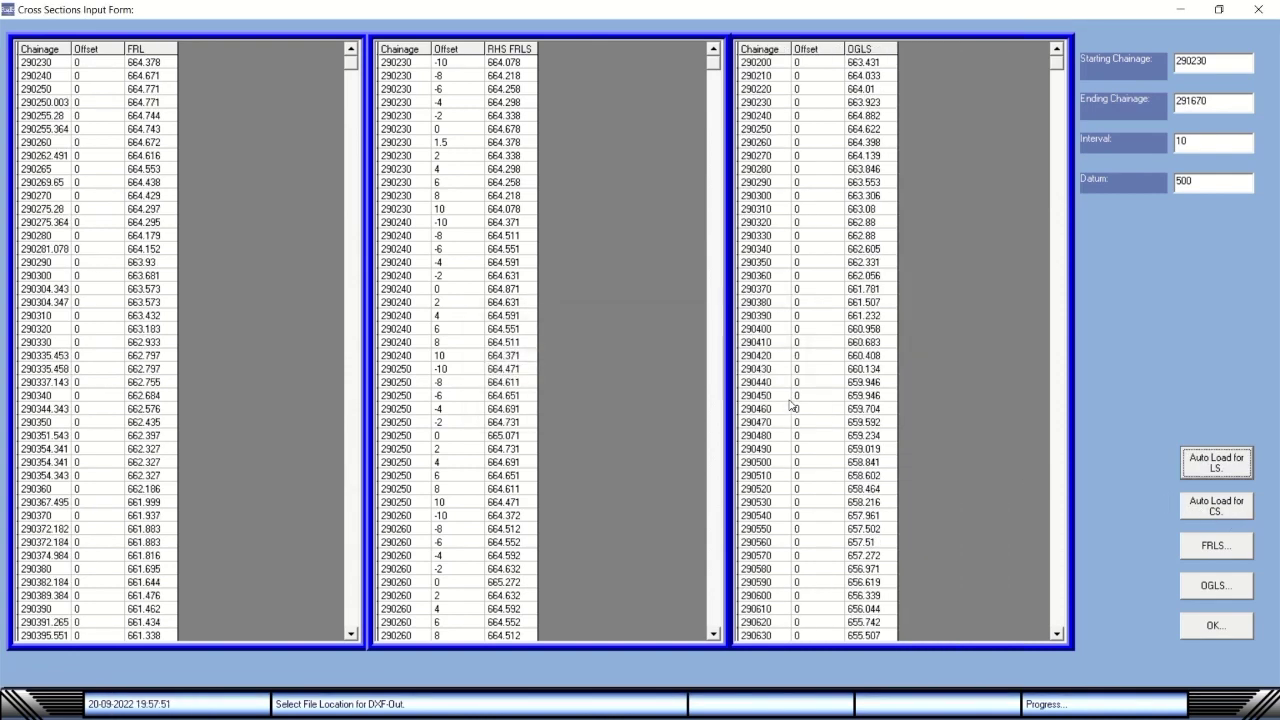
pyautogui.click(1214, 628)
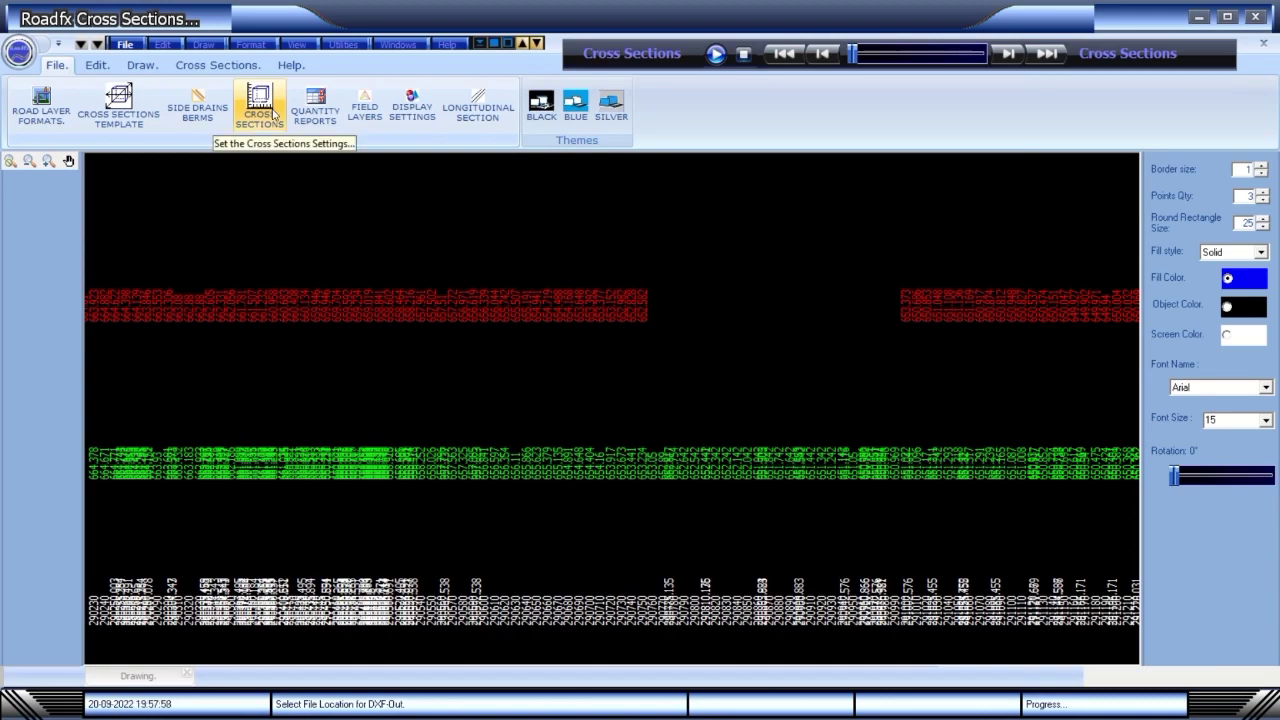
# Reopen the level input and reload the LHS and RHS FRLS level files.
pyautogui.click(267, 115)
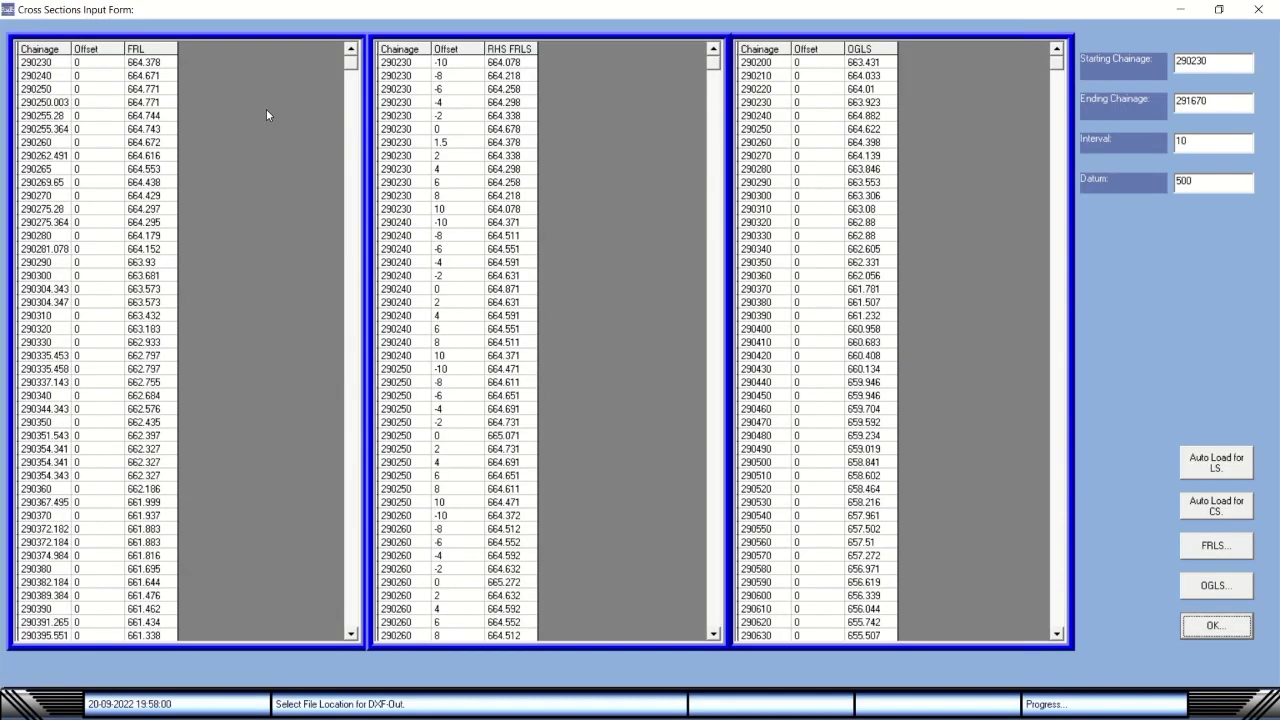
pyautogui.click(1217, 506)
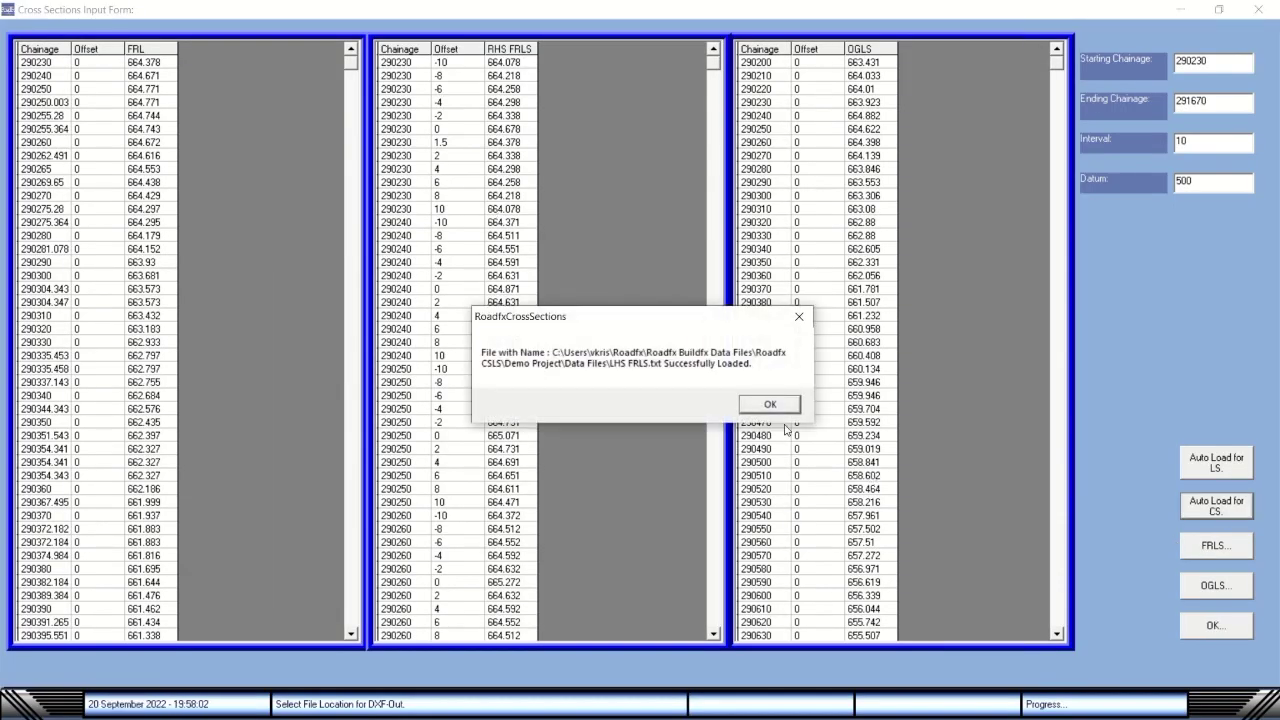
pyautogui.click(779, 405)
pyautogui.click(779, 405)
pyautogui.click(780, 405)
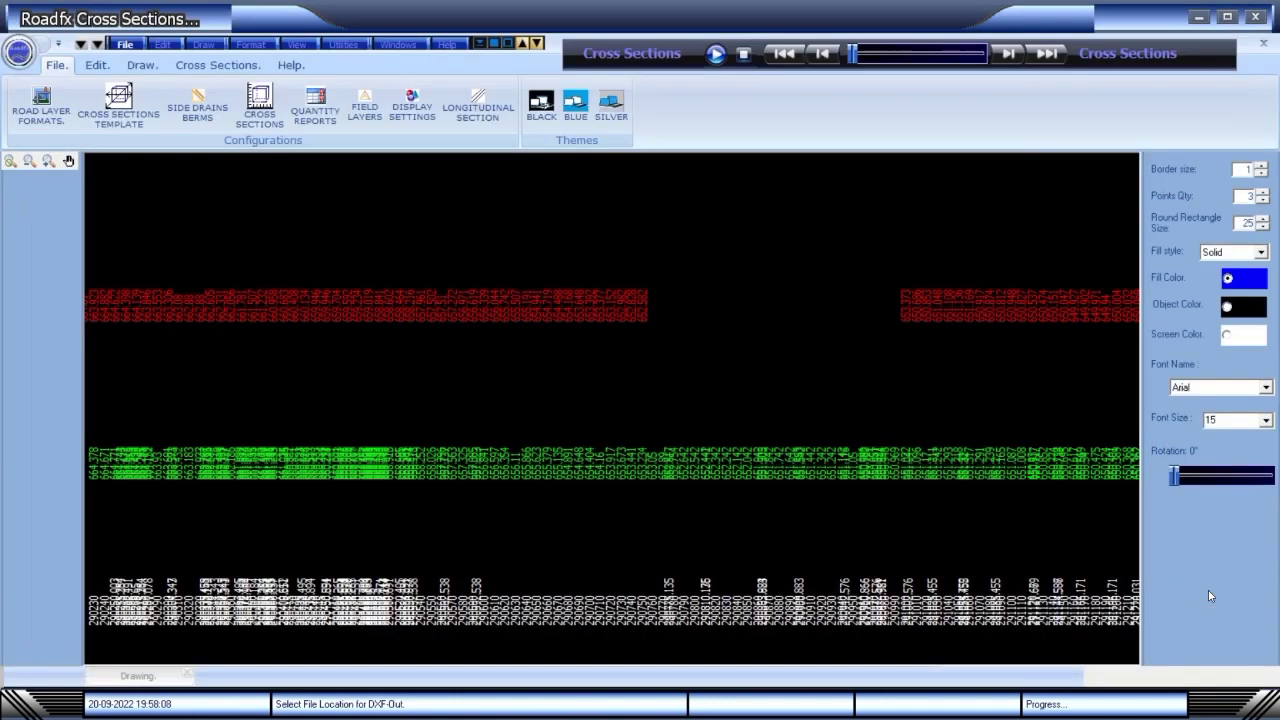
# Step through the cross sections from CH 290+230 past CH 290+310.
pyautogui.click(1008, 54)
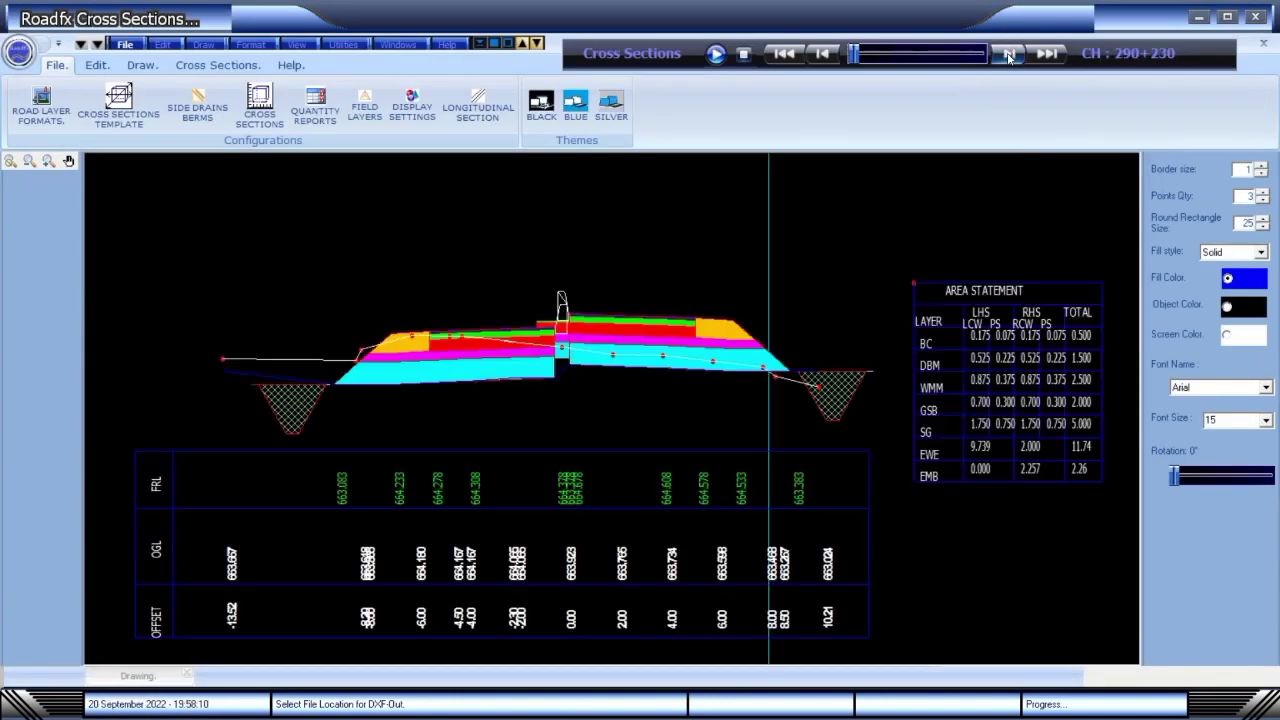
pyautogui.click(1008, 54)
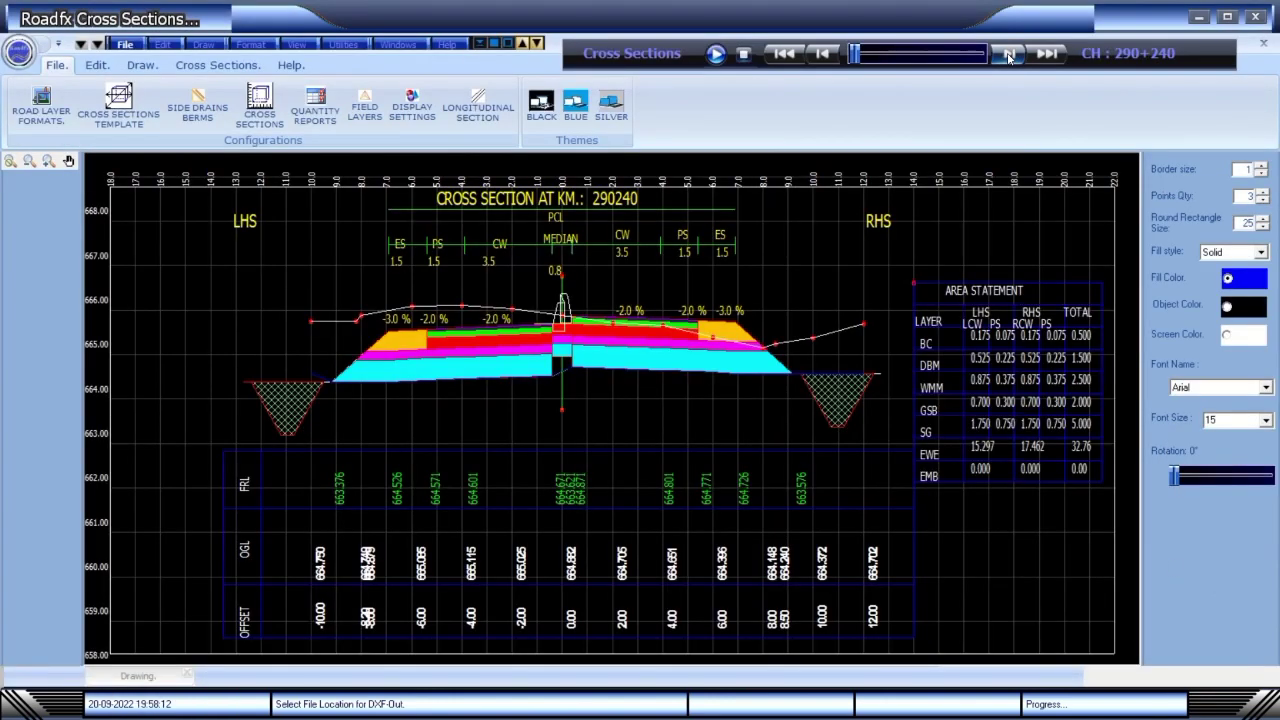
pyautogui.click(1008, 54)
pyautogui.click(1008, 54)
pyautogui.click(1008, 54)
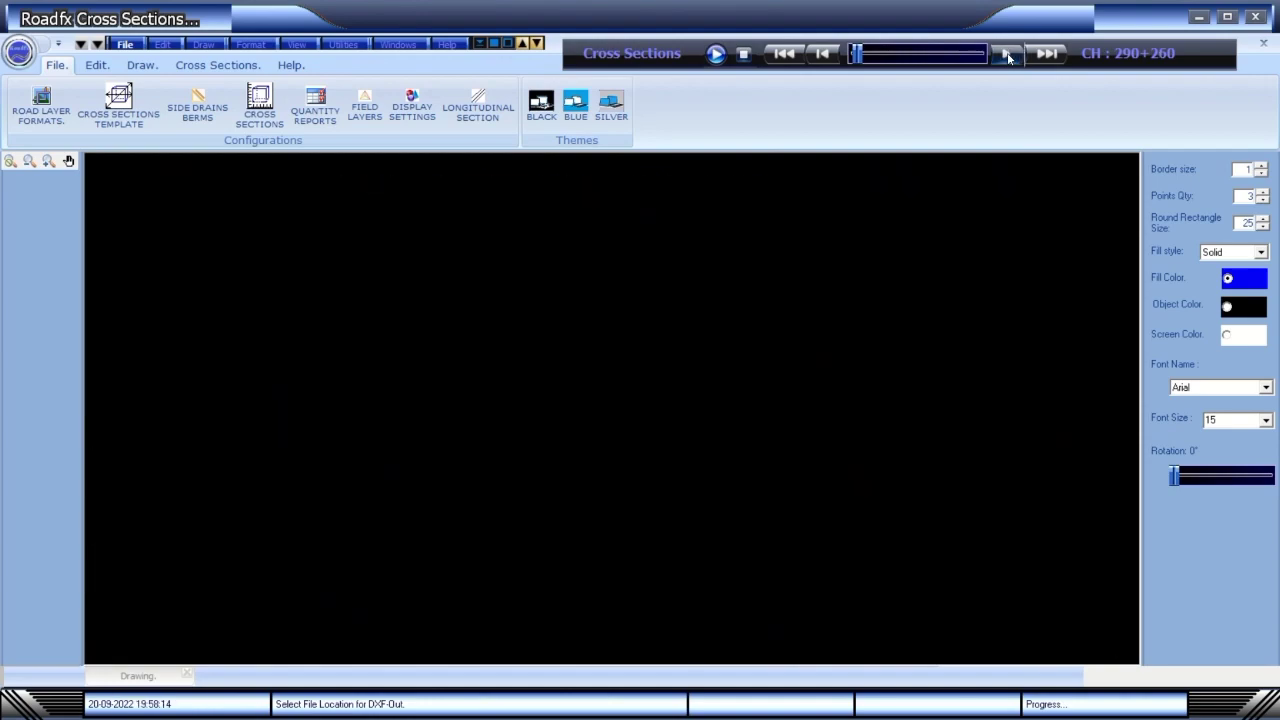
pyautogui.click(1008, 54)
pyautogui.click(1008, 54)
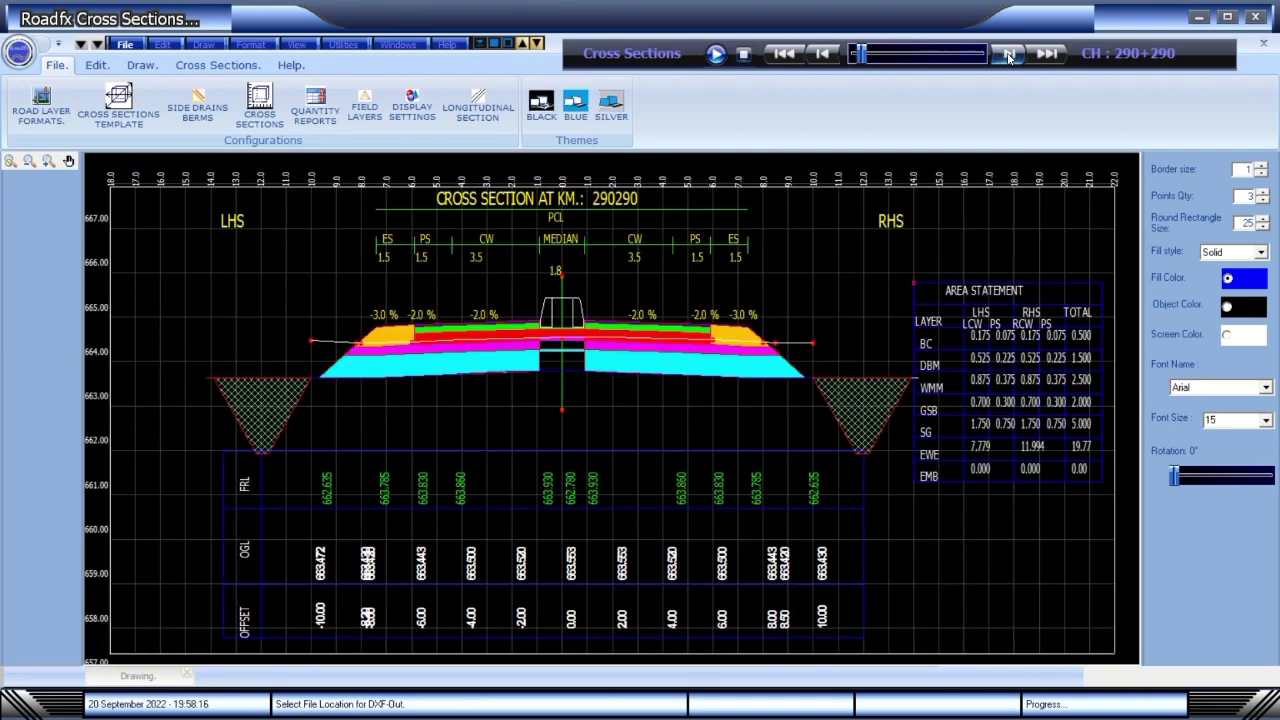
pyautogui.click(1008, 54)
pyautogui.click(1008, 54)
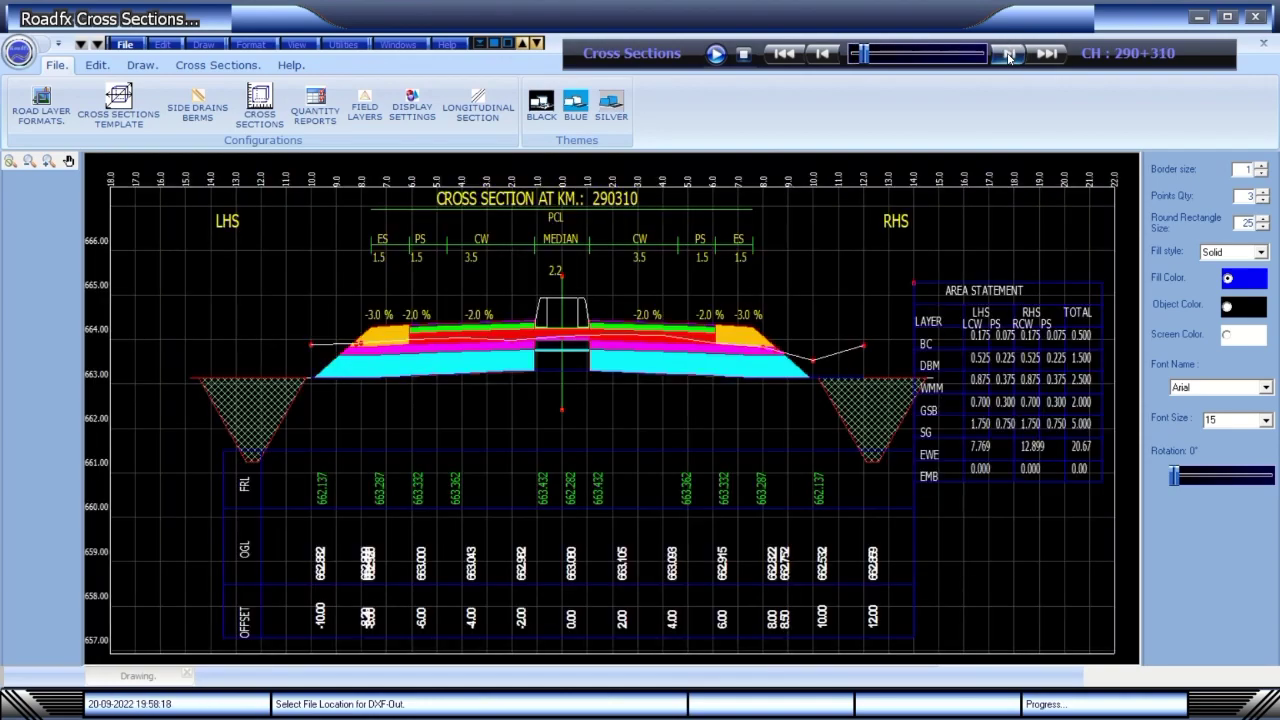
pyautogui.click(1008, 54)
pyautogui.click(1008, 54)
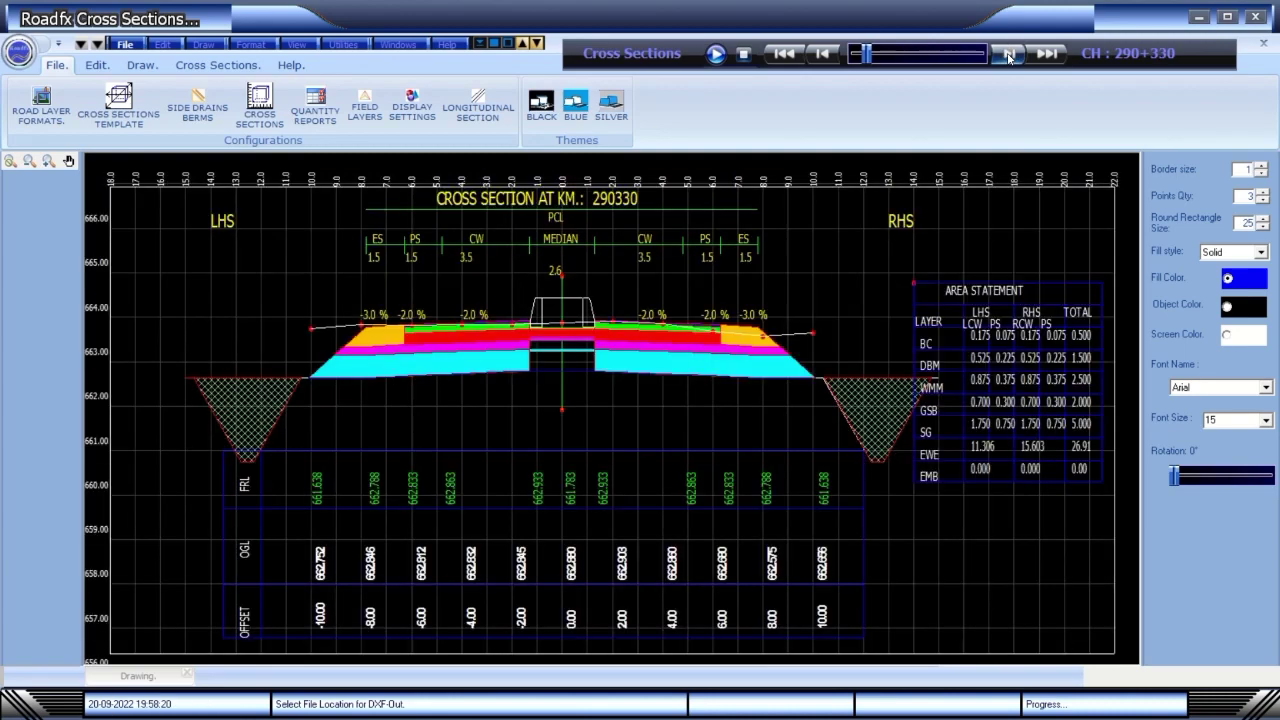
# View sections 290+340 and 290+350, jump to the last section, then return to the first.
pyautogui.click(541, 103)
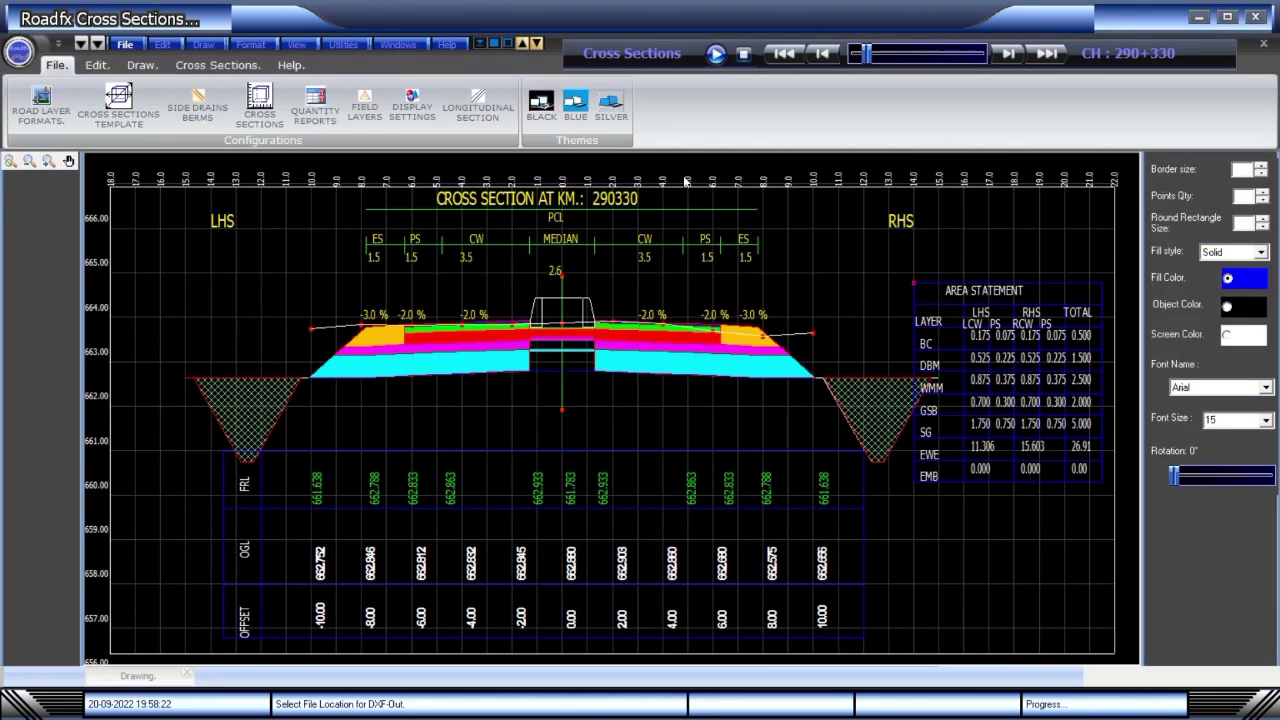
pyautogui.click(1010, 56)
pyautogui.click(1010, 57)
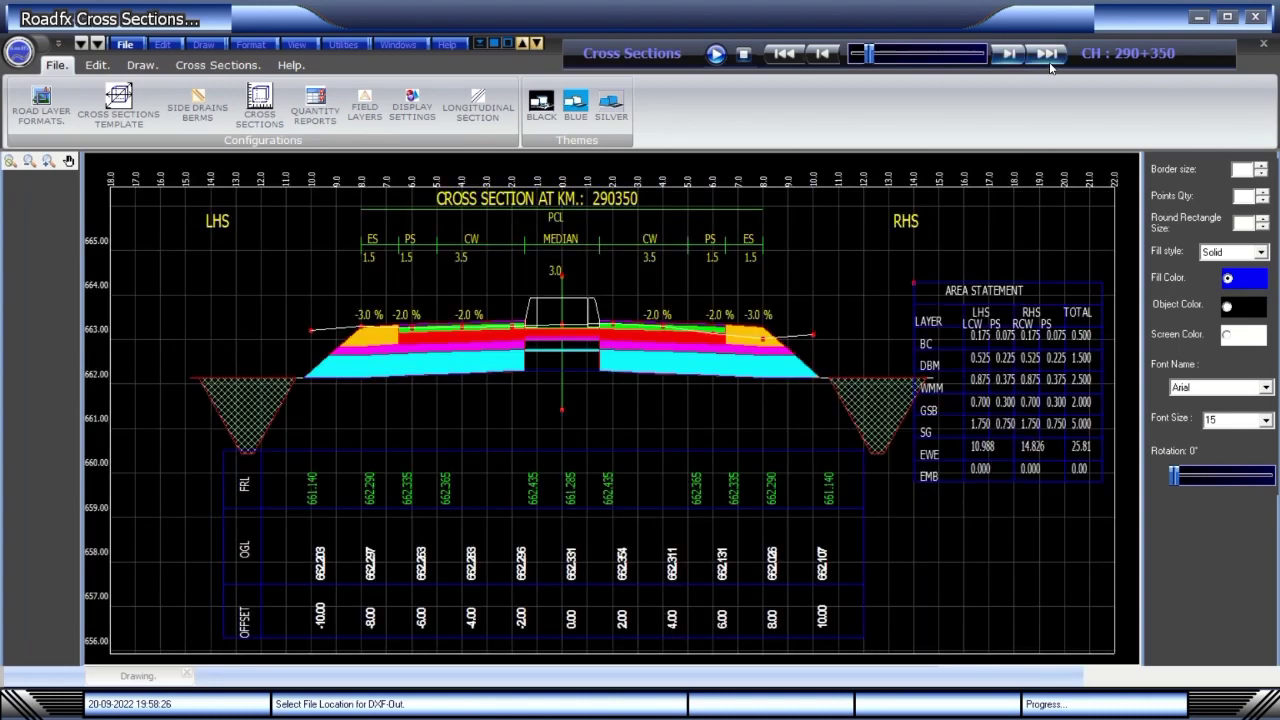
pyautogui.click(1048, 58)
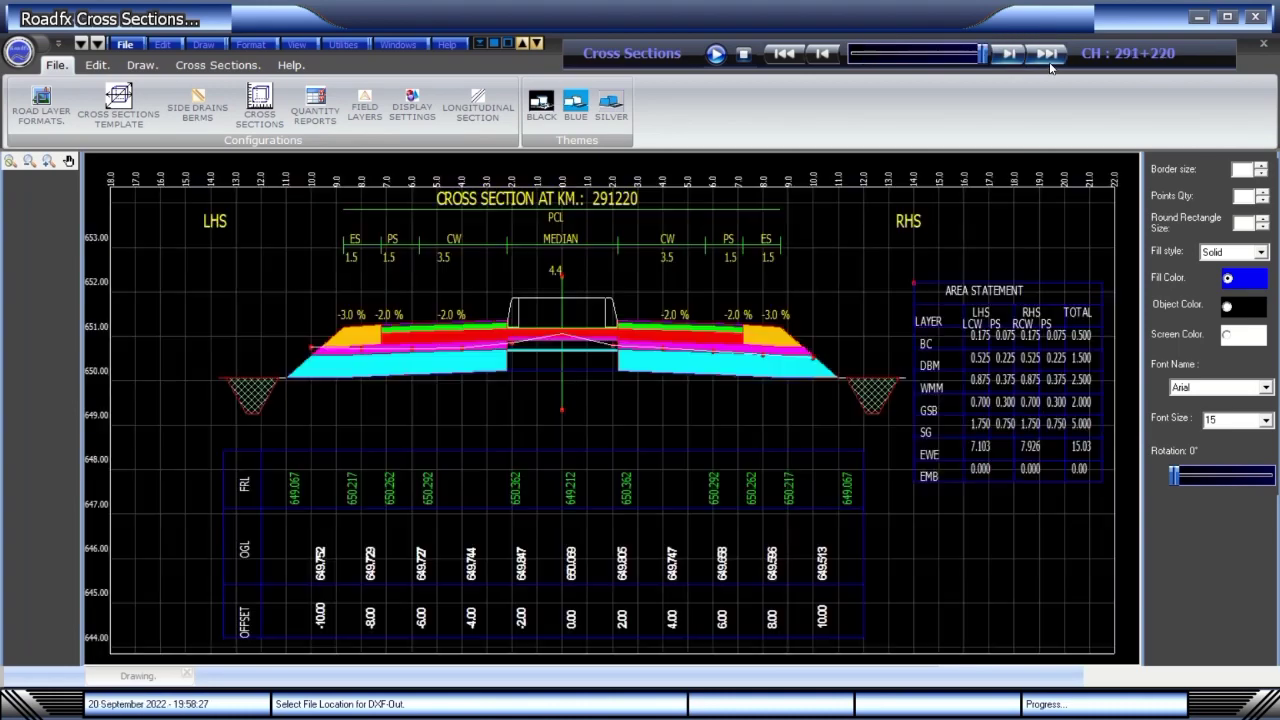
pyautogui.click(786, 56)
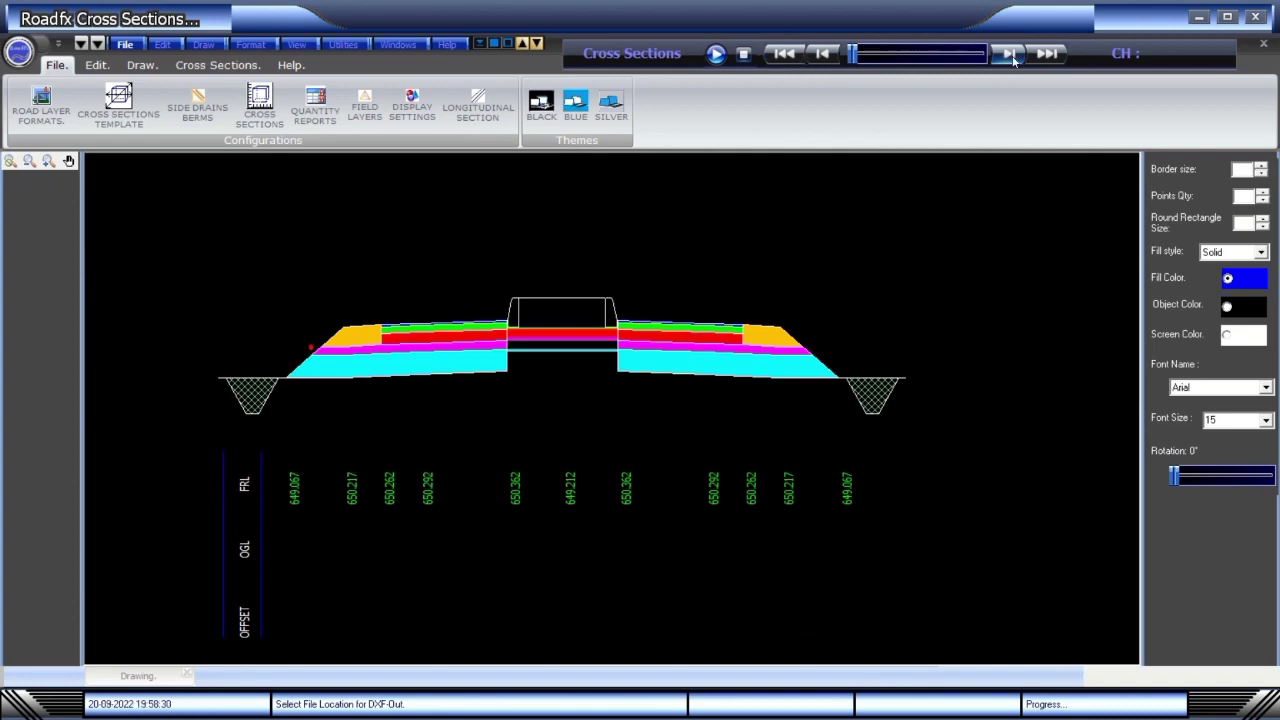
pyautogui.click(1013, 60)
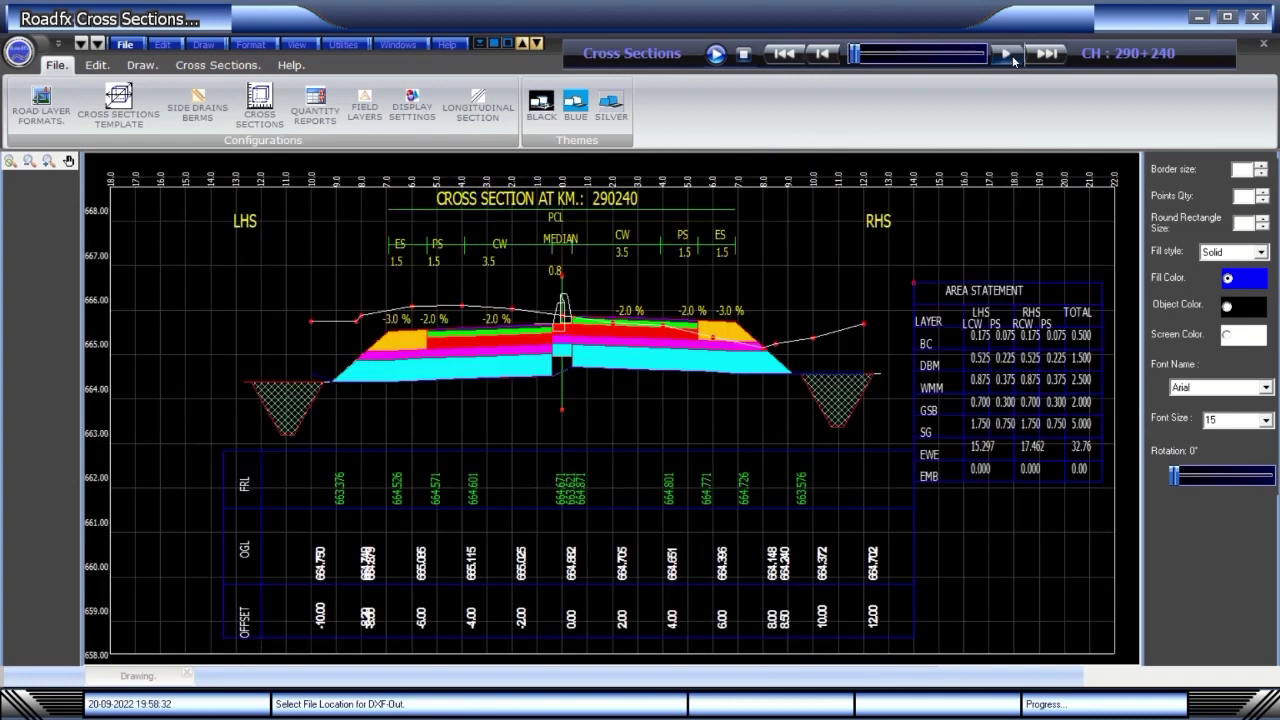
pyautogui.click(1013, 60)
# Apply the Blue colour theme and accept the display settings unchanged.
pyautogui.click(577, 113)
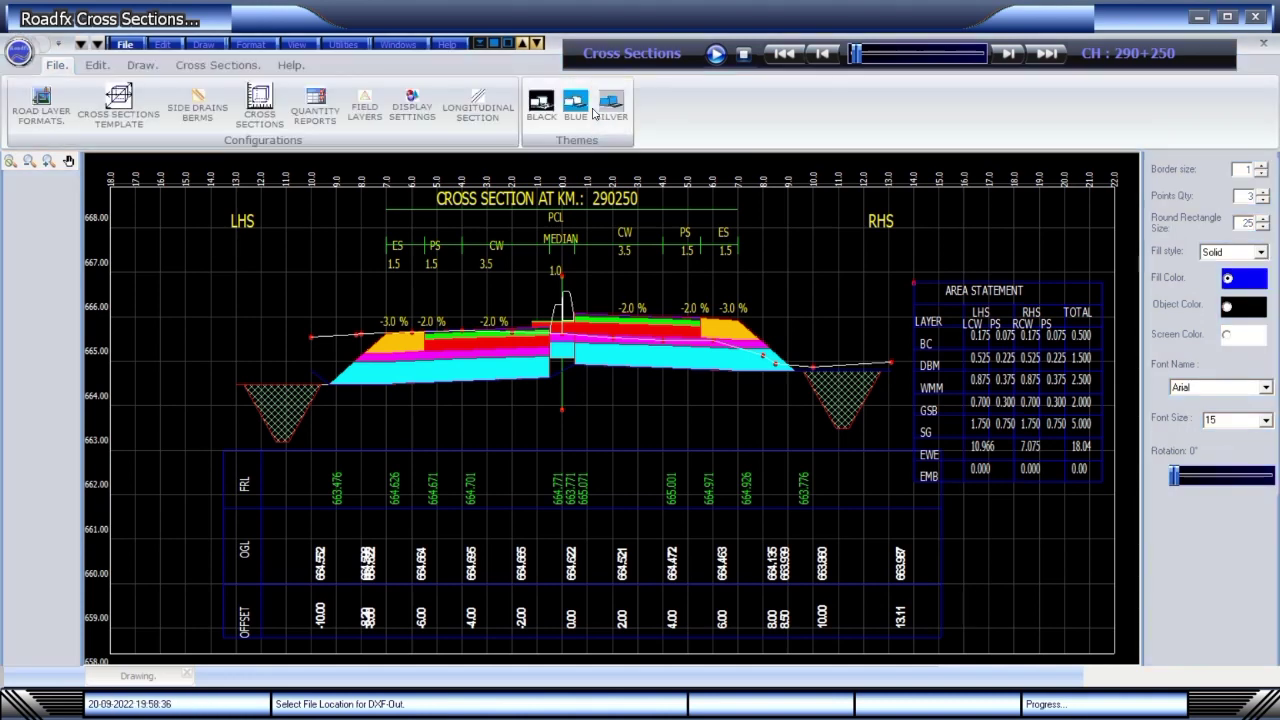
pyautogui.click(588, 113)
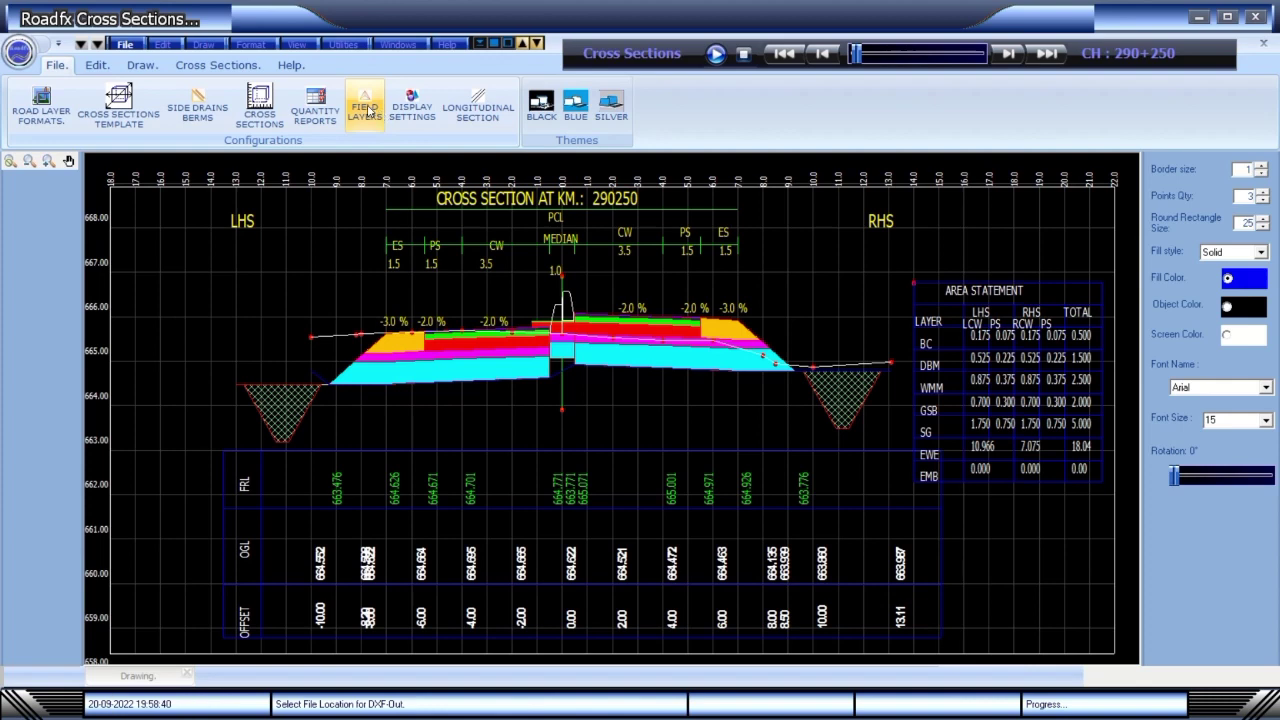
pyautogui.click(412, 108)
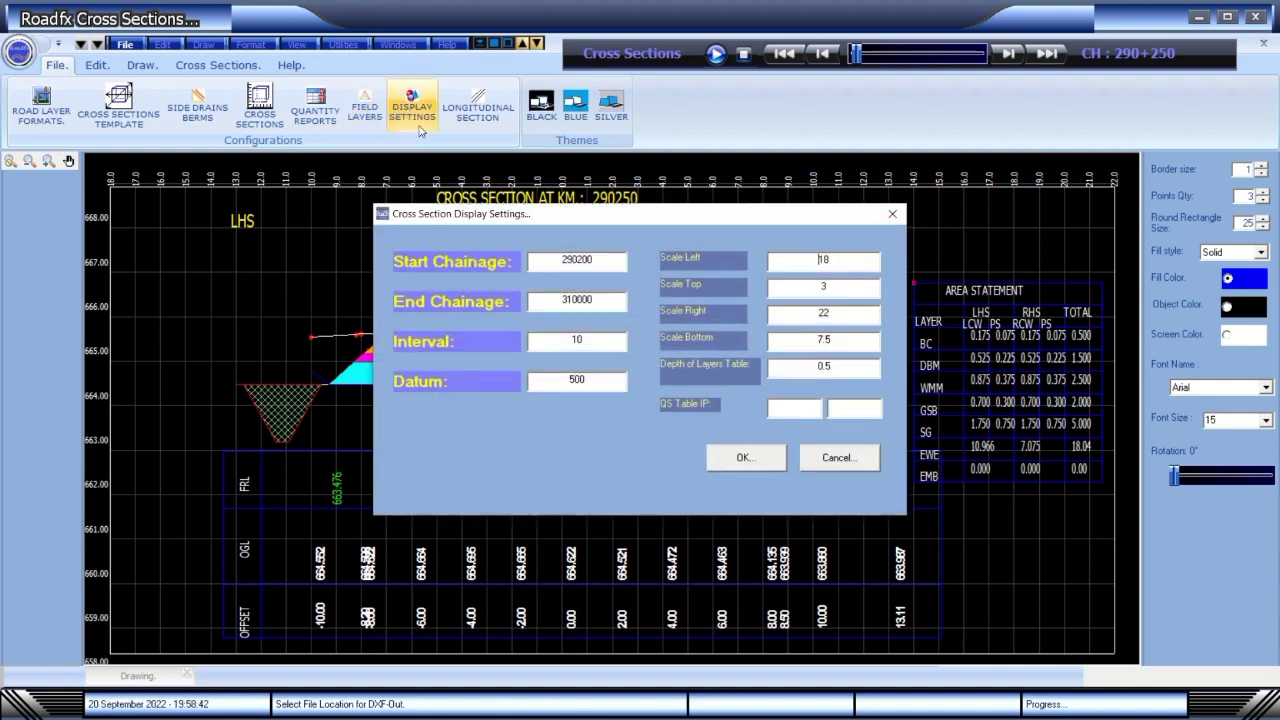
pyautogui.click(747, 457)
# Compute the BC area statement quantities chainage by chainage.
pyautogui.click(313, 112)
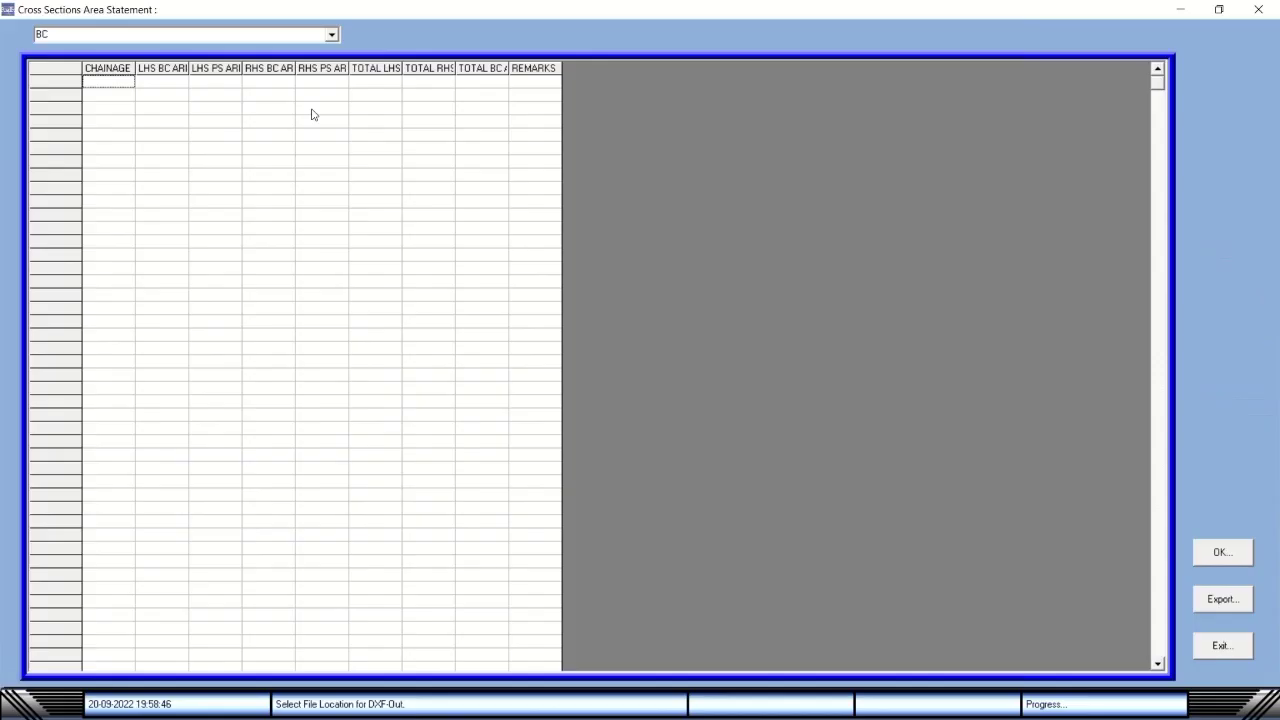
pyautogui.click(1216, 556)
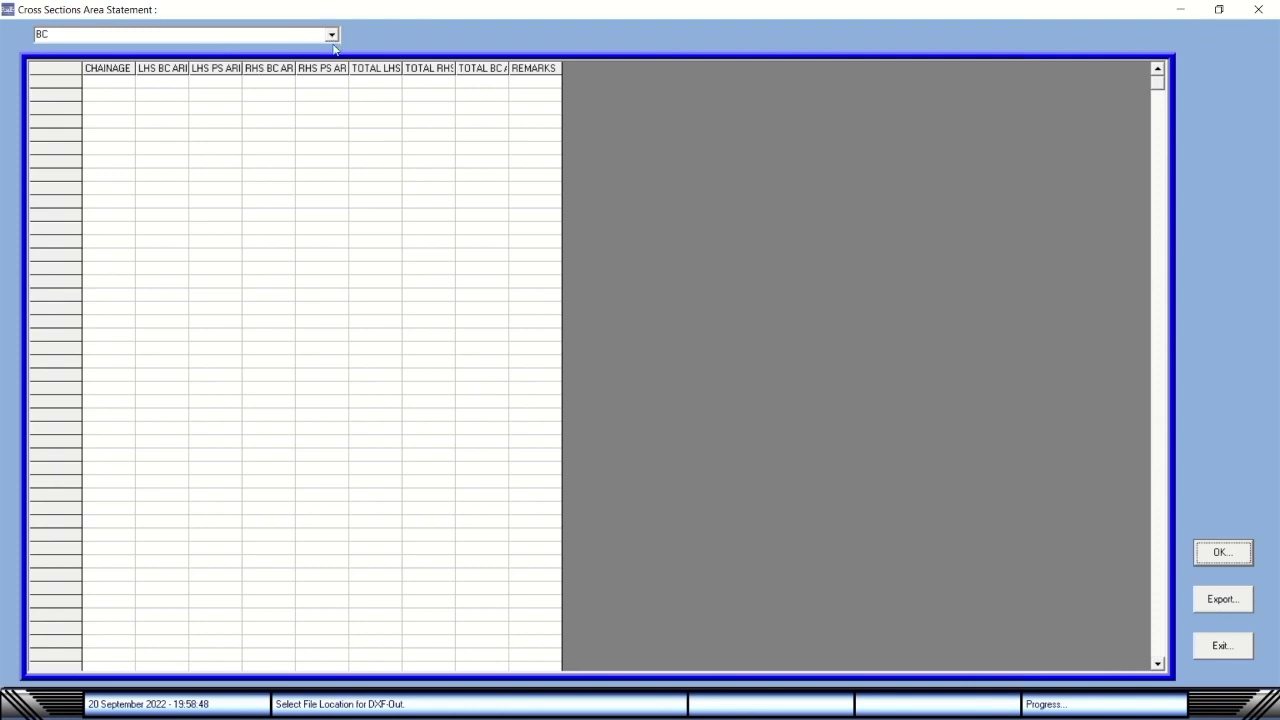
pyautogui.moveTo(587, 4)
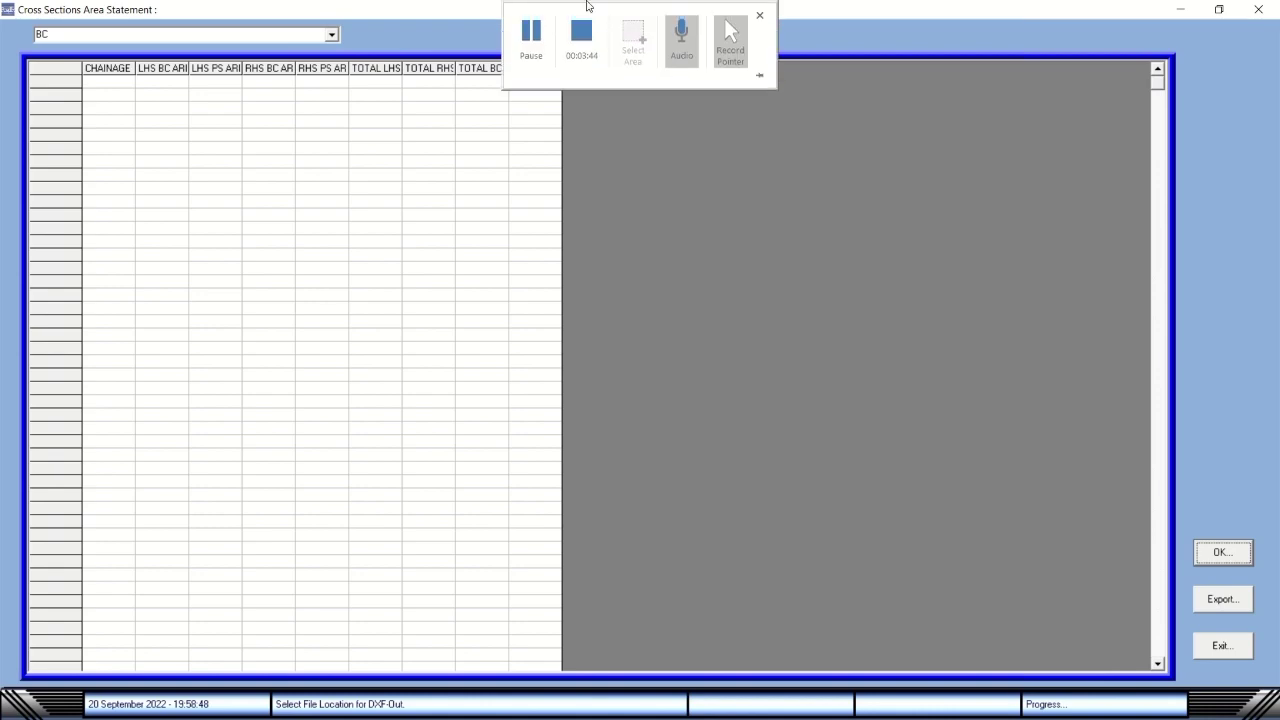
pyautogui.click(531, 34)
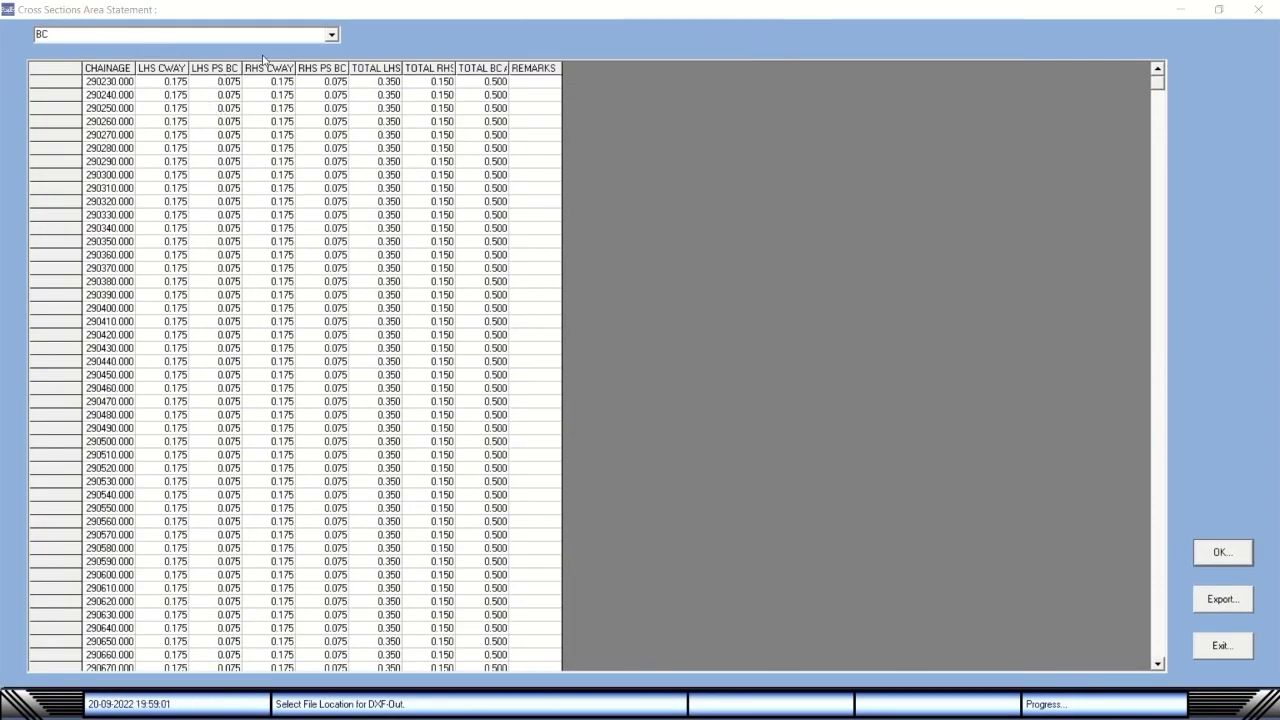
# Recompute the area statement for the DBM layer (total 1.500), then the GSB layer (total 2.000).
pyautogui.click(331, 38)
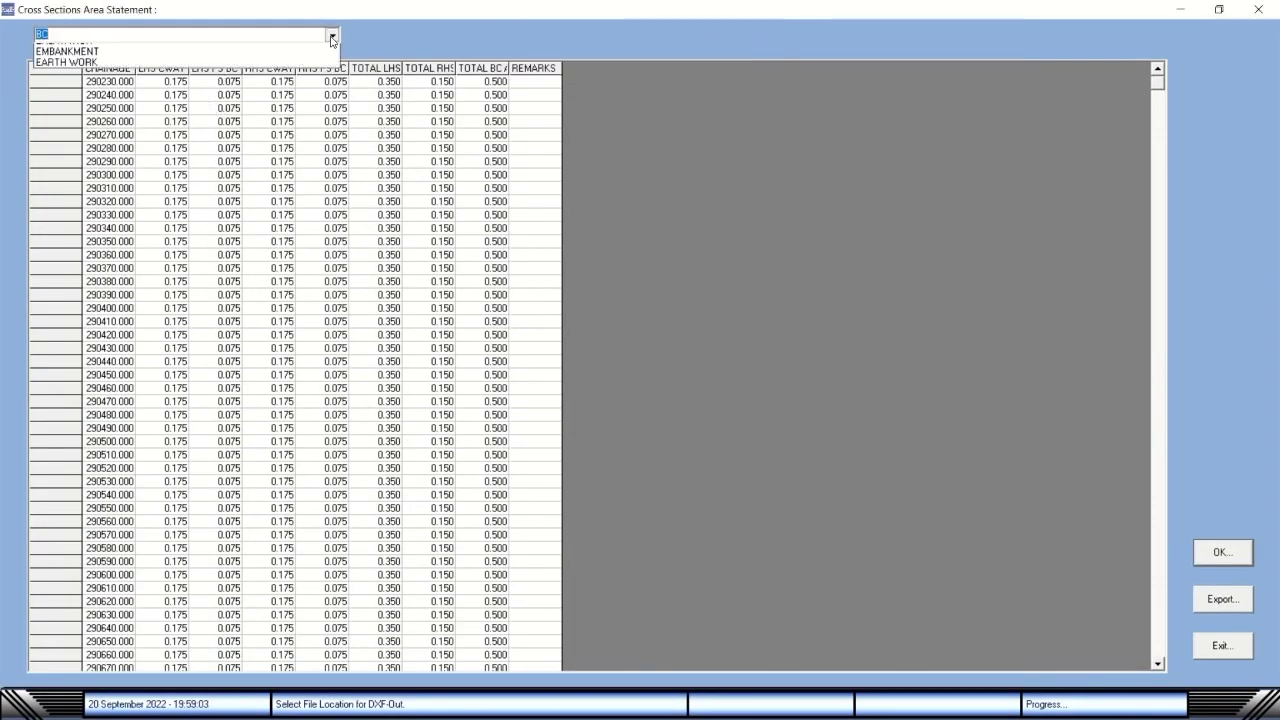
pyautogui.click(190, 68)
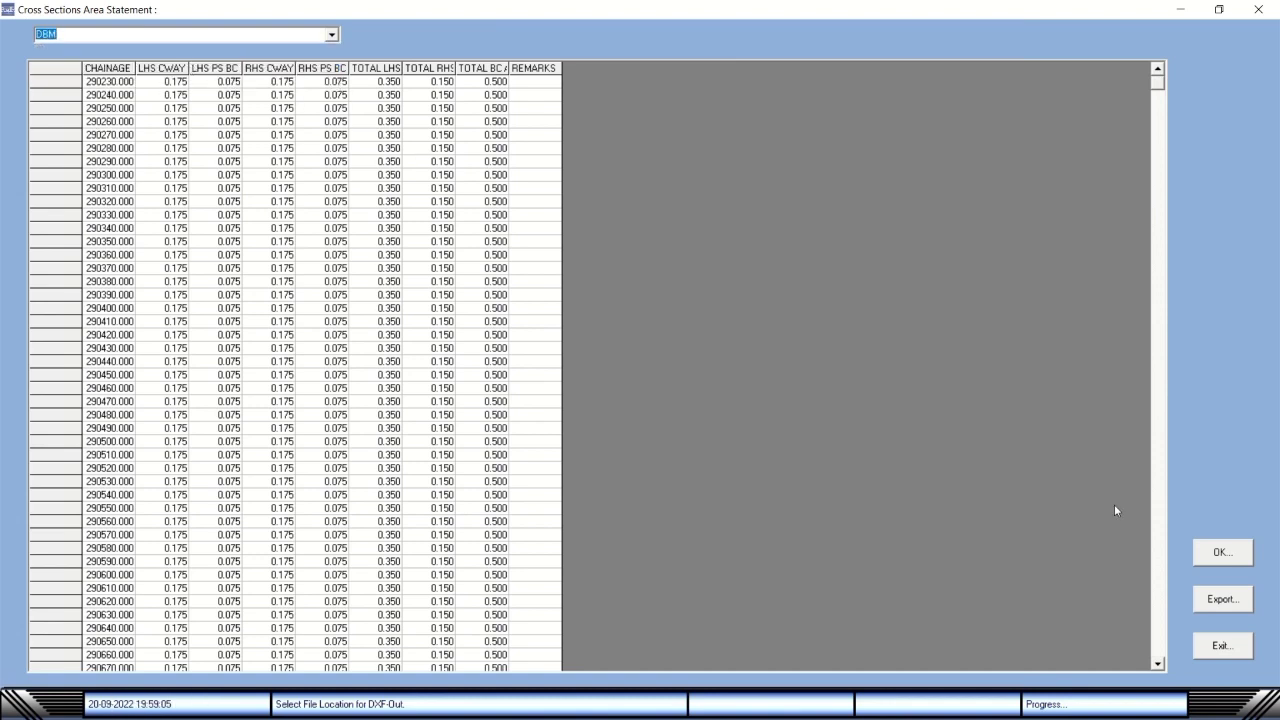
pyautogui.click(1214, 551)
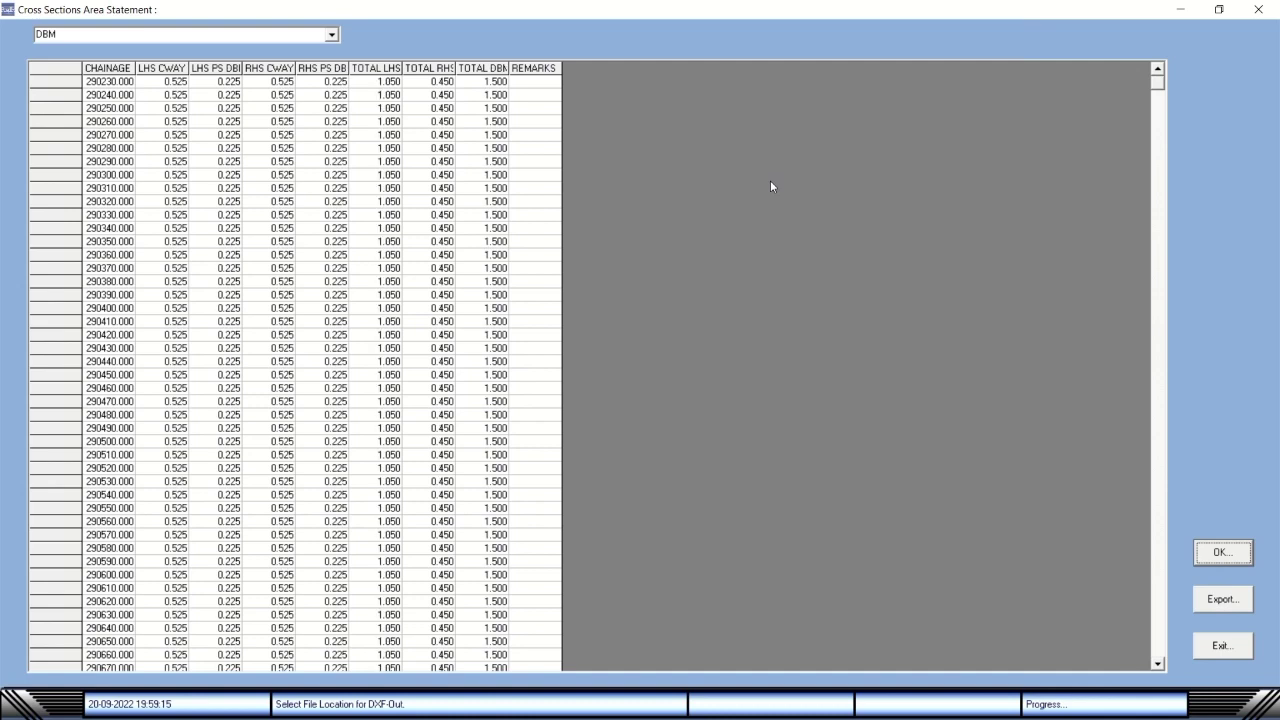
pyautogui.click(331, 34)
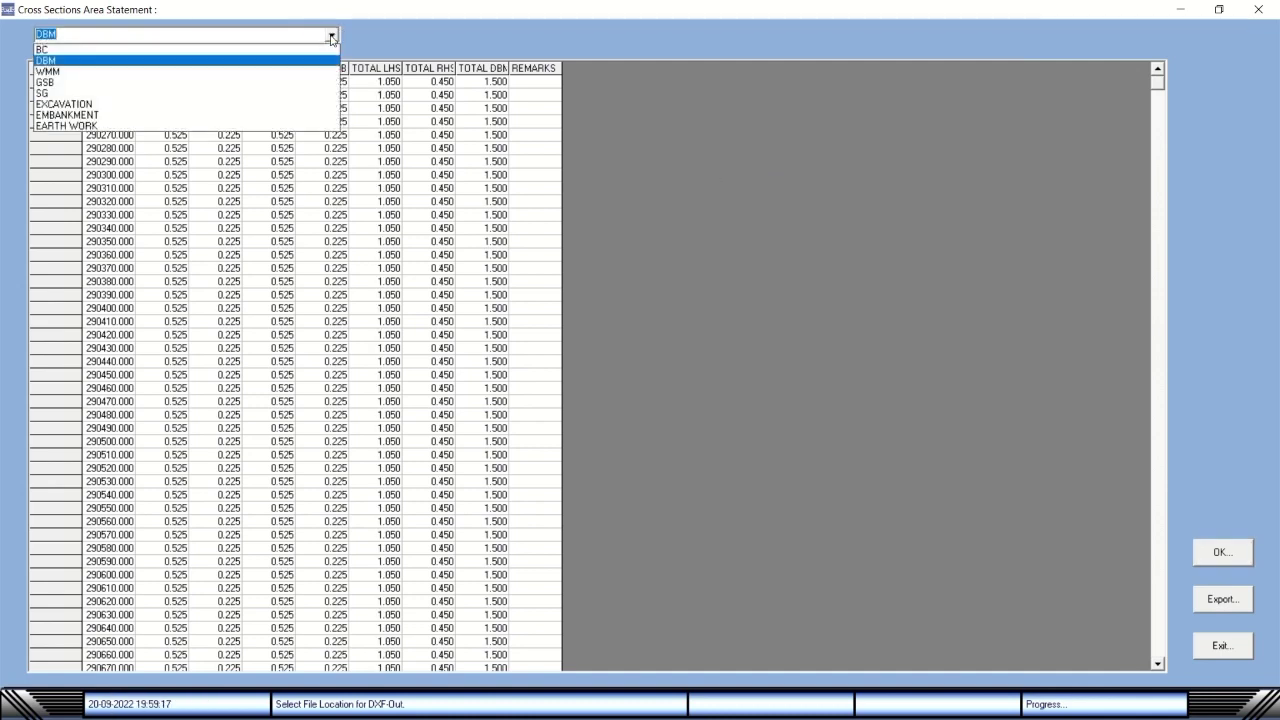
pyautogui.click(160, 83)
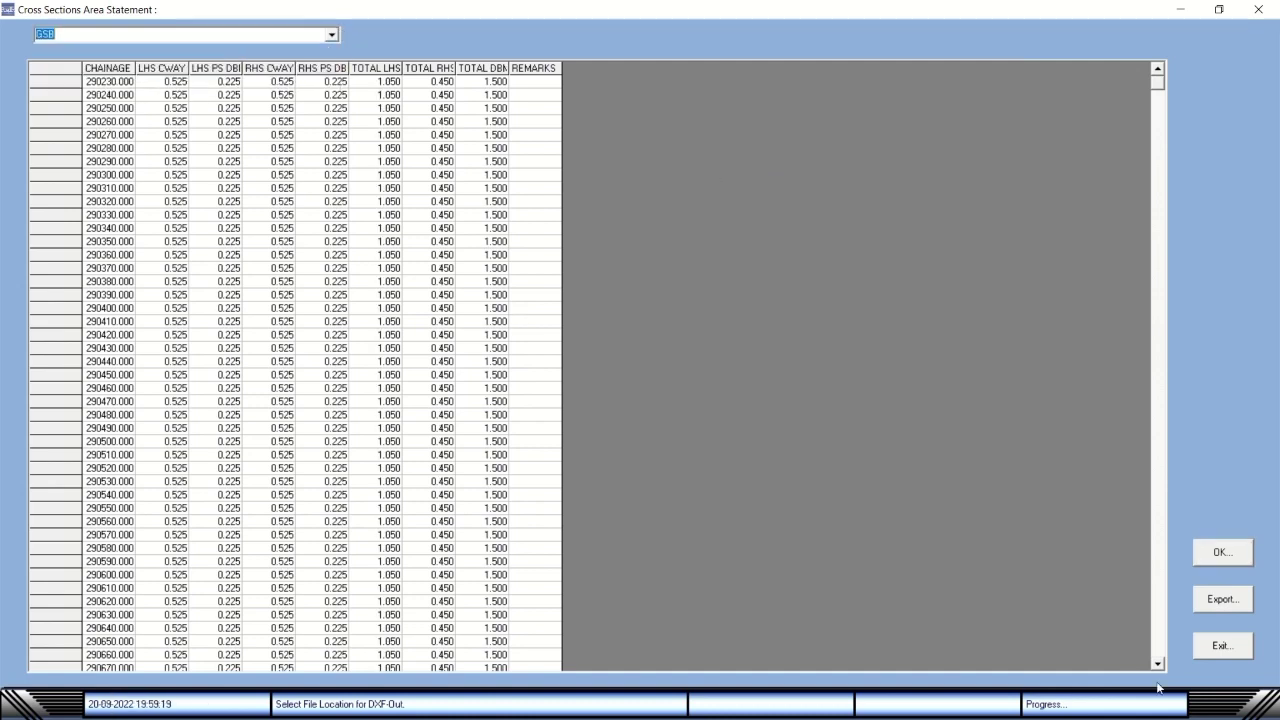
pyautogui.click(1216, 550)
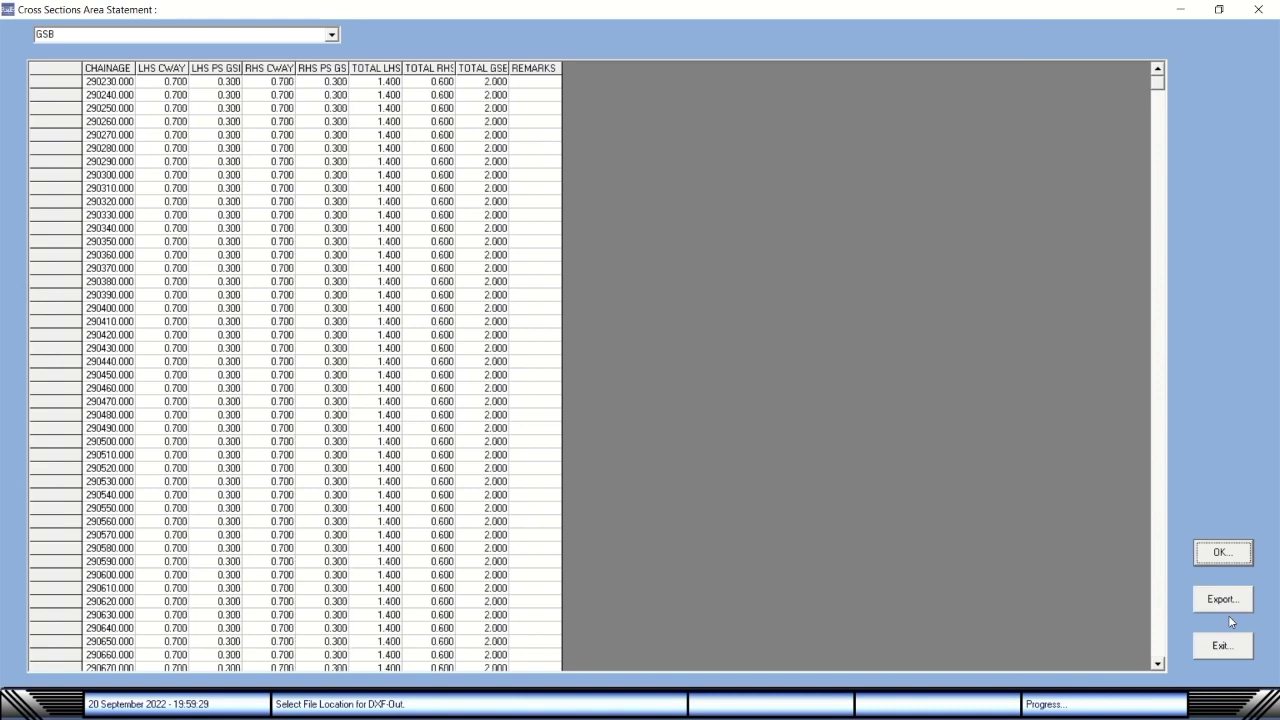
# Select Sheet3 as the export worksheet, then exit the export options and Area Statement window.
pyautogui.click(1222, 600)
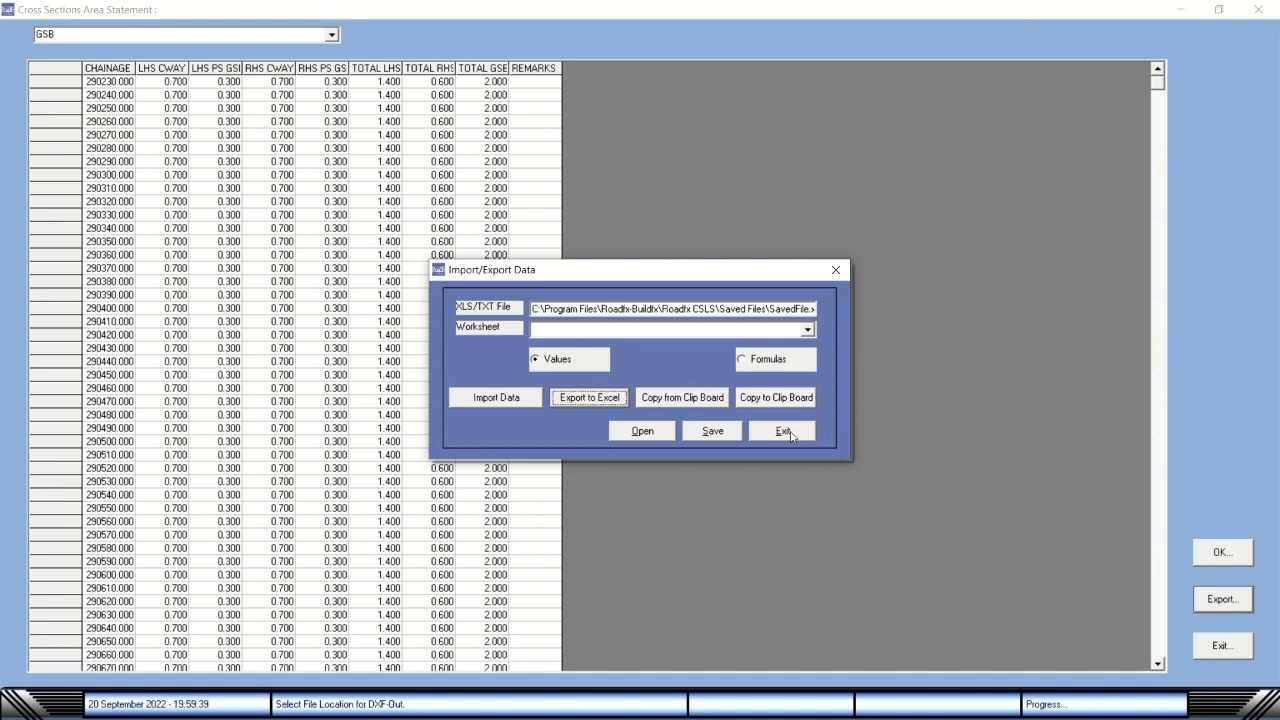
pyautogui.click(808, 333)
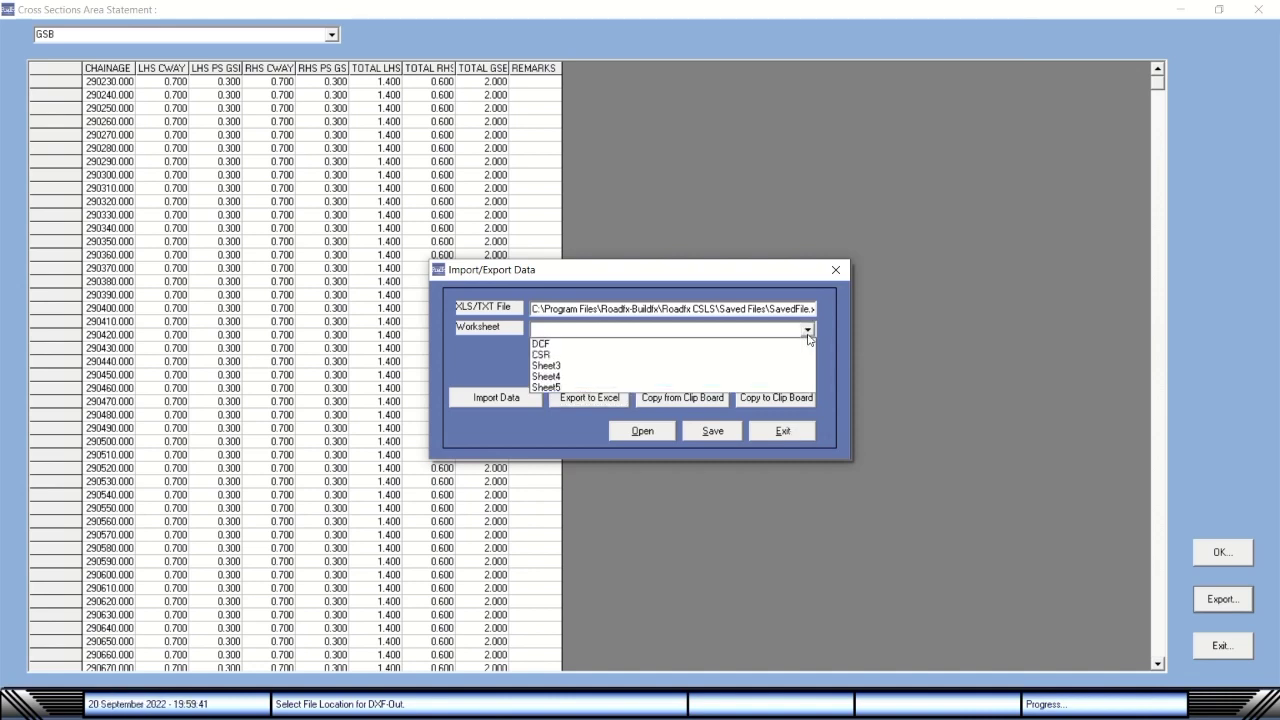
pyautogui.click(640, 365)
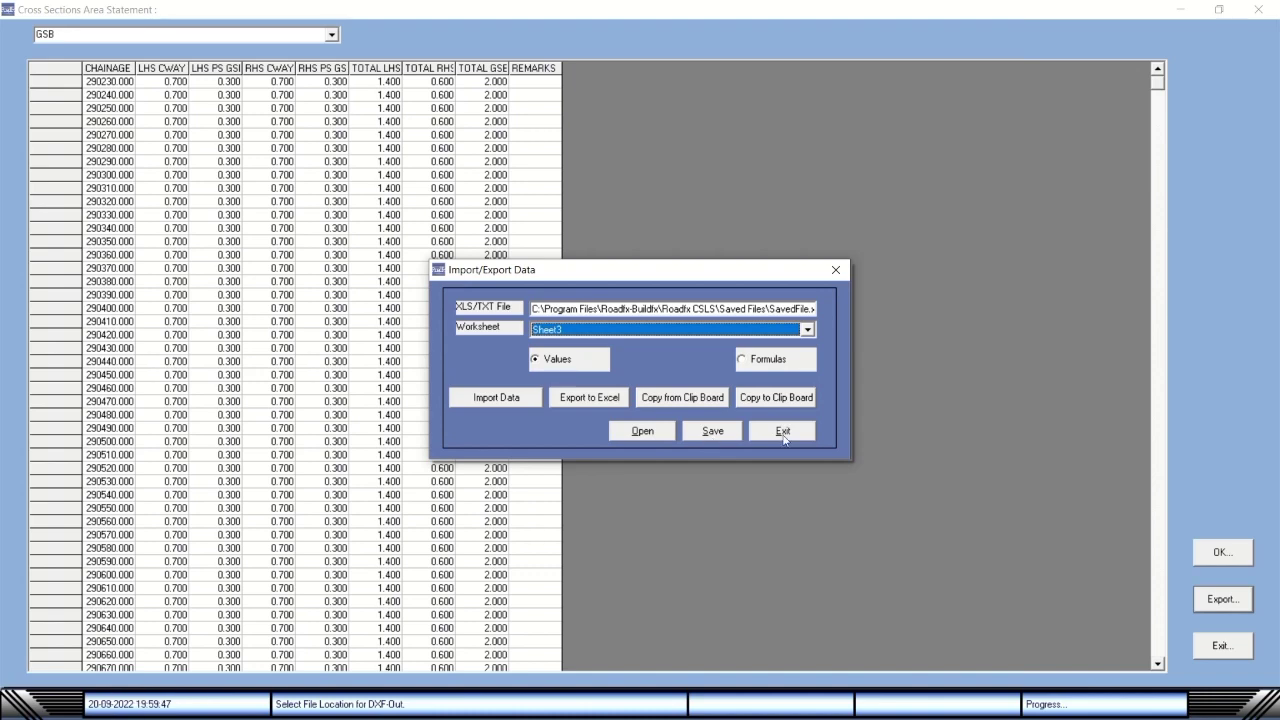
pyautogui.click(783, 432)
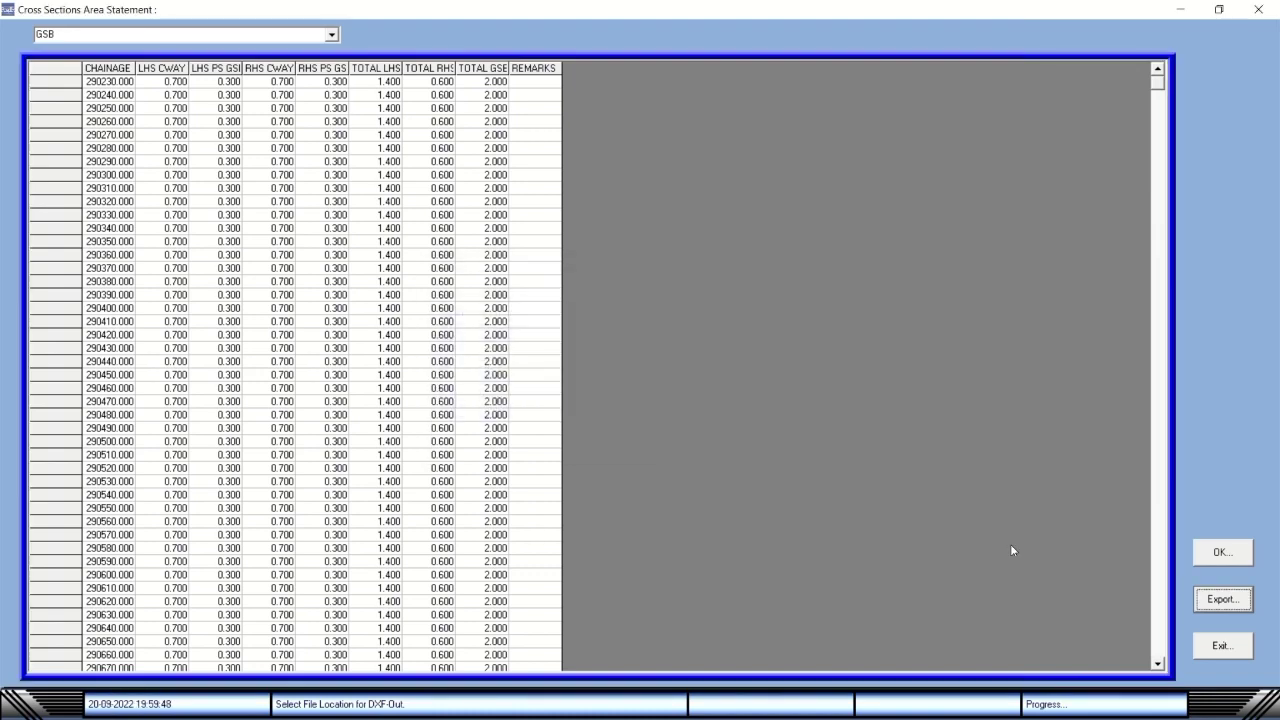
pyautogui.click(1236, 648)
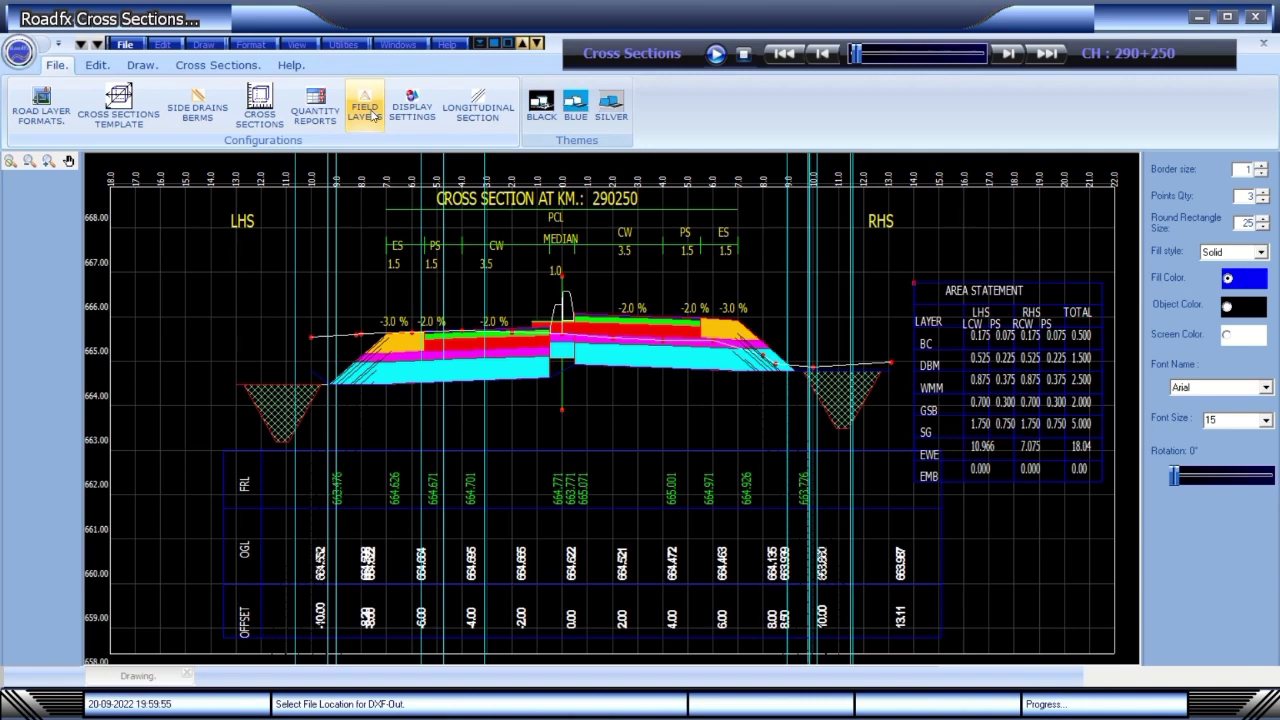
# Open the Field Layers cut-and-fill view and step through every chainage up to 290850.
pyautogui.click(370, 112)
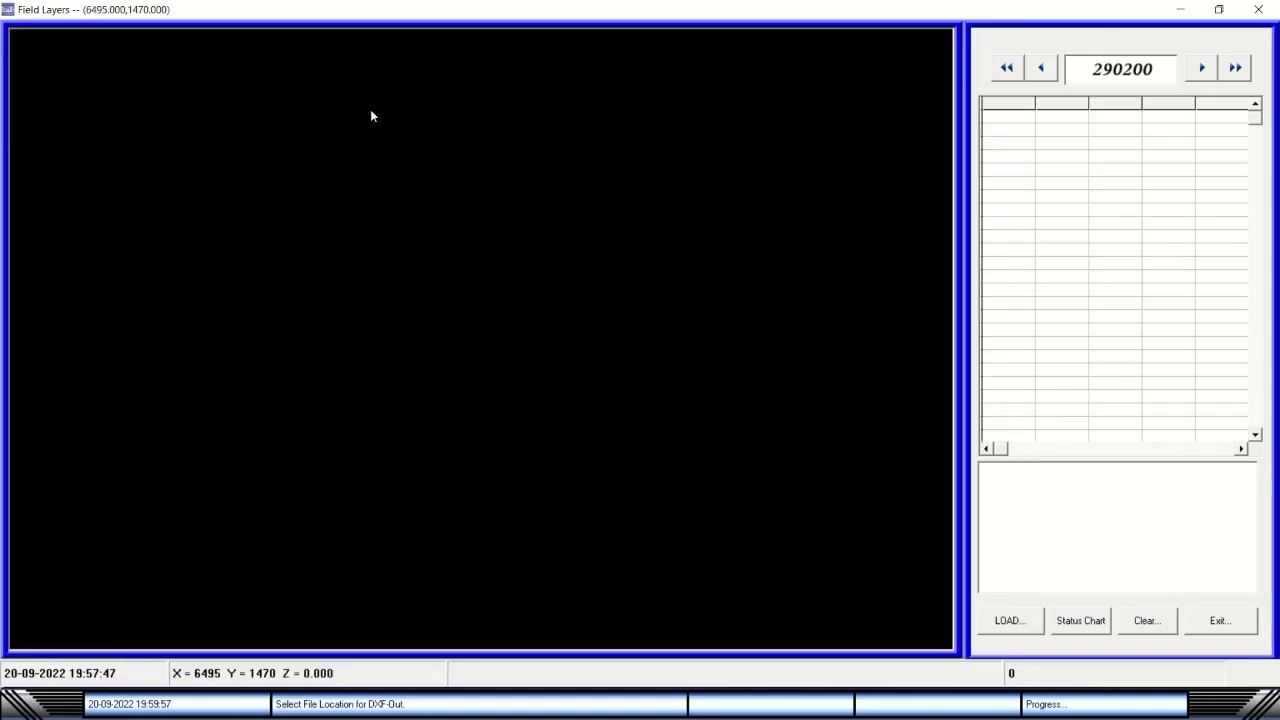
pyautogui.click(1204, 68)
pyautogui.click(1204, 68)
pyautogui.click(1204, 68)
pyautogui.click(1204, 68)
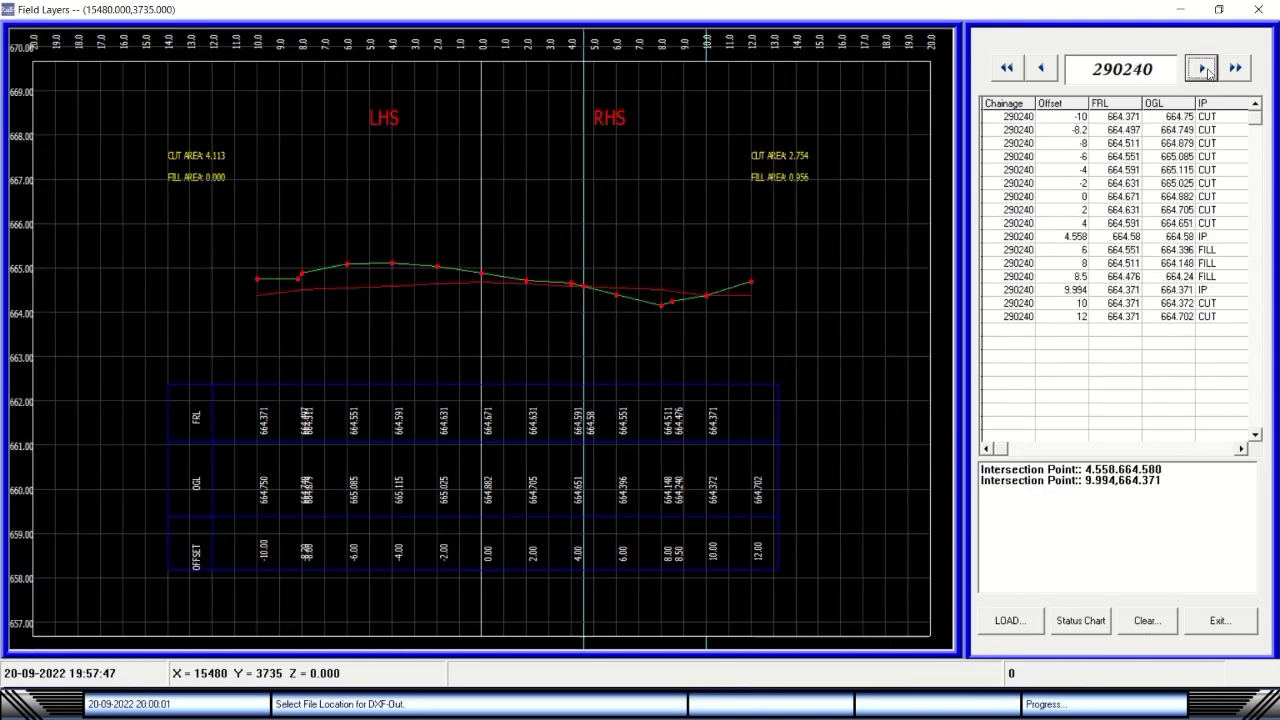
pyautogui.click(1204, 68)
pyautogui.click(1204, 68)
pyautogui.click(1204, 68)
pyautogui.click(1204, 68)
pyautogui.click(1204, 68)
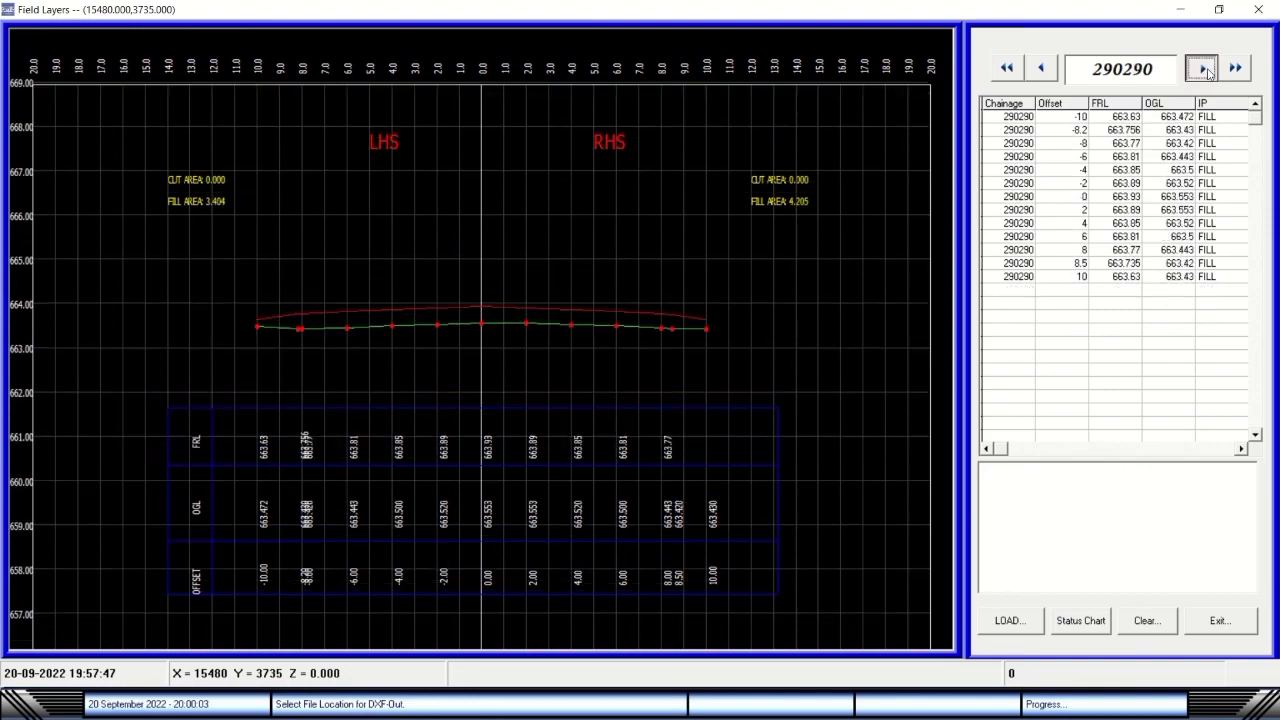
pyautogui.click(1204, 68)
pyautogui.click(1204, 68)
pyautogui.click(1204, 68)
pyautogui.click(1204, 68)
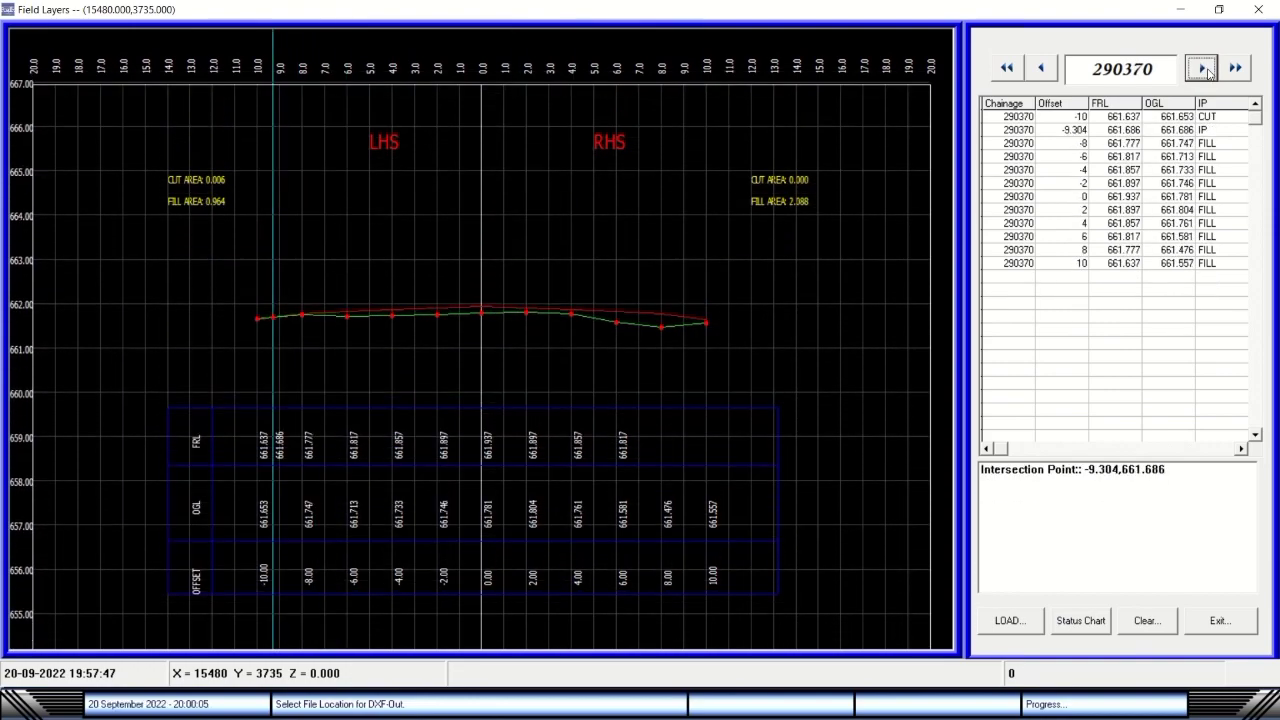
pyautogui.click(1204, 68)
pyautogui.click(1204, 68)
pyautogui.click(1204, 68)
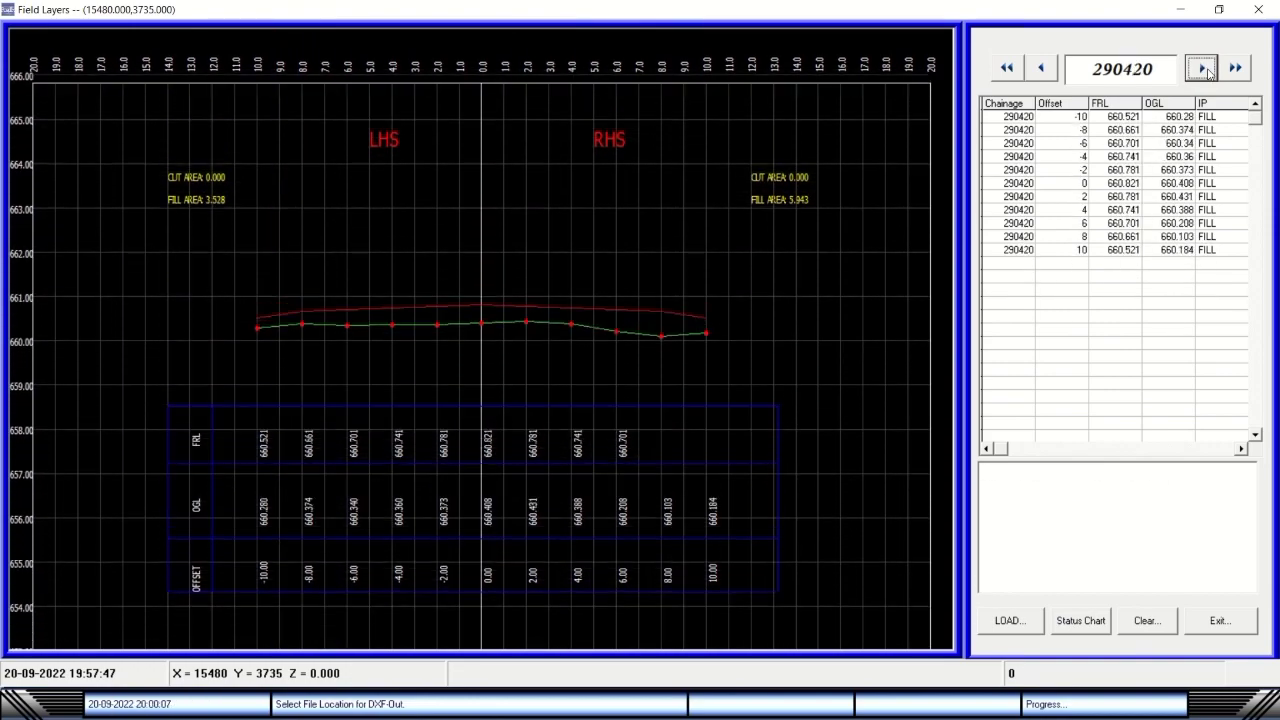
pyautogui.click(1204, 68)
pyautogui.click(1204, 68)
pyautogui.click(1204, 68)
pyautogui.click(1204, 68)
pyautogui.click(1204, 68)
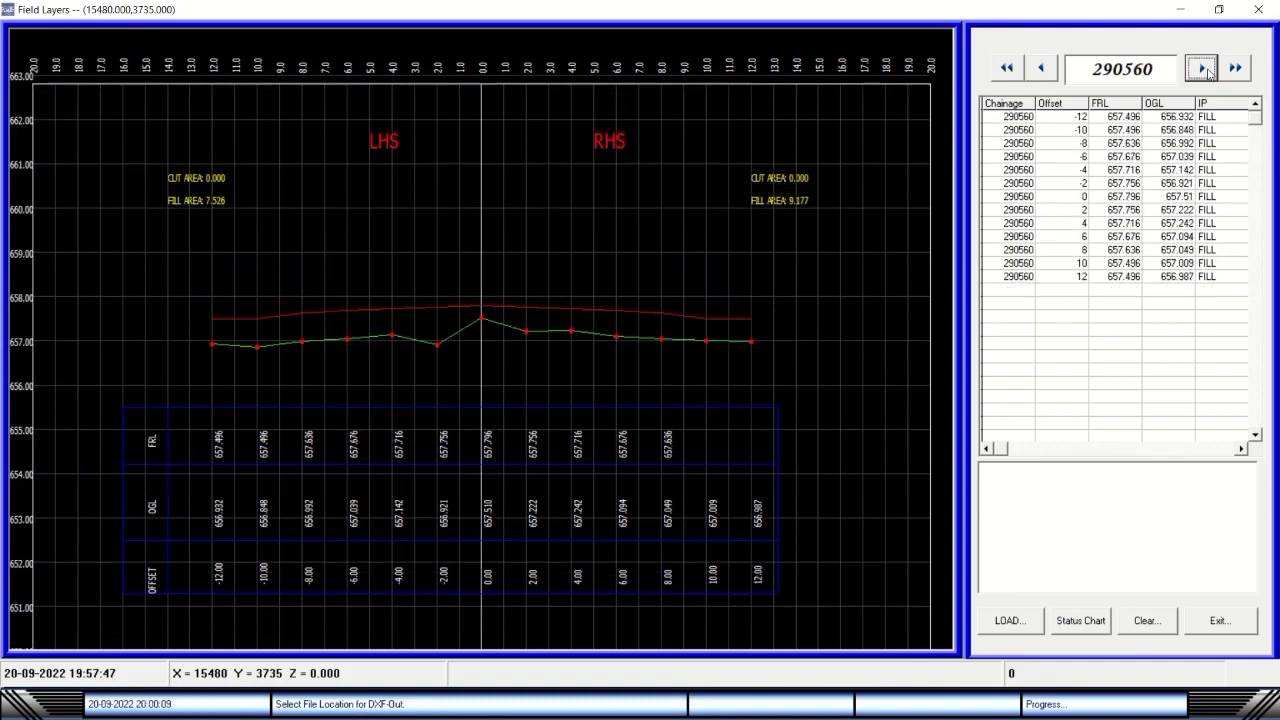
pyautogui.click(1204, 68)
pyautogui.click(1204, 68)
pyautogui.click(1204, 68)
pyautogui.click(1204, 68)
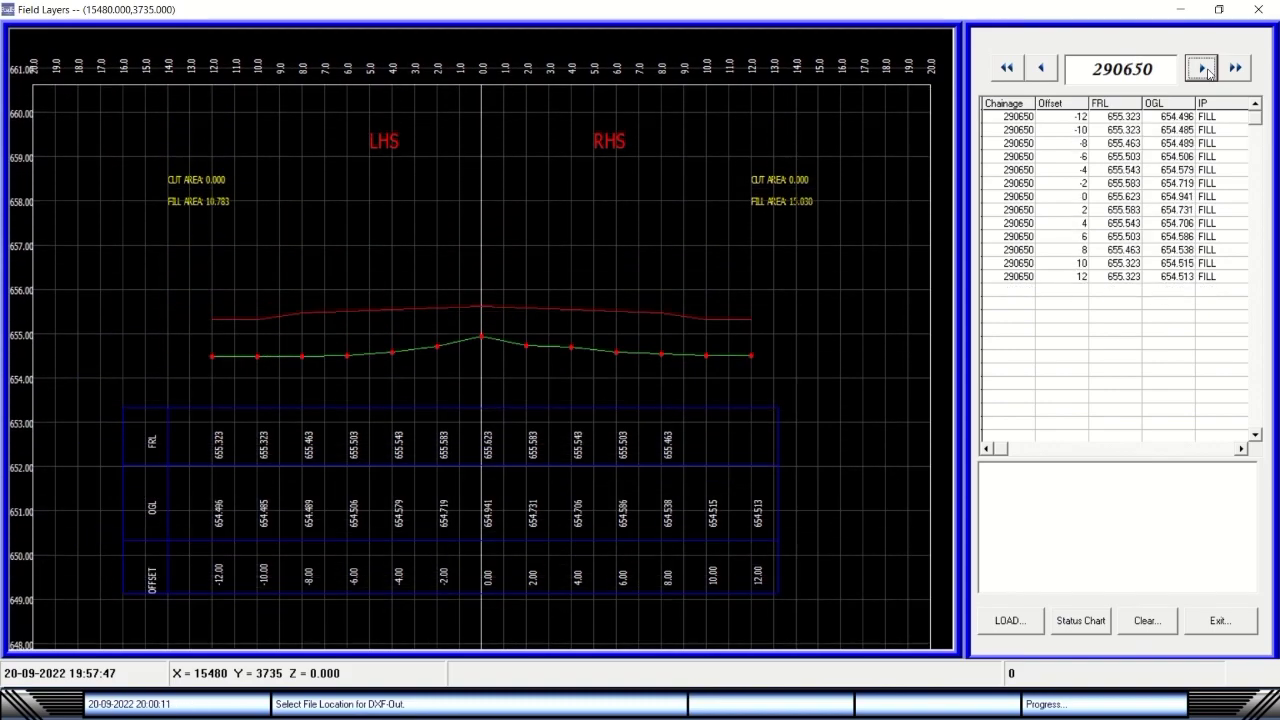
pyautogui.click(1204, 68)
pyautogui.click(1204, 68)
pyautogui.click(1204, 68)
pyautogui.click(1204, 68)
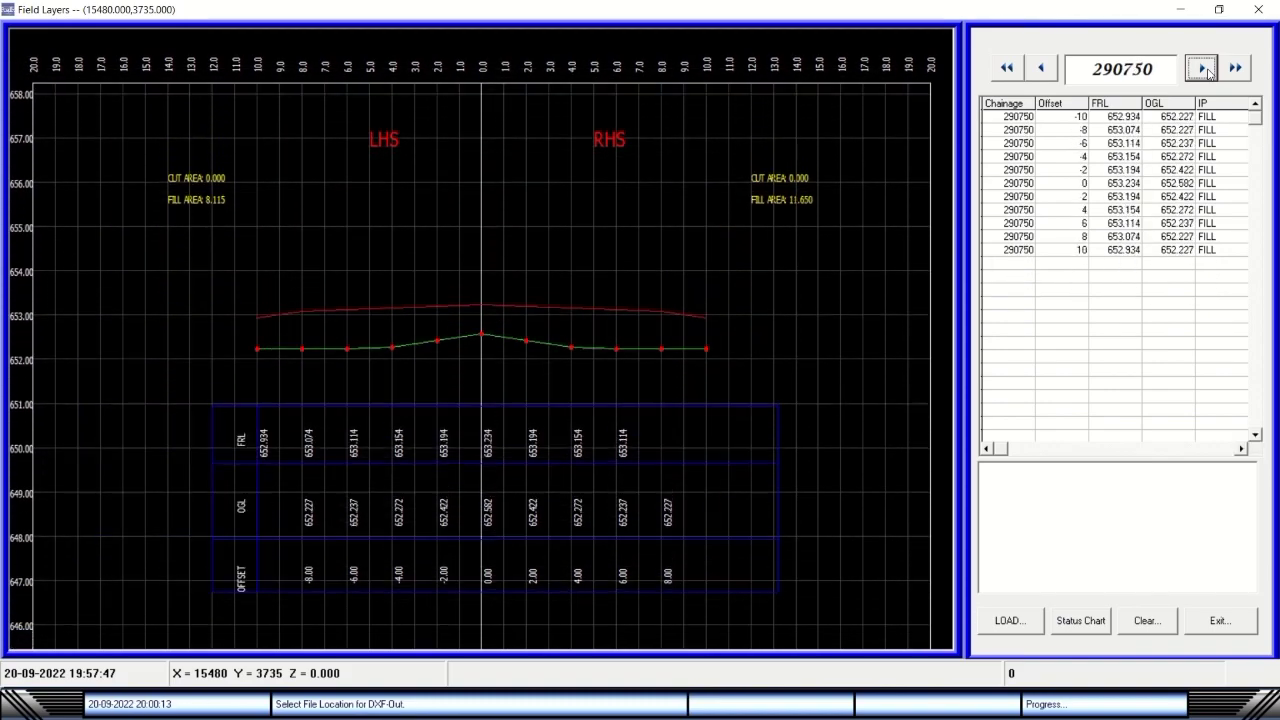
pyautogui.click(1204, 68)
pyautogui.click(1204, 68)
pyautogui.click(1204, 68)
pyautogui.click(1204, 68)
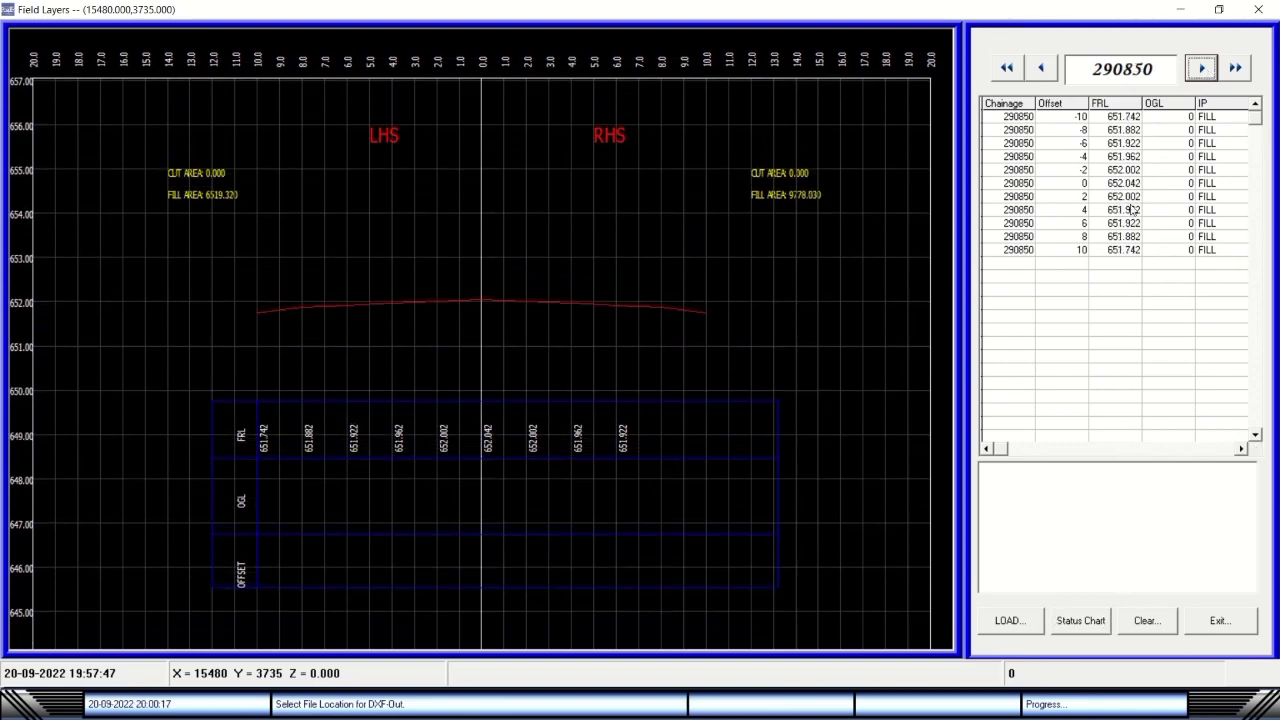
# Return to the first chainage, 290200, and step forward to 290320.
pyautogui.click(1008, 68)
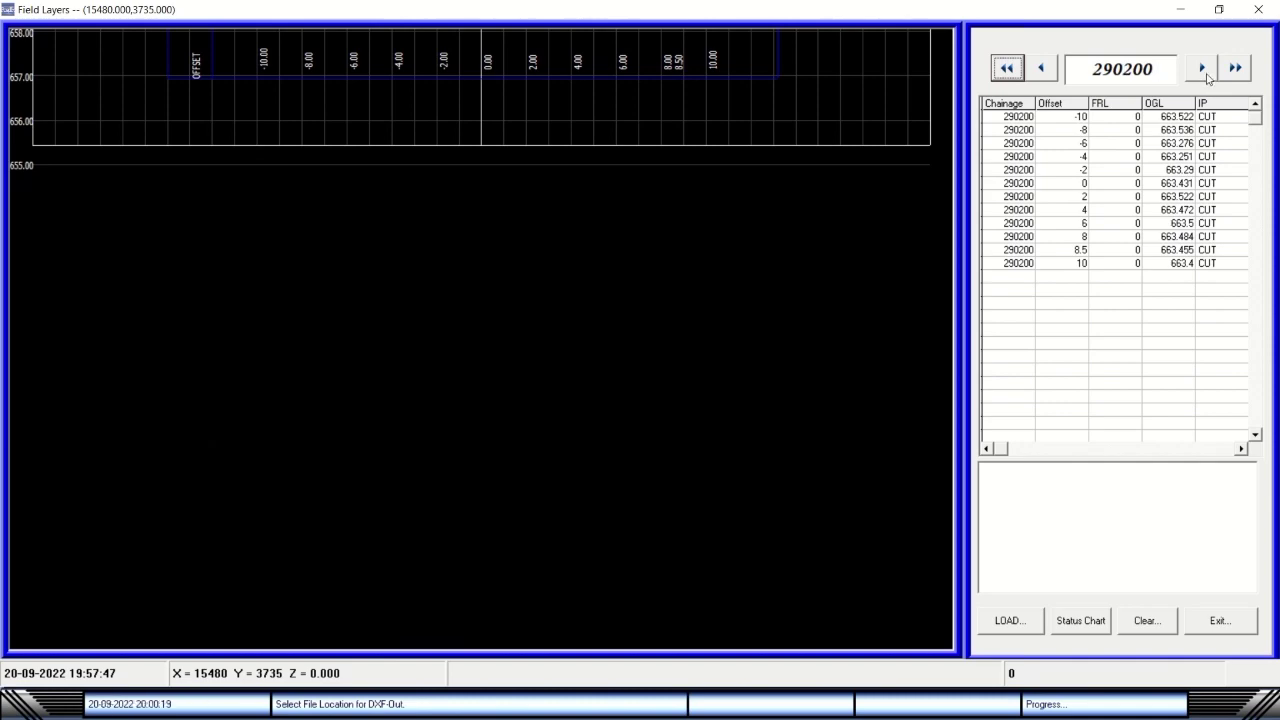
pyautogui.click(1203, 69)
pyautogui.click(1203, 68)
pyautogui.click(1203, 68)
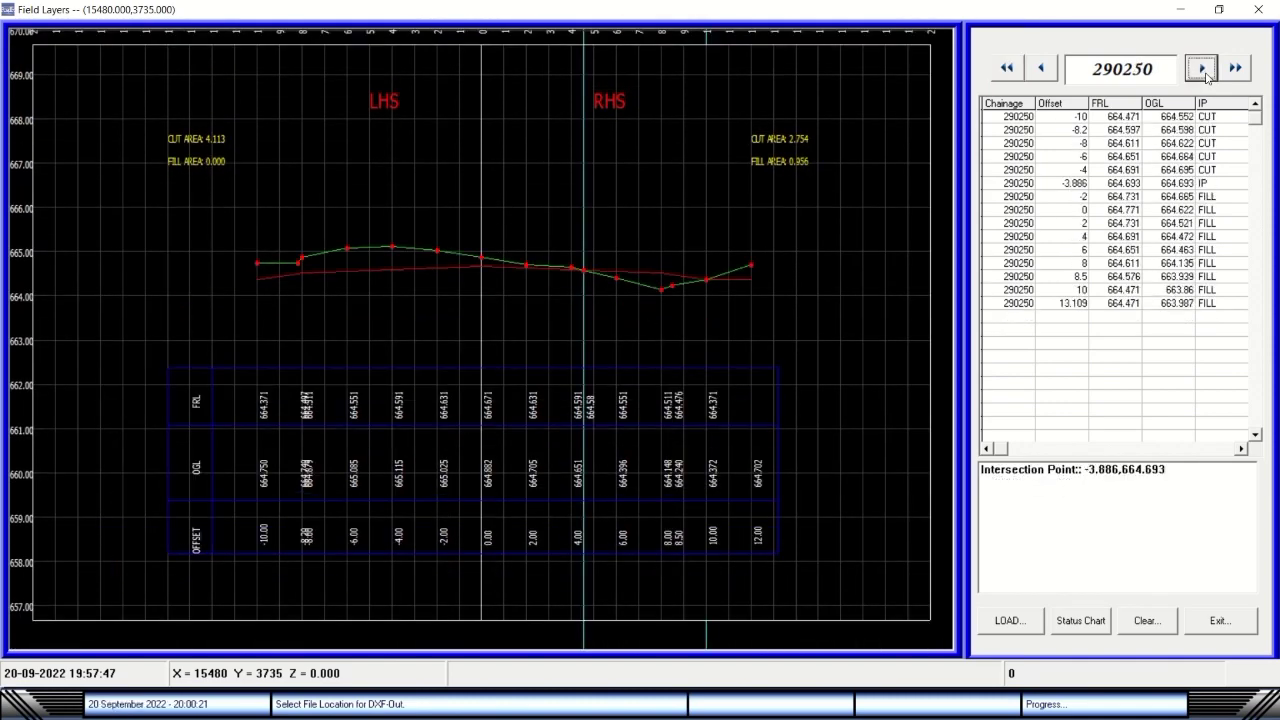
pyautogui.click(1203, 68)
pyautogui.click(1203, 68)
pyautogui.click(1203, 68)
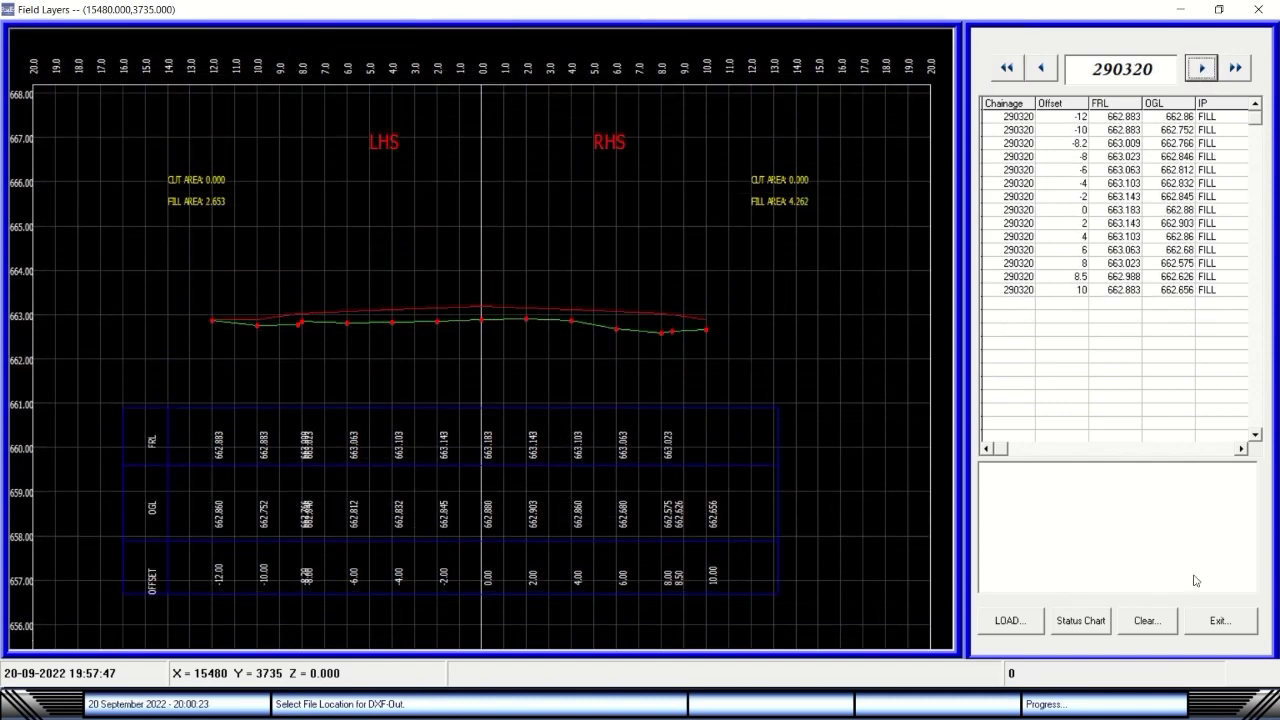
# Try the Status Chart, then cancel its file selection and dismiss the run-time errors.
pyautogui.click(1103, 624)
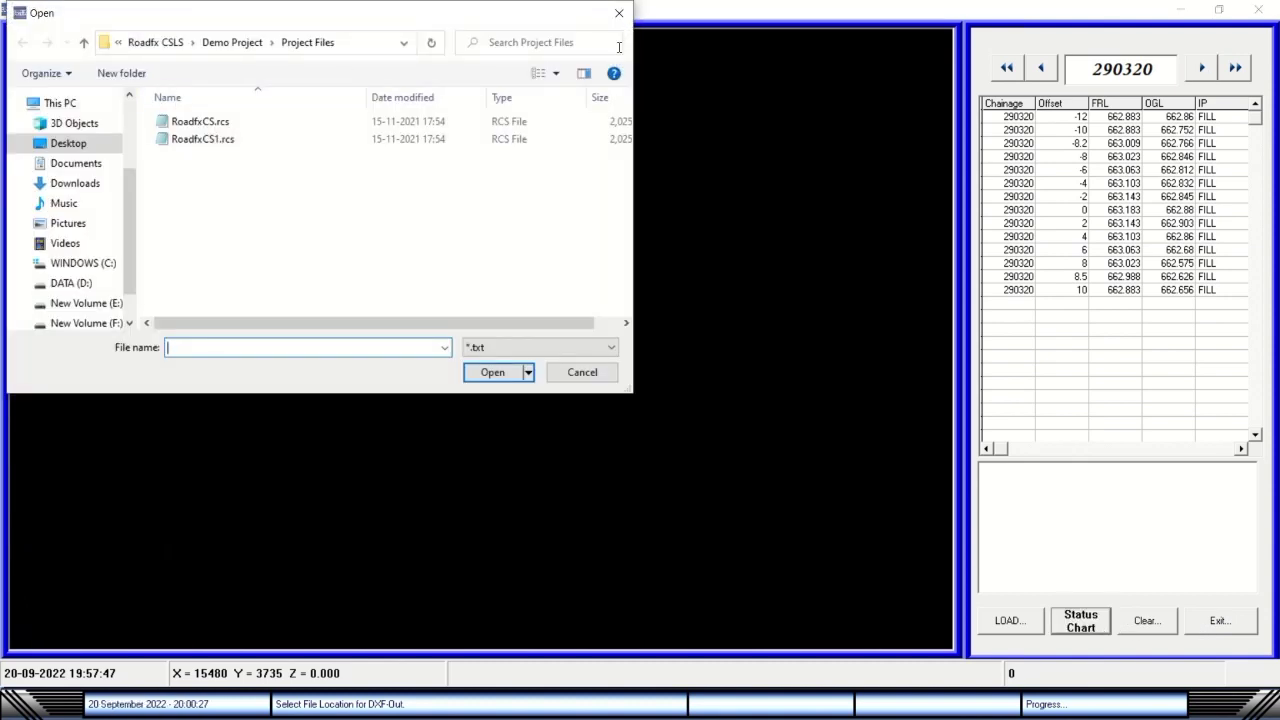
pyautogui.click(619, 12)
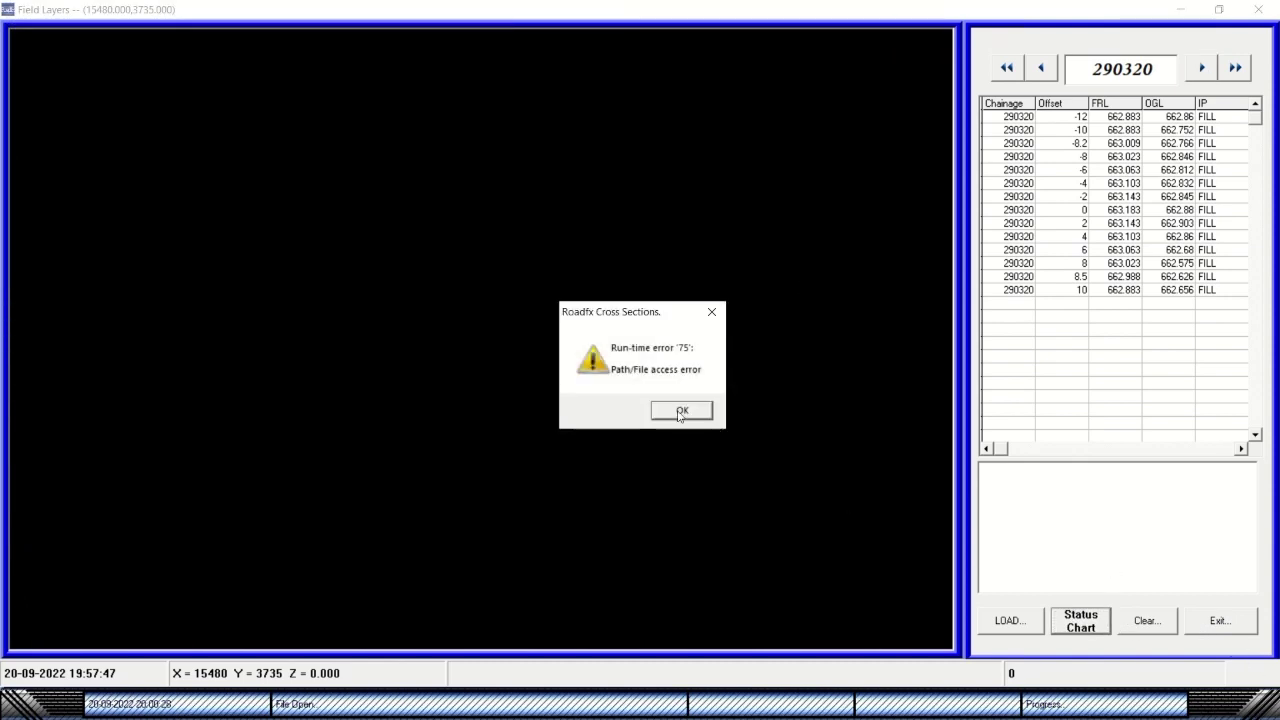
pyautogui.click(679, 411)
pyautogui.click(776, 444)
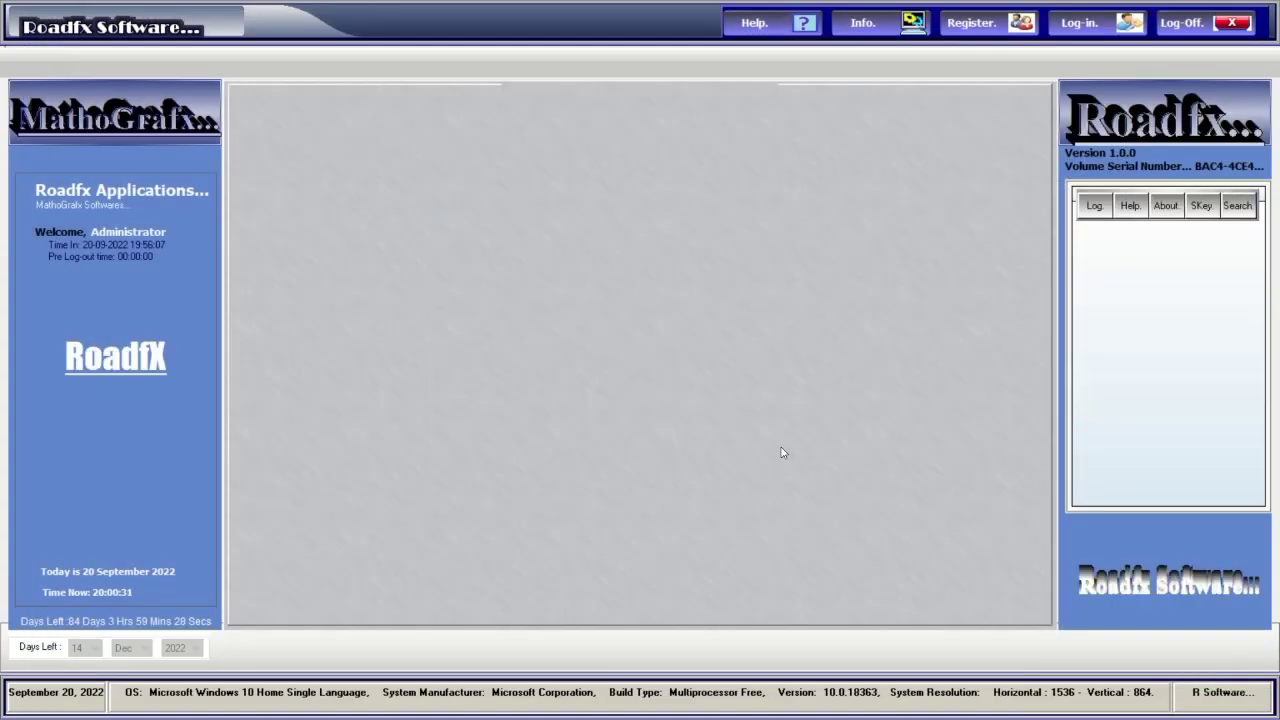
# Log back in with the corrected password and relaunch Roadfx Cross Sections.
pyautogui.click(1090, 32)
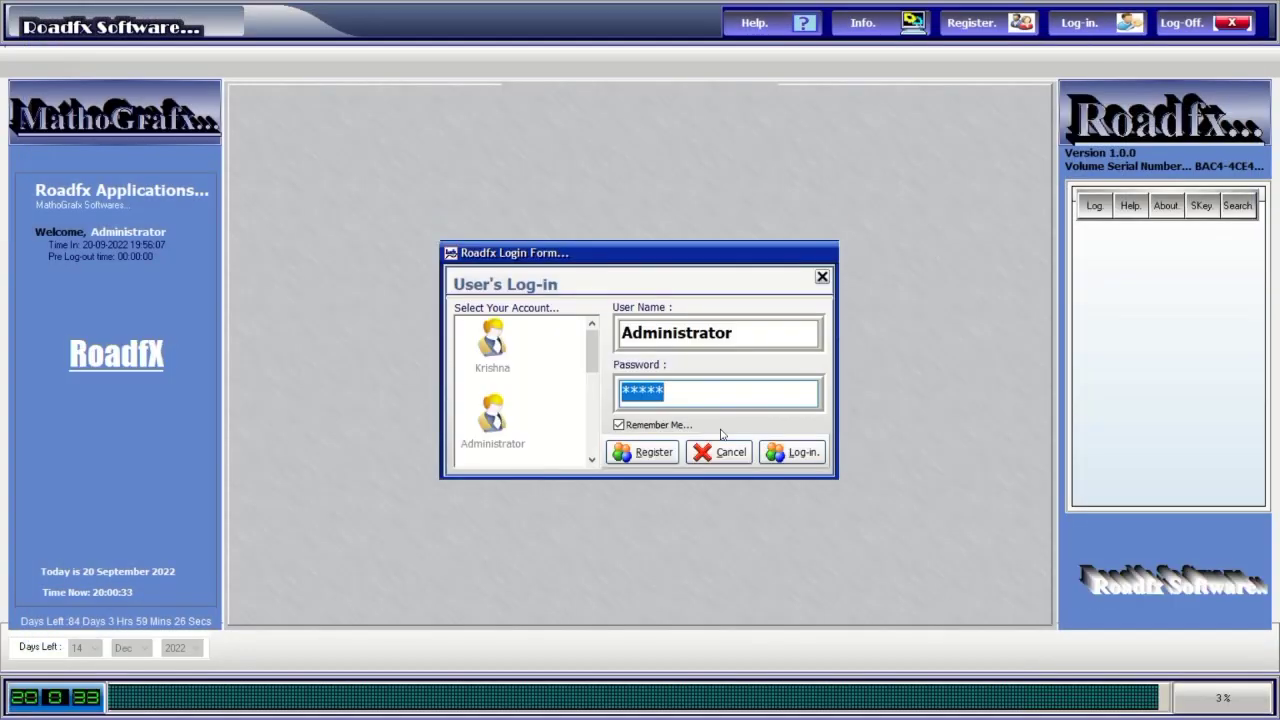
pyautogui.click(800, 456)
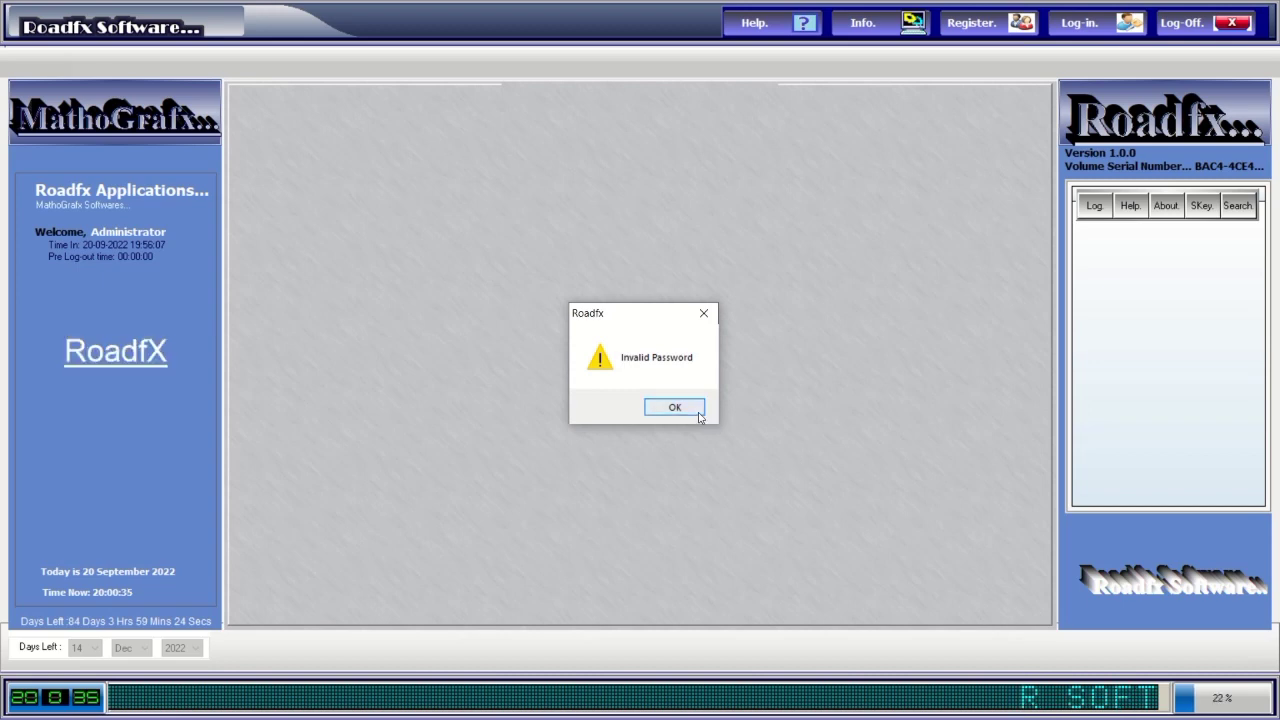
pyautogui.click(700, 413)
pyautogui.write('1234')
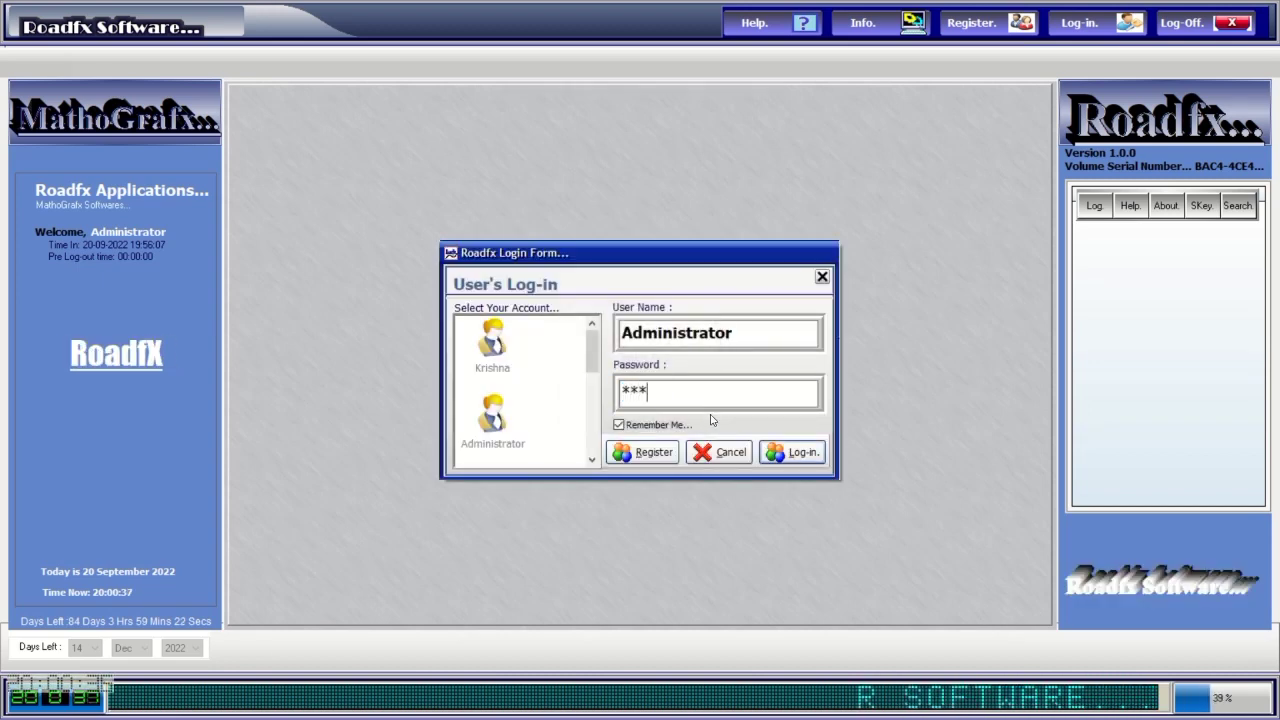
pyautogui.click(800, 456)
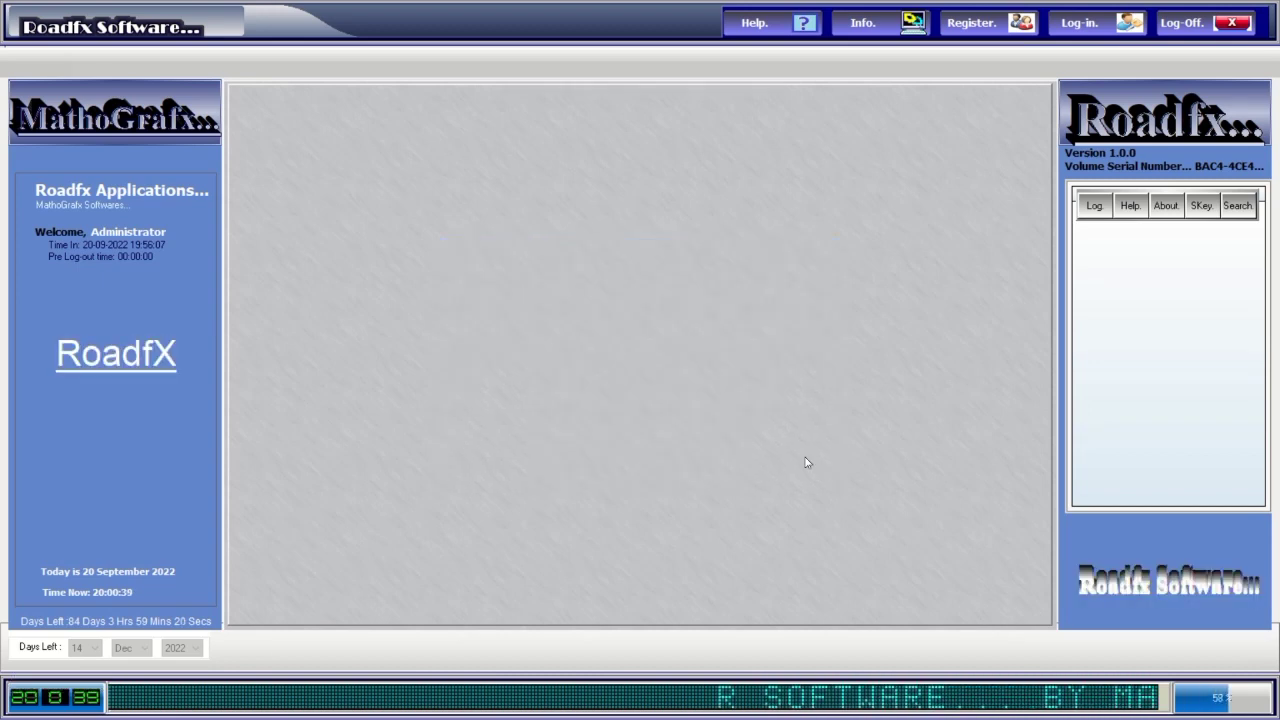
pyautogui.click(239, 181)
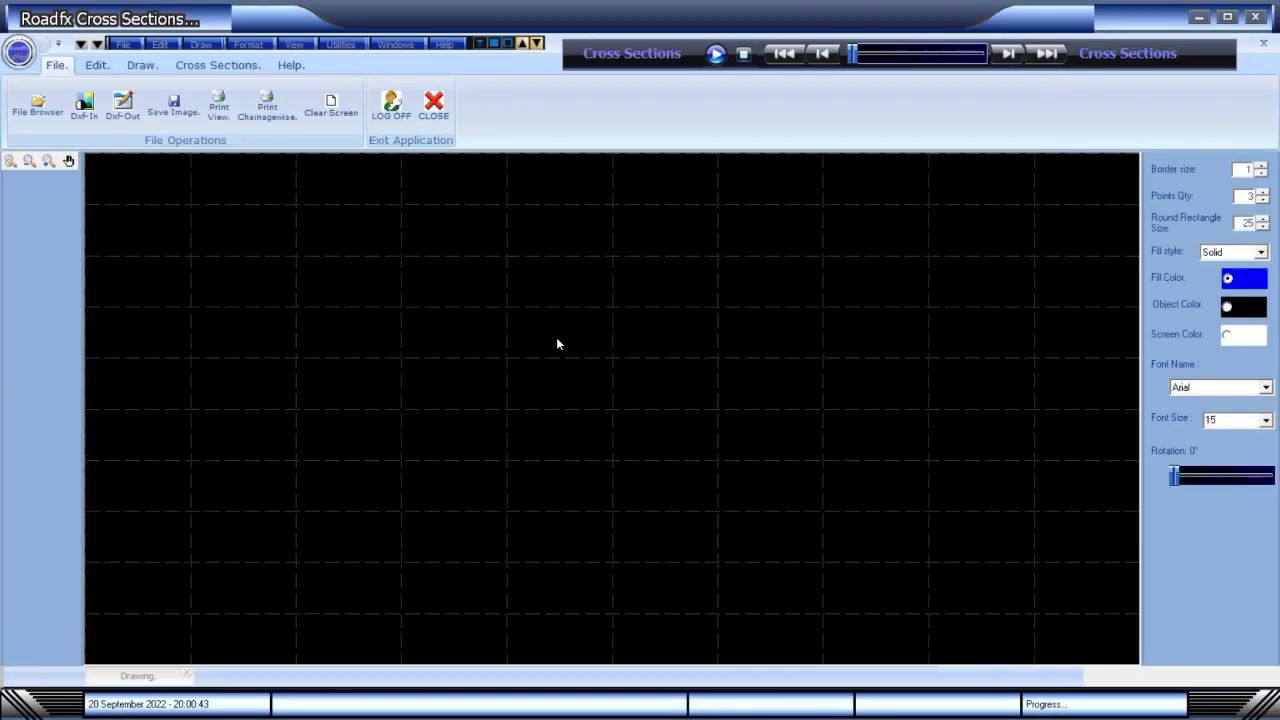
# Open the RoadfxCS.rcs project drawing.
pyautogui.click(123, 44)
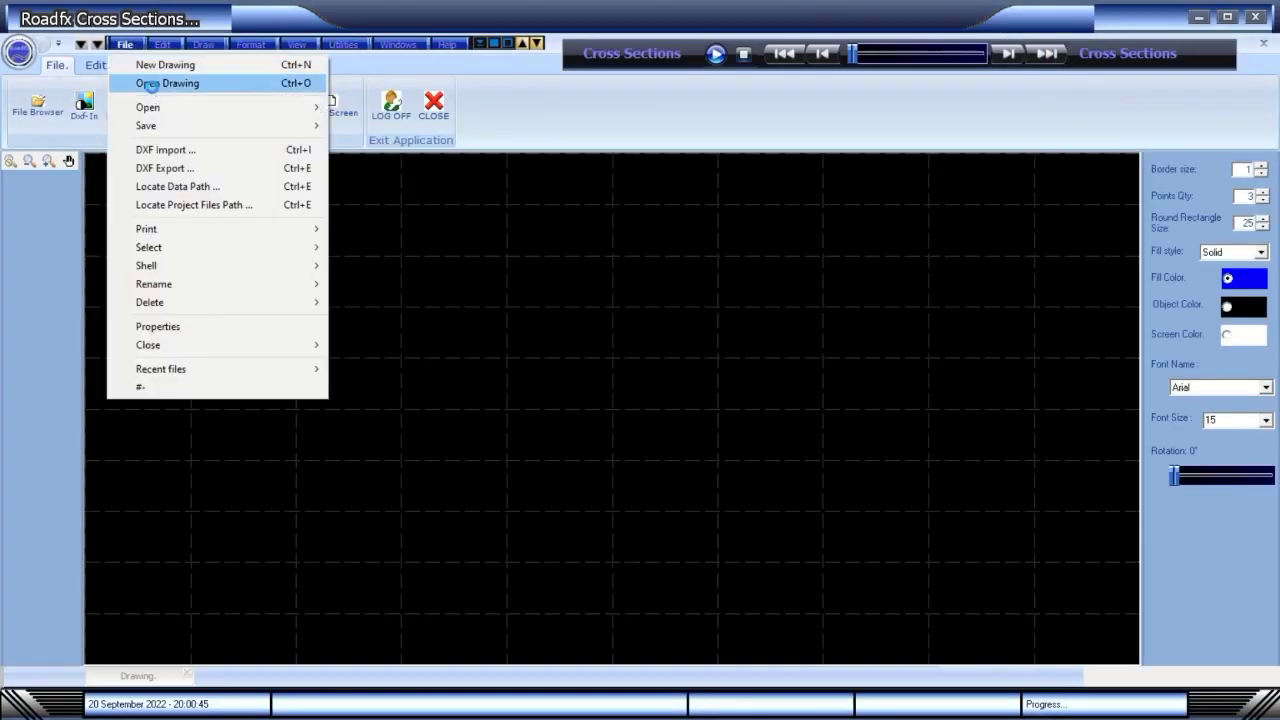
pyautogui.click(152, 85)
pyautogui.doubleClick(214, 124)
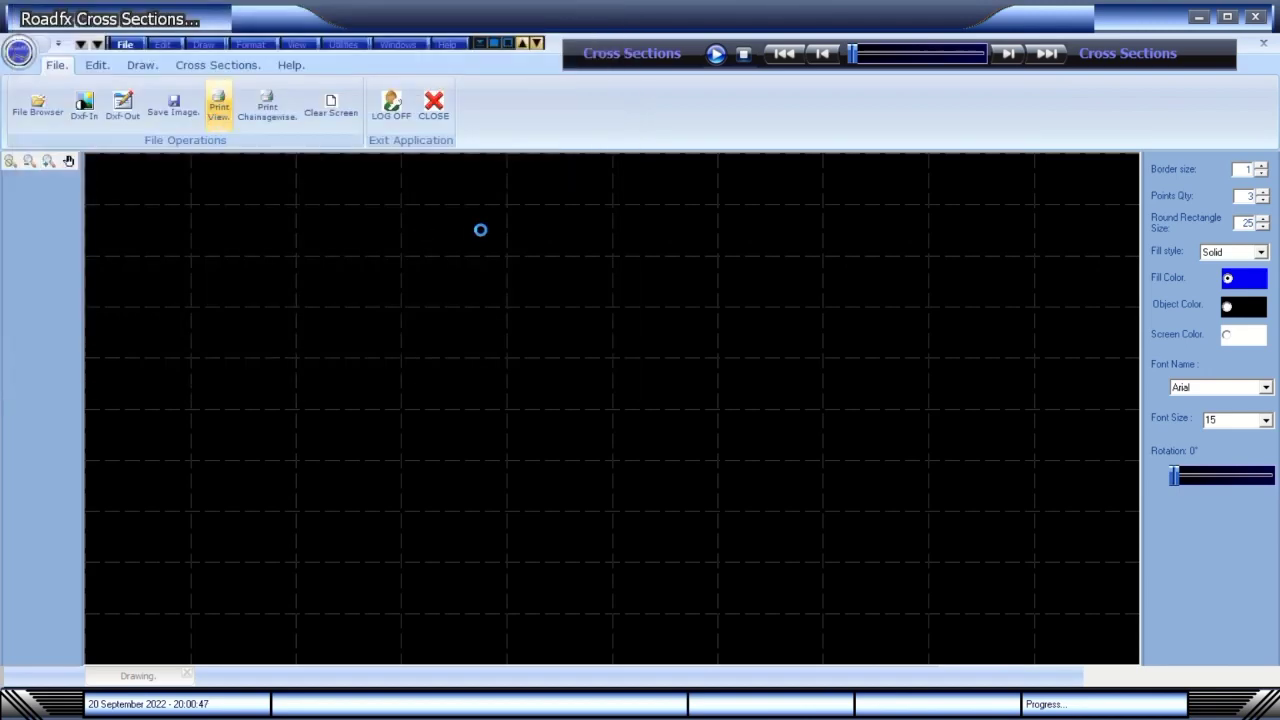
# Page through the sections to chainage 290+300 and bring up the Field Layers view.
pyautogui.click(1008, 54)
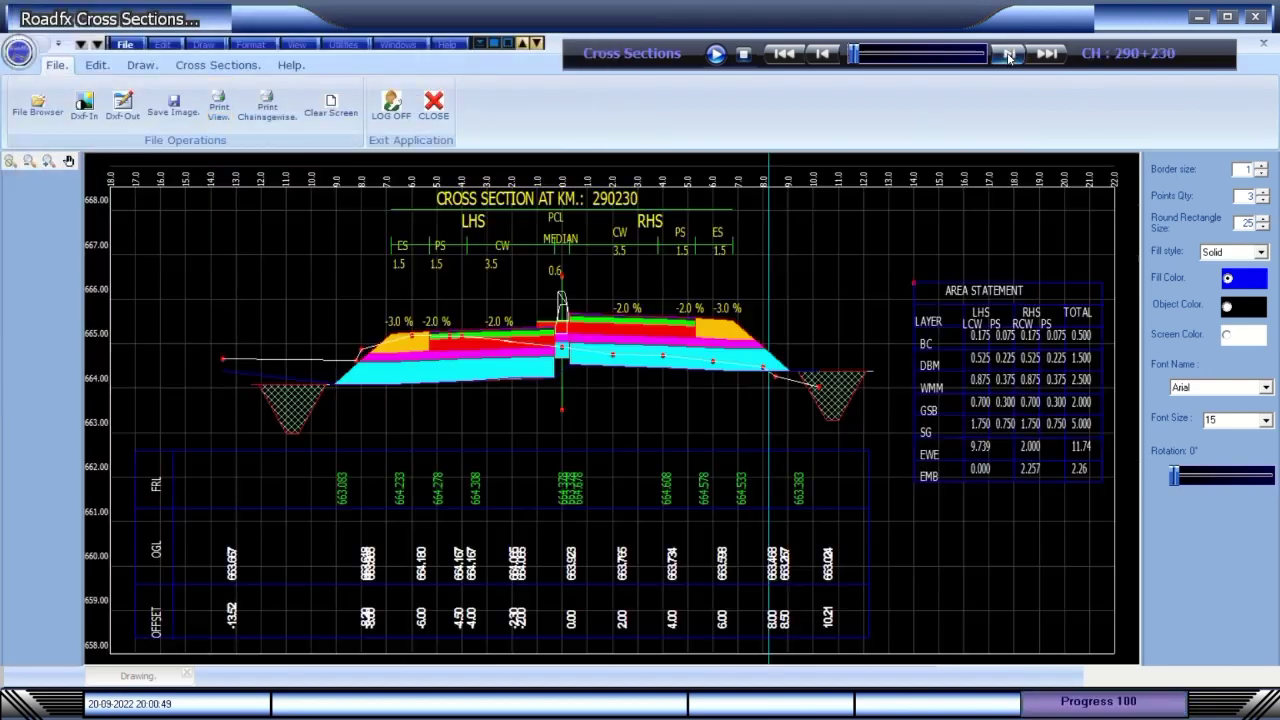
pyautogui.click(1008, 56)
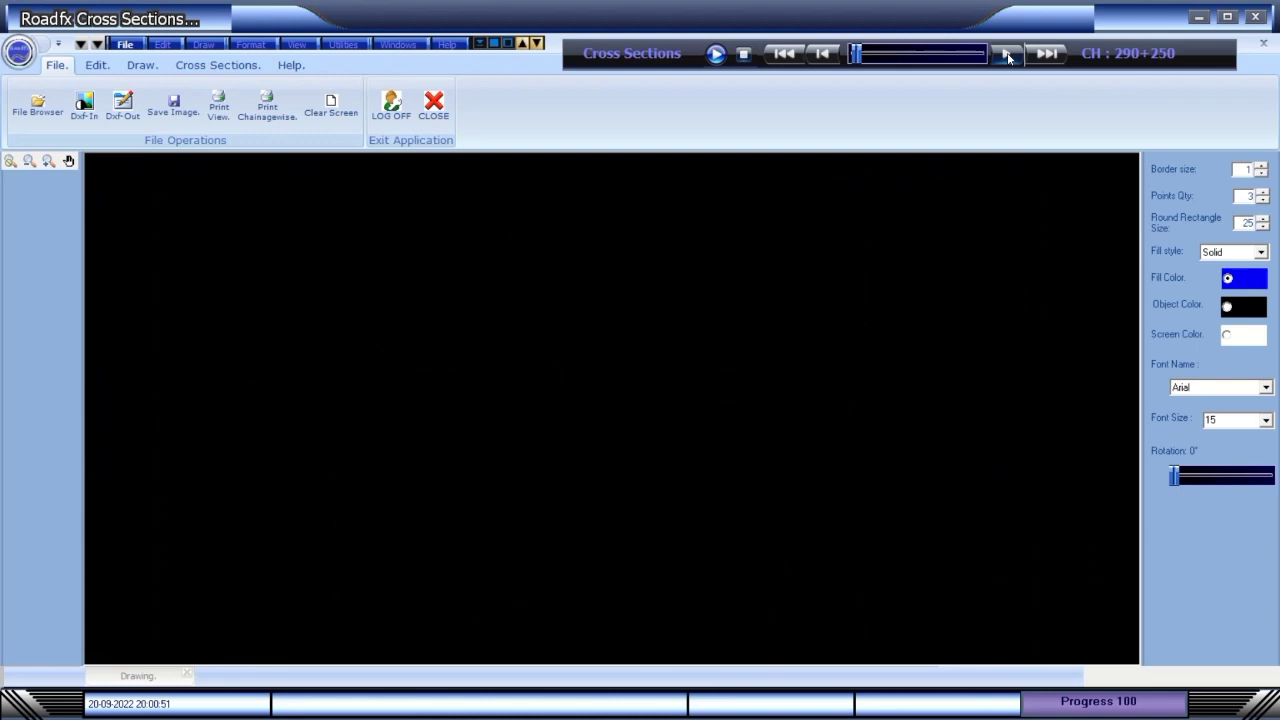
pyautogui.click(1008, 55)
pyautogui.click(1008, 55)
pyautogui.click(1008, 55)
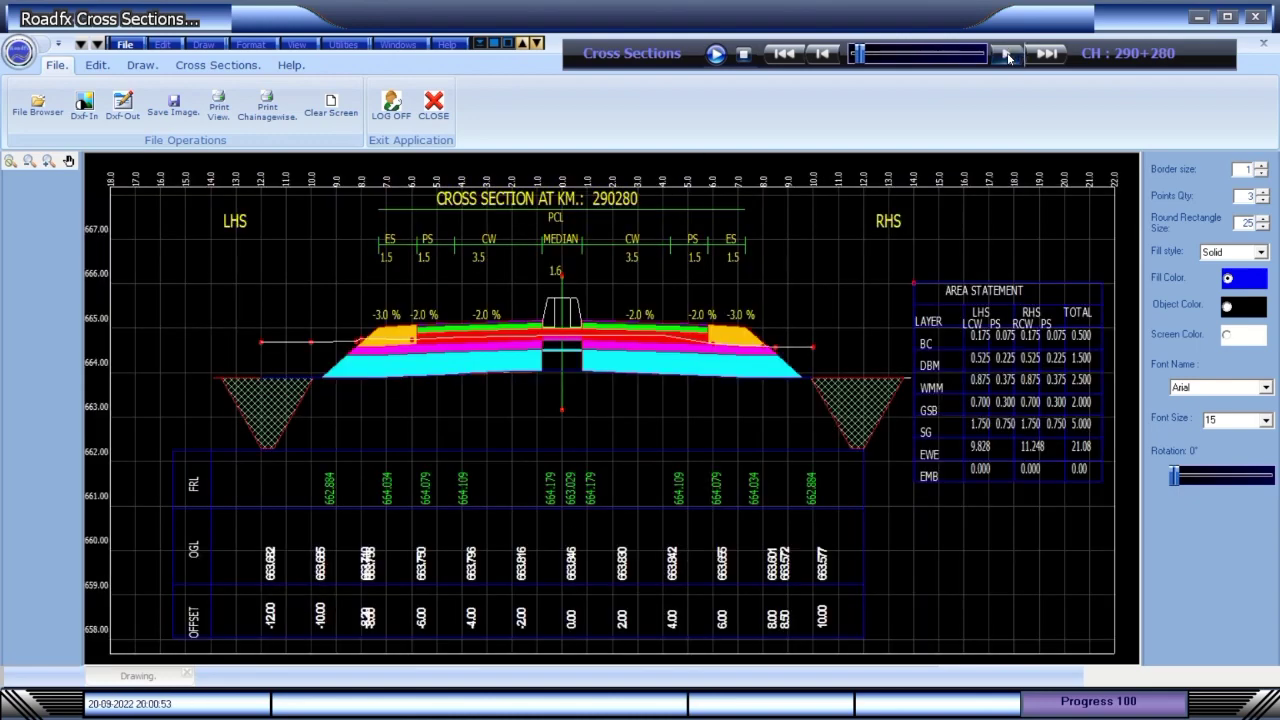
pyautogui.click(1008, 56)
pyautogui.click(1008, 56)
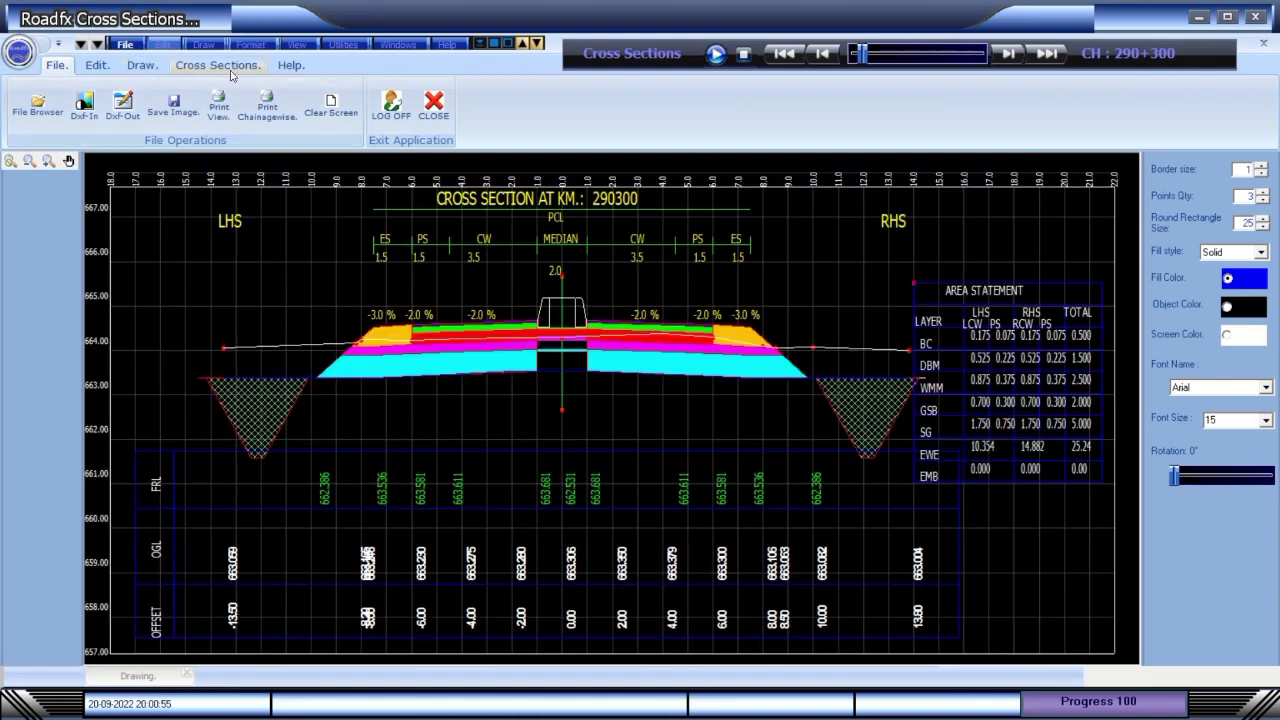
pyautogui.click(220, 65)
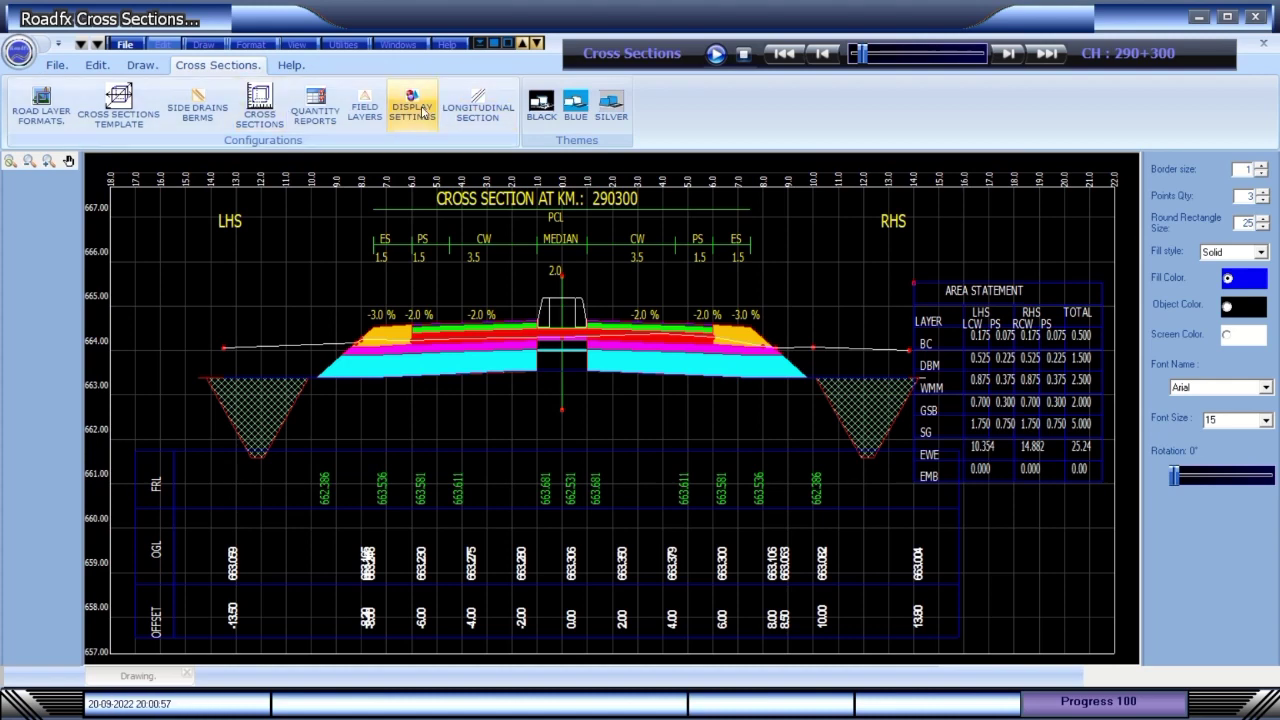
pyautogui.click(365, 112)
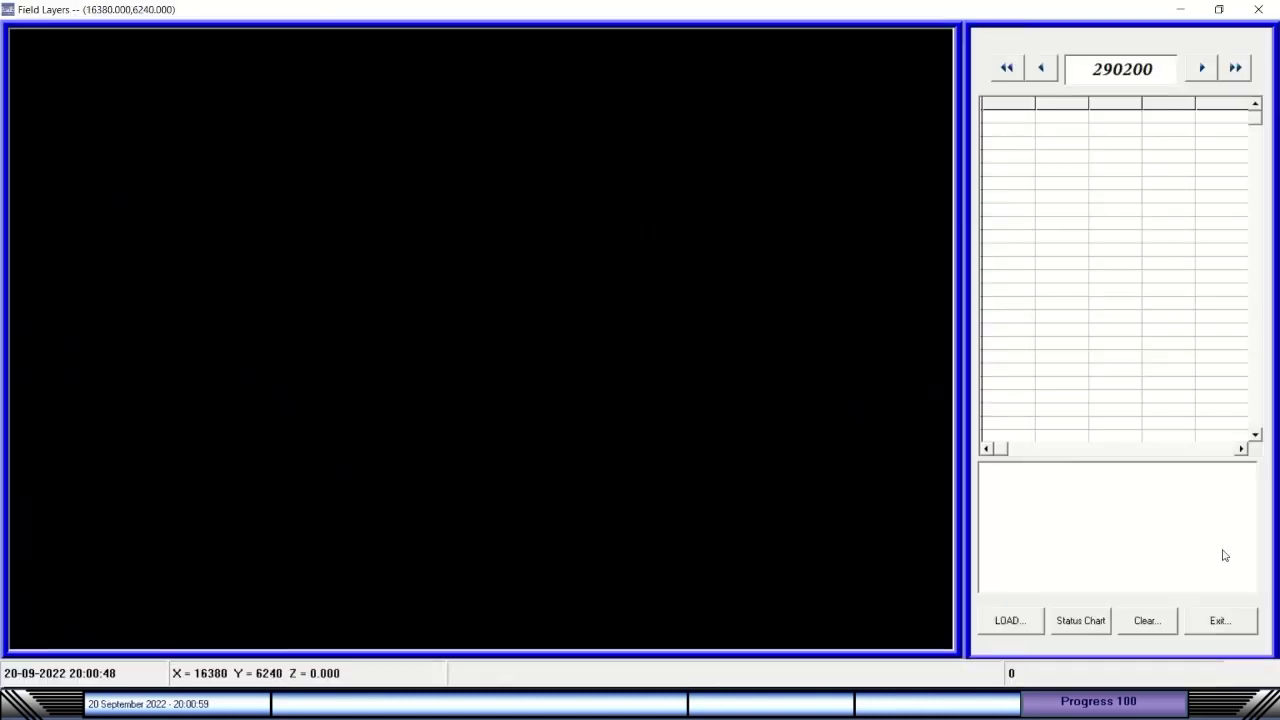
# Step to chainage 290330 and inspect its intersection points at offsets 9.792 and 1.683.
pyautogui.click(1200, 70)
pyautogui.click(1200, 70)
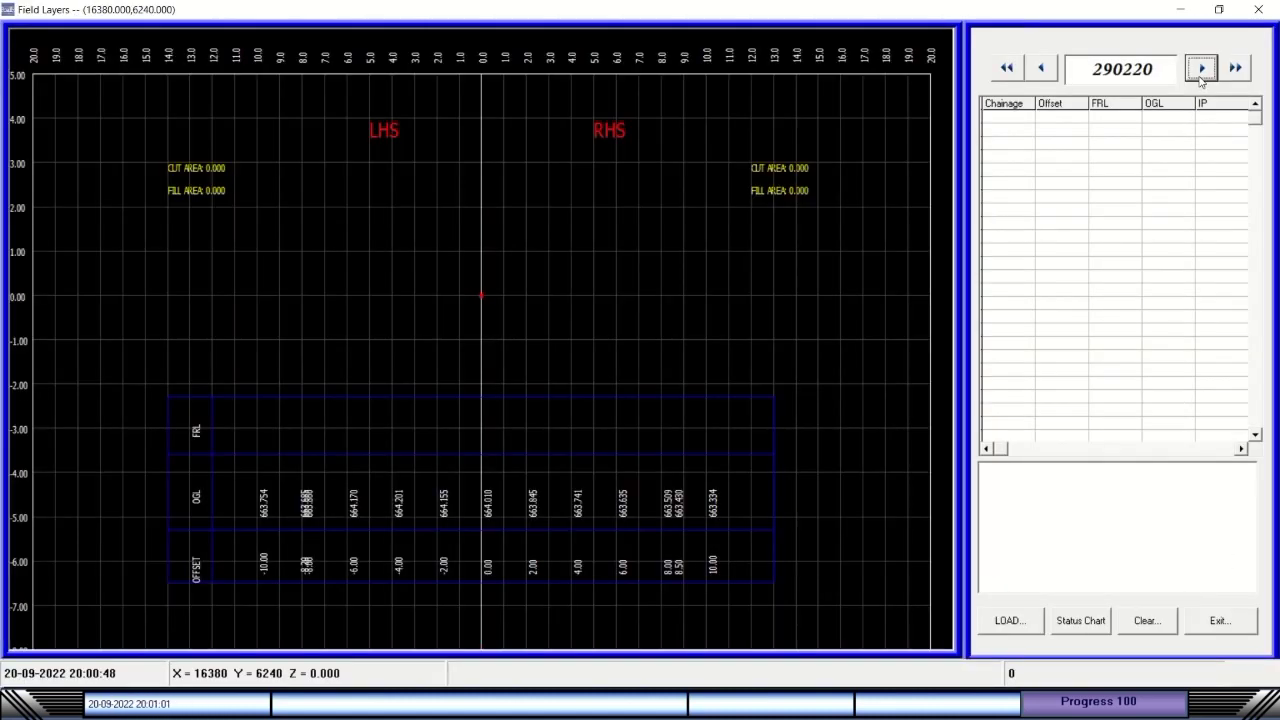
pyautogui.click(1200, 70)
pyautogui.click(1201, 68)
pyautogui.click(1201, 68)
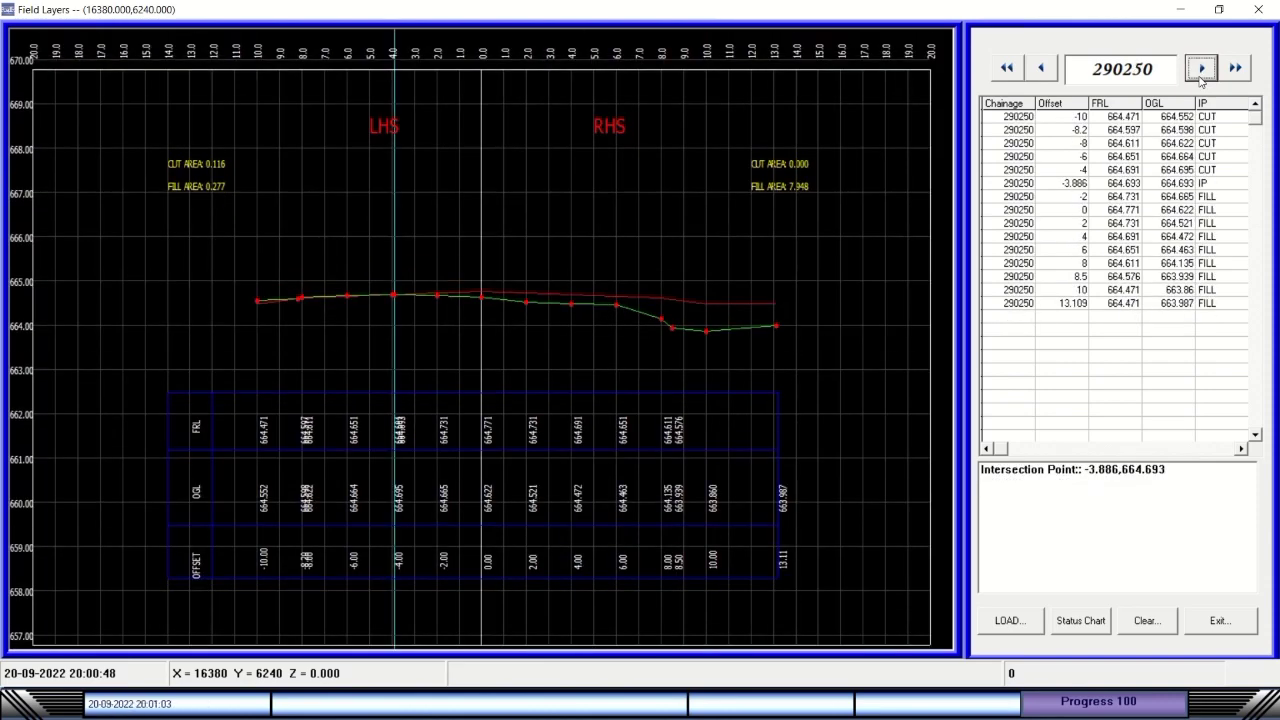
pyautogui.click(1201, 68)
pyautogui.click(1201, 68)
pyautogui.click(1201, 68)
pyautogui.click(1201, 68)
pyautogui.click(1201, 68)
pyautogui.click(1201, 70)
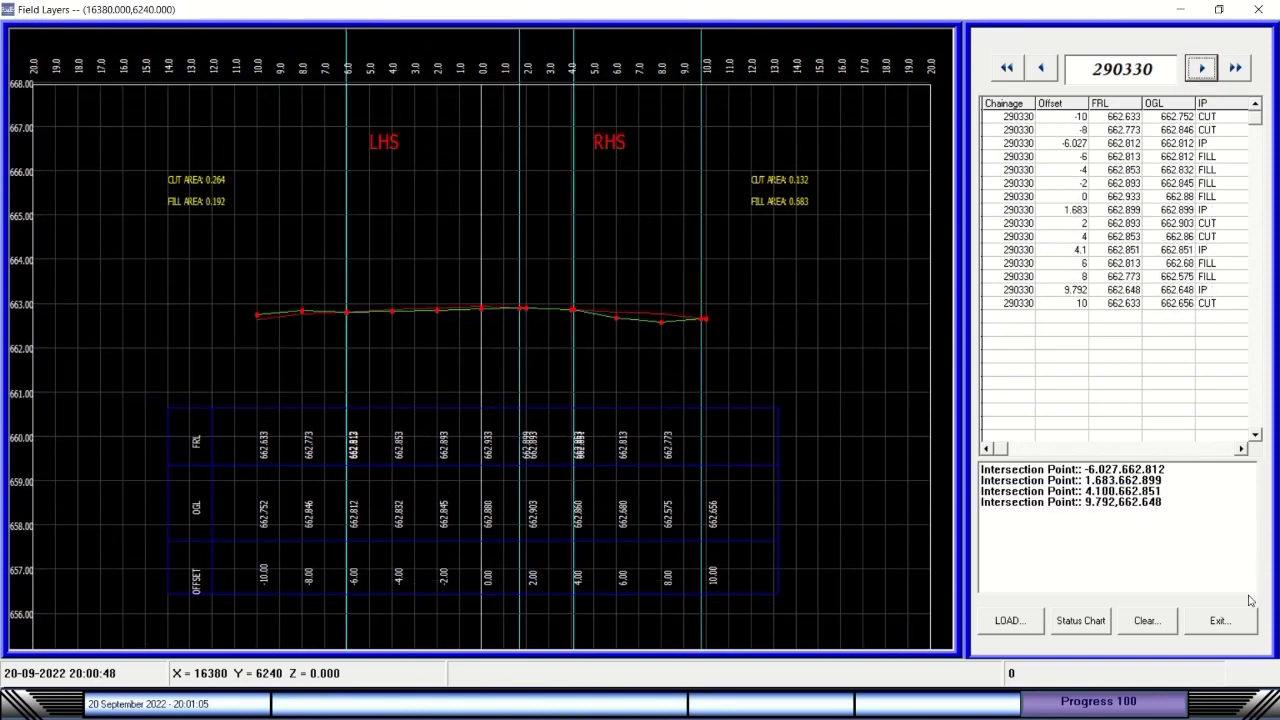
pyautogui.click(1137, 503)
pyautogui.click(1110, 482)
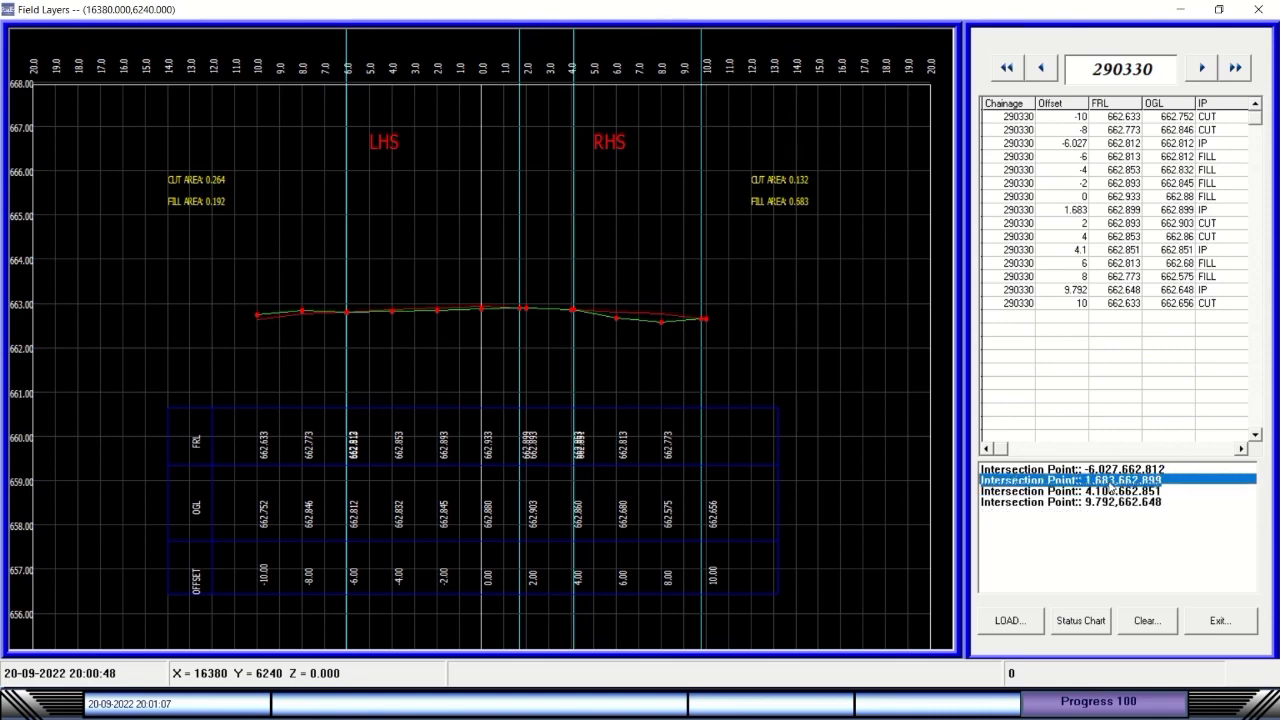
# Continue through the chainages to 290420, then close the Field Layers view.
pyautogui.click(1201, 68)
pyautogui.click(1201, 68)
pyautogui.click(1201, 68)
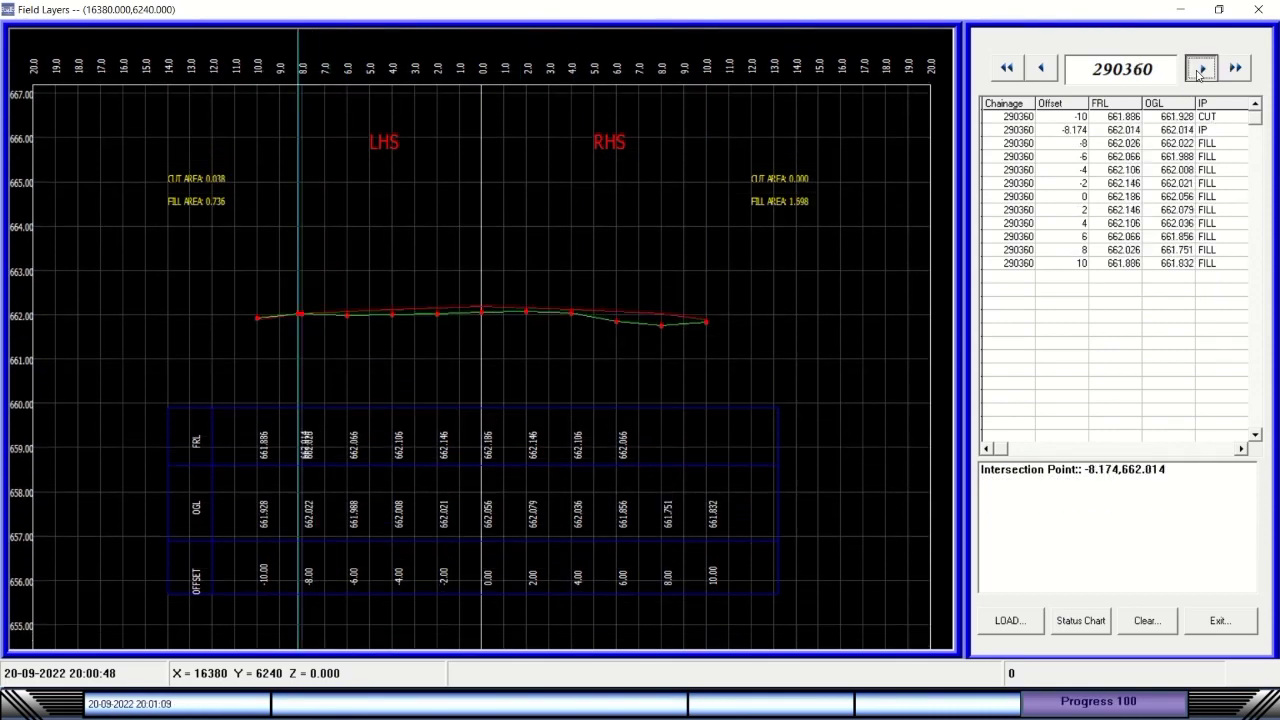
pyautogui.click(1201, 68)
pyautogui.click(1201, 68)
pyautogui.click(1201, 70)
pyautogui.click(1201, 70)
pyautogui.click(1201, 70)
pyautogui.click(1219, 620)
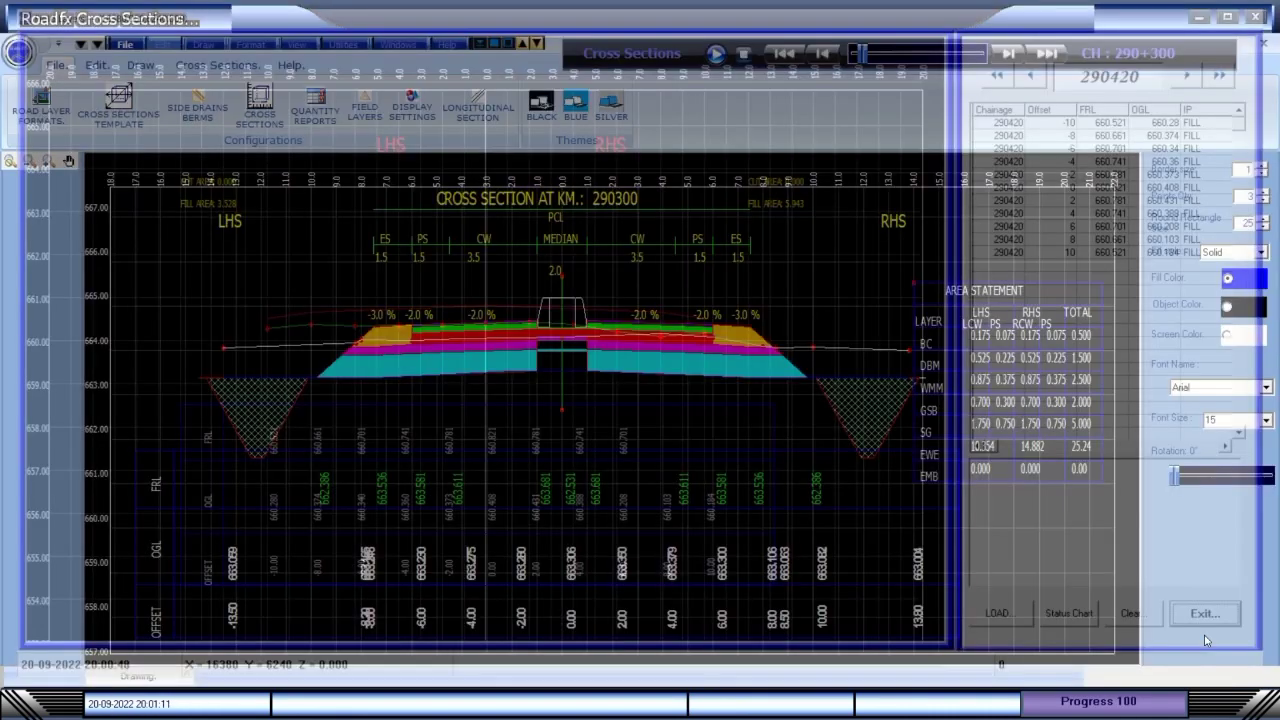
# Accept the cross section display settings and show the Longitudinal Section profile.
pyautogui.click(410, 118)
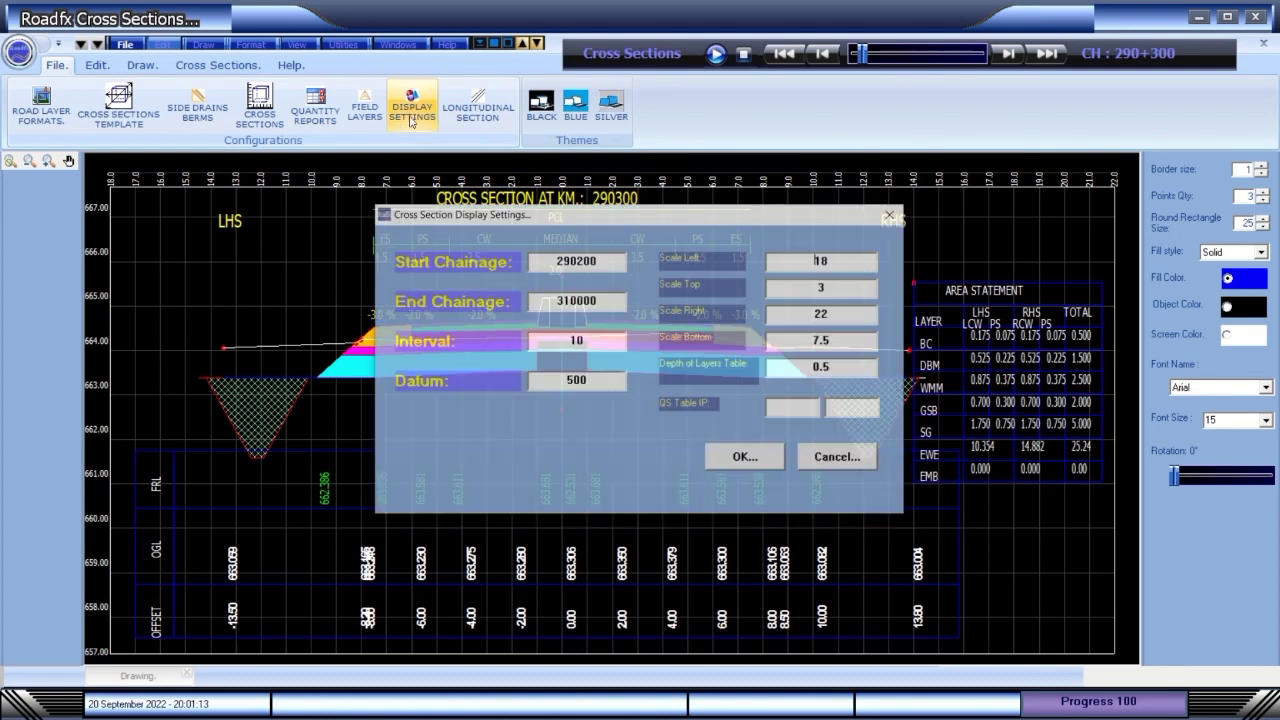
pyautogui.click(762, 465)
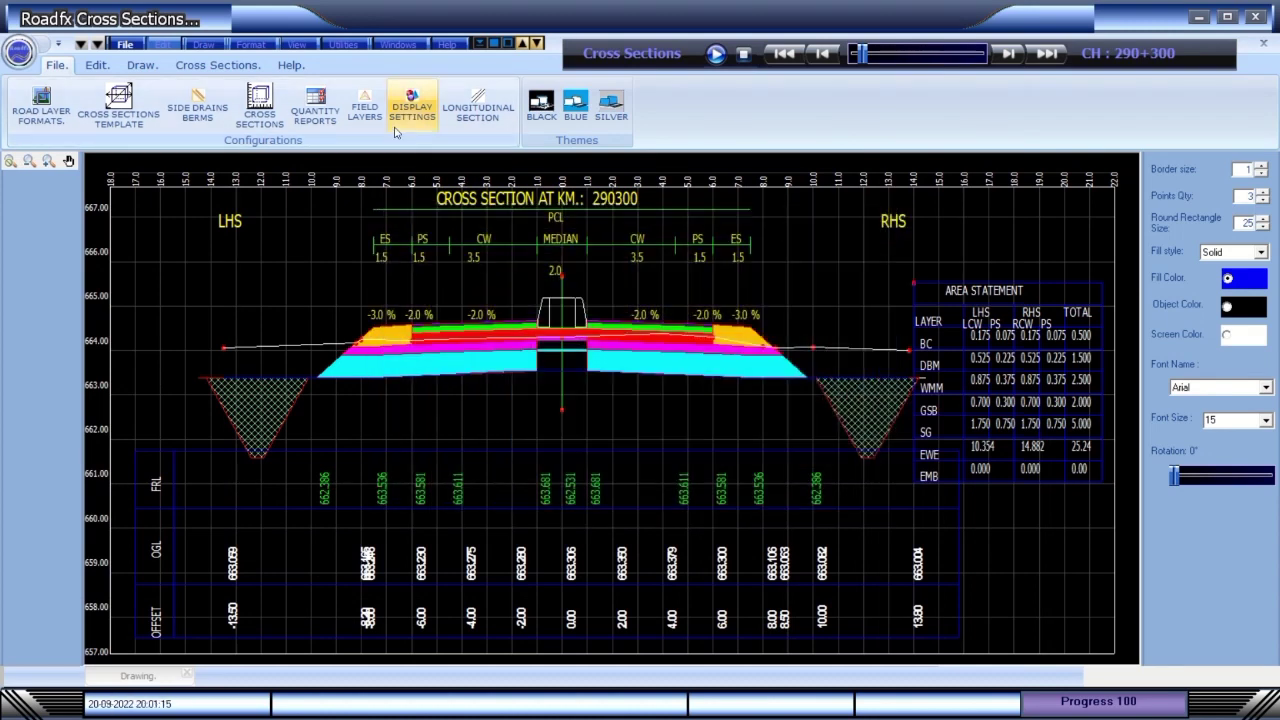
pyautogui.click(469, 117)
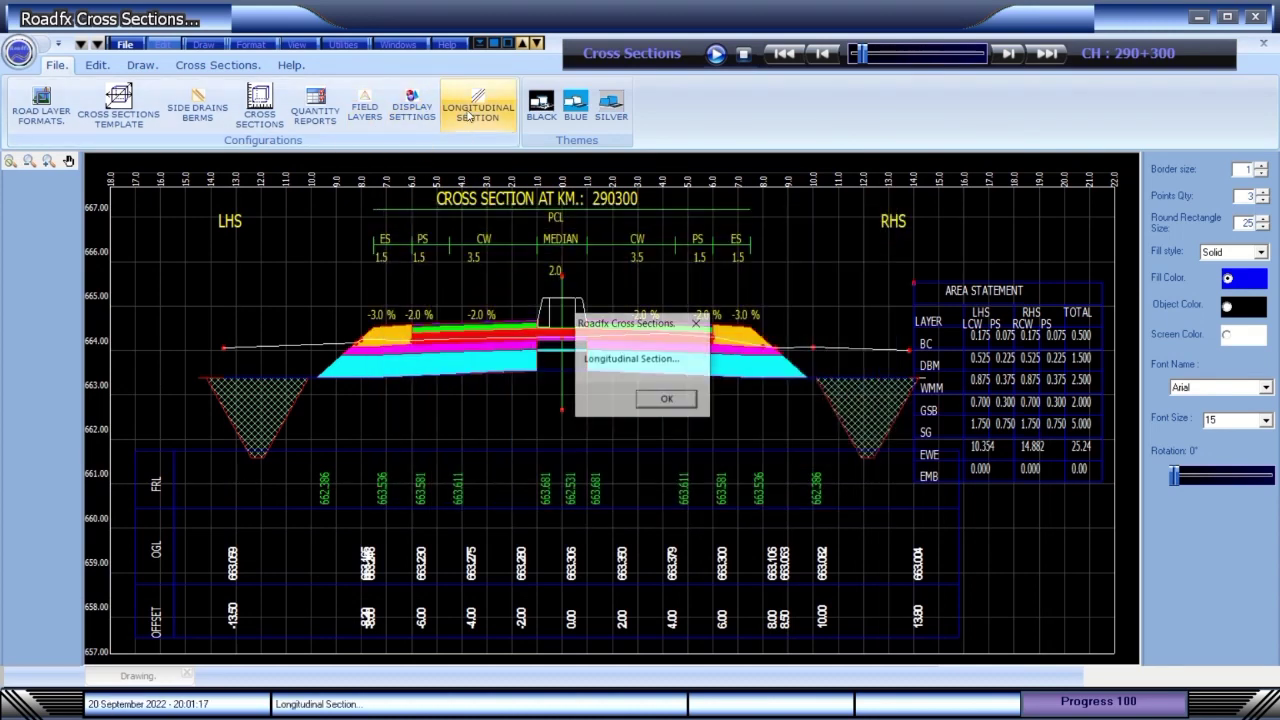
pyautogui.click(666, 400)
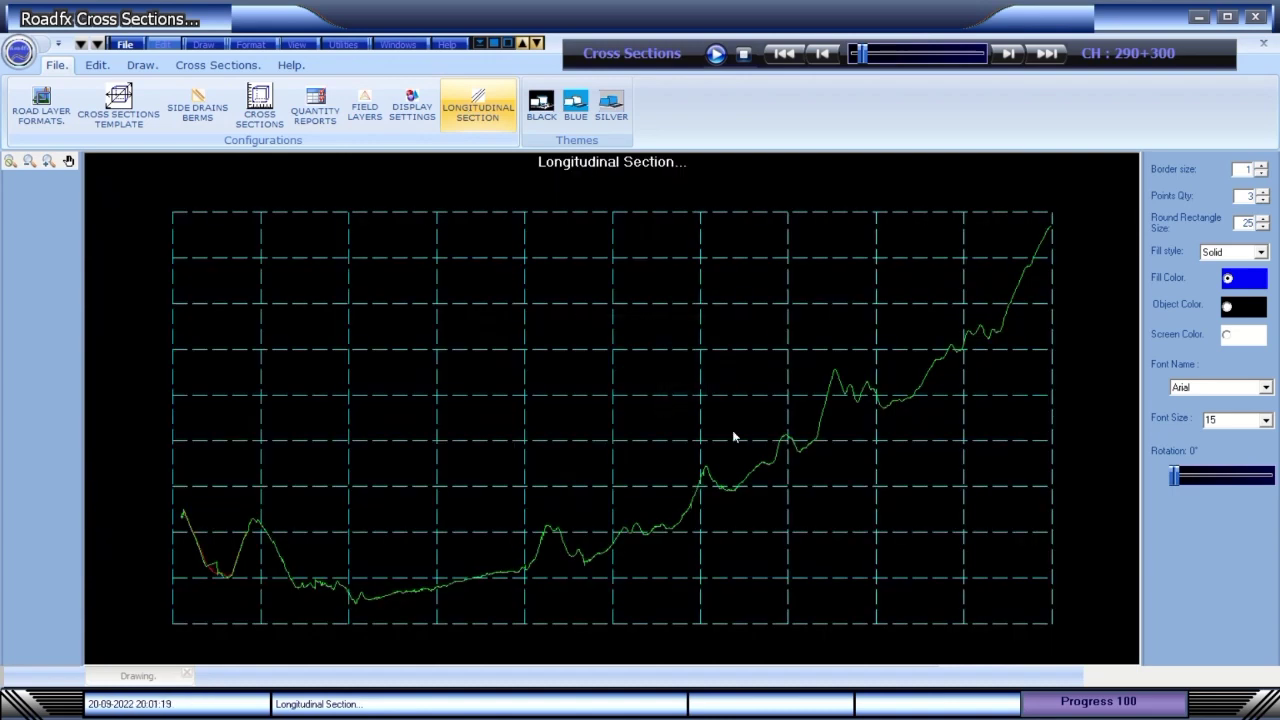
# Advance the chainage from 290+310 to 290+350 and dismiss the longitudinal section message.
pyautogui.click(1008, 53)
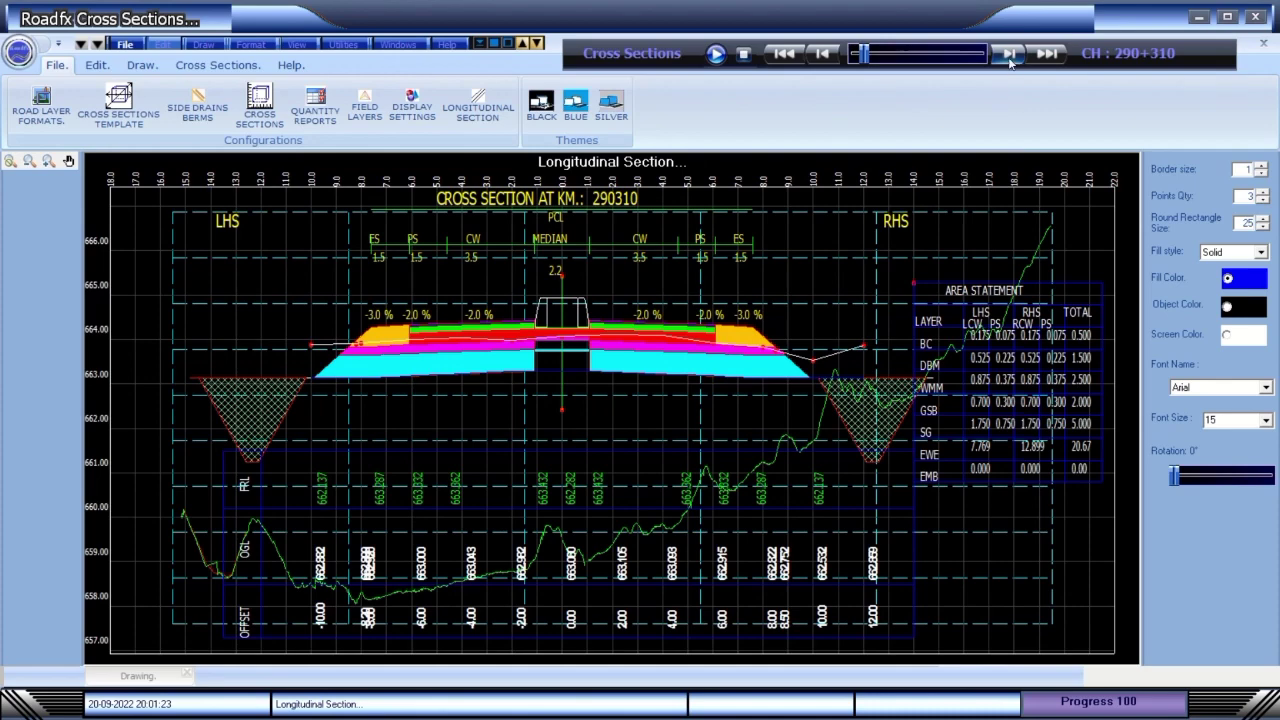
pyautogui.click(1009, 58)
pyautogui.click(1009, 58)
pyautogui.click(1009, 58)
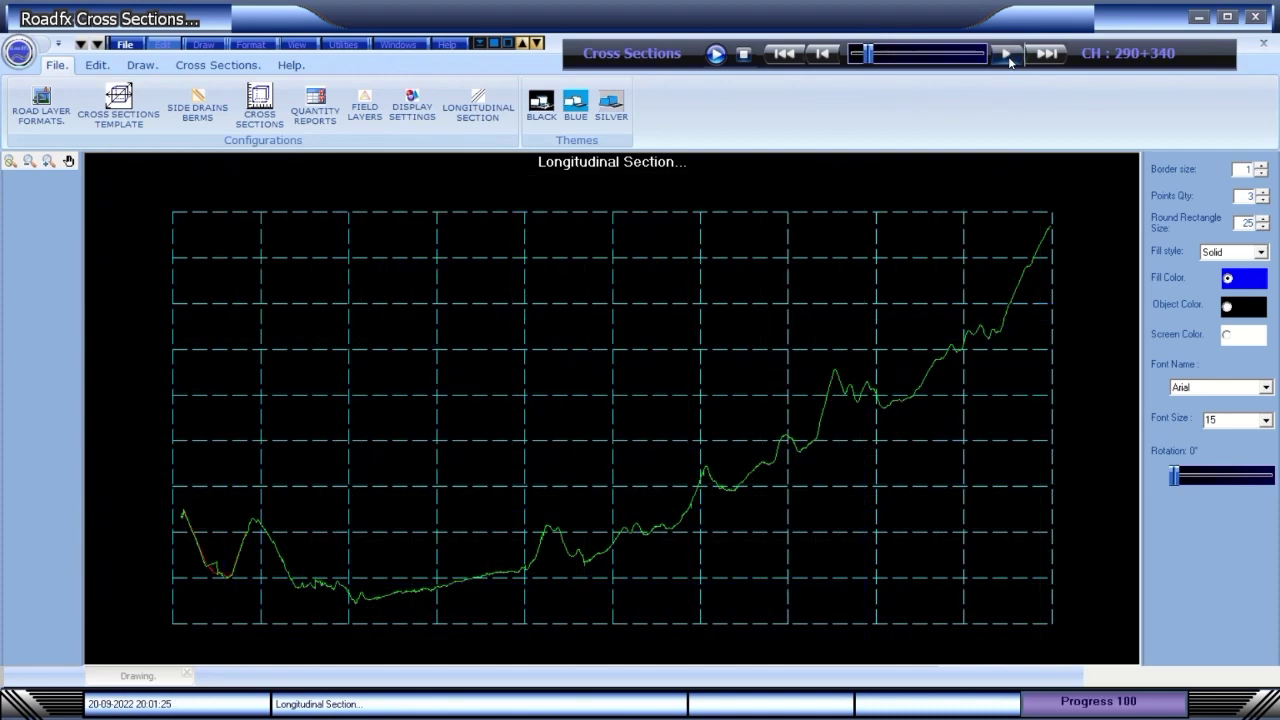
pyautogui.click(1009, 58)
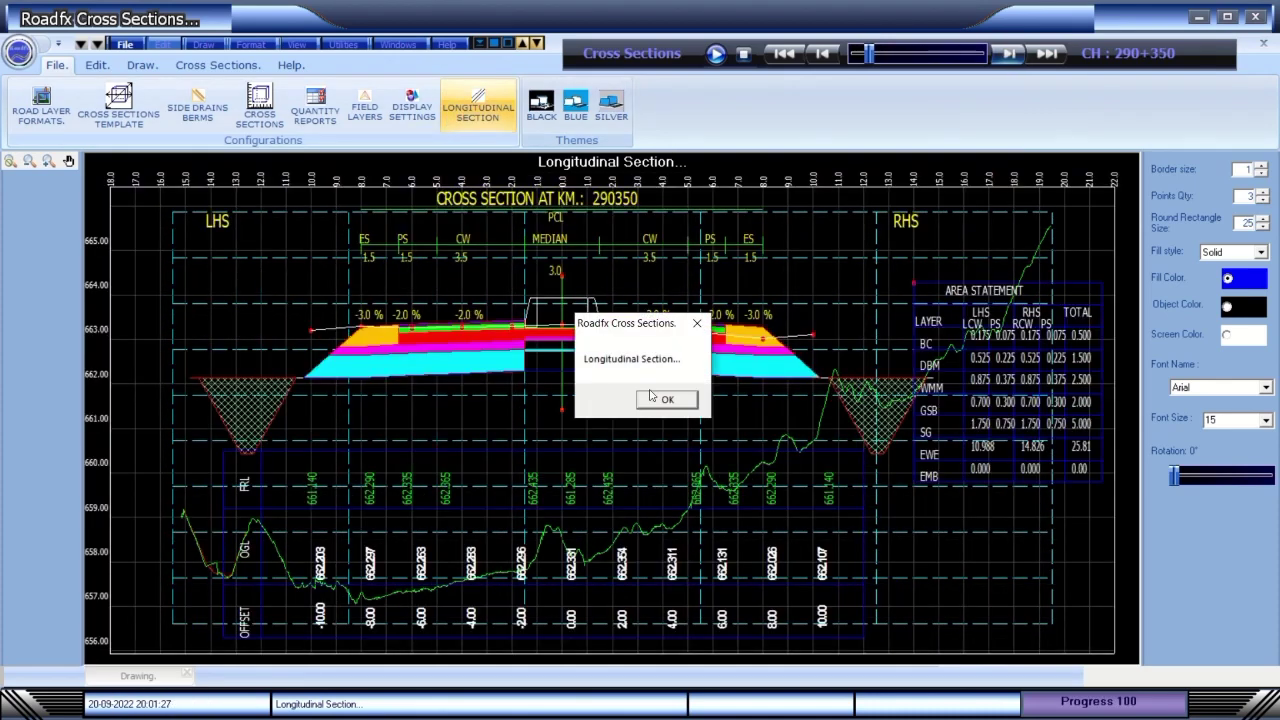
pyautogui.click(667, 400)
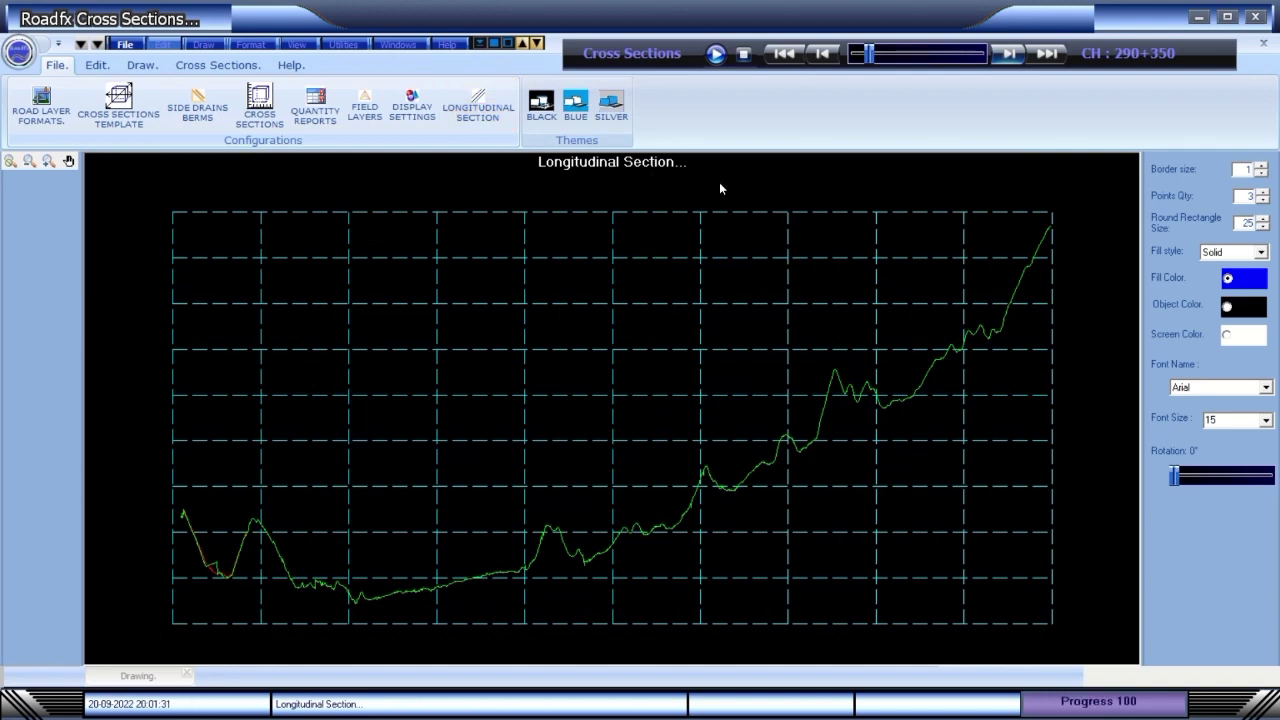
# Browse the File, Edit, Draw and Format menu commands.
pyautogui.click(122, 46)
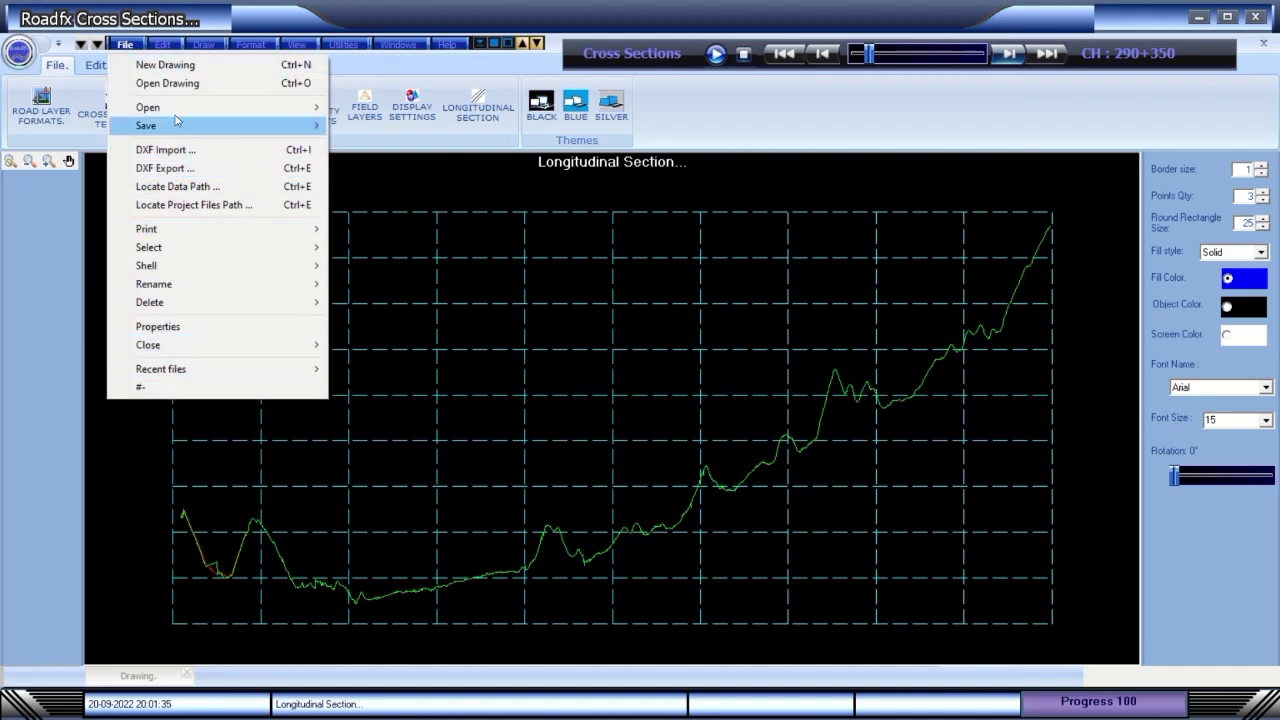
pyautogui.click(162, 45)
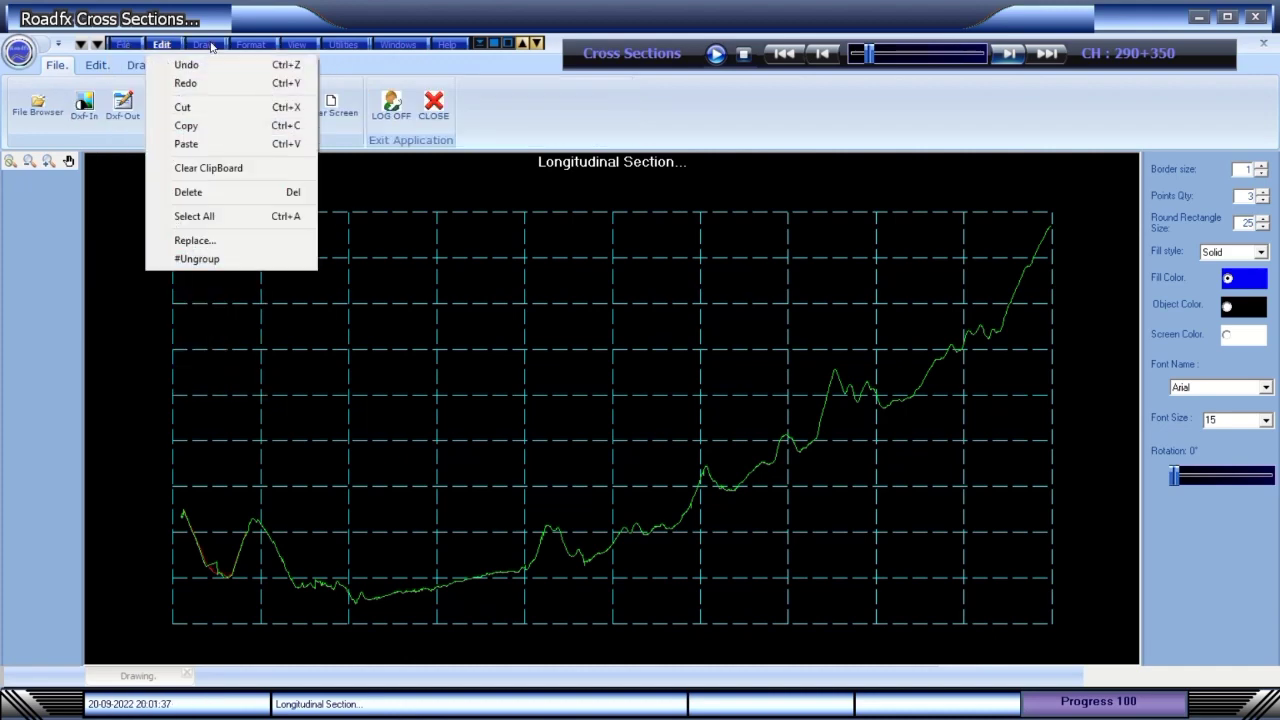
pyautogui.click(205, 45)
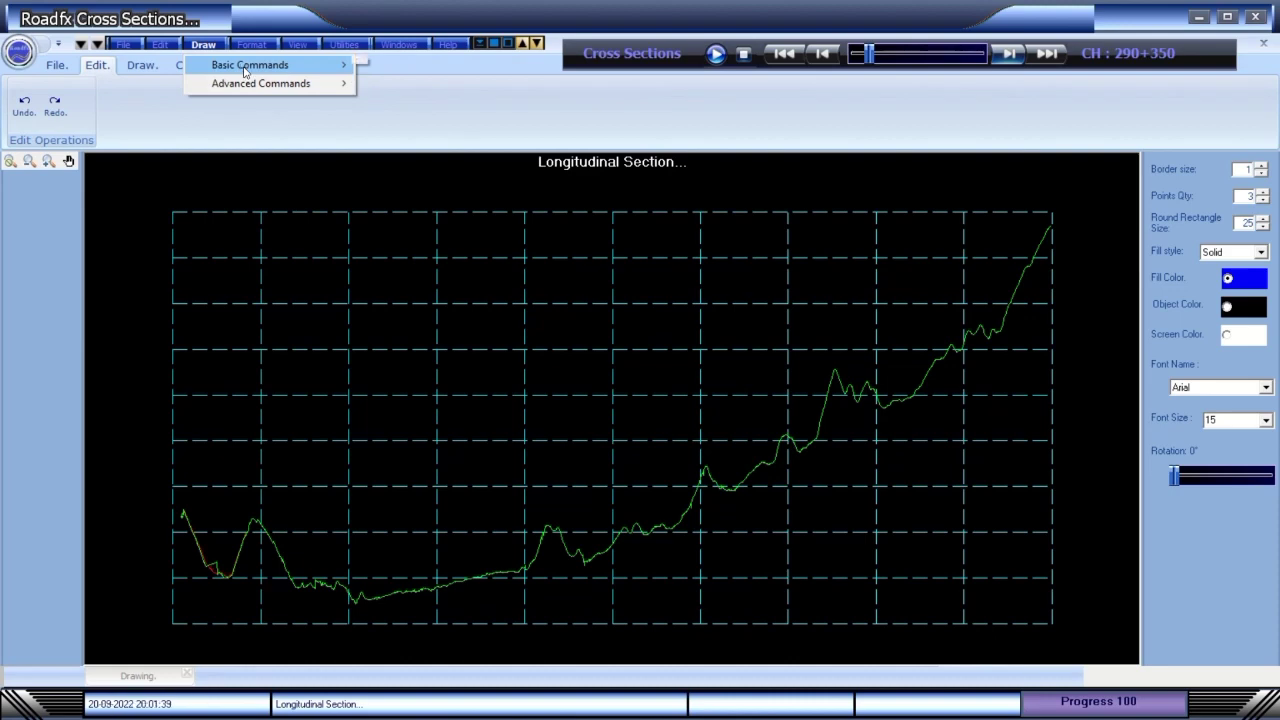
pyautogui.click(264, 45)
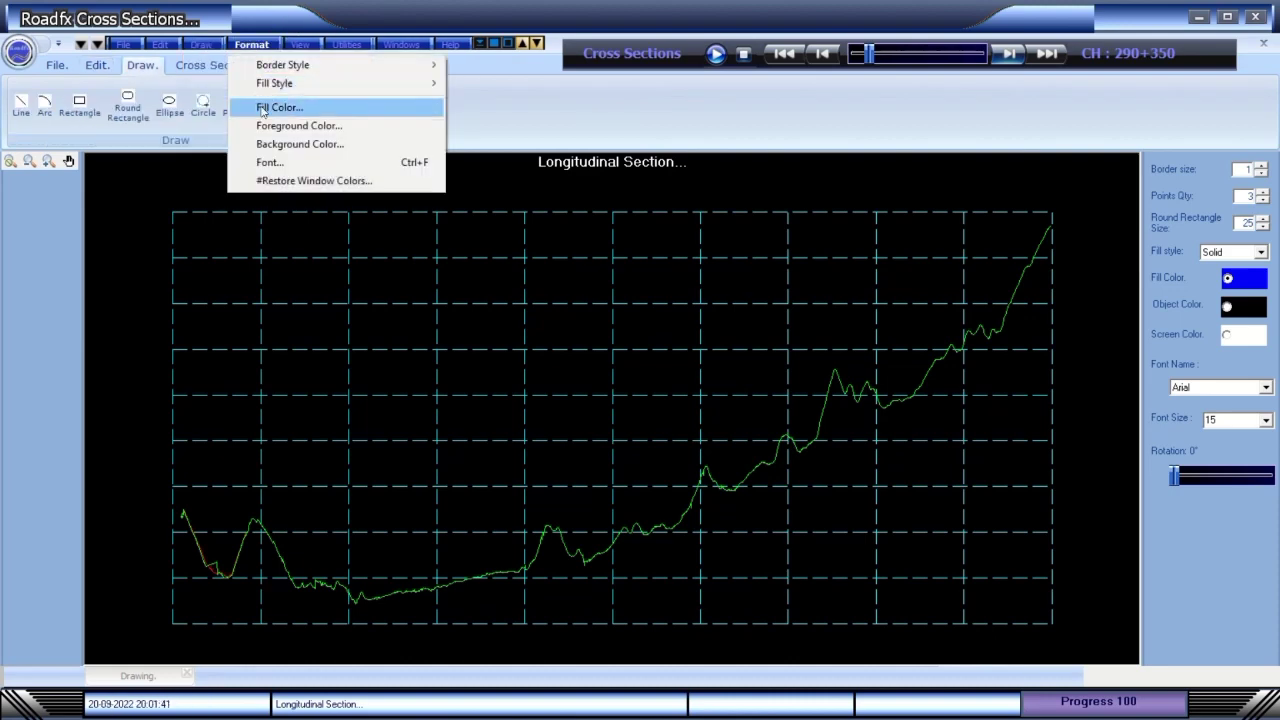
# Switch to the Draw tools and start a line on the longitudinal profile graph.
pyautogui.click(22, 104)
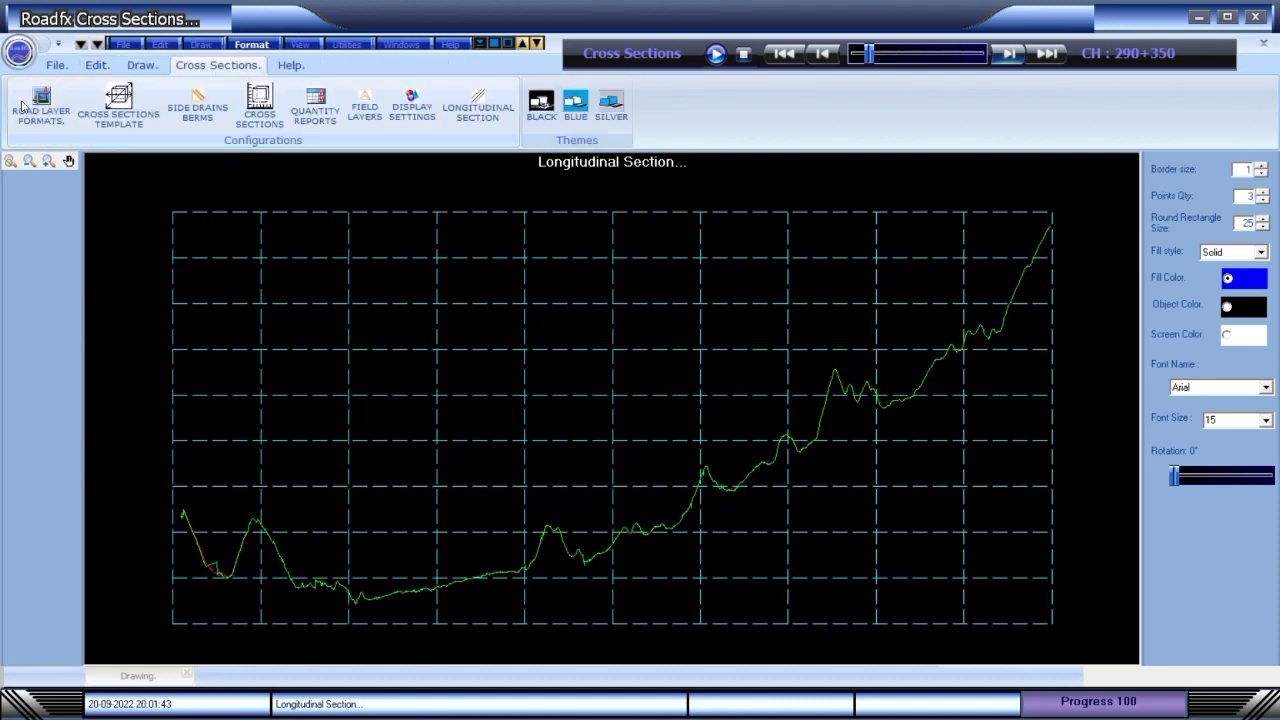
pyautogui.click(262, 46)
pyautogui.click(141, 65)
pyautogui.click(141, 65)
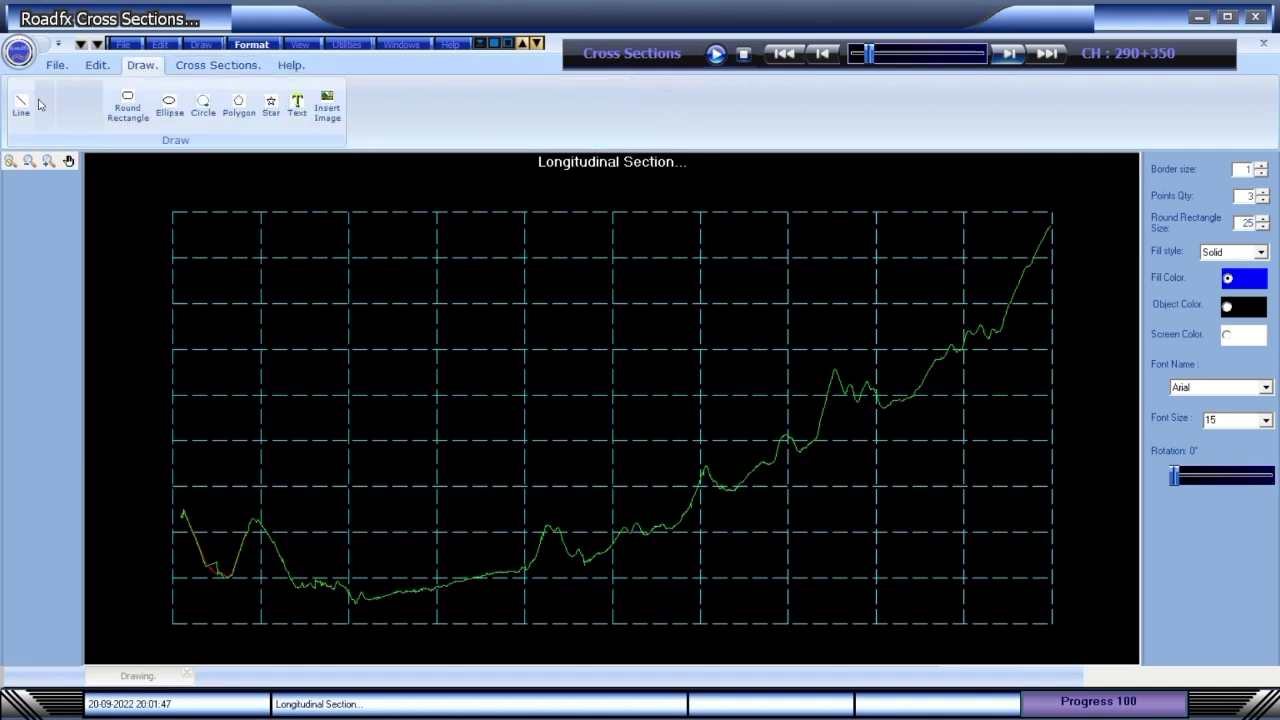
pyautogui.click(22, 104)
pyautogui.click(346, 408)
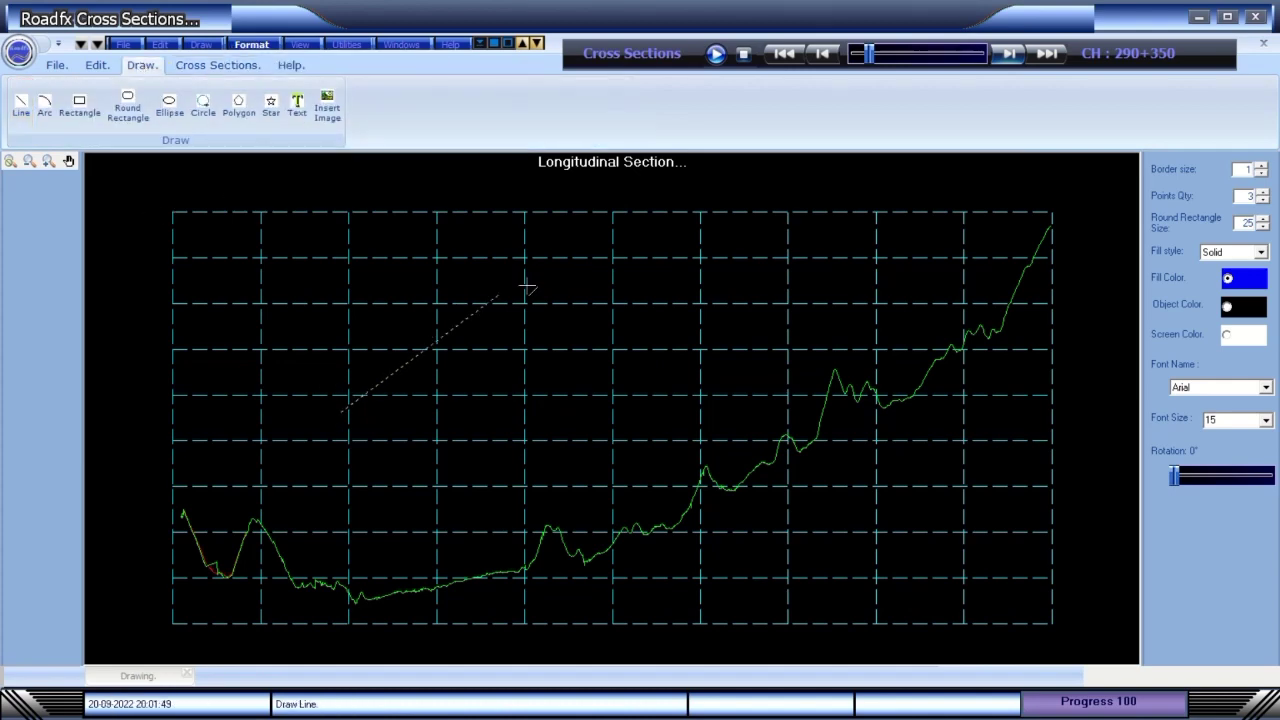
pyautogui.click(606, 272)
# Finish the line on the profile graph, then try the Rectangle and Ellipse tools.
pyautogui.click(486, 243)
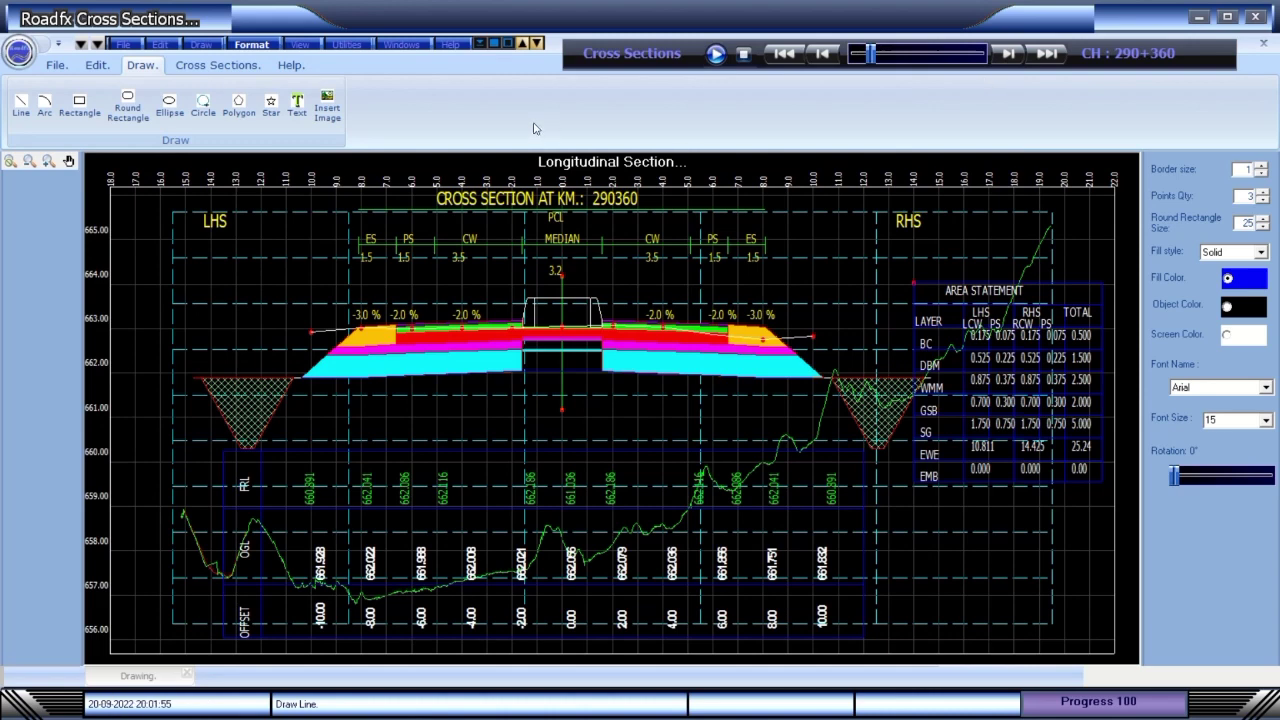
pyautogui.click(80, 106)
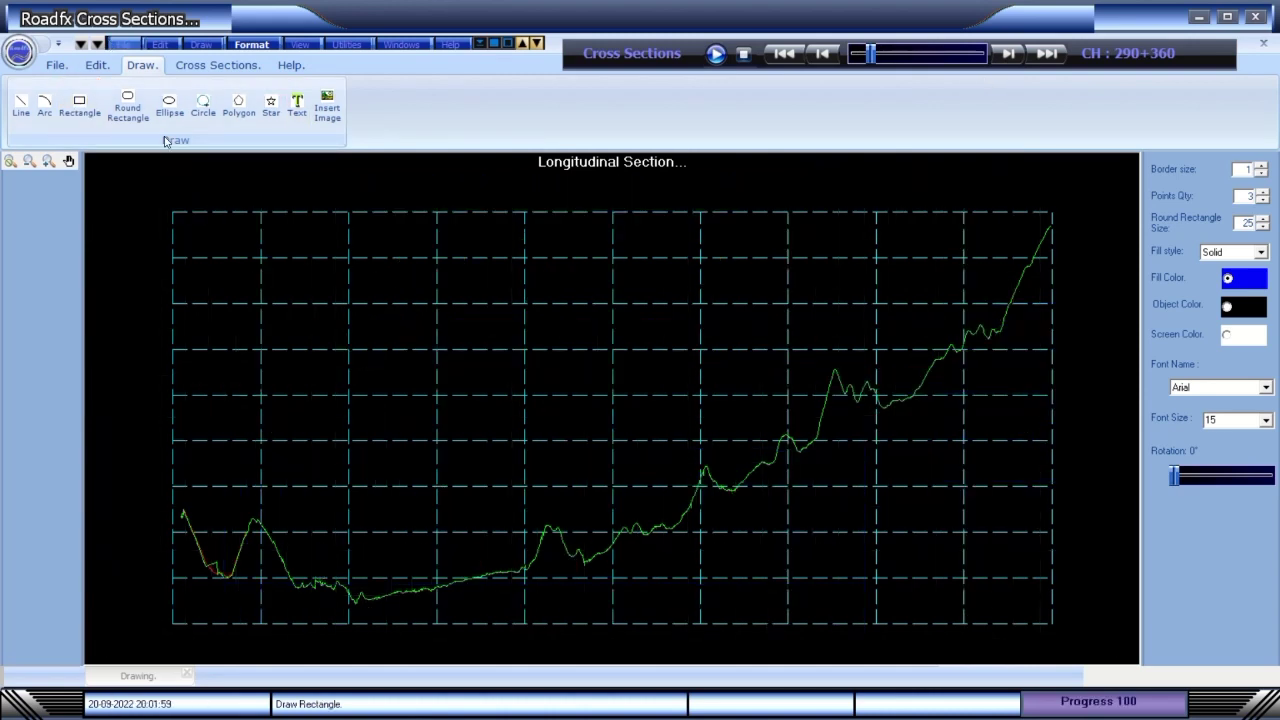
pyautogui.click(169, 104)
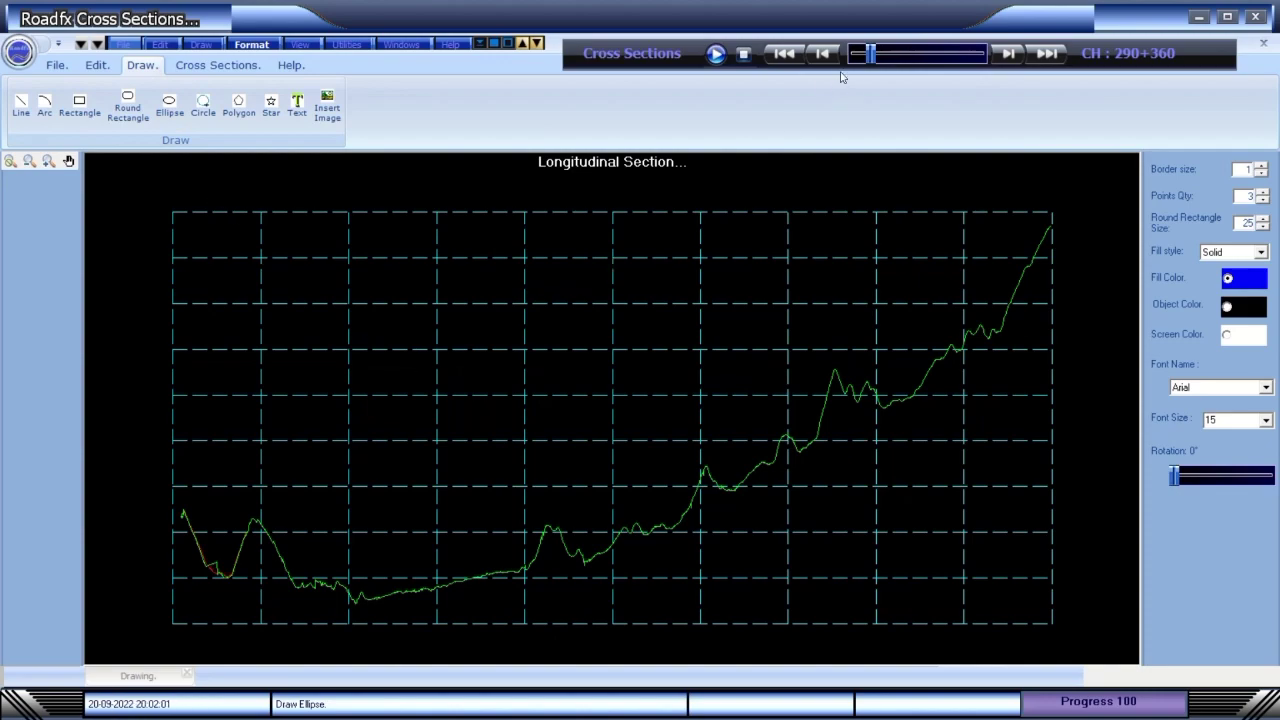
# Advance the chainage from 290+370 to 290+410.
pyautogui.click(1007, 54)
pyautogui.click(1007, 54)
pyautogui.click(1007, 54)
pyautogui.click(1007, 54)
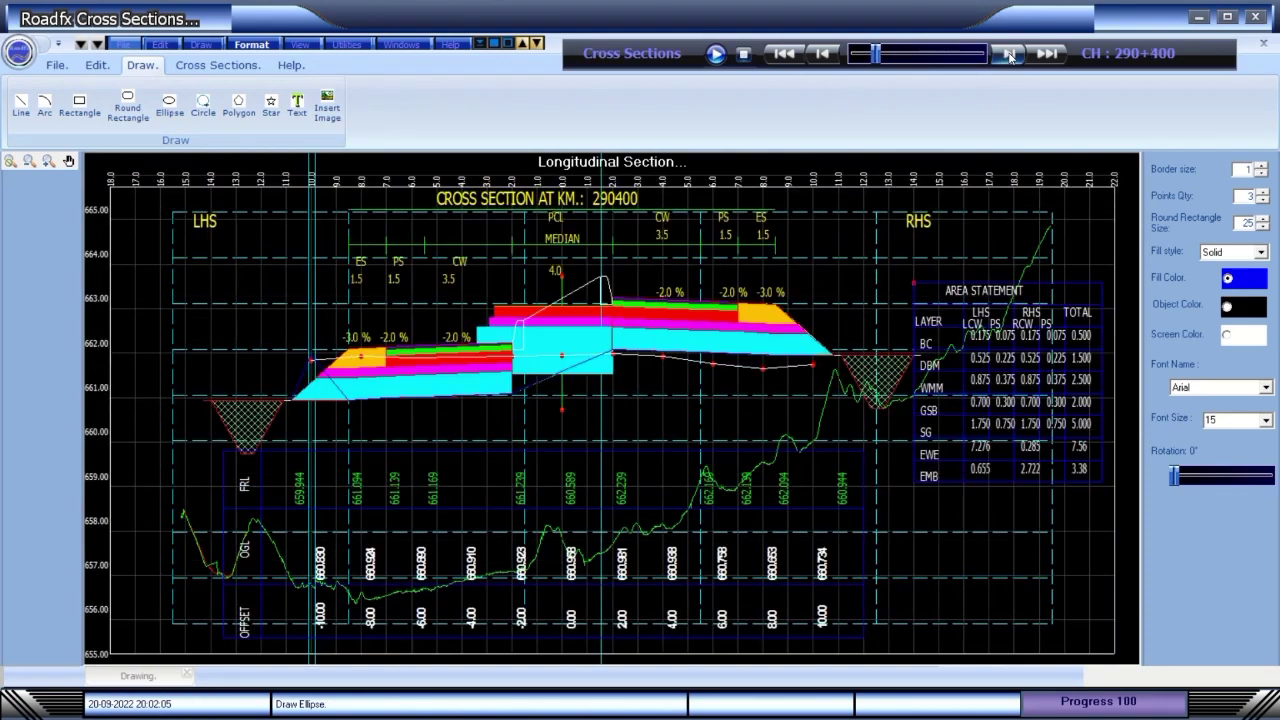
pyautogui.click(1010, 57)
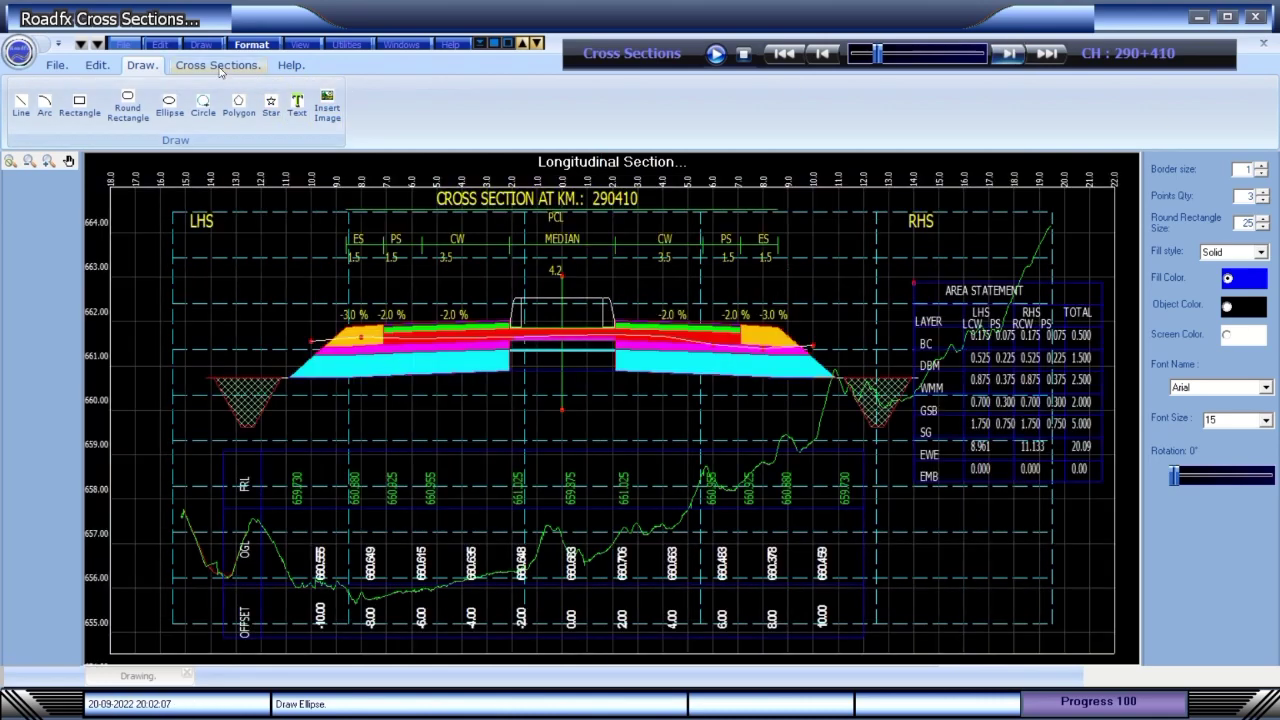
# Check the Cross Sections input data form and close it keeping its data.
pyautogui.click(218, 65)
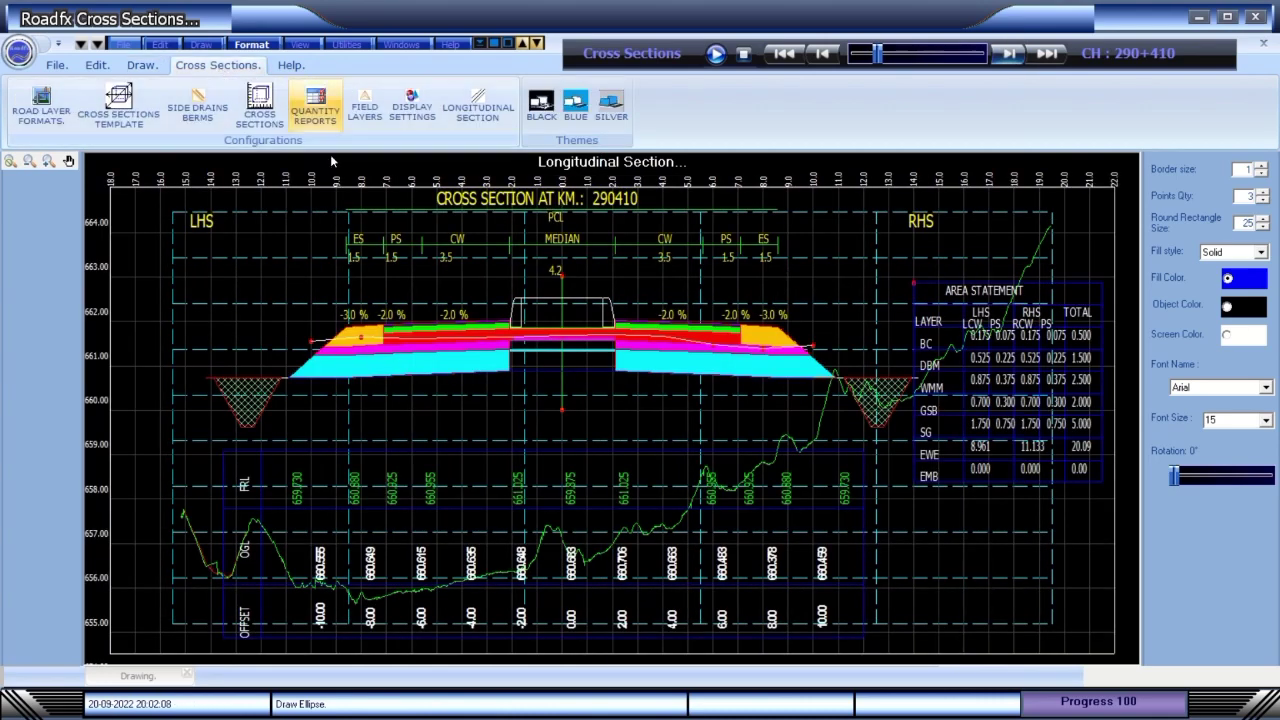
pyautogui.click(259, 104)
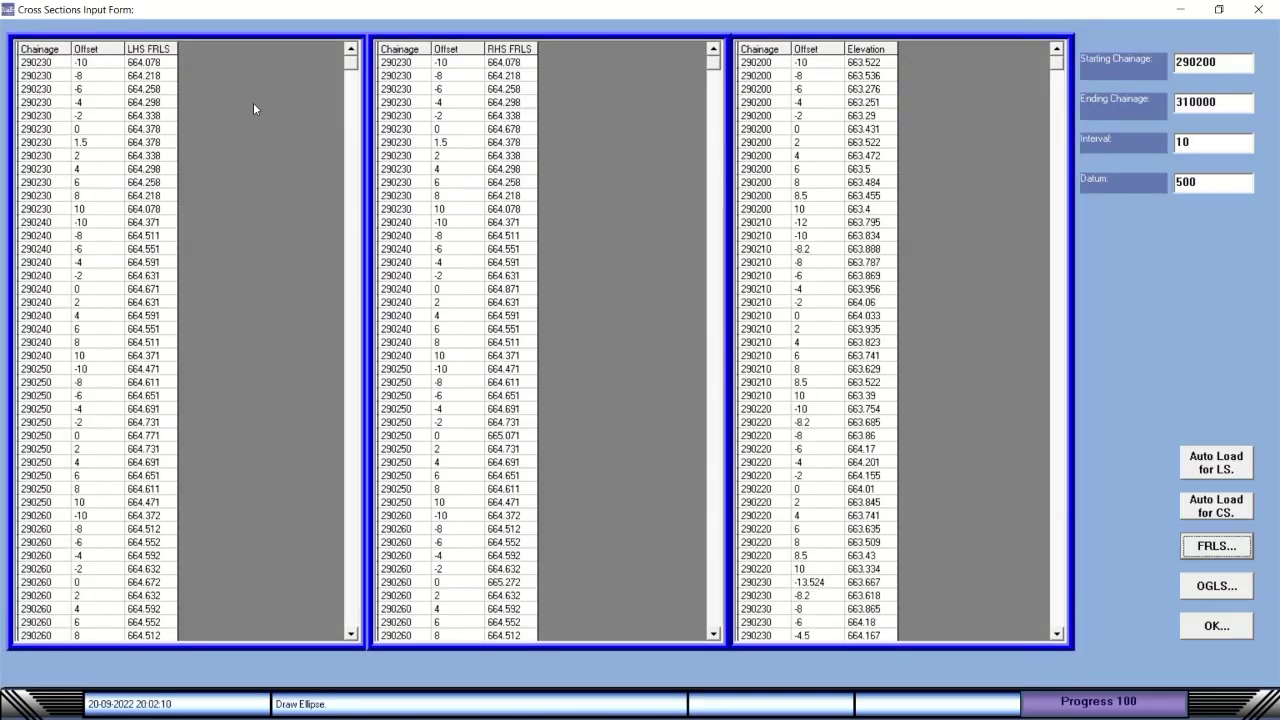
pyautogui.click(1216, 626)
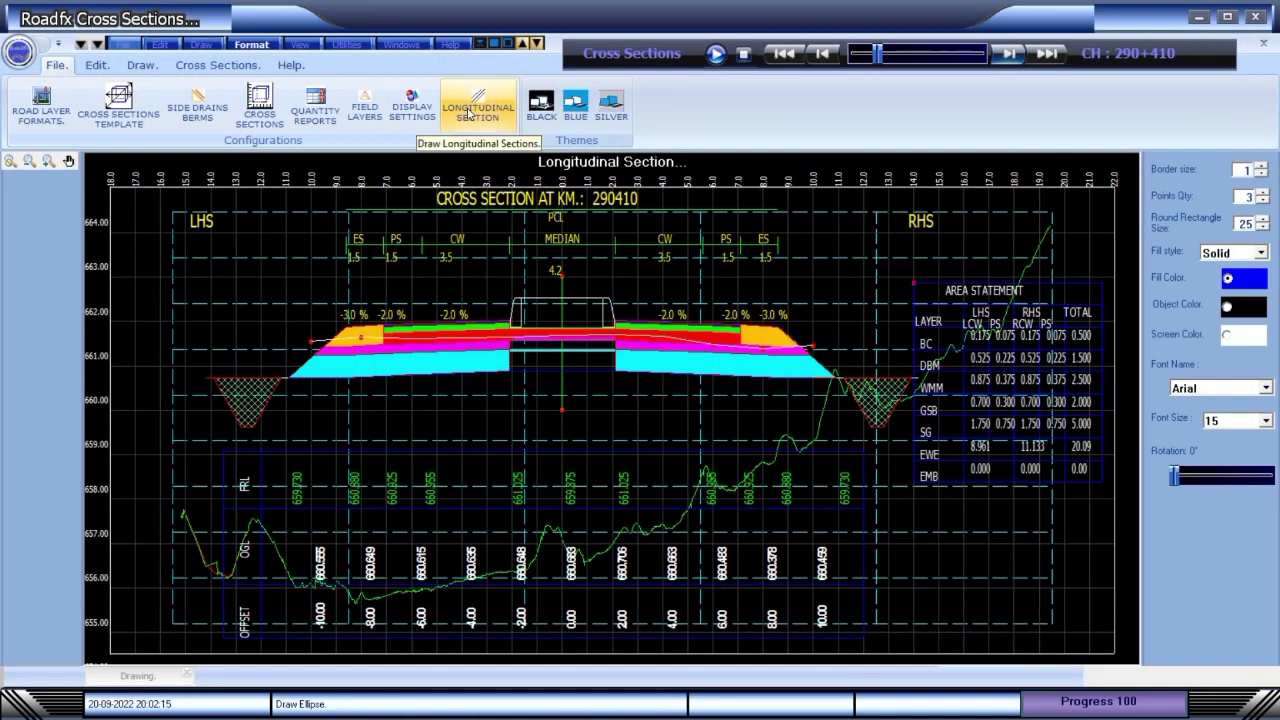
# Jump to the last chainage 291+220, show the Longitudinal Section, and check the input form.
pyautogui.click(1003, 54)
pyautogui.click(1047, 54)
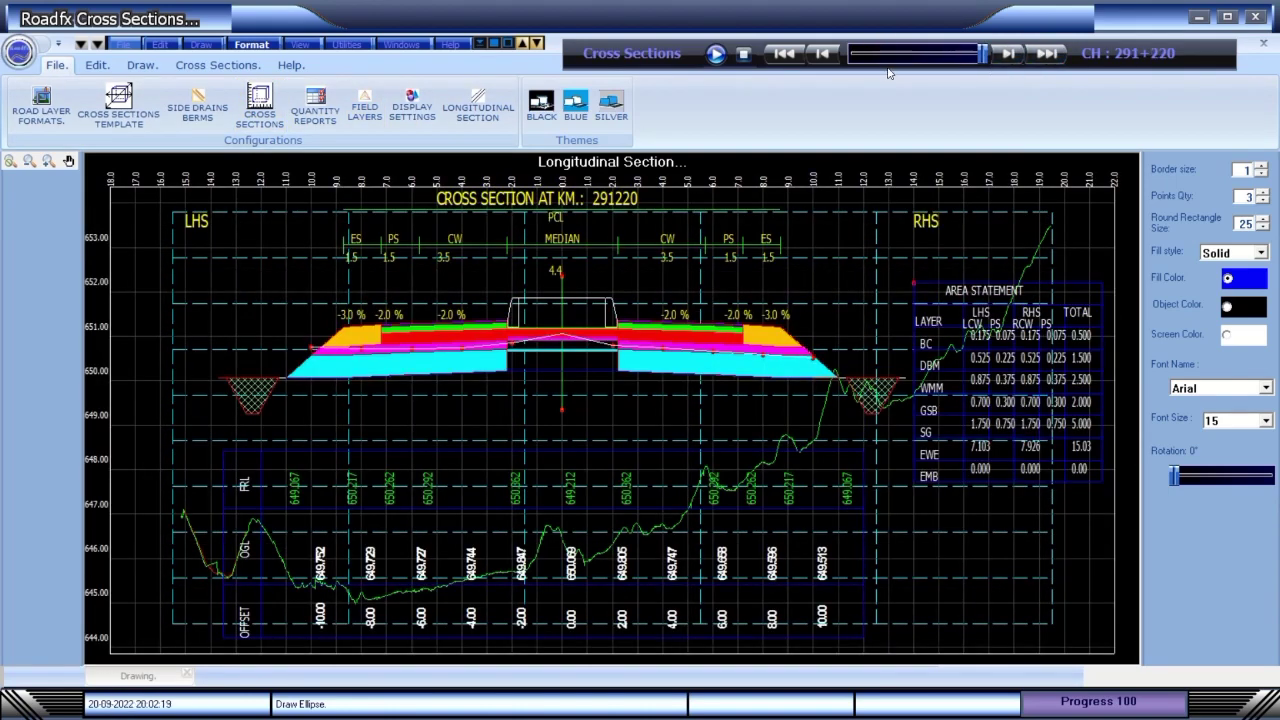
pyautogui.click(478, 108)
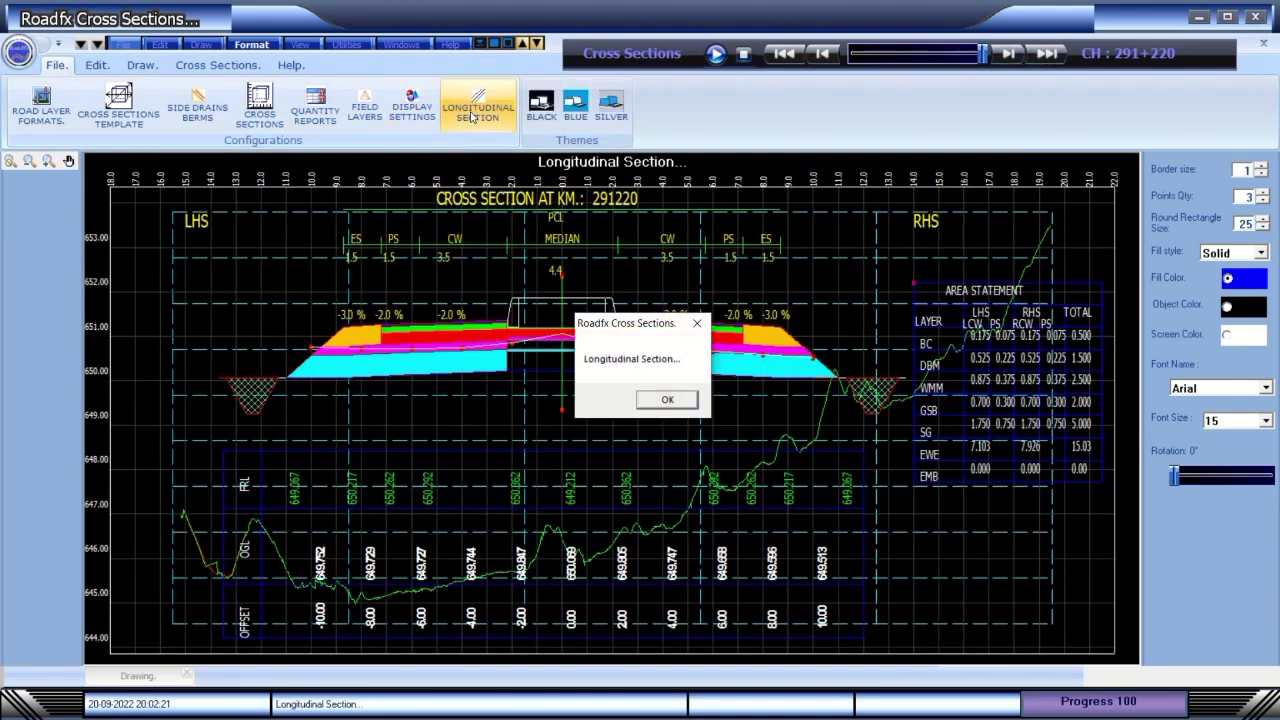
pyautogui.click(660, 401)
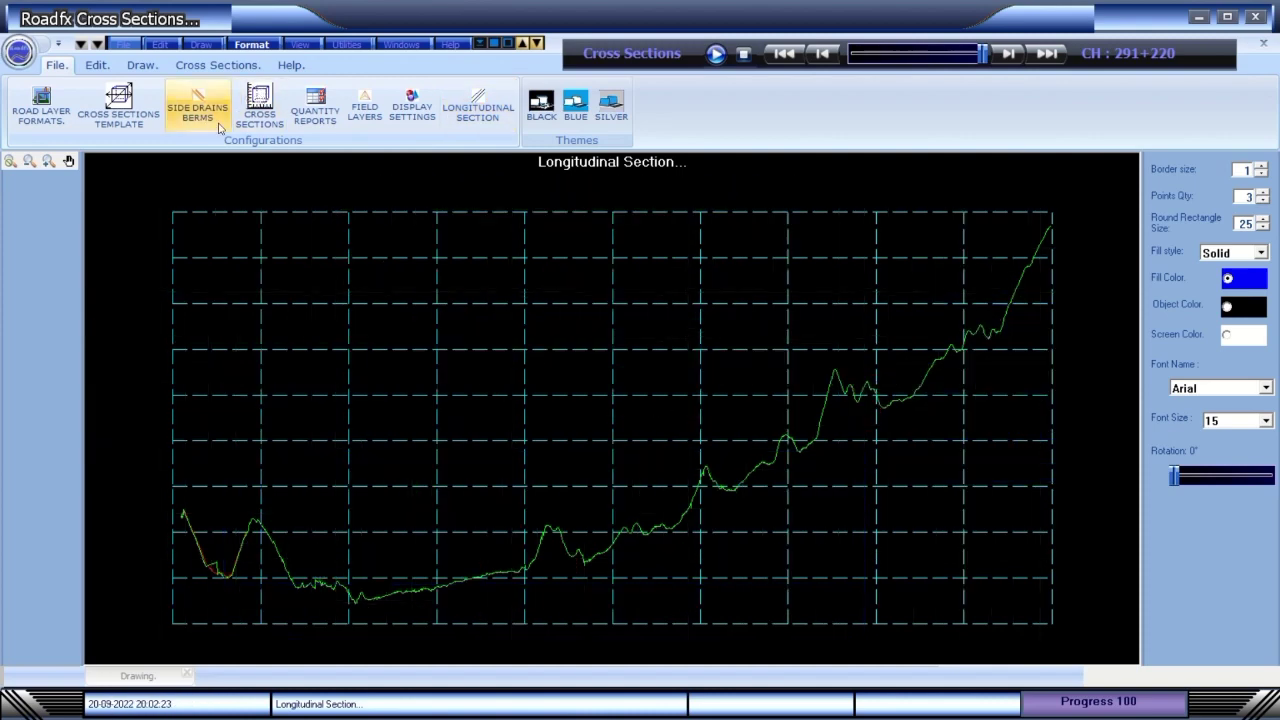
pyautogui.click(259, 106)
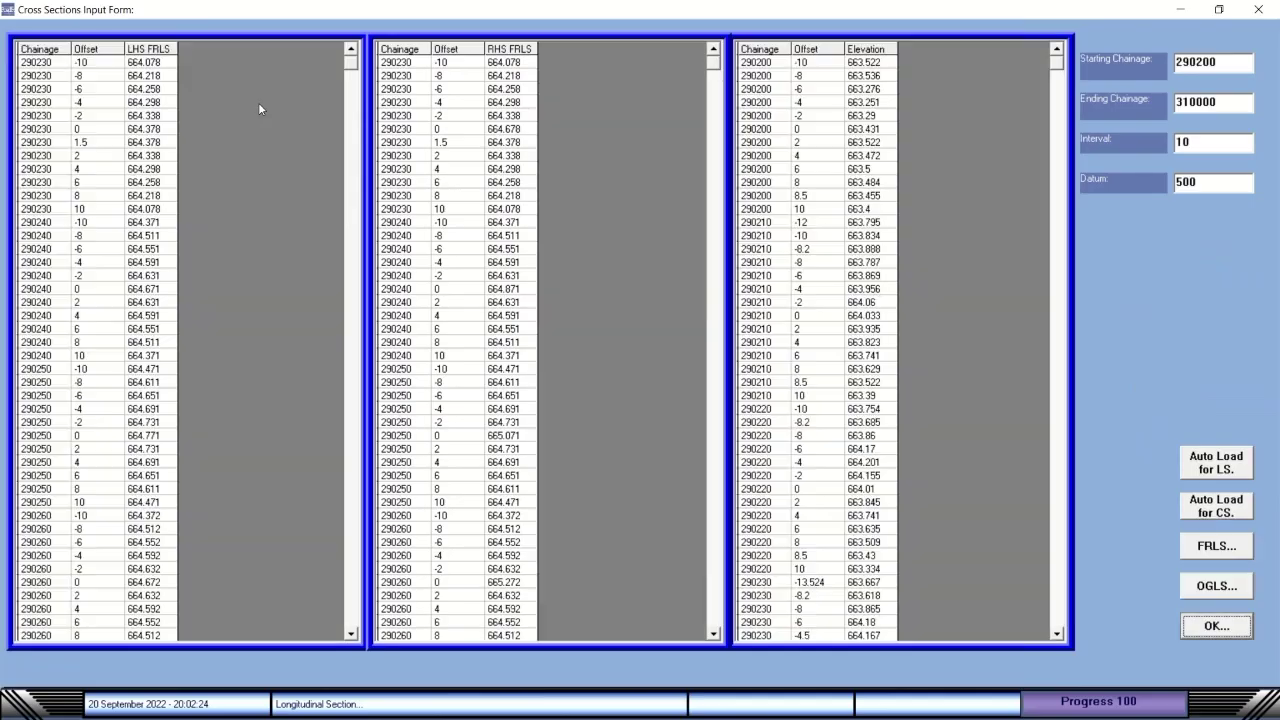
pyautogui.click(1235, 628)
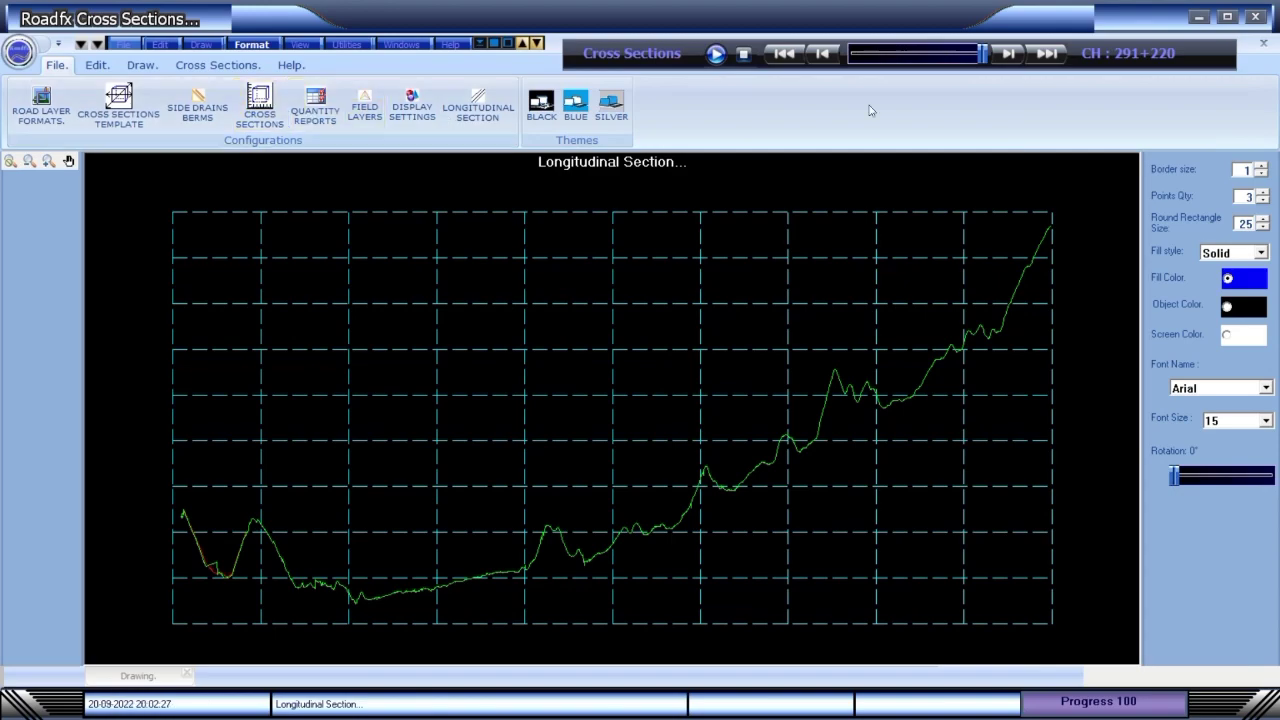
# Advance the chainage to 291+260 and close the application window.
pyautogui.click(1013, 55)
pyautogui.click(1013, 55)
pyautogui.click(1013, 55)
pyautogui.click(1013, 55)
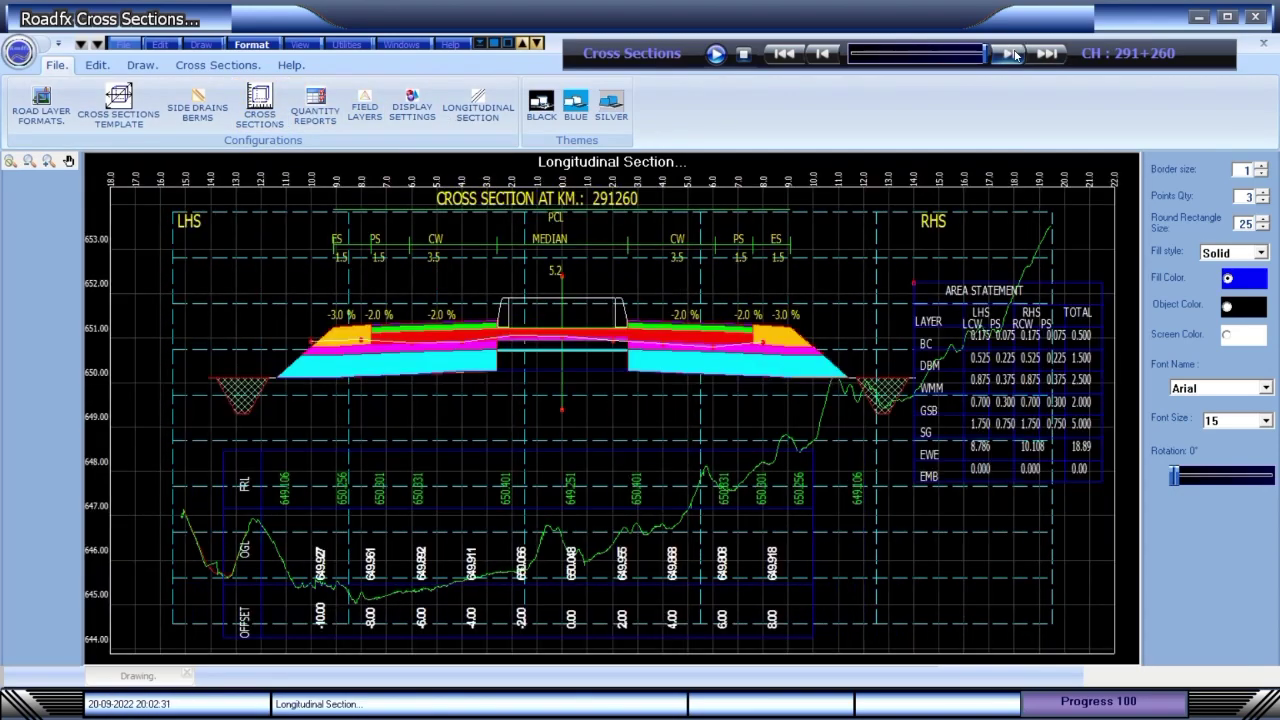
pyautogui.click(1256, 17)
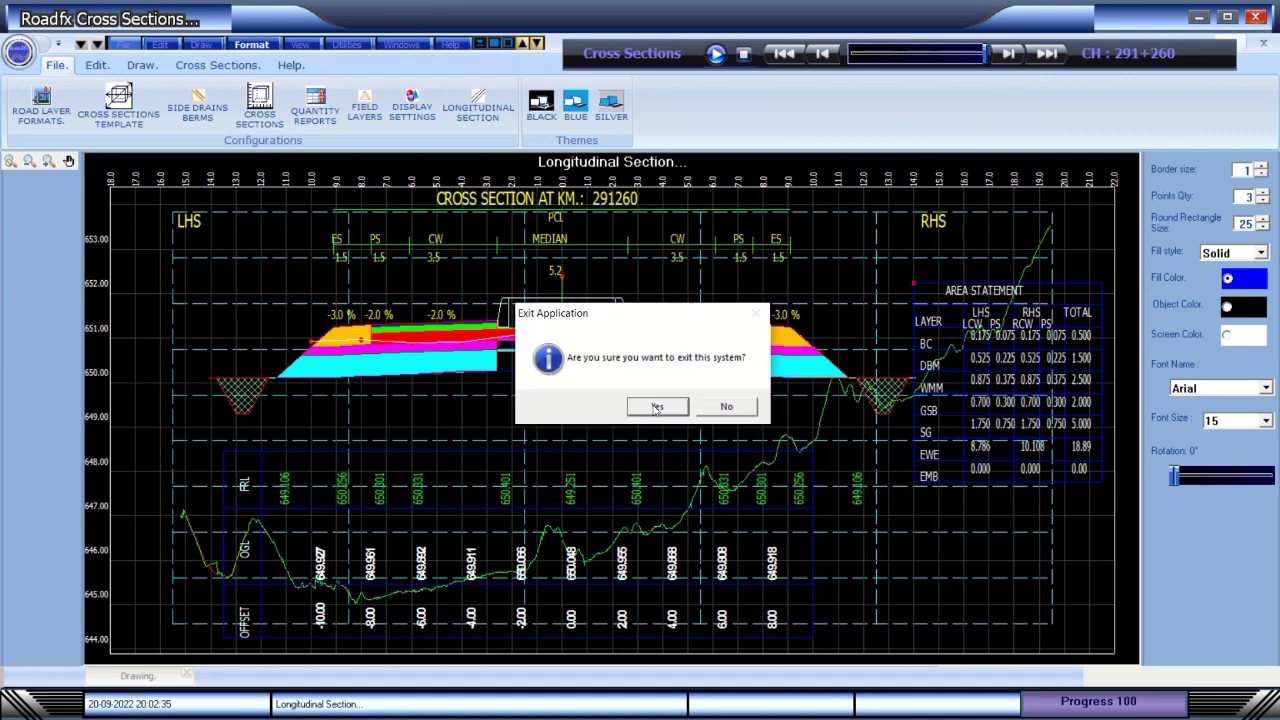
# Confirm exiting Cross Sections, dismiss the usage message, and log back in with the password.
pyautogui.click(657, 408)
pyautogui.click(678, 406)
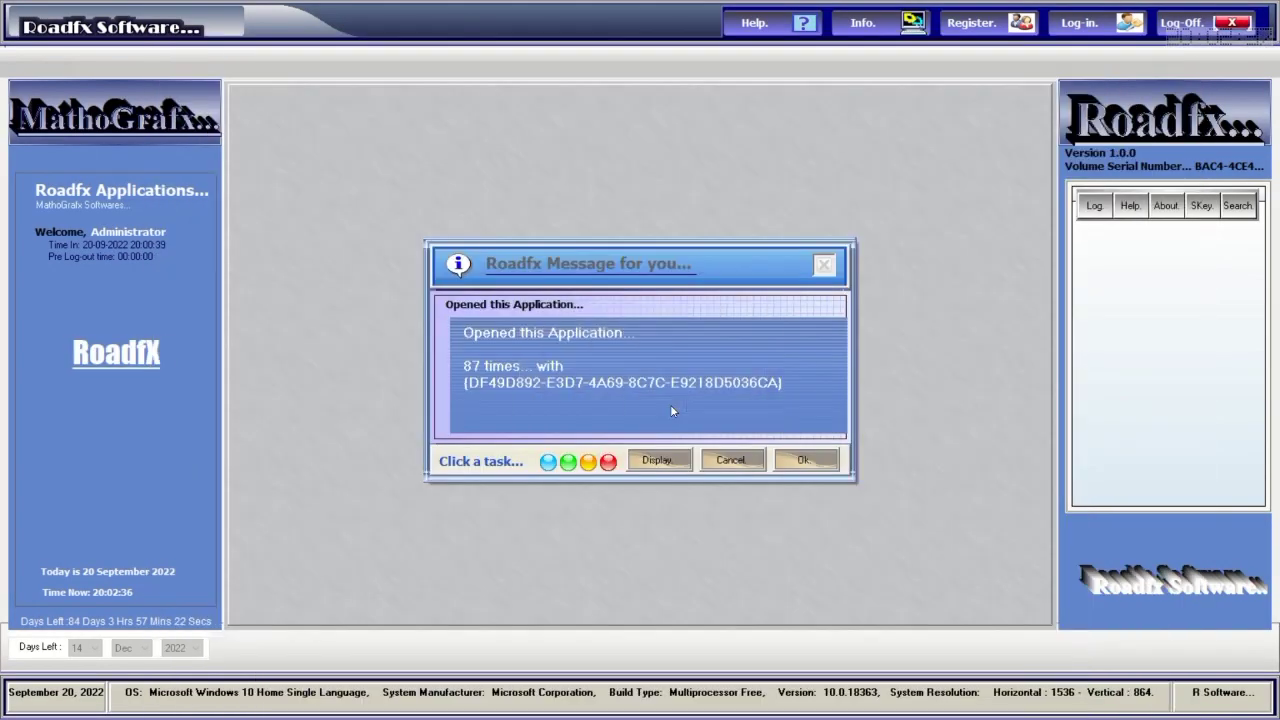
pyautogui.click(801, 461)
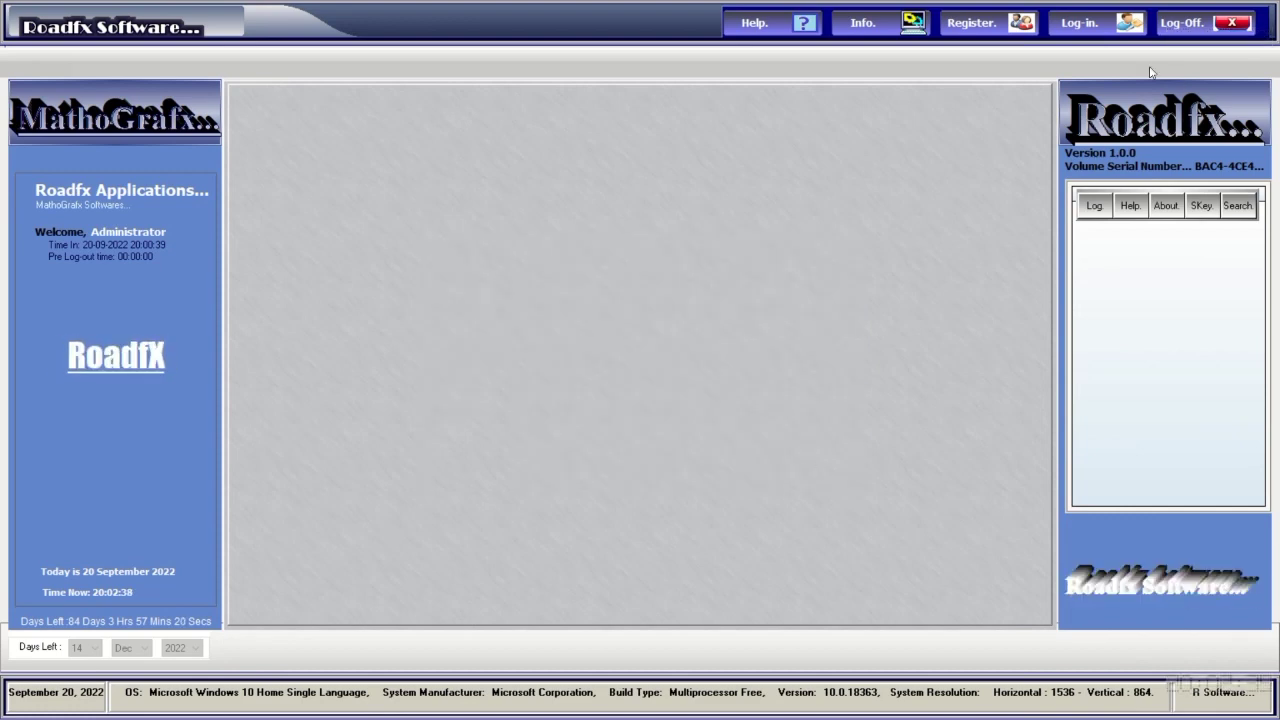
pyautogui.click(1085, 25)
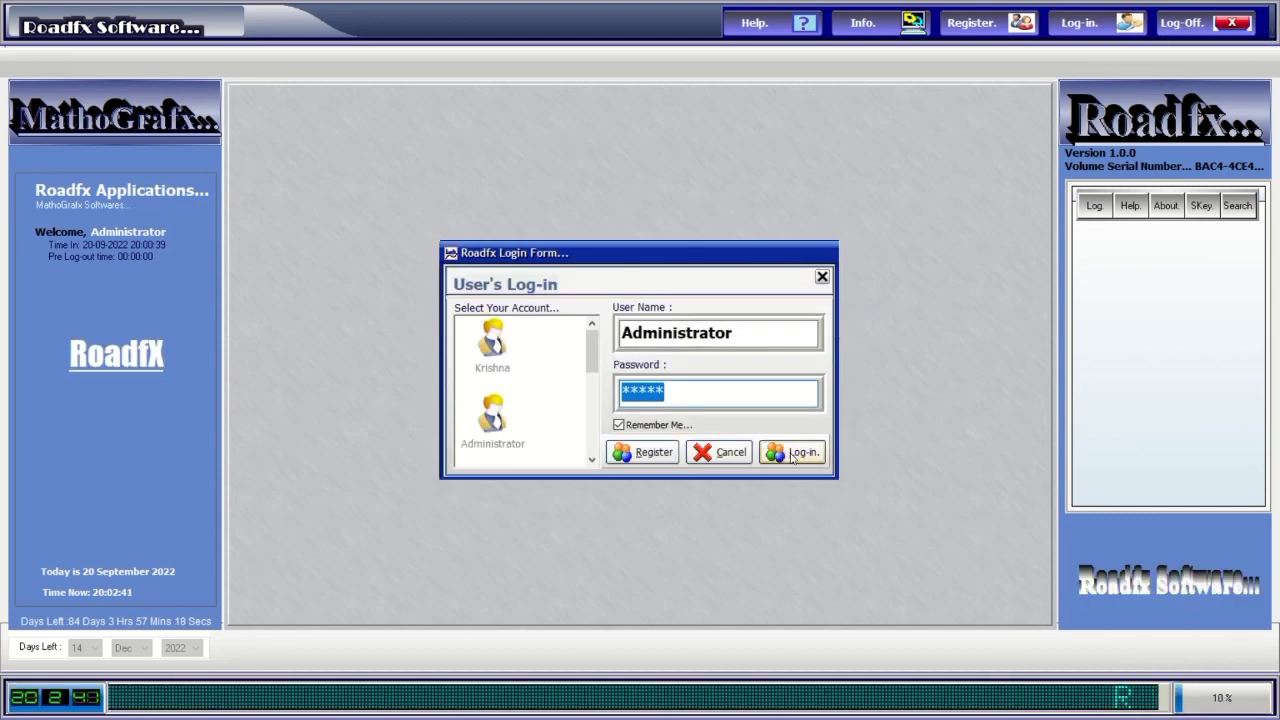
pyautogui.write('****')
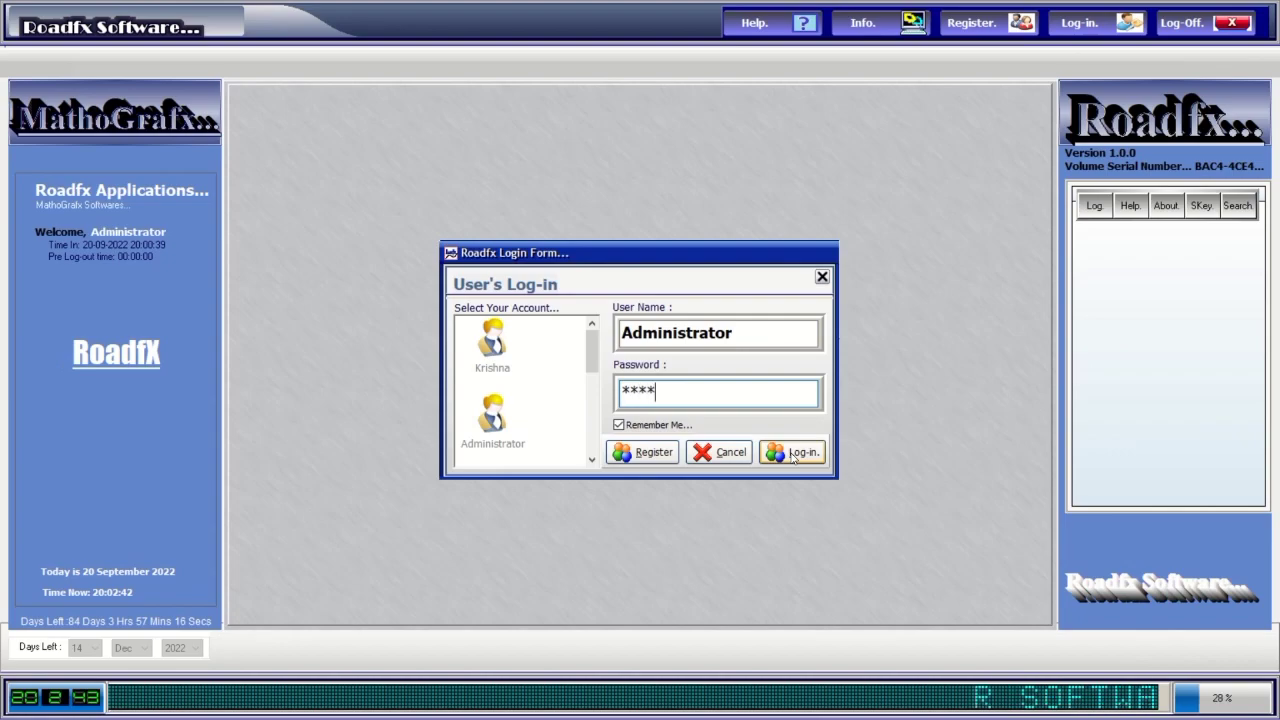
pyautogui.click(794, 455)
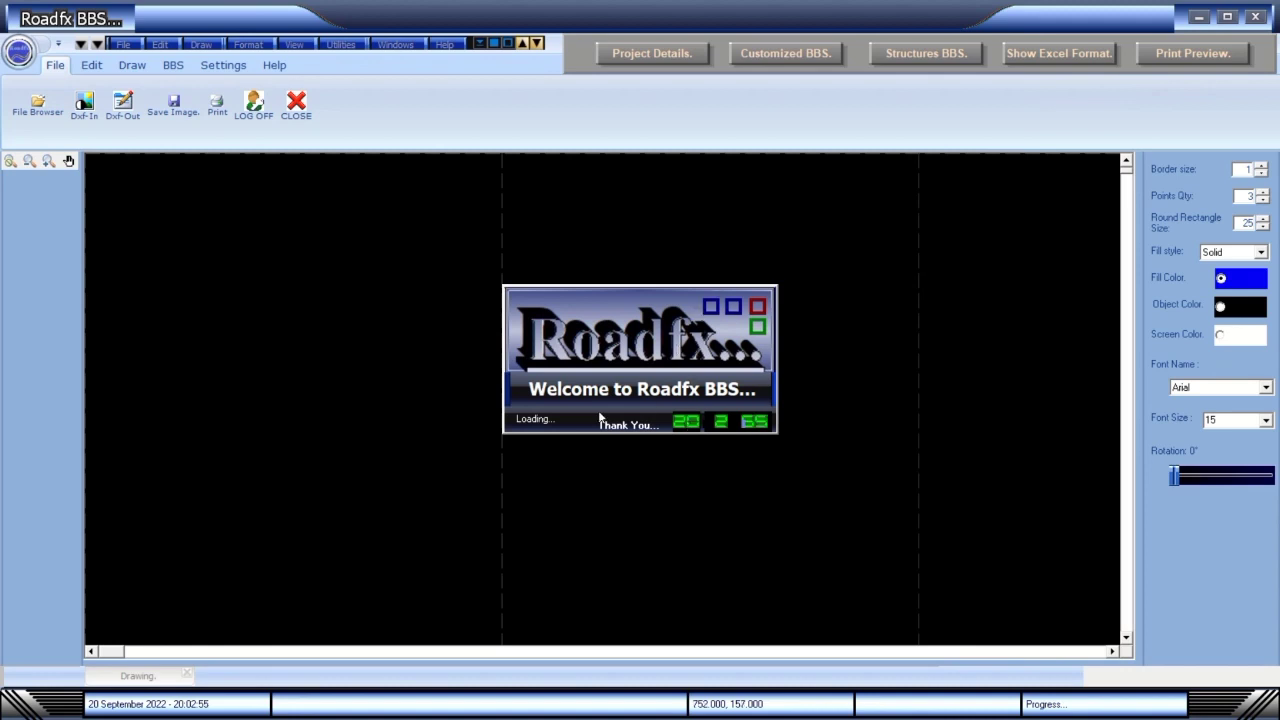
# Load the project details from Project Details 002.prj.
pyautogui.click(678, 54)
pyautogui.click(819, 274)
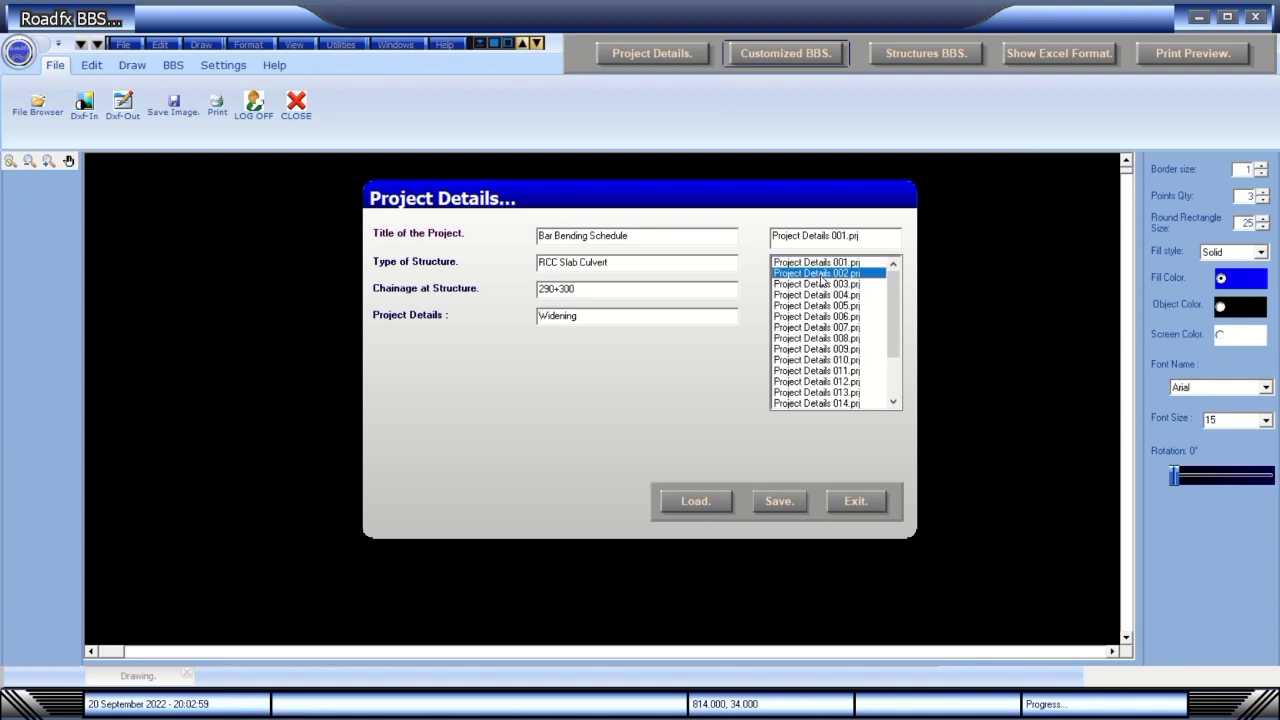
pyautogui.click(705, 508)
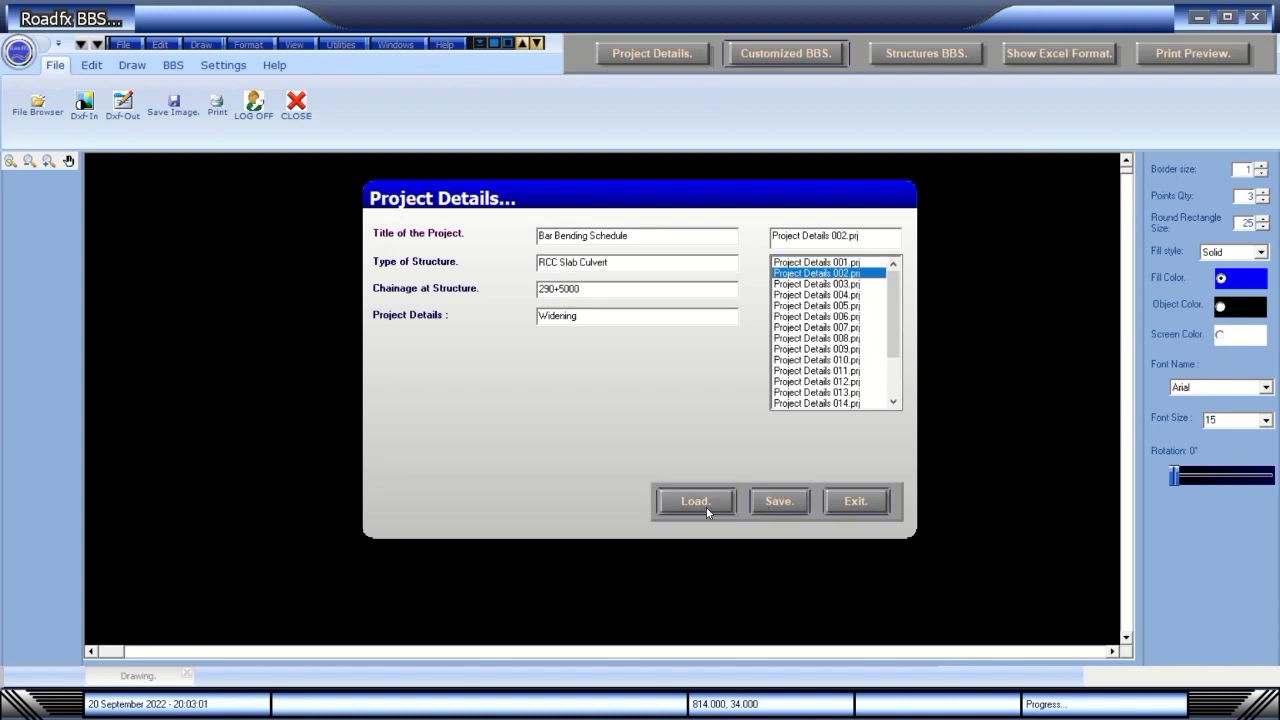
pyautogui.click(837, 502)
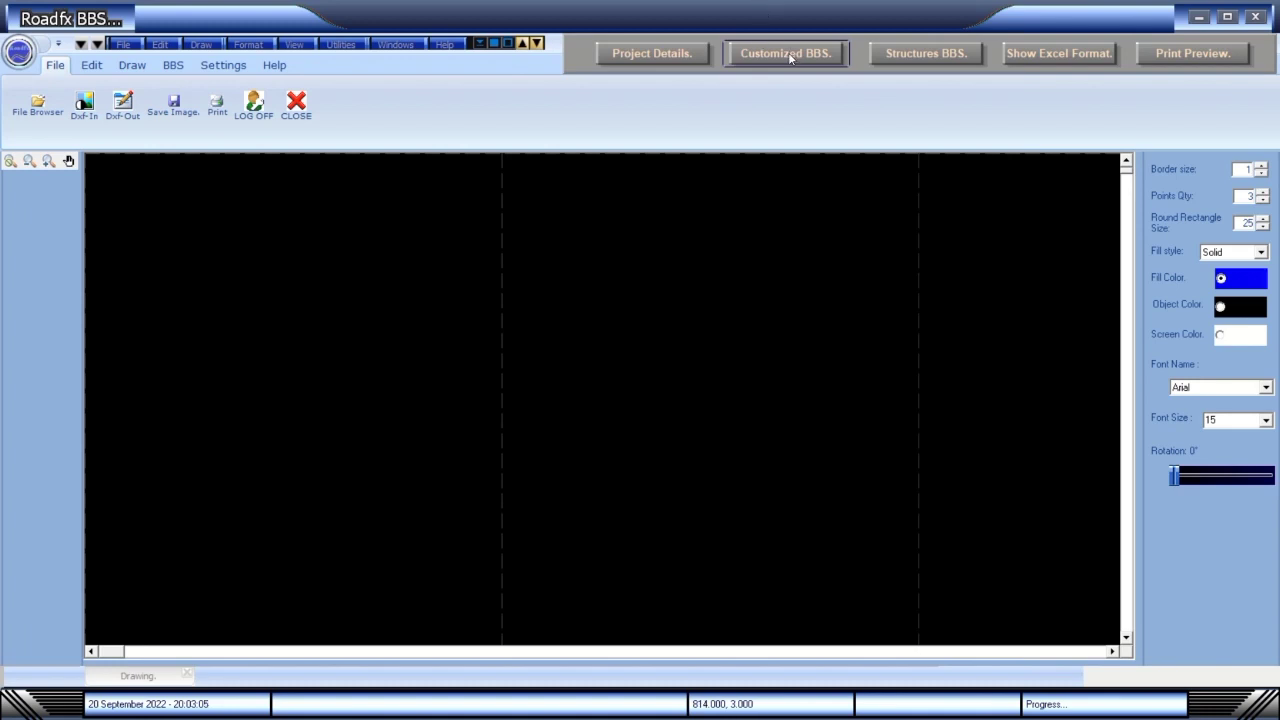
# Choose Slab Culvert in the BBS setup, include Bed Block and Abutment details, and generate the schedule.
pyautogui.click(916, 56)
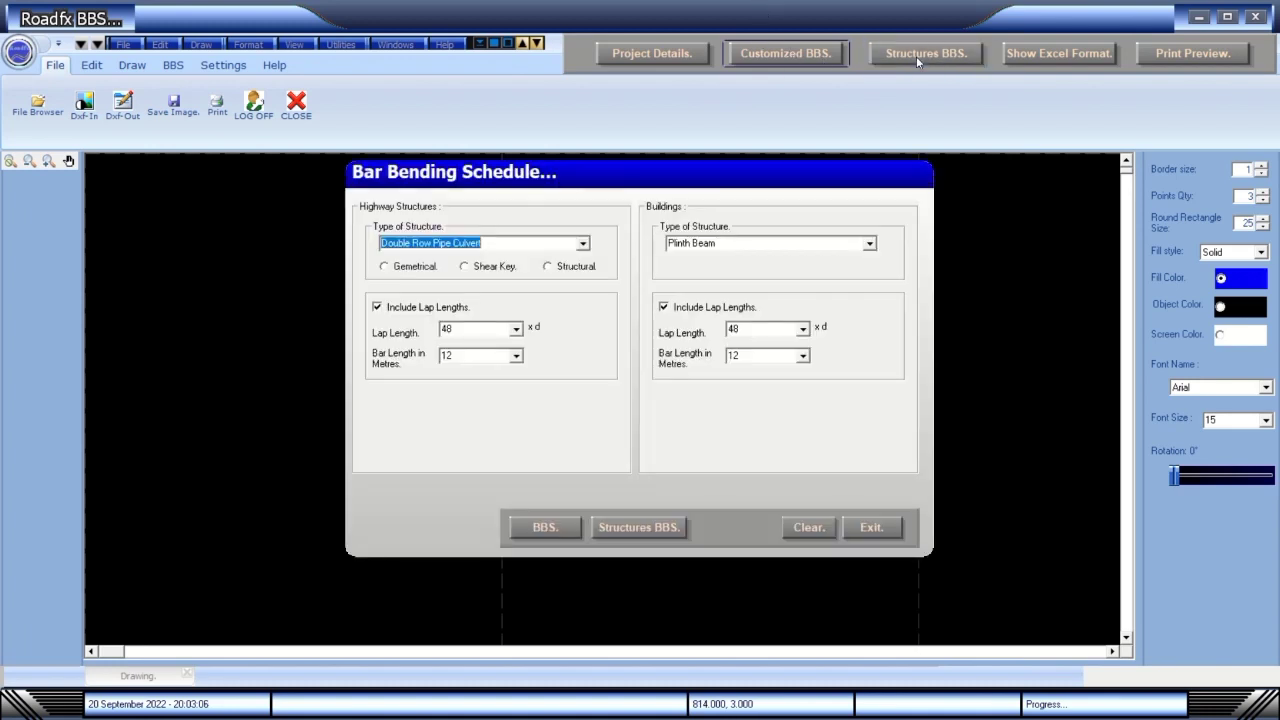
pyautogui.click(582, 246)
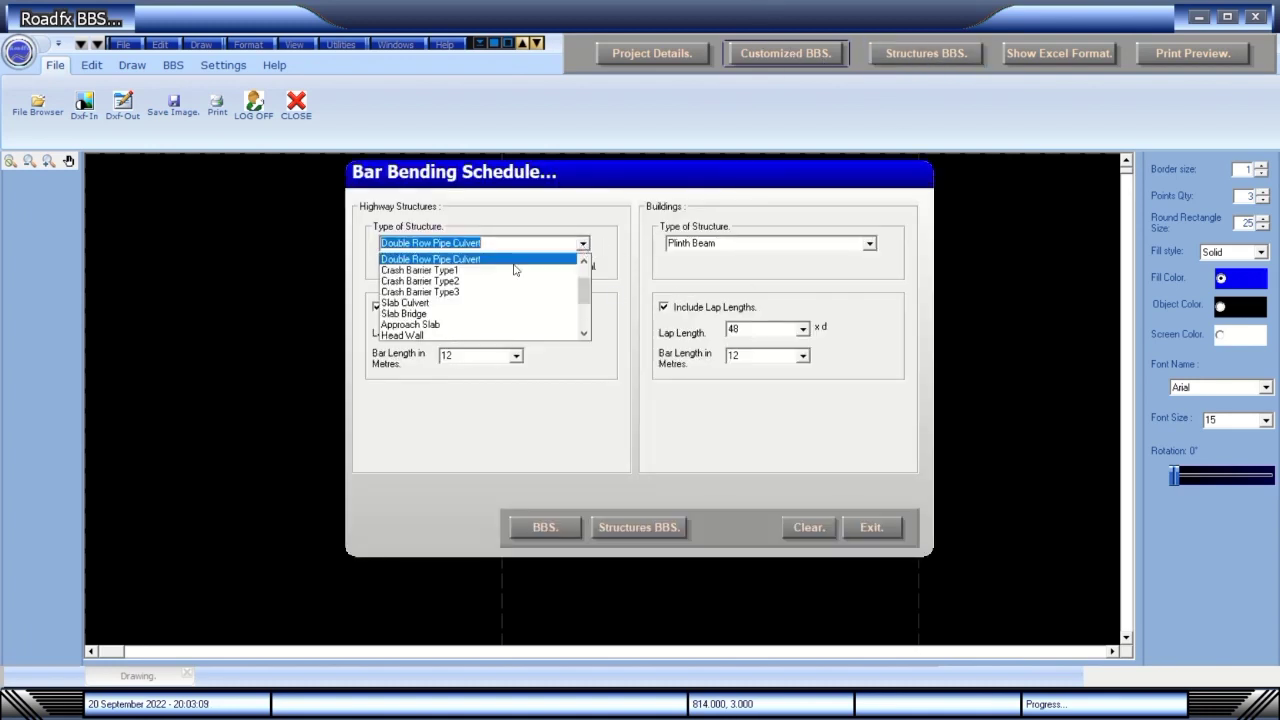
pyautogui.click(437, 303)
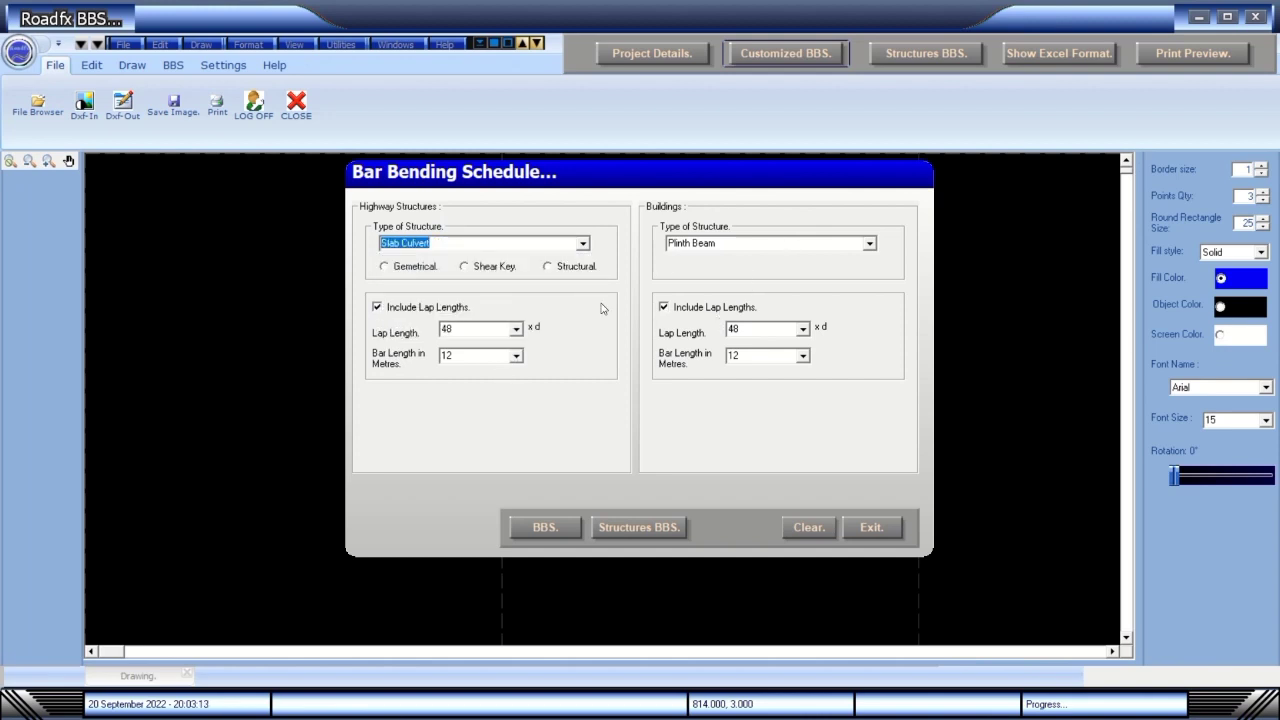
pyautogui.click(625, 529)
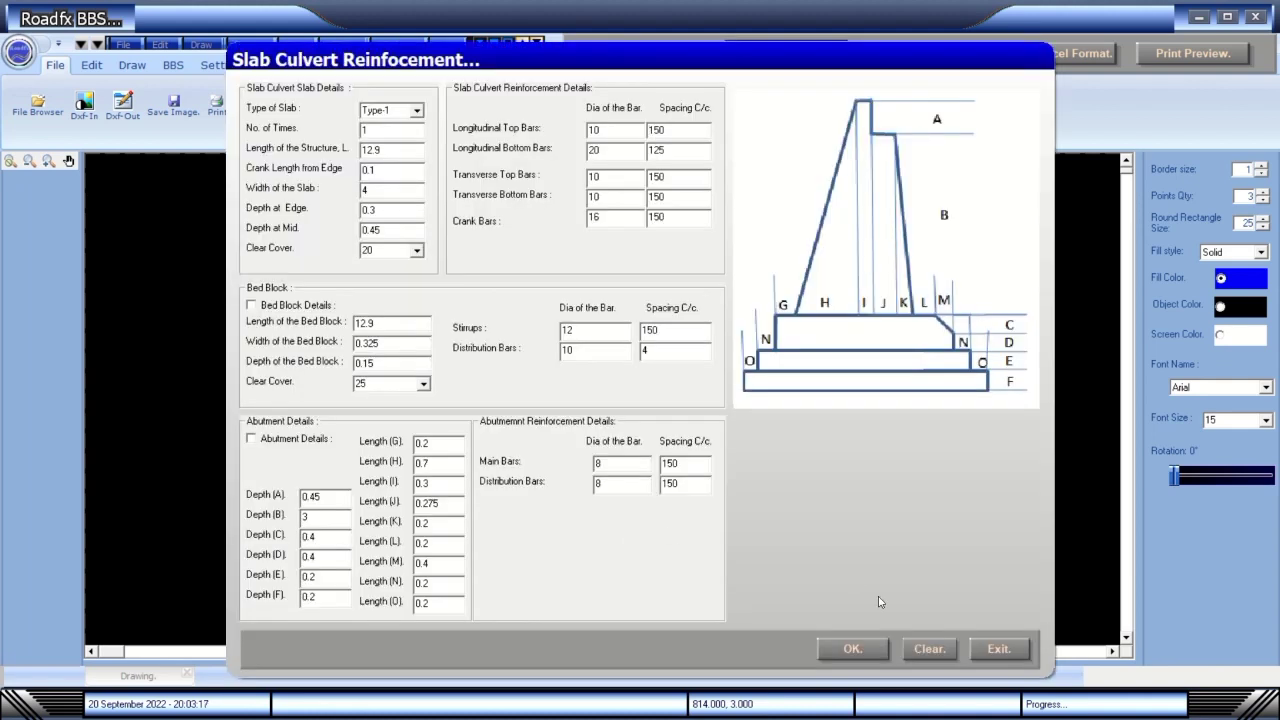
pyautogui.click(298, 307)
pyautogui.click(295, 442)
pyautogui.click(868, 649)
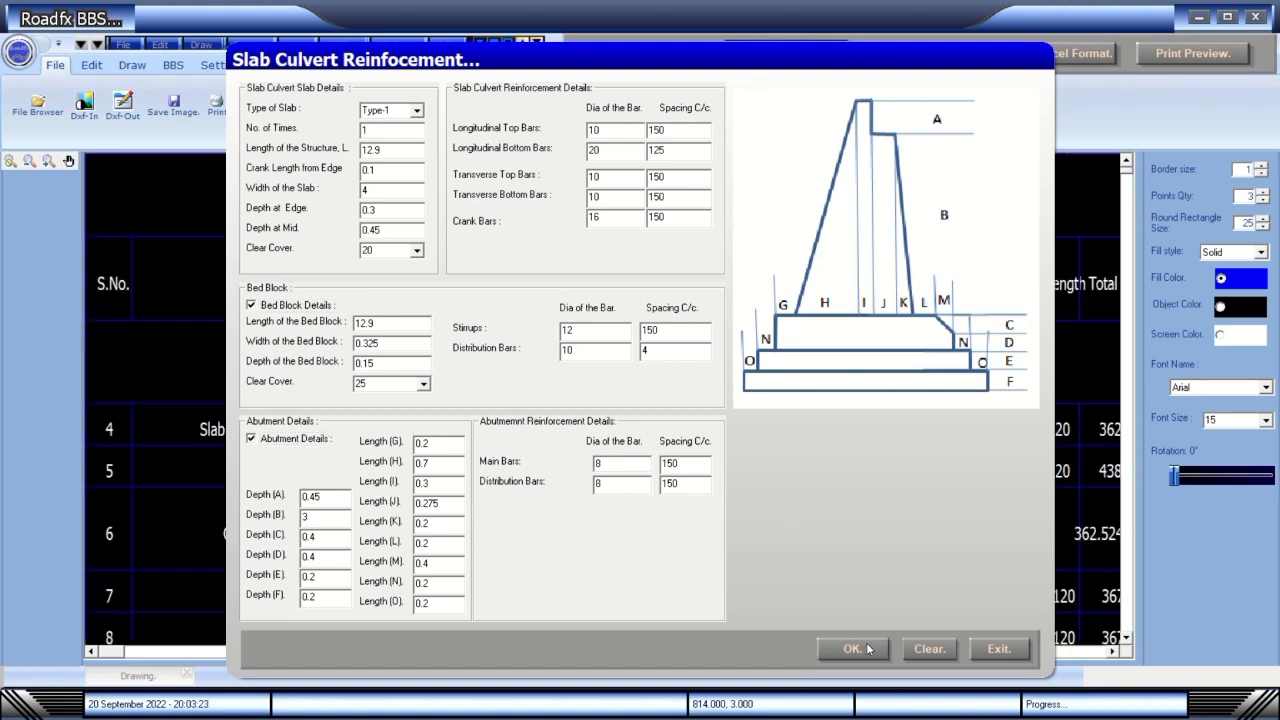
# Close the reinforcement inputs, review the slab culvert schedule down to Main Bars Type8, and reopen Customized BBS.
pyautogui.click(987, 650)
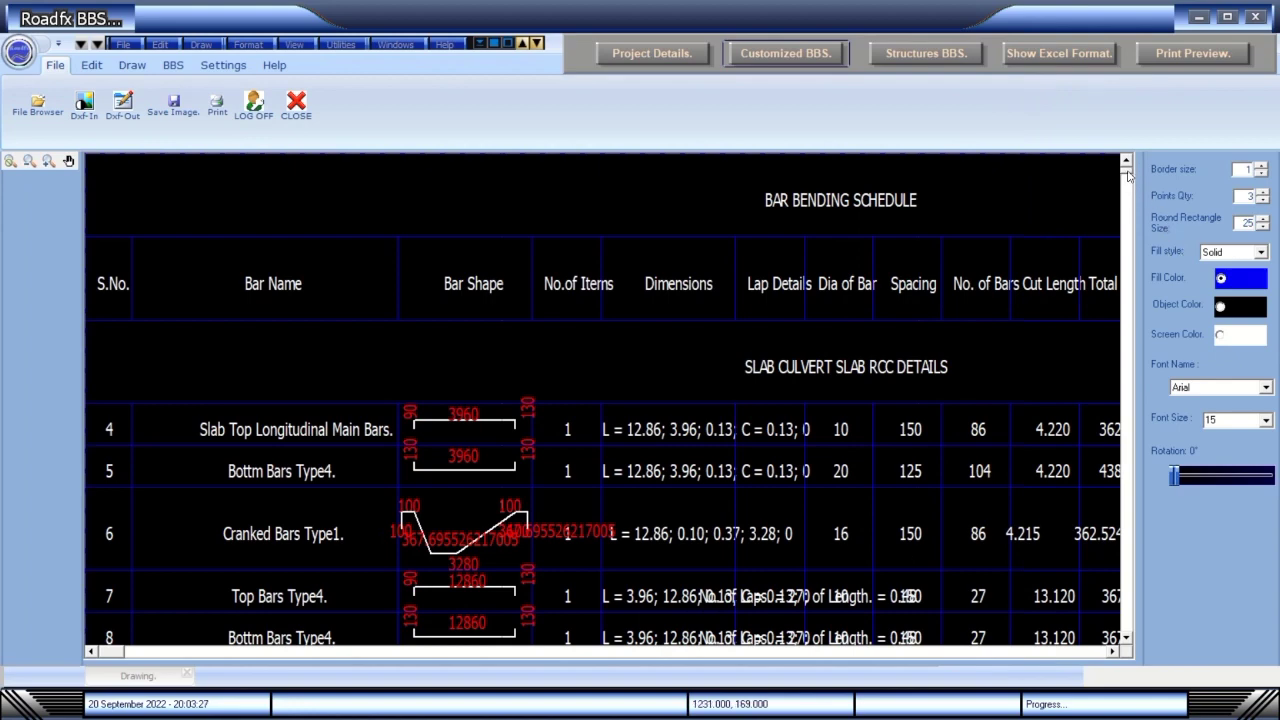
pyautogui.moveTo(1127, 177); pyautogui.dragTo(1136, 621)
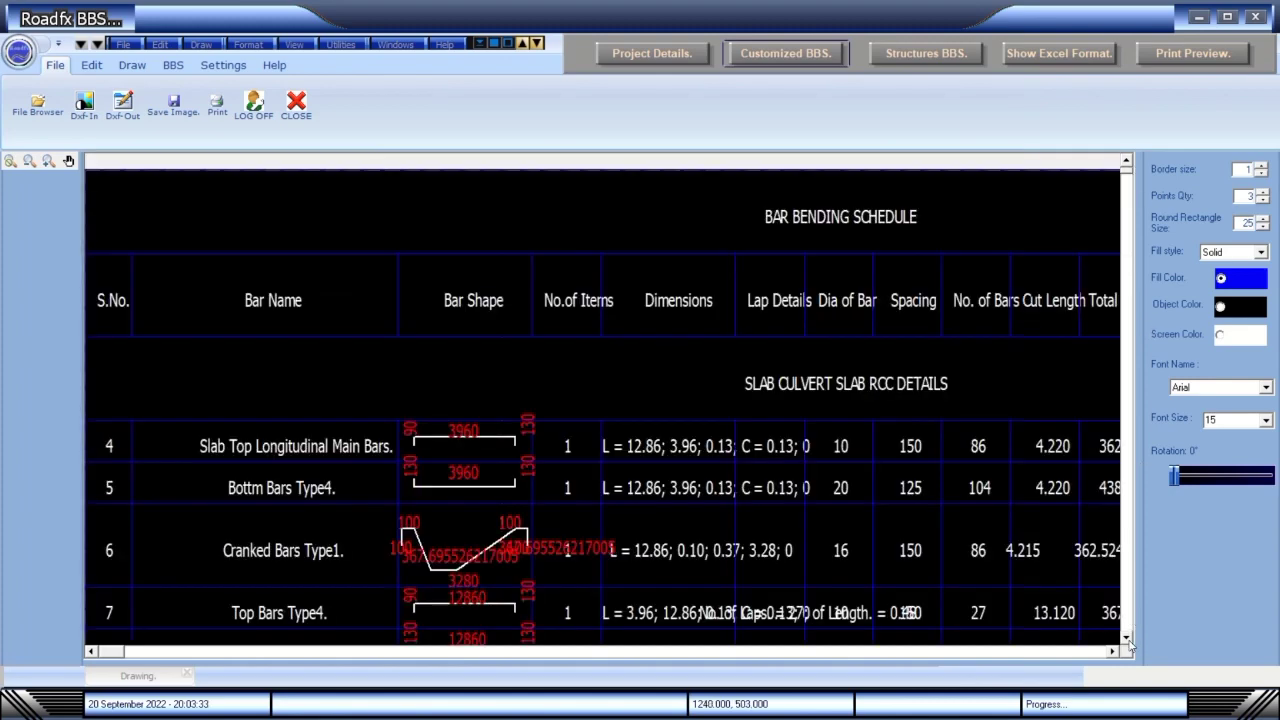
pyautogui.click(1127, 638)
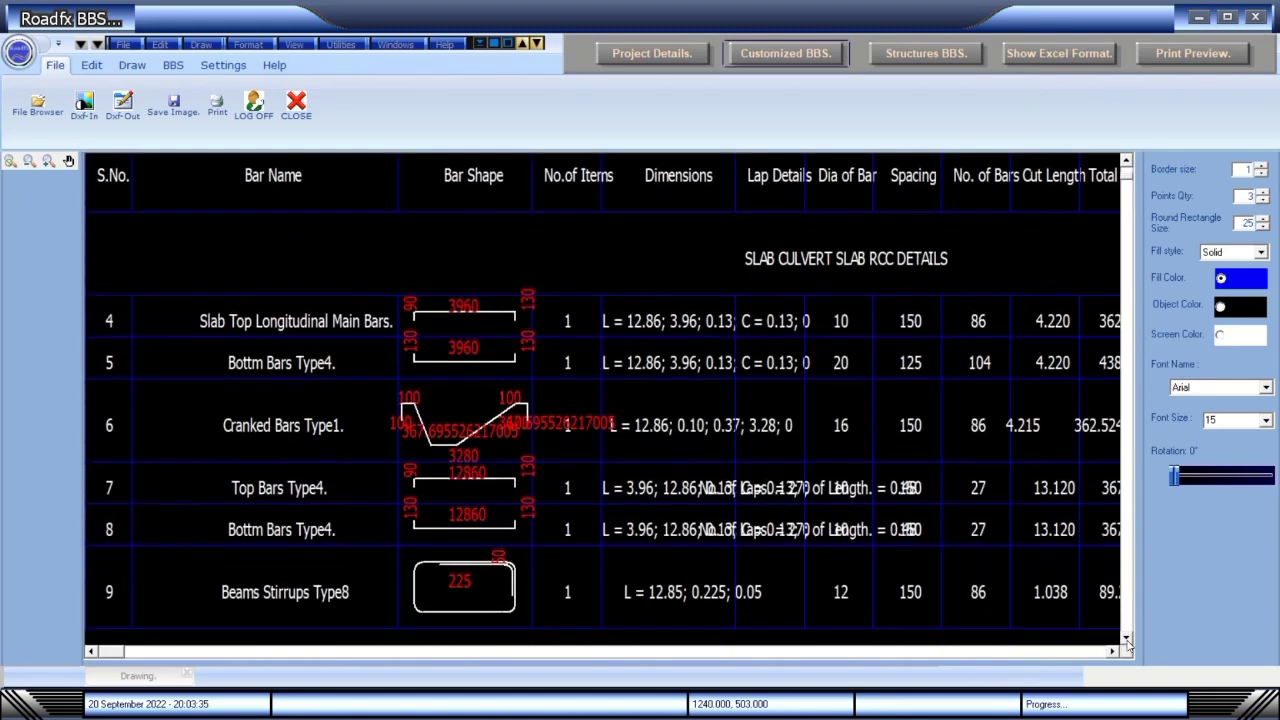
pyautogui.click(1127, 638)
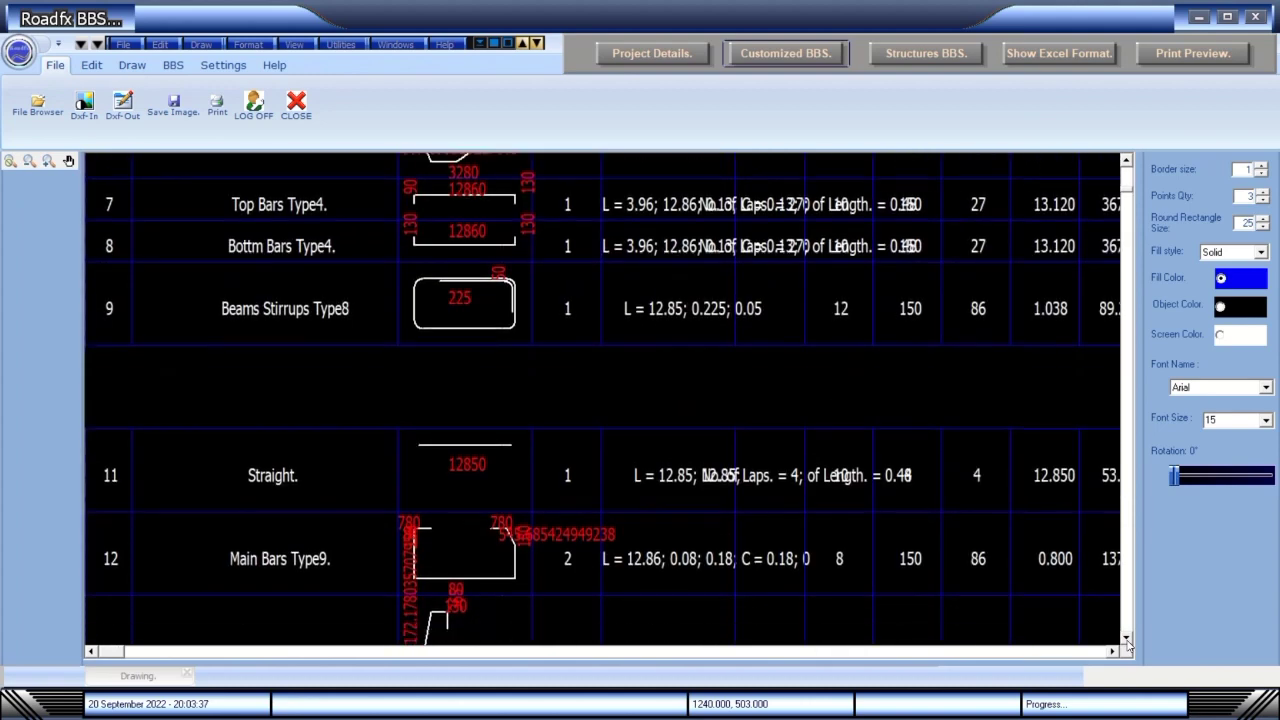
pyautogui.click(1127, 638)
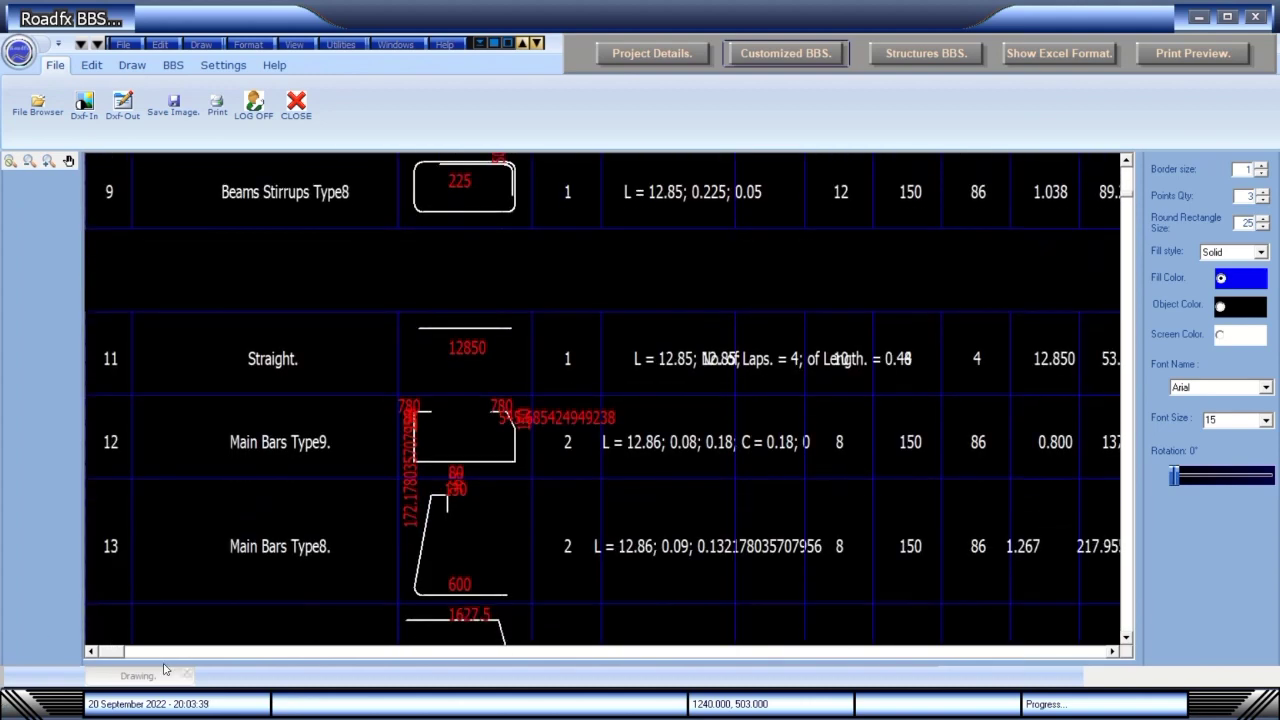
pyautogui.moveTo(113, 658); pyautogui.dragTo(346, 664)
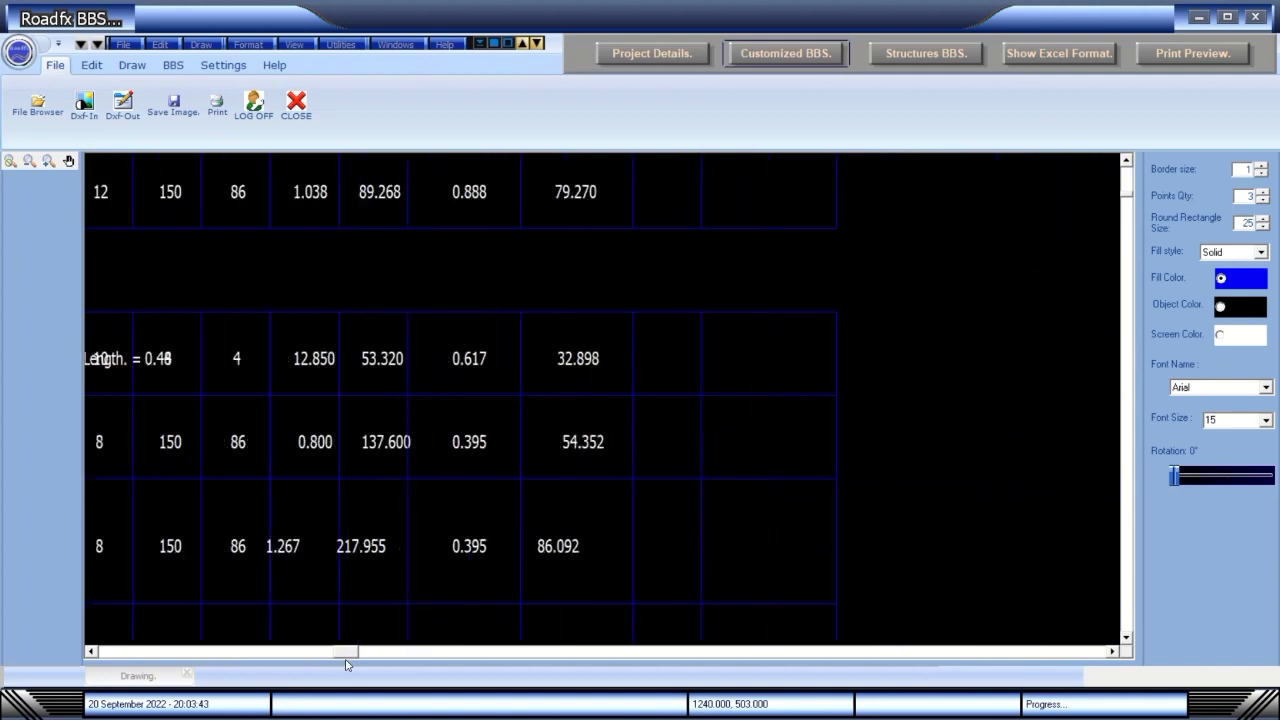
pyautogui.click(926, 54)
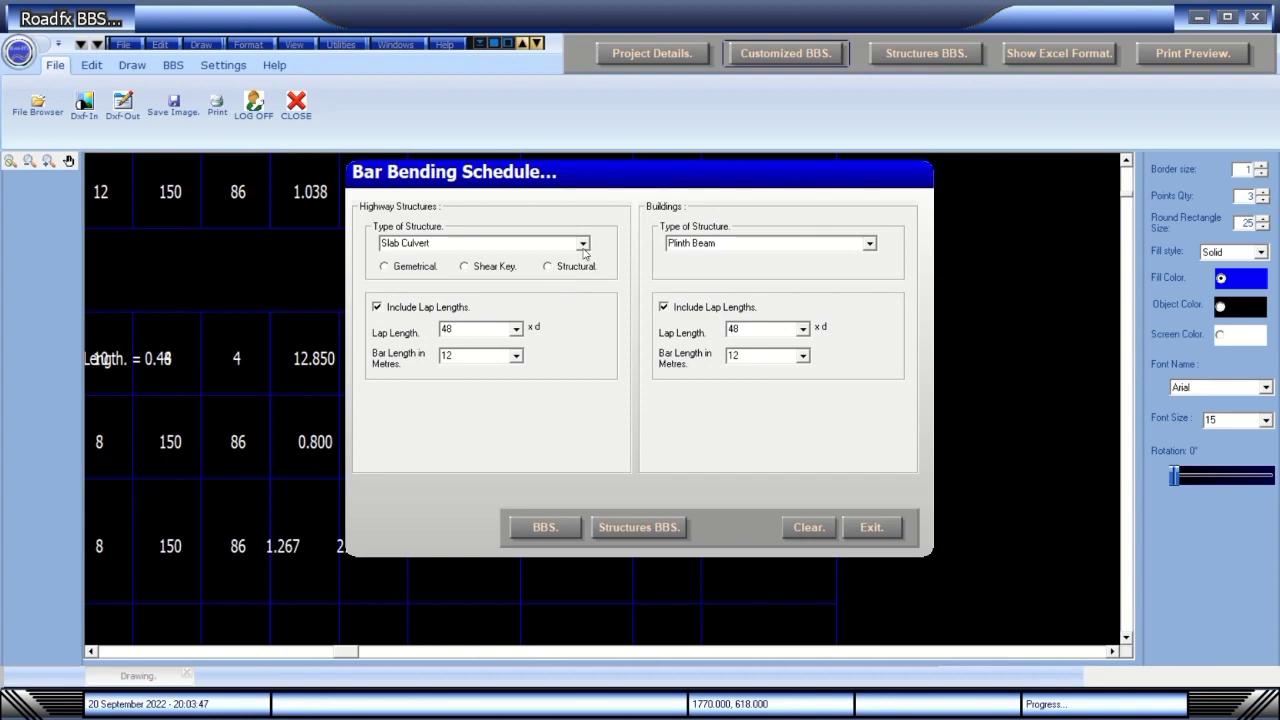
# Pick Single Cell Box Culvert as the structure and accept its default Box Culverts Data.
pyautogui.click(582, 244)
pyautogui.scroll(-2, 566, 286)
pyautogui.scroll(3, 550, 300)
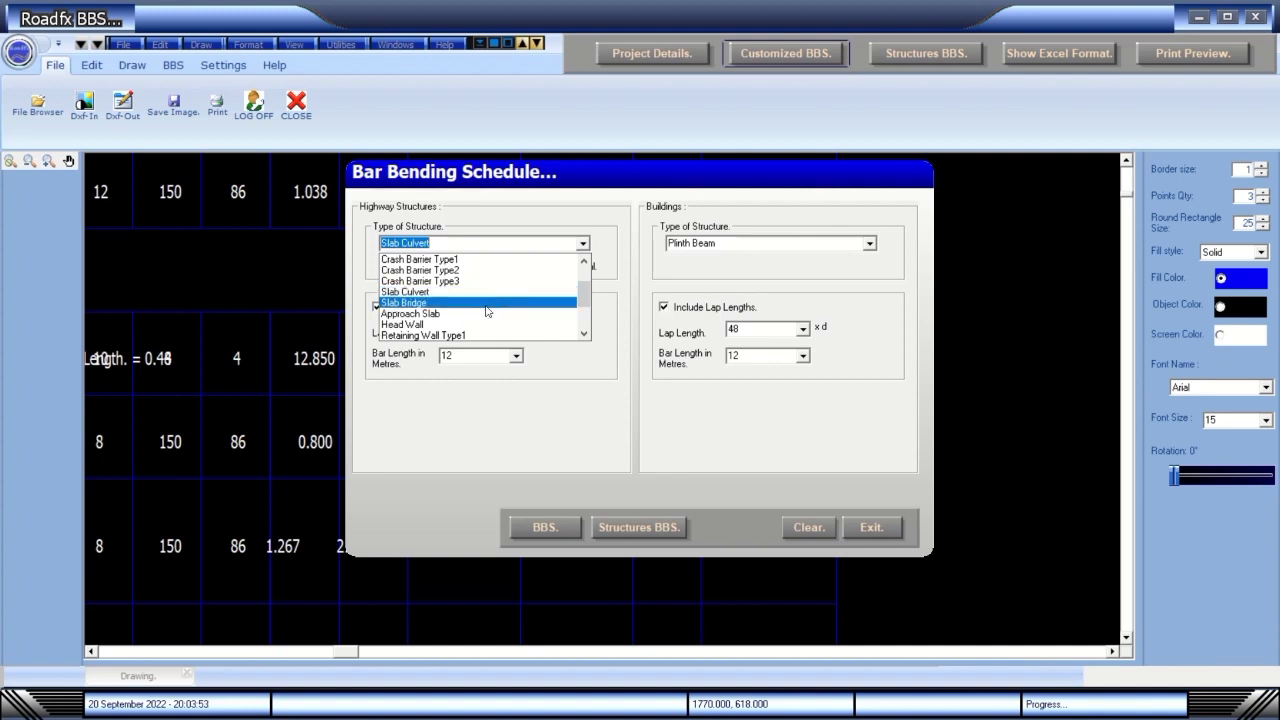
pyautogui.scroll(-2, 485, 315)
pyautogui.scroll(-1, 480, 321)
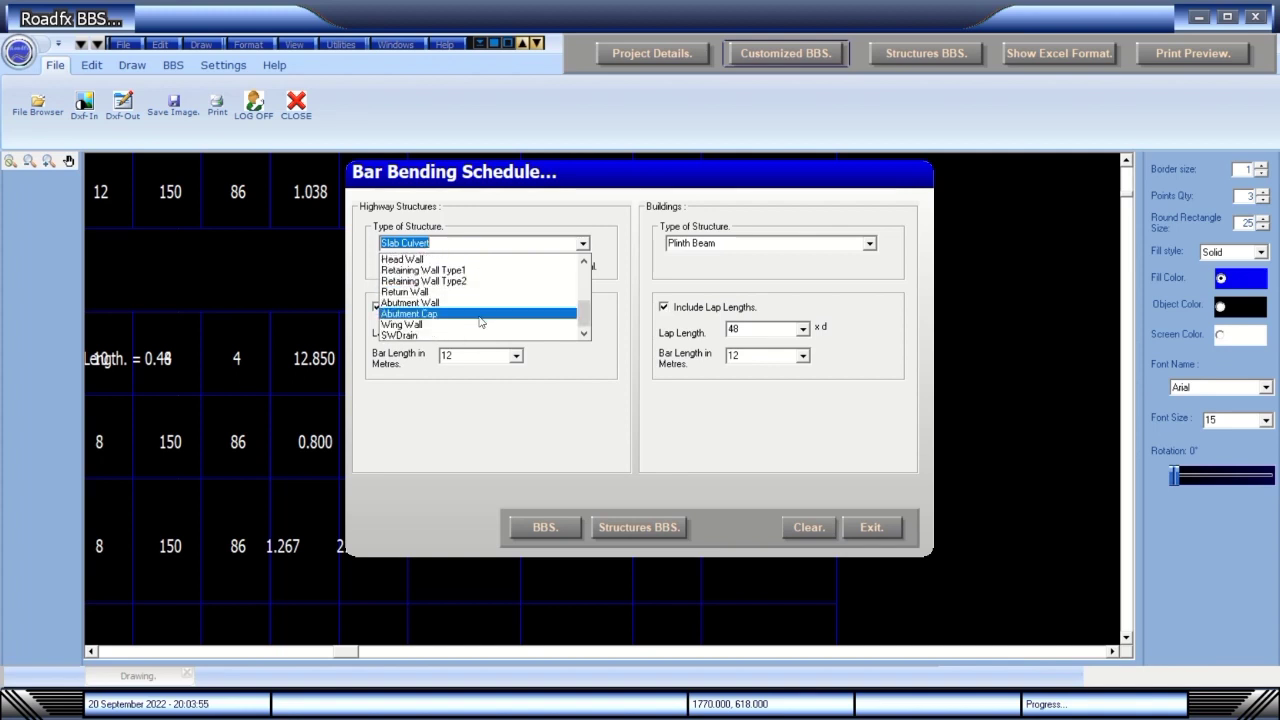
pyautogui.scroll(1, 480, 321)
pyautogui.scroll(-1, 480, 321)
pyautogui.moveTo(584, 316); pyautogui.dragTo(584, 262)
pyautogui.click(455, 260)
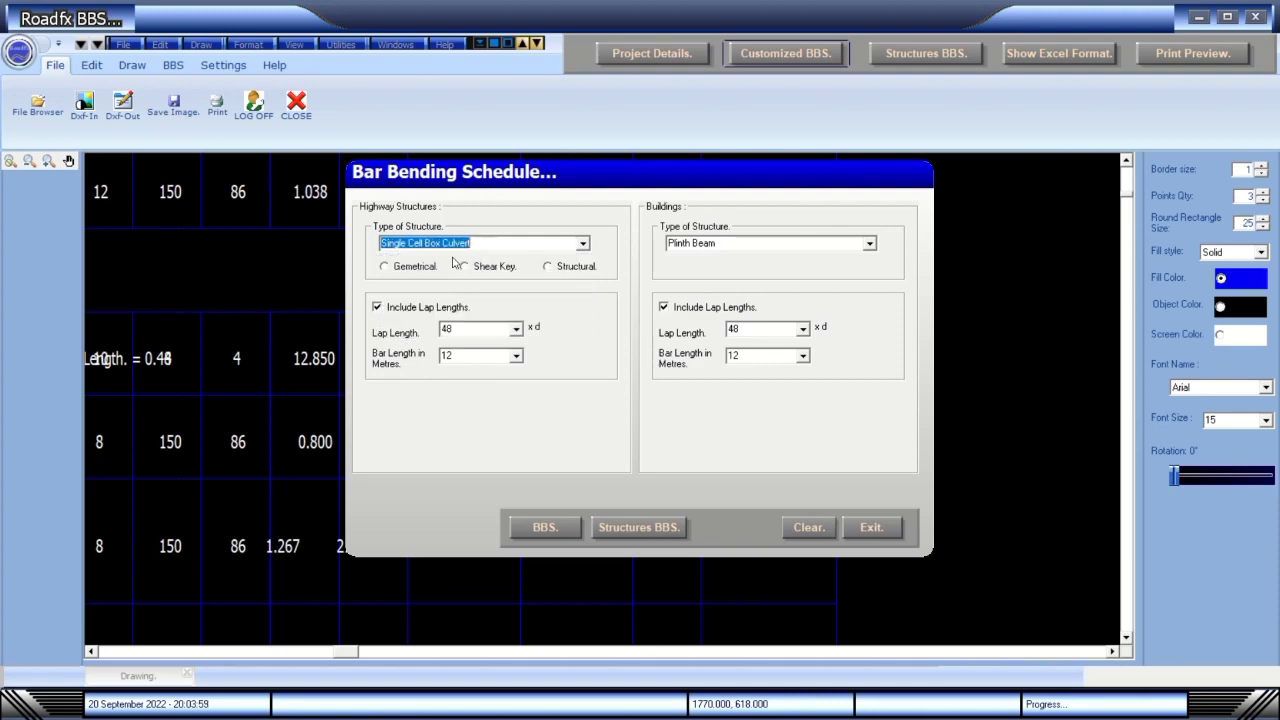
pyautogui.click(653, 529)
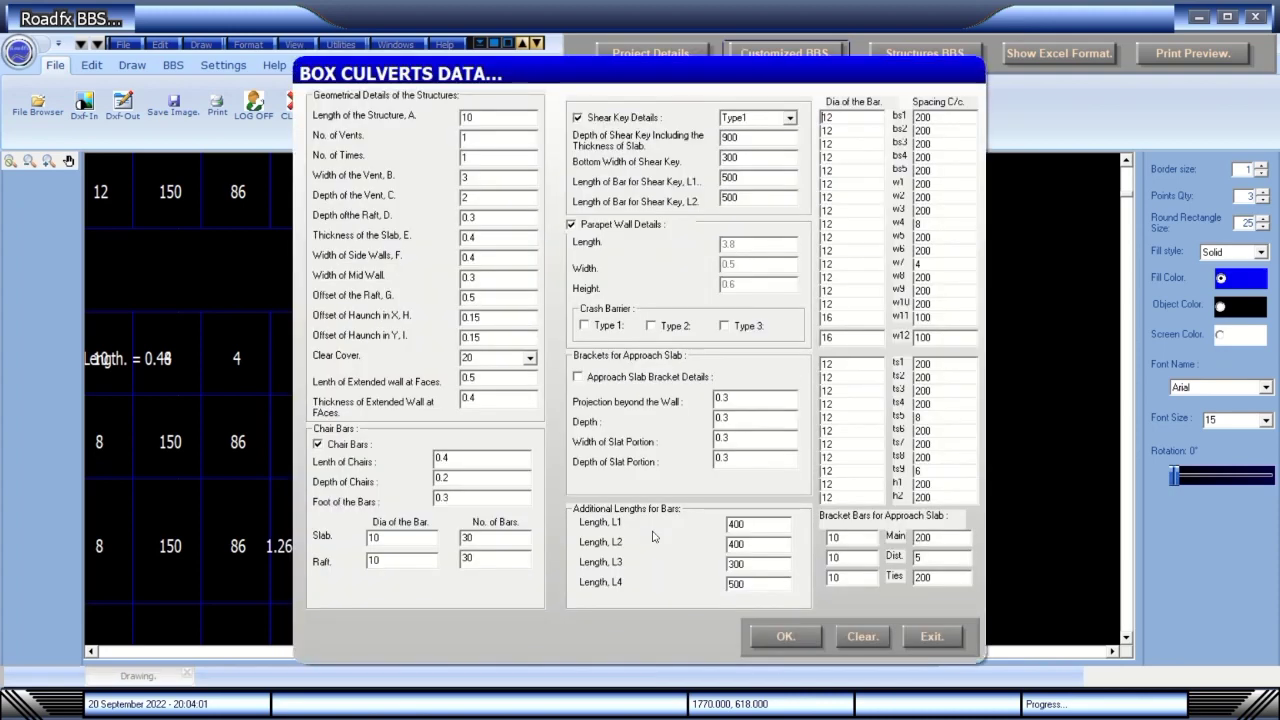
pyautogui.click(785, 637)
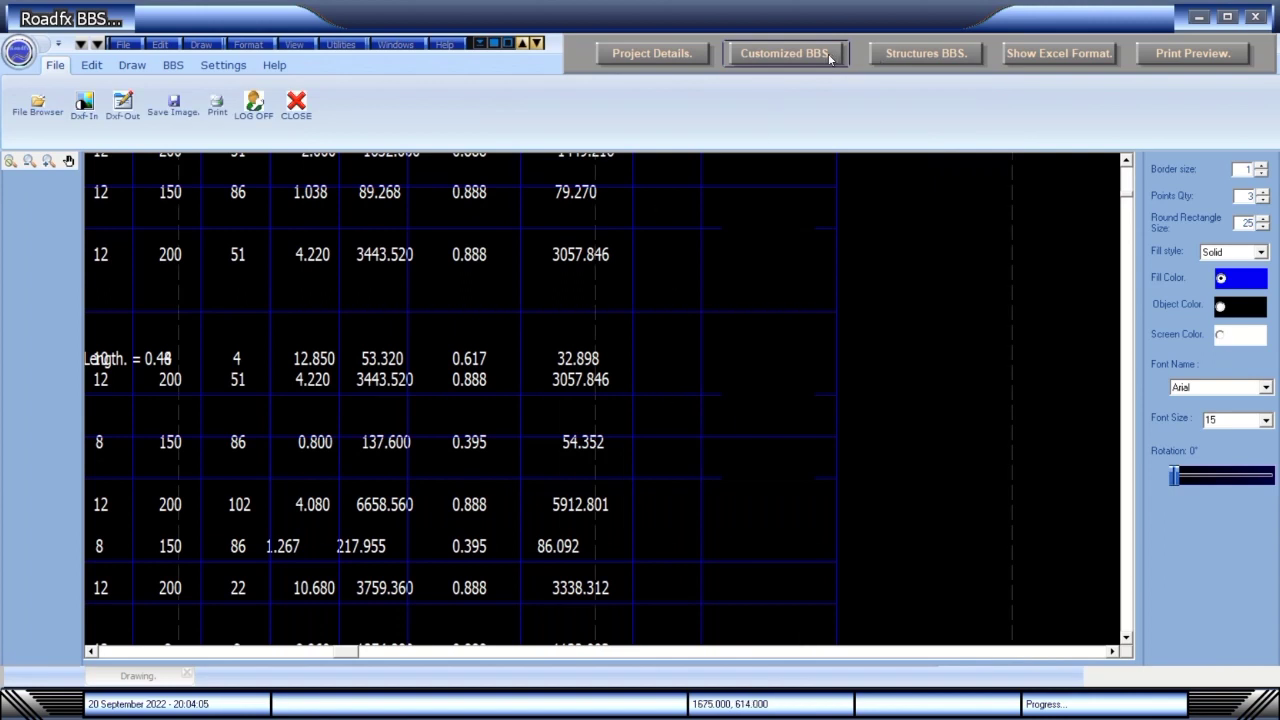
# Clear the existing schedule and redraw the box culvert bar table from the Box Culverts Data.
pyautogui.click(893, 56)
pyautogui.click(805, 528)
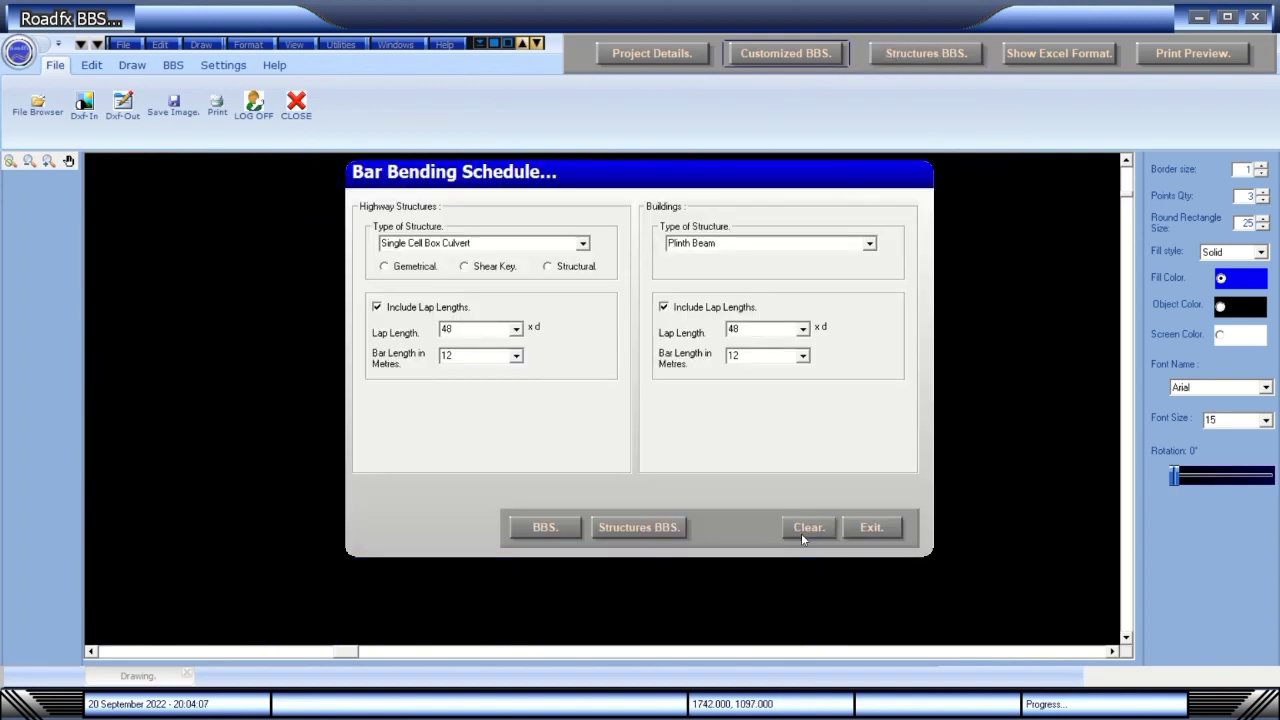
pyautogui.click(660, 529)
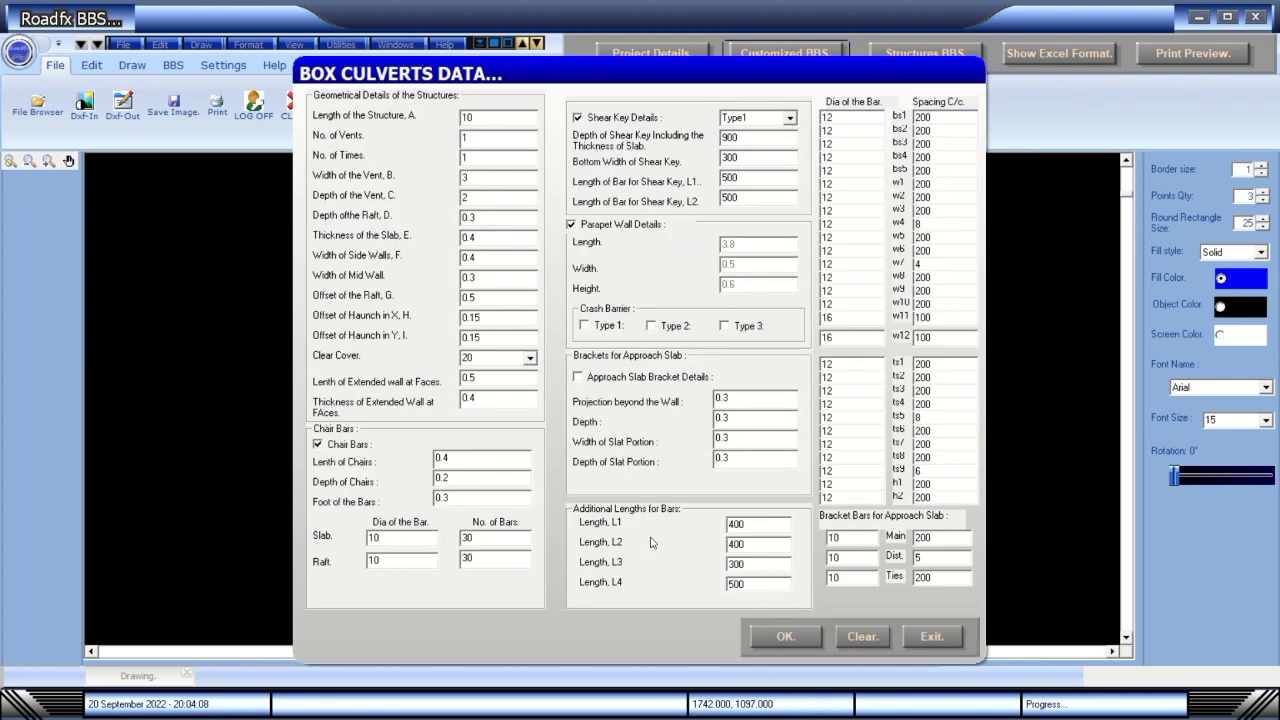
pyautogui.click(772, 639)
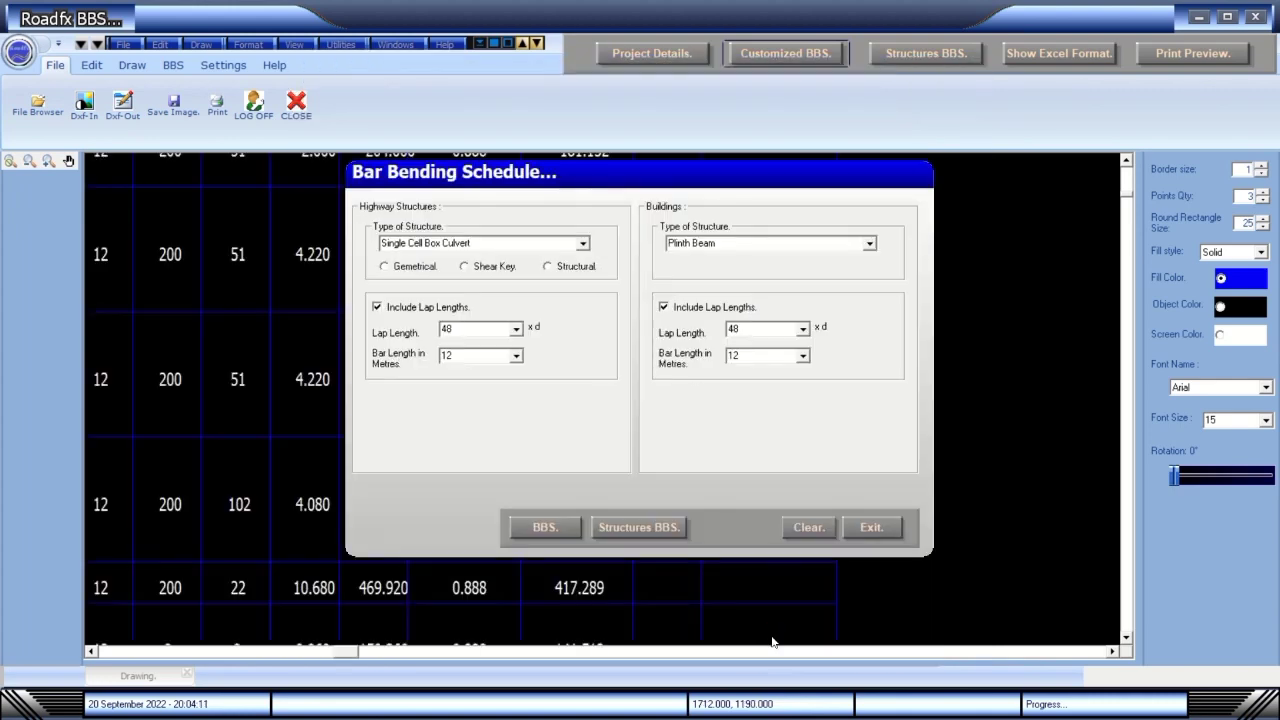
# Close the bar entry form, scroll through the schedule, and open the 2-page print preview.
pyautogui.click(866, 531)
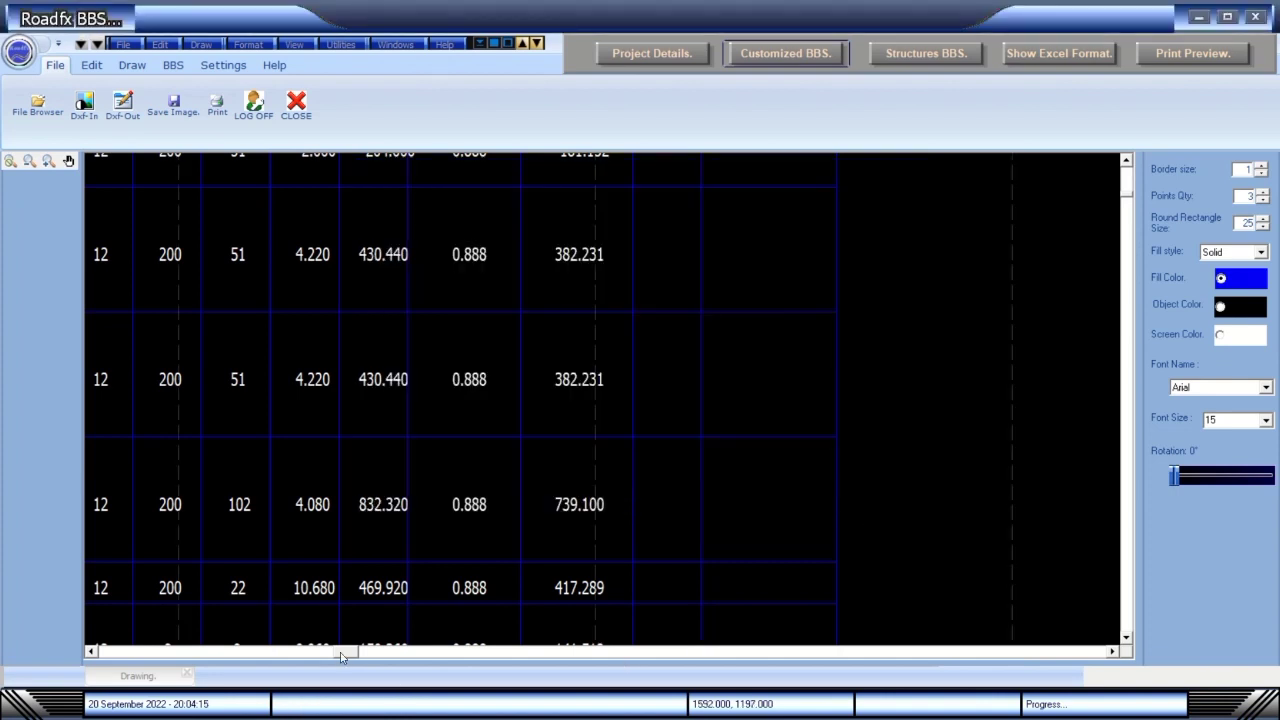
pyautogui.moveTo(340, 655); pyautogui.dragTo(105, 655)
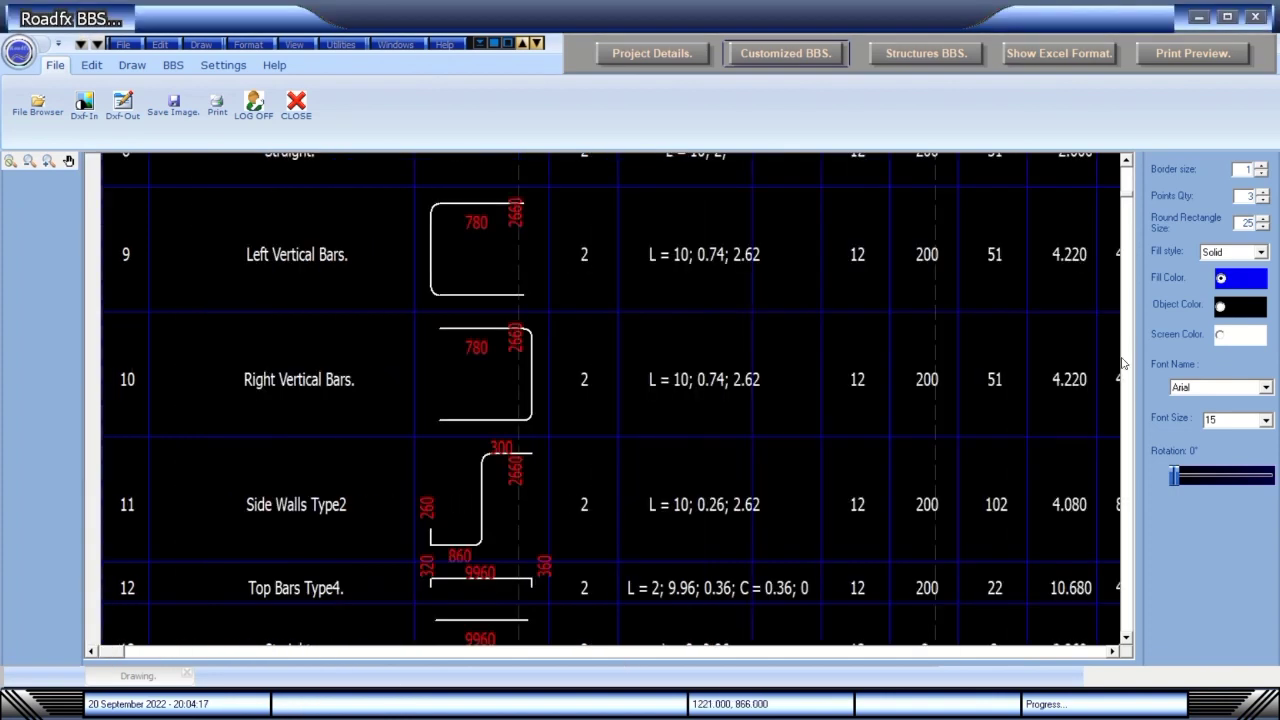
pyautogui.moveTo(1128, 200); pyautogui.dragTo(1128, 163)
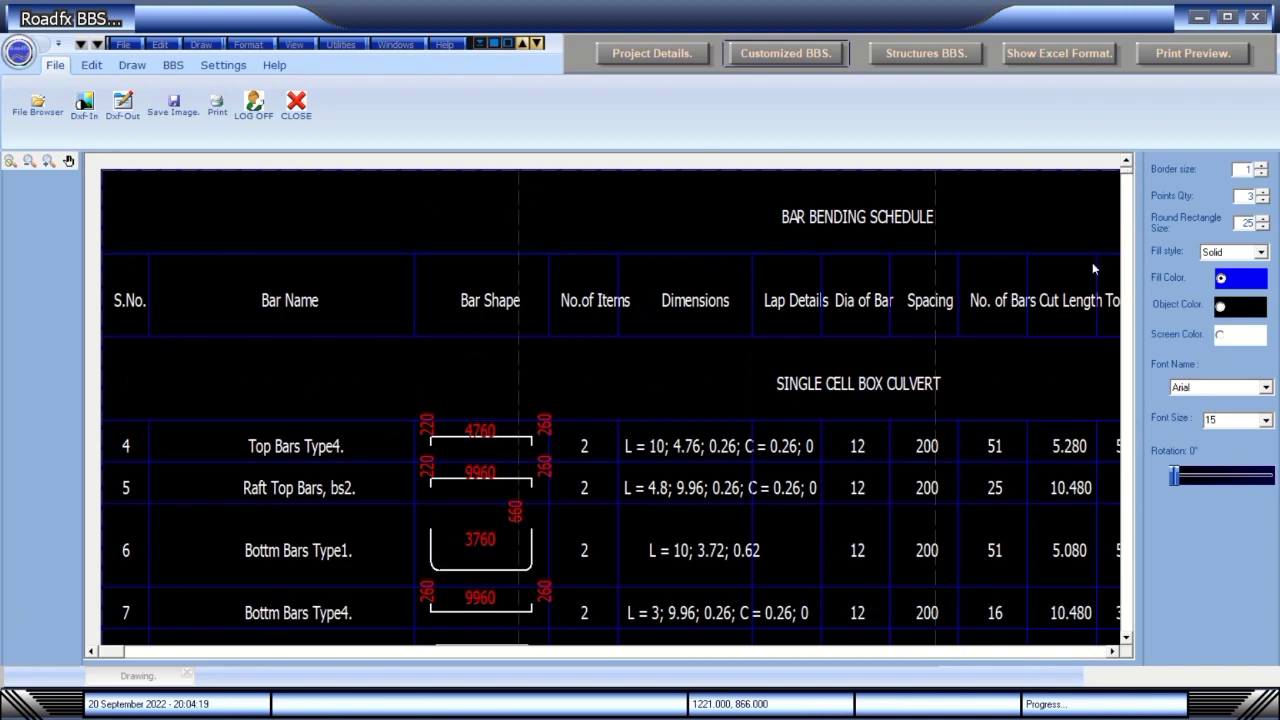
pyautogui.click(1126, 638)
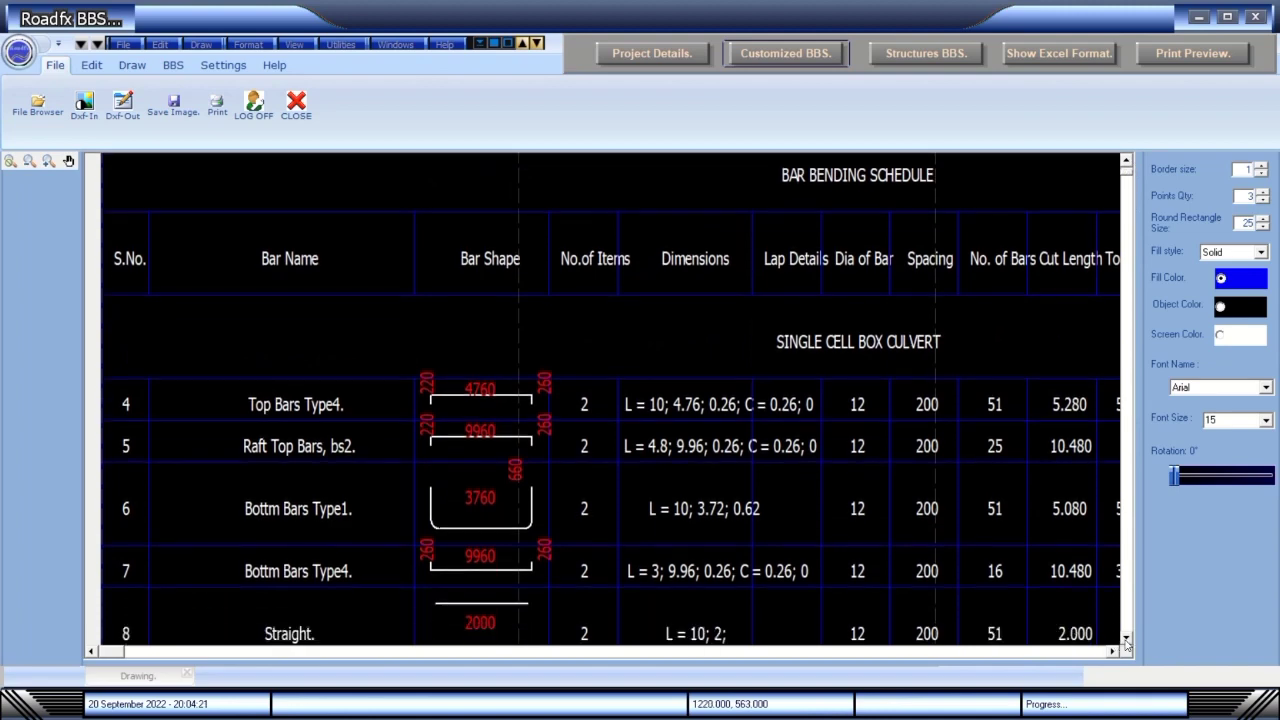
pyautogui.moveTo(1126, 642); pyautogui.dragTo(1126, 642)
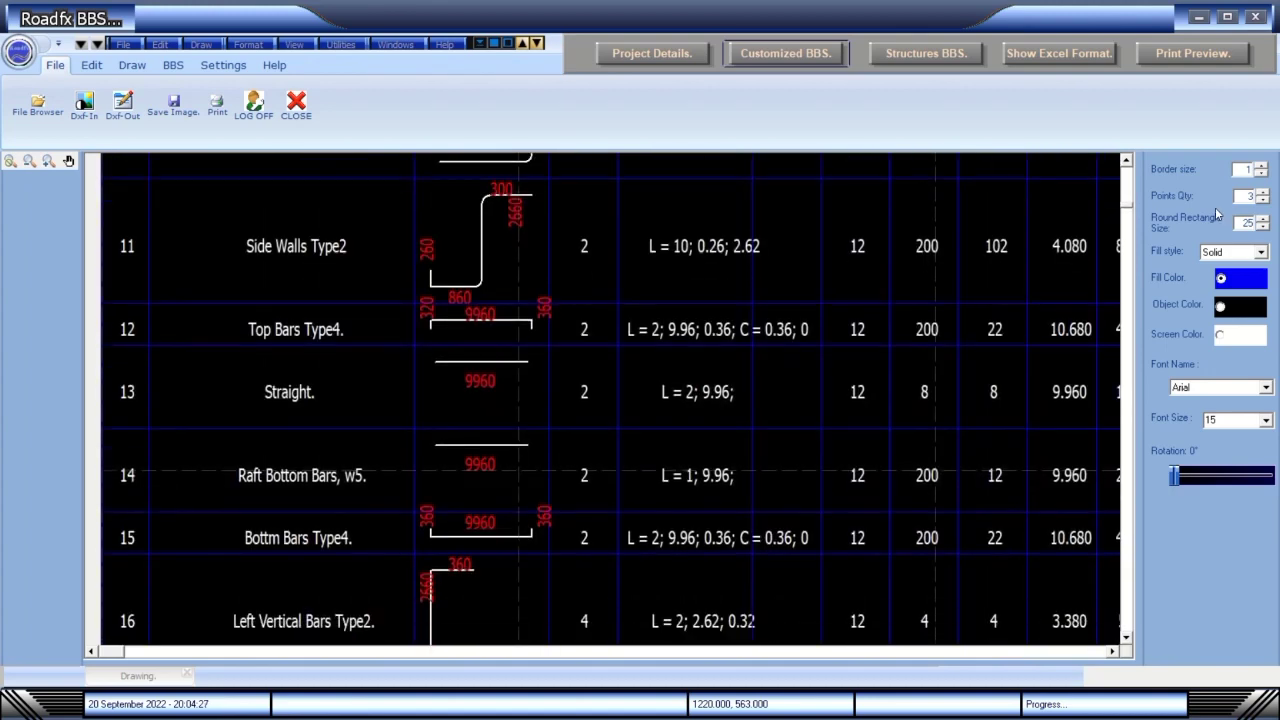
pyautogui.click(1211, 56)
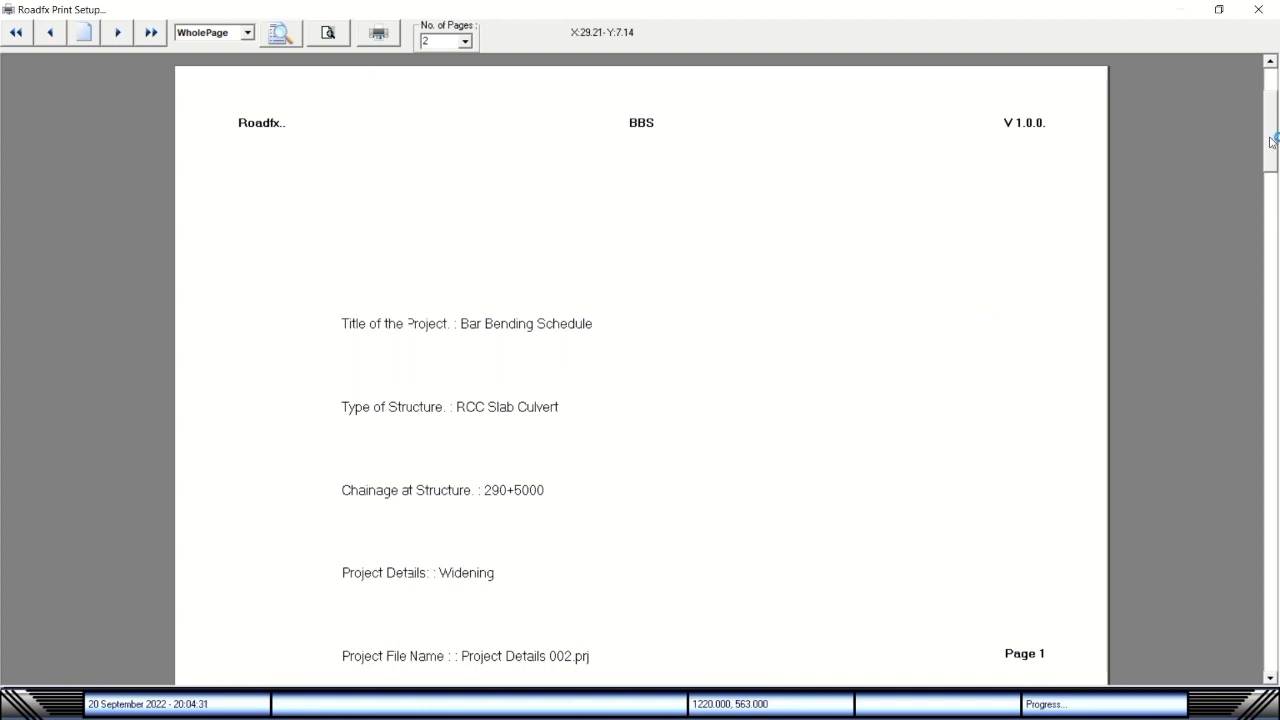
# Page between the bar schedule table and project details pages, then close the print preview.
pyautogui.moveTo(1272, 141); pyautogui.dragTo(1272, 296)
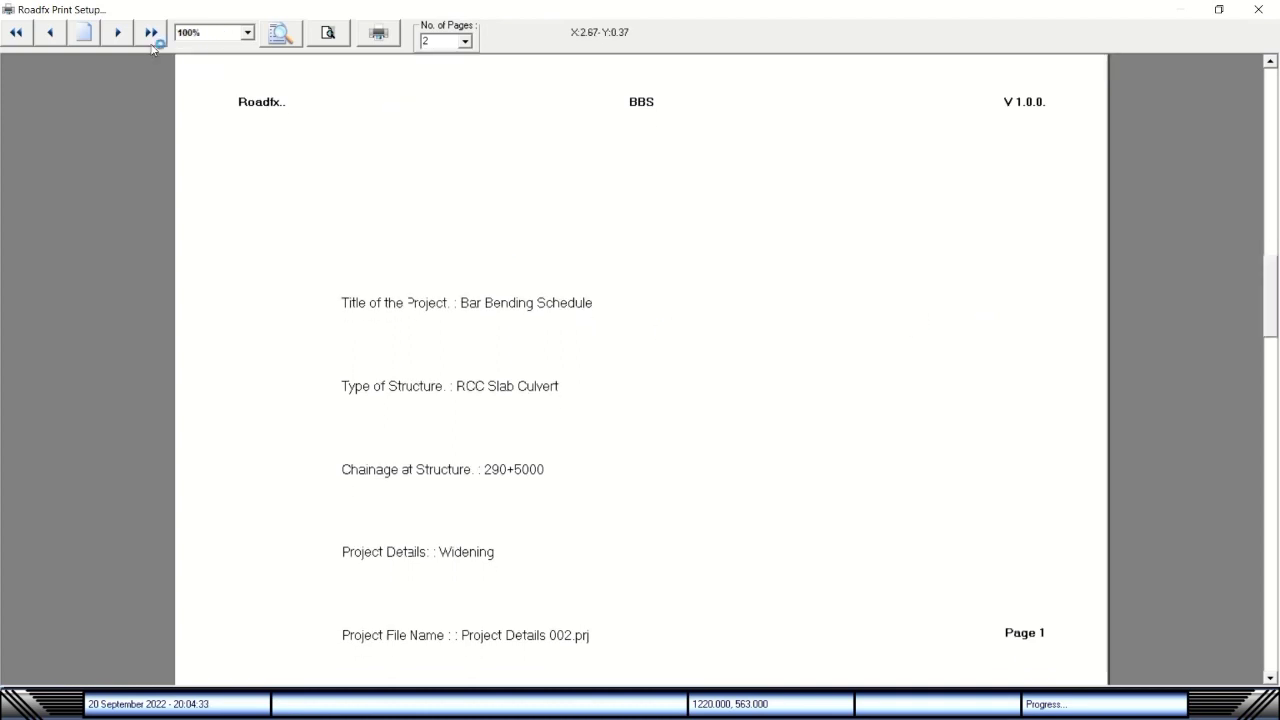
pyautogui.click(114, 37)
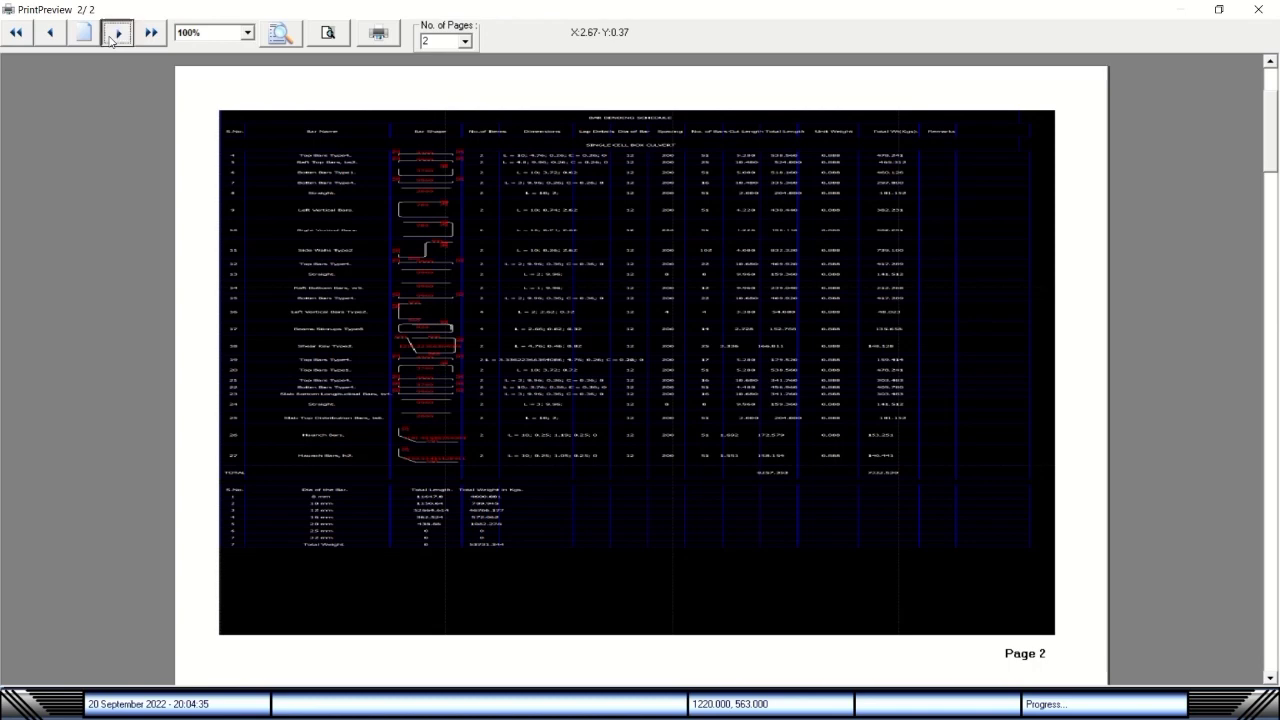
pyautogui.click(50, 36)
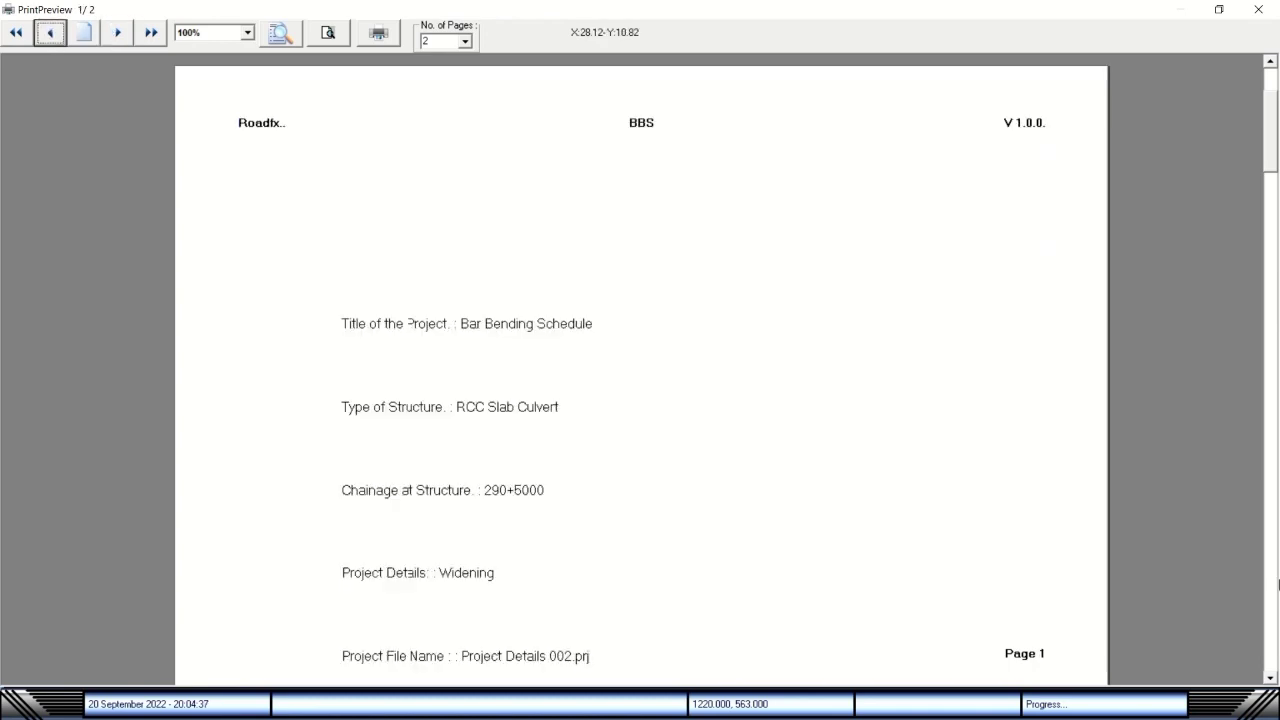
pyautogui.click(1271, 677)
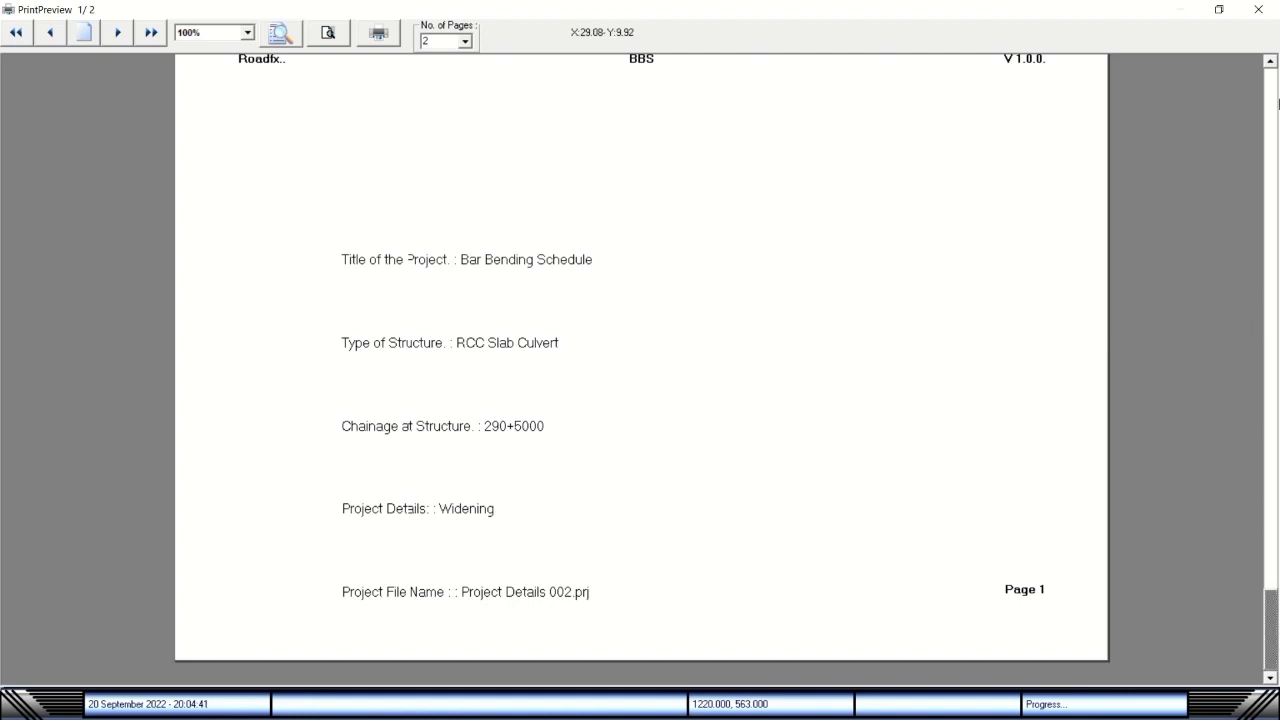
pyautogui.click(1271, 62)
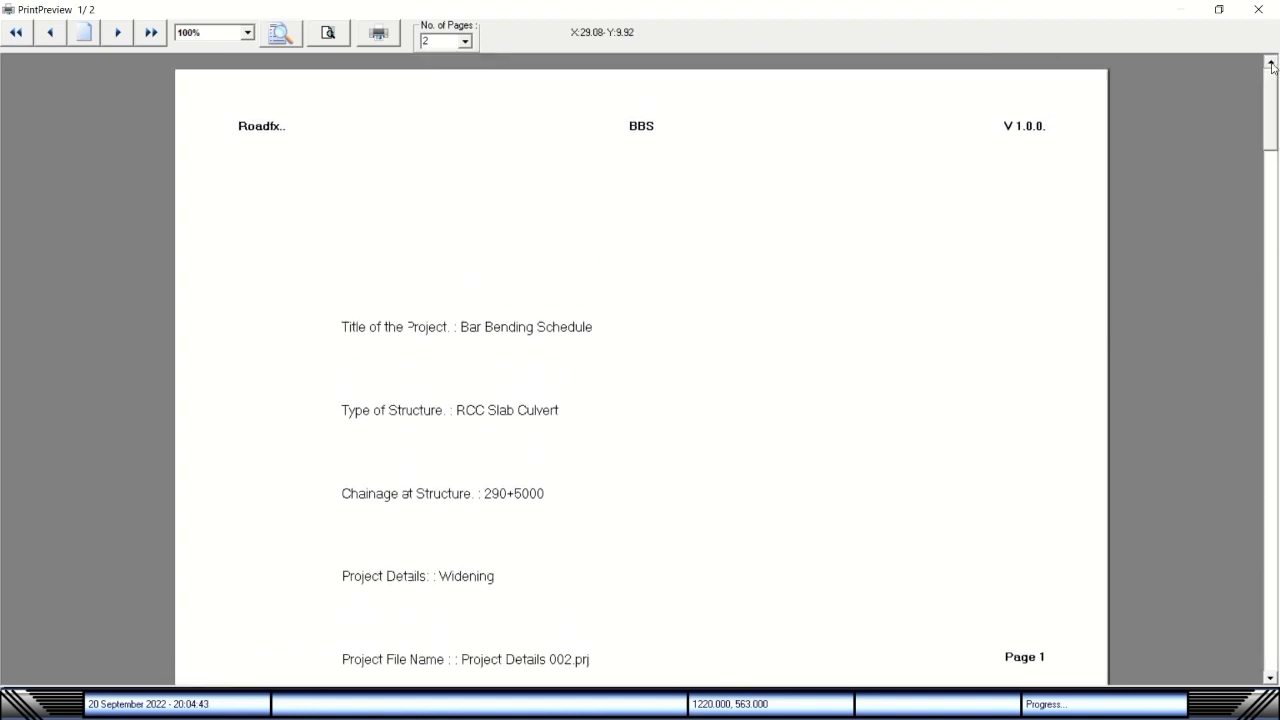
pyautogui.click(1258, 9)
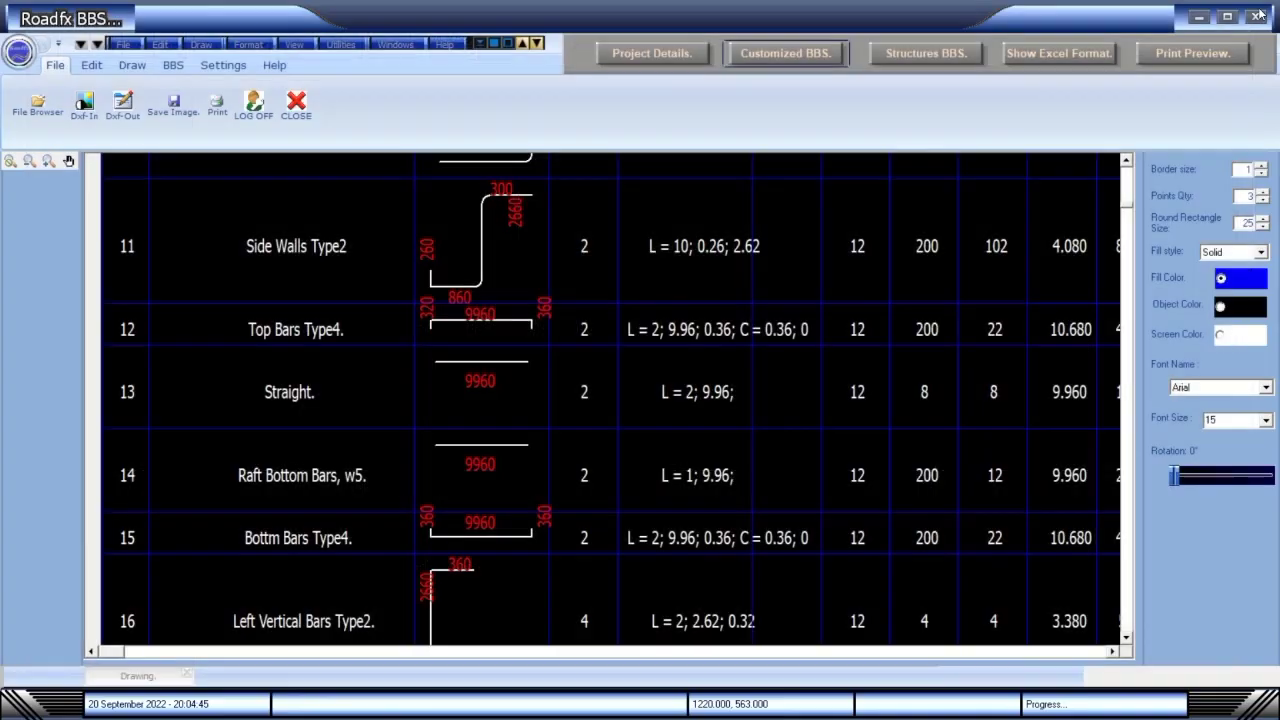
# Check Project Details without changes, then open the Customized BBS entry form from the BBS tab.
pyautogui.click(652, 53)
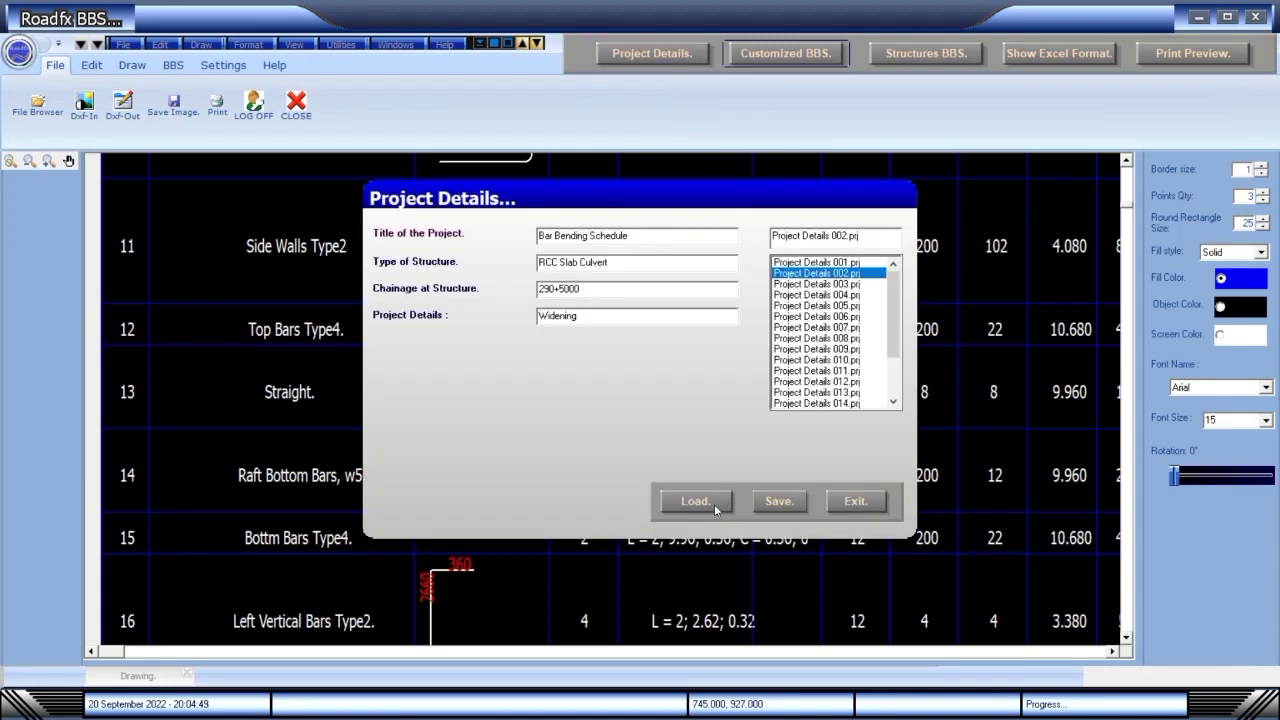
pyautogui.click(856, 501)
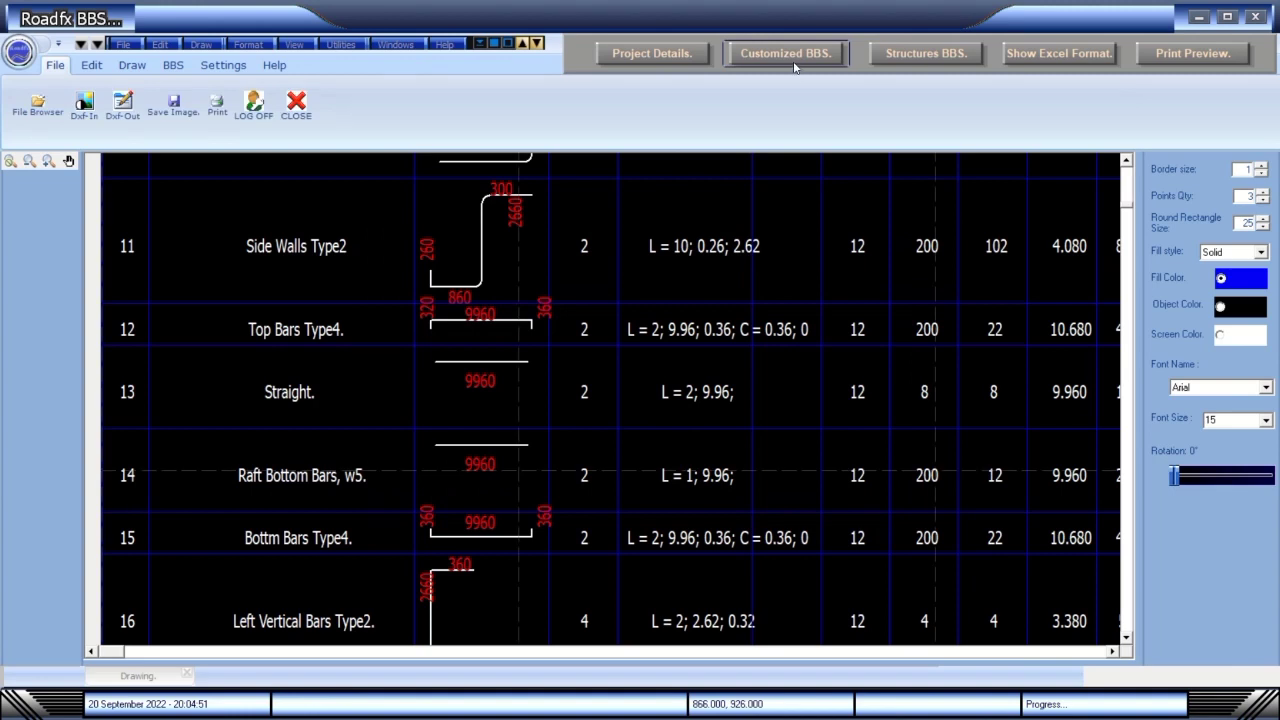
pyautogui.click(172, 68)
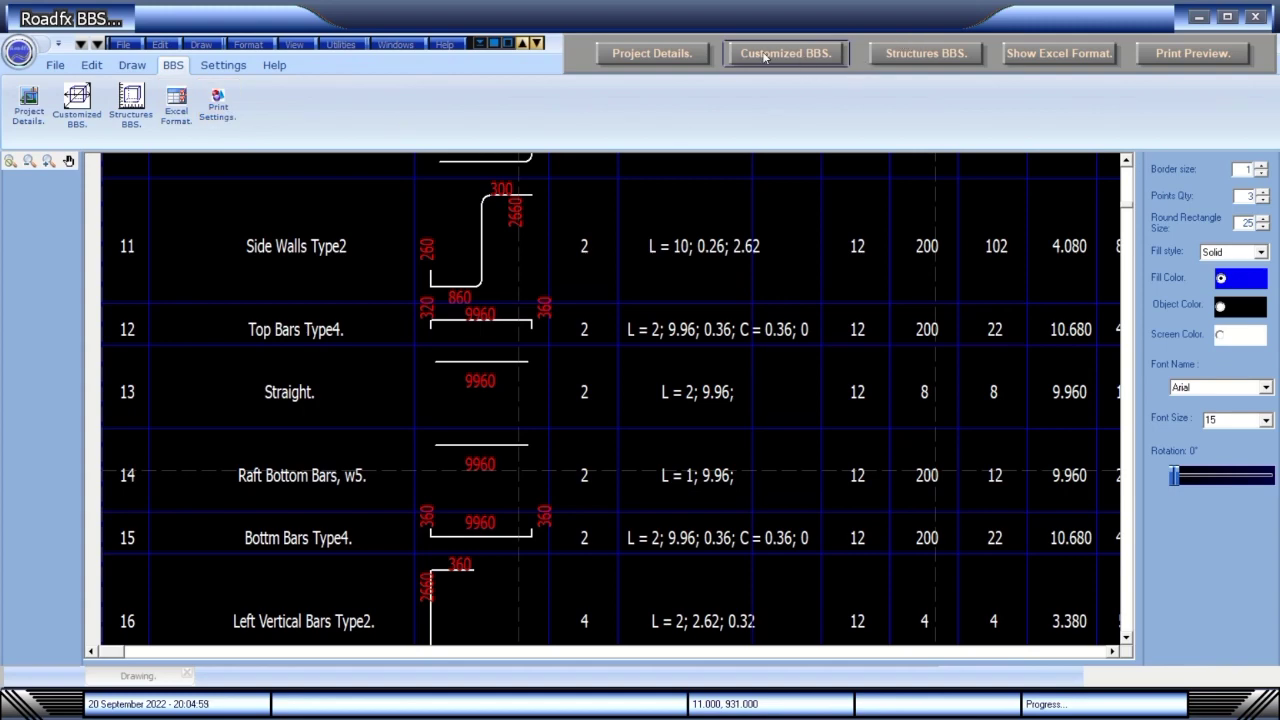
pyautogui.click(765, 55)
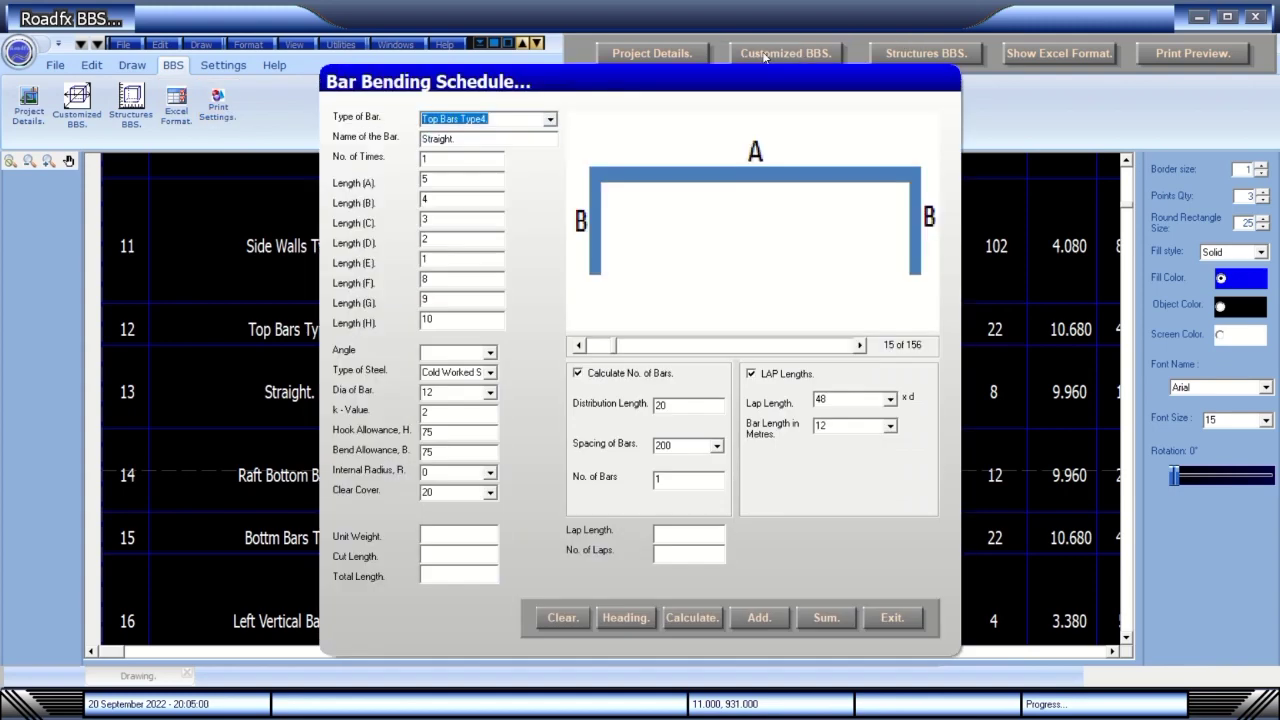
# Clear the existing rows from the customized schedule and close the entry form.
pyautogui.click(549, 620)
pyautogui.moveTo(752, 74); pyautogui.dragTo(1018, 51)
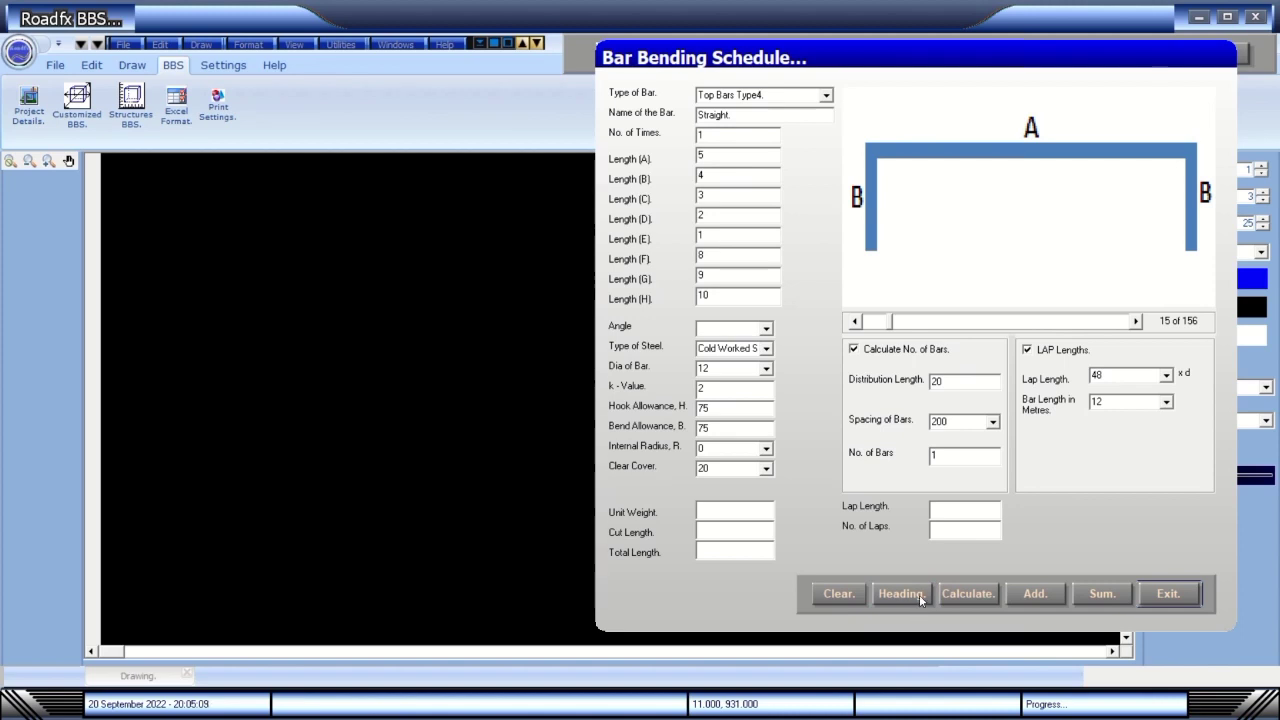
pyautogui.click(945, 596)
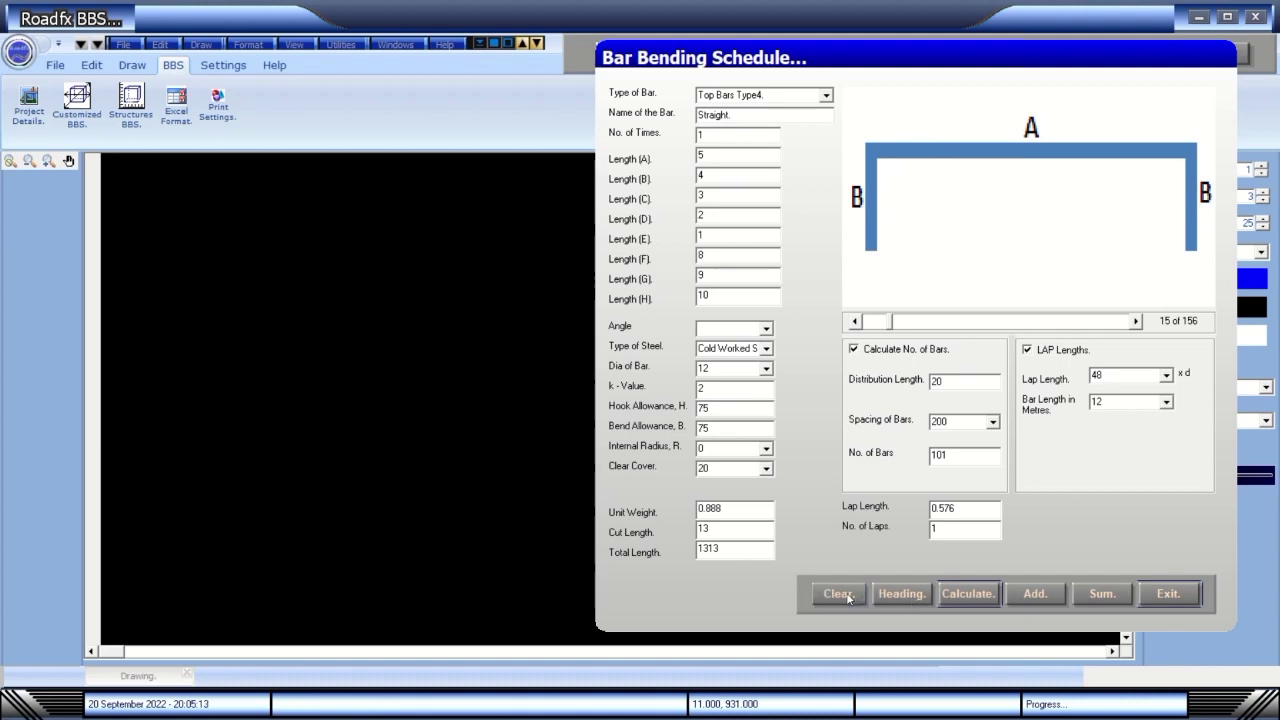
pyautogui.moveTo(1151, 59); pyautogui.dragTo(929, 59)
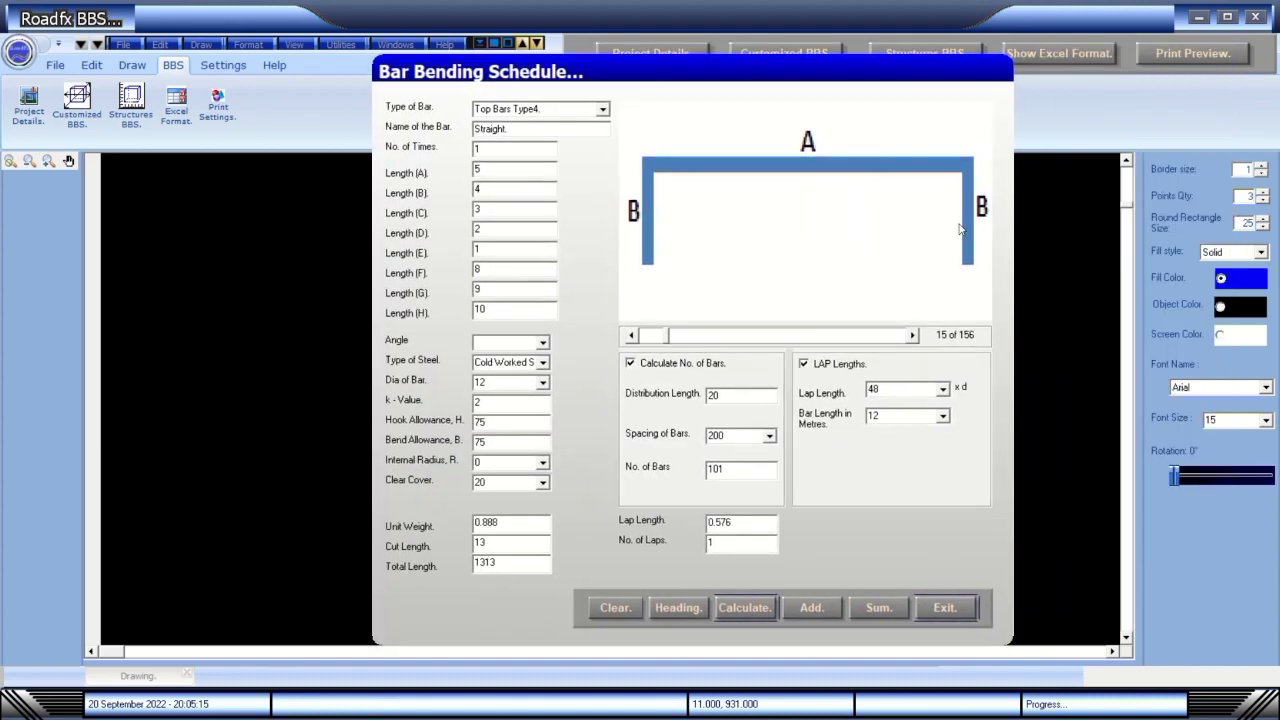
pyautogui.click(946, 593)
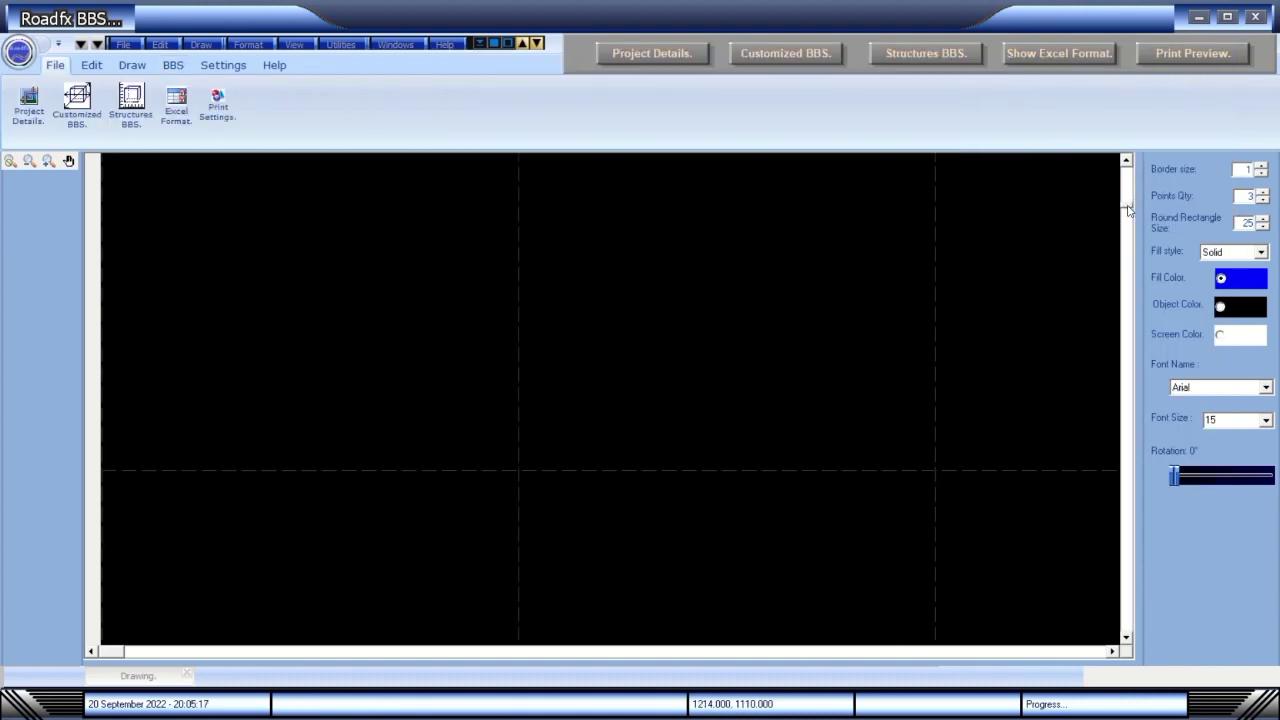
pyautogui.click(1126, 160)
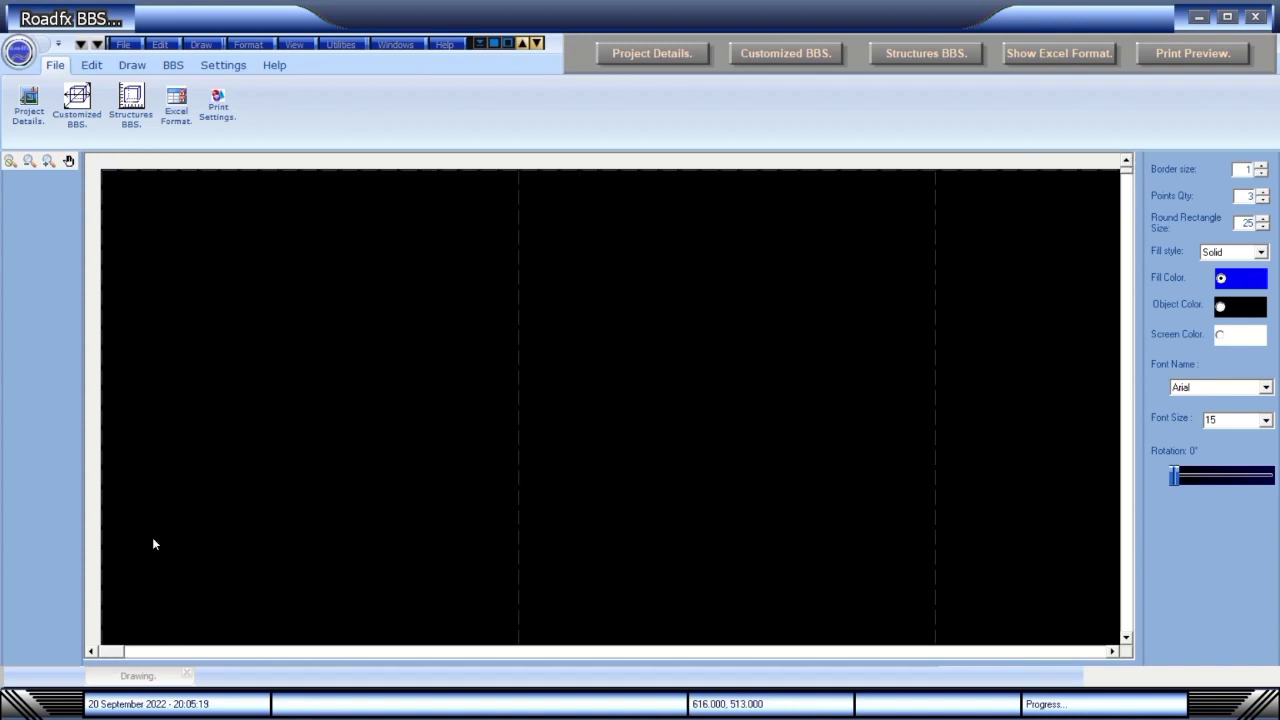
# Add the column heading row and a 5000 straight bar row to the schedule.
pyautogui.click(799, 52)
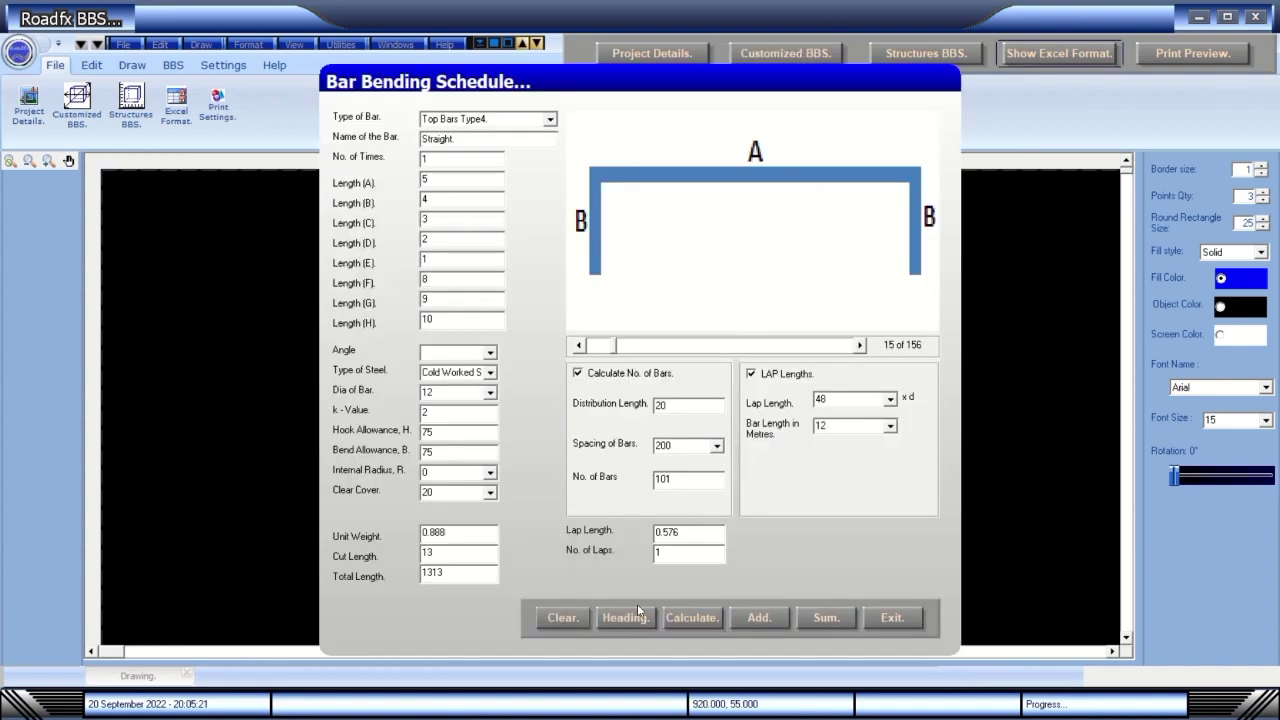
pyautogui.click(627, 617)
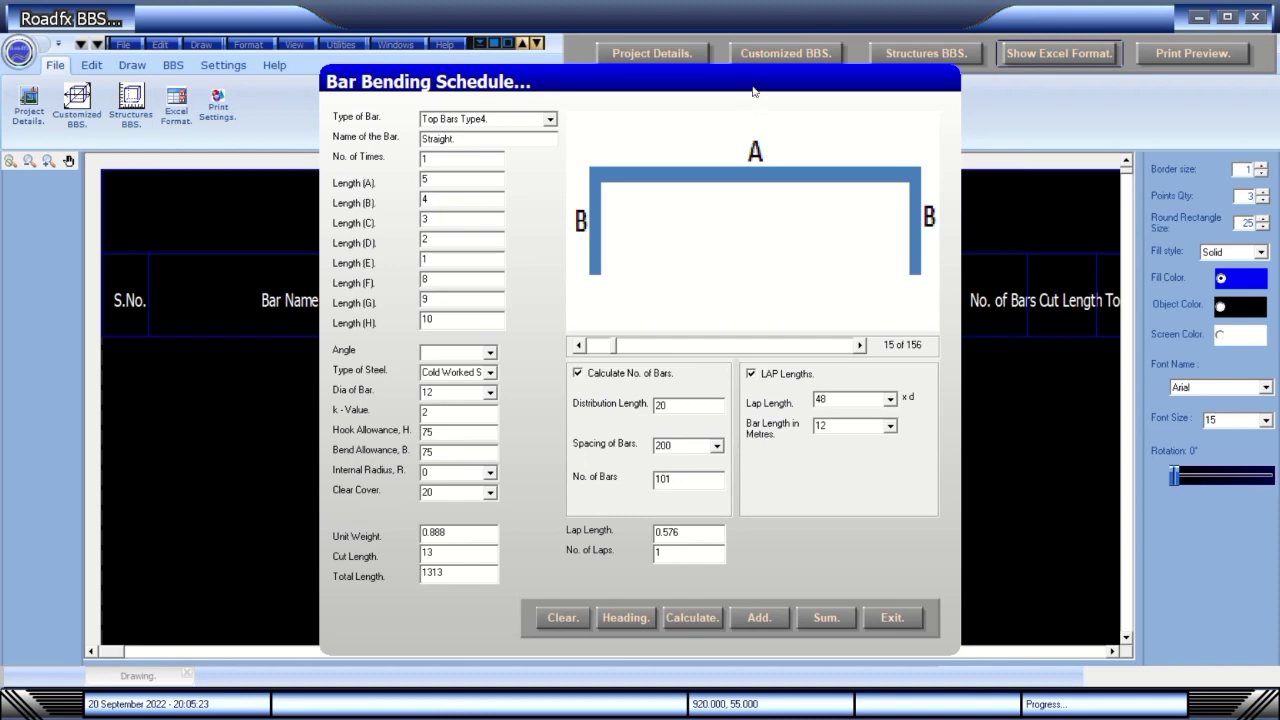
pyautogui.moveTo(756, 84); pyautogui.dragTo(1021, 47)
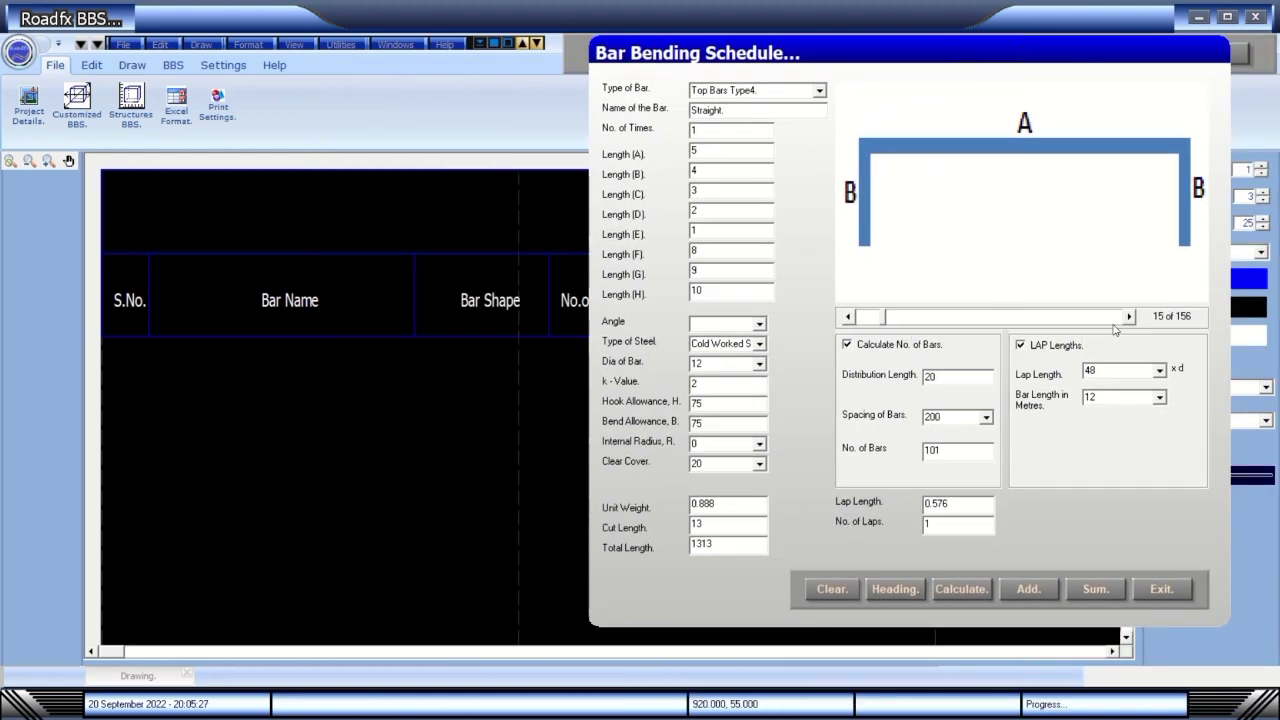
pyautogui.moveTo(884, 323); pyautogui.dragTo(857, 318)
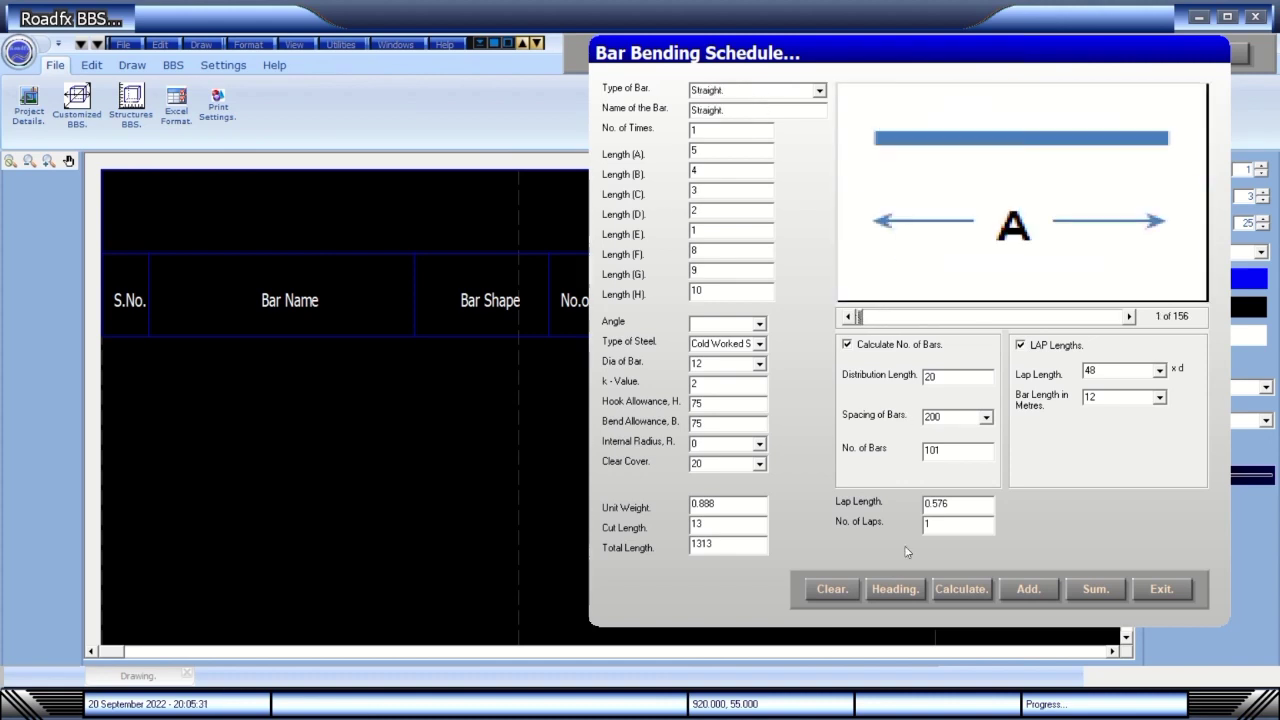
pyautogui.click(1028, 591)
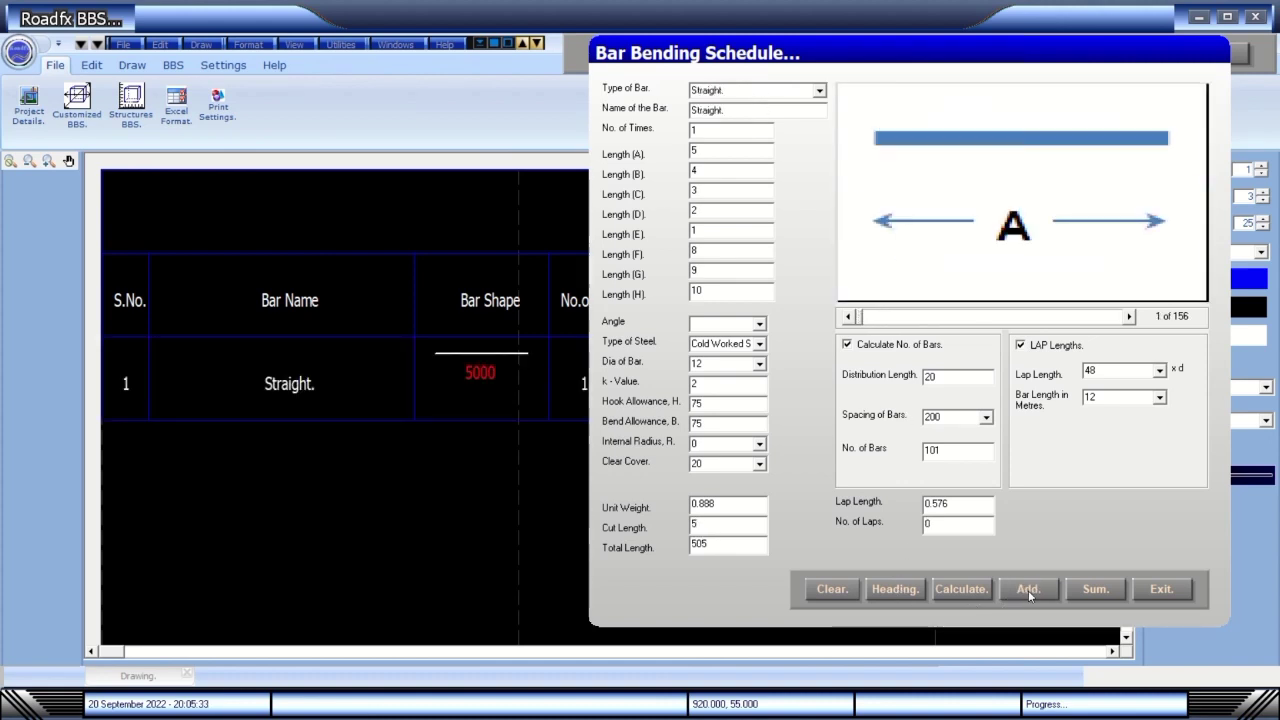
# Add two Stirrups rows with the bend angle set to 0, then close the entry form.
pyautogui.click(1130, 317)
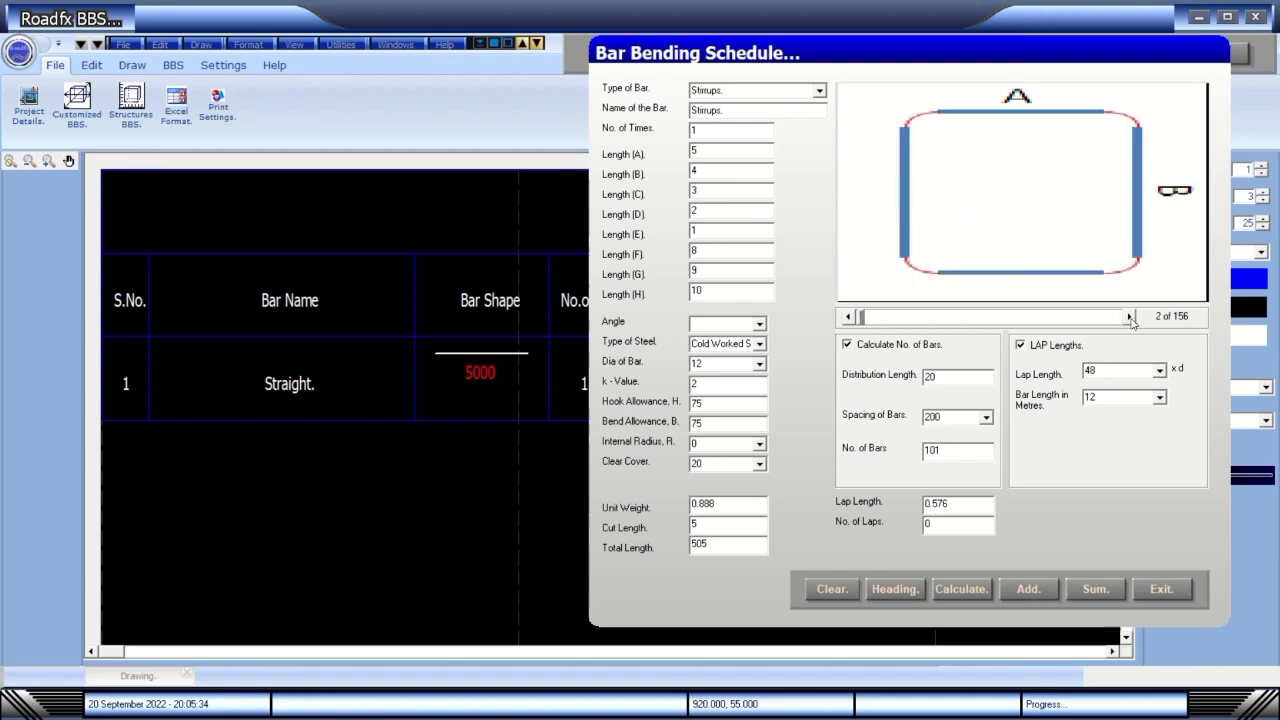
pyautogui.click(1030, 592)
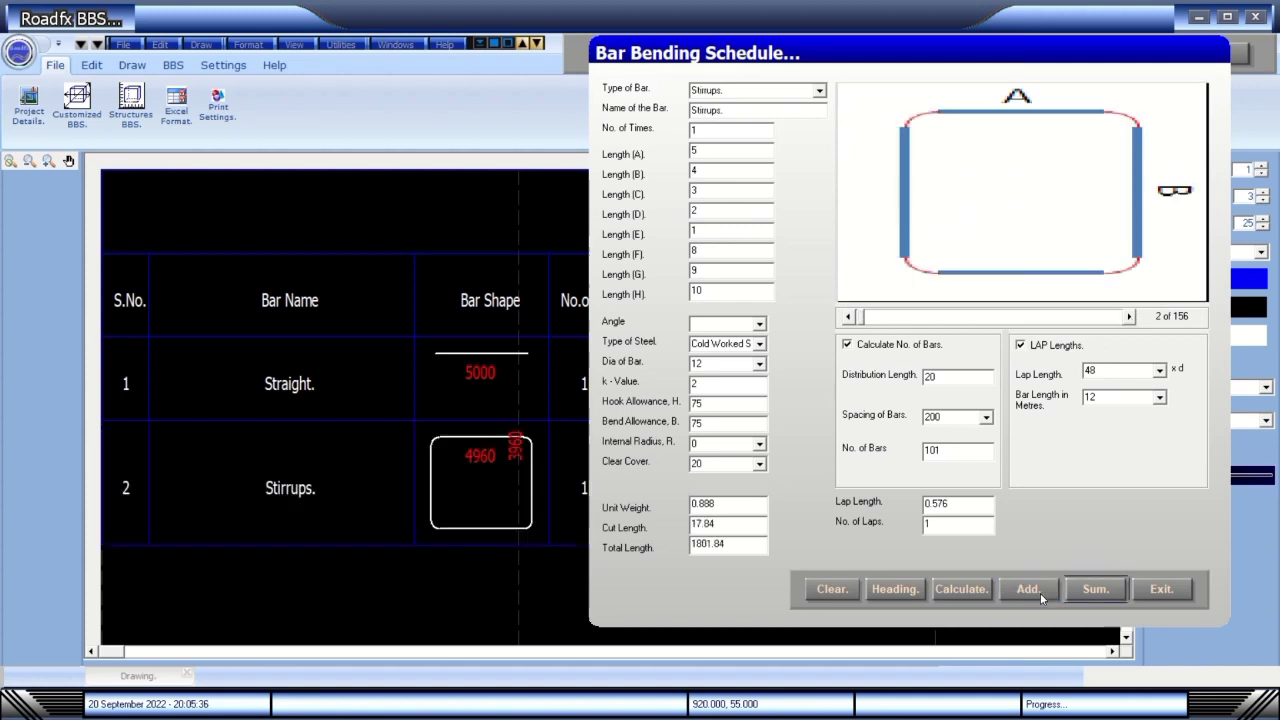
pyautogui.doubleClick(706, 128)
pyautogui.click(760, 324)
pyautogui.click(760, 326)
pyautogui.click(760, 326)
pyautogui.click(706, 340)
pyautogui.click(970, 503)
pyautogui.click(1040, 596)
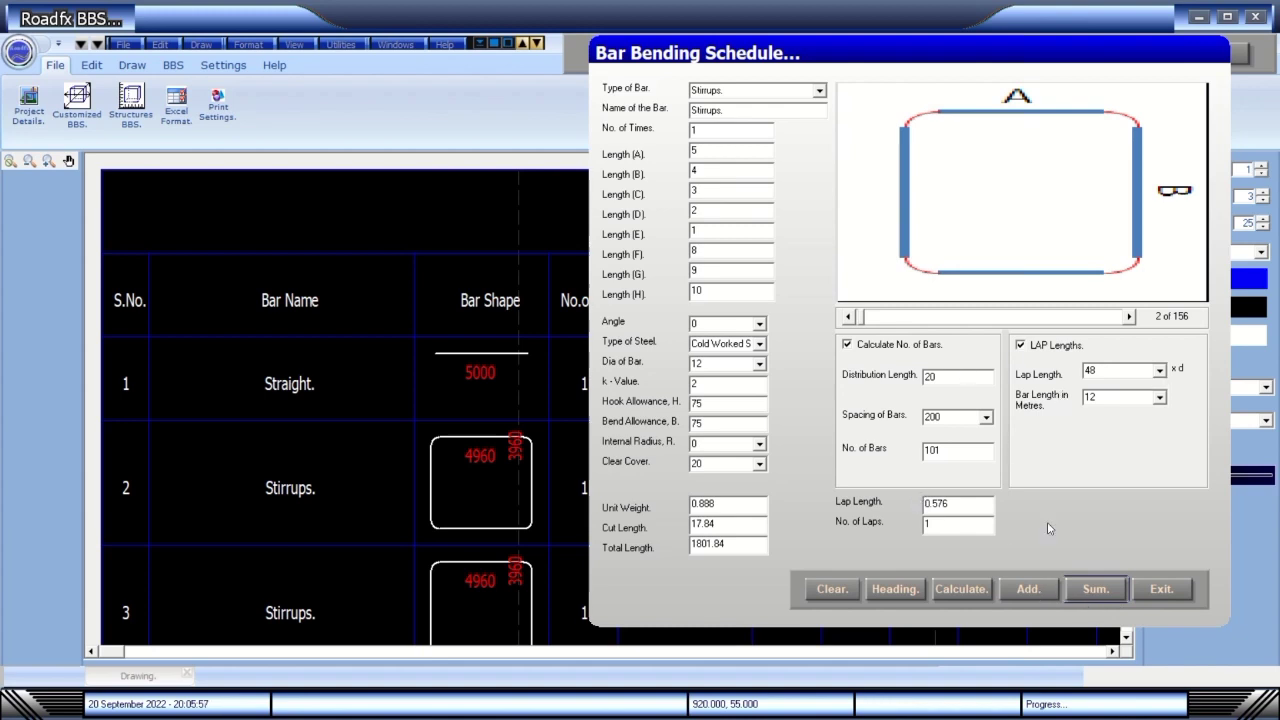
pyautogui.click(1162, 589)
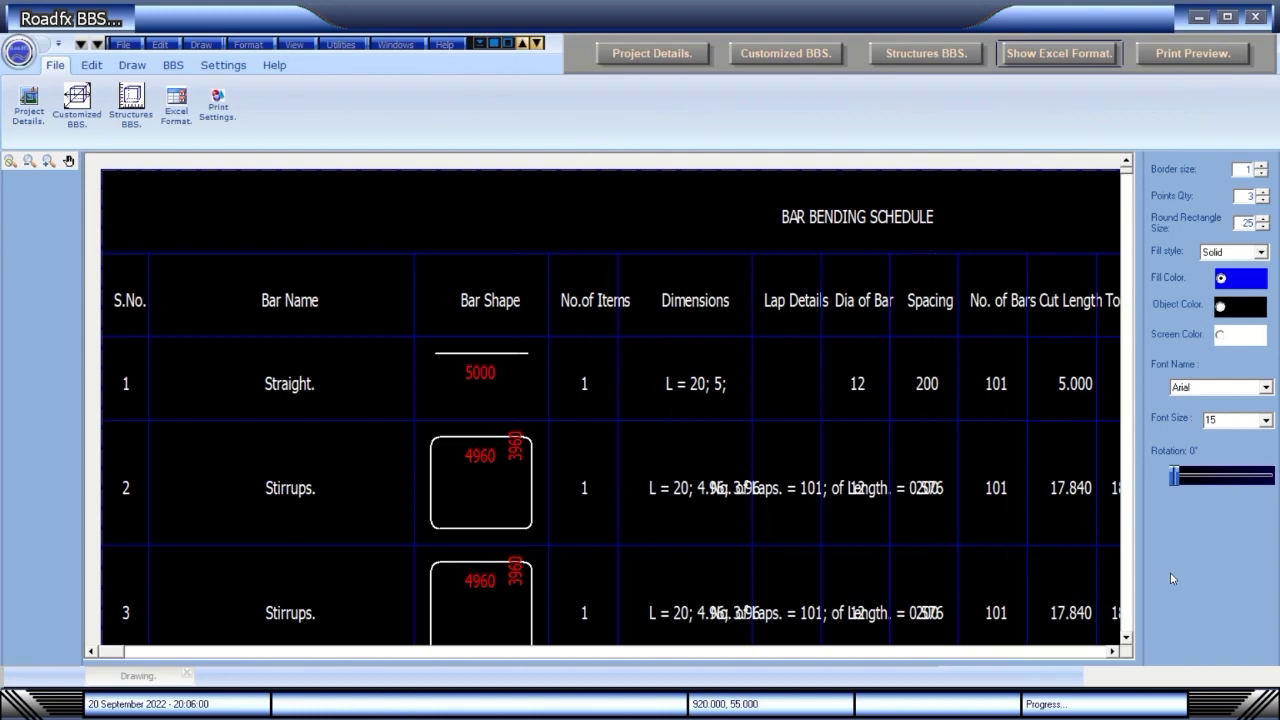
# Scroll to the TOTAL row and the 12–32 mm diameter summary down to Total Weight.
pyautogui.click(1125, 639)
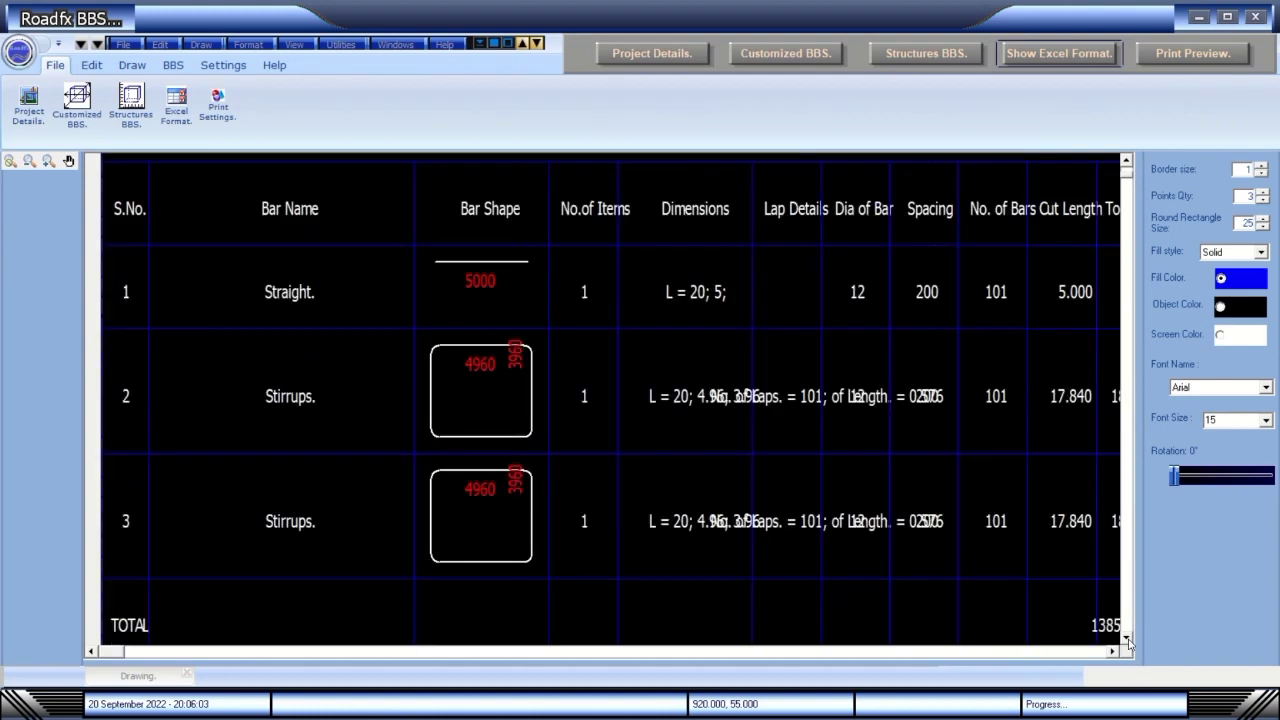
pyautogui.scroll(-6, 1125, 639)
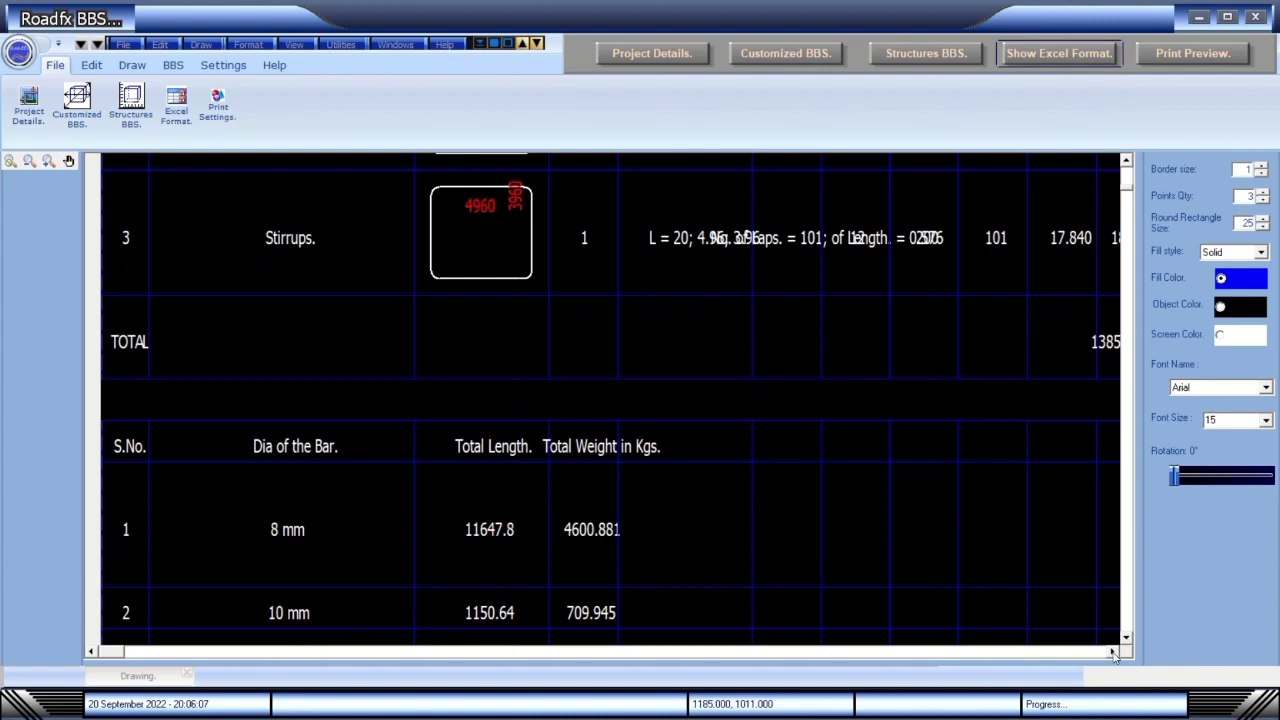
pyautogui.click(1113, 652)
pyautogui.click(1113, 652)
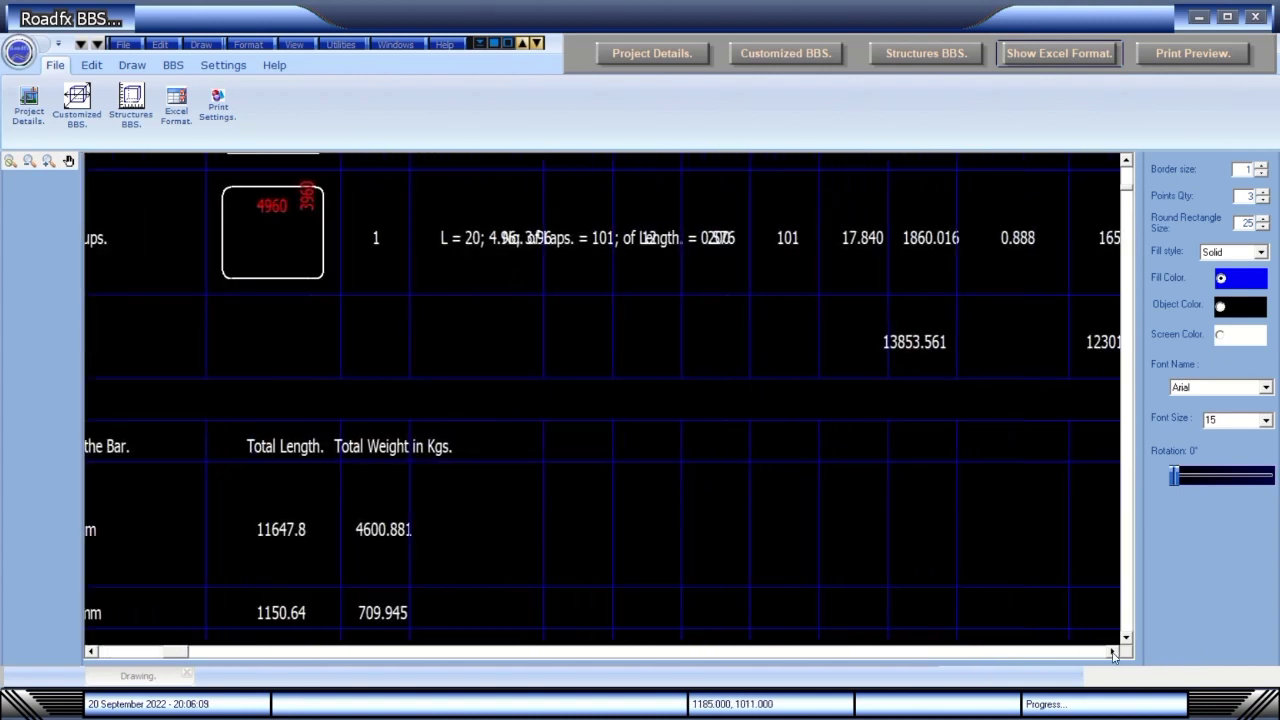
pyautogui.click(1113, 652)
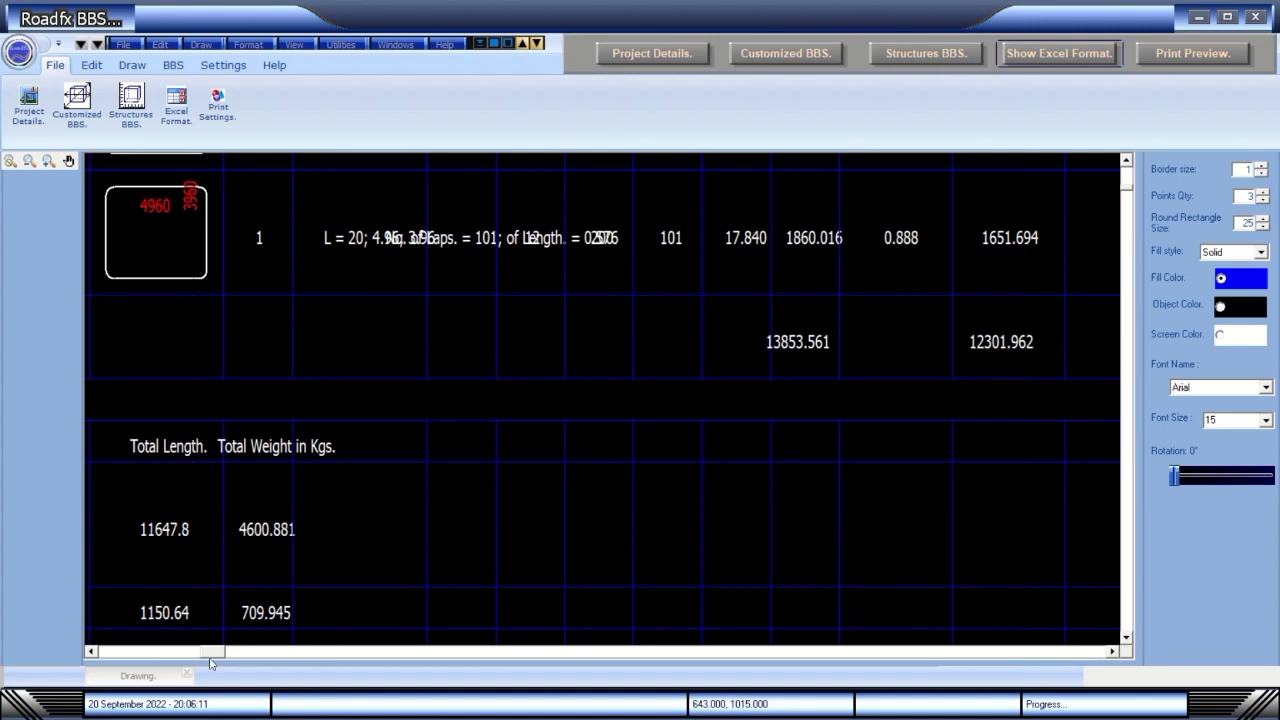
pyautogui.moveTo(210, 660); pyautogui.dragTo(100, 660)
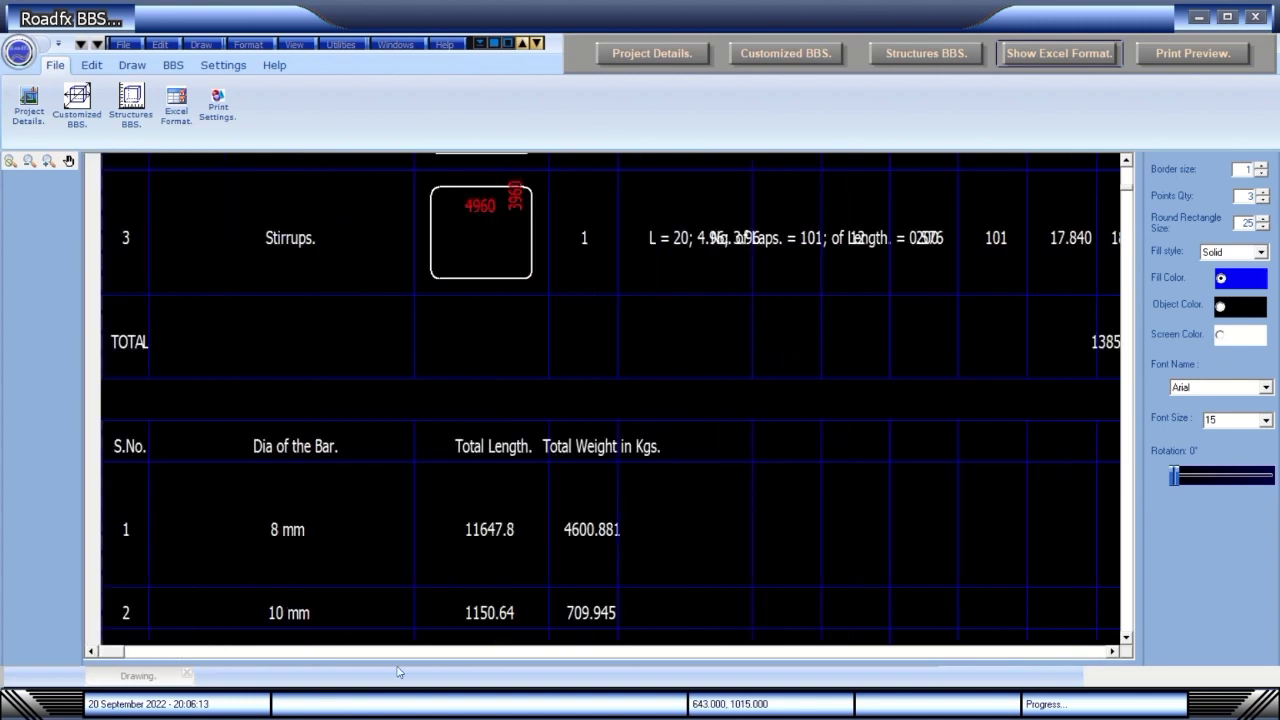
pyautogui.click(1126, 637)
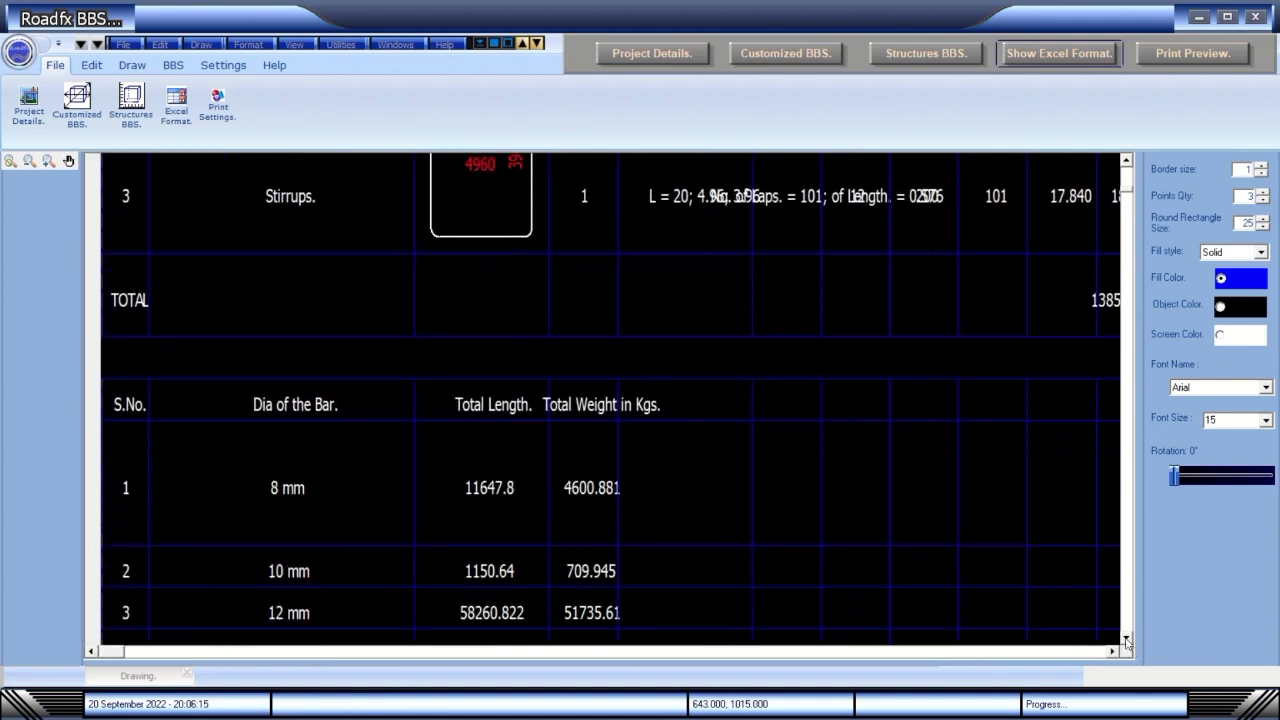
pyautogui.click(1126, 640)
pyautogui.click(1126, 640)
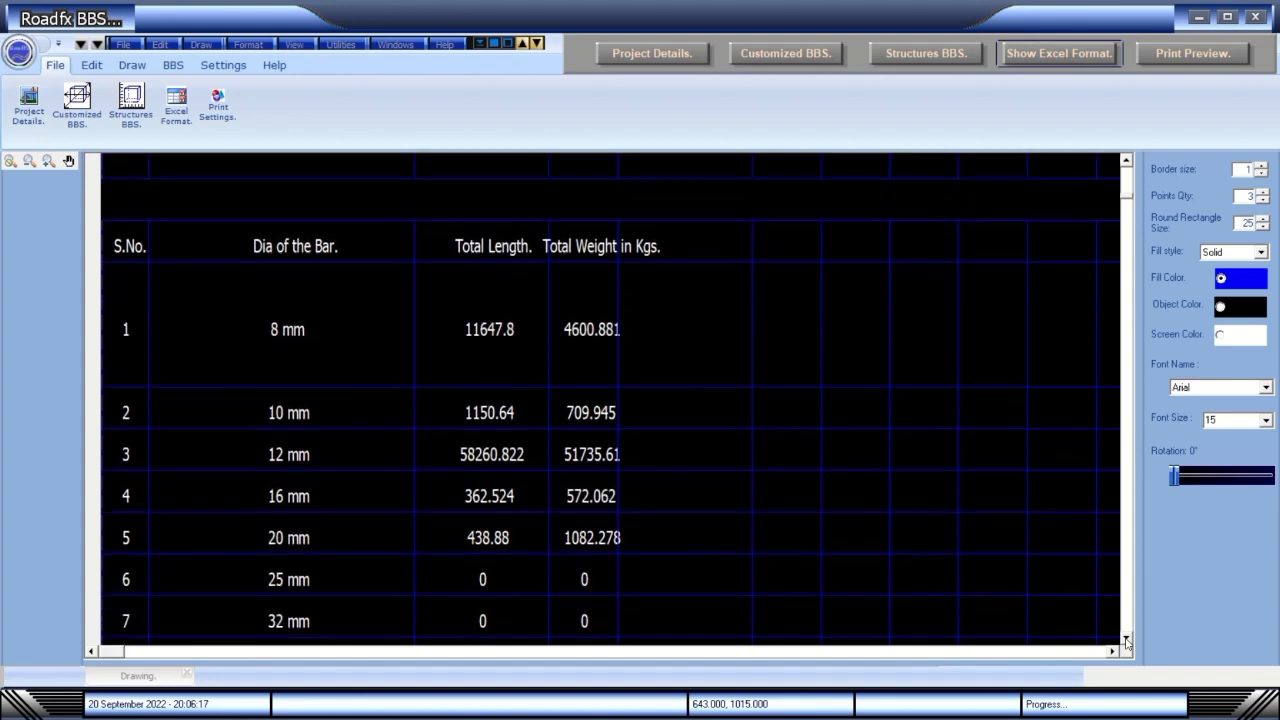
pyautogui.click(1126, 640)
pyautogui.click(1126, 640)
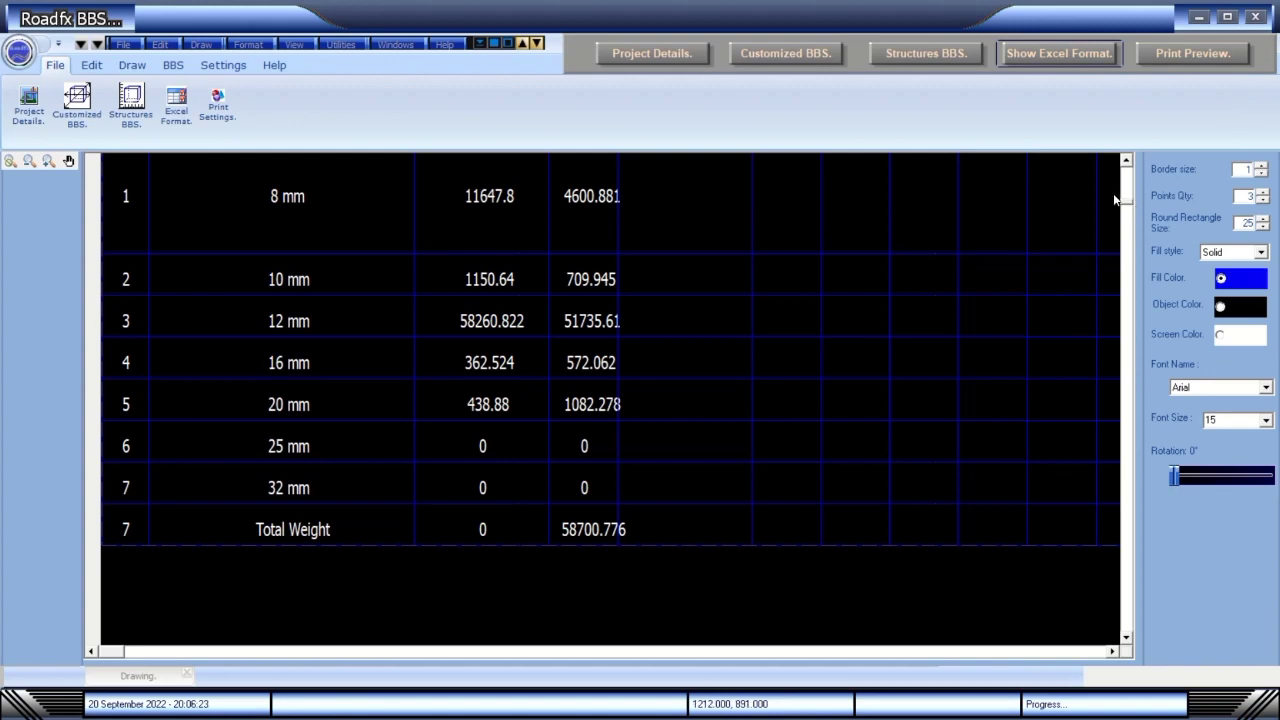
# Scroll back to the title and across the Total Length, Unit Weight, Total Wt(Kgs) and Remarks columns.
pyautogui.click(1126, 160)
pyautogui.click(1126, 160)
pyautogui.click(1126, 160)
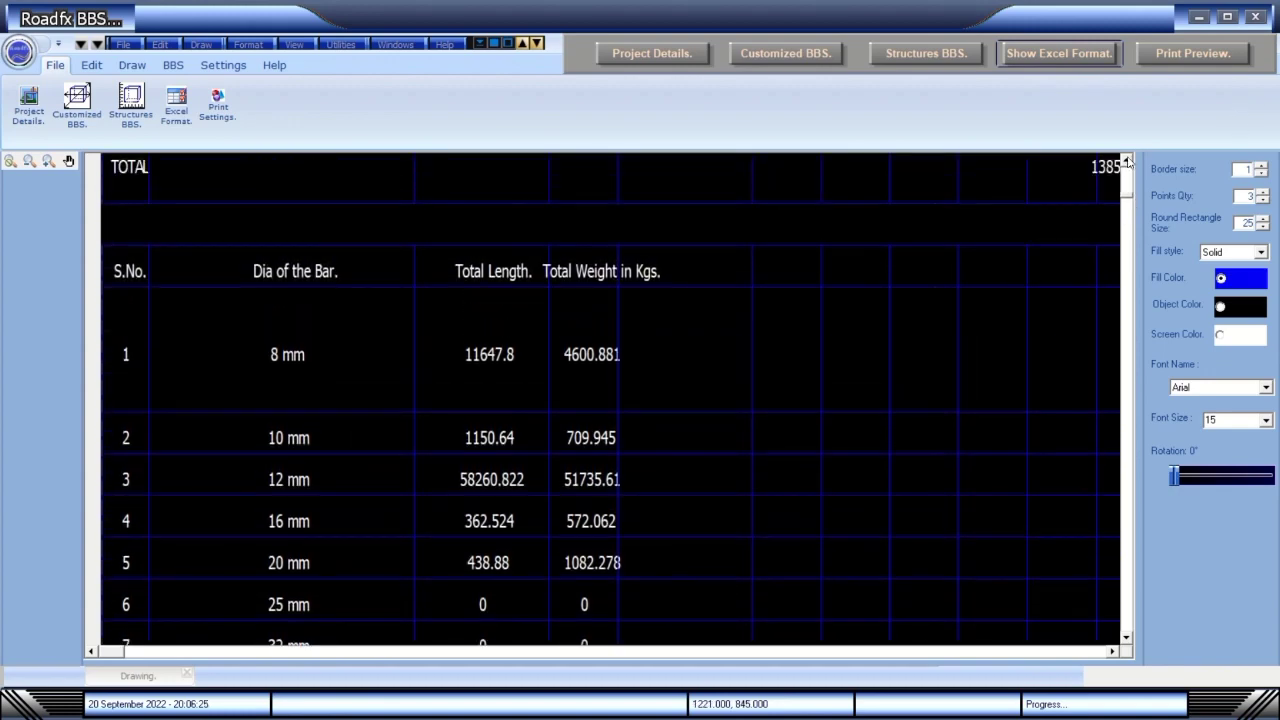
pyautogui.click(1126, 160)
pyautogui.click(1126, 160)
pyautogui.click(1126, 160)
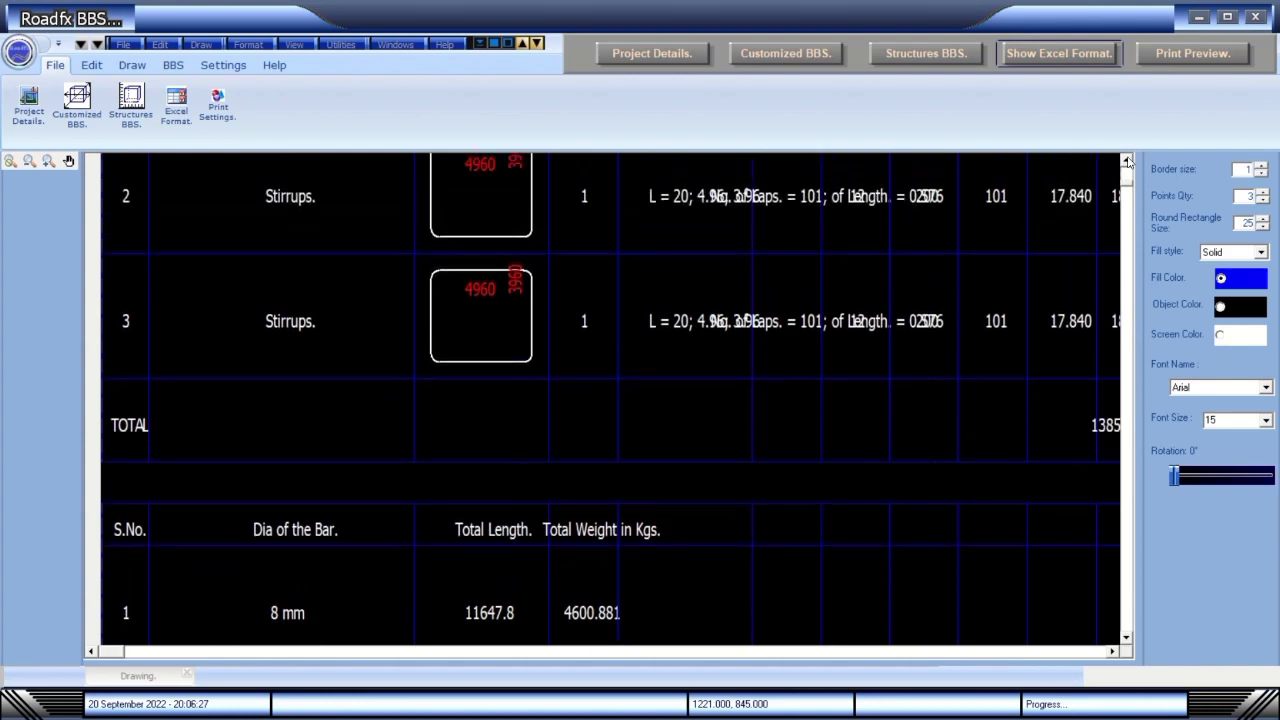
pyautogui.click(1126, 160)
pyautogui.click(1126, 160)
pyautogui.click(1126, 160)
pyautogui.click(1126, 160)
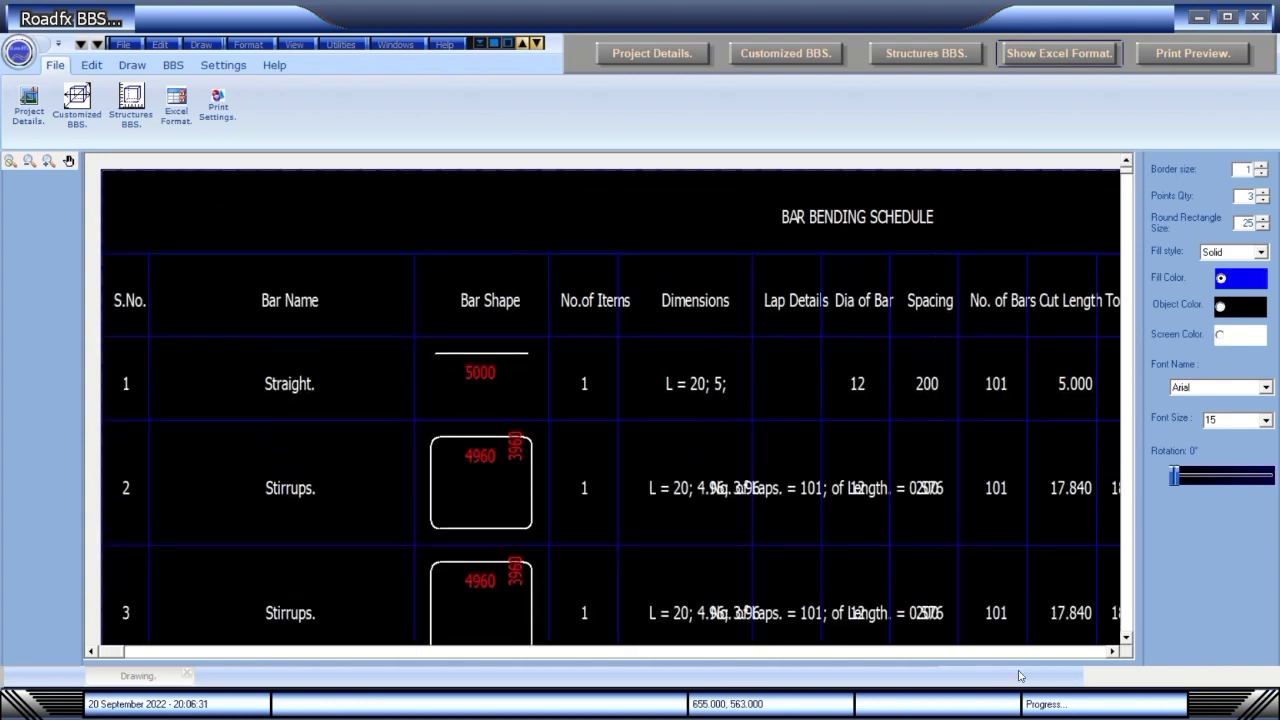
pyautogui.click(1112, 651)
pyautogui.click(1112, 651)
pyautogui.click(1112, 651)
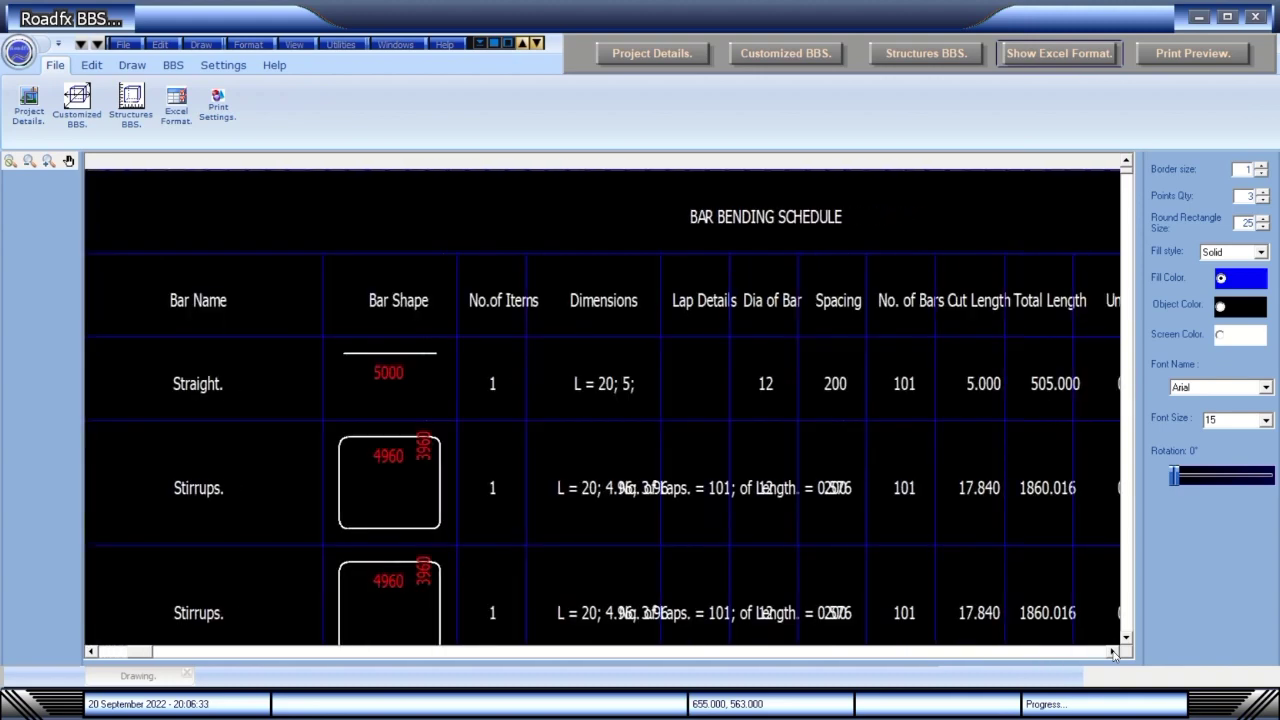
pyautogui.click(1112, 651)
pyautogui.click(1112, 651)
pyautogui.click(1112, 651)
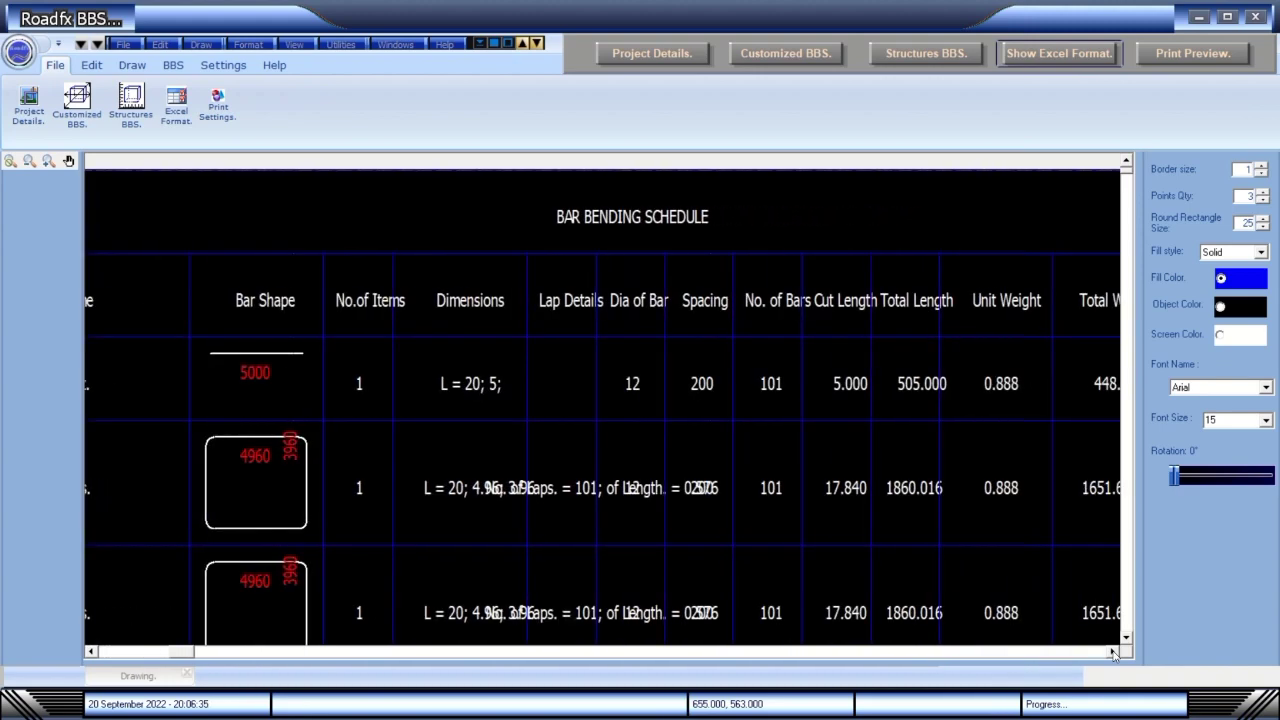
pyautogui.click(1112, 651)
pyautogui.click(1112, 651)
pyautogui.click(1112, 651)
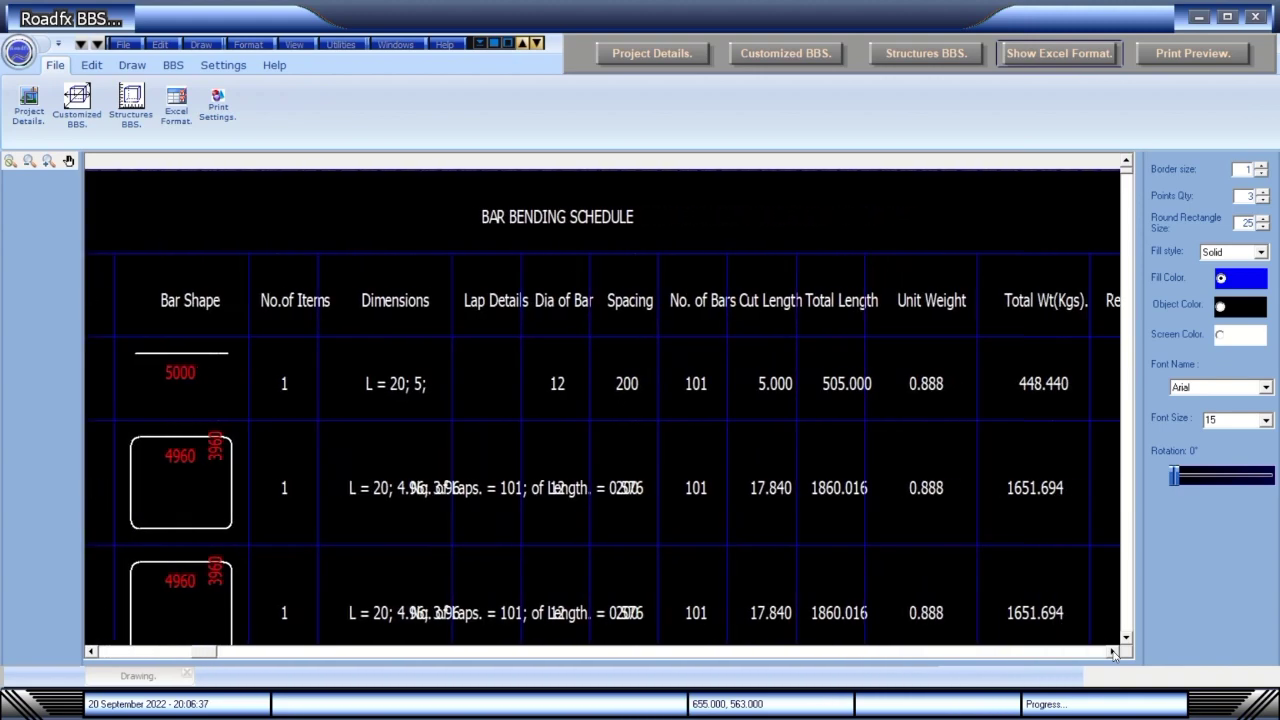
pyautogui.click(1112, 651)
pyautogui.click(1112, 651)
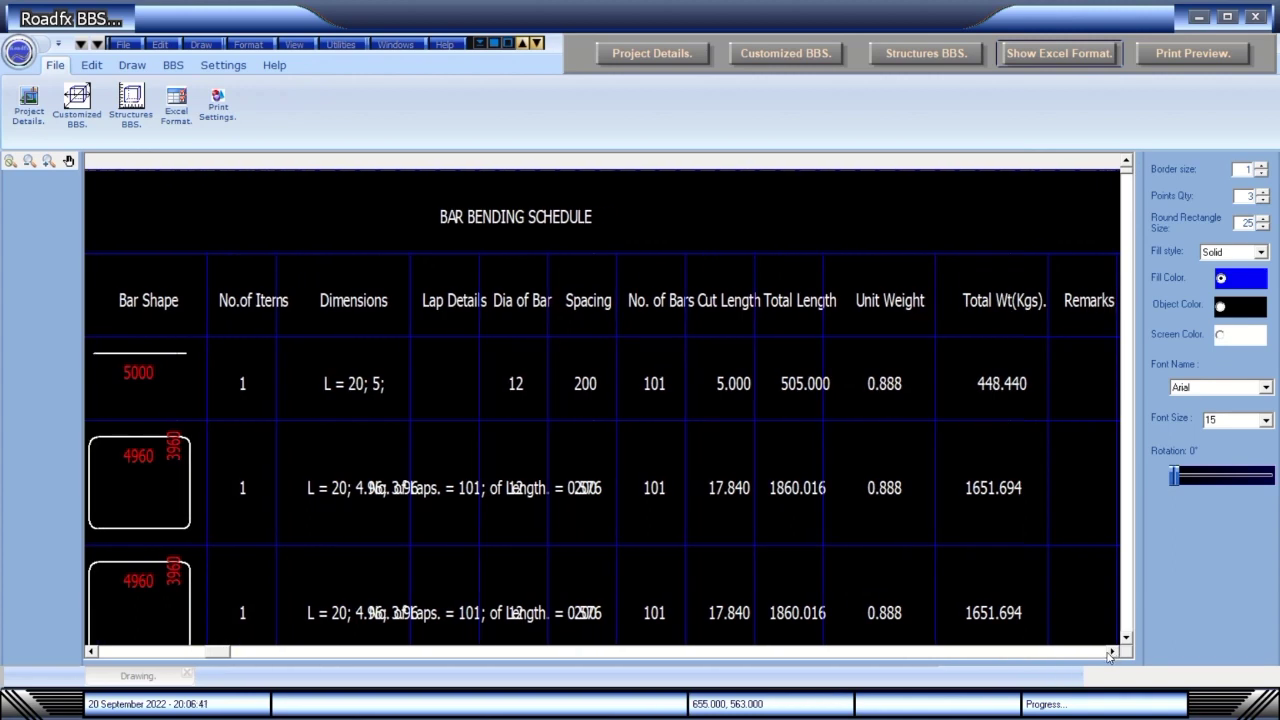
pyautogui.click(1112, 651)
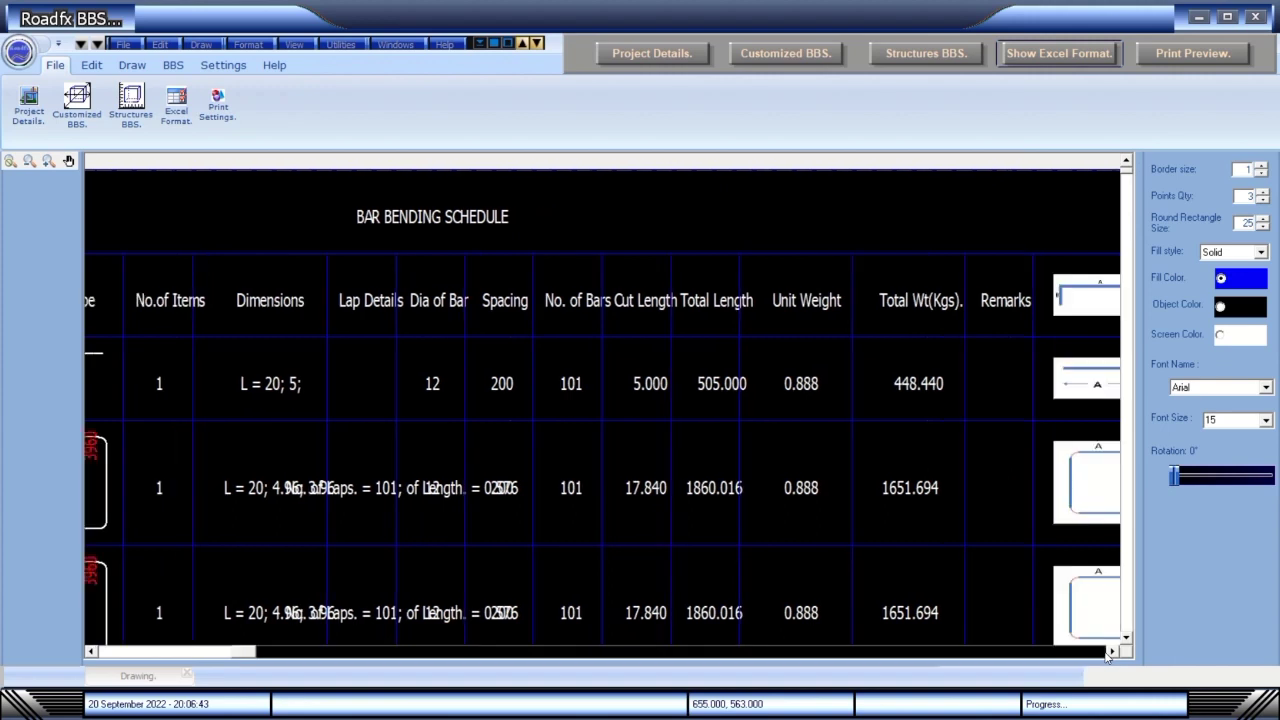
pyautogui.click(1112, 651)
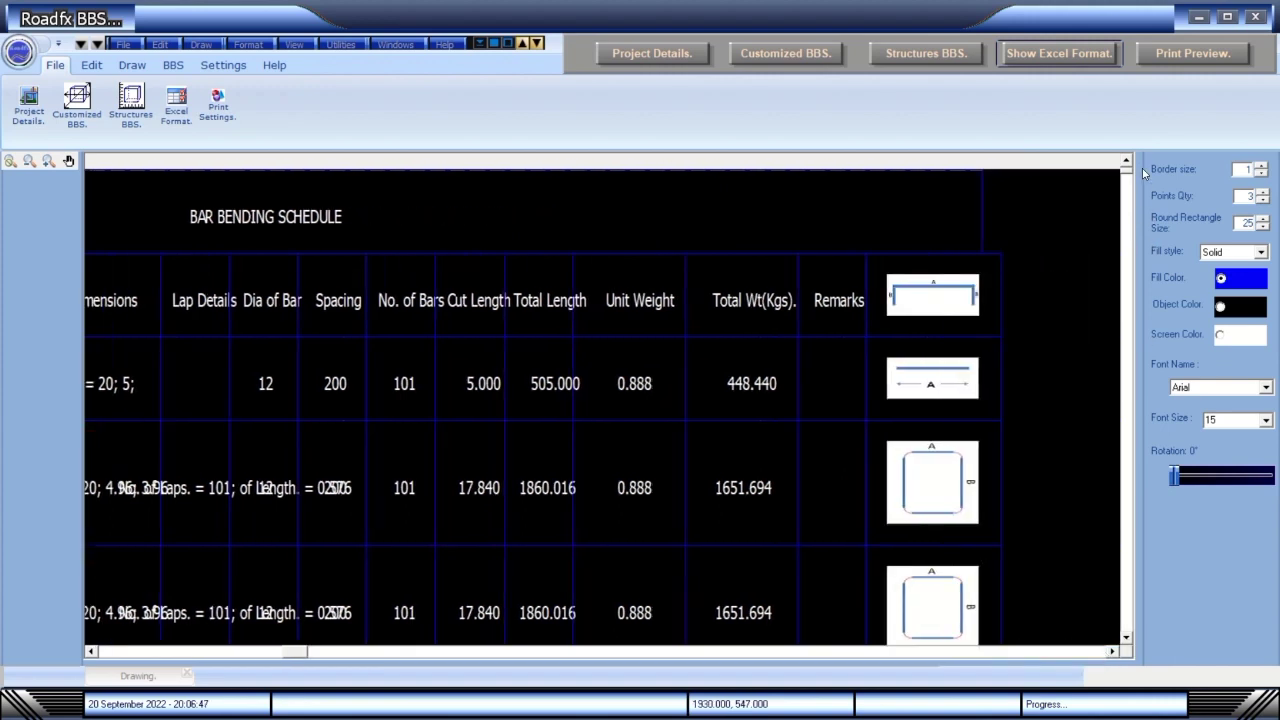
# Recheck the totals row, then switch to the Show Excel Format sheet.
pyautogui.click(1125, 642)
pyautogui.click(1125, 642)
pyautogui.click(1125, 642)
pyautogui.click(1125, 642)
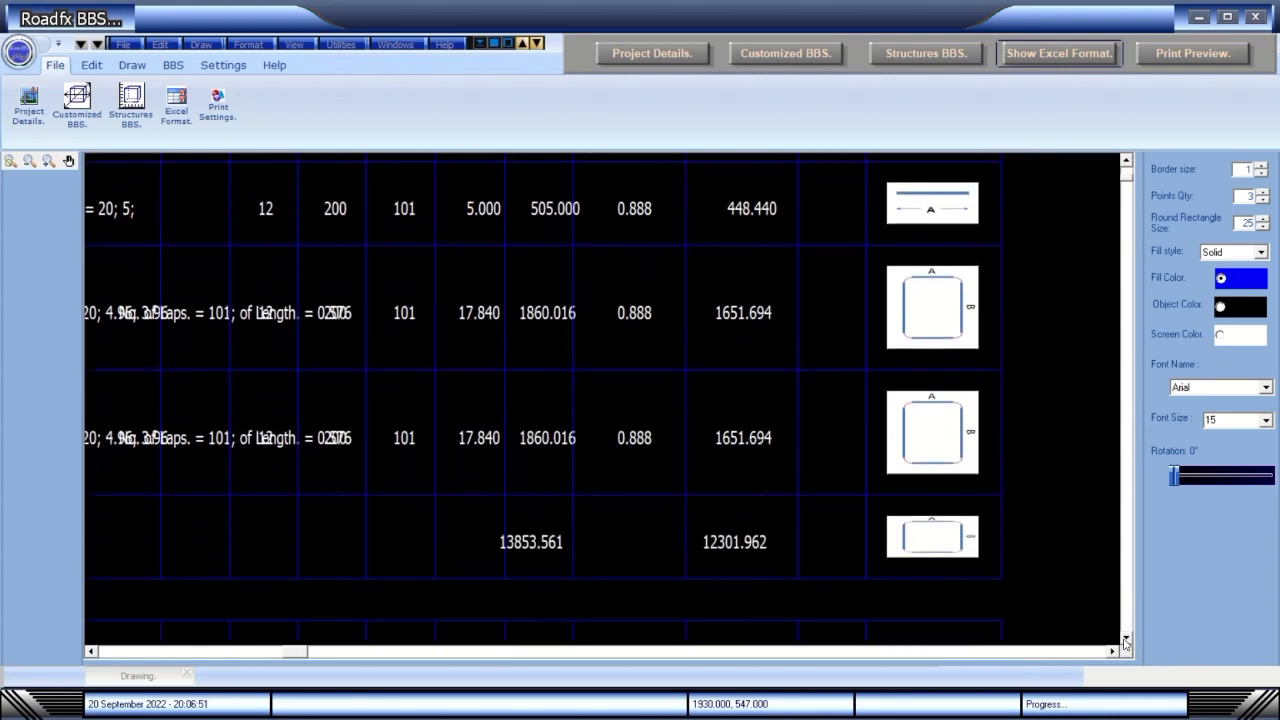
pyautogui.click(1125, 642)
pyautogui.click(1125, 642)
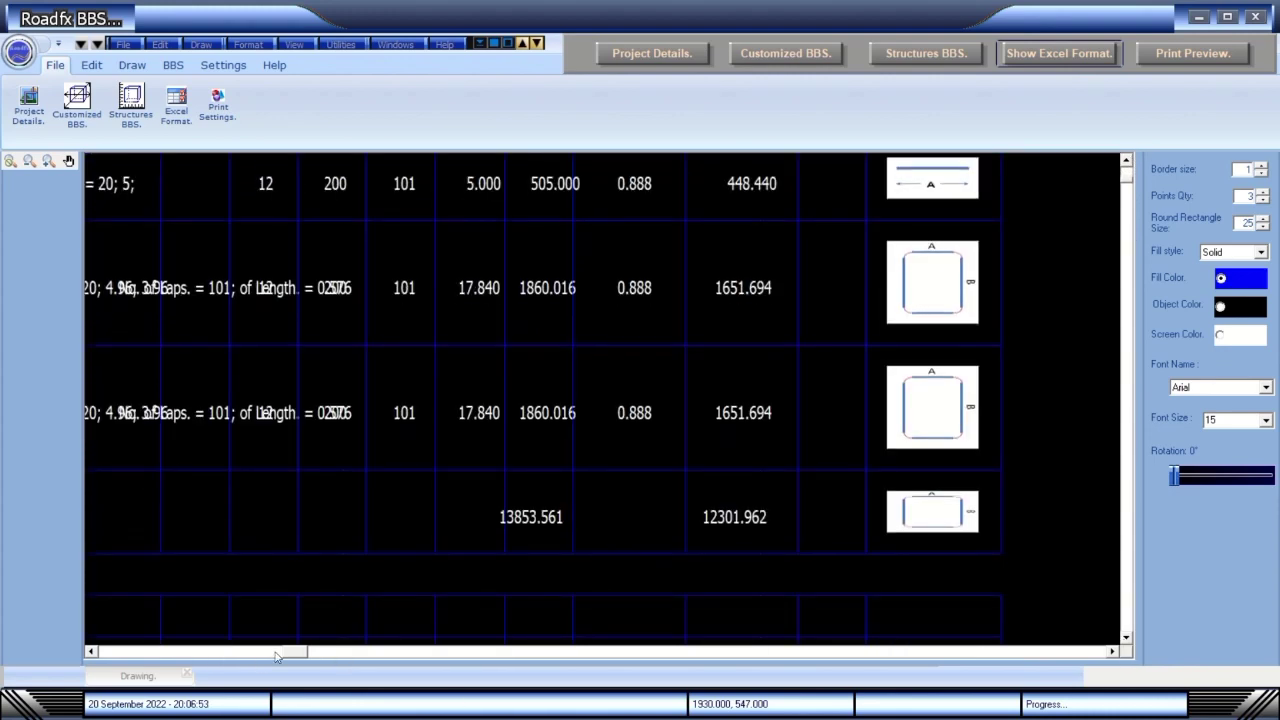
pyautogui.moveTo(292, 651); pyautogui.dragTo(110, 651)
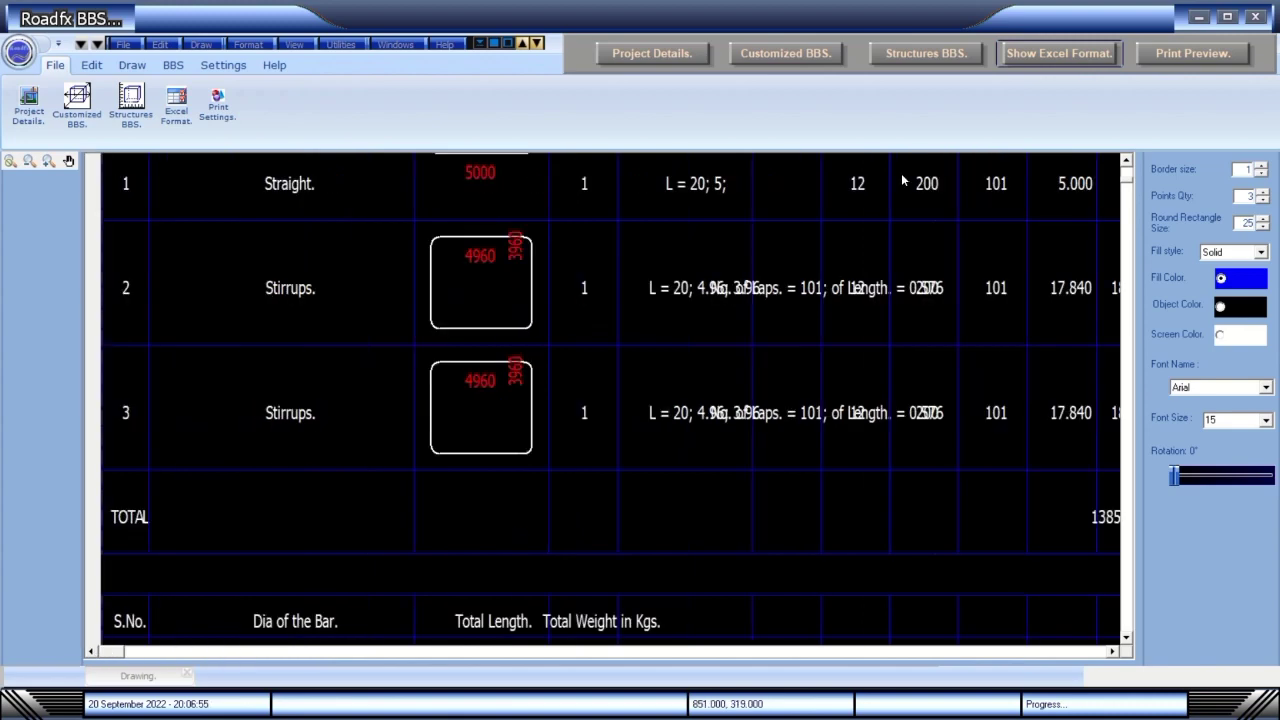
pyautogui.click(1063, 52)
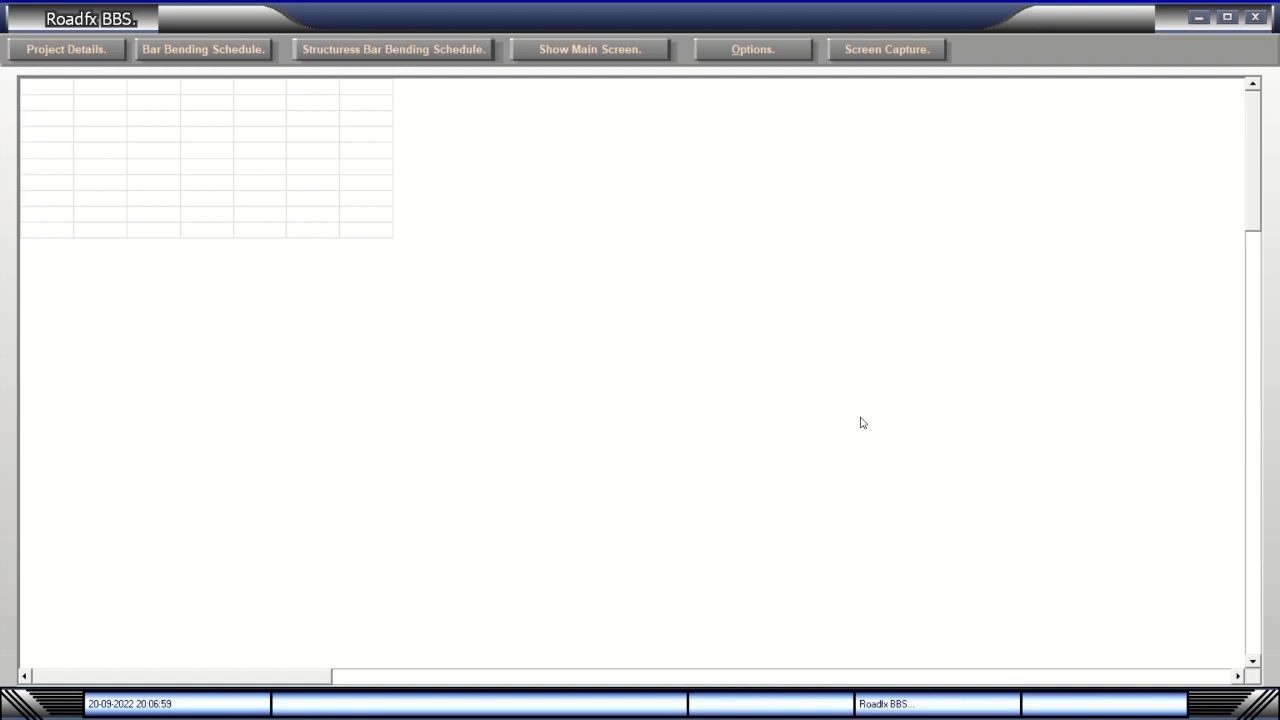
# Choose Slab Culvert as the structure type and accept its reinforcement details to fill the sheet.
pyautogui.click(333, 50)
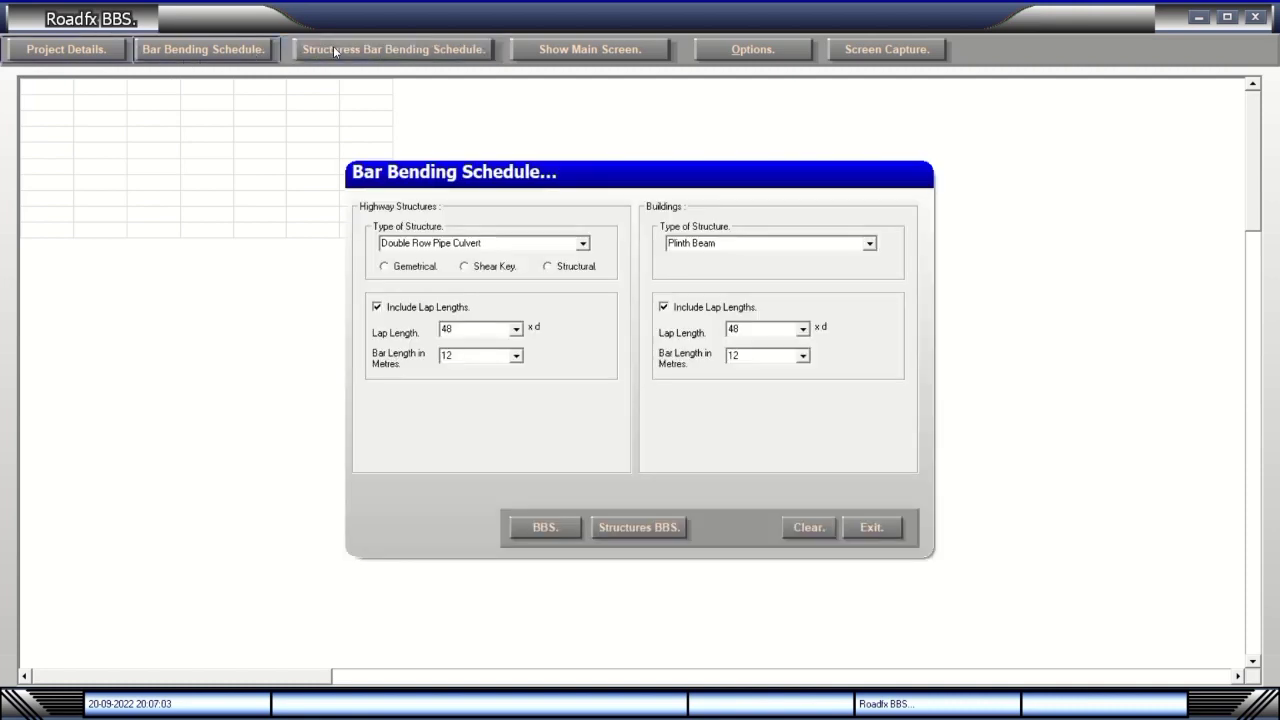
pyautogui.click(584, 244)
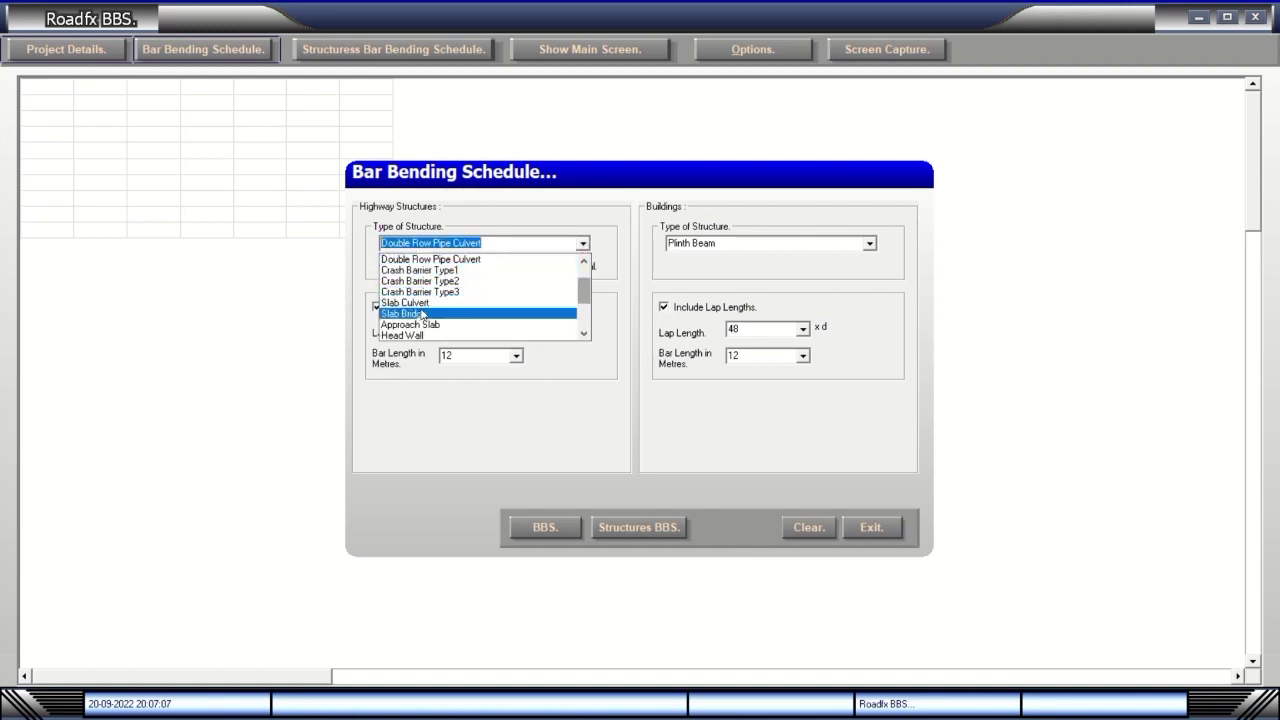
pyautogui.click(418, 302)
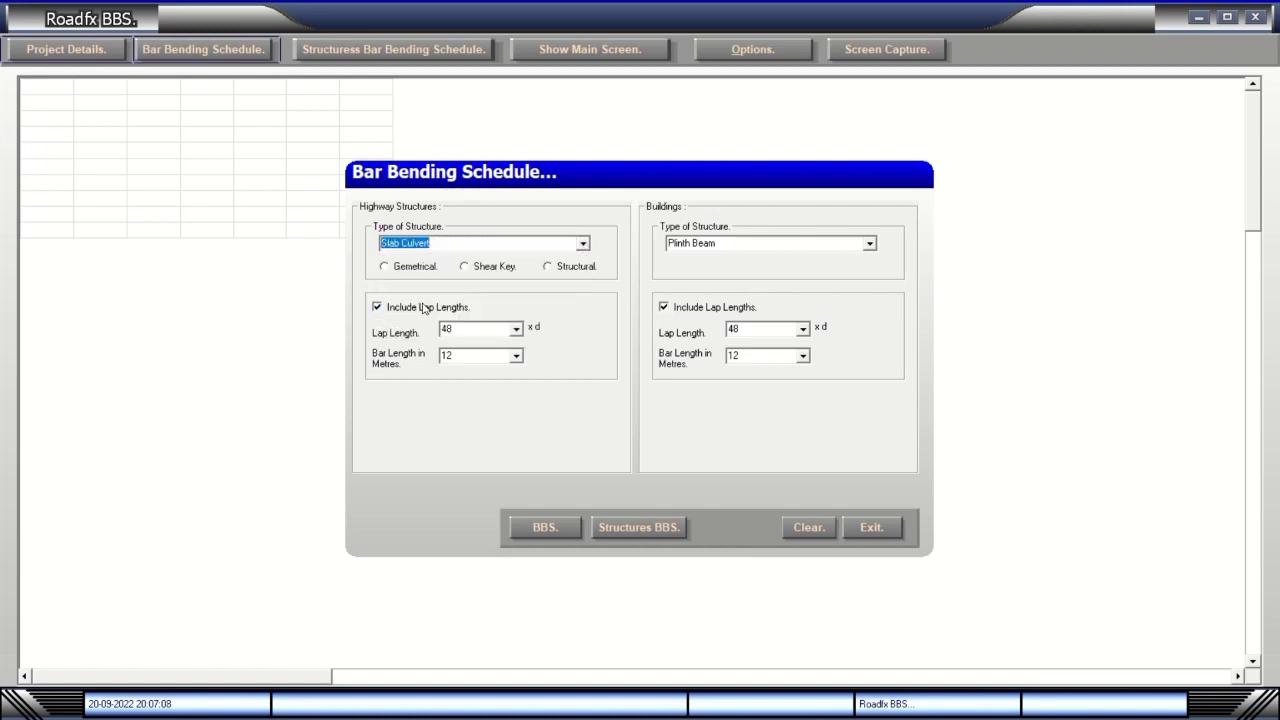
pyautogui.click(638, 527)
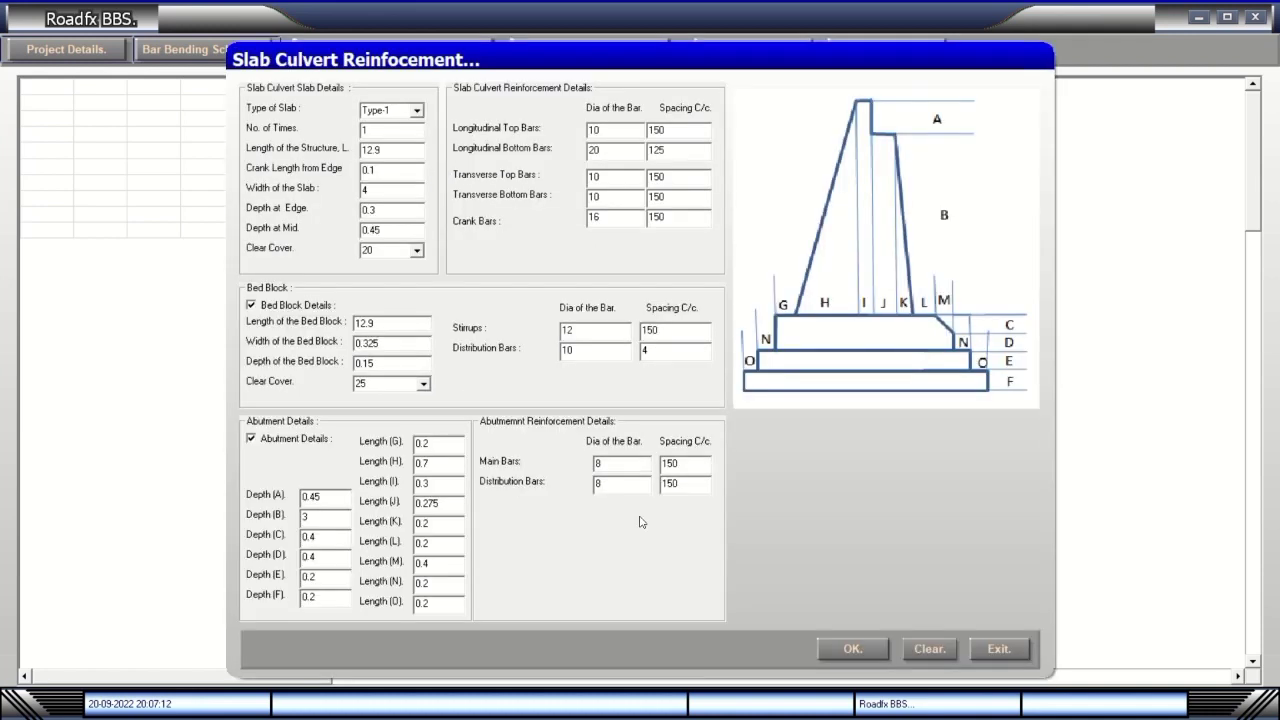
pyautogui.click(860, 648)
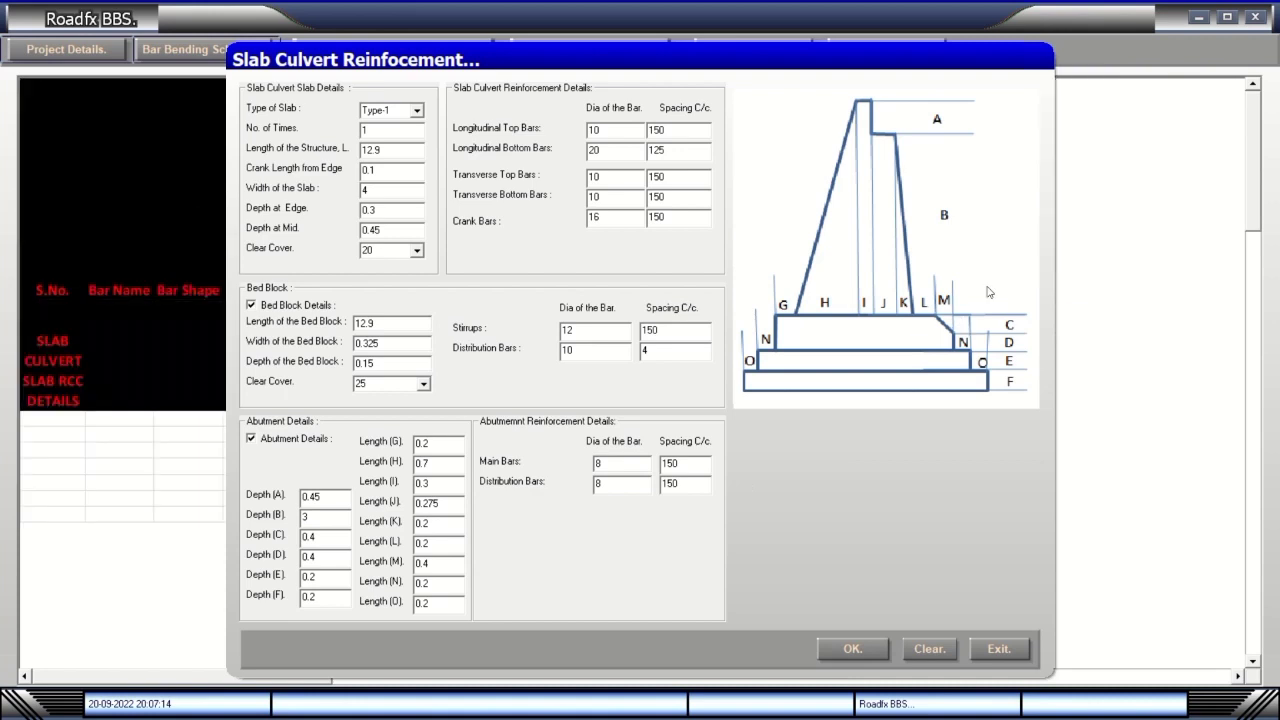
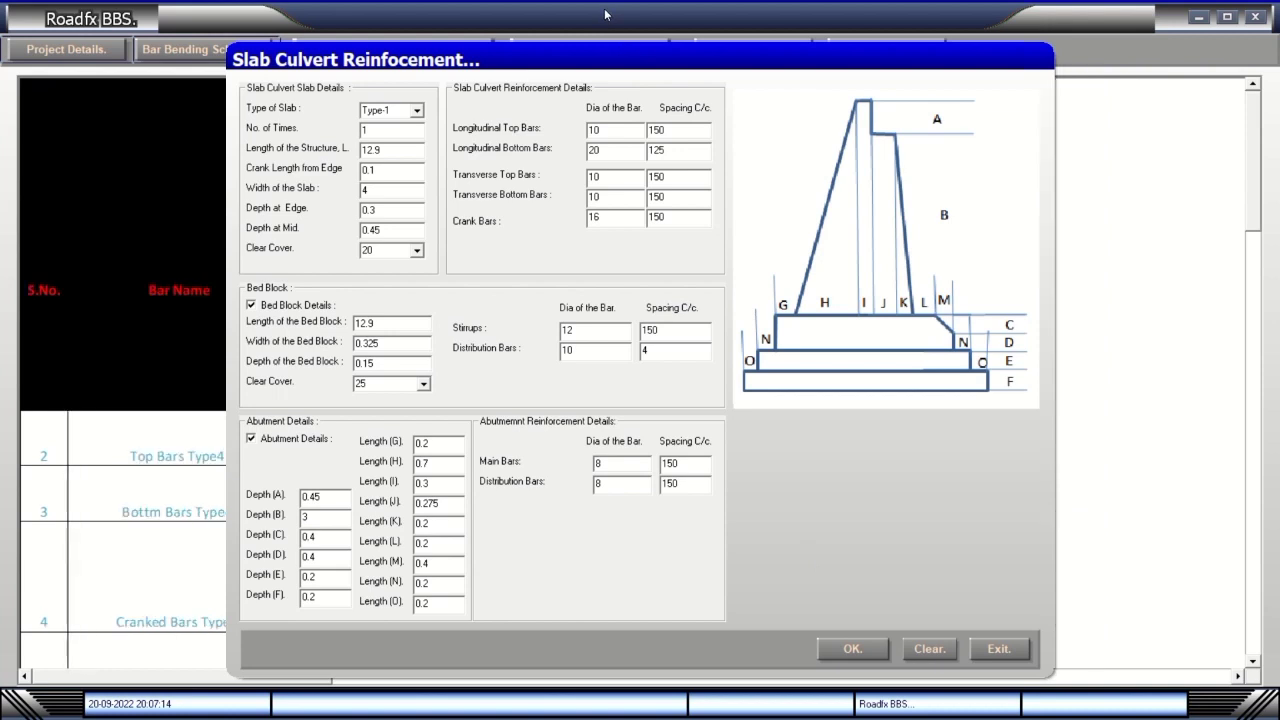
# Confirm the Slab Culvert Reinforcement details and scroll through the generated slab RCC bar bending schedule.
pyautogui.moveTo(605, 12)
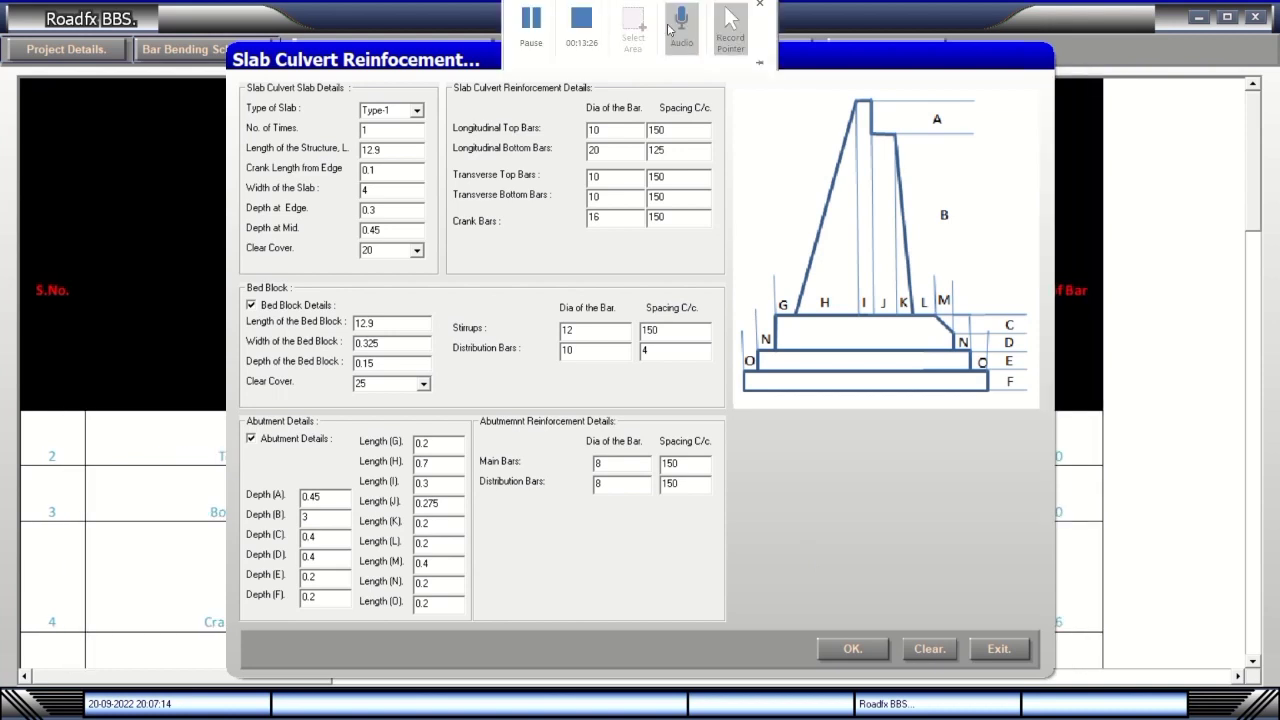
pyautogui.click(537, 41)
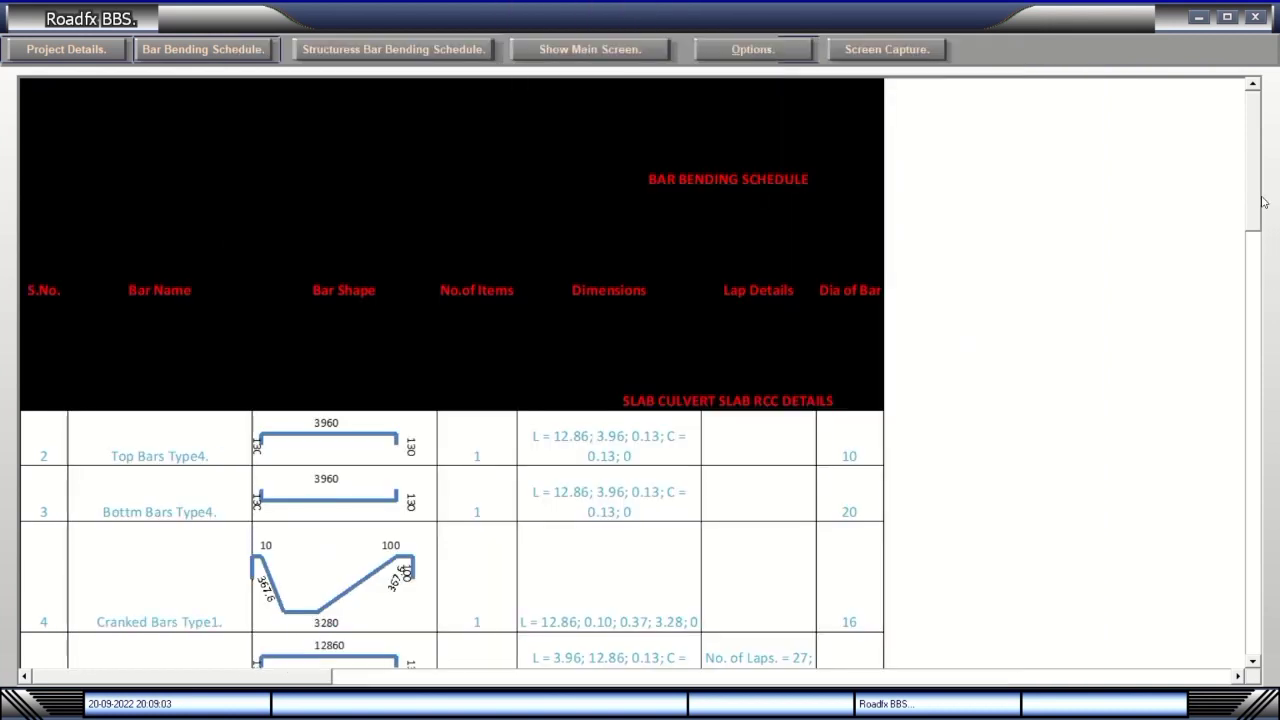
pyautogui.scroll(-3, 1258, 204)
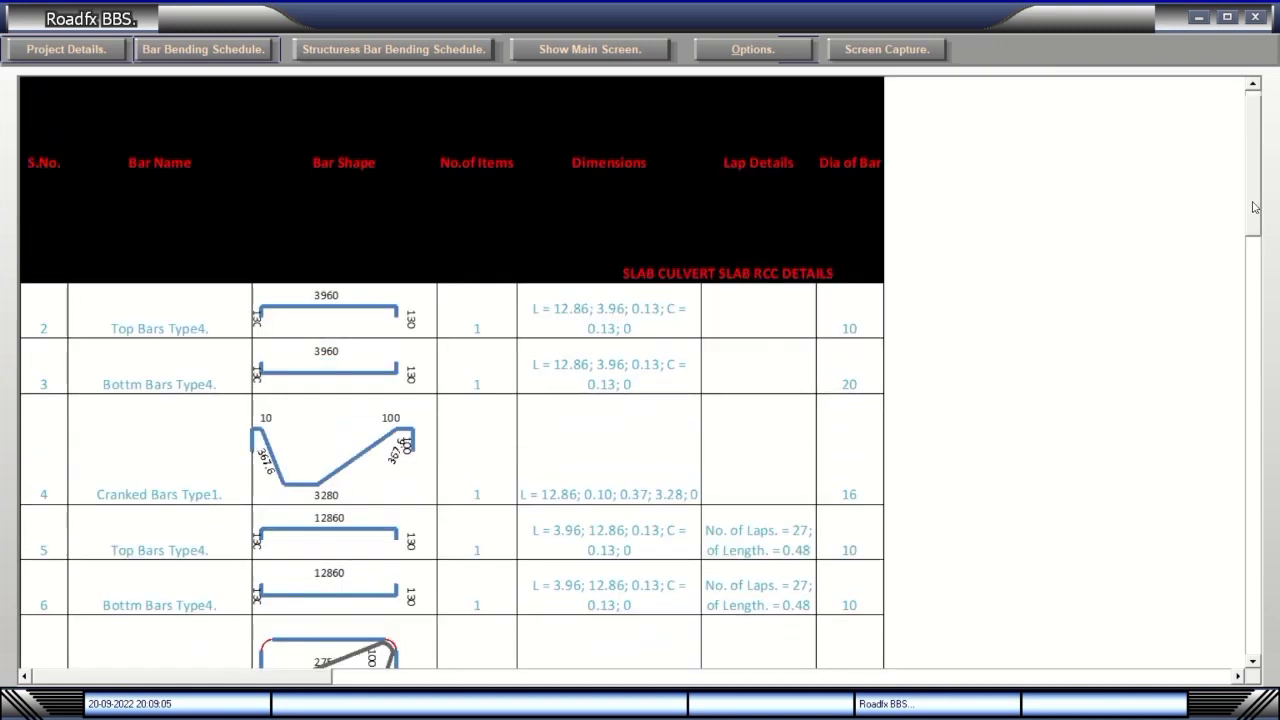
pyautogui.scroll(-5, 1255, 207)
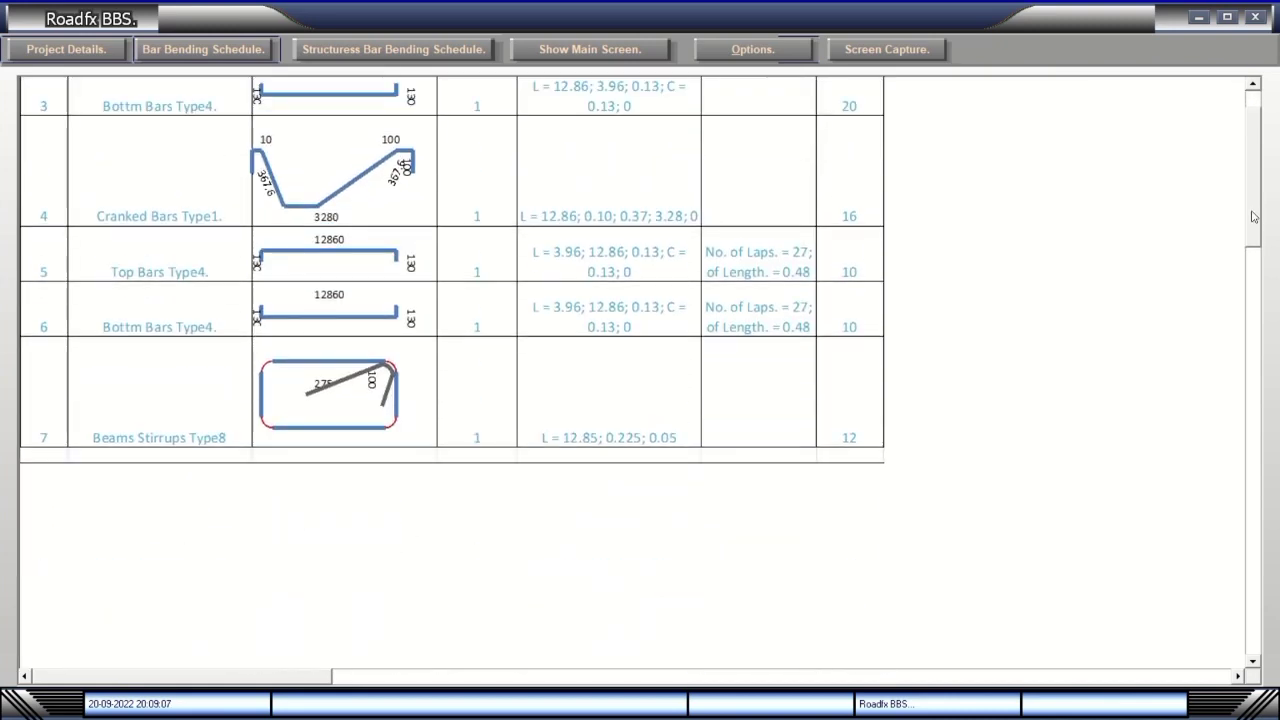
pyautogui.scroll(5, 1255, 217)
pyautogui.scroll(-8, 1250, 230)
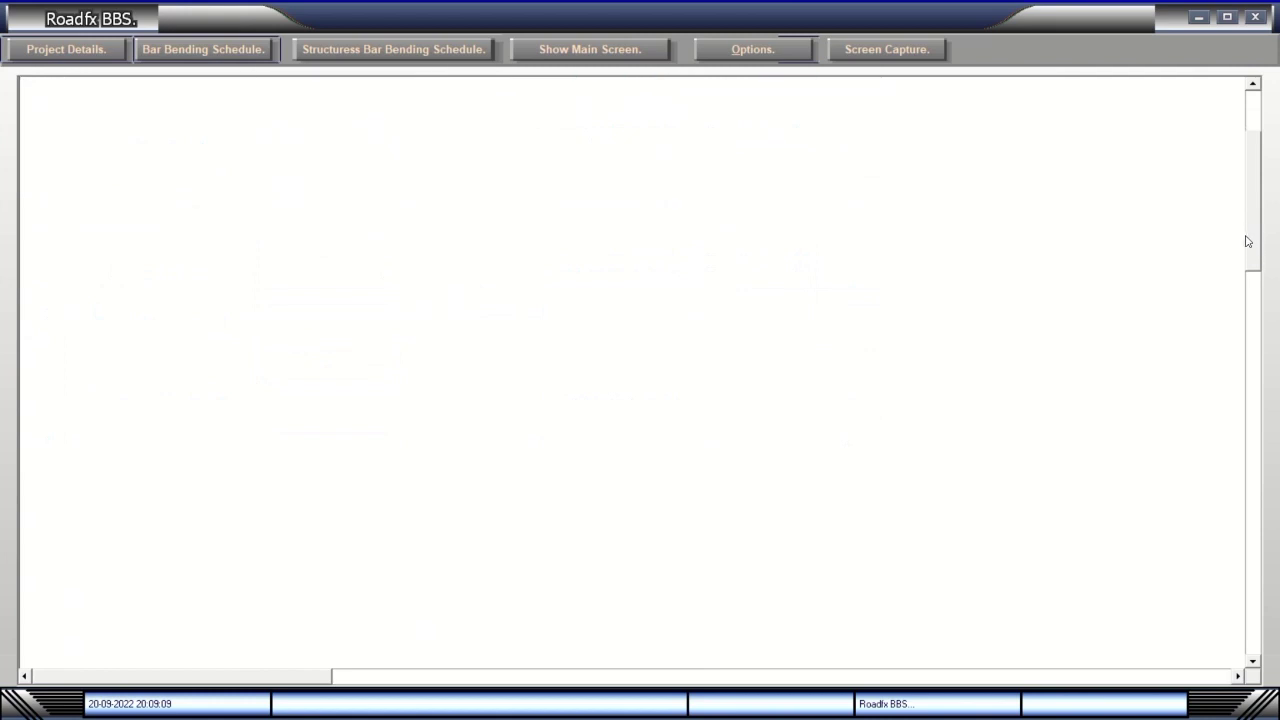
pyautogui.moveTo(1247, 241); pyautogui.dragTo(1258, 197)
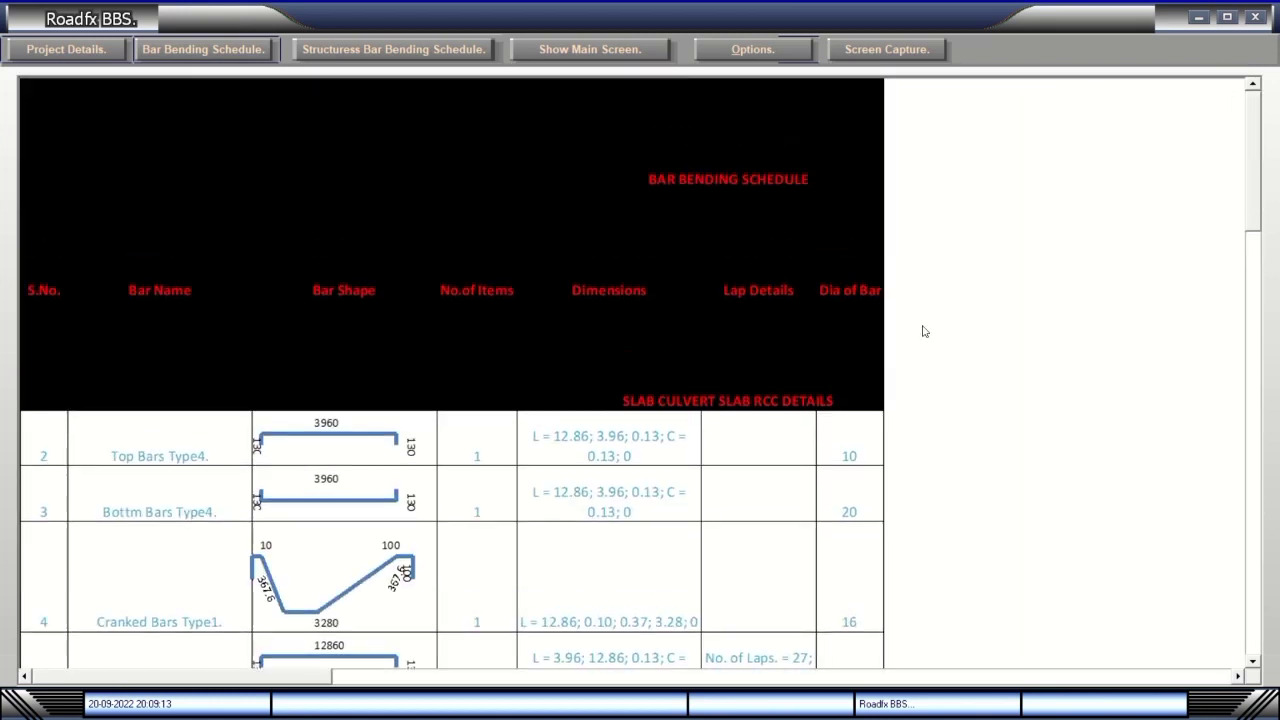
pyautogui.rightClick(841, 365)
# Edit the embedded schedule in place, dismiss the Office activation notice, and resize the sheet.
pyautogui.click(858, 372)
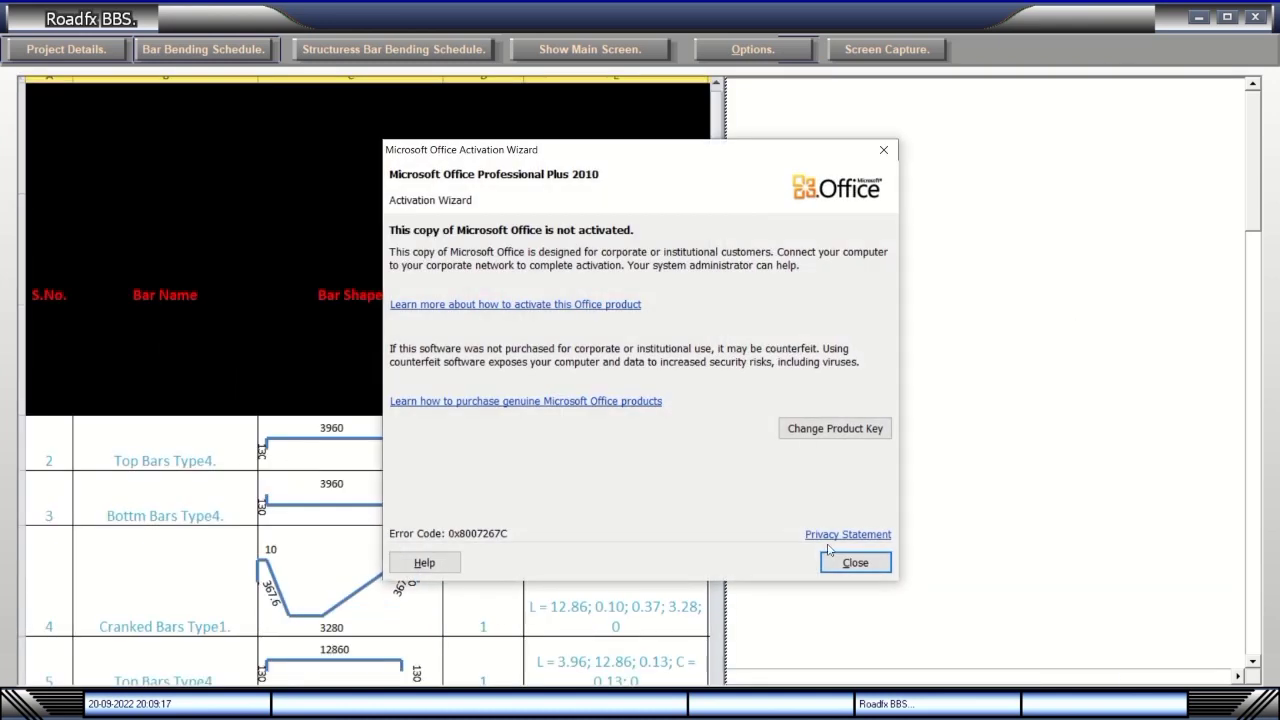
pyautogui.click(830, 558)
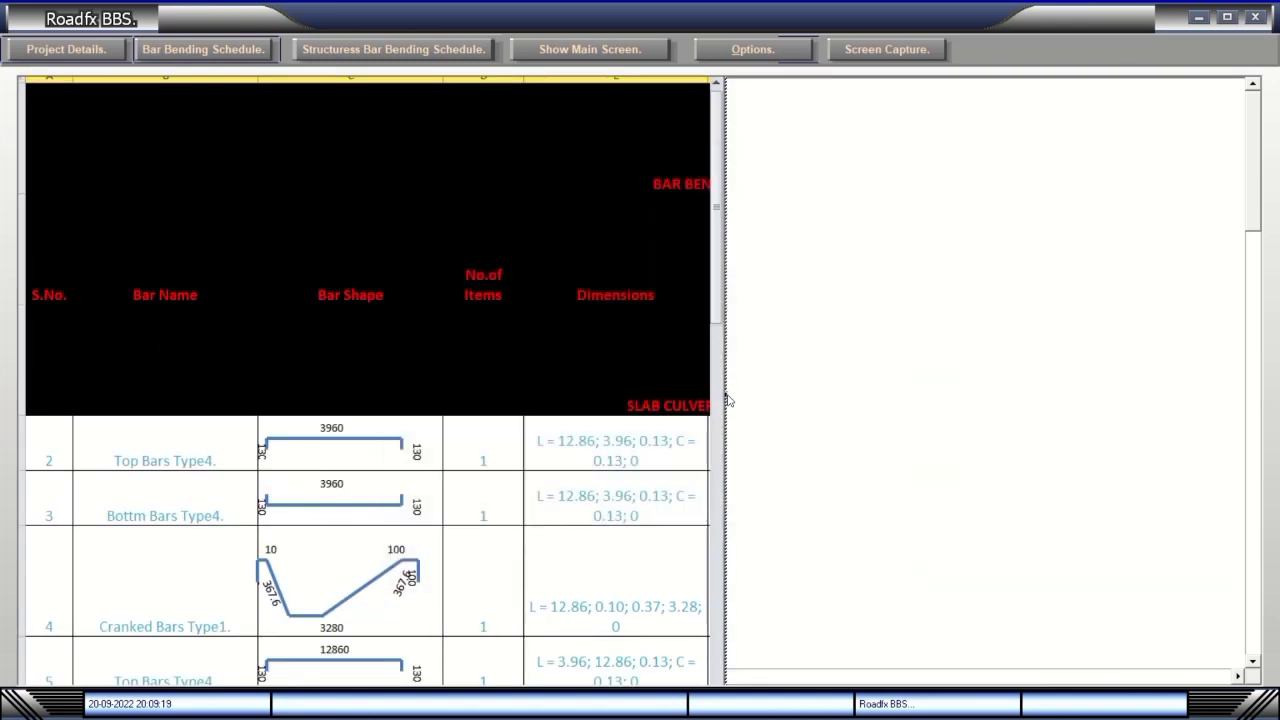
pyautogui.moveTo(728, 400); pyautogui.dragTo(975, 400)
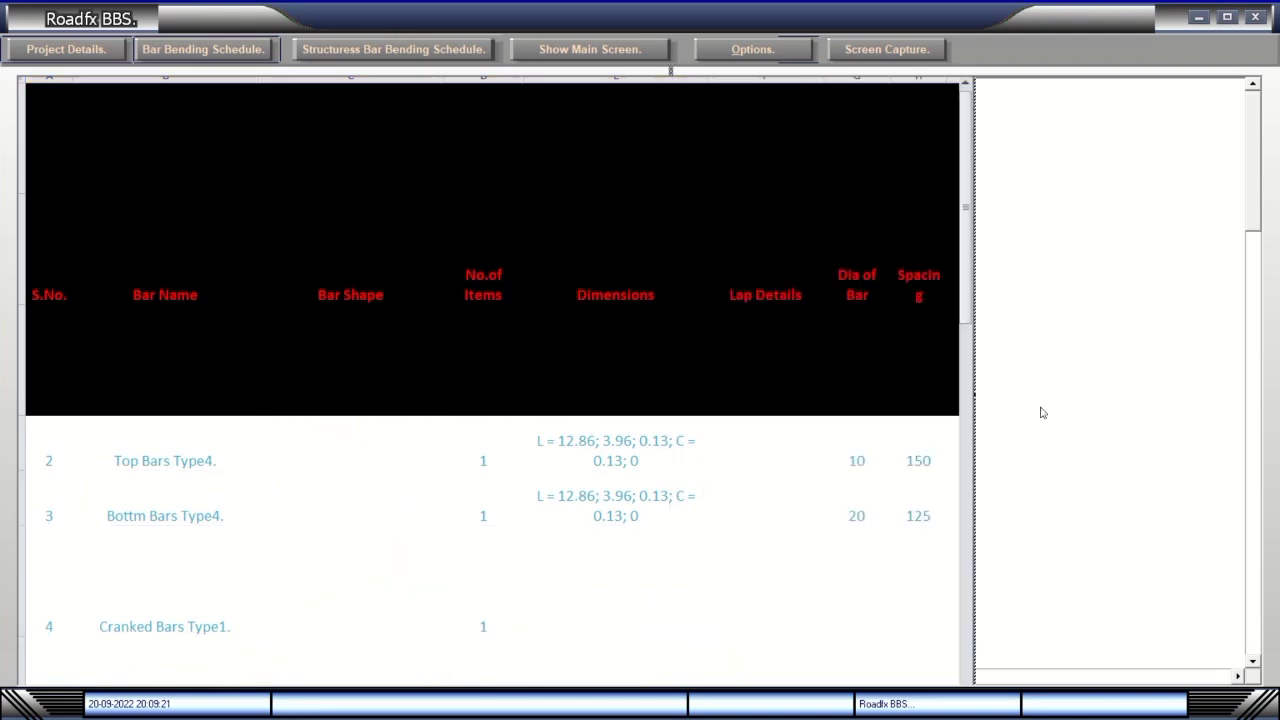
pyautogui.moveTo(1258, 226); pyautogui.dragTo(1256, 240)
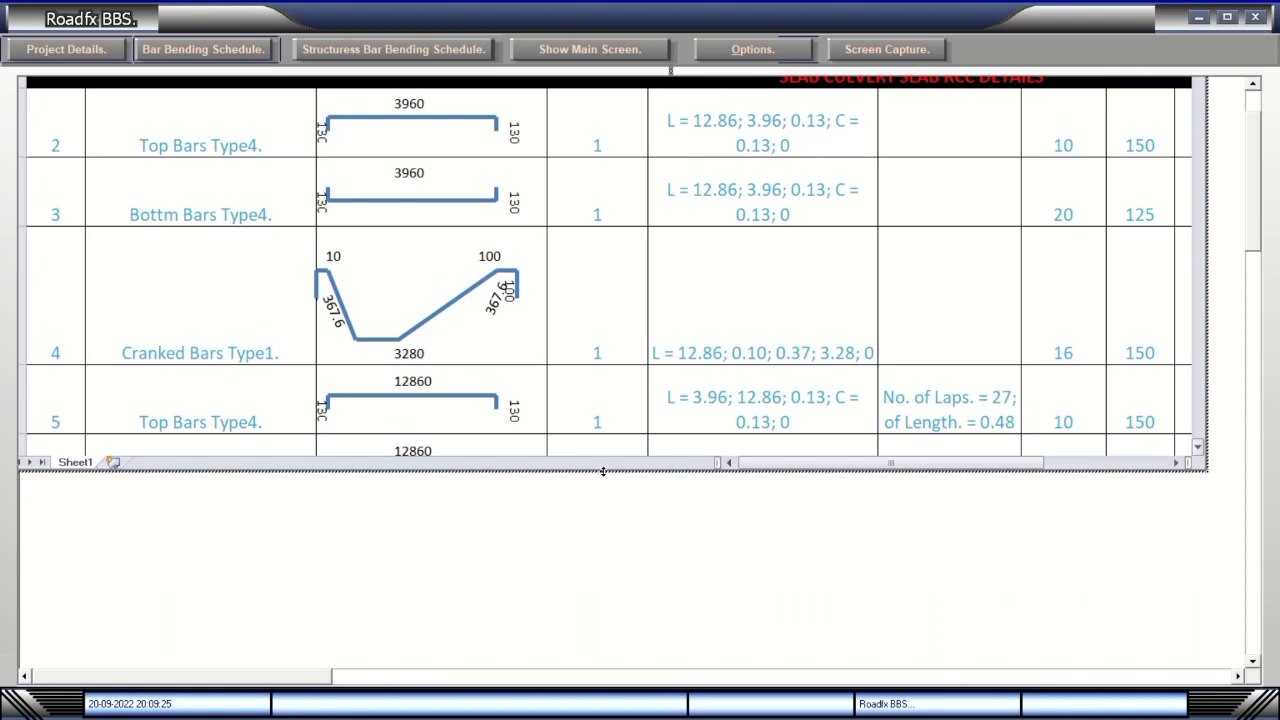
pyautogui.moveTo(603, 471); pyautogui.dragTo(604, 689)
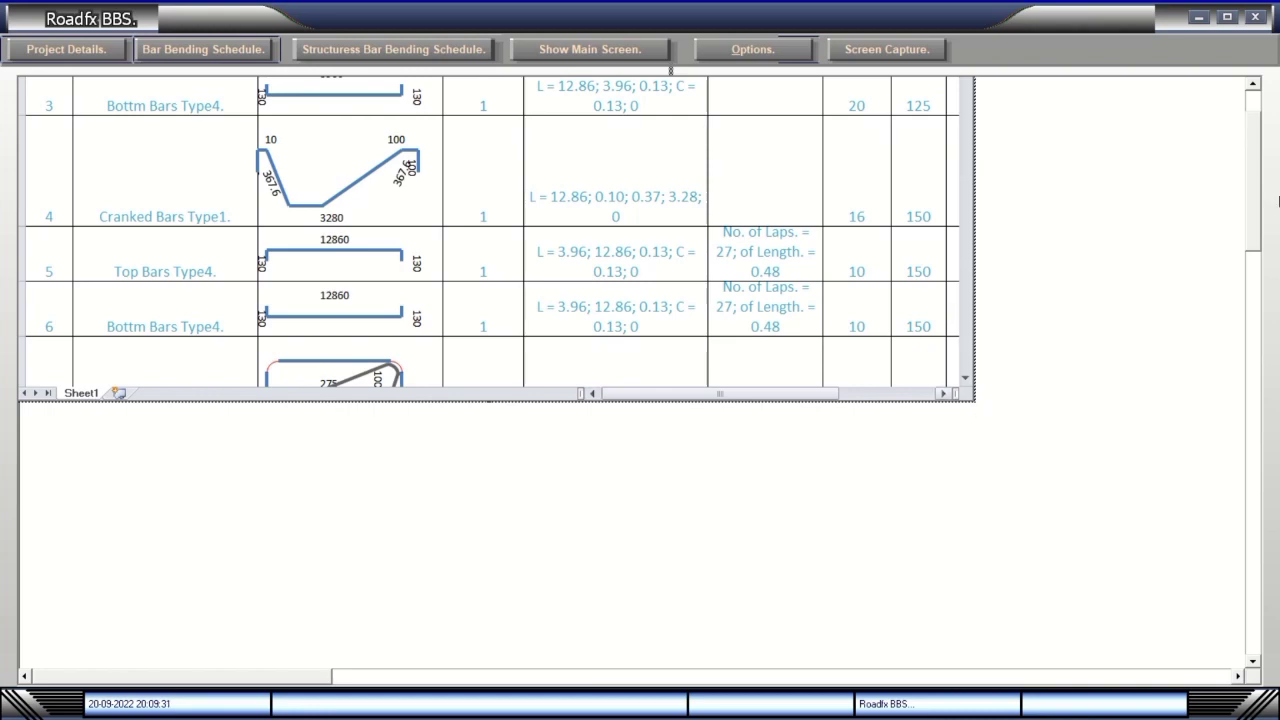
pyautogui.click(1256, 180)
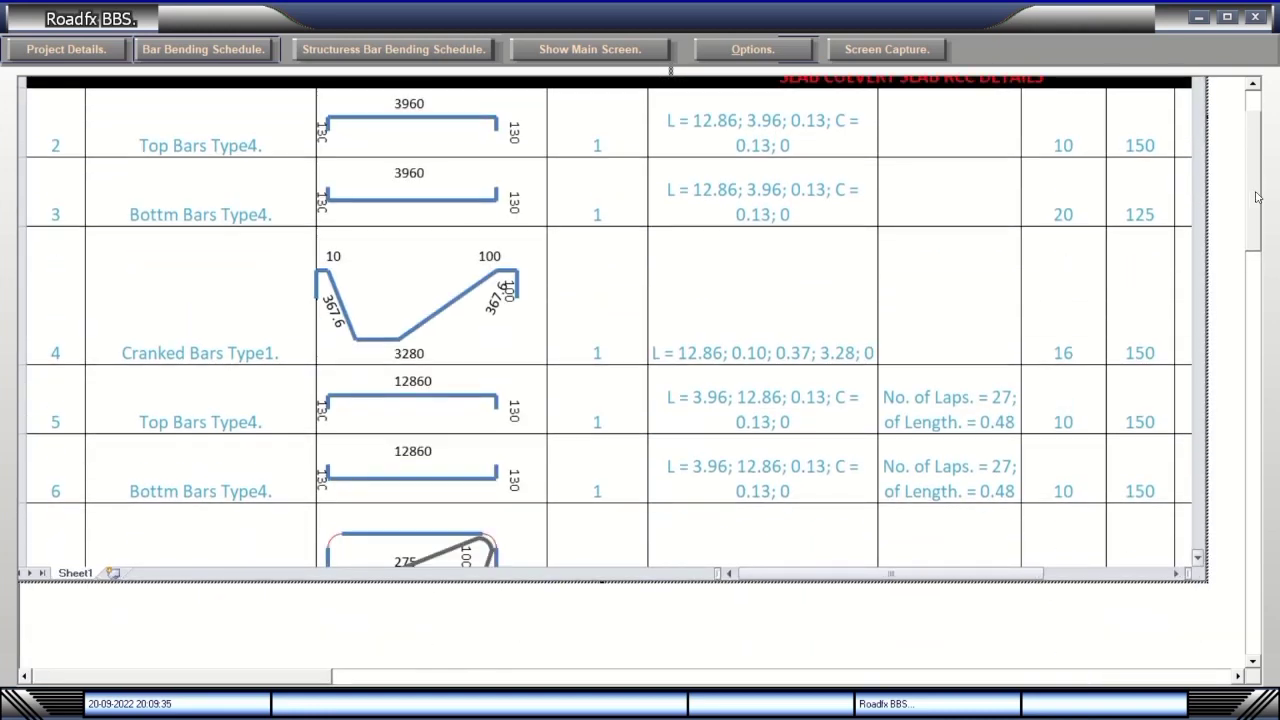
pyautogui.click(1256, 197)
pyautogui.moveTo(1200, 146); pyautogui.dragTo(1195, 120)
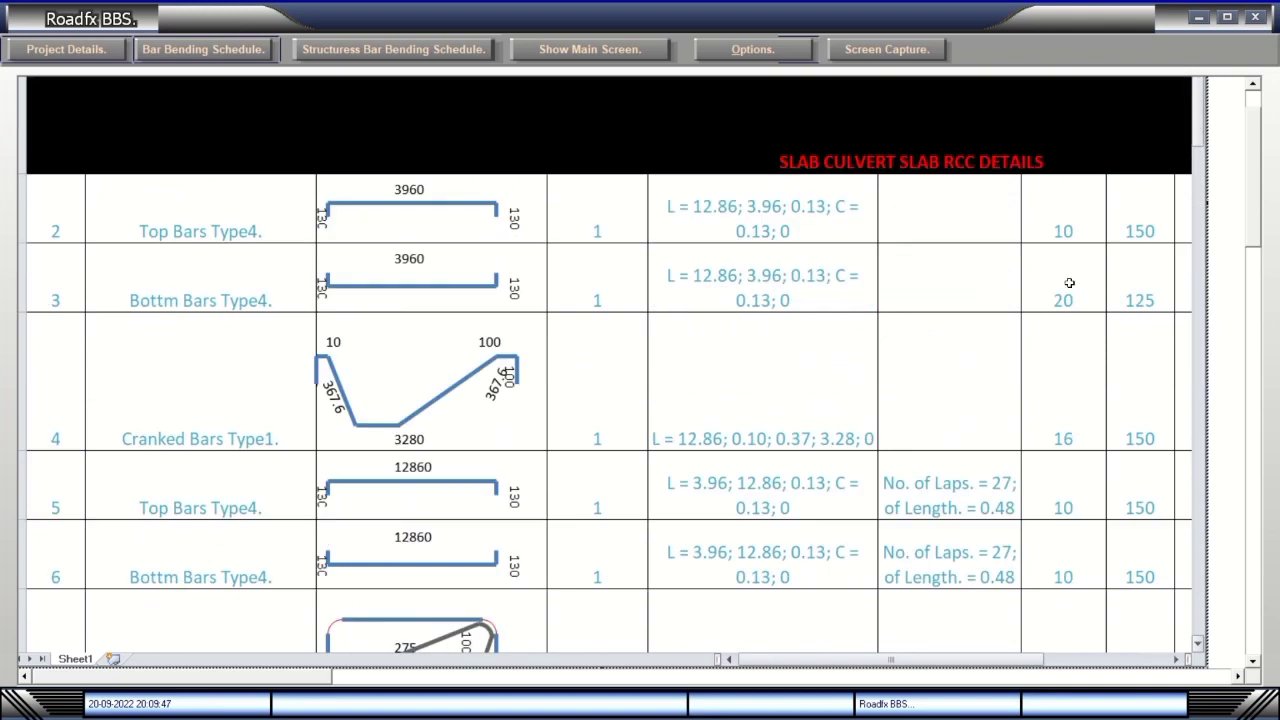
# Adjust row heights: shorten Main Bars Type9, enlarge Type2, and fit Type8 to its shape.
pyautogui.scroll(-5, 1258, 245)
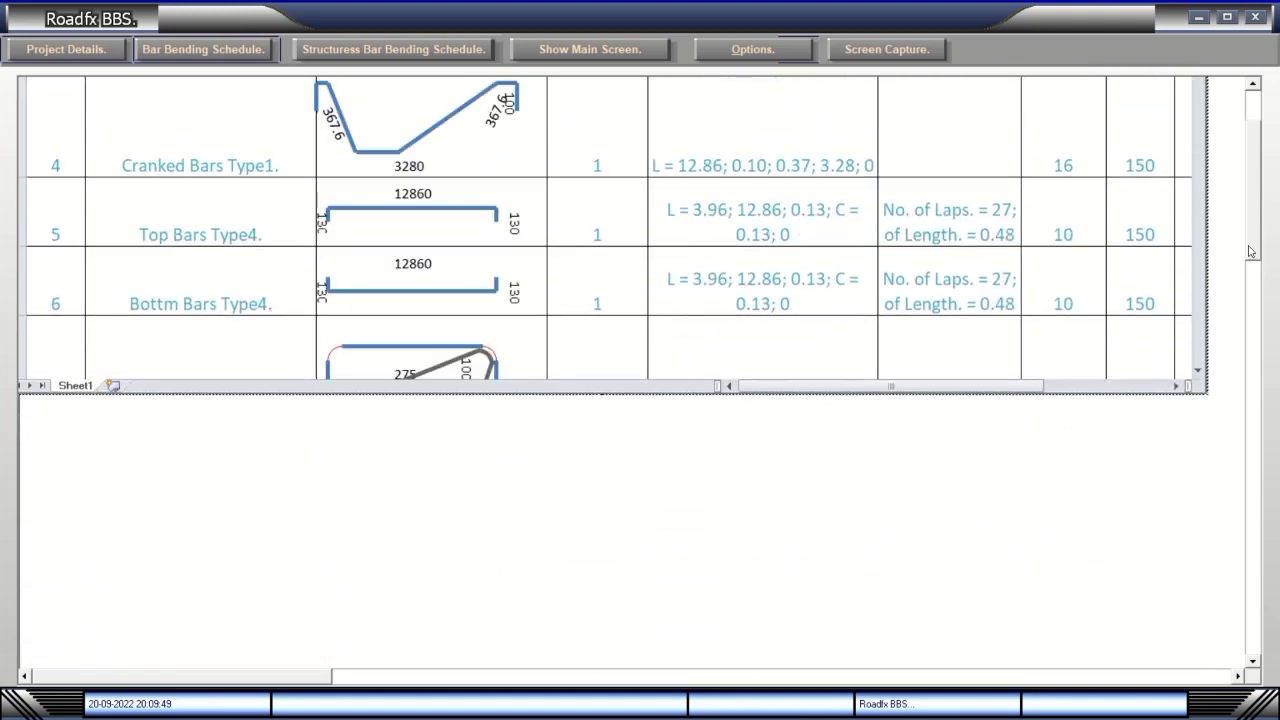
pyautogui.scroll(4, 1249, 251)
pyautogui.scroll(-2, 1245, 249)
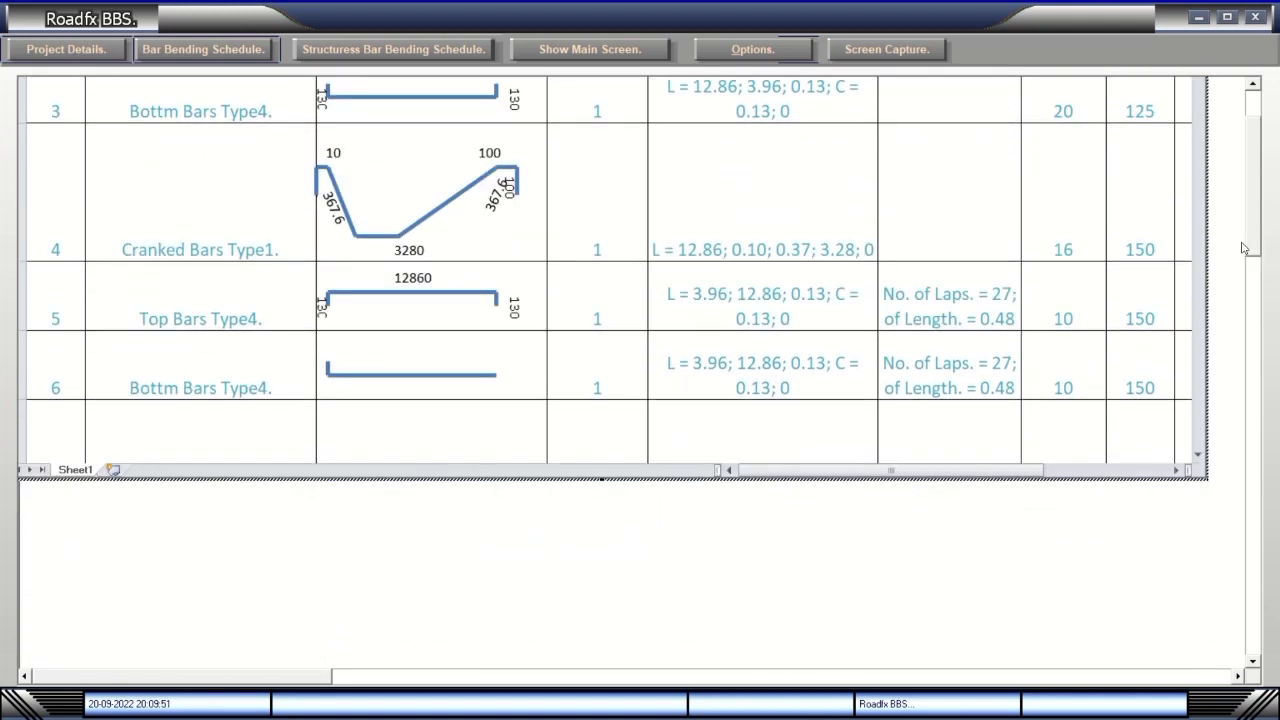
pyautogui.scroll(2, 1250, 252)
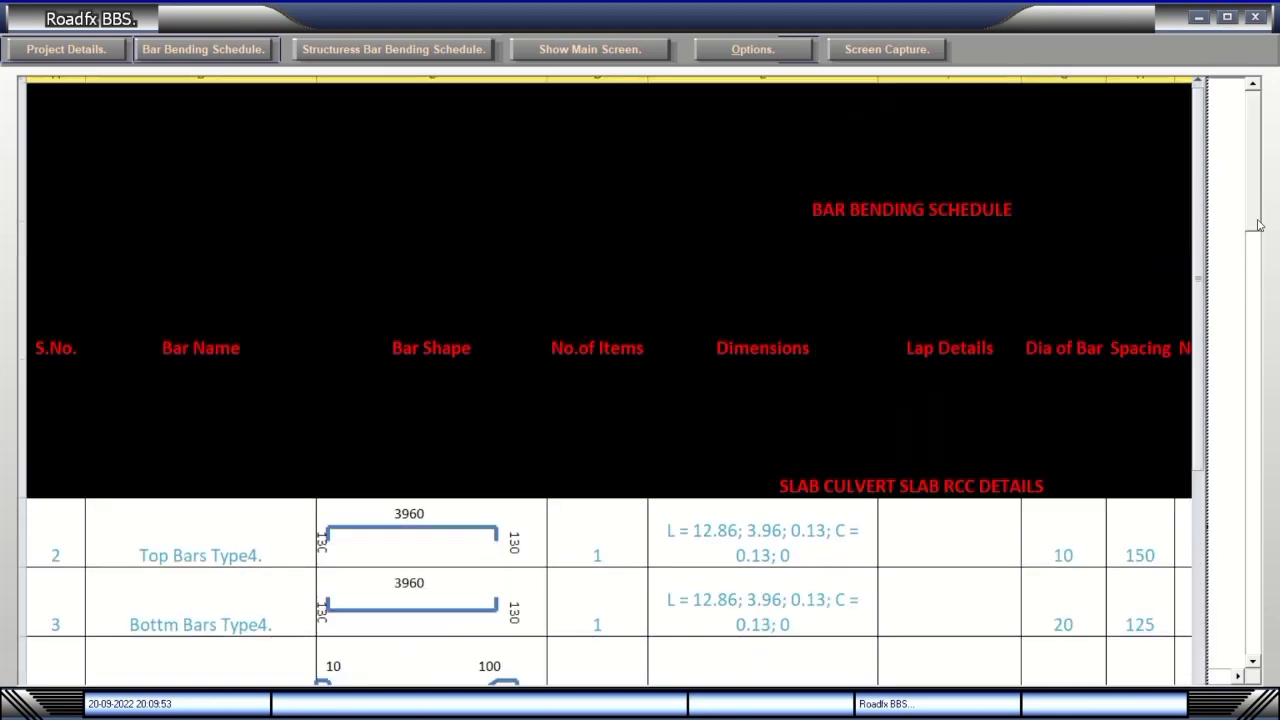
pyautogui.moveTo(1203, 276); pyautogui.dragTo(1190, 352)
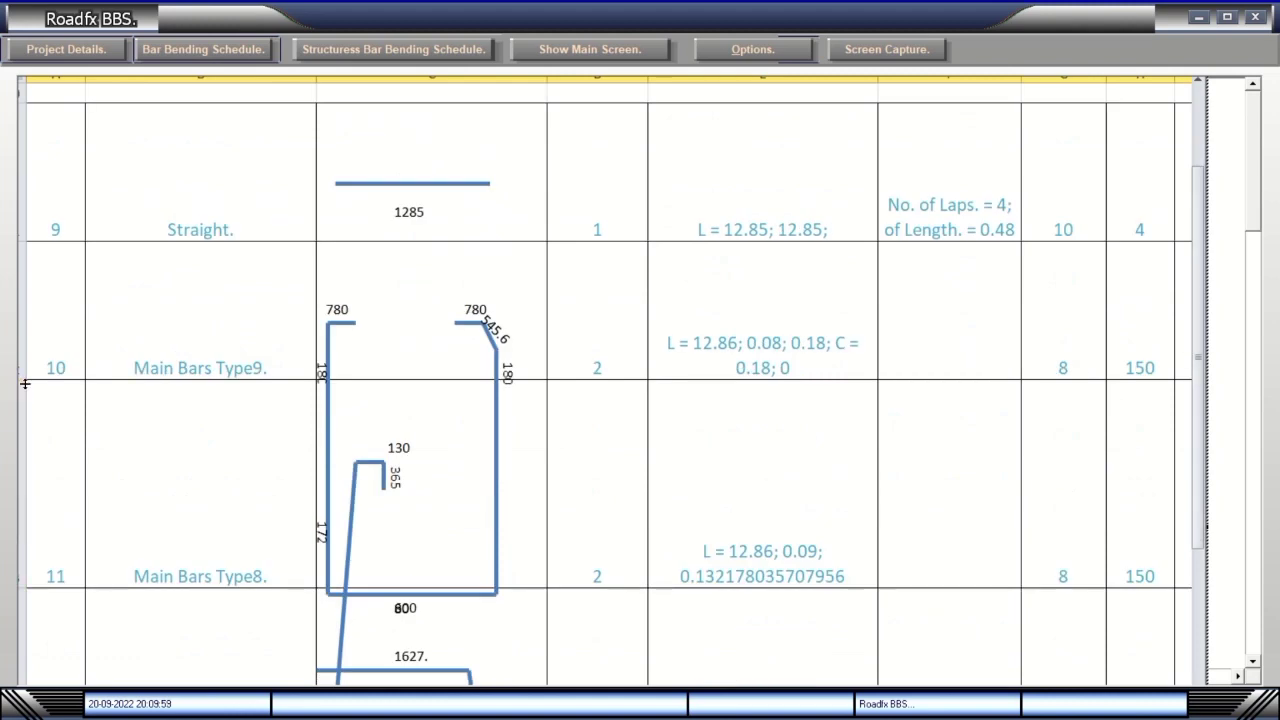
pyautogui.moveTo(25, 383); pyautogui.dragTo(37, 314)
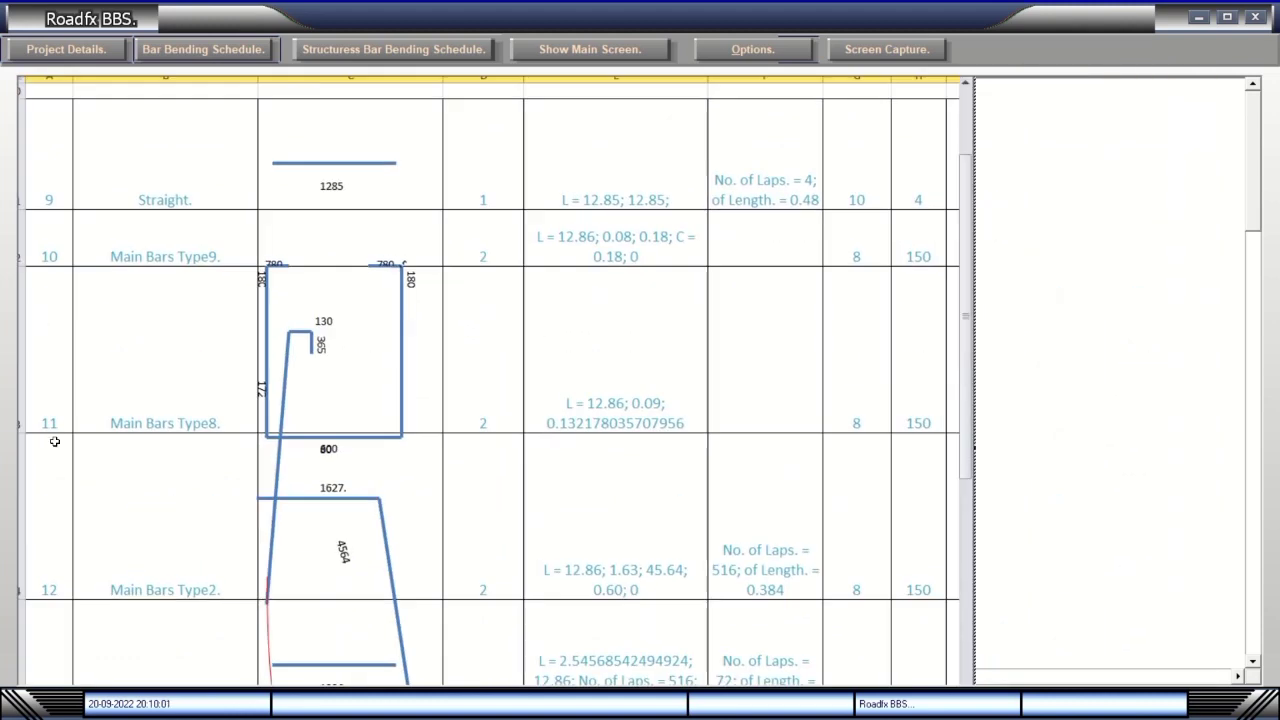
pyautogui.moveTo(22, 435); pyautogui.dragTo(23, 583)
pyautogui.scroll(-5, 337, 237)
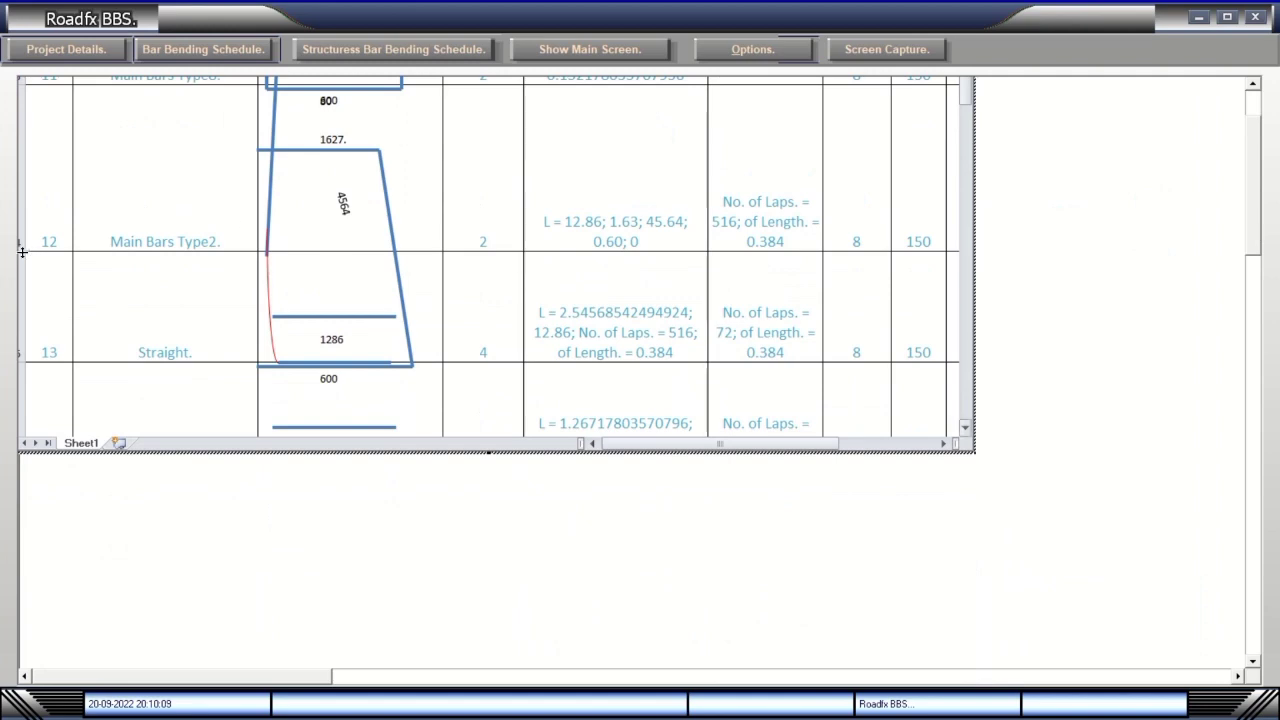
pyautogui.moveTo(22, 252); pyautogui.dragTo(22, 400)
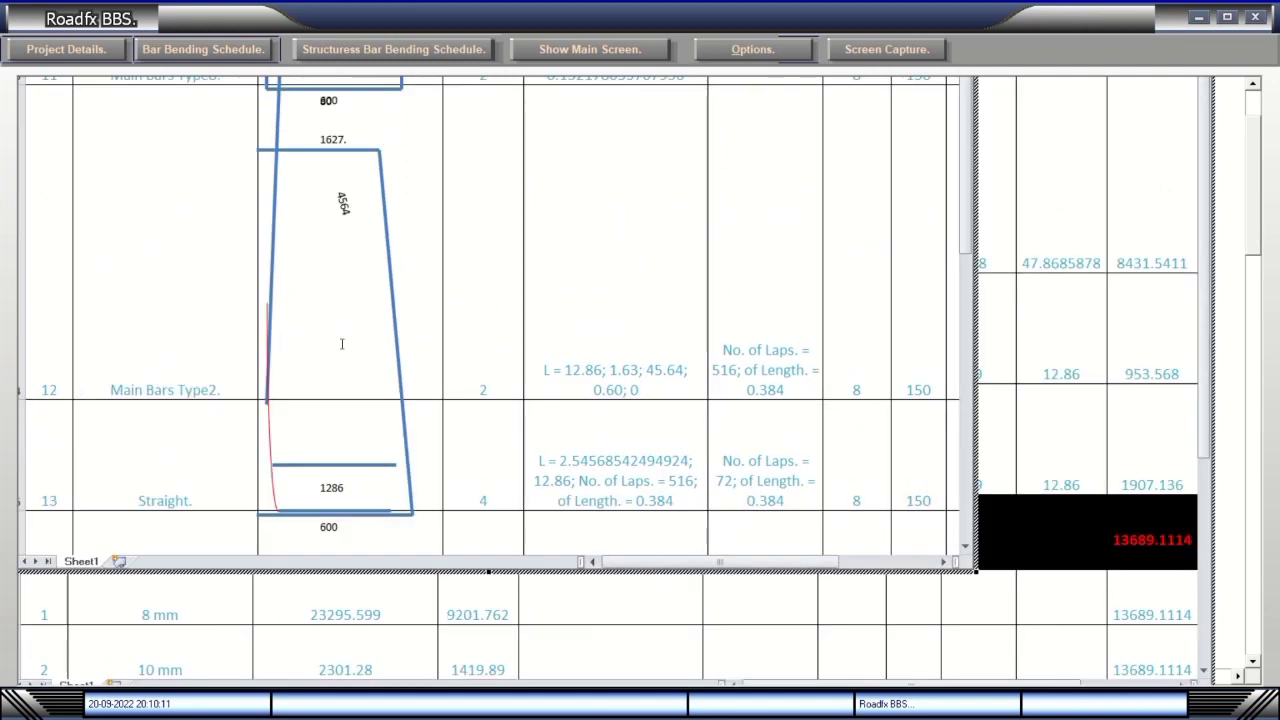
pyautogui.scroll(5, 1258, 185)
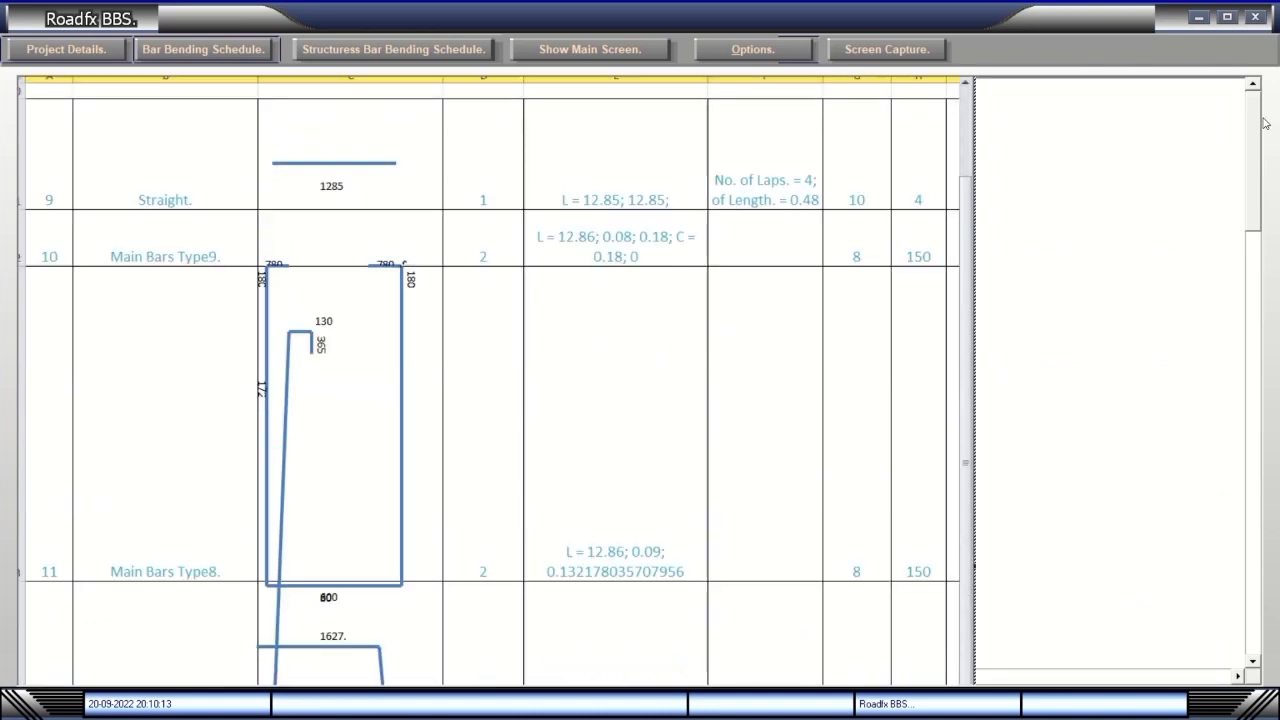
pyautogui.moveTo(20, 578); pyautogui.dragTo(20, 444)
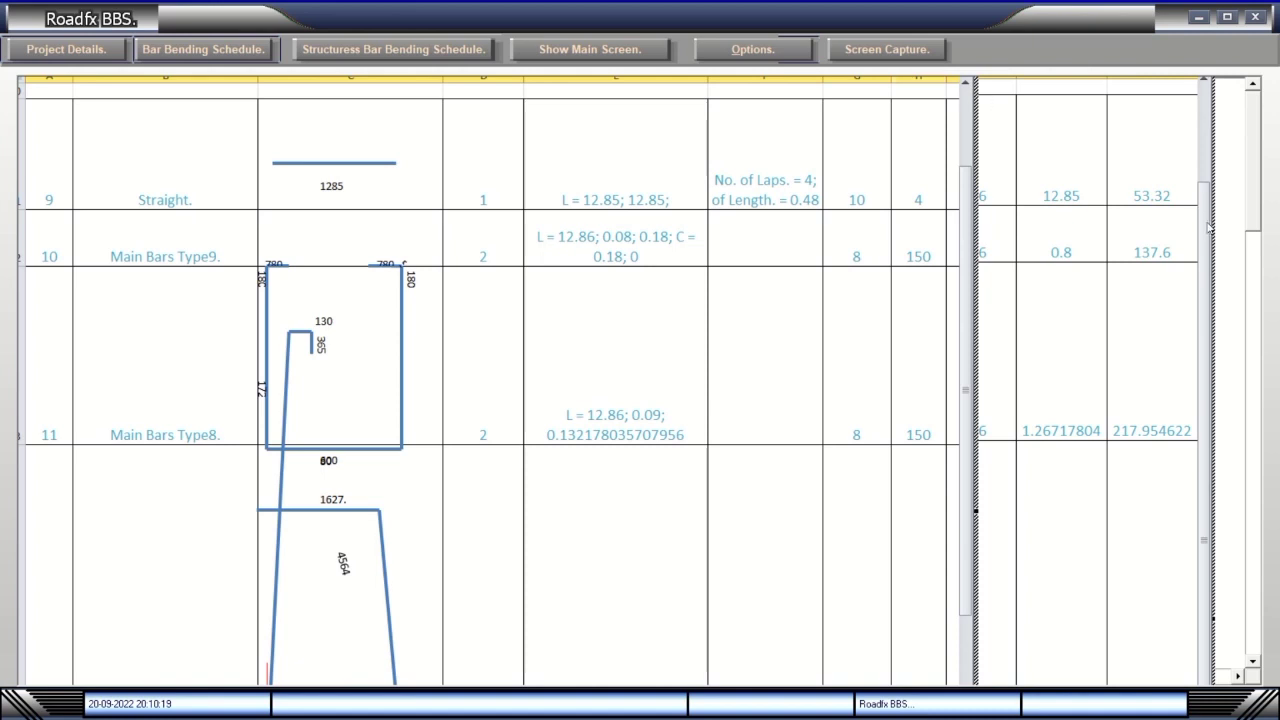
pyautogui.moveTo(1258, 204)
pyautogui.mouseDown()
pyautogui.moveTo(1249, 330)
pyautogui.moveTo(1260, 180)
pyautogui.mouseUp()
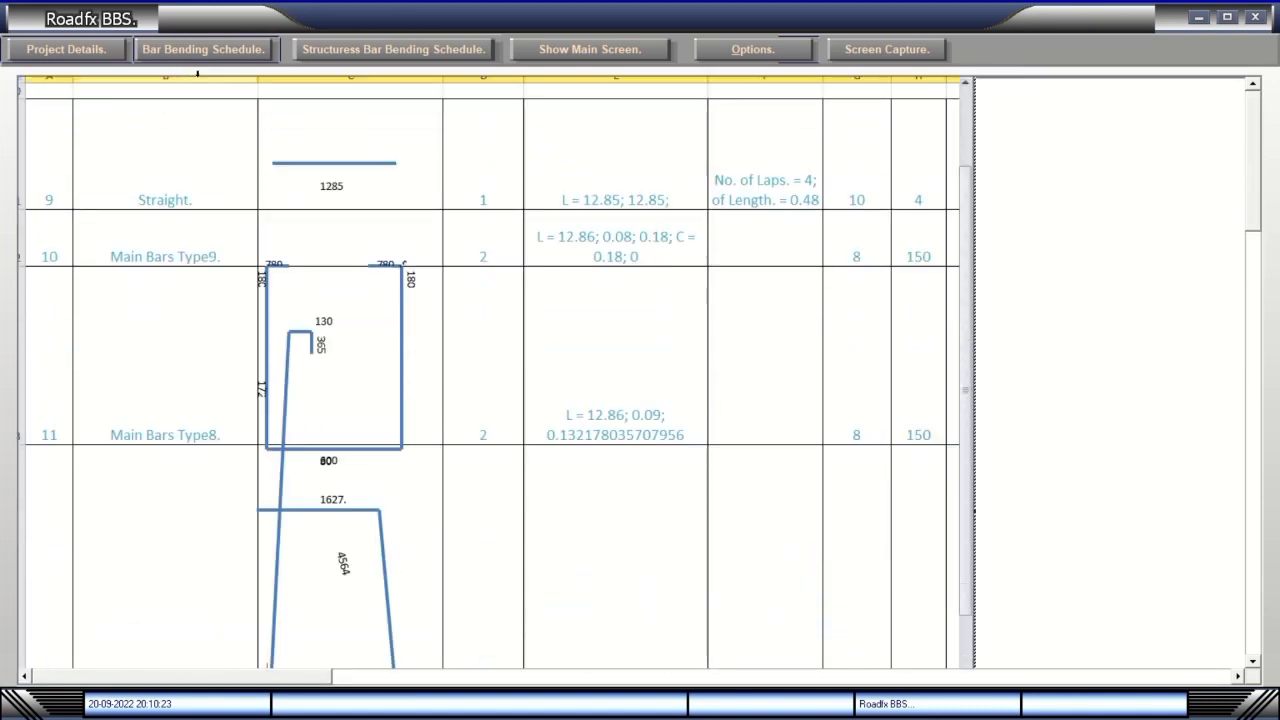
# Load the bar bending schedule settings from Project Details, then exit both dialogs.
pyautogui.click(79, 56)
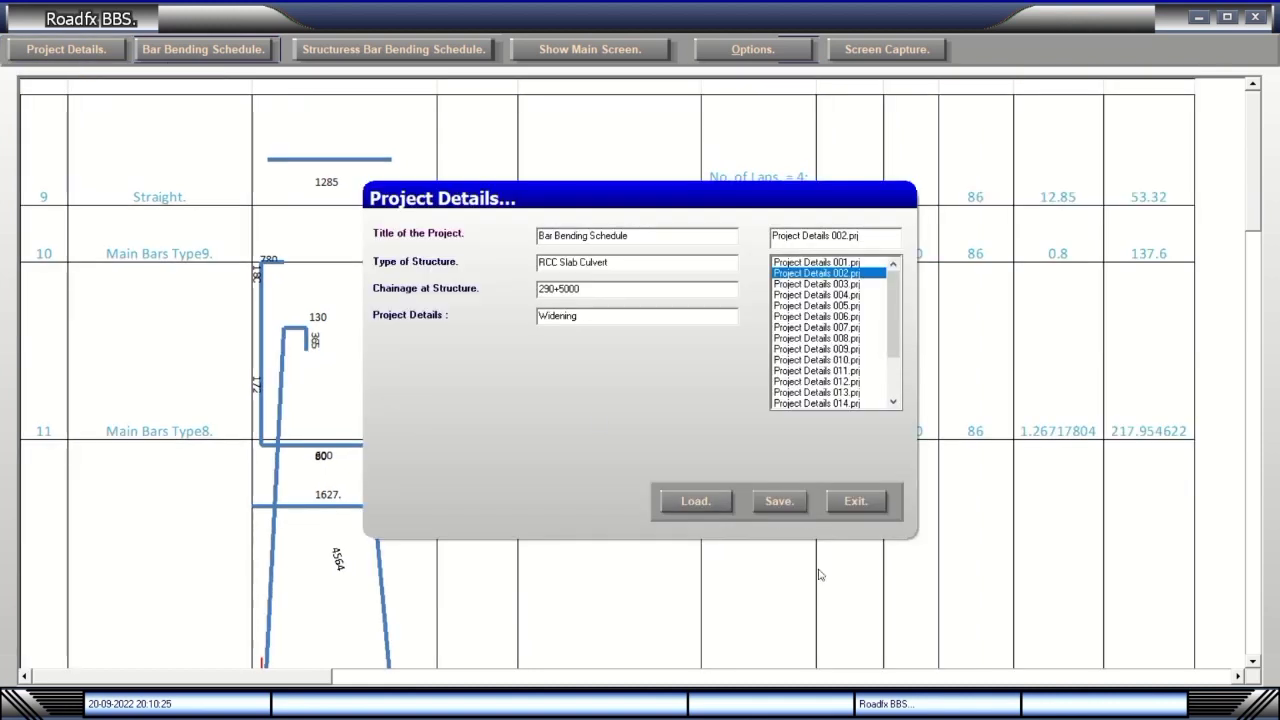
pyautogui.click(705, 503)
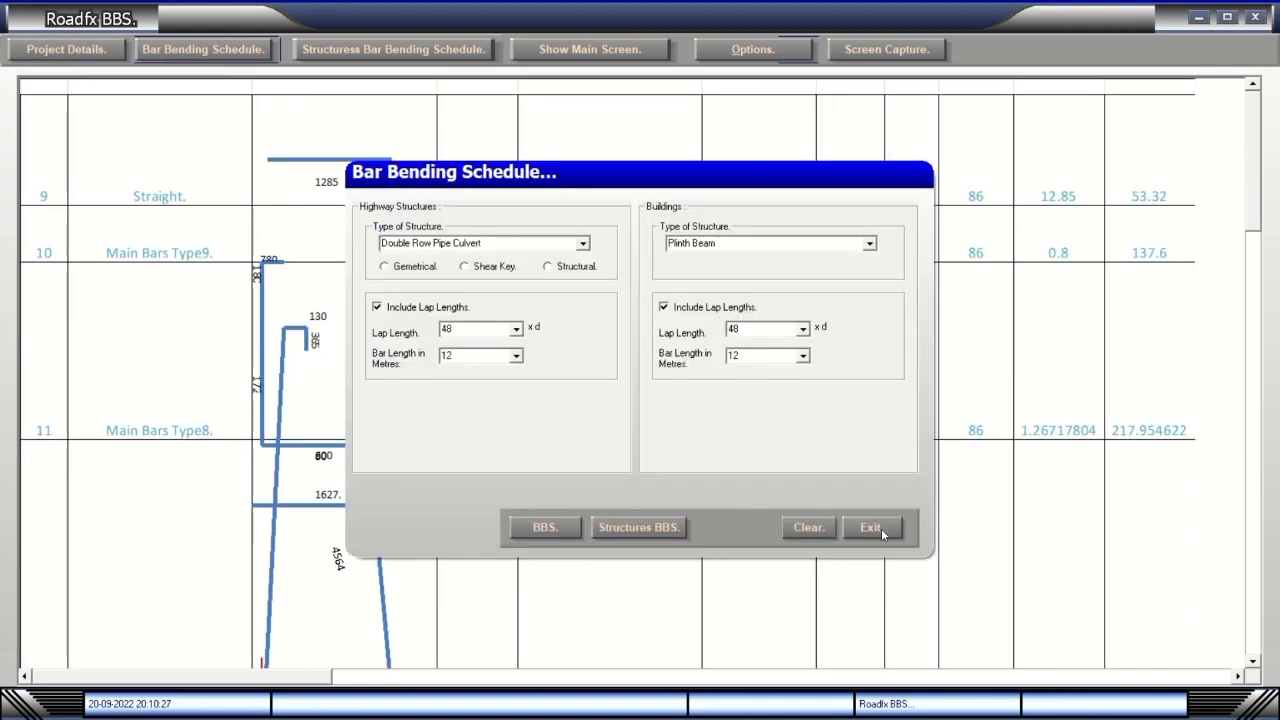
pyautogui.click(881, 528)
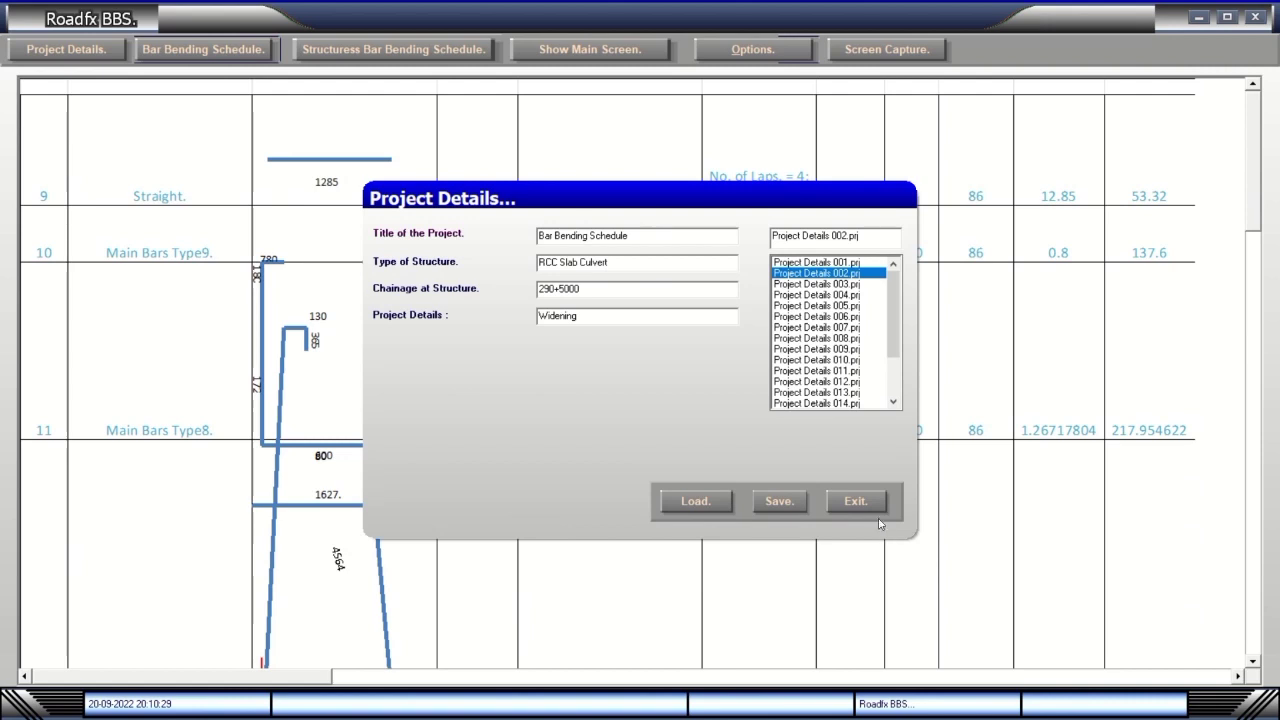
pyautogui.click(868, 506)
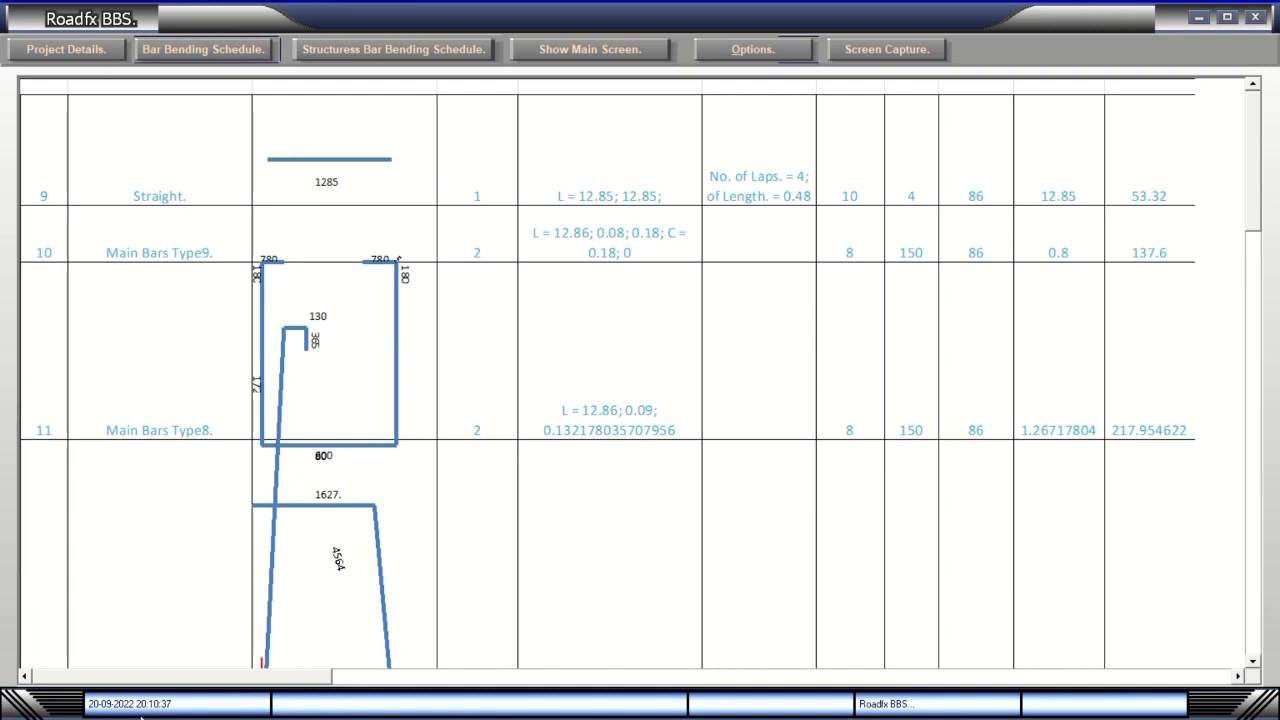
pyautogui.moveTo(158, 693)
pyautogui.mouseDown()
pyautogui.moveTo(371, 693)
pyautogui.moveTo(150, 694)
pyautogui.mouseUp()
# Open the embedded schedule table in Excel with its window and workbook maximized.
pyautogui.rightClick(1141, 341)
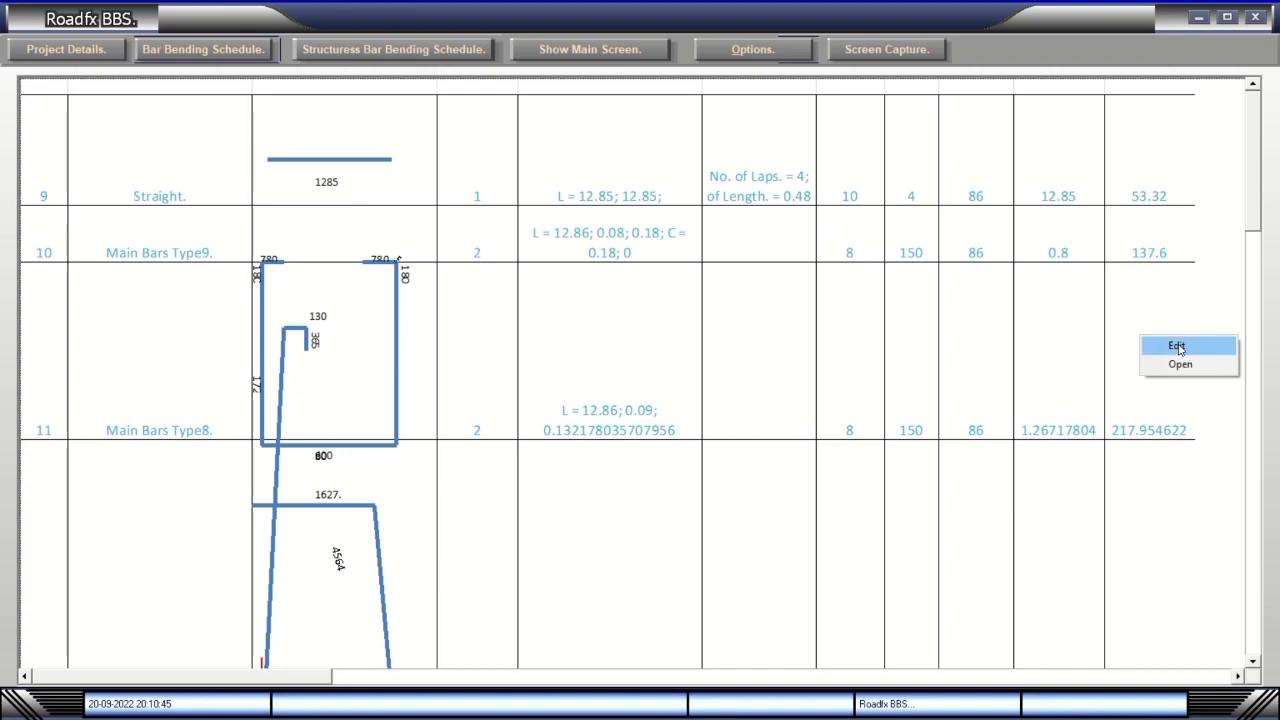
pyautogui.click(1179, 365)
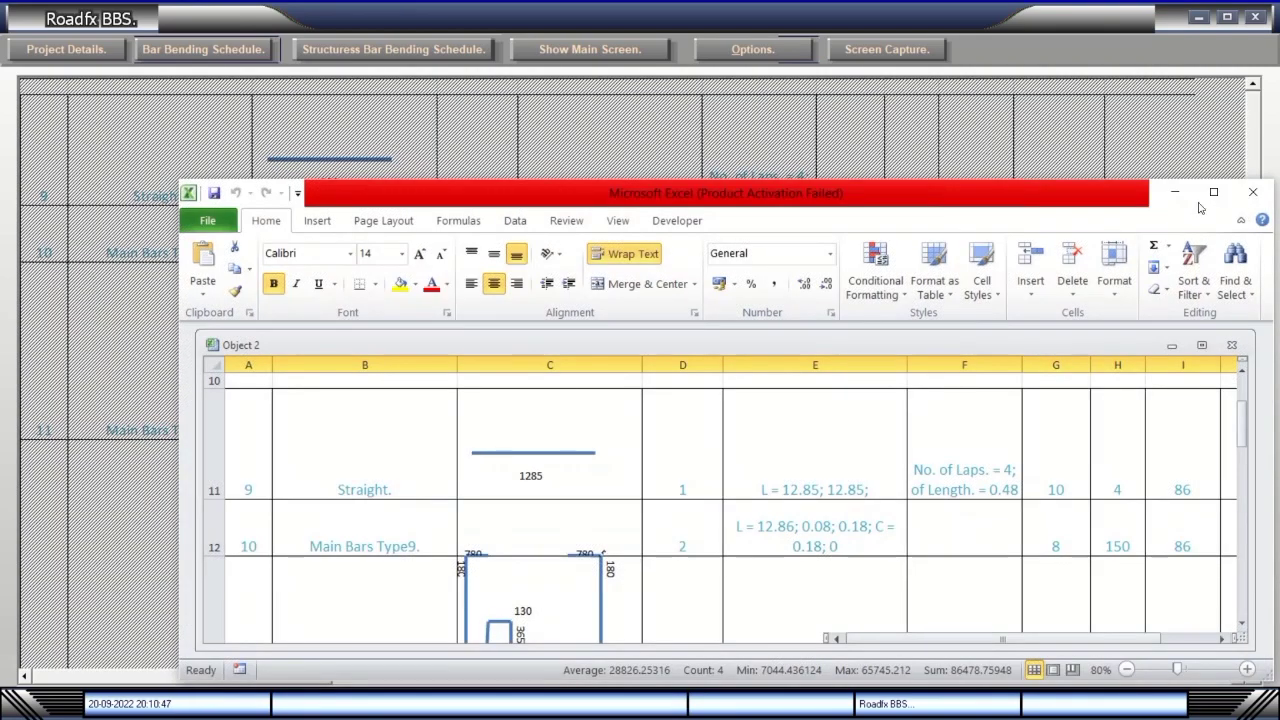
pyautogui.click(1228, 189)
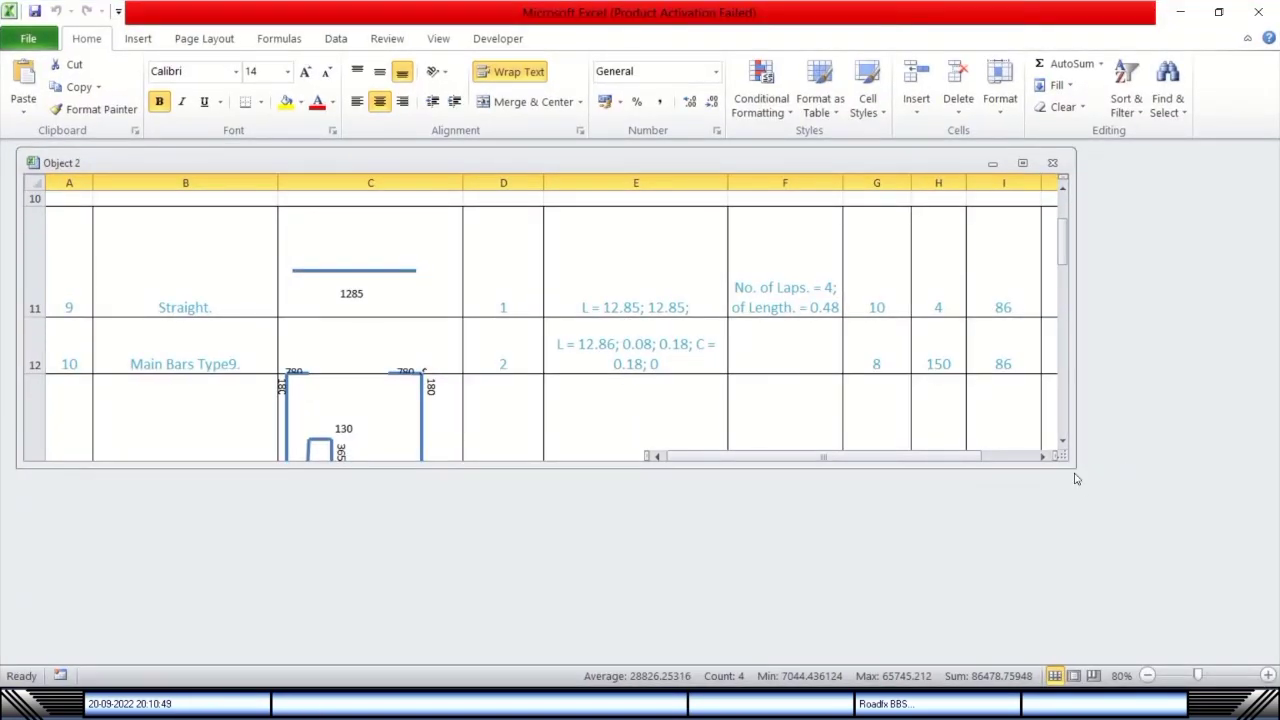
pyautogui.click(1022, 162)
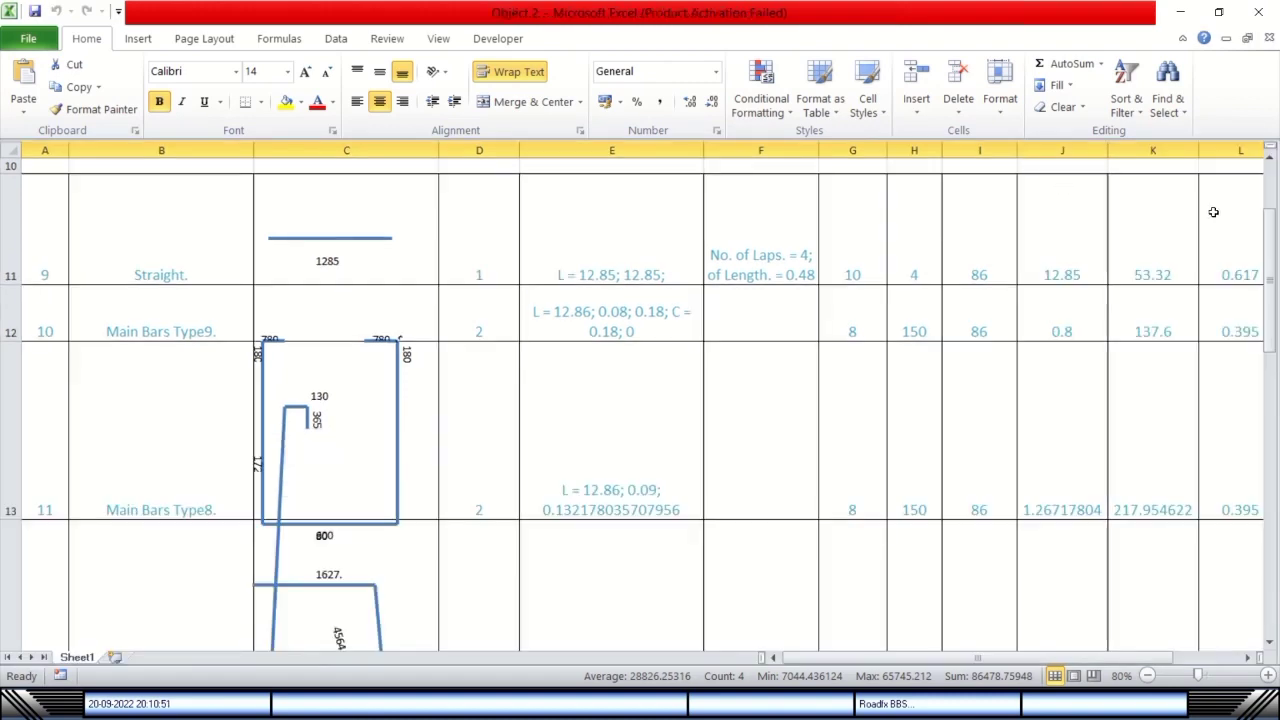
pyautogui.moveTo(1267, 255); pyautogui.dragTo(1275, 172)
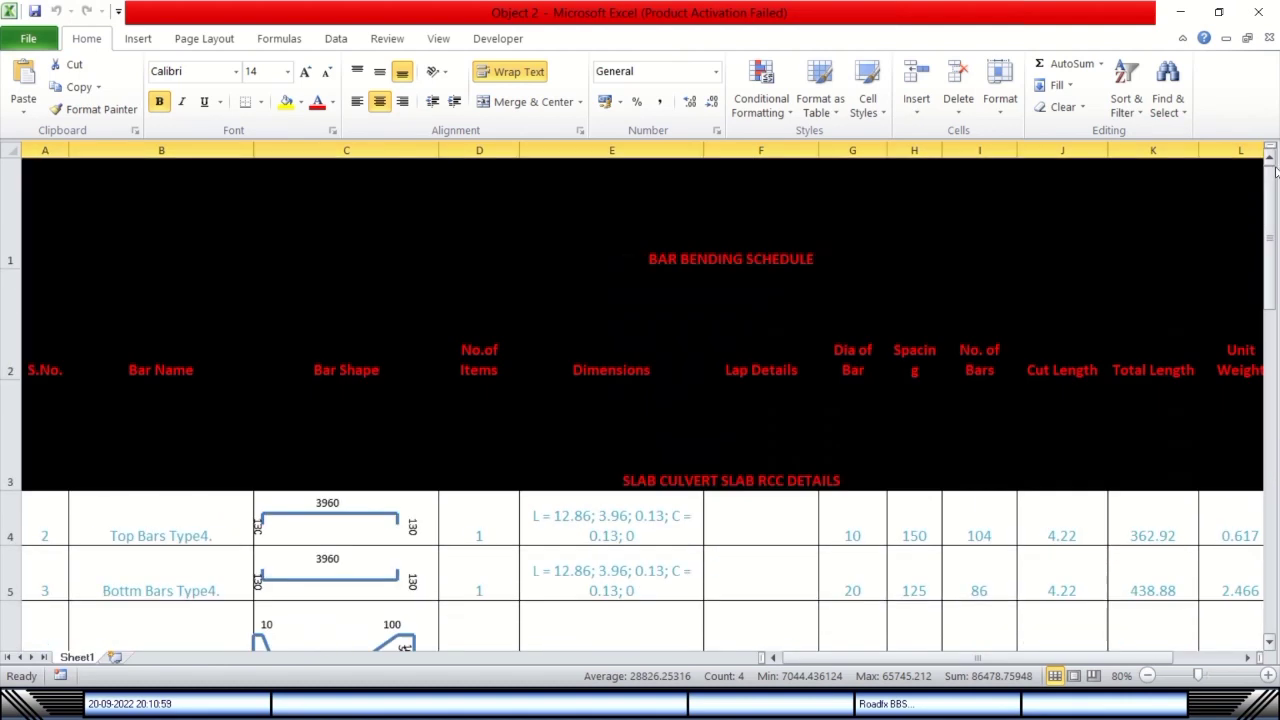
# Close the Excel copy and scroll the schedule in the Roadfx BBS viewer back to the top.
pyautogui.click(1258, 12)
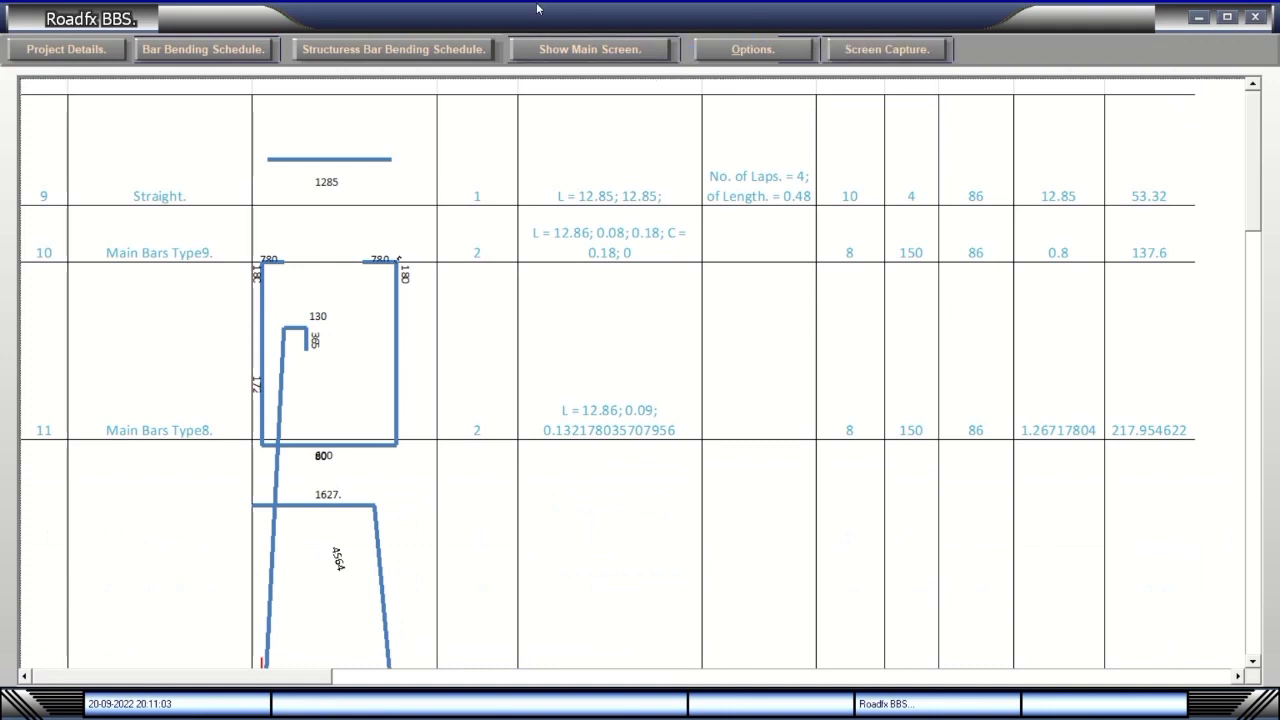
pyautogui.click(531, 37)
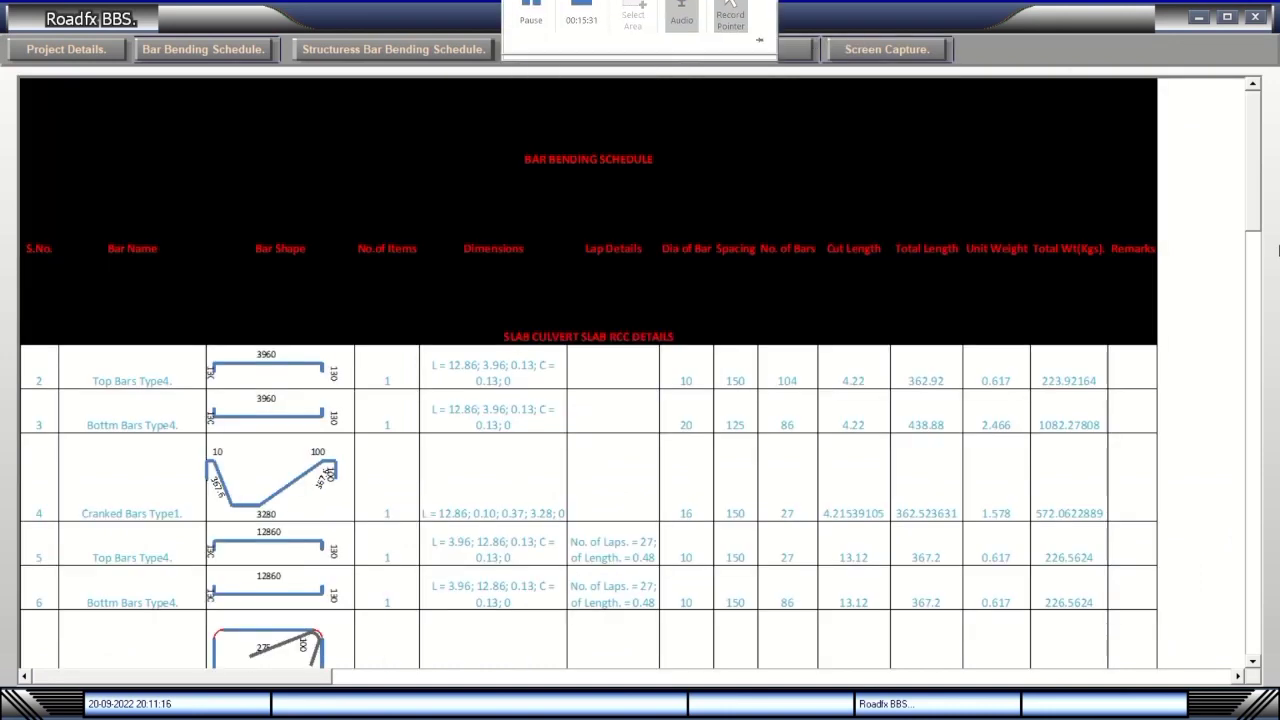
pyautogui.scroll(-5, 1255, 197)
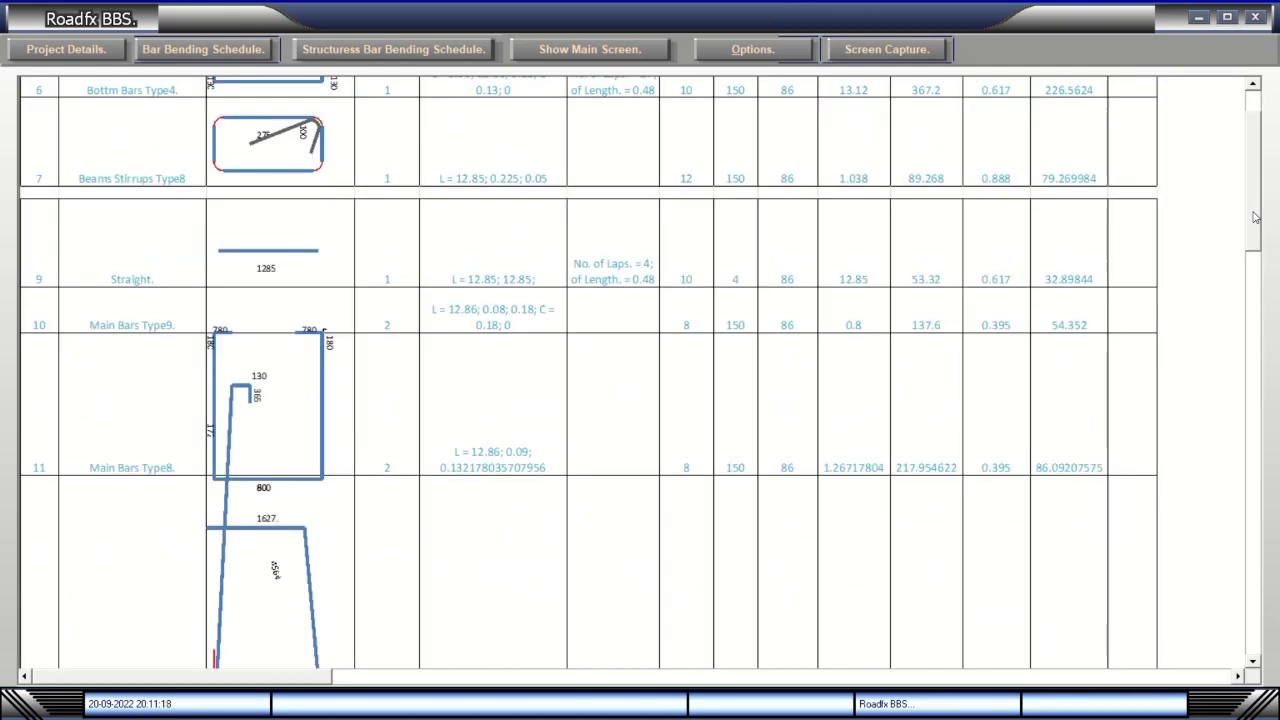
pyautogui.scroll(5, 1255, 192)
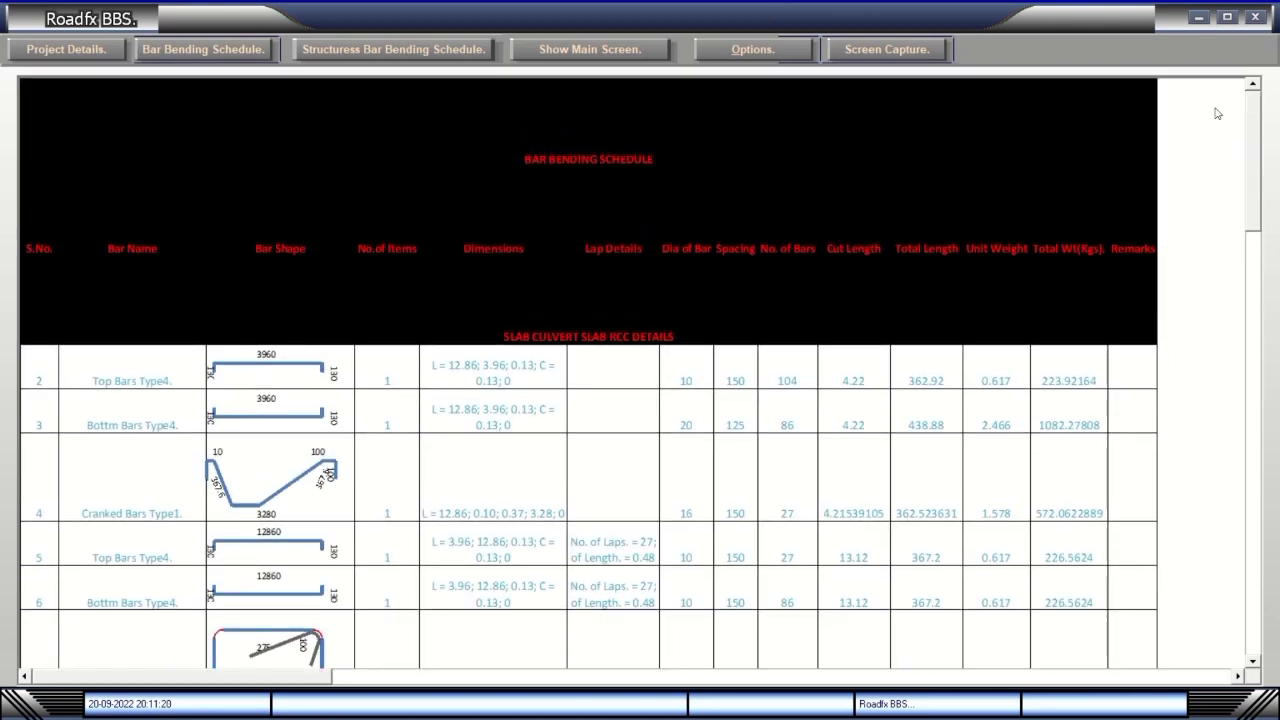
# Close the schedule viewer, open and exit Customized BBS, and dismiss run-time error 462.
pyautogui.click(1255, 19)
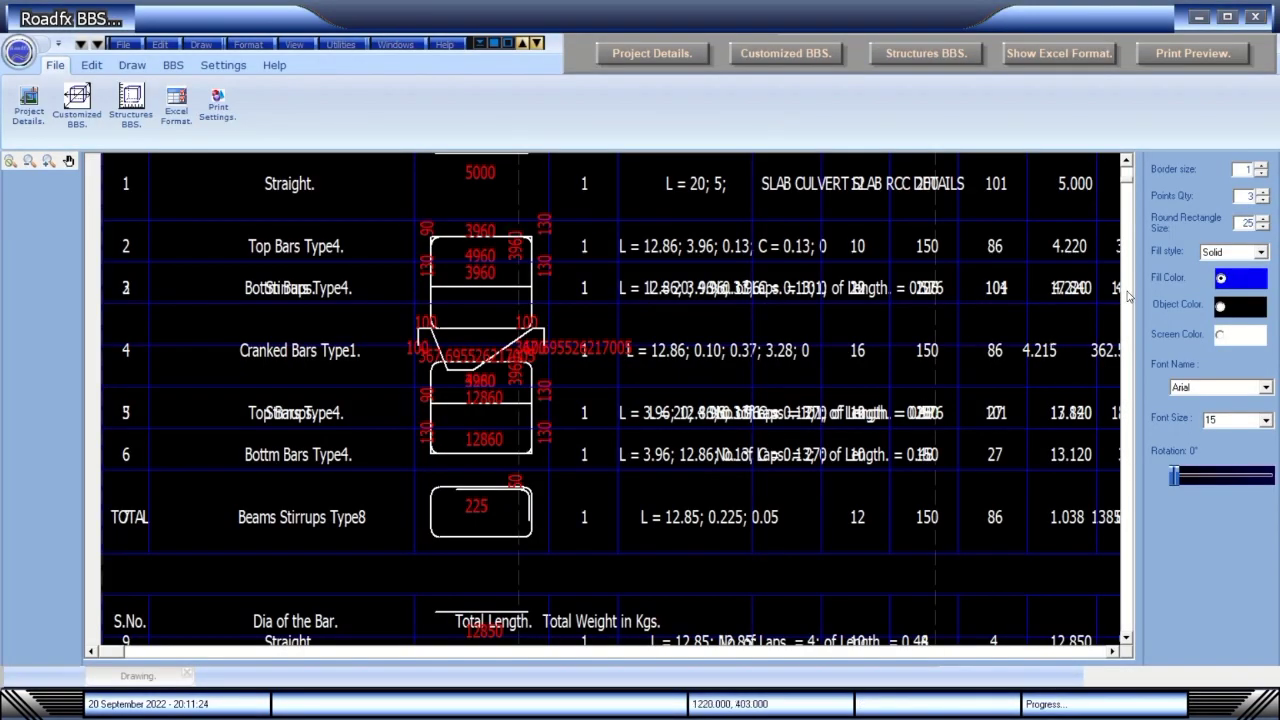
pyautogui.scroll(-3, 1130, 188)
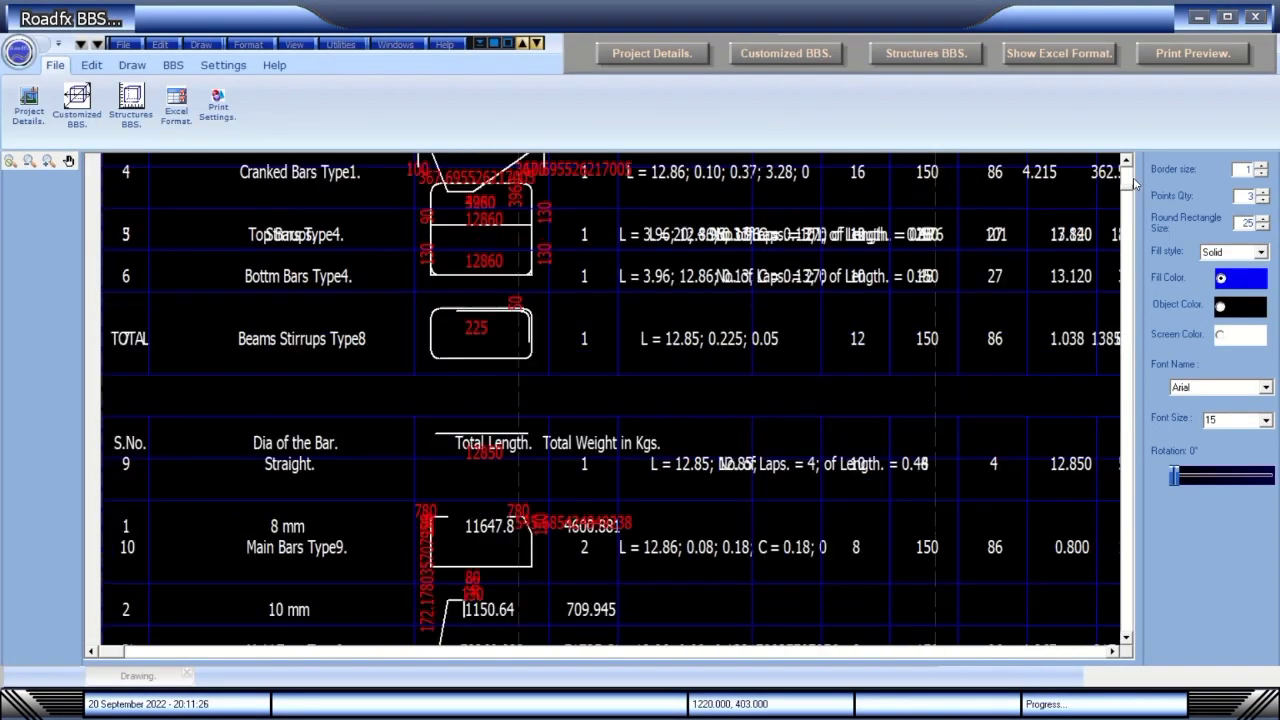
pyautogui.scroll(-3, 1130, 190)
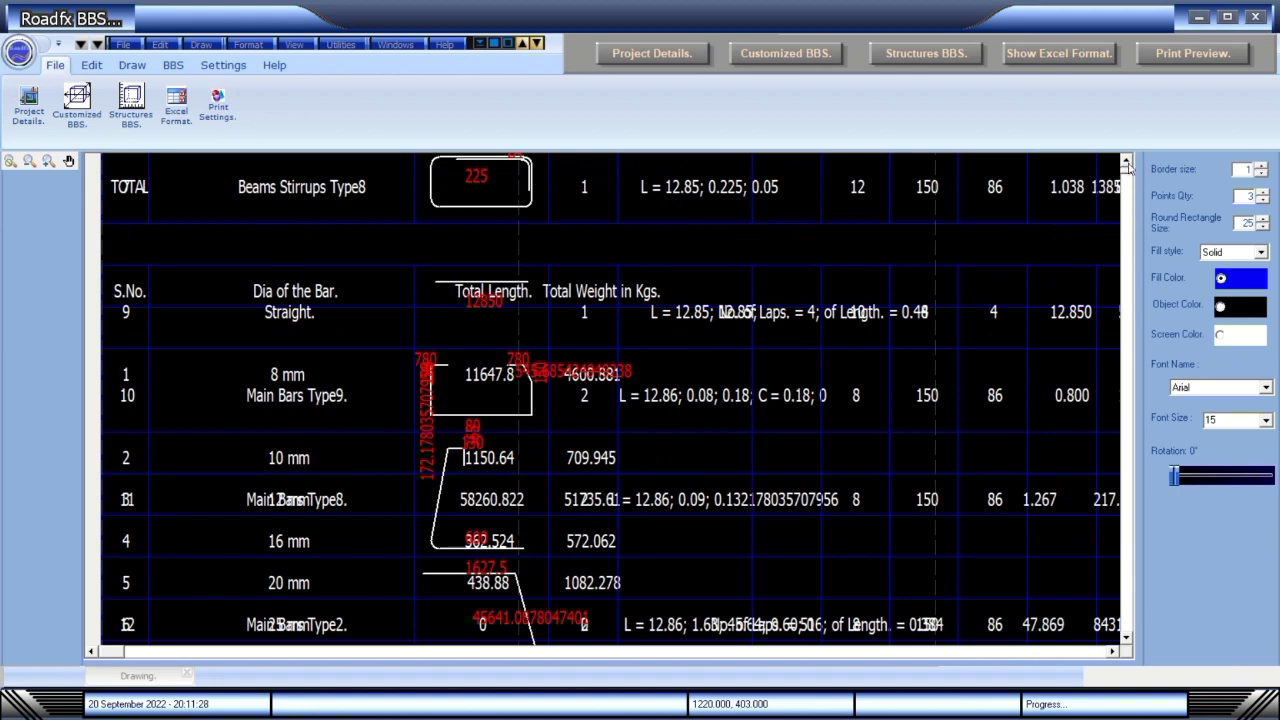
pyautogui.scroll(9, 1130, 190)
pyautogui.click(820, 55)
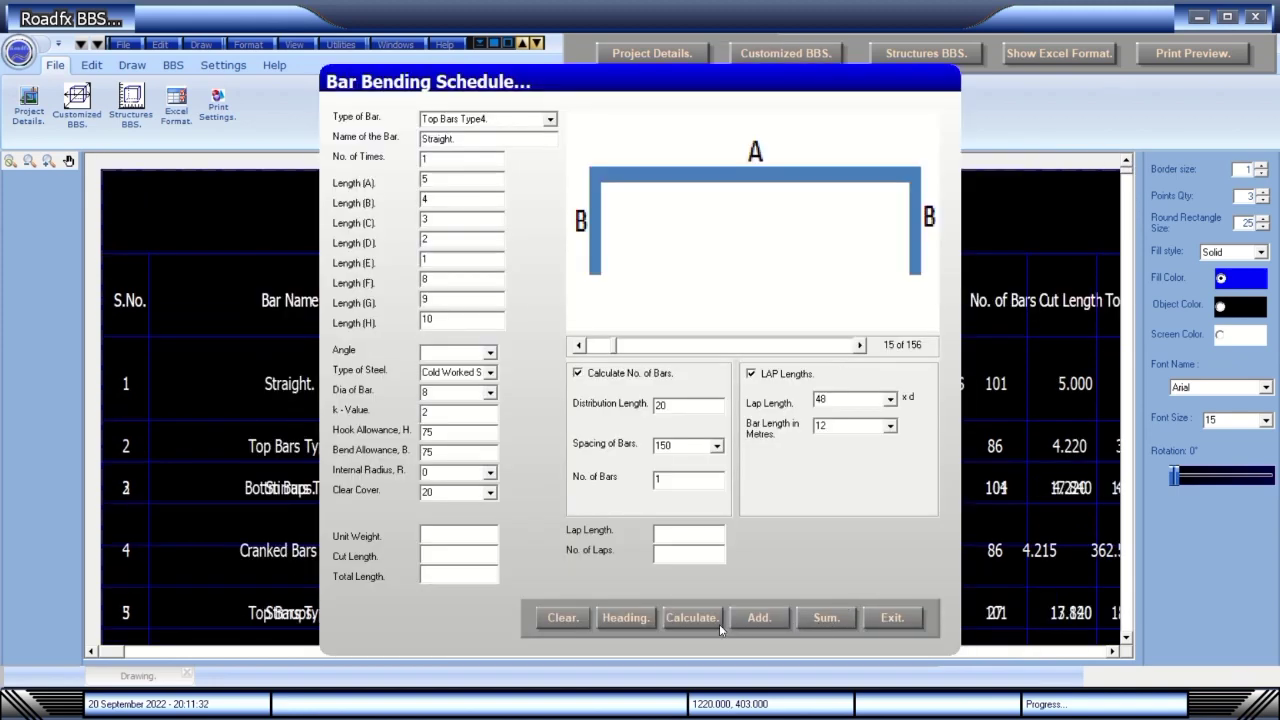
pyautogui.click(892, 617)
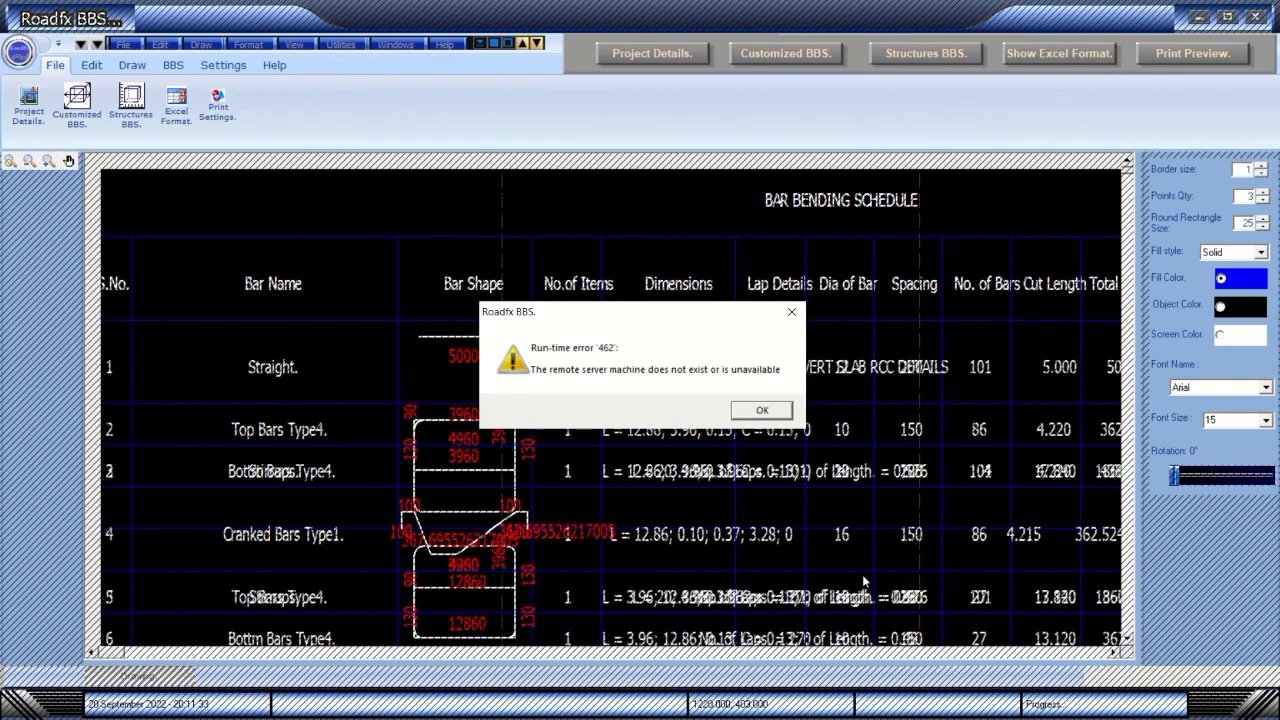
pyautogui.click(748, 415)
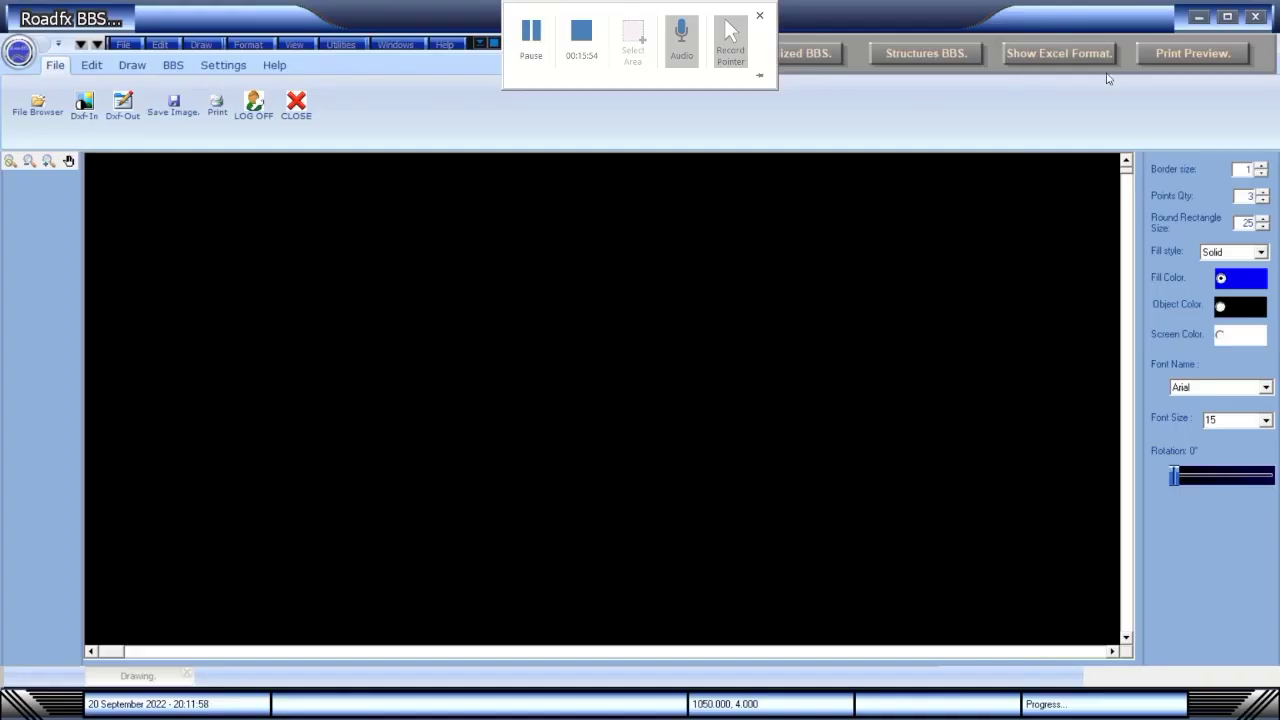
# Open Customized BBS and add the heading row plus two Straight bar rows.
pyautogui.click(813, 54)
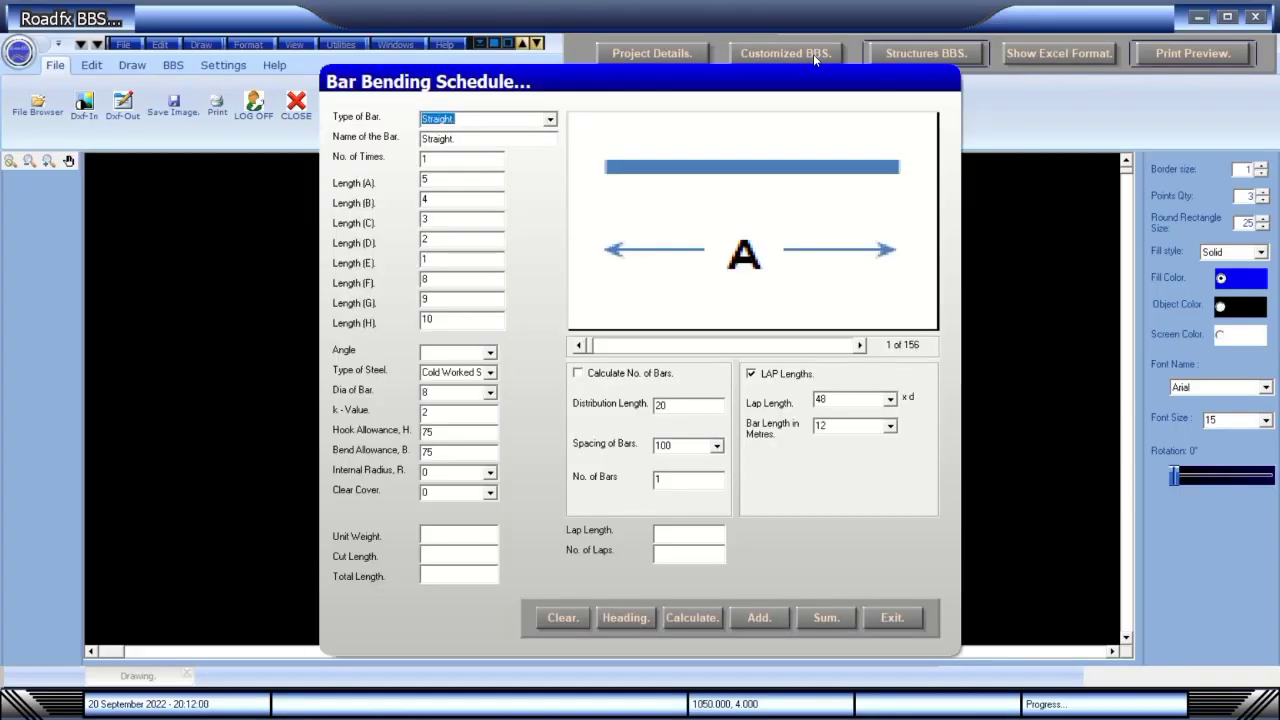
pyautogui.click(626, 618)
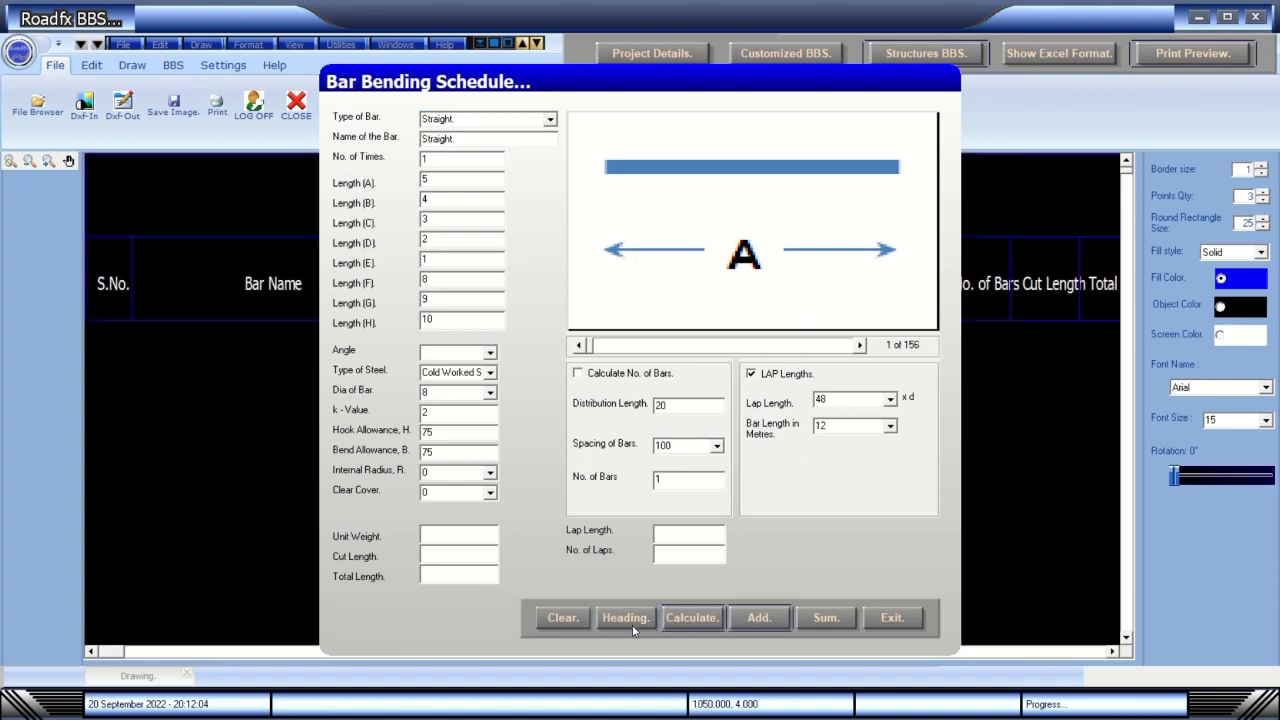
pyautogui.click(758, 618)
pyautogui.click(759, 618)
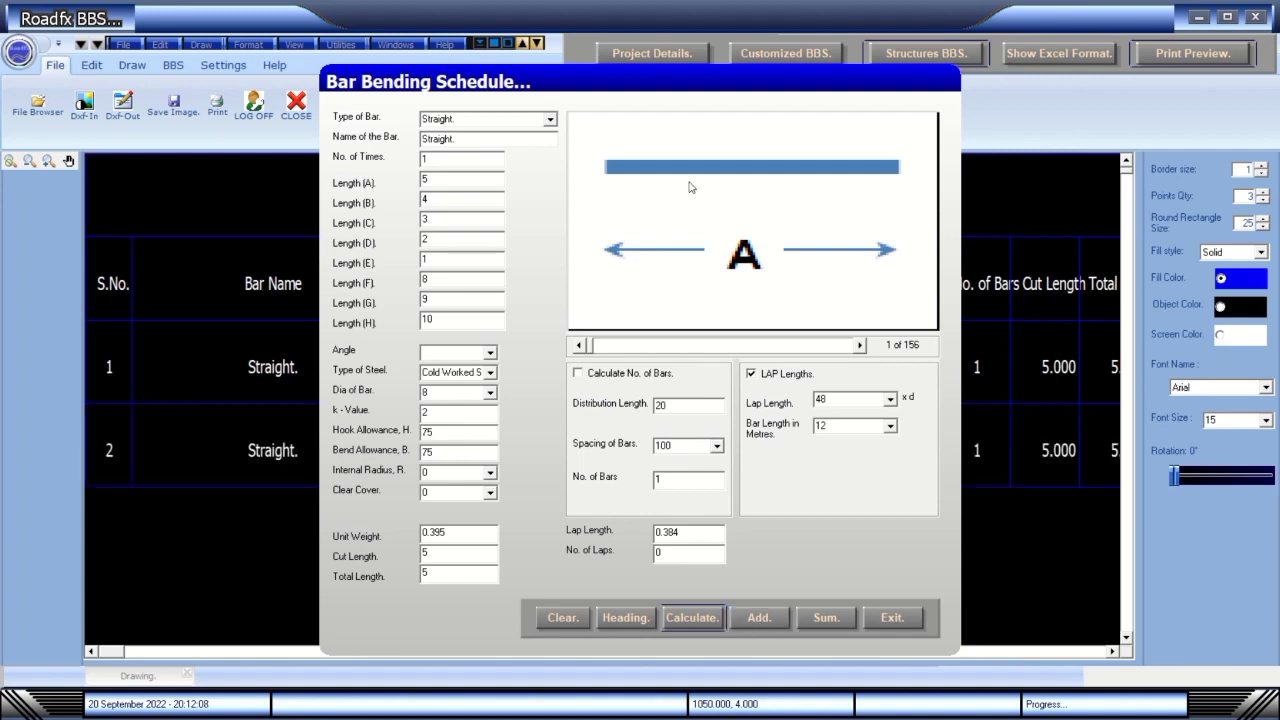
# Switch the shape to Stirrups with Bends, calculate lengths, and add two stirrup rows.
pyautogui.click(859, 345)
pyautogui.click(859, 345)
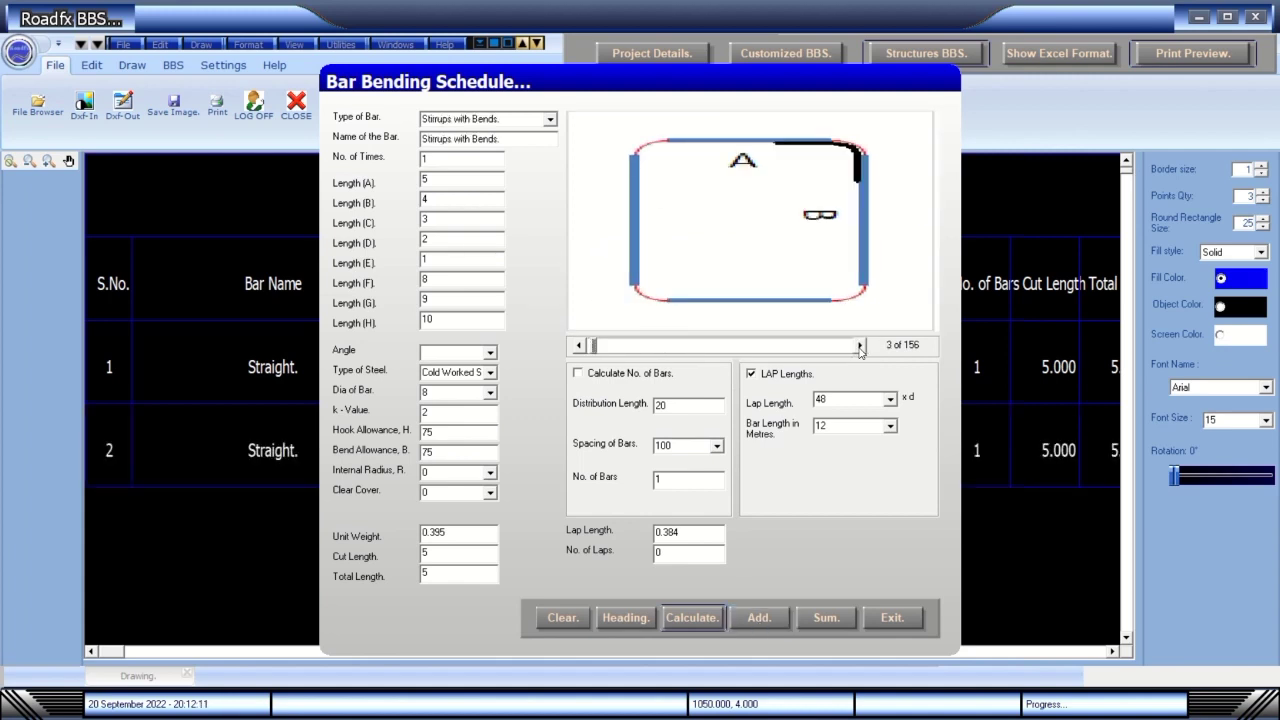
pyautogui.click(705, 619)
pyautogui.click(759, 618)
pyautogui.moveTo(669, 97); pyautogui.dragTo(909, 52)
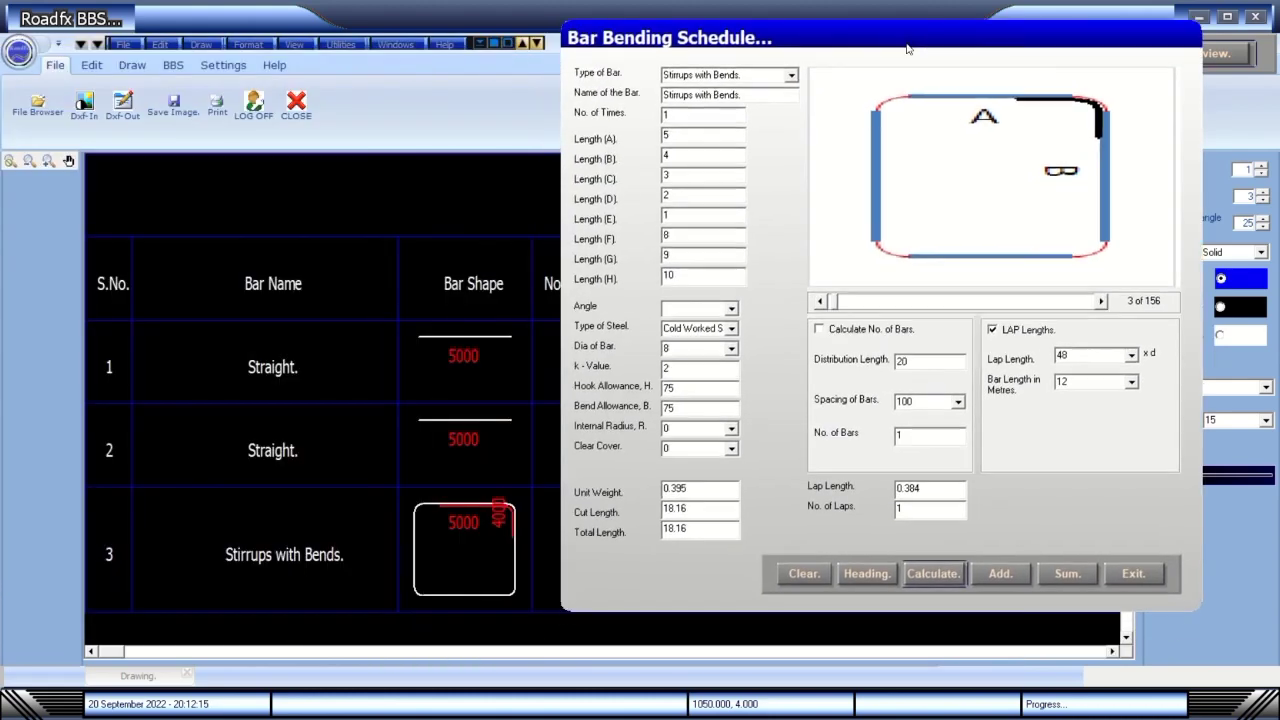
pyautogui.click(1023, 577)
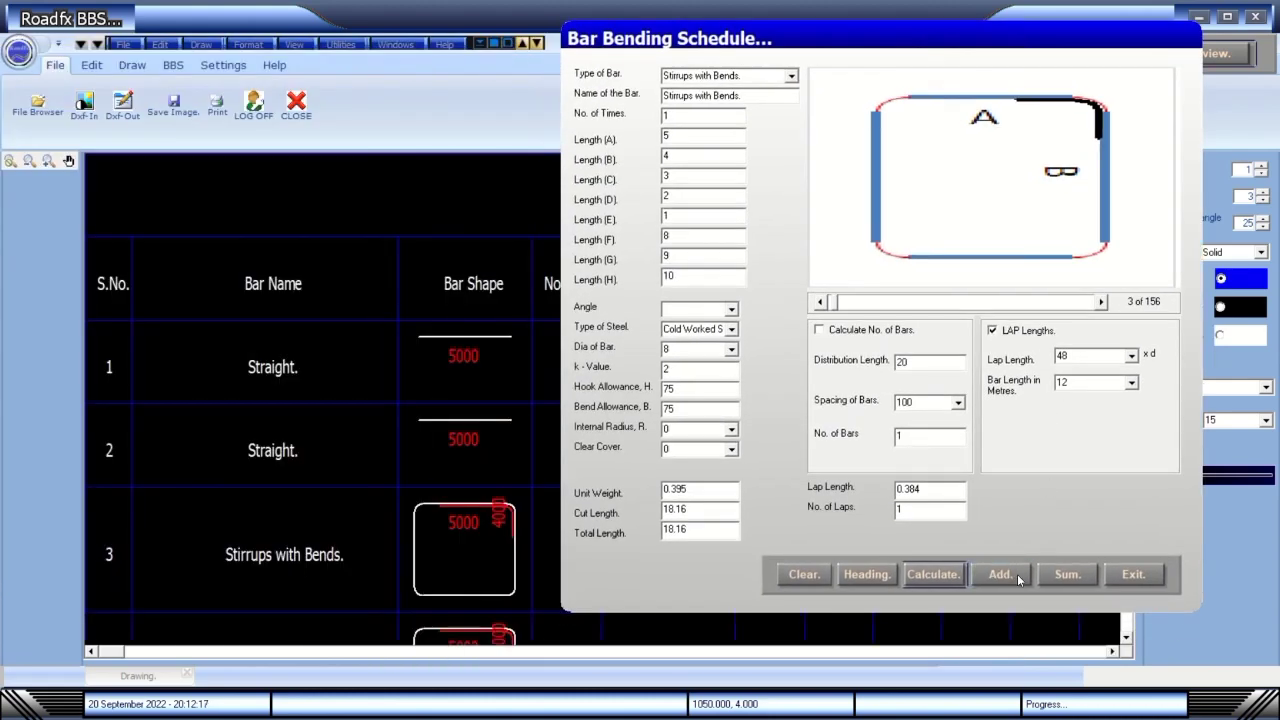
pyautogui.click(1126, 637)
pyautogui.scroll(-3, 1130, 647)
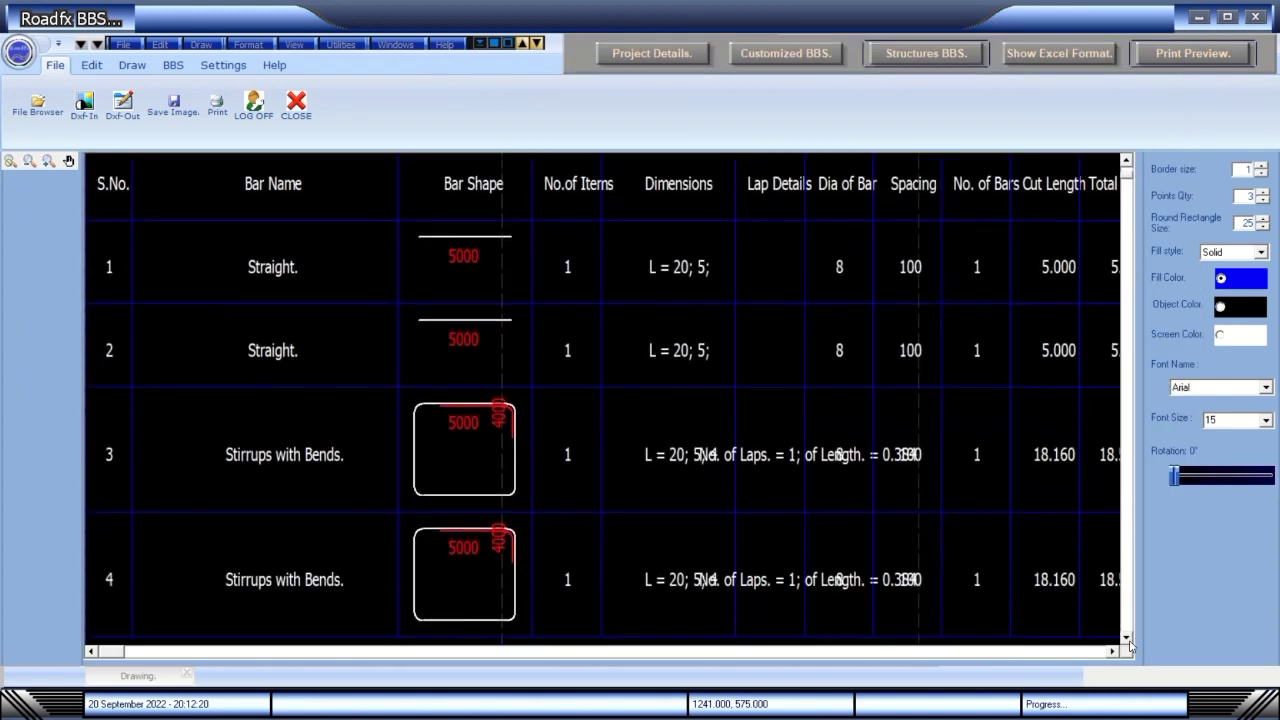
pyautogui.scroll(-3, 1130, 647)
# Add the TOTAL row and per-diameter weight summary (8 mm: 47.088 length, 18.6 kg).
pyautogui.click(812, 57)
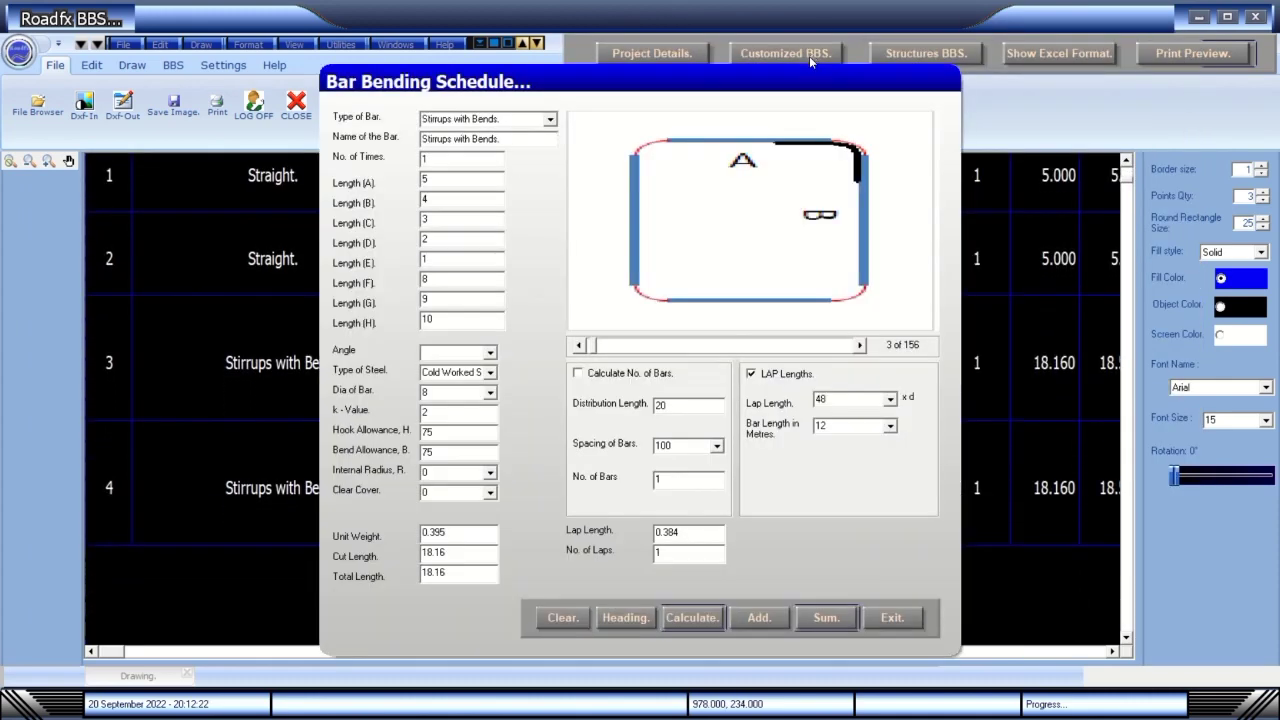
pyautogui.click(889, 620)
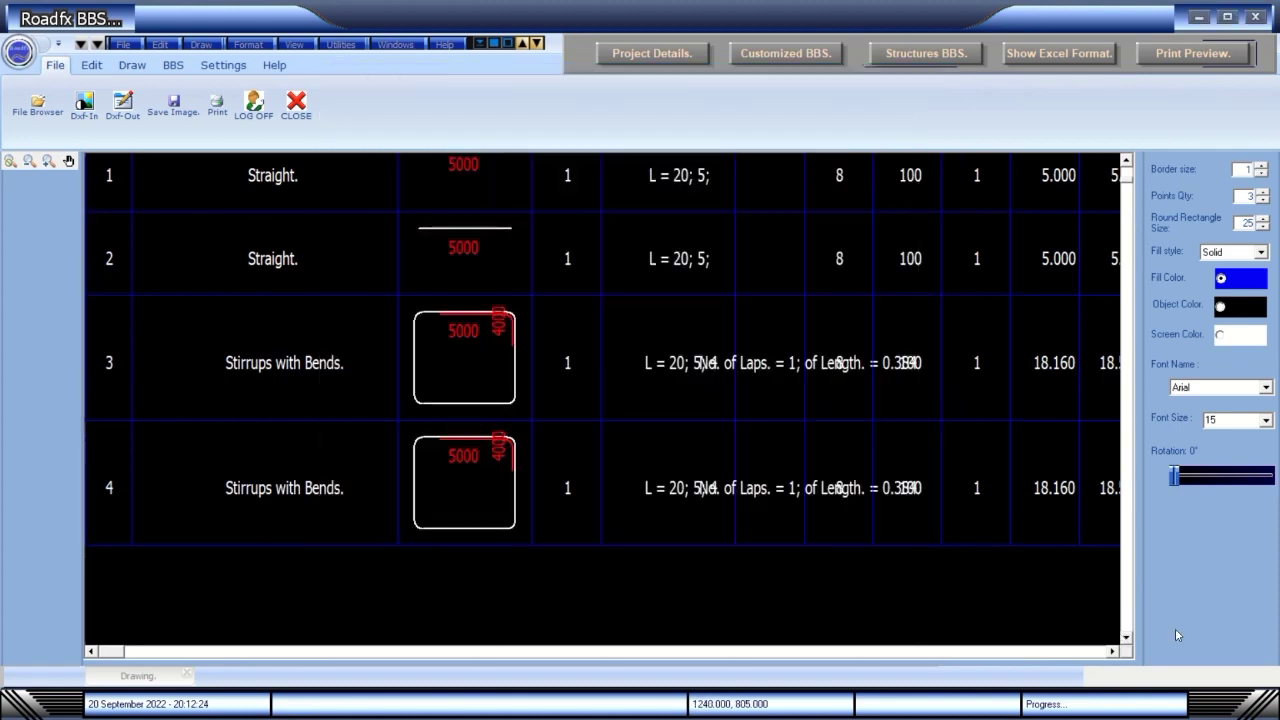
pyautogui.scroll(-5, 1130, 647)
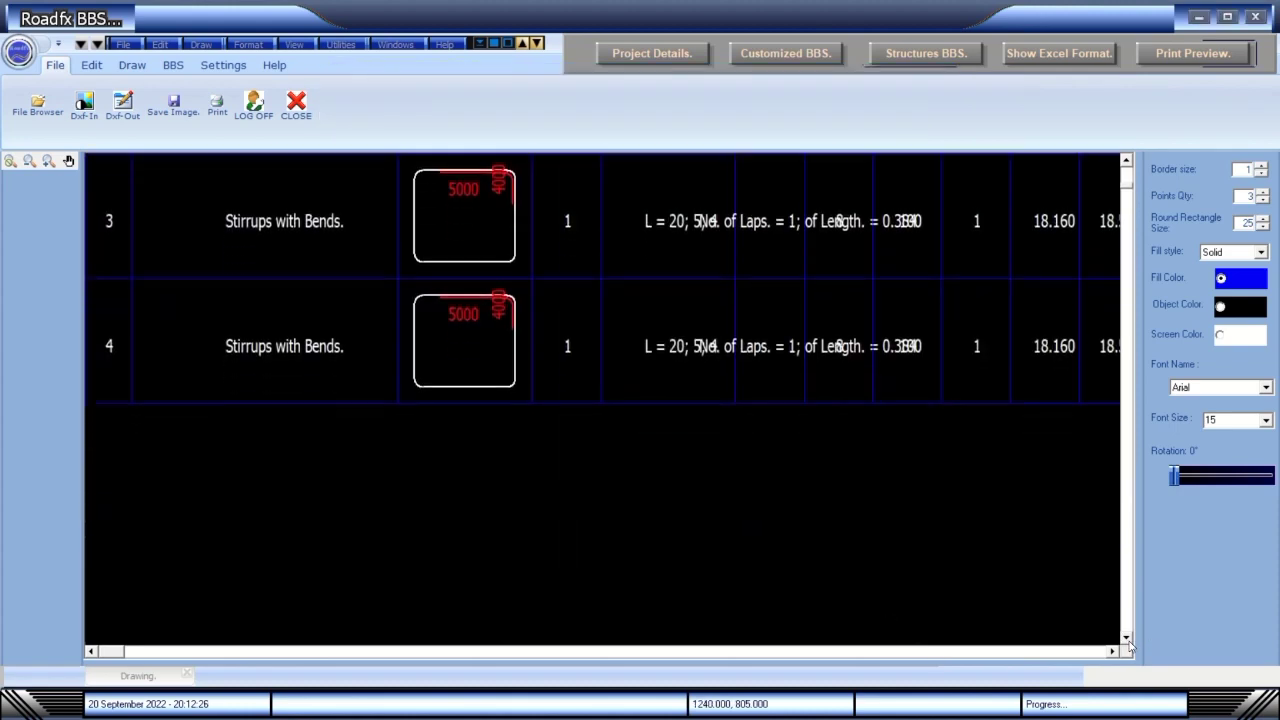
pyautogui.click(840, 56)
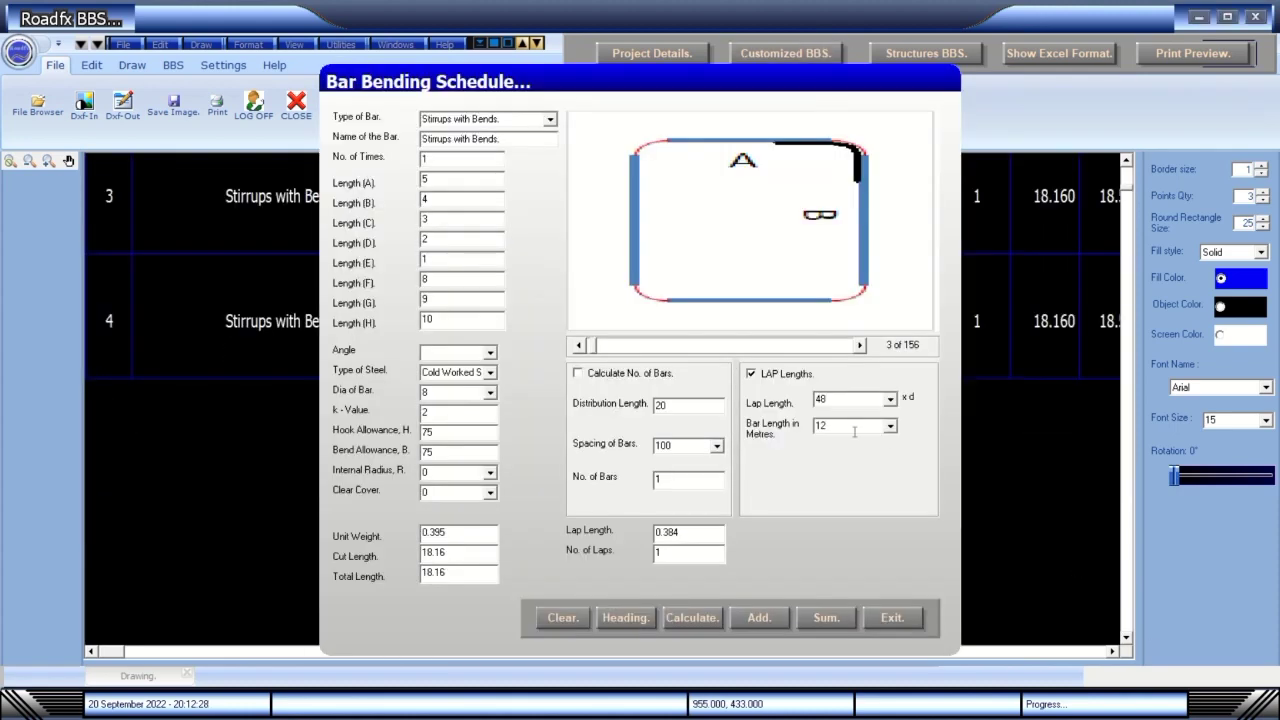
pyautogui.click(826, 618)
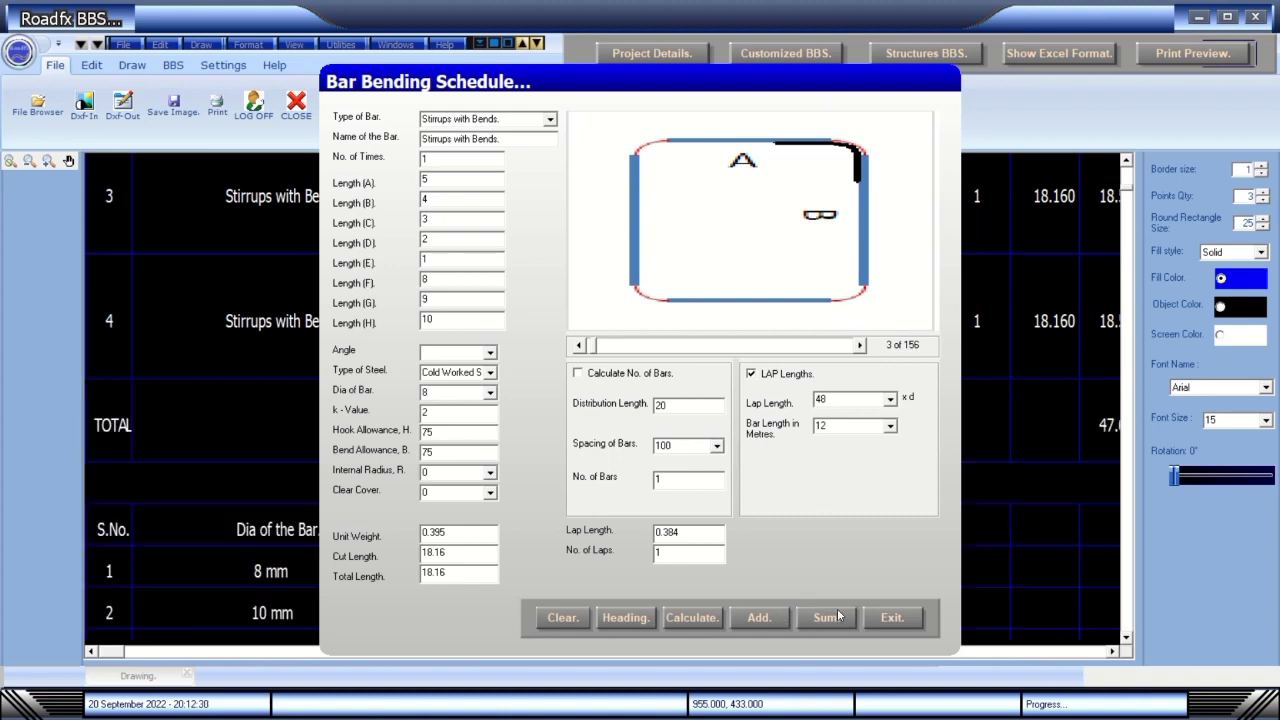
pyautogui.click(900, 620)
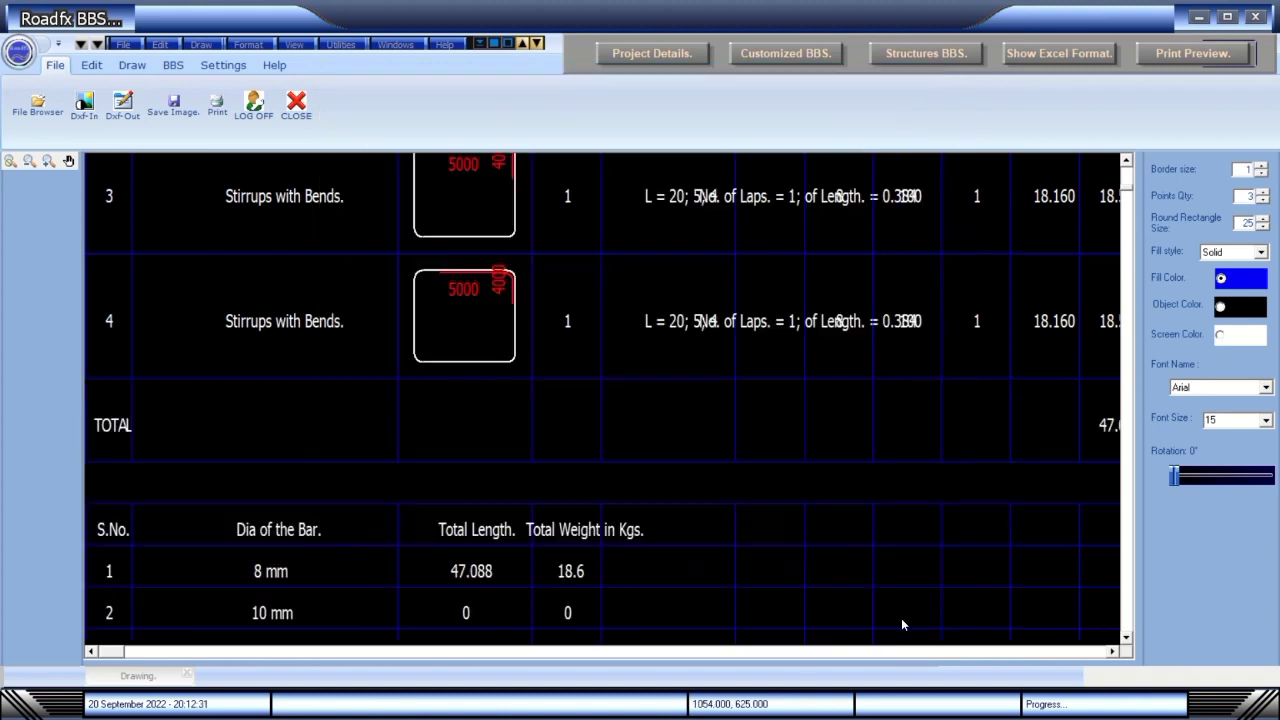
pyautogui.click(1126, 639)
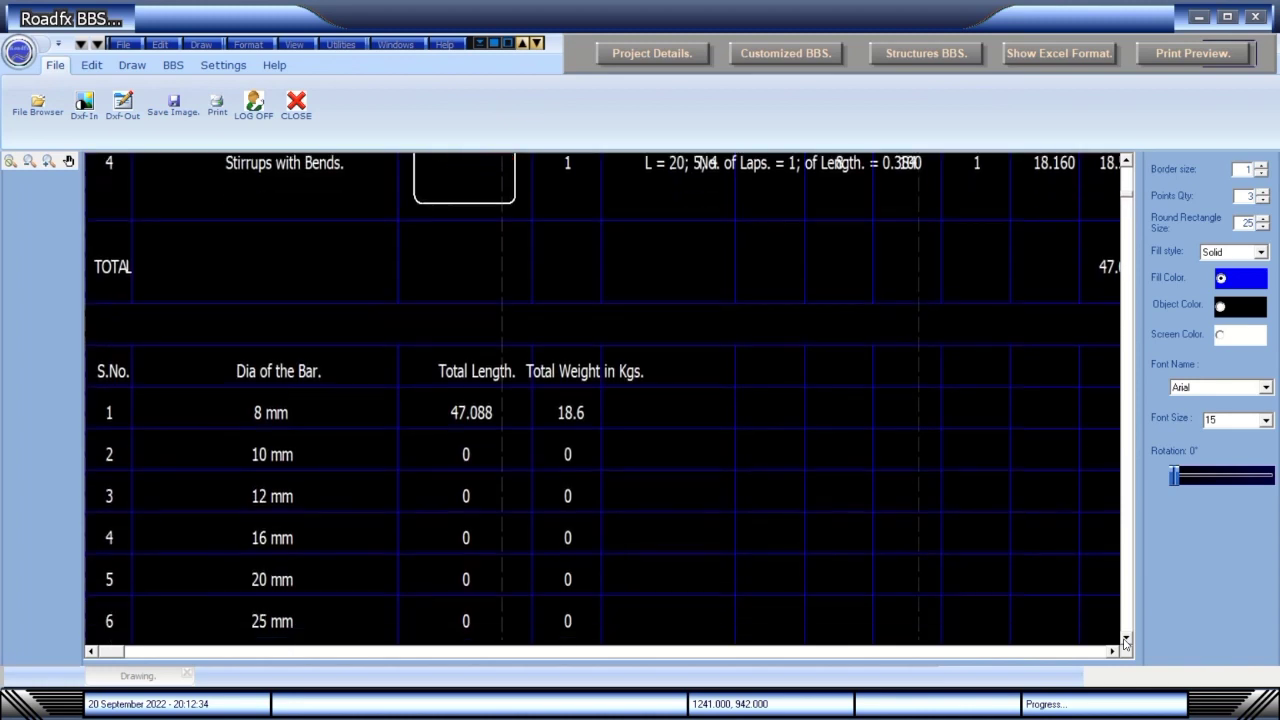
pyautogui.click(1126, 640)
pyautogui.click(1126, 640)
pyautogui.click(1126, 640)
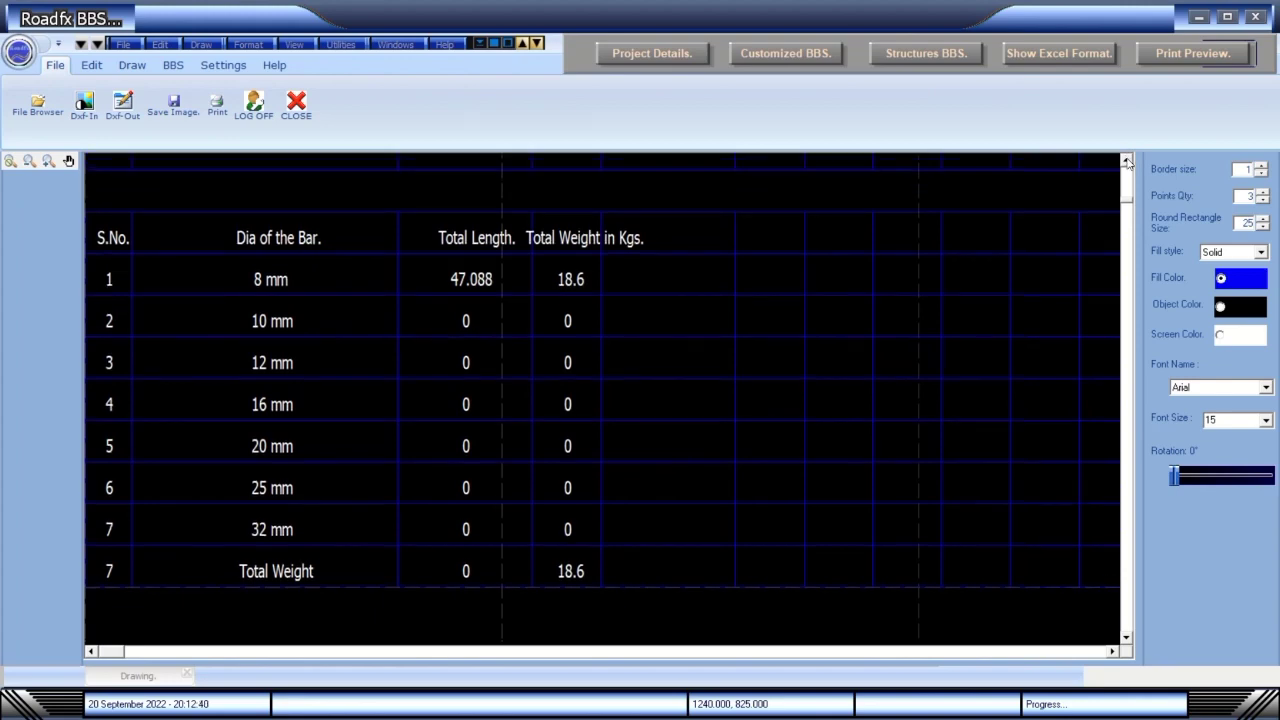
pyautogui.click(1126, 162)
pyautogui.click(1126, 162)
pyautogui.click(1126, 161)
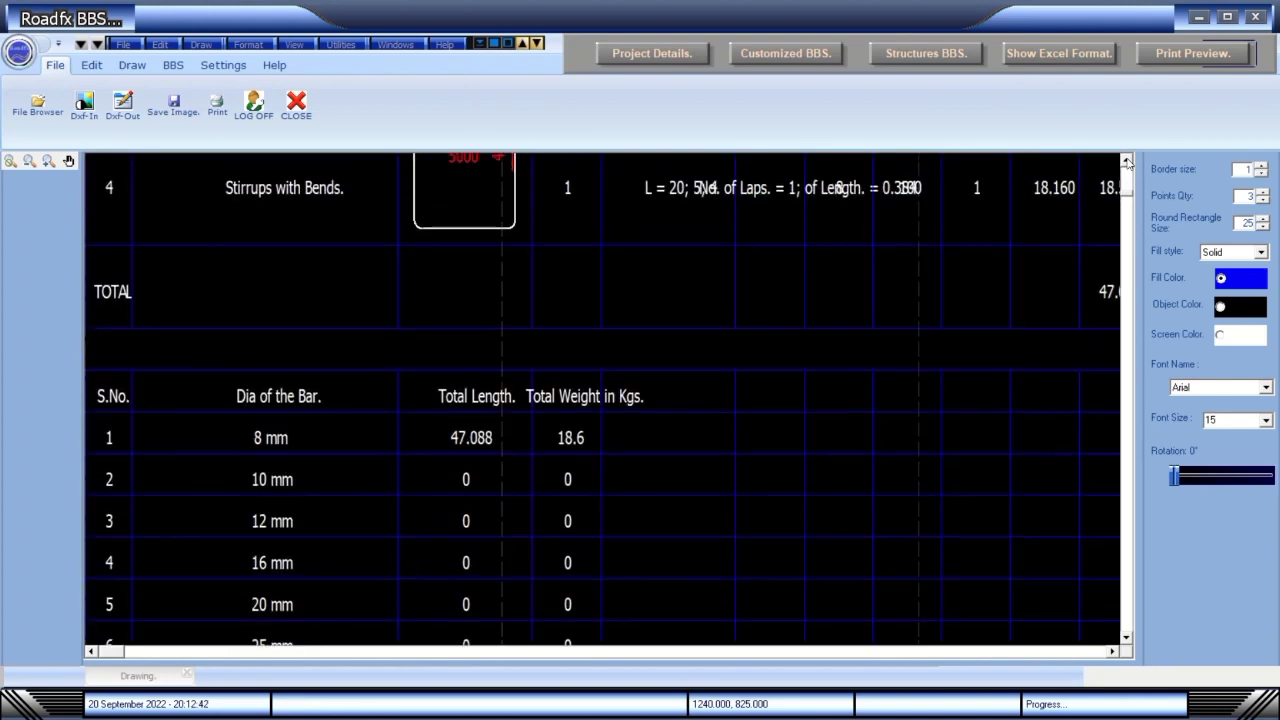
pyautogui.moveTo(1126, 161); pyautogui.dragTo(1126, 161)
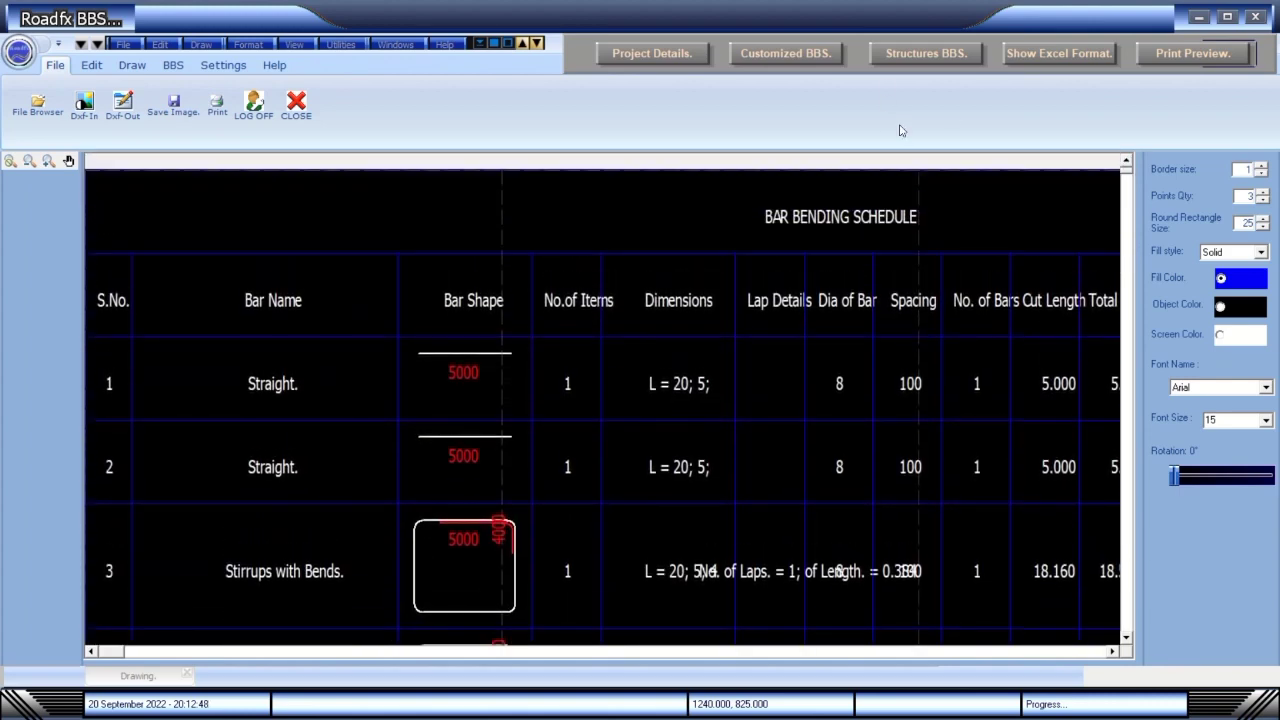
# Review both pages of the schedule's print preview, then close it.
pyautogui.click(1168, 54)
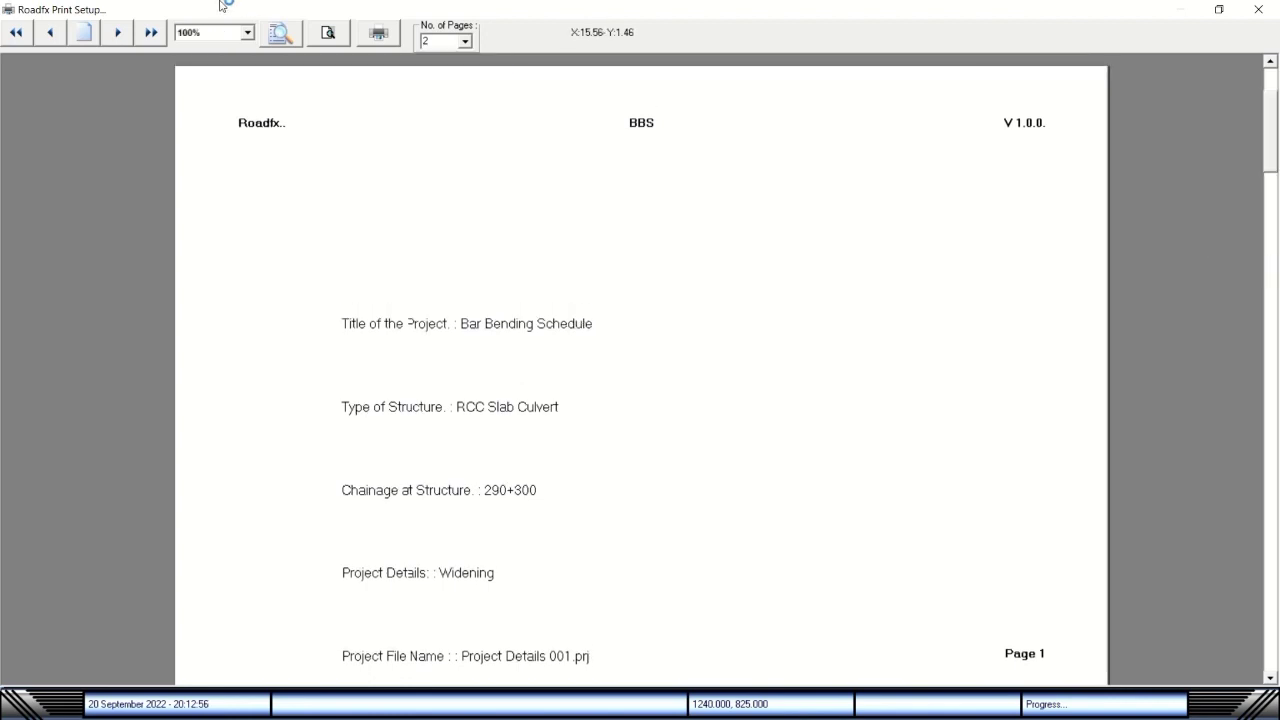
pyautogui.click(120, 33)
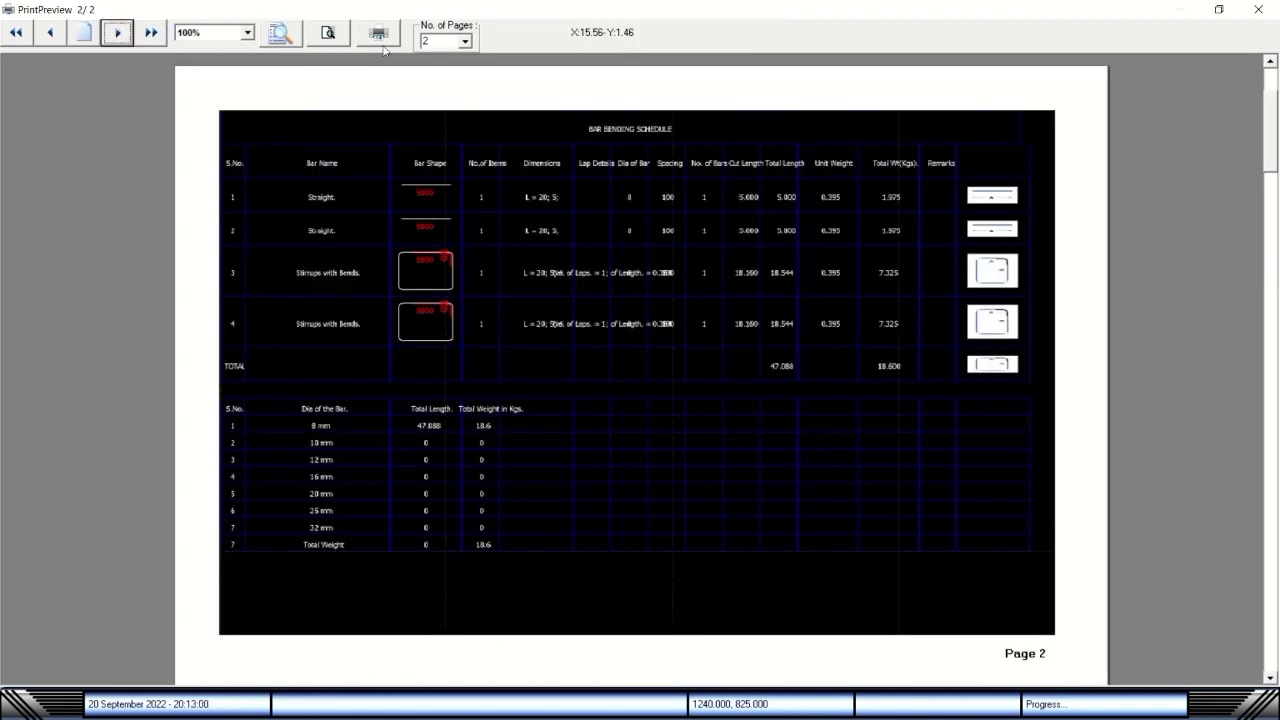
pyautogui.click(1258, 10)
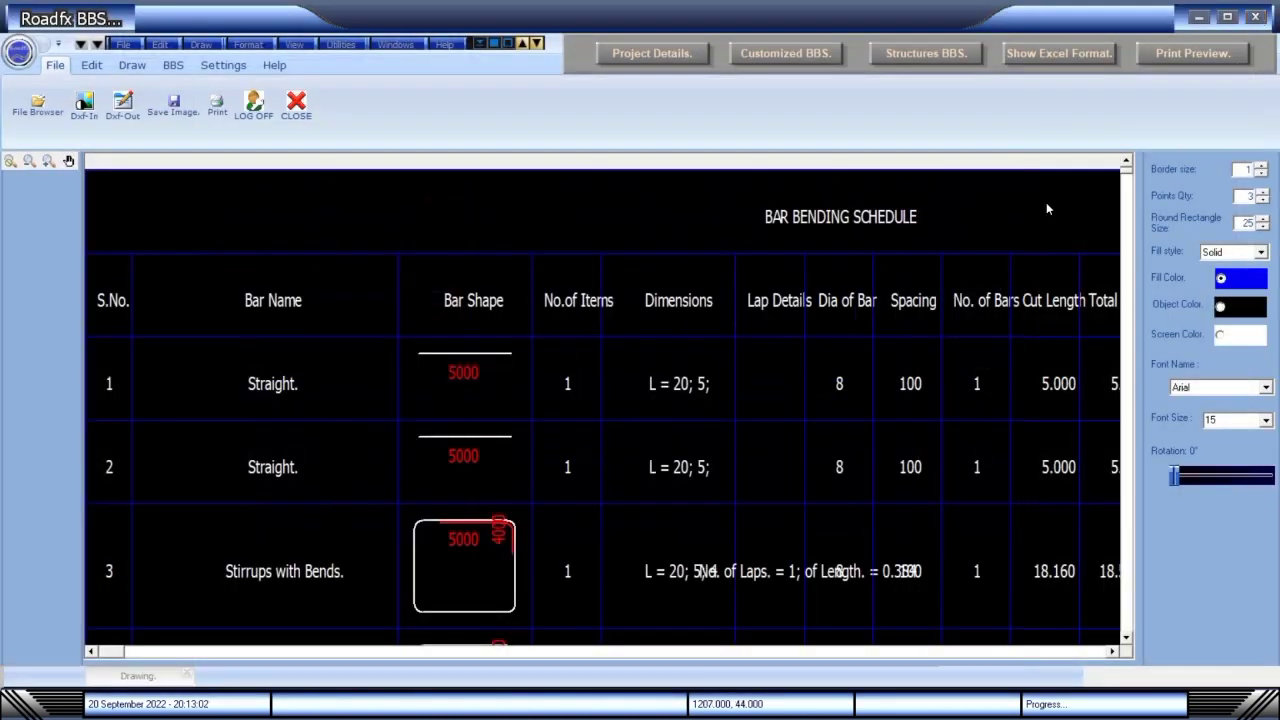
# Exit Roadfx BBS, confirming the close and dismissing the usage message.
pyautogui.click(1256, 17)
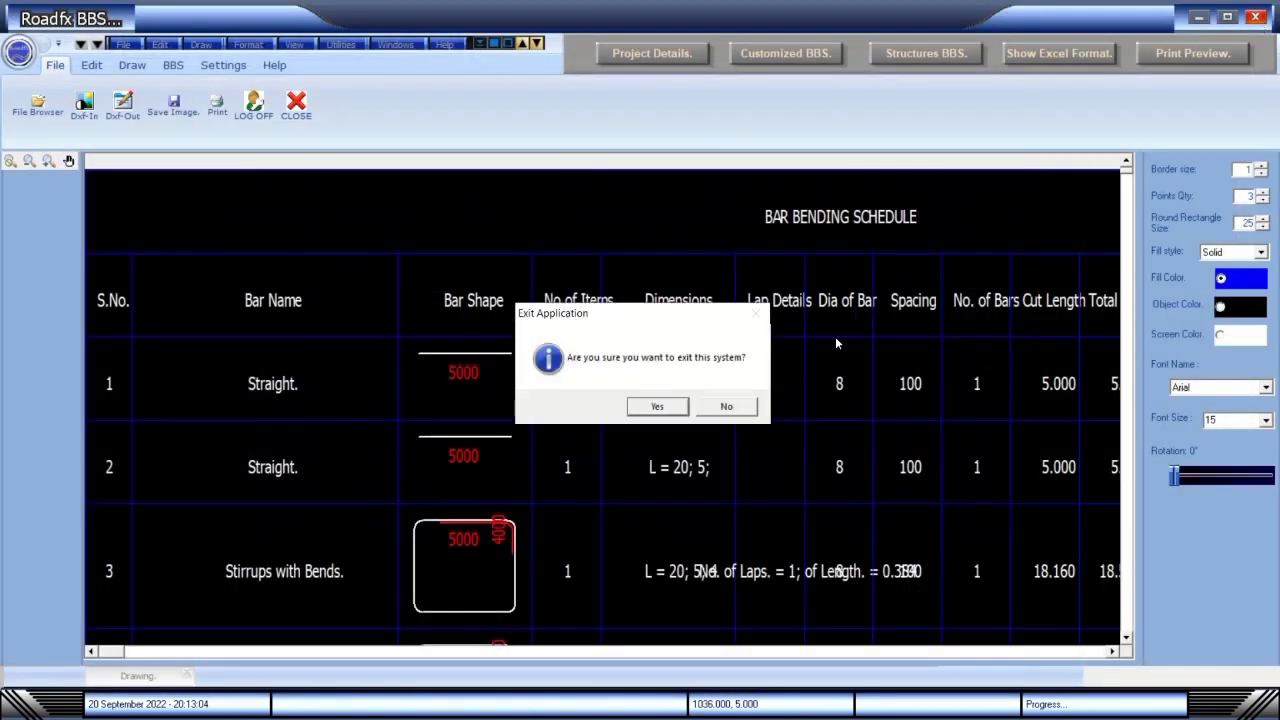
pyautogui.click(659, 408)
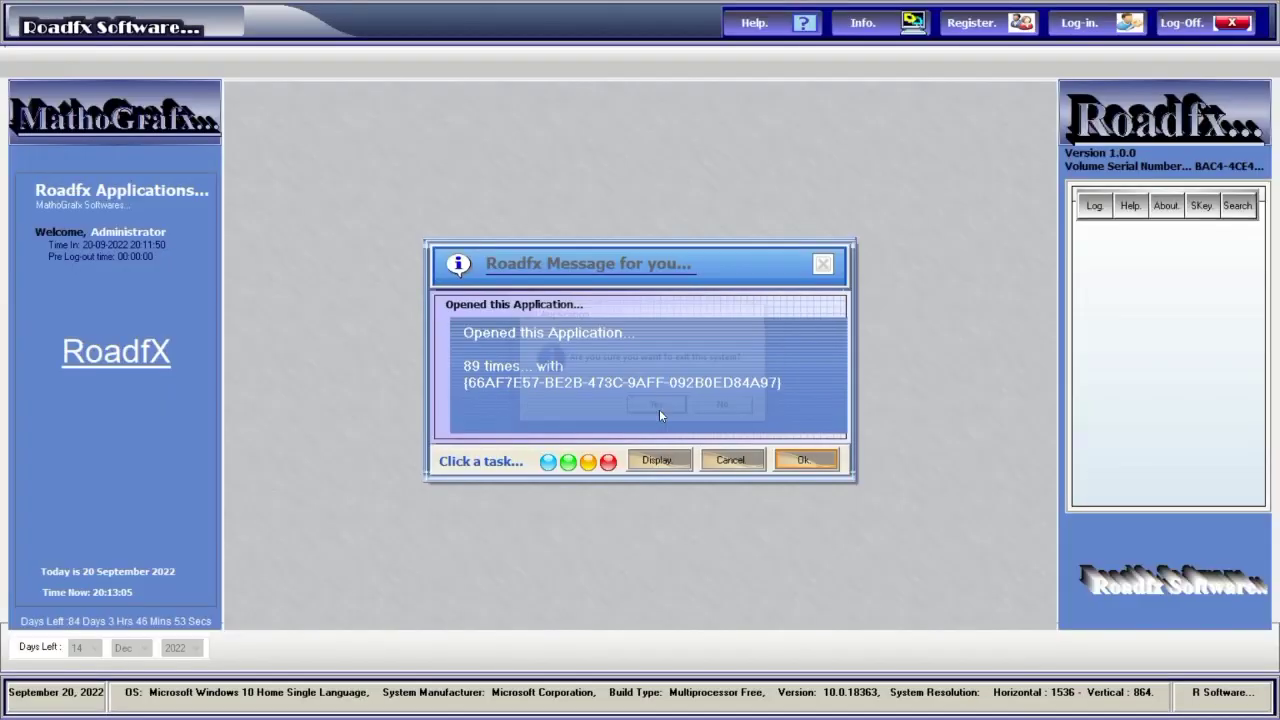
pyautogui.click(803, 460)
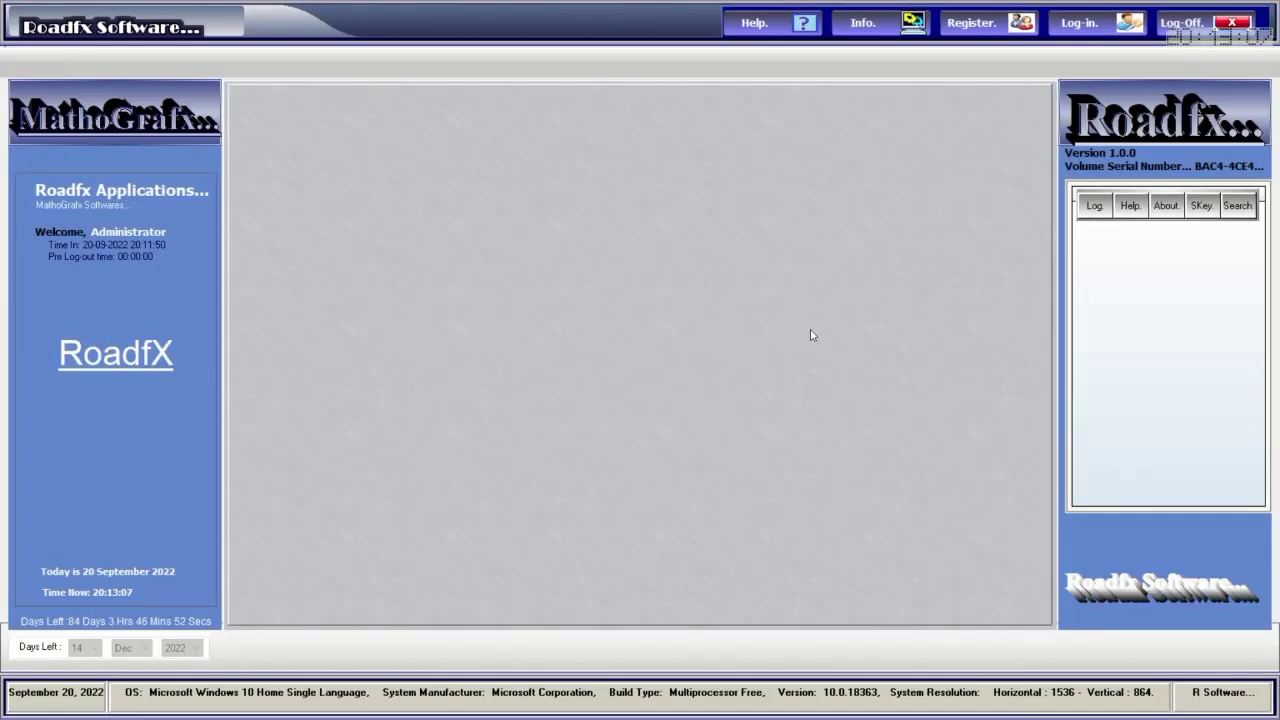
# Log back into the Roadfx Software launcher with the account password.
pyautogui.click(1080, 22)
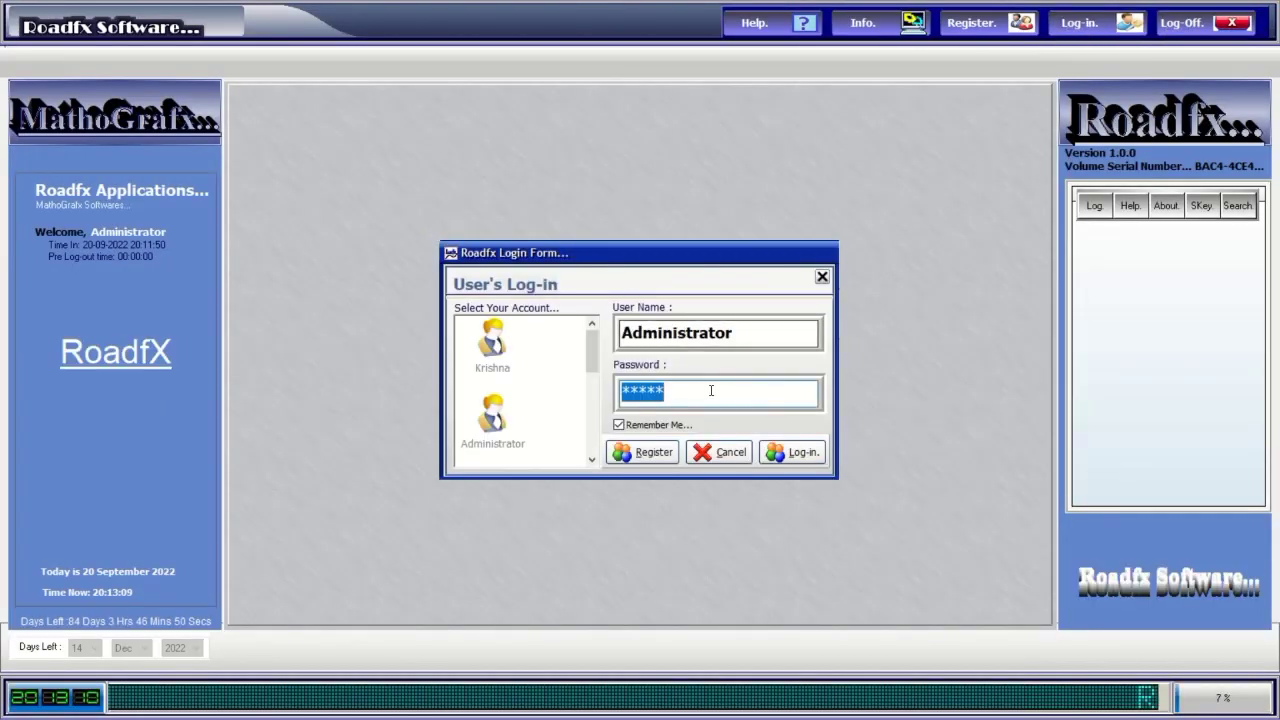
pyautogui.write('****')
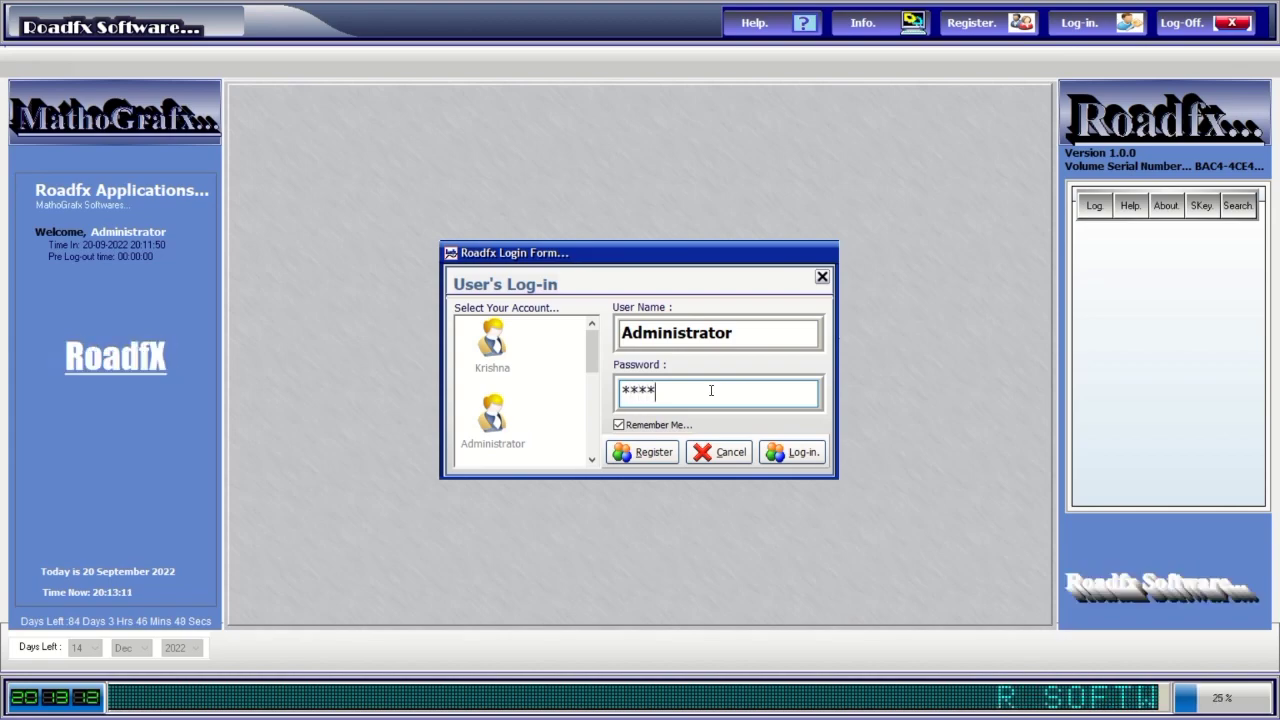
pyautogui.click(790, 452)
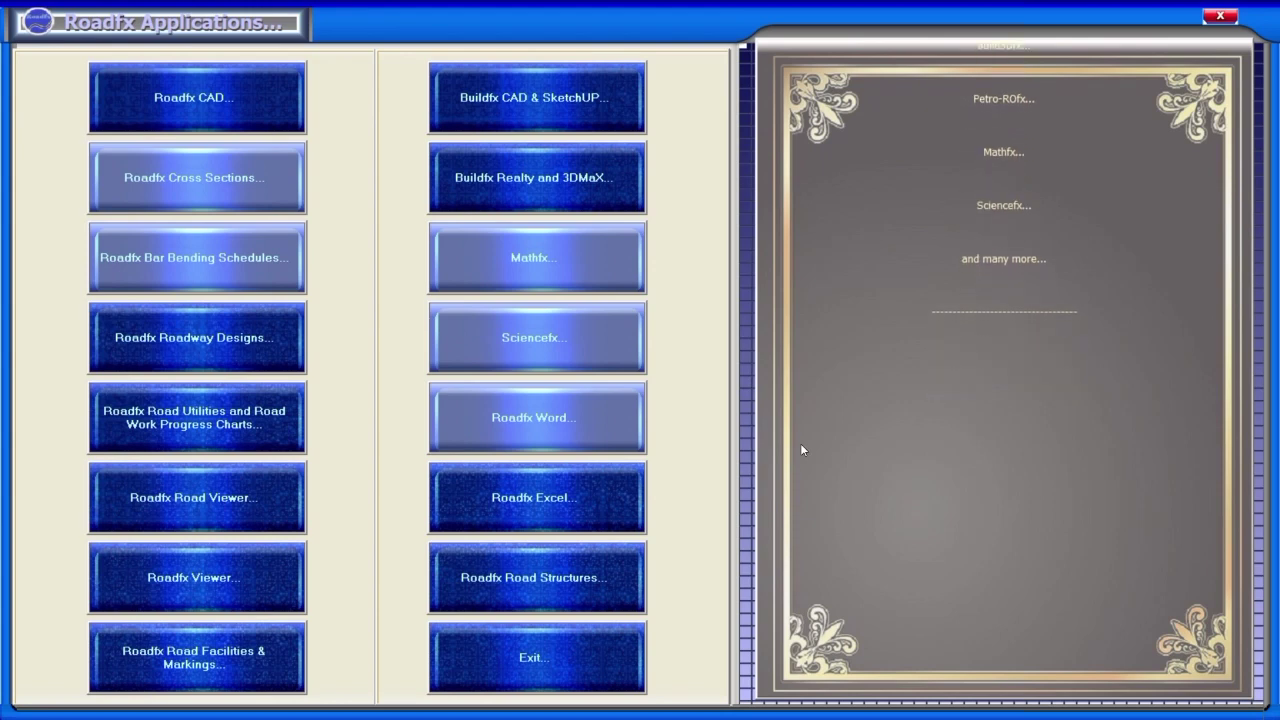
# Launch Roadfx Roadway Designs and cancel the DXF import dialog.
pyautogui.click(222, 352)
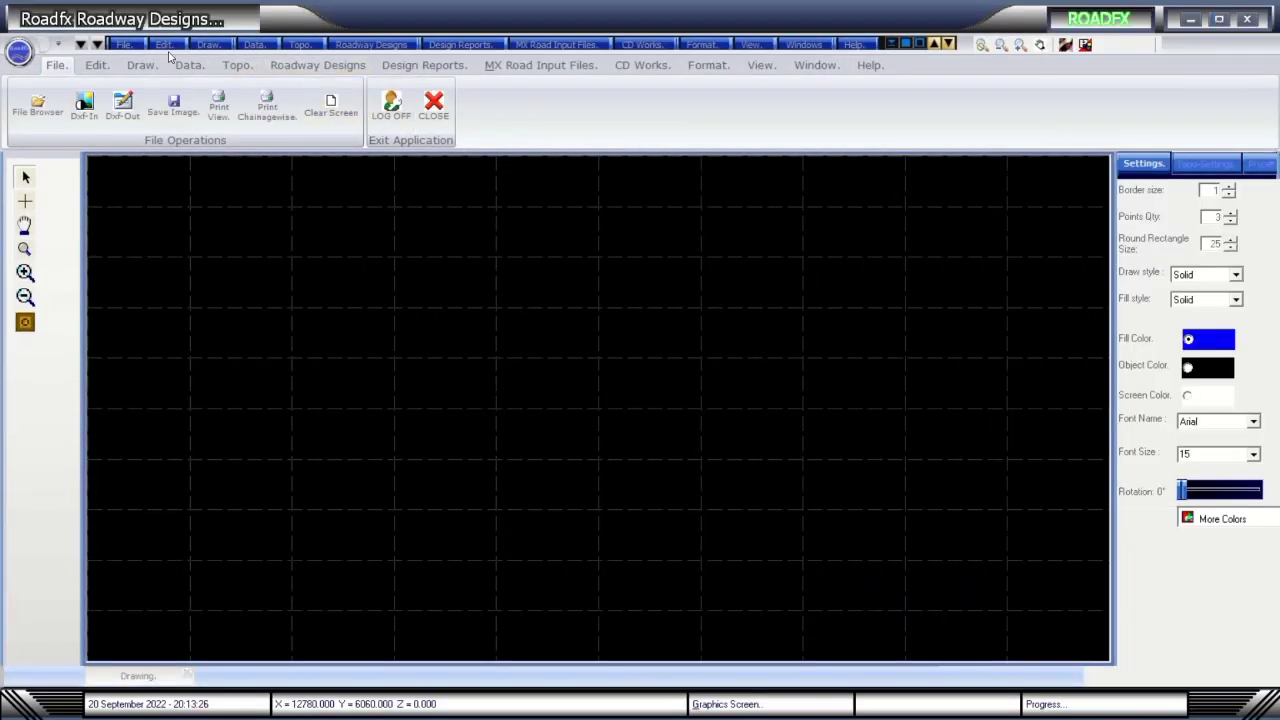
pyautogui.click(126, 46)
pyautogui.click(147, 152)
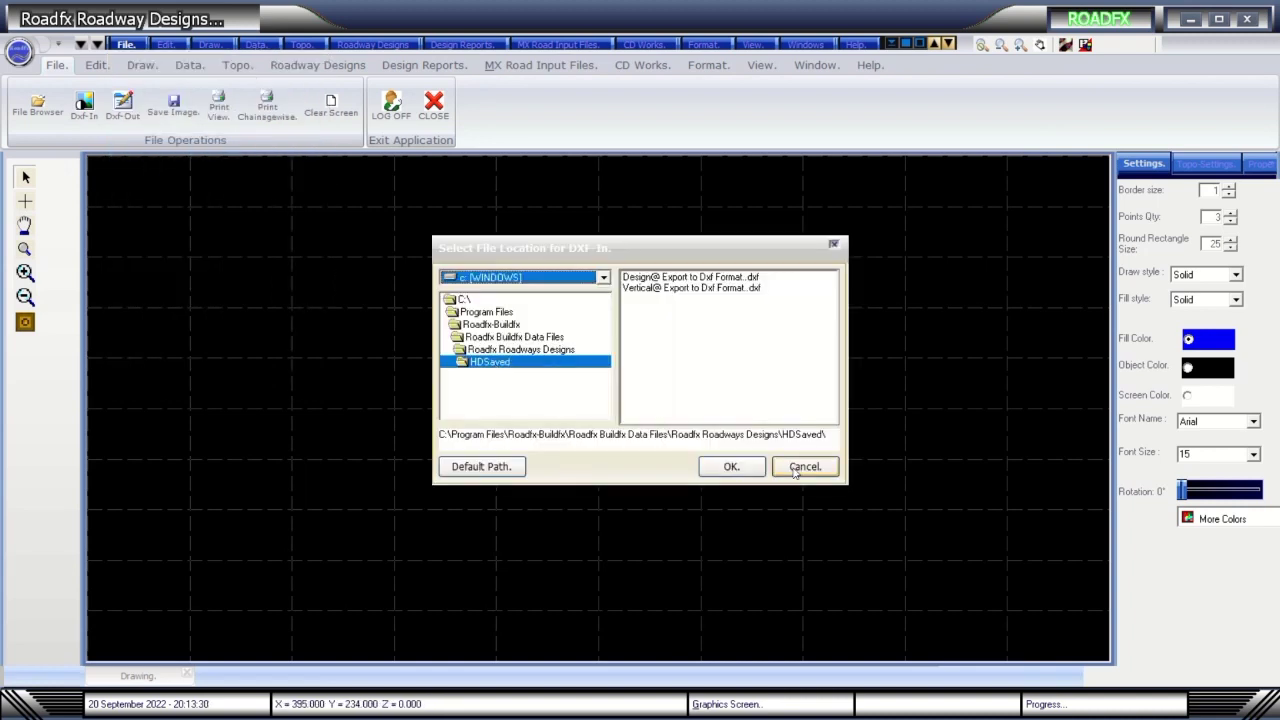
pyautogui.click(731, 466)
# Set the data path to Data Files > Demo Project via File > Locate Data Path.
pyautogui.click(128, 47)
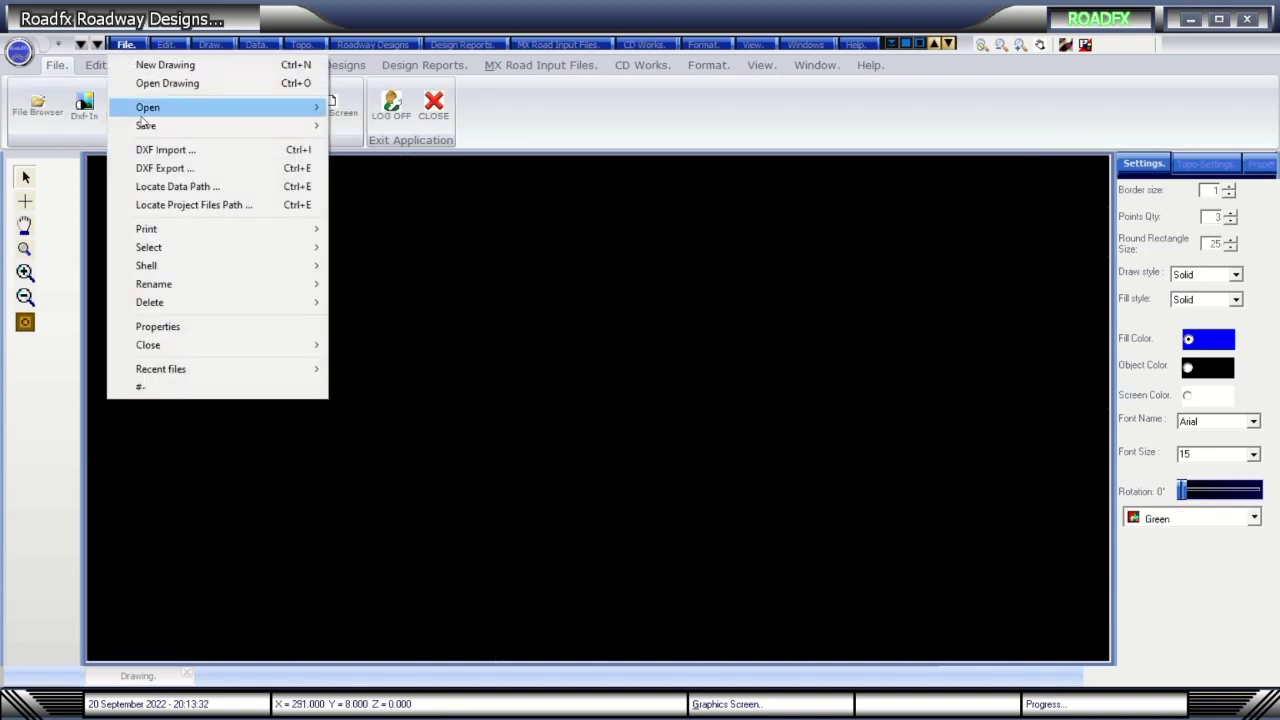
pyautogui.click(165, 186)
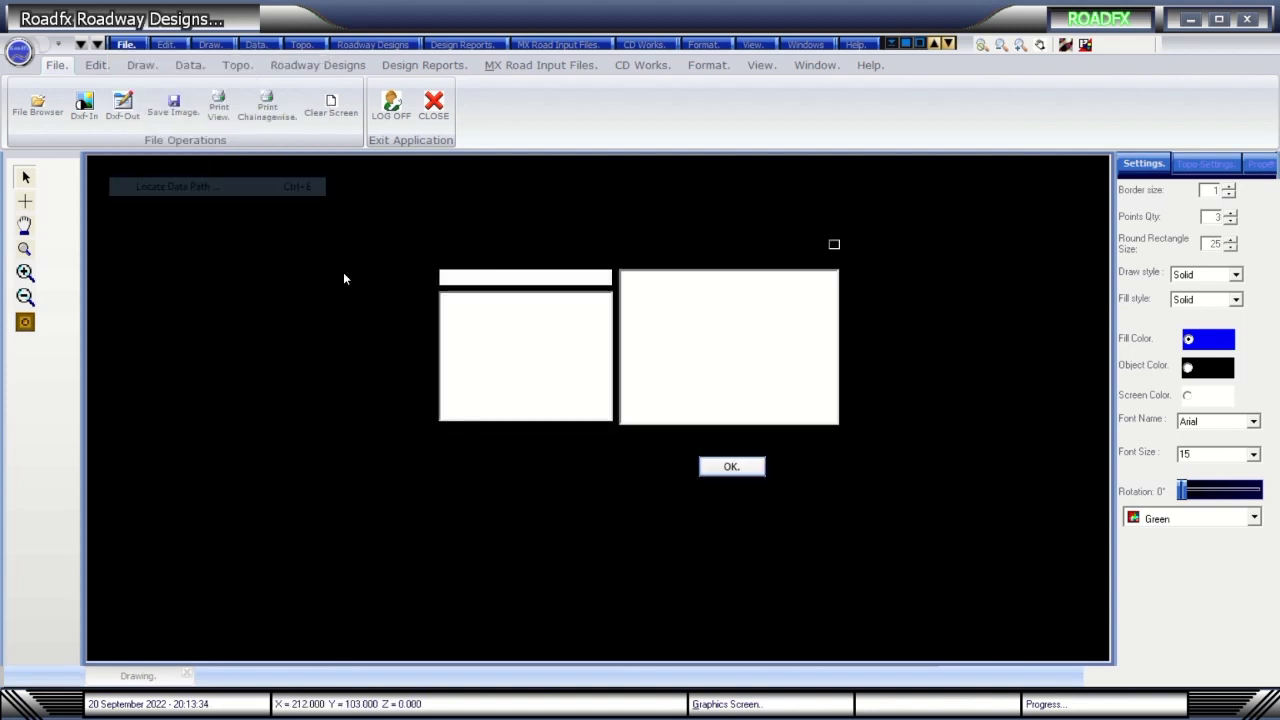
pyautogui.moveTo(540, 256); pyautogui.dragTo(615, 287)
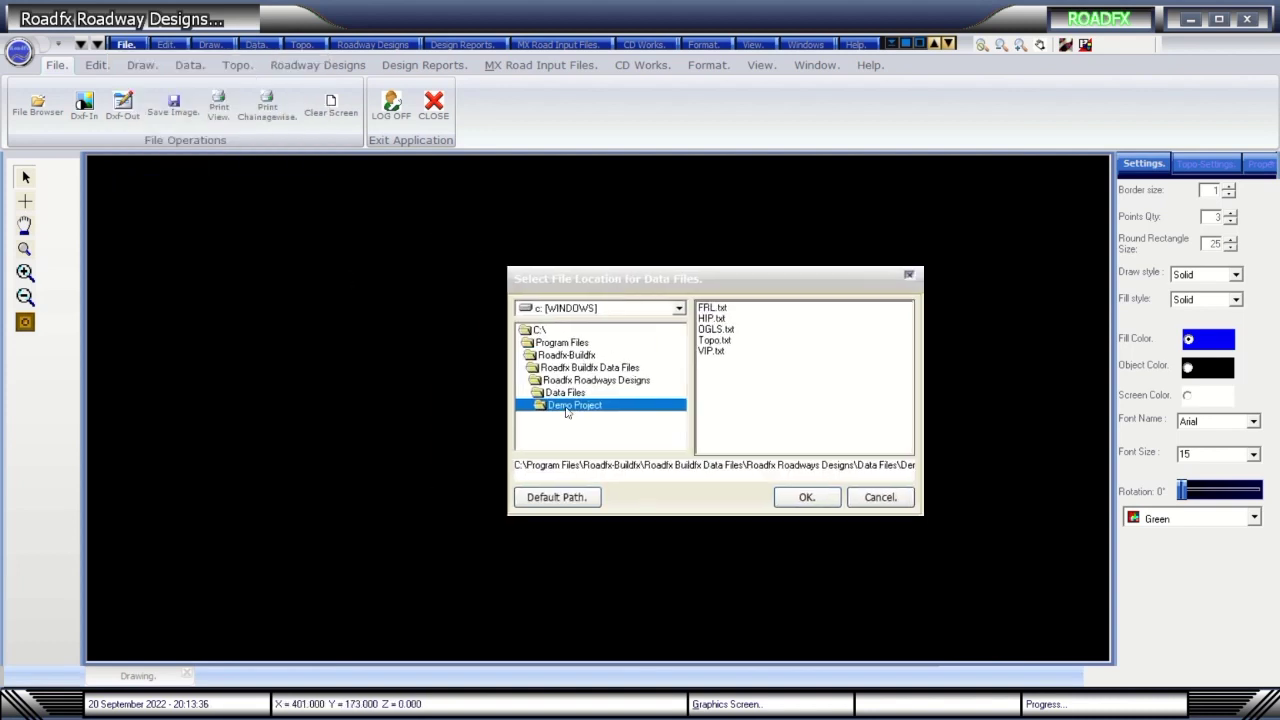
pyautogui.click(564, 393)
pyautogui.click(585, 406)
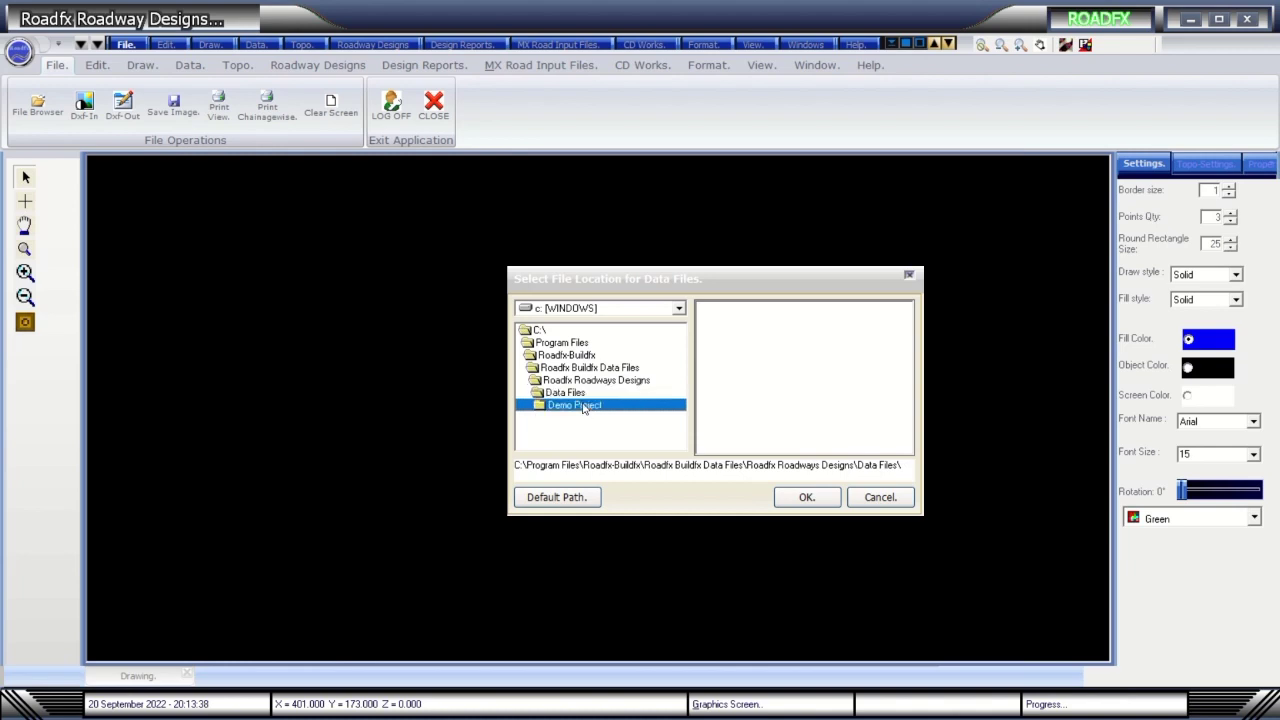
pyautogui.click(788, 496)
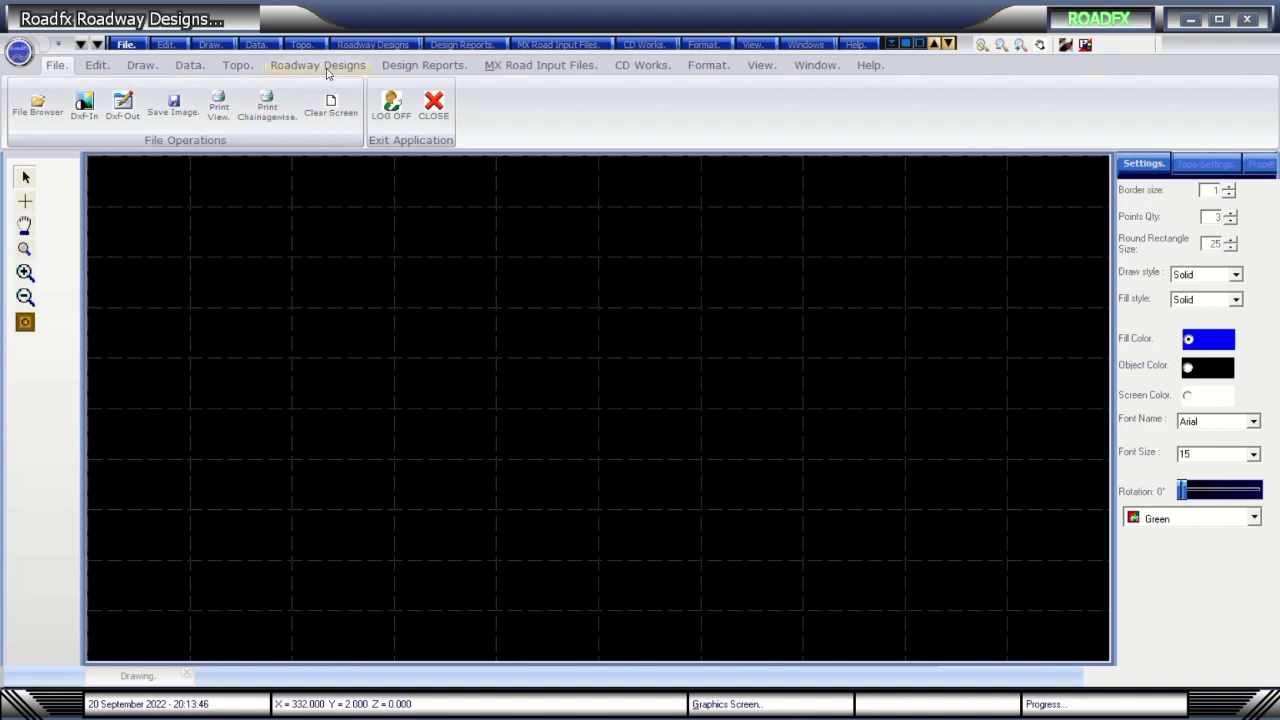
# Try Draw HIP in Horizontal Alignment Design, dismiss 'HIP Data Not Available', and exit the curve details.
pyautogui.click(318, 65)
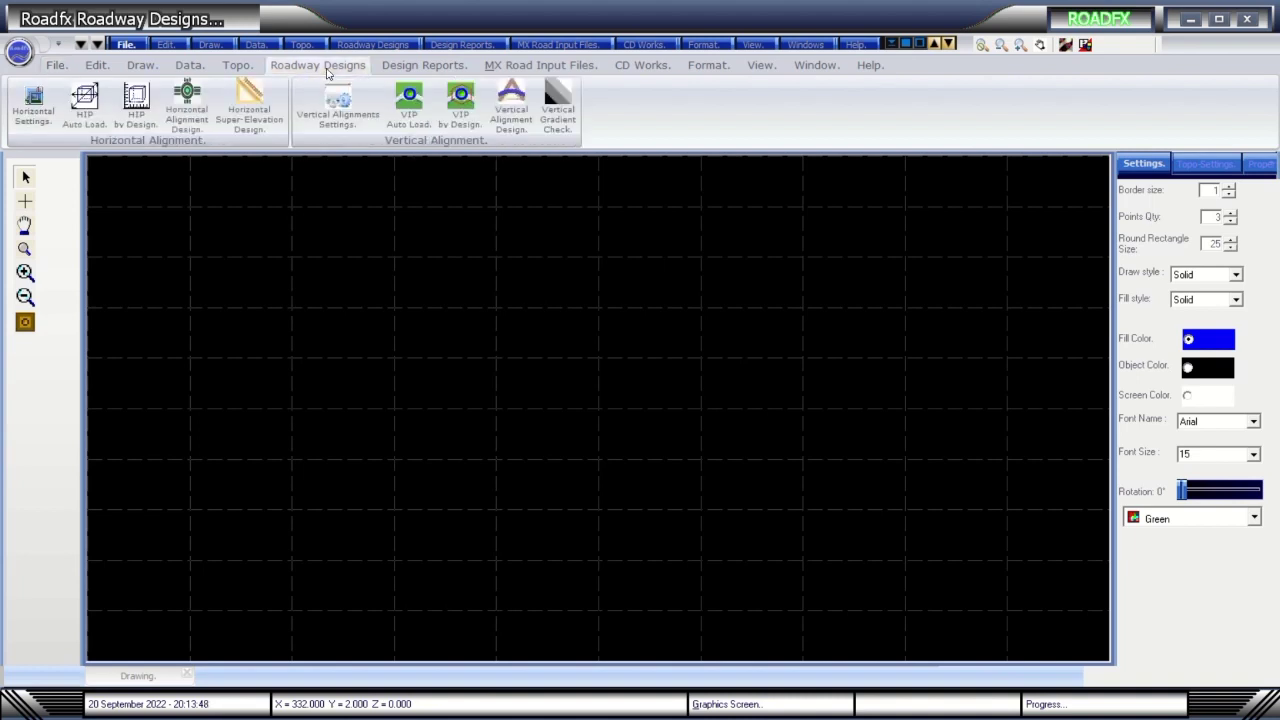
pyautogui.click(195, 116)
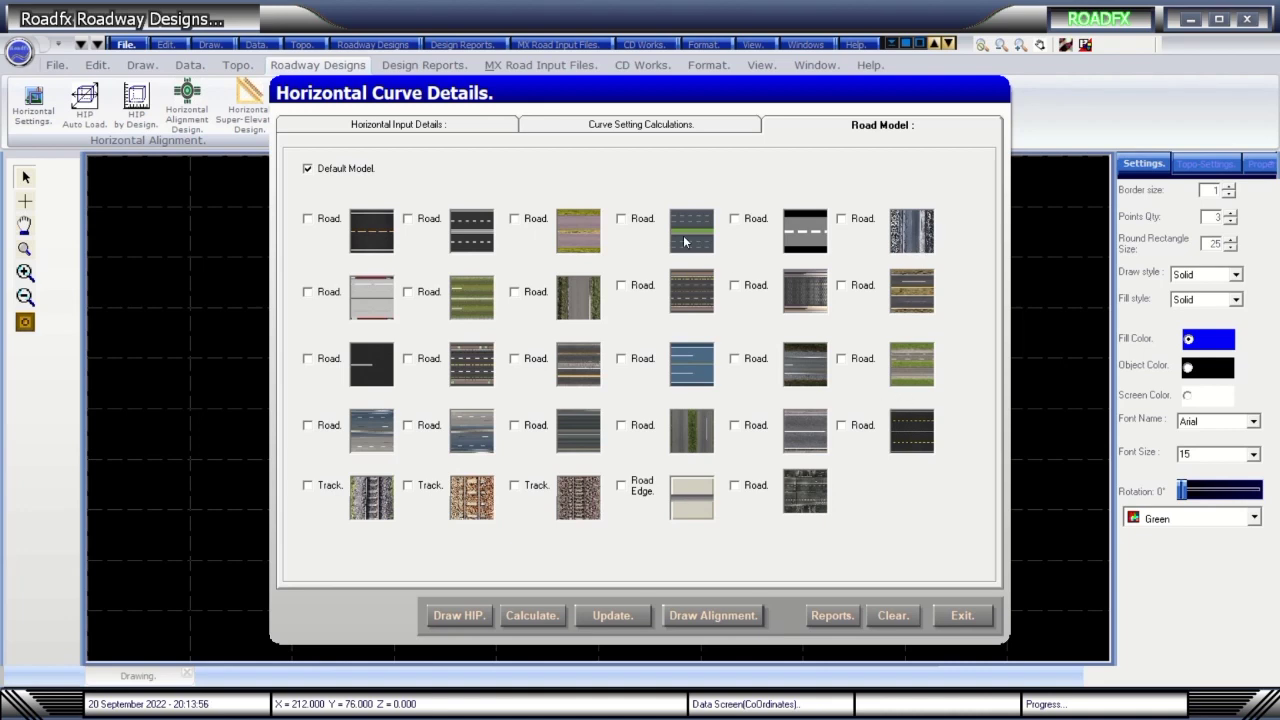
pyautogui.click(475, 616)
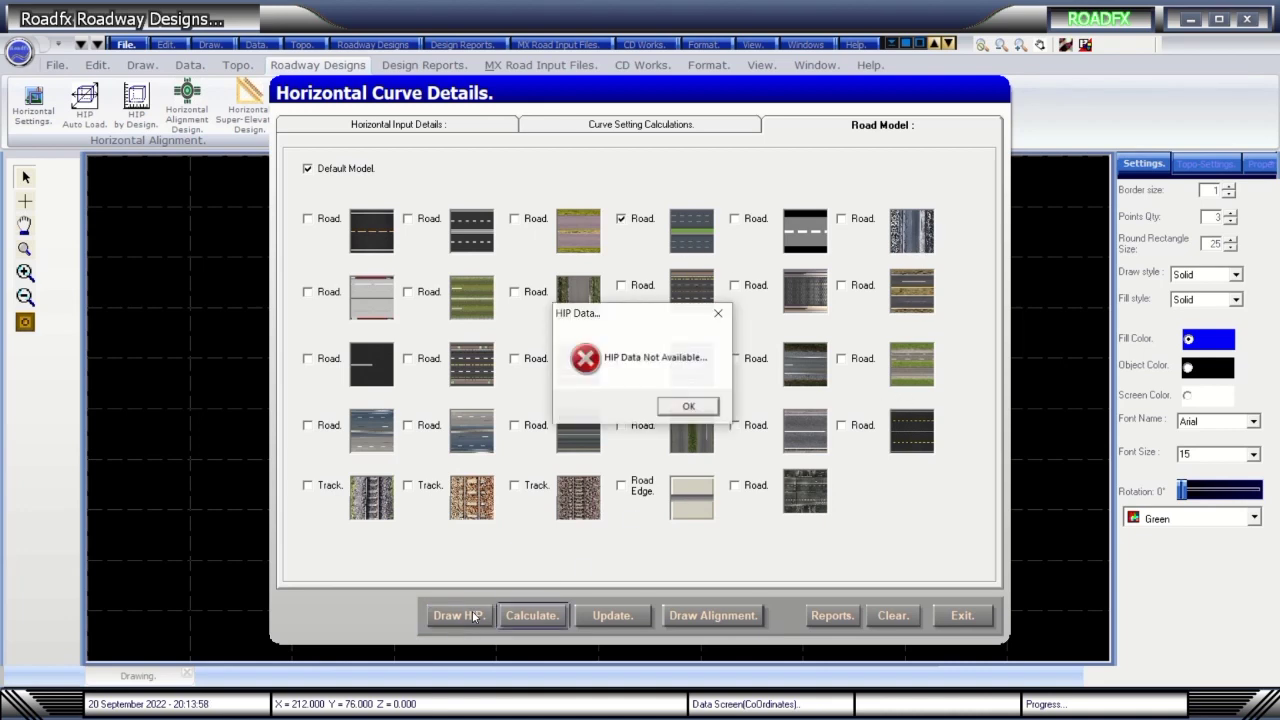
pyautogui.click(688, 407)
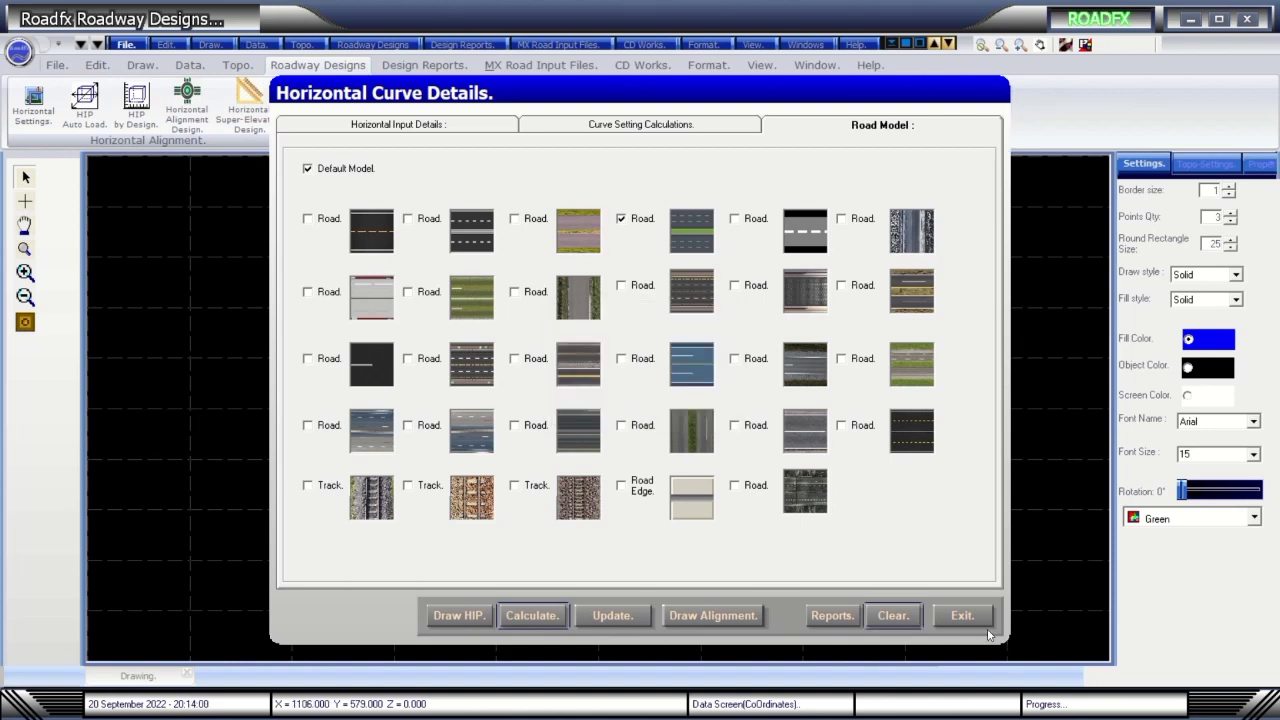
pyautogui.click(963, 617)
# Open the RoadfxHD.rhd project drawing.
pyautogui.click(126, 44)
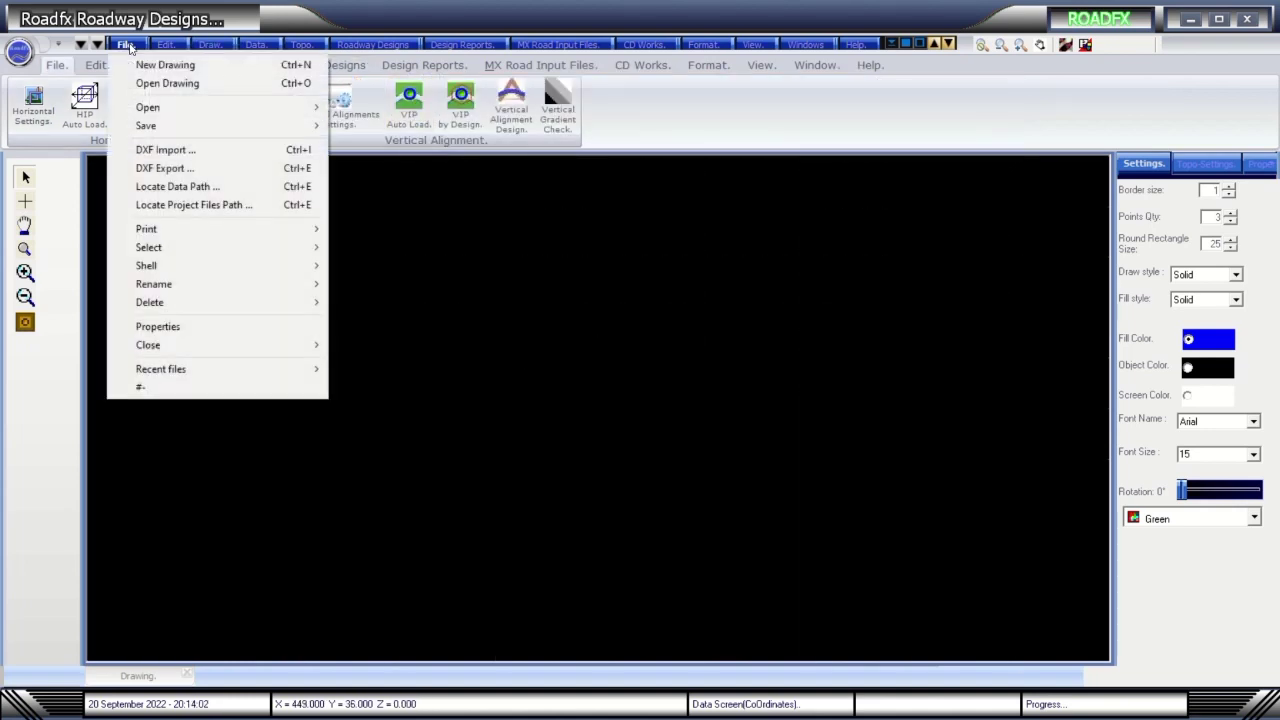
pyautogui.click(363, 230)
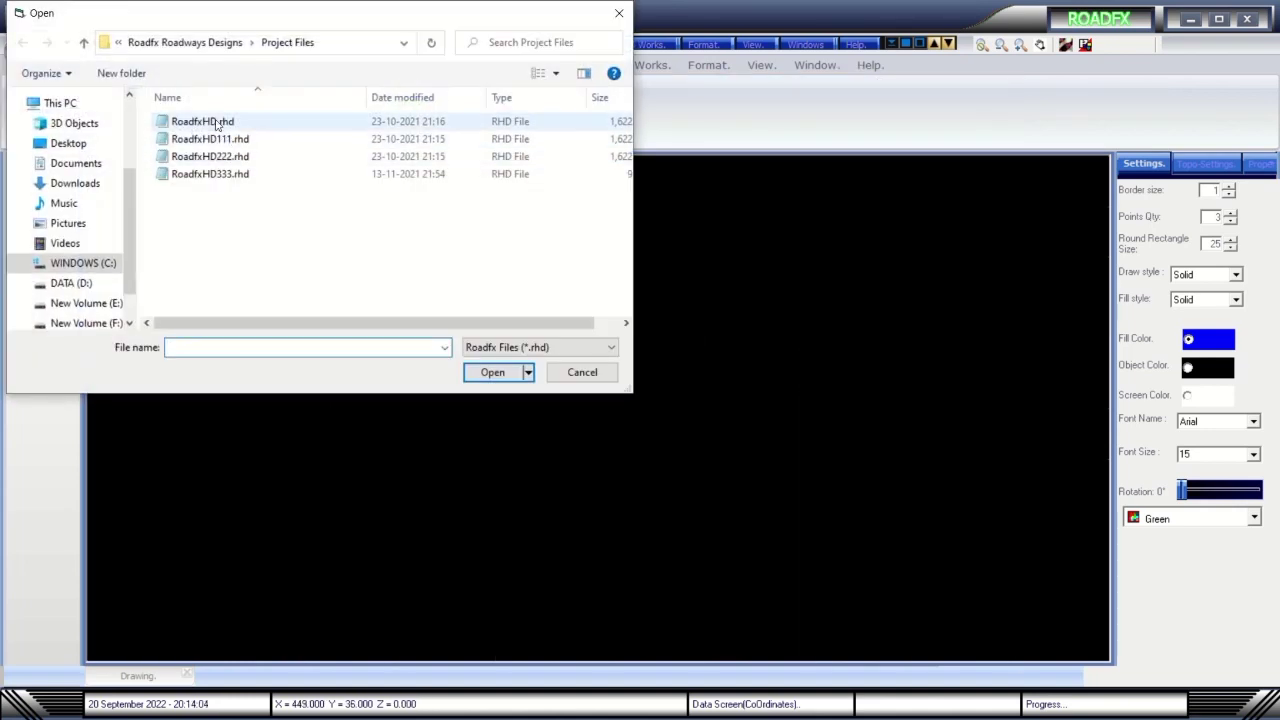
pyautogui.doubleClick(218, 125)
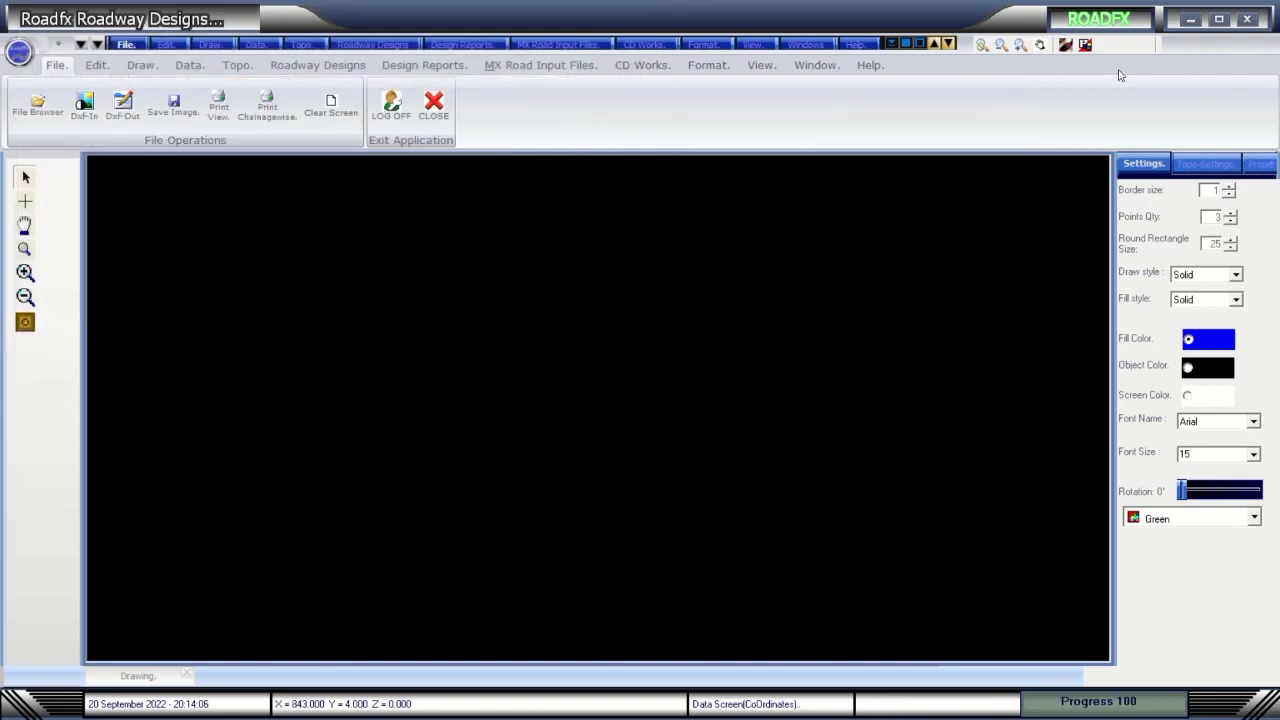
# Auto-load the project's data files (OGLS.txt, Topo.txt and others) and acknowledge each loaded message.
pyautogui.click(187, 66)
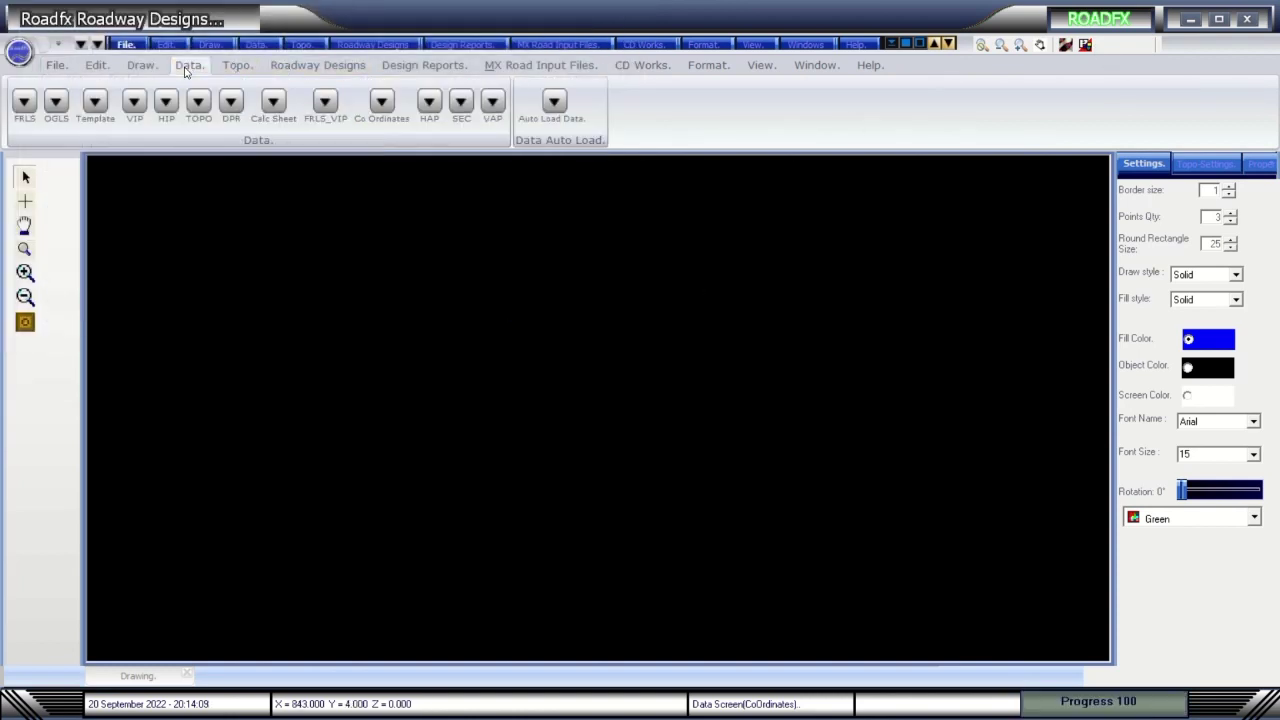
pyautogui.click(552, 102)
pyautogui.click(760, 410)
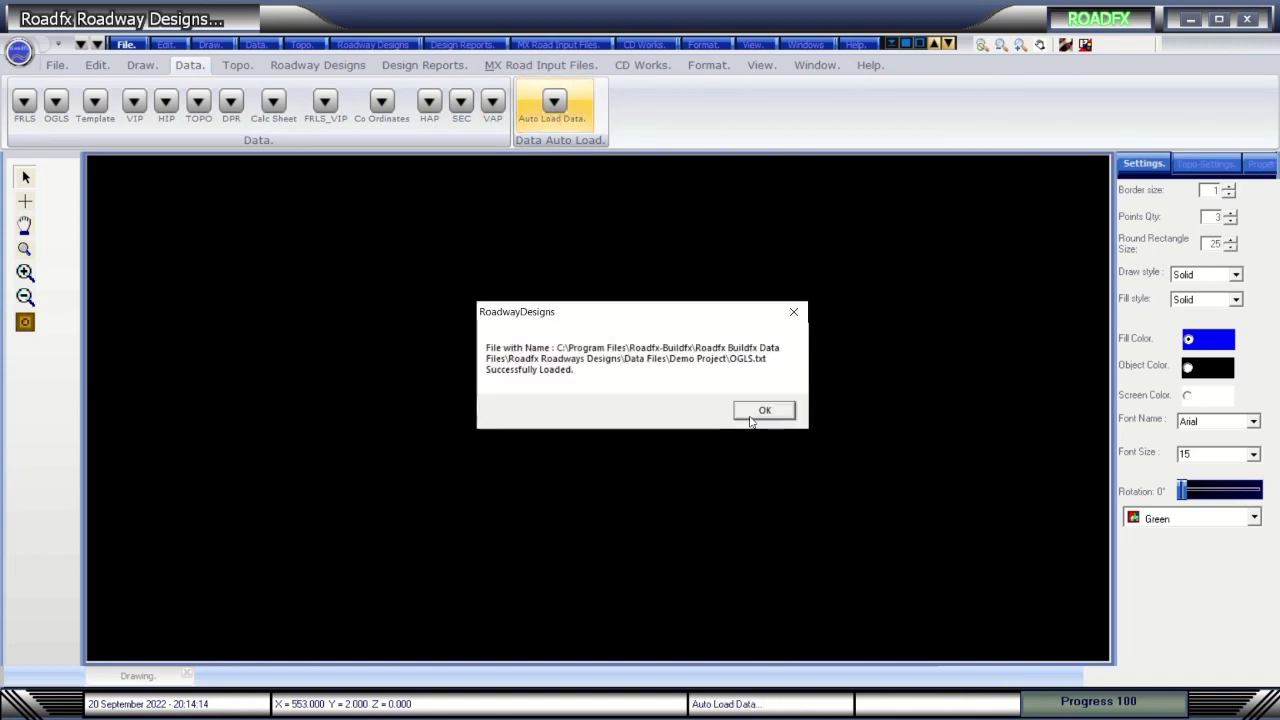
pyautogui.click(750, 418)
pyautogui.click(752, 415)
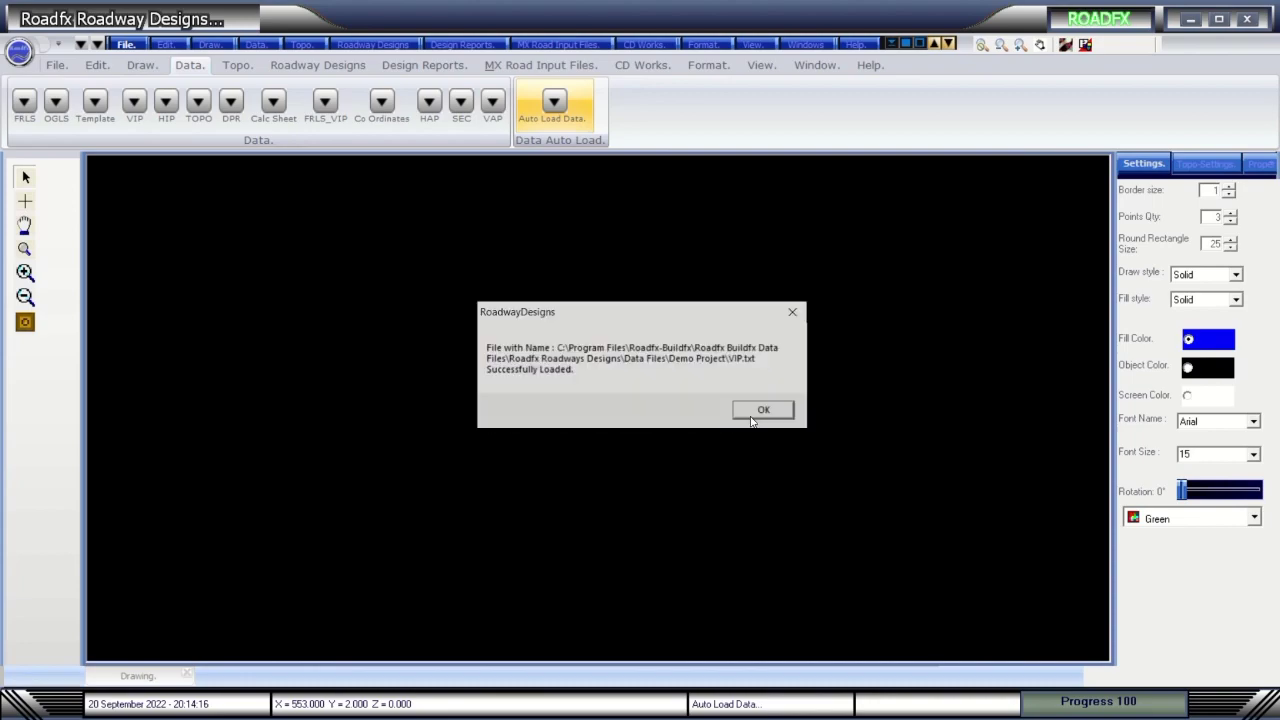
pyautogui.click(752, 415)
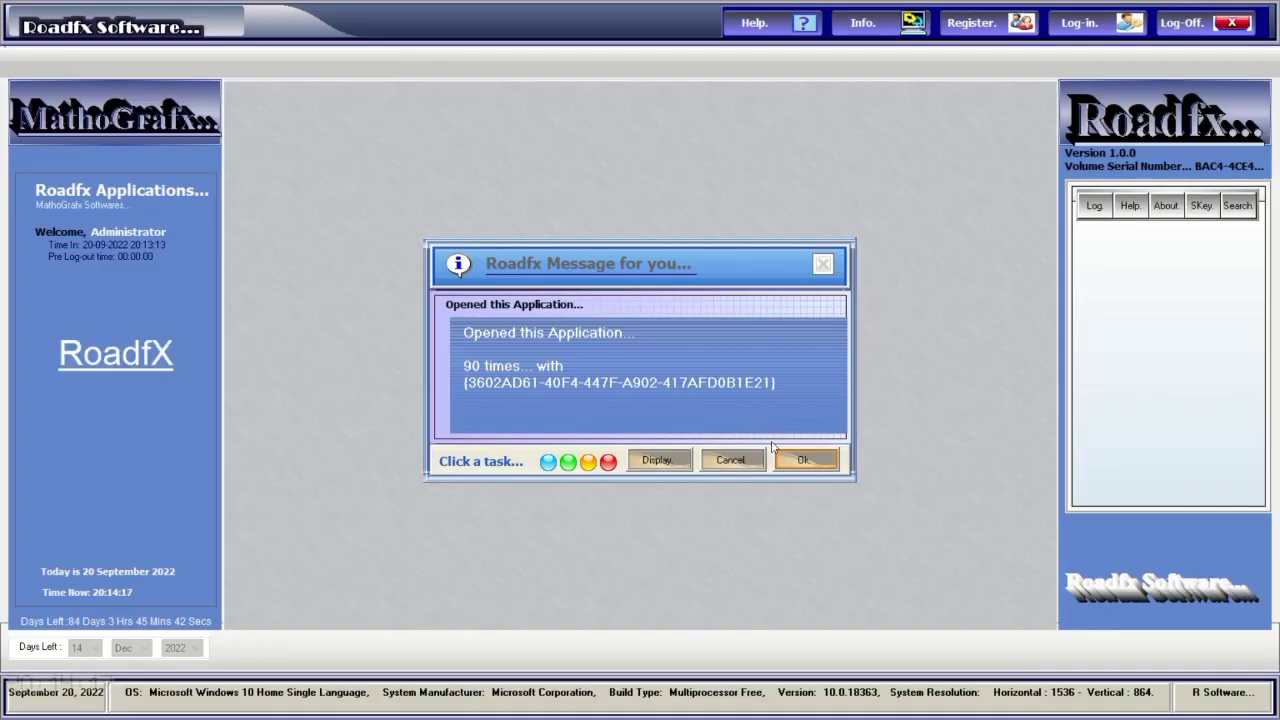
# Dismiss the usage message, log in with the account password, and relaunch Roadfx Roadway Designs.
pyautogui.click(808, 457)
pyautogui.click(1079, 22)
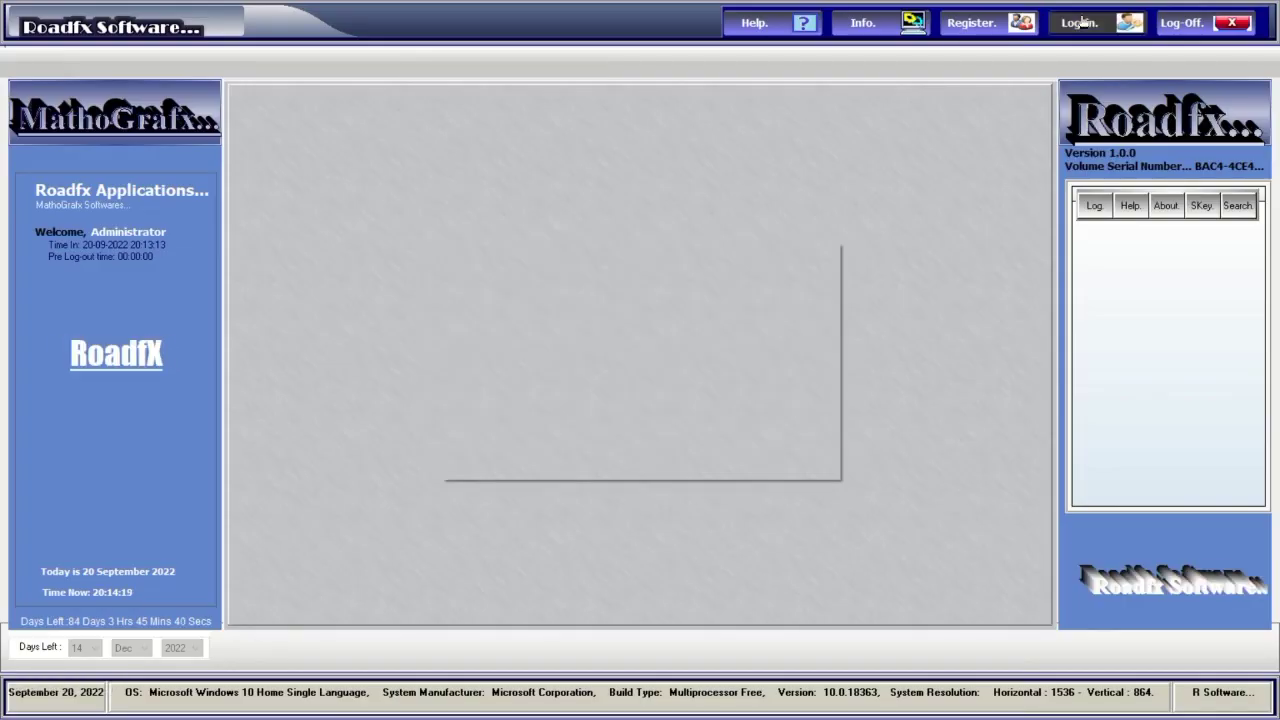
pyautogui.write('****')
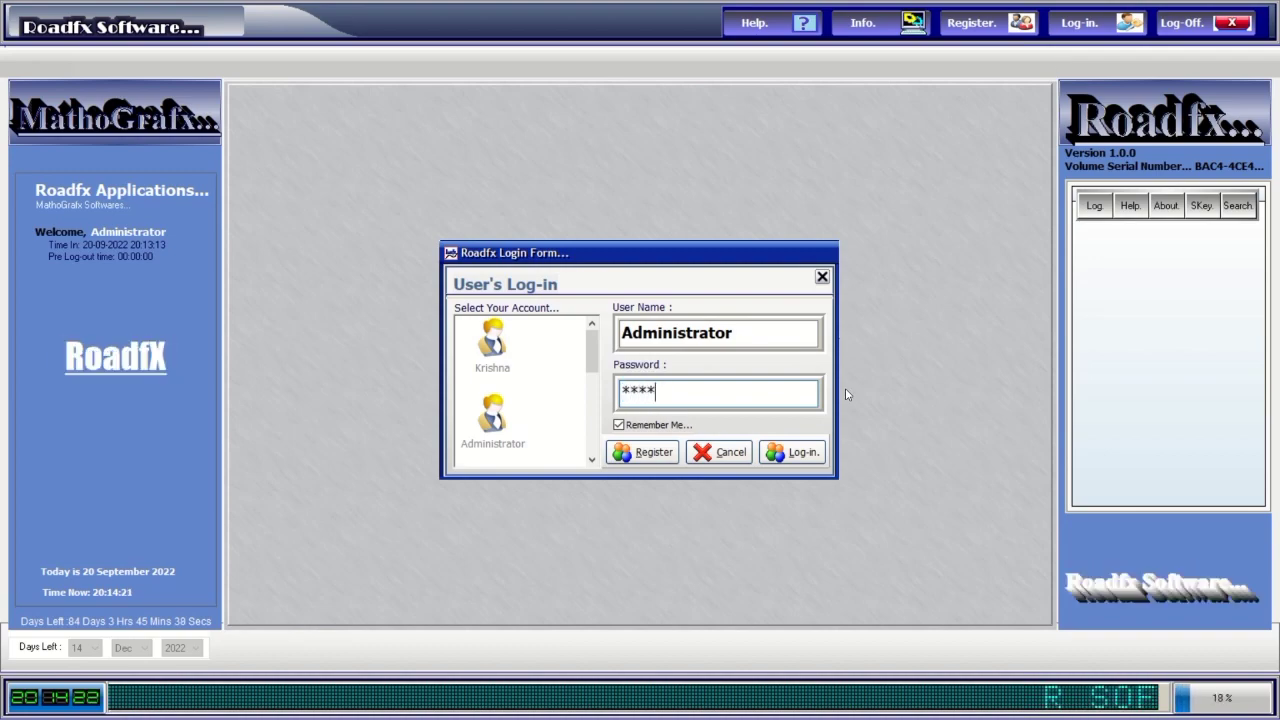
pyautogui.click(784, 455)
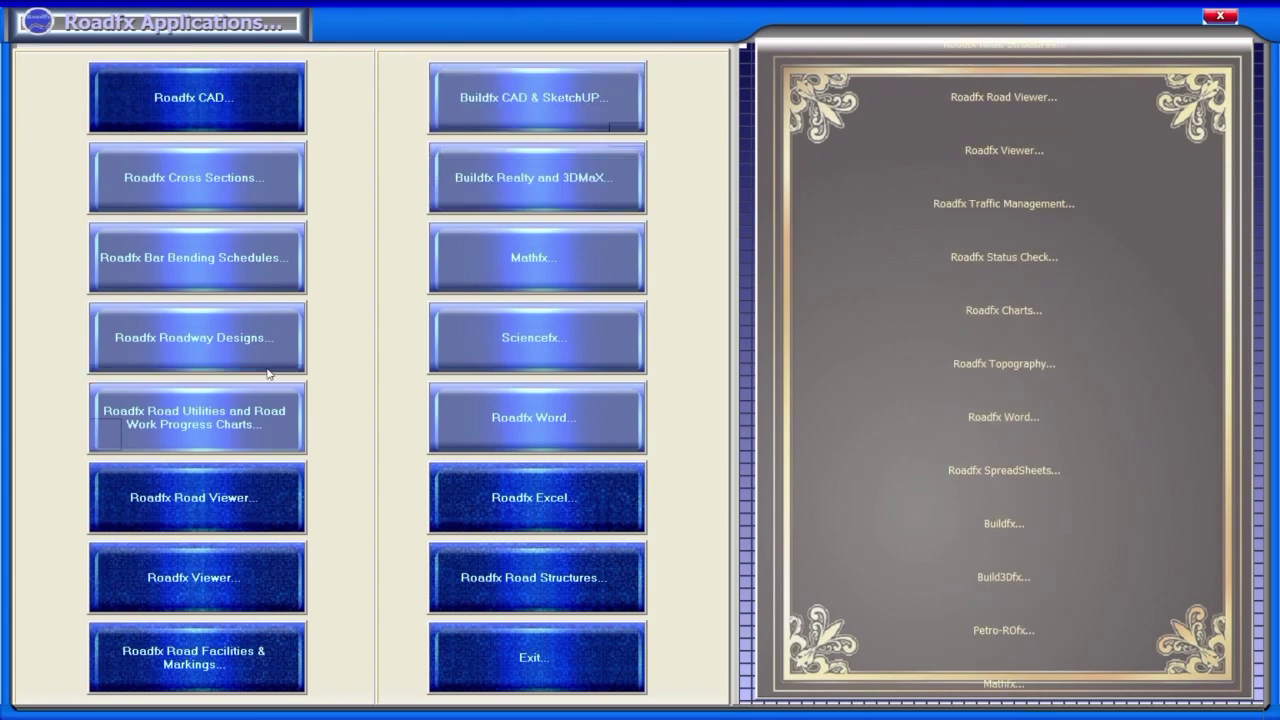
pyautogui.click(224, 350)
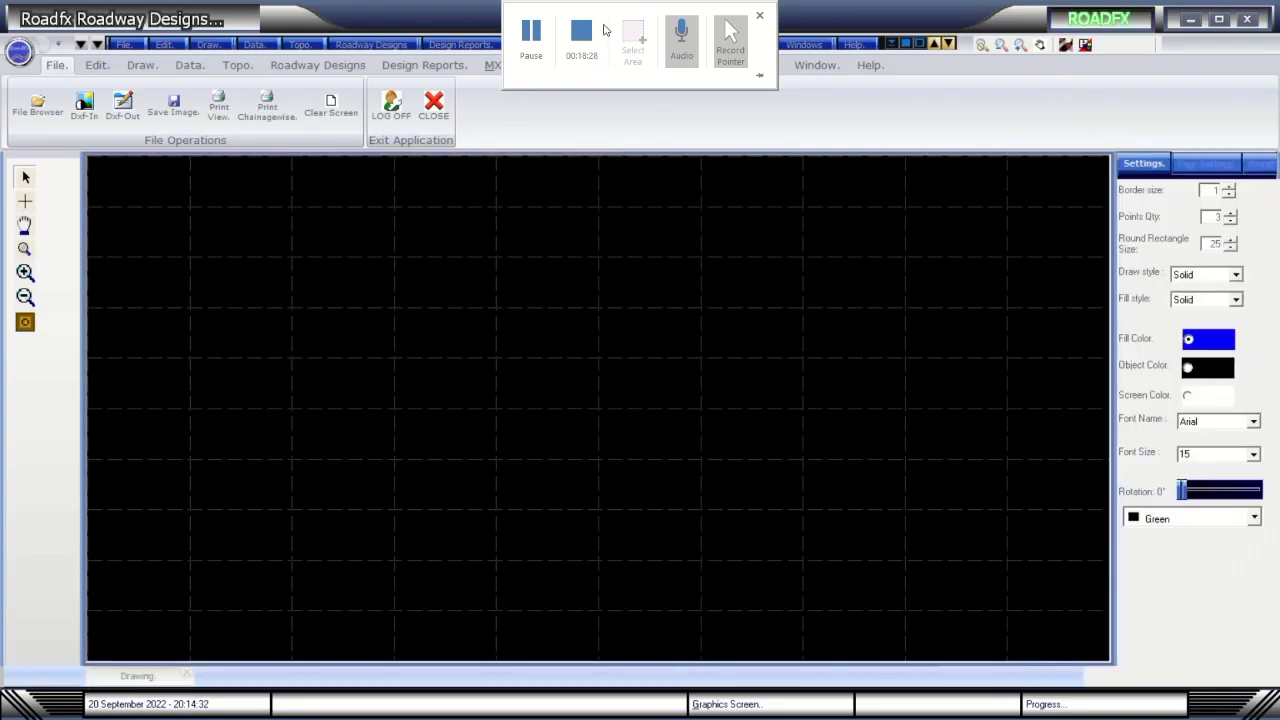
# Auto-load the FRL, OGLS, VIP, Topo and HIP text files, confirming each 'Successfully Loaded' message.
pyautogui.click(318, 66)
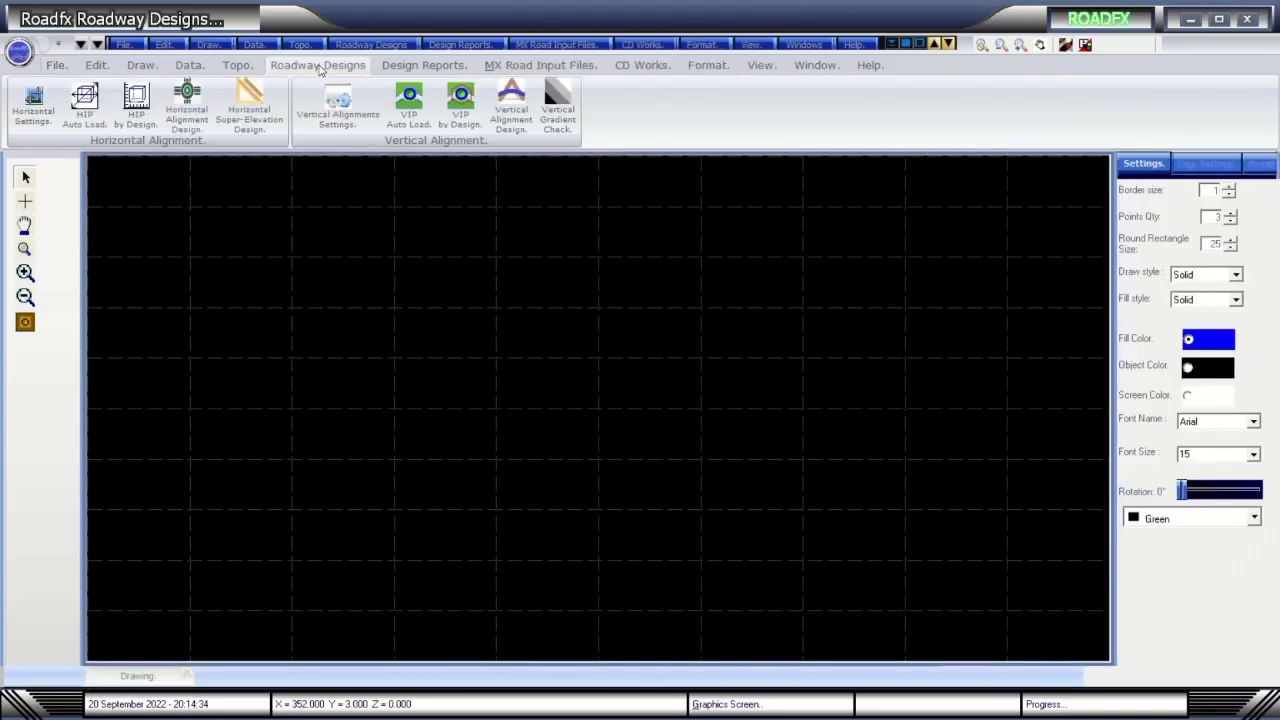
pyautogui.click(189, 65)
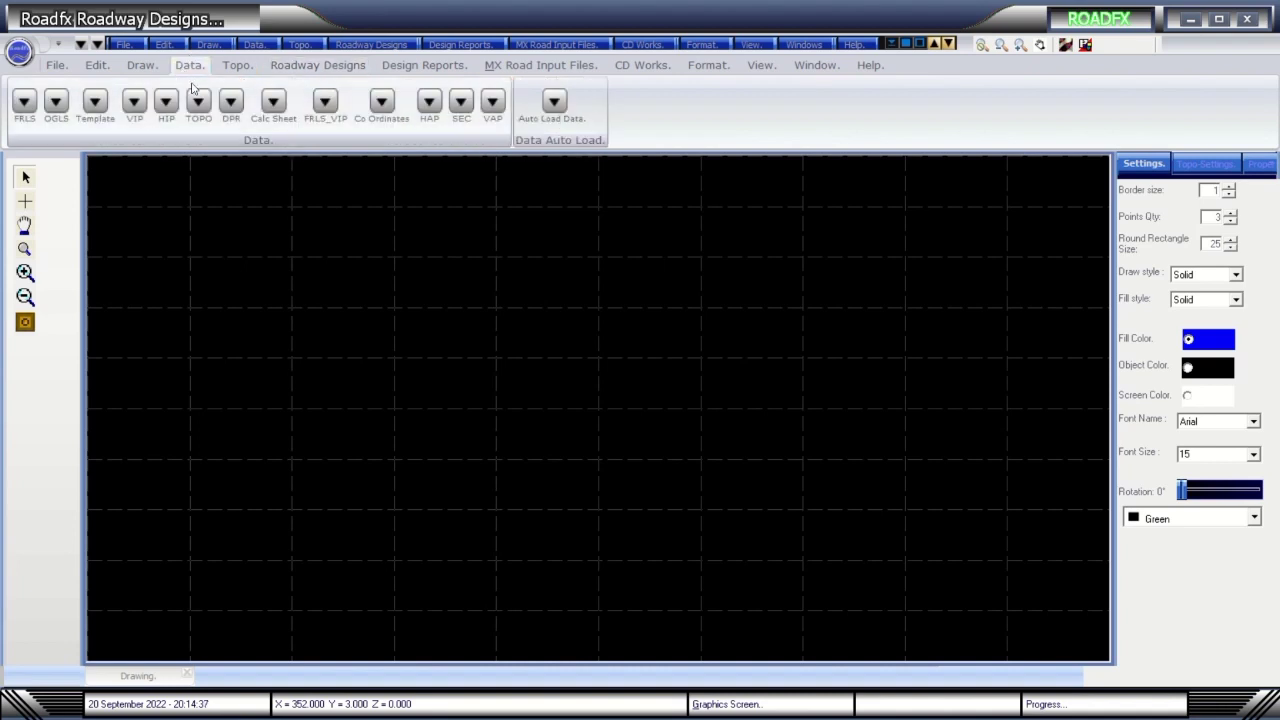
pyautogui.click(554, 101)
pyautogui.click(763, 411)
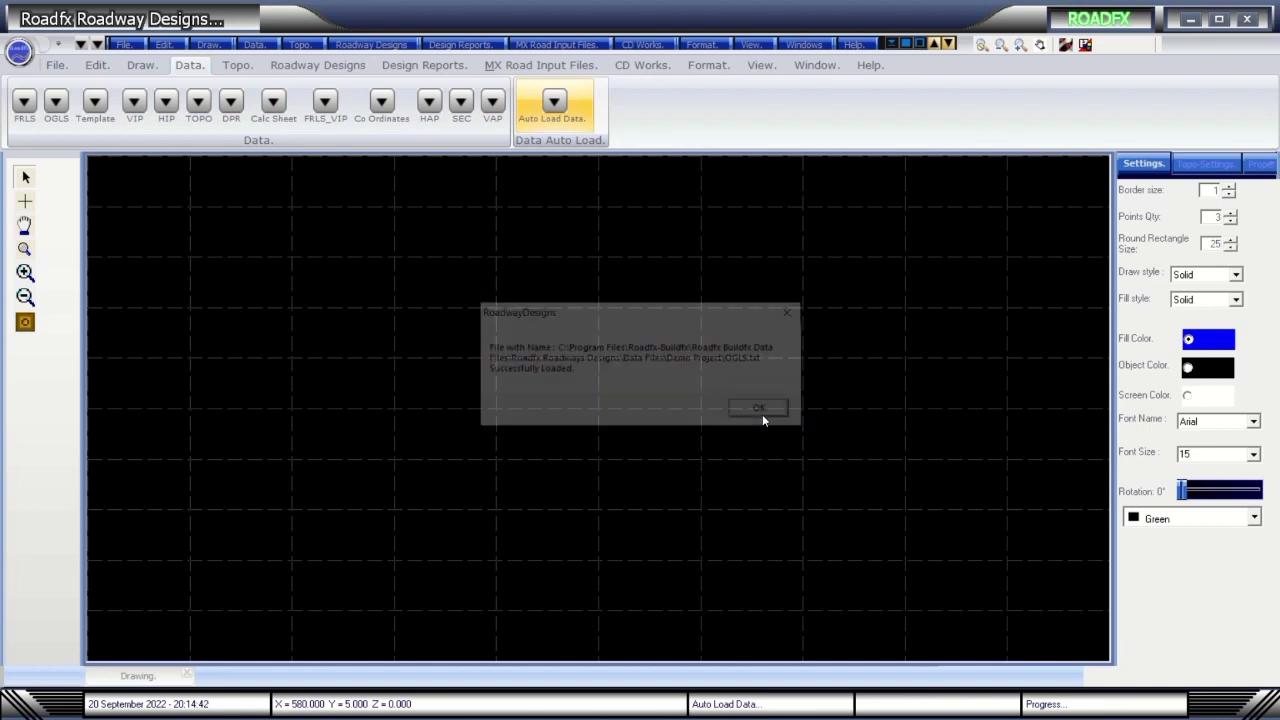
pyautogui.click(762, 414)
pyautogui.click(762, 414)
pyautogui.click(762, 414)
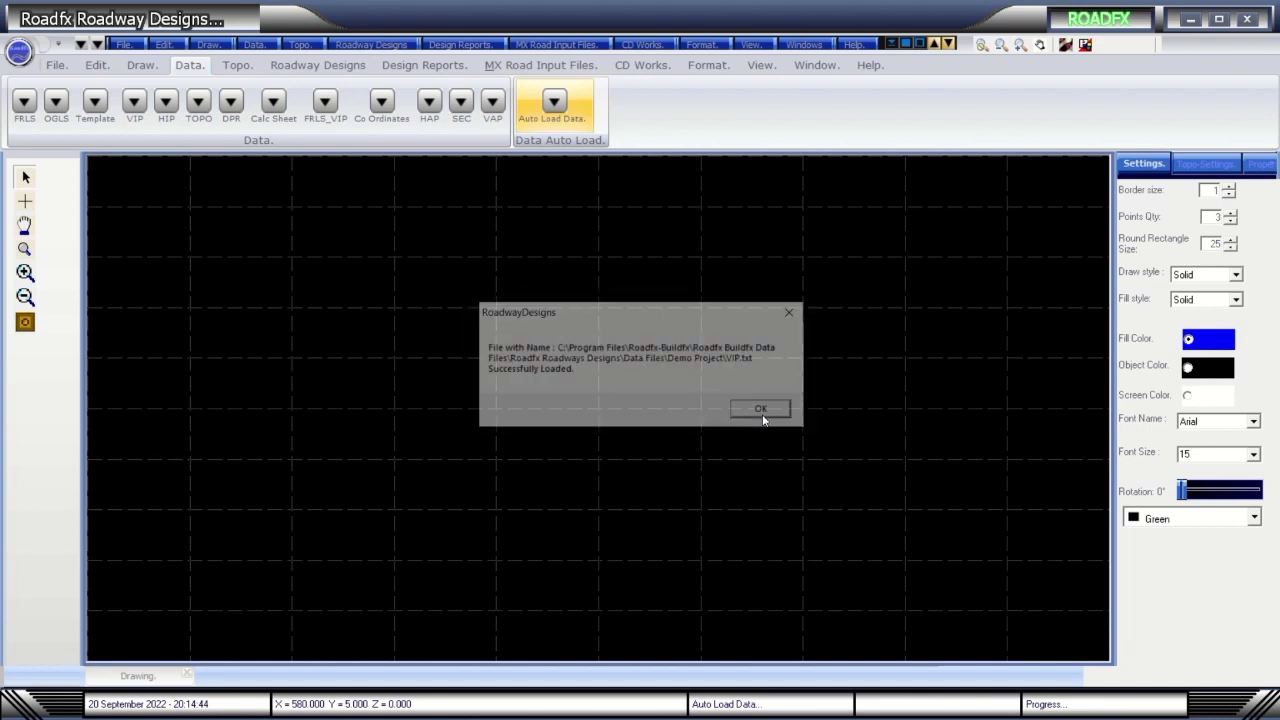
pyautogui.click(762, 414)
pyautogui.click(762, 414)
pyautogui.click(762, 414)
pyautogui.click(763, 414)
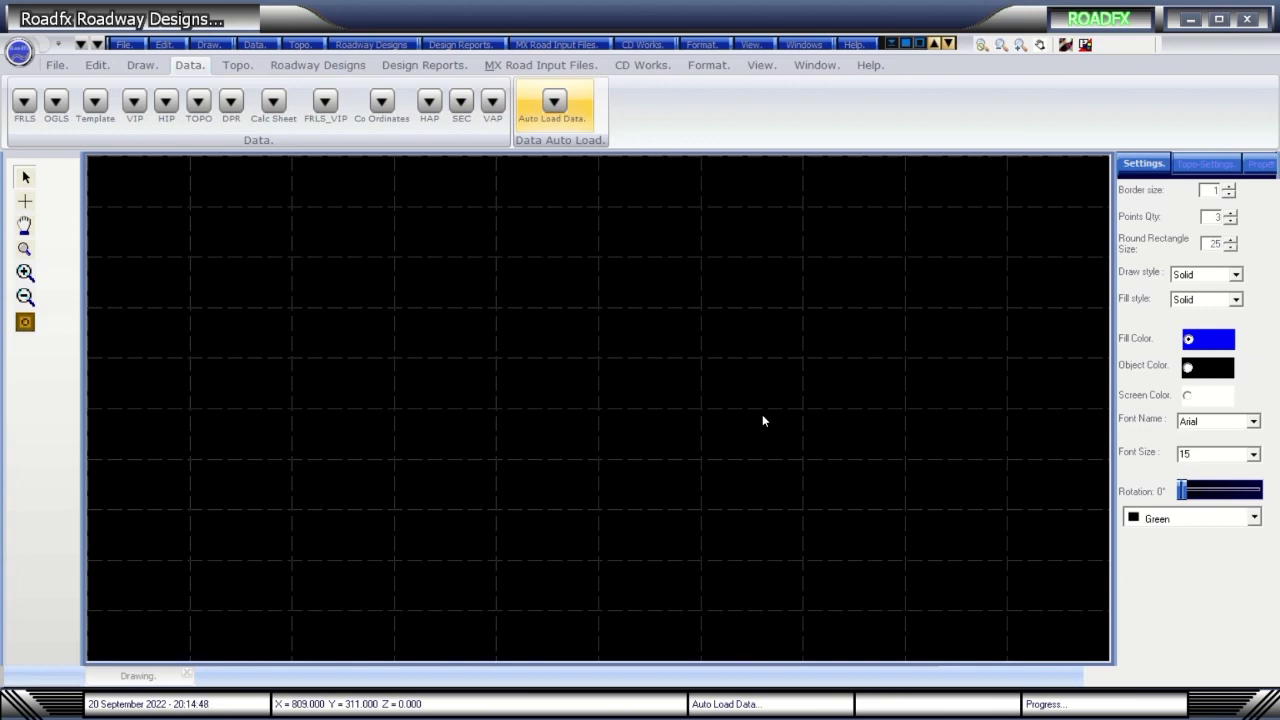
pyautogui.click(337, 67)
# Choose the Track road model, draw the HIPs, and calculate curves with parallel lines and text shown.
pyautogui.click(188, 118)
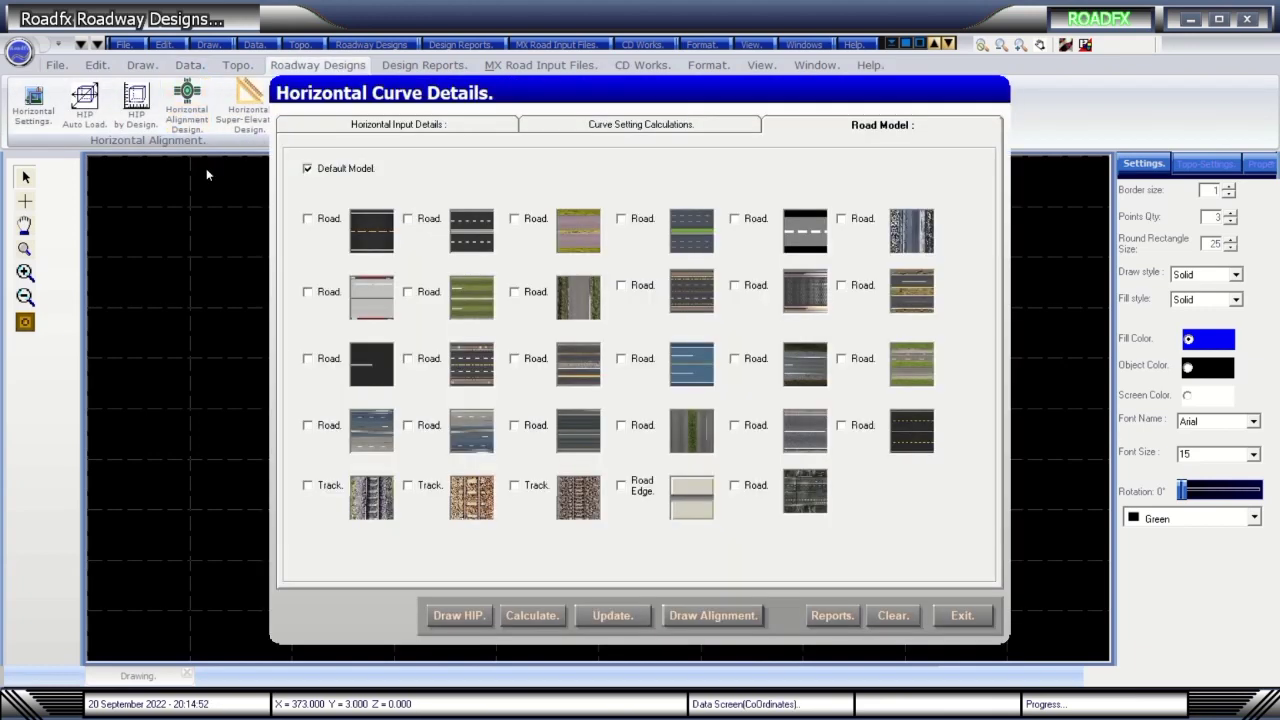
pyautogui.click(437, 614)
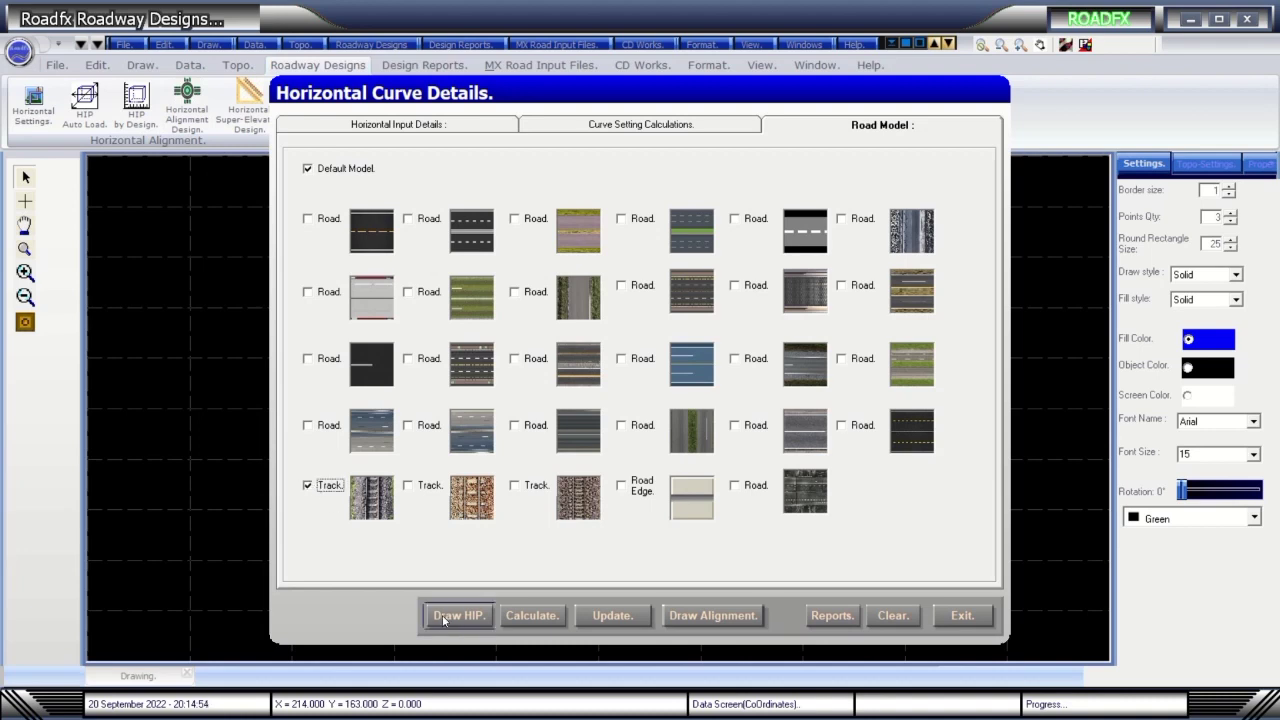
pyautogui.click(540, 616)
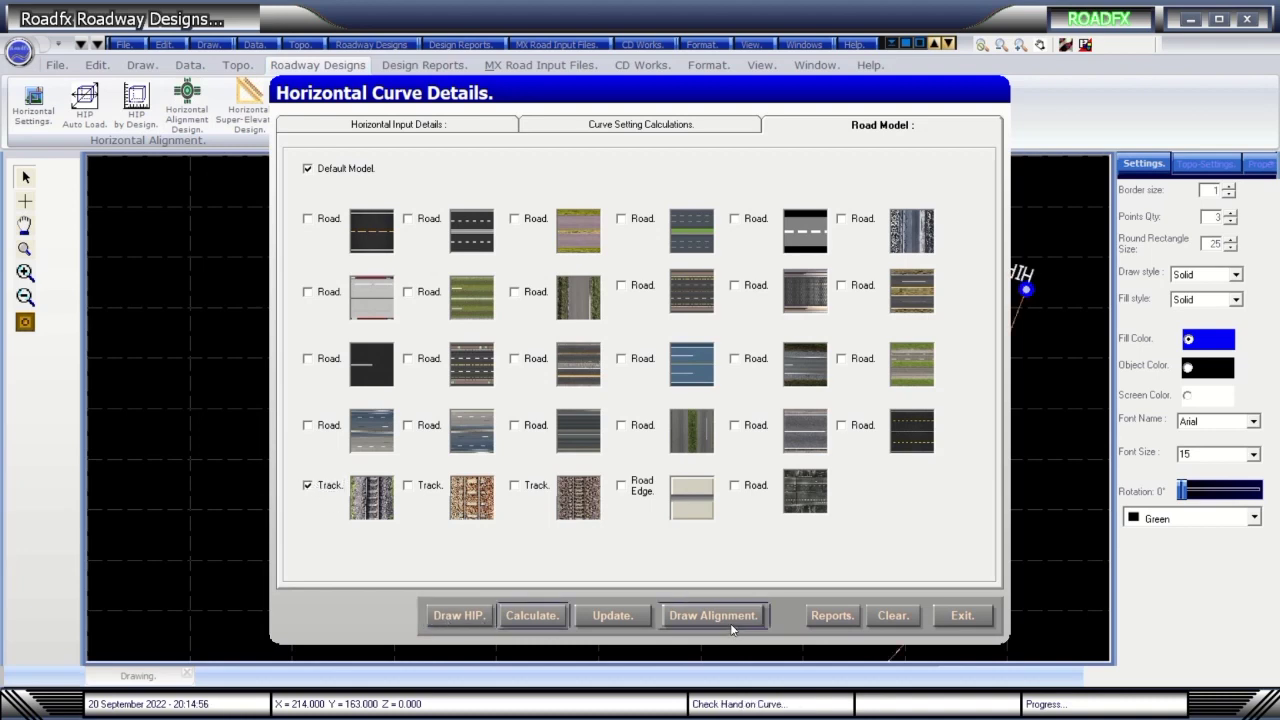
pyautogui.click(642, 128)
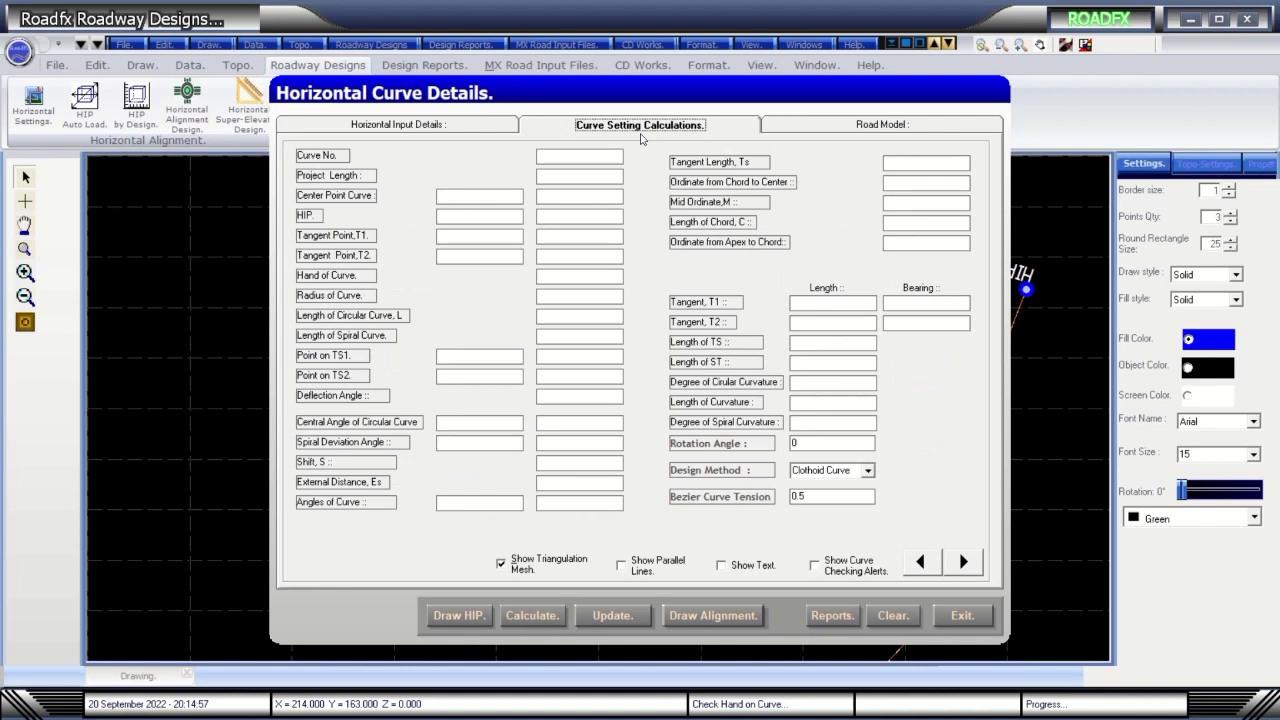
pyautogui.click(621, 564)
pyautogui.click(759, 568)
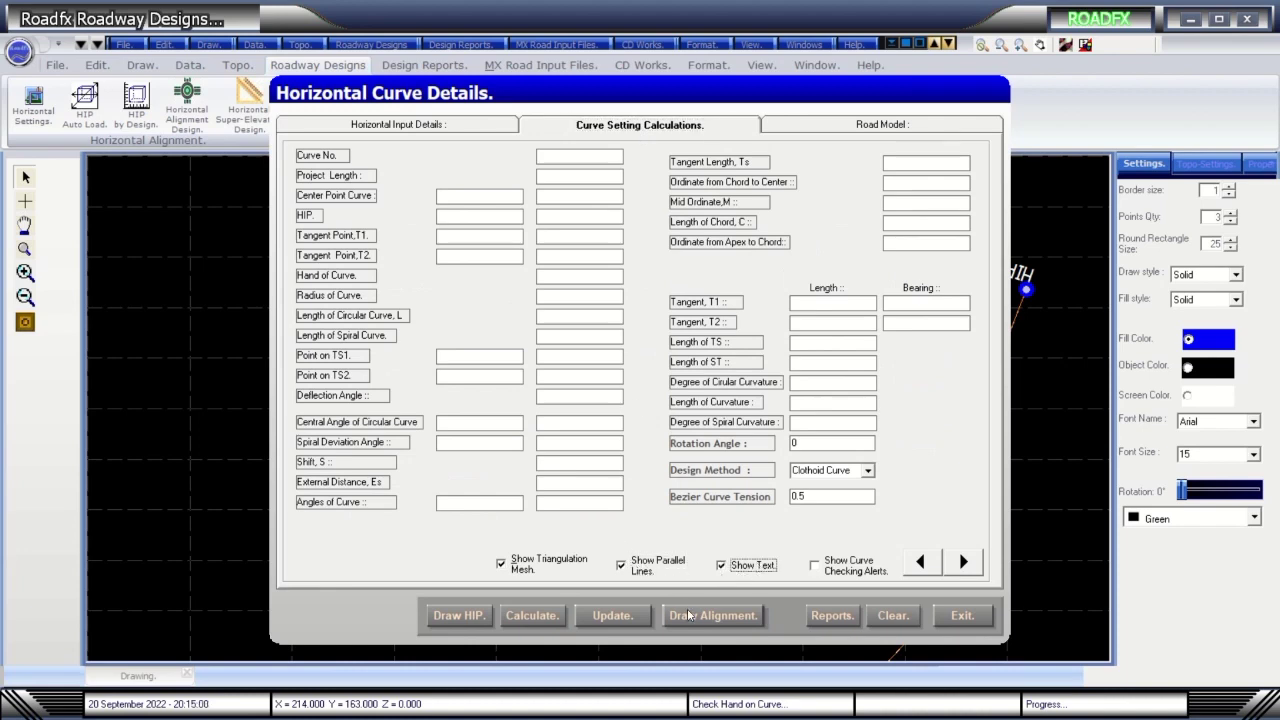
pyautogui.click(549, 616)
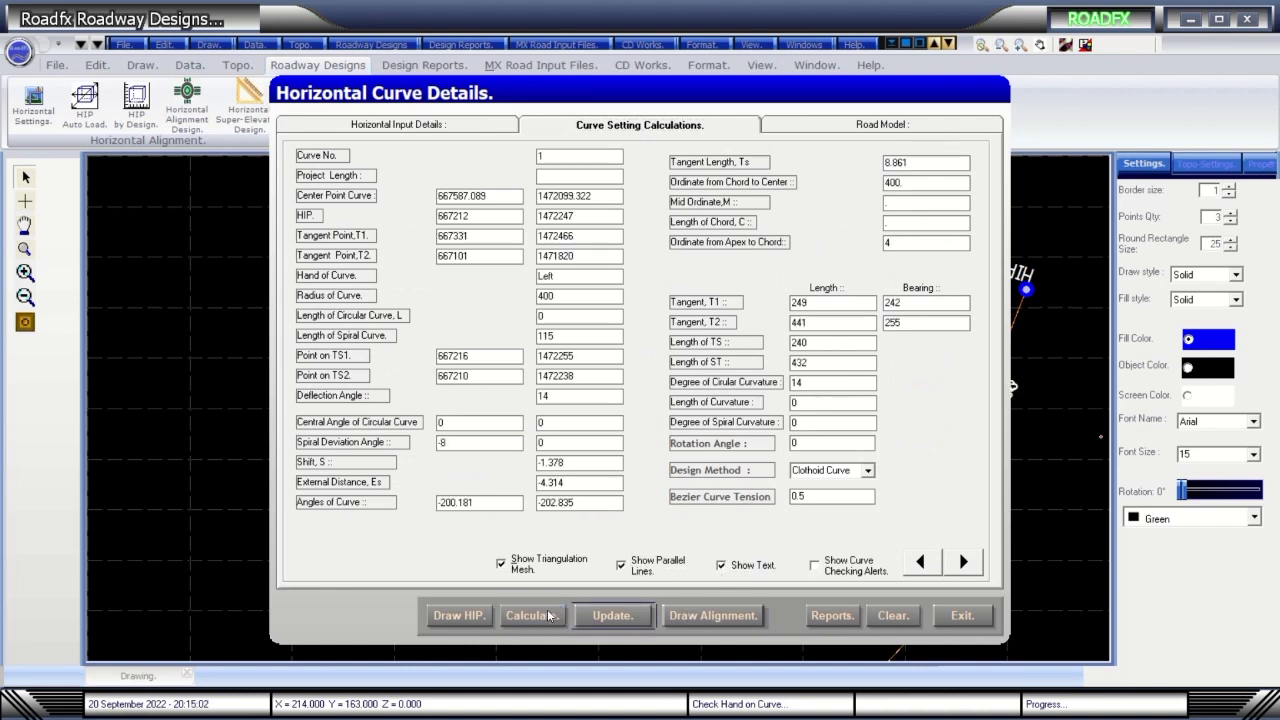
# Browse through curves 1–6, toggle curve checking alerts, and draw the alignment with curve tables.
pyautogui.click(964, 563)
pyautogui.click(964, 563)
pyautogui.click(964, 563)
pyautogui.click(964, 563)
pyautogui.click(964, 563)
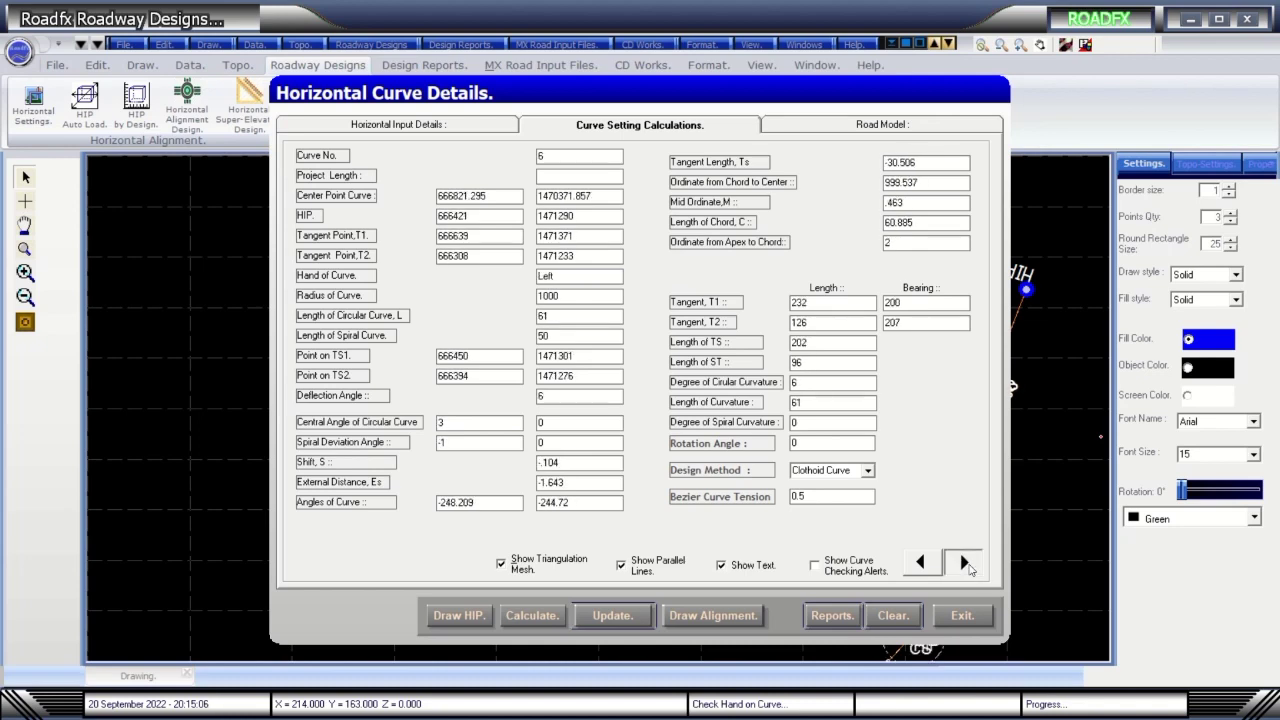
pyautogui.click(921, 564)
pyautogui.click(921, 564)
pyautogui.click(921, 564)
pyautogui.click(921, 564)
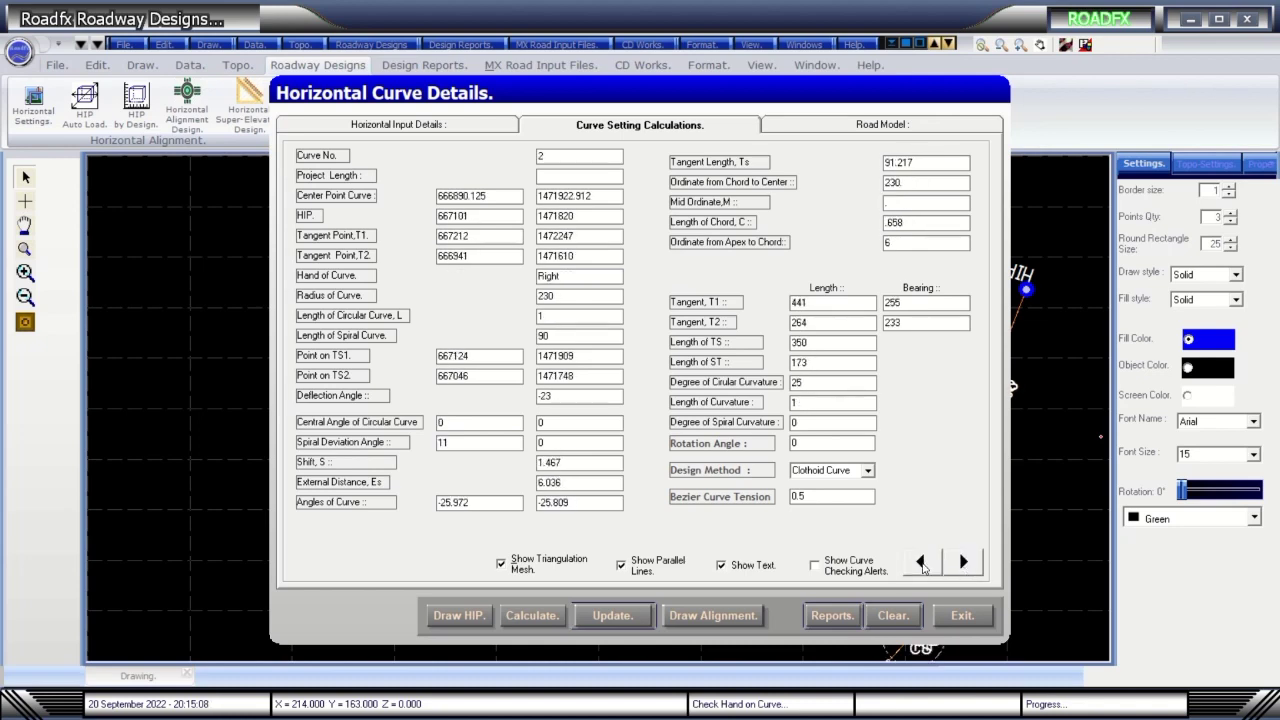
pyautogui.click(921, 564)
pyautogui.click(964, 563)
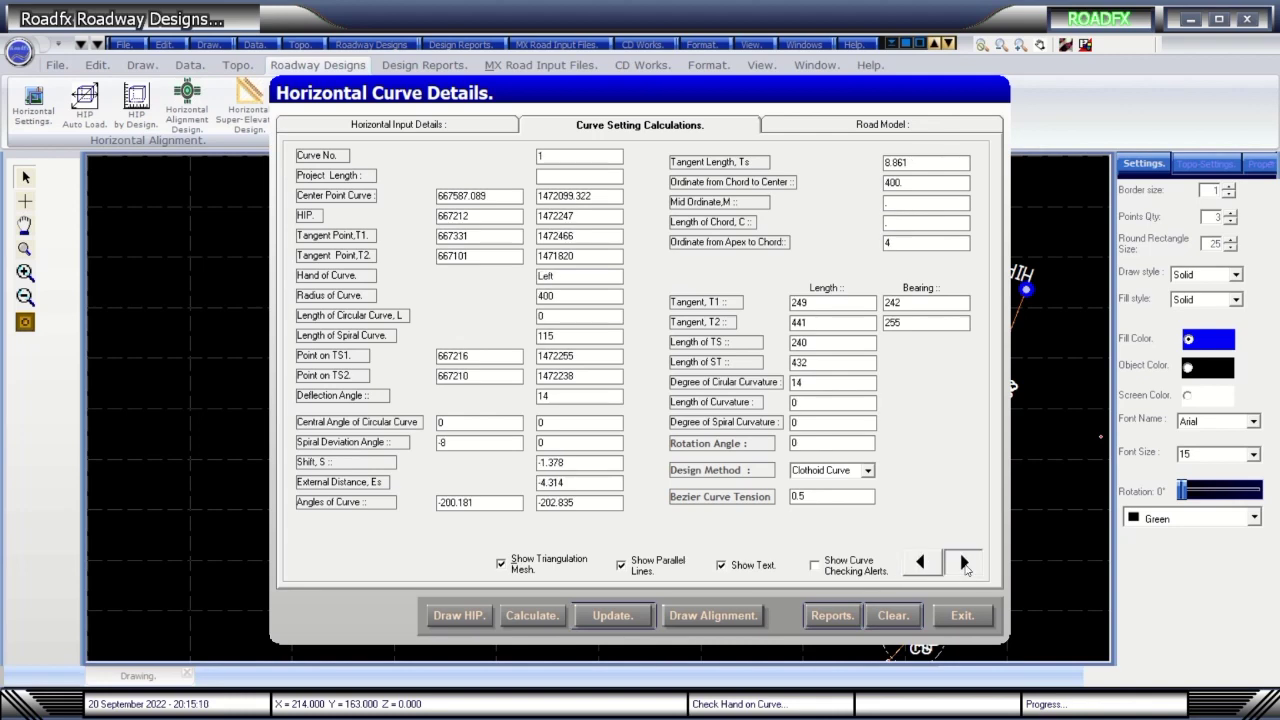
pyautogui.click(964, 563)
pyautogui.click(964, 563)
pyautogui.click(964, 563)
pyautogui.click(964, 563)
pyautogui.click(815, 566)
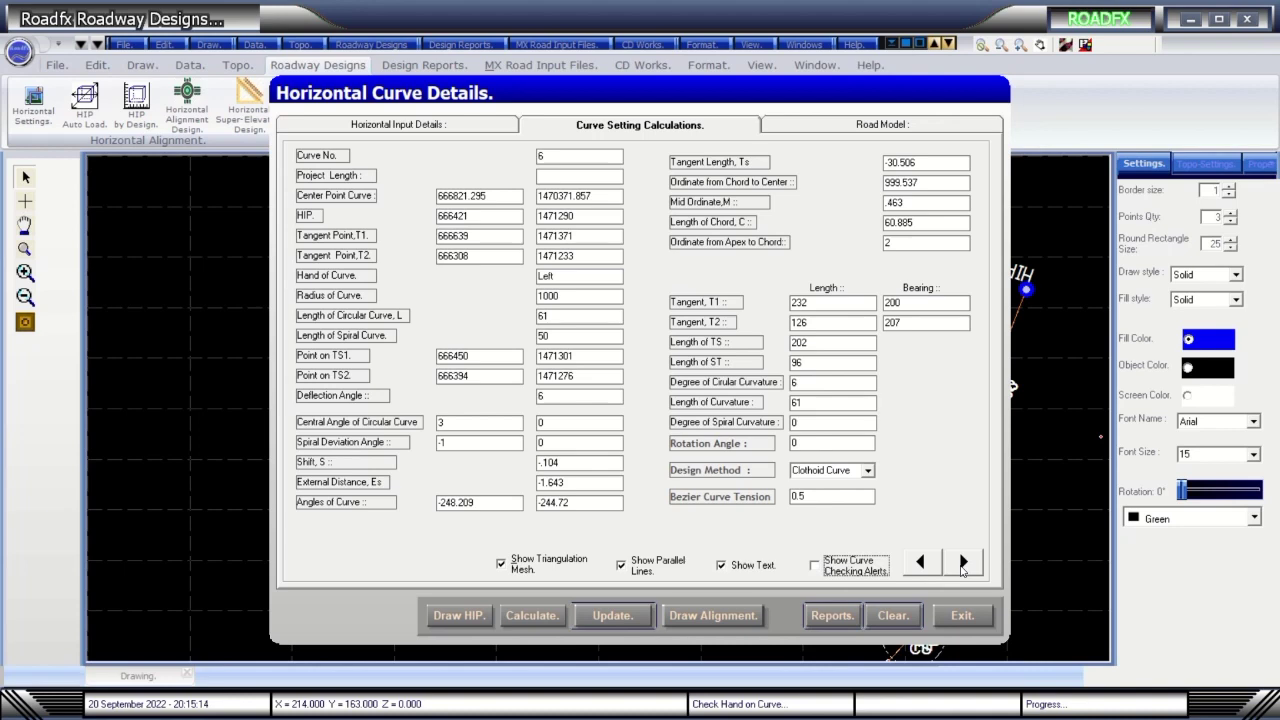
pyautogui.click(712, 616)
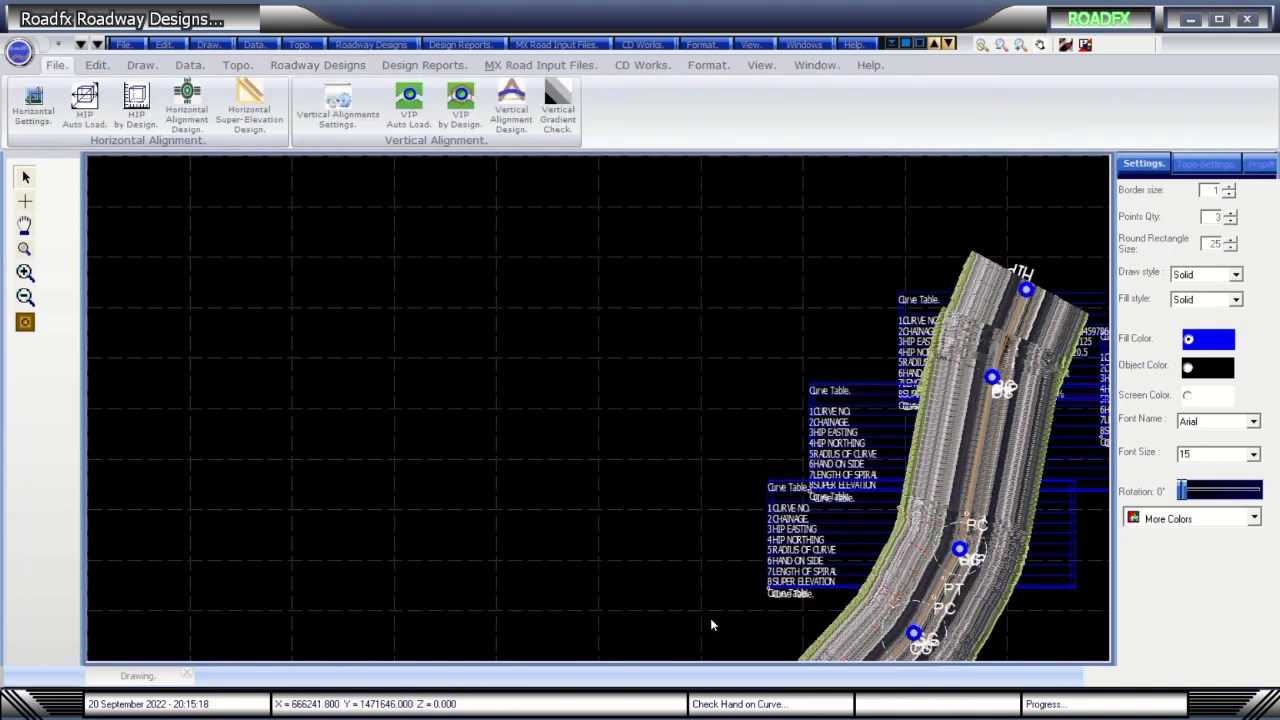
# Reopen the first saved .rhd drawing.
pyautogui.click(120, 45)
pyautogui.click(150, 83)
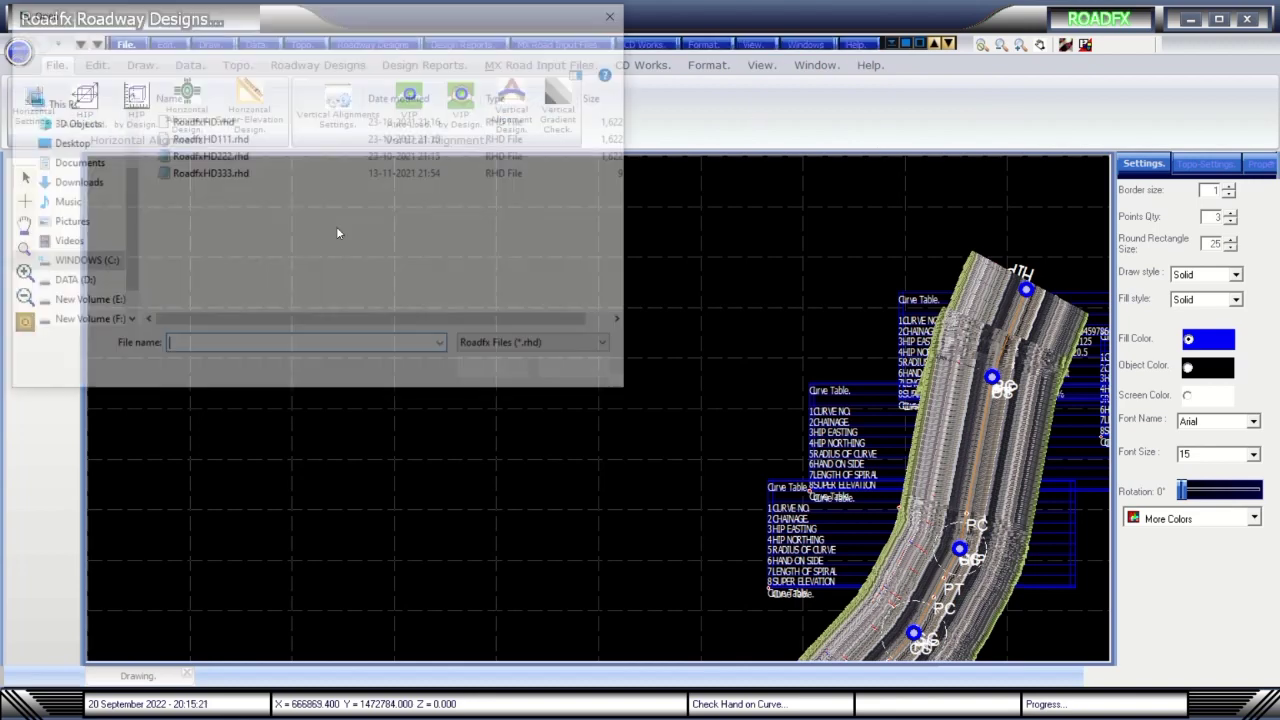
pyautogui.click(205, 121)
pyautogui.press('Return')
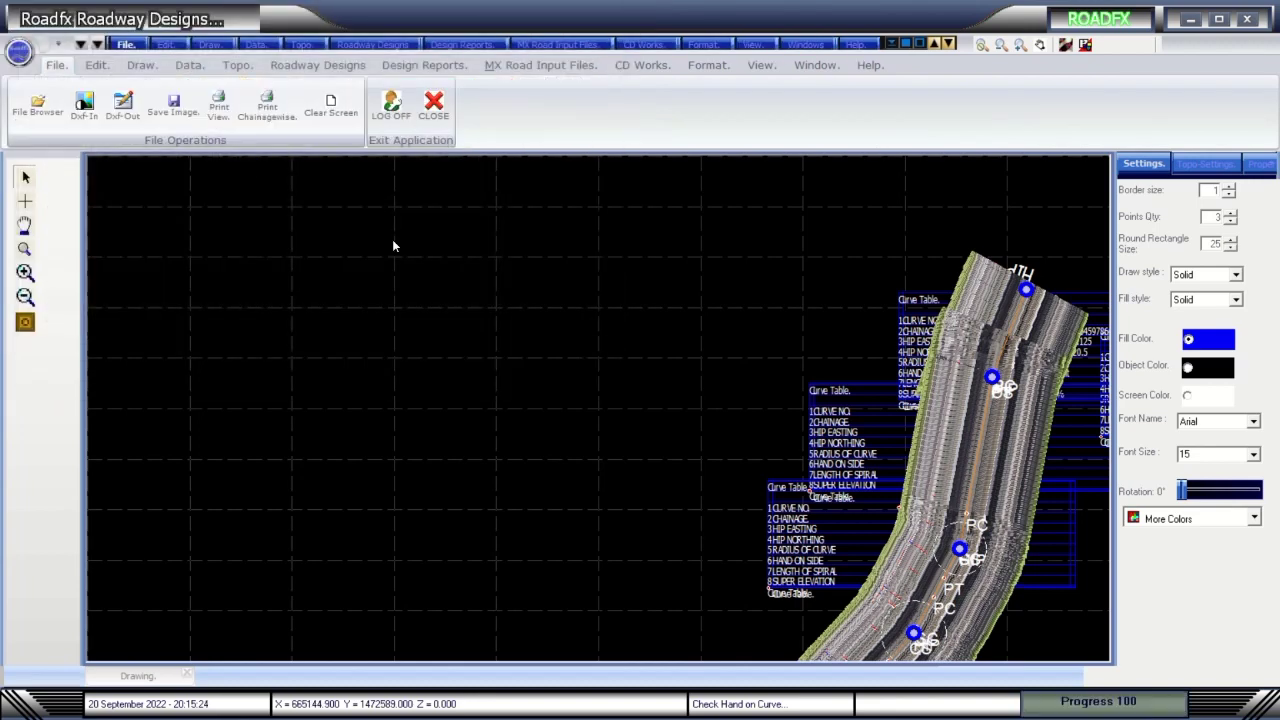
# Clear the canvas, redraw the HIP lines, and draw the full alignment with curve labels.
pyautogui.click(323, 65)
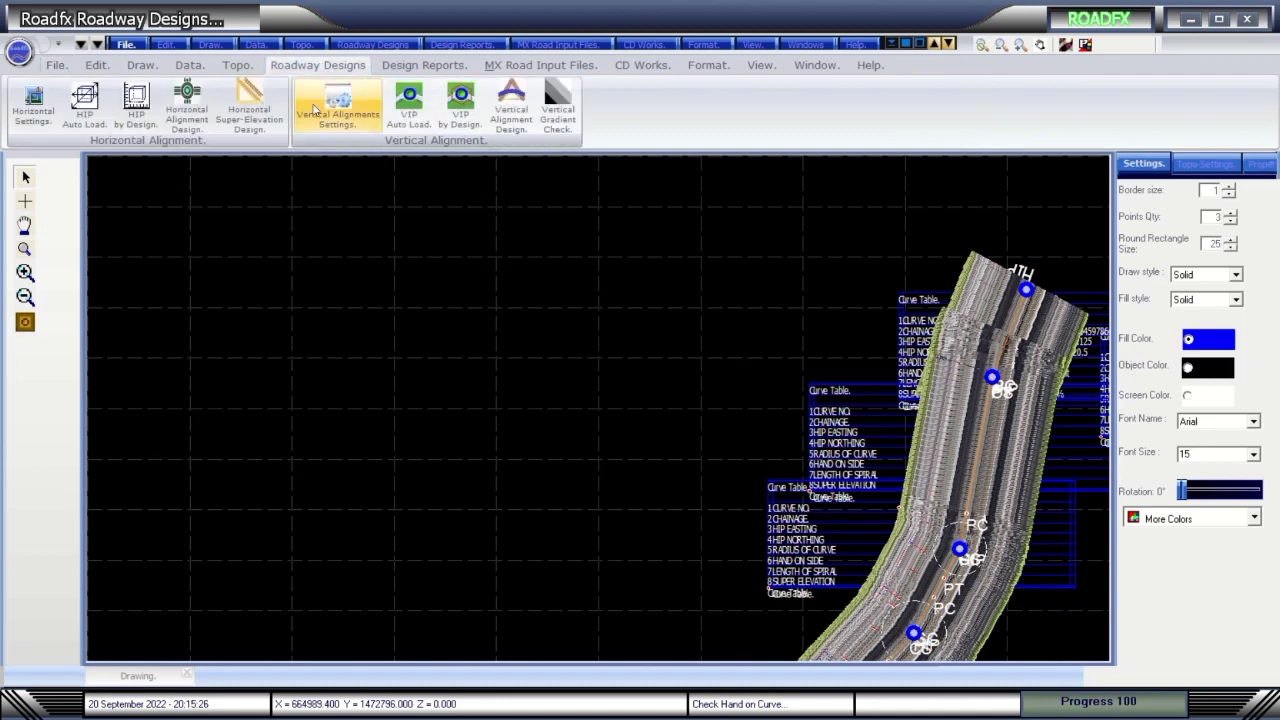
pyautogui.click(187, 100)
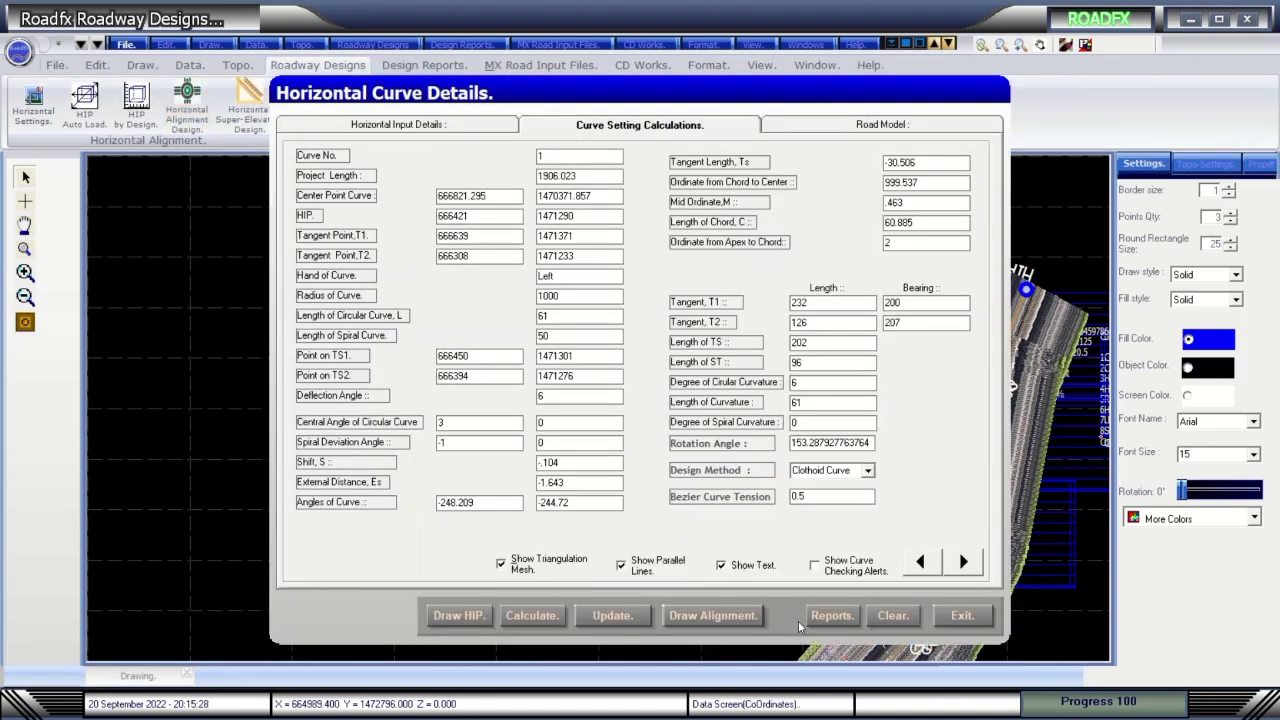
pyautogui.click(899, 630)
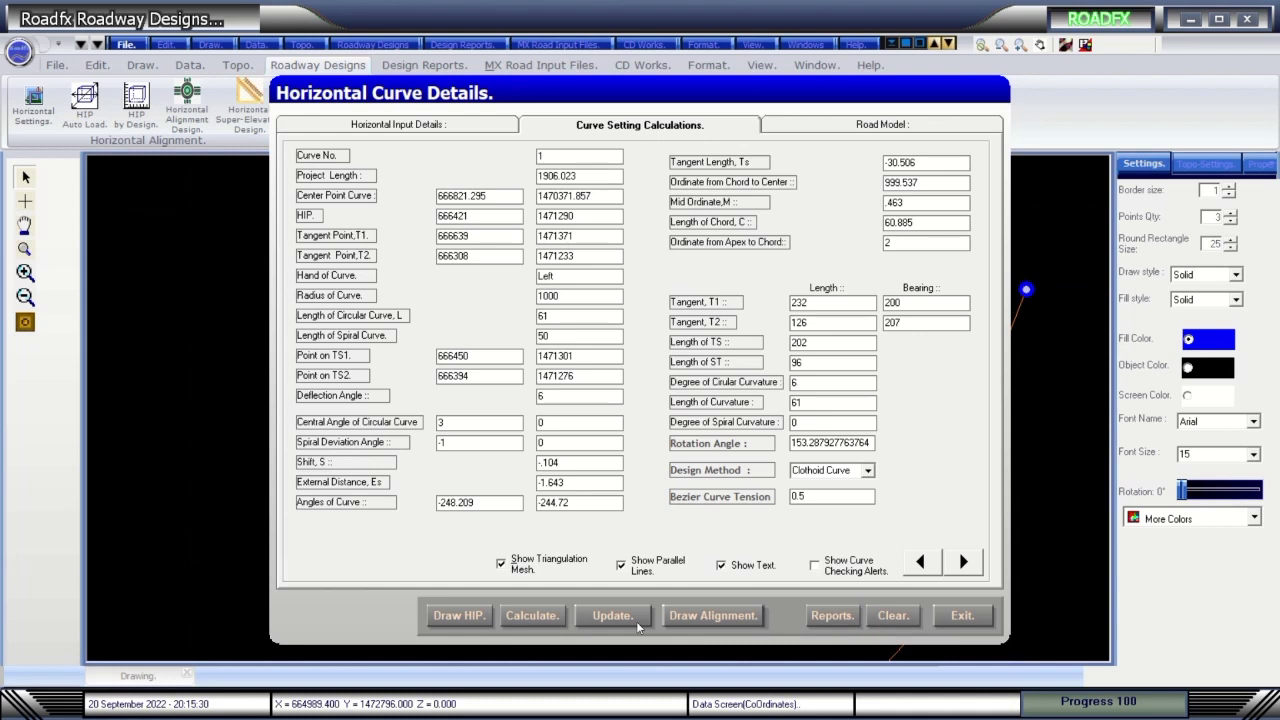
pyautogui.click(478, 616)
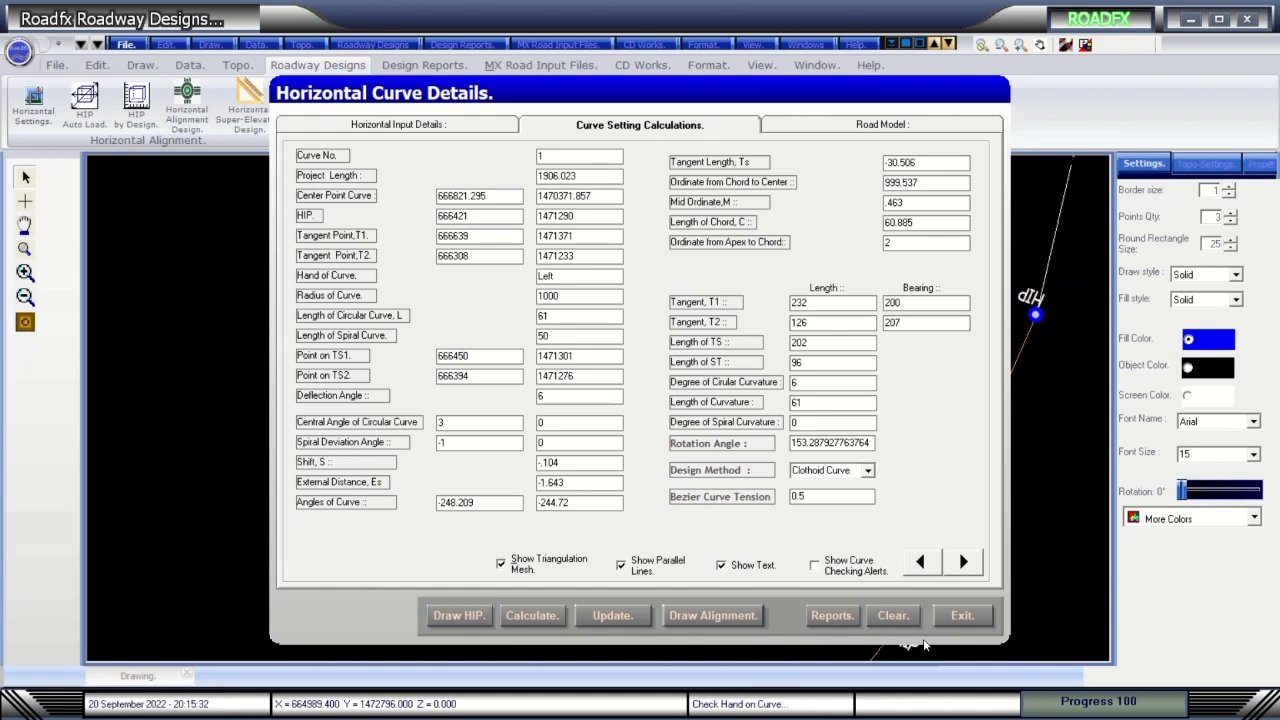
pyautogui.click(904, 617)
pyautogui.click(466, 615)
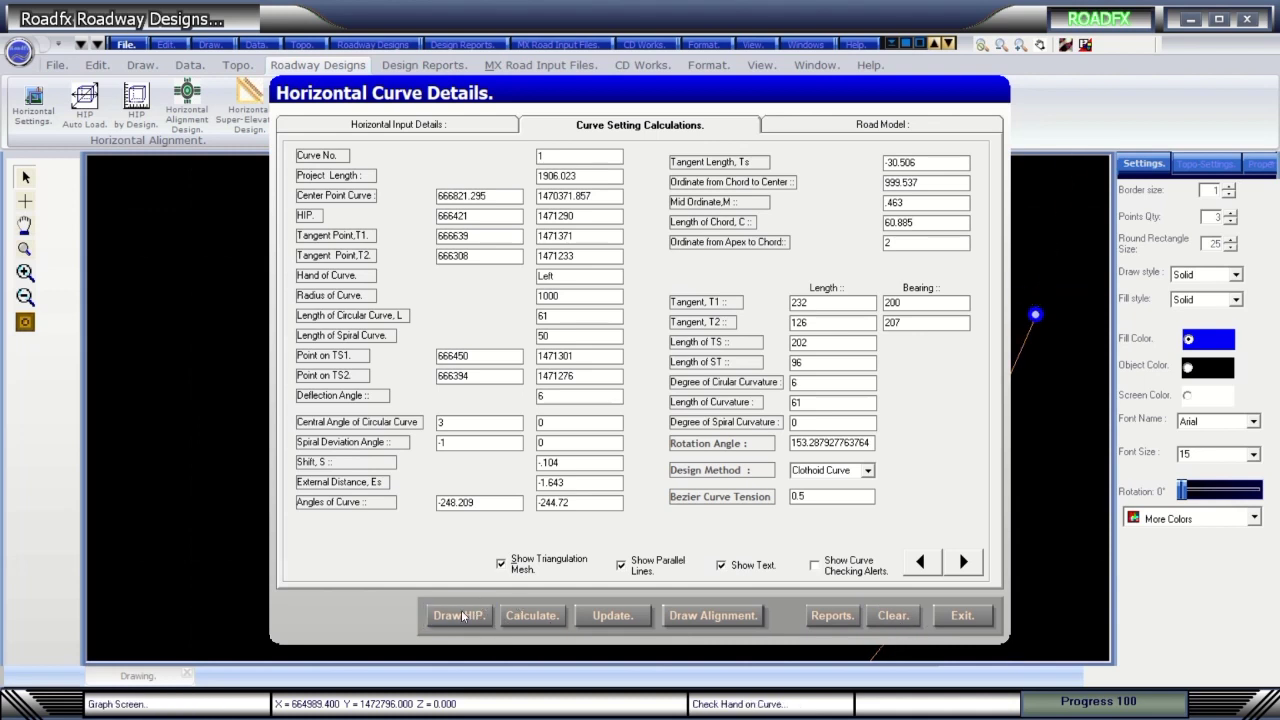
pyautogui.click(690, 617)
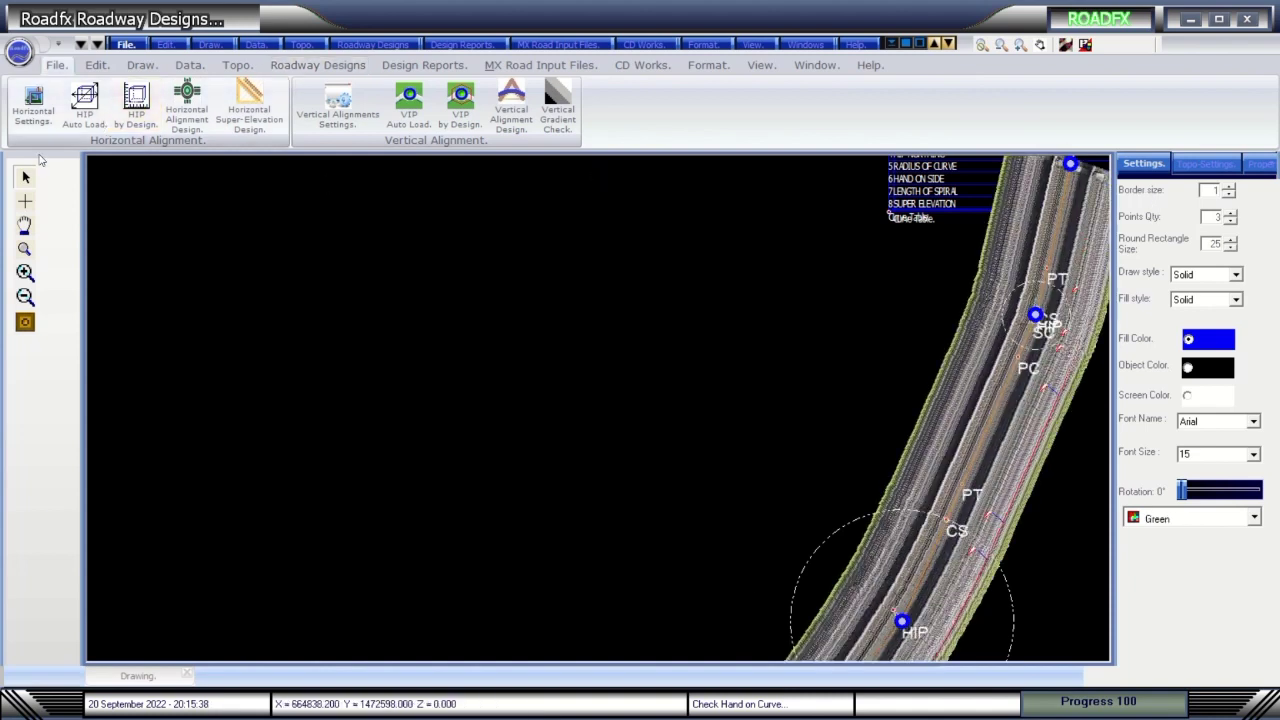
# Show setting-out circles around the HIP points, pan the road into view, and open the topo mesh settings.
pyautogui.click(26, 321)
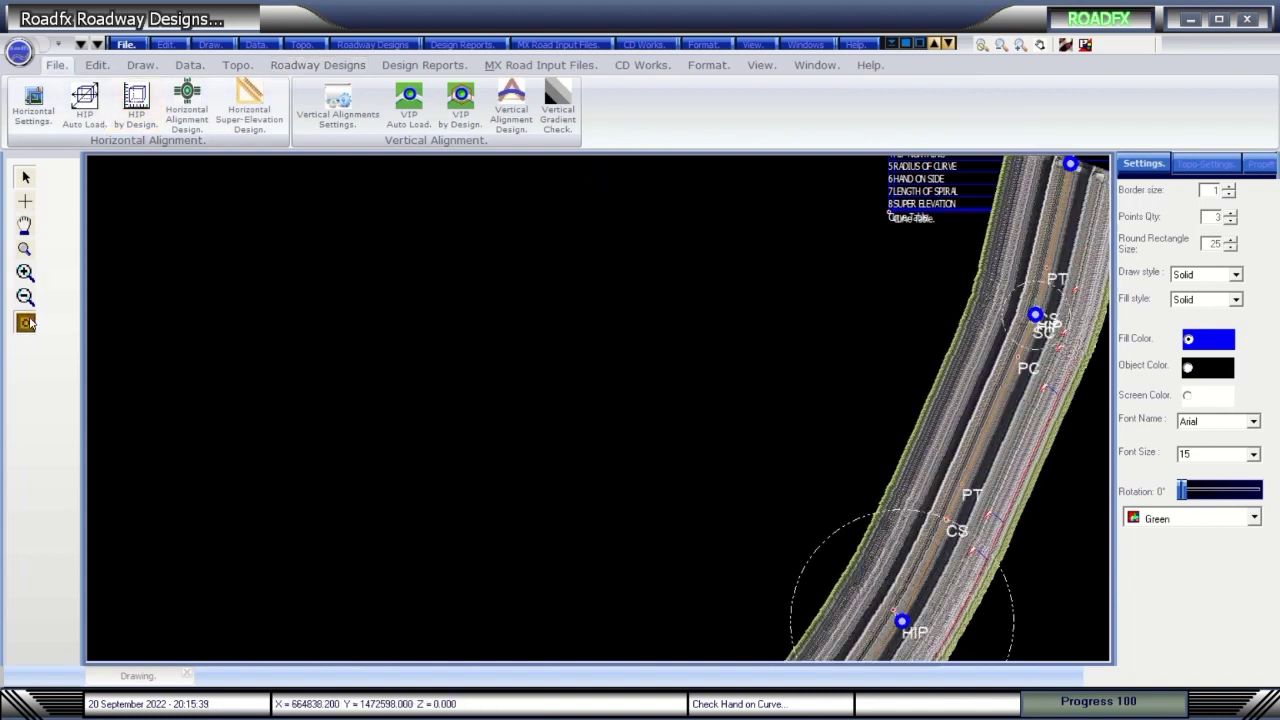
pyautogui.click(1040, 47)
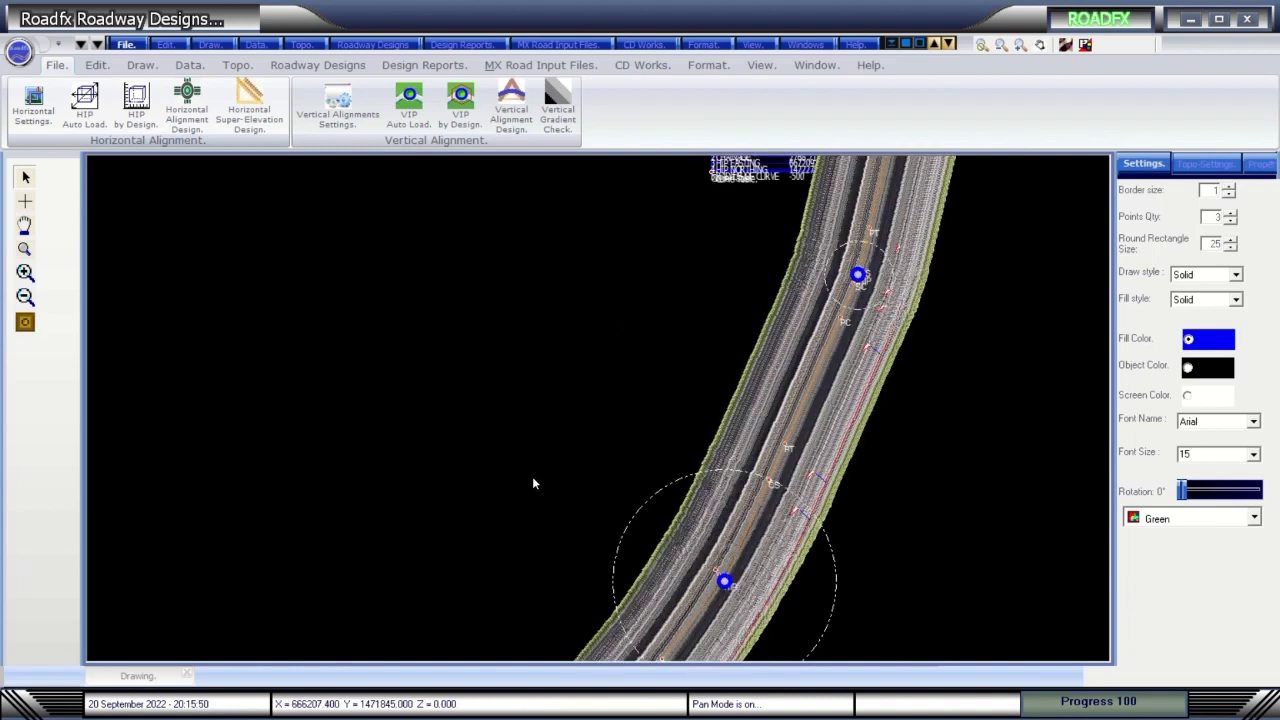
pyautogui.click(187, 100)
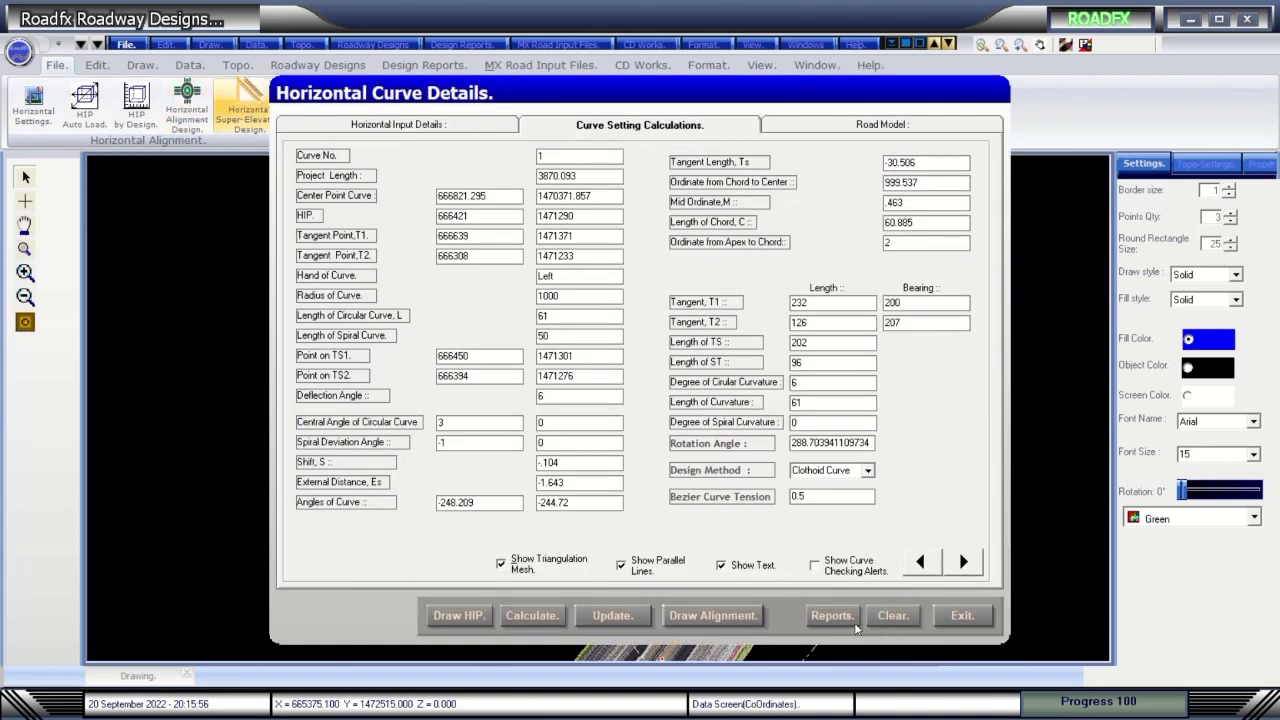
pyautogui.click(962, 615)
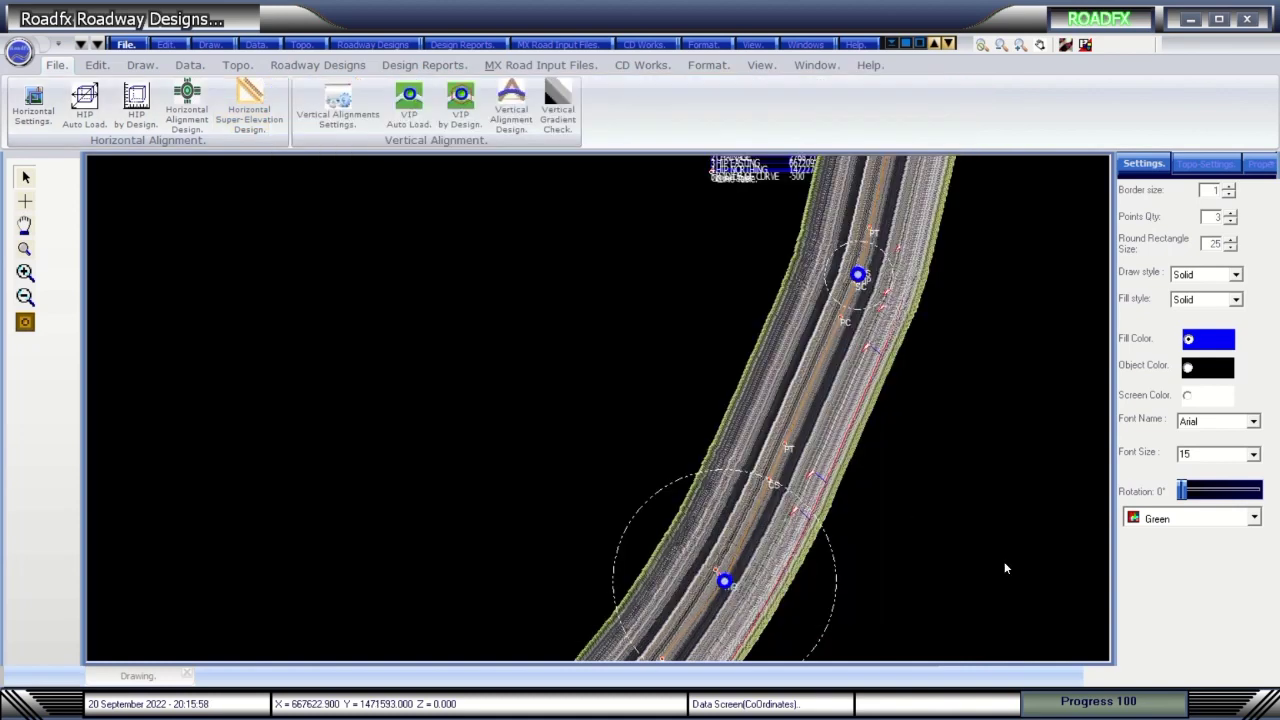
pyautogui.click(1042, 47)
pyautogui.moveTo(600, 366); pyautogui.dragTo(563, 274)
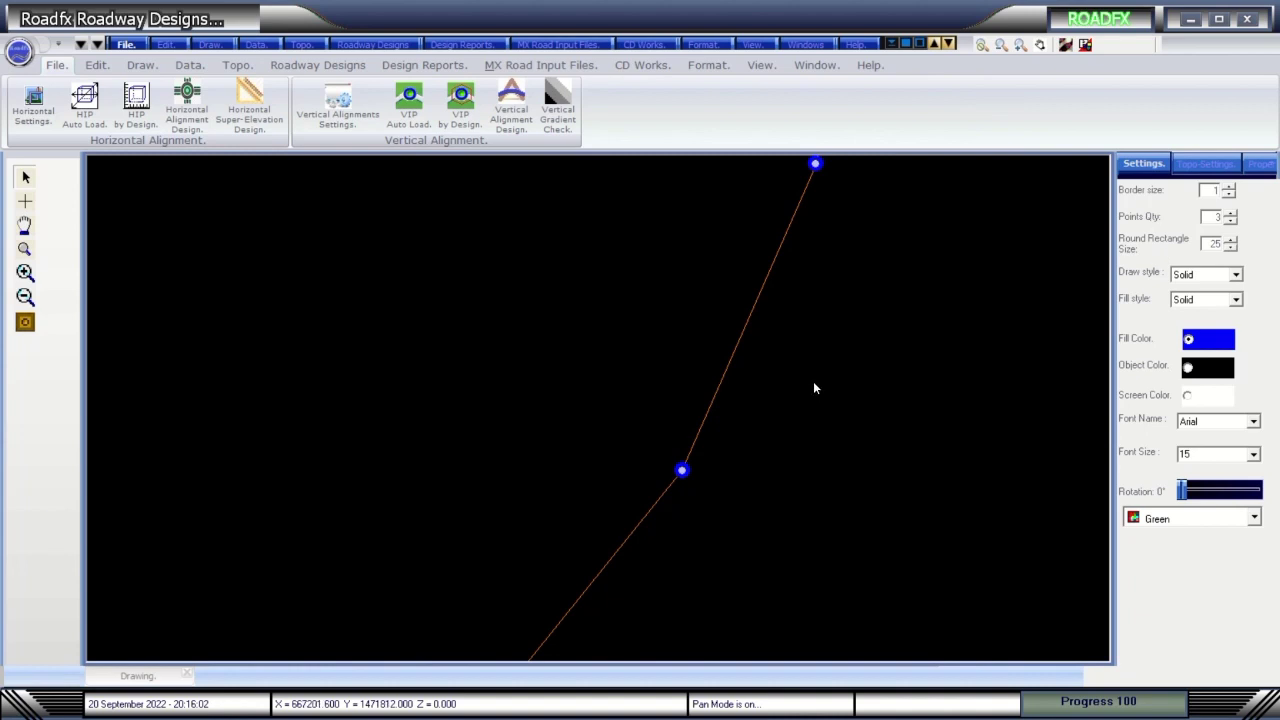
pyautogui.click(25, 321)
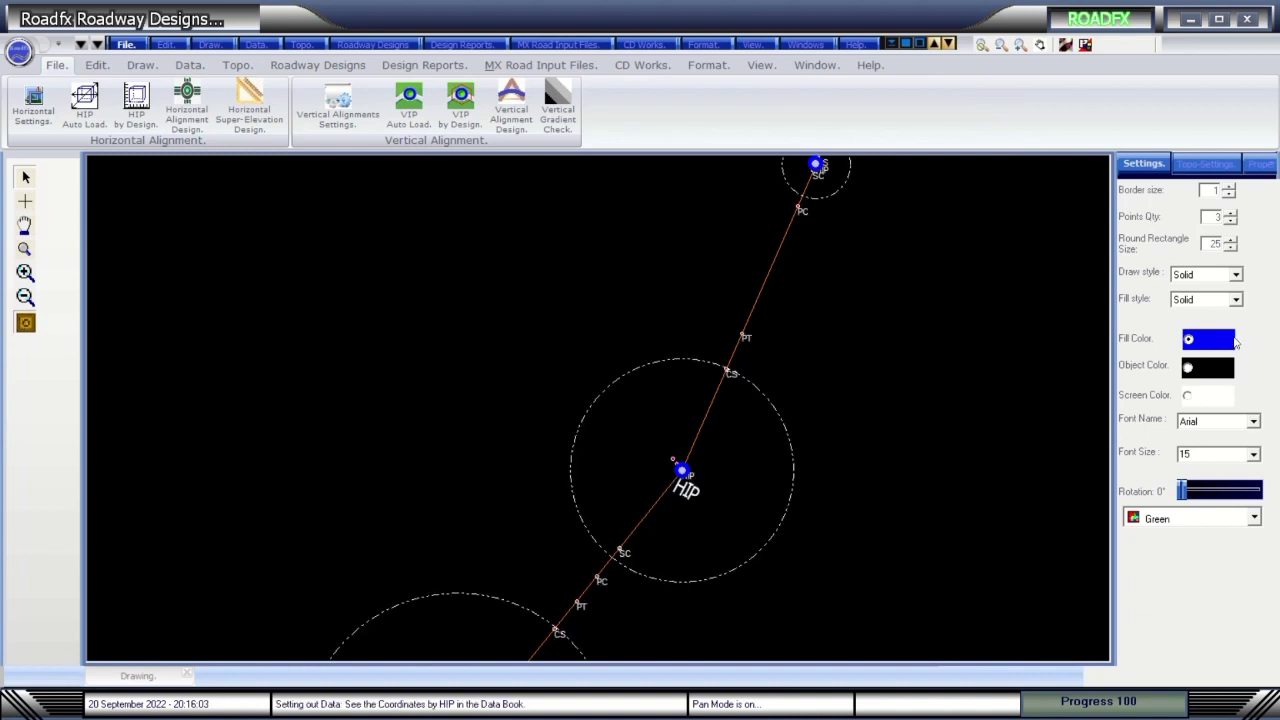
pyautogui.click(1207, 164)
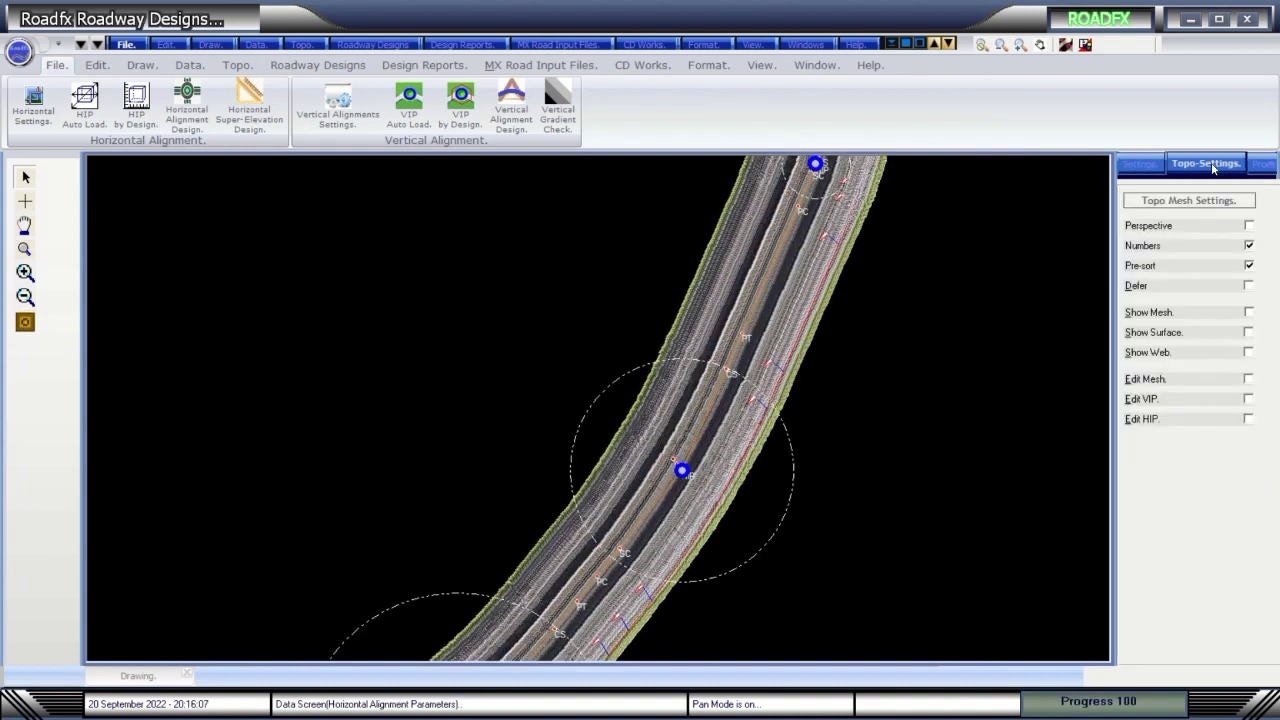
# Turn on the mesh surface, draw the survey-point triangulation mesh, and overlay the HIP setting-out circles.
pyautogui.click(1250, 331)
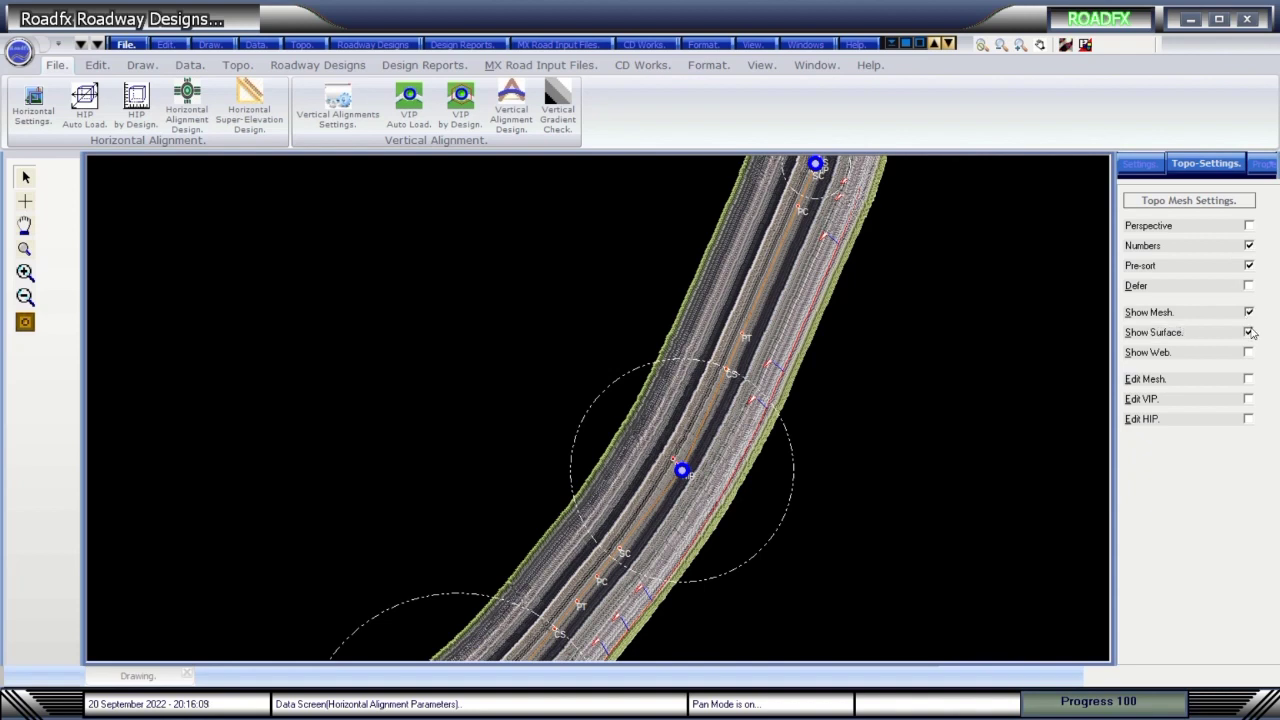
pyautogui.click(237, 65)
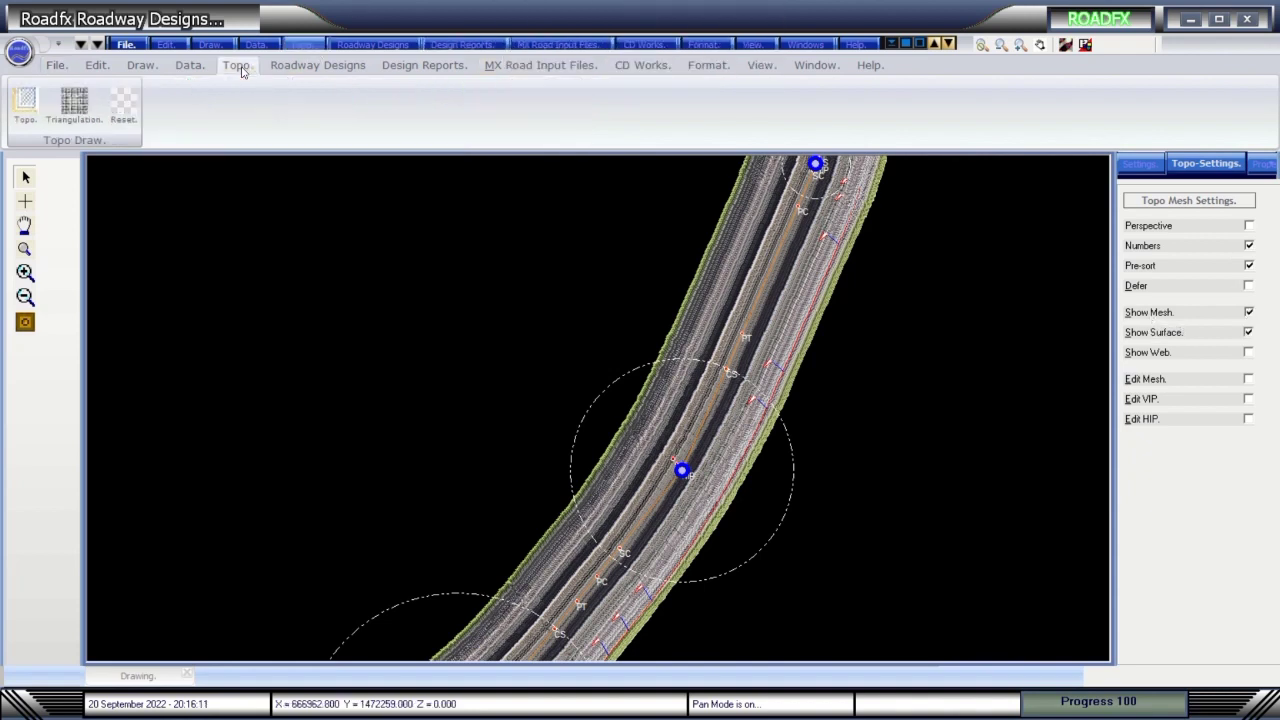
pyautogui.click(70, 104)
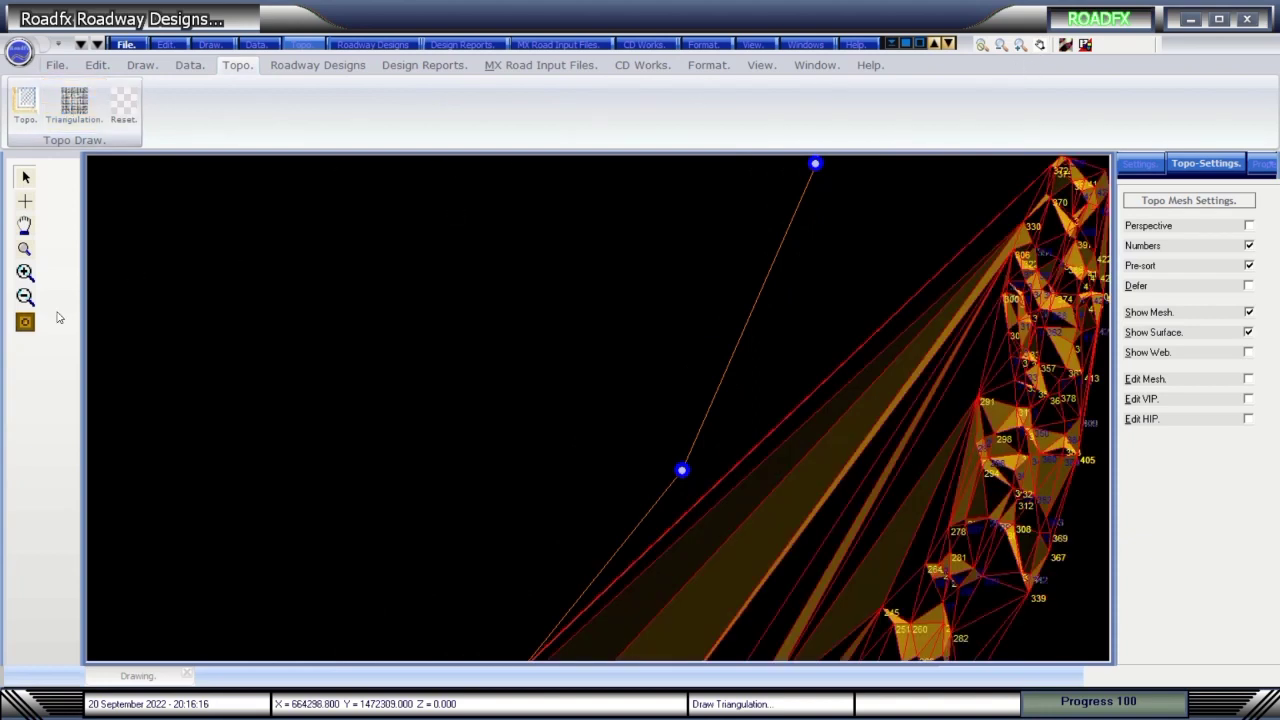
pyautogui.click(26, 321)
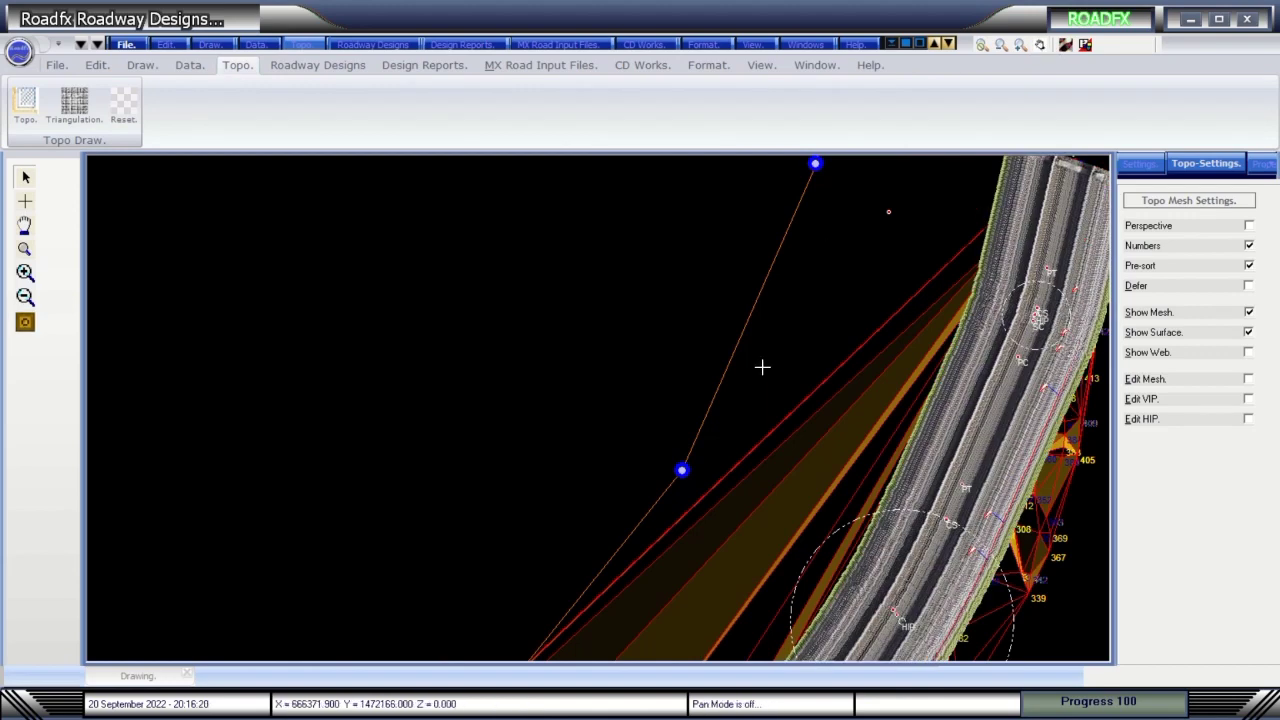
# Zoom and pan around the mesh, then return to the roadway design tools.
pyautogui.moveTo(762, 367); pyautogui.dragTo(683, 325)
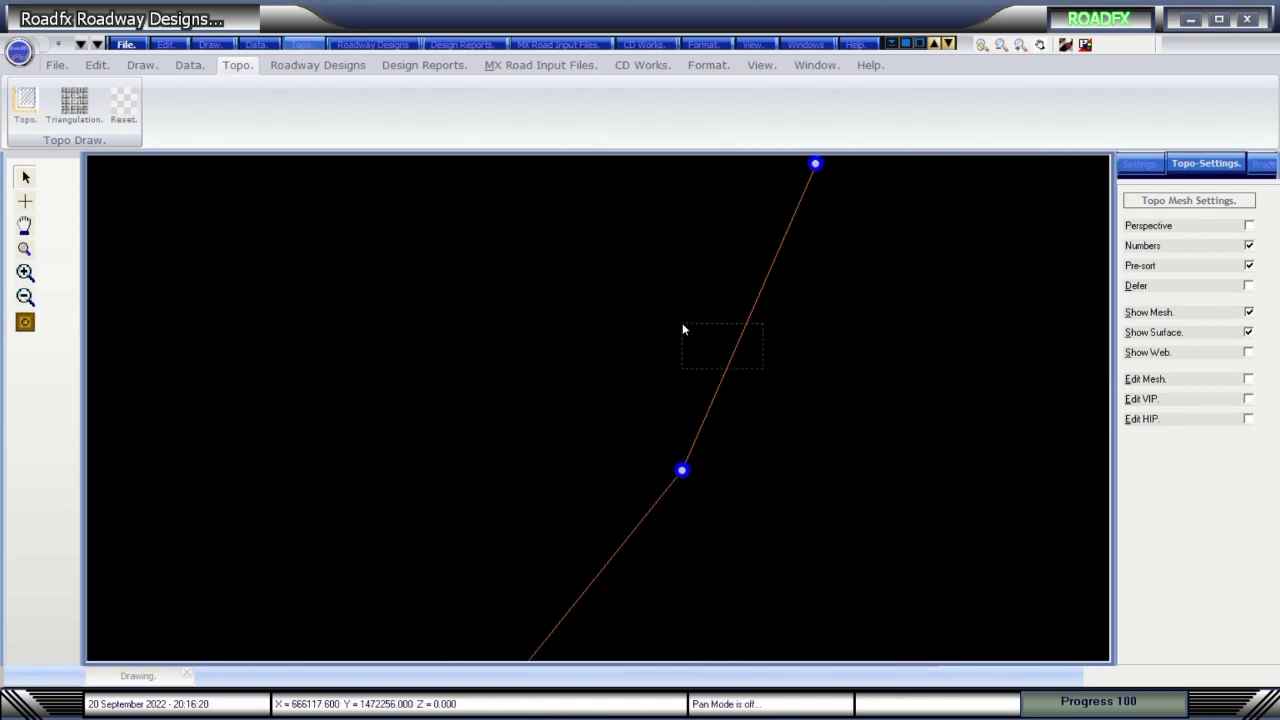
pyautogui.click(1040, 44)
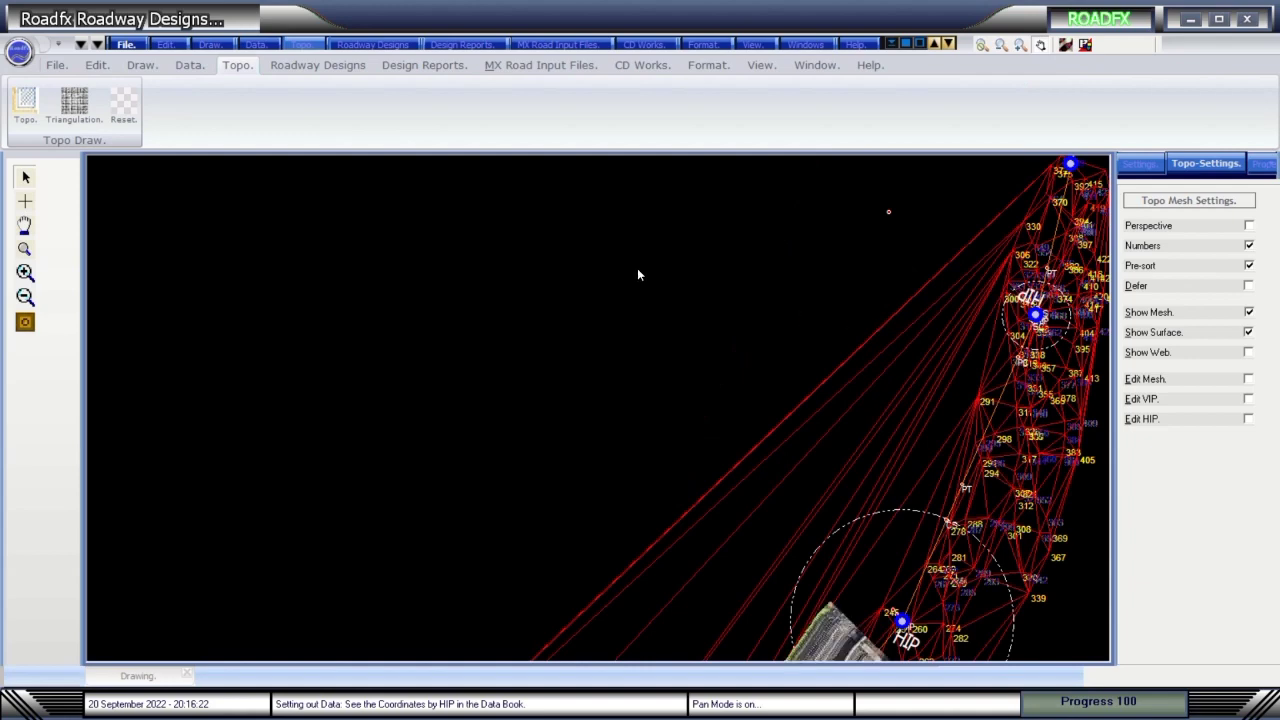
pyautogui.moveTo(642, 270); pyautogui.dragTo(651, 289)
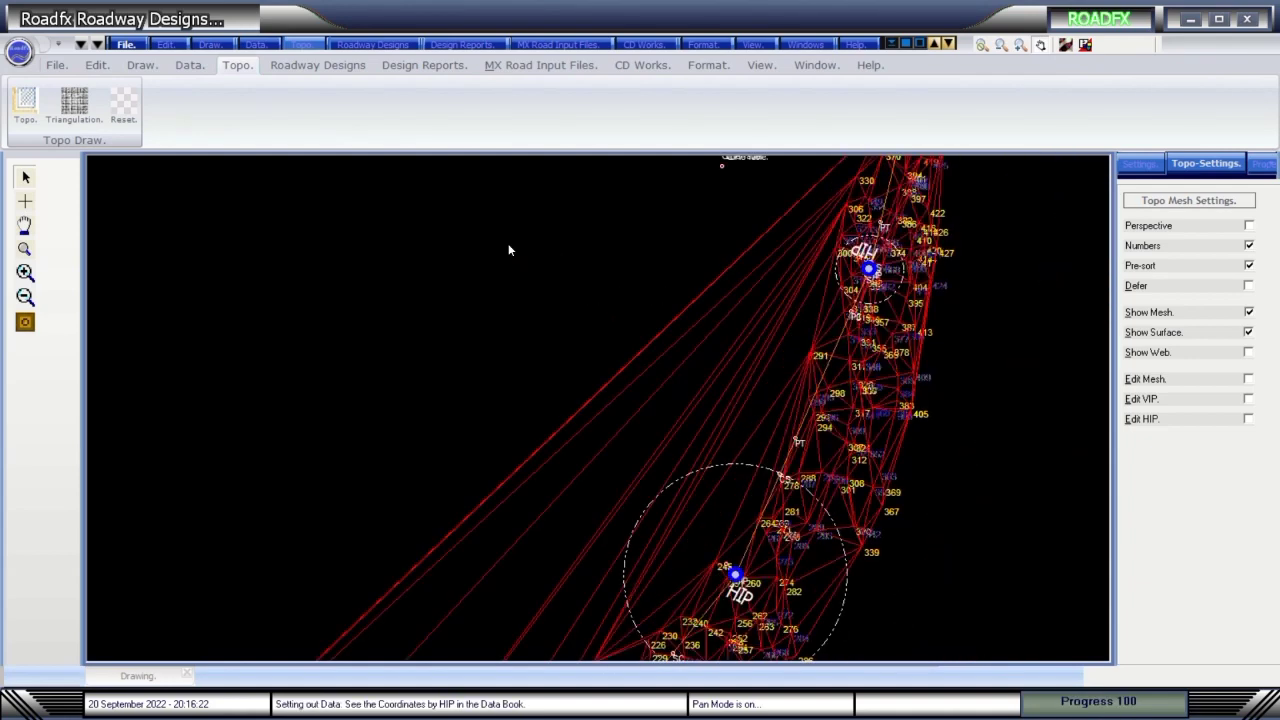
pyautogui.moveTo(508, 250); pyautogui.dragTo(510, 253)
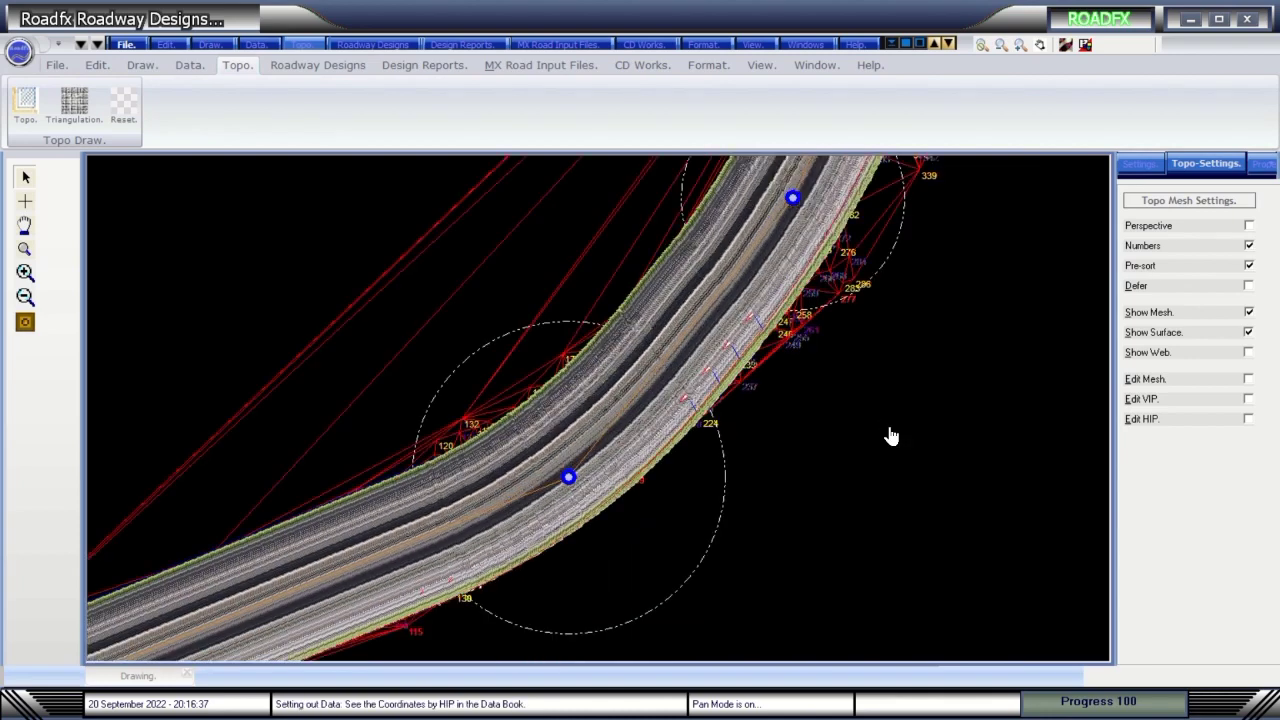
pyautogui.click(310, 66)
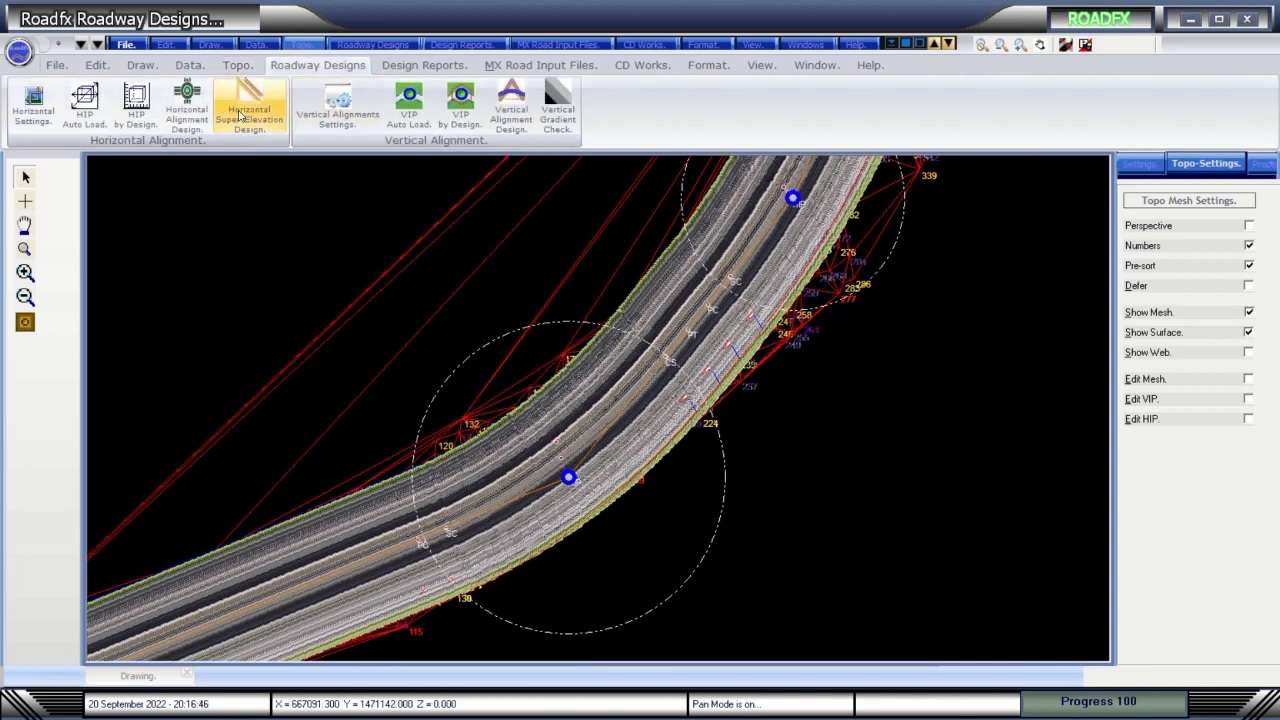
# Check eastings, curve 2's Left hand side, curve 5 radius and Length/Area totals, then redraw the alignment.
pyautogui.click(190, 104)
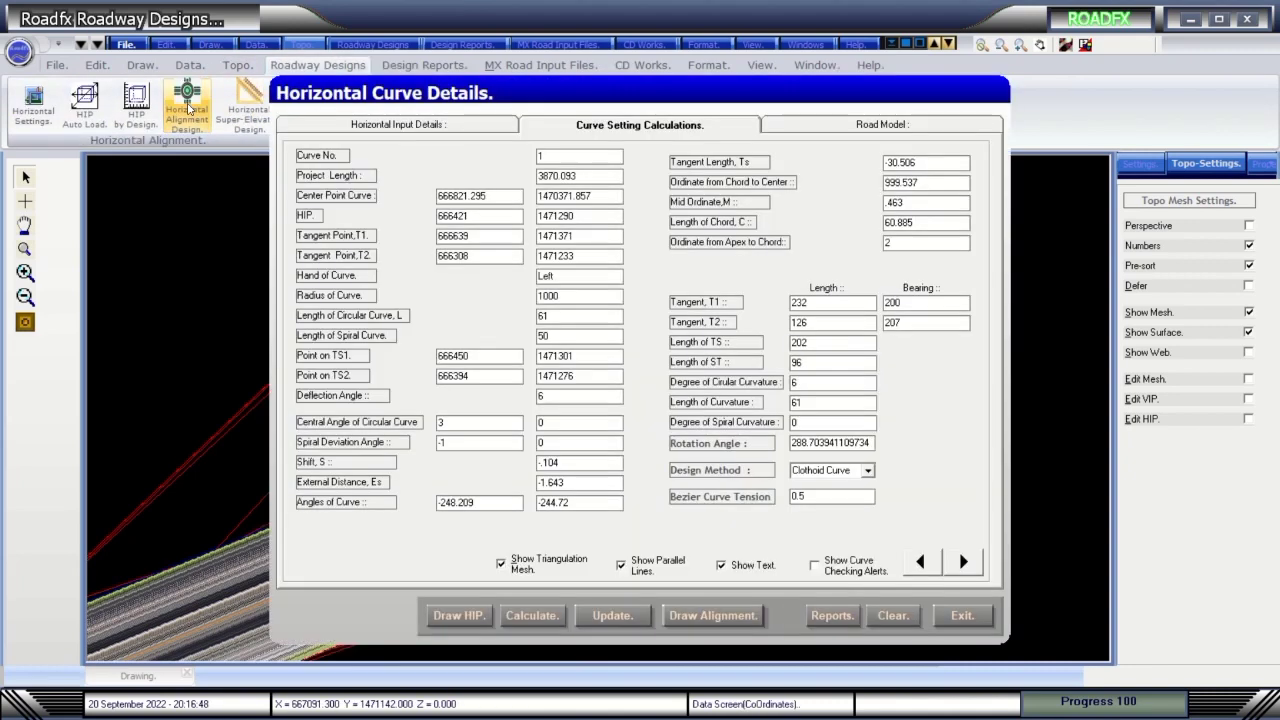
pyautogui.click(479, 132)
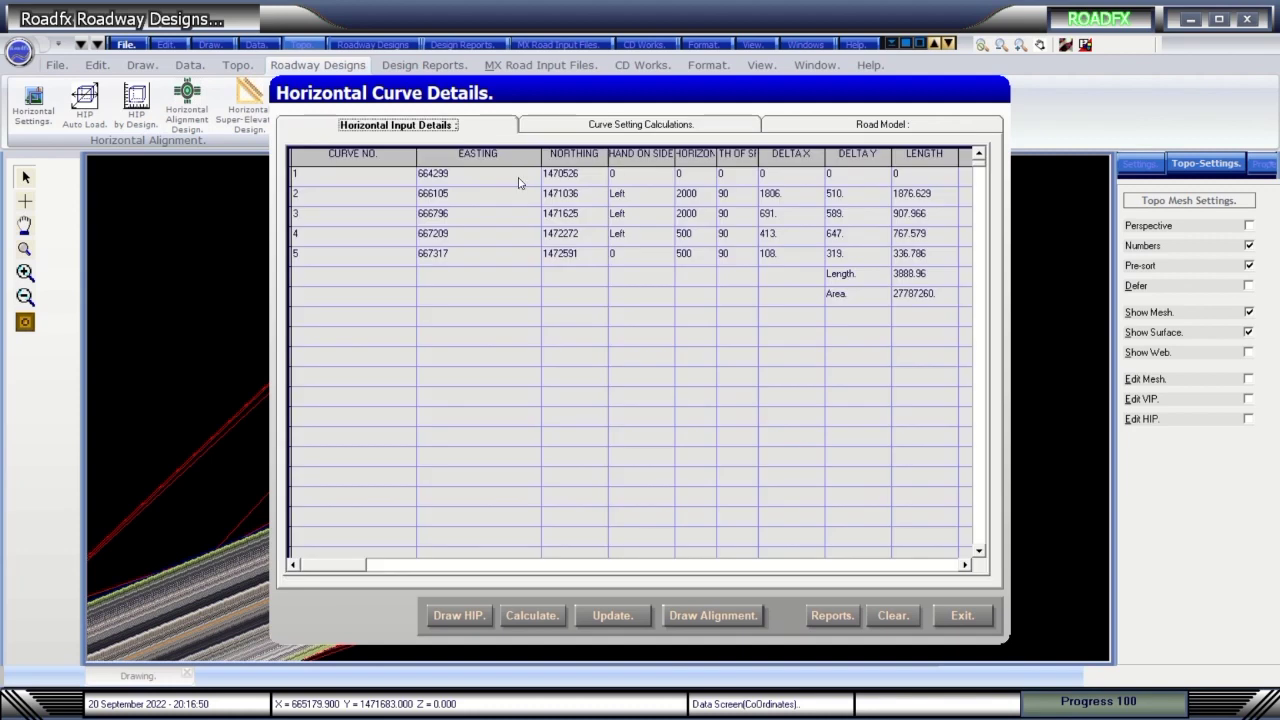
pyautogui.click(475, 177)
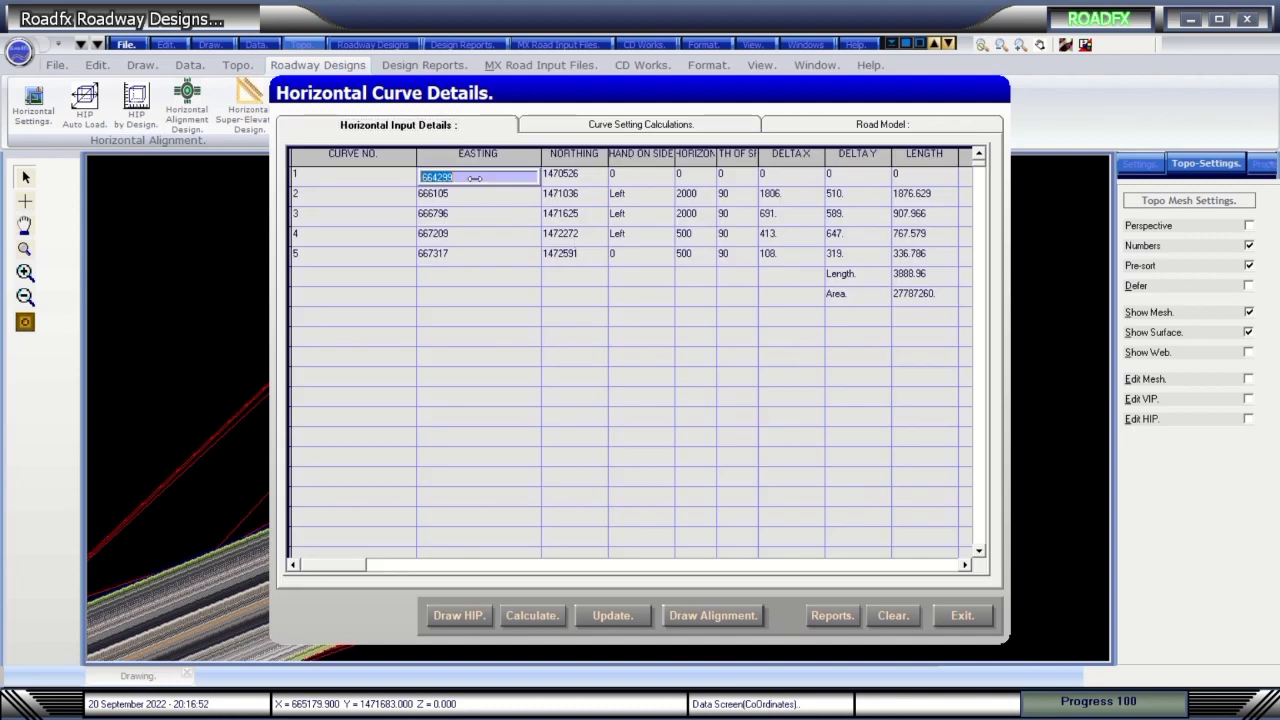
pyautogui.click(491, 197)
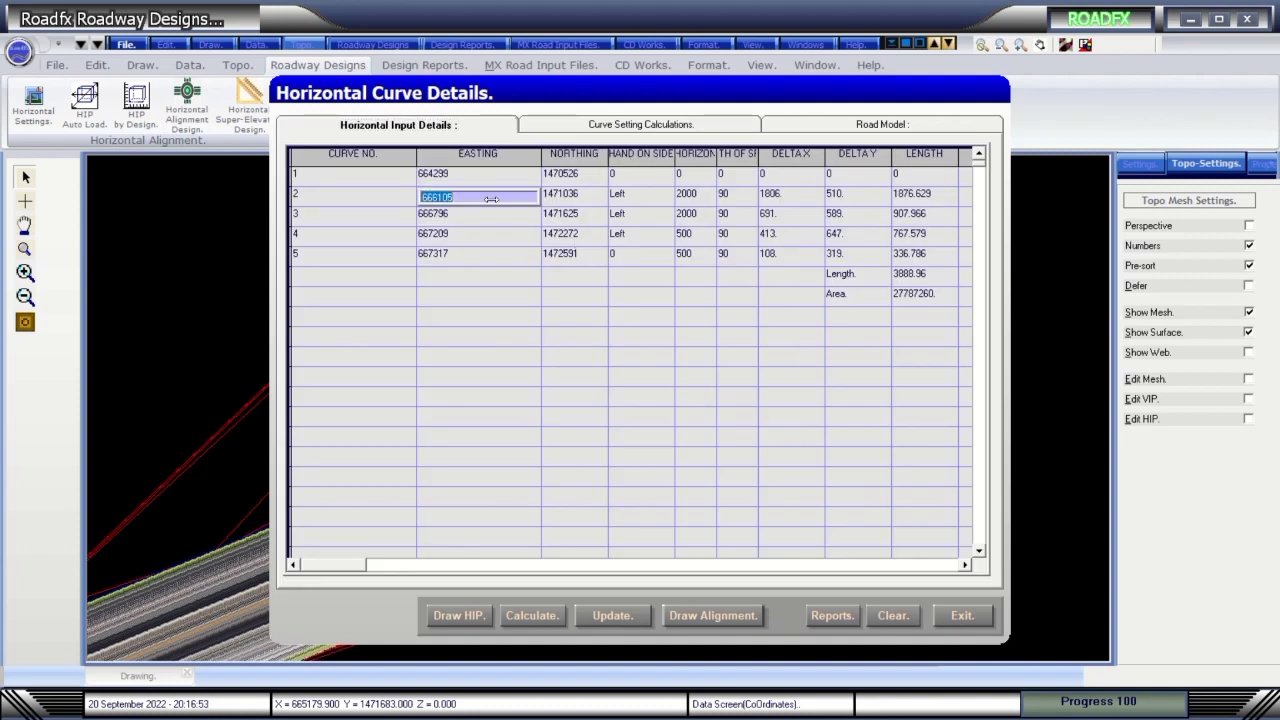
pyautogui.click(663, 195)
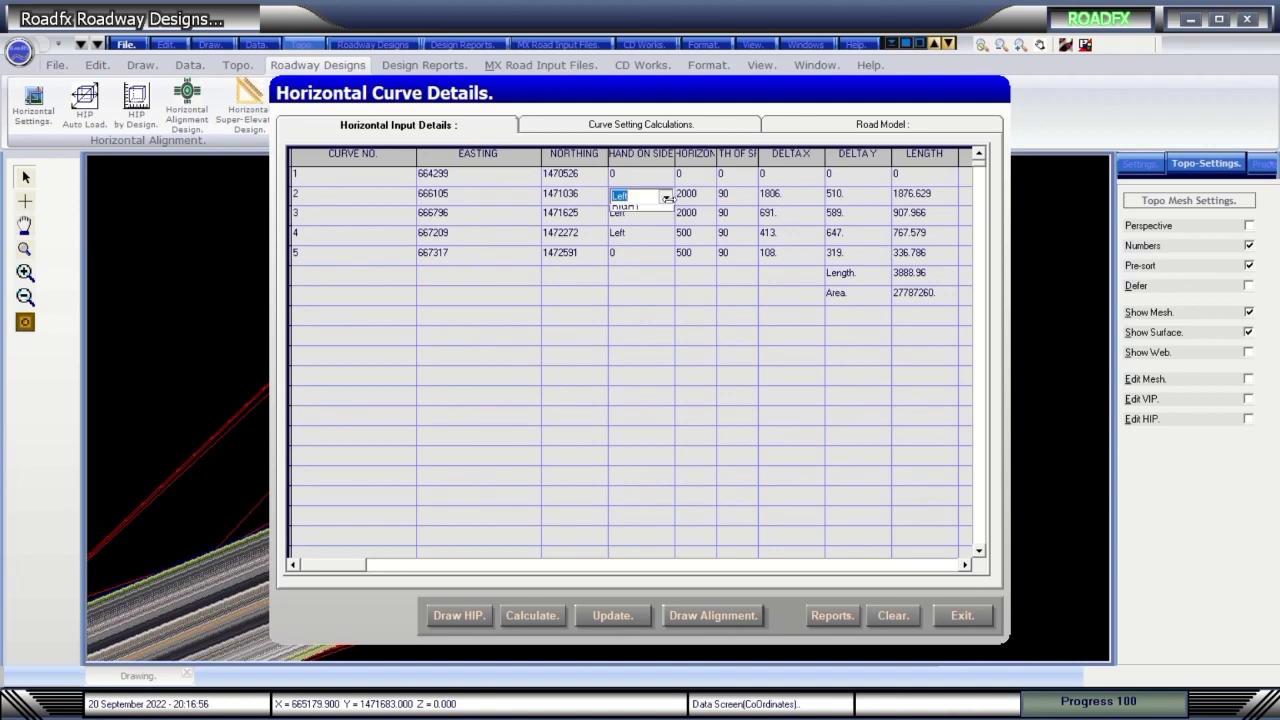
pyautogui.click(665, 197)
pyautogui.click(666, 198)
pyautogui.click(703, 256)
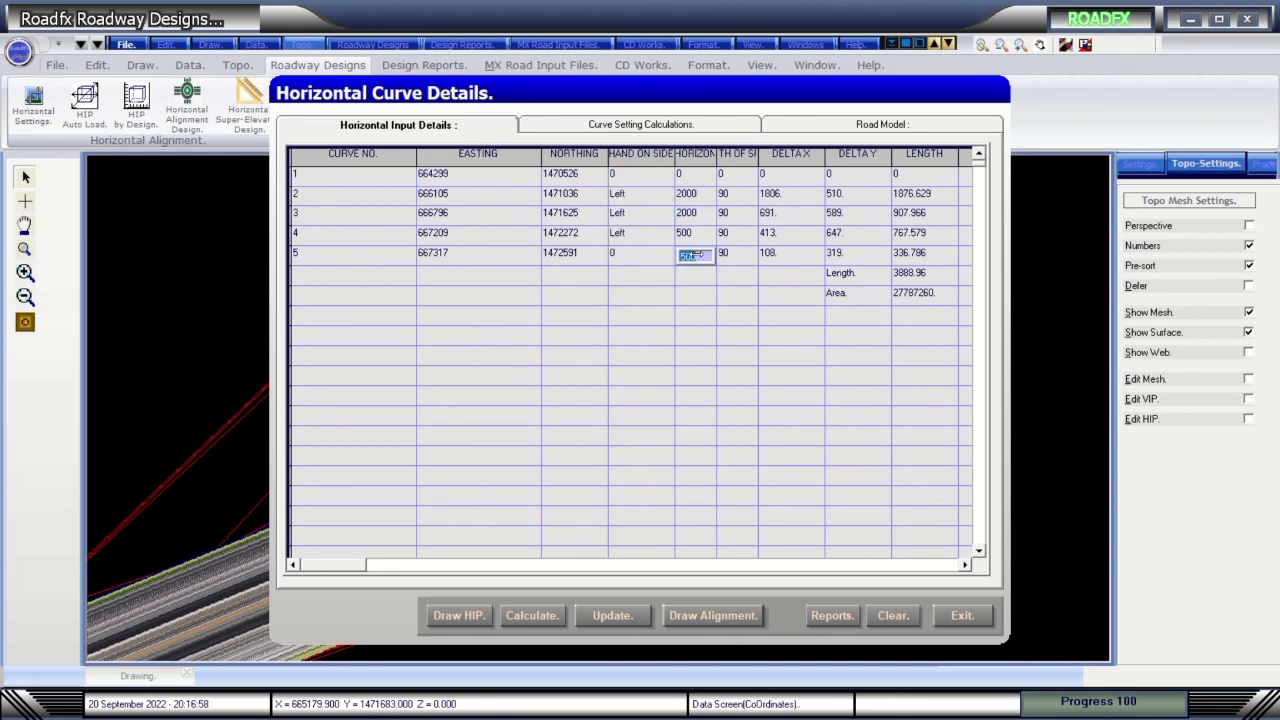
pyautogui.click(915, 295)
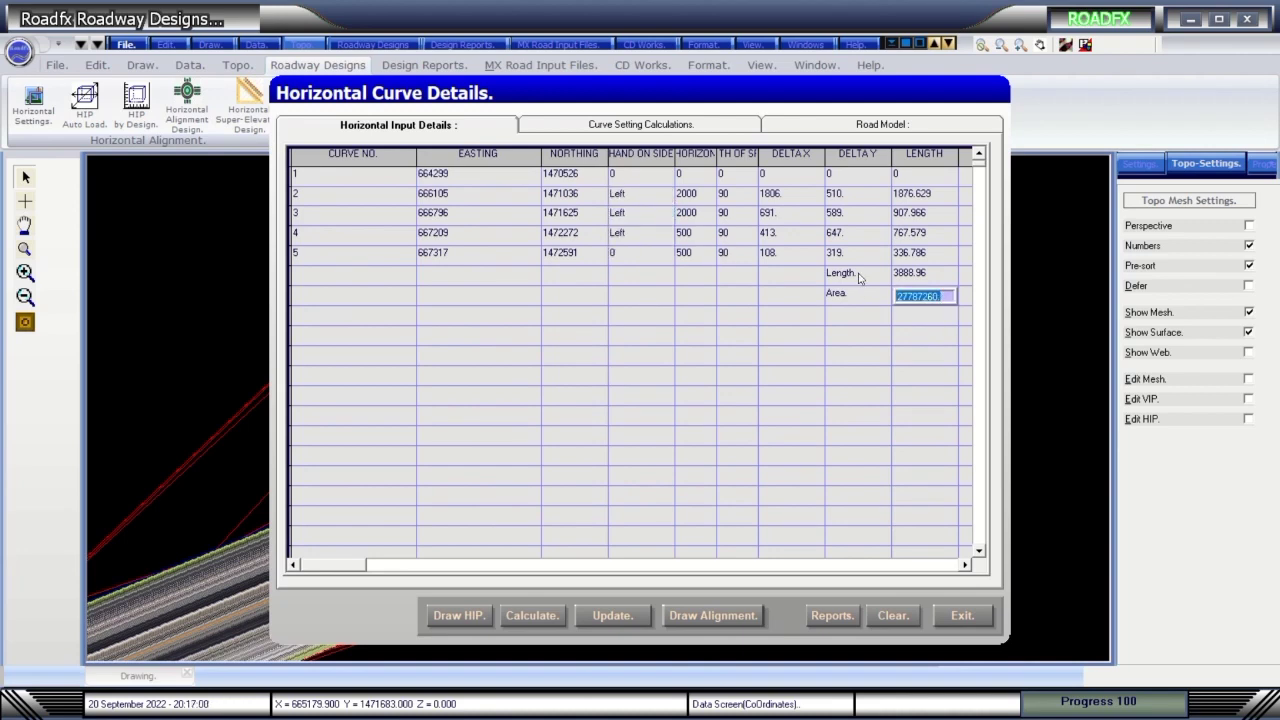
pyautogui.click(858, 276)
pyautogui.click(730, 615)
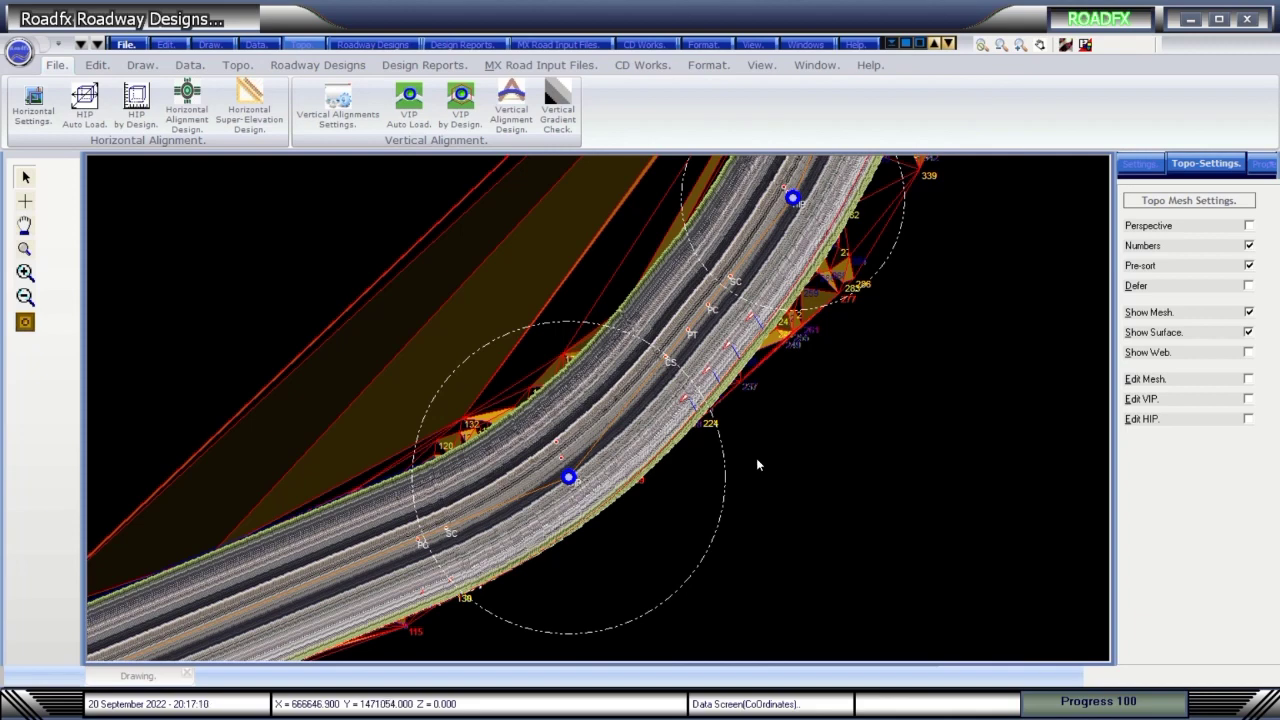
# Open Roadfx Profile, then calculate and accept the vertical curve input data.
pyautogui.click(259, 111)
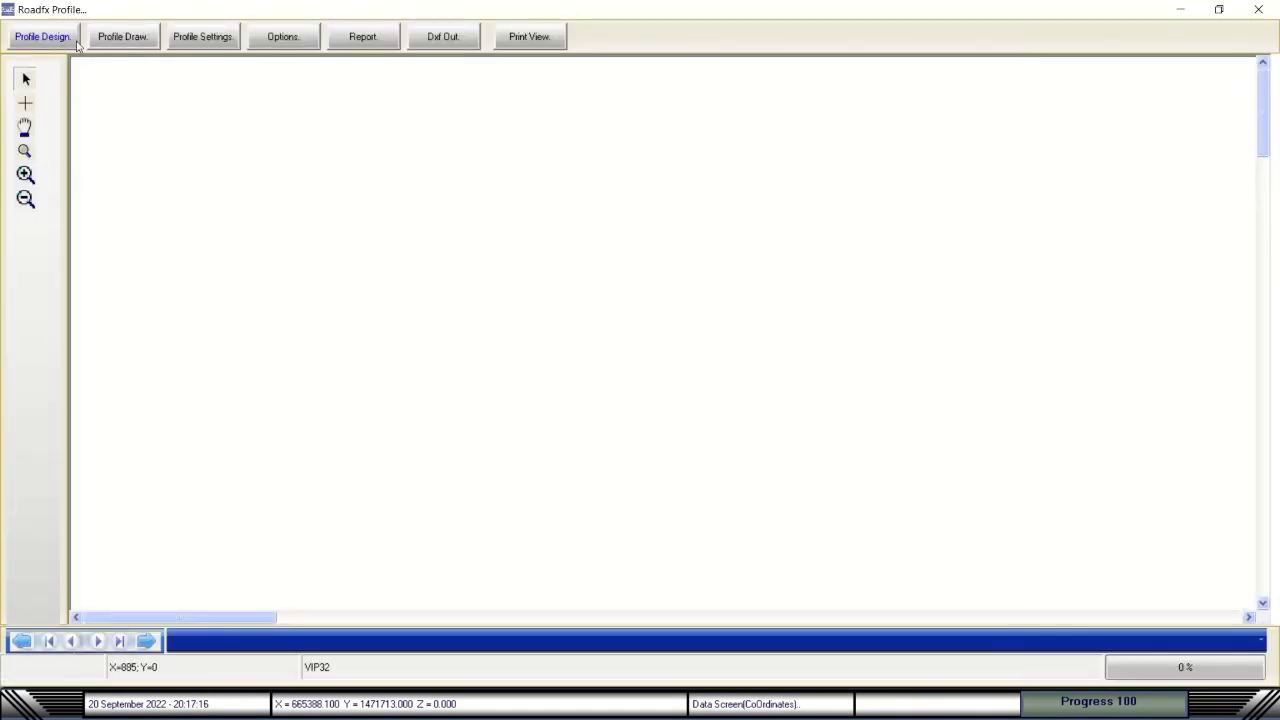
pyautogui.click(61, 41)
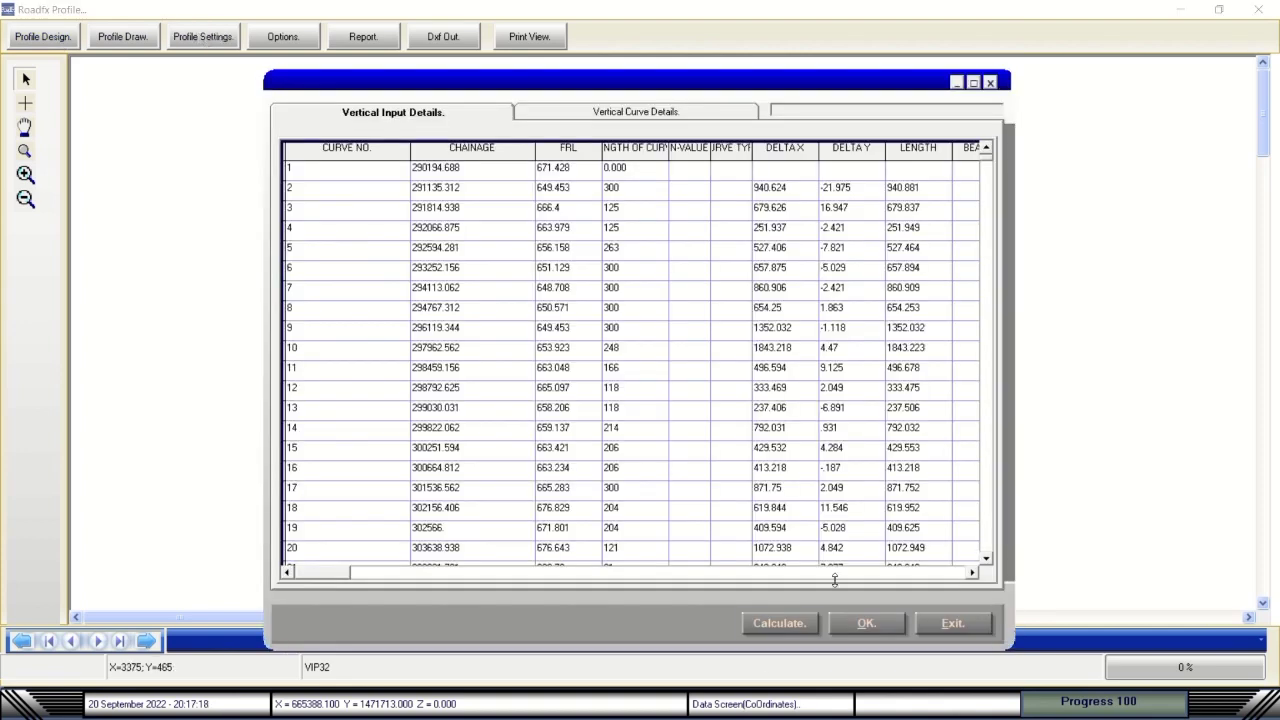
pyautogui.click(808, 626)
pyautogui.click(838, 625)
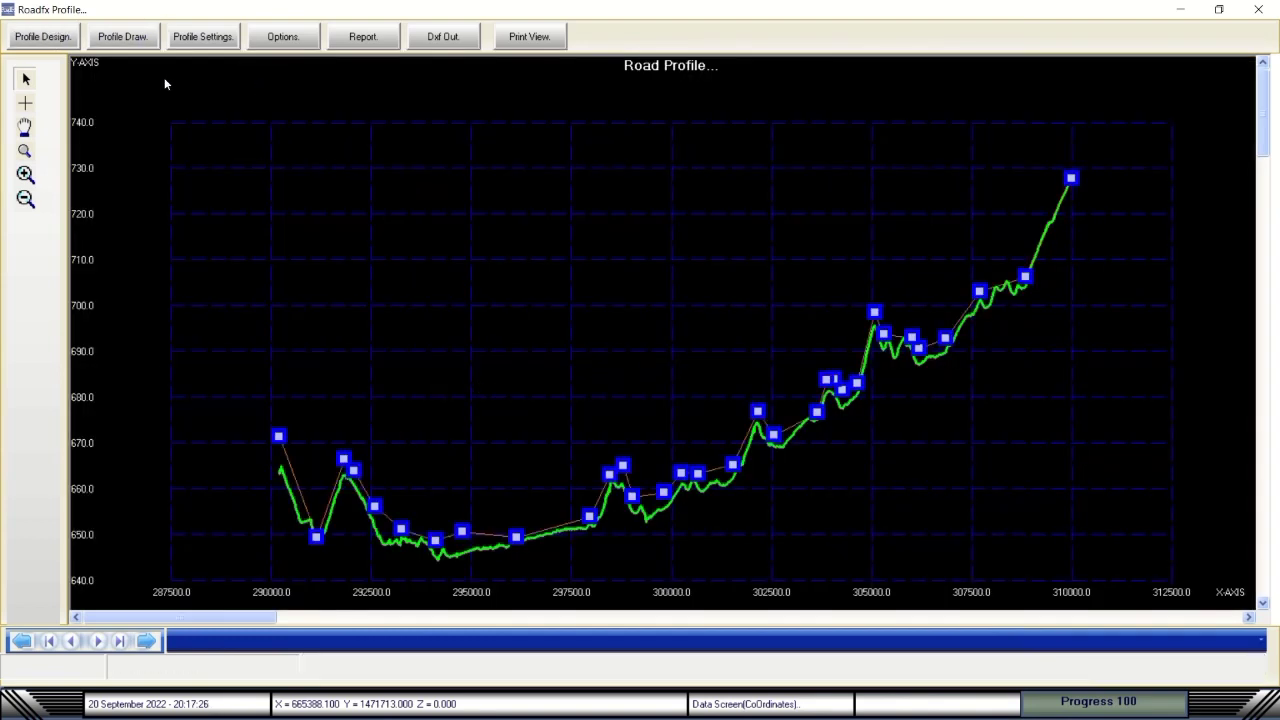
# Draw the road profile and step forward to the 293760–294260 layout.
pyautogui.click(124, 37)
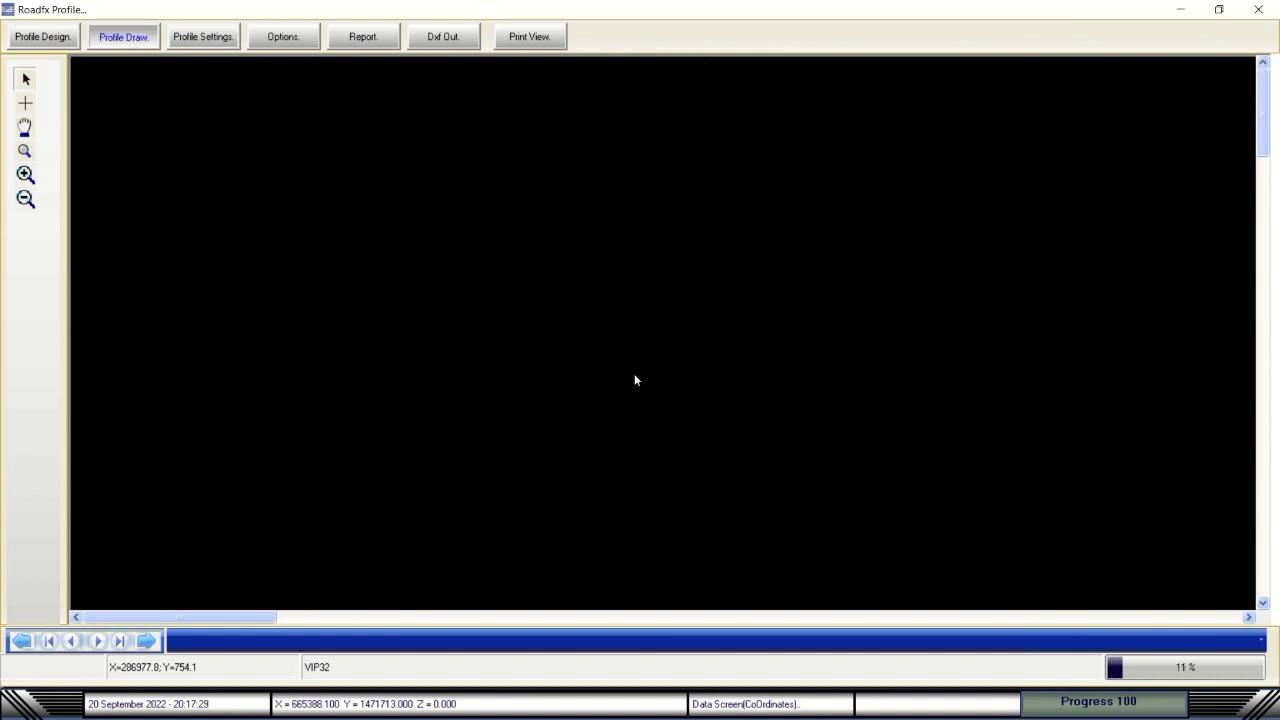
pyautogui.moveTo(523, 5)
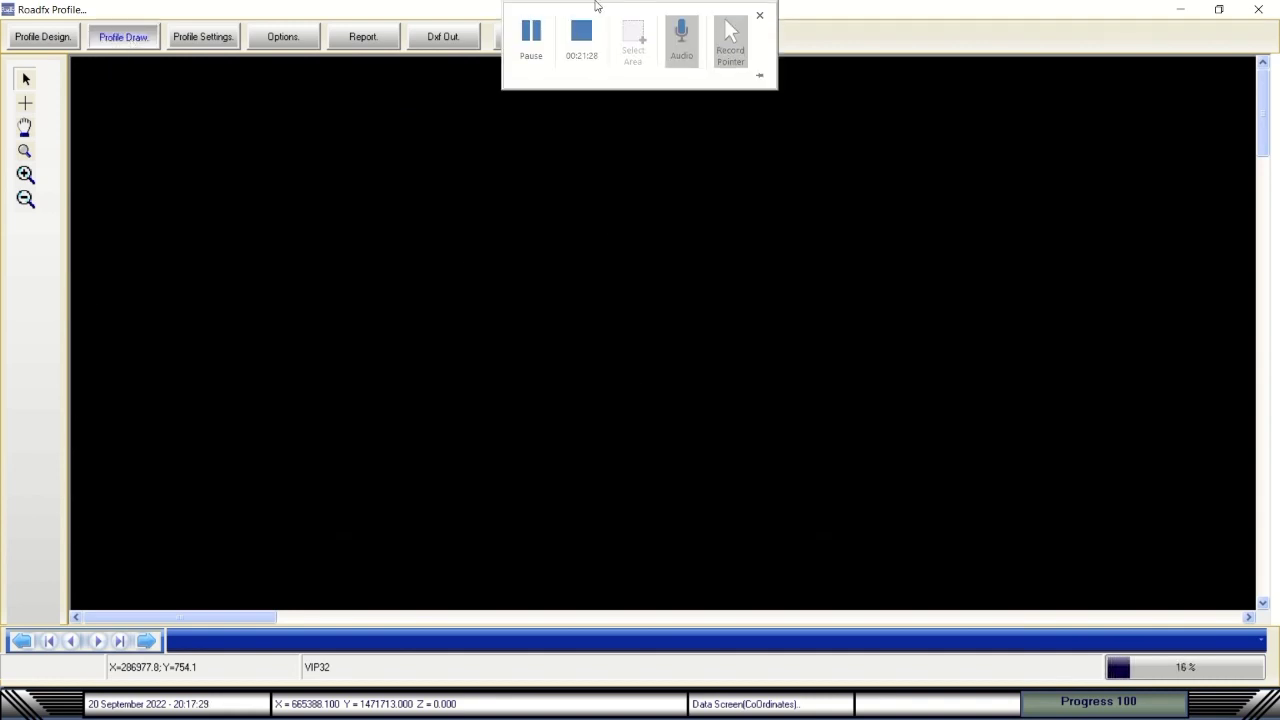
pyautogui.click(533, 38)
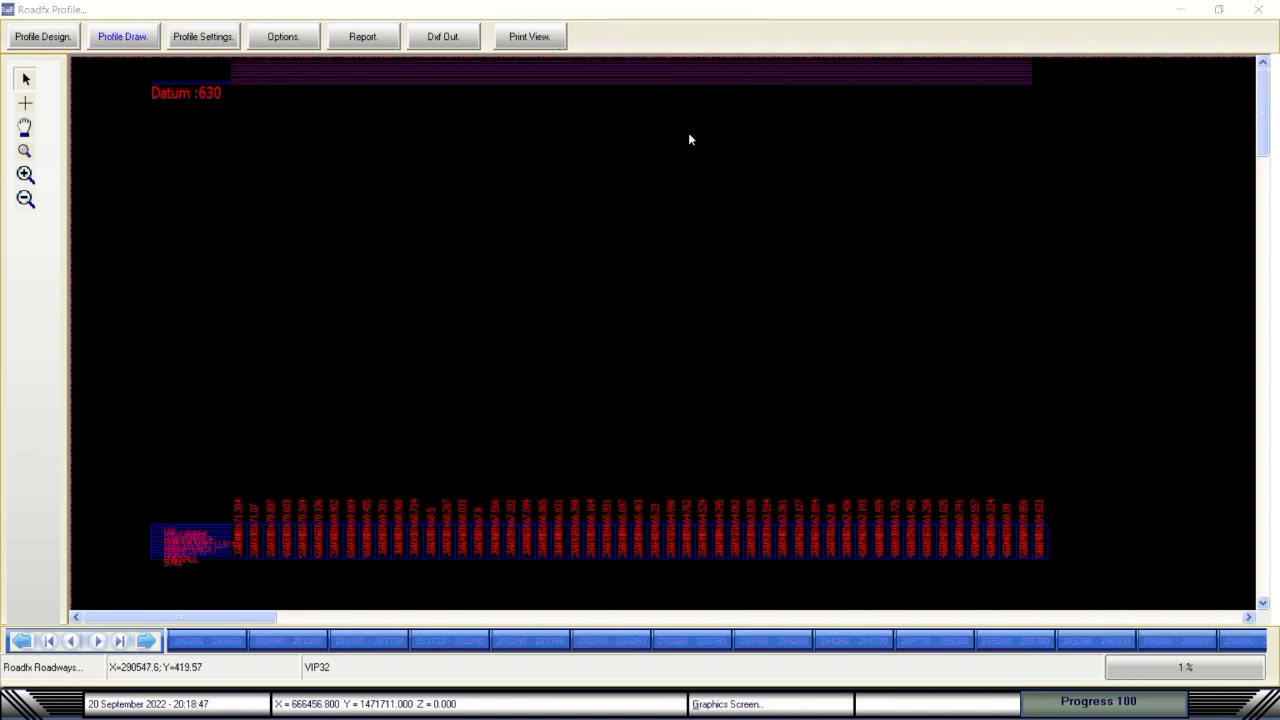
pyautogui.click(146, 640)
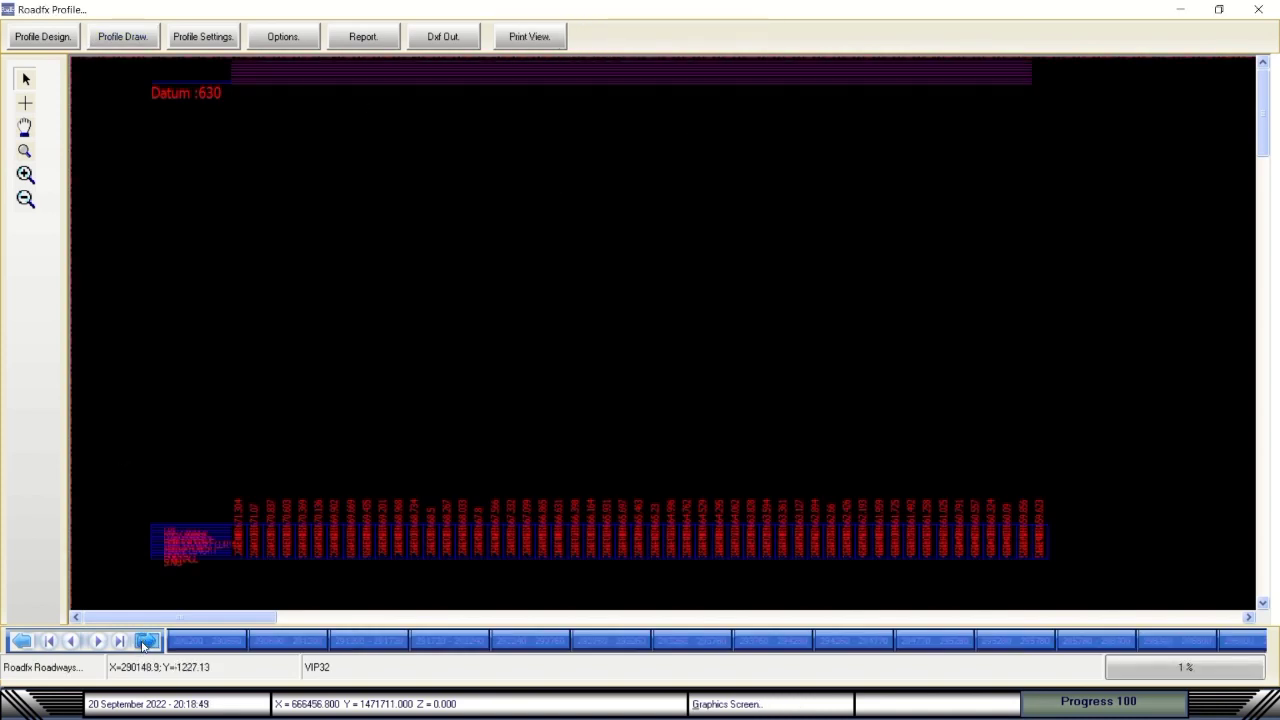
pyautogui.click(146, 640)
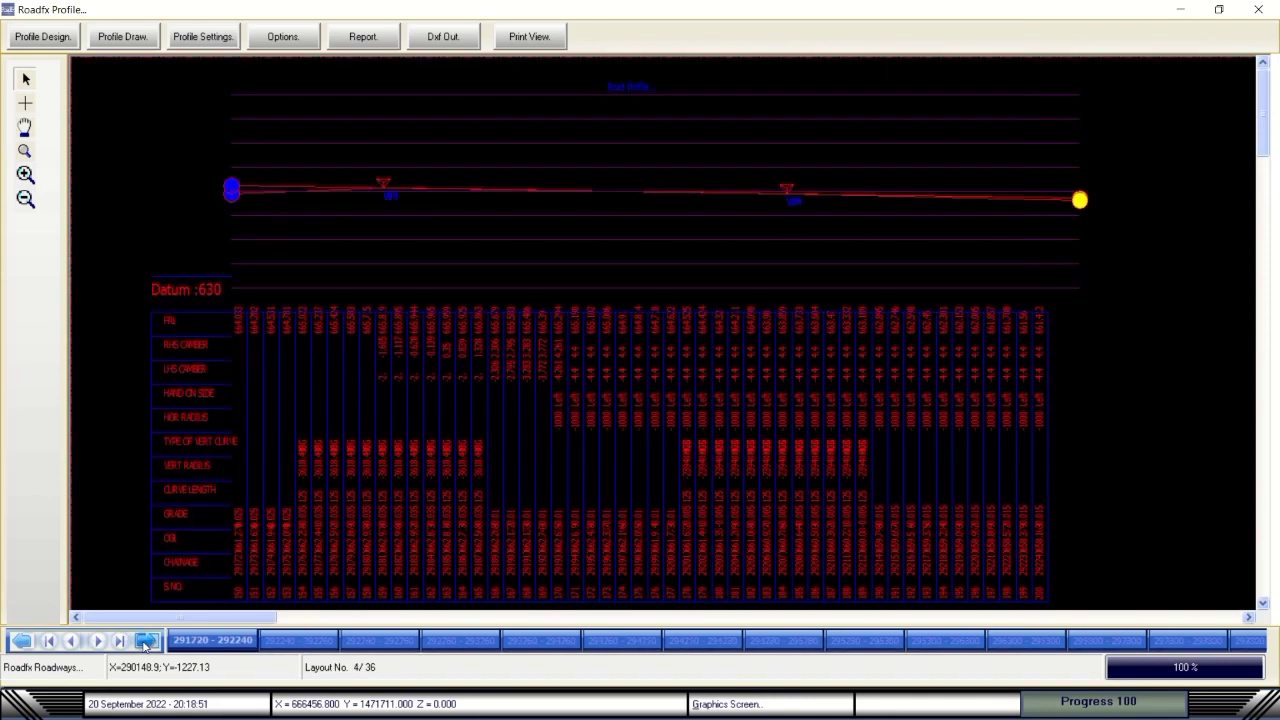
pyautogui.click(300, 641)
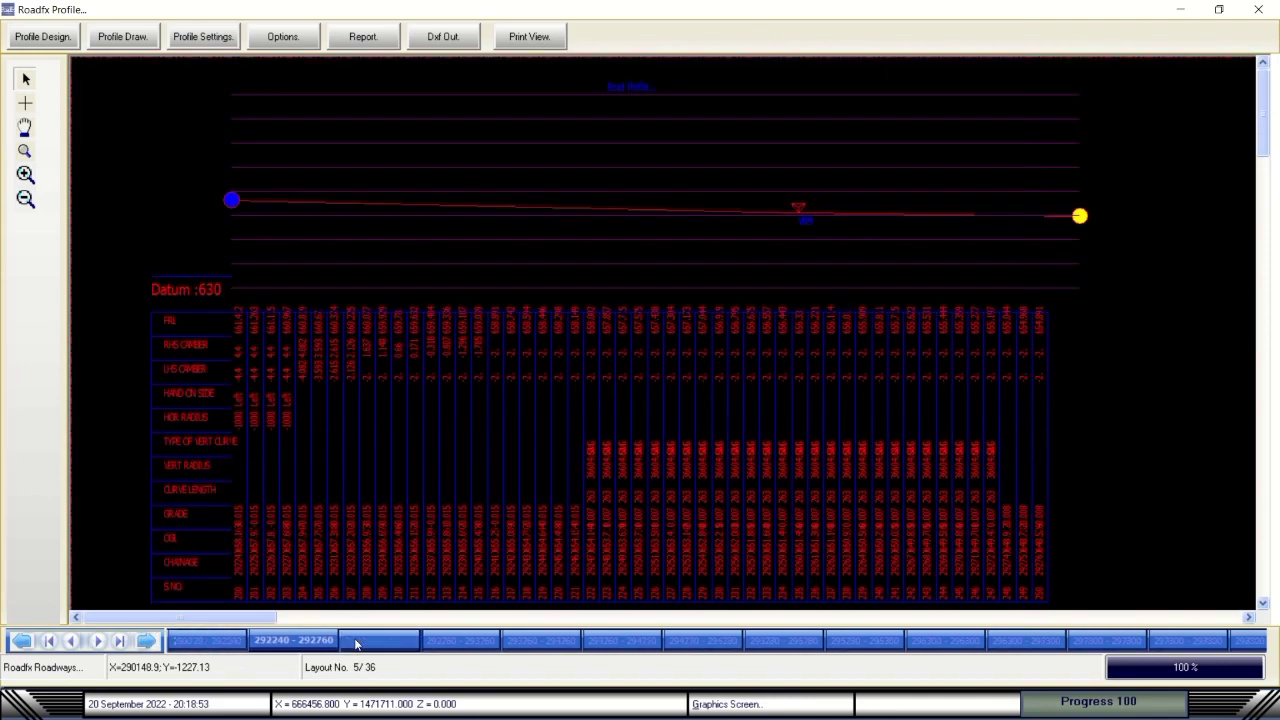
pyautogui.click(395, 641)
pyautogui.click(466, 641)
pyautogui.click(545, 641)
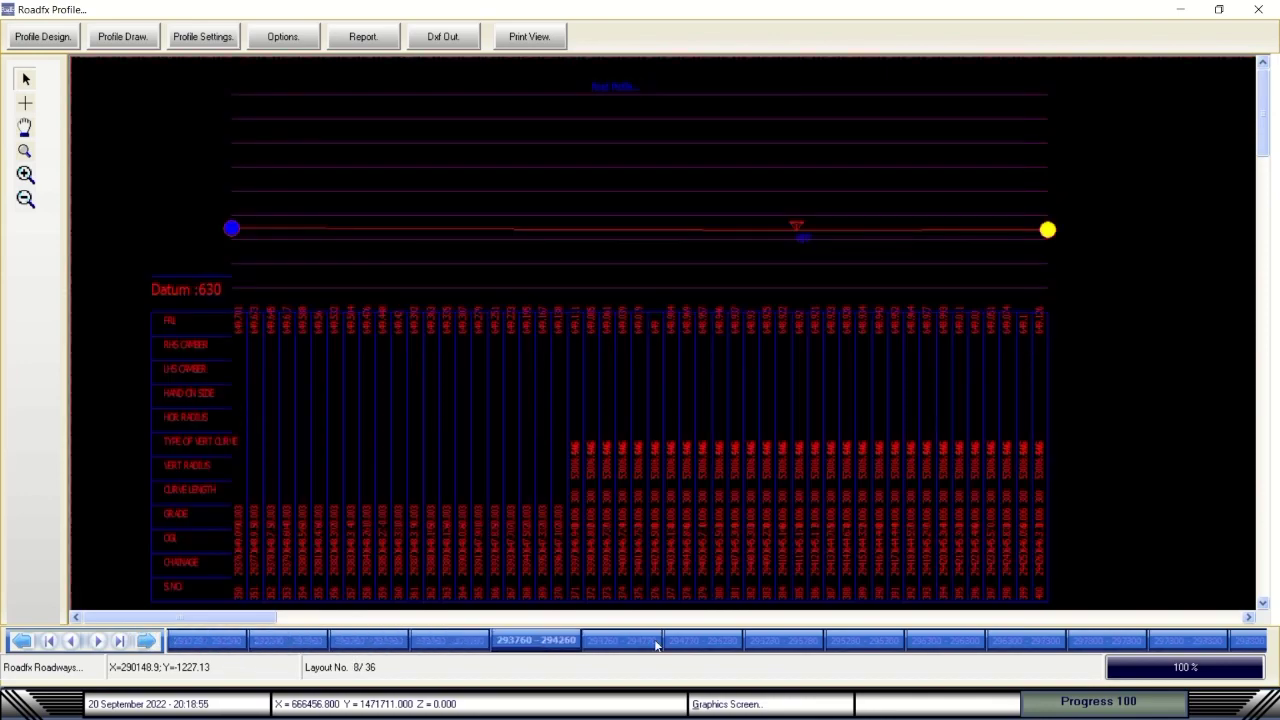
# Step ahead to the 297300–297800 layout, then go back to layout 7 of 36.
pyautogui.click(698, 643)
pyautogui.click(786, 641)
pyautogui.click(862, 641)
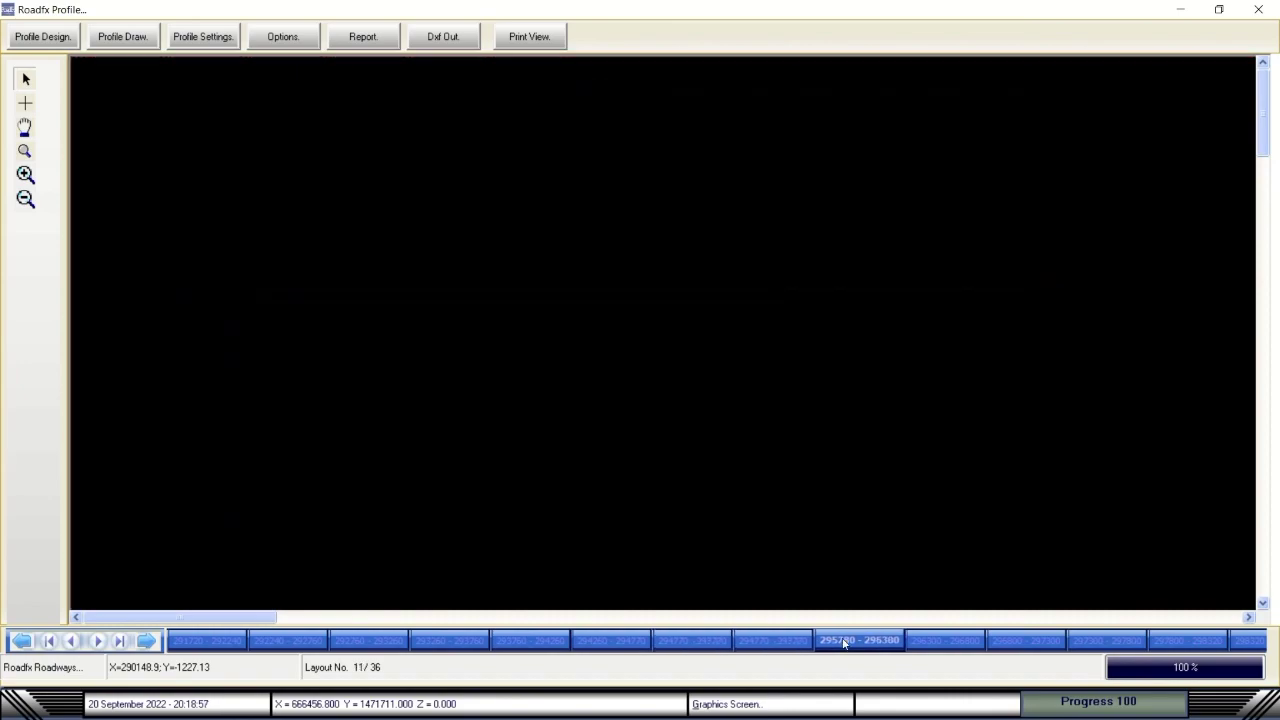
pyautogui.click(938, 643)
pyautogui.click(1026, 641)
pyautogui.click(1086, 640)
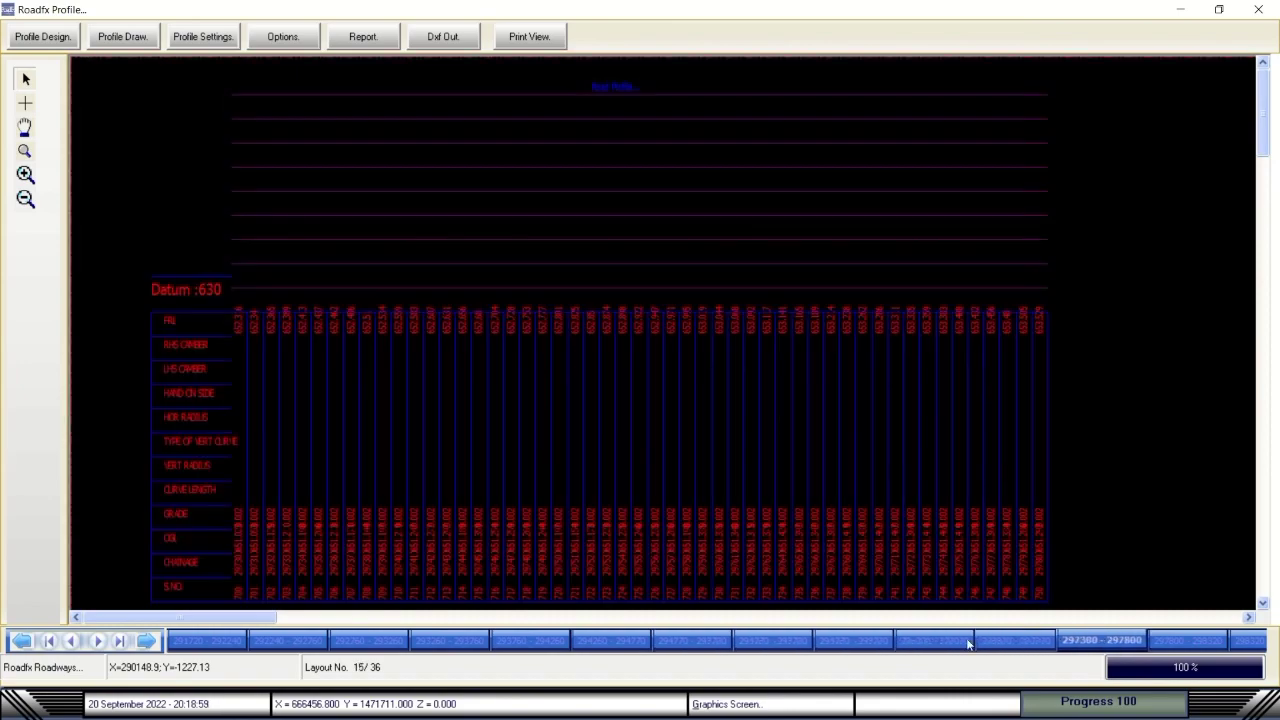
pyautogui.click(145, 641)
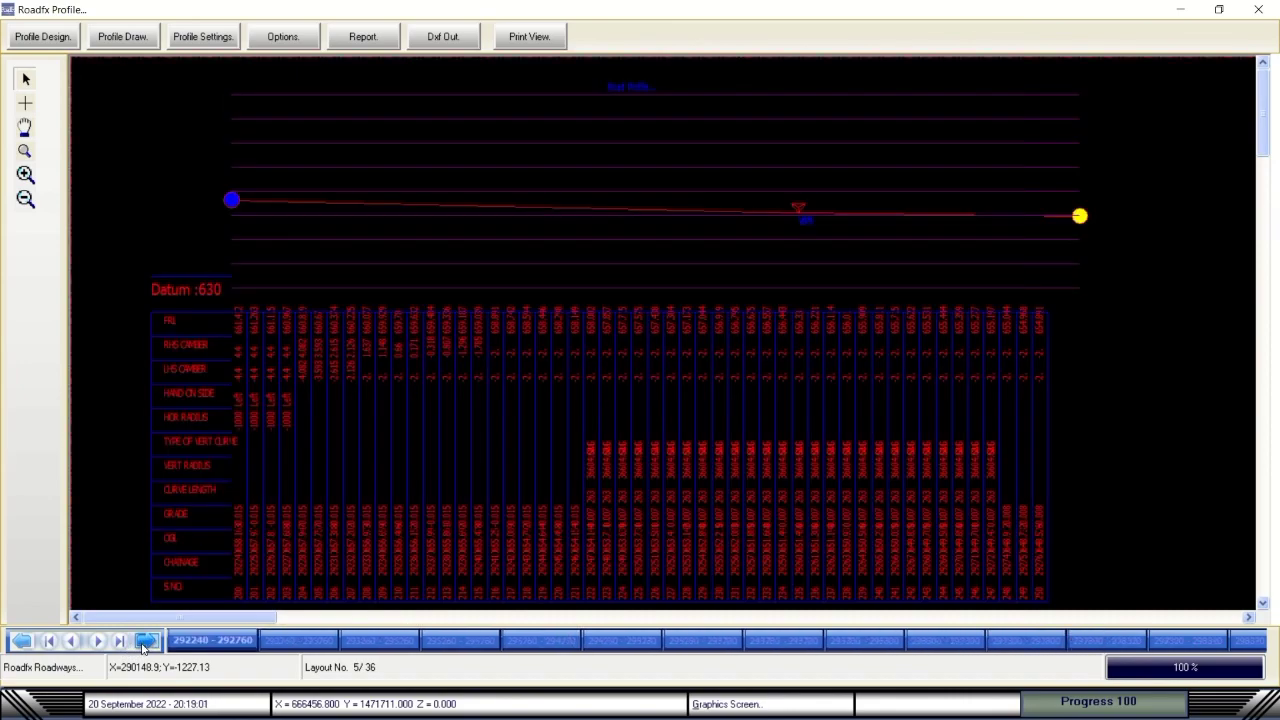
pyautogui.click(145, 643)
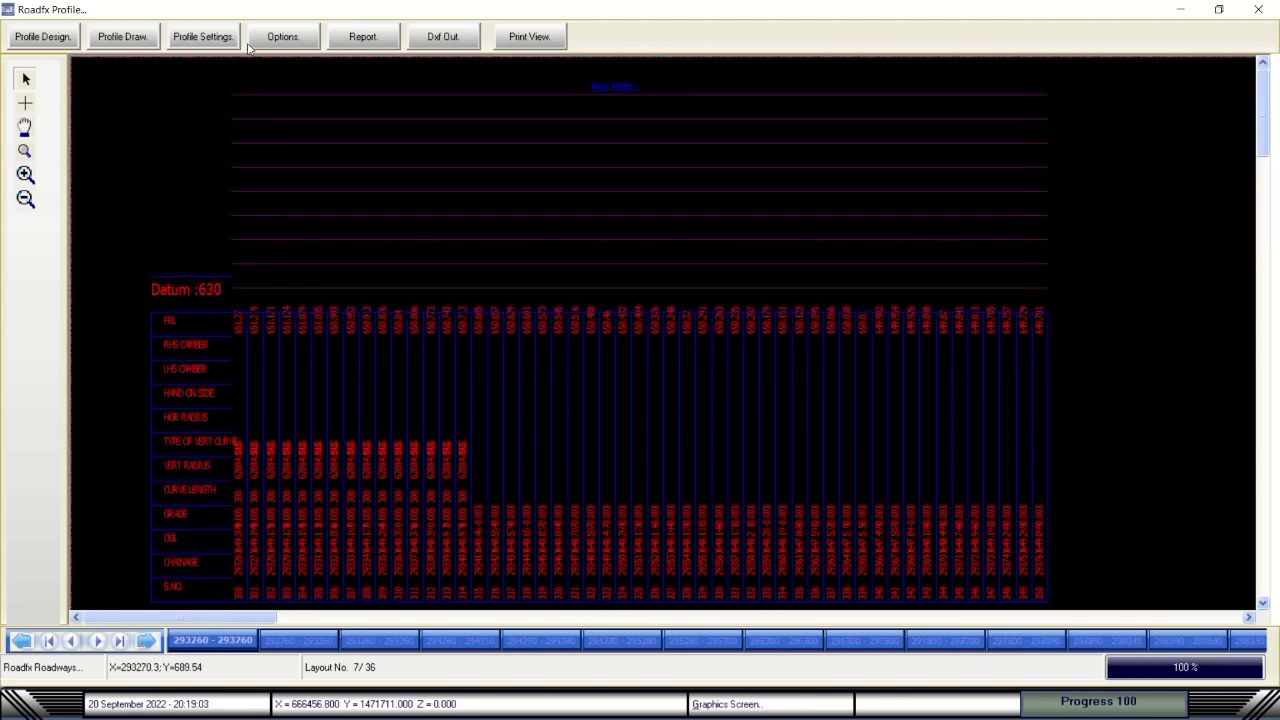
# Restore the default profile display settings with major and minor grids and line thickness 3.
pyautogui.click(277, 39)
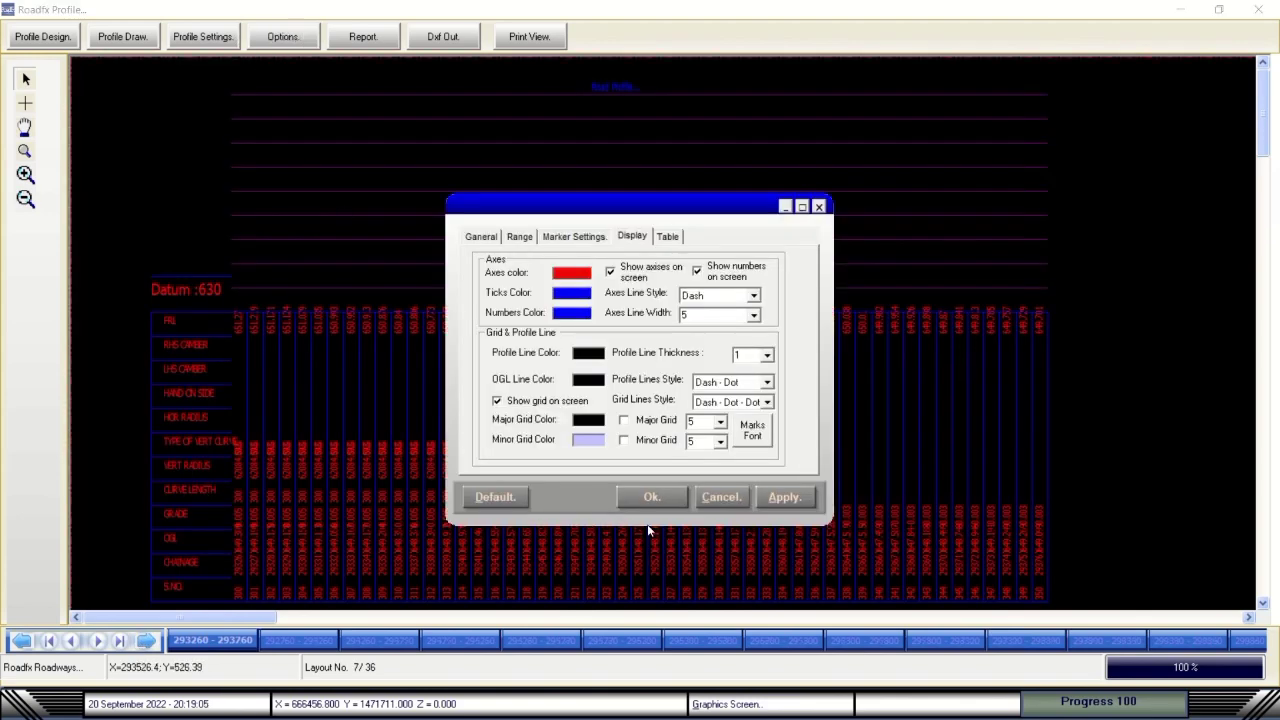
pyautogui.click(484, 496)
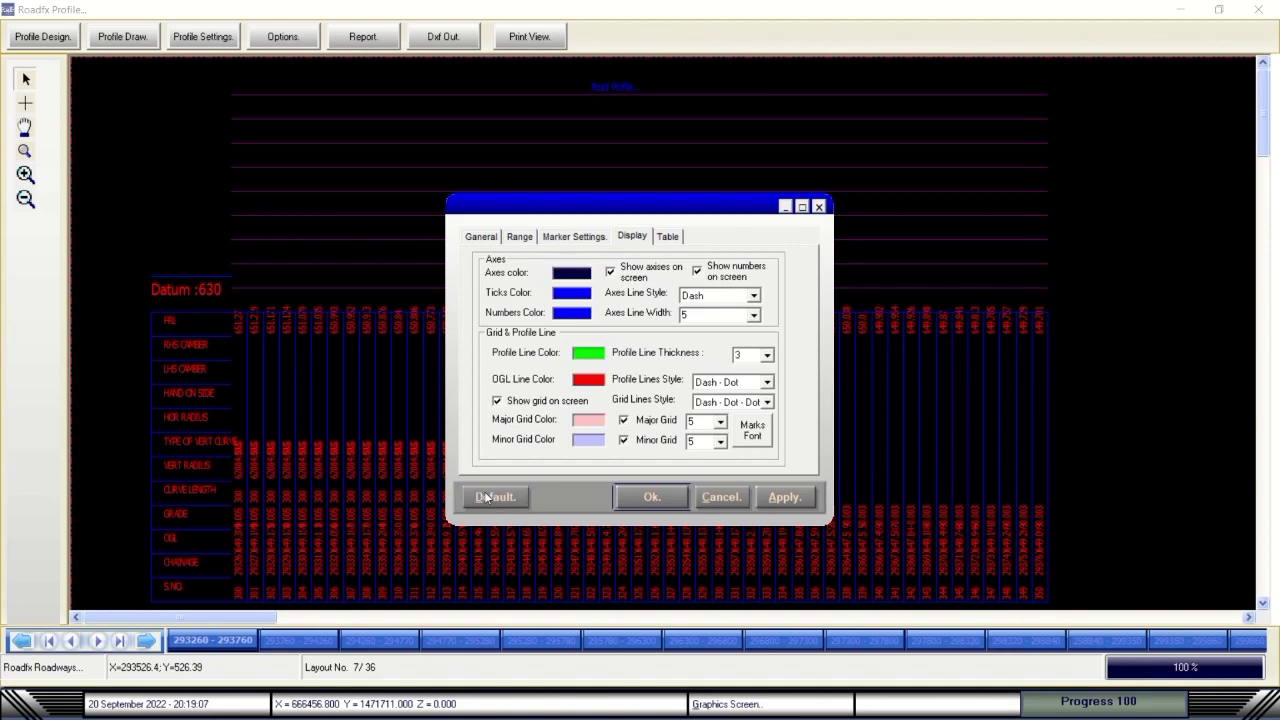
pyautogui.click(648, 497)
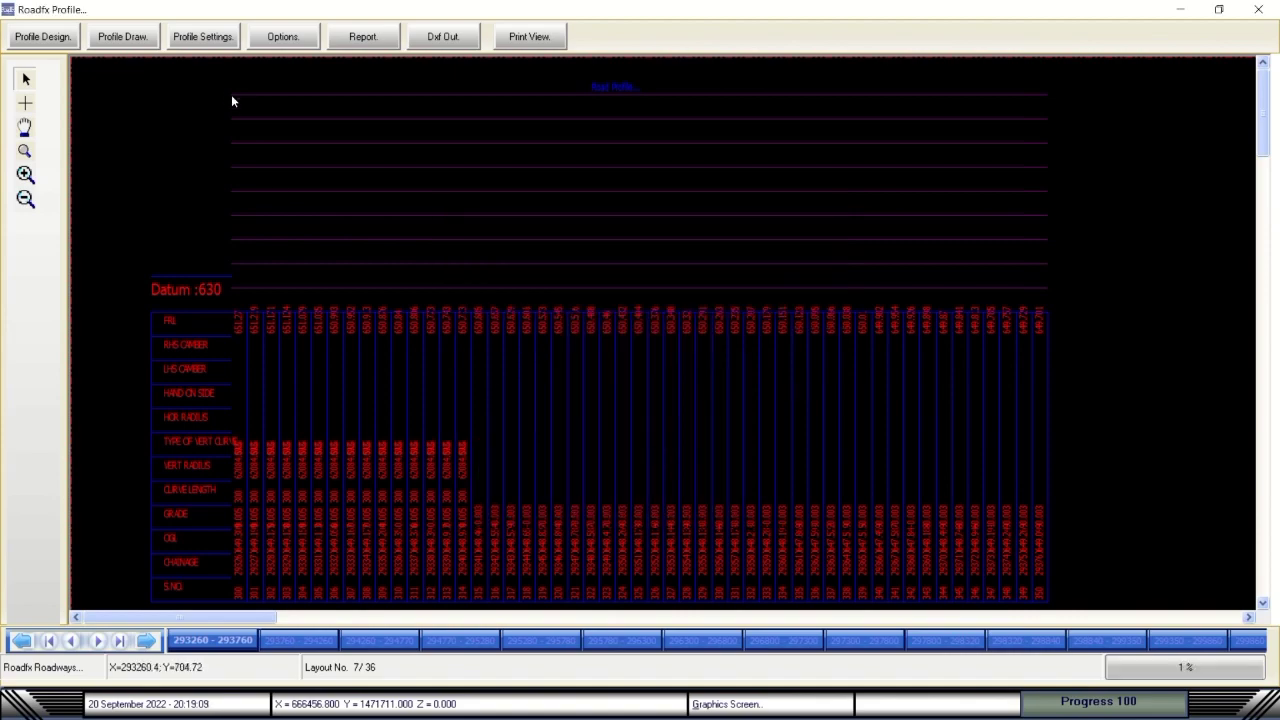
# Advance through layouts 8 and 9 to layout 10 of 36.
pyautogui.click(146, 640)
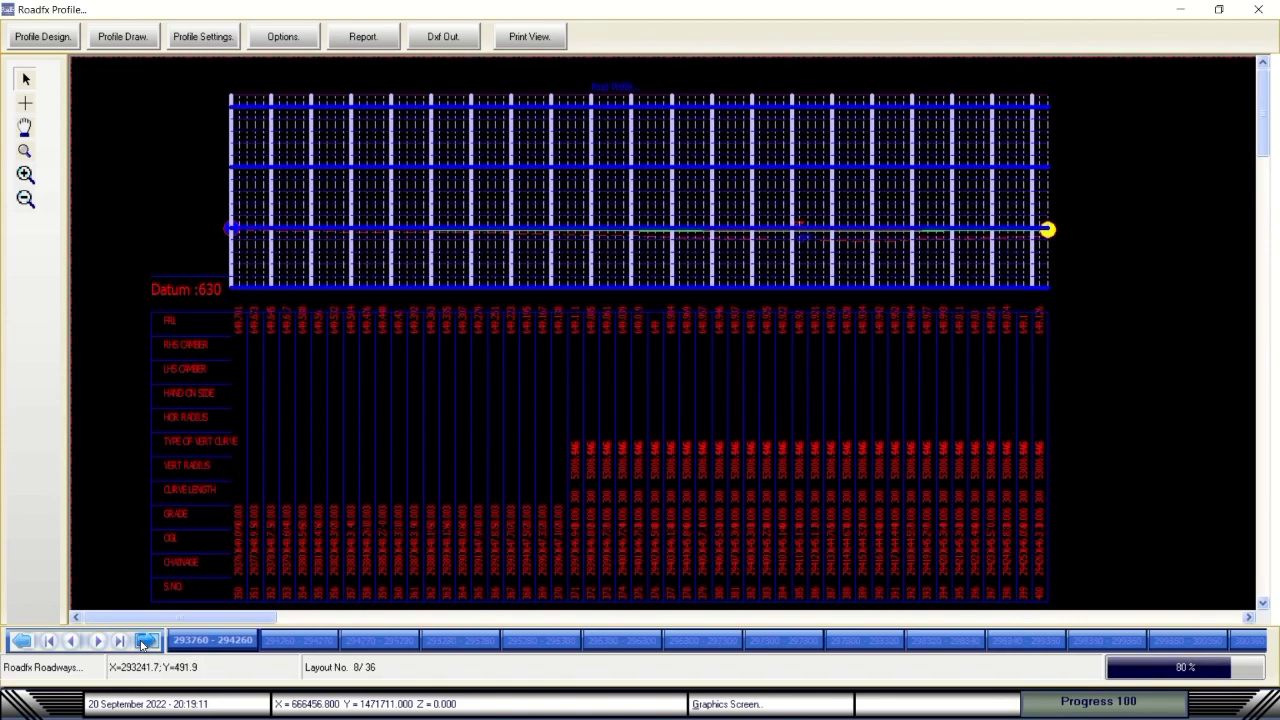
pyautogui.click(146, 640)
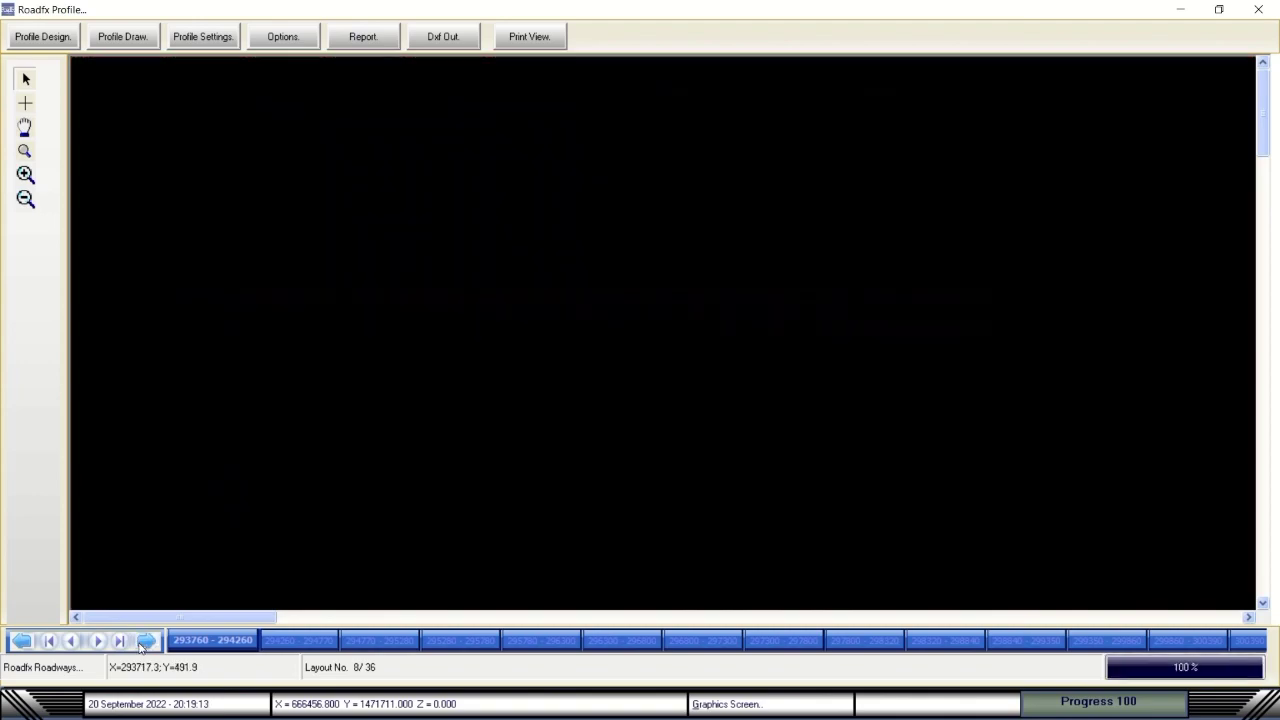
pyautogui.click(141, 646)
# Check the Datum Level, choose White Screen Full View, and draw chainage 290200–310200 on one sheet.
pyautogui.click(214, 44)
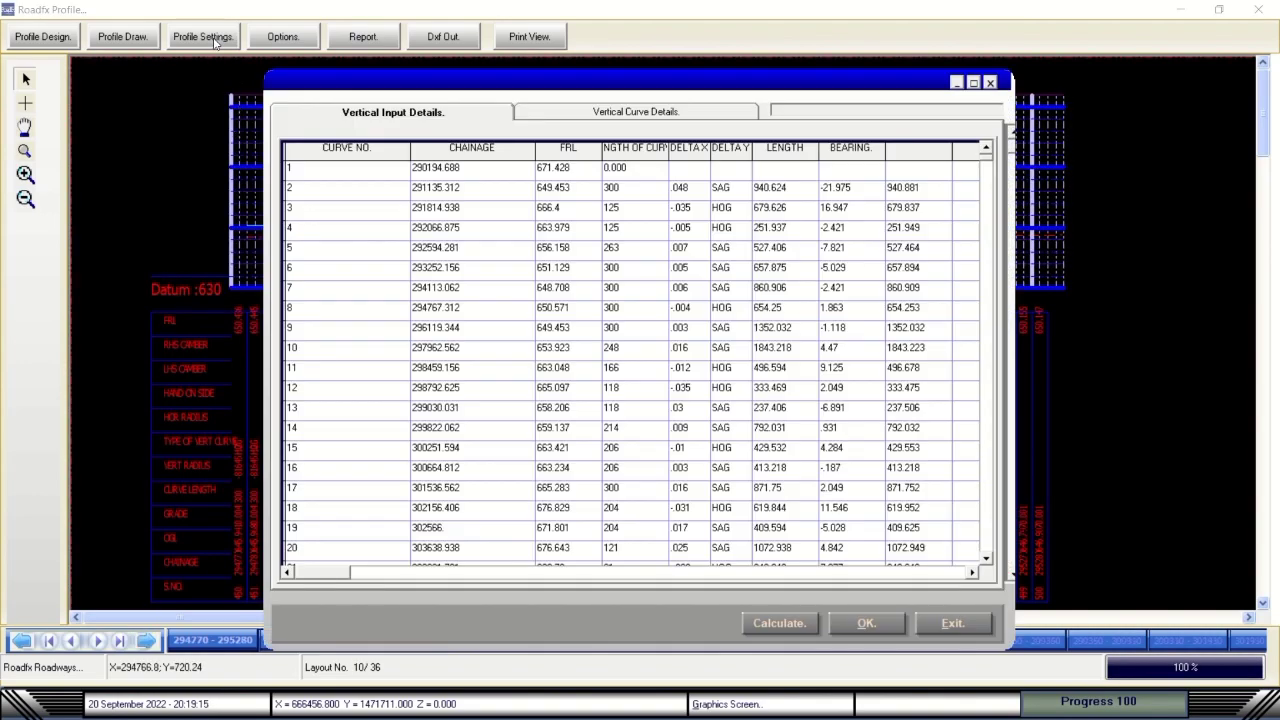
pyautogui.click(598, 118)
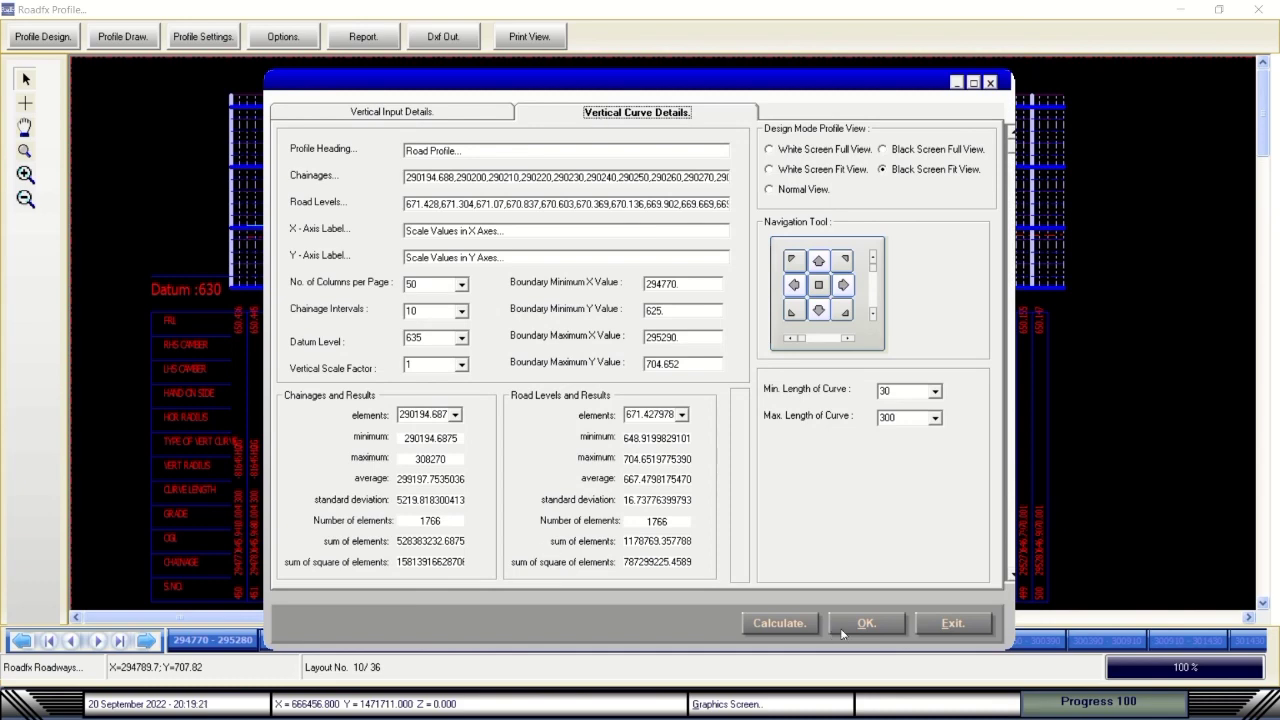
pyautogui.click(440, 338)
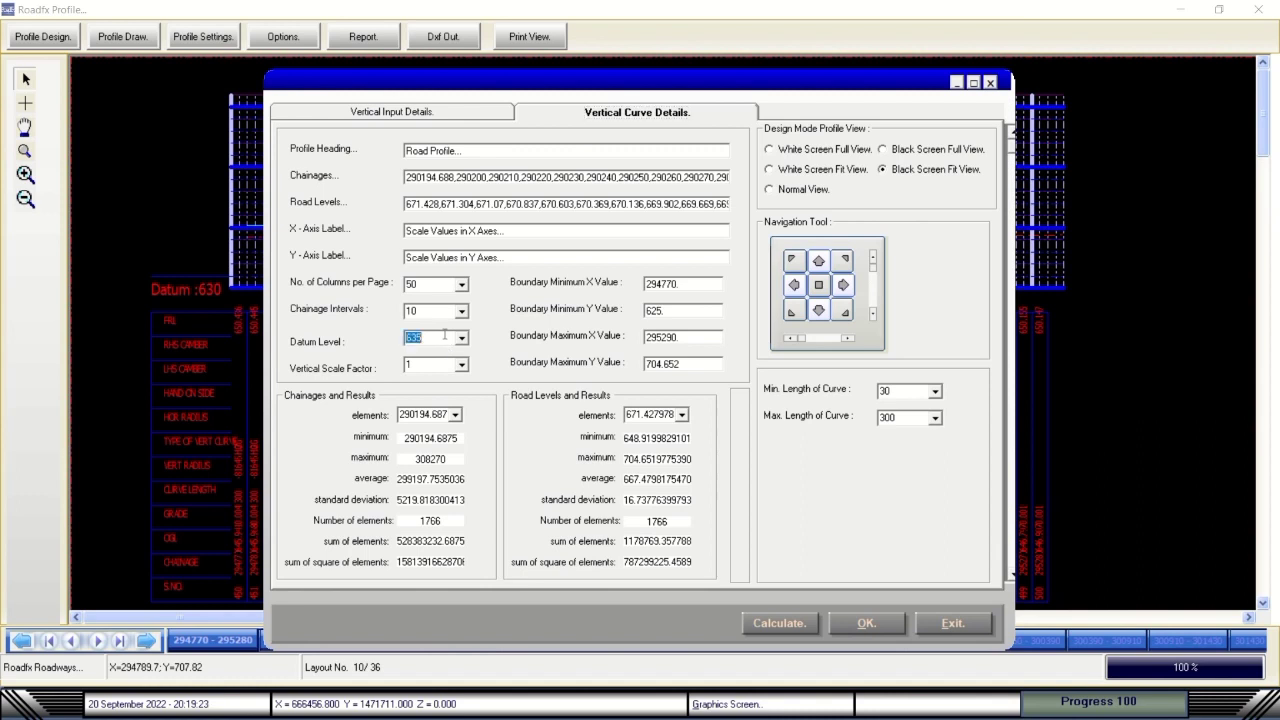
pyautogui.click(442, 364)
pyautogui.click(777, 150)
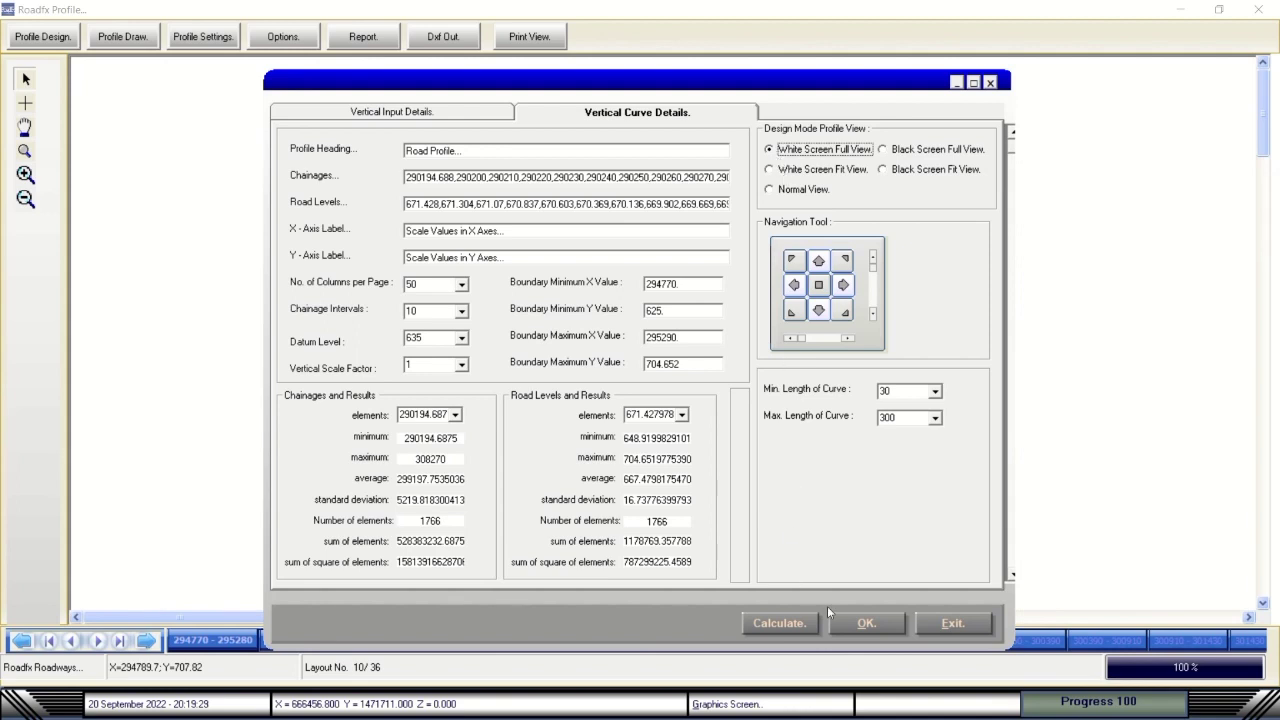
pyautogui.click(850, 622)
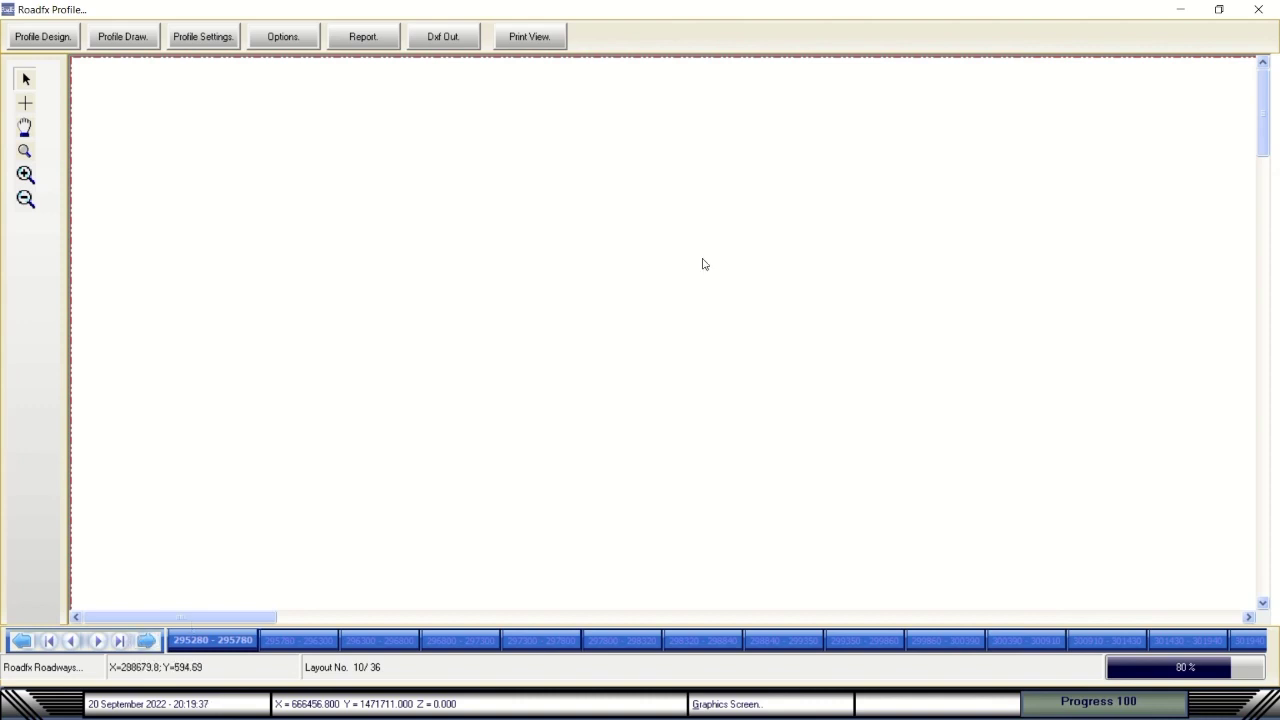
# Redraw the road profile as paged layout sheets with Profile Draw.
pyautogui.moveTo(583, 9)
pyautogui.click(540, 34)
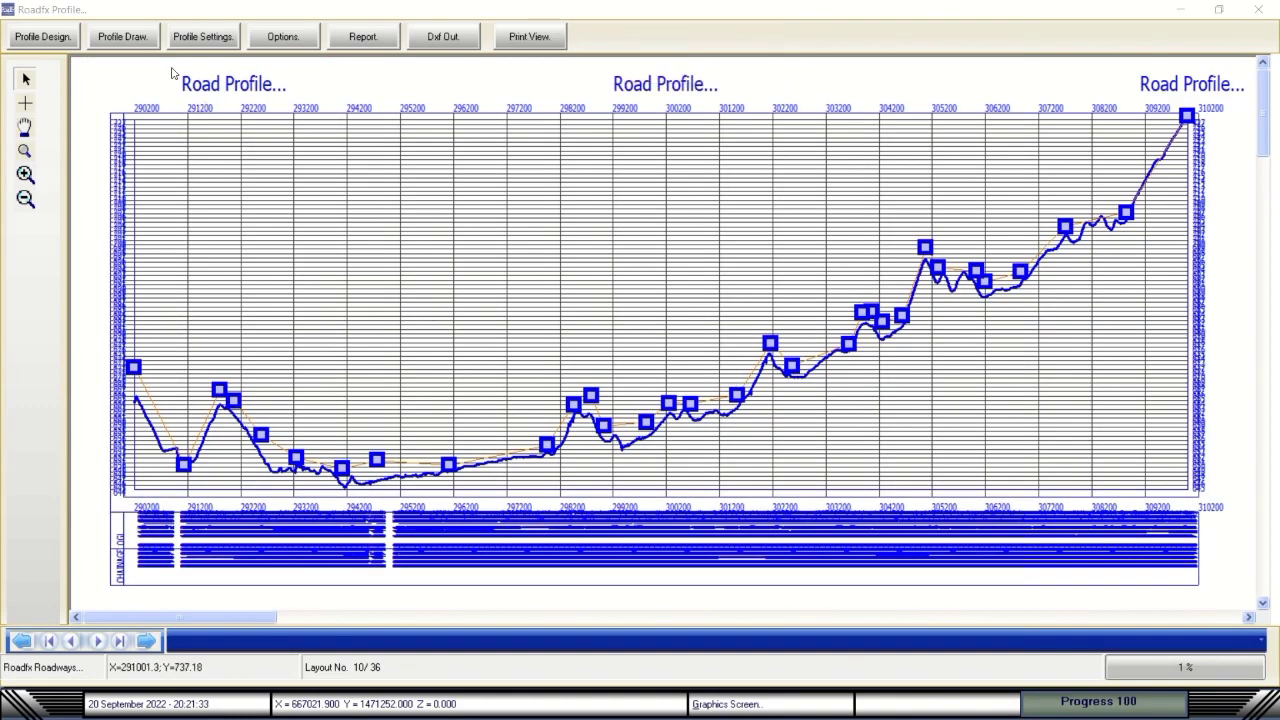
pyautogui.click(125, 37)
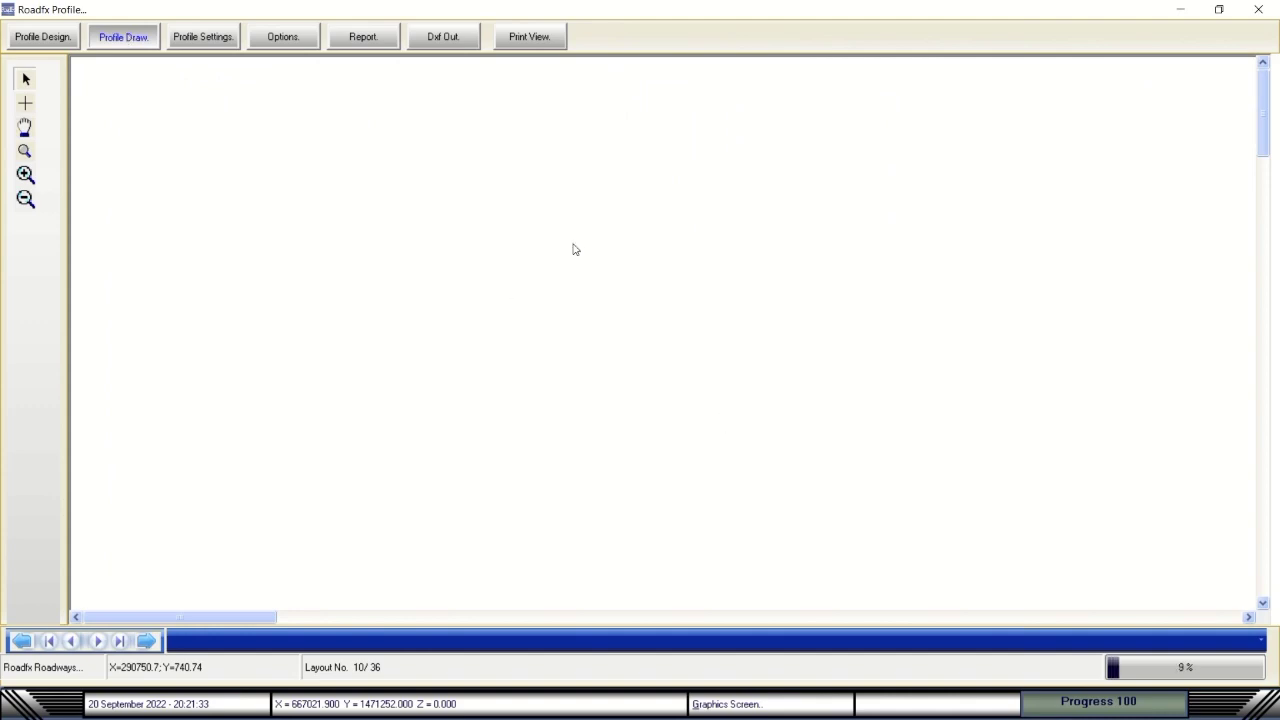
pyautogui.moveTo(646, 6)
pyautogui.click(533, 40)
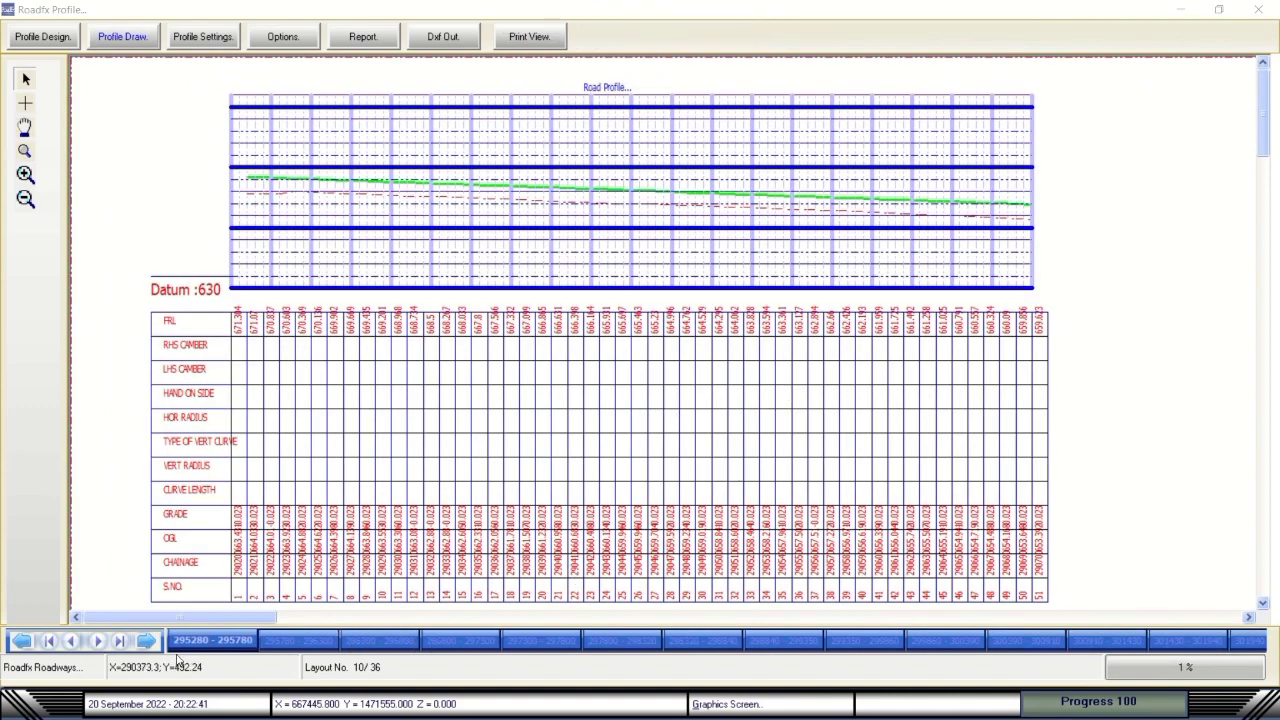
# Page forward through the profile layout sheets, including 300910–301430 and 301430–301940, to the last sheet, 36/36.
pyautogui.click(147, 641)
pyautogui.click(147, 641)
pyautogui.click(147, 641)
pyautogui.click(147, 641)
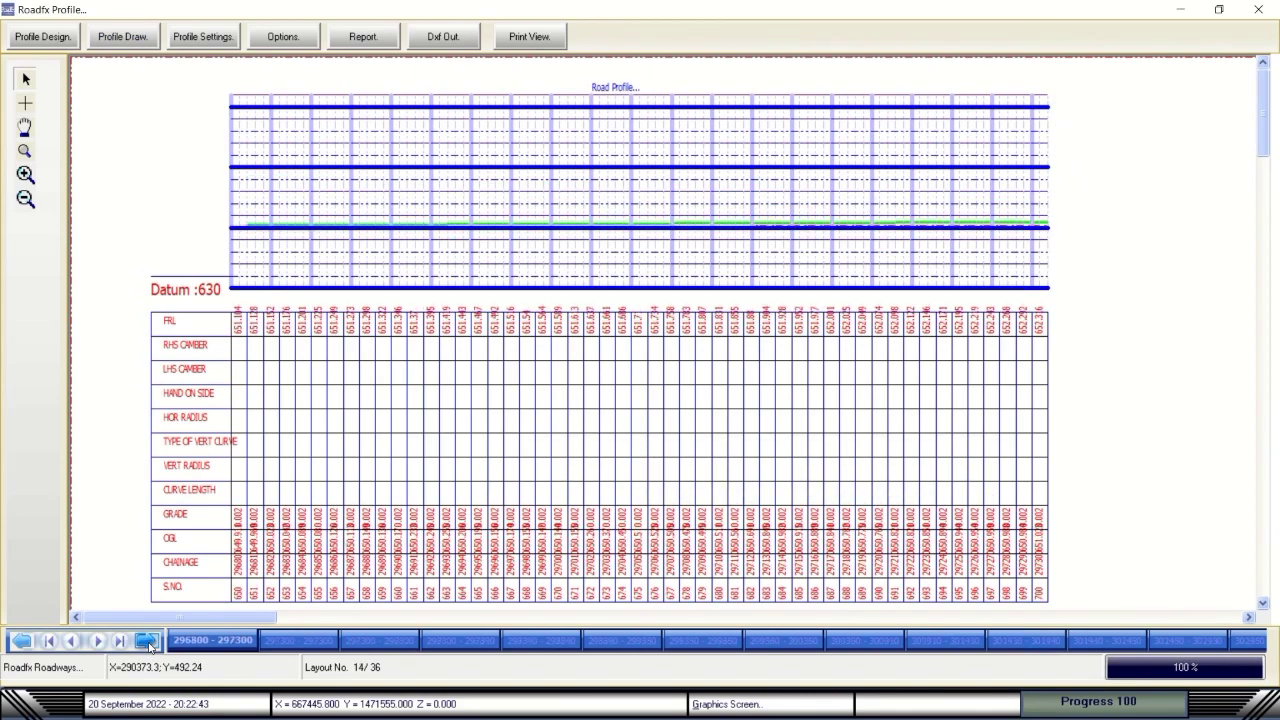
pyautogui.click(147, 641)
pyautogui.click(147, 641)
pyautogui.click(147, 641)
pyautogui.click(147, 641)
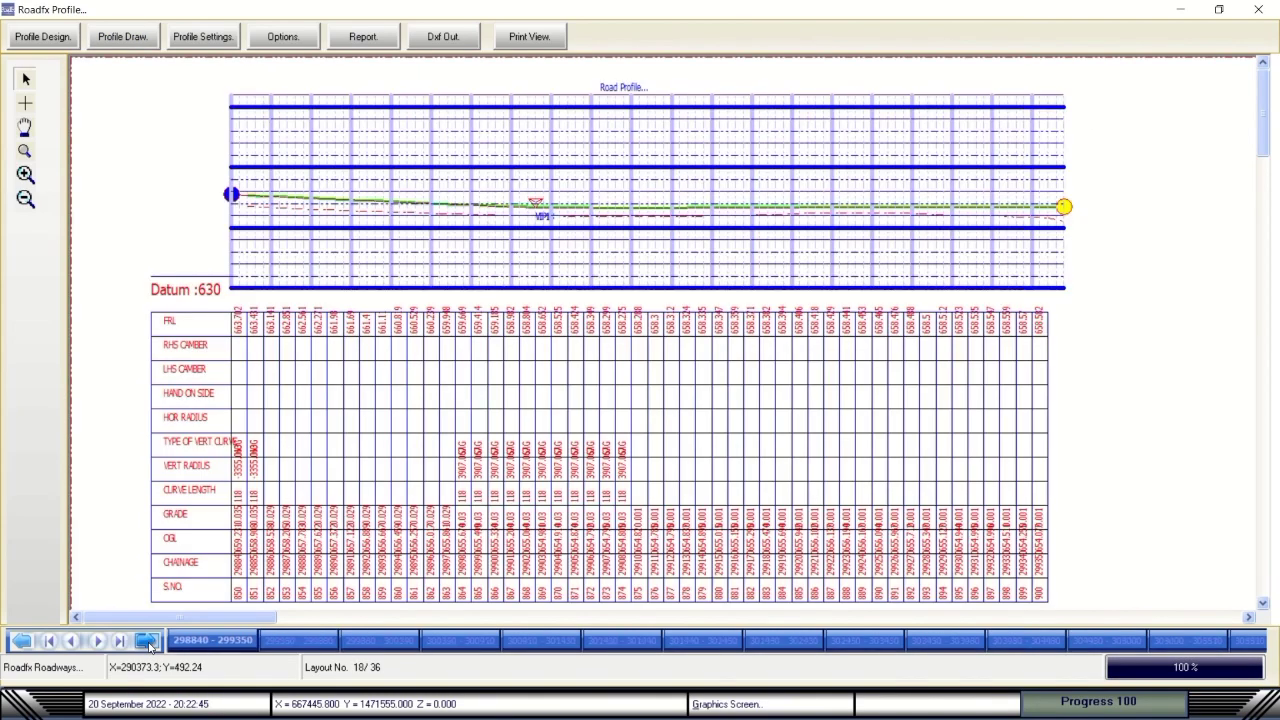
pyautogui.click(147, 641)
pyautogui.click(147, 641)
pyautogui.click(294, 645)
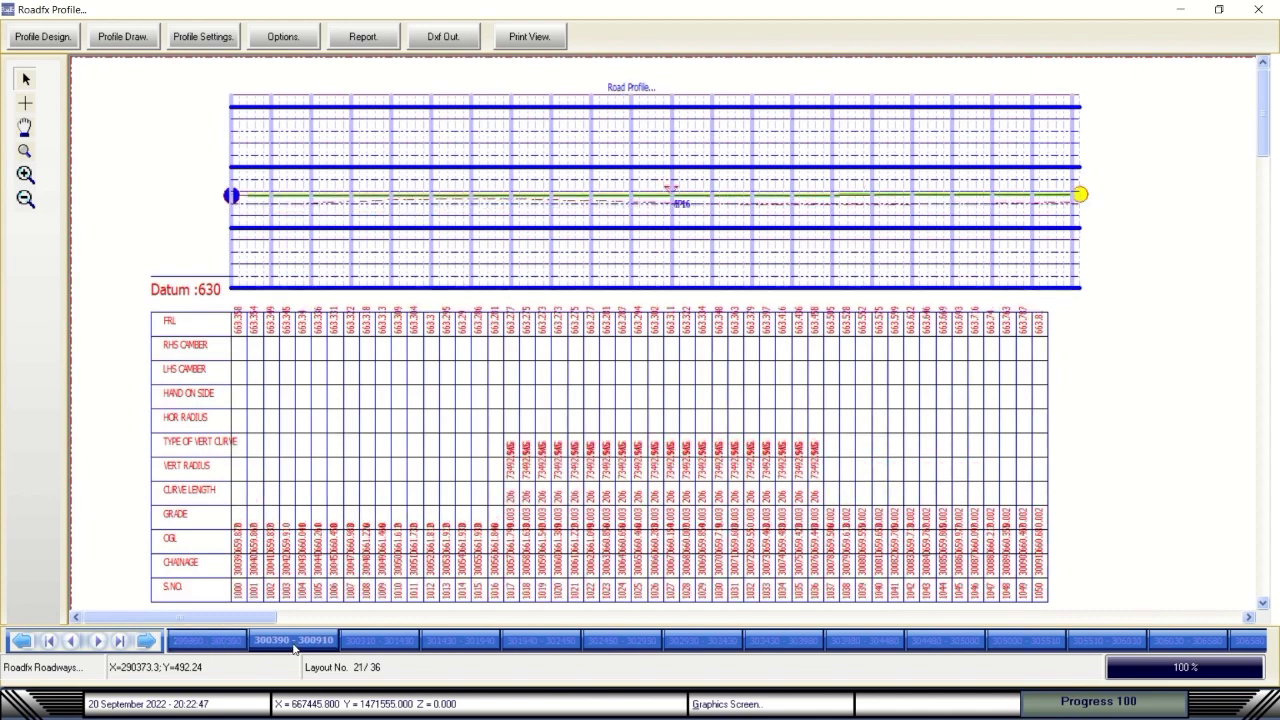
pyautogui.click(385, 641)
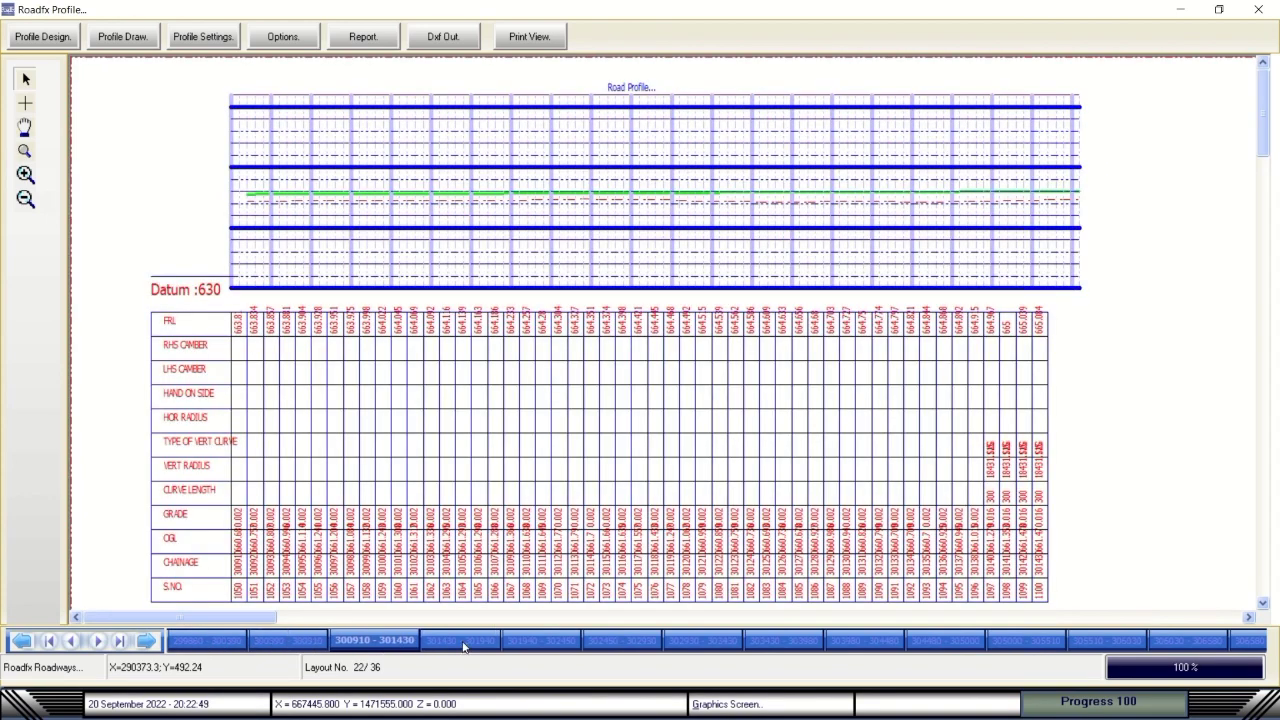
pyautogui.click(464, 645)
pyautogui.click(556, 642)
pyautogui.click(611, 640)
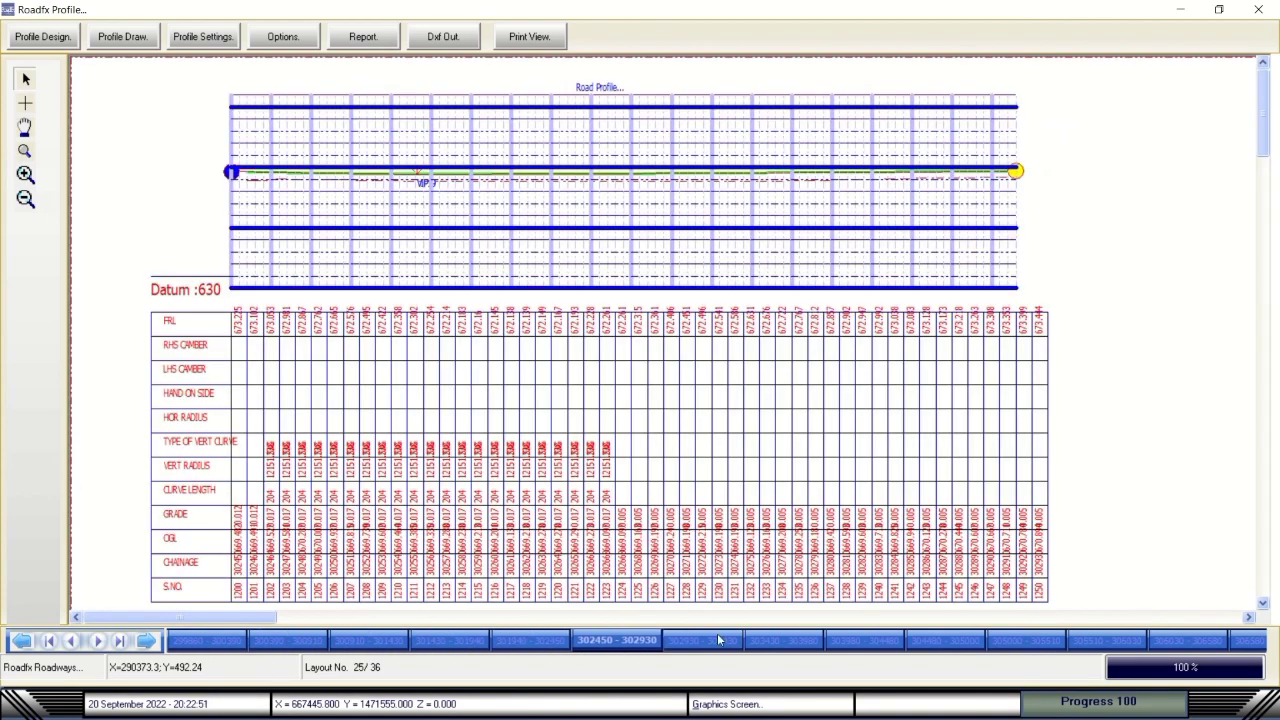
pyautogui.click(695, 640)
pyautogui.click(778, 638)
pyautogui.click(874, 635)
pyautogui.click(943, 636)
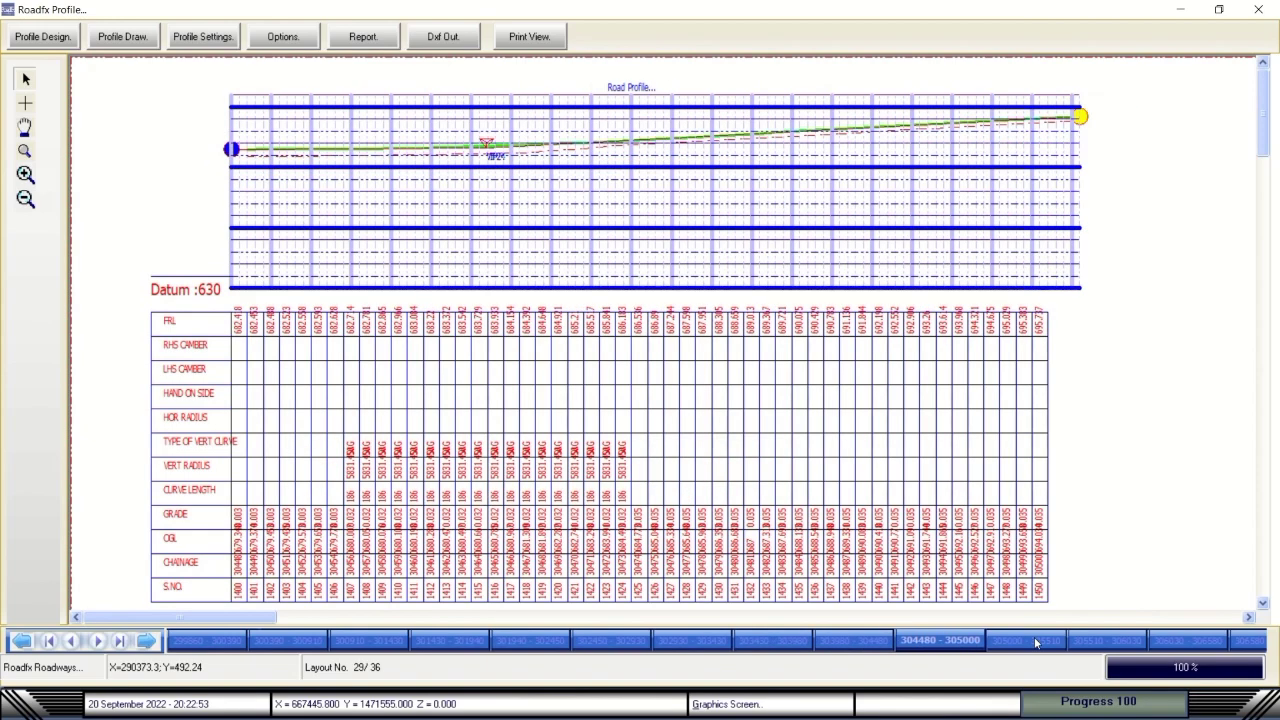
pyautogui.click(1034, 636)
pyautogui.click(1090, 636)
pyautogui.click(1180, 638)
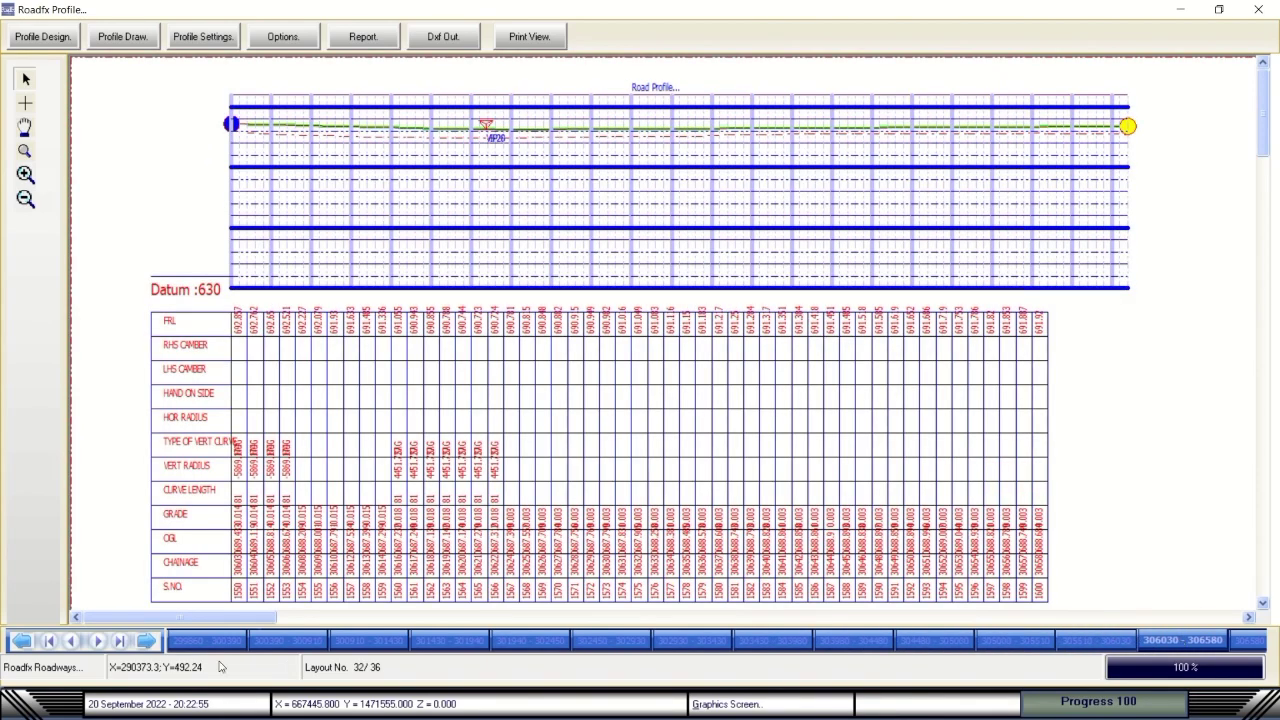
pyautogui.click(147, 641)
pyautogui.click(147, 641)
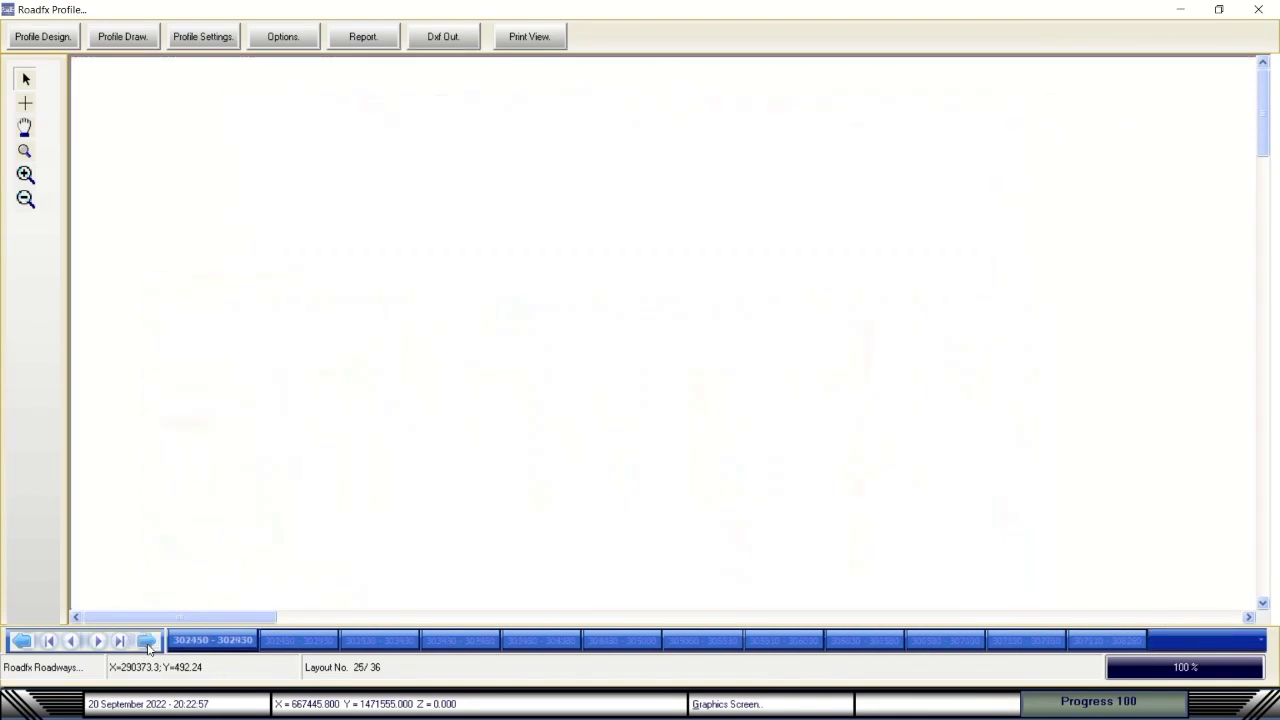
pyautogui.click(147, 641)
pyautogui.click(147, 641)
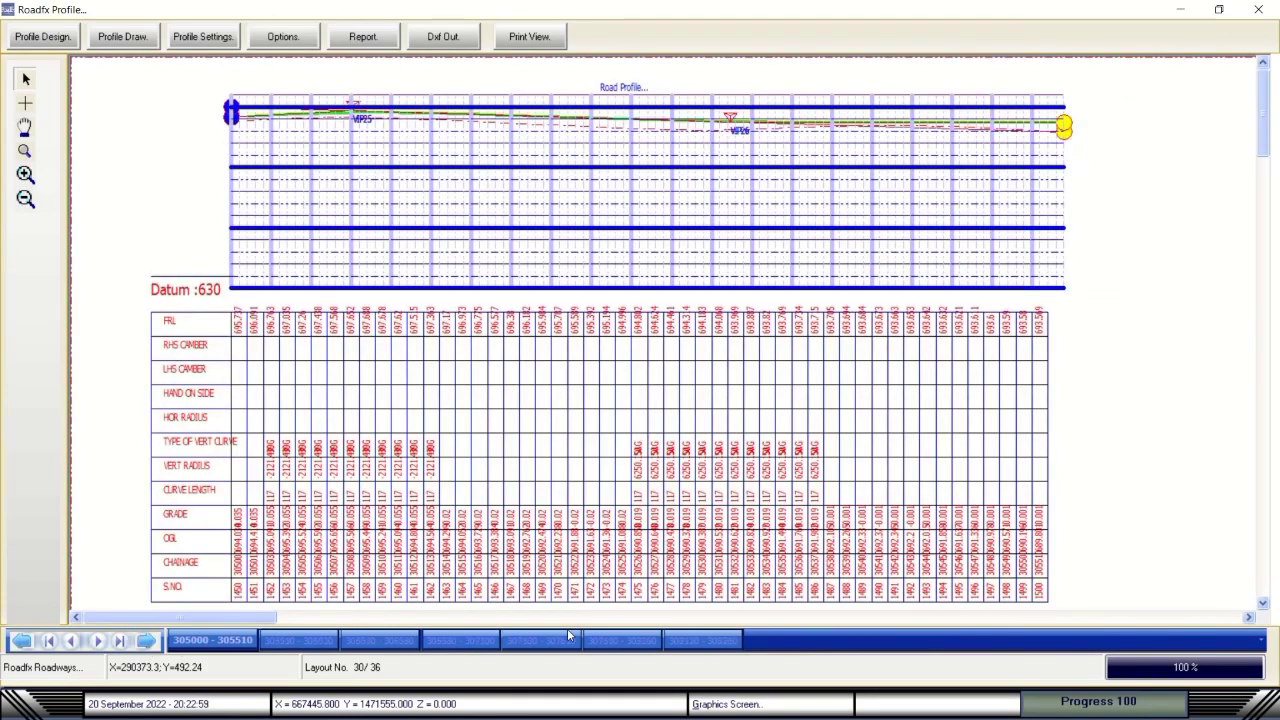
pyautogui.click(696, 636)
# Step back through the chainage sheets to layout 12 of 36 (295780–296300).
pyautogui.click(640, 642)
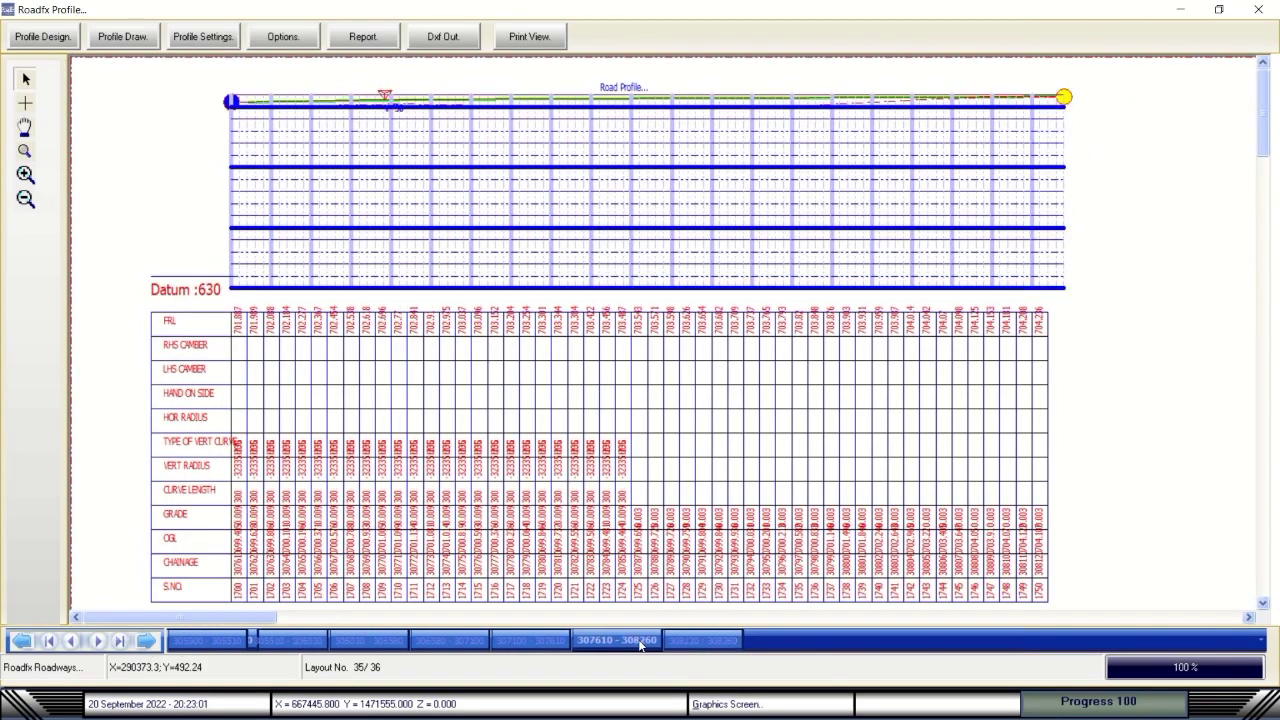
pyautogui.click(514, 643)
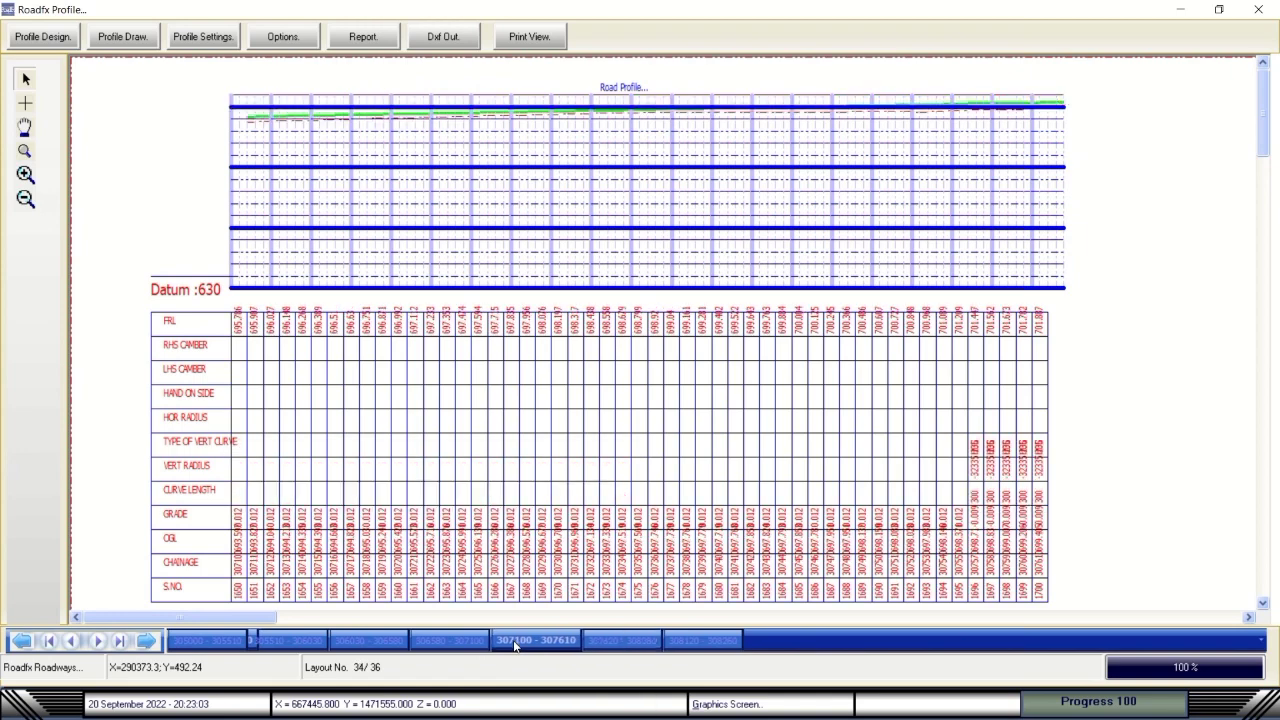
pyautogui.click(466, 643)
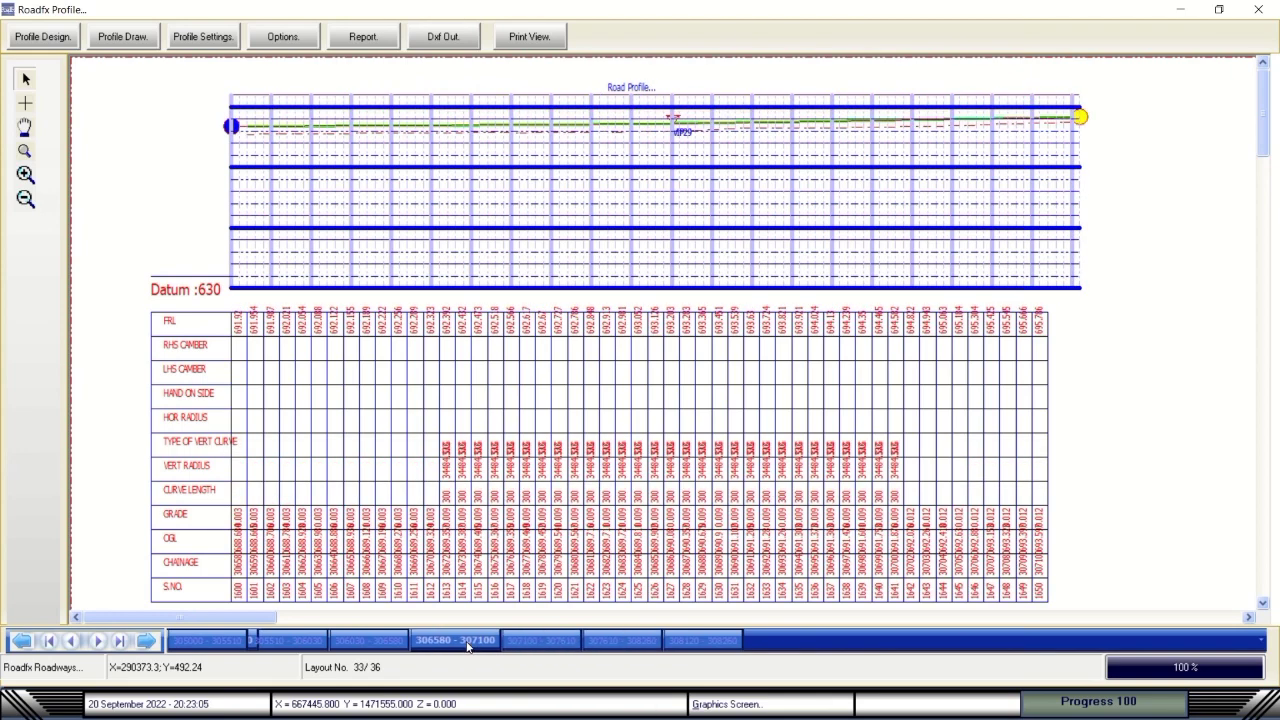
pyautogui.click(353, 642)
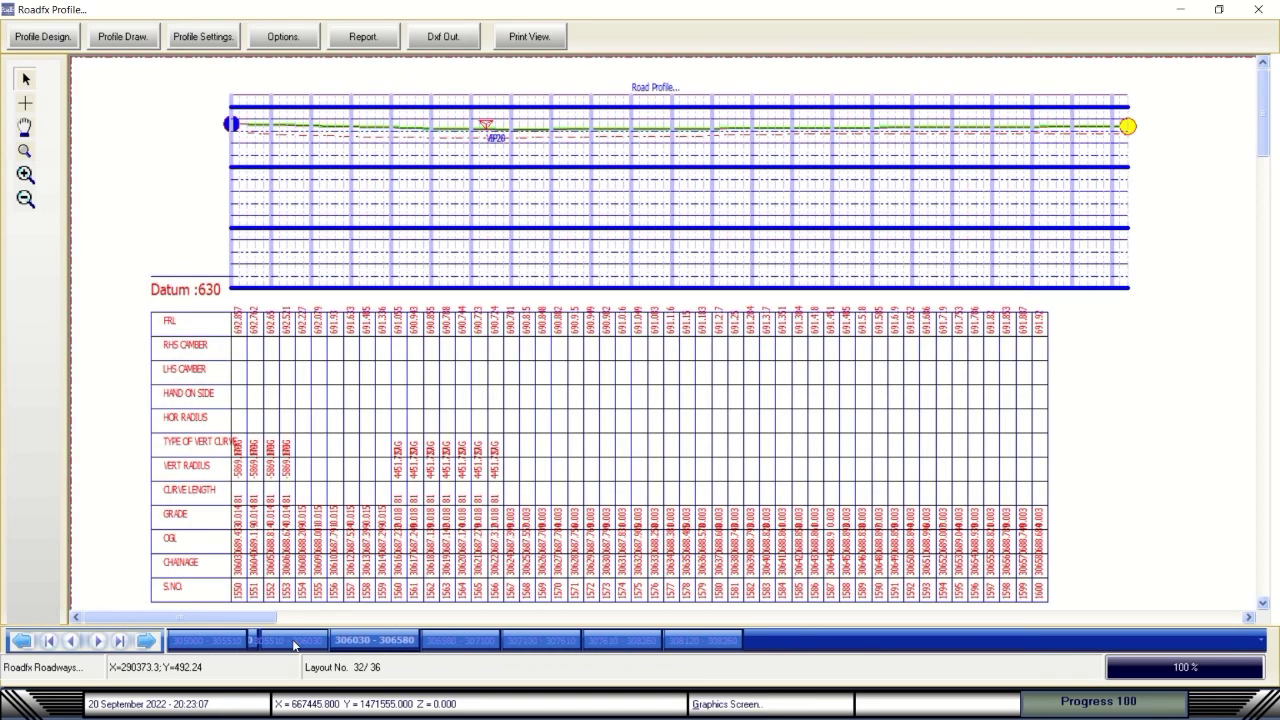
pyautogui.click(294, 643)
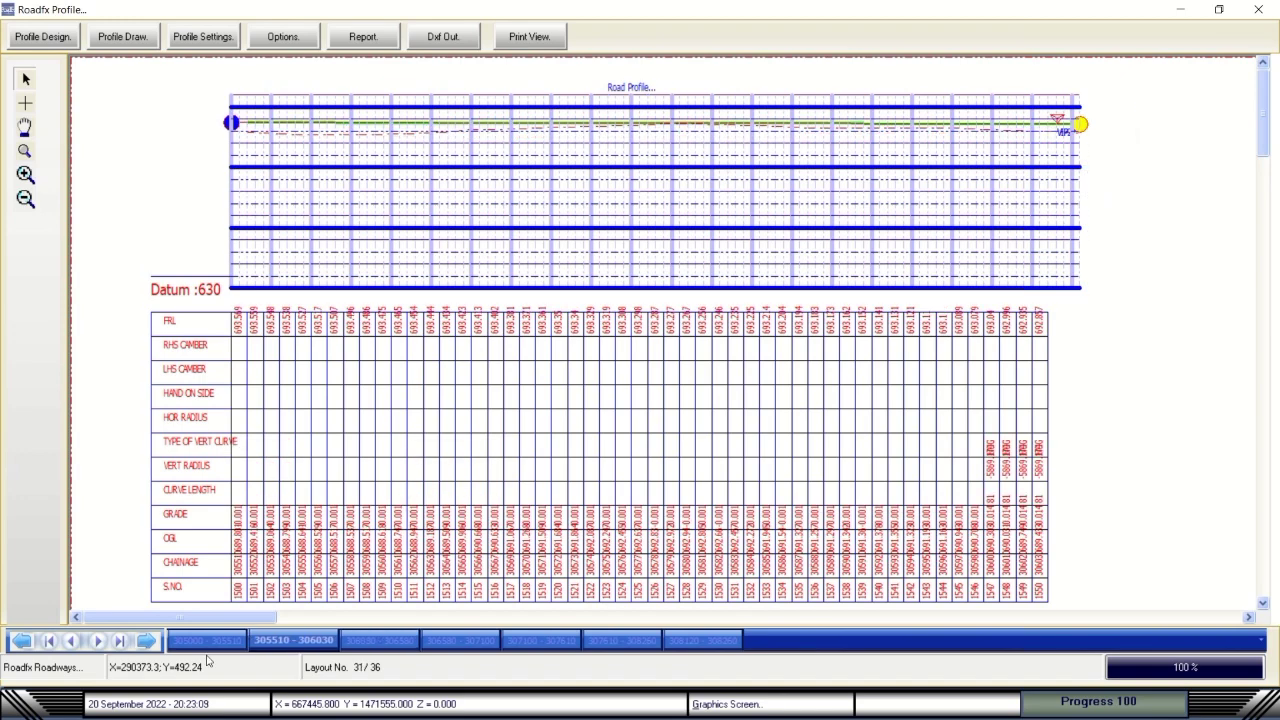
pyautogui.click(74, 642)
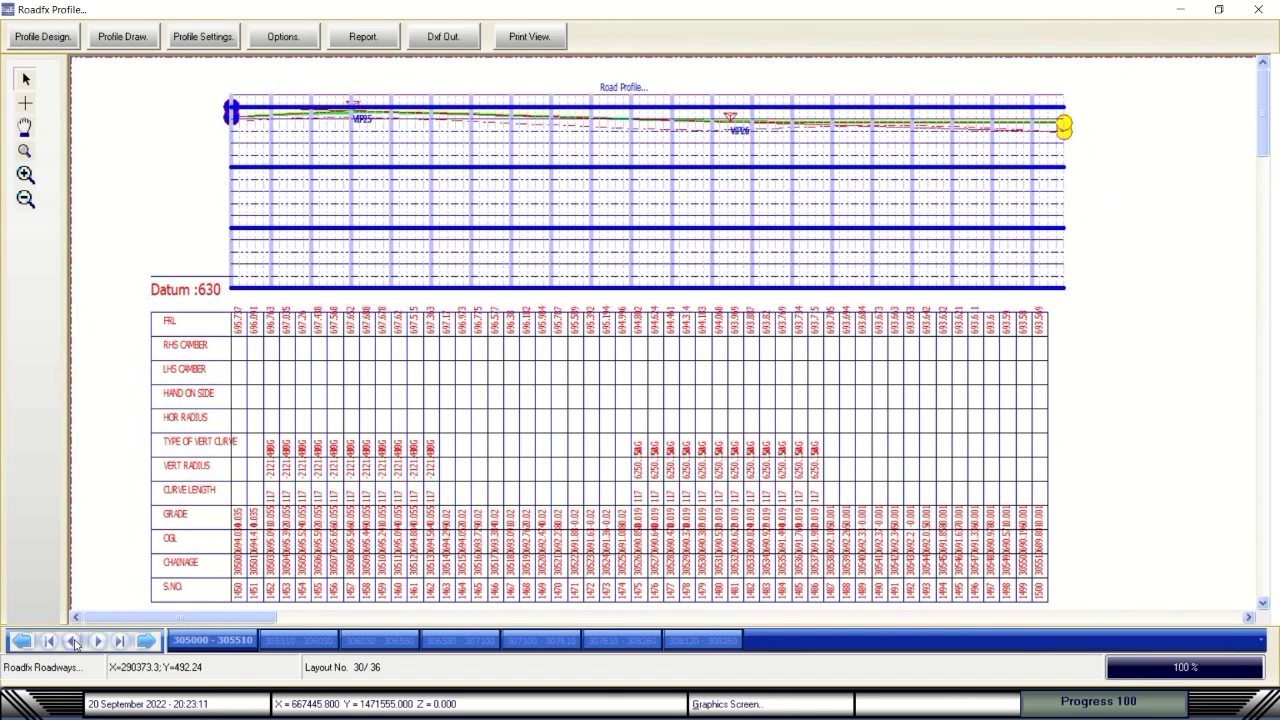
pyautogui.click(20, 642)
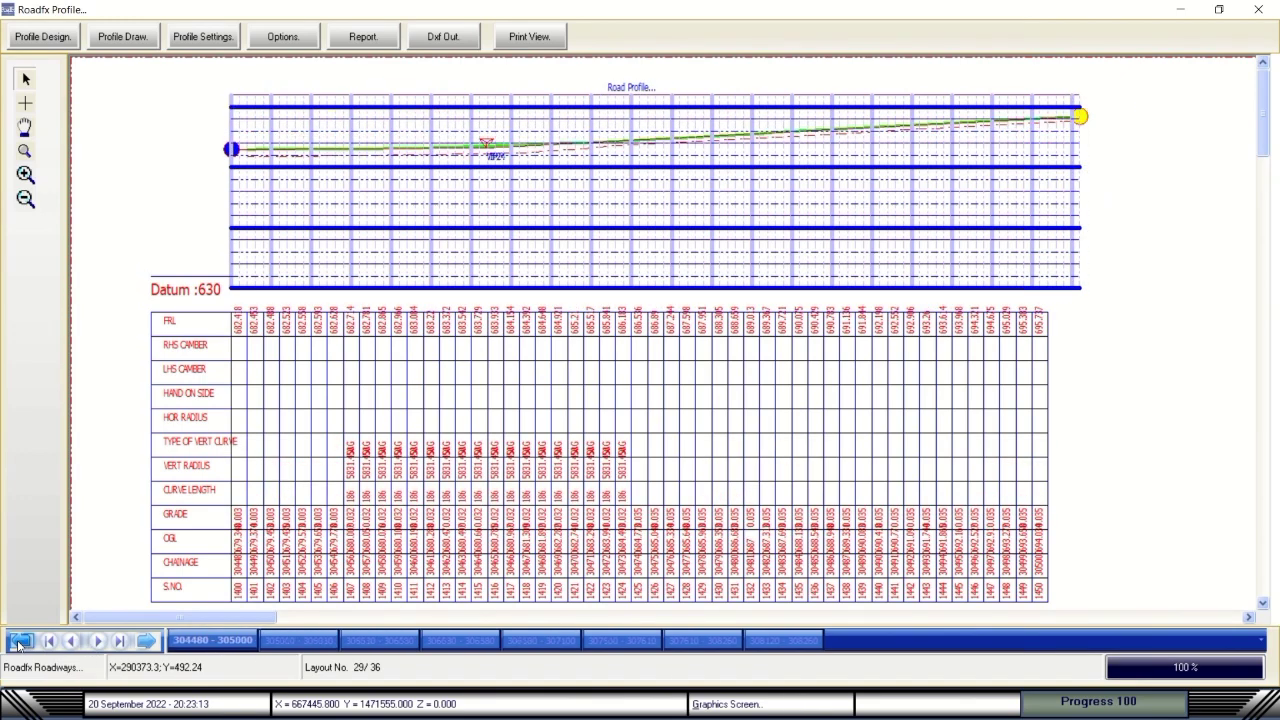
pyautogui.click(20, 642)
pyautogui.click(20, 642)
pyautogui.click(20, 642)
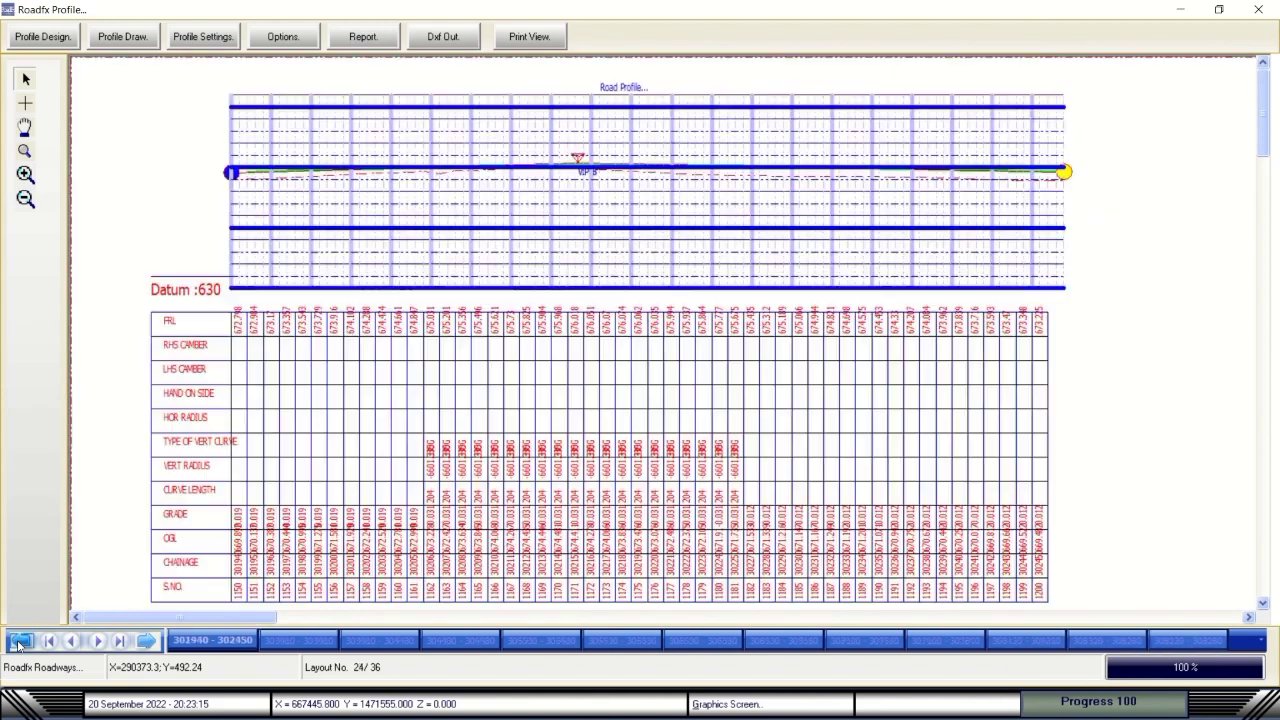
pyautogui.click(20, 642)
pyautogui.click(20, 642)
pyautogui.click(20, 642)
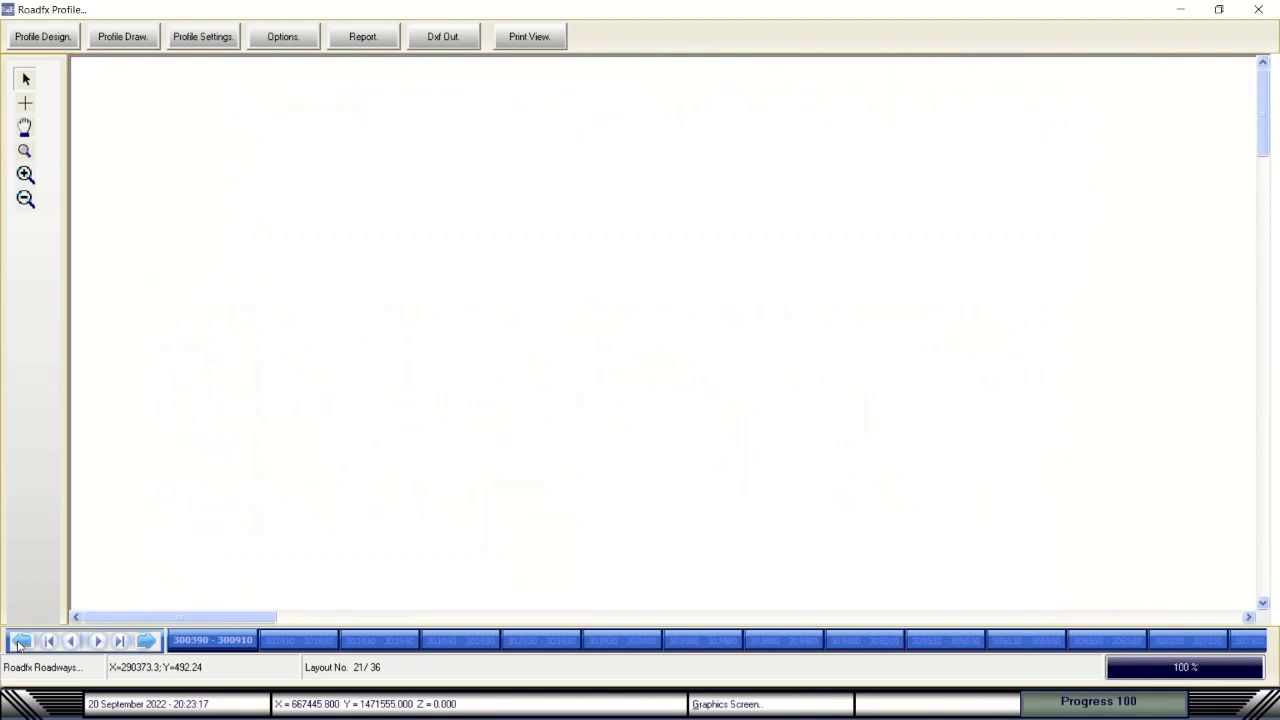
pyautogui.click(20, 642)
pyautogui.click(20, 642)
pyautogui.click(20, 642)
pyautogui.click(20, 642)
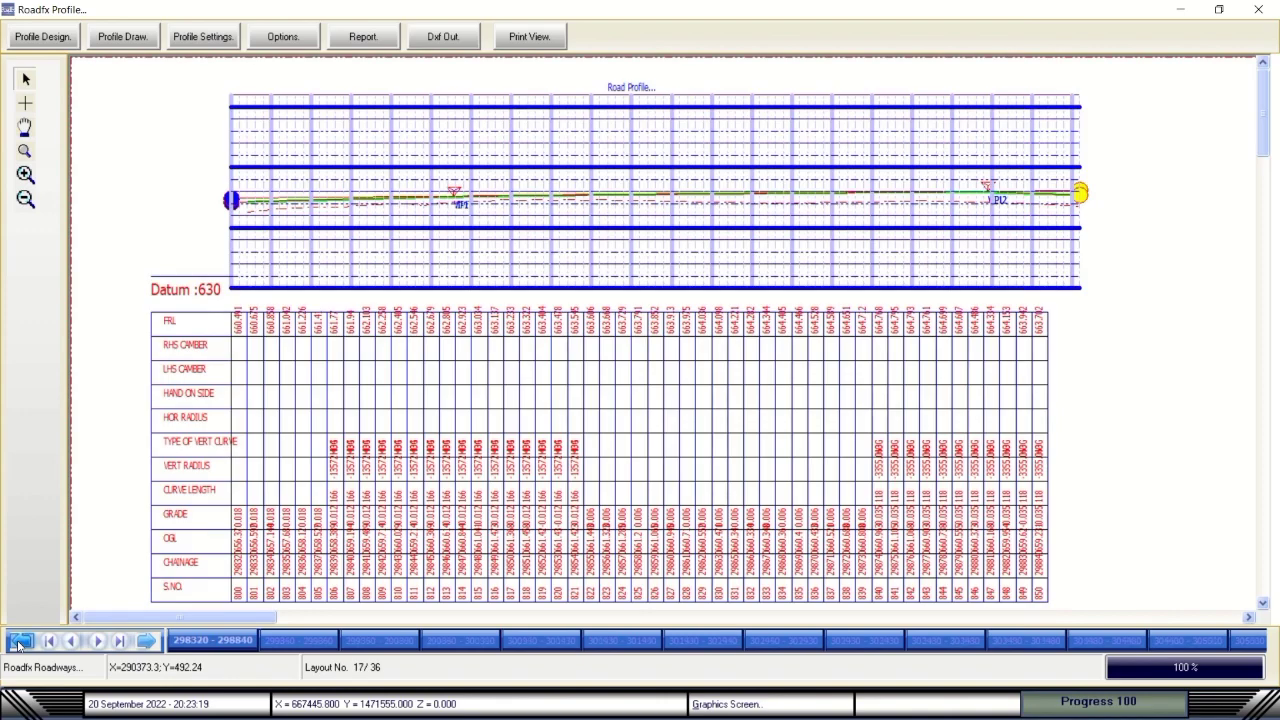
pyautogui.click(20, 642)
pyautogui.click(20, 642)
pyautogui.click(20, 642)
pyautogui.click(20, 642)
pyautogui.click(20, 642)
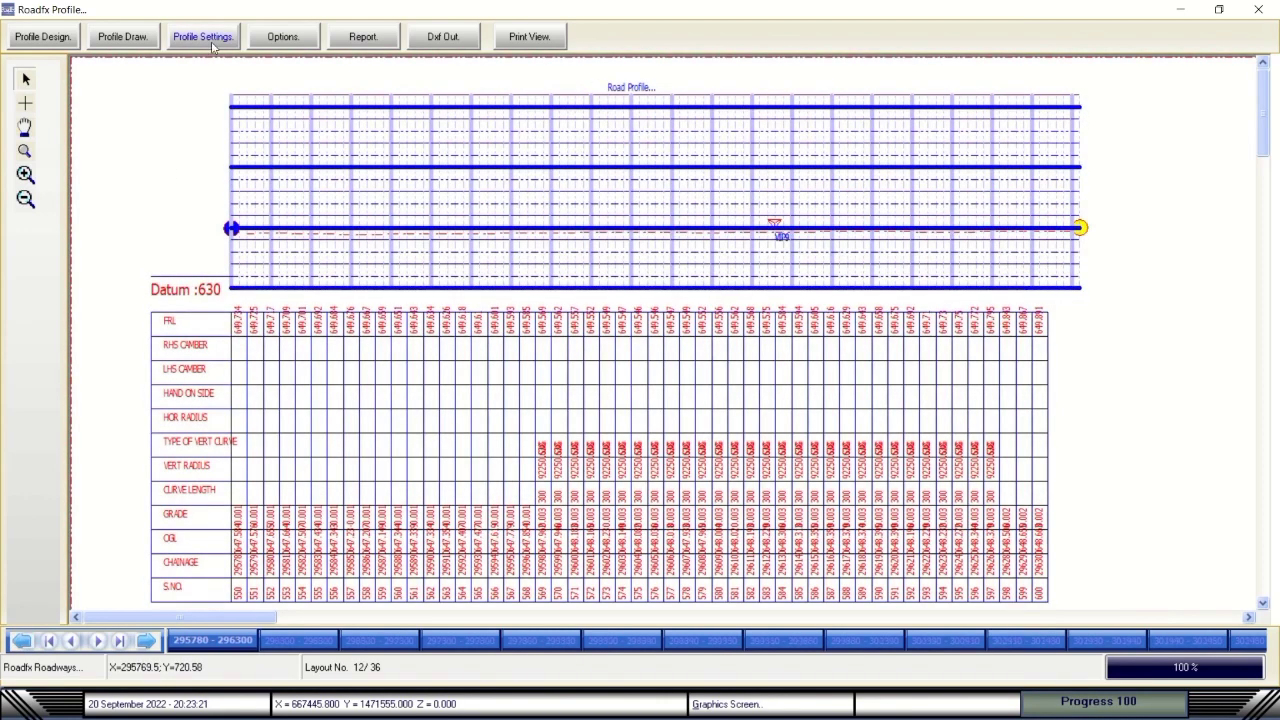
# Switch the profile display to Normal View in Profile Settings.
pyautogui.click(205, 37)
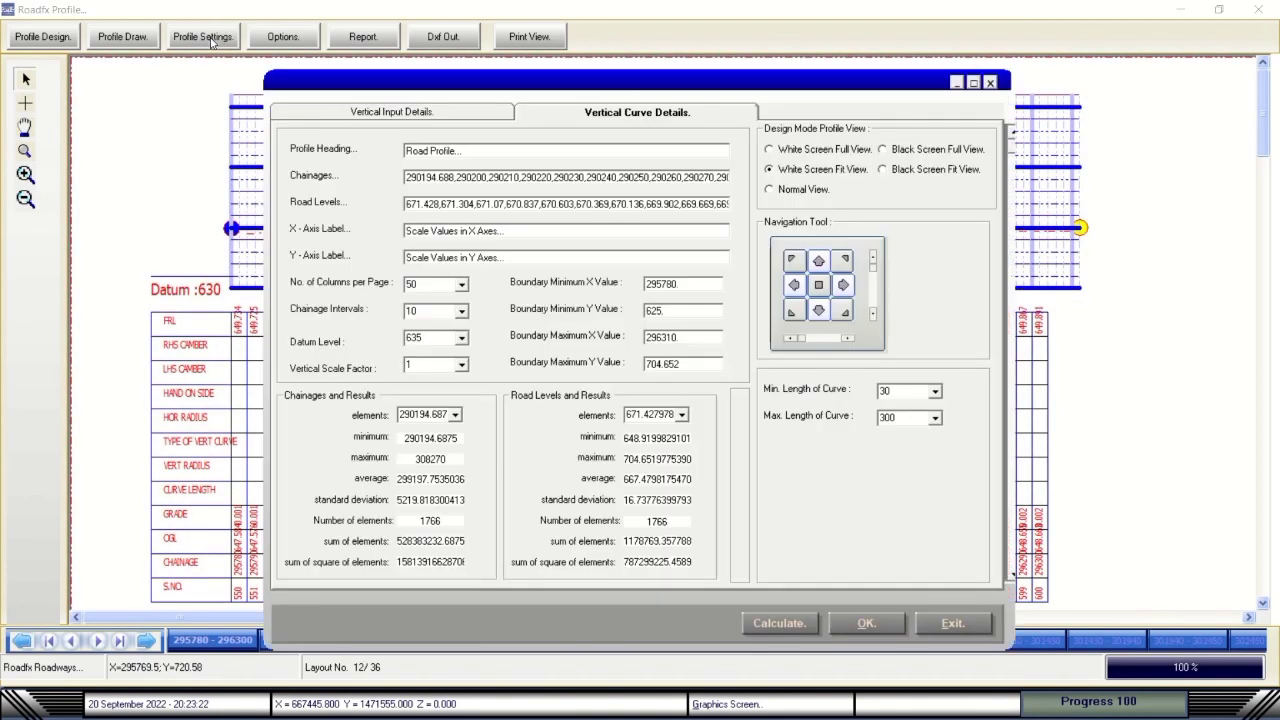
pyautogui.click(803, 189)
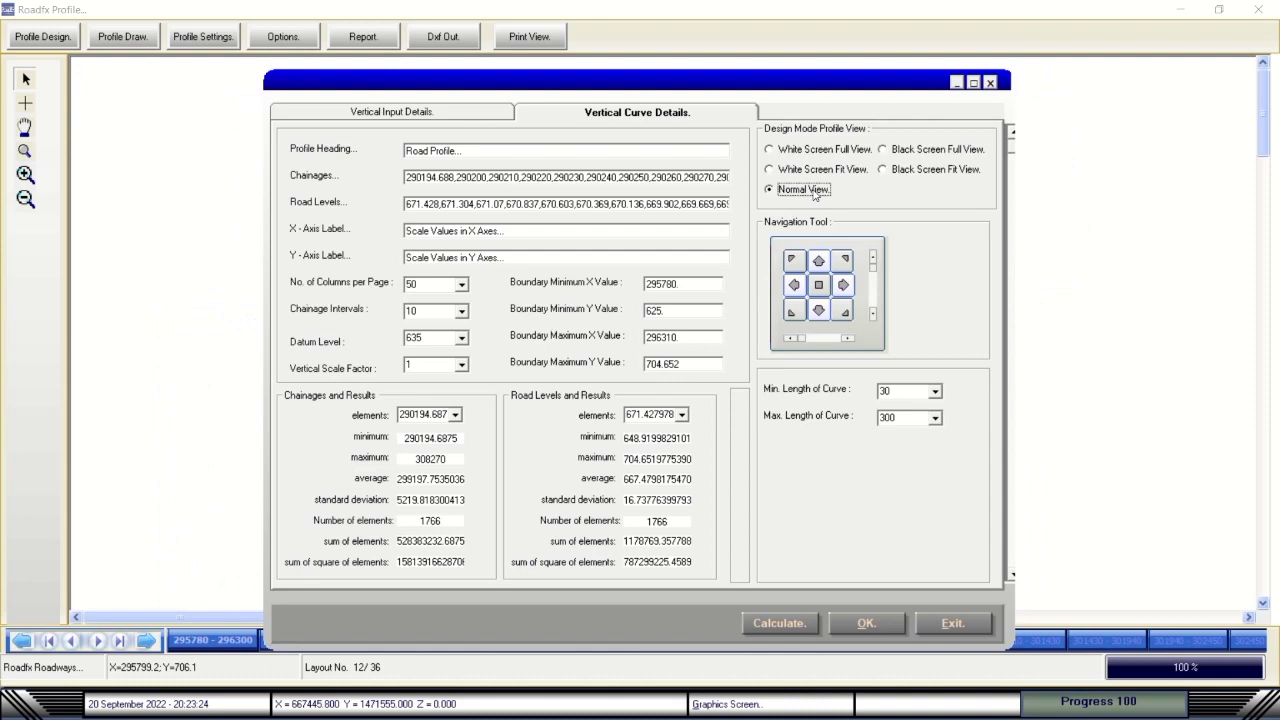
pyautogui.click(866, 623)
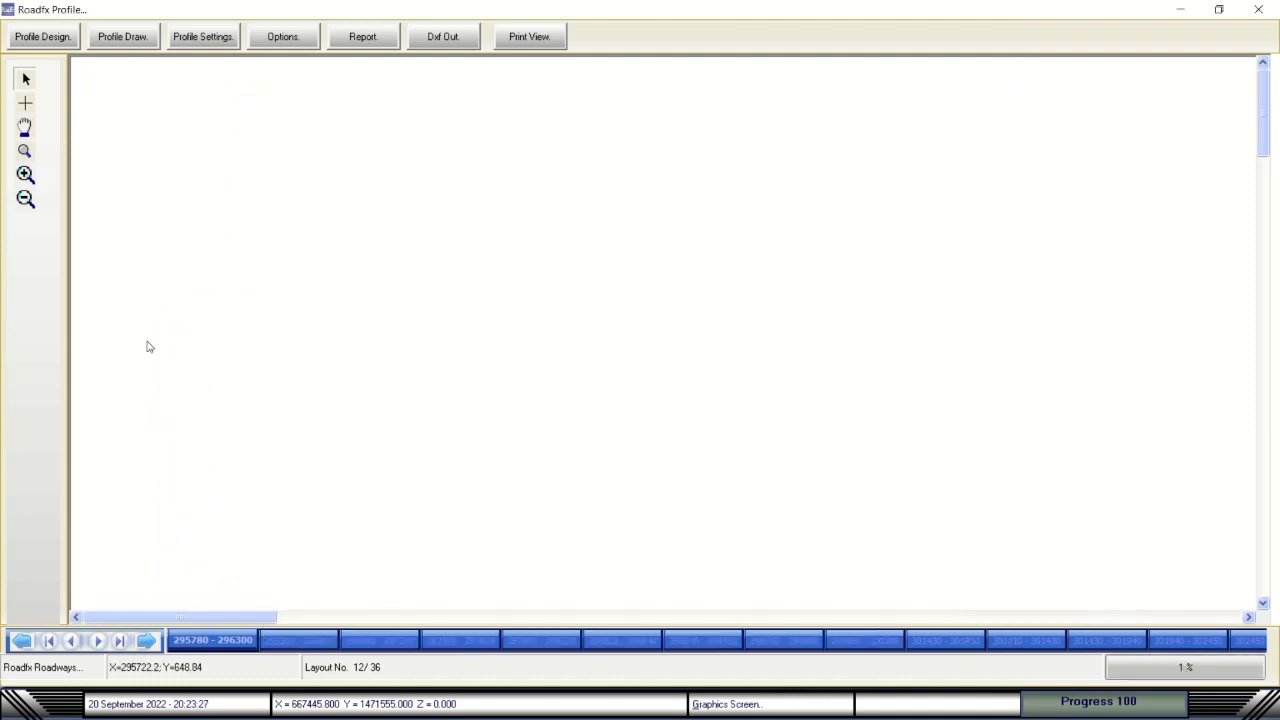
# Advance to layout 14 of 36 and redraw the profile there.
pyautogui.click(146, 641)
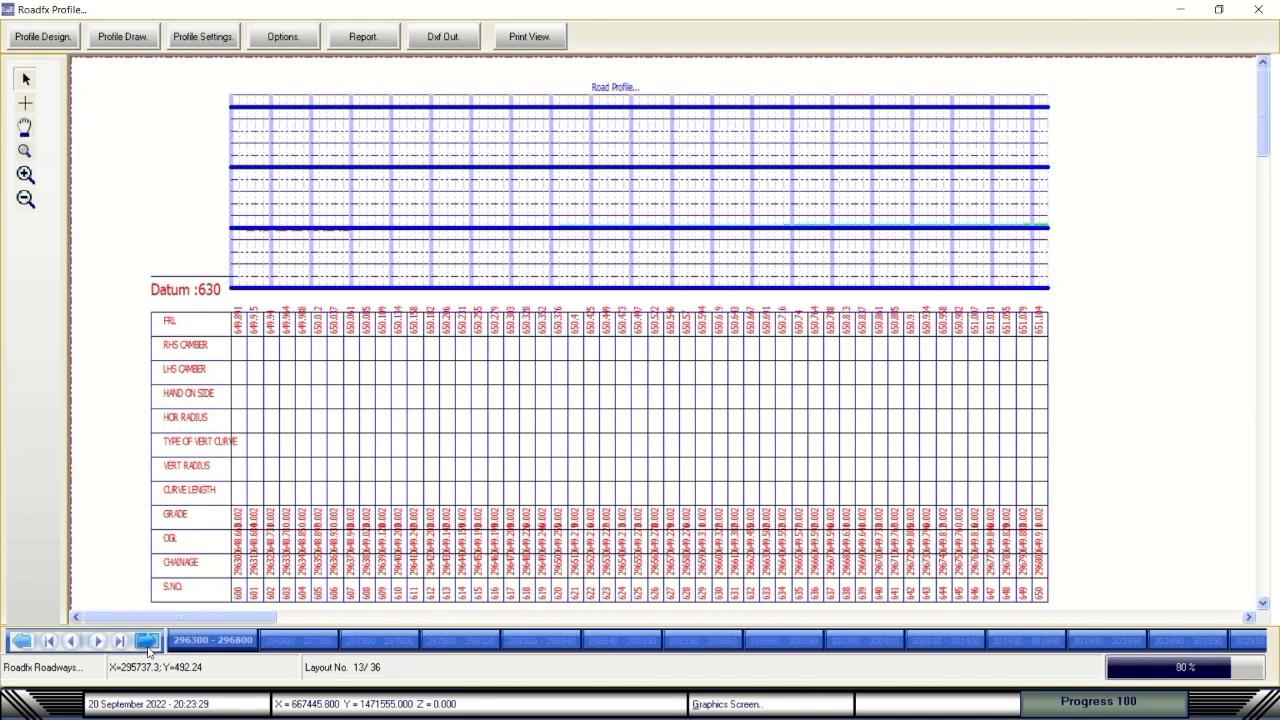
pyautogui.click(146, 641)
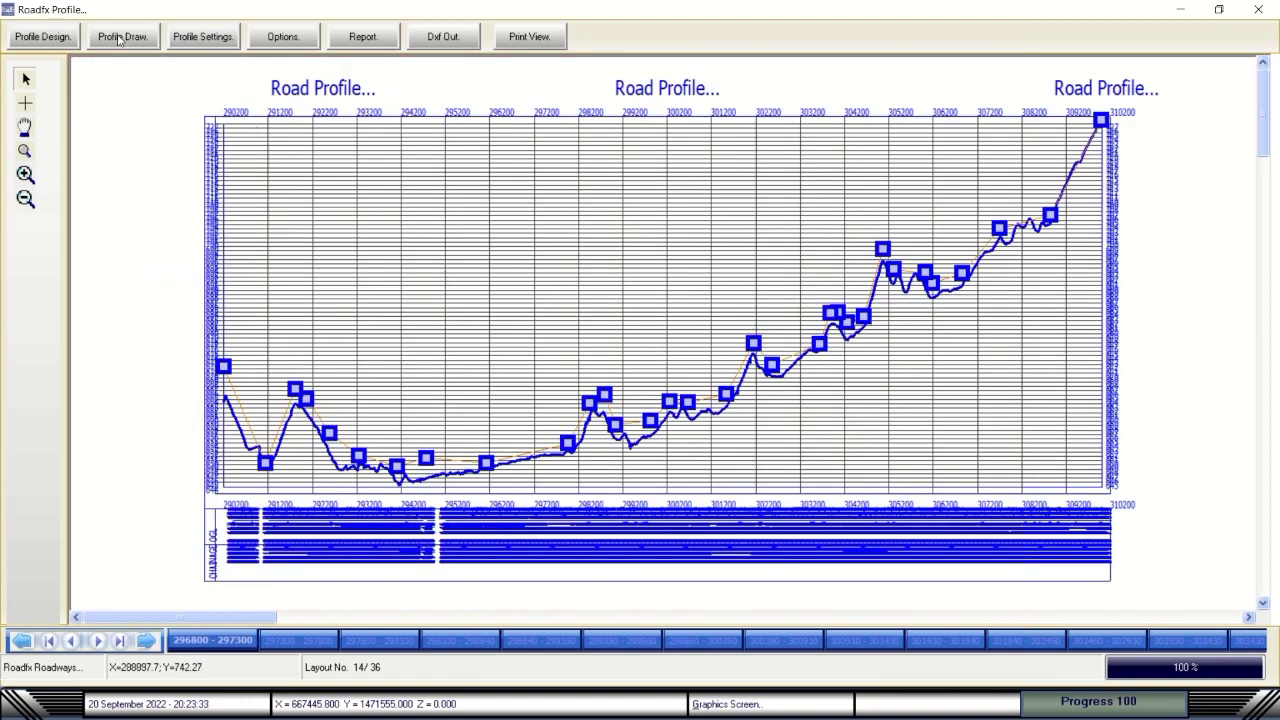
pyautogui.click(119, 38)
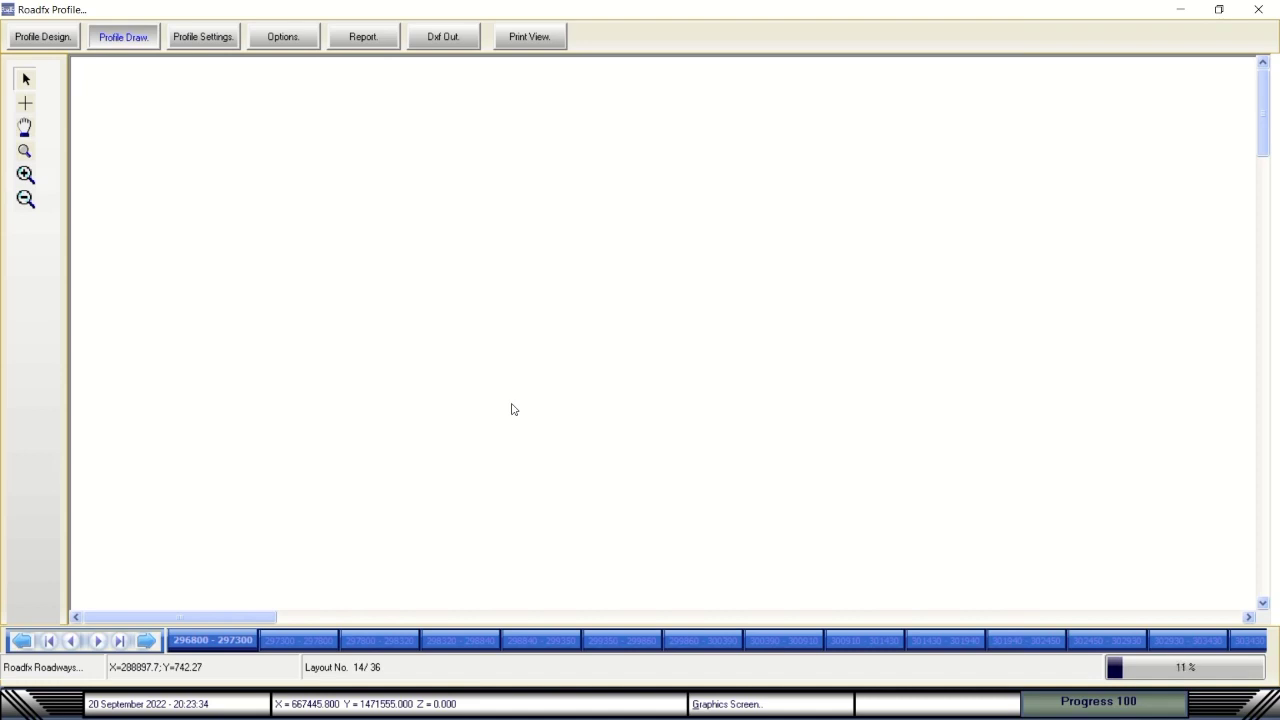
pyautogui.moveTo(628, 5)
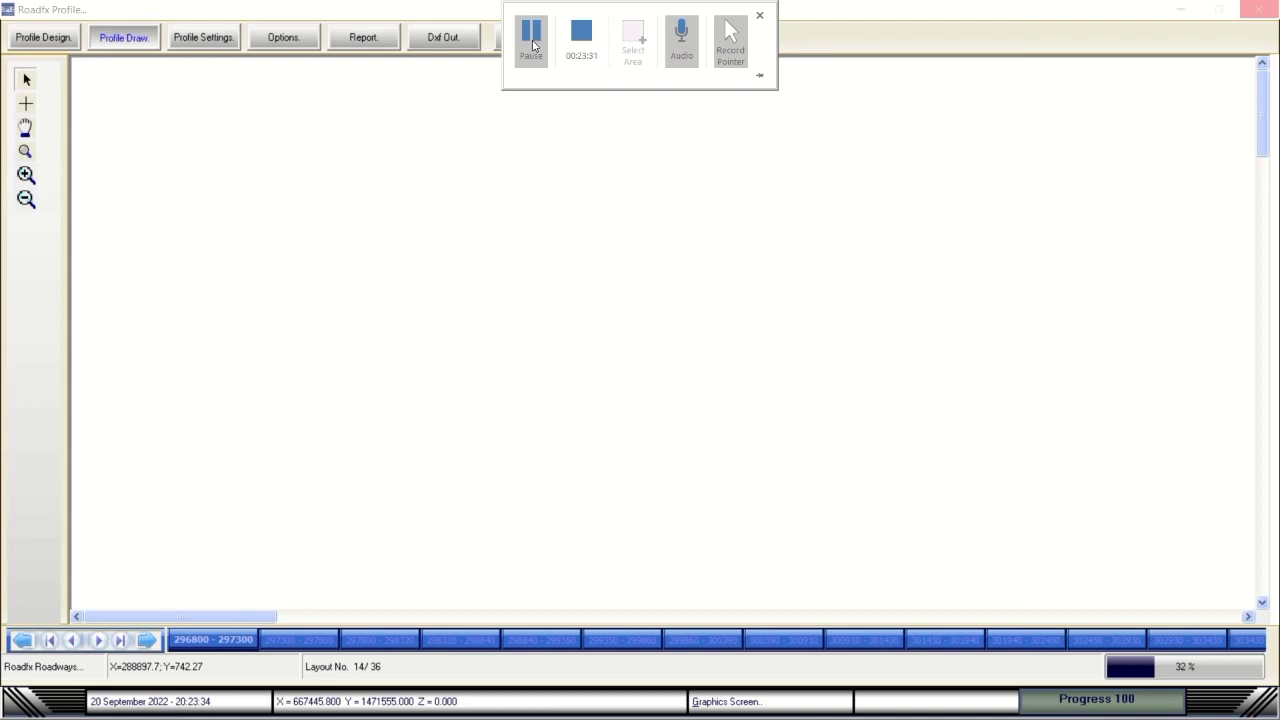
# Step forward through the profile sheets toward the last of the 36 layouts.
pyautogui.click(531, 38)
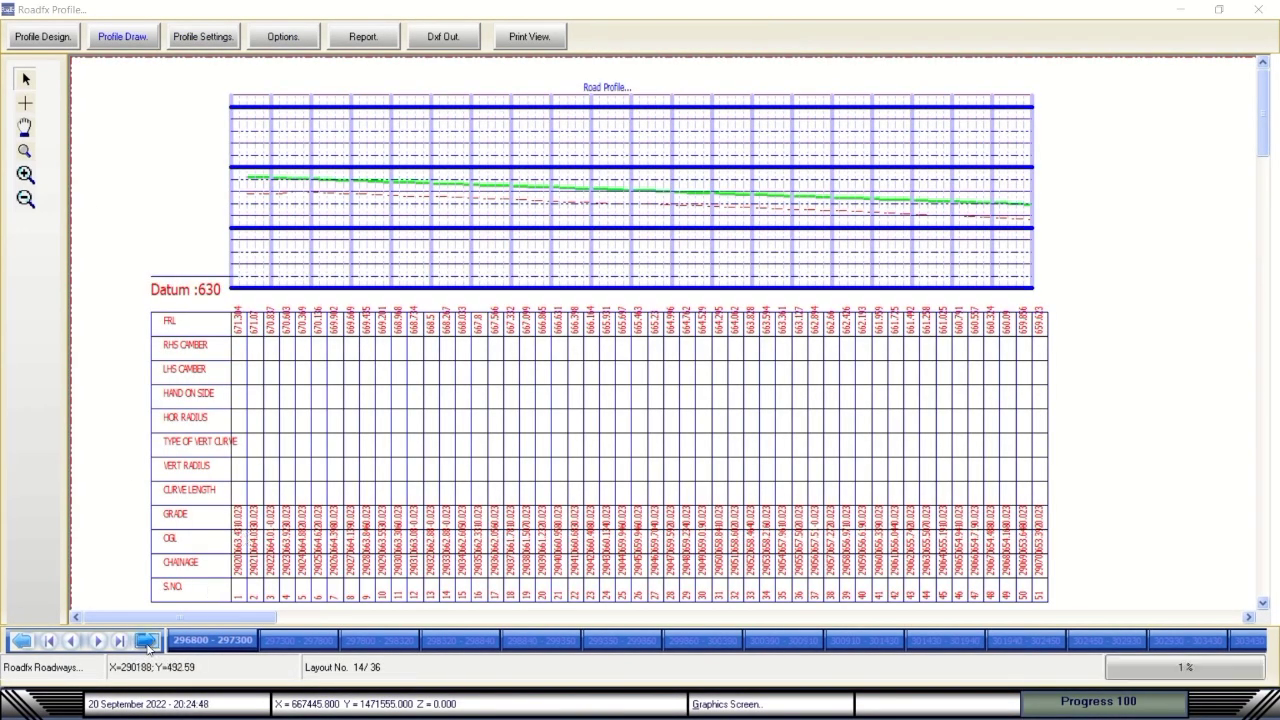
pyautogui.click(146, 641)
pyautogui.click(146, 641)
pyautogui.click(146, 641)
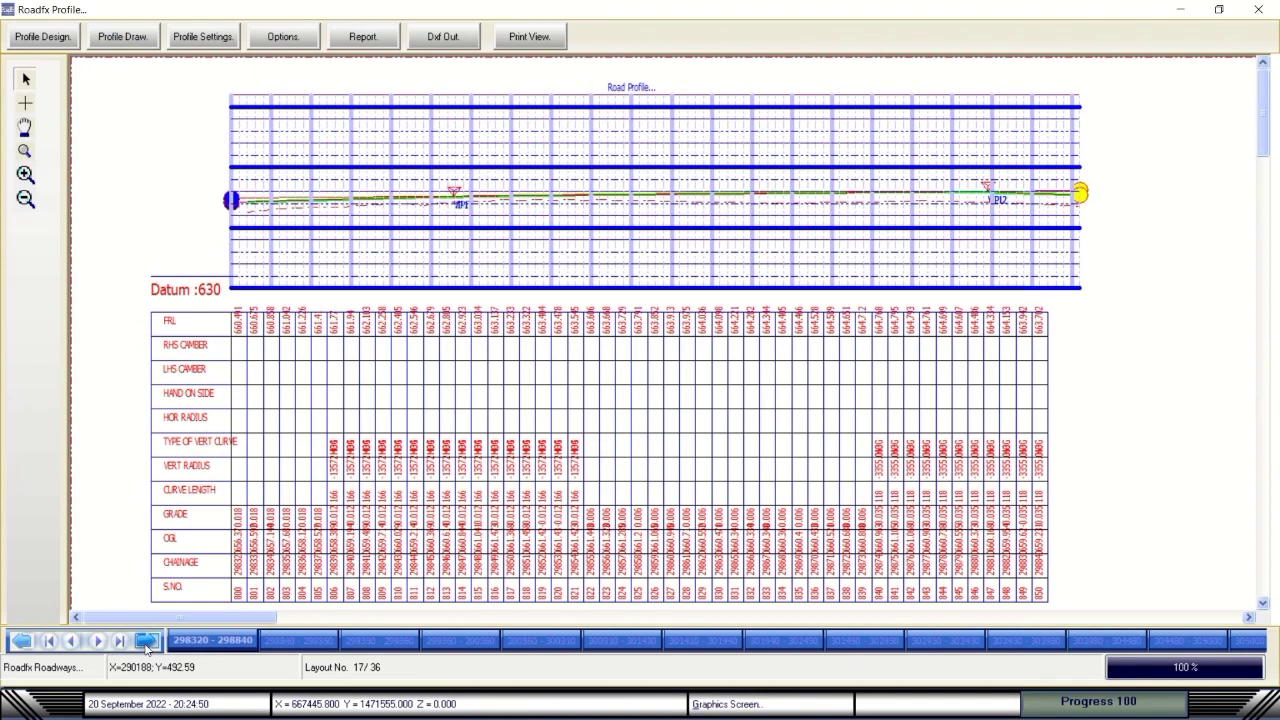
pyautogui.click(146, 641)
pyautogui.click(146, 641)
pyautogui.click(146, 641)
pyautogui.click(146, 641)
pyautogui.click(146, 641)
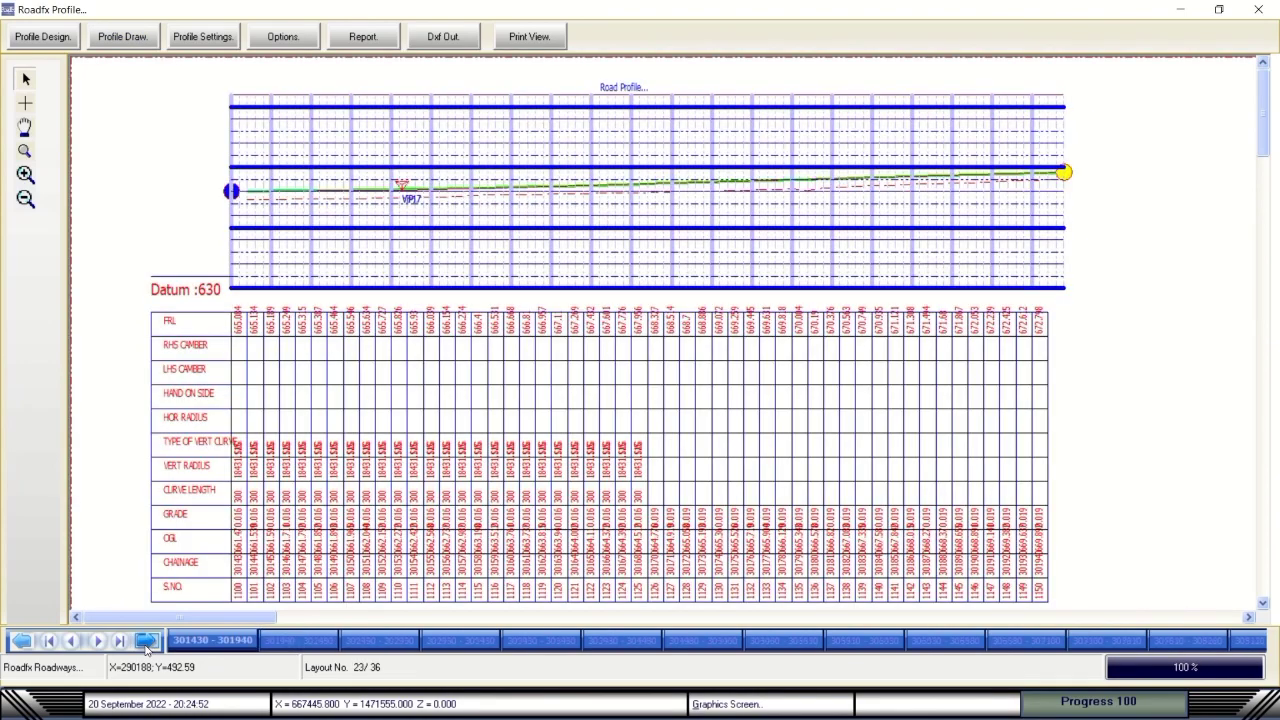
pyautogui.click(146, 641)
pyautogui.click(146, 641)
pyautogui.click(146, 641)
pyautogui.click(146, 641)
pyautogui.click(146, 641)
pyautogui.click(146, 641)
pyautogui.click(146, 641)
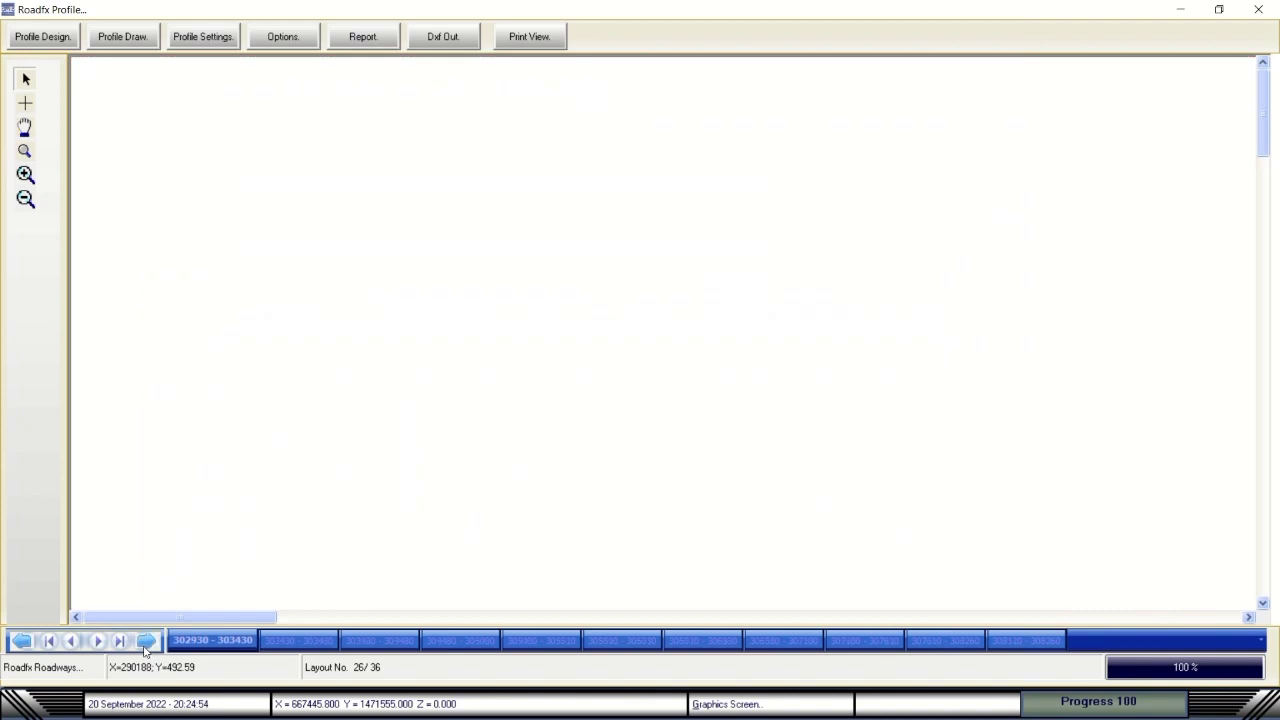
pyautogui.click(146, 641)
pyautogui.click(146, 641)
pyautogui.click(146, 641)
pyautogui.click(146, 641)
pyautogui.click(146, 641)
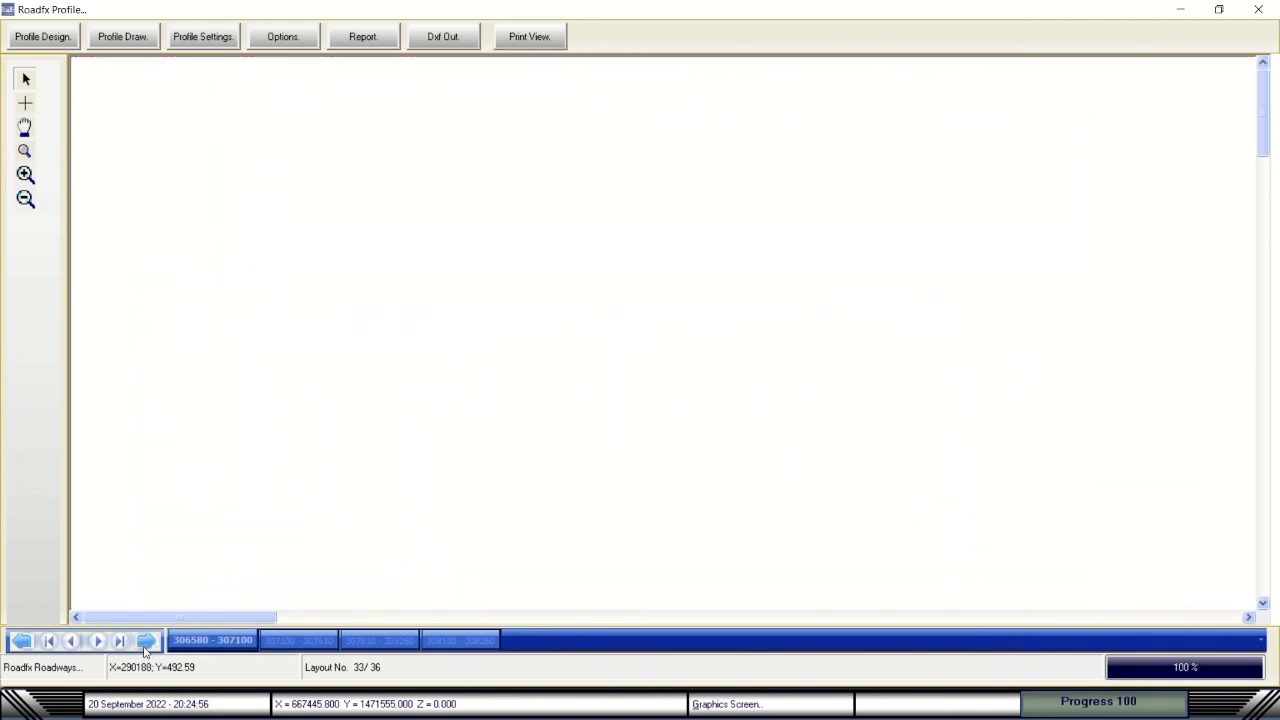
pyautogui.click(146, 641)
pyautogui.click(146, 641)
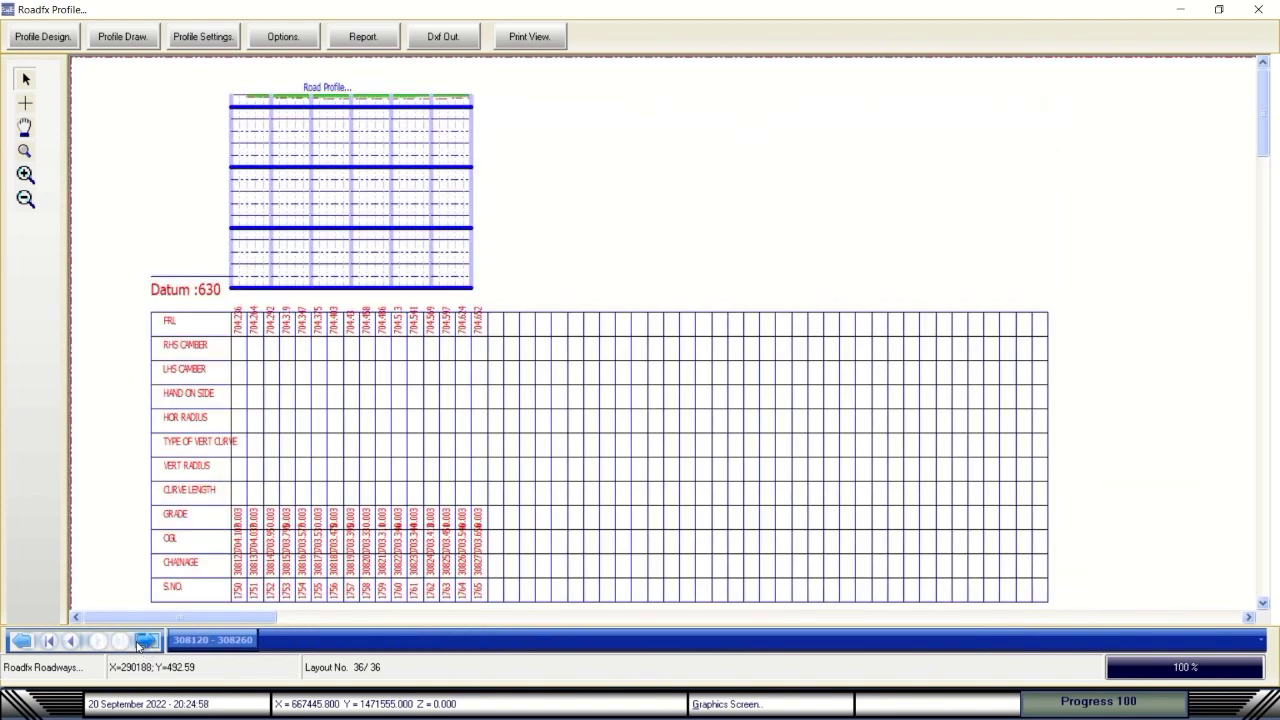
# Jump to the first sheet, the last sheet, back to the first, then sheet 2.
pyautogui.click(49, 643)
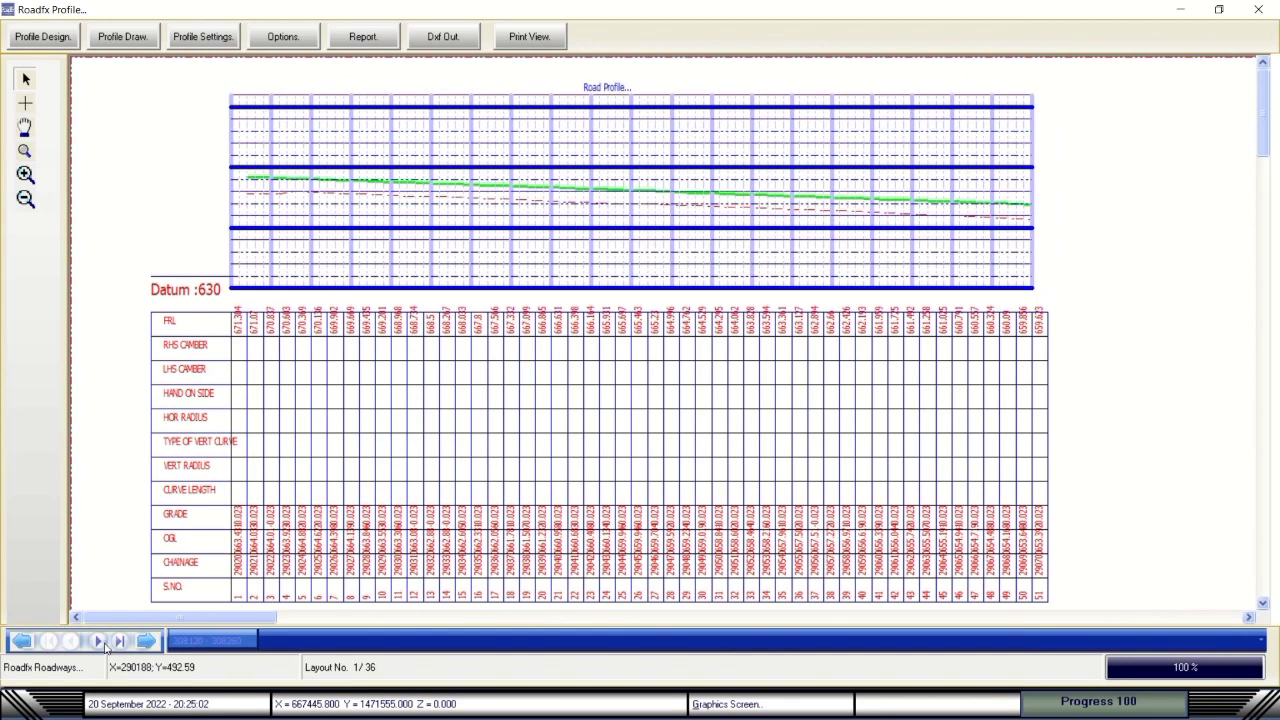
pyautogui.click(121, 642)
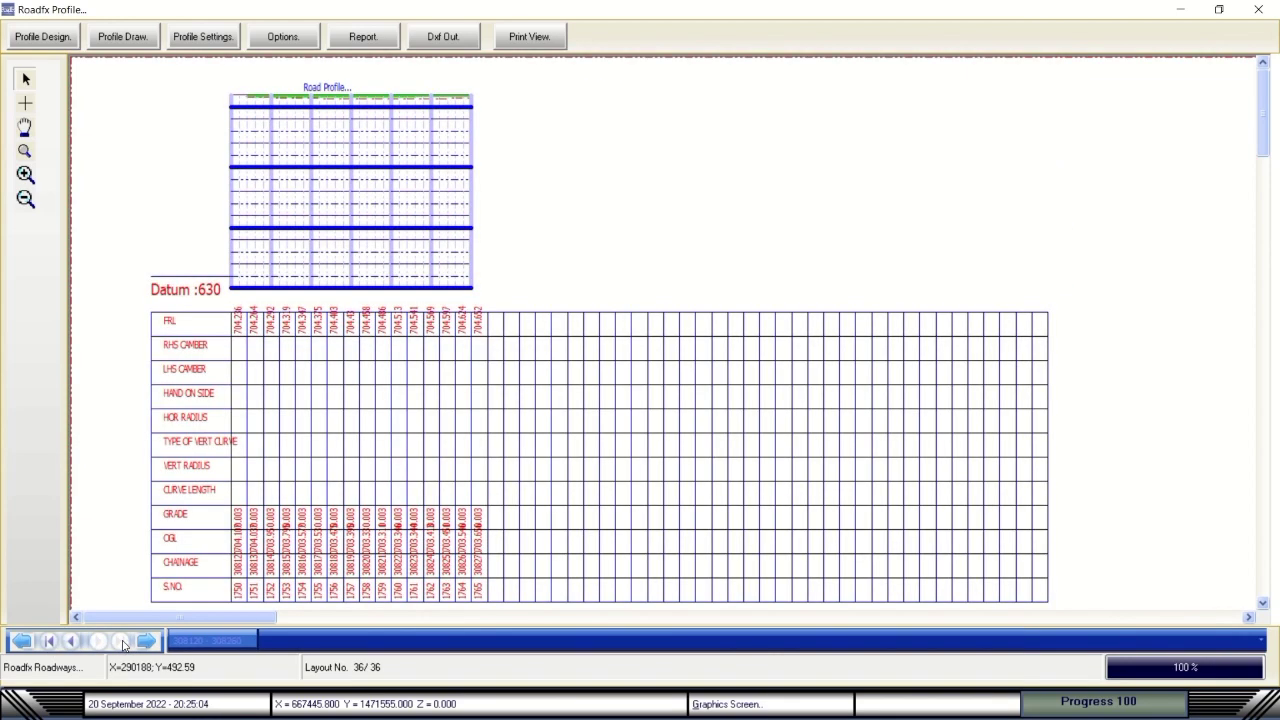
pyautogui.click(49, 642)
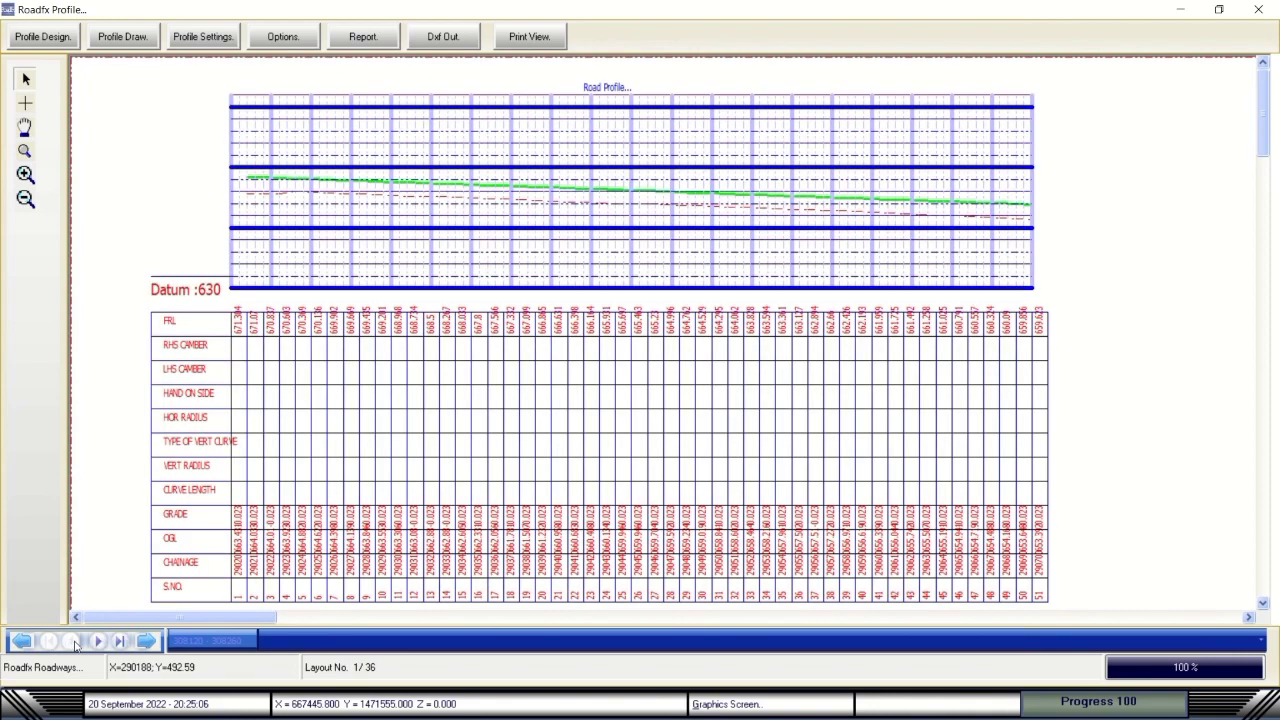
pyautogui.click(97, 642)
# Compare chainage sheets around 291720–293760, settling on layout 4/36 (291720–292240) with 4.4 camber and 1000 Left radius.
pyautogui.click(21, 642)
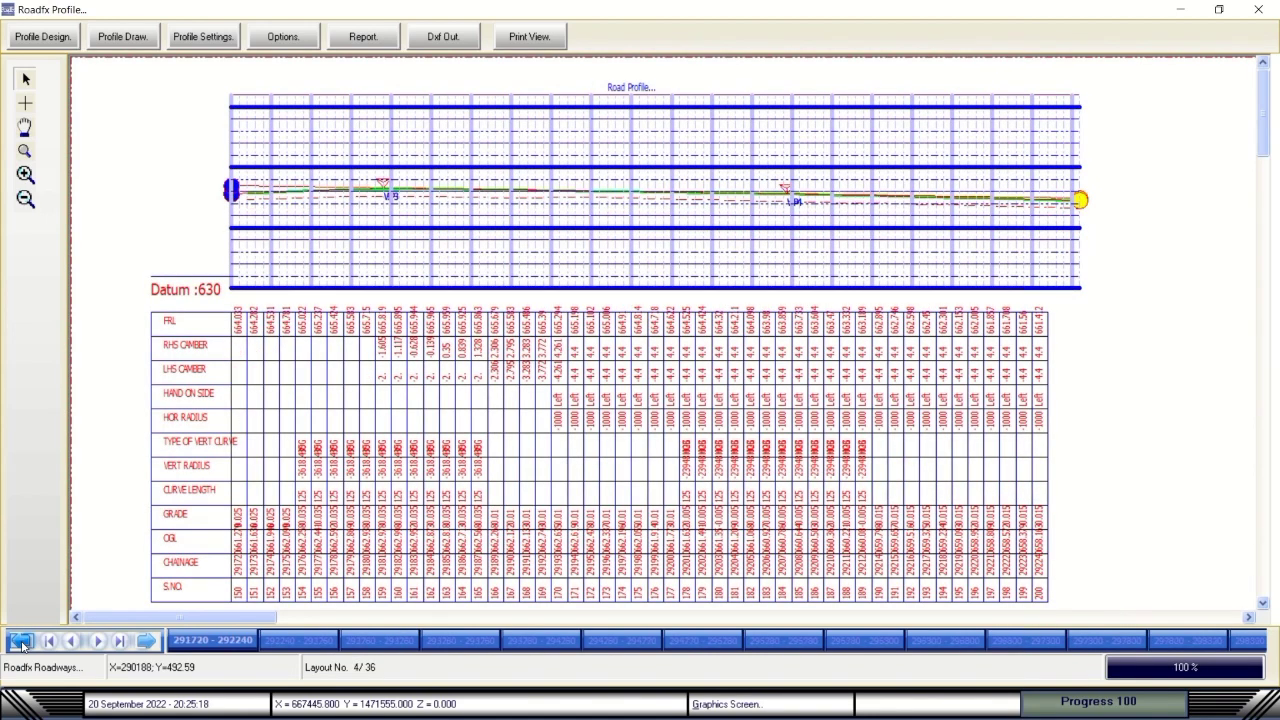
pyautogui.click(305, 641)
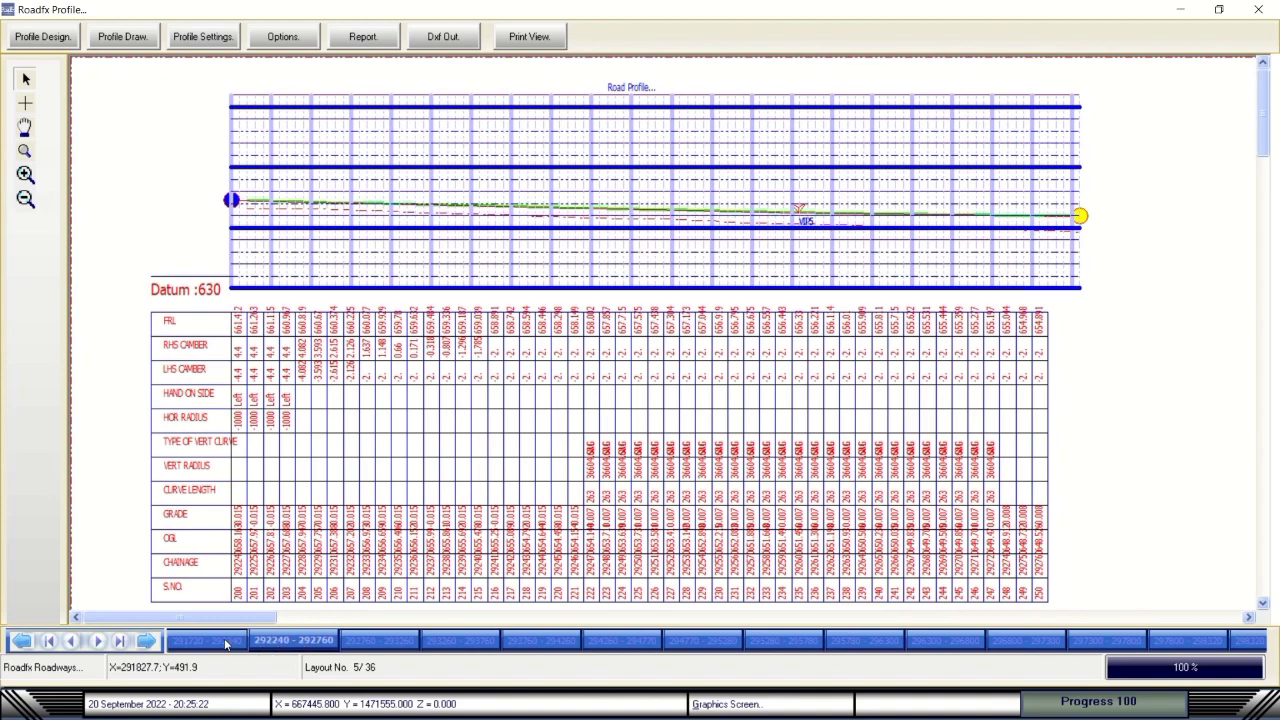
pyautogui.click(224, 641)
pyautogui.click(288, 641)
pyautogui.click(227, 647)
pyautogui.click(369, 640)
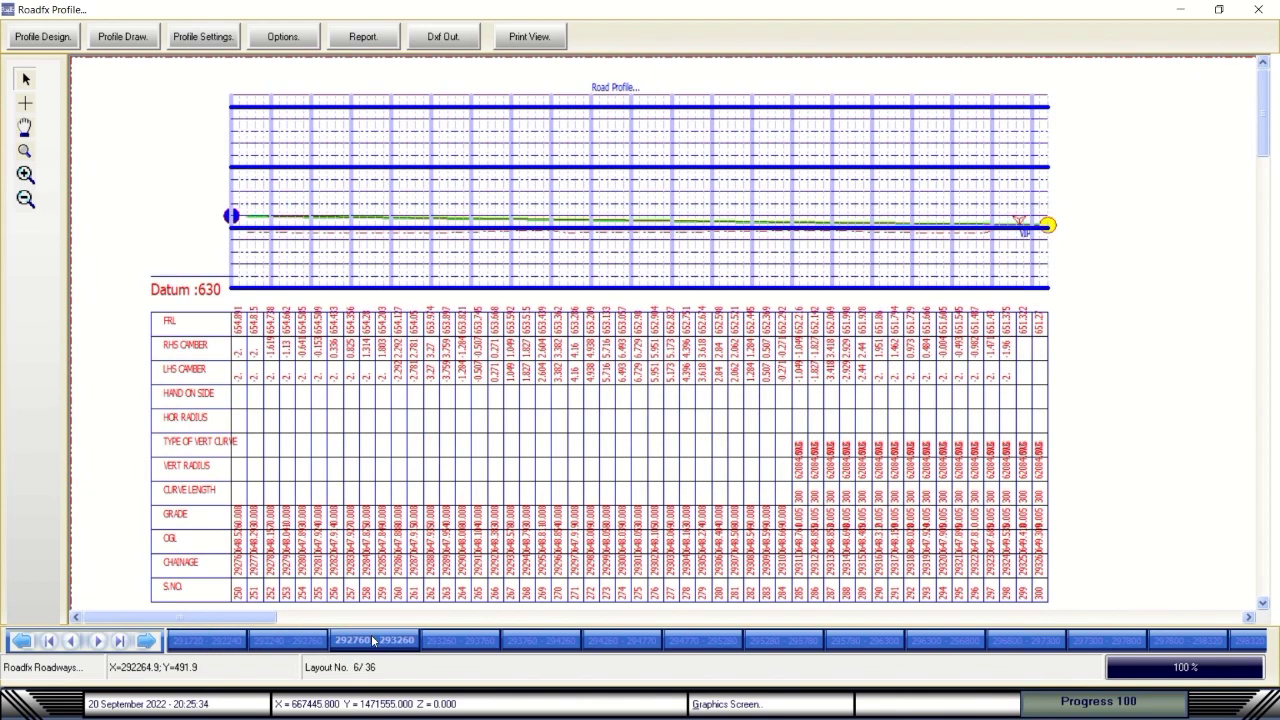
pyautogui.click(444, 640)
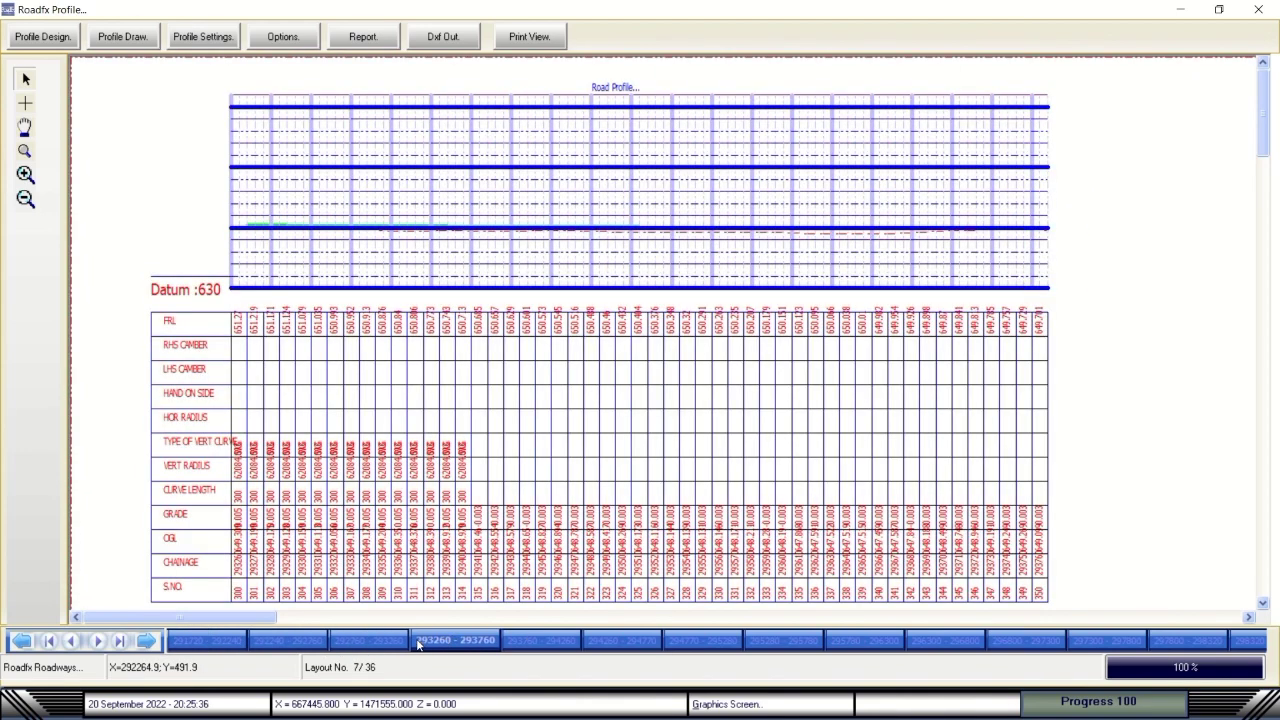
pyautogui.click(397, 641)
pyautogui.click(323, 640)
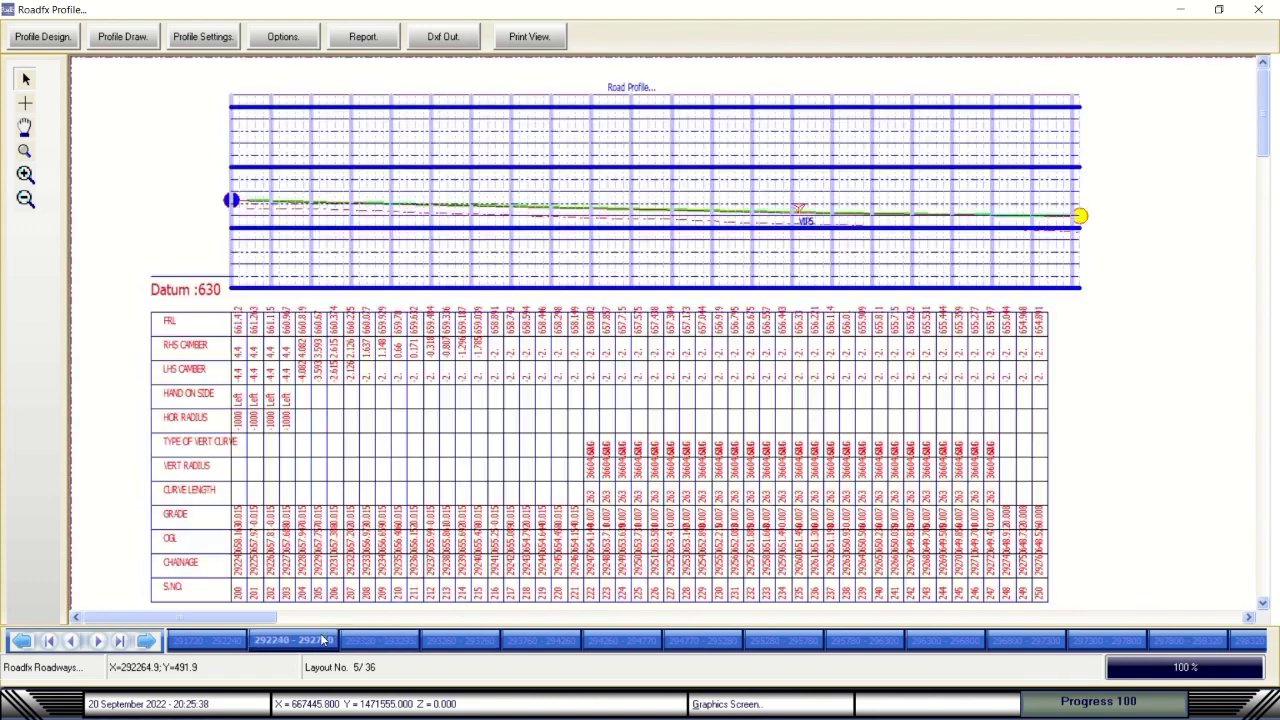
pyautogui.click(243, 641)
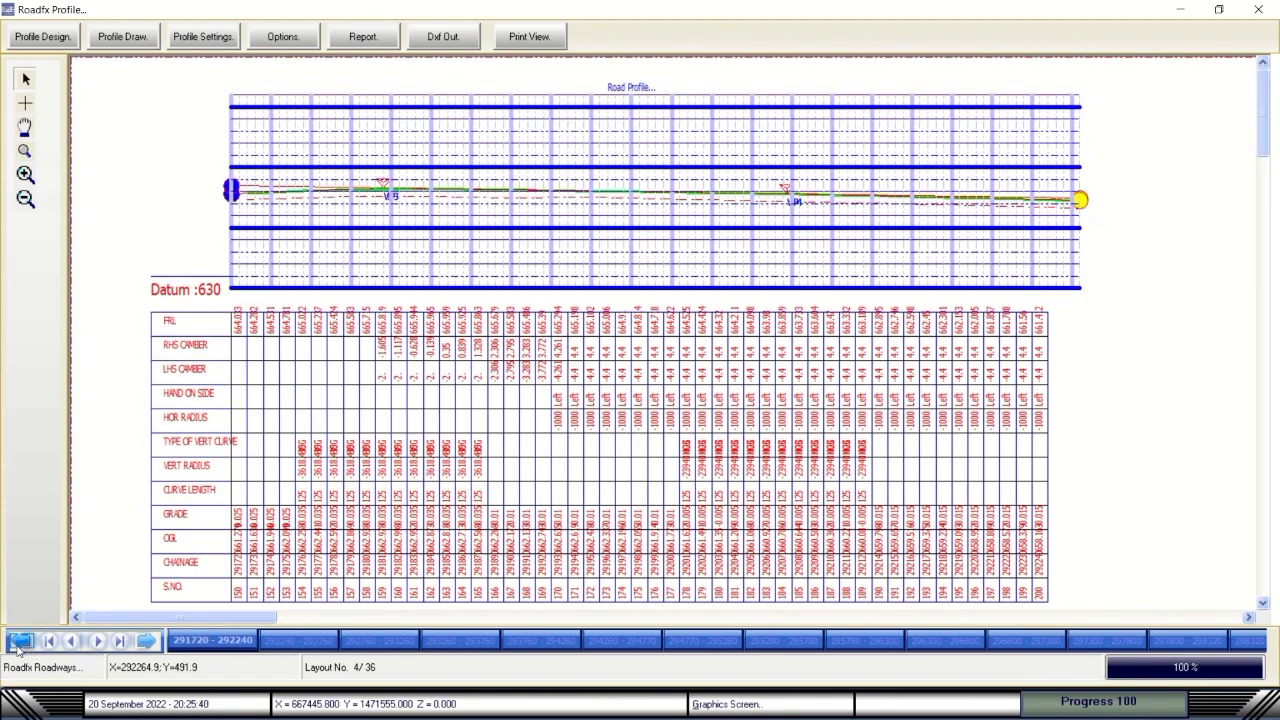
pyautogui.click(22, 641)
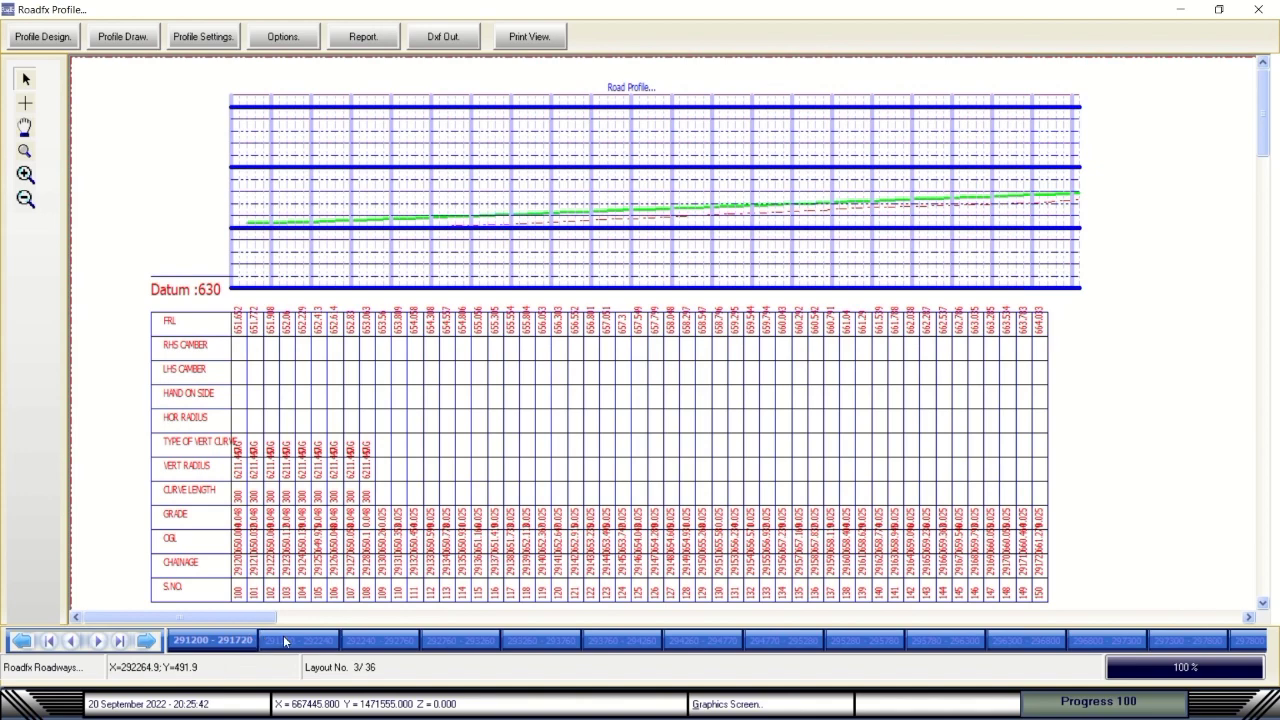
pyautogui.click(284, 640)
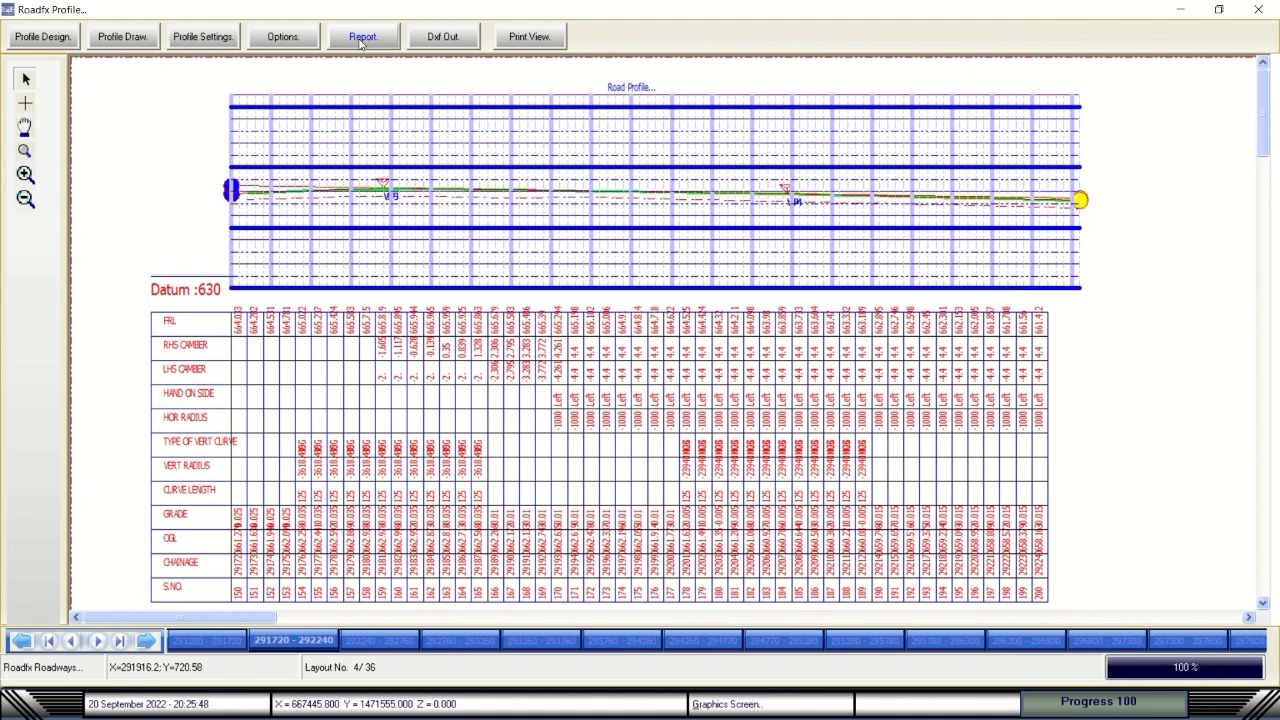
# Open the Report window and load the FRL table, starting at chainage 290194.688 with FRL 671.428.
pyautogui.click(361, 42)
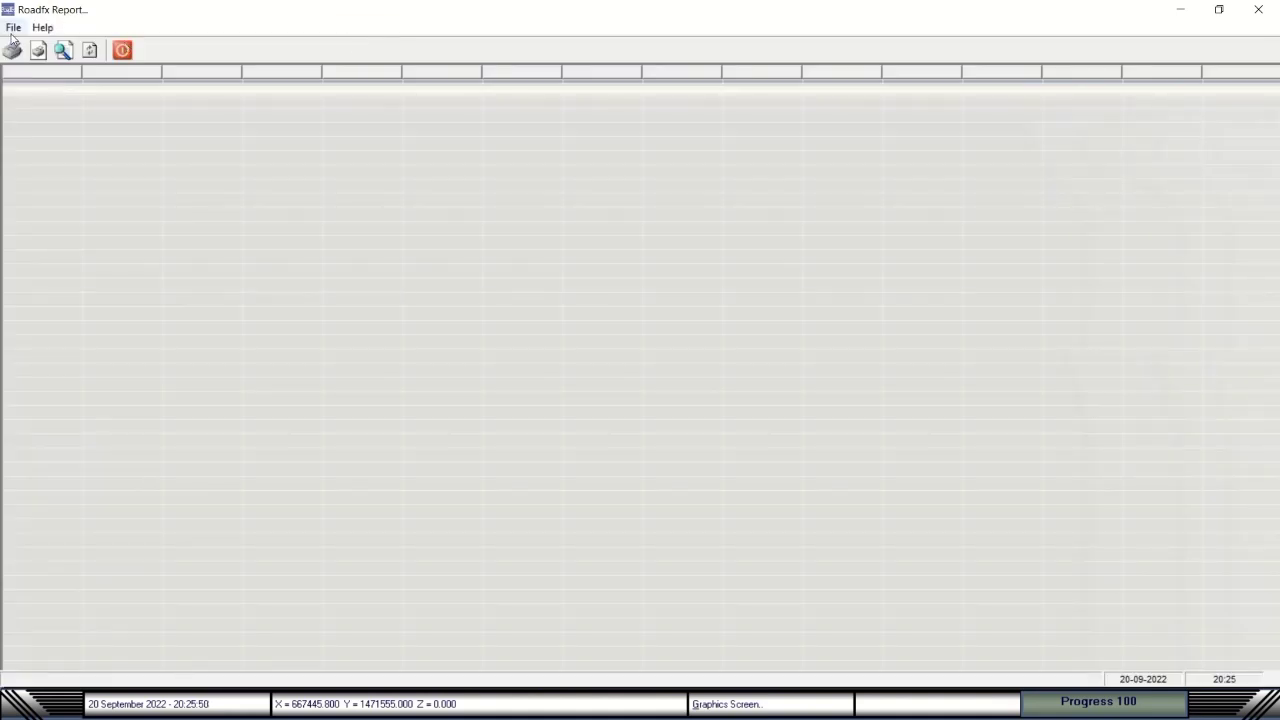
pyautogui.click(13, 27)
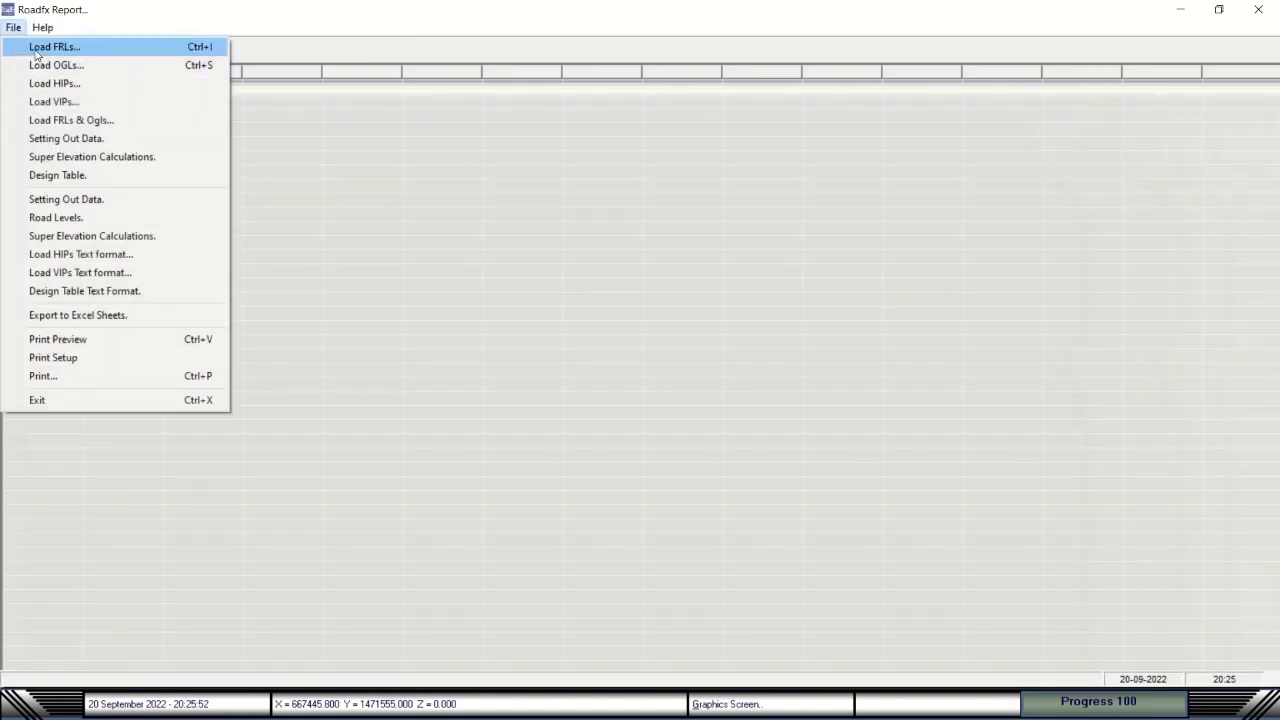
pyautogui.click(38, 47)
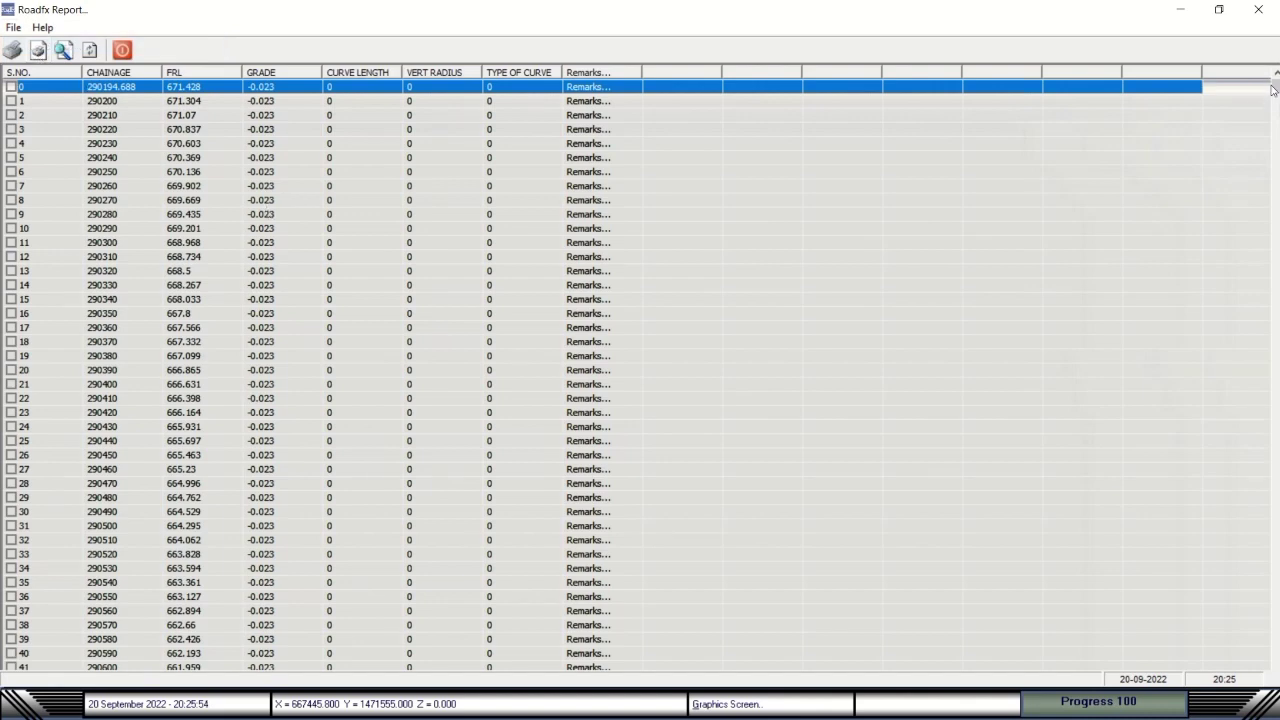
pyautogui.moveTo(1273, 90)
pyautogui.mouseDown()
pyautogui.moveTo(1275, 534)
pyautogui.moveTo(1275, 86)
pyautogui.mouseUp()
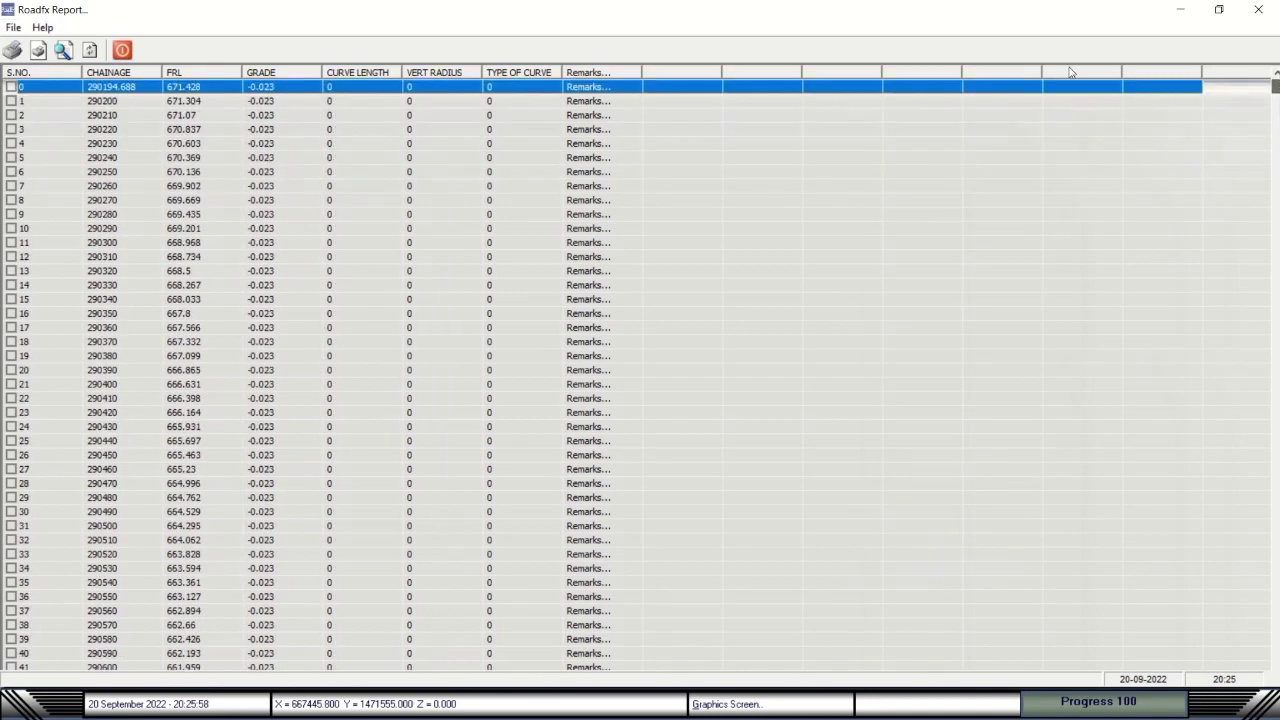
pyautogui.click(14, 28)
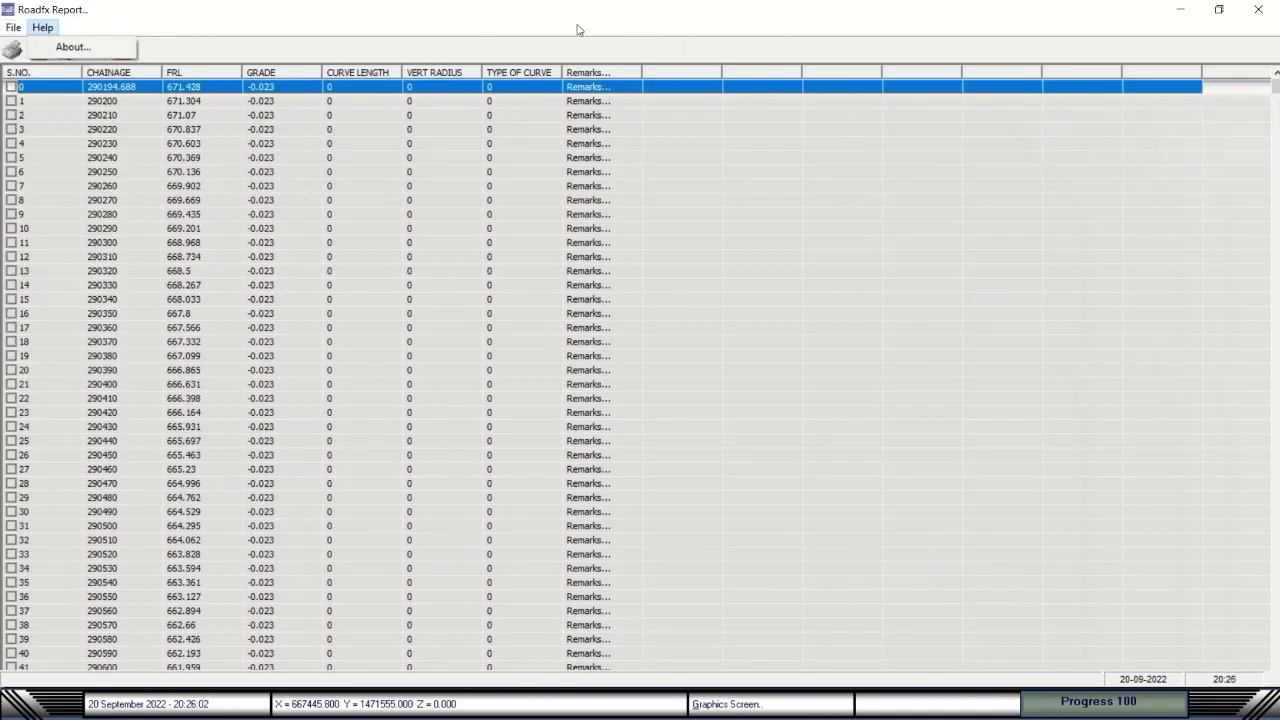
pyautogui.moveTo(609, 6)
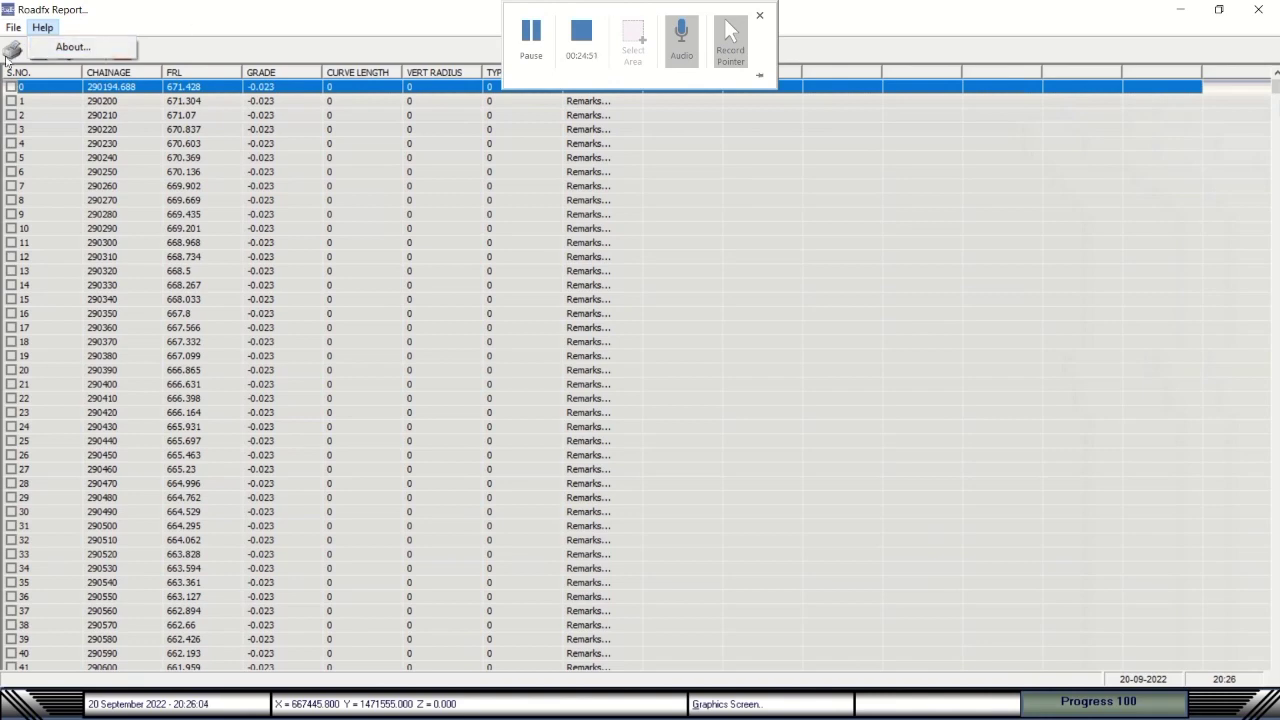
# Load the OGL, HIP and VIP tables into the report in turn.
pyautogui.click(40, 63)
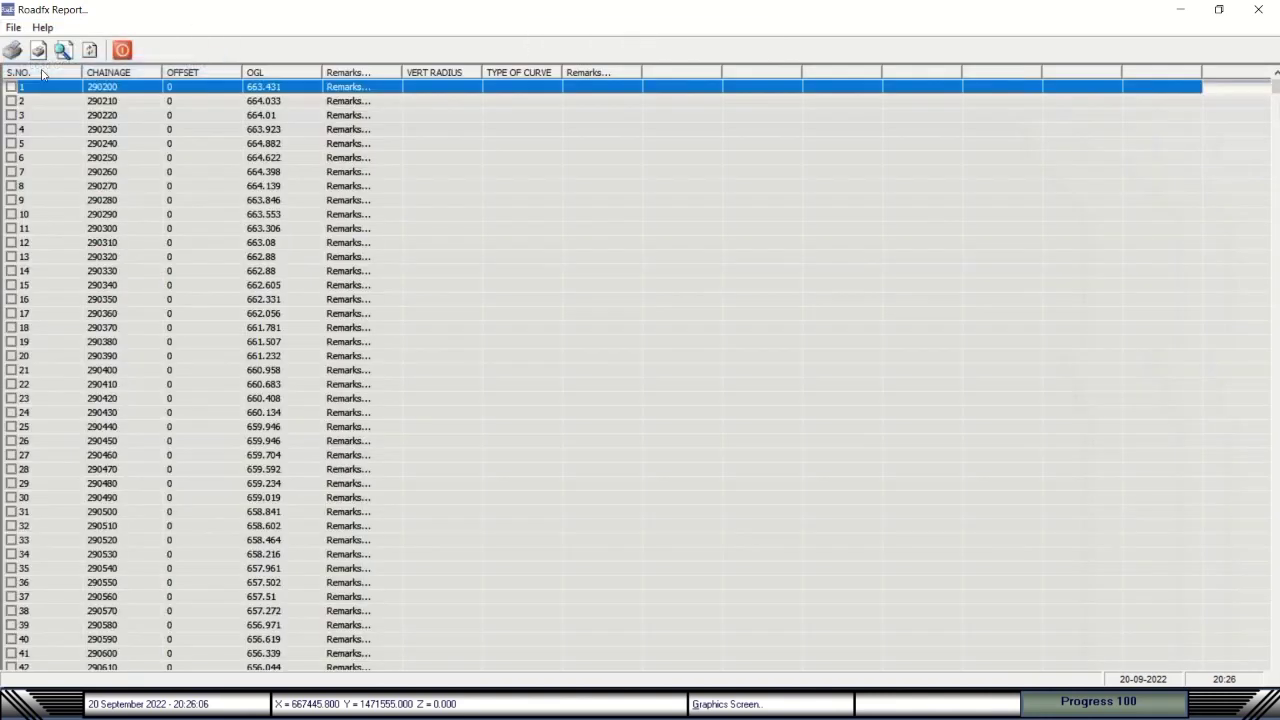
pyautogui.click(13, 27)
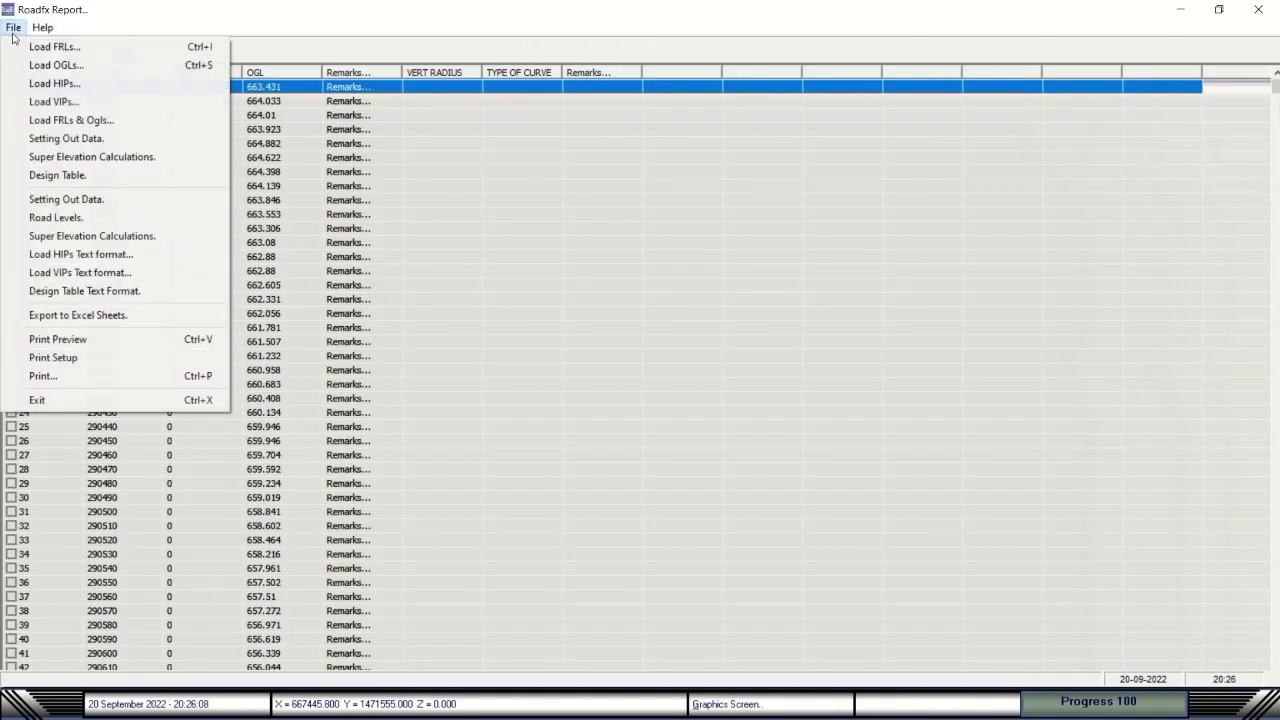
pyautogui.click(40, 84)
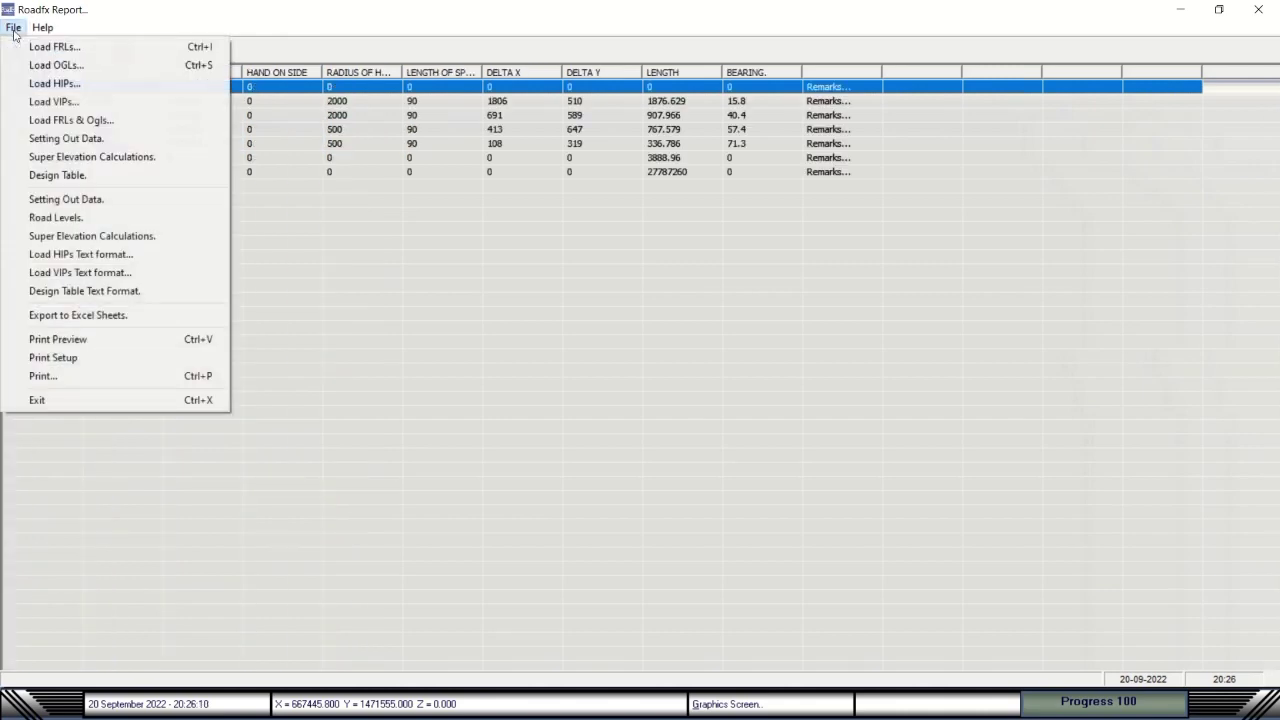
pyautogui.click(13, 27)
pyautogui.click(45, 101)
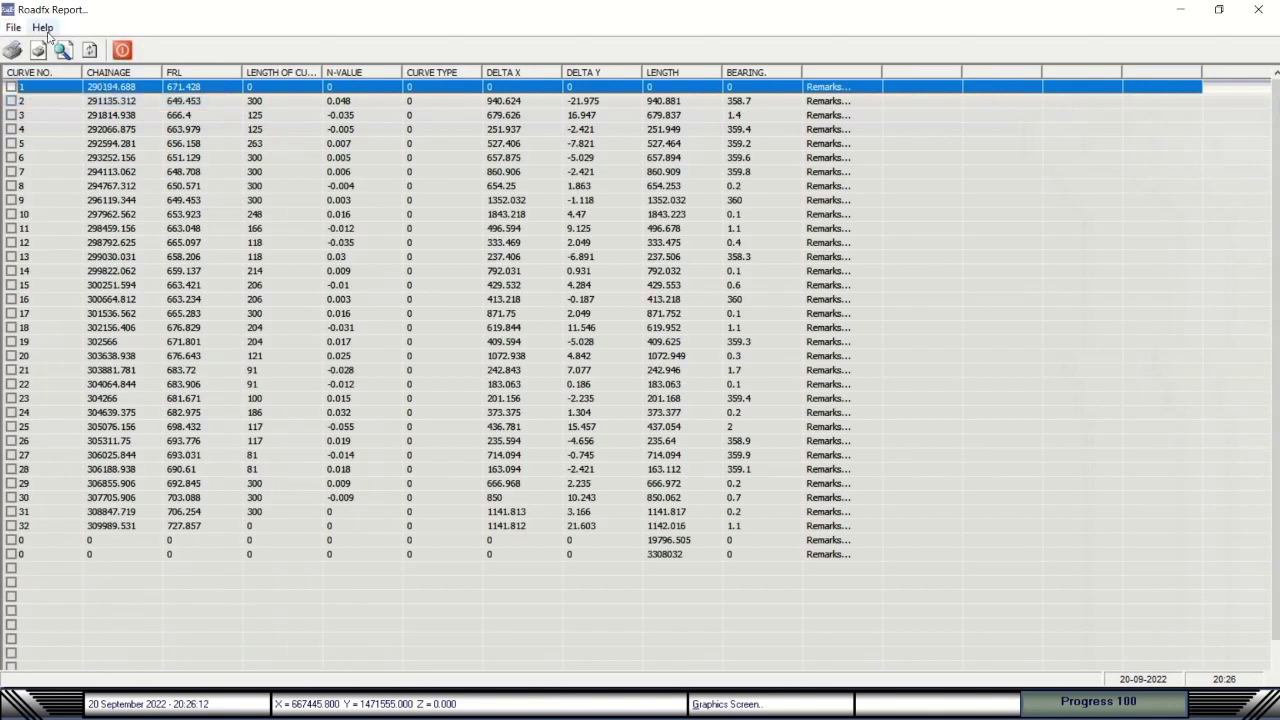
# Load the combined FRLs & OGLs table, then setting-out data at 5 m chainage intervals from chainage 0.
pyautogui.click(12, 28)
pyautogui.click(28, 118)
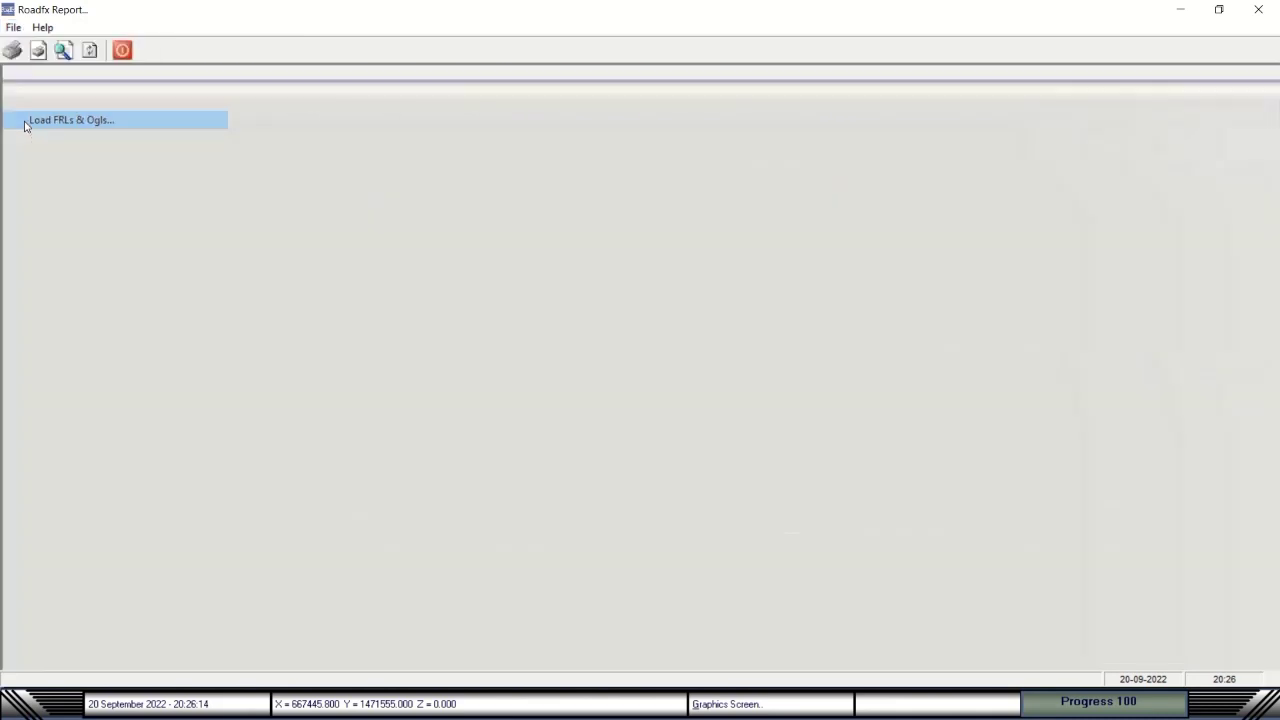
pyautogui.click(16, 29)
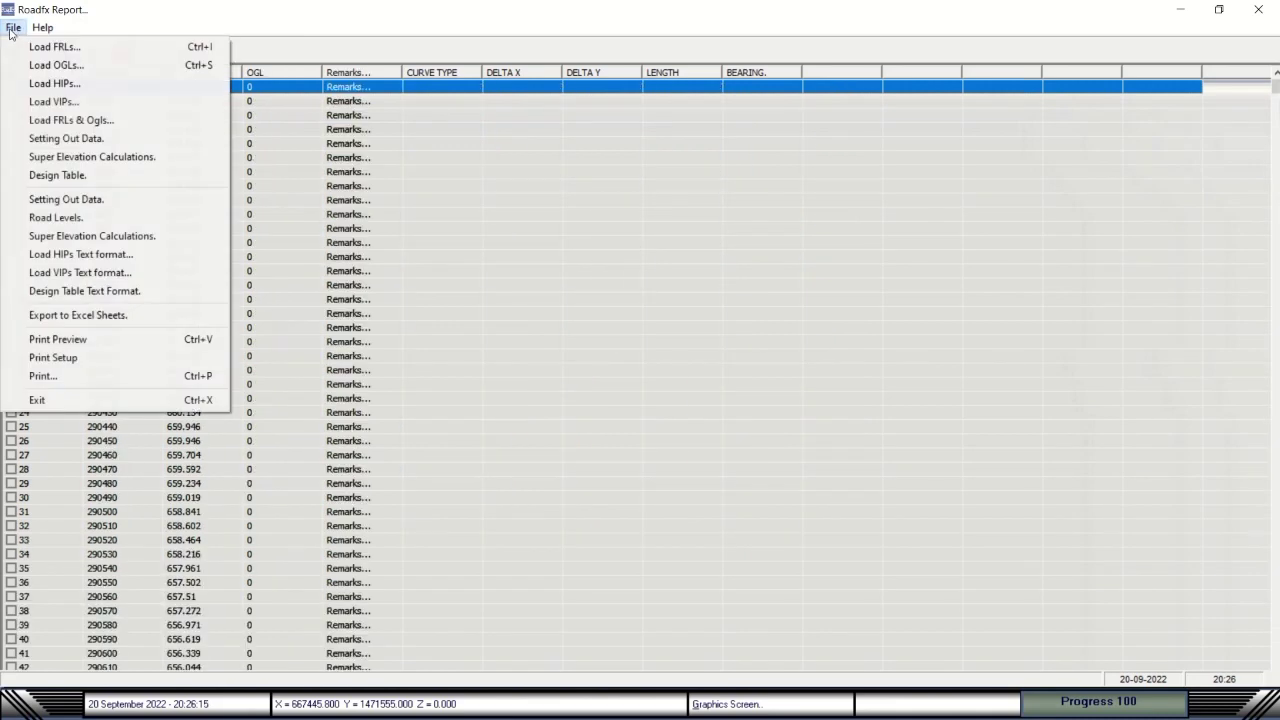
pyautogui.click(42, 137)
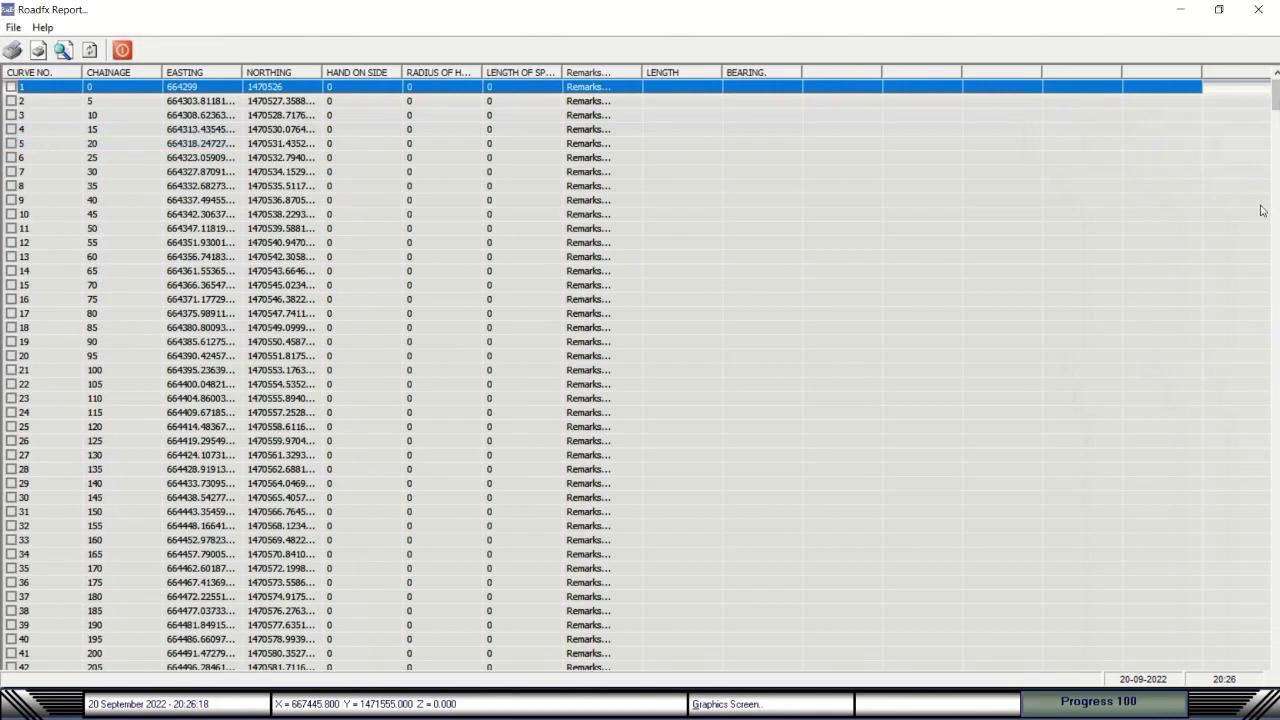
pyautogui.moveTo(1275, 100); pyautogui.dragTo(1275, 128)
pyautogui.click(88, 73)
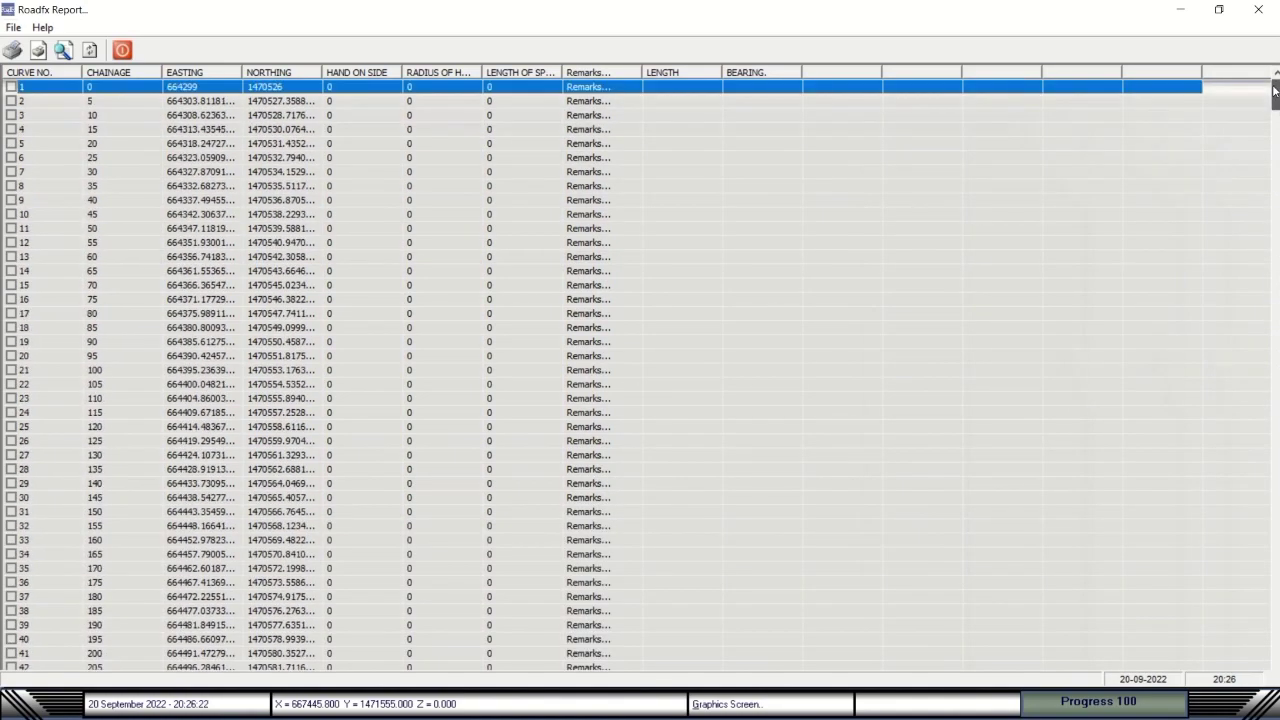
pyautogui.click(14, 28)
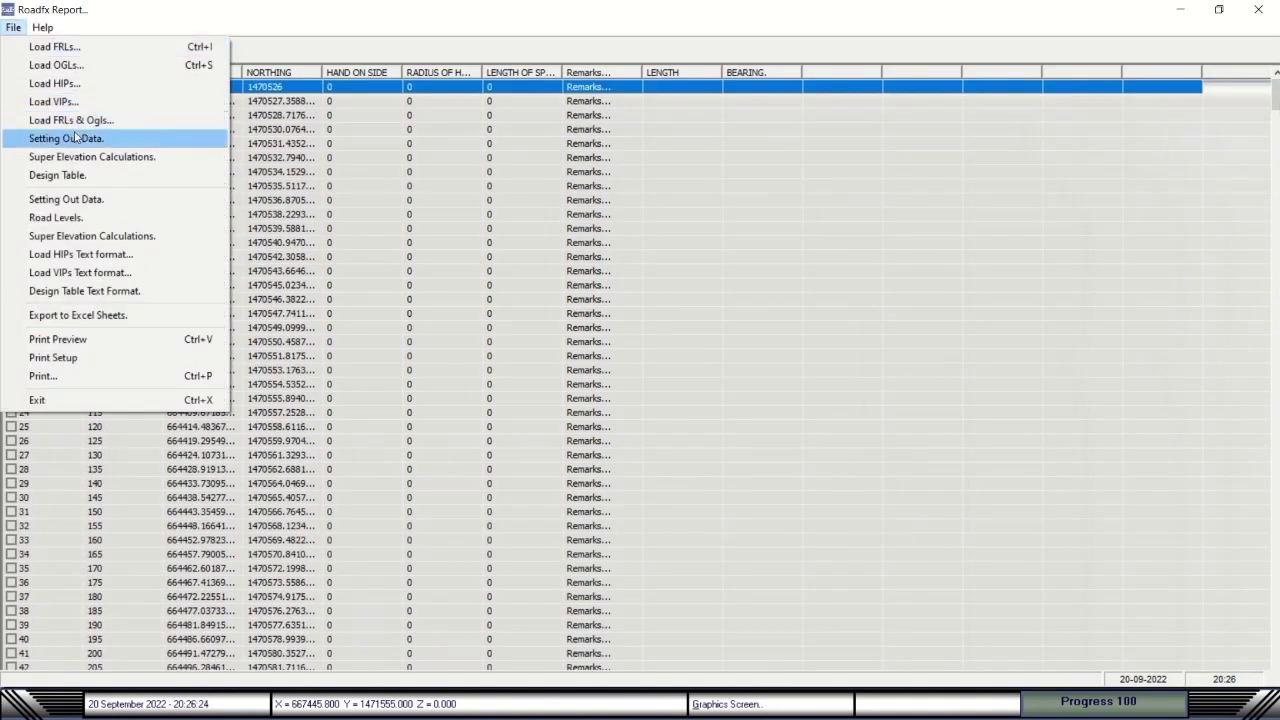
# Load the superelevation calculations table and inspect rows 6, 8, 9, 10 and 12.
pyautogui.click(94, 158)
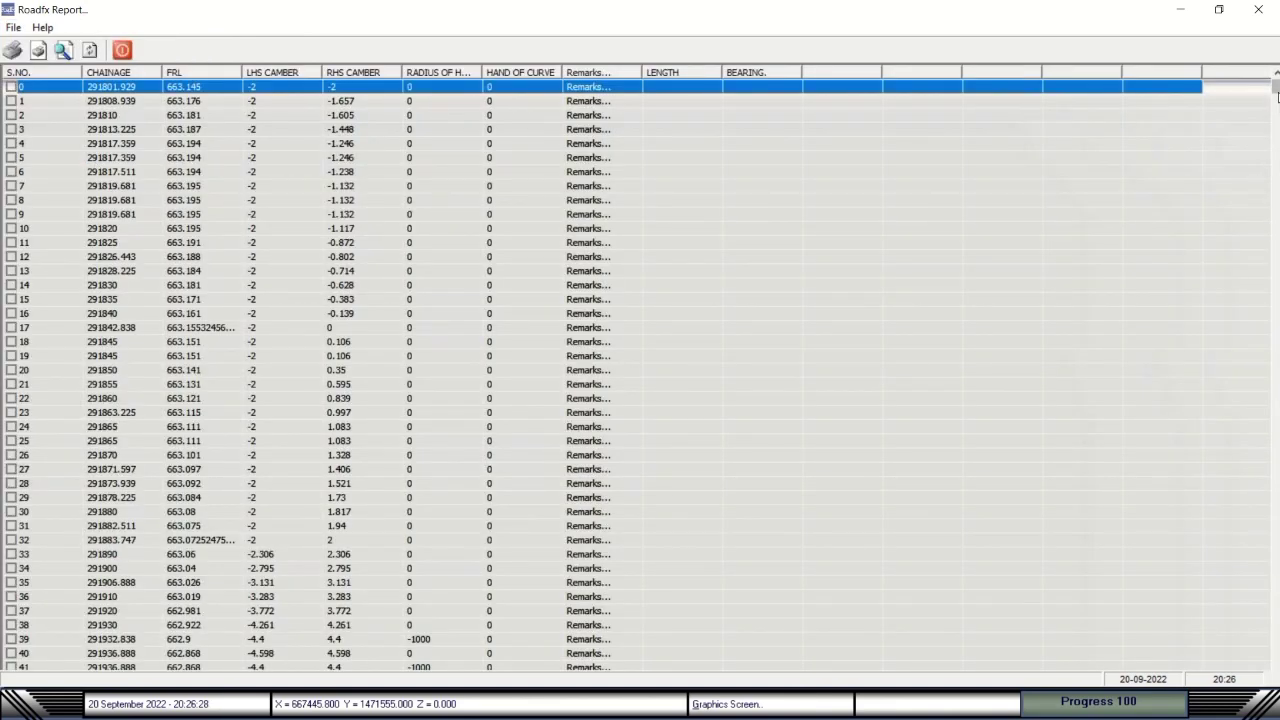
pyautogui.moveTo(1277, 95)
pyautogui.mouseDown()
pyautogui.moveTo(1268, 201)
pyautogui.moveTo(1276, 78)
pyautogui.mouseUp()
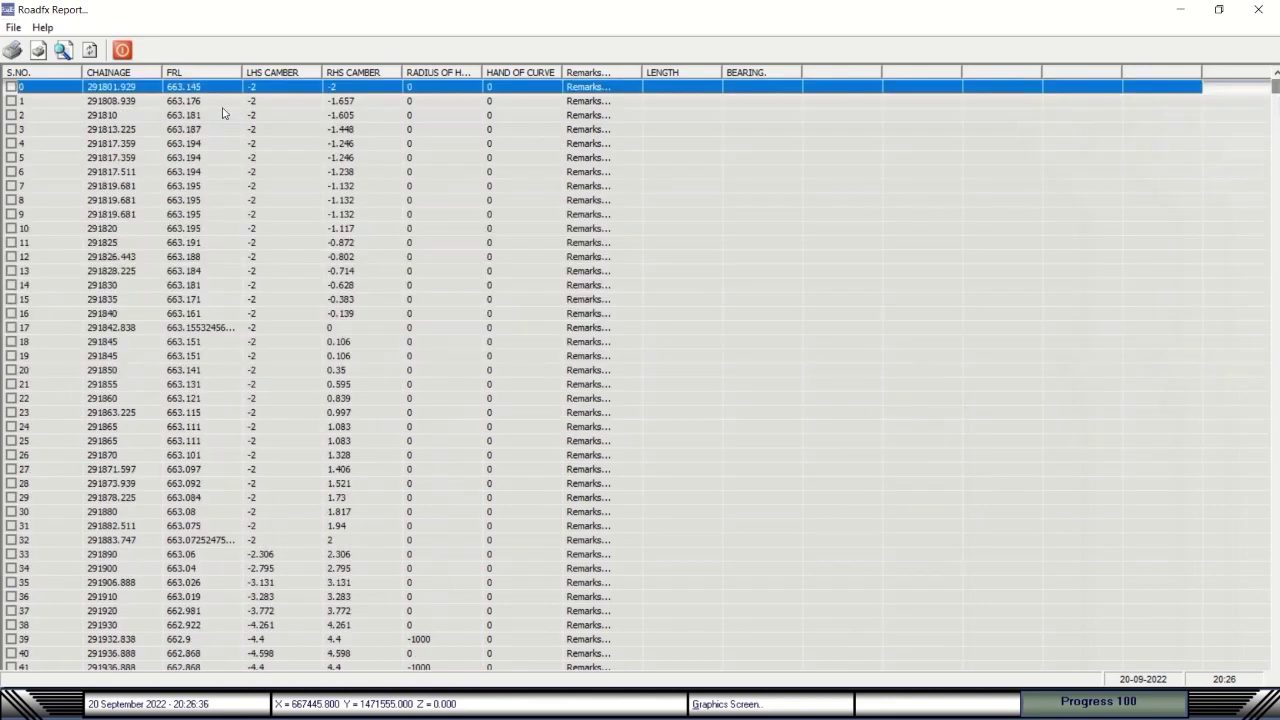
pyautogui.click(270, 174)
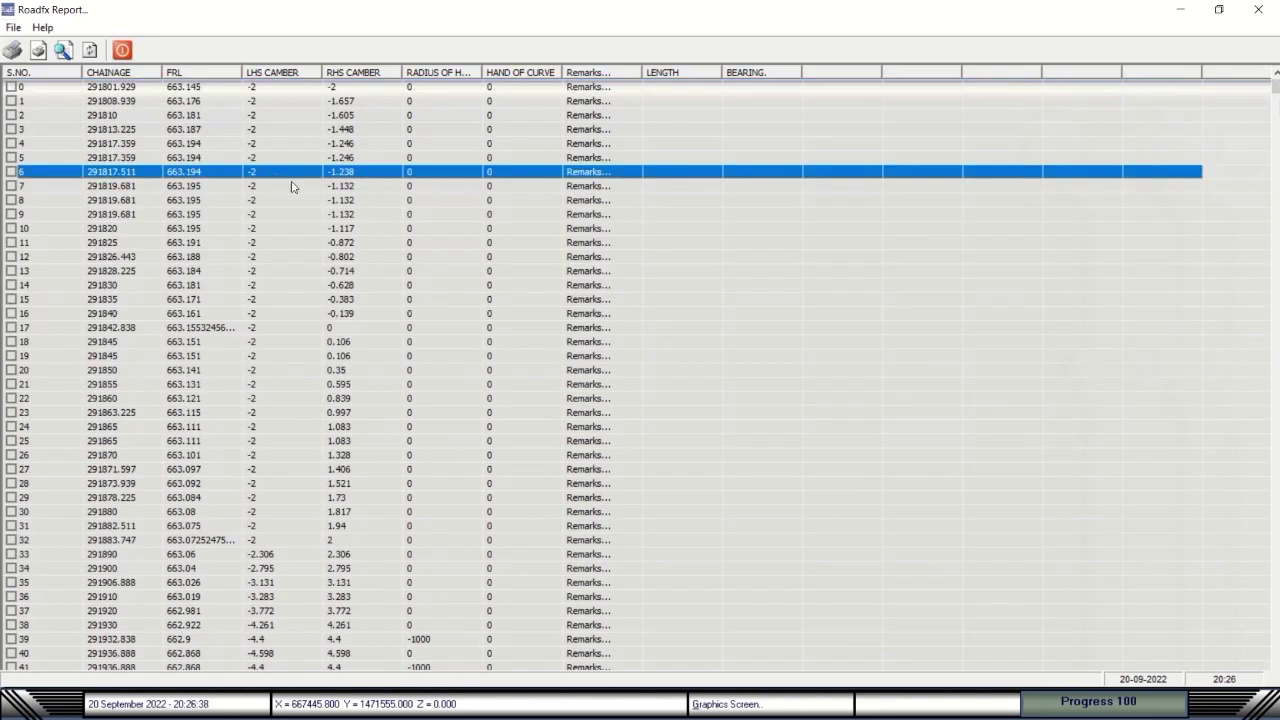
pyautogui.click(357, 201)
pyautogui.click(278, 215)
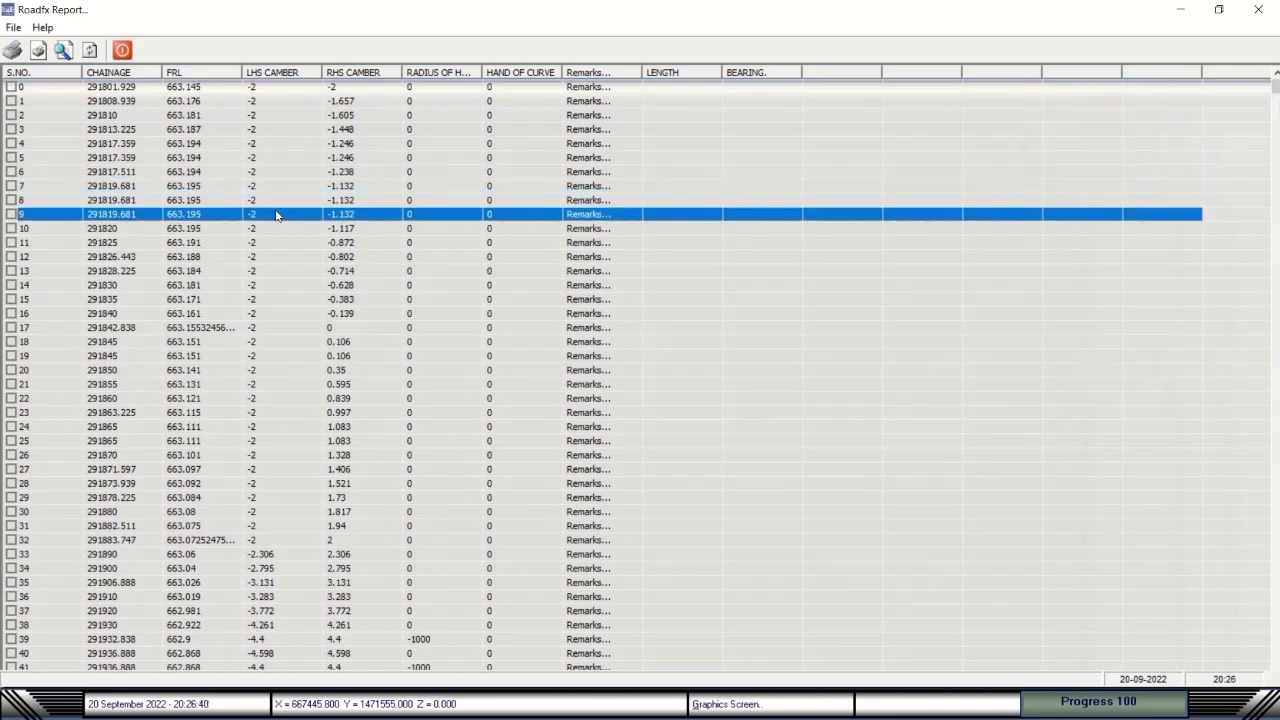
pyautogui.click(459, 230)
pyautogui.click(530, 256)
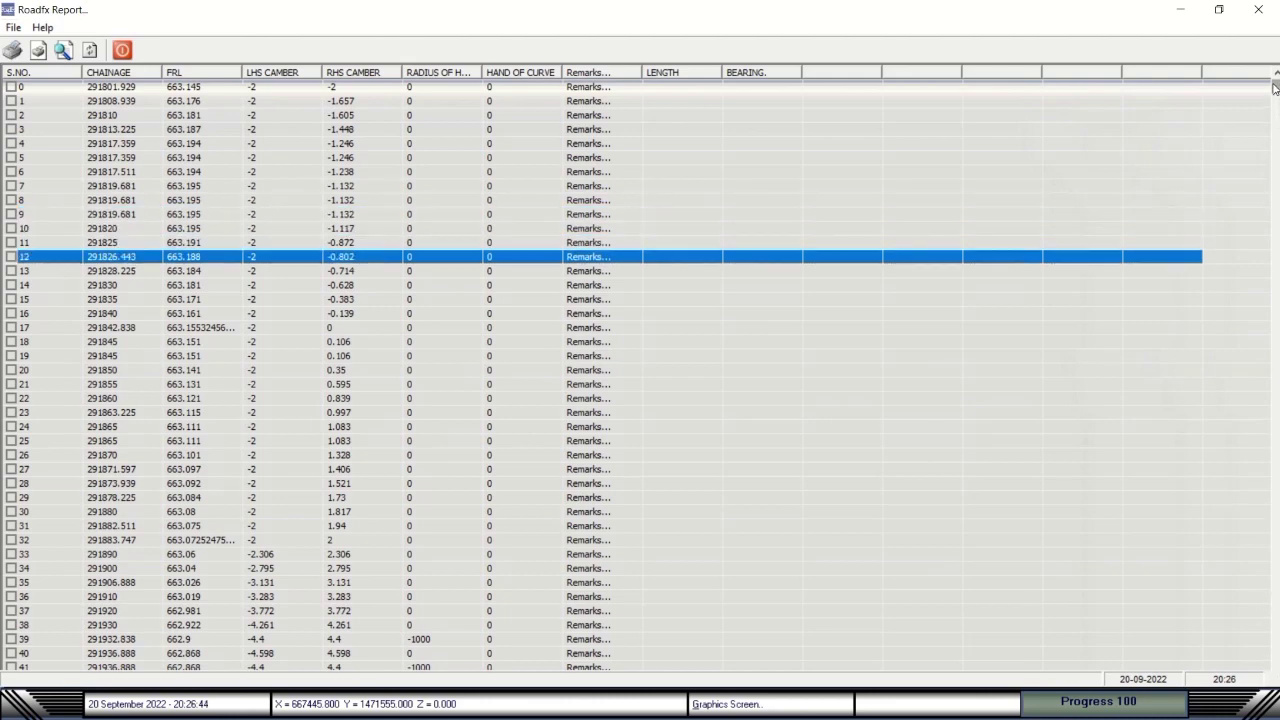
pyautogui.moveTo(1275, 88); pyautogui.dragTo(1275, 97)
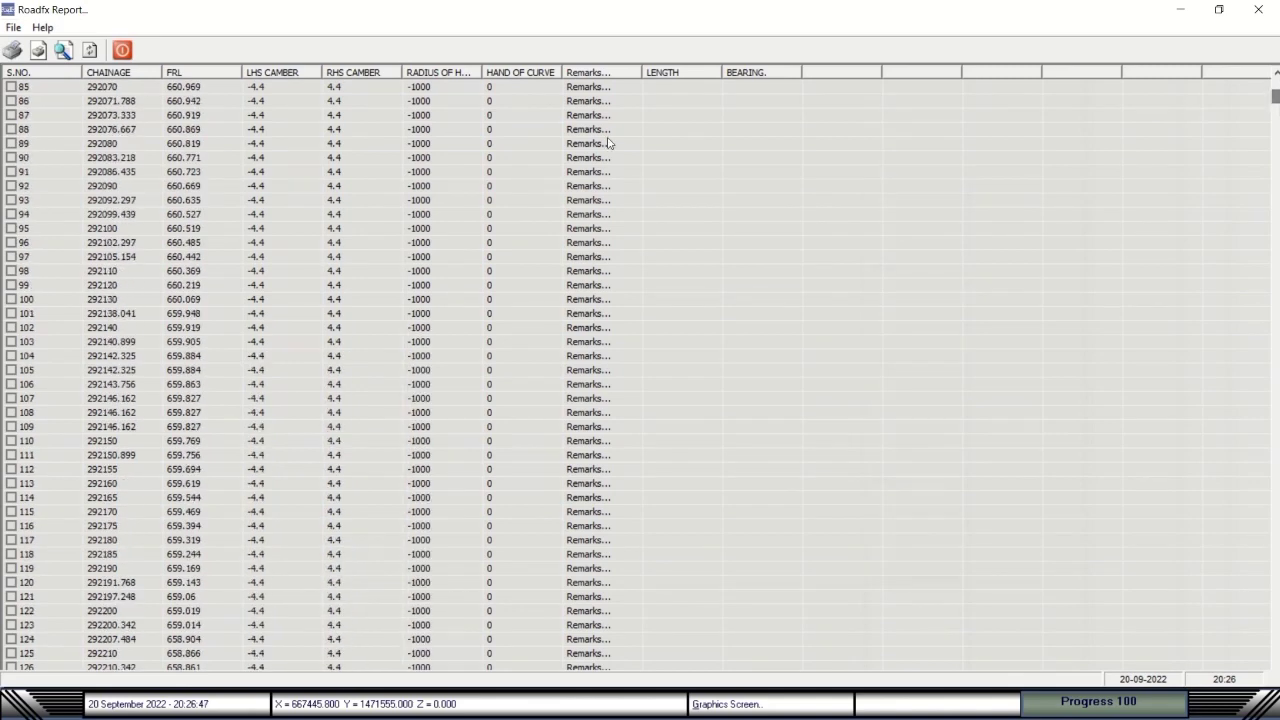
# Show the Design Table grid in 10 m steps from chainage 290200 (OGL 663.431, FRL 671.304).
pyautogui.click(12, 27)
pyautogui.click(62, 175)
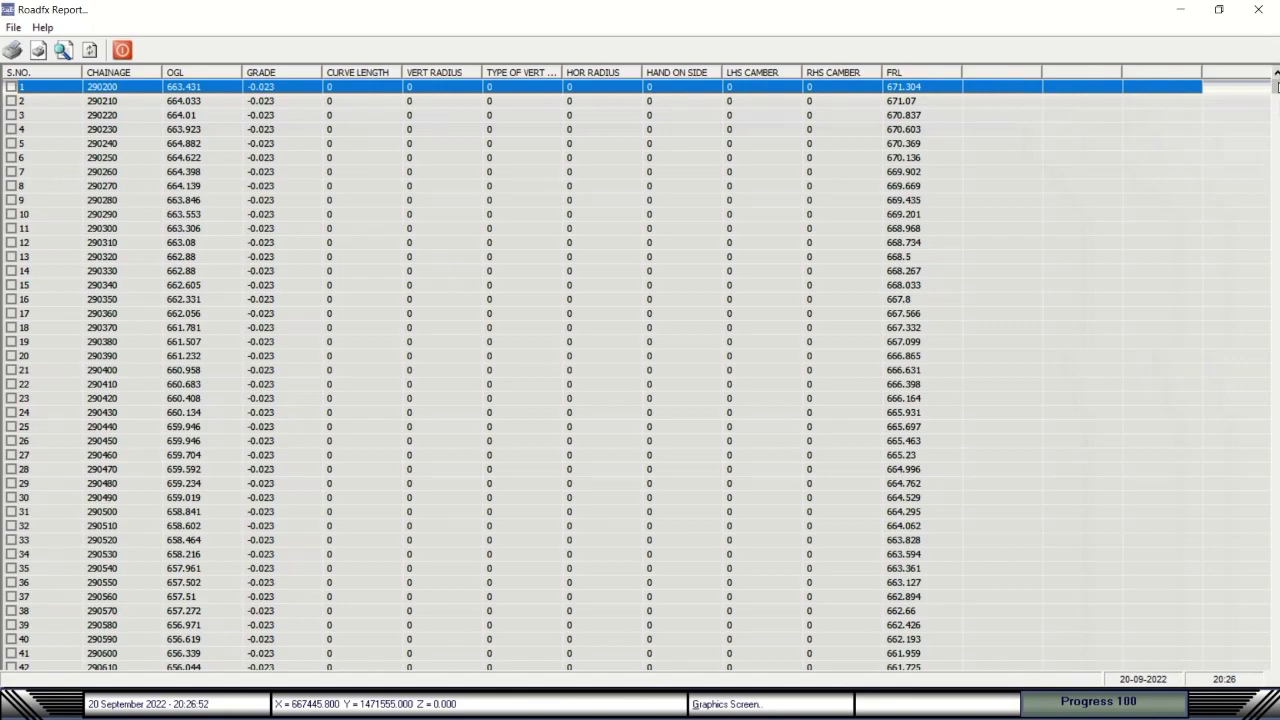
pyautogui.moveTo(1276, 87)
pyautogui.mouseDown()
pyautogui.moveTo(1274, 197)
pyautogui.moveTo(1274, 68)
pyautogui.mouseUp()
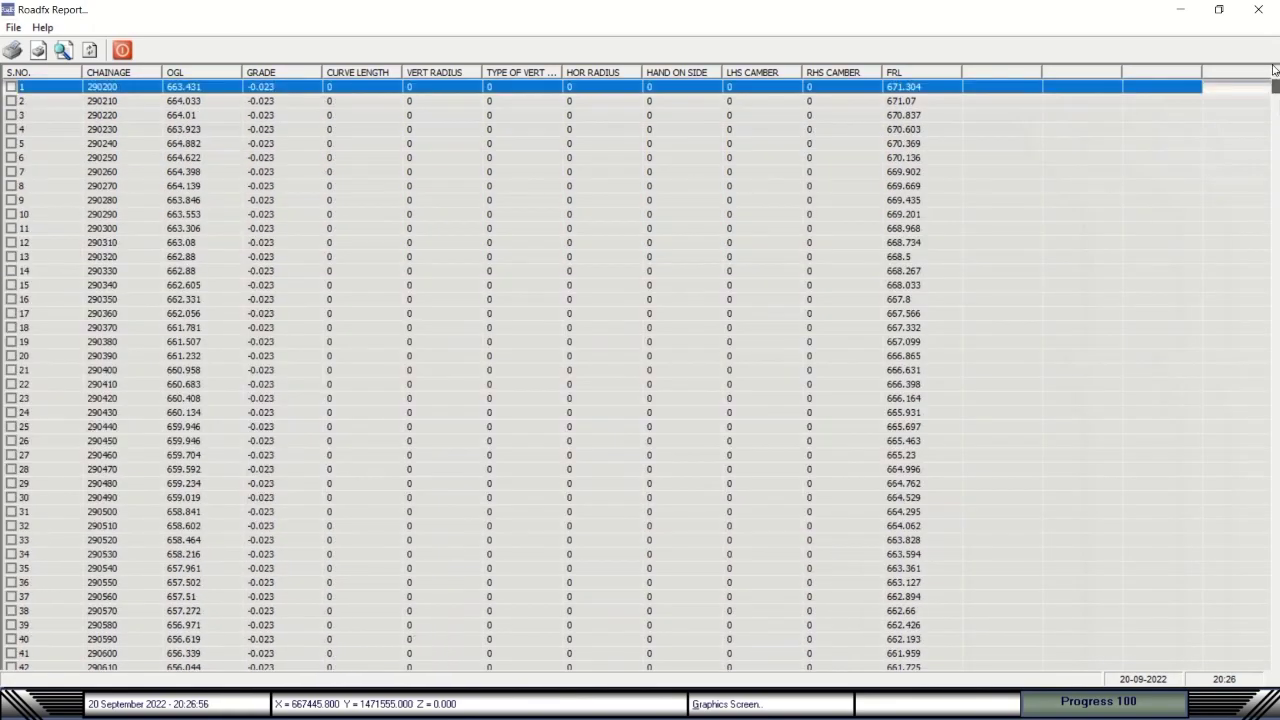
pyautogui.click(12, 27)
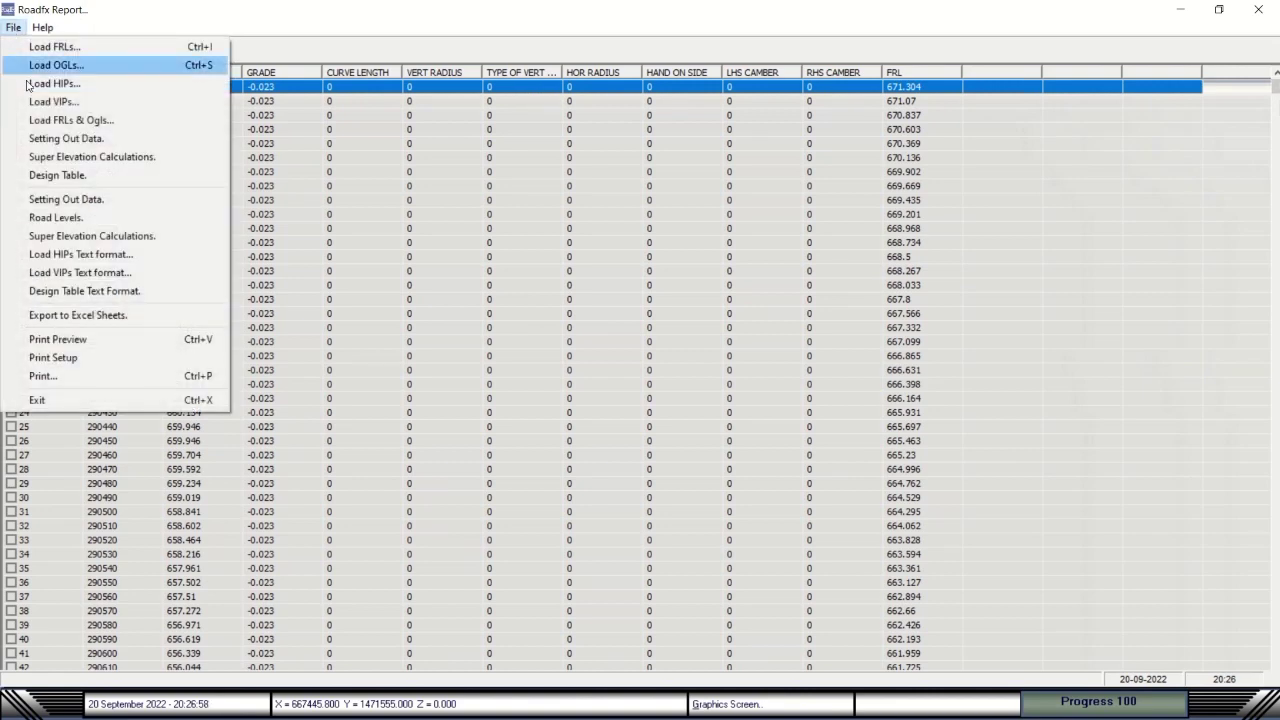
# View the setting out, road levels and superelevation calculations text reports.
pyautogui.click(34, 200)
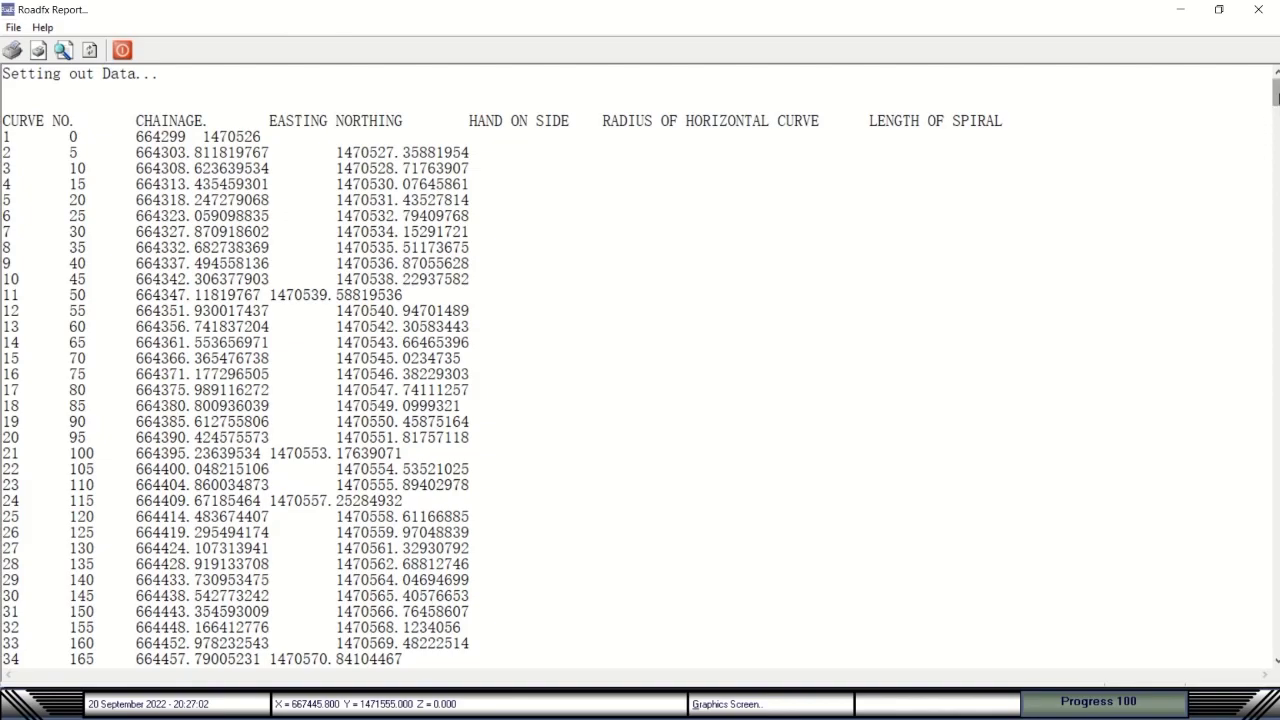
pyautogui.moveTo(1276, 95)
pyautogui.mouseDown()
pyautogui.moveTo(1270, 610)
pyautogui.moveTo(1276, 70)
pyautogui.mouseUp()
pyautogui.click(13, 27)
pyautogui.click(44, 220)
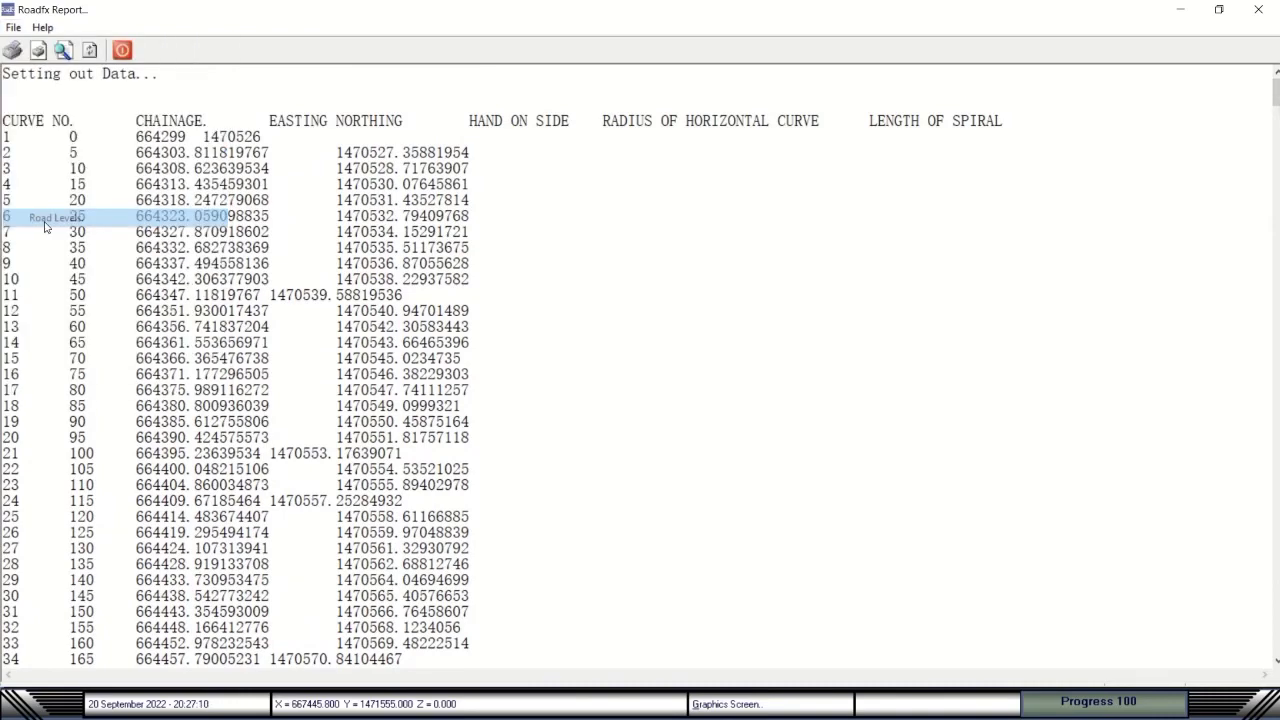
pyautogui.click(14, 26)
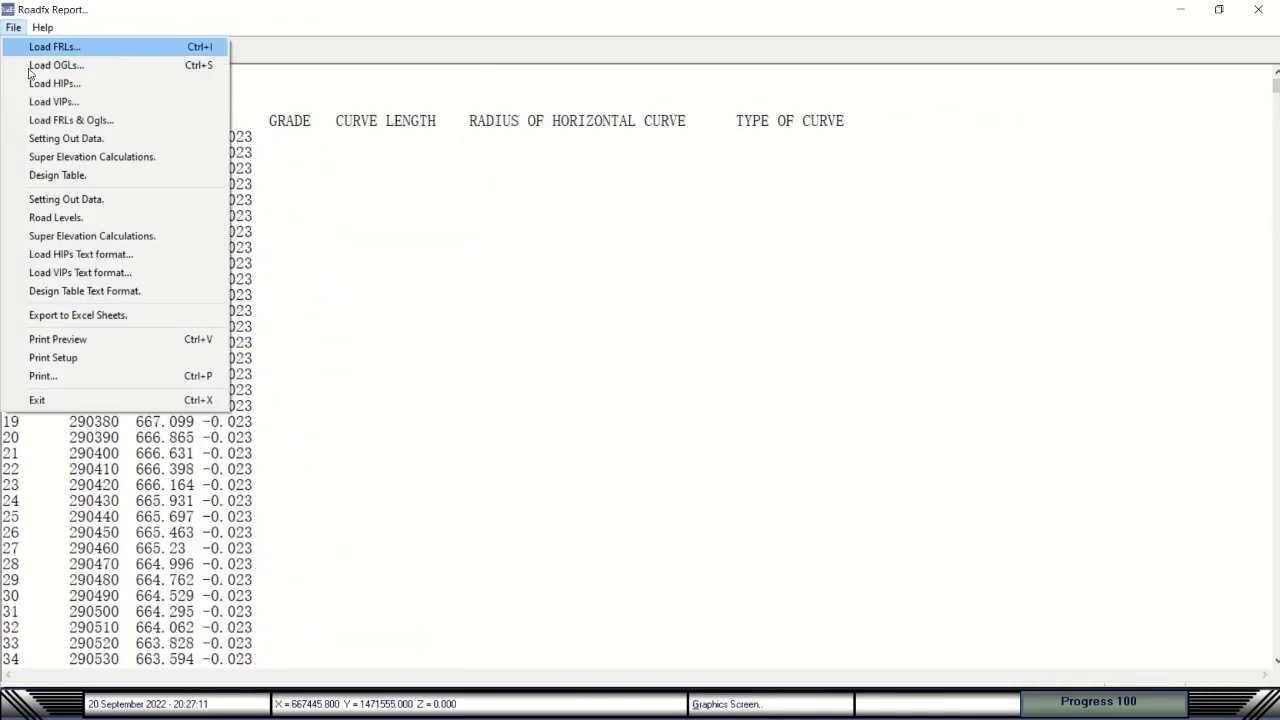
pyautogui.click(57, 214)
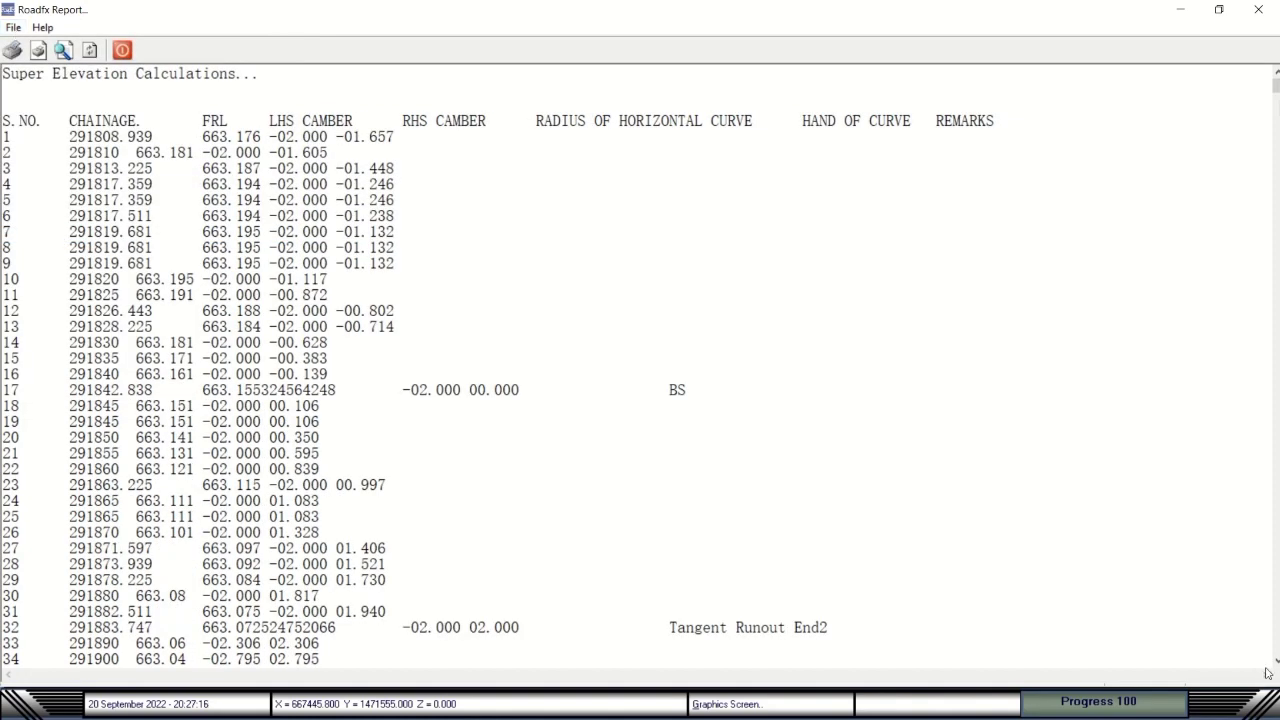
pyautogui.scroll(-3, 1276, 664)
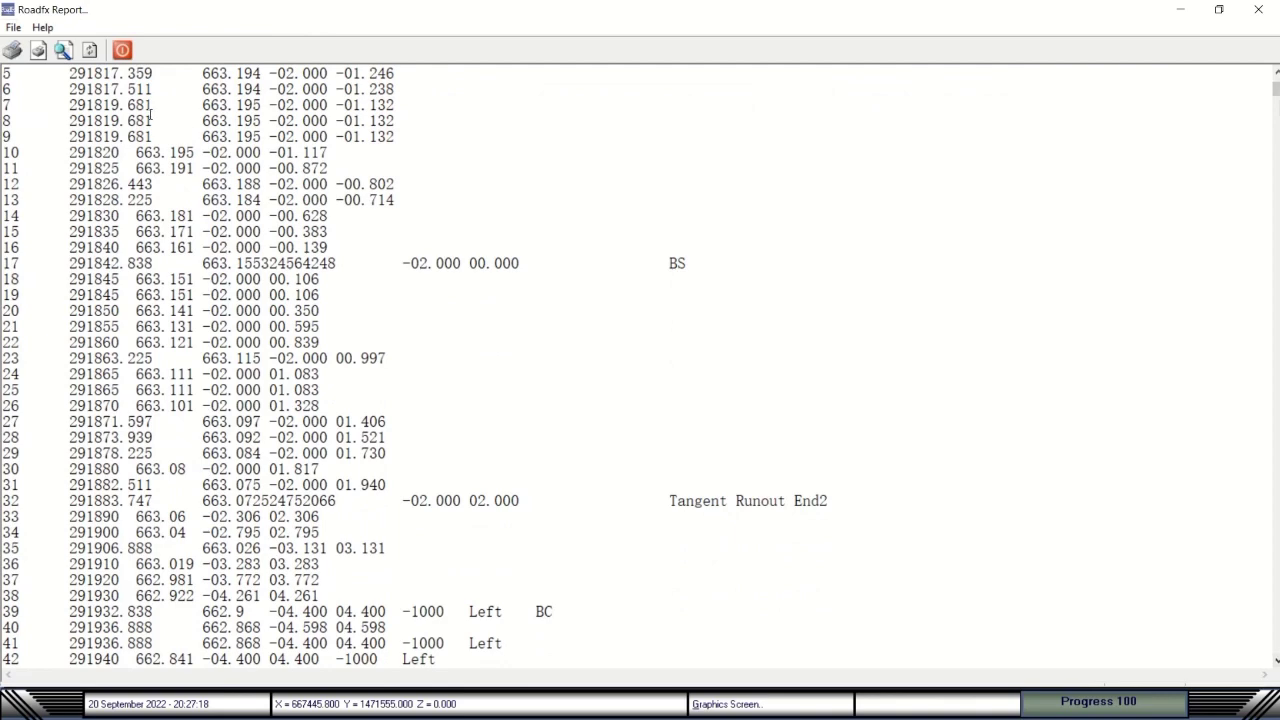
# View the road profile input, vertical curve input and Design Table Calculations text reports.
pyautogui.click(13, 27)
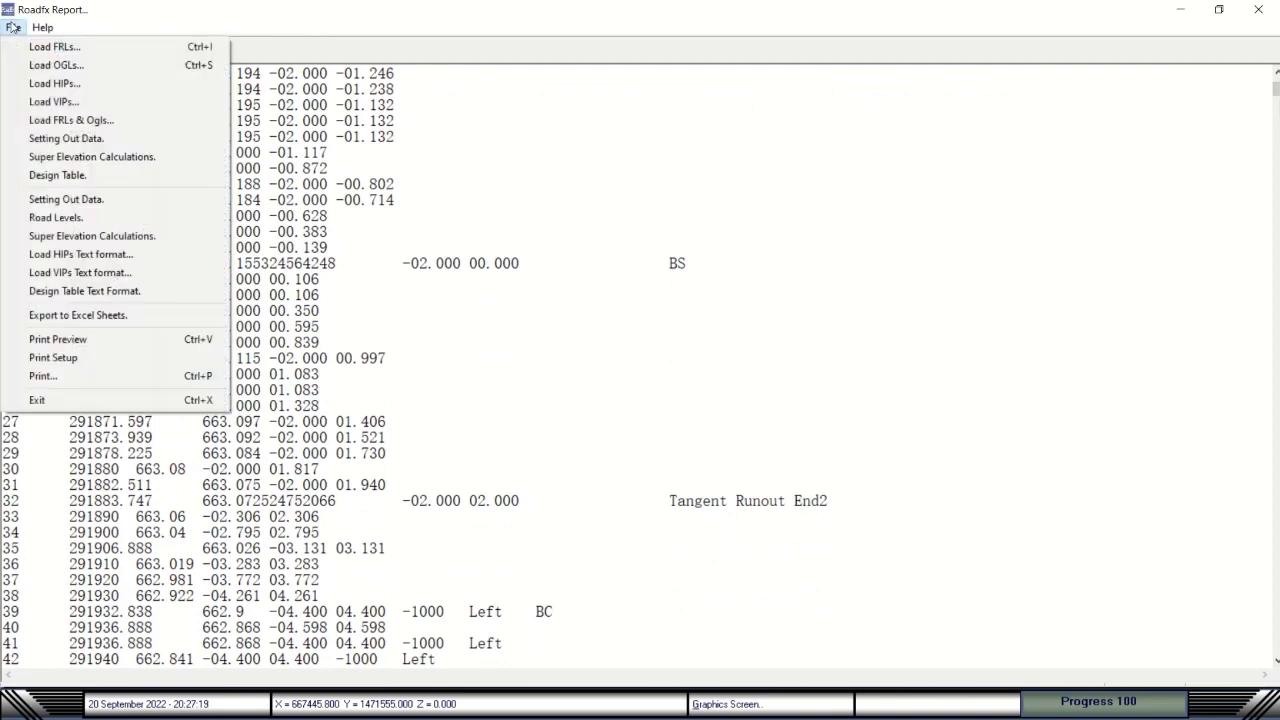
pyautogui.click(80, 272)
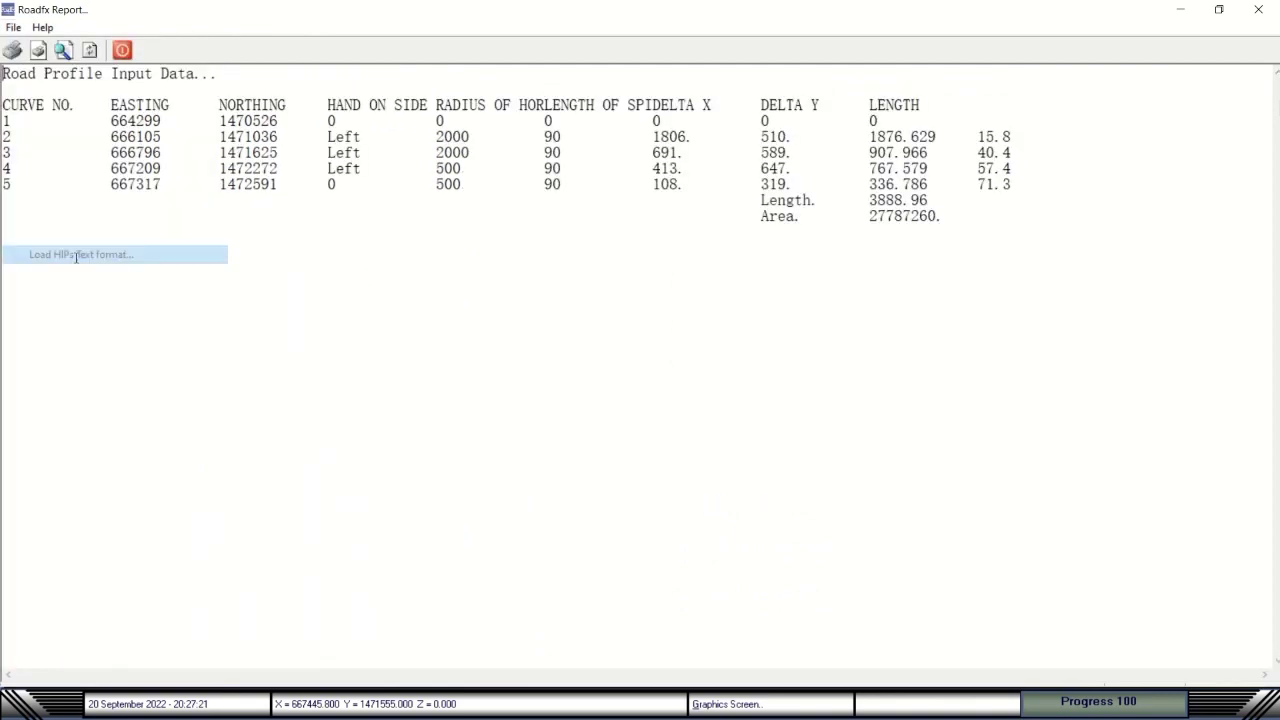
pyautogui.click(13, 27)
pyautogui.click(80, 272)
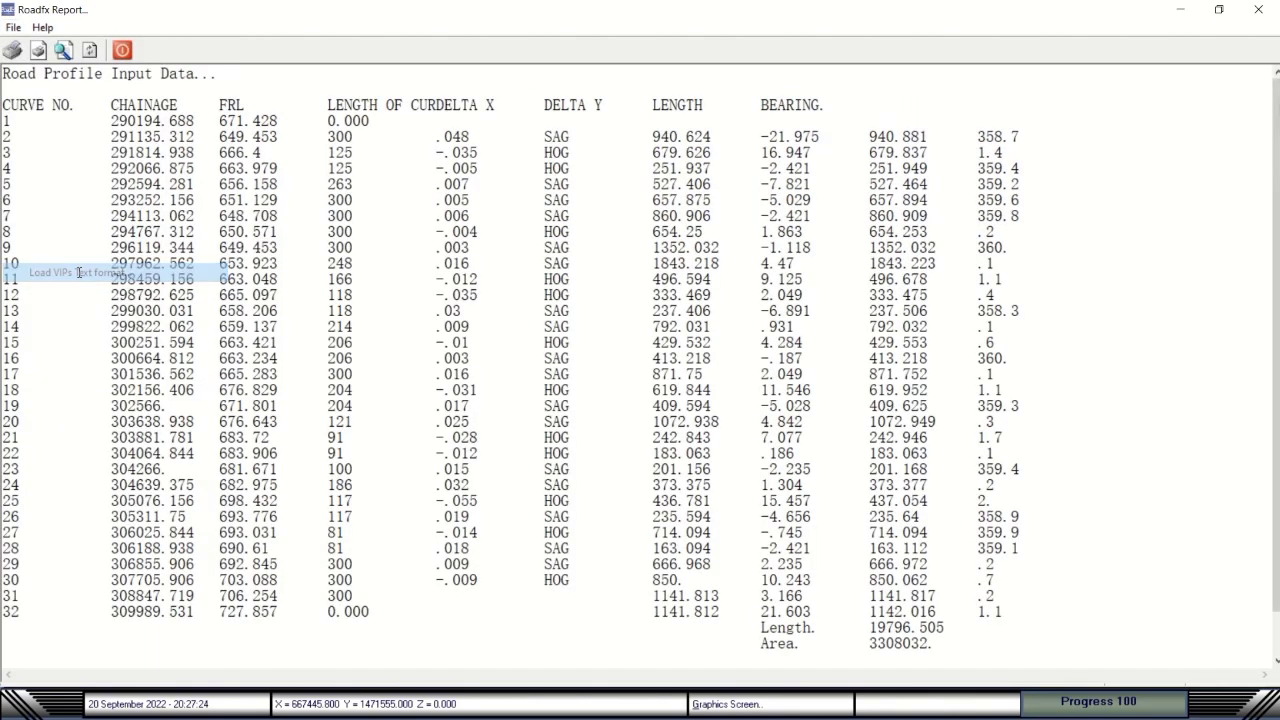
pyautogui.click(13, 27)
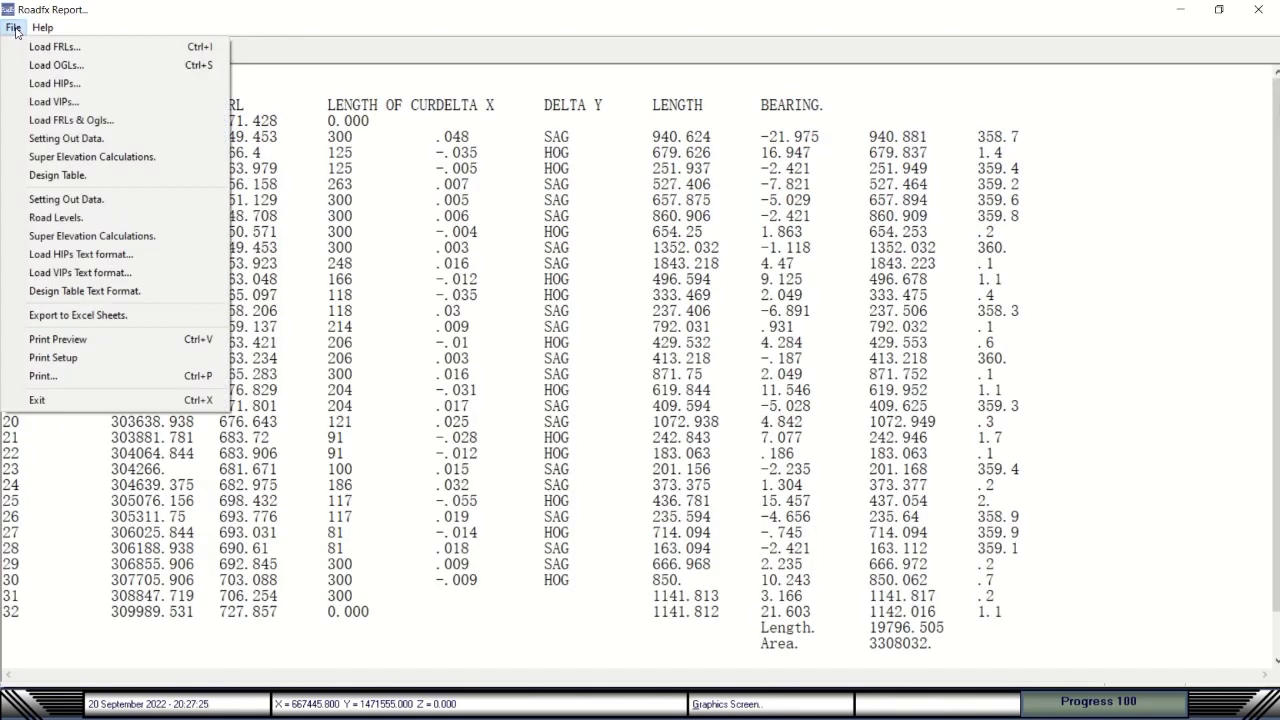
pyautogui.click(72, 291)
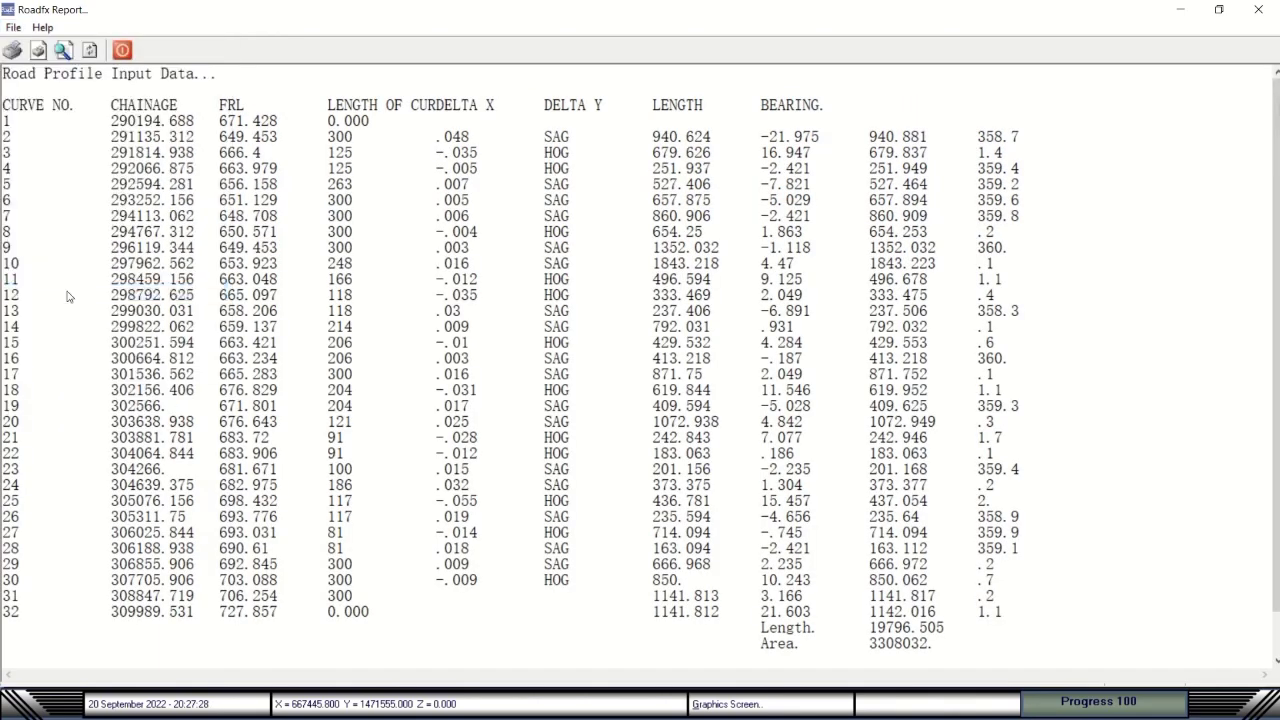
# Print-preview the design table, dismiss the ListSubItems error, and close the preview.
pyautogui.click(13, 27)
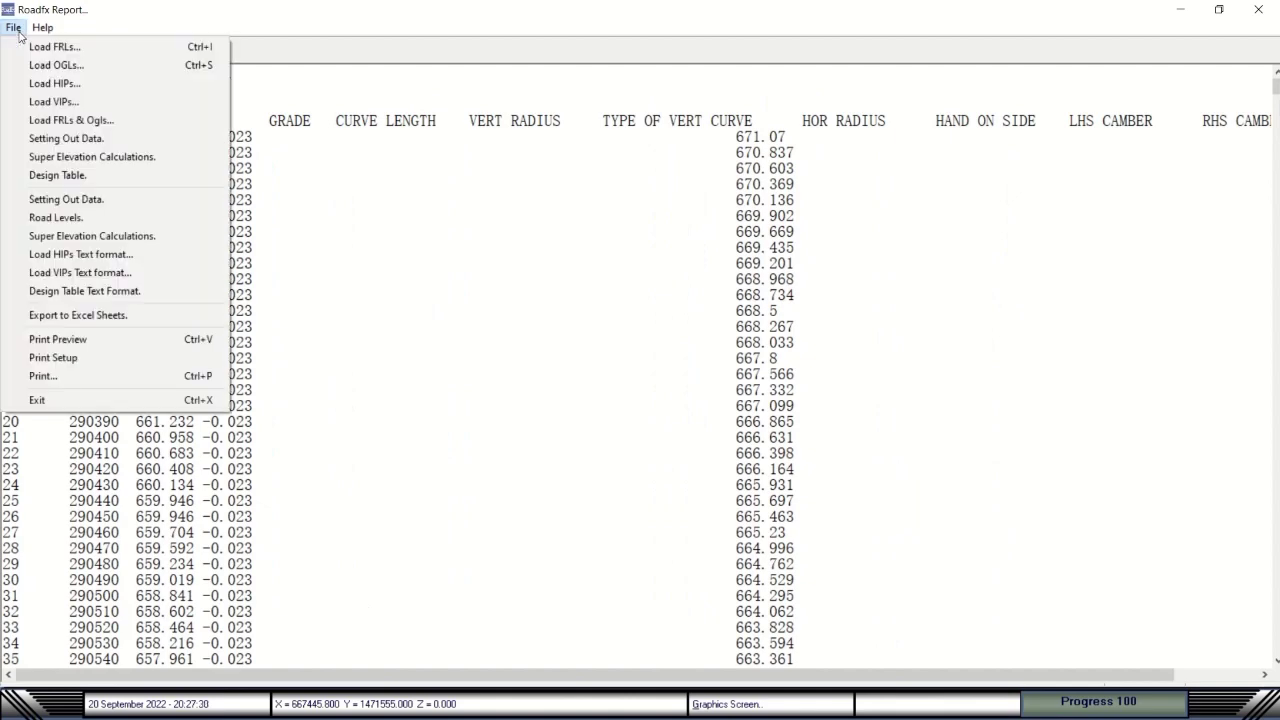
pyautogui.click(75, 342)
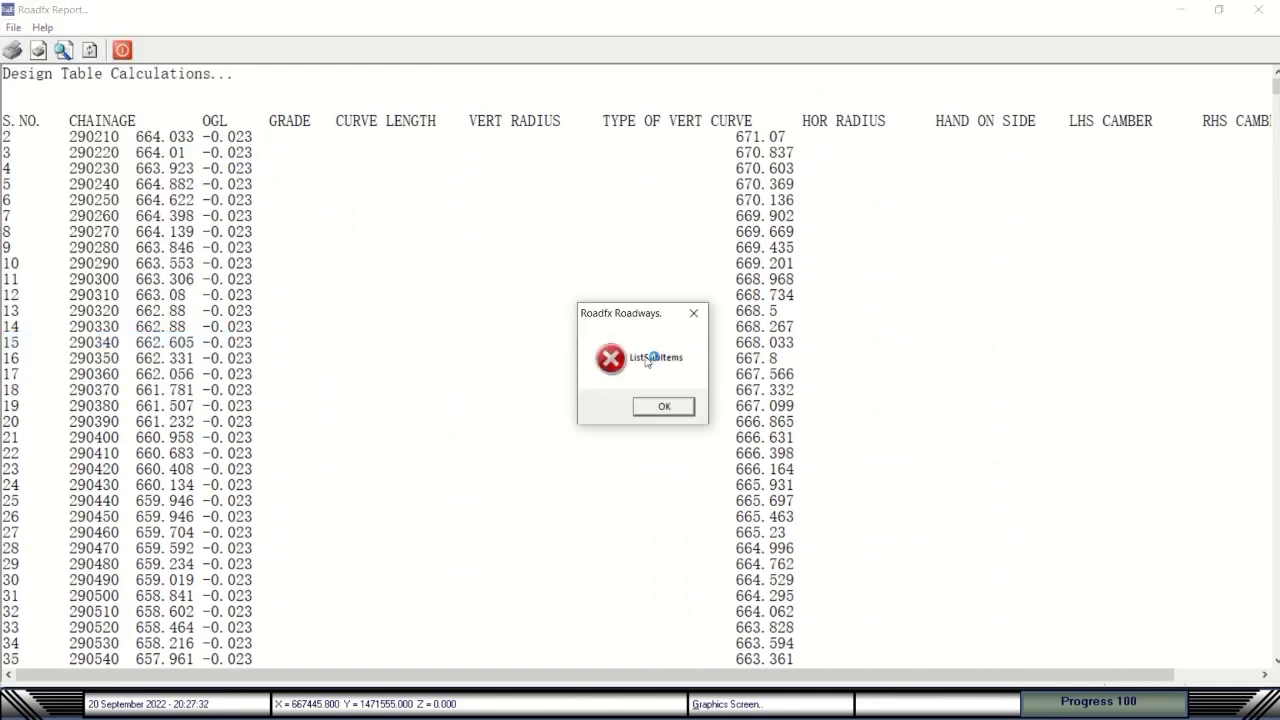
pyautogui.click(662, 406)
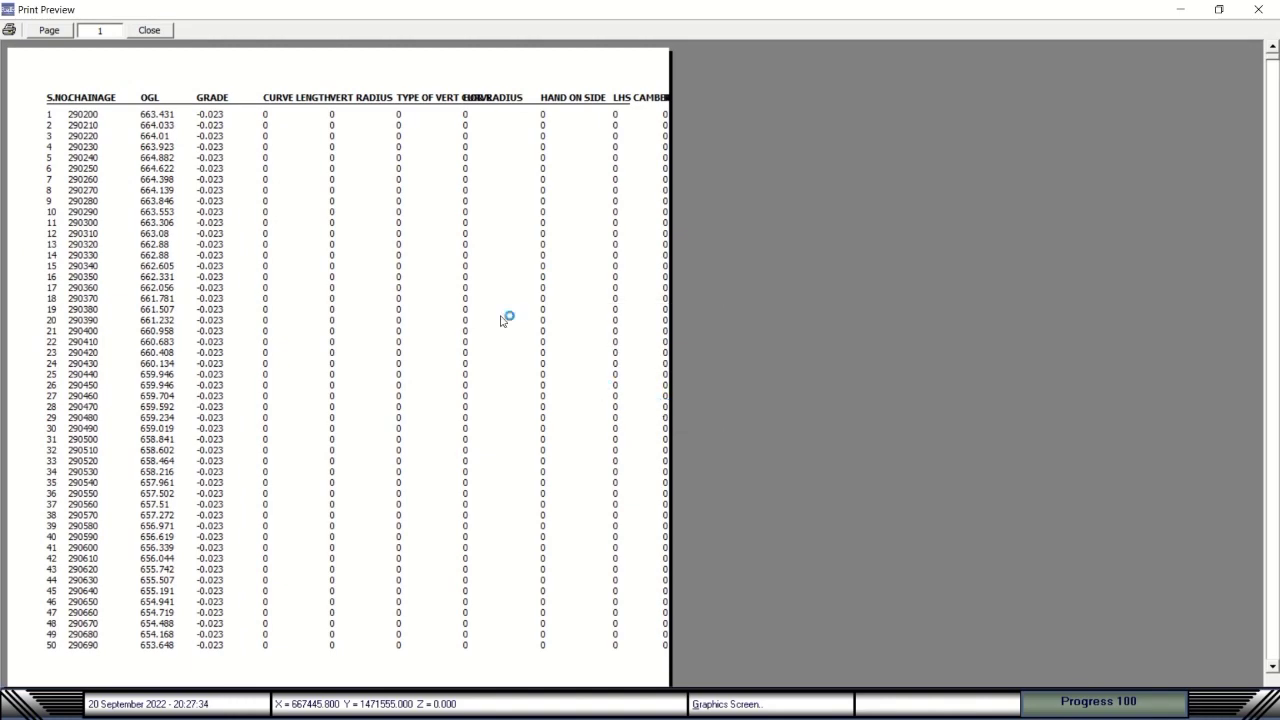
pyautogui.click(149, 30)
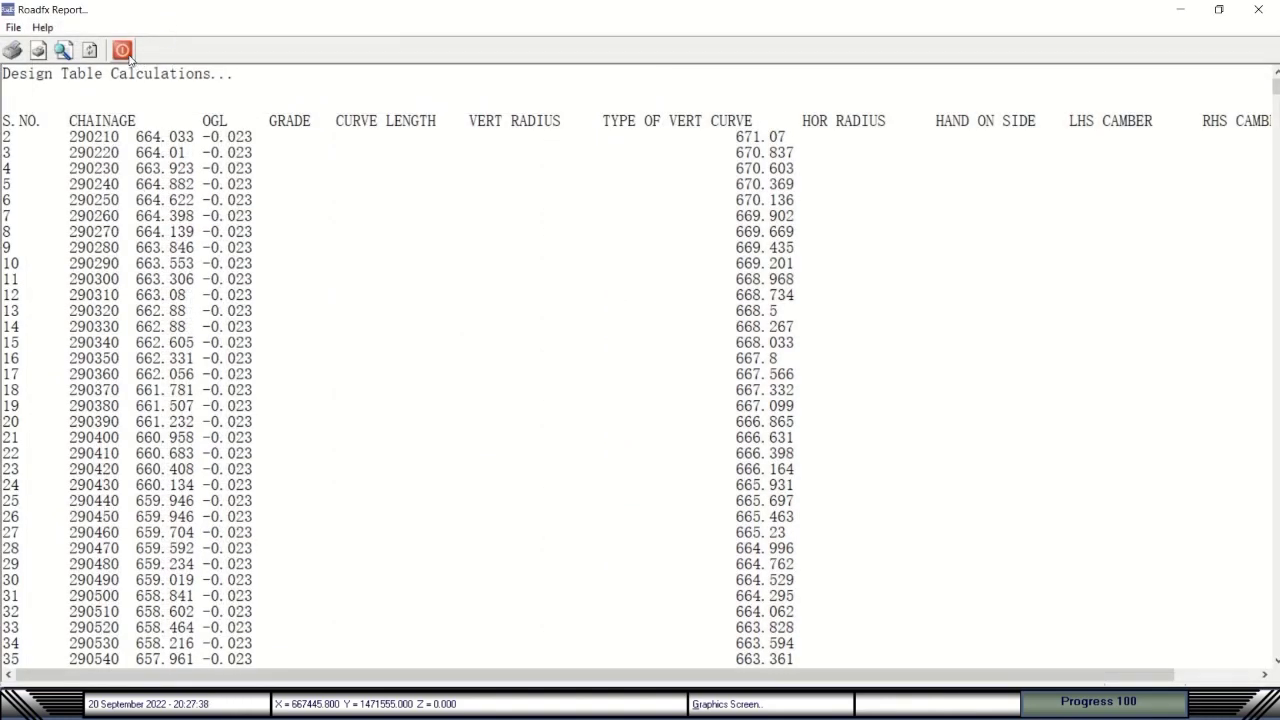
# Close the report window and step forward through the early profile layout sheets.
pyautogui.click(125, 53)
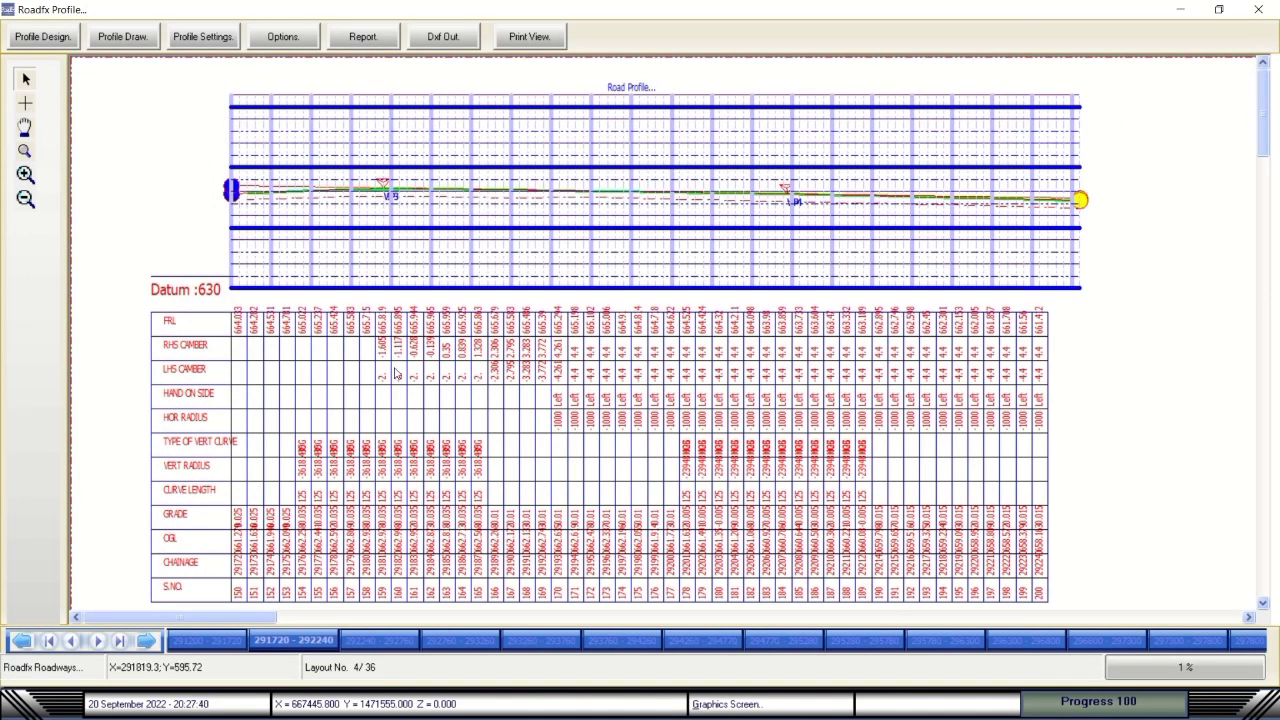
pyautogui.click(390, 640)
pyautogui.click(497, 643)
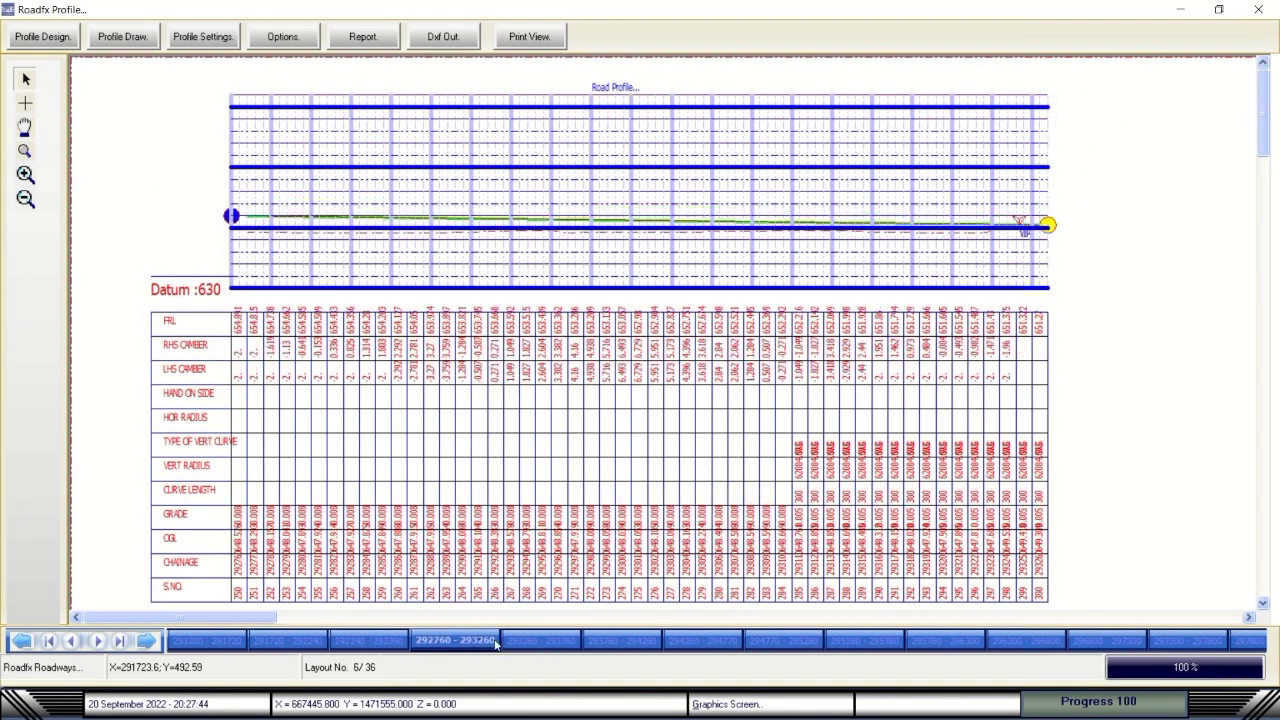
pyautogui.click(540, 641)
pyautogui.click(620, 641)
pyautogui.click(697, 641)
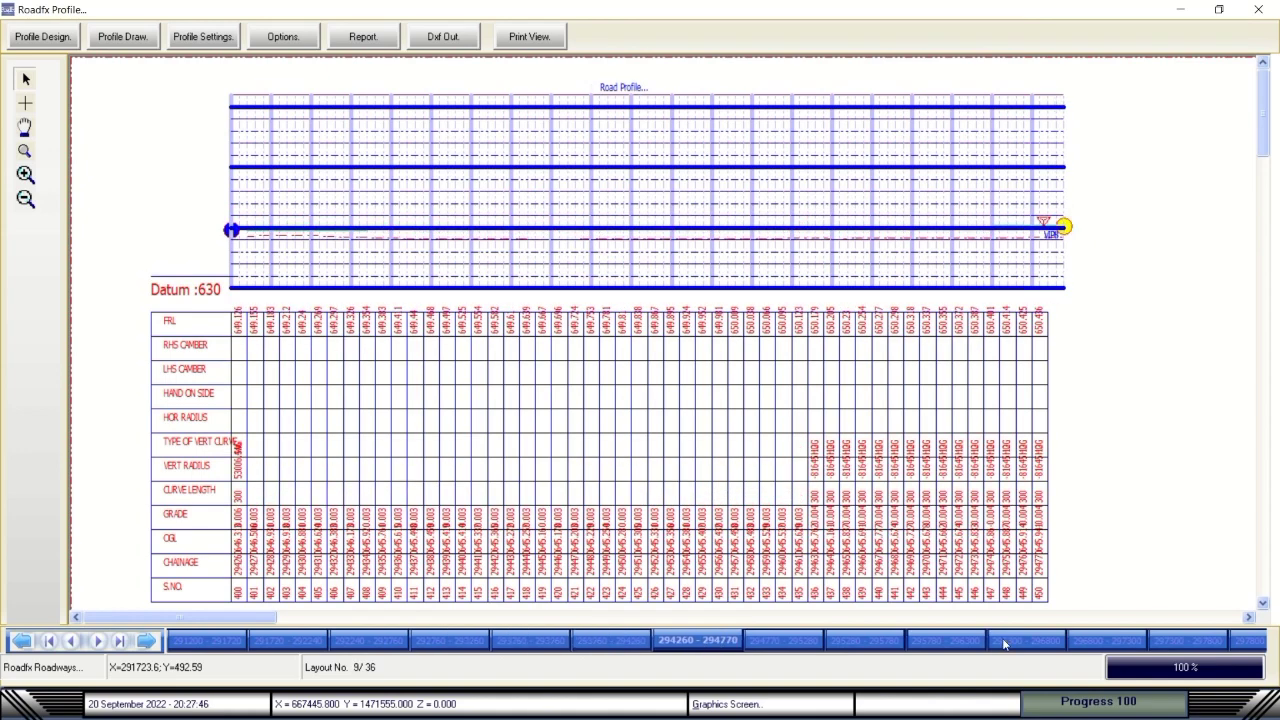
pyautogui.click(1024, 648)
pyautogui.click(1156, 641)
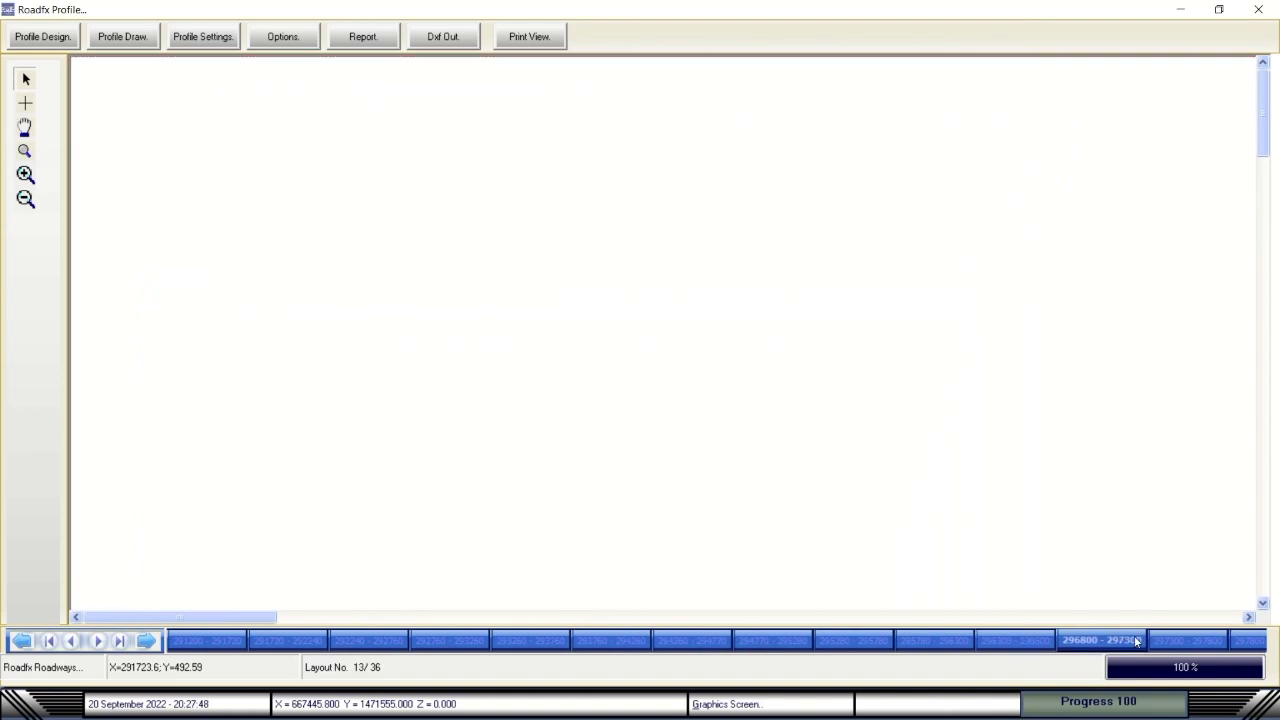
pyautogui.click(1250, 643)
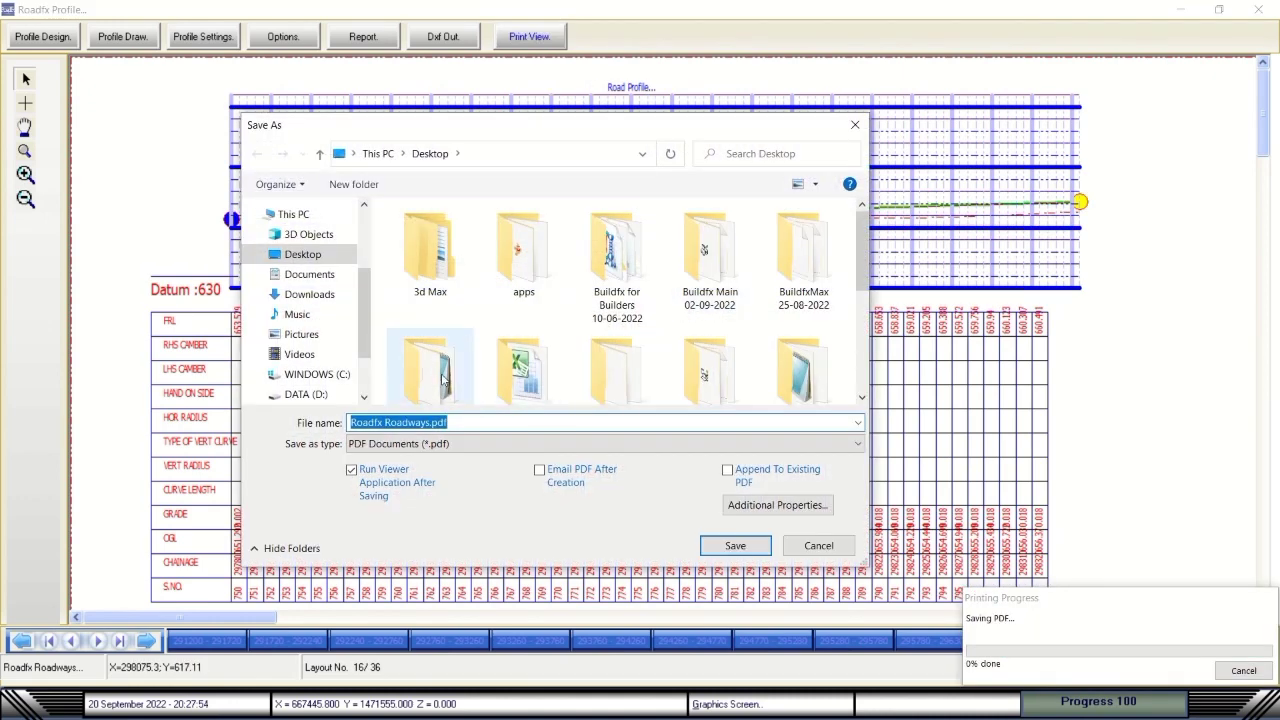
pyautogui.click(832, 550)
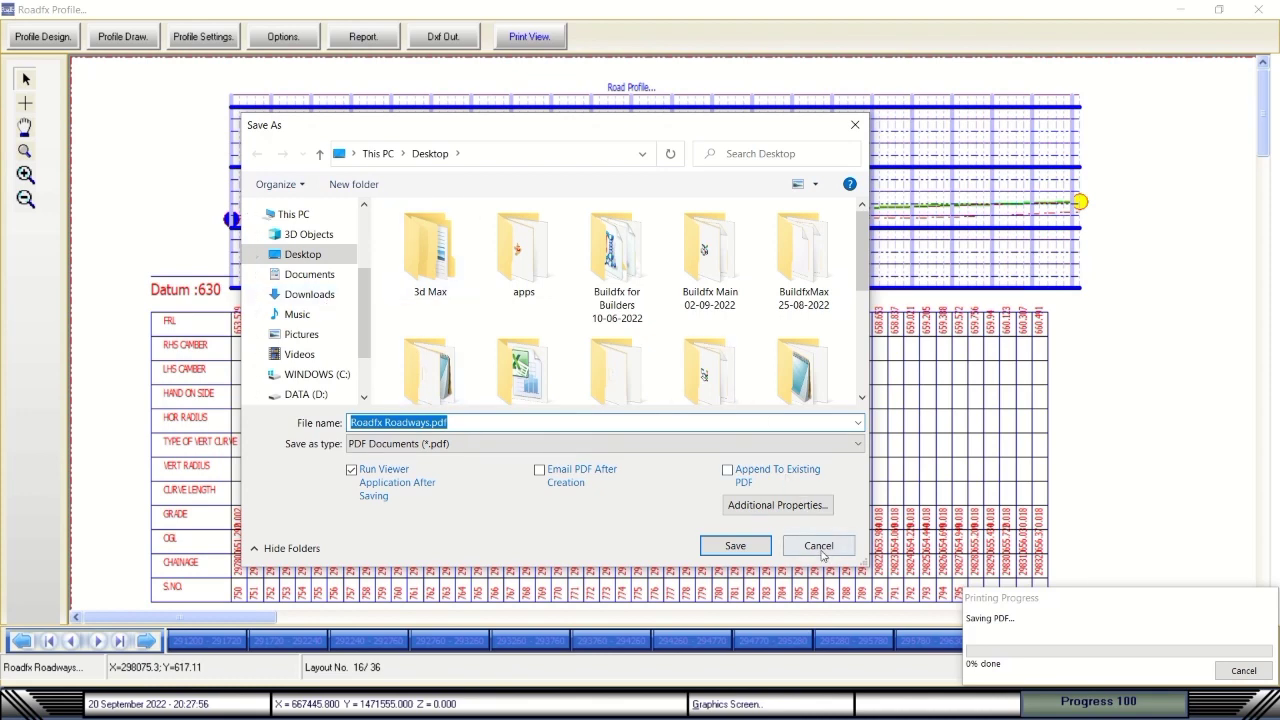
pyautogui.click(1258, 10)
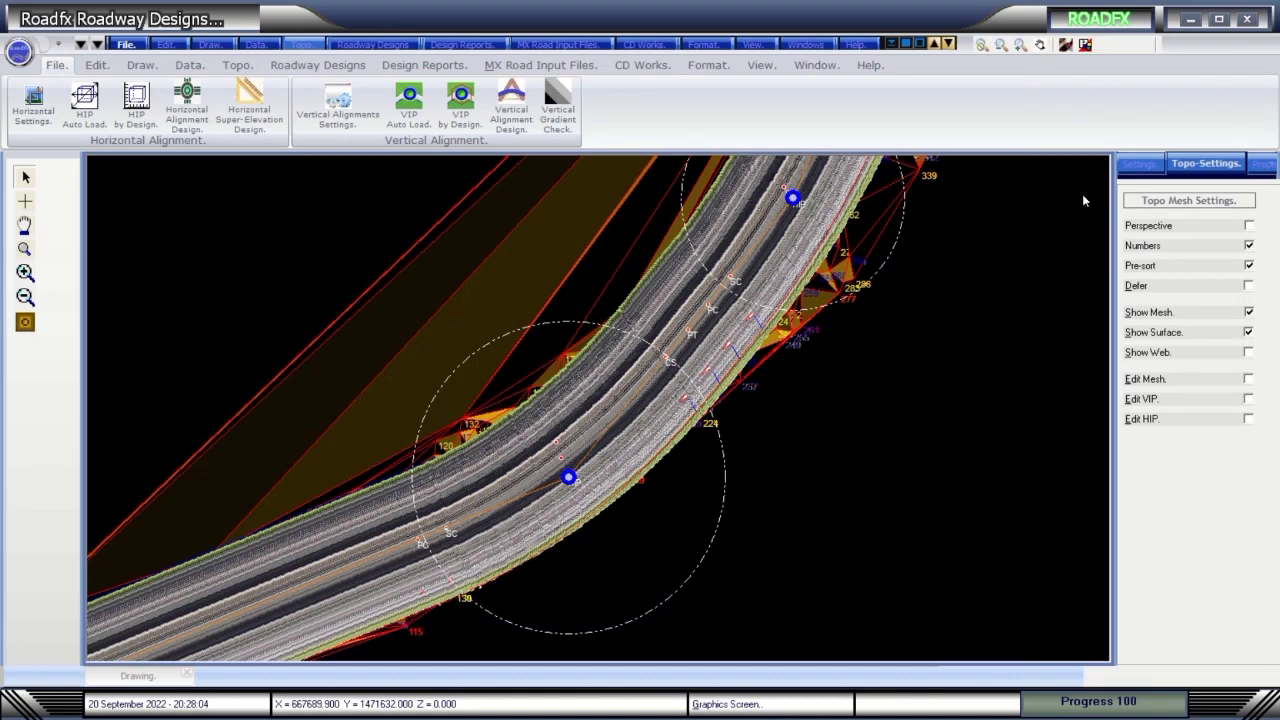
# In the data grid, view the Calculations Sheet, FRLs, FRLs VIP and CoOrdinates_HIP tables.
pyautogui.click(1085, 44)
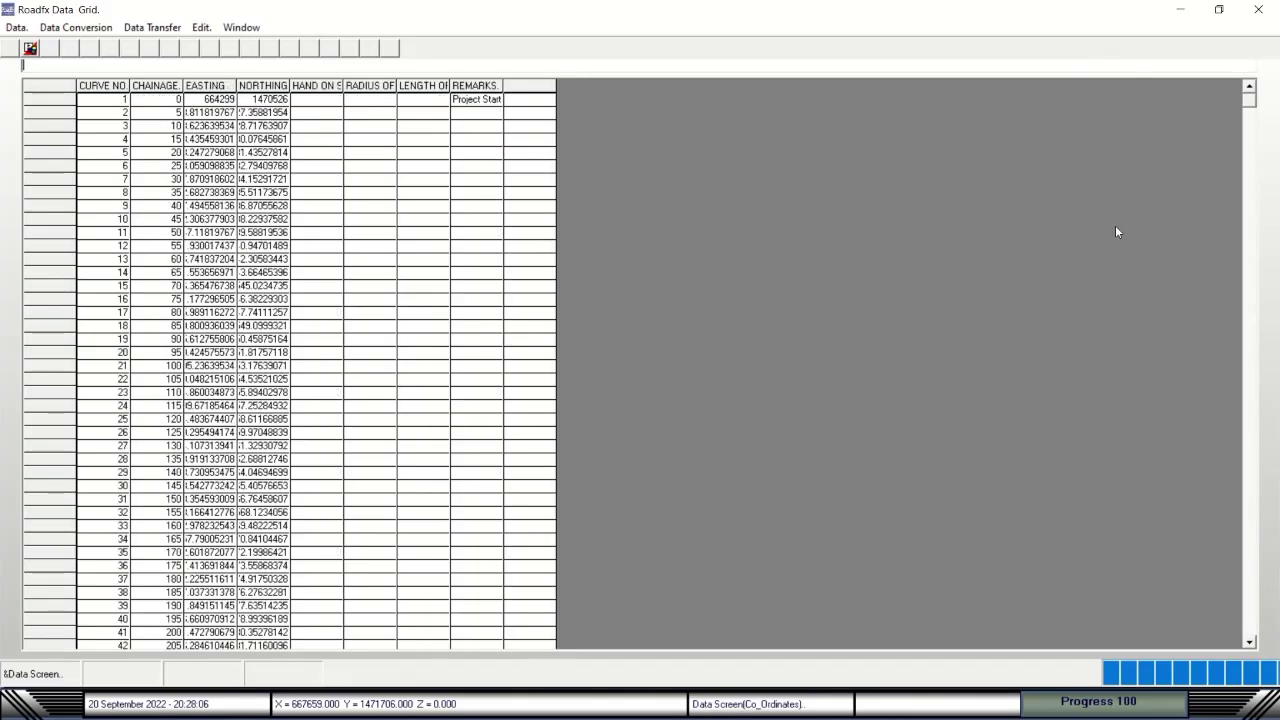
pyautogui.click(16, 27)
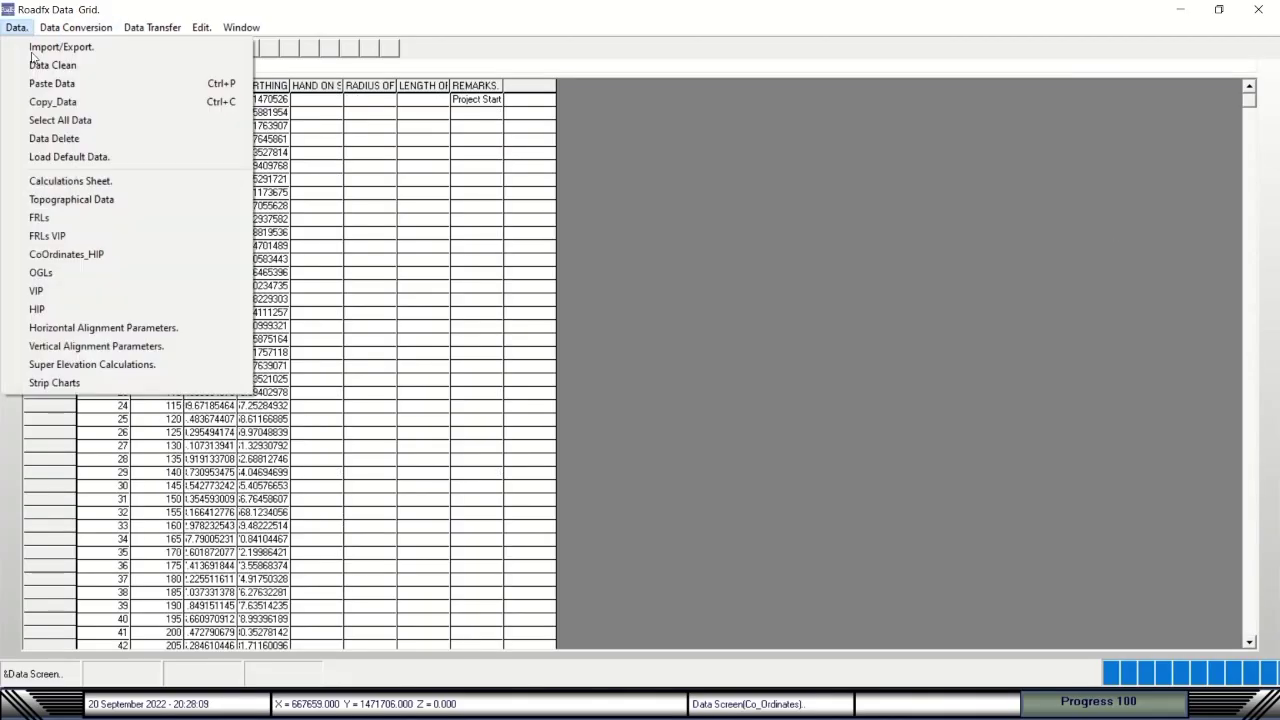
pyautogui.click(62, 183)
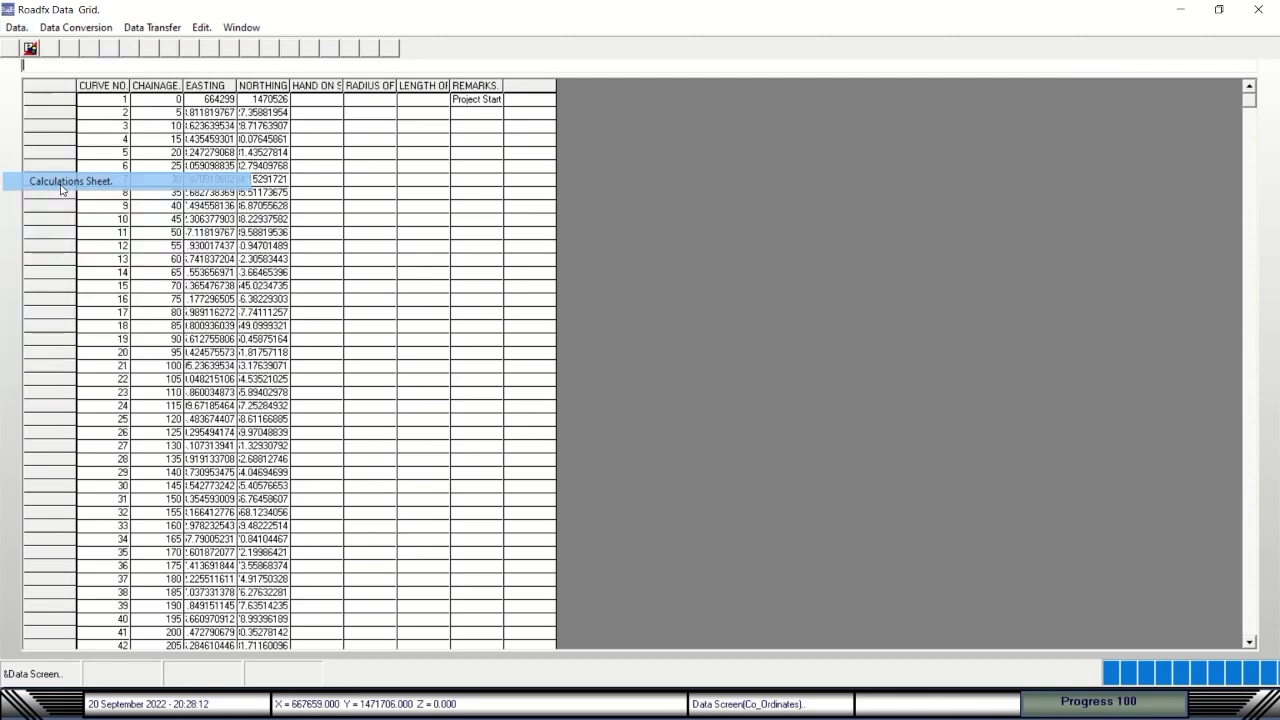
pyautogui.click(16, 27)
pyautogui.click(68, 218)
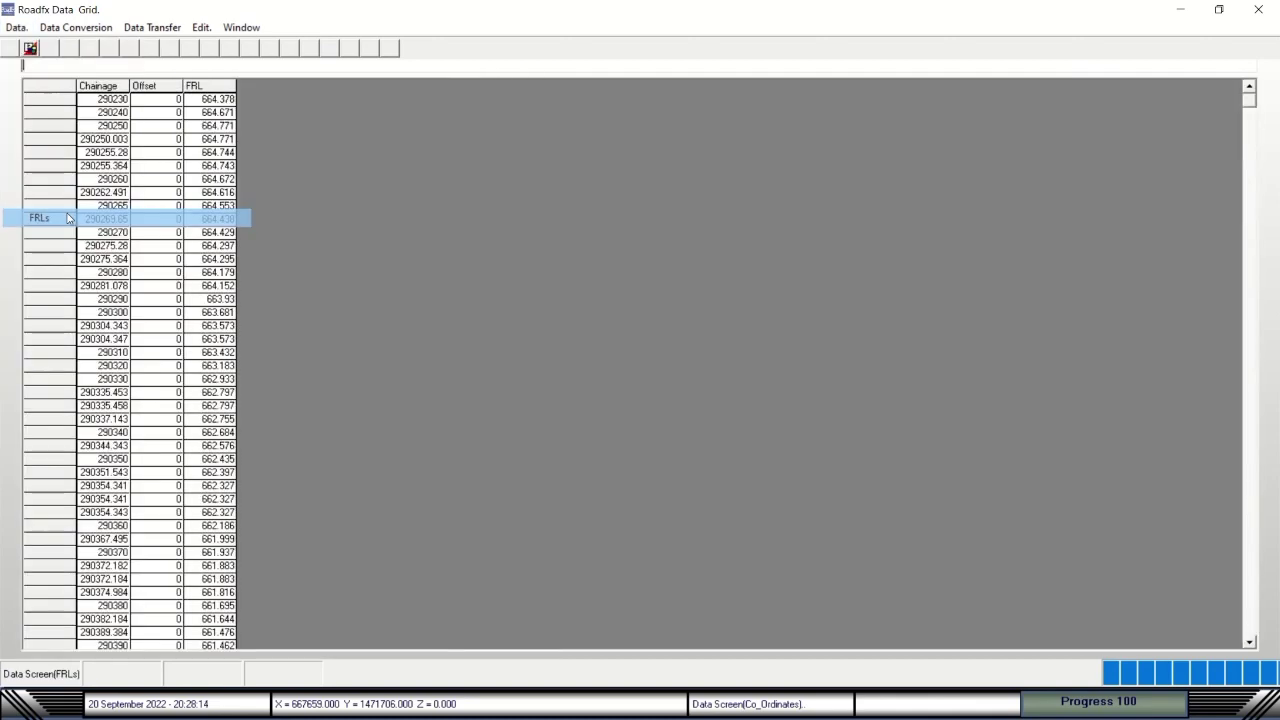
pyautogui.click(16, 27)
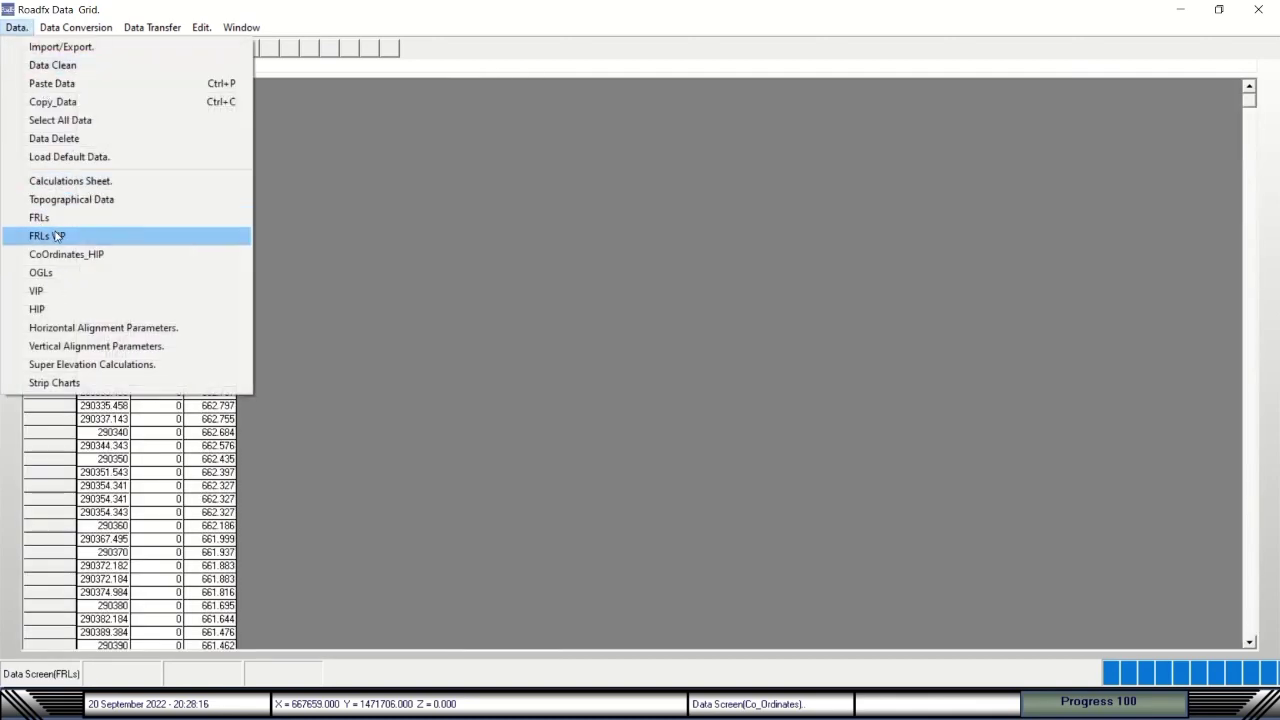
pyautogui.click(57, 236)
pyautogui.click(16, 27)
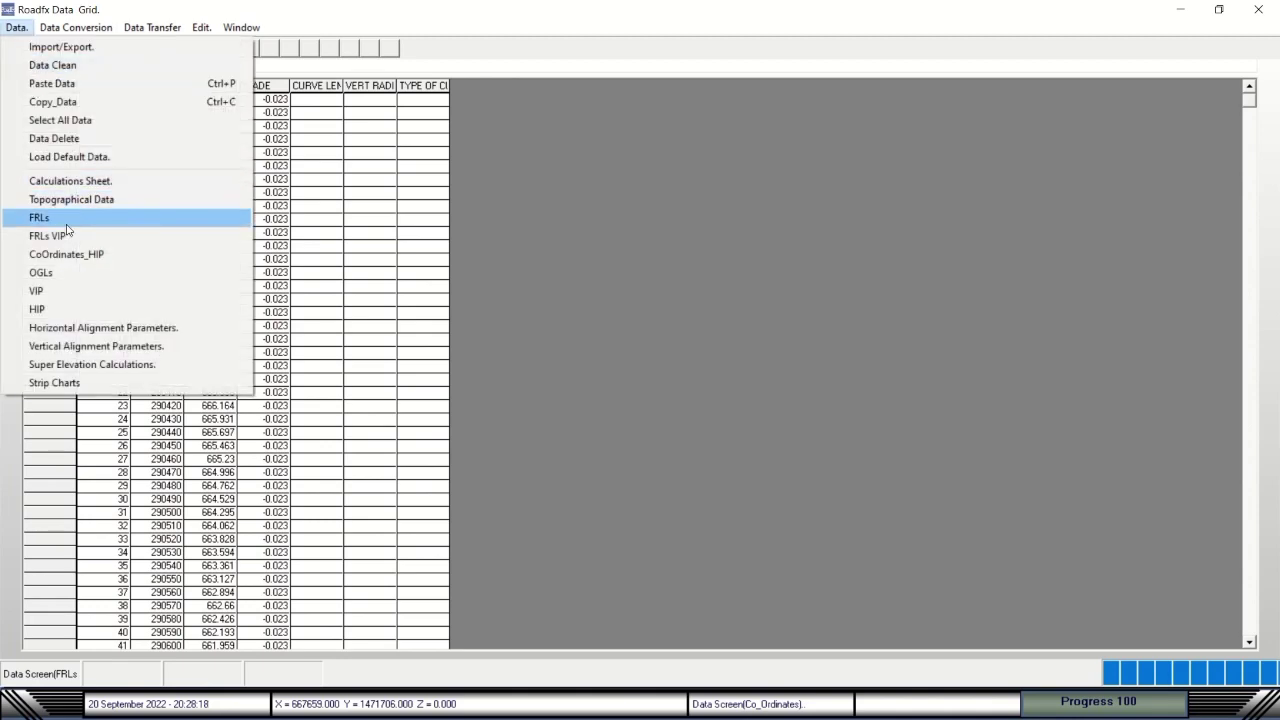
pyautogui.click(65, 255)
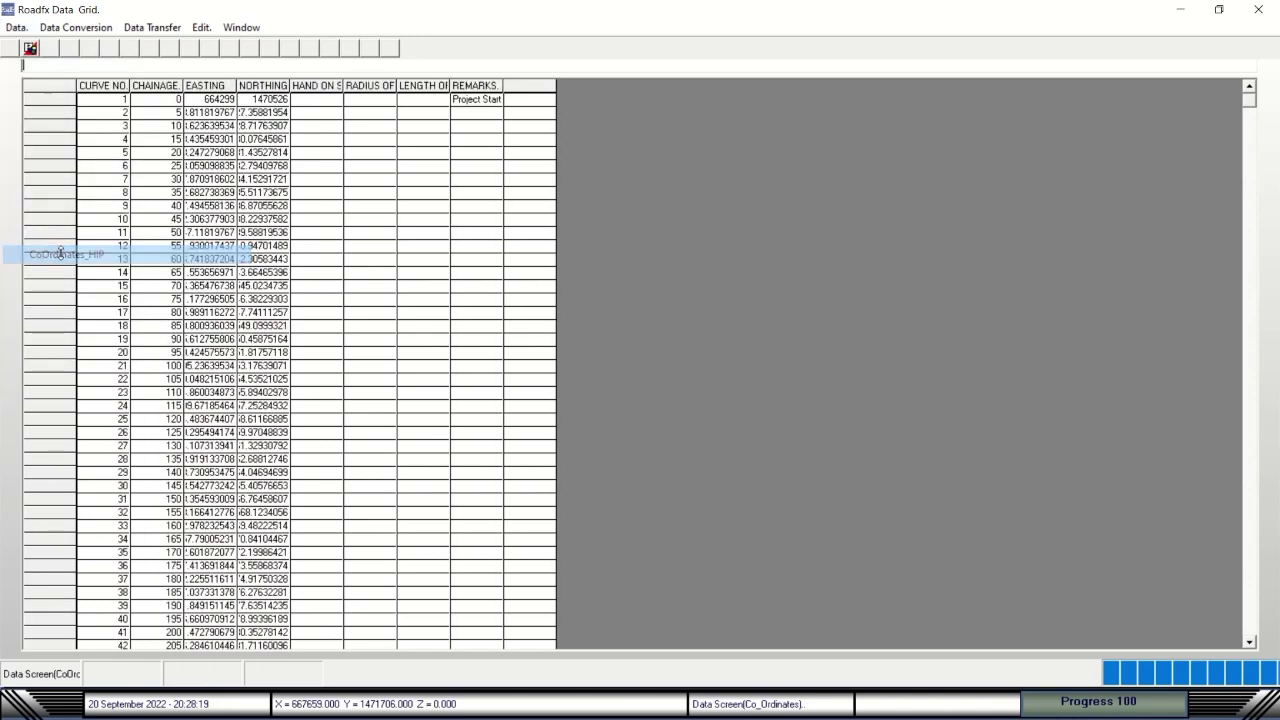
# View the OGLs, VIP, HIP, horizontal alignment and vertical alignment tables.
pyautogui.click(16, 27)
pyautogui.click(42, 276)
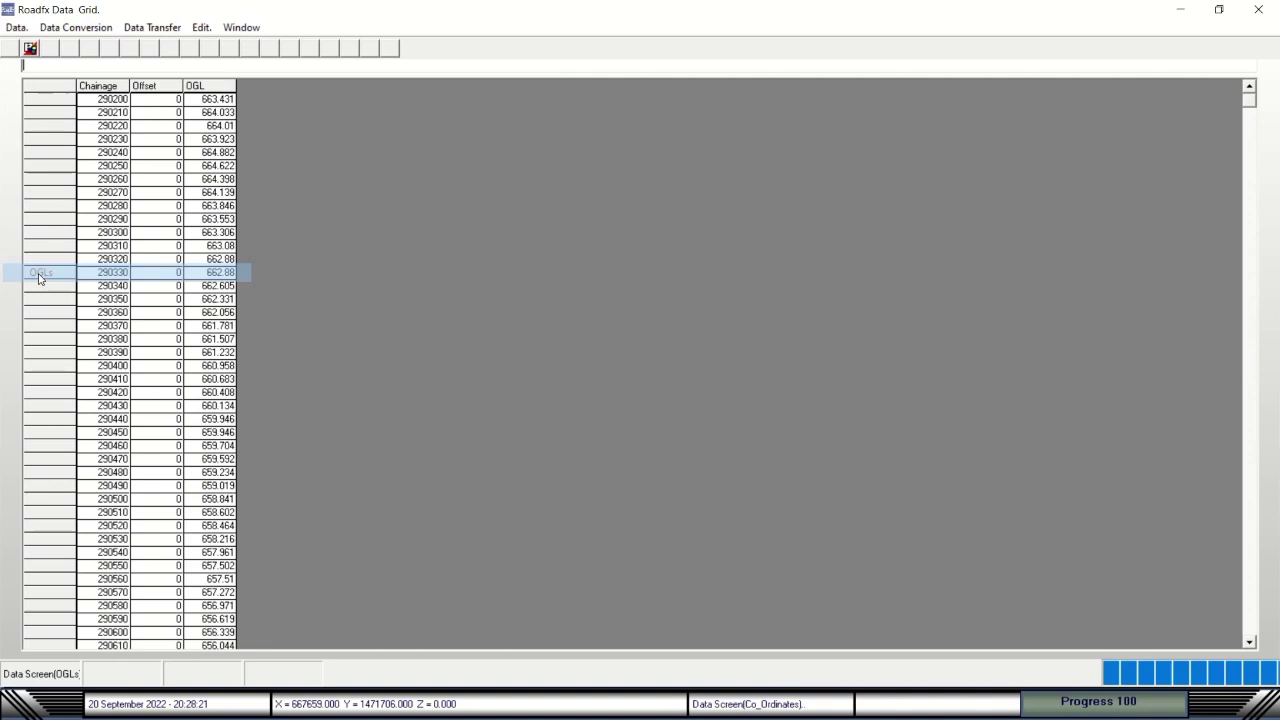
pyautogui.click(16, 27)
pyautogui.click(41, 291)
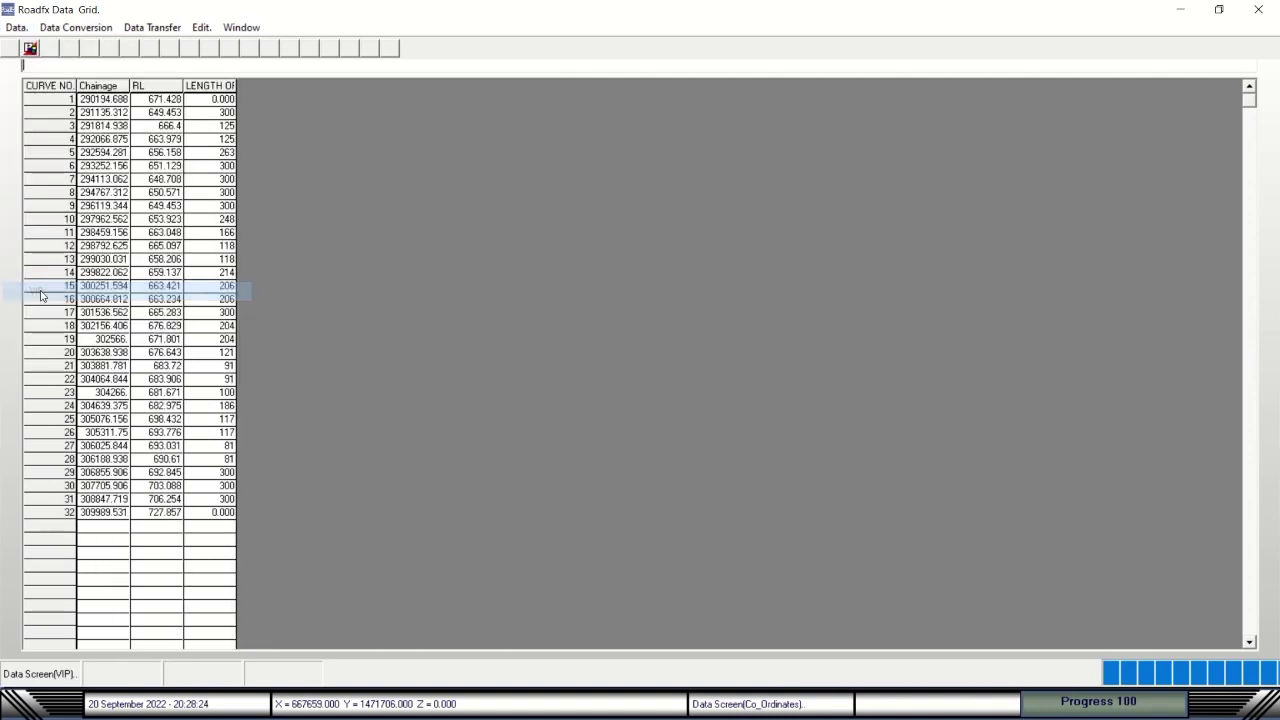
pyautogui.click(16, 27)
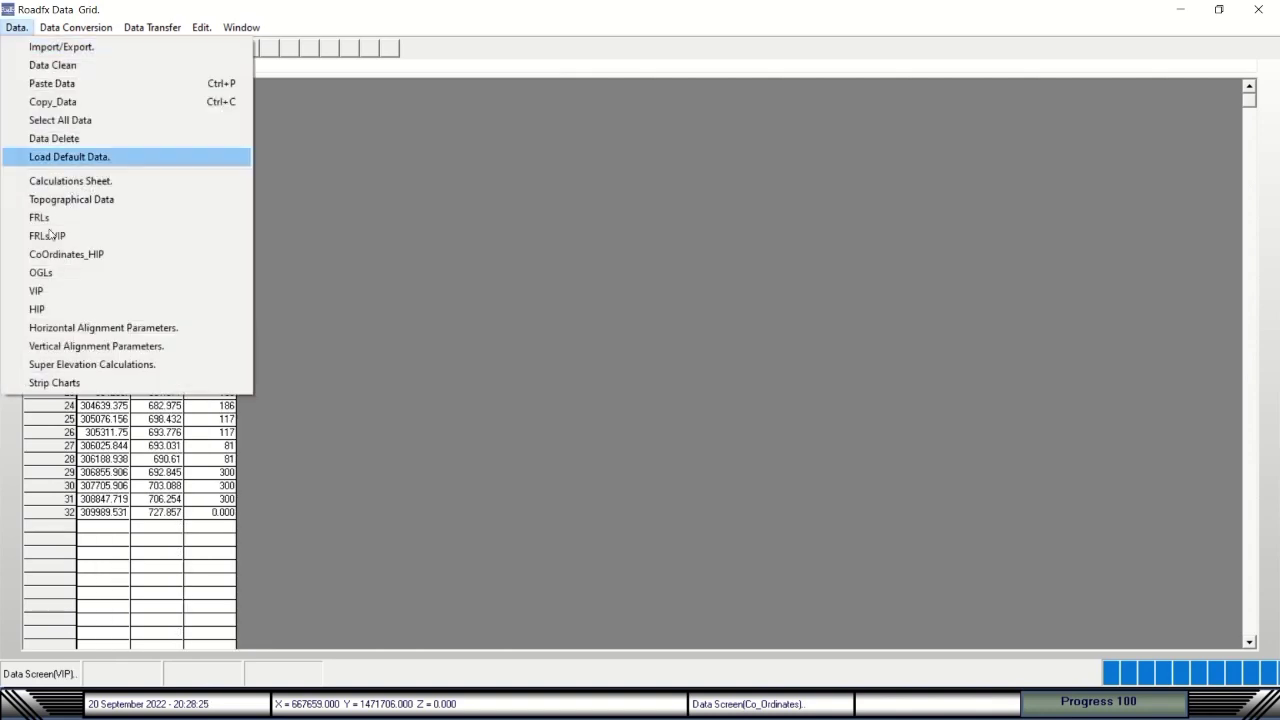
pyautogui.click(44, 309)
pyautogui.click(16, 27)
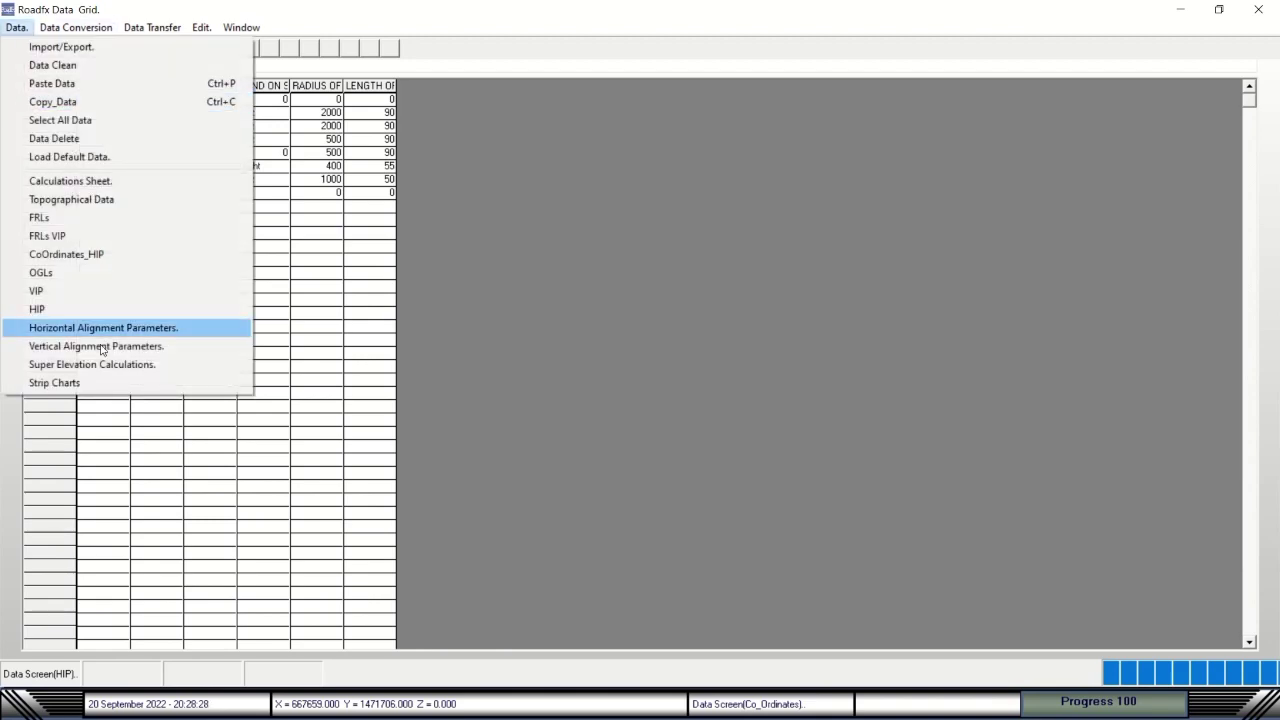
pyautogui.click(100, 325)
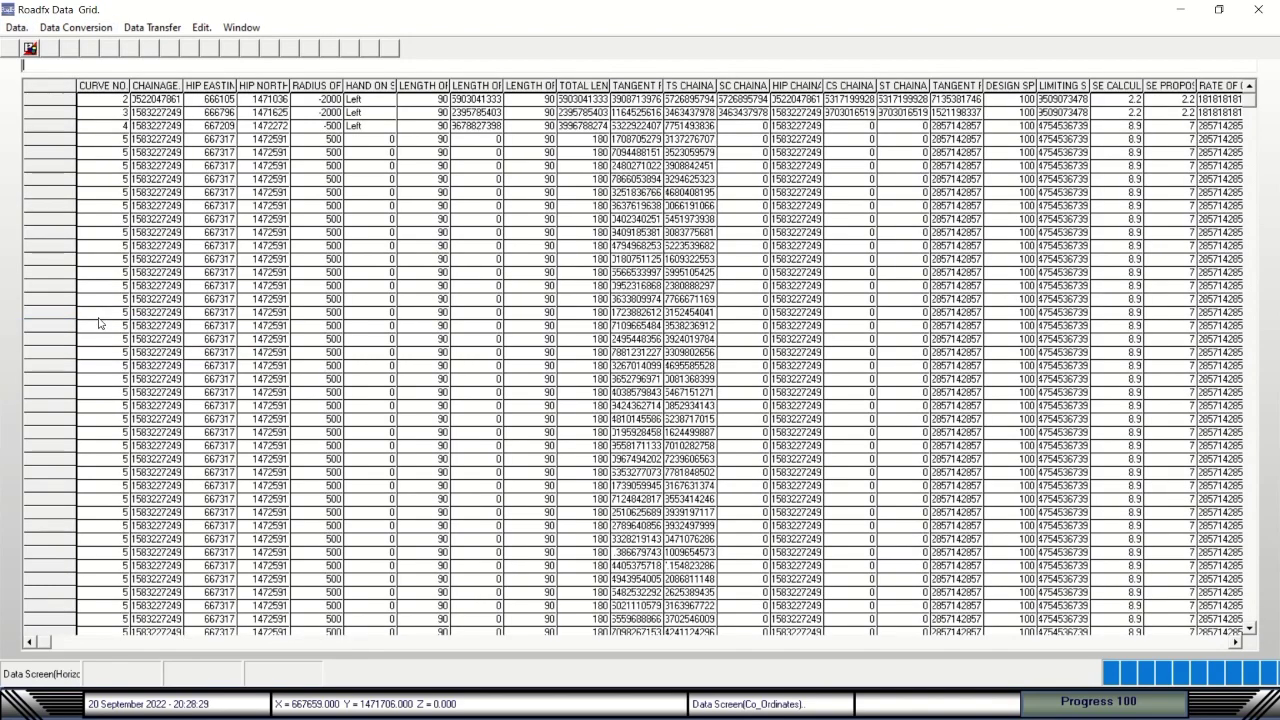
pyautogui.click(16, 27)
pyautogui.click(40, 346)
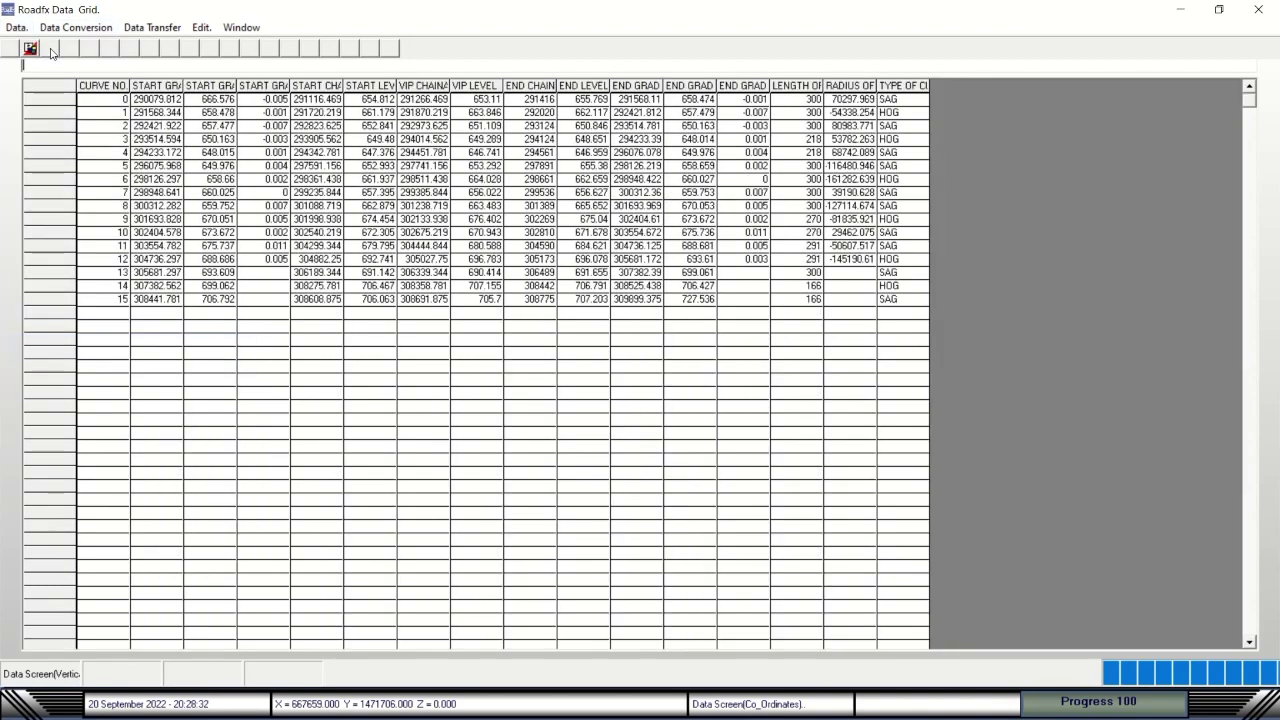
# View the super elevation sheet, check conversion and transfer options, reload VIP, then close the grid.
pyautogui.click(16, 27)
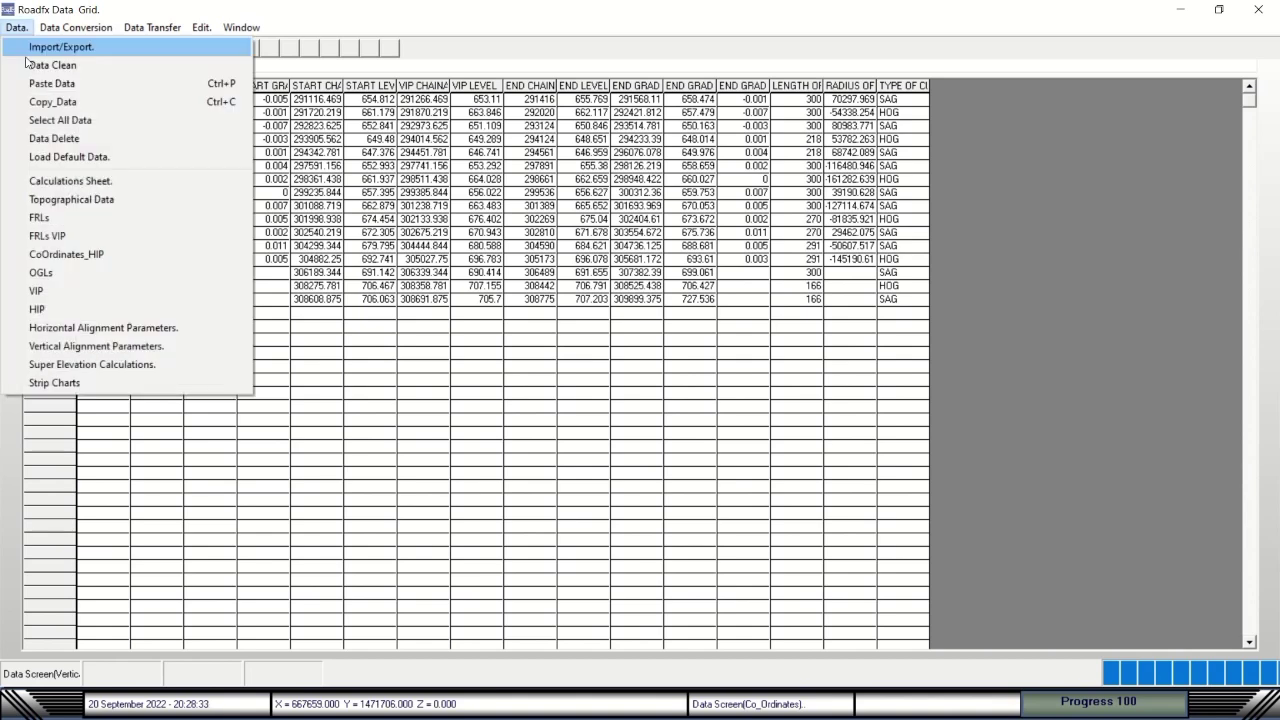
pyautogui.click(56, 364)
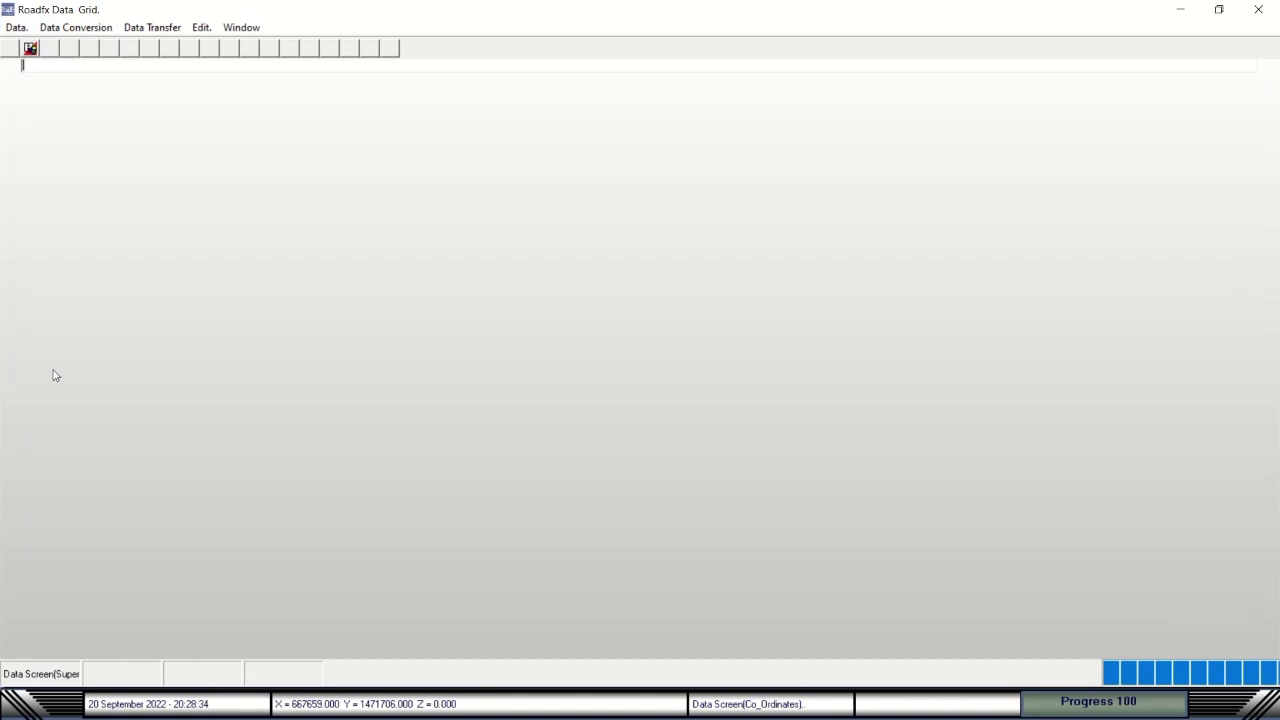
pyautogui.click(16, 27)
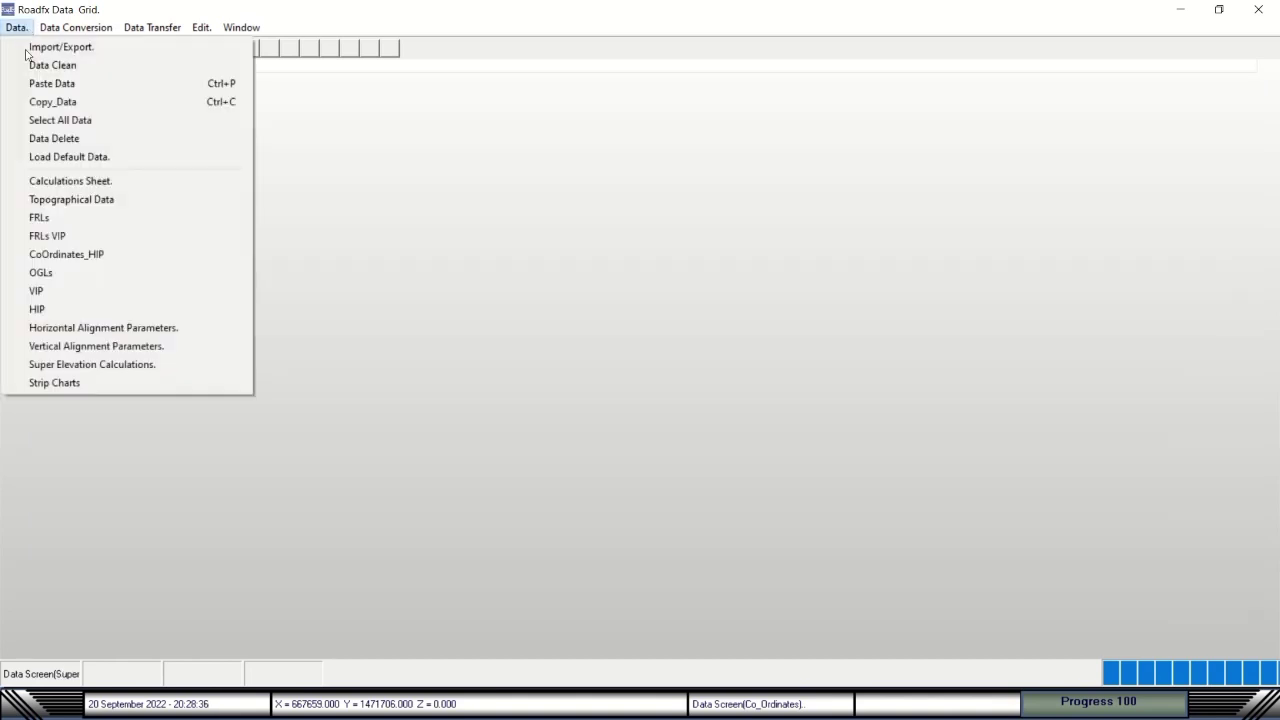
pyautogui.click(56, 368)
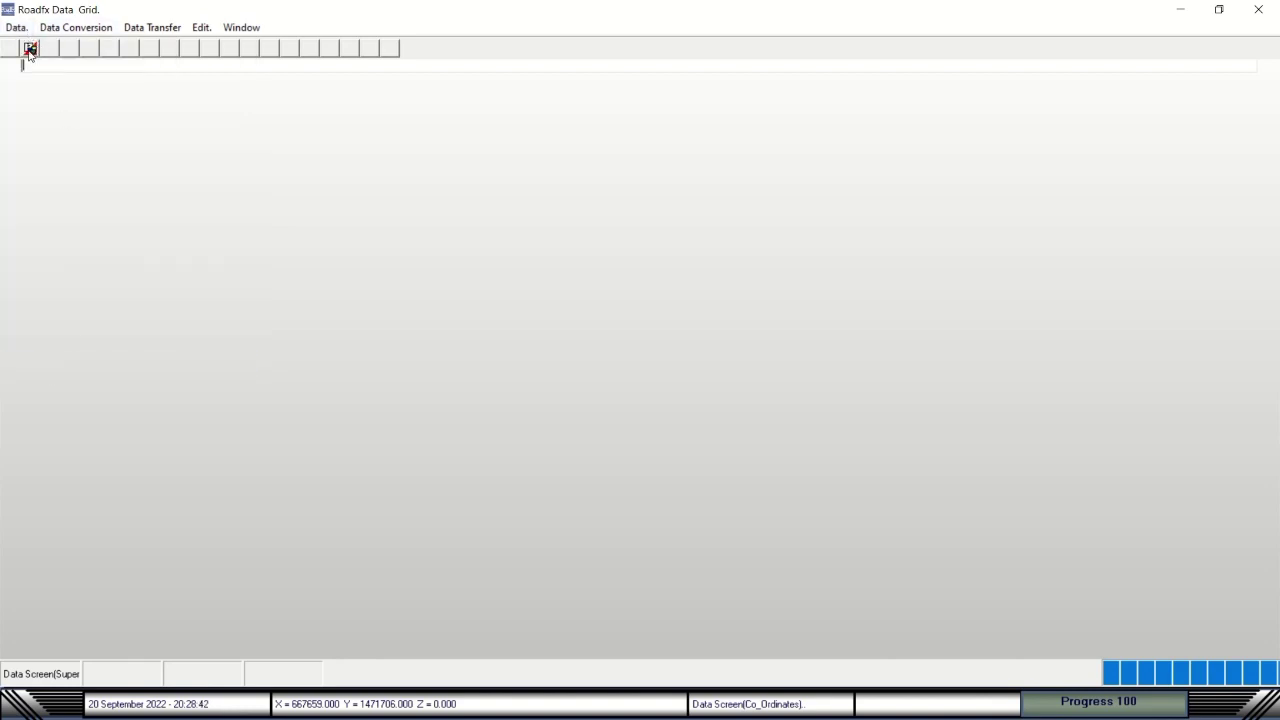
pyautogui.click(76, 27)
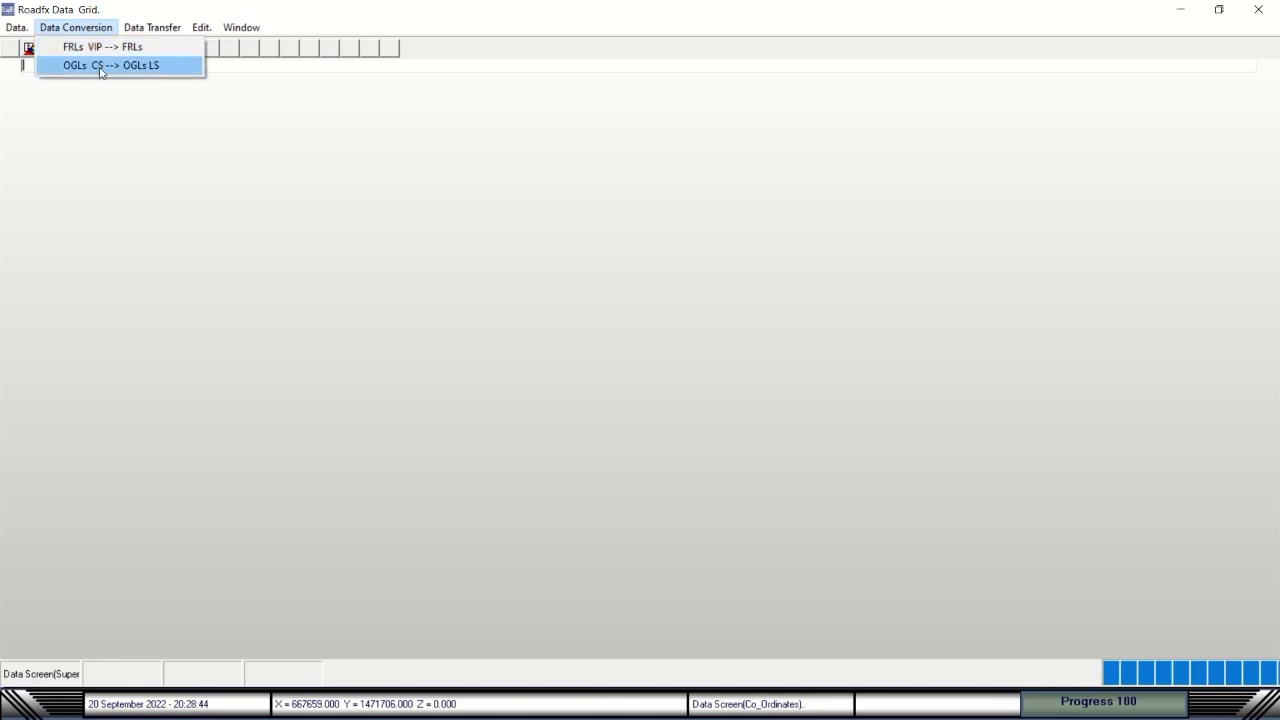
pyautogui.click(145, 29)
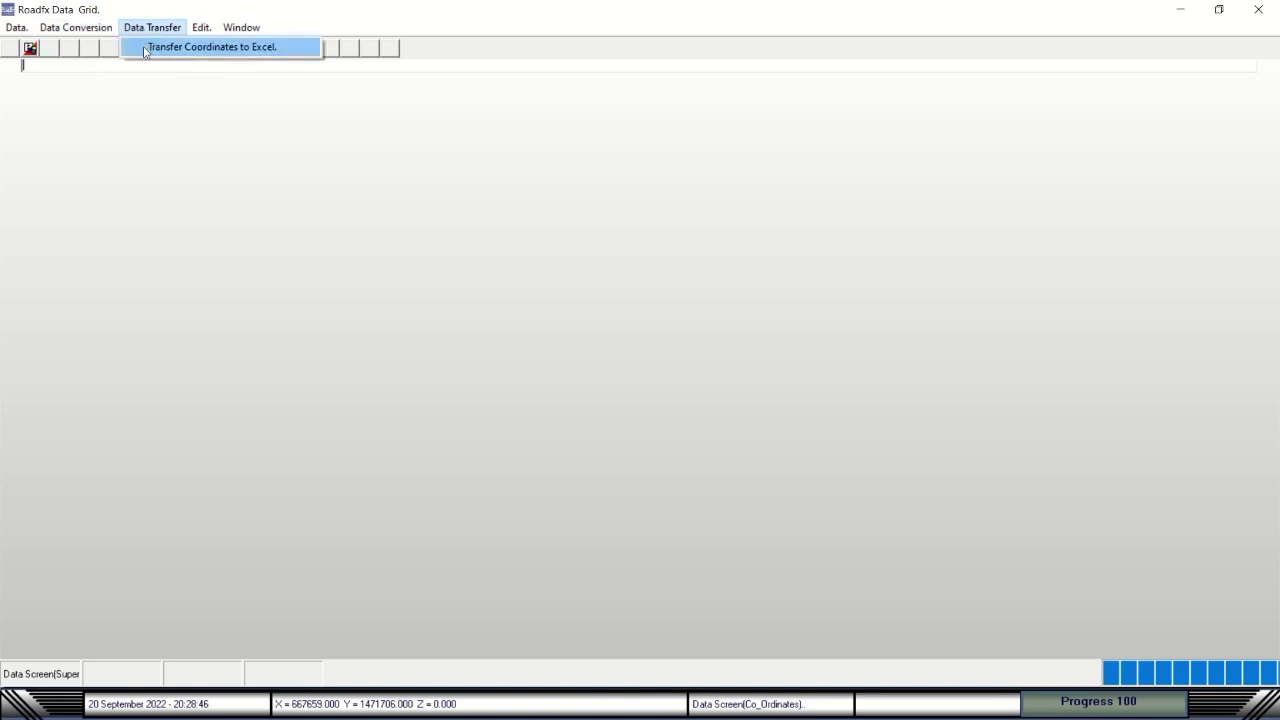
pyautogui.click(16, 27)
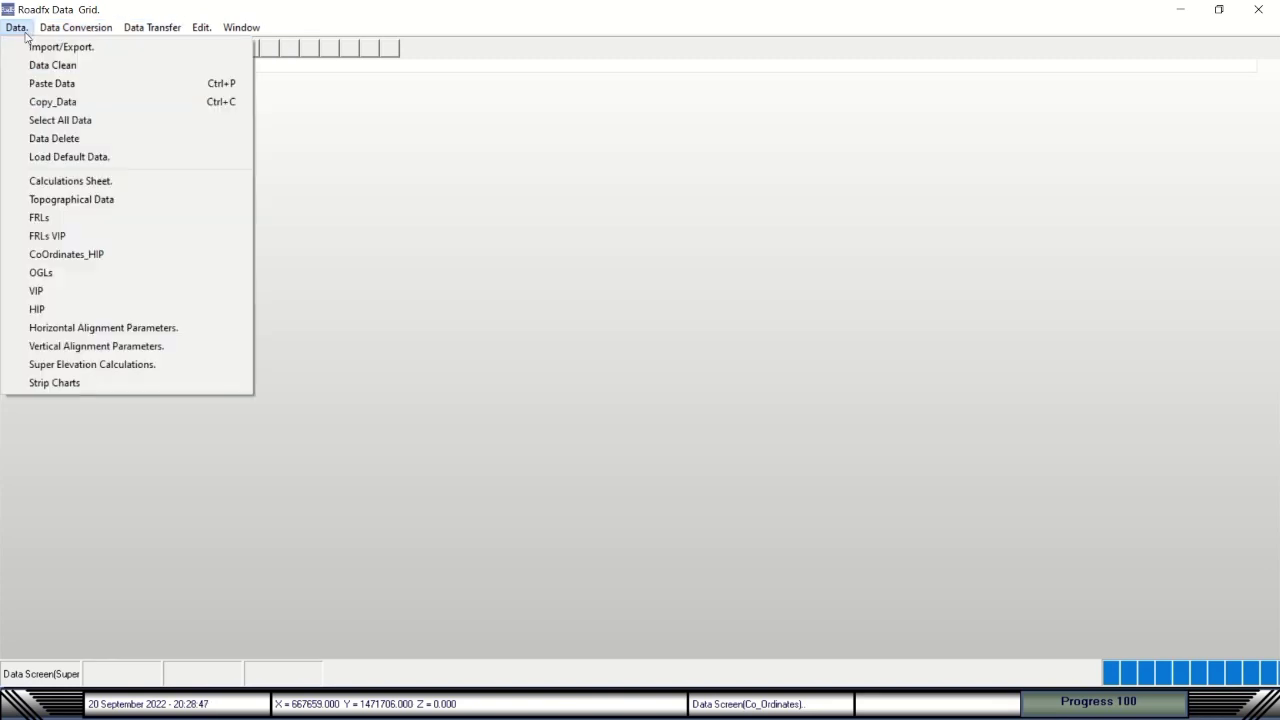
pyautogui.click(35, 308)
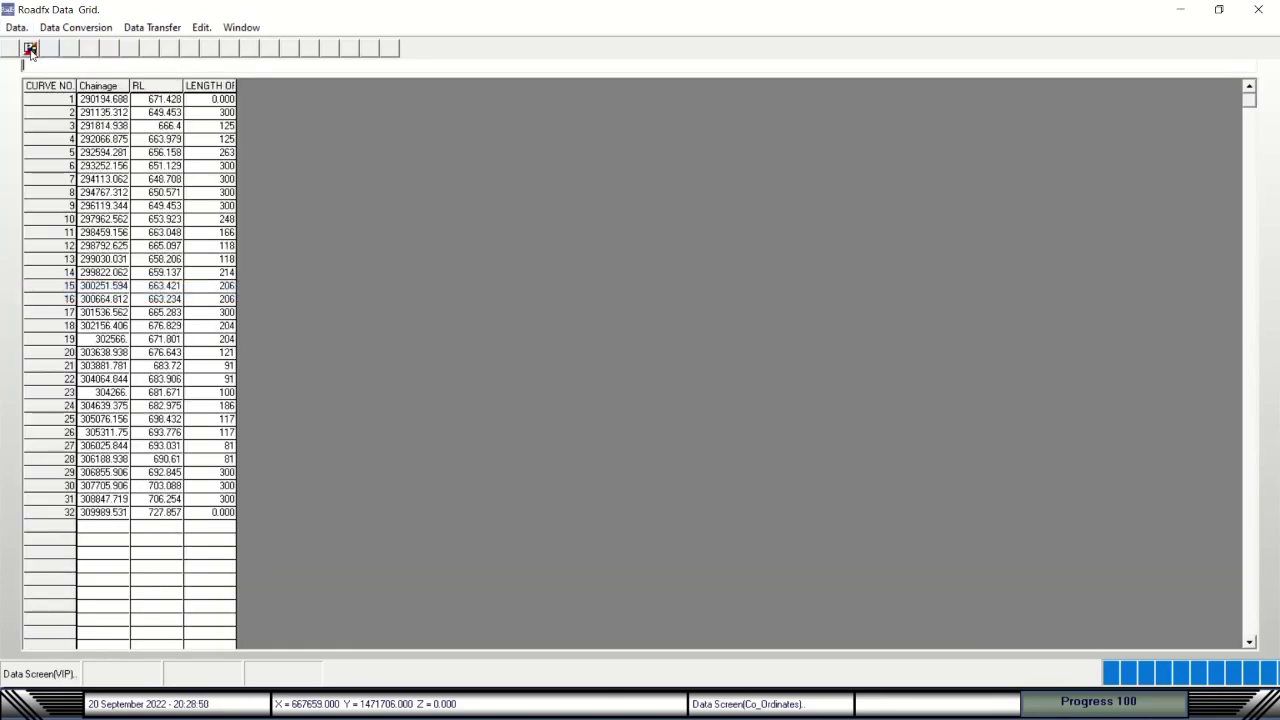
pyautogui.click(30, 49)
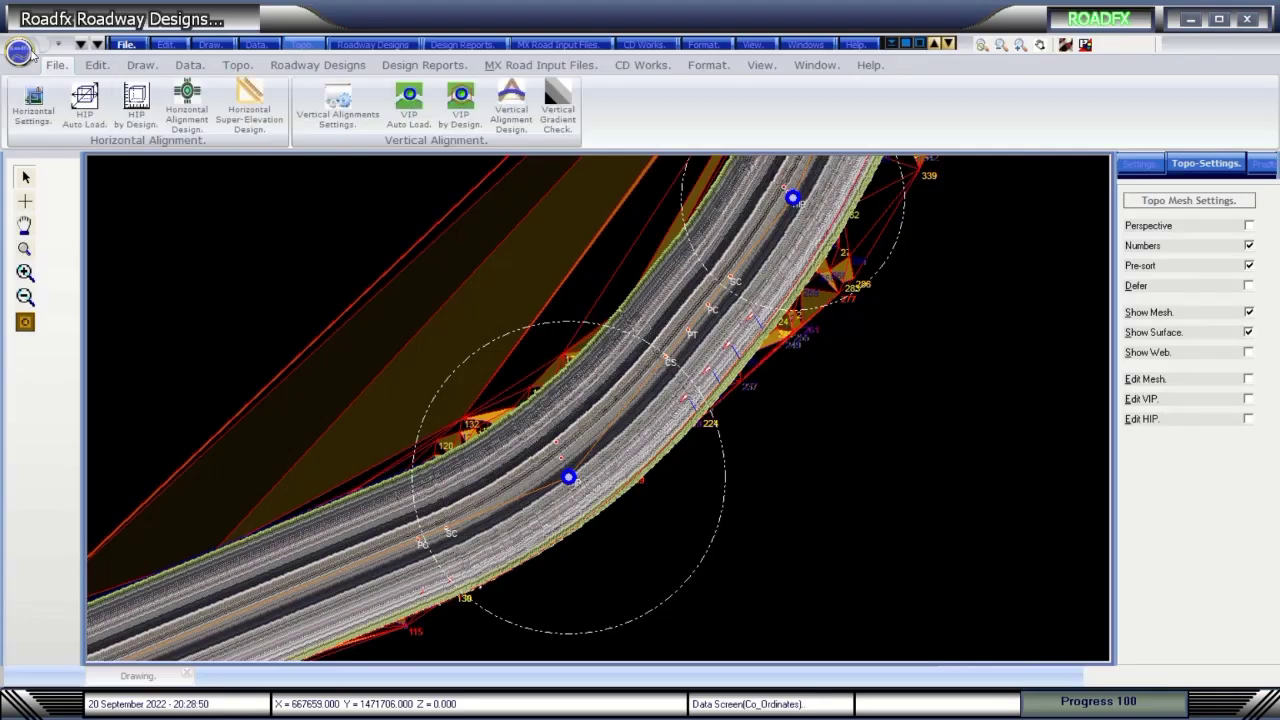
# Generate both MX input data sets, confirming the MX String Details each time.
pyautogui.click(539, 66)
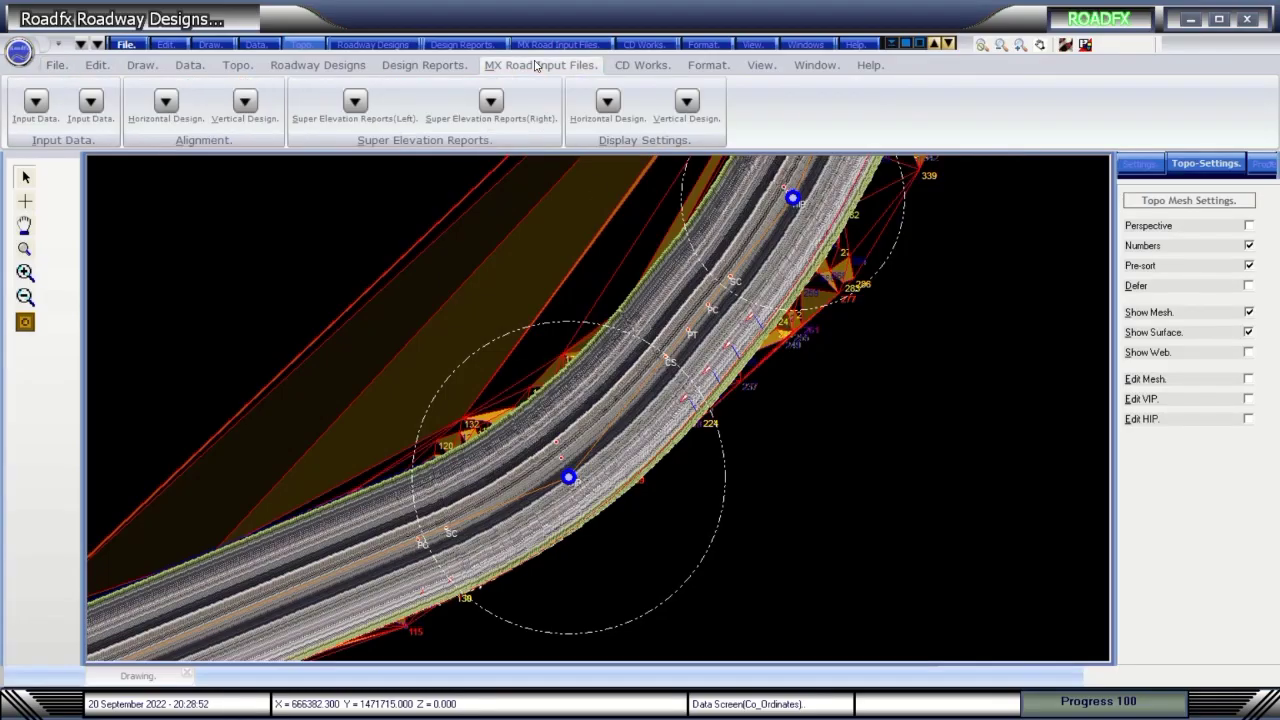
pyautogui.click(50, 115)
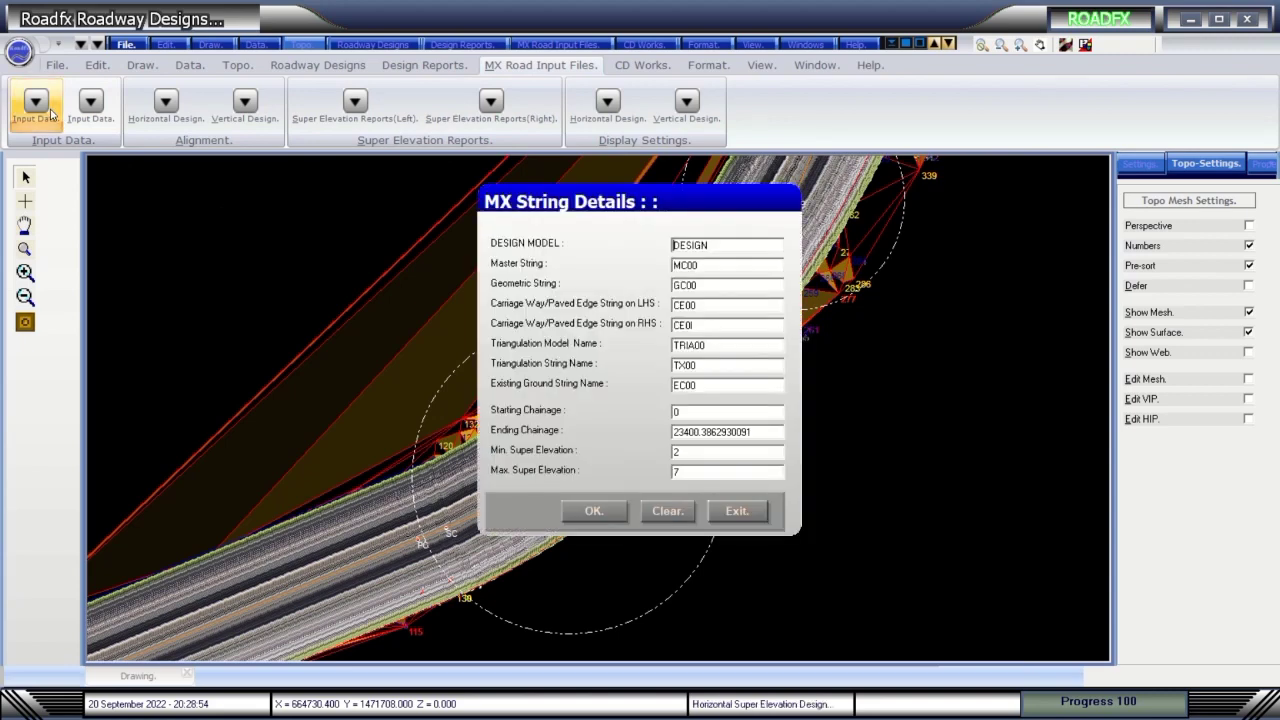
pyautogui.click(593, 511)
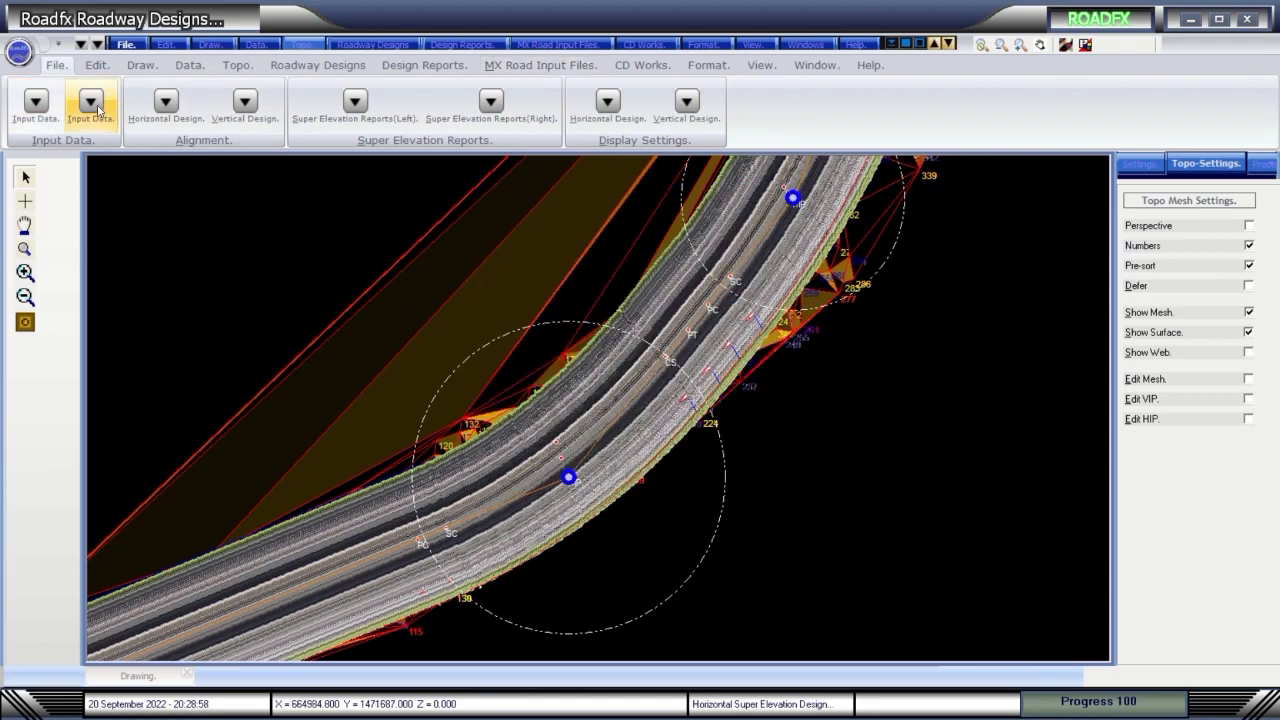
pyautogui.click(93, 105)
pyautogui.click(593, 511)
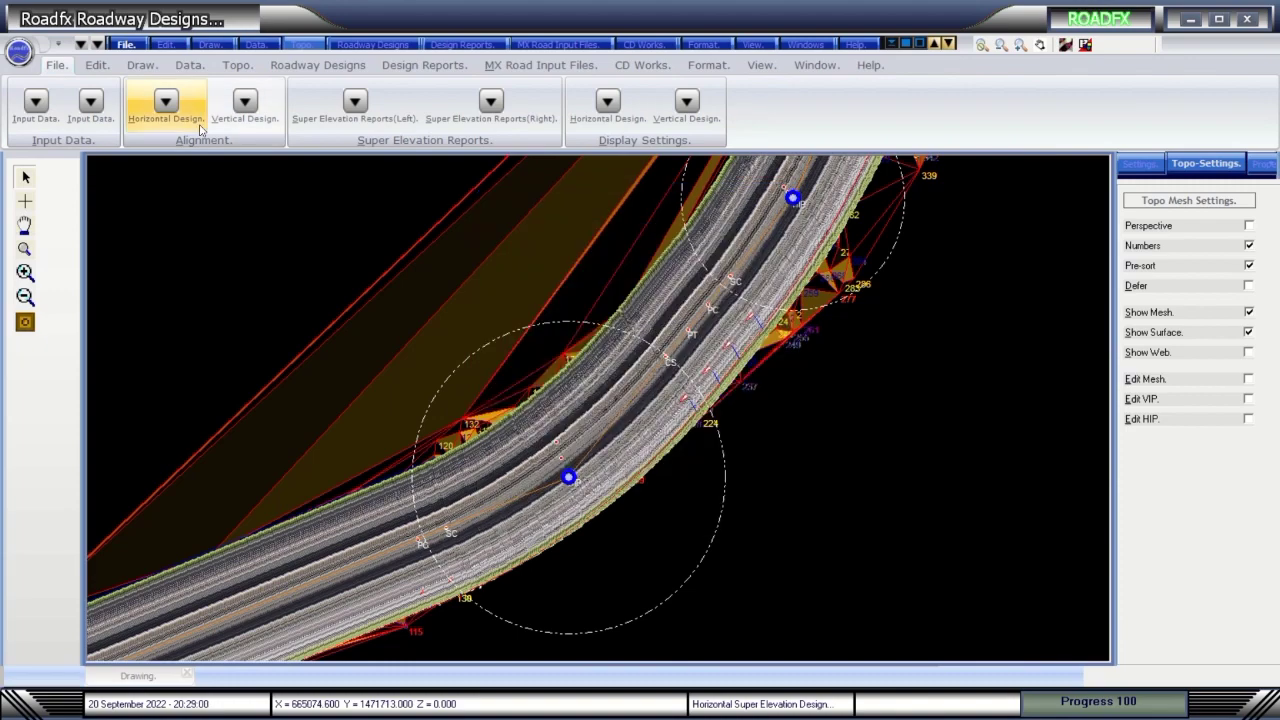
# Create the Horizontal Design input file and scroll through the MC00 alignment report.
pyautogui.click(166, 103)
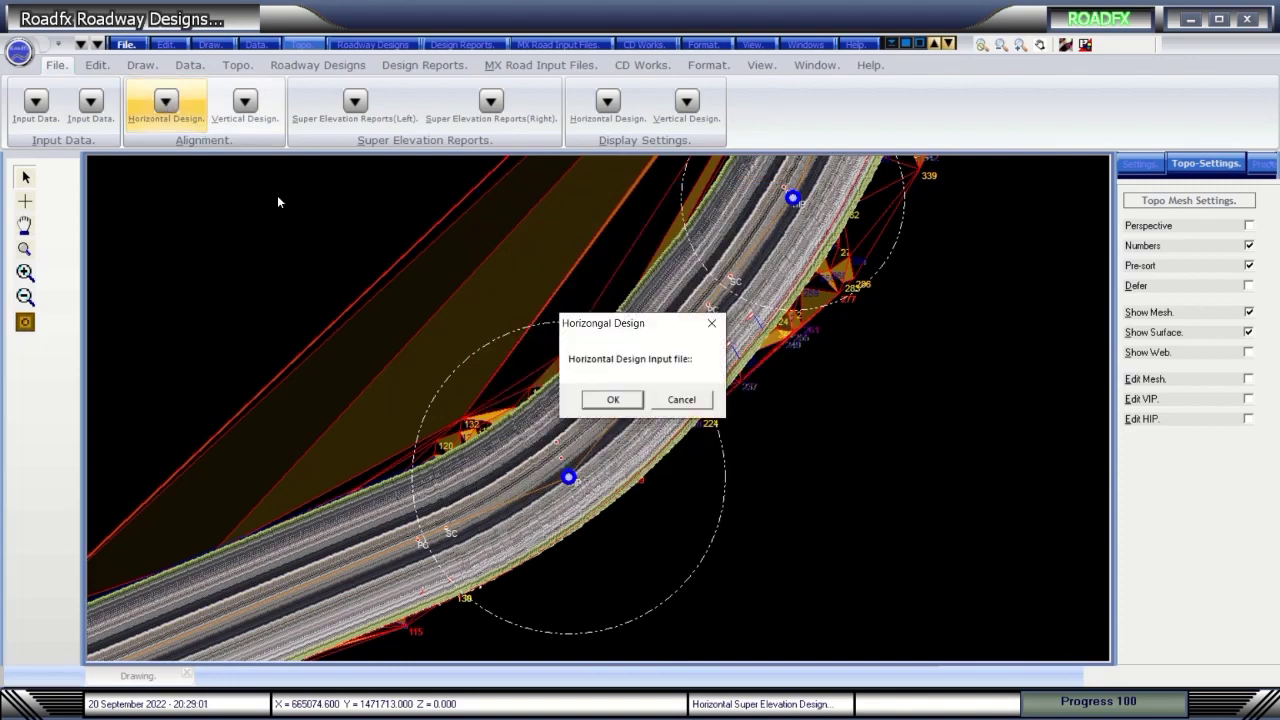
pyautogui.click(613, 399)
pyautogui.scroll(-13, 377, 367)
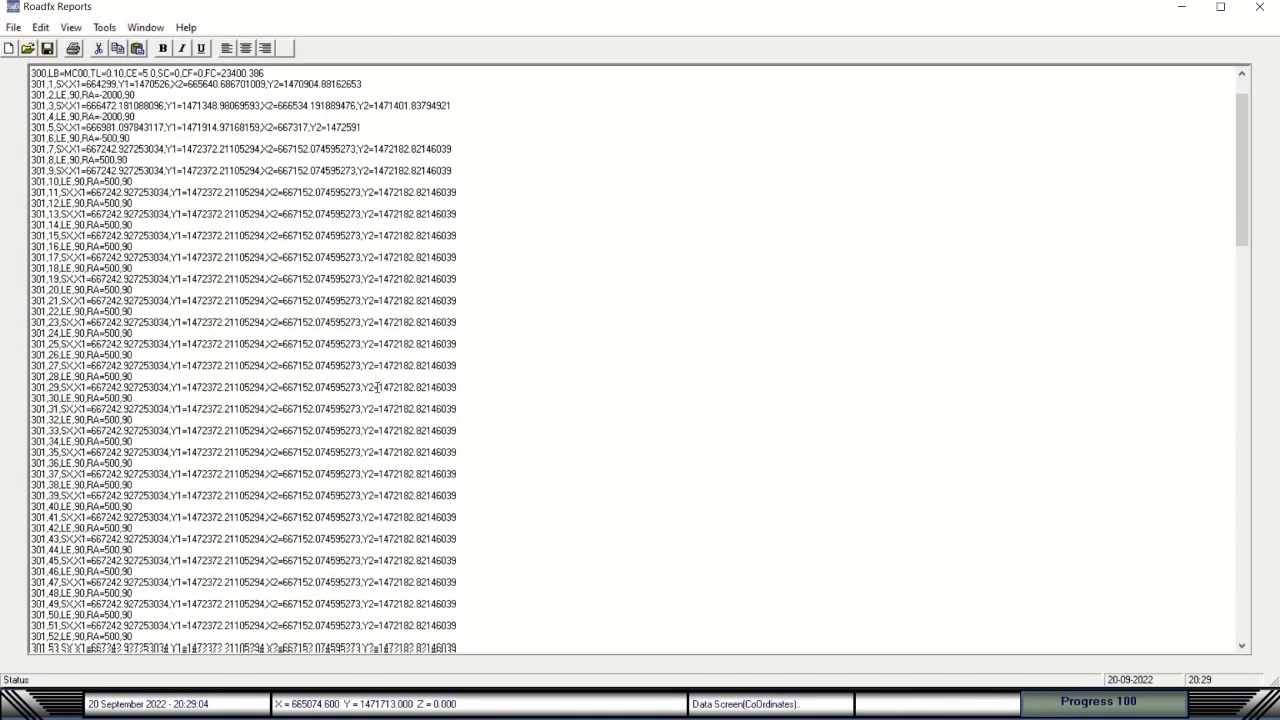
pyautogui.scroll(2, 377, 398)
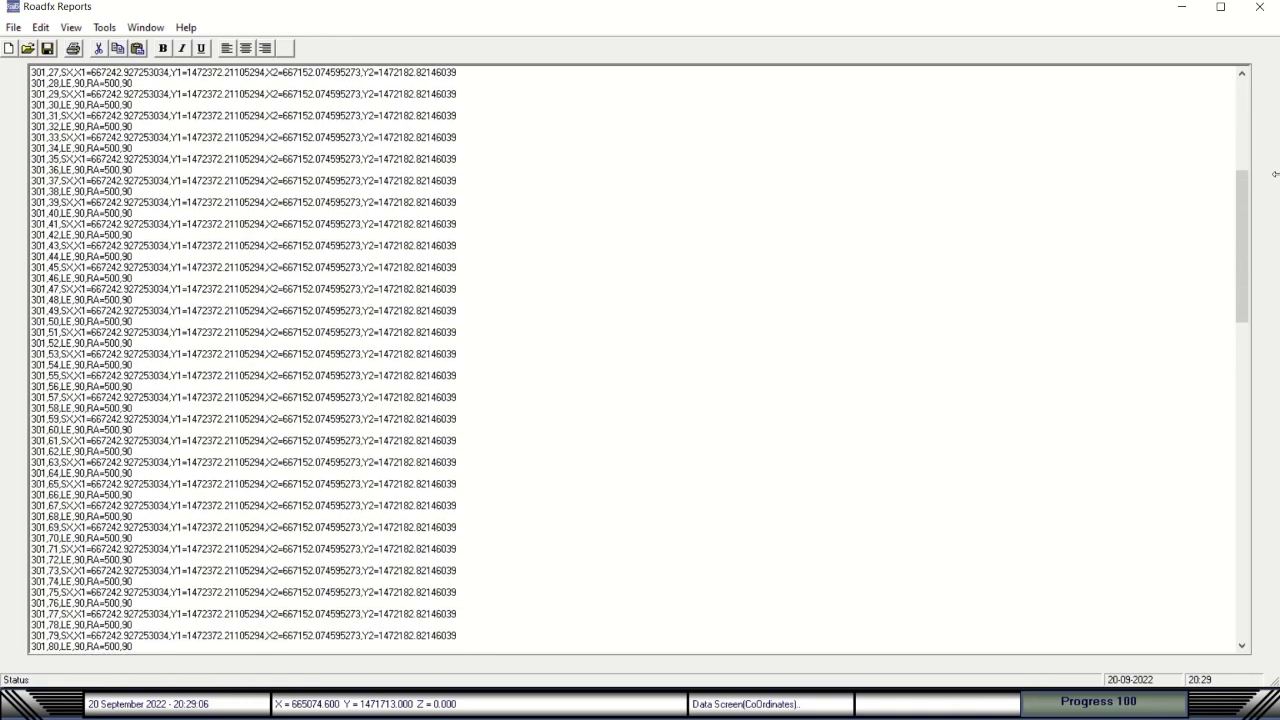
pyautogui.moveTo(1241, 215); pyautogui.dragTo(1244, 178)
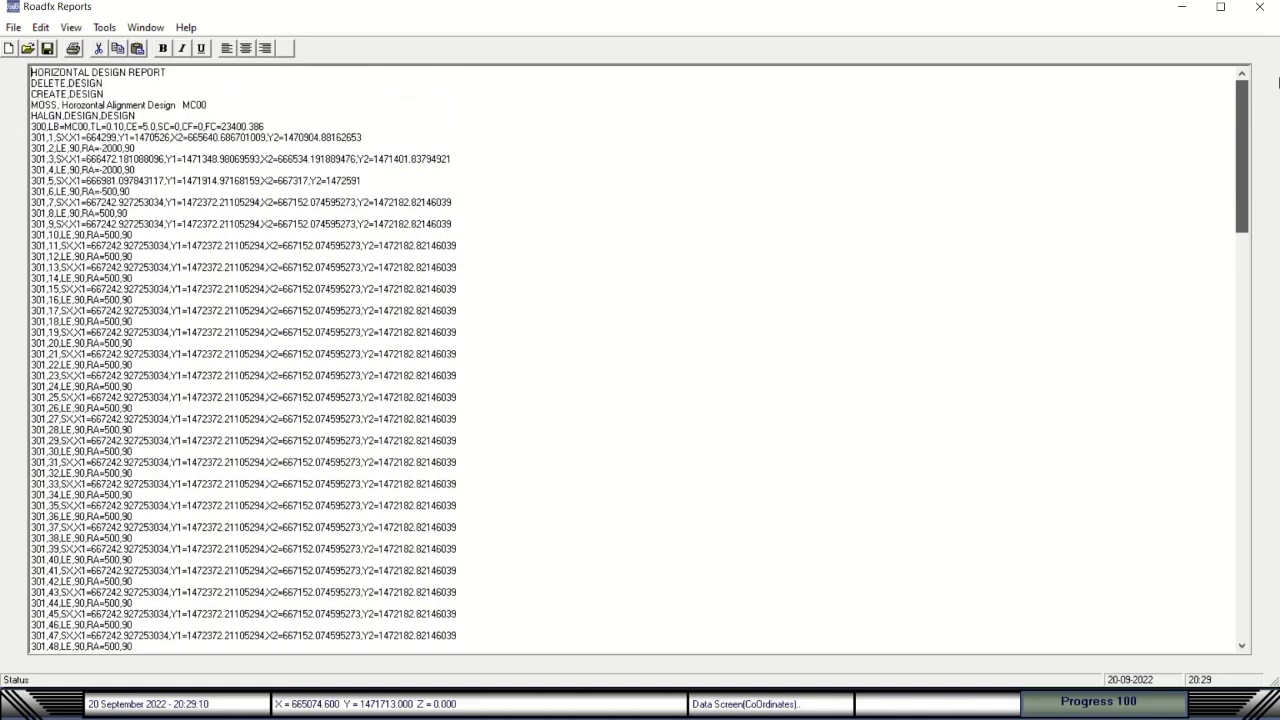
pyautogui.scroll(1, 250, 81)
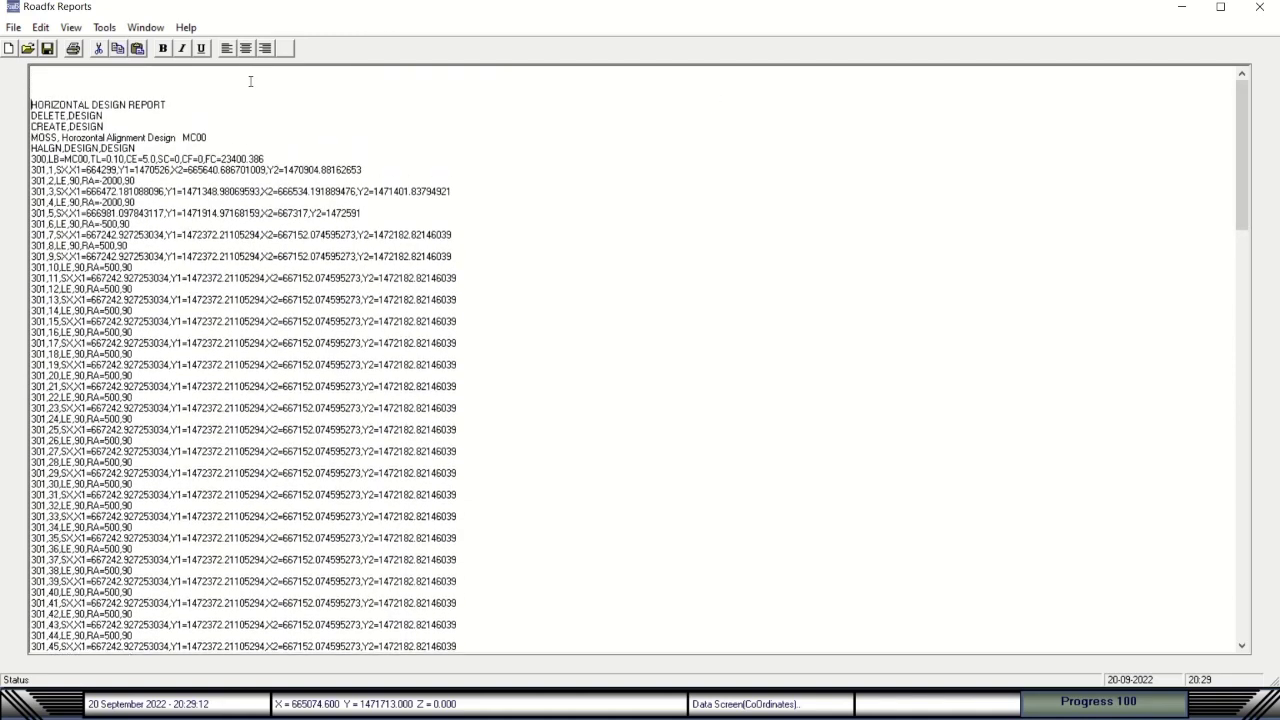
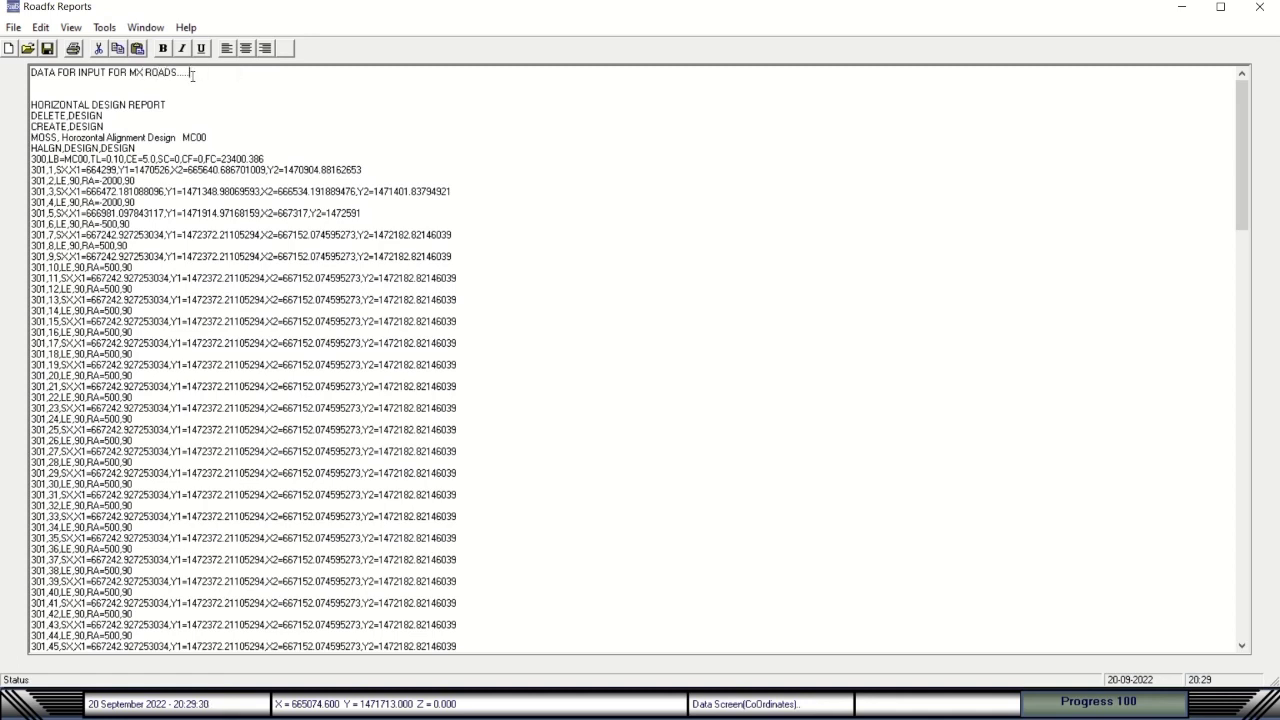
# Reword the report's first line to 'DATA PREPARED FOR INPUT TO MX ROADS.....'.
pyautogui.moveTo(192, 75); pyautogui.dragTo(22, 87)
pyautogui.click(42, 83)
pyautogui.write('PREPARED')
pyautogui.moveTo(109, 72); pyautogui.dragTo(127, 72)
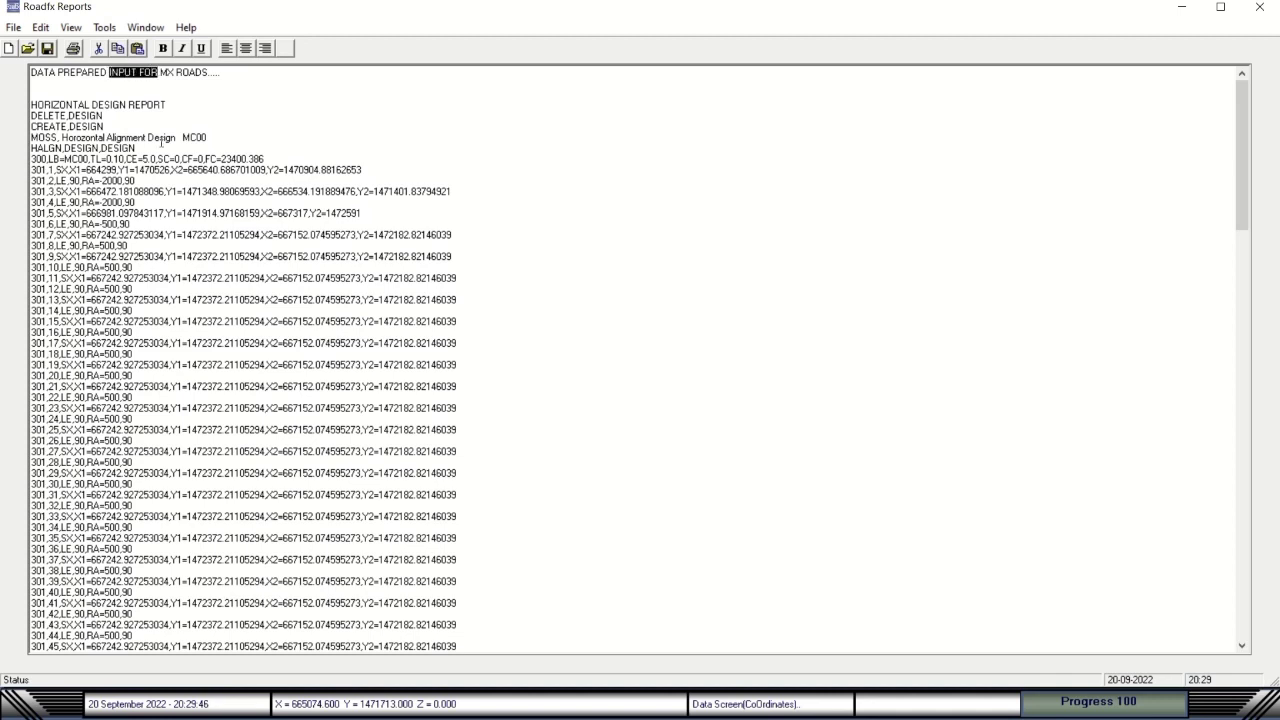
pyautogui.press('Delete')
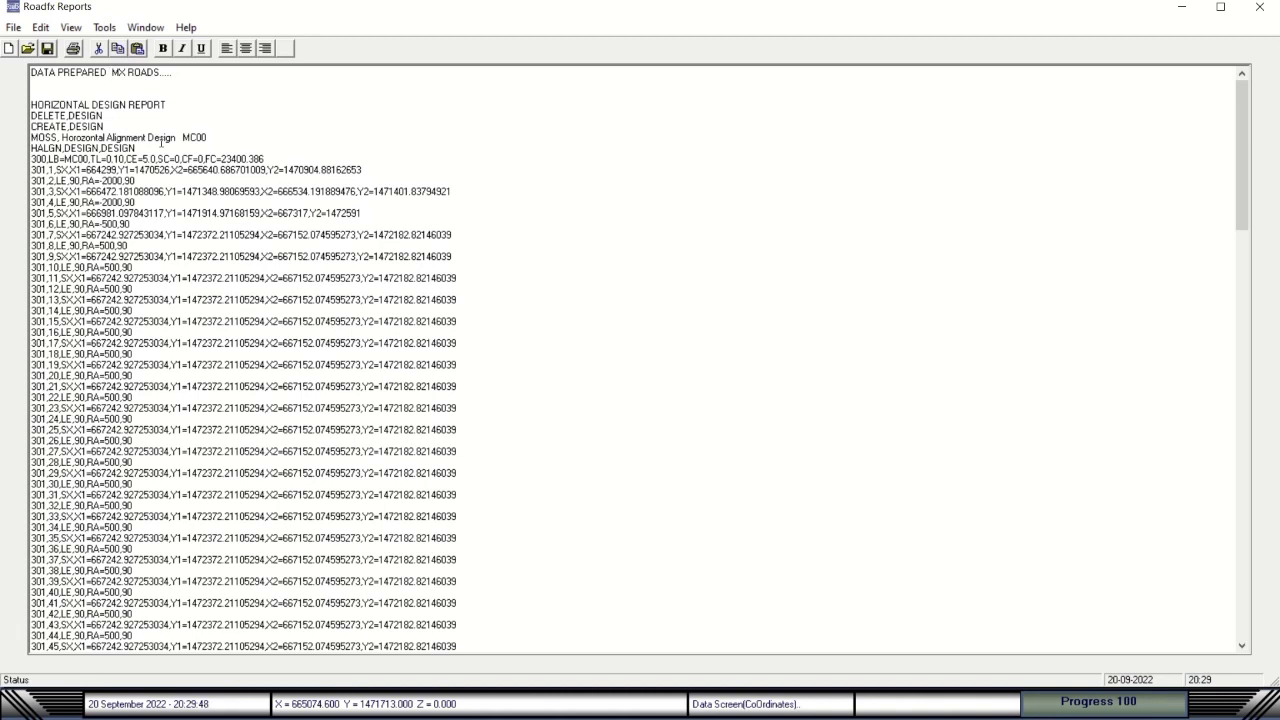
pyautogui.write('FOR INPUT TO')
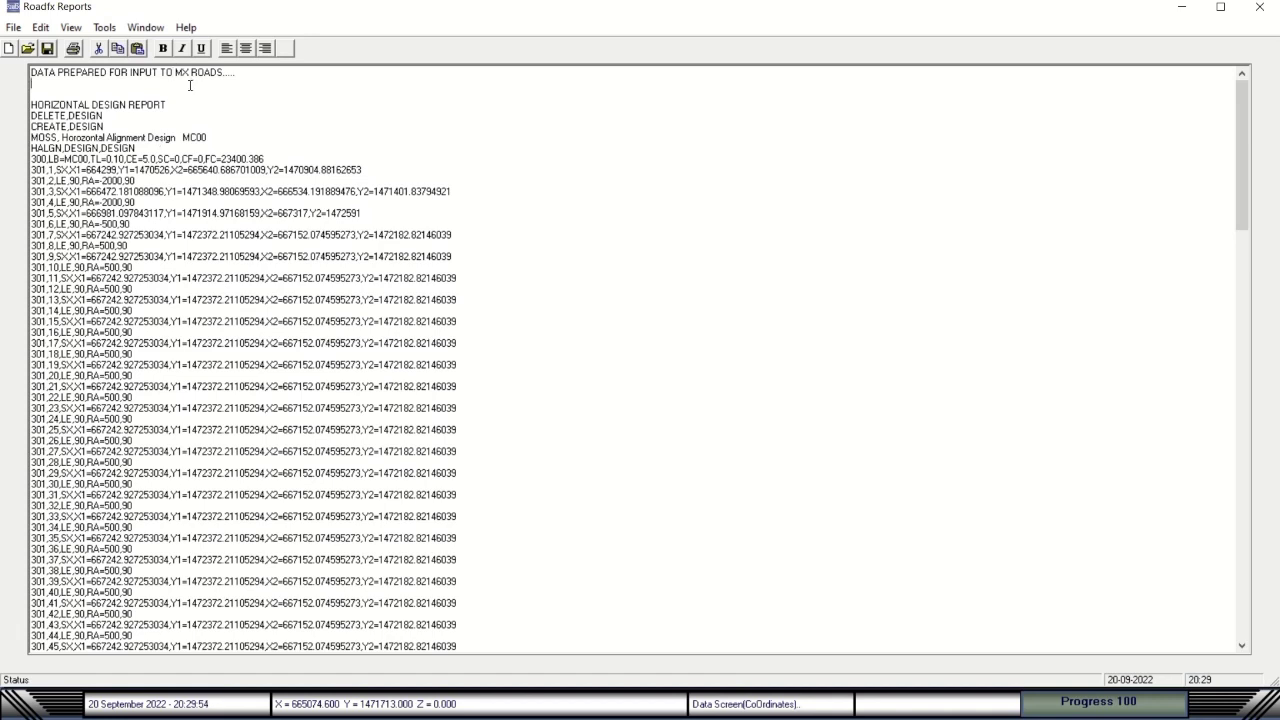
# Select the reworded heading line and copy it with Edit > Copy.
pyautogui.moveTo(237, 72); pyautogui.dragTo(2, 63)
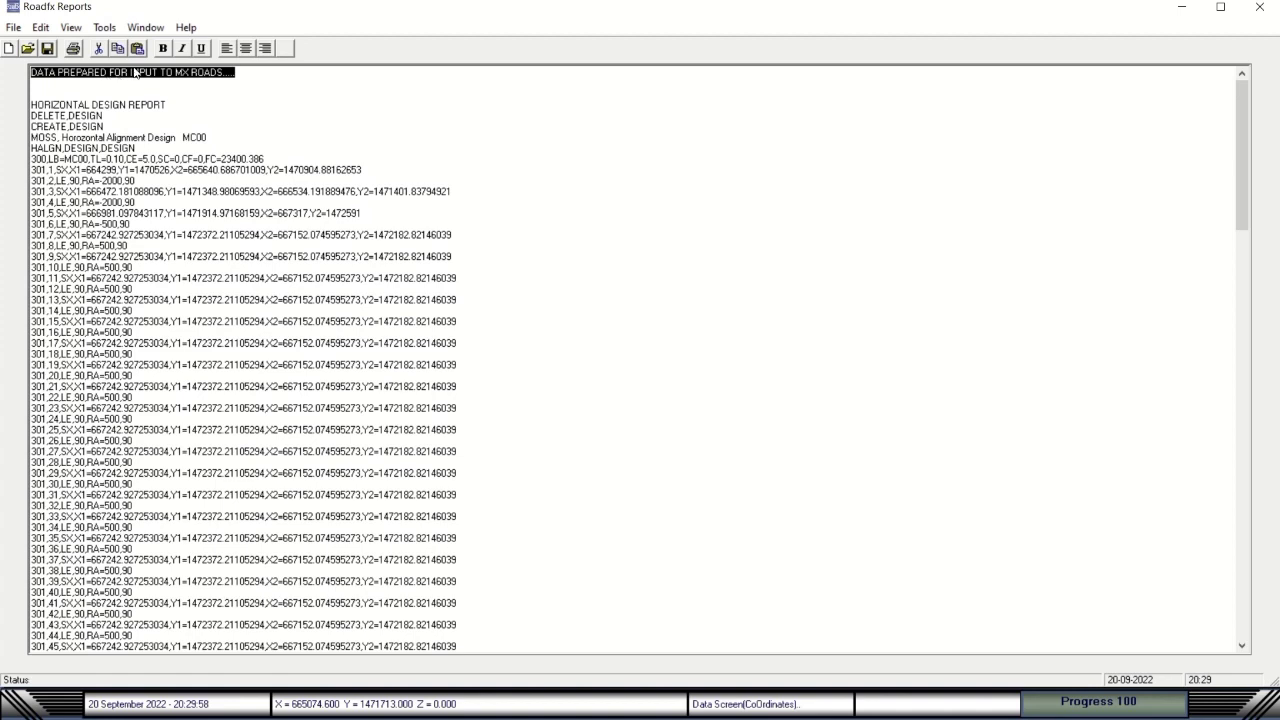
pyautogui.click(40, 27)
pyautogui.click(85, 89)
pyautogui.click(363, 100)
# Scroll to the HORIZONTAL DESIGN REPORT line, select it, then close the report window.
pyautogui.scroll(-8, 380, 228)
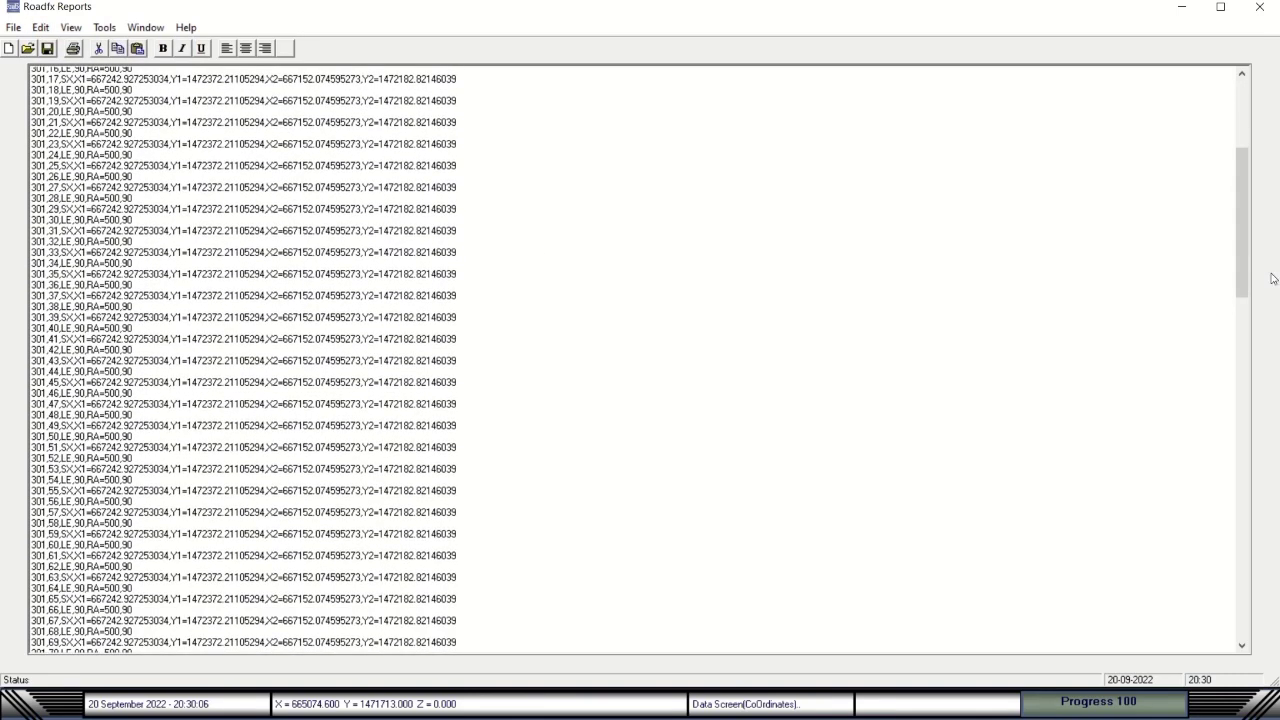
pyautogui.moveTo(1241, 282); pyautogui.dragTo(1237, 186)
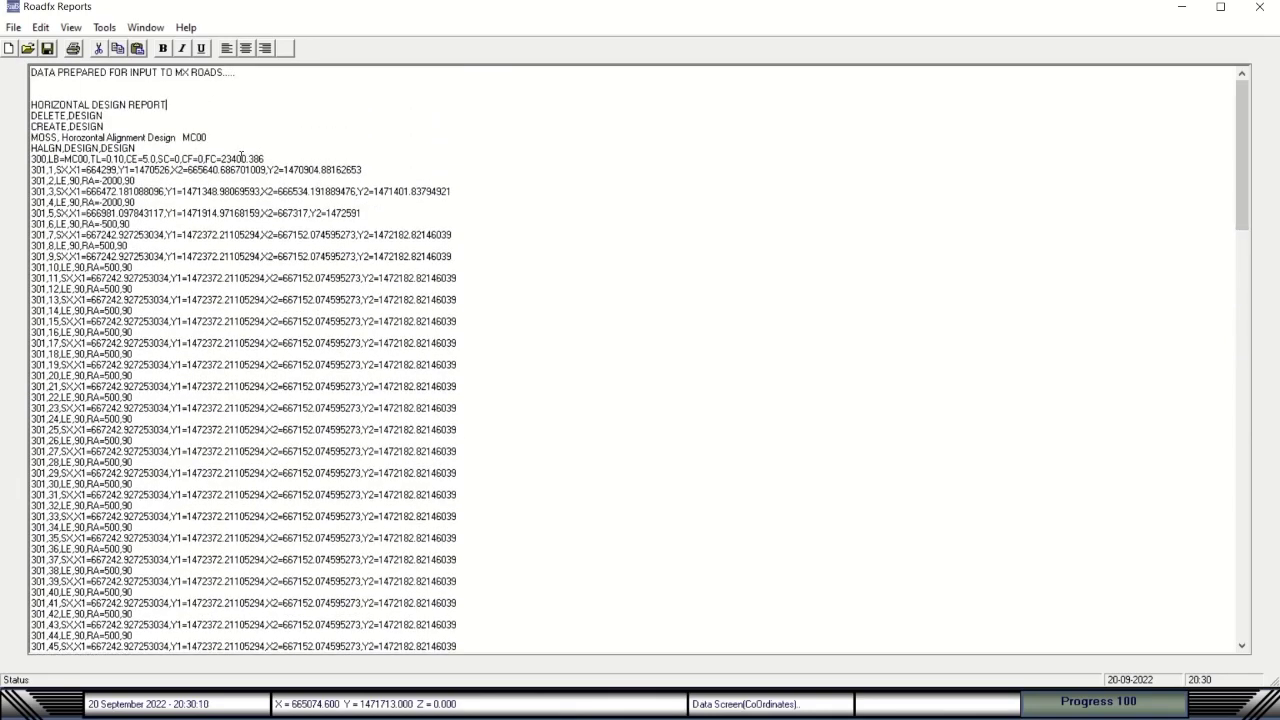
pyautogui.moveTo(170, 101); pyautogui.dragTo(31, 93)
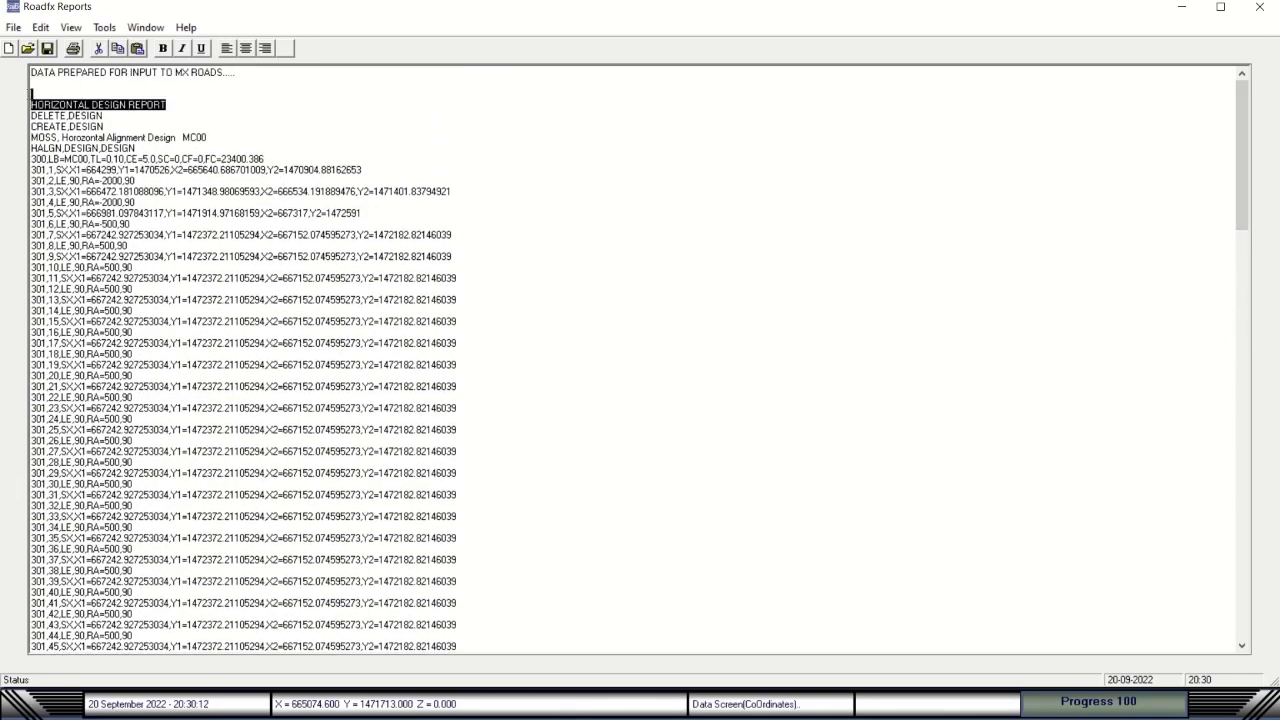
pyautogui.click(52, 91)
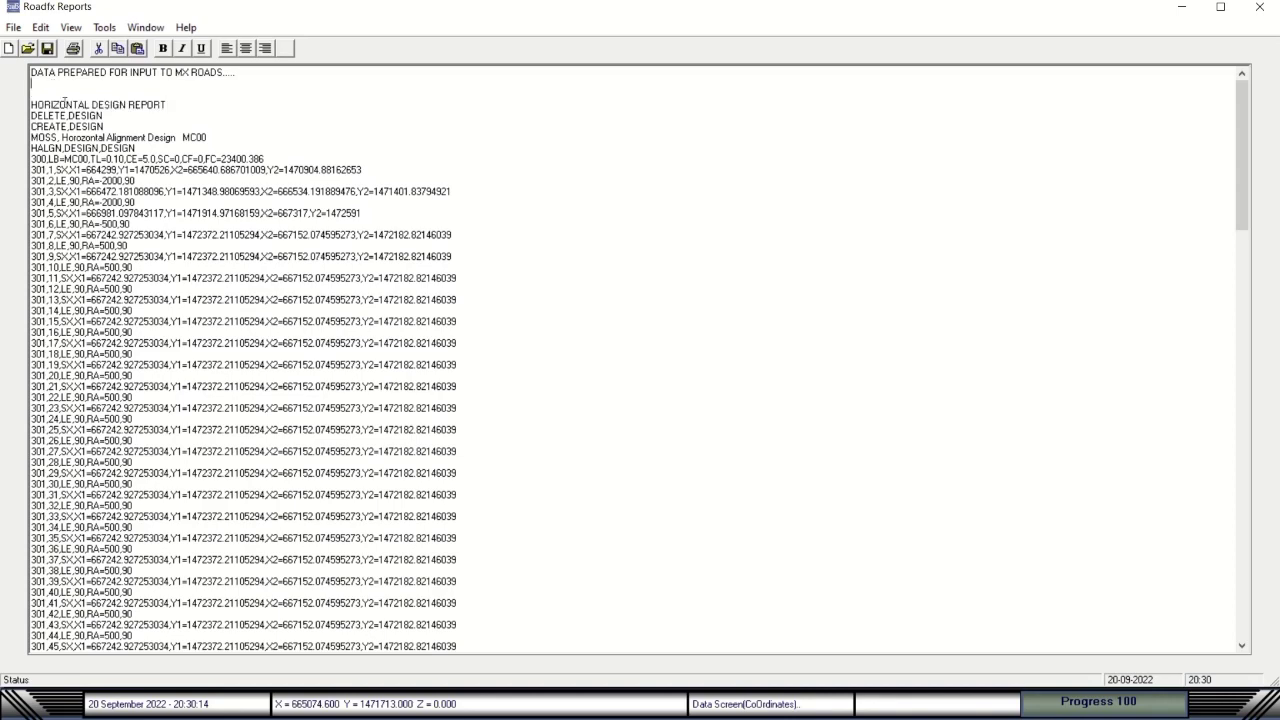
pyautogui.moveTo(175, 104); pyautogui.dragTo(2, 98)
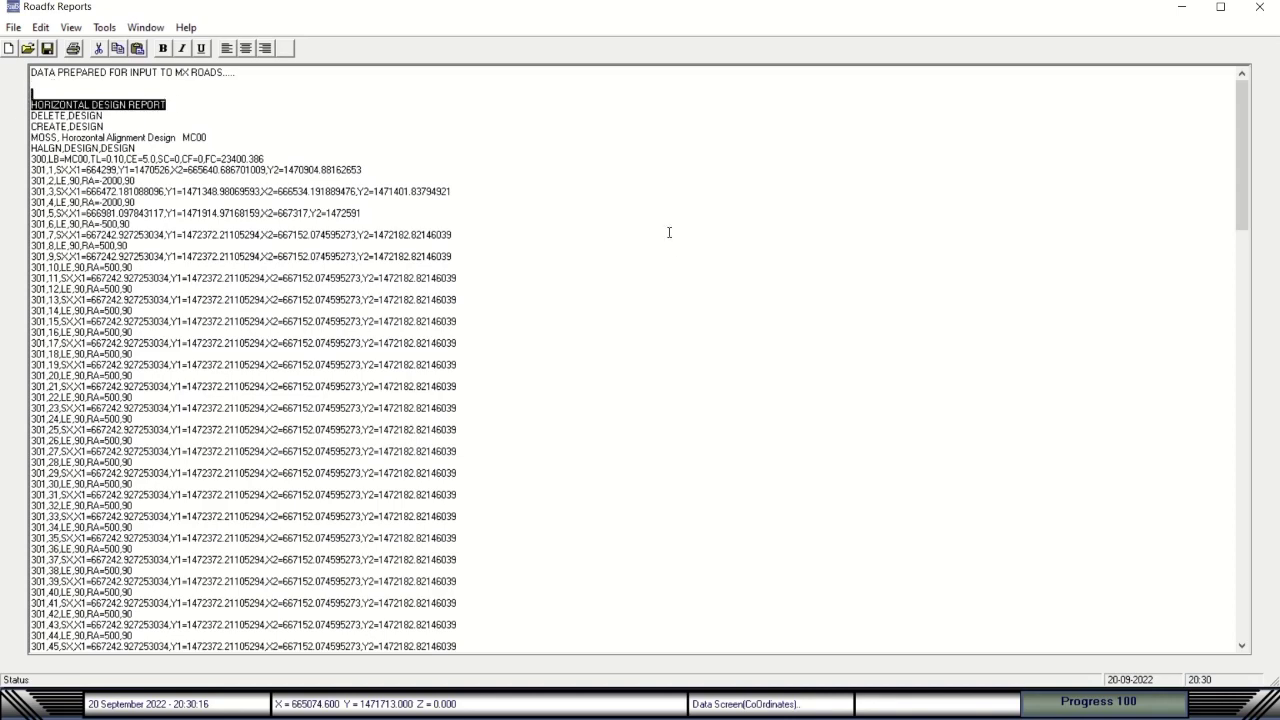
pyautogui.click(1259, 7)
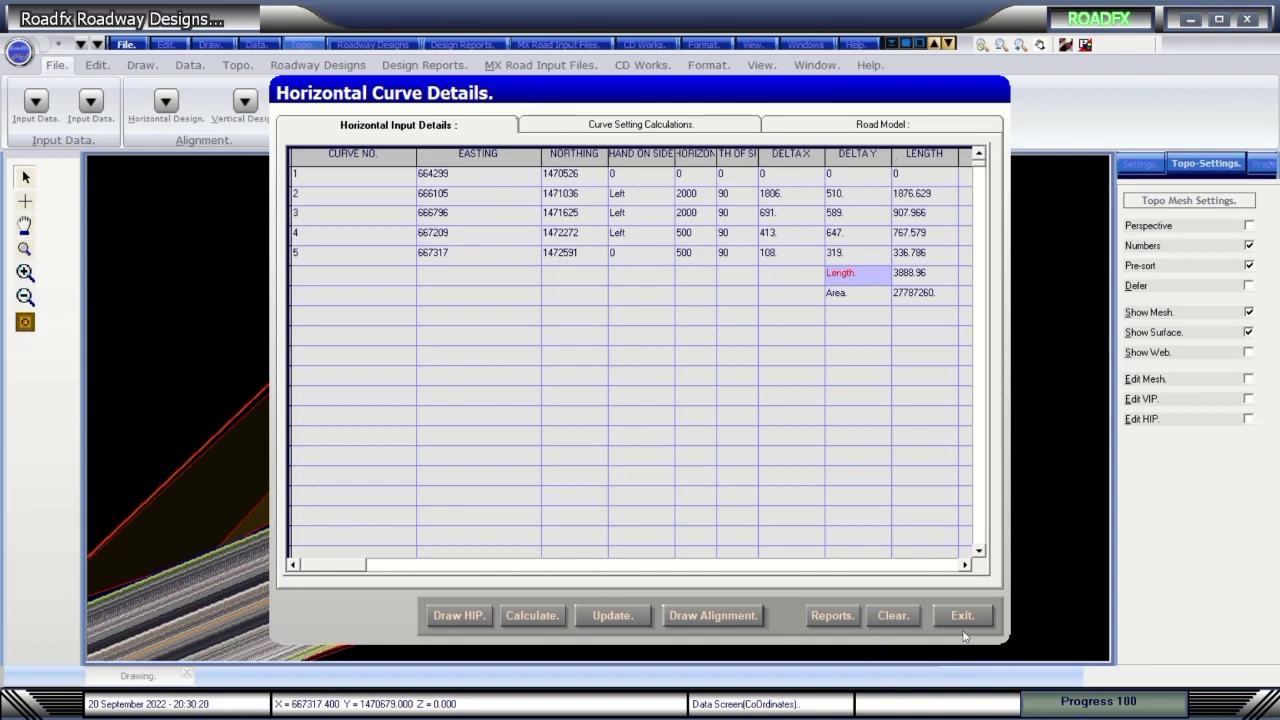
# Close Horizontal Curve Details, then browse the Data Grid's conversion options and close it.
pyautogui.click(963, 622)
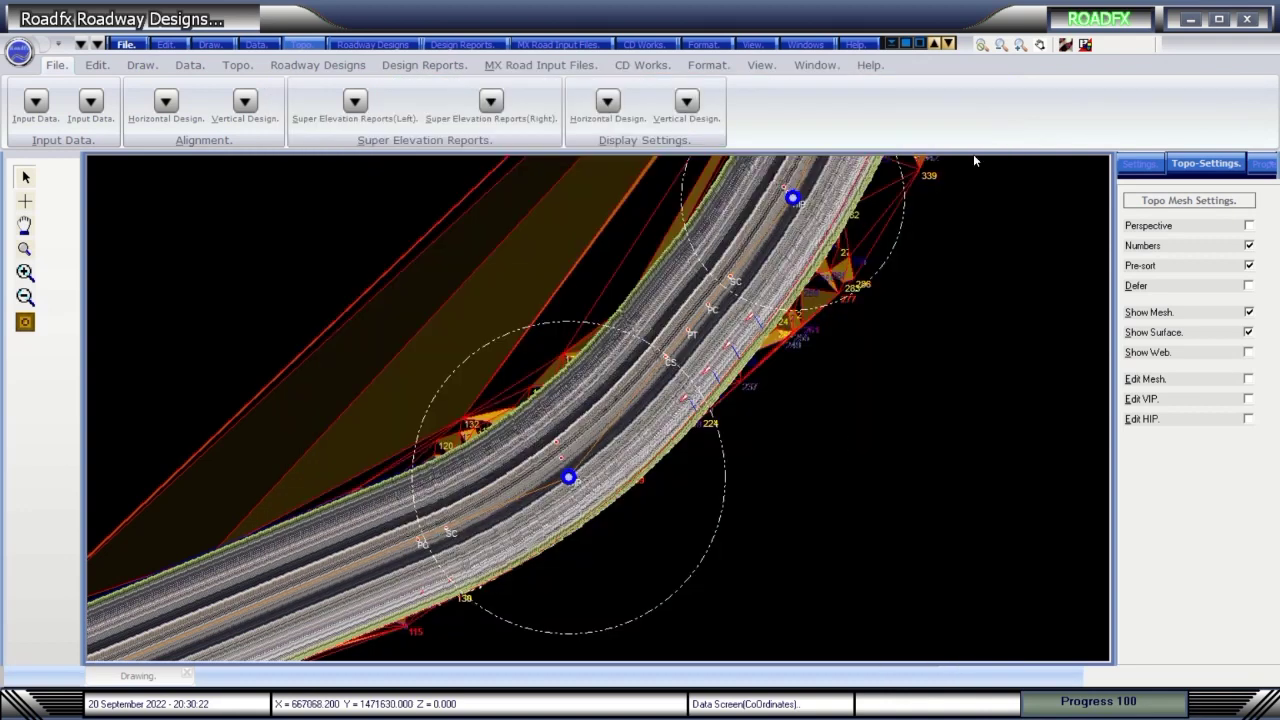
pyautogui.click(1085, 45)
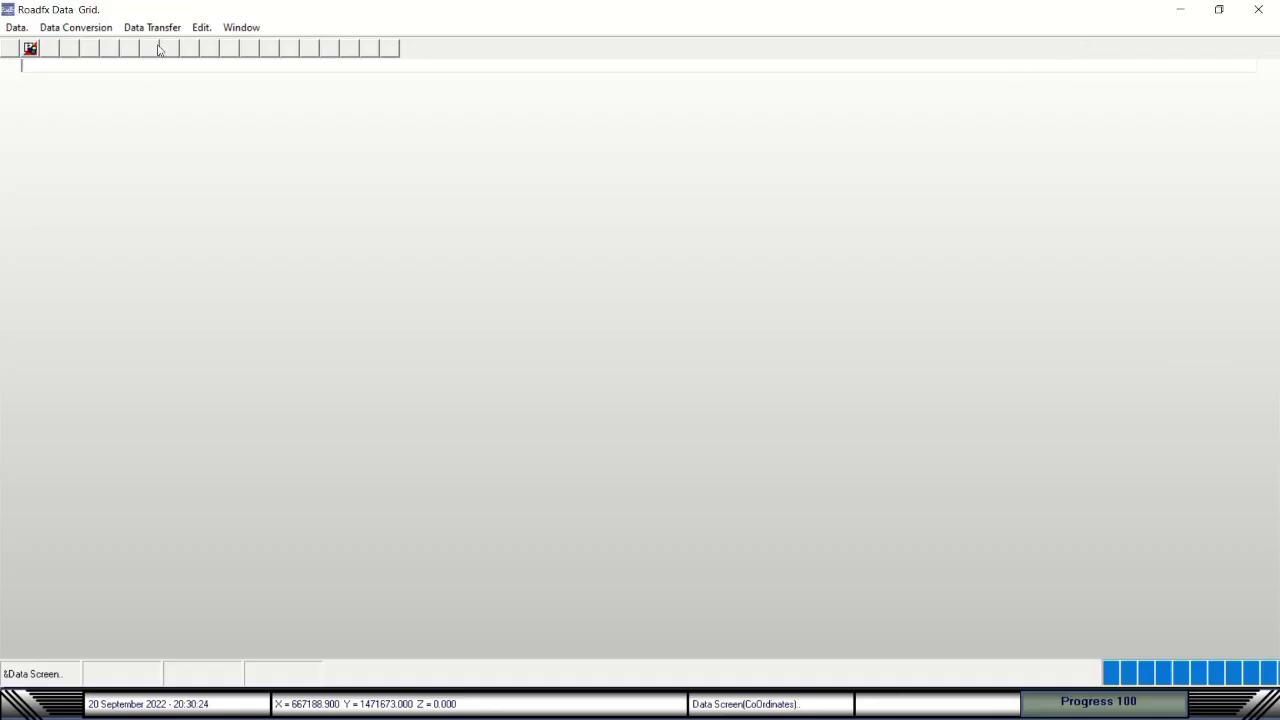
pyautogui.click(95, 33)
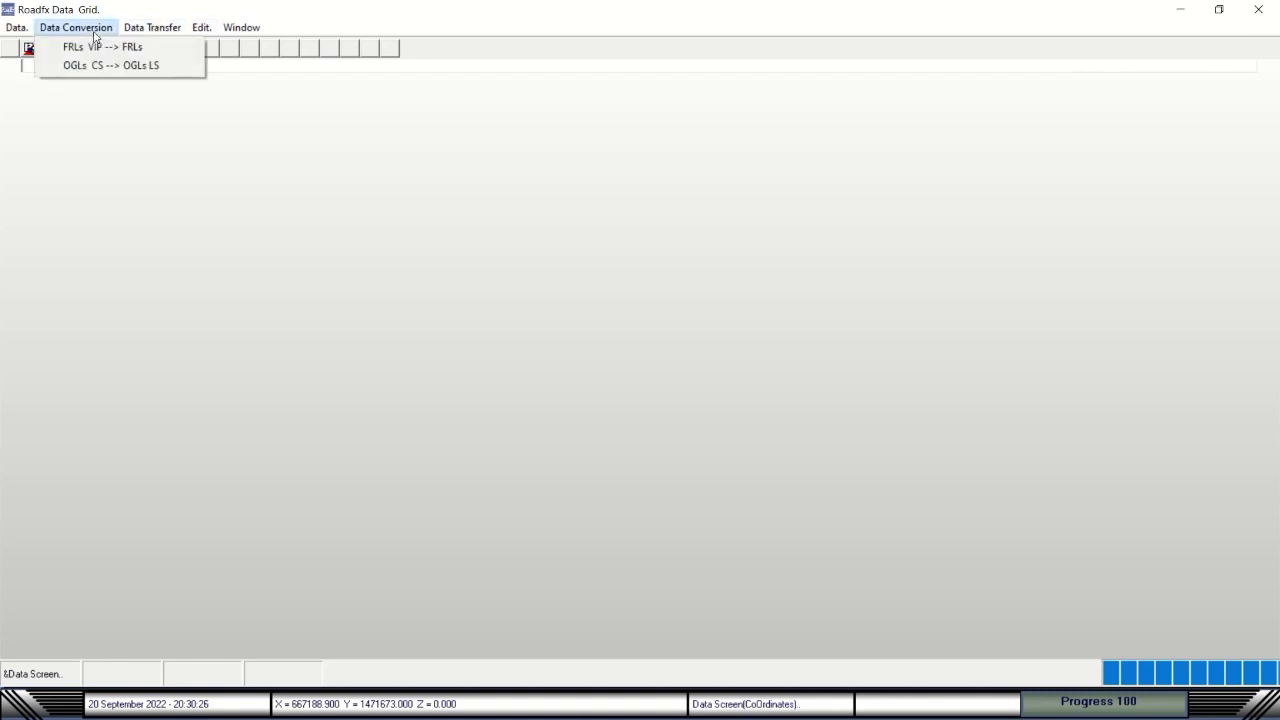
pyautogui.moveTo(128, 36)
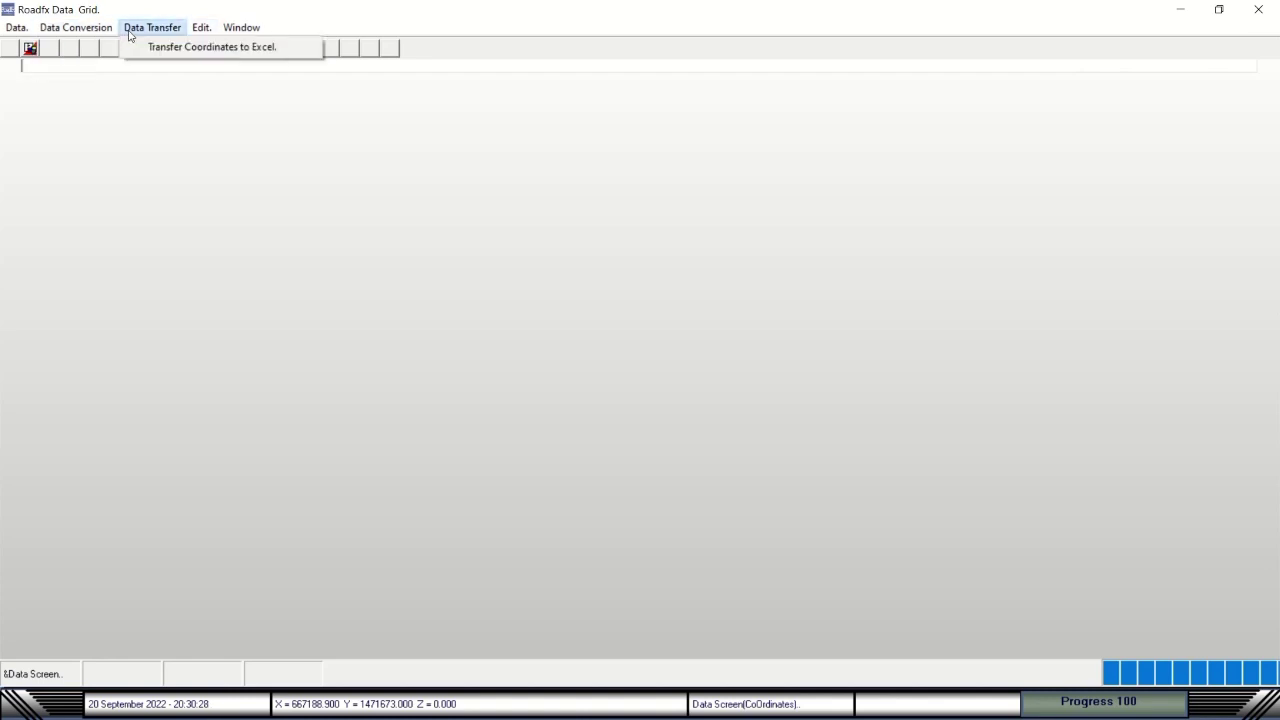
pyautogui.moveTo(196, 34)
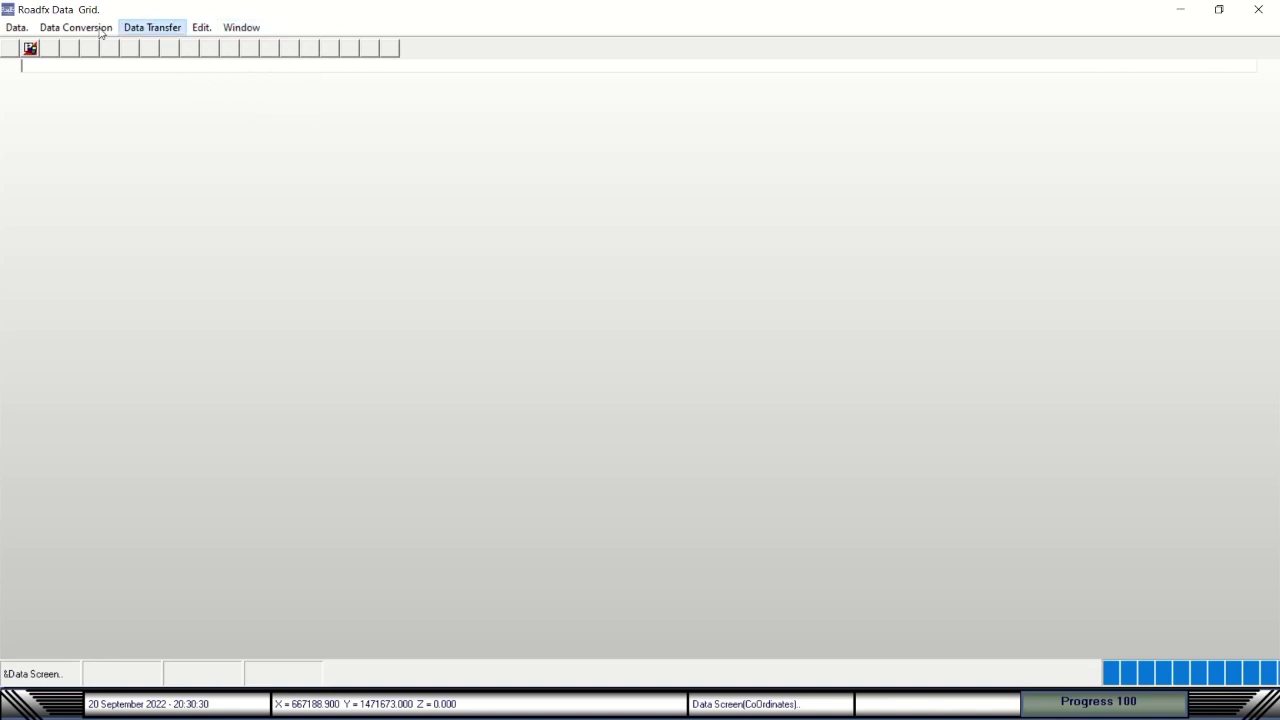
pyautogui.moveTo(12, 30)
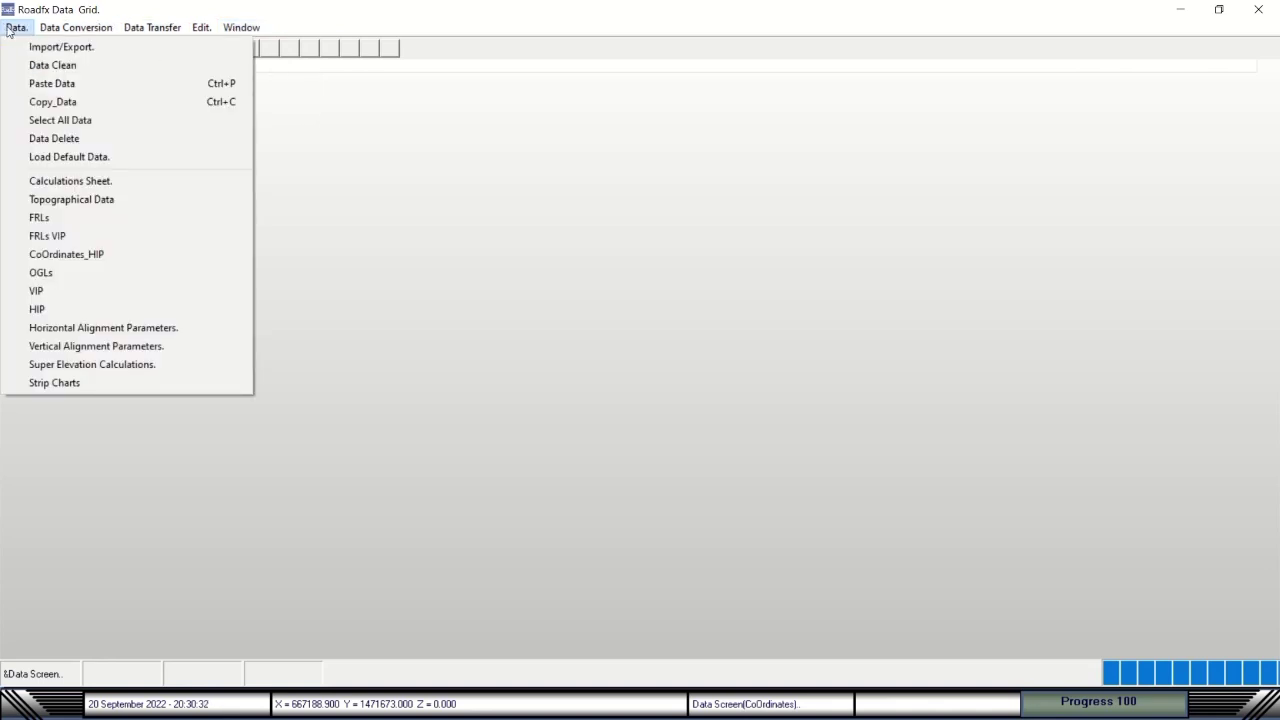
pyautogui.moveTo(76, 28)
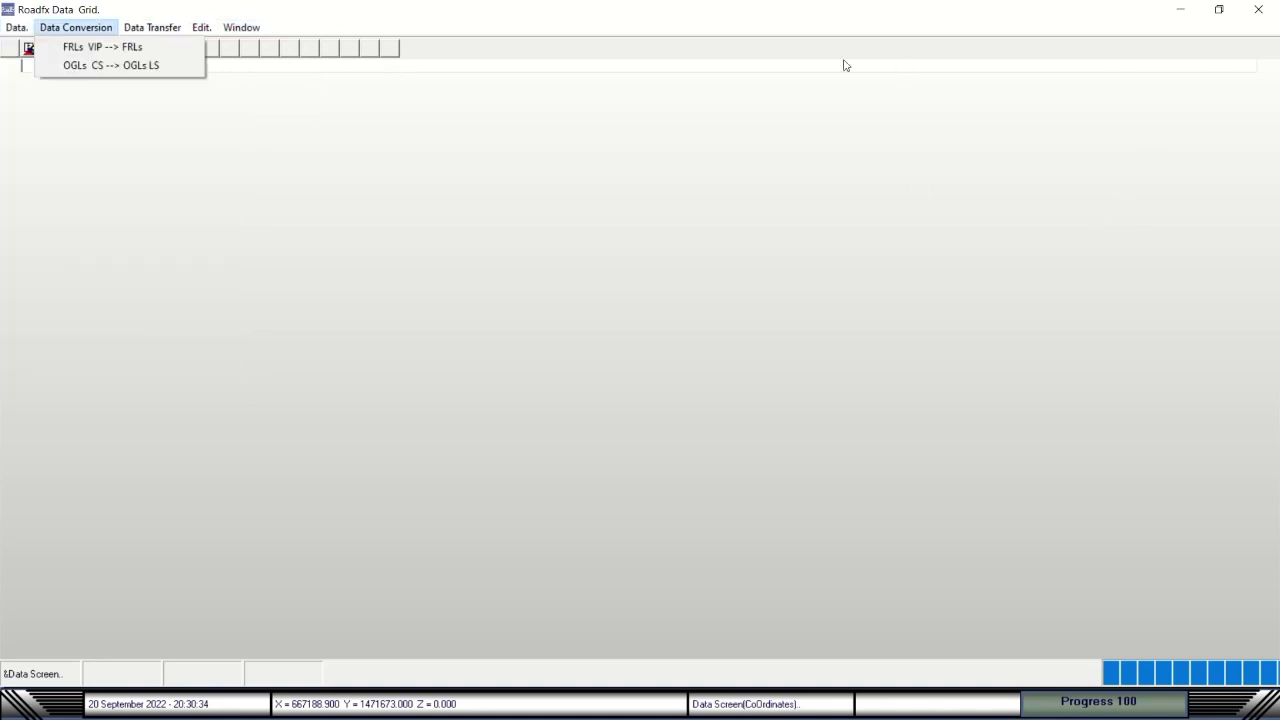
pyautogui.click(1258, 10)
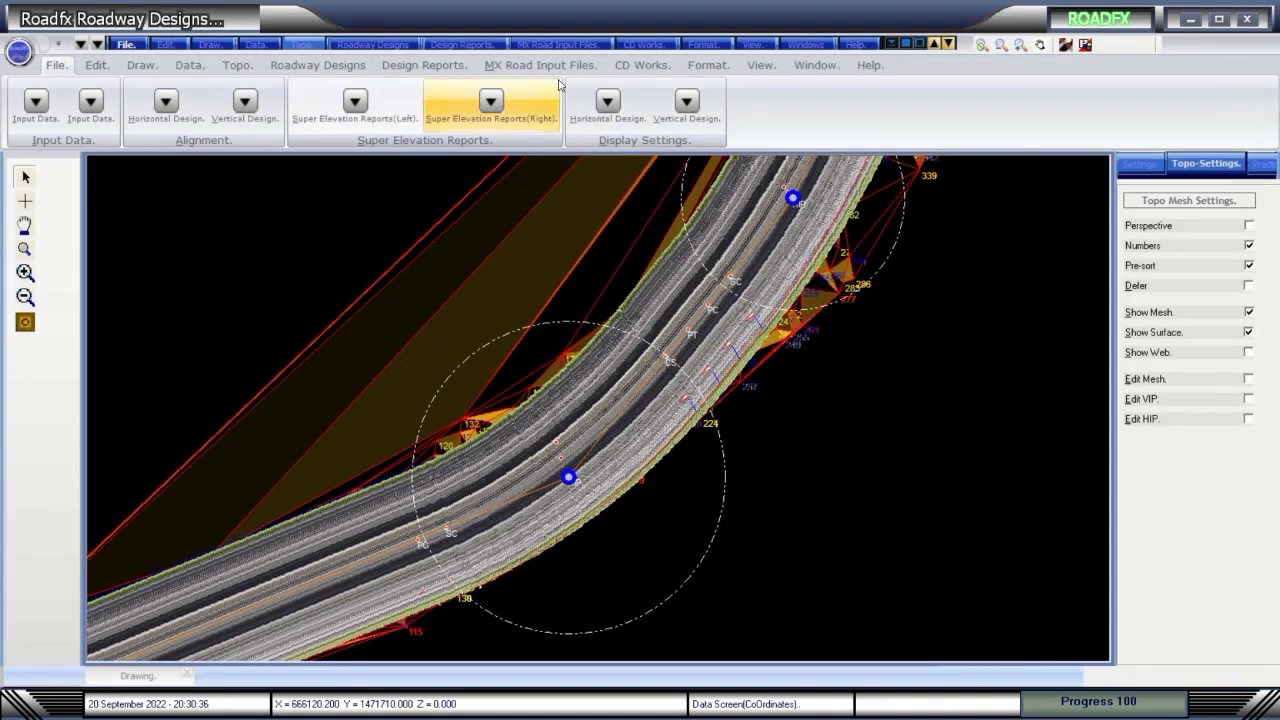
# Create the vertical design input file under MX Road Input Files and dismiss the message.
pyautogui.click(565, 72)
pyautogui.click(462, 68)
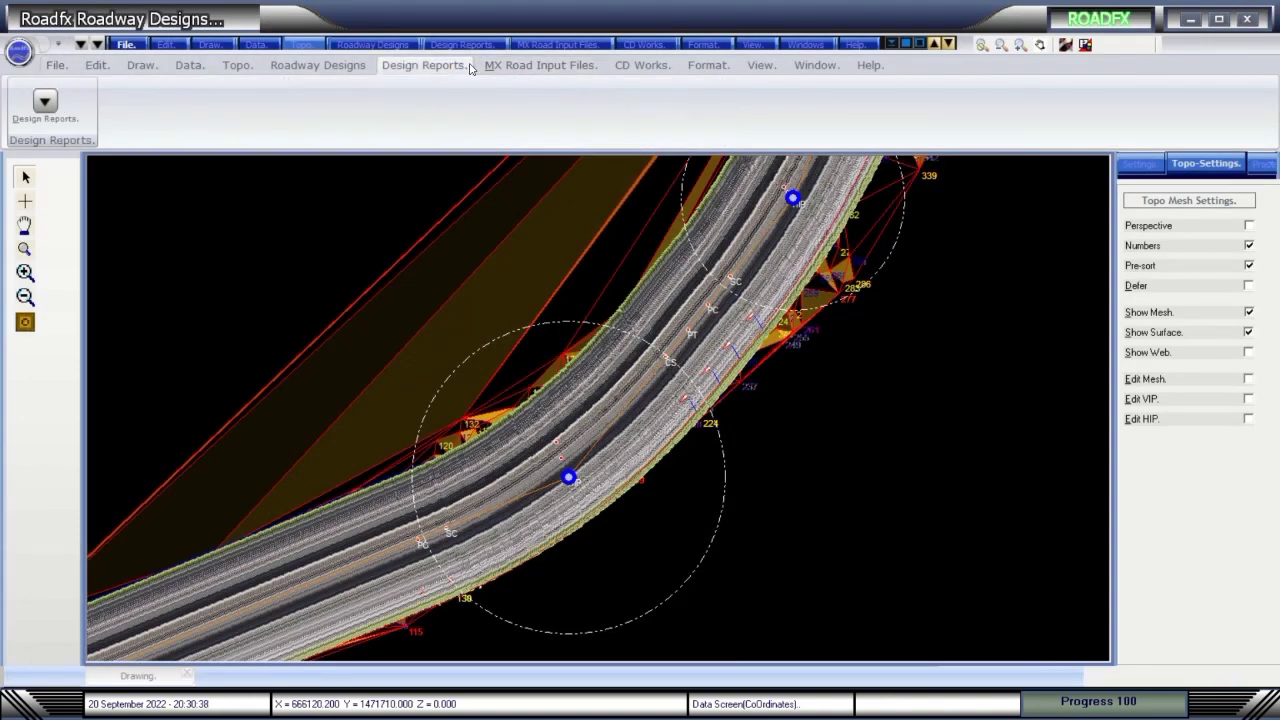
pyautogui.click(518, 72)
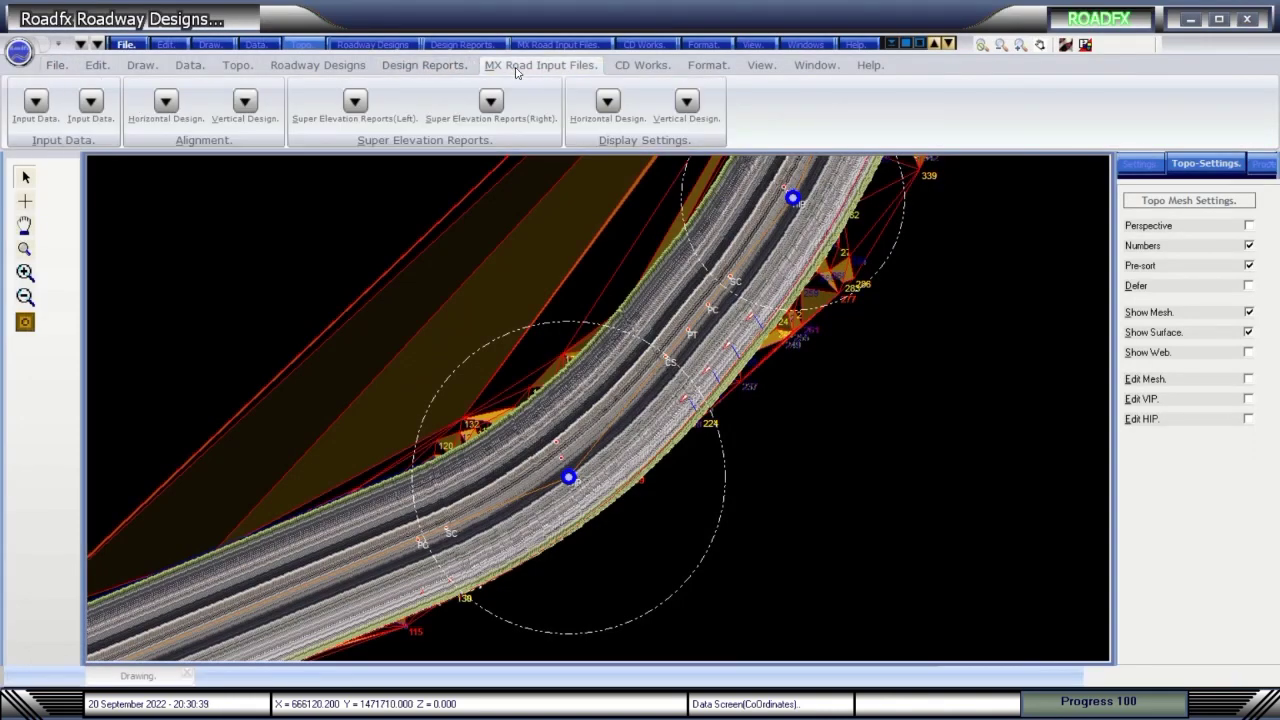
pyautogui.click(247, 110)
pyautogui.click(613, 399)
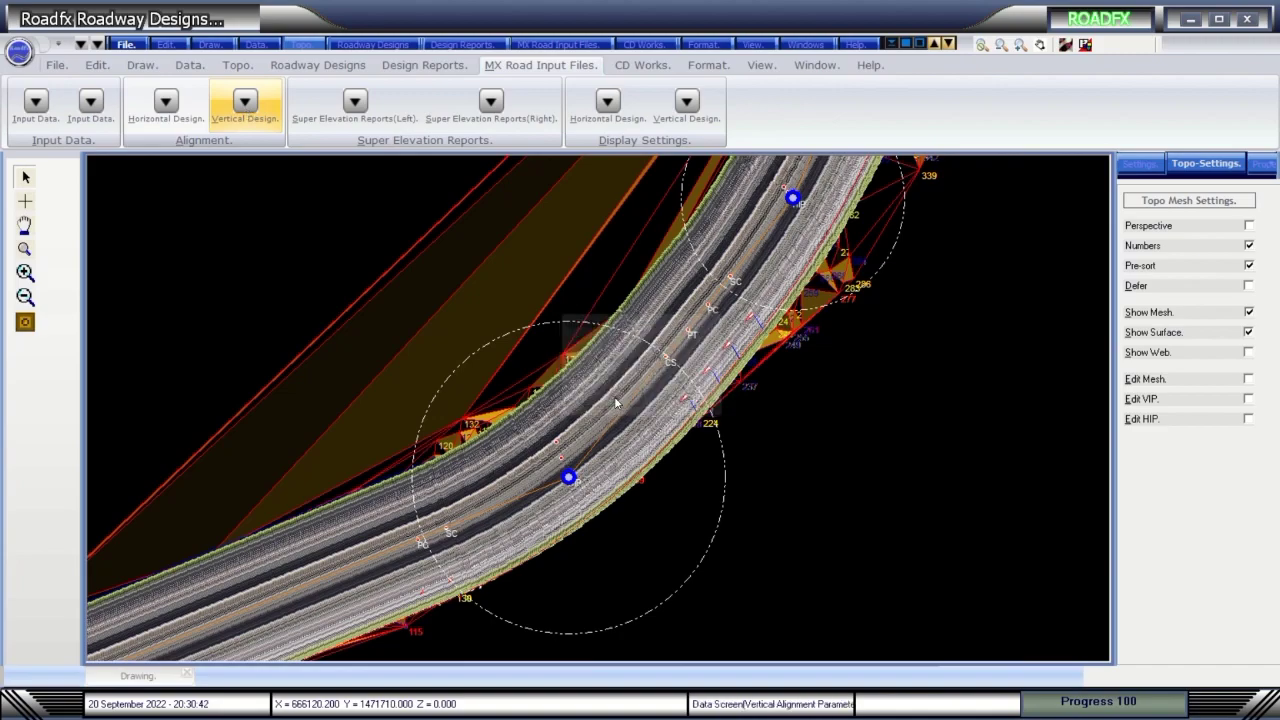
pyautogui.click(778, 462)
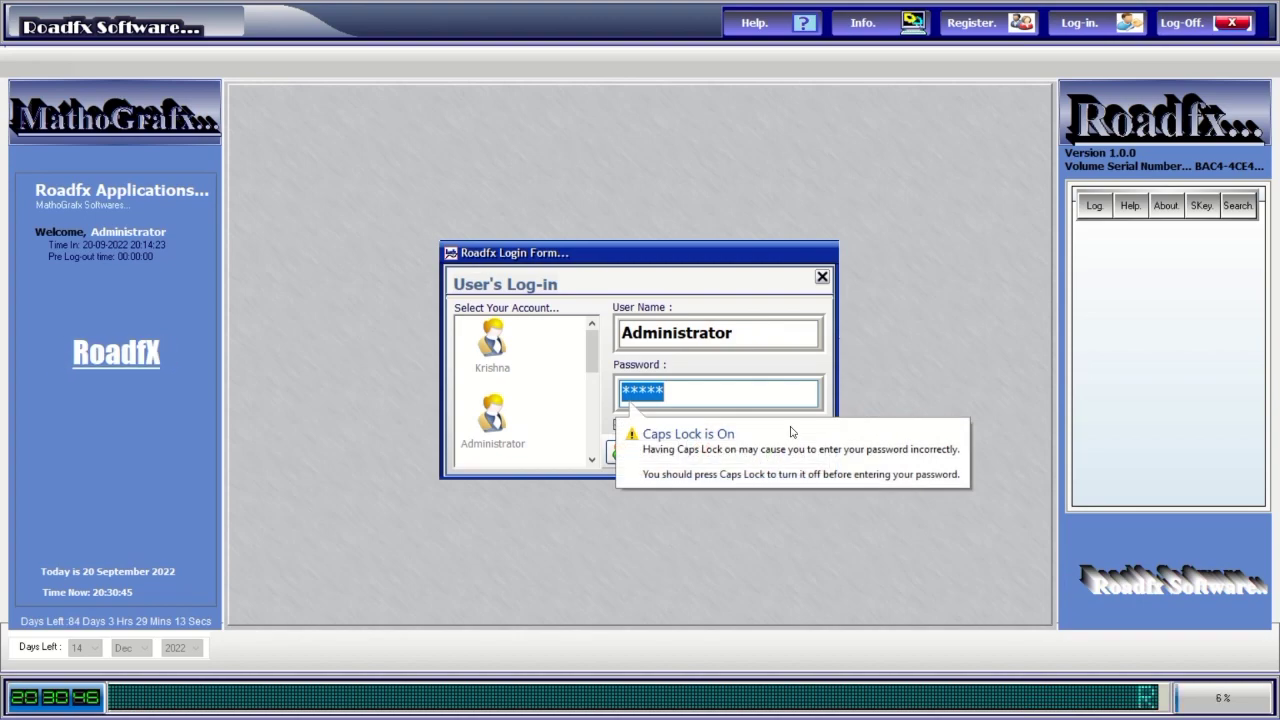
# Log in, launch Roadfx Roadway Designs and open the RoadfxHD.rhd design file.
pyautogui.write('****')
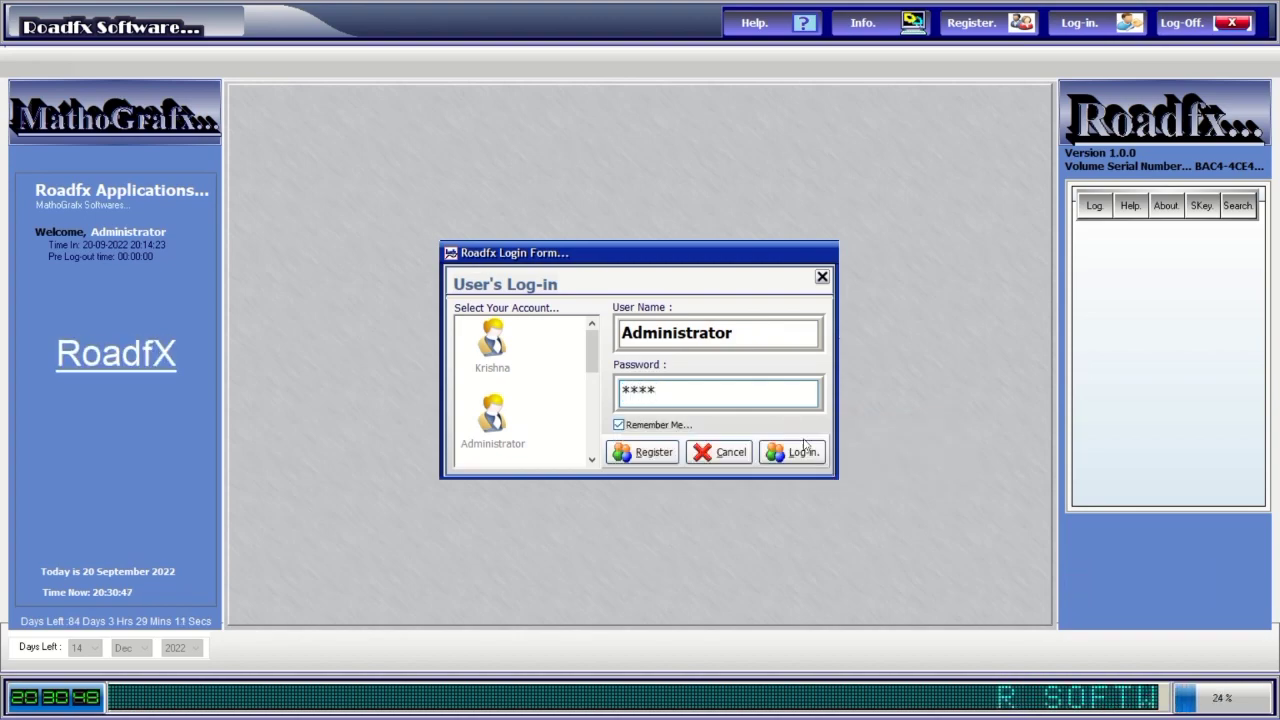
pyautogui.click(800, 455)
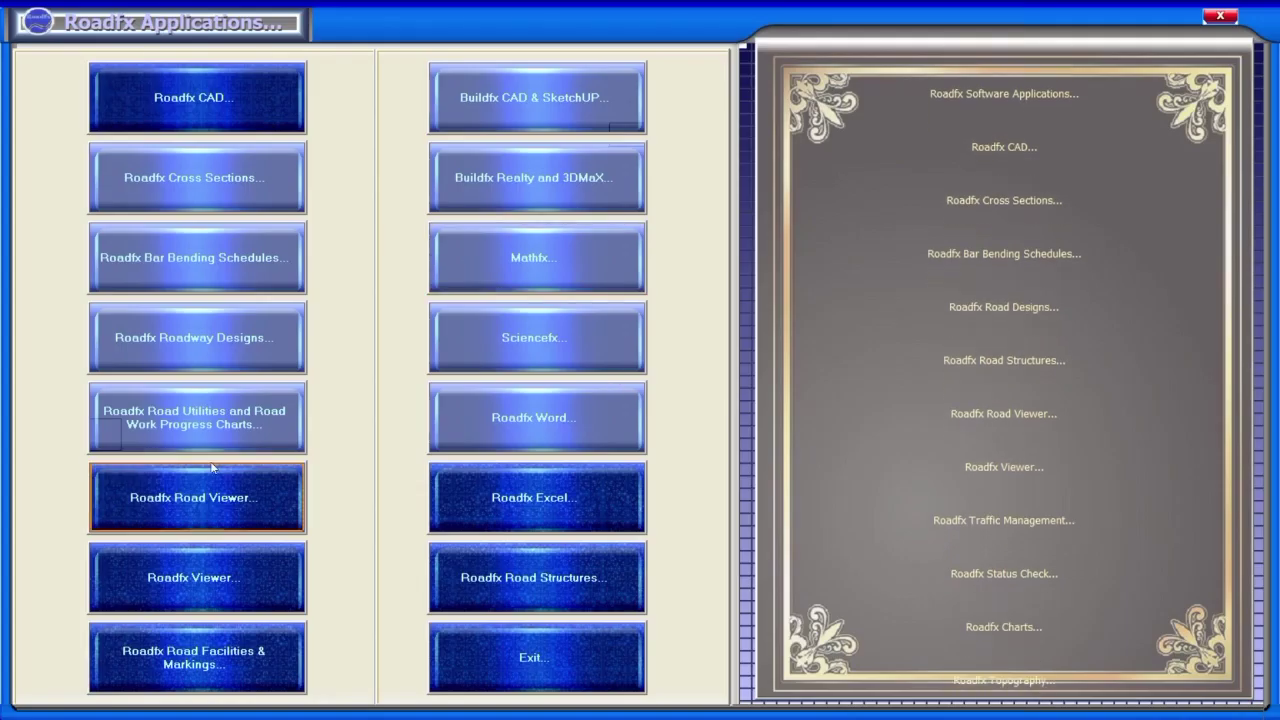
pyautogui.click(223, 346)
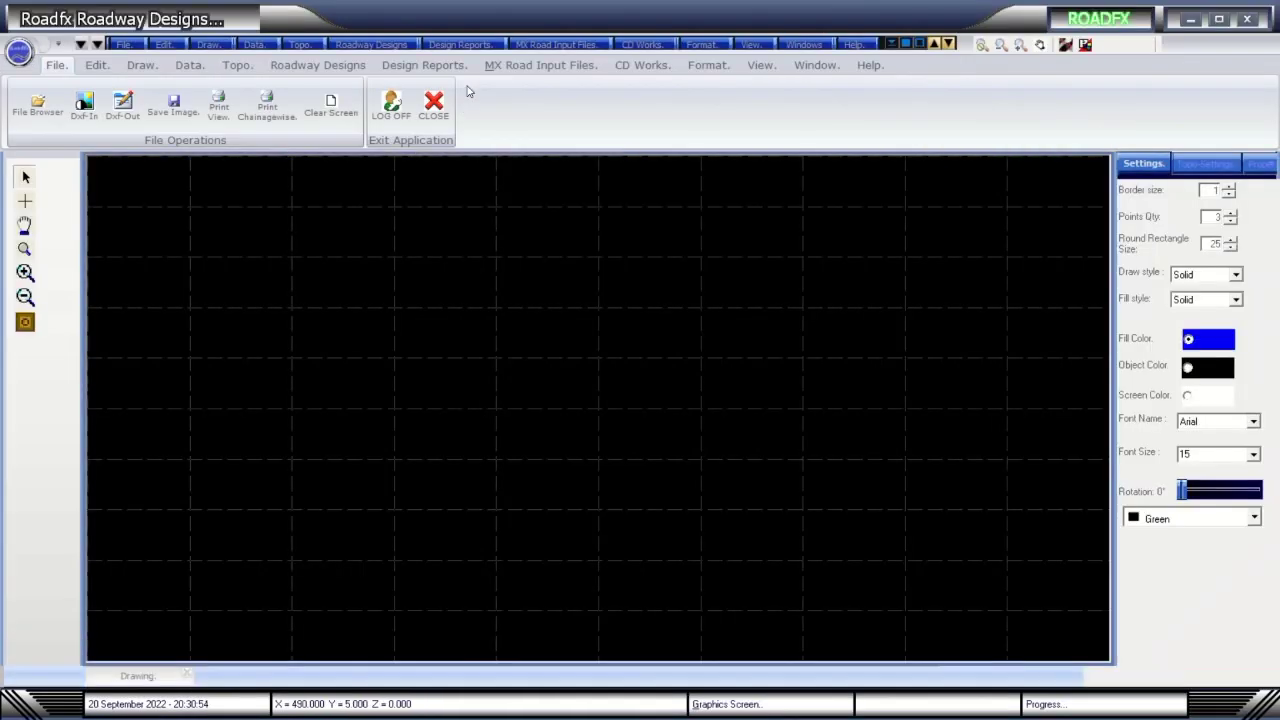
pyautogui.click(125, 44)
pyautogui.click(145, 83)
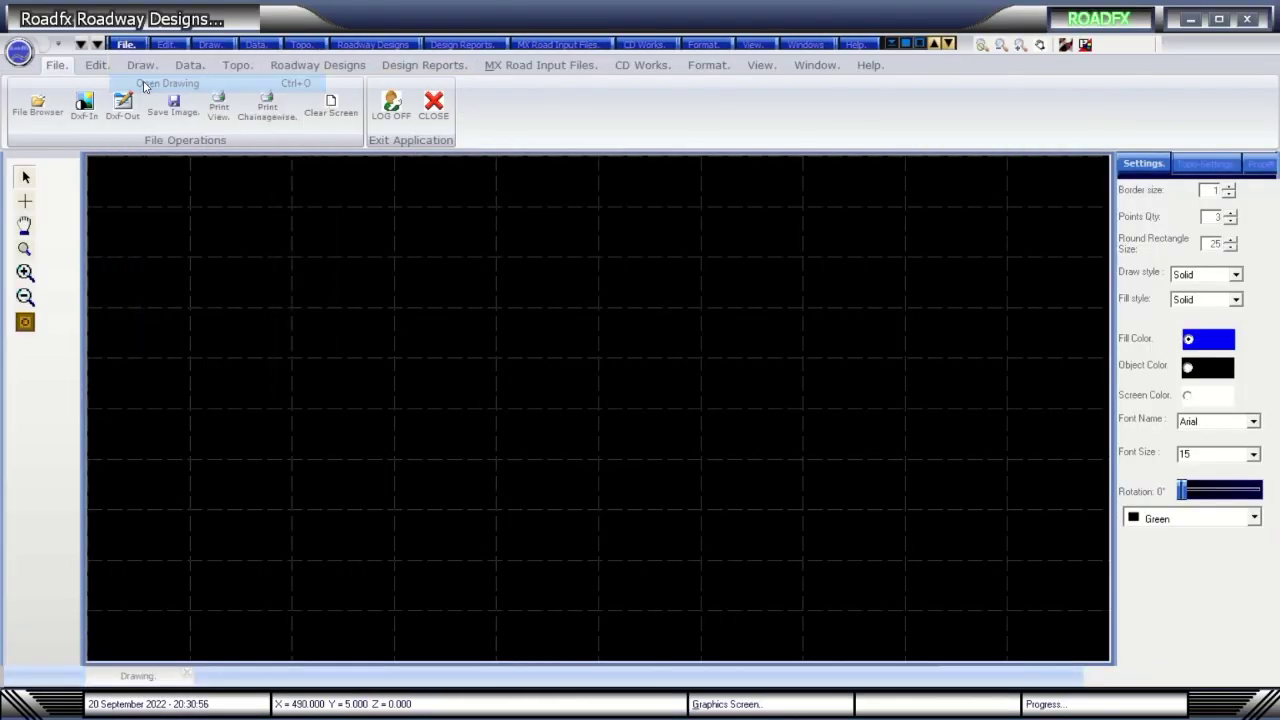
pyautogui.click(203, 121)
pyautogui.doubleClick(203, 121)
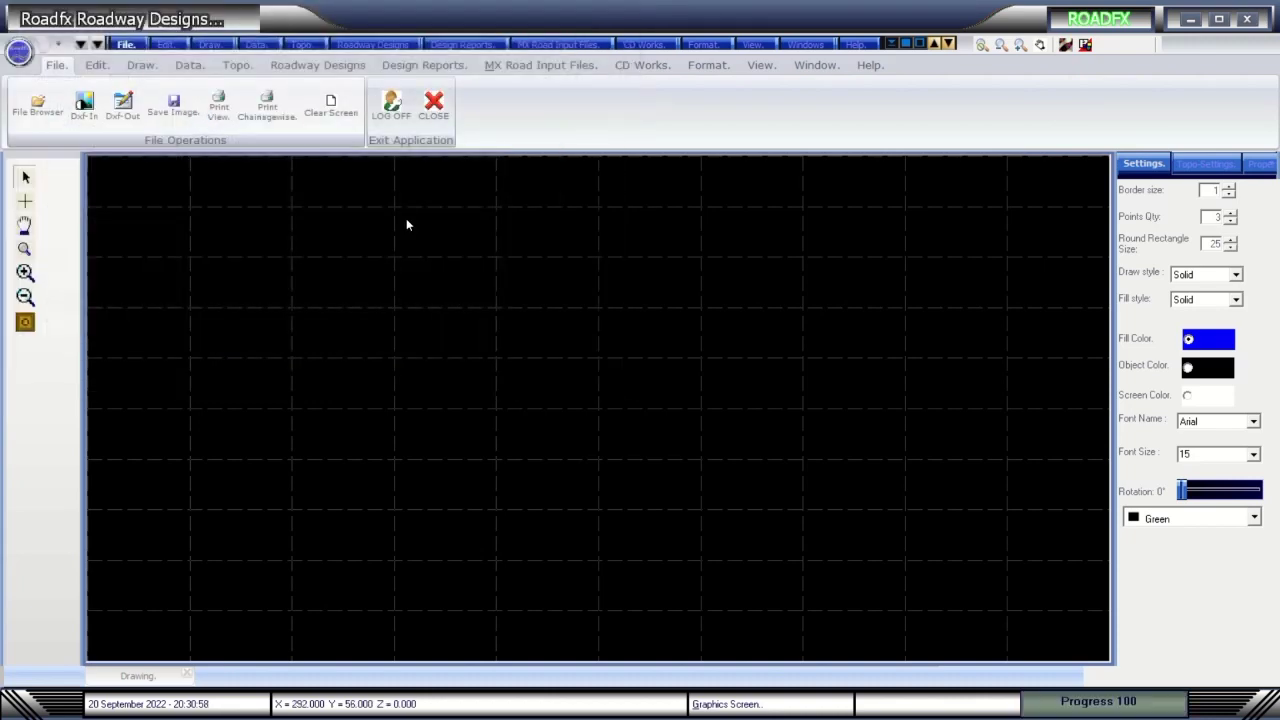
# Draw the HIP alignment using the first track texture, then open the vertical alignment data grid.
pyautogui.click(317, 64)
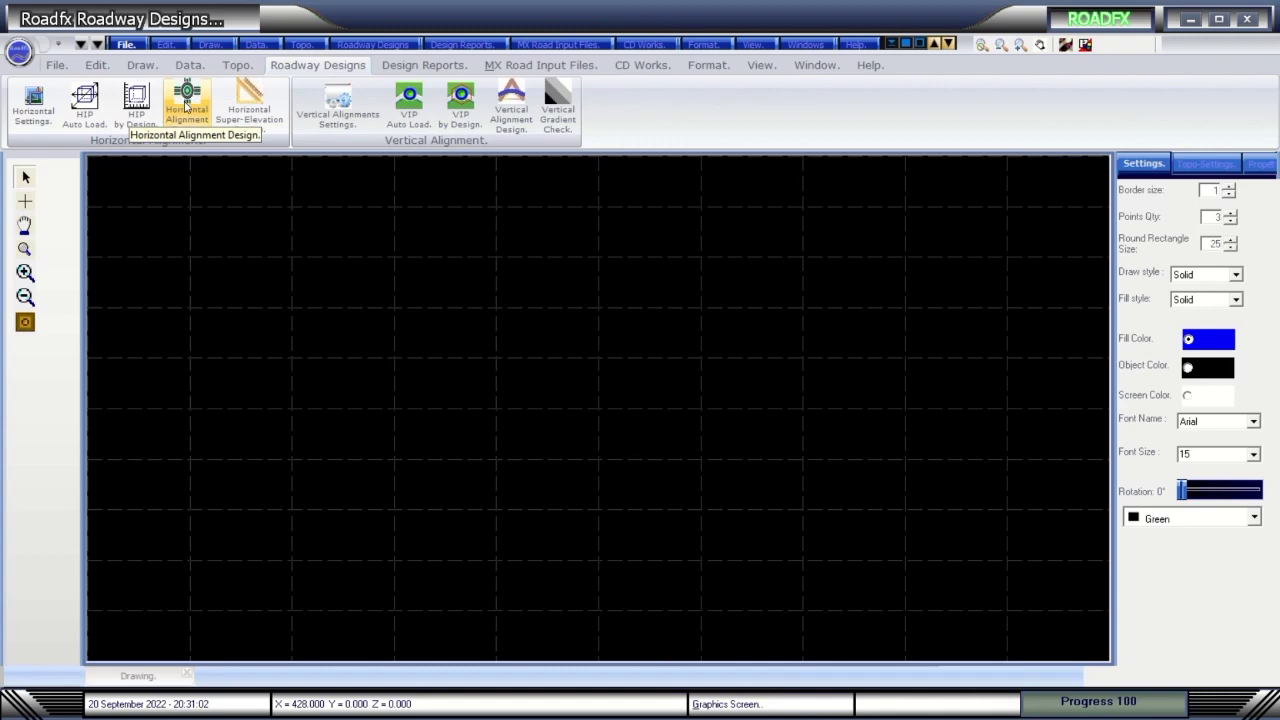
pyautogui.click(185, 107)
pyautogui.click(322, 487)
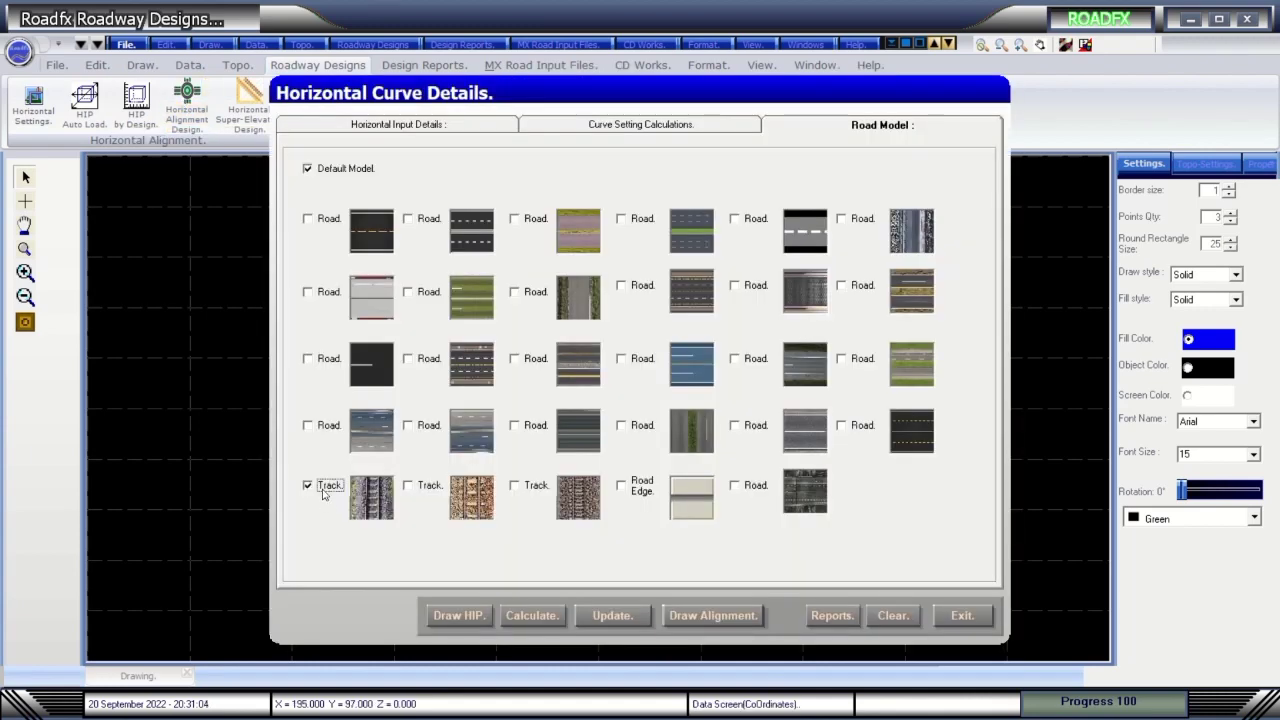
pyautogui.click(449, 618)
pyautogui.click(962, 618)
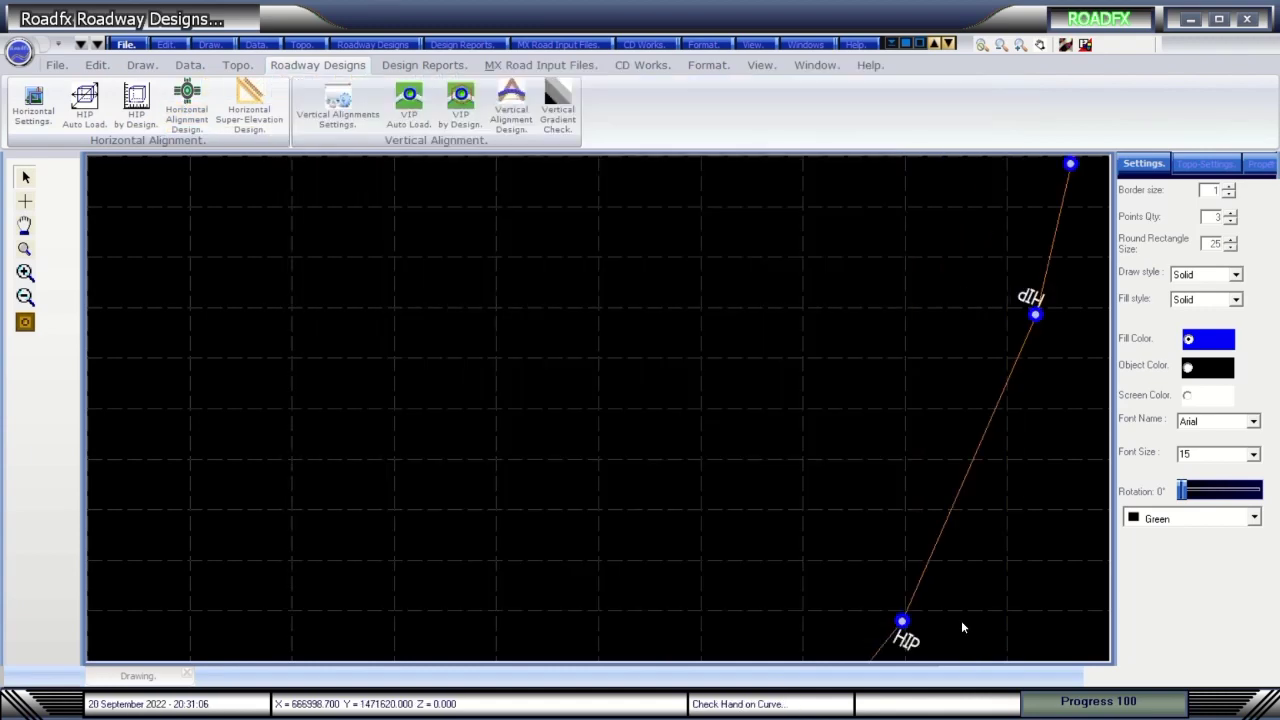
pyautogui.click(511, 105)
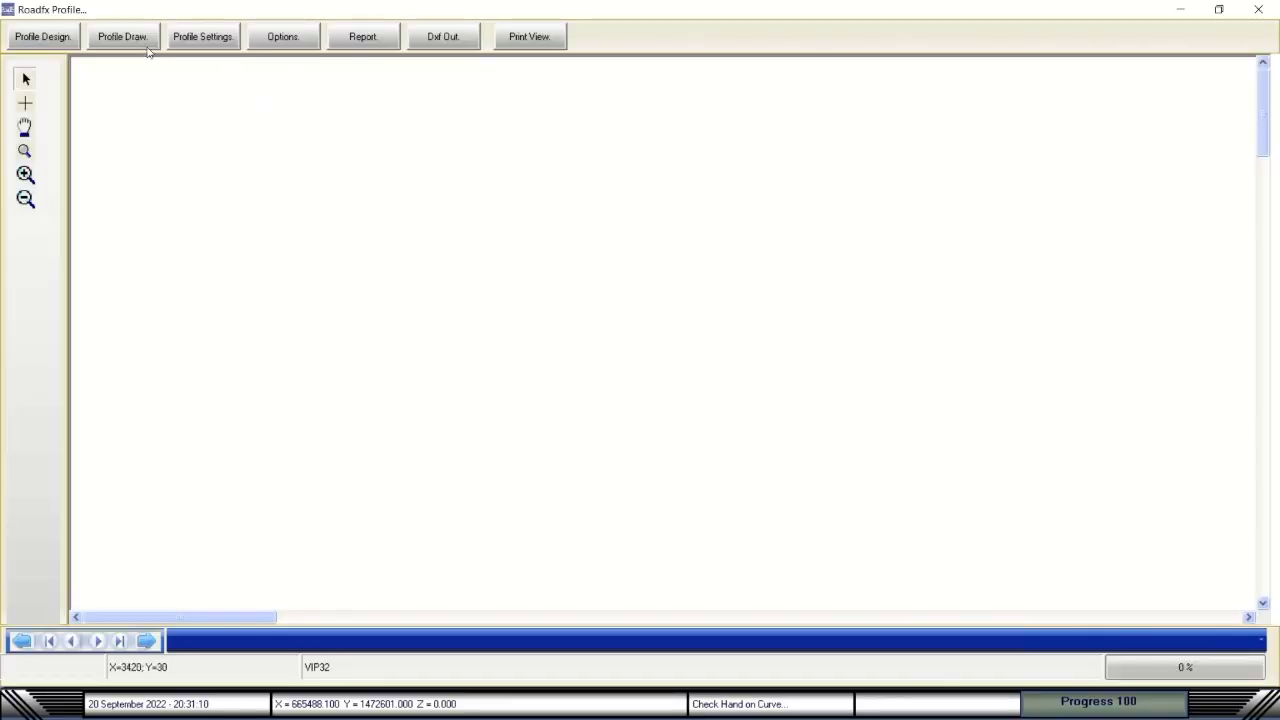
# Preview the road profile chart, then close the profile view and data grid.
pyautogui.click(47, 38)
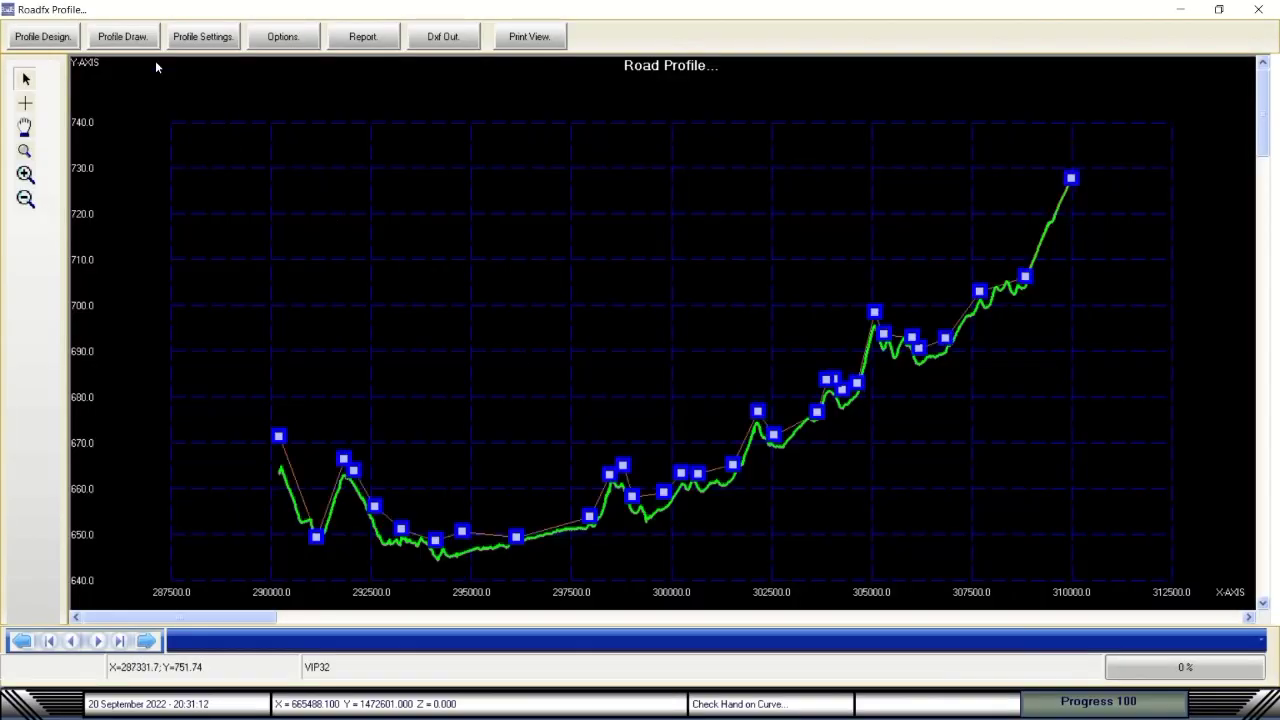
pyautogui.click(1259, 10)
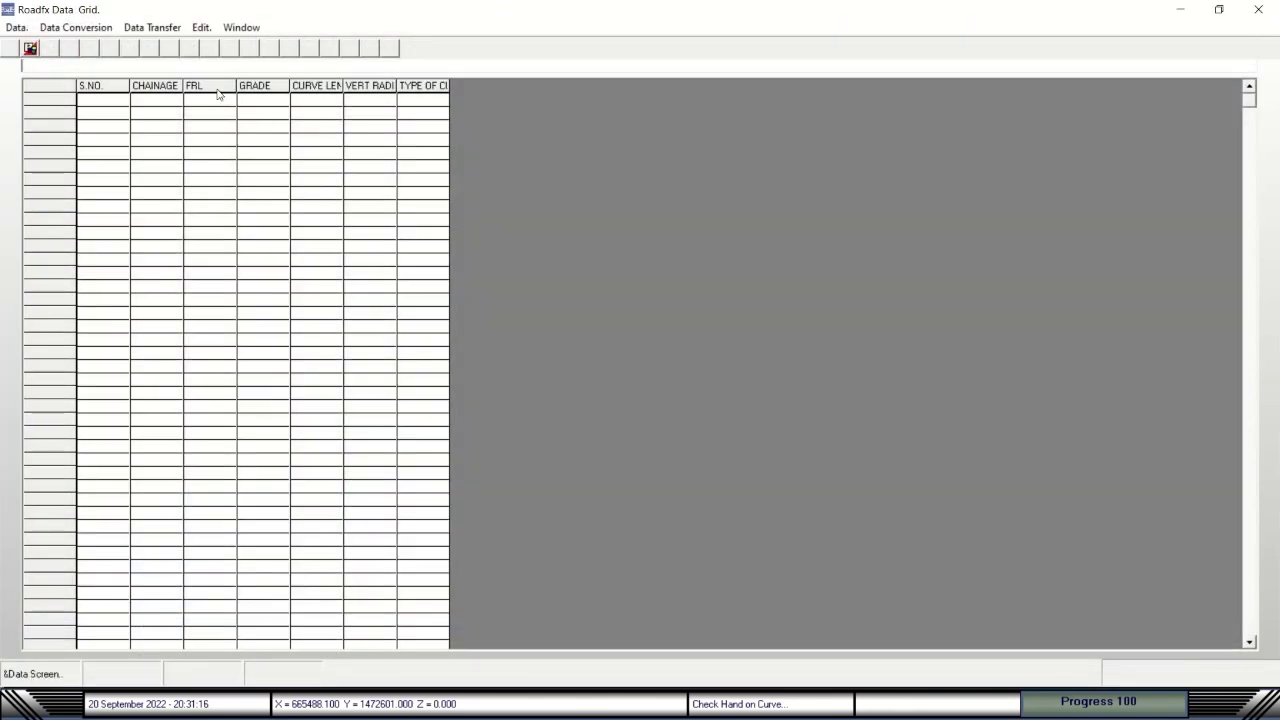
pyautogui.click(1258, 9)
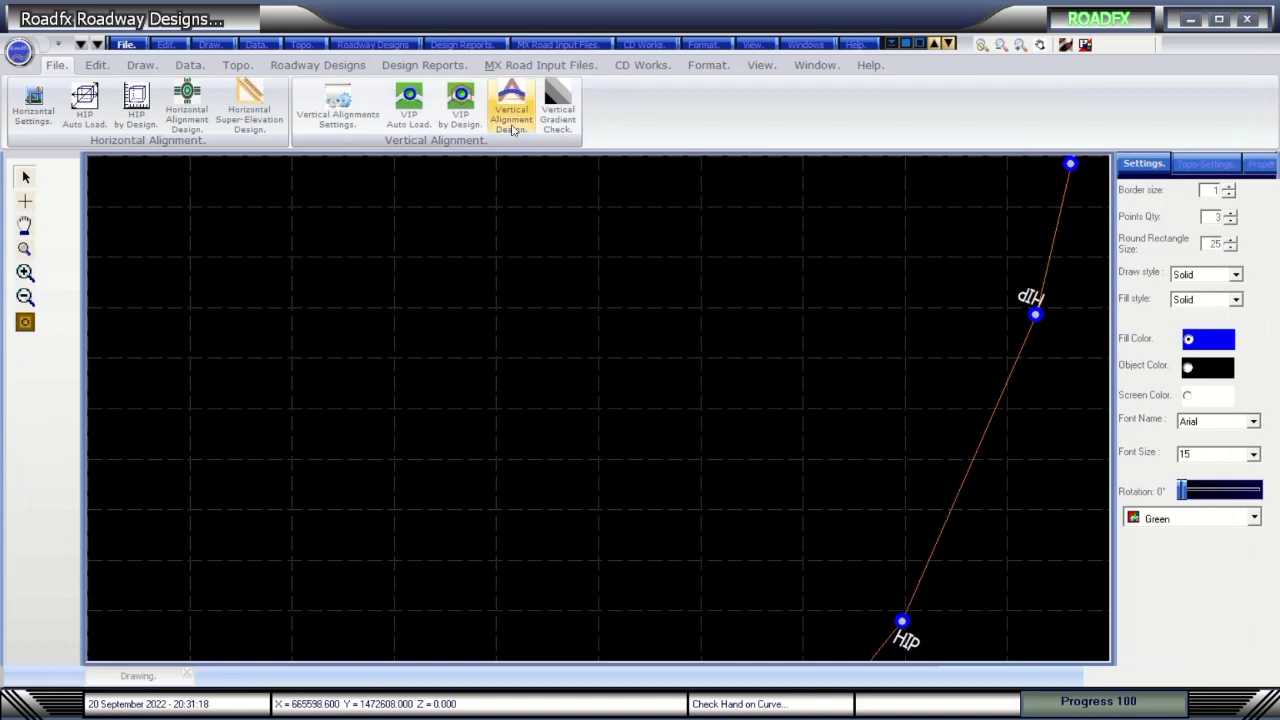
# Cancel the vertical design input file and the left super elevation report, dismissing both notices.
pyautogui.click(526, 66)
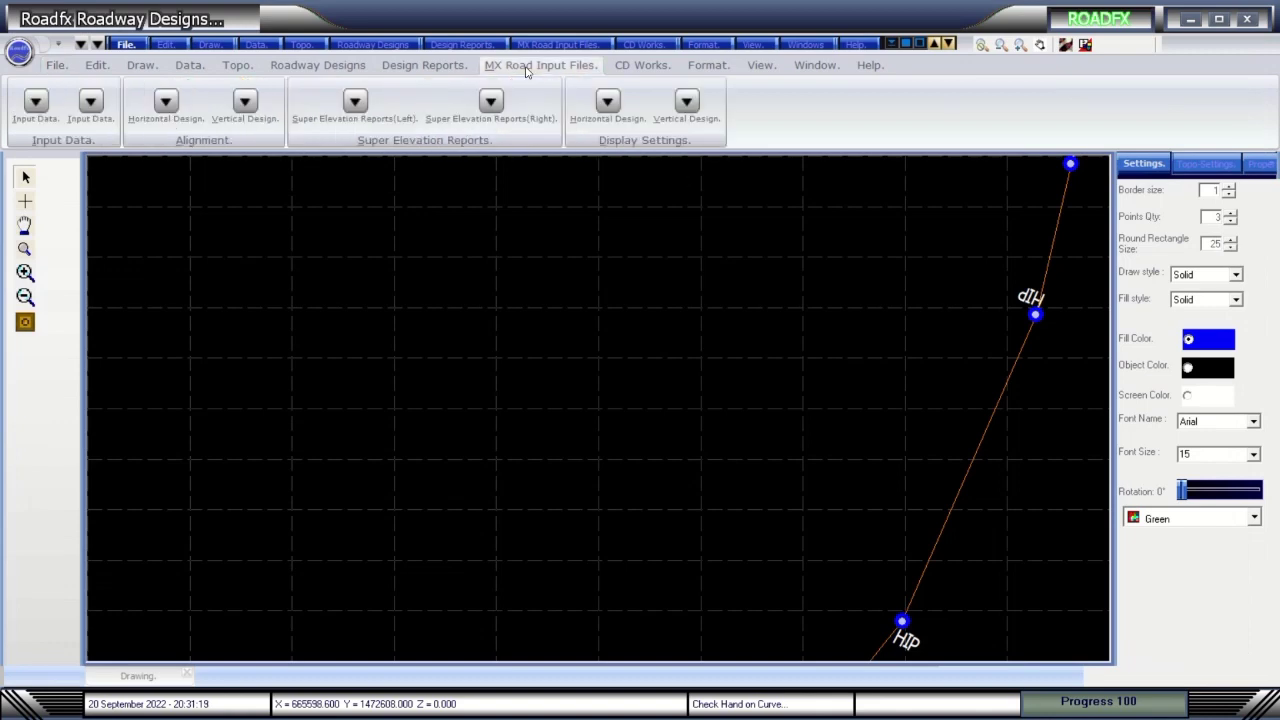
pyautogui.click(240, 104)
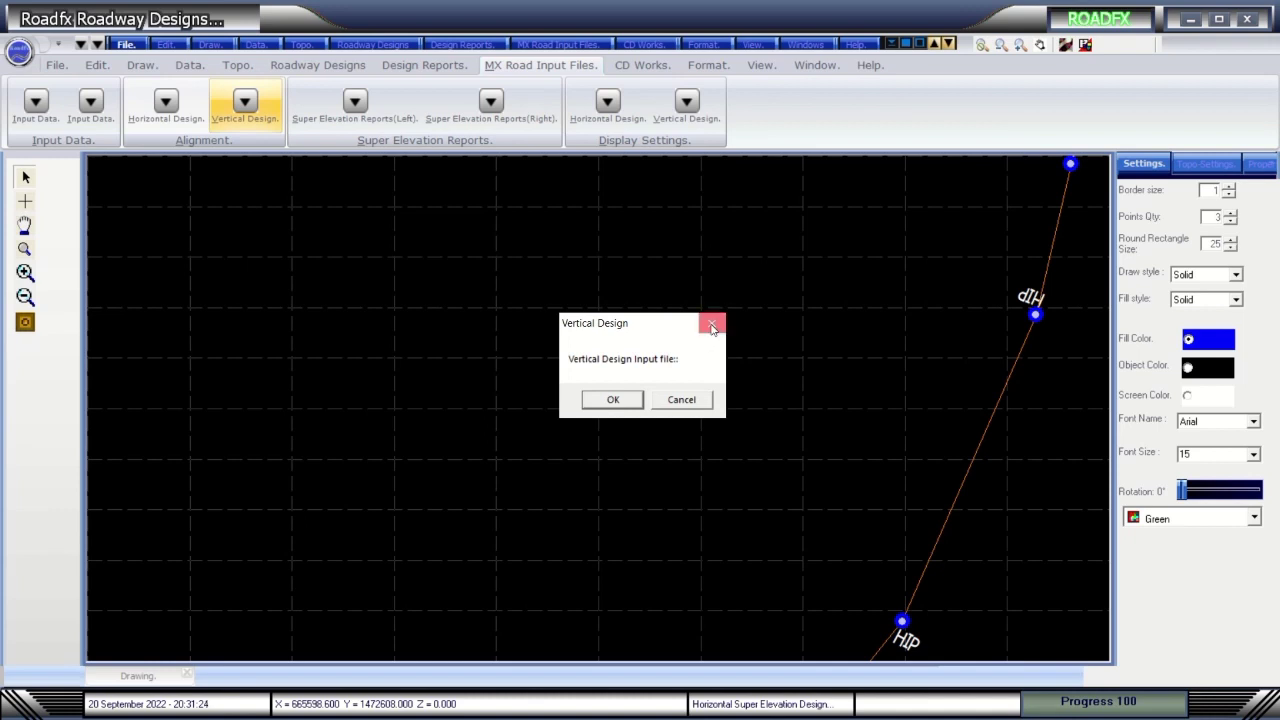
pyautogui.click(712, 325)
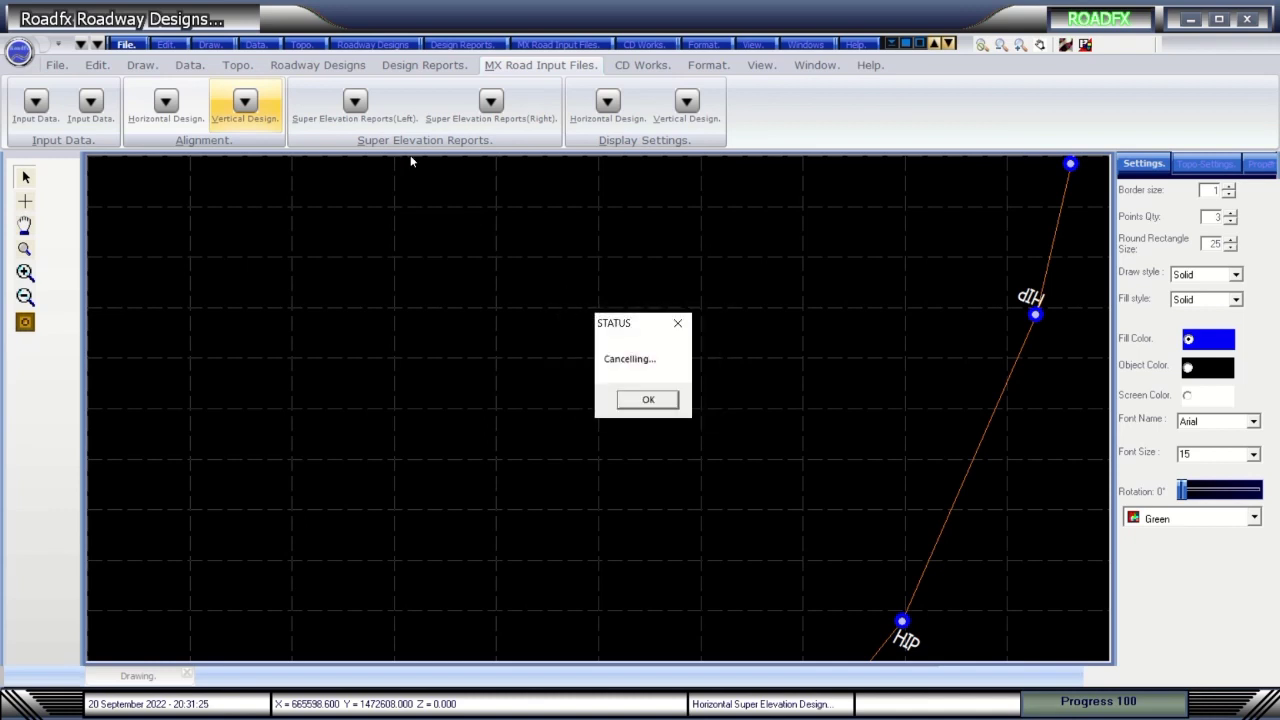
pyautogui.click(658, 402)
pyautogui.click(340, 103)
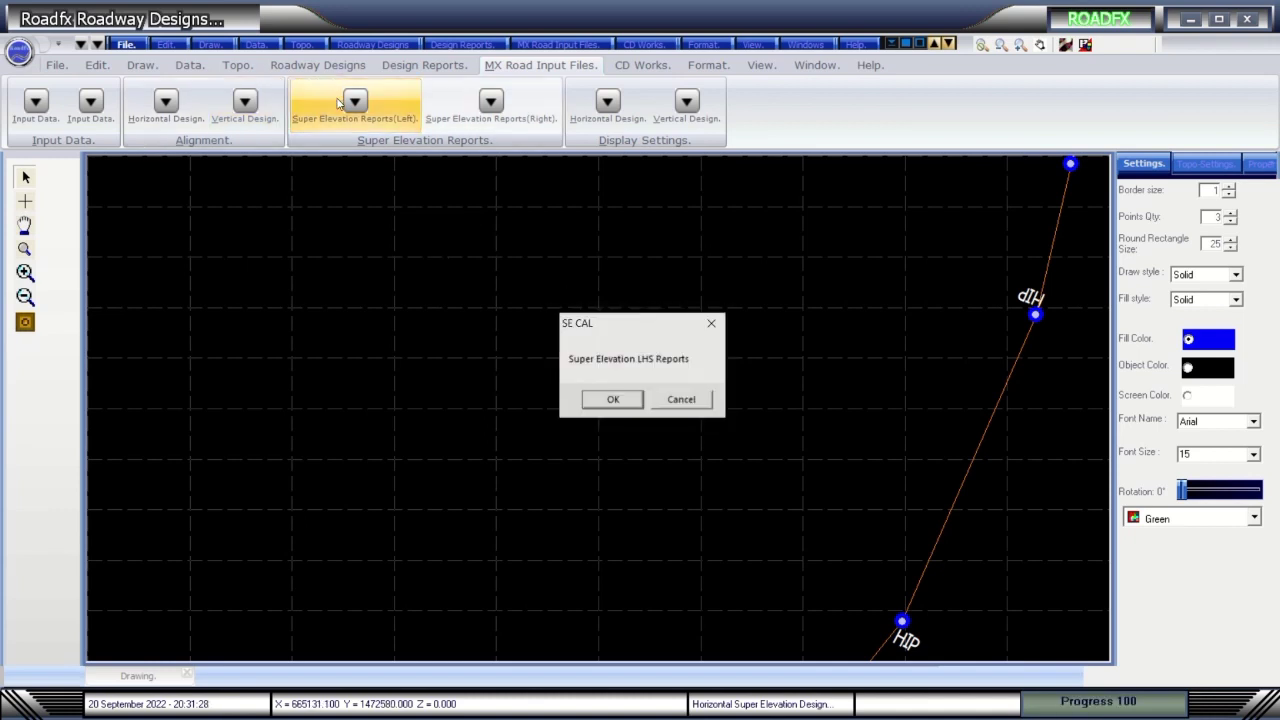
pyautogui.click(683, 400)
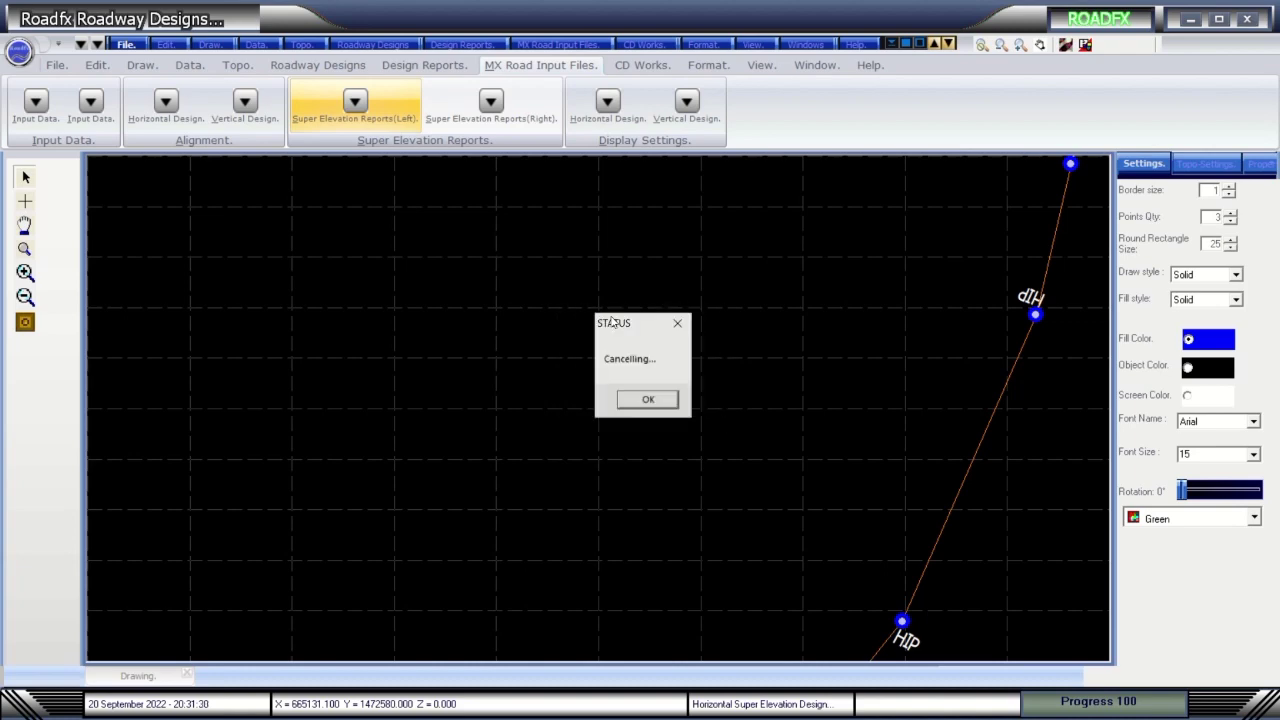
pyautogui.click(678, 326)
# Scroll through the horizontal display settings listing and close it.
pyautogui.click(621, 112)
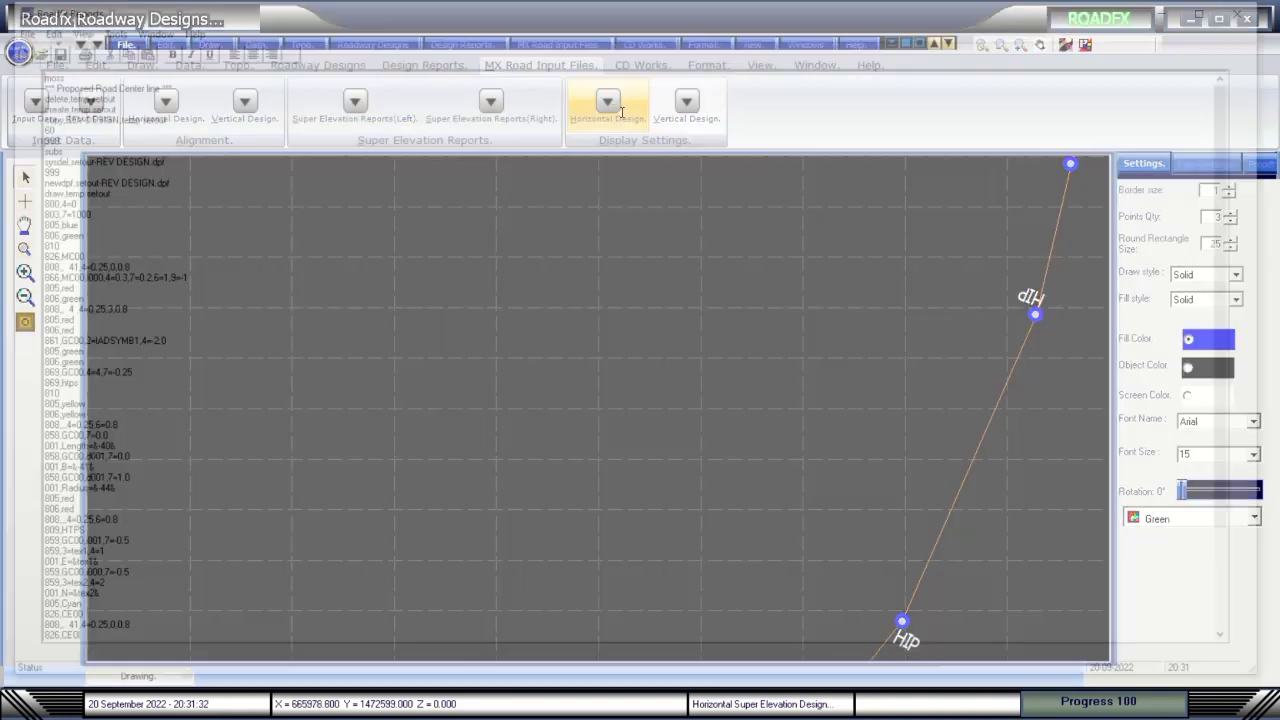
pyautogui.scroll(-4, 560, 417)
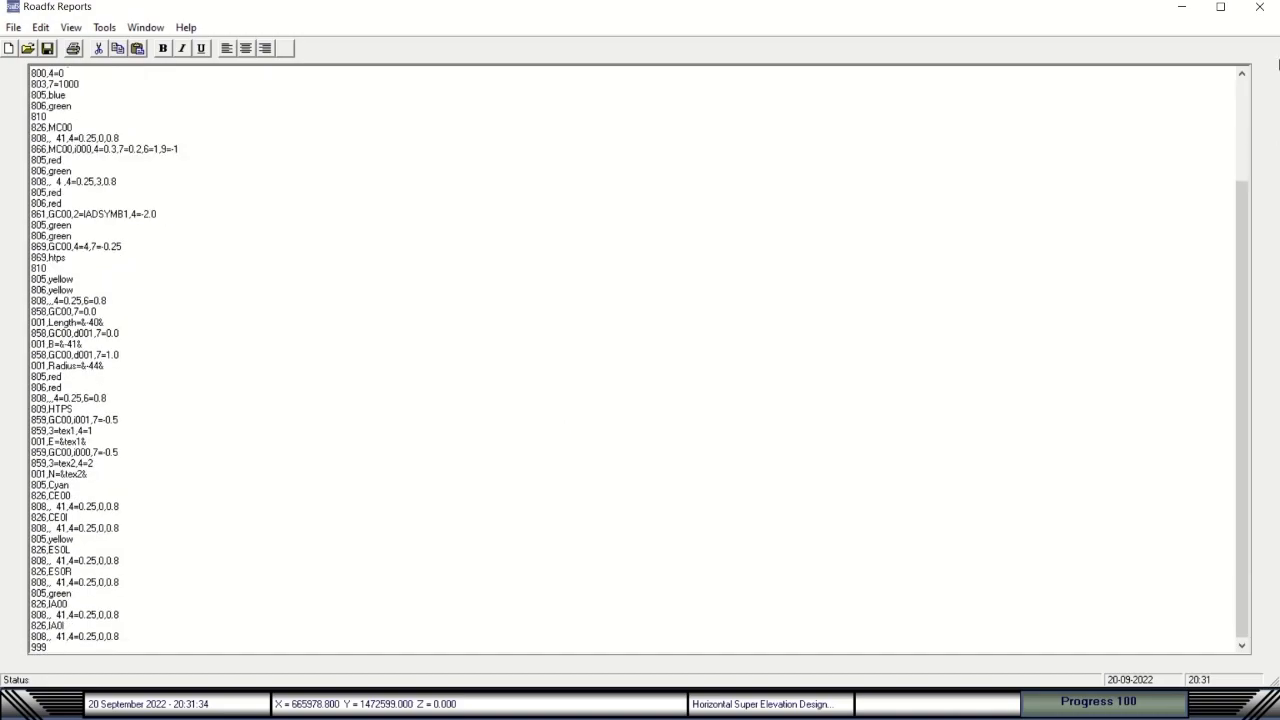
pyautogui.click(1260, 7)
# Review and close the vertical display settings listing, then open culvert discharge calculations under CD Works.
pyautogui.click(690, 105)
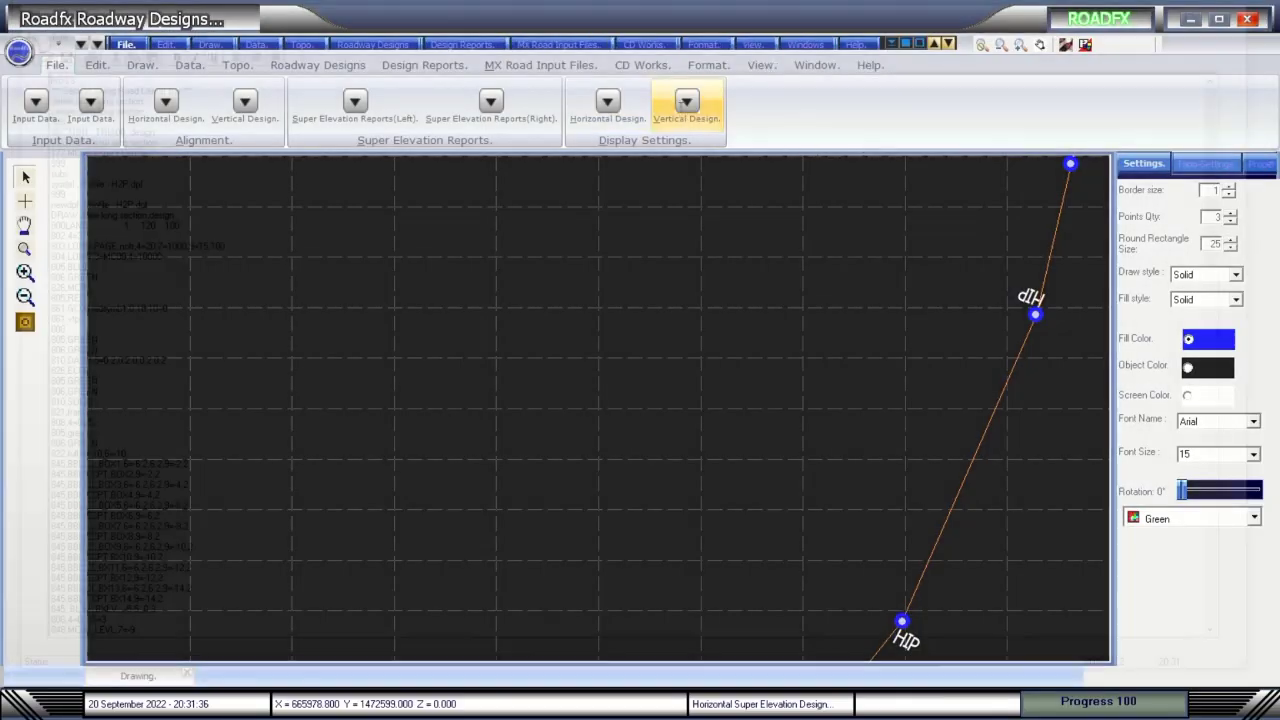
pyautogui.scroll(-20, 631, 394)
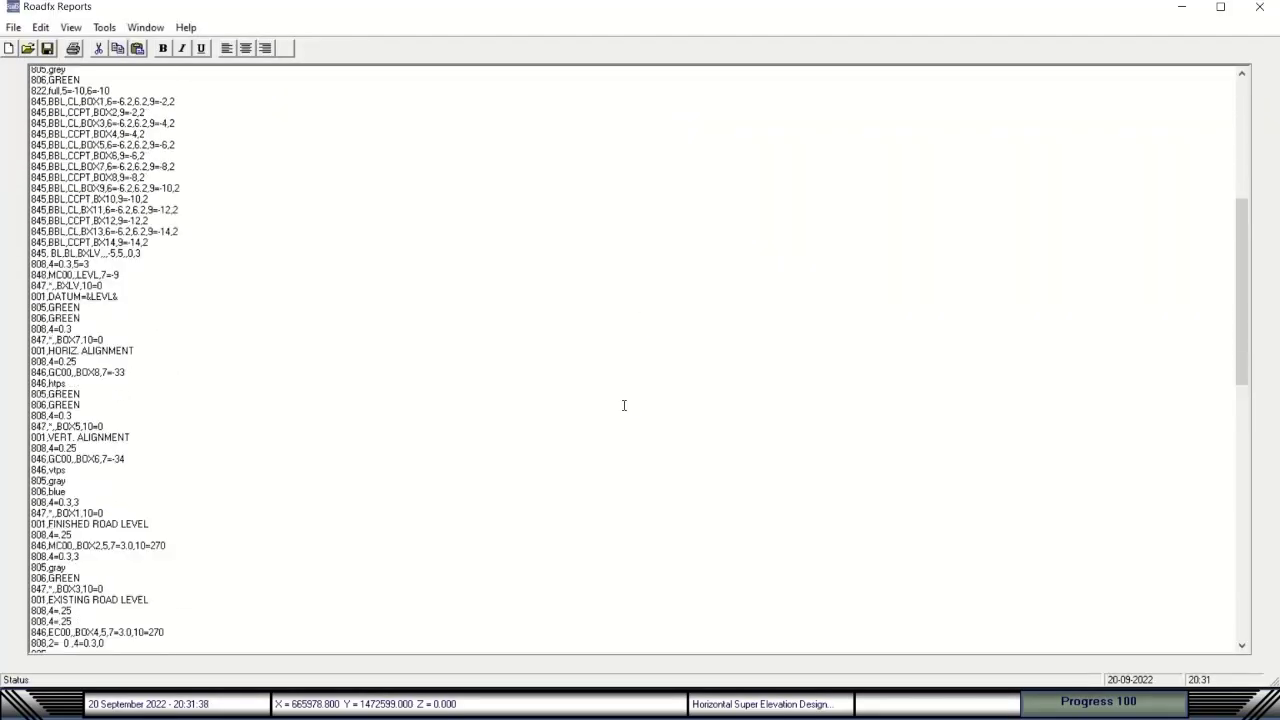
pyautogui.scroll(-3, 623, 405)
pyautogui.moveTo(1262, 8)
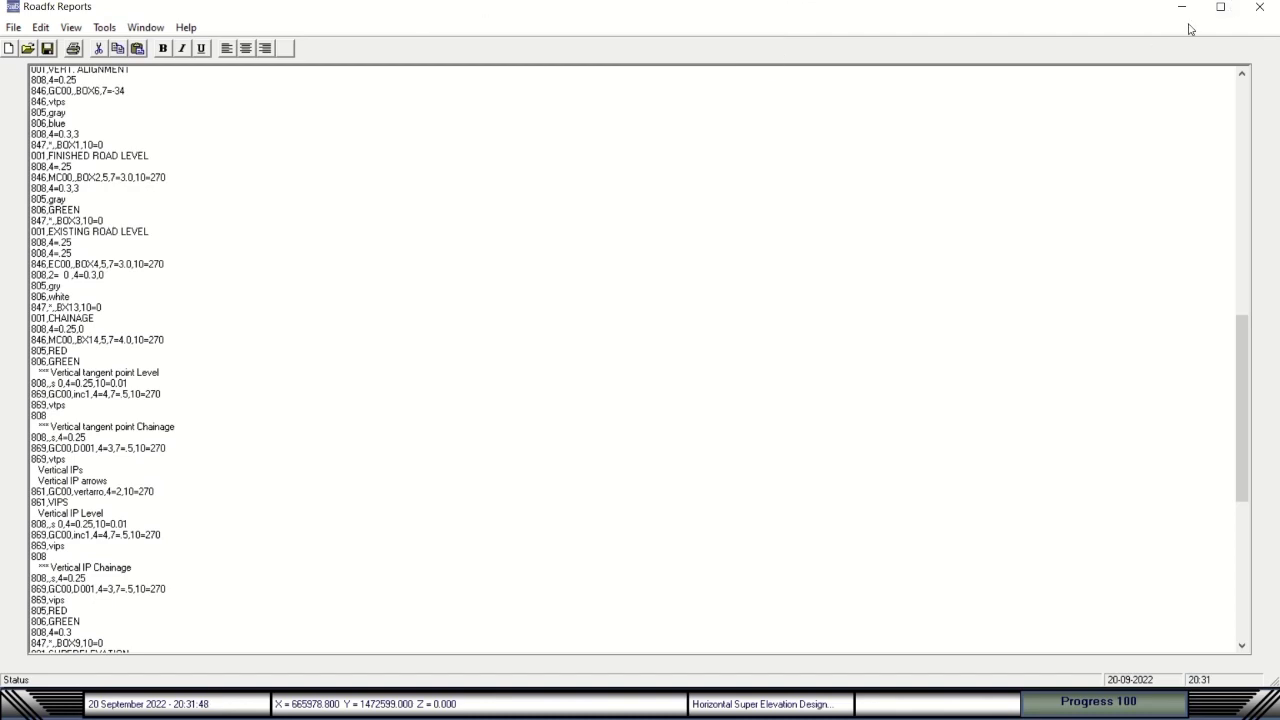
pyautogui.click(1259, 7)
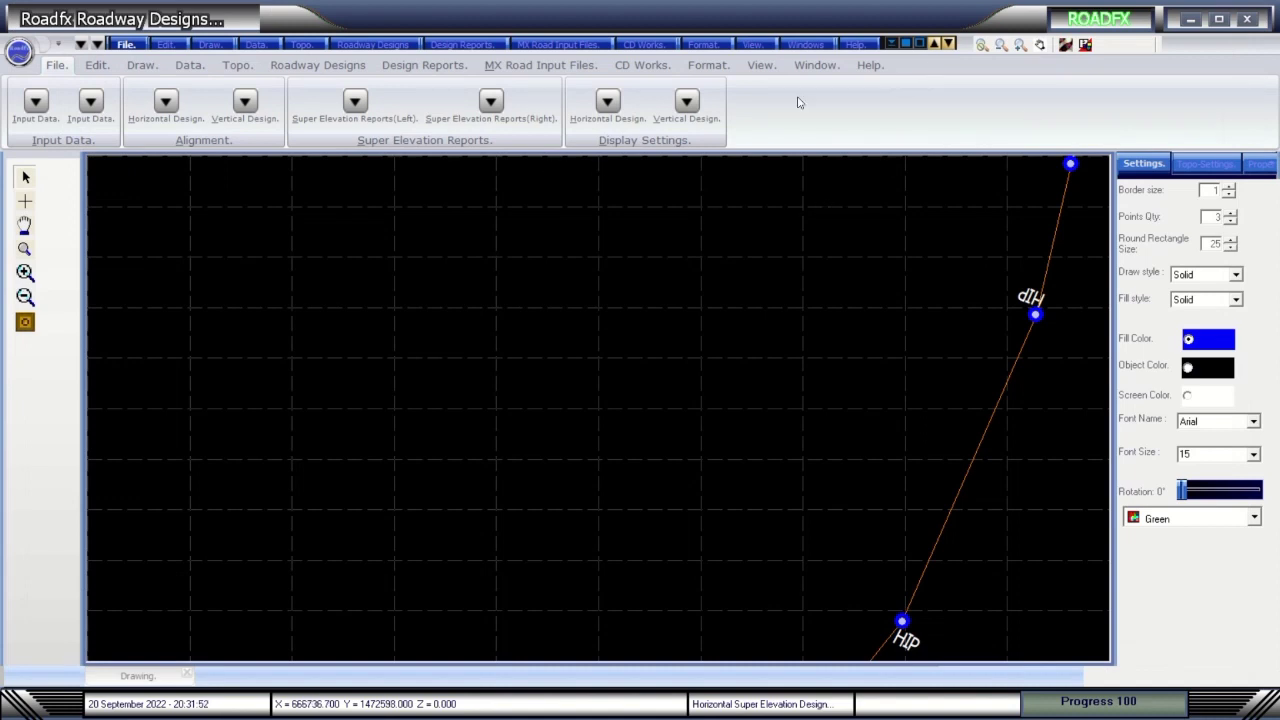
pyautogui.click(623, 66)
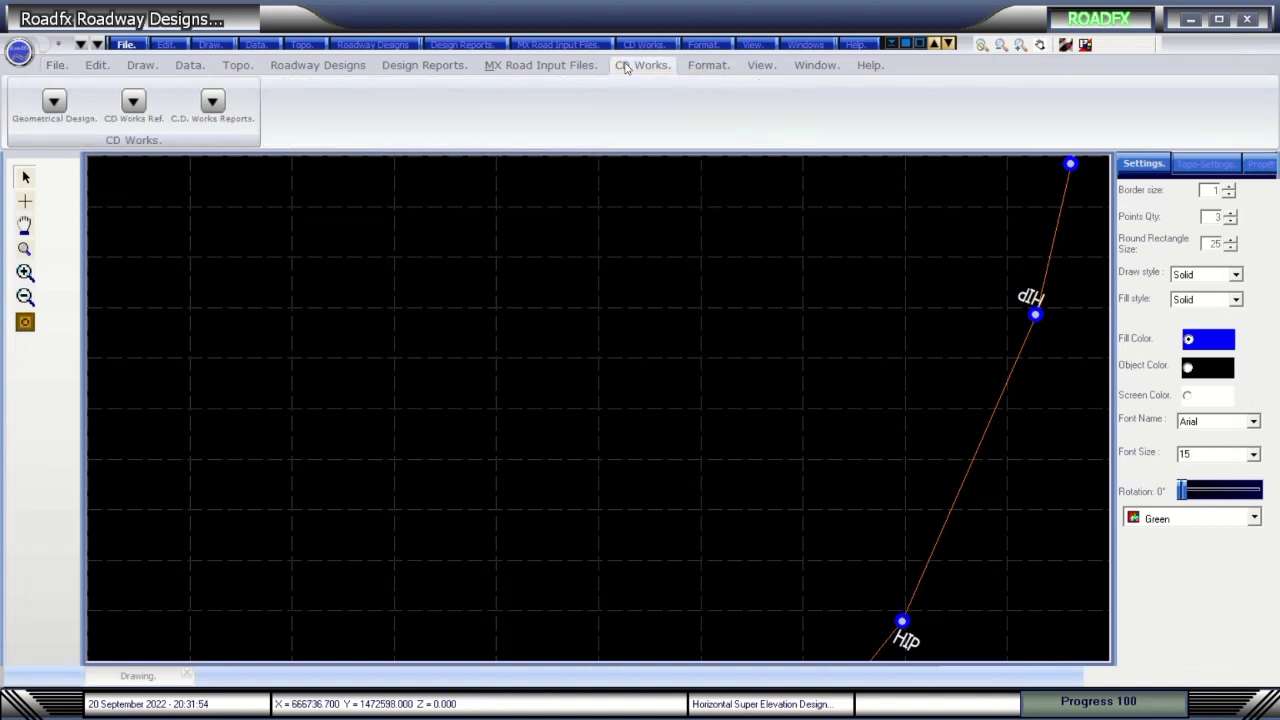
pyautogui.click(55, 104)
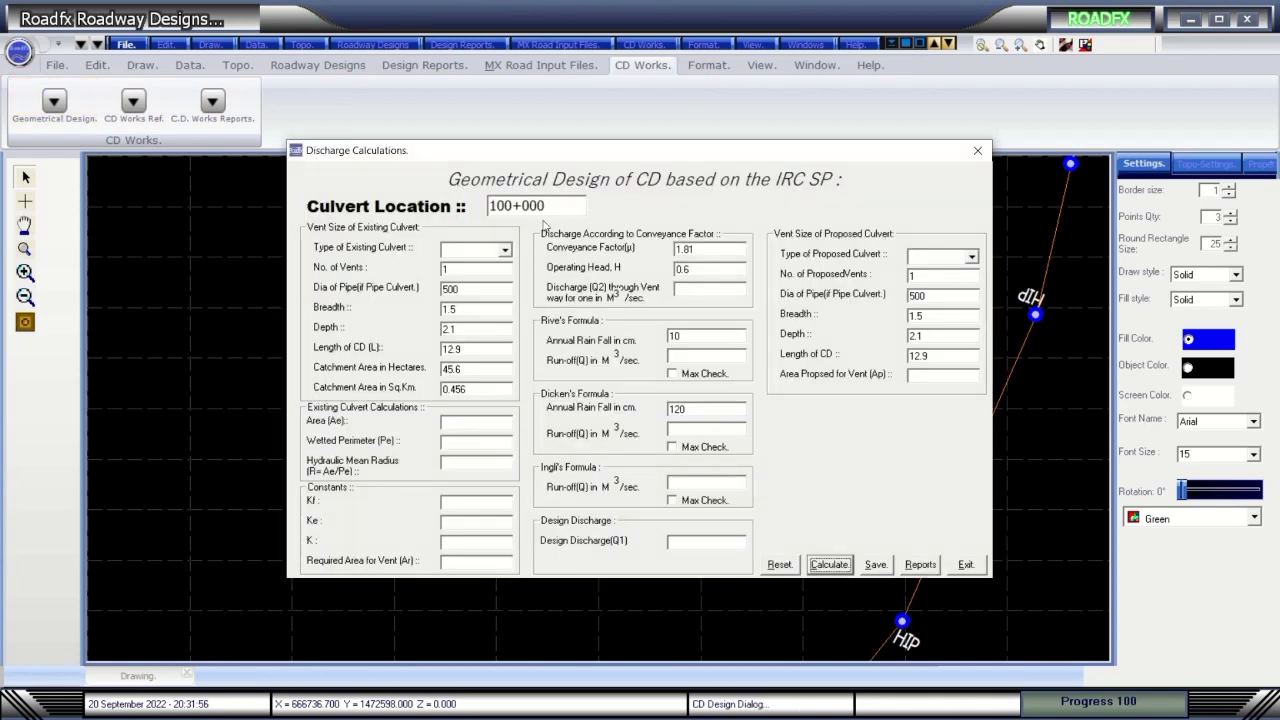
# Close the calculations form, check the cross-drainage works reference, and view then close its report.
pyautogui.click(976, 567)
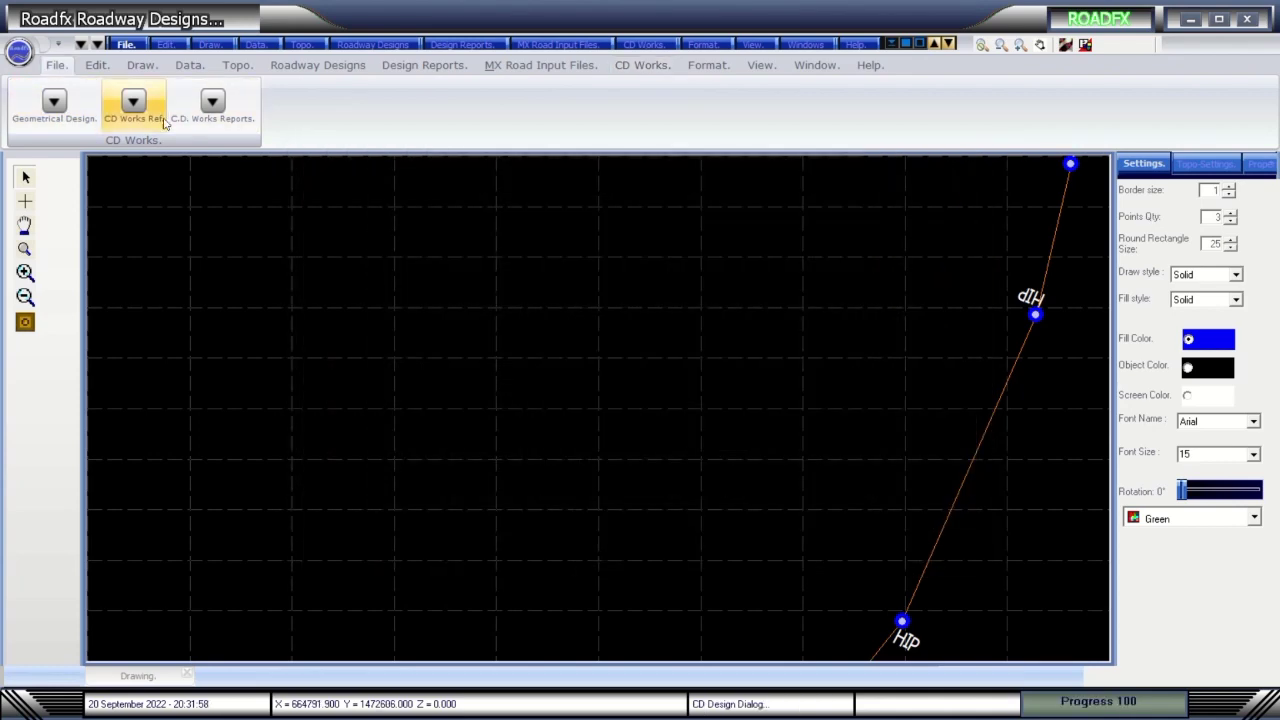
pyautogui.click(133, 101)
pyautogui.click(620, 350)
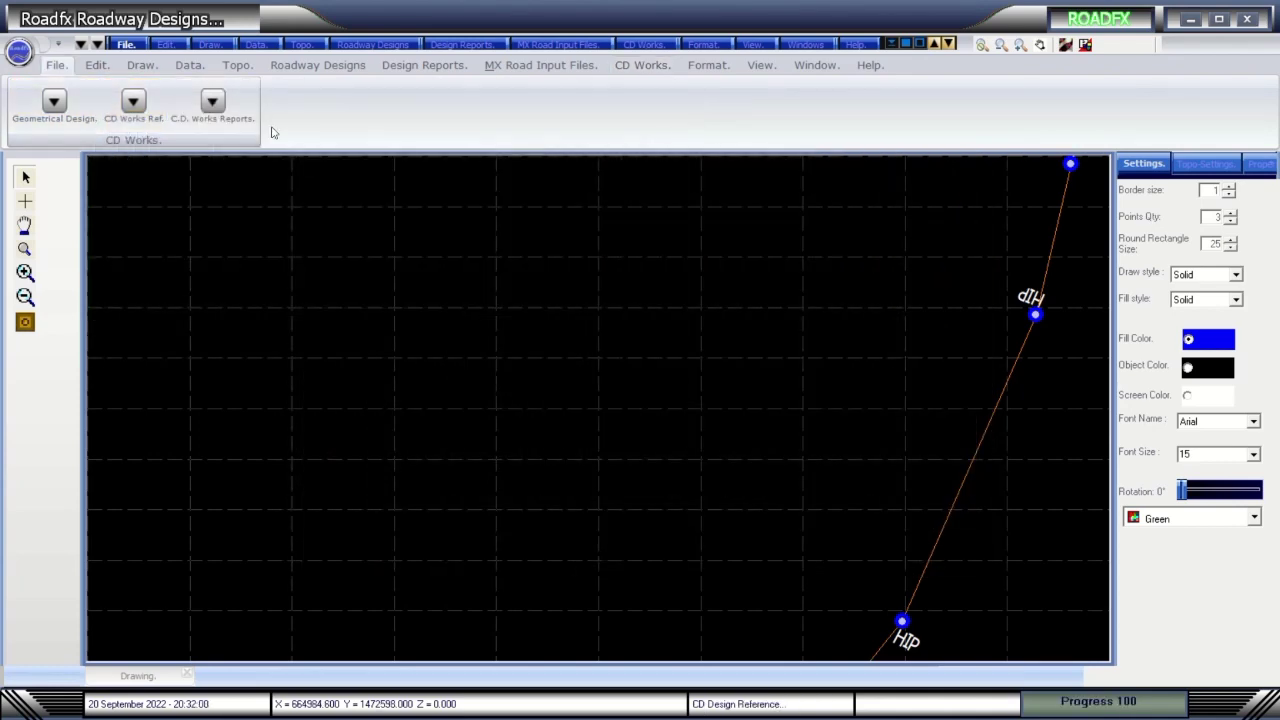
pyautogui.click(212, 101)
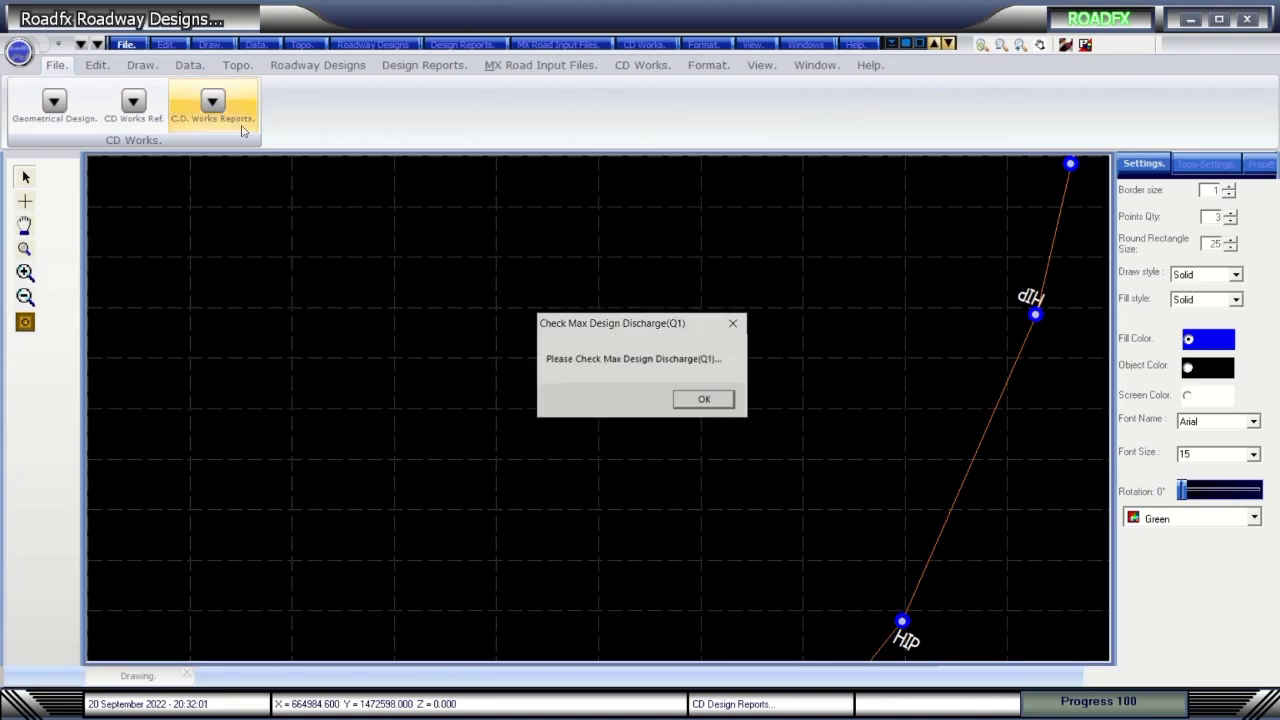
pyautogui.click(704, 400)
pyautogui.scroll(-5, 750, 380)
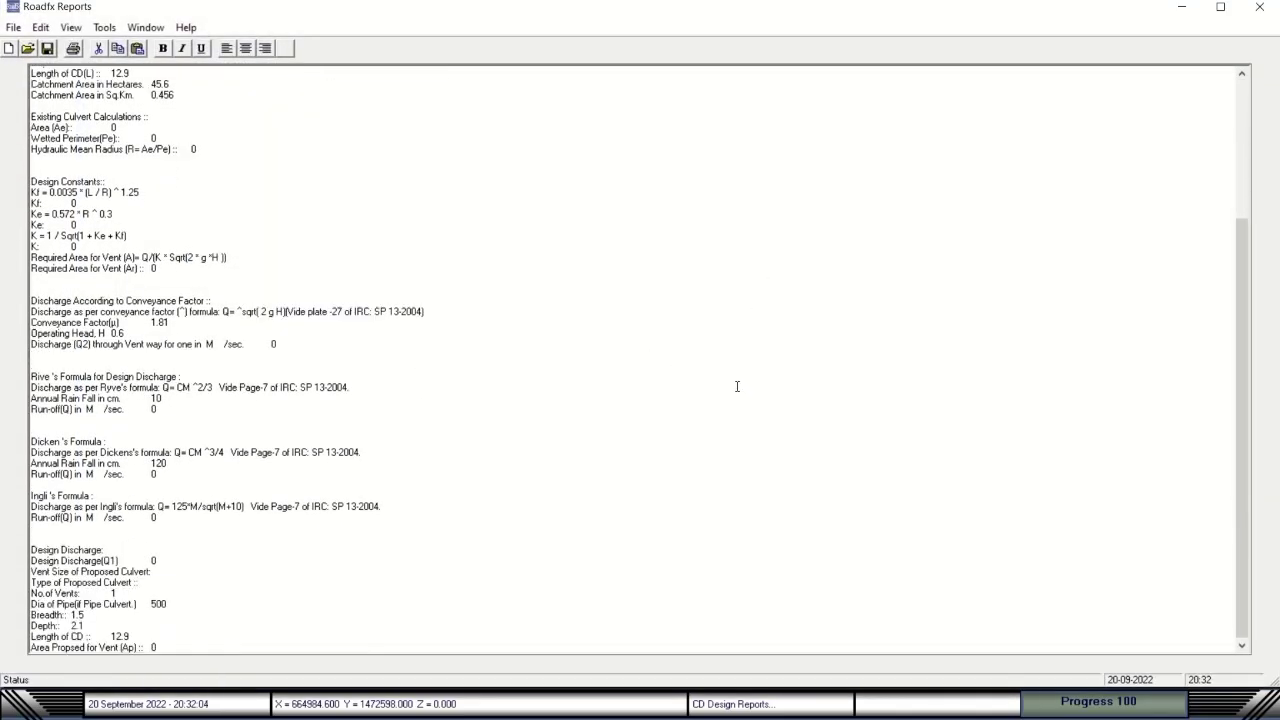
pyautogui.scroll(10, 737, 386)
pyautogui.click(1259, 7)
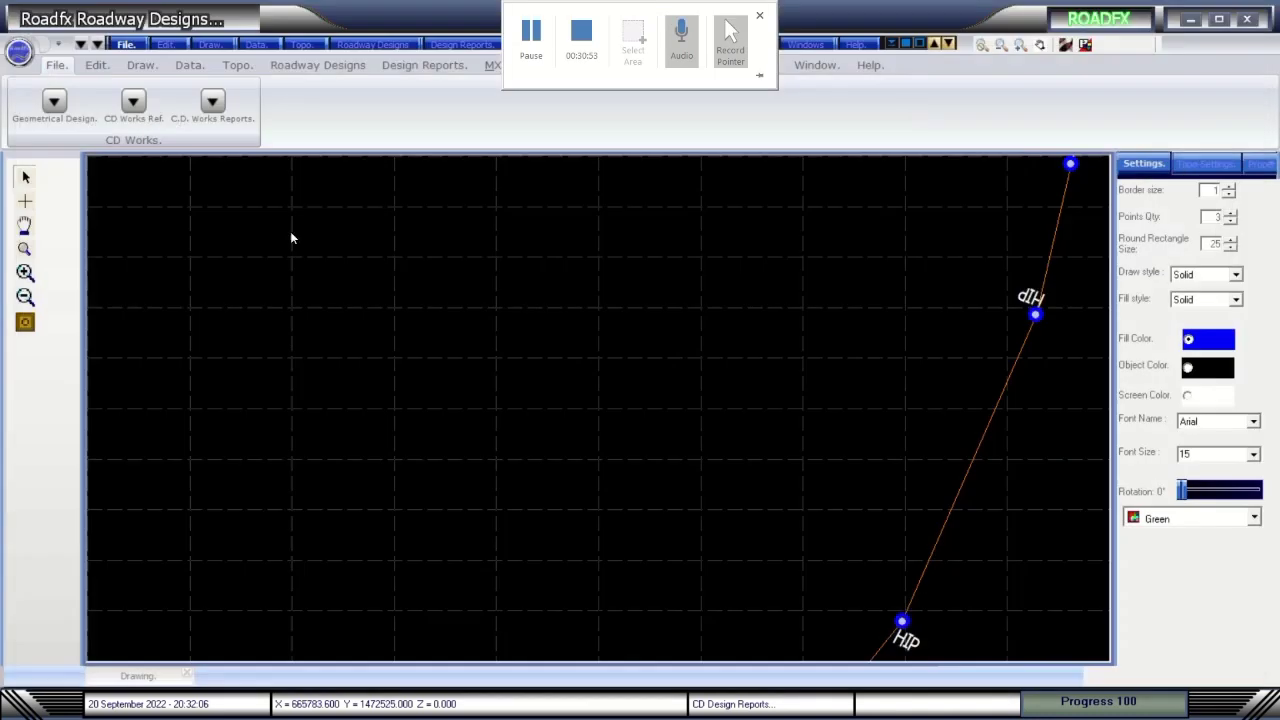
# Reopen the culvert discharge calculations and compute run-off and discharge, clearing and recomputing once.
pyautogui.click(54, 101)
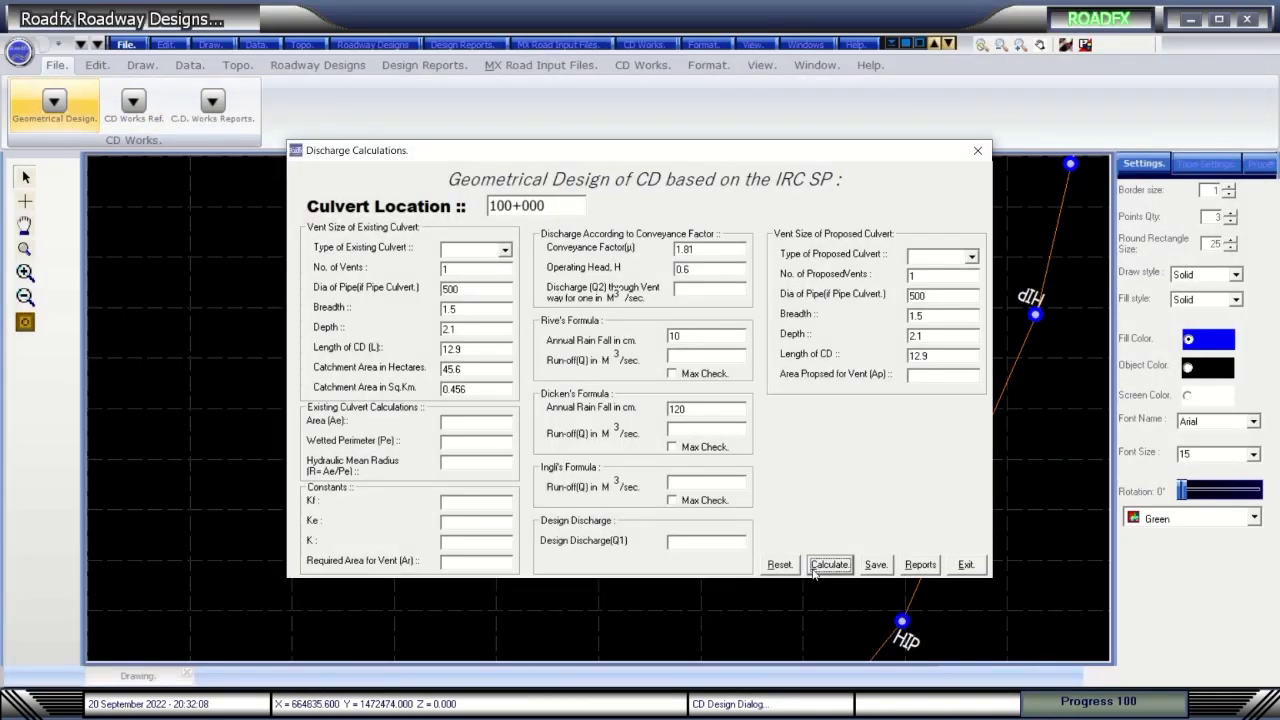
pyautogui.click(833, 566)
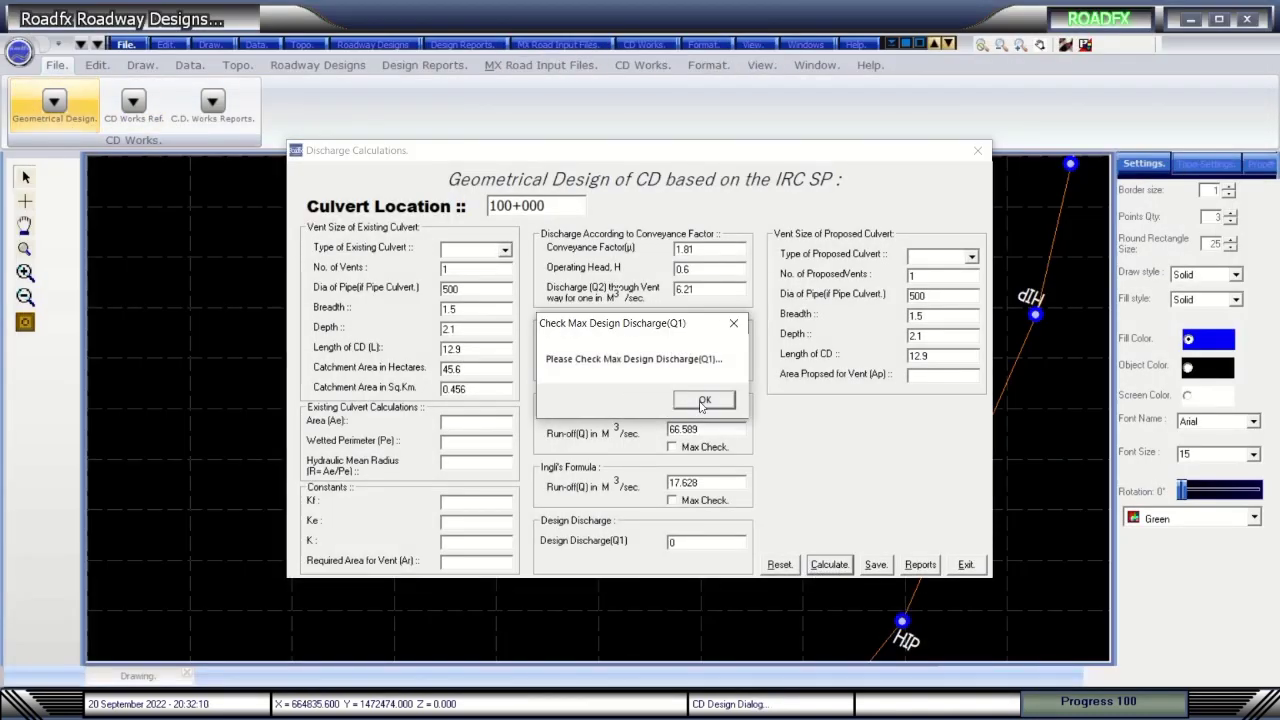
pyautogui.click(703, 401)
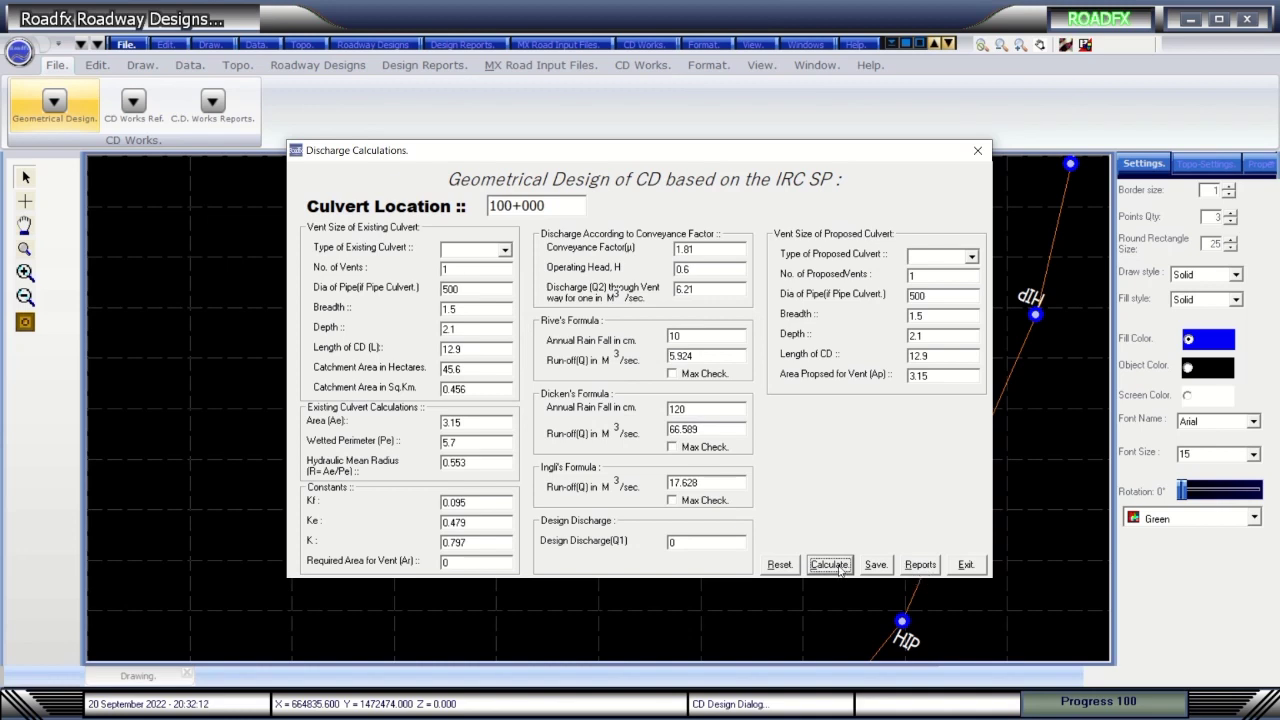
pyautogui.click(781, 565)
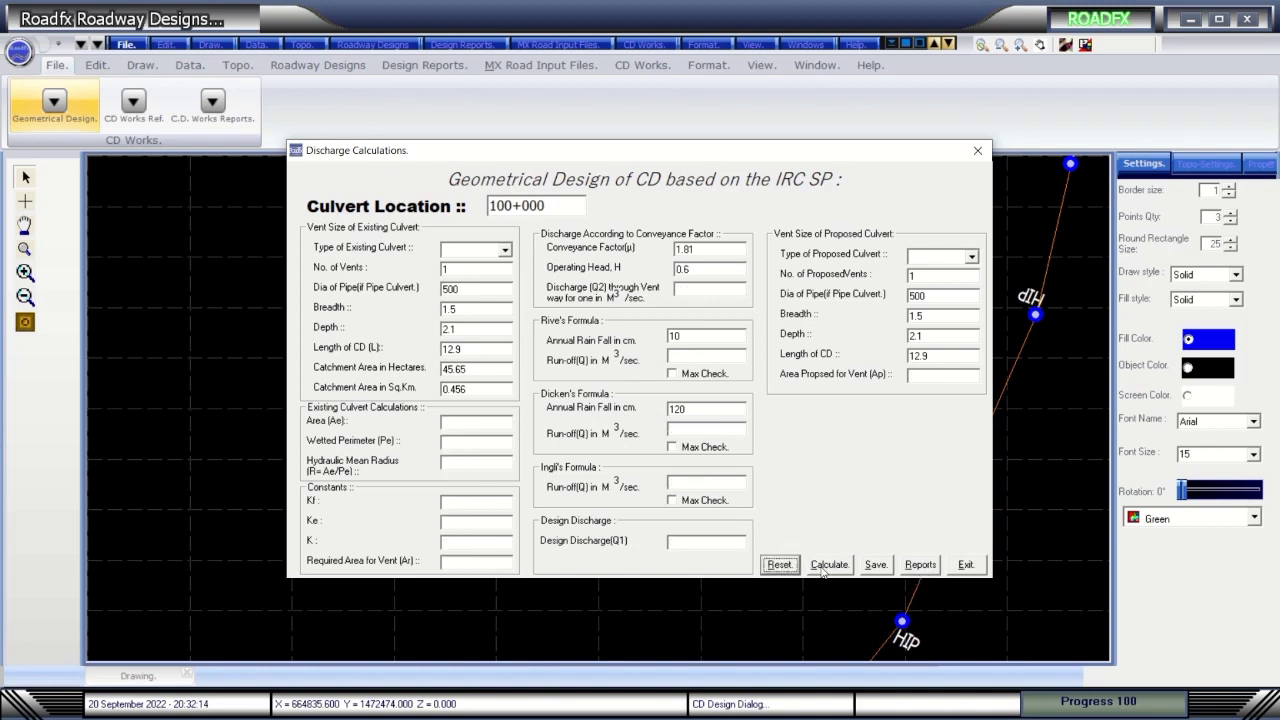
pyautogui.click(824, 567)
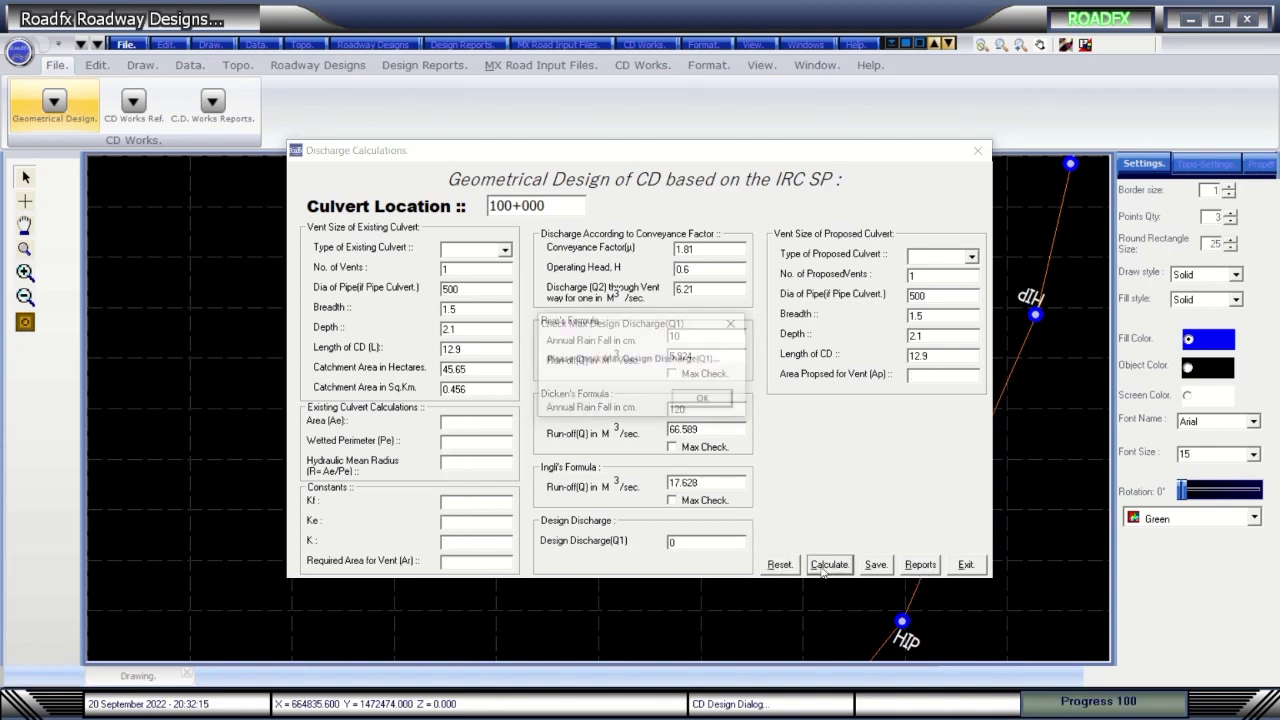
pyautogui.click(704, 400)
# Generate and scroll the discharge calculation report, then close it and the calculations form.
pyautogui.click(919, 566)
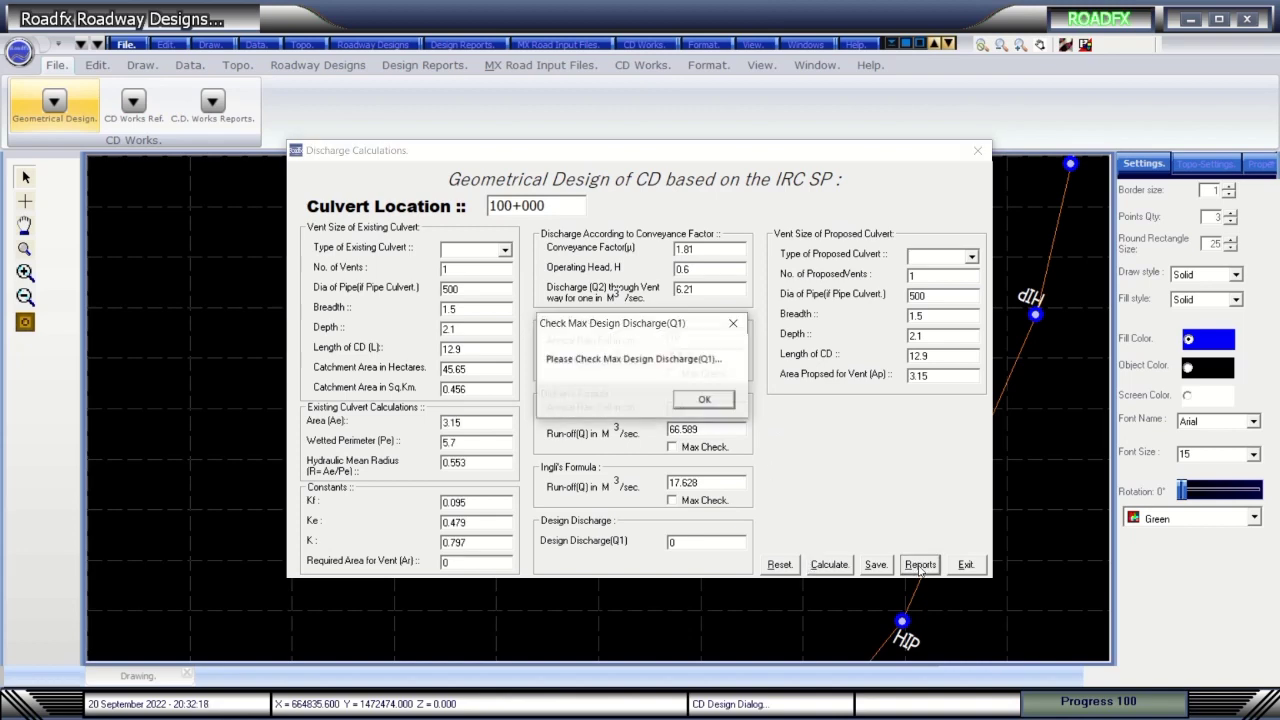
pyautogui.click(722, 403)
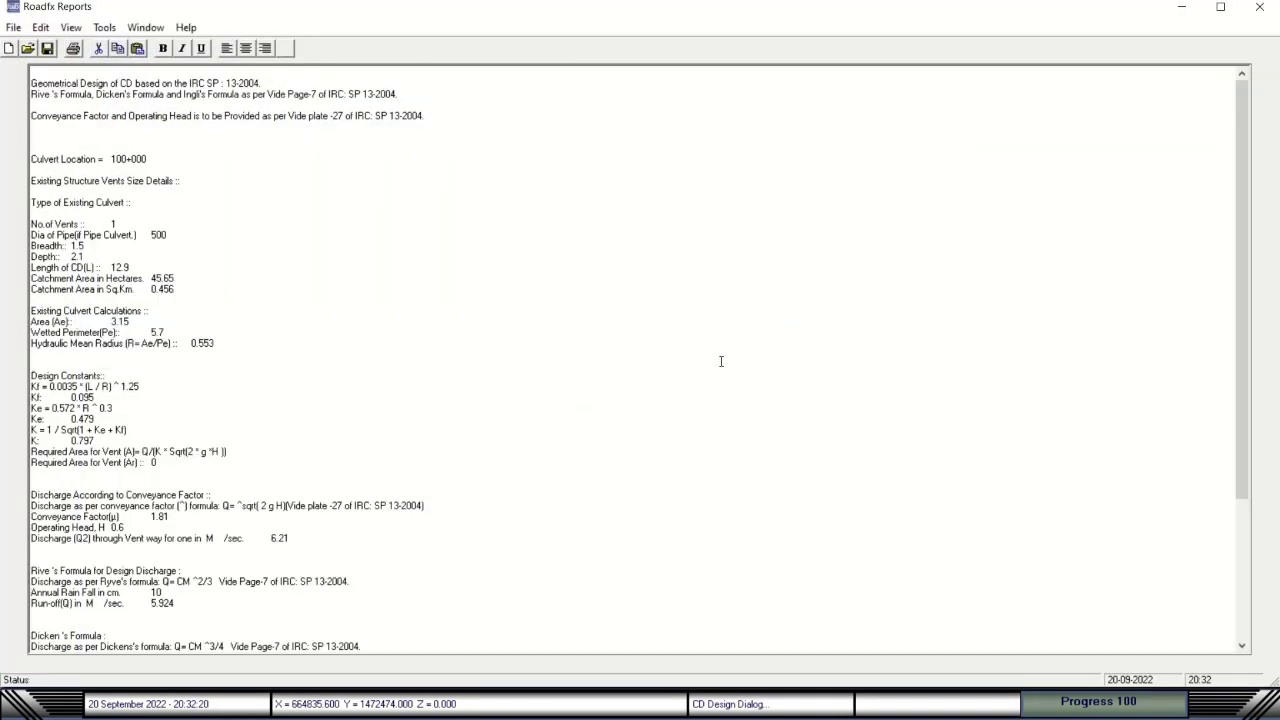
pyautogui.scroll(-6, 720, 360)
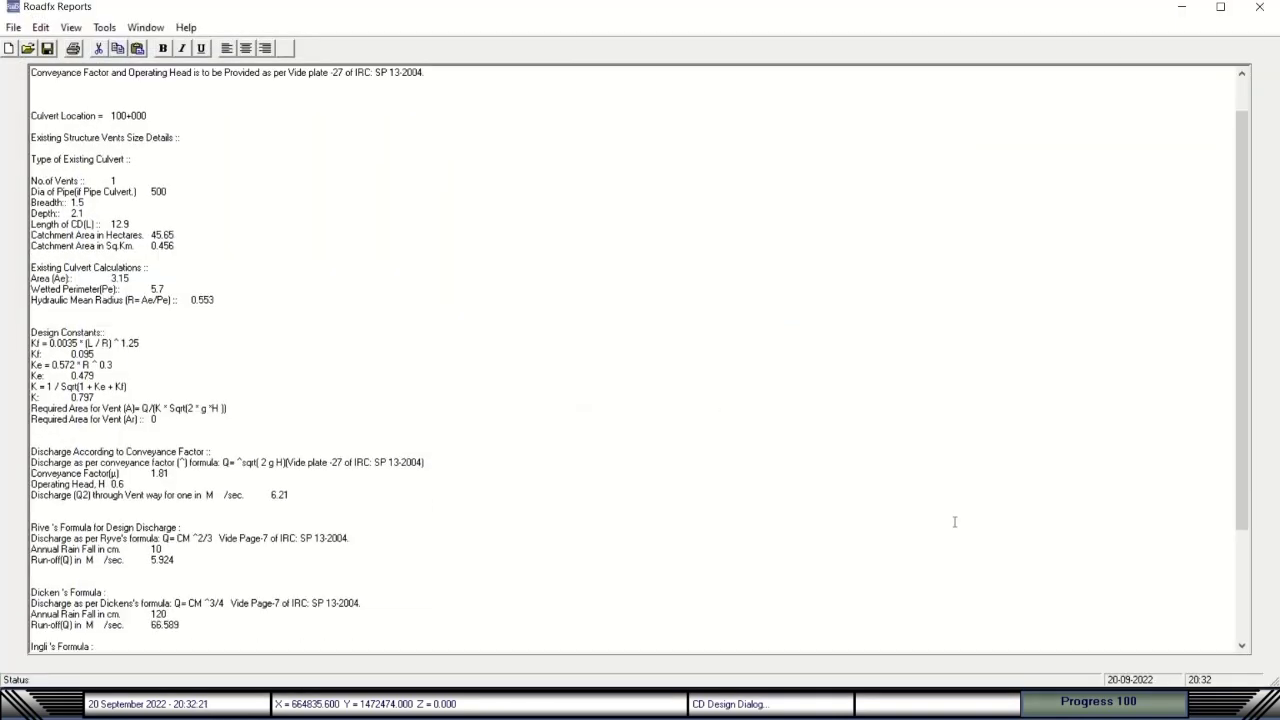
pyautogui.click(1259, 8)
pyautogui.click(978, 152)
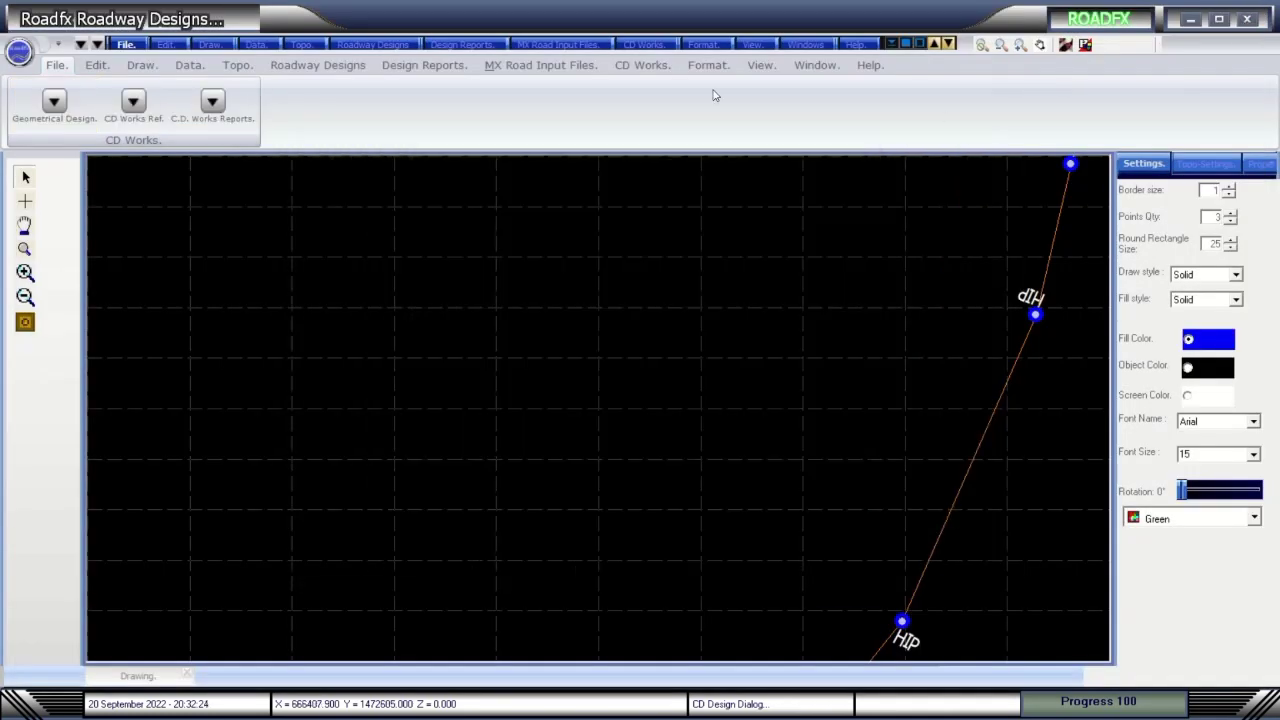
# Browse the Format, View, CD Works, MX Road Input Files and Design Reports ribbon options.
pyautogui.click(707, 65)
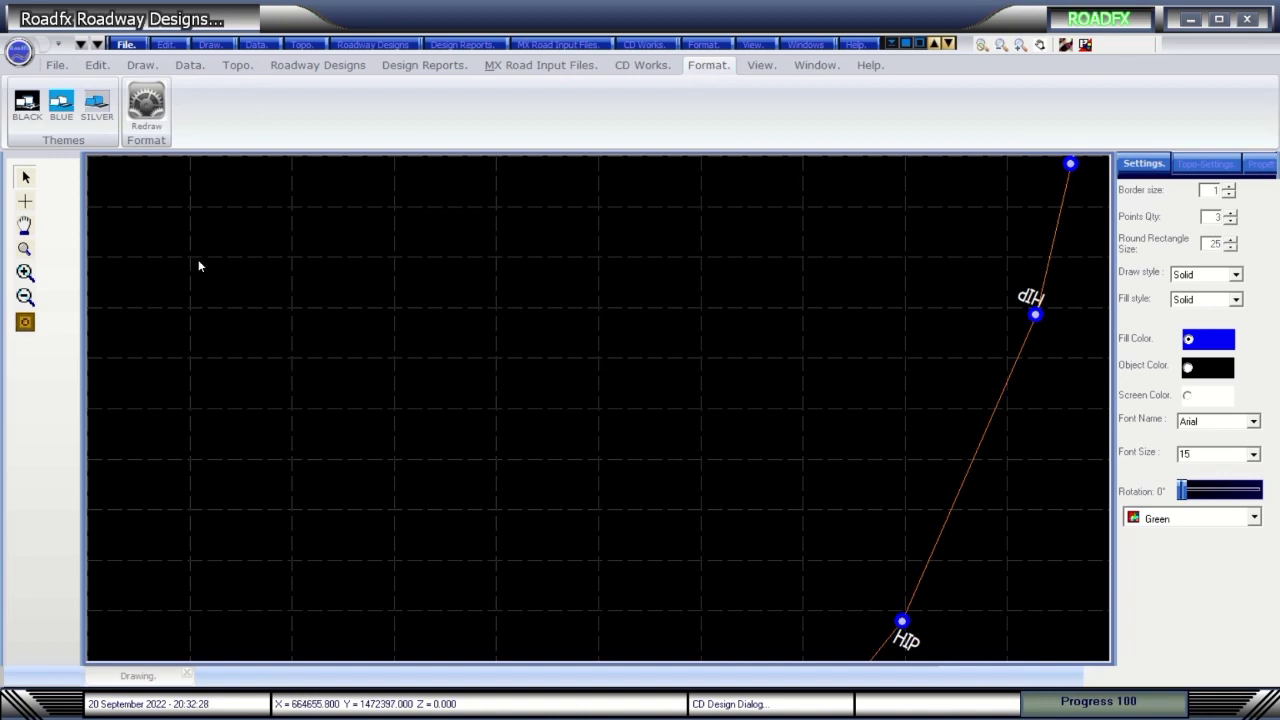
pyautogui.click(826, 70)
pyautogui.click(767, 68)
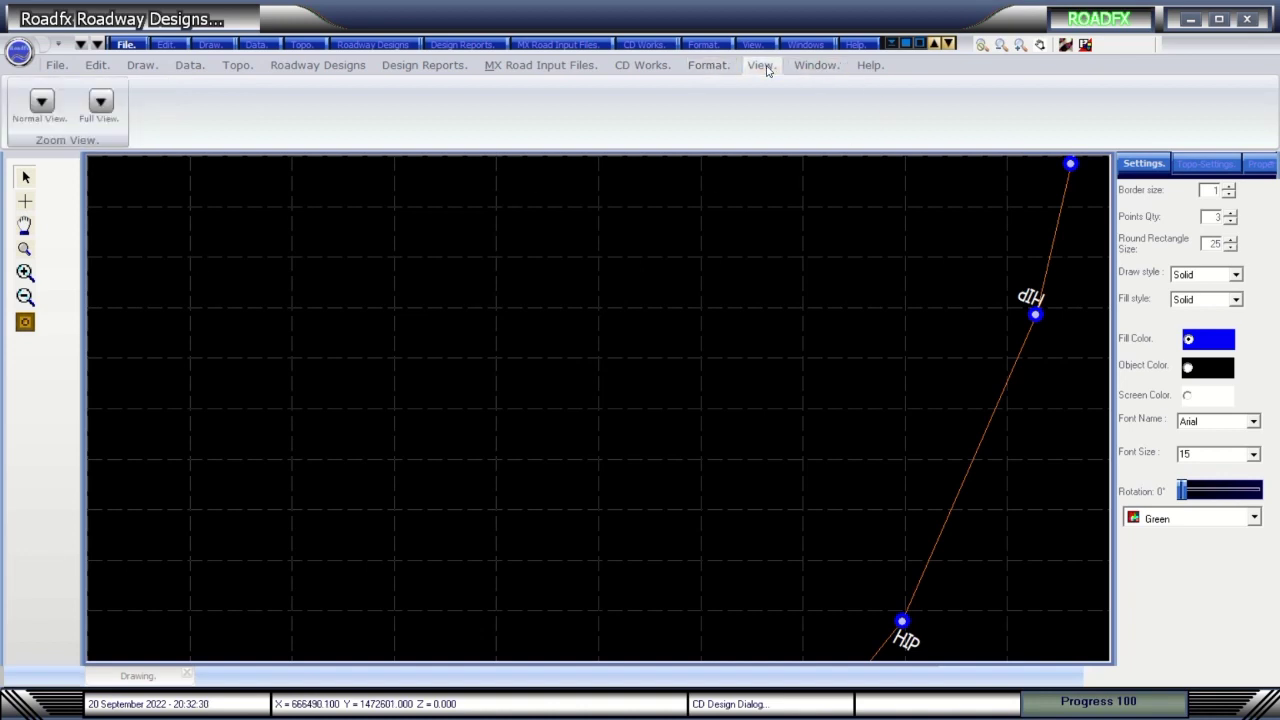
pyautogui.click(698, 68)
pyautogui.click(657, 67)
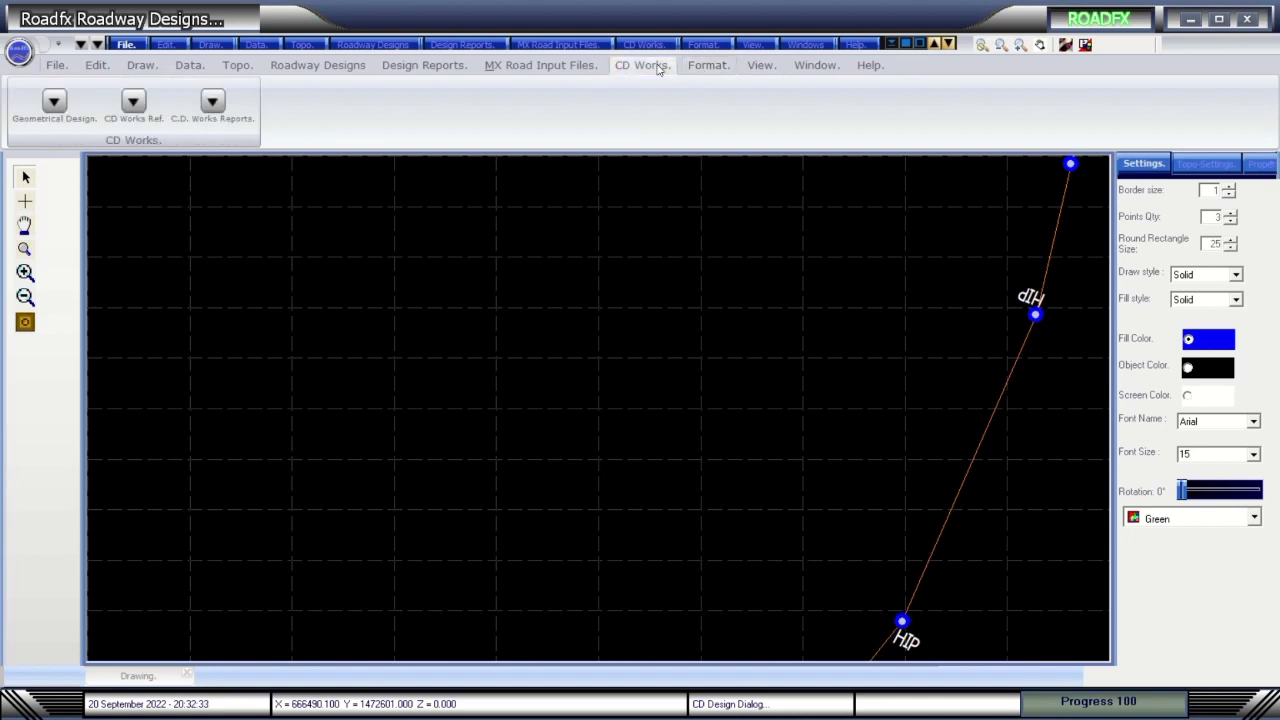
pyautogui.click(575, 67)
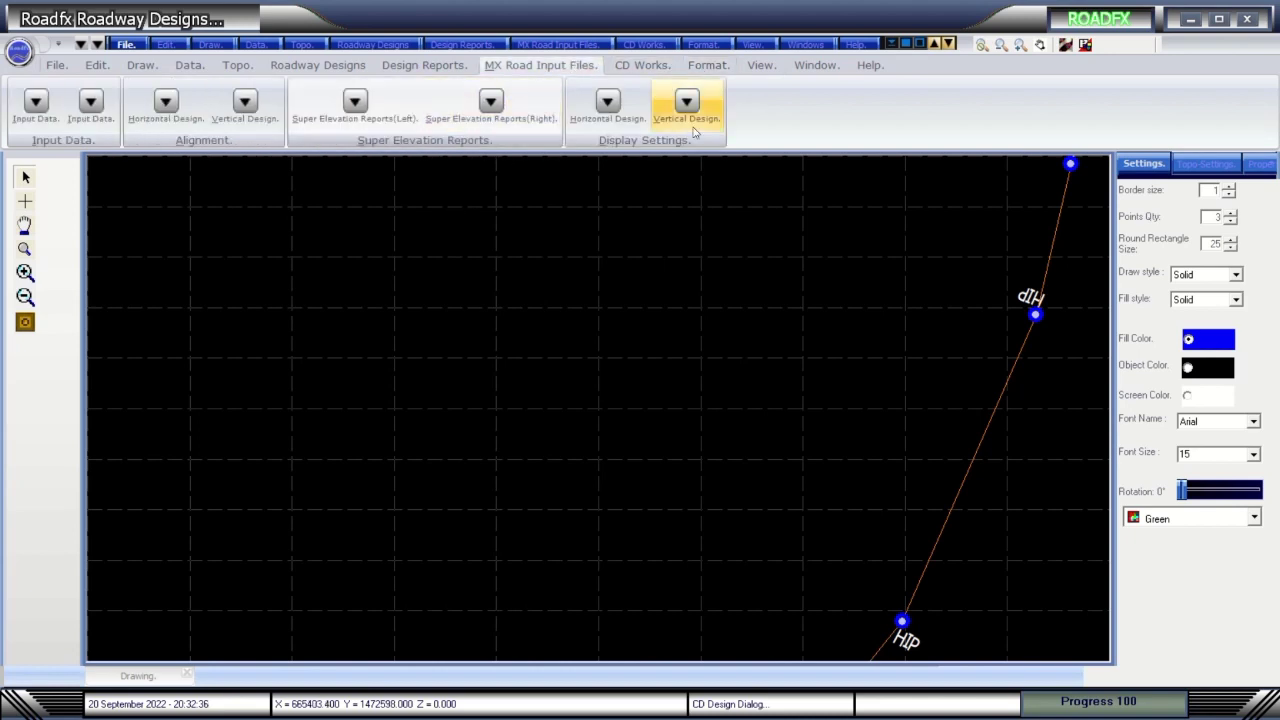
pyautogui.click(427, 70)
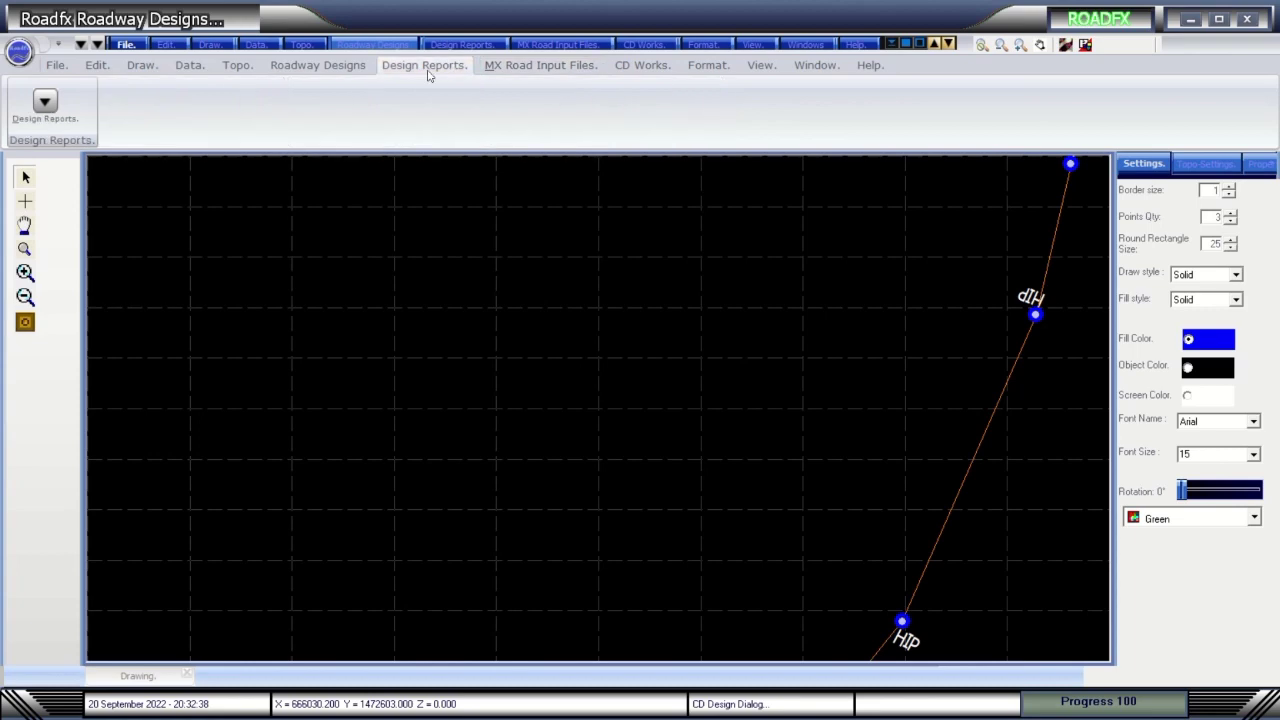
# Run the Vertical Gradient Check under Roadway Designs and dismiss run-time error 381.
pyautogui.click(314, 68)
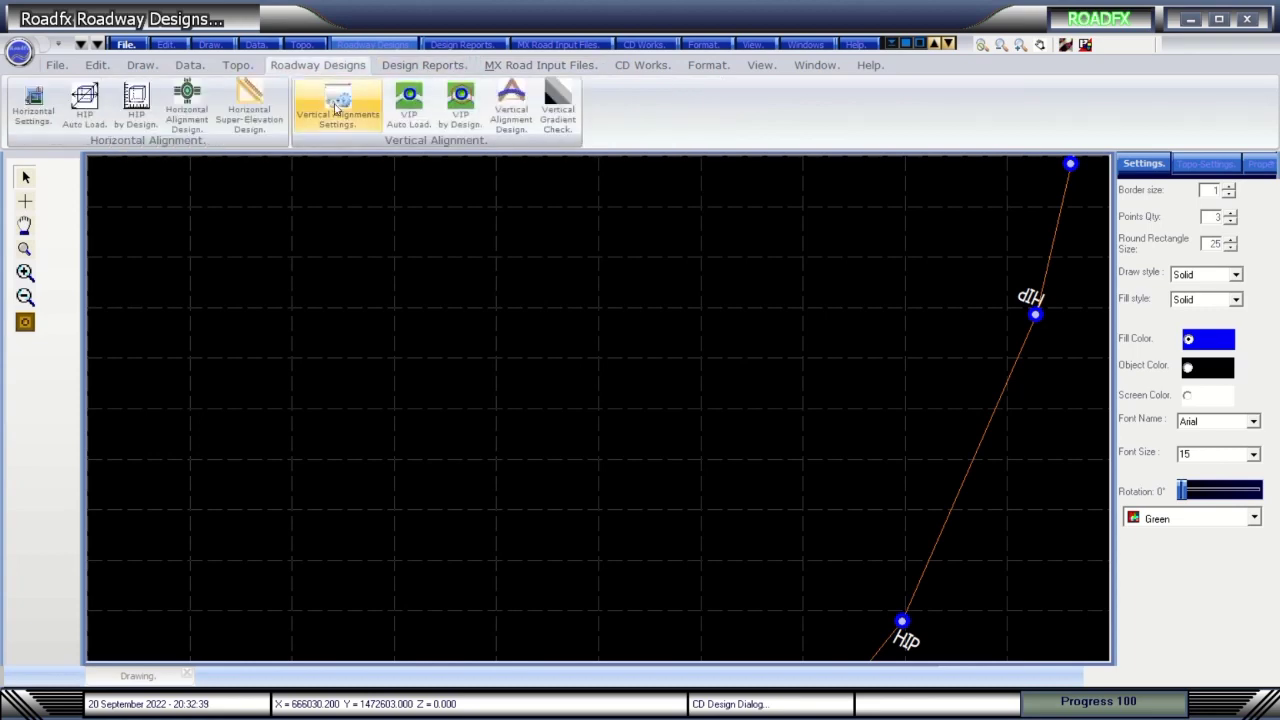
pyautogui.click(566, 118)
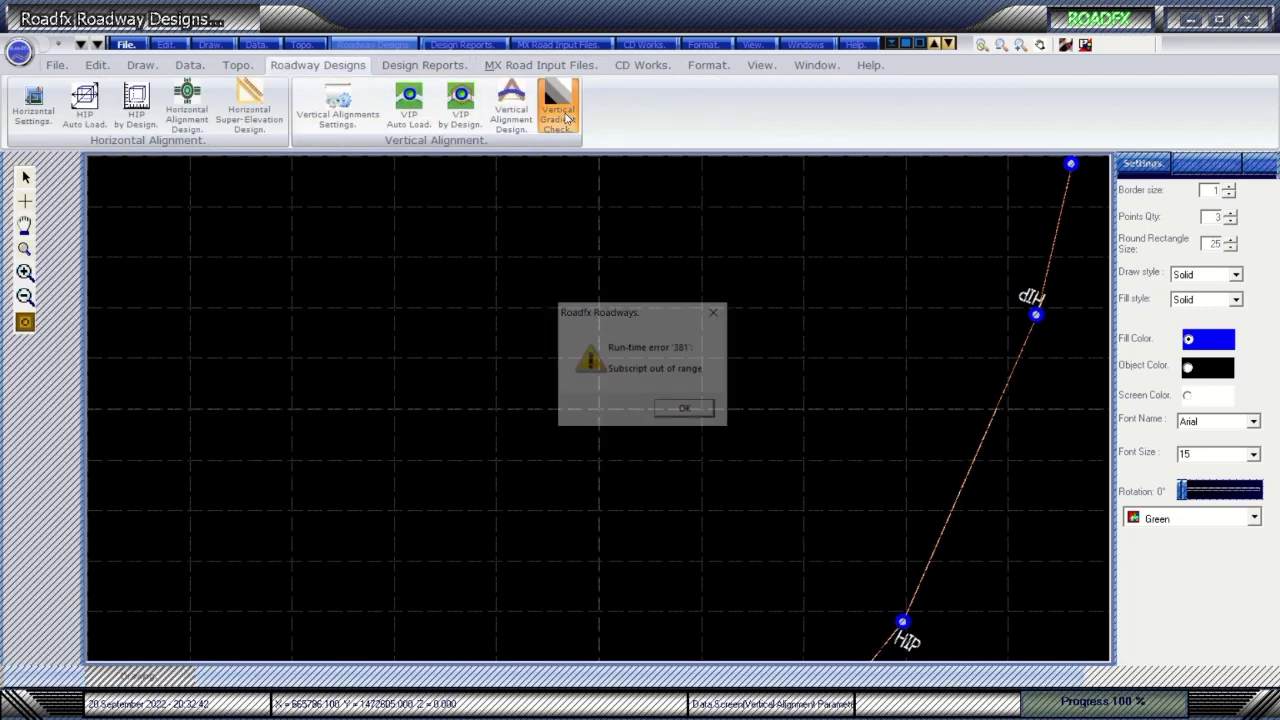
pyautogui.click(690, 413)
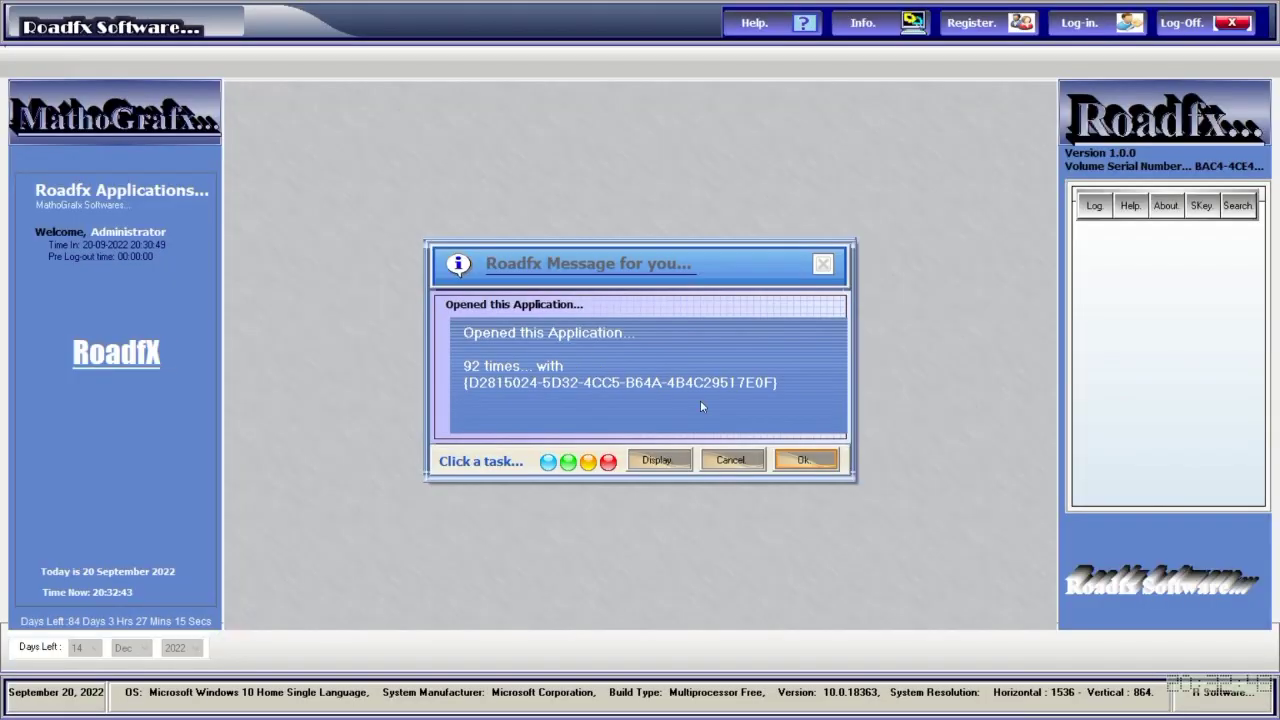
# Log back in and launch Roadfx Road Facilities & Markings, acknowledging the opened-application messages.
pyautogui.click(802, 466)
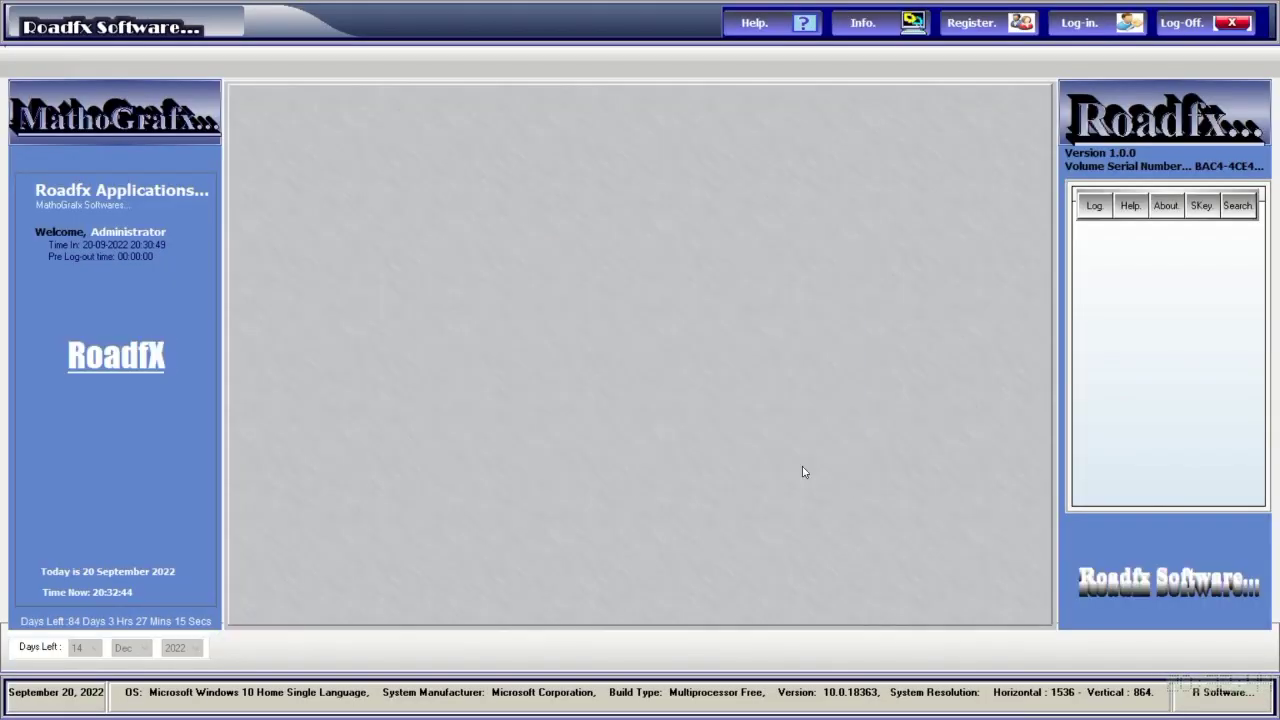
pyautogui.click(1077, 23)
pyautogui.write('****')
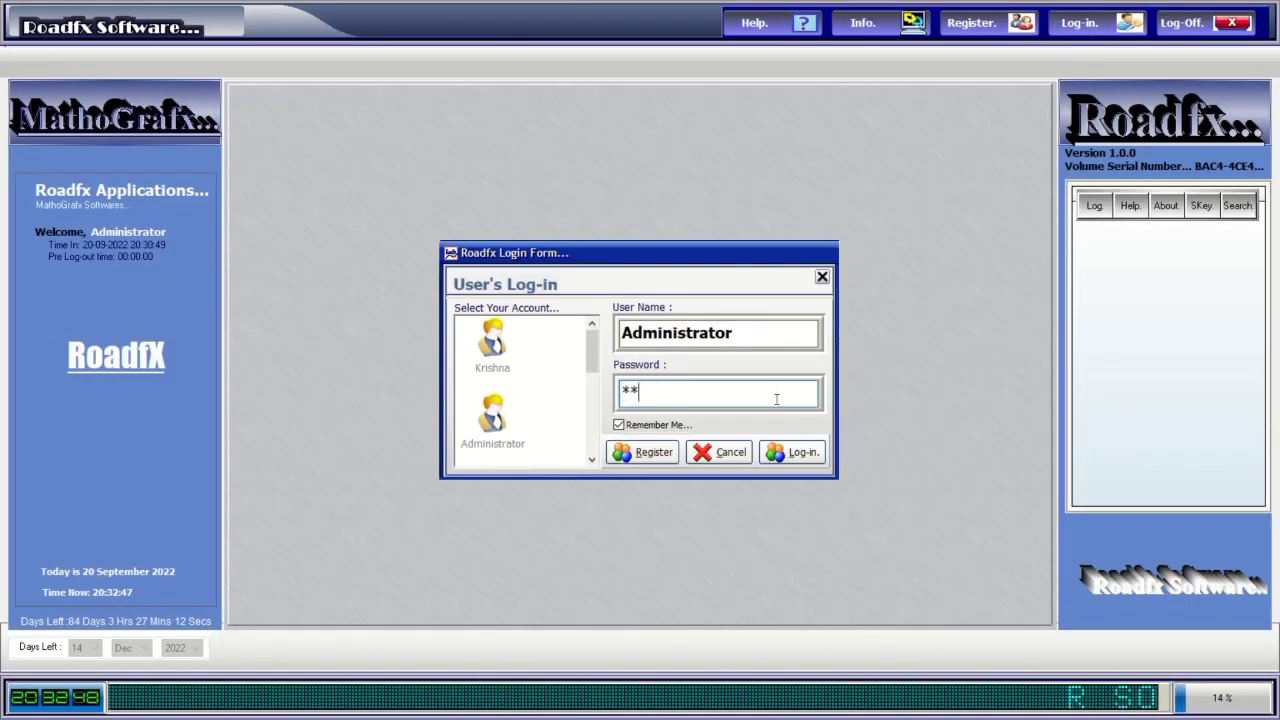
pyautogui.click(808, 455)
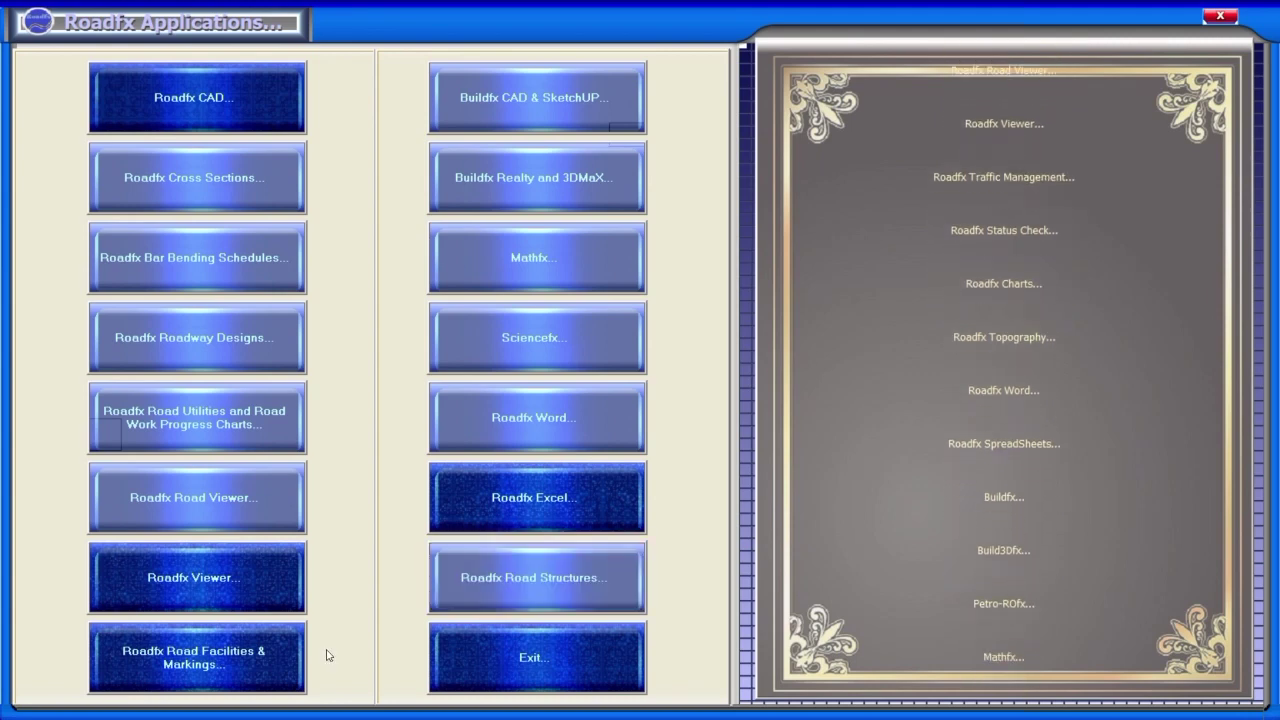
pyautogui.click(260, 662)
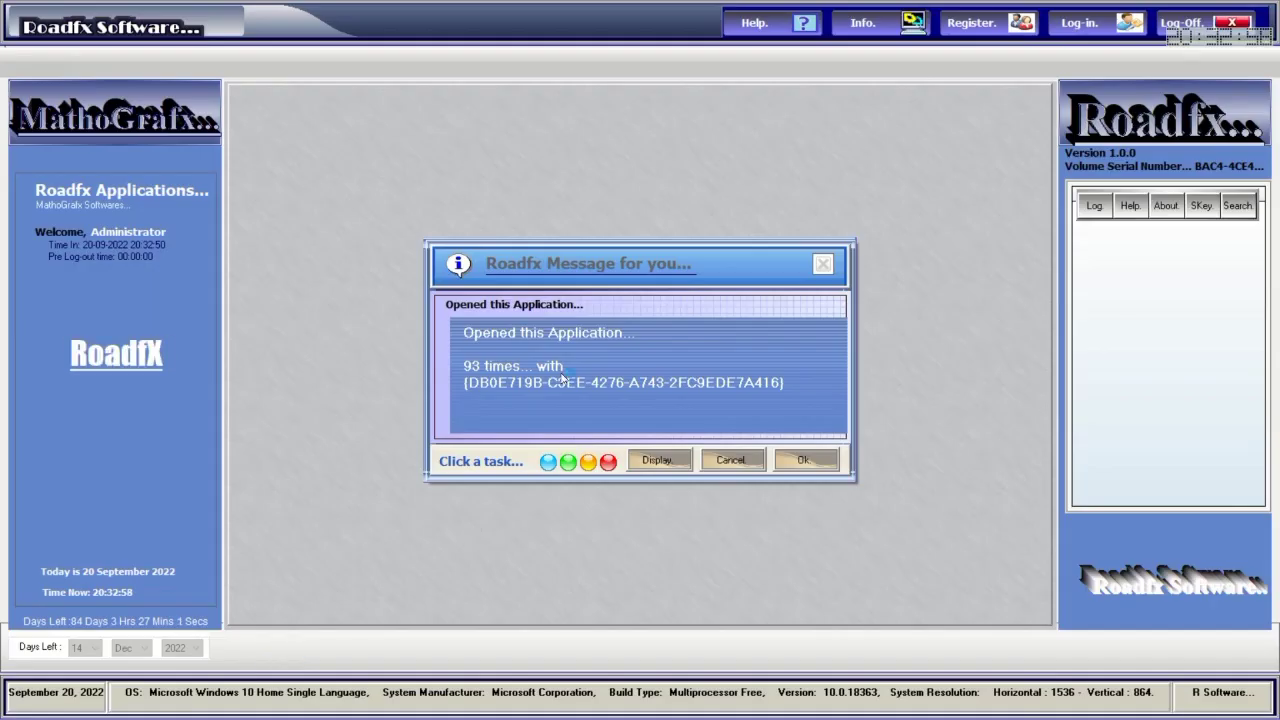
pyautogui.click(792, 456)
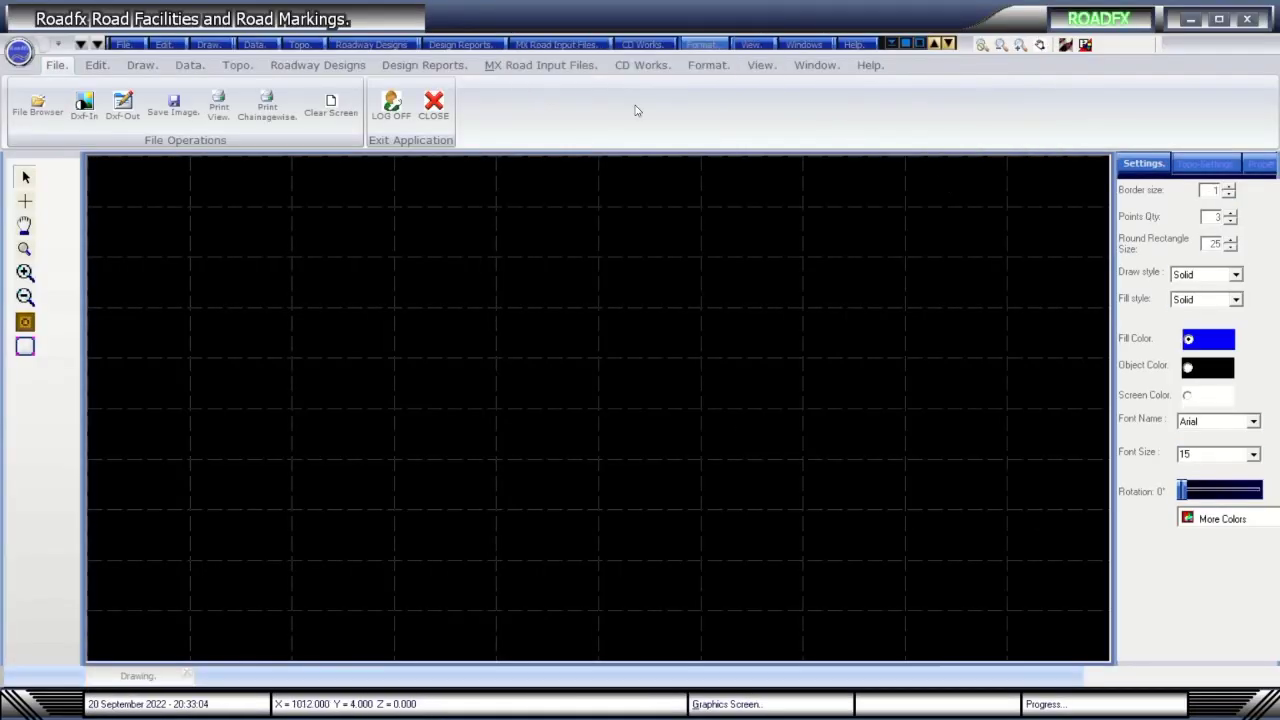
# Check the project files and road facilities data files paths, closing both unchanged.
pyautogui.click(120, 44)
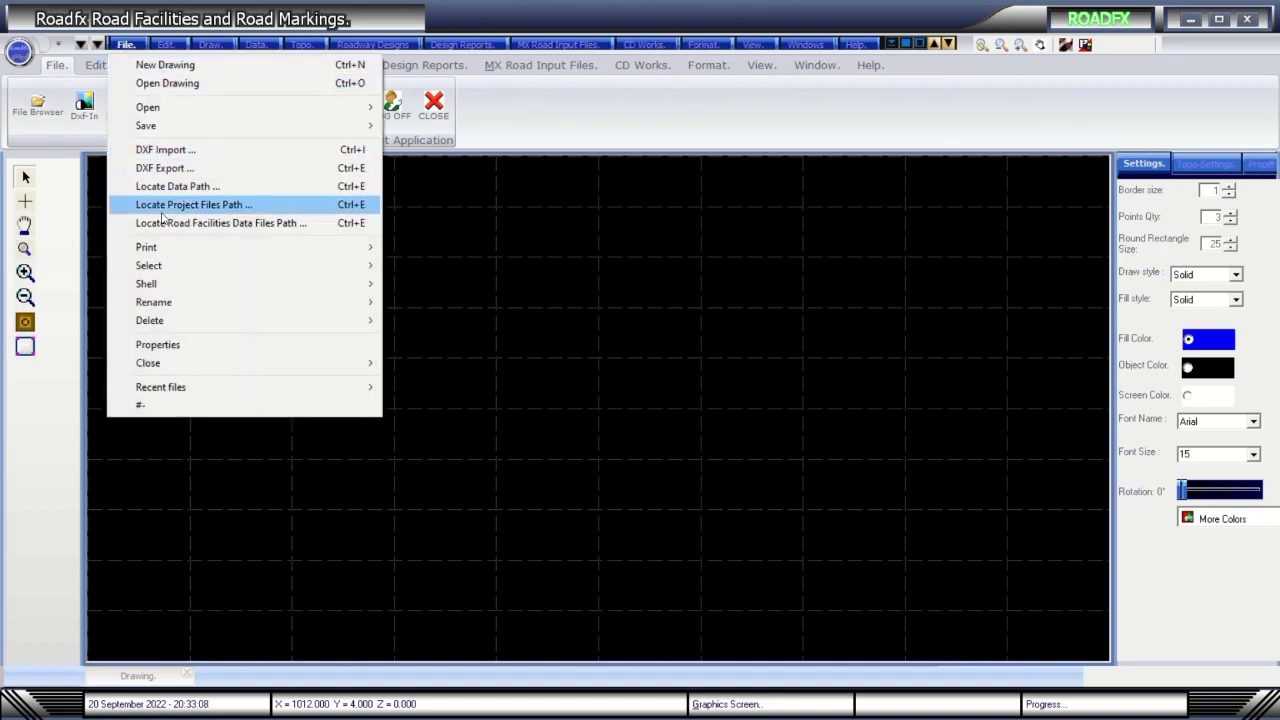
pyautogui.click(193, 206)
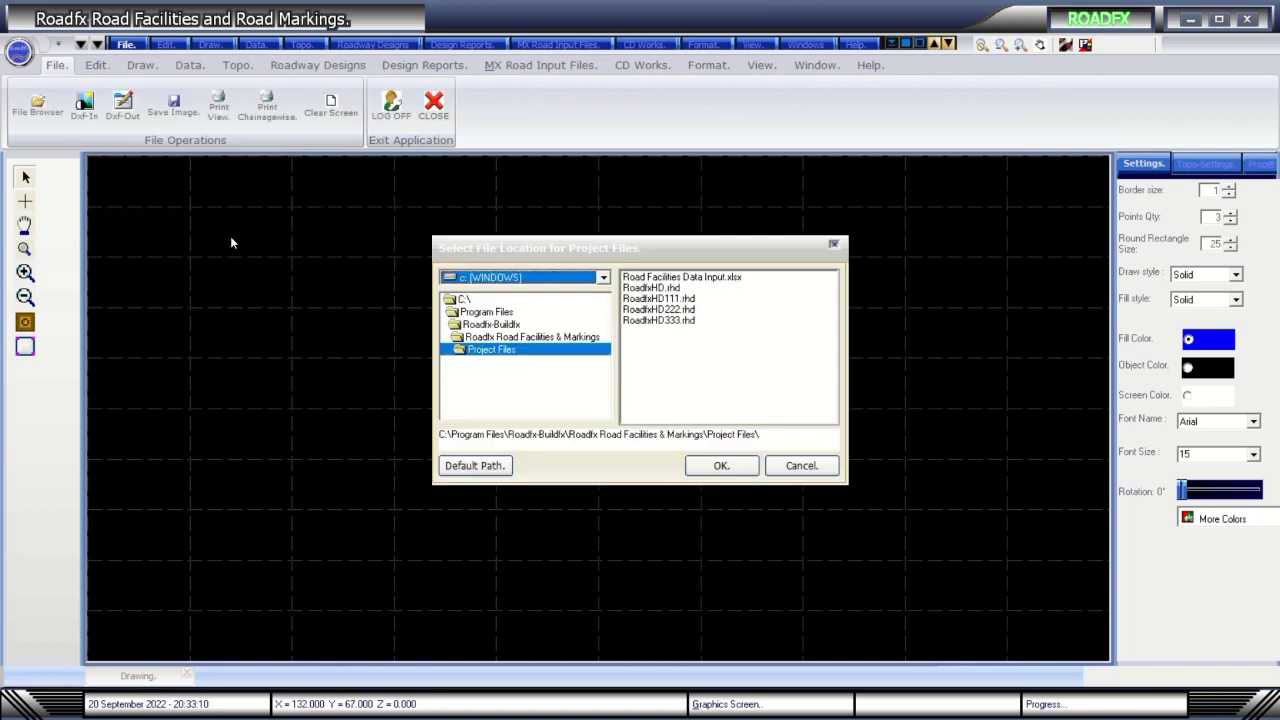
pyautogui.click(783, 470)
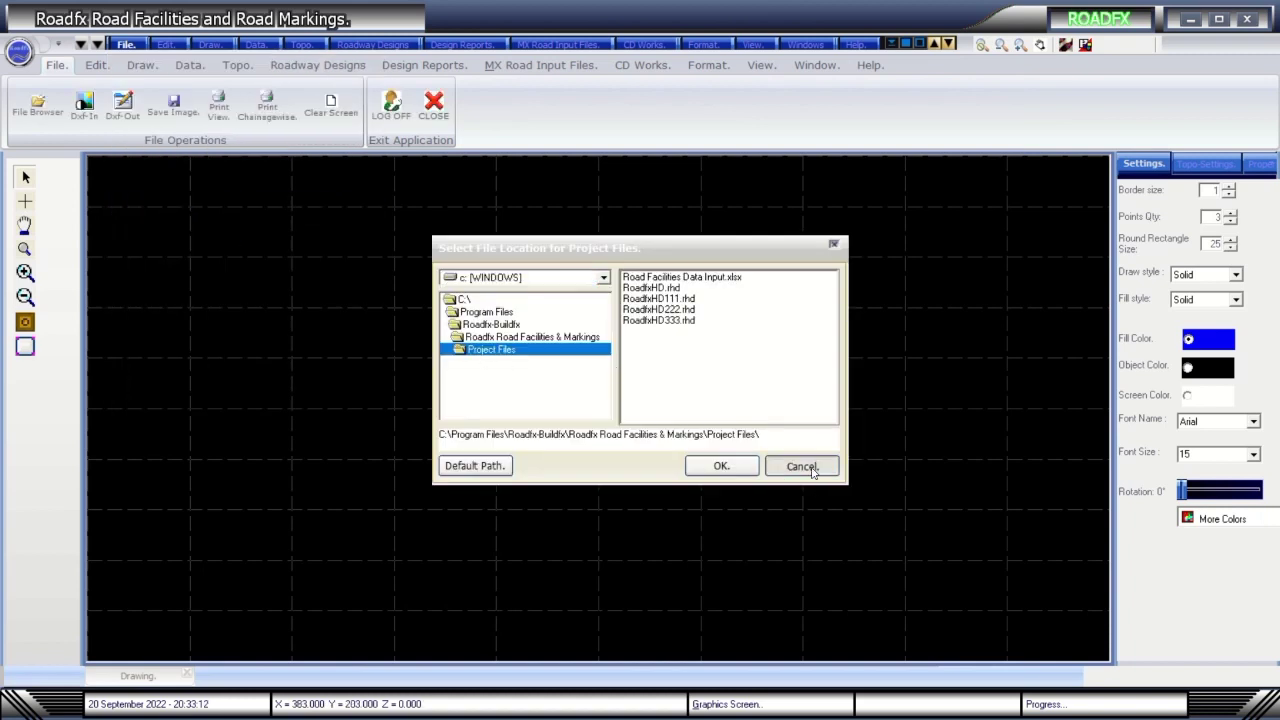
pyautogui.click(128, 47)
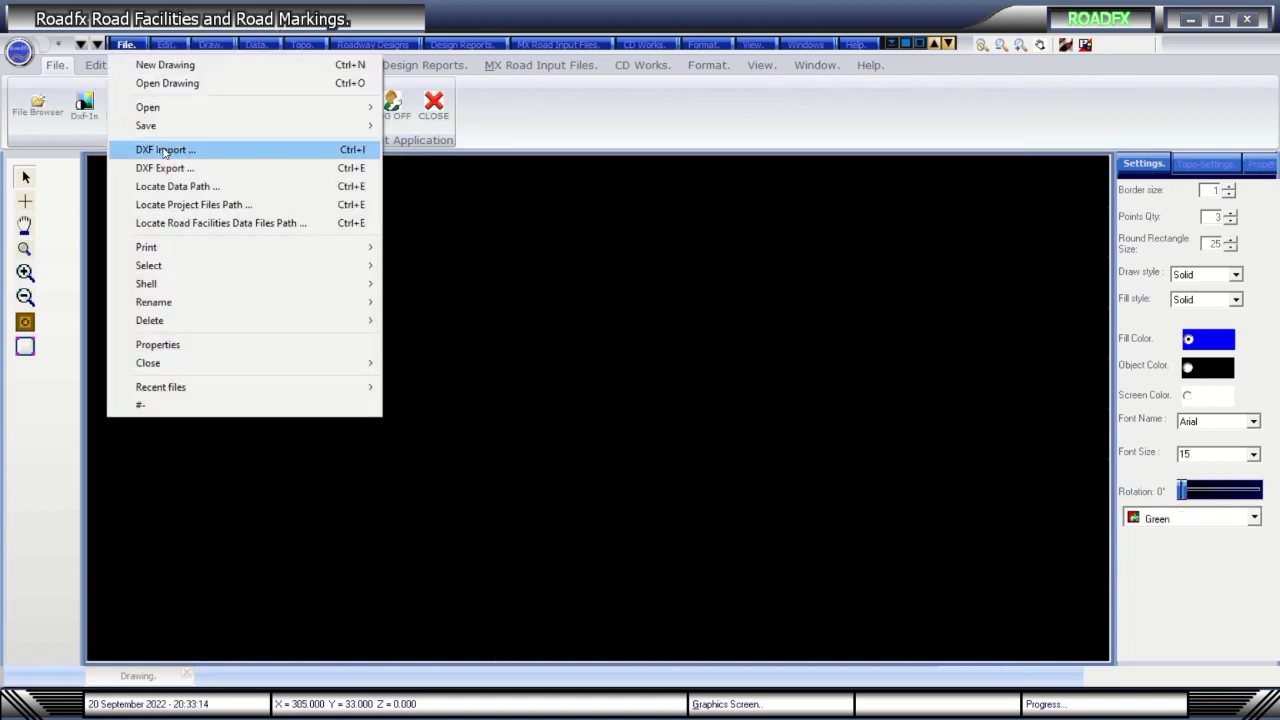
pyautogui.click(172, 222)
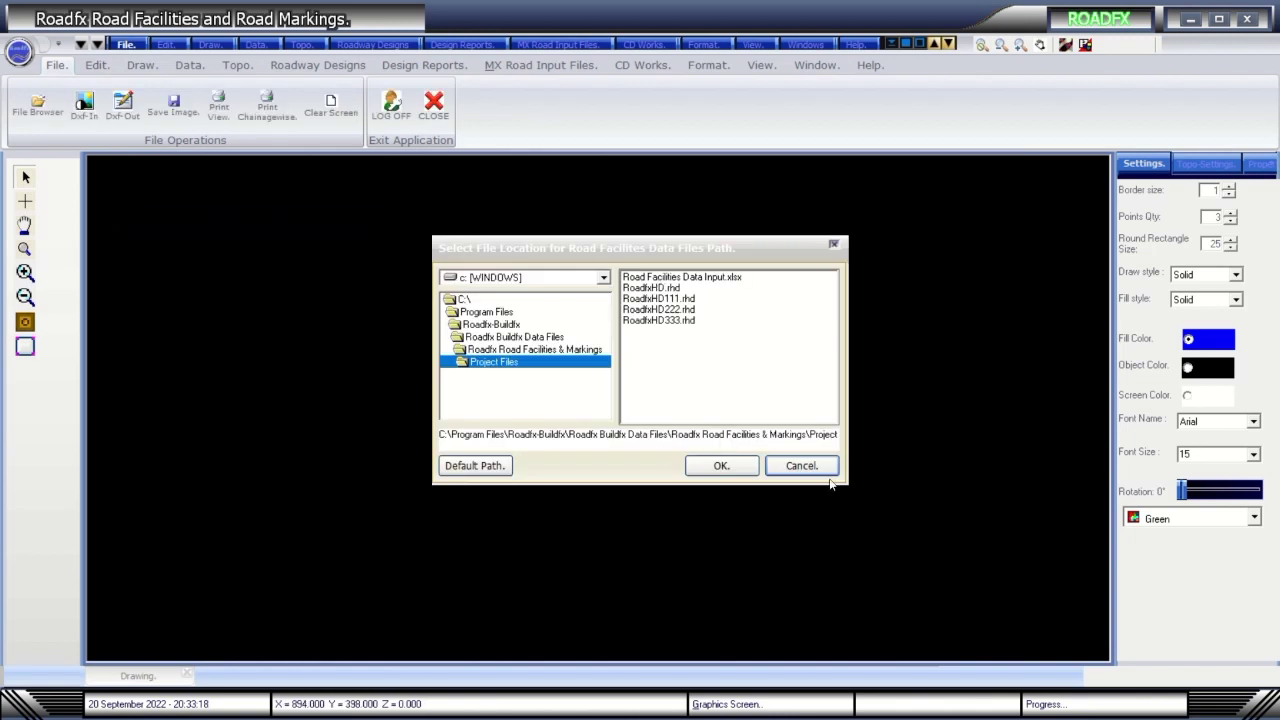
pyautogui.moveTo(818, 434); pyautogui.dragTo(857, 452)
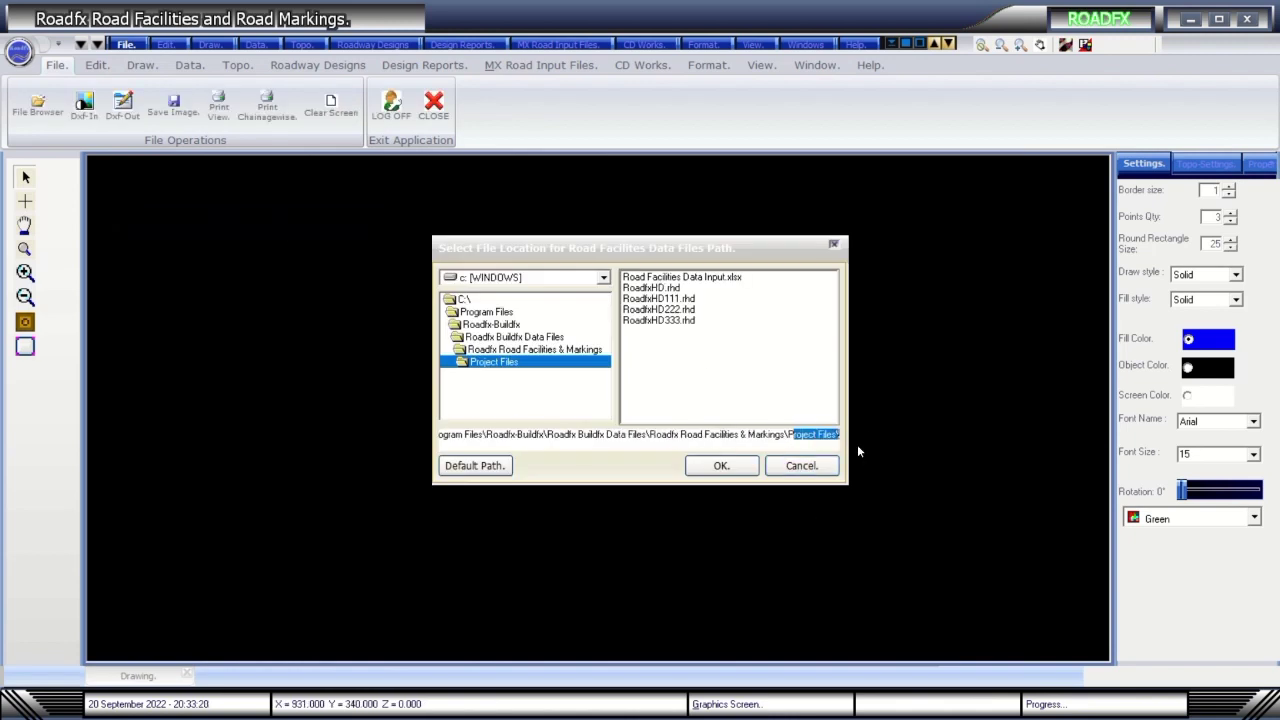
pyautogui.click(812, 470)
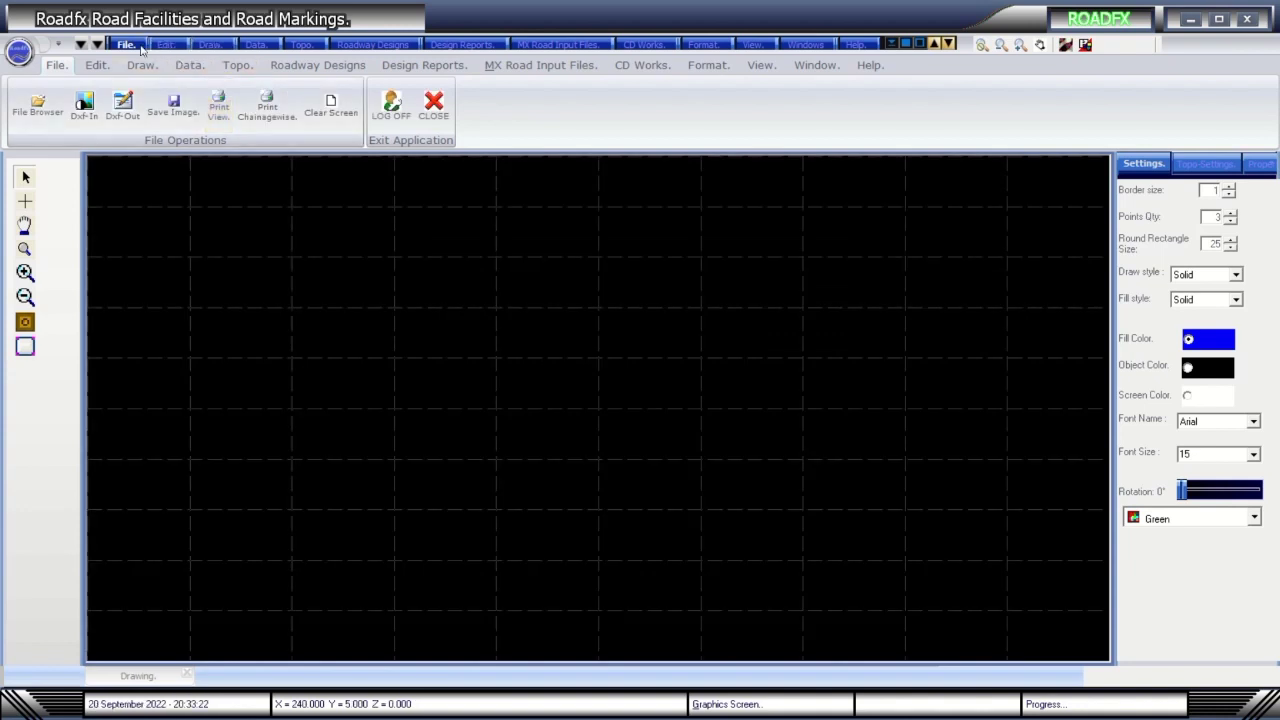
# Open RoadfxHD.rhd from the Project Files folder.
pyautogui.click(141, 50)
pyautogui.click(178, 83)
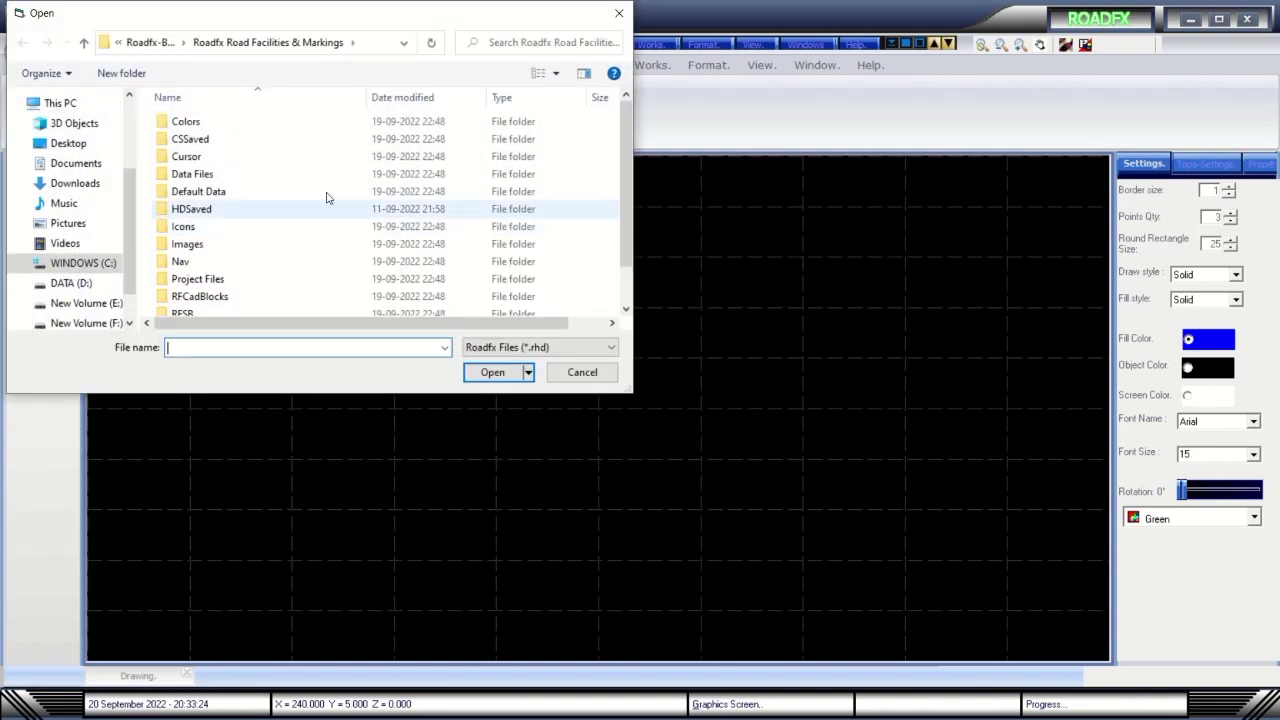
pyautogui.scroll(-1, 296, 218)
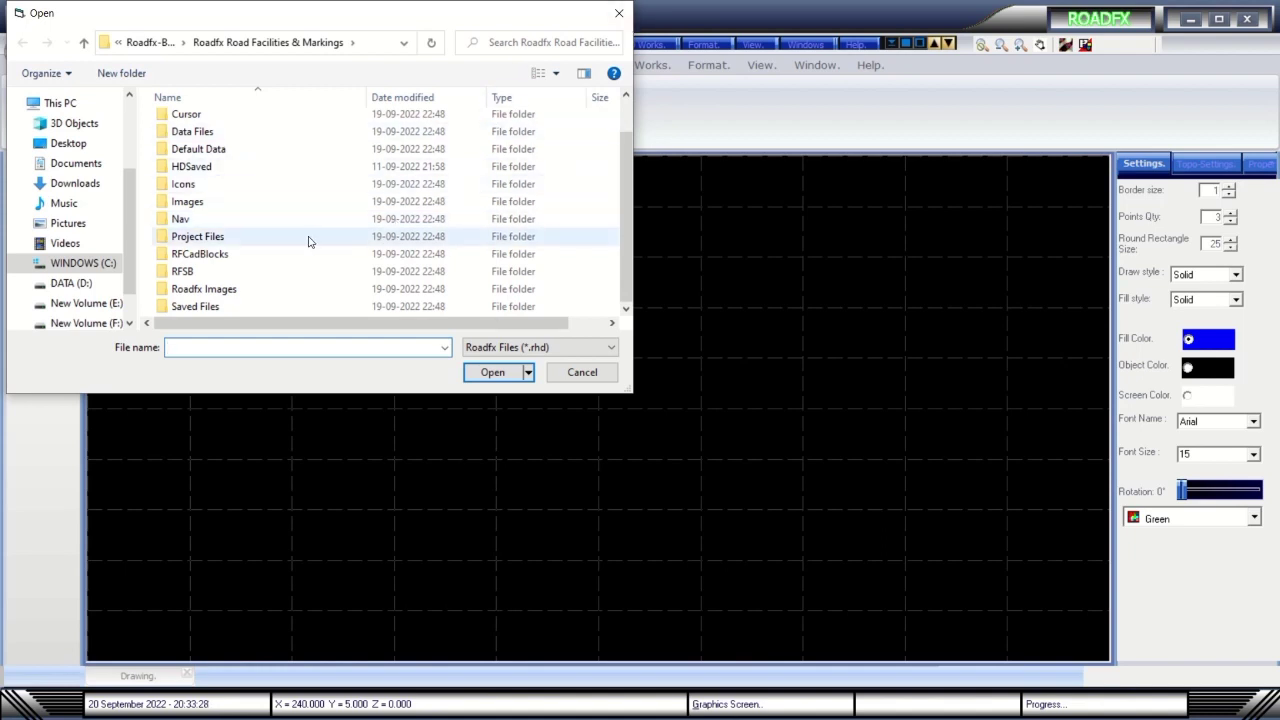
pyautogui.doubleClick(224, 238)
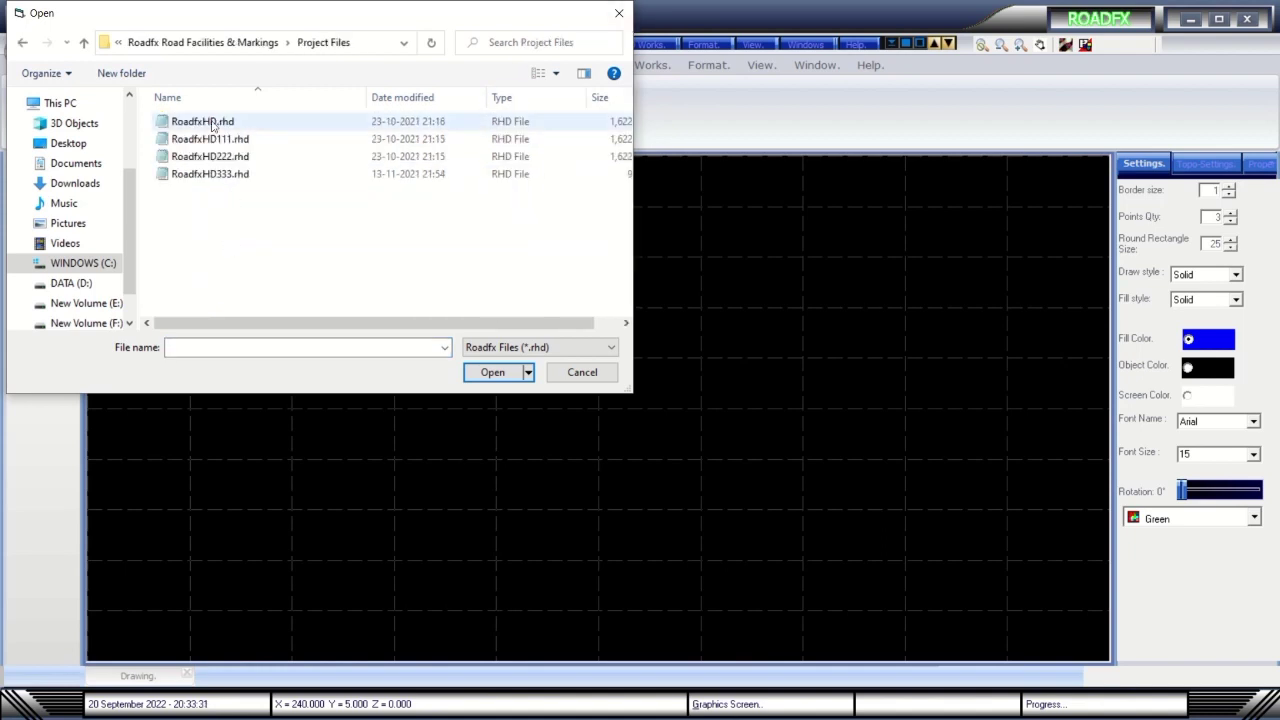
pyautogui.click(84, 42)
pyautogui.click(620, 18)
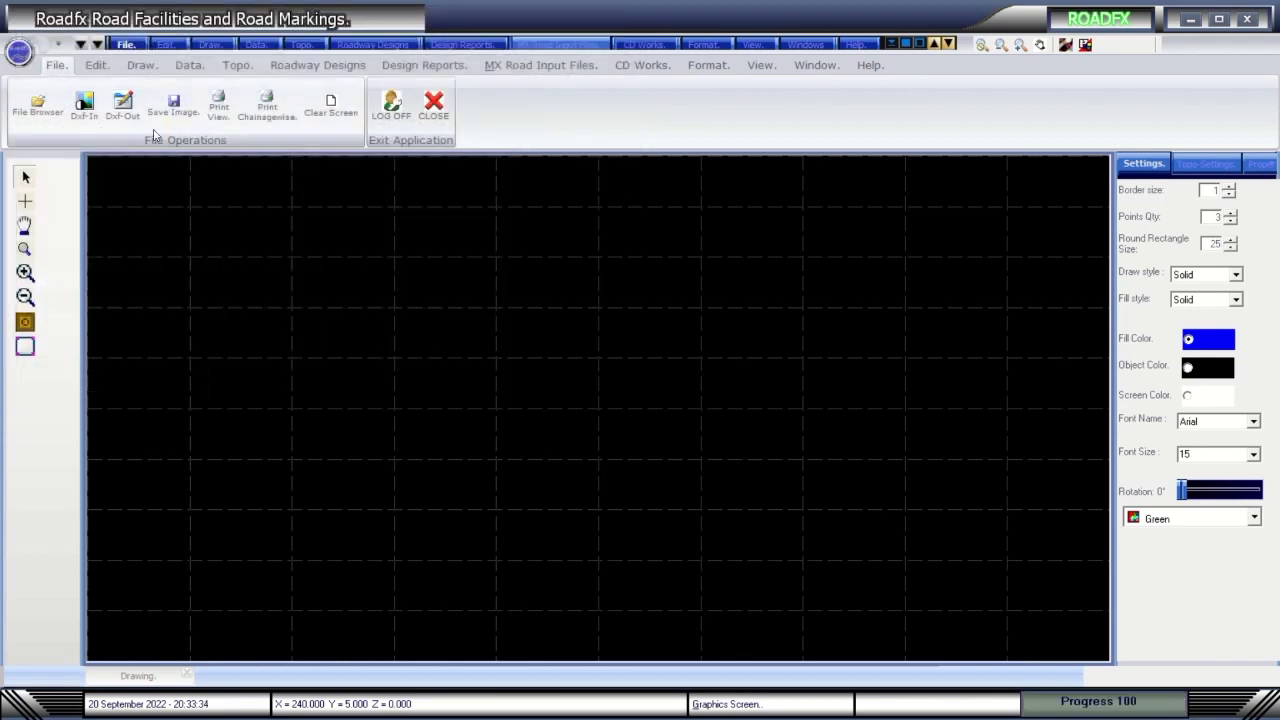
pyautogui.click(126, 45)
pyautogui.click(155, 85)
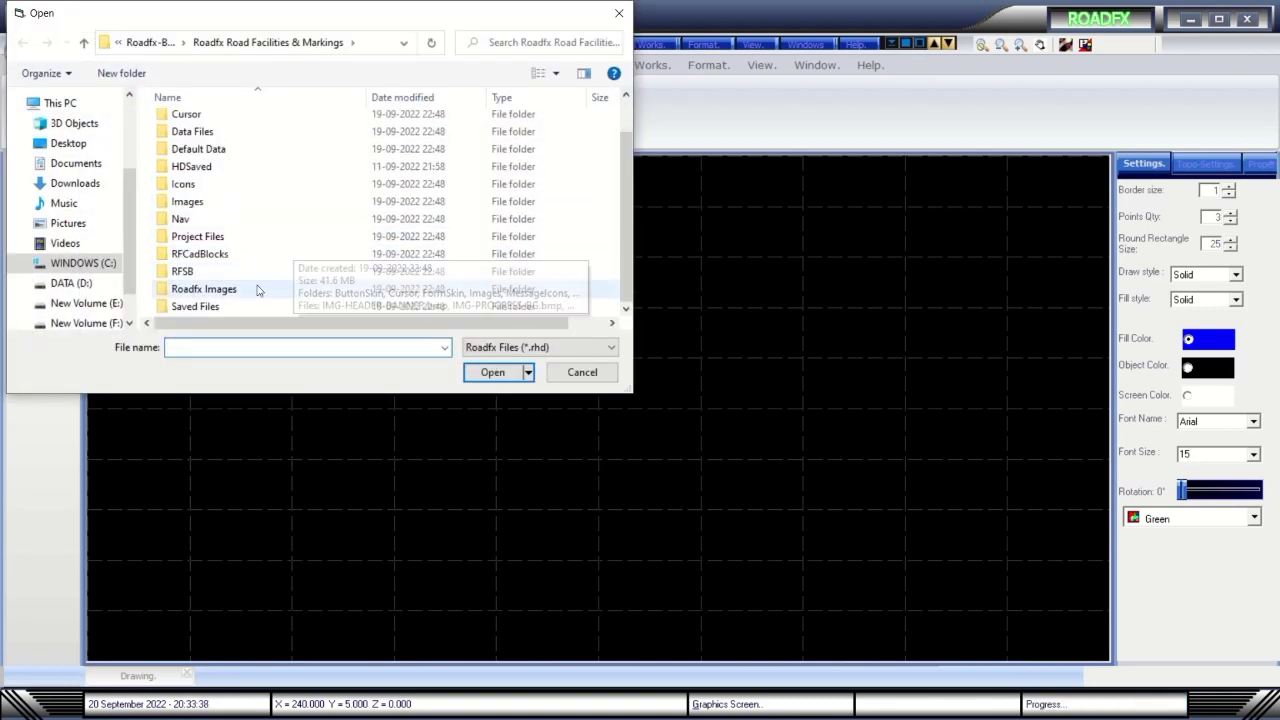
pyautogui.doubleClick(205, 237)
pyautogui.doubleClick(224, 121)
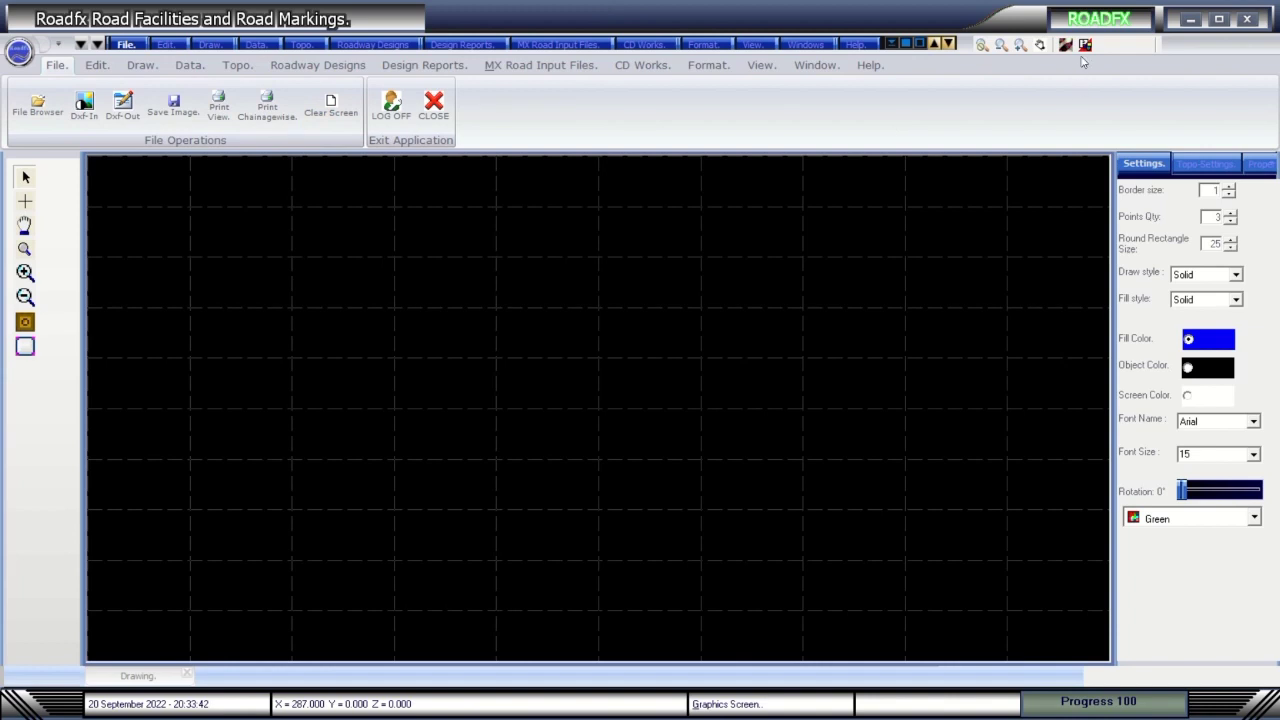
# Auto-load the road data files FRL.txt and Topo.txt, then close the drawing back to the launcher.
pyautogui.click(190, 65)
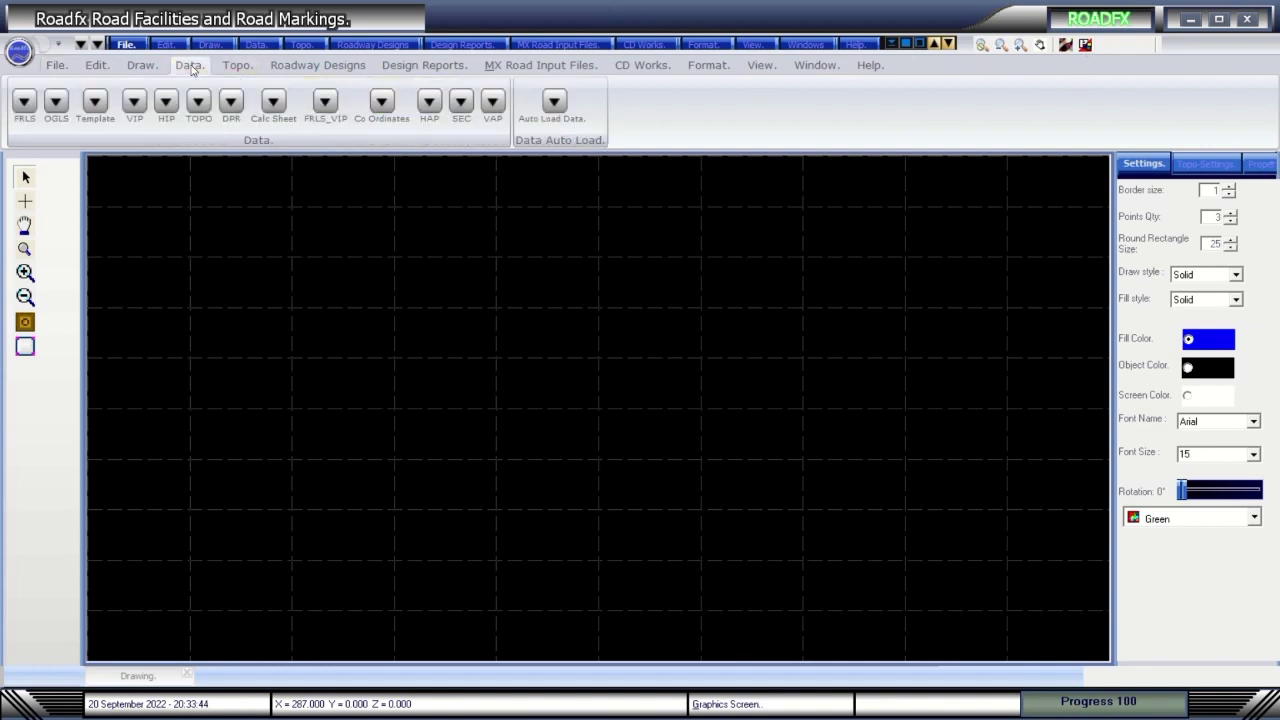
pyautogui.click(553, 102)
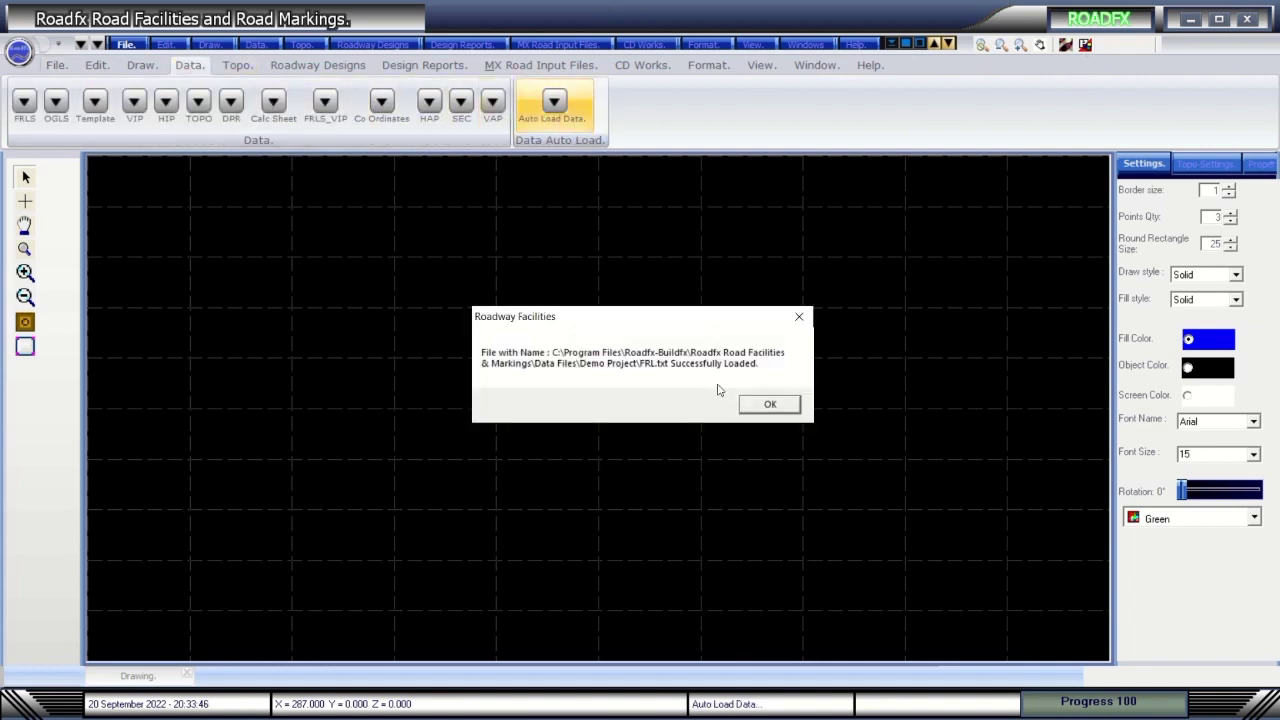
pyautogui.click(764, 408)
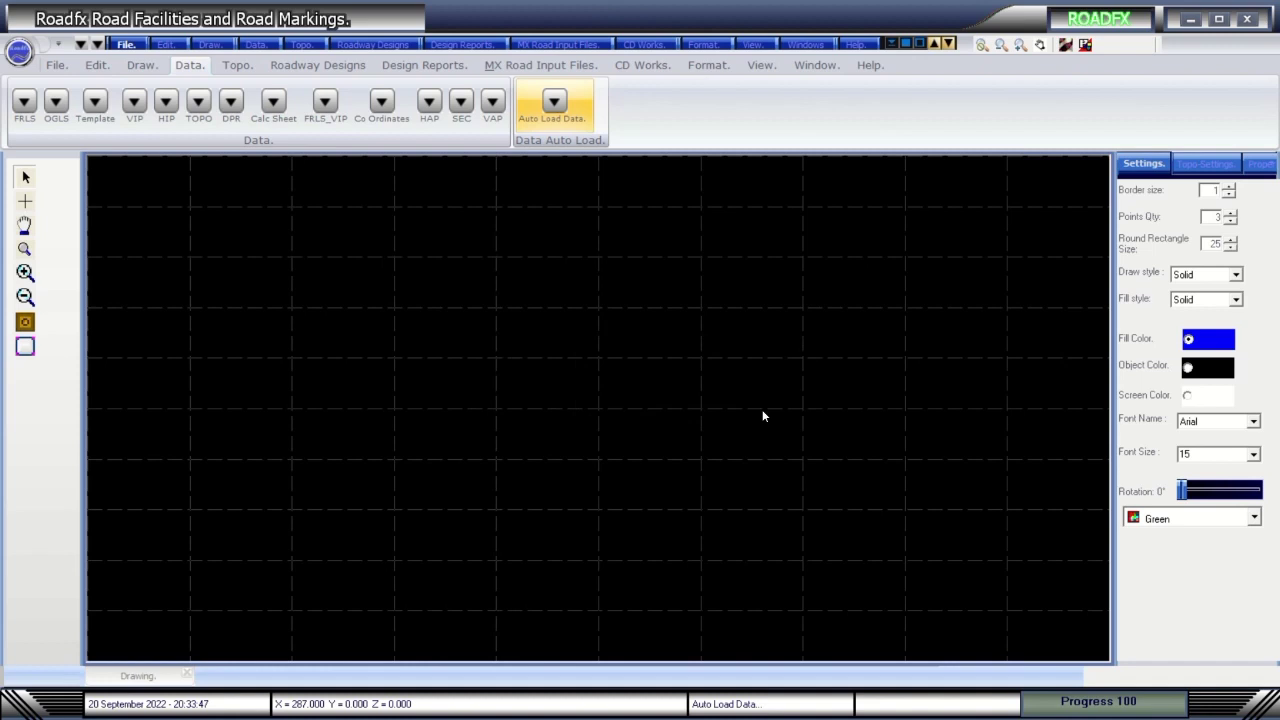
pyautogui.click(763, 411)
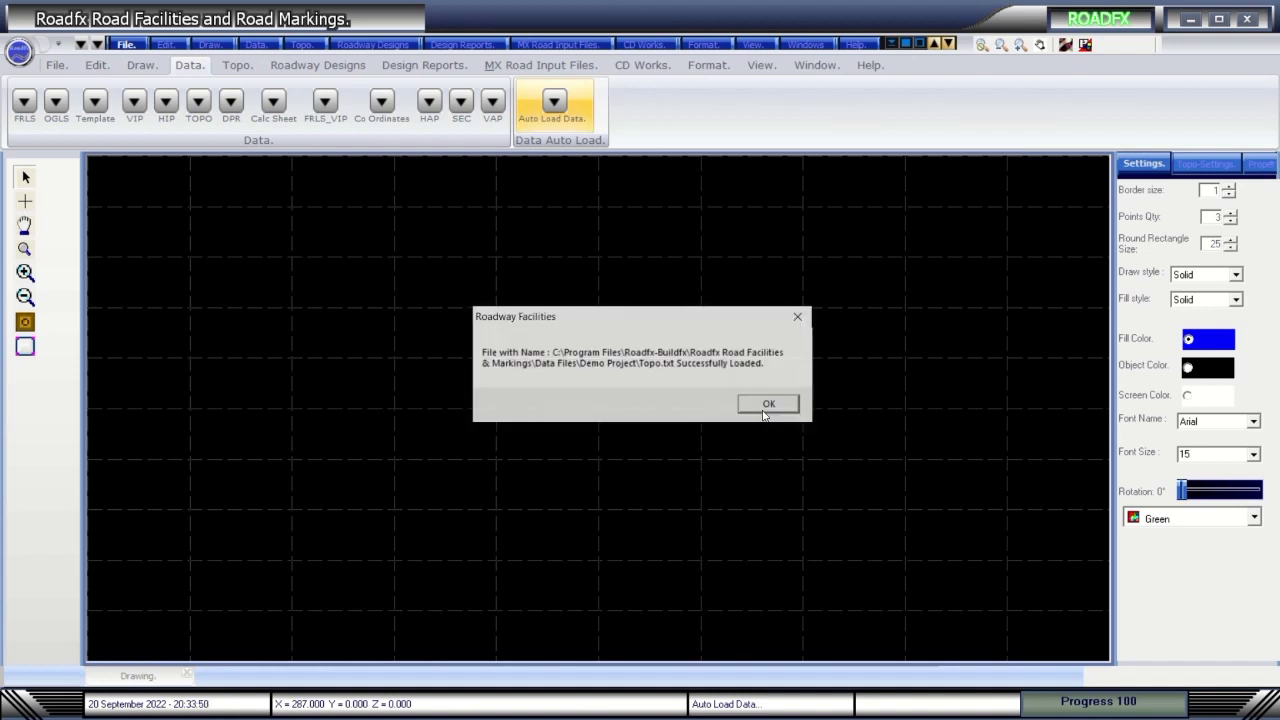
pyautogui.click(763, 409)
pyautogui.click(762, 409)
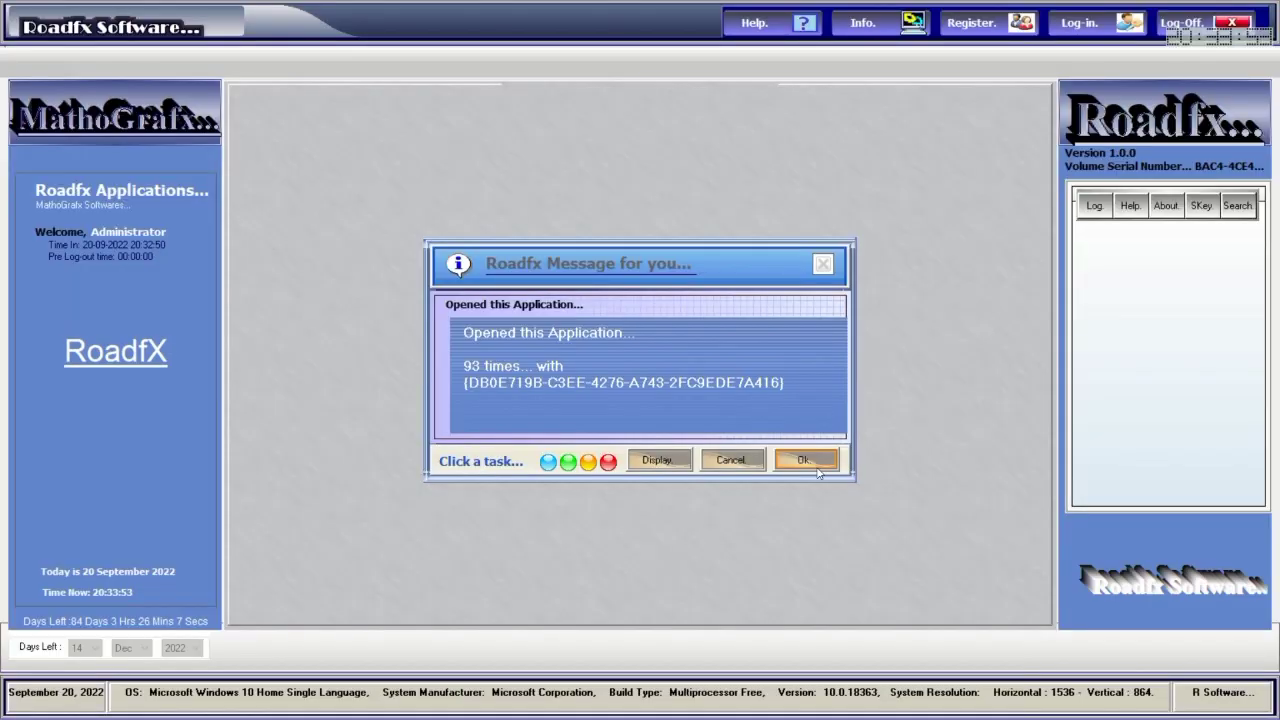
pyautogui.click(808, 458)
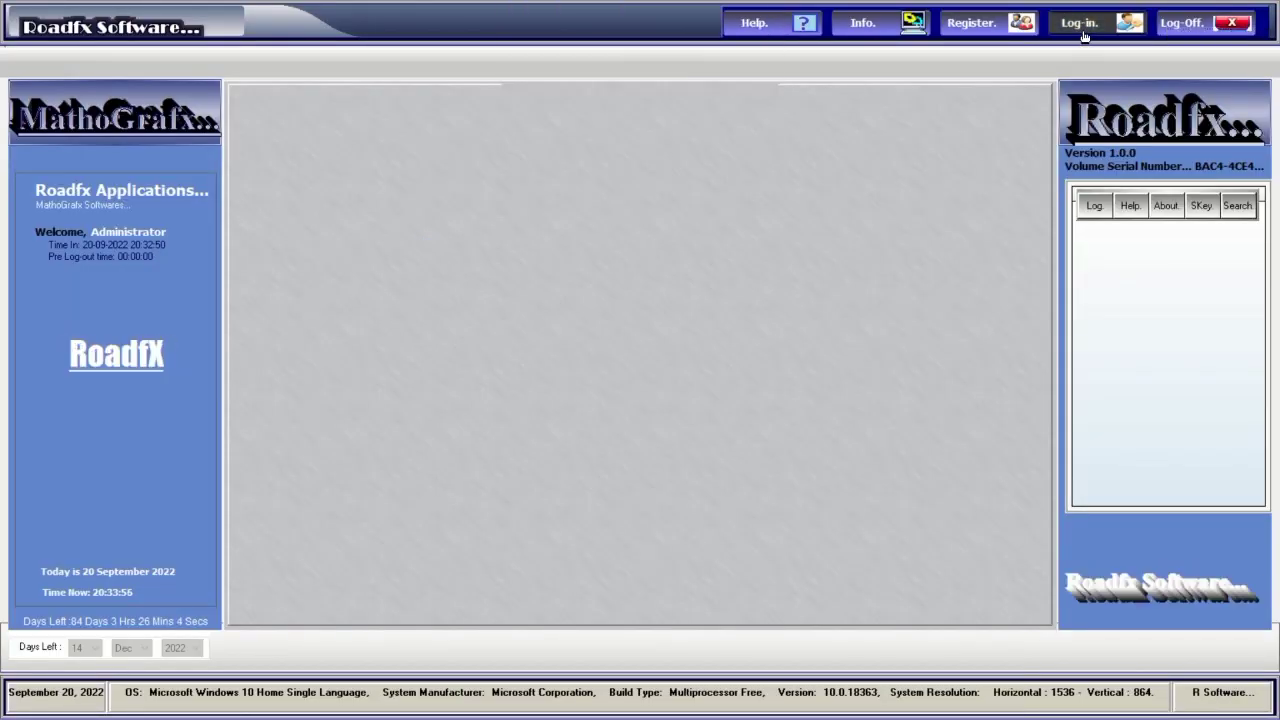
pyautogui.hotkey('alt', 'Tab')
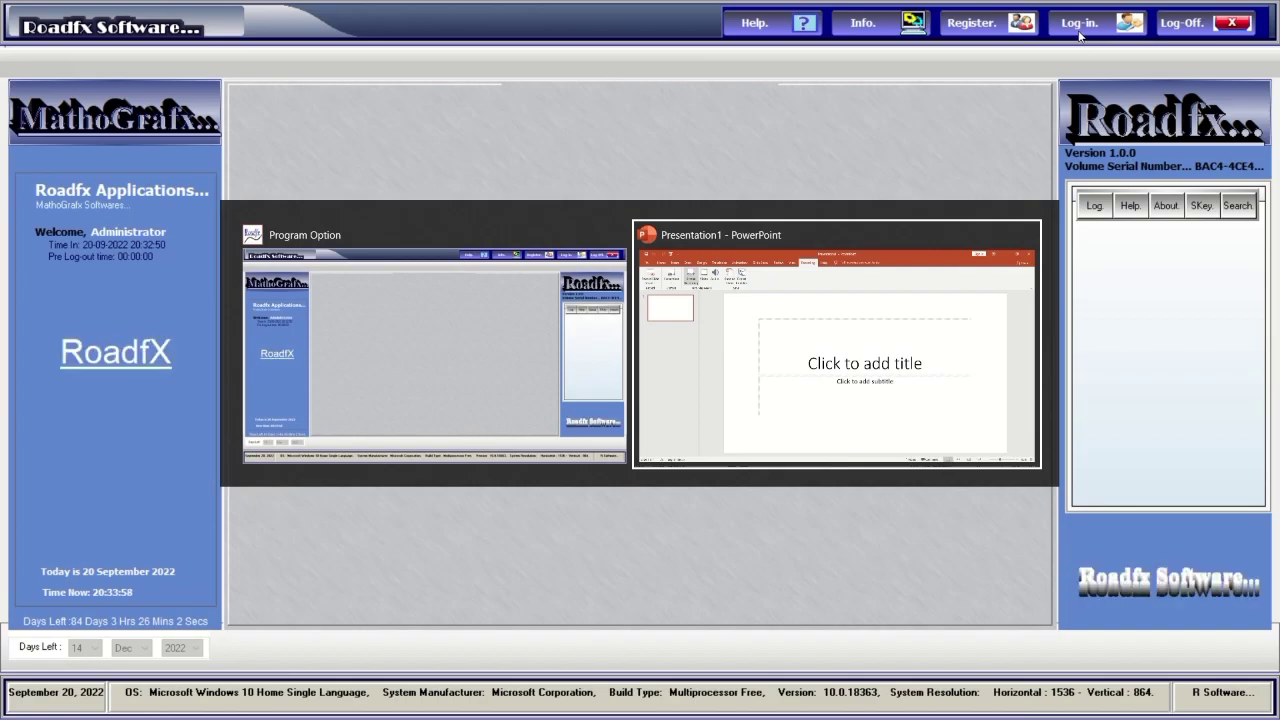
# Return to the Roadfx launcher and log in again with the account password.
pyautogui.hotkey('alt', 'Tab')
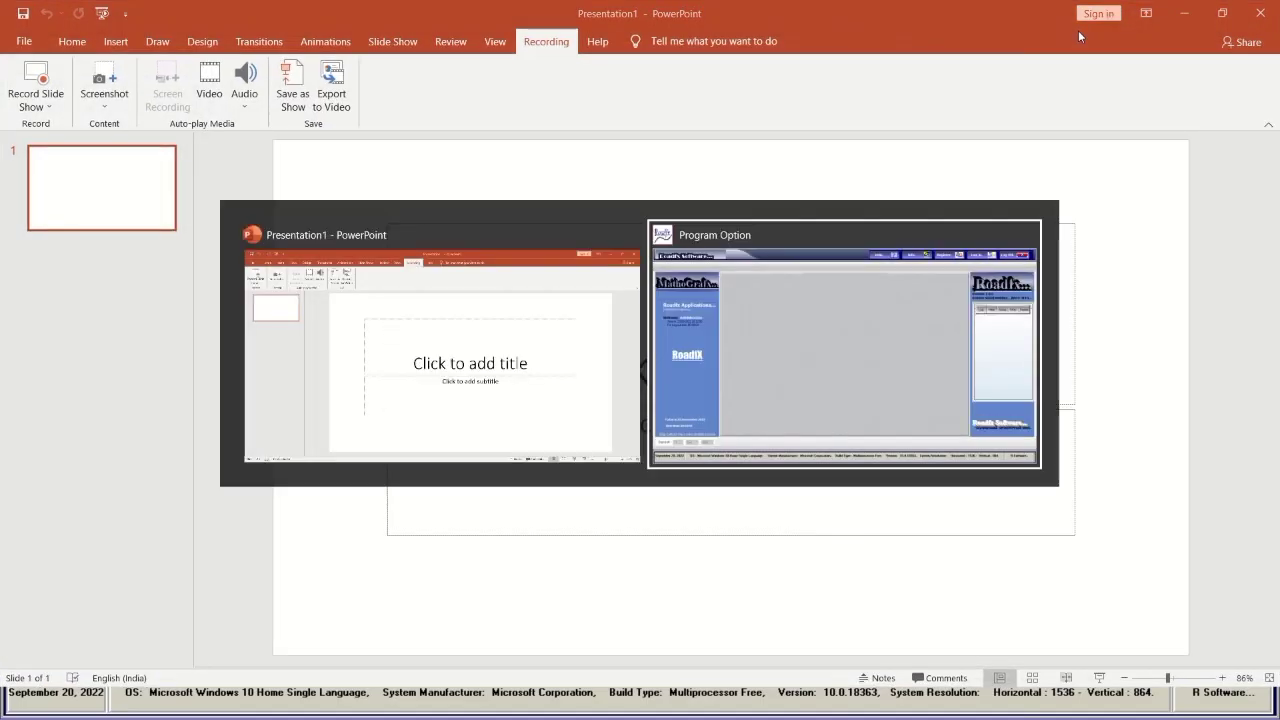
pyautogui.click(1078, 30)
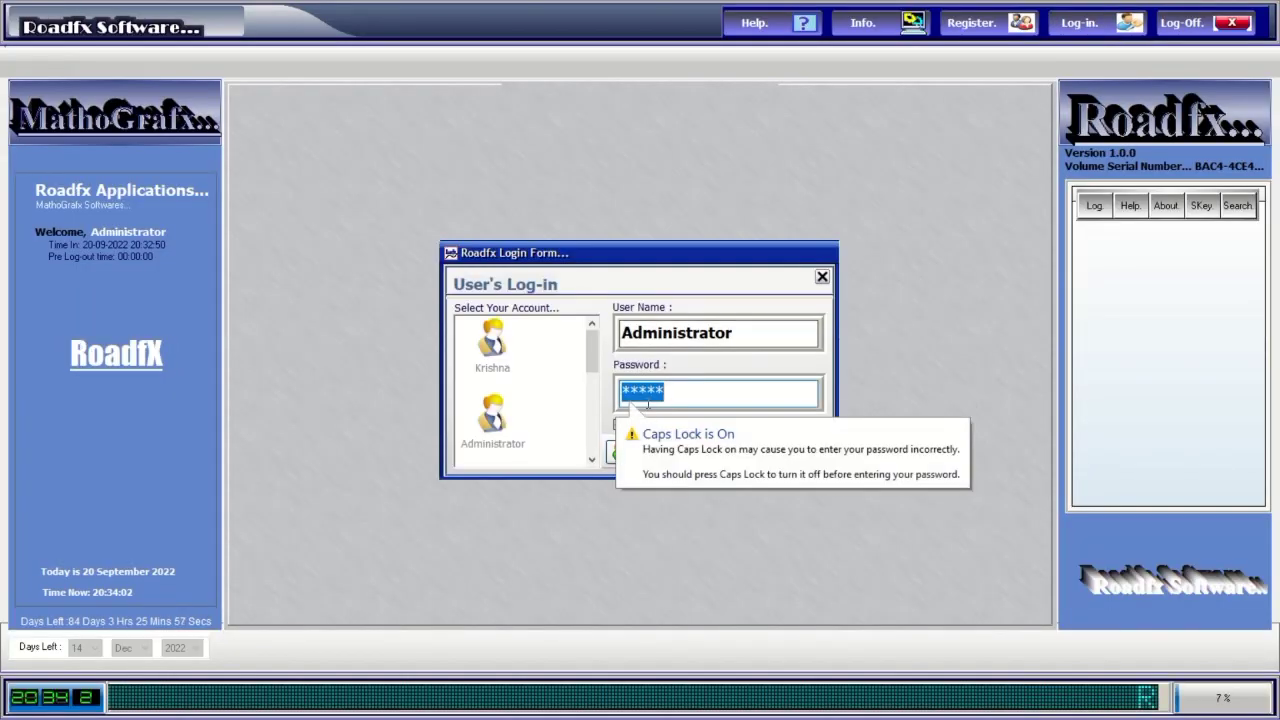
pyautogui.write('****')
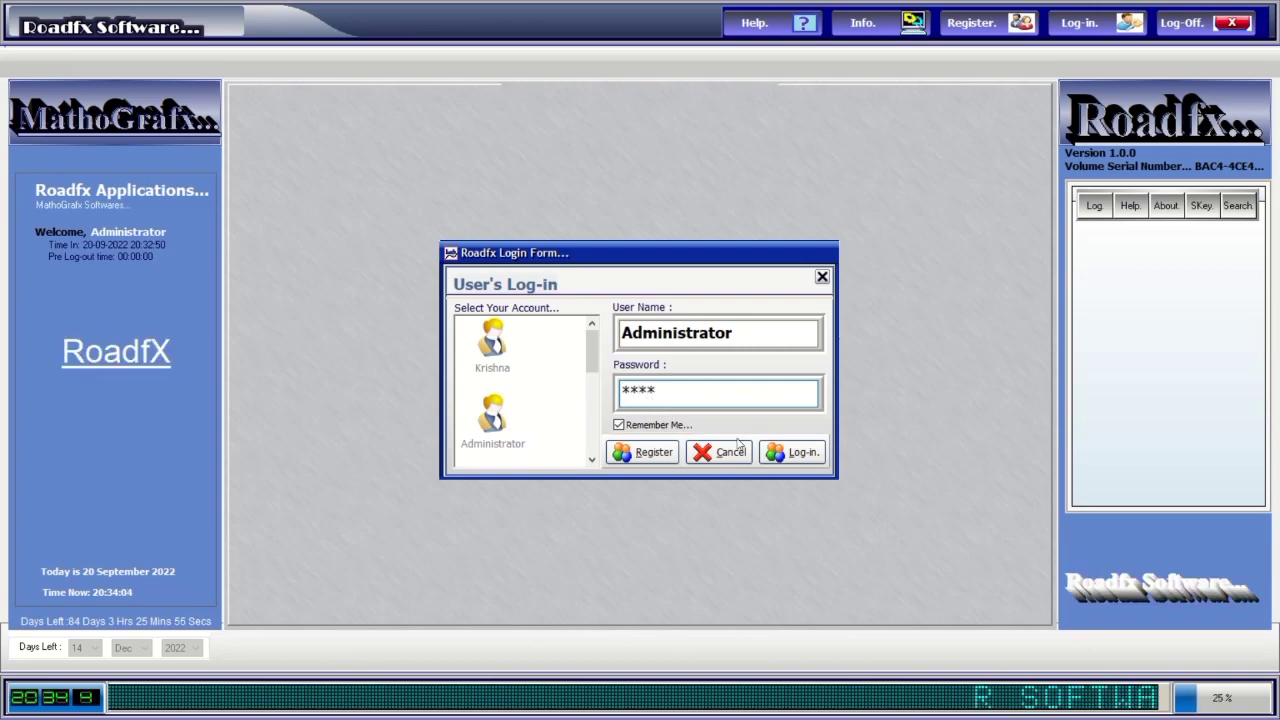
pyautogui.click(805, 452)
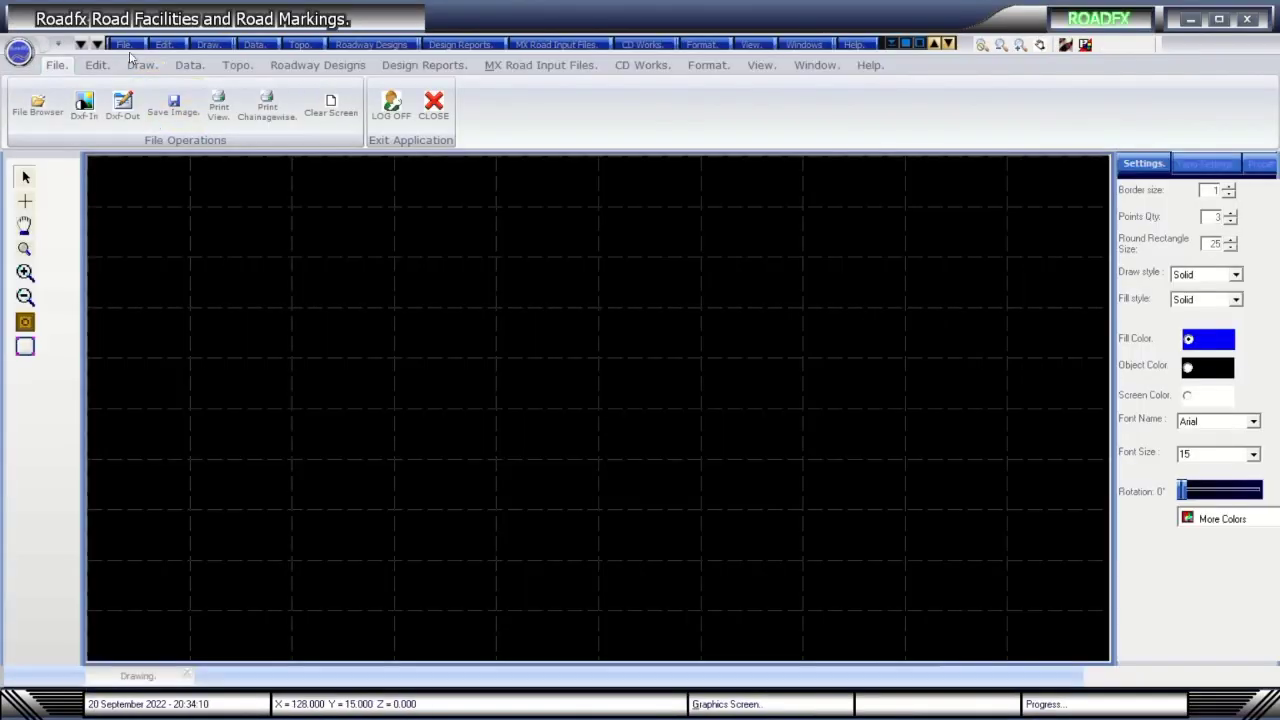
# Start opening a saved drawing, browse the file list, then cancel without opening anything.
pyautogui.click(129, 45)
pyautogui.click(210, 83)
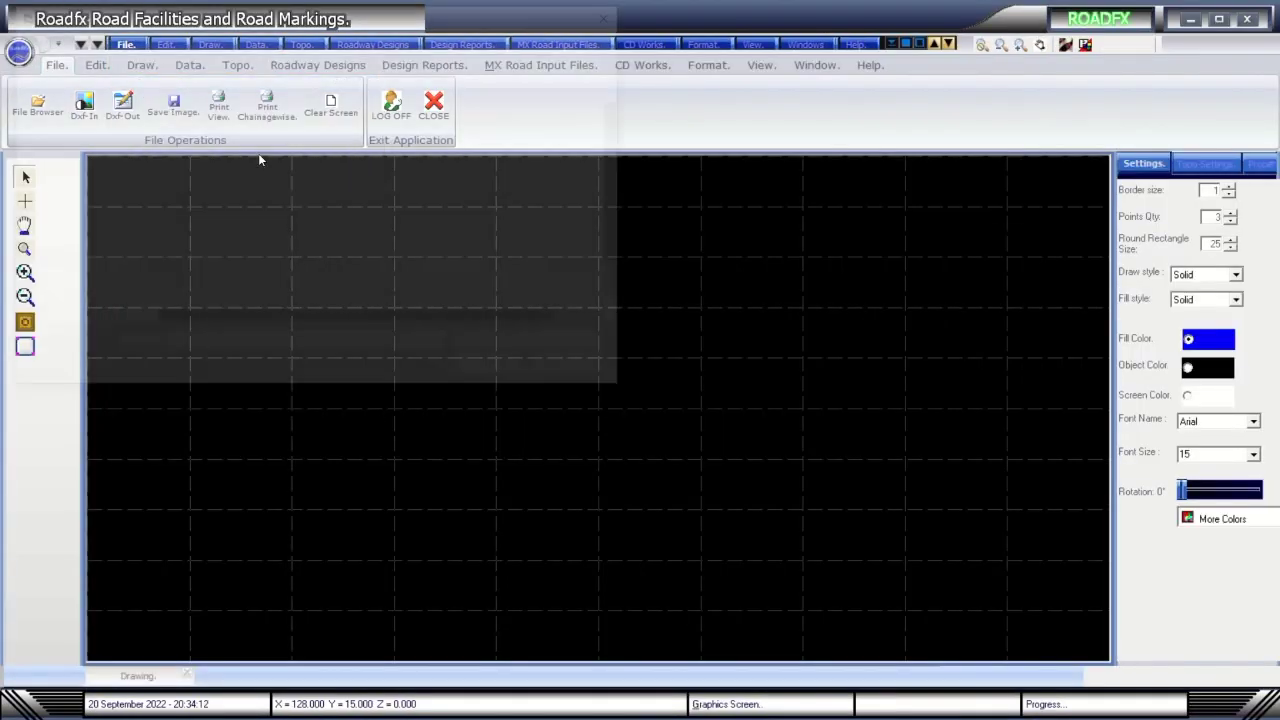
pyautogui.scroll(-1, 300, 210)
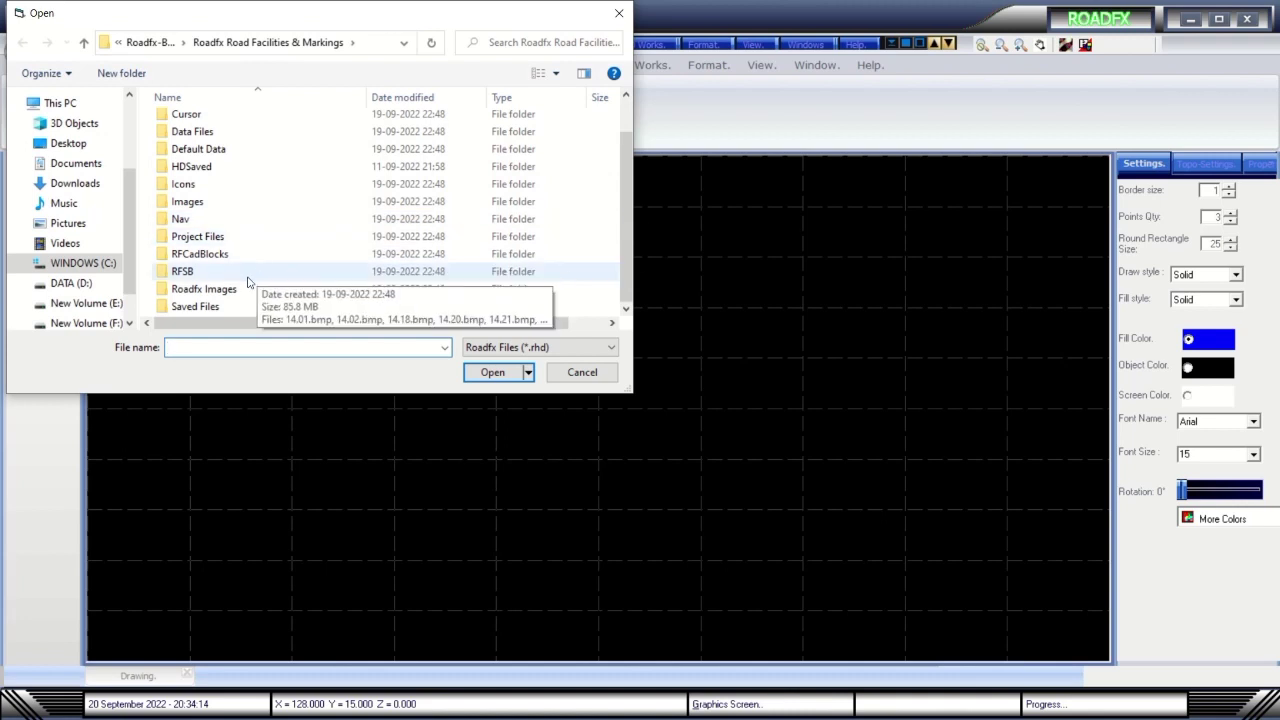
pyautogui.click(618, 15)
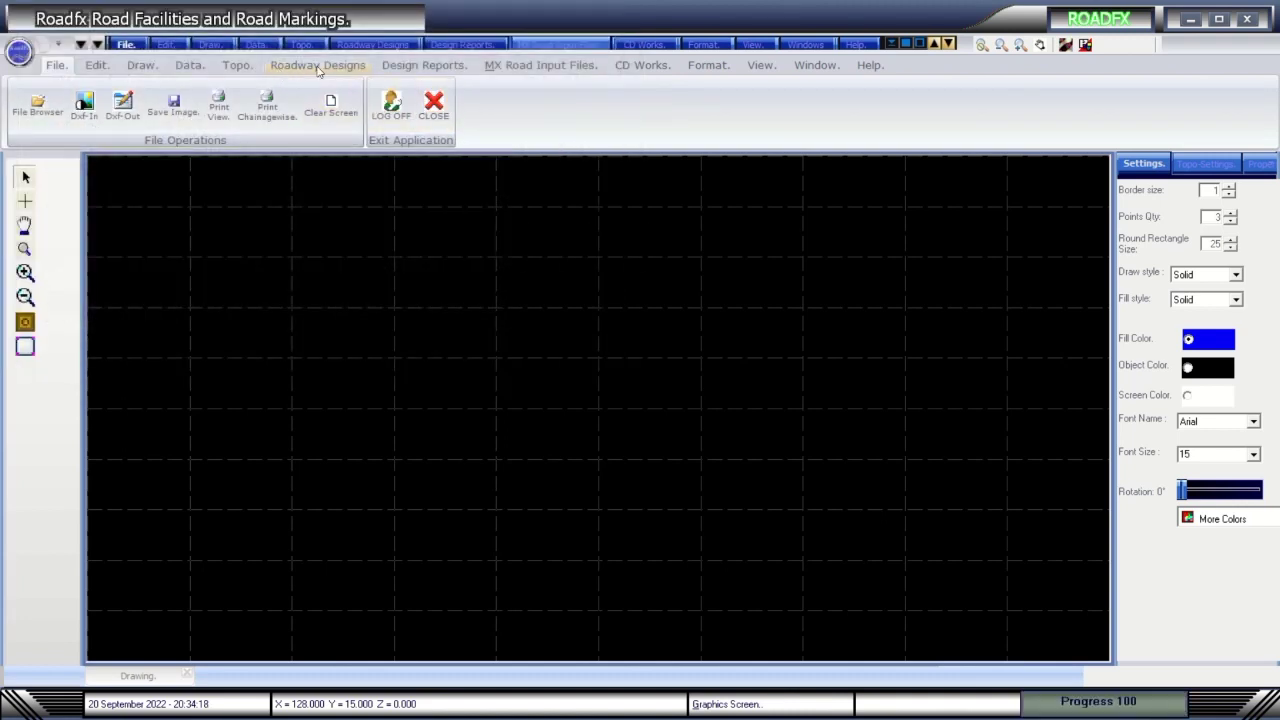
# Auto-load the project data files, acknowledging each load message, including FRL.txt and Topo.txt.
pyautogui.click(187, 64)
pyautogui.click(554, 102)
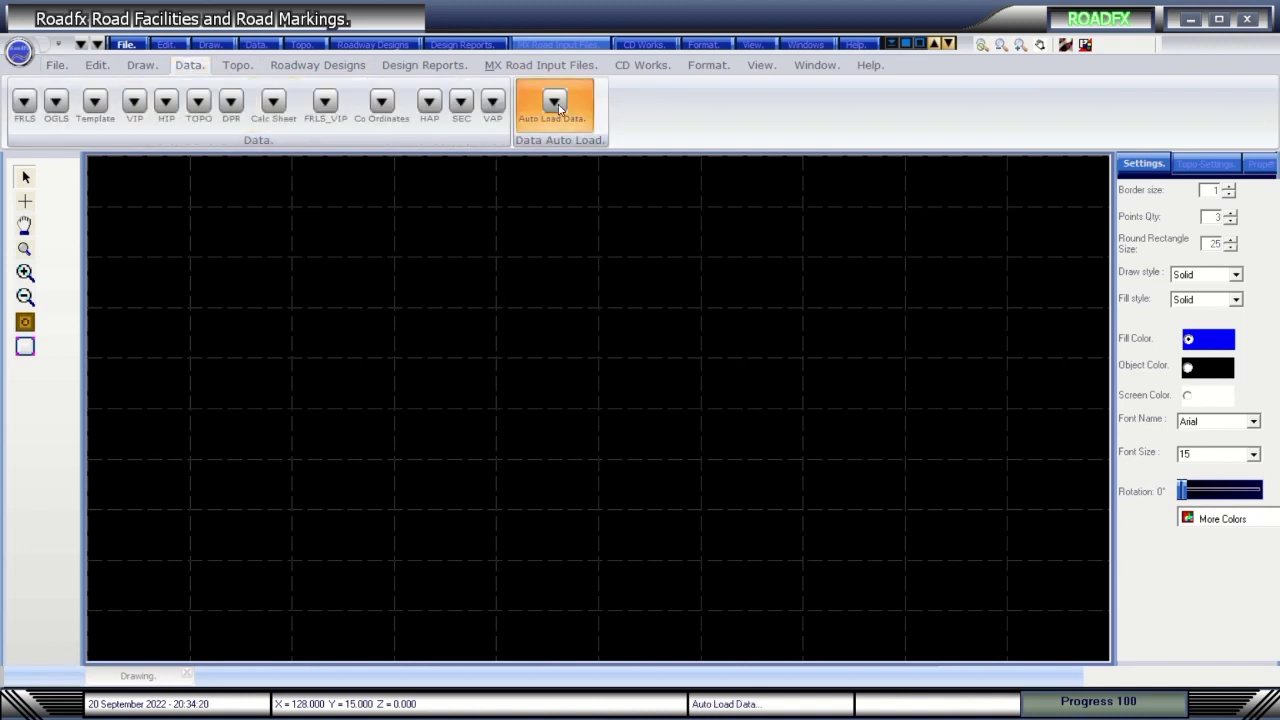
pyautogui.click(793, 404)
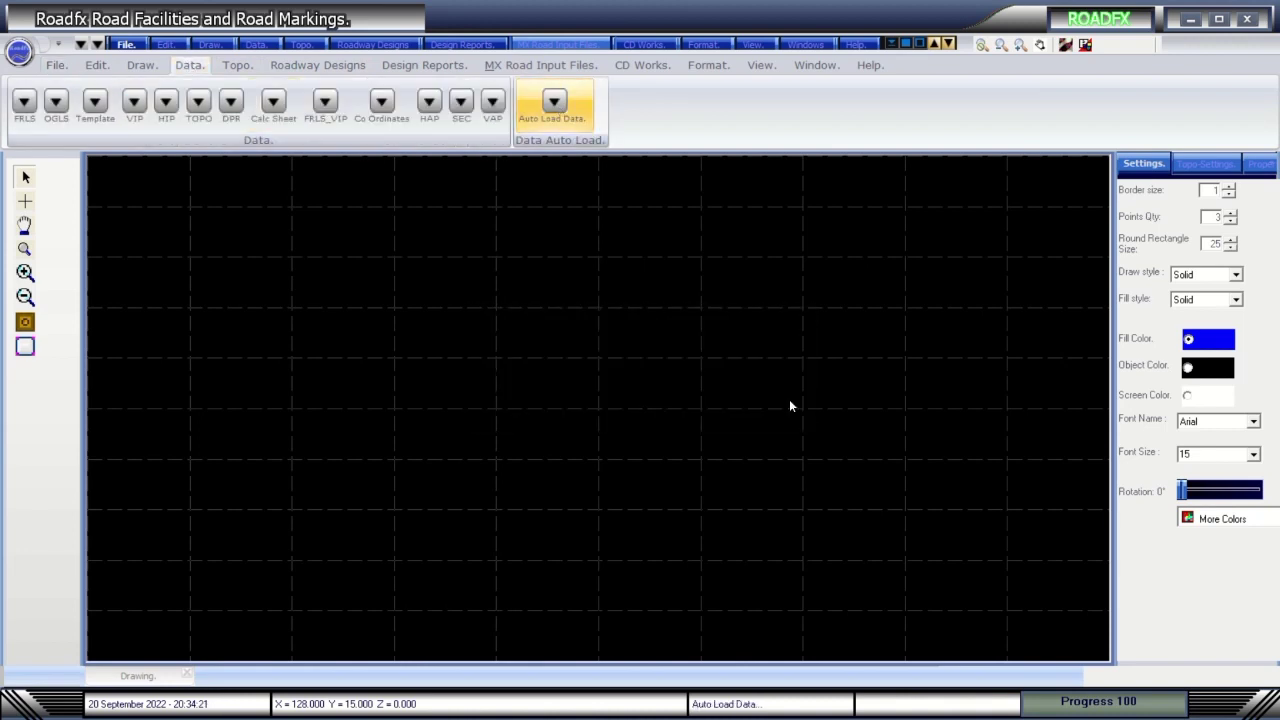
pyautogui.click(789, 401)
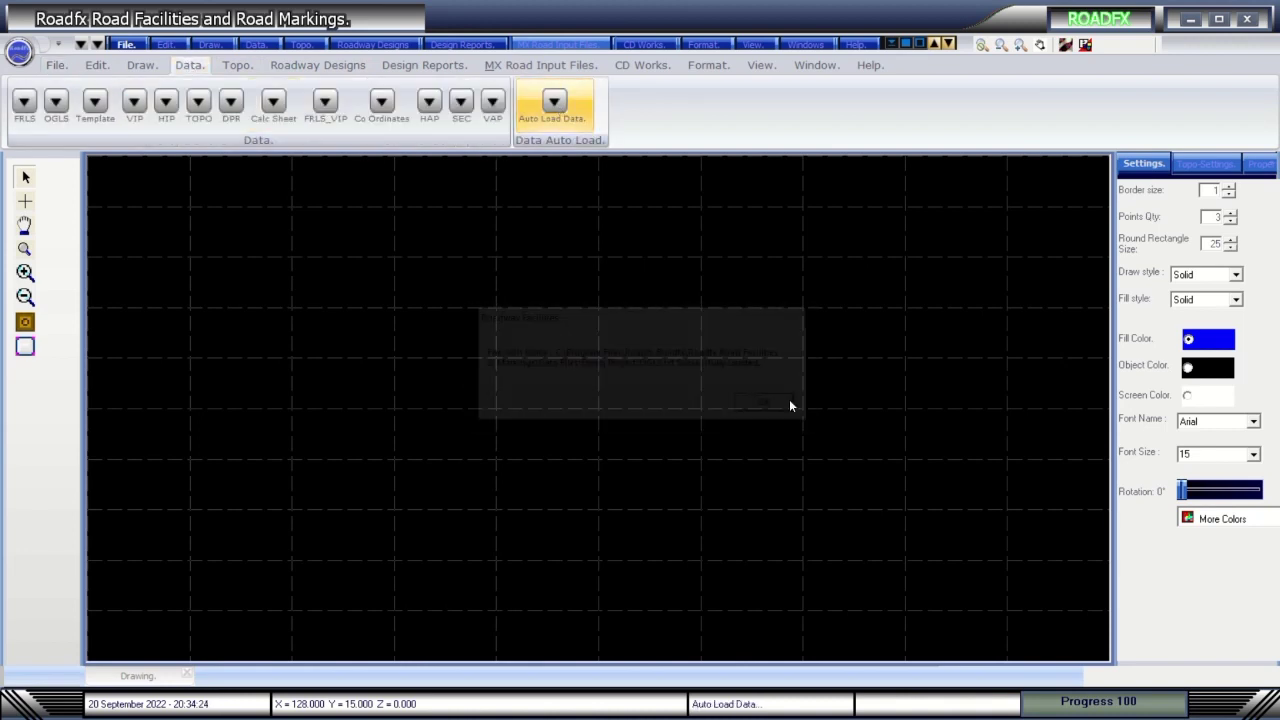
pyautogui.click(790, 403)
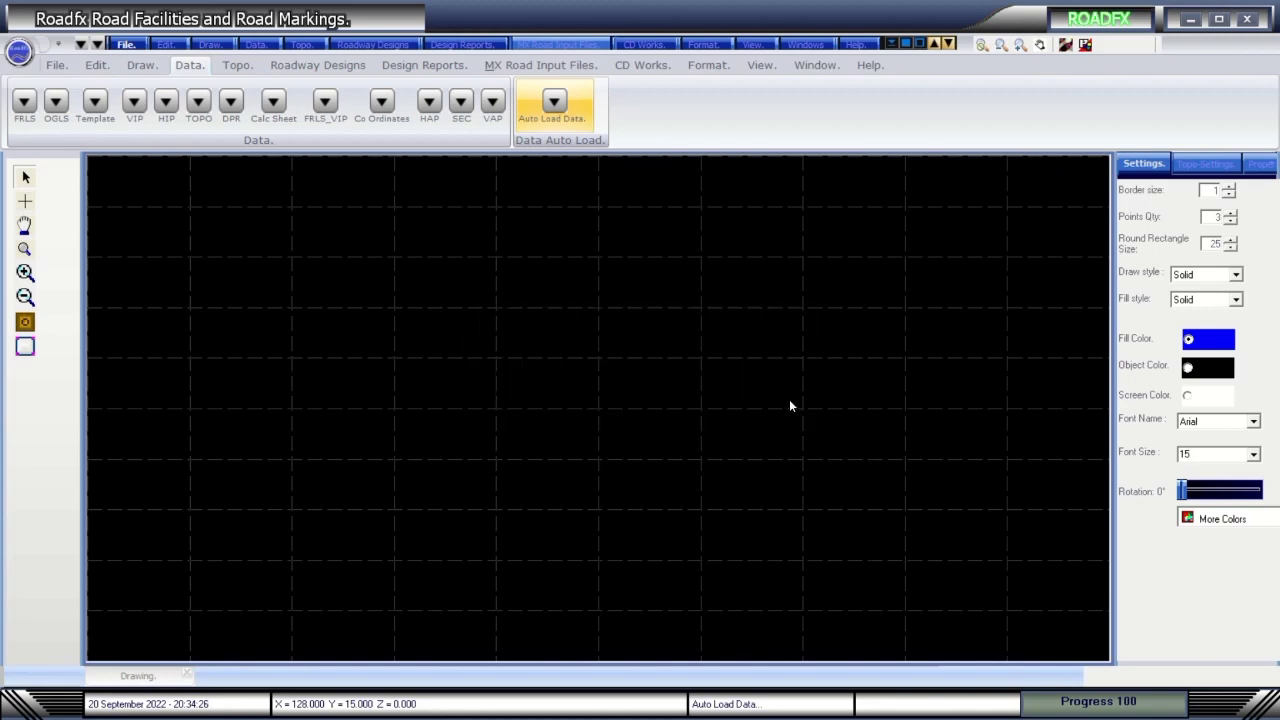
pyautogui.click(790, 403)
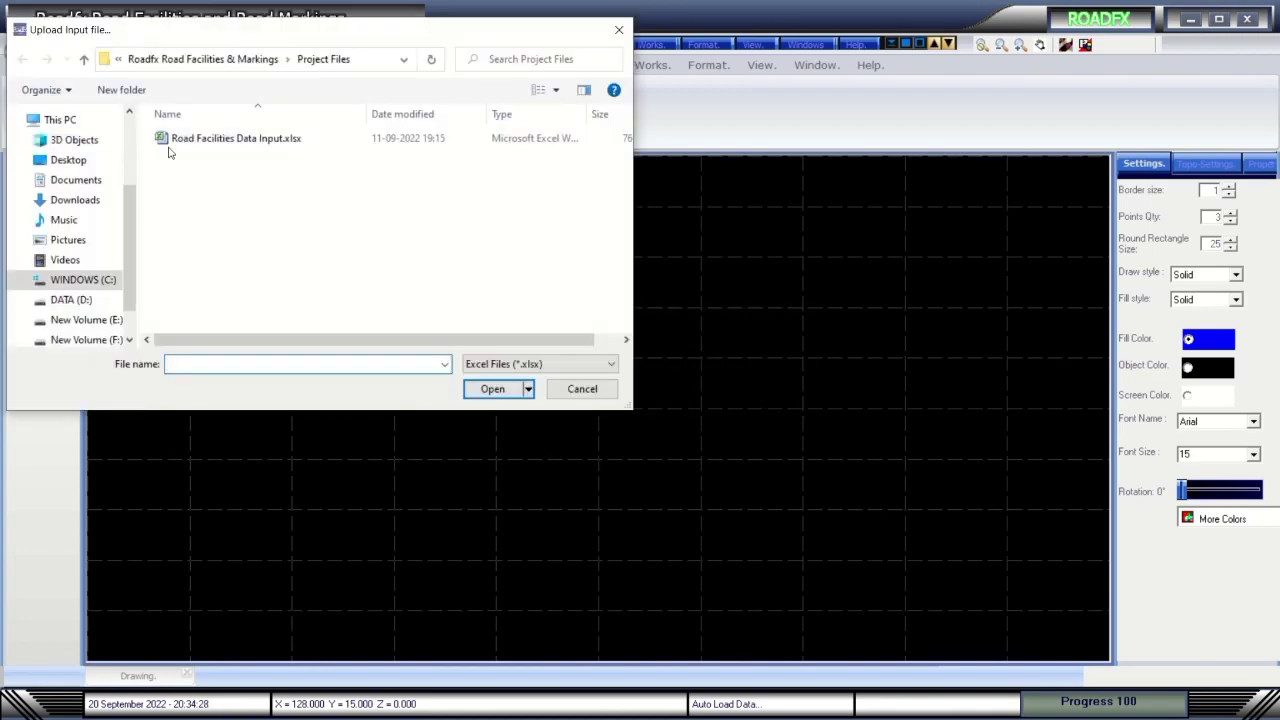
# Upload Road Facilities Data Input.xlsx, replacing the existing input workbook.
pyautogui.doubleClick(170, 135)
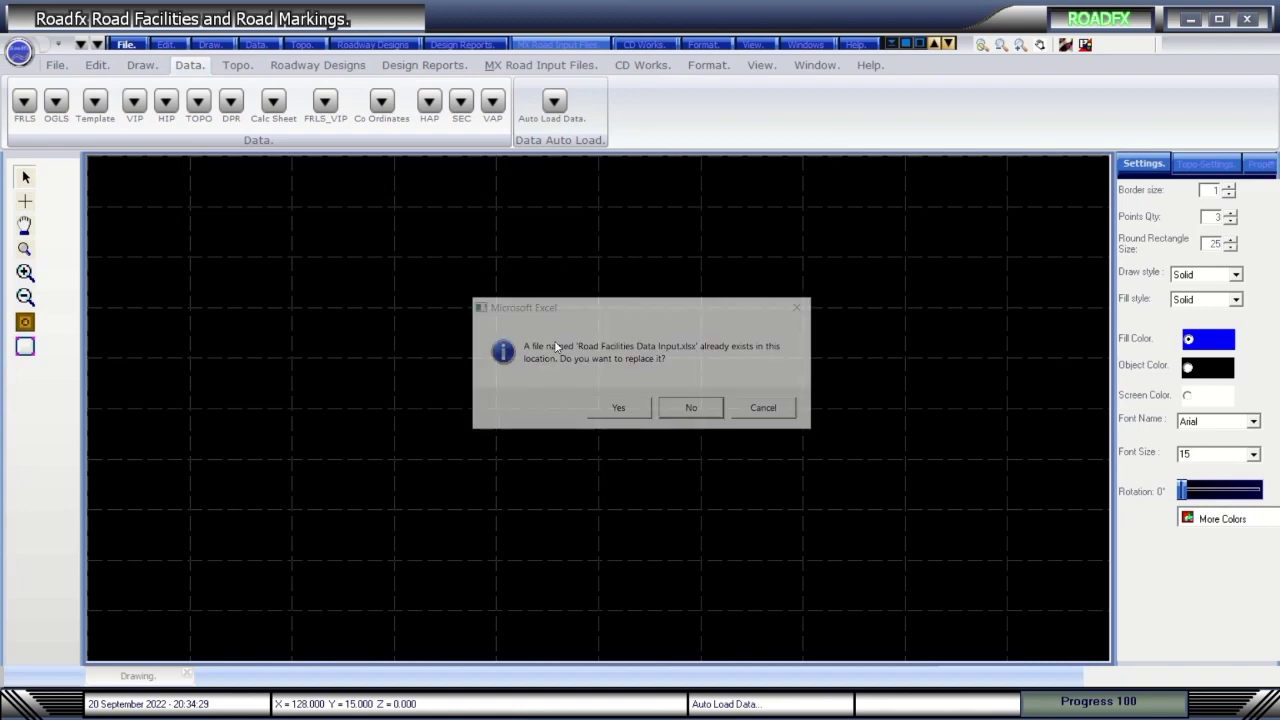
pyautogui.click(630, 410)
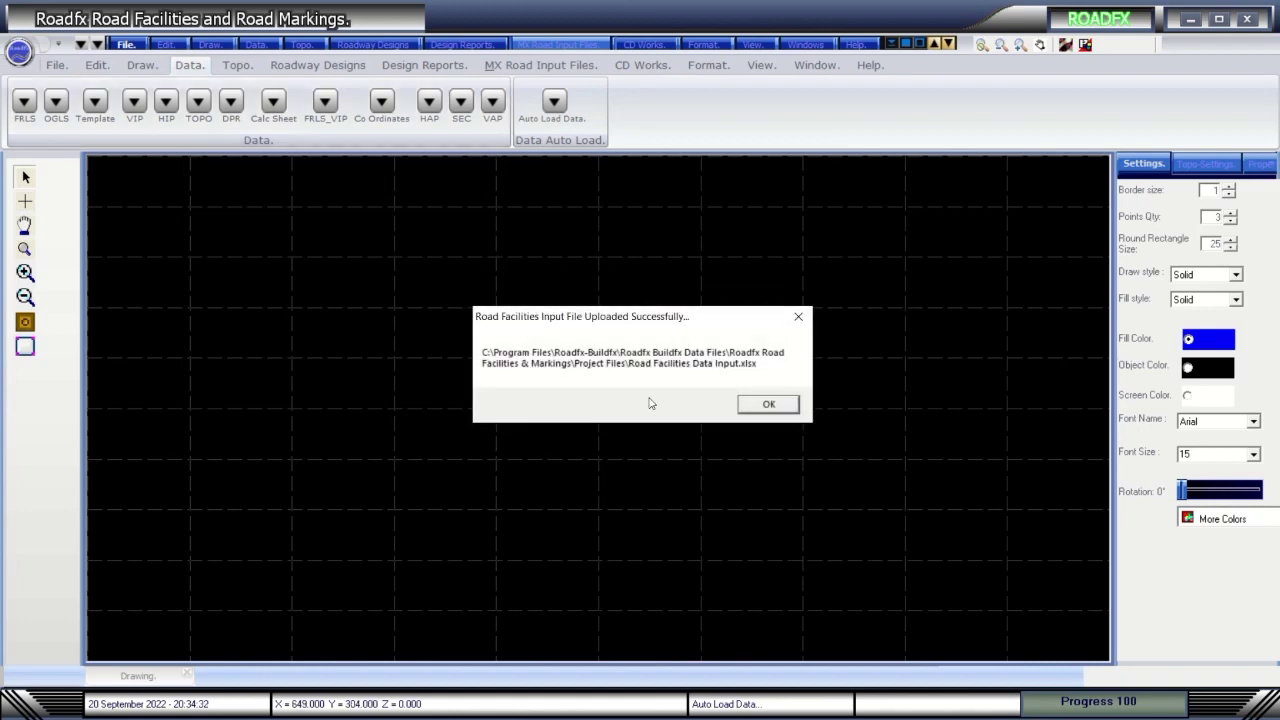
pyautogui.click(766, 405)
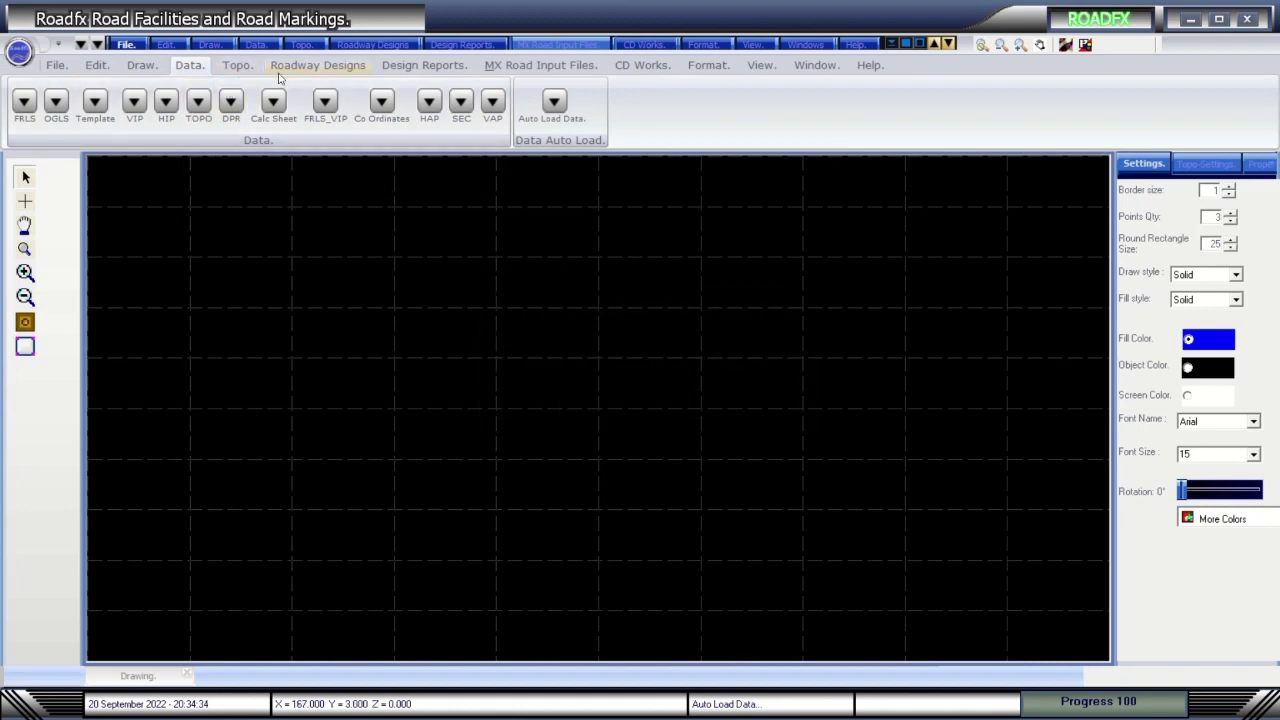
# Plot the HIP points and draw the horizontal alignment with curve tables for curves 3, 4 and 6.
pyautogui.click(336, 67)
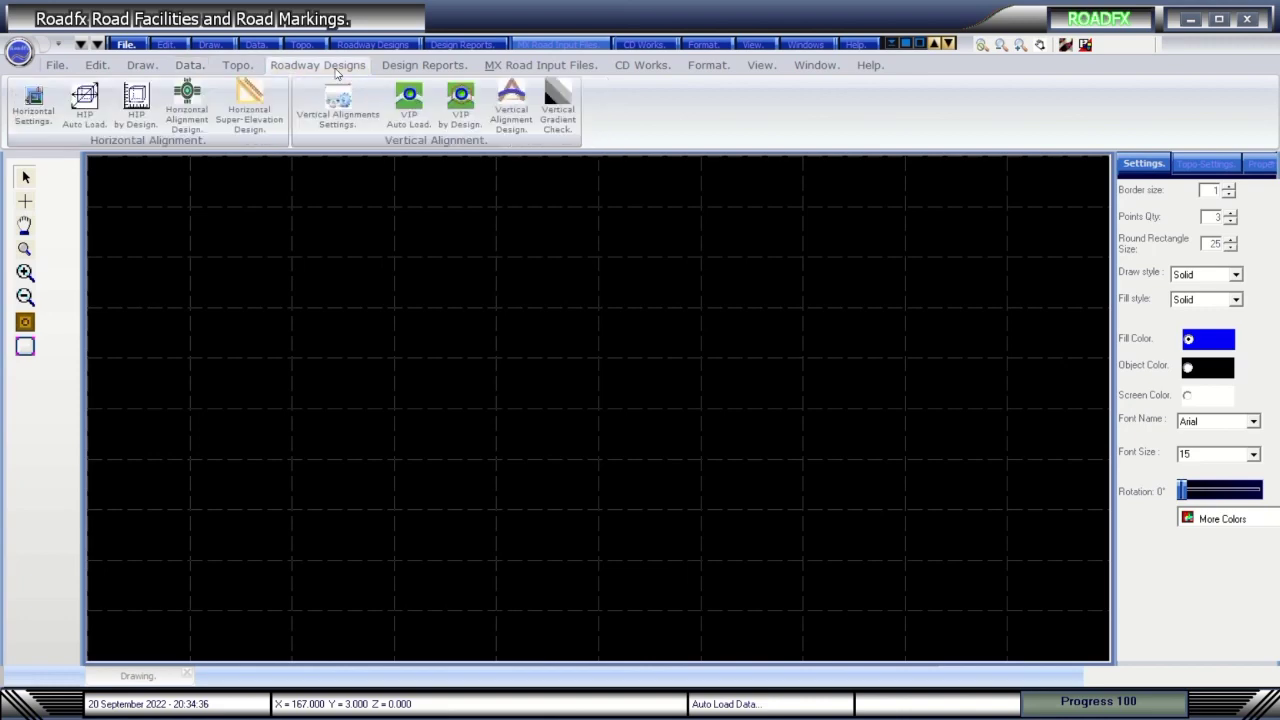
pyautogui.click(187, 104)
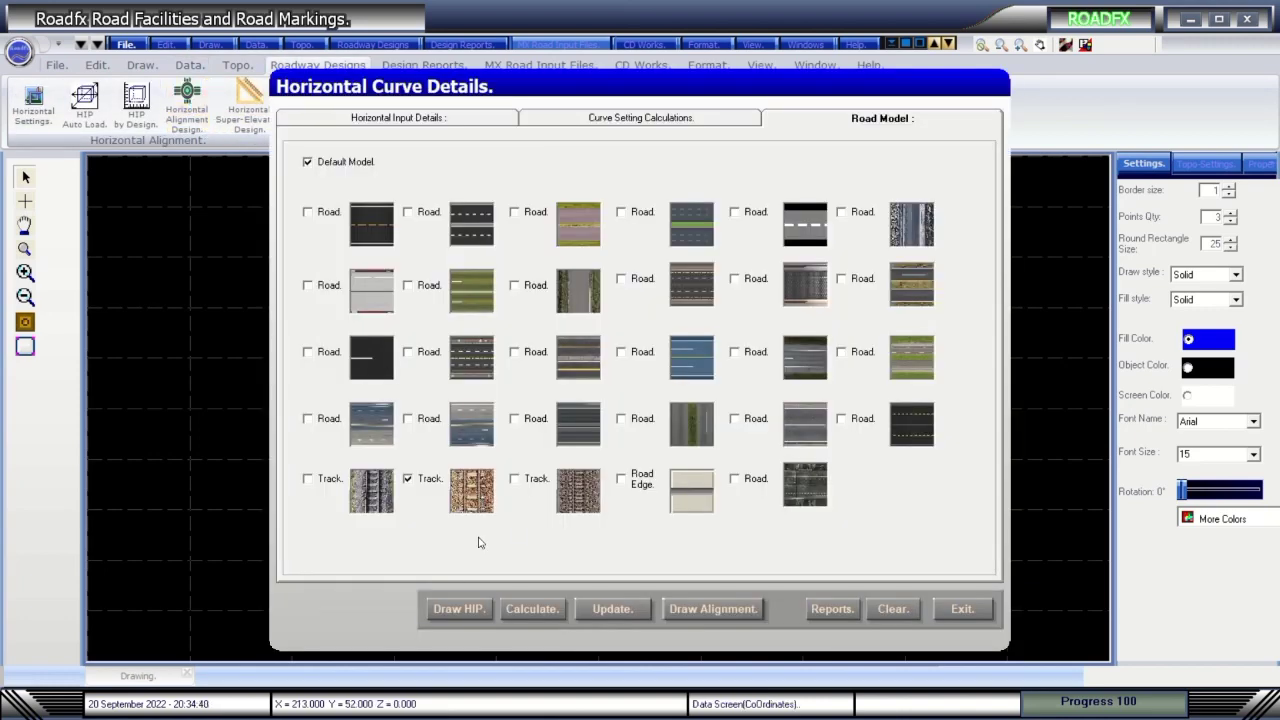
pyautogui.click(458, 608)
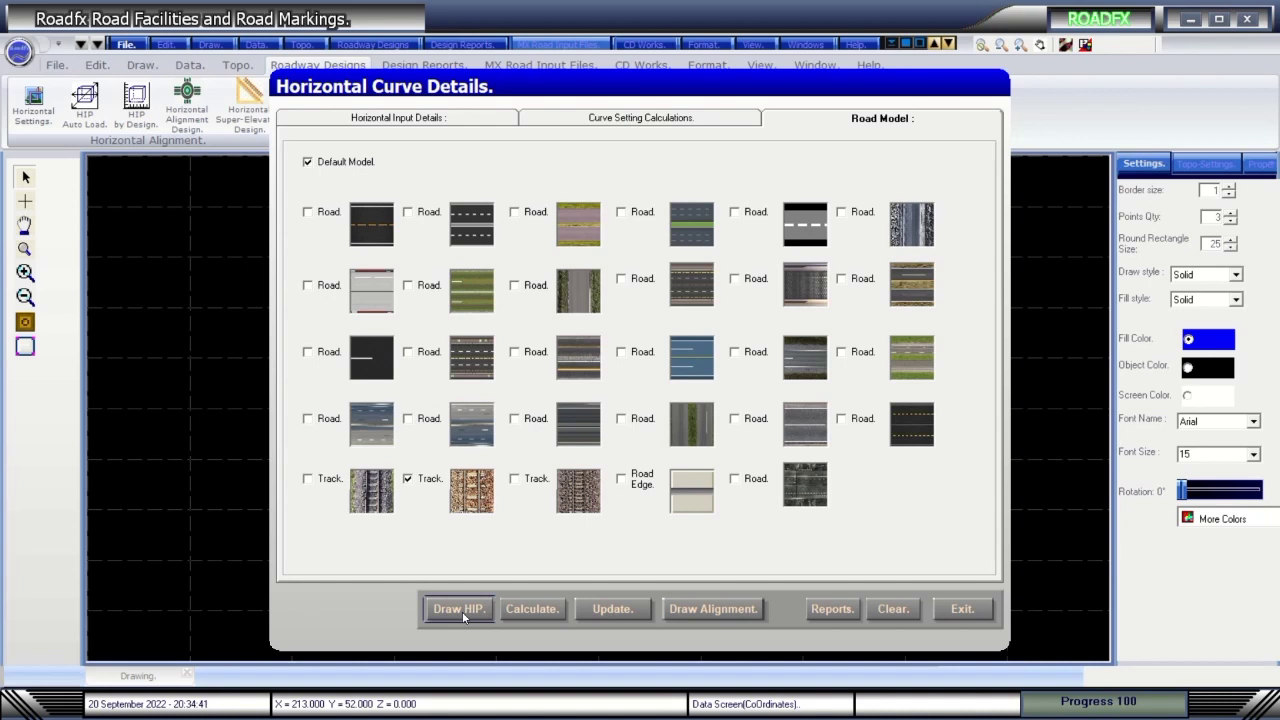
pyautogui.click(712, 608)
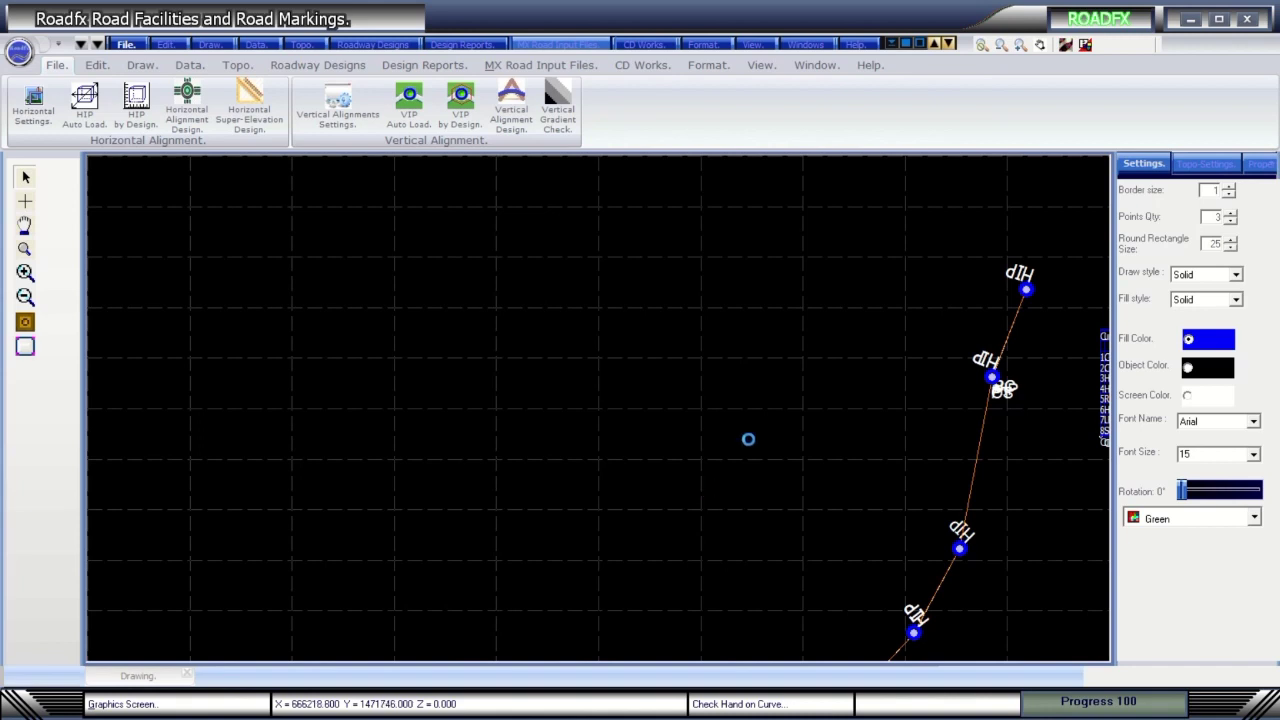
pyautogui.moveTo(535, 6)
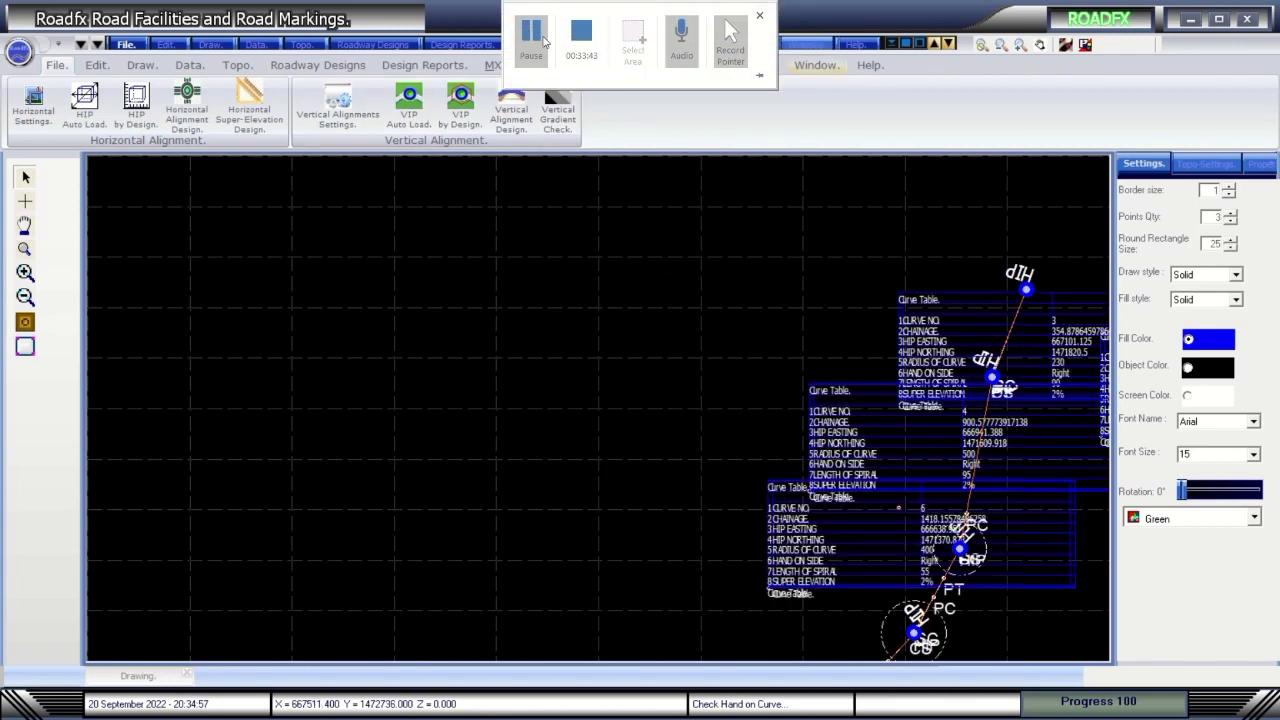
# Mark the curve points so the road renders with kerbs, lane markings and roadside warning signs.
pyautogui.click(543, 40)
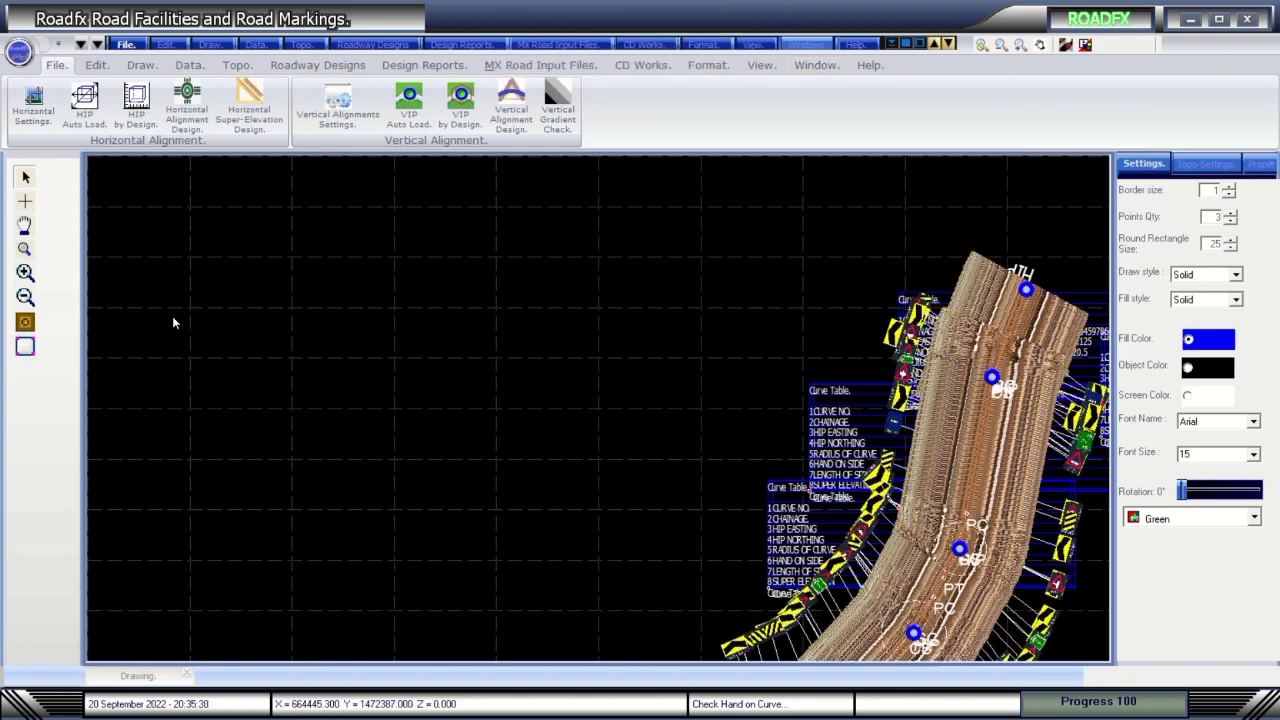
pyautogui.click(25, 322)
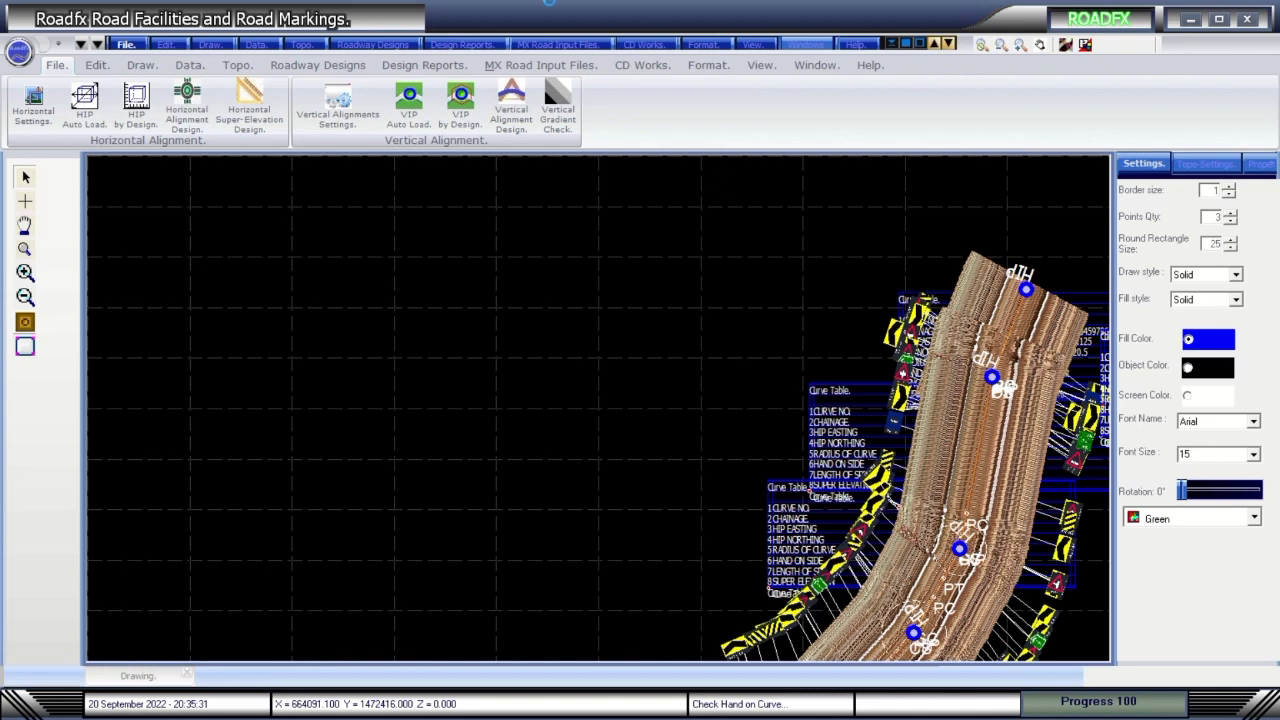
pyautogui.moveTo(546, 14)
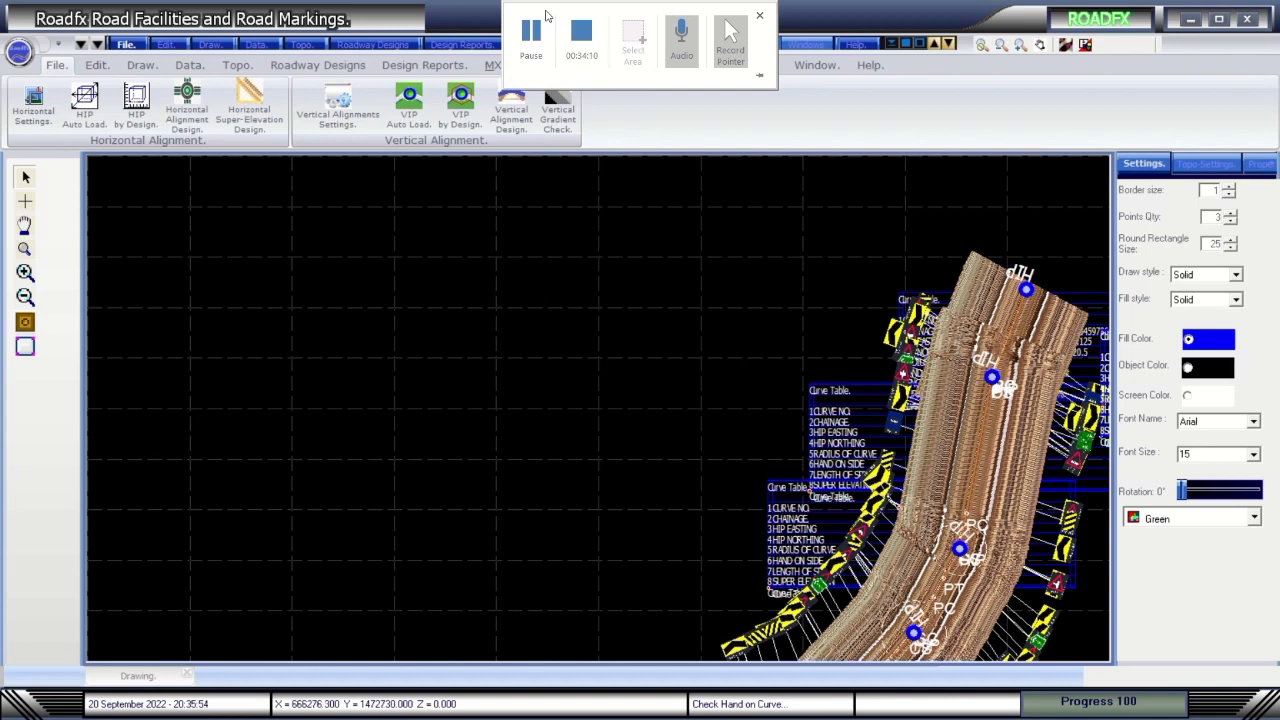
pyautogui.click(536, 36)
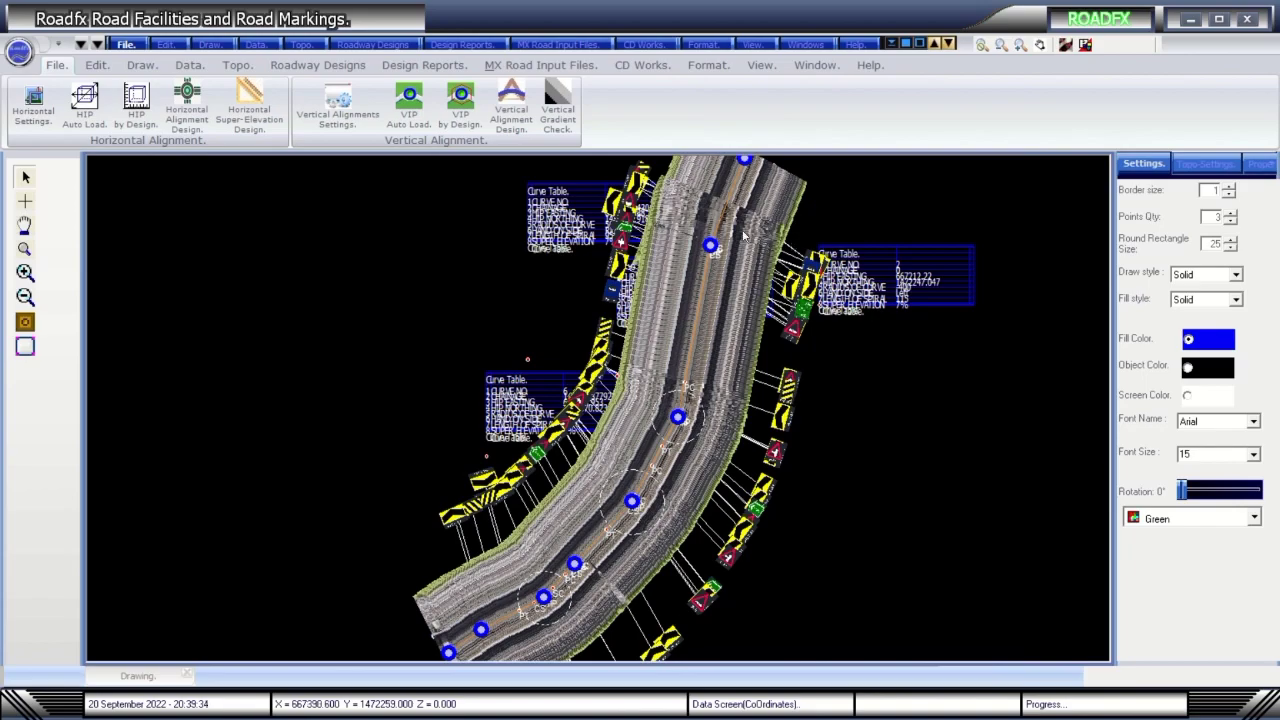
# Draw the road's vertical profile, then close the profile graph and the curve data grid.
pyautogui.click(512, 112)
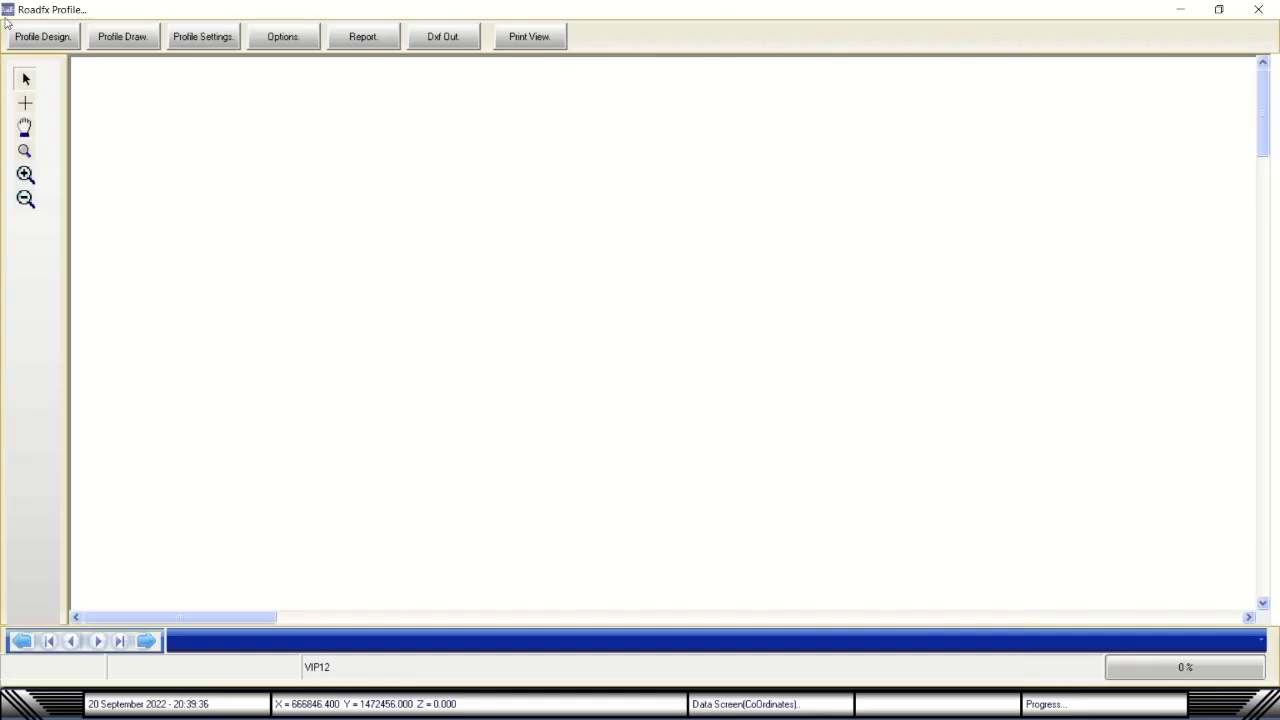
pyautogui.click(50, 42)
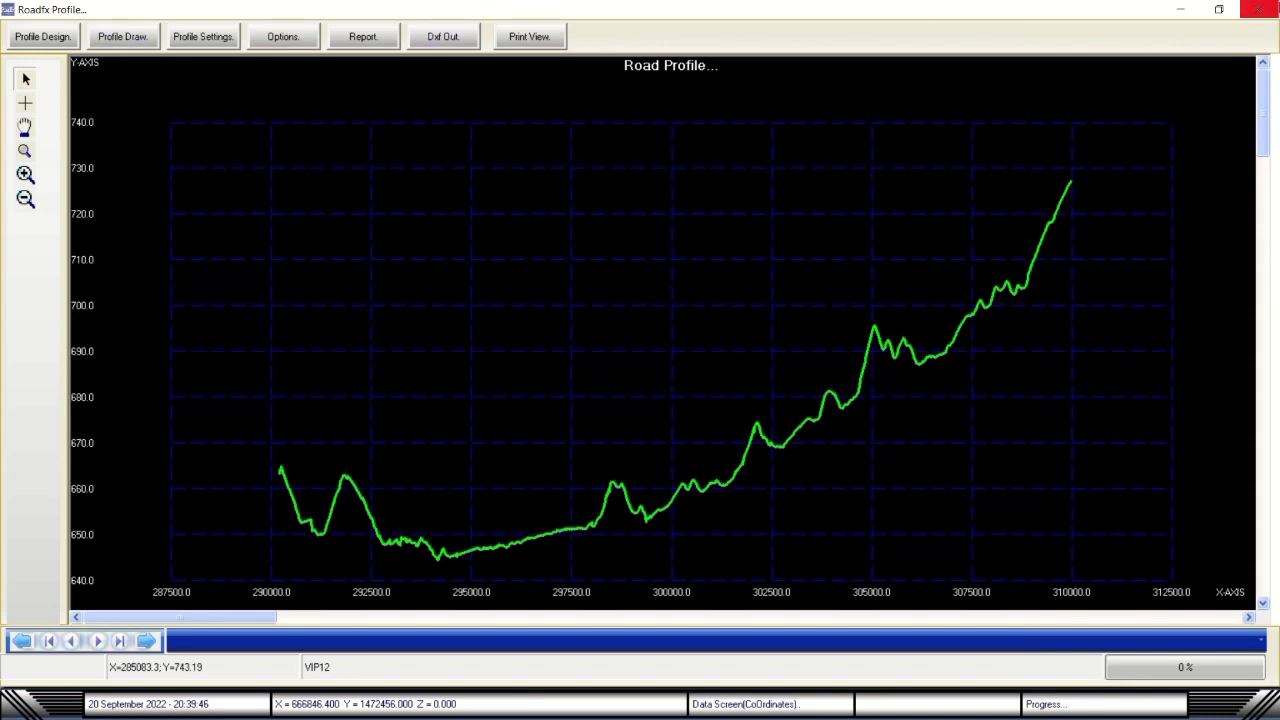
pyautogui.click(1257, 10)
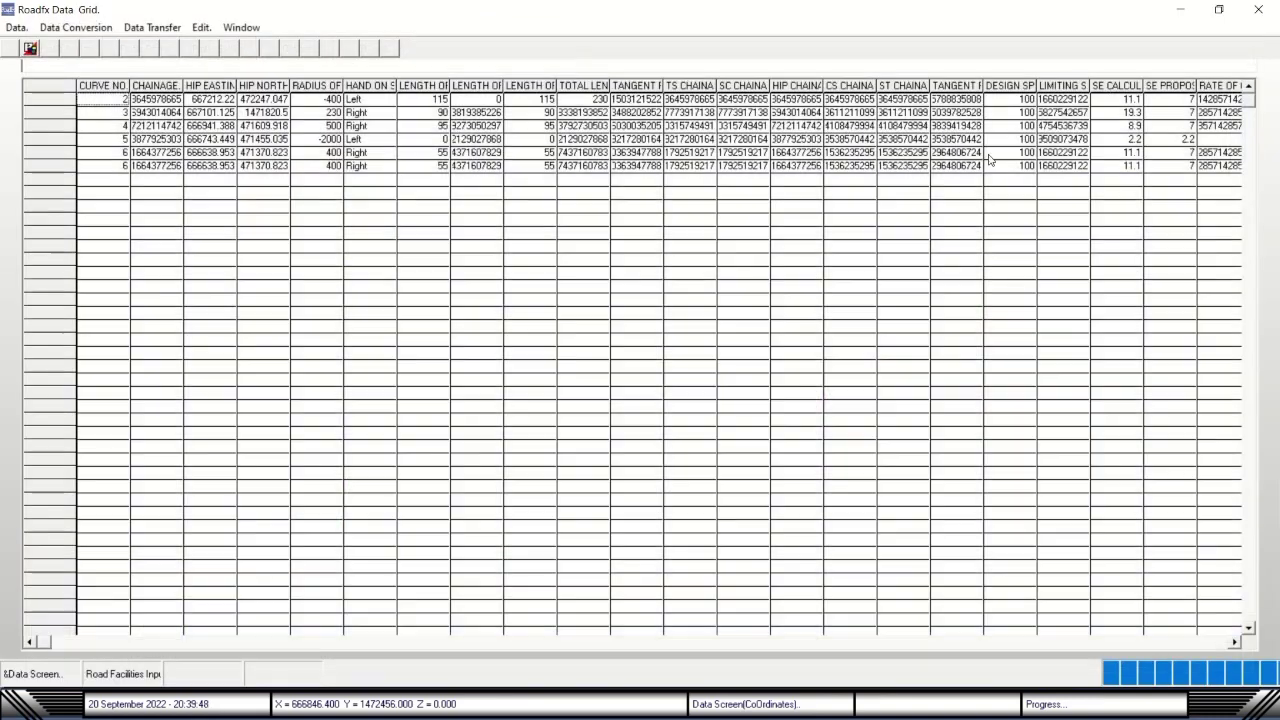
pyautogui.click(1258, 9)
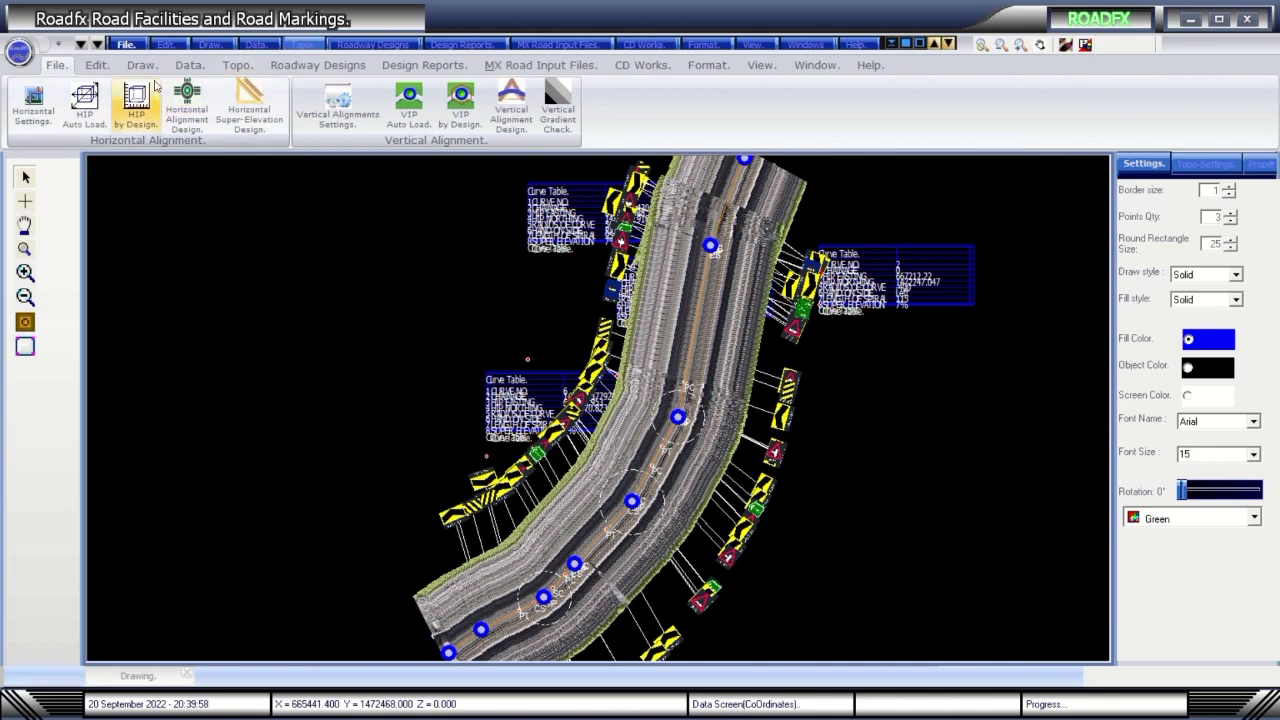
# Open the RoadfxHD.rhd drawing from the Project Files folder.
pyautogui.click(127, 45)
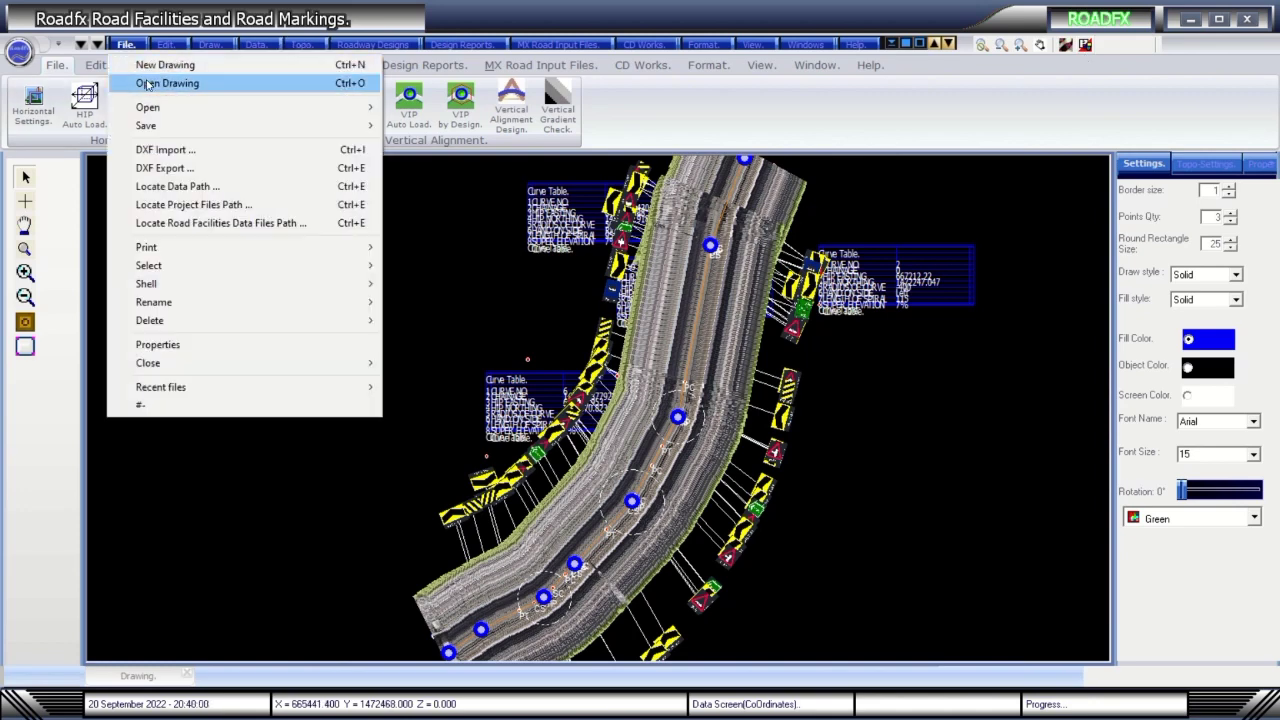
pyautogui.click(147, 84)
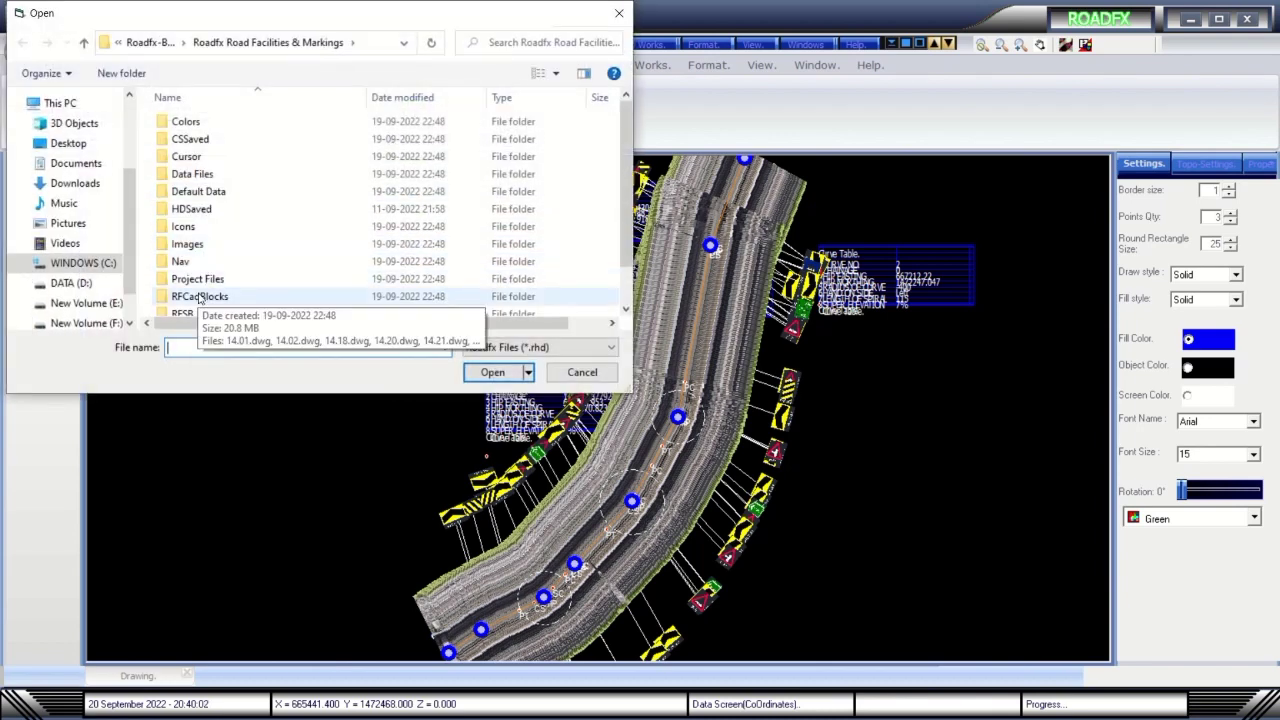
pyautogui.doubleClick(198, 279)
pyautogui.doubleClick(210, 121)
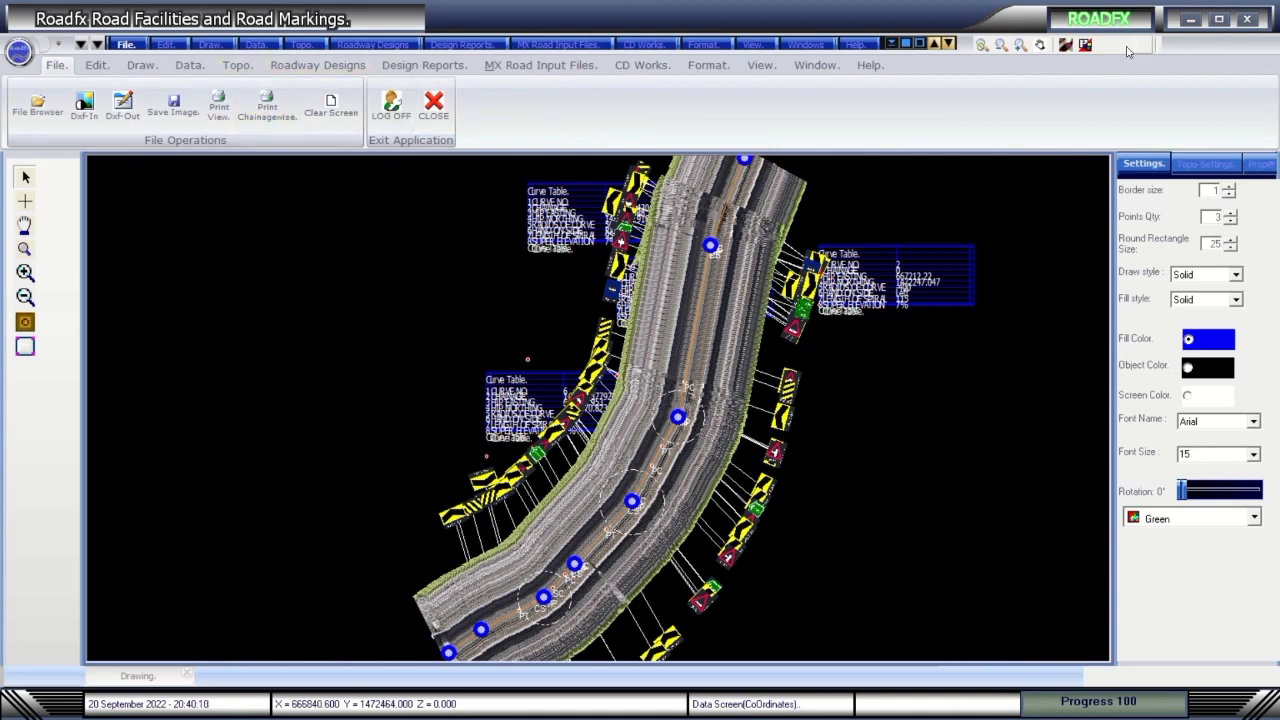
# In the Data Grid, load Road Facilities Data Input.xlsx, replacing the existing input file.
pyautogui.click(1085, 48)
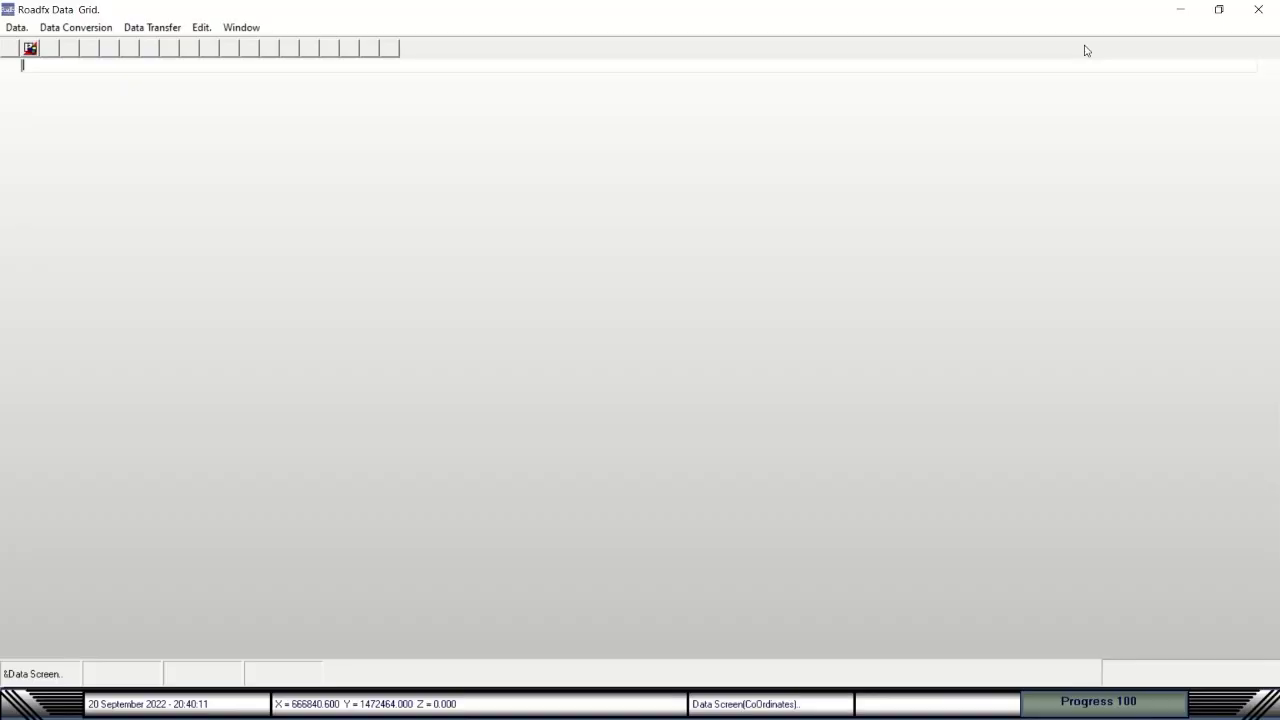
pyautogui.click(16, 27)
pyautogui.click(62, 175)
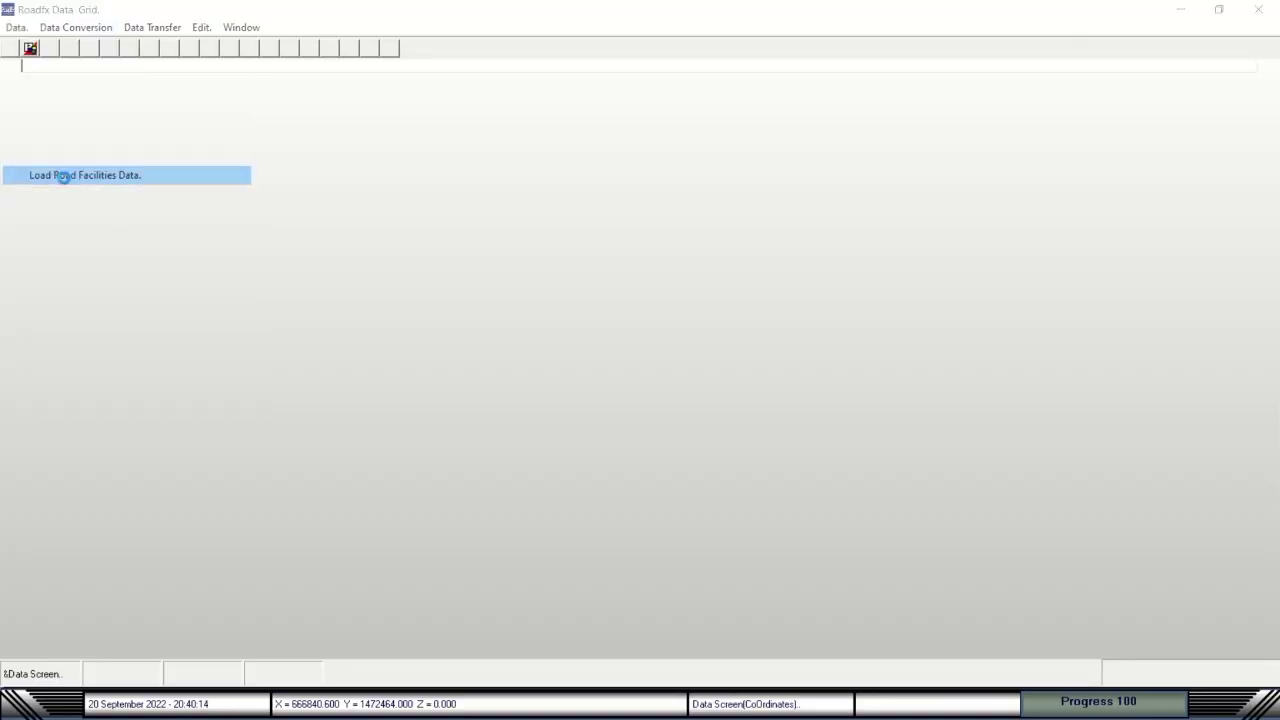
pyautogui.doubleClick(233, 123)
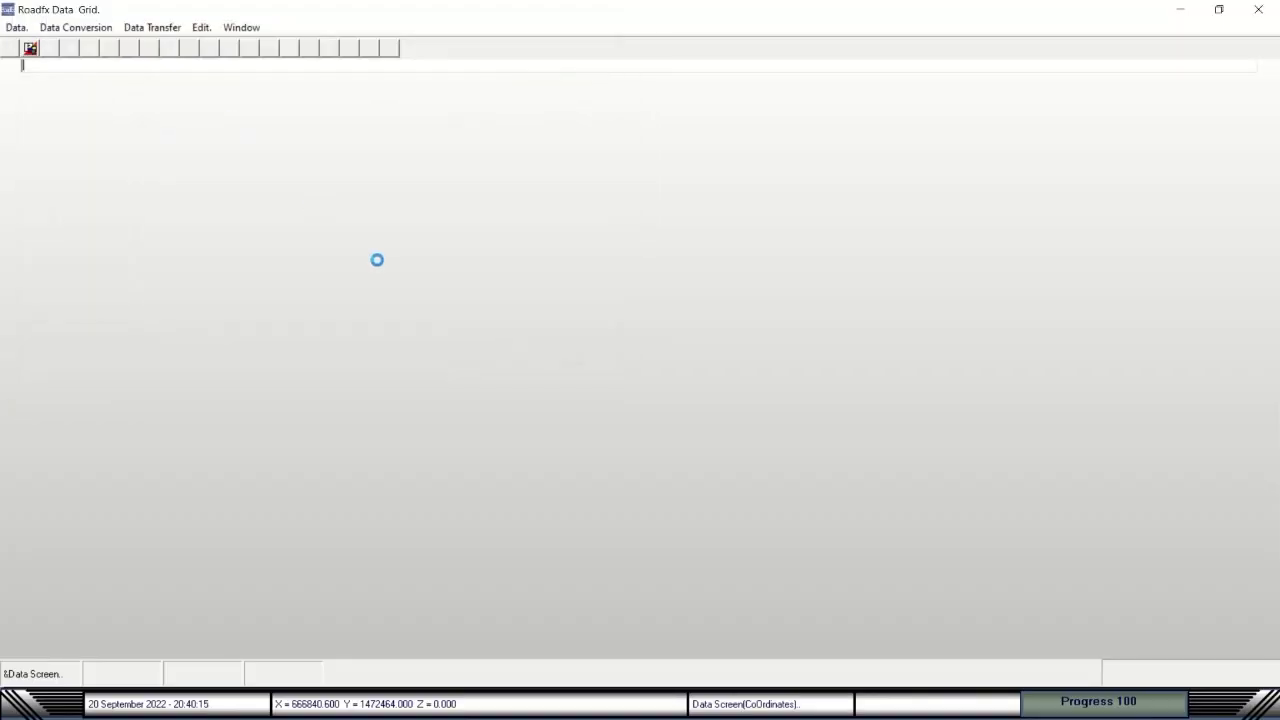
pyautogui.click(619, 409)
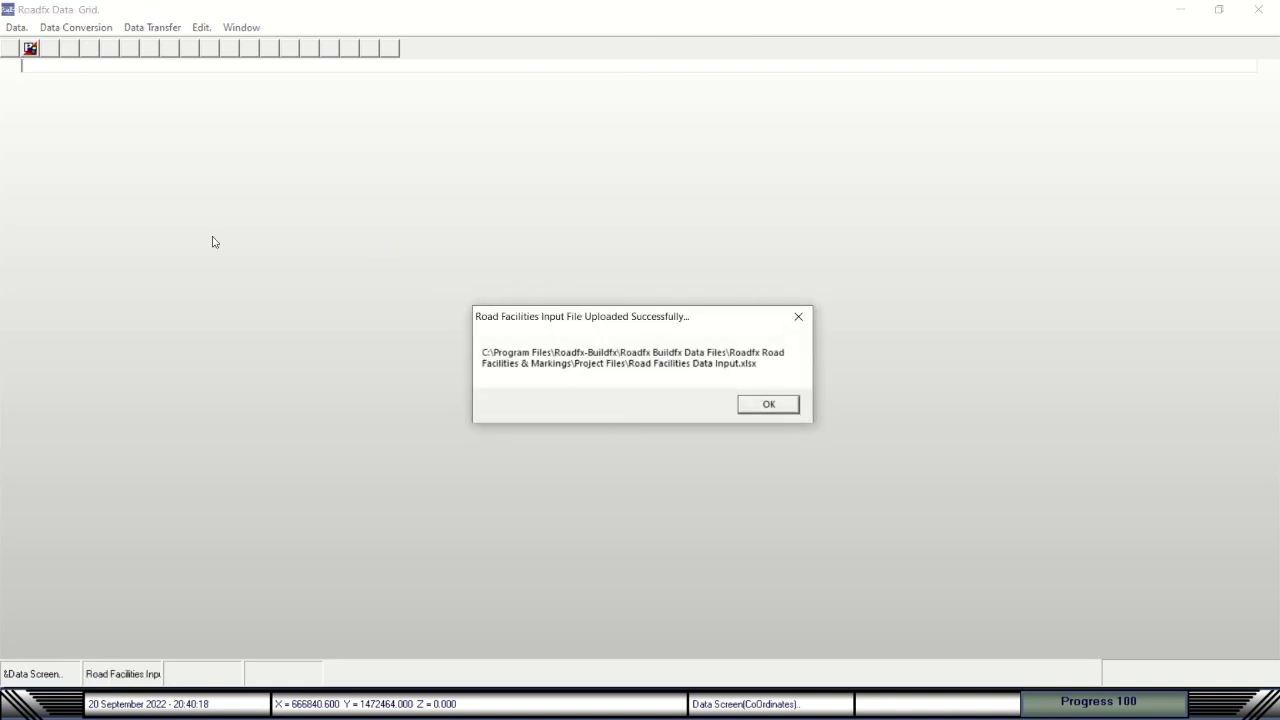
pyautogui.click(768, 404)
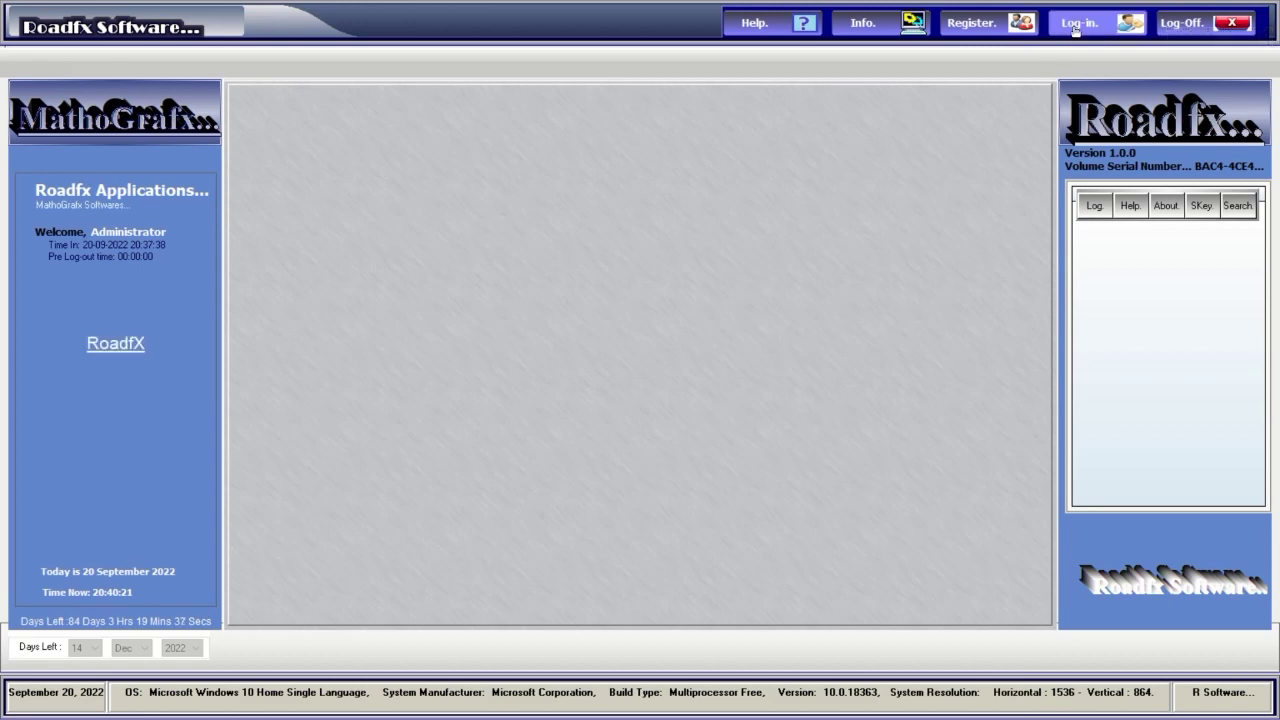
# Log in with the password and launch Road Facilities & Markings from the applications launcher.
pyautogui.write('****')
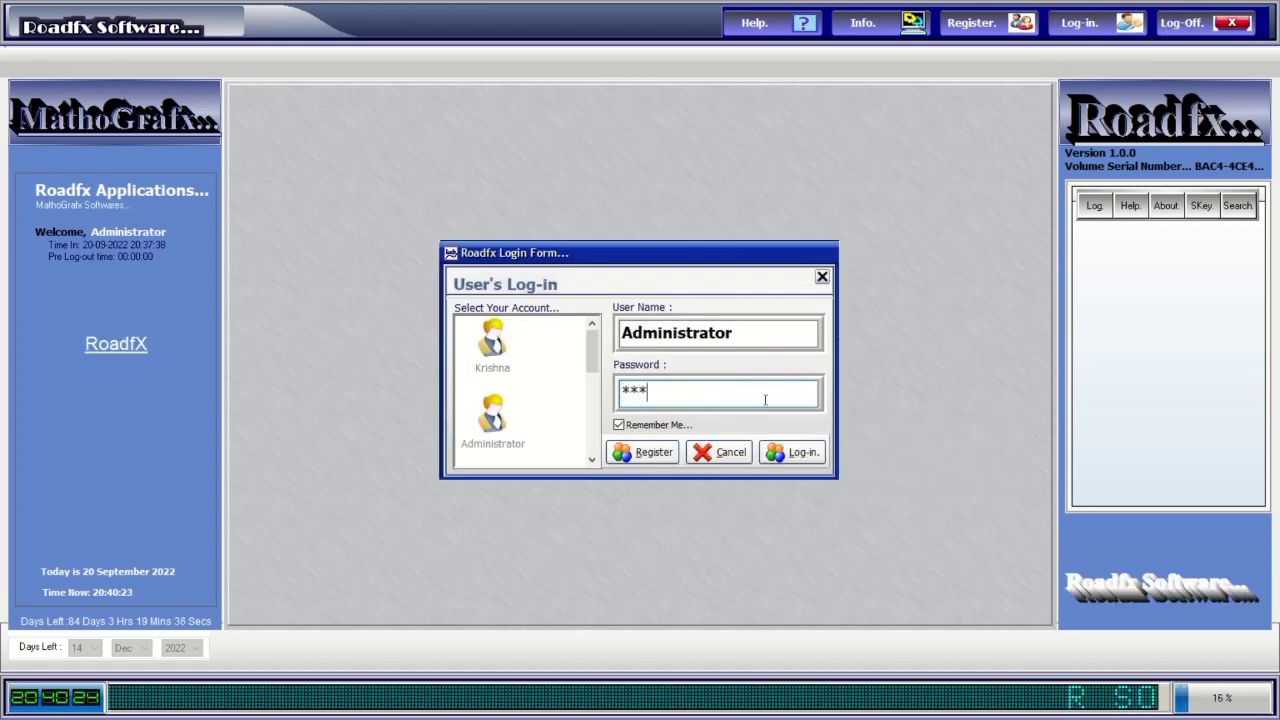
pyautogui.click(795, 452)
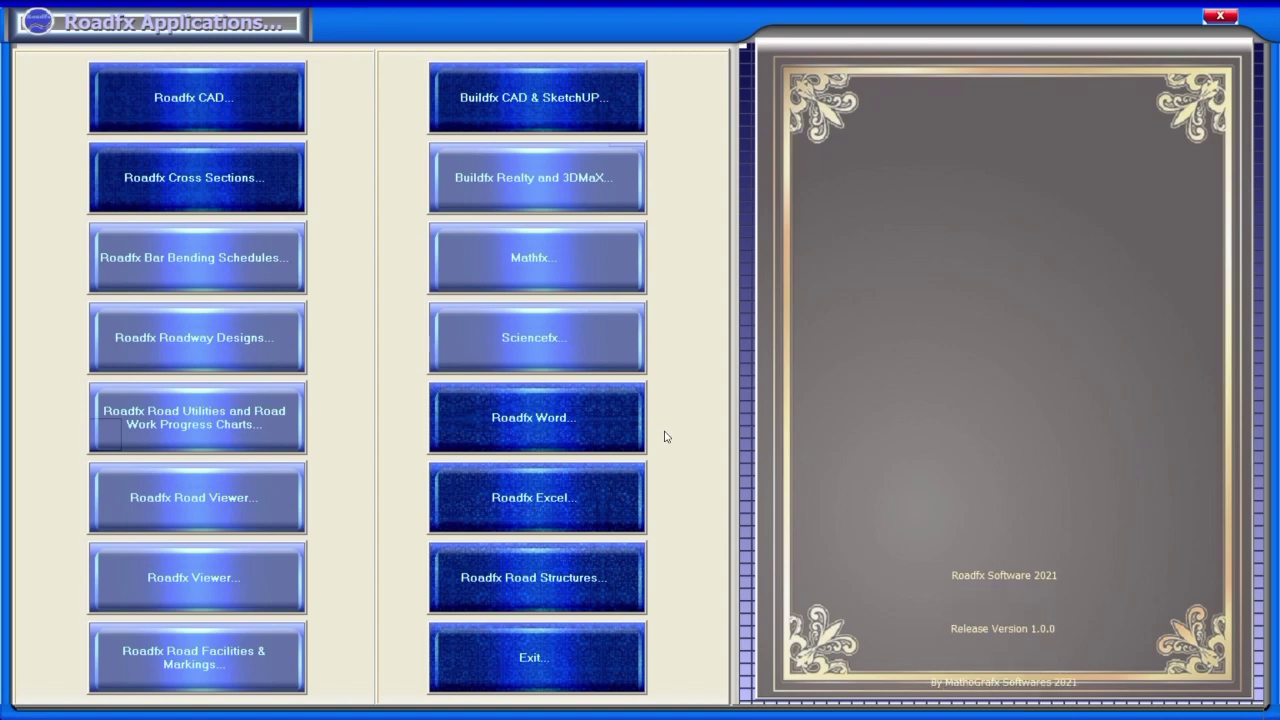
pyautogui.hotkey('alt', 'Tab')
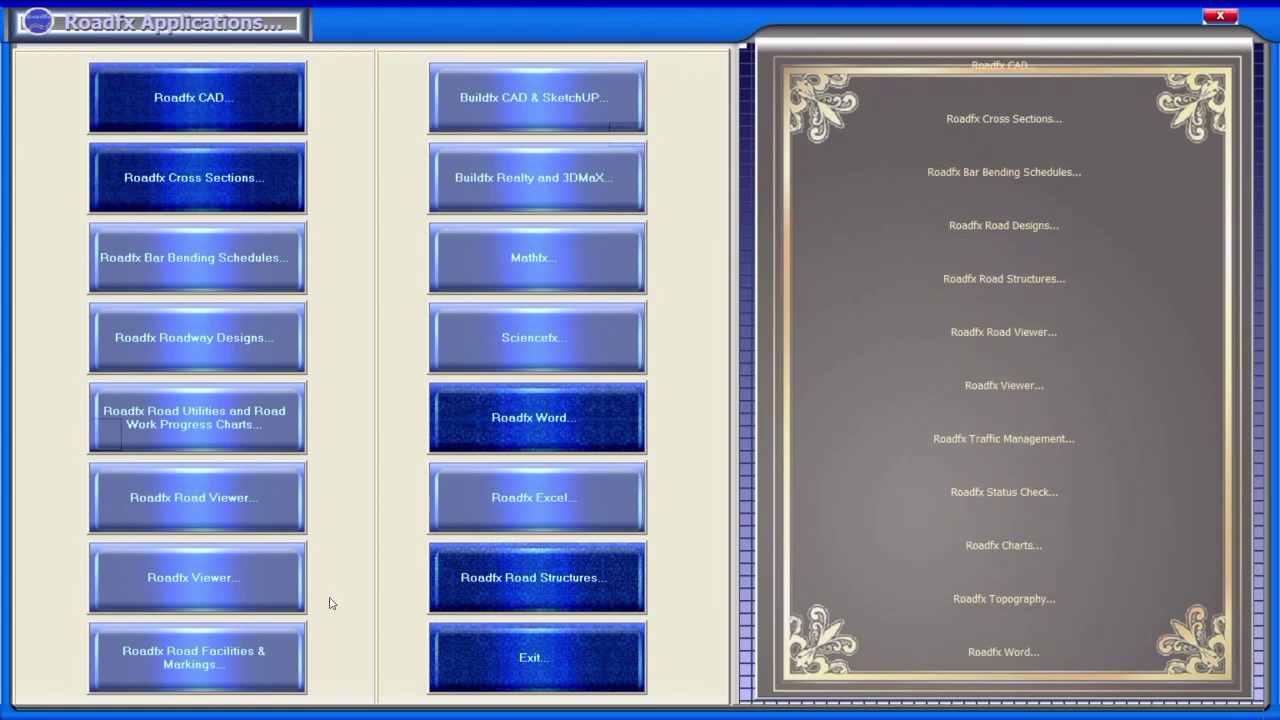
pyautogui.click(214, 670)
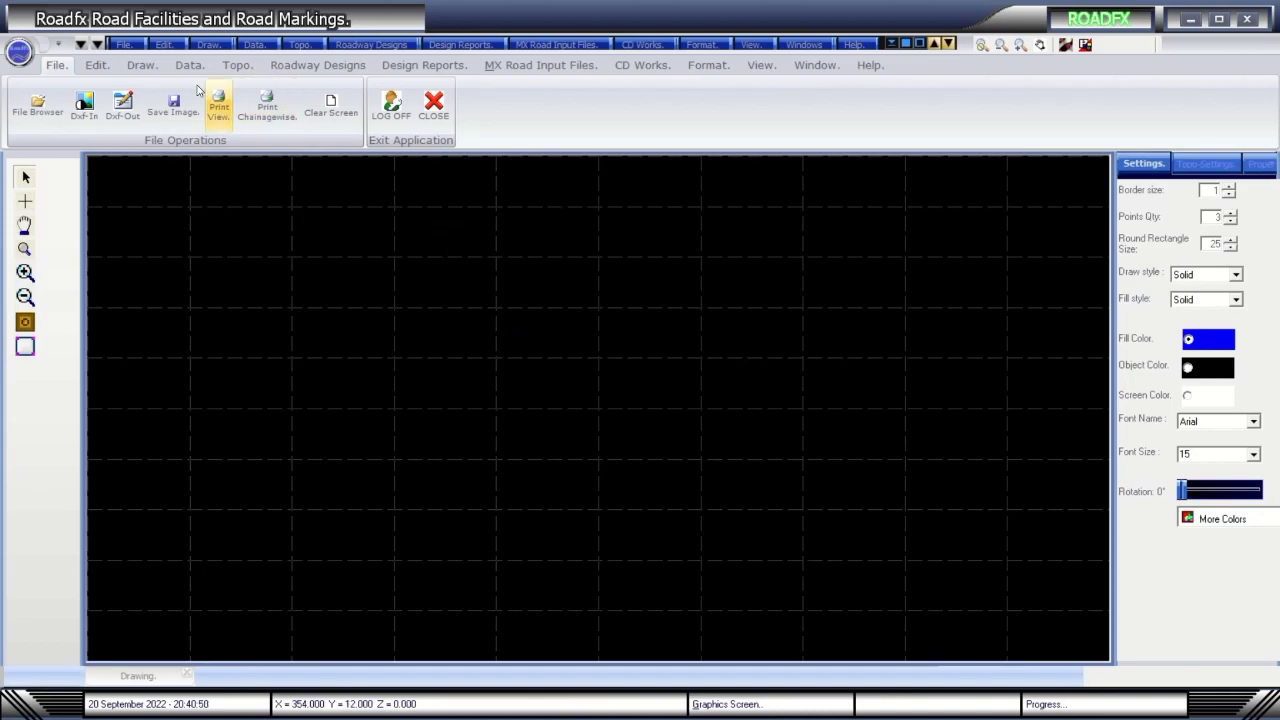
# Open Project Files\RoadfxHD.rhd as the current drawing.
pyautogui.click(128, 44)
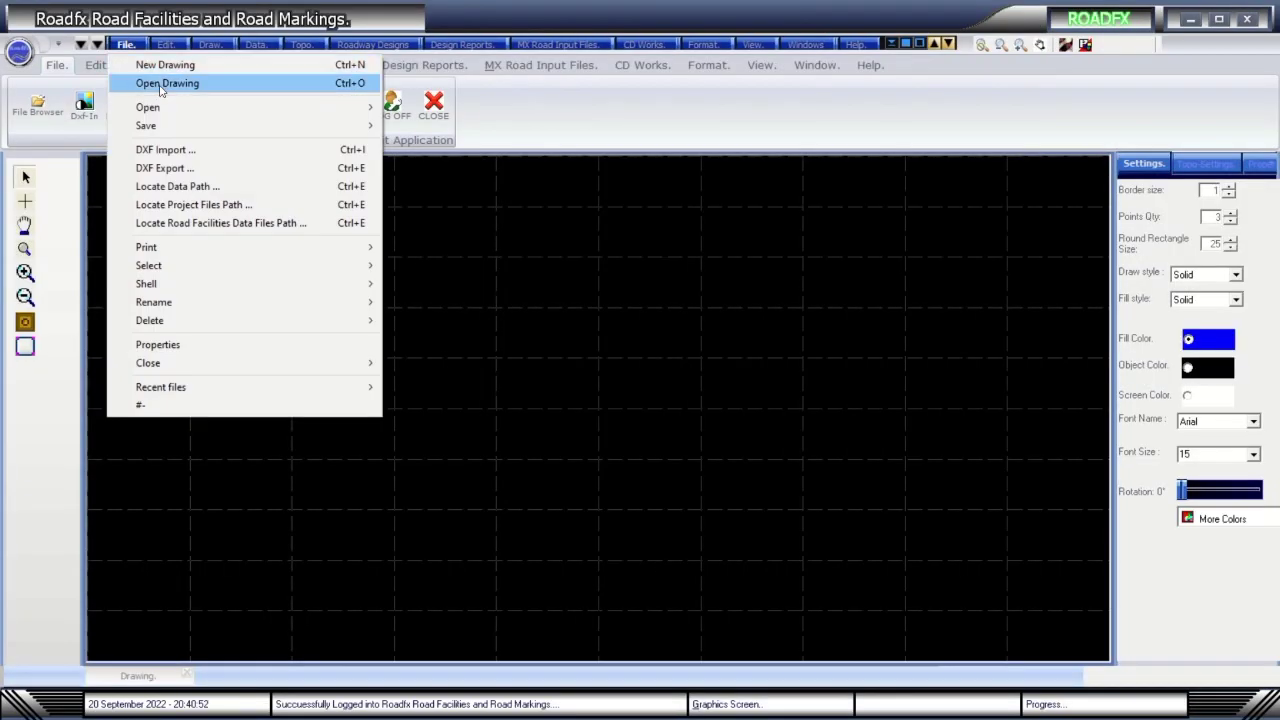
pyautogui.click(160, 86)
pyautogui.scroll(-1, 275, 255)
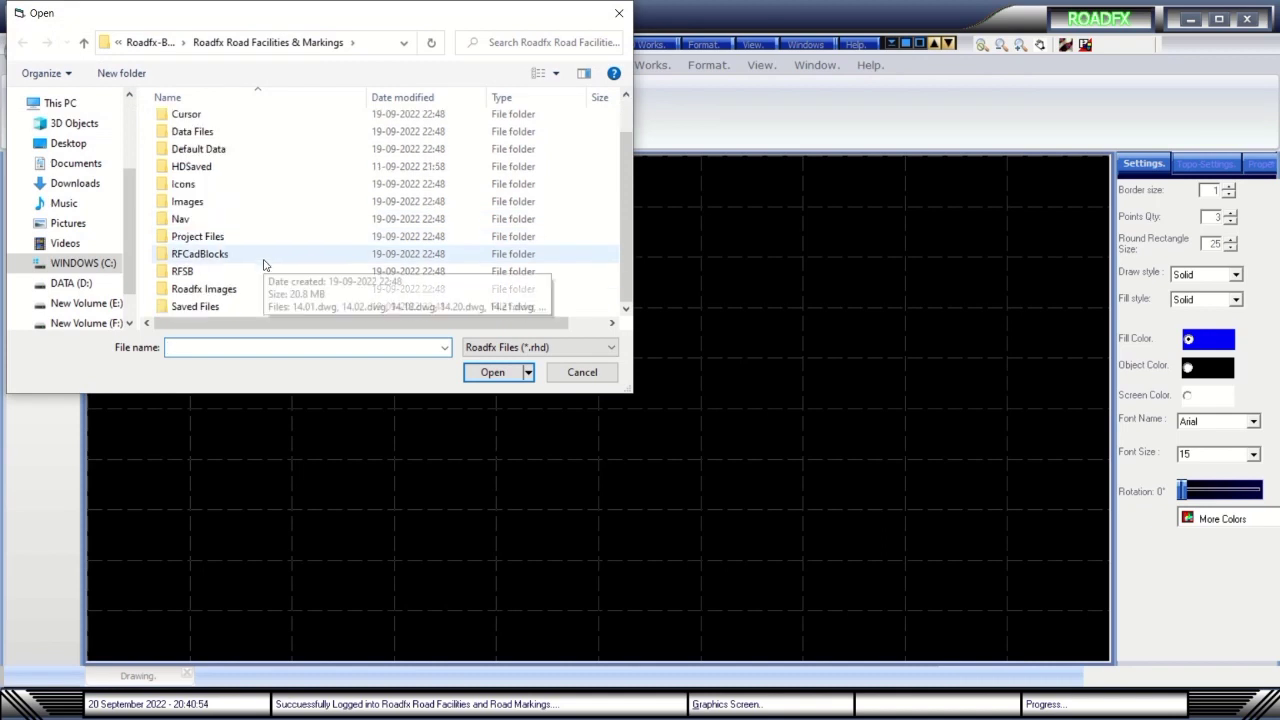
pyautogui.doubleClick(197, 237)
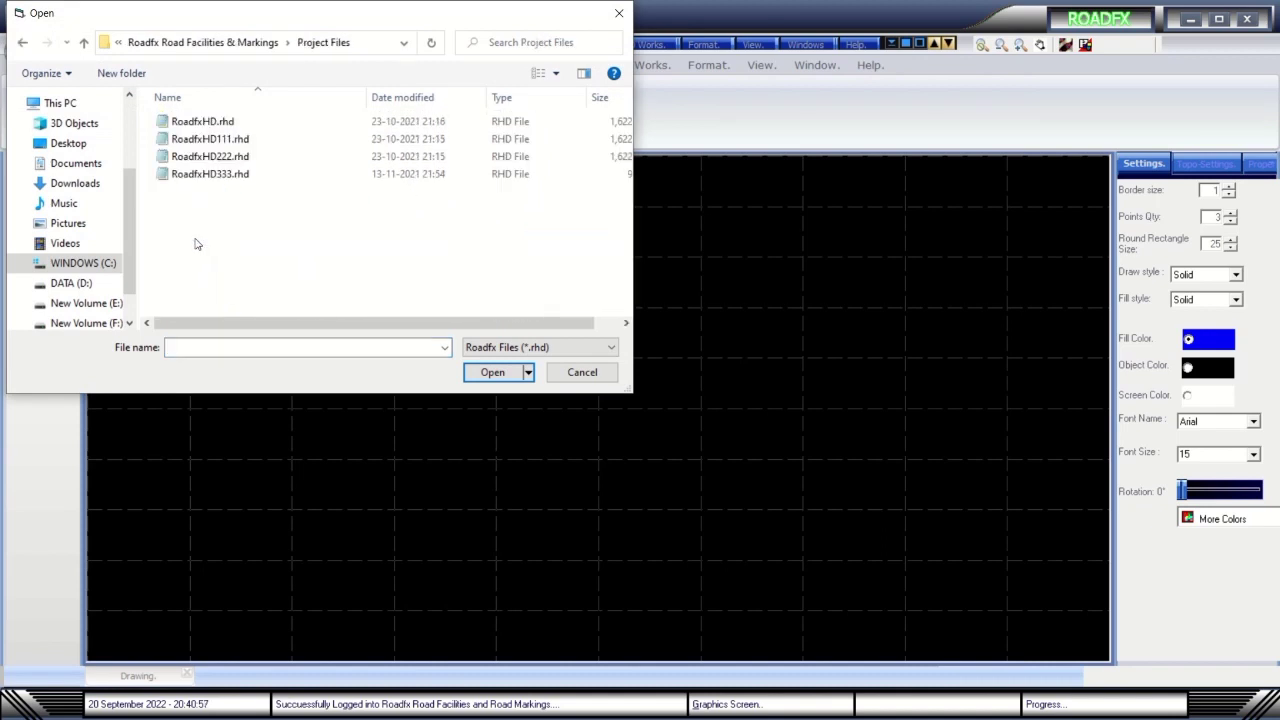
pyautogui.click(213, 121)
pyautogui.doubleClick(213, 121)
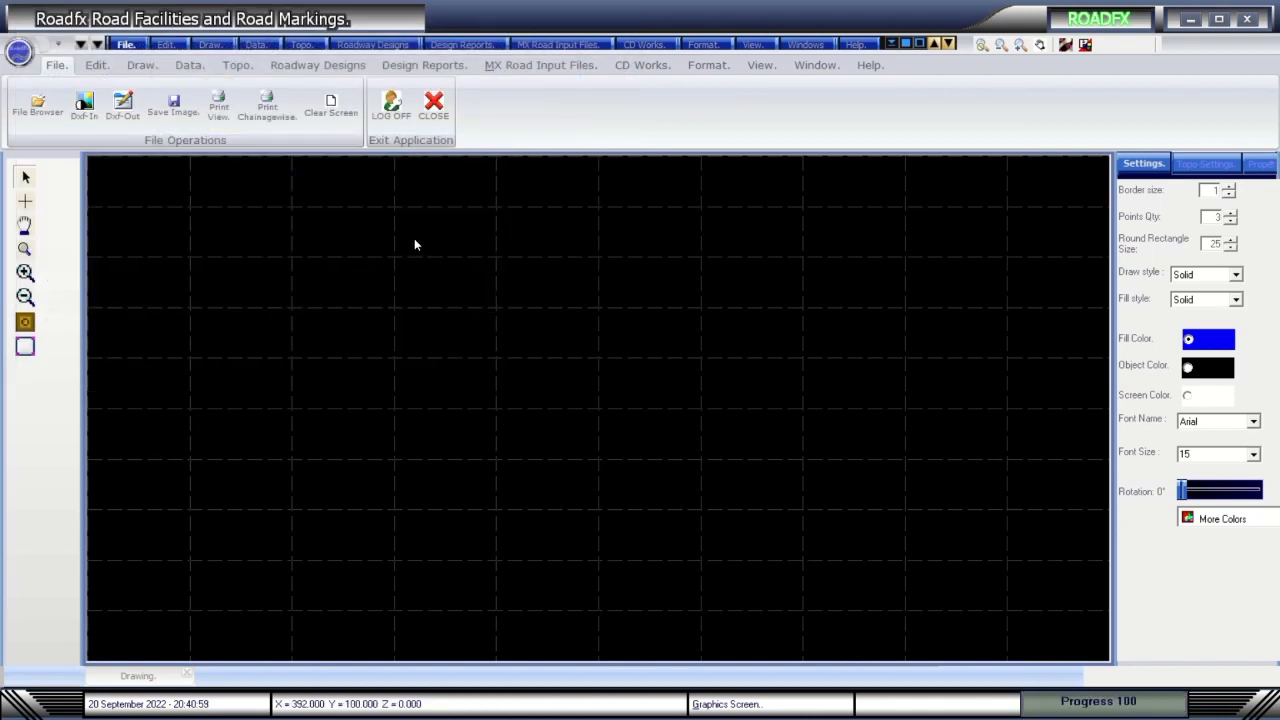
# Plot the HIP points and draw the horizontal alignment as a textured road.
pyautogui.click(312, 68)
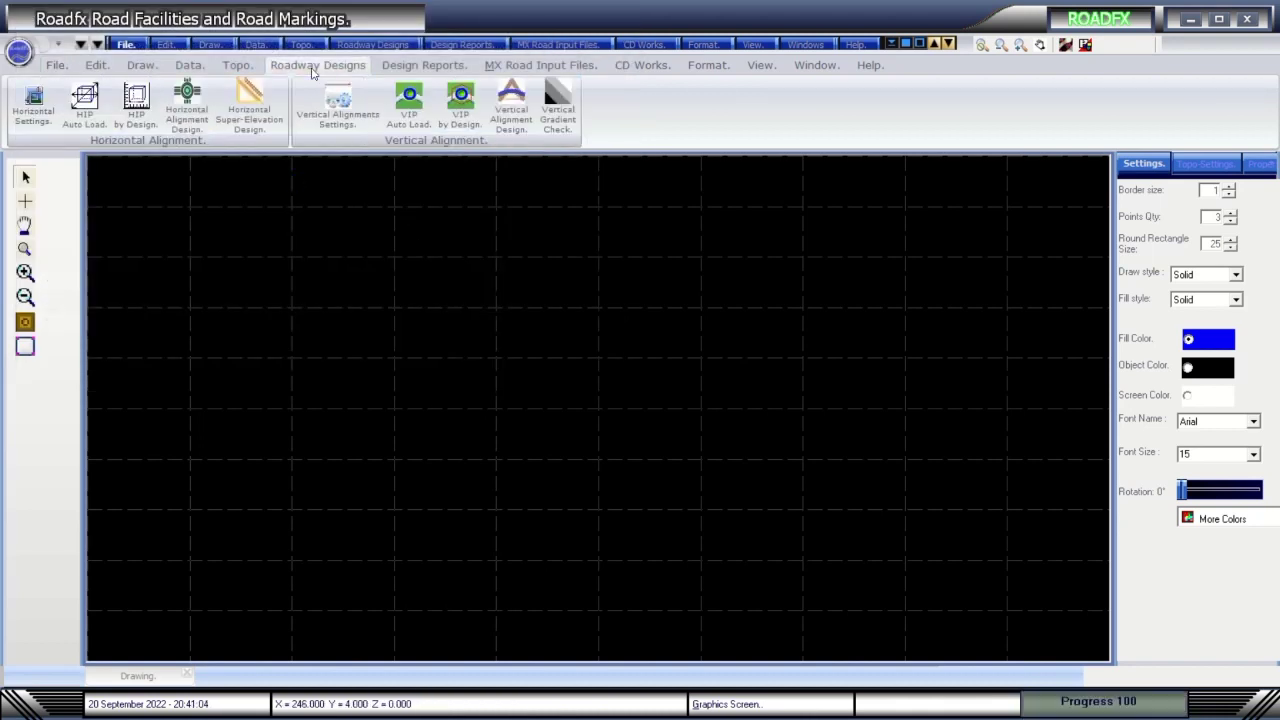
pyautogui.click(188, 118)
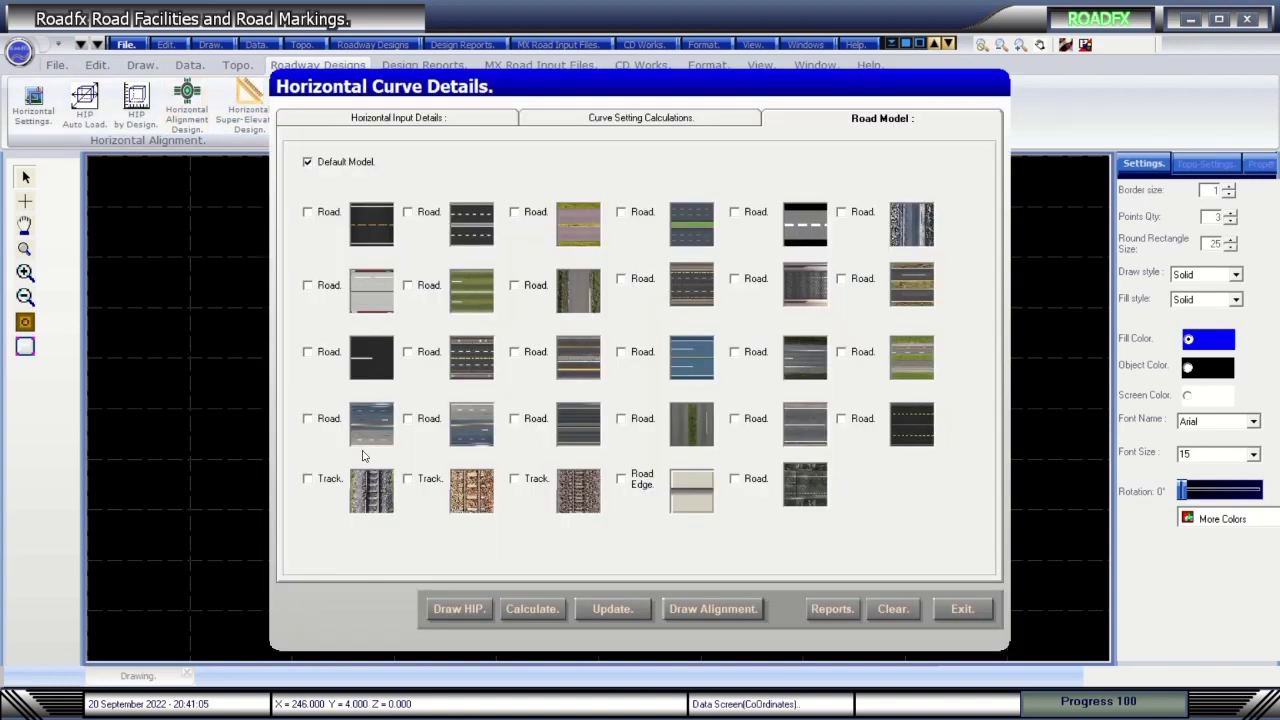
pyautogui.click(460, 609)
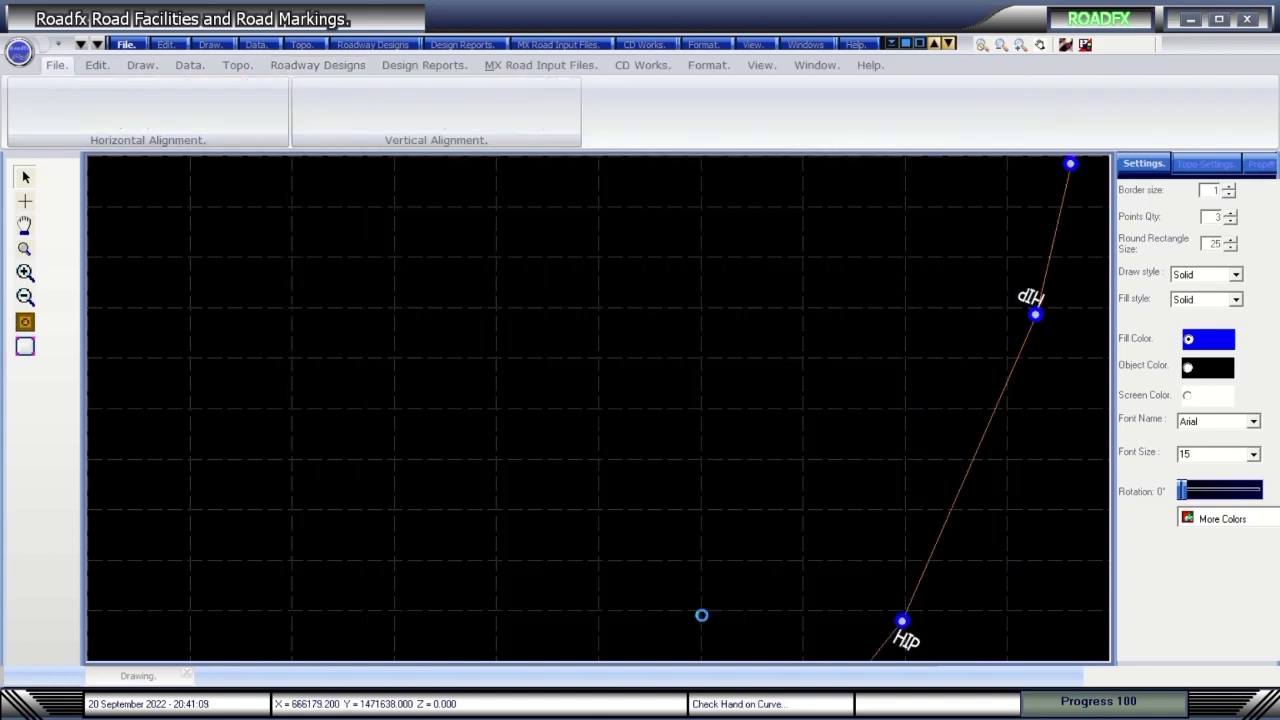
pyautogui.click(703, 612)
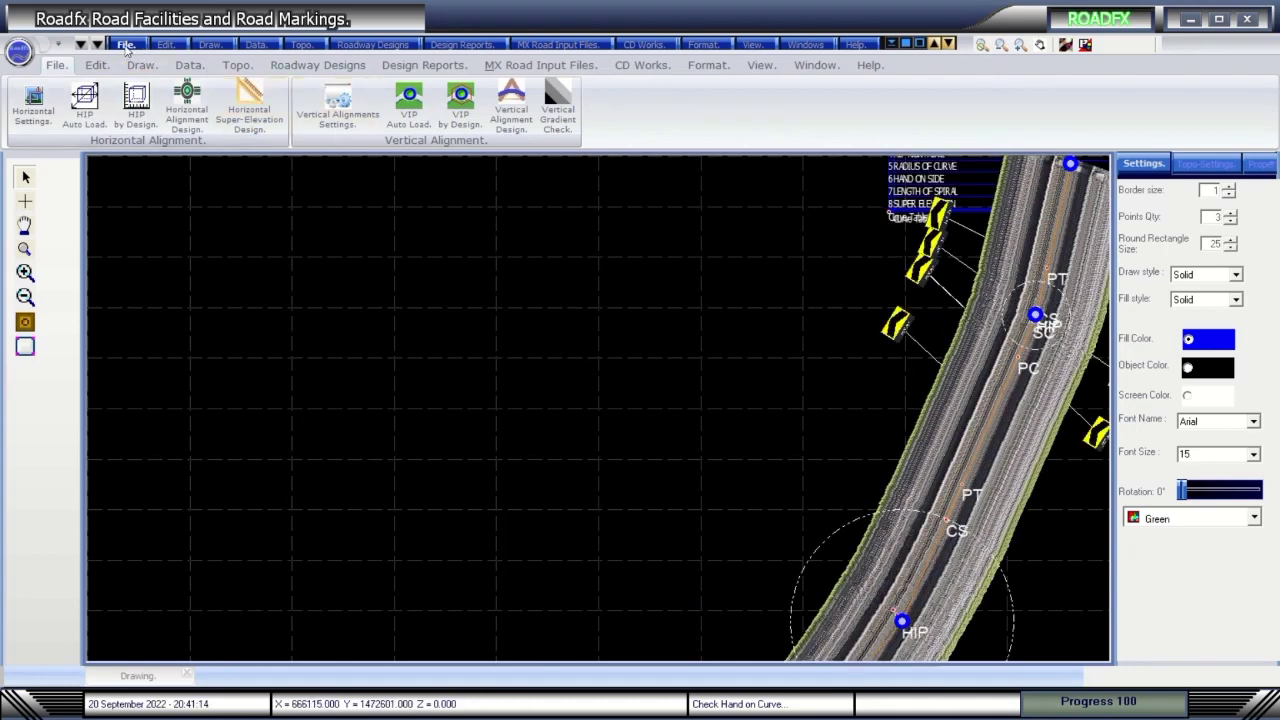
# Leave the data files path and Data Grid unchanged, then show Horizontal Curve Details with Default Model ticked.
pyautogui.click(126, 44)
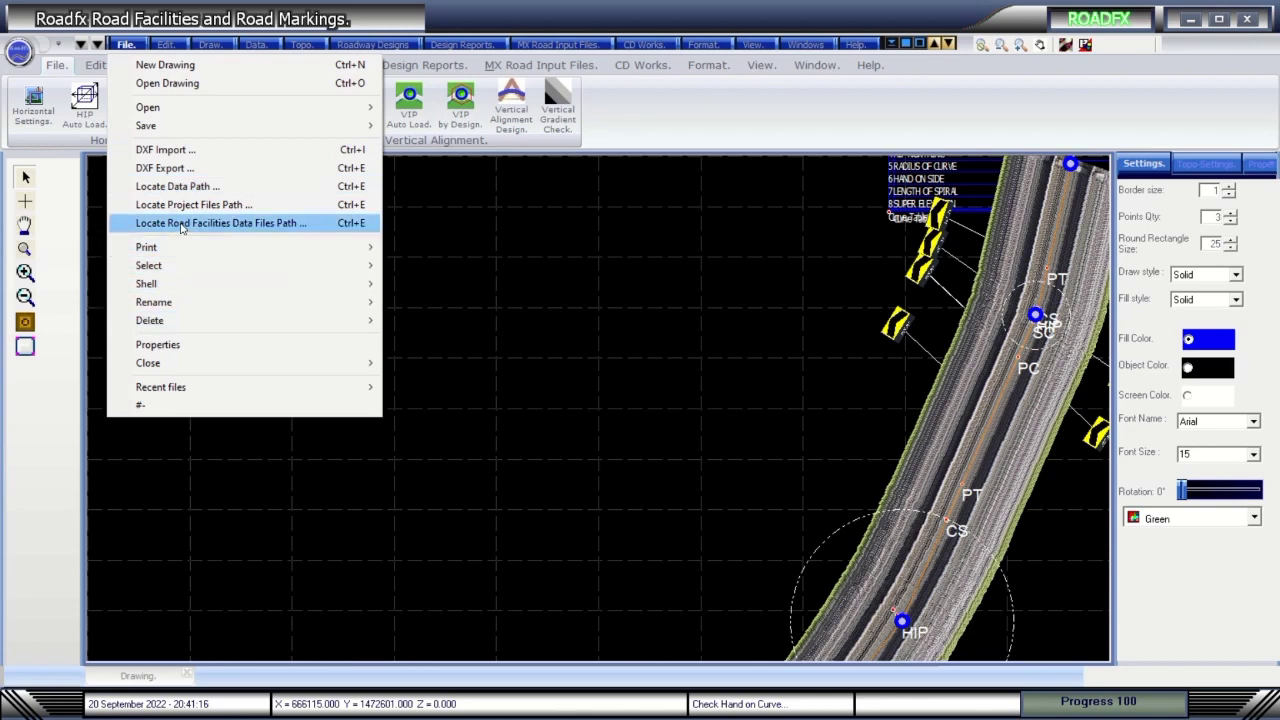
pyautogui.click(210, 223)
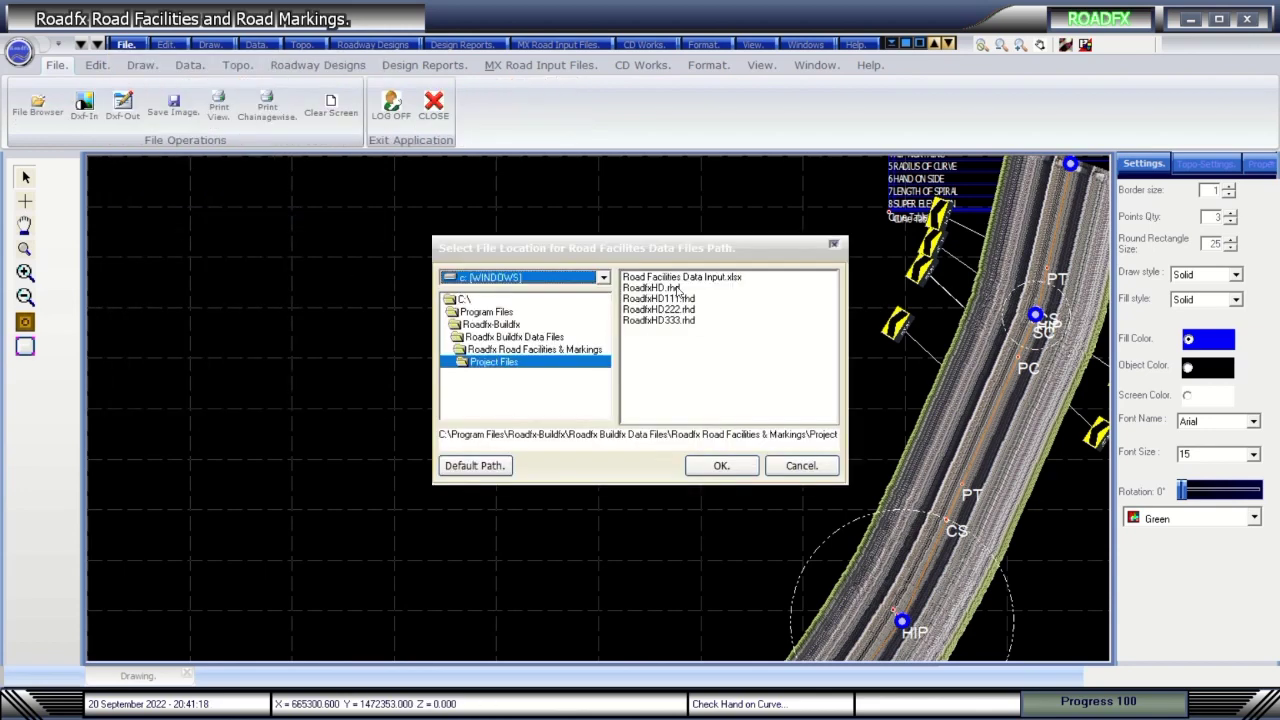
pyautogui.click(808, 464)
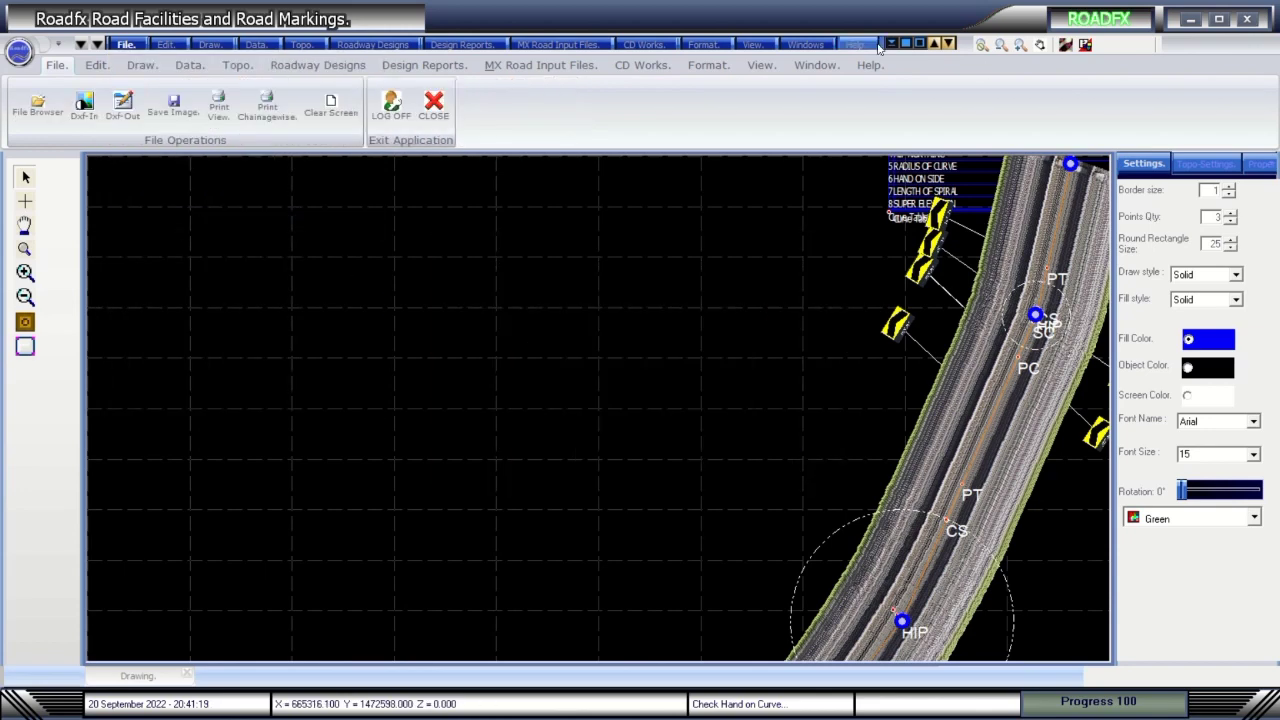
pyautogui.click(1085, 45)
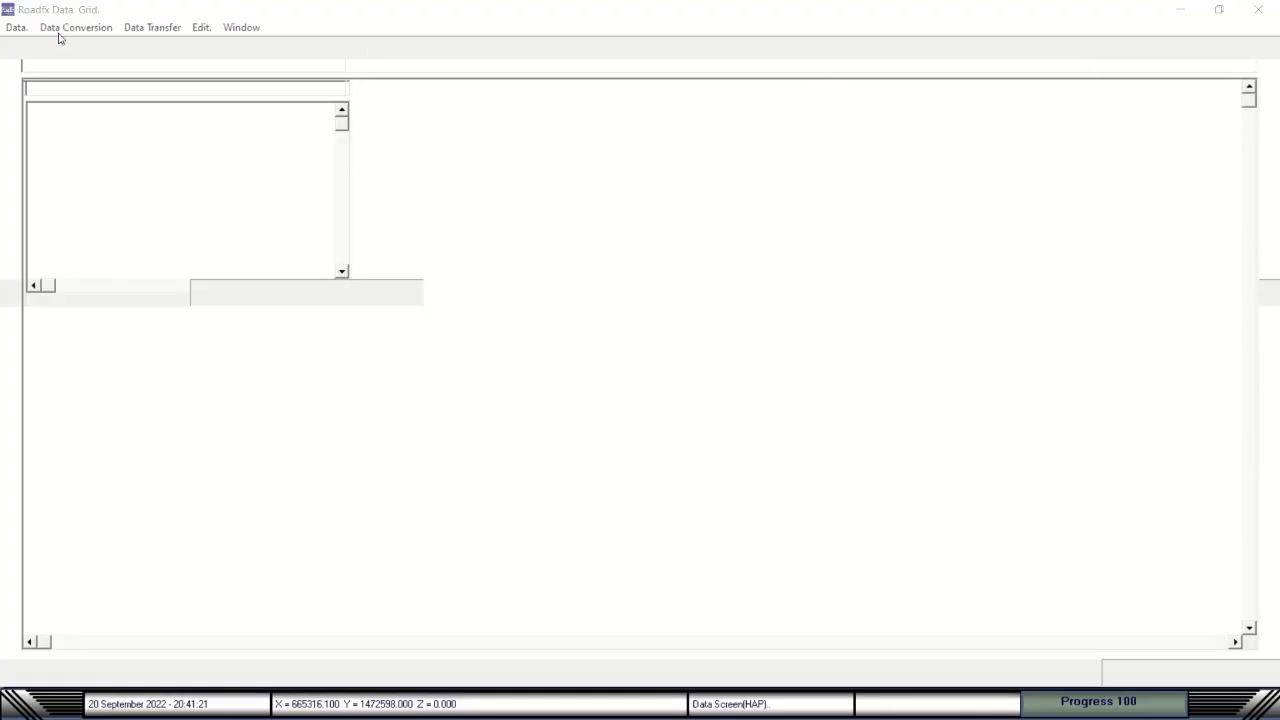
pyautogui.click(1271, 13)
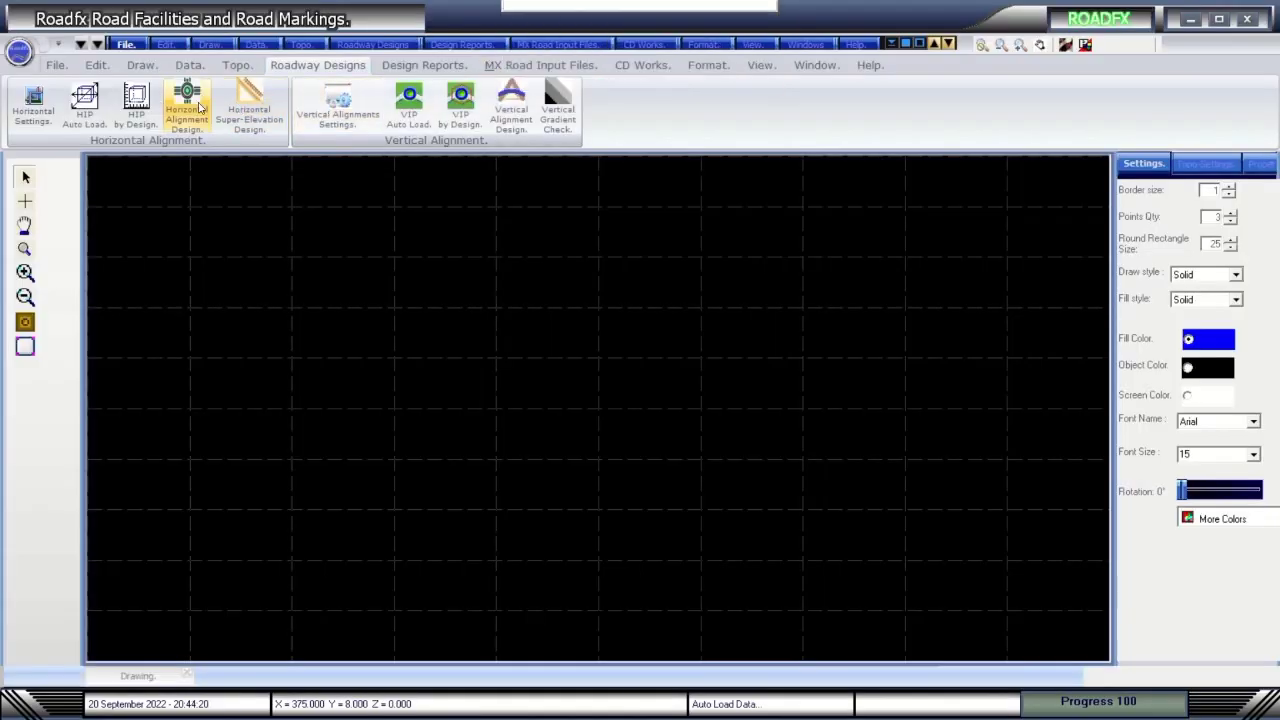
pyautogui.click(190, 105)
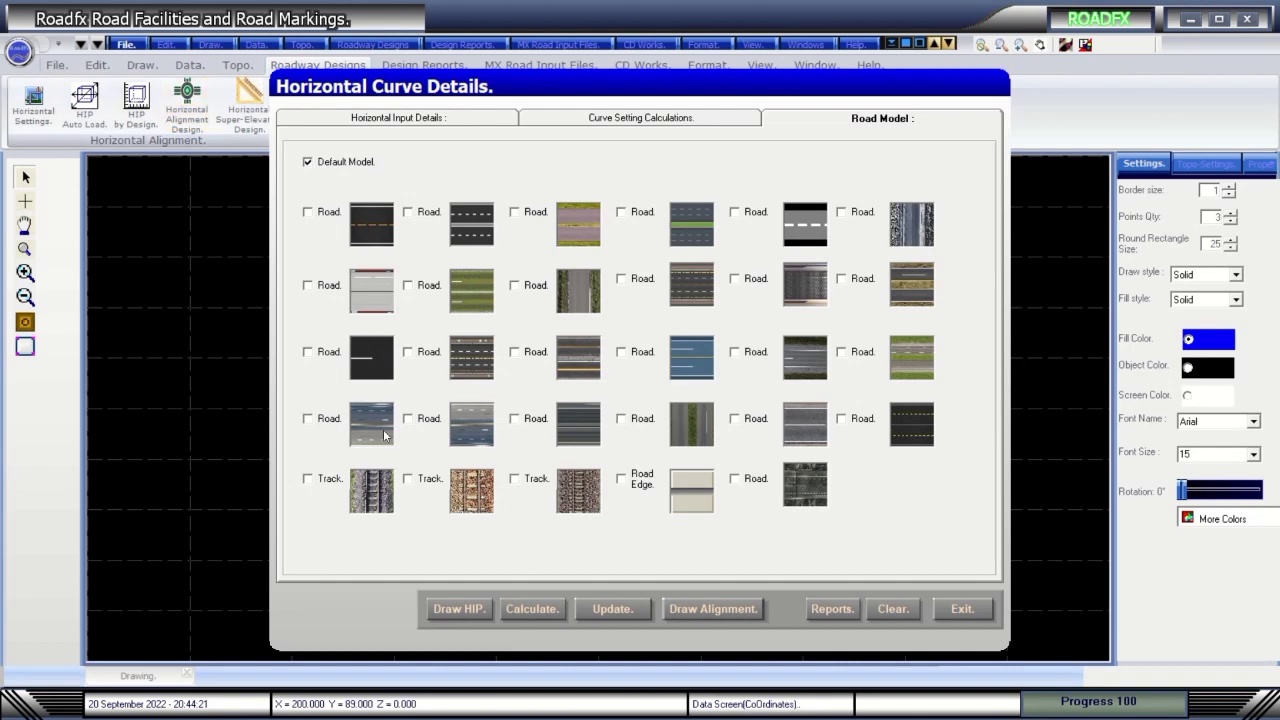
# Redraw the alignment through the HIP points using the first Track texture.
pyautogui.click(318, 482)
pyautogui.click(458, 608)
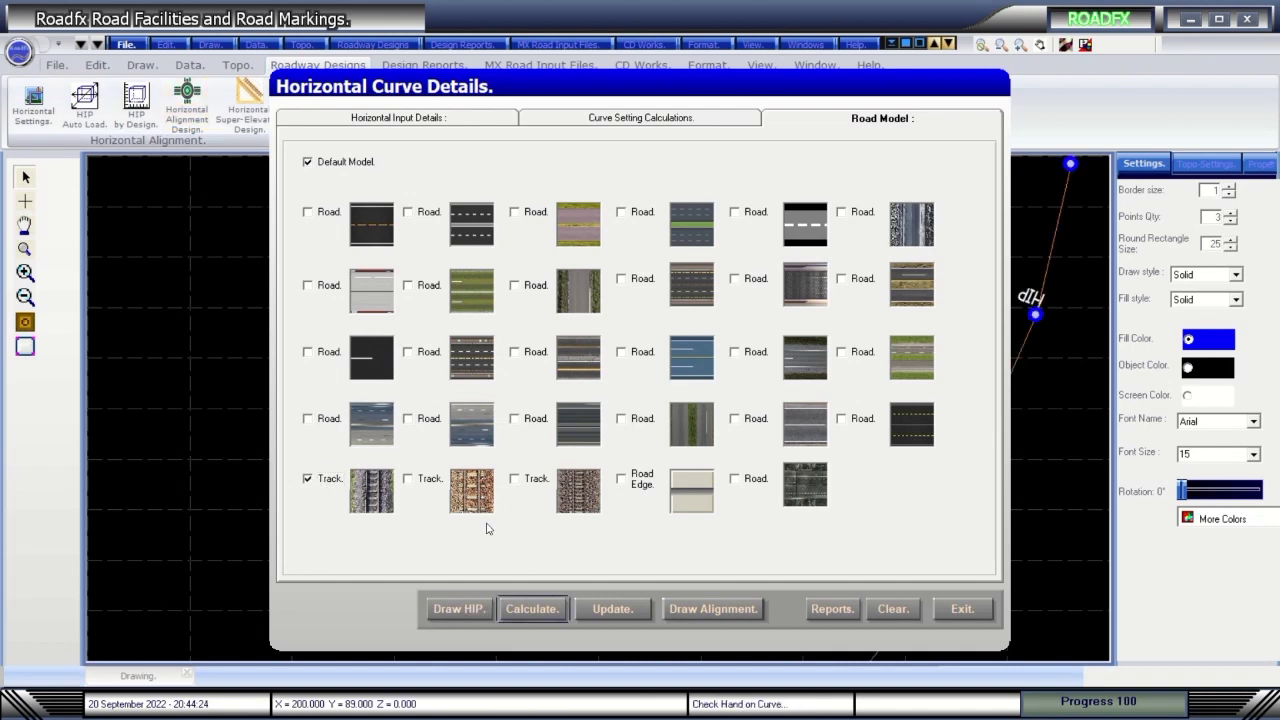
pyautogui.click(700, 606)
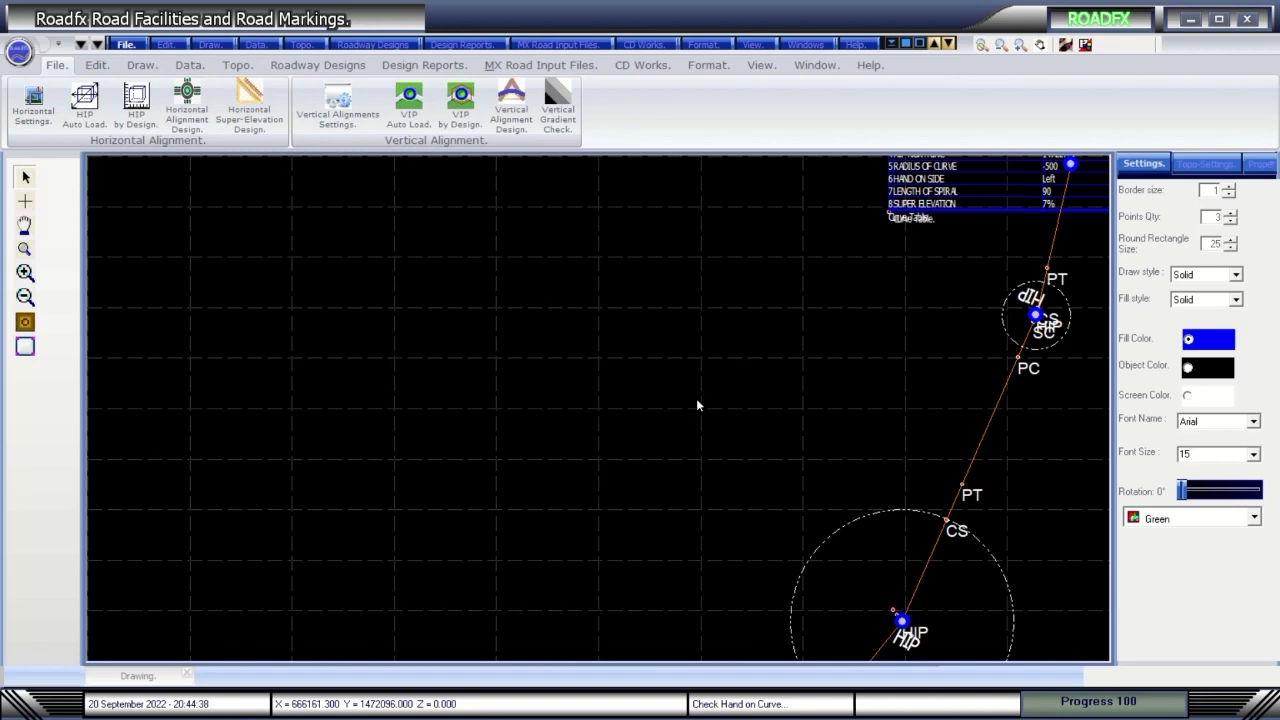
pyautogui.moveTo(606, 5)
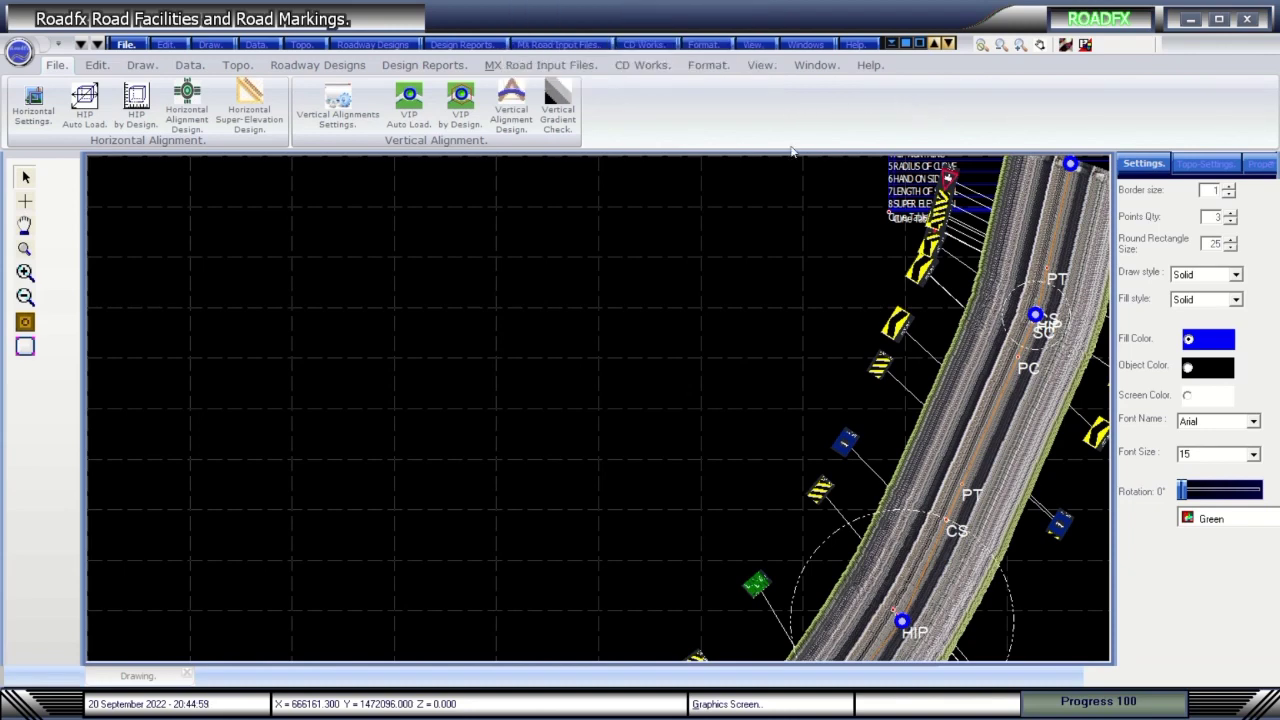
# Shift the view up-left and redisplay the curve design marks on the alignment.
pyautogui.click(1040, 45)
pyautogui.moveTo(797, 252)
pyautogui.mouseDown()
pyautogui.moveTo(717, 346)
pyautogui.moveTo(583, 260)
pyautogui.moveTo(480, 262)
pyautogui.mouseUp()
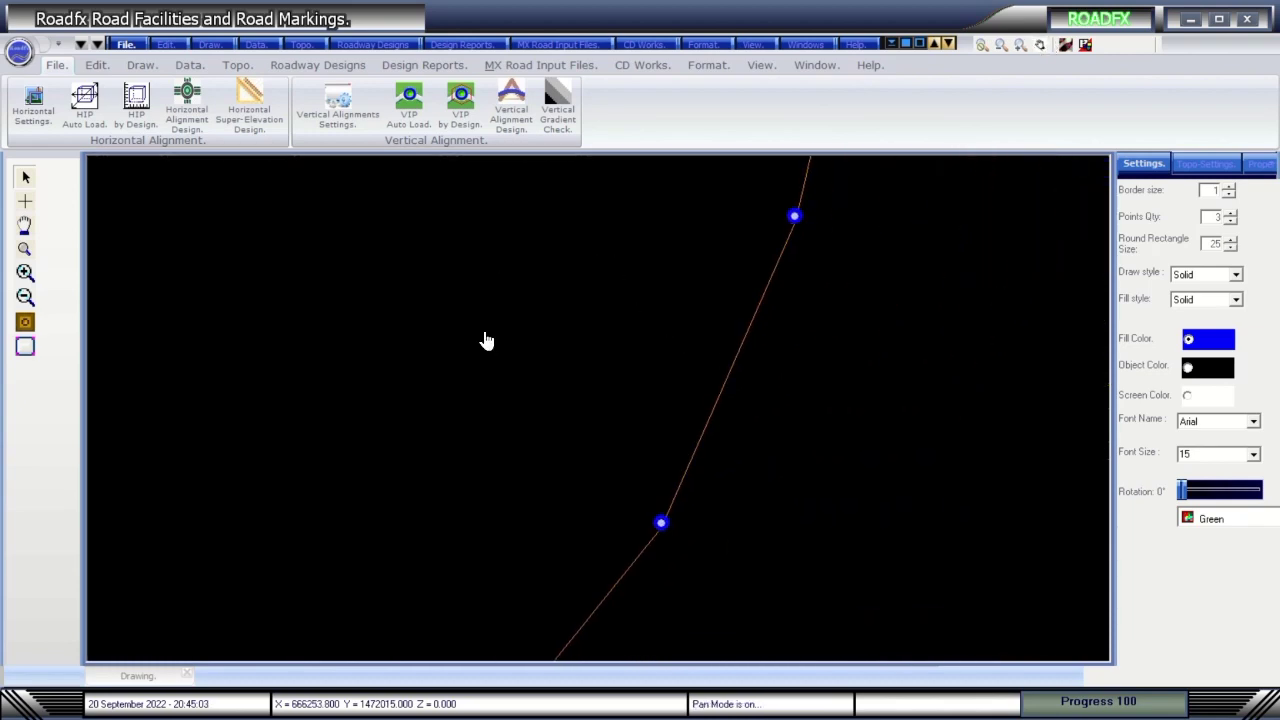
pyautogui.moveTo(486, 341); pyautogui.dragTo(471, 274)
pyautogui.click(25, 321)
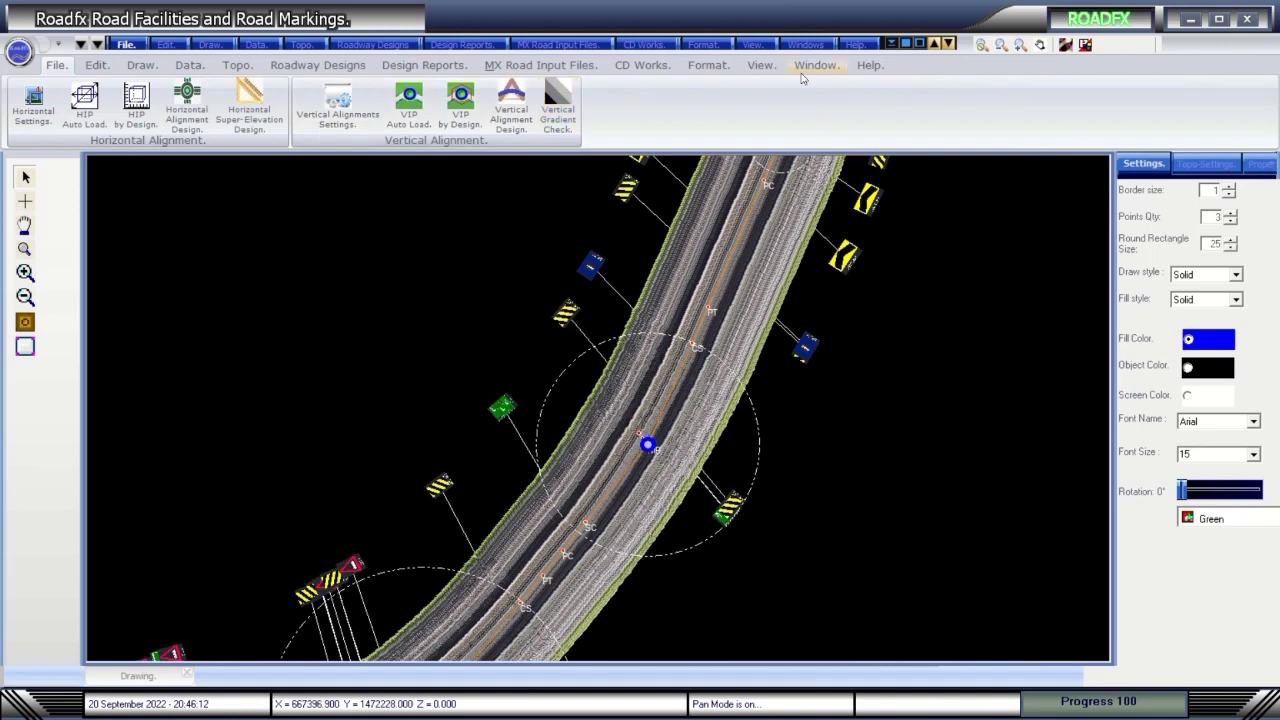
# Zoom to the full drawing and reopen Horizontal Curve Details at the Road Model choices.
pyautogui.click(761, 66)
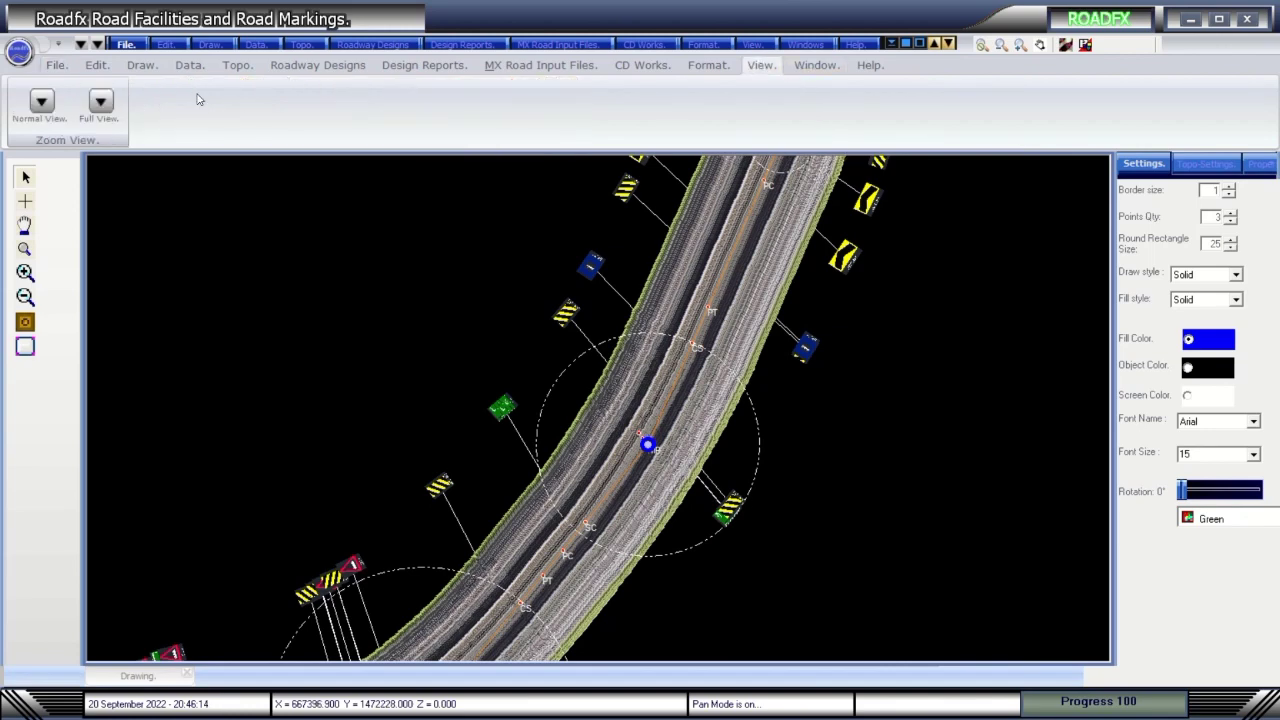
pyautogui.click(102, 103)
pyautogui.click(328, 68)
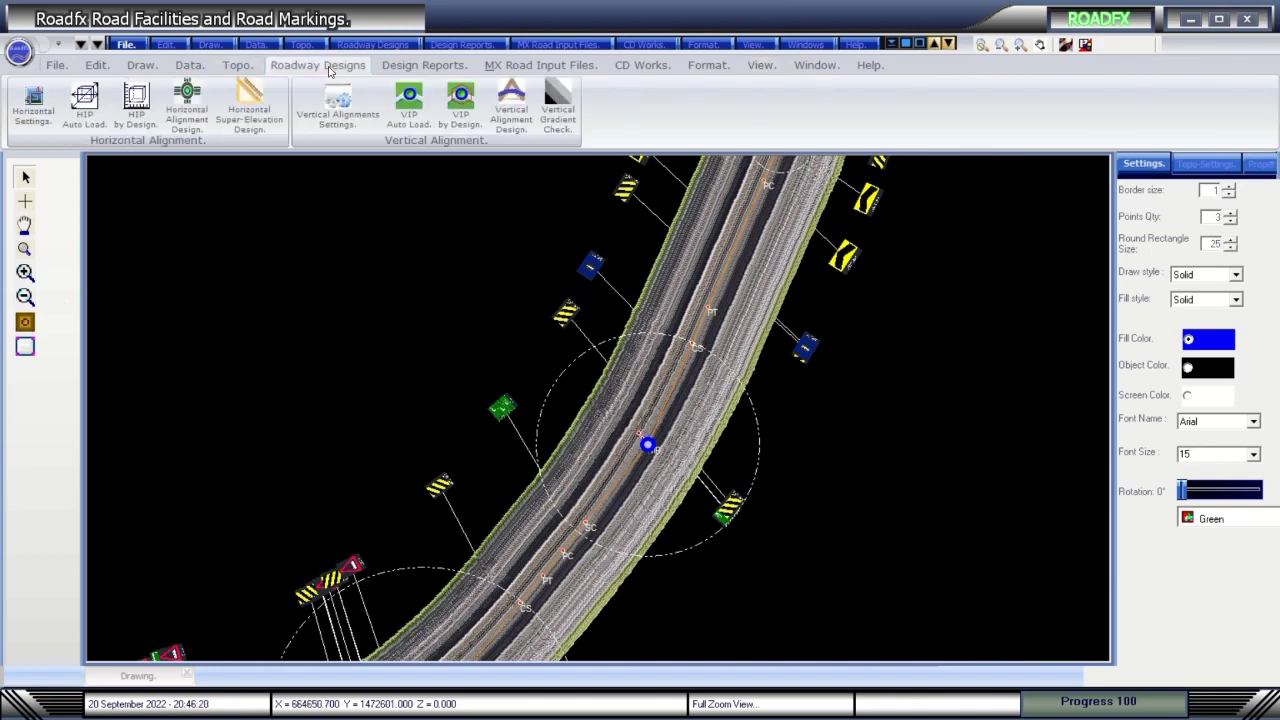
pyautogui.click(187, 100)
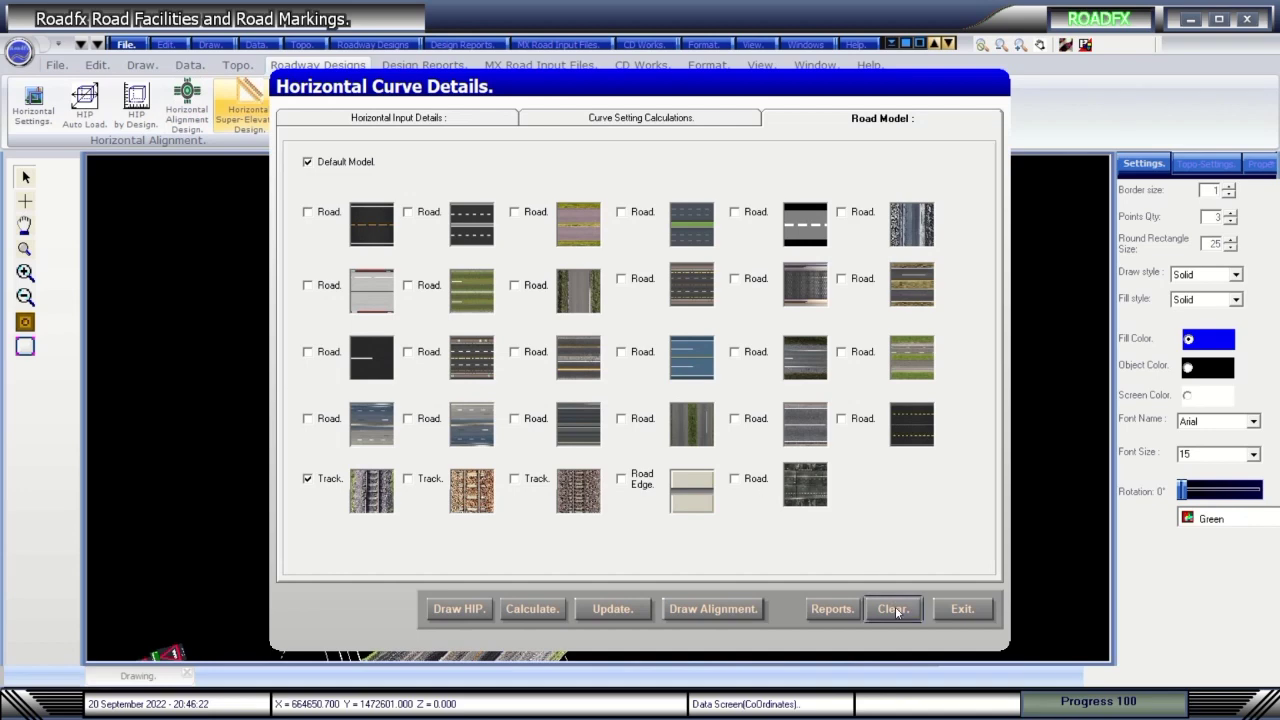
# Draw the HIP points with their connecting lines and the curved horizontal alignment.
pyautogui.click(478, 614)
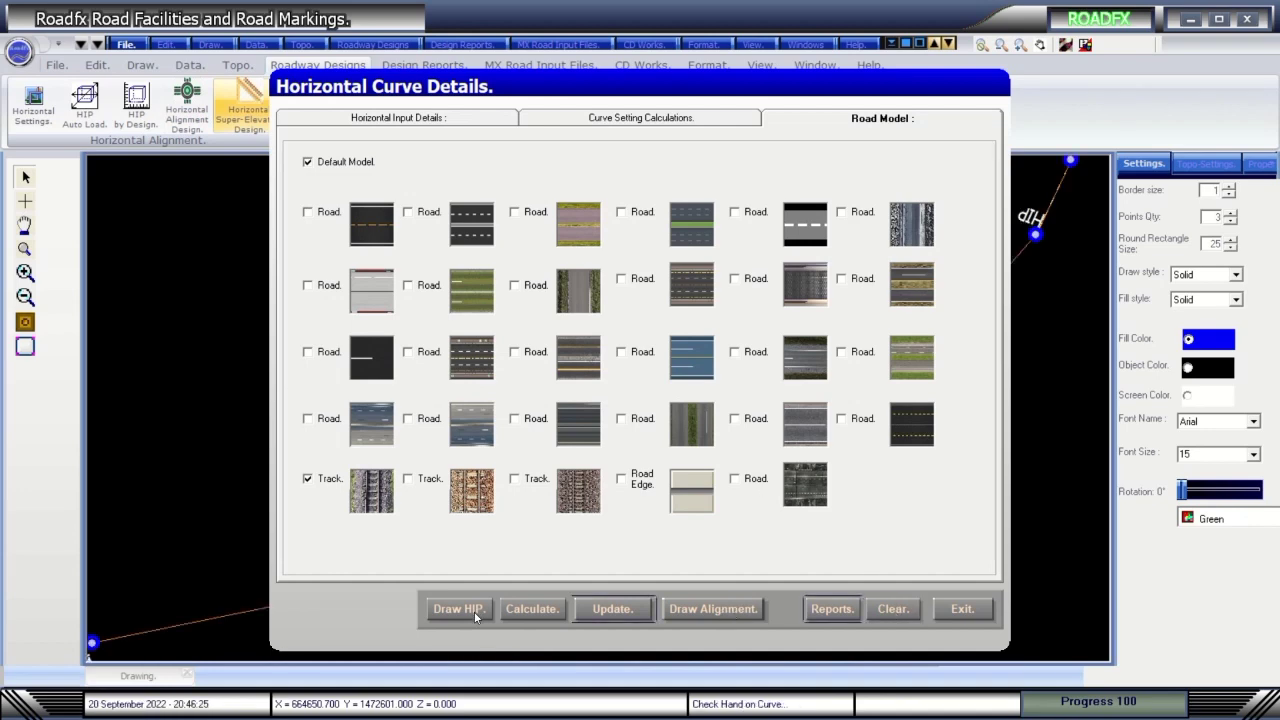
pyautogui.click(709, 612)
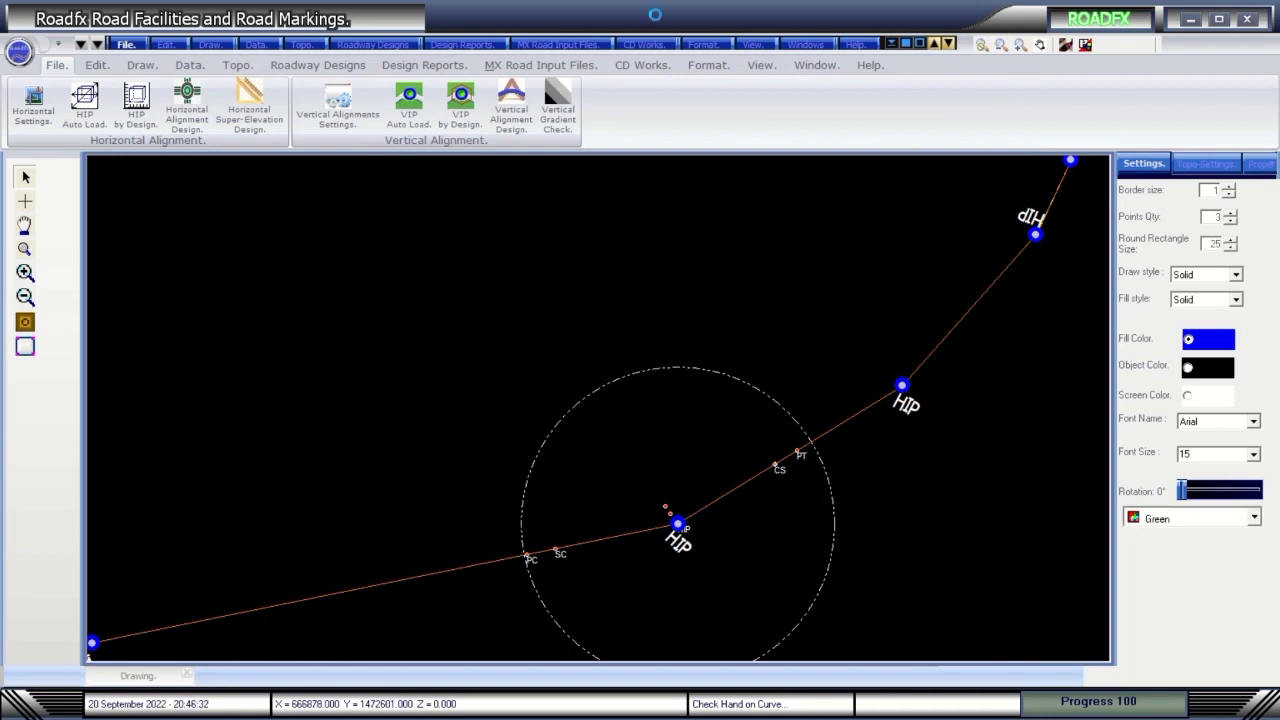
pyautogui.moveTo(585, 2)
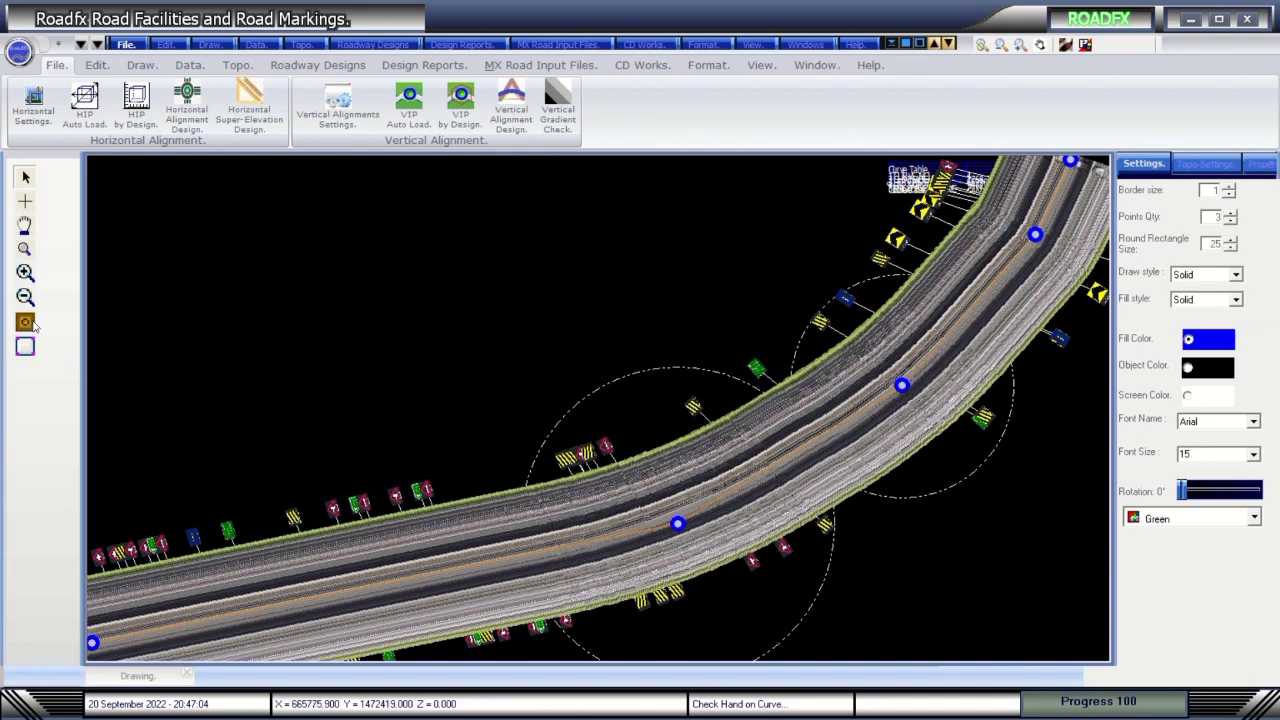
# Pan the view up-left and redisplay the curve design with its PC, SC, CS, PT labels.
pyautogui.click(1040, 44)
pyautogui.moveTo(680, 407)
pyautogui.mouseDown()
pyautogui.moveTo(629, 414)
pyautogui.moveTo(626, 400)
pyautogui.moveTo(406, 277)
pyautogui.moveTo(700, 386)
pyautogui.moveTo(749, 377)
pyautogui.moveTo(696, 347)
pyautogui.moveTo(669, 386)
pyautogui.mouseUp()
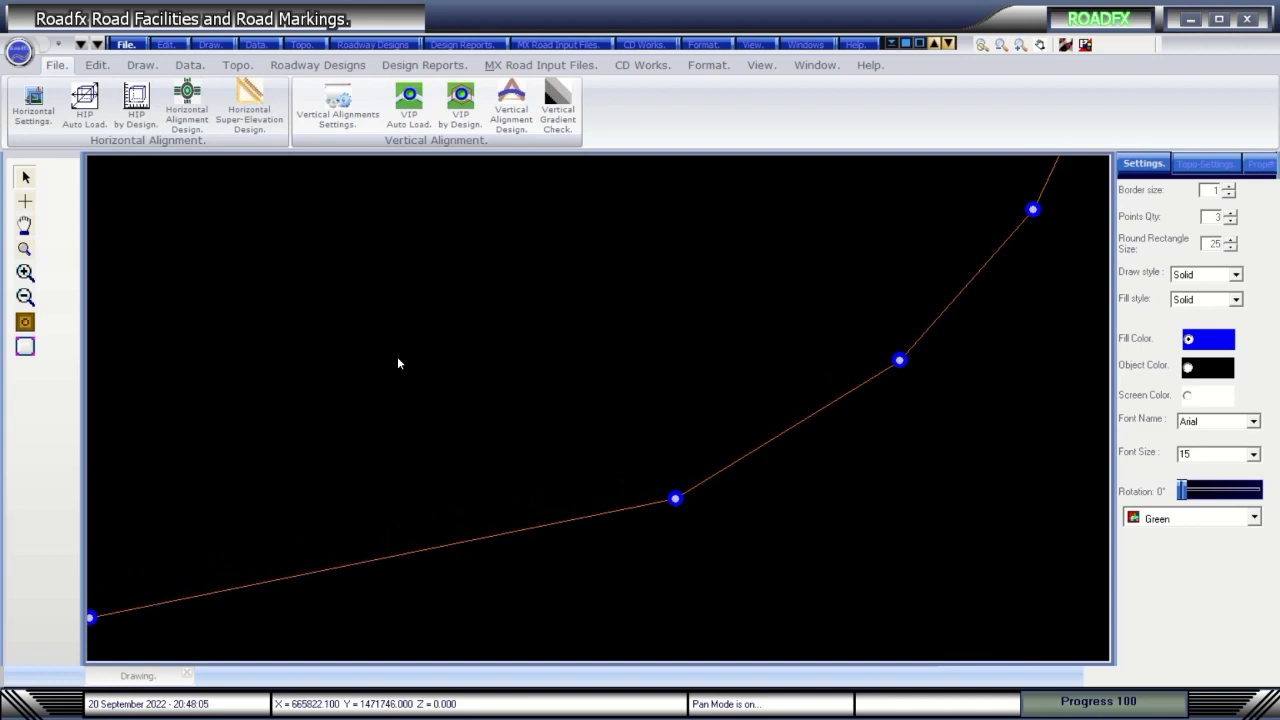
pyautogui.click(24, 323)
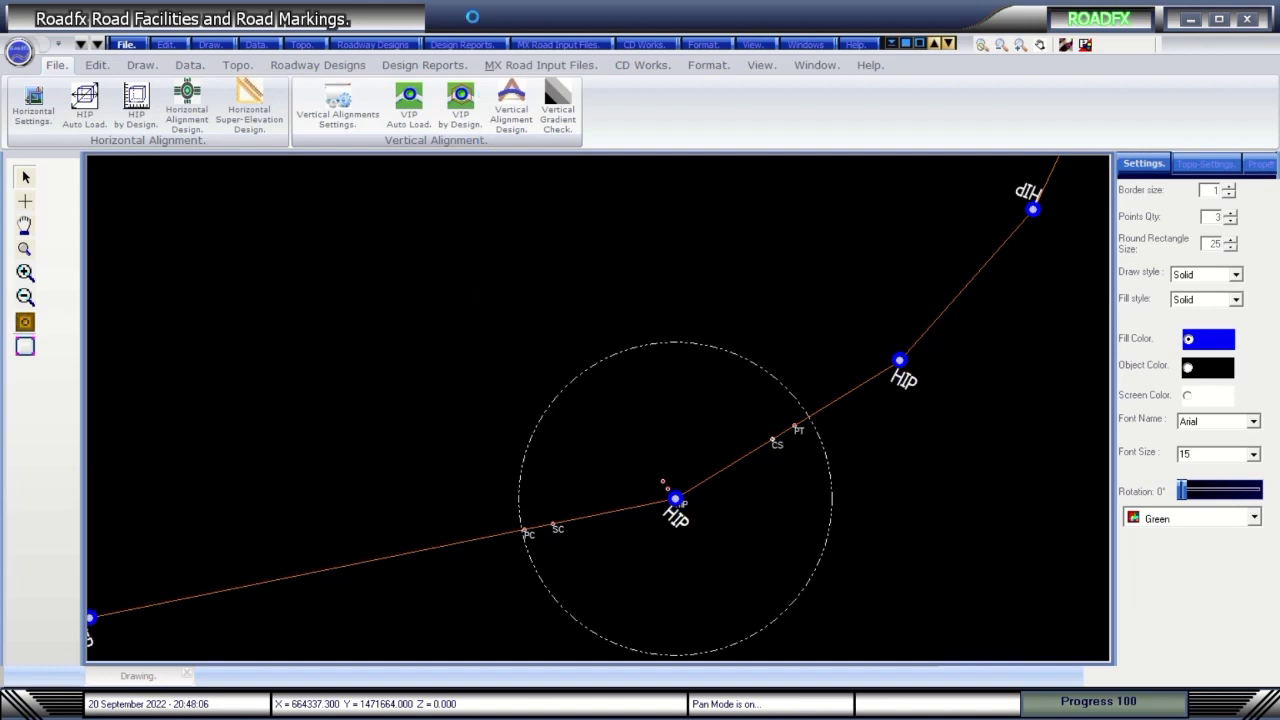
pyautogui.moveTo(476, 18)
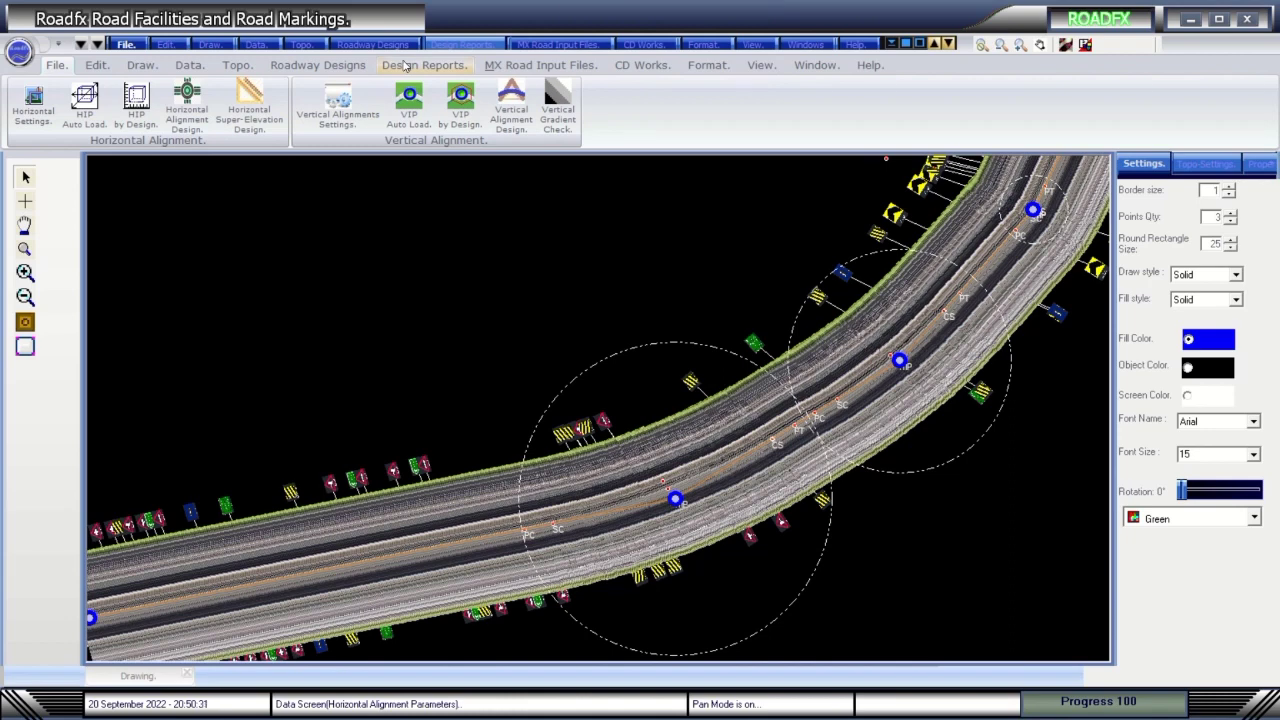
# Turn on parallel-line display in Curve Setting Calculations and redraw the alignment.
pyautogui.click(187, 105)
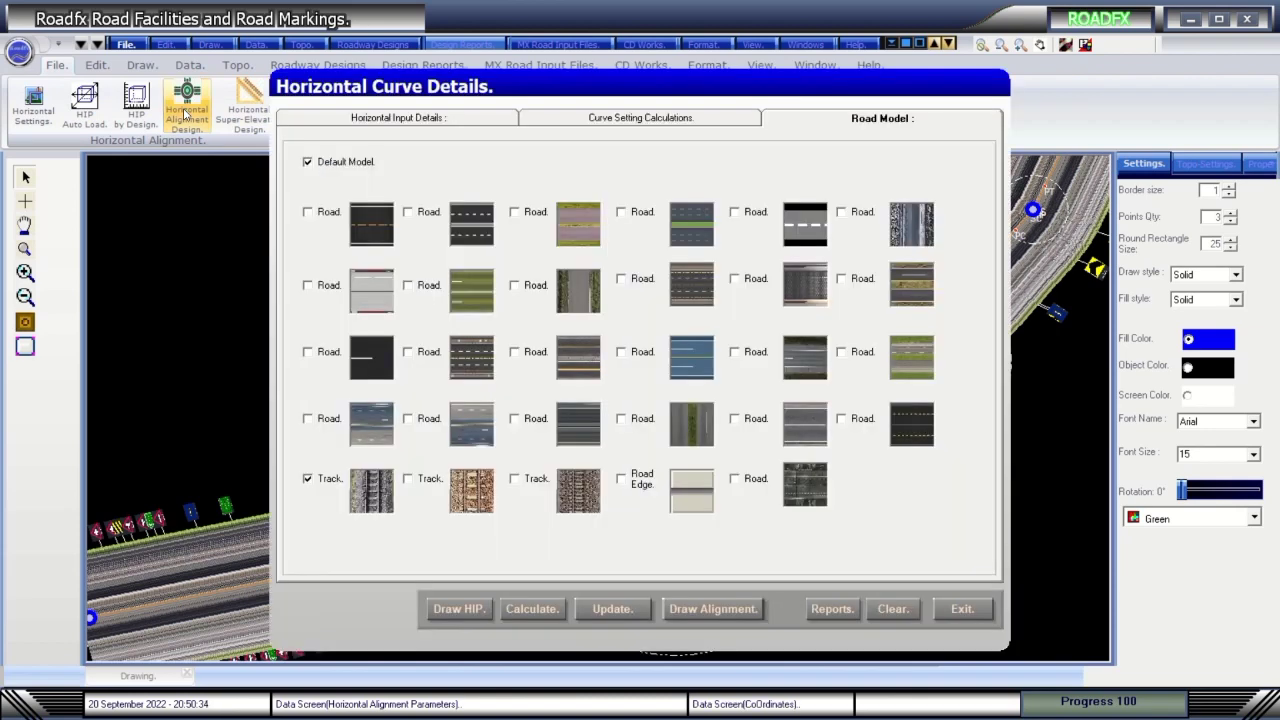
pyautogui.click(604, 120)
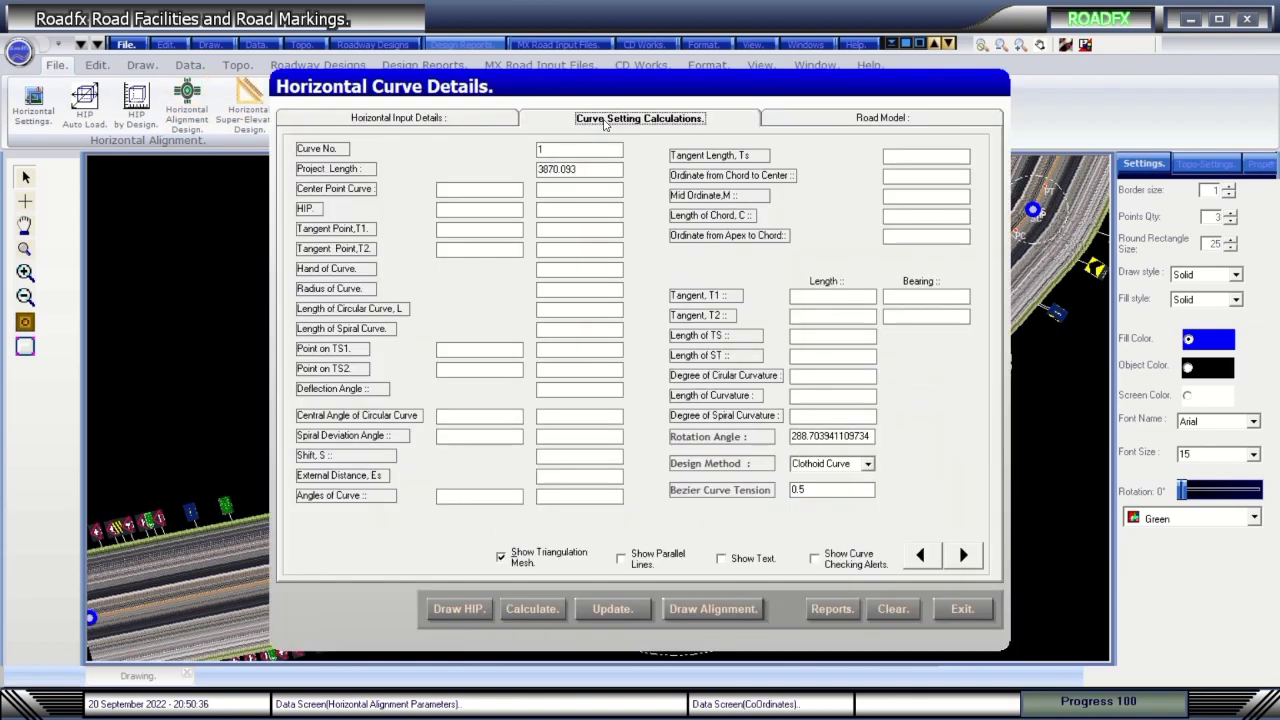
pyautogui.click(632, 557)
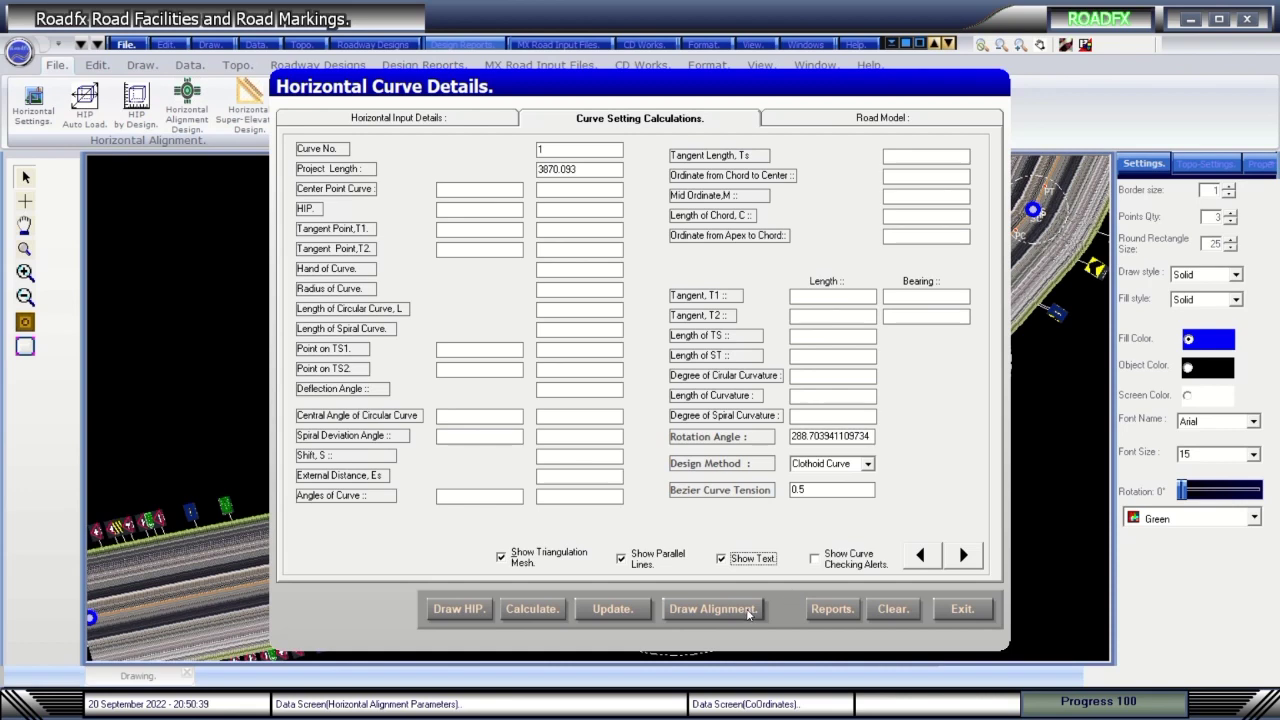
pyautogui.click(712, 609)
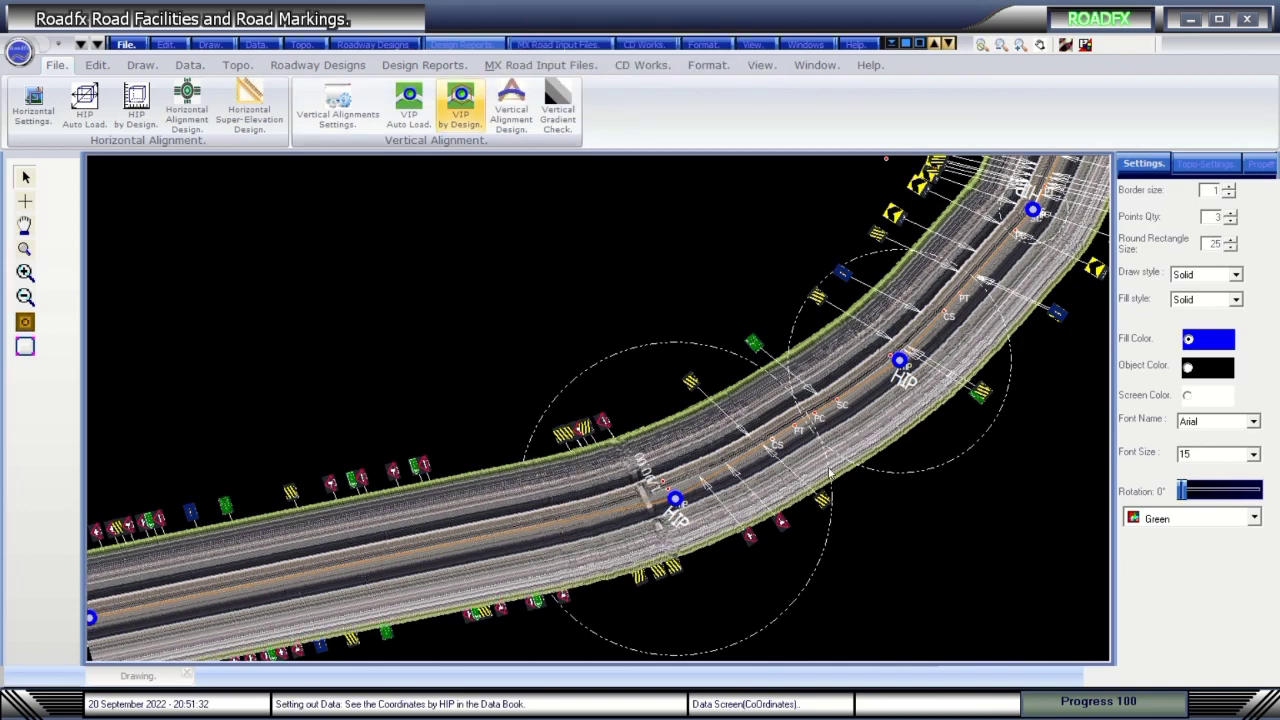
# Enable Show Mesh and Show Surface in the Topo-Settings.
pyautogui.click(1205, 163)
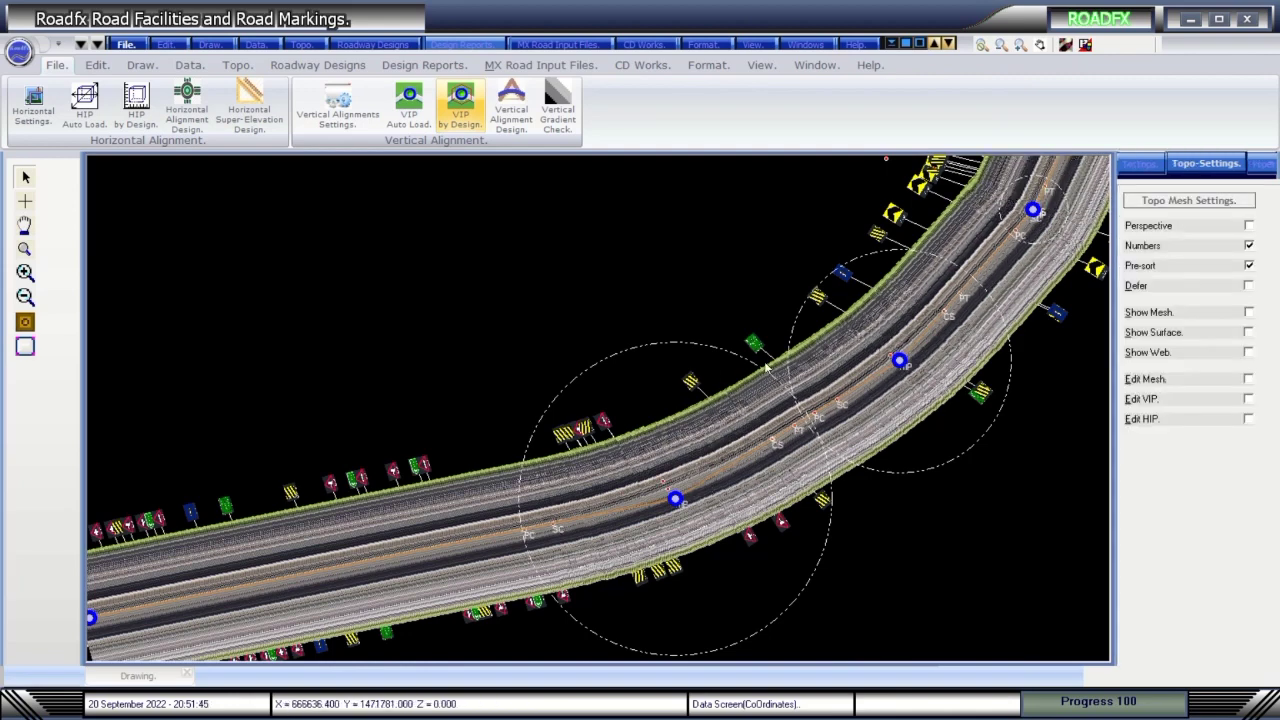
pyautogui.click(1248, 312)
pyautogui.click(1248, 332)
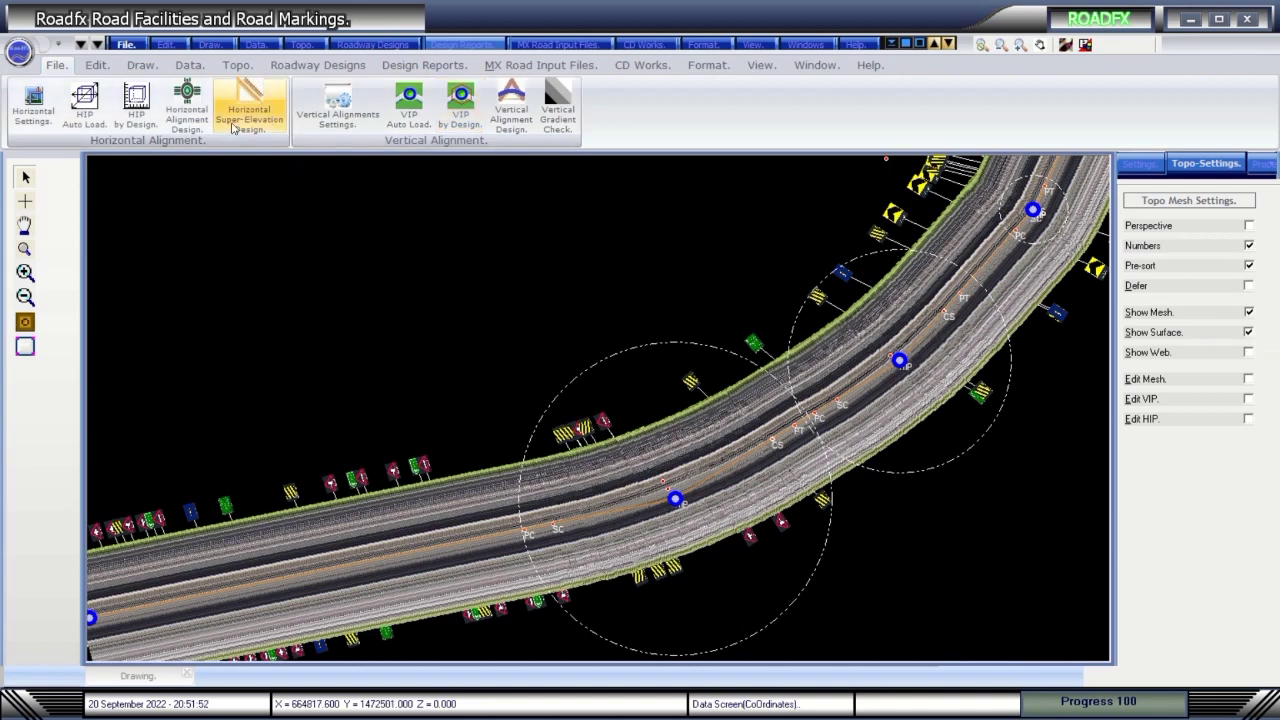
# Calculate the curve values, browse curves 1 to 3, and draw the alignment.
pyautogui.click(185, 113)
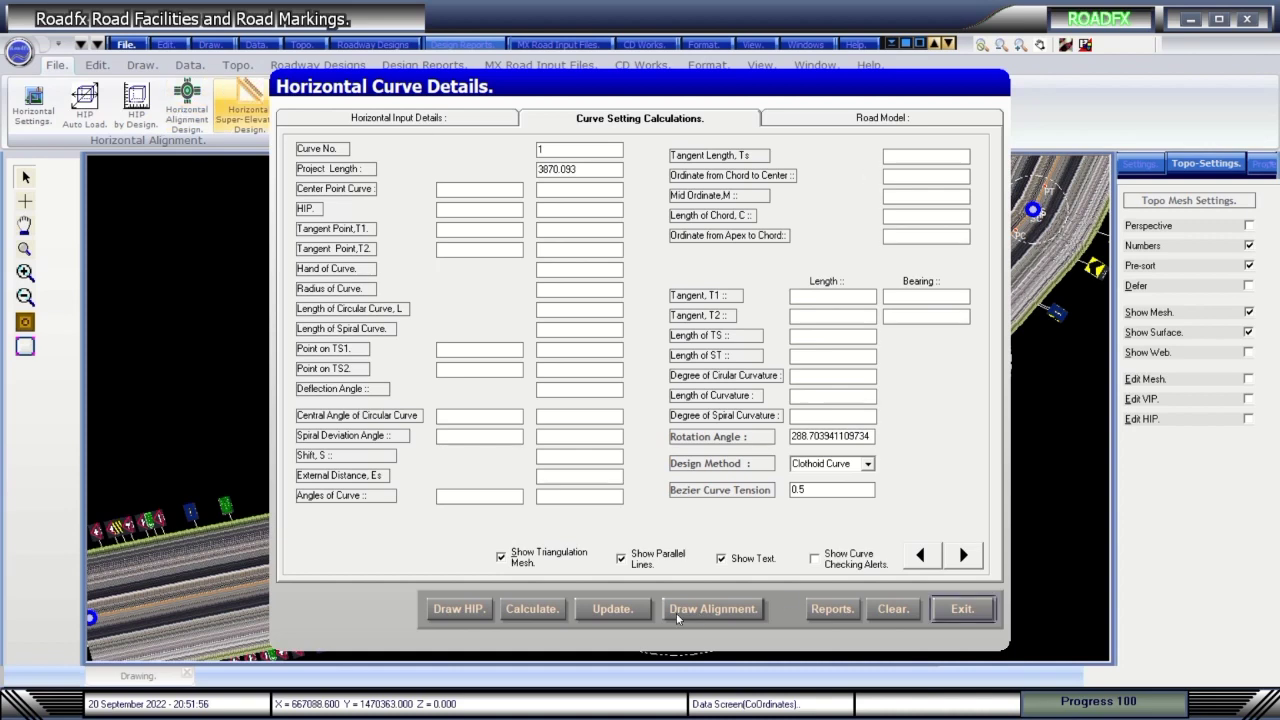
pyautogui.click(551, 610)
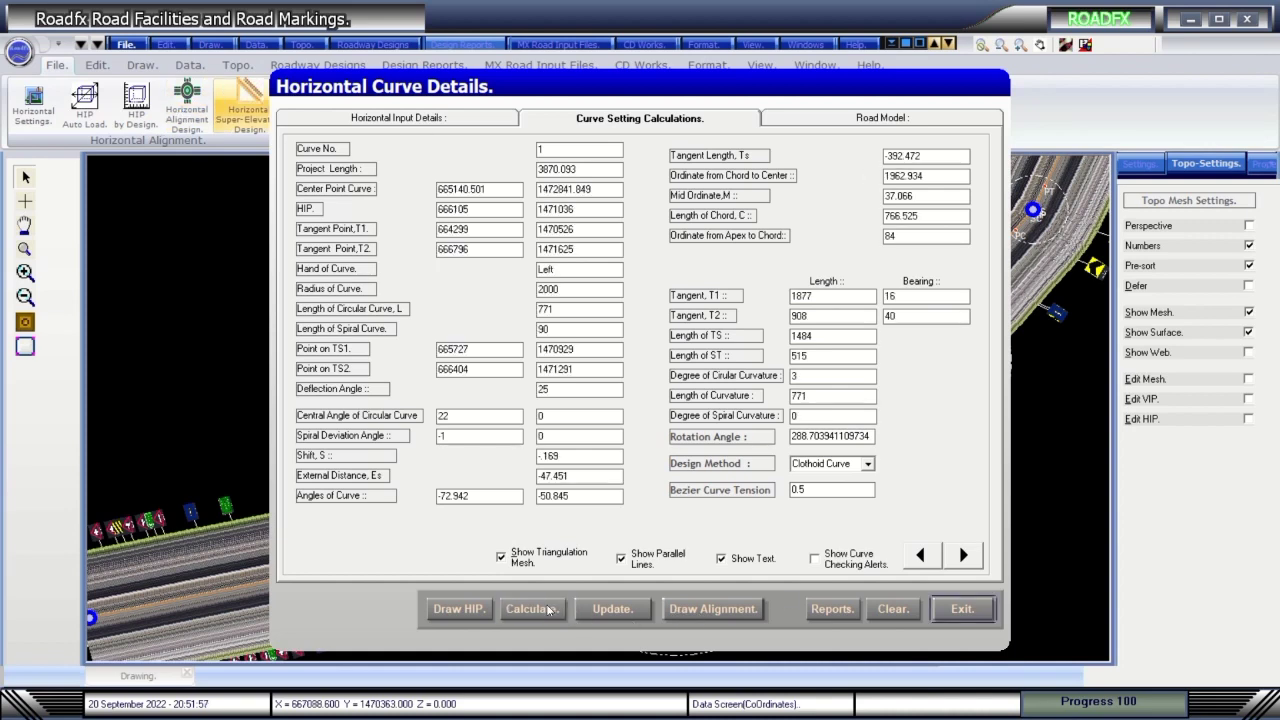
pyautogui.doubleClick(964, 556)
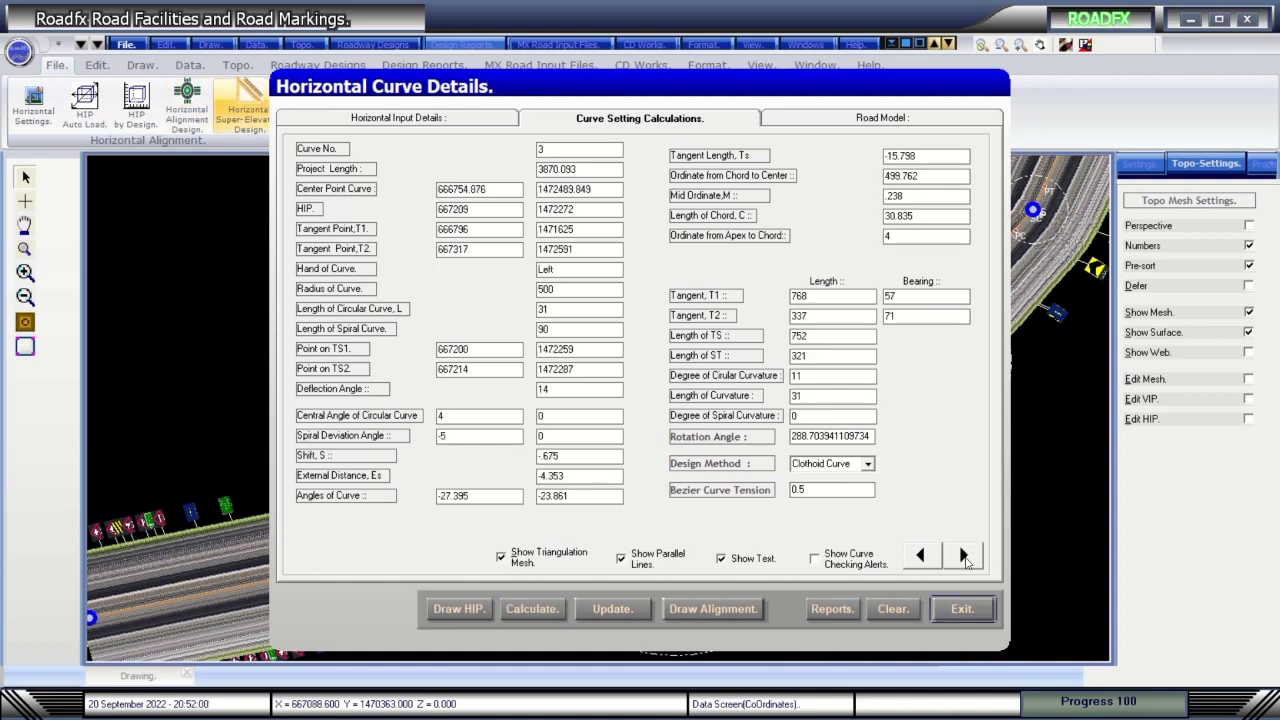
pyautogui.click(919, 557)
pyautogui.click(919, 557)
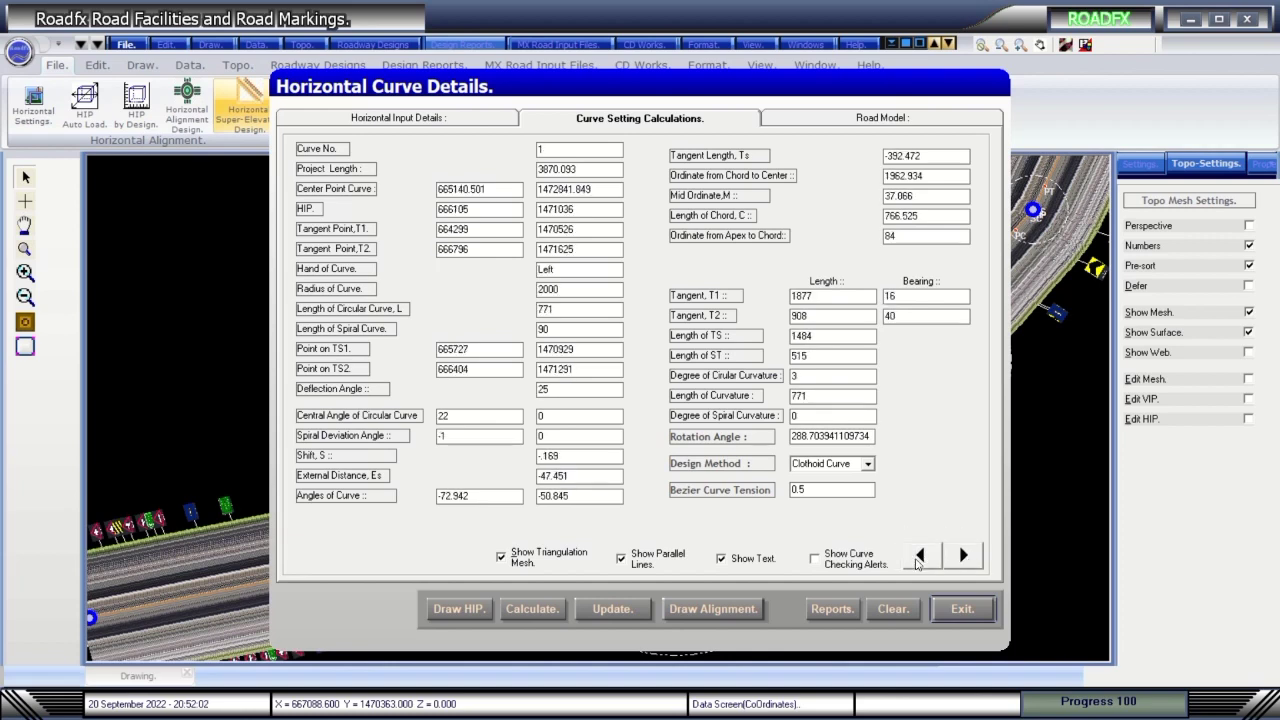
pyautogui.click(964, 556)
pyautogui.click(964, 556)
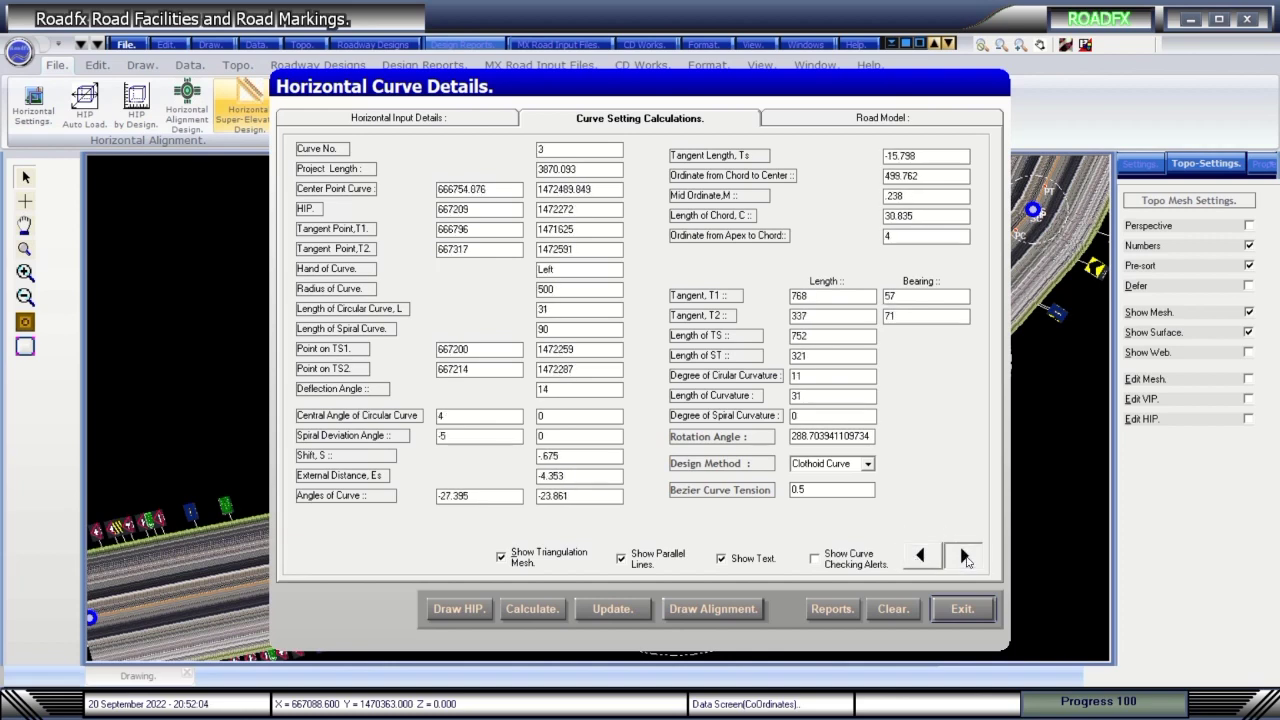
pyautogui.click(713, 609)
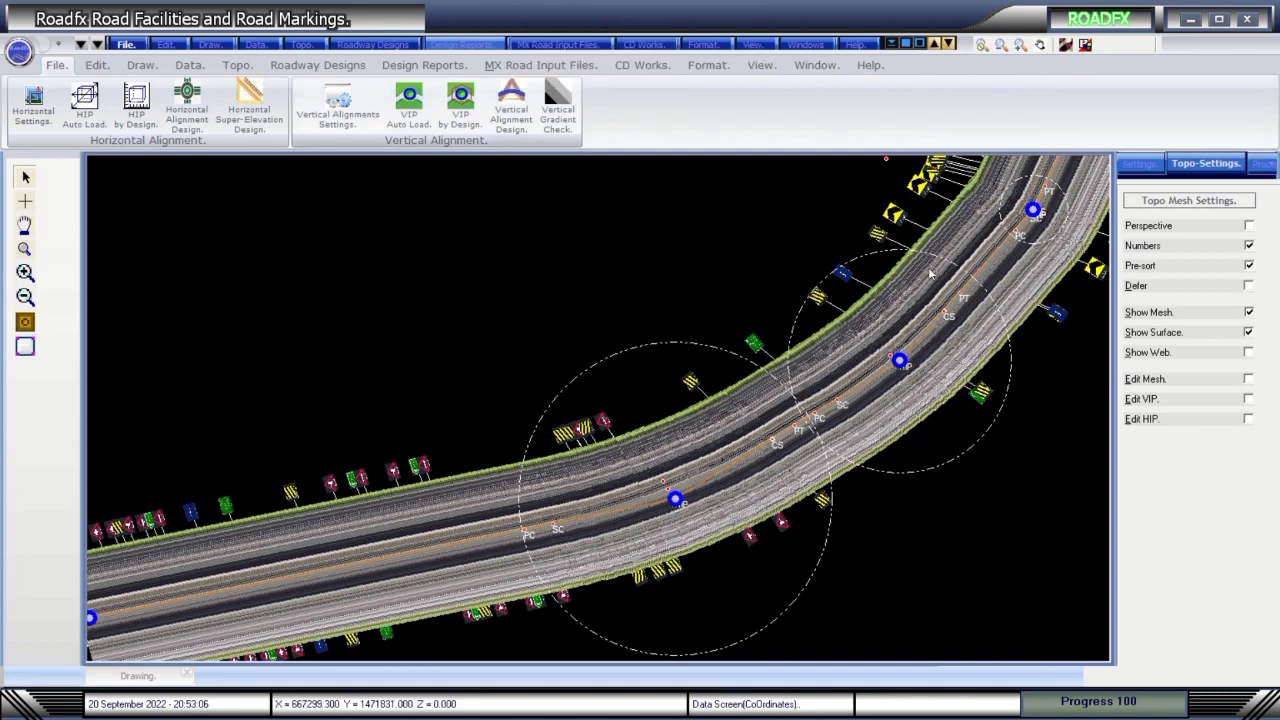
pyautogui.click(300, 70)
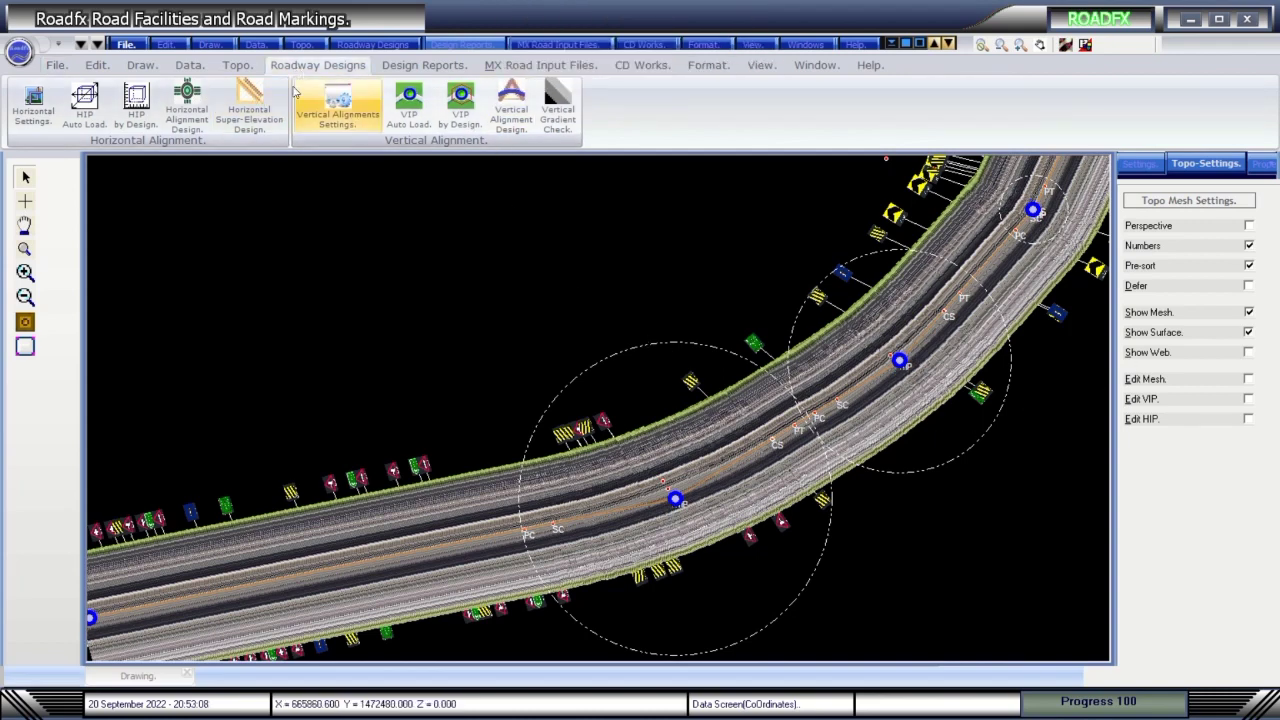
# Draw a triangulated mesh of the survey points from the Topo tools.
pyautogui.click(255, 45)
pyautogui.click(208, 45)
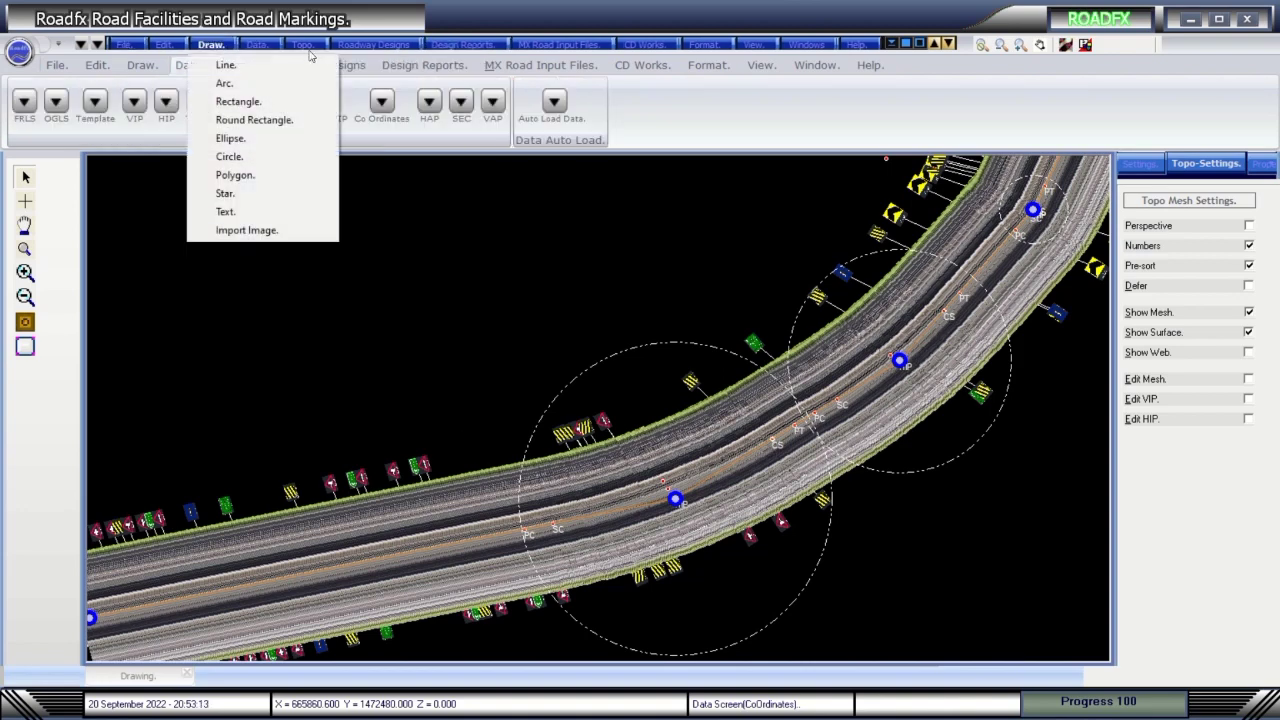
pyautogui.click(303, 45)
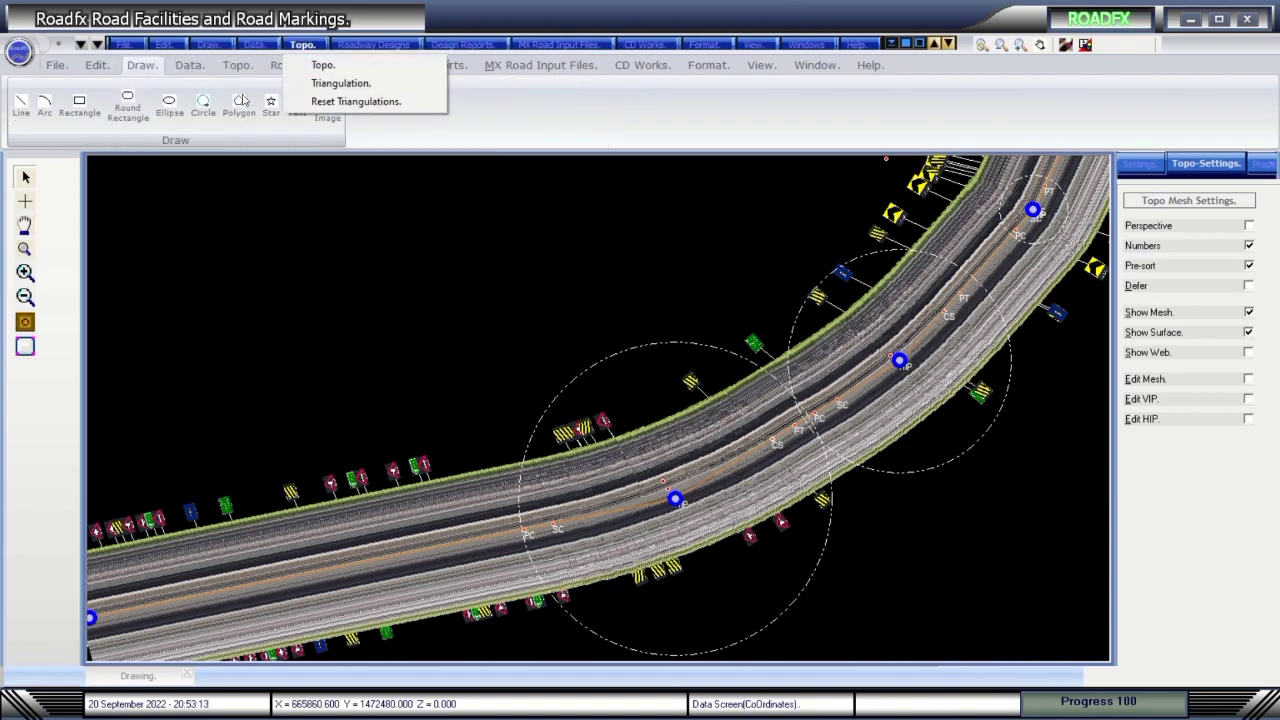
pyautogui.click(307, 47)
pyautogui.click(80, 108)
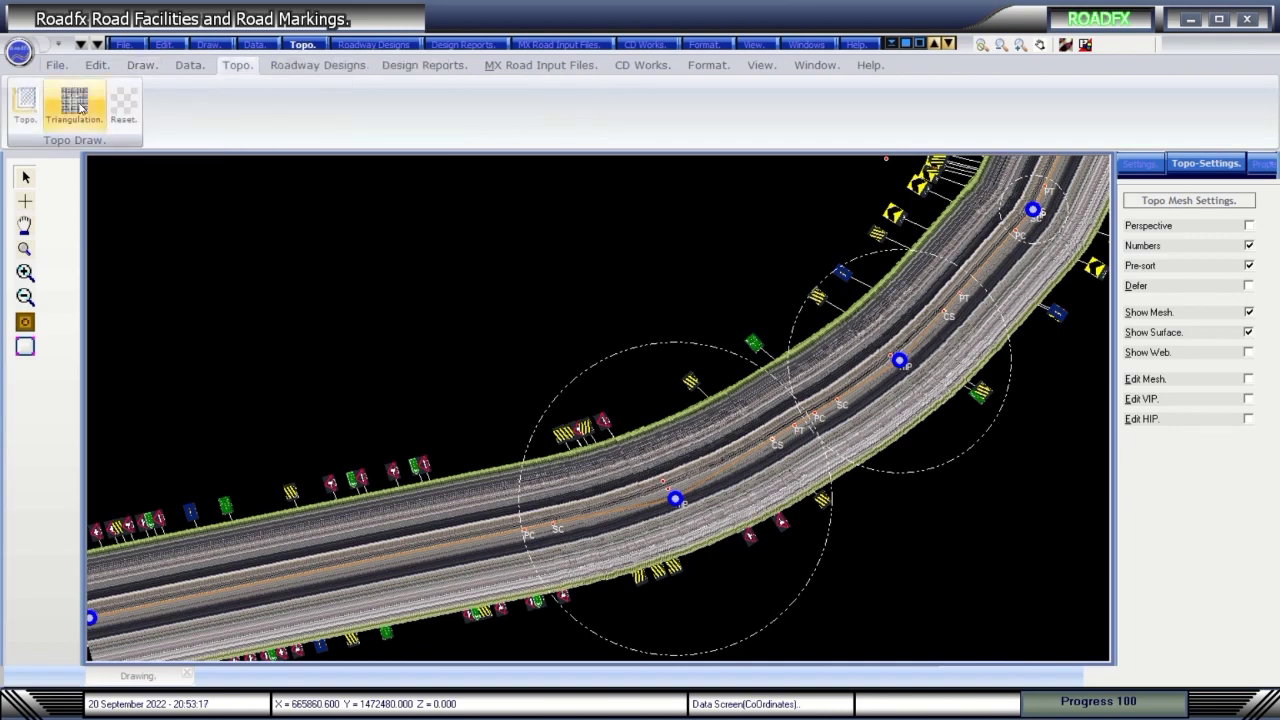
pyautogui.click(80, 108)
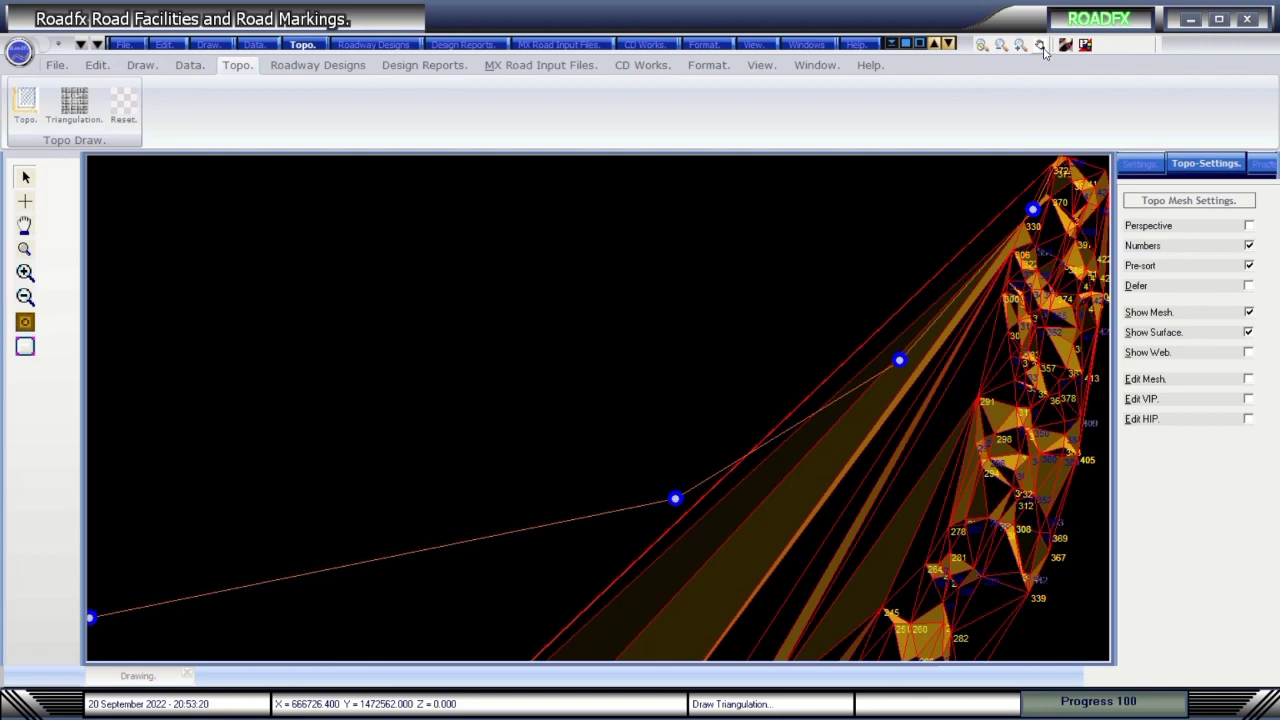
# Zoom to the full drawing view and bring up the roadway alignment design tools.
pyautogui.click(760, 66)
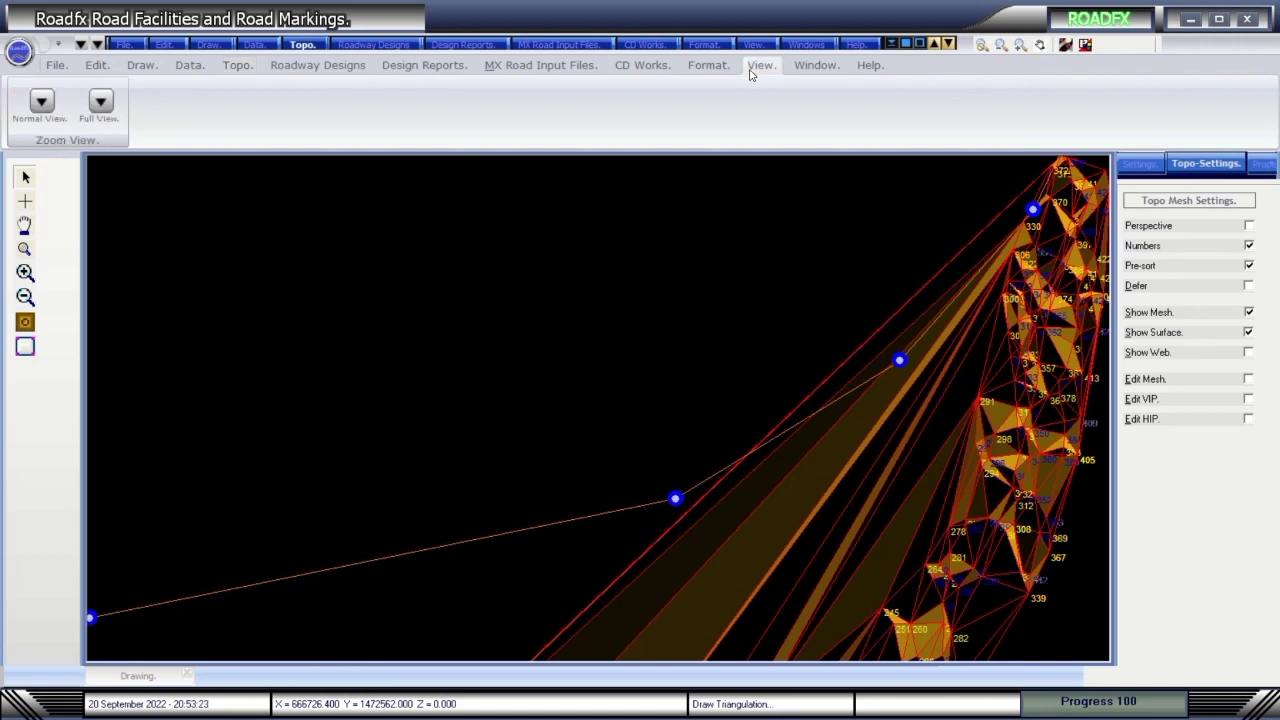
pyautogui.click(100, 100)
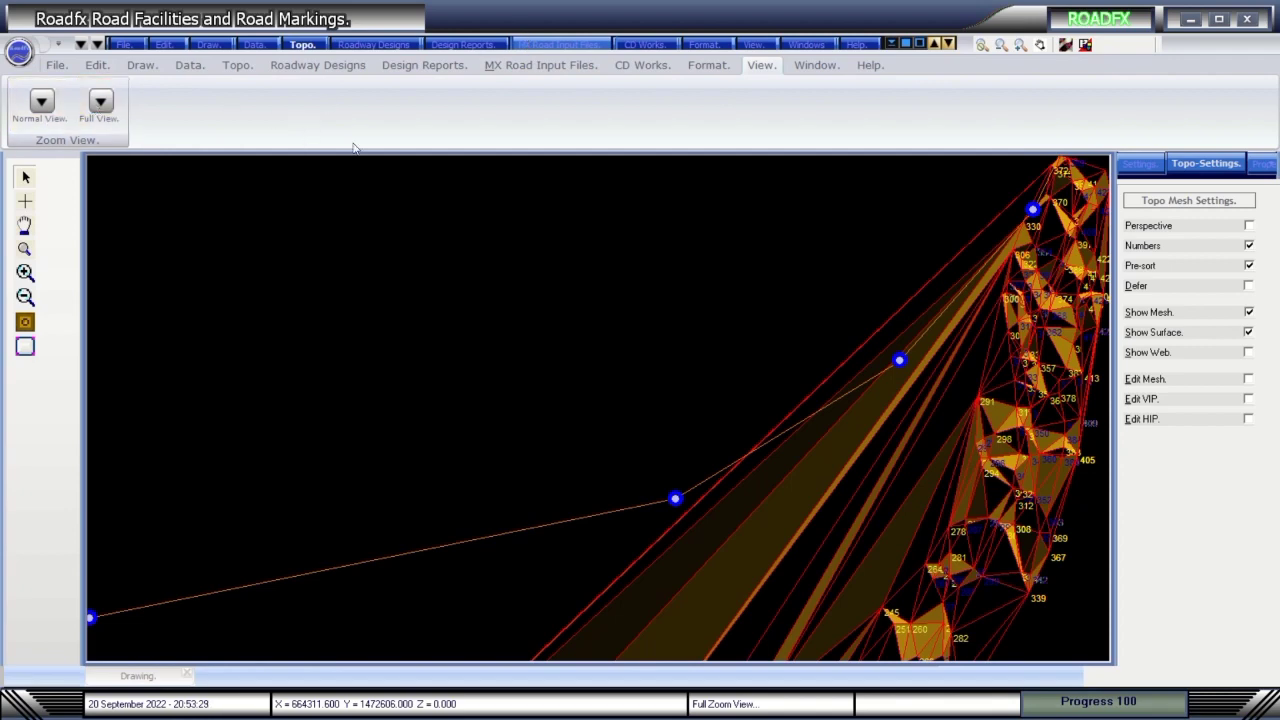
pyautogui.click(336, 67)
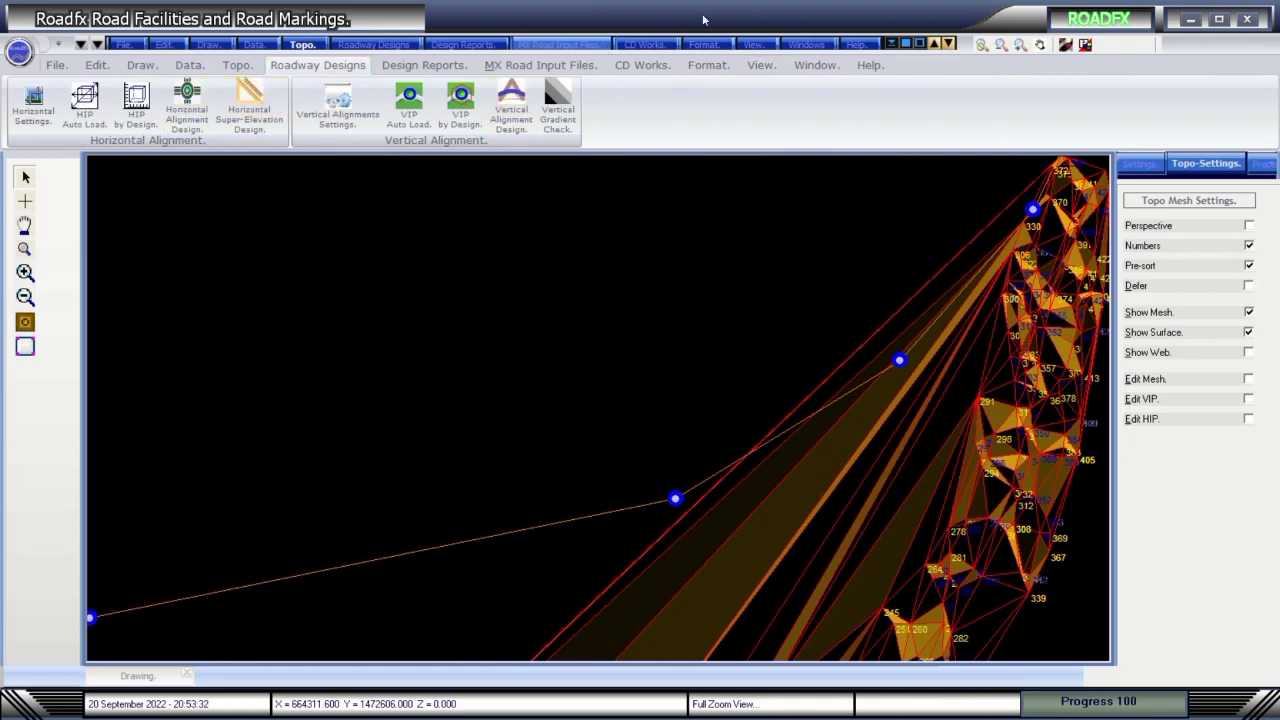
pyautogui.moveTo(718, 3)
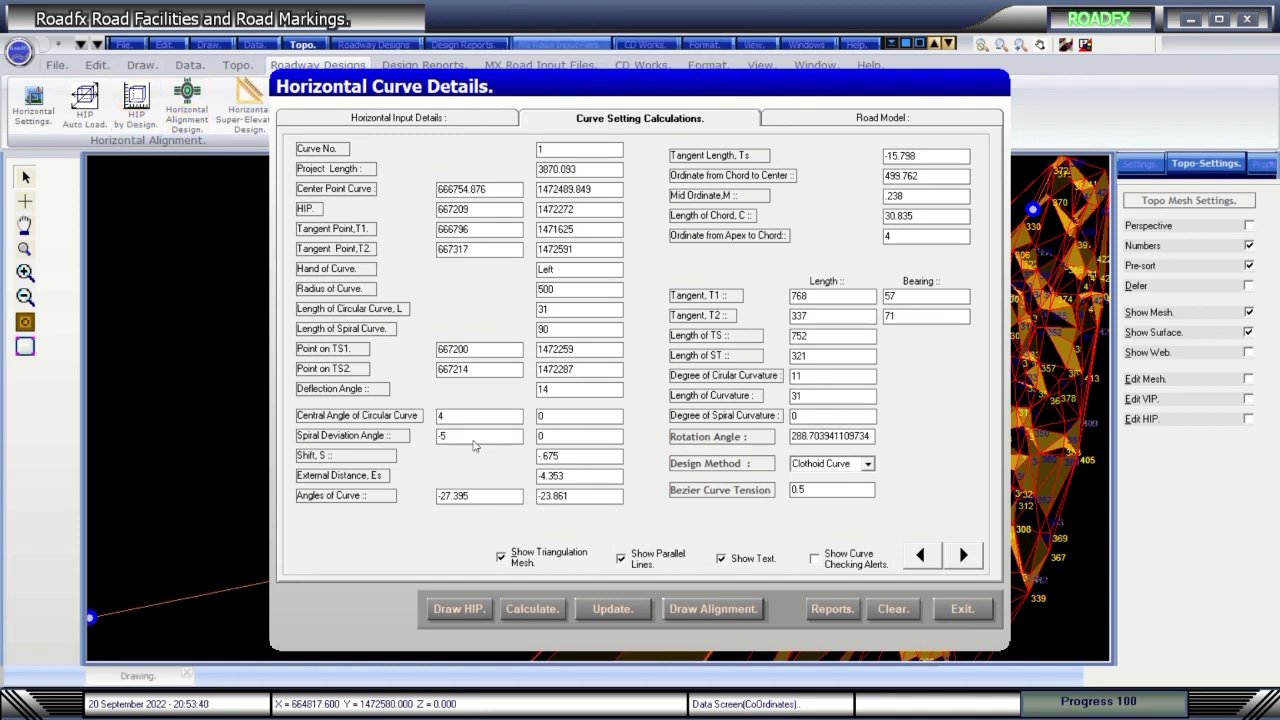
# Clear the triangulated mesh, redraw the labelled HIP points and draw the road alignment.
pyautogui.click(880, 609)
pyautogui.click(458, 609)
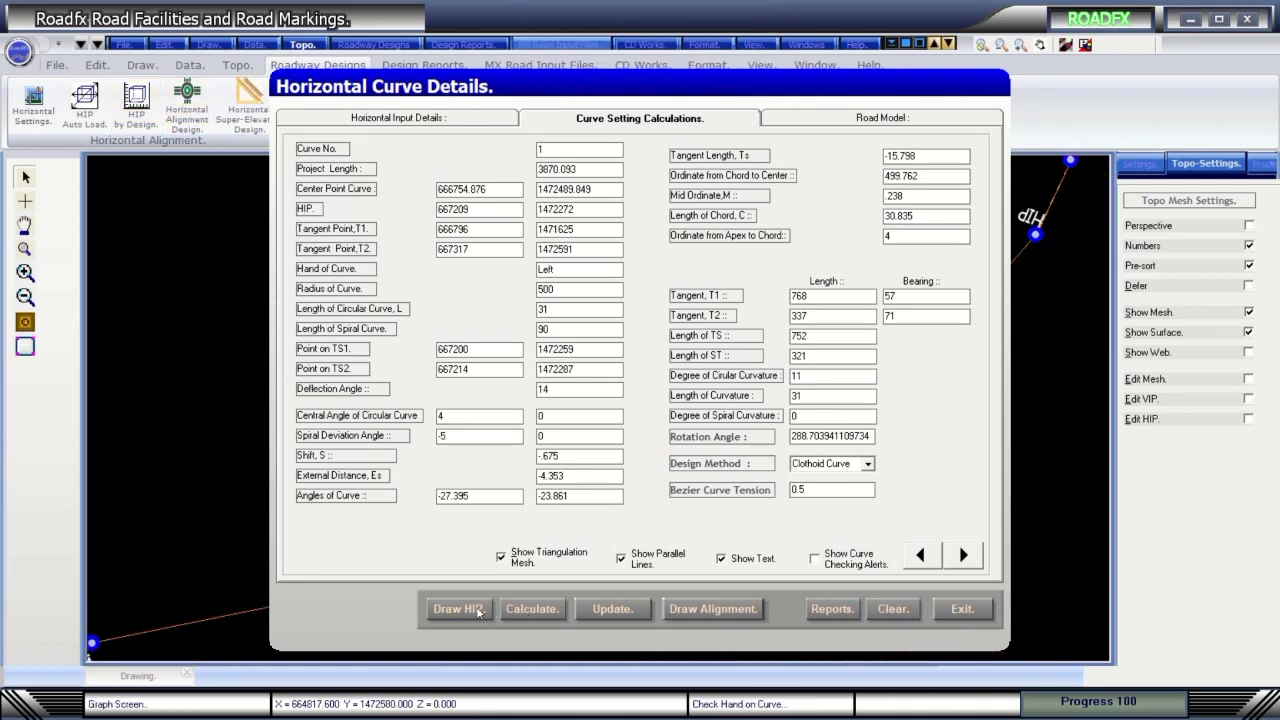
pyautogui.click(904, 617)
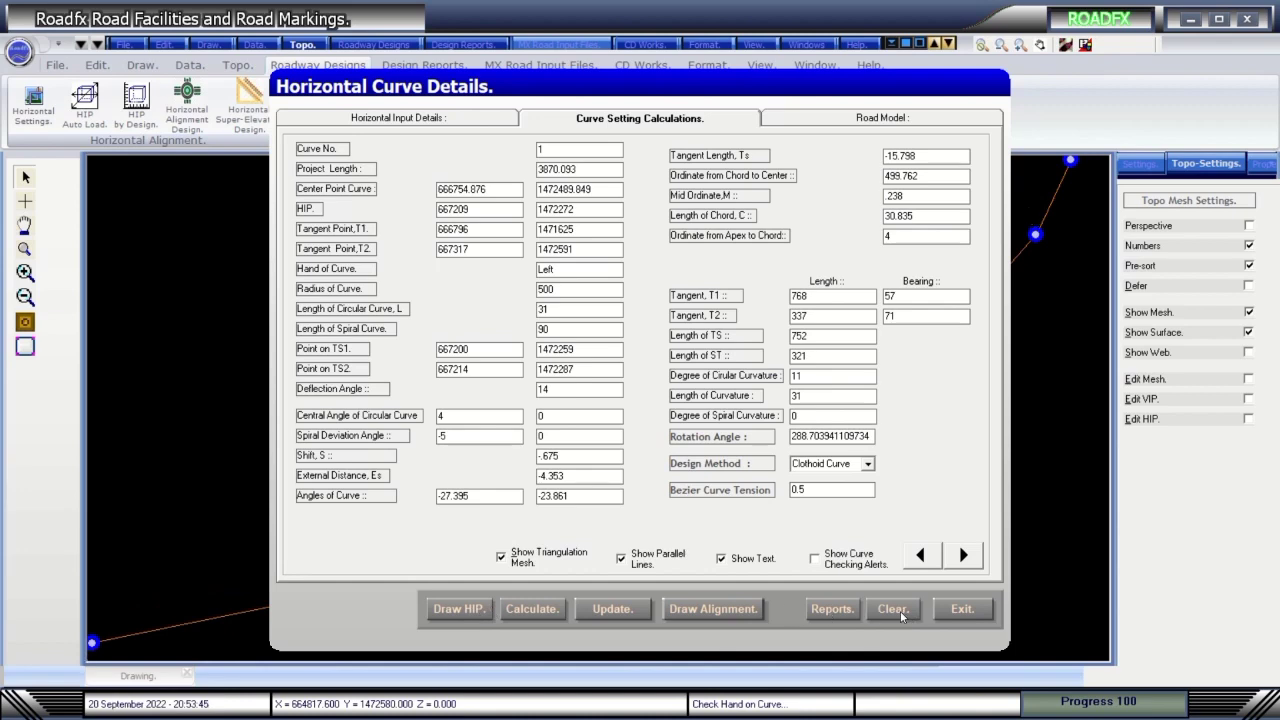
pyautogui.click(460, 609)
pyautogui.click(702, 612)
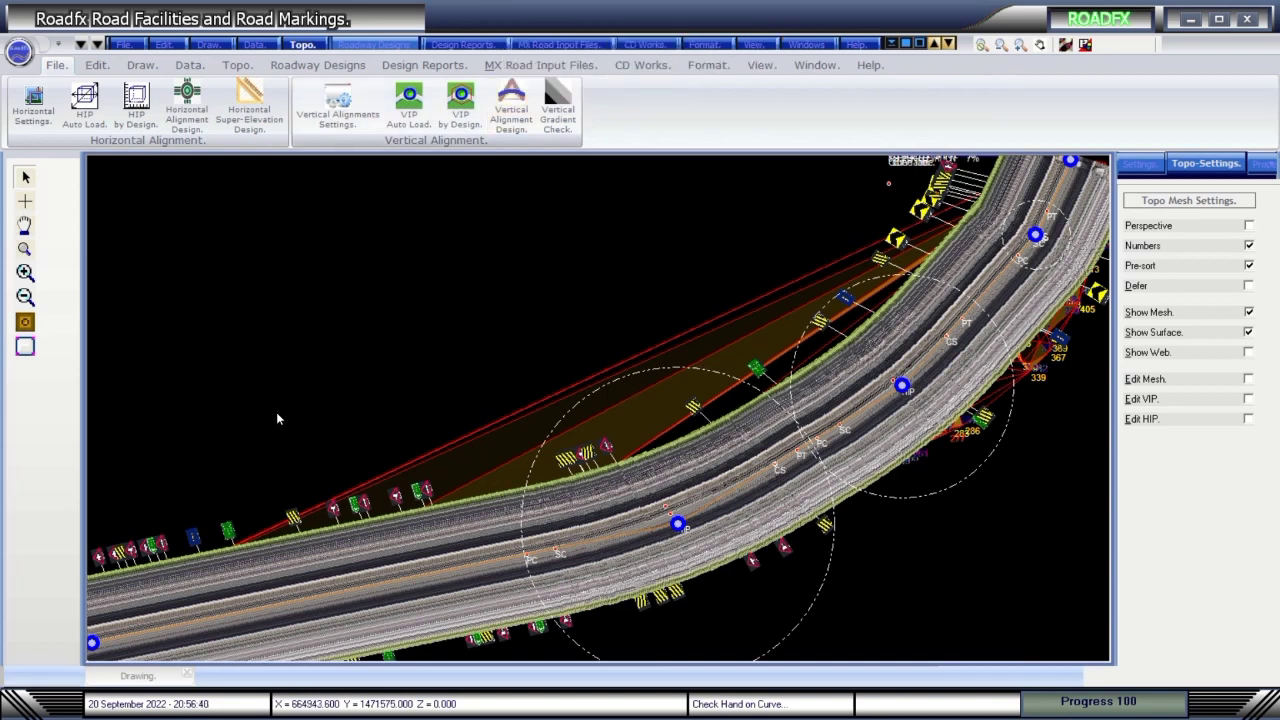
# In Horizontal Alignment Input Parameters, draw the HIP tangent line and wipe the road surface away.
pyautogui.click(33, 103)
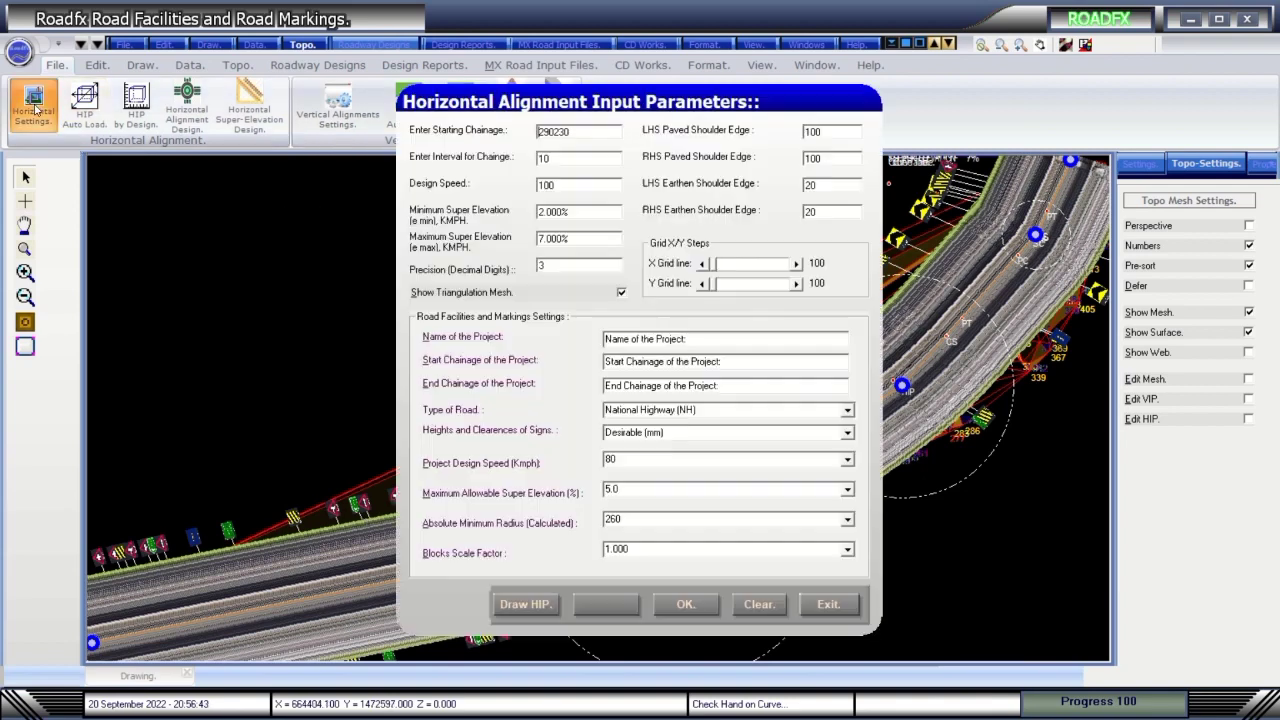
pyautogui.click(527, 605)
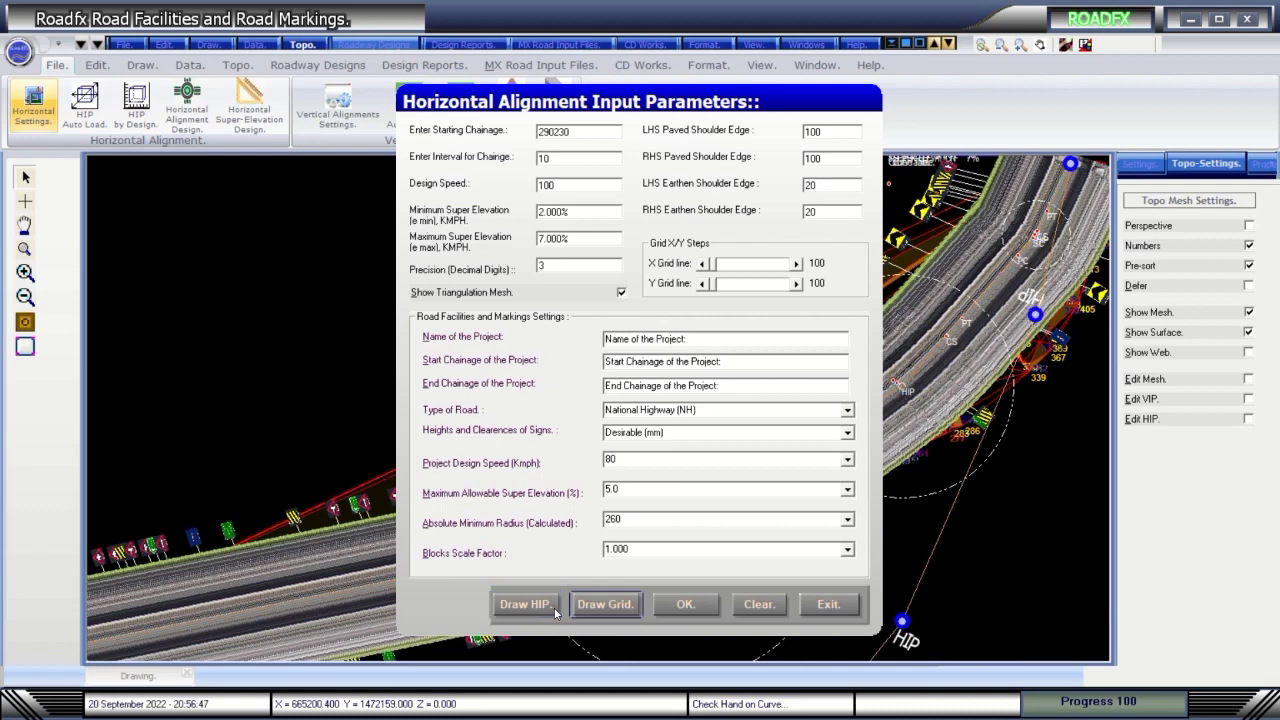
pyautogui.click(757, 605)
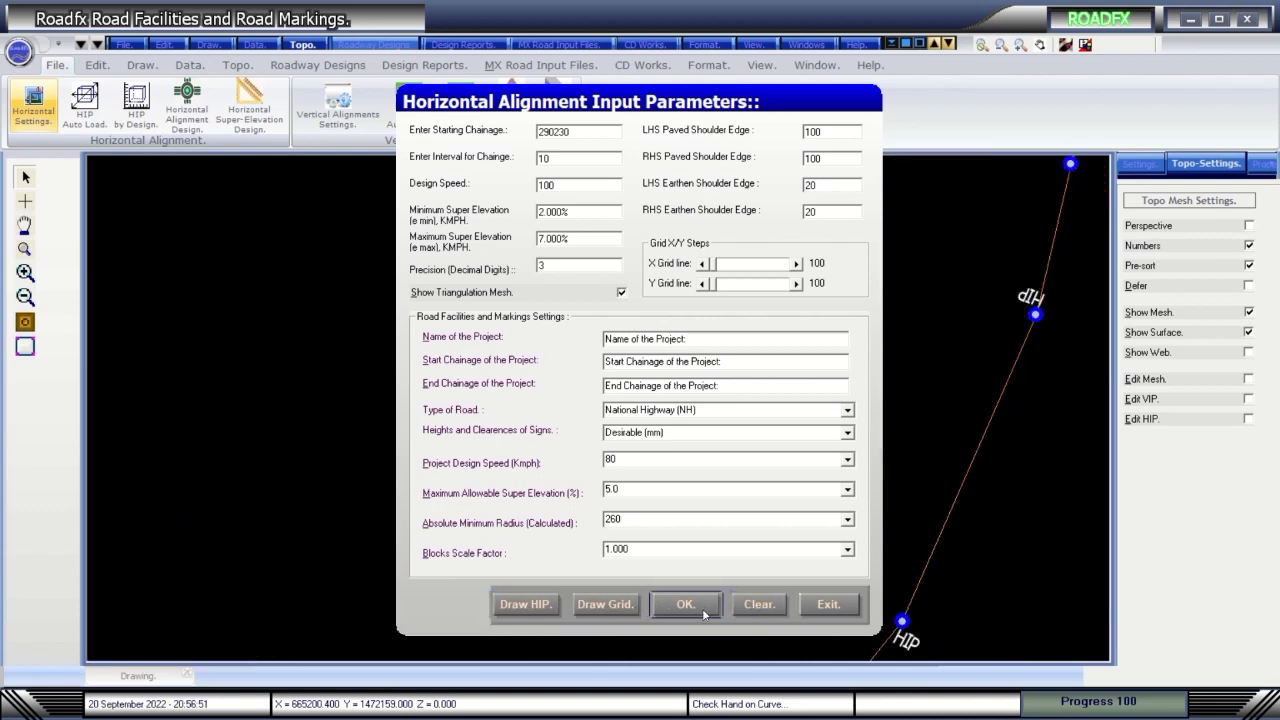
pyautogui.click(826, 605)
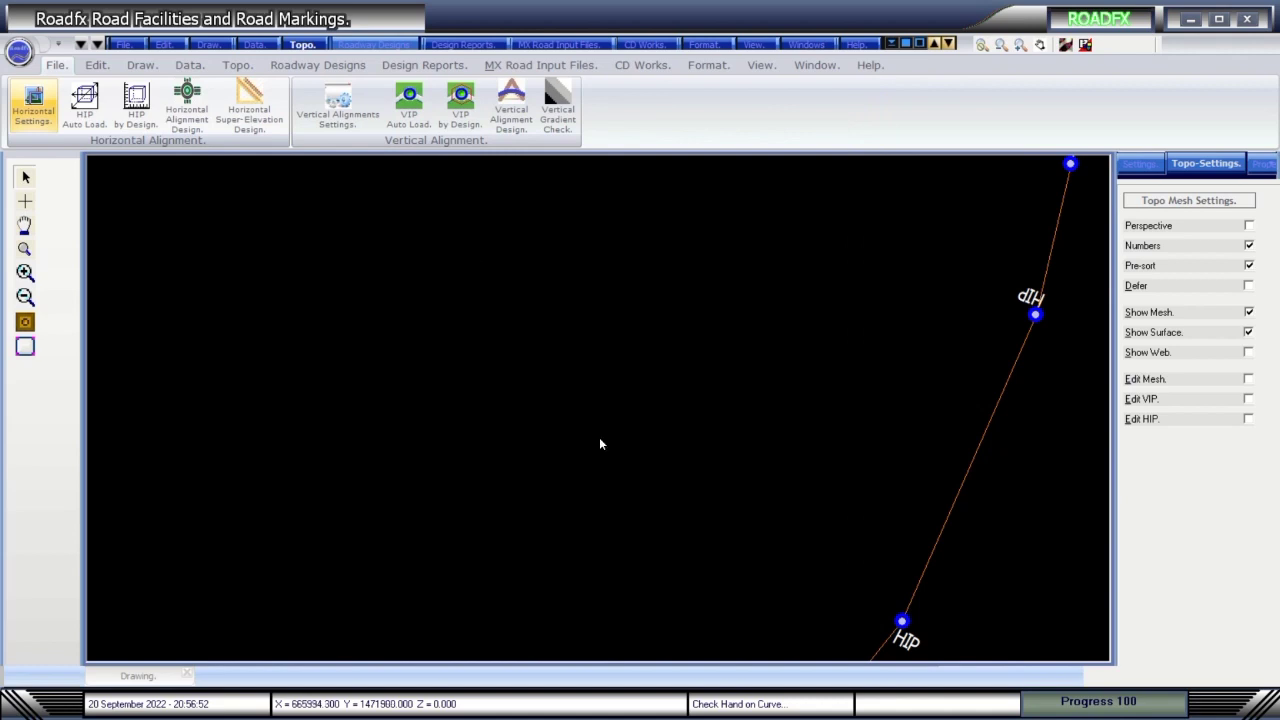
# Redraw the HIP points from the HIP input coordinates table in Horizontal Curve Details.
pyautogui.click(195, 116)
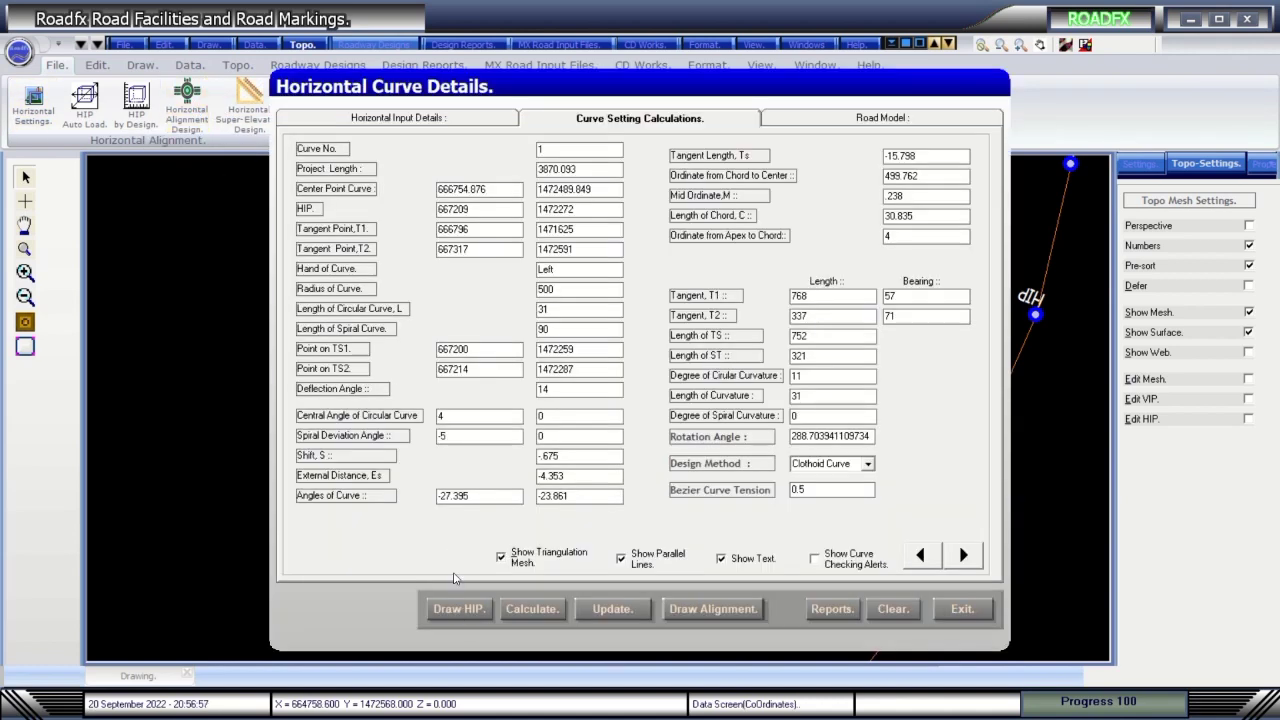
pyautogui.click(404, 122)
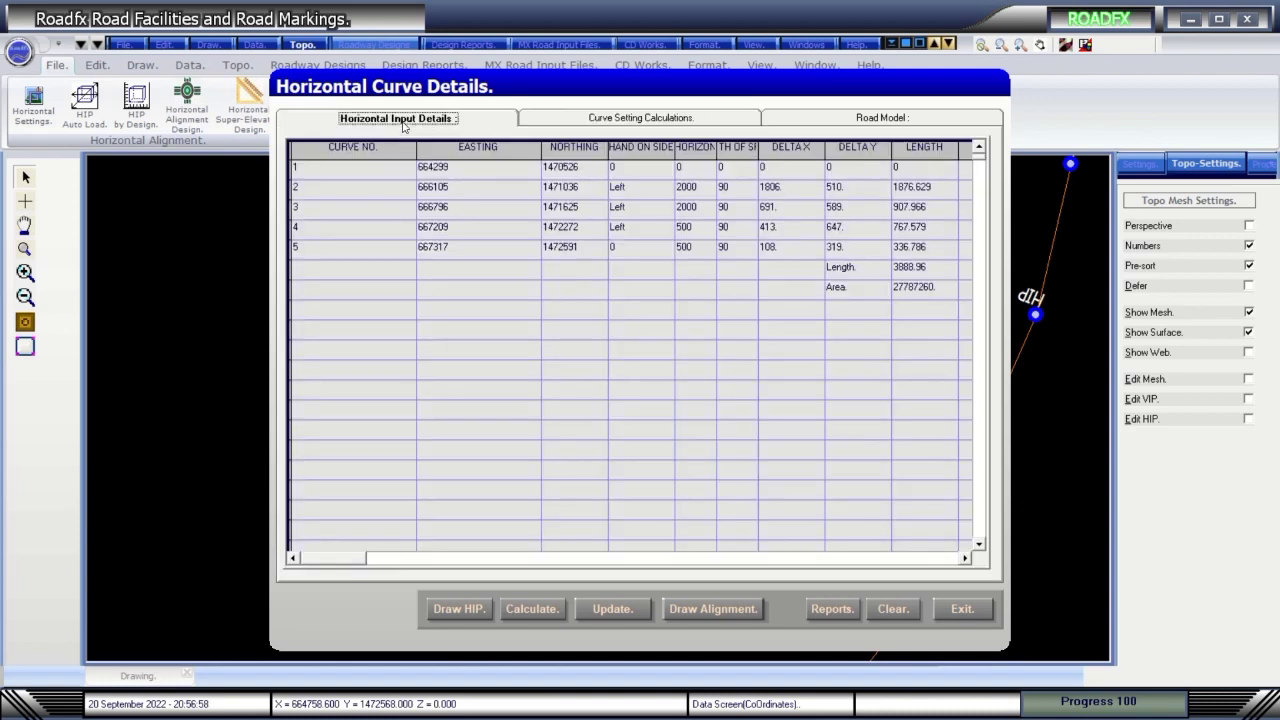
pyautogui.click(483, 612)
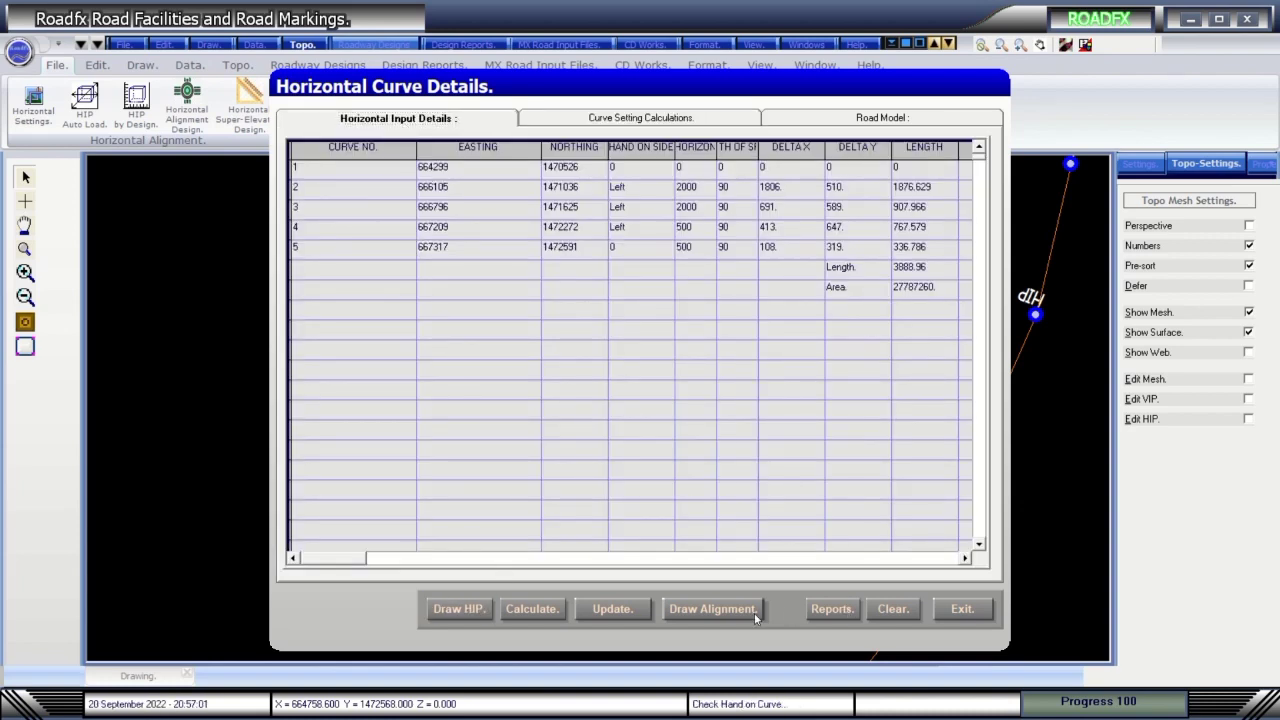
pyautogui.click(960, 612)
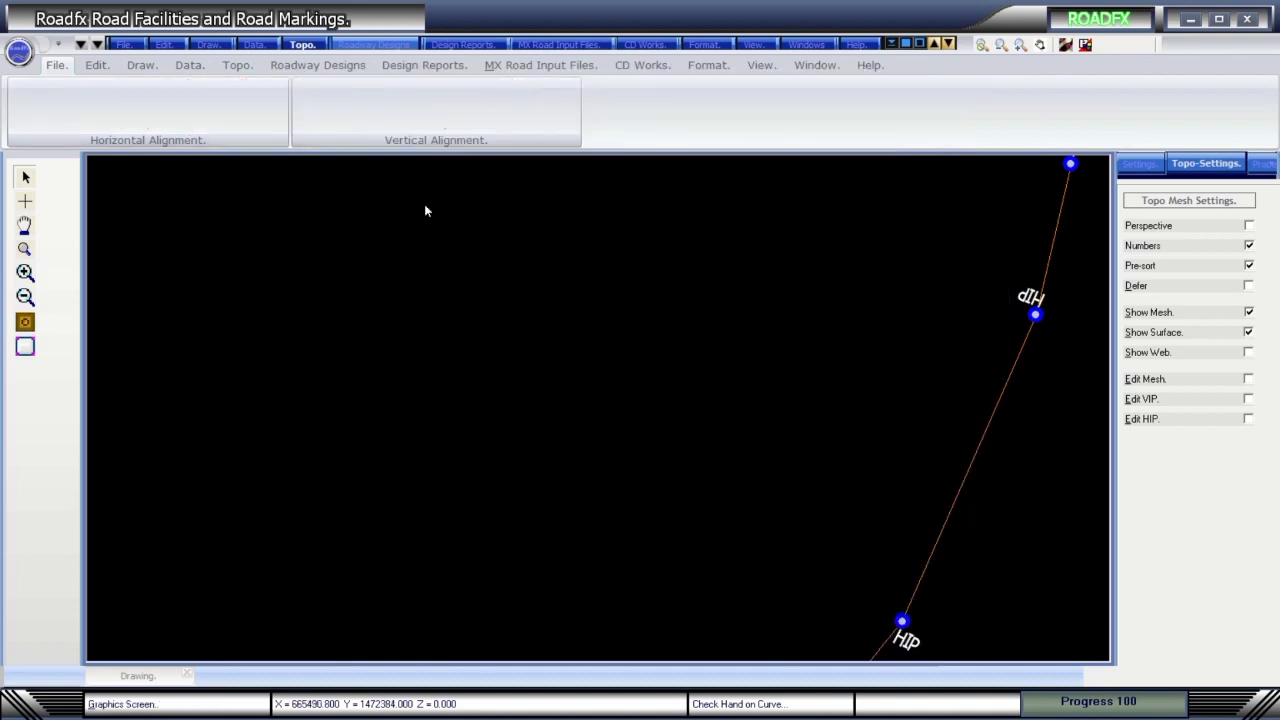
pyautogui.click(343, 115)
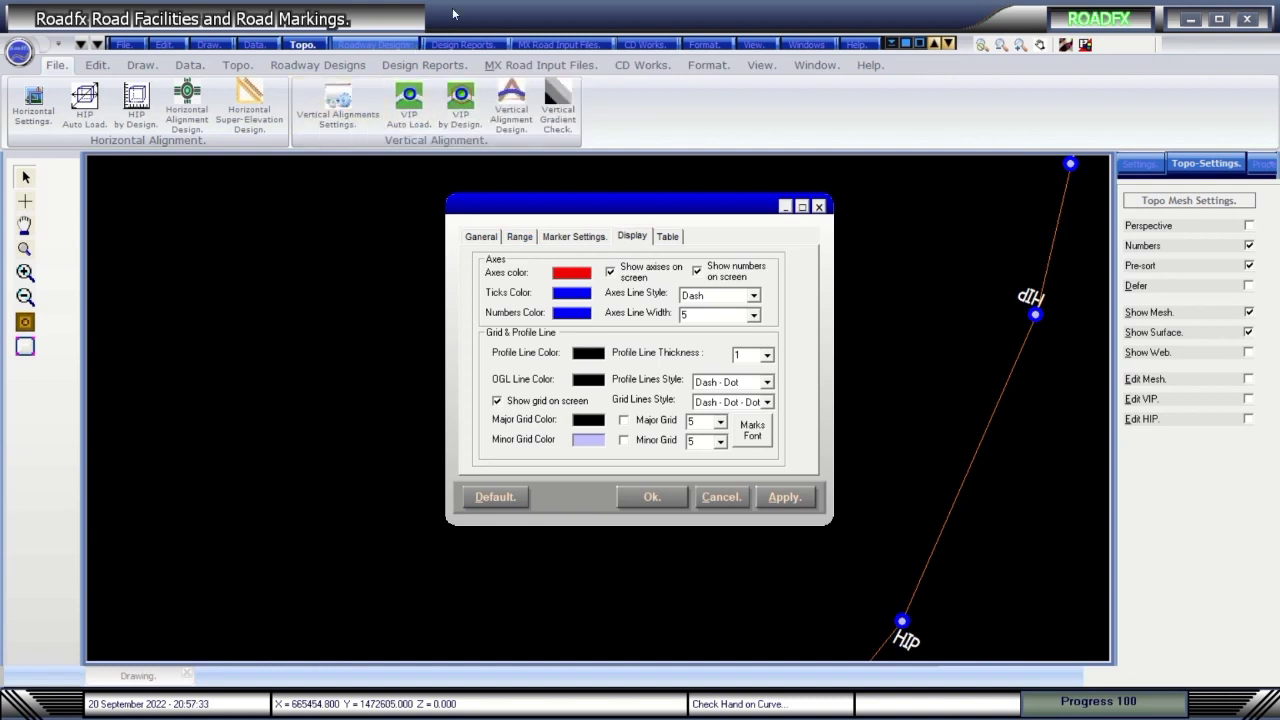
pyautogui.moveTo(461, 8)
pyautogui.click(472, 238)
pyautogui.click(519, 237)
pyautogui.click(557, 237)
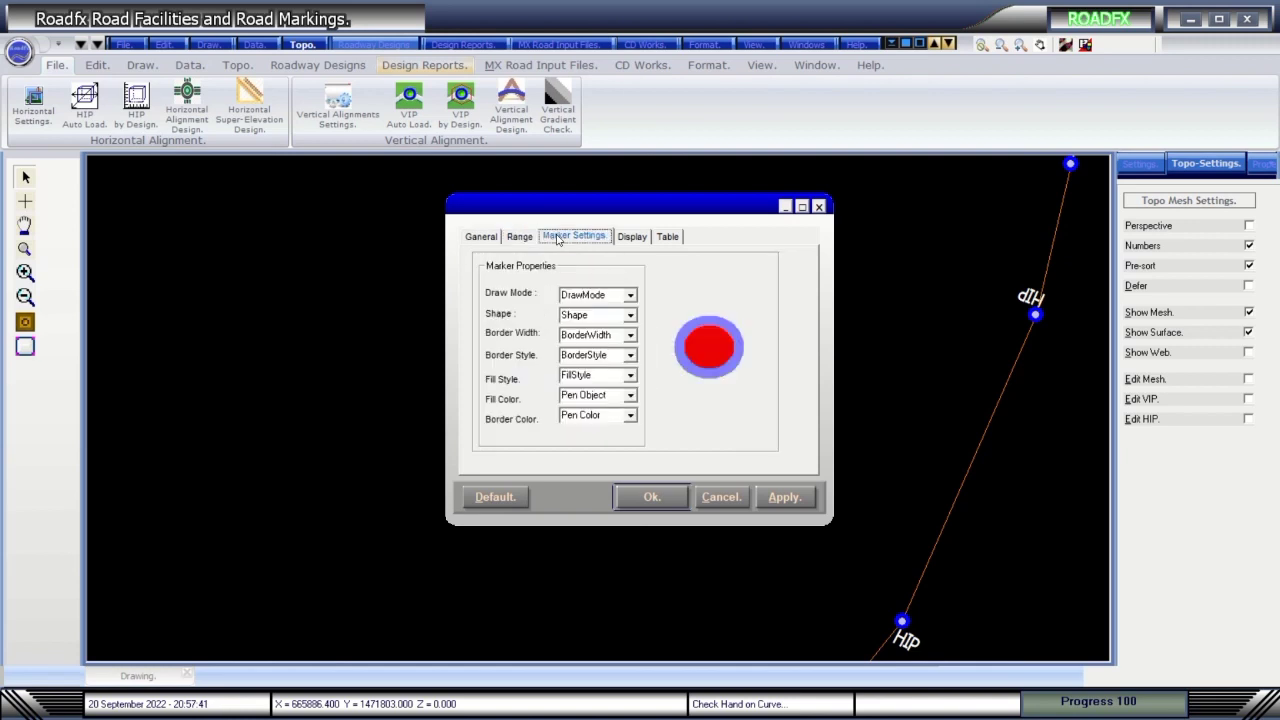
pyautogui.click(632, 236)
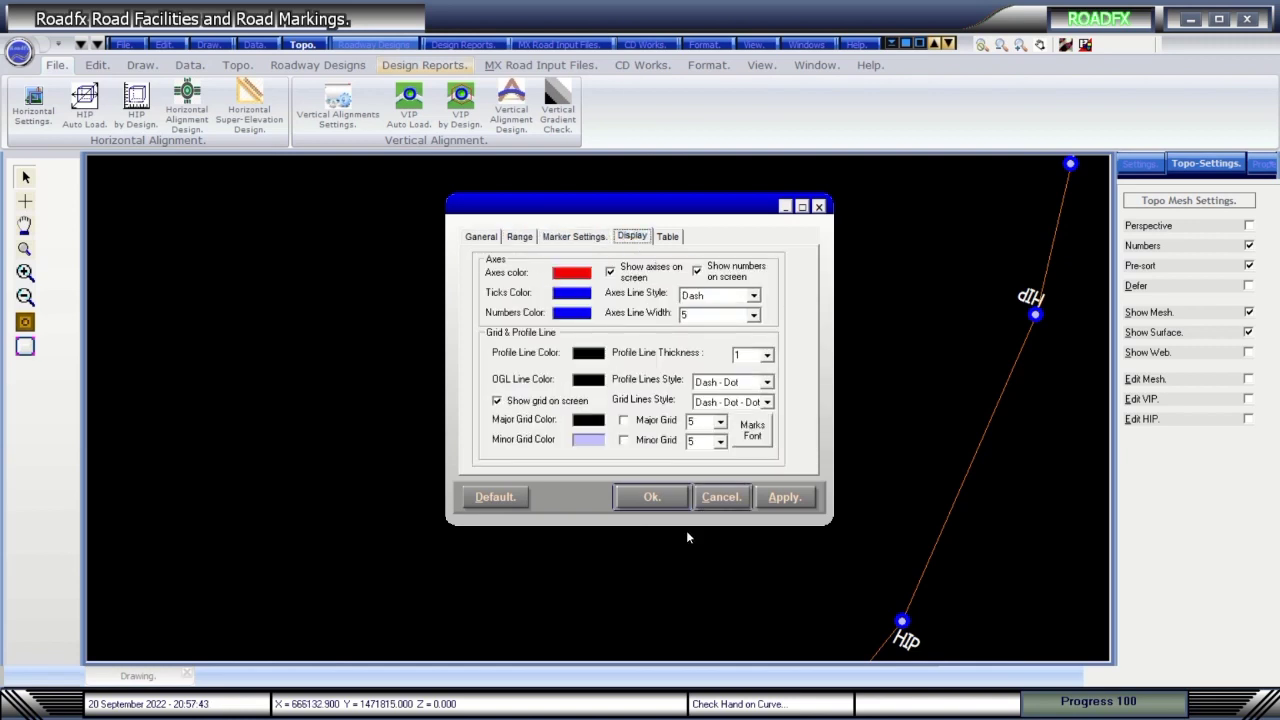
pyautogui.click(680, 497)
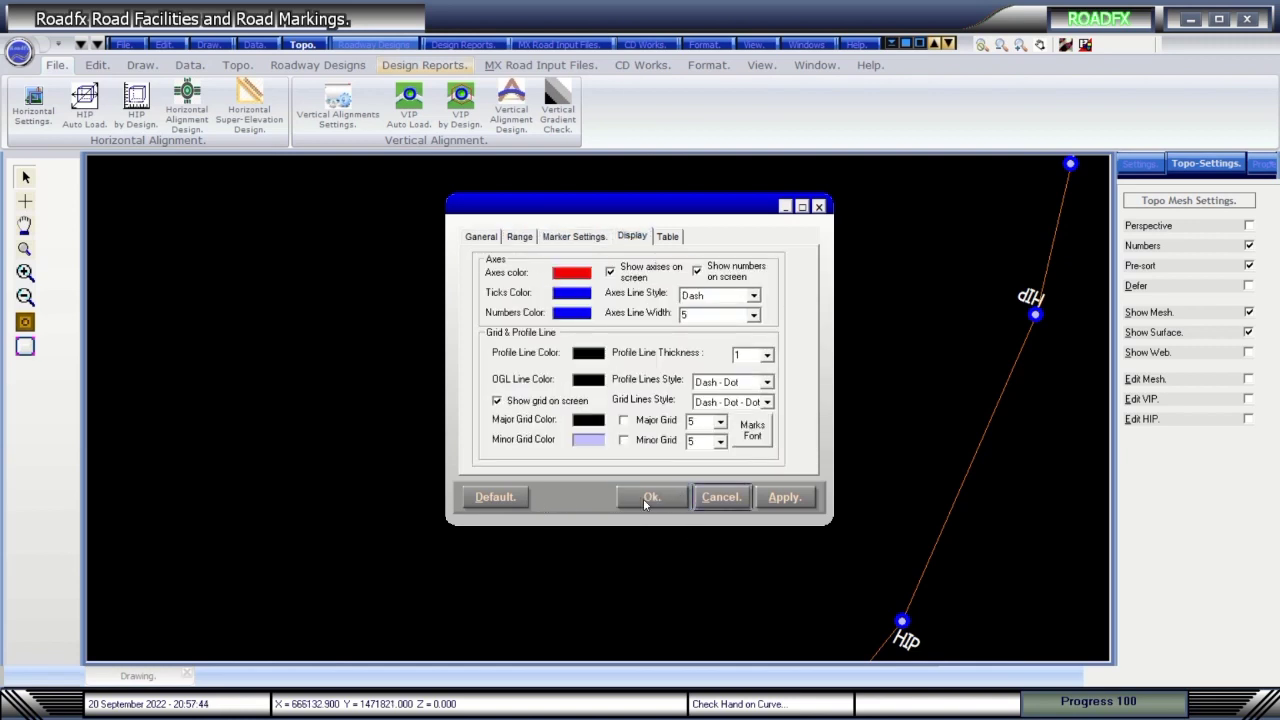
pyautogui.click(645, 500)
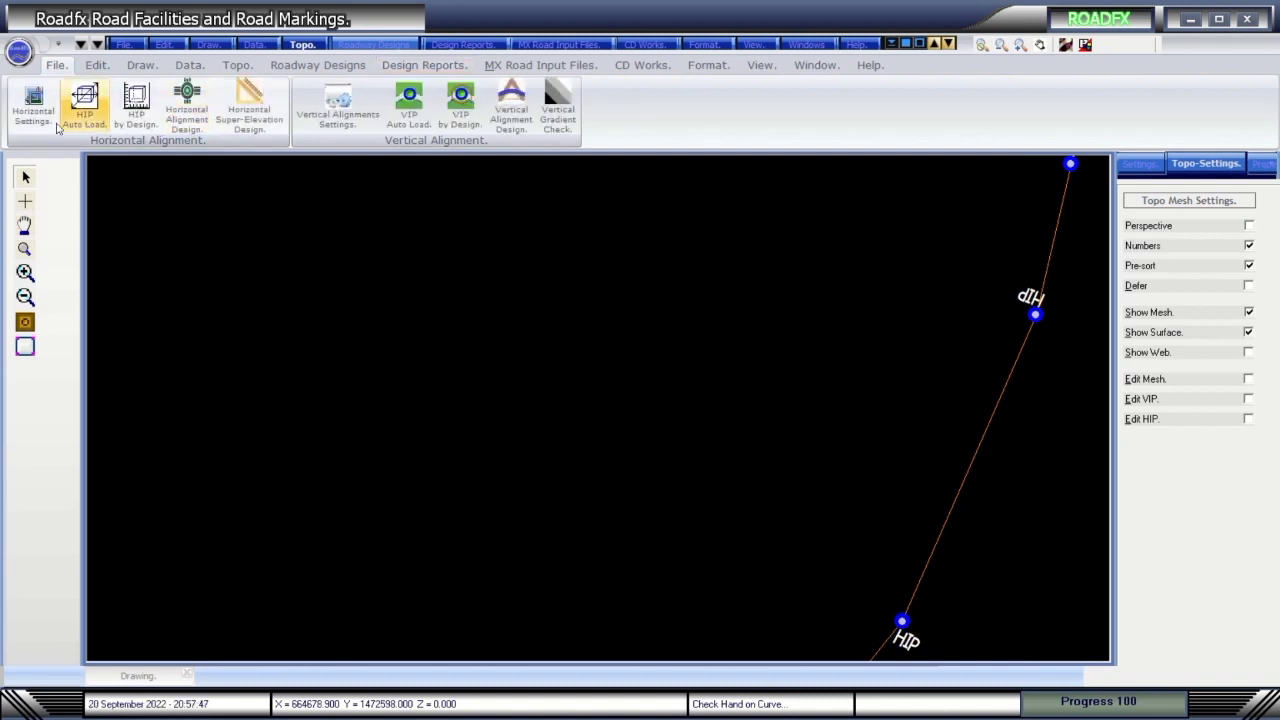
pyautogui.click(52, 126)
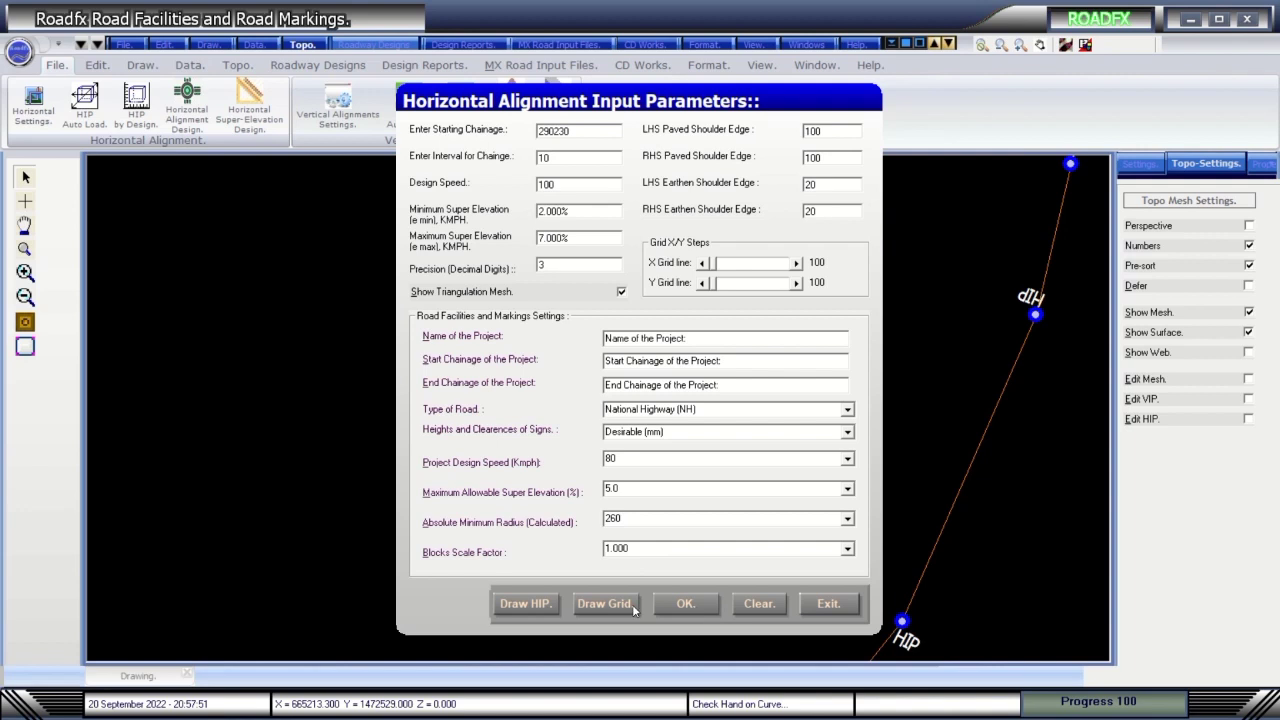
# Clear and redraw the labelled HIP points, then accept the alignment input parameters.
pyautogui.click(755, 605)
pyautogui.click(541, 606)
pyautogui.click(682, 604)
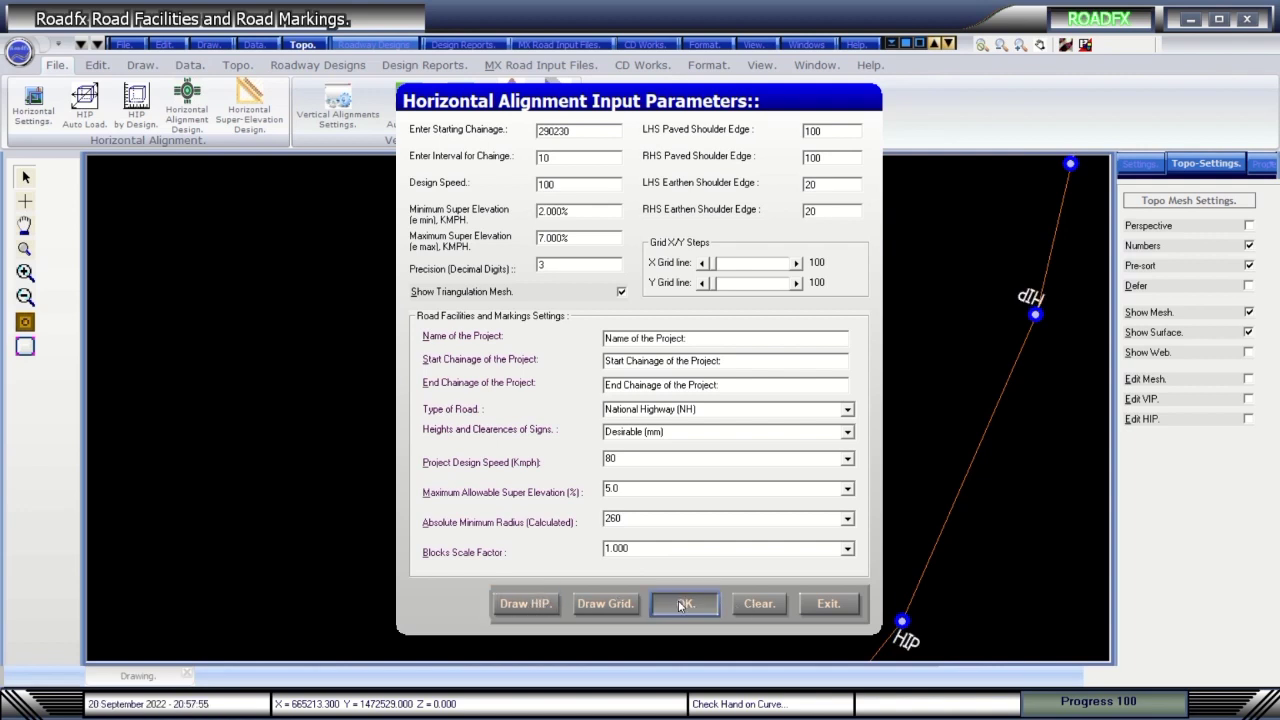
# Open and close Horizontal Curve Details, then bring up the CD Works tools.
pyautogui.click(190, 100)
pyautogui.click(952, 613)
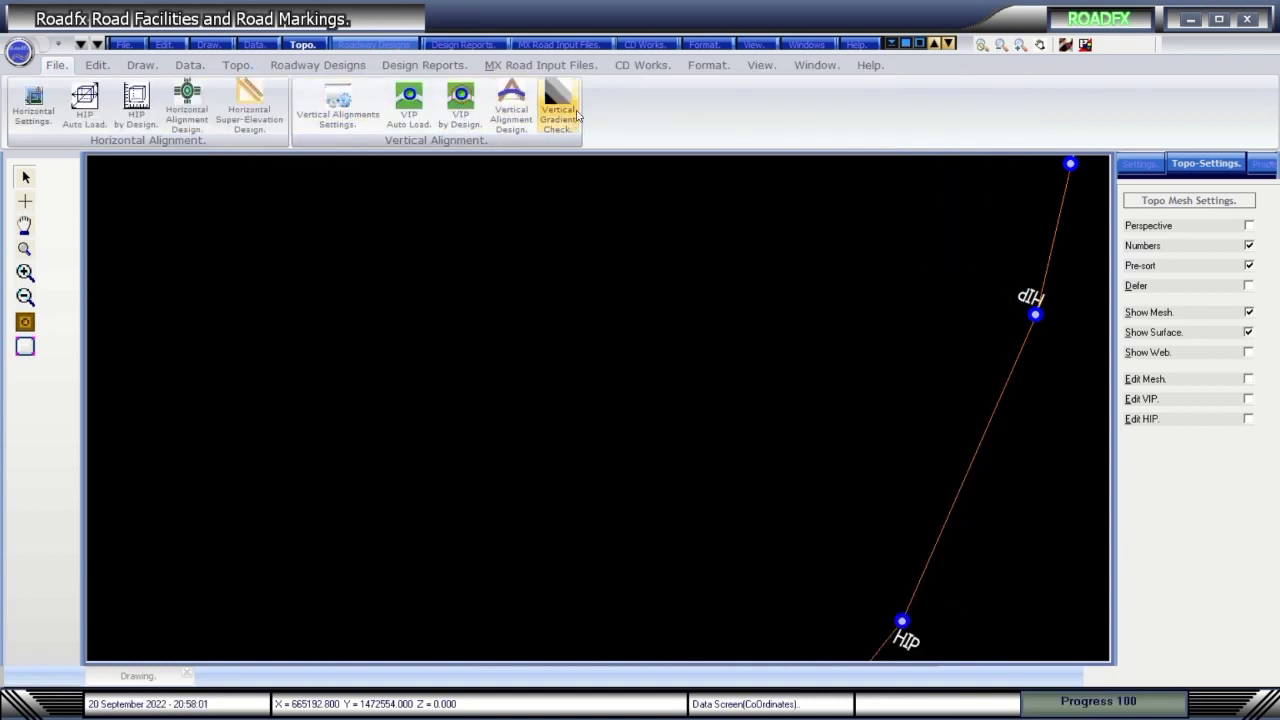
pyautogui.click(641, 66)
# Browse the File, Edit, Draw, Data, Topo and Roadway Designs menus.
pyautogui.click(550, 67)
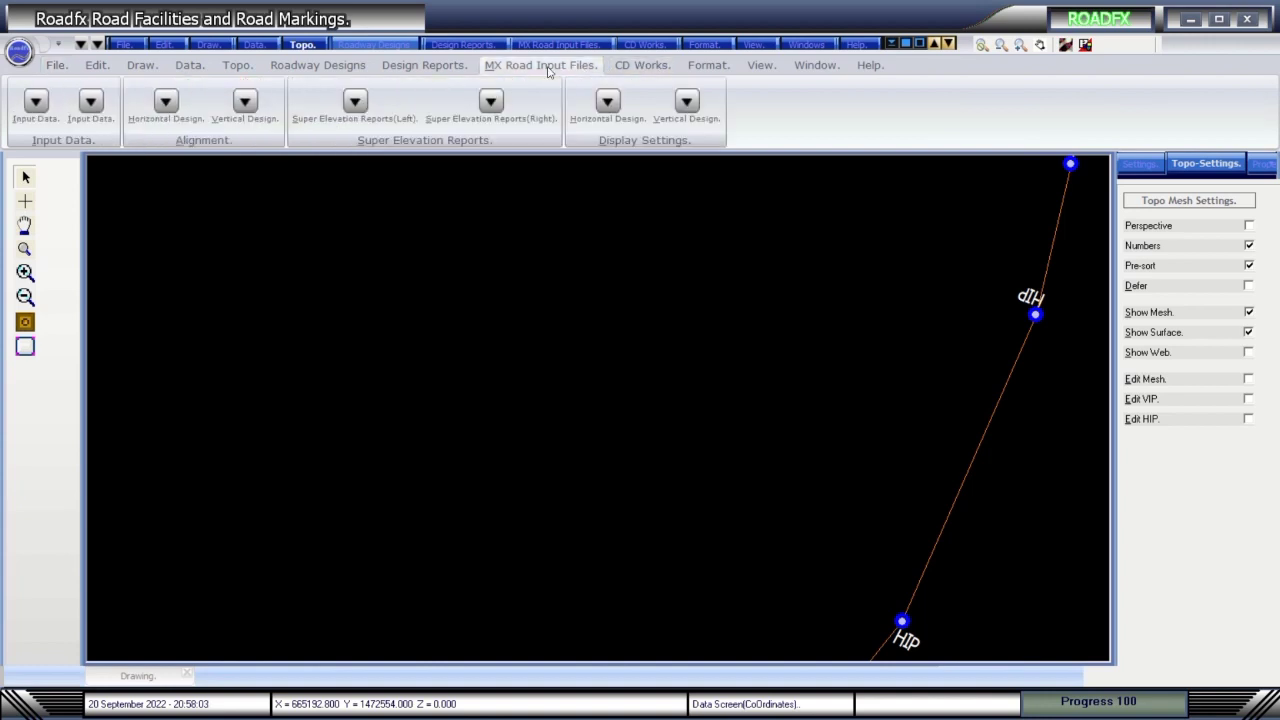
pyautogui.click(126, 45)
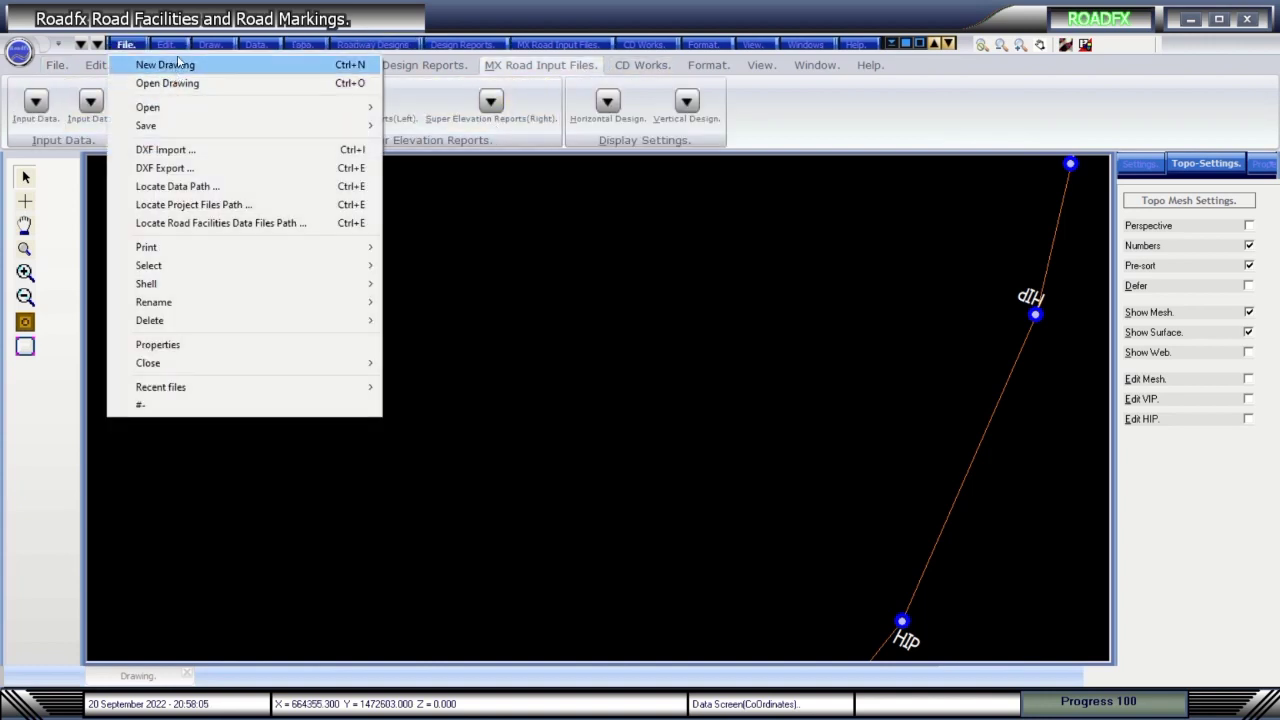
pyautogui.click(166, 45)
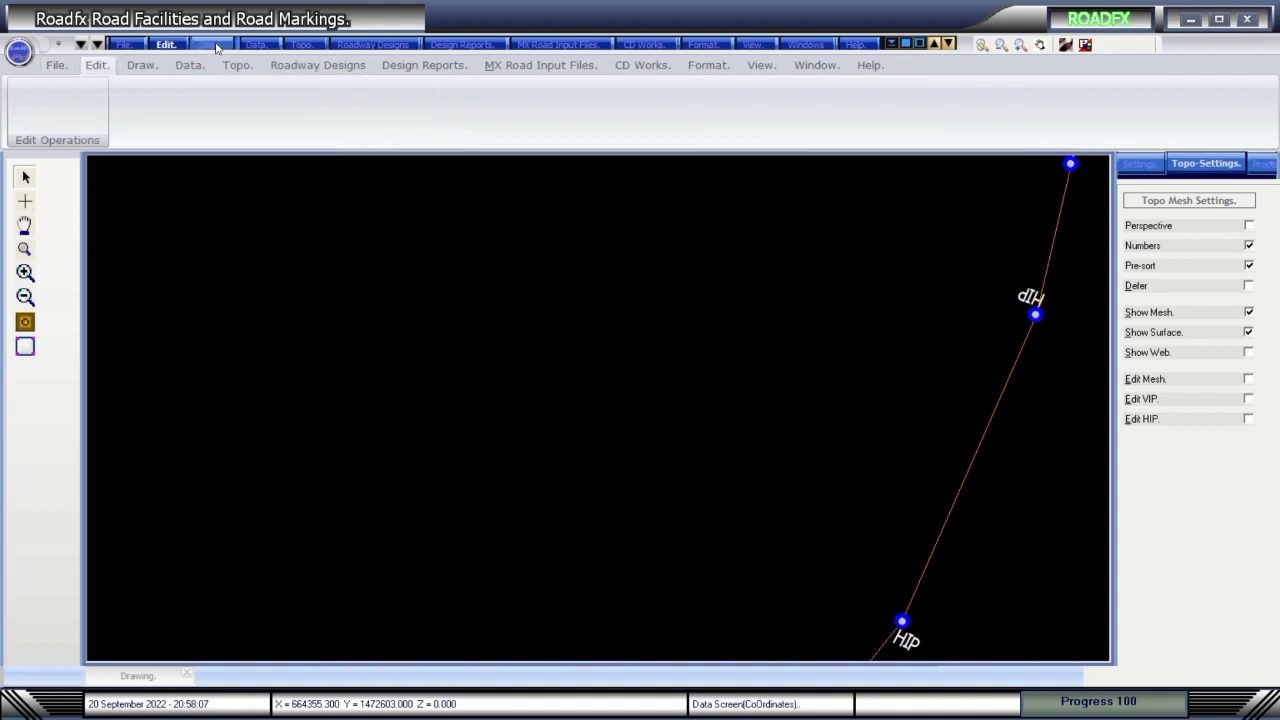
pyautogui.click(210, 45)
pyautogui.click(256, 45)
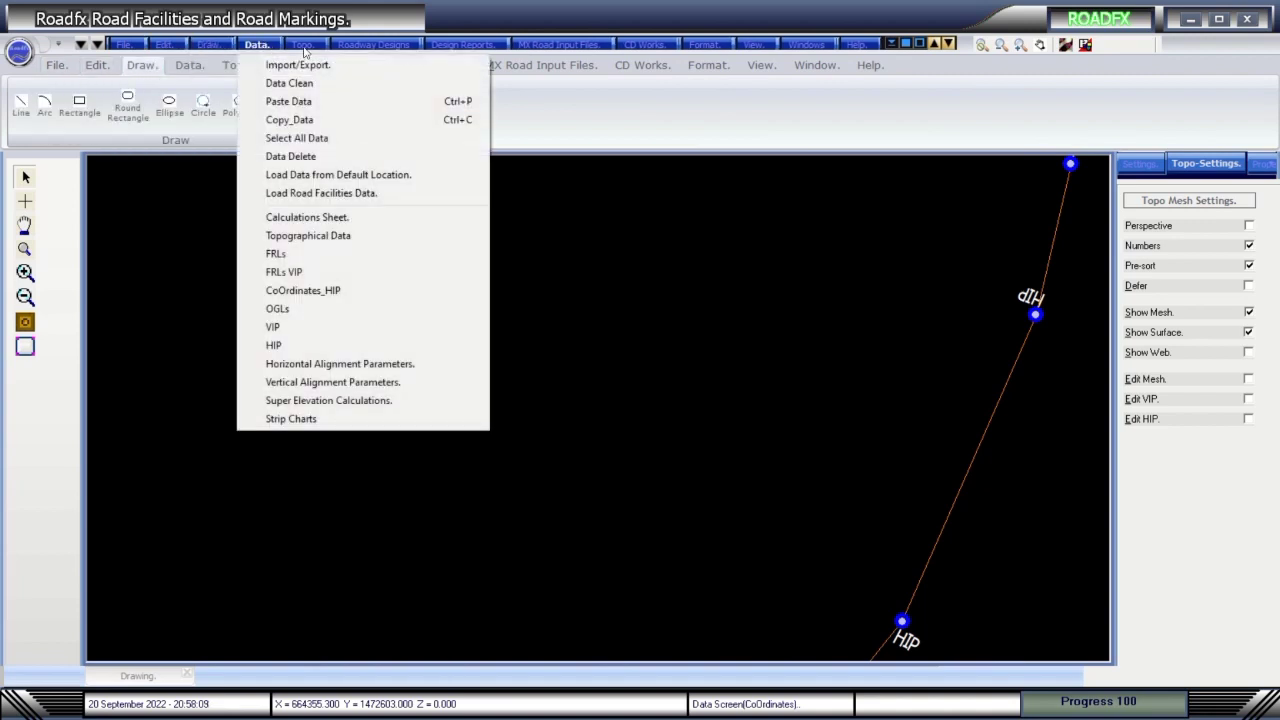
pyautogui.click(304, 46)
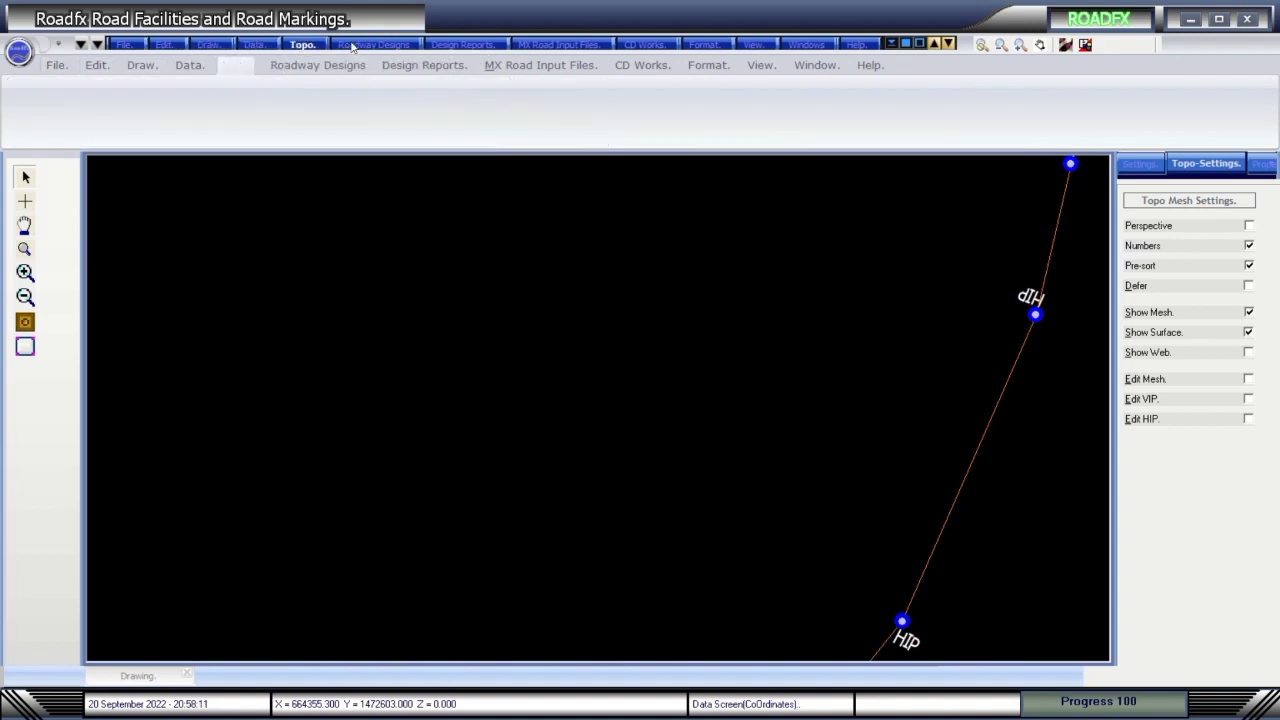
pyautogui.click(352, 46)
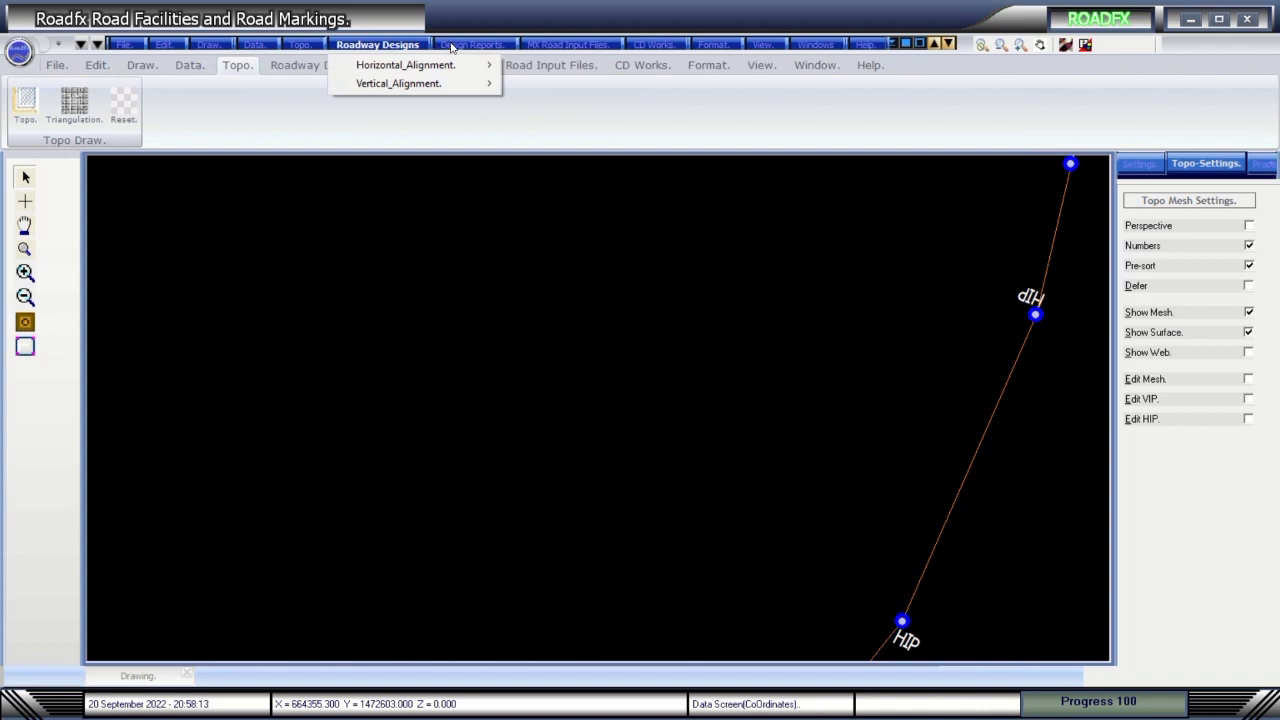
pyautogui.moveTo(450, 64)
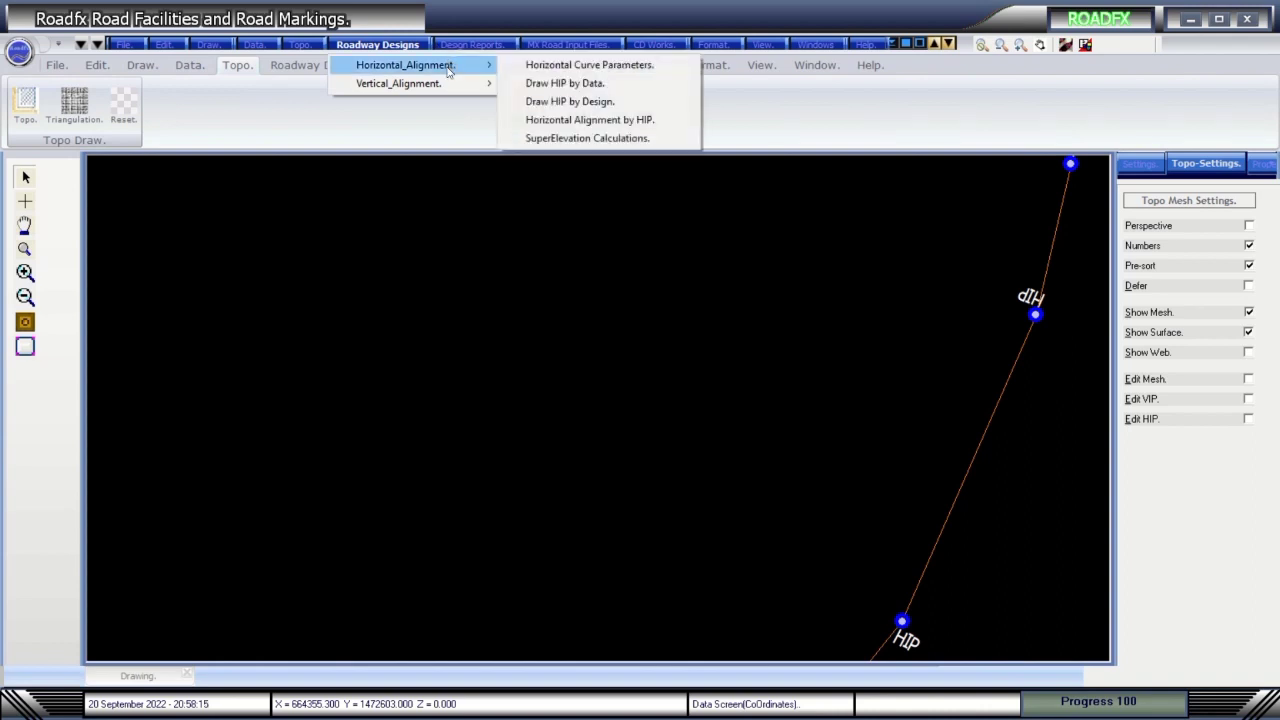
# Browse Design Reports, MX Road Input Files, CD Works, View, Windows and Help, then view the About screen.
pyautogui.click(472, 46)
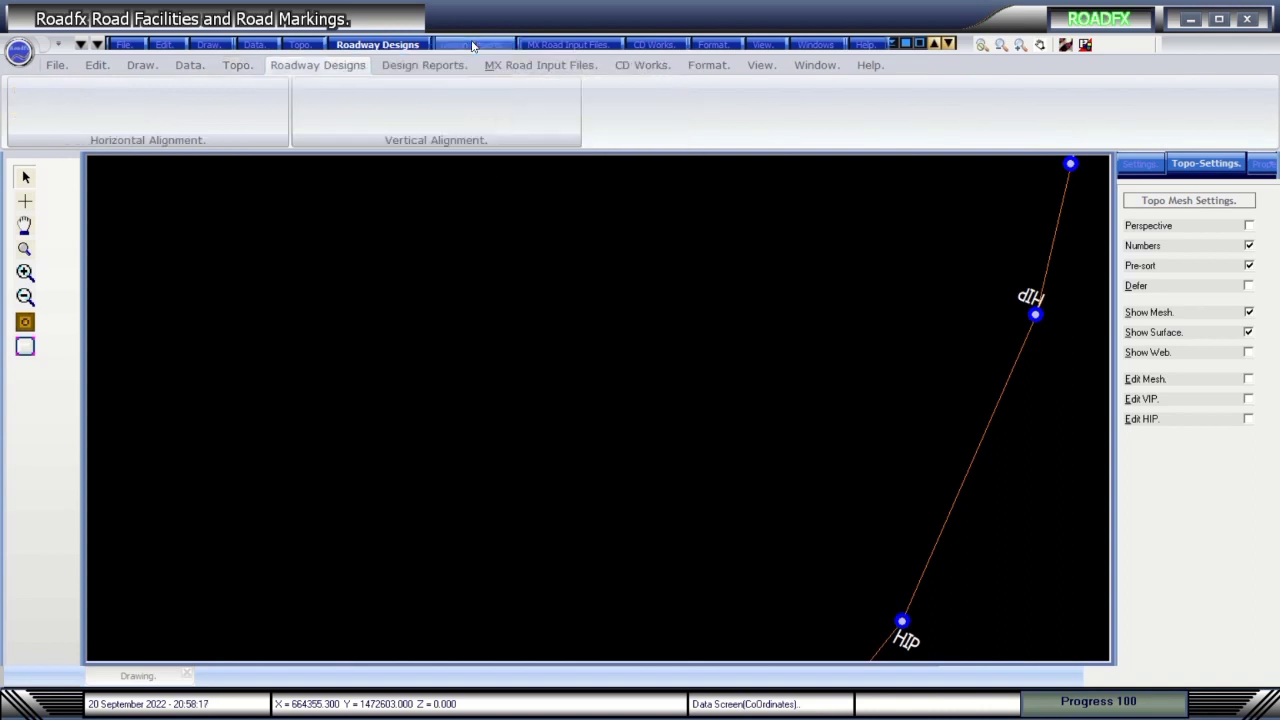
pyautogui.click(472, 46)
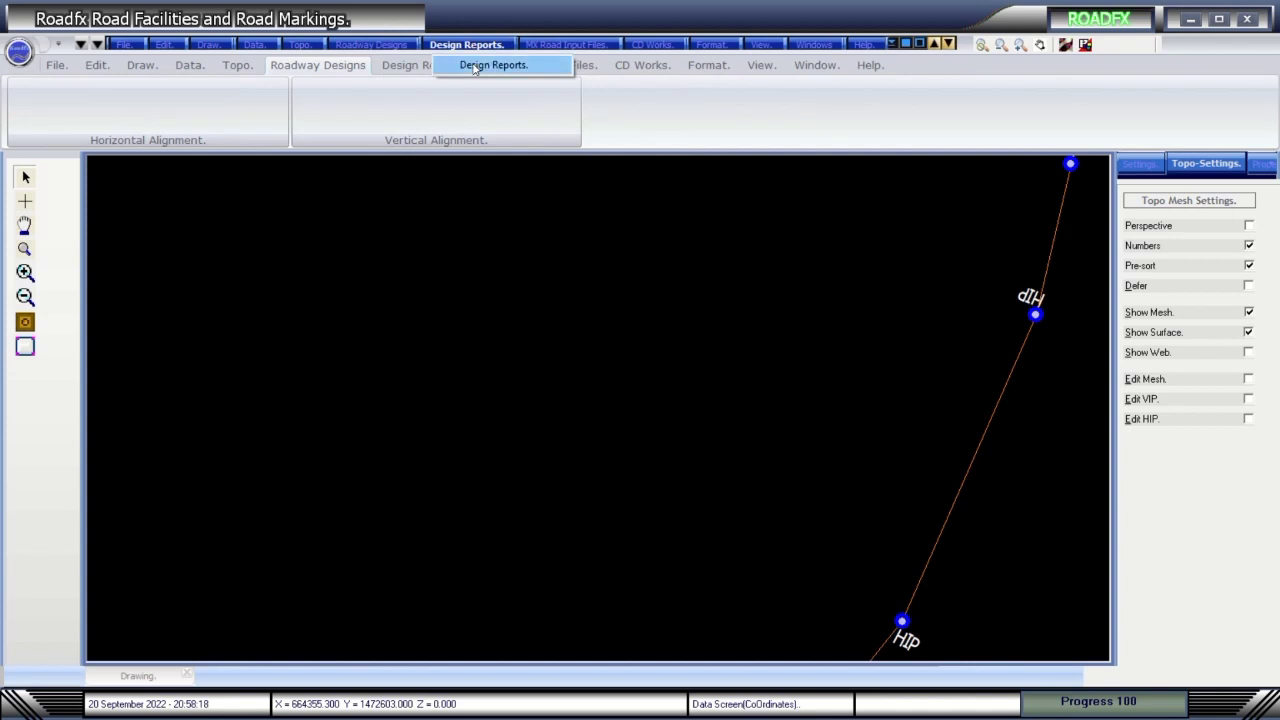
pyautogui.click(527, 64)
pyautogui.click(538, 46)
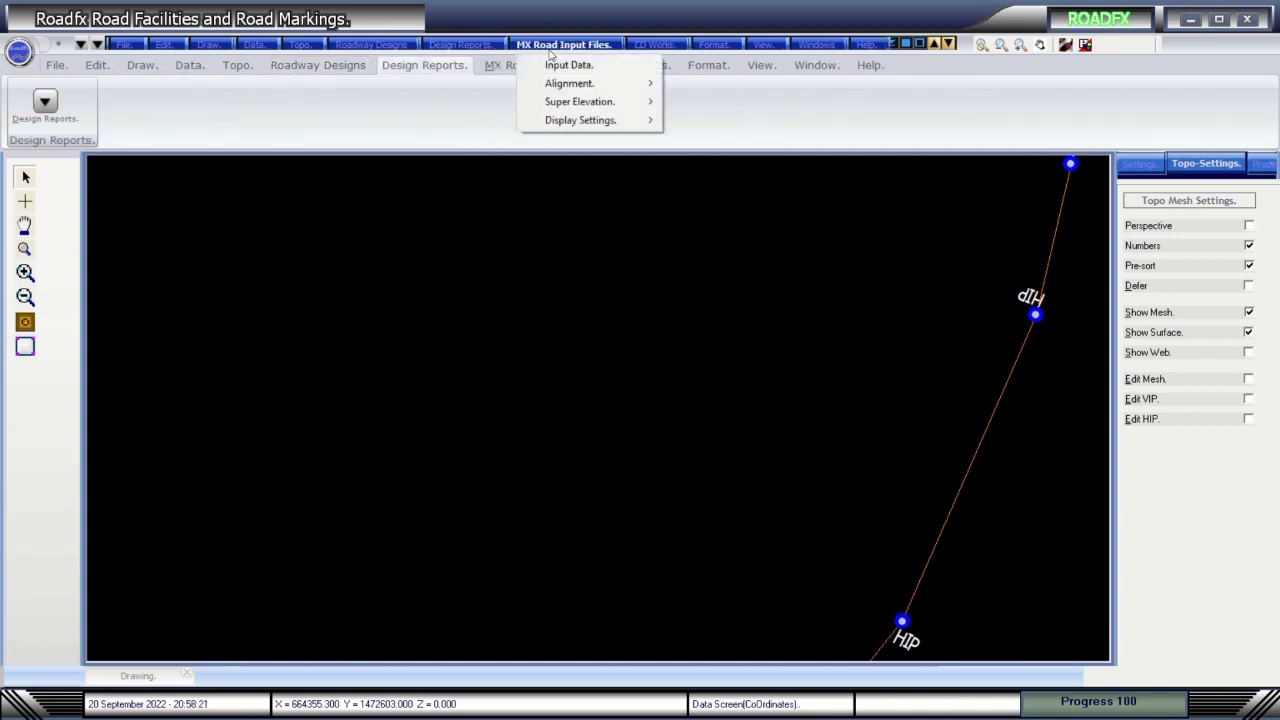
pyautogui.click(648, 46)
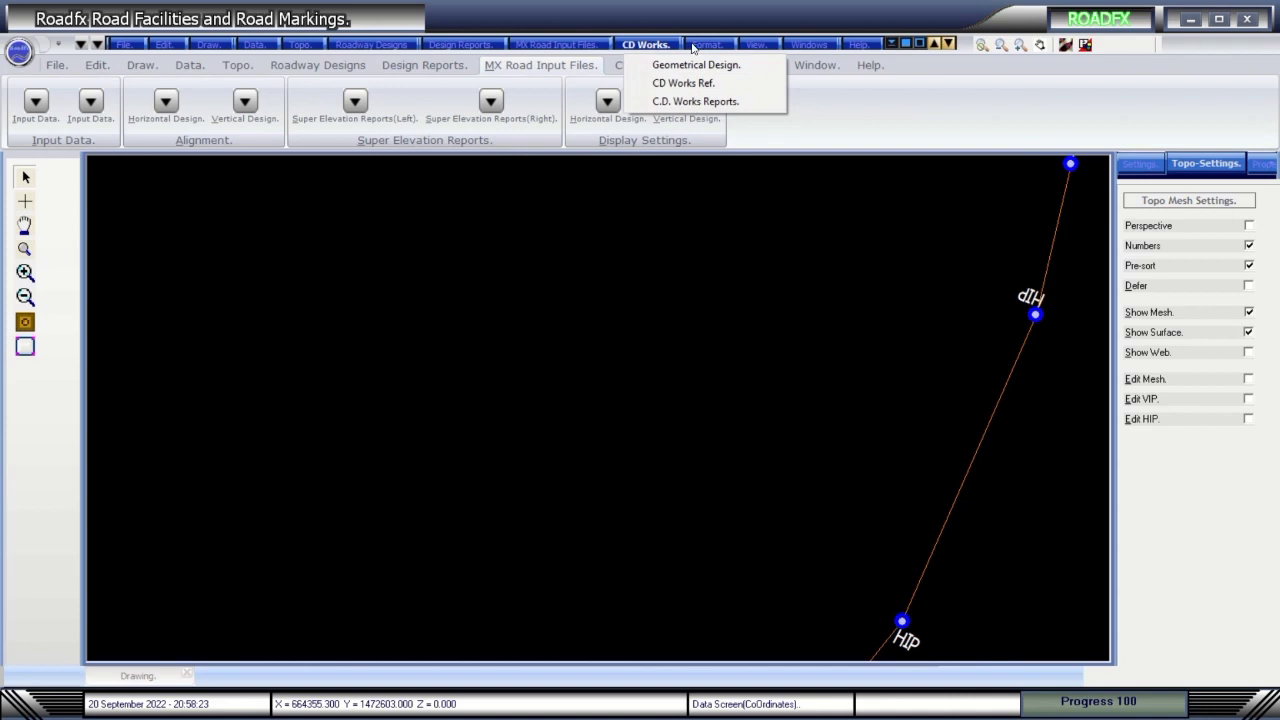
pyautogui.click(699, 46)
pyautogui.click(754, 46)
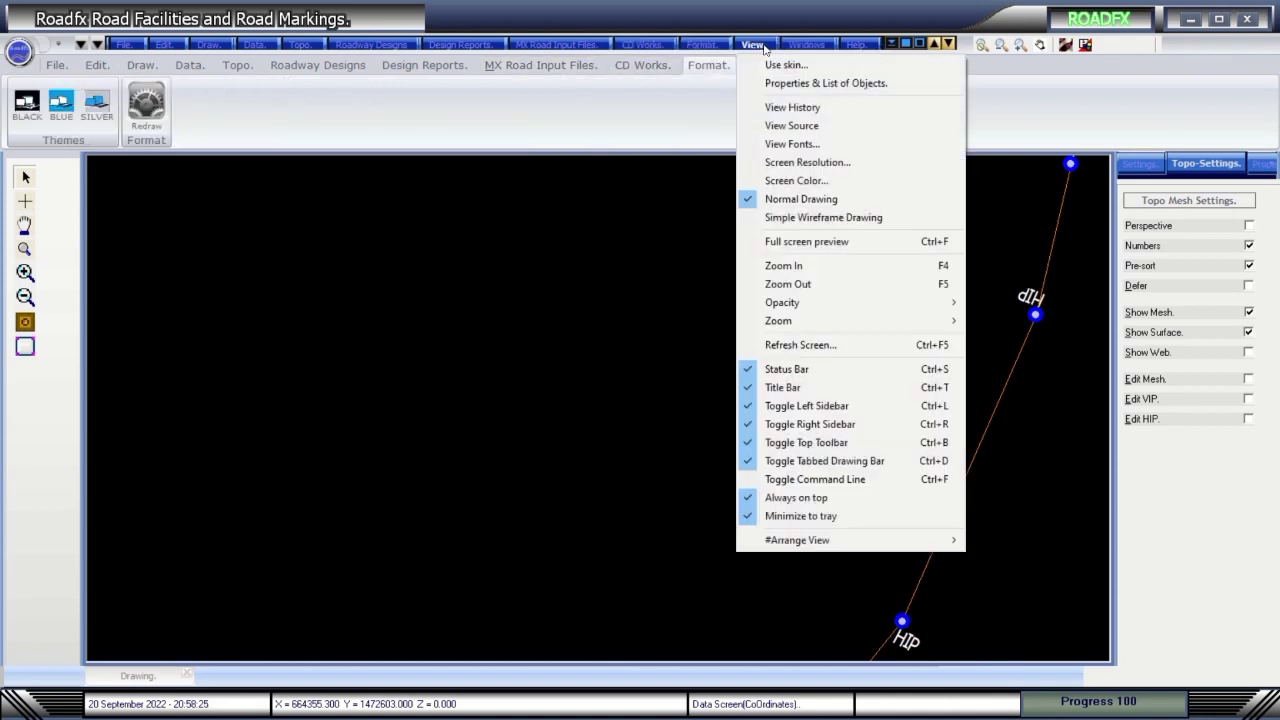
pyautogui.click(797, 46)
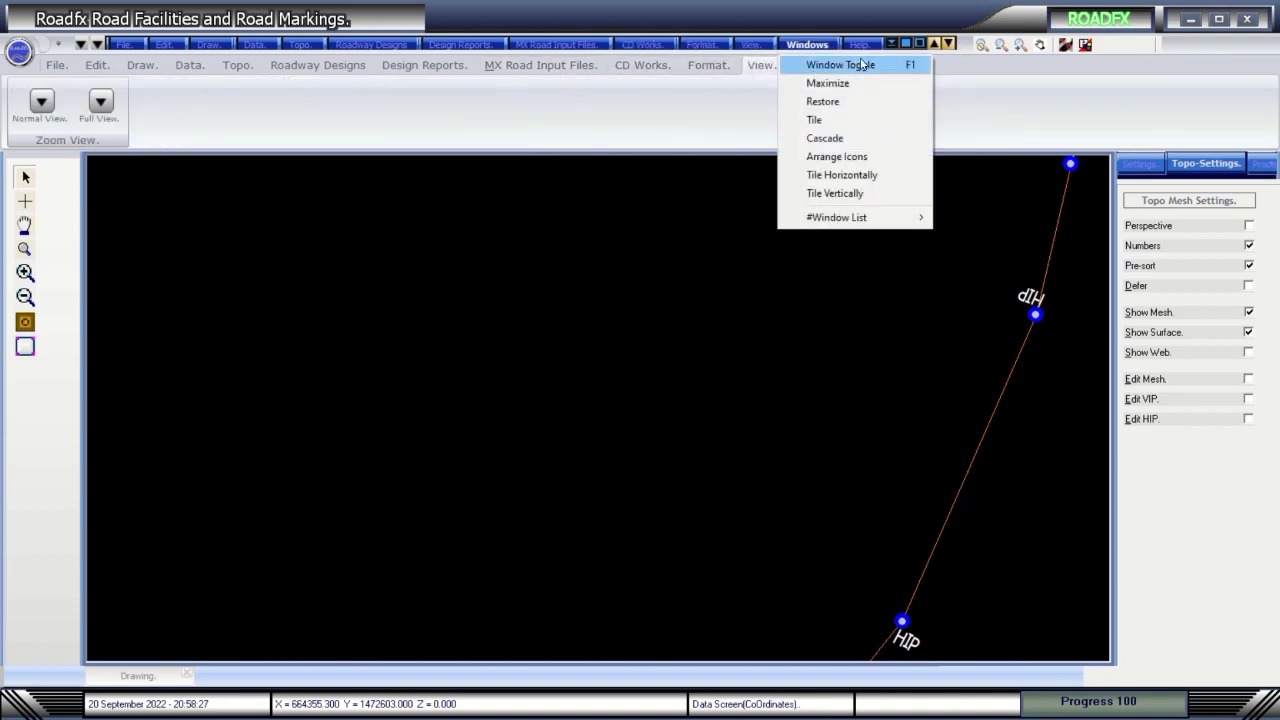
pyautogui.click(862, 47)
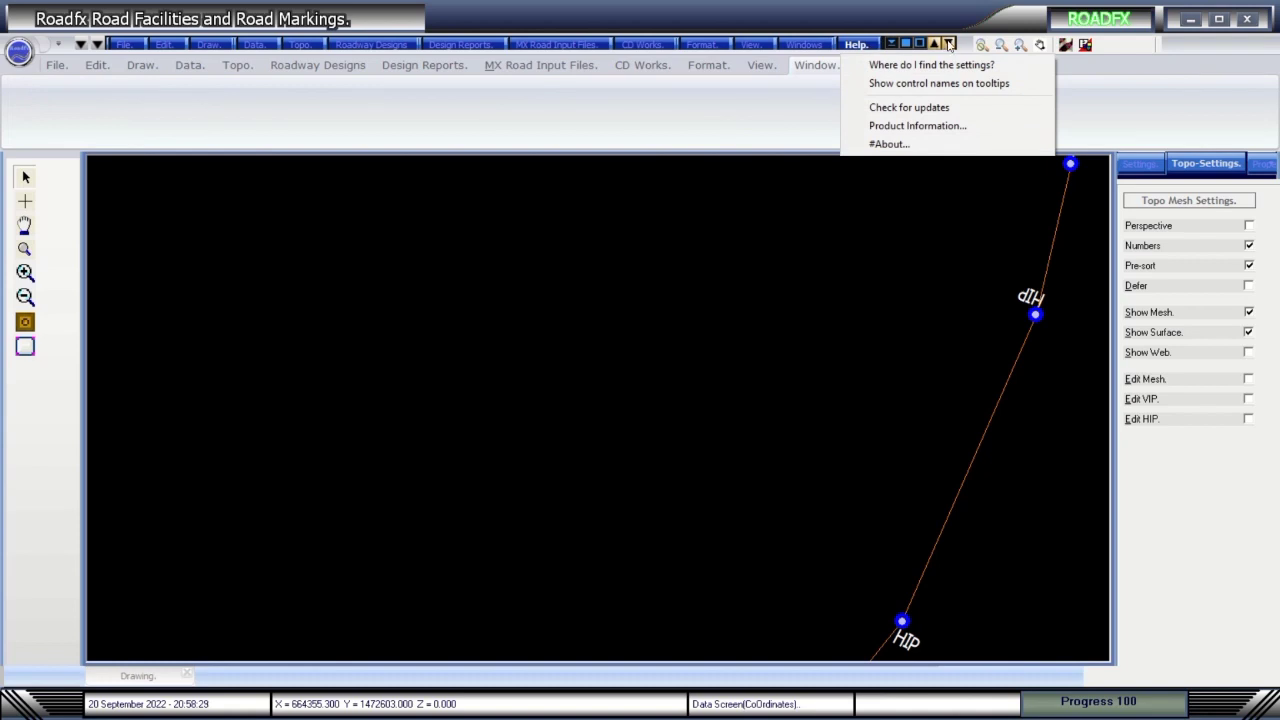
pyautogui.click(949, 46)
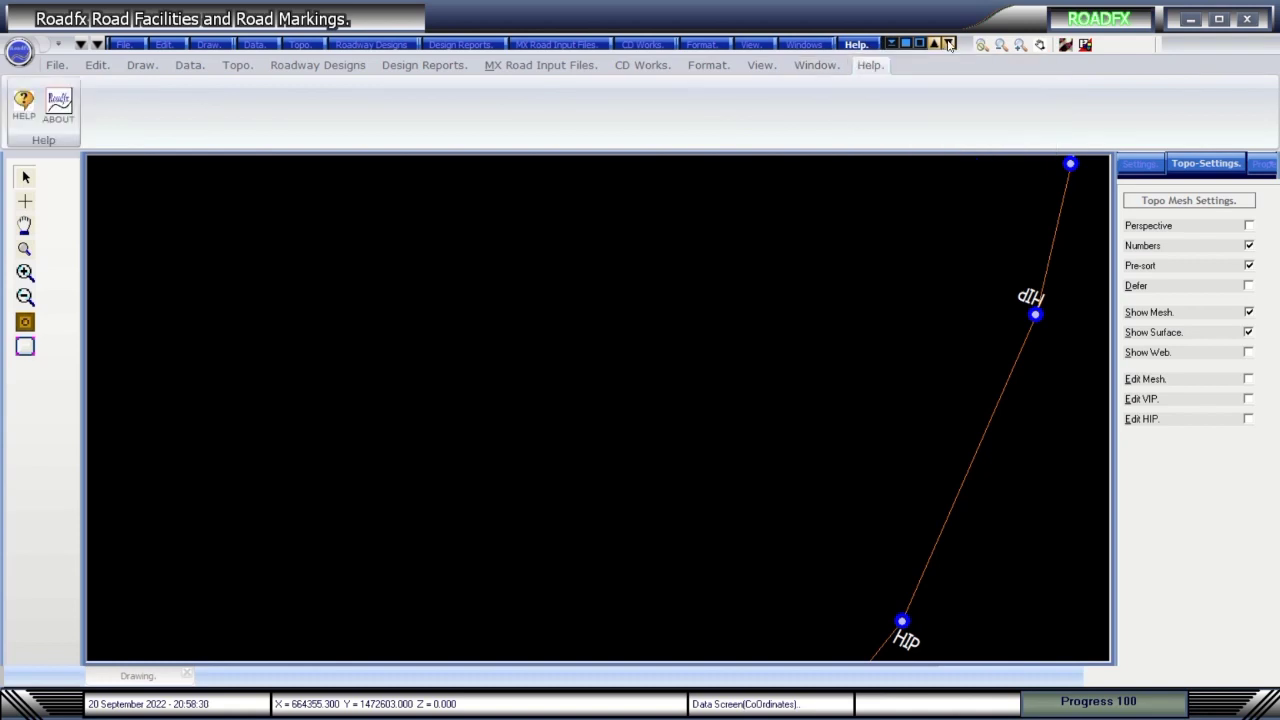
pyautogui.click(58, 104)
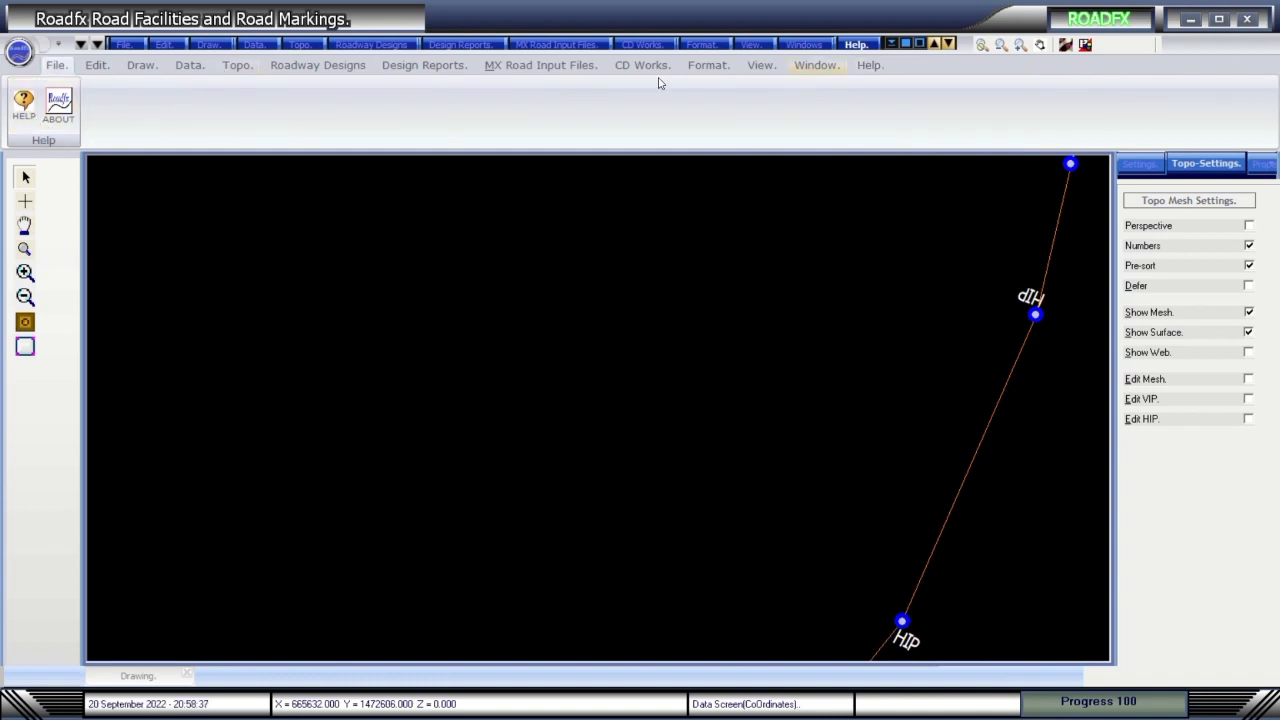
# Exit Road Facilities and Road Markings, then log back in with the account password.
pyautogui.click(1249, 20)
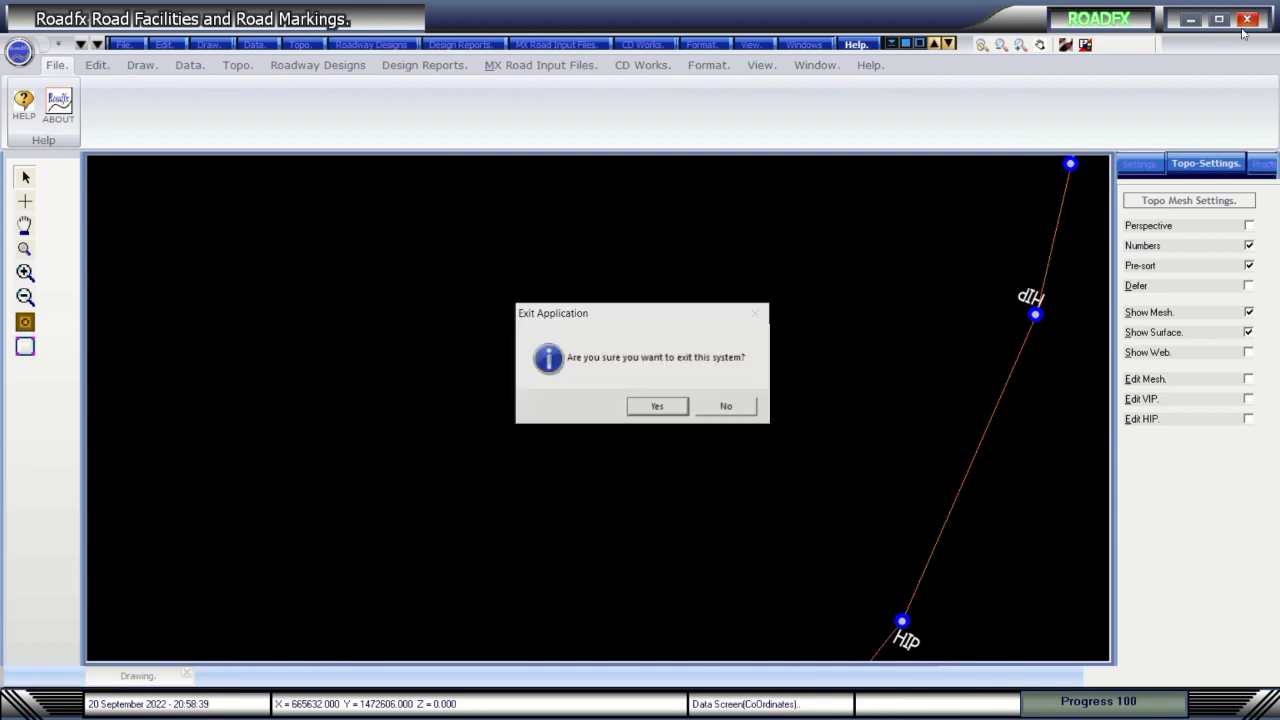
pyautogui.click(655, 410)
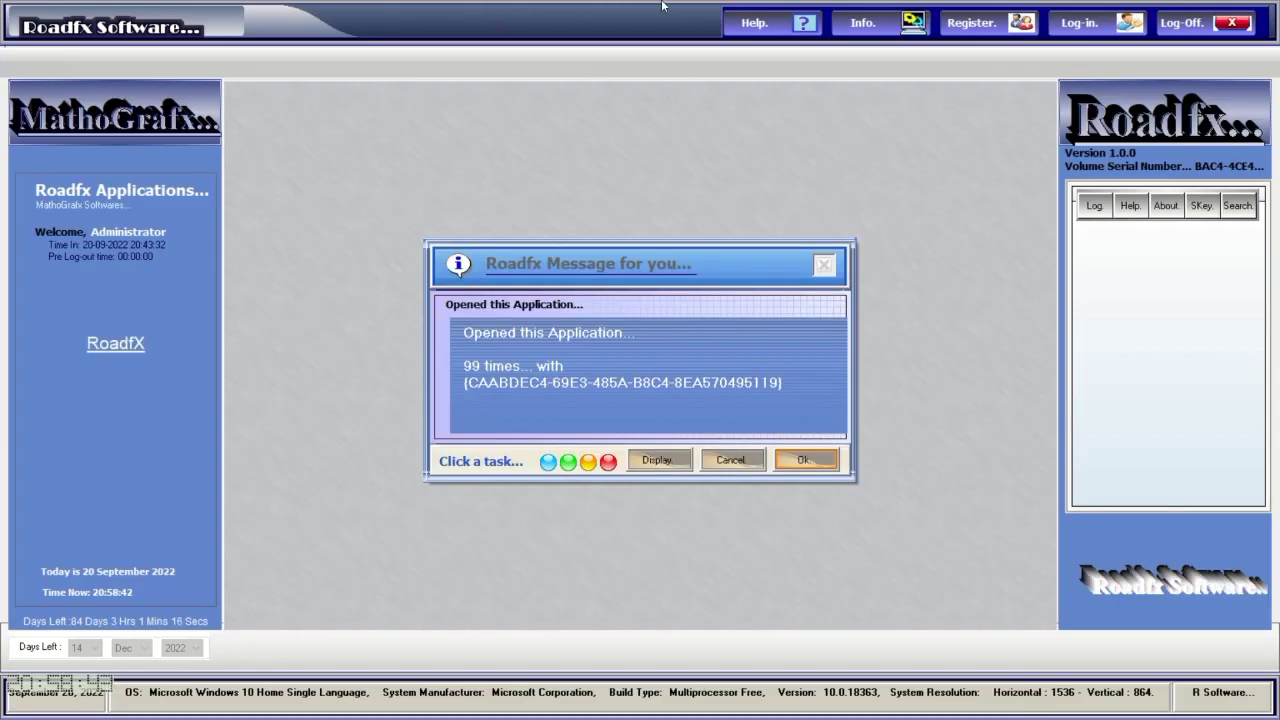
pyautogui.moveTo(563, 34)
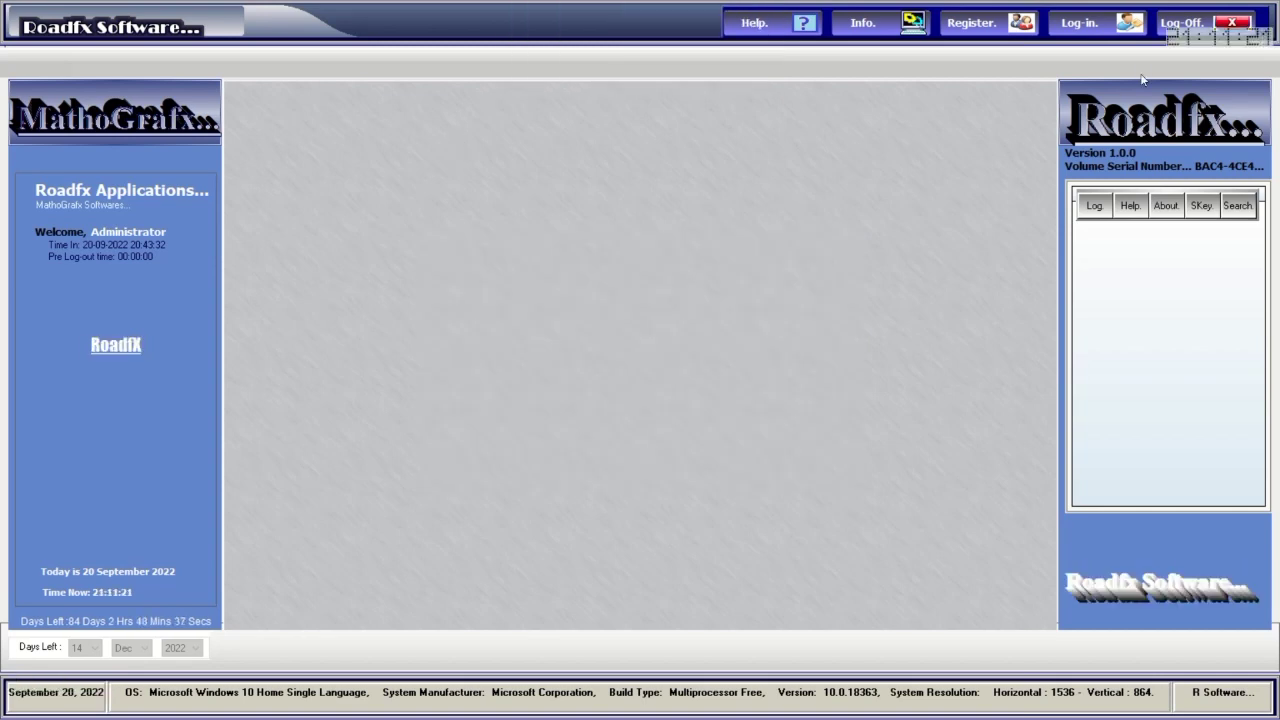
pyautogui.click(1079, 34)
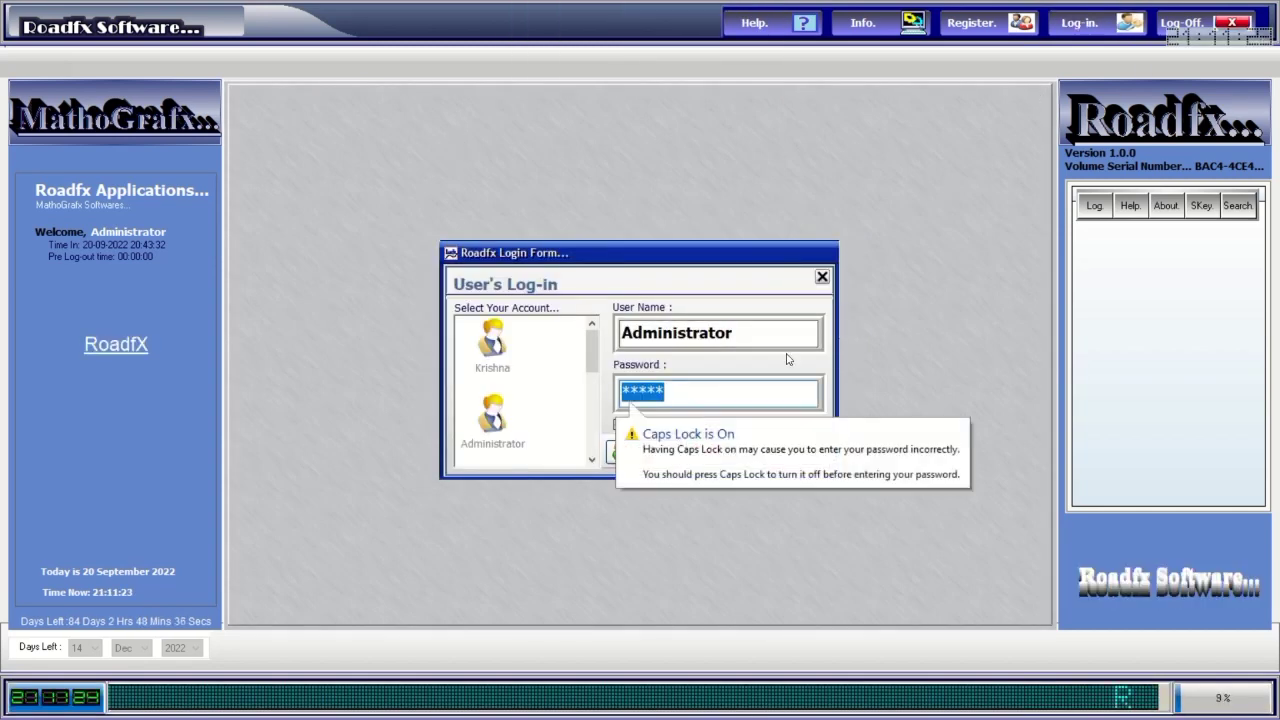
pyautogui.write('abcd')
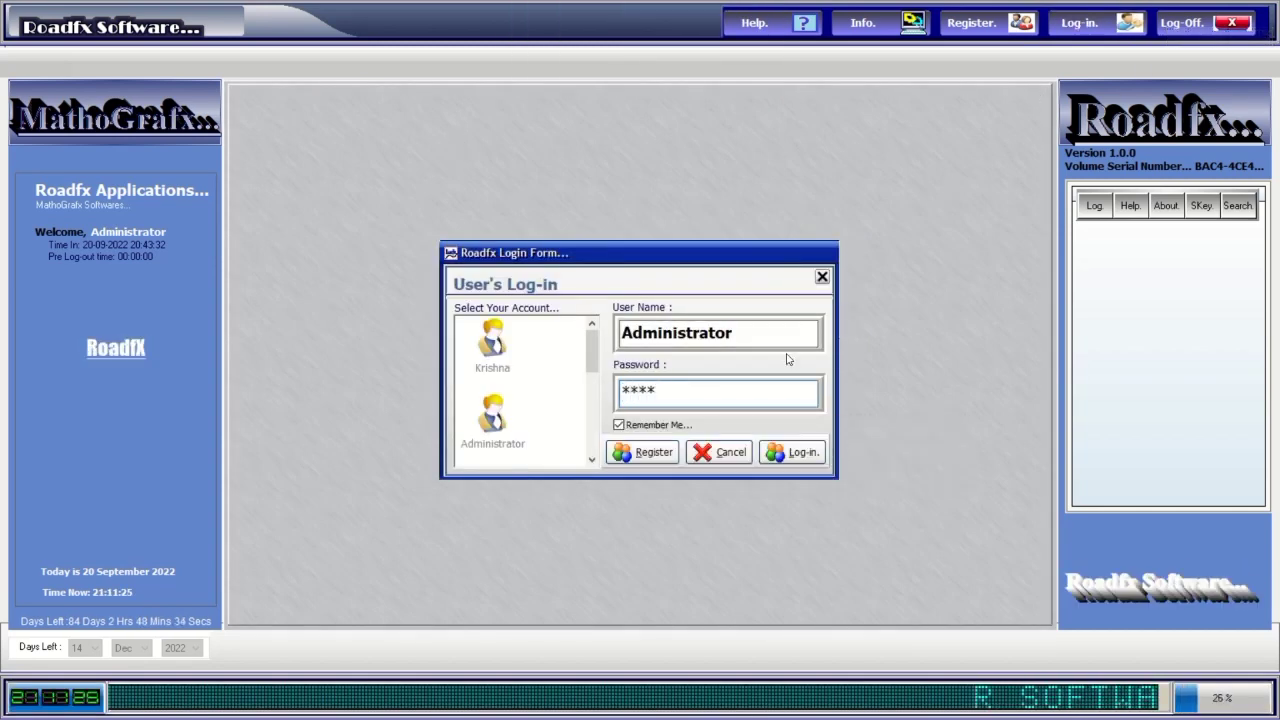
pyautogui.click(795, 452)
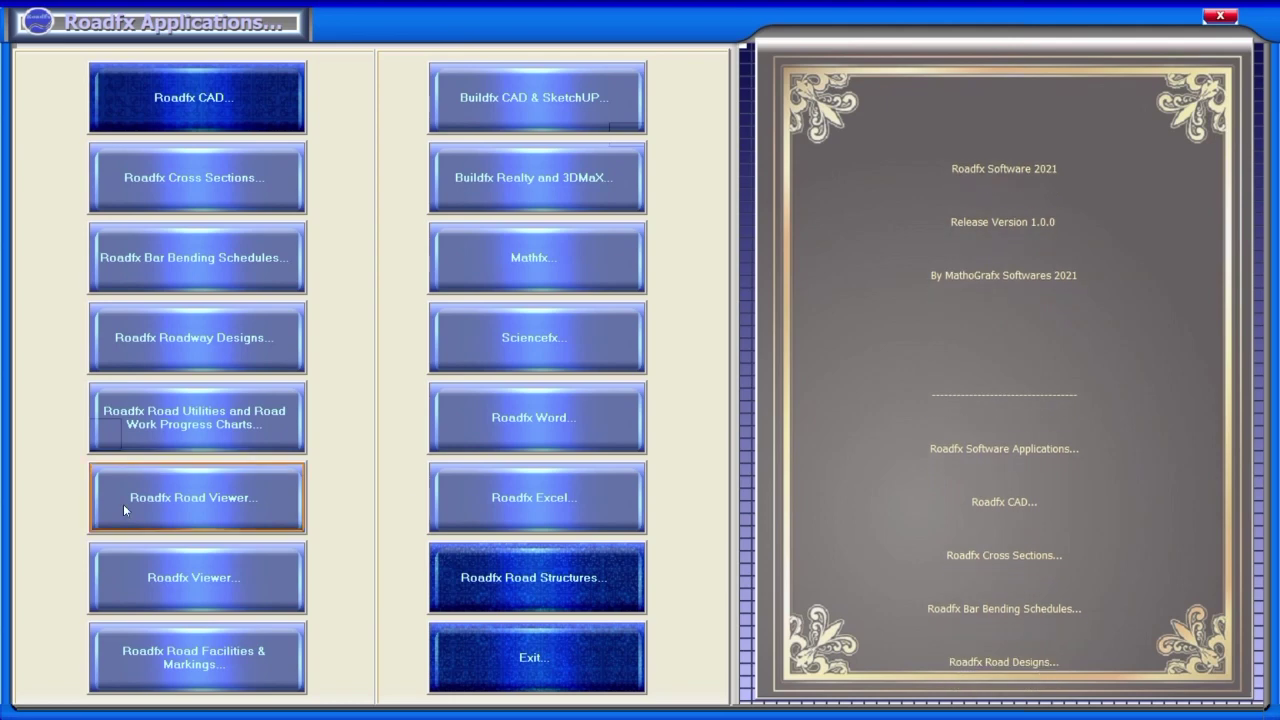
# Launch Roadfx Road Utilities and start File > Autoload Road Utilities Data.
pyautogui.click(158, 424)
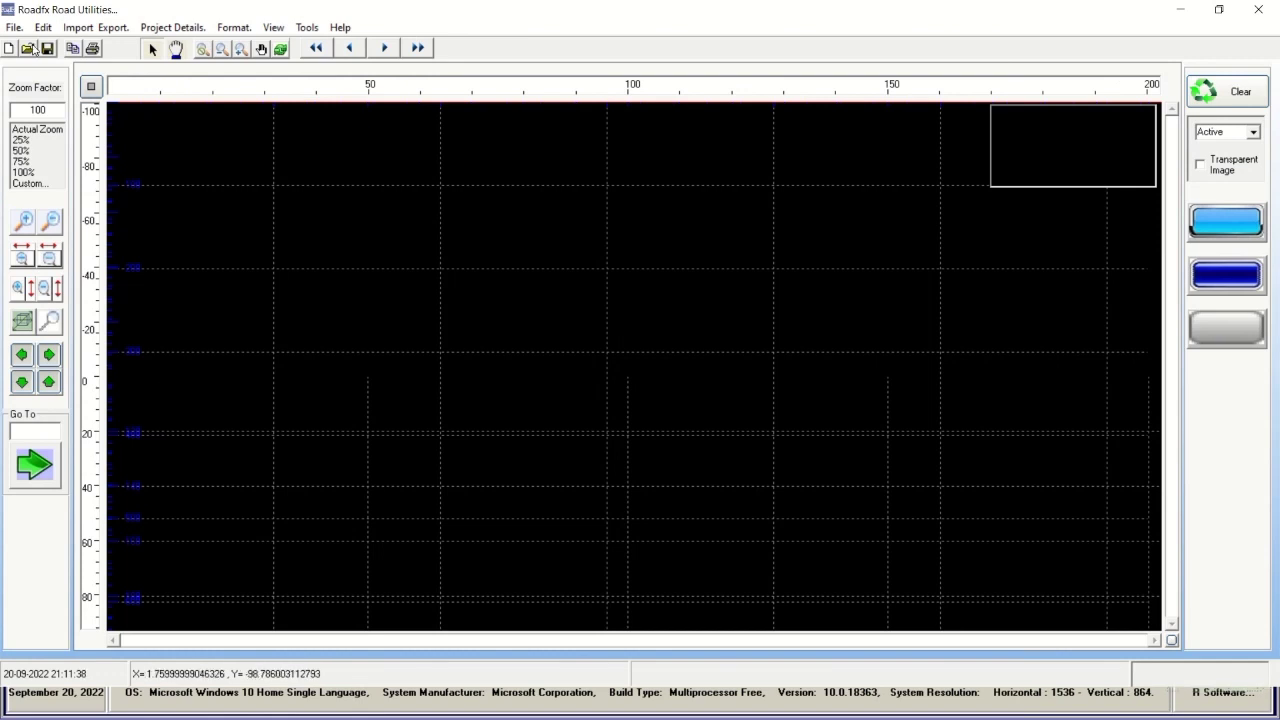
pyautogui.click(14, 28)
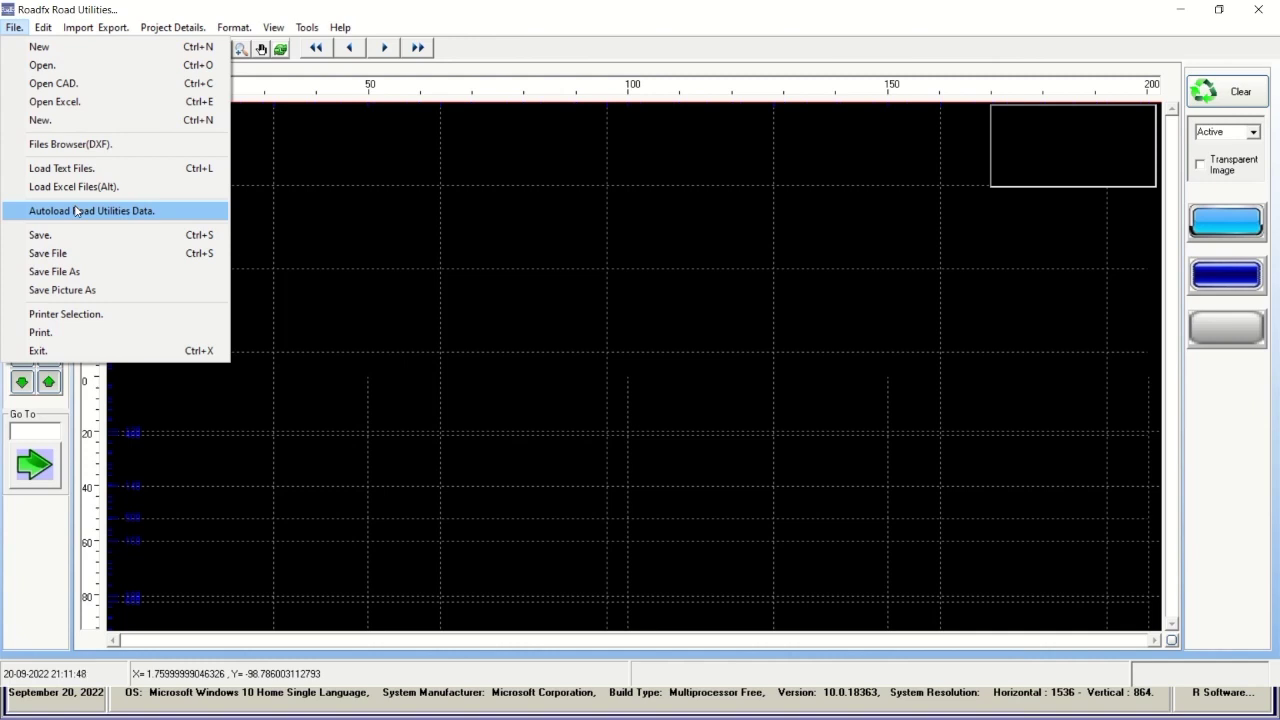
pyautogui.click(95, 27)
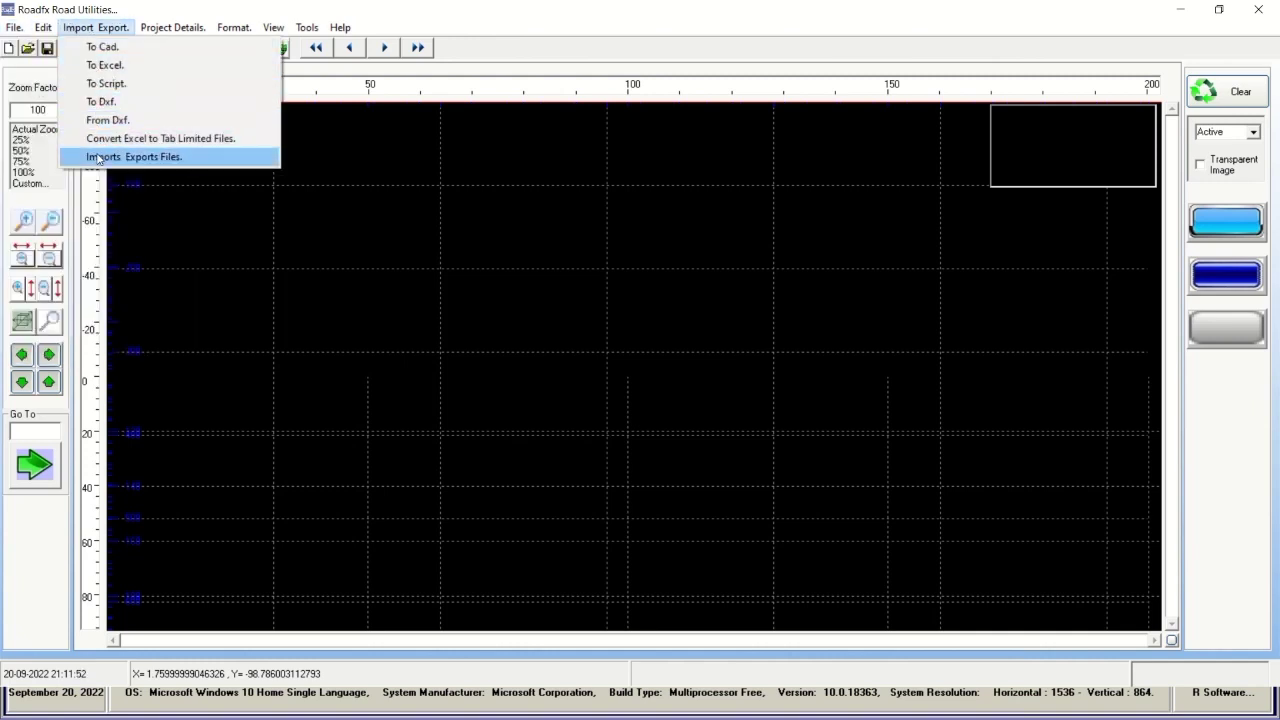
pyautogui.moveTo(176, 31)
pyautogui.moveTo(16, 30)
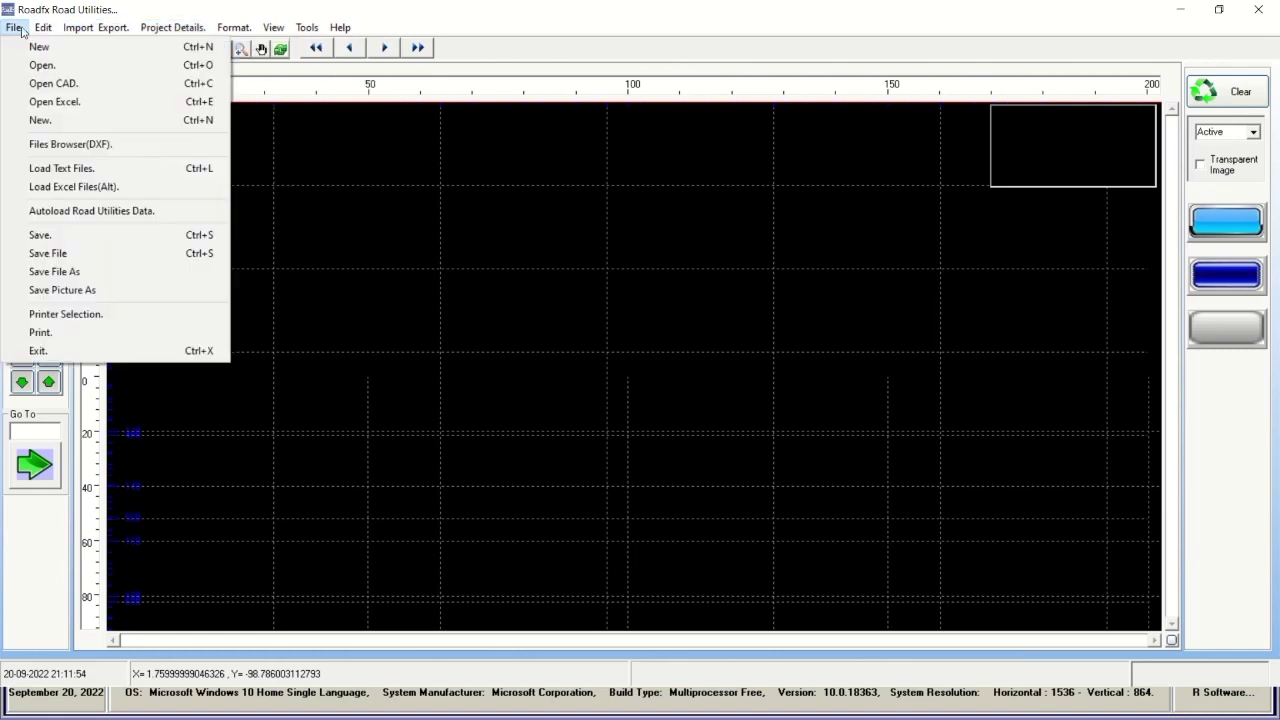
pyautogui.click(42, 211)
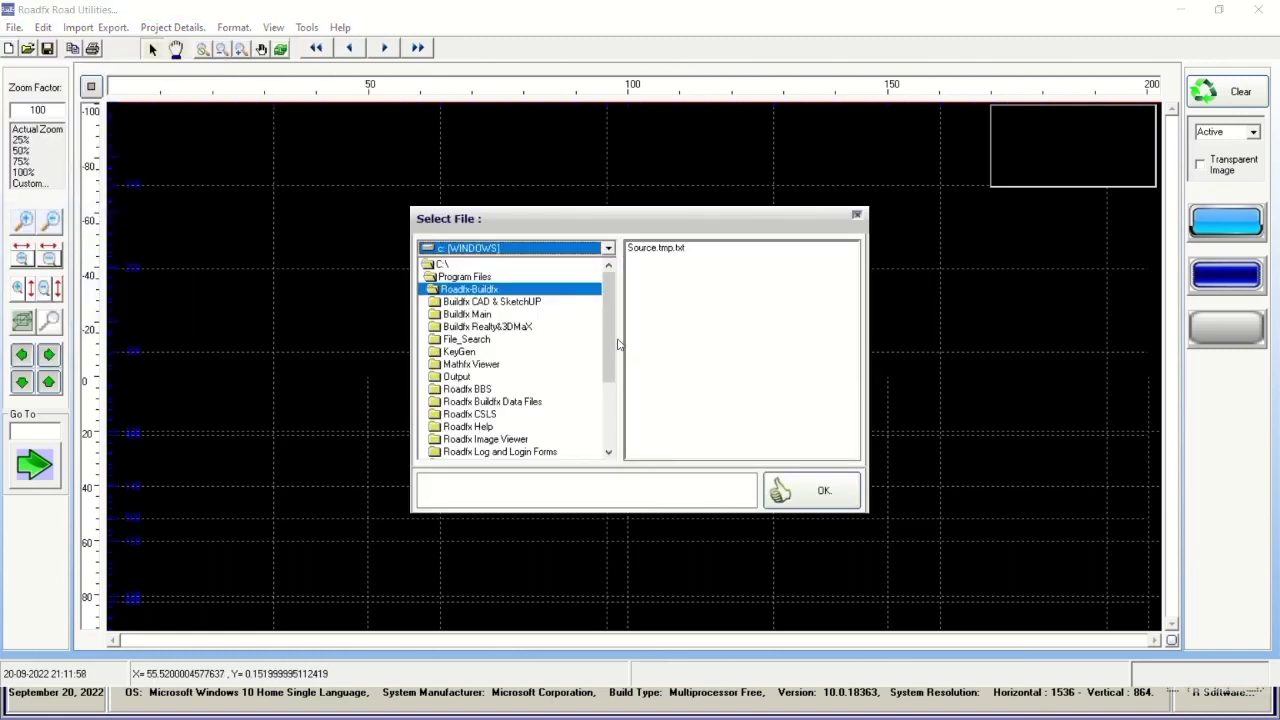
# Load UT.txt from Data Files and draw the multi-lane road around chainage 29020–29180.
pyautogui.moveTo(611, 343); pyautogui.dragTo(608, 378)
pyautogui.doubleClick(509, 428)
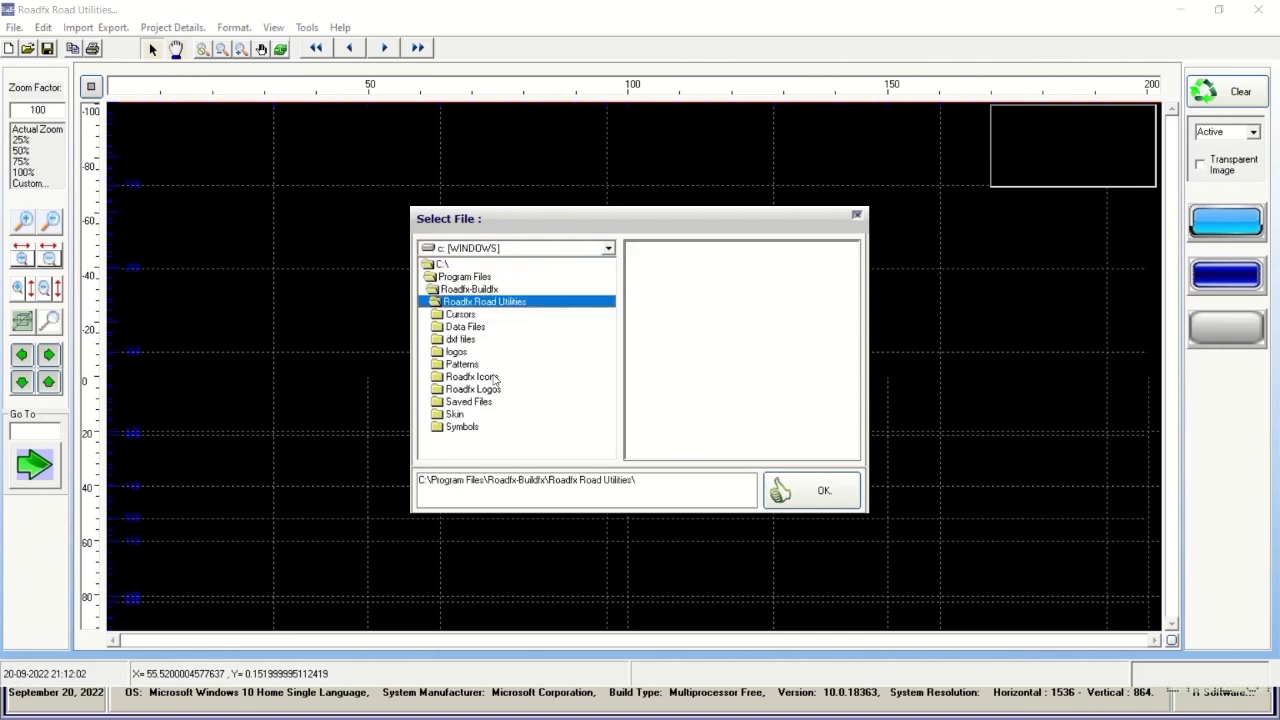
pyautogui.doubleClick(466, 327)
pyautogui.click(656, 280)
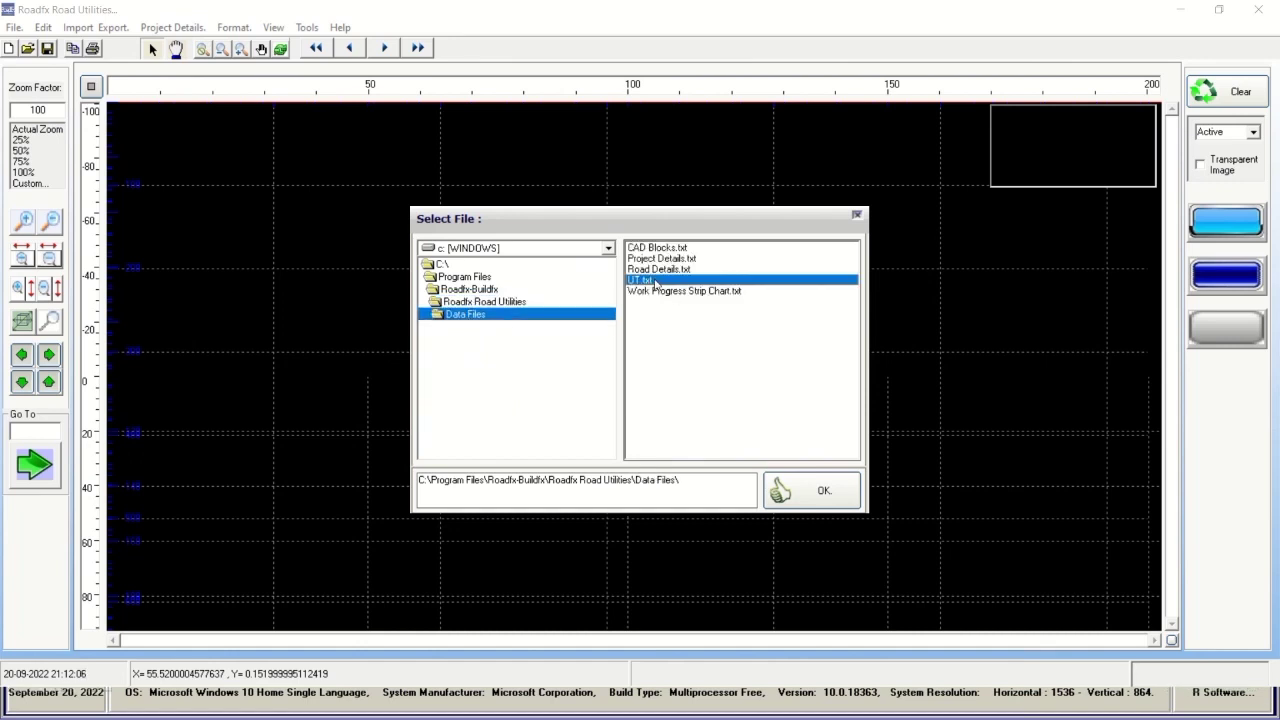
pyautogui.click(814, 490)
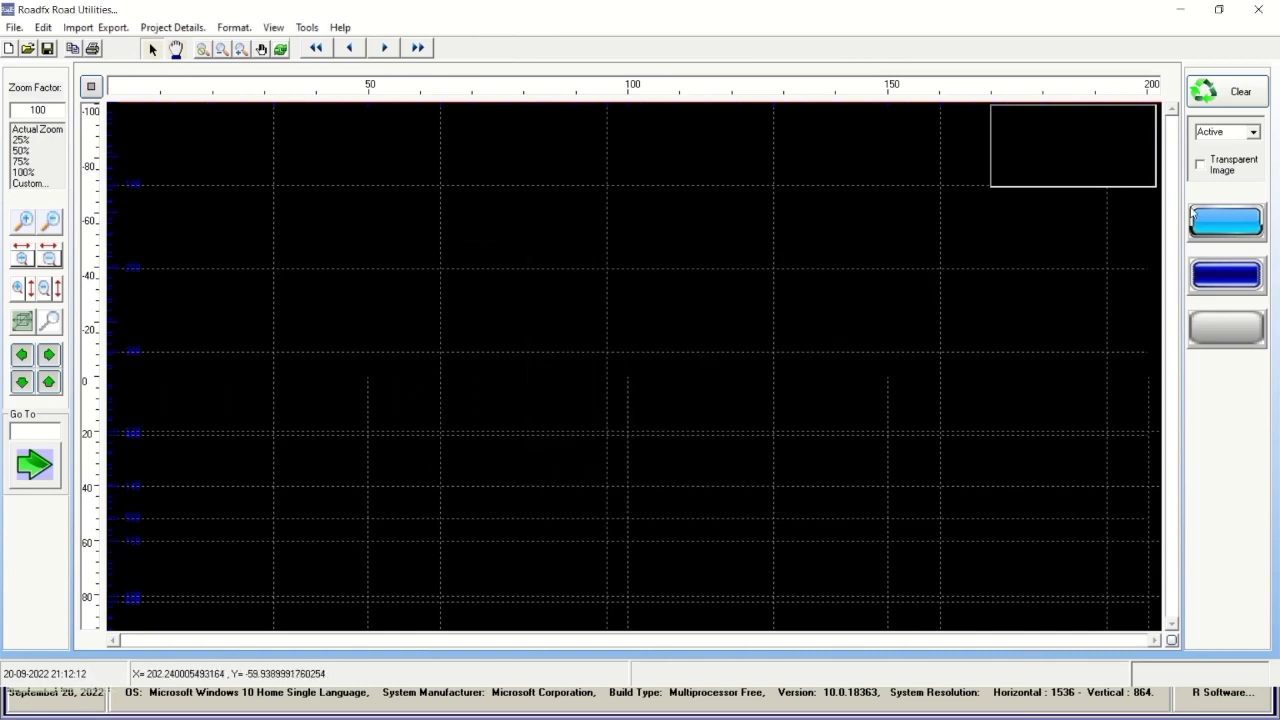
pyautogui.click(1229, 225)
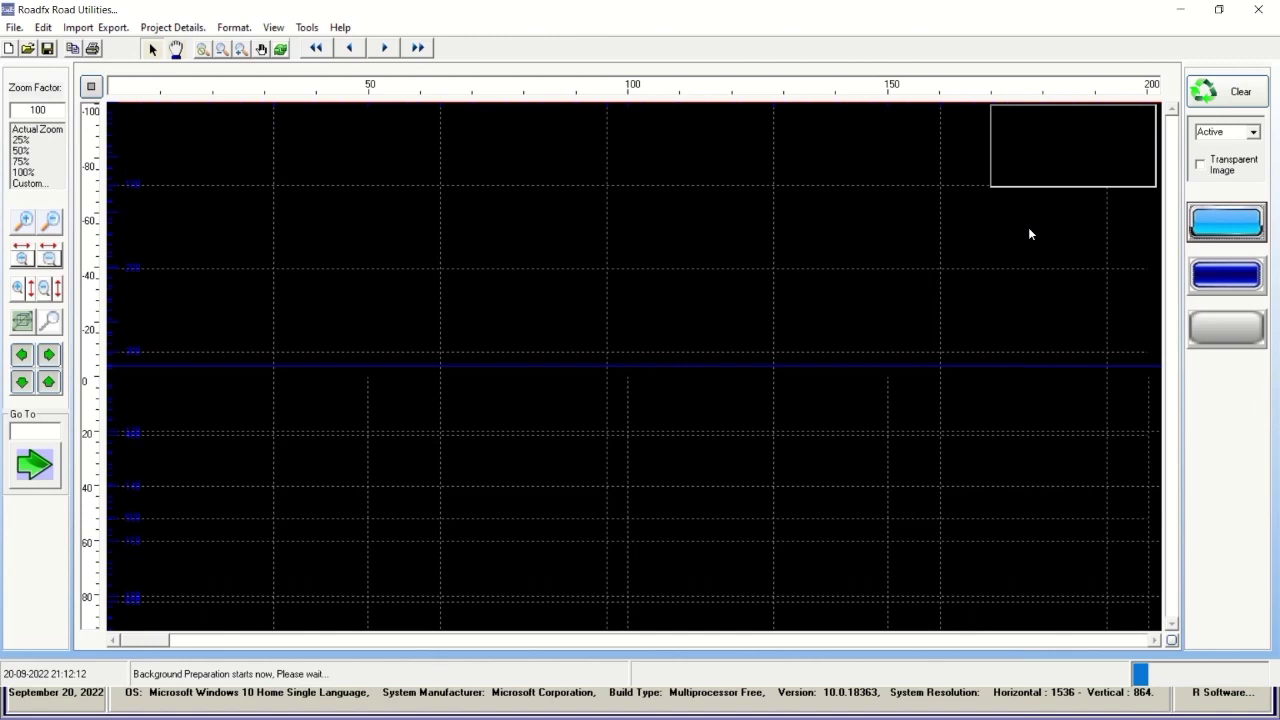
pyautogui.moveTo(543, 8)
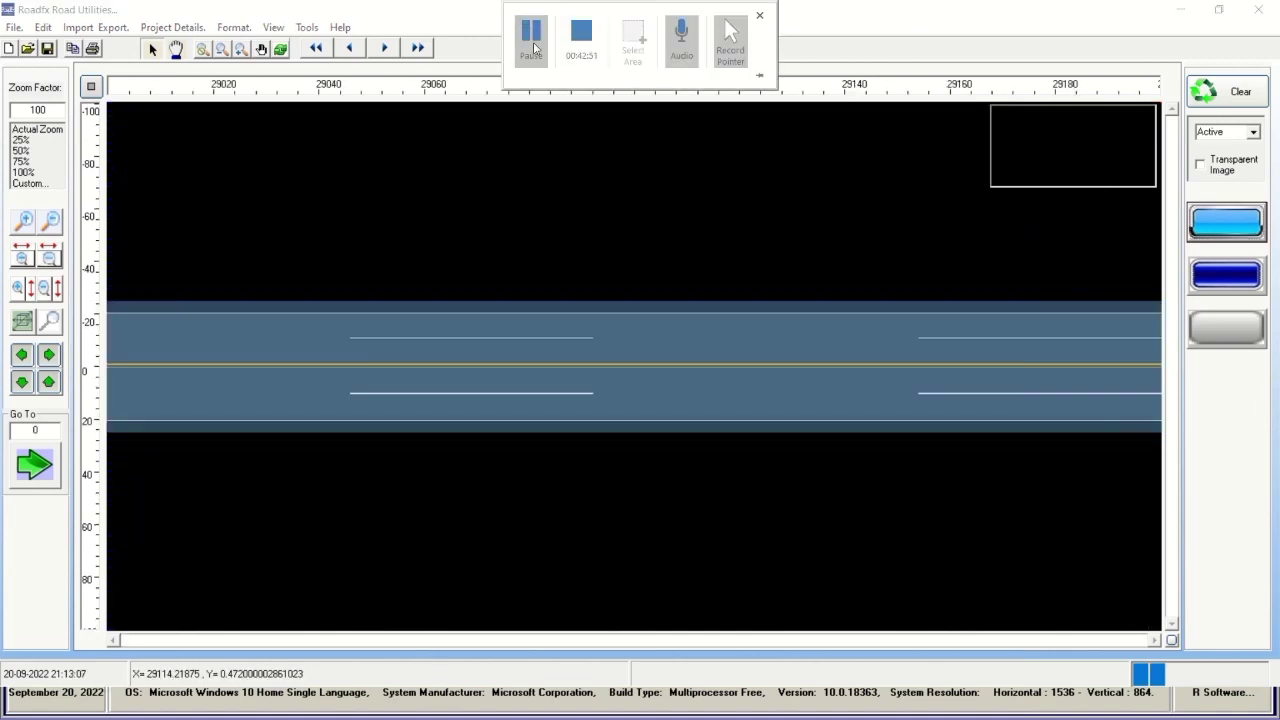
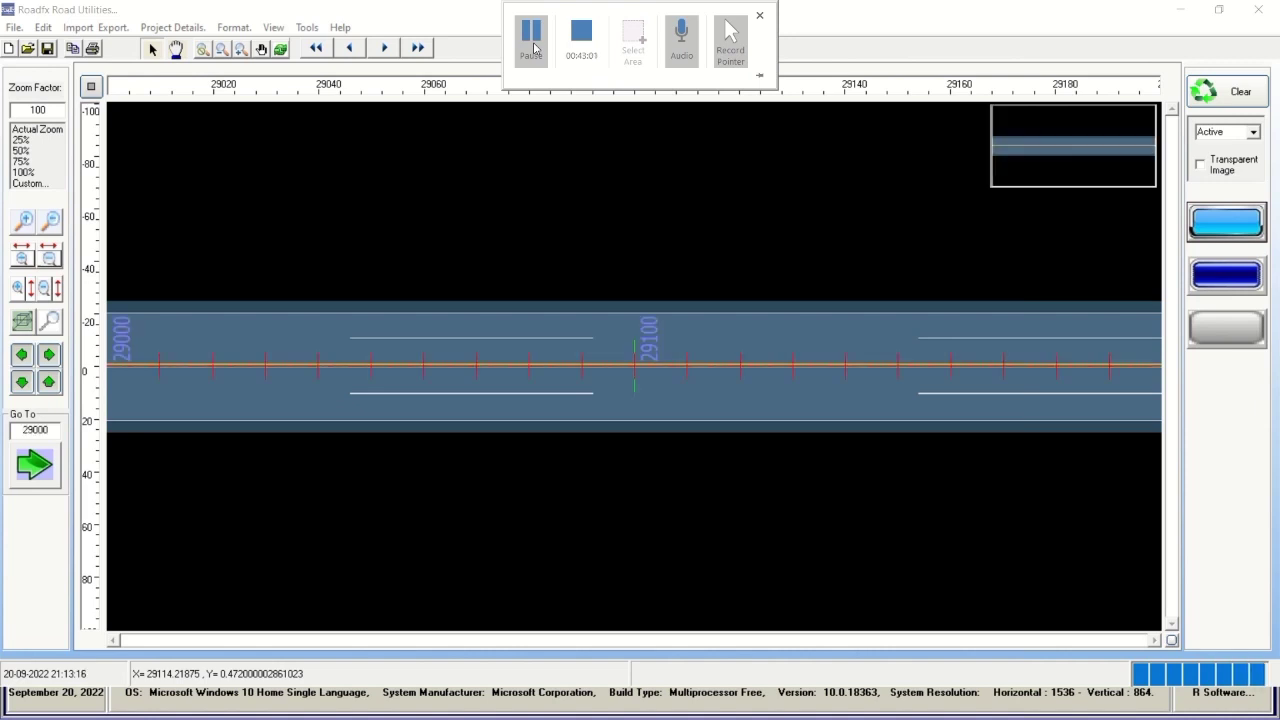
# Jump the plan to chainage 30000 using the Go To box.
pyautogui.click(28, 430)
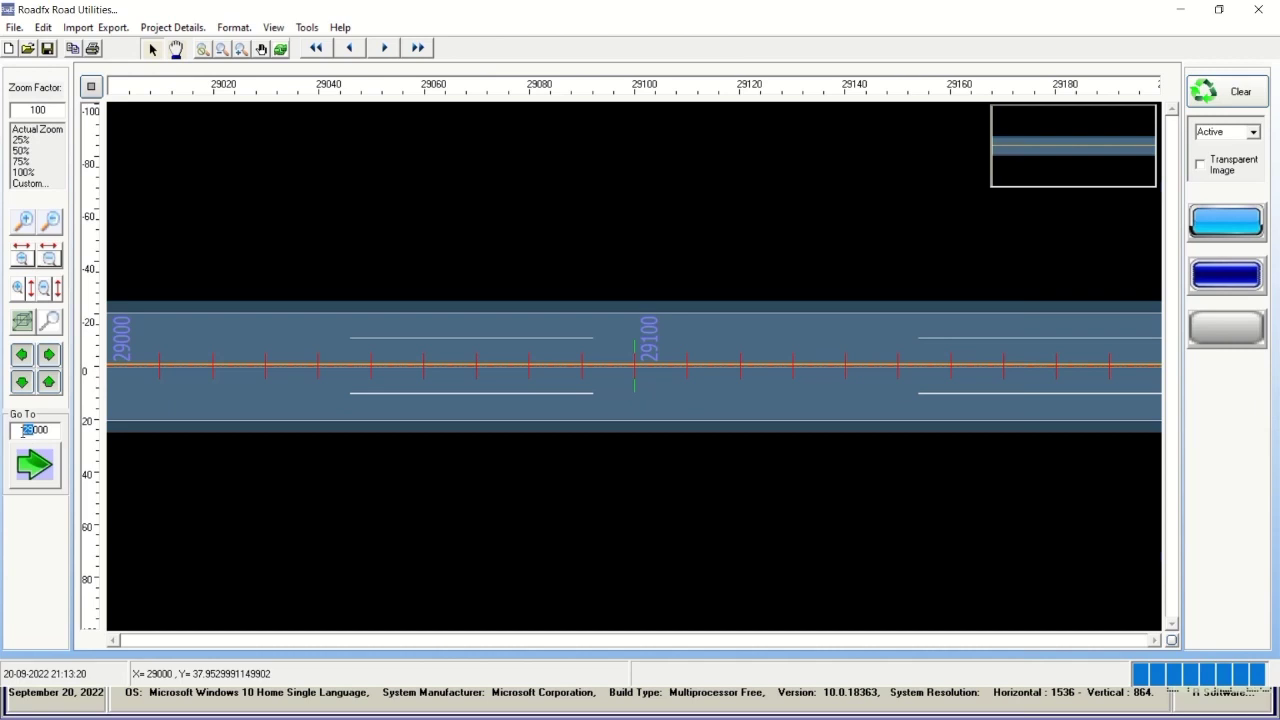
pyautogui.write('30')
pyautogui.click(30, 460)
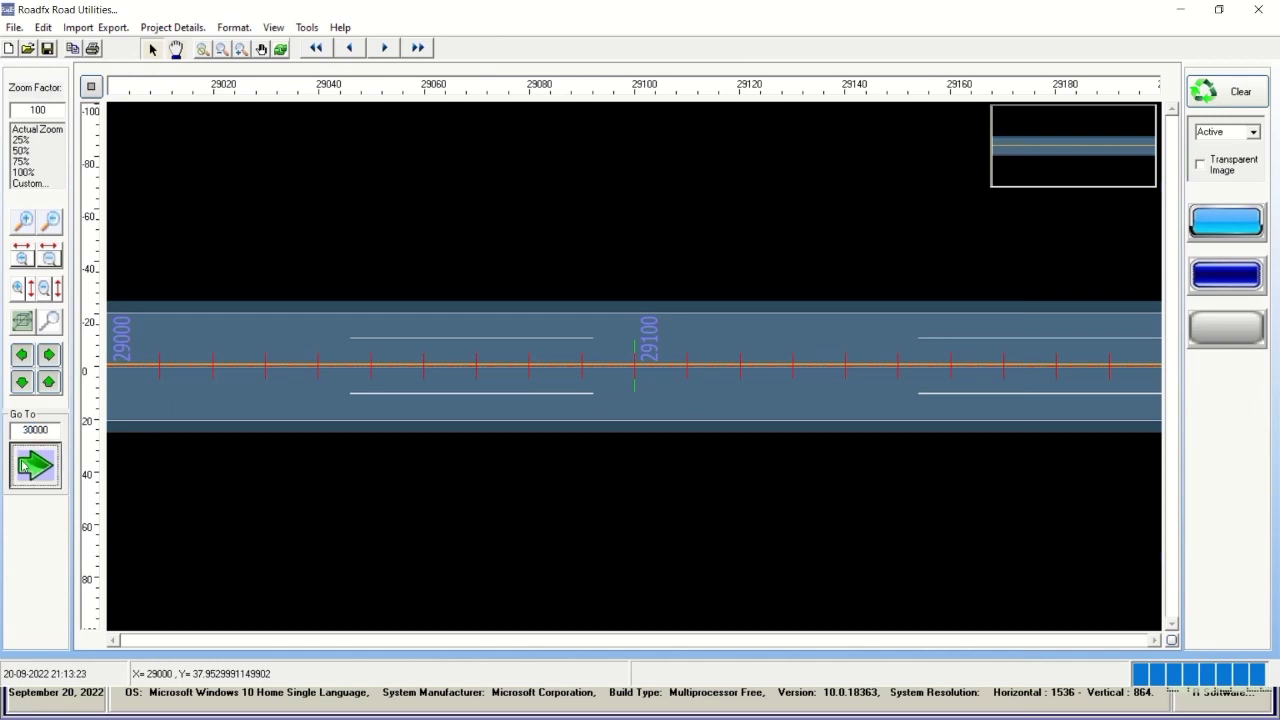
# Pan back toward 29940 and then forward again around chainage 30000.
pyautogui.click(20, 355)
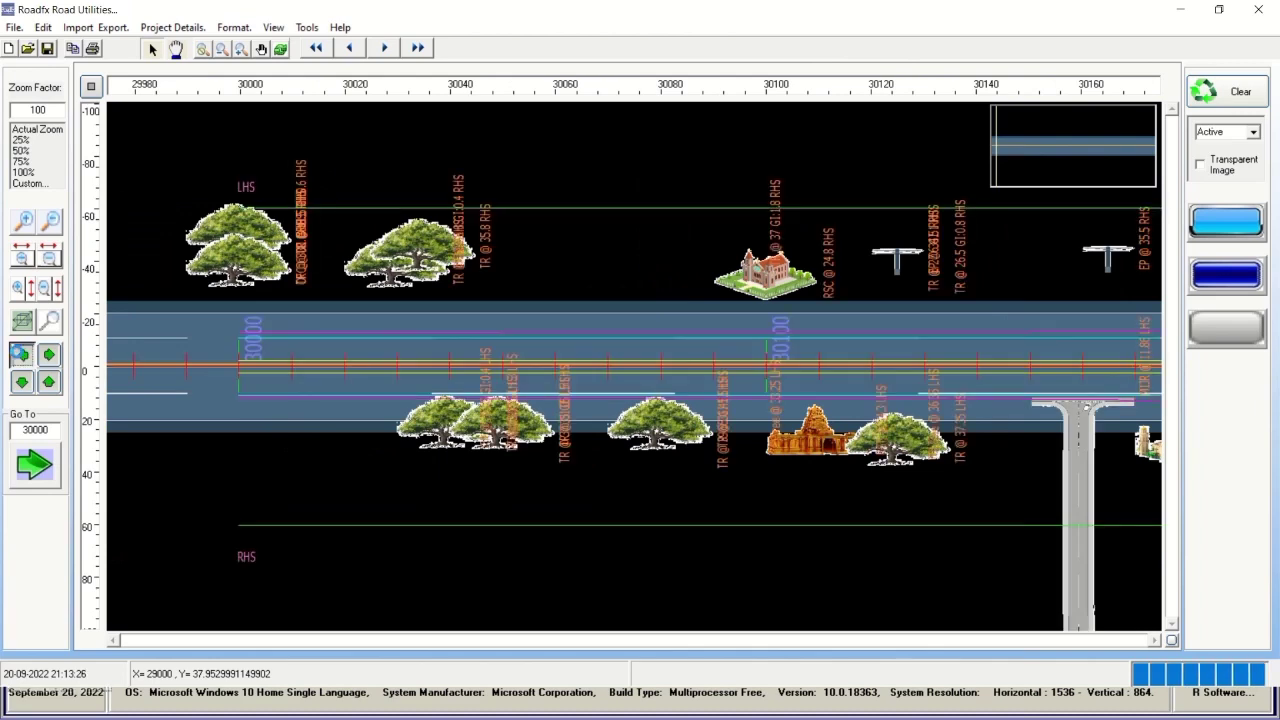
pyautogui.click(20, 355)
pyautogui.click(20, 355)
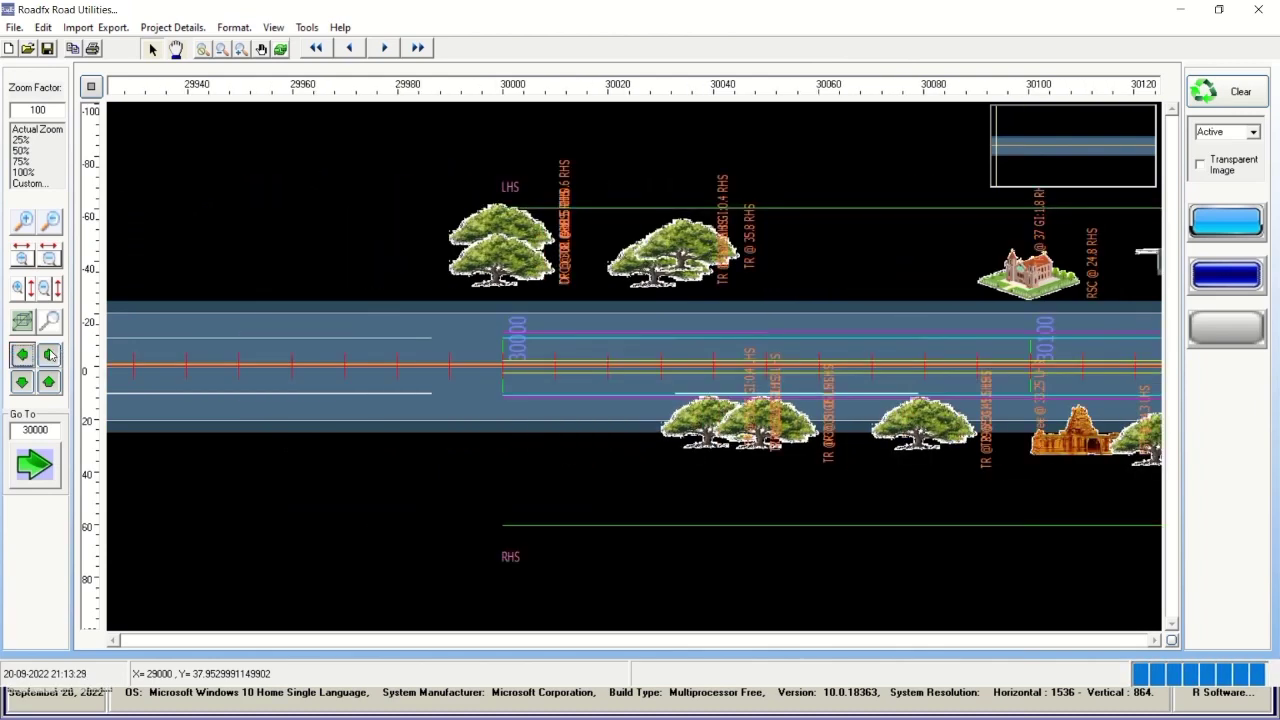
pyautogui.click(50, 354)
pyautogui.click(50, 354)
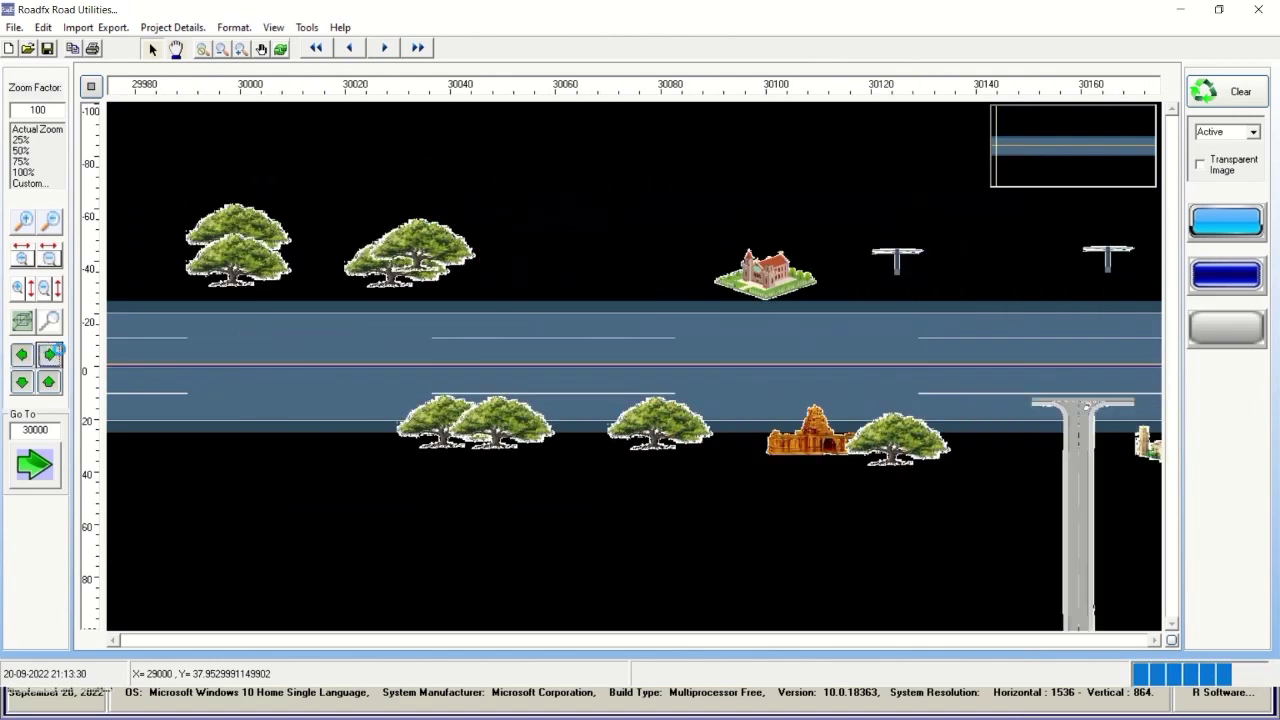
pyautogui.moveTo(527, 32)
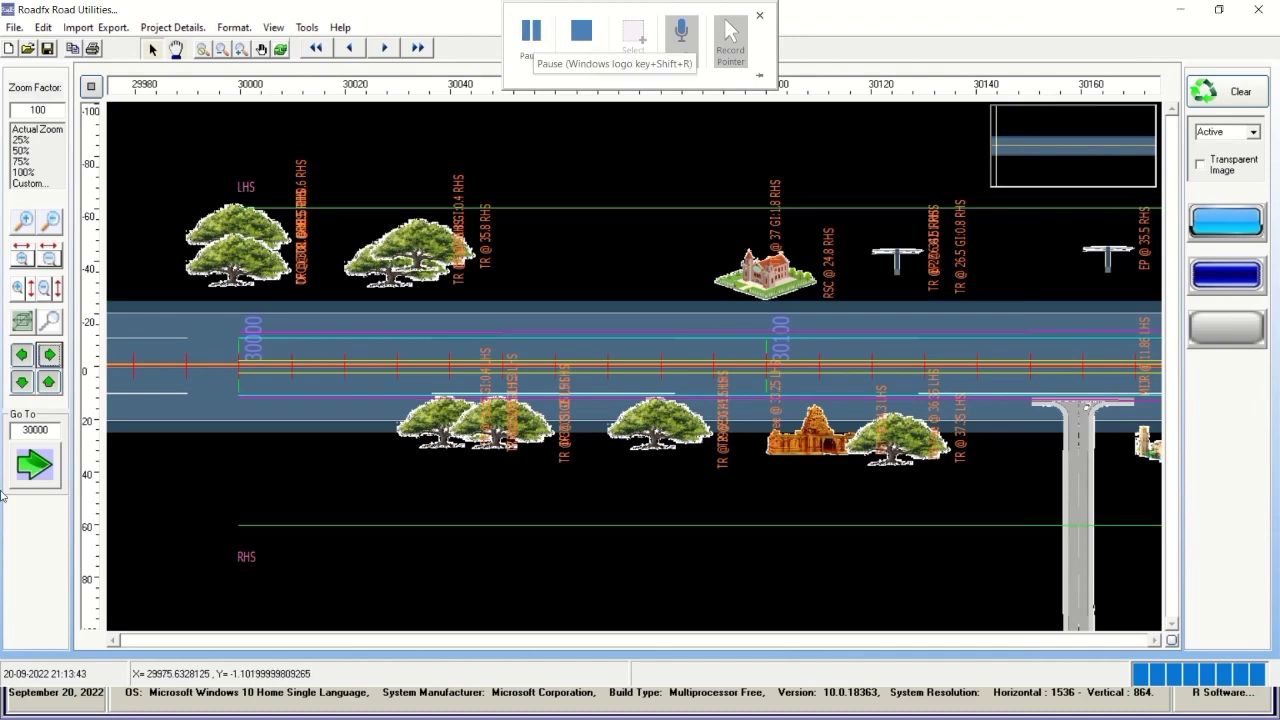
# Step forward from 30000 to about 30440, checking trees, buildings and offset labels.
pyautogui.click(51, 355)
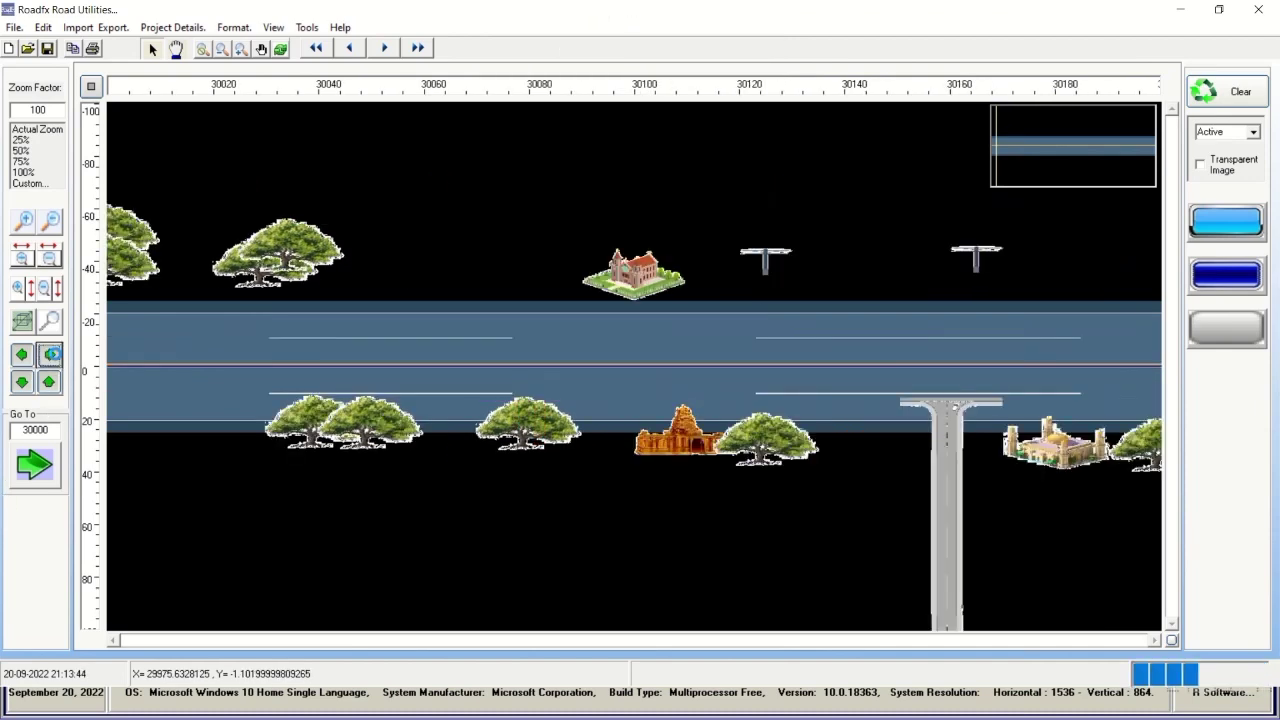
pyautogui.click(51, 355)
pyautogui.click(51, 355)
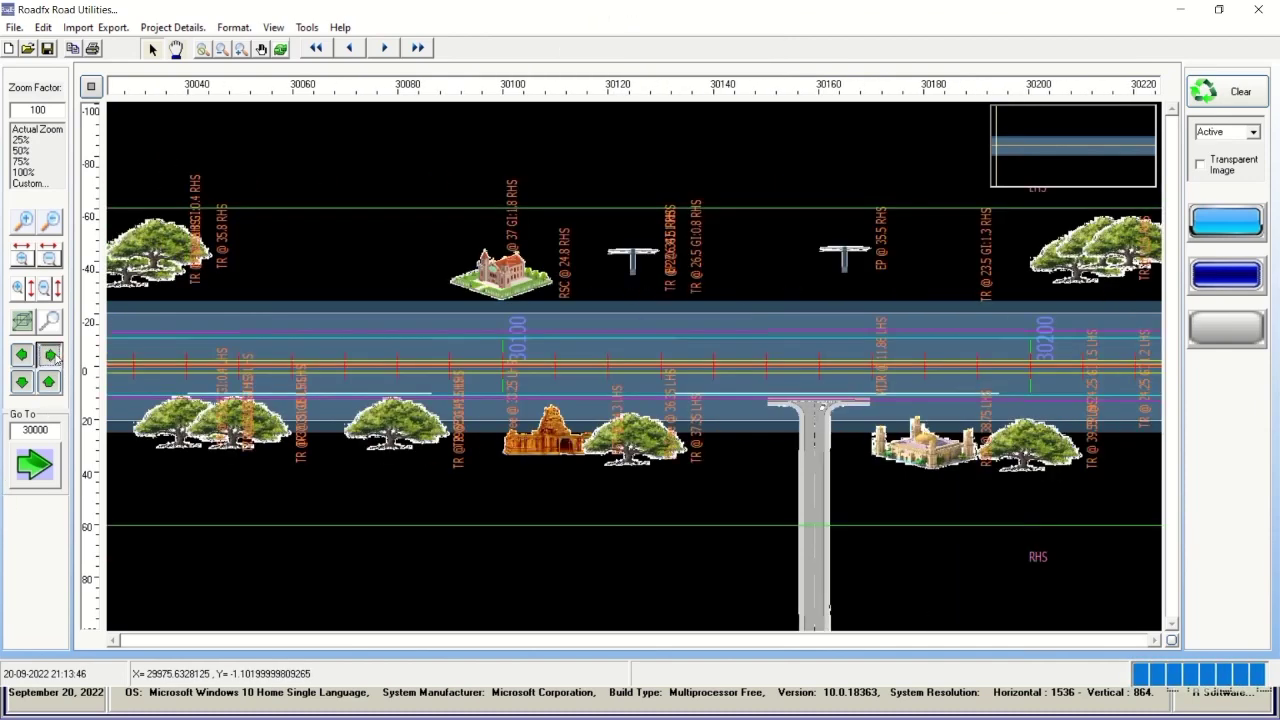
pyautogui.click(51, 355)
pyautogui.click(51, 355)
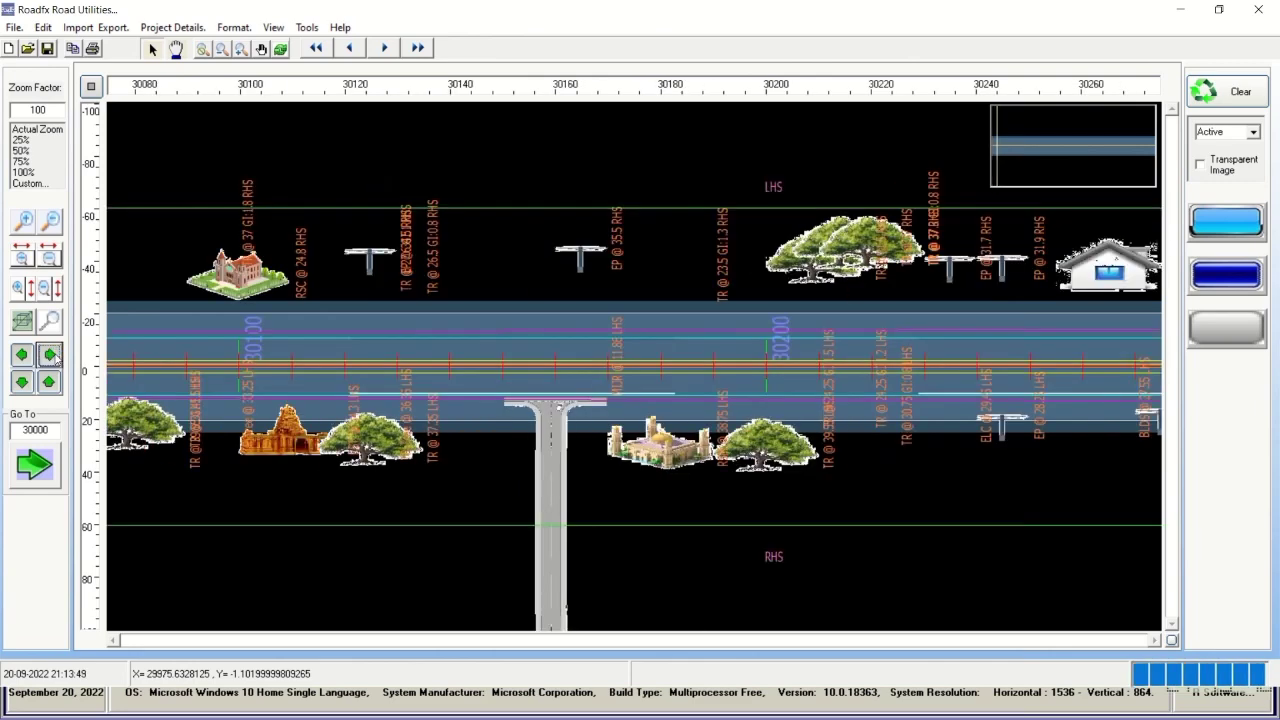
pyautogui.click(51, 355)
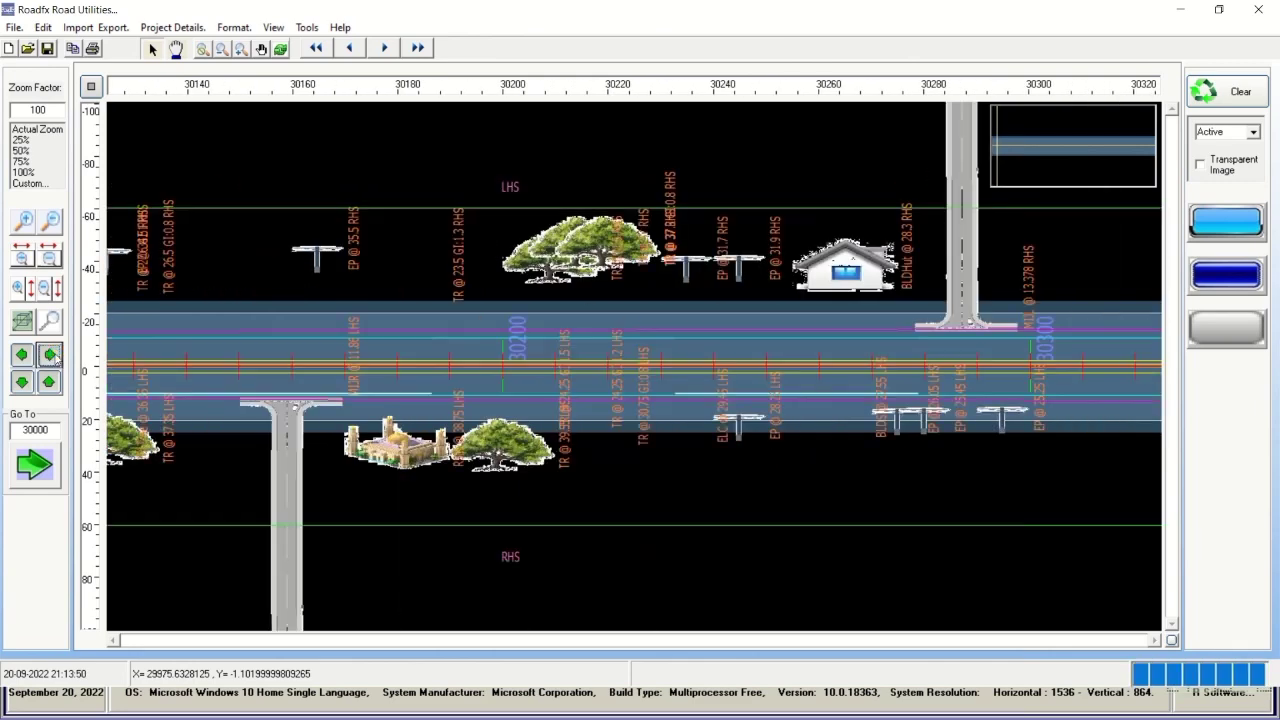
pyautogui.click(51, 355)
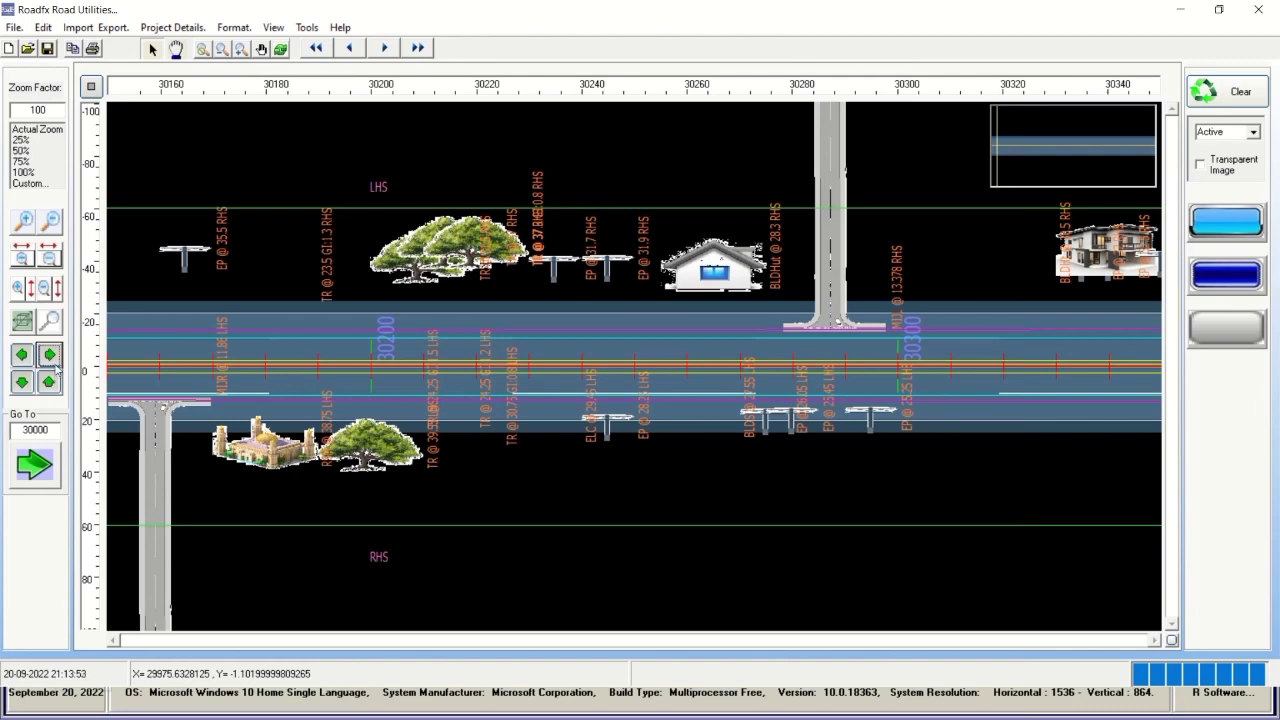
pyautogui.click(51, 356)
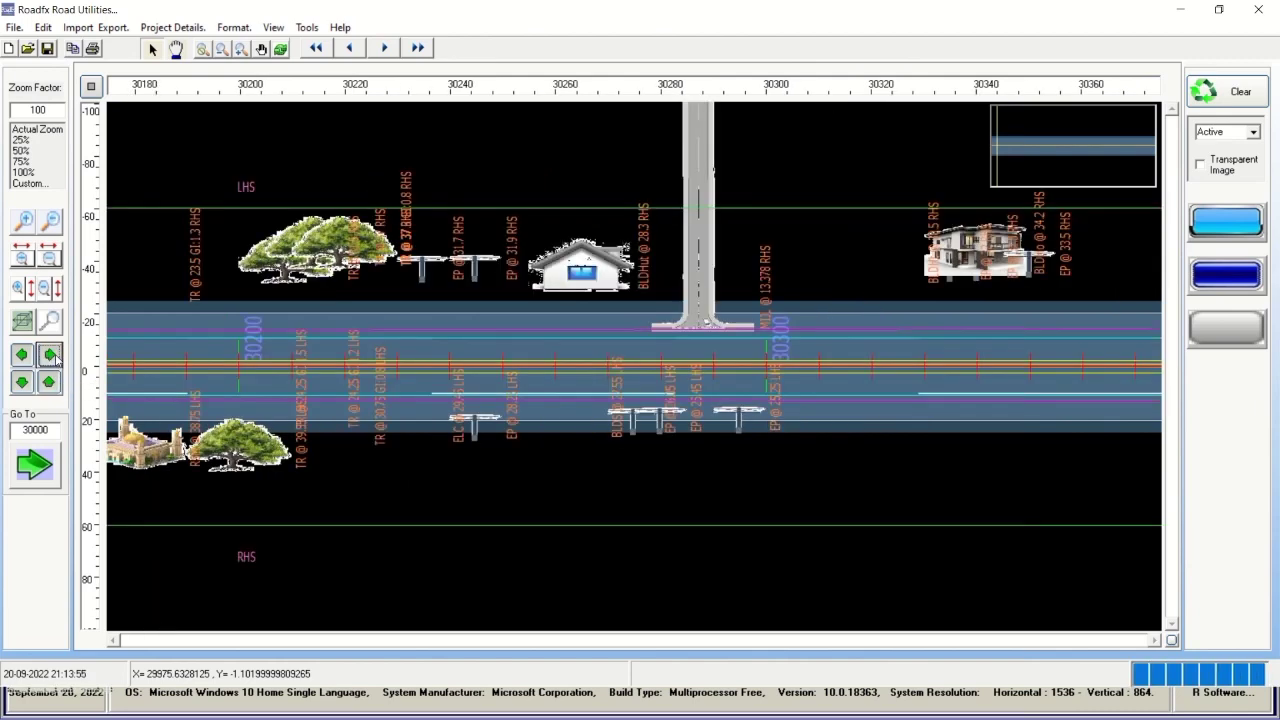
pyautogui.click(51, 356)
pyautogui.click(51, 356)
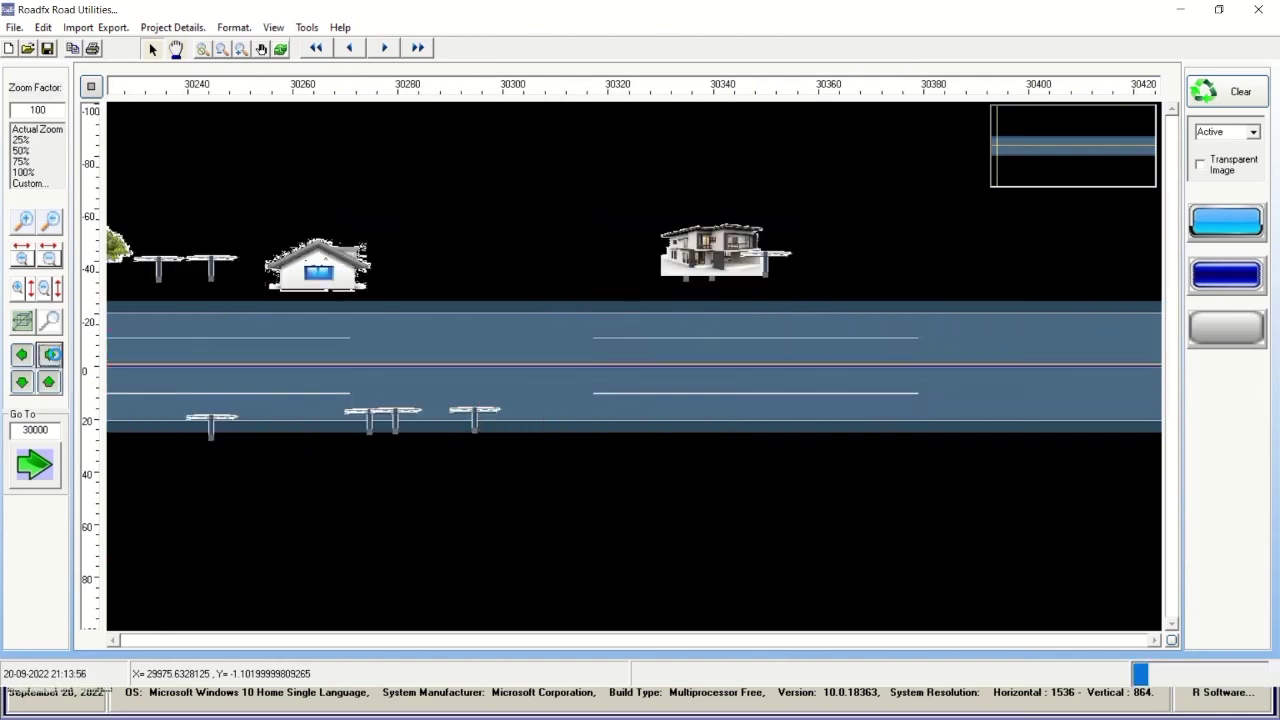
pyautogui.click(51, 356)
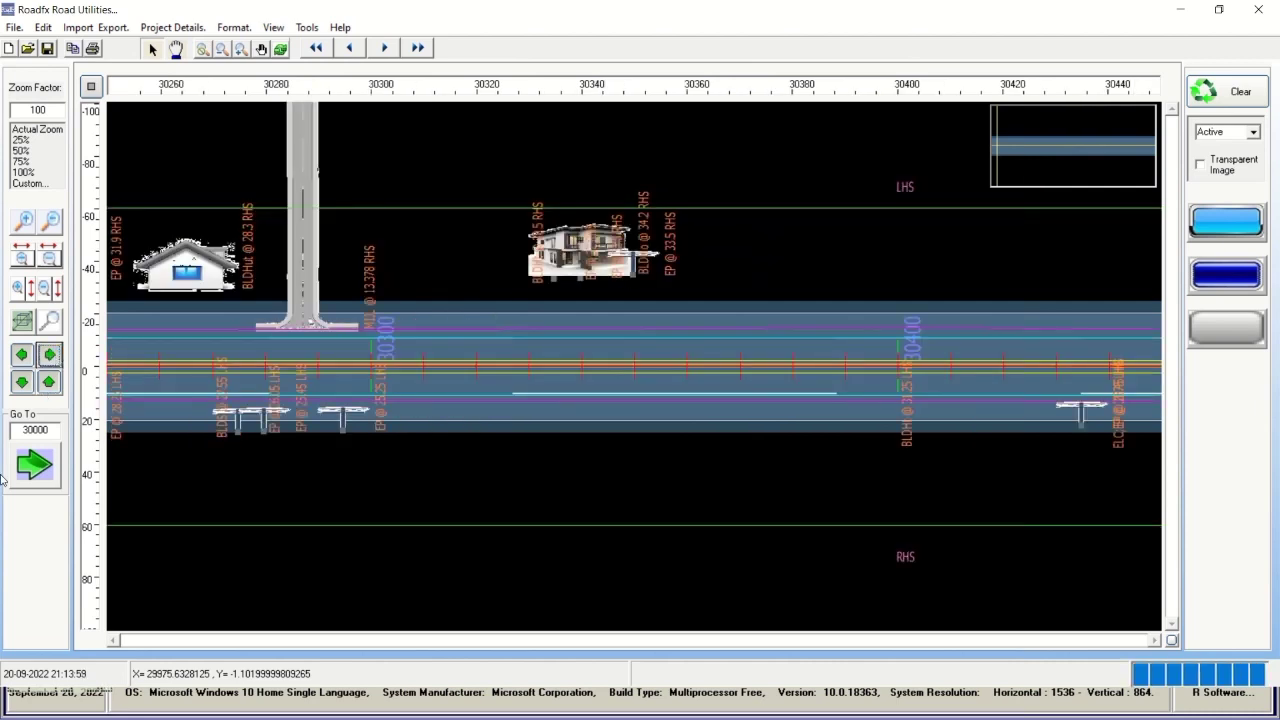
pyautogui.click(34, 430)
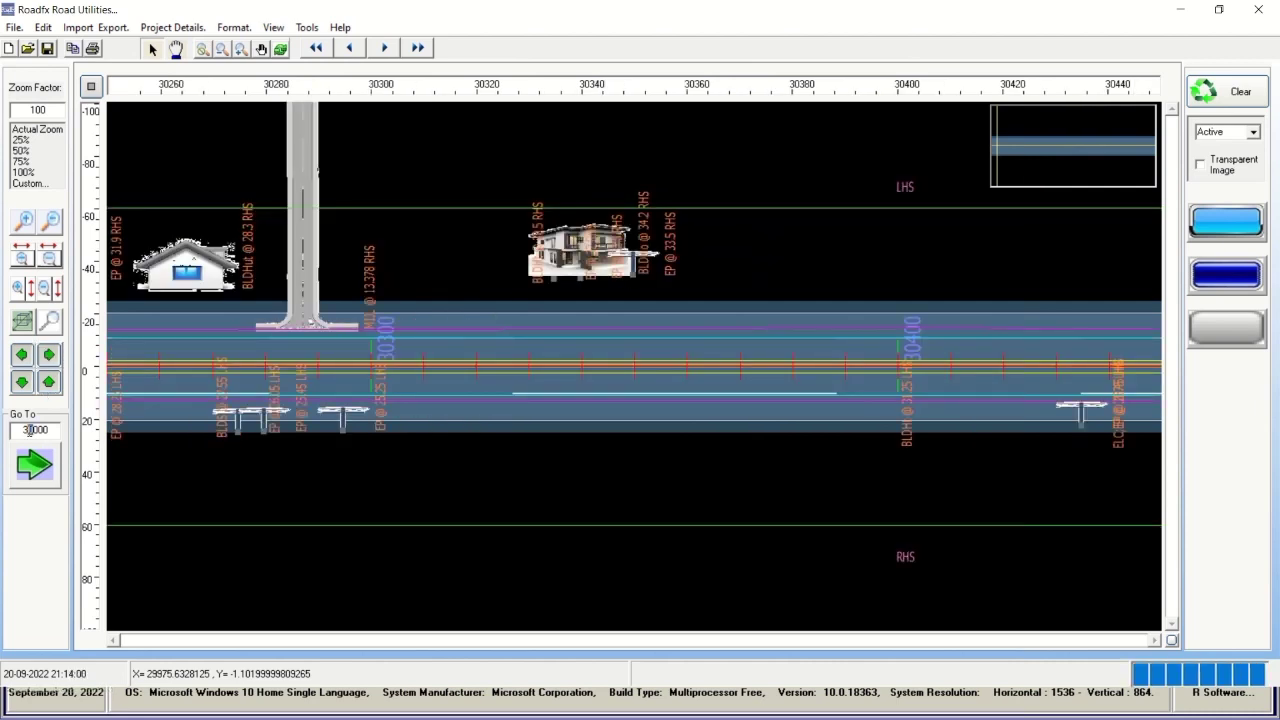
# Jump through the chainage sections to the last one near 66800, then back to 29000 and 30000.
pyautogui.click(383, 48)
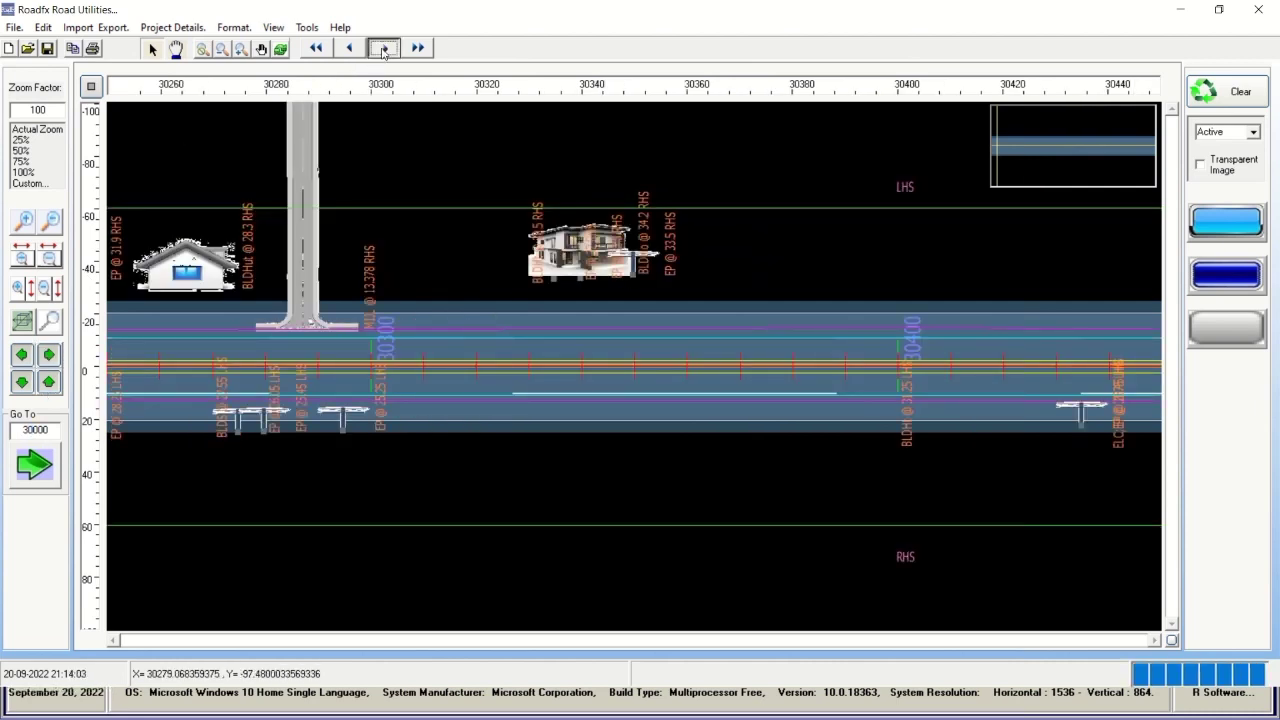
pyautogui.click(383, 48)
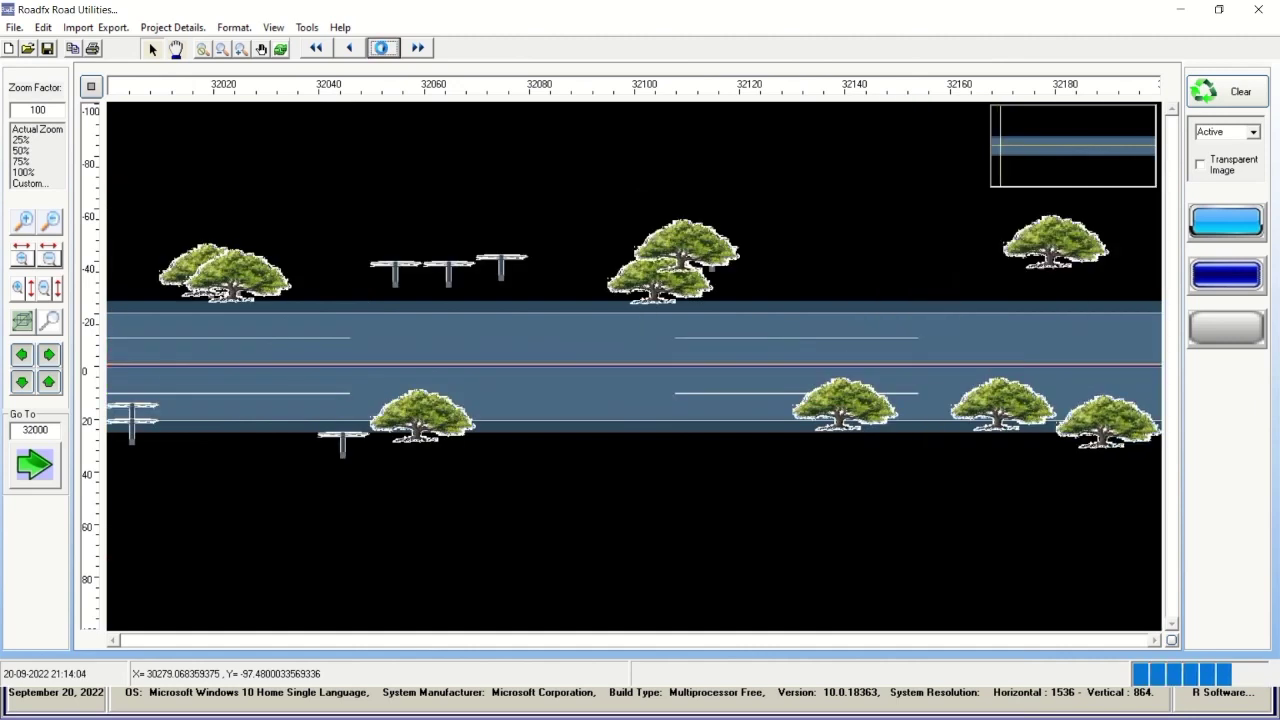
pyautogui.click(383, 48)
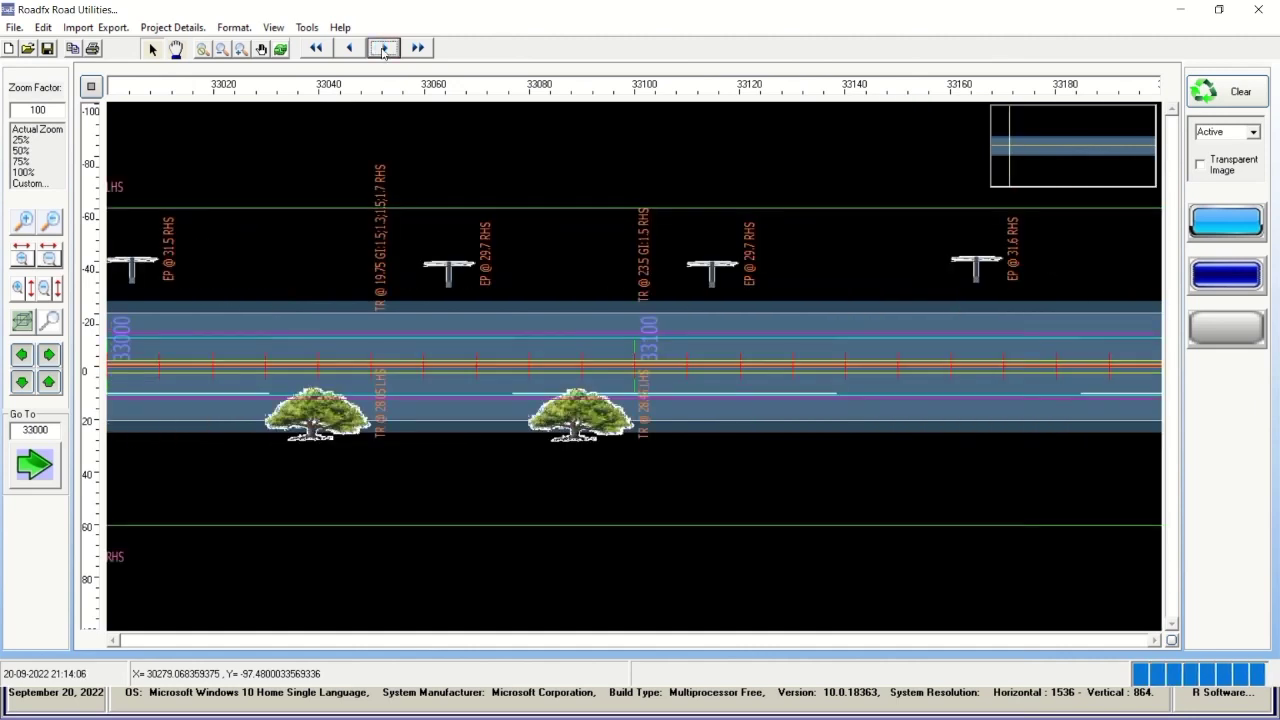
pyautogui.click(383, 48)
pyautogui.click(383, 48)
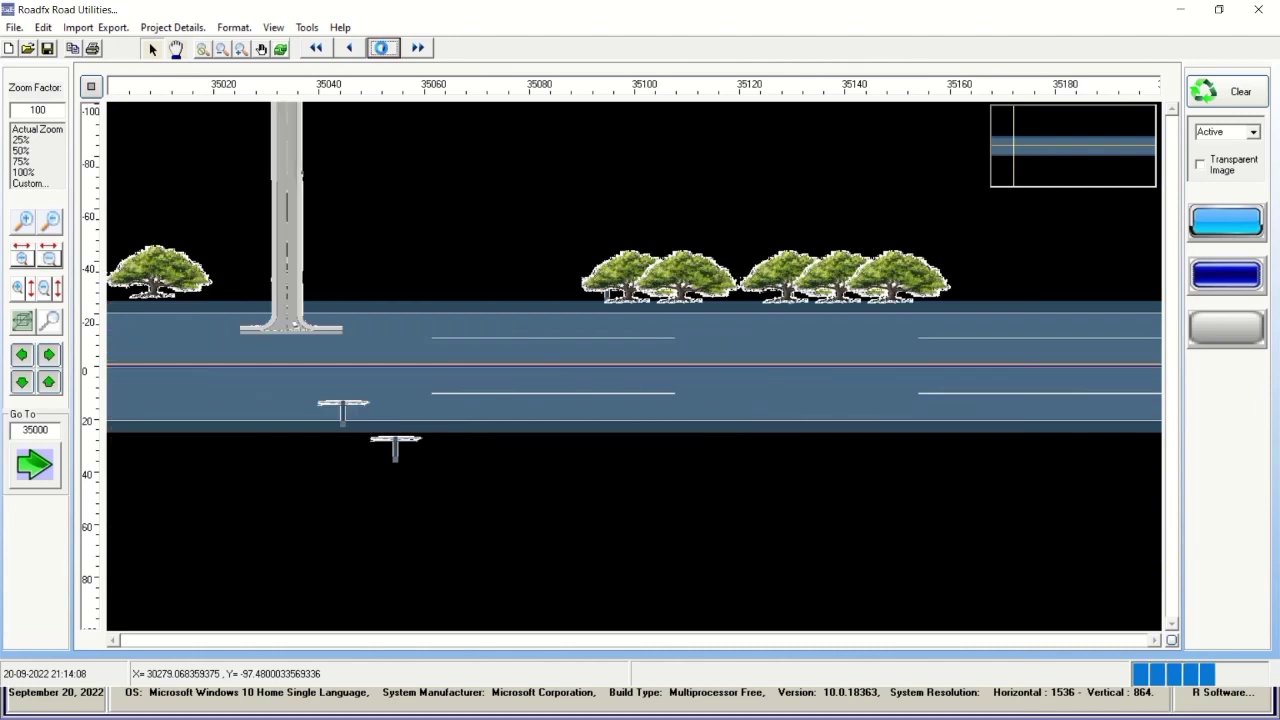
pyautogui.click(417, 48)
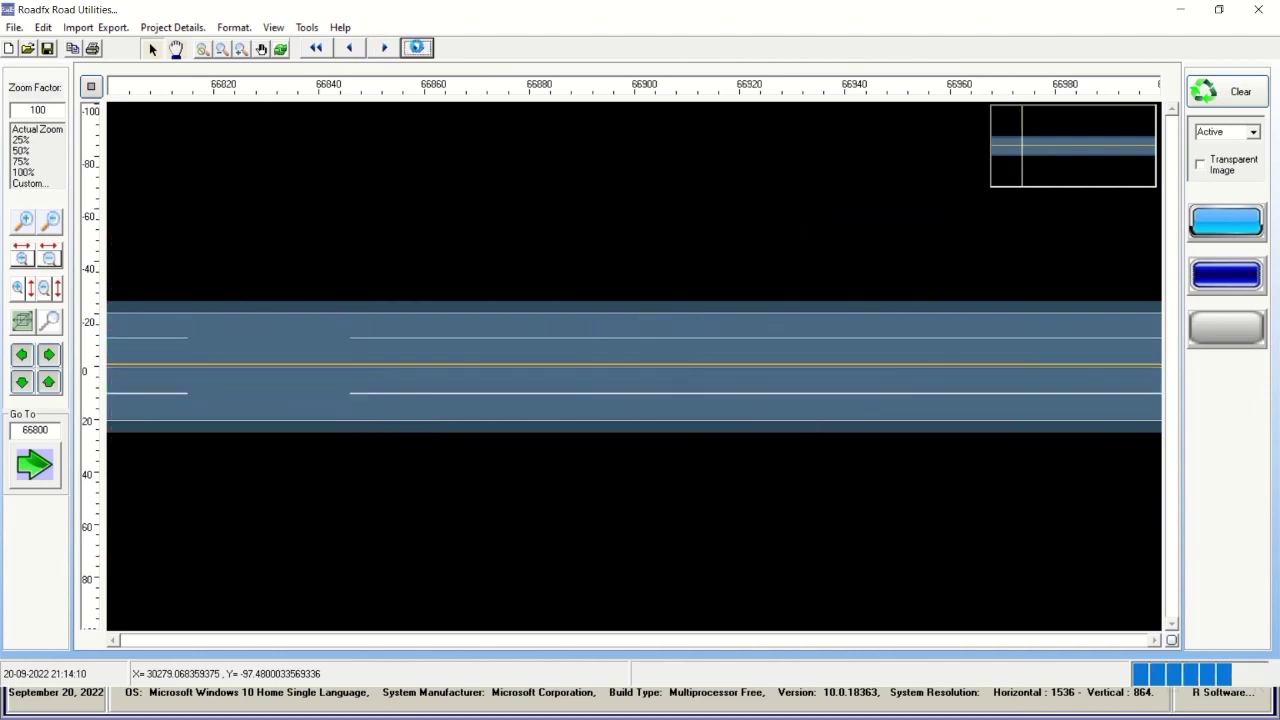
pyautogui.click(318, 52)
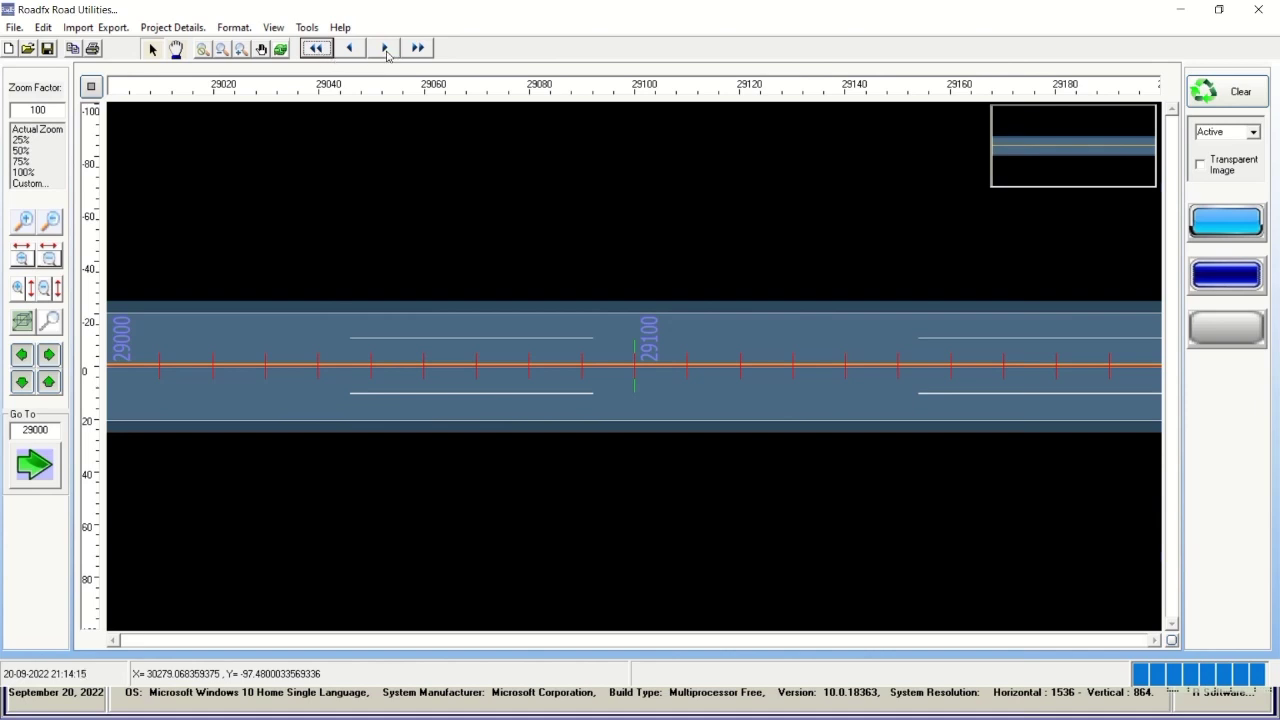
pyautogui.click(385, 48)
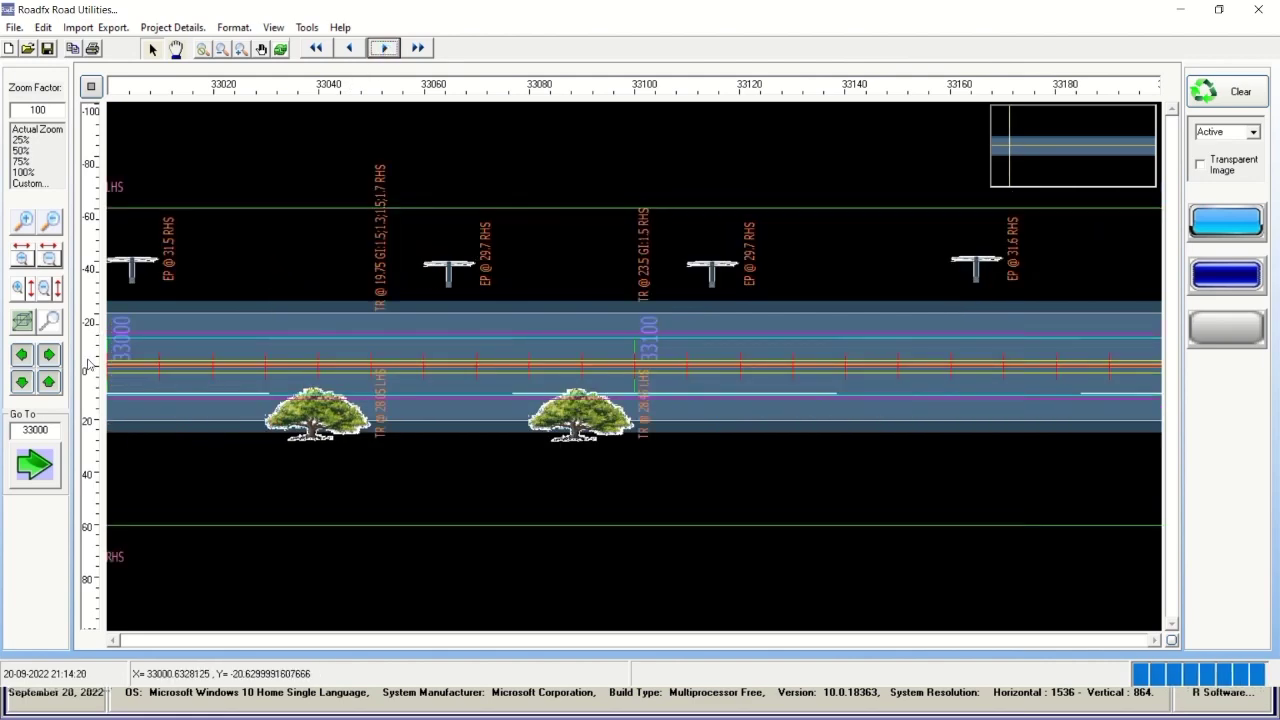
# Step the view forward from chainage 33000 to about 33200.
pyautogui.click(50, 356)
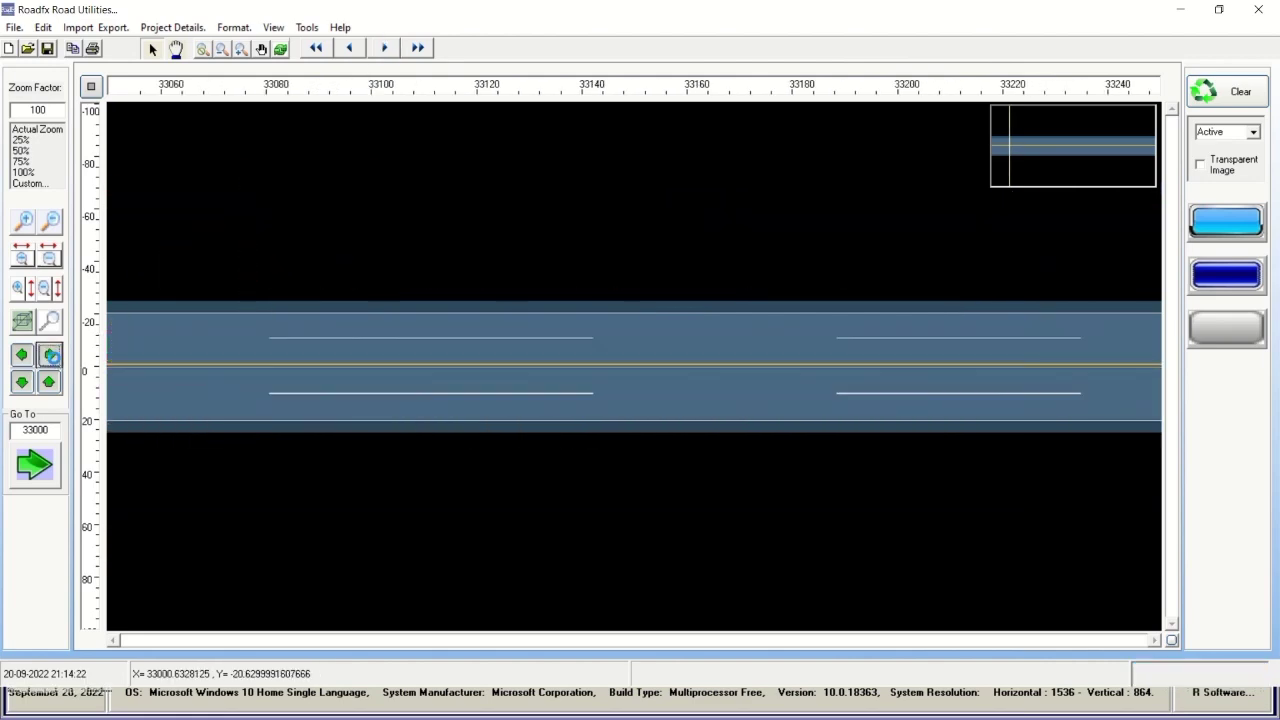
pyautogui.click(50, 356)
pyautogui.click(50, 356)
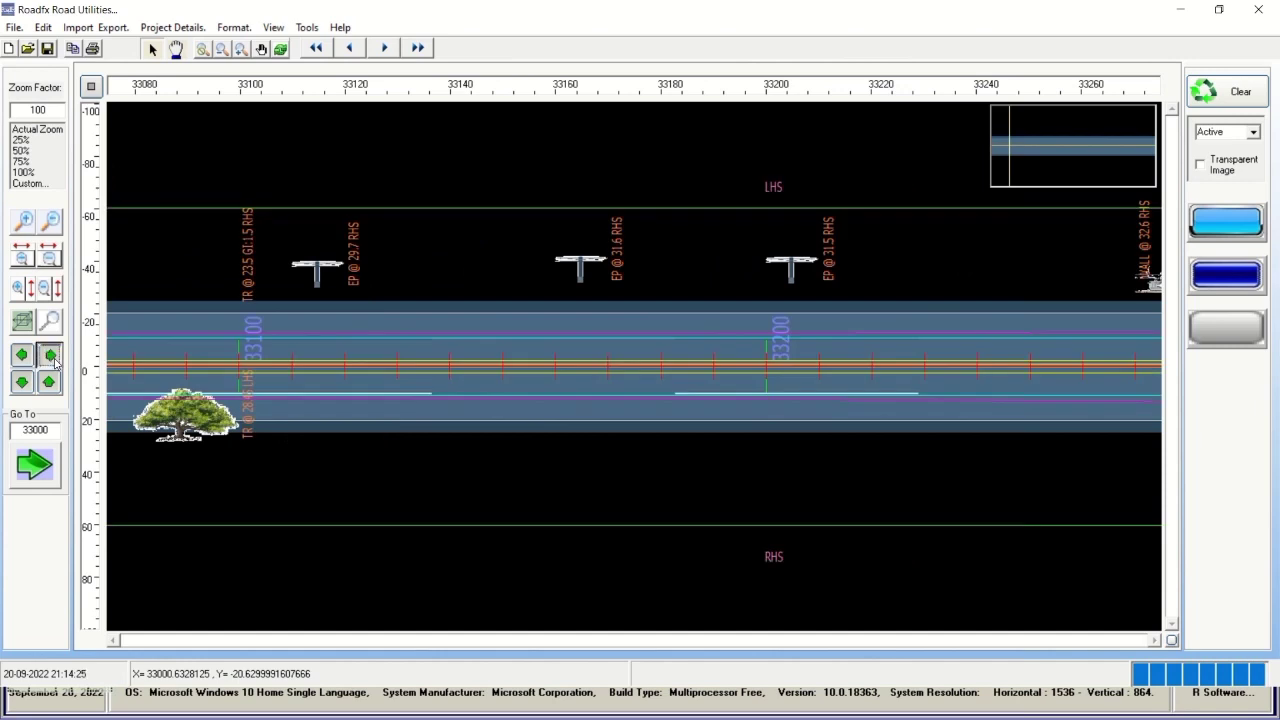
pyautogui.click(50, 356)
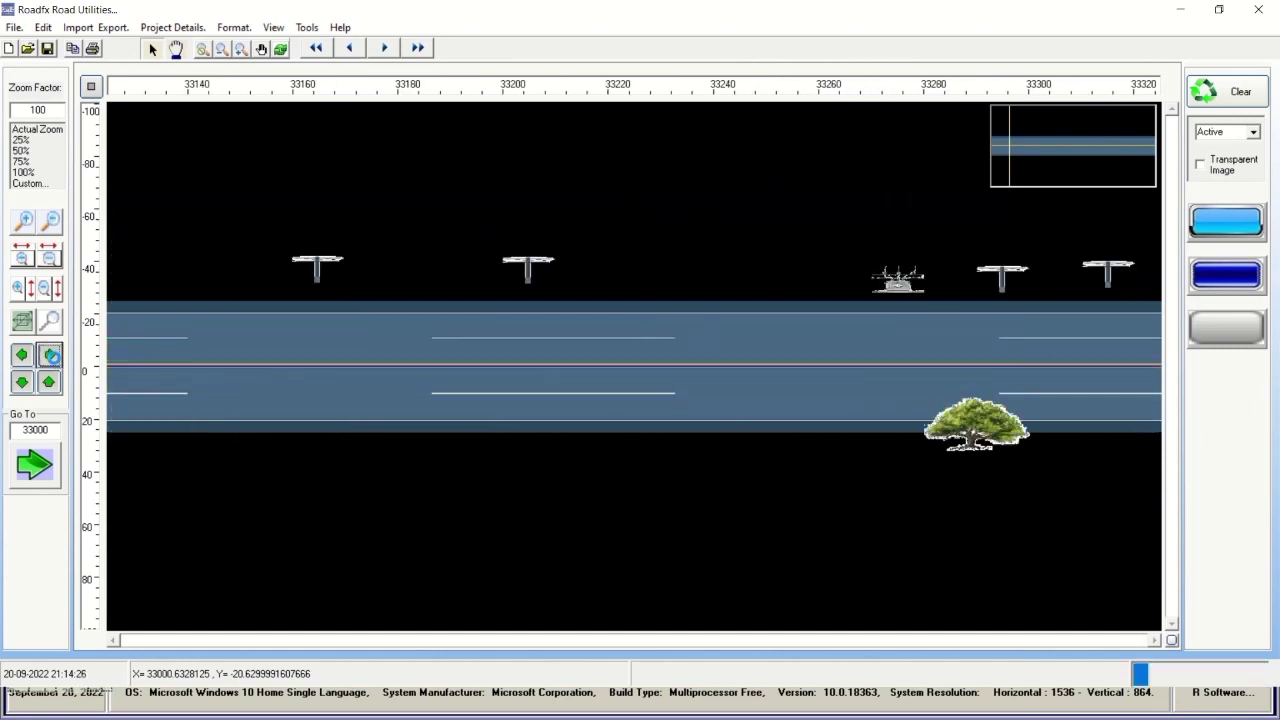
pyautogui.click(50, 356)
pyautogui.click(50, 356)
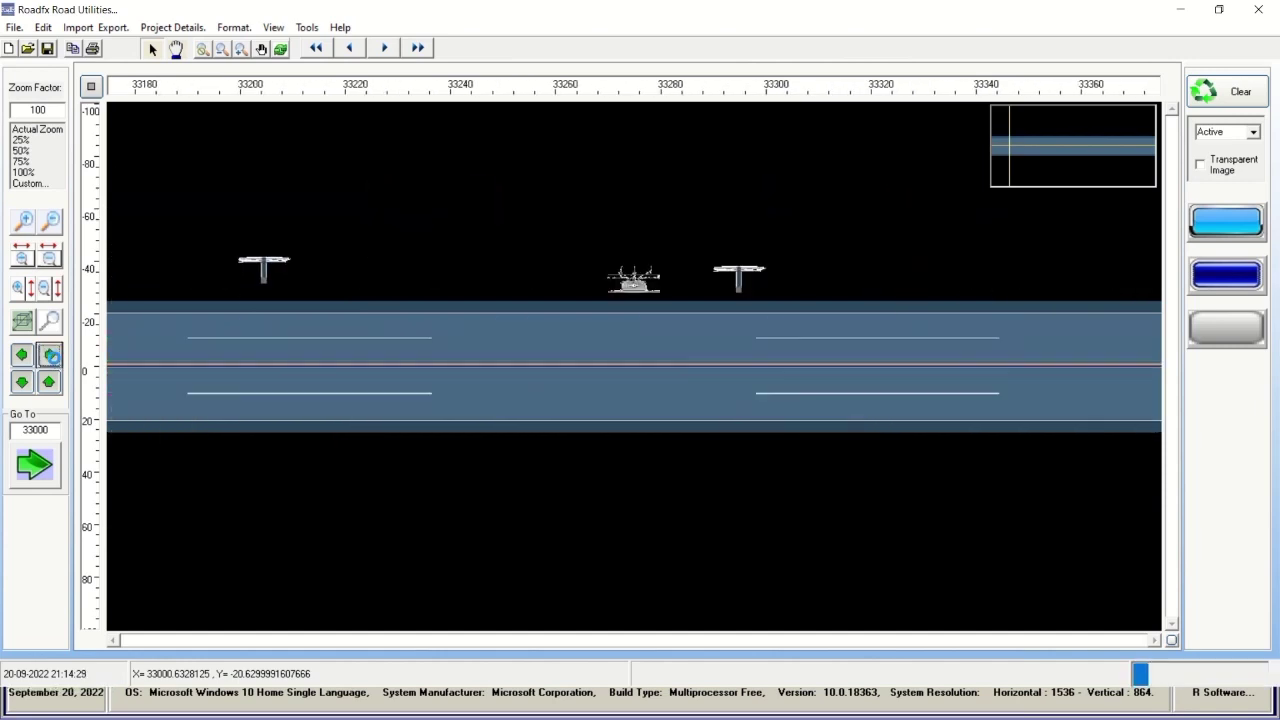
pyautogui.click(50, 356)
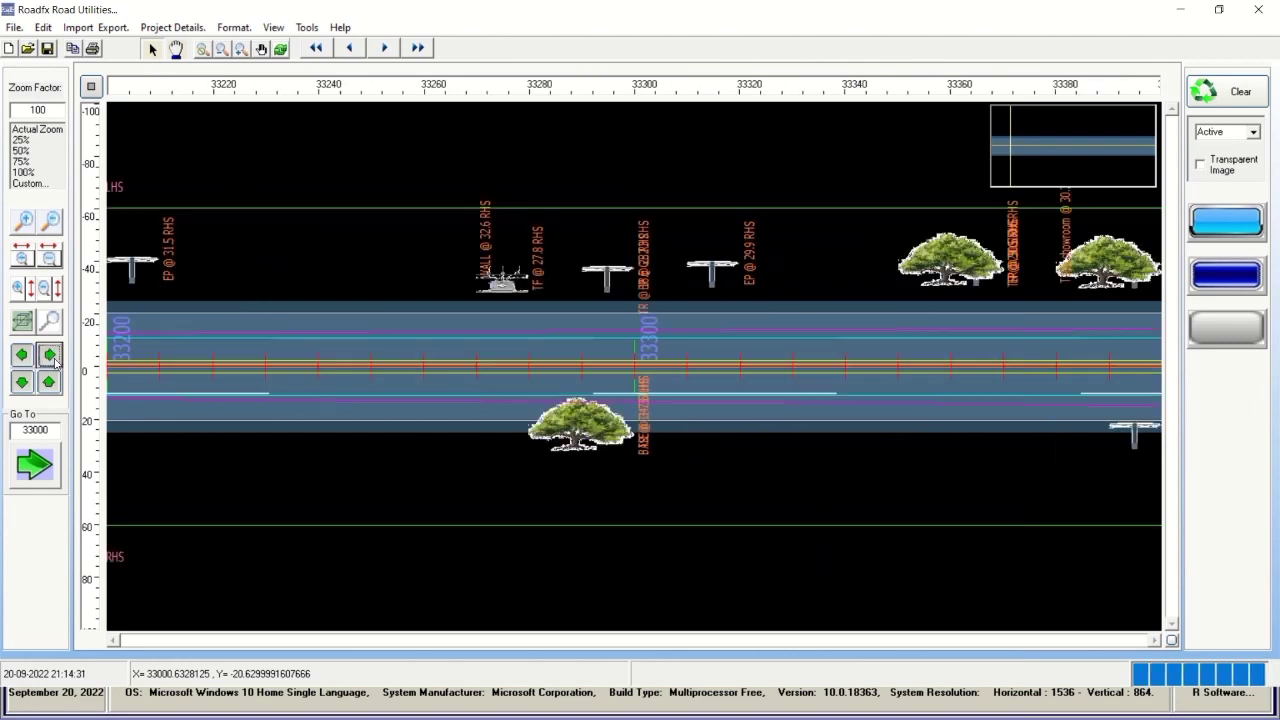
# Jump to the 34000 section and shift the plan to reveal the upper side.
pyautogui.click(50, 356)
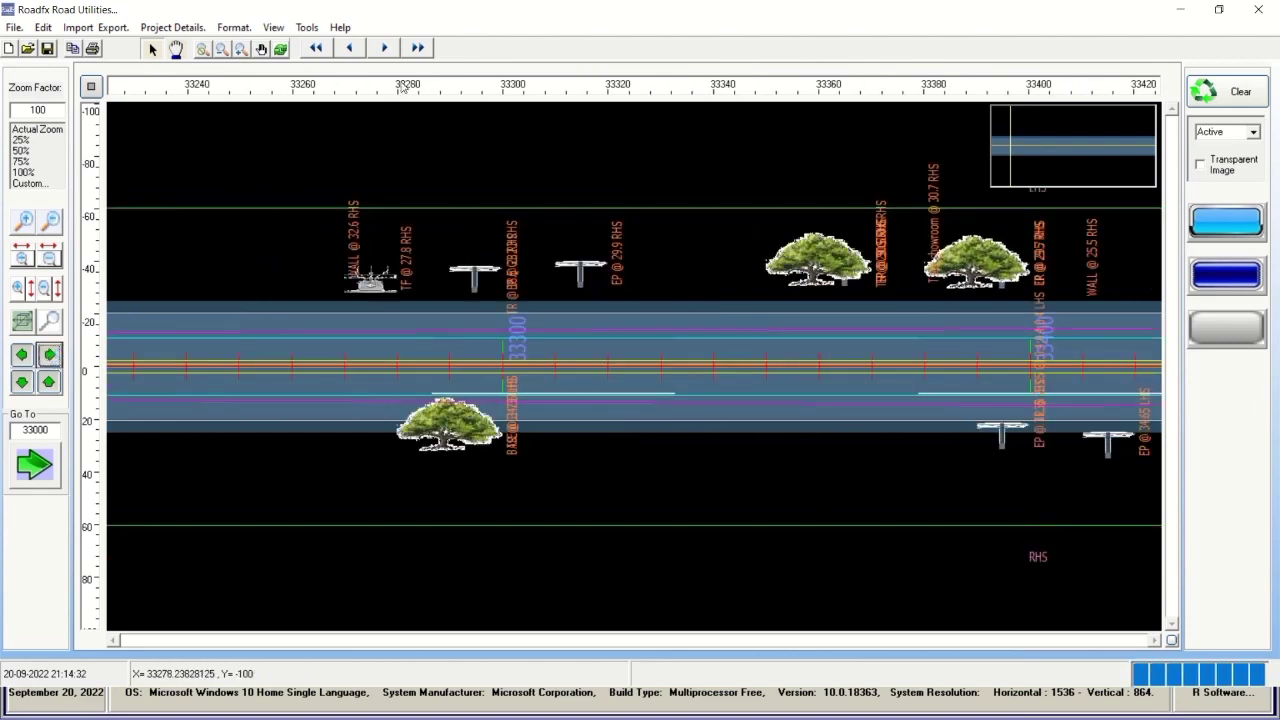
pyautogui.click(381, 48)
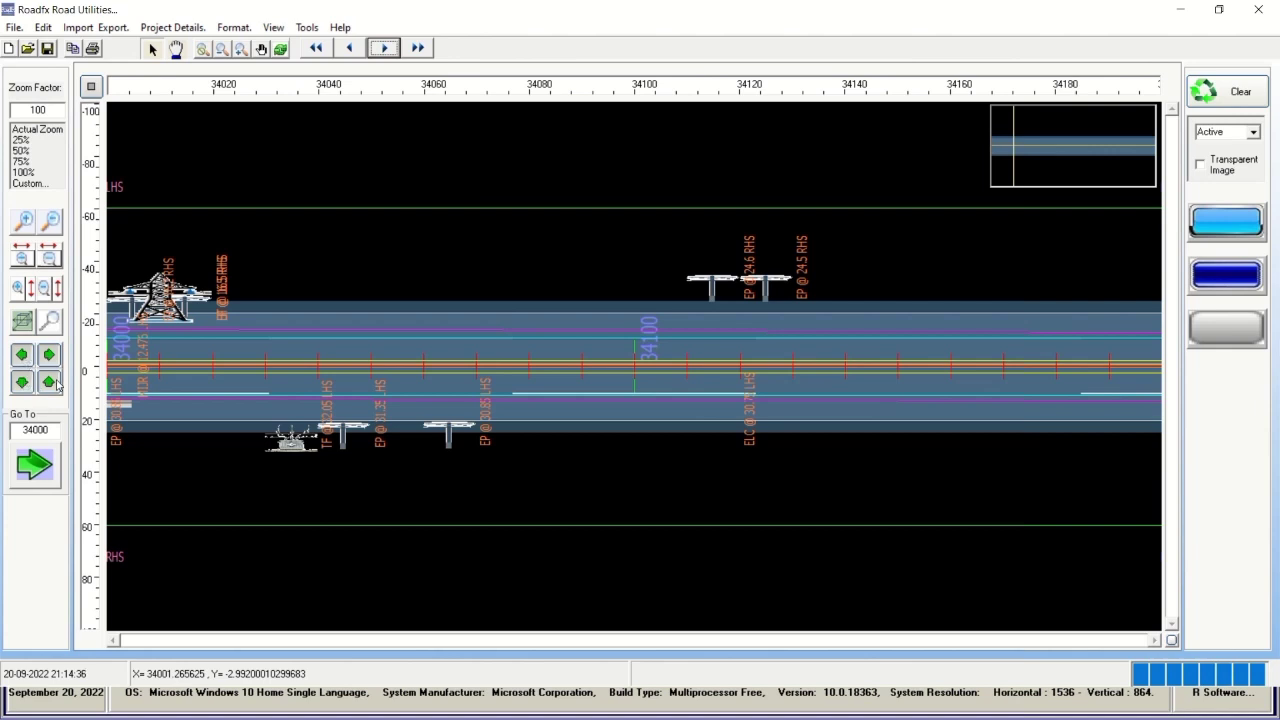
pyautogui.click(55, 385)
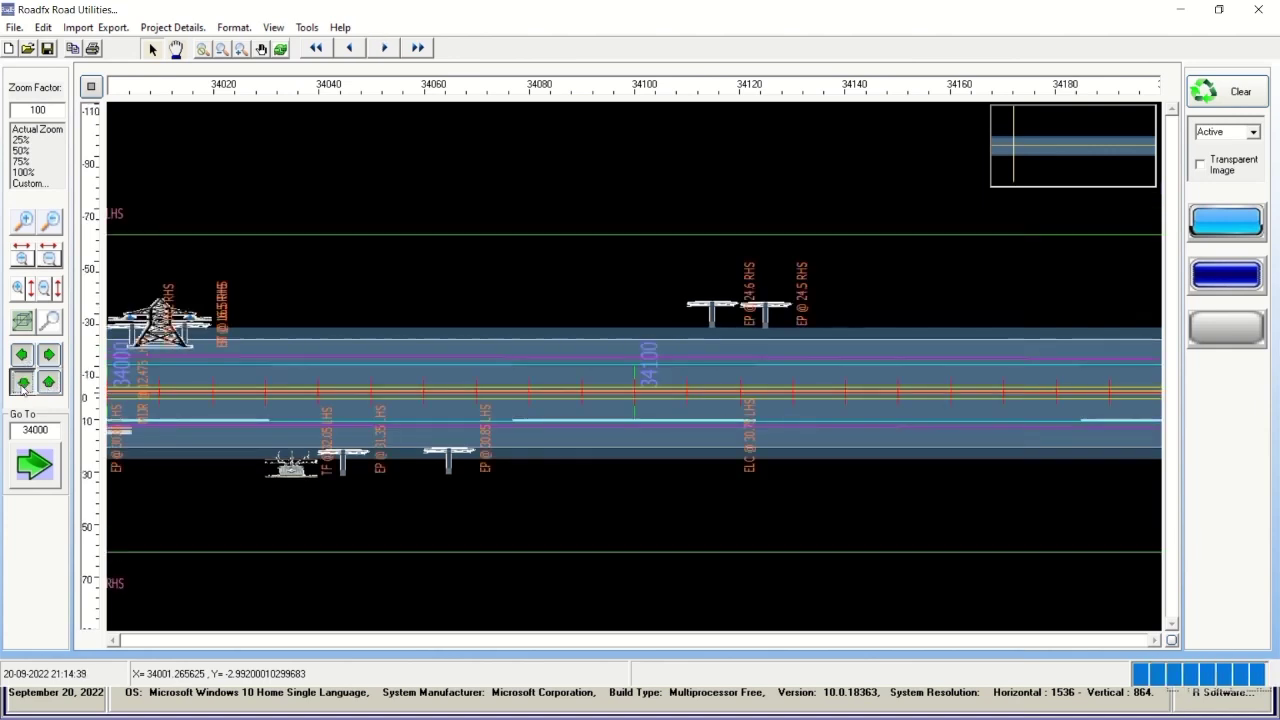
# Pan the plan at chainage 34000 vertically and a step along the road.
pyautogui.click(22, 384)
pyautogui.click(22, 384)
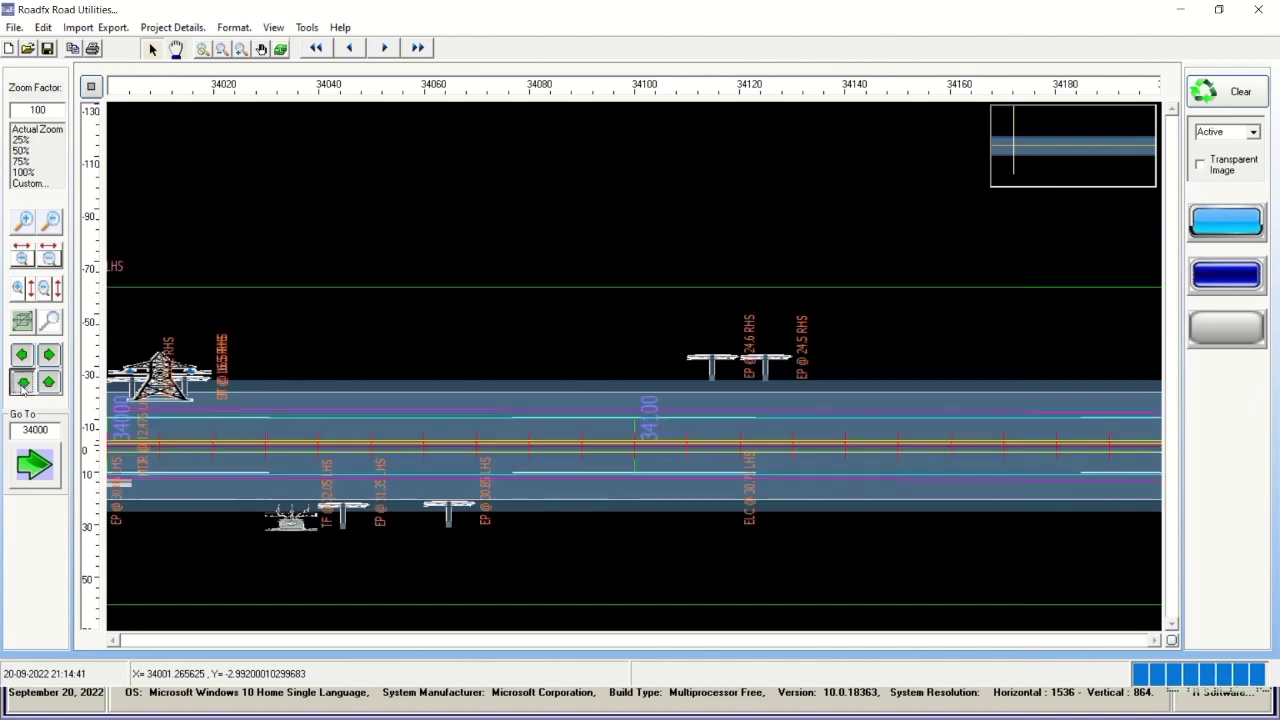
pyautogui.click(50, 385)
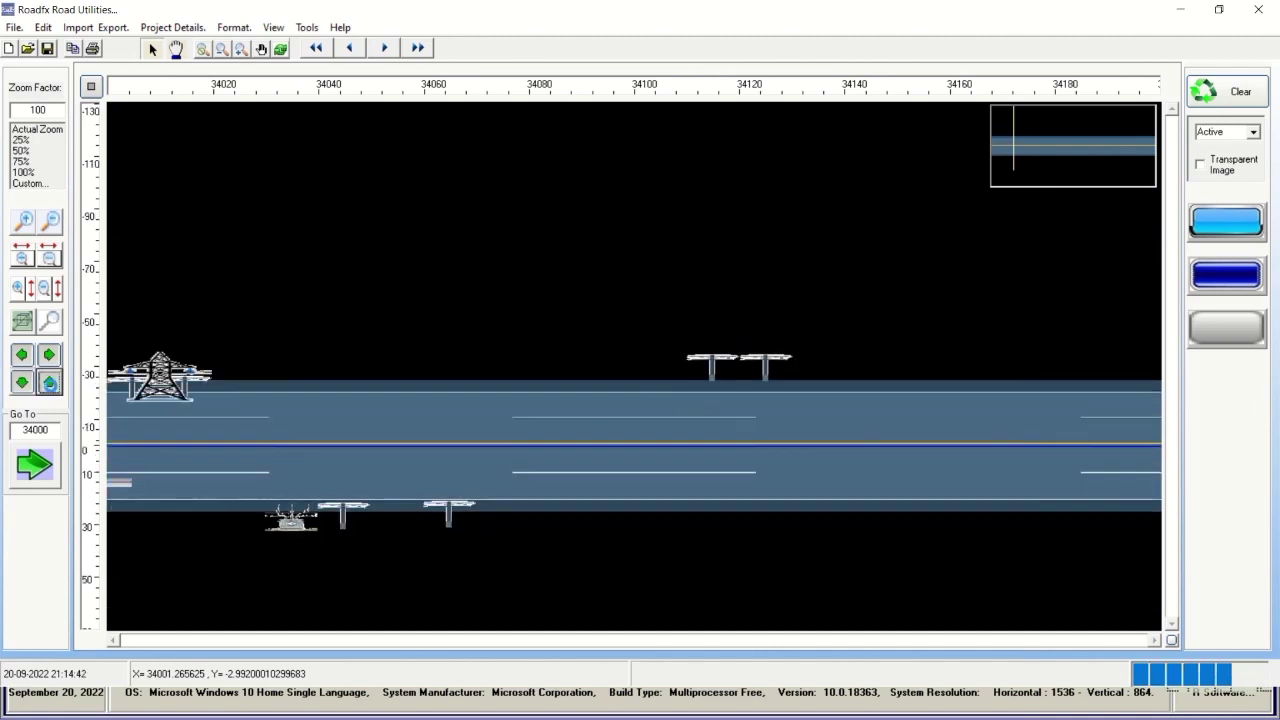
pyautogui.click(50, 386)
pyautogui.click(50, 386)
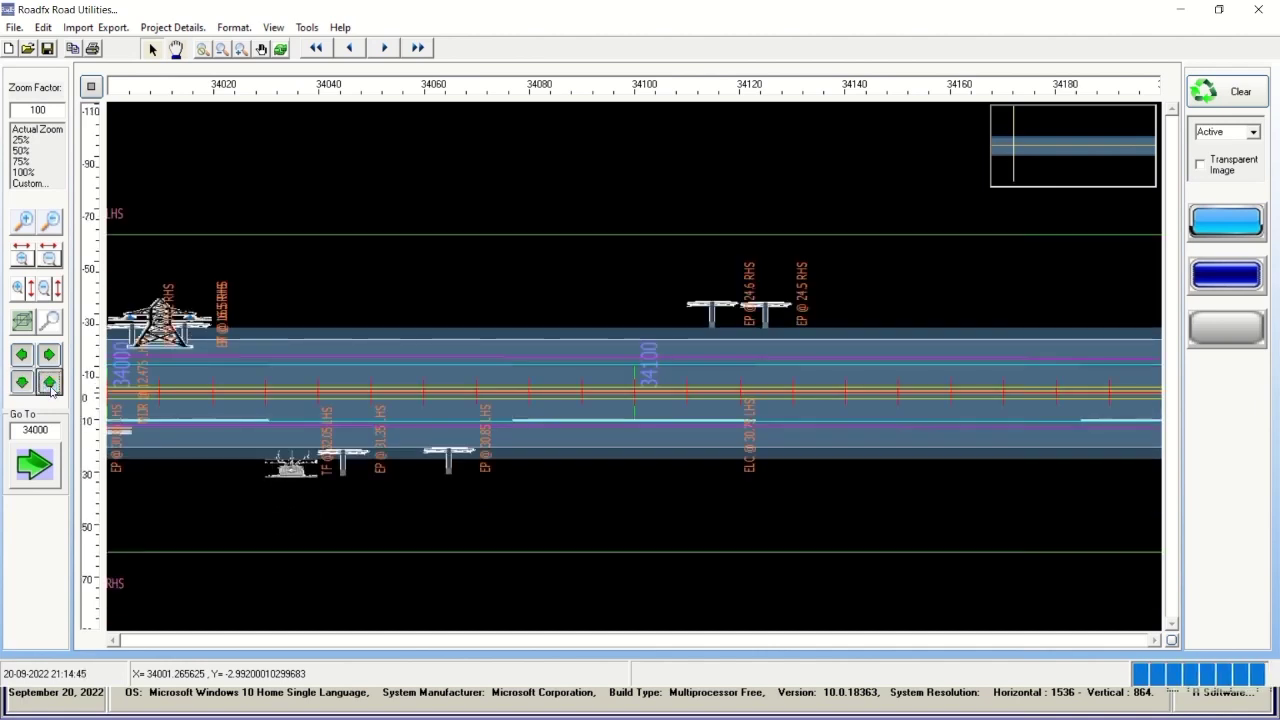
pyautogui.click(50, 386)
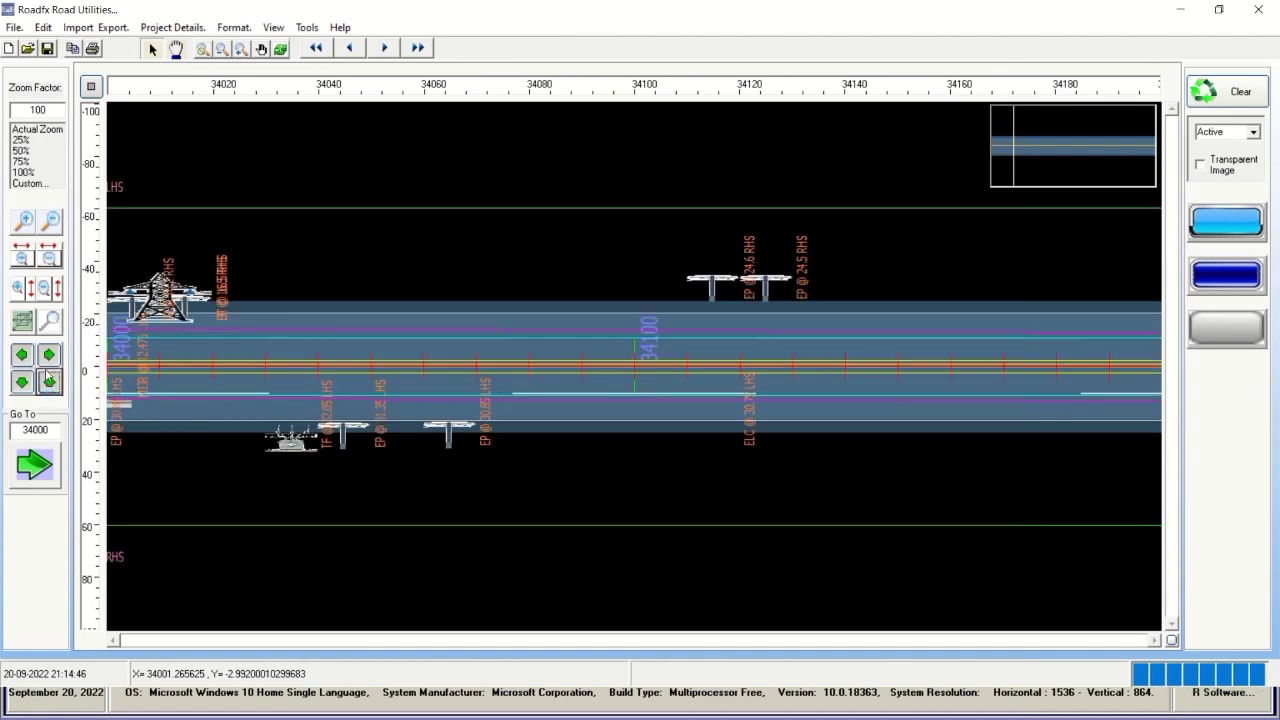
pyautogui.click(48, 355)
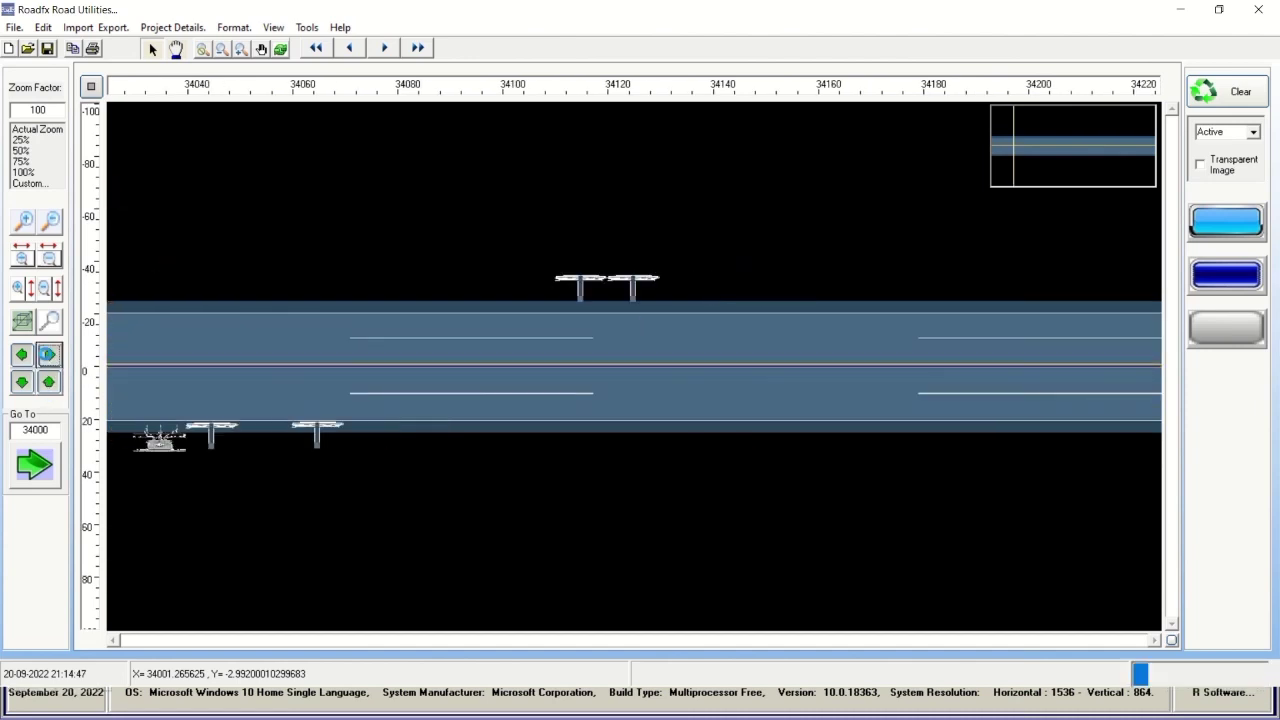
# Jump along the overview locator through 39081, 43734, 45867, 50908 and 57887 to about 61959.
pyautogui.click(1023, 155)
pyautogui.click(1034, 149)
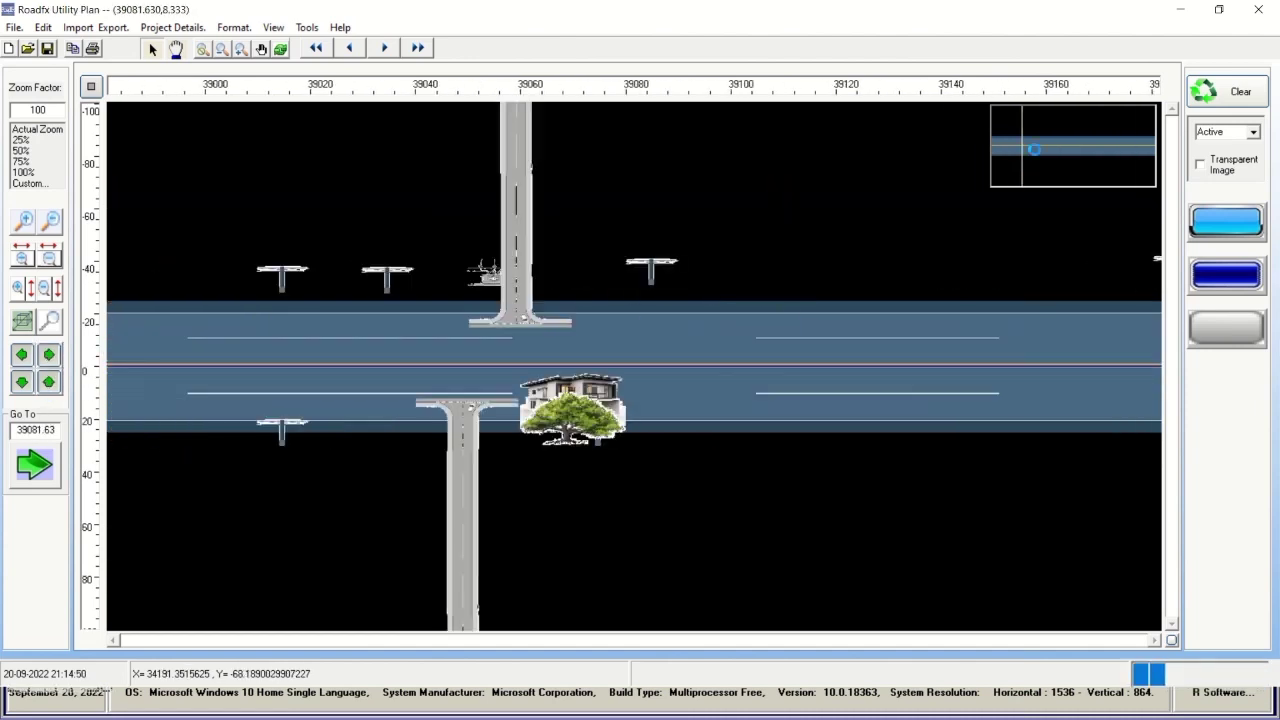
pyautogui.click(1054, 149)
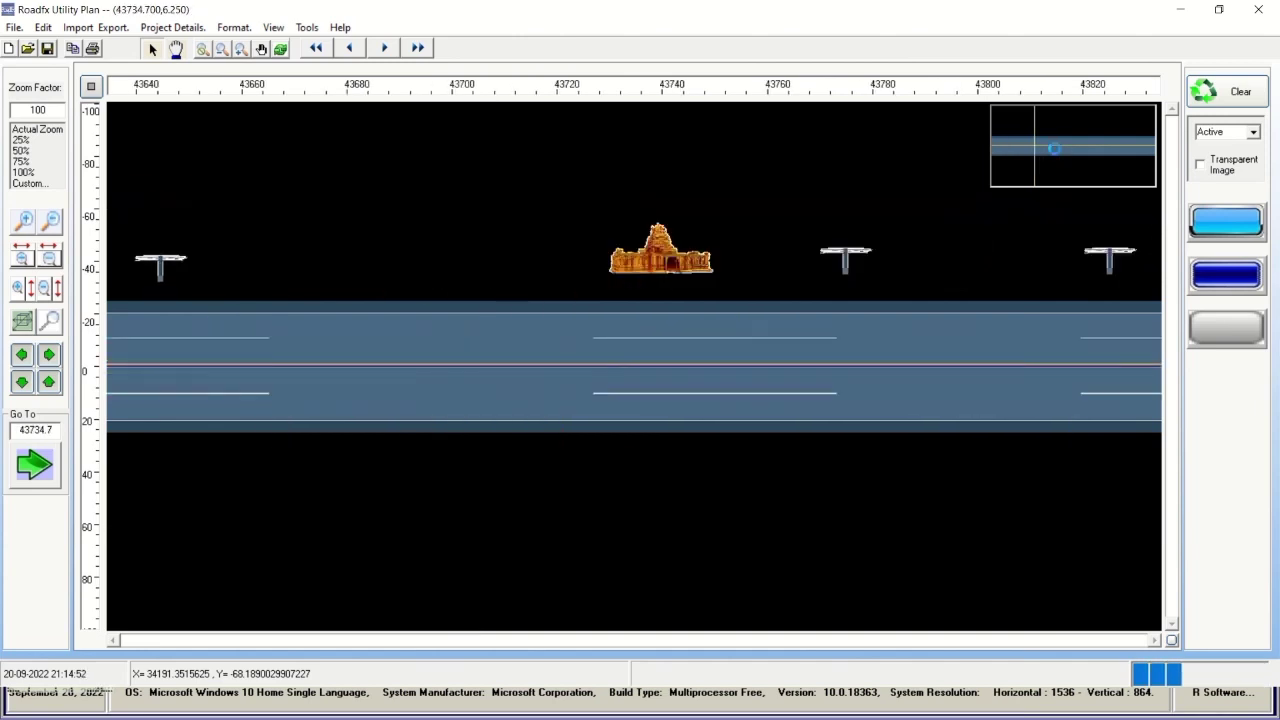
pyautogui.click(1064, 150)
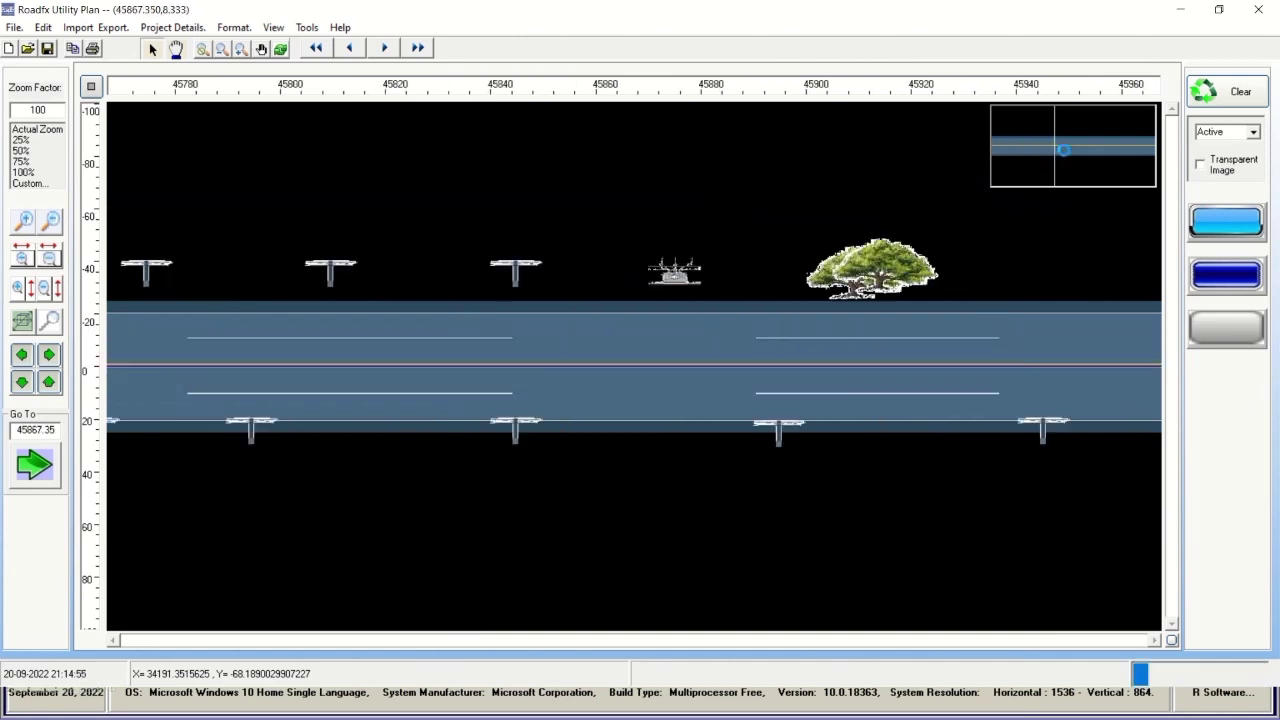
pyautogui.click(1073, 154)
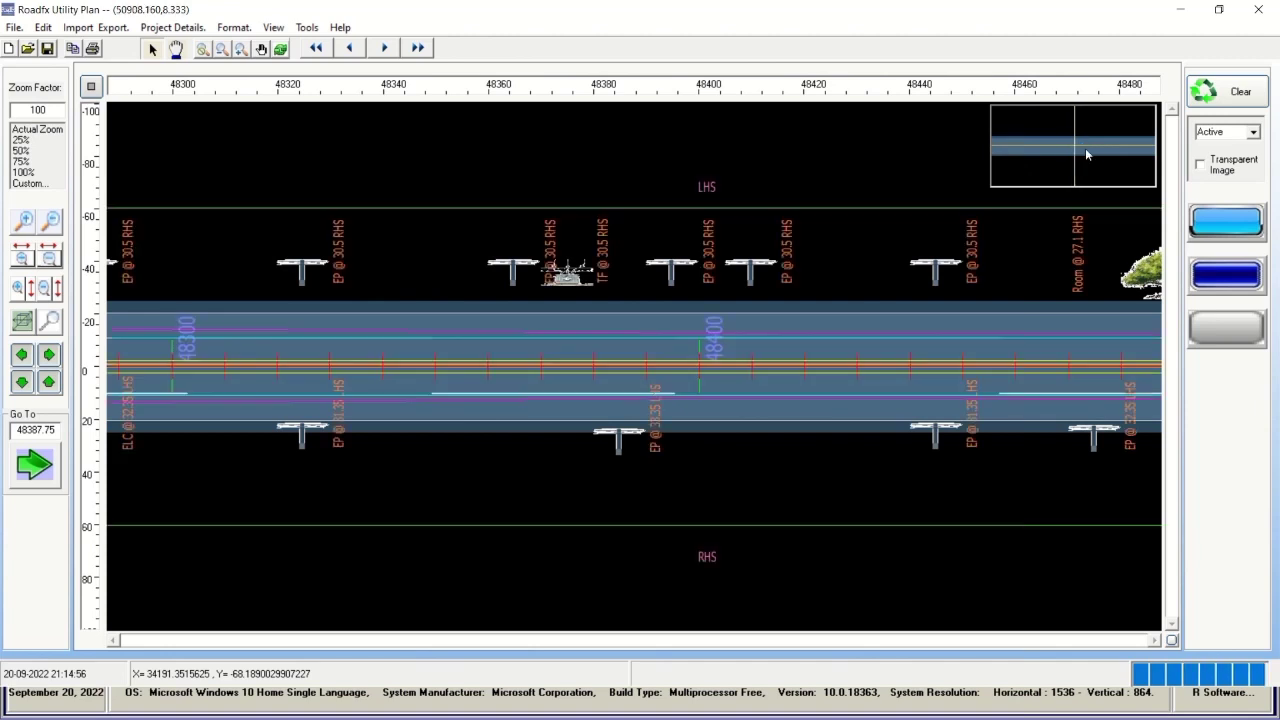
pyautogui.click(1085, 151)
pyautogui.click(1088, 150)
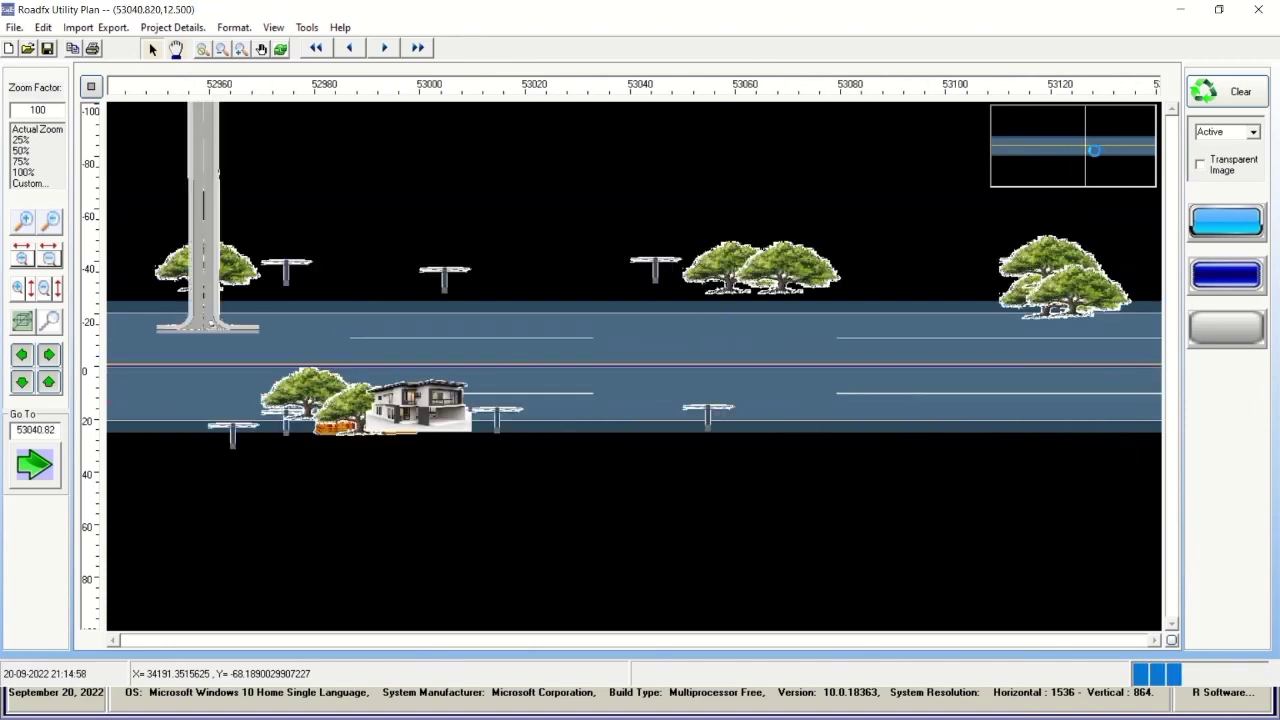
pyautogui.click(1111, 150)
pyautogui.click(1133, 152)
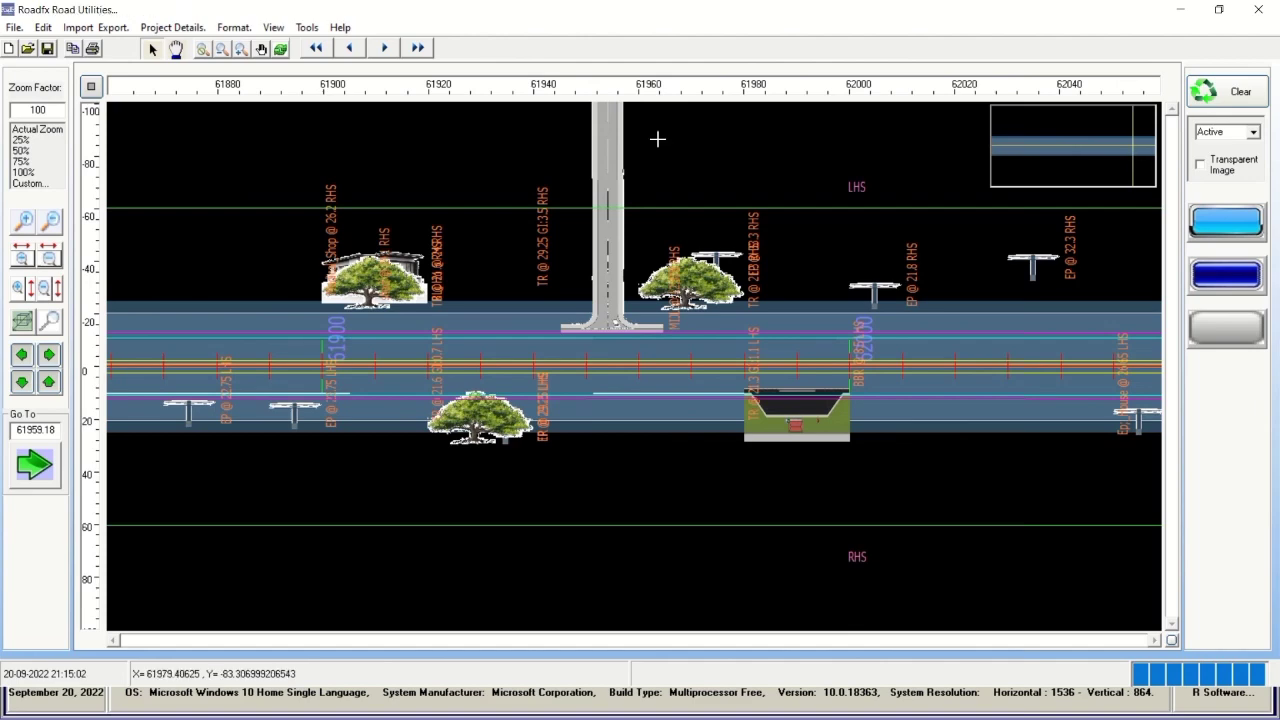
pyautogui.click(306, 28)
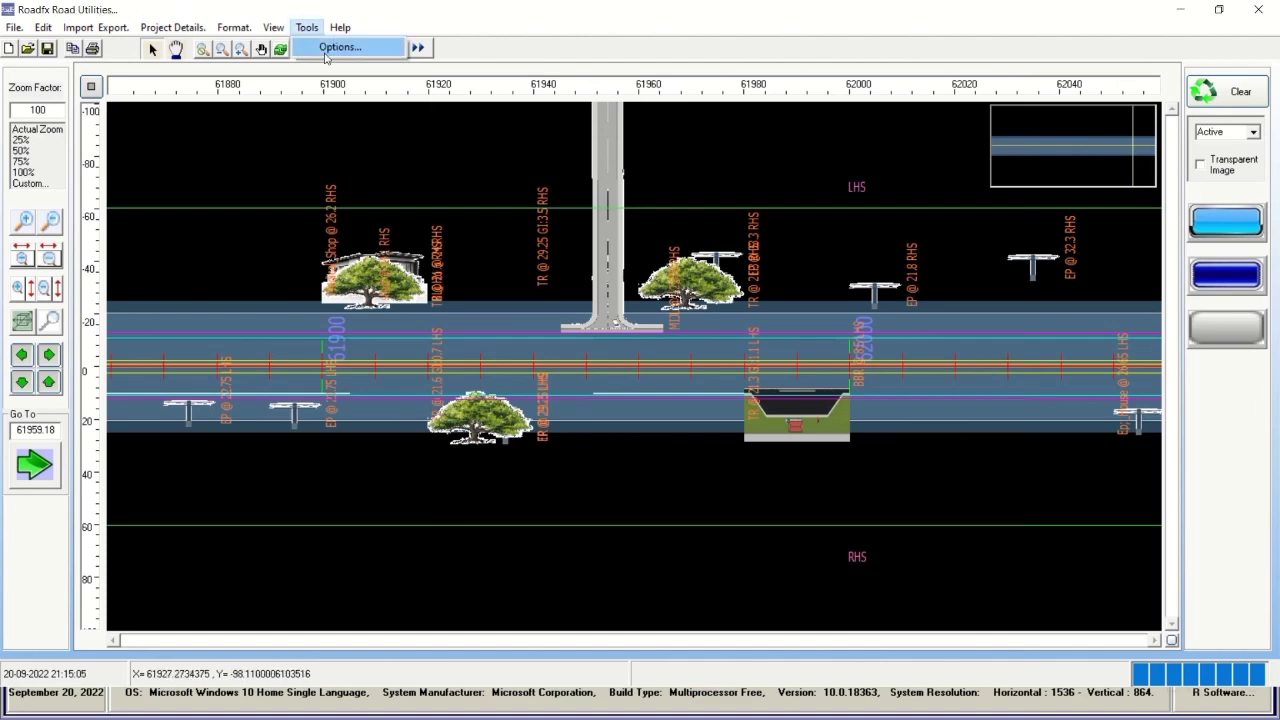
pyautogui.click(330, 47)
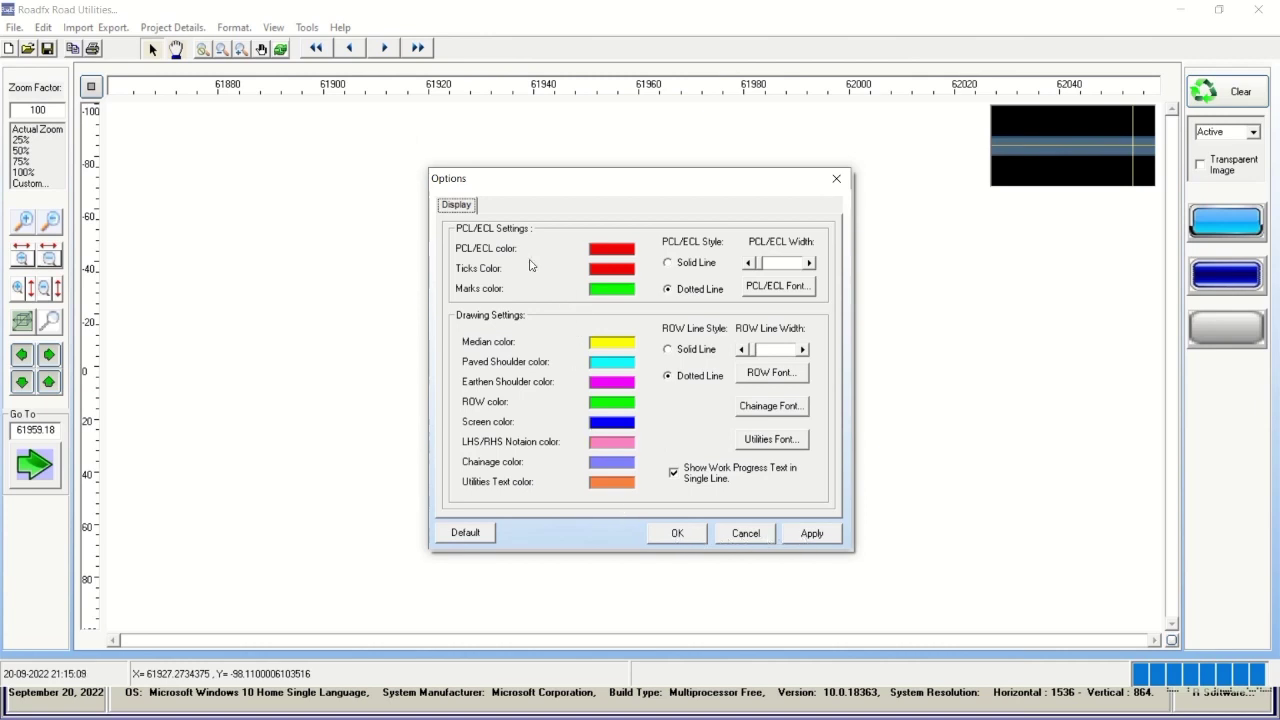
pyautogui.click(668, 536)
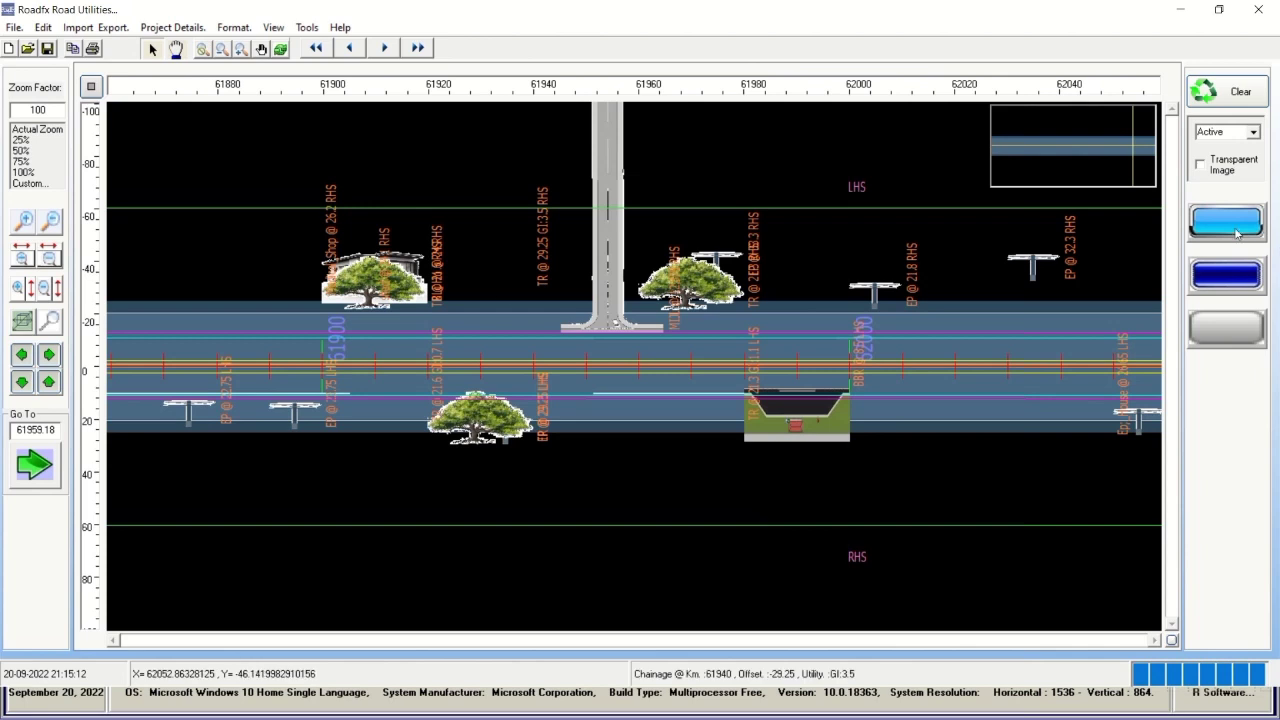
# Pan one step, then go to chainage 42000 by entering 42 in Go To.
pyautogui.click(49, 356)
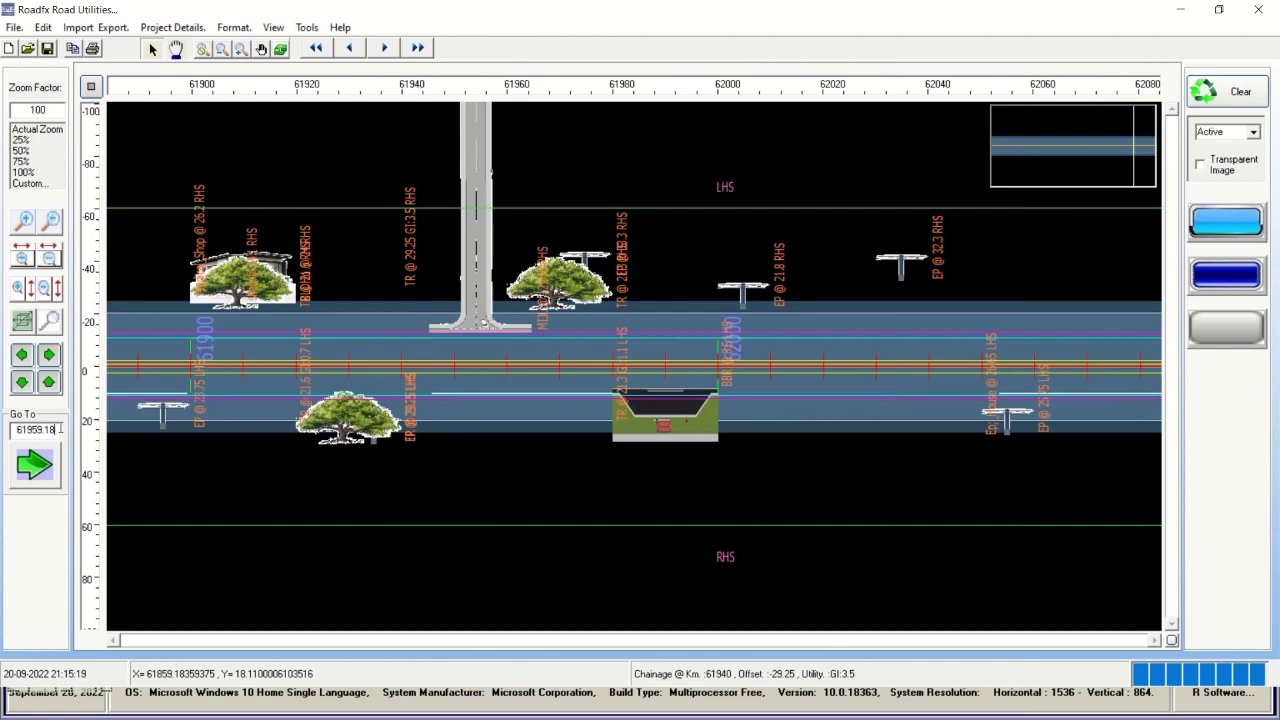
pyautogui.write('42000')
pyautogui.click(34, 465)
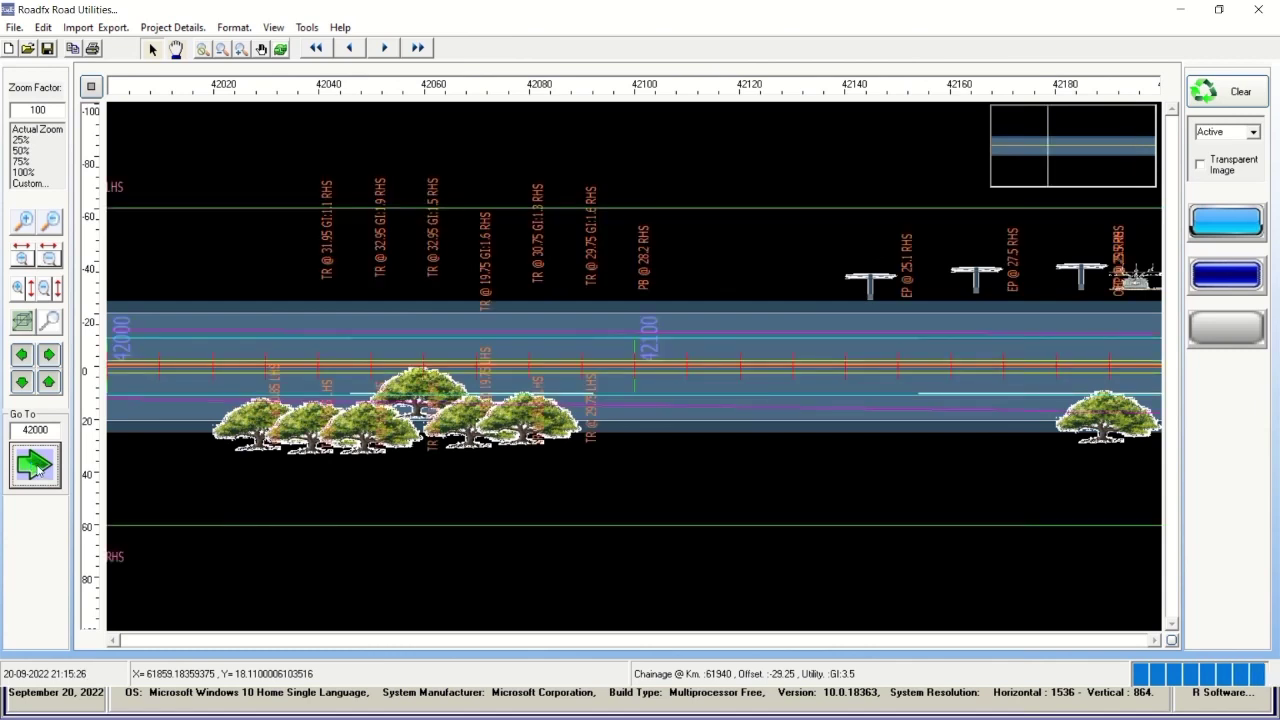
# Open Project Details and apply and accept the display Options.
pyautogui.click(162, 27)
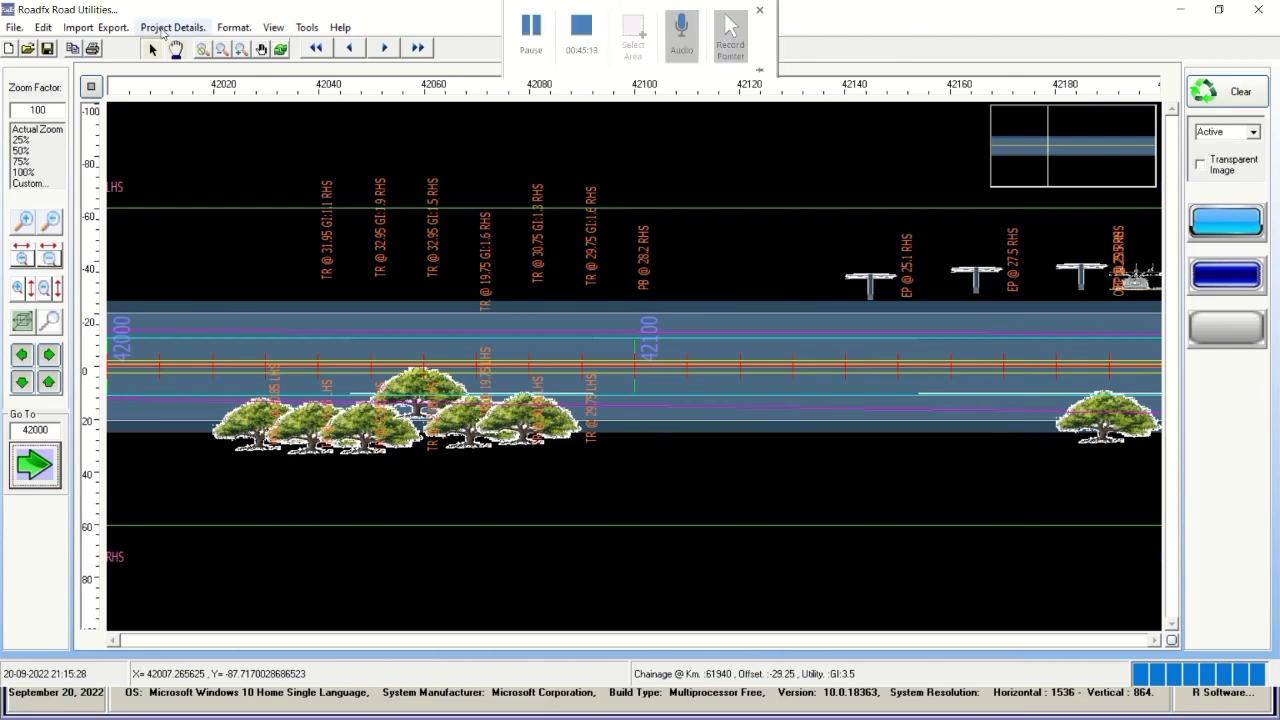
pyautogui.click(166, 46)
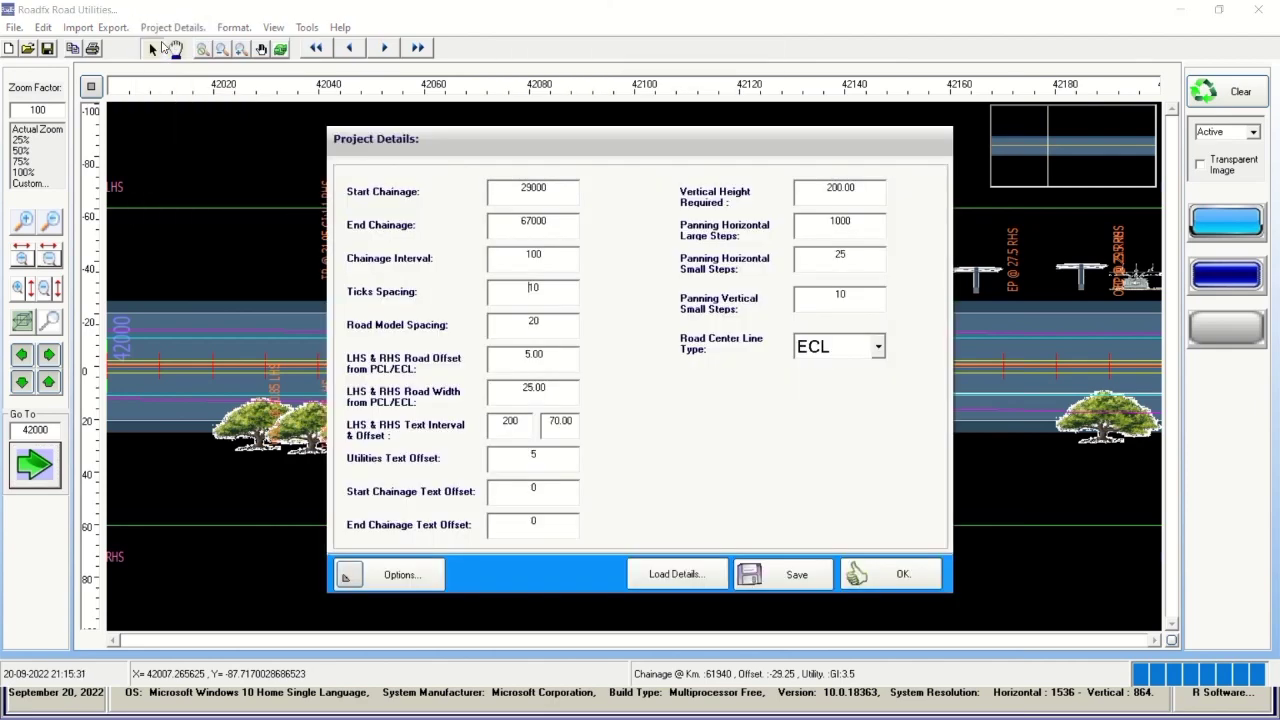
pyautogui.click(376, 575)
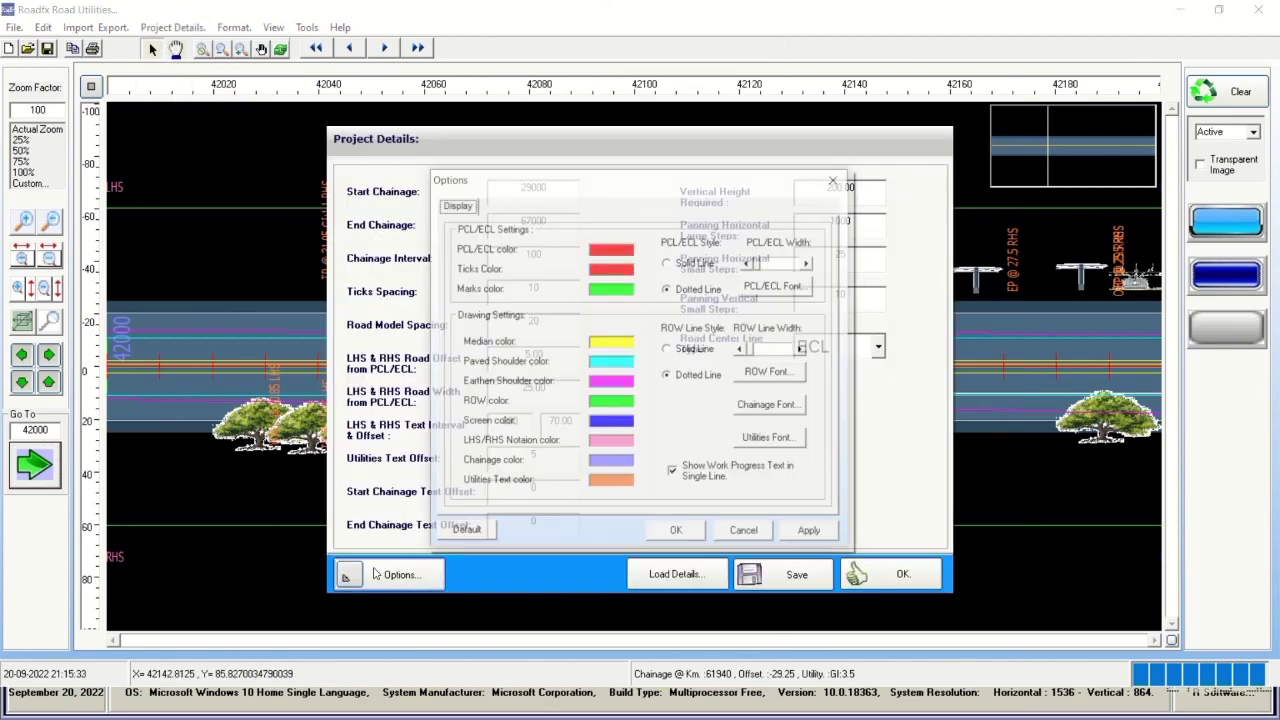
pyautogui.click(806, 537)
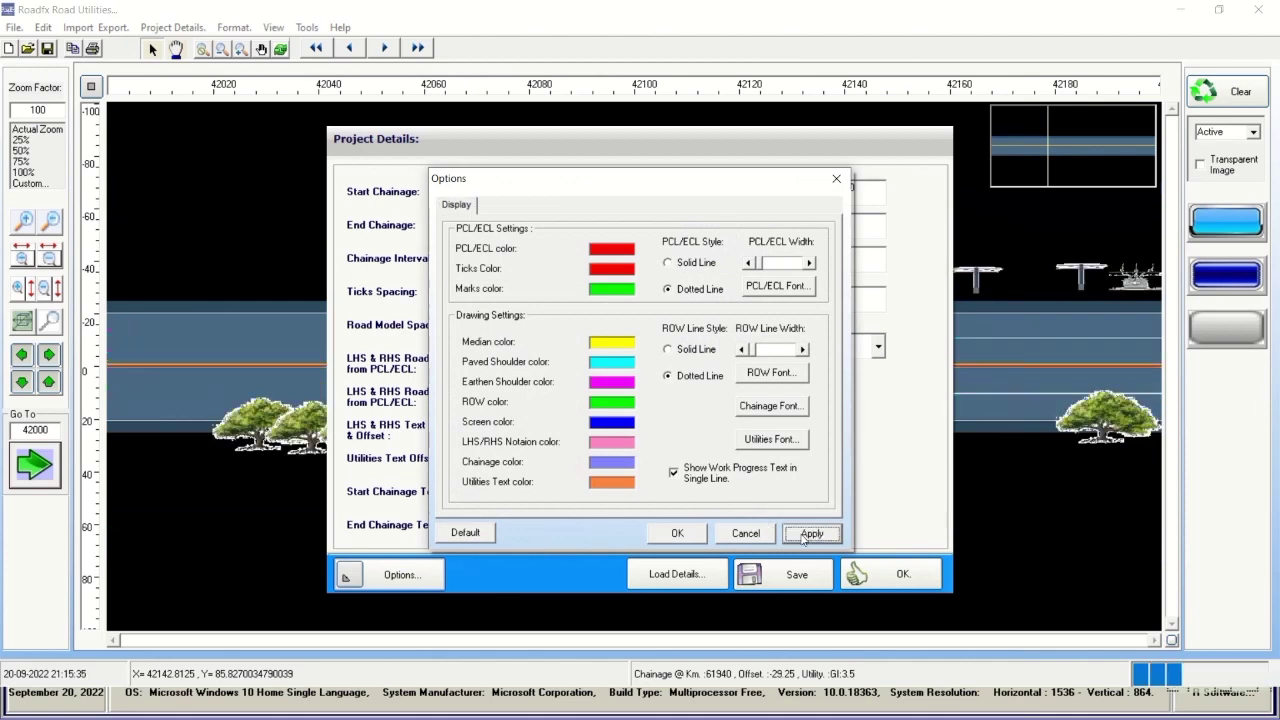
pyautogui.click(697, 538)
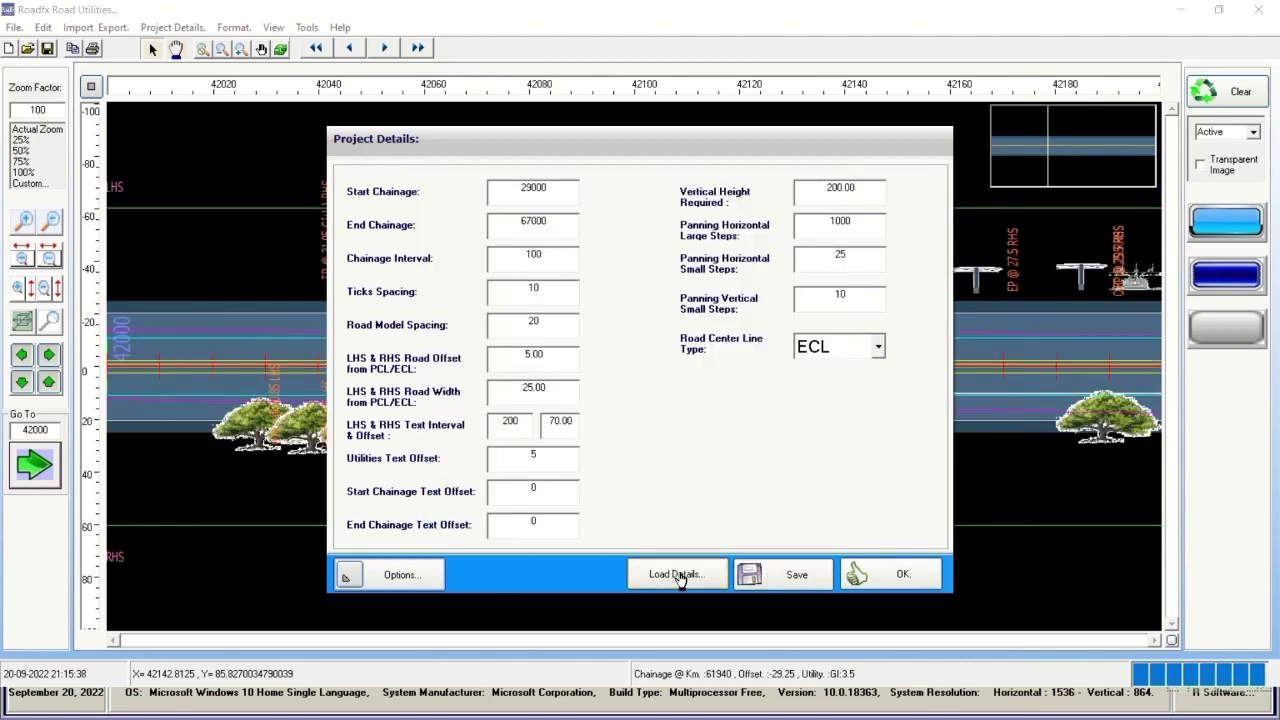
# Try Load Details, cancel the file picker, and dismiss the run-time error 75.
pyautogui.click(694, 582)
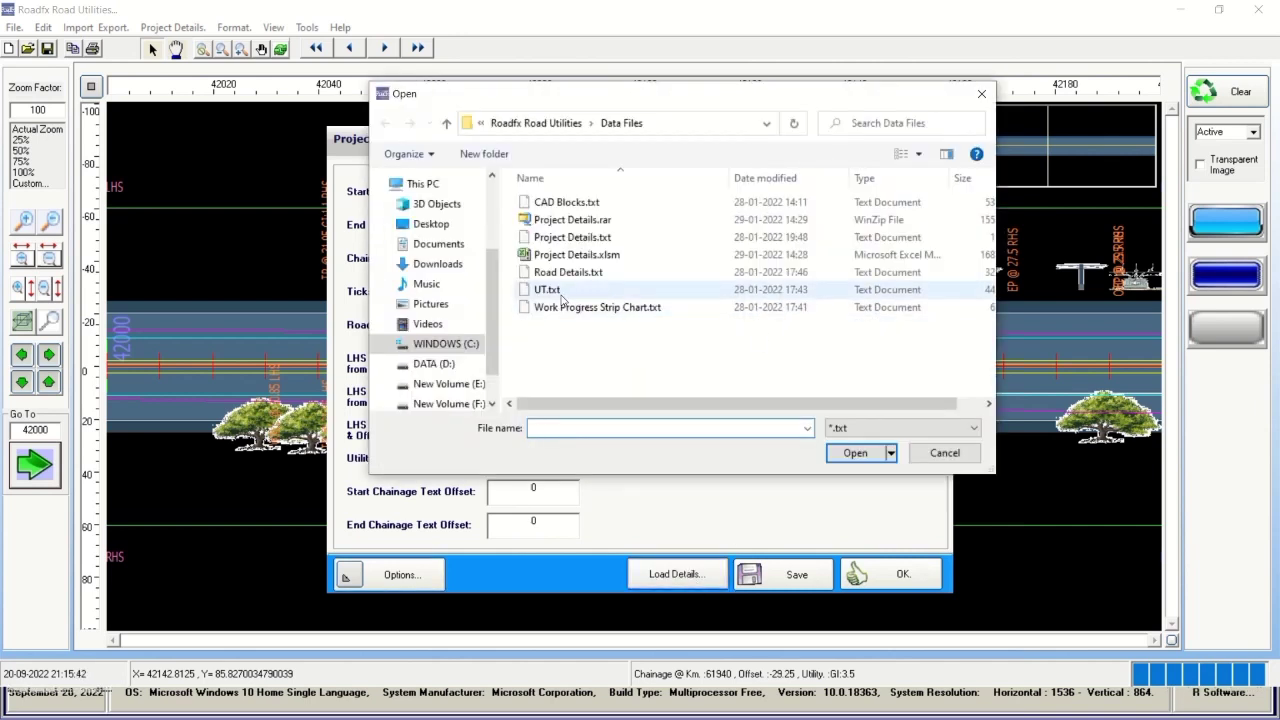
pyautogui.click(981, 95)
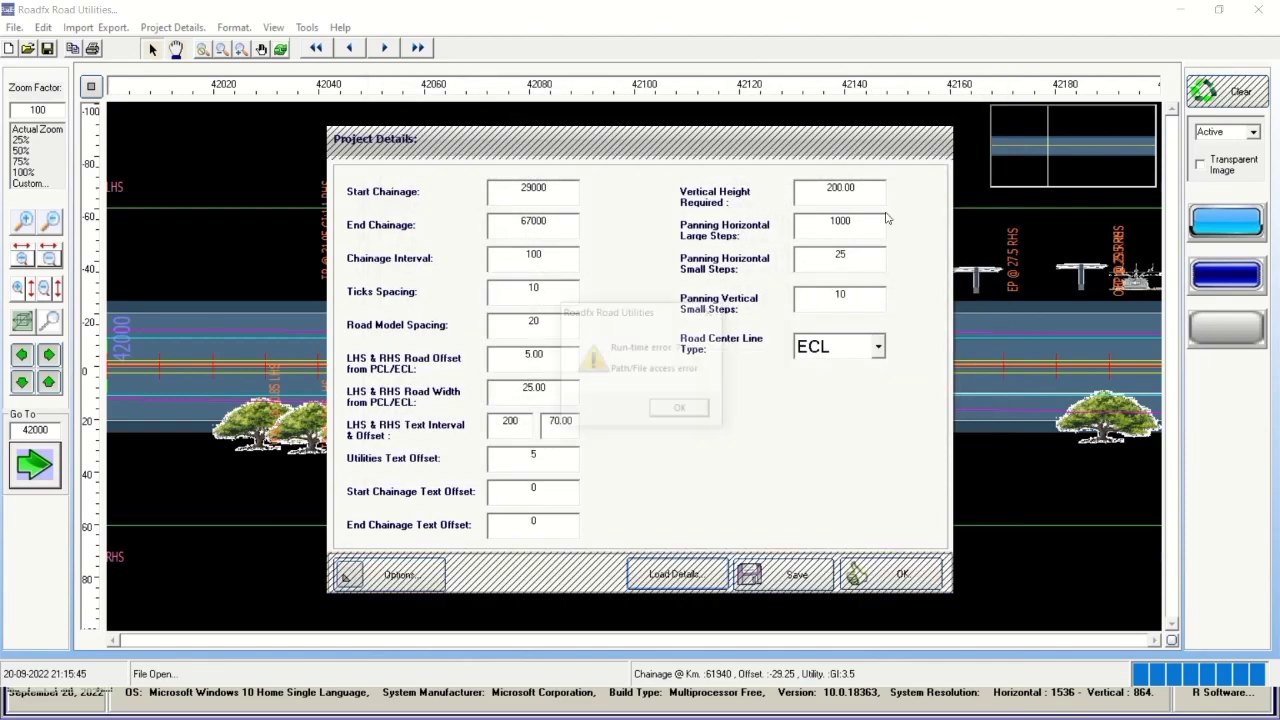
pyautogui.click(682, 411)
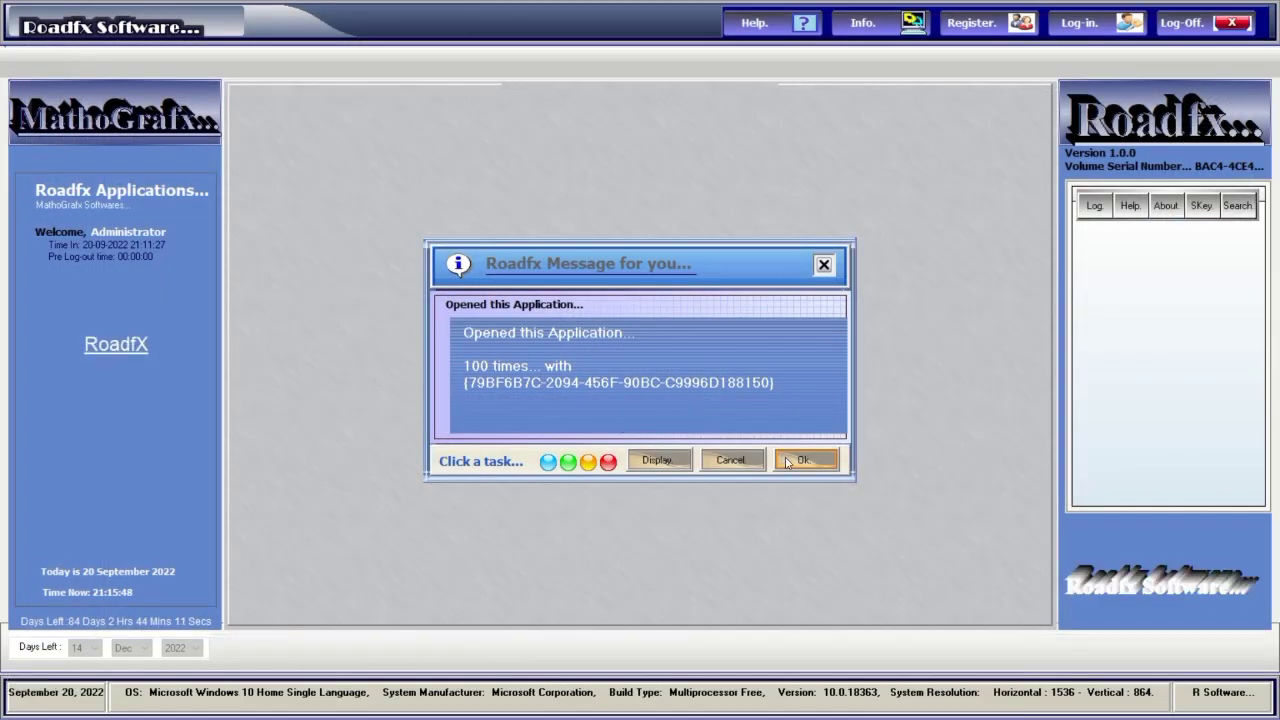
# Dismiss the launcher message and log back in with the account password to reopen Road Utilities.
pyautogui.click(803, 460)
pyautogui.click(1079, 22)
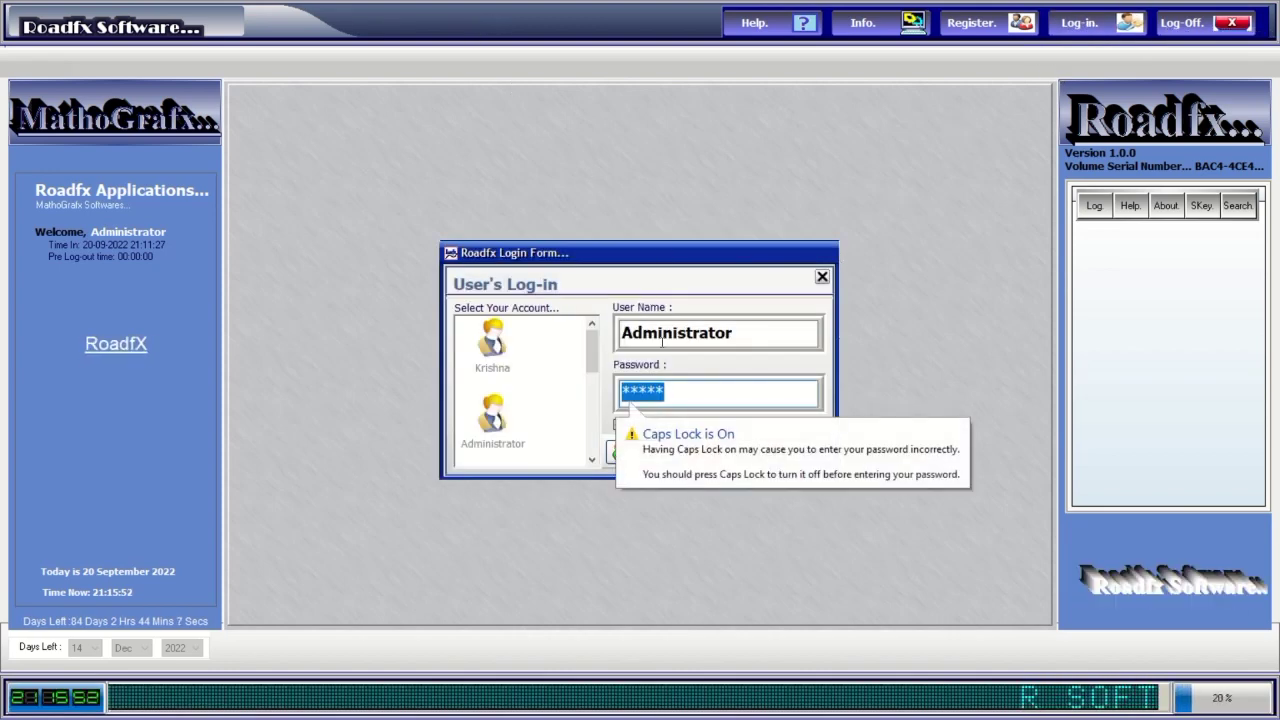
pyautogui.moveTo(568, 10)
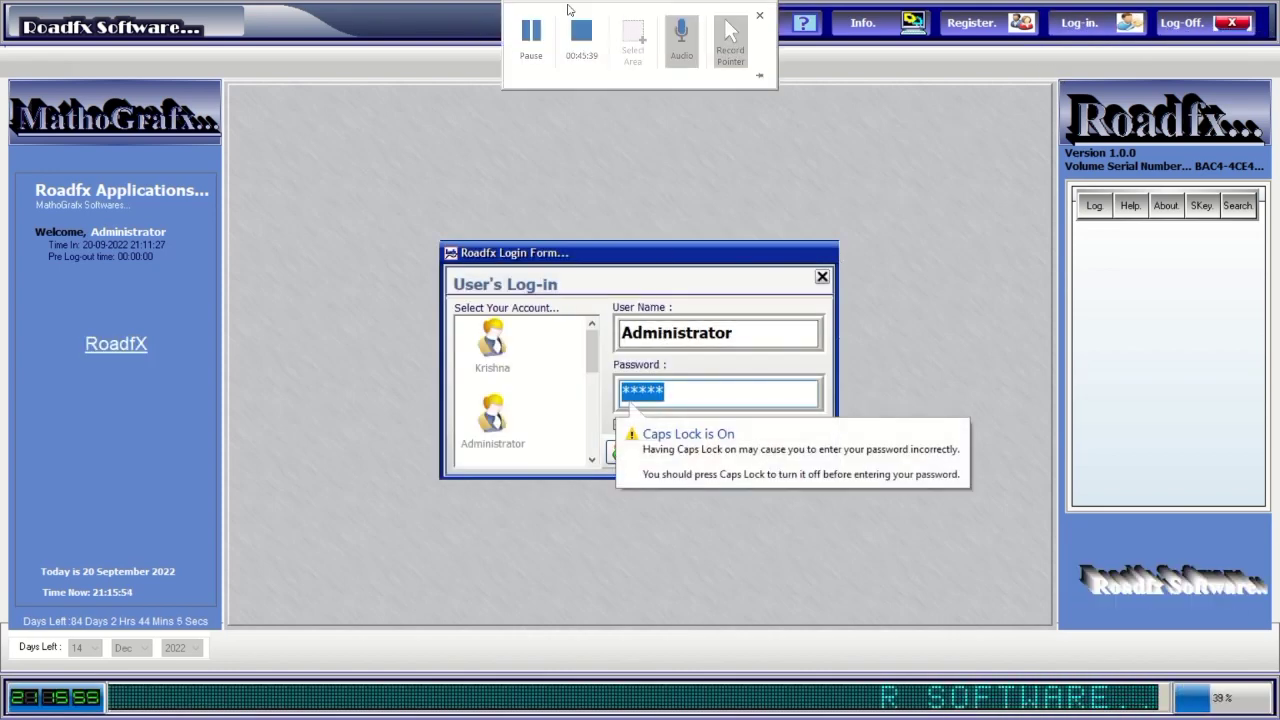
pyautogui.click(529, 31)
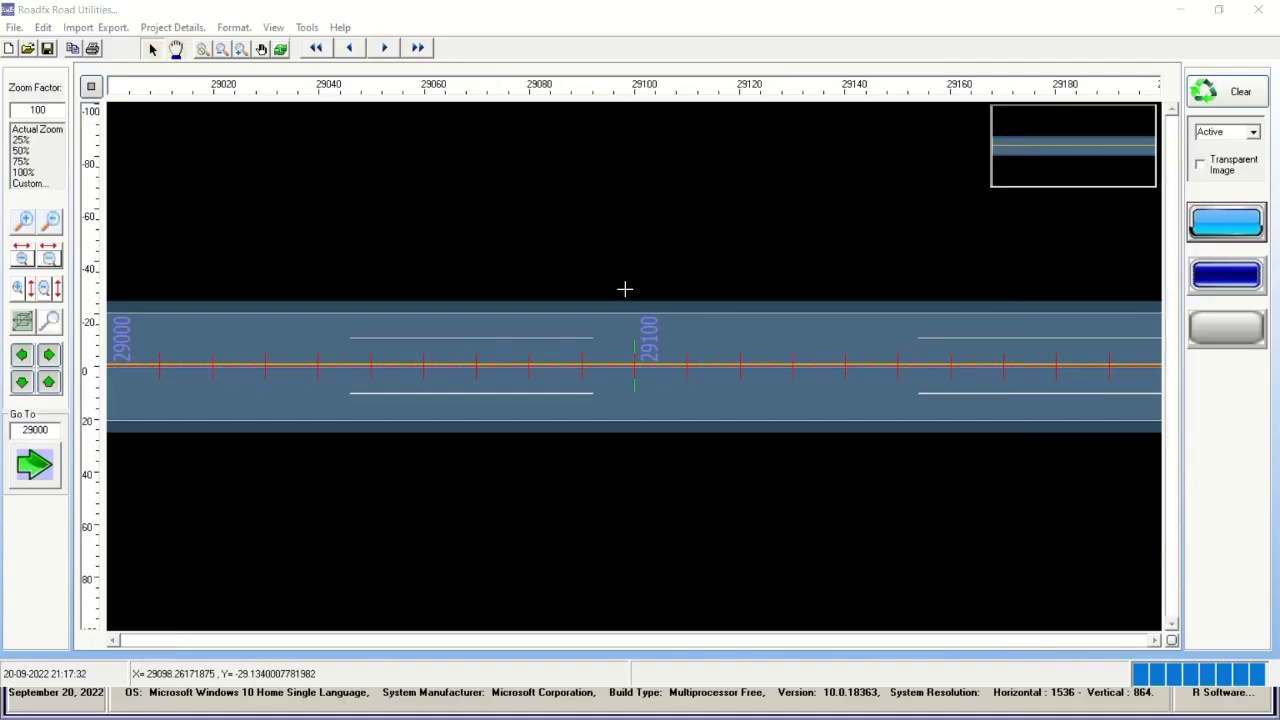
# Use the Go To box to jump to chainage 30000, then to 45000.
pyautogui.doubleClick(35, 430)
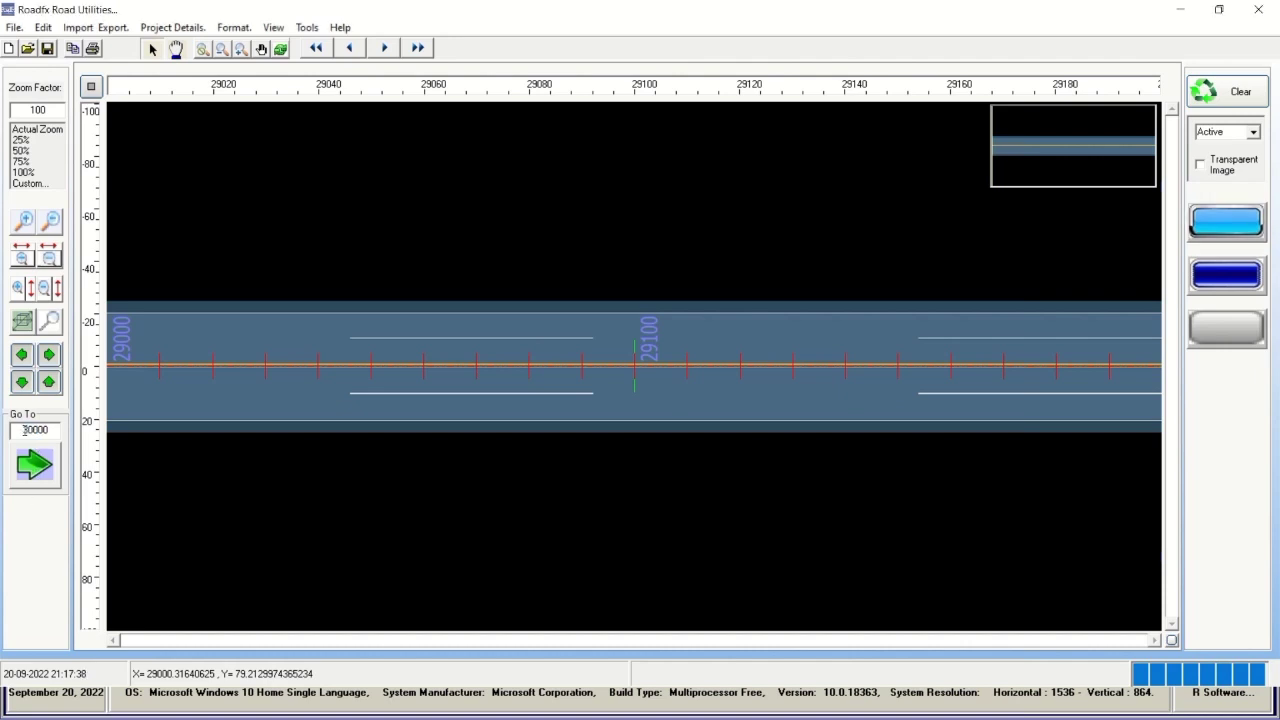
pyautogui.click(32, 466)
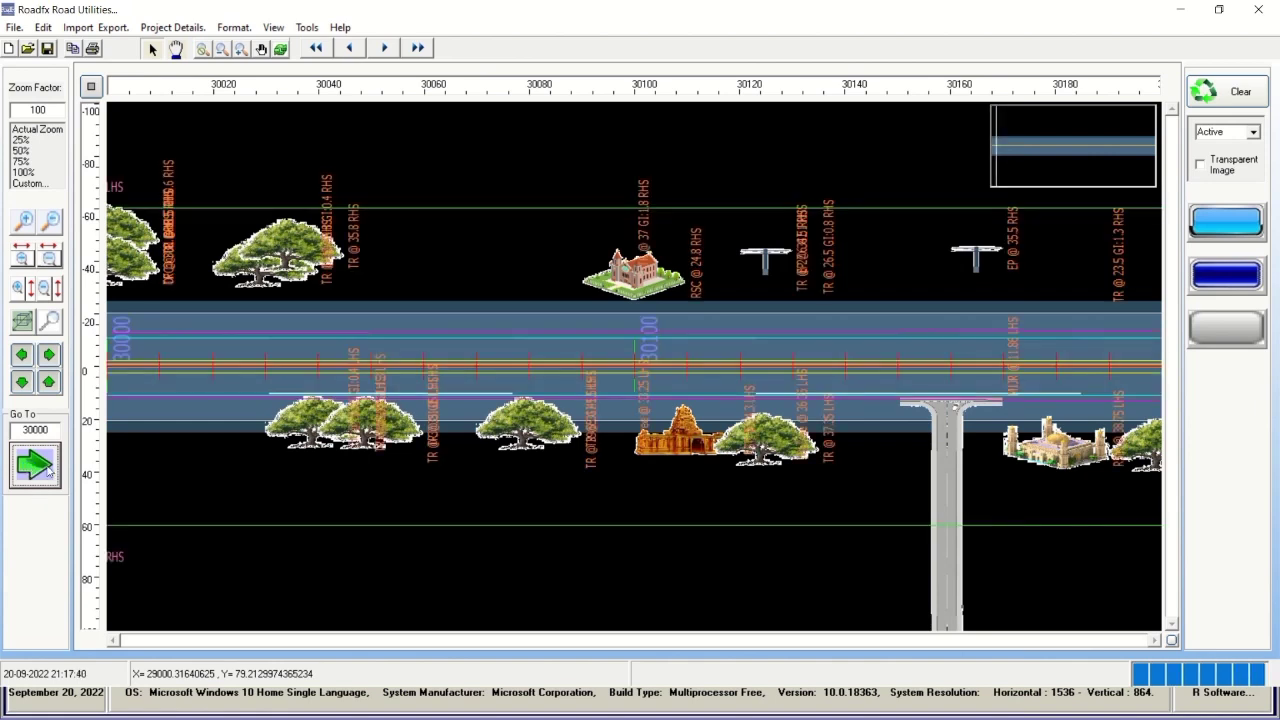
pyautogui.moveTo(34, 430); pyautogui.dragTo(21, 432)
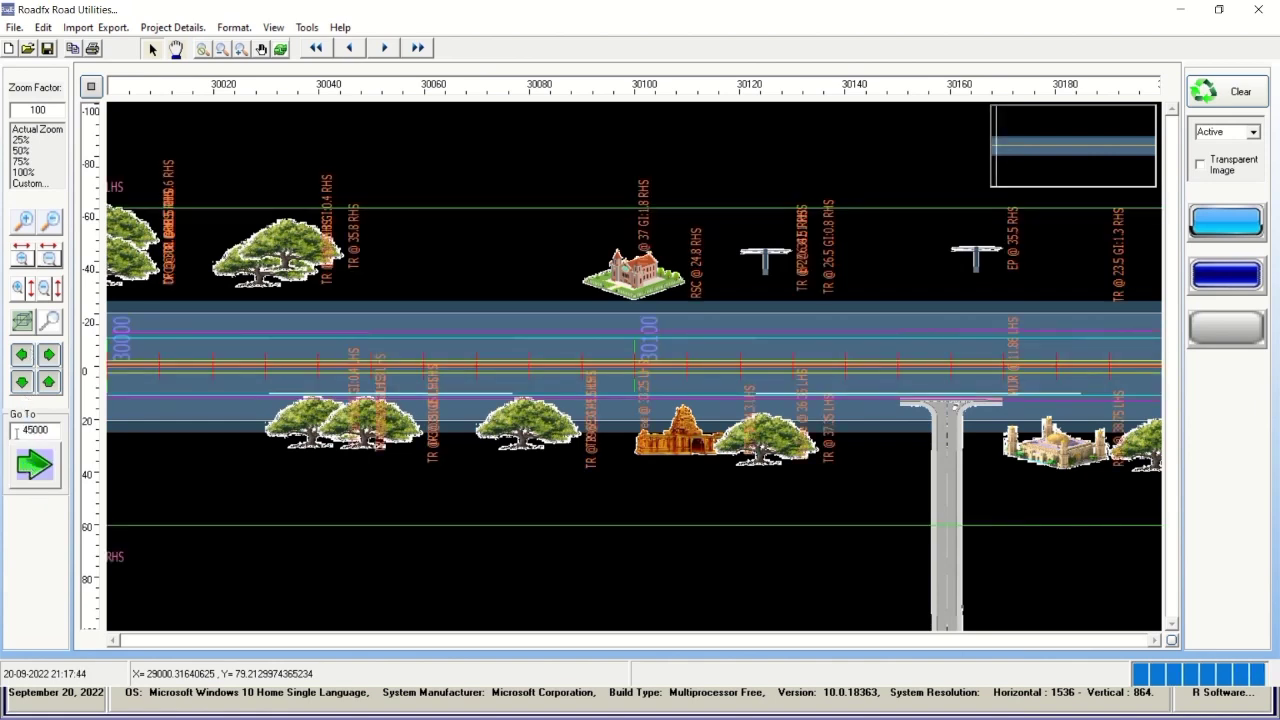
pyautogui.click(34, 464)
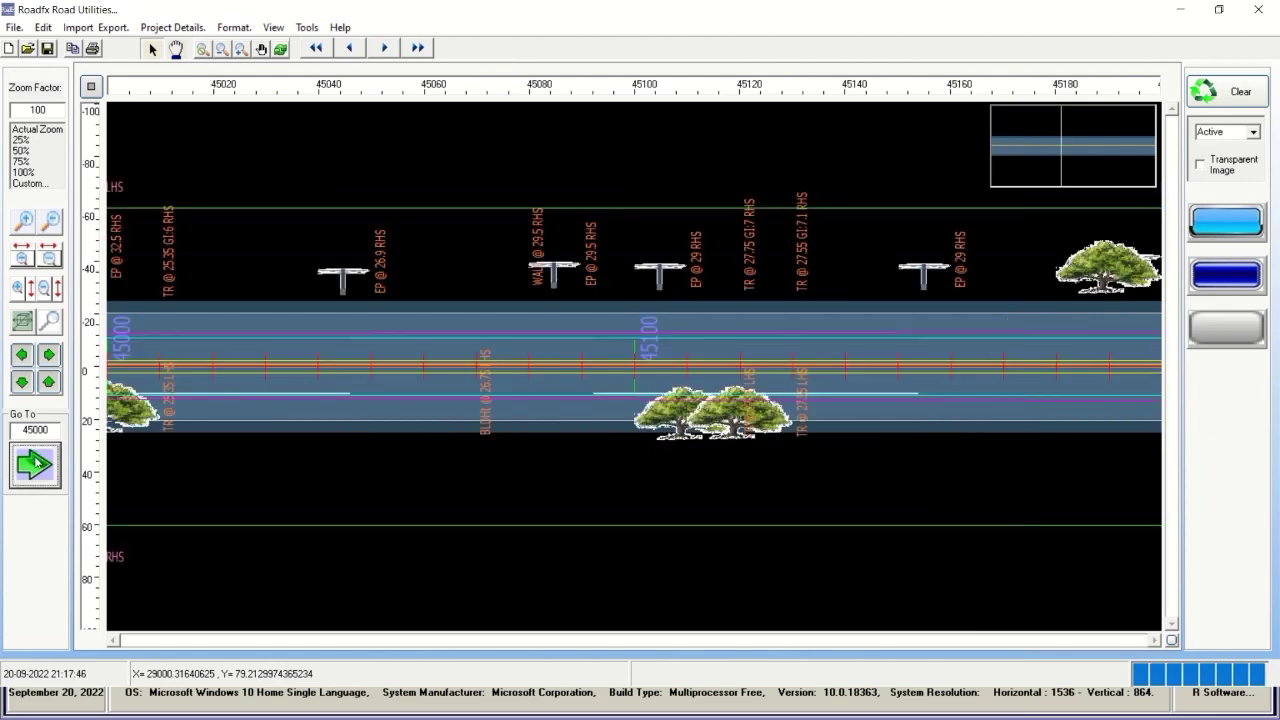
# Pan two steps along the road, then go to chainage 46000.
pyautogui.click(48, 355)
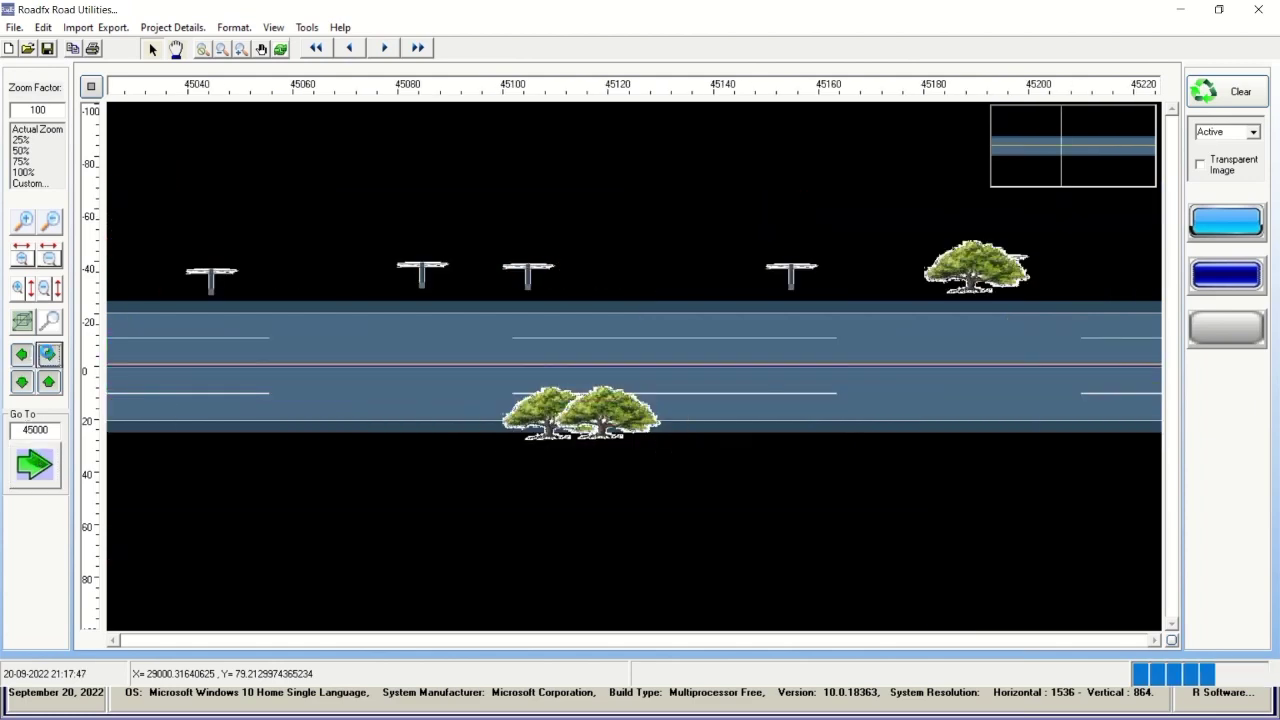
pyautogui.click(48, 355)
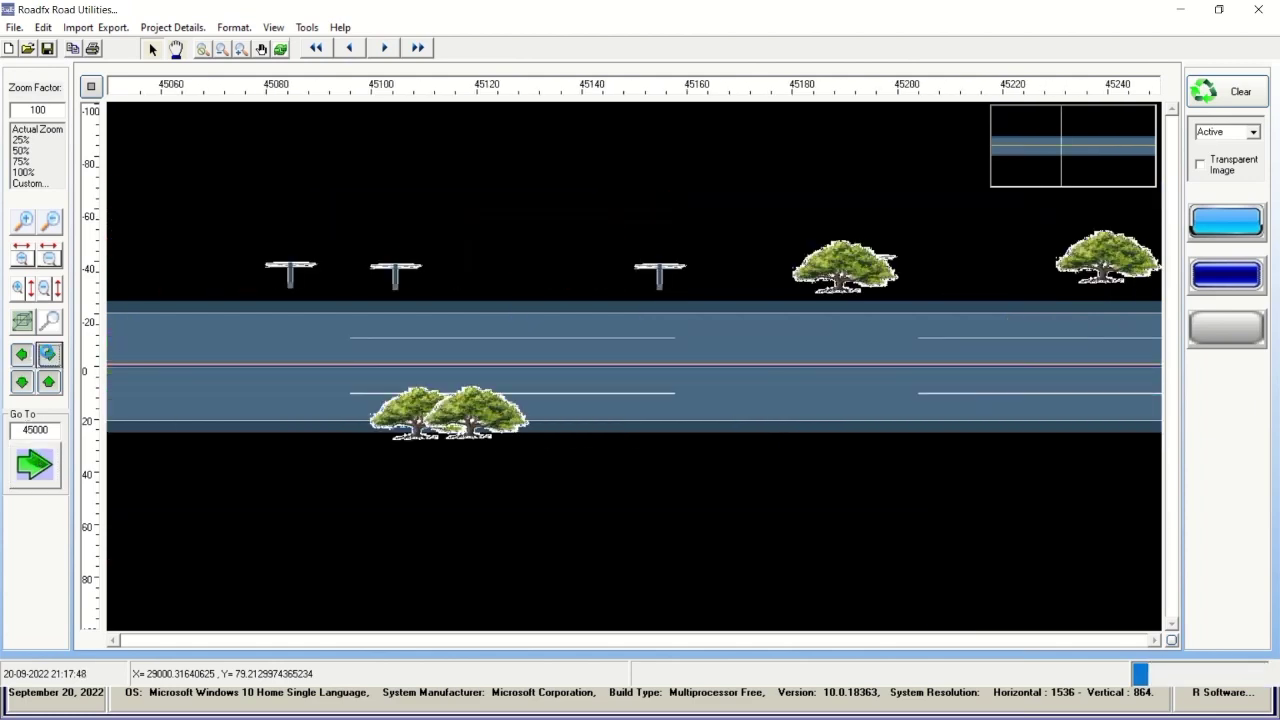
pyautogui.click(31, 430)
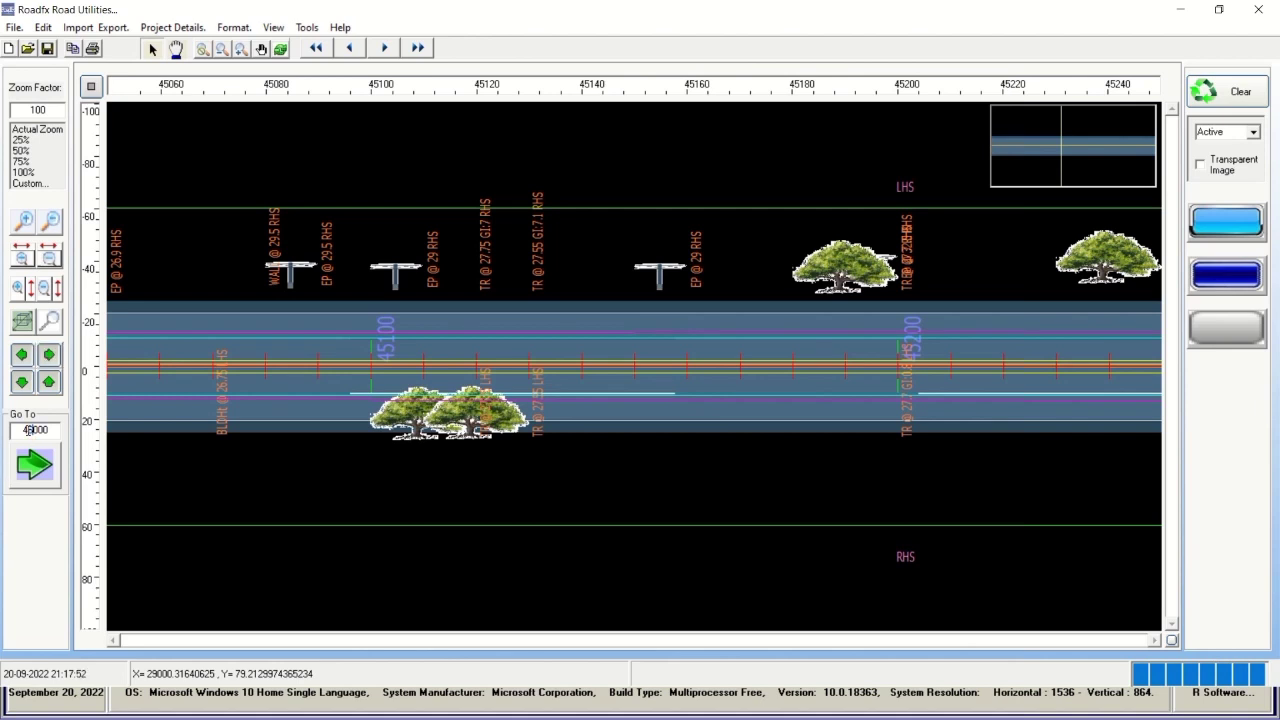
pyautogui.click(33, 464)
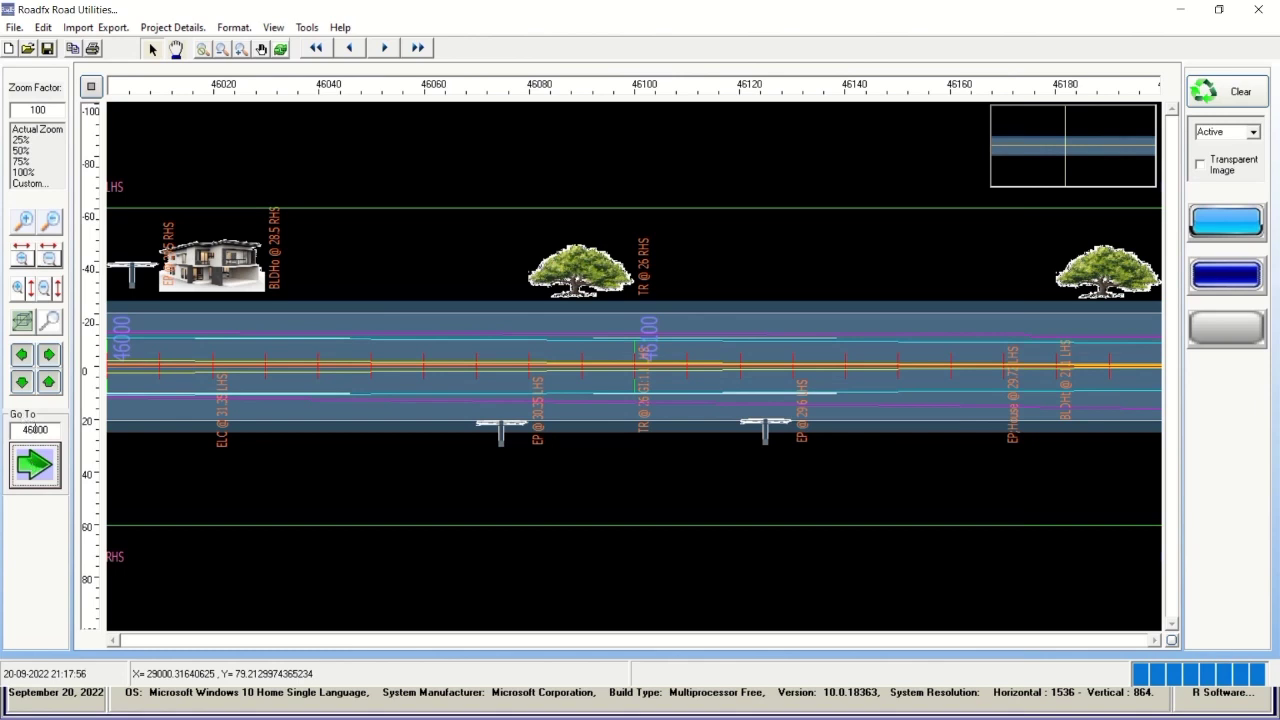
# Change the Go To value from 46000 to 48000 and jump there.
pyautogui.click(32, 430)
pyautogui.press('BackSpace')
pyautogui.write('8')
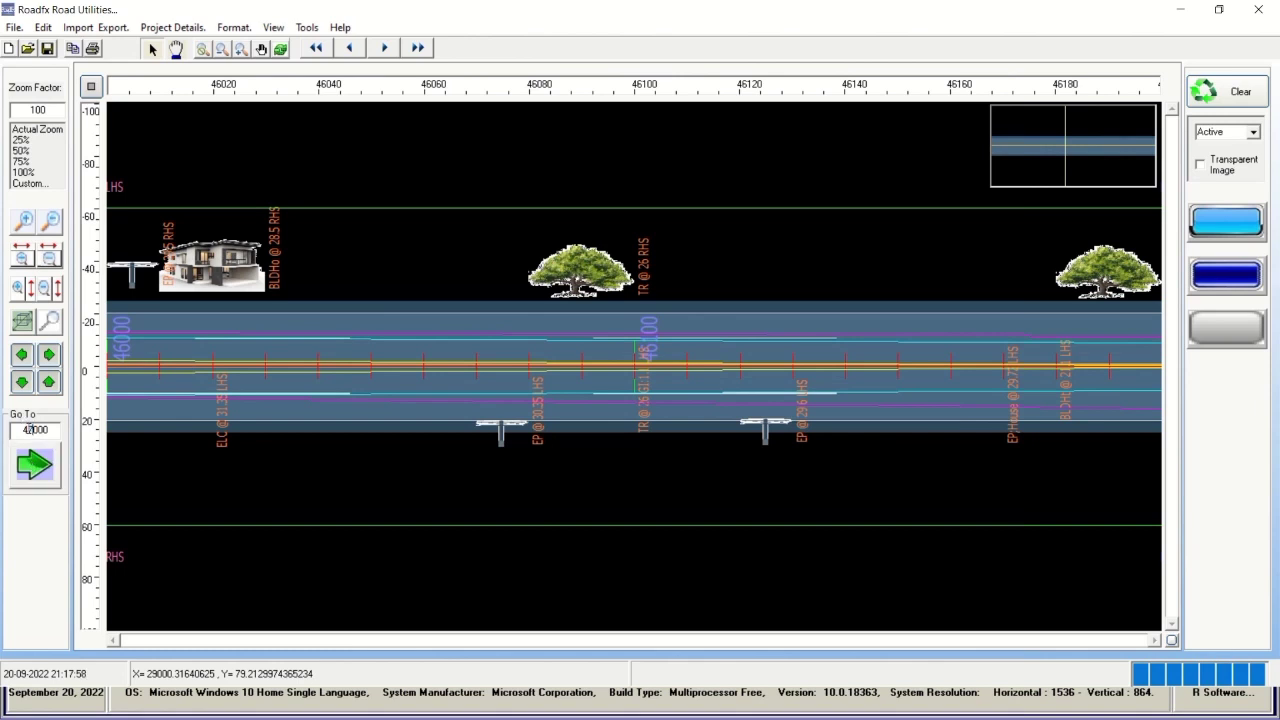
pyautogui.click(30, 466)
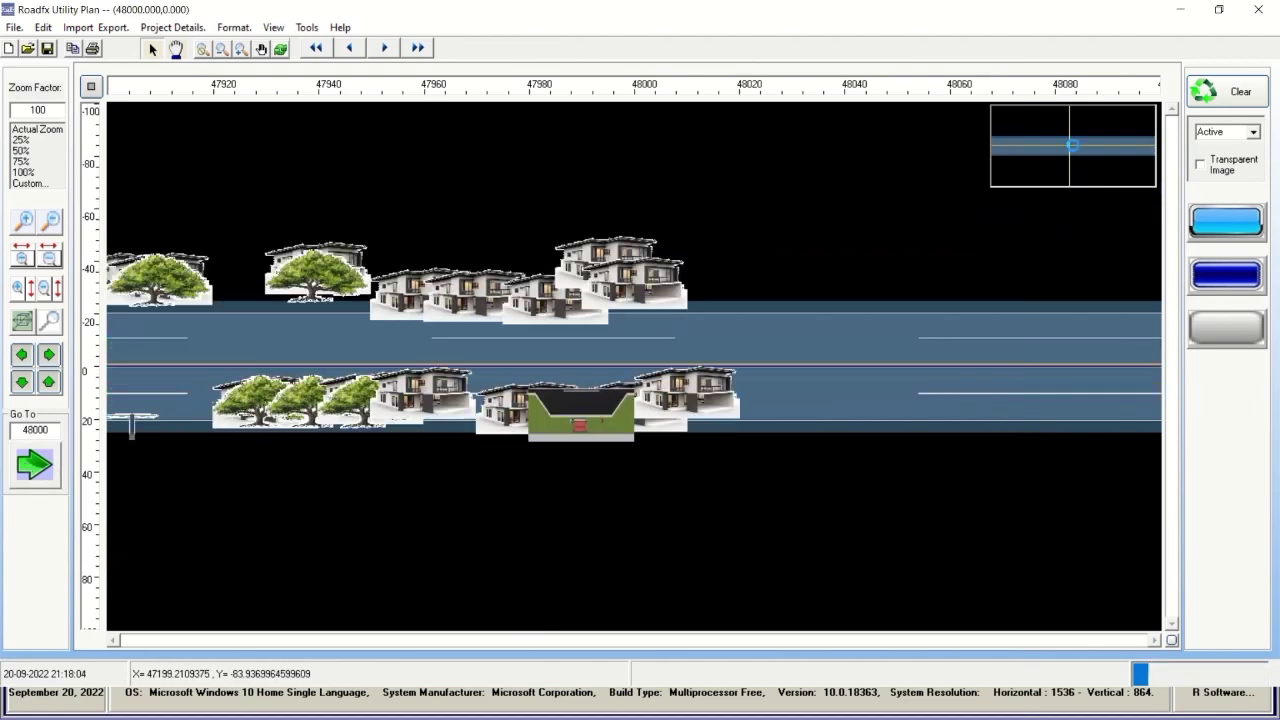
# Jump via the overview minimap through 50700, 52460 and 55750 to about 57500.
pyautogui.click(1087, 150)
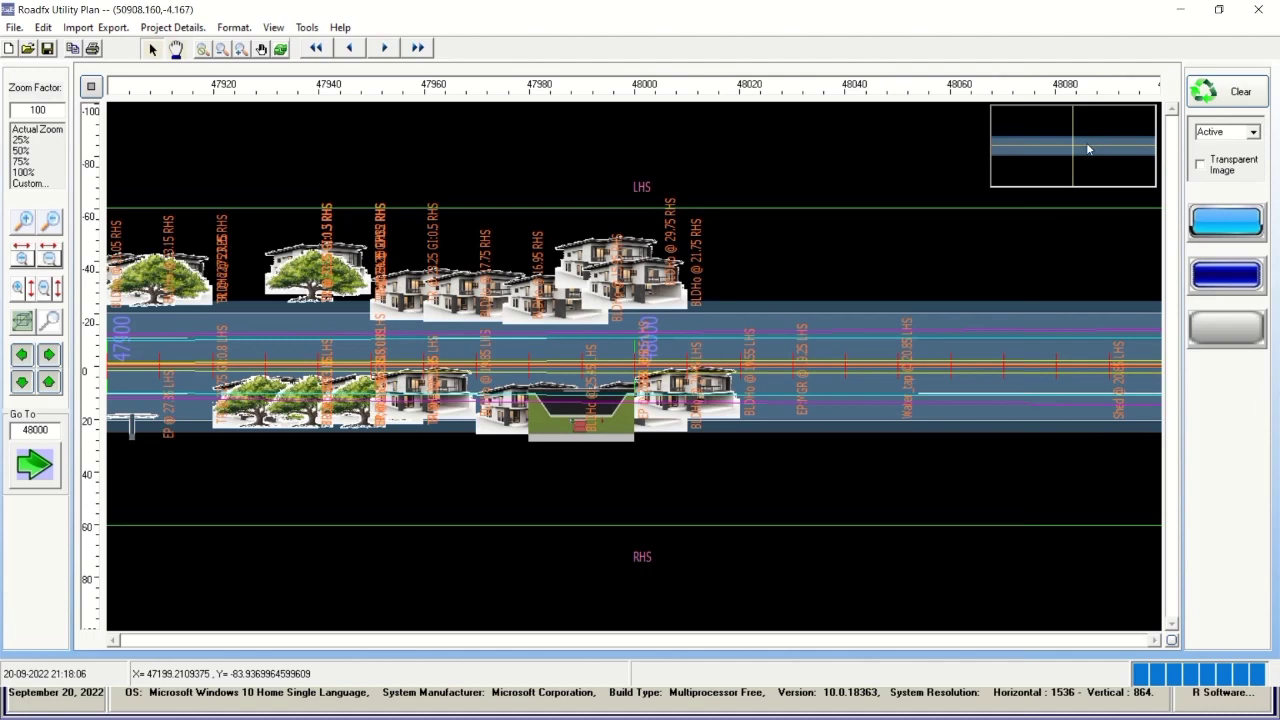
pyautogui.click(1094, 149)
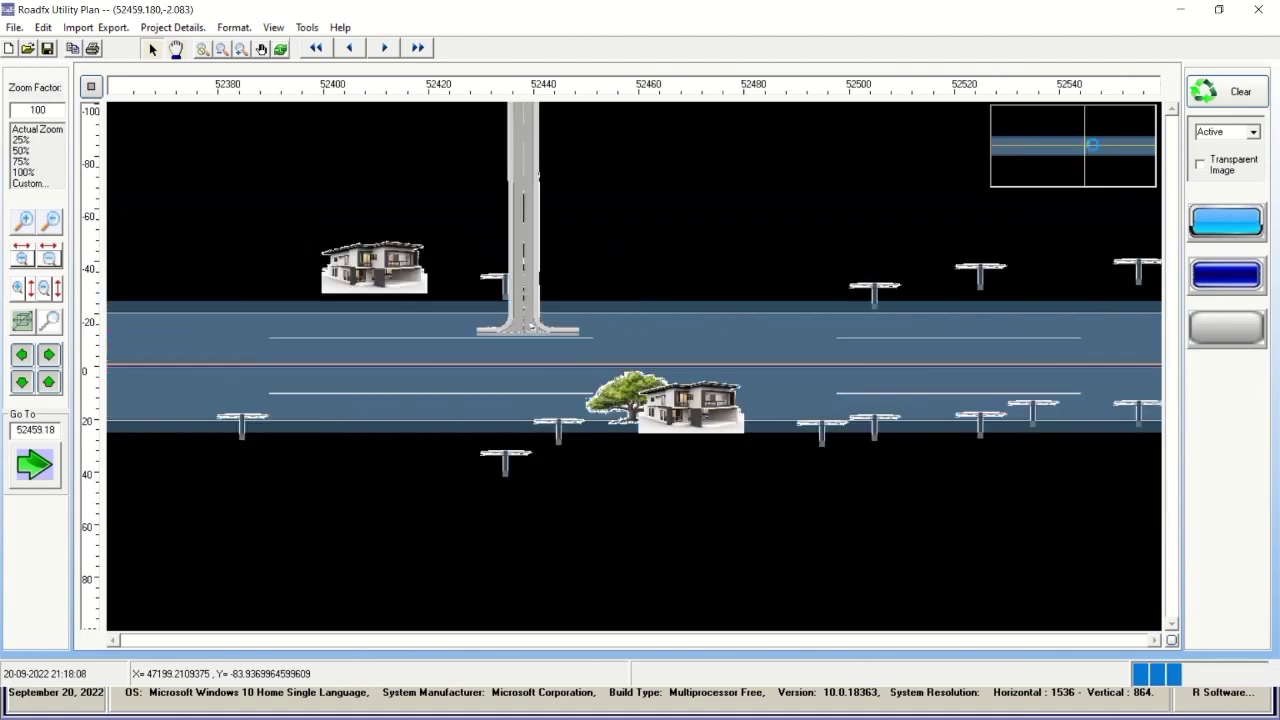
pyautogui.click(1107, 153)
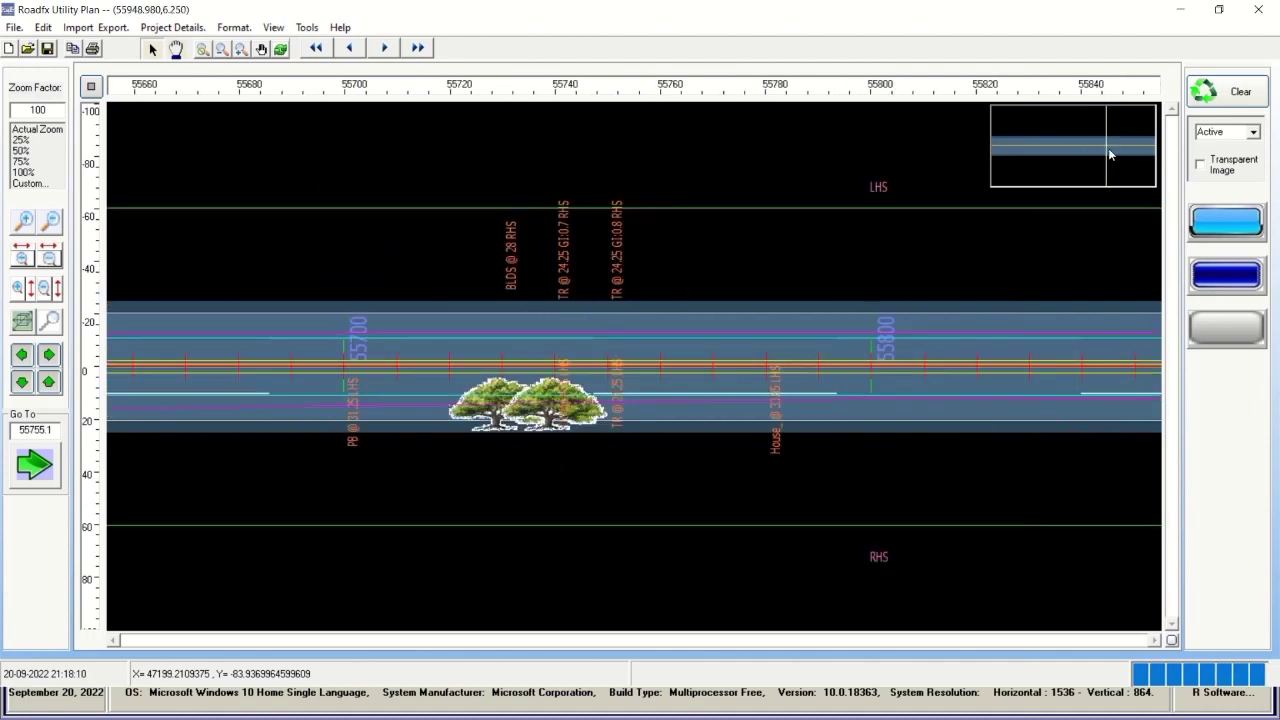
pyautogui.click(1113, 148)
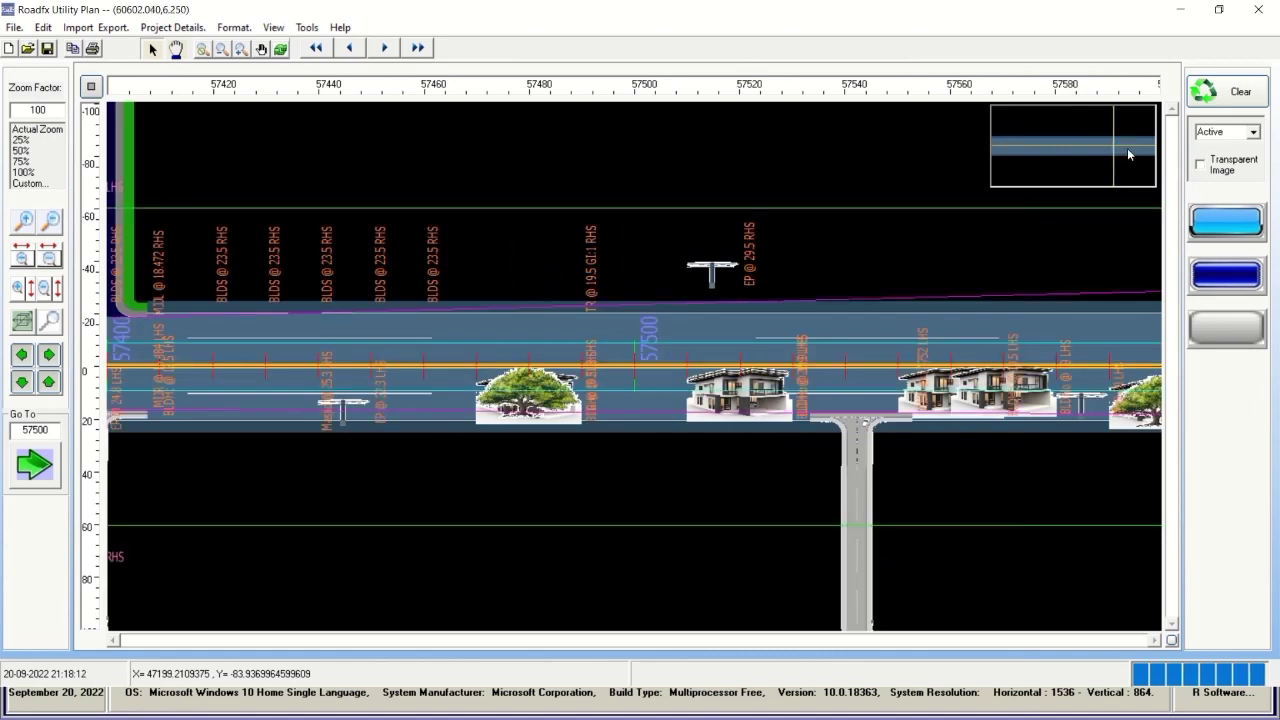
# Pan back and forward around 57500, then jump on via 58470 and 59440.
pyautogui.click(22, 356)
pyautogui.click(22, 356)
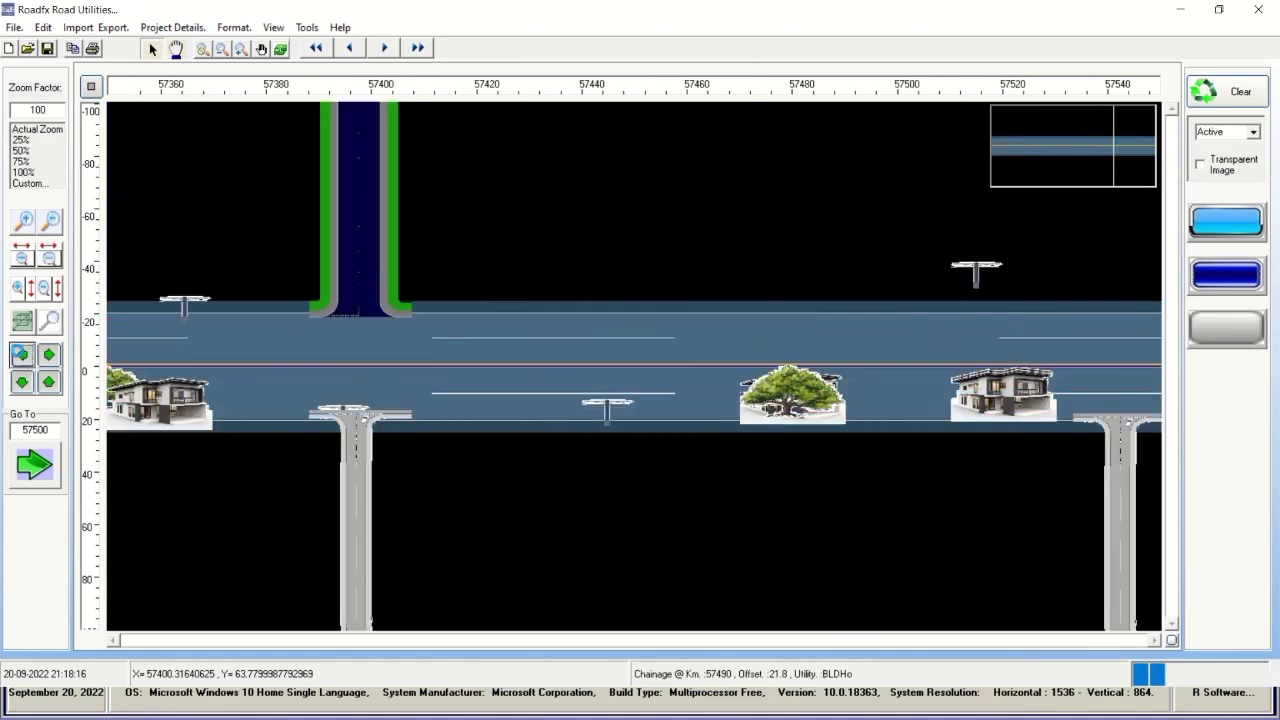
pyautogui.click(49, 354)
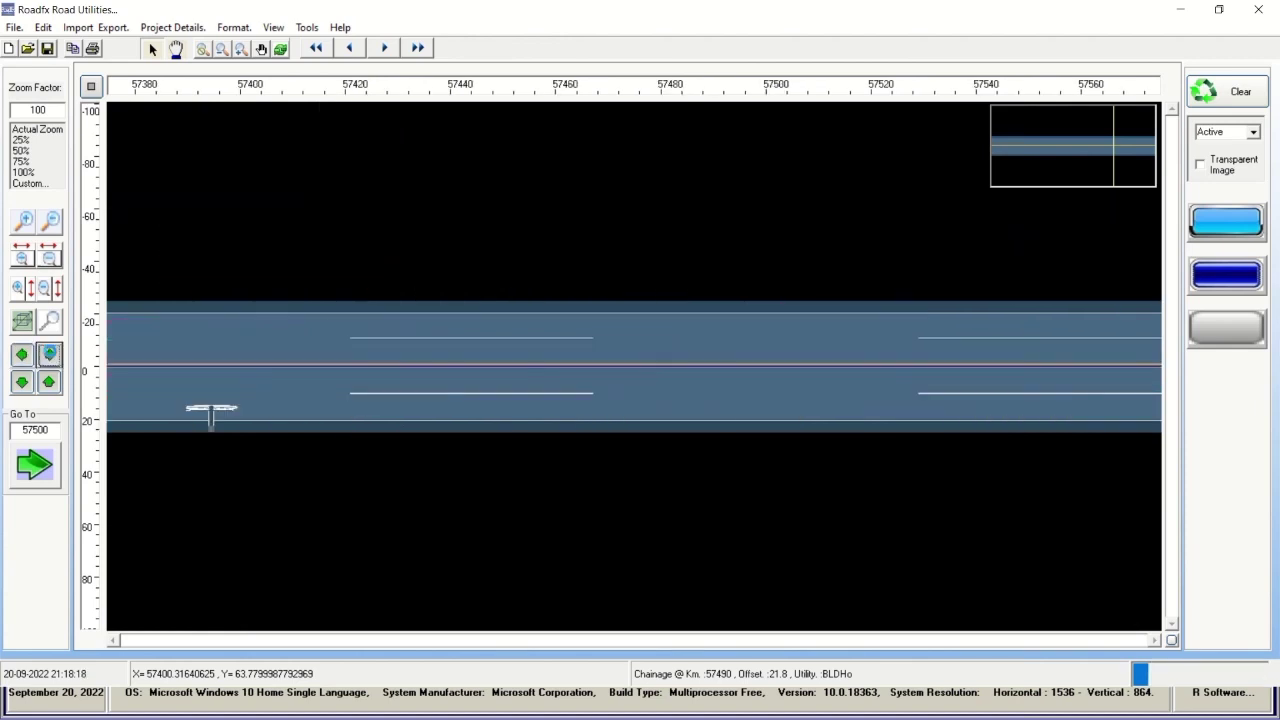
pyautogui.click(49, 354)
pyautogui.click(49, 354)
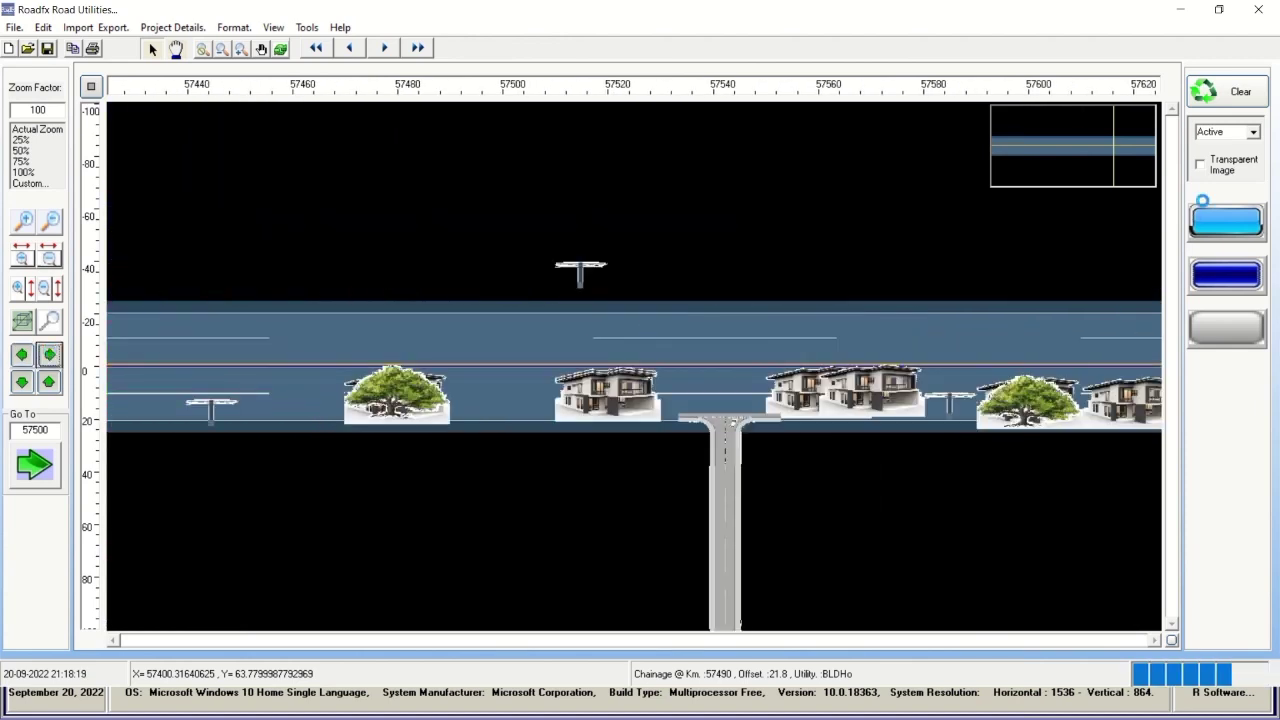
pyautogui.click(1118, 142)
pyautogui.click(1123, 149)
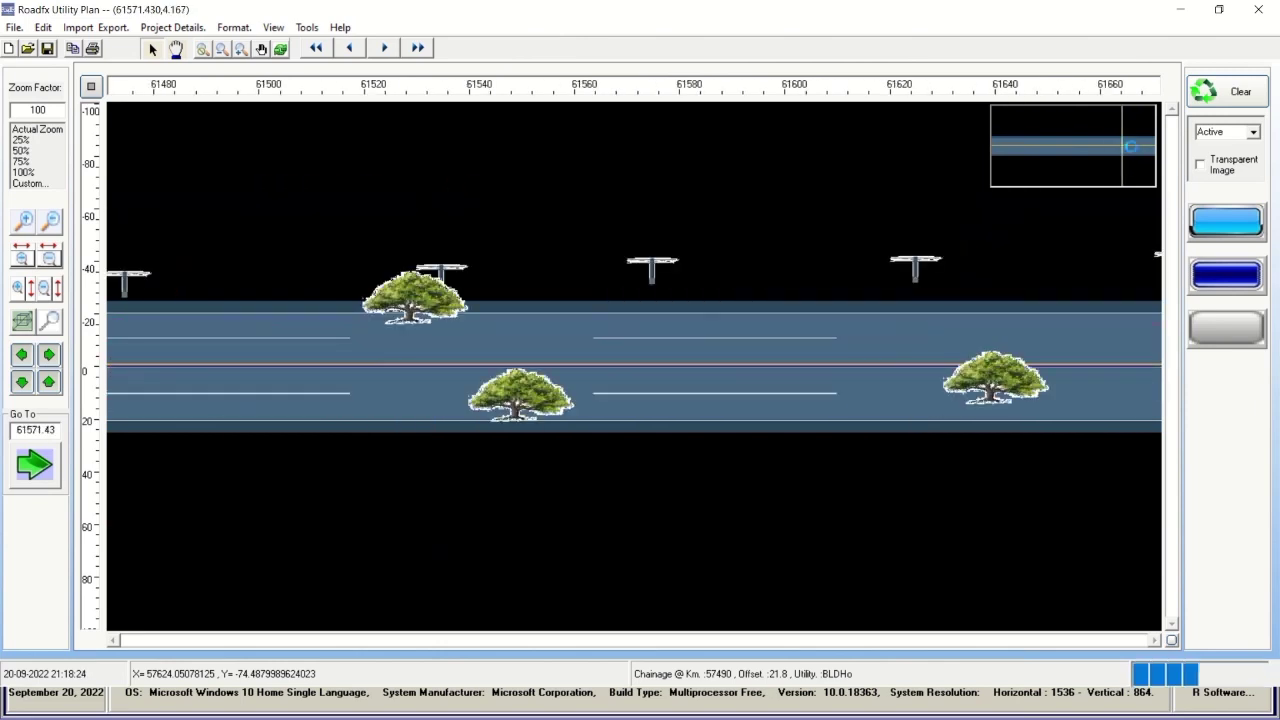
# Jump to about chainage 63700 and pan back and forth around it.
pyautogui.click(1143, 153)
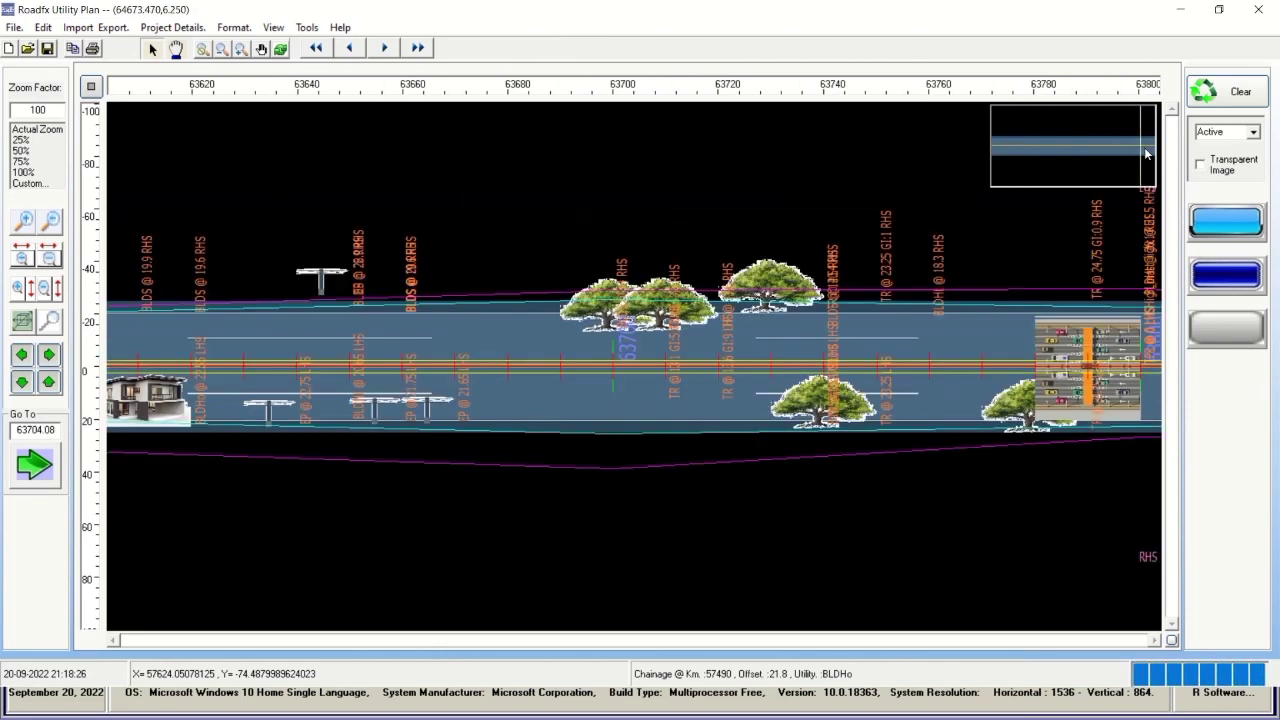
pyautogui.click(49, 354)
pyautogui.click(21, 354)
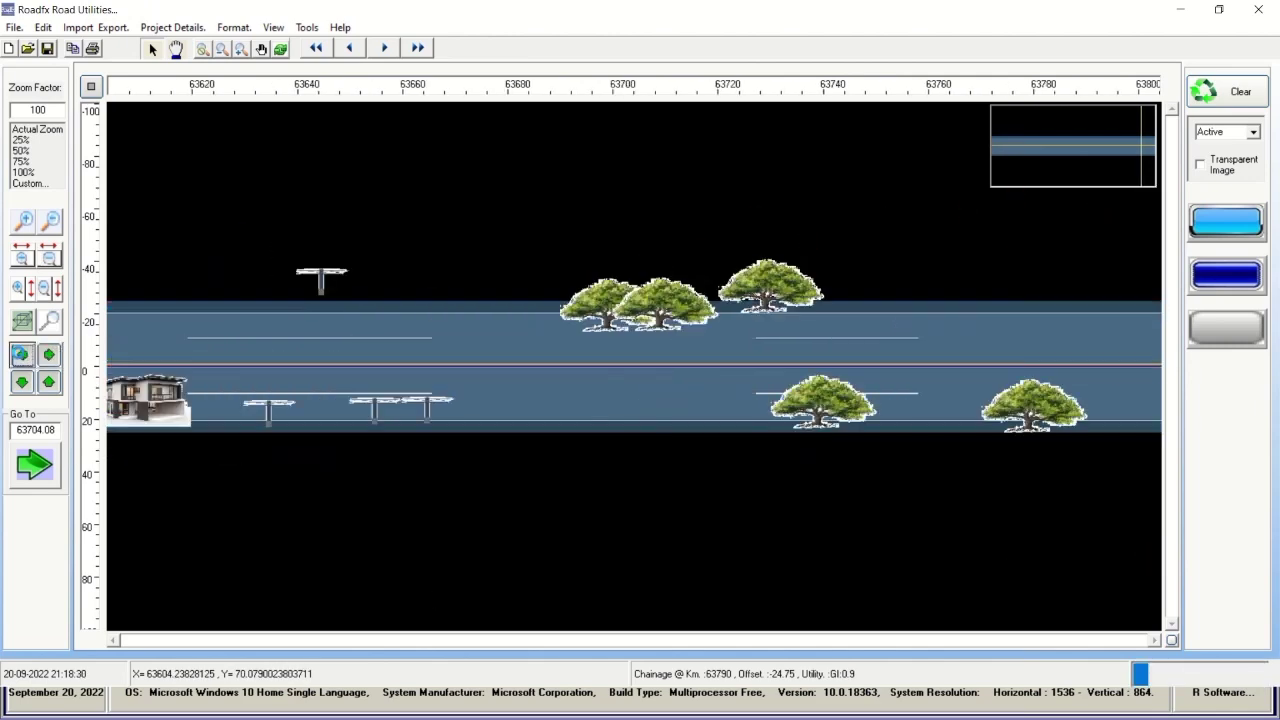
pyautogui.click(21, 354)
pyautogui.click(21, 354)
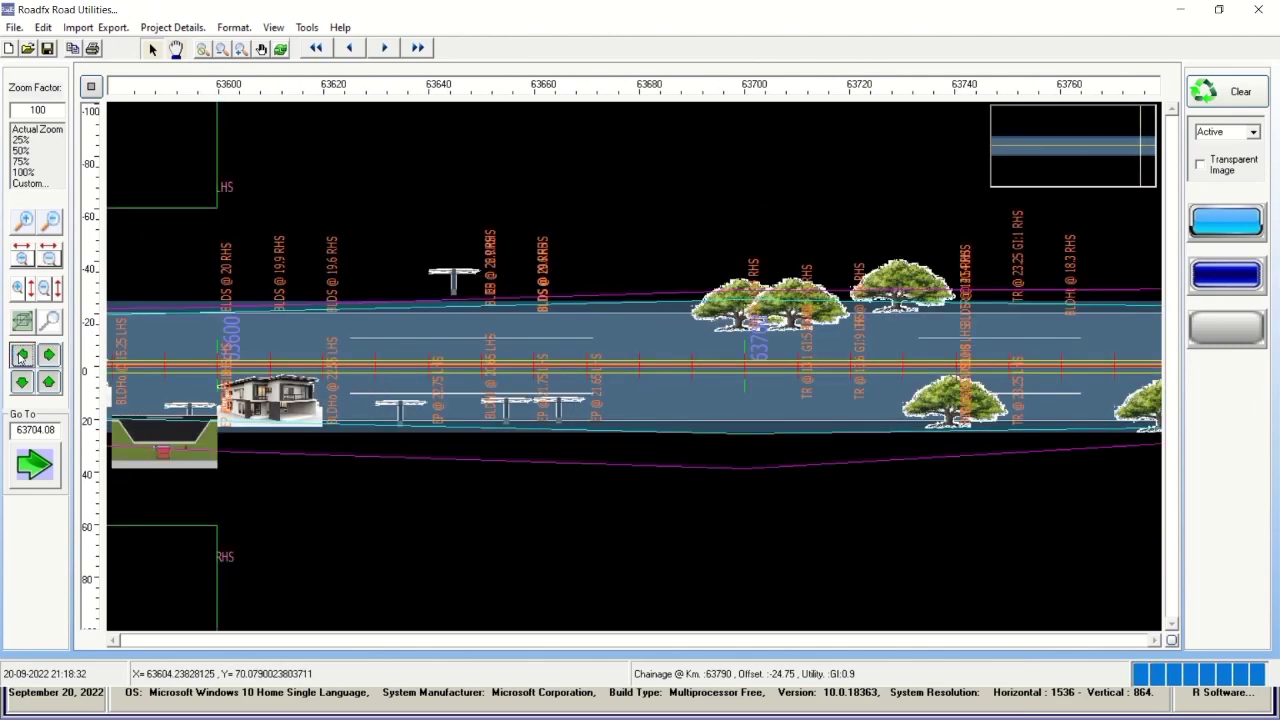
pyautogui.click(21, 354)
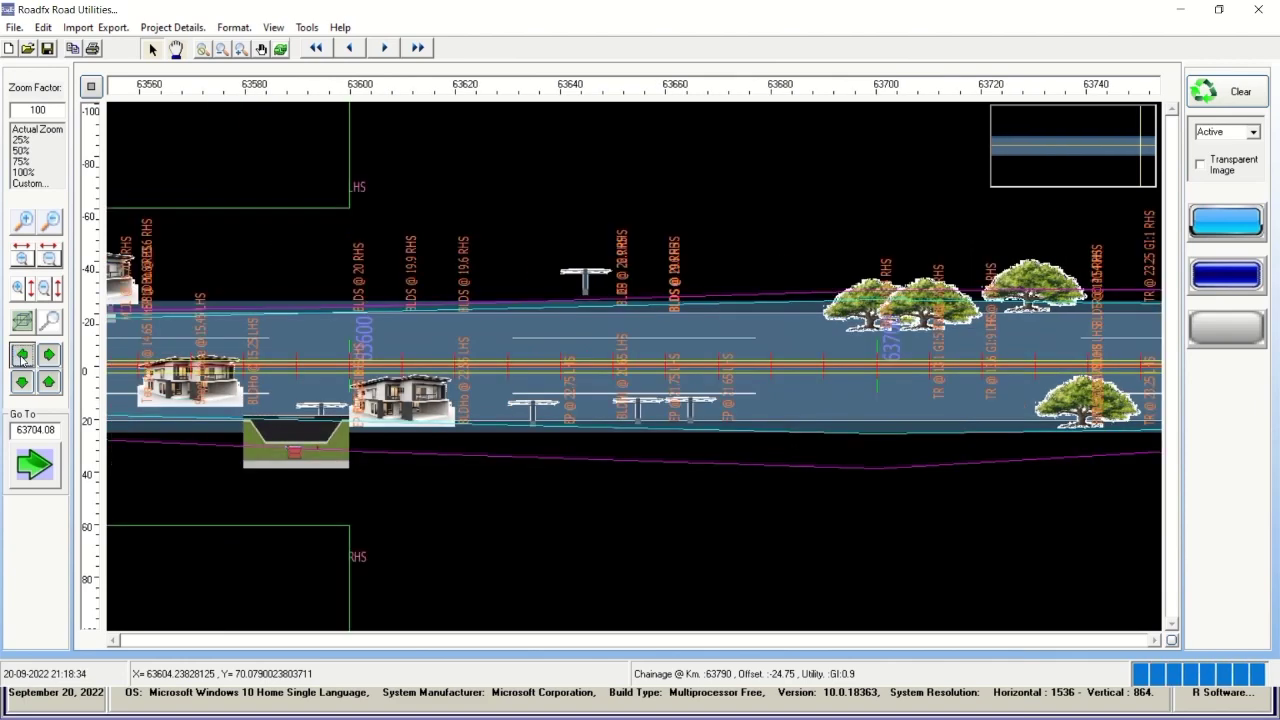
pyautogui.click(48, 354)
pyautogui.click(48, 354)
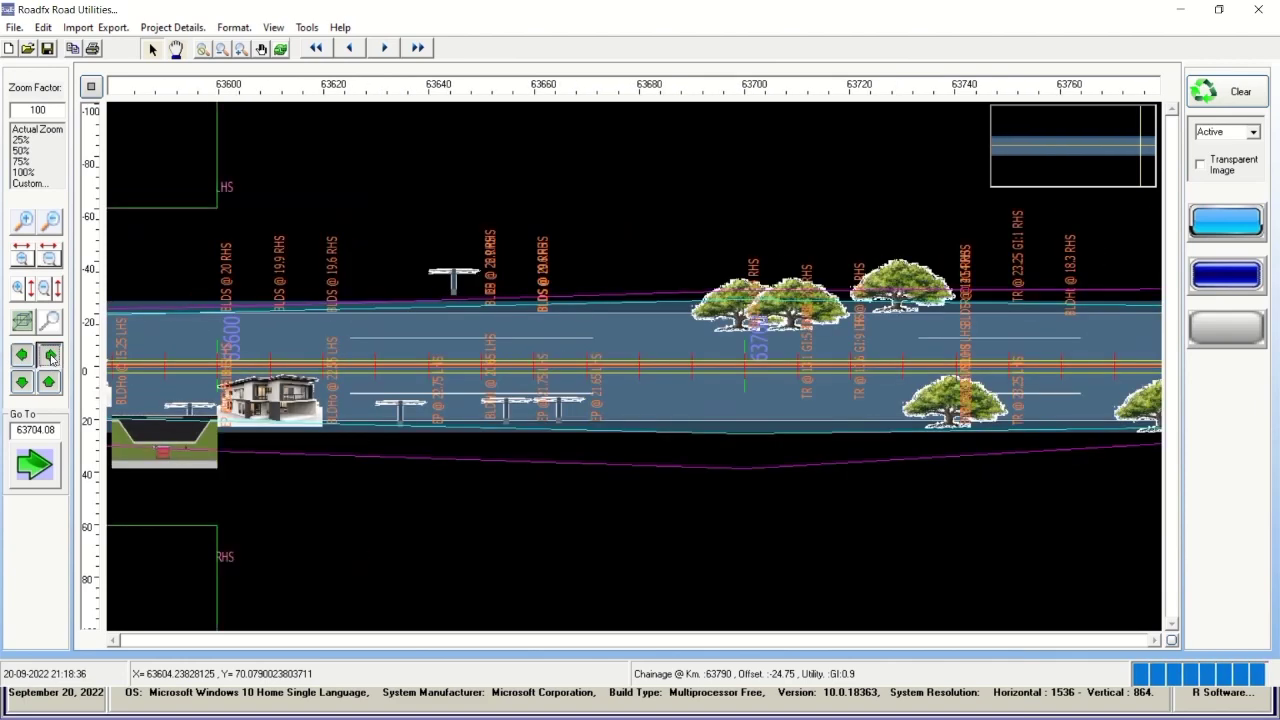
pyautogui.click(48, 354)
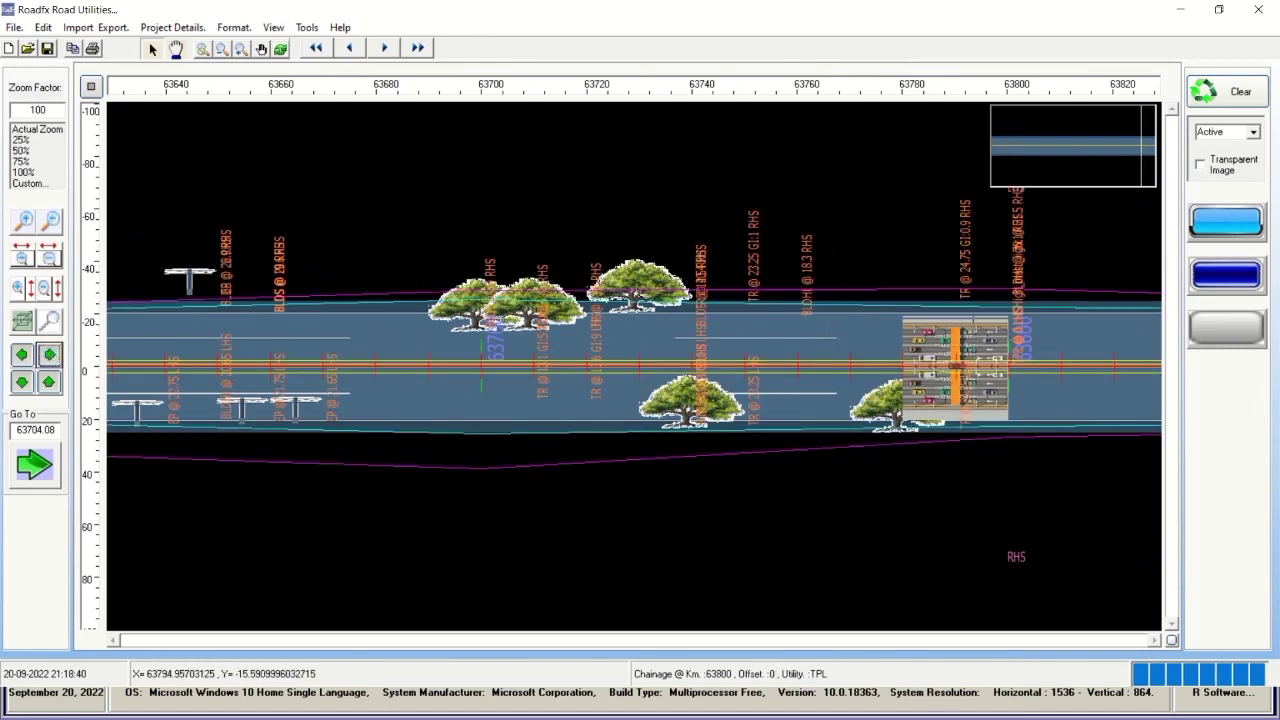
# Step forward along the road until the side road and houses past the junction show.
pyautogui.click(48, 354)
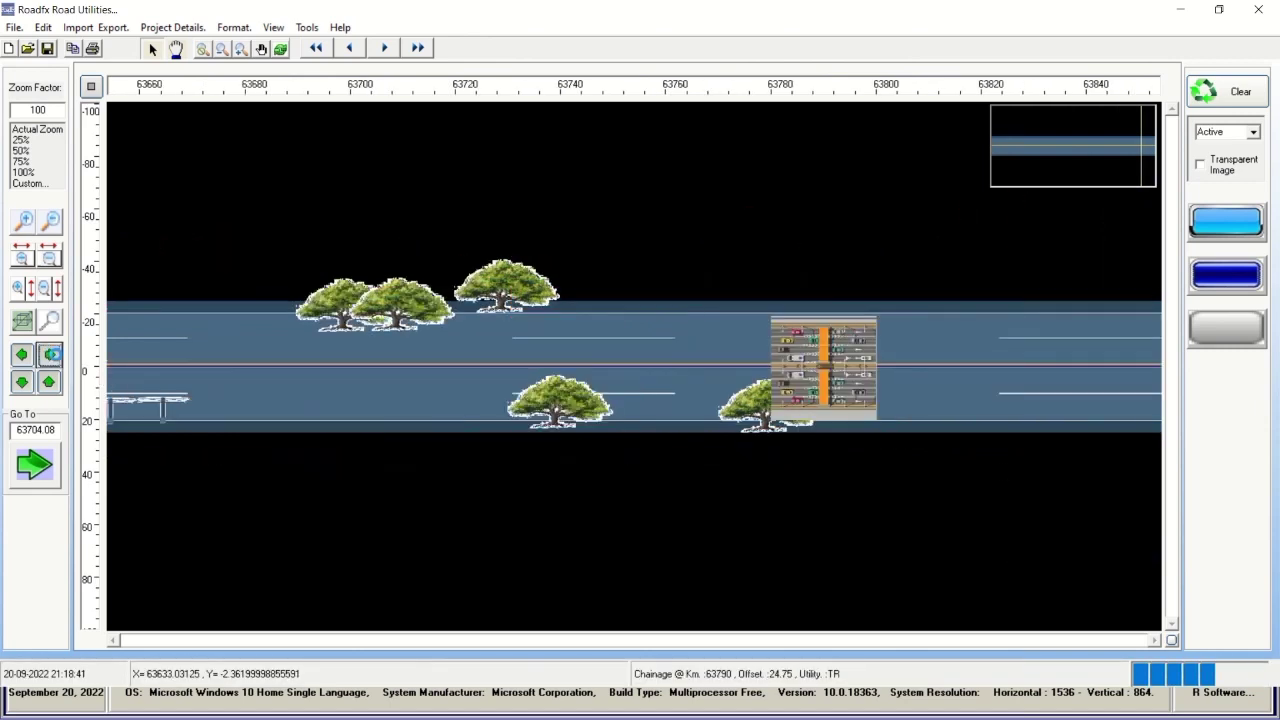
pyautogui.click(48, 354)
pyautogui.click(48, 354)
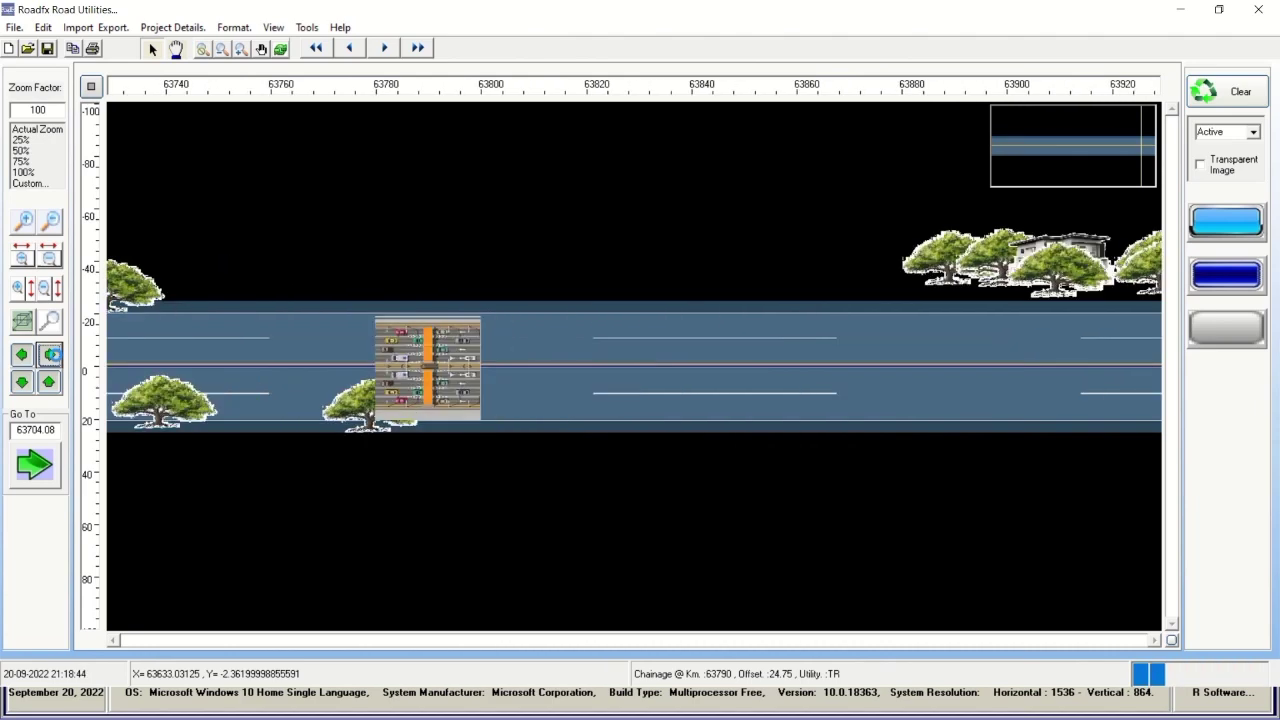
pyautogui.click(48, 354)
pyautogui.click(48, 354)
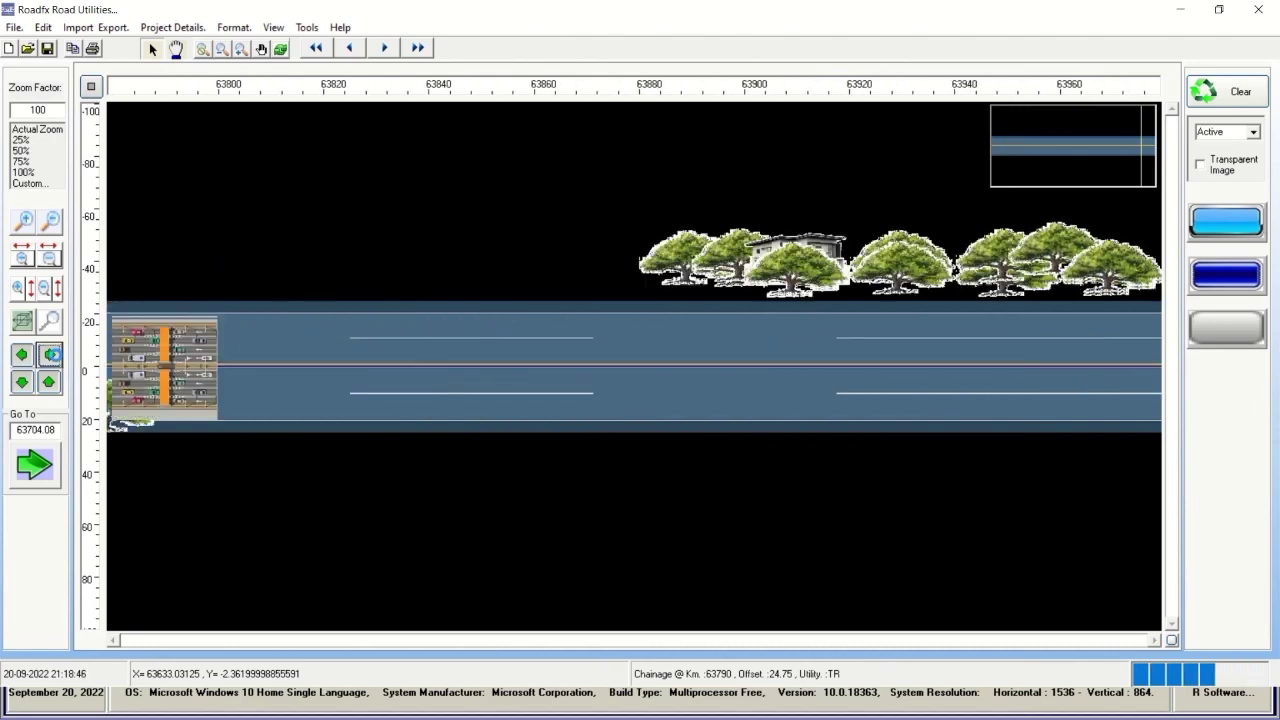
pyautogui.click(48, 354)
pyautogui.click(48, 354)
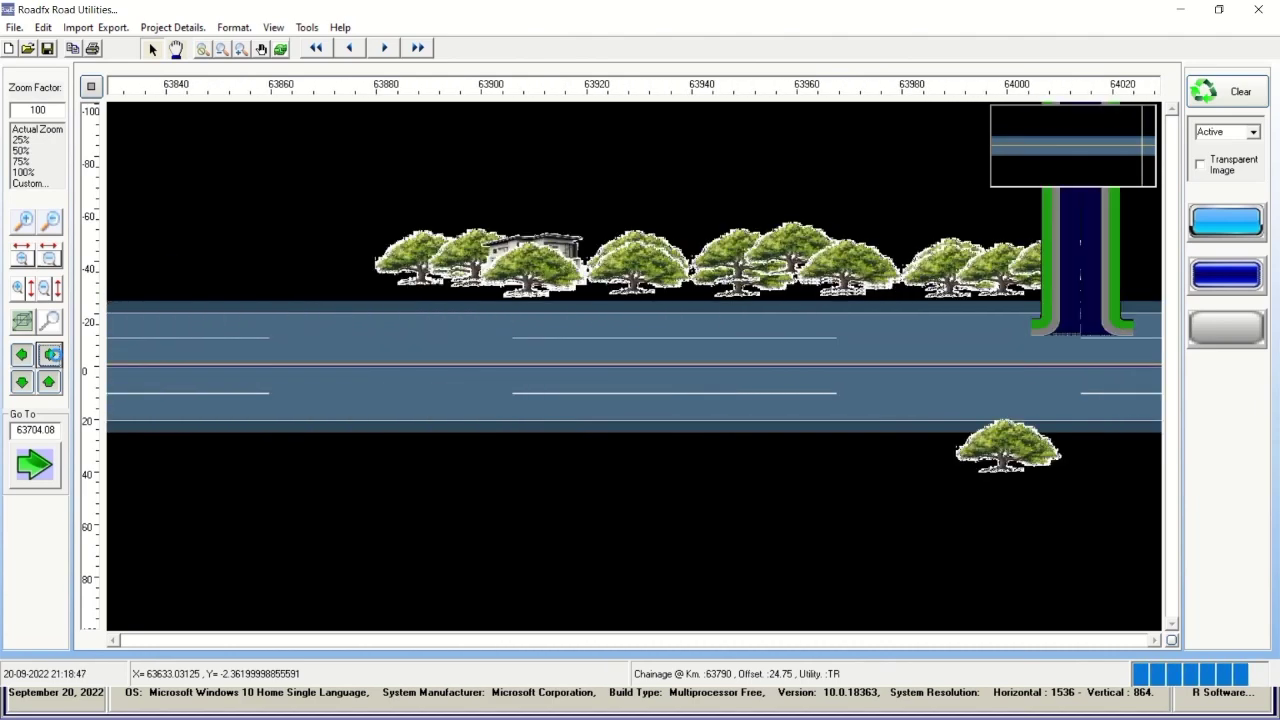
pyautogui.click(48, 354)
pyautogui.click(48, 354)
pyautogui.click(48, 354)
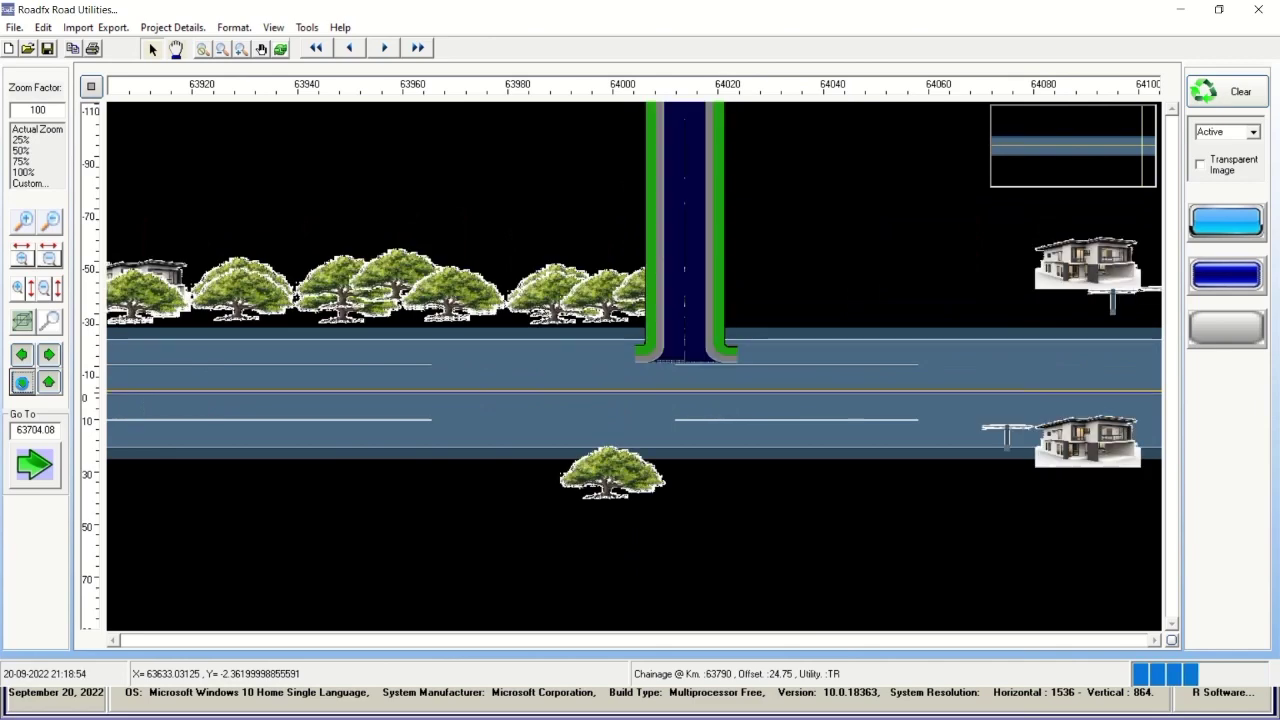
# Pan toward the left-hand side, recentre on the road and step forward once.
pyautogui.click(22, 382)
pyautogui.click(22, 382)
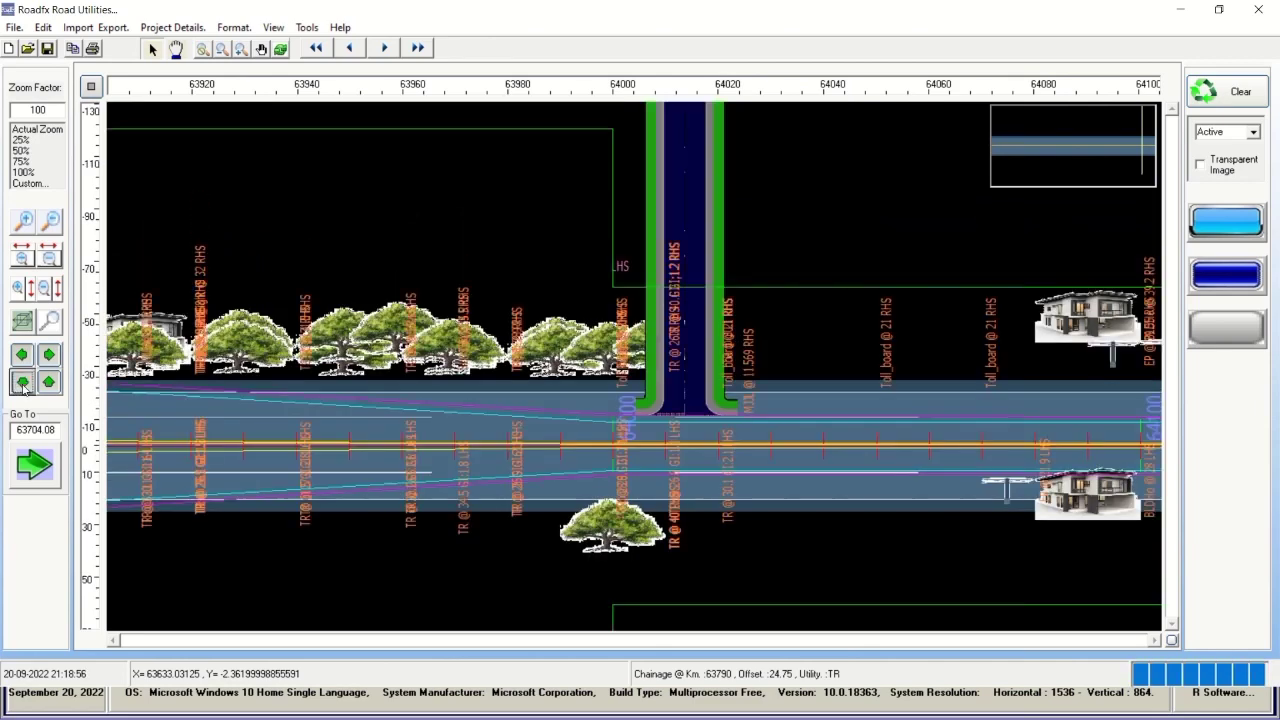
pyautogui.click(48, 382)
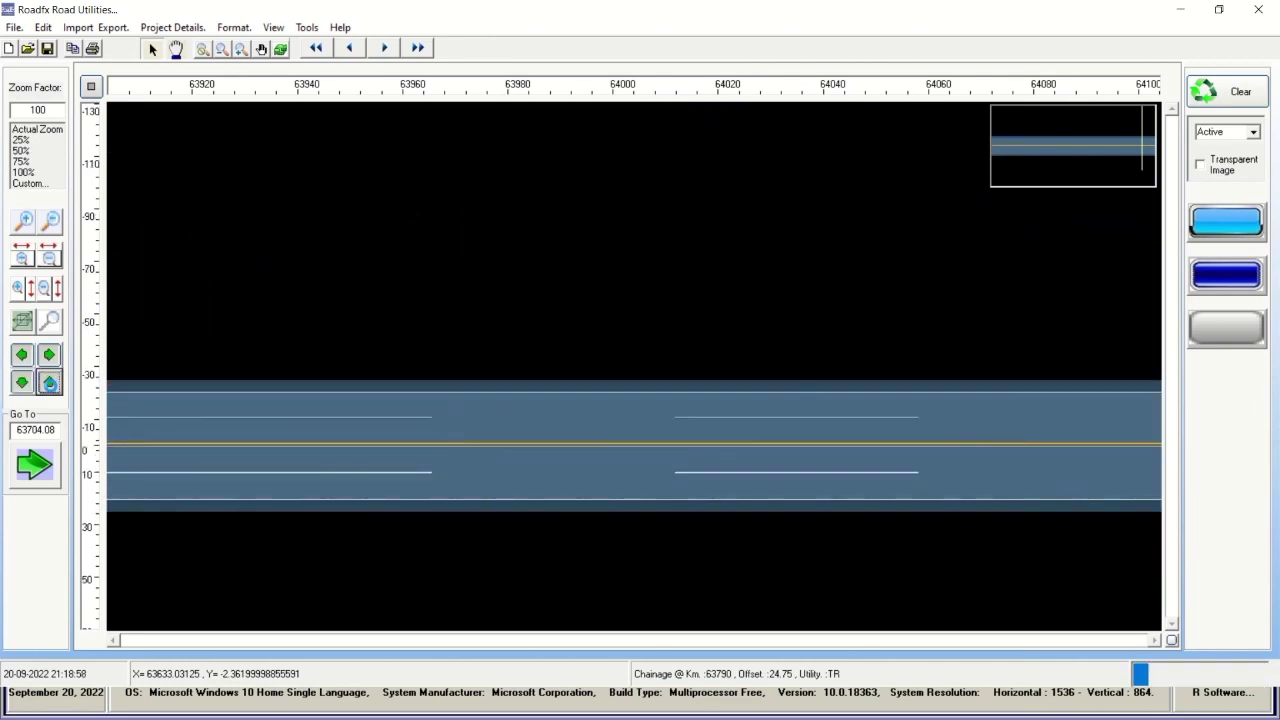
pyautogui.click(48, 382)
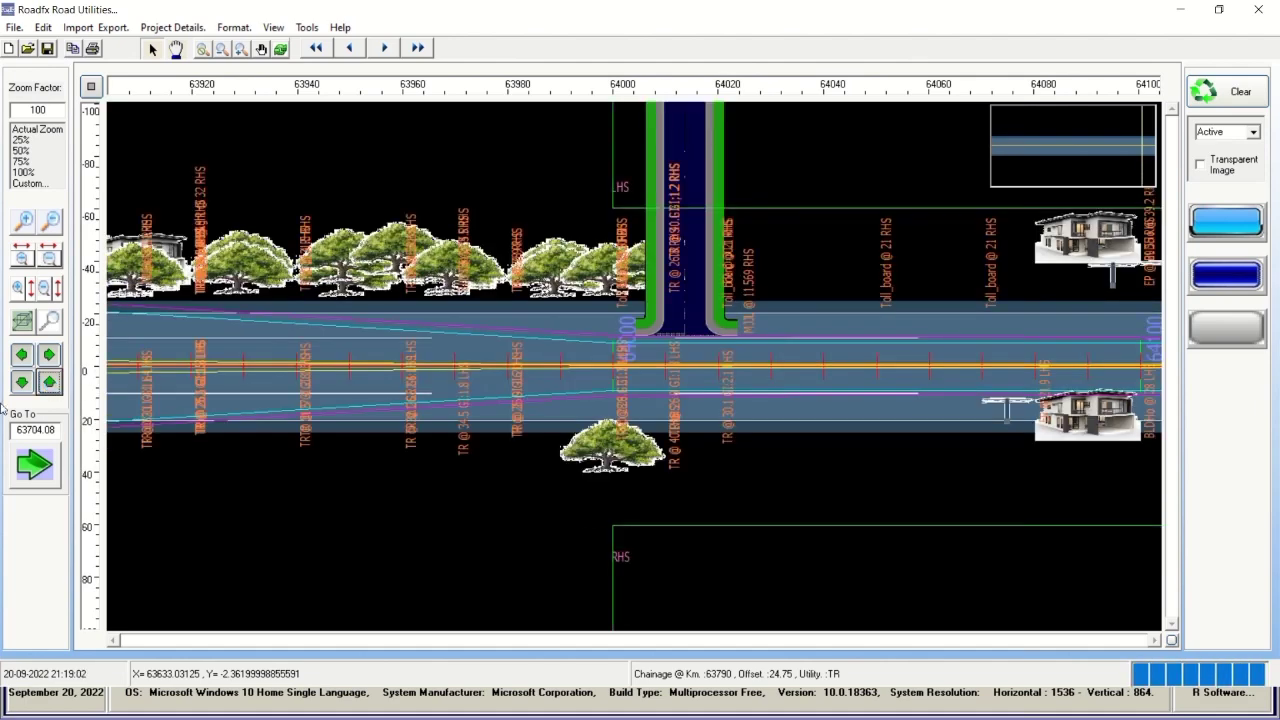
pyautogui.click(48, 354)
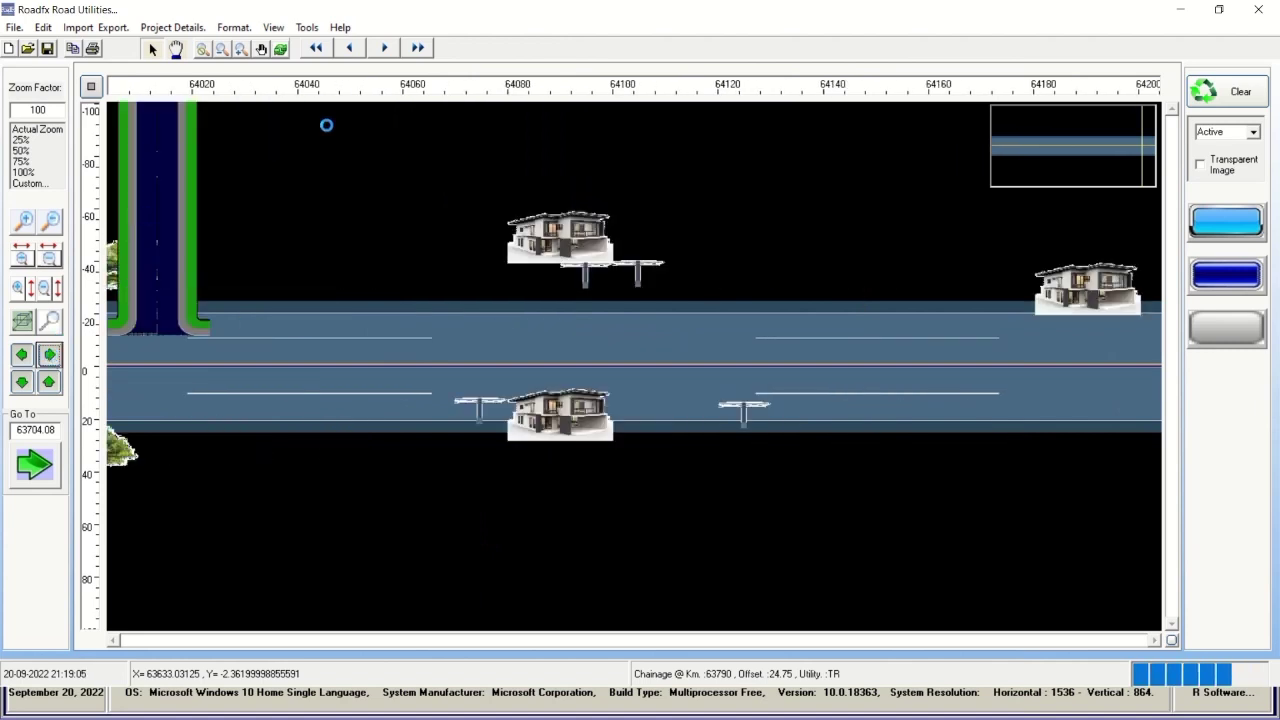
# Advance through 65704 and 66704 to the project end, dismissing the outside-limits warning.
pyautogui.click(384, 48)
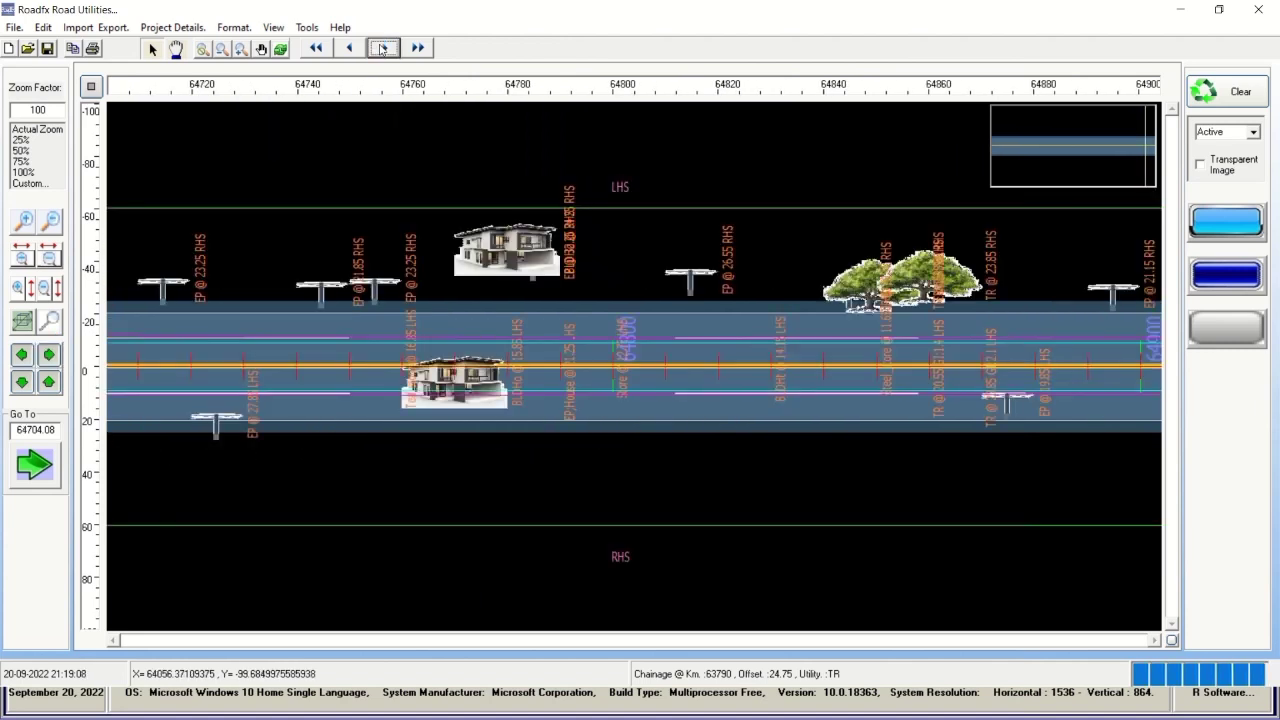
pyautogui.click(383, 48)
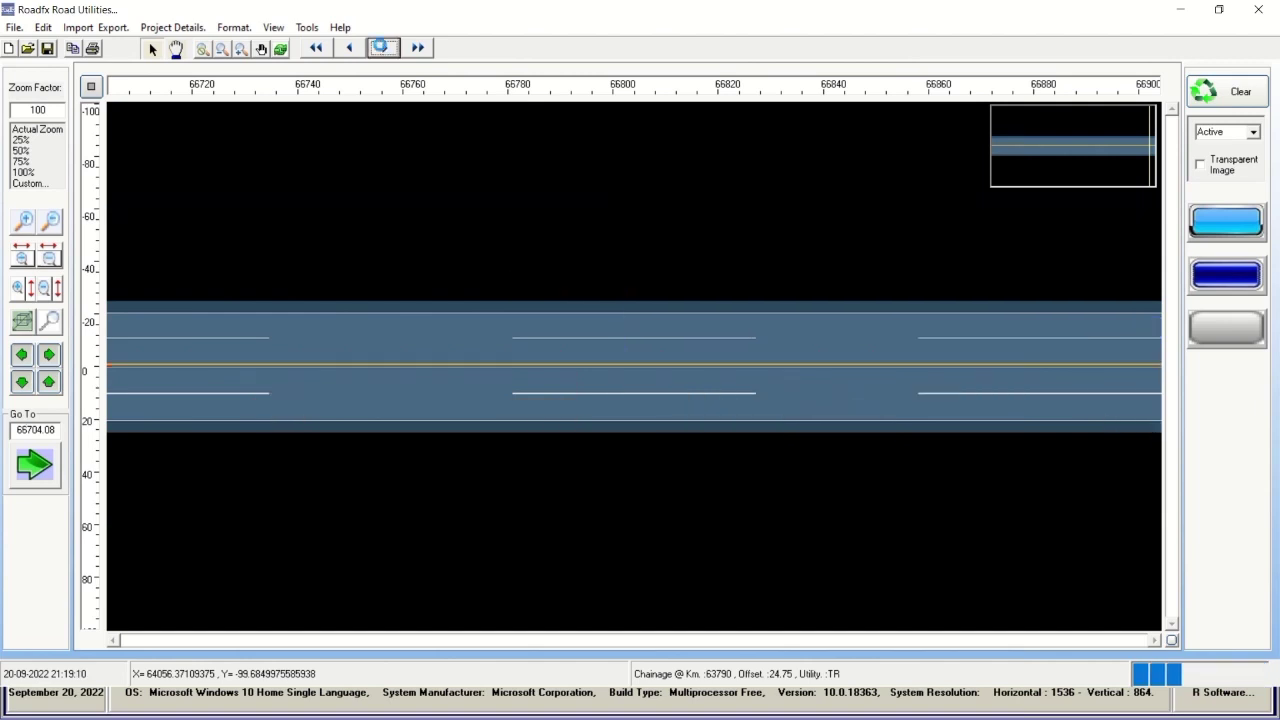
pyautogui.click(383, 48)
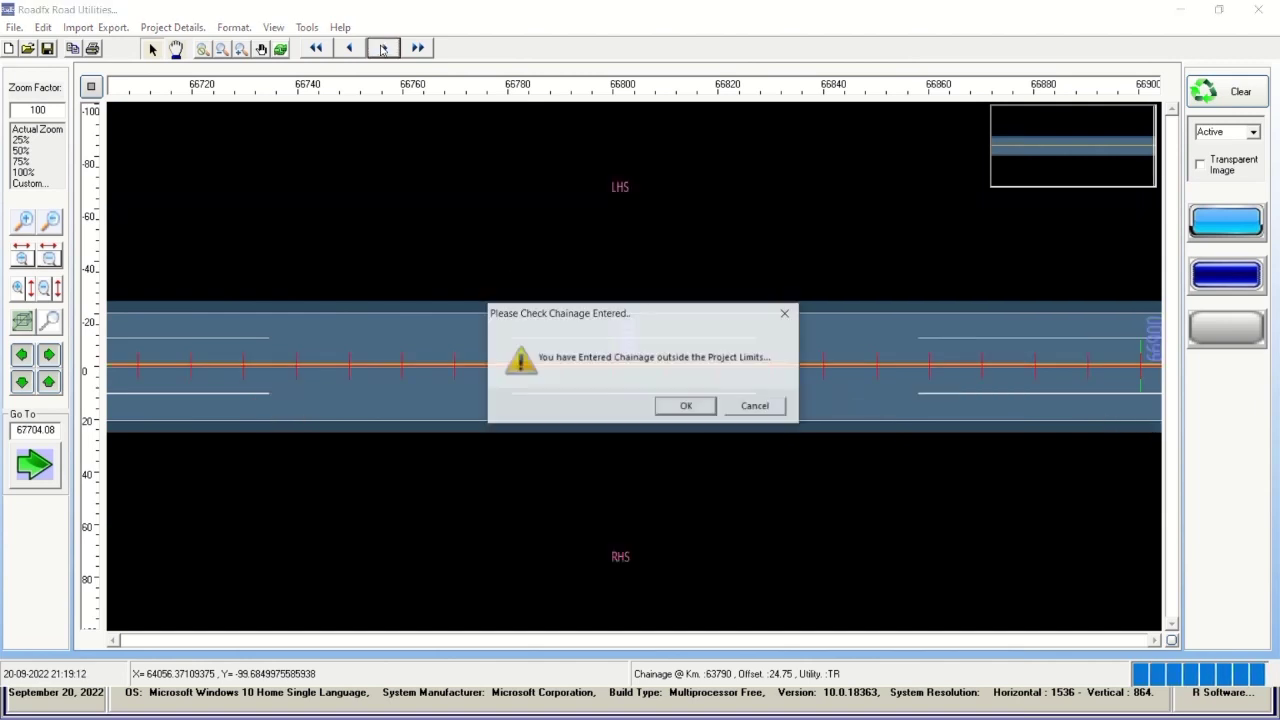
pyautogui.click(686, 406)
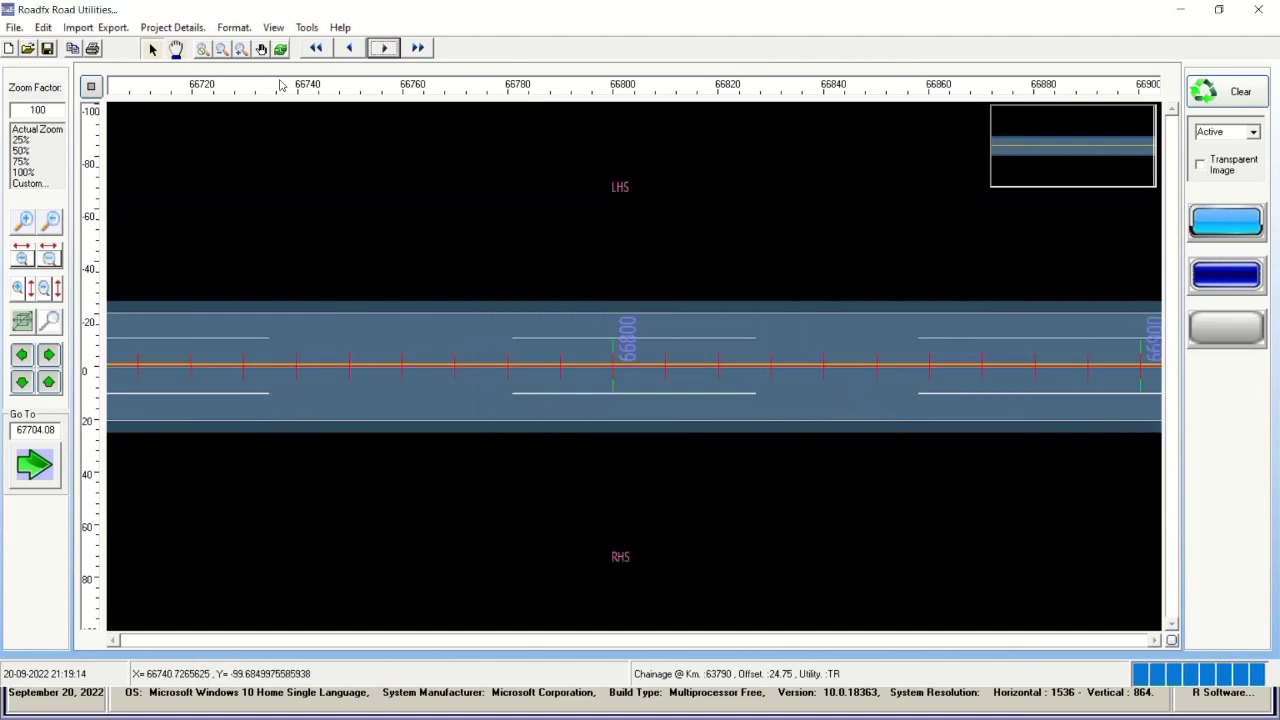
pyautogui.moveTo(22, 428); pyautogui.dragTo(14, 430)
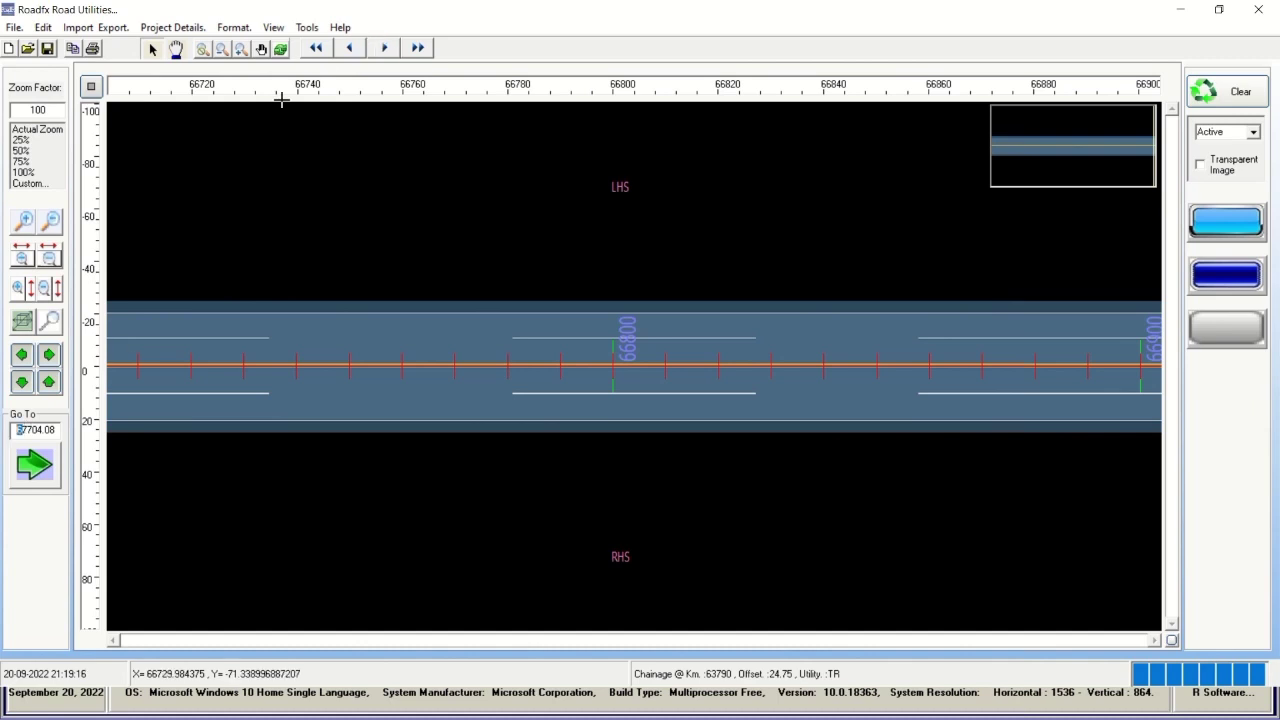
pyautogui.click(182, 27)
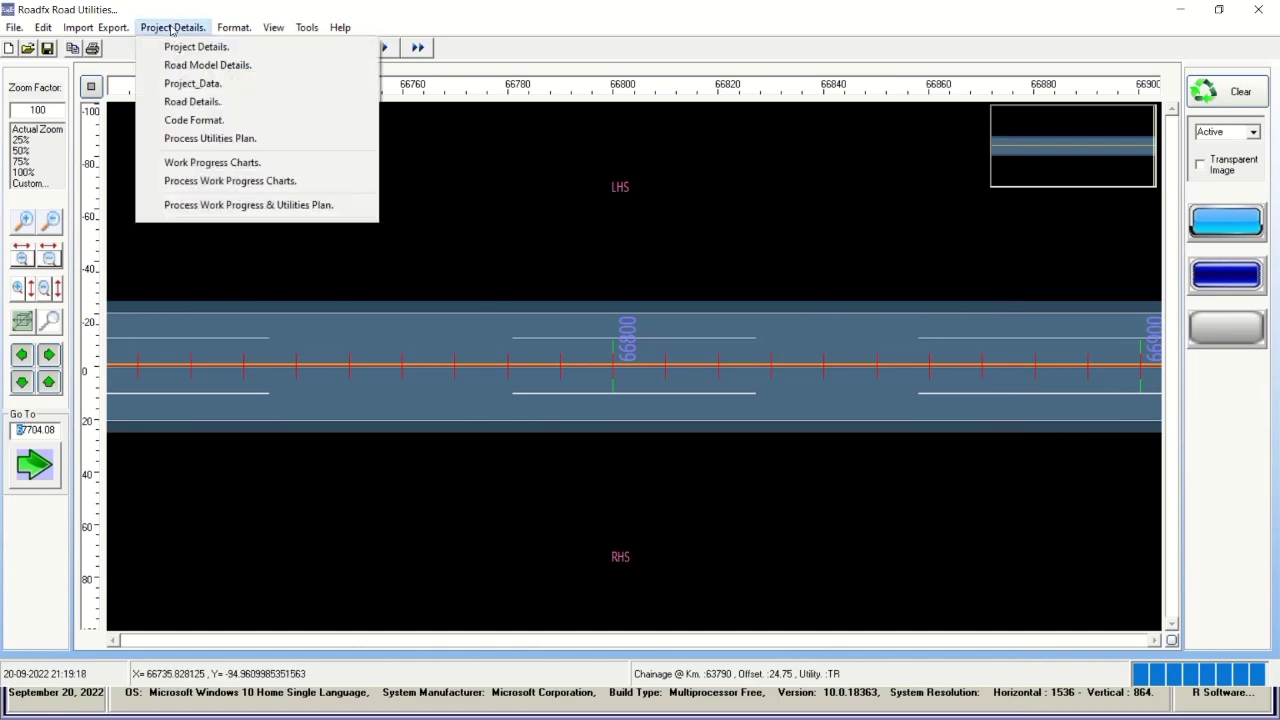
pyautogui.click(185, 48)
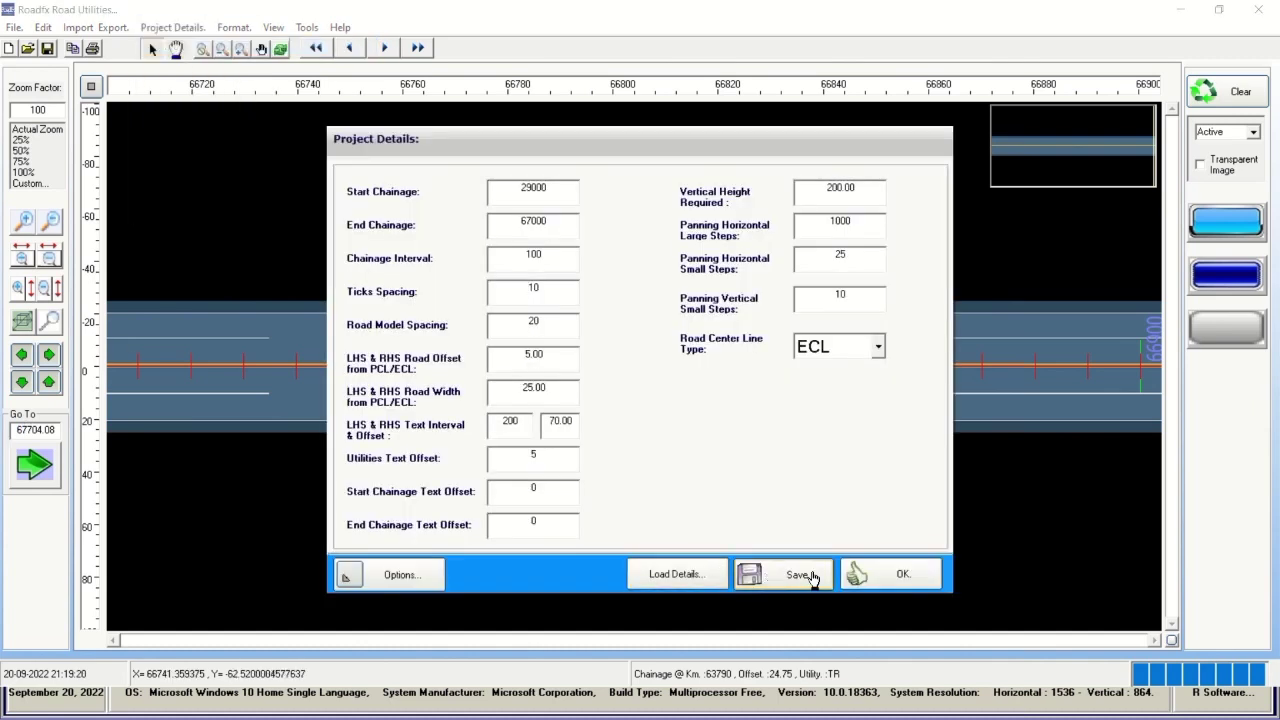
pyautogui.click(900, 575)
pyautogui.click(172, 27)
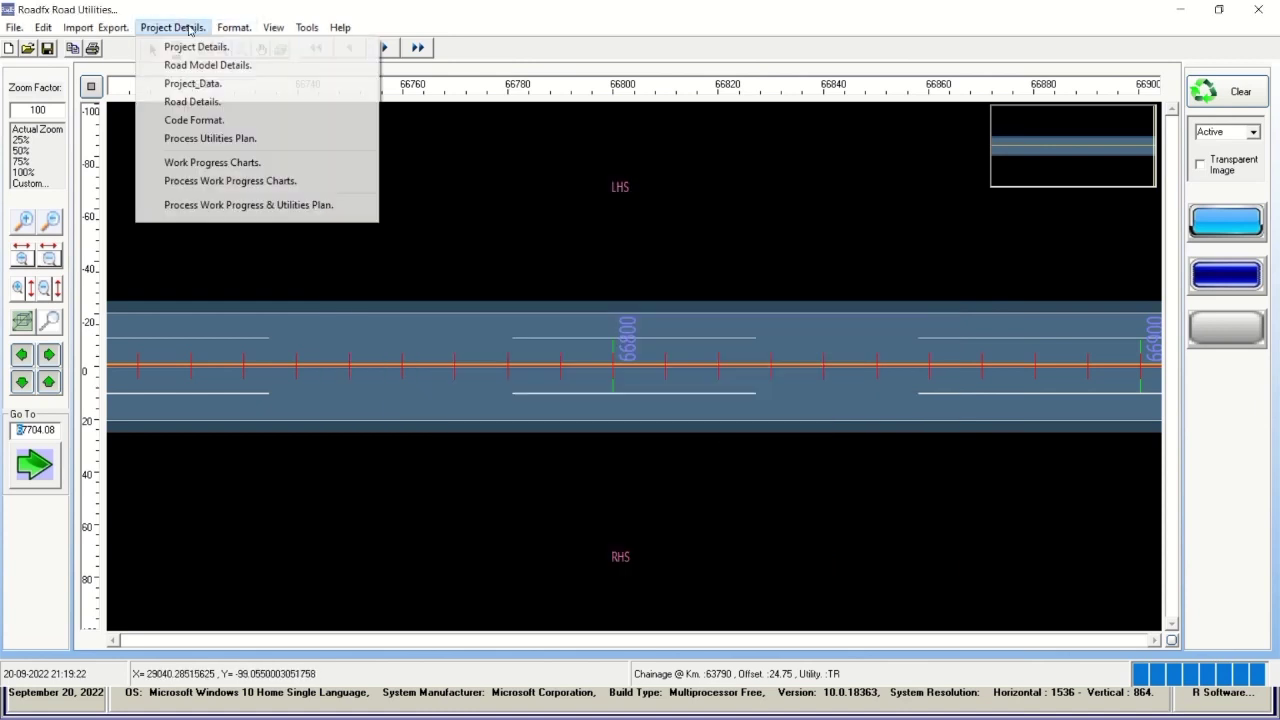
pyautogui.click(185, 63)
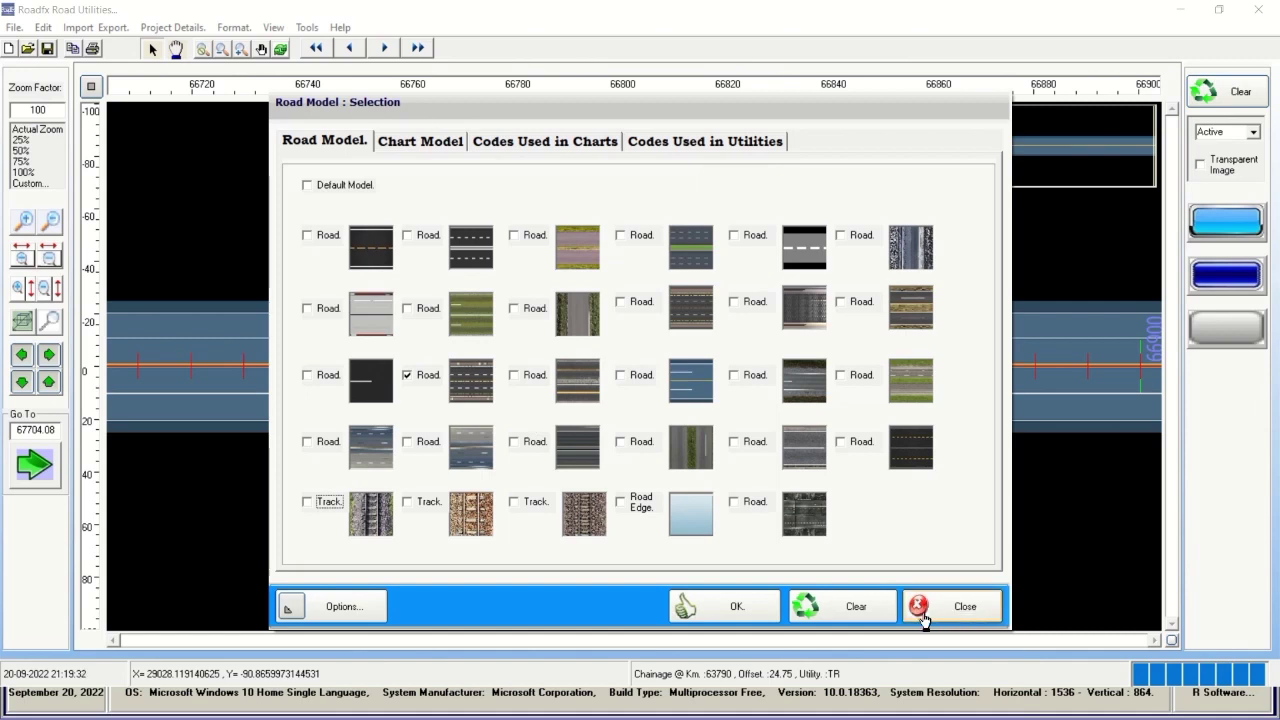
pyautogui.click(736, 606)
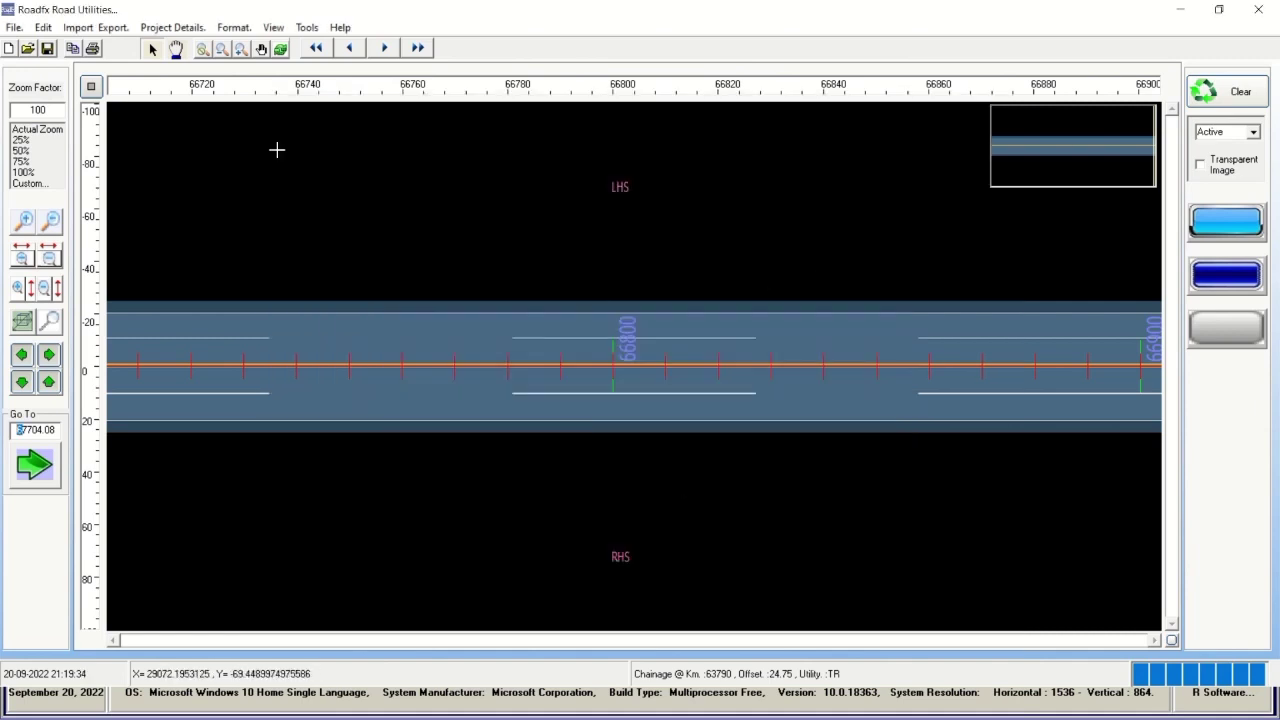
pyautogui.click(197, 28)
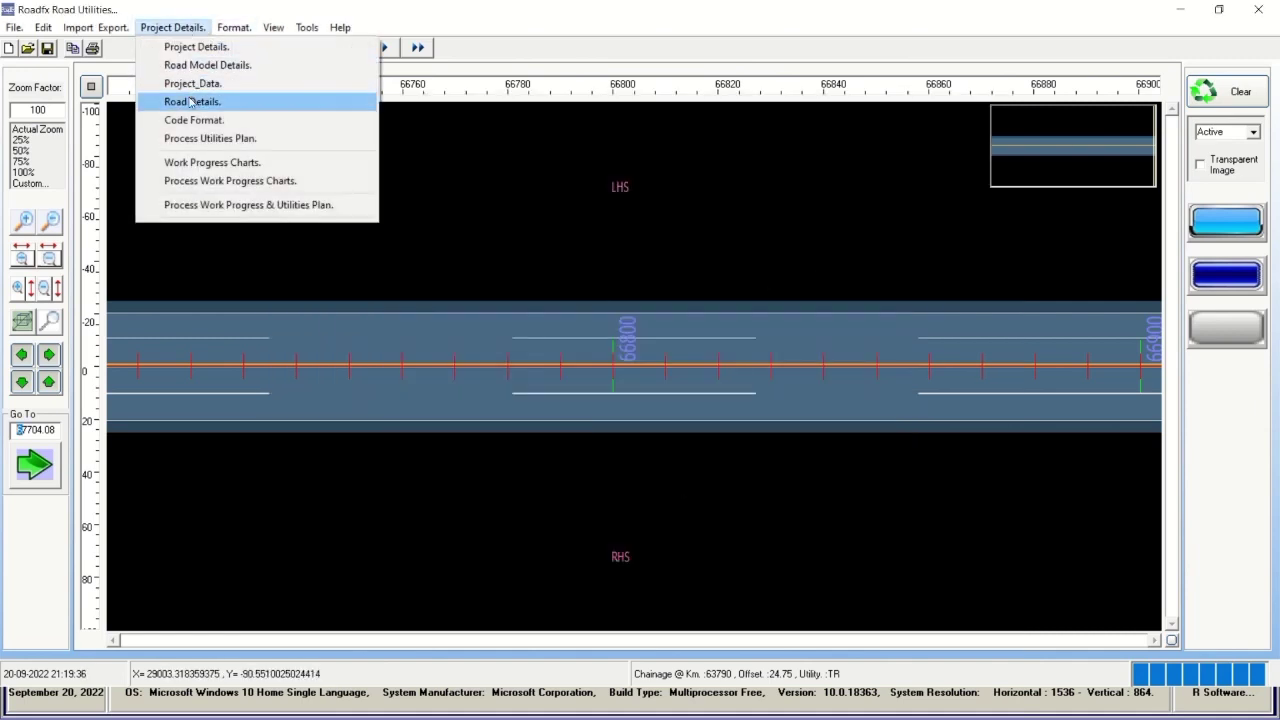
pyautogui.click(188, 85)
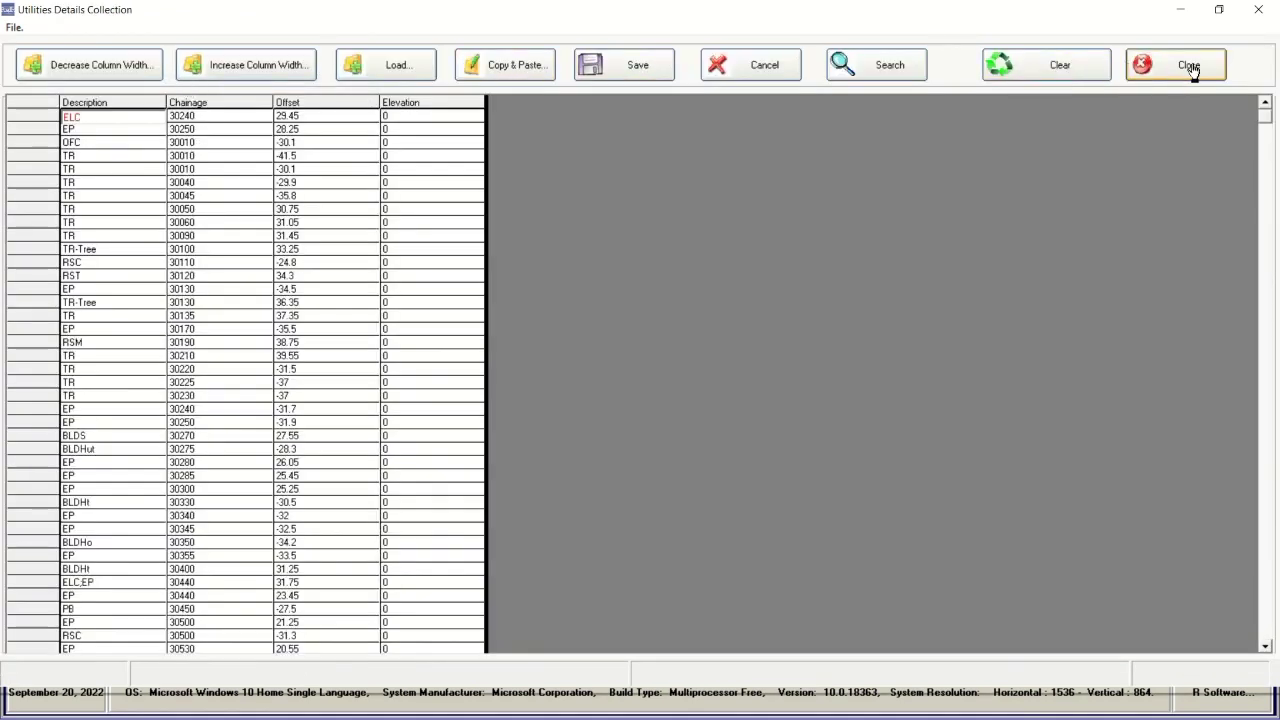
pyautogui.click(99, 129)
pyautogui.click(92, 144)
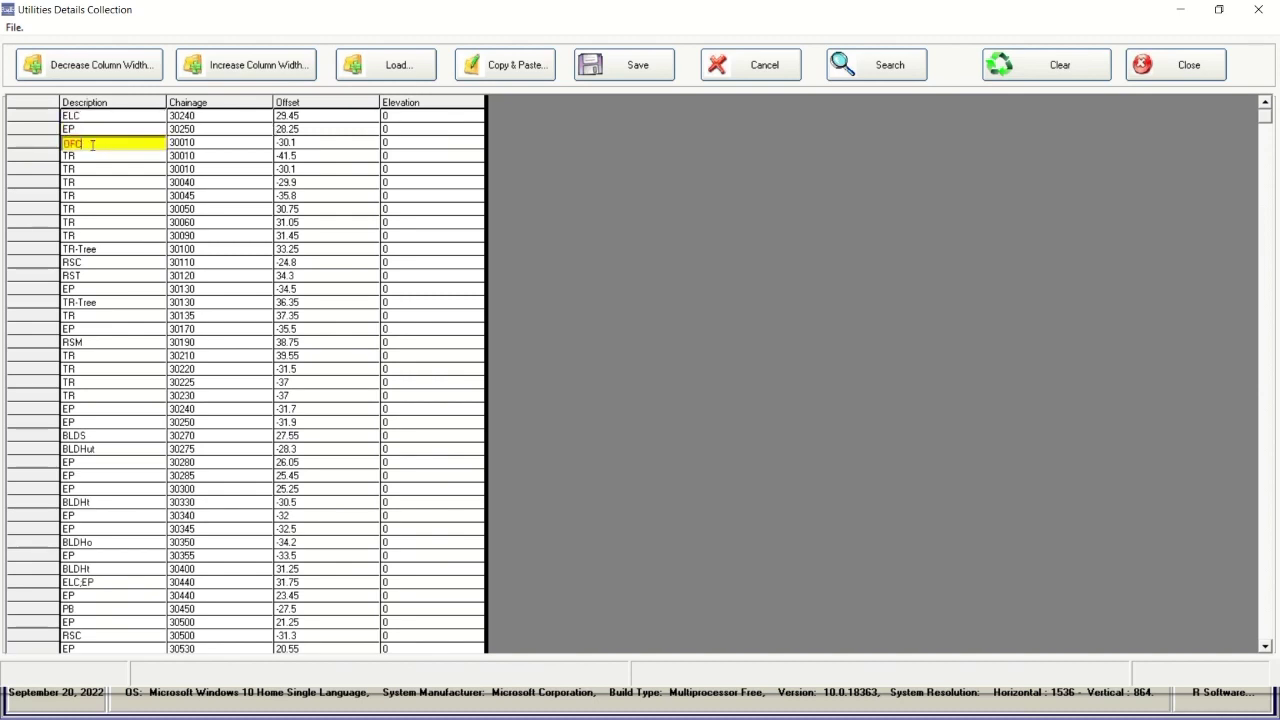
pyautogui.click(211, 157)
pyautogui.click(334, 158)
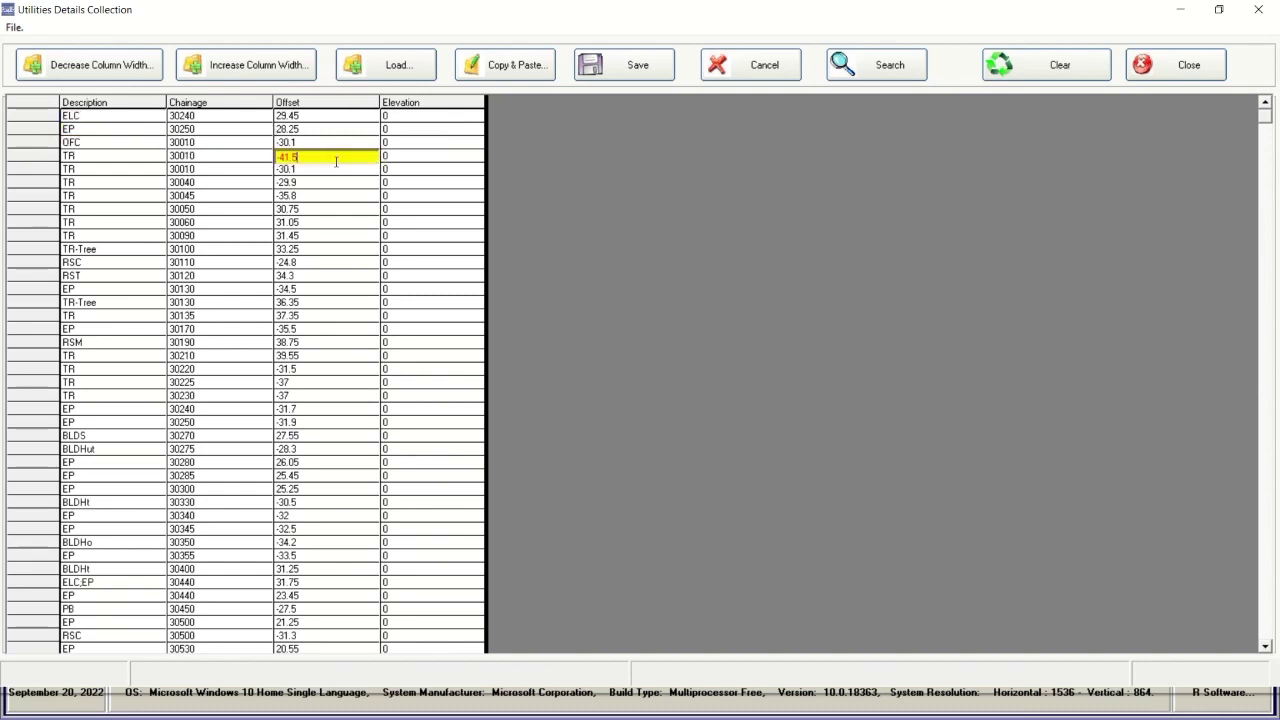
pyautogui.click(333, 172)
pyautogui.click(326, 211)
pyautogui.click(328, 276)
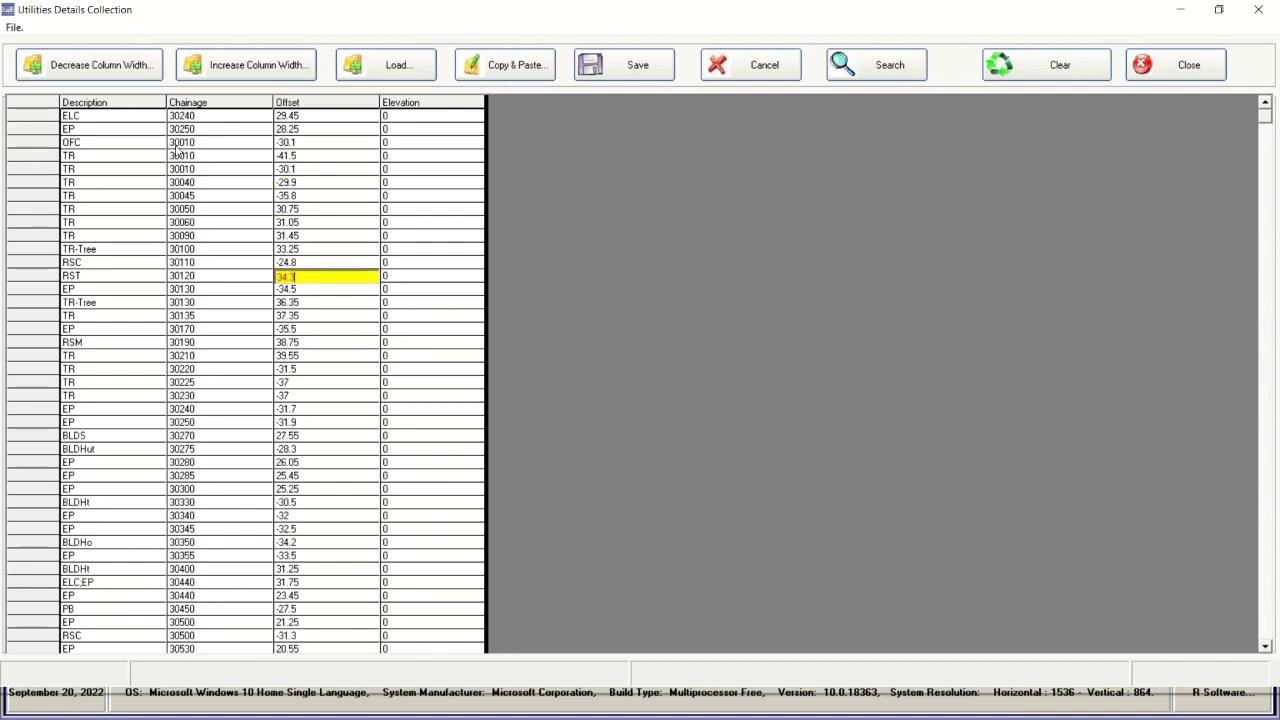
pyautogui.click(132, 118)
pyautogui.click(163, 158)
pyautogui.click(218, 184)
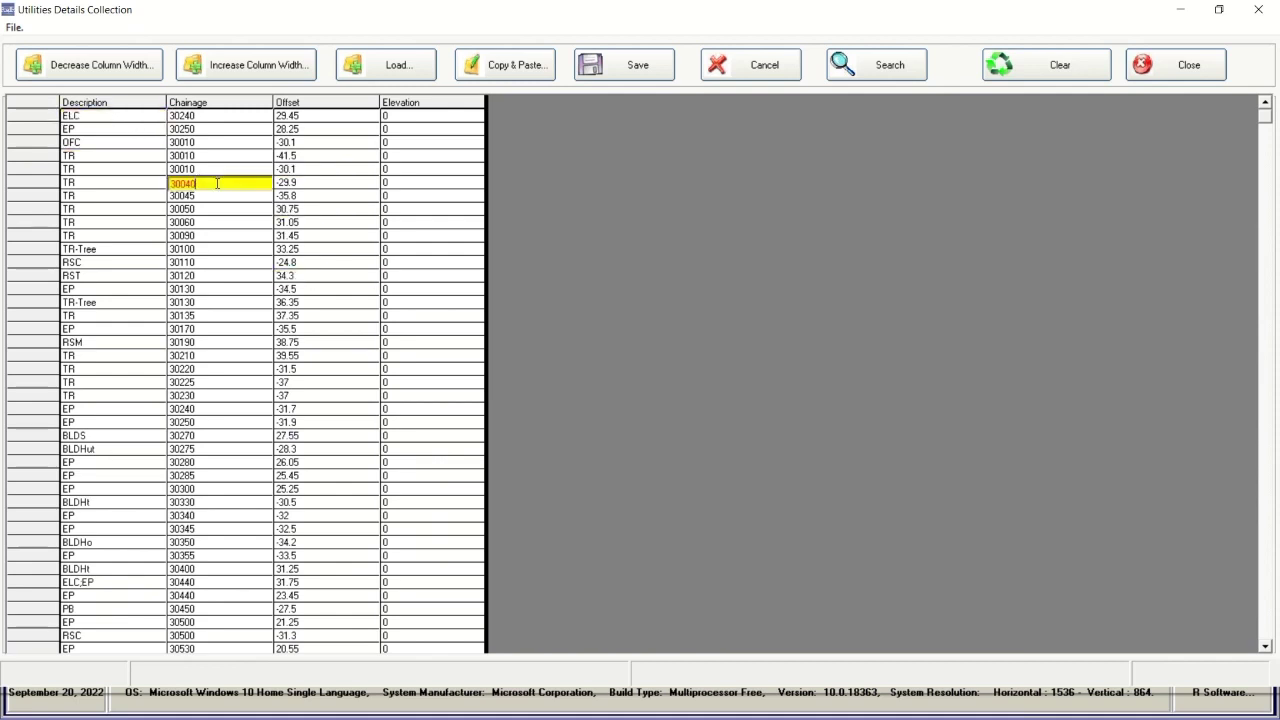
pyautogui.click(223, 225)
pyautogui.click(237, 264)
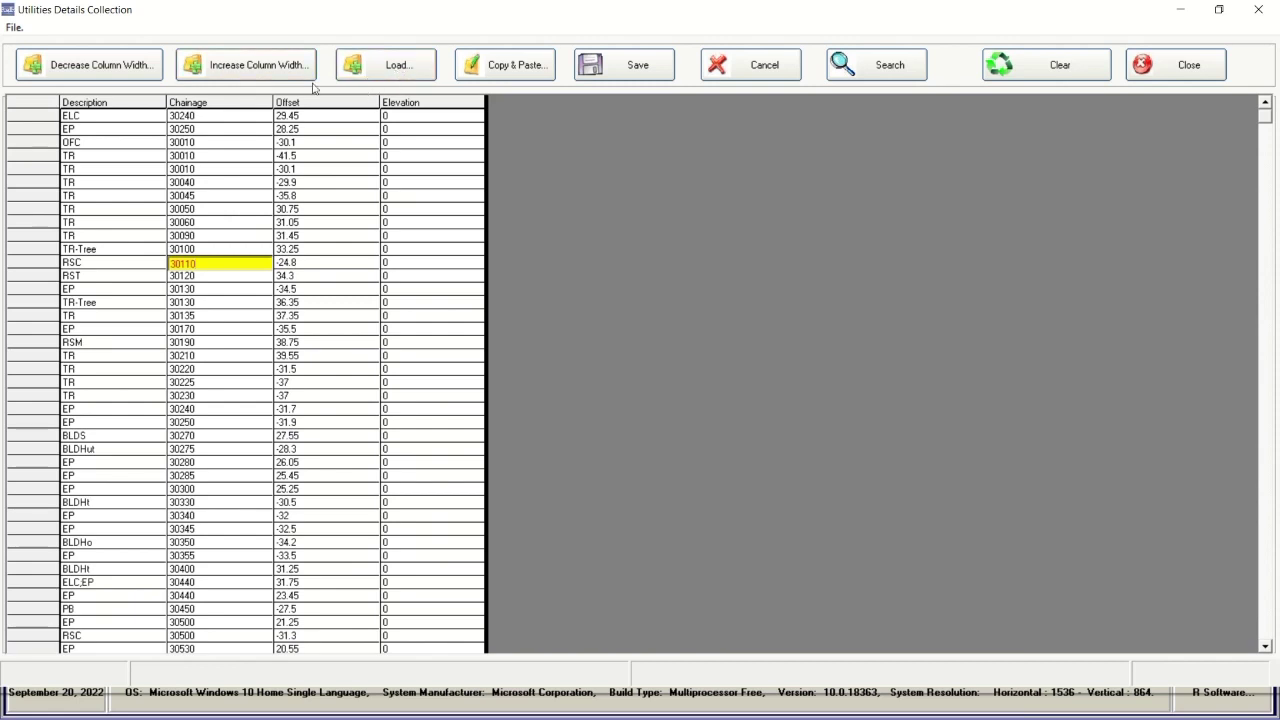
pyautogui.click(231, 66)
pyautogui.click(231, 66)
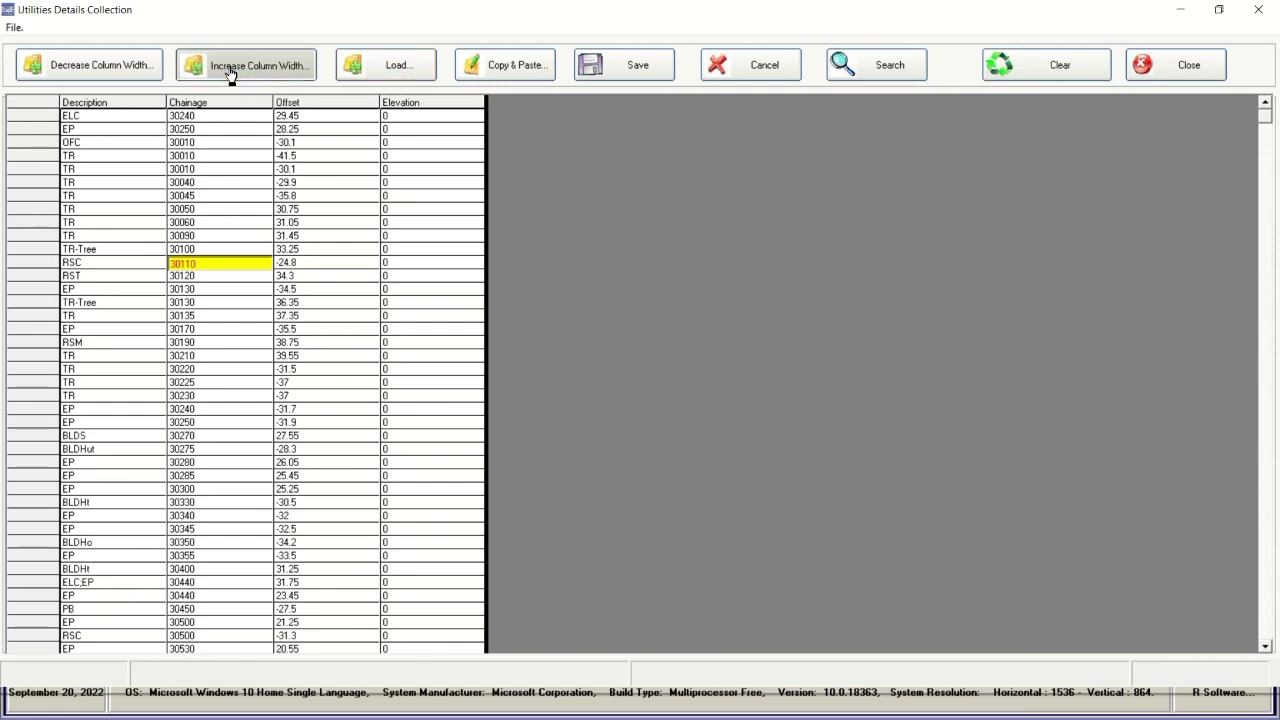
pyautogui.click(230, 66)
pyautogui.click(221, 115)
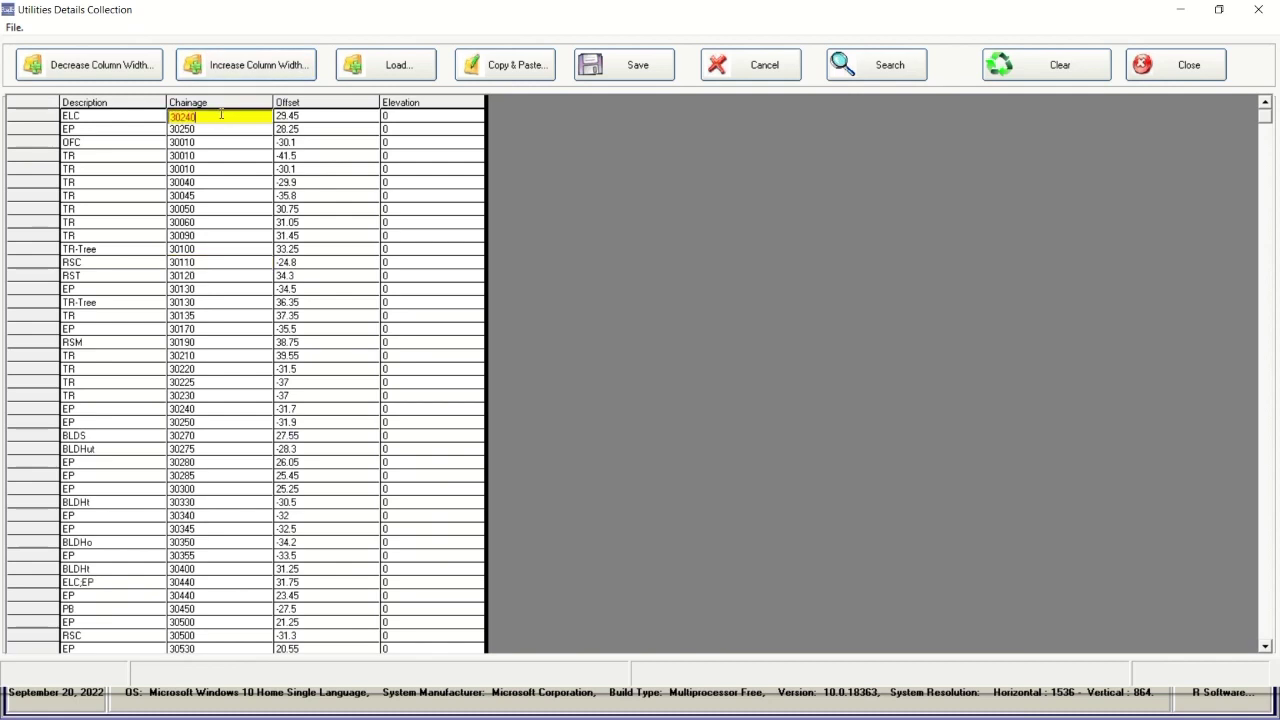
pyautogui.click(151, 115)
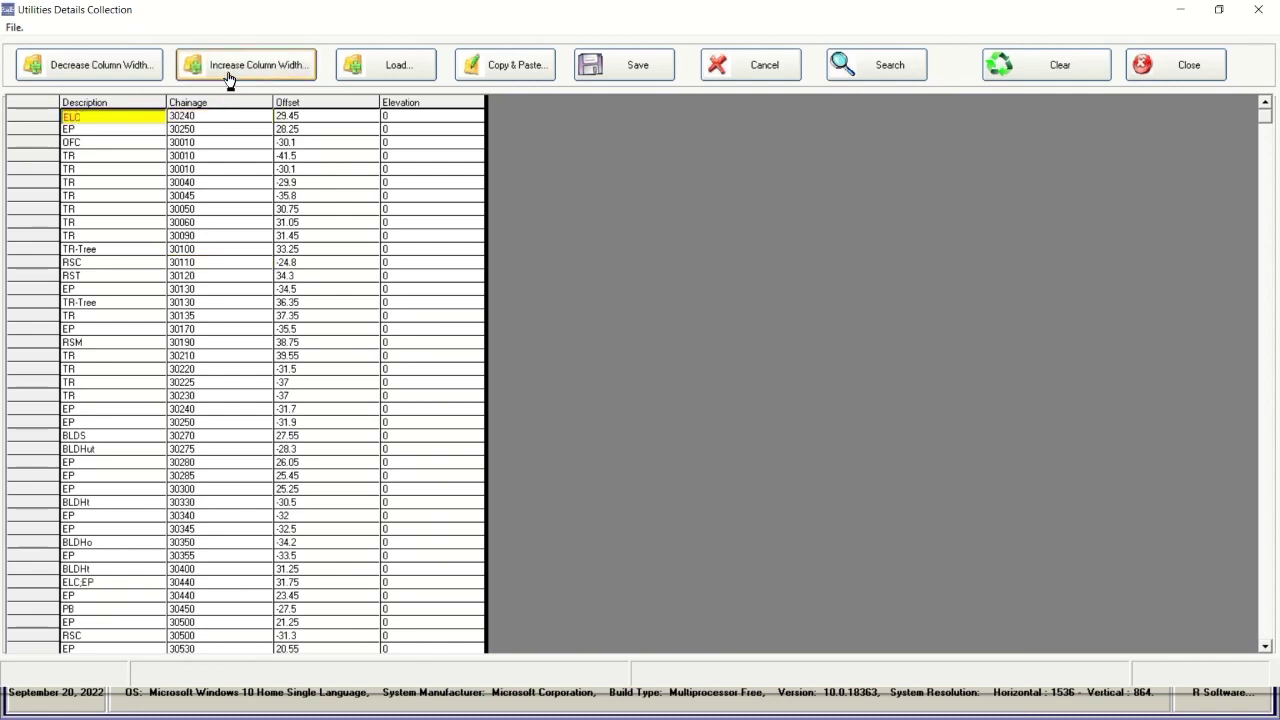
pyautogui.click(1176, 72)
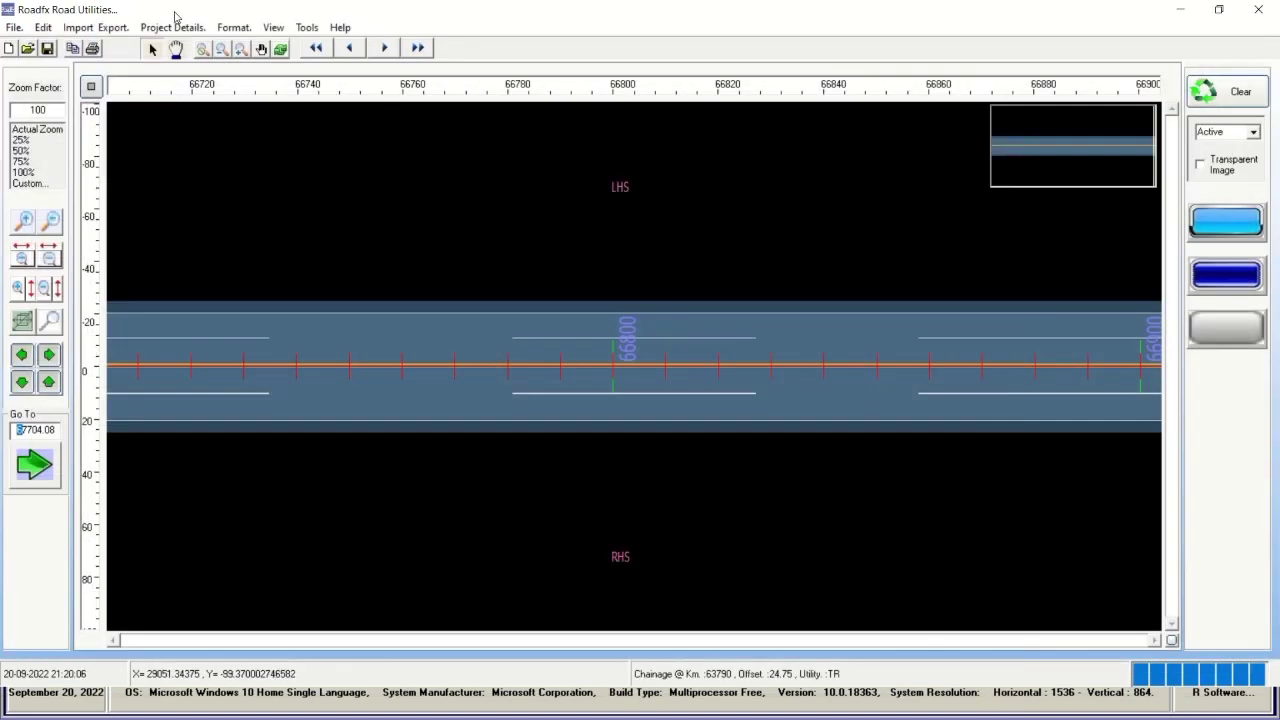
pyautogui.click(172, 27)
pyautogui.click(190, 85)
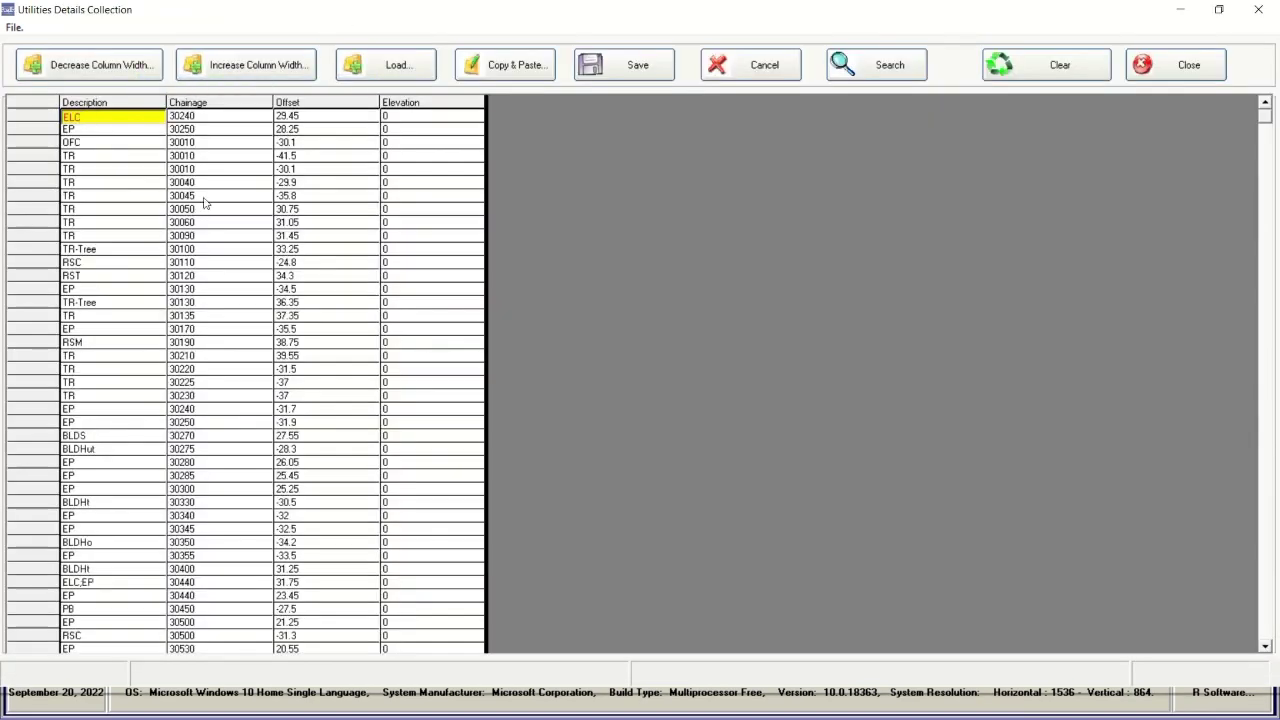
pyautogui.click(1174, 78)
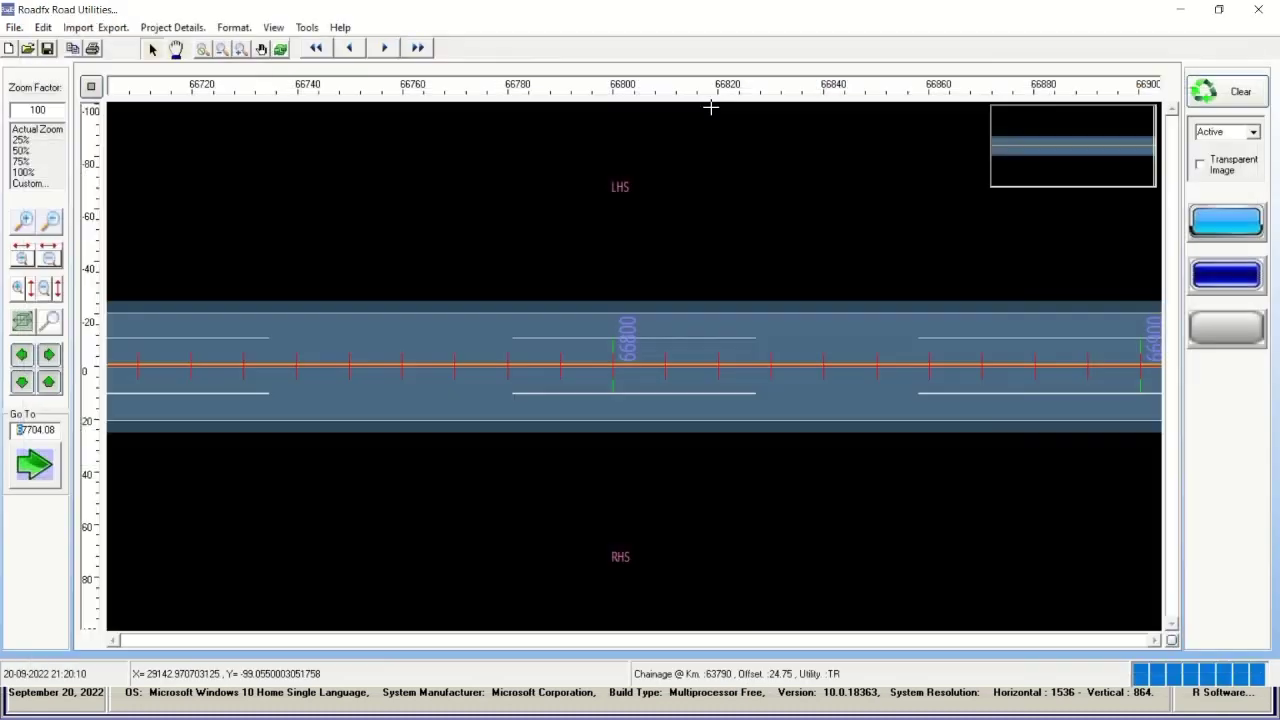
pyautogui.click(160, 28)
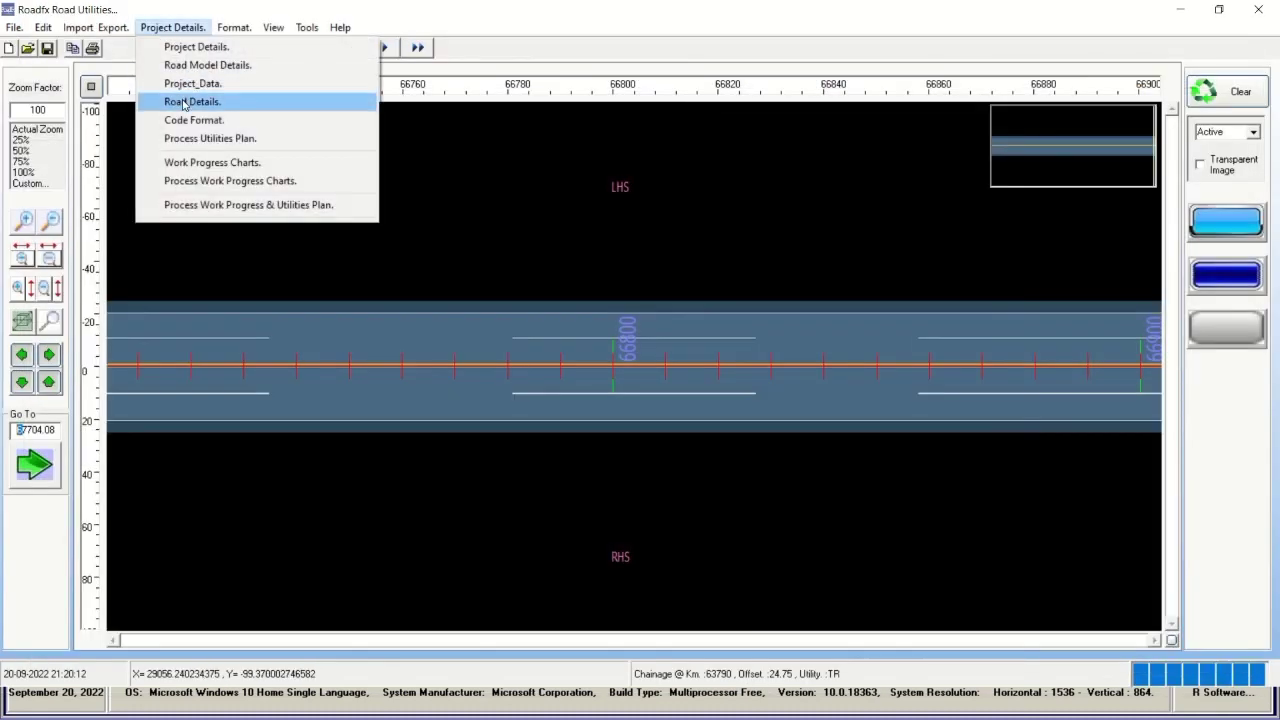
pyautogui.click(187, 101)
pyautogui.click(139, 113)
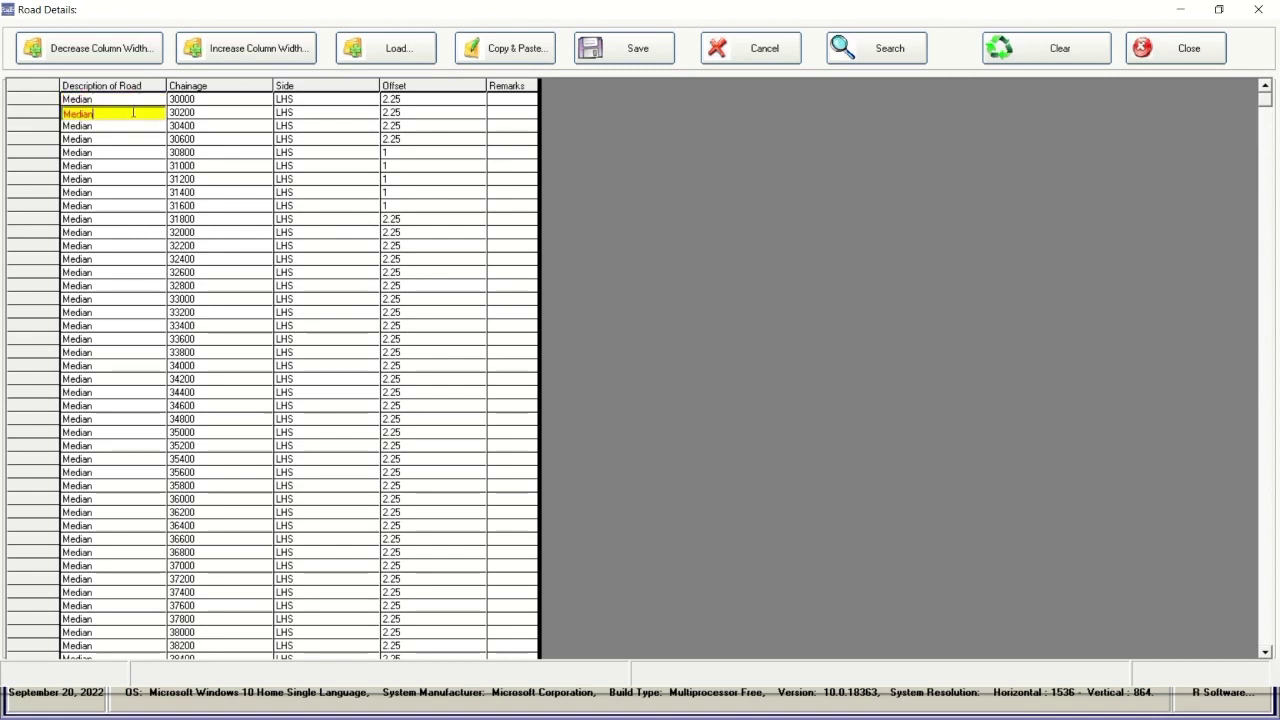
pyautogui.click(130, 127)
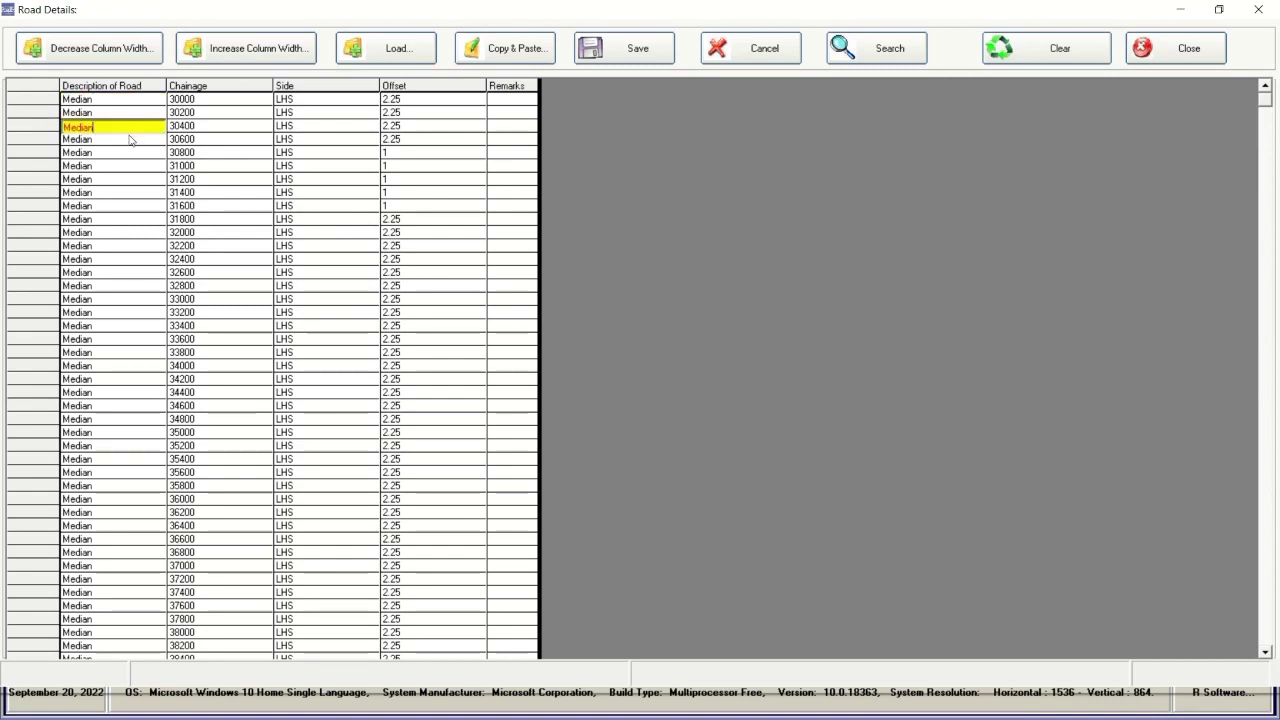
pyautogui.click(1210, 55)
pyautogui.click(172, 27)
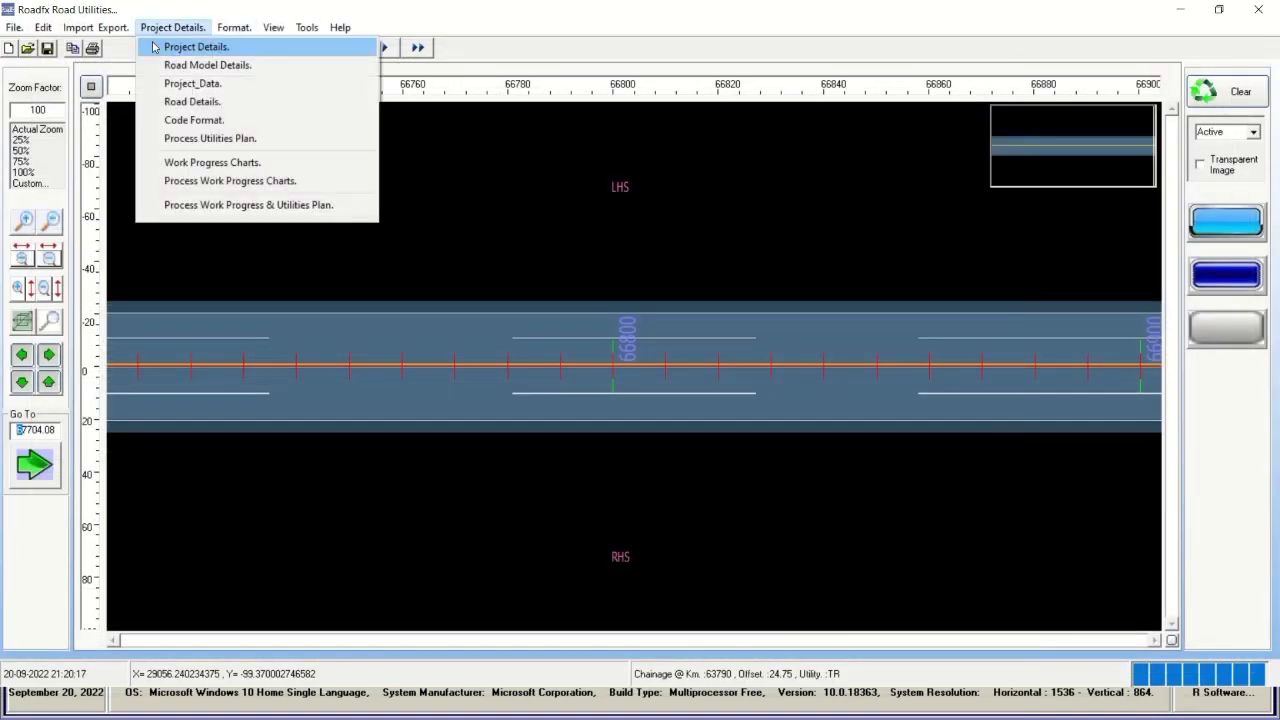
pyautogui.click(171, 121)
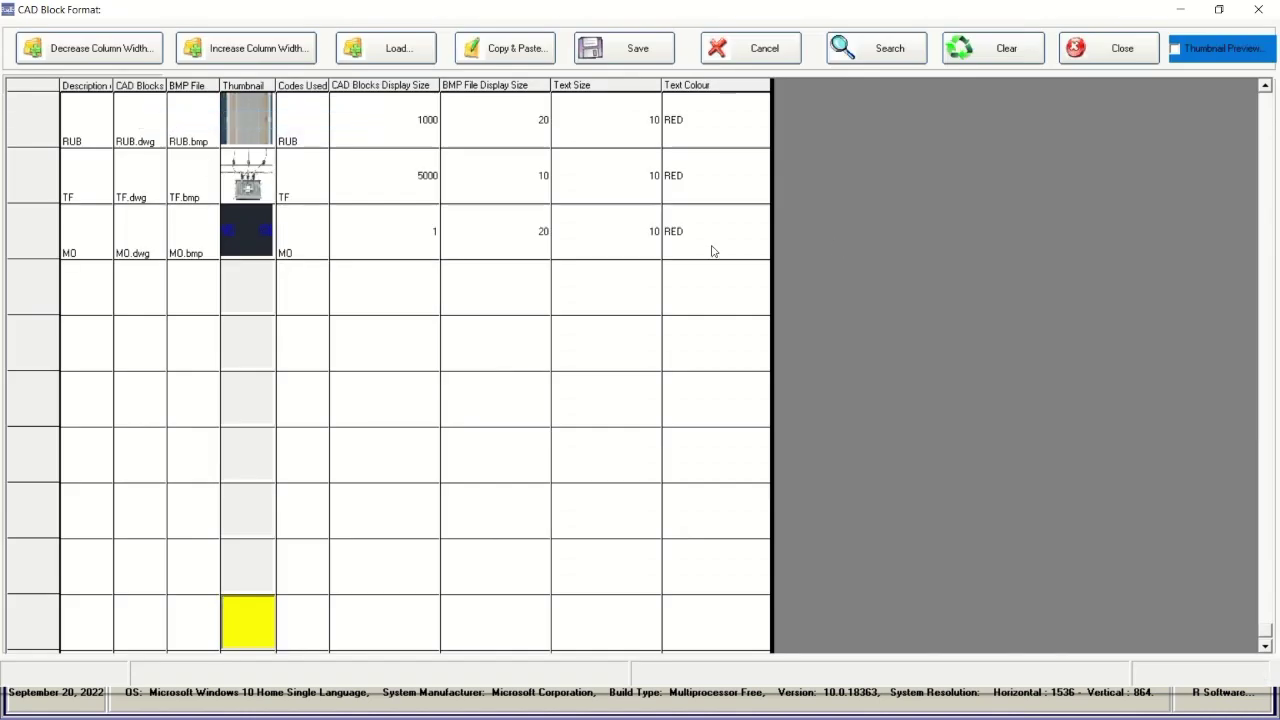
pyautogui.click(1265, 88)
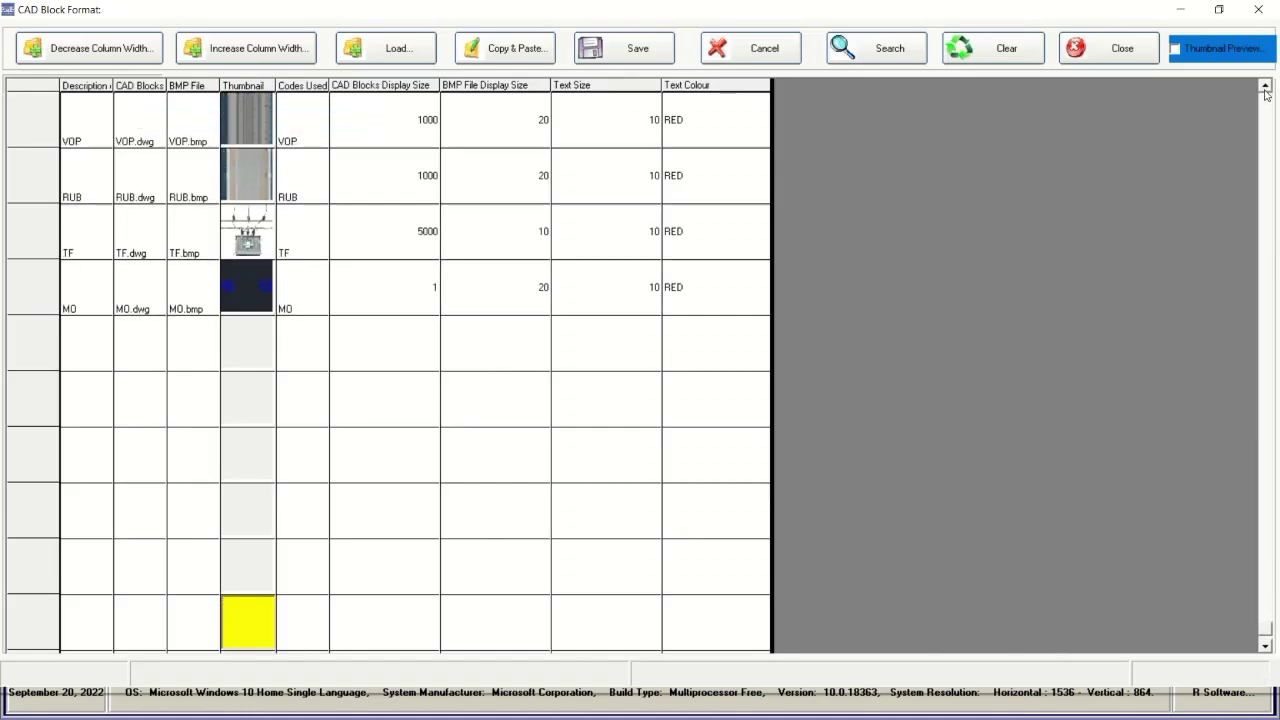
pyautogui.click(1265, 88)
pyautogui.click(1265, 88)
pyautogui.click(1265, 88)
pyautogui.click(1265, 88)
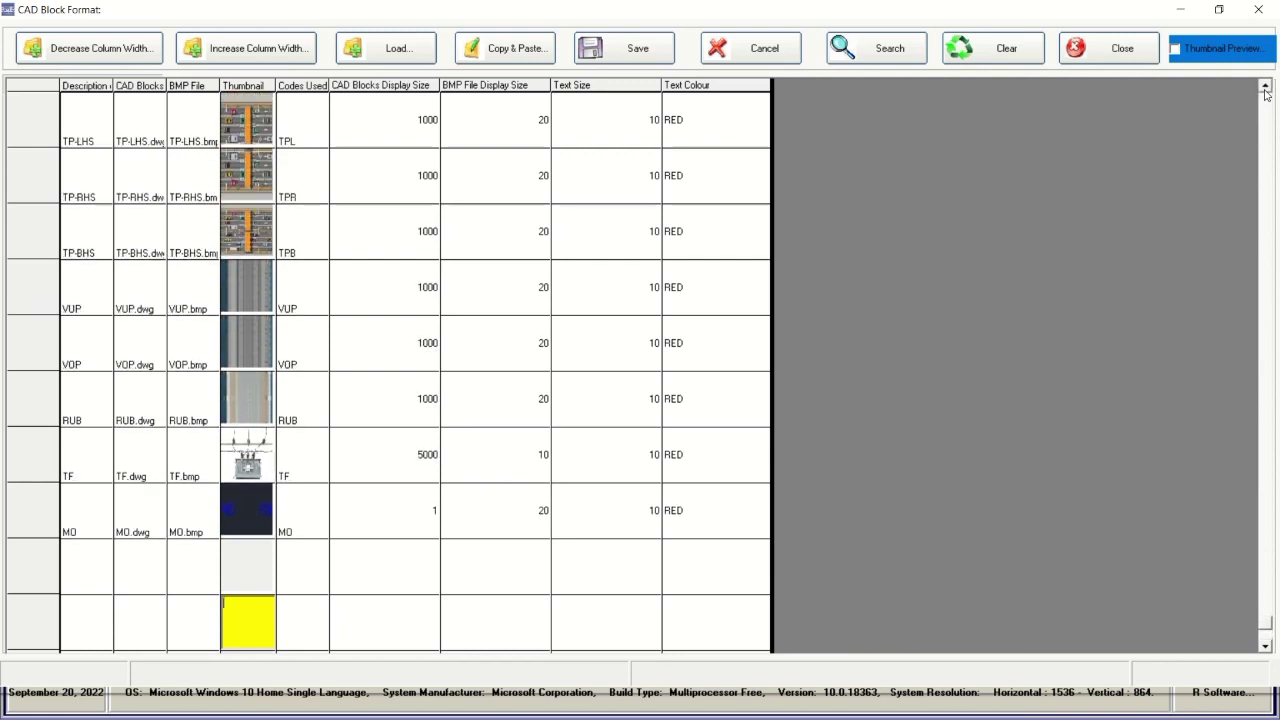
pyautogui.click(1265, 88)
pyautogui.click(1265, 88)
pyautogui.click(1265, 88)
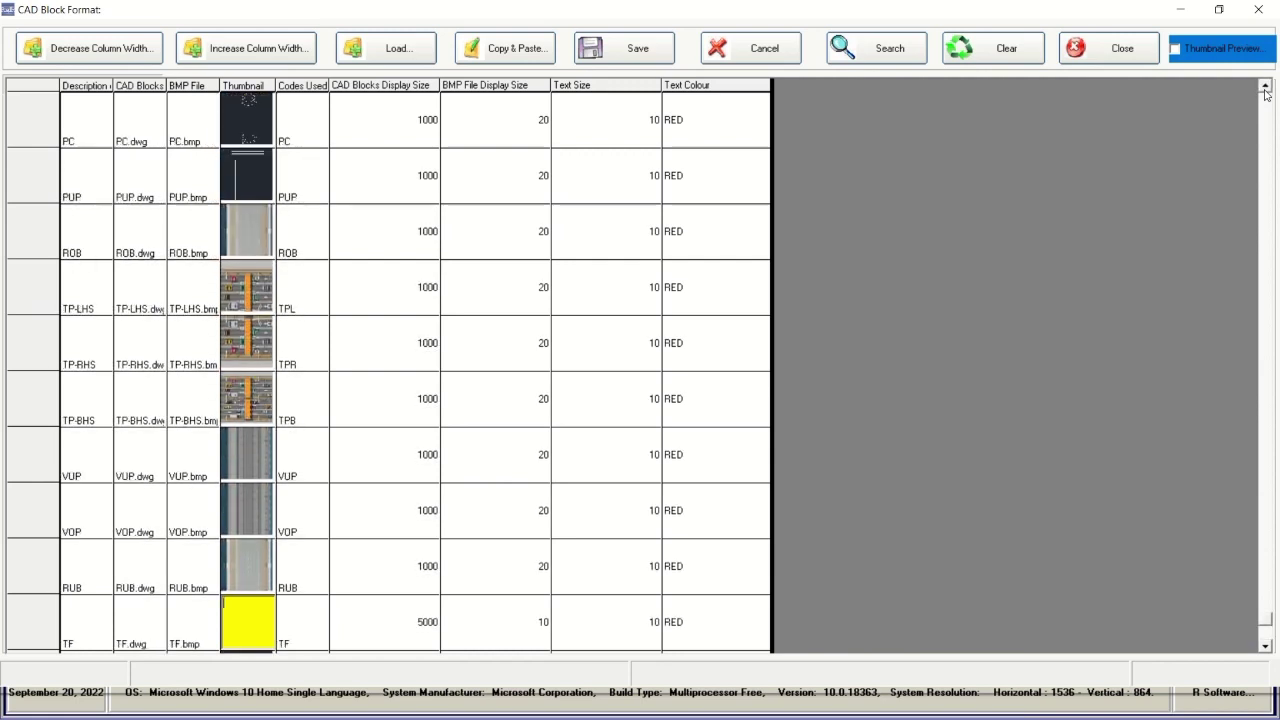
pyautogui.click(1265, 88)
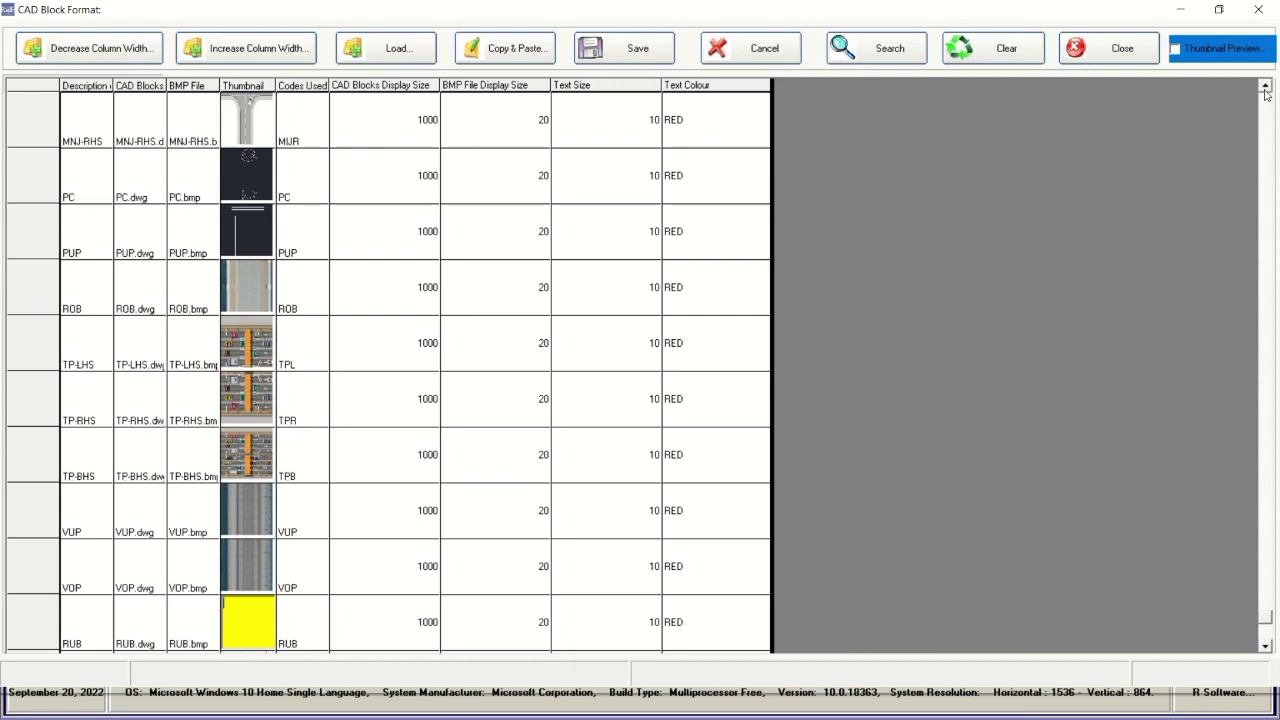
pyautogui.click(1265, 88)
pyautogui.click(1265, 88)
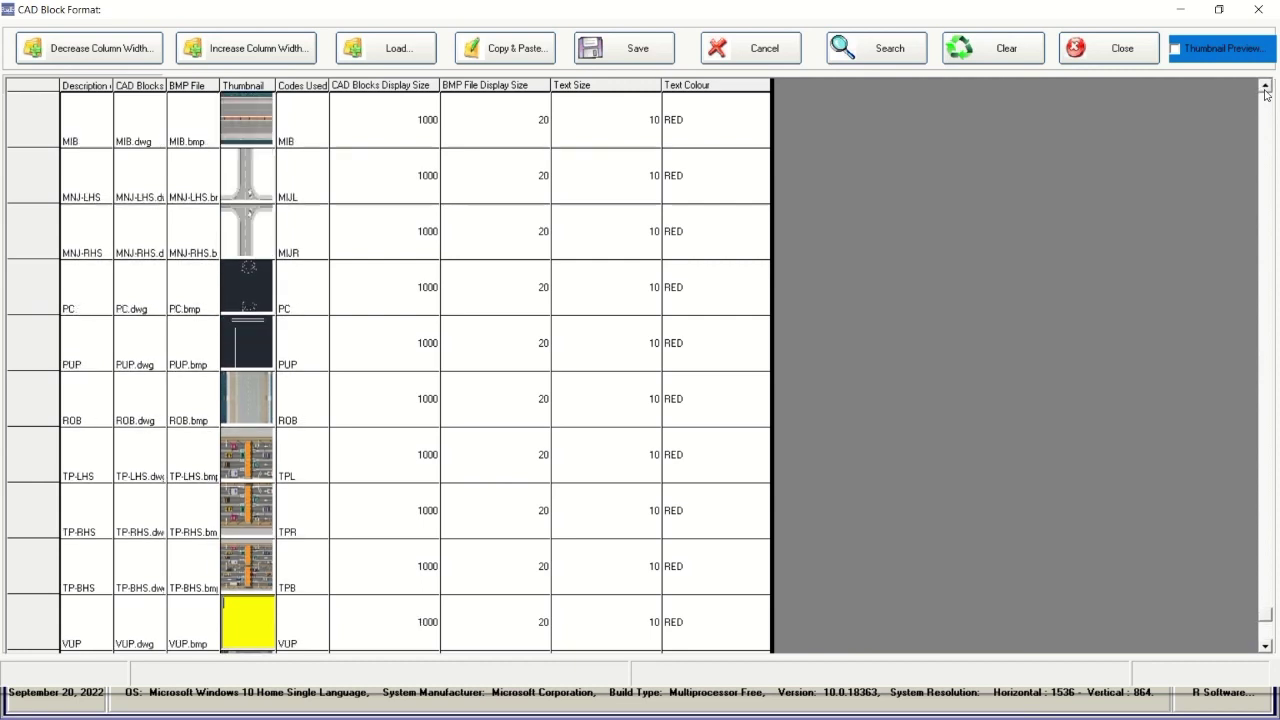
pyautogui.click(1265, 88)
pyautogui.click(1265, 88)
pyautogui.click(1265, 88)
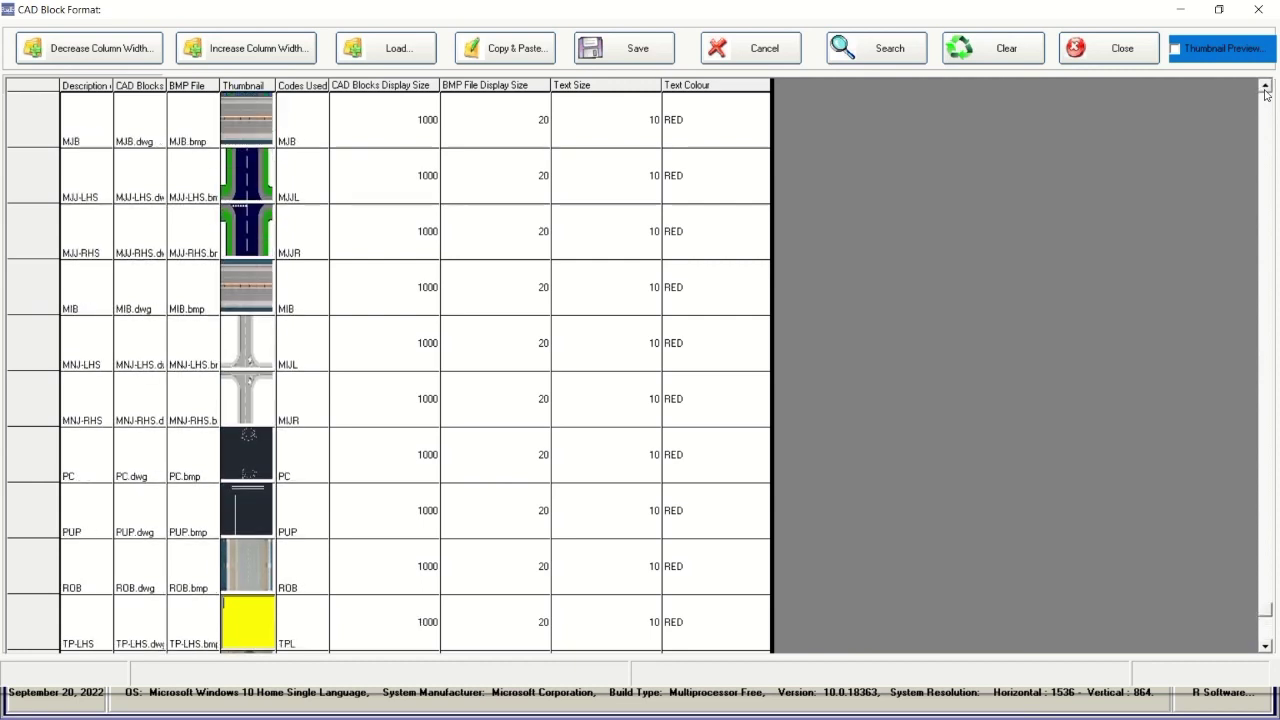
pyautogui.click(1265, 88)
pyautogui.click(1265, 88)
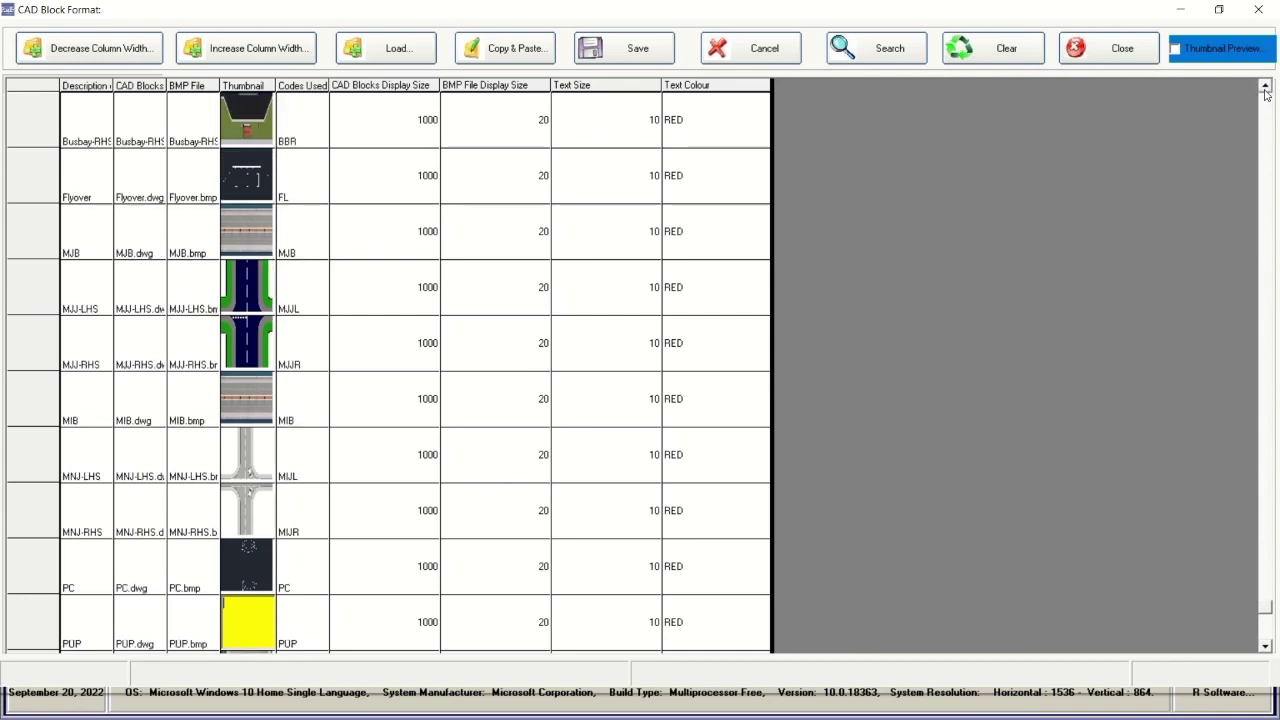
pyautogui.click(1265, 88)
pyautogui.click(1265, 88)
pyautogui.click(1265, 88)
pyautogui.click(1265, 88)
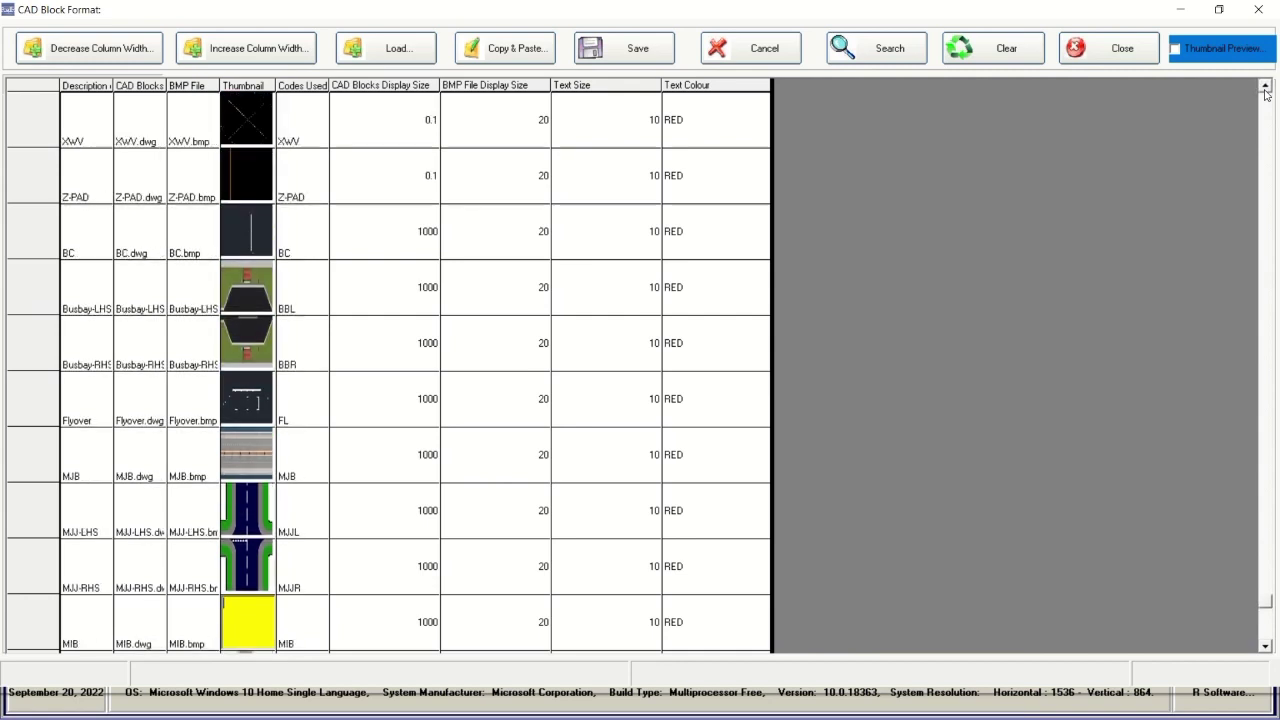
pyautogui.click(1122, 50)
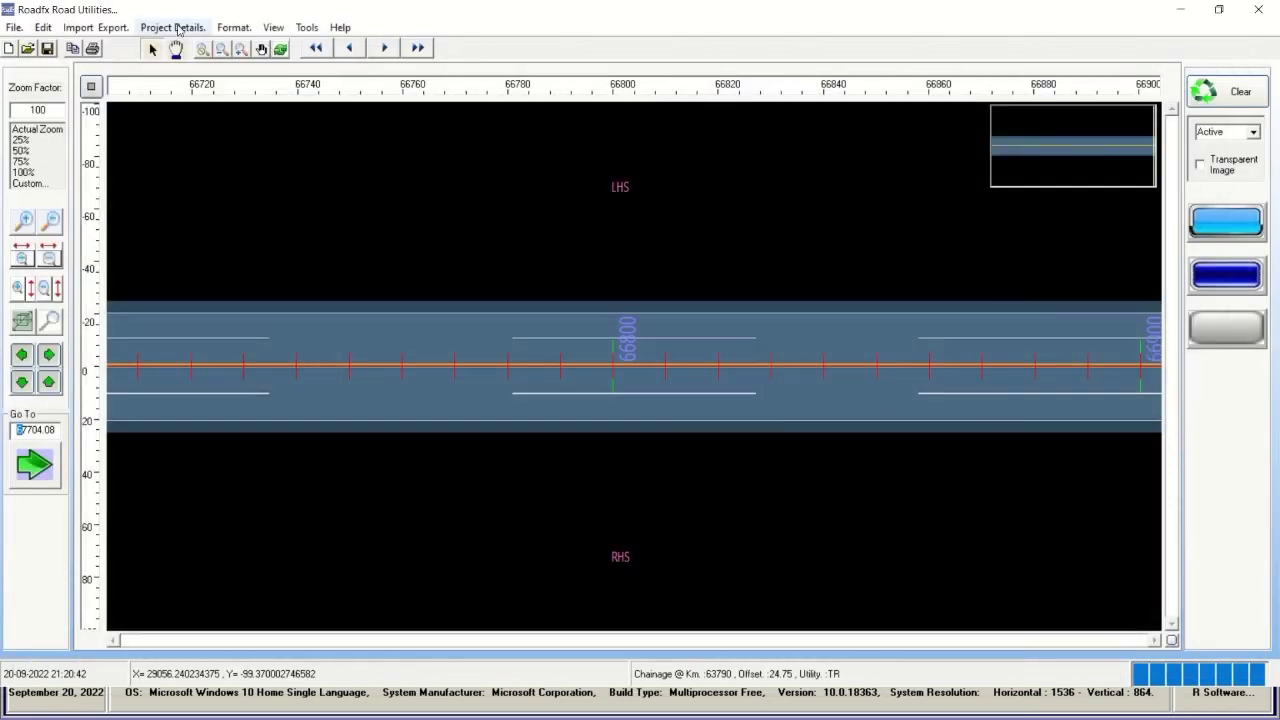
pyautogui.click(178, 28)
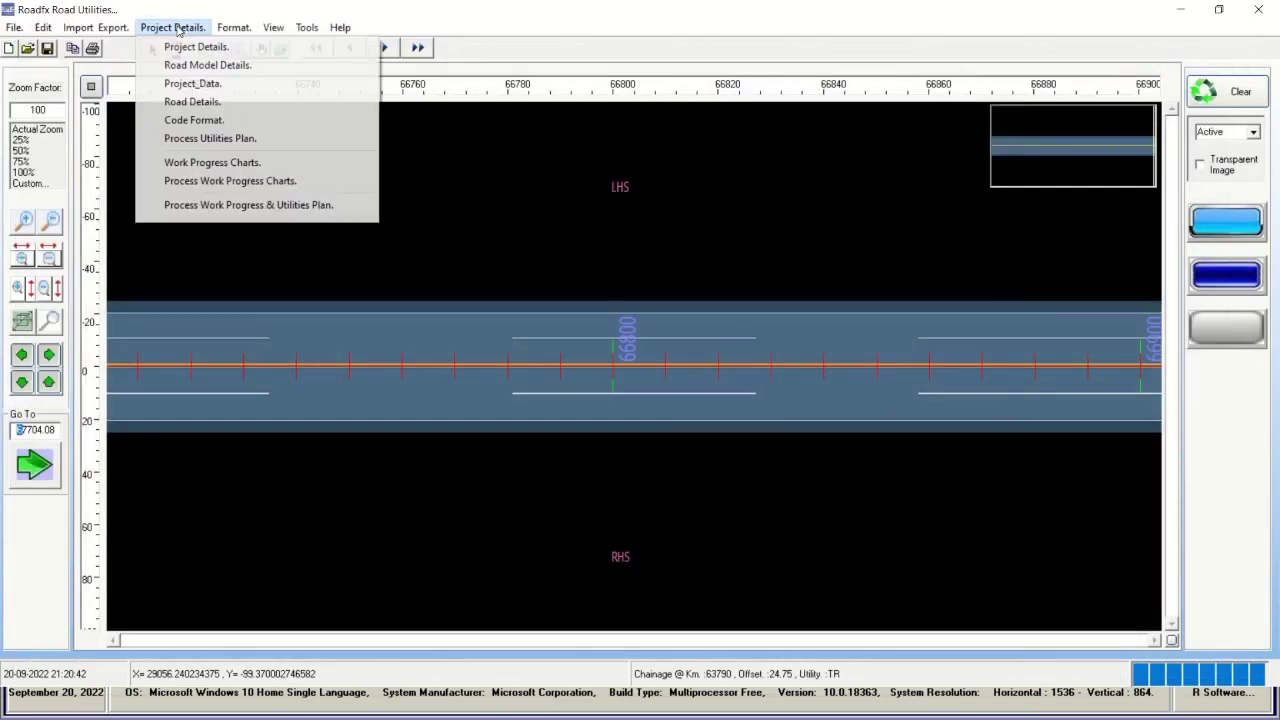
pyautogui.click(220, 140)
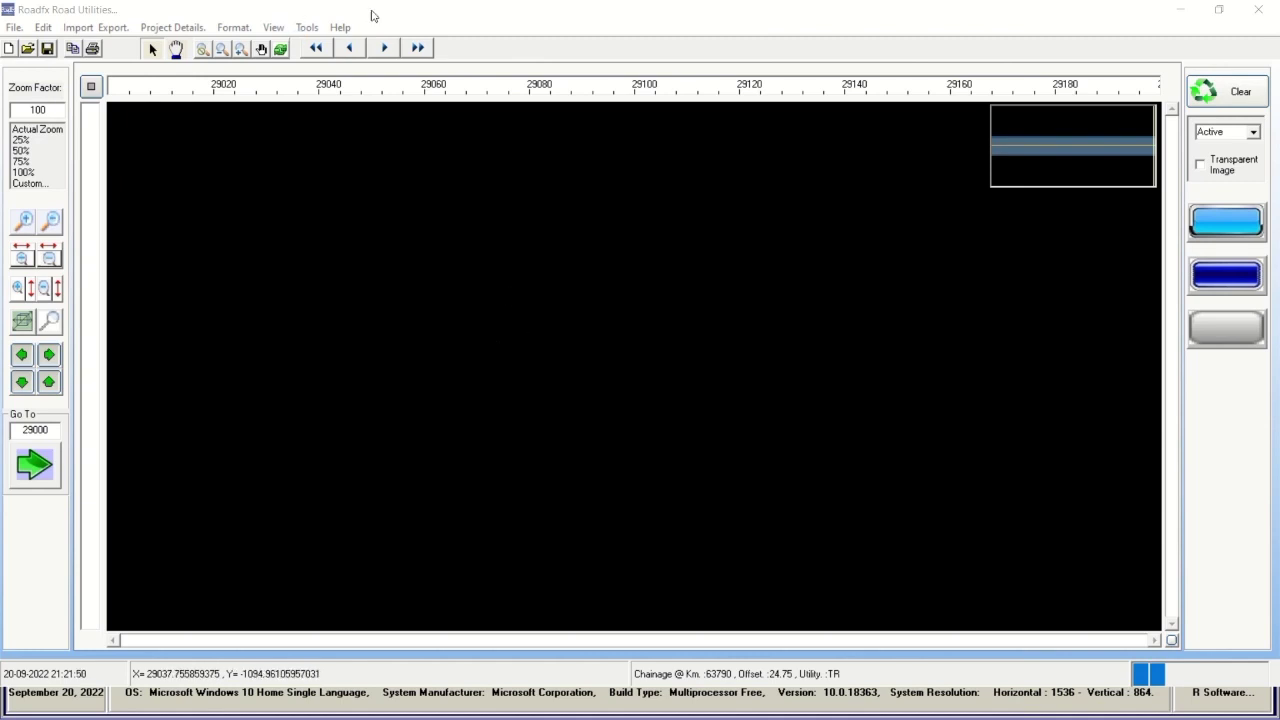
# Jump the layer plan to chainage 30000 using Go To.
pyautogui.moveTo(518, 5)
pyautogui.click(530, 38)
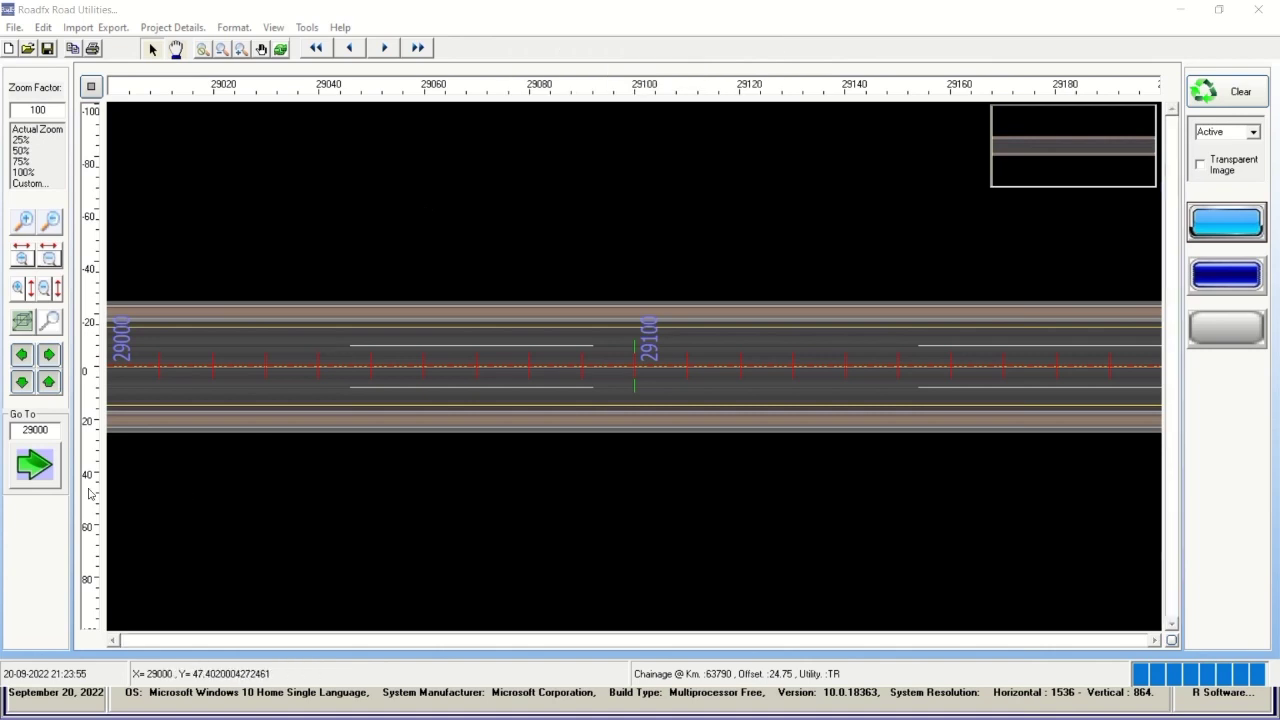
pyautogui.doubleClick(36, 430)
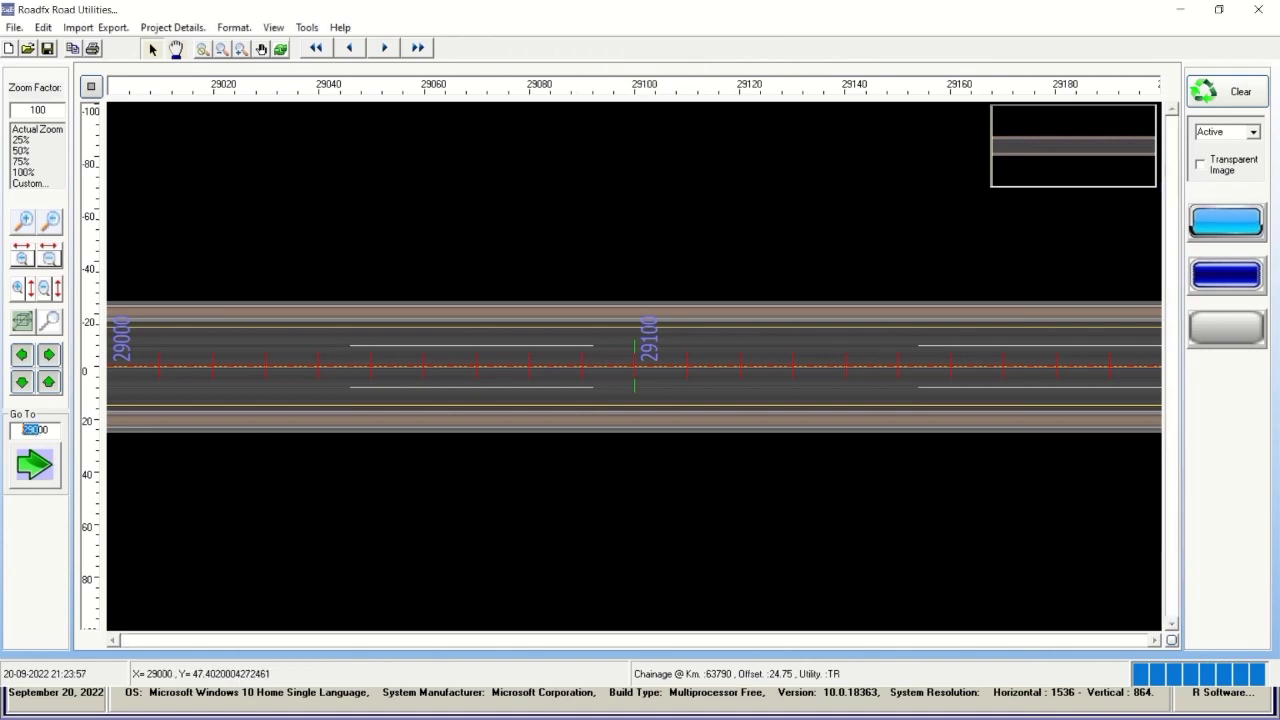
pyautogui.write('30000')
pyautogui.click(44, 472)
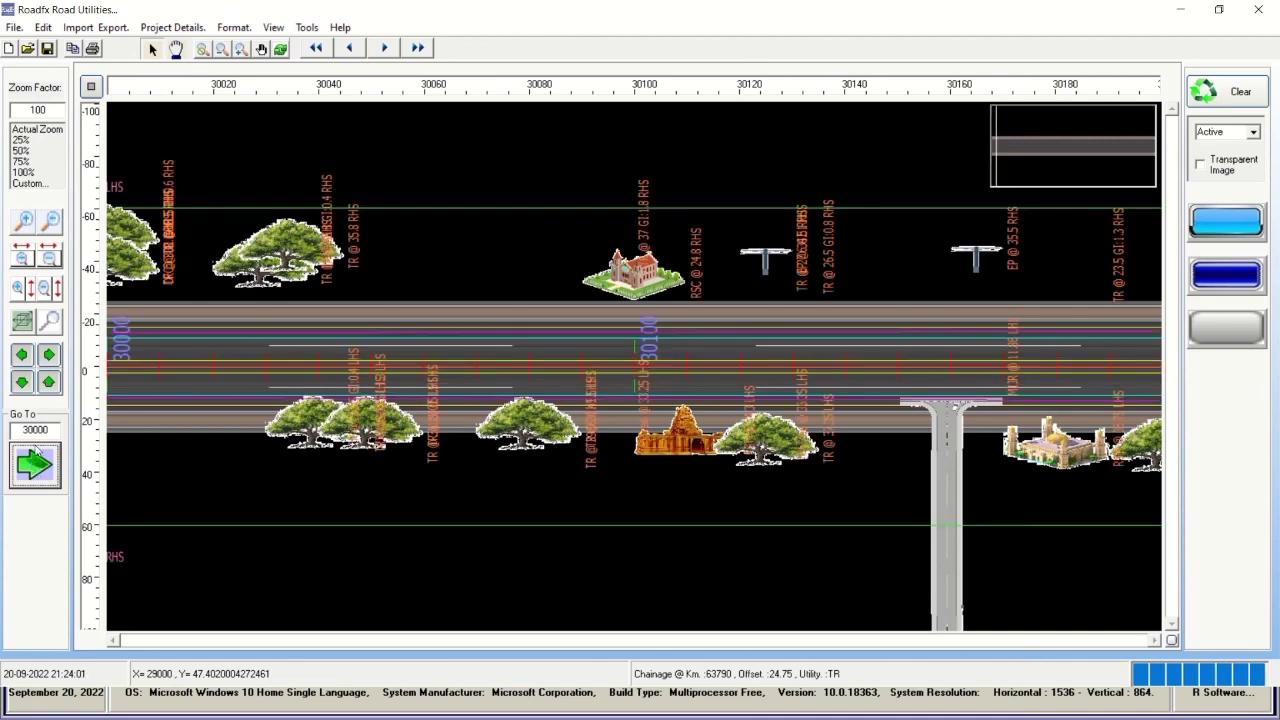
# View the layer plan at chainages 42000 and 49000, redrawing at 49000.
pyautogui.click(30, 429)
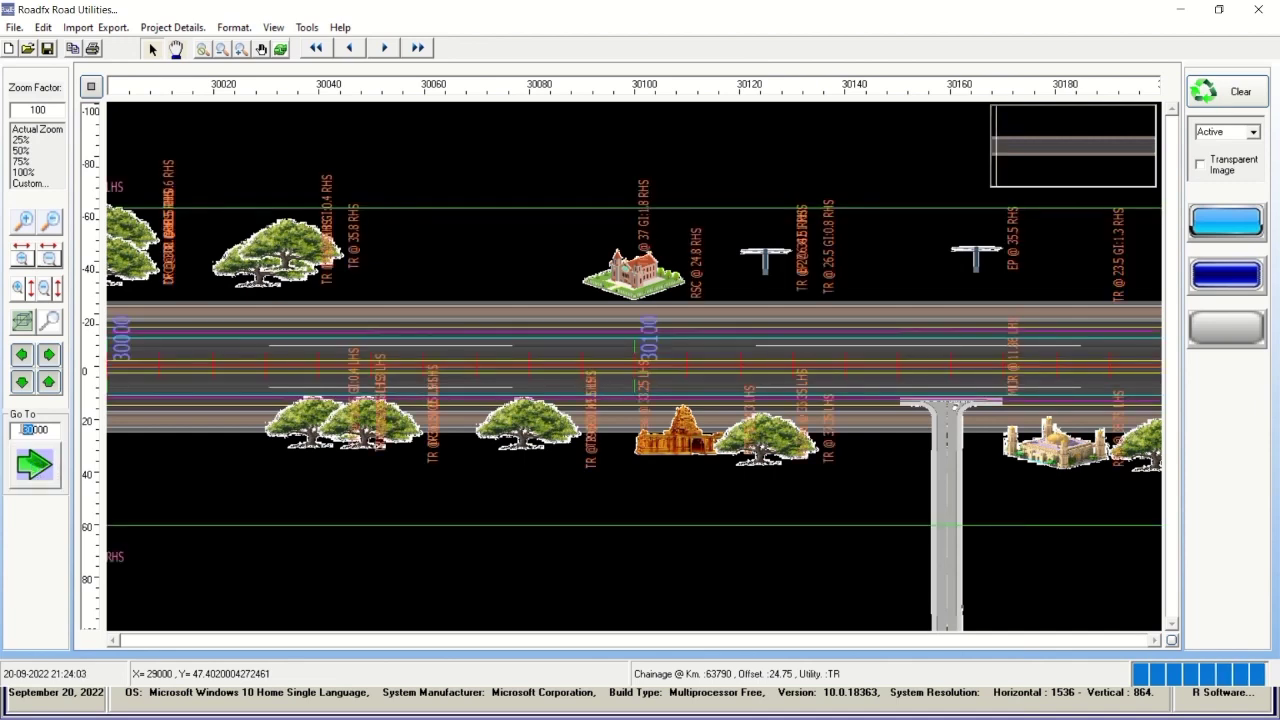
pyautogui.write('2')
pyautogui.click(33, 465)
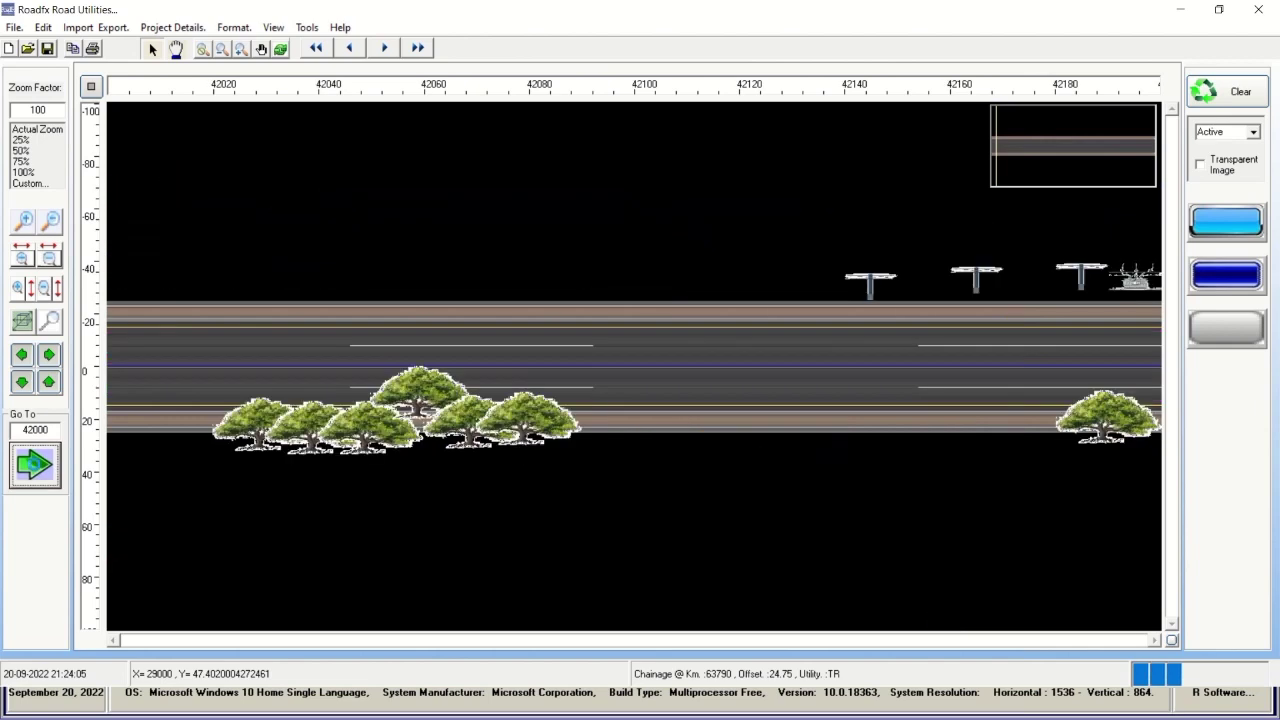
pyautogui.click(35, 429)
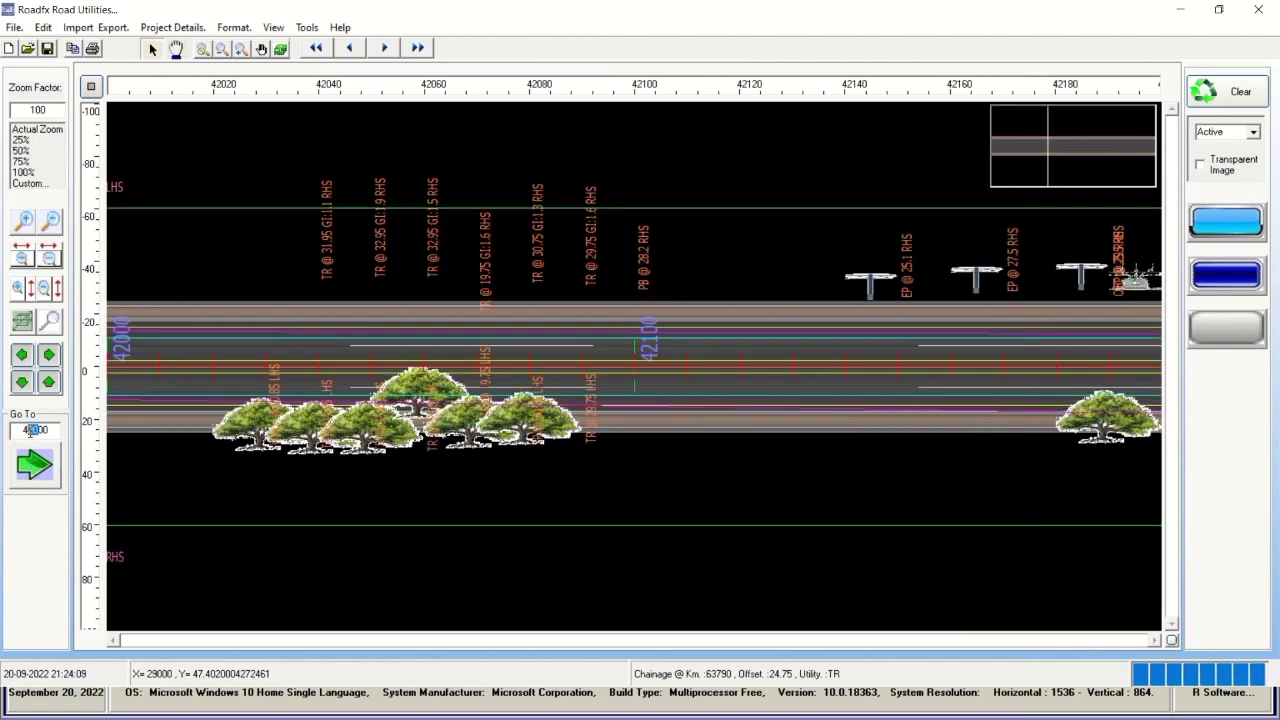
pyautogui.click(38, 472)
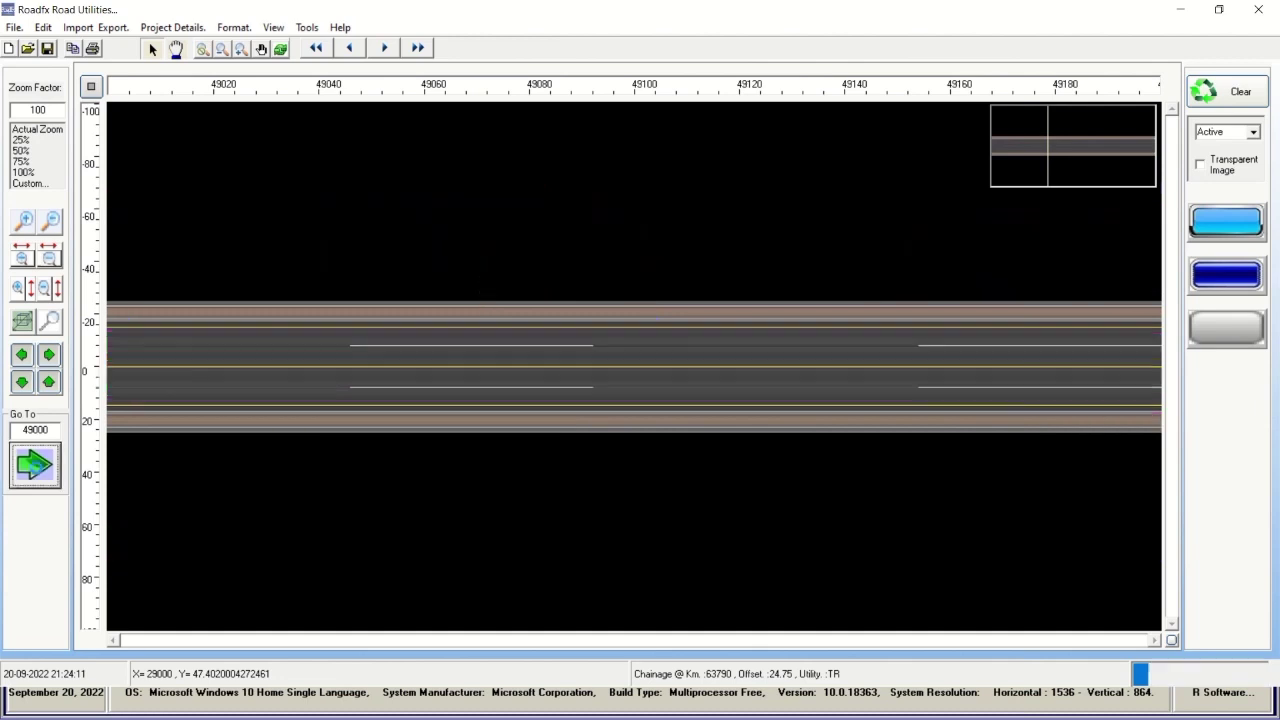
pyautogui.click(35, 472)
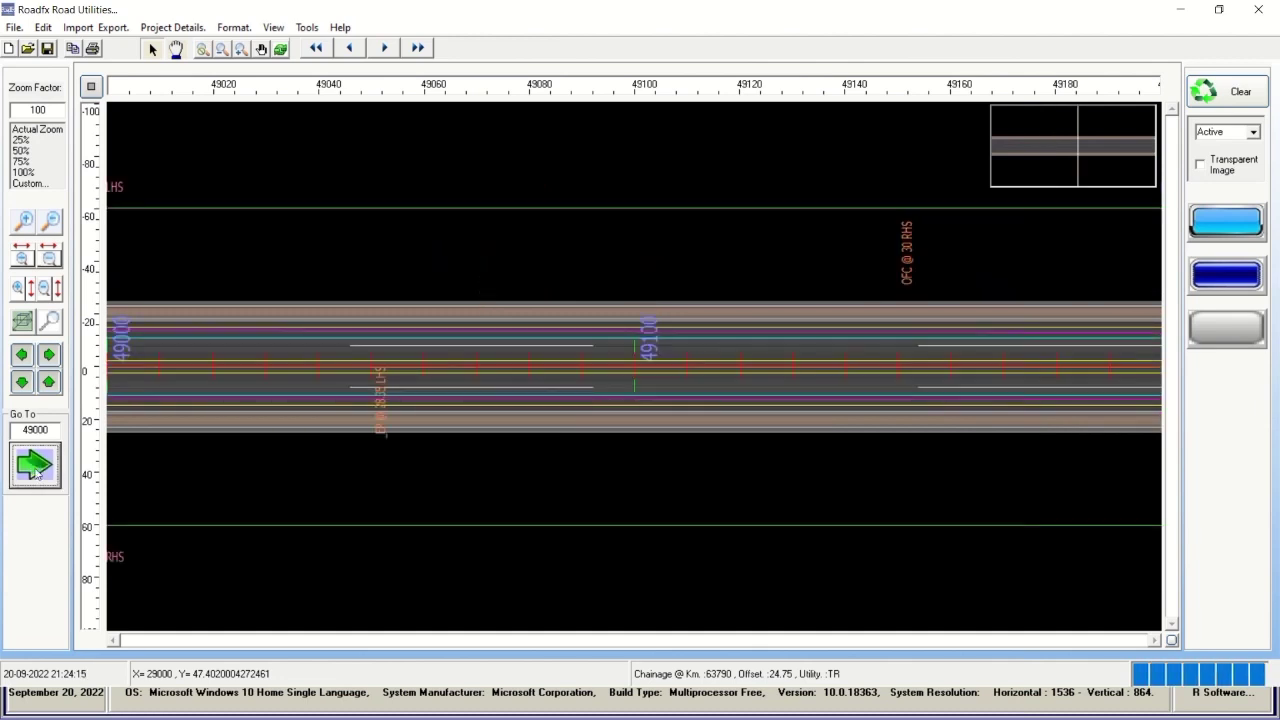
# View the layer plan at chainages 47000 and 52000.
pyautogui.click(33, 429)
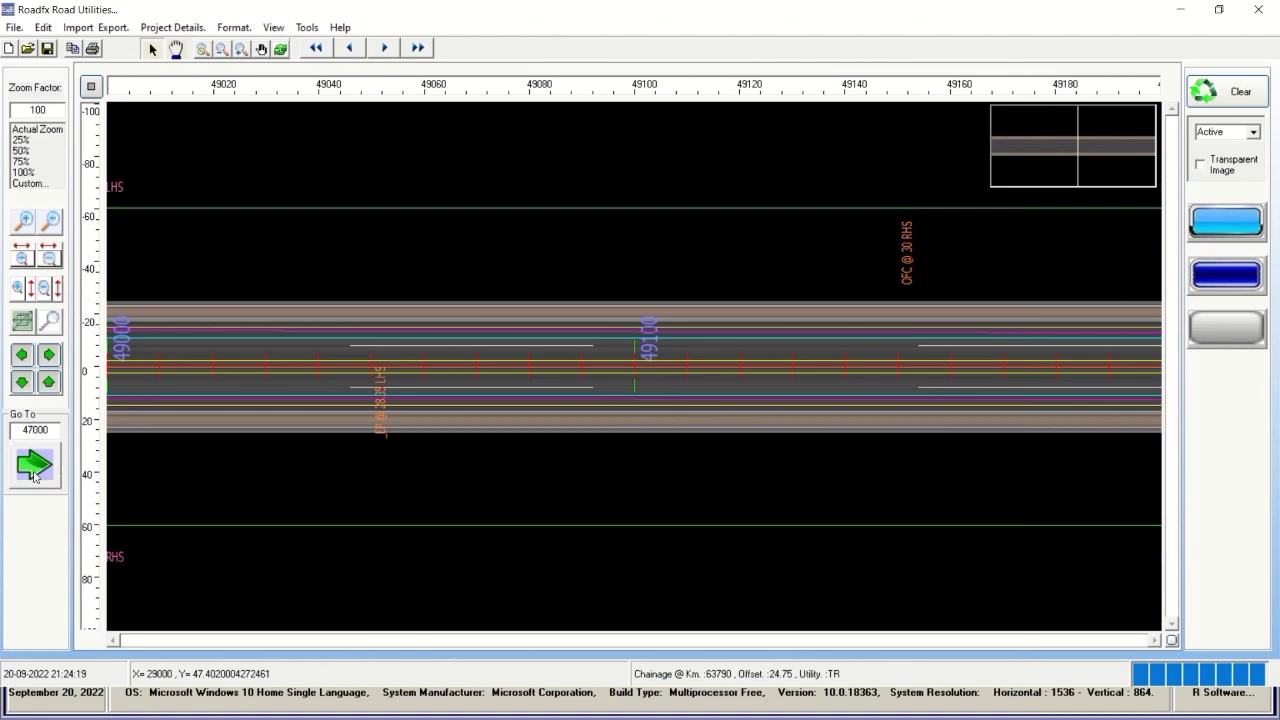
pyautogui.click(33, 473)
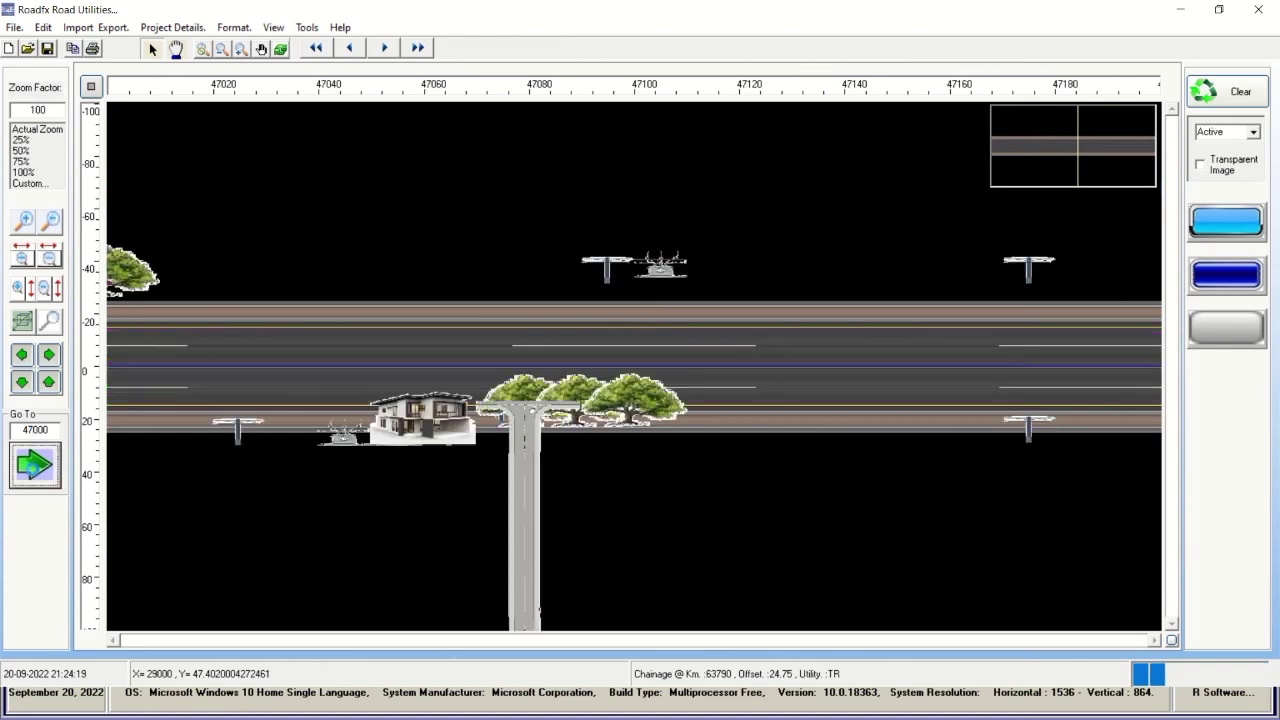
pyautogui.click(33, 429)
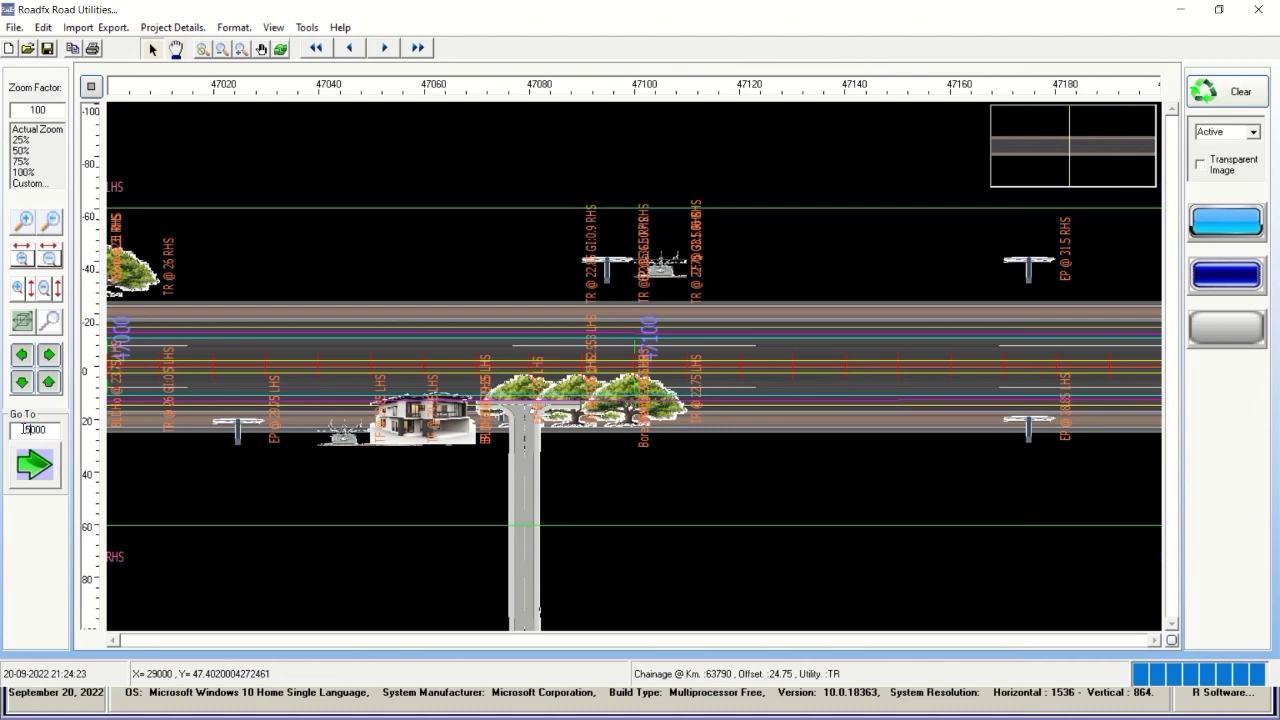
pyautogui.write('52000')
pyautogui.click(34, 464)
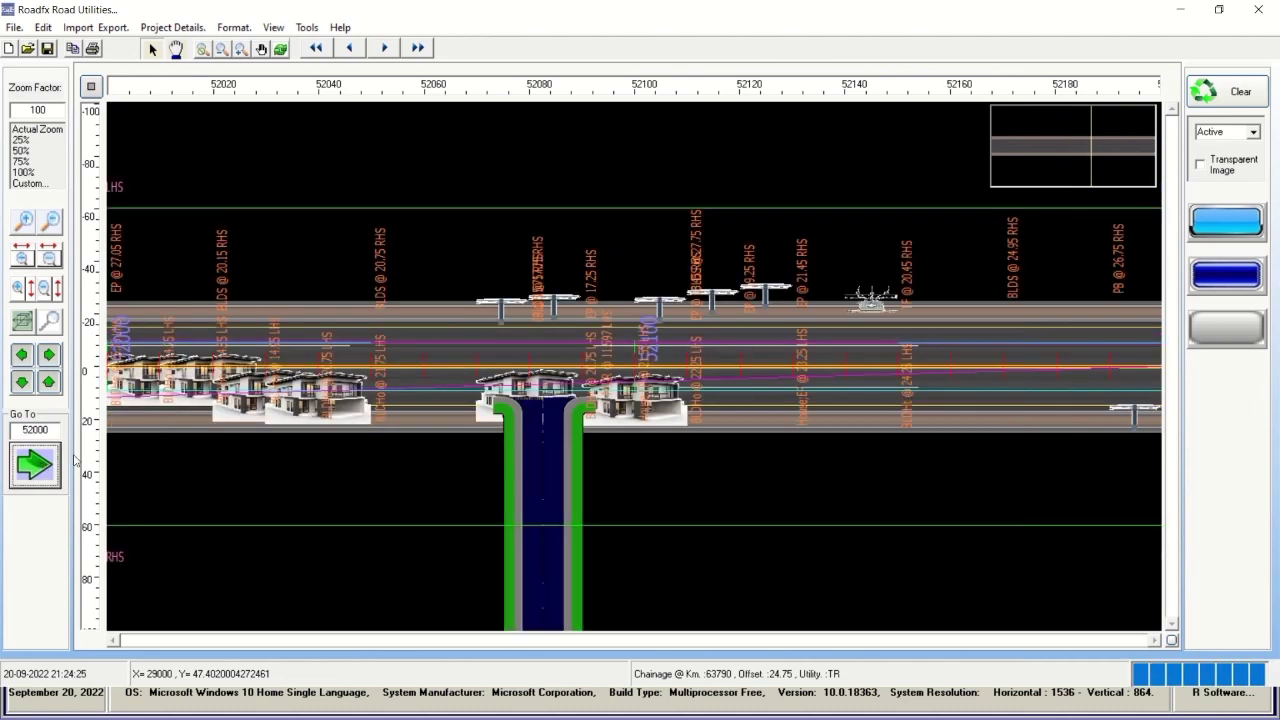
# Pan forward past 52300, then auto-advance until the out-of-limits warning at 67000.
pyautogui.click(47, 356)
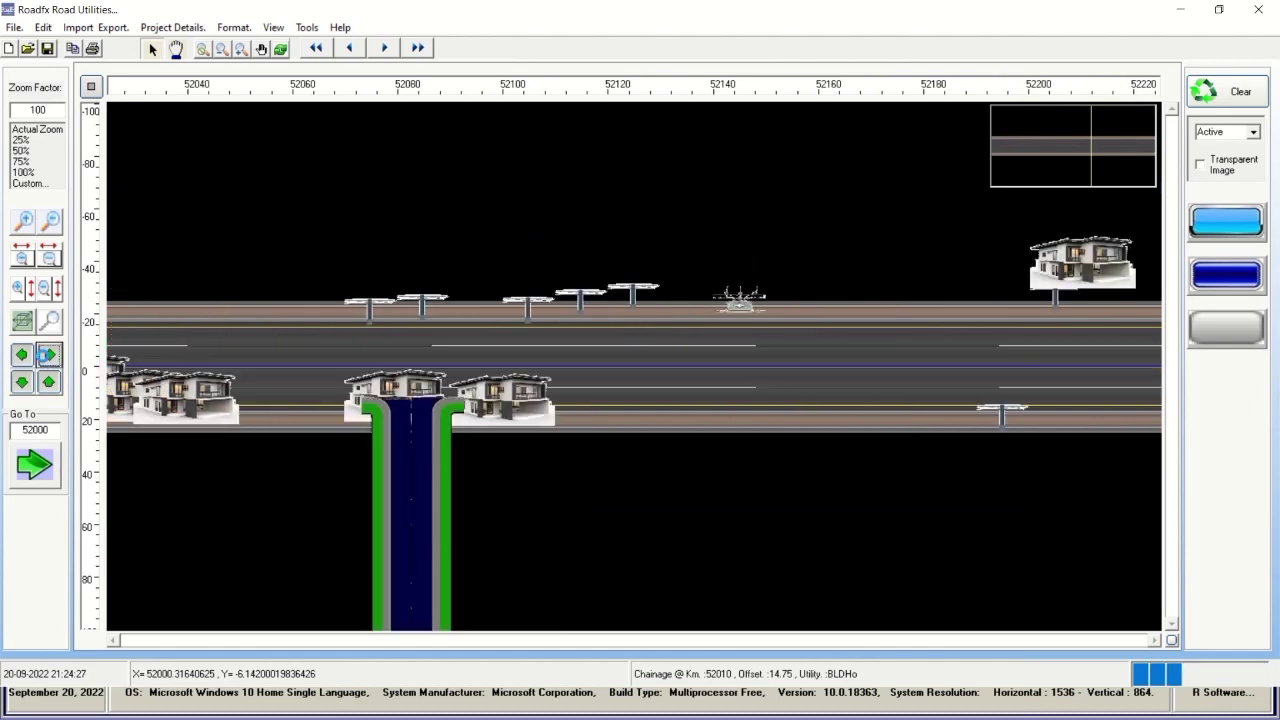
pyautogui.click(47, 356)
pyautogui.click(47, 356)
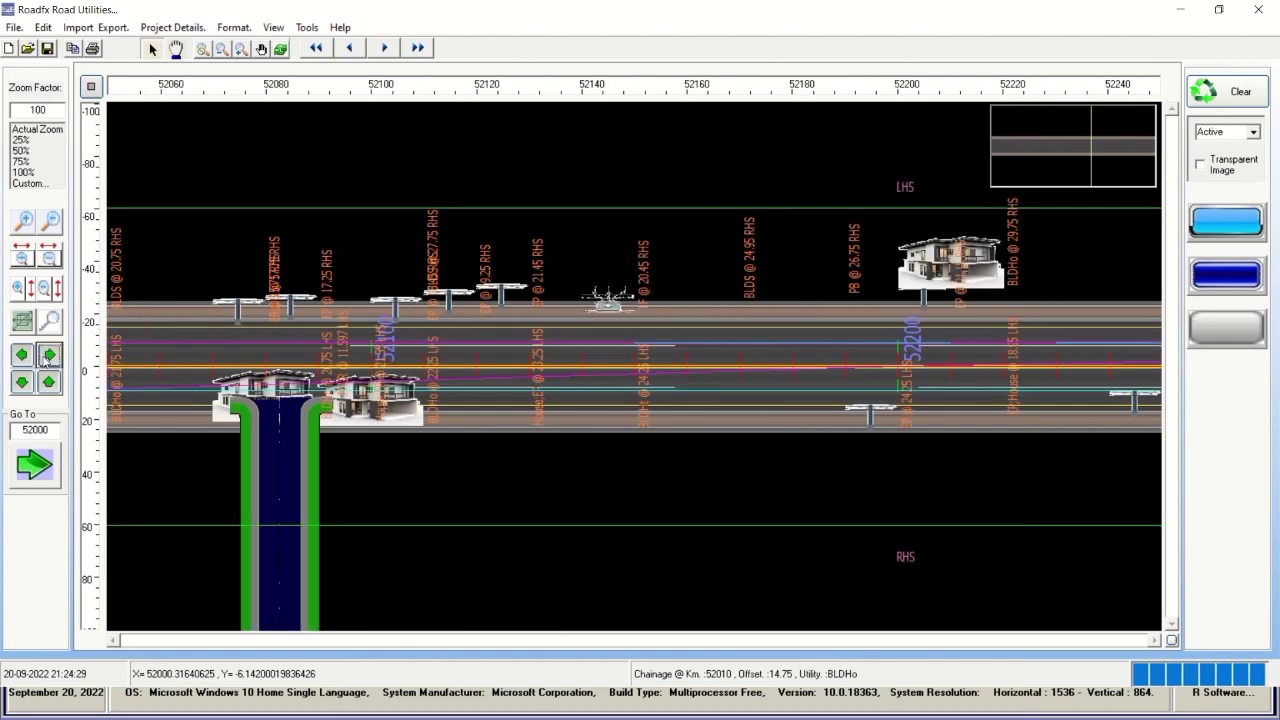
pyautogui.click(47, 356)
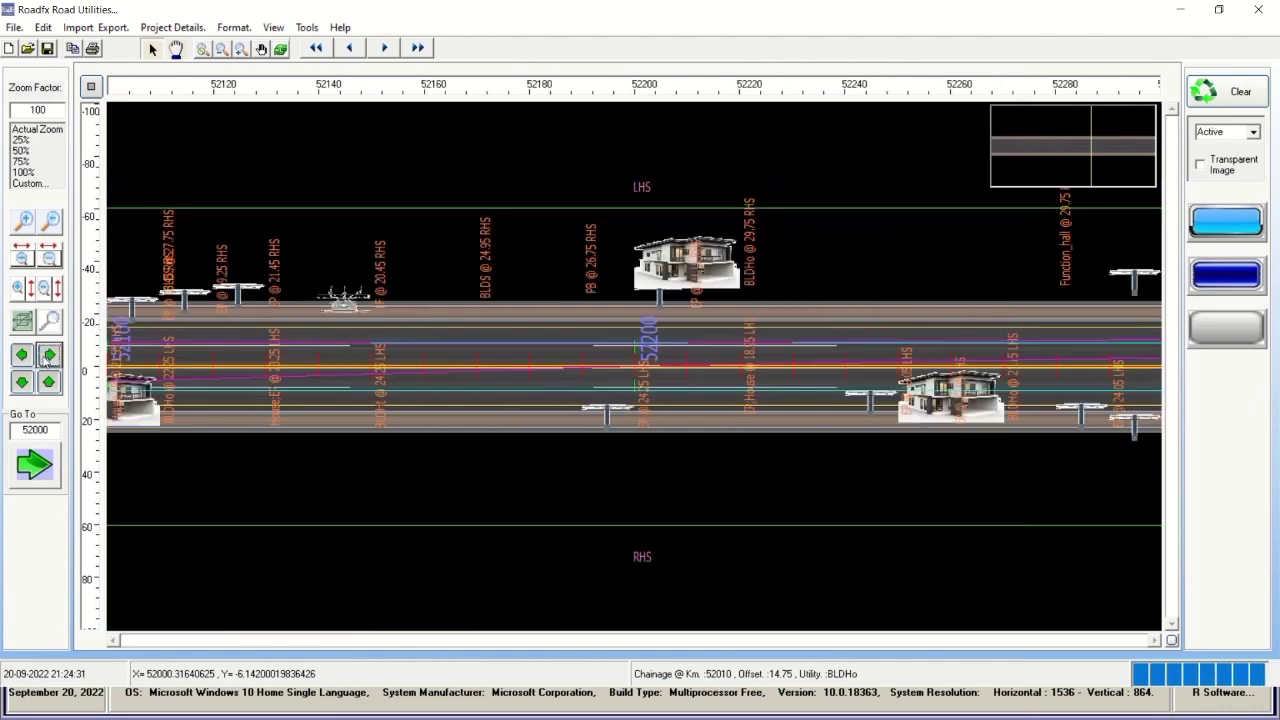
pyautogui.click(47, 356)
pyautogui.click(47, 356)
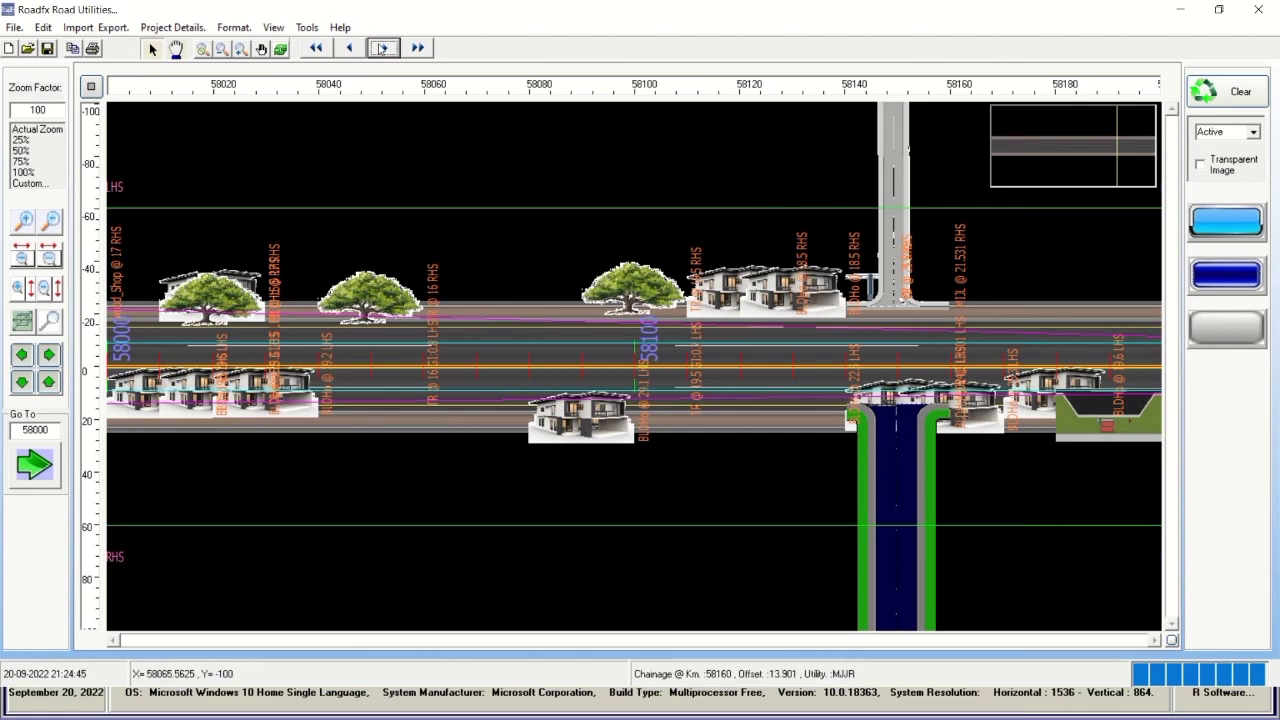
pyautogui.click(383, 48)
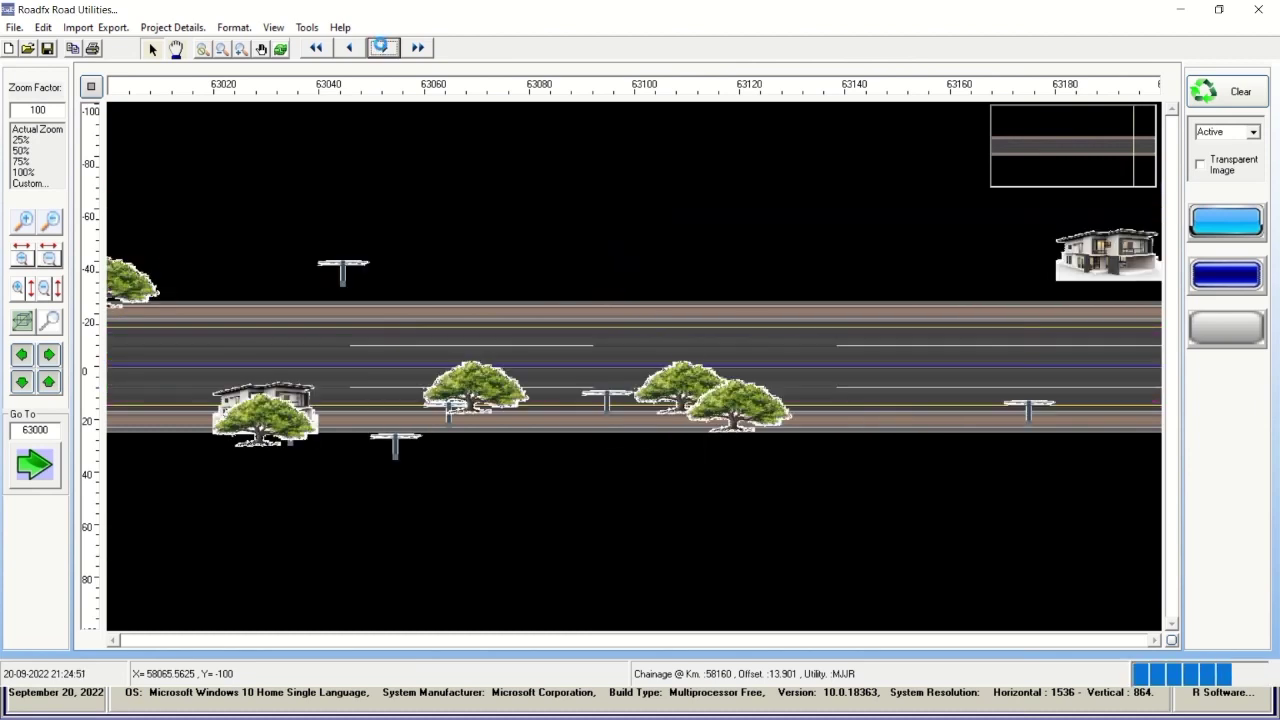
pyautogui.click(382, 48)
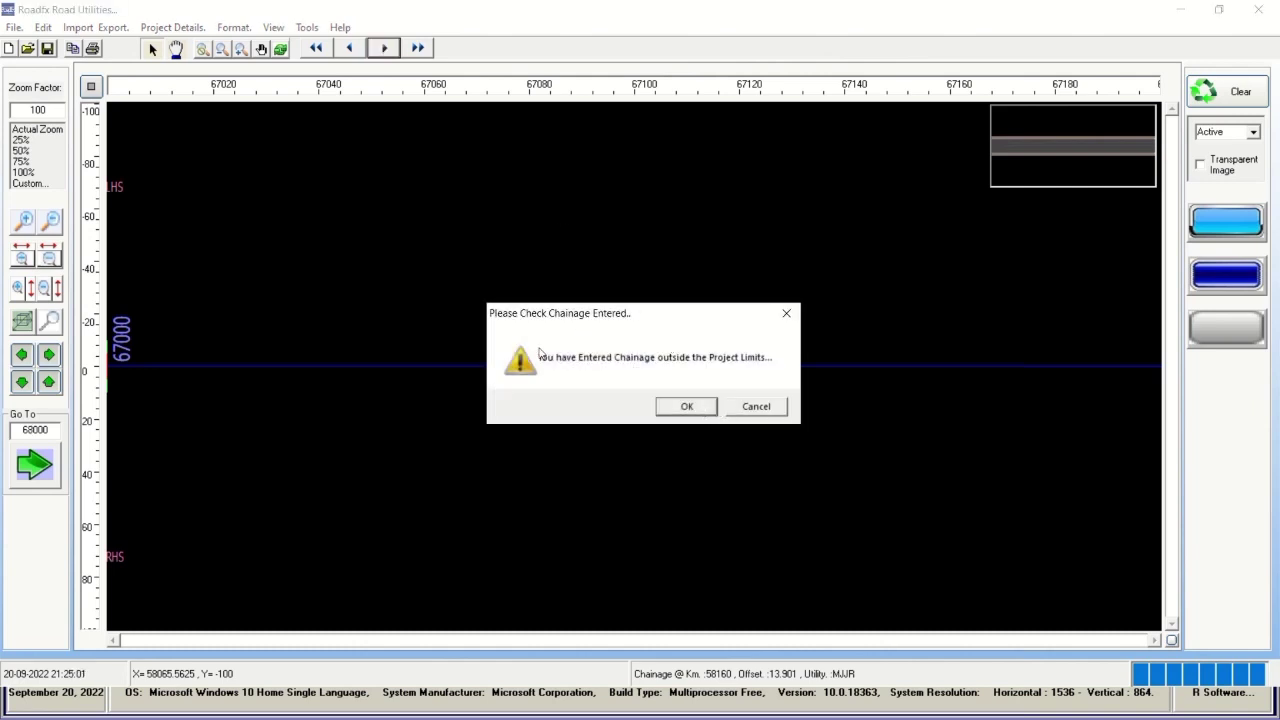
# Dismiss the out-of-limits warning and pan back to view the road end near 66820.
pyautogui.click(684, 408)
pyautogui.click(24, 354)
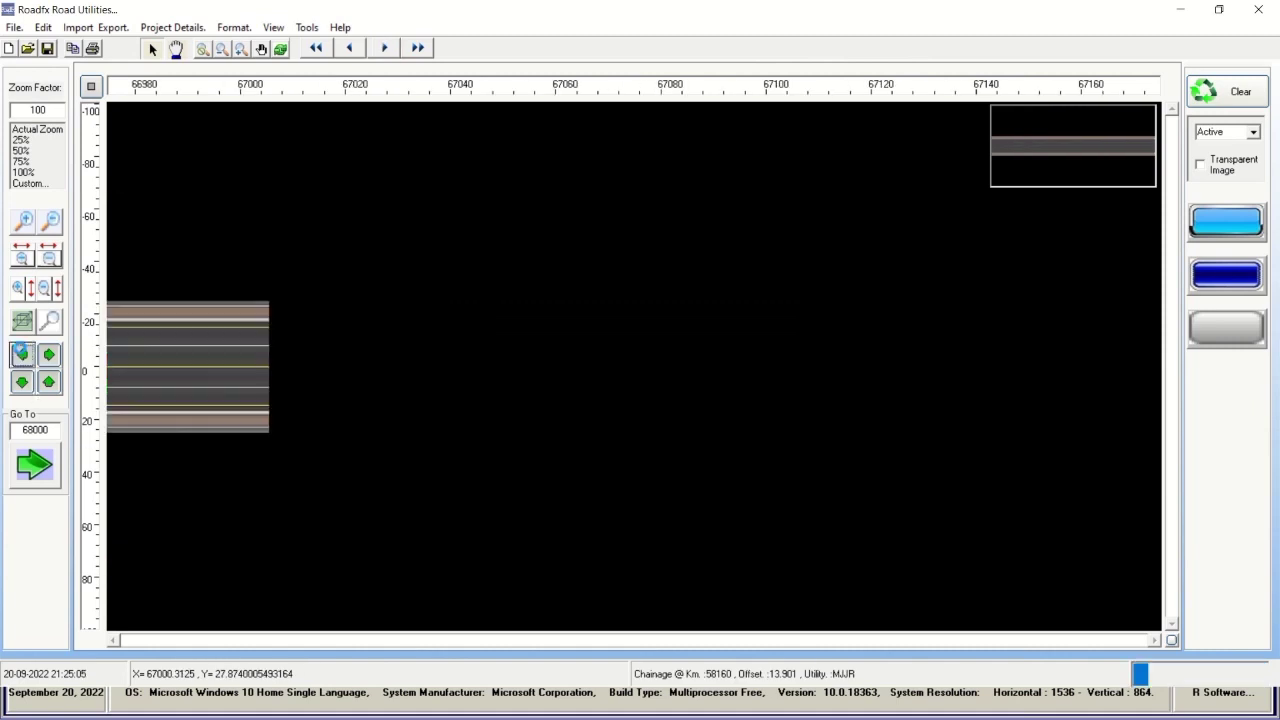
pyautogui.click(22, 354)
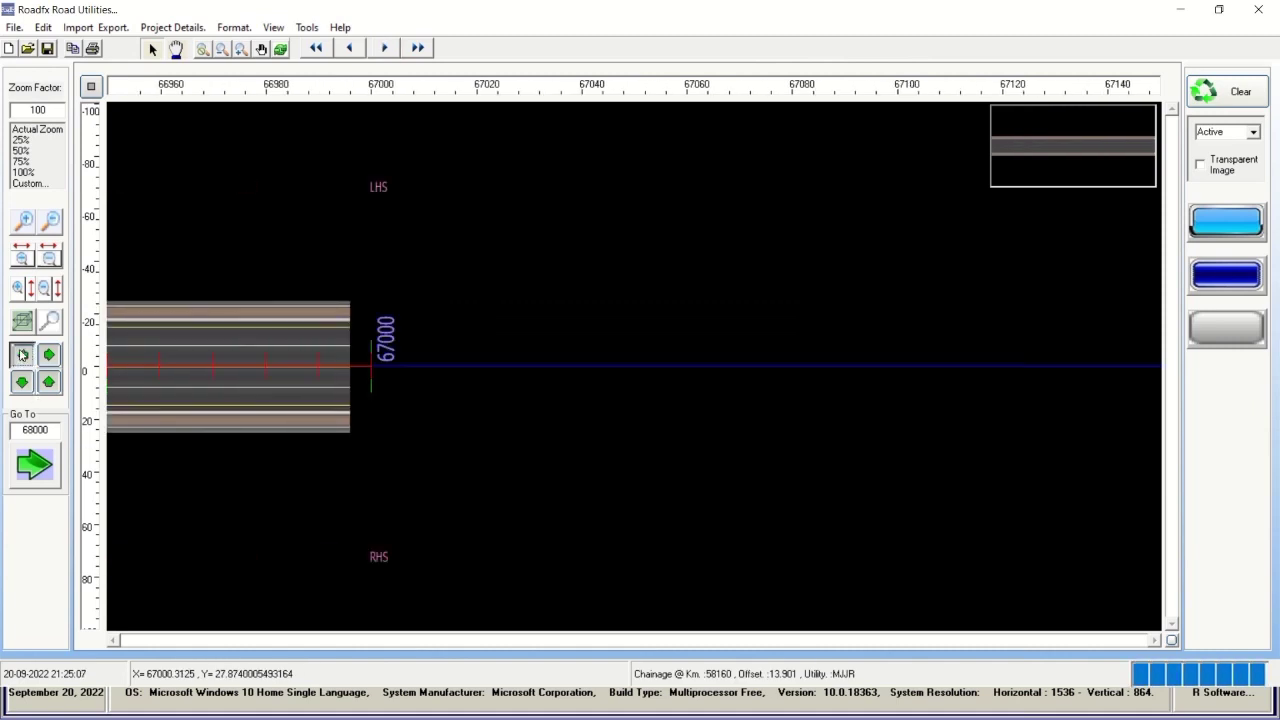
pyautogui.click(22, 354)
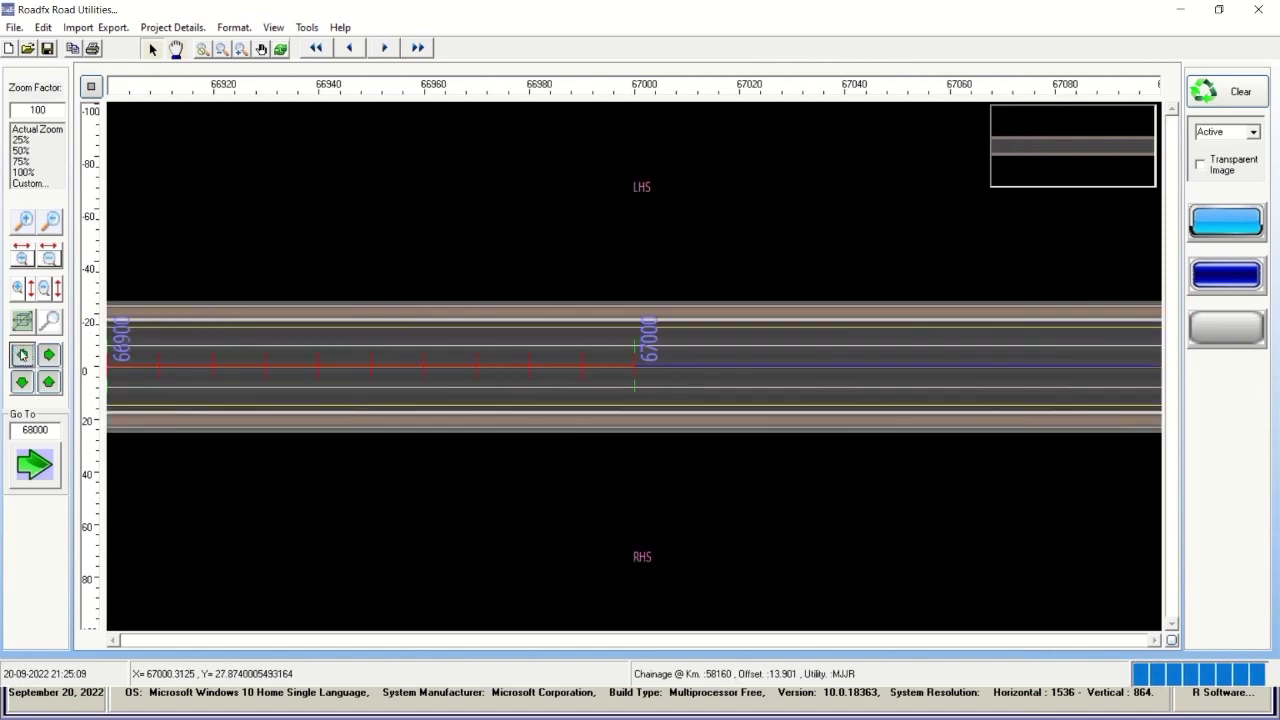
pyautogui.click(22, 354)
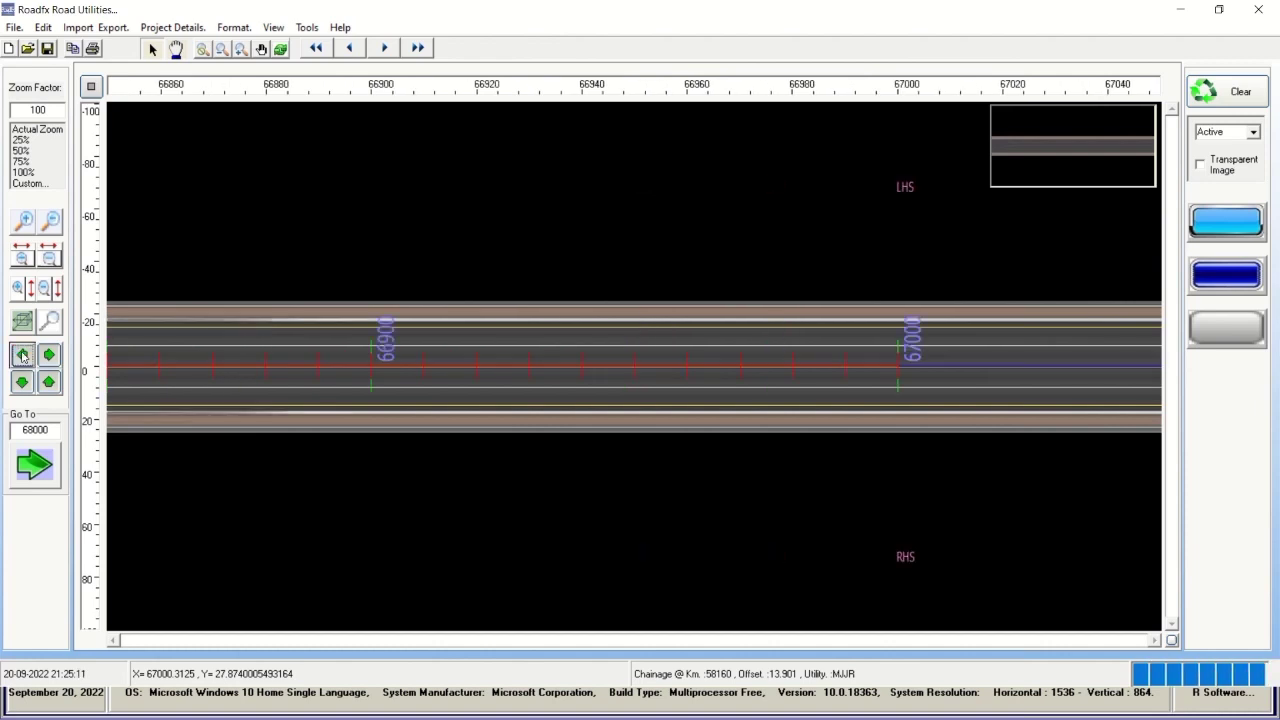
pyautogui.click(22, 354)
pyautogui.click(22, 354)
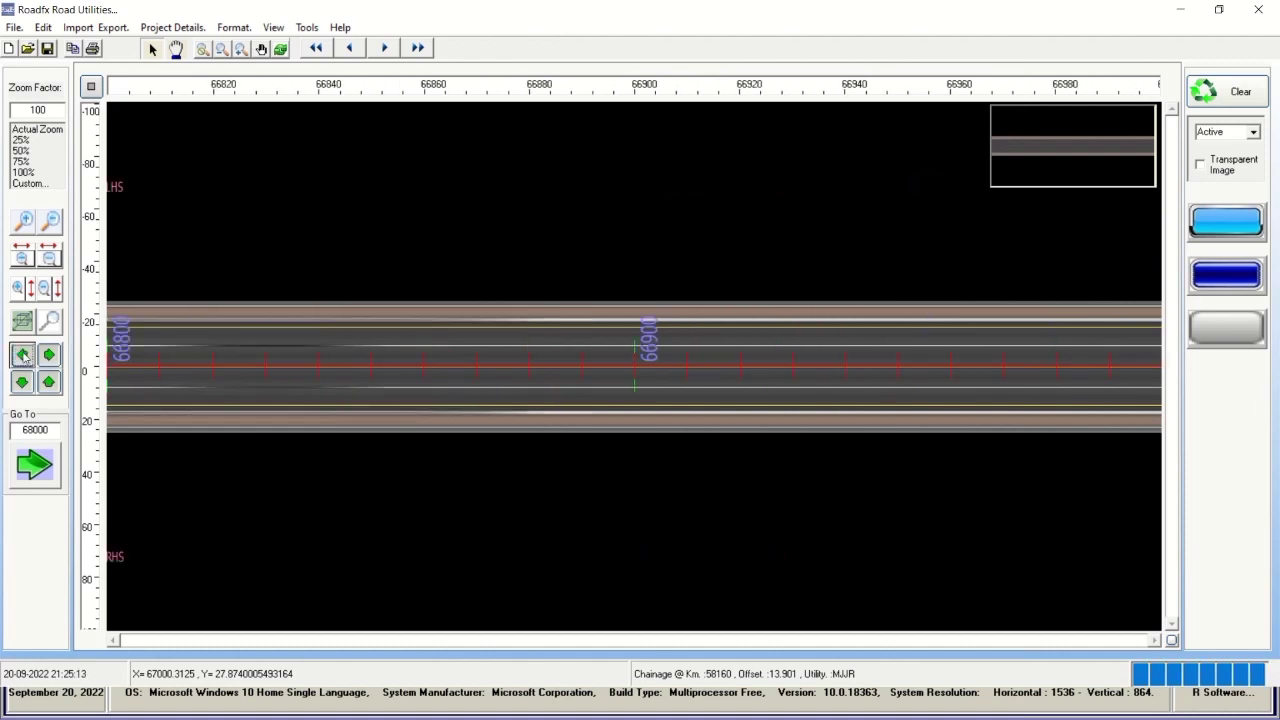
# Return to 67000, confirm 68000 is out of limits, then step back to 63000.
pyautogui.click(349, 48)
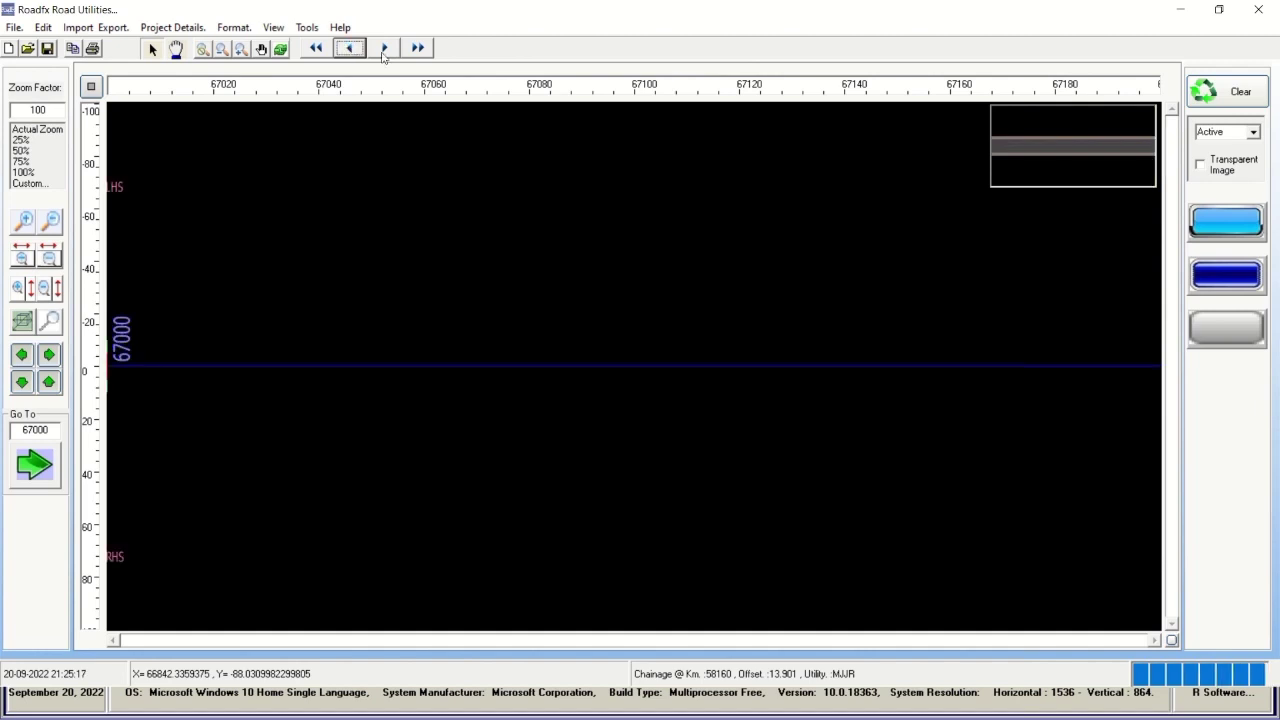
pyautogui.click(384, 50)
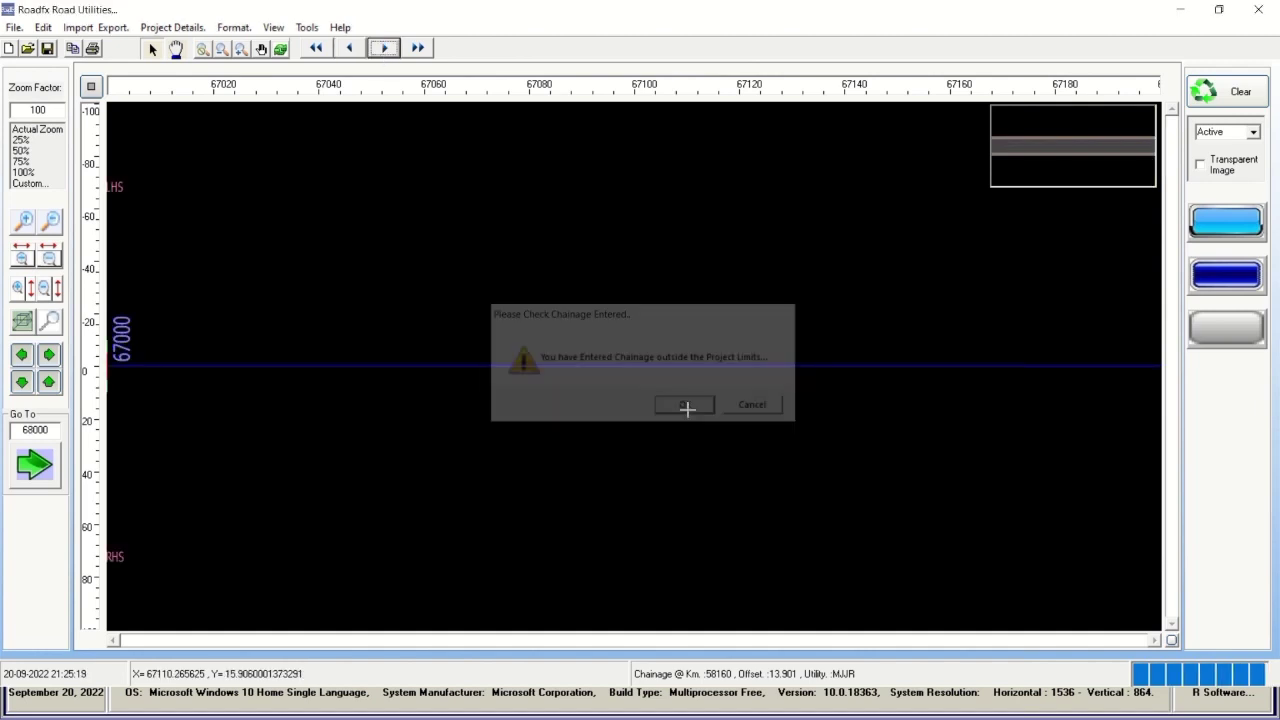
pyautogui.click(686, 406)
pyautogui.click(352, 48)
pyautogui.click(352, 48)
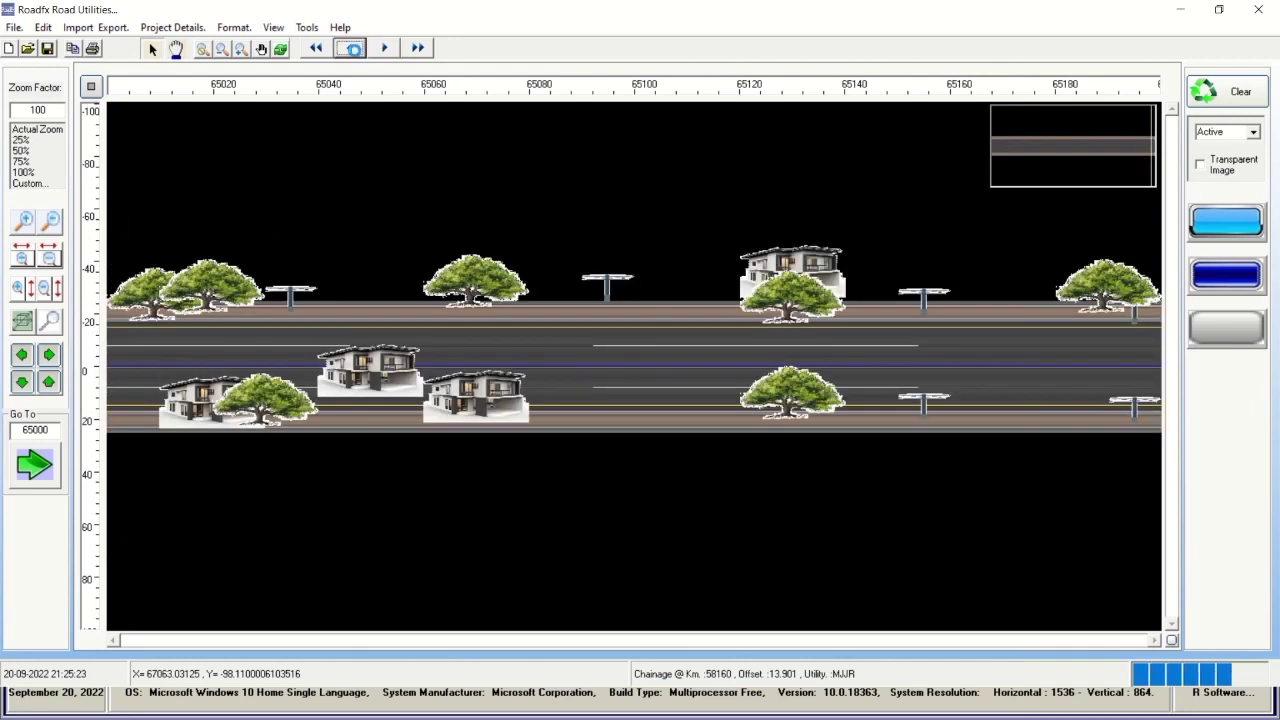
pyautogui.click(352, 48)
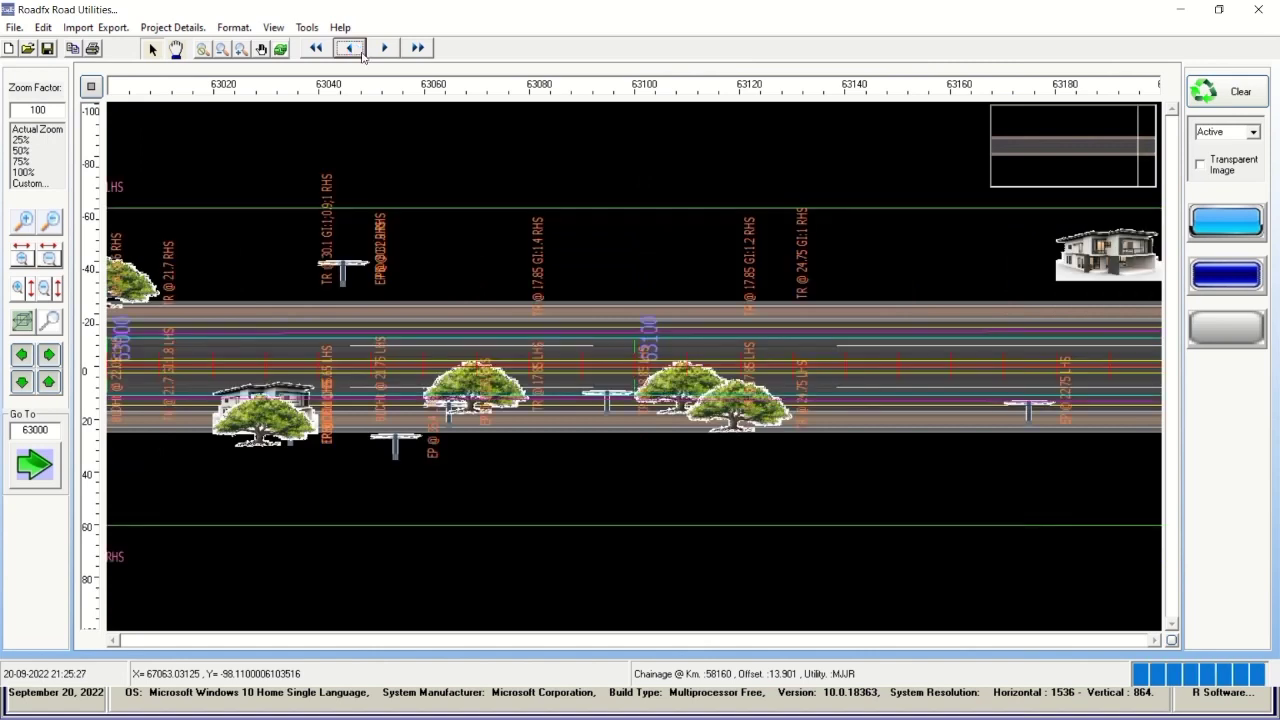
# Clear the drawn layers, prepare the work-progress layer view, and jump to chainage 30000.
pyautogui.click(1225, 91)
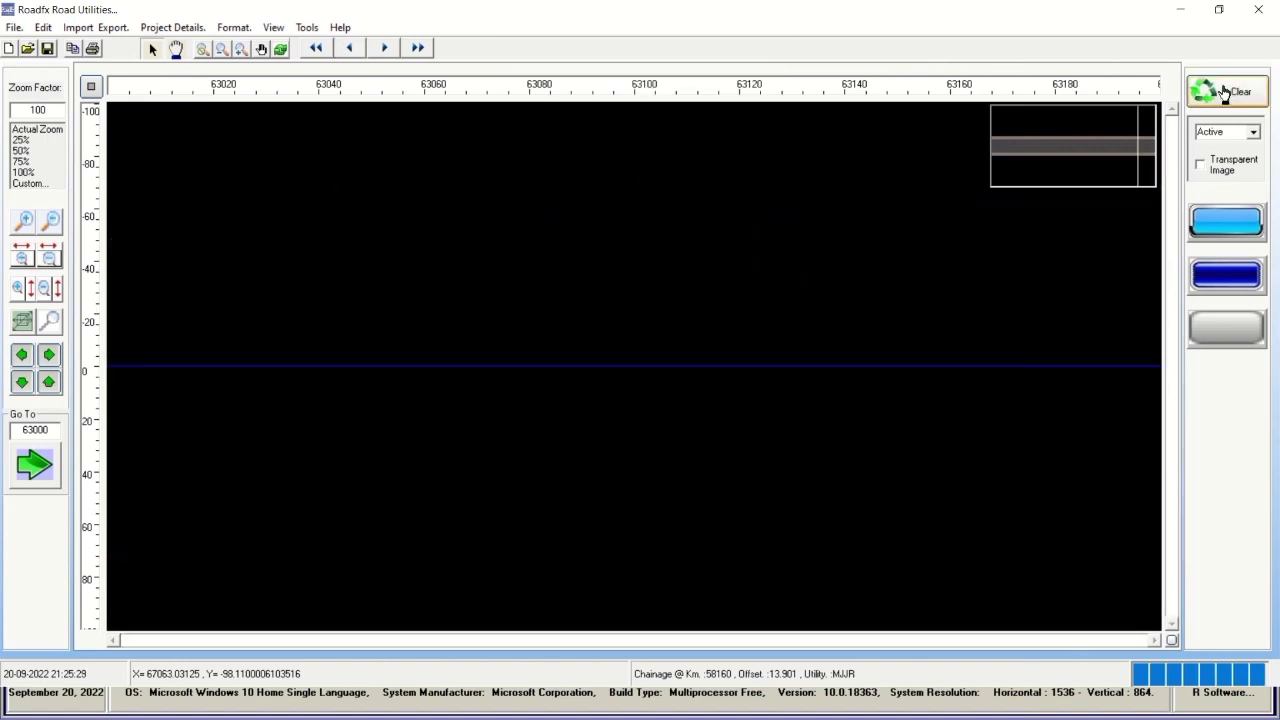
pyautogui.click(1241, 281)
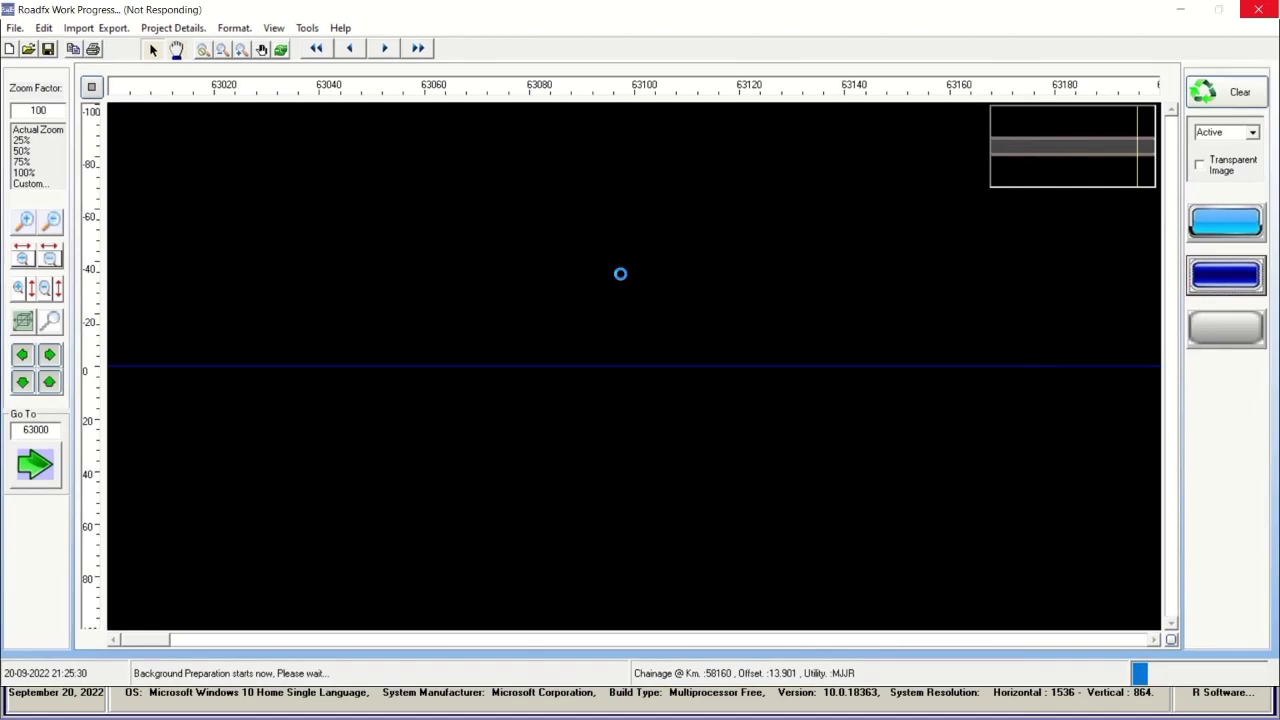
pyautogui.moveTo(437, 5)
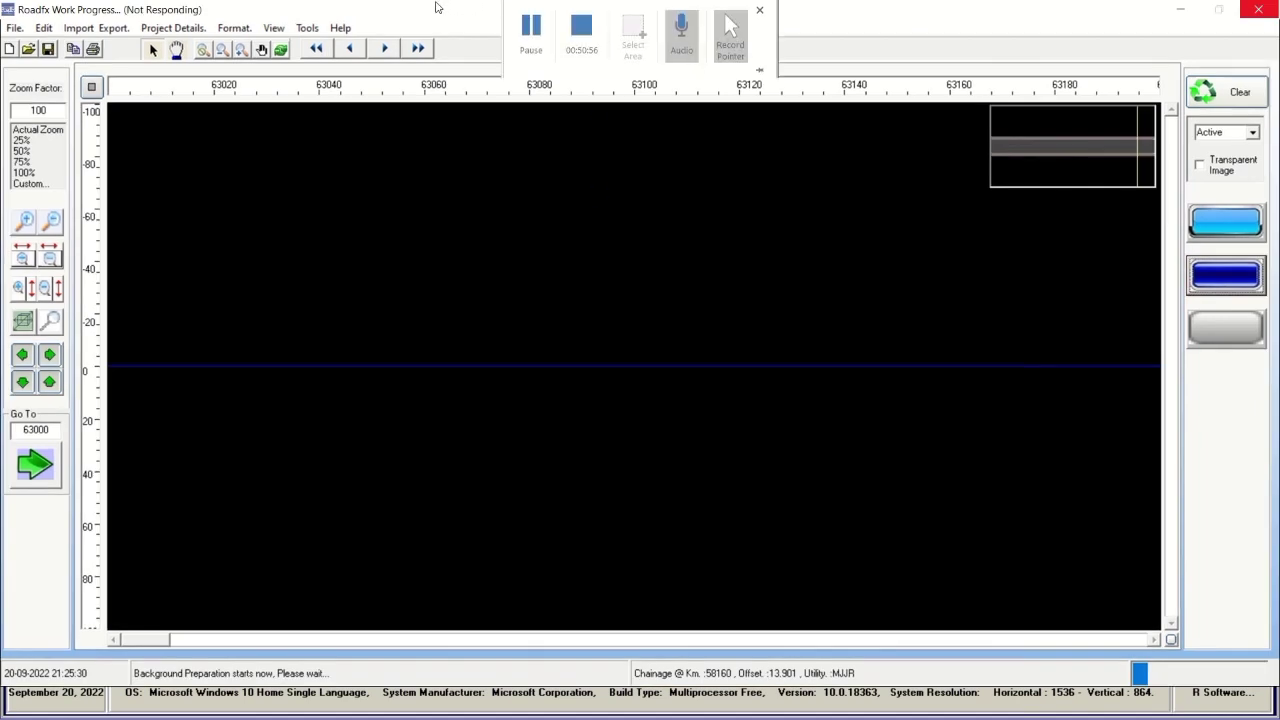
pyautogui.click(530, 38)
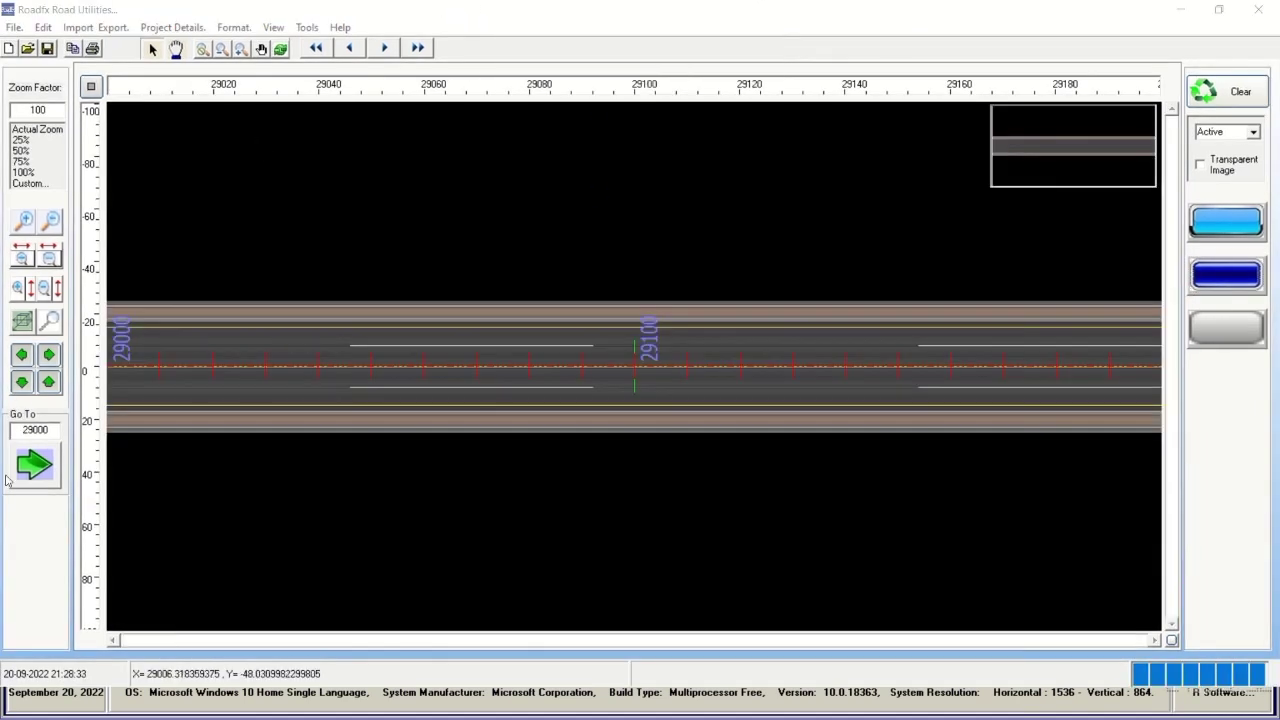
pyautogui.moveTo(34, 431); pyautogui.dragTo(24, 429)
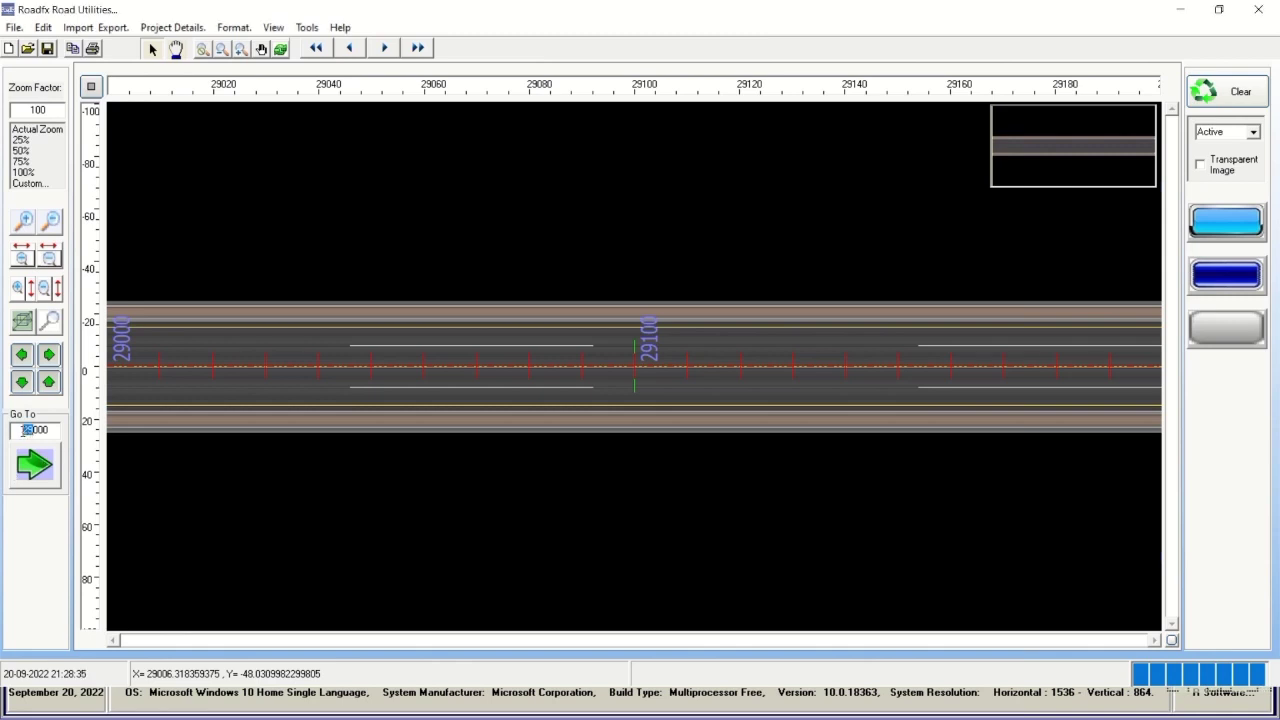
pyautogui.write('30')
pyautogui.click(383, 48)
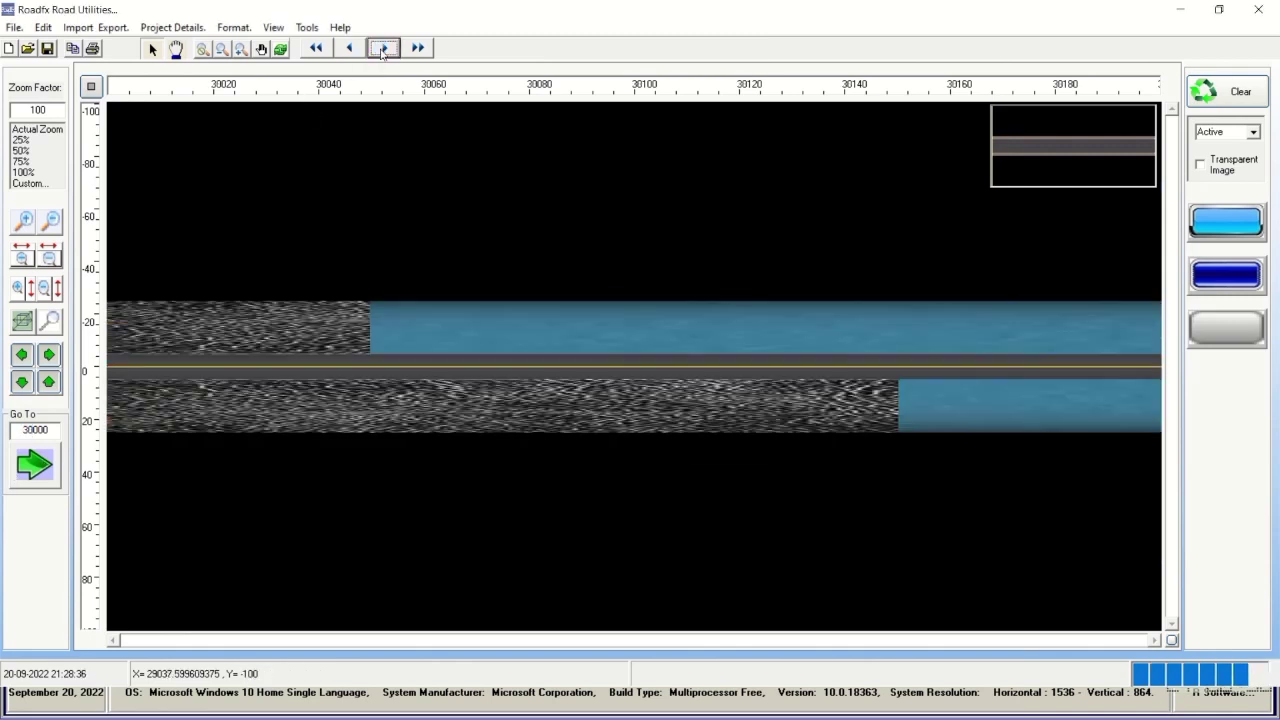
# Step the plan back before chainage 30000, then forward to its start.
pyautogui.click(21, 355)
pyautogui.click(21, 355)
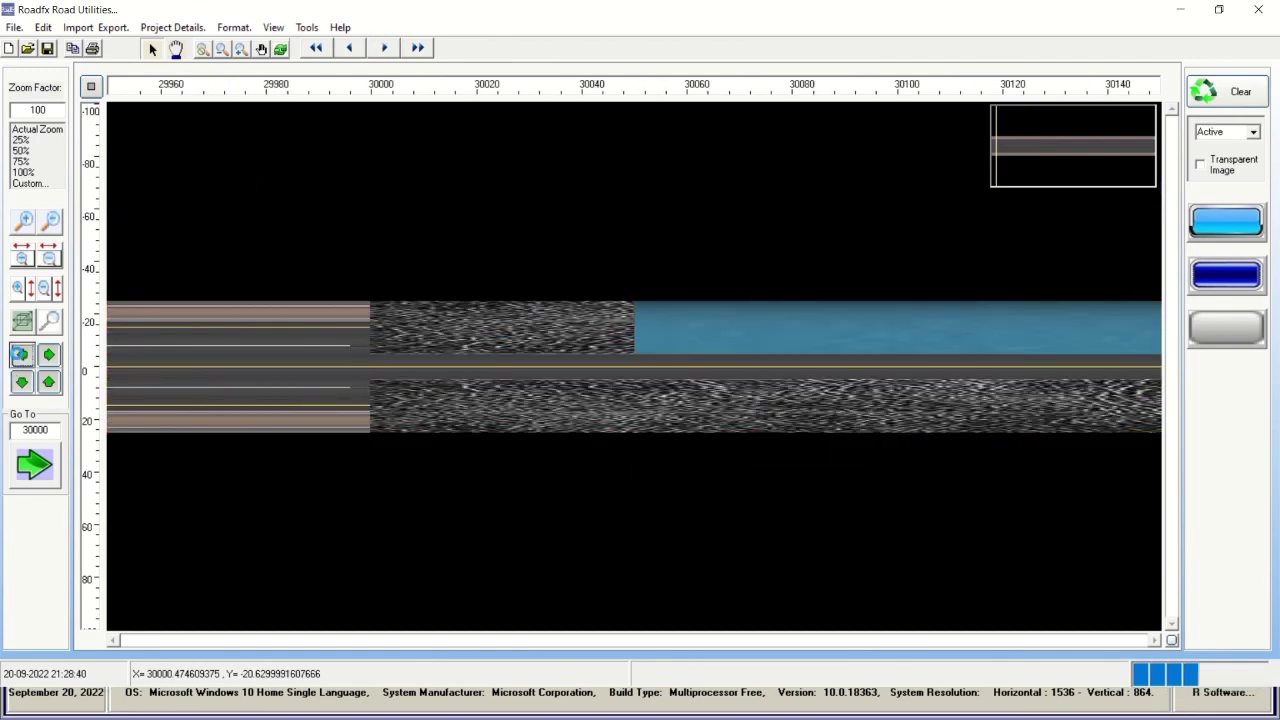
pyautogui.click(20, 356)
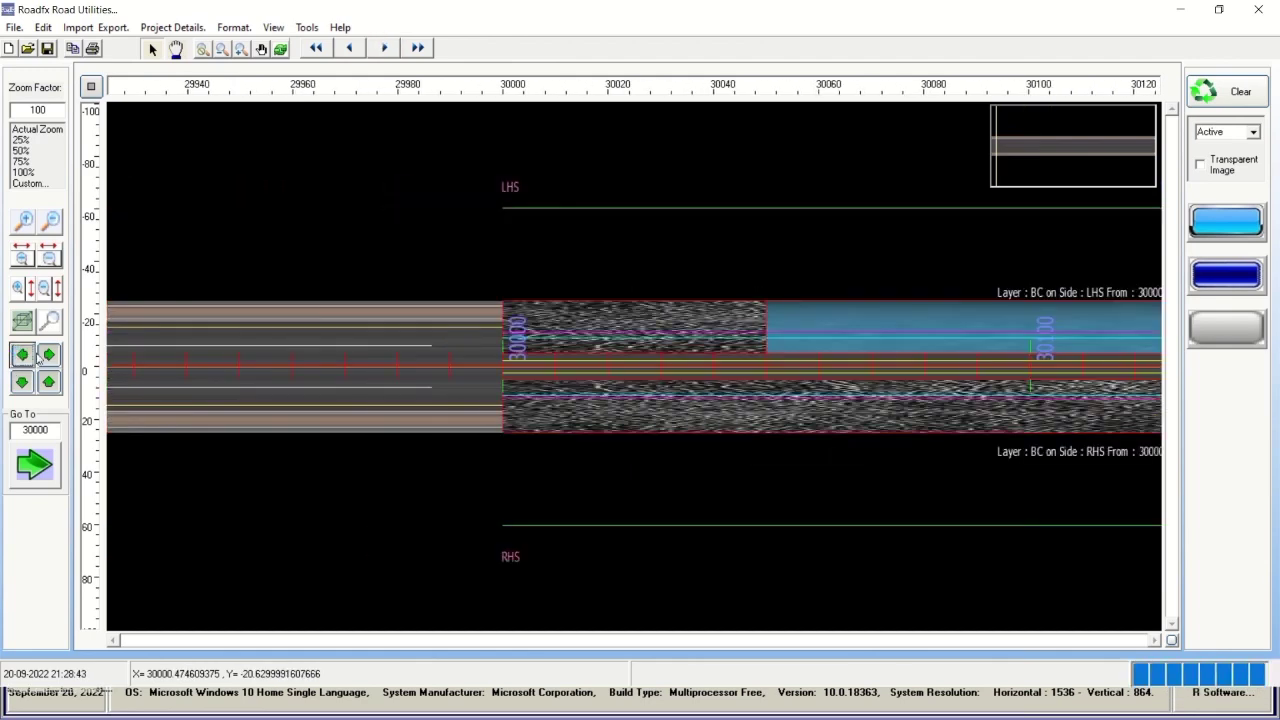
pyautogui.click(49, 356)
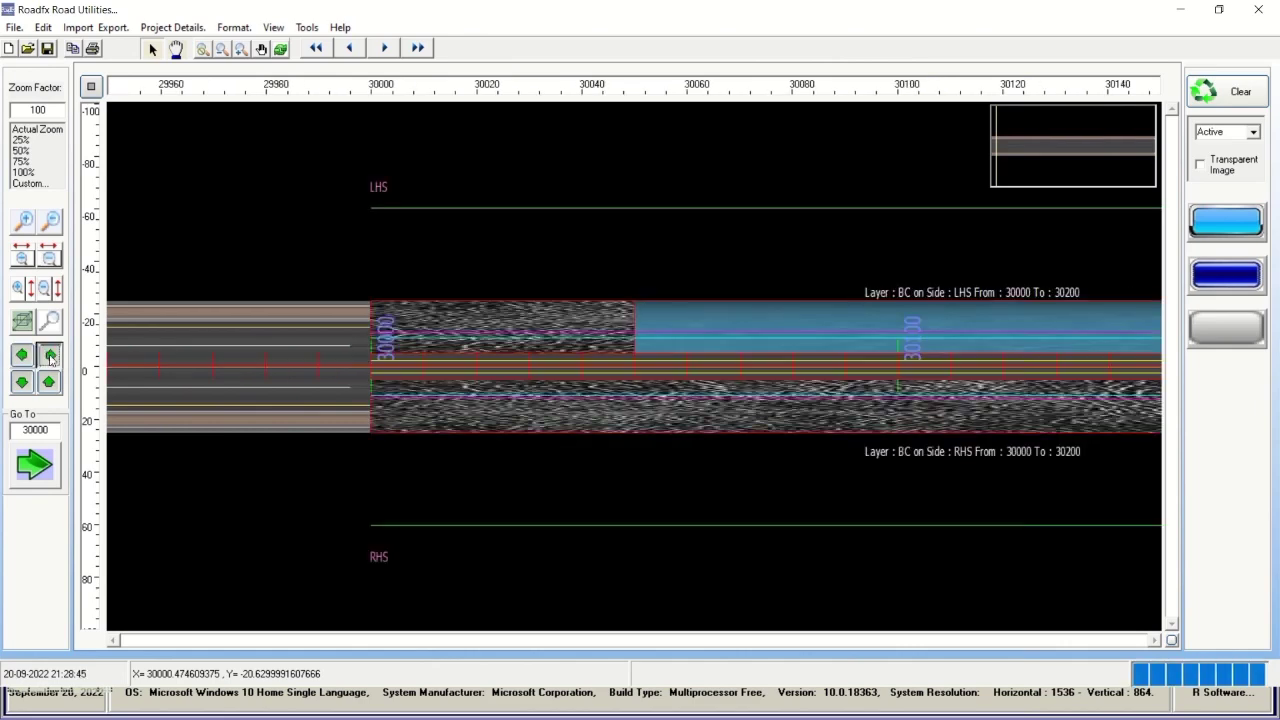
pyautogui.click(49, 356)
pyautogui.click(49, 356)
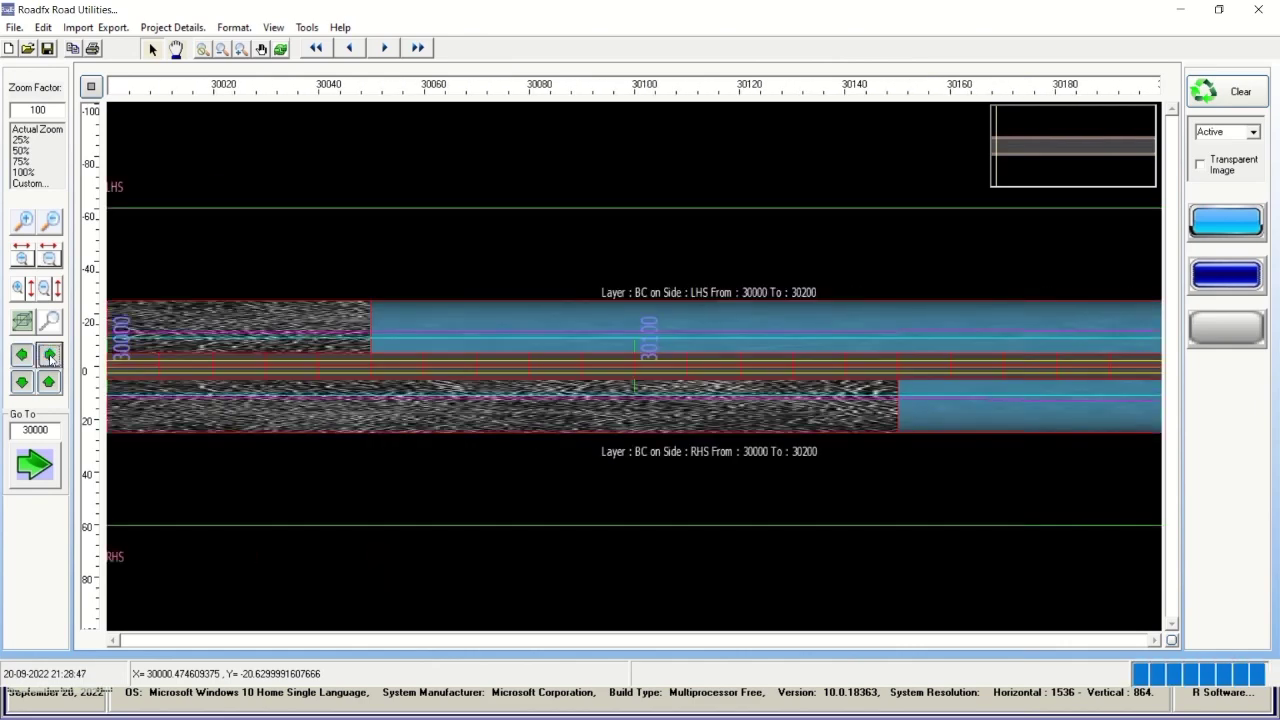
# Advance along the BC layers to around chainage 30200 and view Project Details.
pyautogui.click(49, 356)
pyautogui.click(49, 356)
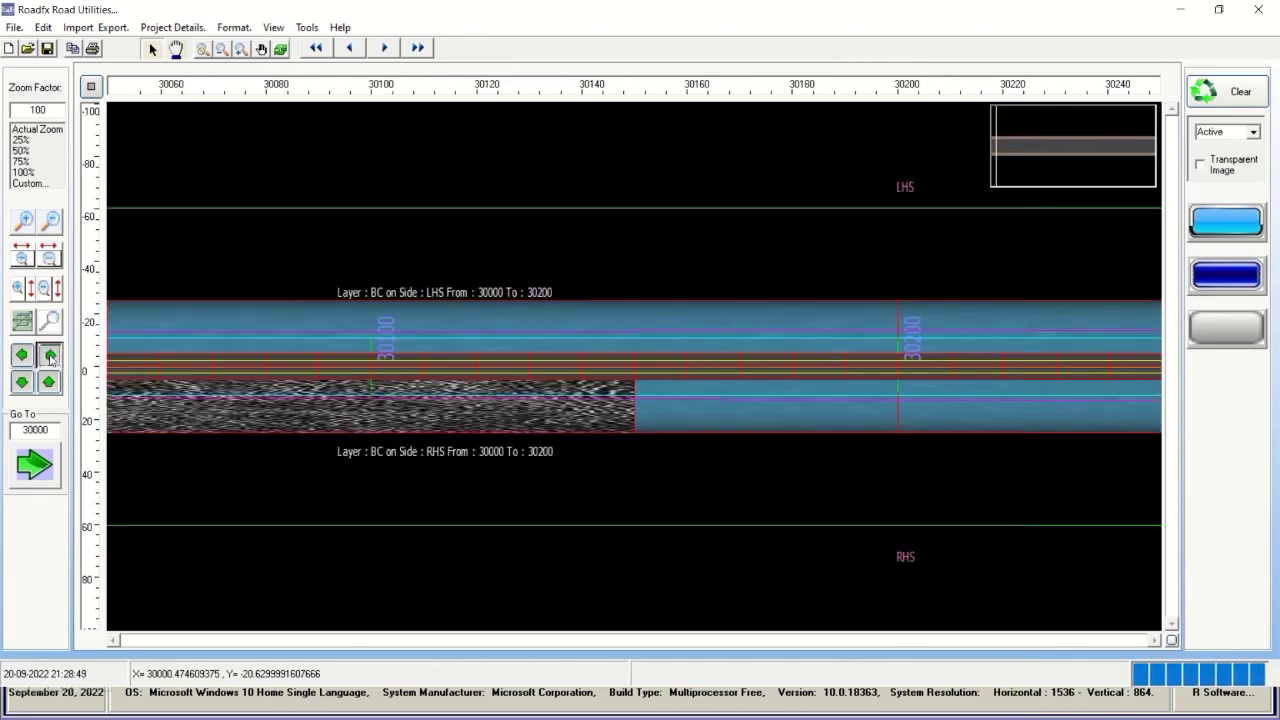
pyautogui.click(49, 356)
pyautogui.click(49, 356)
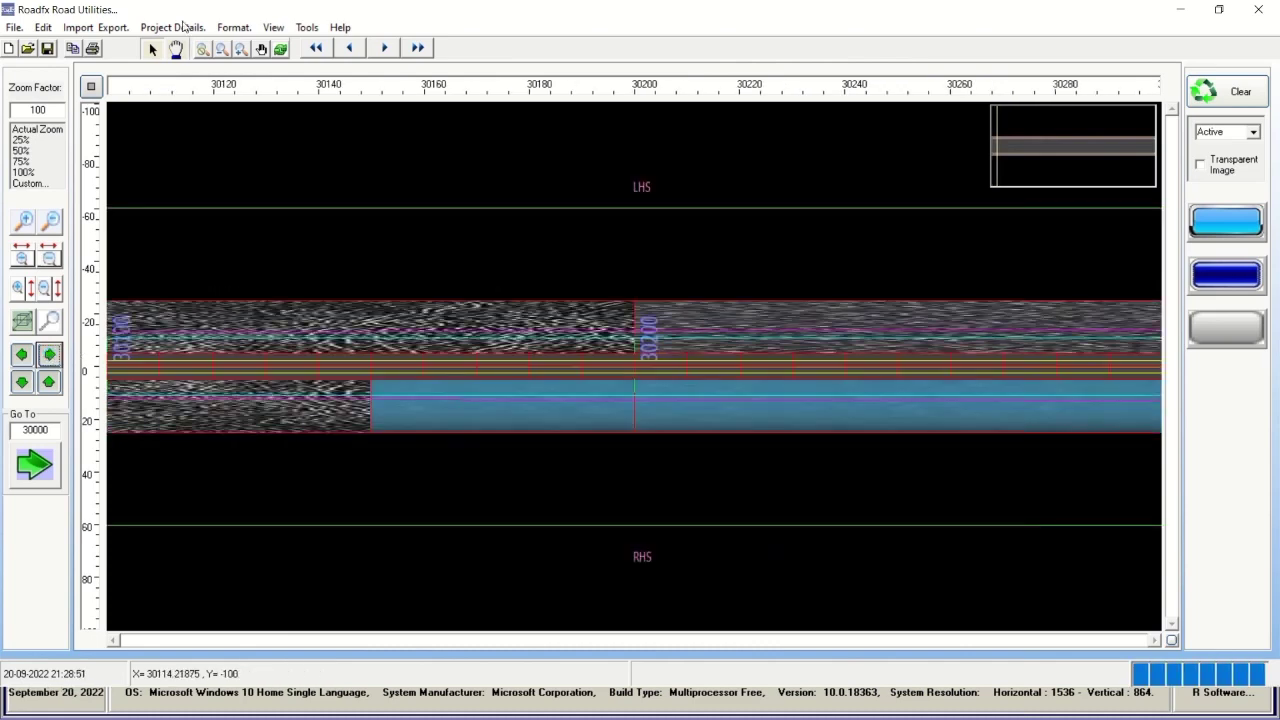
pyautogui.click(178, 27)
pyautogui.click(190, 47)
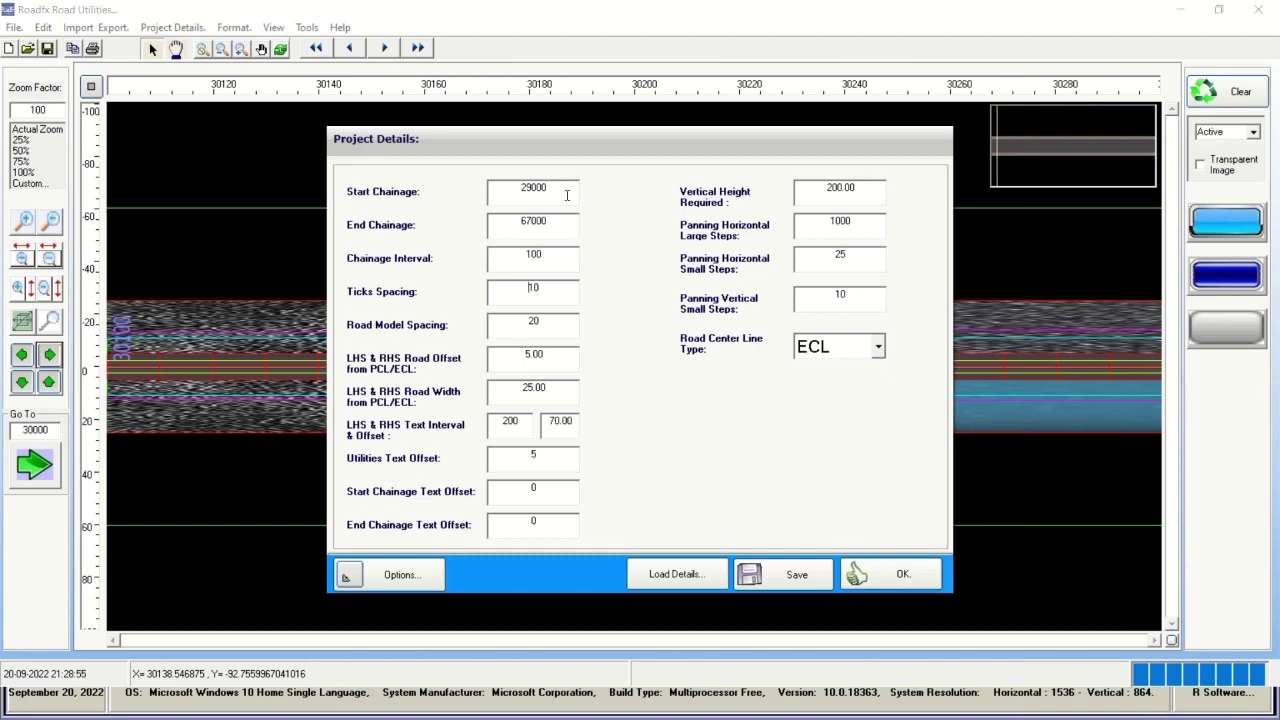
pyautogui.moveTo(565, 190); pyautogui.dragTo(436, 207)
pyautogui.moveTo(538, 224); pyautogui.dragTo(497, 226)
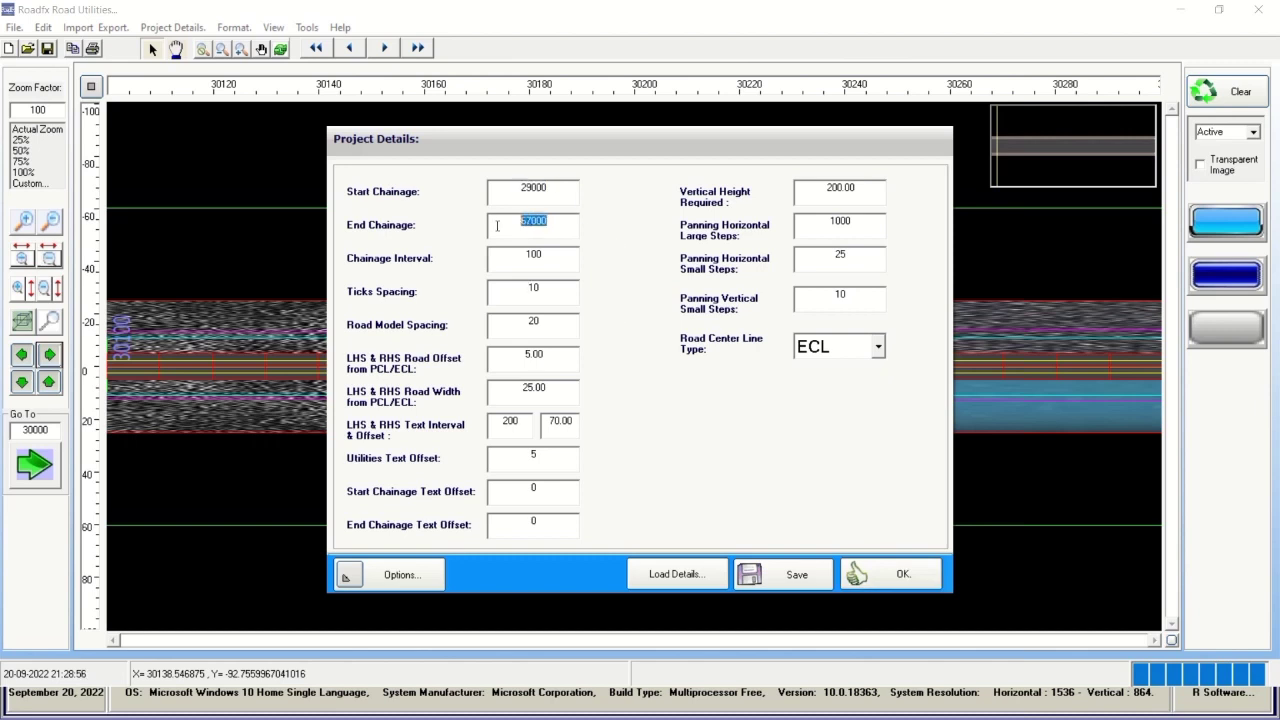
pyautogui.doubleClick(551, 258)
pyautogui.click(860, 573)
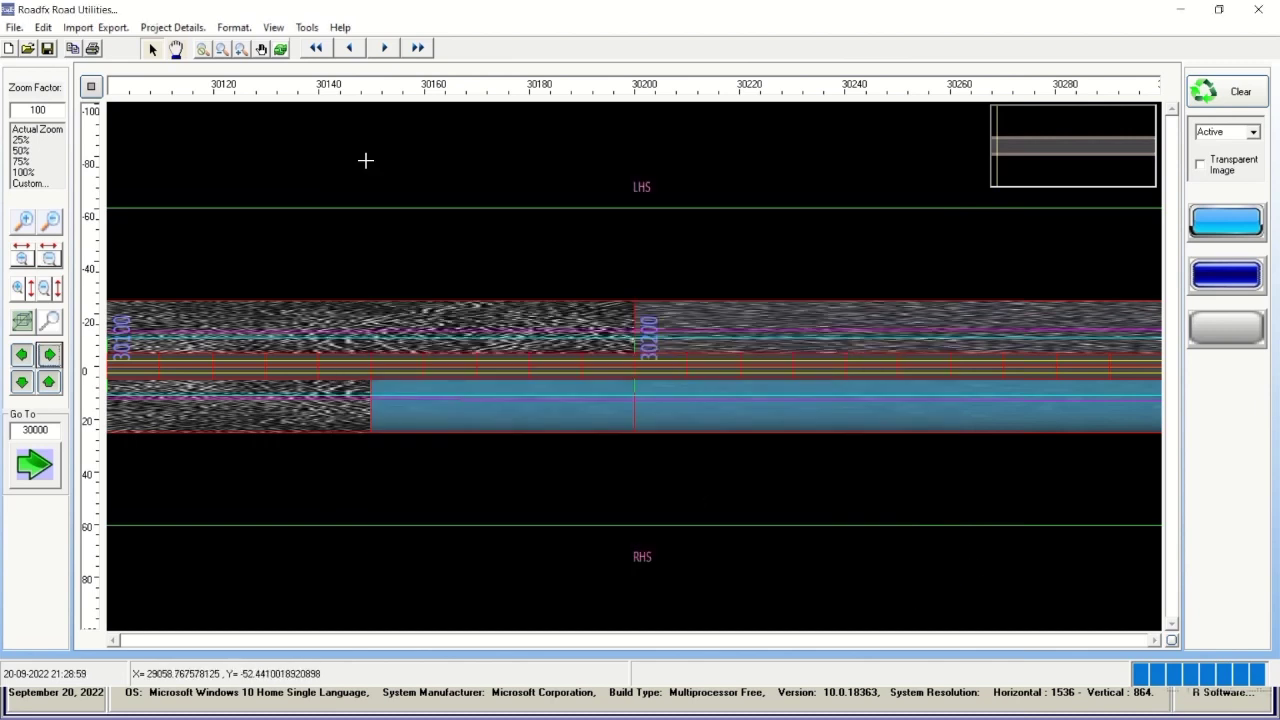
pyautogui.click(170, 27)
pyautogui.click(200, 63)
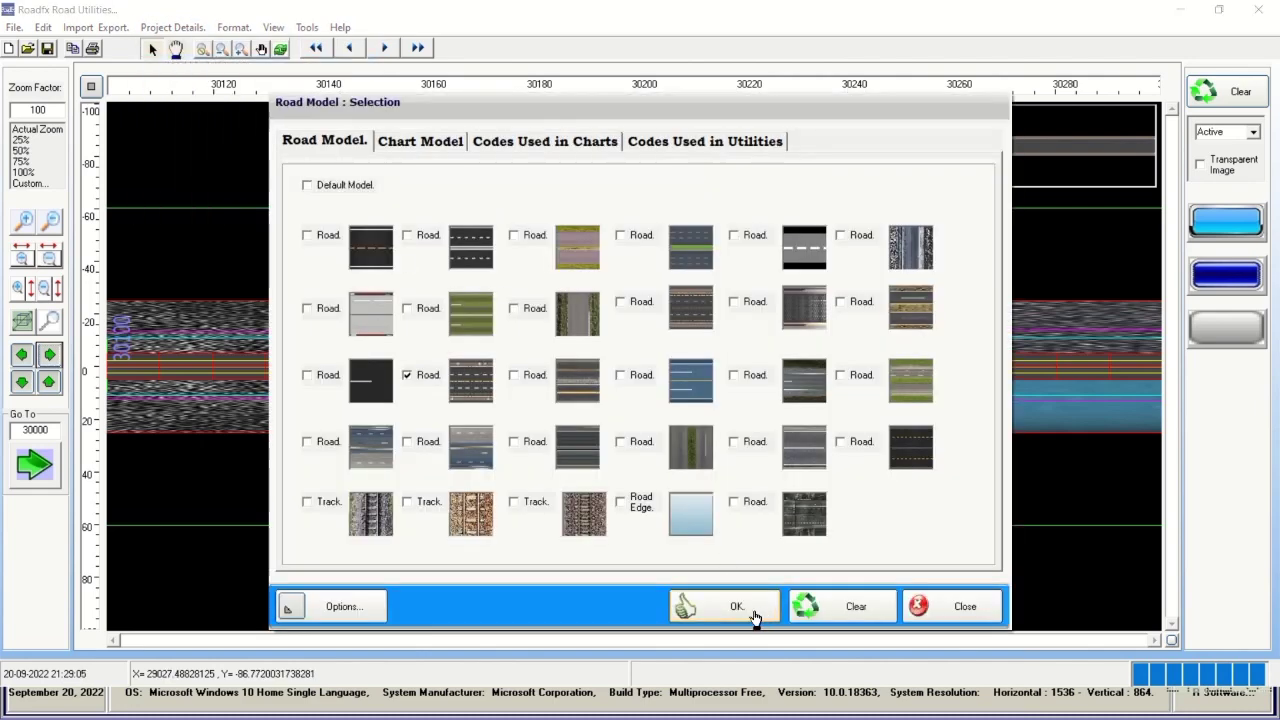
pyautogui.click(751, 610)
pyautogui.click(172, 27)
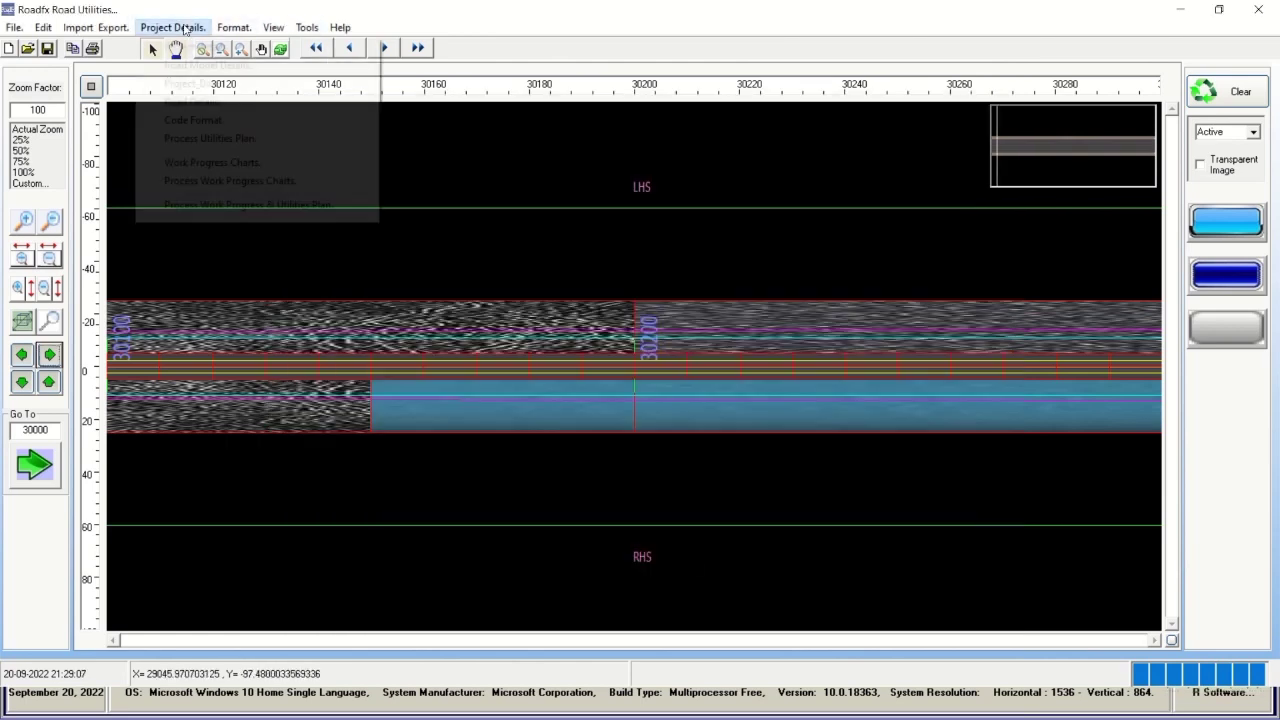
pyautogui.click(200, 64)
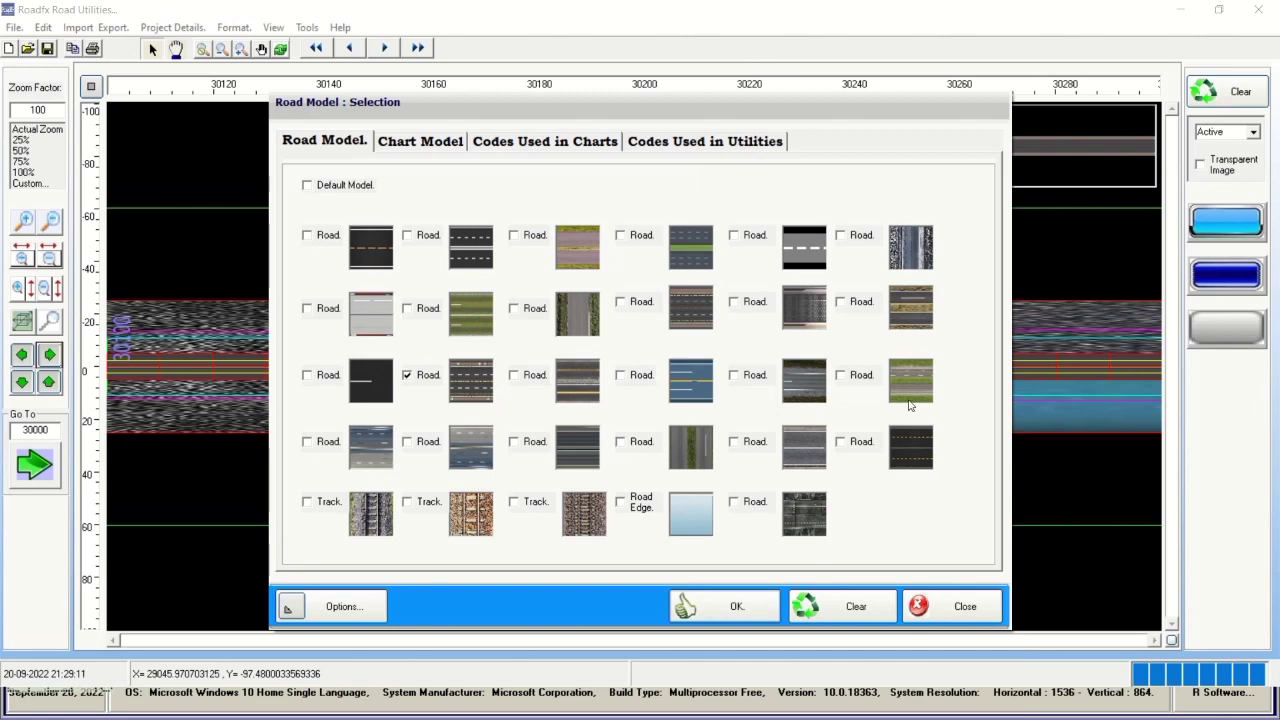
pyautogui.click(426, 140)
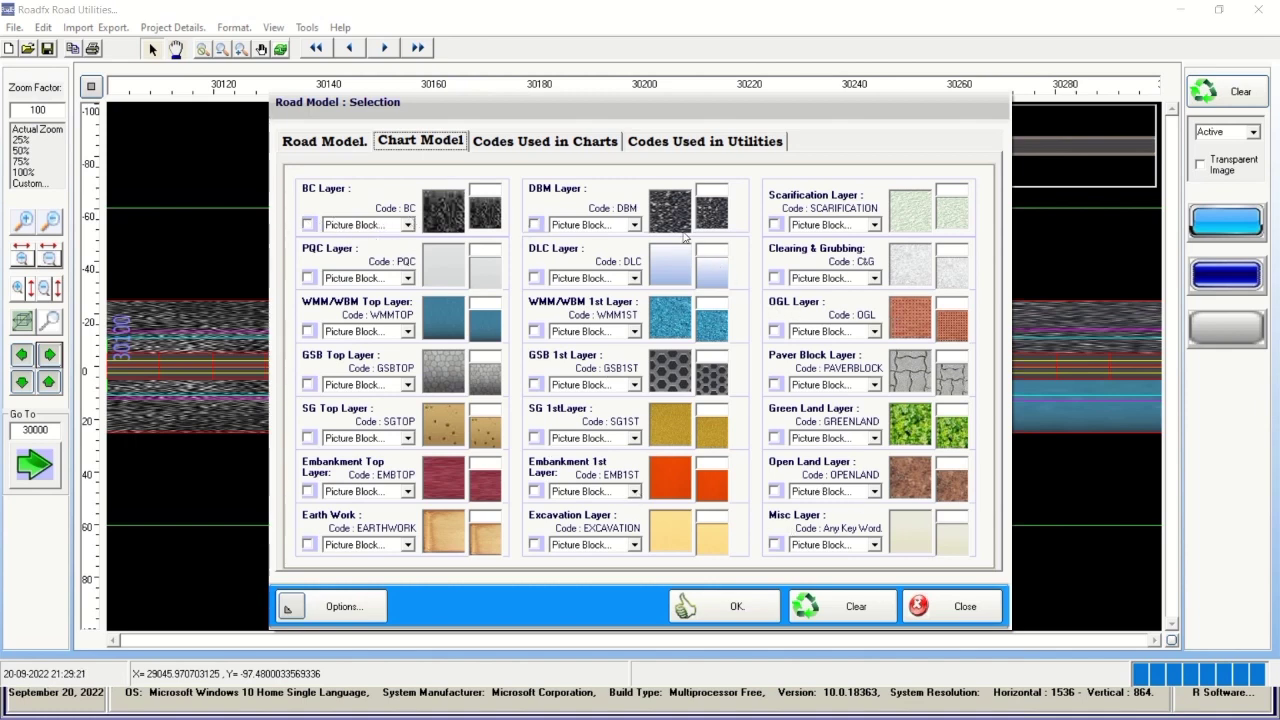
pyautogui.click(675, 224)
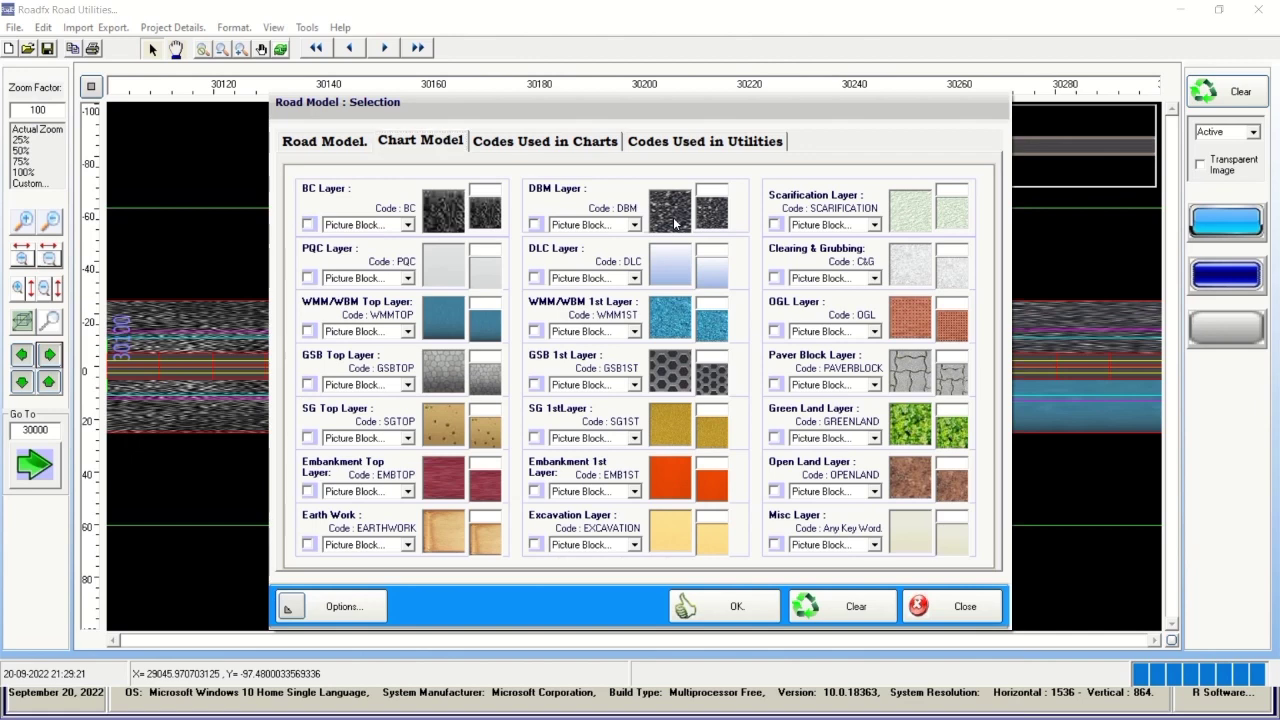
pyautogui.click(526, 145)
pyautogui.scroll(-2, 982, 277)
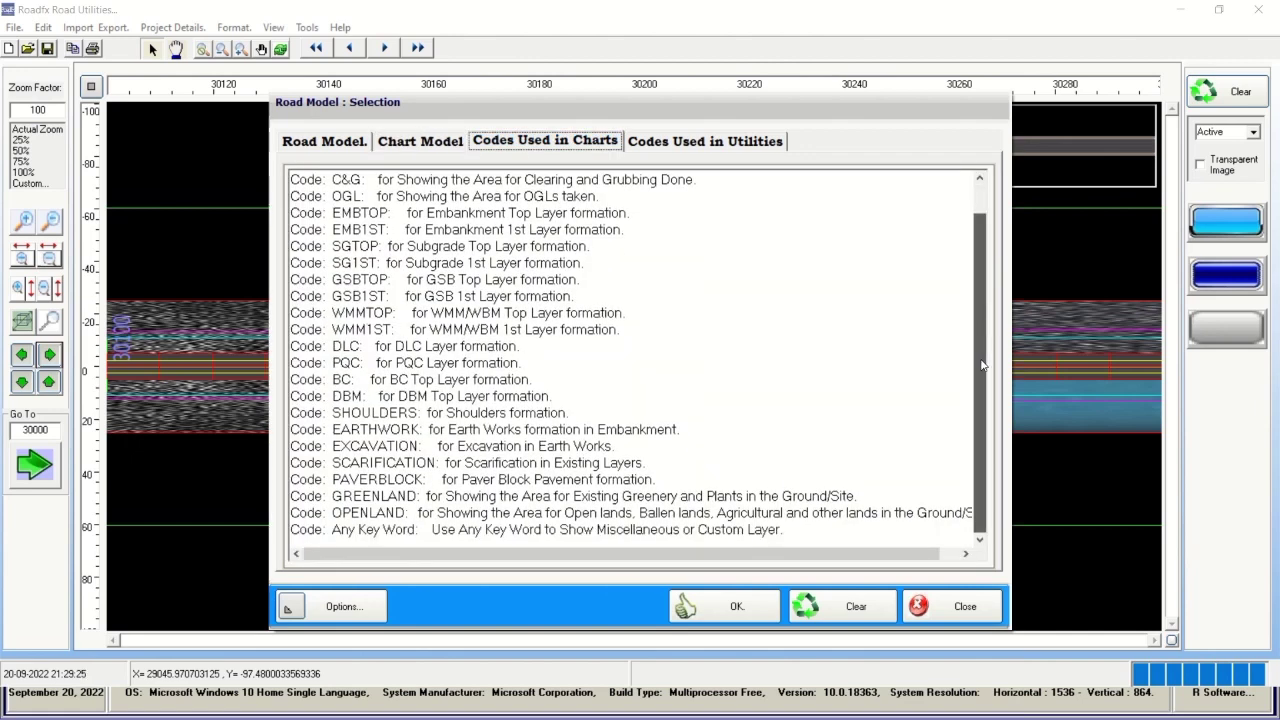
pyautogui.scroll(2, 982, 277)
pyautogui.click(749, 146)
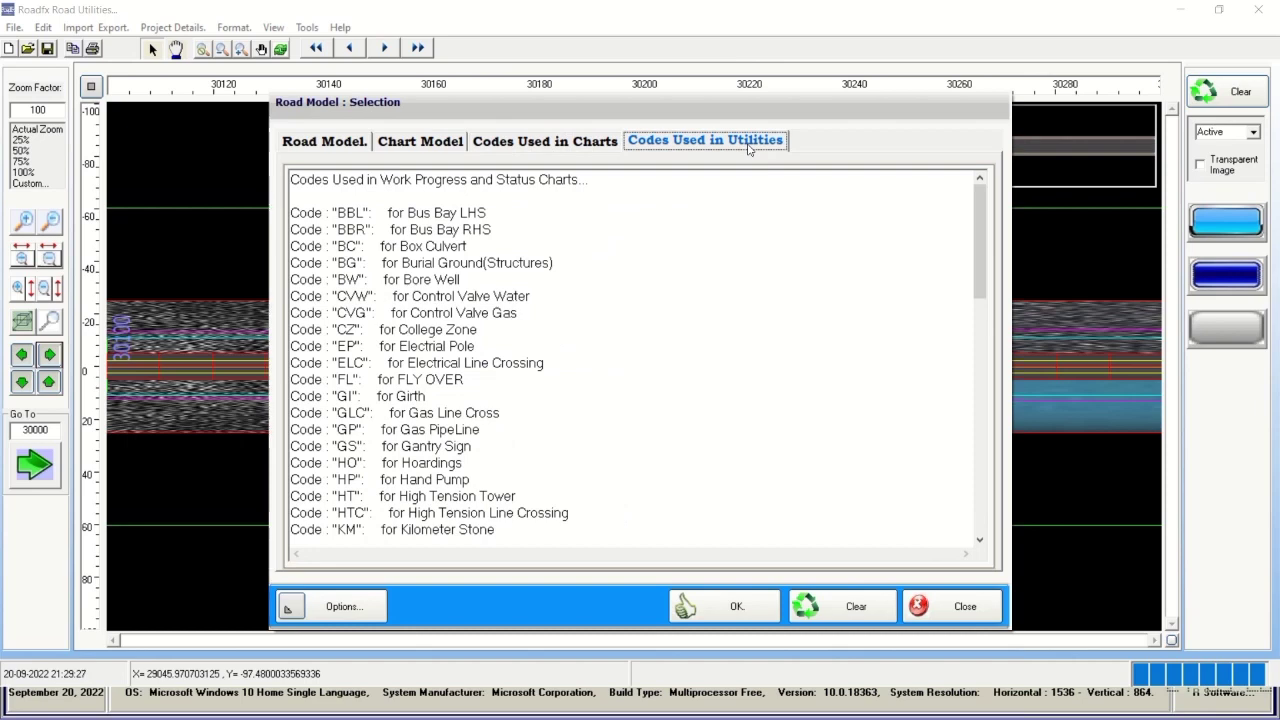
pyautogui.moveTo(980, 236); pyautogui.dragTo(994, 205)
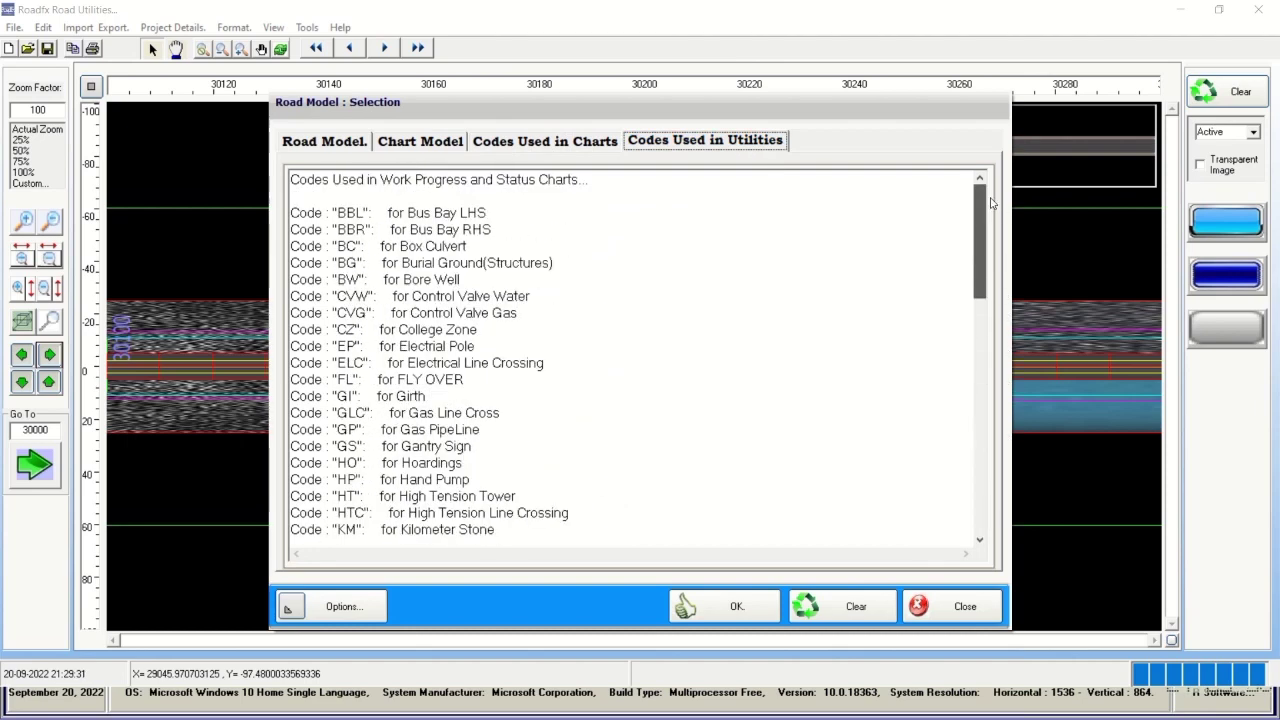
pyautogui.click(600, 142)
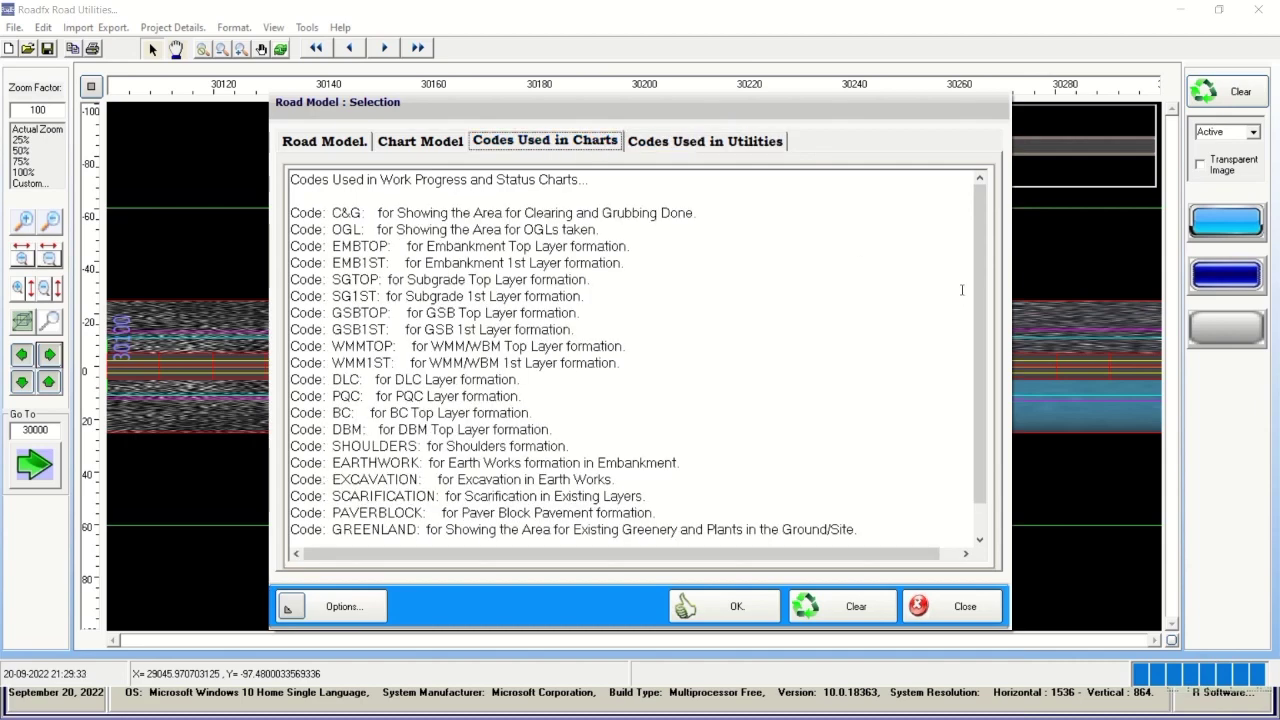
pyautogui.moveTo(982, 271); pyautogui.dragTo(984, 364)
pyautogui.moveTo(418, 495); pyautogui.dragTo(330, 496)
pyautogui.moveTo(405, 512); pyautogui.dragTo(332, 512)
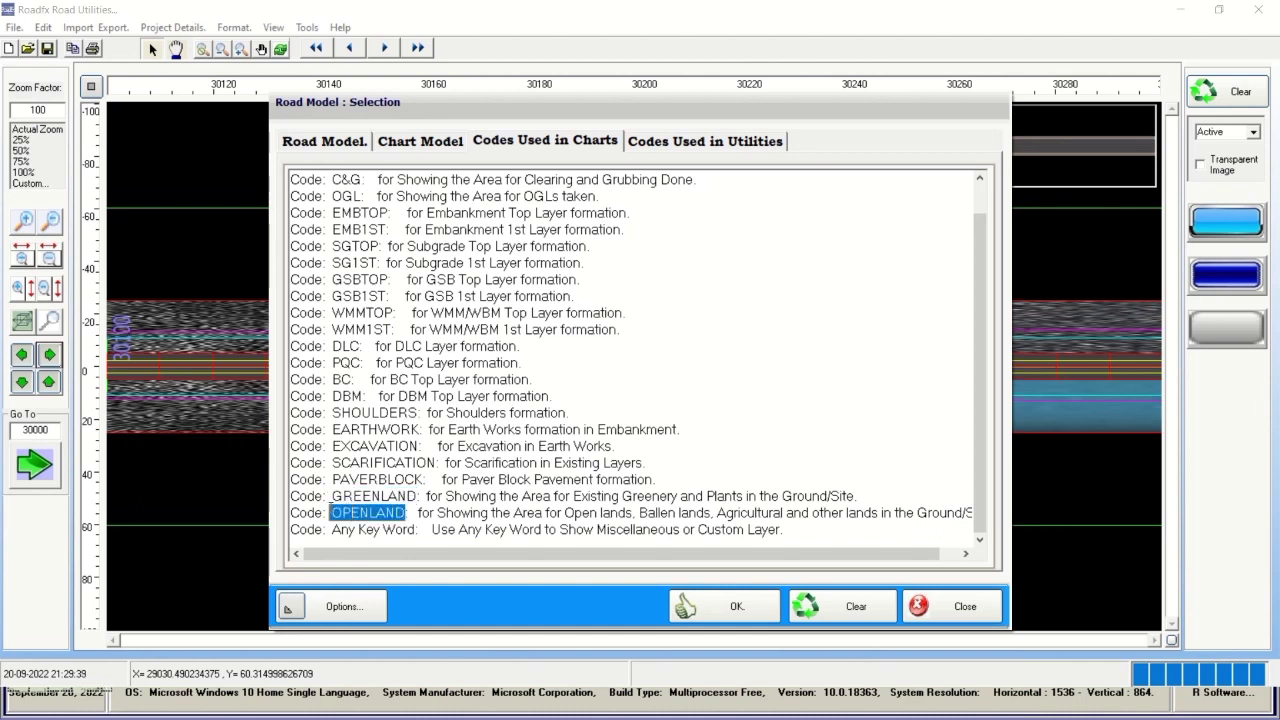
pyautogui.moveTo(437, 462); pyautogui.dragTo(332, 463)
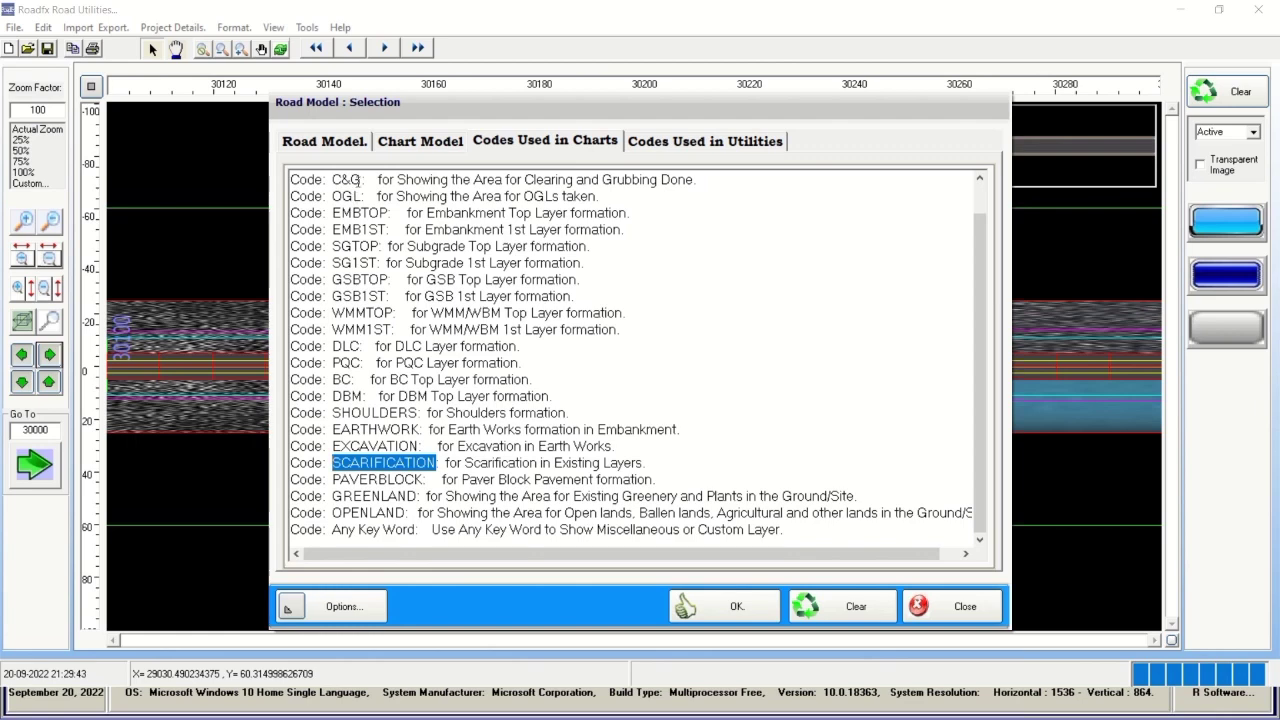
pyautogui.moveTo(360, 180); pyautogui.dragTo(698, 182)
pyautogui.click(505, 148)
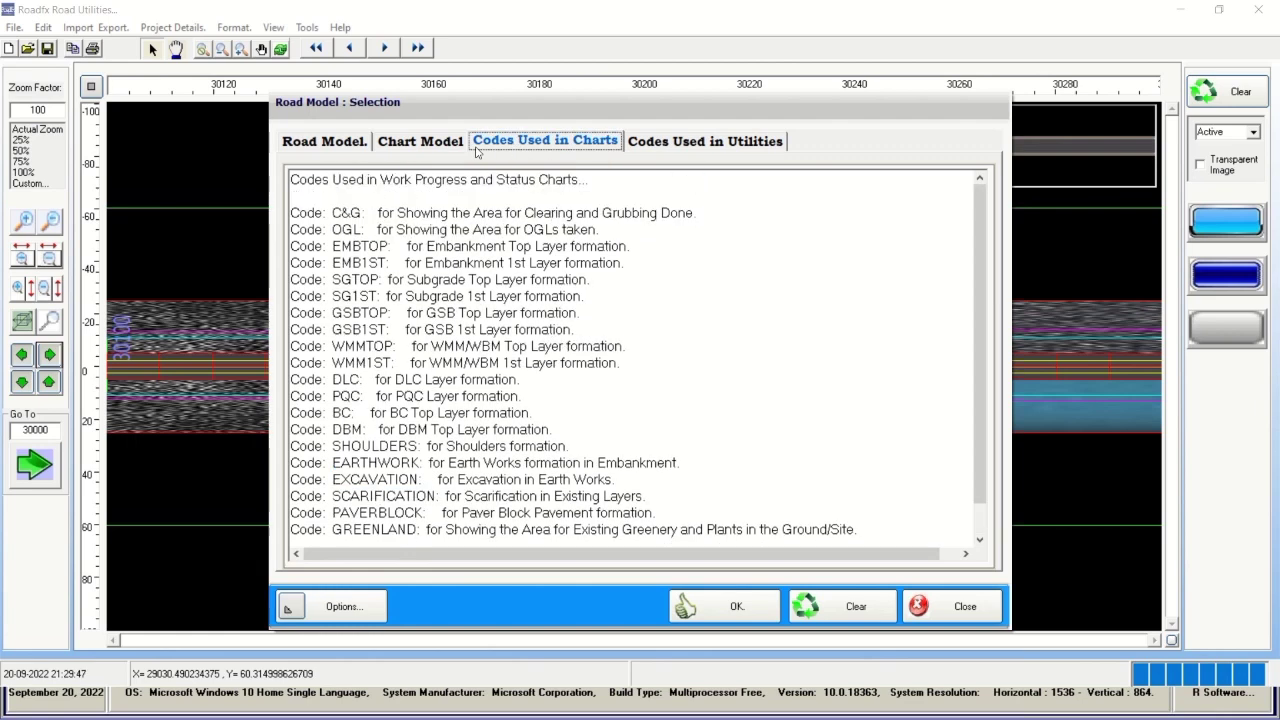
pyautogui.click(428, 148)
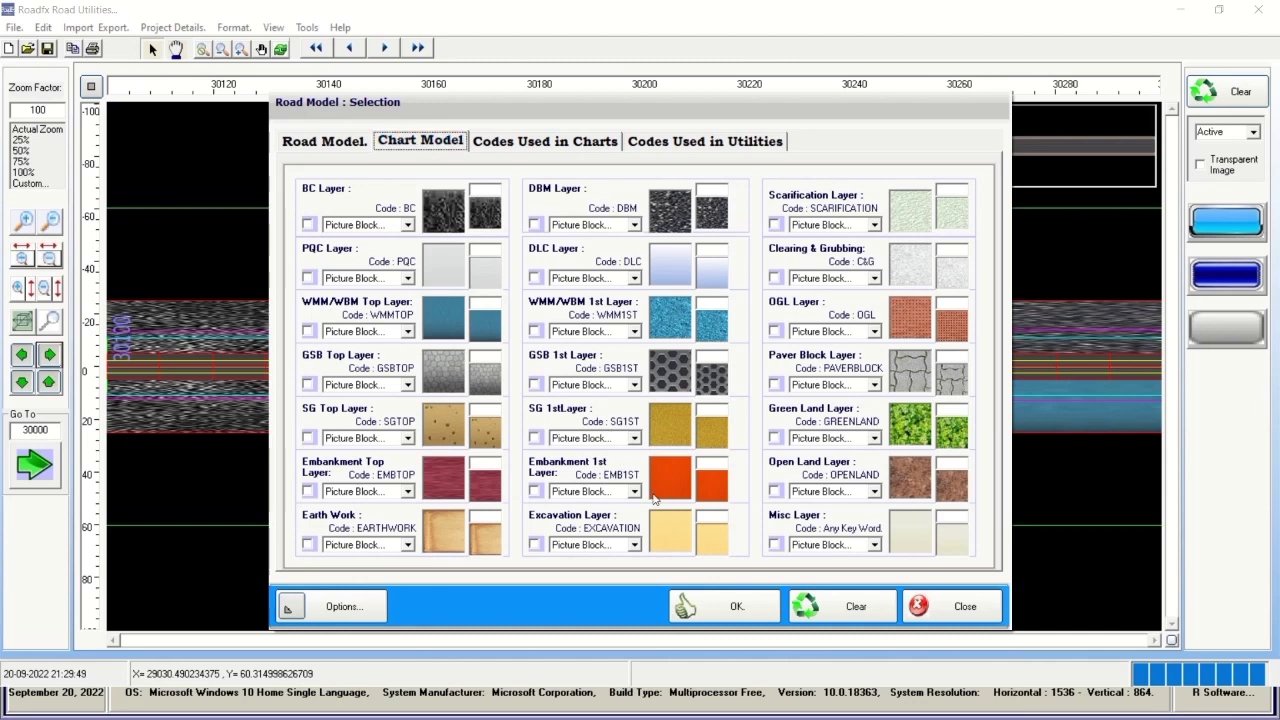
pyautogui.click(320, 141)
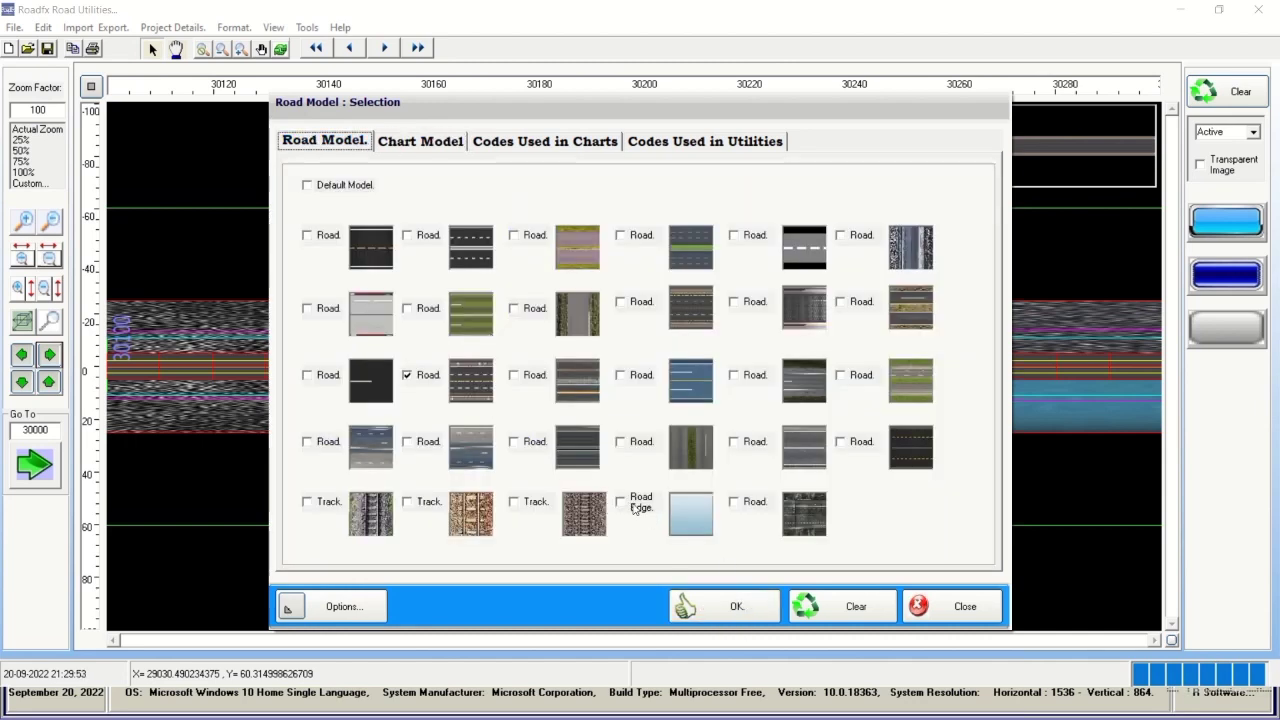
# Keep the chosen road texture and step the plan from chainage 31000 to 44000.
pyautogui.click(735, 608)
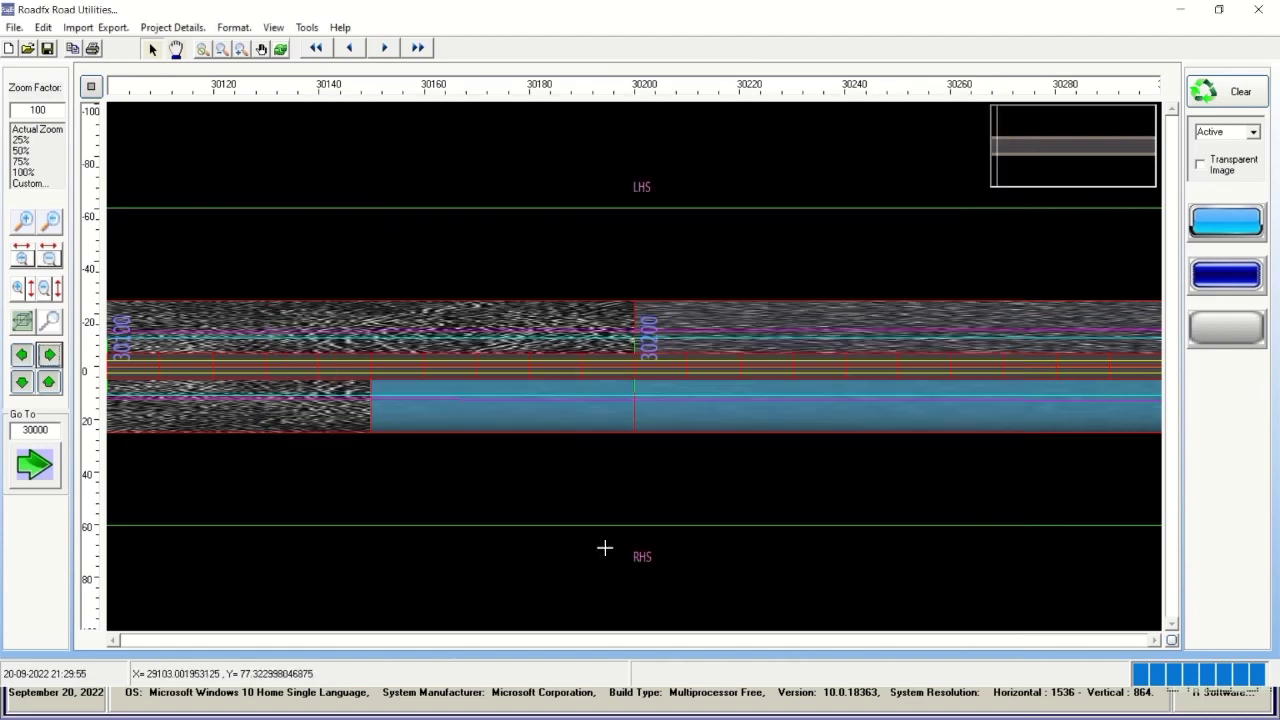
pyautogui.click(383, 48)
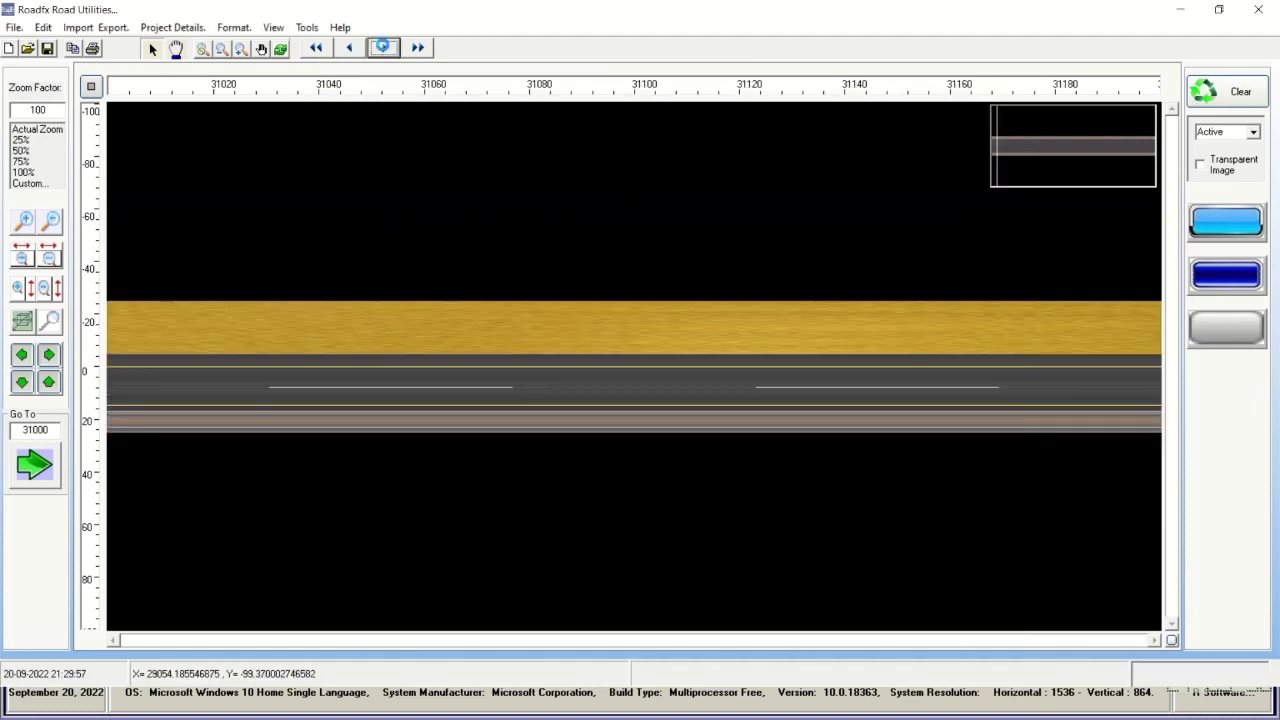
pyautogui.click(385, 48)
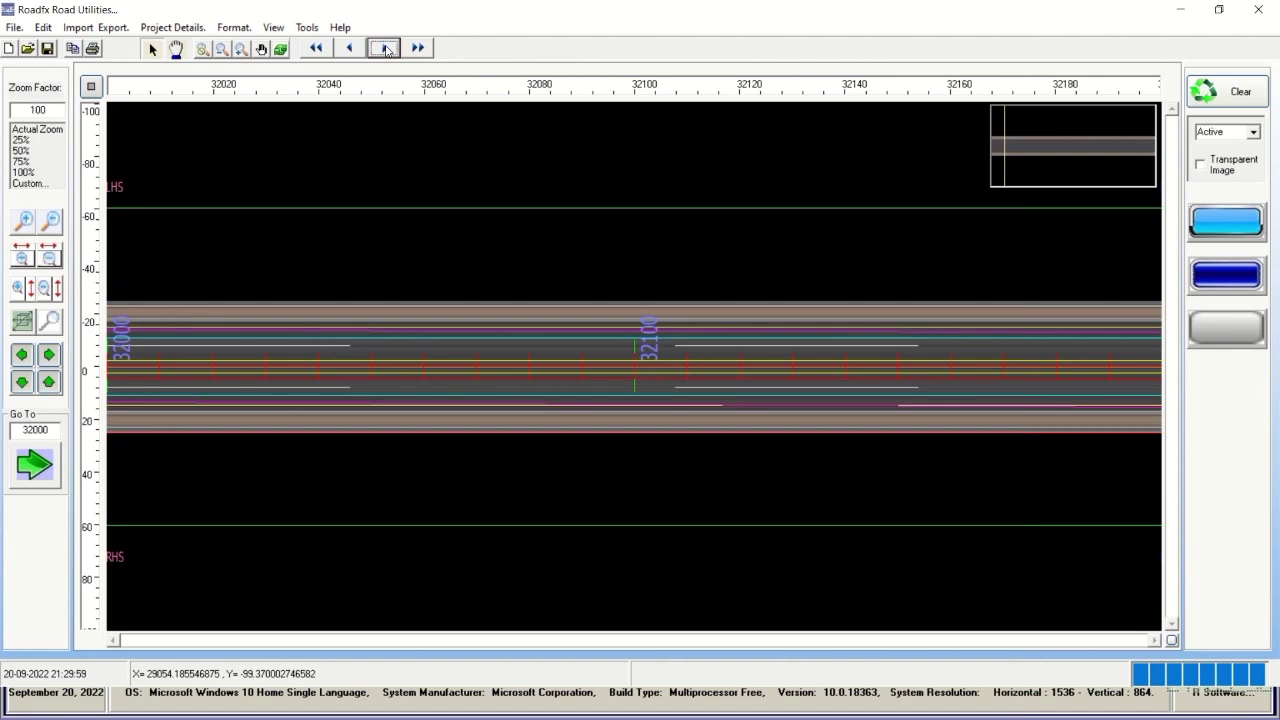
pyautogui.click(385, 48)
pyautogui.click(385, 48)
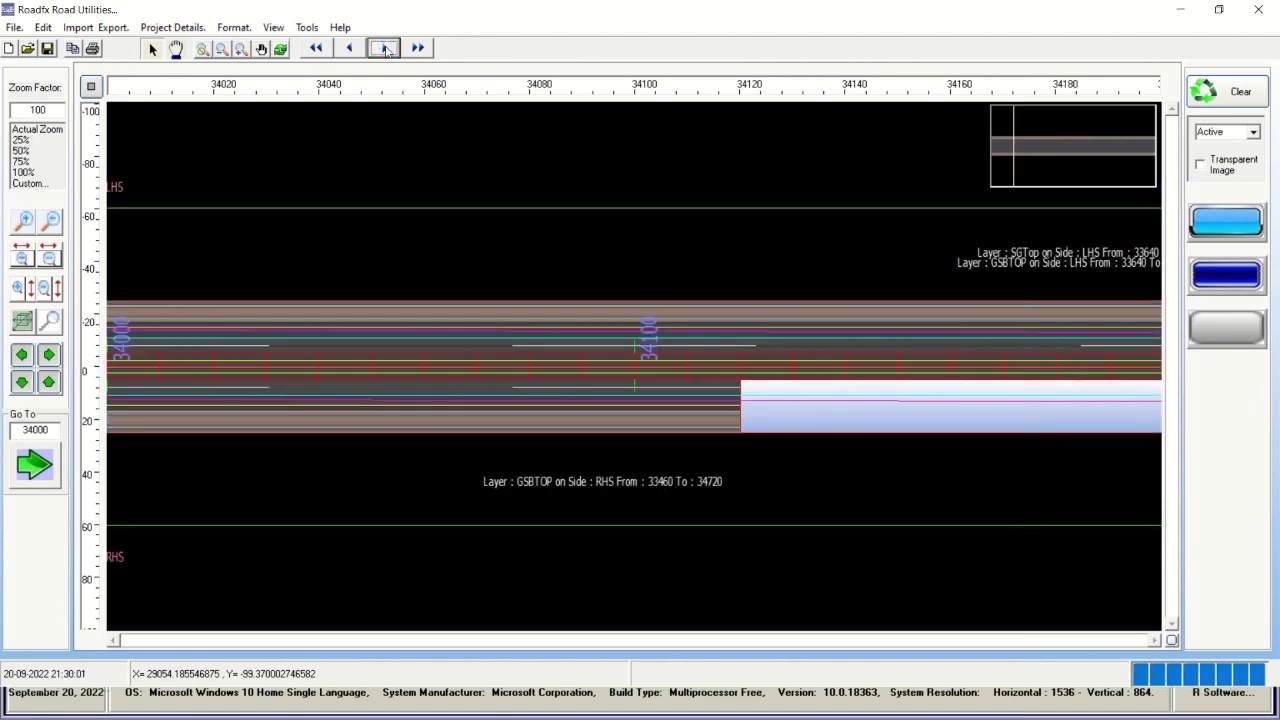
pyautogui.click(385, 48)
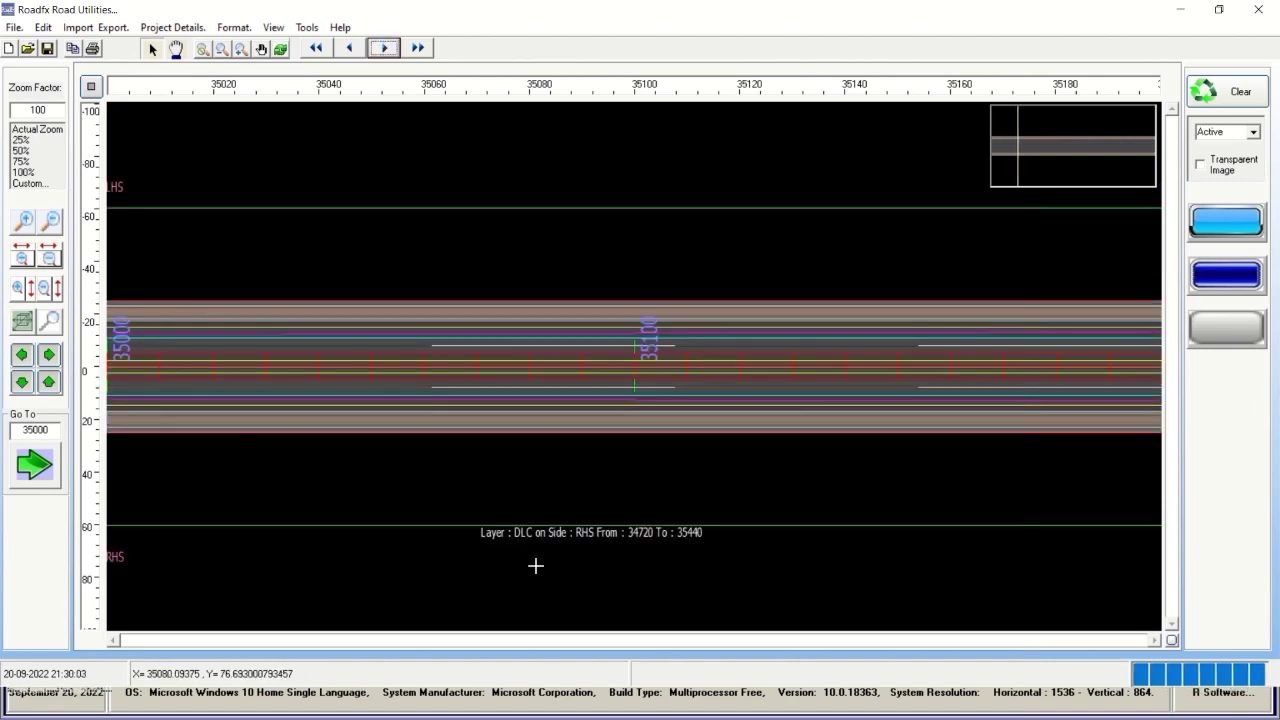
pyautogui.click(385, 48)
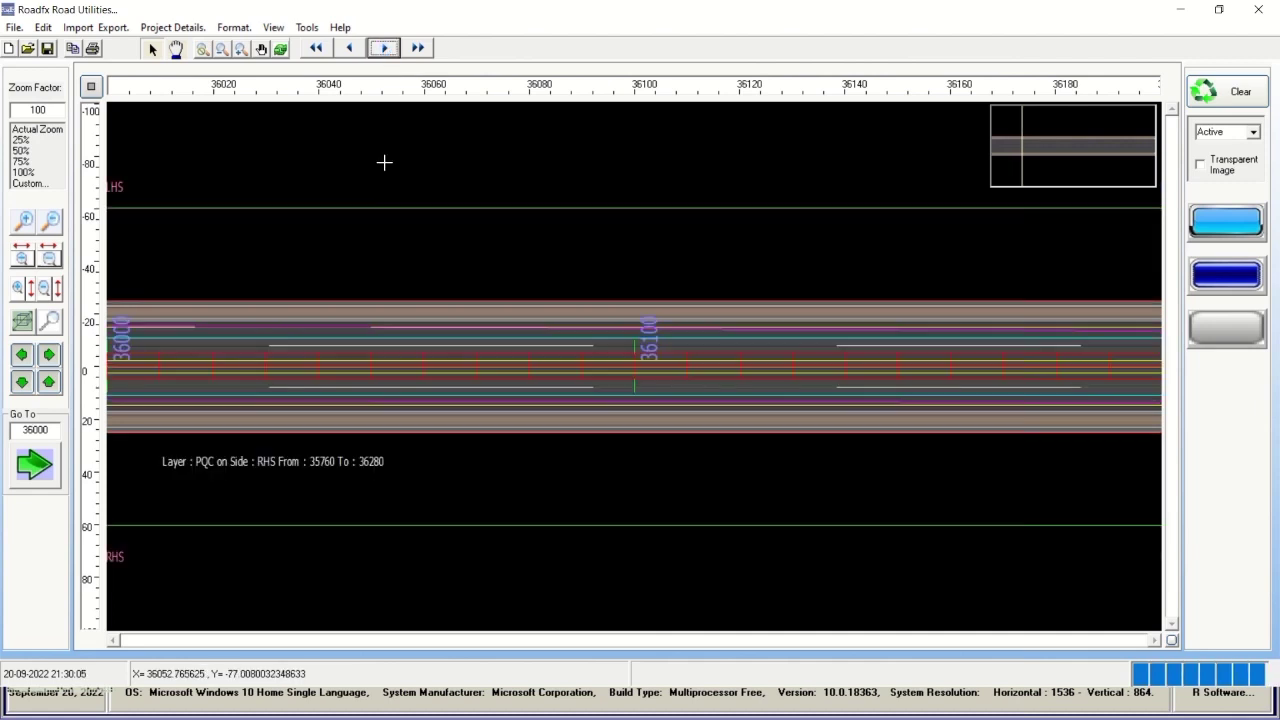
pyautogui.click(383, 48)
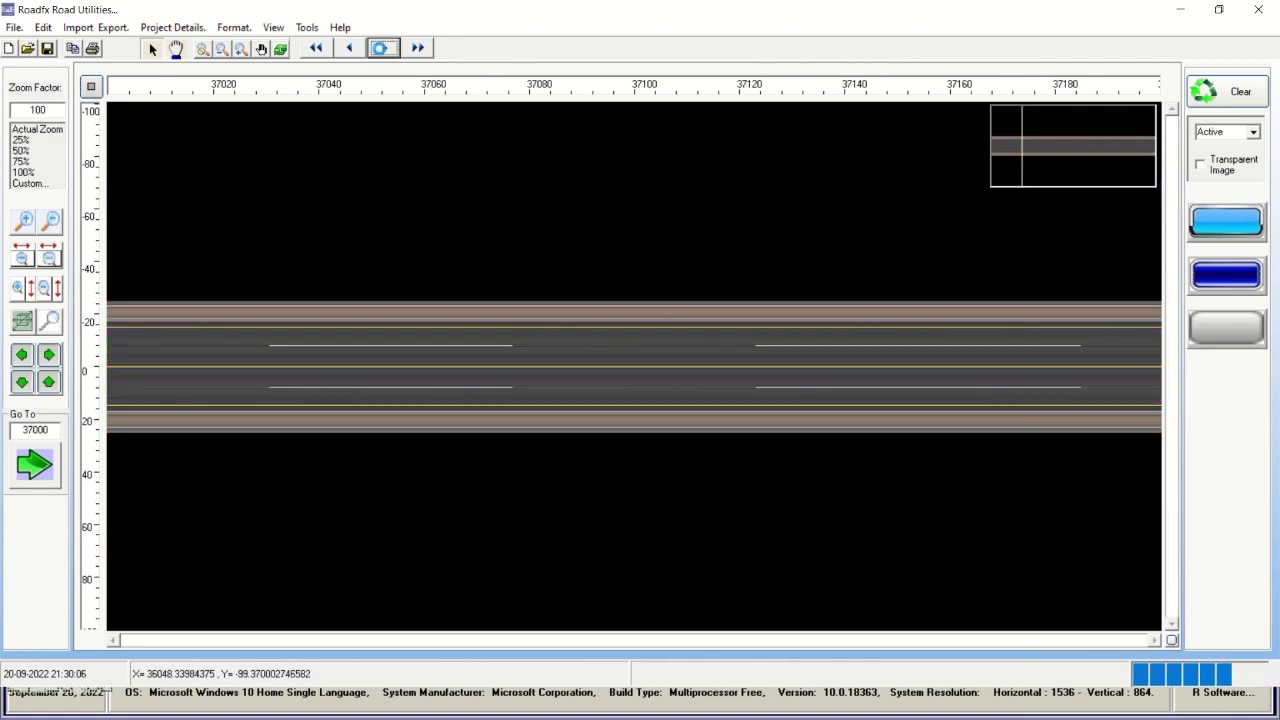
pyautogui.click(383, 48)
pyautogui.click(383, 48)
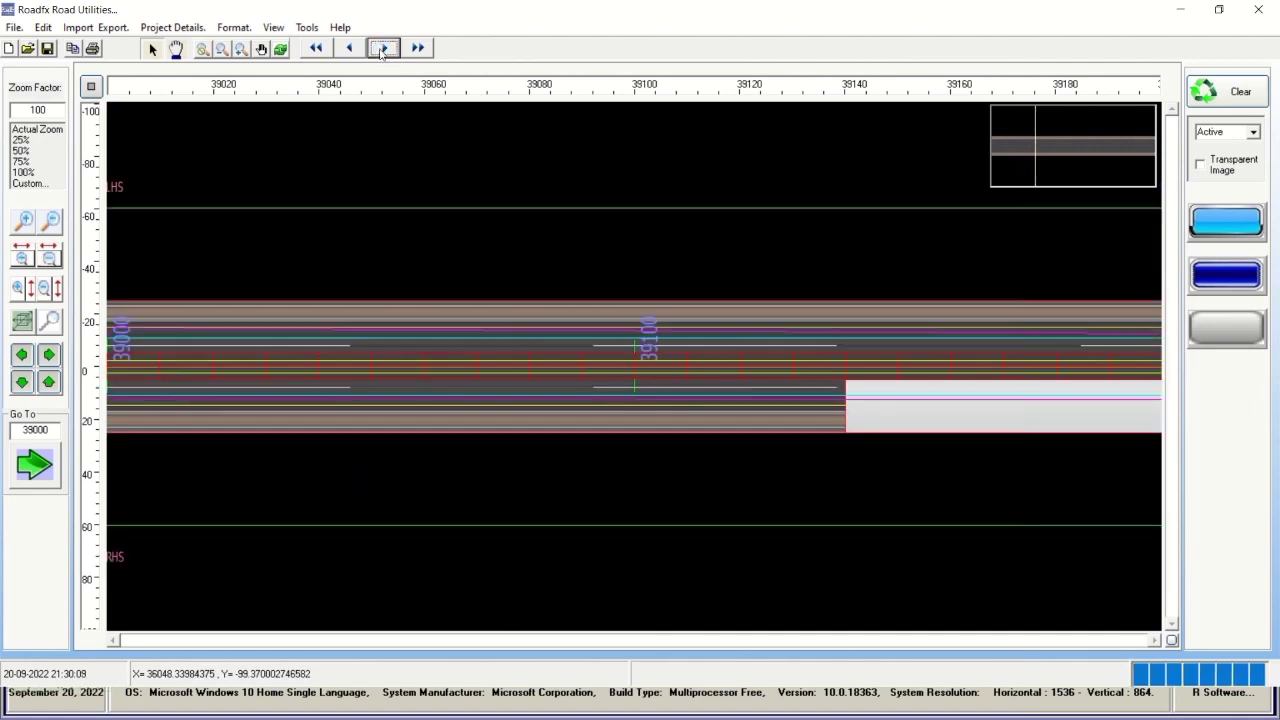
pyautogui.click(383, 48)
pyautogui.click(383, 48)
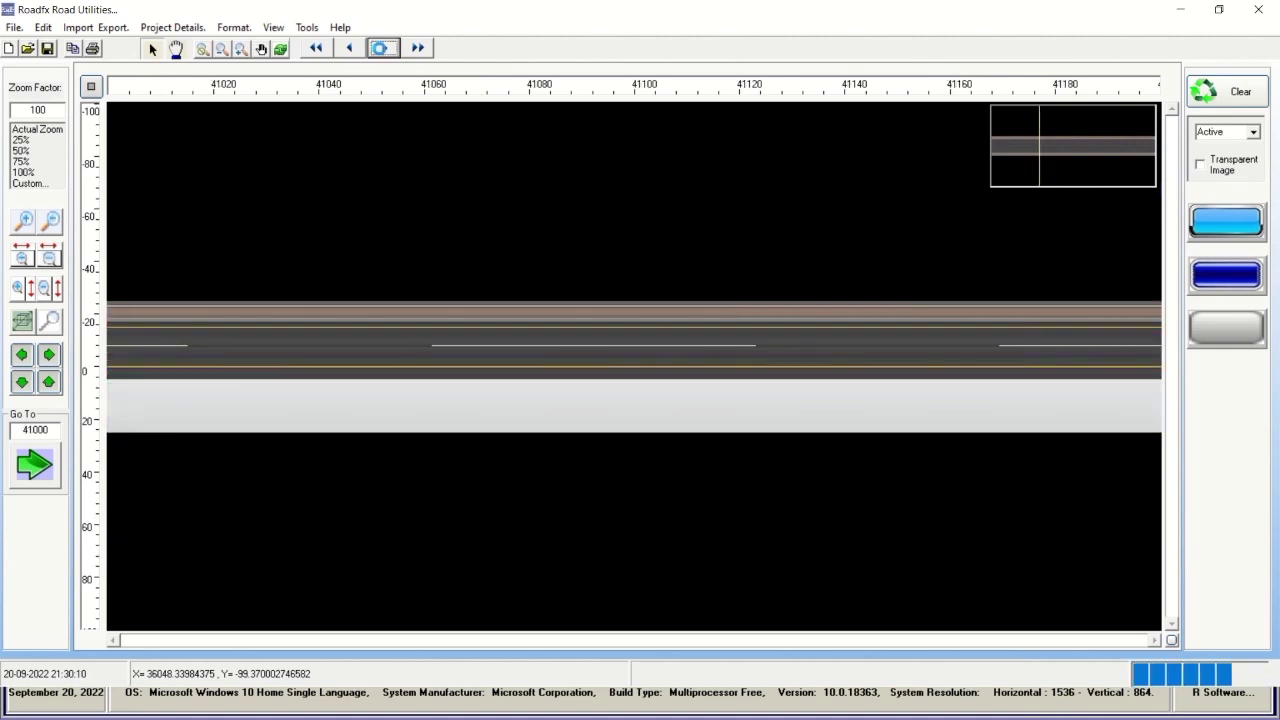
pyautogui.click(383, 48)
pyautogui.click(383, 48)
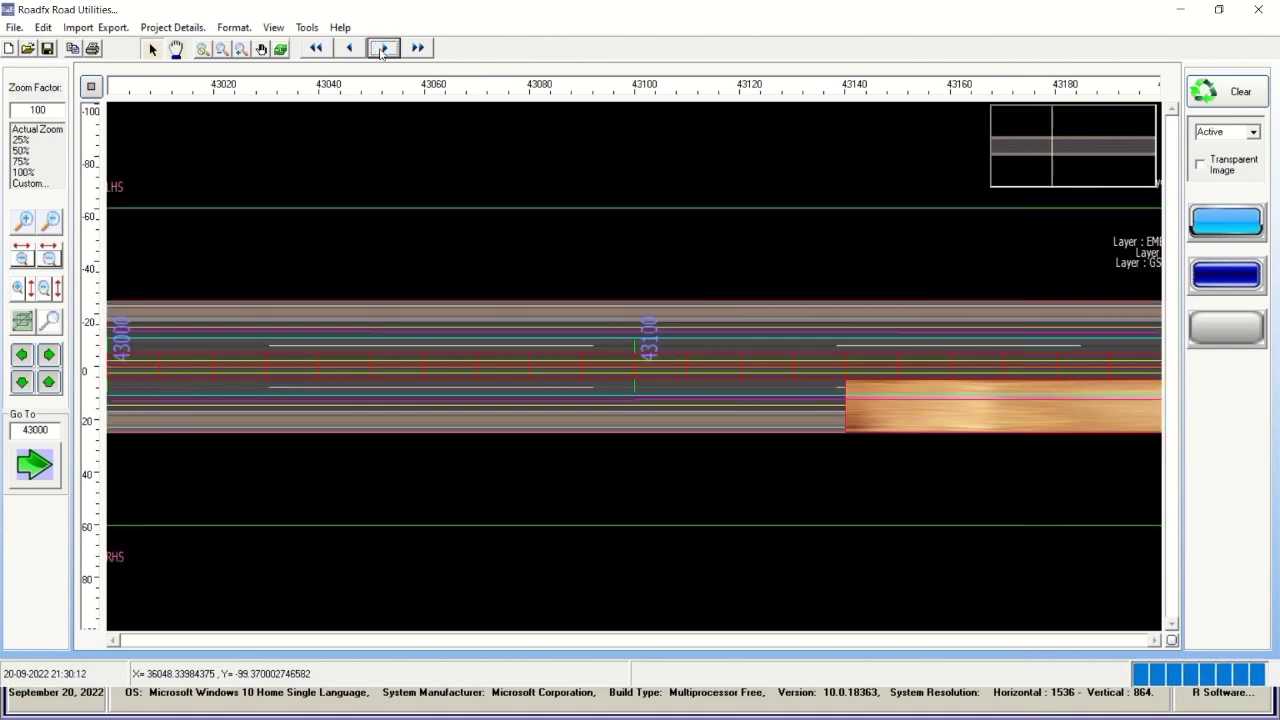
pyautogui.click(383, 48)
# Continue stepping the plan from chainage 45000 through to 56000.
pyautogui.click(383, 48)
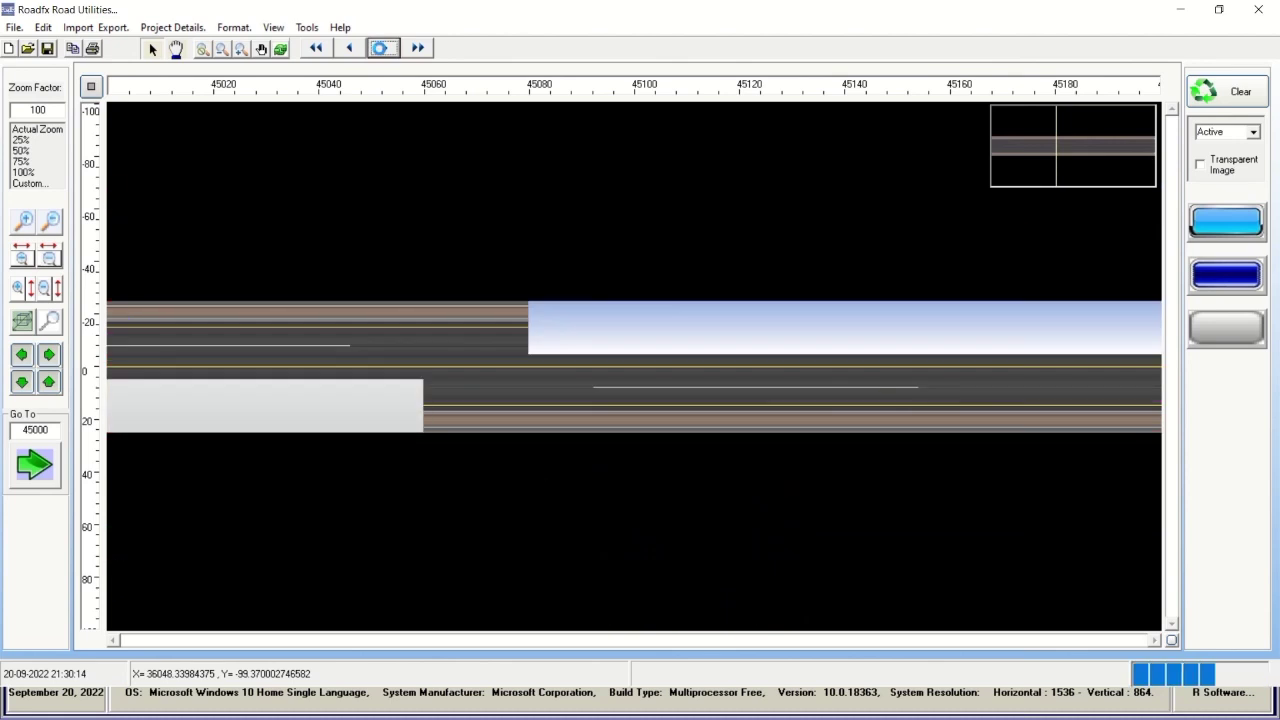
pyautogui.click(383, 48)
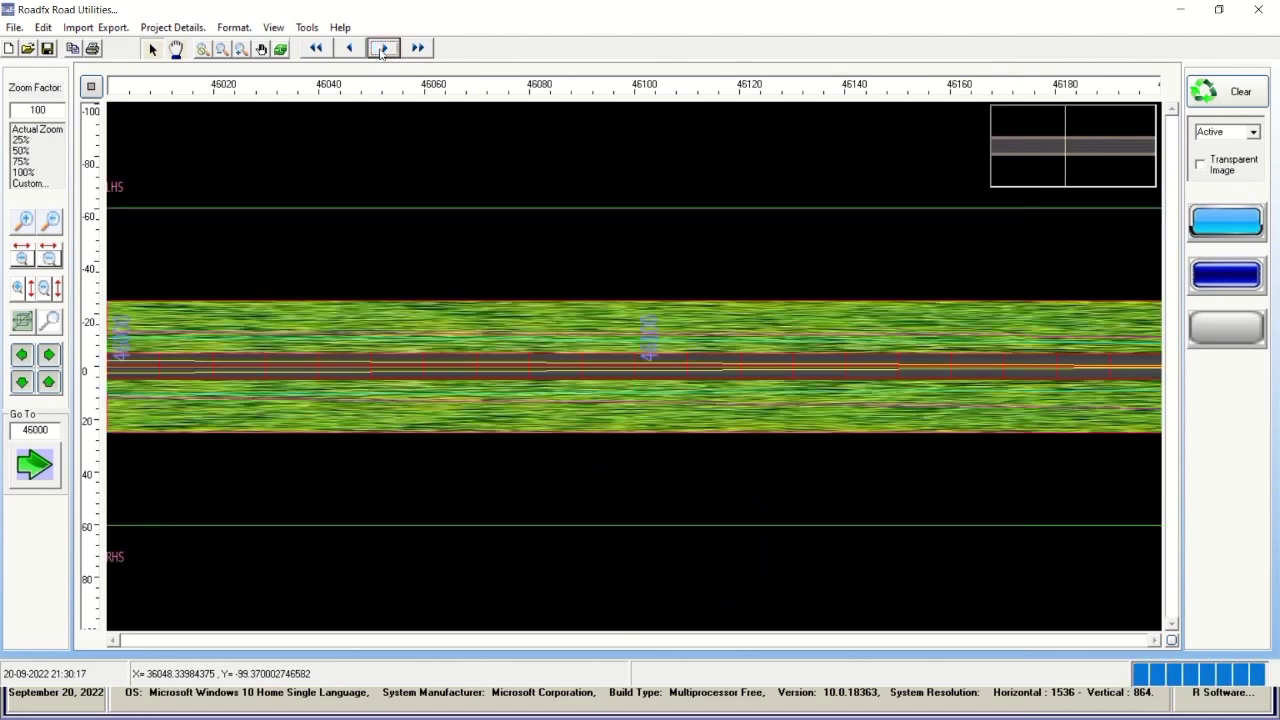
pyautogui.click(383, 48)
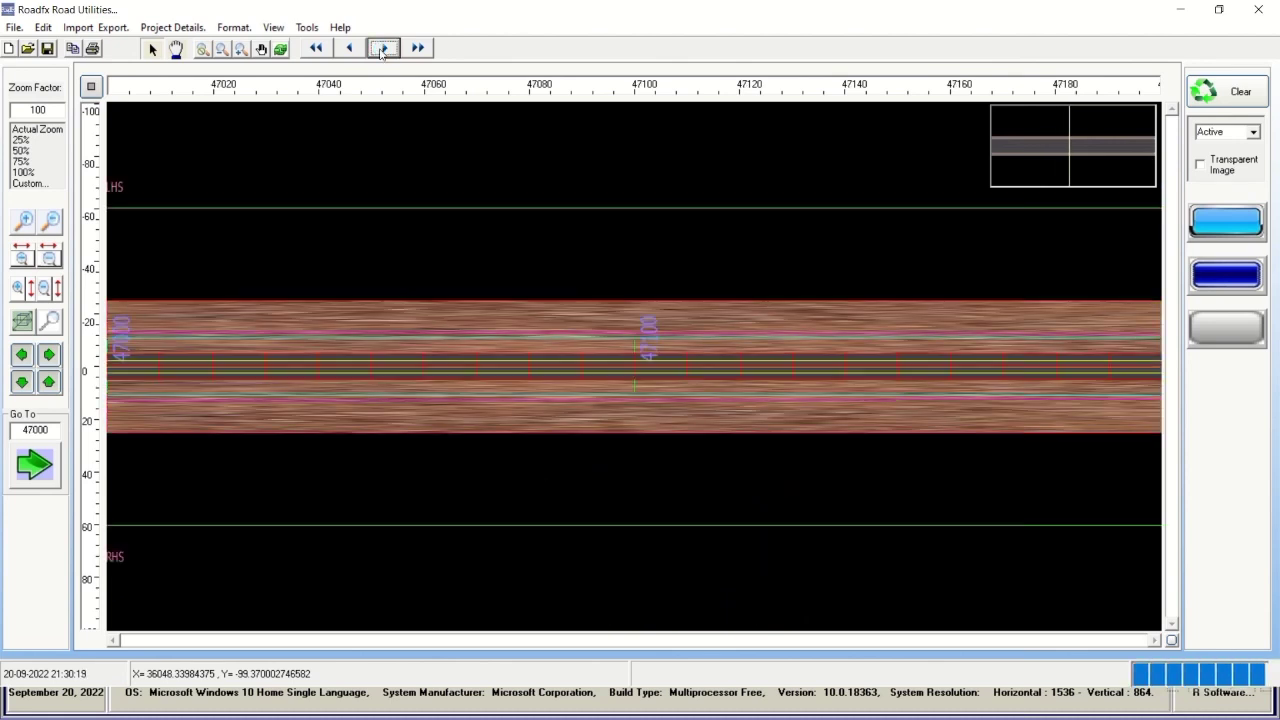
pyautogui.click(383, 48)
pyautogui.click(383, 48)
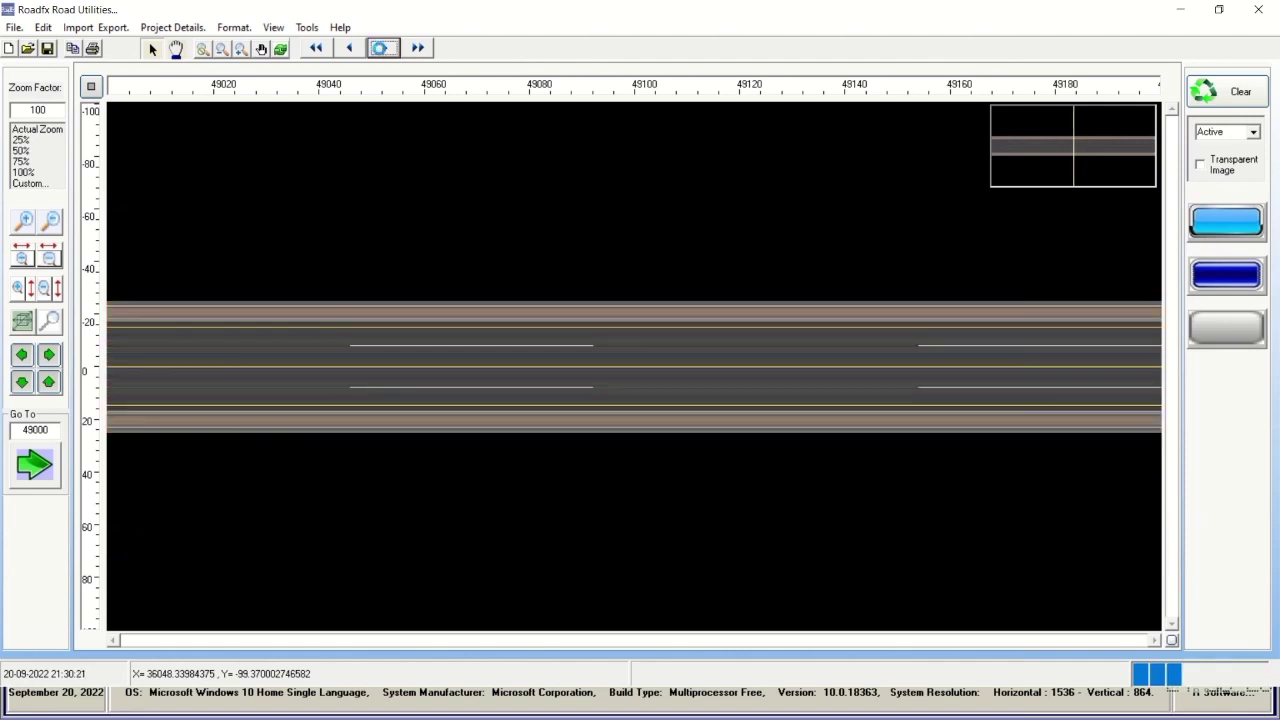
pyautogui.click(383, 48)
pyautogui.click(383, 48)
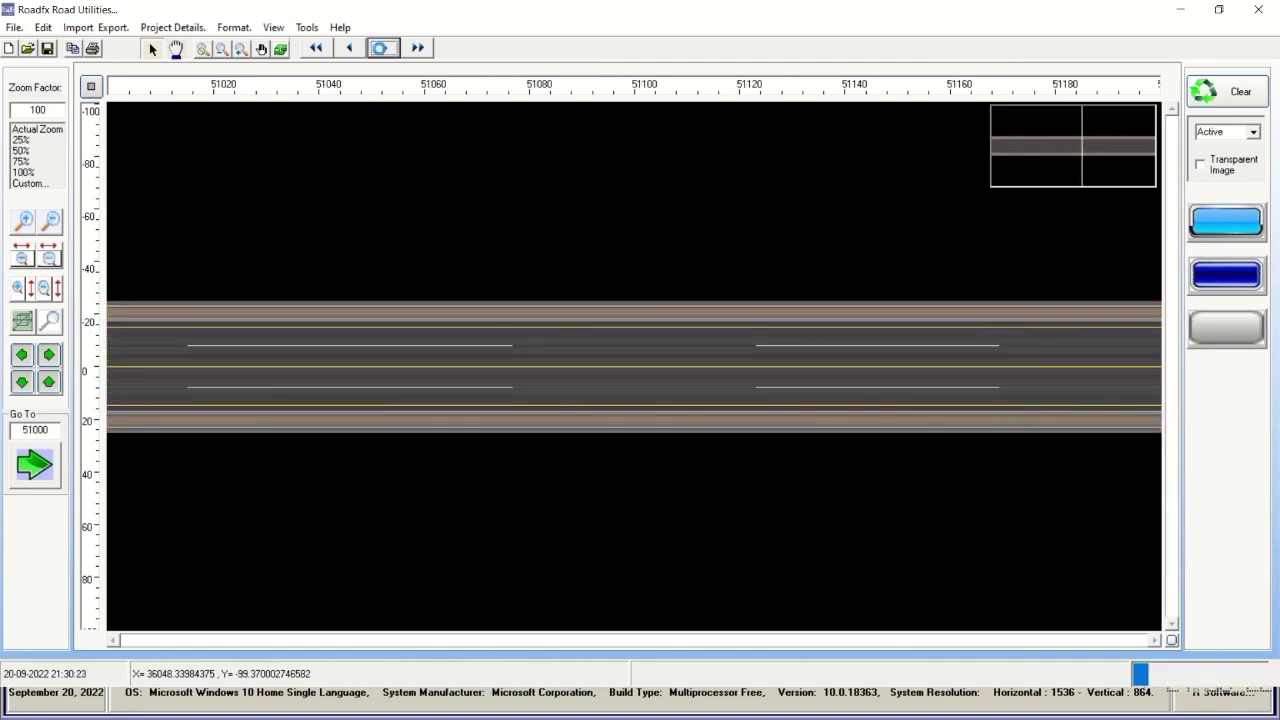
pyautogui.click(383, 48)
pyautogui.click(383, 48)
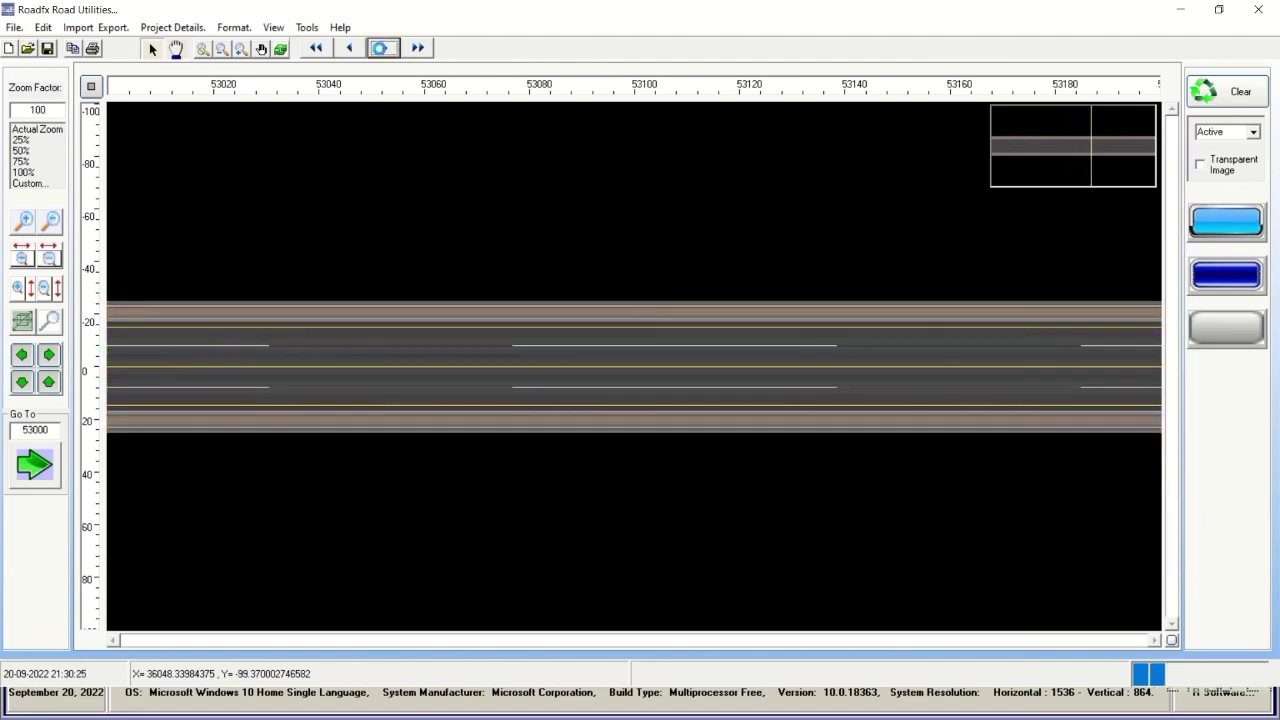
pyautogui.click(383, 48)
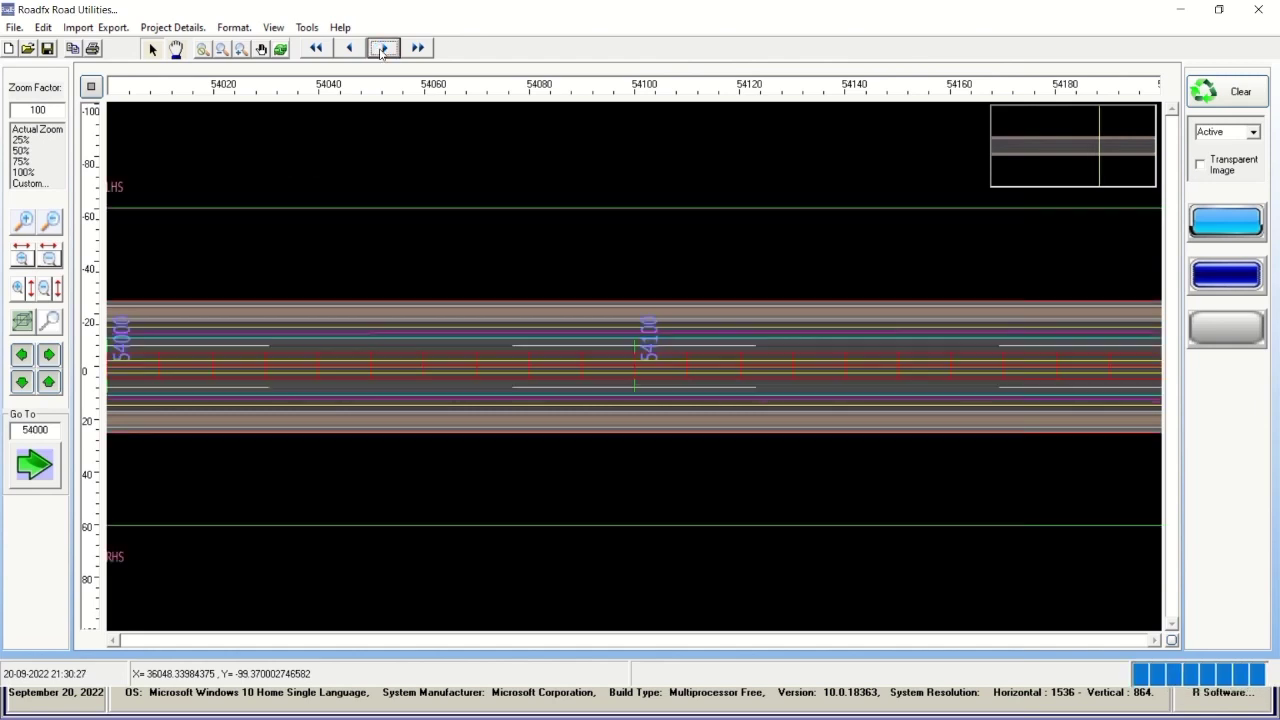
pyautogui.click(383, 48)
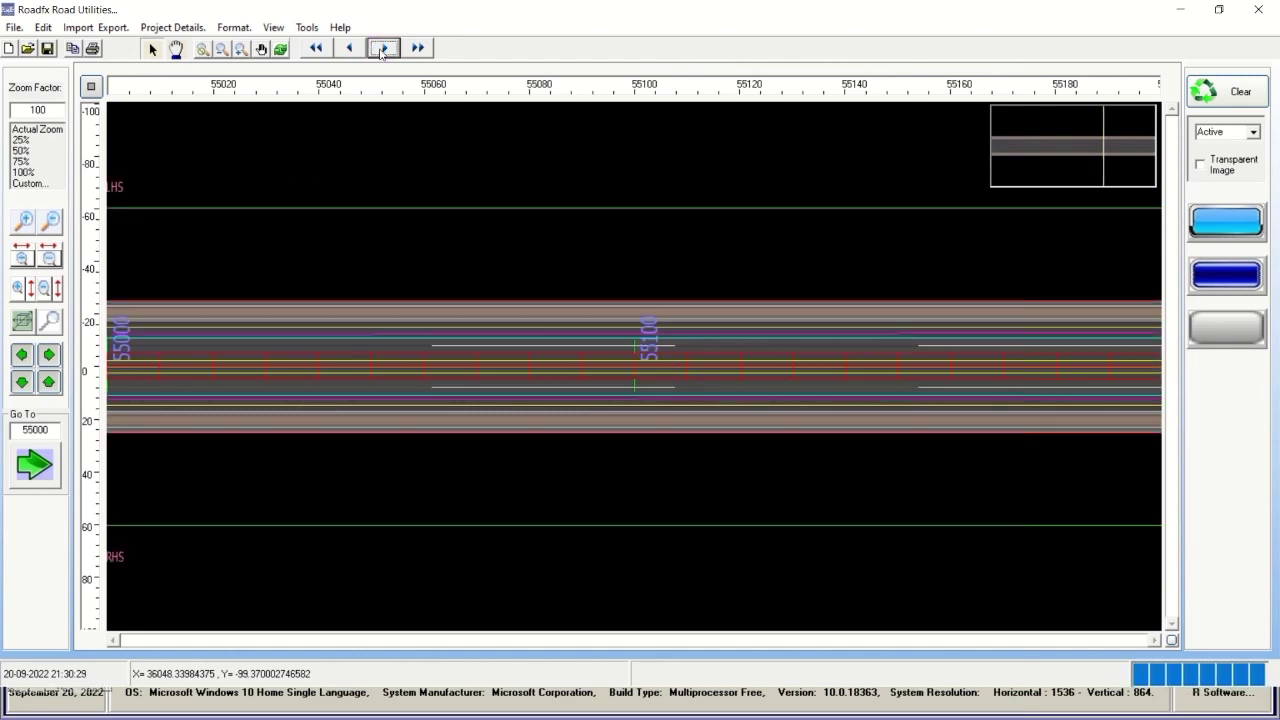
pyautogui.click(383, 48)
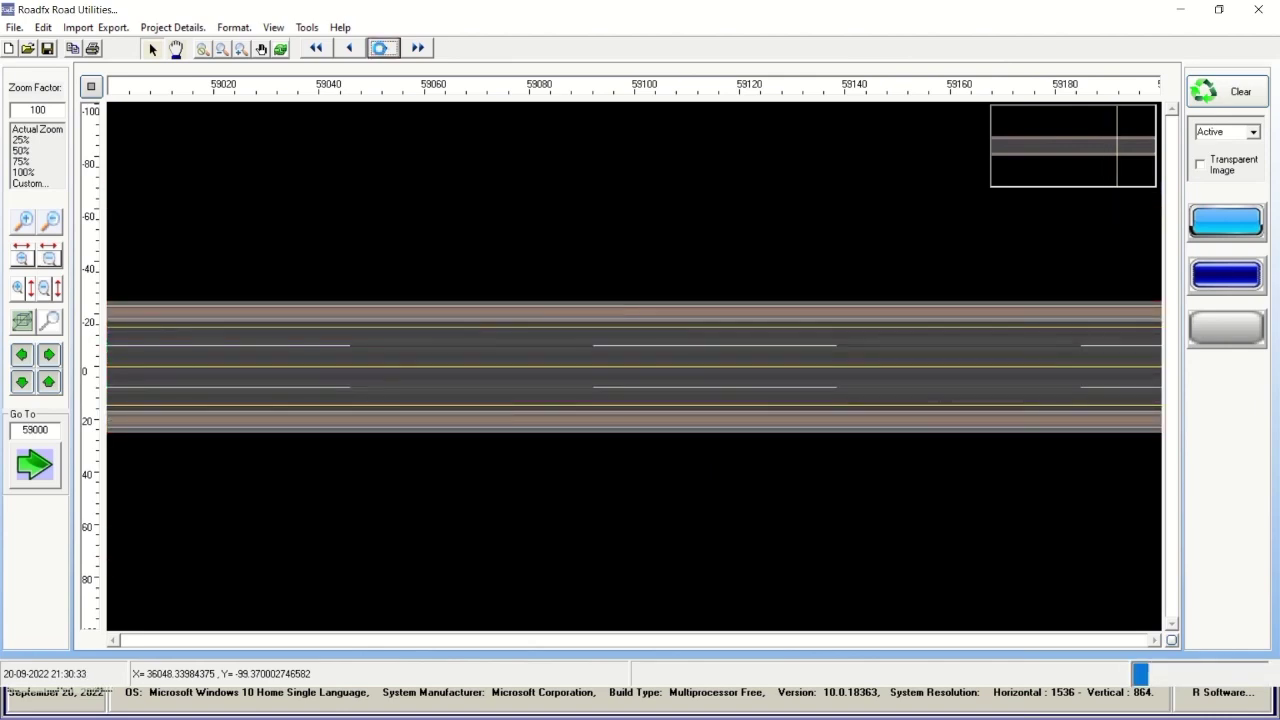
# Advance through 61000 to 67000, then rewind to the road start at 29000.
pyautogui.moveTo(448, 6)
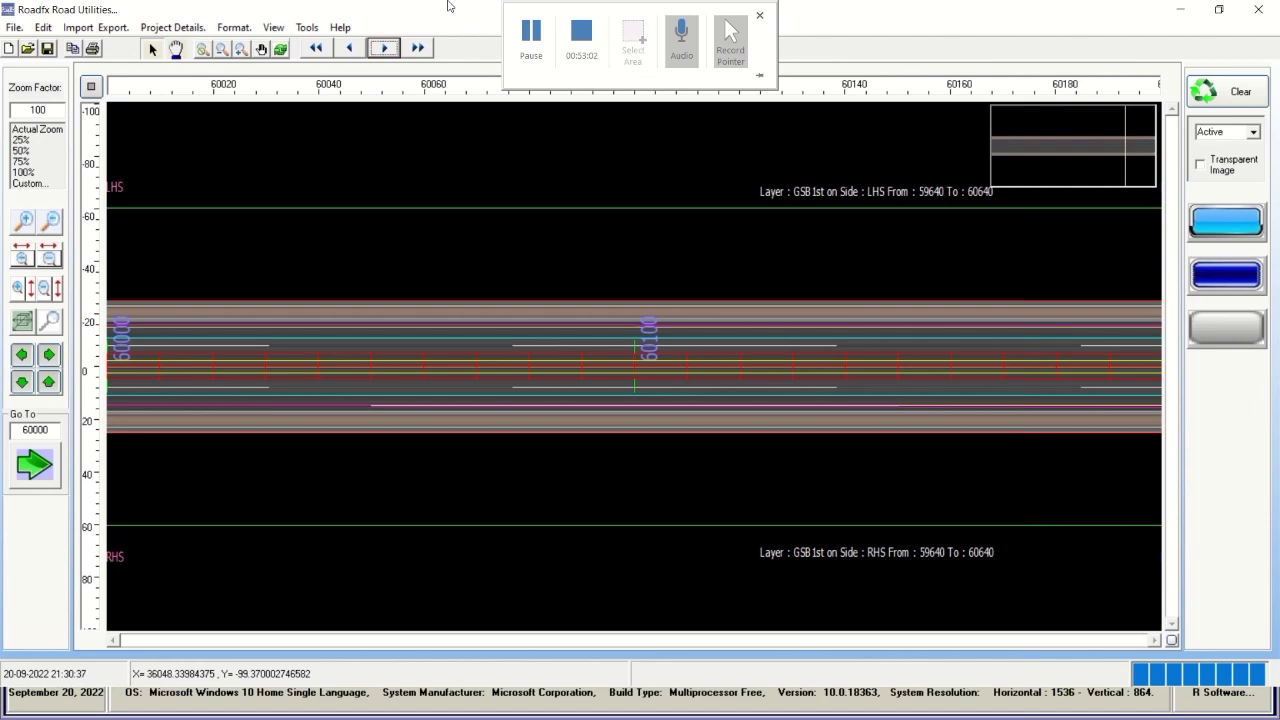
pyautogui.click(385, 49)
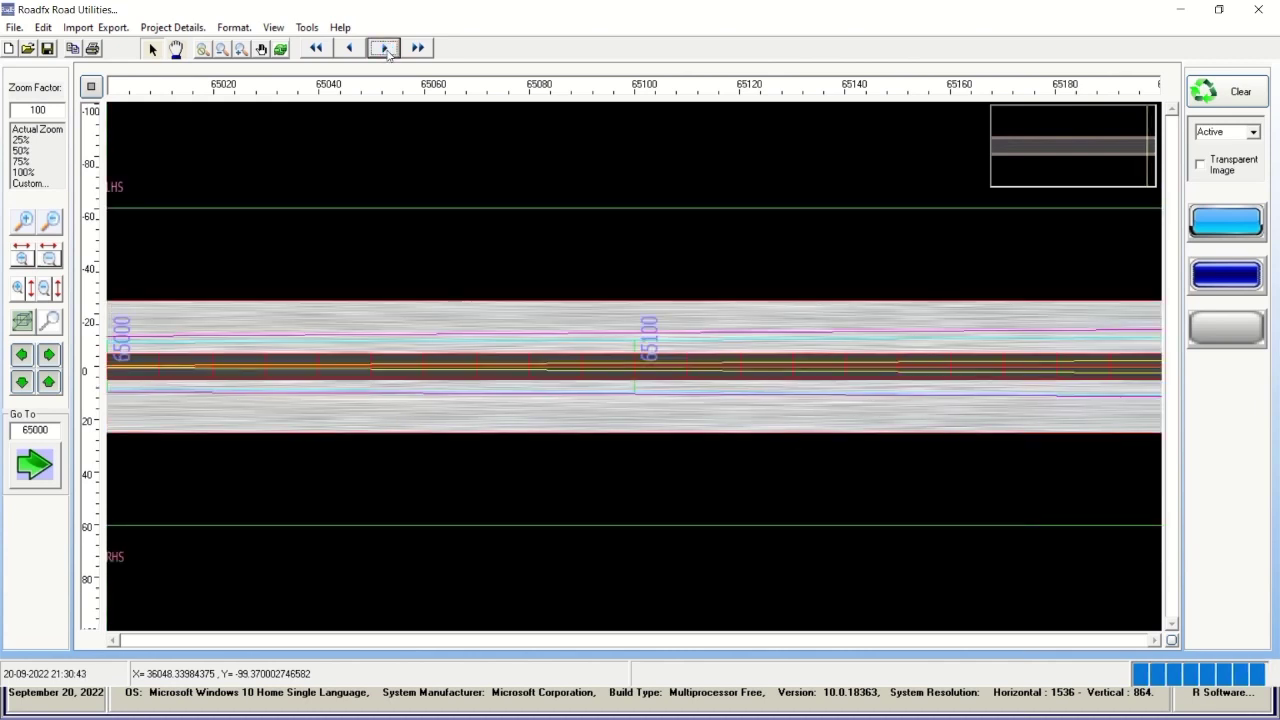
pyautogui.click(50, 356)
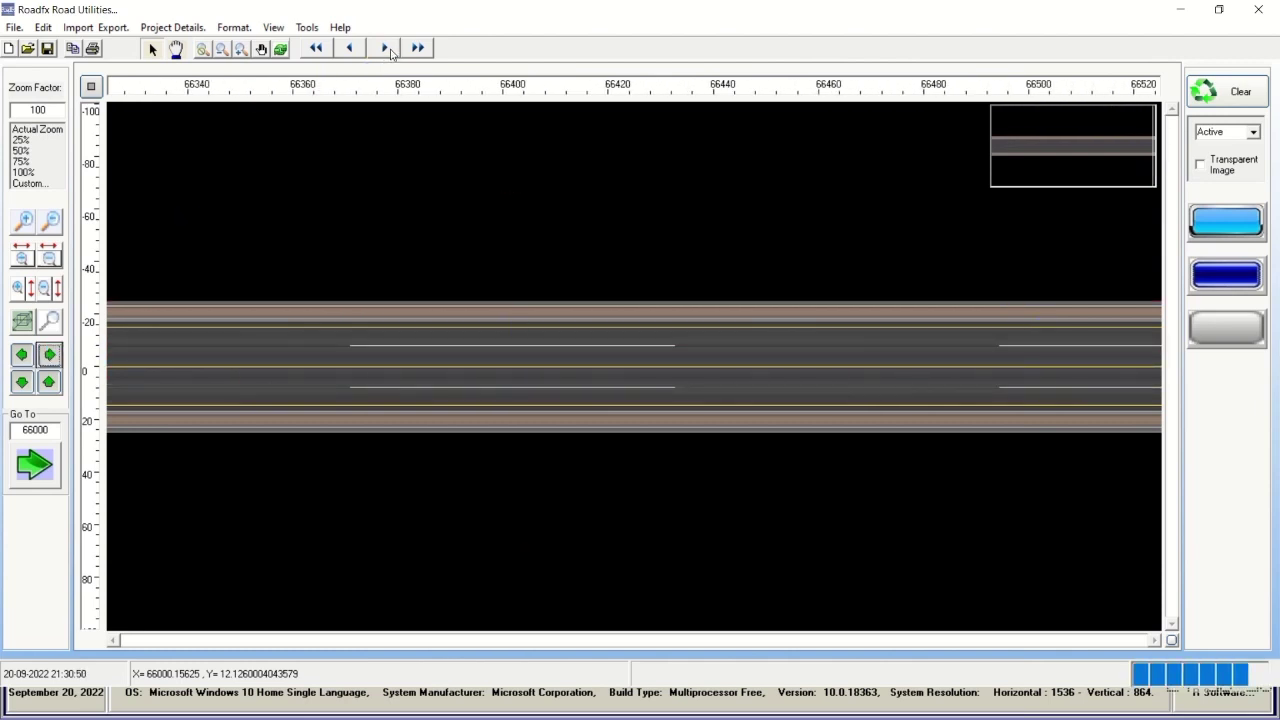
pyautogui.click(386, 48)
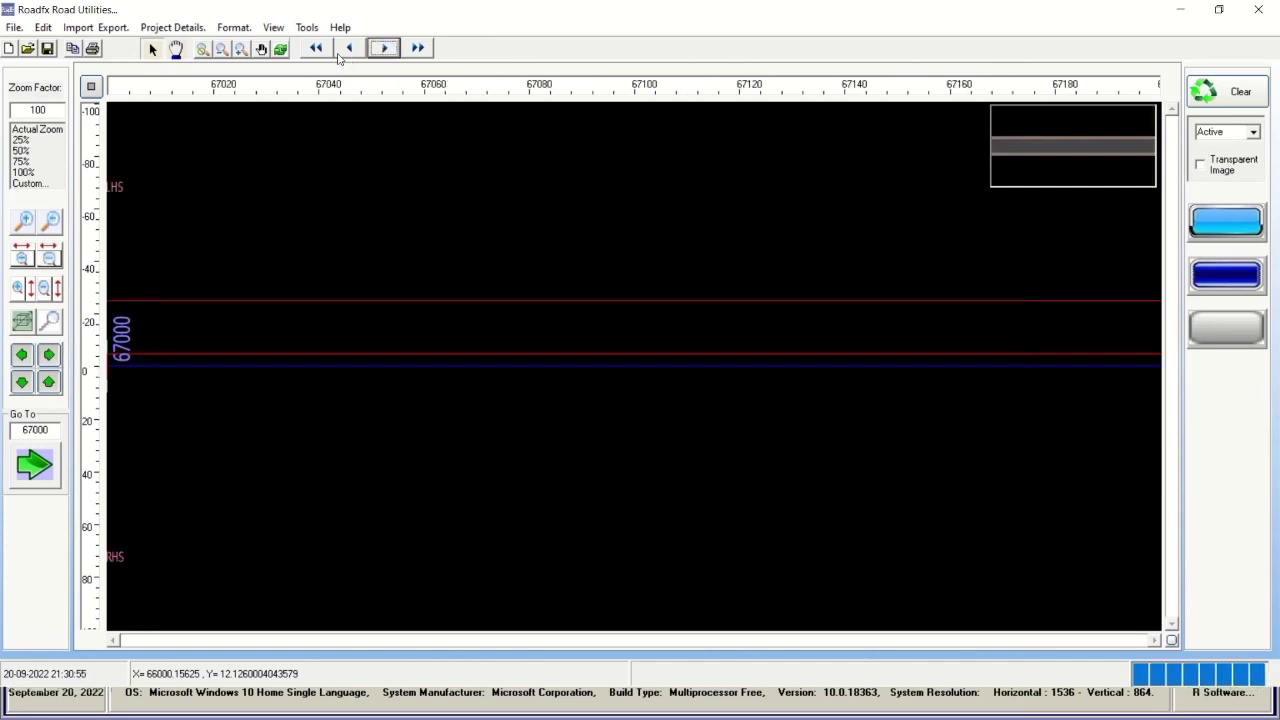
pyautogui.click(319, 50)
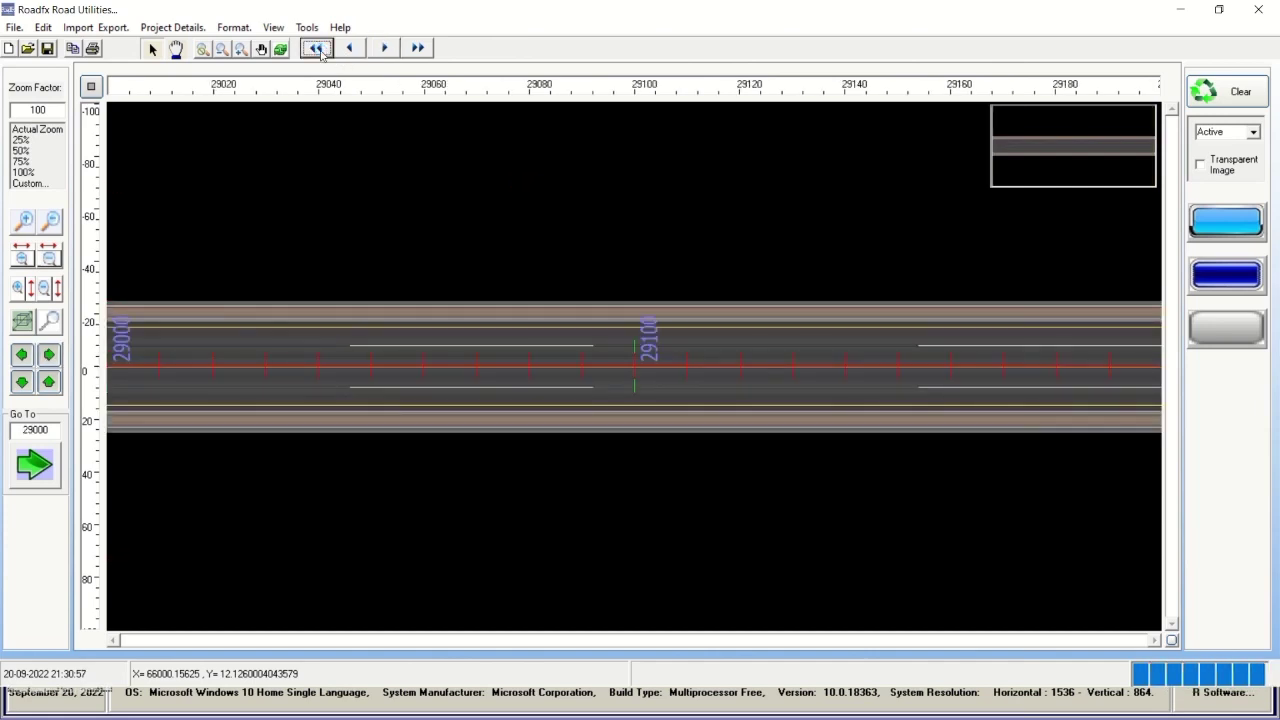
# Advance to chainage 30000 and pan forward along the road.
pyautogui.click(381, 48)
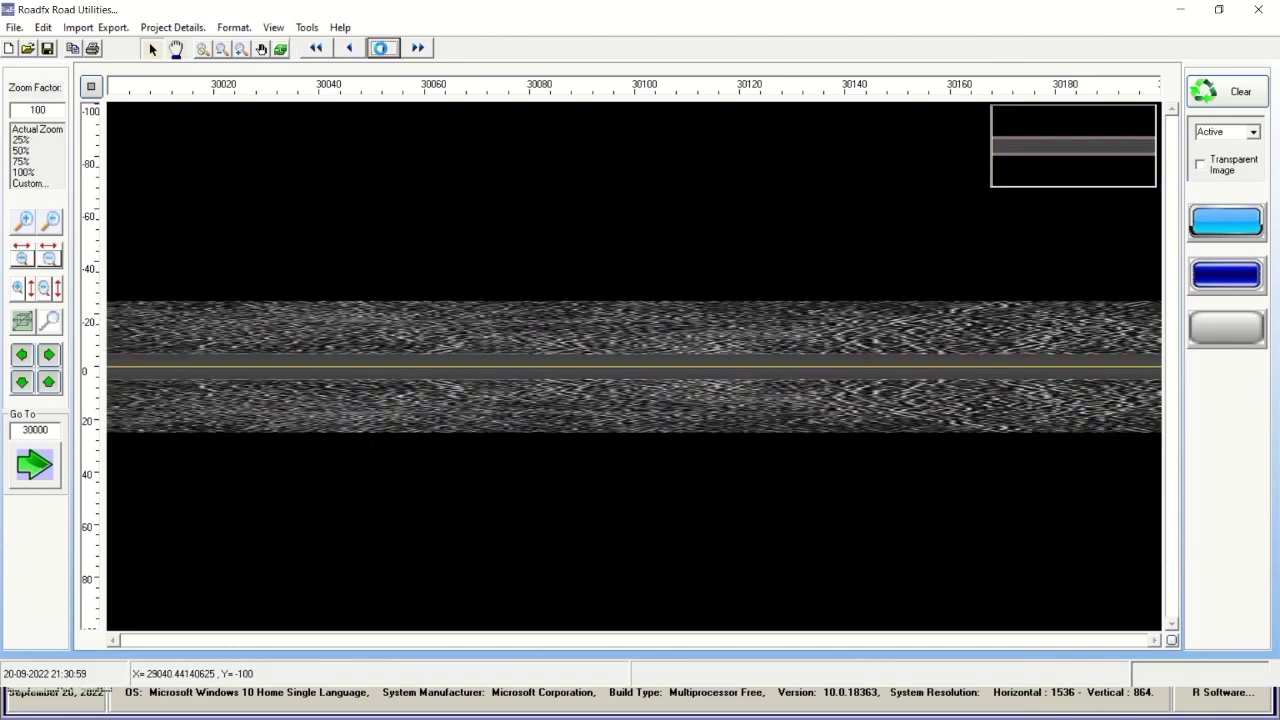
pyautogui.click(50, 354)
pyautogui.click(50, 354)
pyautogui.click(50, 354)
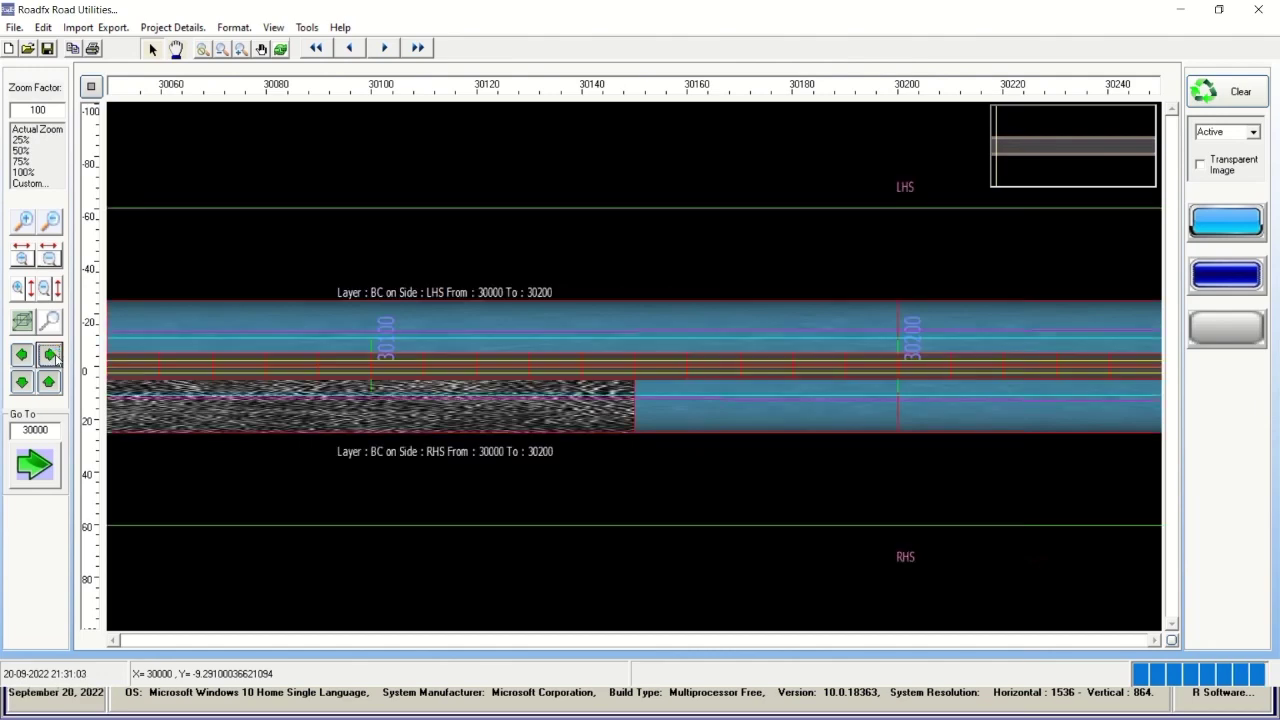
pyautogui.click(50, 354)
pyautogui.click(50, 354)
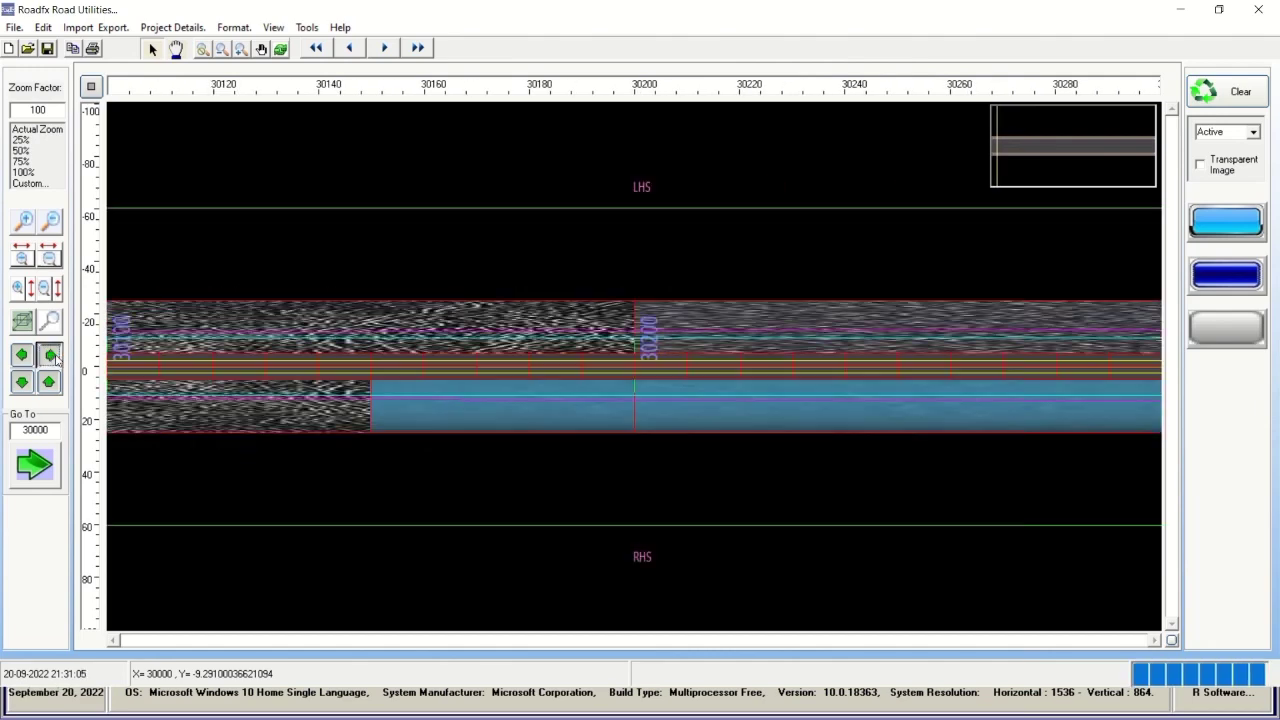
# Zoom in horizontally around chainage 30225, then out to show 29500–31000 with layer labels.
pyautogui.click(23, 262)
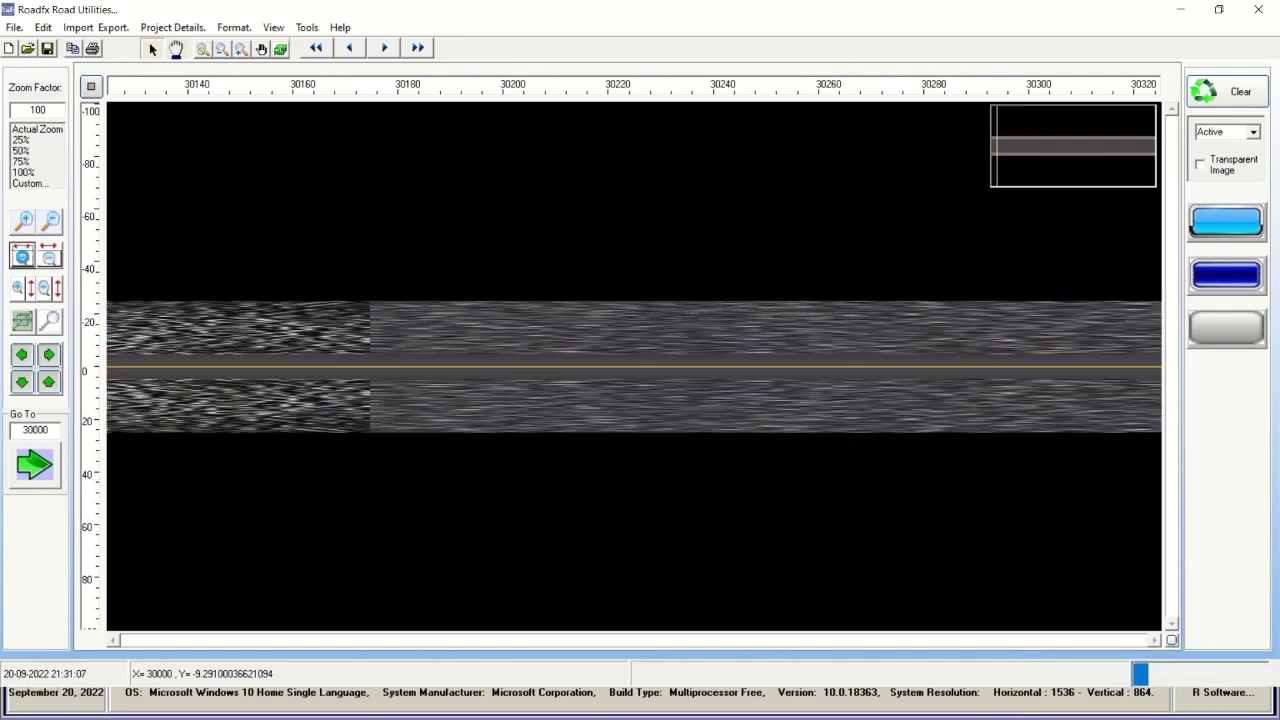
pyautogui.click(23, 262)
pyautogui.click(23, 259)
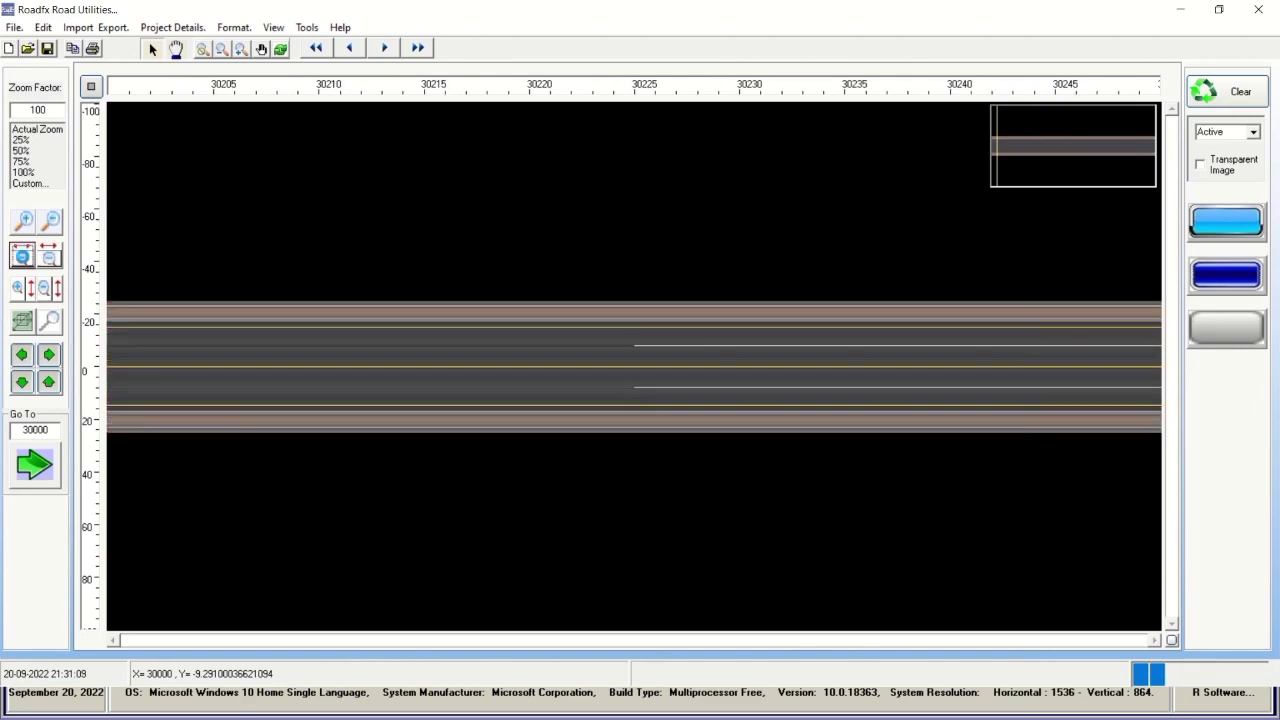
pyautogui.click(23, 259)
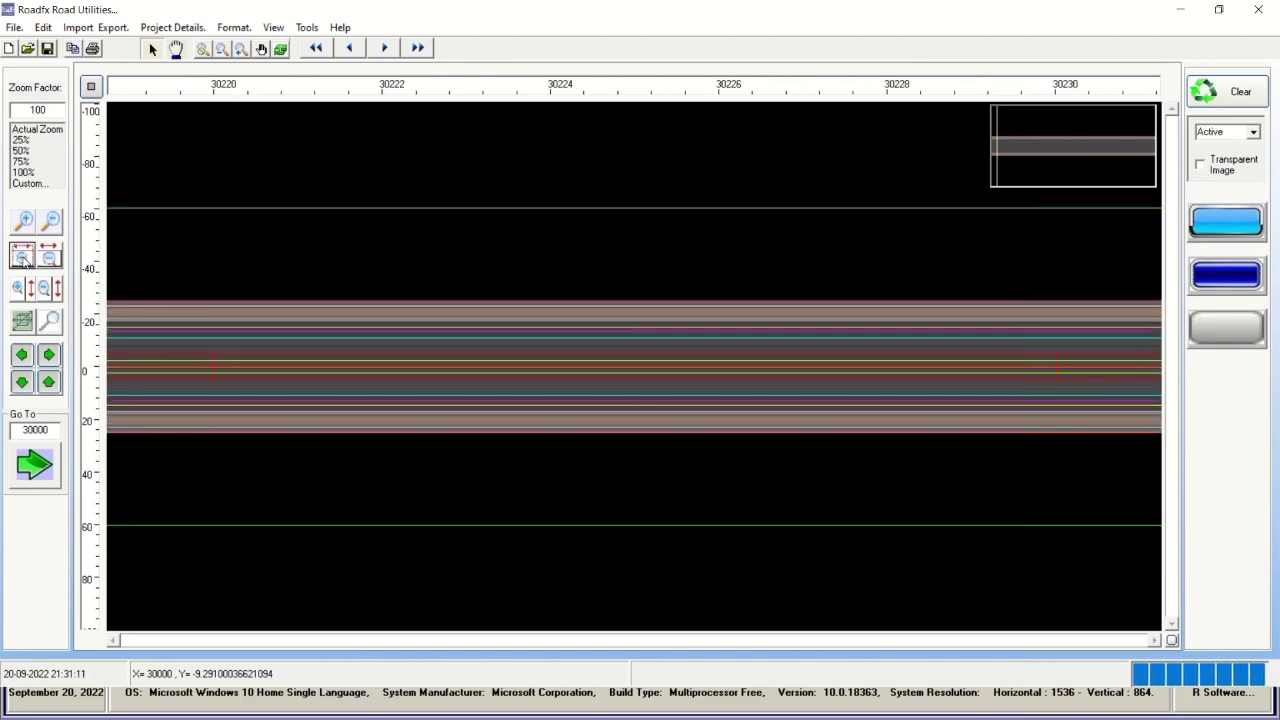
pyautogui.click(50, 259)
pyautogui.click(50, 259)
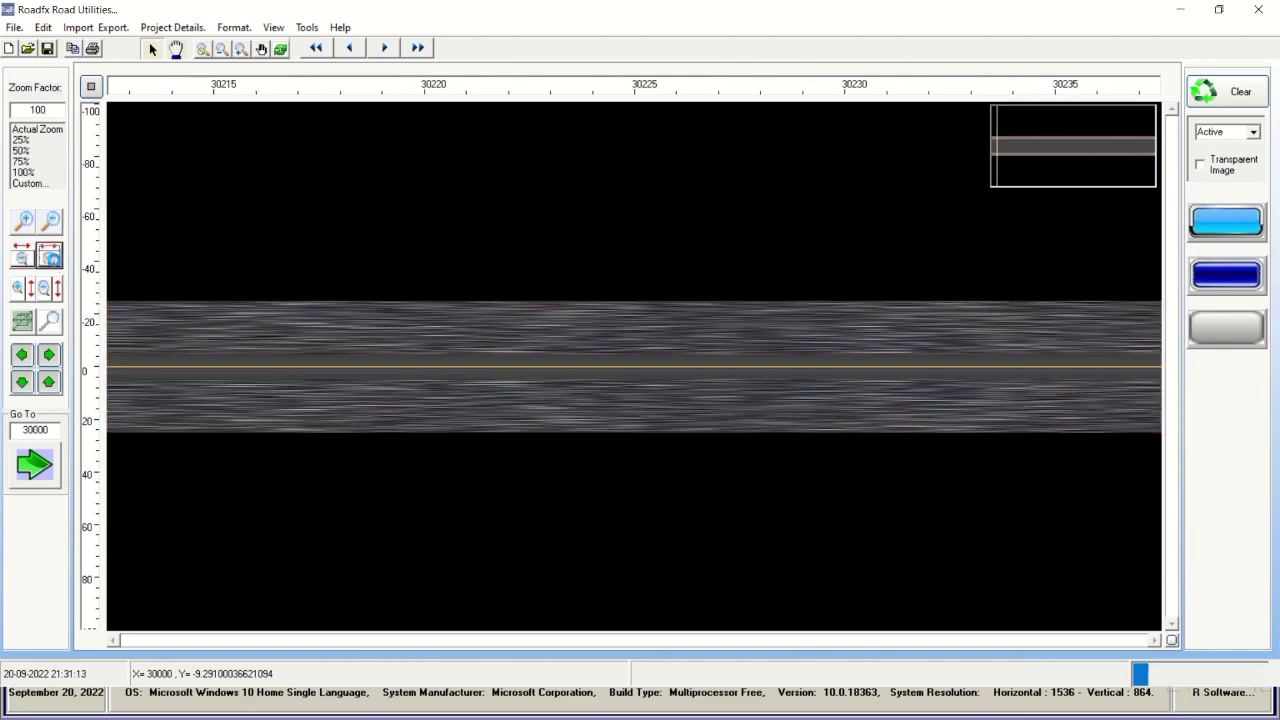
pyautogui.click(54, 261)
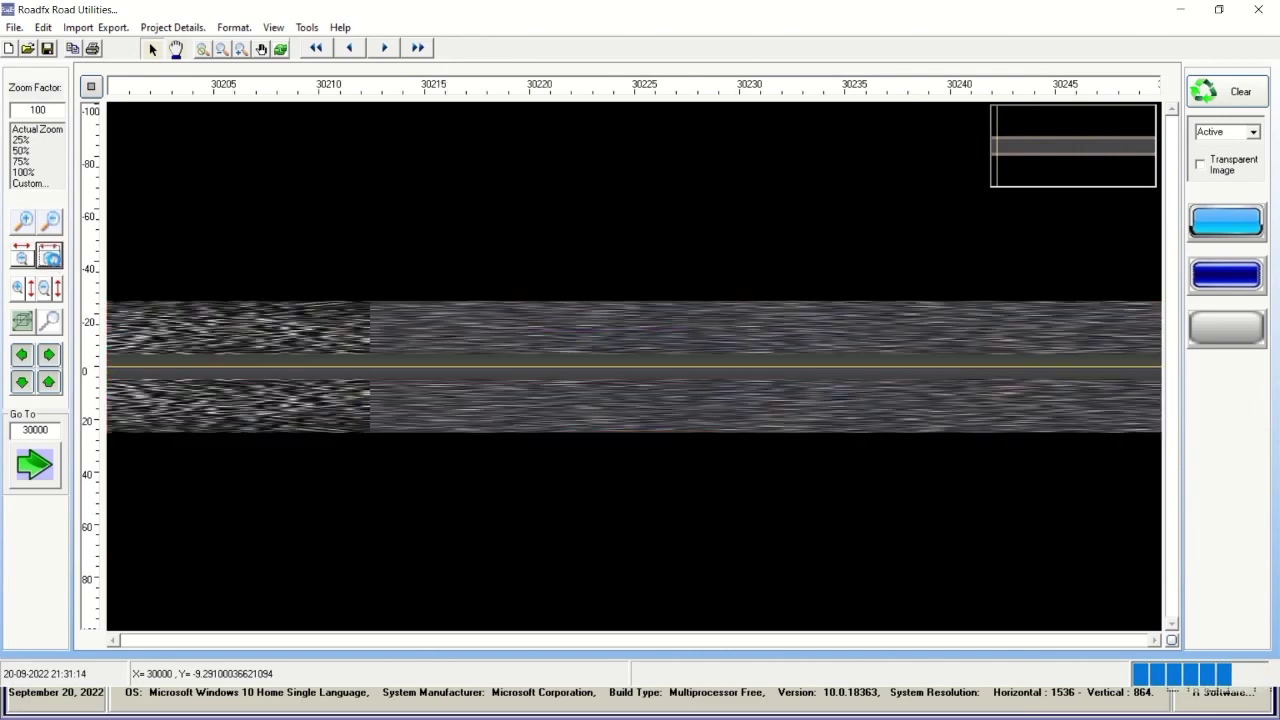
pyautogui.click(54, 261)
pyautogui.click(54, 261)
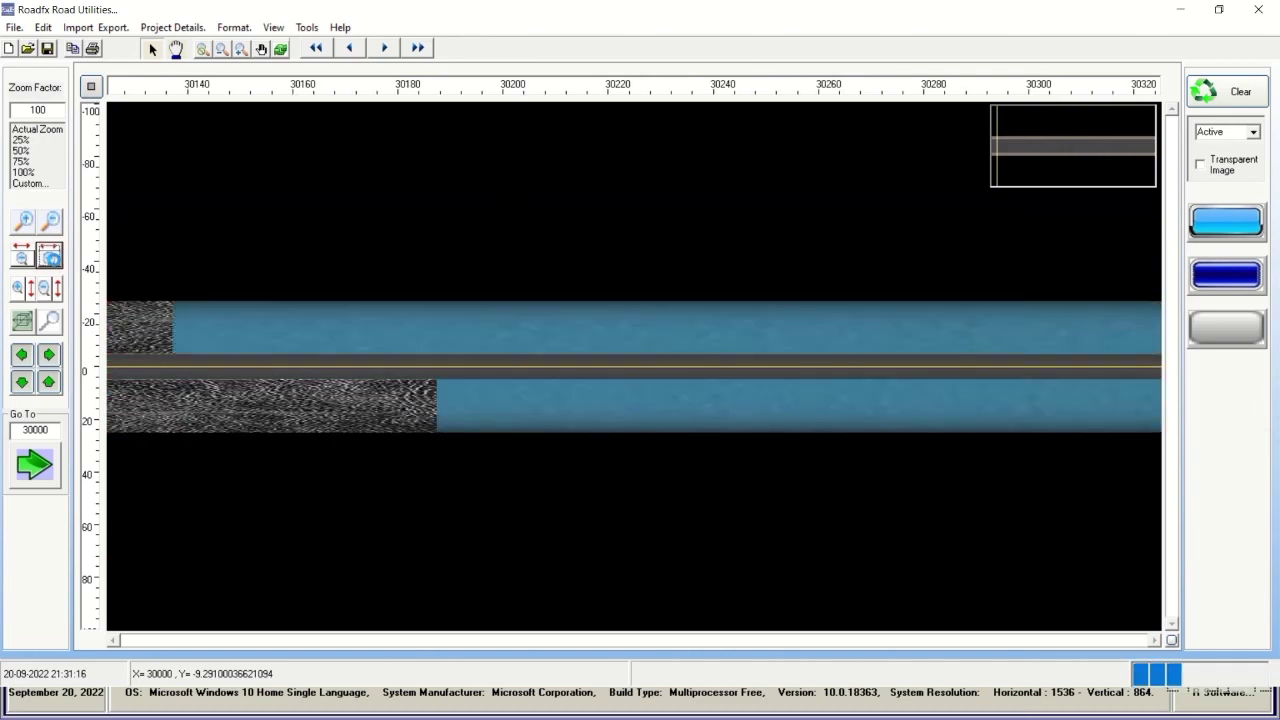
pyautogui.click(54, 261)
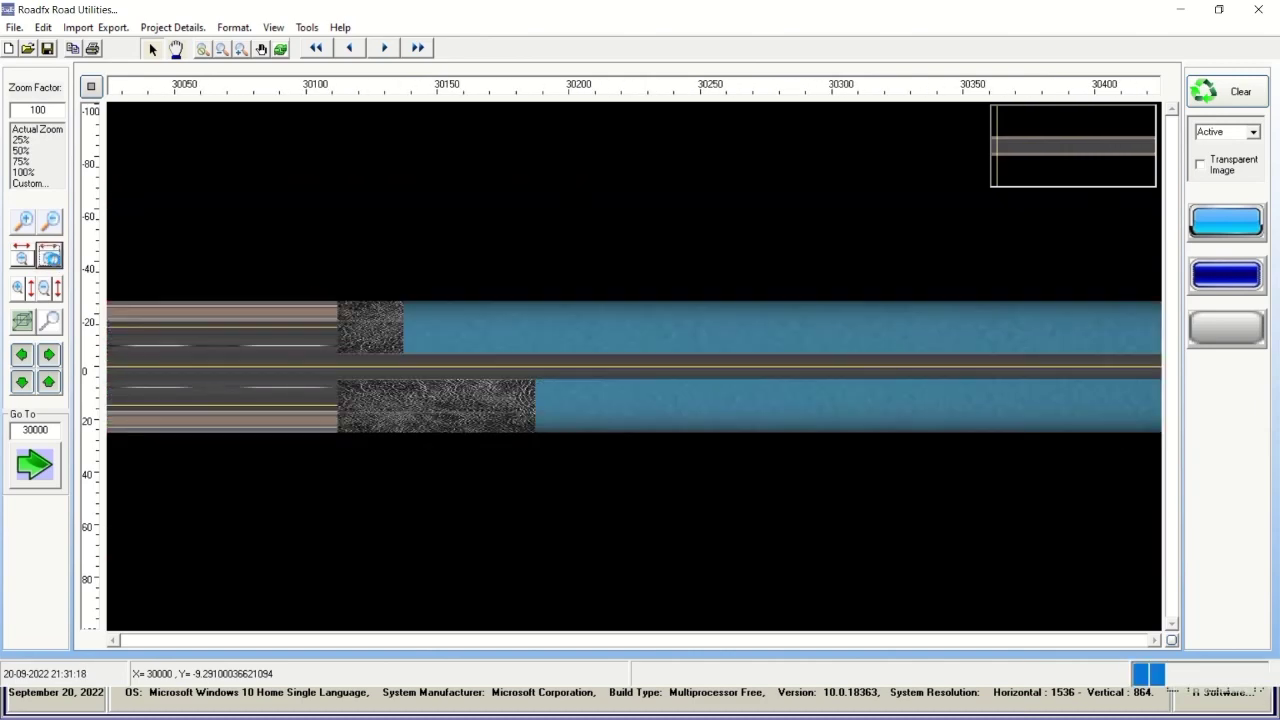
pyautogui.click(54, 261)
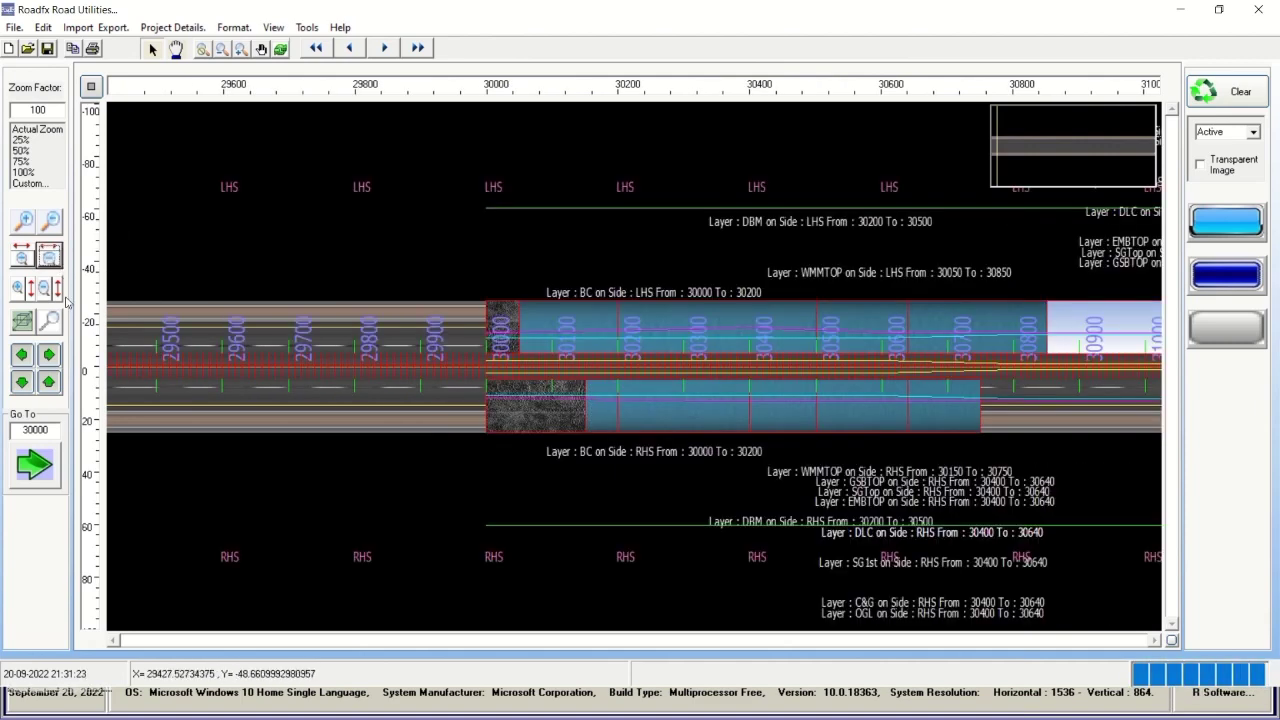
# Pan further along the road, then jump via the overview to around chainage 32300.
pyautogui.click(48, 358)
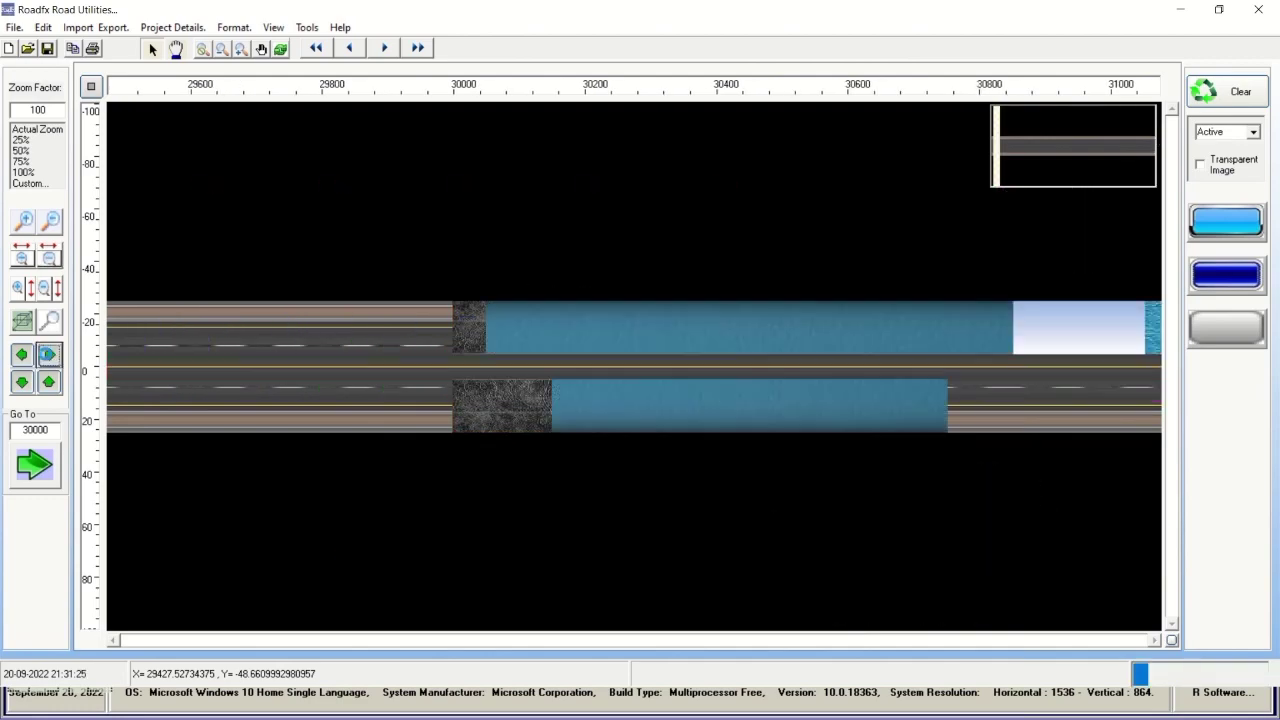
pyautogui.click(48, 356)
pyautogui.click(48, 356)
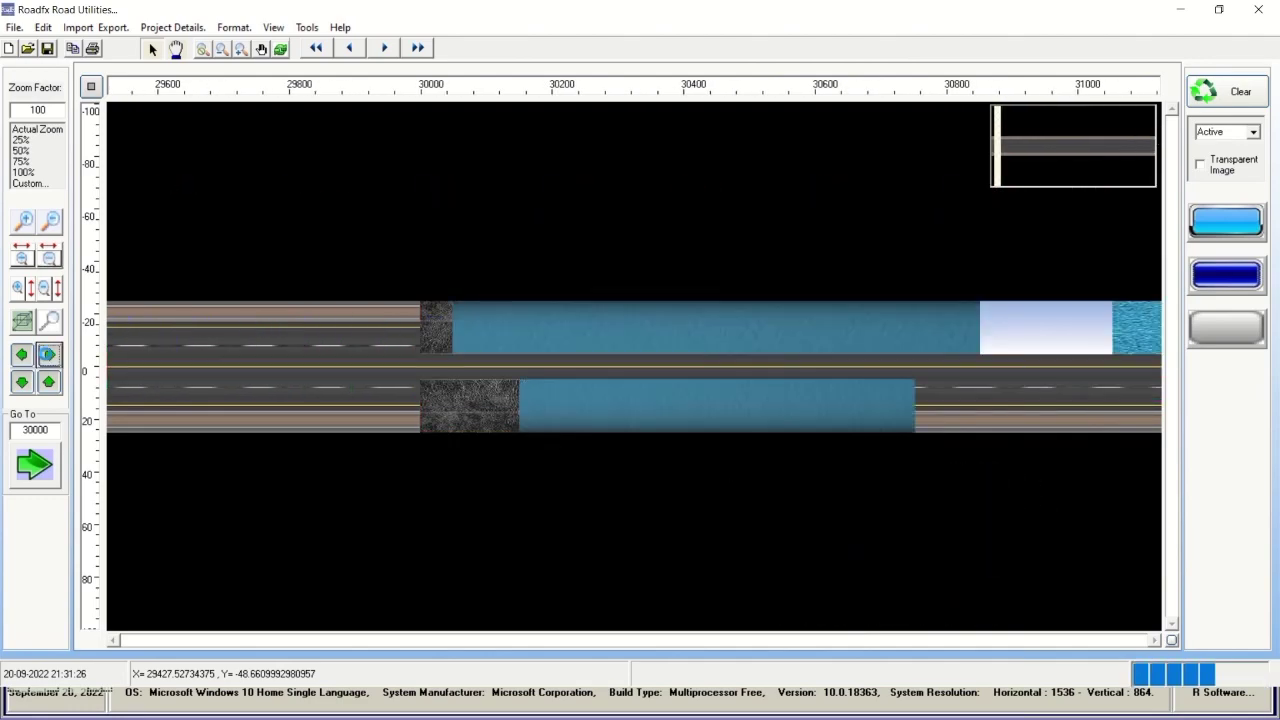
pyautogui.click(48, 355)
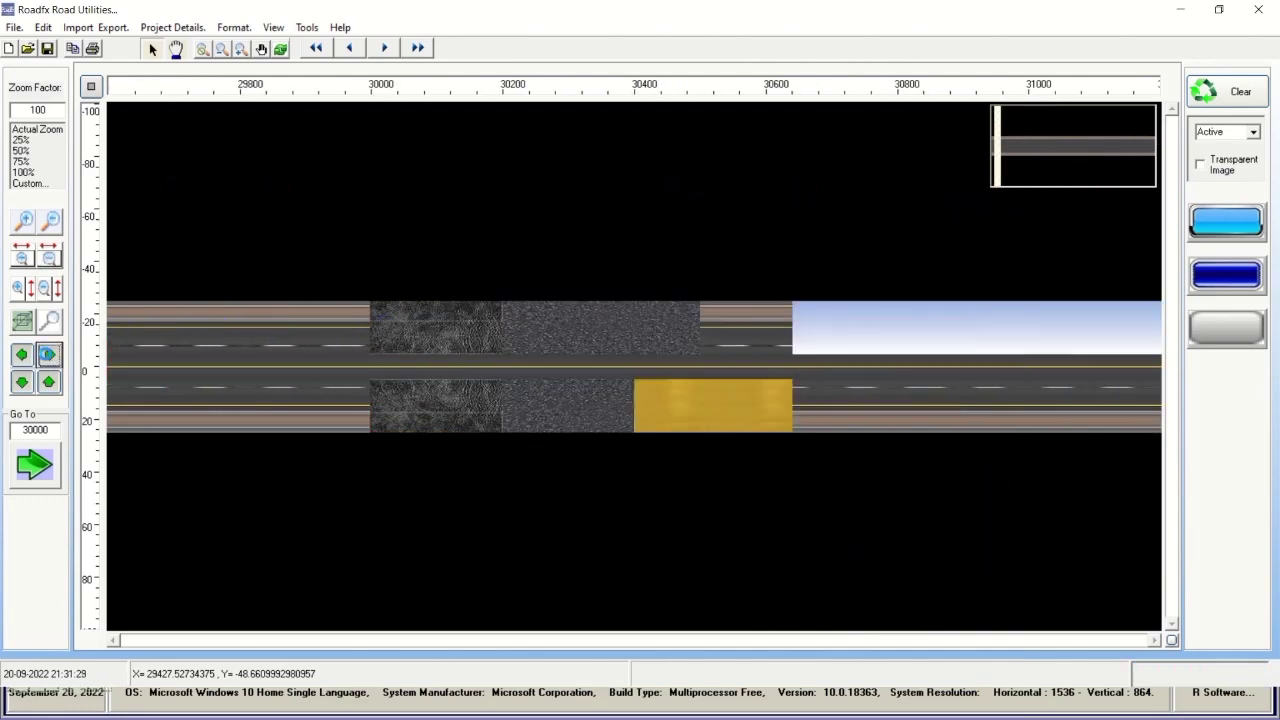
pyautogui.click(48, 355)
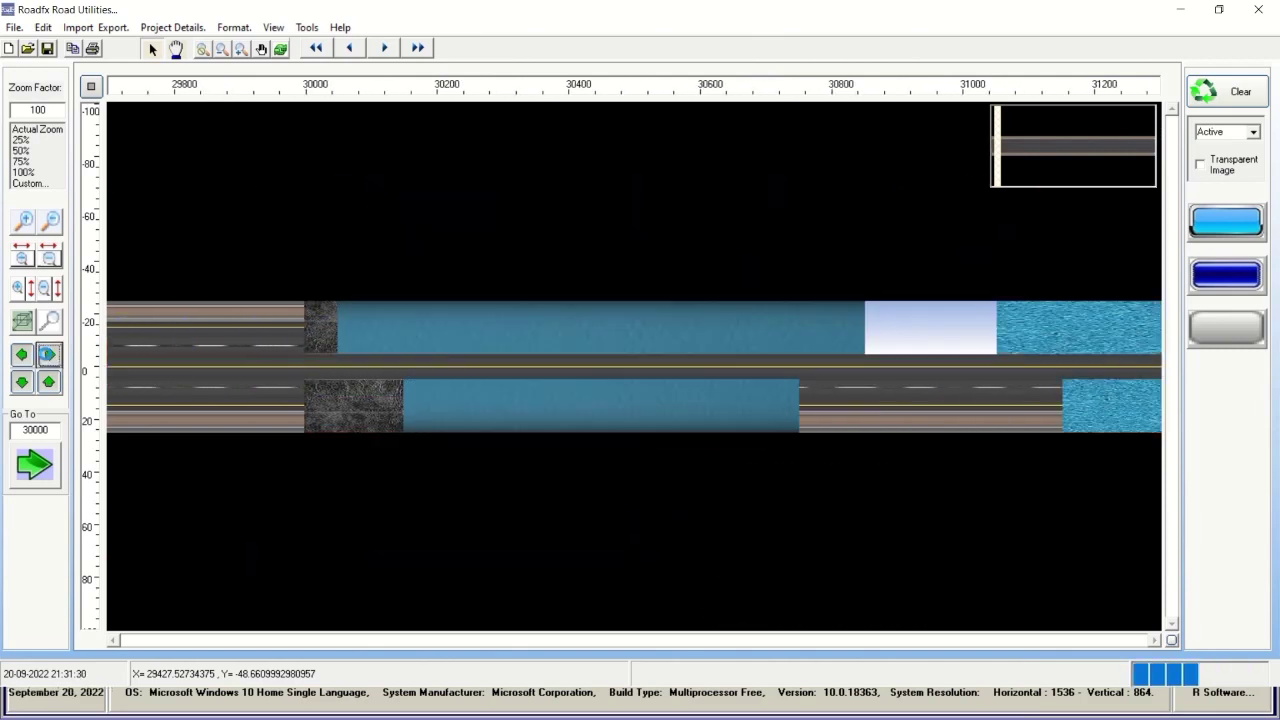
pyautogui.click(48, 355)
pyautogui.click(48, 355)
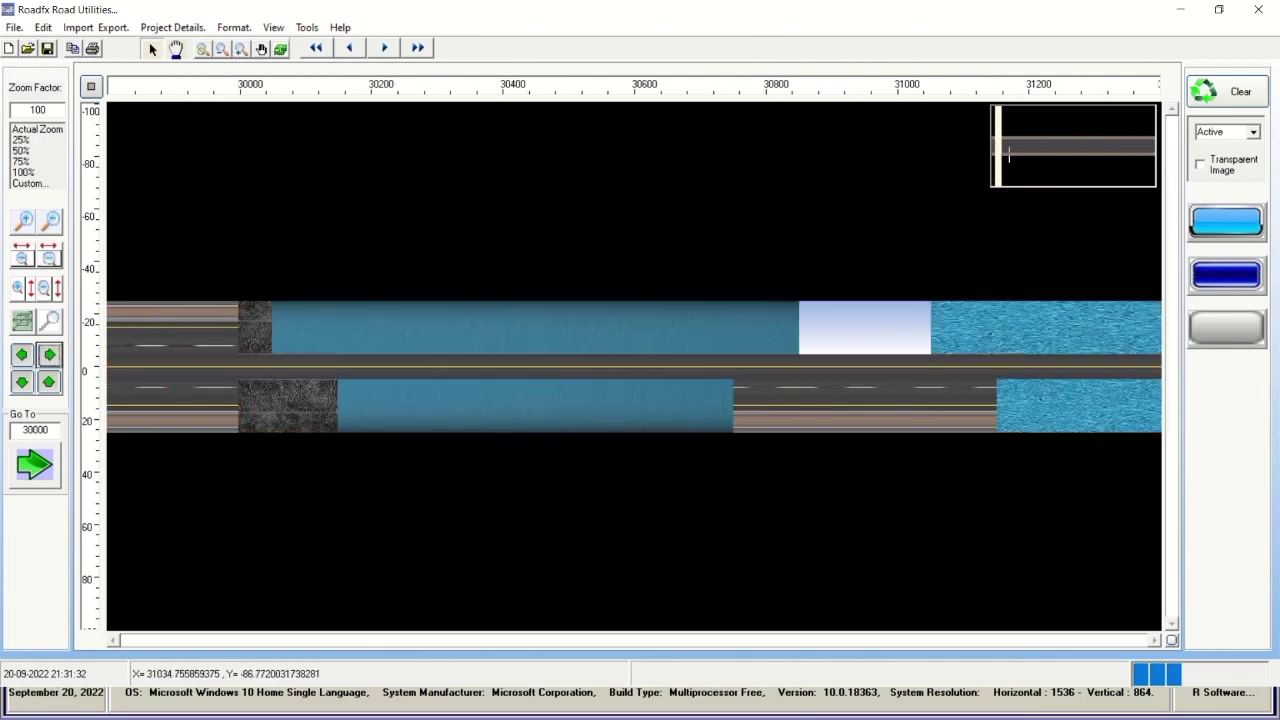
pyautogui.click(1008, 147)
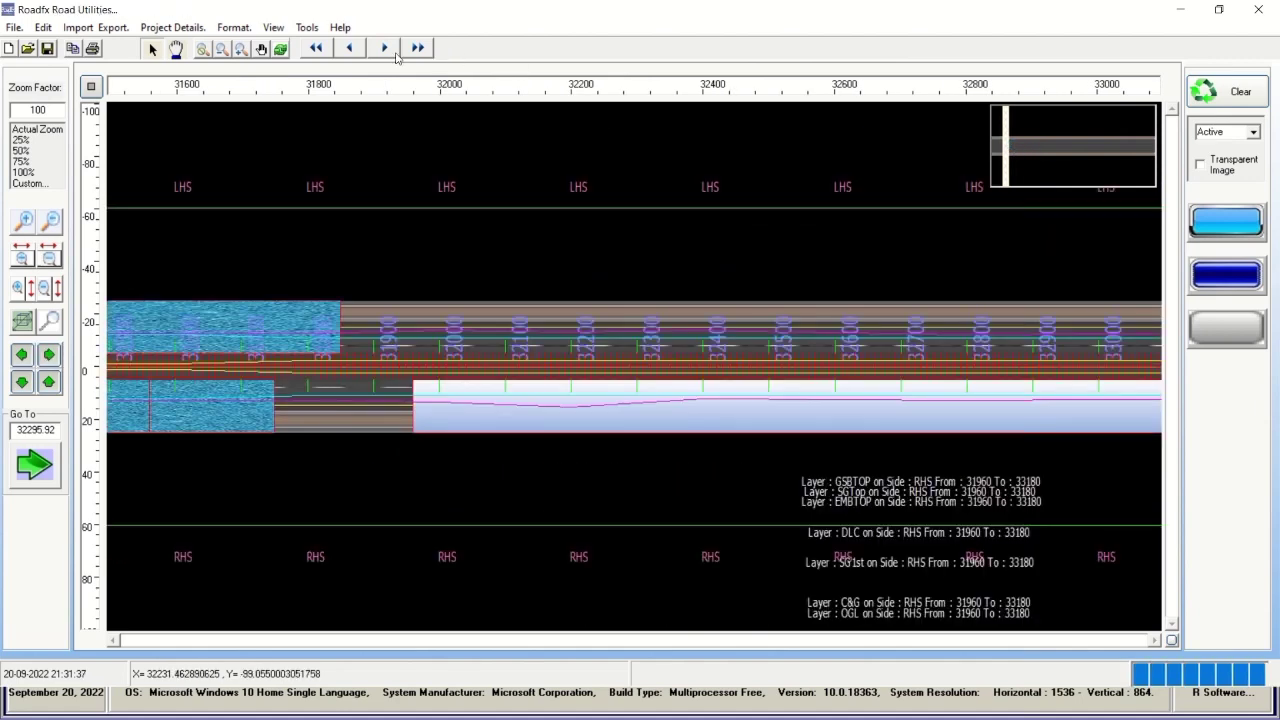
# Page forward from chainage 33400 through 35400, 37400, 40400 and 43400 to 45400.
pyautogui.click(385, 50)
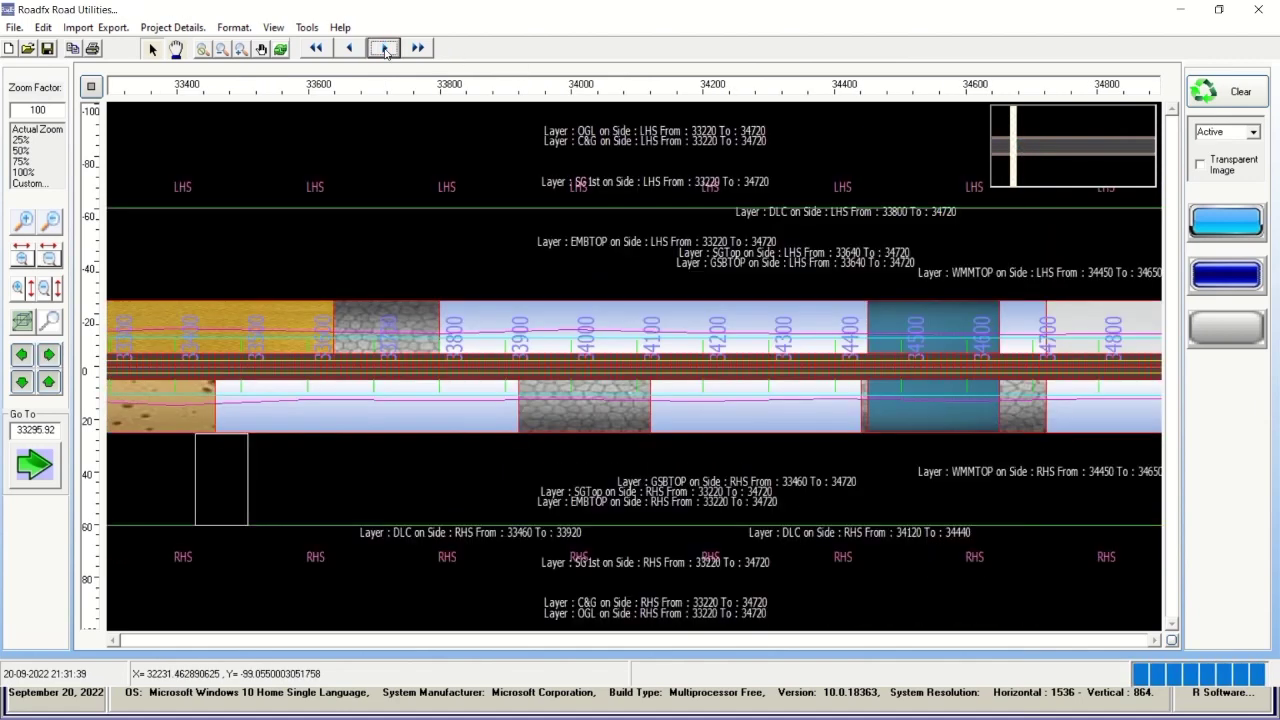
pyautogui.click(385, 50)
pyautogui.click(385, 50)
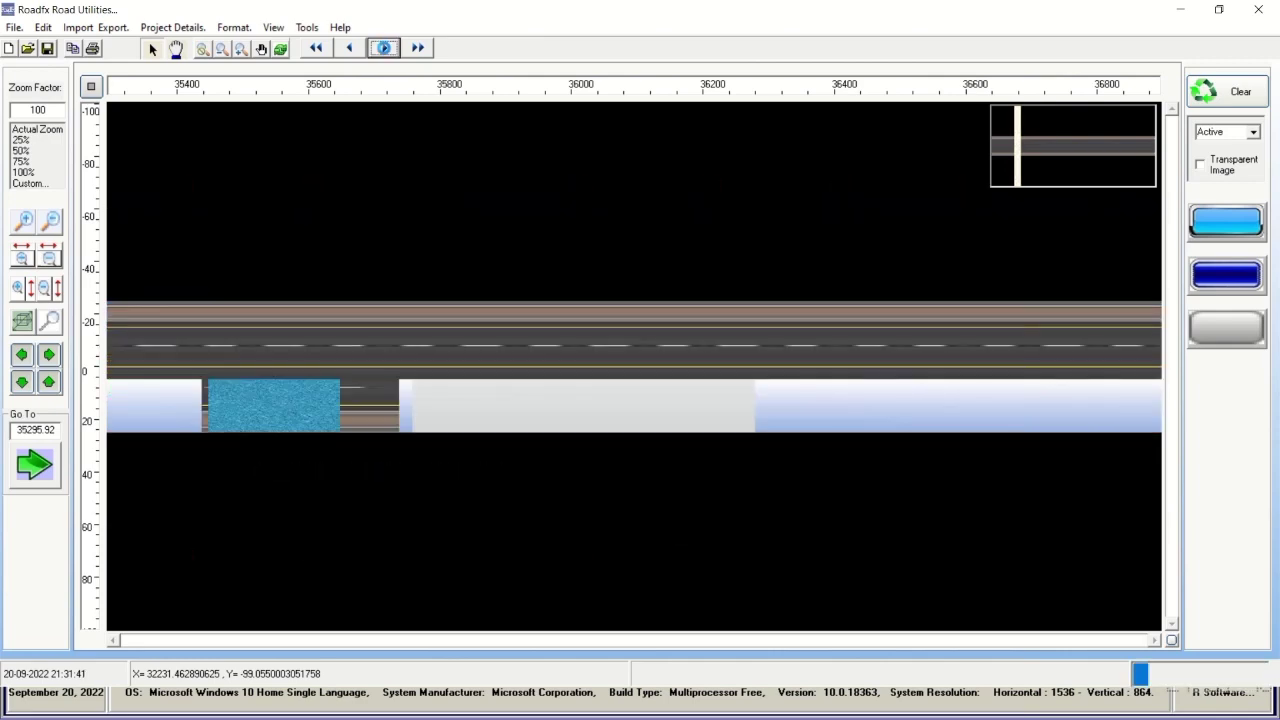
pyautogui.click(385, 50)
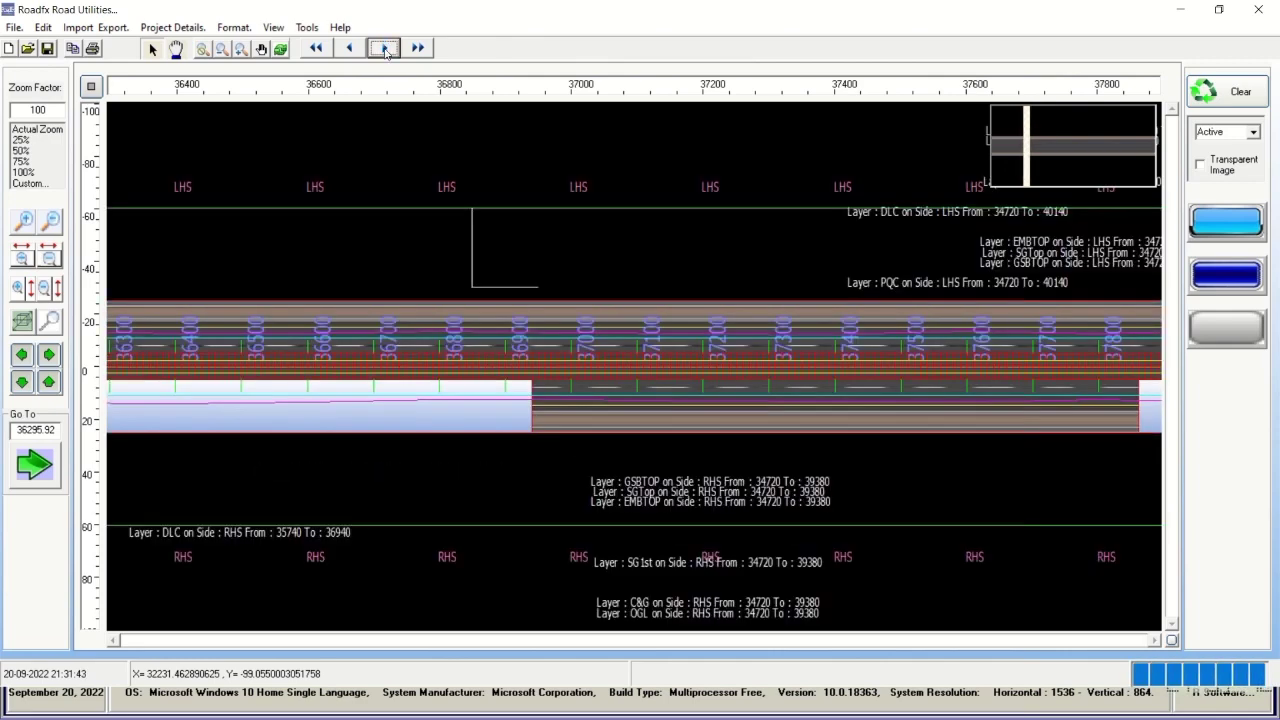
pyautogui.click(385, 50)
pyautogui.click(385, 50)
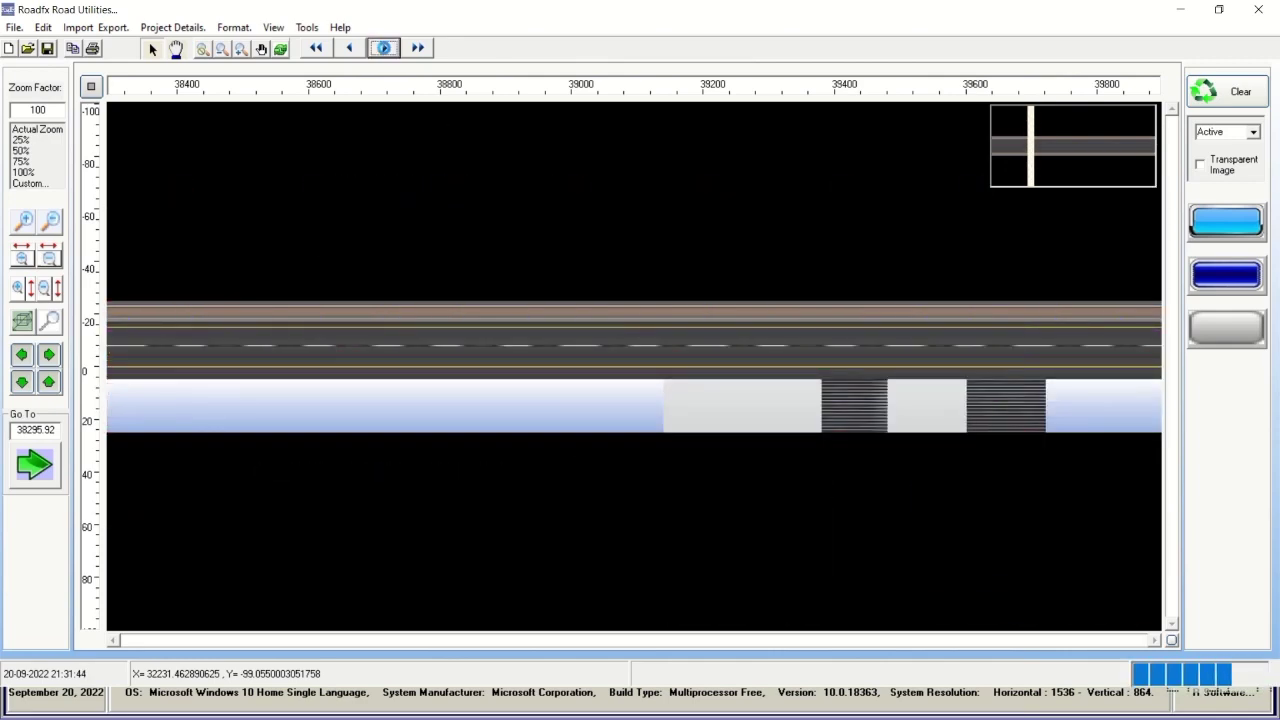
pyautogui.click(385, 50)
pyautogui.click(385, 50)
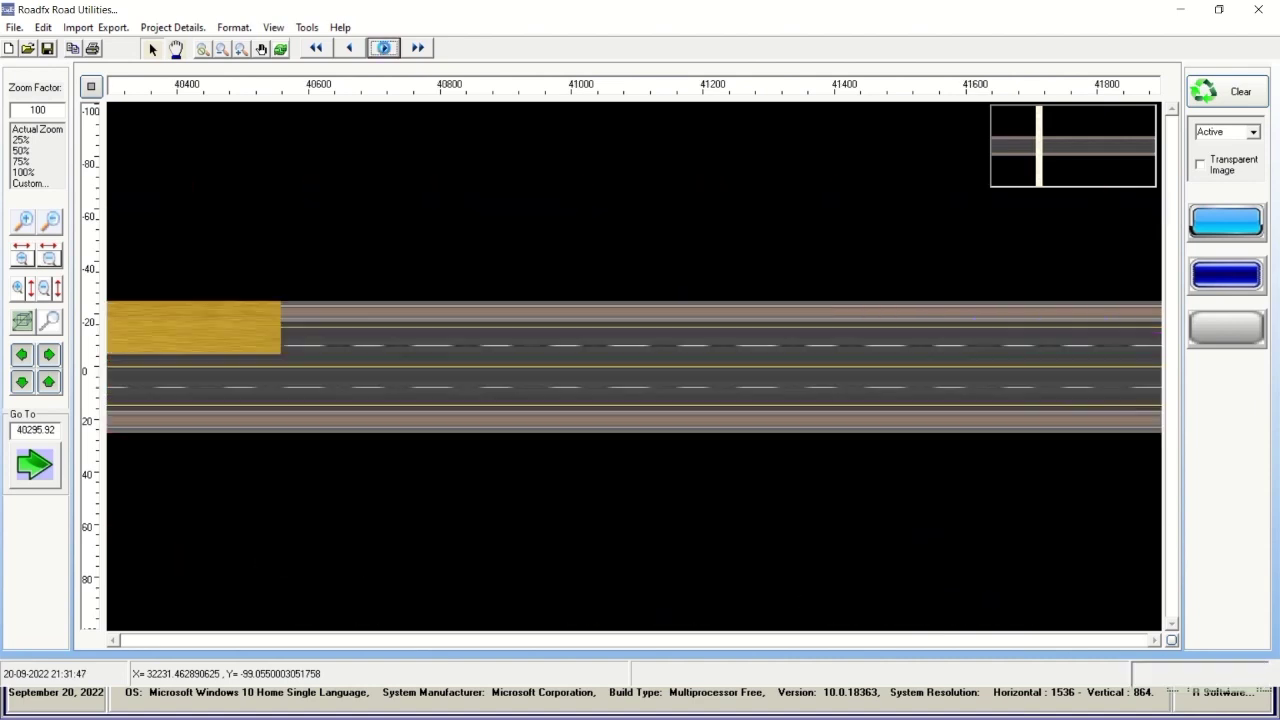
pyautogui.click(385, 50)
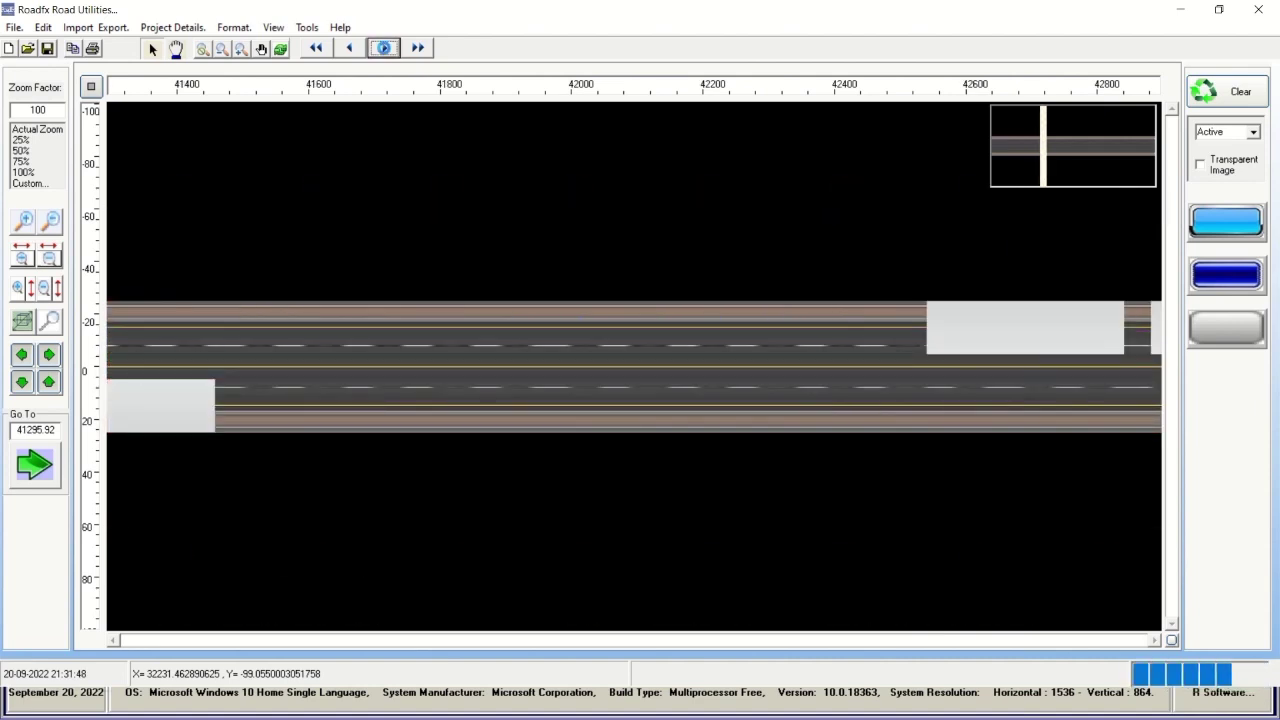
pyautogui.click(385, 50)
pyautogui.click(385, 50)
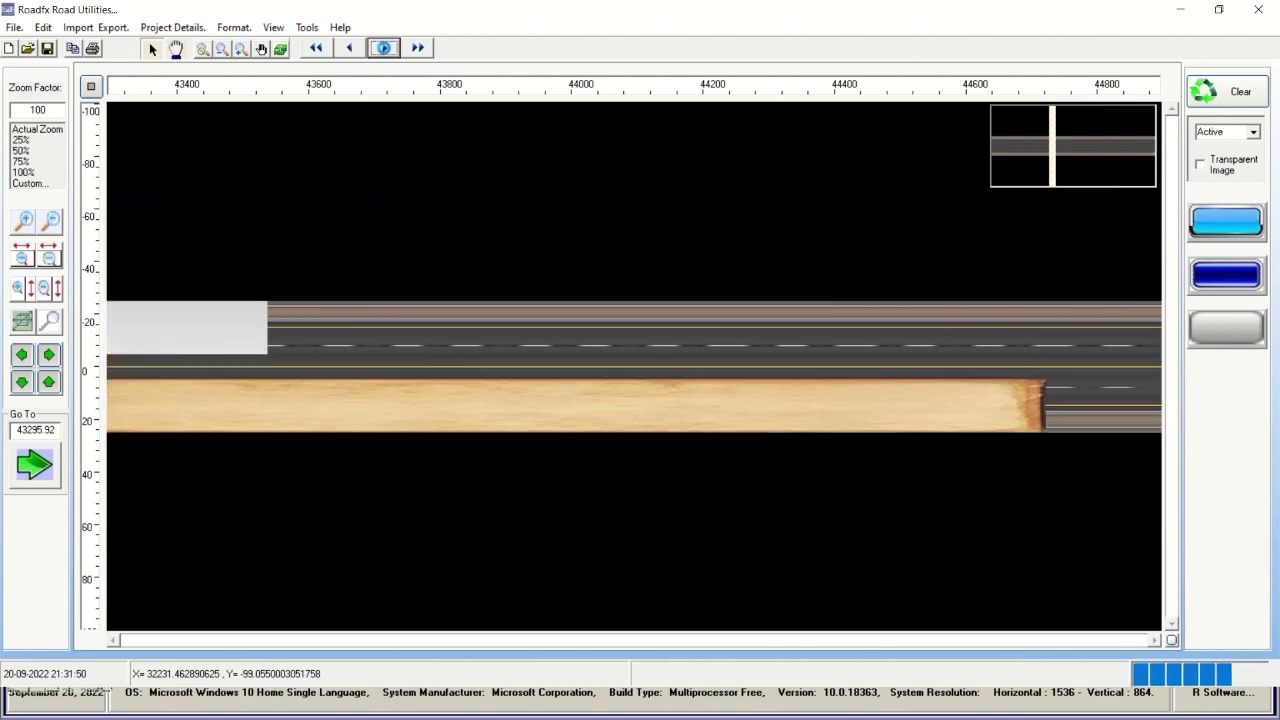
pyautogui.click(385, 50)
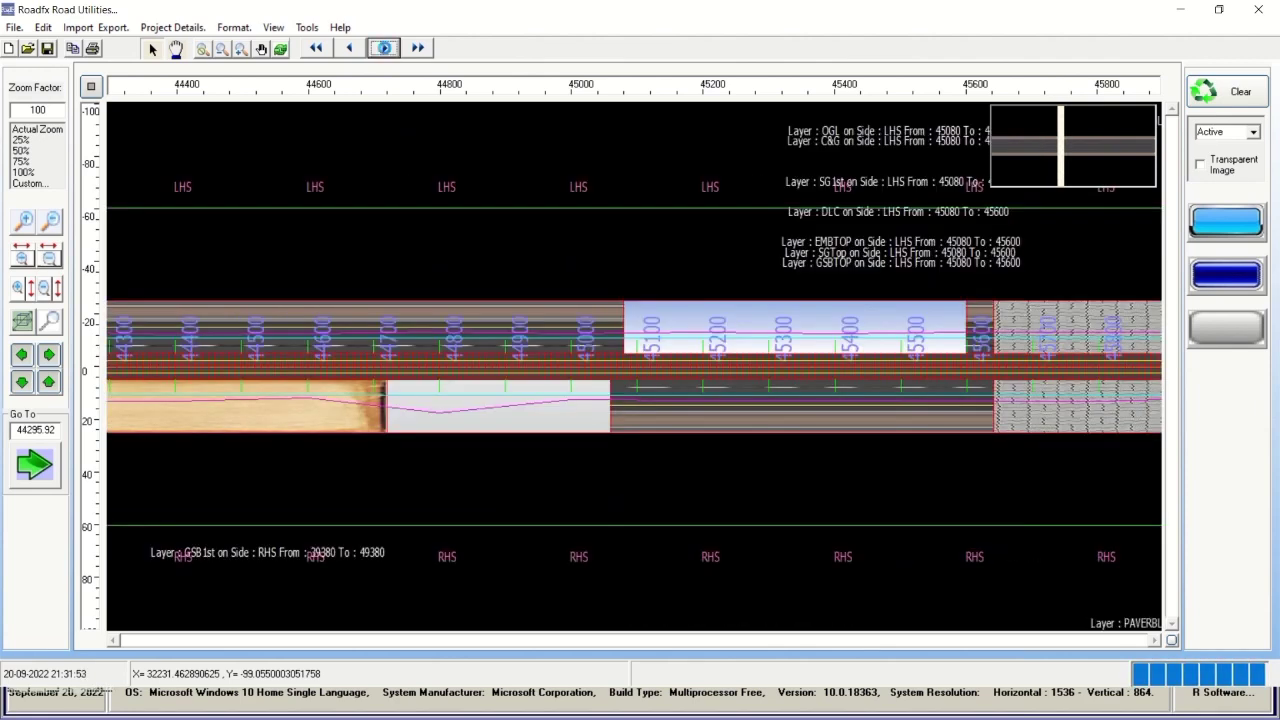
pyautogui.click(385, 50)
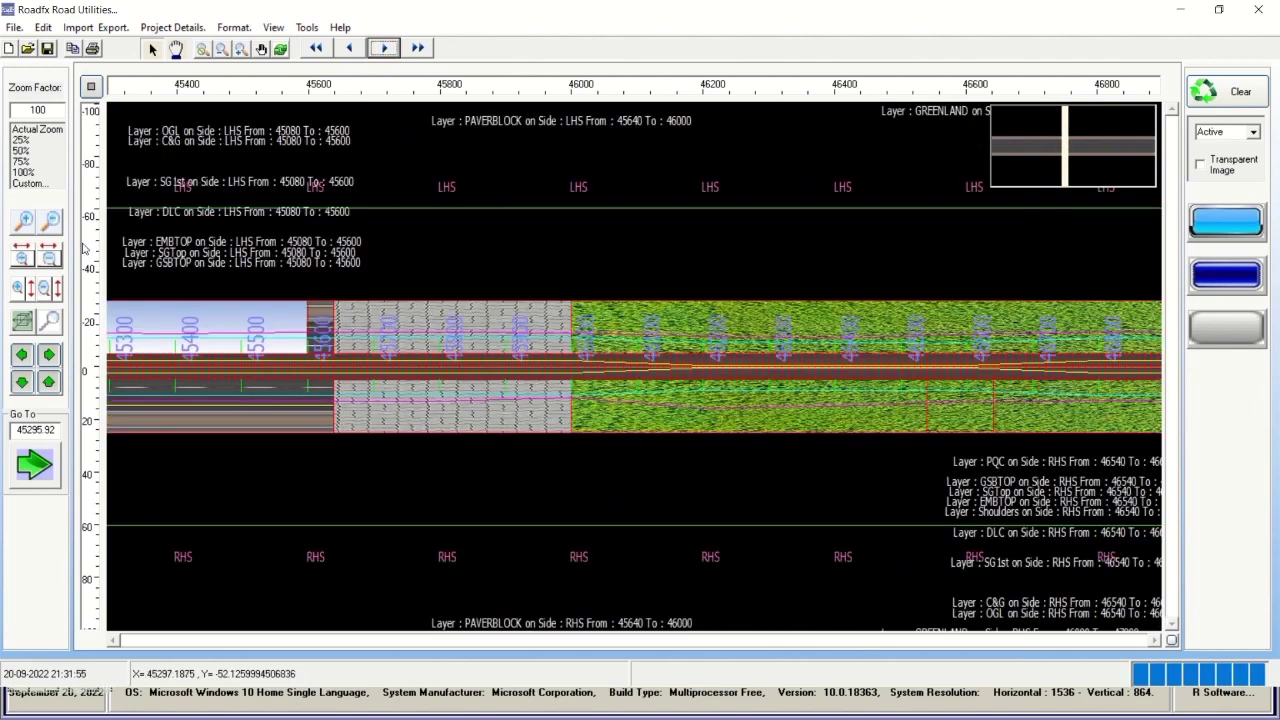
# Zoom in horizontally near chainage 46000, then out to cover 40000–52000.
pyautogui.click(18, 263)
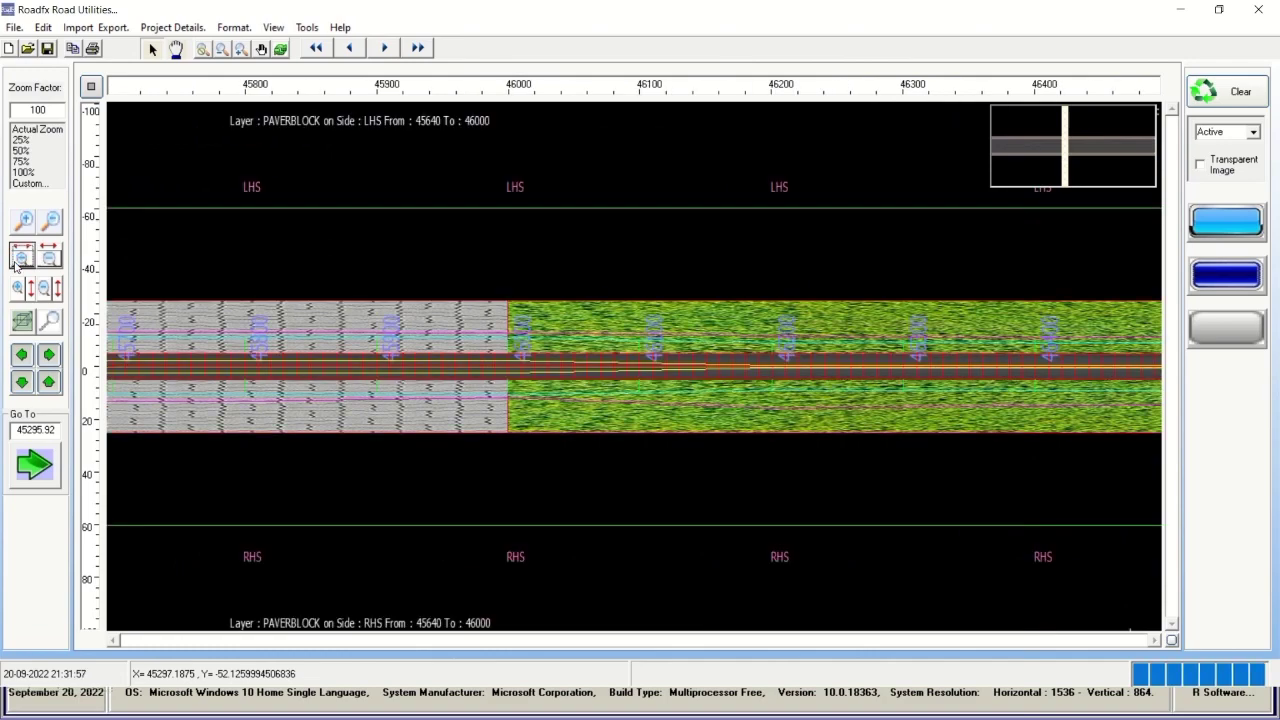
pyautogui.click(16, 262)
pyautogui.click(16, 262)
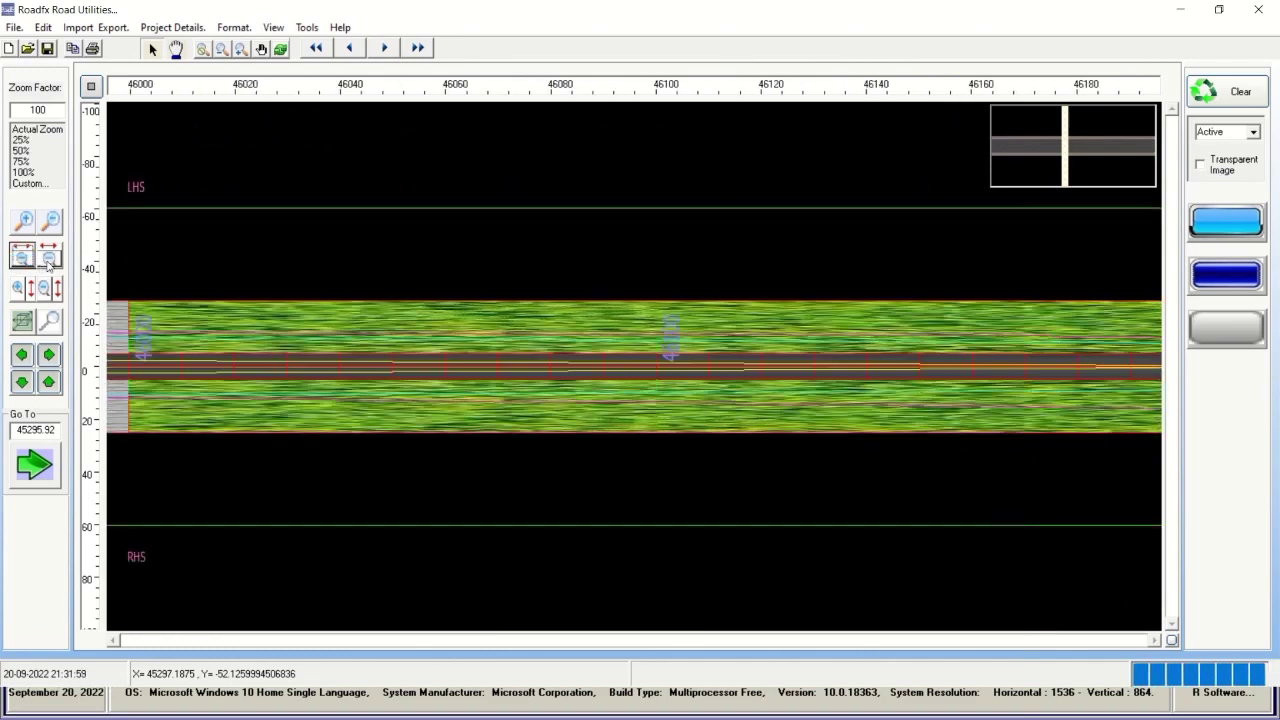
pyautogui.click(48, 262)
pyautogui.click(48, 262)
pyautogui.click(48, 262)
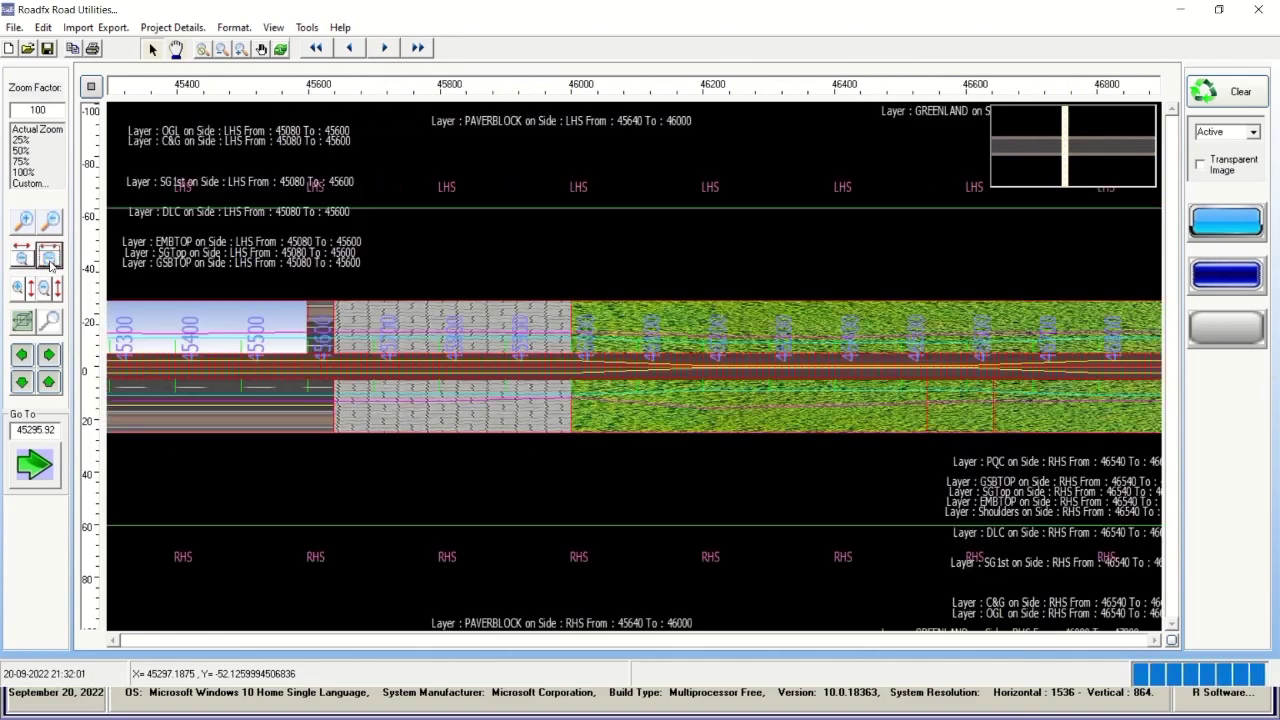
pyautogui.click(49, 262)
pyautogui.click(49, 262)
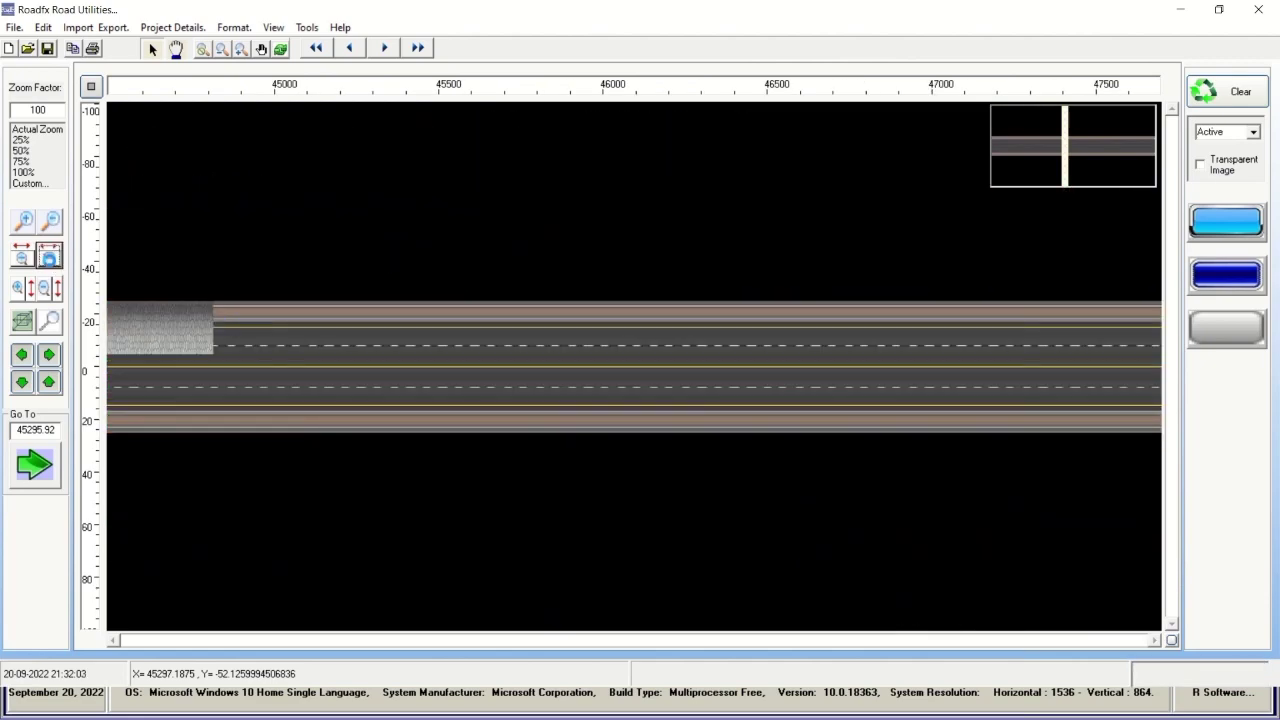
pyautogui.click(49, 262)
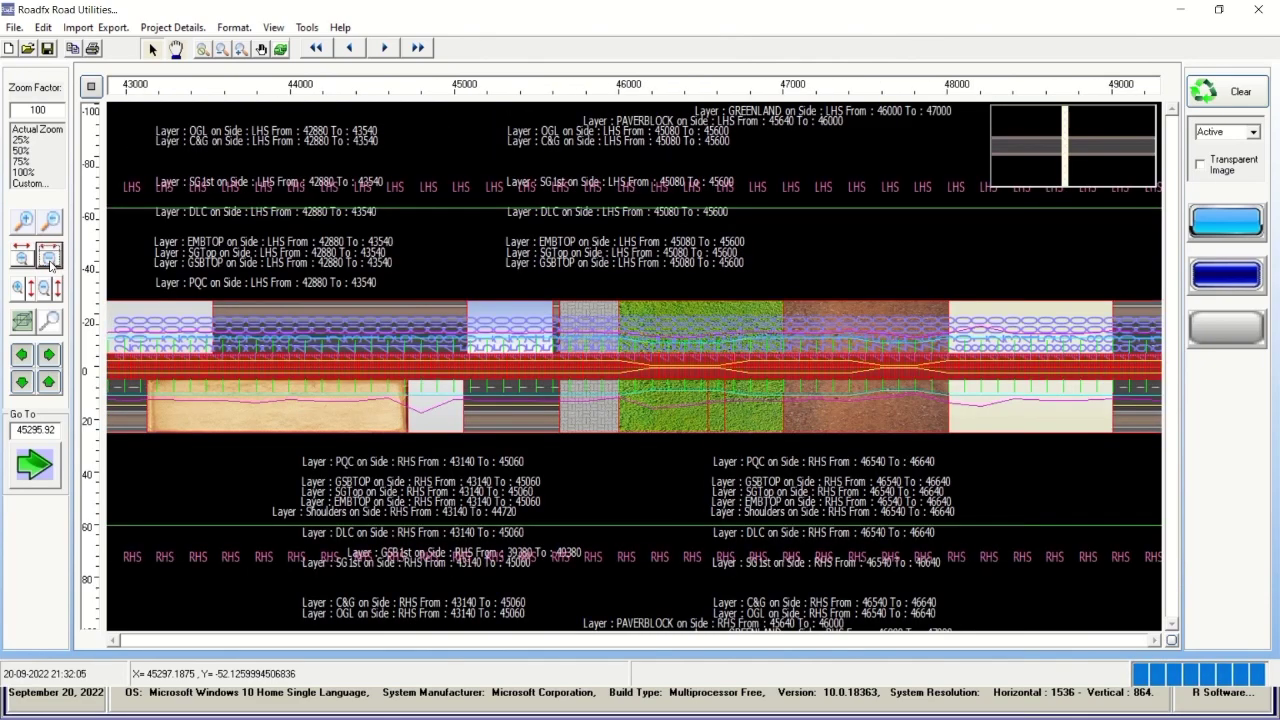
pyautogui.click(49, 262)
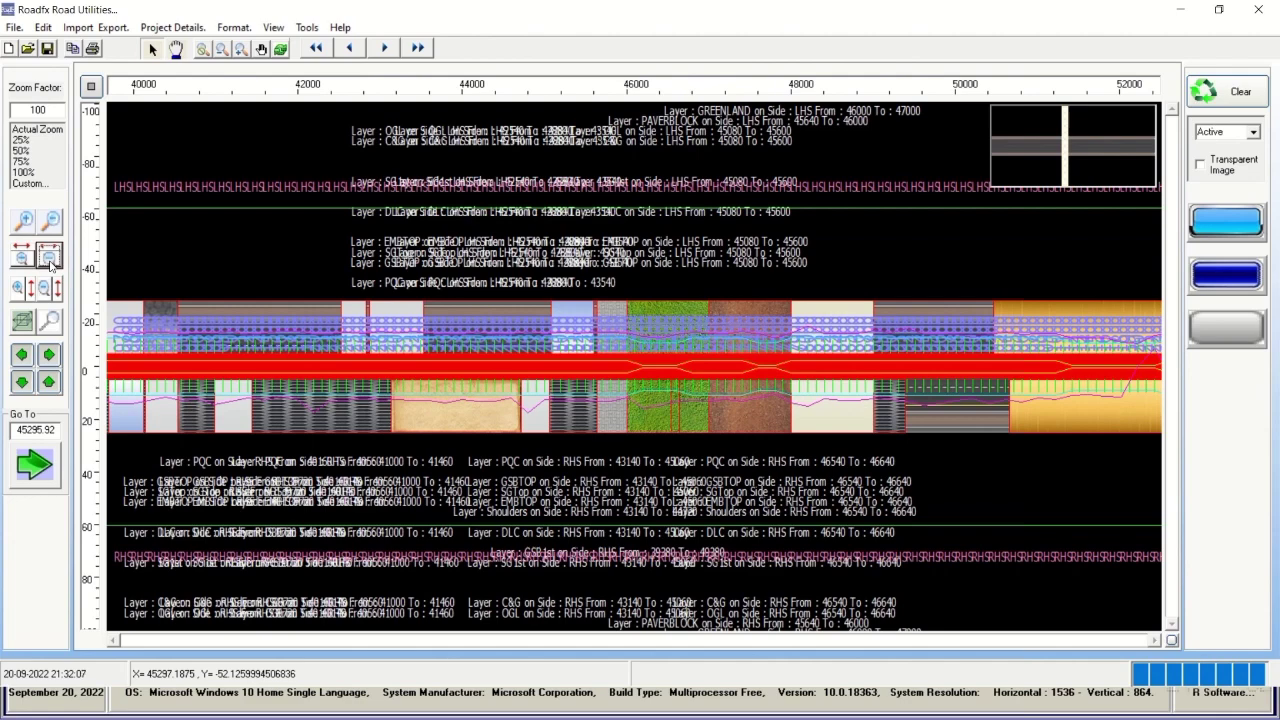
# Zoom back in on chainage 46000 where the green land layer starts.
pyautogui.click(20, 259)
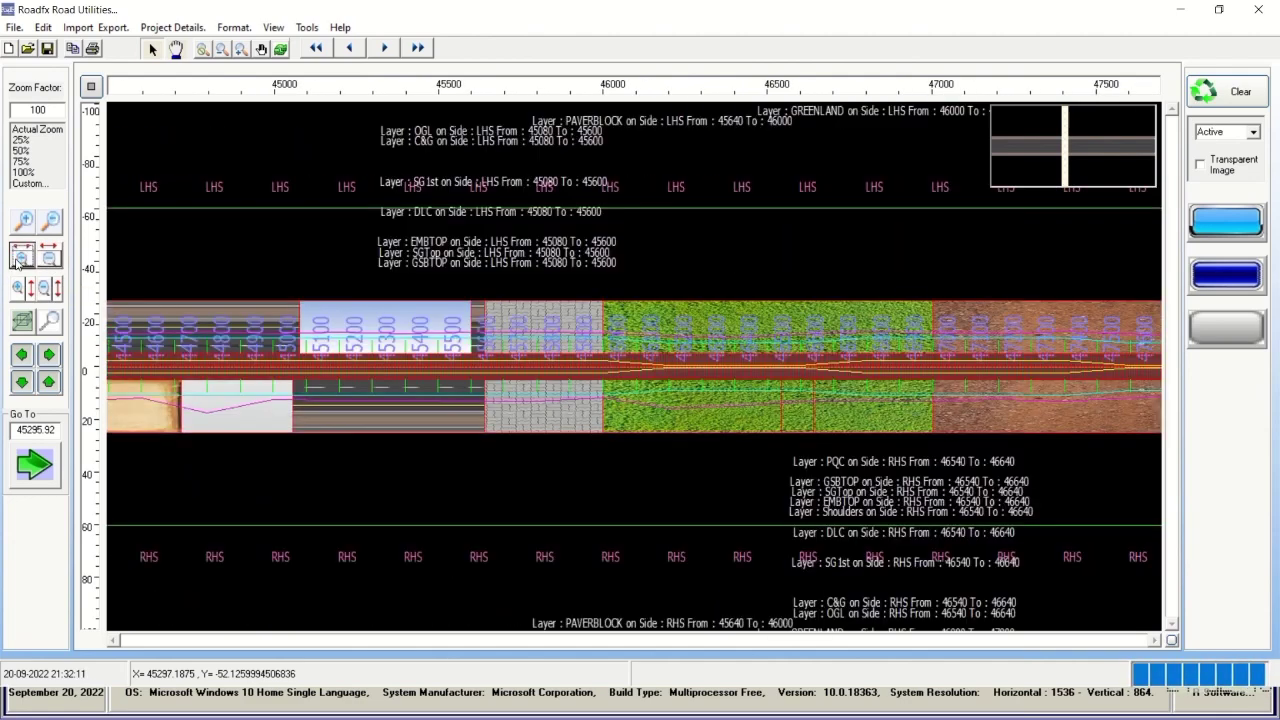
pyautogui.click(20, 259)
pyautogui.click(19, 260)
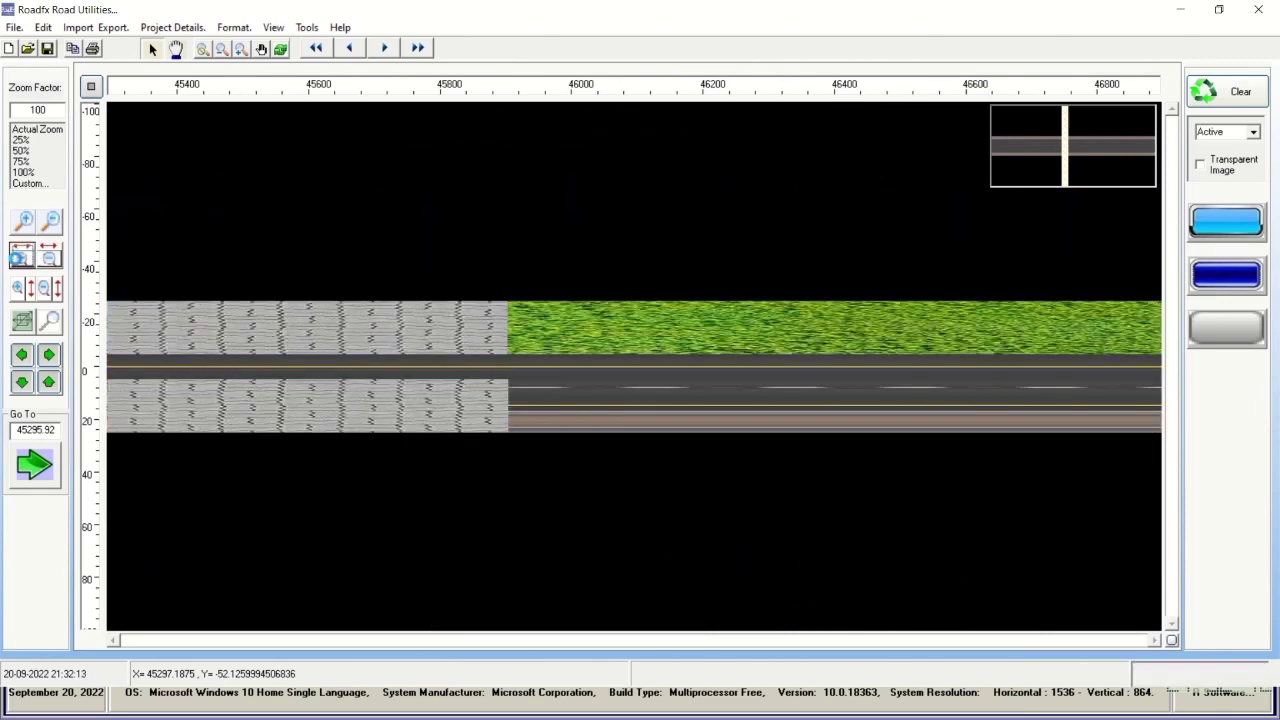
pyautogui.click(17, 262)
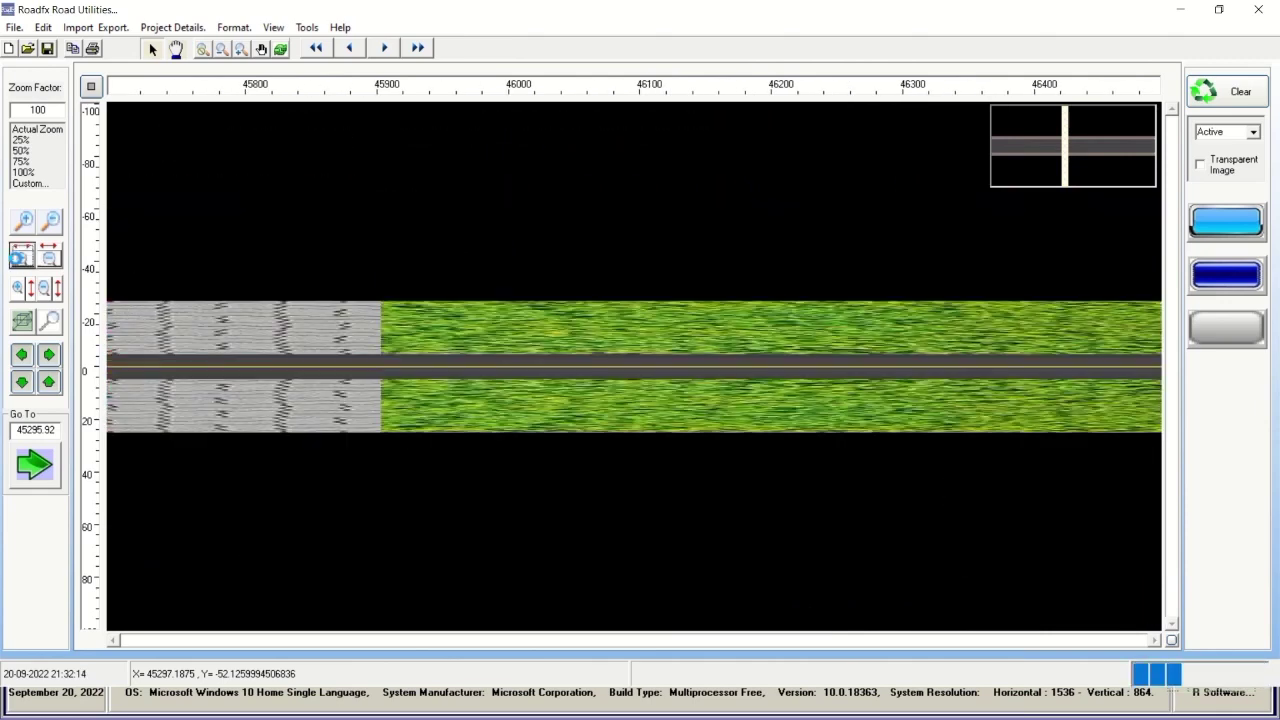
# Page the road view forward through chainages 47300 to 48300.
pyautogui.click(385, 48)
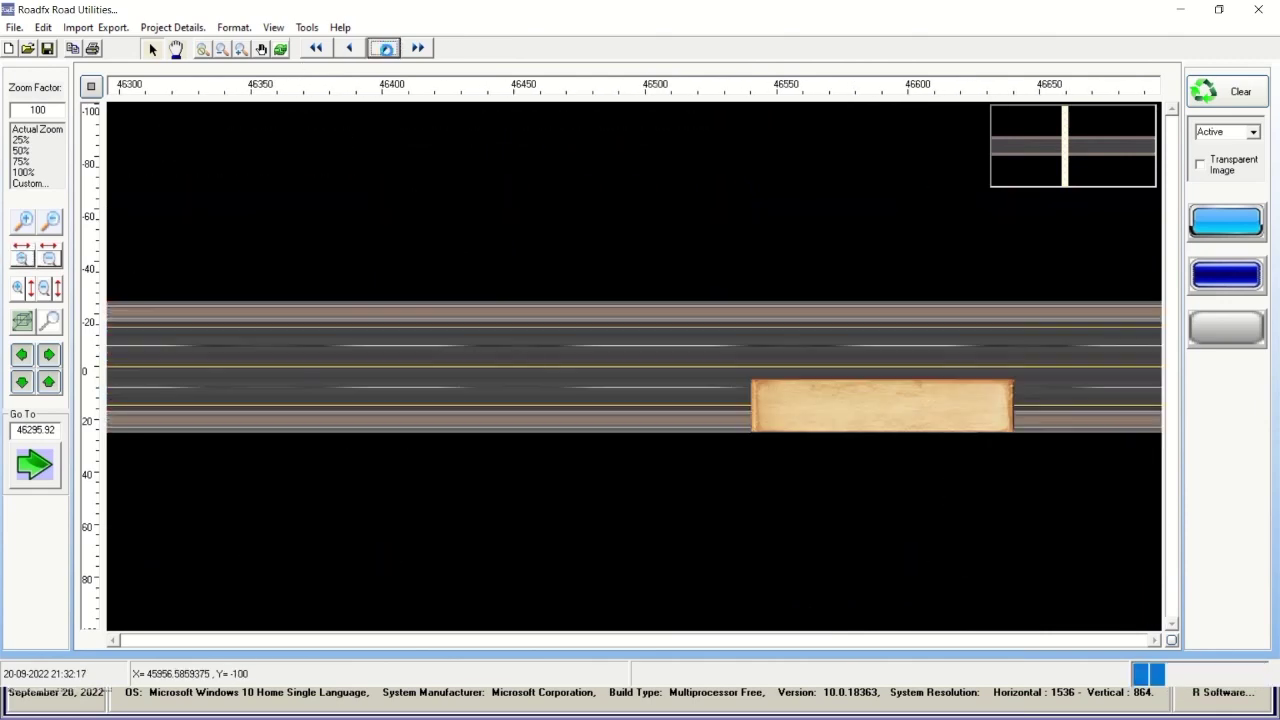
pyautogui.click(386, 50)
pyautogui.click(385, 48)
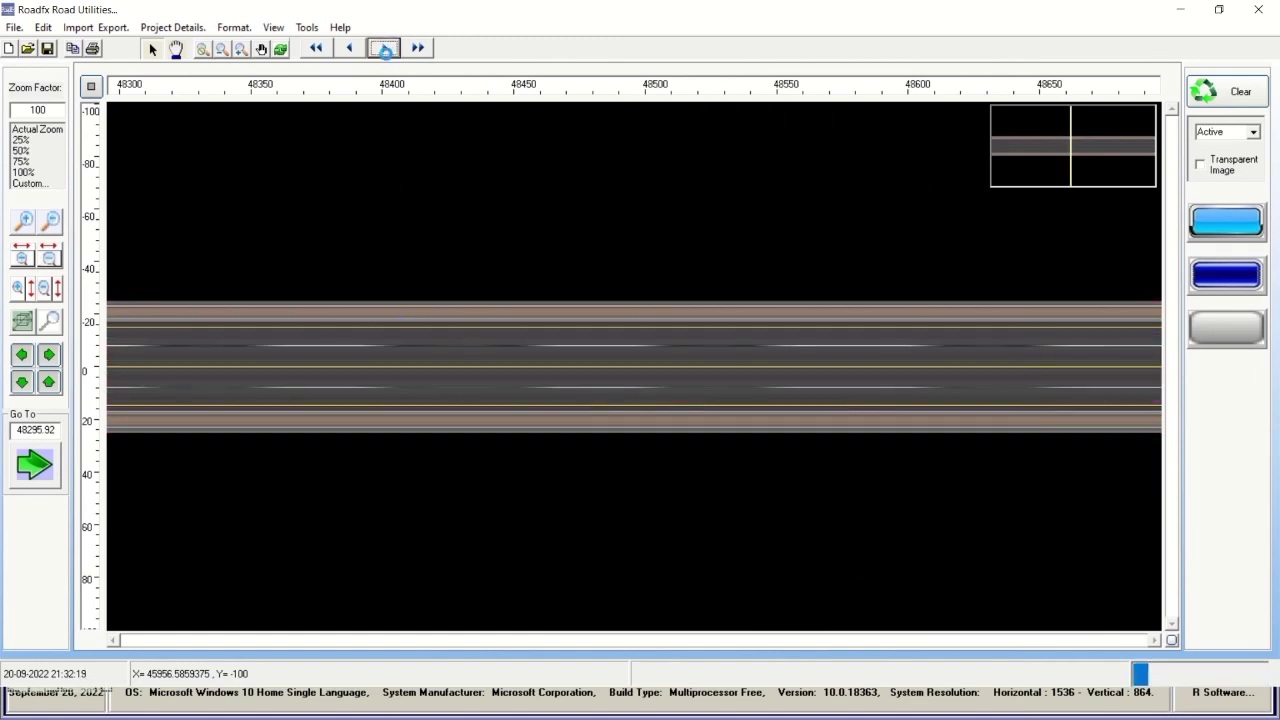
# Zoom in horizontally around chainage 48500, then back out to show 48100–48900.
pyautogui.click(21, 260)
pyautogui.click(21, 260)
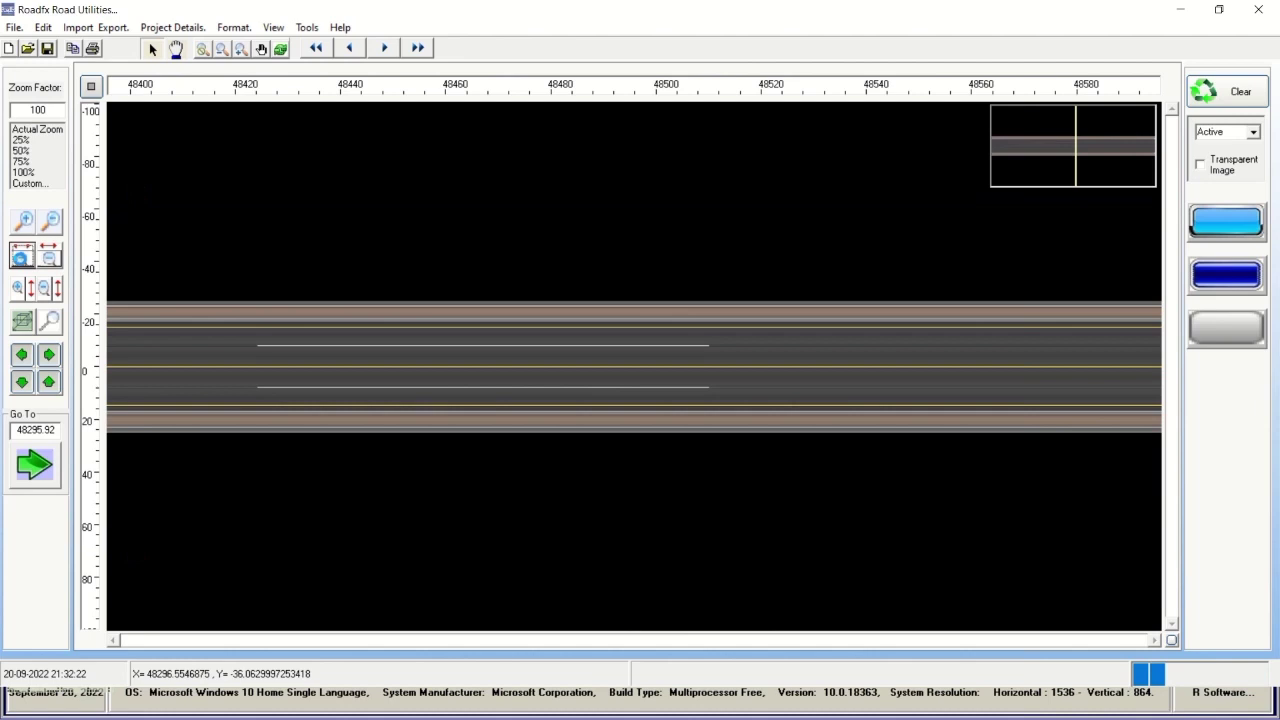
pyautogui.click(21, 260)
pyautogui.click(50, 259)
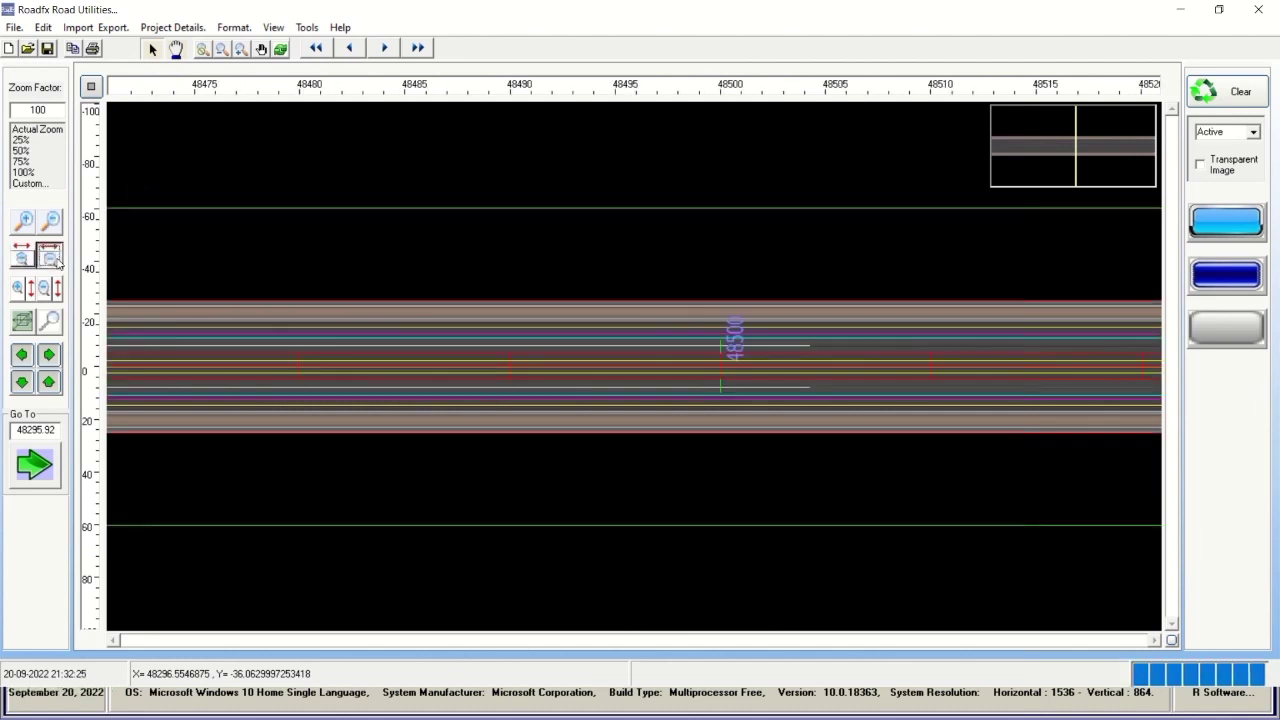
pyautogui.click(50, 259)
pyautogui.click(57, 261)
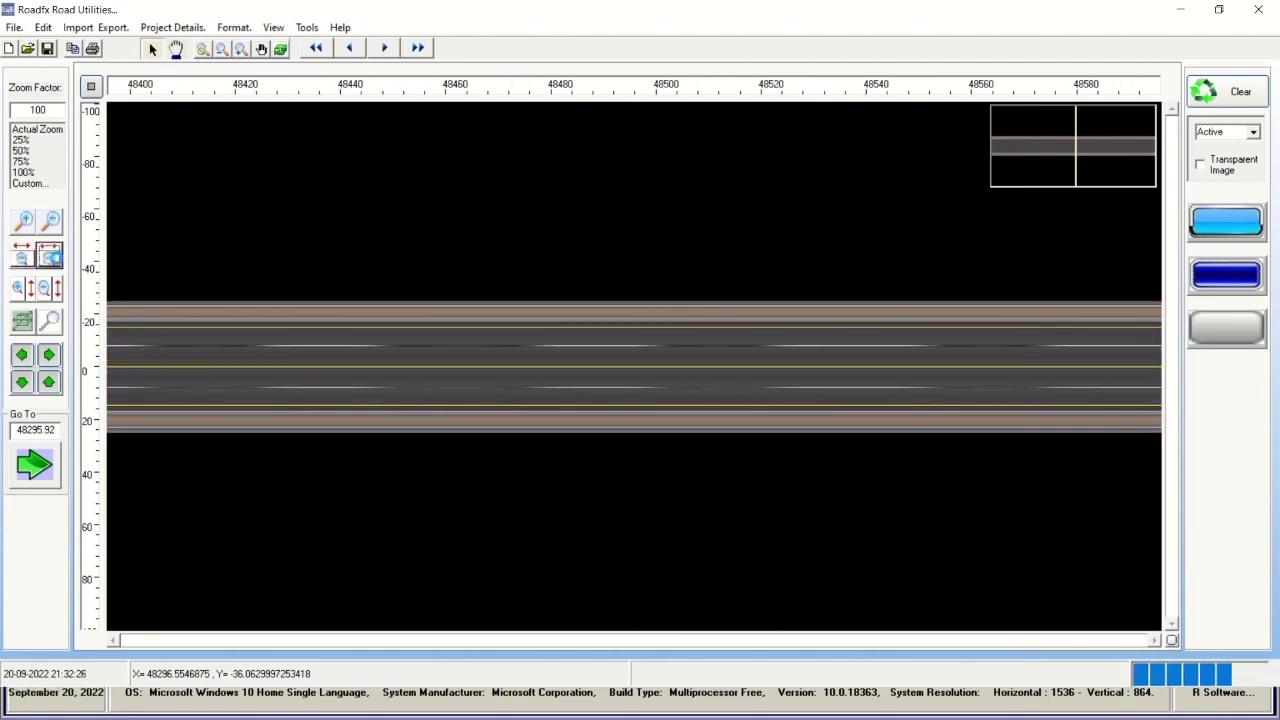
pyautogui.click(57, 261)
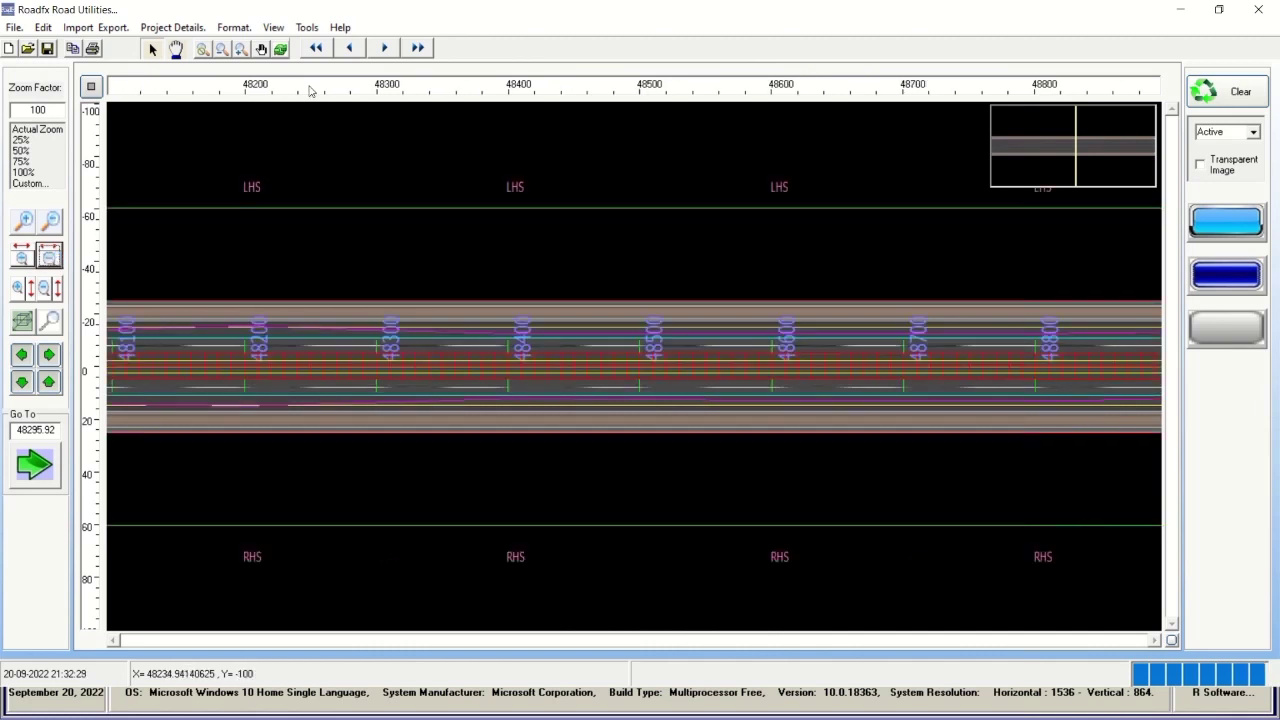
# Advance from chainage 50300 to 56300 showing the DBM layers, then return to the 29000 start.
pyautogui.click(385, 50)
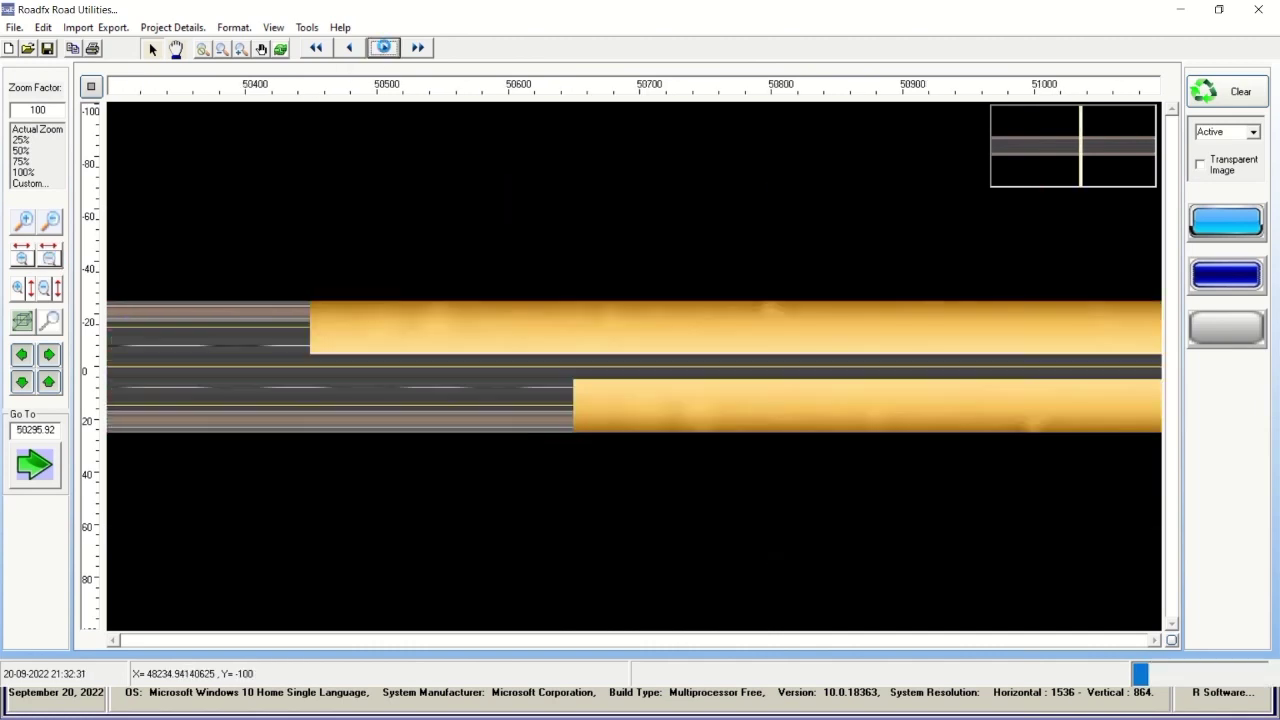
pyautogui.click(385, 50)
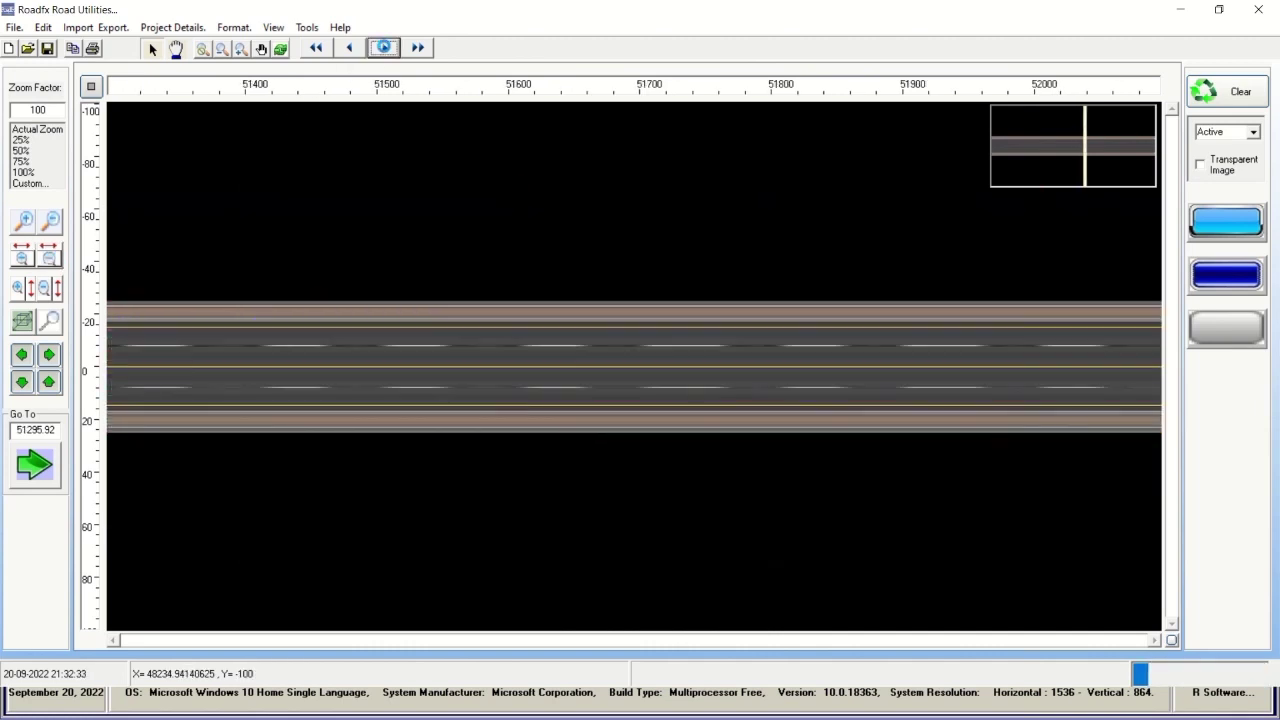
pyautogui.click(385, 50)
pyautogui.click(385, 50)
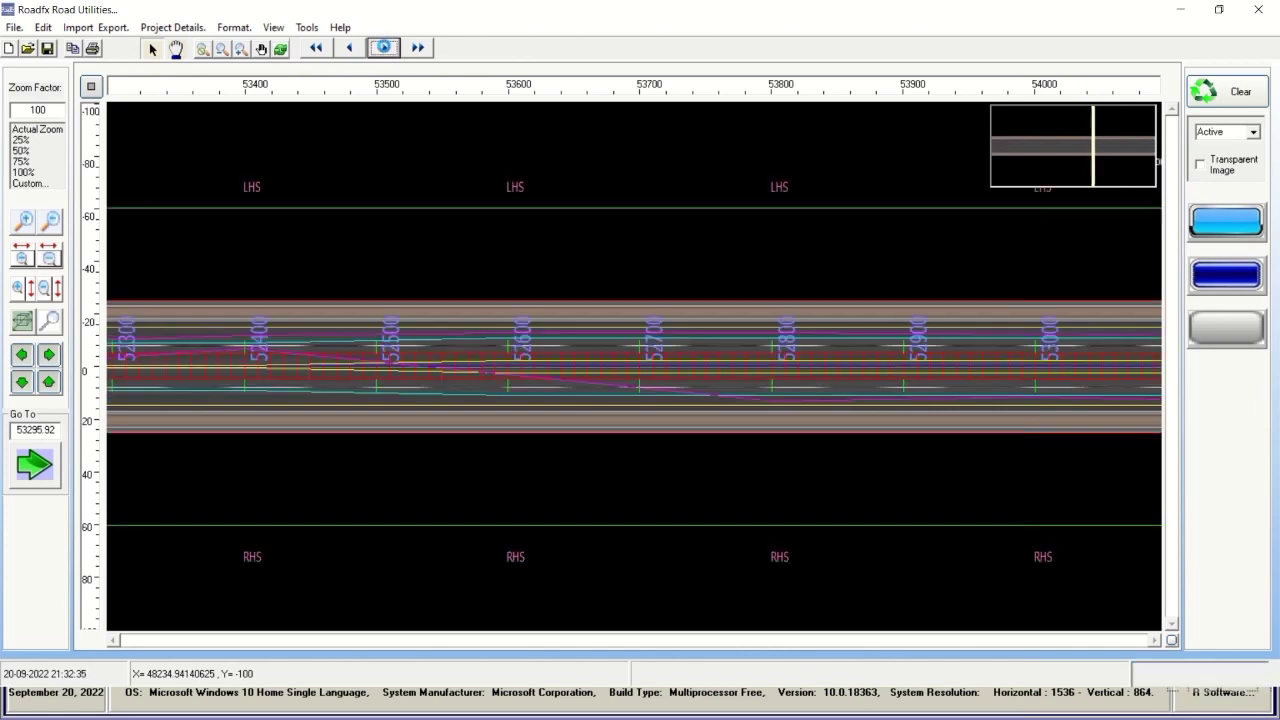
pyautogui.click(385, 50)
pyautogui.click(385, 50)
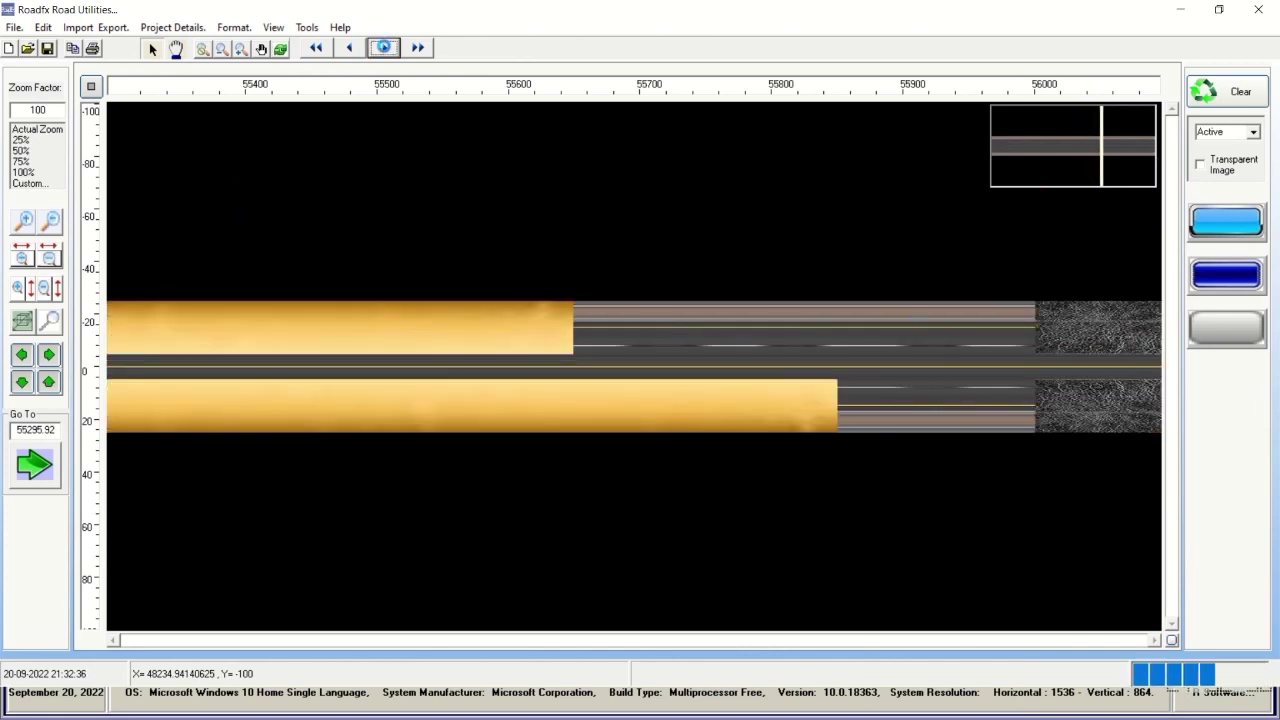
pyautogui.click(385, 50)
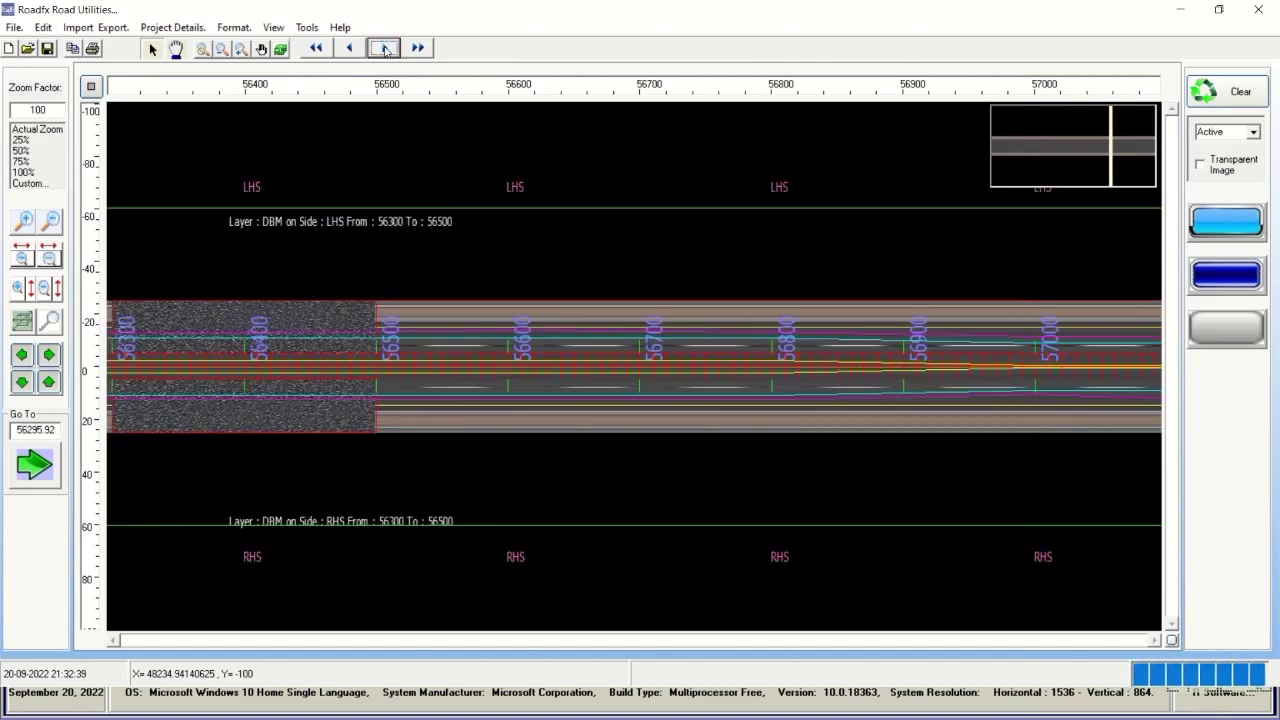
pyautogui.click(331, 50)
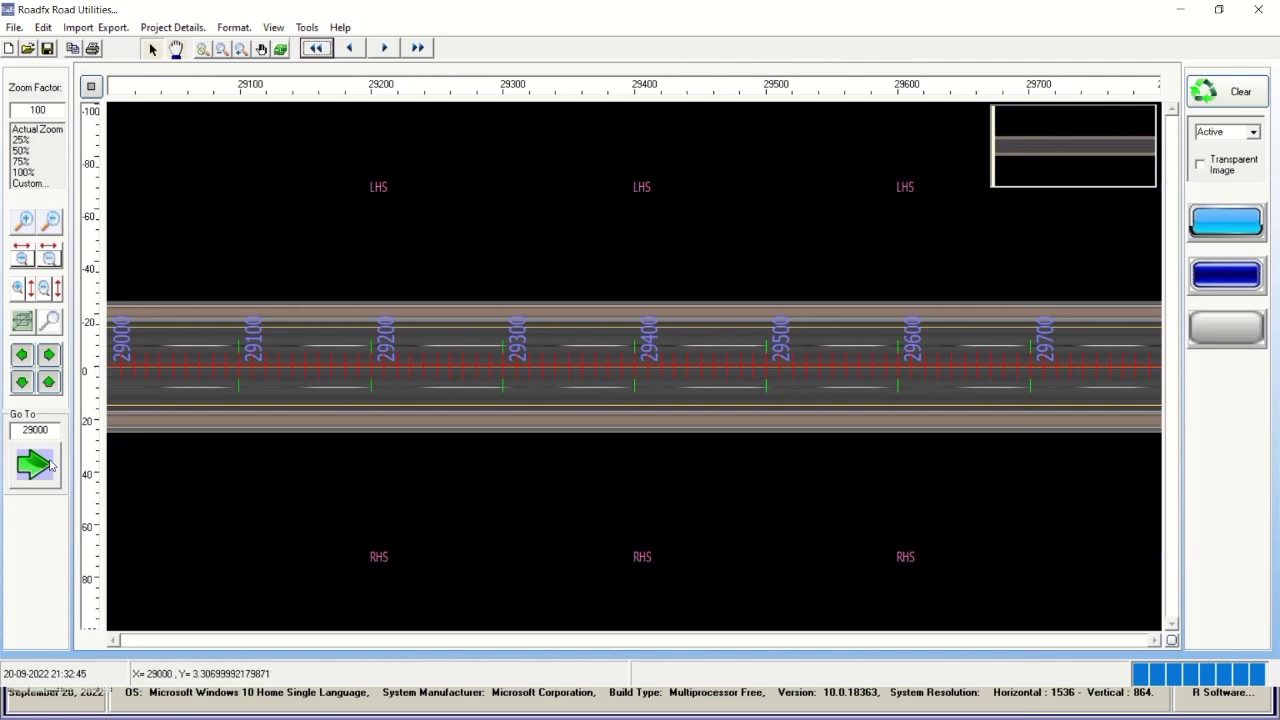
pyautogui.click(35, 430)
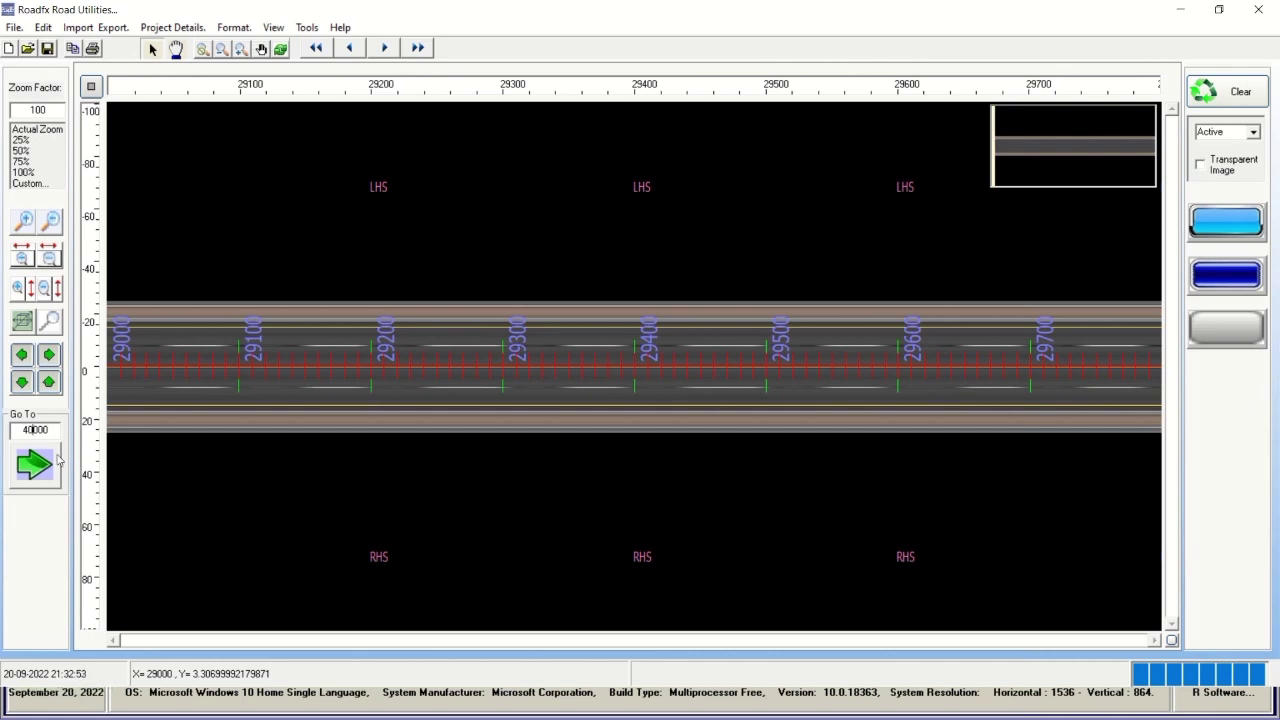
# Jump the strip chart to chainage 40000, zoom out horizontally, and step forward to 50000.
pyautogui.click(57, 461)
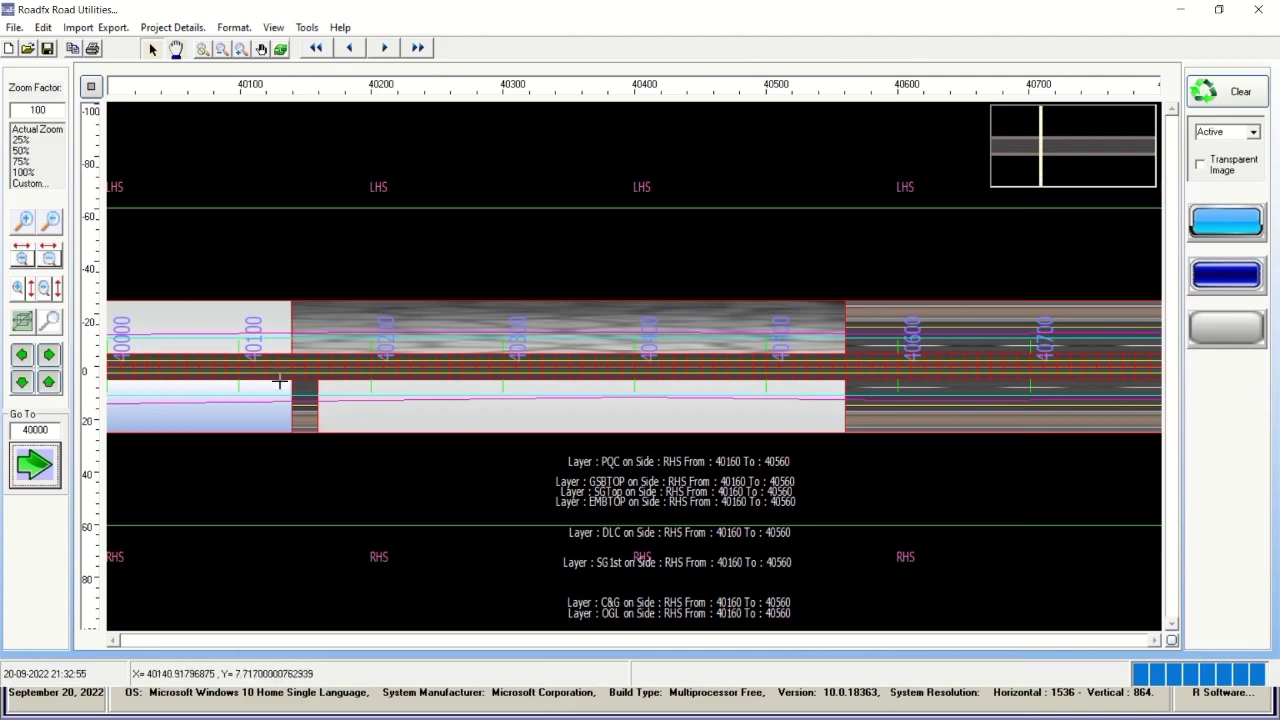
pyautogui.click(42, 255)
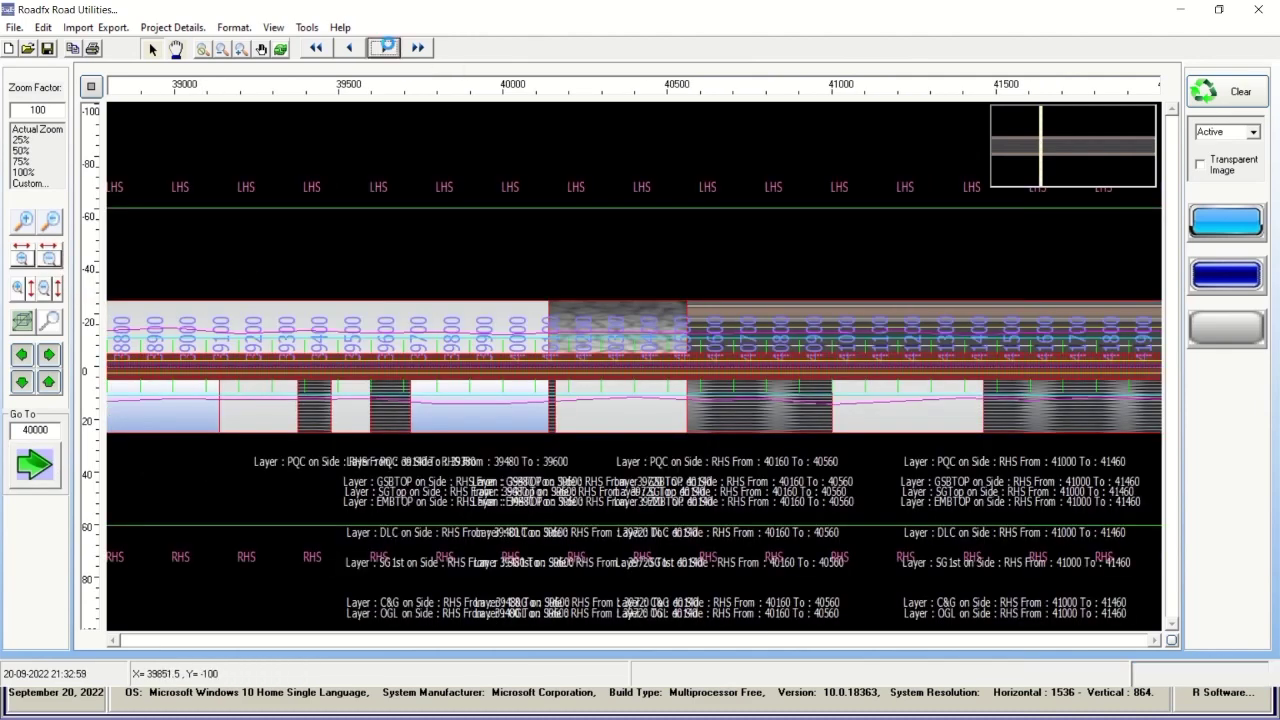
pyautogui.click(386, 48)
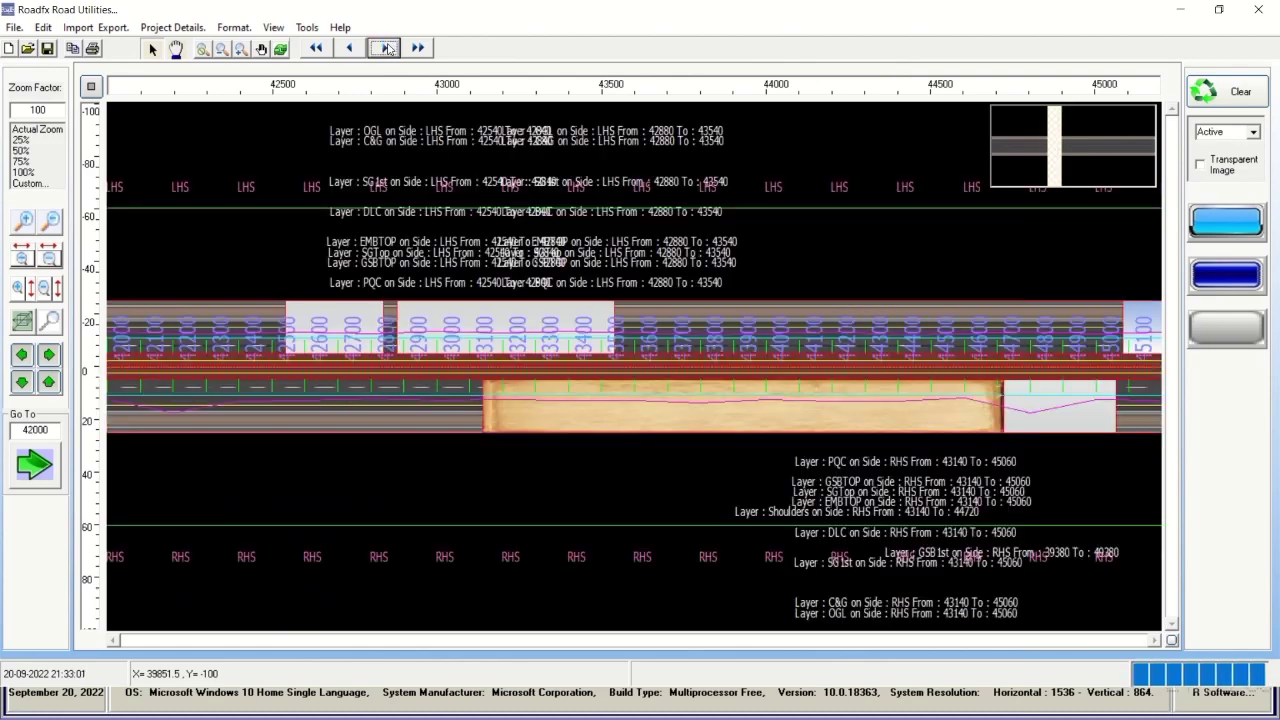
pyautogui.click(386, 48)
pyautogui.click(386, 48)
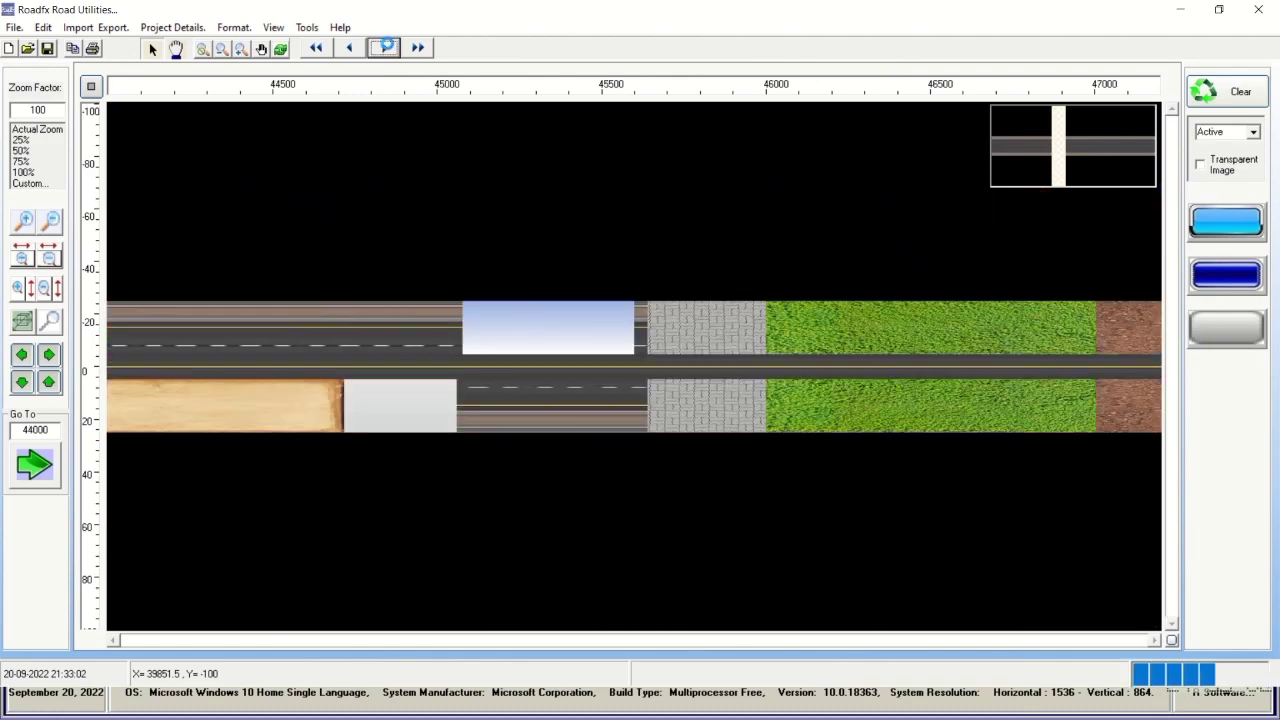
pyautogui.click(386, 48)
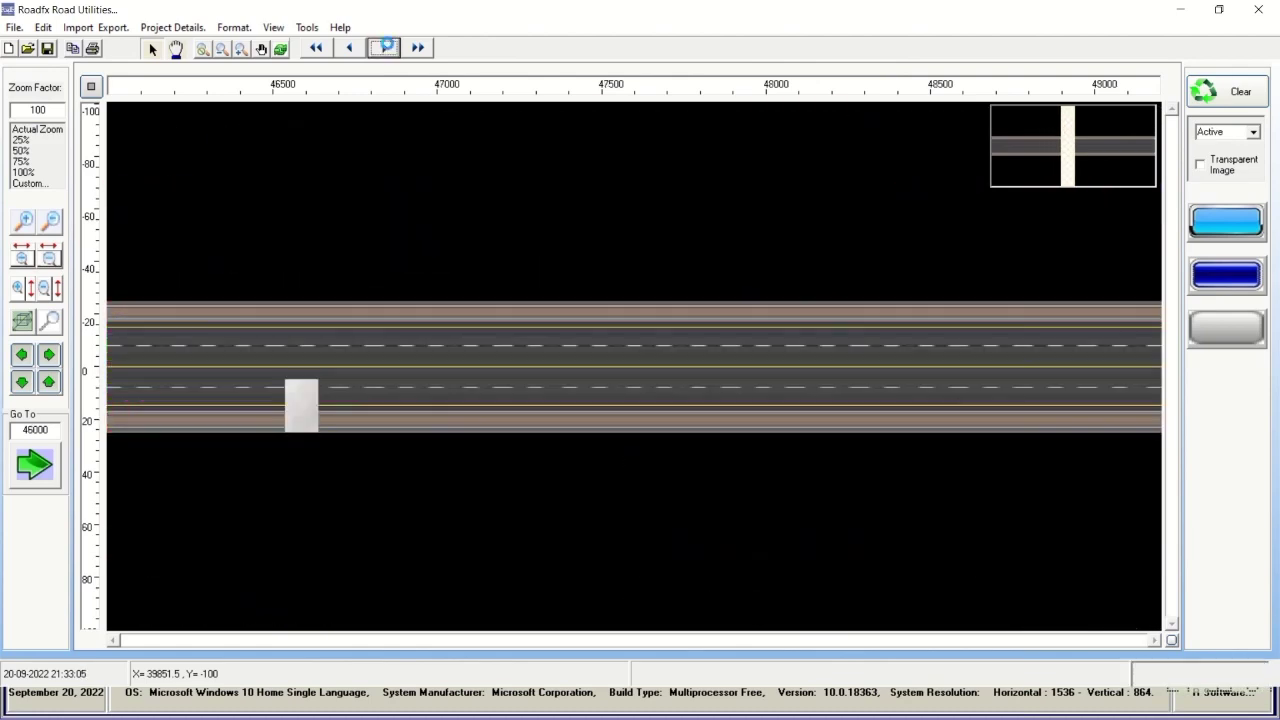
pyautogui.click(386, 48)
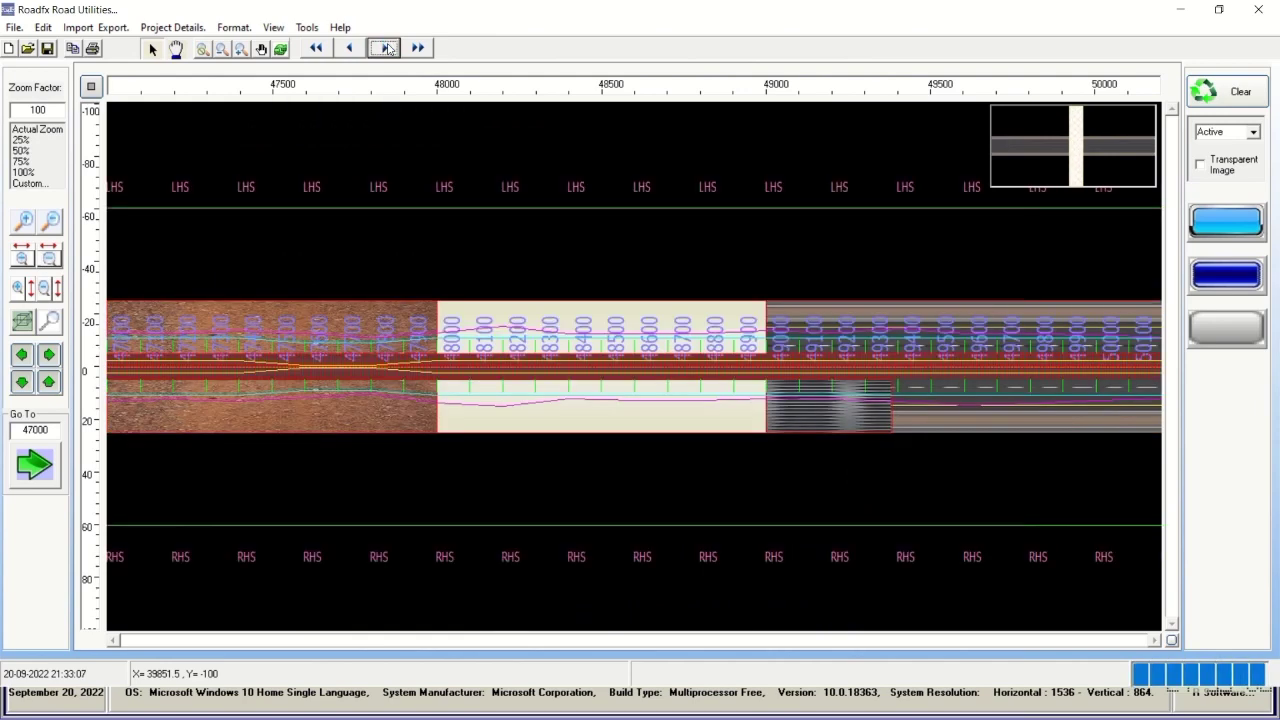
pyautogui.click(386, 48)
pyautogui.click(386, 48)
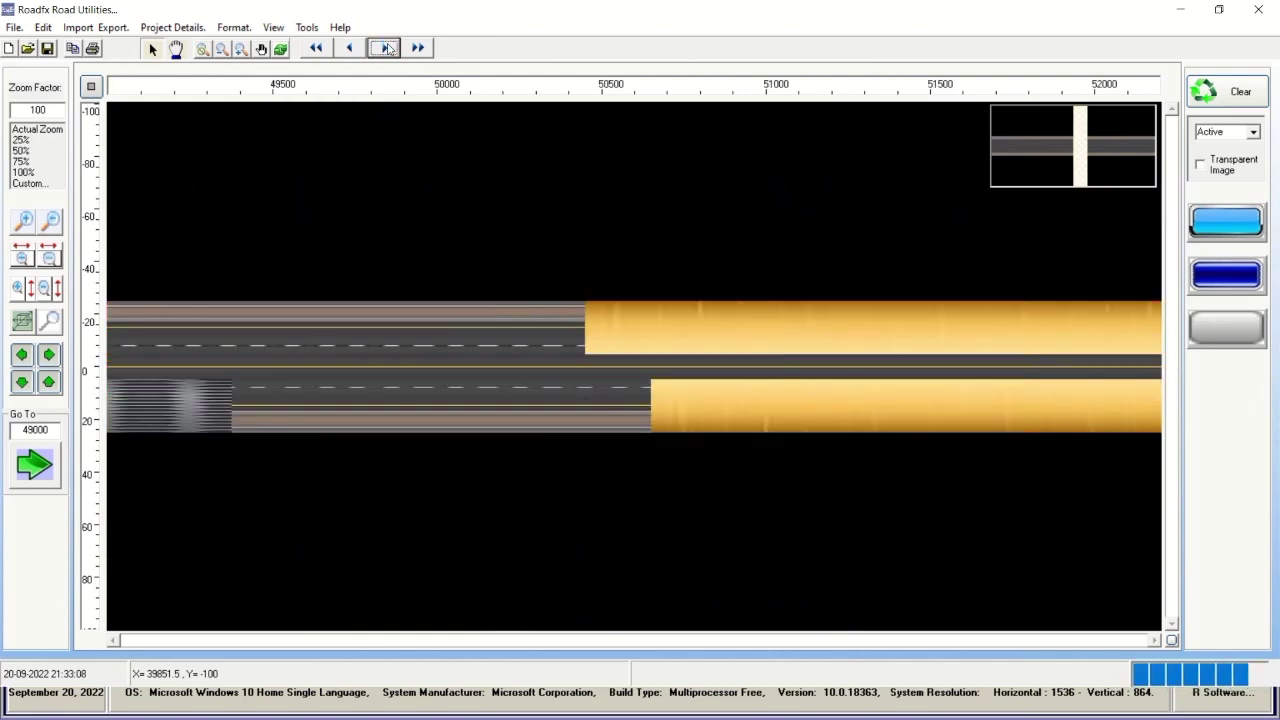
pyautogui.click(386, 48)
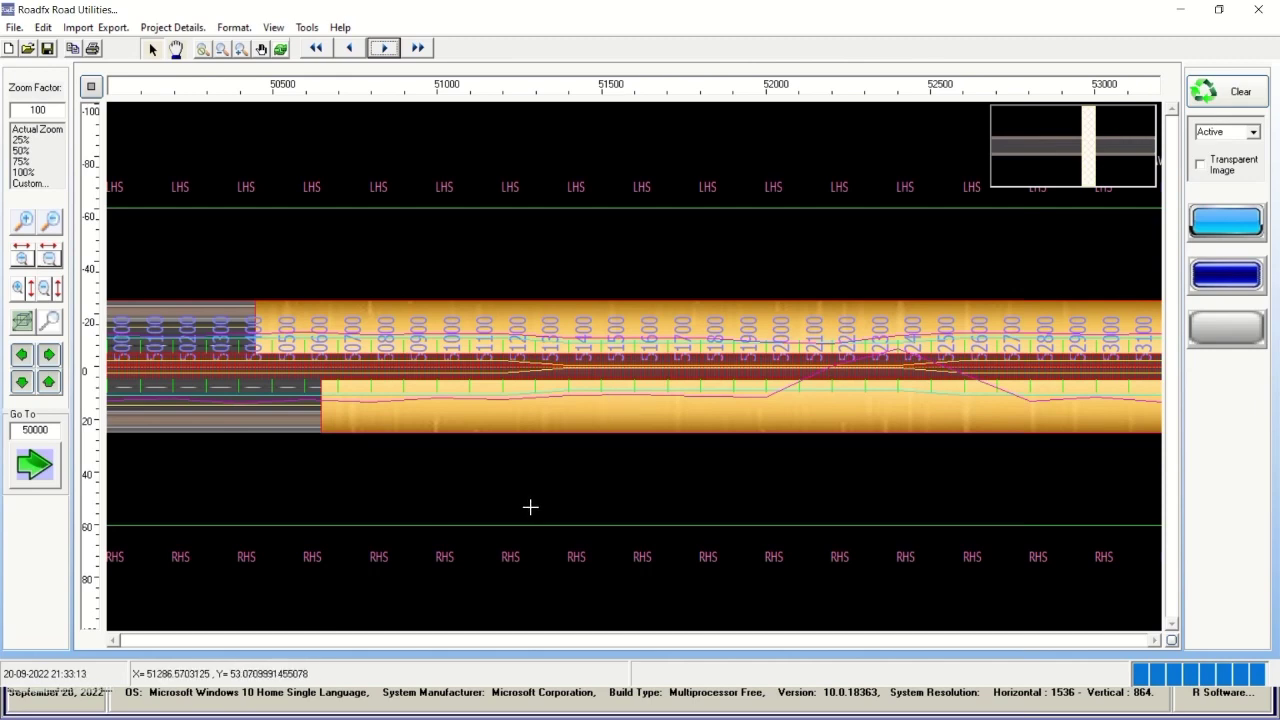
# Highlight the slide's title, 'Road Progress Strip Chart', 'Now' and 'Both' lines, then minimize PowerPoint.
pyautogui.moveTo(514, 4)
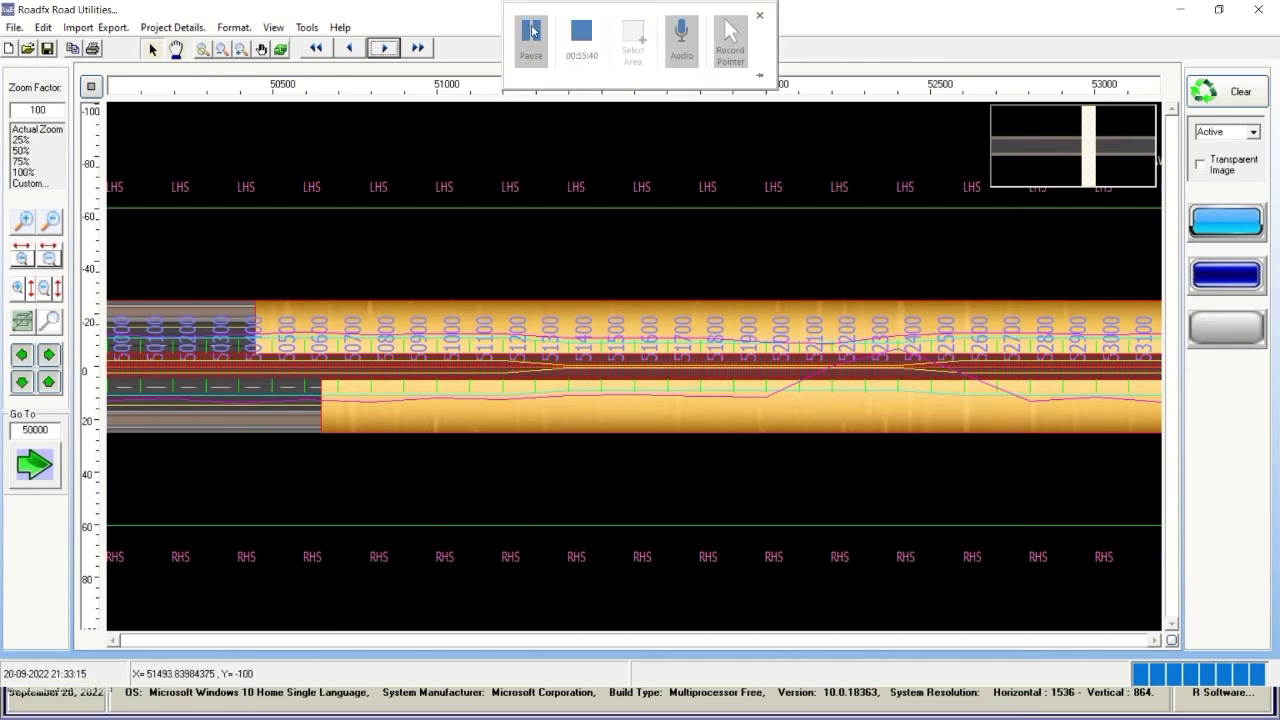
pyautogui.click(540, 38)
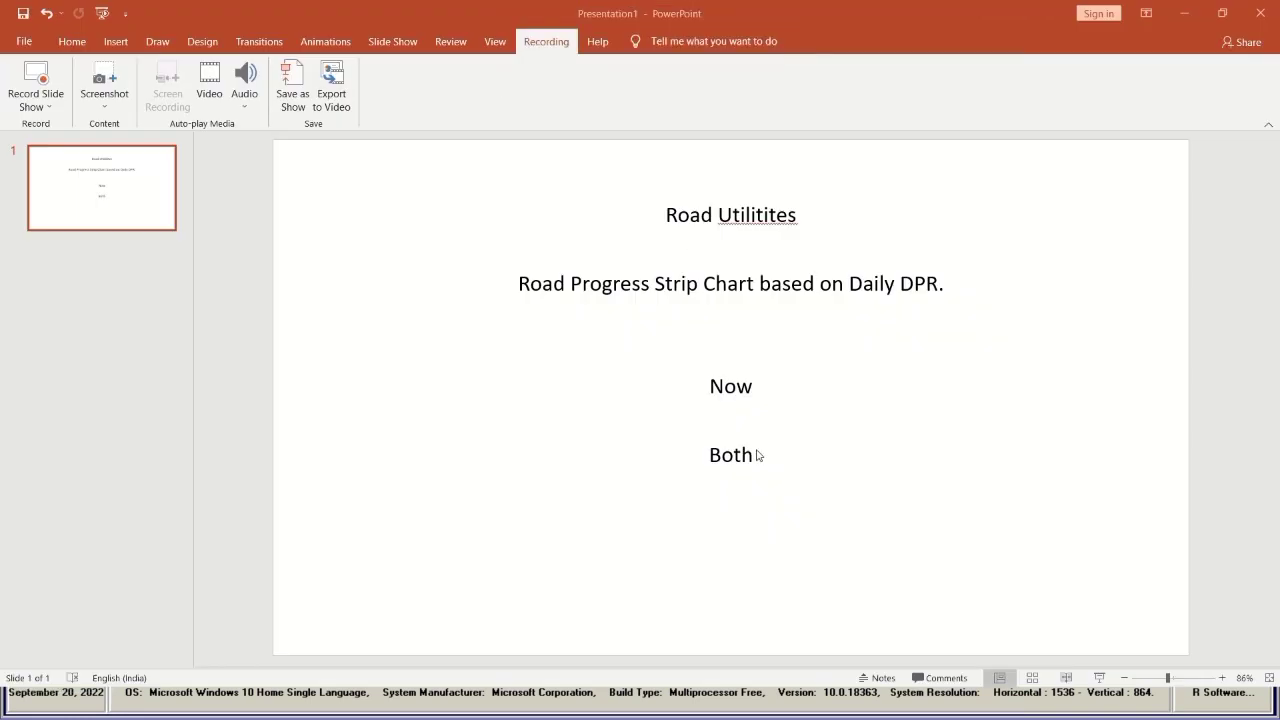
pyautogui.moveTo(711, 456); pyautogui.dragTo(763, 462)
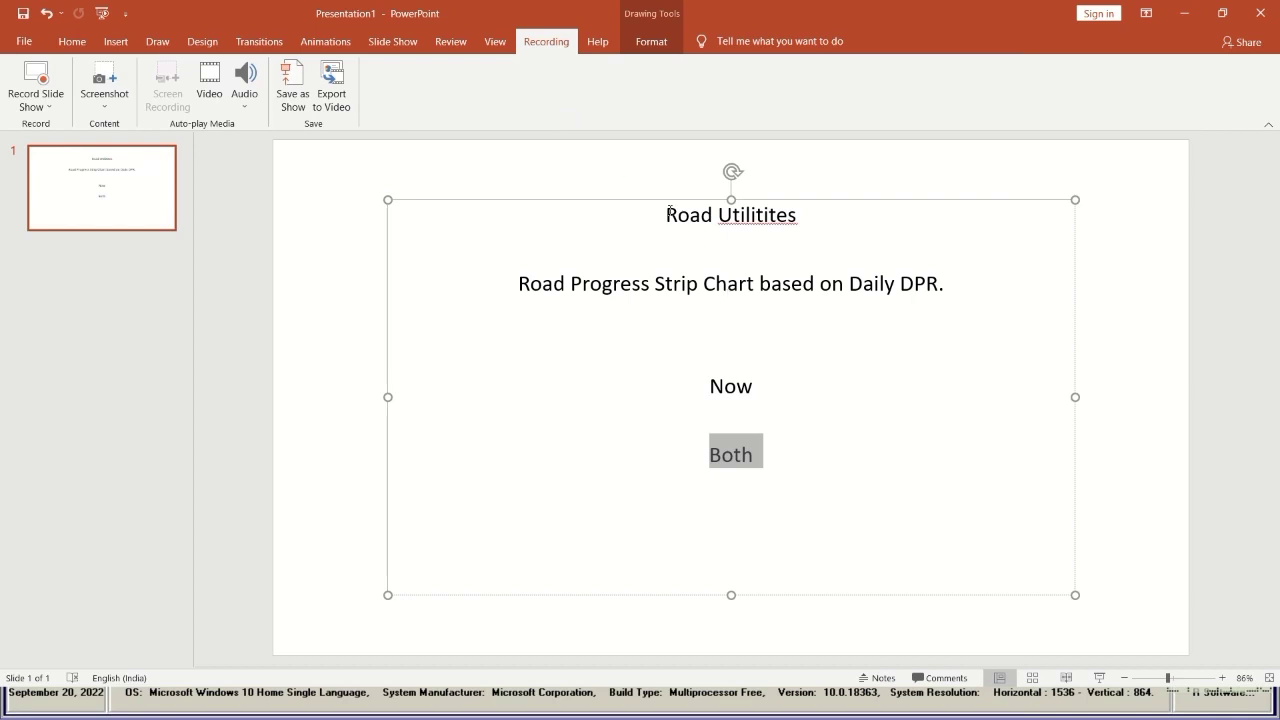
pyautogui.moveTo(668, 212); pyautogui.dragTo(804, 224)
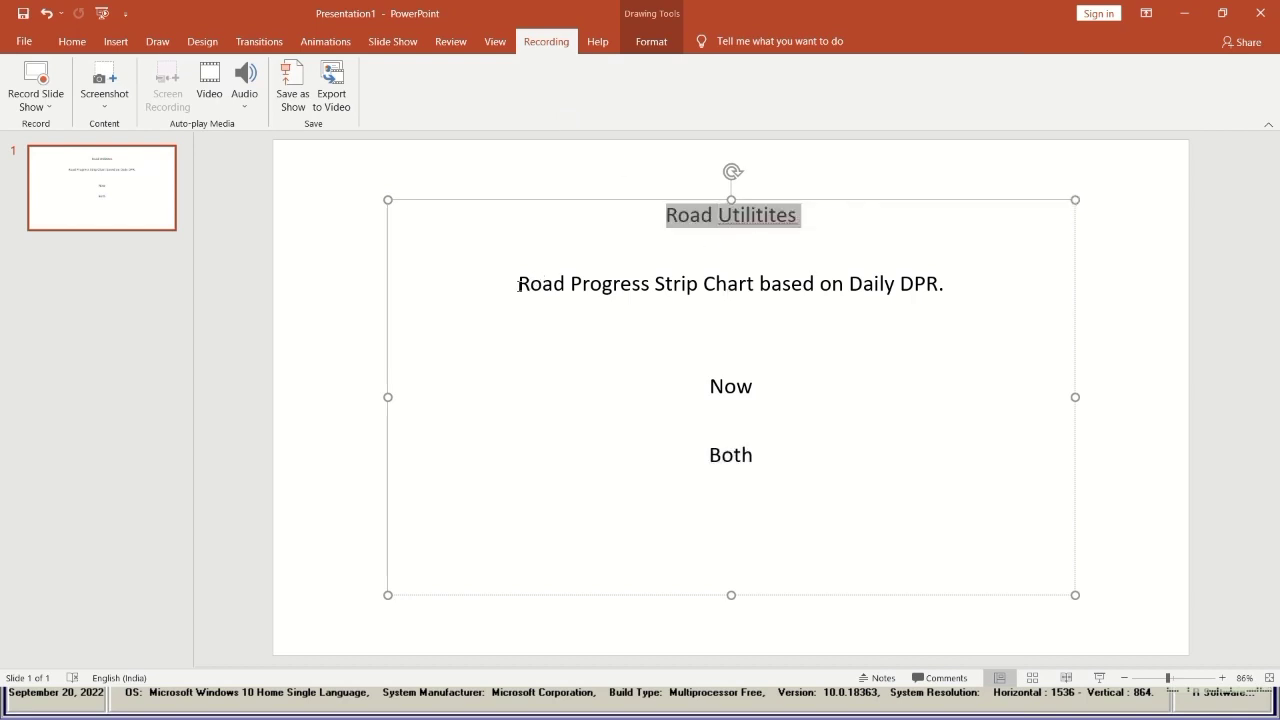
pyautogui.moveTo(519, 285); pyautogui.dragTo(886, 323)
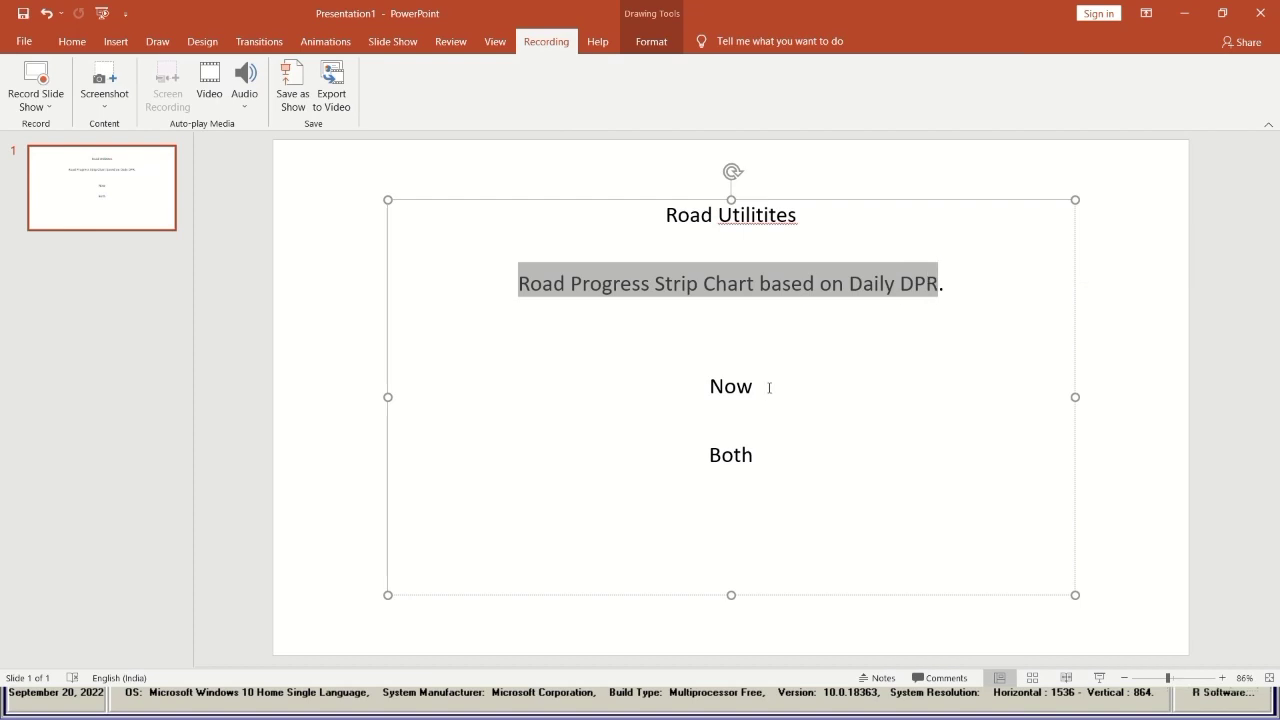
pyautogui.moveTo(769, 388); pyautogui.dragTo(711, 390)
pyautogui.moveTo(761, 463); pyautogui.dragTo(707, 459)
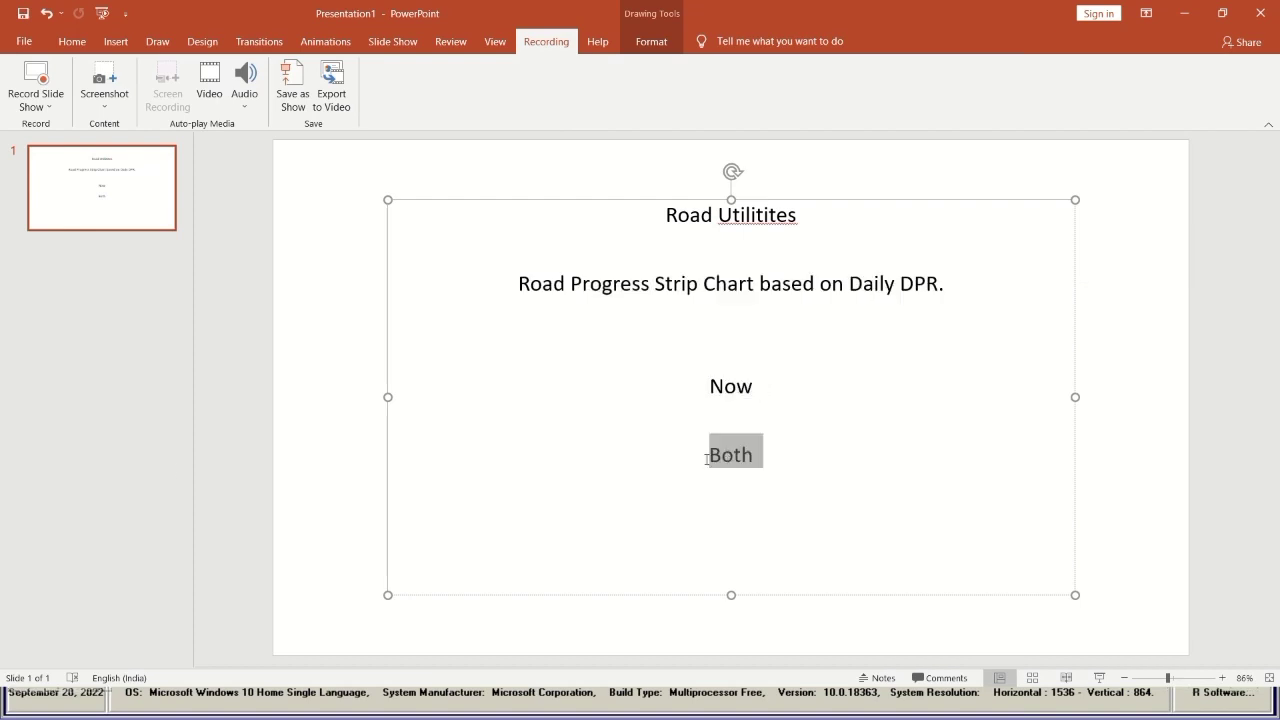
pyautogui.click(1183, 13)
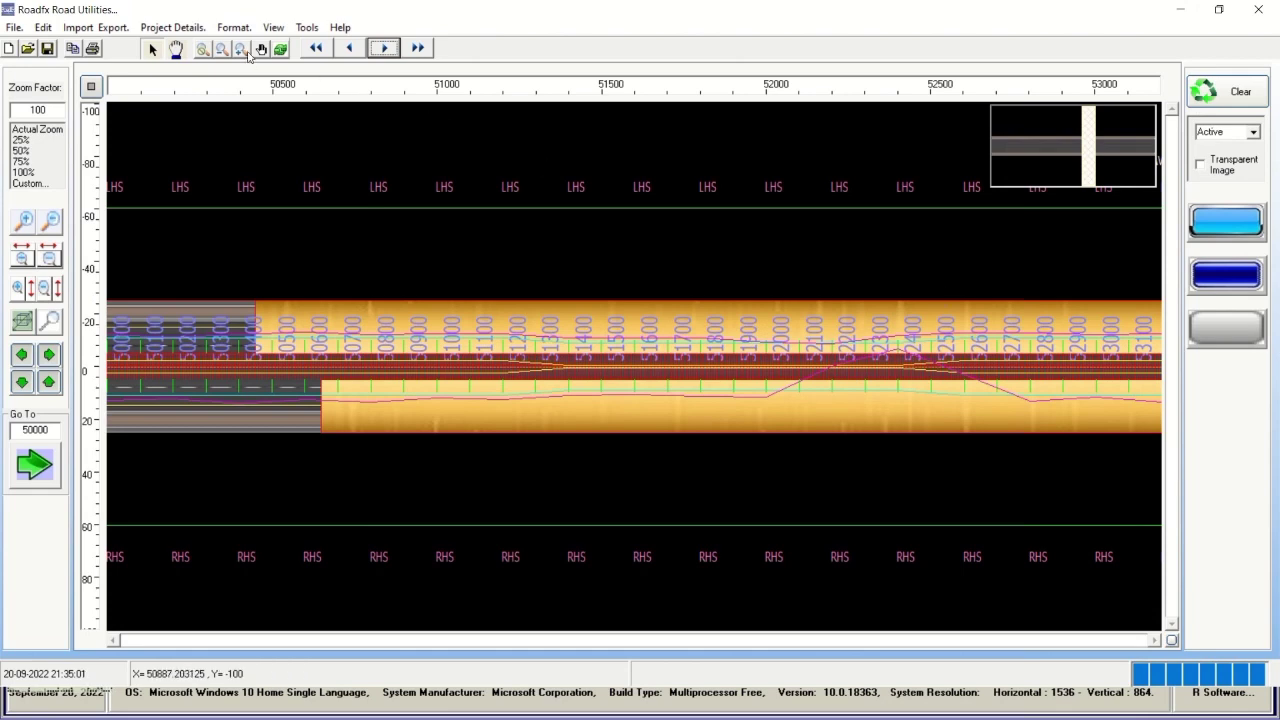
# Clear the strip chart and run Background Preparation to reload the road view from chainage 29000.
pyautogui.click(1236, 95)
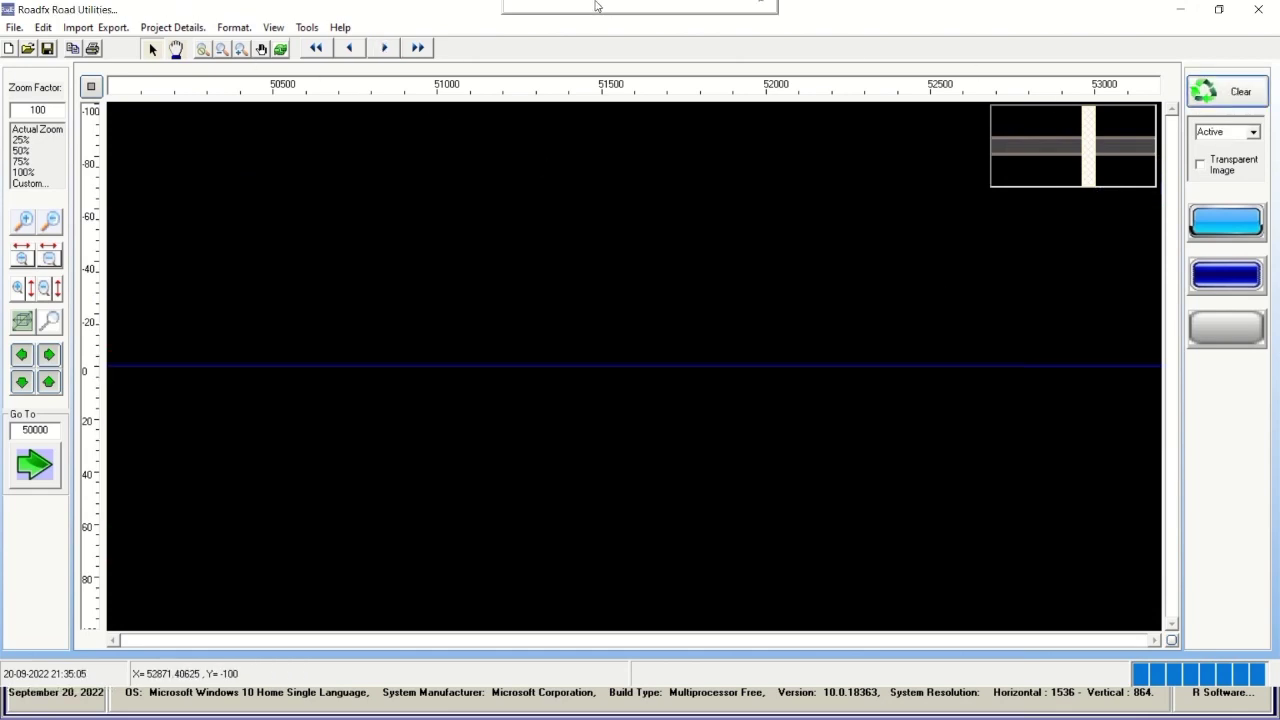
pyautogui.moveTo(524, 8)
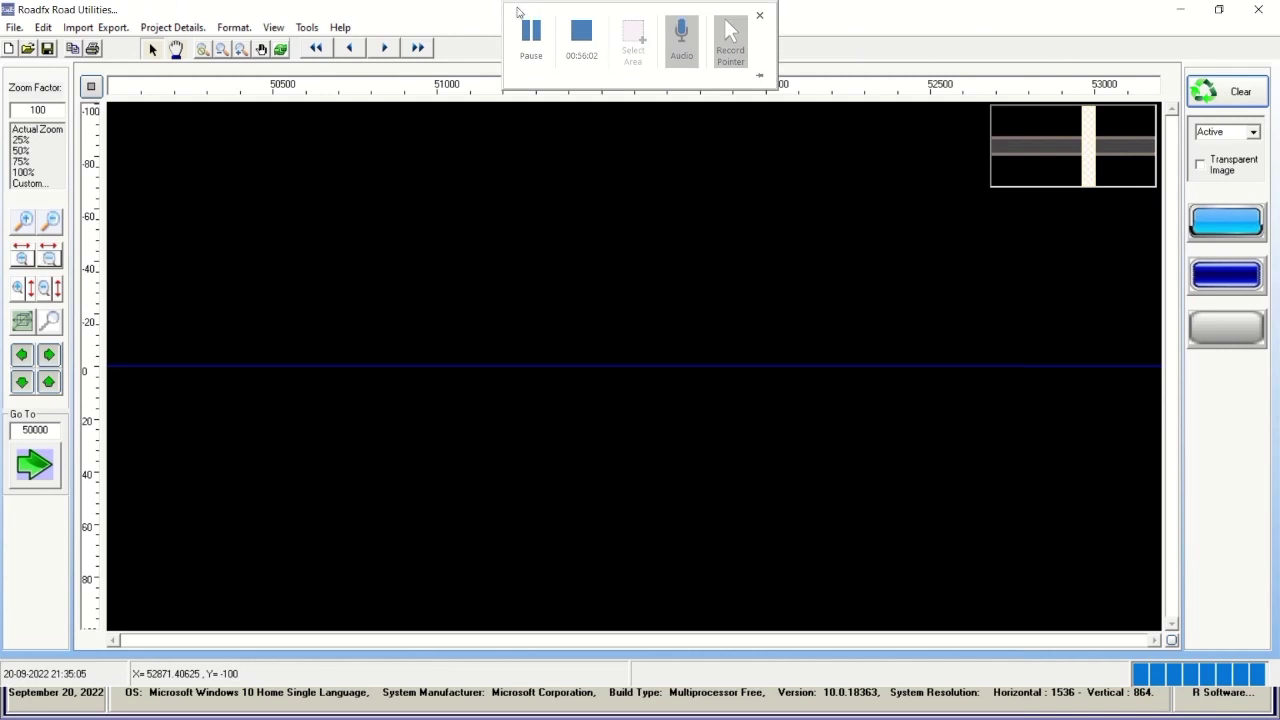
pyautogui.click(1236, 332)
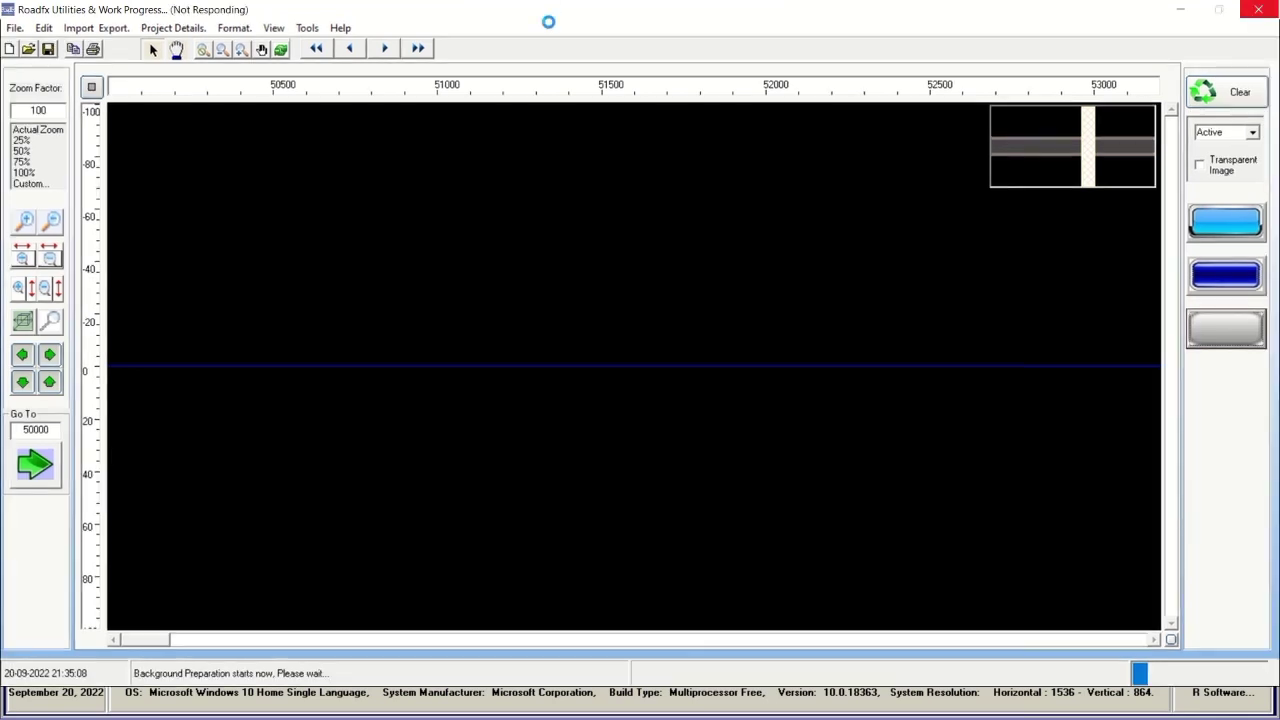
pyautogui.moveTo(550, 8)
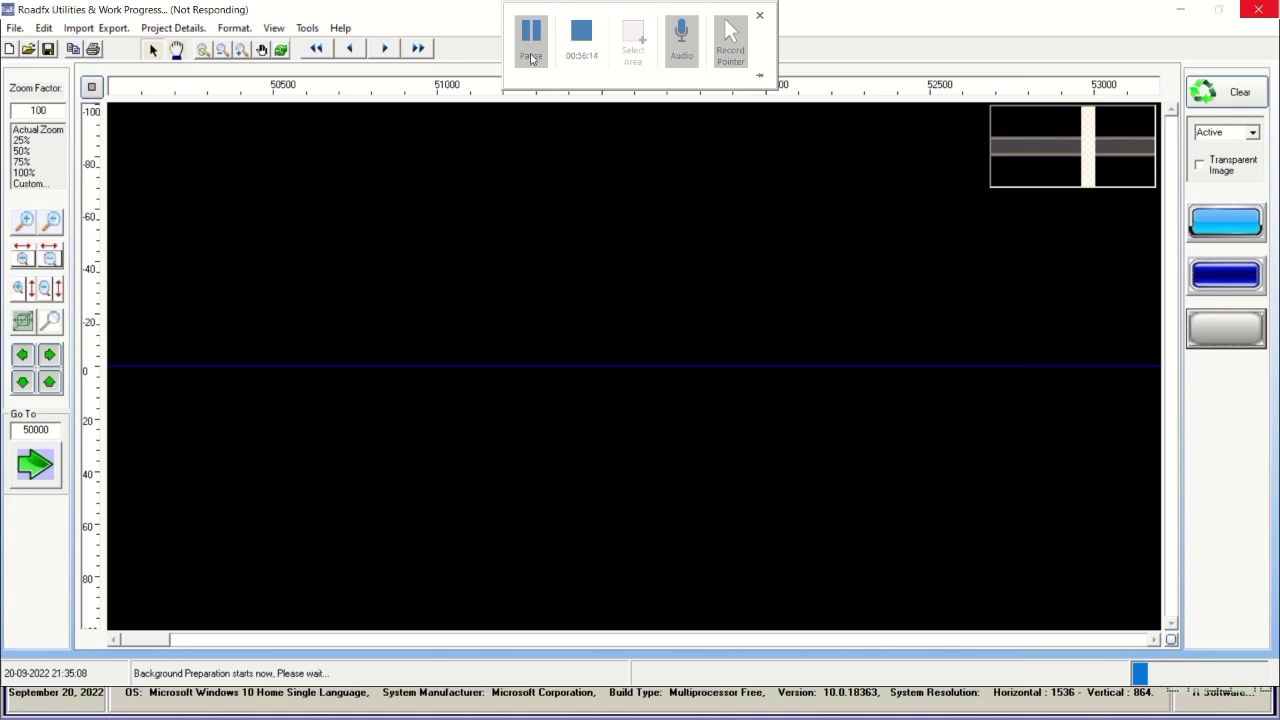
pyautogui.click(531, 58)
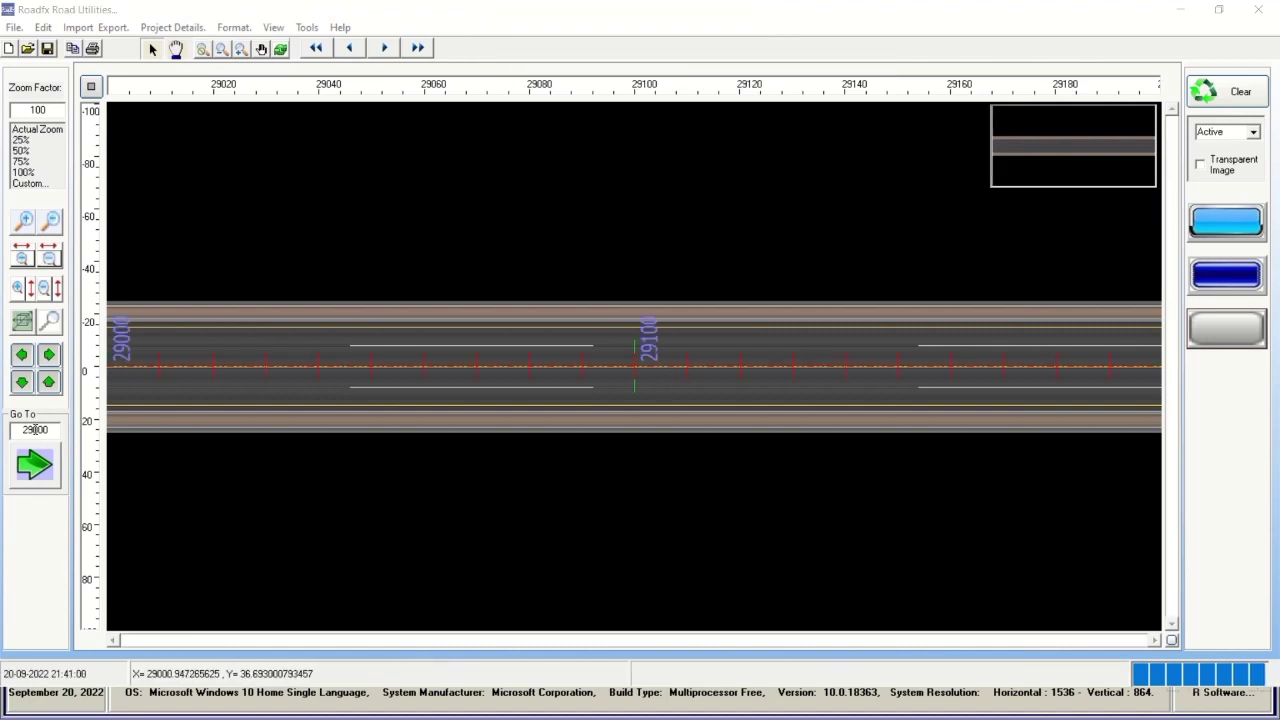
# Jump the road view to chainage 30000, step forward to 34000, and zoom out horizontally.
pyautogui.moveTo(36, 429); pyautogui.dragTo(24, 430)
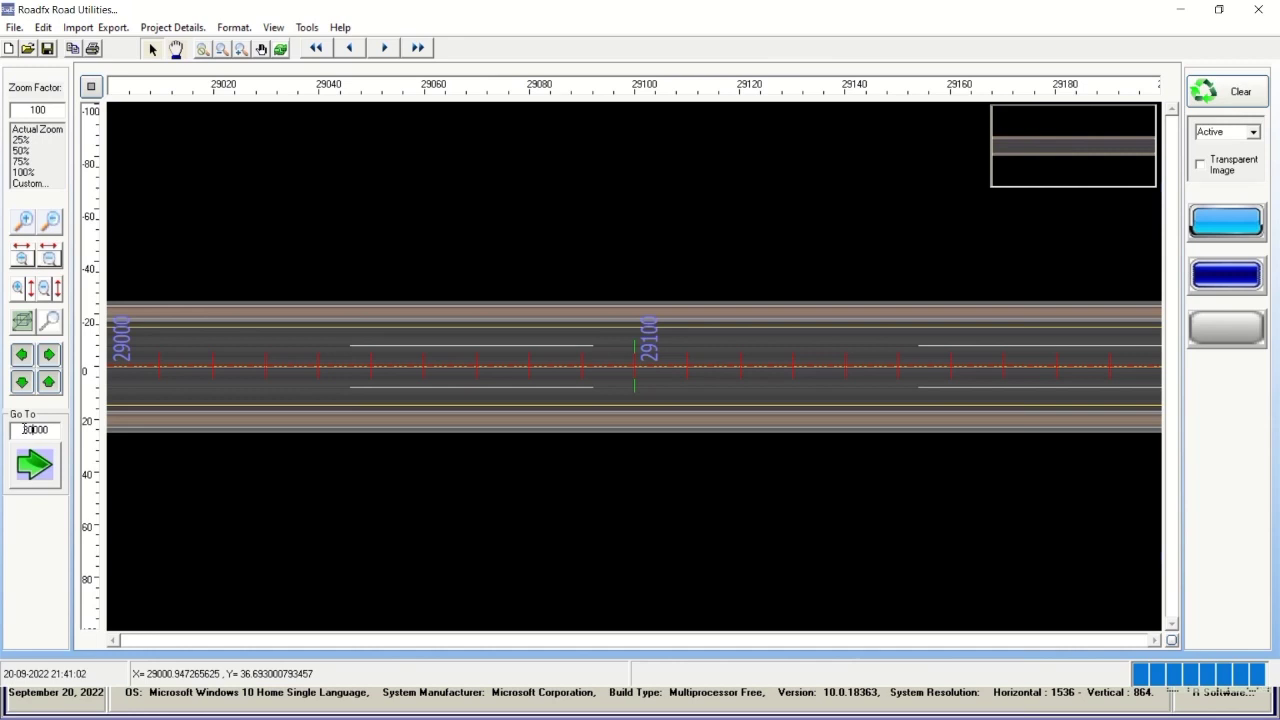
pyautogui.click(30, 463)
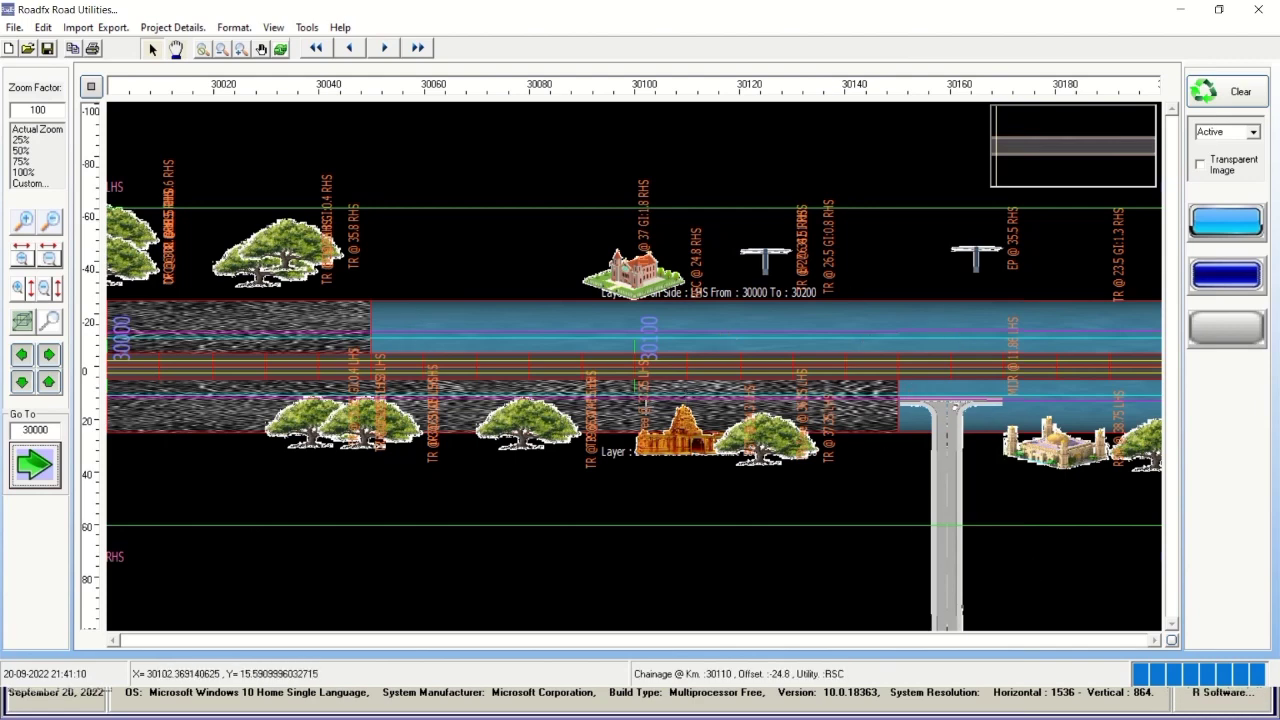
pyautogui.click(384, 48)
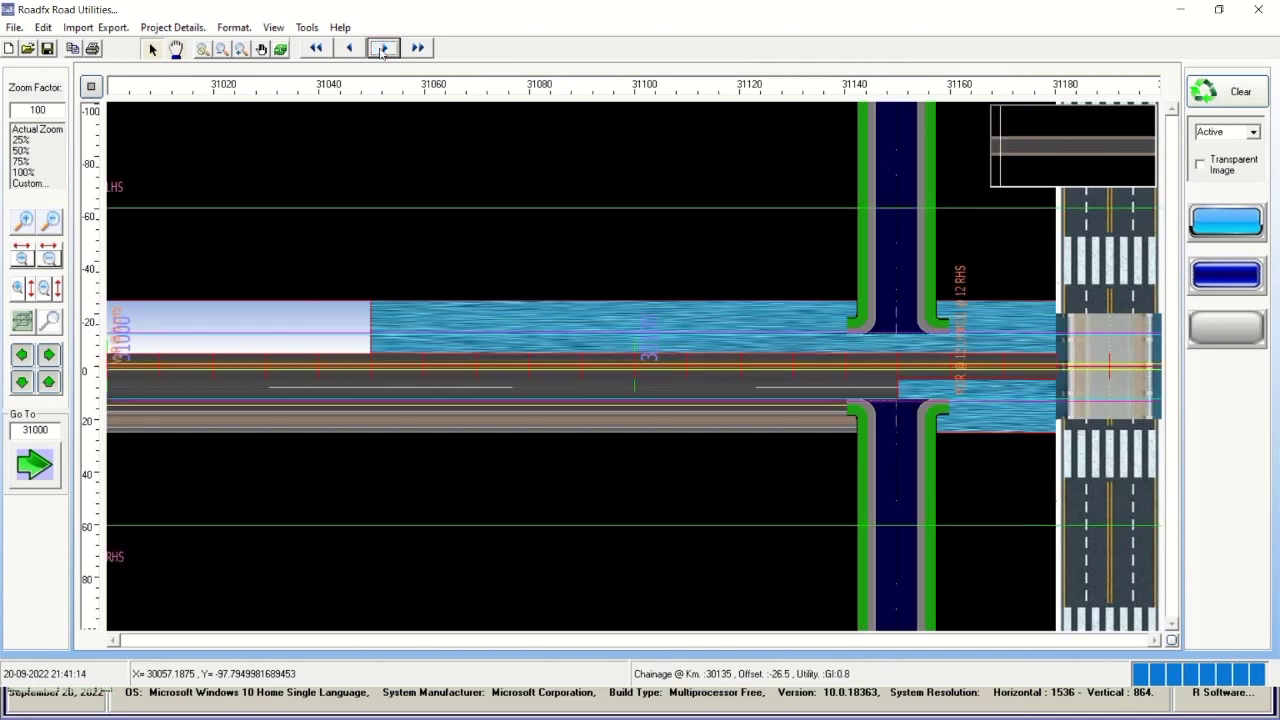
pyautogui.click(384, 48)
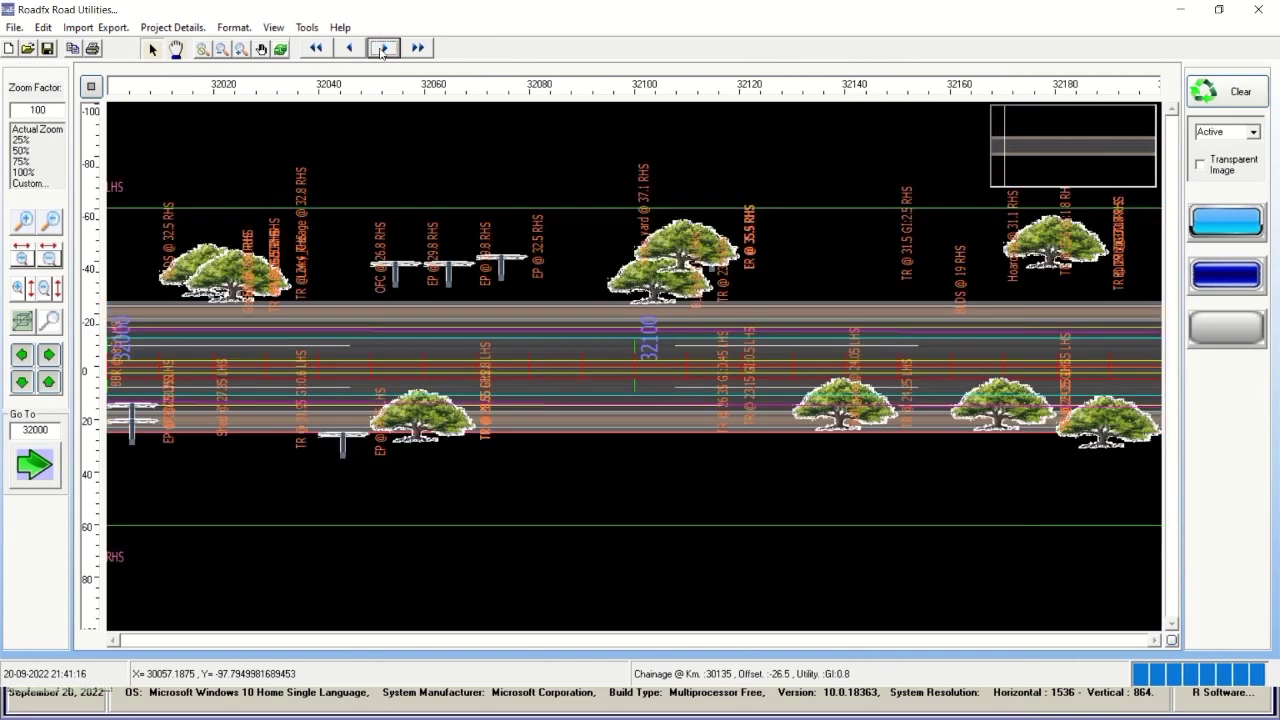
pyautogui.click(384, 48)
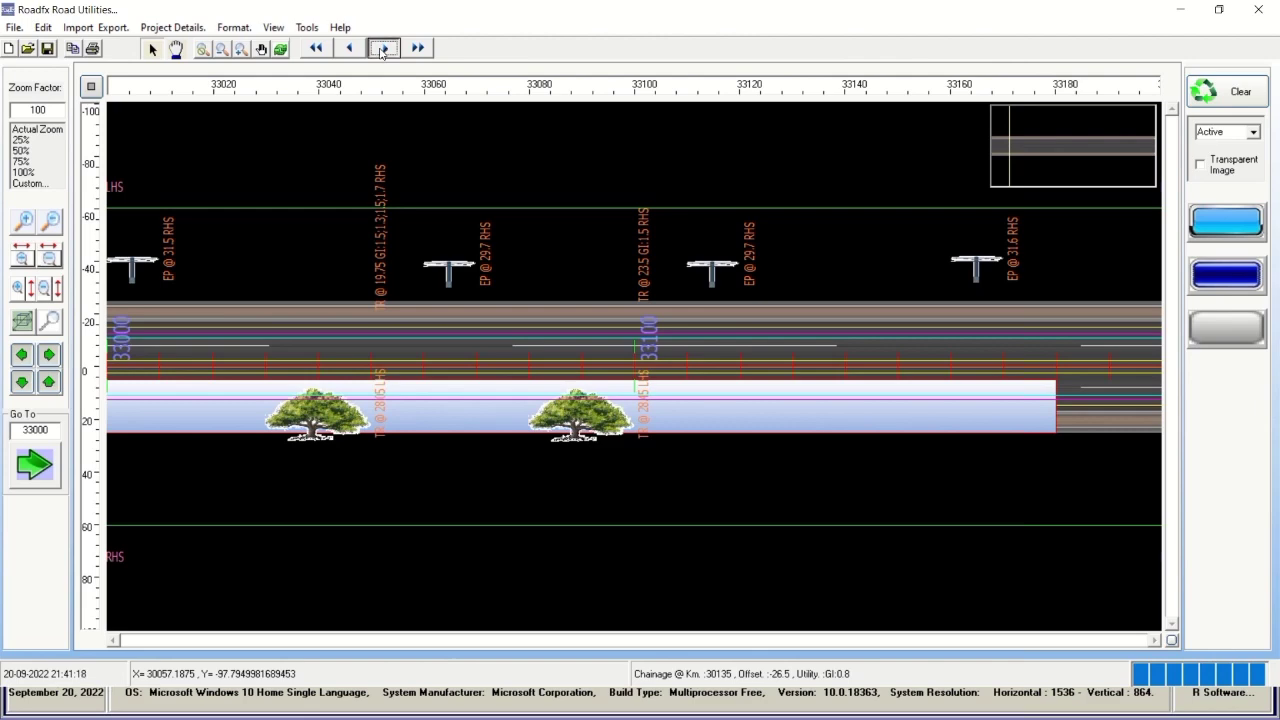
pyautogui.click(384, 48)
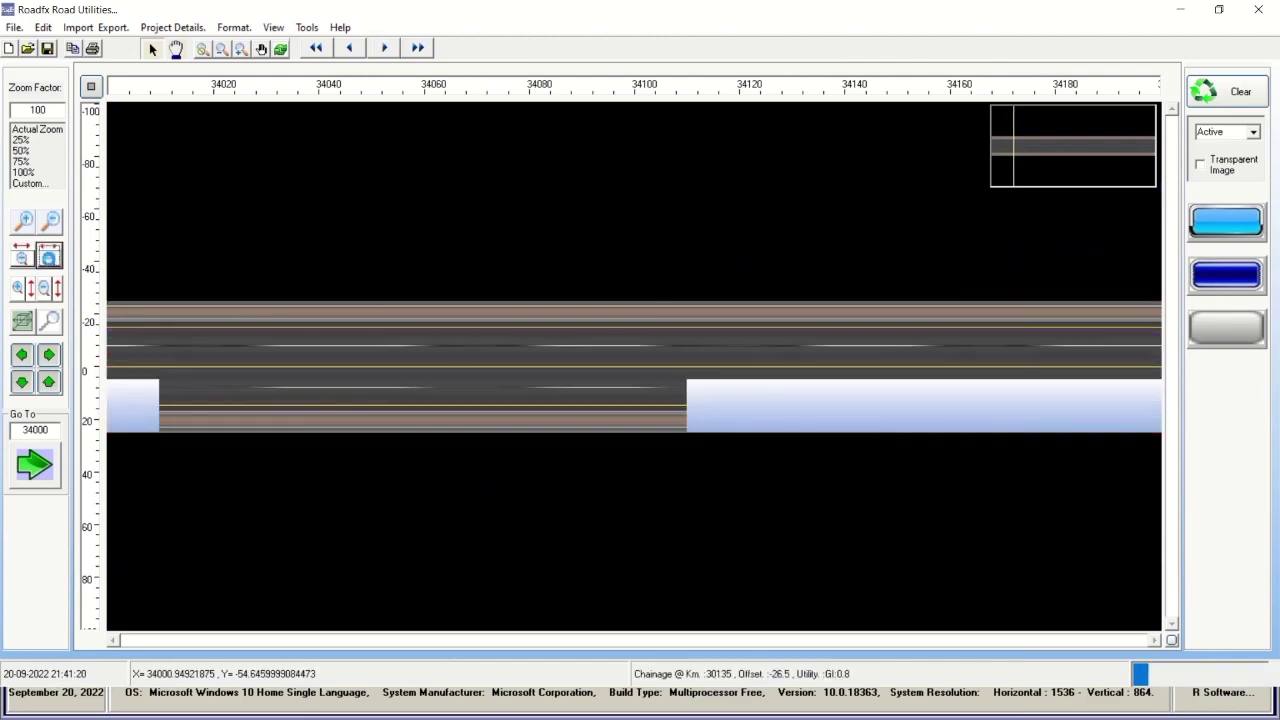
pyautogui.click(49, 258)
# Zoom out further and step the road plan forward from chainage 35000 to 48000.
pyautogui.click(49, 258)
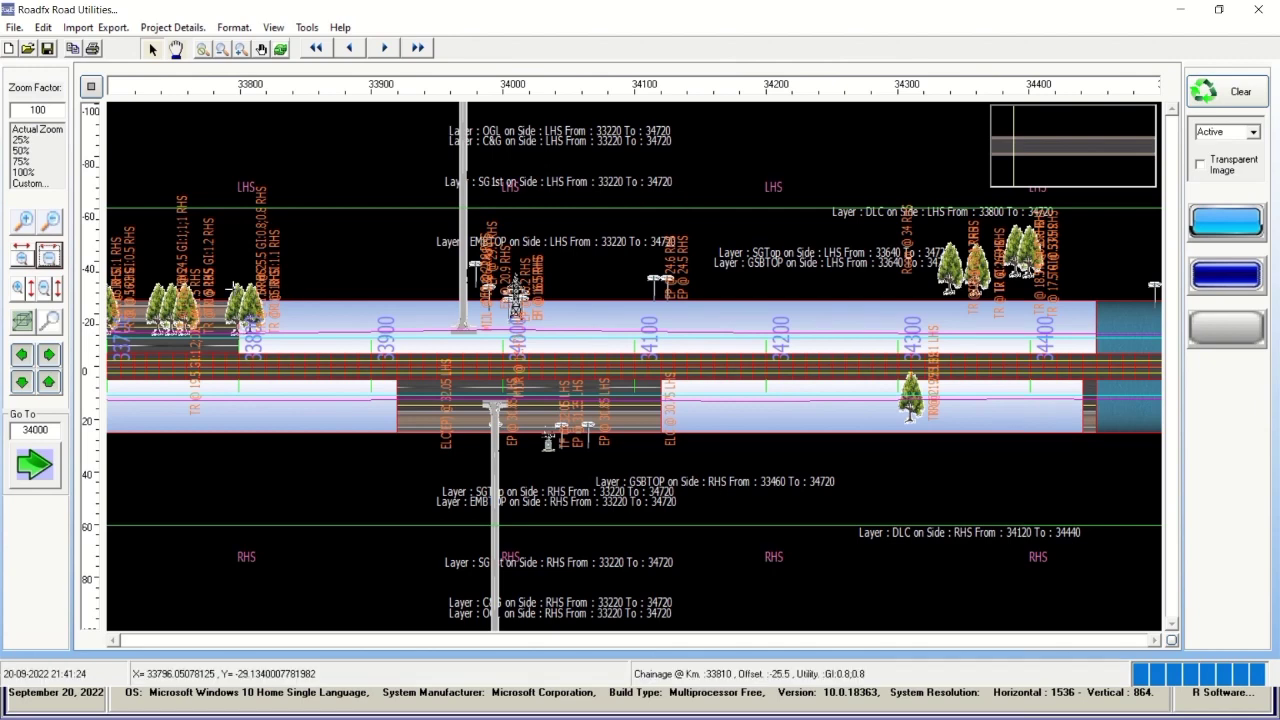
pyautogui.click(48, 355)
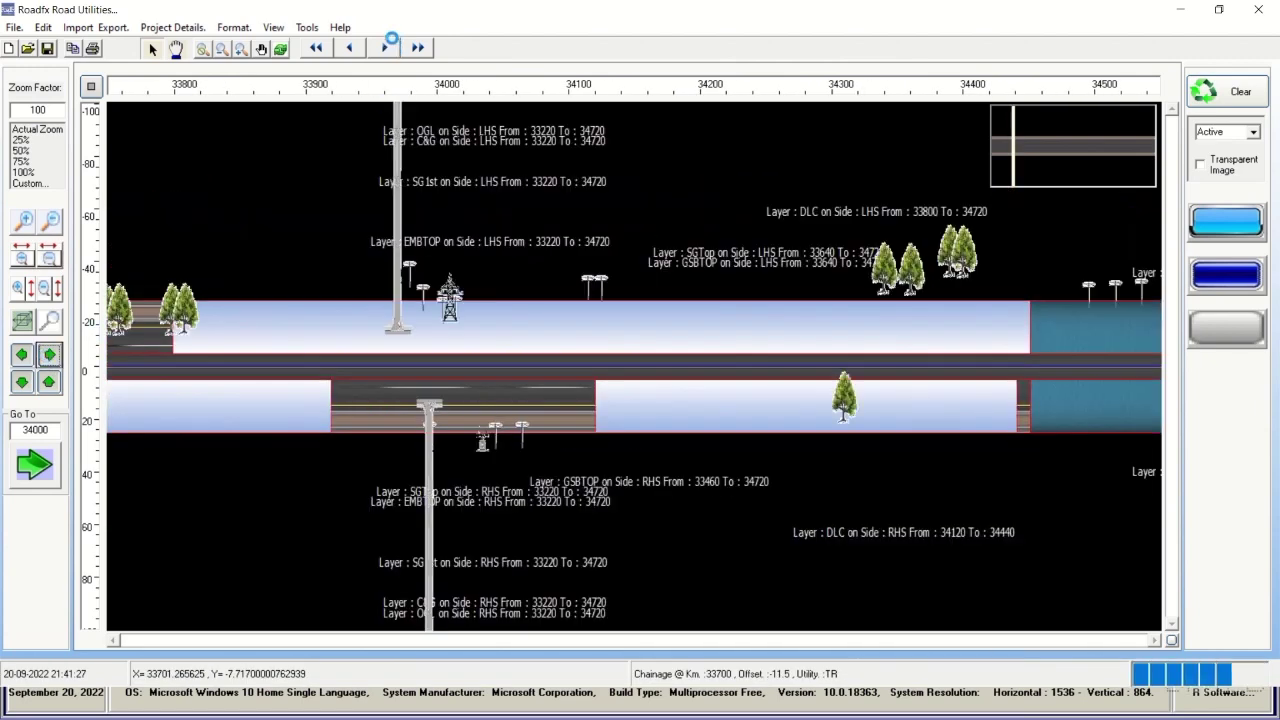
pyautogui.click(383, 48)
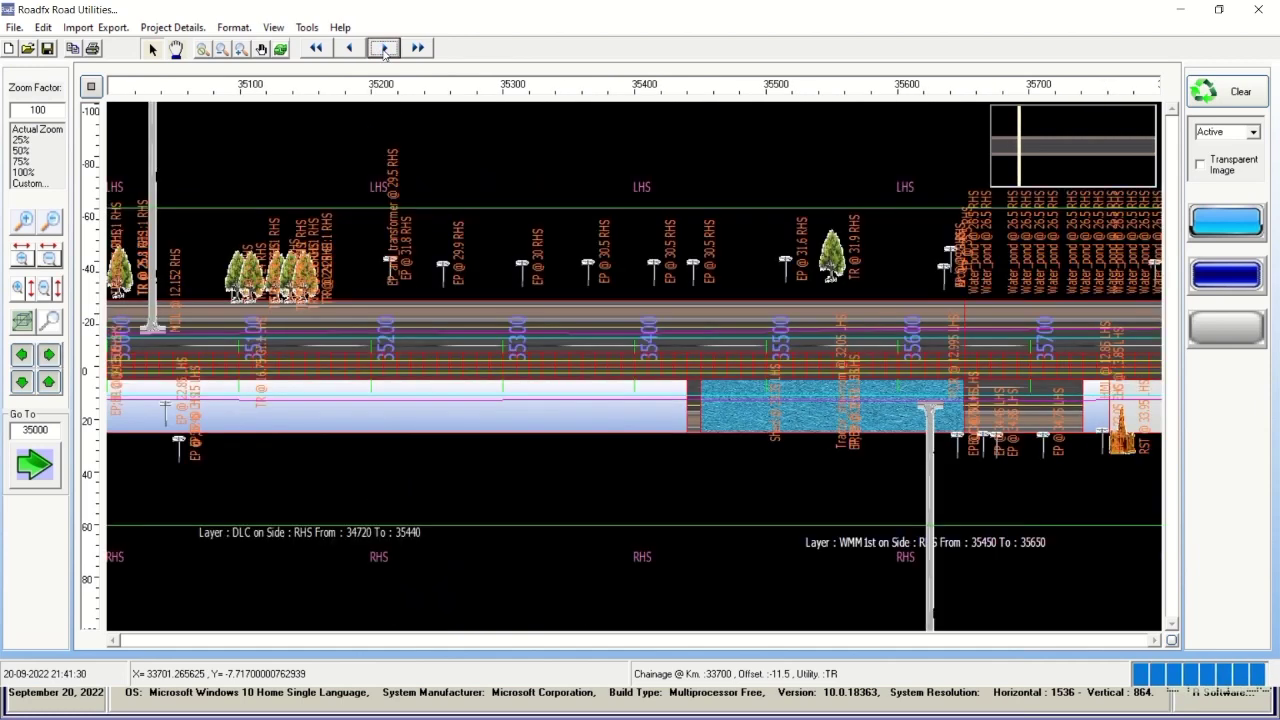
pyautogui.click(383, 48)
pyautogui.click(383, 48)
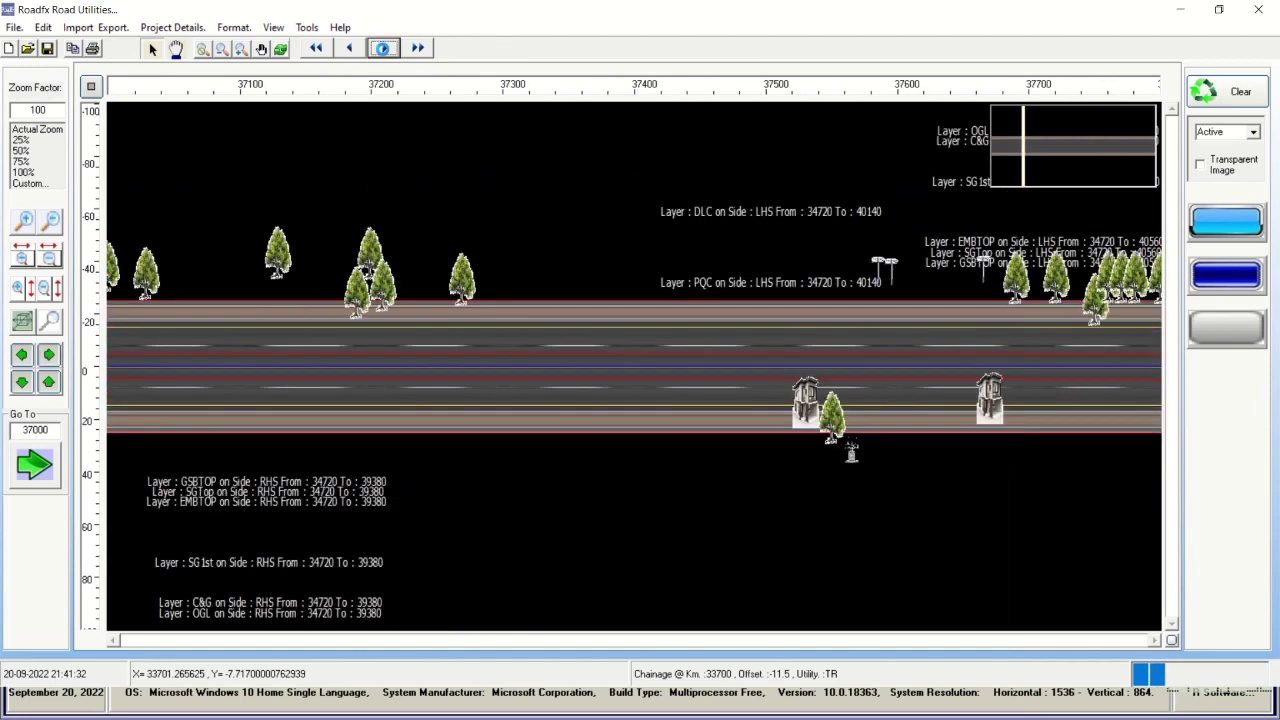
pyautogui.click(383, 48)
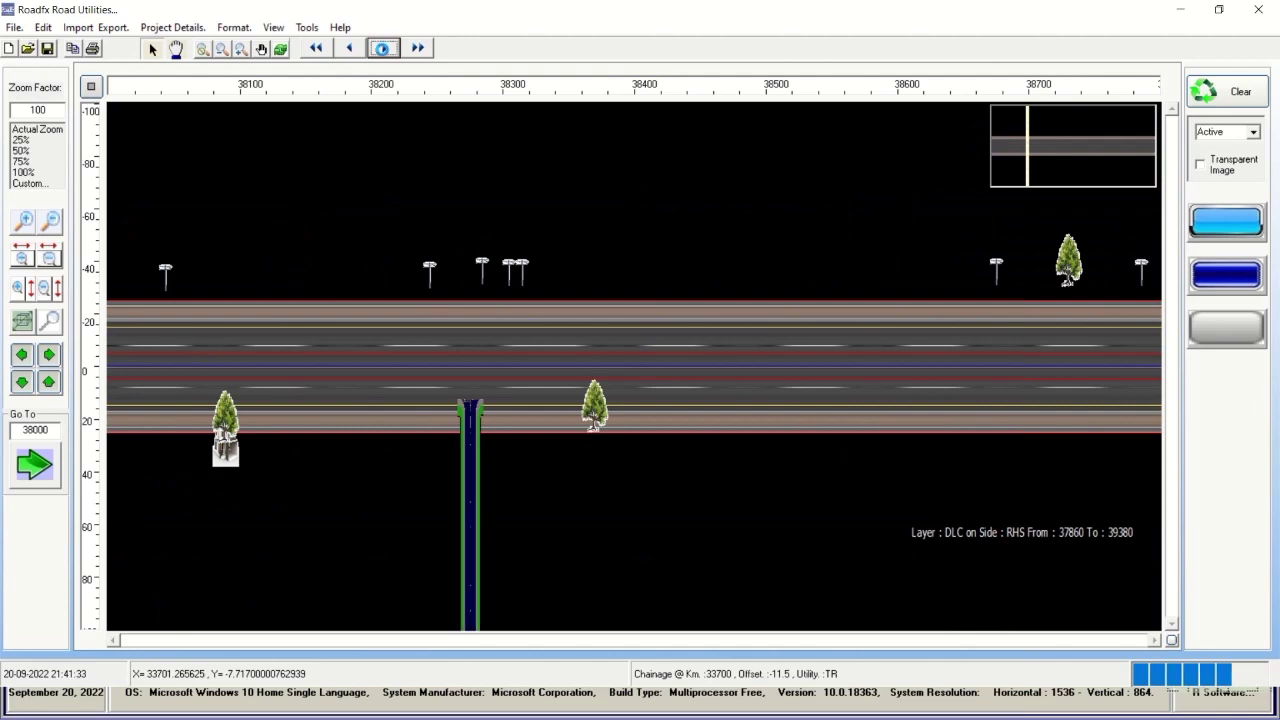
pyautogui.click(383, 48)
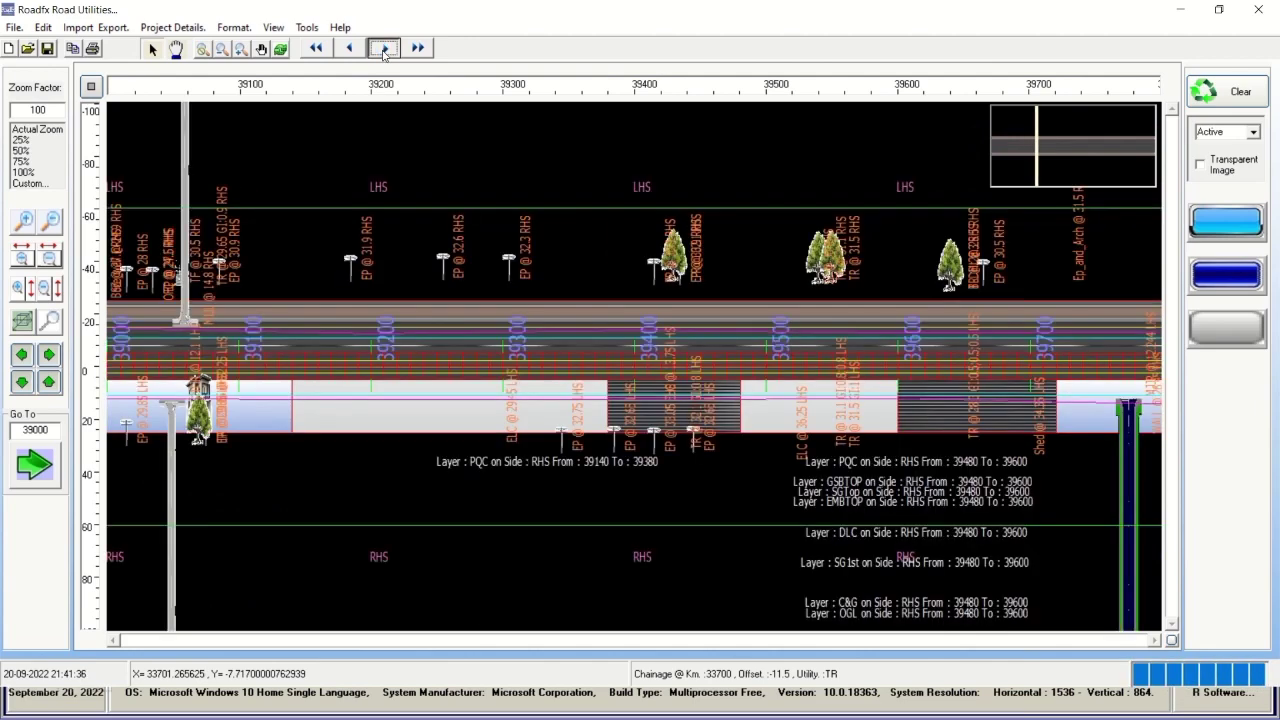
pyautogui.click(383, 48)
pyautogui.click(383, 48)
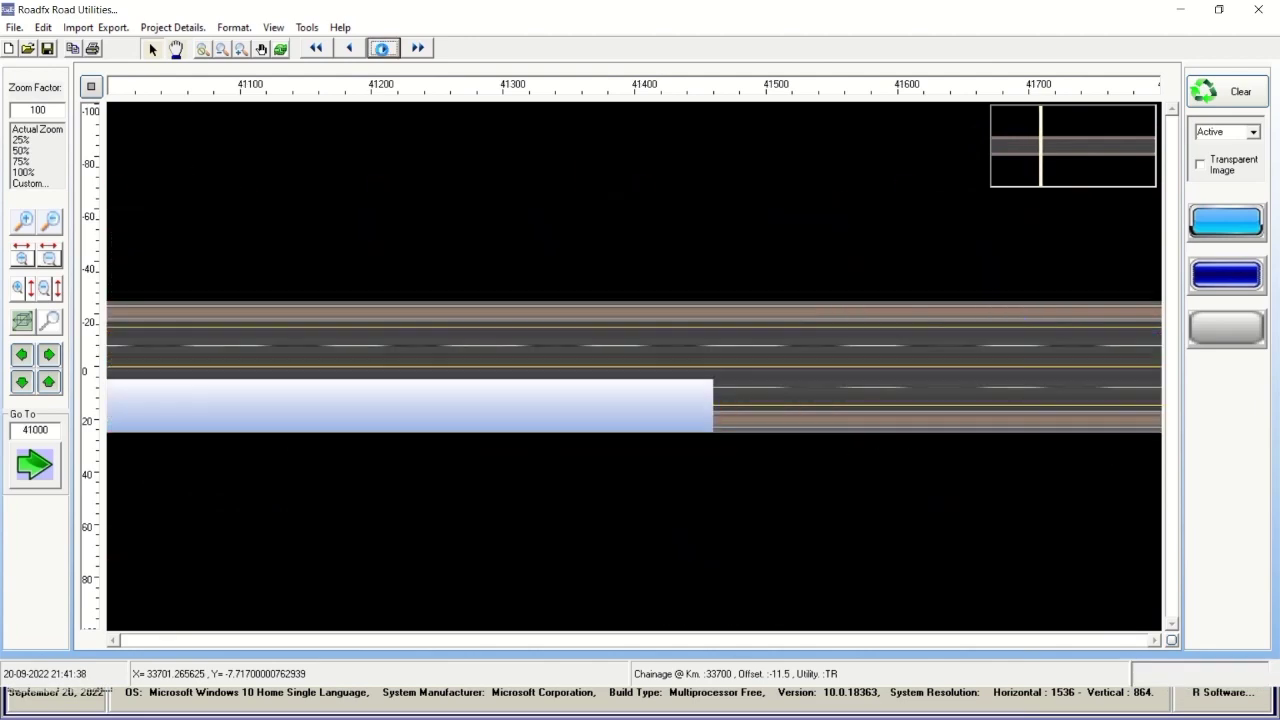
pyautogui.click(383, 48)
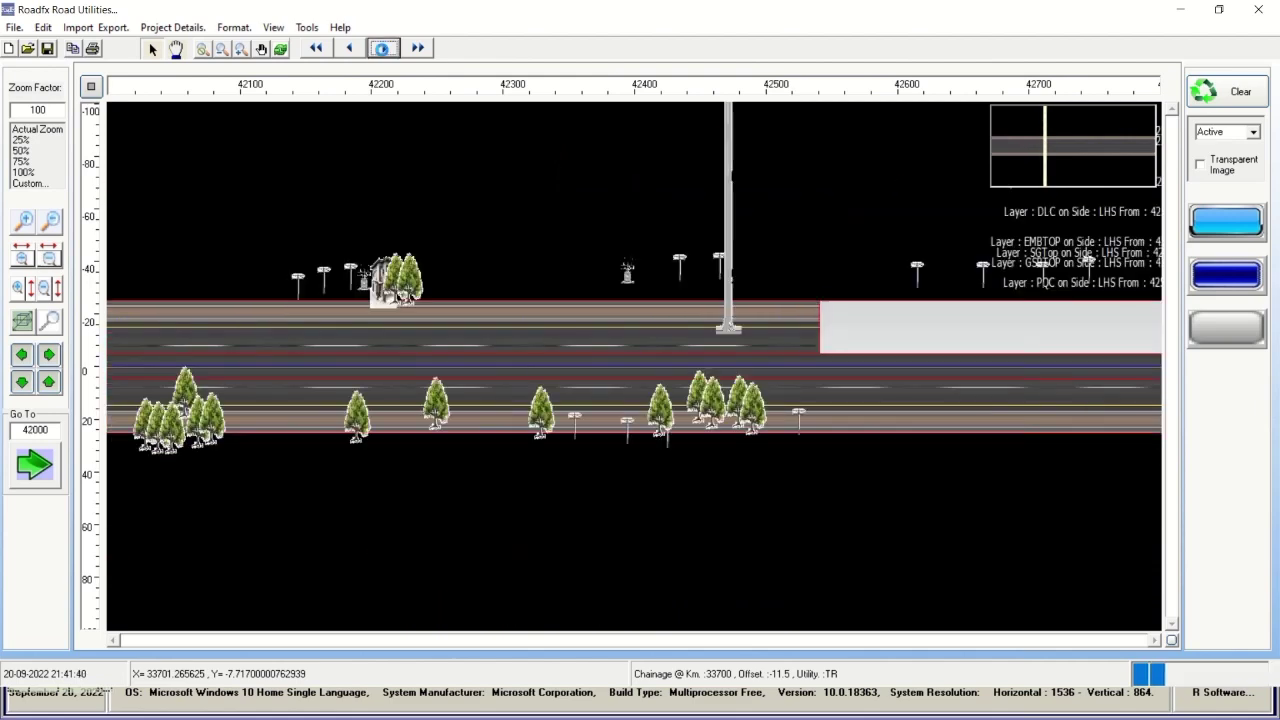
pyautogui.click(383, 48)
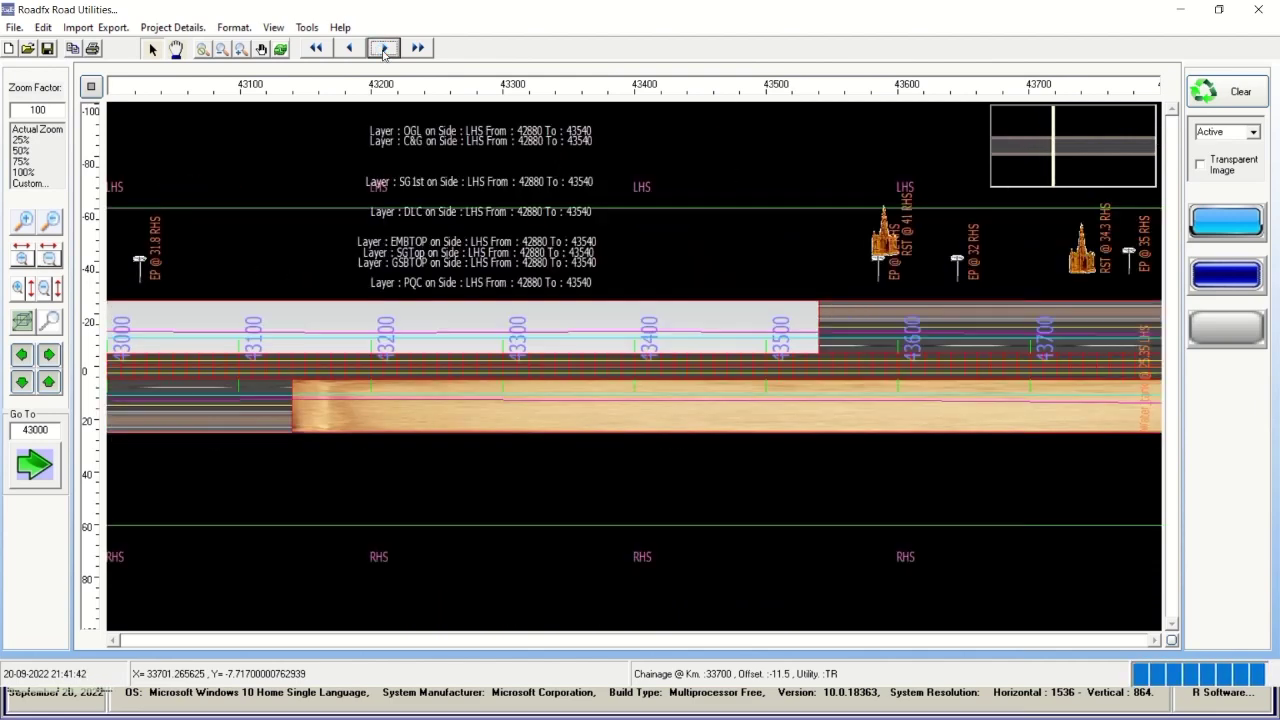
pyautogui.click(383, 48)
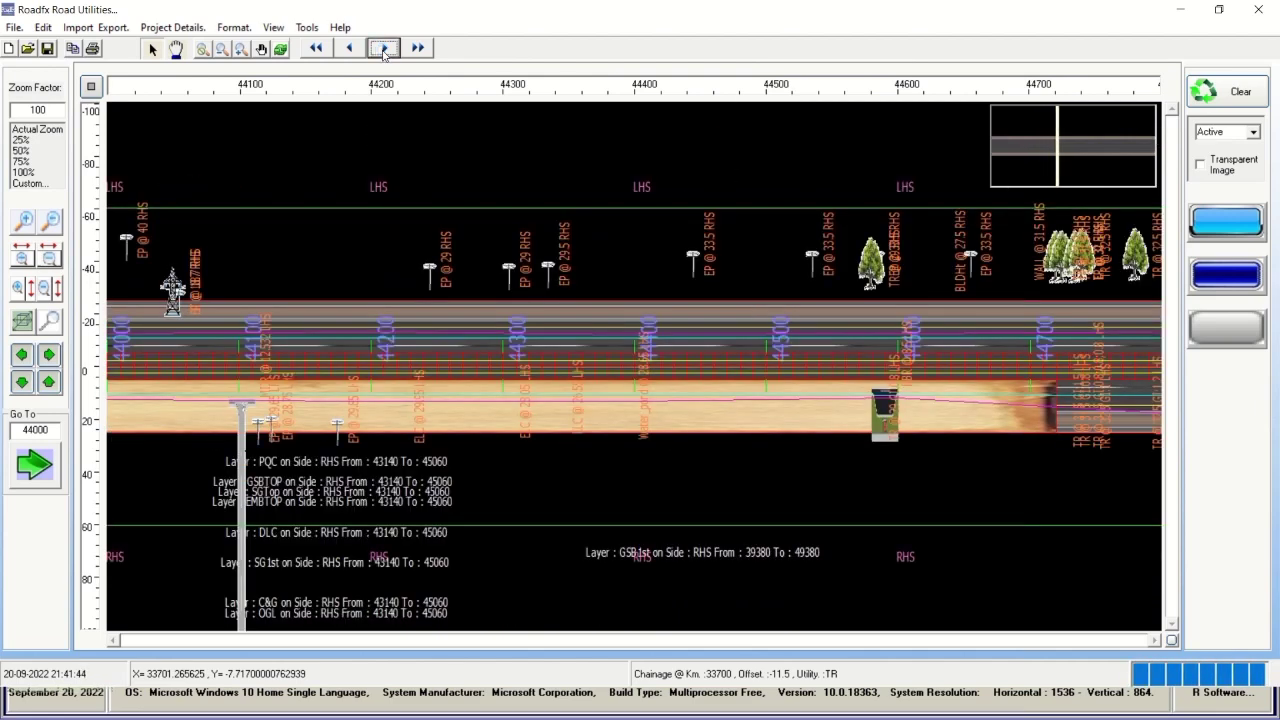
pyautogui.click(384, 48)
pyautogui.click(384, 48)
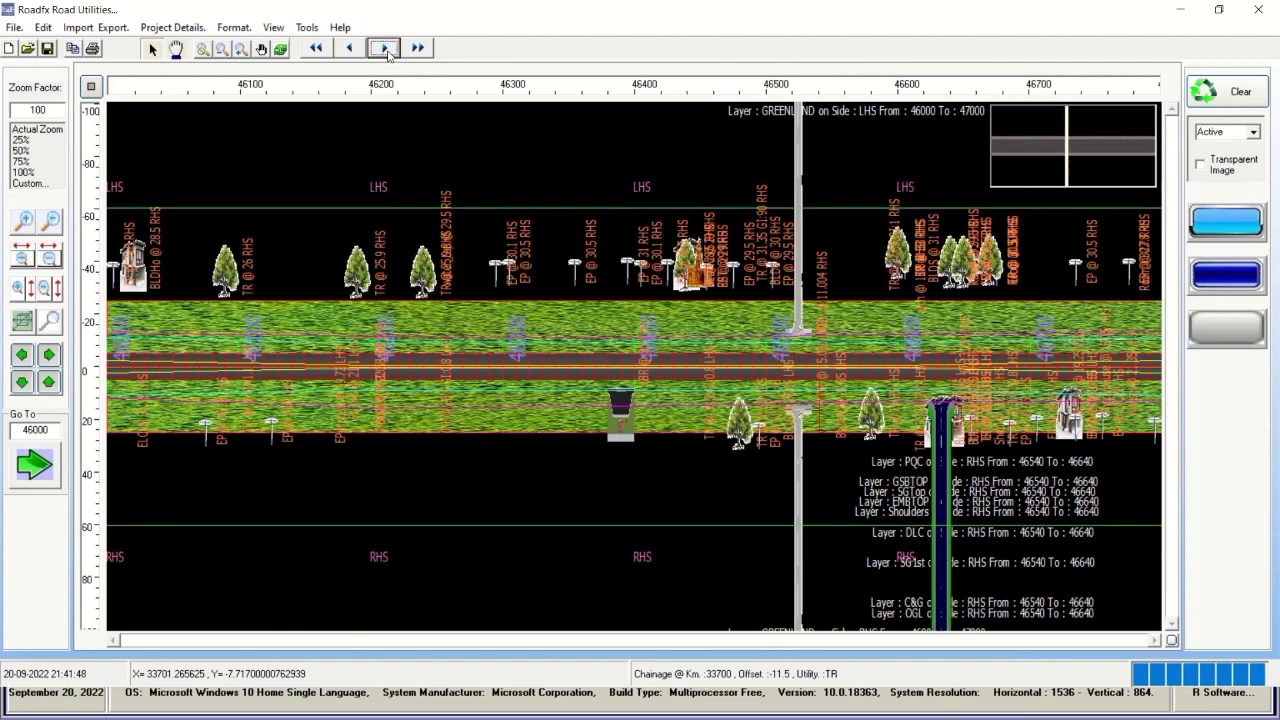
pyautogui.click(384, 48)
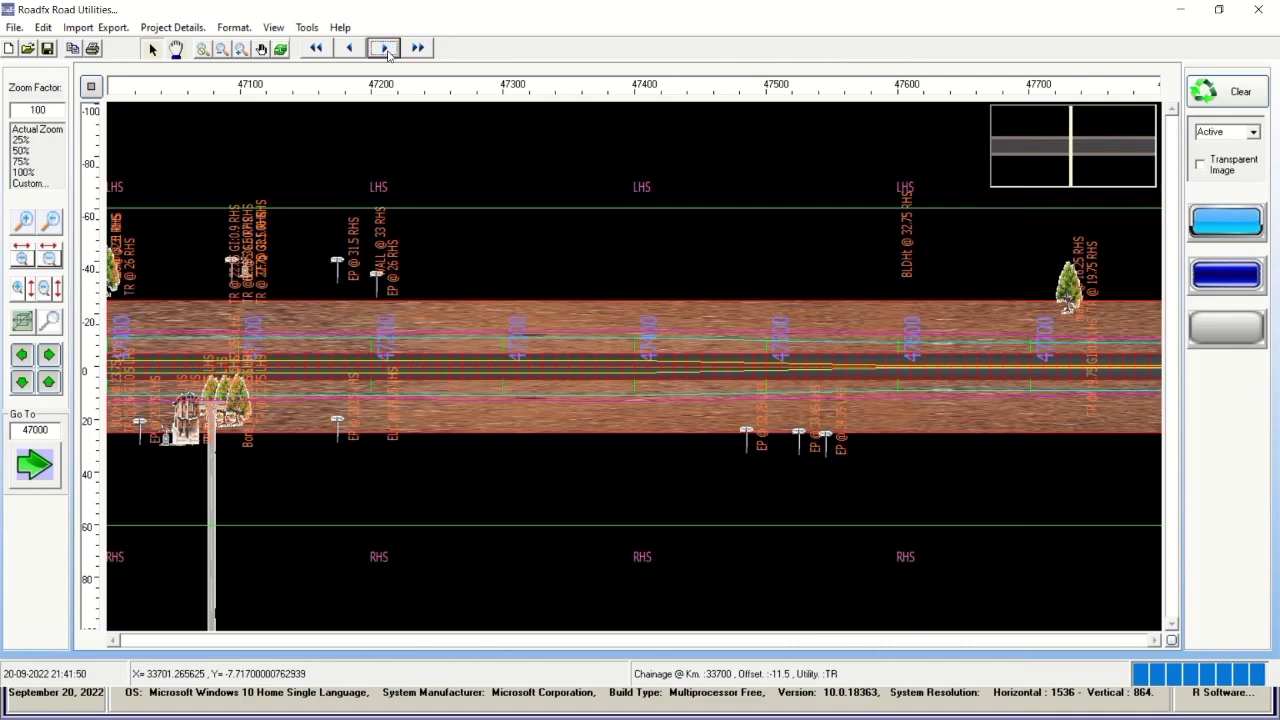
pyautogui.click(384, 48)
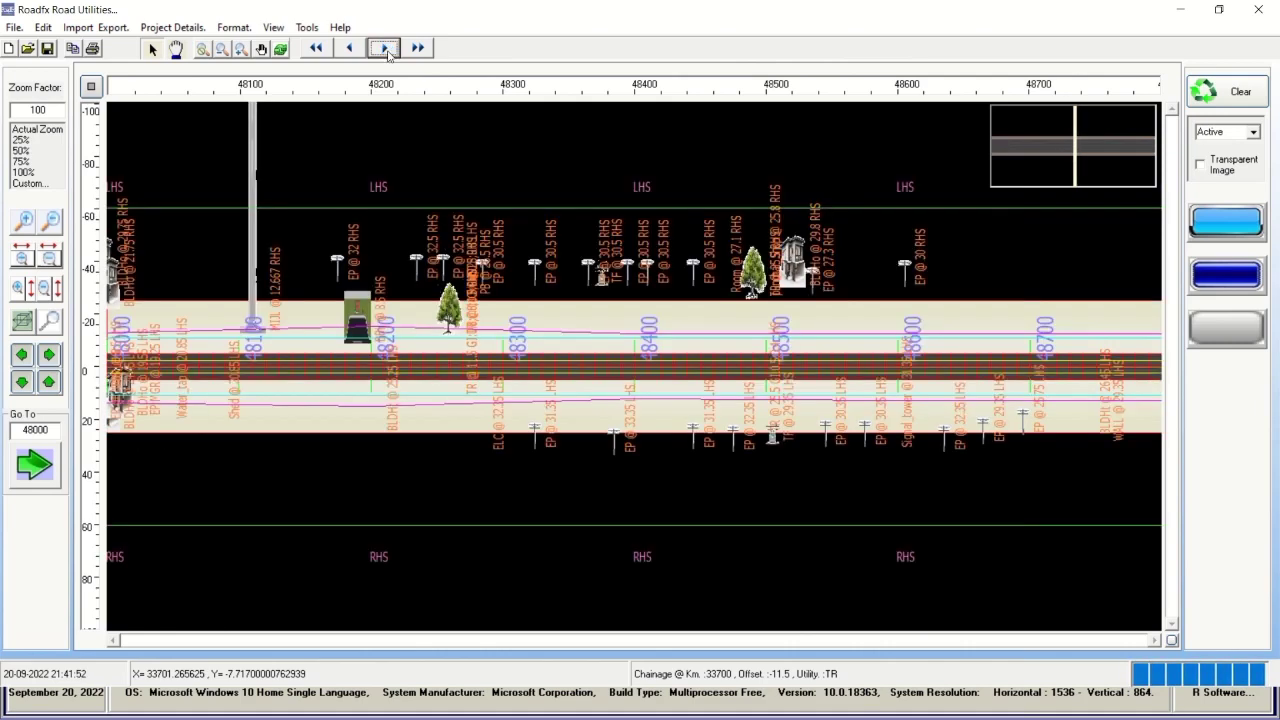
# Continue stepping the road plan forward from chainage 49000 to 67000.
pyautogui.click(386, 50)
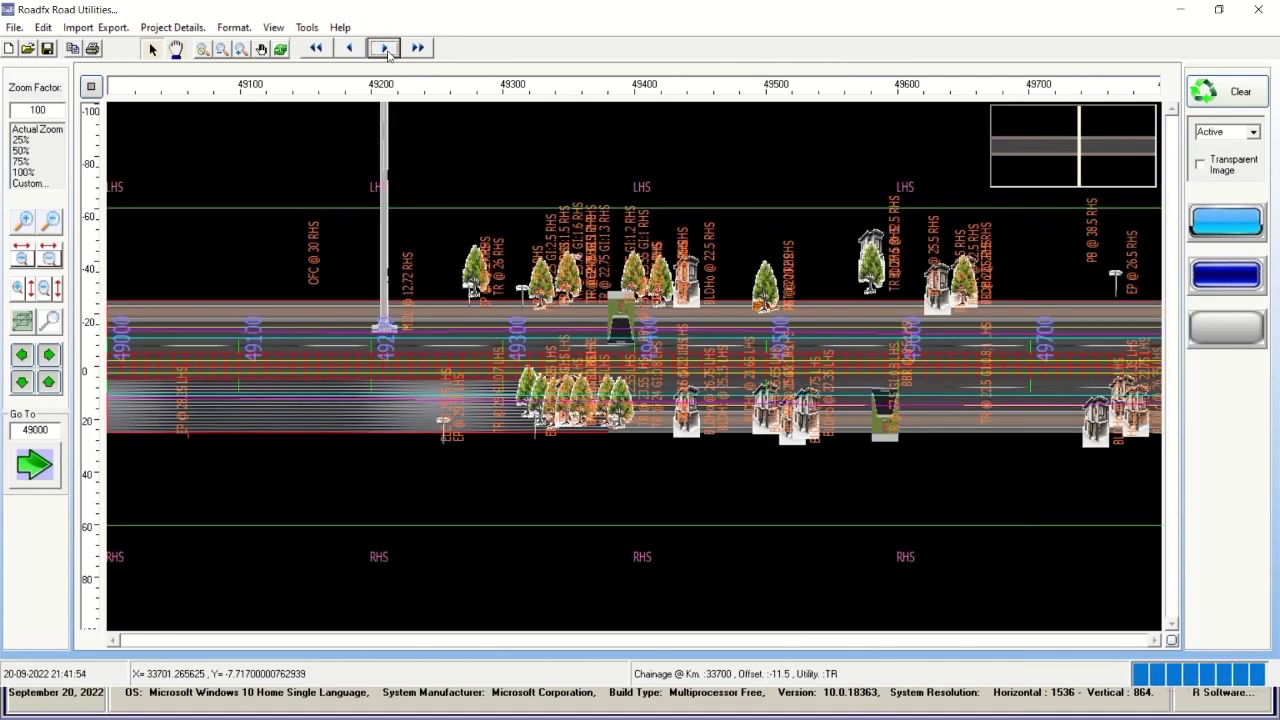
pyautogui.click(386, 50)
pyautogui.click(386, 50)
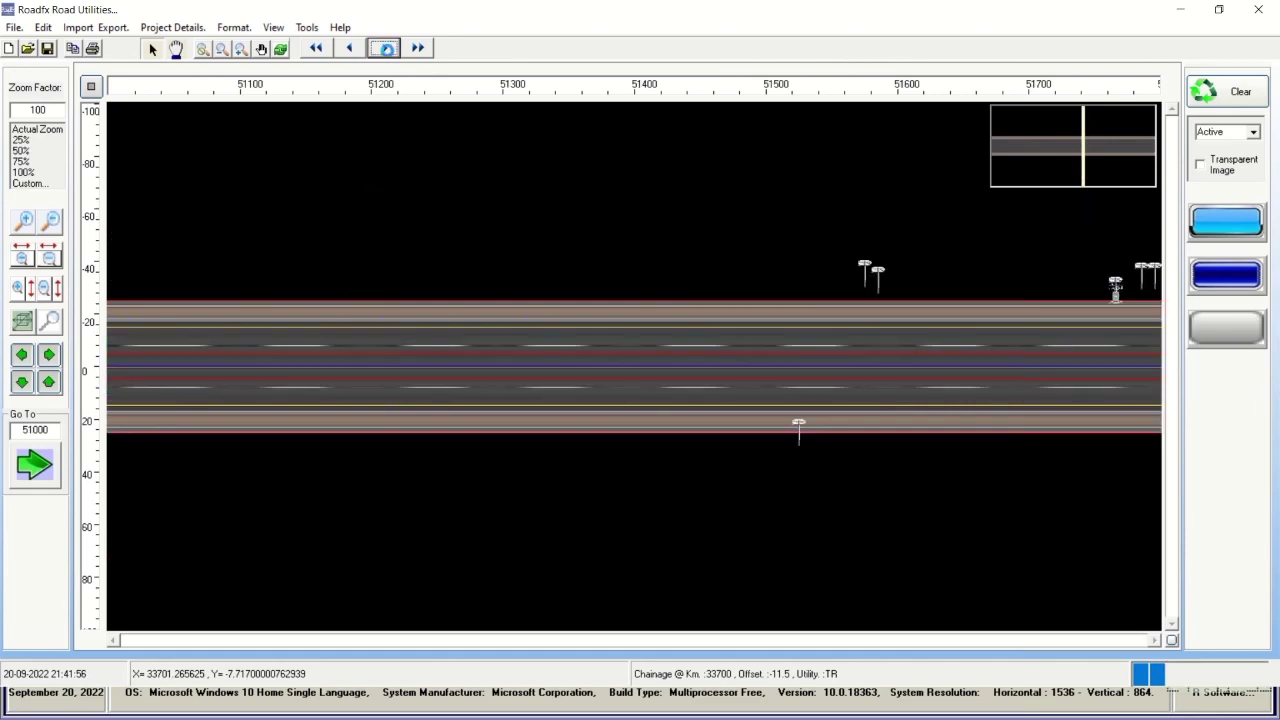
pyautogui.click(386, 50)
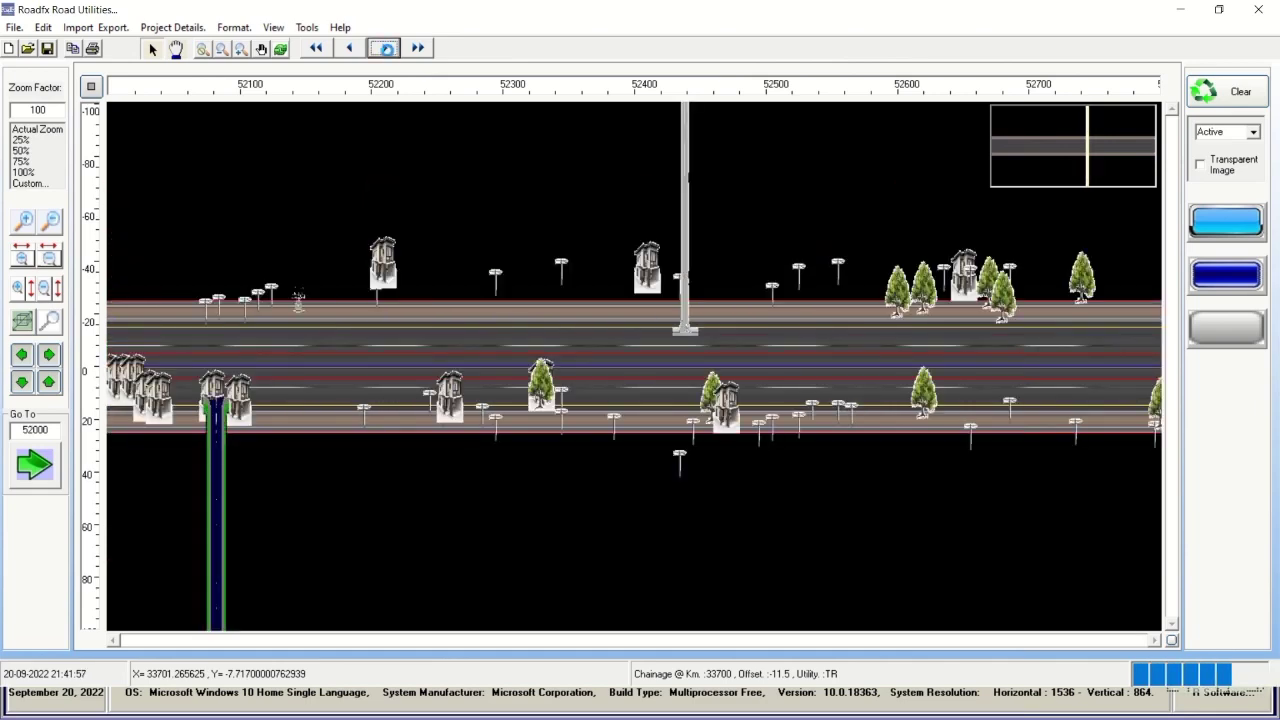
pyautogui.click(386, 50)
pyautogui.click(386, 50)
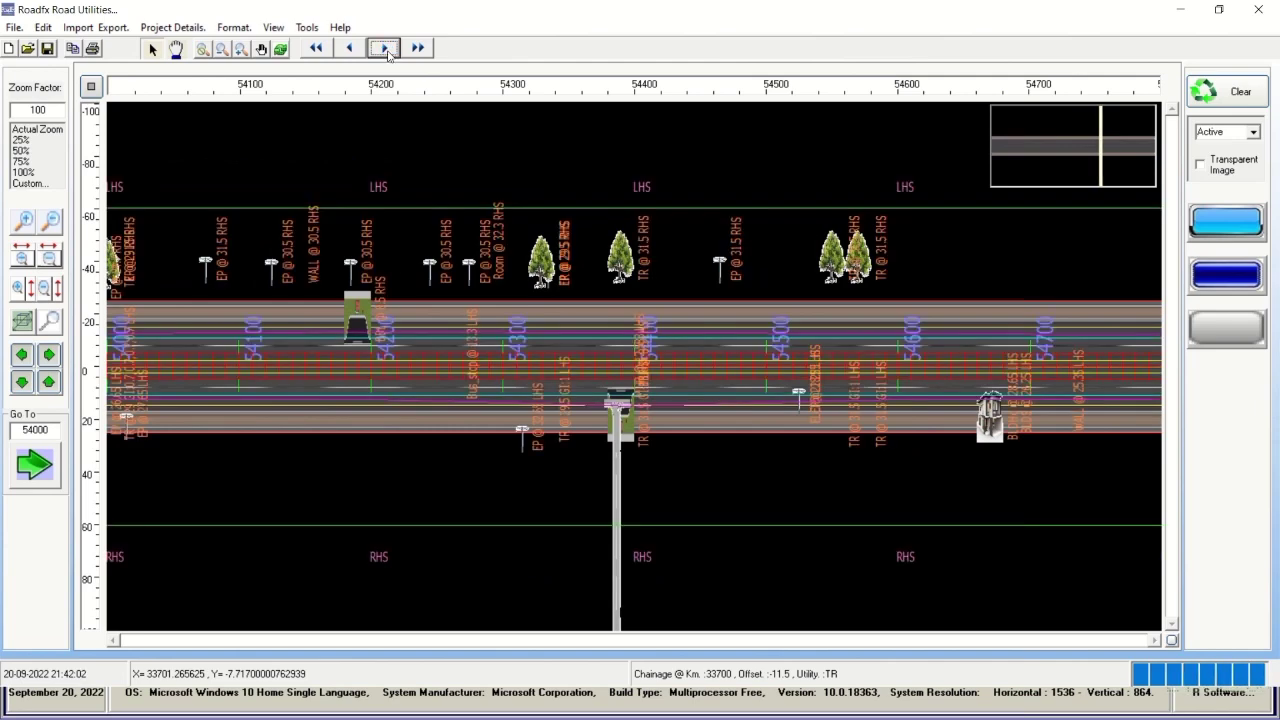
pyautogui.click(386, 50)
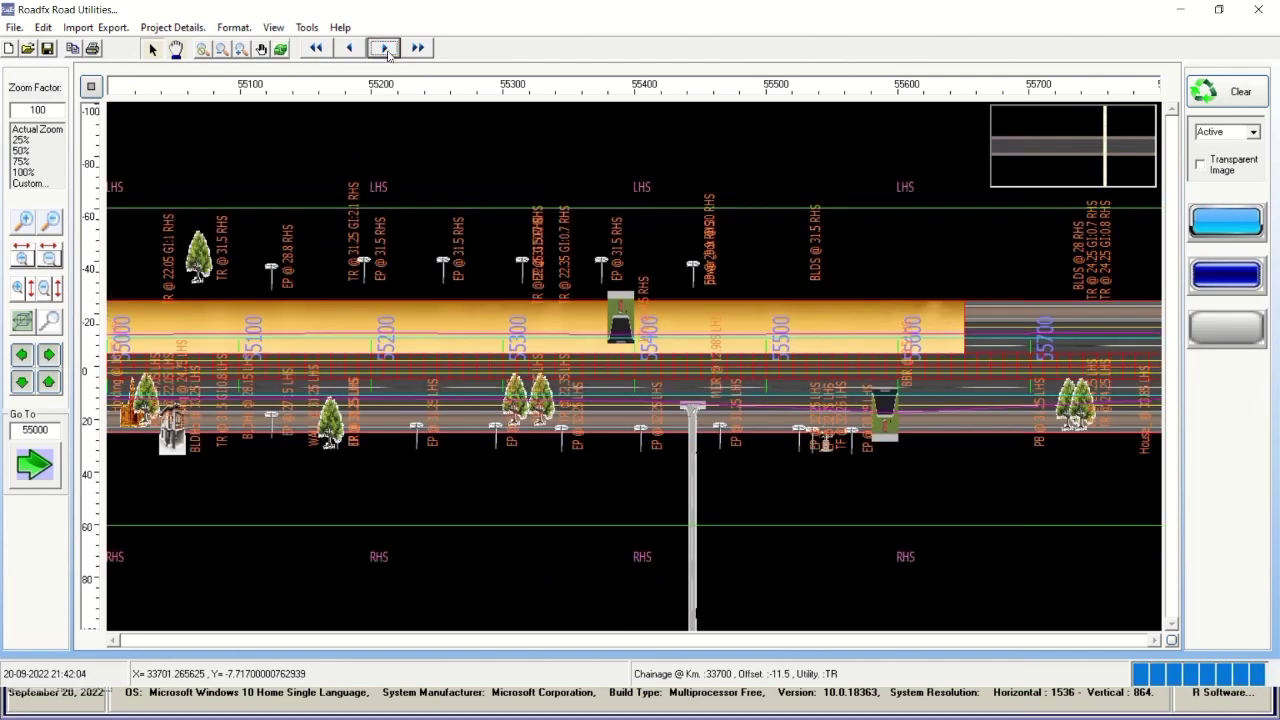
pyautogui.click(386, 49)
pyautogui.click(386, 49)
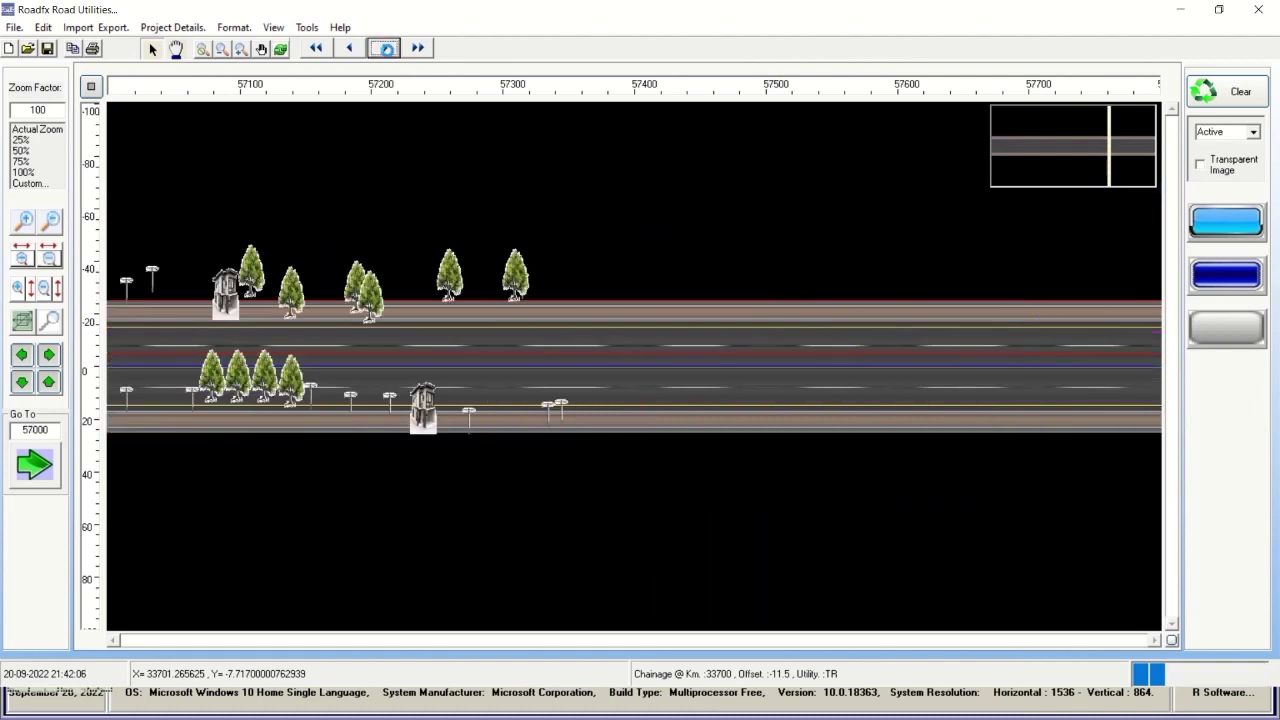
pyautogui.click(386, 49)
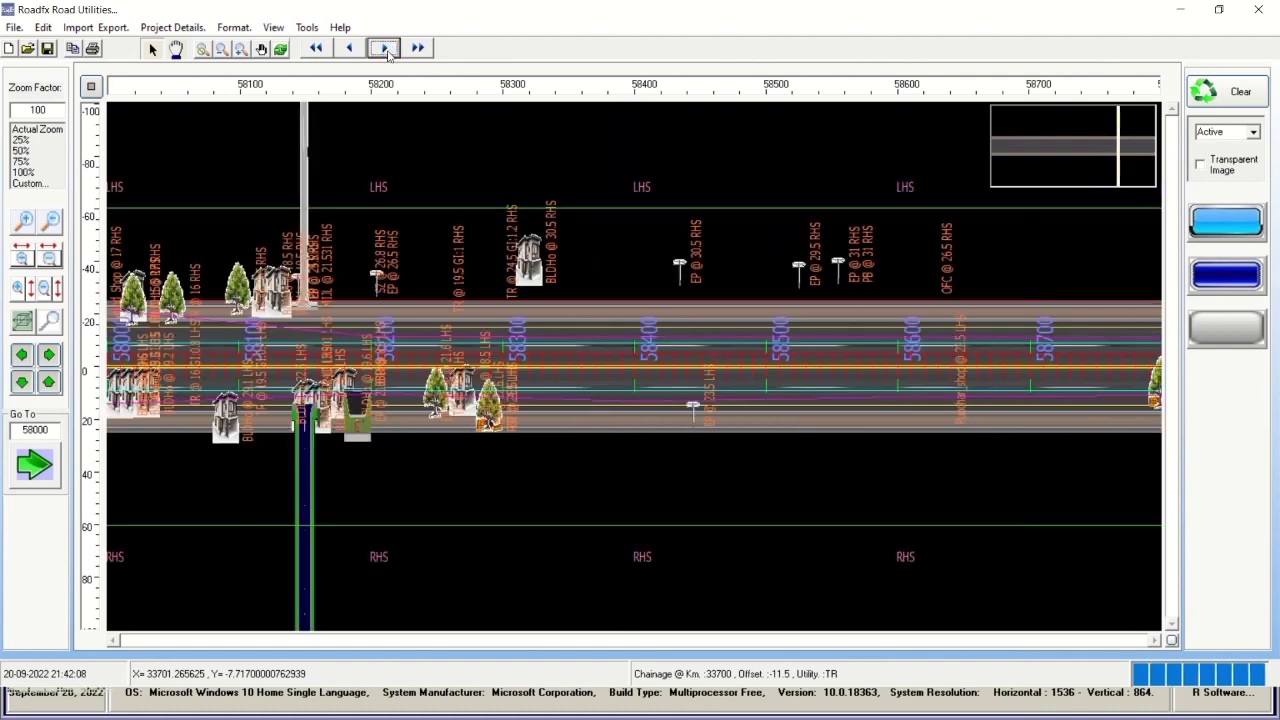
pyautogui.click(386, 49)
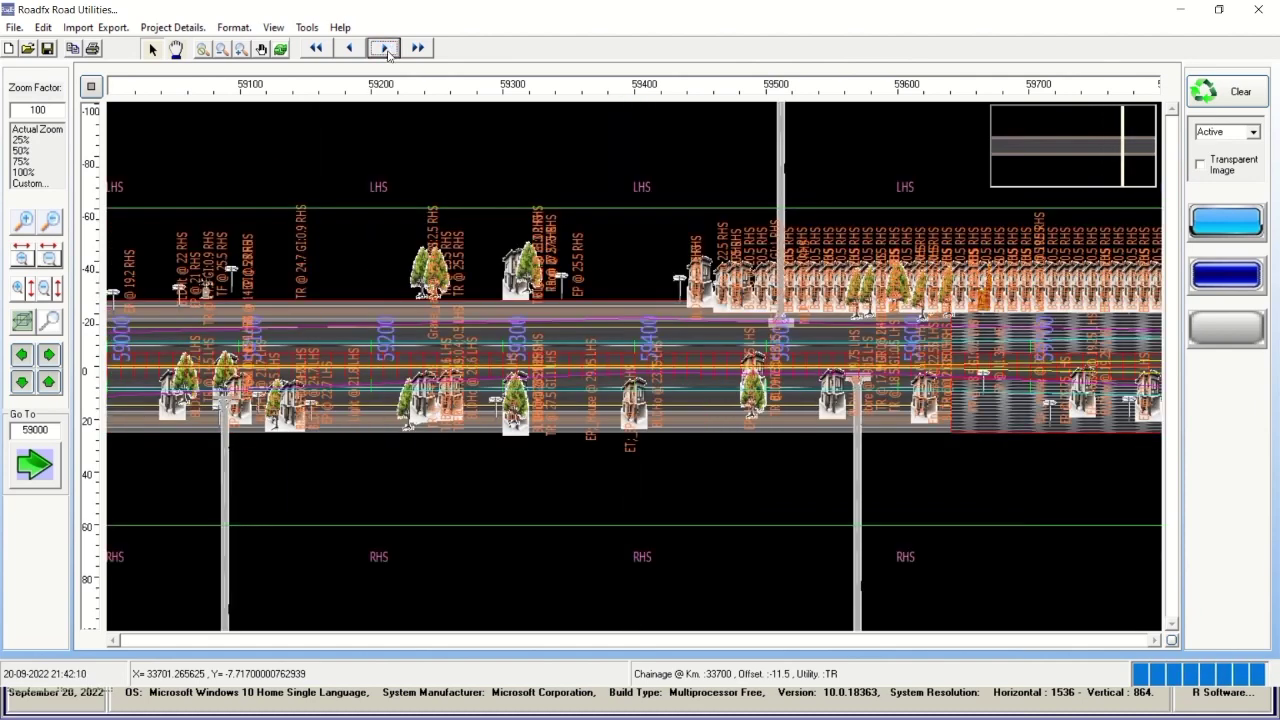
pyautogui.click(386, 49)
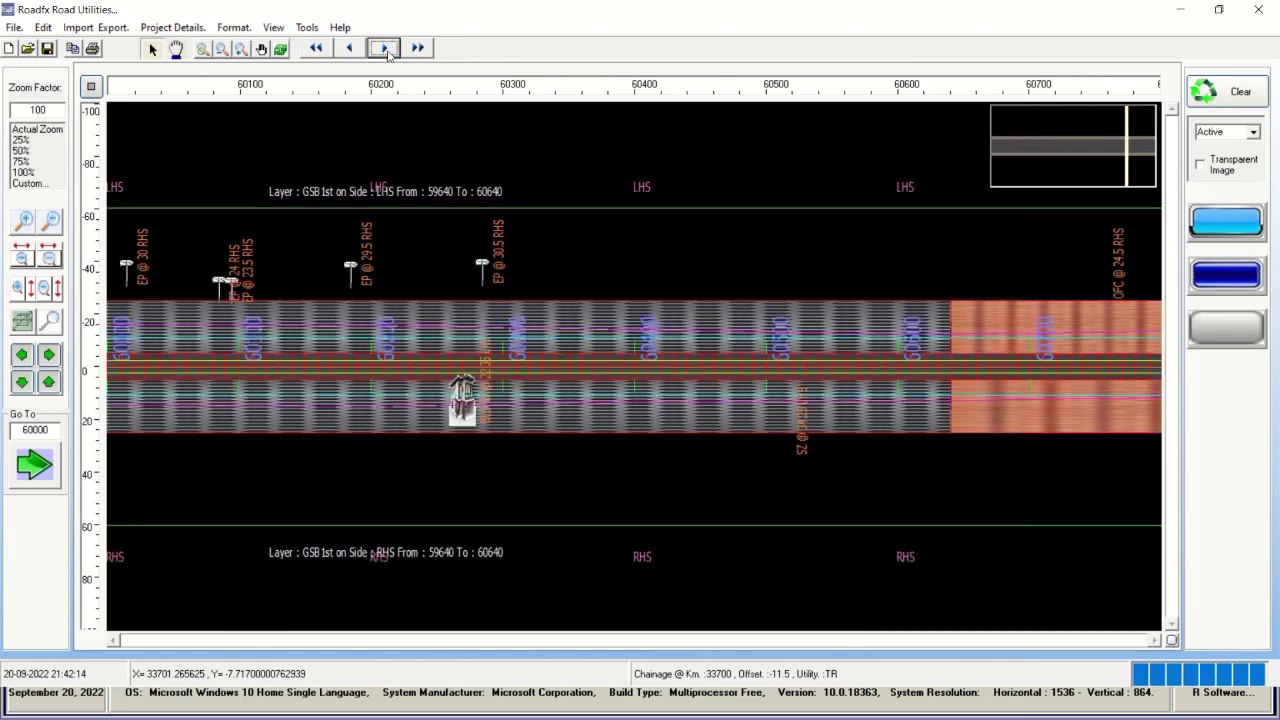
pyautogui.click(386, 49)
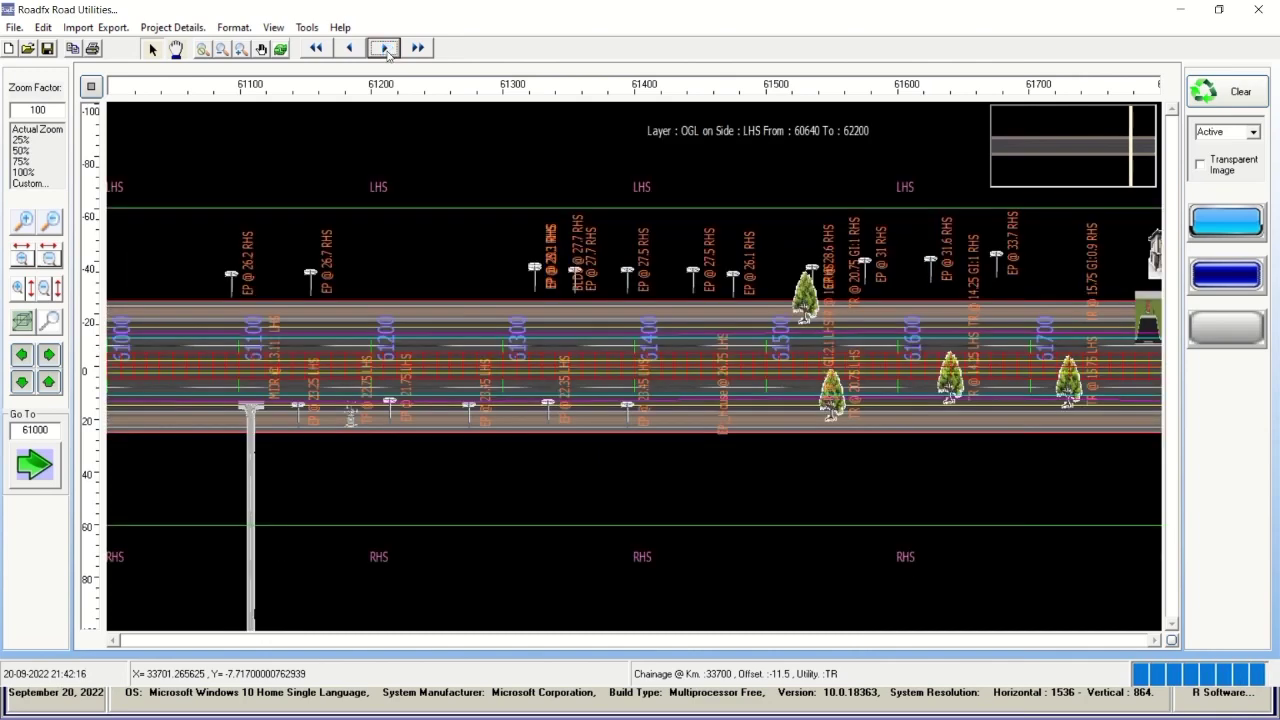
pyautogui.click(386, 49)
pyautogui.click(386, 49)
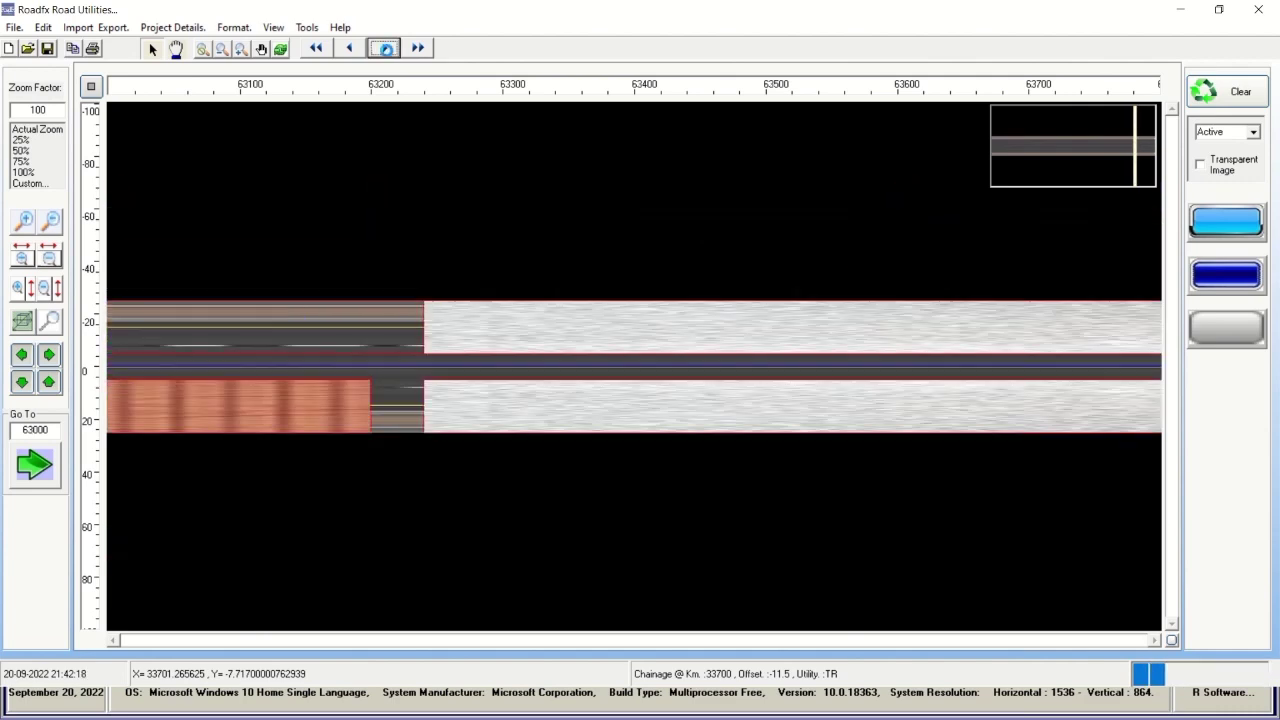
pyautogui.click(386, 49)
pyautogui.click(386, 49)
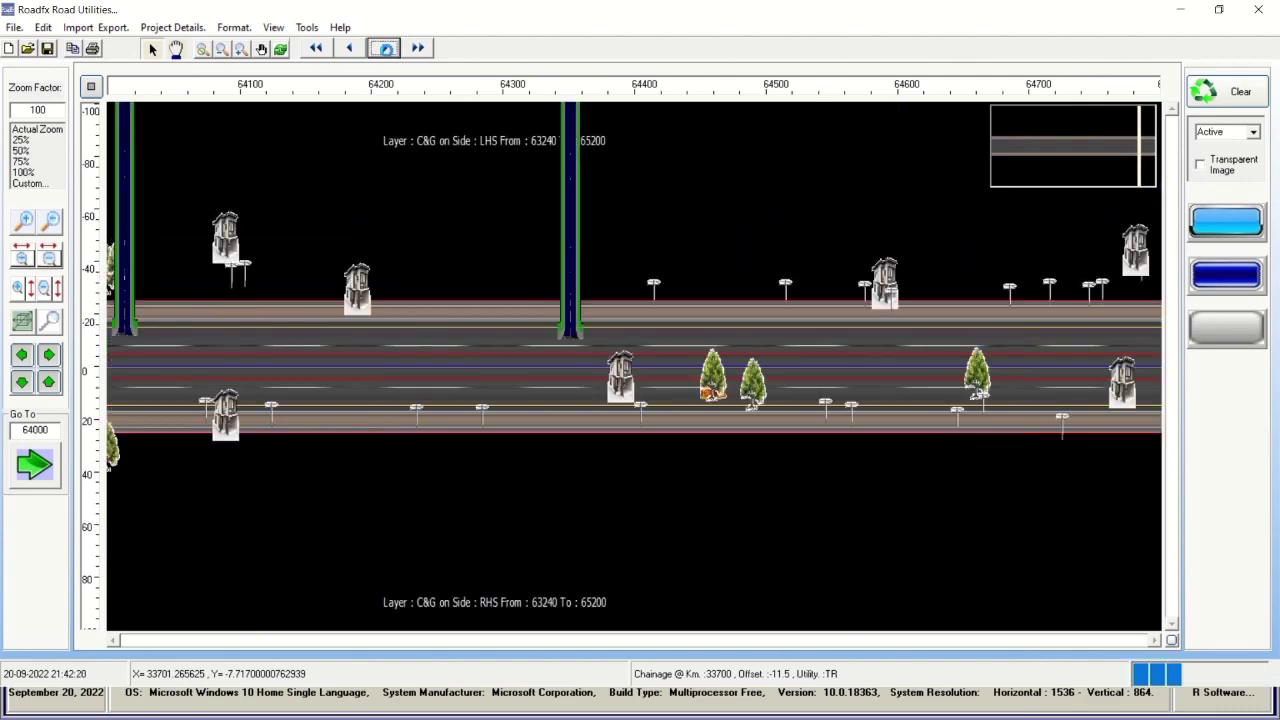
pyautogui.click(386, 49)
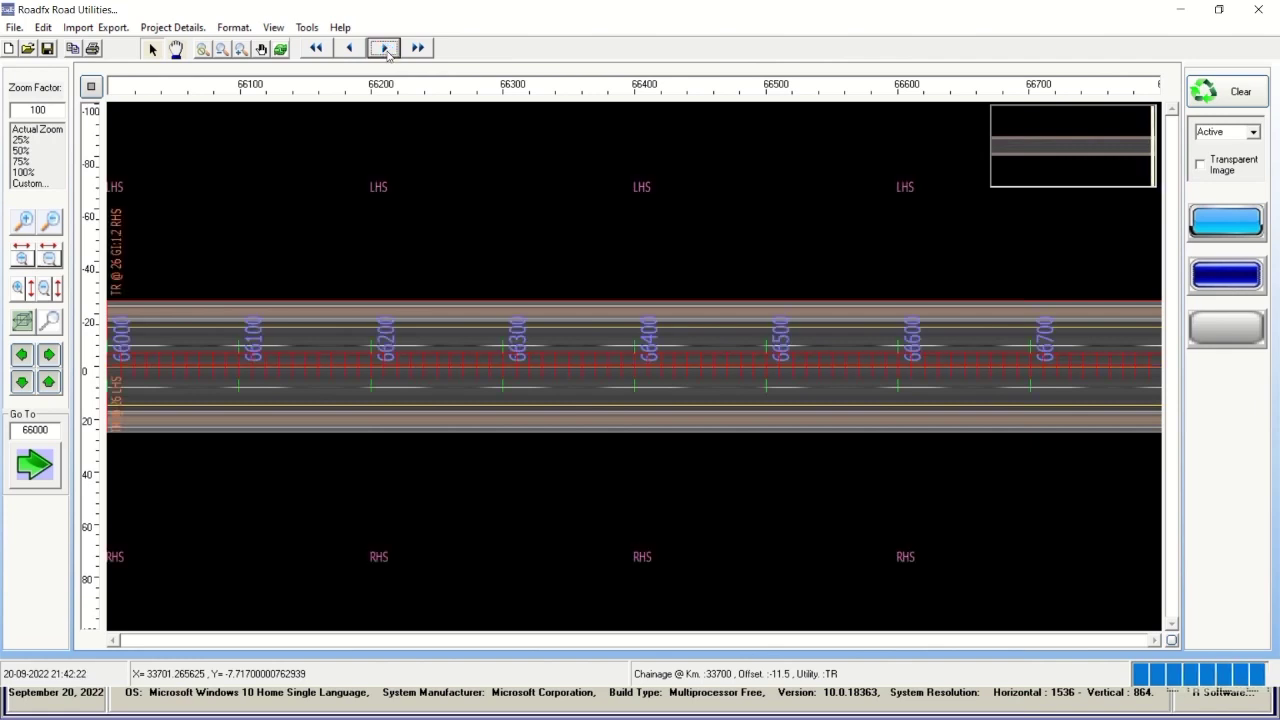
pyautogui.click(386, 49)
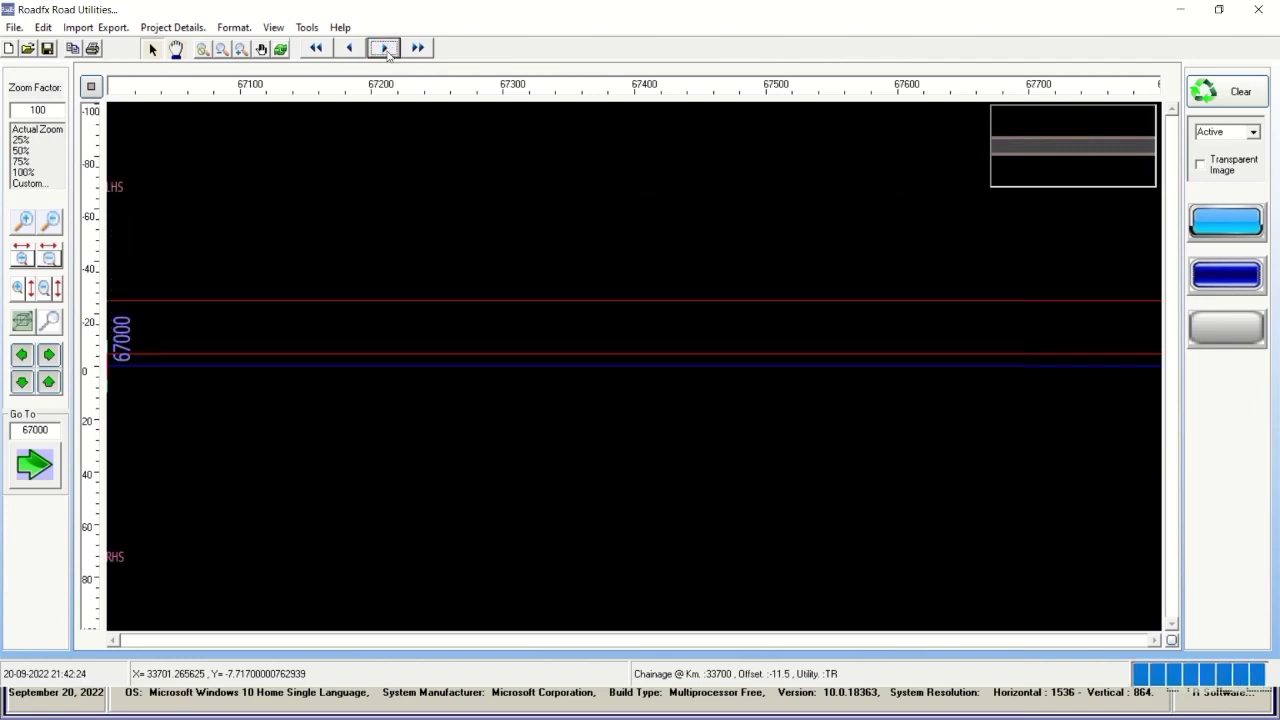
# Step back to chainage 63000, stretch the view horizontally, then advance to 65000.
pyautogui.click(348, 49)
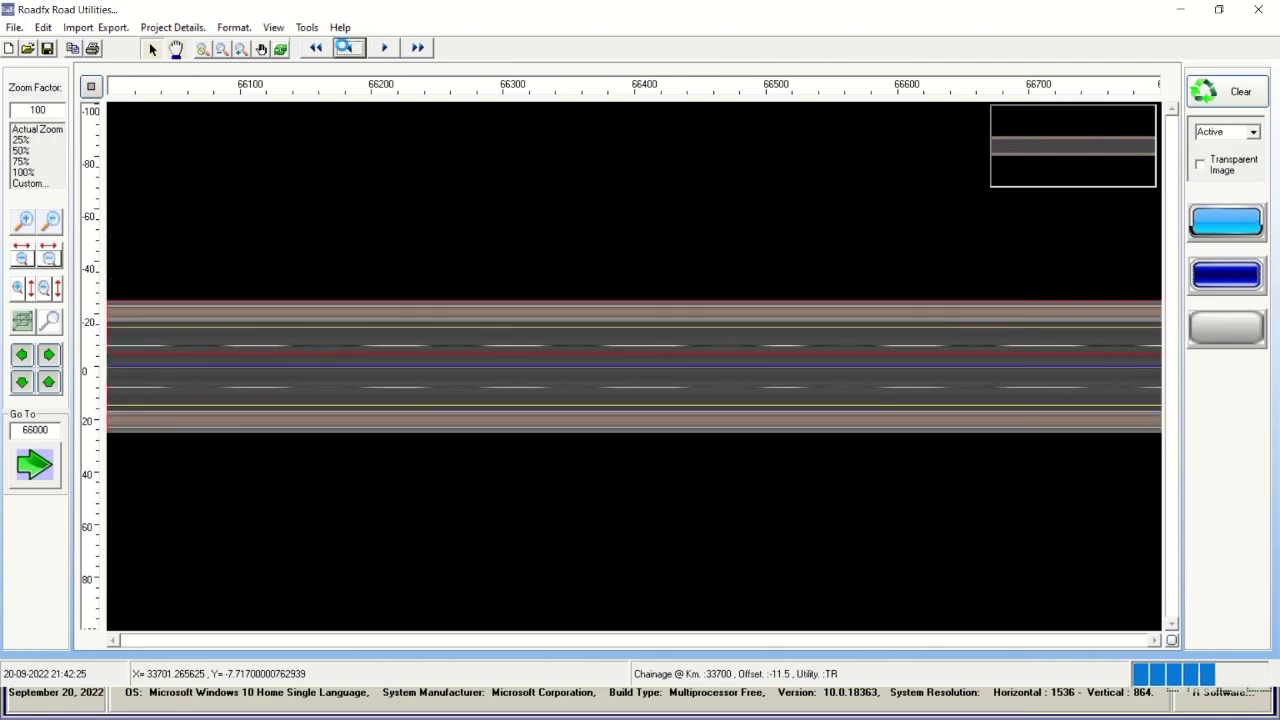
pyautogui.click(348, 49)
pyautogui.click(348, 49)
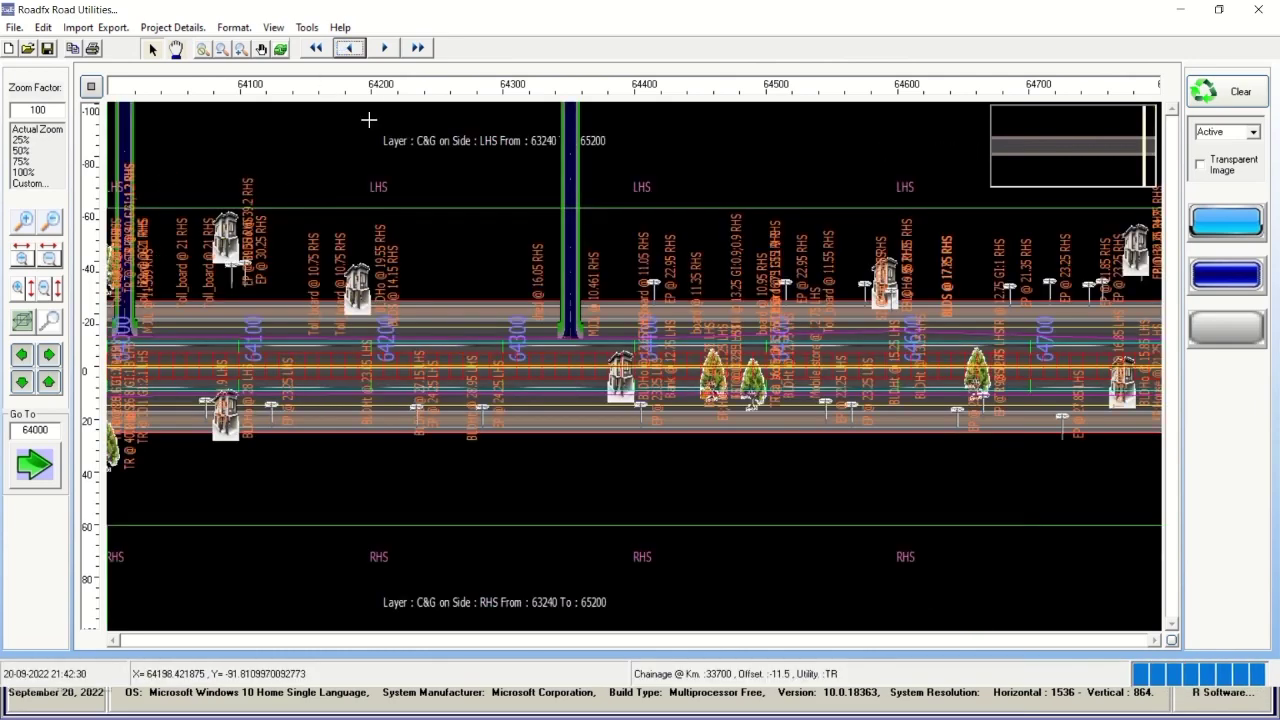
pyautogui.click(350, 49)
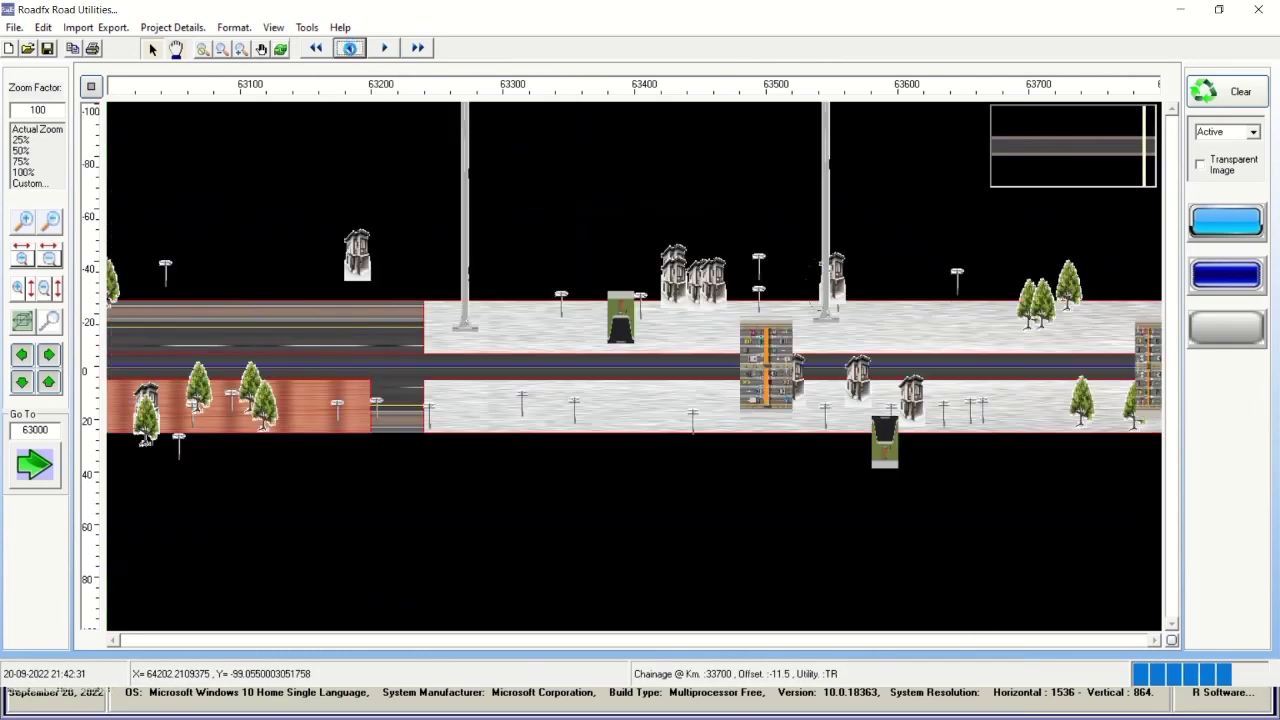
pyautogui.click(21, 258)
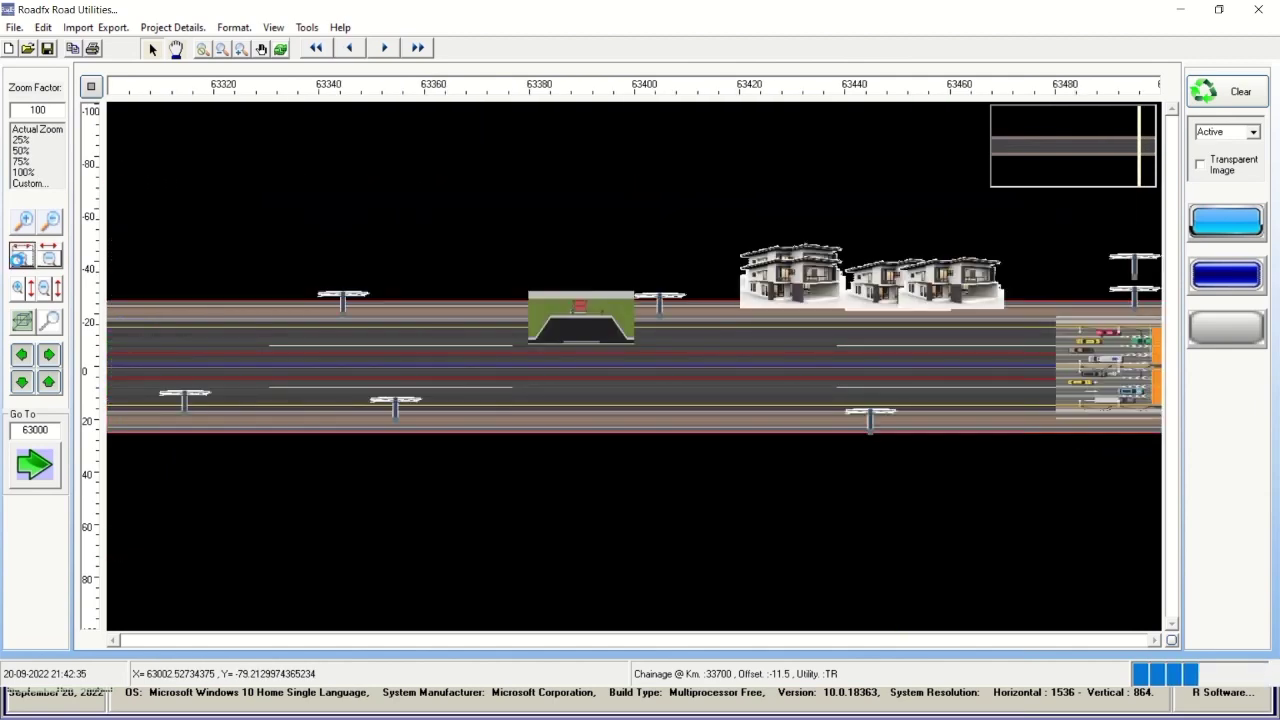
pyautogui.click(393, 48)
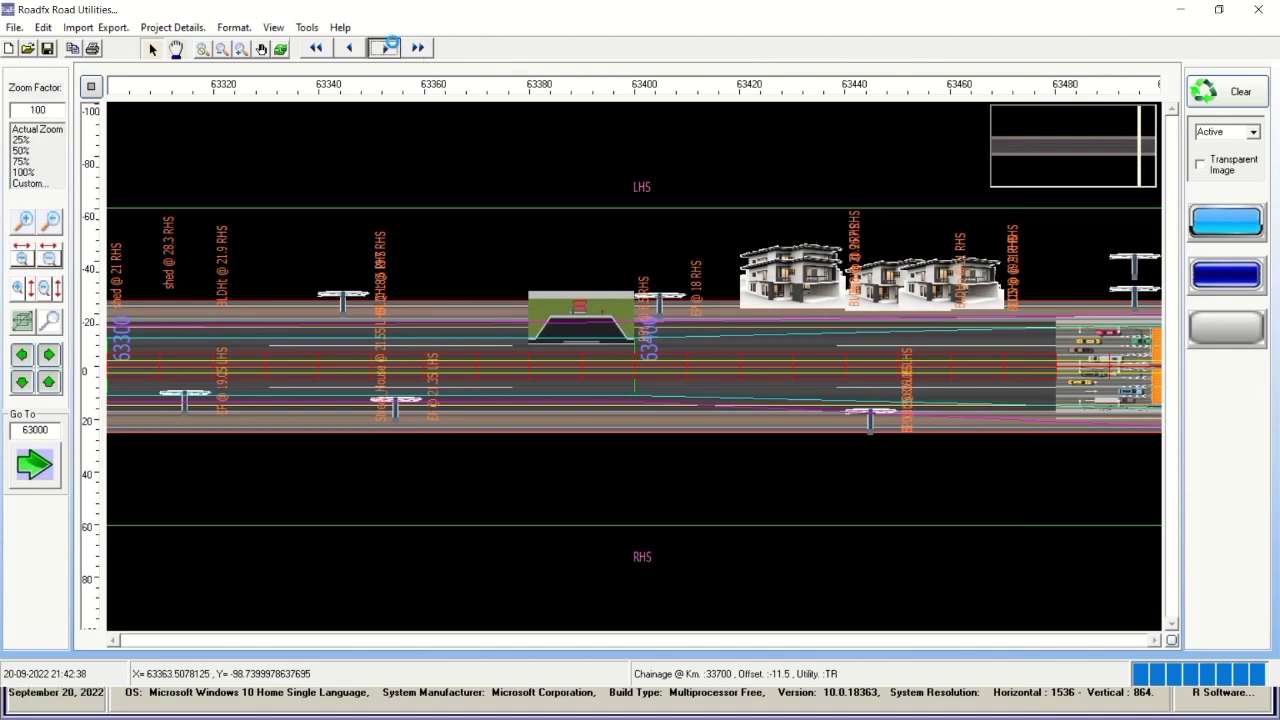
pyautogui.click(393, 47)
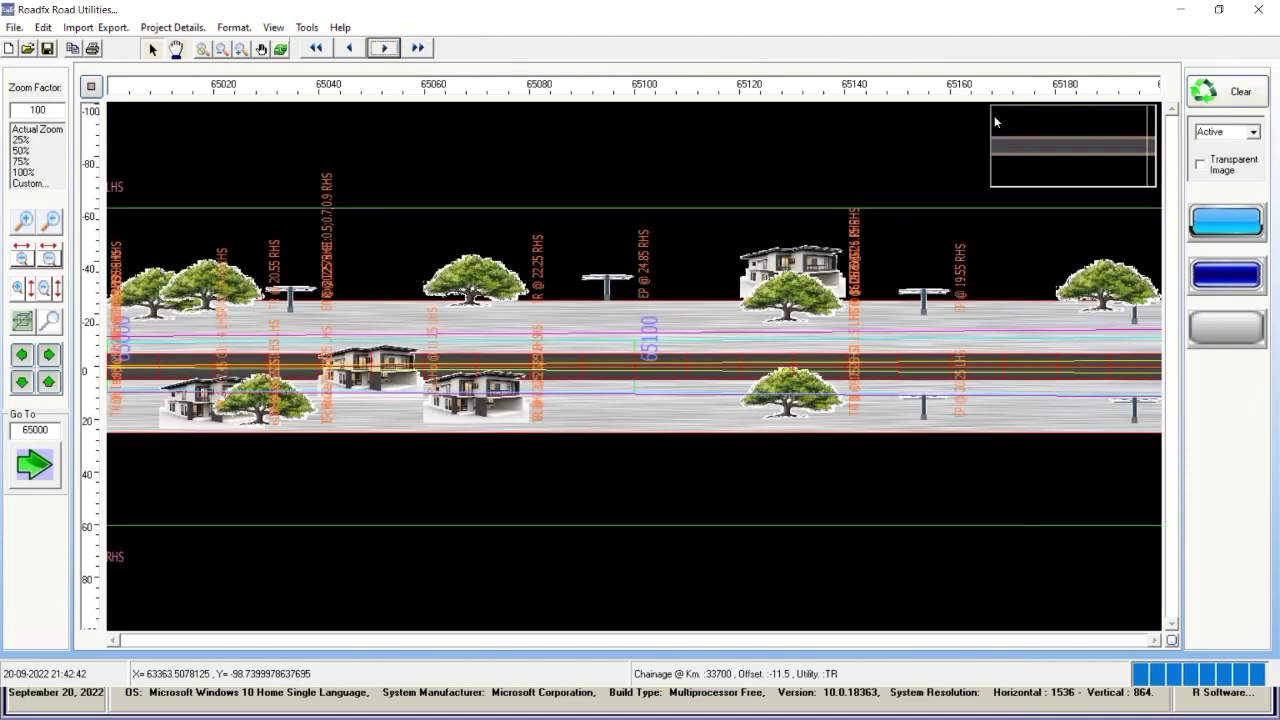
# Open the Road Model Selection from Project Details and dismiss it.
pyautogui.click(171, 29)
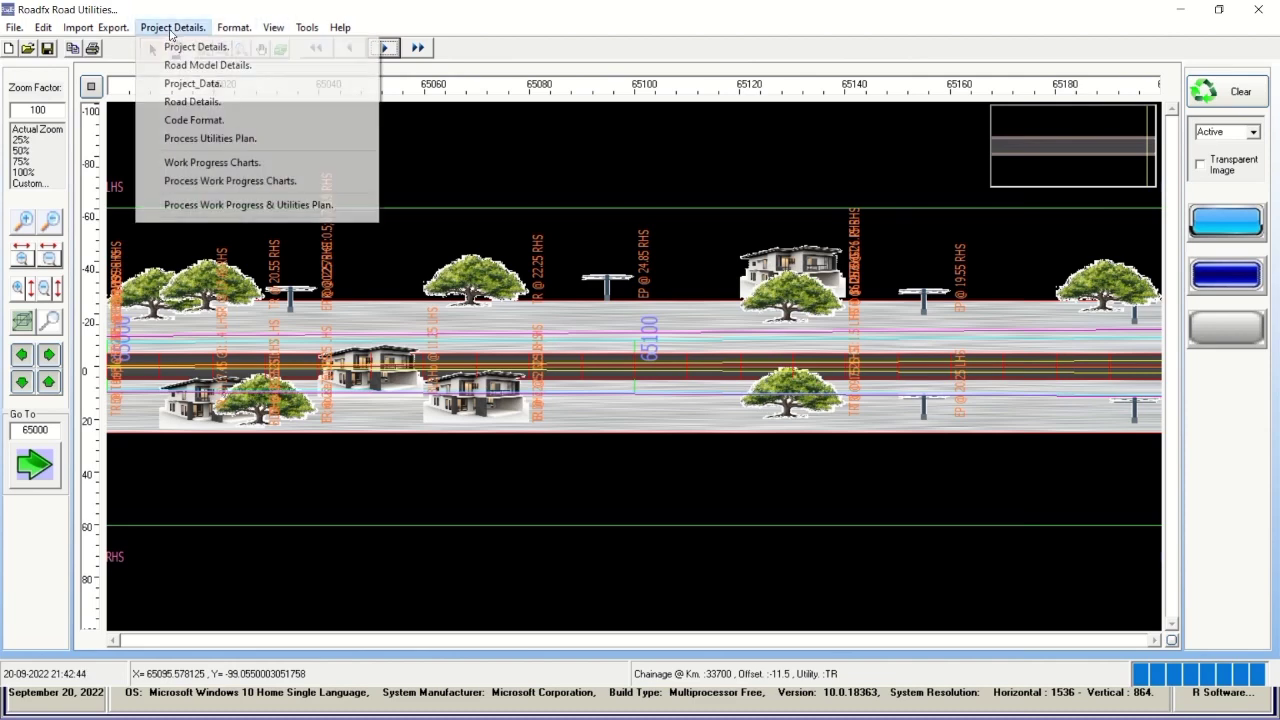
pyautogui.click(182, 66)
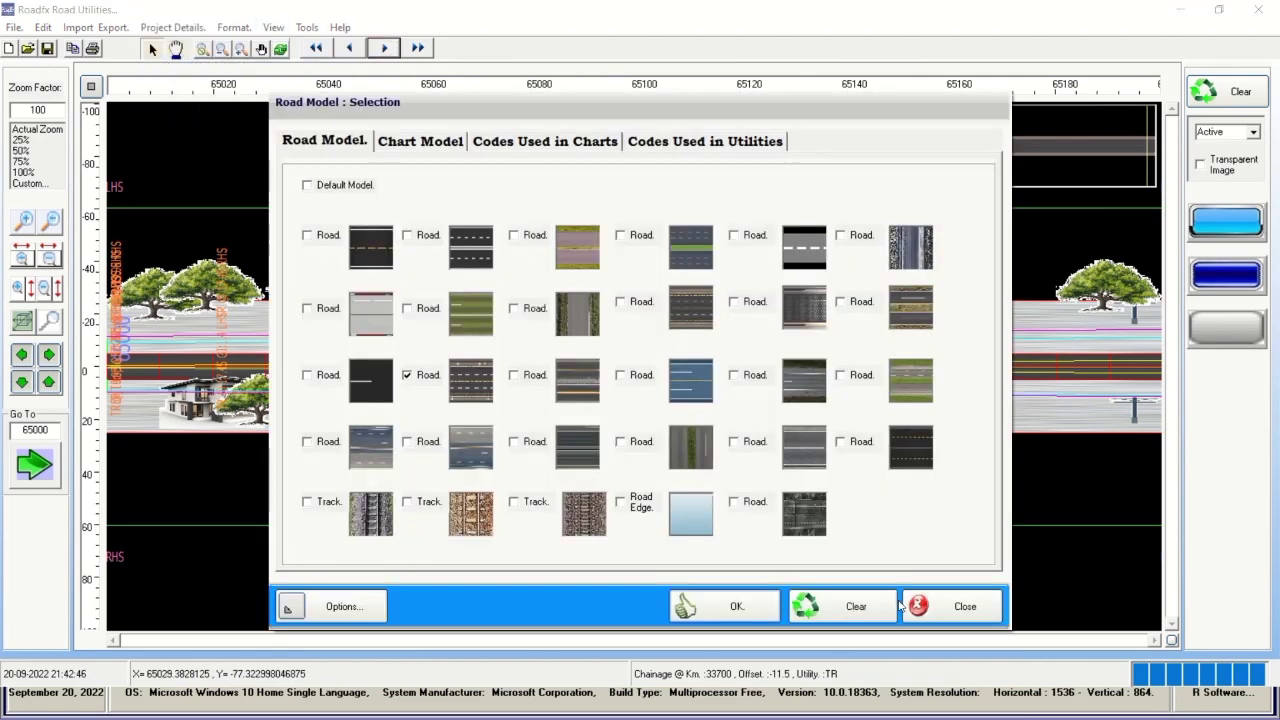
pyautogui.click(958, 607)
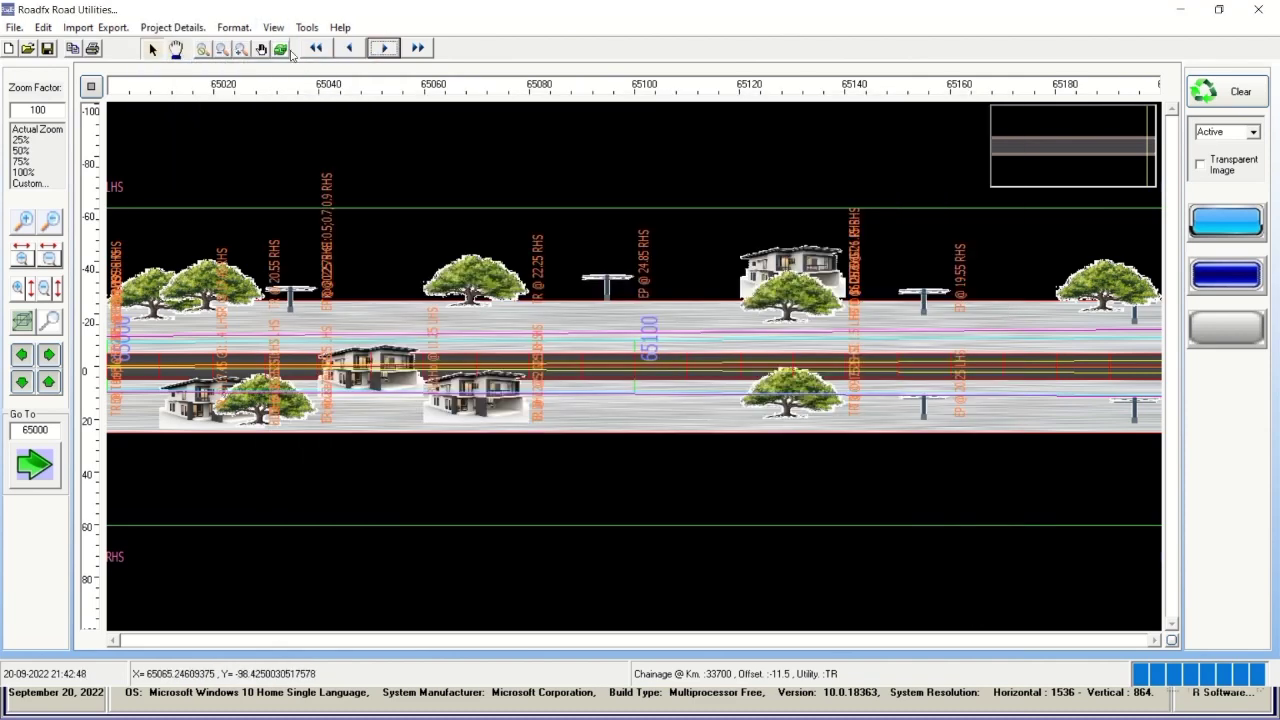
# Check the display colour options, accept them with OK, and close Road Utilities.
pyautogui.click(280, 28)
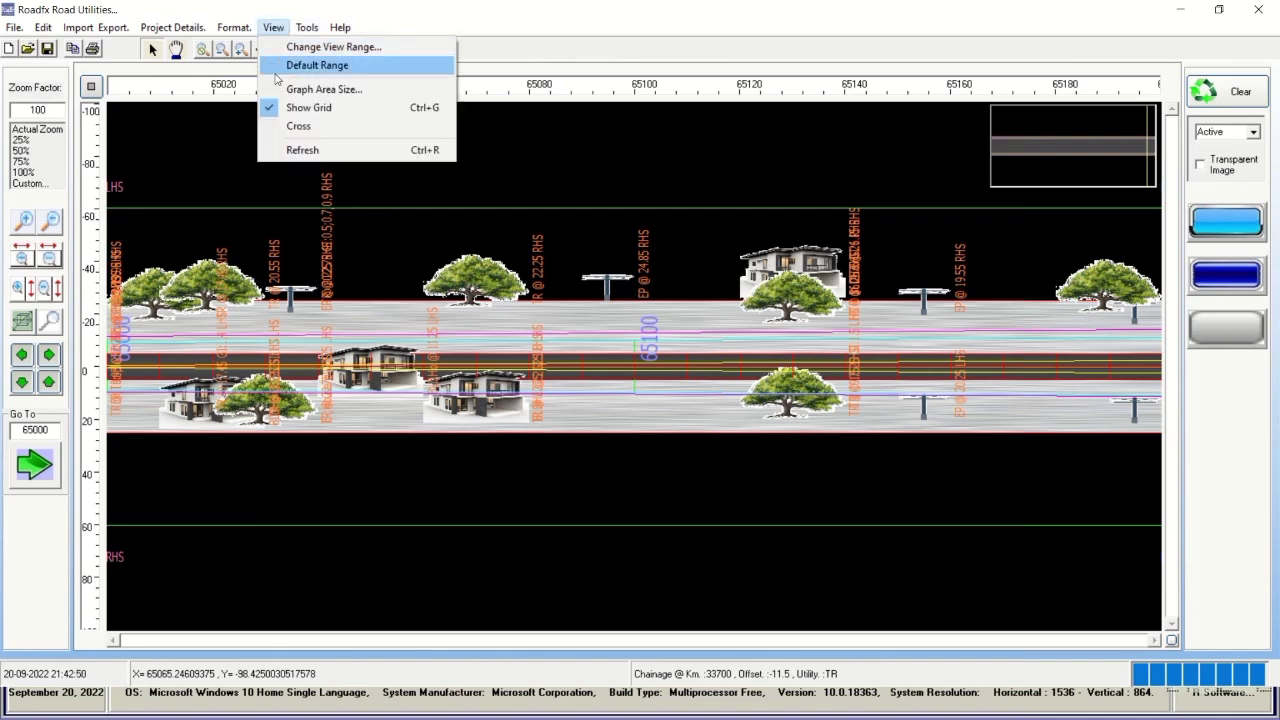
pyautogui.moveTo(238, 36)
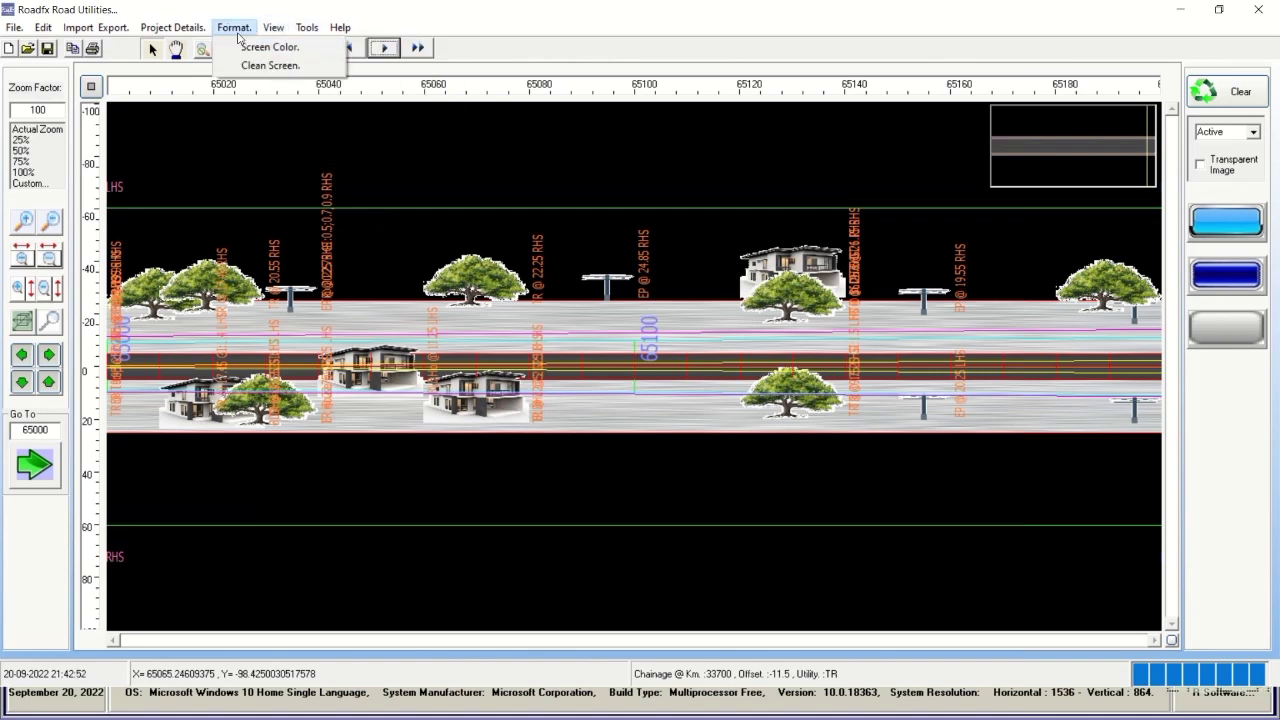
pyautogui.click(322, 47)
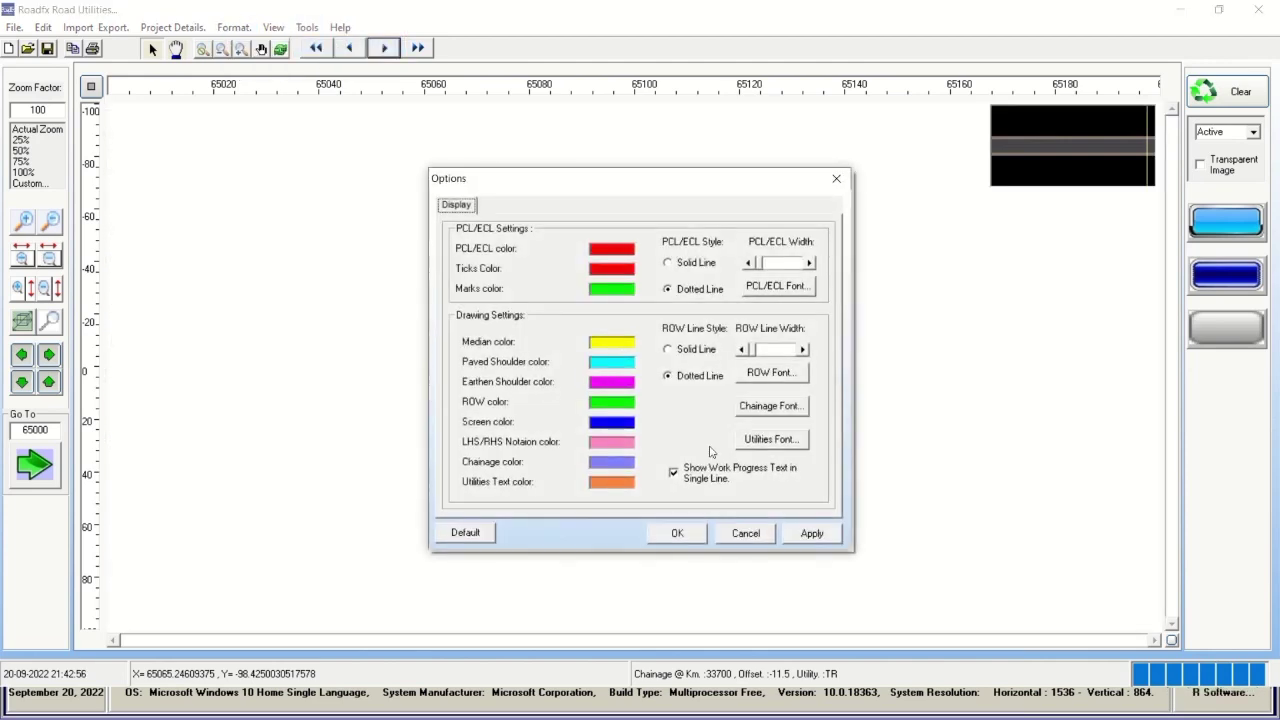
pyautogui.click(697, 538)
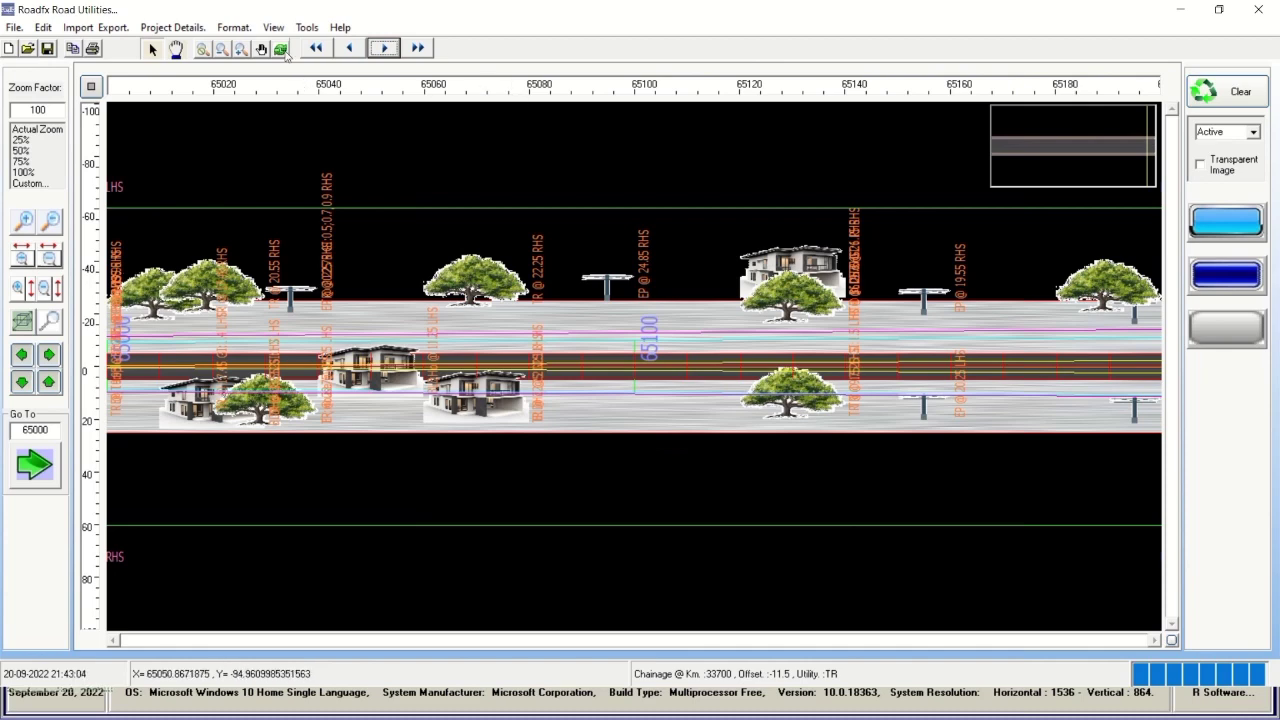
pyautogui.click(1262, 16)
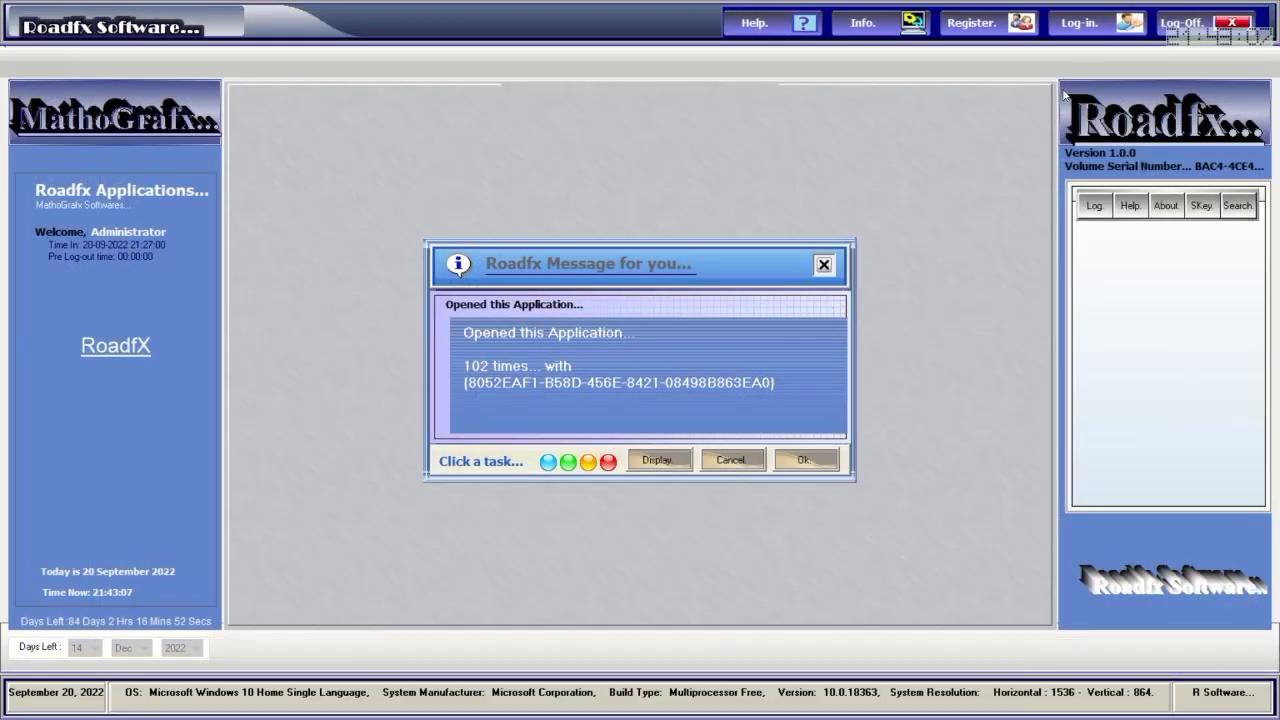
# Dismiss the usage message, log in with the account password, and launch Buildfx Realty and 3DMaX.
pyautogui.click(806, 460)
pyautogui.click(1082, 25)
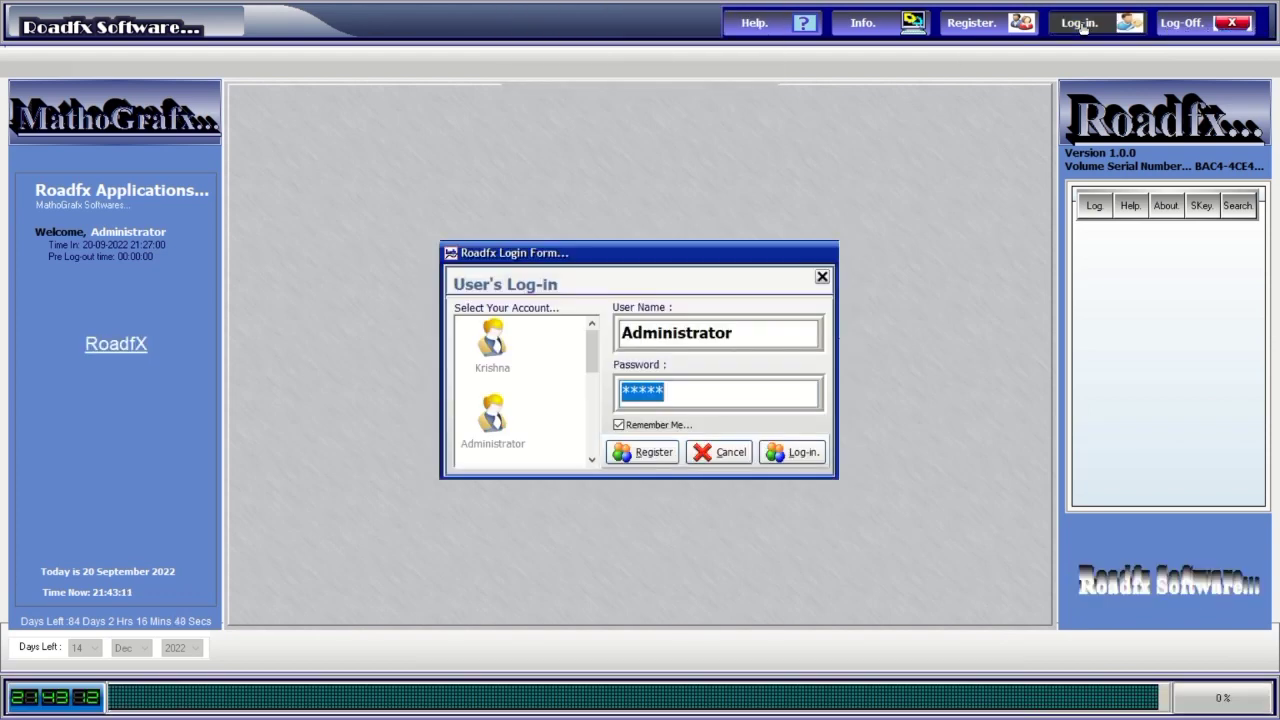
pyautogui.write('***')
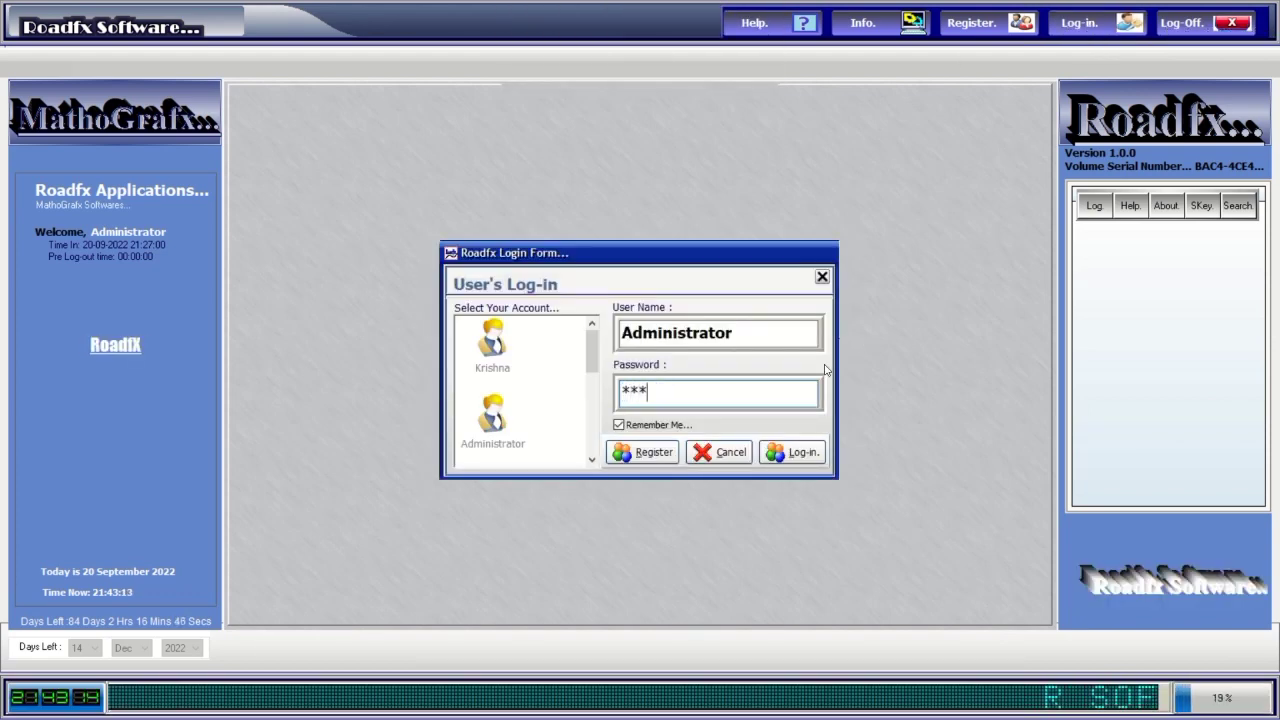
pyautogui.write('*')
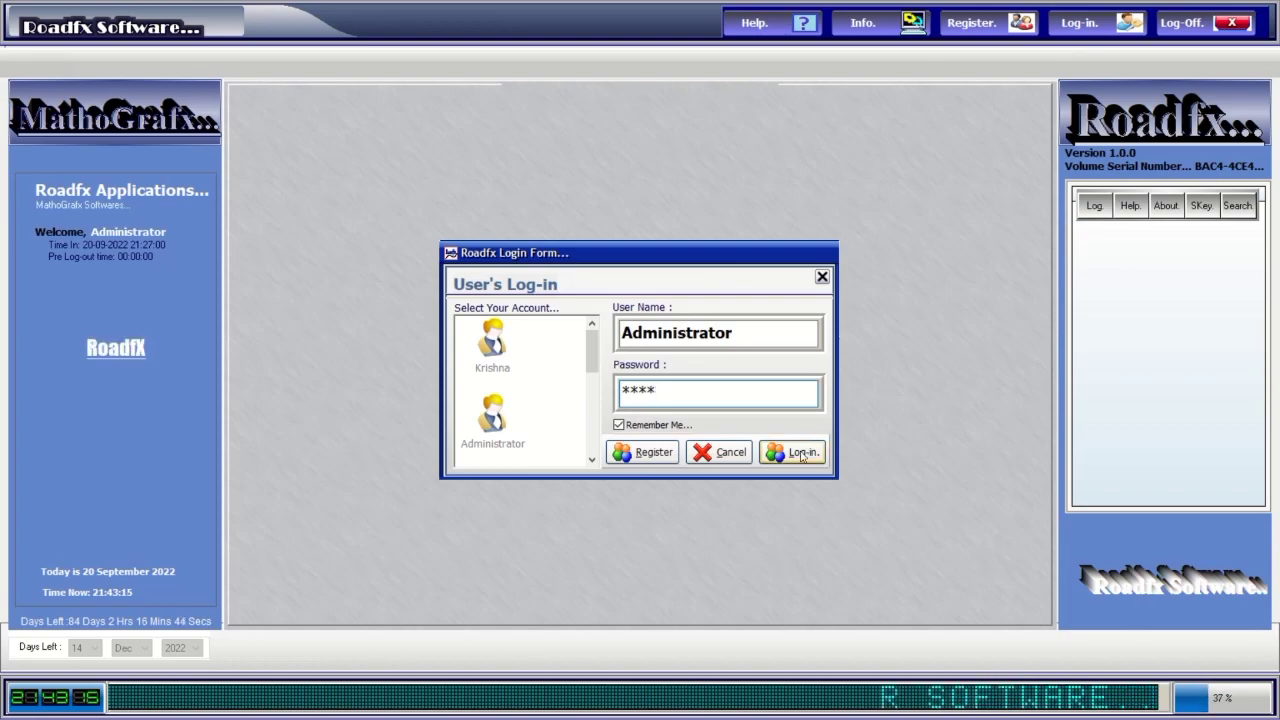
pyautogui.click(801, 453)
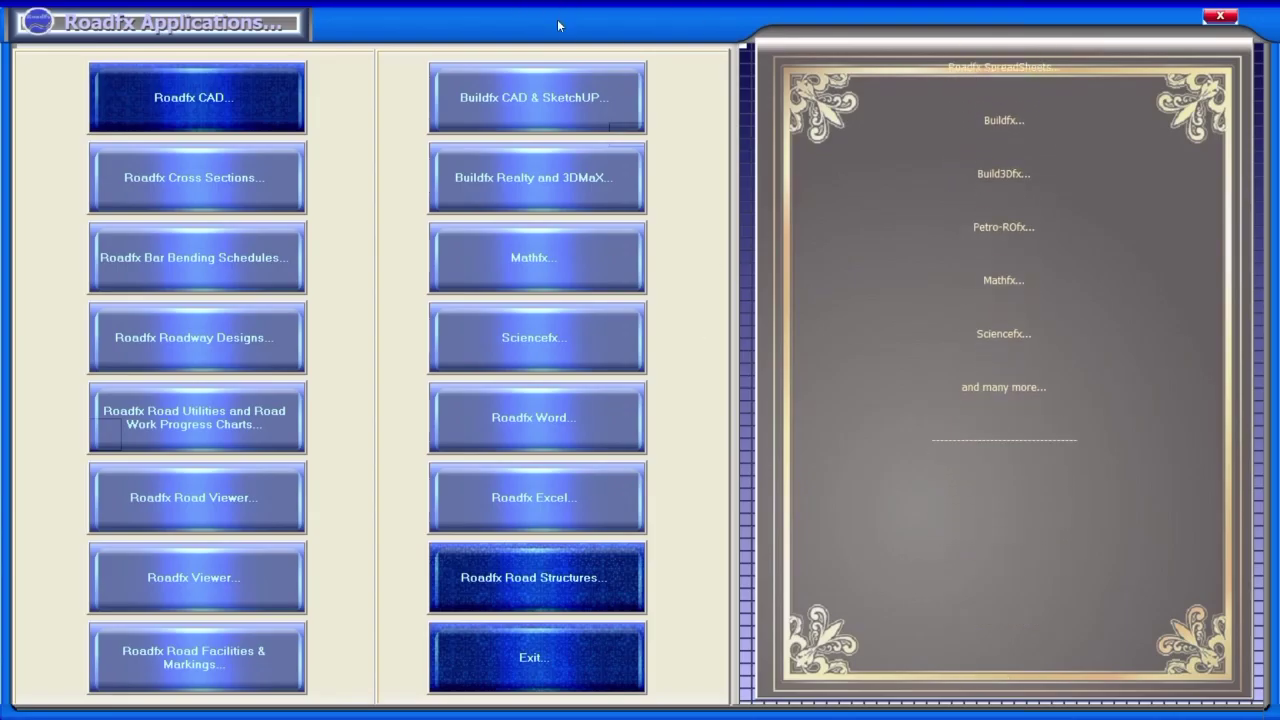
pyautogui.click(511, 168)
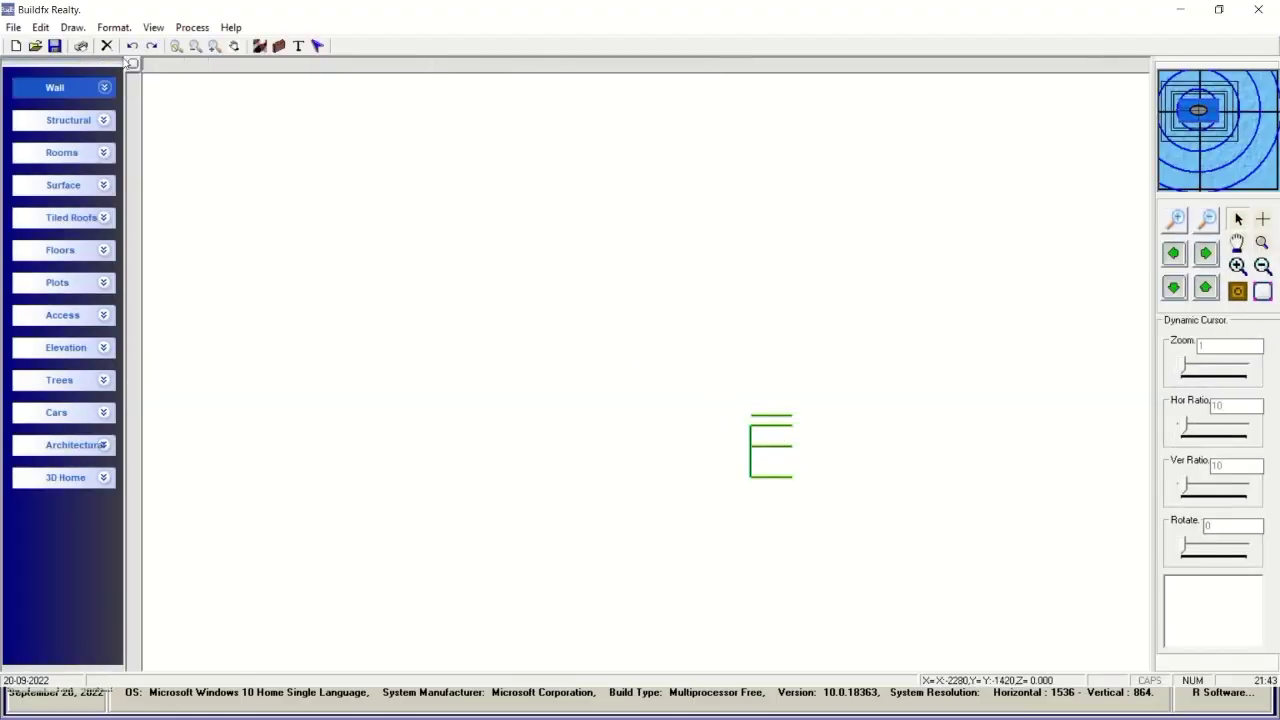
# Open PLAN013.BML from Plan Data Files and zoom out twice to show the whole site.
pyautogui.click(12, 27)
pyautogui.click(40, 63)
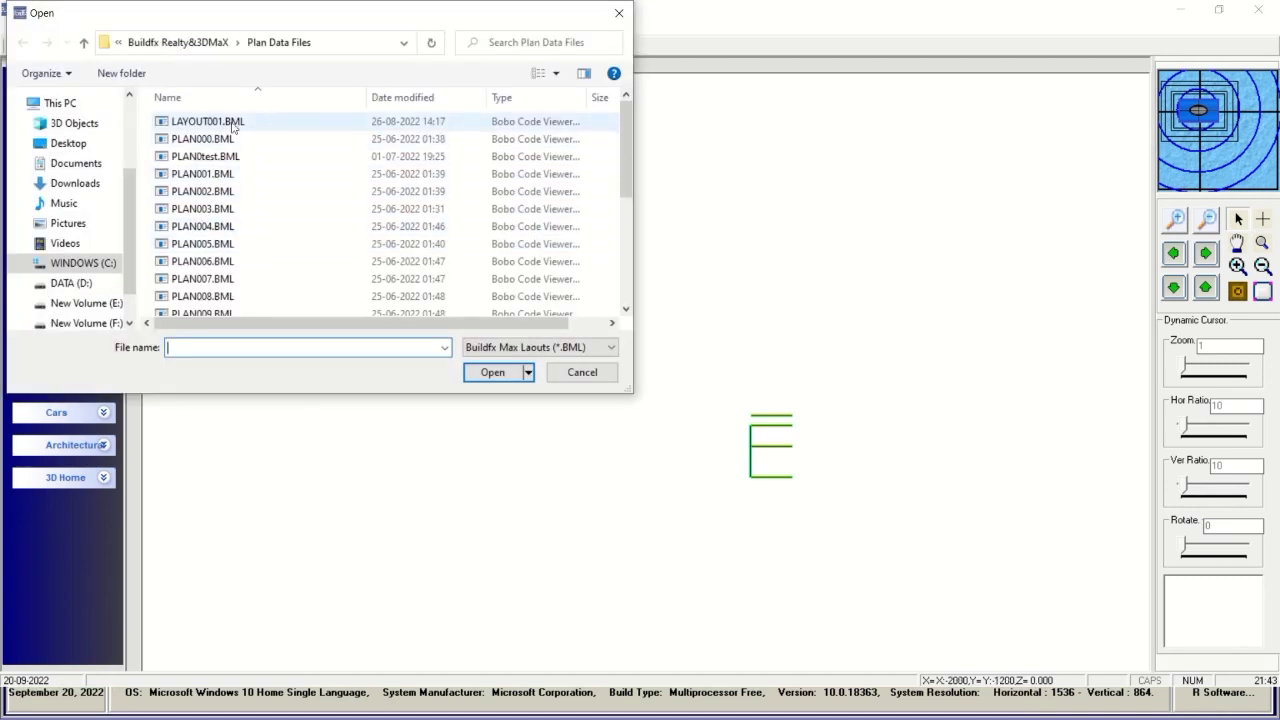
pyautogui.scroll(-4, 236, 250)
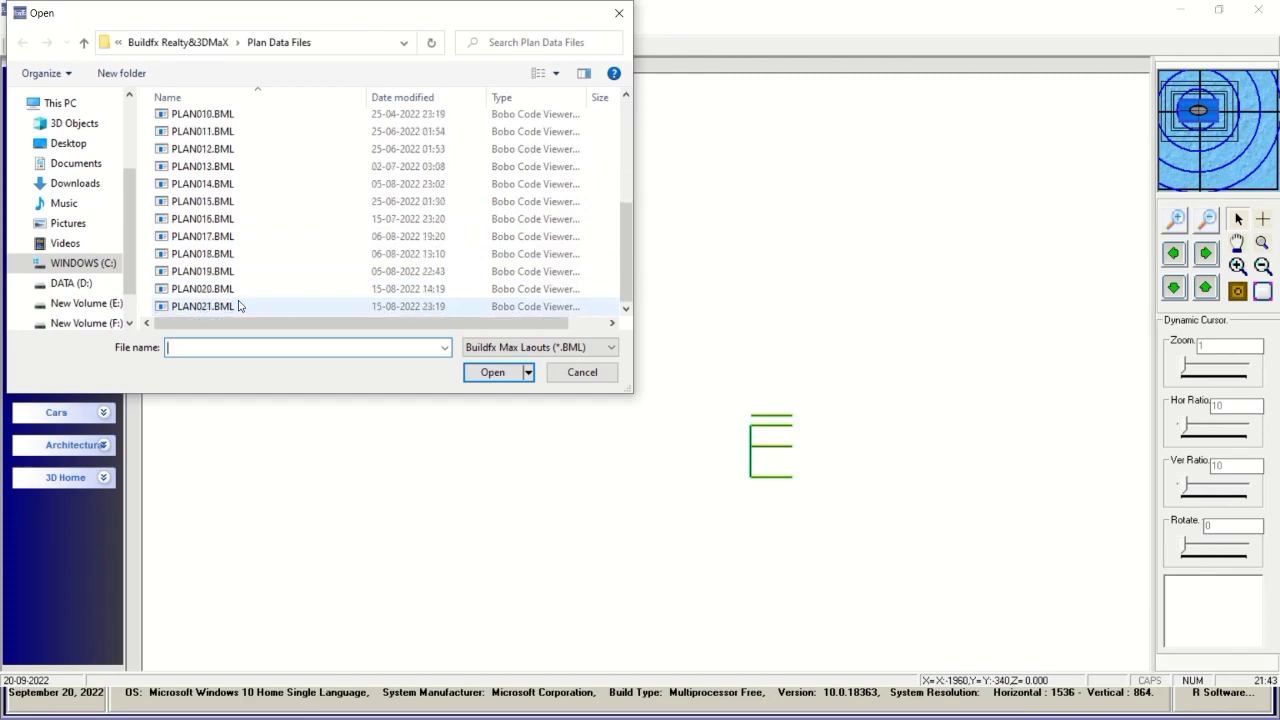
pyautogui.click(224, 168)
pyautogui.doubleClick(224, 168)
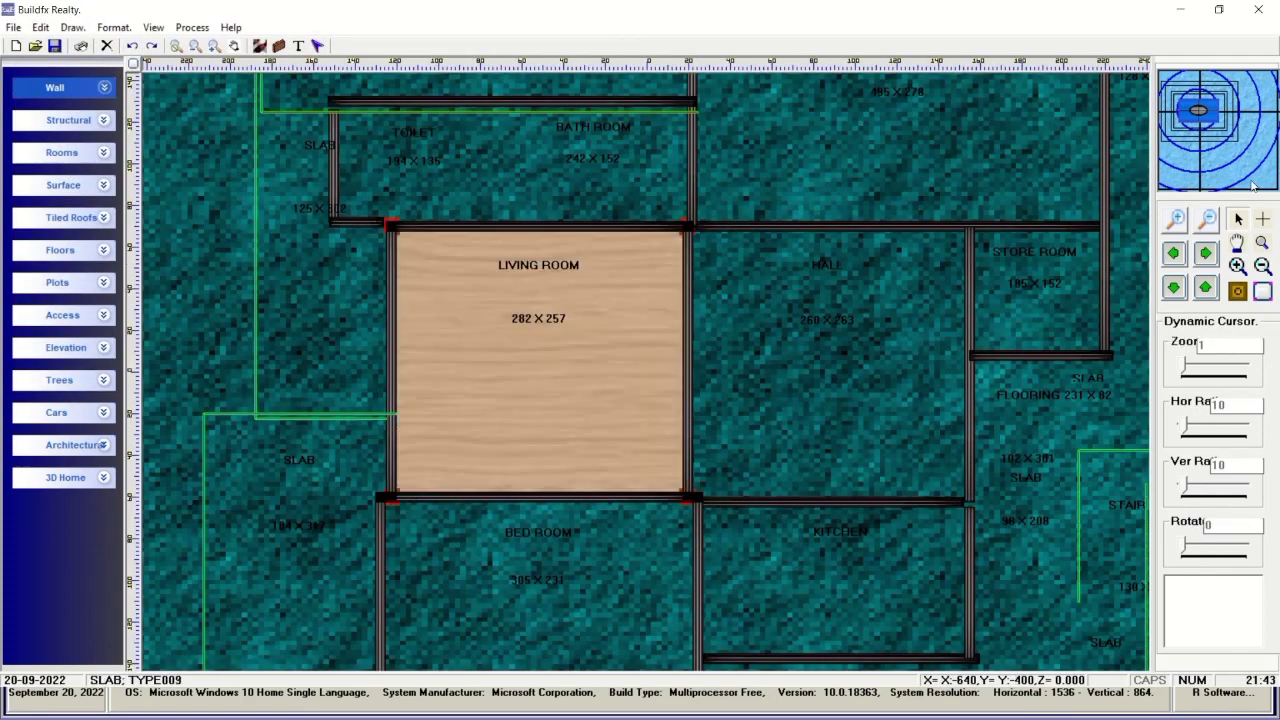
pyautogui.click(1176, 220)
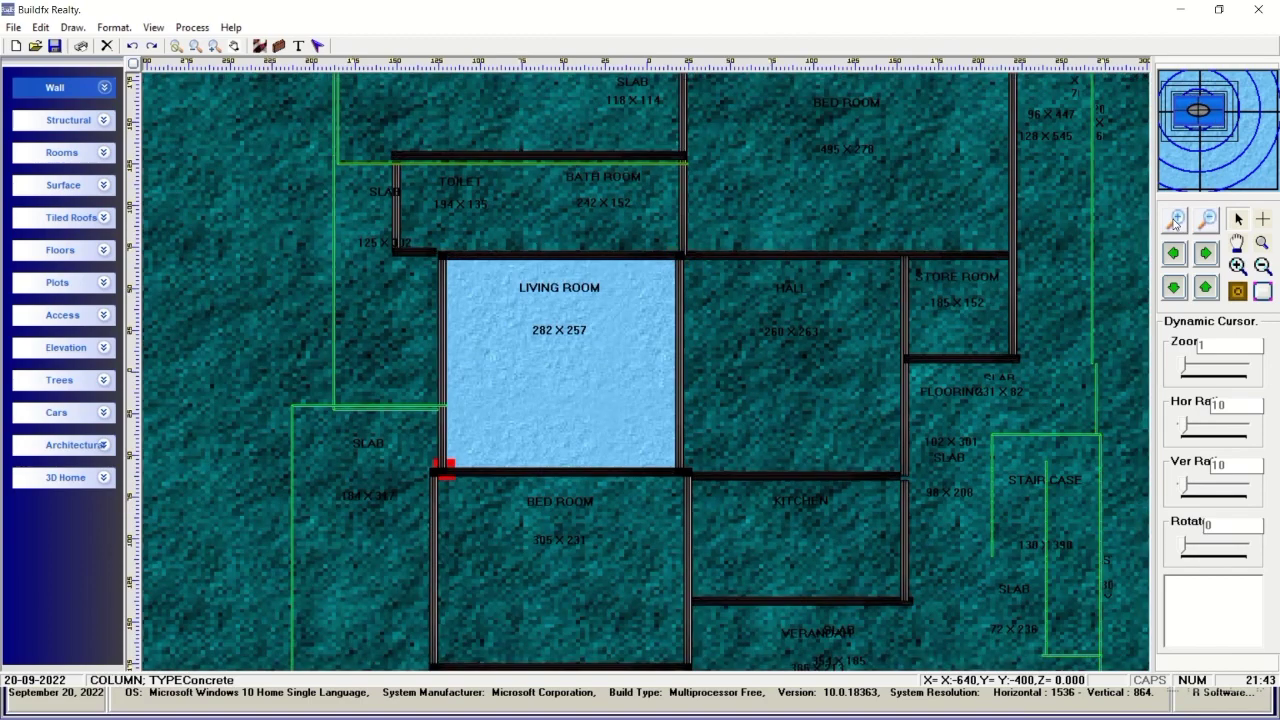
pyautogui.click(1176, 220)
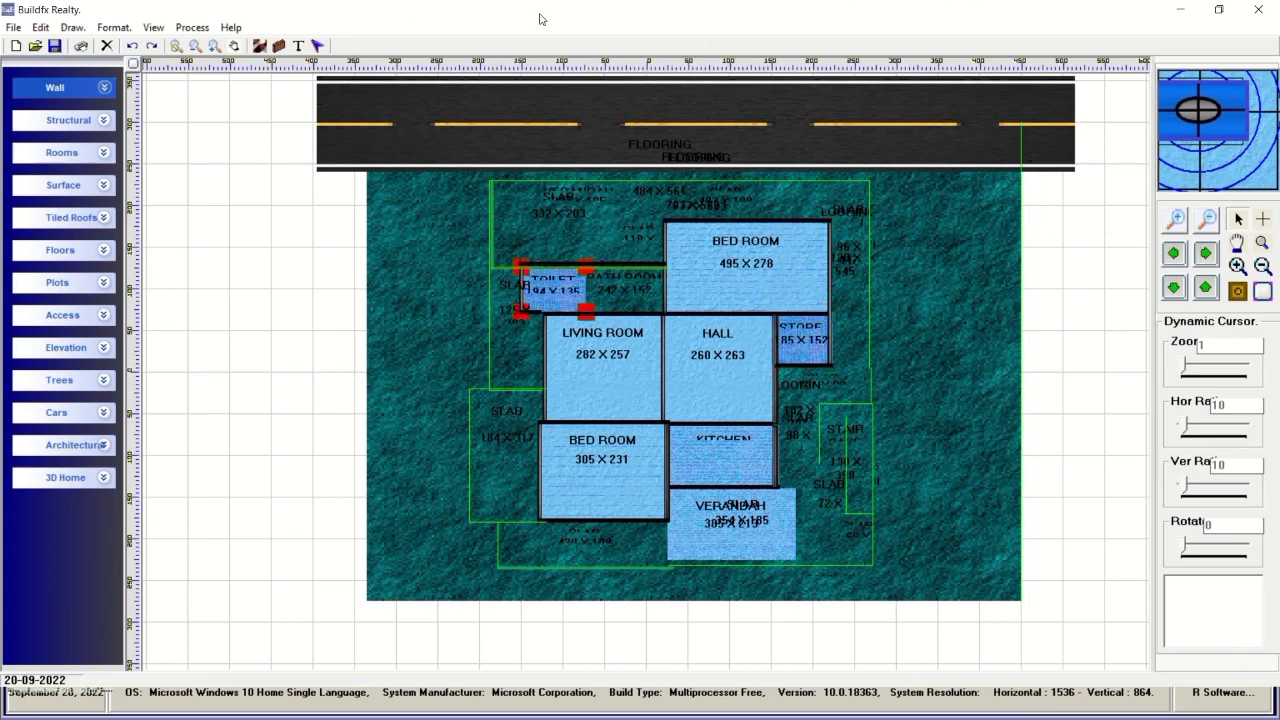
# Wait while the plan draws its wood-textured slabs, side road, cars and trees.
pyautogui.moveTo(533, 14)
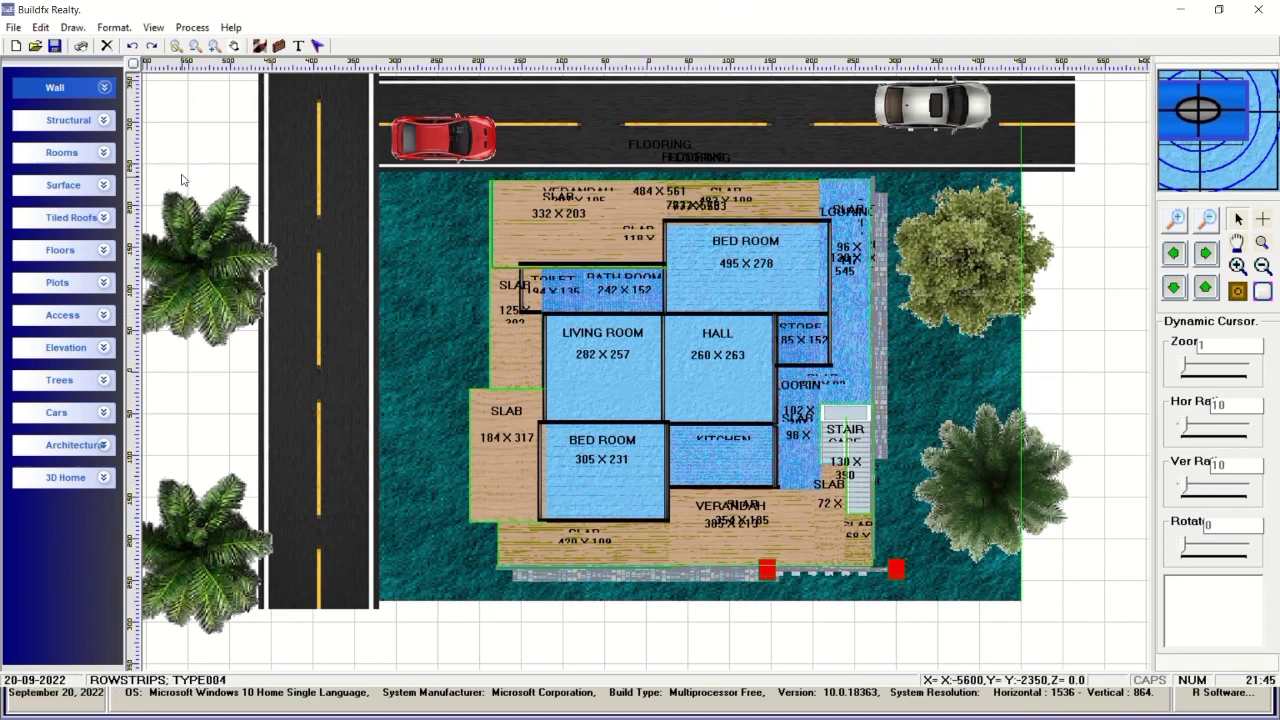
# Expand and collapse the Wall and Structural sections, expand 3D Home, and nudge the plan down.
pyautogui.click(104, 89)
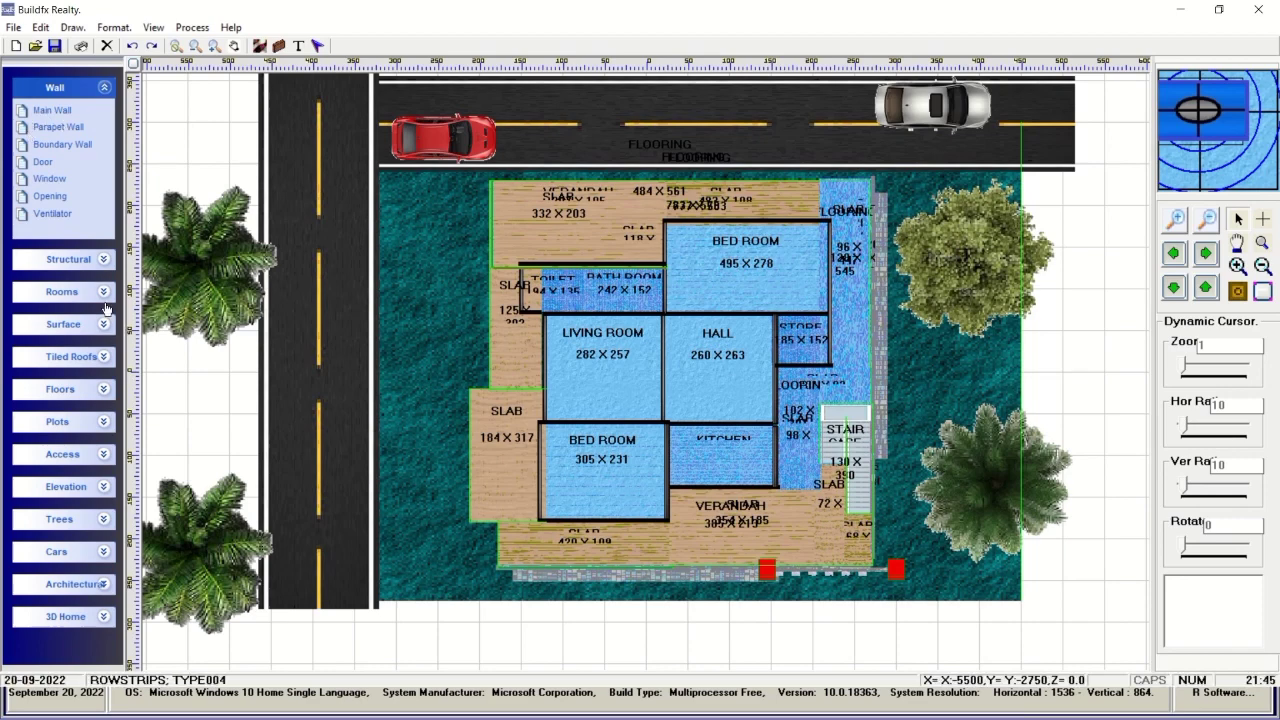
pyautogui.click(104, 262)
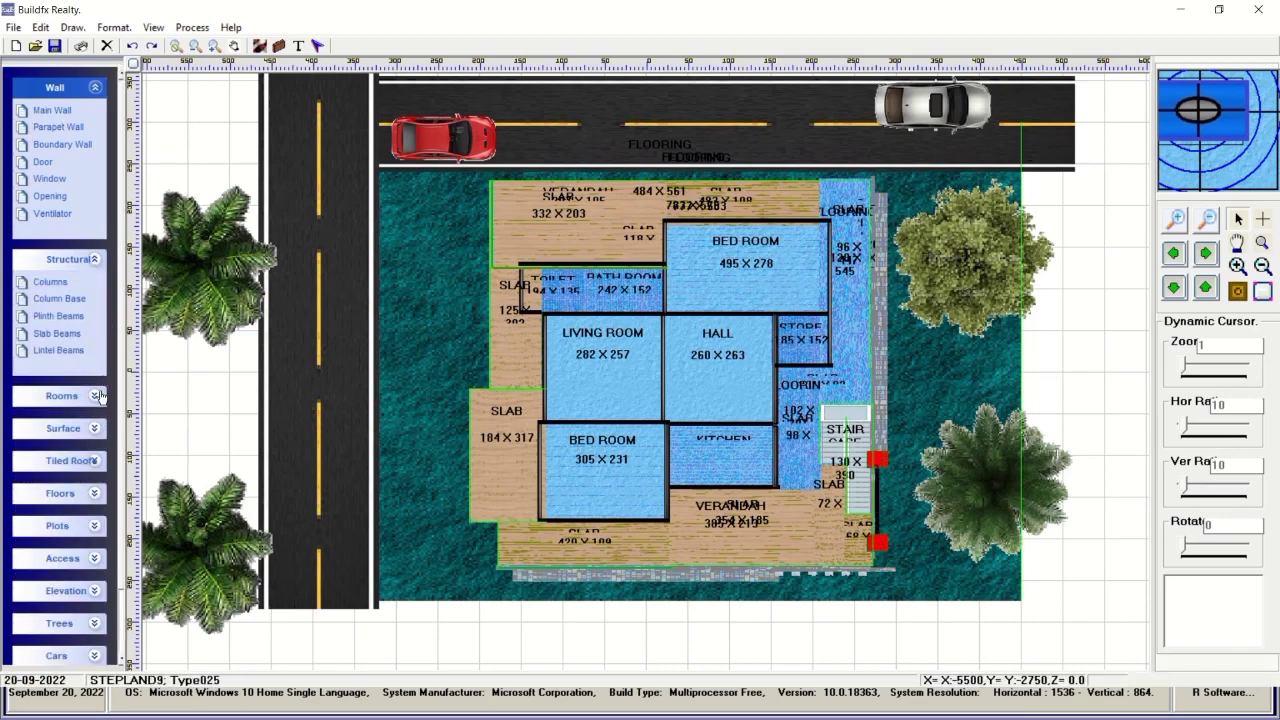
pyautogui.click(95, 90)
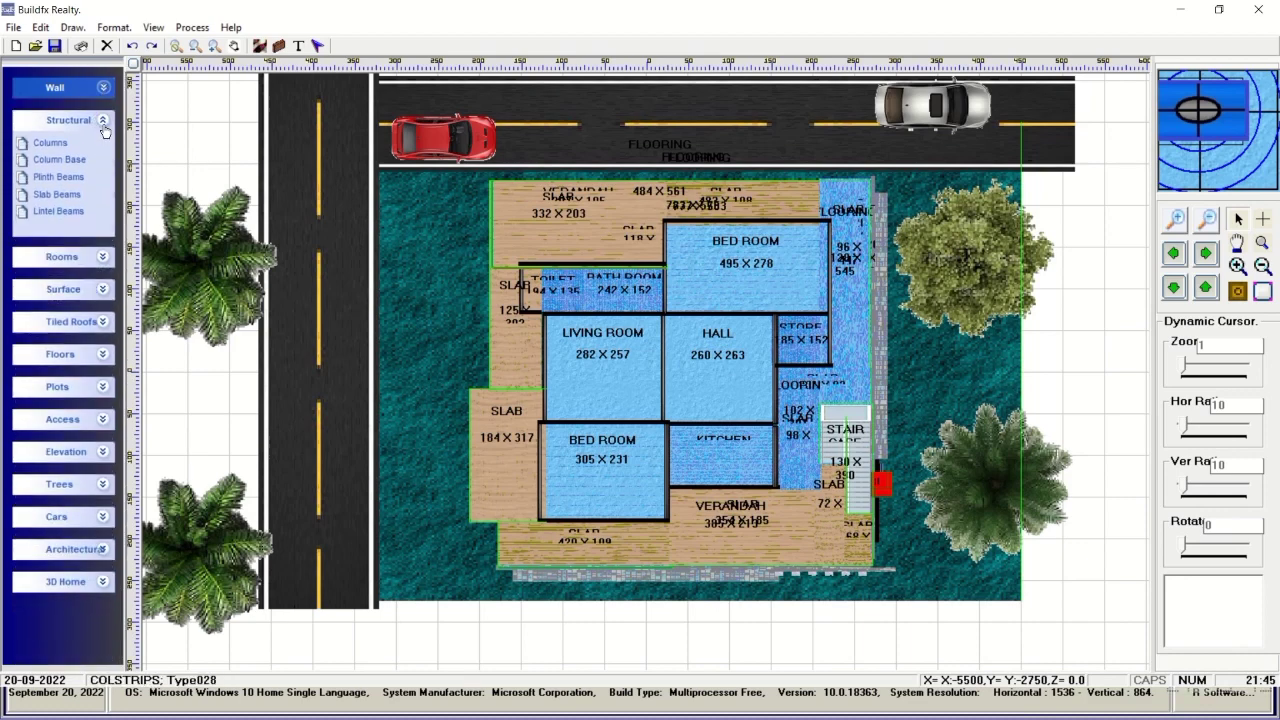
pyautogui.click(102, 120)
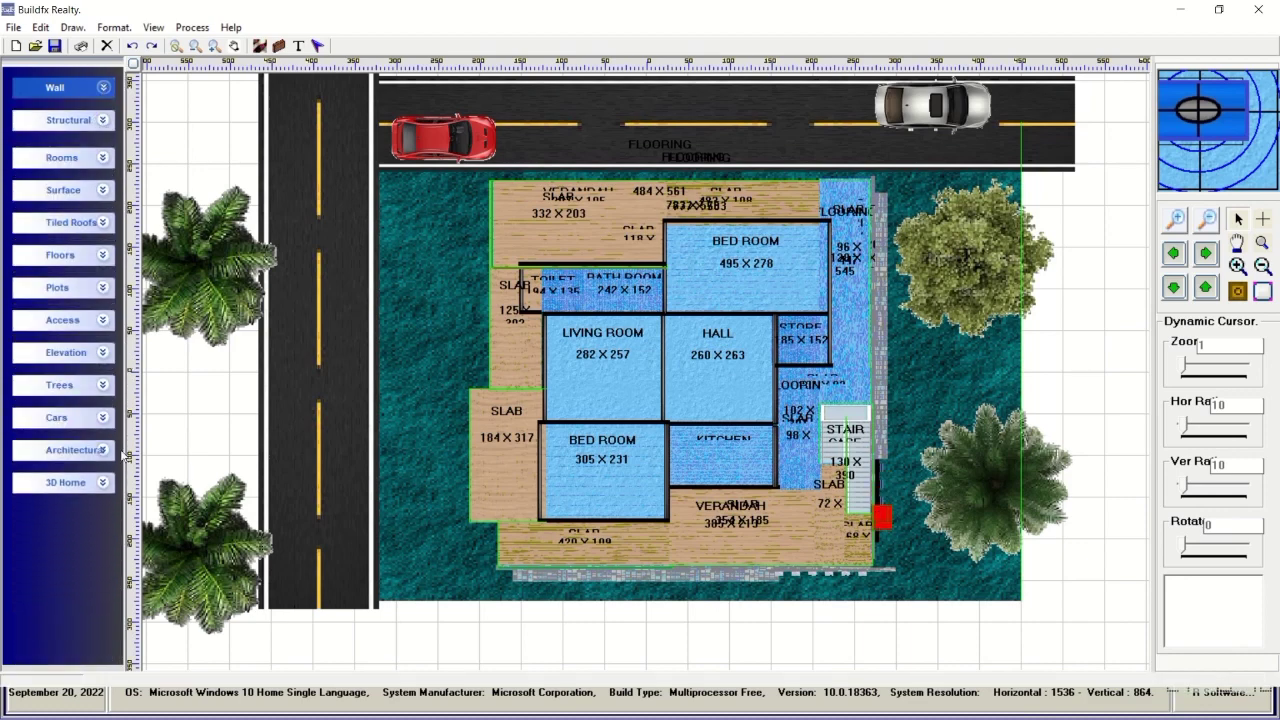
pyautogui.click(102, 482)
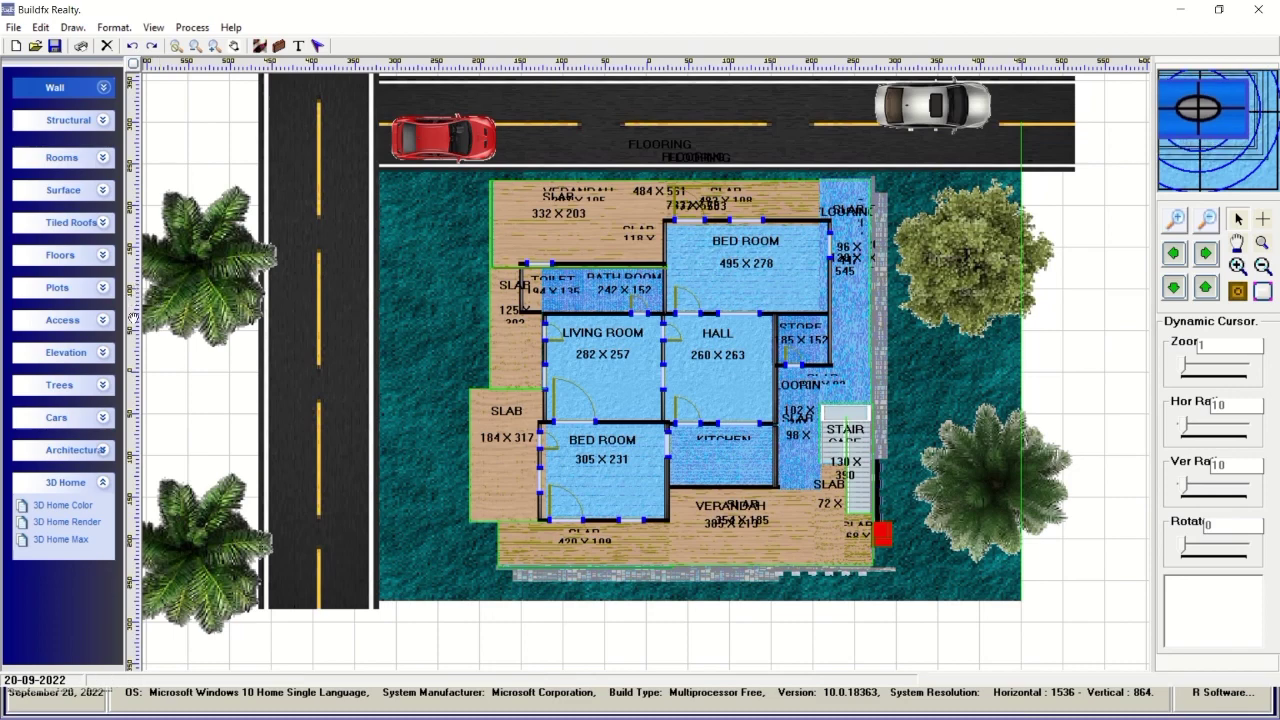
pyautogui.moveTo(133, 289)
pyautogui.mouseDown()
pyautogui.moveTo(137, 333)
pyautogui.moveTo(143, 269)
pyautogui.mouseUp()
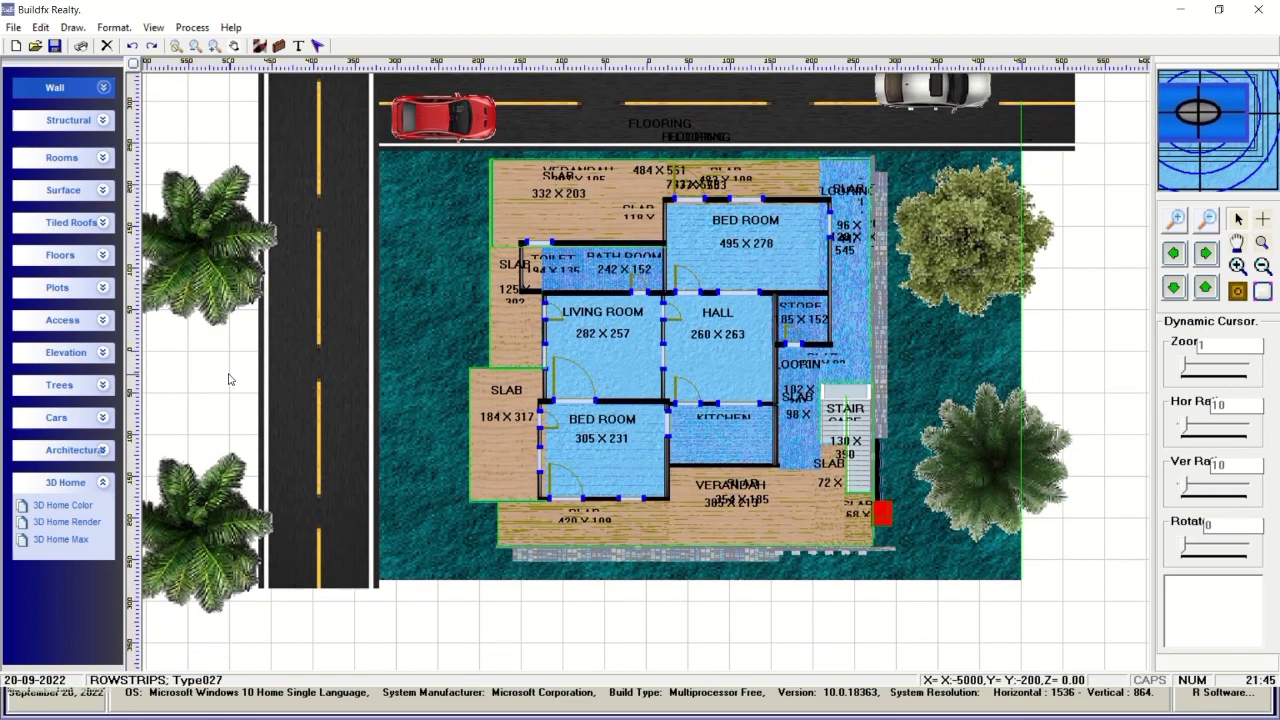
# Open the room template settings, place a template room, and close the settings.
pyautogui.rightClick(234, 366)
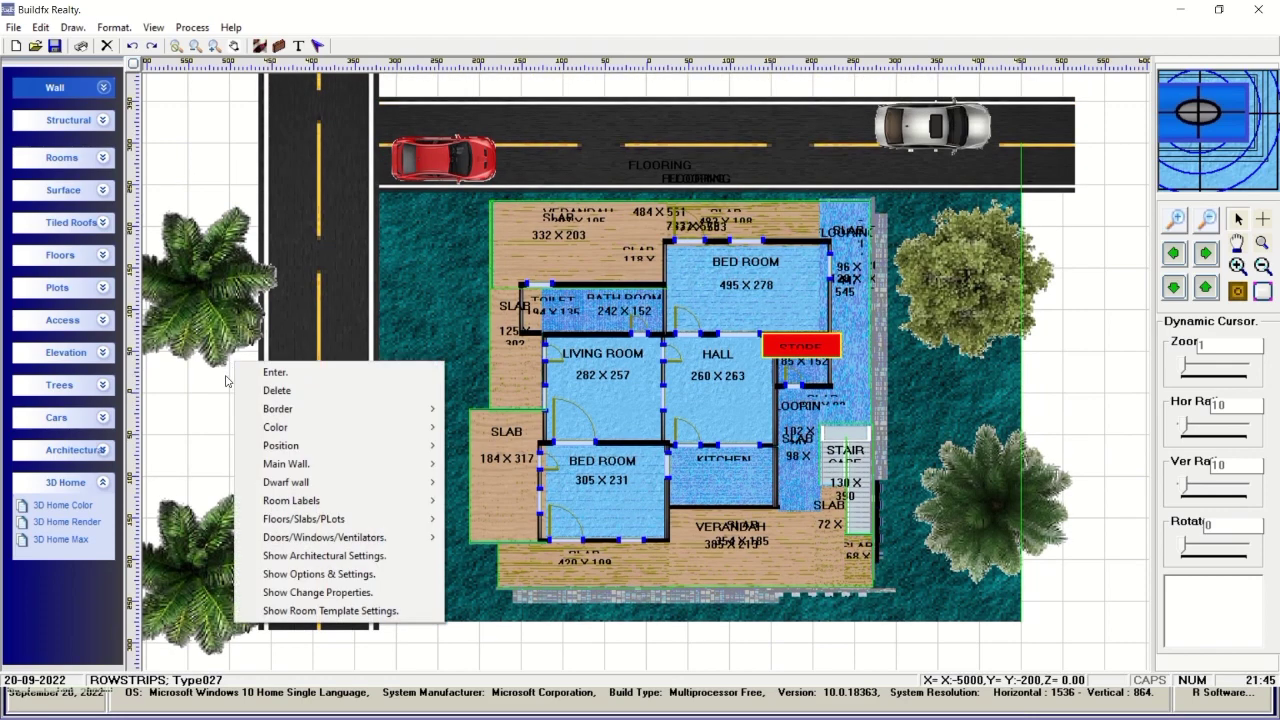
pyautogui.click(344, 611)
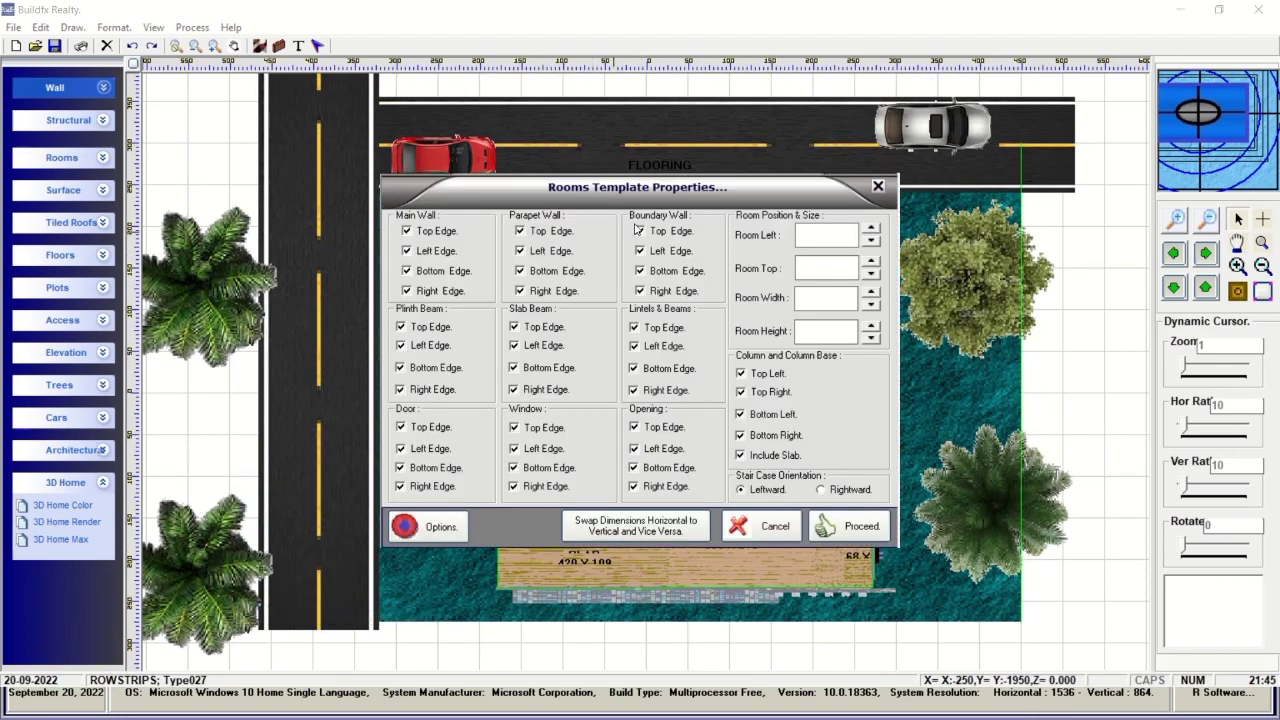
pyautogui.moveTo(688, 202)
pyautogui.mouseDown()
pyautogui.moveTo(565, 158)
pyautogui.moveTo(702, 187)
pyautogui.mouseUp()
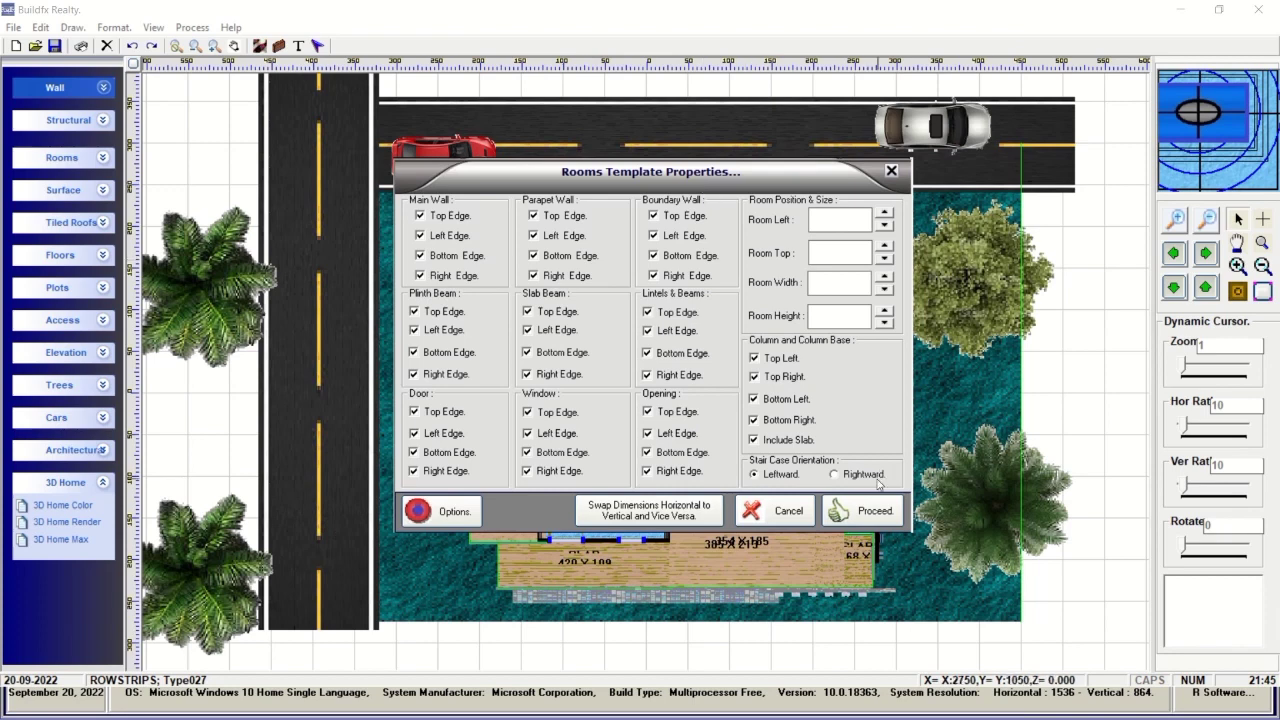
pyautogui.click(868, 512)
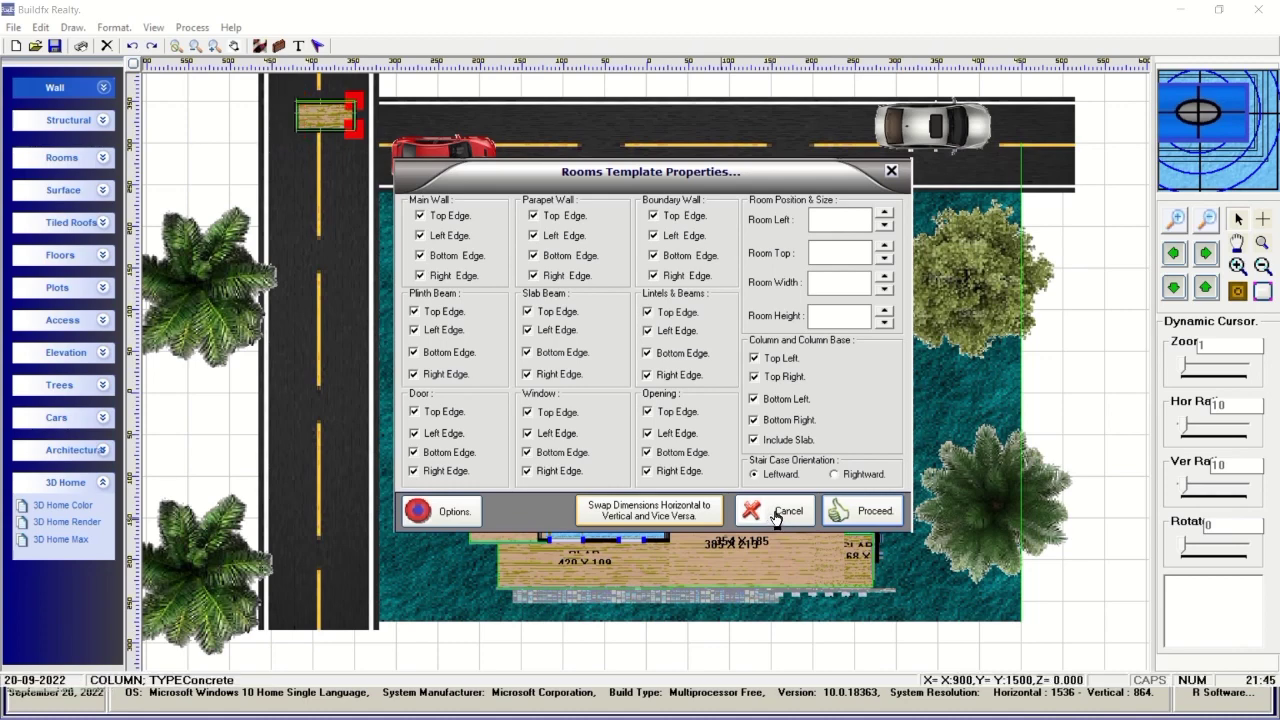
pyautogui.click(775, 514)
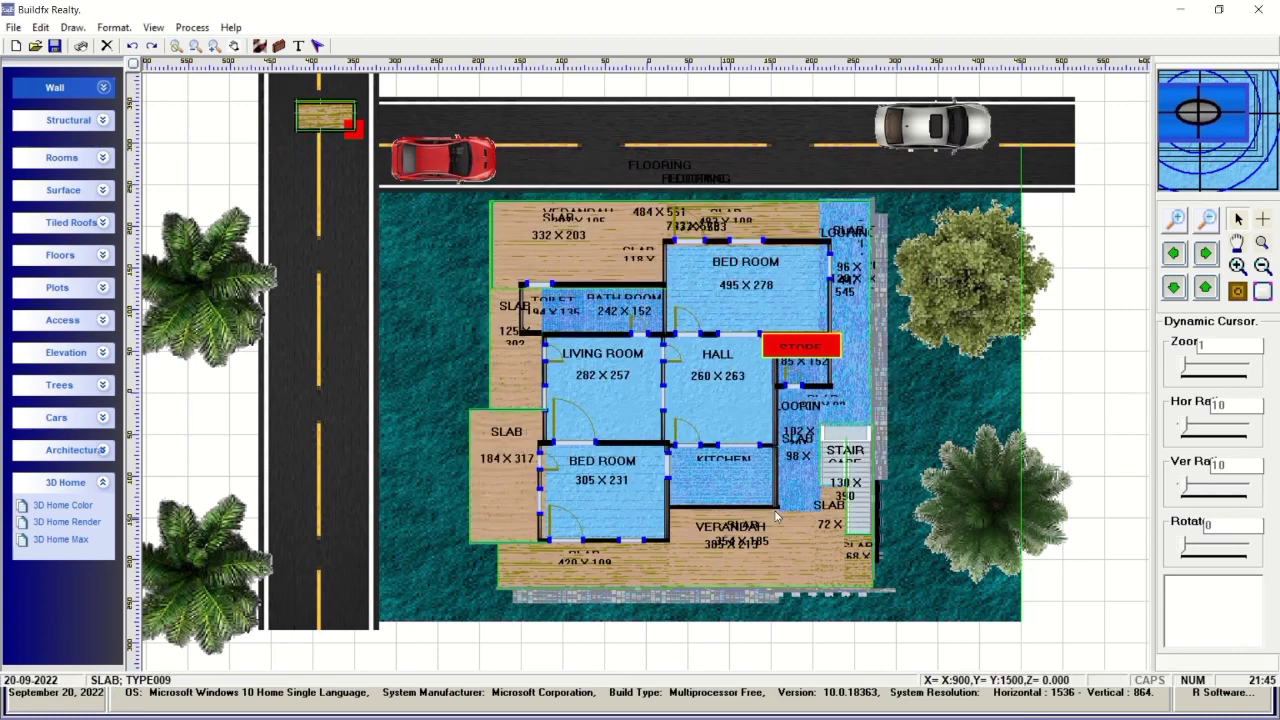
# Open Change Properties and step through the Main Wall properties of the first walls.
pyautogui.rightClick(200, 460)
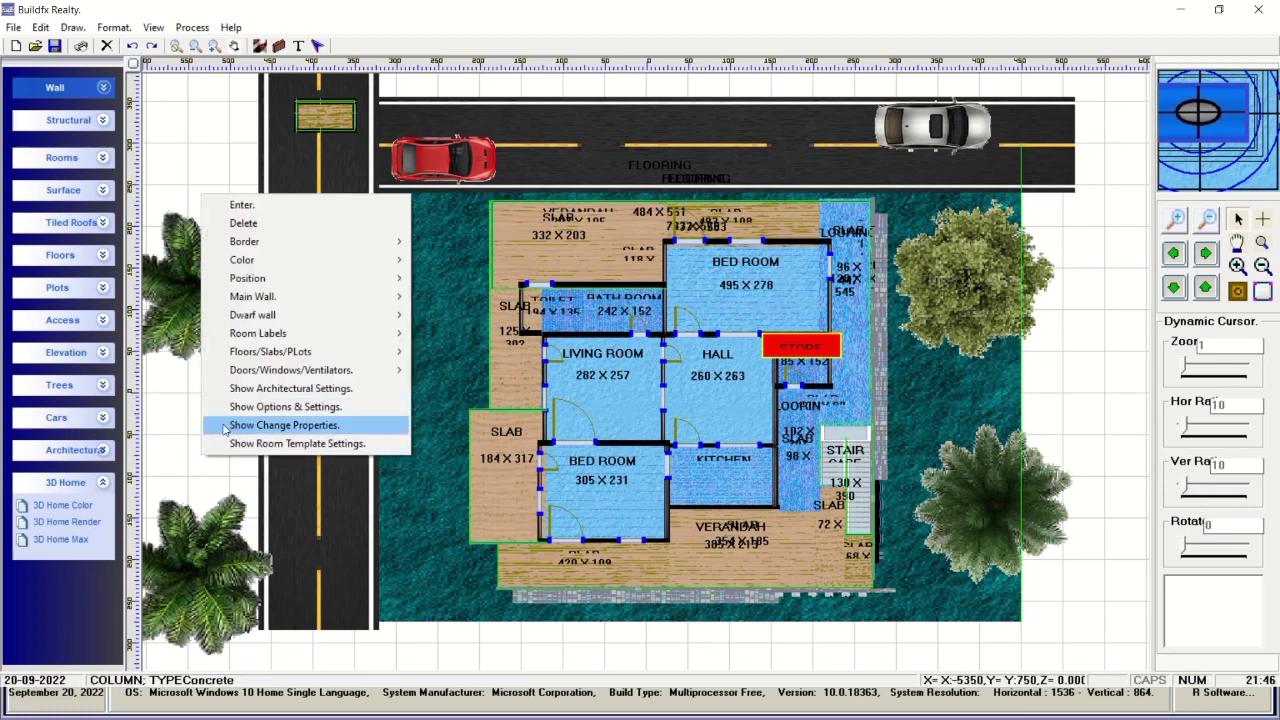
pyautogui.click(226, 429)
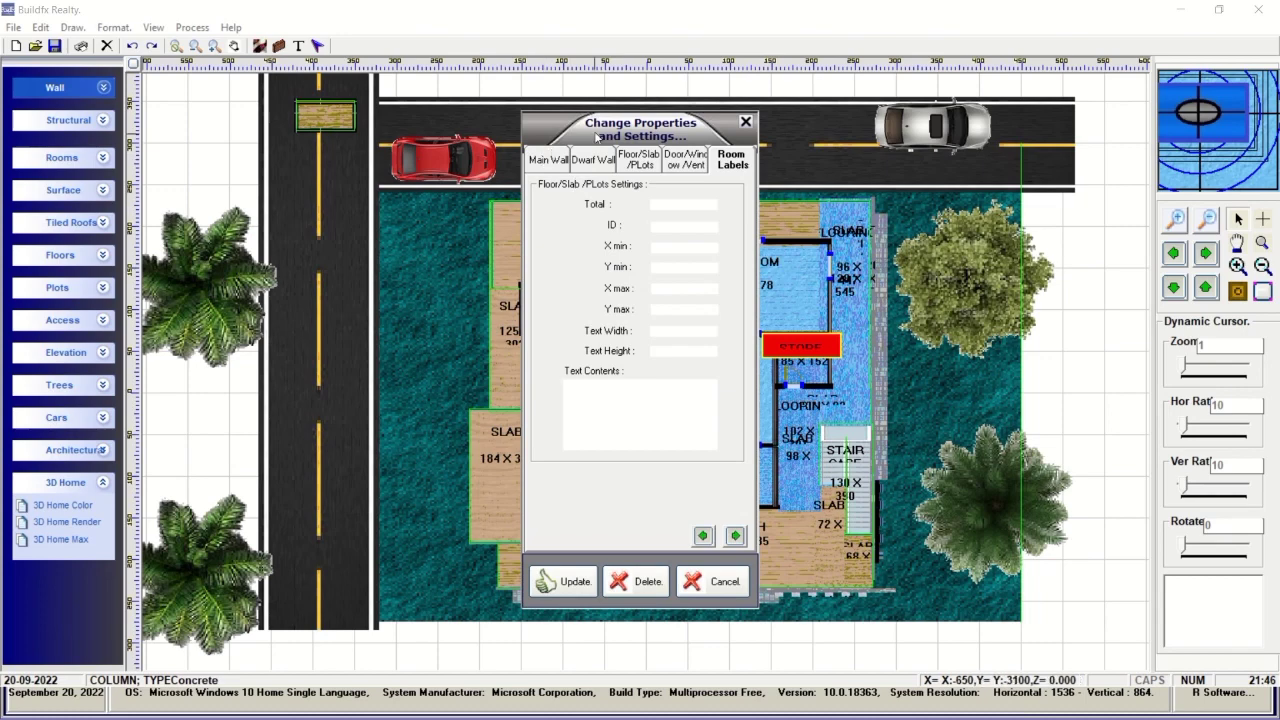
pyautogui.moveTo(536, 129); pyautogui.dragTo(862, 144)
pyautogui.click(875, 177)
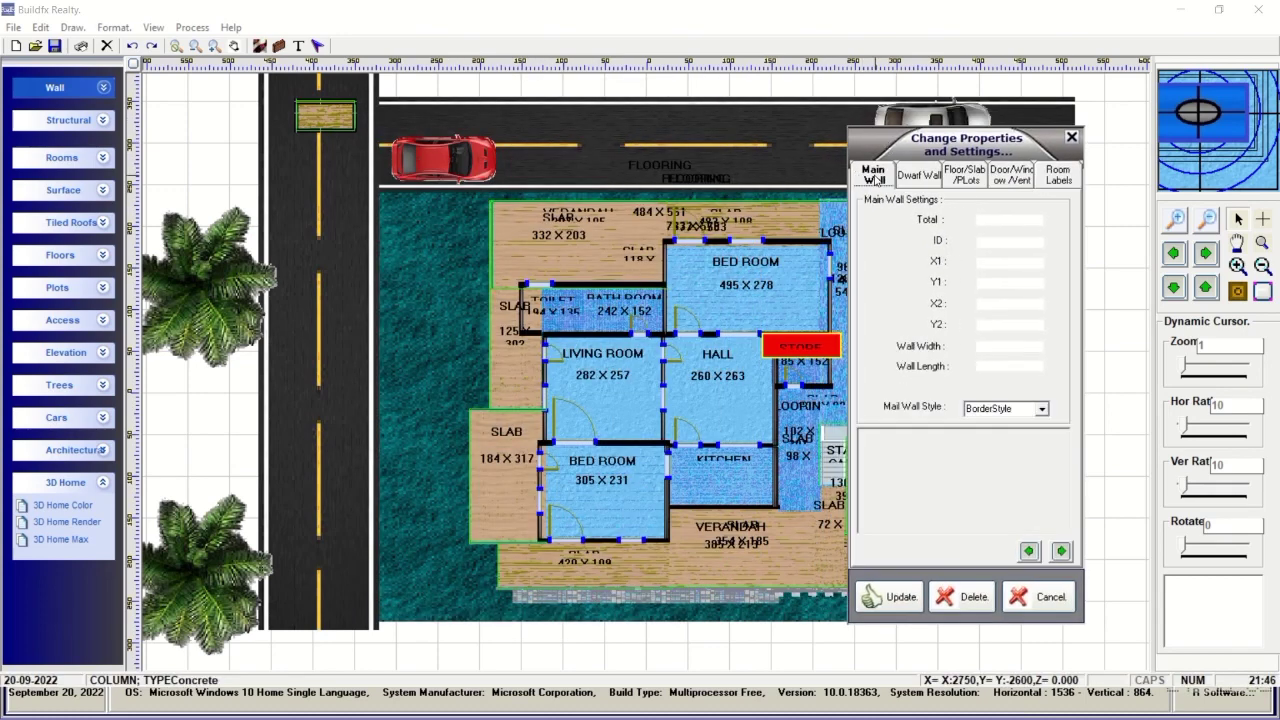
pyautogui.click(1062, 551)
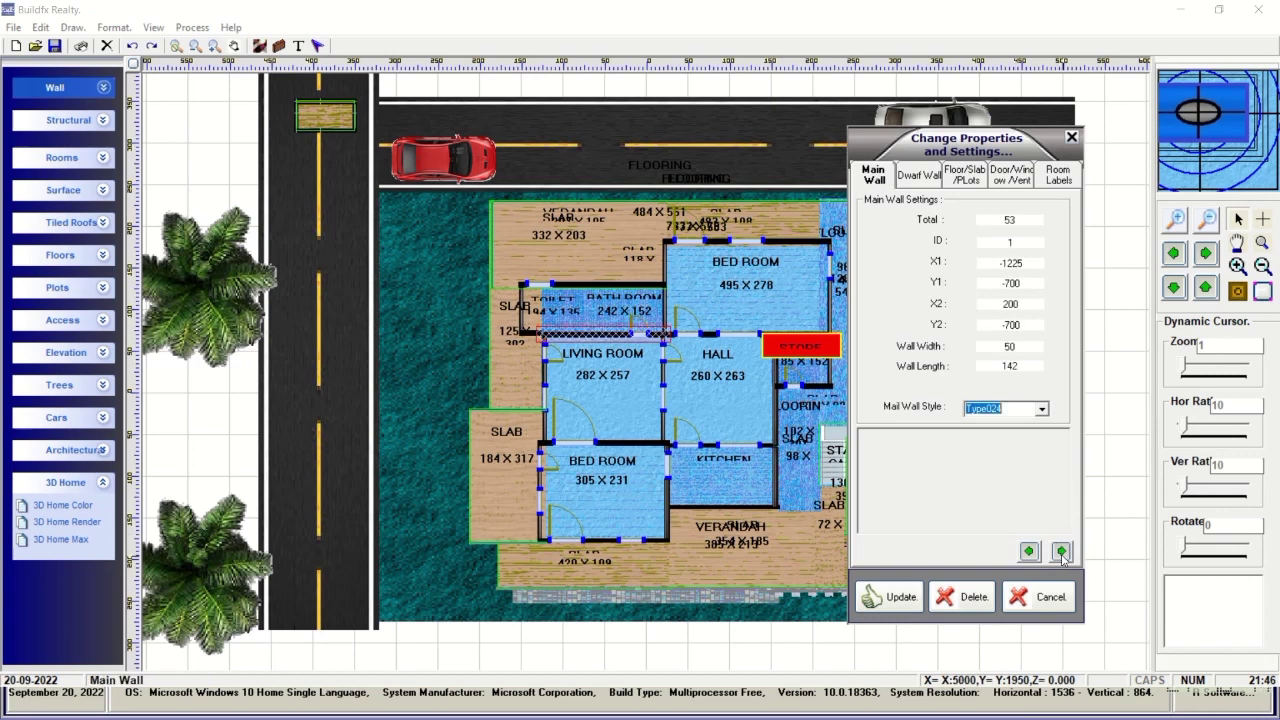
pyautogui.click(1062, 551)
pyautogui.click(1062, 551)
pyautogui.click(1062, 551)
pyautogui.click(1062, 551)
pyautogui.click(1062, 551)
pyautogui.click(1062, 551)
pyautogui.click(1062, 551)
pyautogui.click(1062, 551)
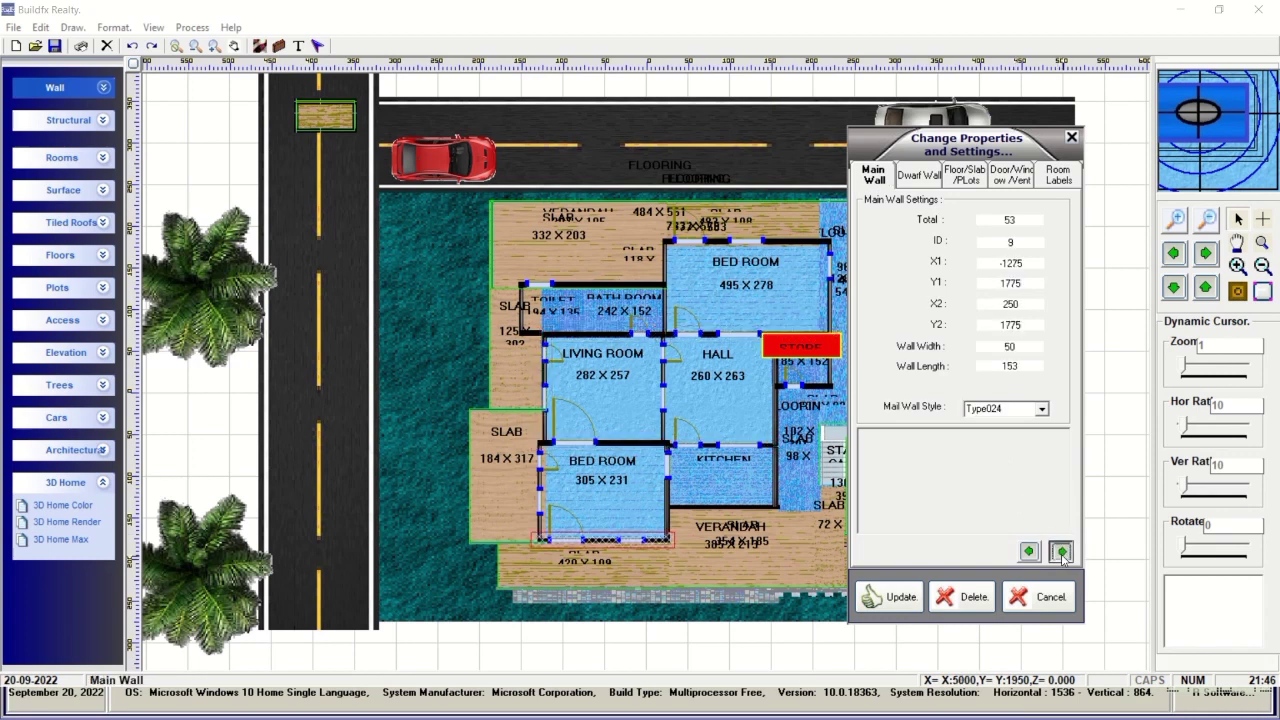
pyautogui.click(1062, 551)
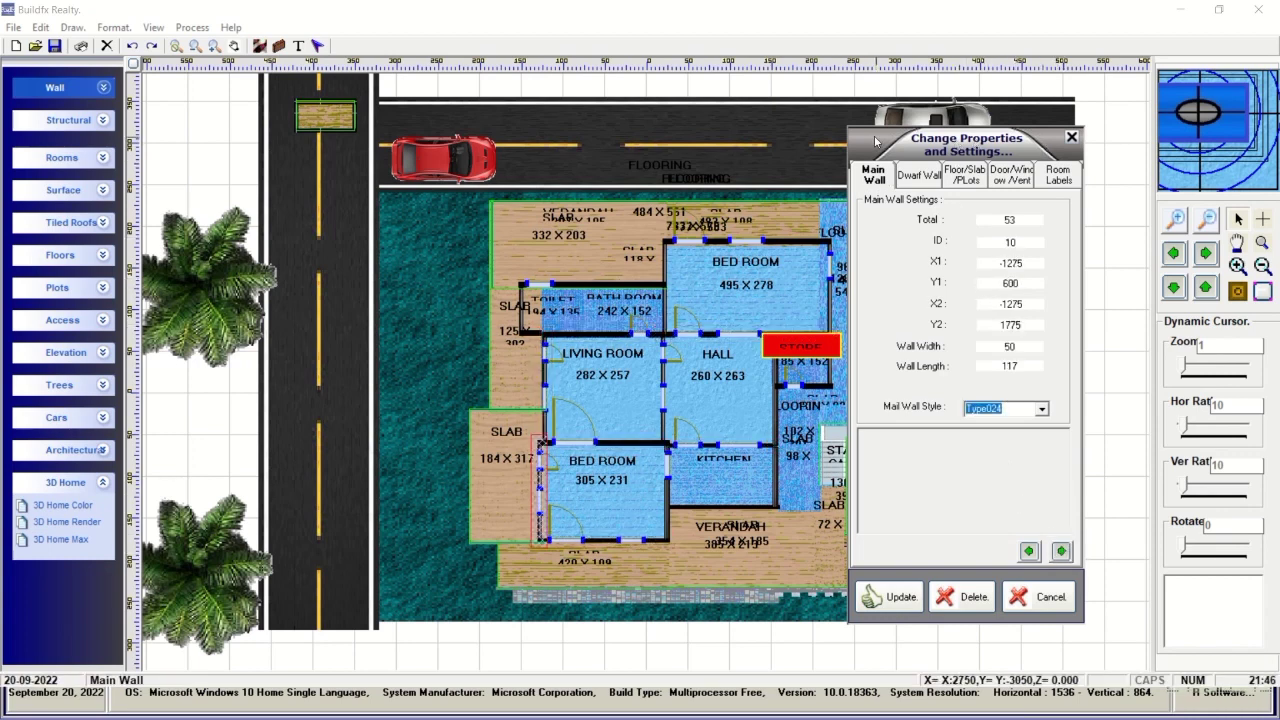
# Move the properties window aside and step through the remaining main walls.
pyautogui.moveTo(875, 141); pyautogui.dragTo(1003, 148)
pyautogui.click(1190, 557)
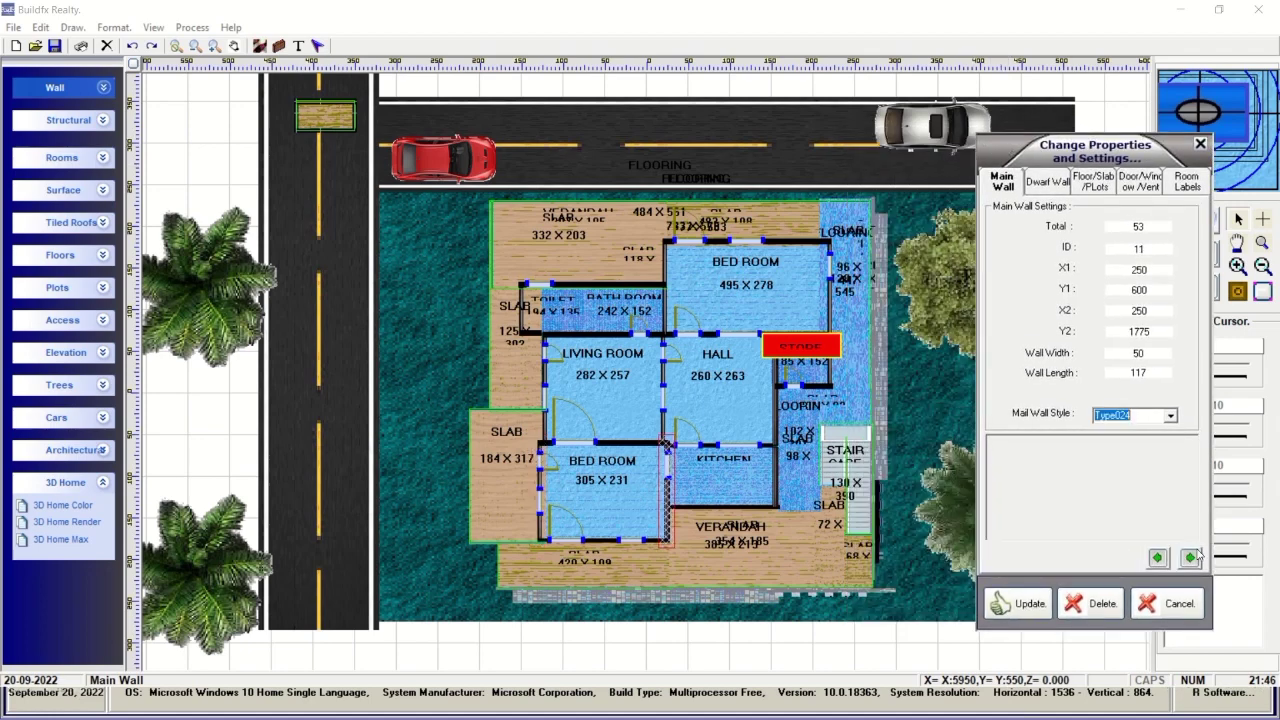
pyautogui.click(1191, 557)
pyautogui.click(1191, 557)
pyautogui.click(1191, 557)
pyautogui.click(1191, 557)
pyautogui.click(1191, 557)
pyautogui.click(1191, 557)
pyautogui.click(1191, 557)
pyautogui.click(1191, 557)
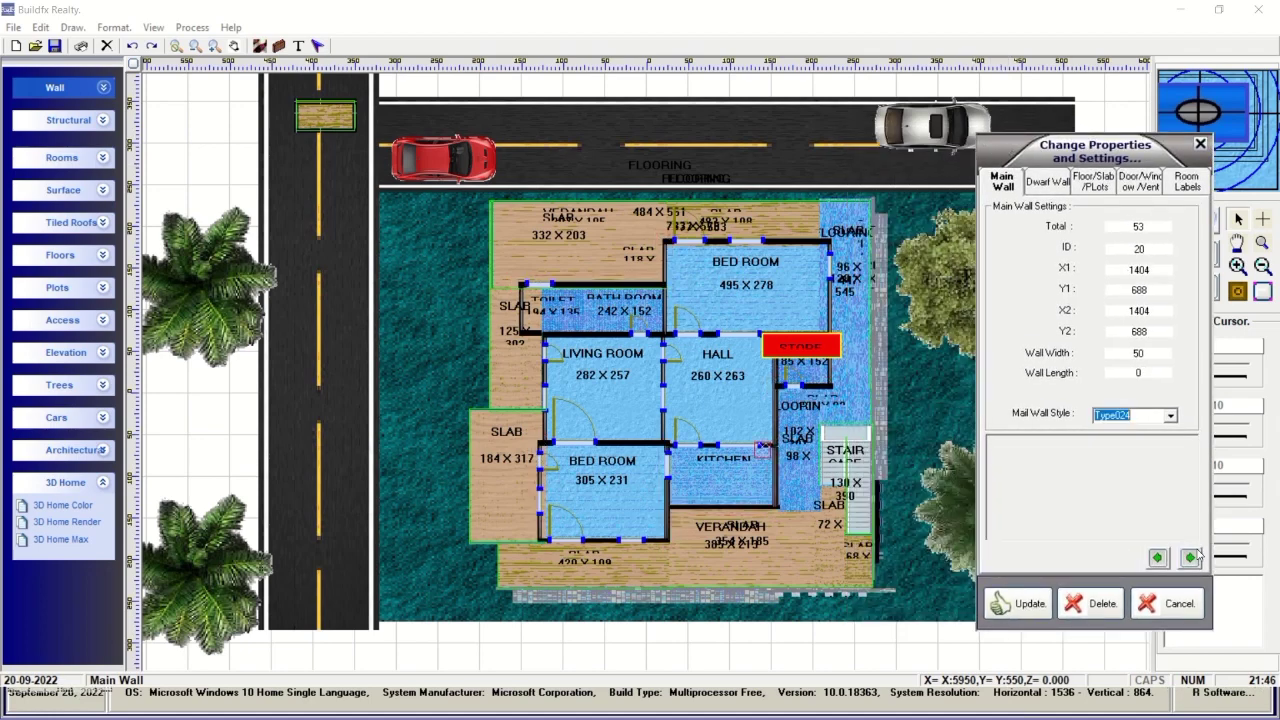
pyautogui.click(1191, 557)
pyautogui.click(1191, 557)
pyautogui.click(1191, 557)
pyautogui.click(1191, 557)
pyautogui.click(1191, 557)
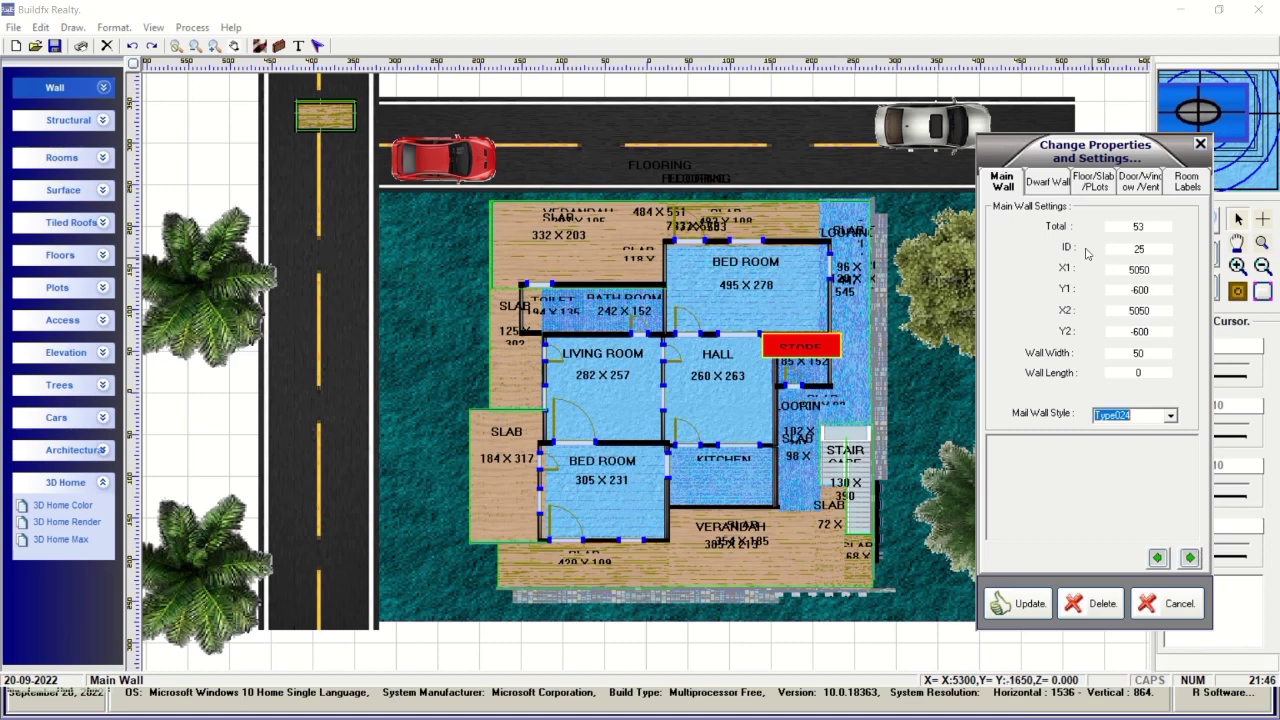
# Review the first dwarf wall, then the Floor/Slab items such as BATH ROOM and COLUMN.
pyautogui.click(1048, 181)
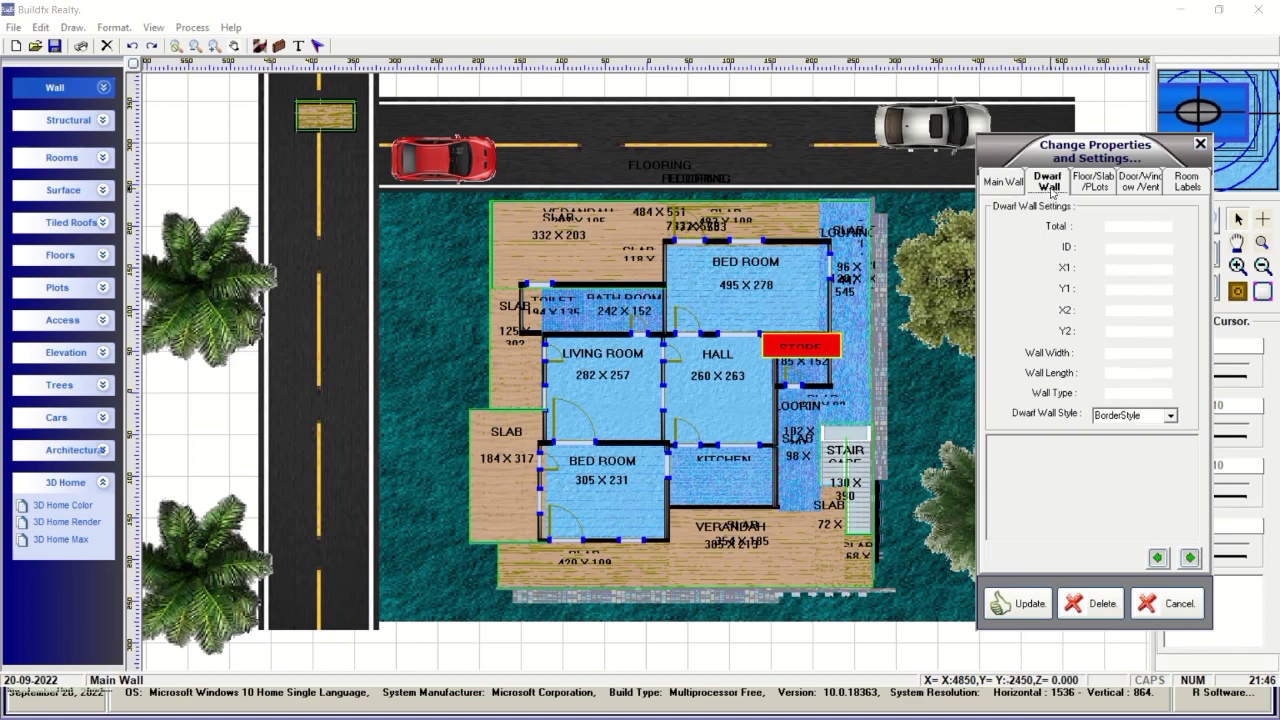
pyautogui.click(1189, 558)
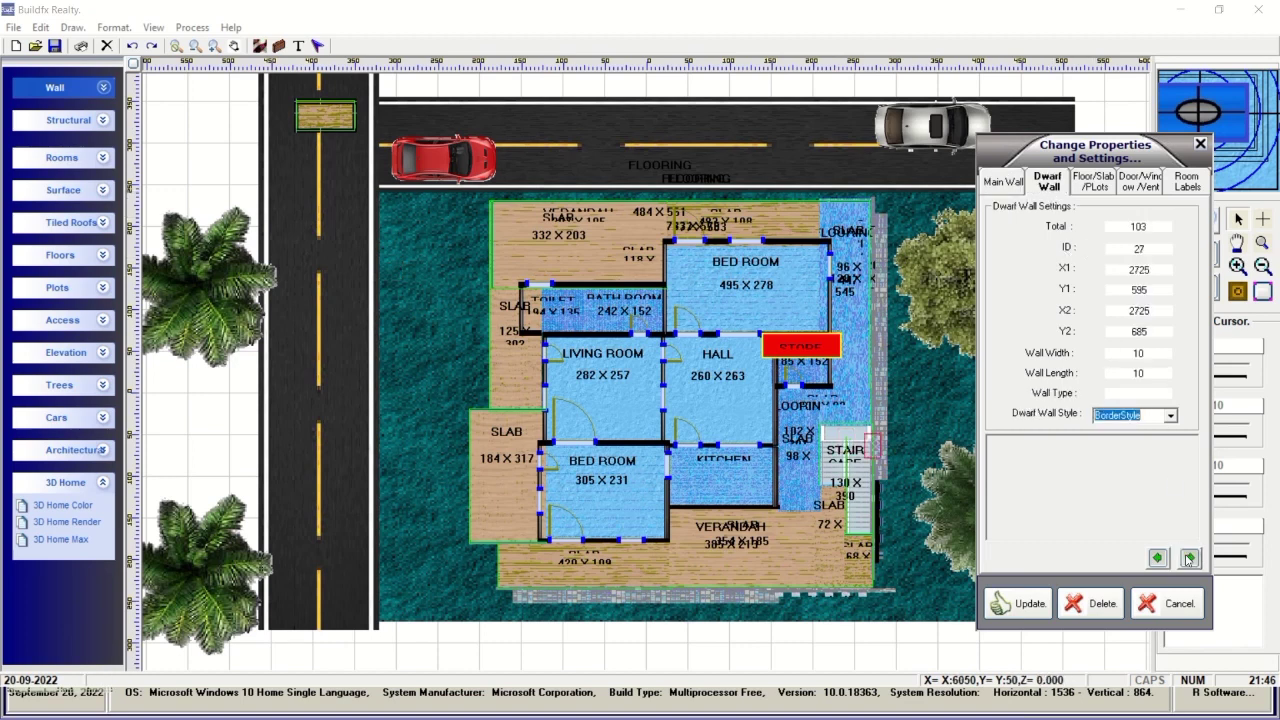
pyautogui.click(1095, 181)
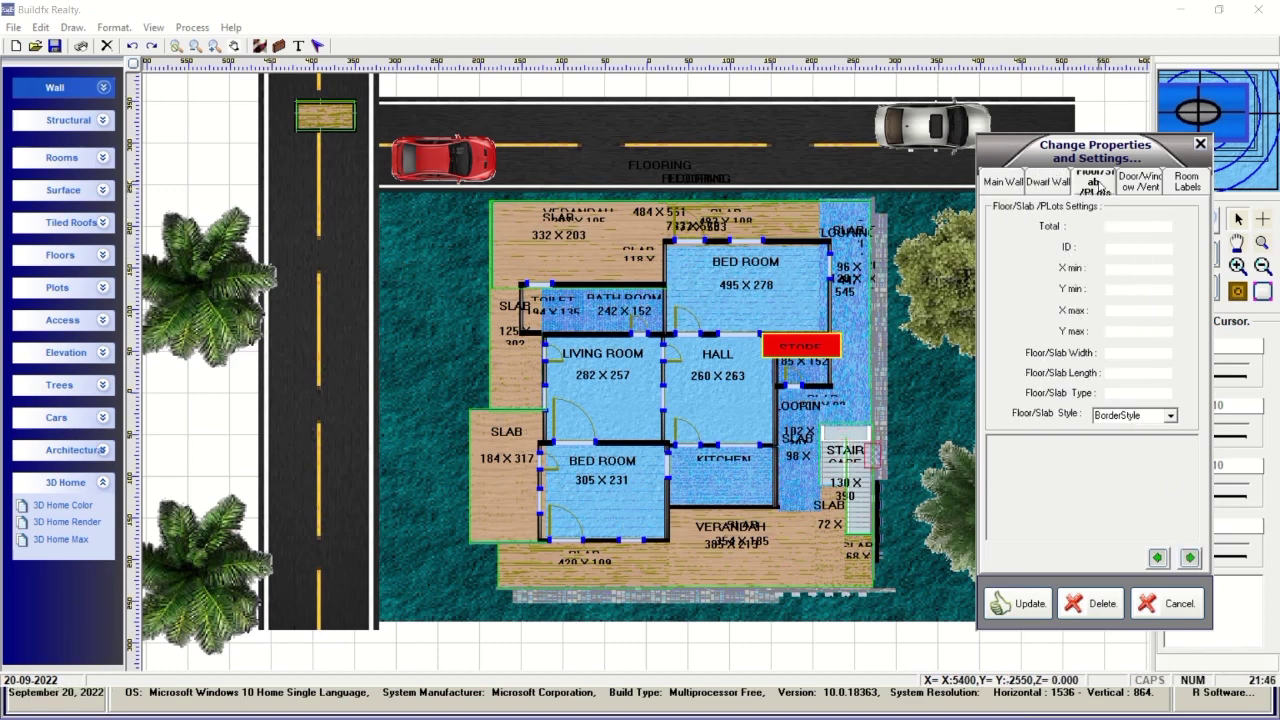
pyautogui.click(1189, 558)
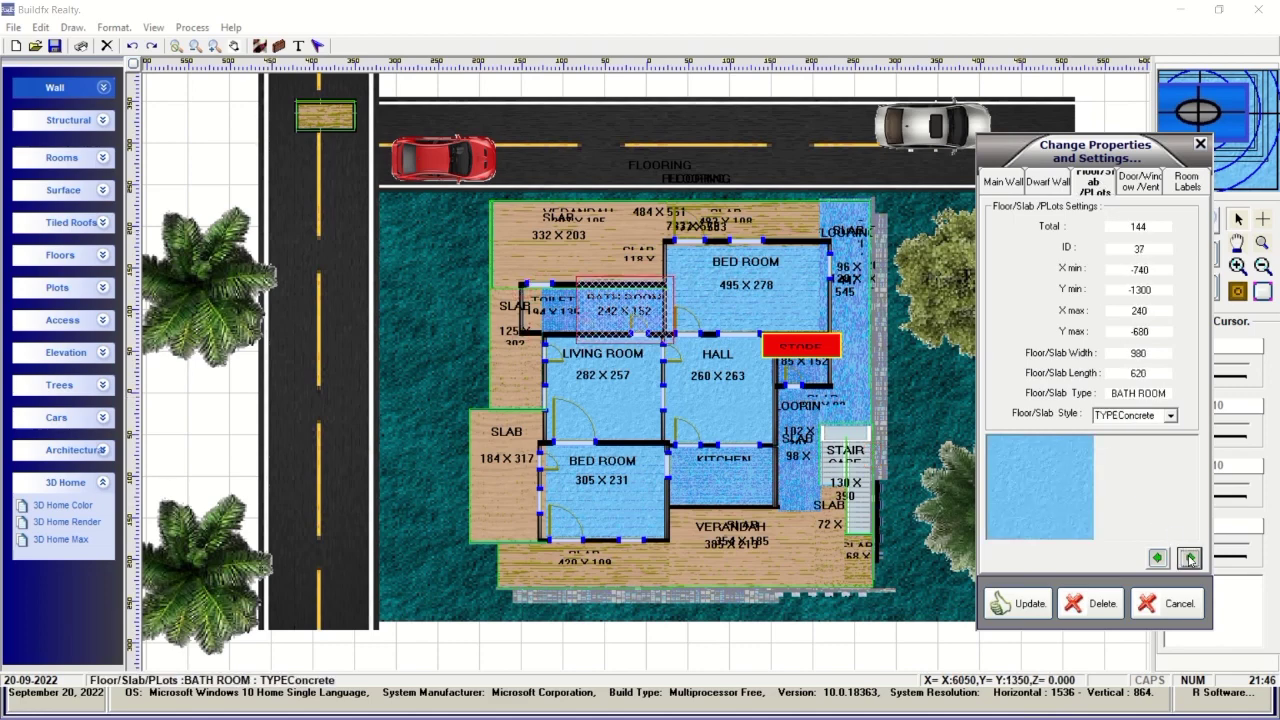
pyautogui.click(1189, 558)
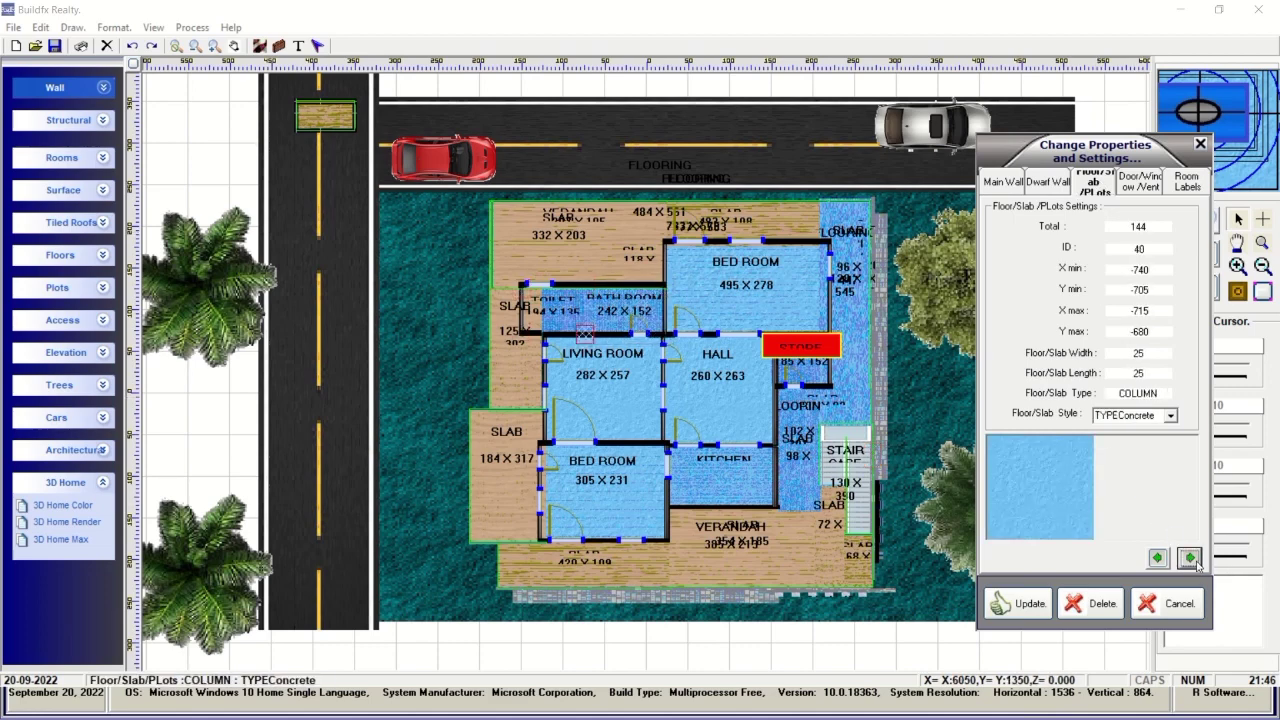
pyautogui.click(1189, 558)
pyautogui.click(1189, 558)
pyautogui.click(1189, 558)
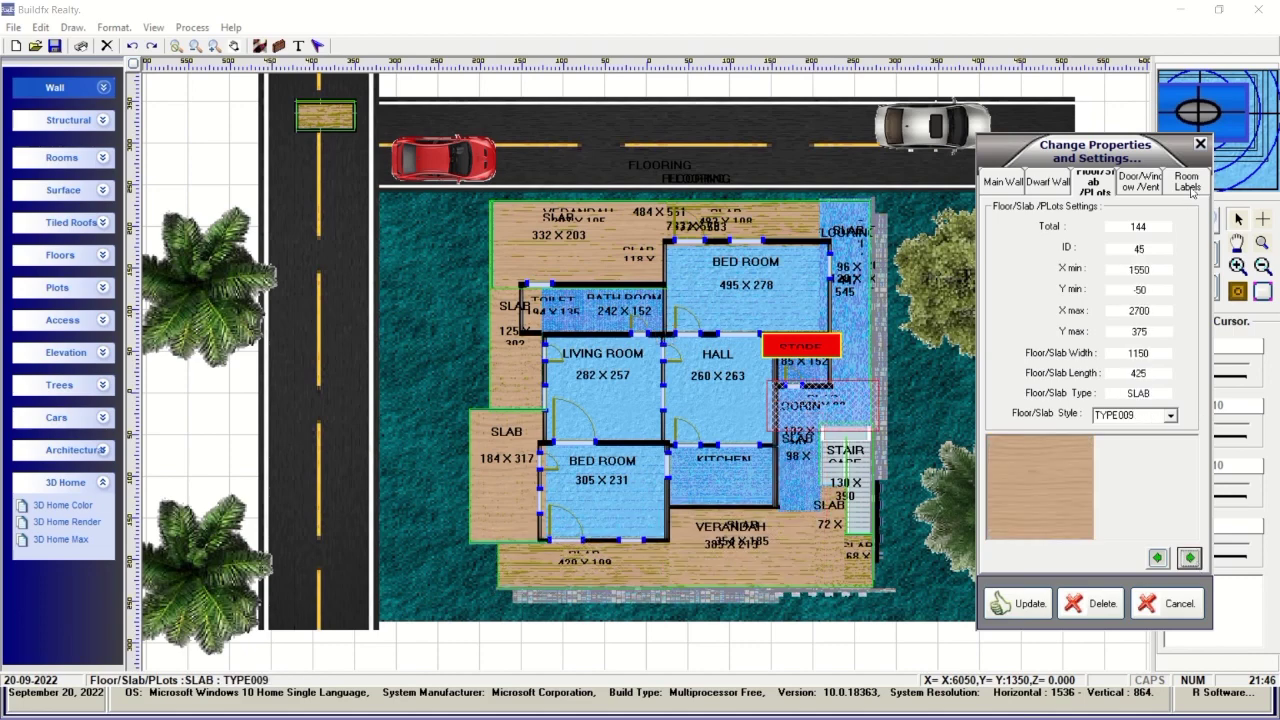
# Step through the stored door, window and ventilator properties.
pyautogui.click(1140, 181)
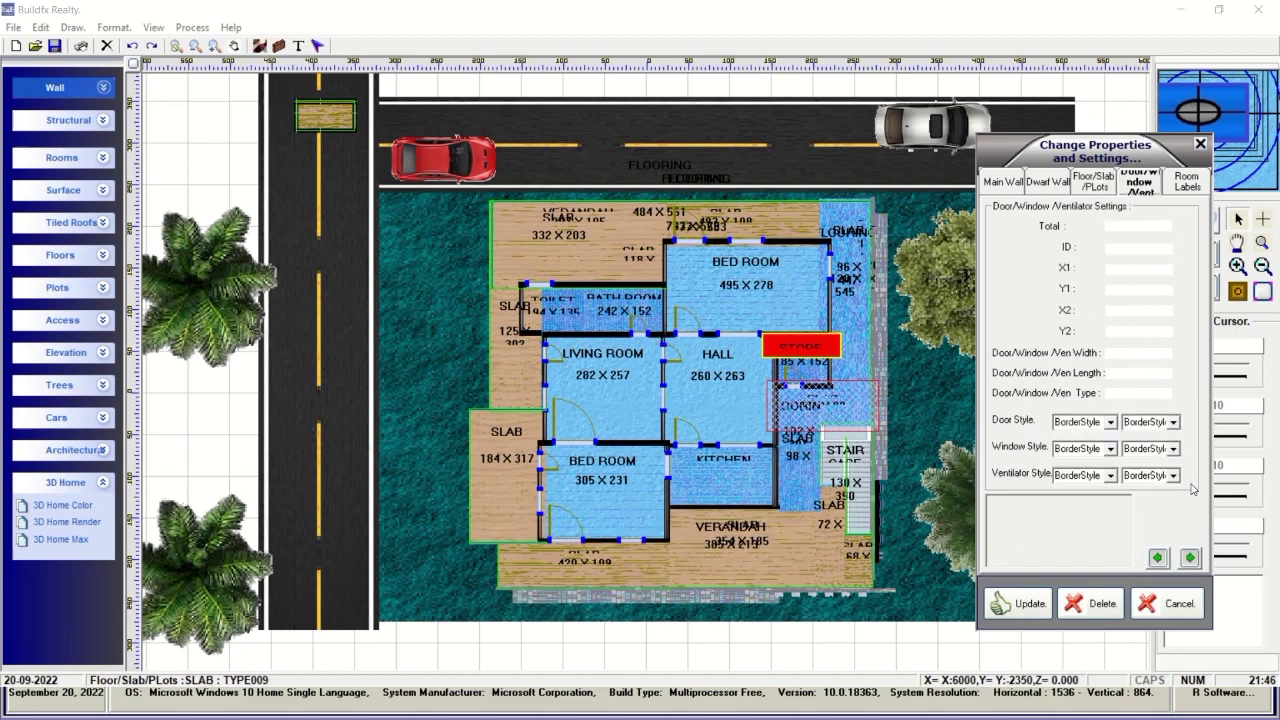
pyautogui.click(1190, 558)
pyautogui.click(1190, 558)
pyautogui.click(1190, 558)
pyautogui.click(1190, 558)
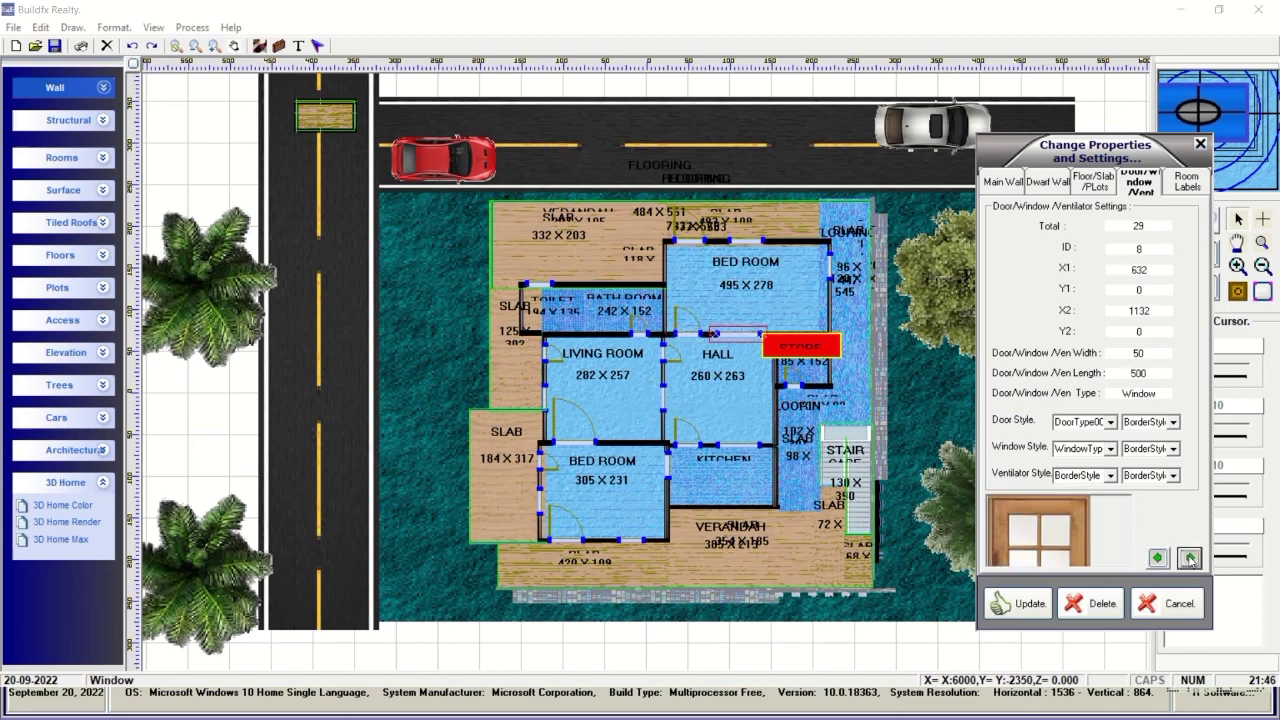
pyautogui.click(1190, 558)
pyautogui.click(1190, 558)
# Step through the room label properties, then cancel Change Properties unchanged.
pyautogui.click(1190, 188)
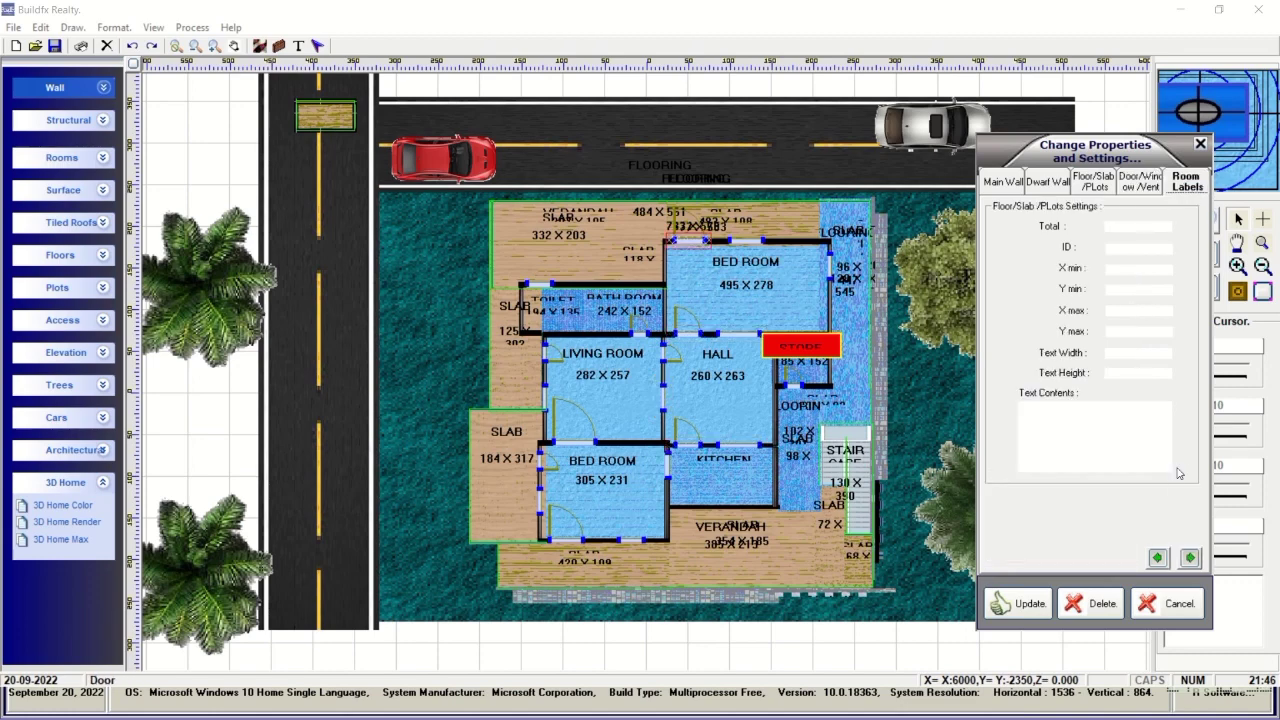
pyautogui.click(1190, 558)
pyautogui.click(1190, 558)
pyautogui.click(1190, 558)
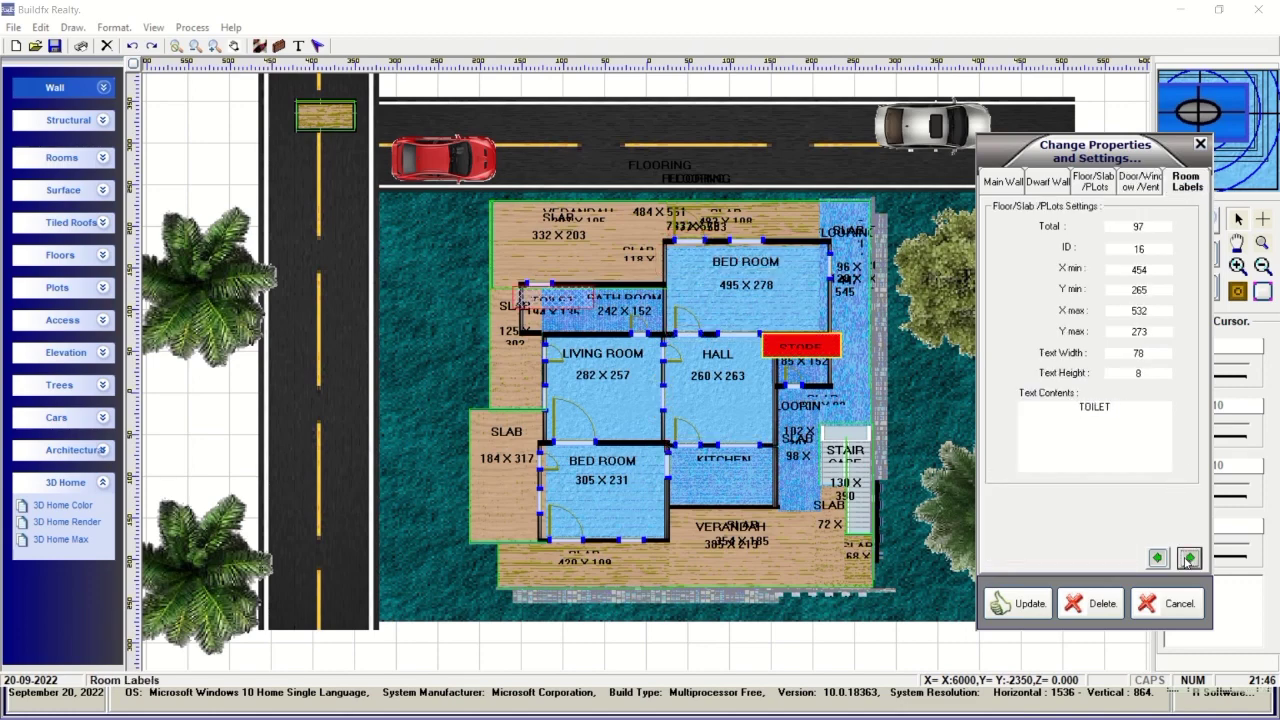
pyautogui.click(1190, 558)
pyautogui.click(1190, 558)
pyautogui.click(1165, 604)
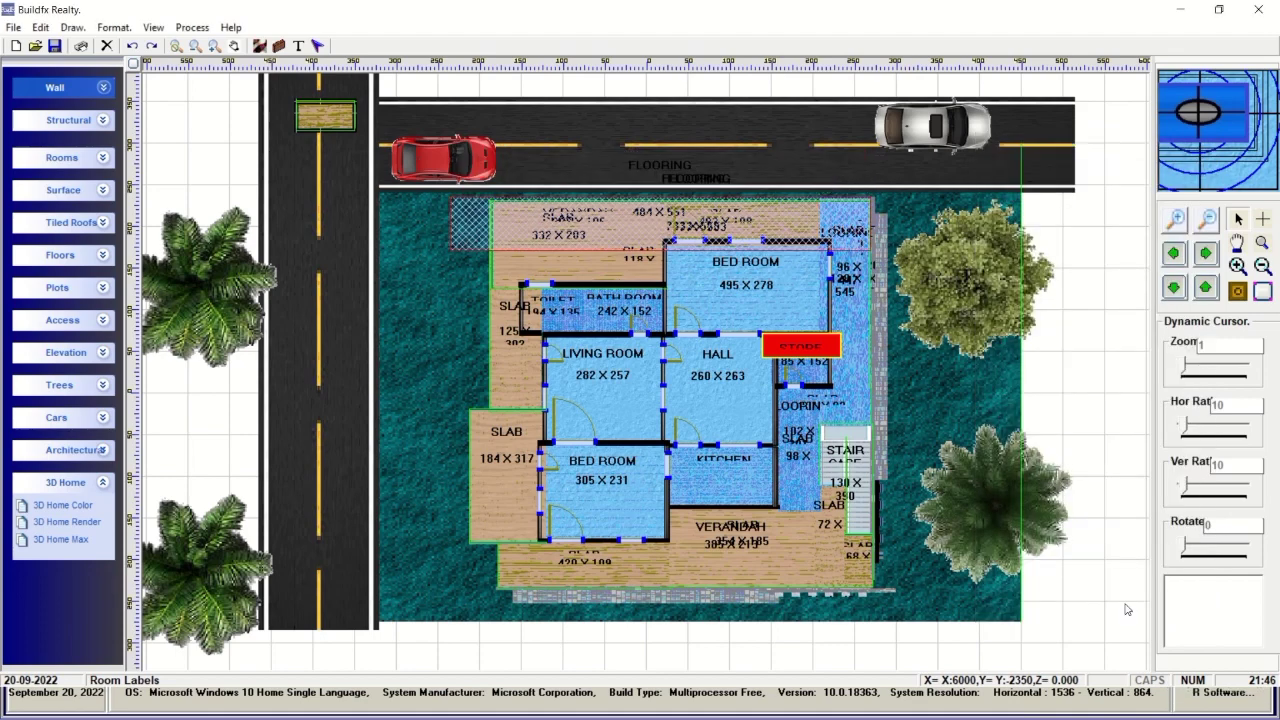
pyautogui.rightClick(167, 389)
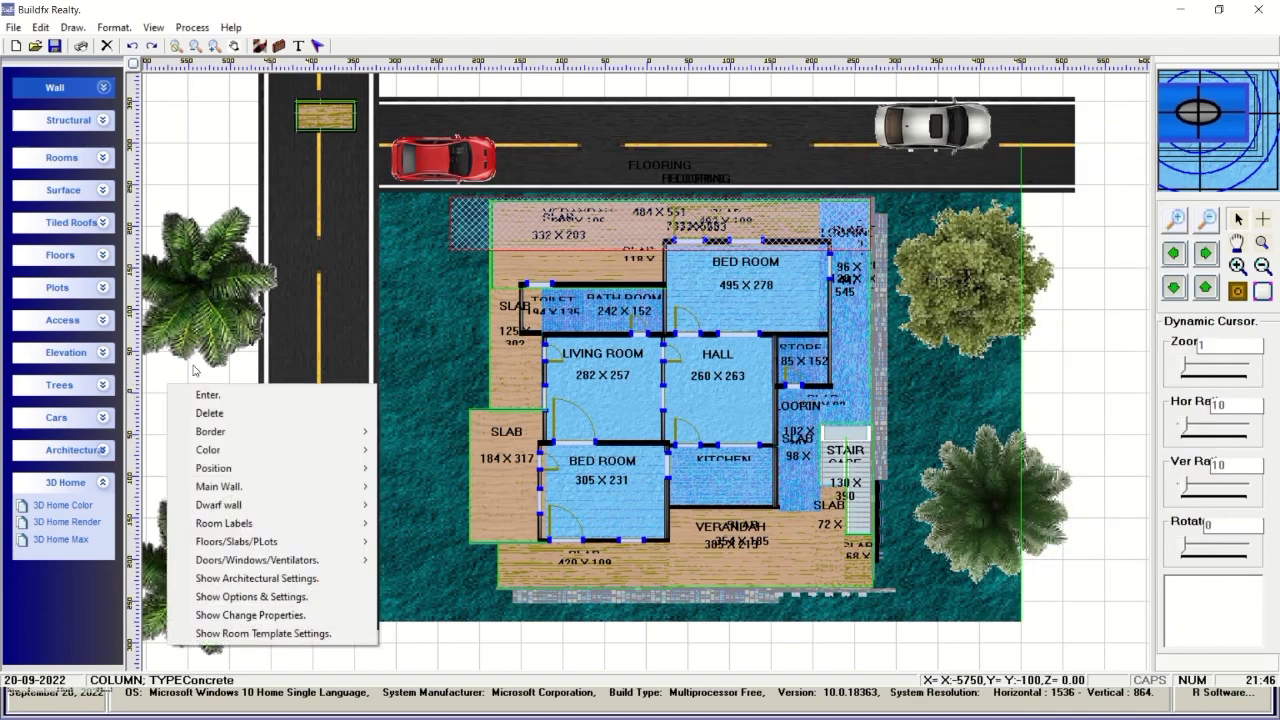
pyautogui.click(221, 597)
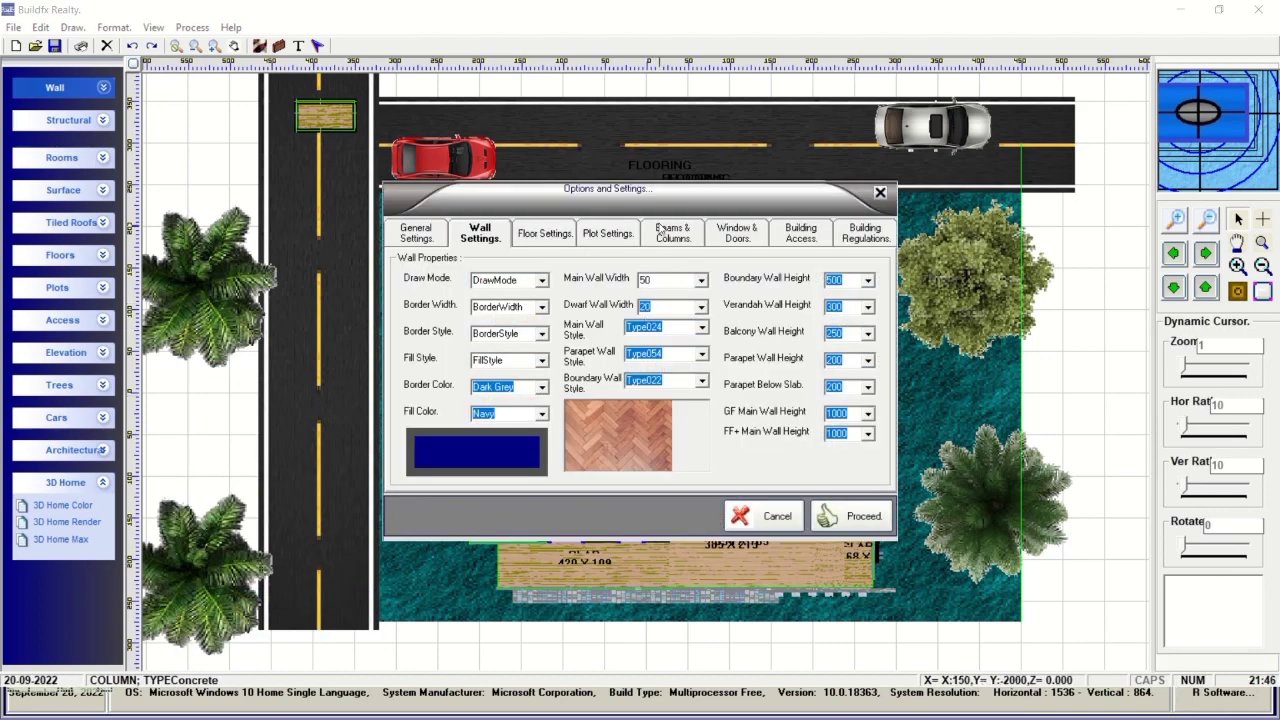
pyautogui.moveTo(676, 200); pyautogui.dragTo(756, 130)
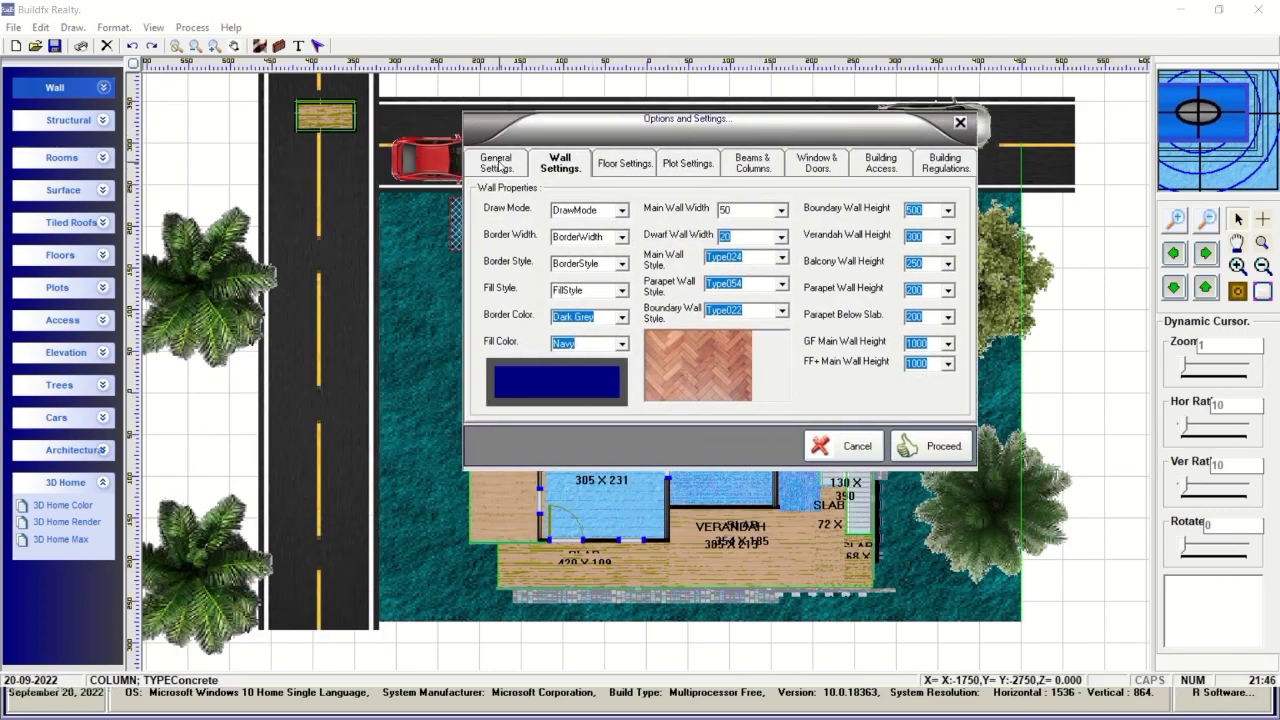
pyautogui.click(500, 168)
pyautogui.click(572, 169)
pyautogui.click(621, 167)
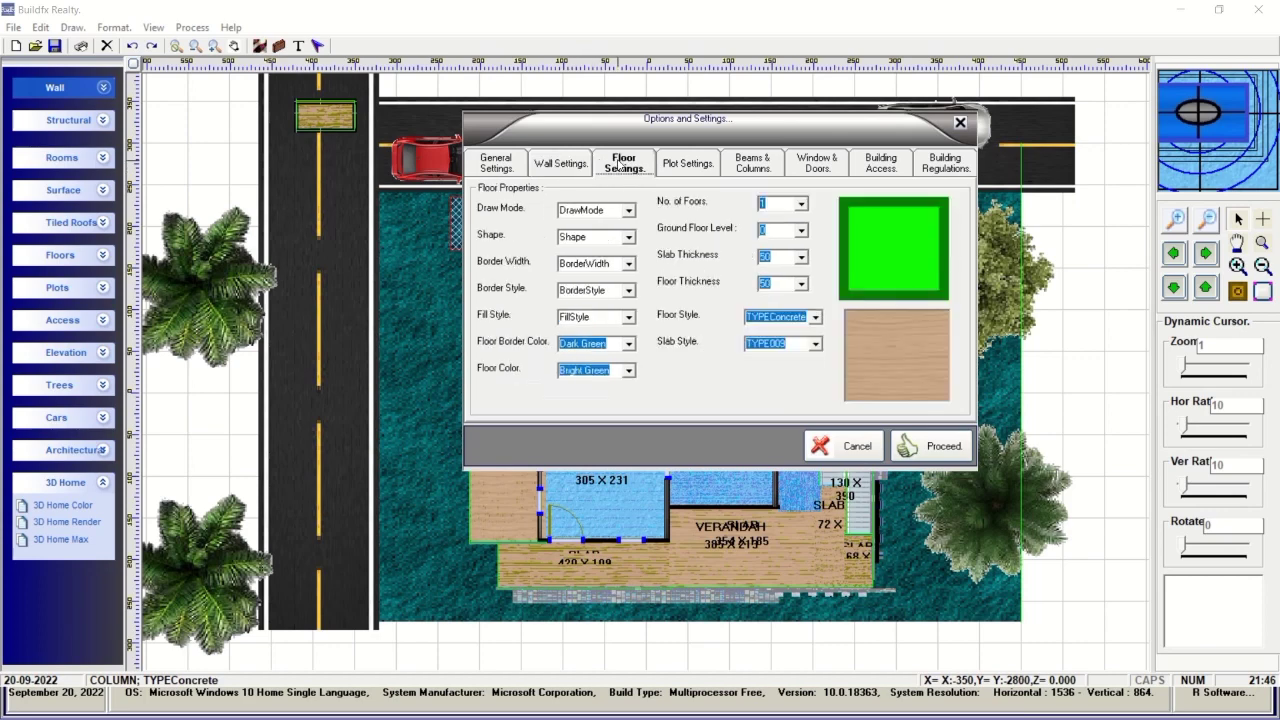
pyautogui.click(690, 168)
pyautogui.click(752, 166)
pyautogui.click(826, 168)
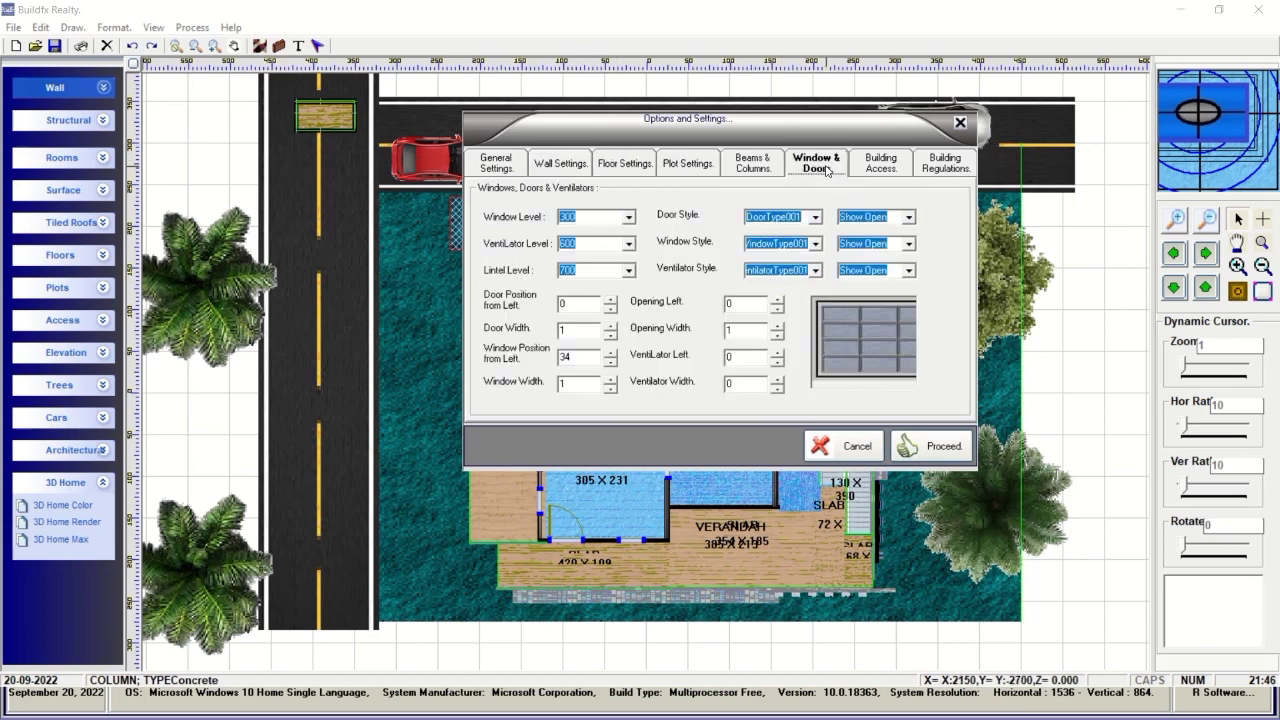
pyautogui.click(876, 168)
pyautogui.click(945, 168)
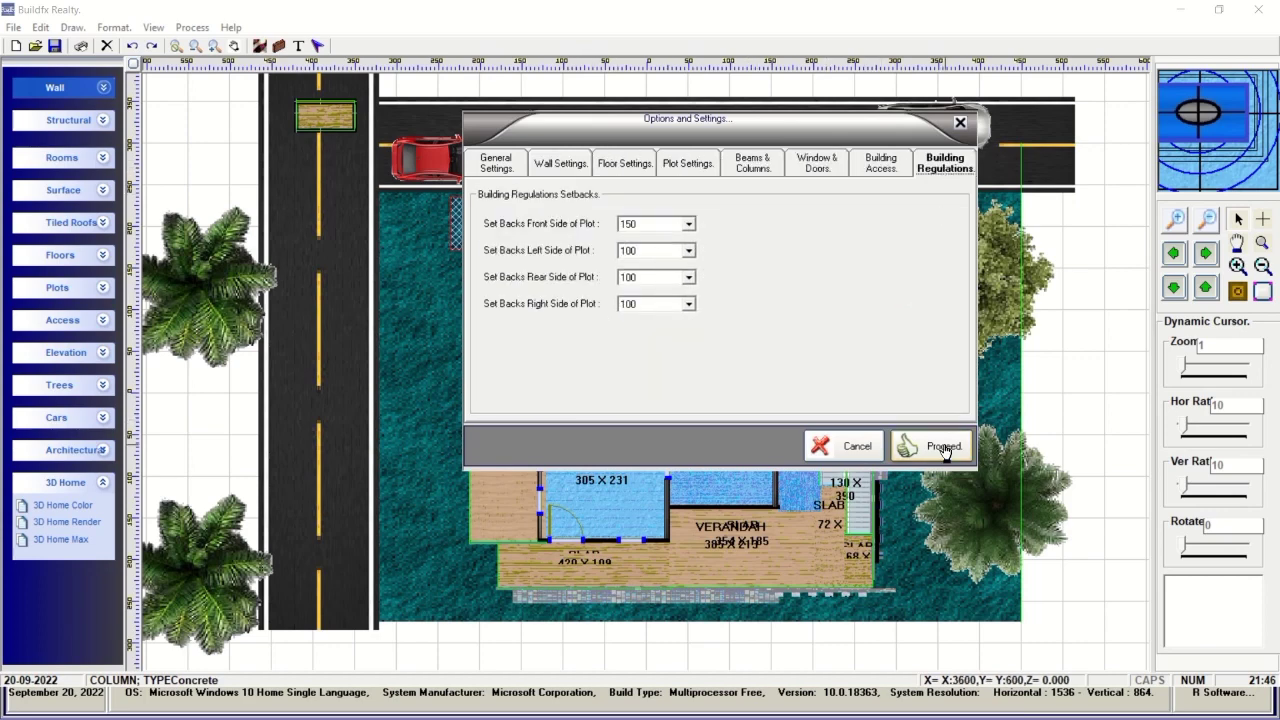
pyautogui.click(848, 446)
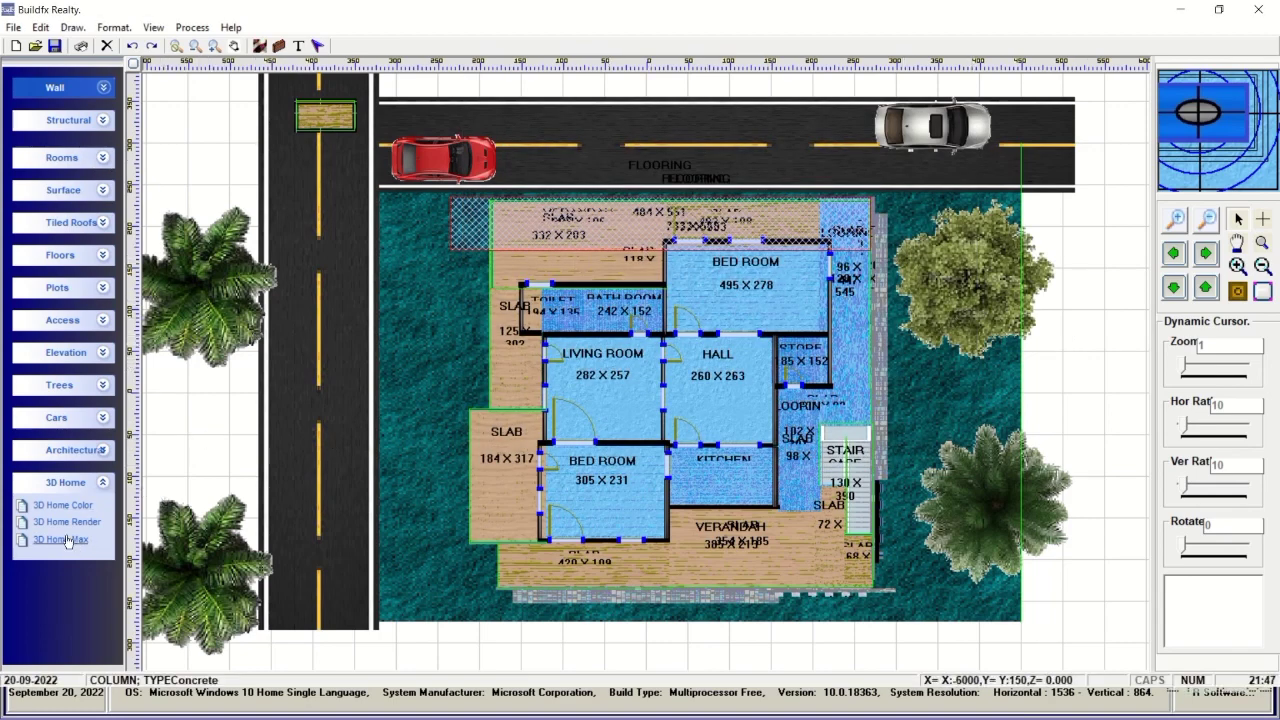
# Check the architectural settings and close them unchanged.
pyautogui.rightClick(199, 430)
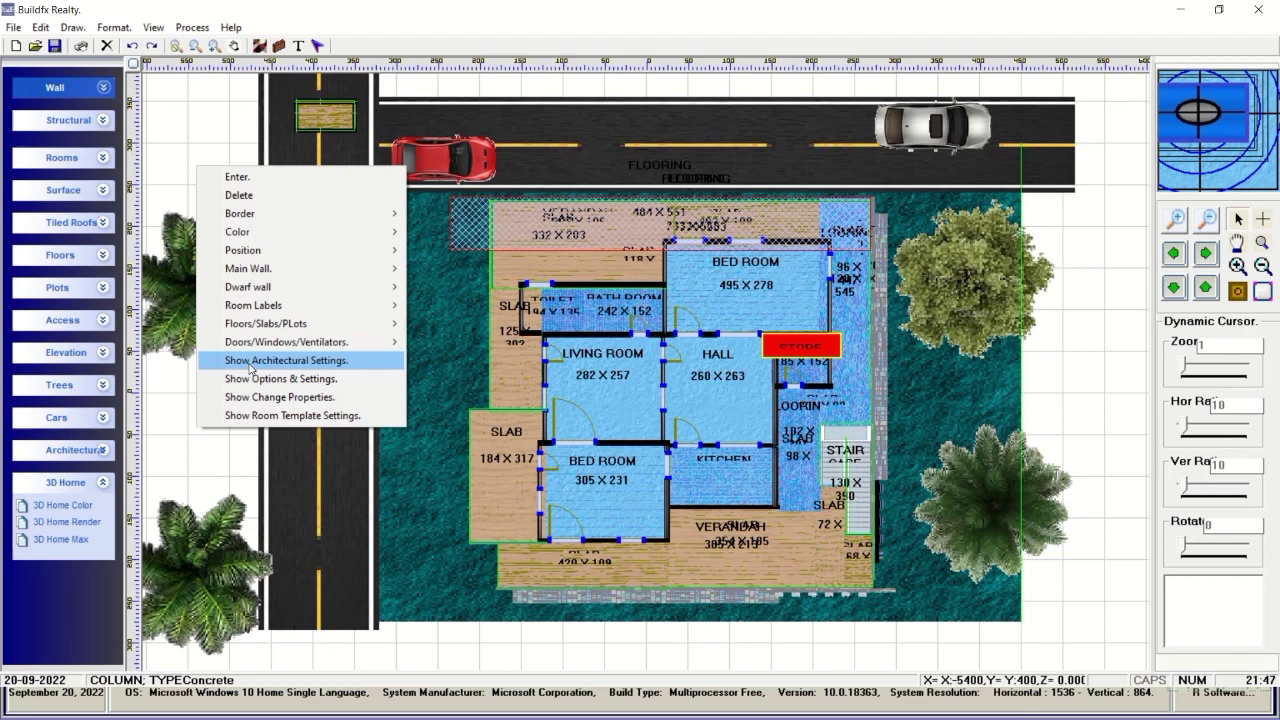
pyautogui.click(252, 362)
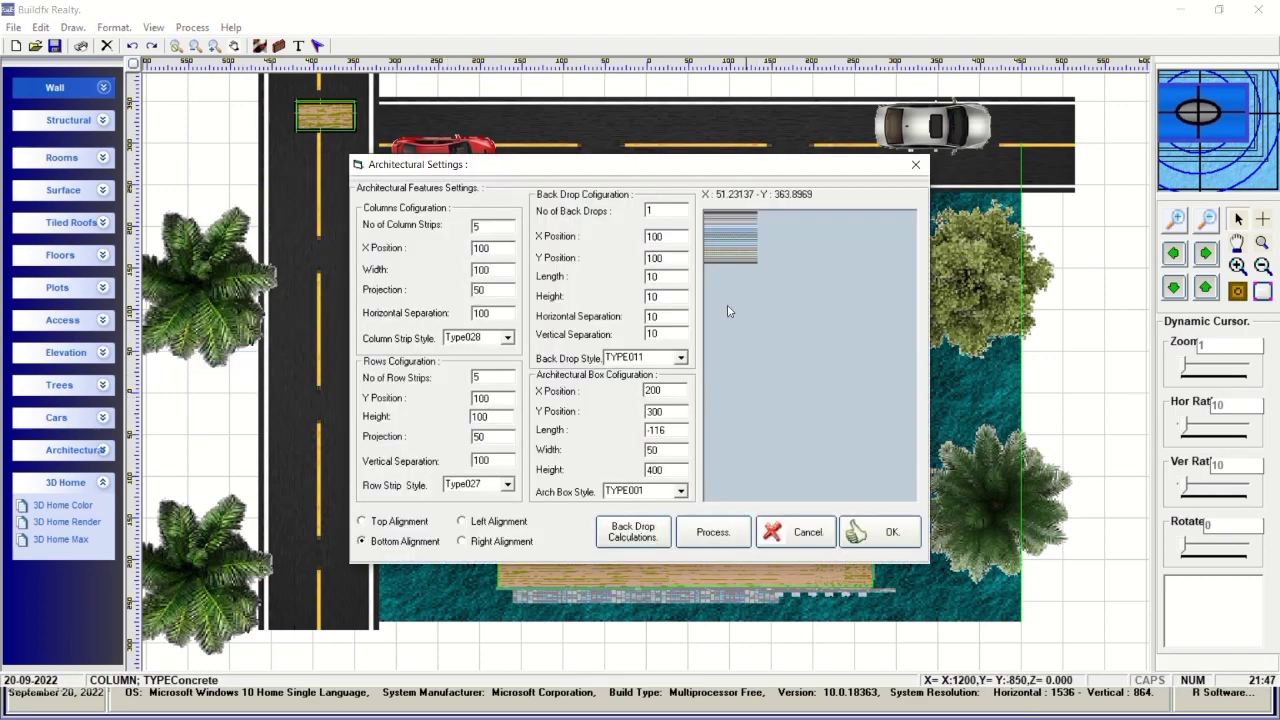
pyautogui.click(805, 533)
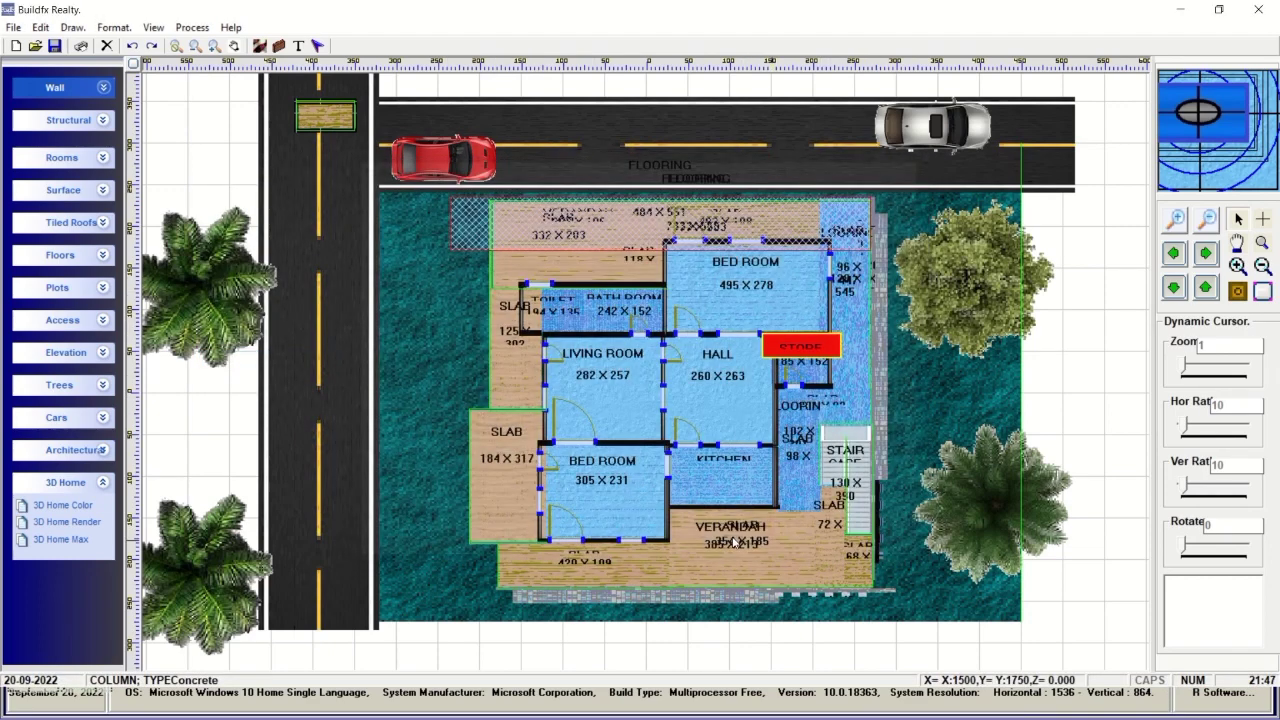
# Launch 3D Home Max to show the plan as a 3D house in 3DMaX.
pyautogui.rightClick(167, 401)
pyautogui.moveTo(221, 572)
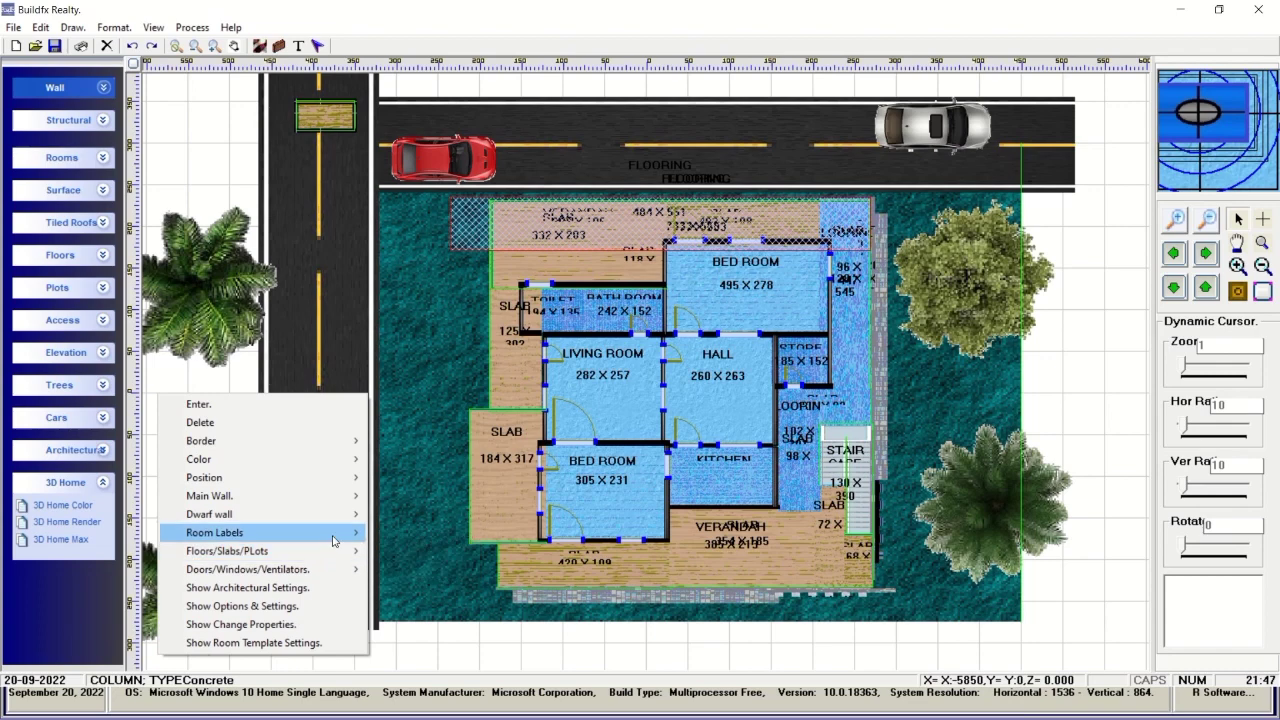
pyautogui.moveTo(345, 502)
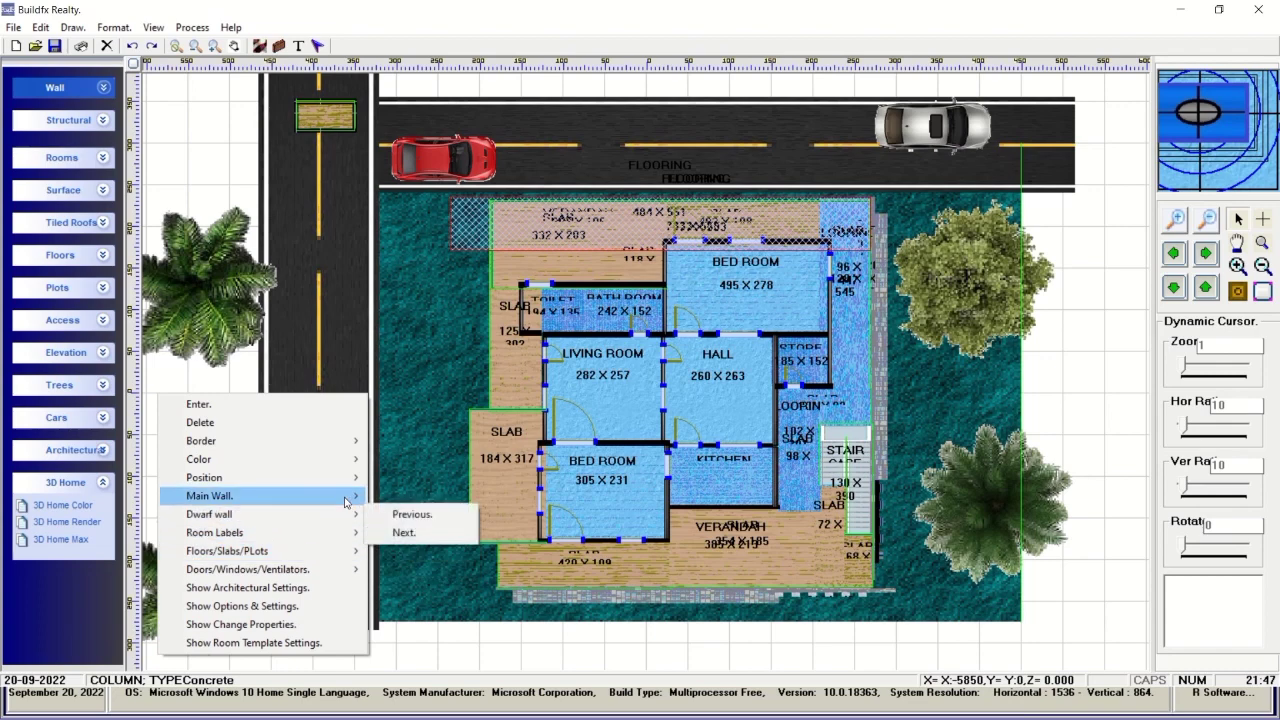
pyautogui.moveTo(320, 483)
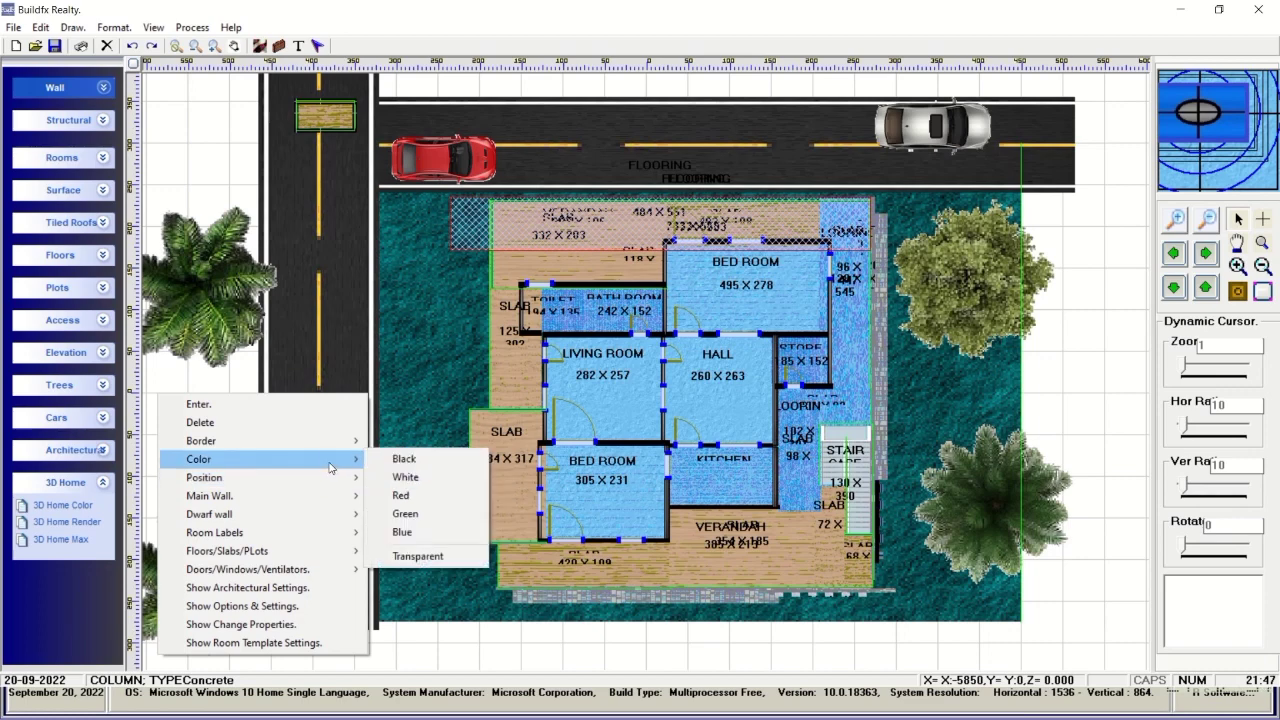
pyautogui.moveTo(330, 440)
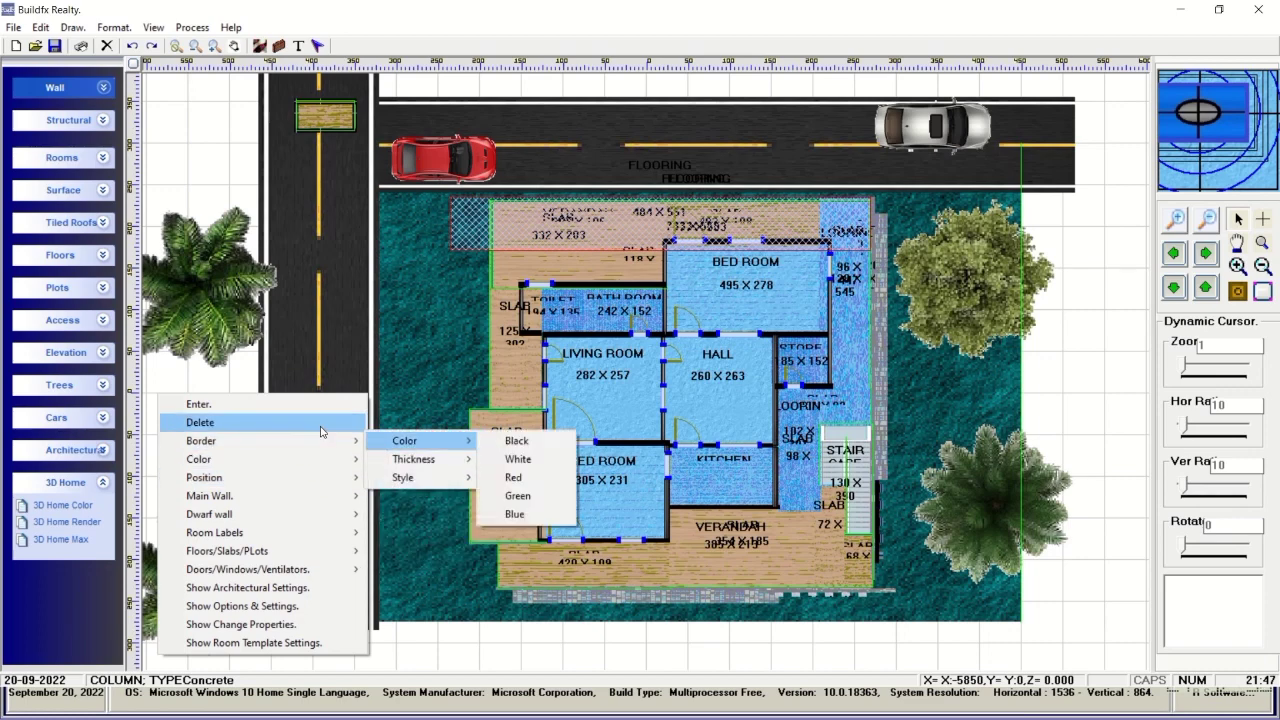
pyautogui.click(206, 171)
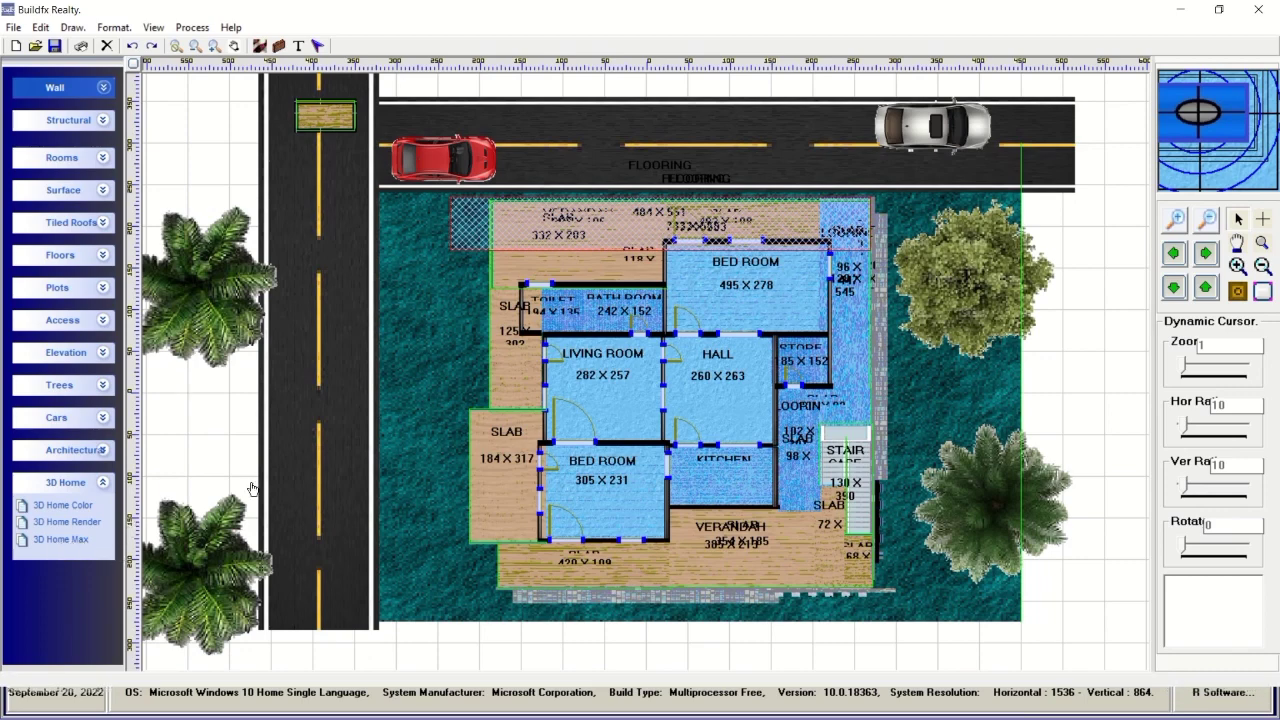
pyautogui.click(78, 542)
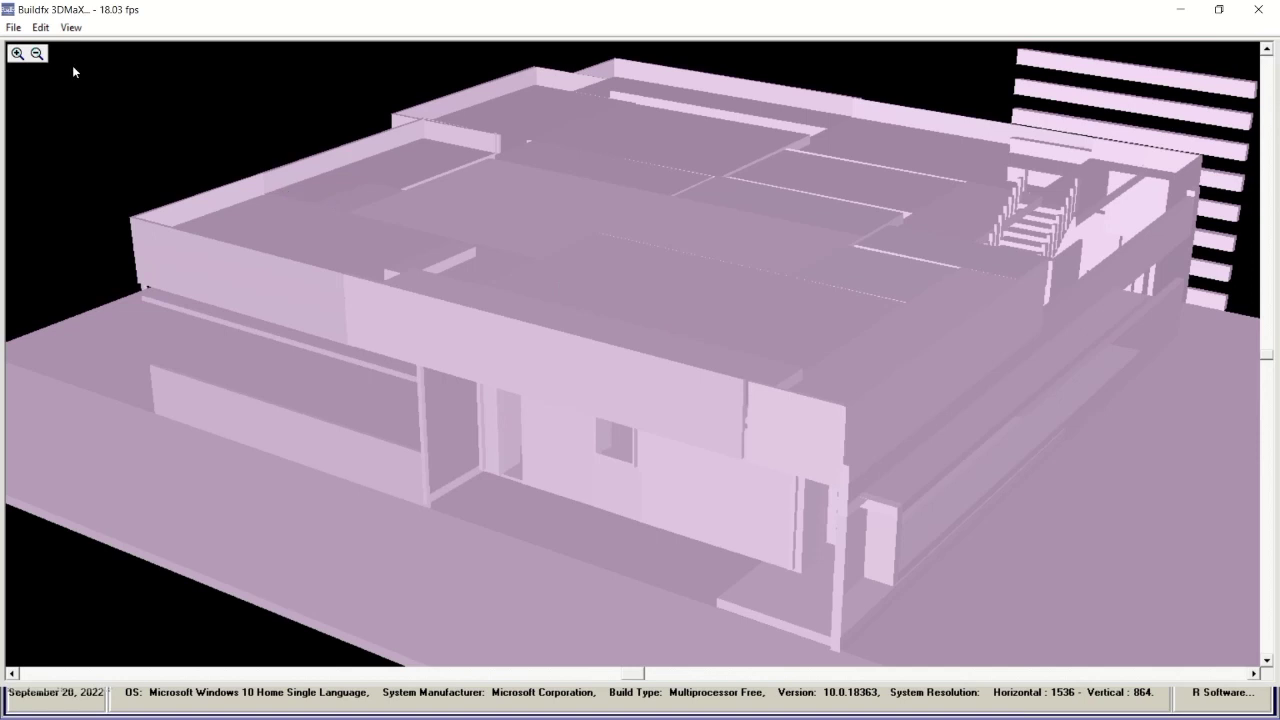
# Browse the colouring options, then switch the model display to Wireframe.
pyautogui.click(14, 27)
pyautogui.click(40, 27)
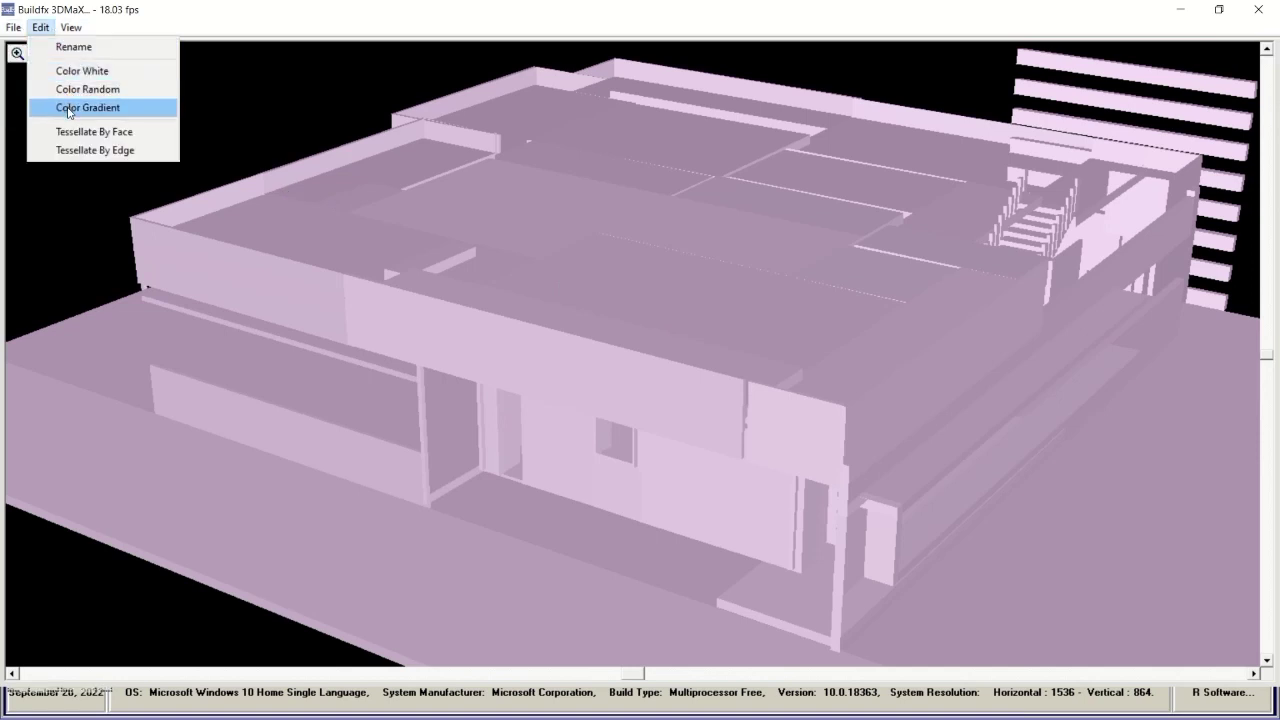
pyautogui.moveTo(80, 30)
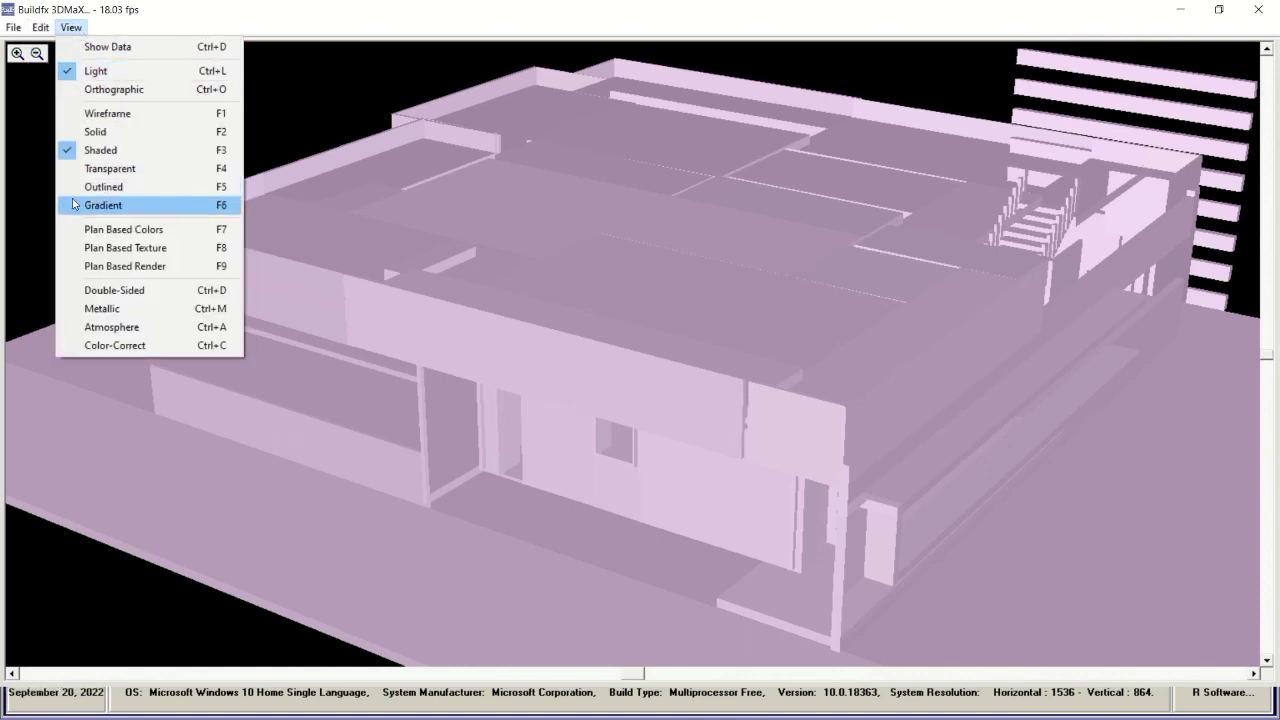
pyautogui.click(91, 116)
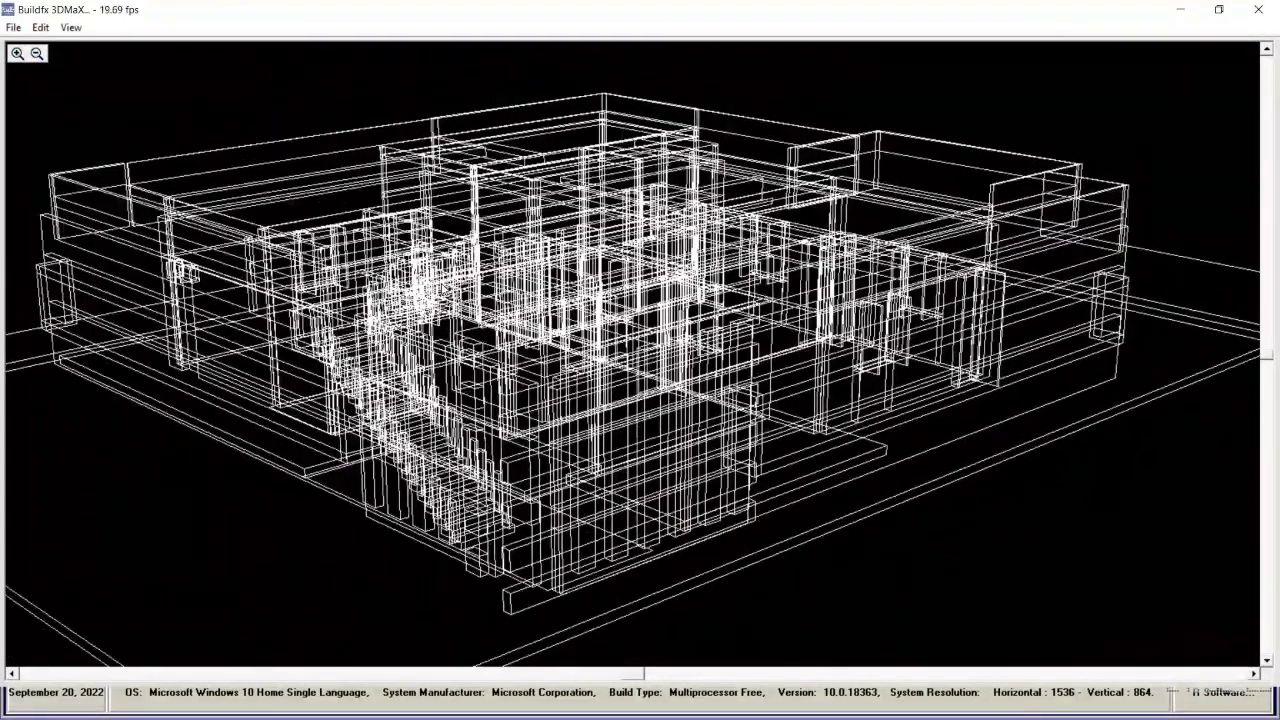
# Try Outlined and pink Gradient shading, orbit low, then apply Plan Based Colors.
pyautogui.click(40, 27)
pyautogui.moveTo(70, 27)
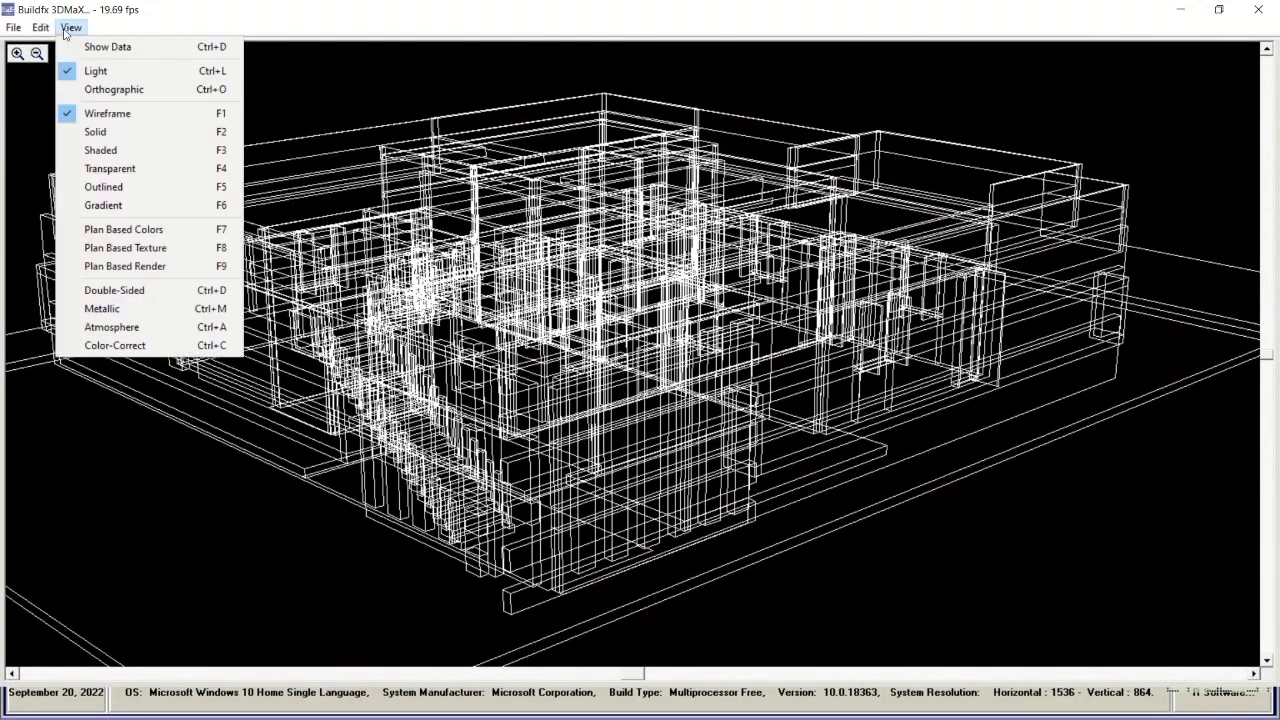
pyautogui.click(104, 187)
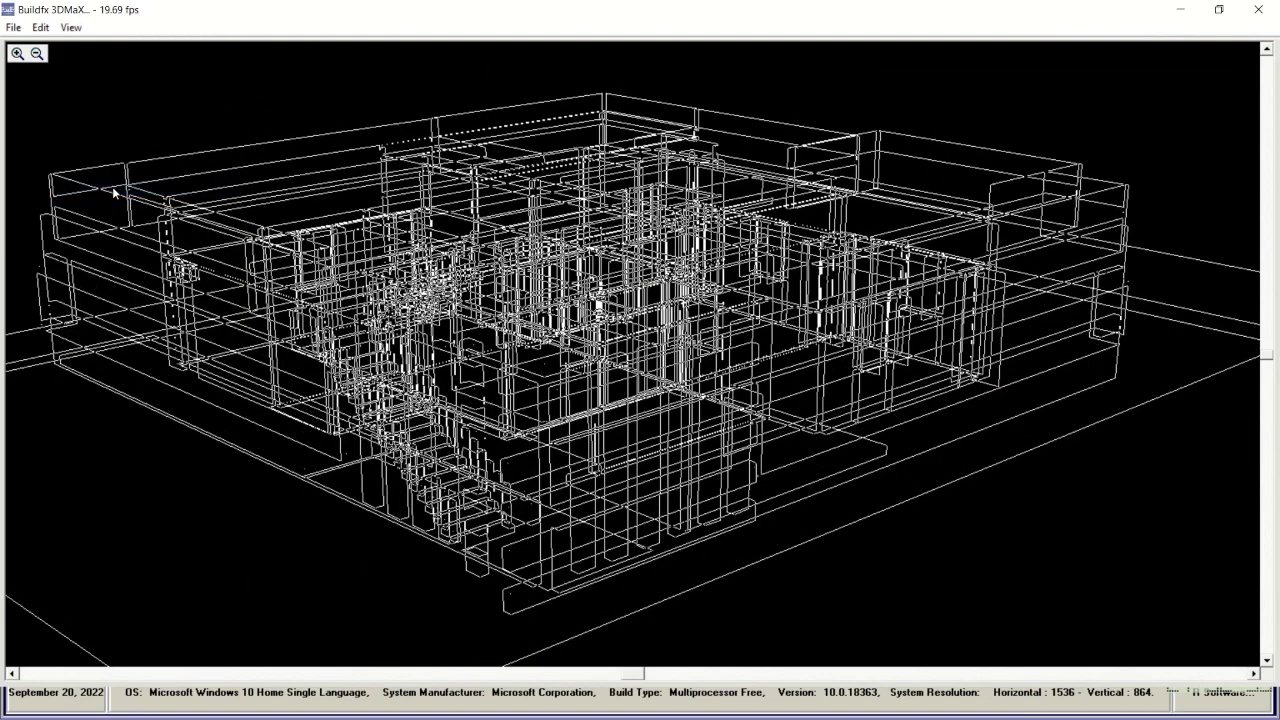
pyautogui.click(70, 27)
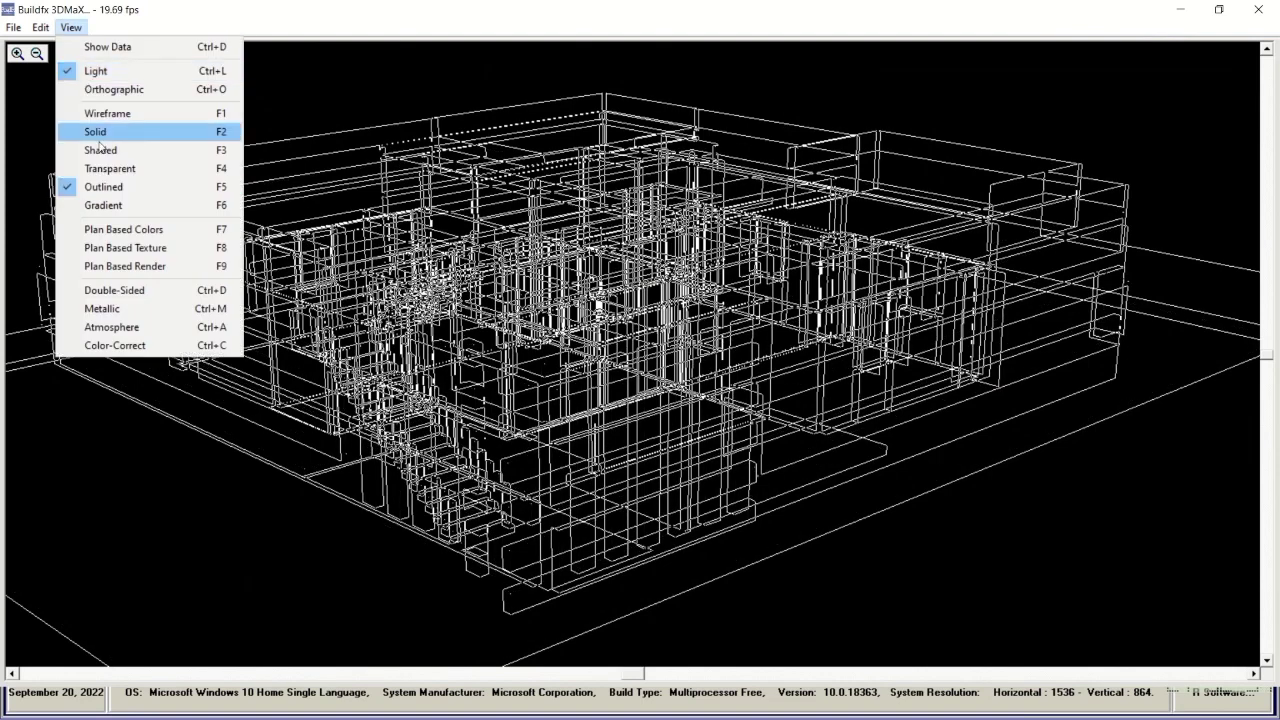
pyautogui.click(105, 205)
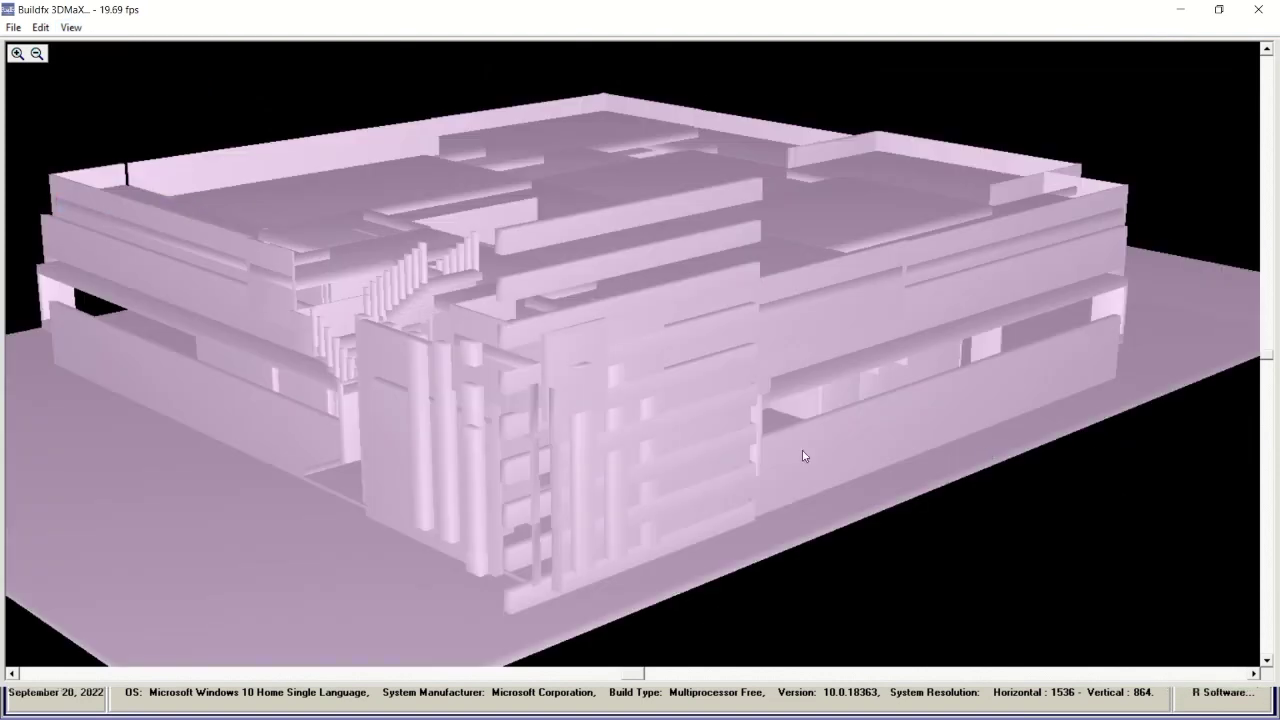
pyautogui.moveTo(636, 401); pyautogui.dragTo(638, 395)
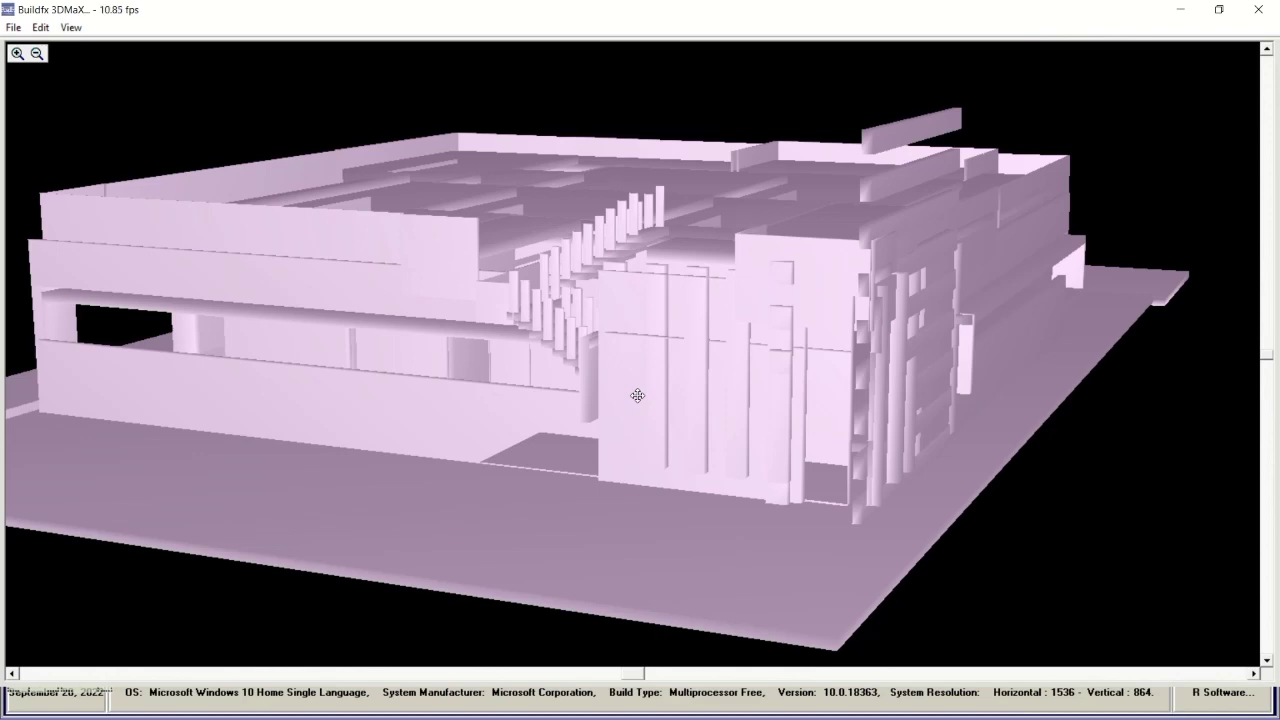
pyautogui.click(70, 28)
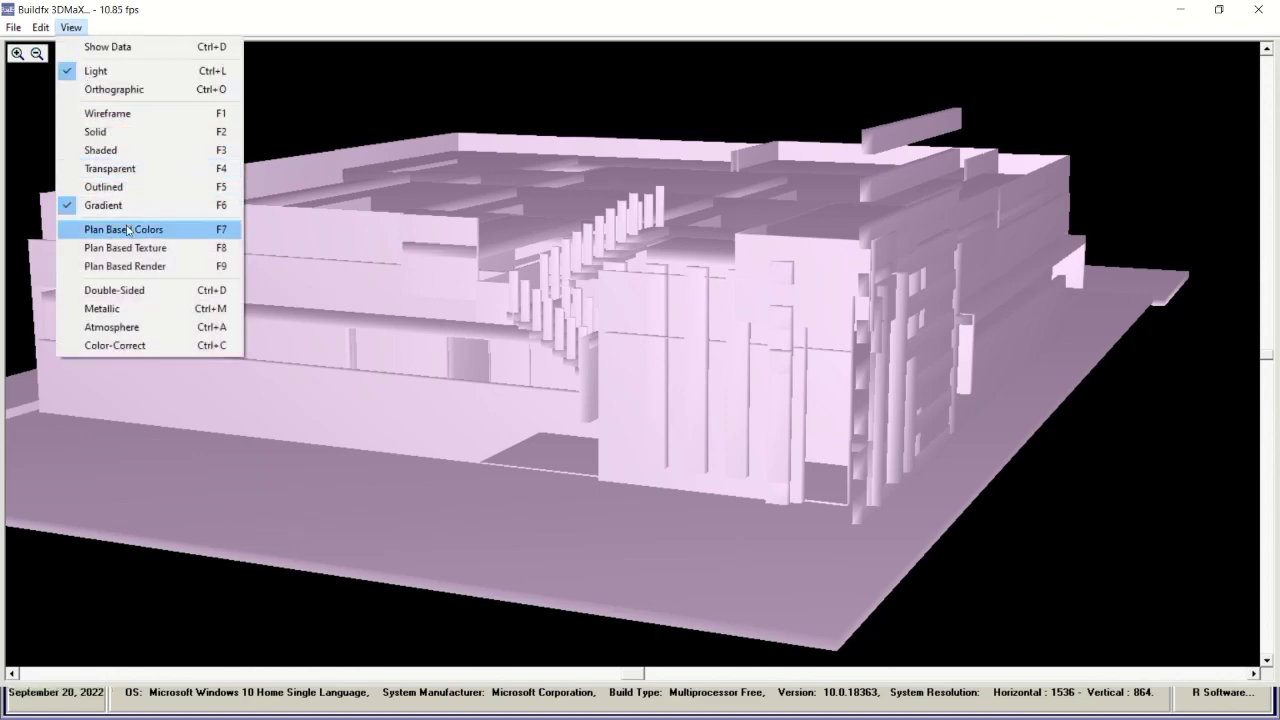
pyautogui.click(124, 229)
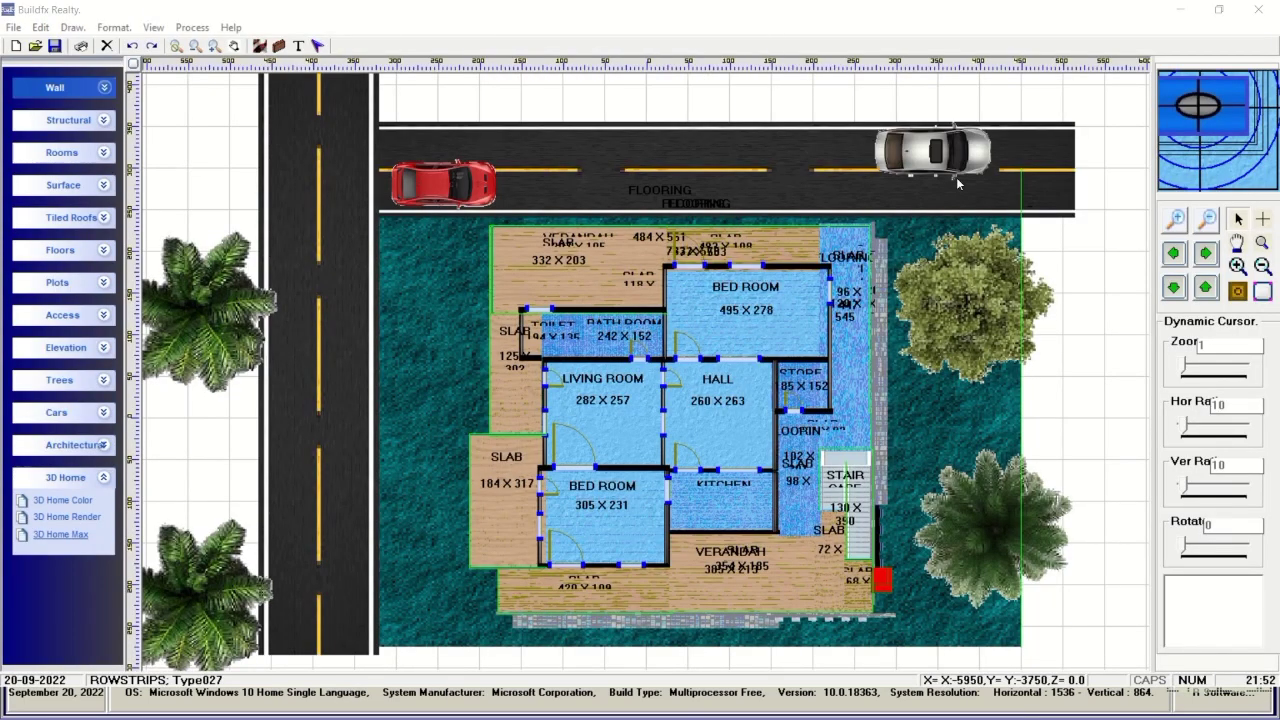
# Dismiss the run-time error in Buildfx Realty and return to the 3DMaX viewer.
pyautogui.hotkey('alt', 'Tab')
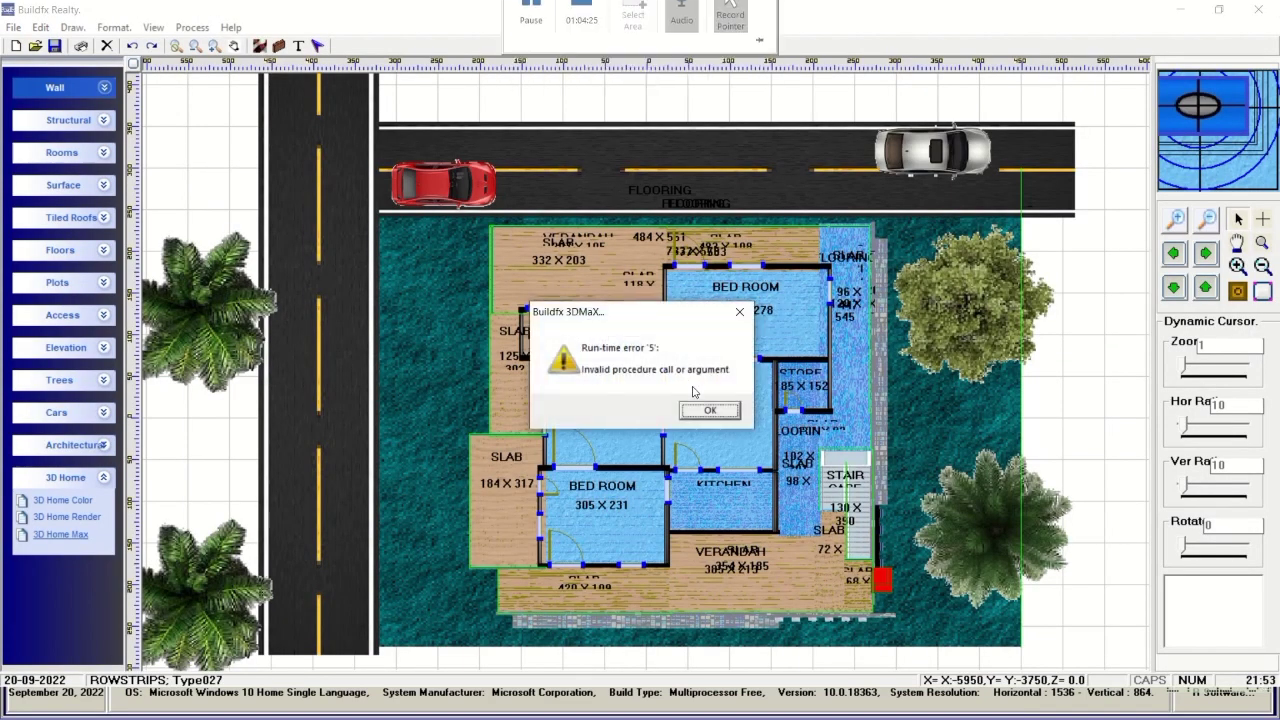
pyautogui.press('Return')
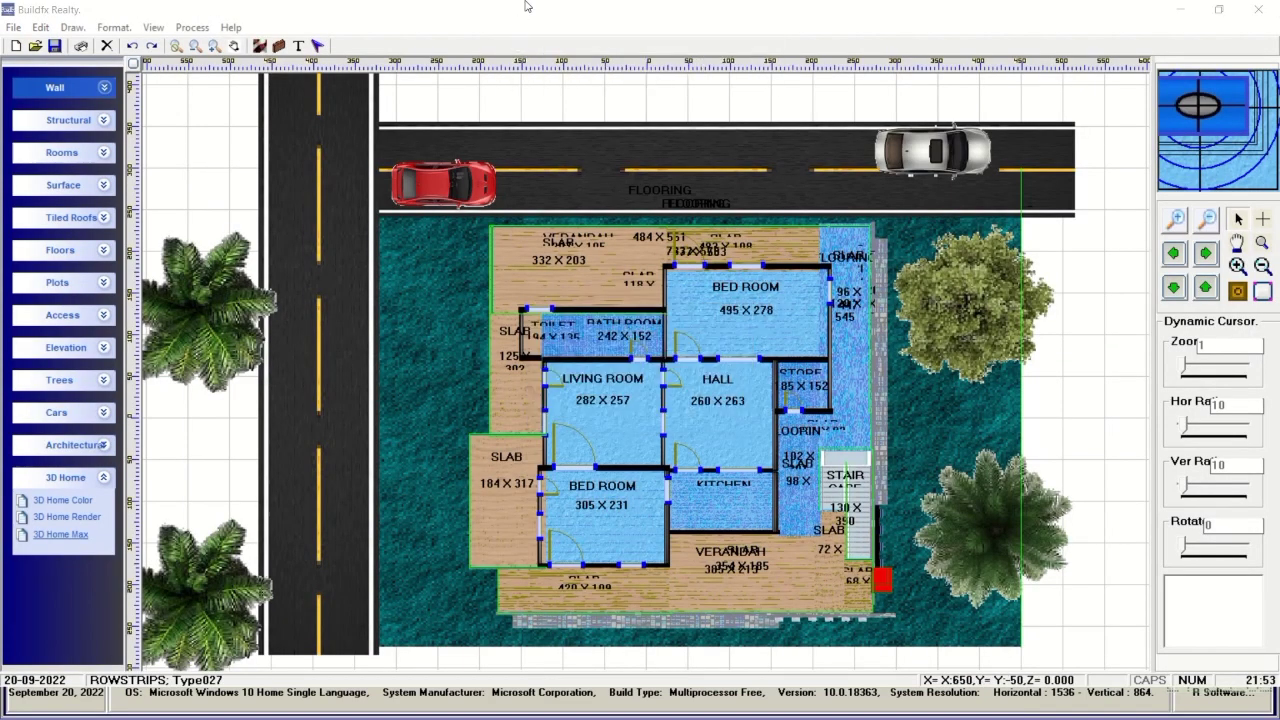
pyautogui.moveTo(520, 10)
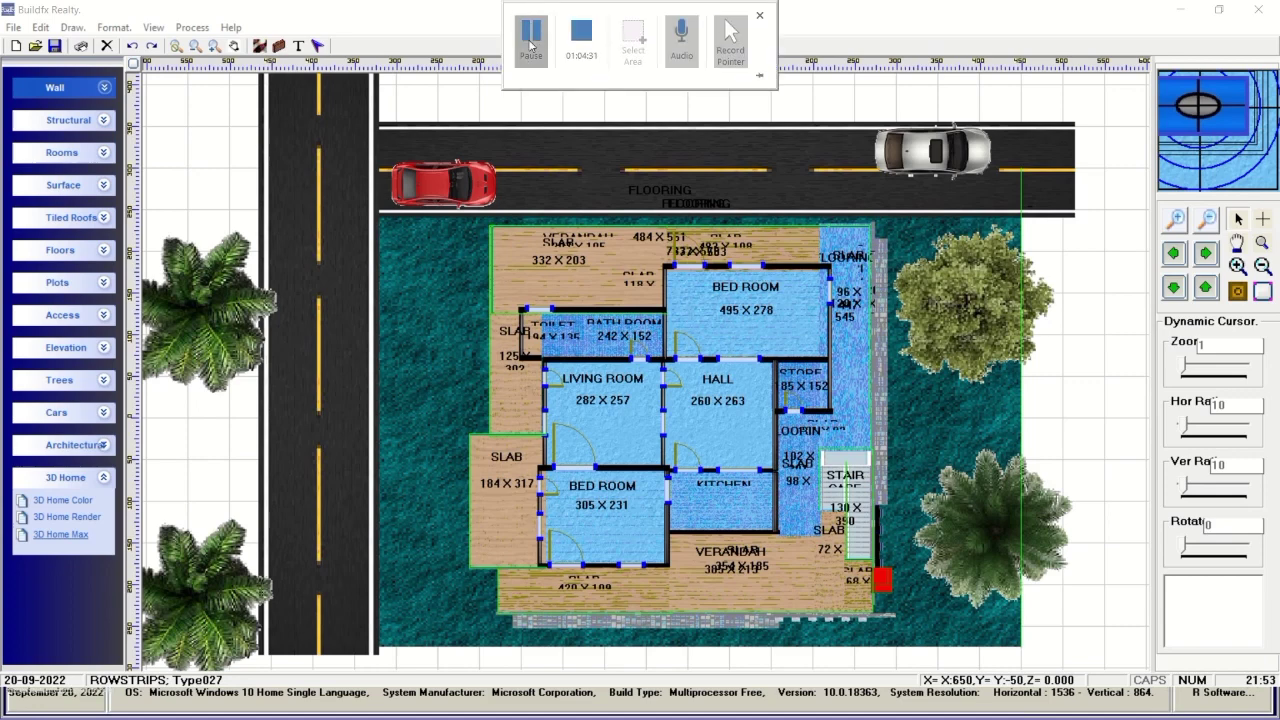
pyautogui.hotkey('alt', 'Tab')
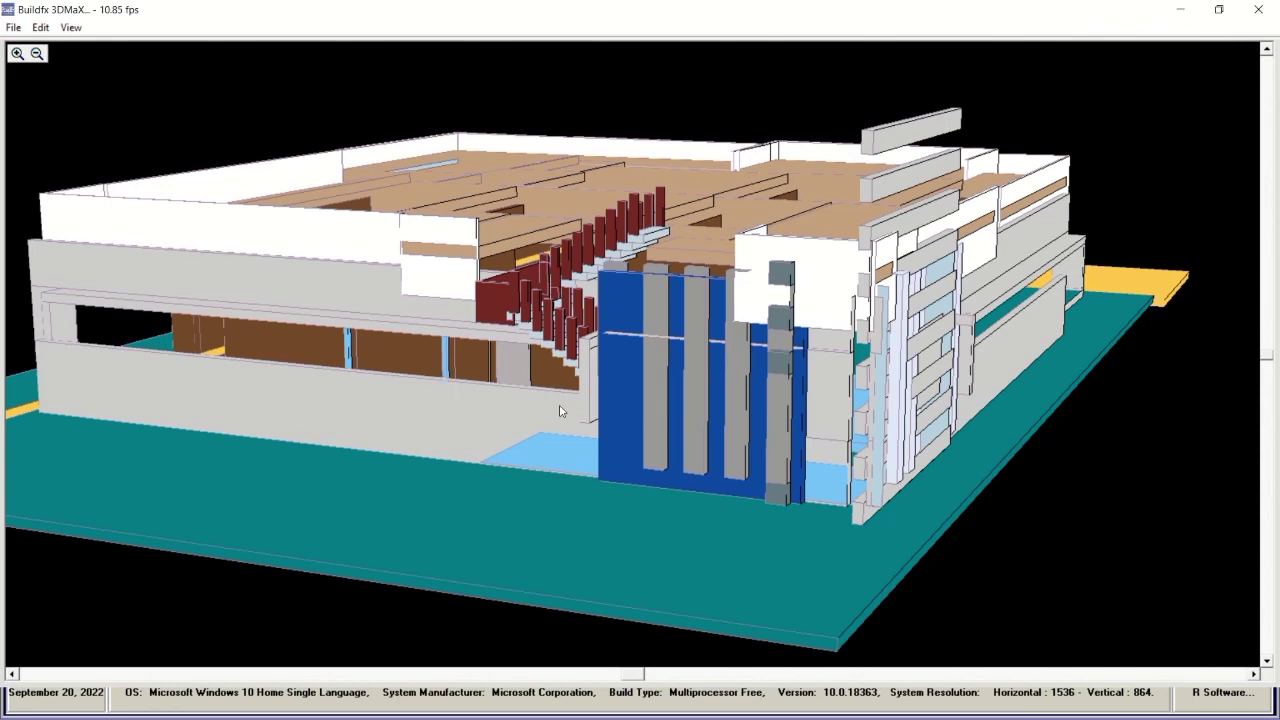
# Switch back to Shaded, orbit to the front, then apply Plan Based Colors.
pyautogui.click(71, 28)
pyautogui.click(110, 205)
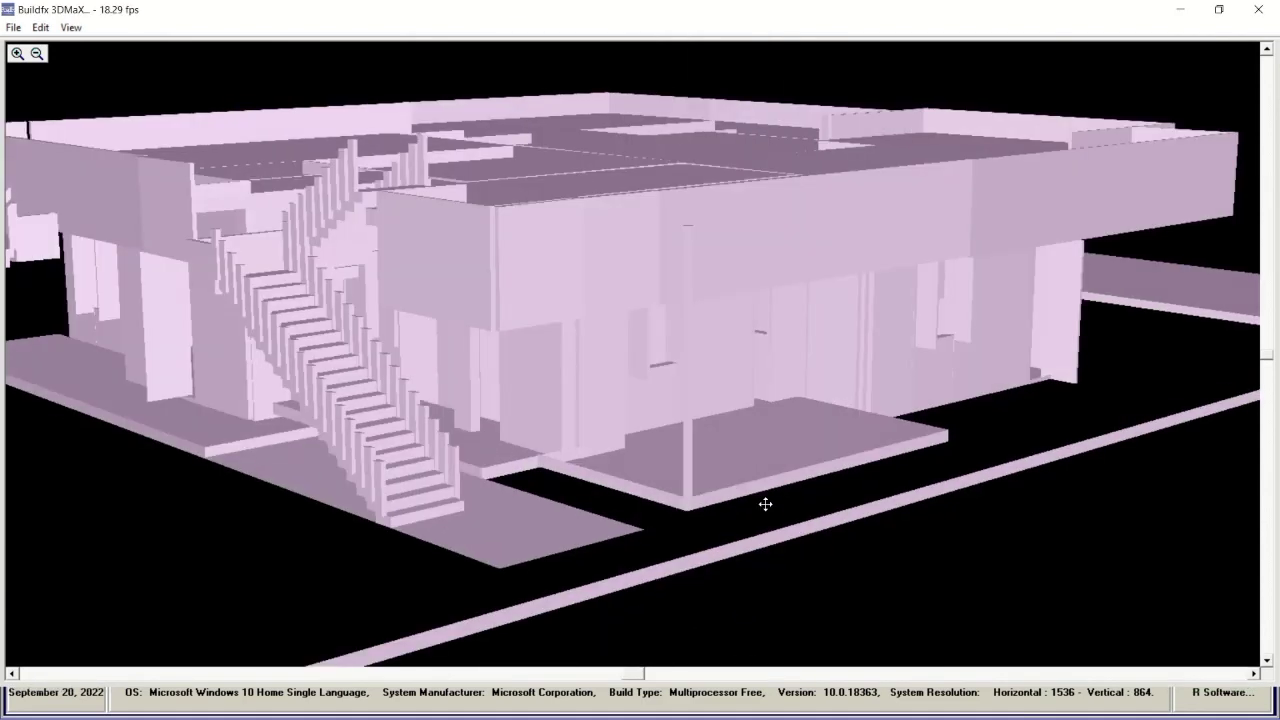
pyautogui.moveTo(703, 467); pyautogui.dragTo(656, 456)
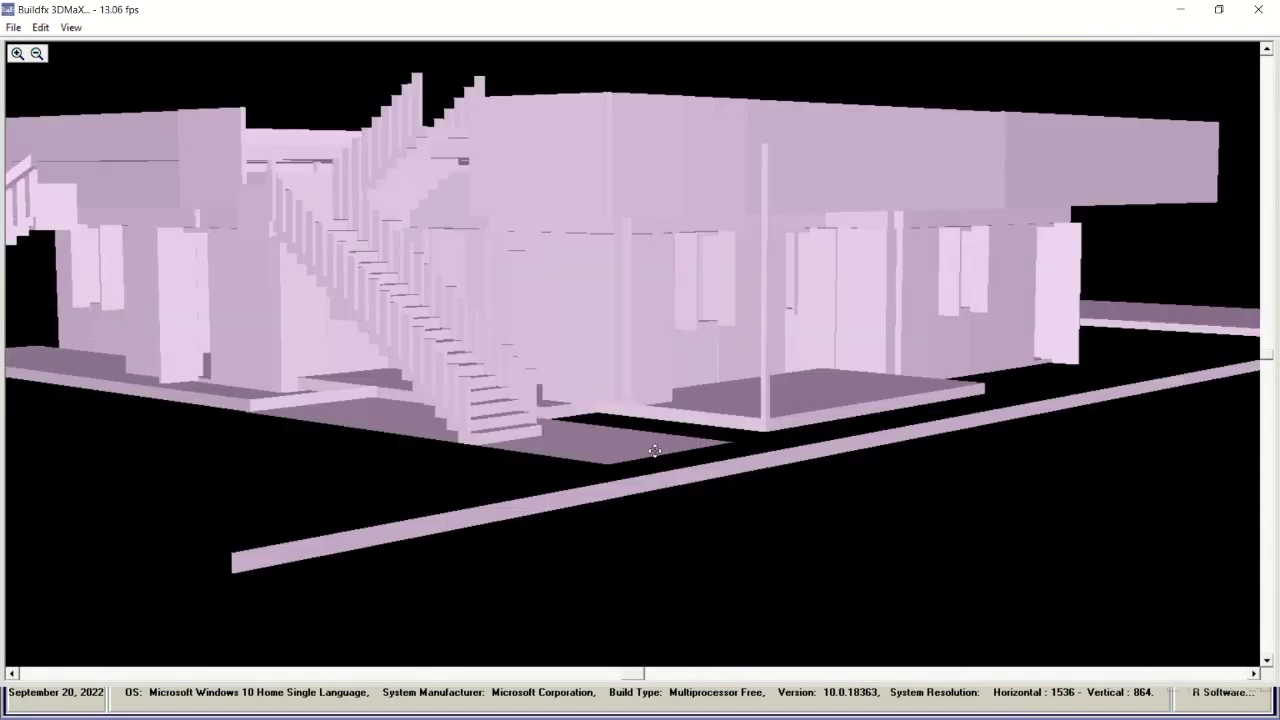
pyautogui.click(71, 29)
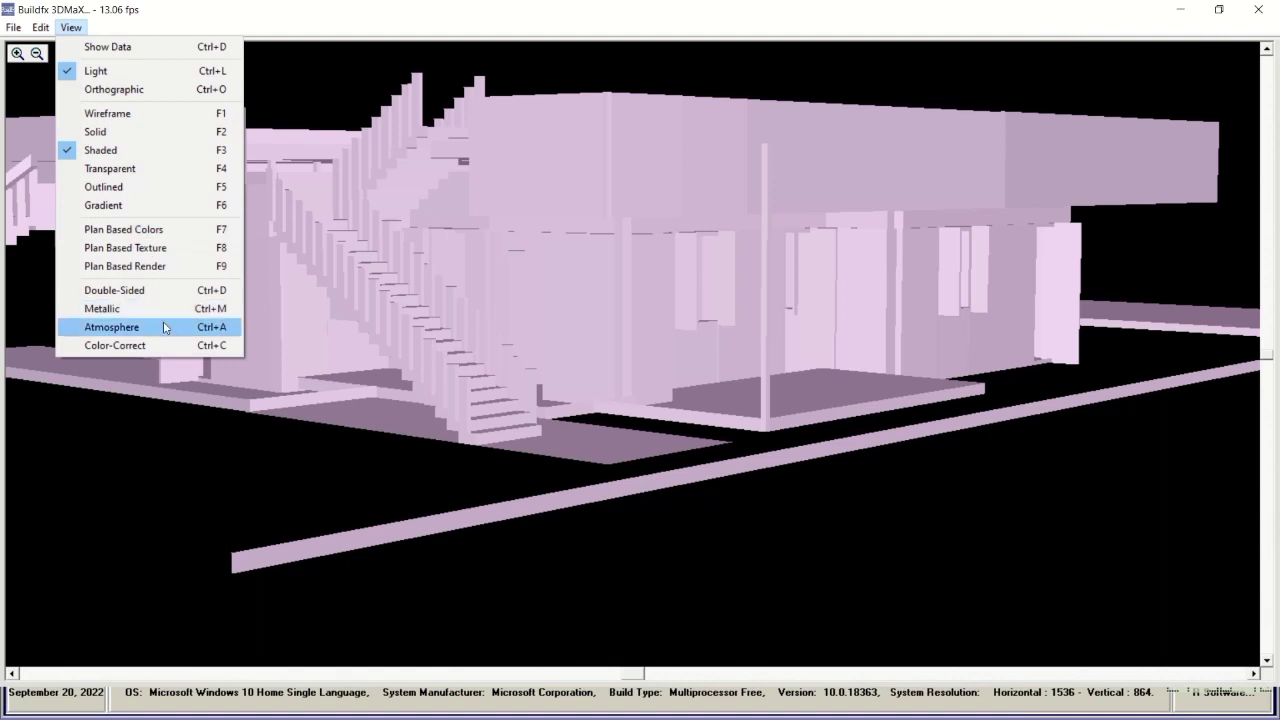
pyautogui.click(128, 231)
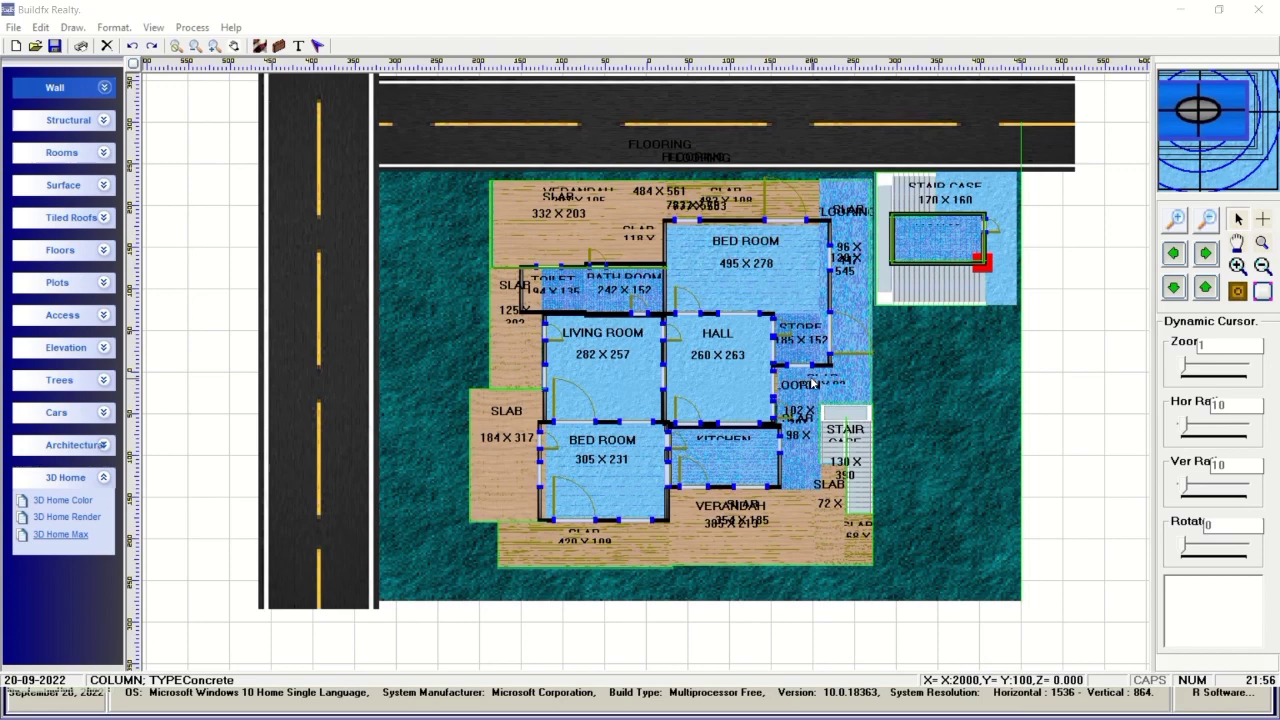
# Switch between Buildfx Realty and 3DMaX windows, ending on the coloured staircase house.
pyautogui.hotkey('alt', 'Tab')
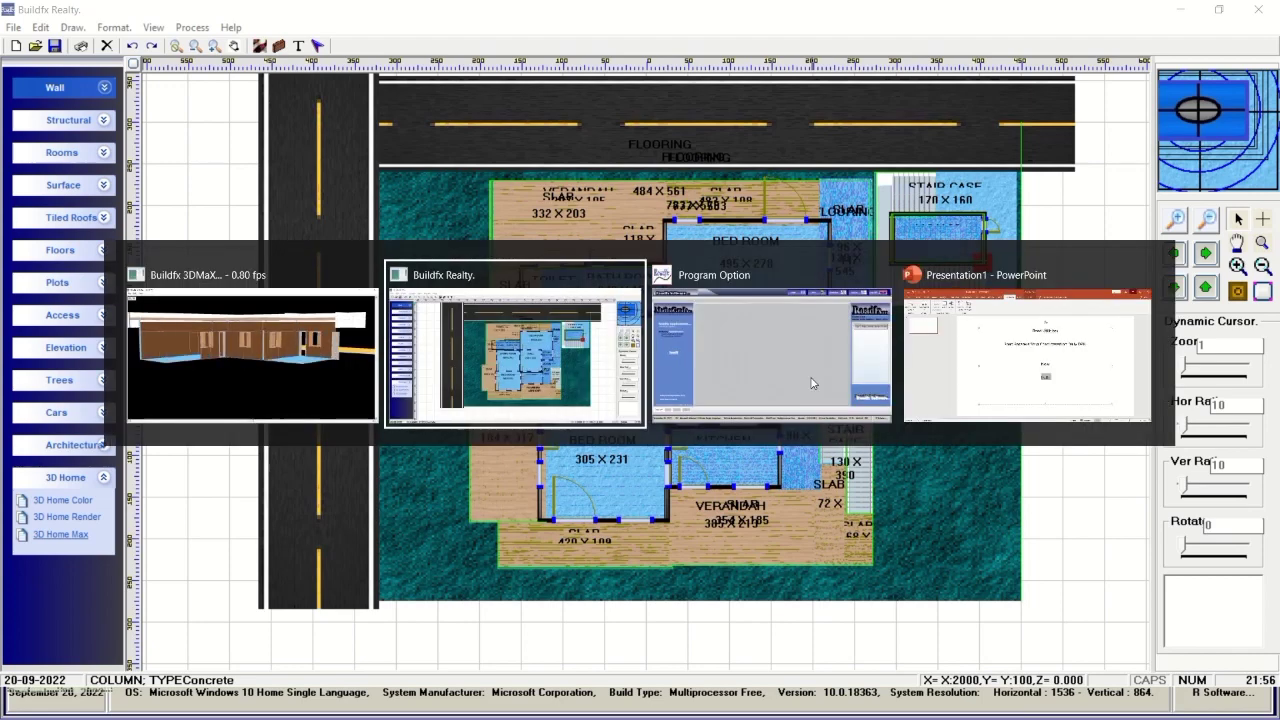
pyautogui.hotkey('alt', 'Tab')
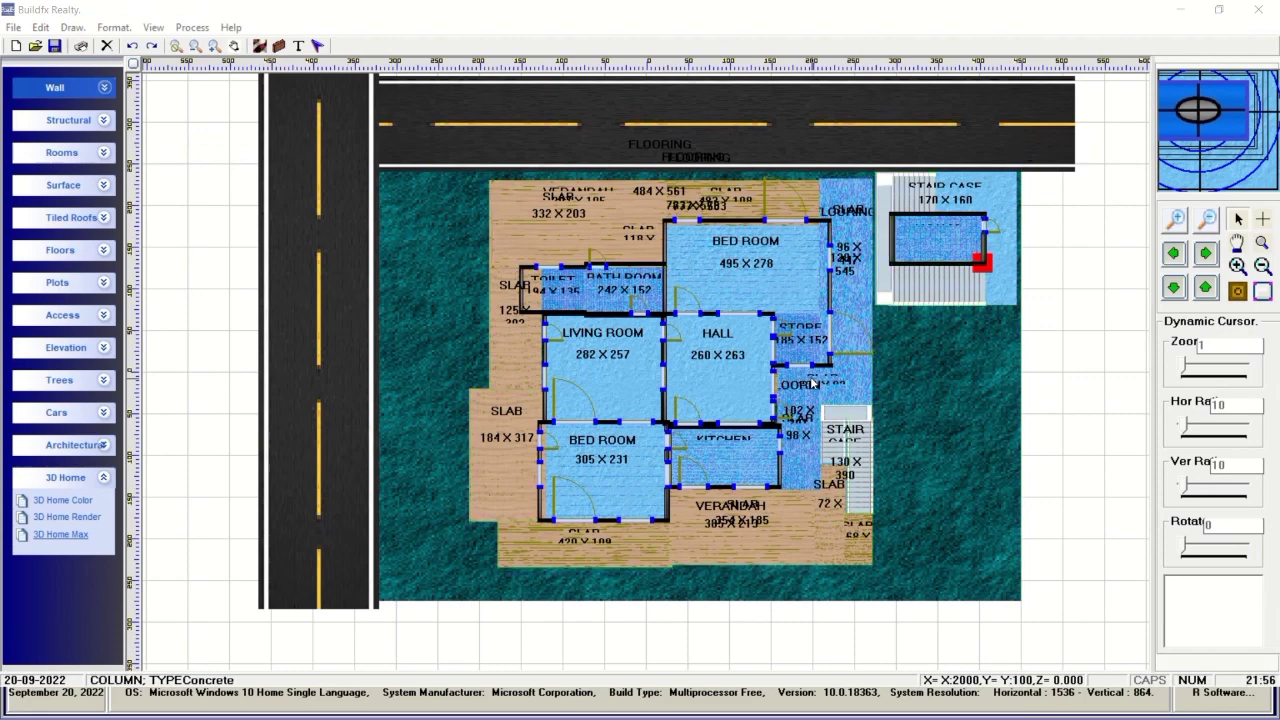
pyautogui.hotkey('alt', 'Tab')
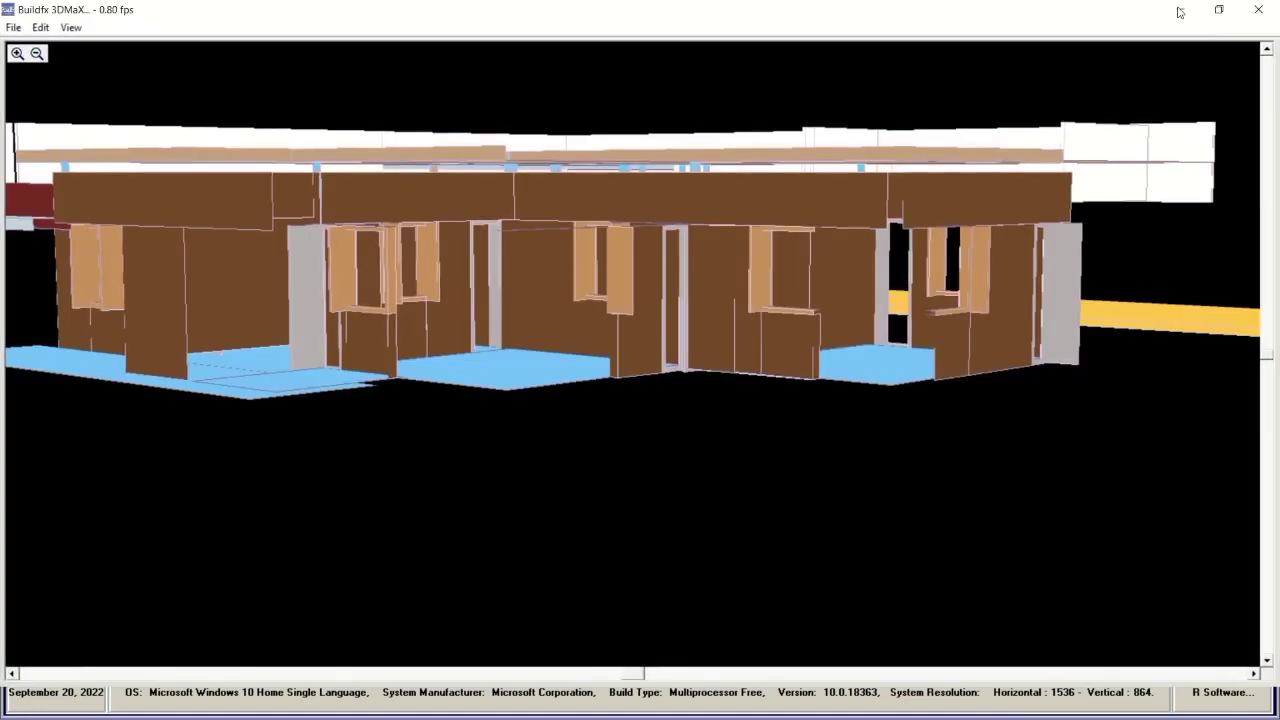
pyautogui.click(1188, 10)
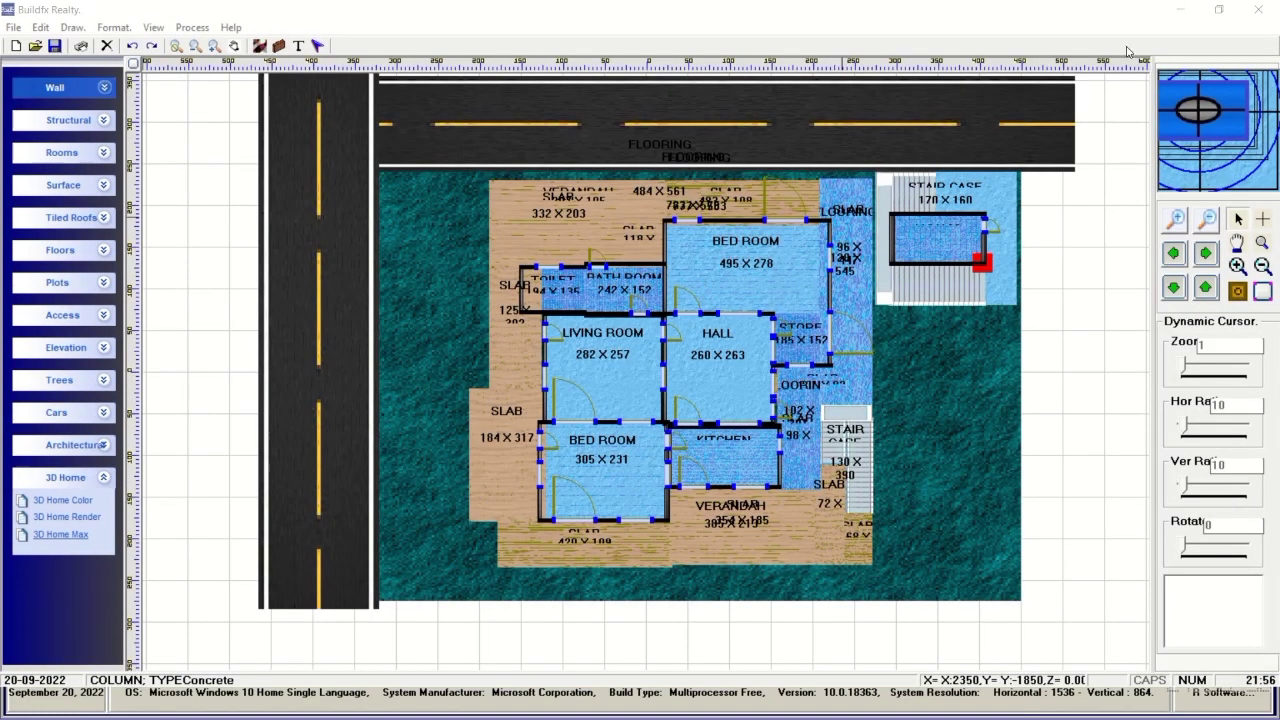
pyautogui.hotkey('alt', 'Tab')
pyautogui.hotkey('alt', 'Tab')
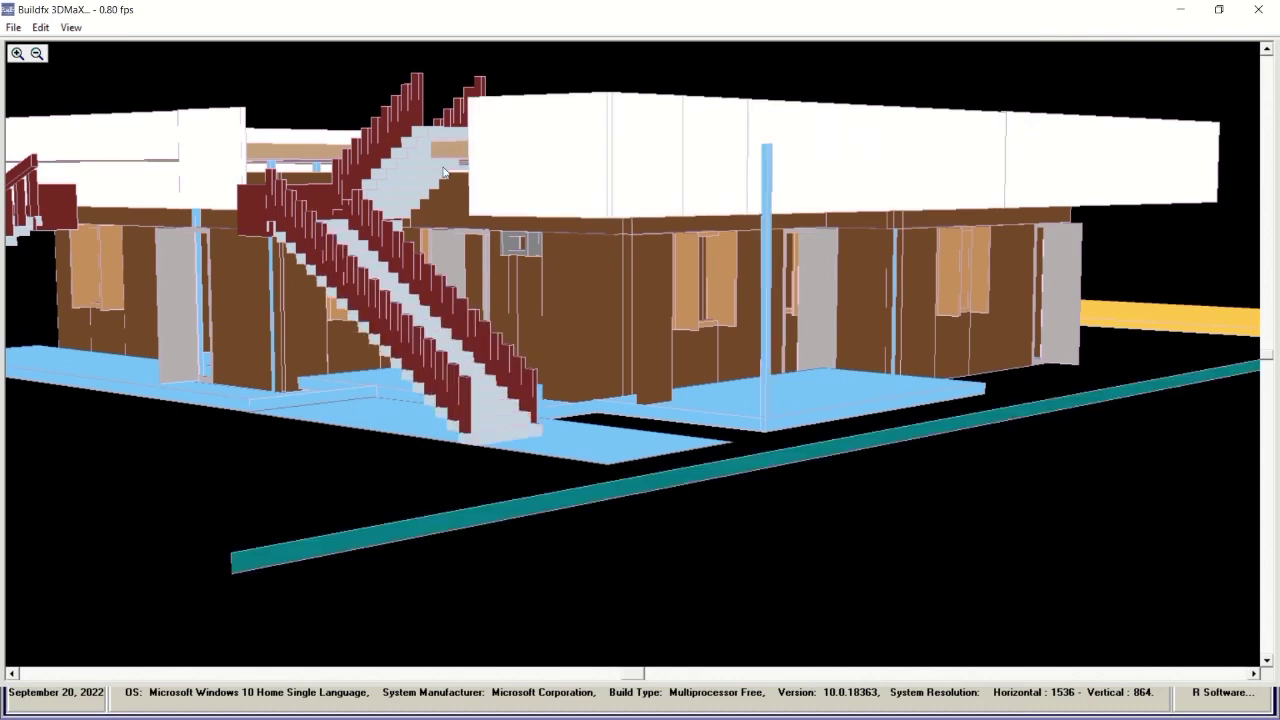
# Apply Plan Based Texture to the staircase house model.
pyautogui.click(71, 28)
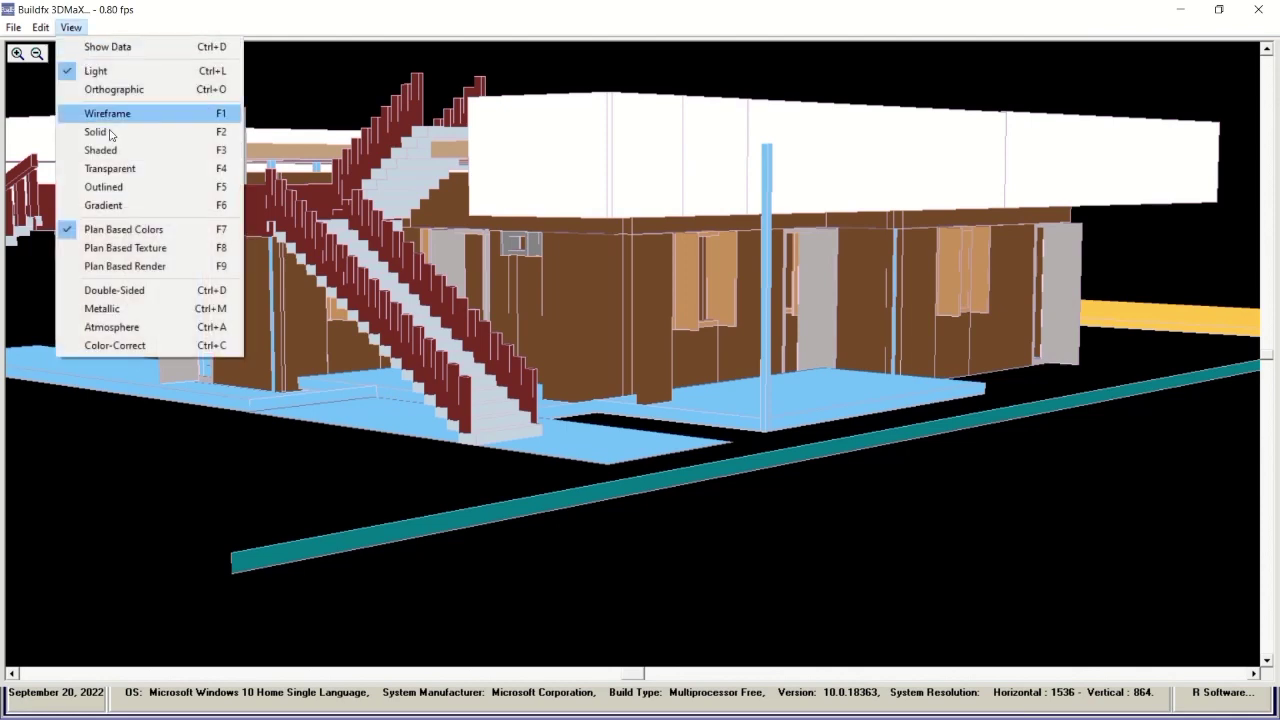
pyautogui.click(151, 250)
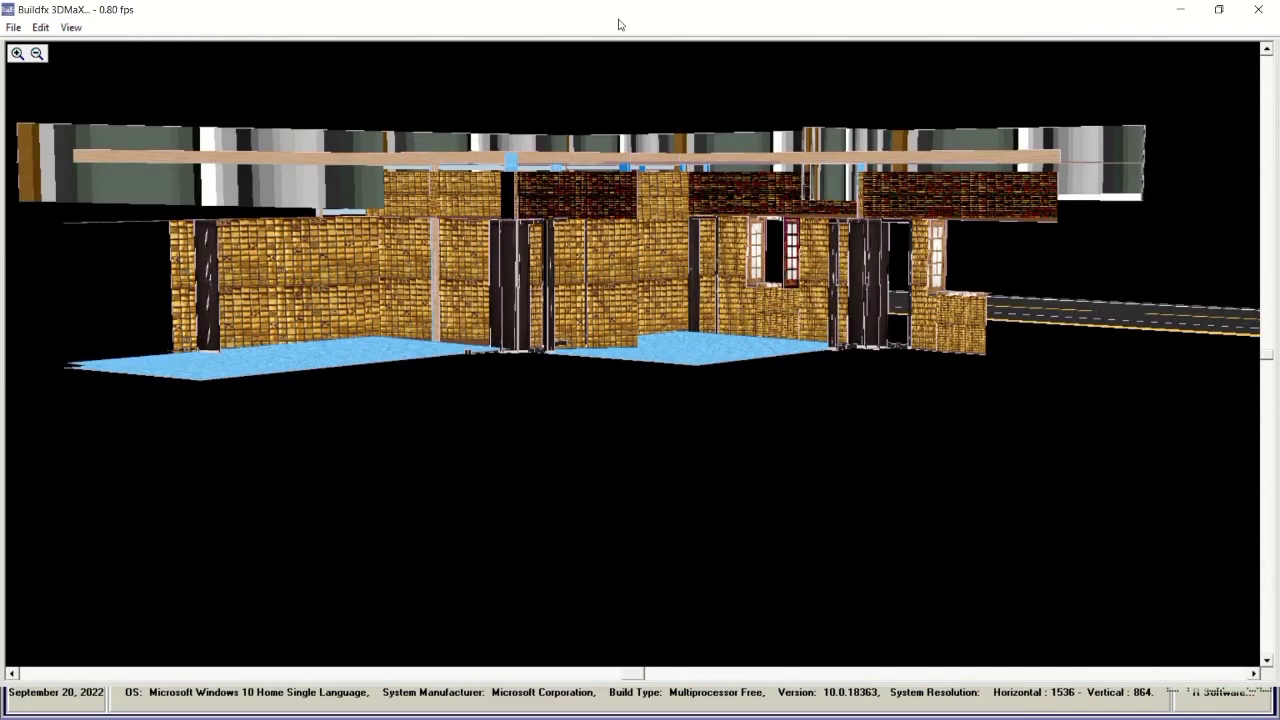
pyautogui.moveTo(571, 9)
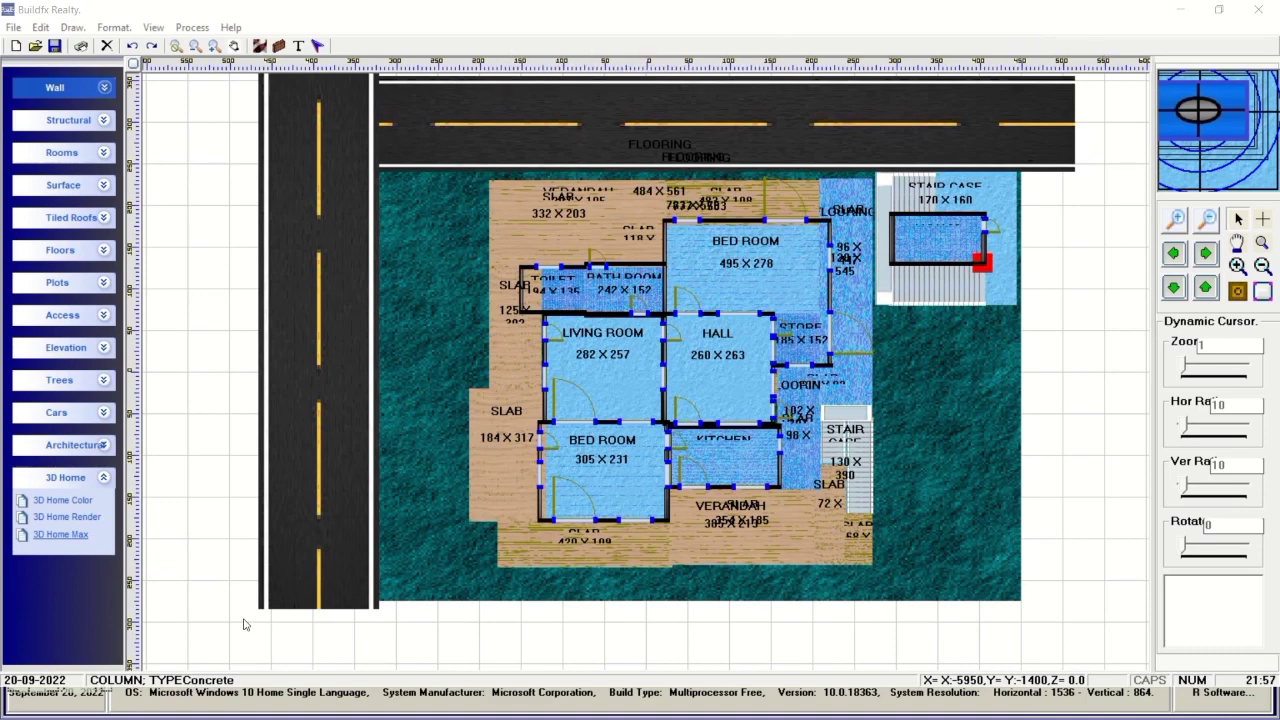
# Dismiss the run-time error in Buildfx Realty, then apply Plan Based Render.
pyautogui.hotkey('alt', 'Tab')
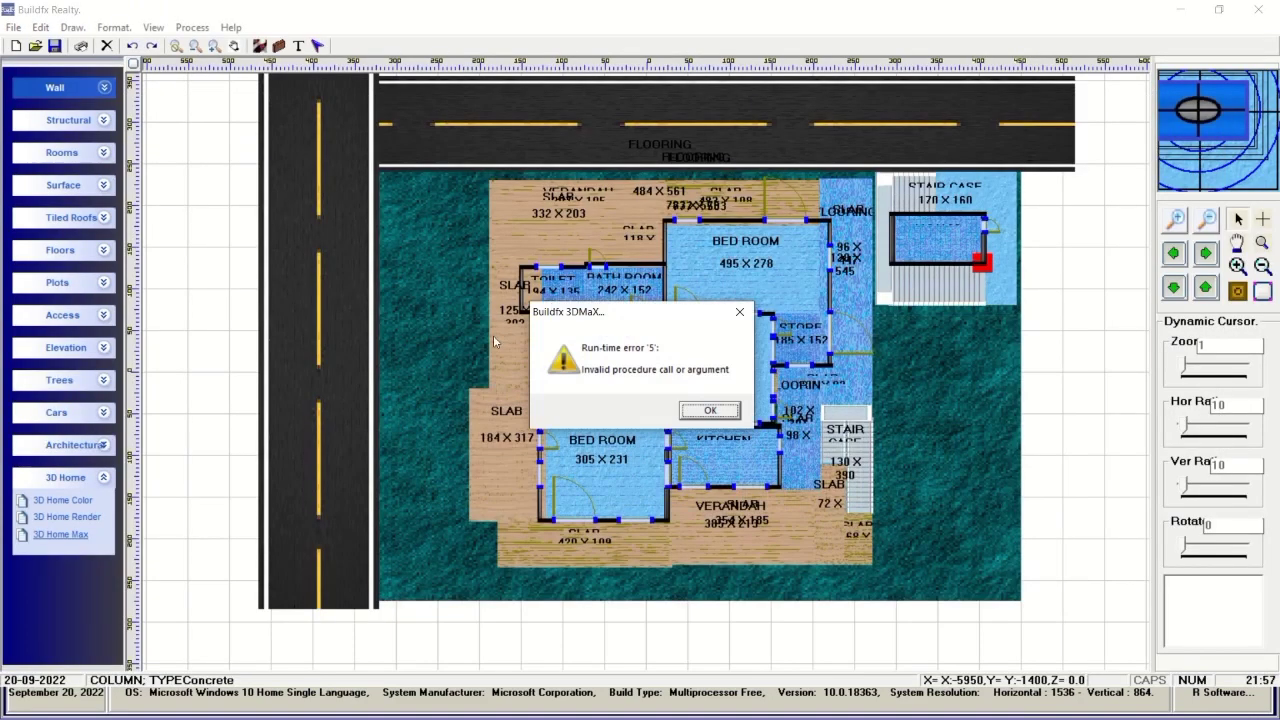
pyautogui.click(704, 412)
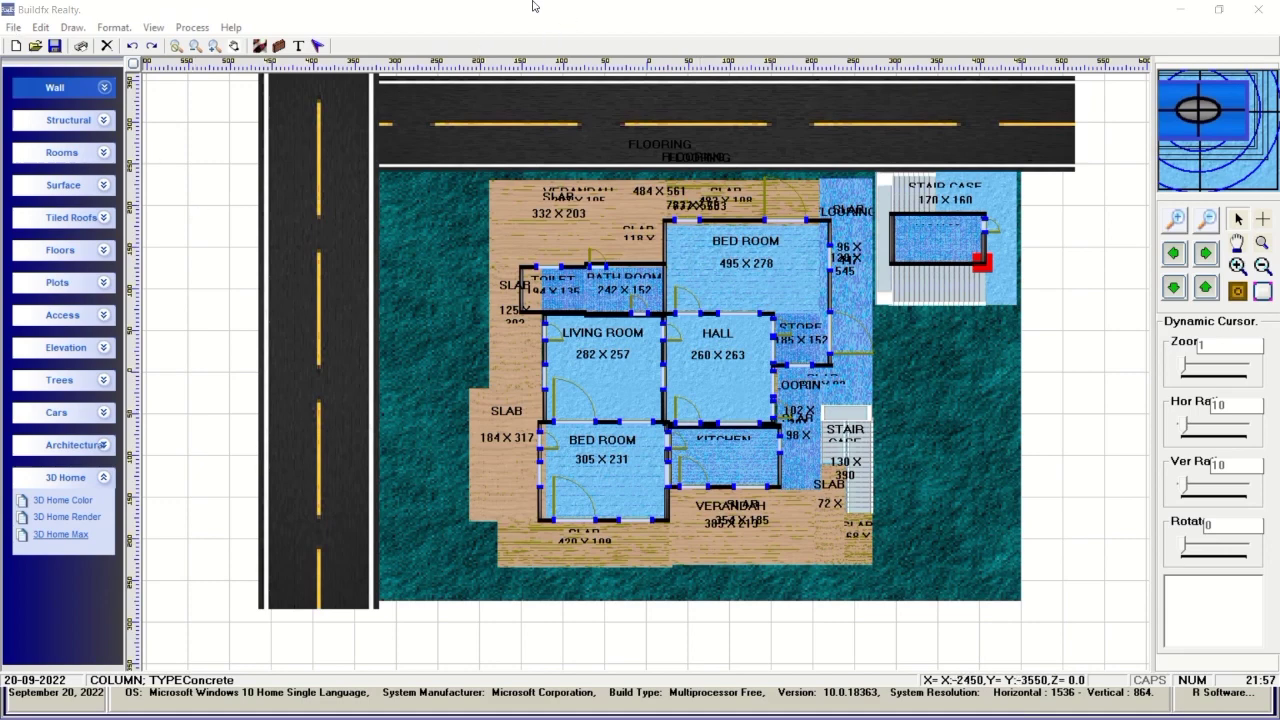
pyautogui.moveTo(521, 15)
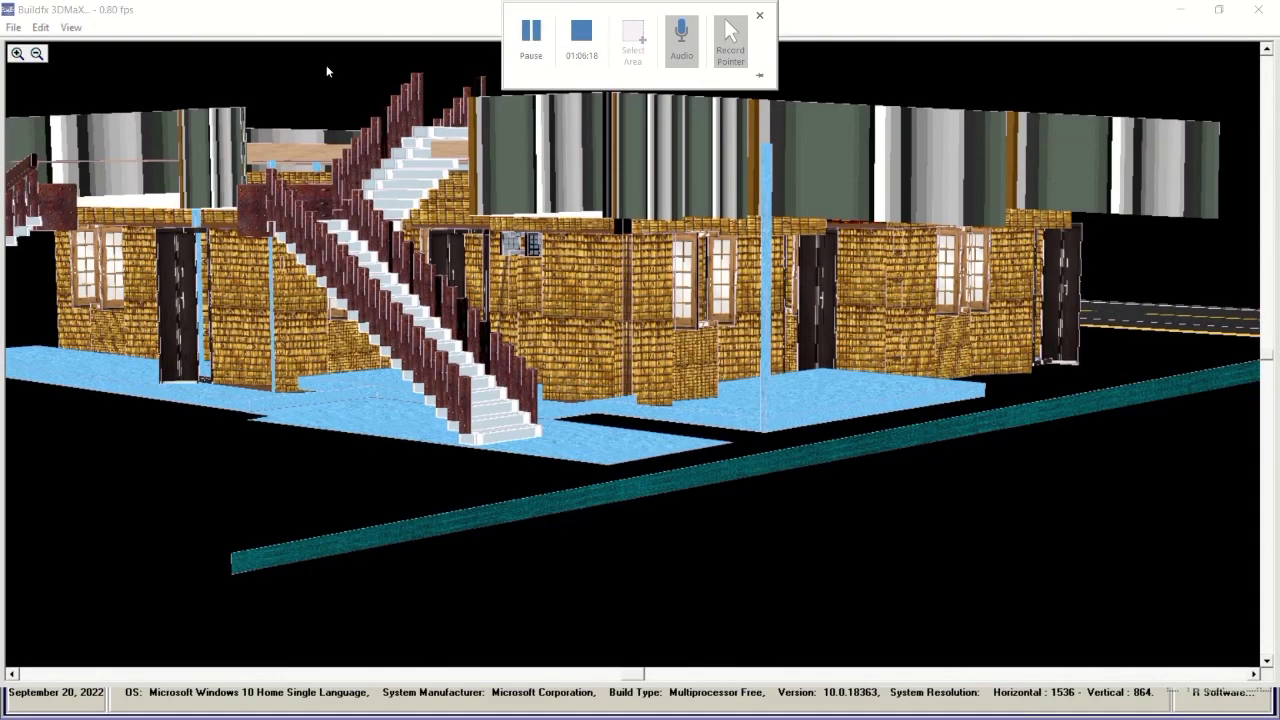
pyautogui.click(70, 27)
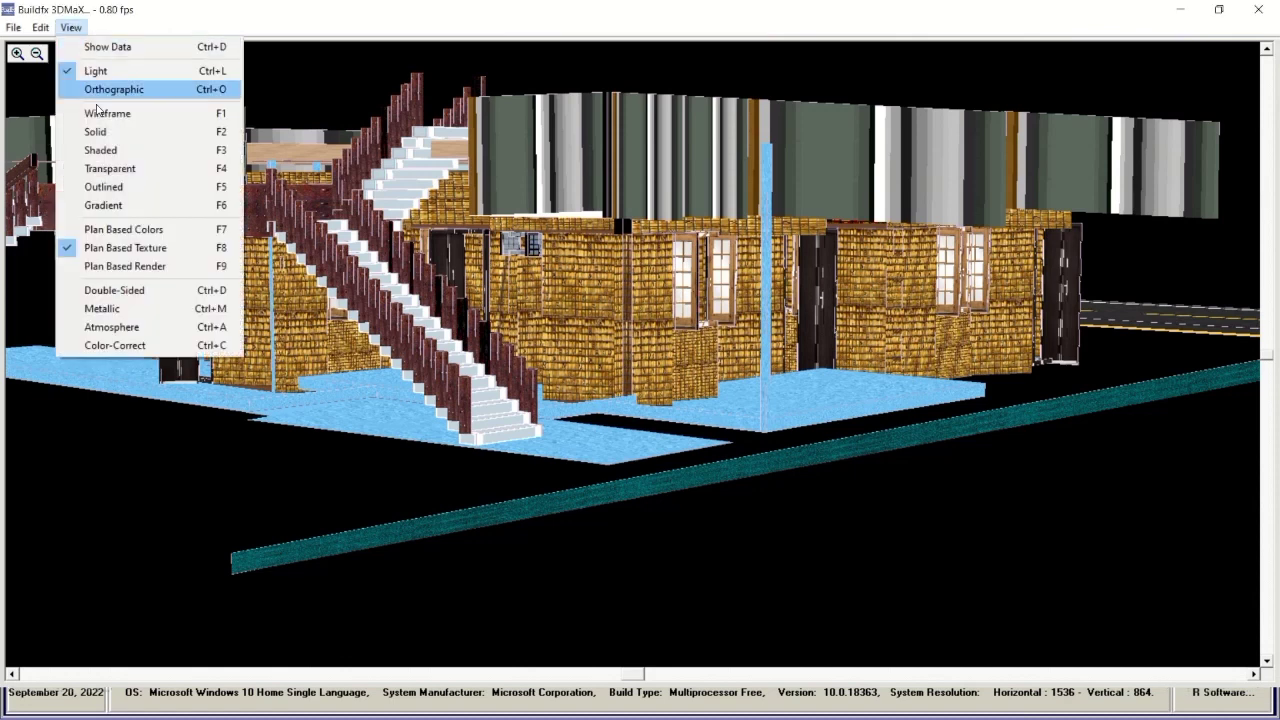
pyautogui.click(103, 267)
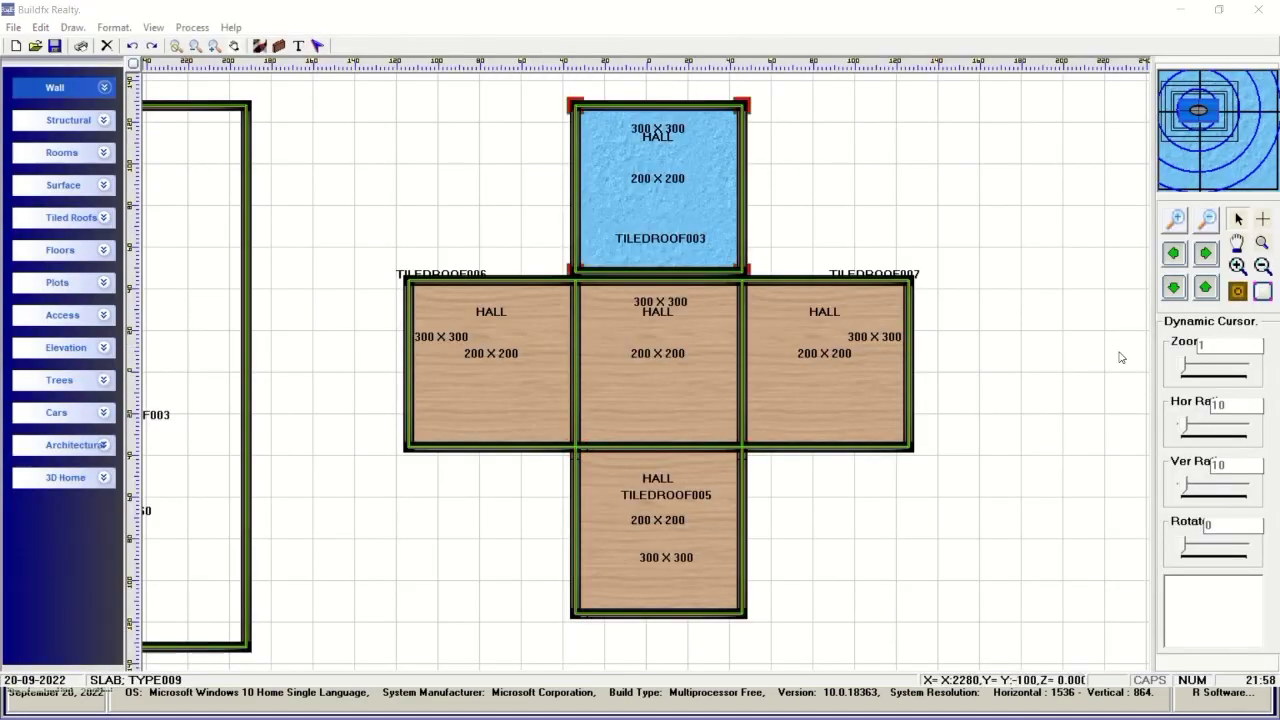
# Deselect the roof and launch 3D Home Max for the hall plan.
pyautogui.click(1211, 293)
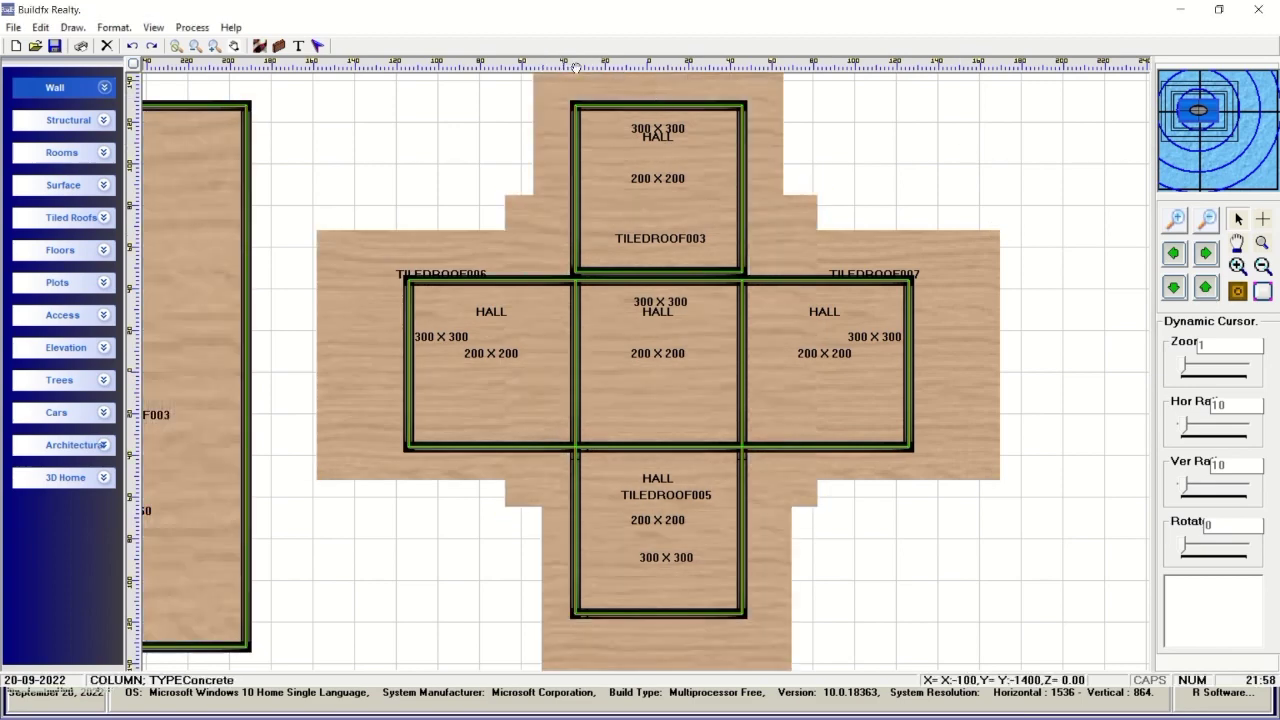
pyautogui.hscroll(-3, 213, 516)
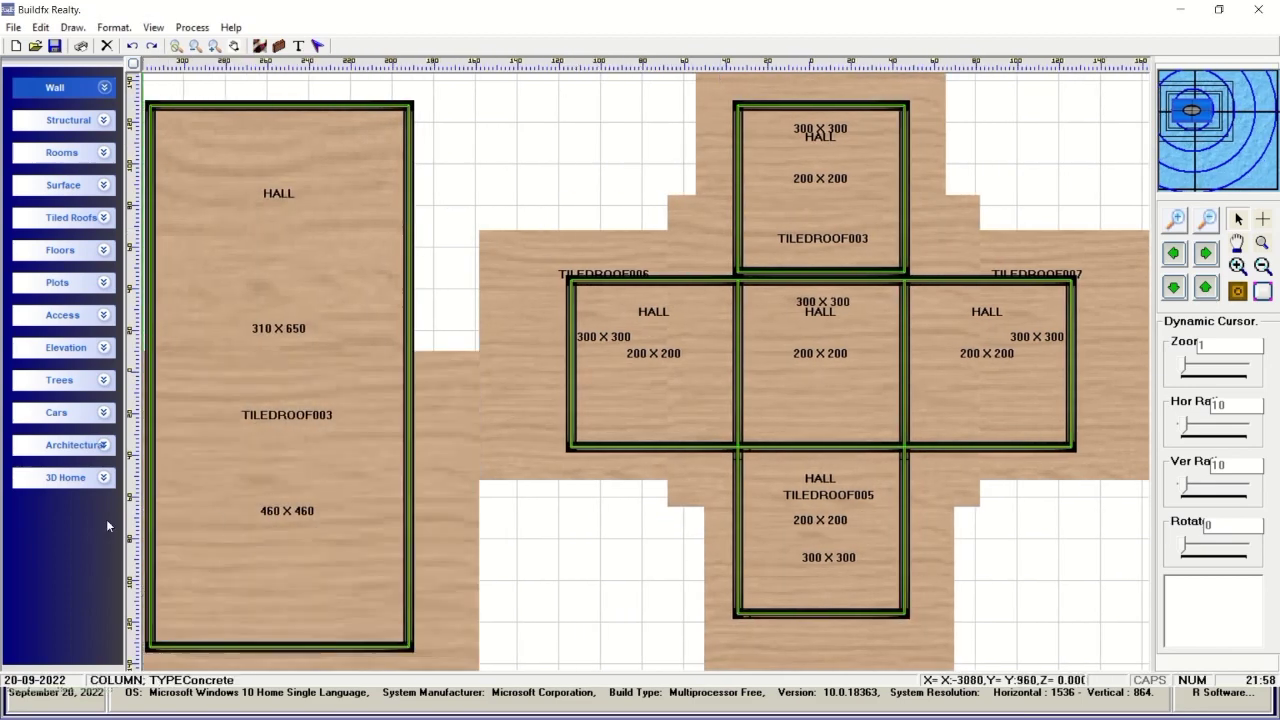
pyautogui.click(103, 479)
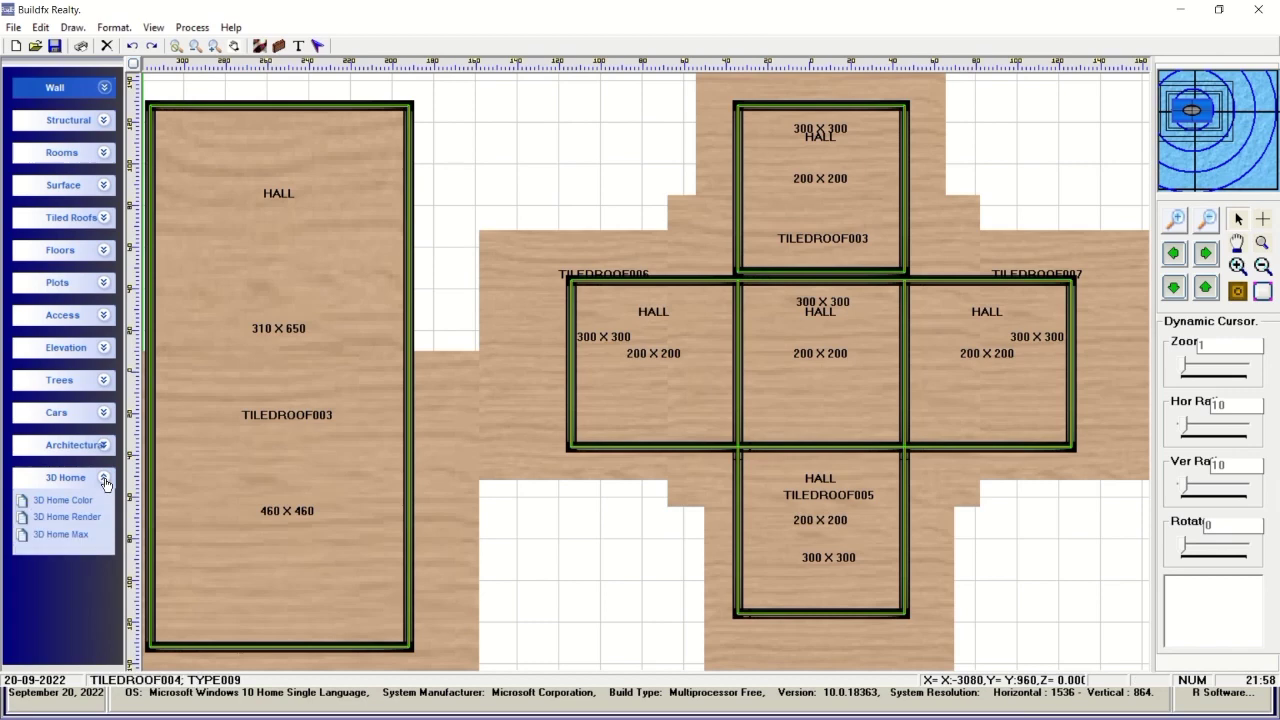
pyautogui.click(62, 535)
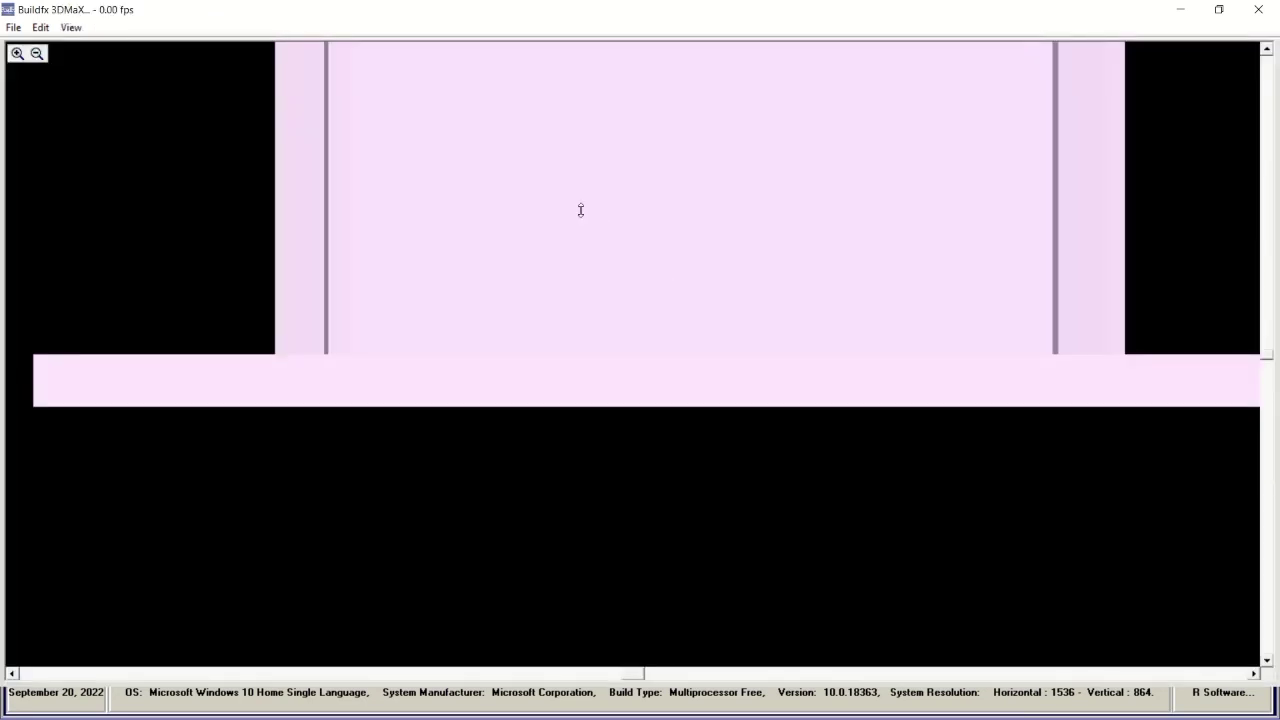
# Orbit the hall-plan house into view, try Gradient shading, then apply Plan Based Colors.
pyautogui.moveTo(580, 209); pyautogui.dragTo(566, 442)
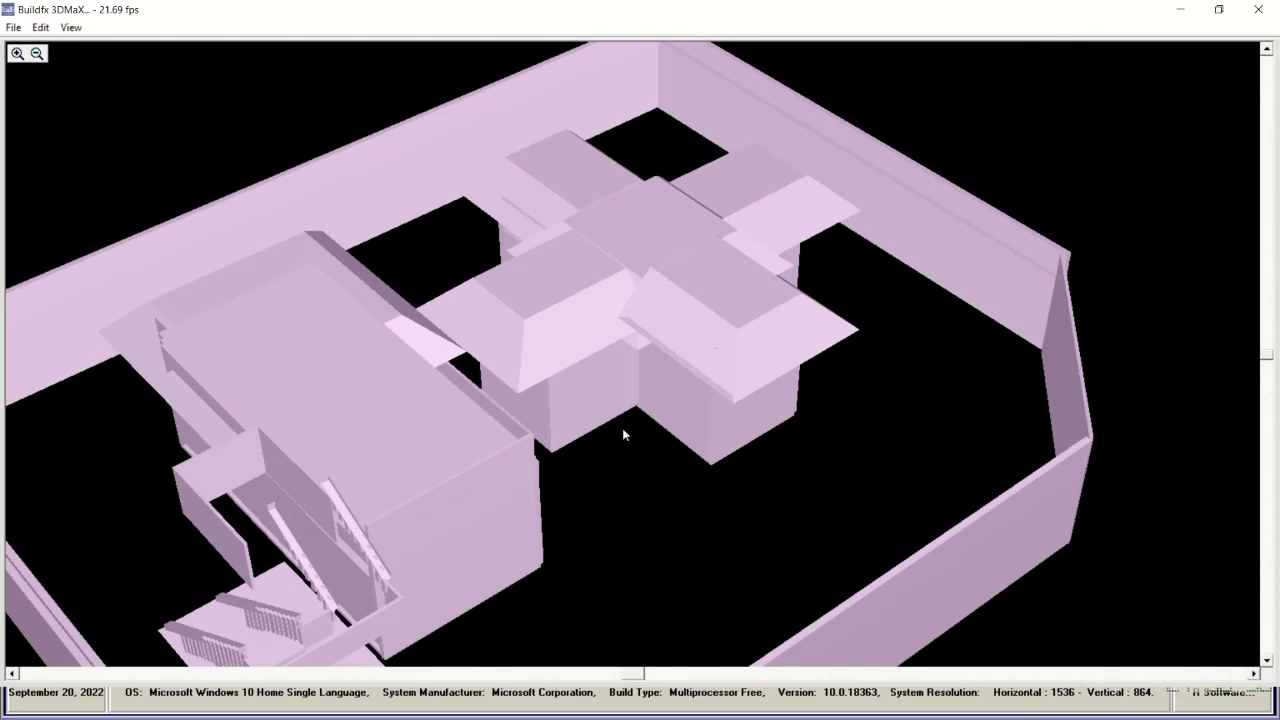
pyautogui.moveTo(1268, 360); pyautogui.dragTo(1268, 415)
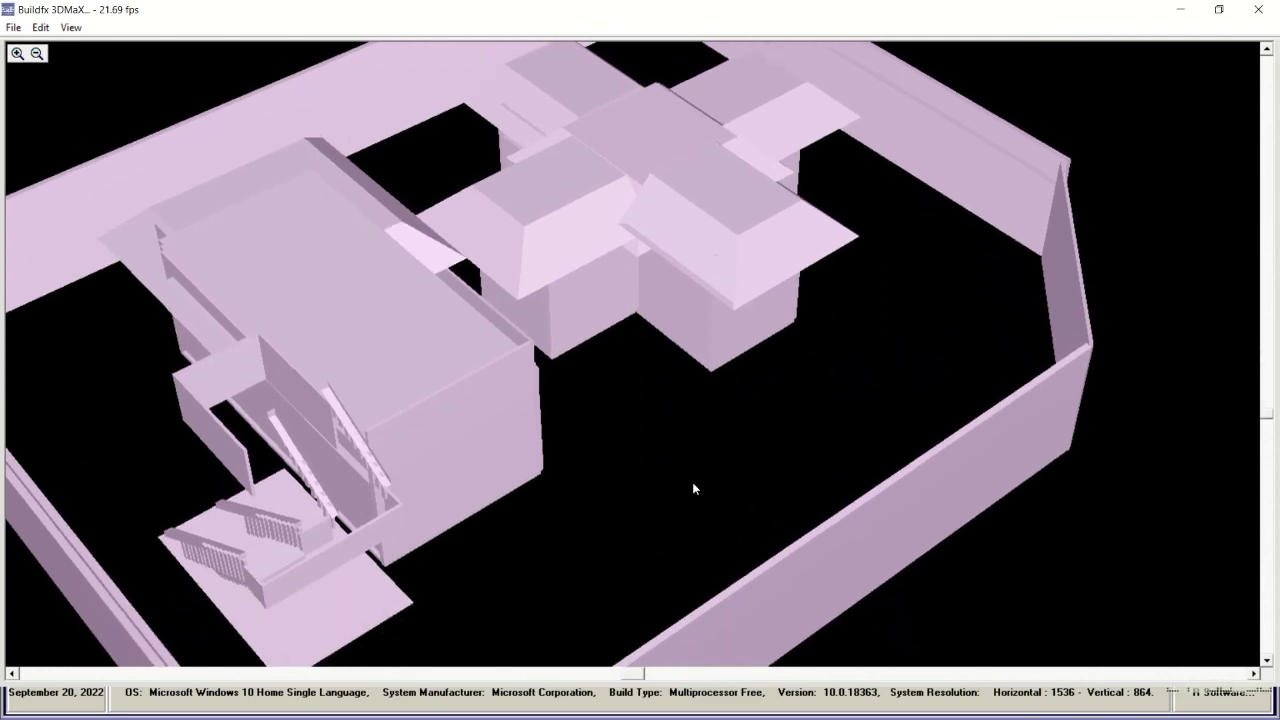
pyautogui.moveTo(634, 679); pyautogui.dragTo(628, 677)
pyautogui.moveTo(528, 534); pyautogui.dragTo(540, 520)
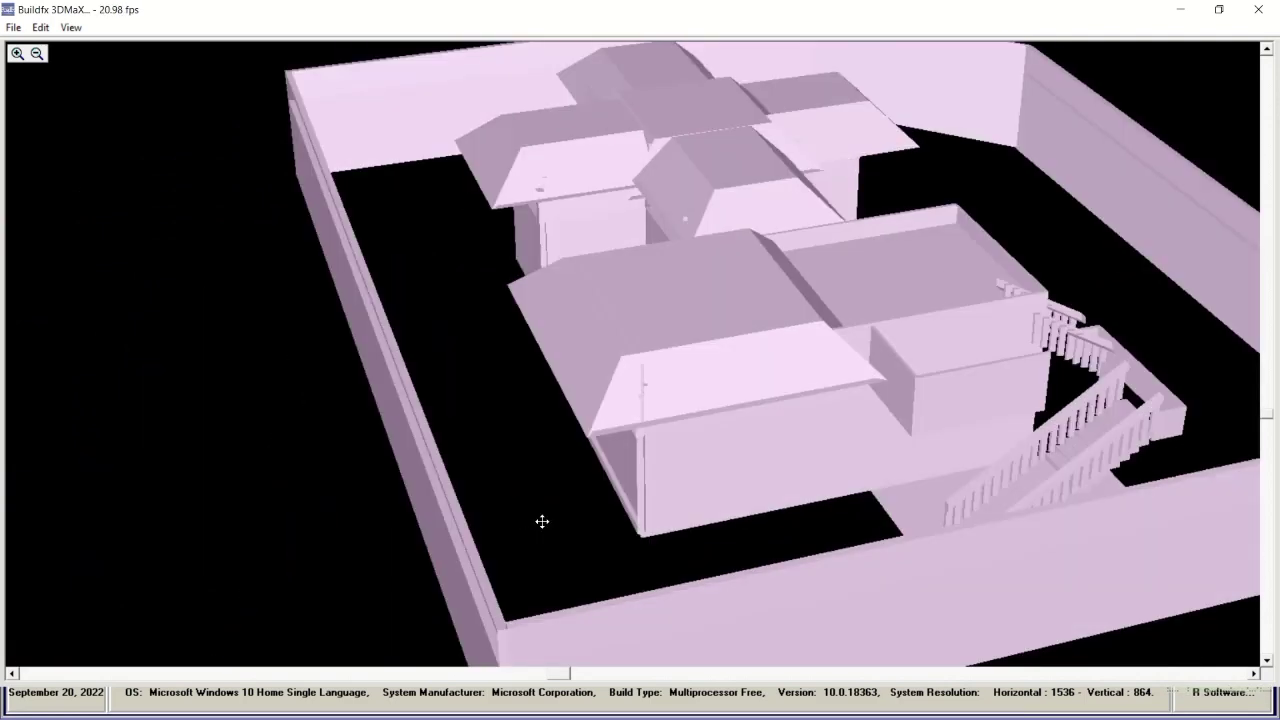
pyautogui.click(71, 27)
pyautogui.click(98, 206)
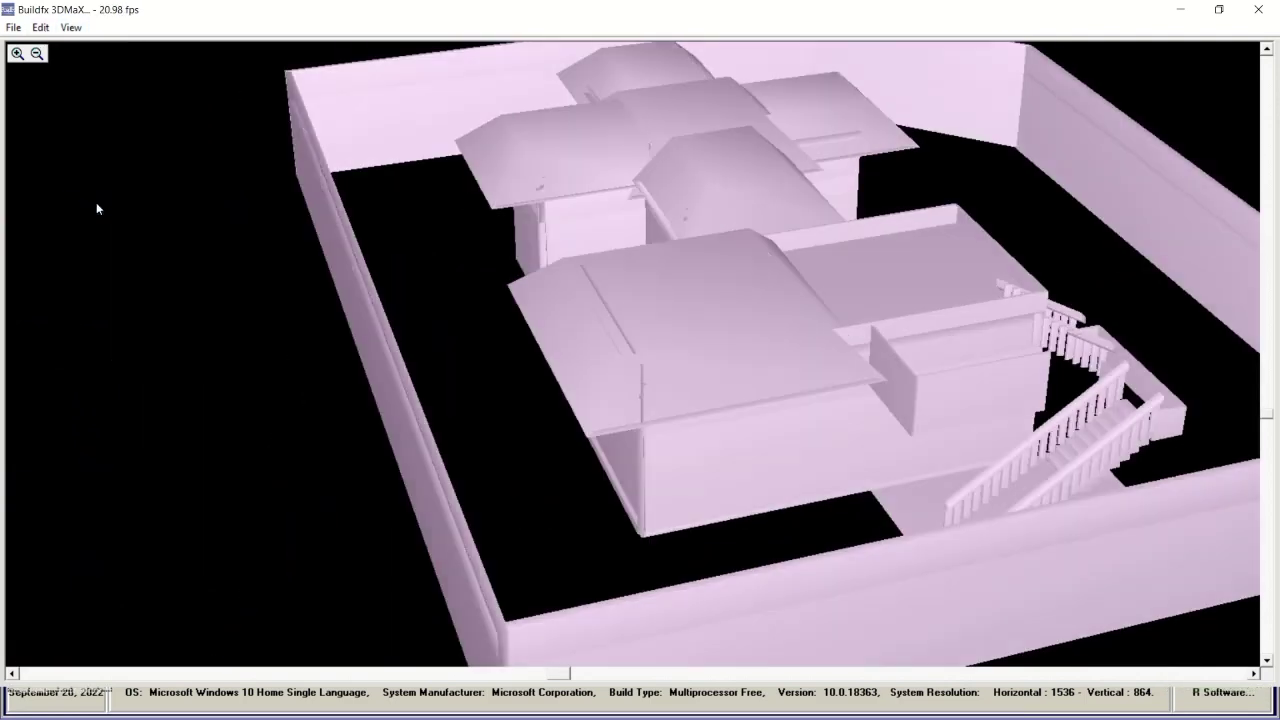
pyautogui.click(71, 27)
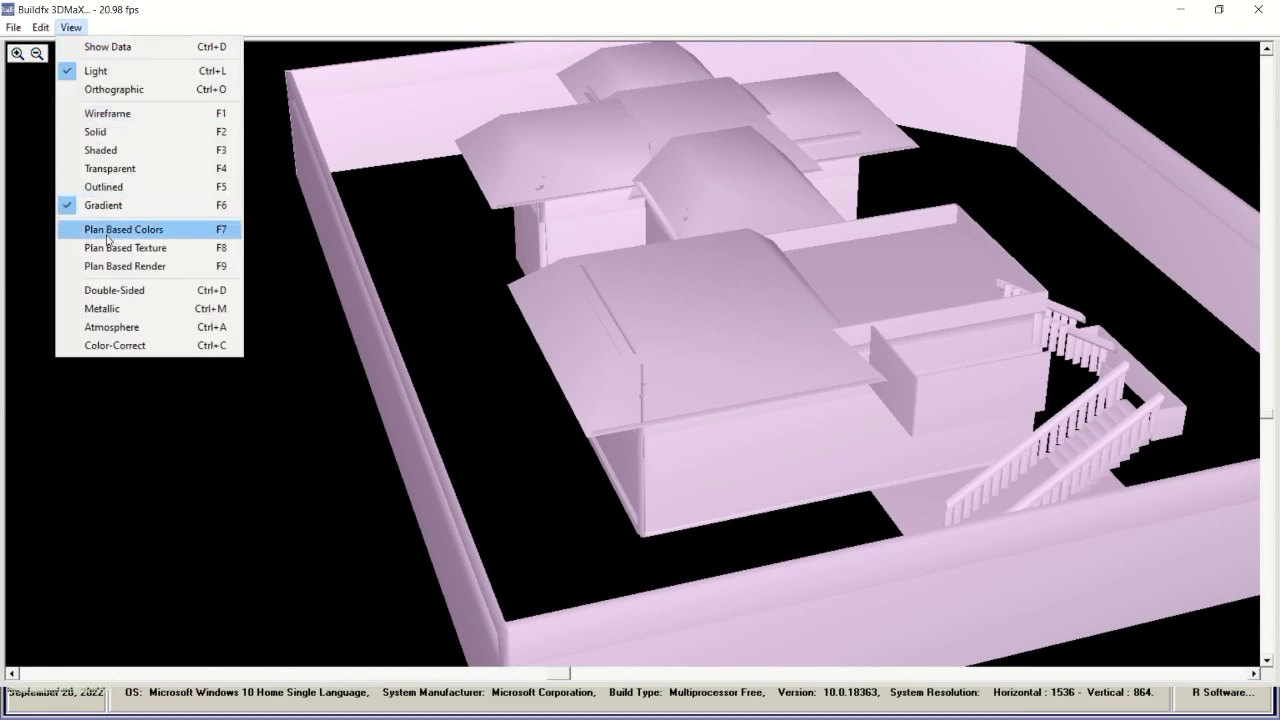
pyautogui.click(106, 235)
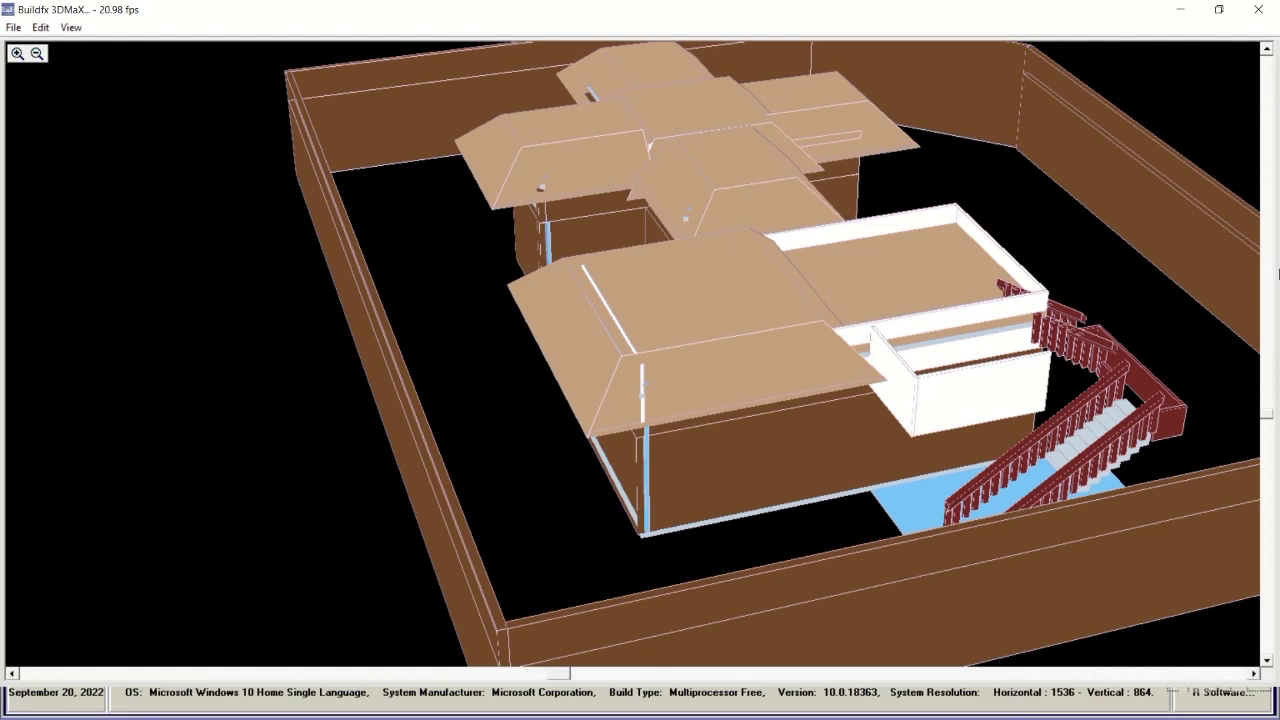
# Show the 3DMaX house model with Plan Based Texture.
pyautogui.click(71, 27)
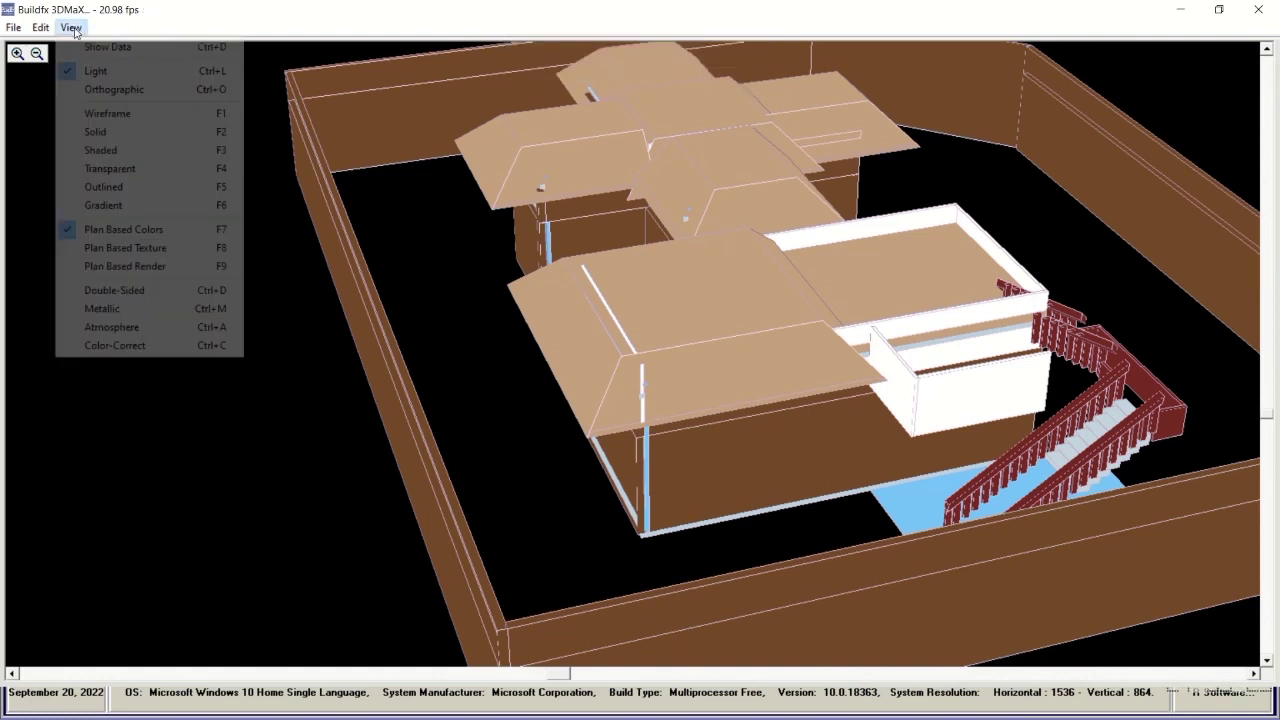
pyautogui.click(125, 247)
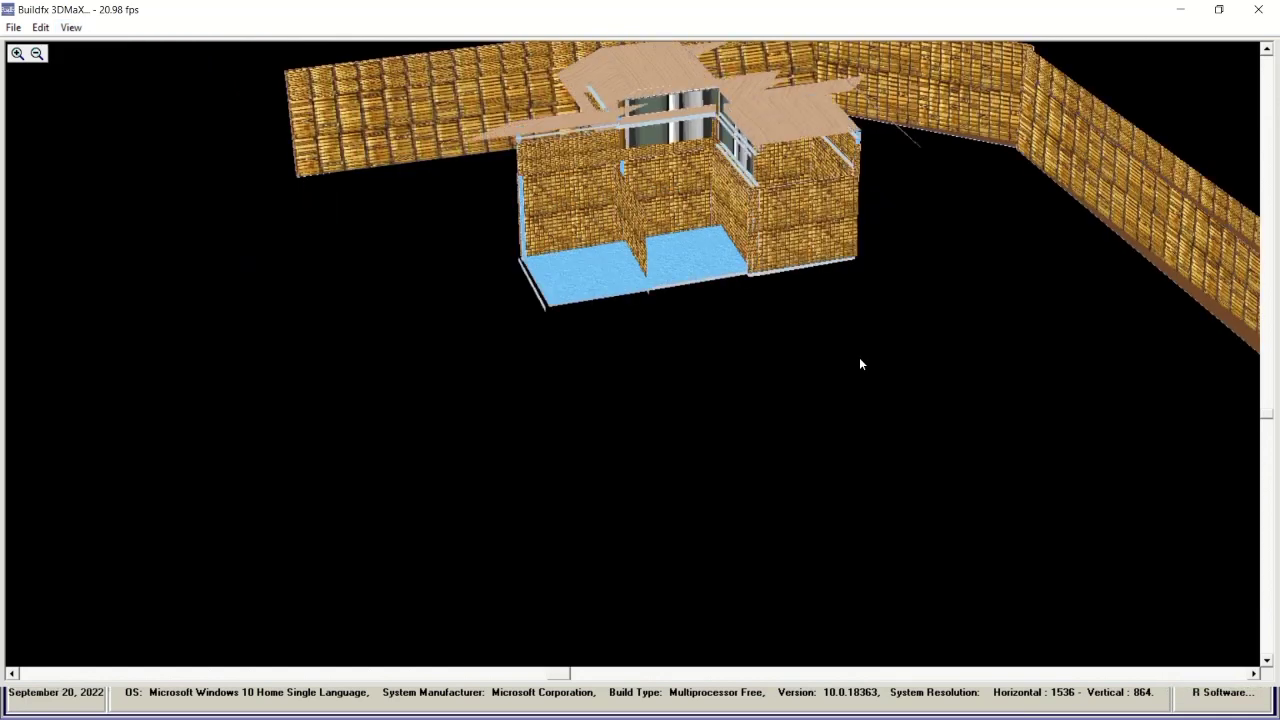
pyautogui.moveTo(865, 6)
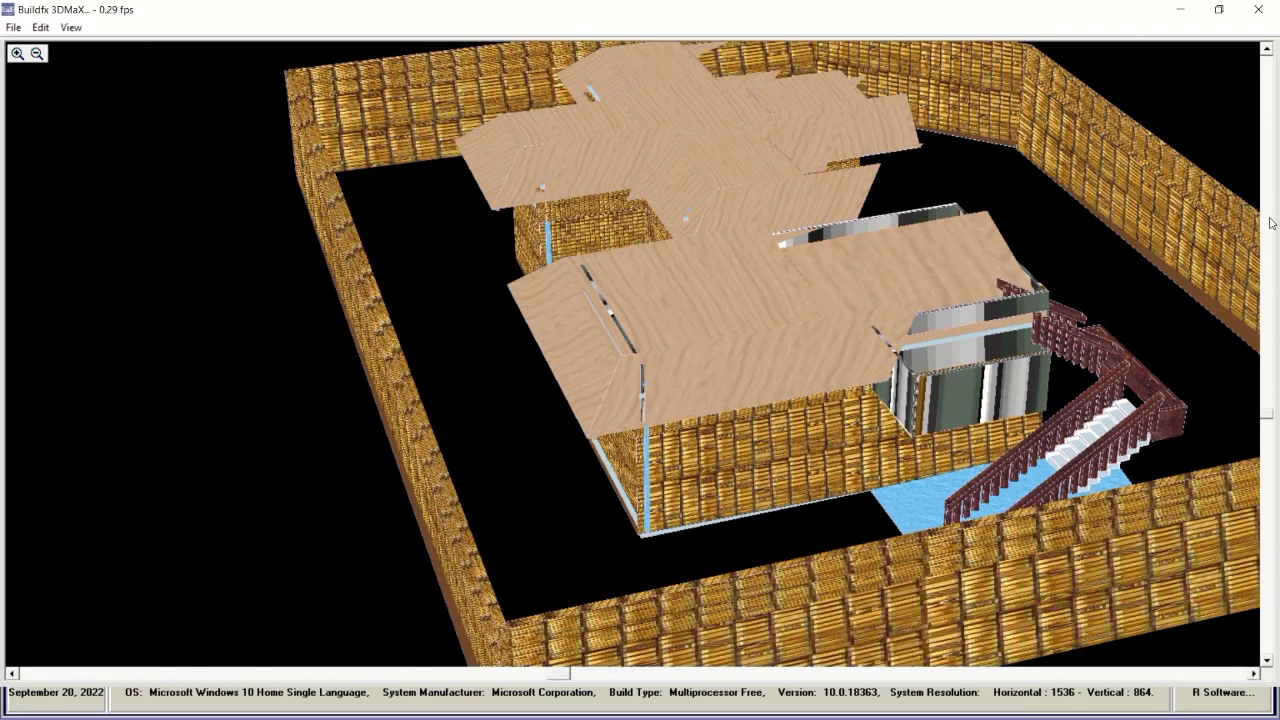
# Switch the model back to Gradient shading, orbit it, and close the 3DMaX viewer.
pyautogui.click(71, 27)
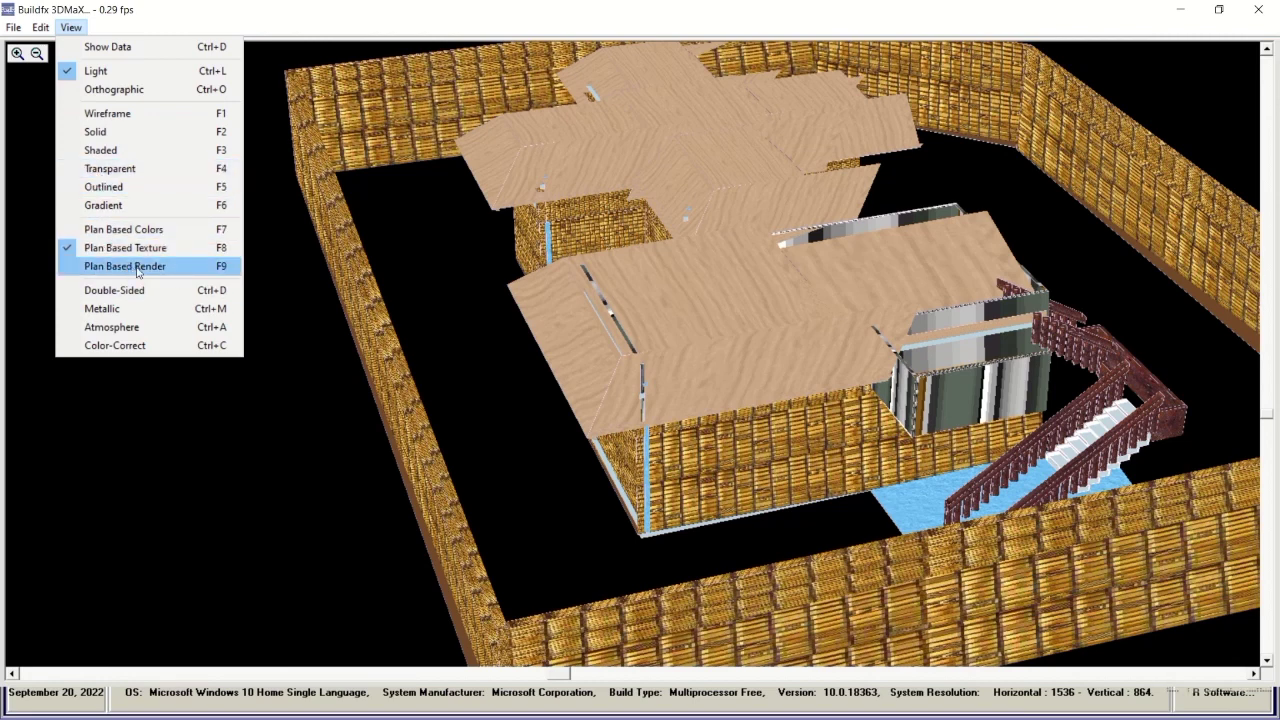
pyautogui.click(104, 205)
pyautogui.moveTo(607, 359); pyautogui.dragTo(735, 364)
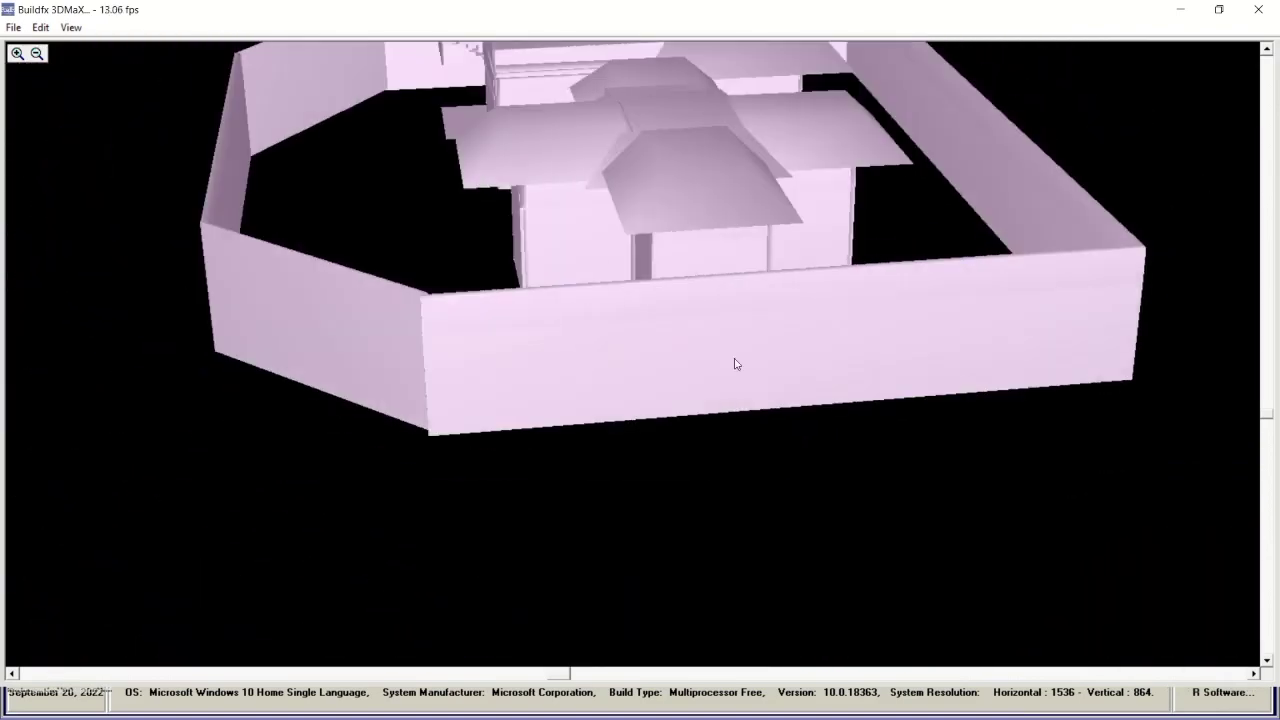
pyautogui.click(1258, 10)
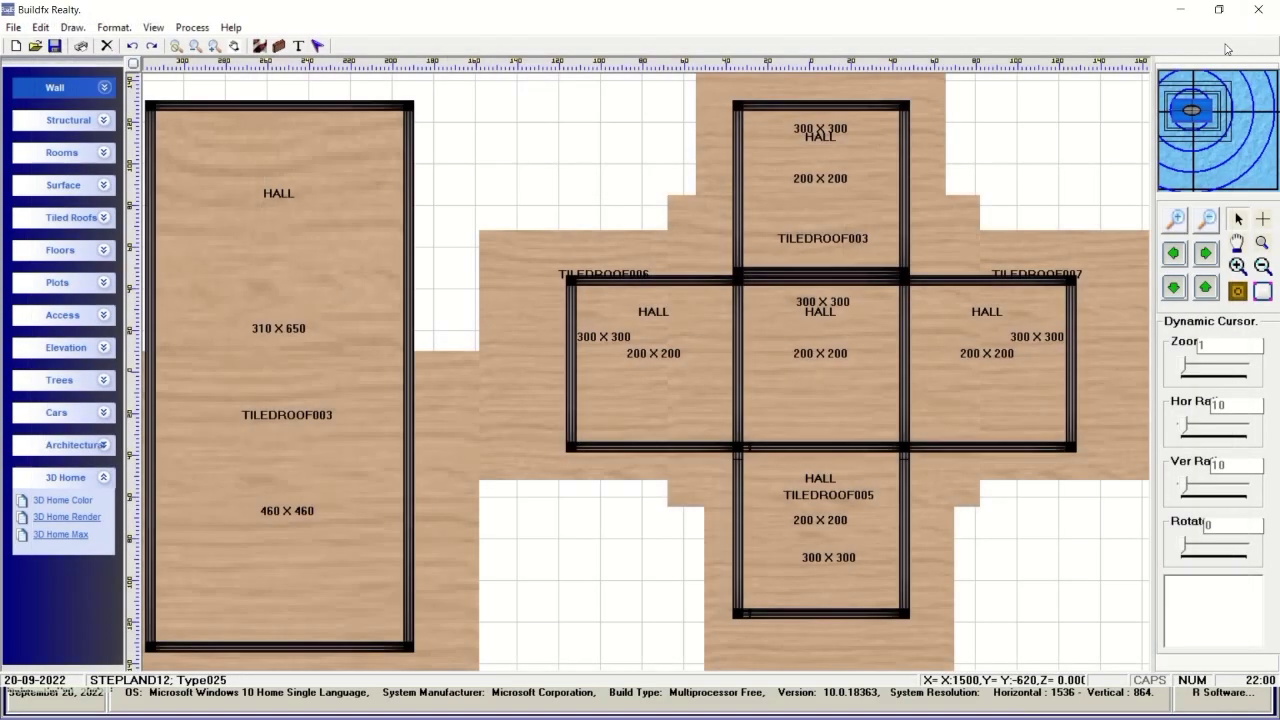
# Open the plan in 3D Home Color, tilt it to 126° around X with Plan Based Texture on.
pyautogui.click(79, 508)
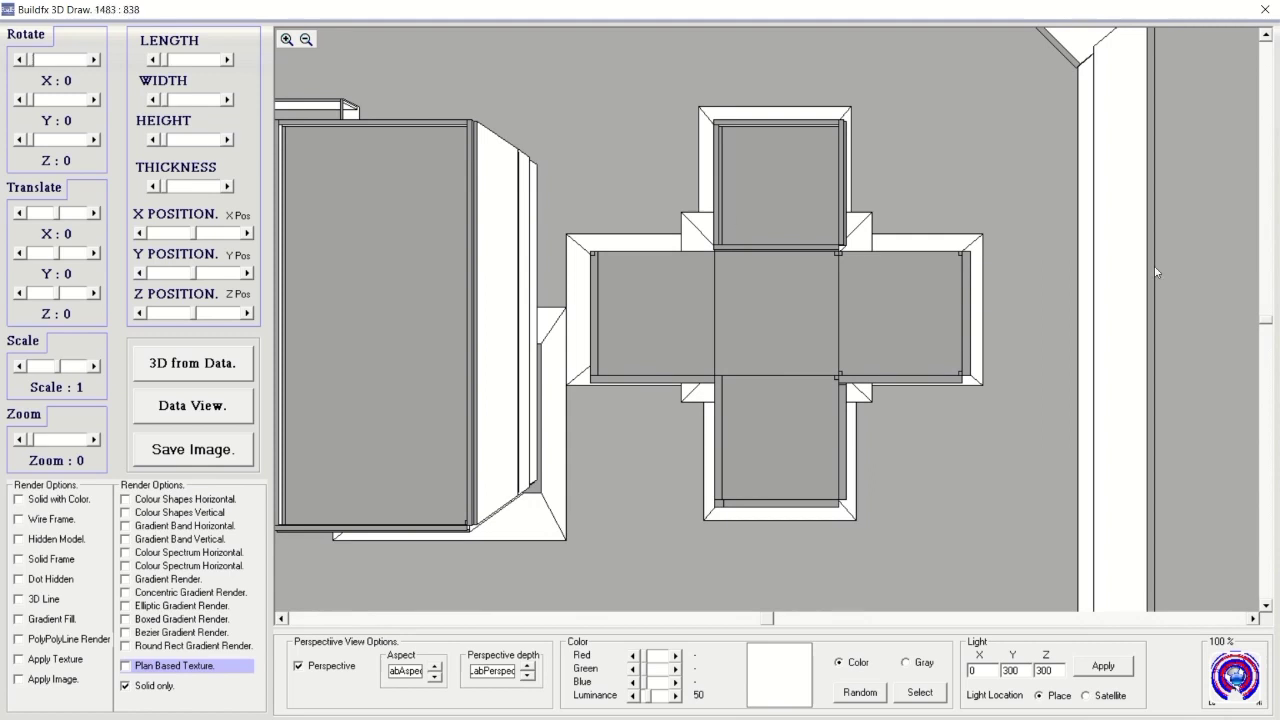
pyautogui.moveTo(34, 61); pyautogui.dragTo(47, 62)
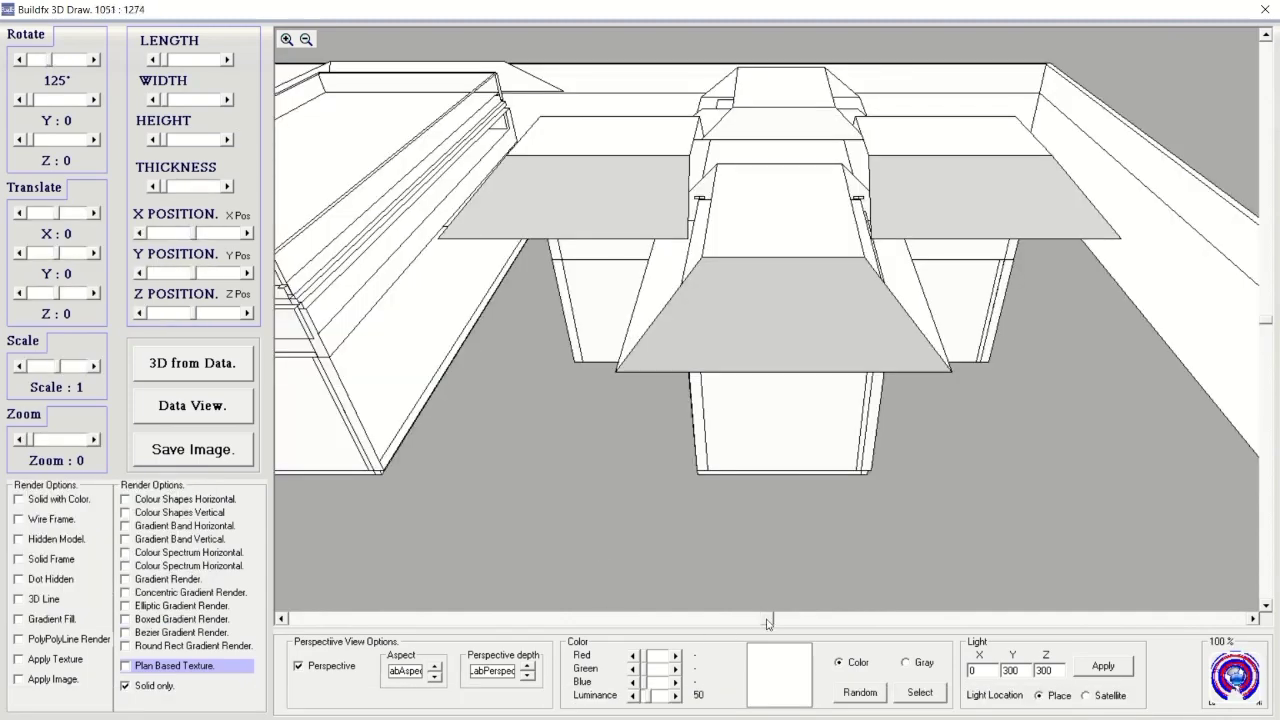
pyautogui.moveTo(765, 620); pyautogui.dragTo(405, 587)
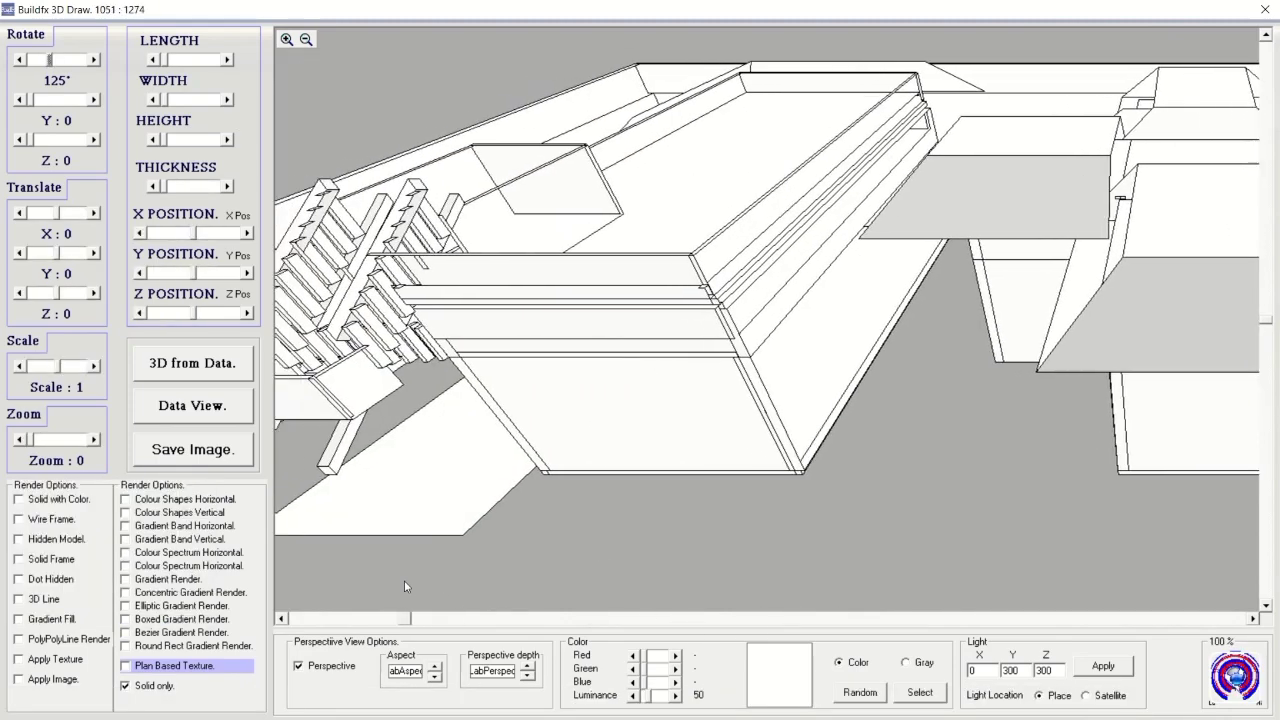
pyautogui.click(160, 666)
pyautogui.click(152, 688)
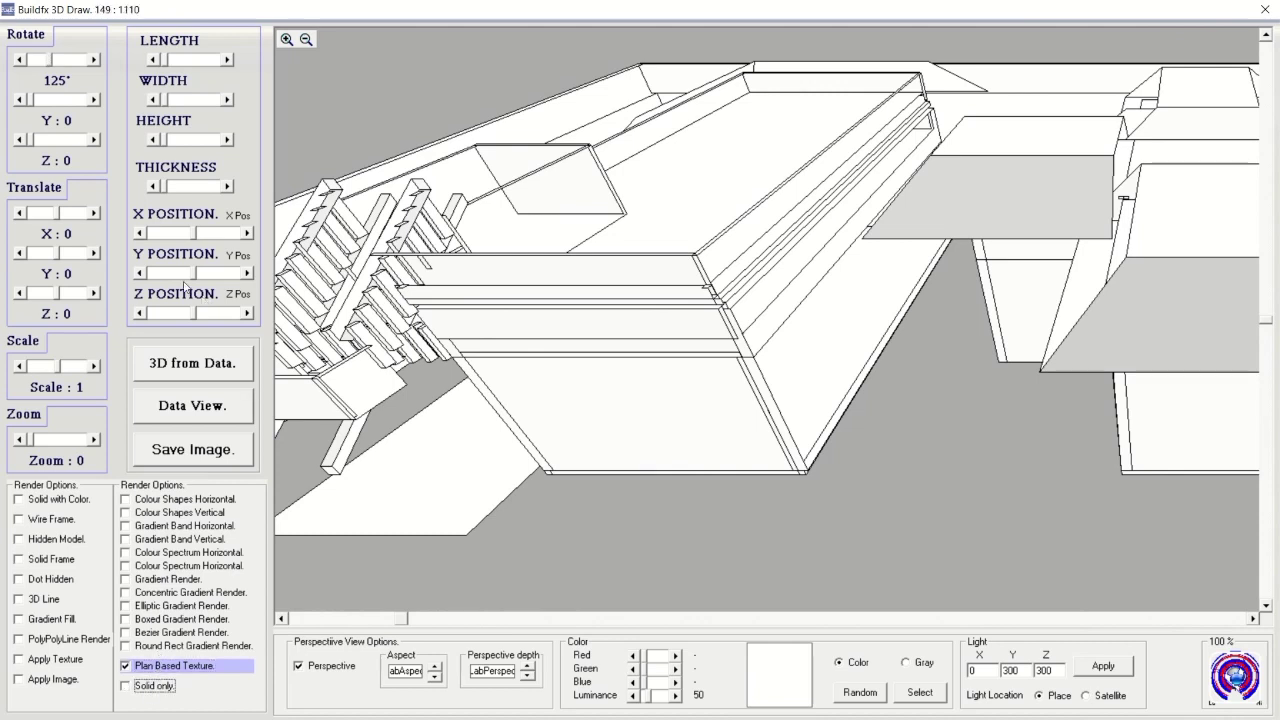
pyautogui.click(93, 60)
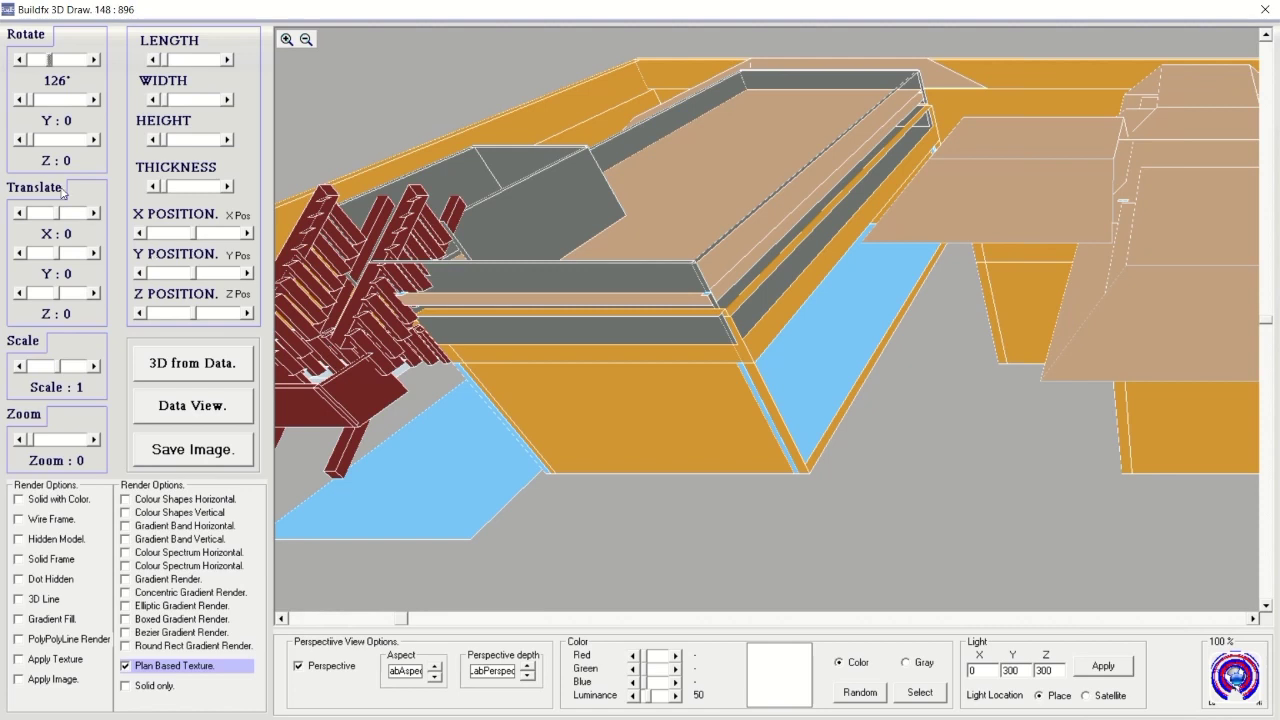
# Set the Z rotation to 0° so the full textured walled compound is rendered.
pyautogui.click(35, 141)
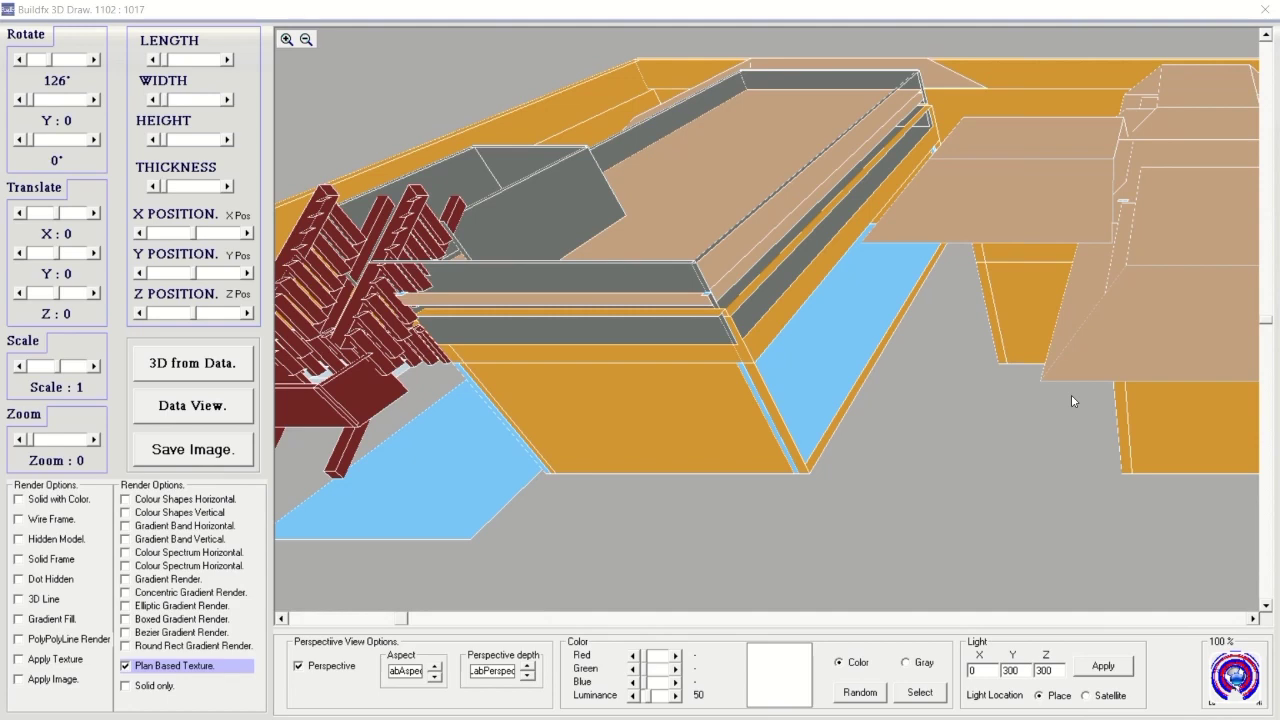
pyautogui.moveTo(576, 5)
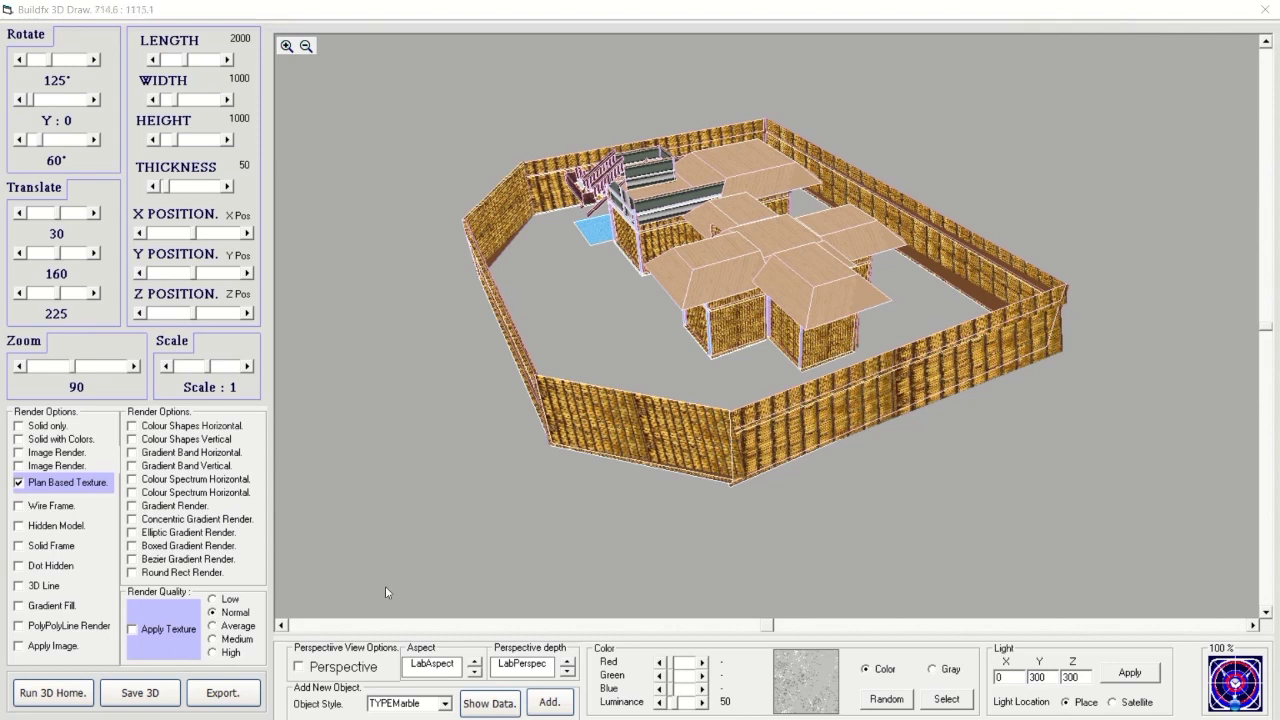
# Set render quality to High, export the textured model, and switch to the PLAN020 staircase-lift plan.
pyautogui.click(226, 652)
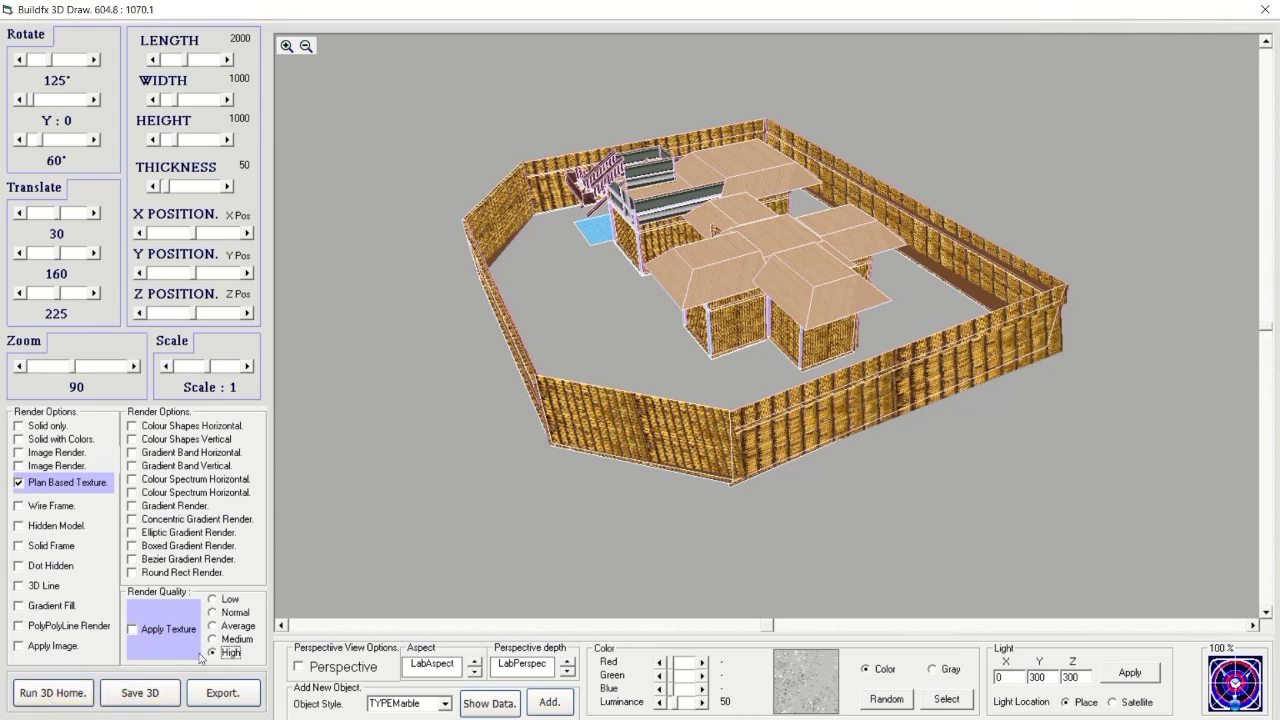
pyautogui.click(510, 708)
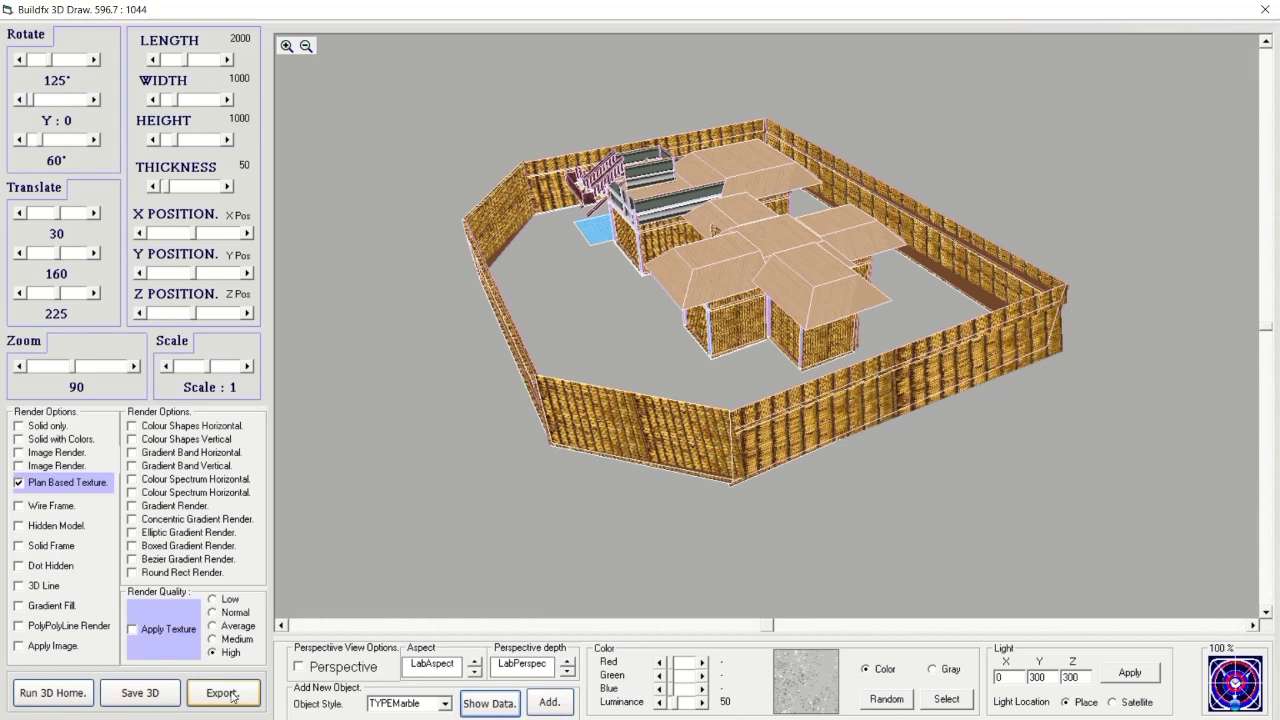
pyautogui.click(231, 697)
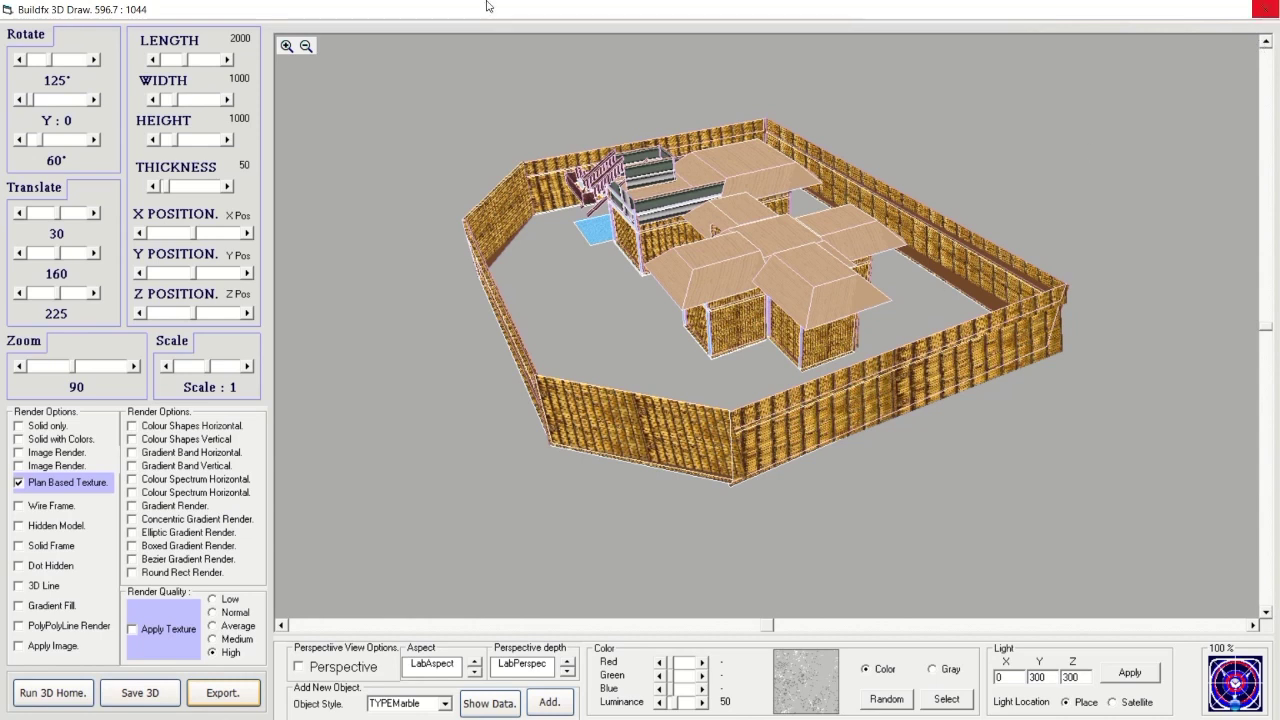
pyautogui.moveTo(462, 6)
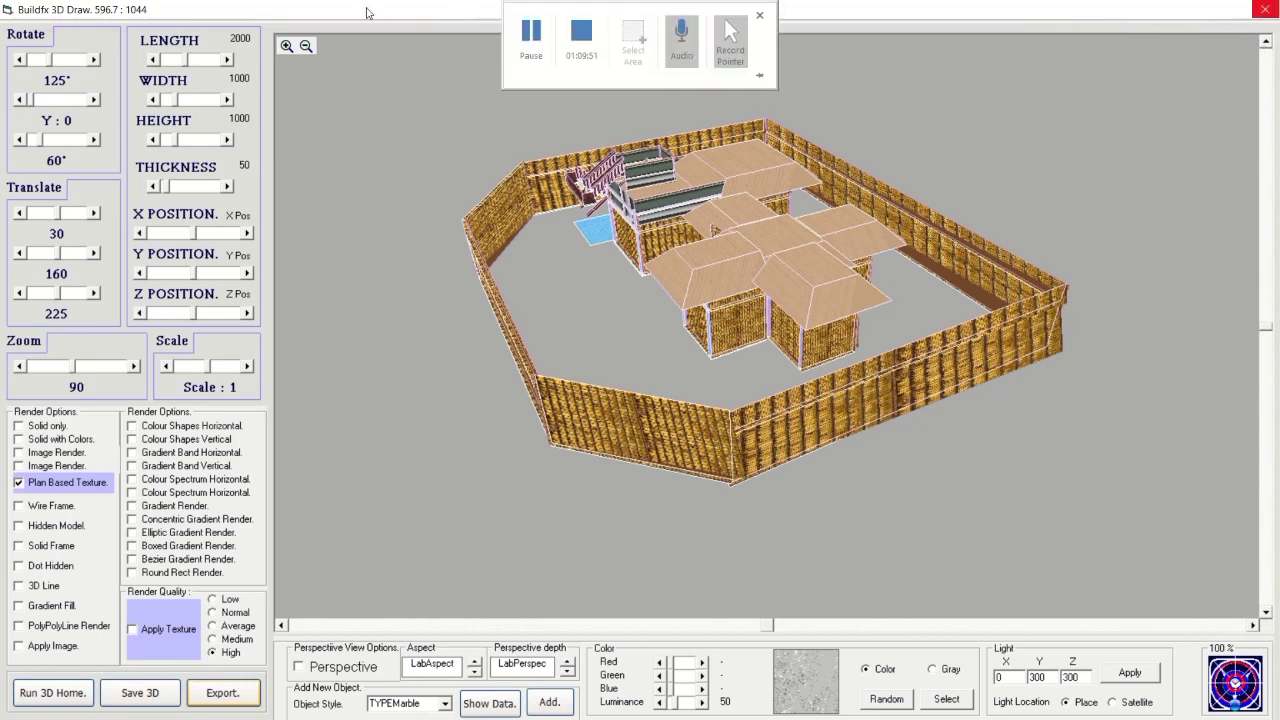
pyautogui.click(529, 30)
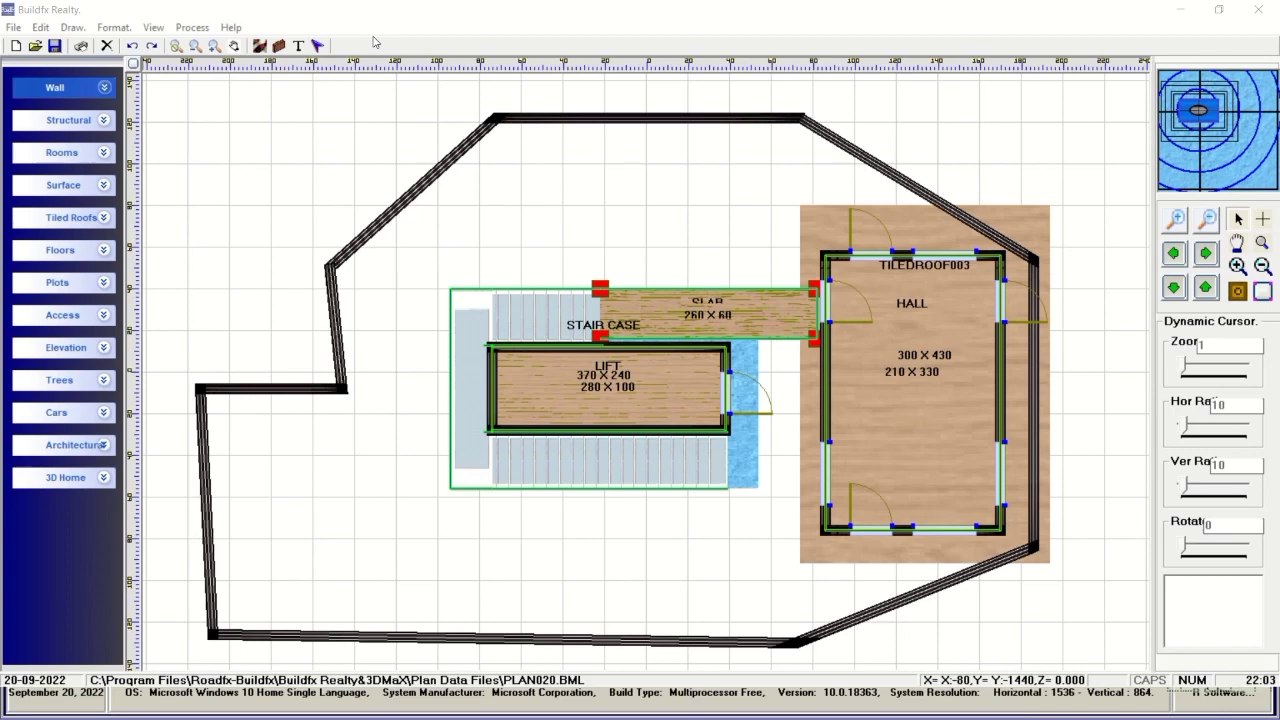
# Open the PLAN020 staircase-lift plan in 3D Home Max and apply Plan Based Colors.
pyautogui.click(105, 478)
pyautogui.click(62, 535)
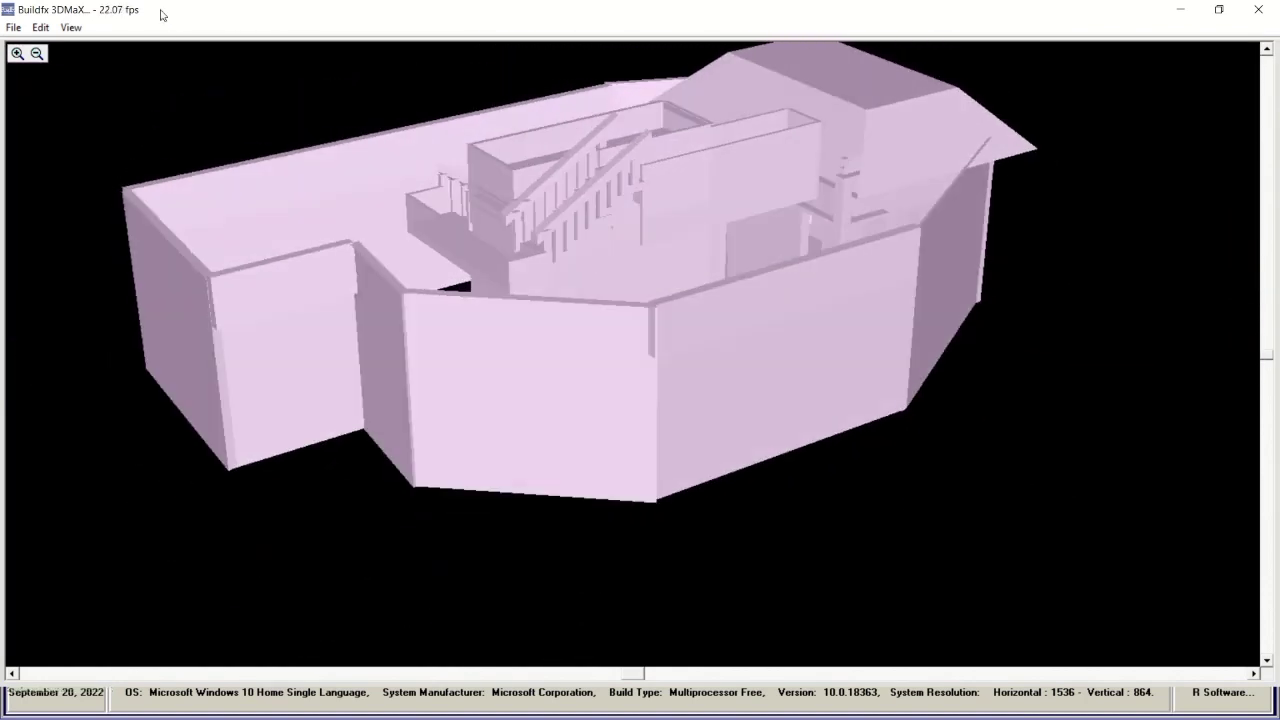
pyautogui.click(66, 28)
pyautogui.click(104, 228)
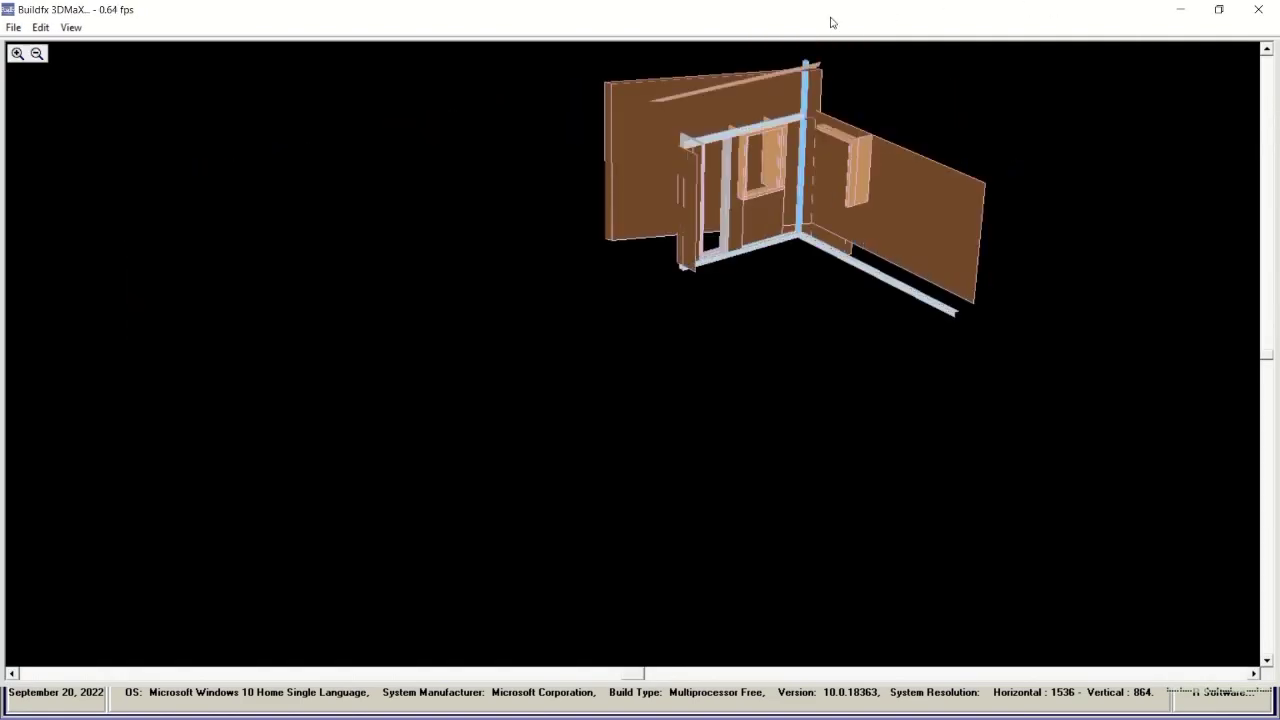
pyautogui.moveTo(660, 20)
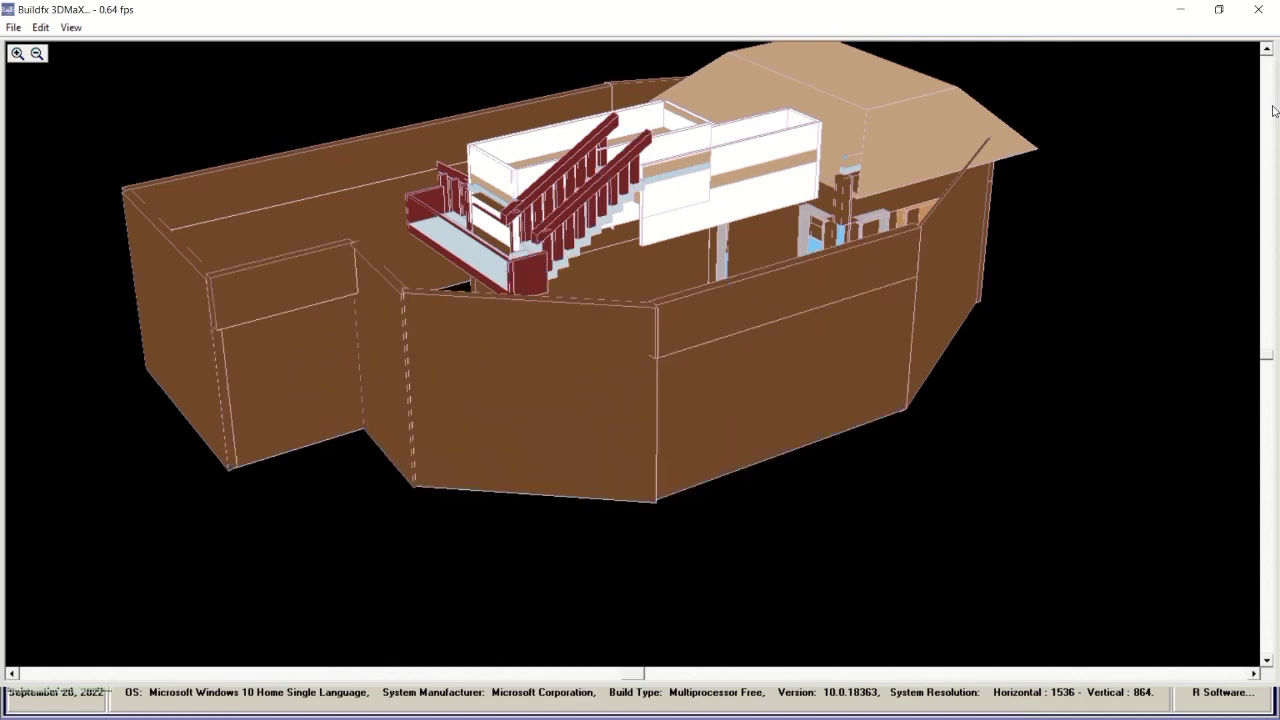
# Show the staircase-lift model with plan textures, then gradient shading, orbit it, and close 3DMaX.
pyautogui.click(70, 27)
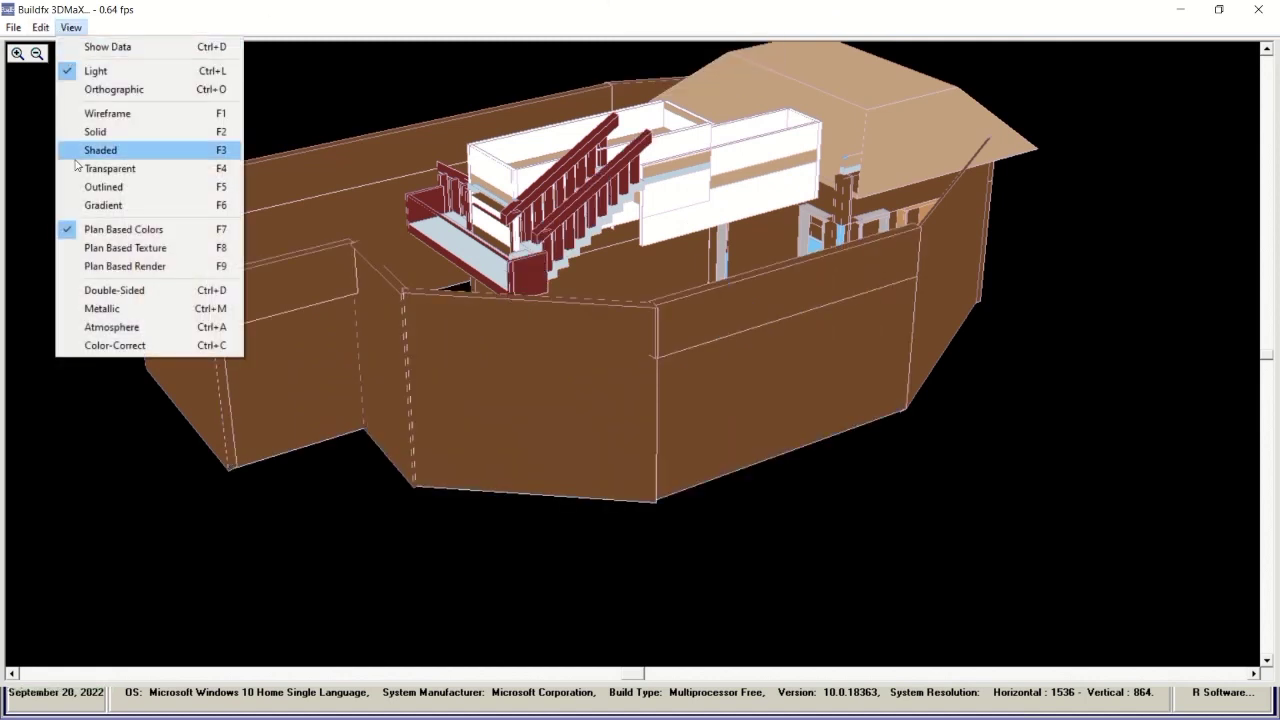
pyautogui.click(92, 257)
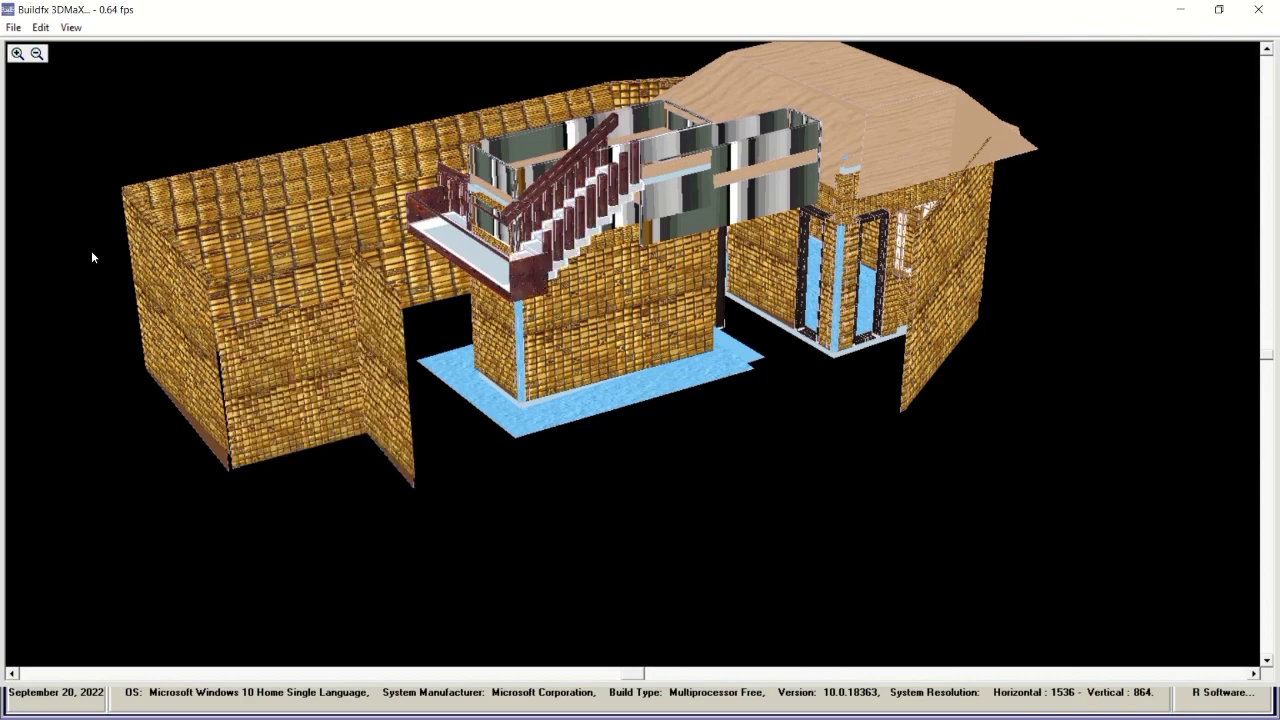
pyautogui.click(72, 27)
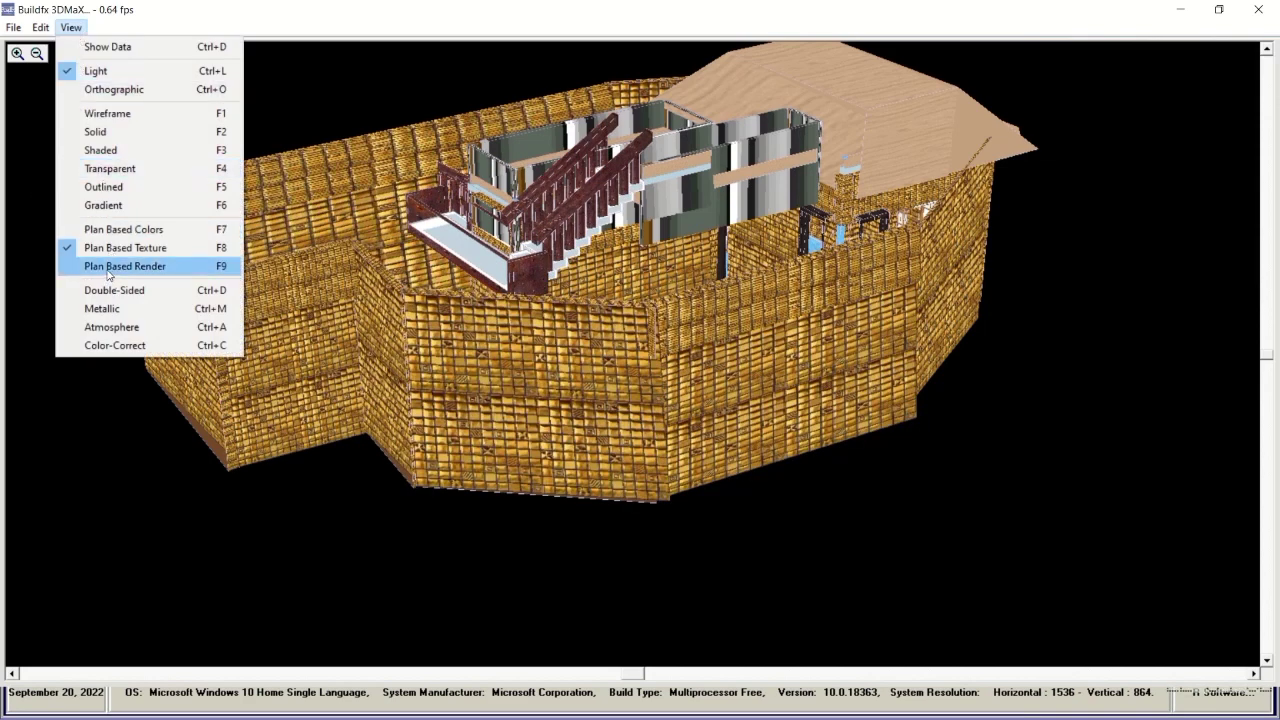
pyautogui.click(102, 203)
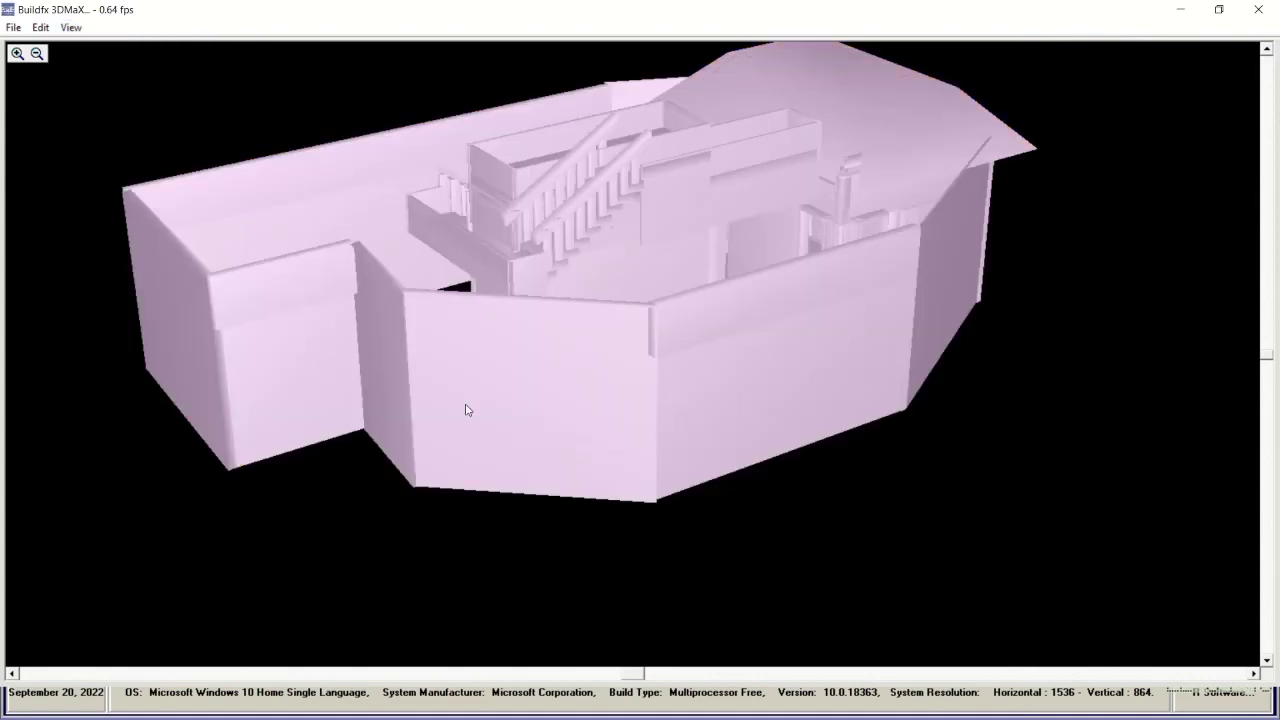
pyautogui.moveTo(466, 410)
pyautogui.mouseDown()
pyautogui.moveTo(480, 394)
pyautogui.moveTo(503, 406)
pyautogui.moveTo(524, 396)
pyautogui.moveTo(466, 404)
pyautogui.mouseUp()
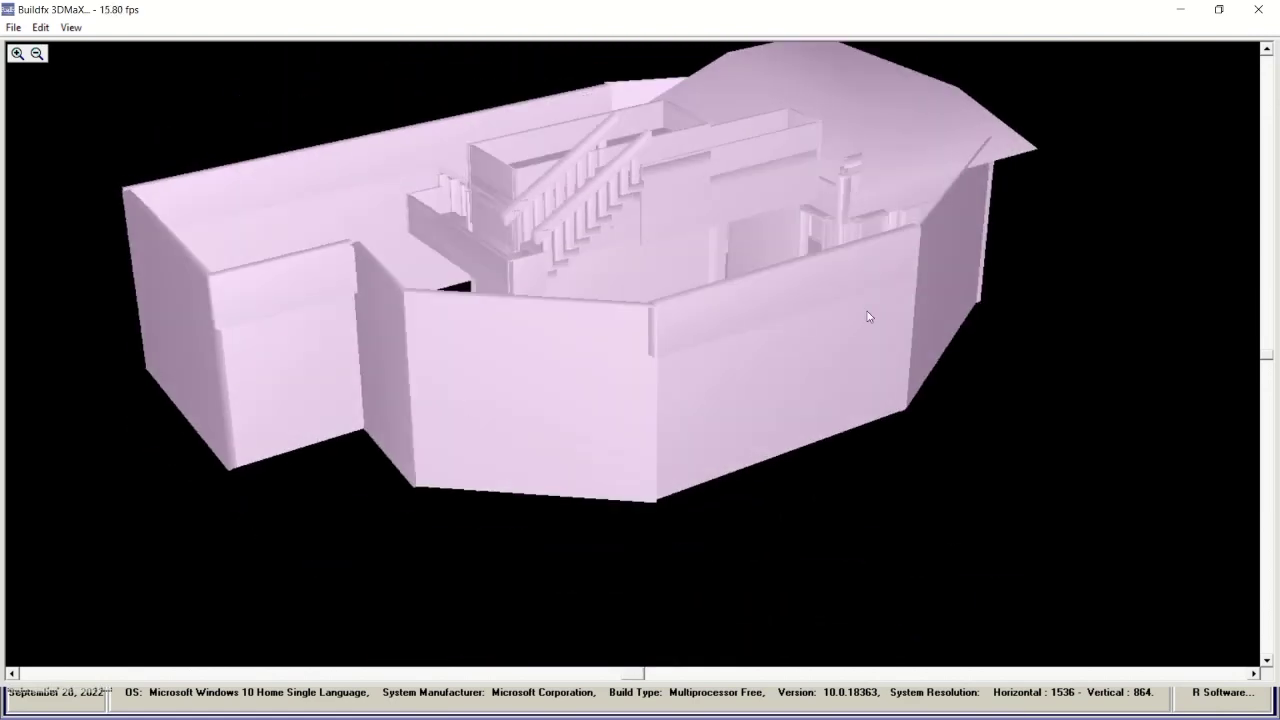
pyautogui.click(1259, 10)
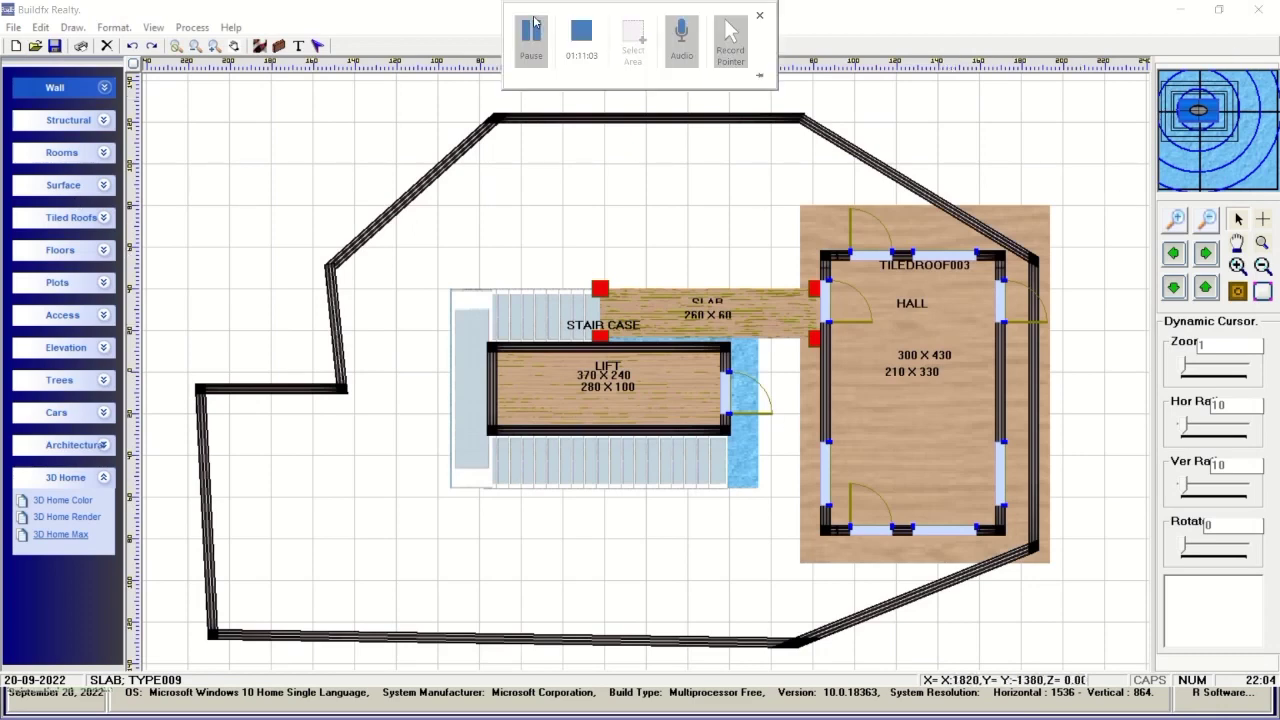
# Clear to a new plan and place a 270 × 260 Hall near the canvas centre.
pyautogui.click(534, 35)
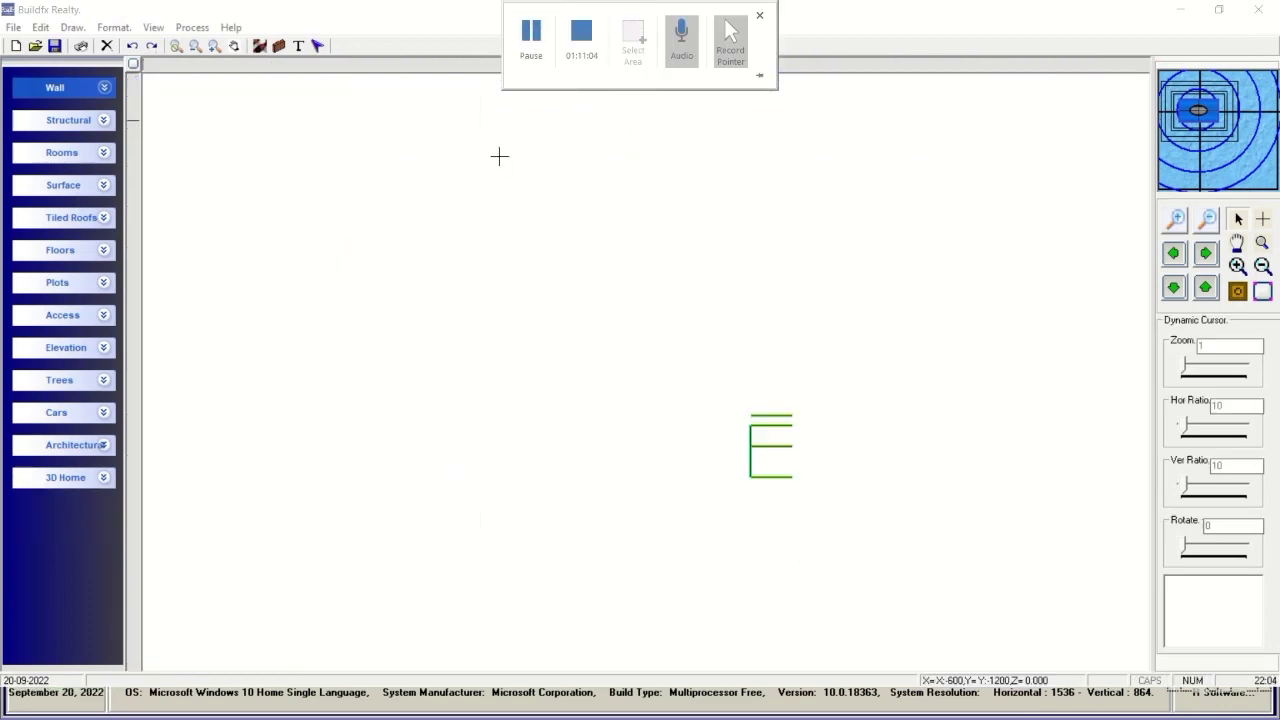
pyautogui.click(102, 154)
pyautogui.click(41, 178)
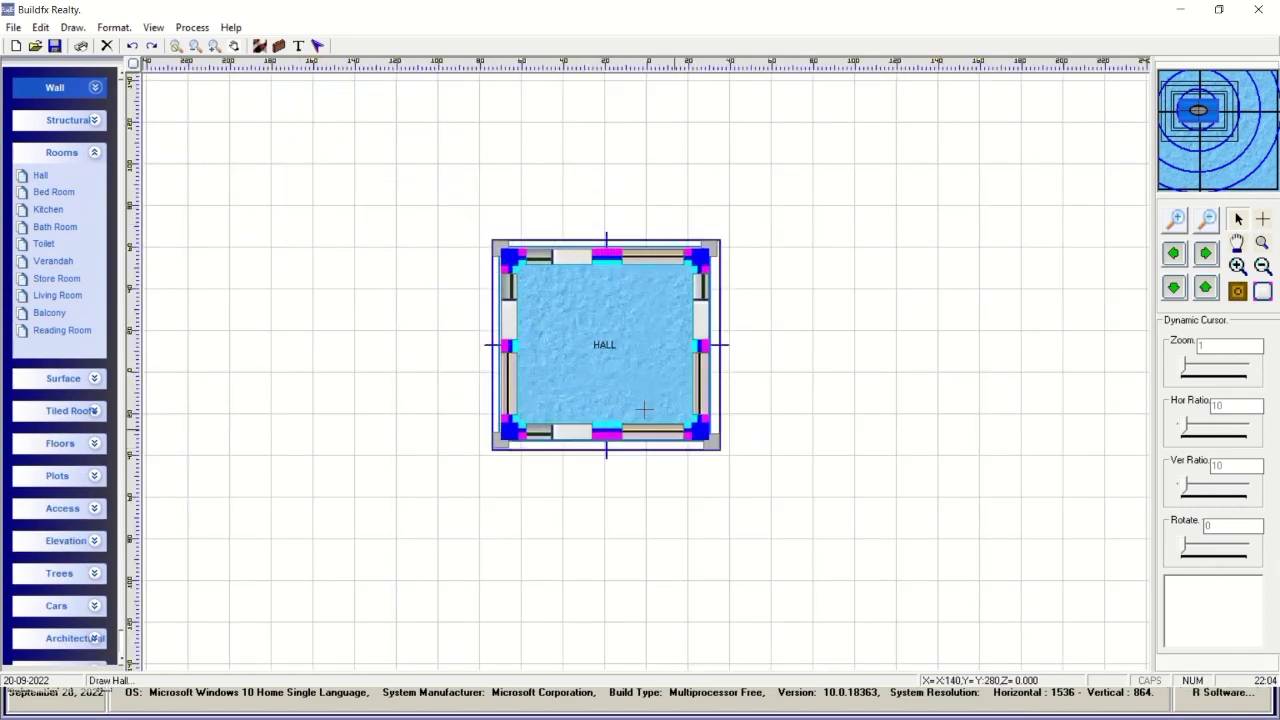
pyautogui.click(571, 351)
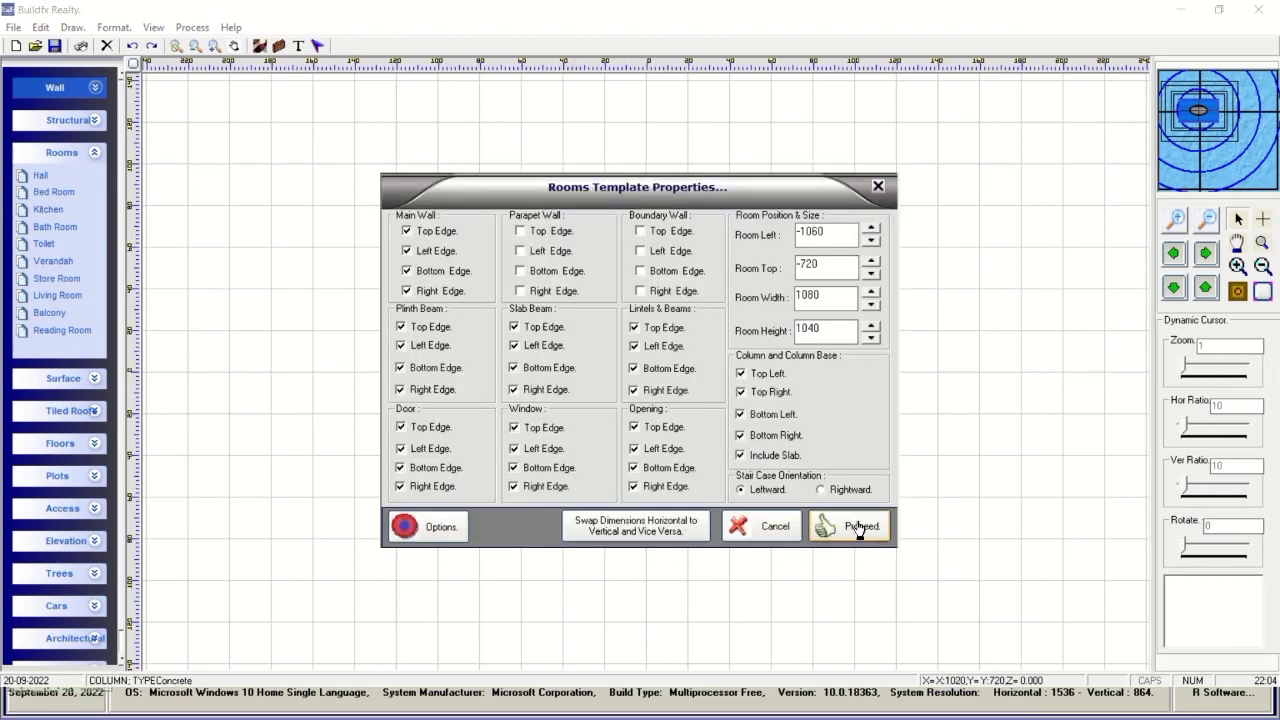
pyautogui.click(598, 541)
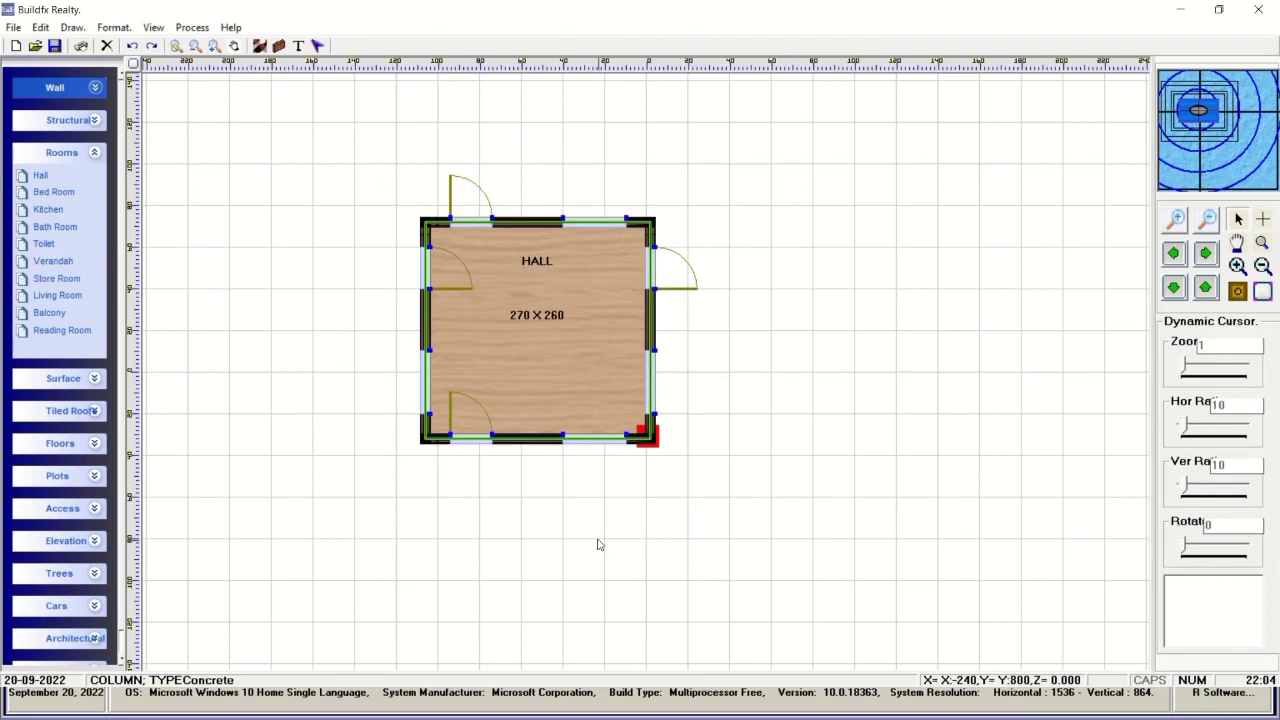
# Place a 200 × 200 Bed Room right of the Hall with its Left Edge unticked.
pyautogui.click(53, 193)
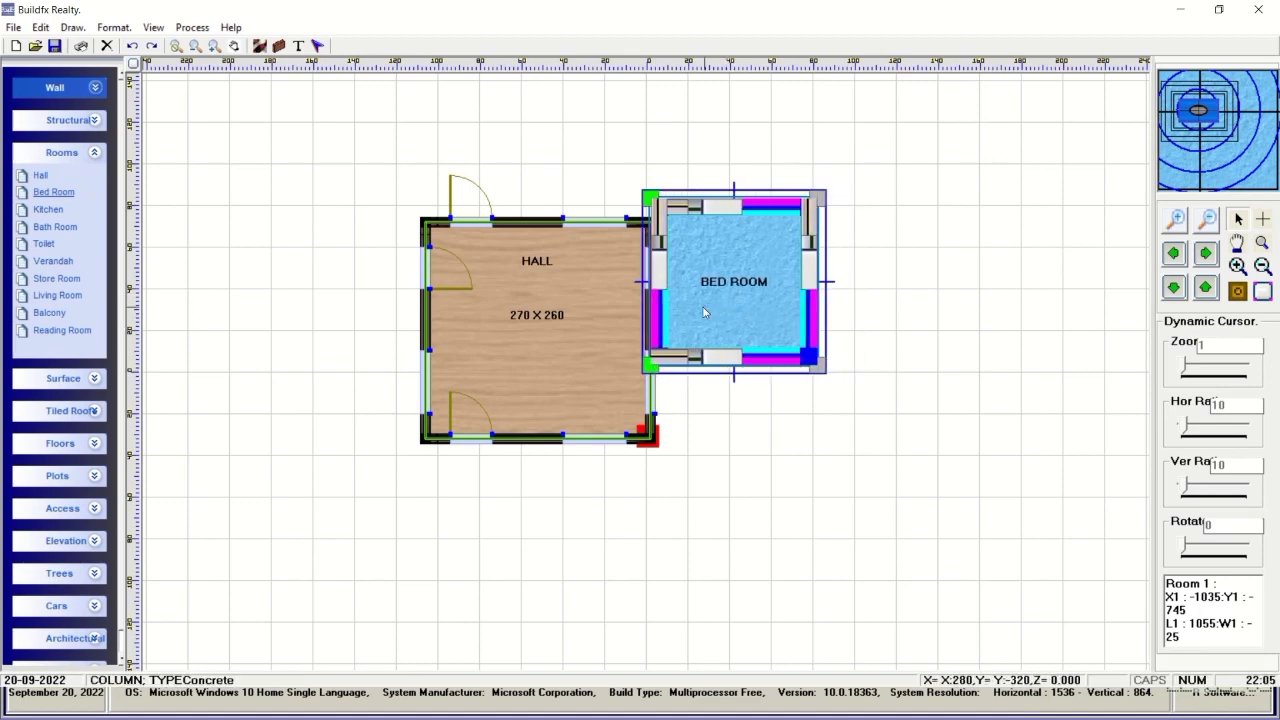
pyautogui.click(703, 313)
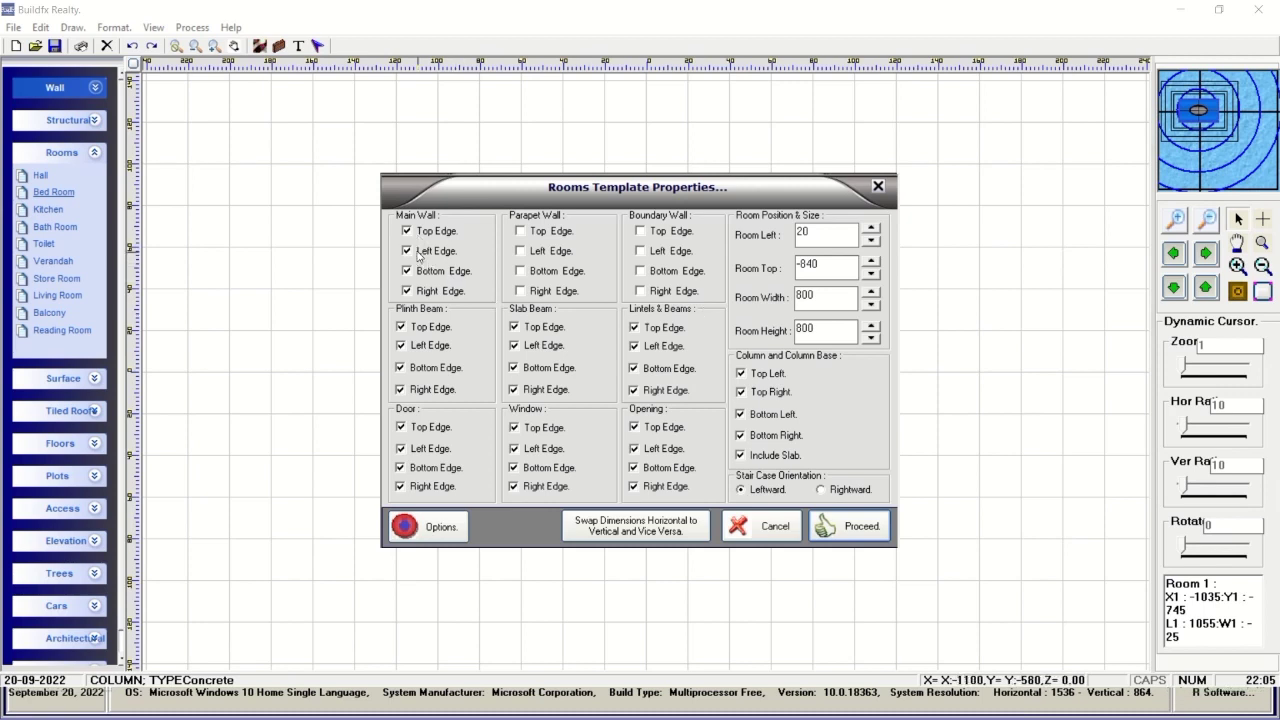
pyautogui.click(860, 533)
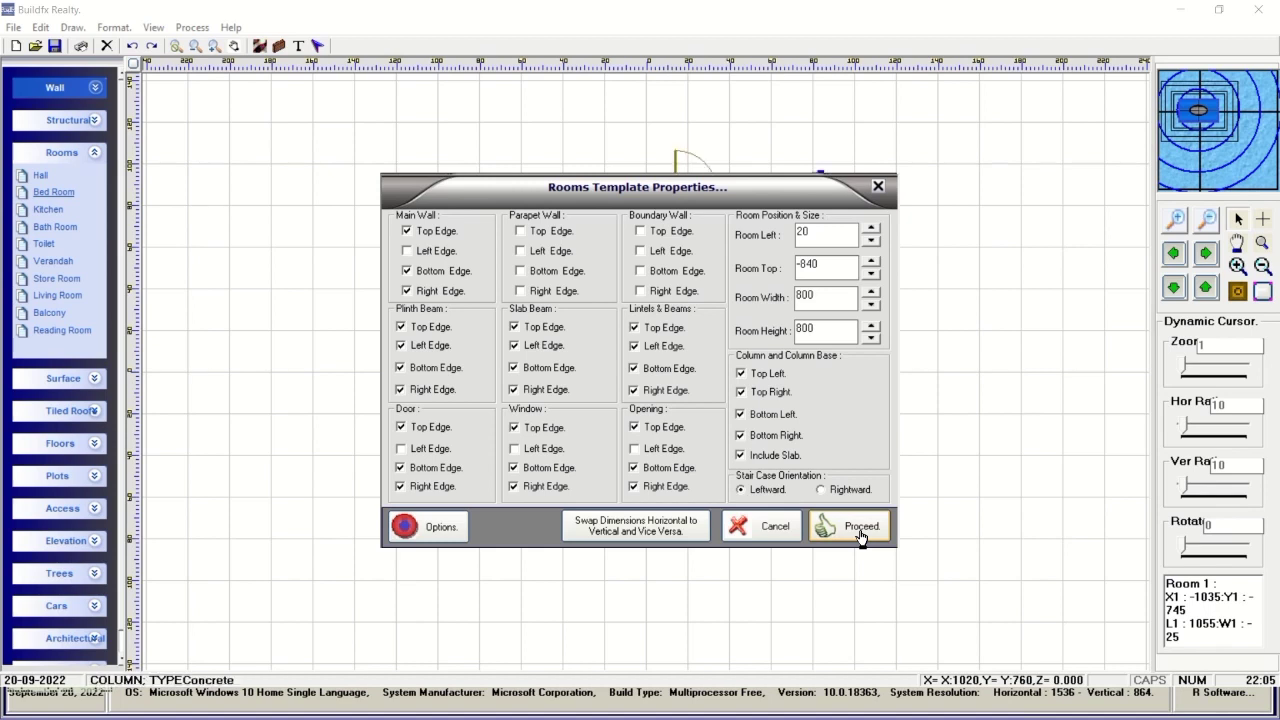
pyautogui.click(860, 533)
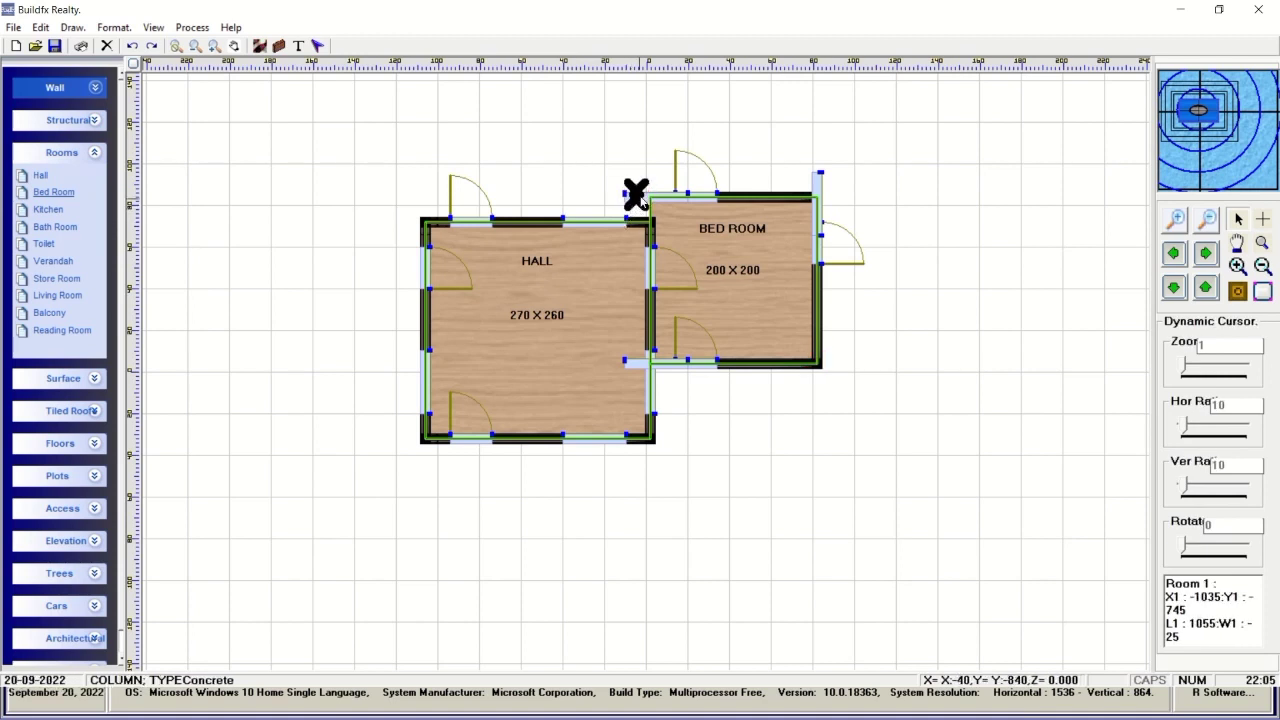
pyautogui.moveTo(195, 560)
pyautogui.mouseDown()
pyautogui.moveTo(503, 551)
pyautogui.moveTo(773, 467)
pyautogui.moveTo(907, 452)
pyautogui.moveTo(910, 468)
pyautogui.mouseUp()
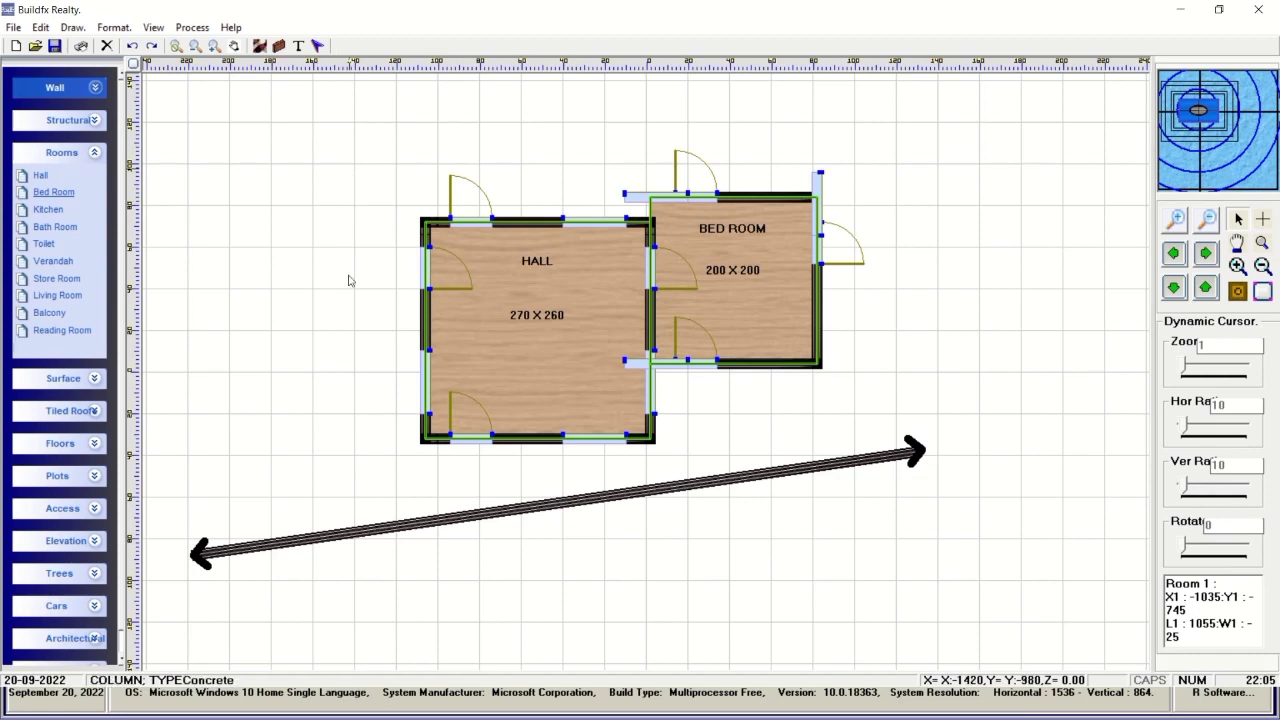
pyautogui.moveTo(349, 168); pyautogui.dragTo(355, 592)
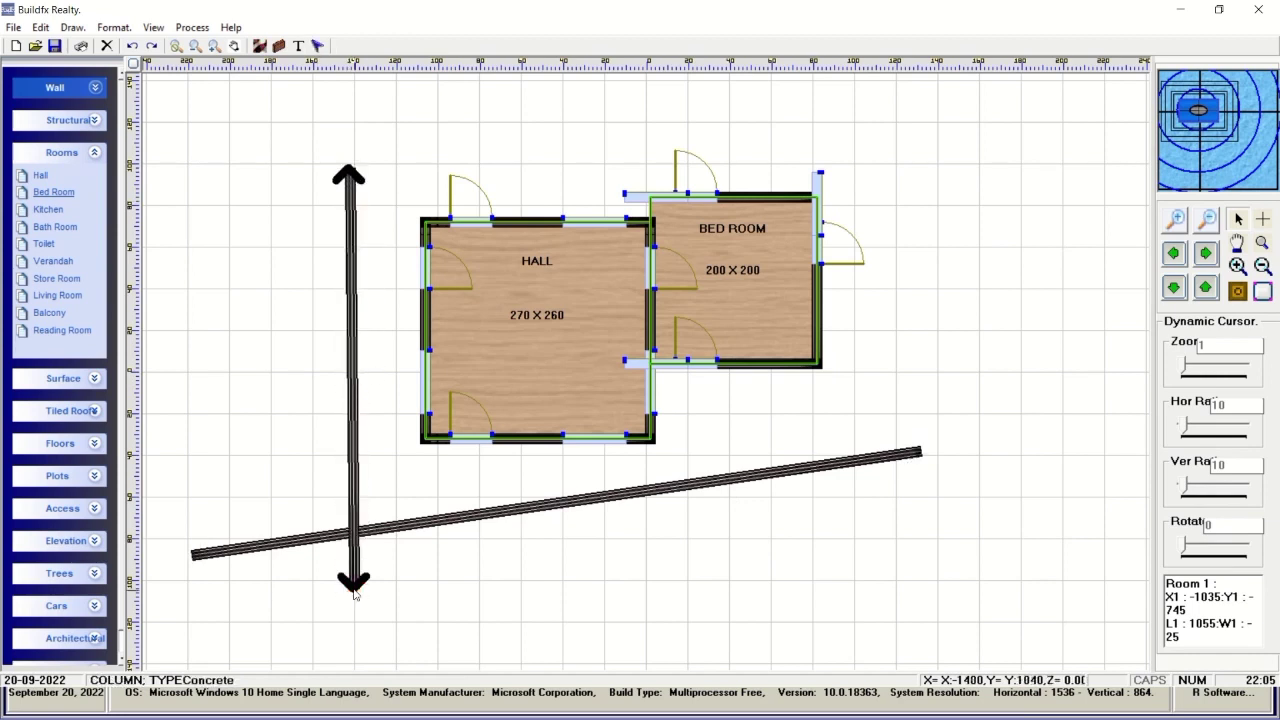
pyautogui.moveTo(500, 604); pyautogui.dragTo(893, 410)
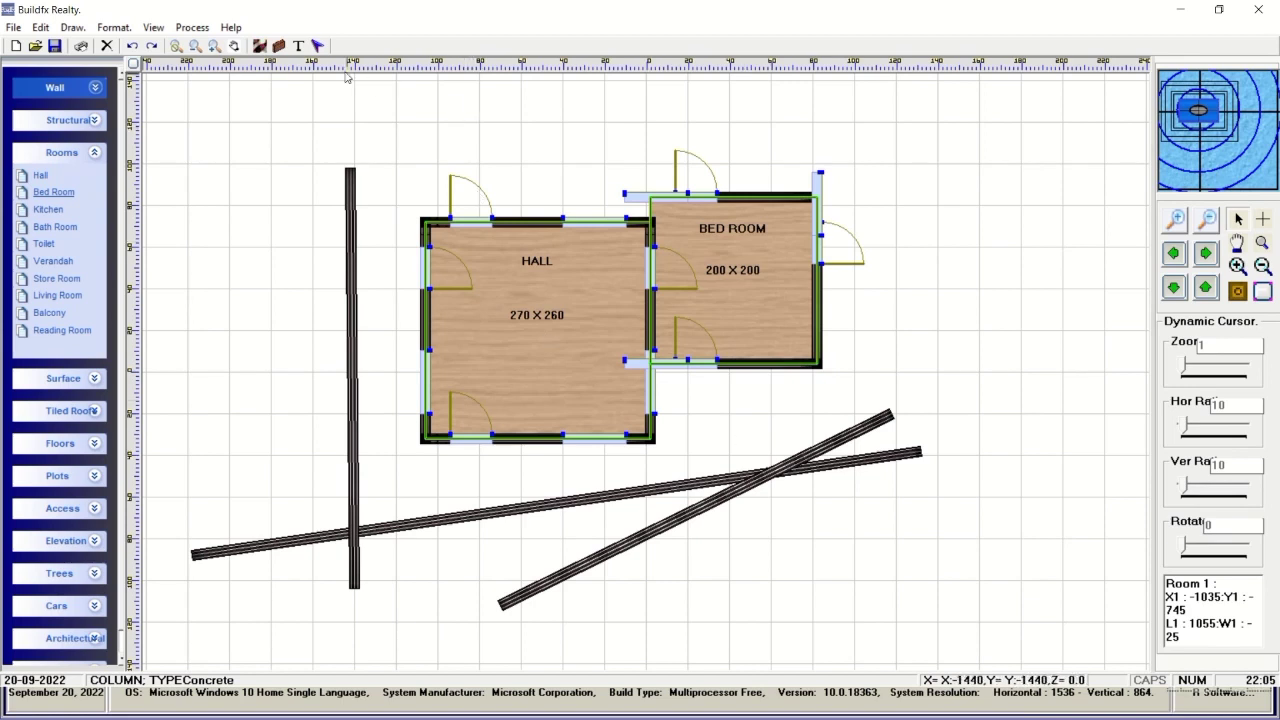
pyautogui.click(838, 447)
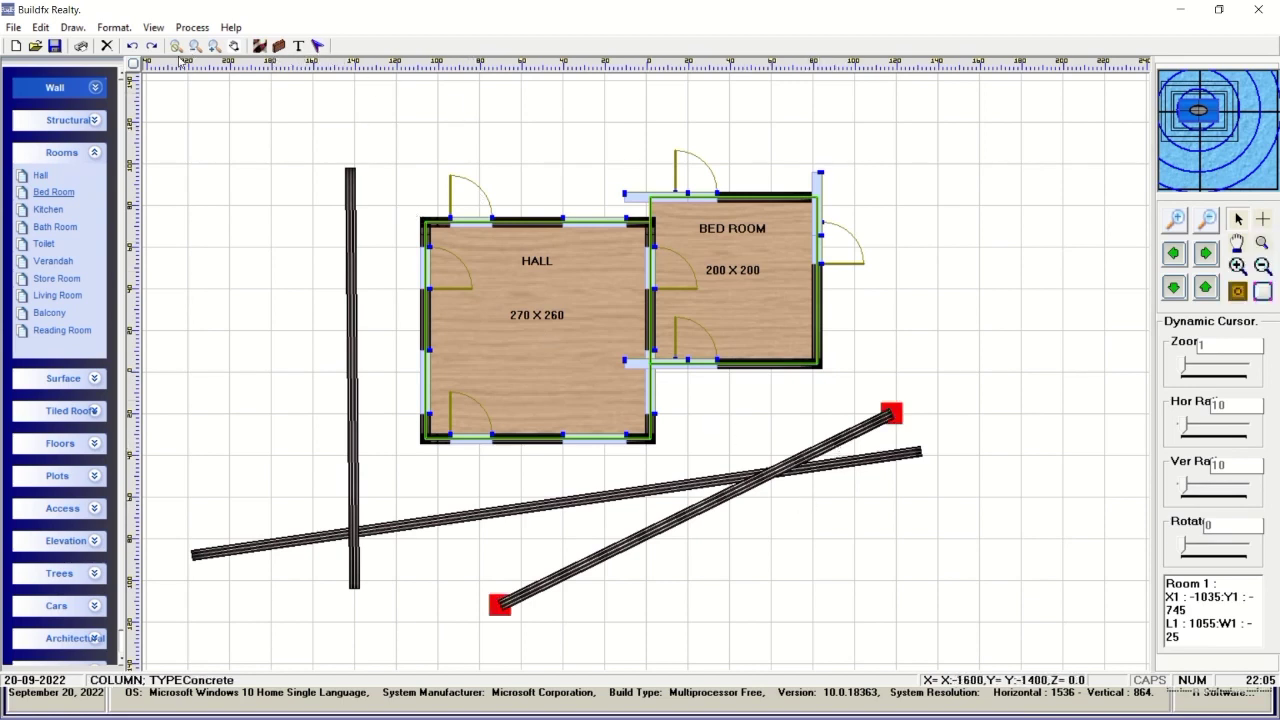
pyautogui.click(106, 46)
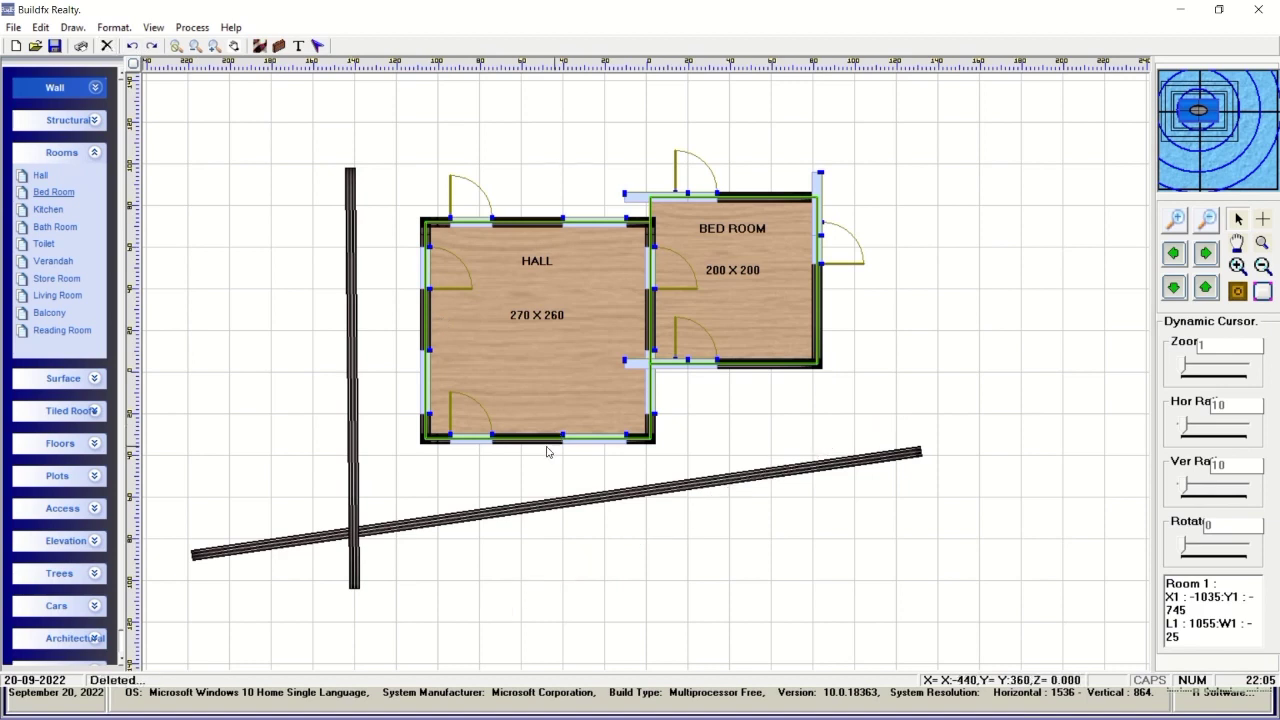
pyautogui.rightClick(533, 512)
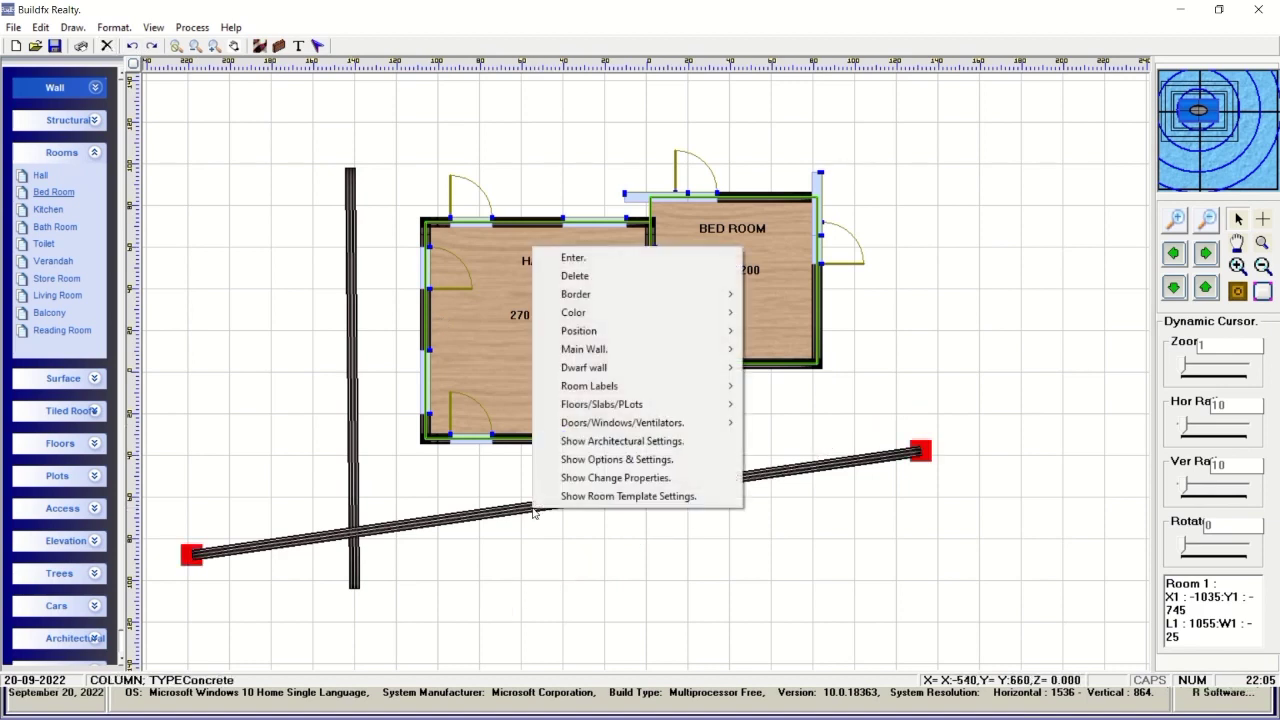
pyautogui.click(606, 274)
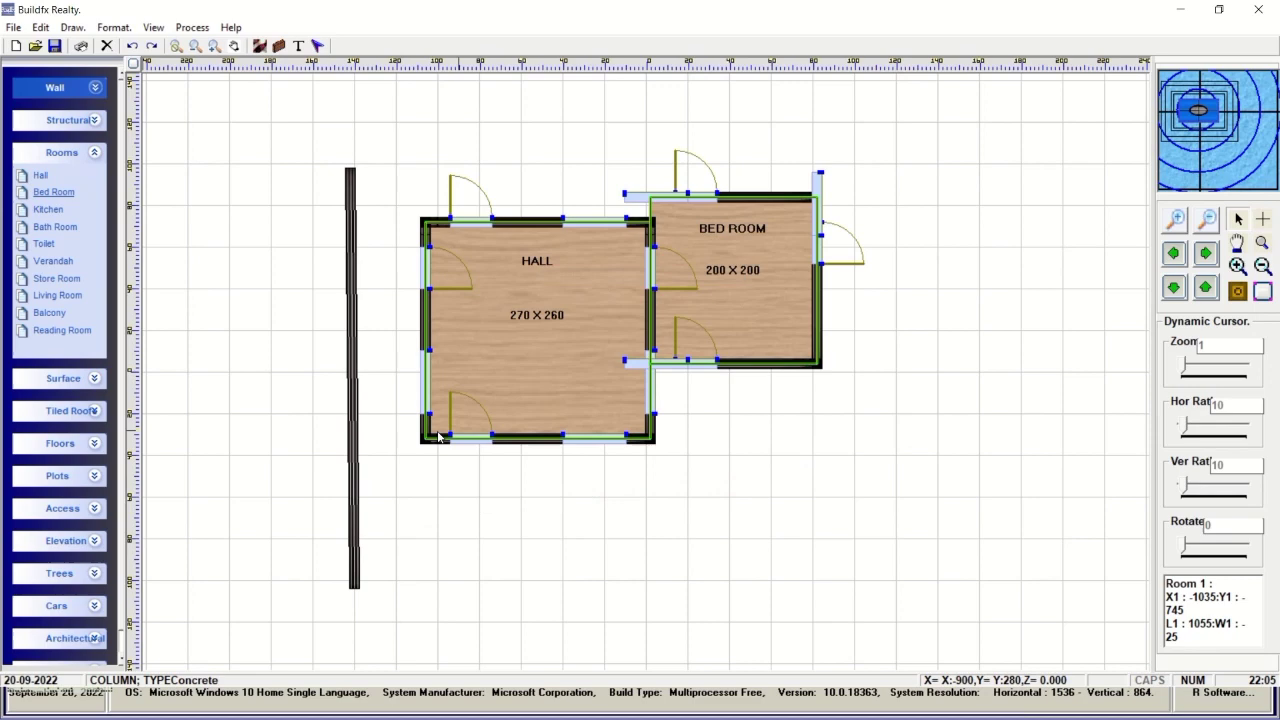
pyautogui.click(354, 443)
pyautogui.rightClick(354, 443)
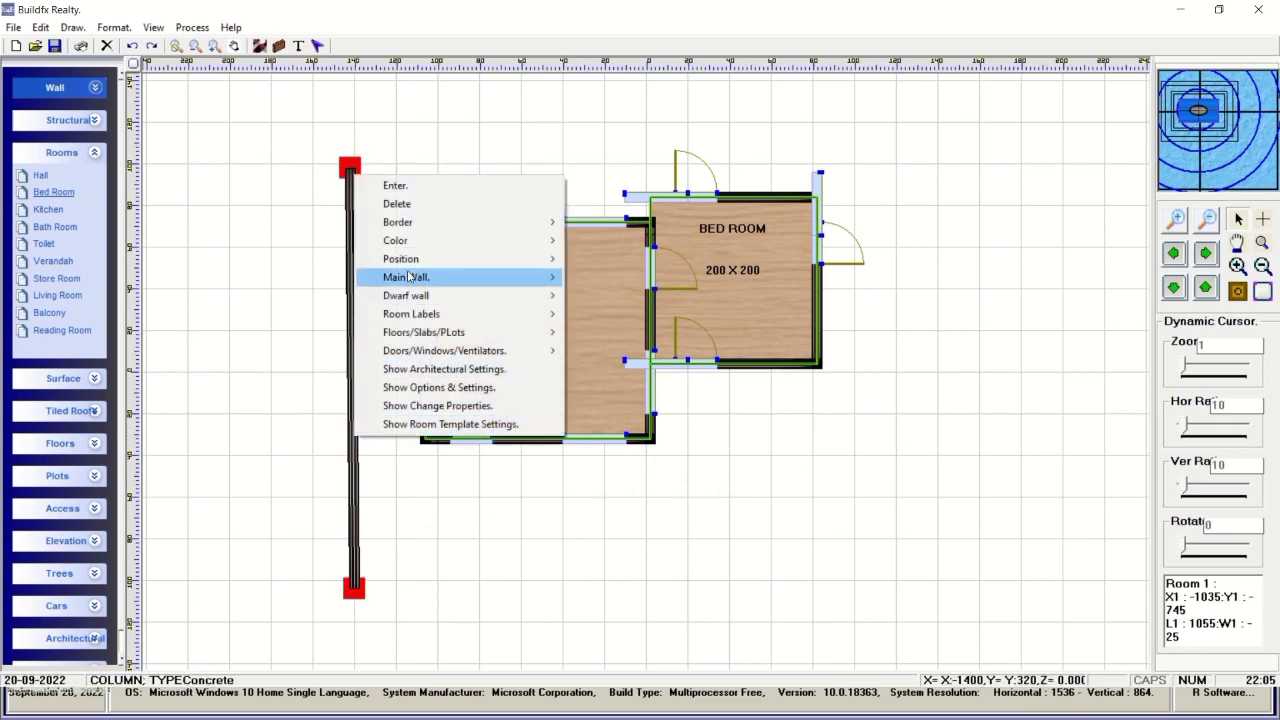
pyautogui.click(408, 204)
pyautogui.rightClick(727, 520)
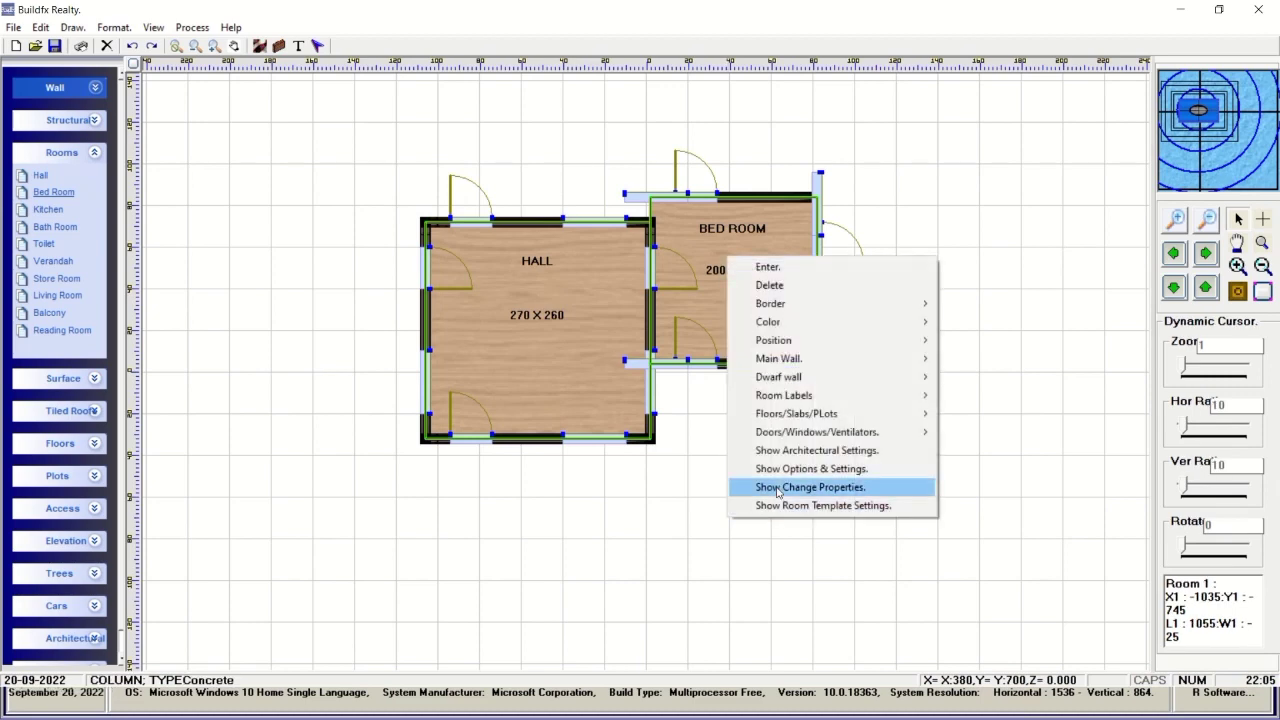
# Open Change Properties, move it aside, and step through the doors and windows.
pyautogui.click(777, 488)
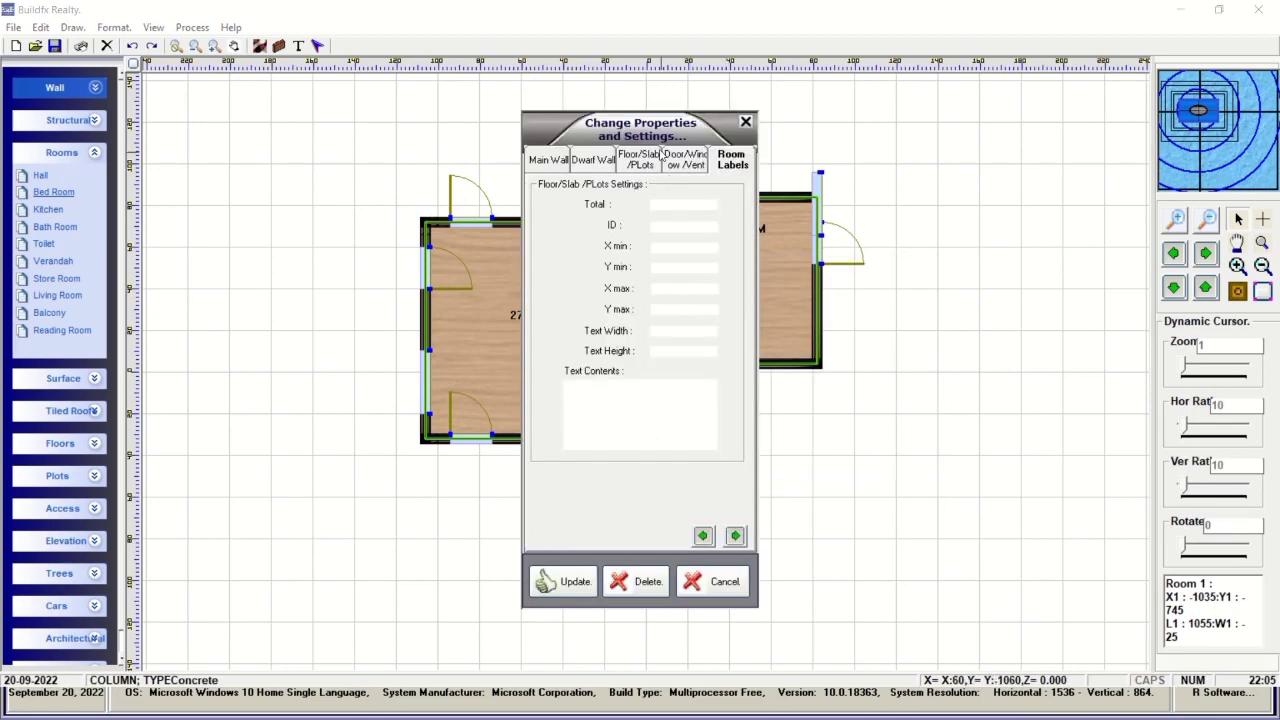
pyautogui.moveTo(528, 124); pyautogui.dragTo(891, 114)
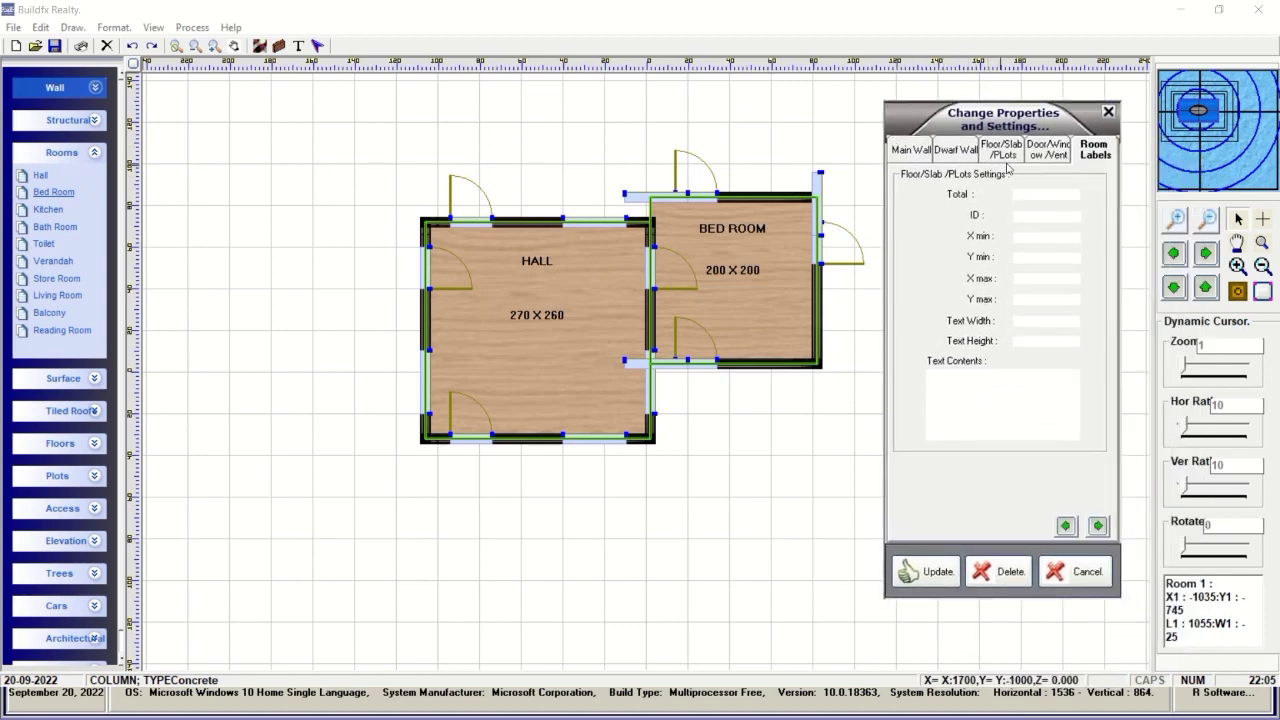
pyautogui.click(1053, 151)
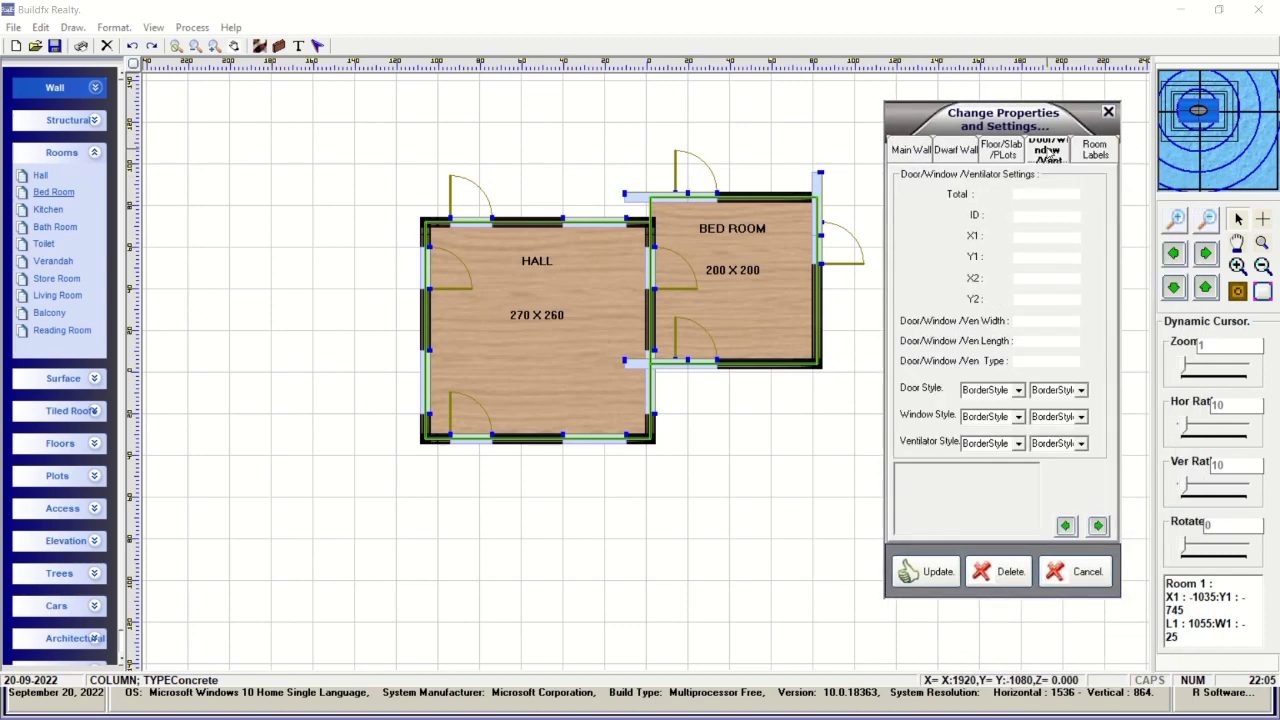
pyautogui.click(1098, 526)
pyautogui.click(1098, 526)
pyautogui.click(1098, 526)
pyautogui.click(1098, 526)
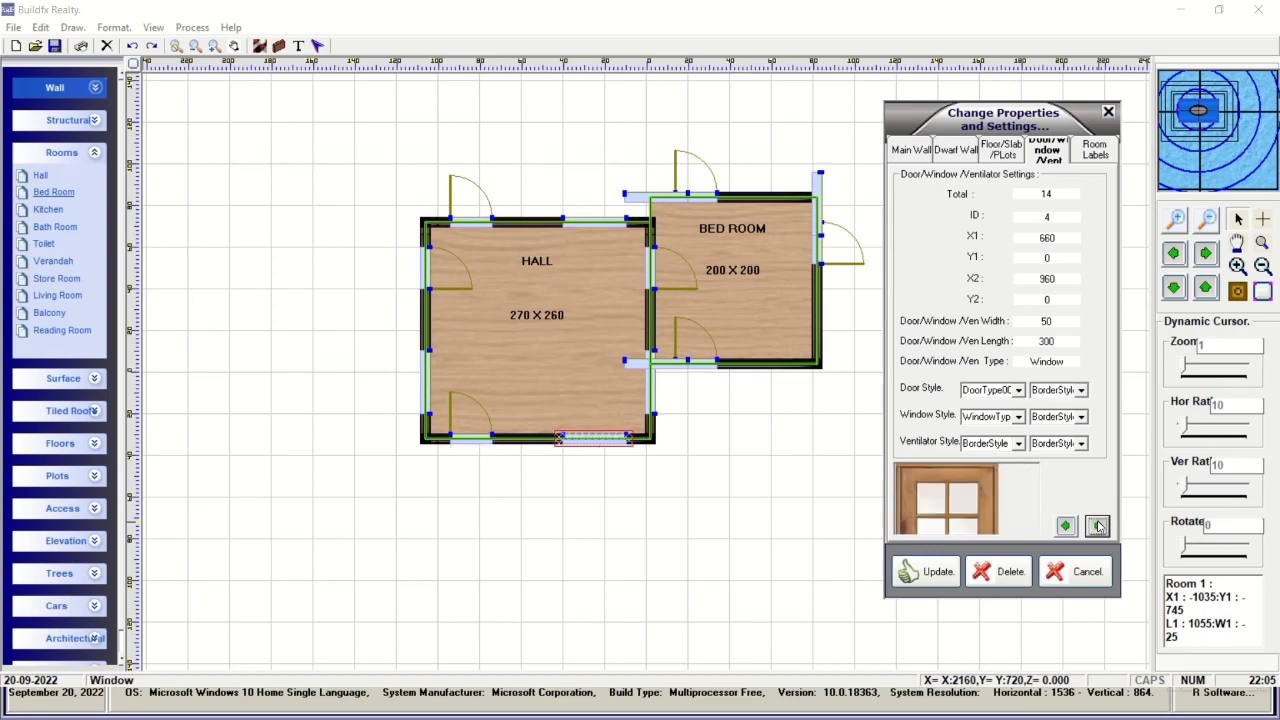
pyautogui.click(1098, 526)
pyautogui.click(1098, 526)
pyautogui.click(1098, 526)
pyautogui.click(1098, 526)
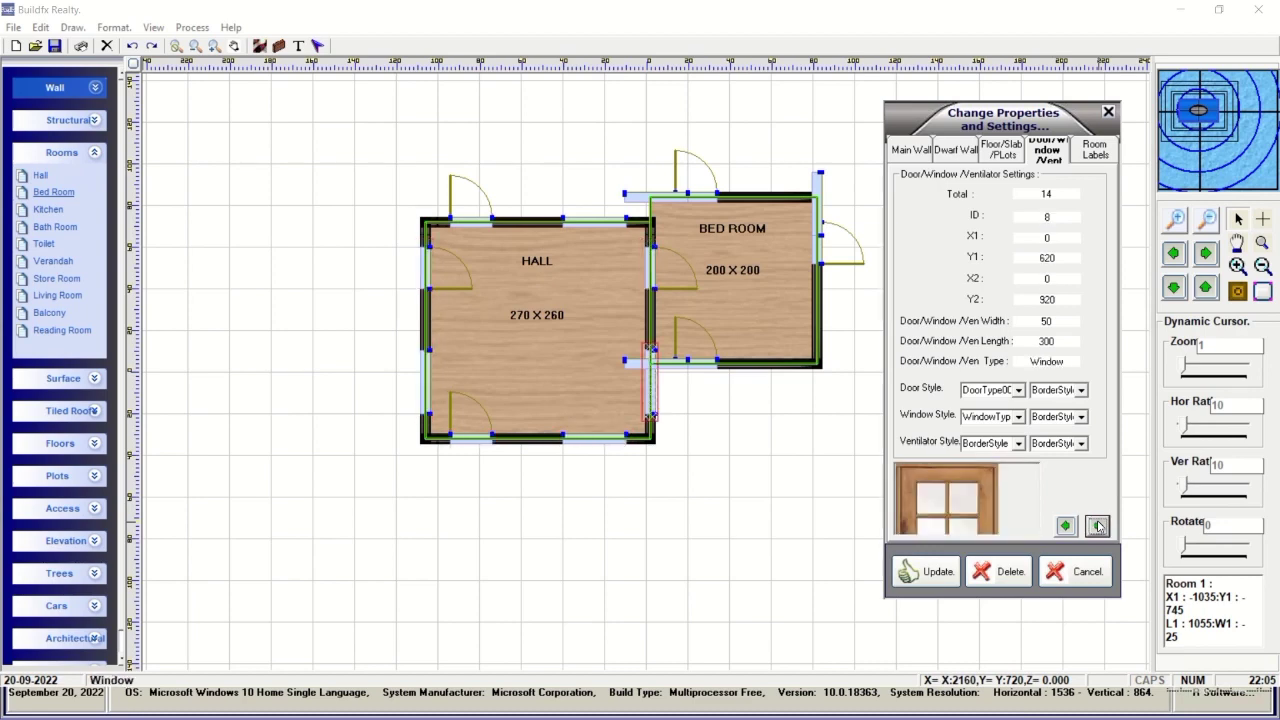
# Delete the windows on the Hall–Bed Room shared wall and the Bed Room's right wall.
pyautogui.click(1003, 574)
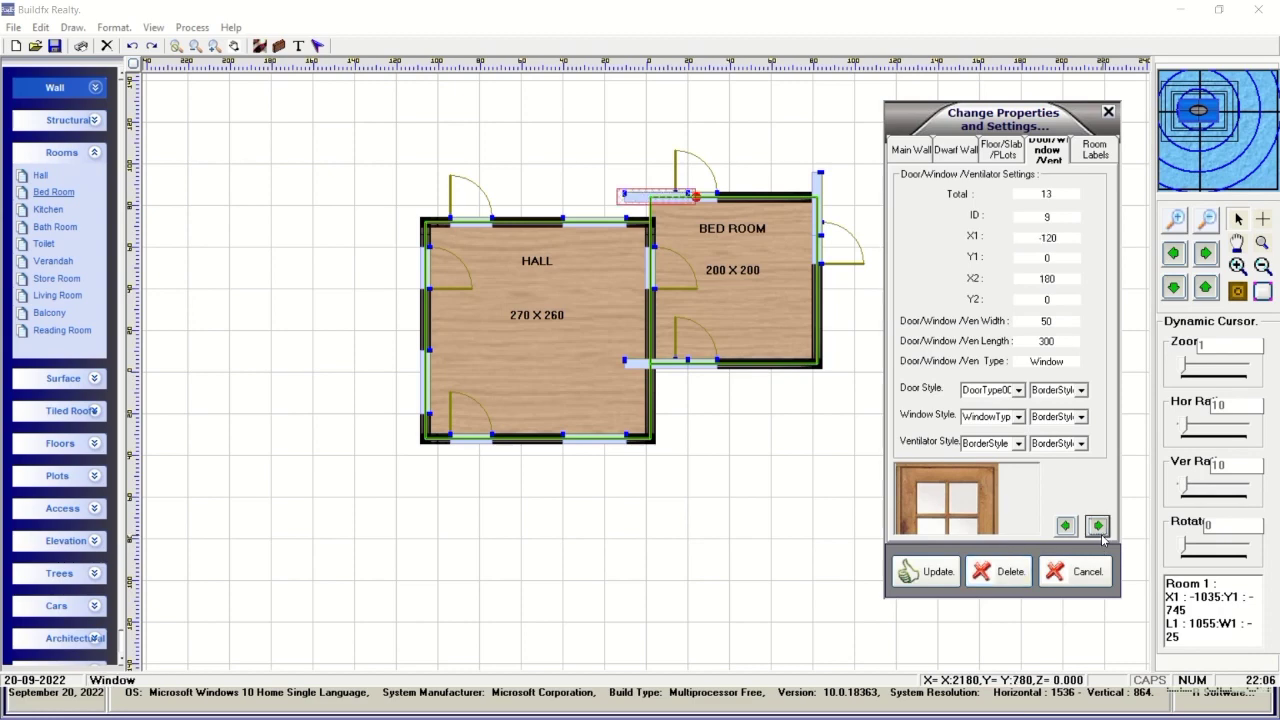
pyautogui.click(1008, 574)
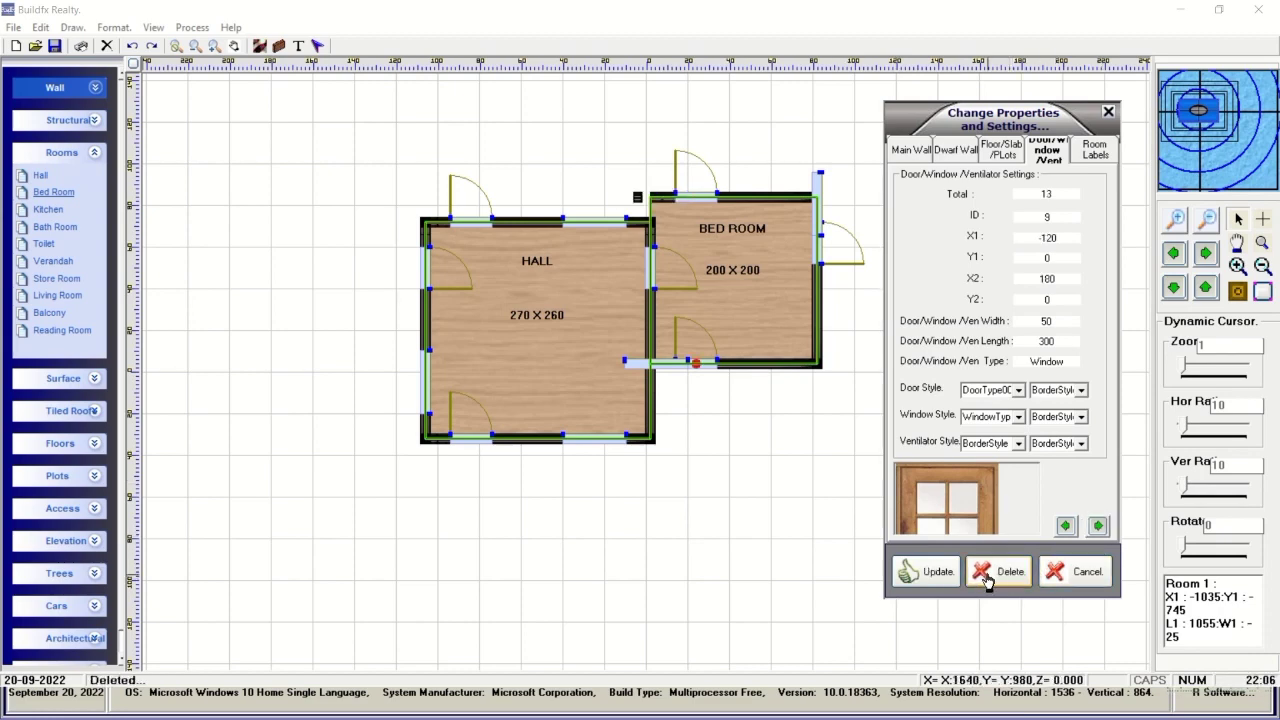
pyautogui.click(1098, 526)
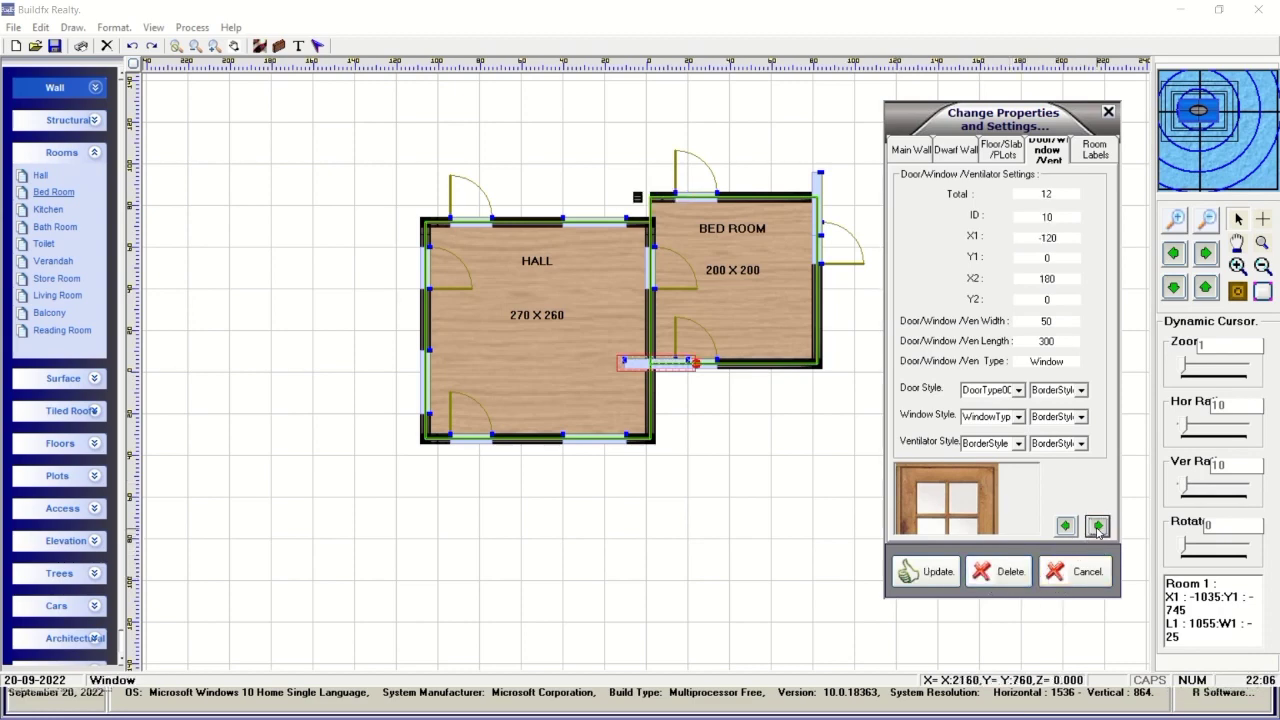
pyautogui.click(1003, 574)
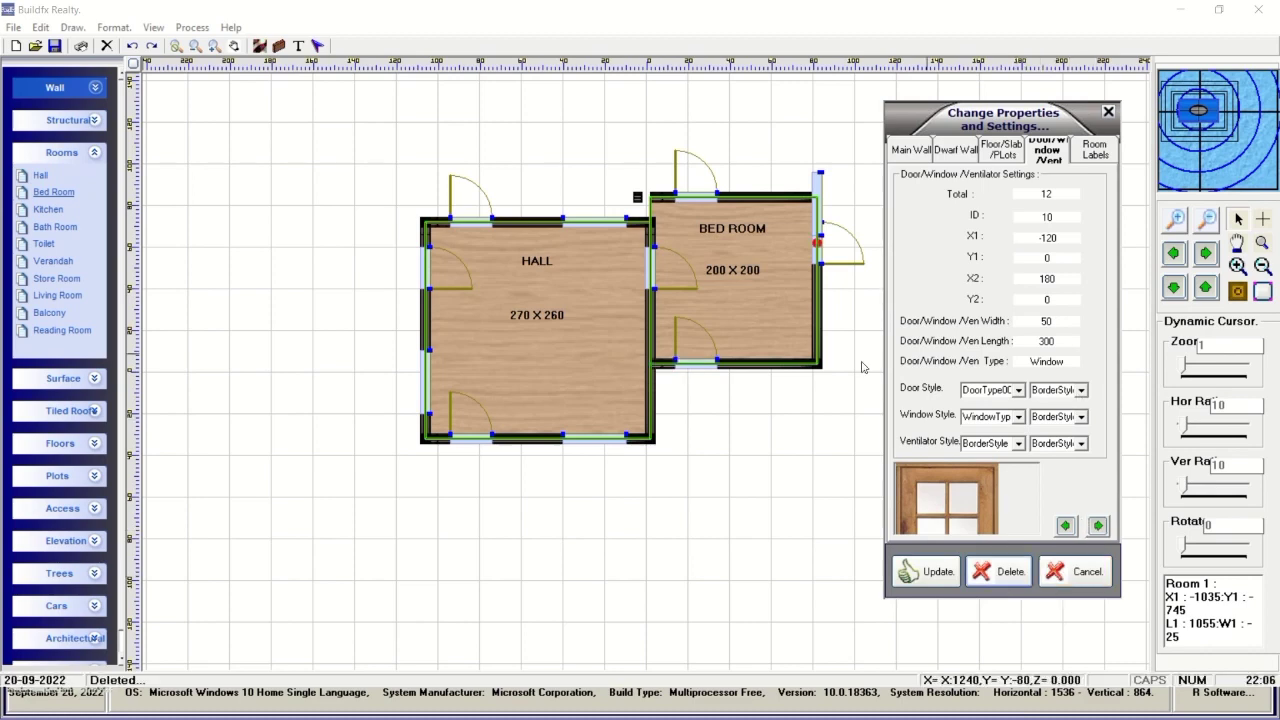
pyautogui.click(1098, 526)
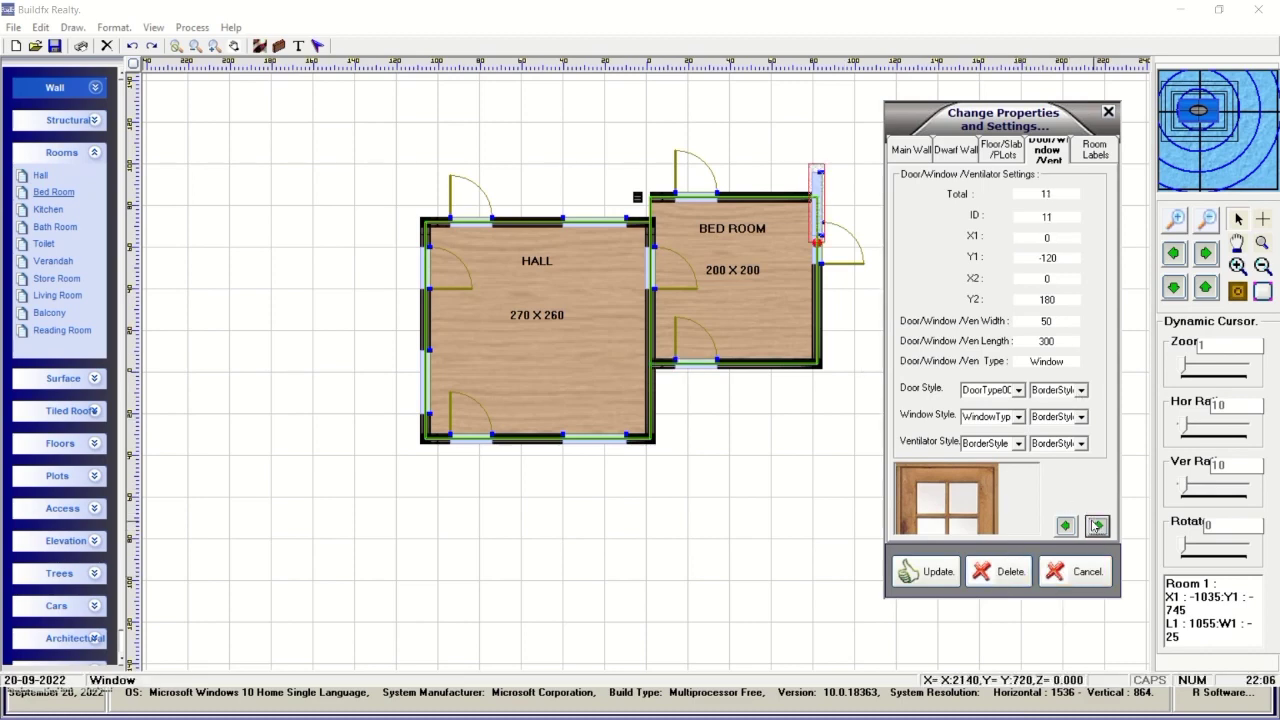
pyautogui.click(1007, 583)
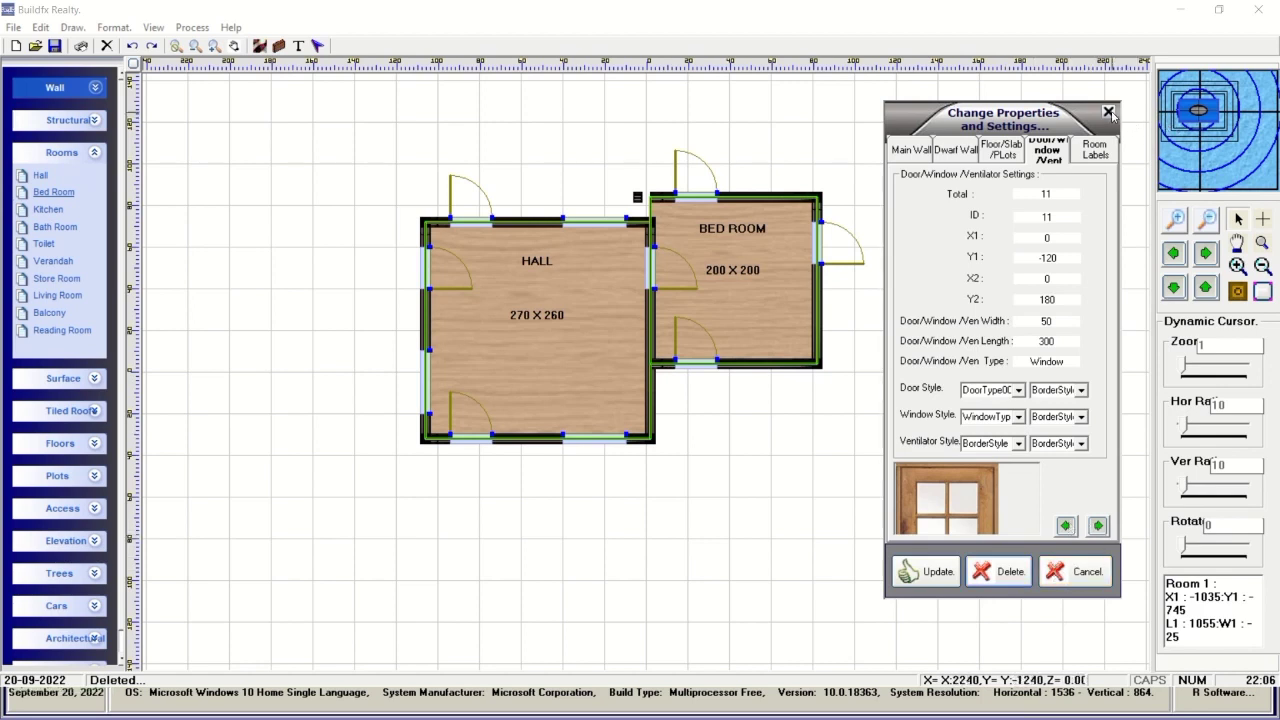
# Delete the short main-wall segment near the top and update the plan.
pyautogui.click(909, 147)
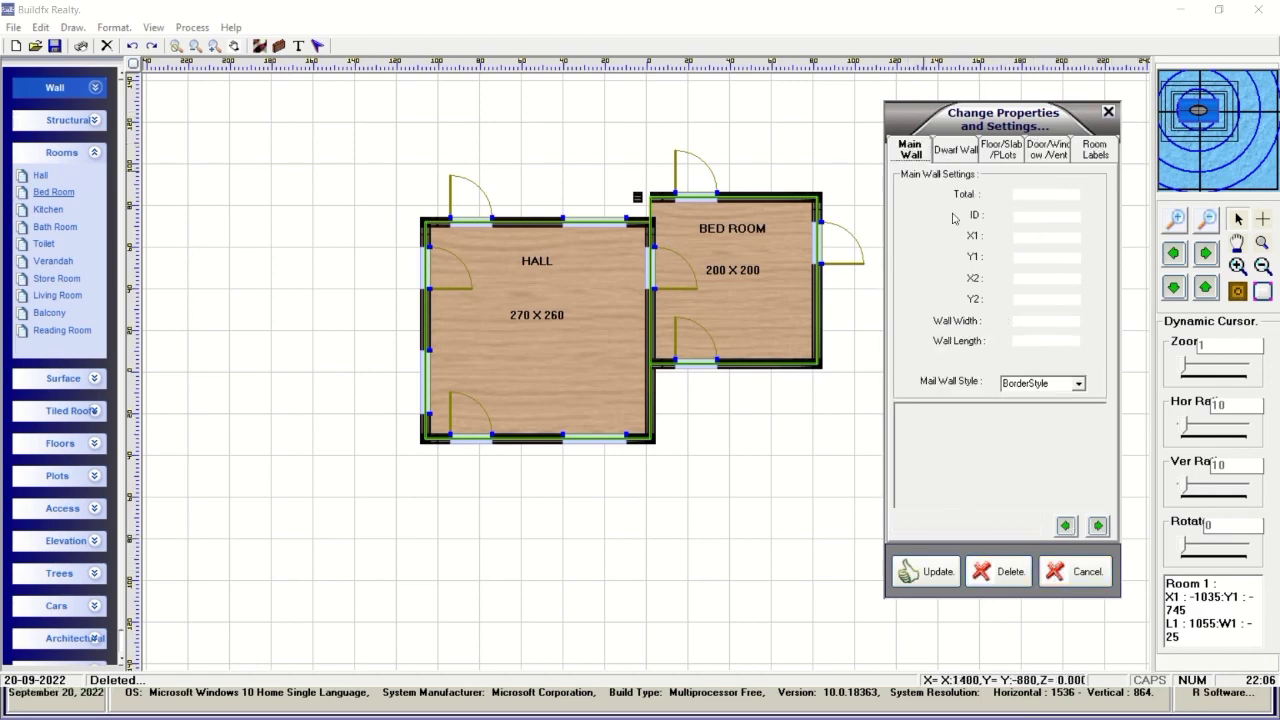
pyautogui.click(1097, 527)
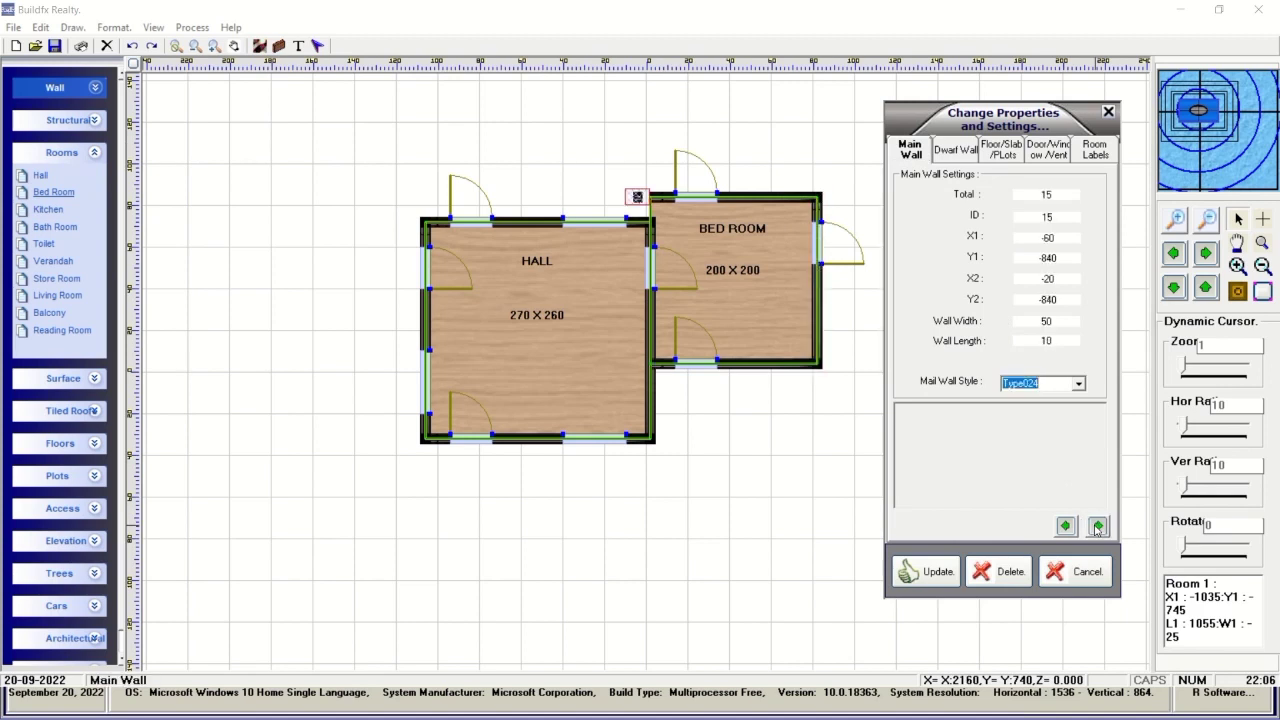
pyautogui.click(1008, 571)
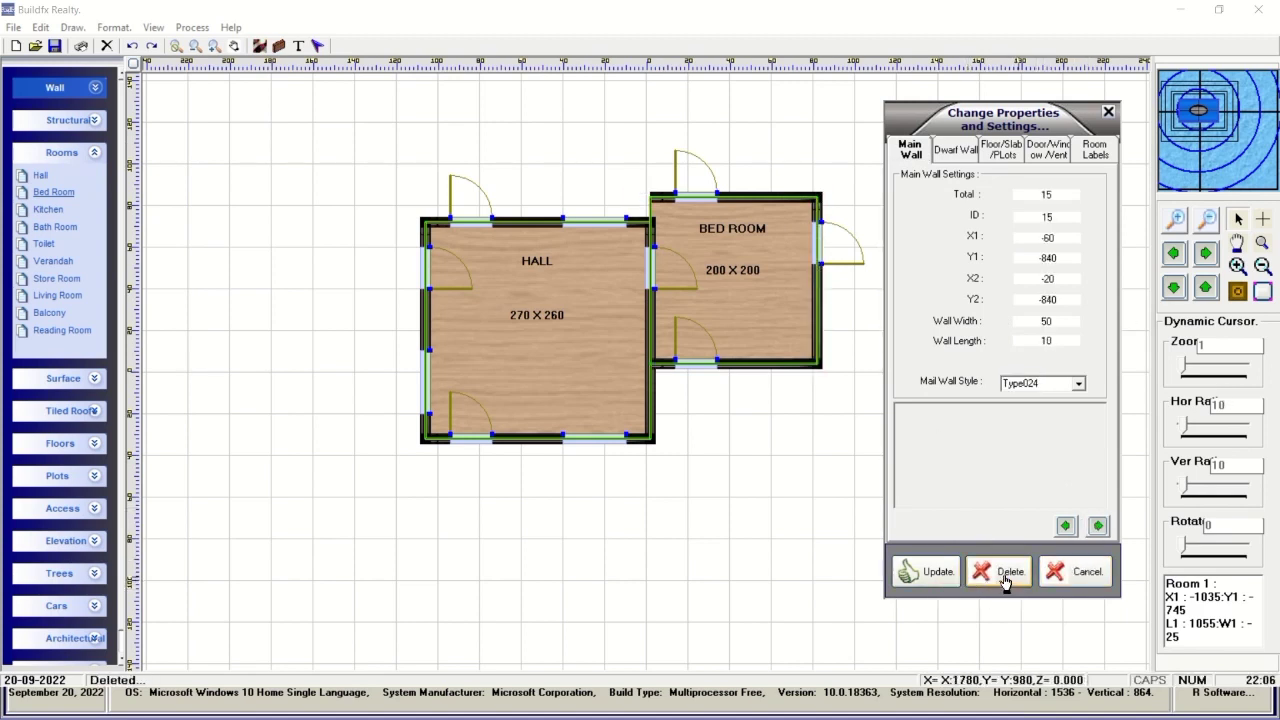
pyautogui.click(940, 572)
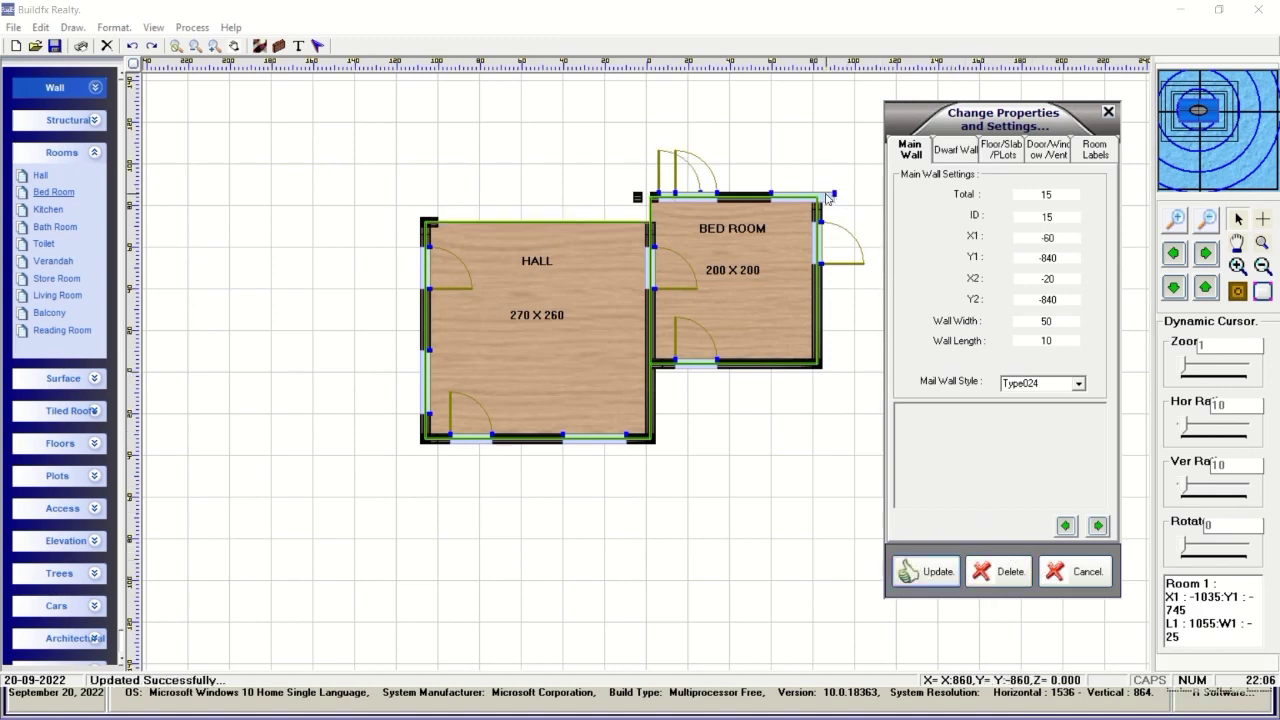
# Reopen Change Properties and delete the window on the Bed Room's top wall.
pyautogui.rightClick(890, 410)
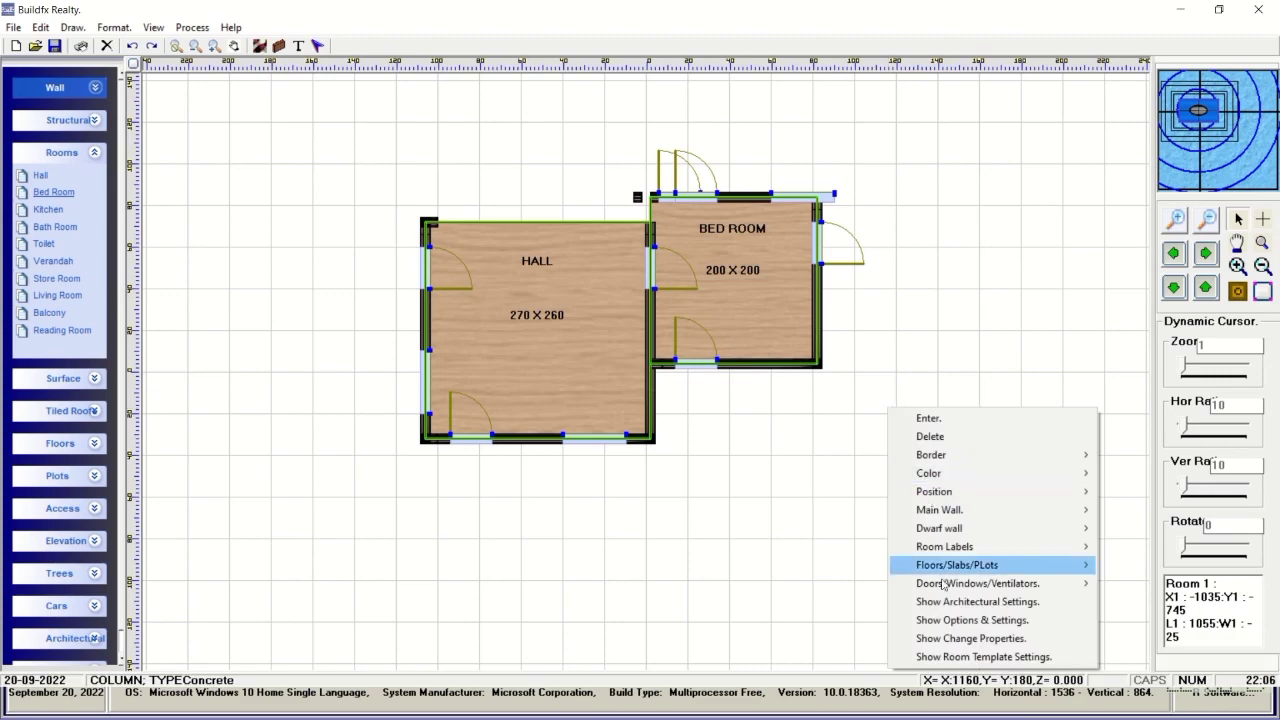
pyautogui.click(967, 640)
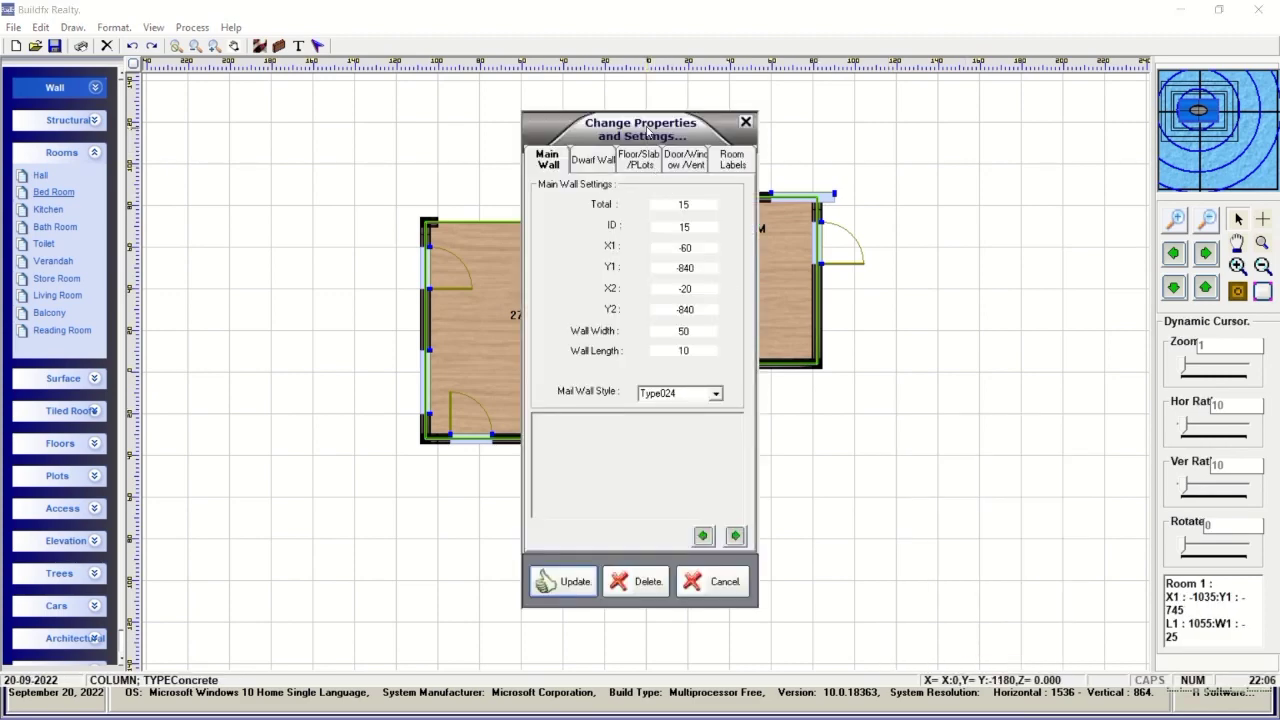
pyautogui.moveTo(580, 133); pyautogui.dragTo(983, 112)
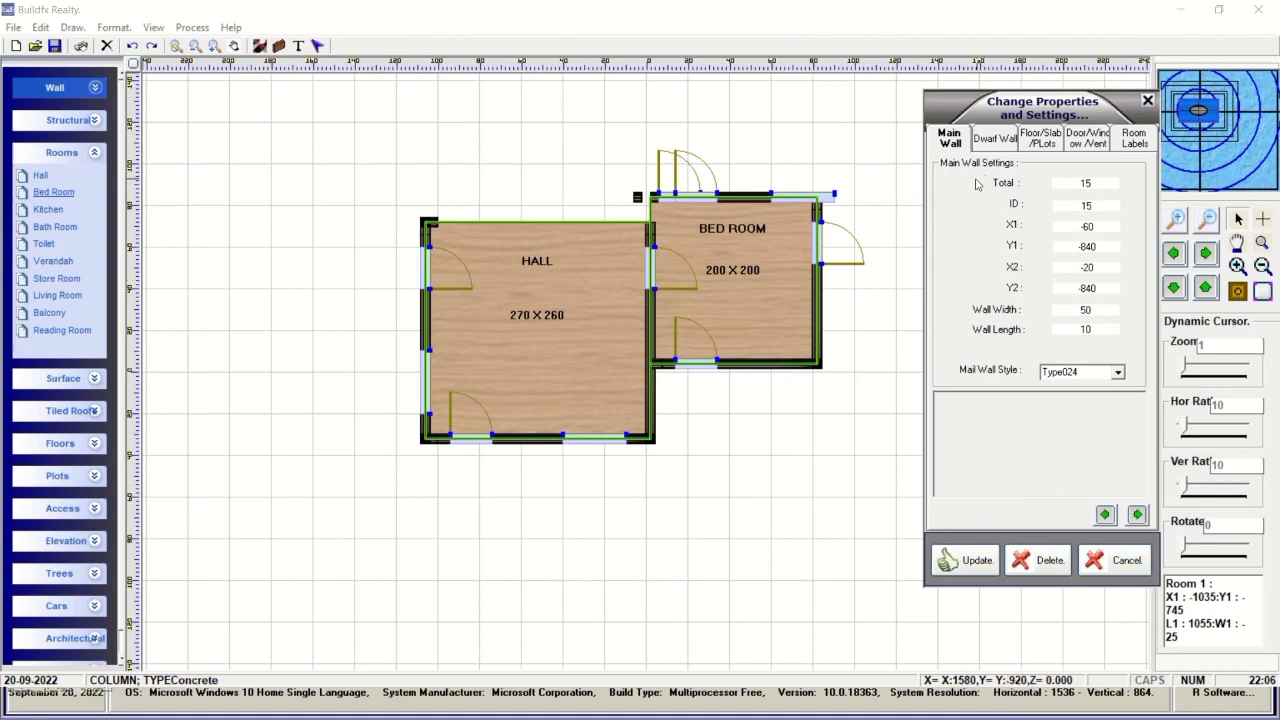
pyautogui.click(1087, 140)
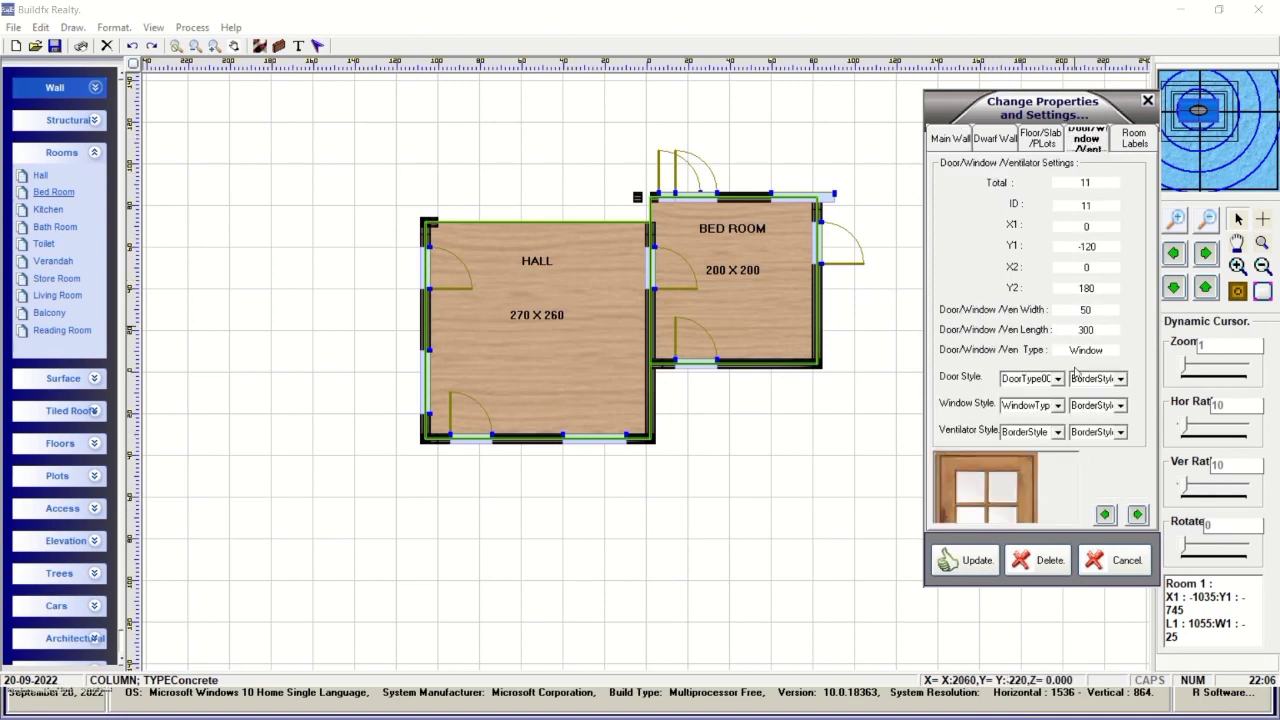
pyautogui.click(1137, 515)
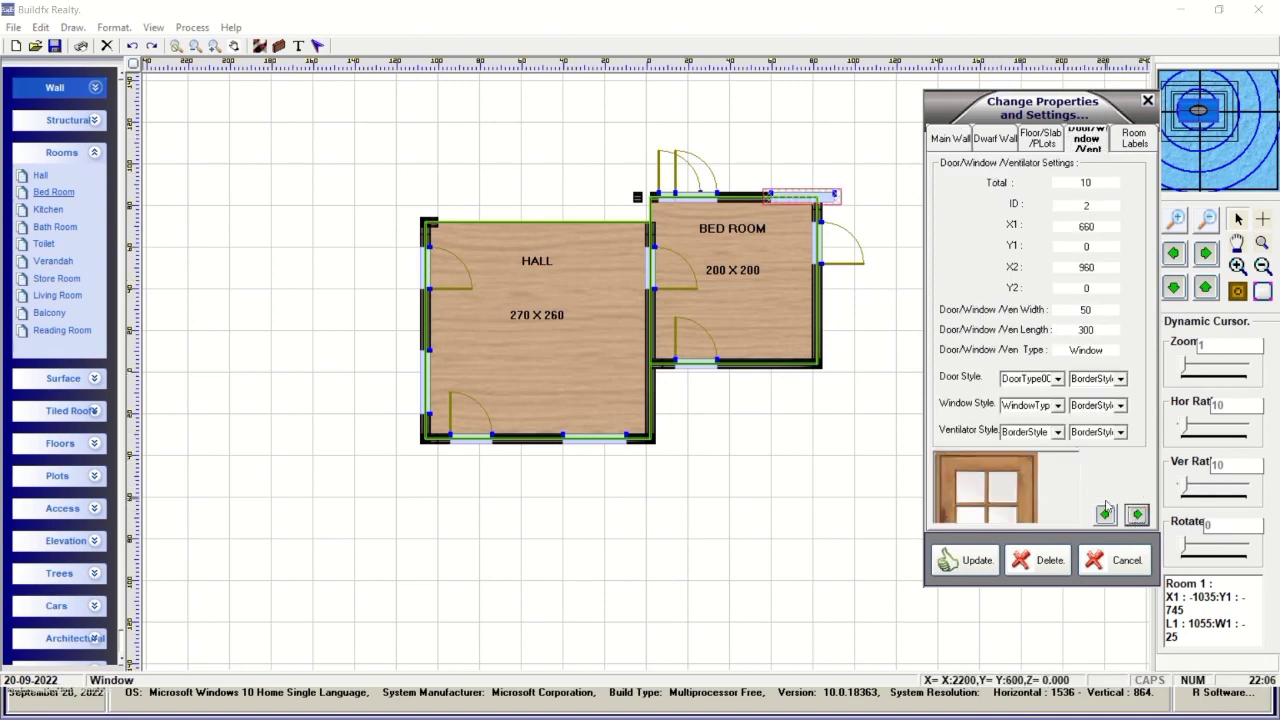
pyautogui.click(1049, 565)
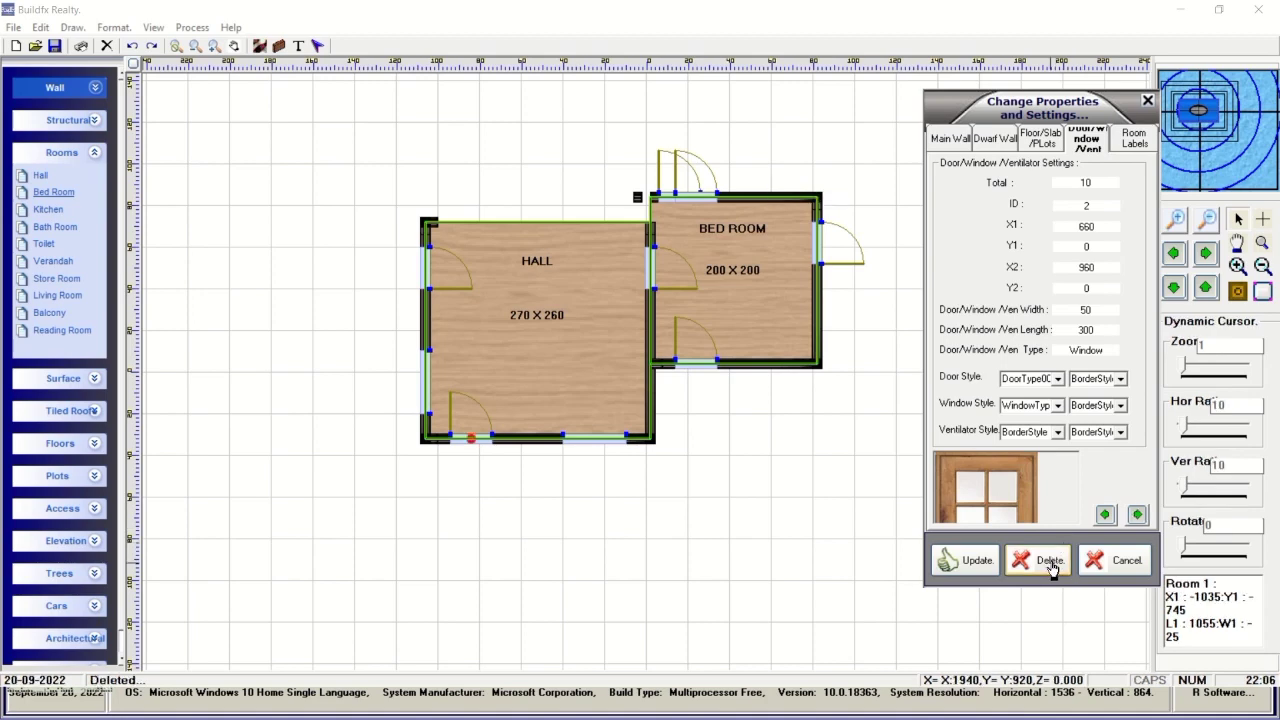
# Find and delete the duplicate door on the Bed Room's top wall.
pyautogui.click(1137, 515)
pyautogui.click(1137, 515)
pyautogui.click(1137, 515)
pyautogui.click(1137, 515)
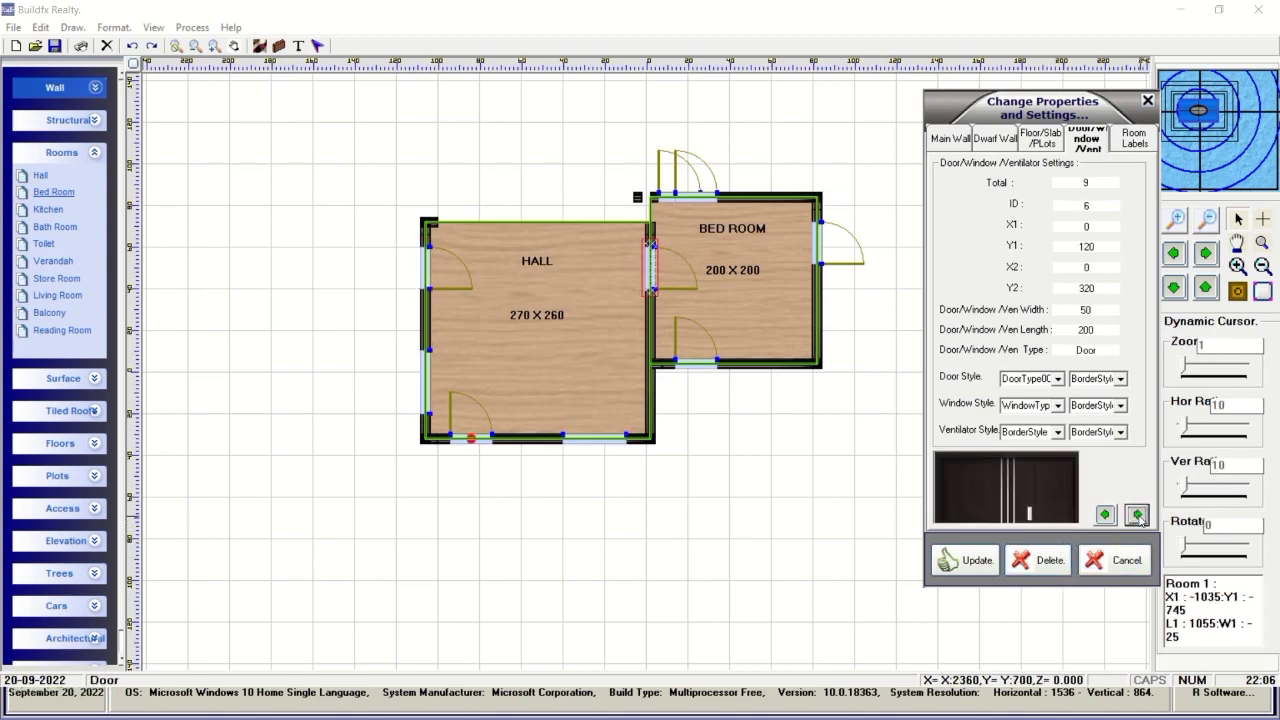
pyautogui.click(1137, 515)
pyautogui.click(1137, 514)
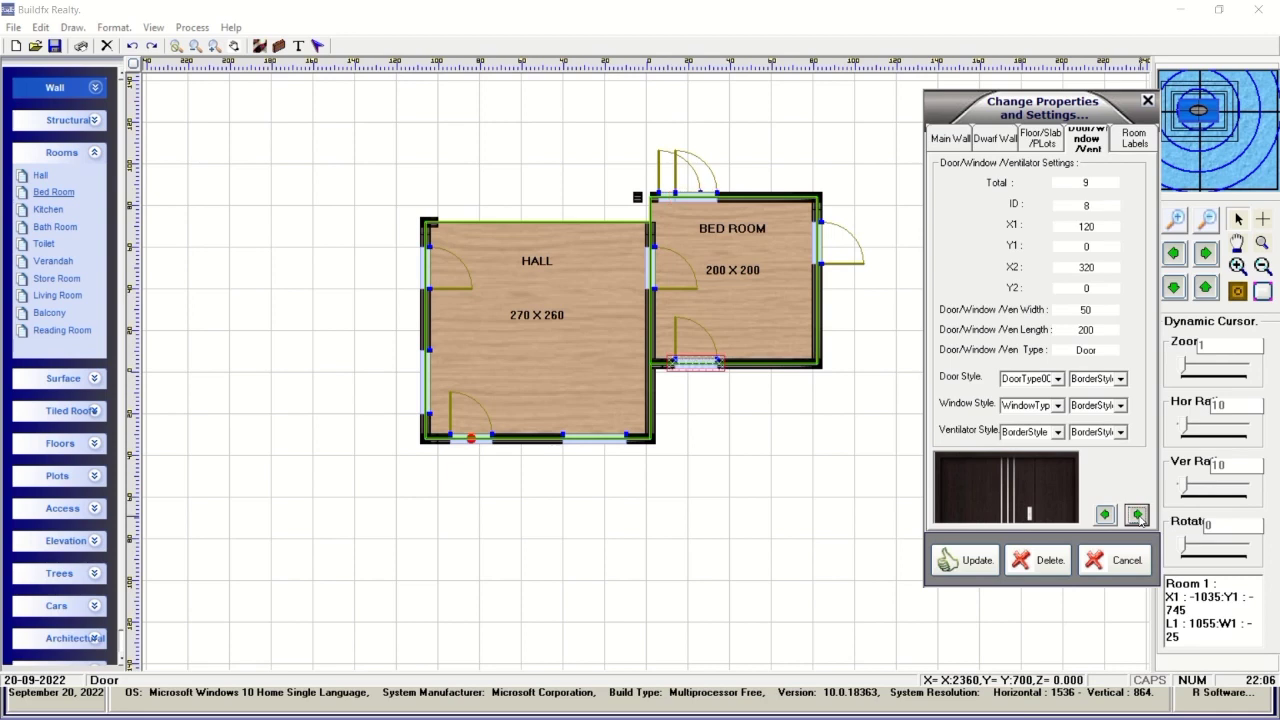
pyautogui.click(1137, 514)
pyautogui.click(1137, 514)
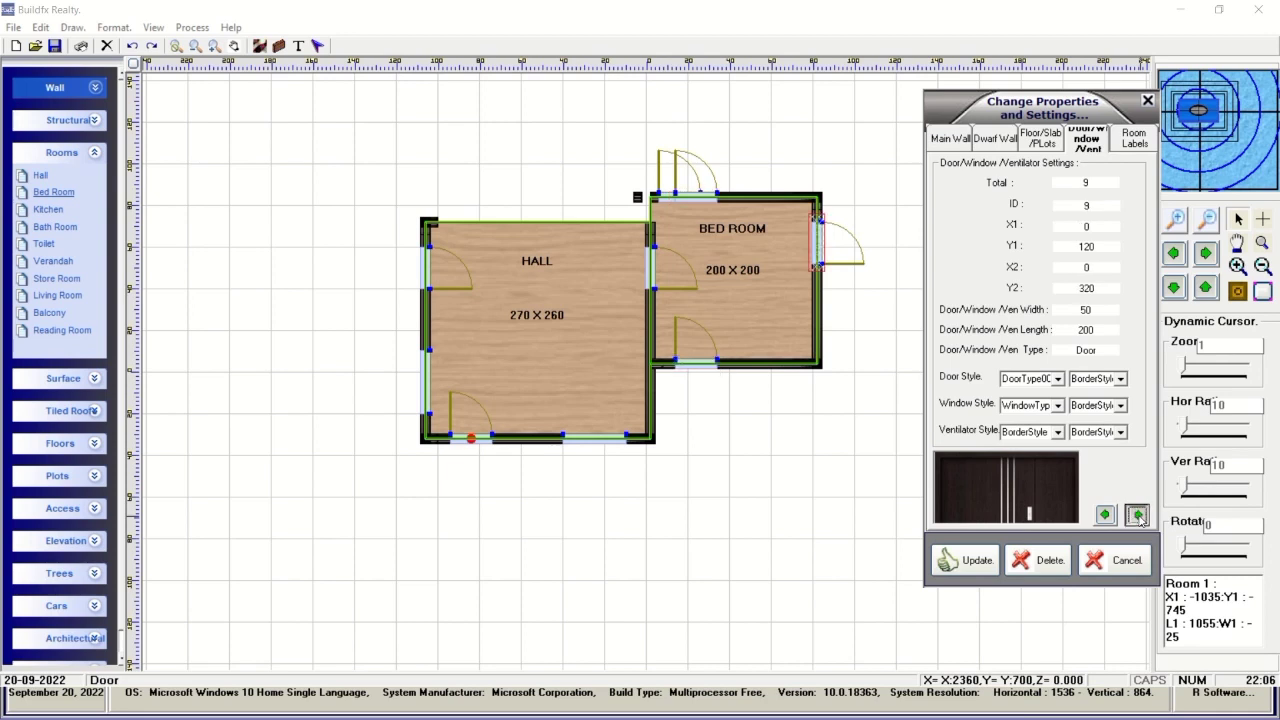
pyautogui.click(1137, 514)
pyautogui.click(1137, 514)
pyautogui.click(1137, 514)
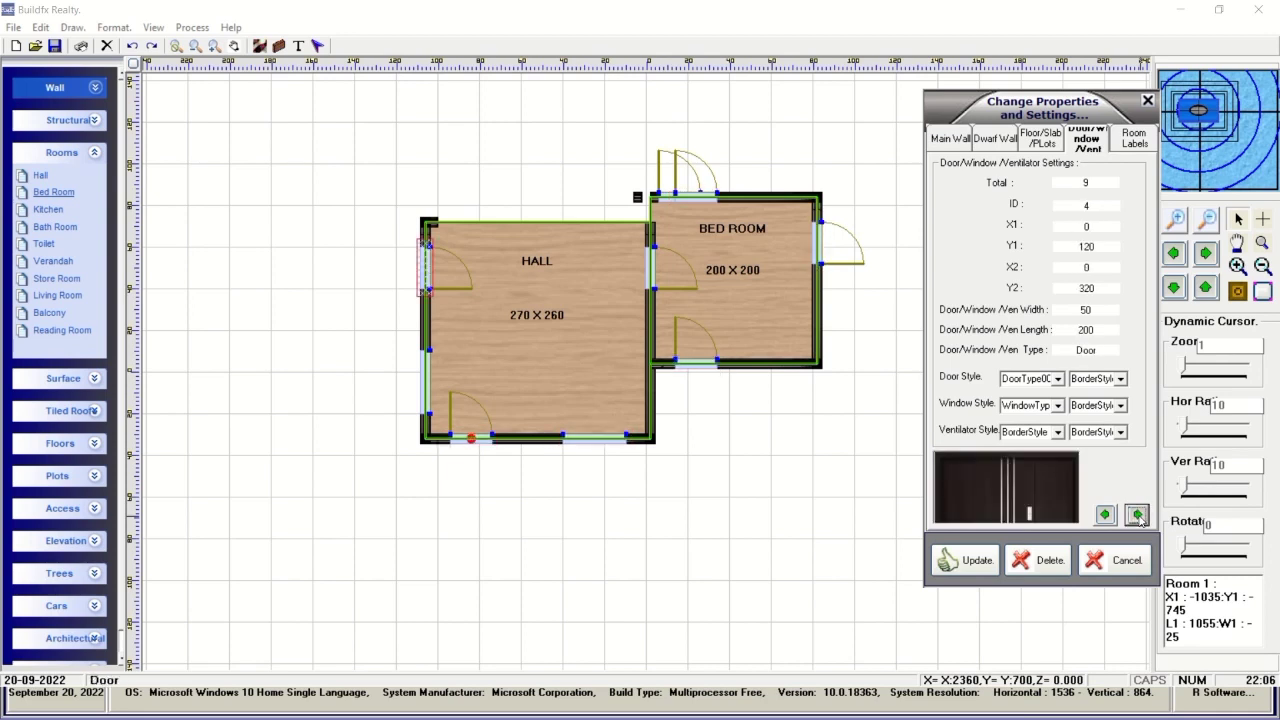
pyautogui.click(1137, 514)
pyautogui.click(1137, 514)
pyautogui.click(1137, 514)
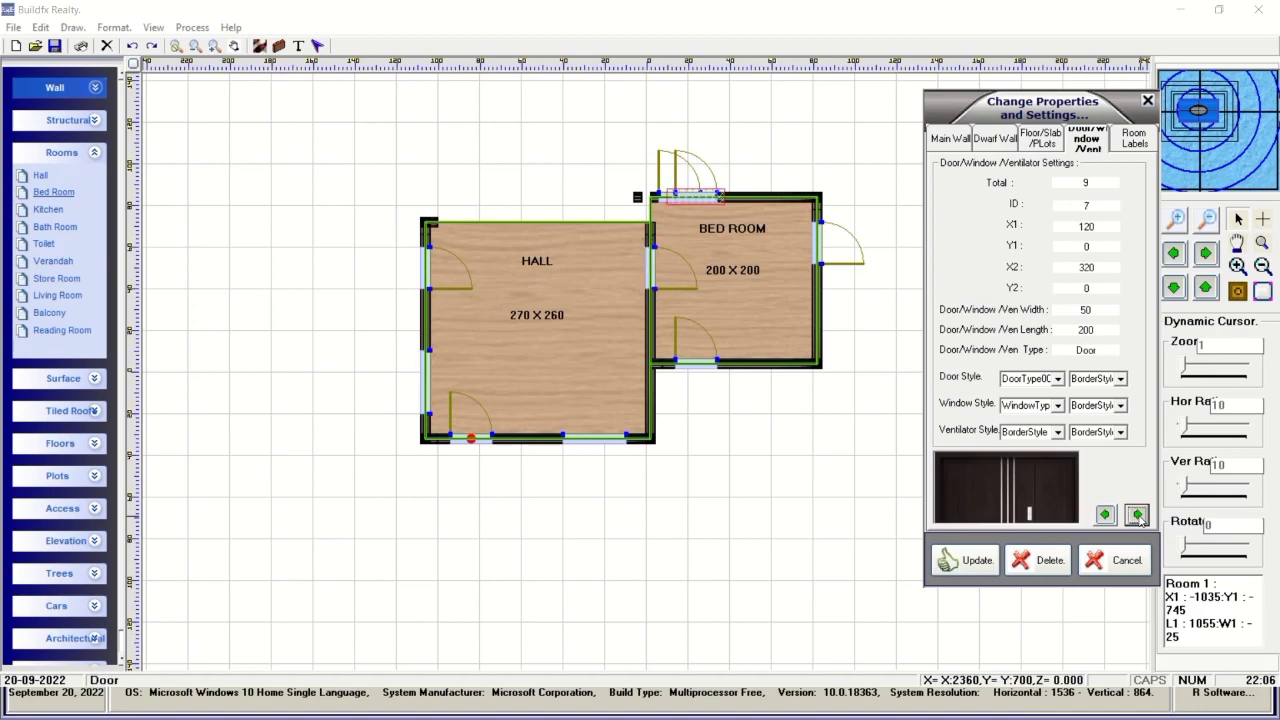
pyautogui.click(1049, 562)
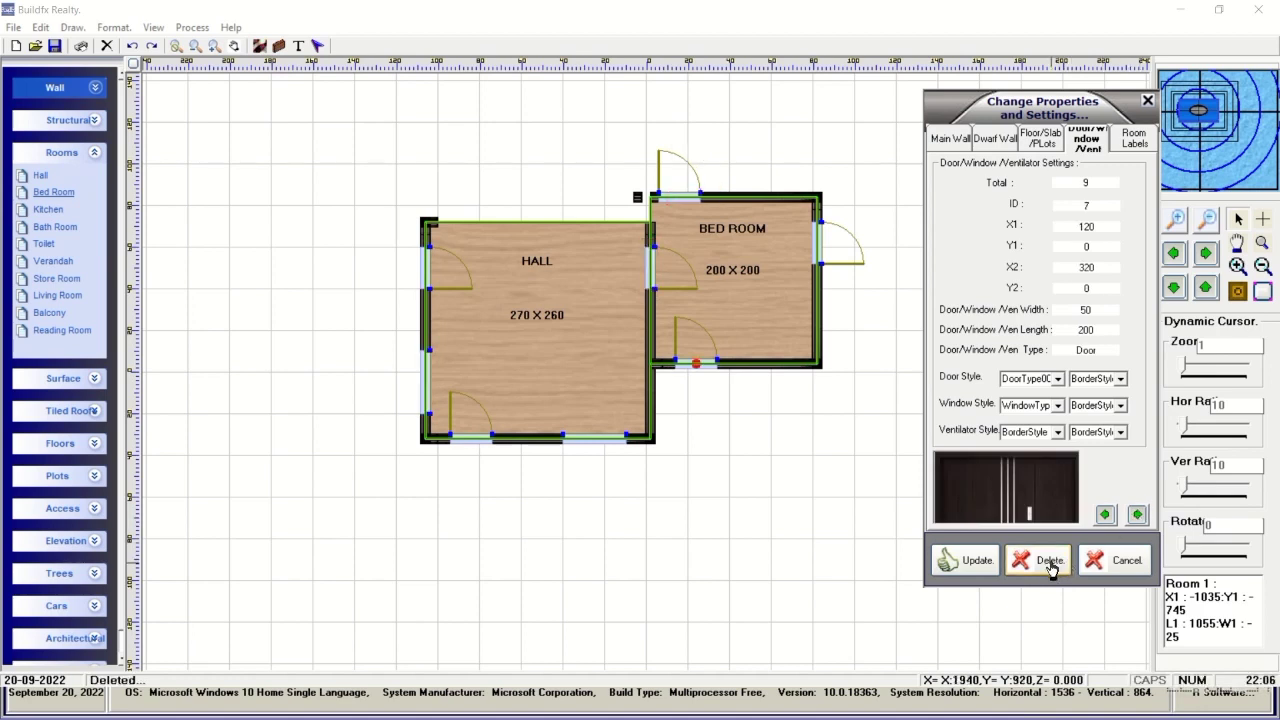
# Return to the Main Wall tab and review the walls, stopping at wall 12 of 14.
pyautogui.click(1135, 138)
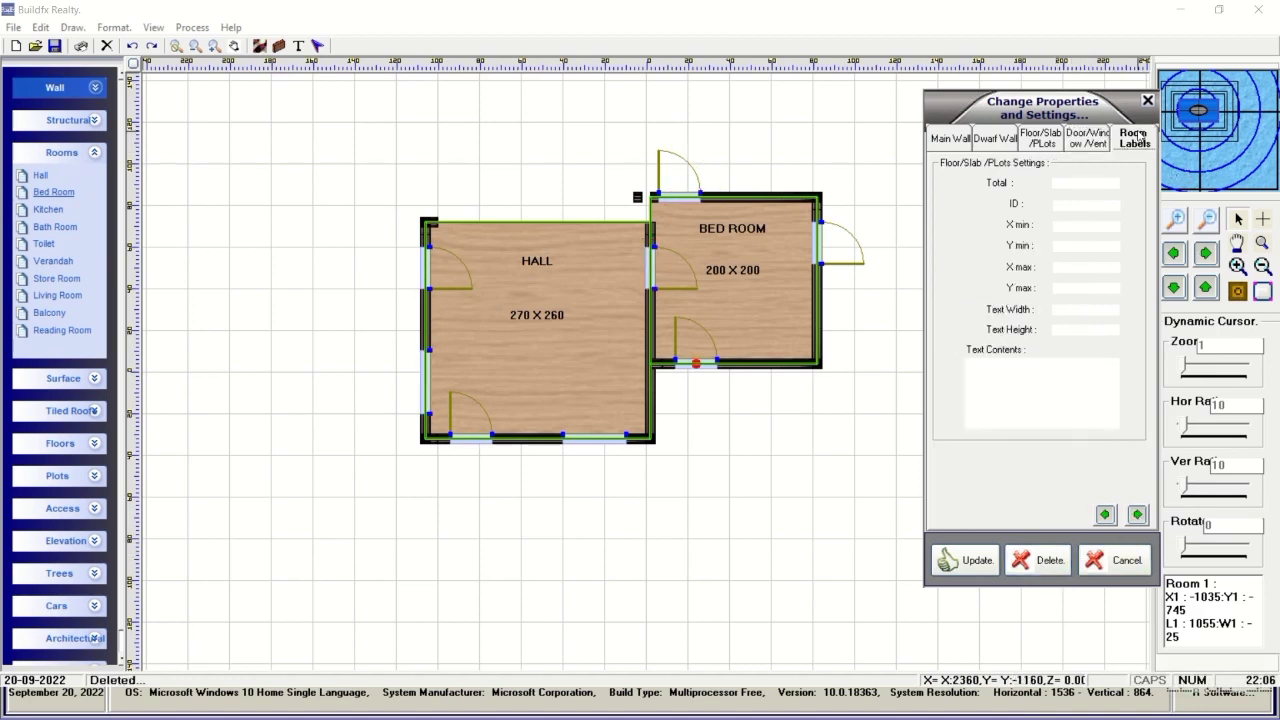
pyautogui.click(1087, 140)
pyautogui.click(1040, 138)
pyautogui.click(945, 140)
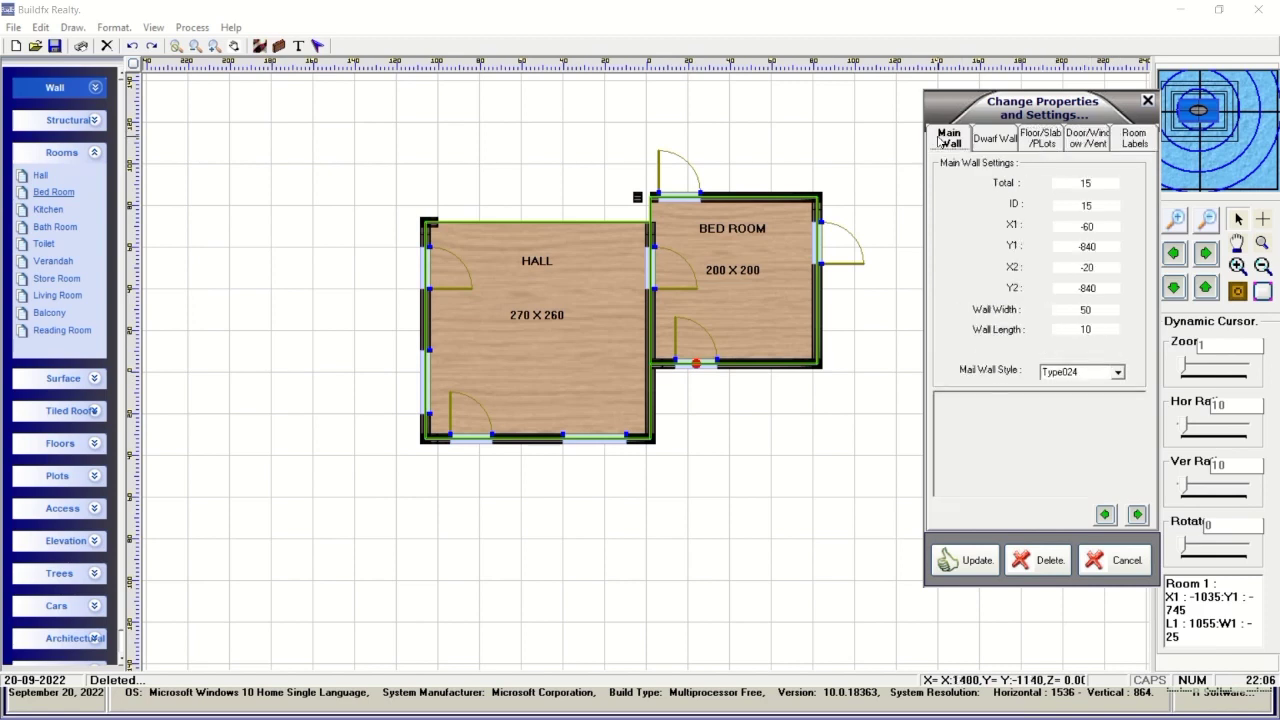
pyautogui.click(1137, 515)
pyautogui.click(1137, 515)
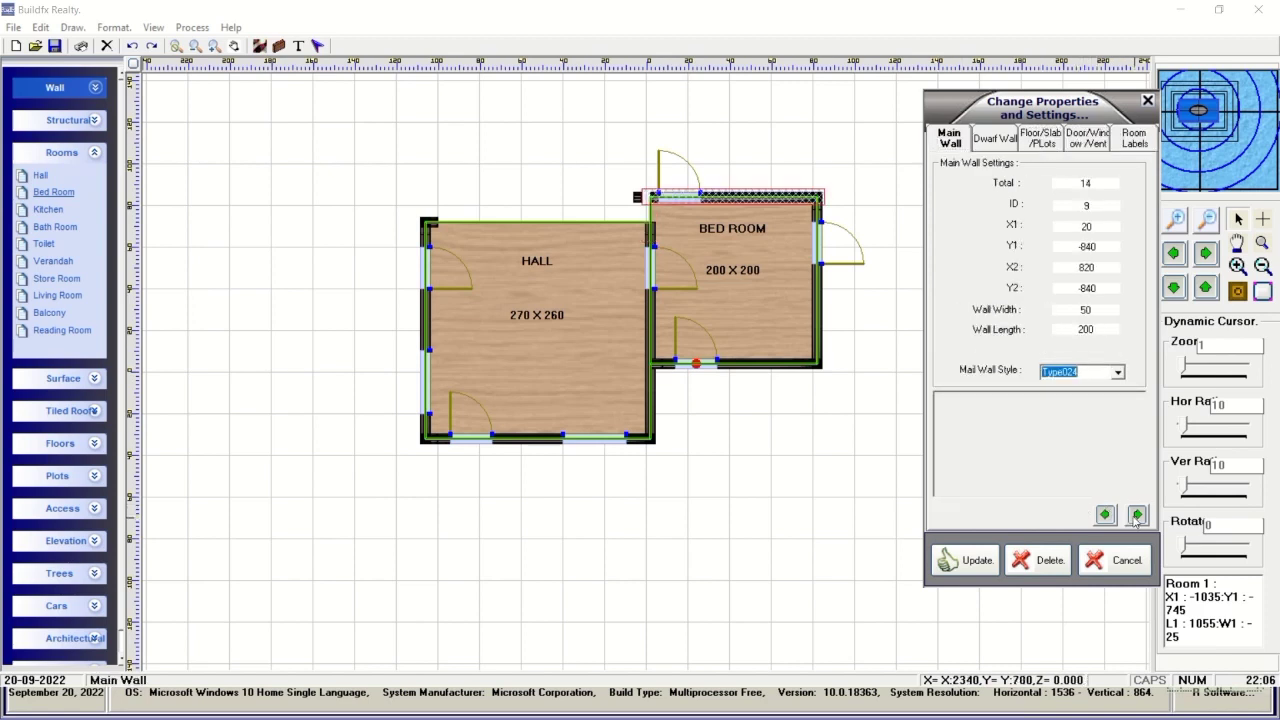
pyautogui.click(1137, 515)
pyautogui.click(1137, 515)
pyautogui.click(1137, 515)
pyautogui.click(1137, 515)
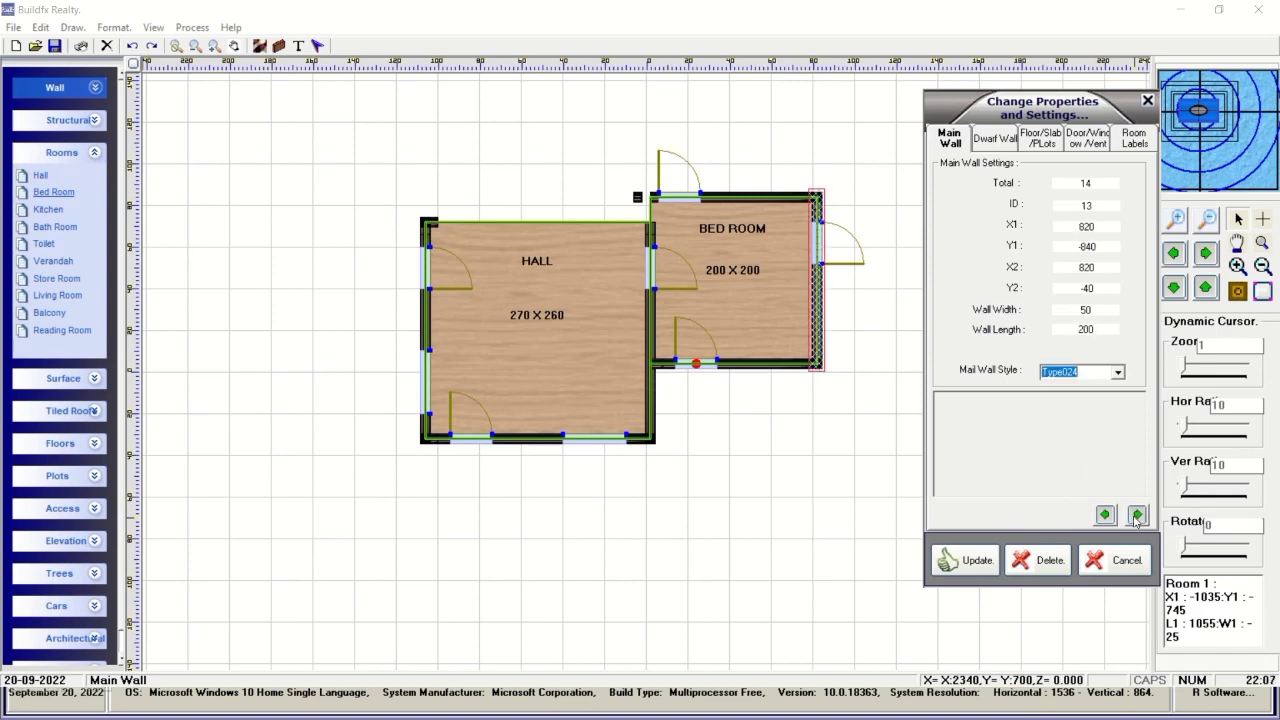
pyautogui.click(1137, 515)
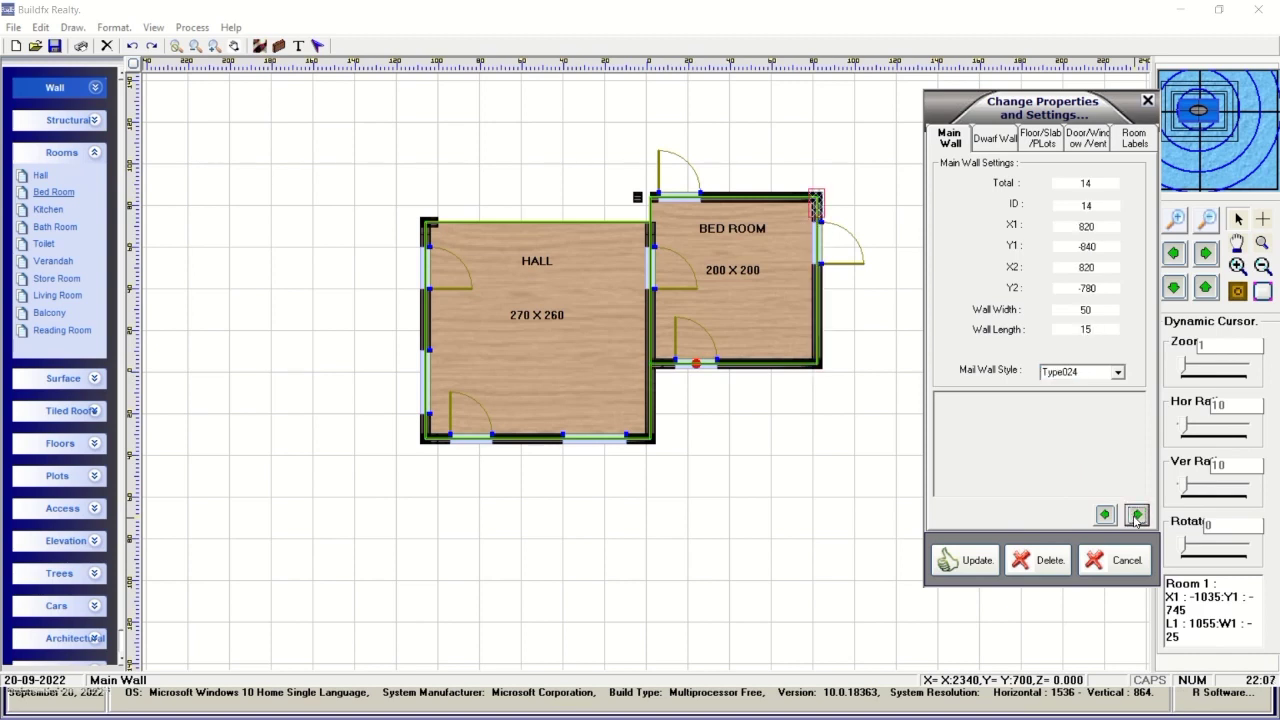
pyautogui.click(1137, 515)
pyautogui.click(1137, 515)
pyautogui.click(1137, 515)
pyautogui.click(1137, 515)
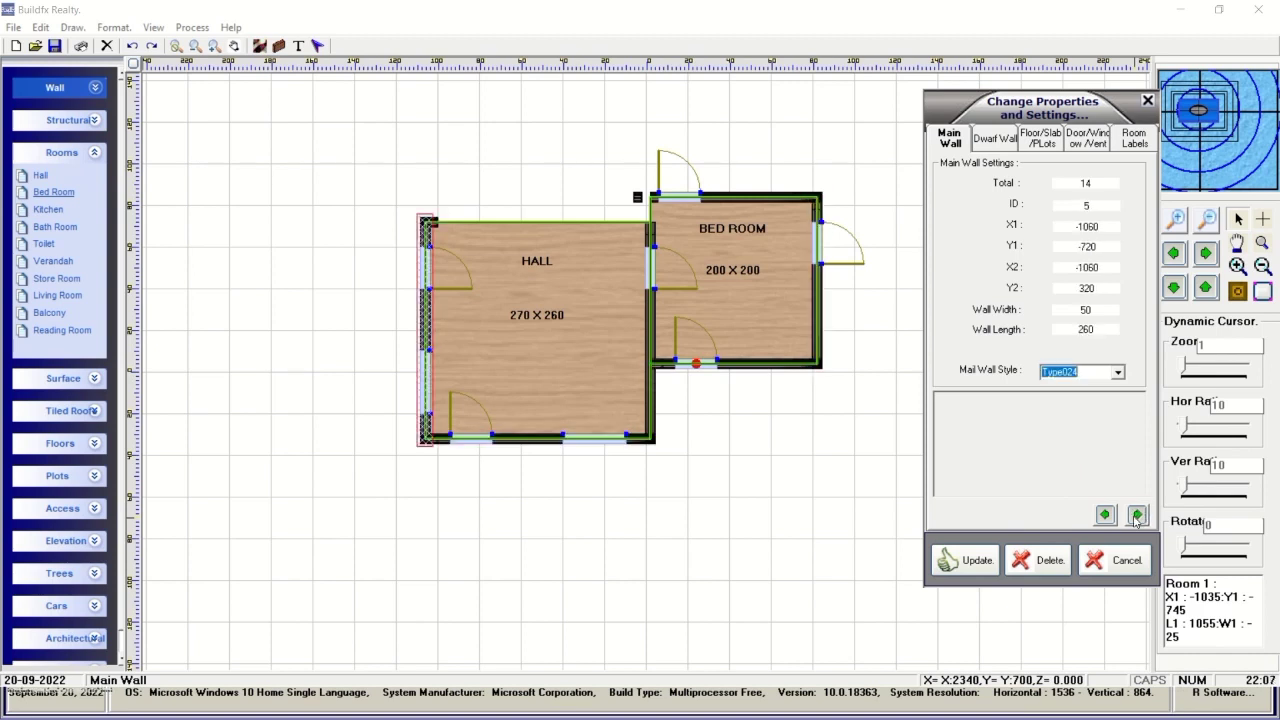
pyautogui.click(1137, 515)
pyautogui.click(1137, 515)
pyautogui.click(1137, 515)
pyautogui.click(1137, 515)
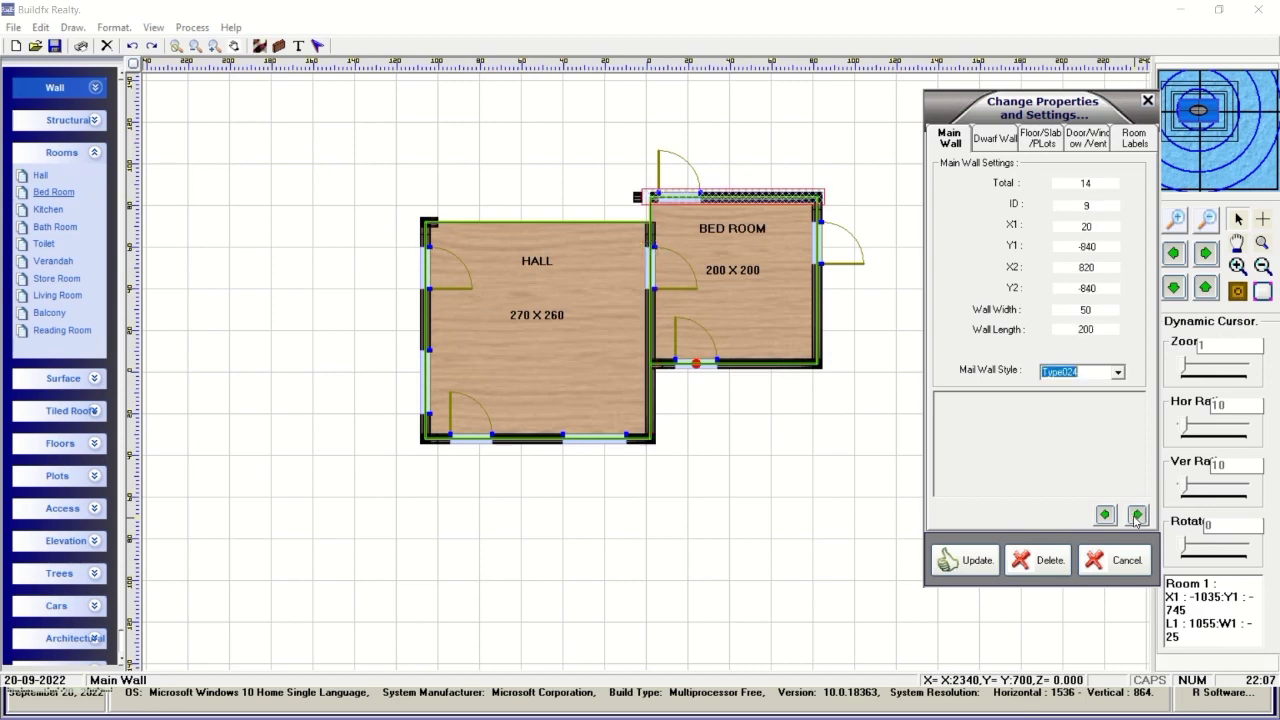
pyautogui.click(1137, 515)
pyautogui.click(1137, 515)
pyautogui.click(1137, 515)
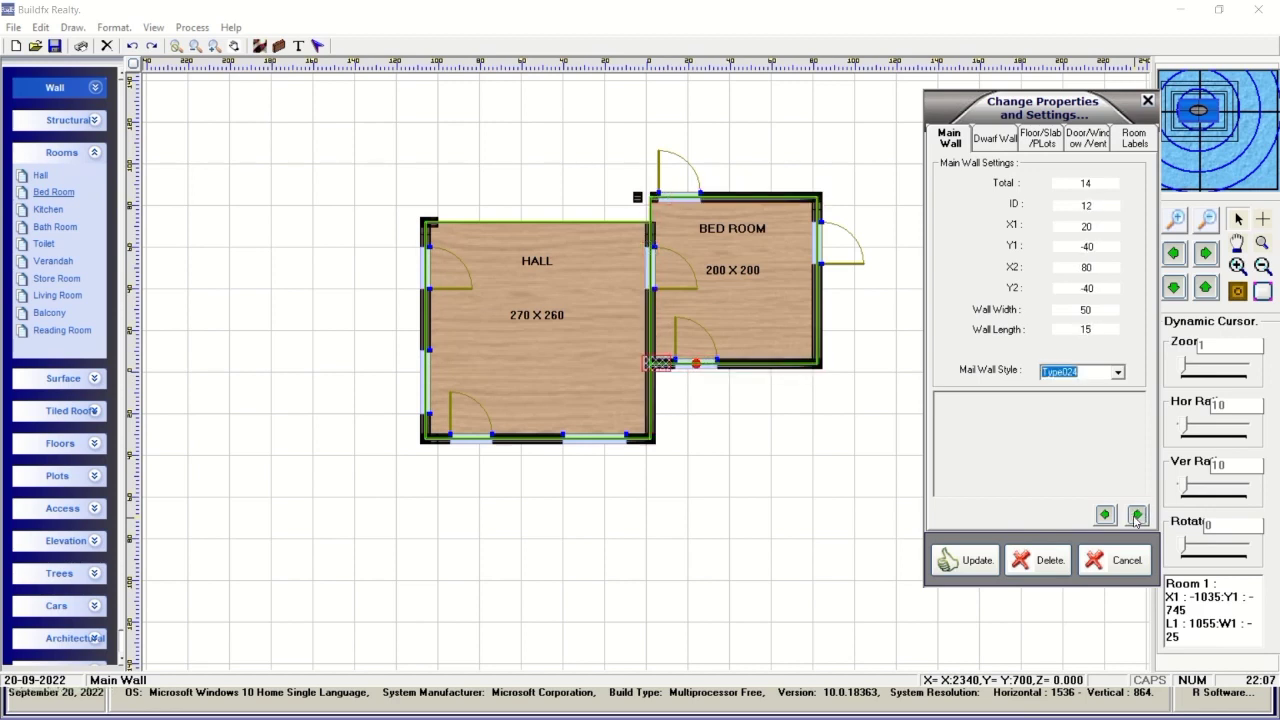
# Close Change Properties, place and delete a trial concrete column, and restore the labelled plan.
pyautogui.click(1112, 563)
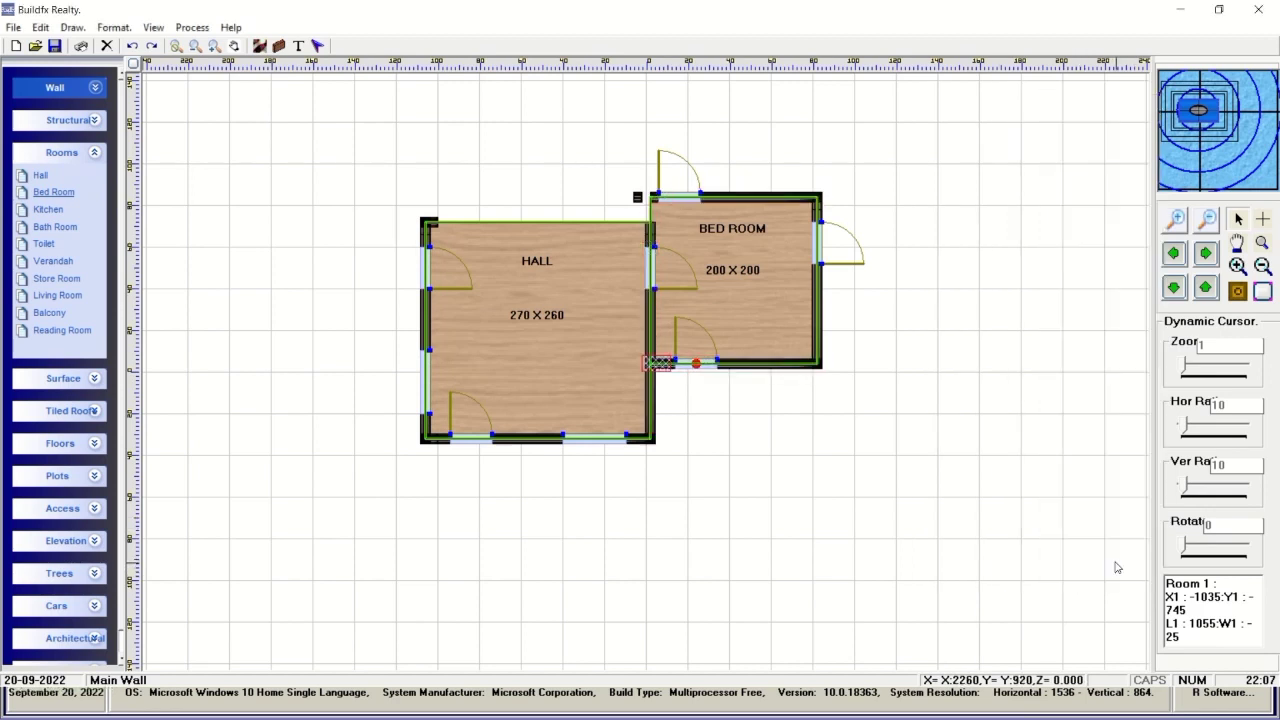
pyautogui.click(317, 45)
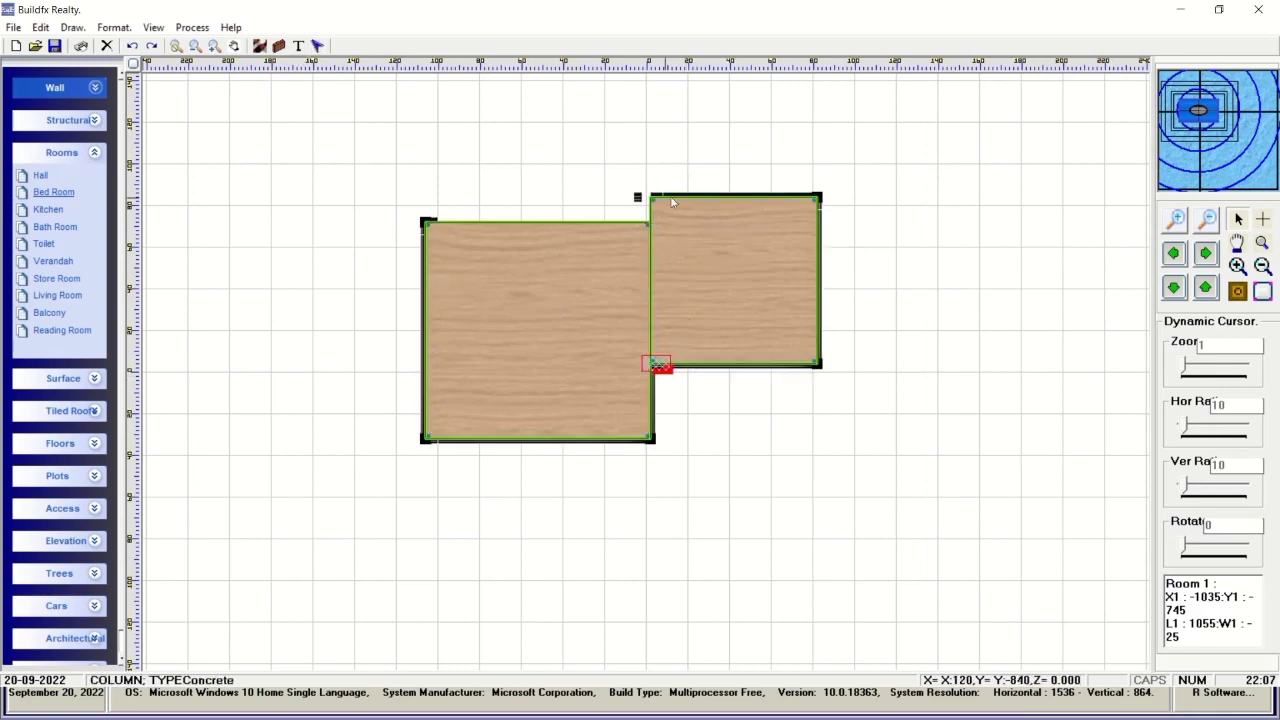
pyautogui.click(636, 198)
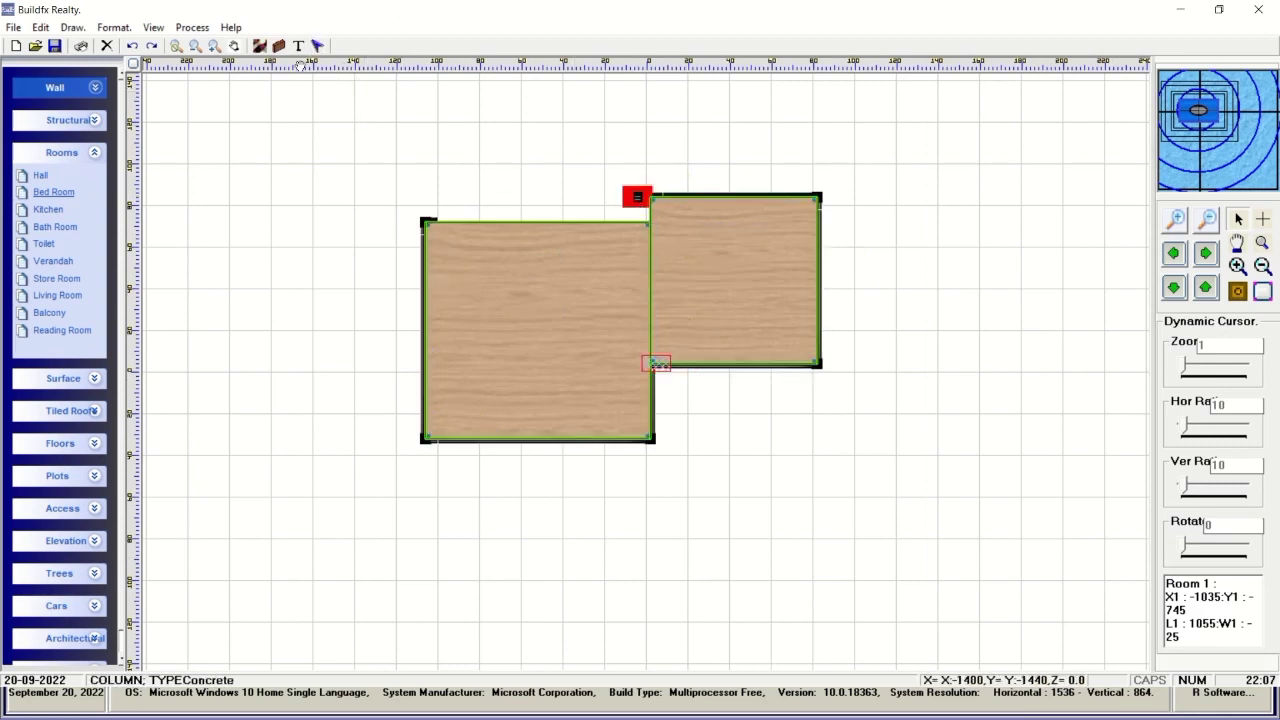
pyautogui.click(106, 46)
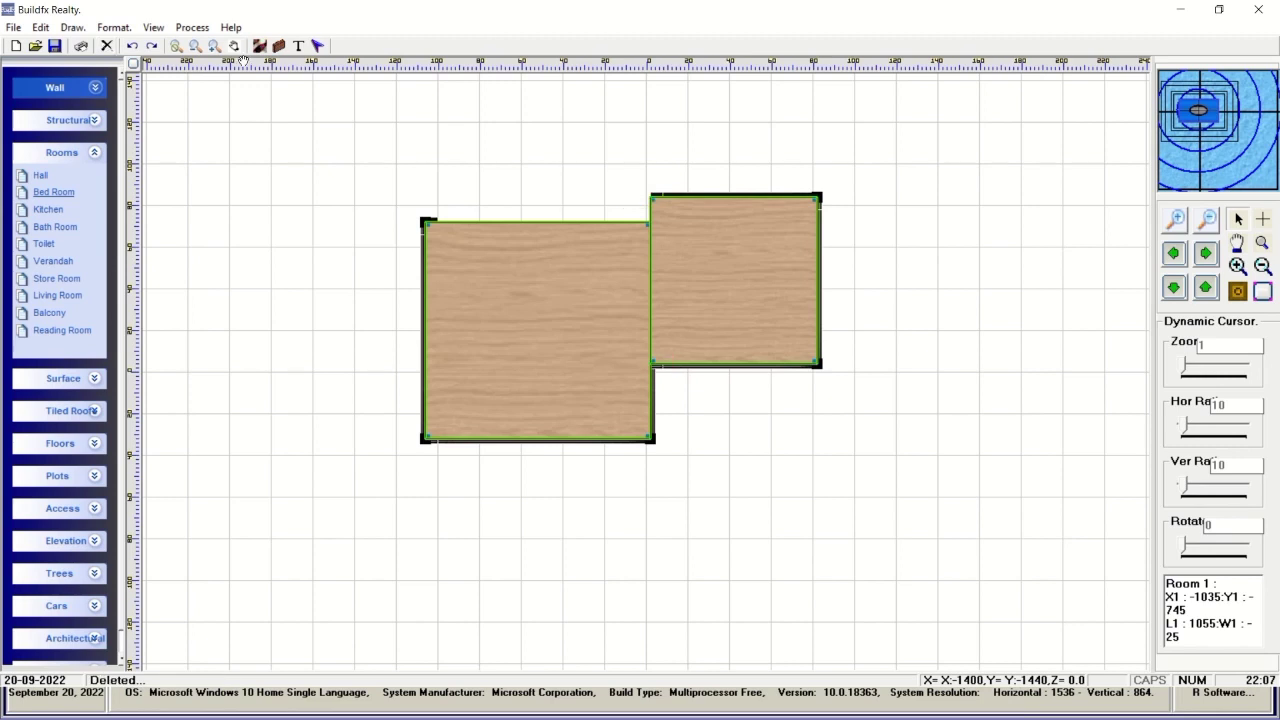
pyautogui.click(275, 53)
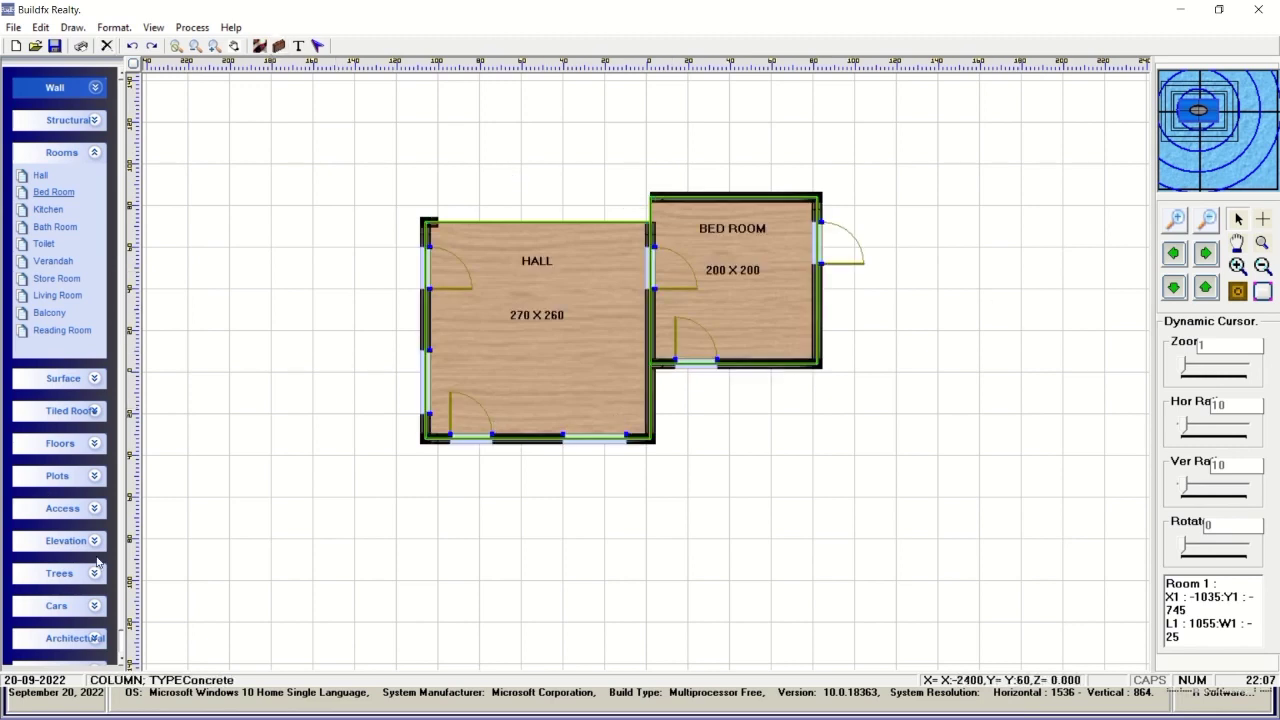
# Collapse the Rooms and Surface panels and expand the 3D Home panel.
pyautogui.click(95, 379)
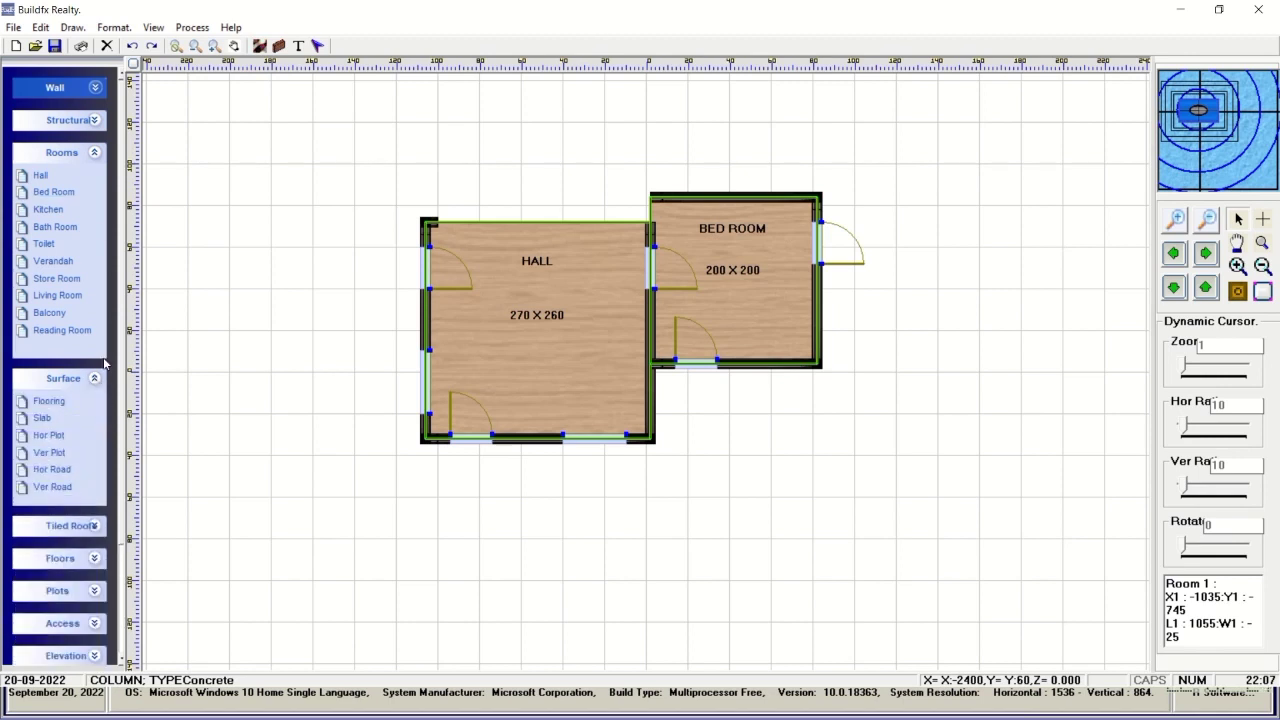
pyautogui.click(92, 151)
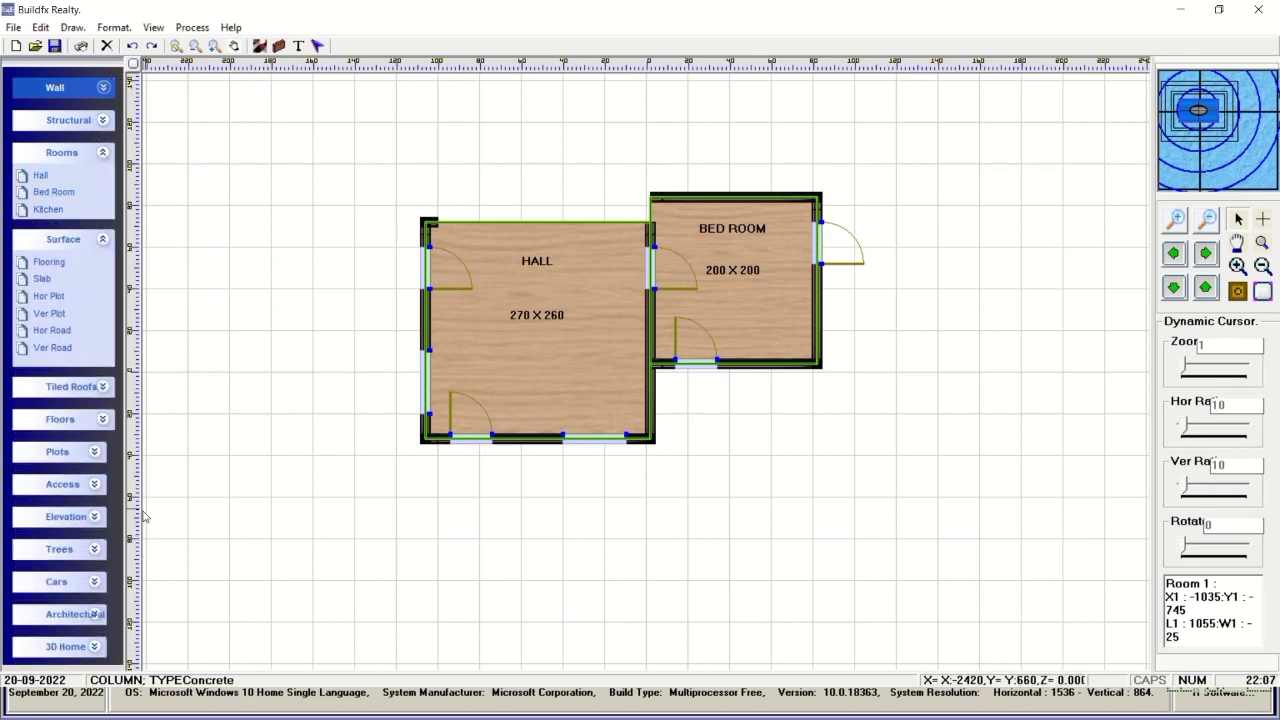
pyautogui.click(102, 600)
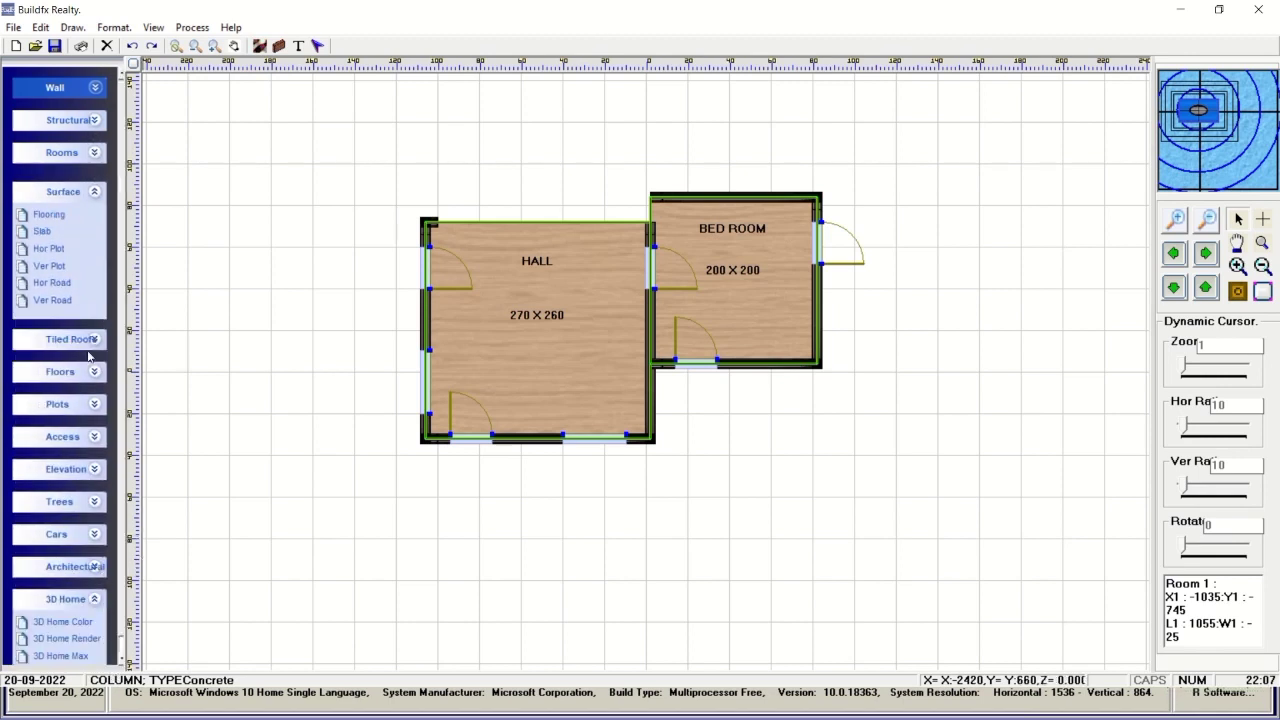
pyautogui.click(97, 191)
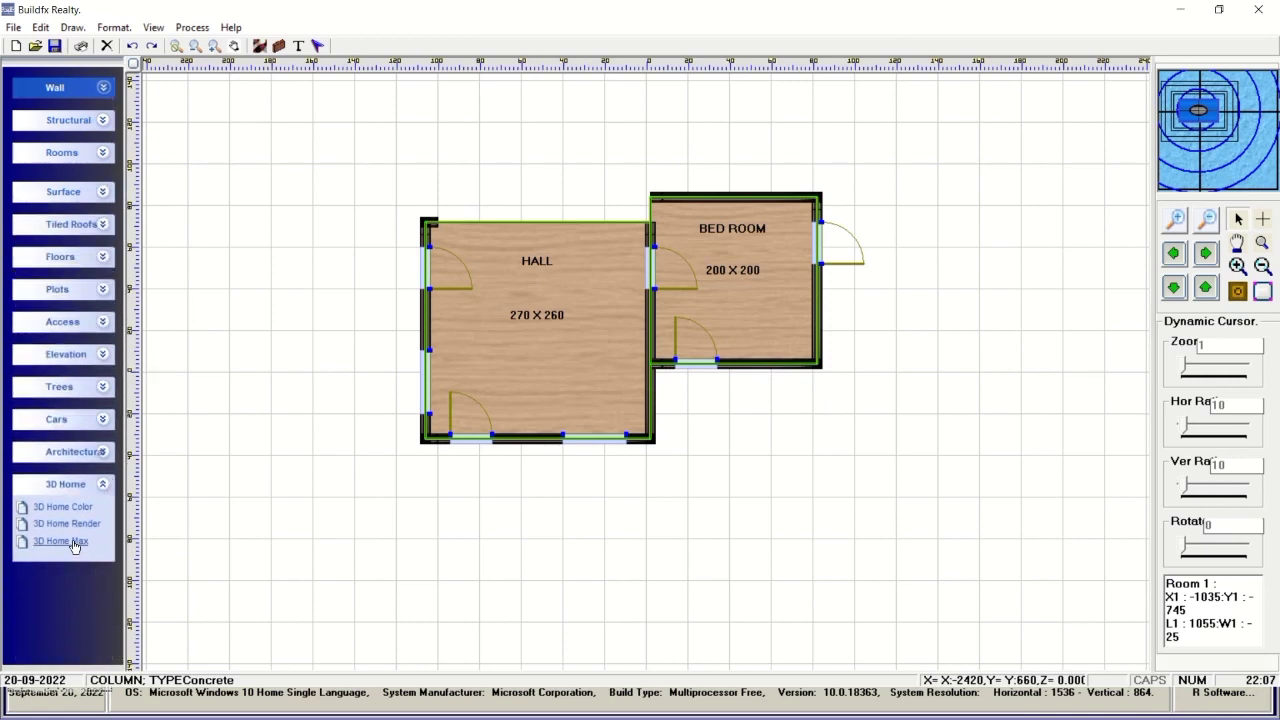
# Open the hall-and-bedroom plan in 3D Home Max, orbit it, and apply Gradient shading.
pyautogui.click(62, 541)
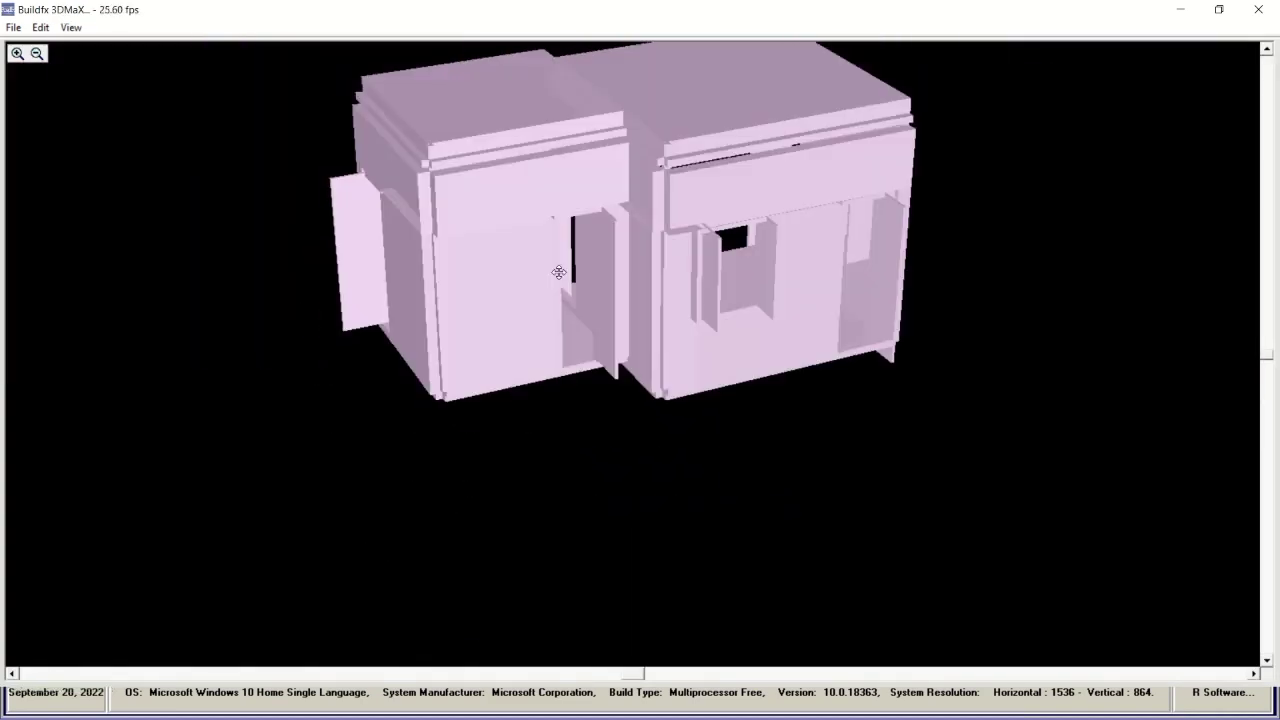
pyautogui.moveTo(559, 272); pyautogui.dragTo(670, 295)
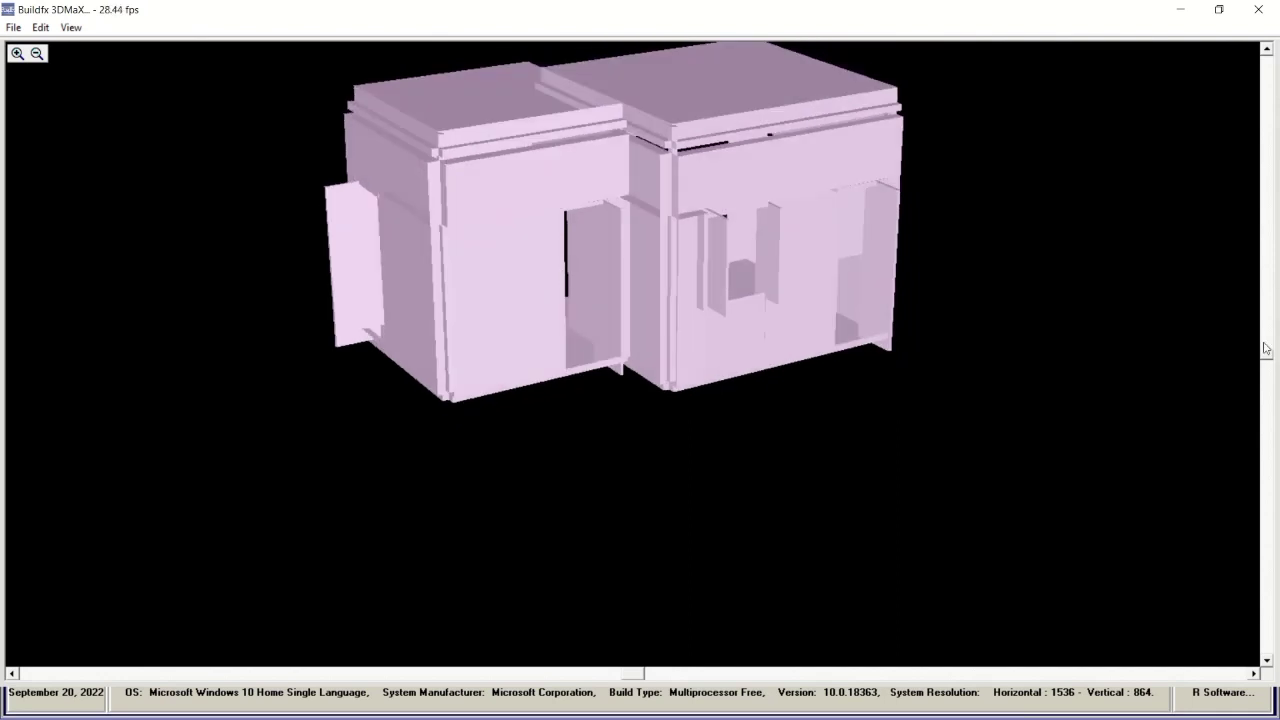
pyautogui.moveTo(1265, 355); pyautogui.dragTo(1265, 278)
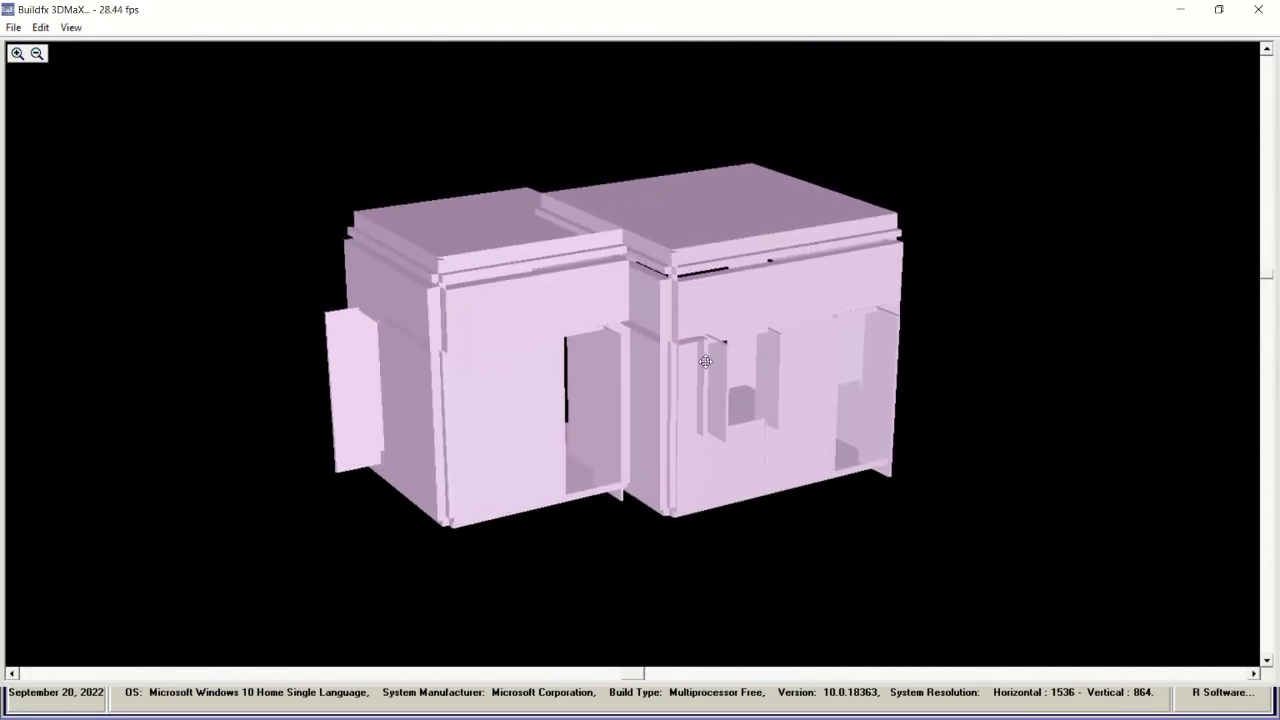
pyautogui.moveTo(705, 361); pyautogui.dragTo(703, 366)
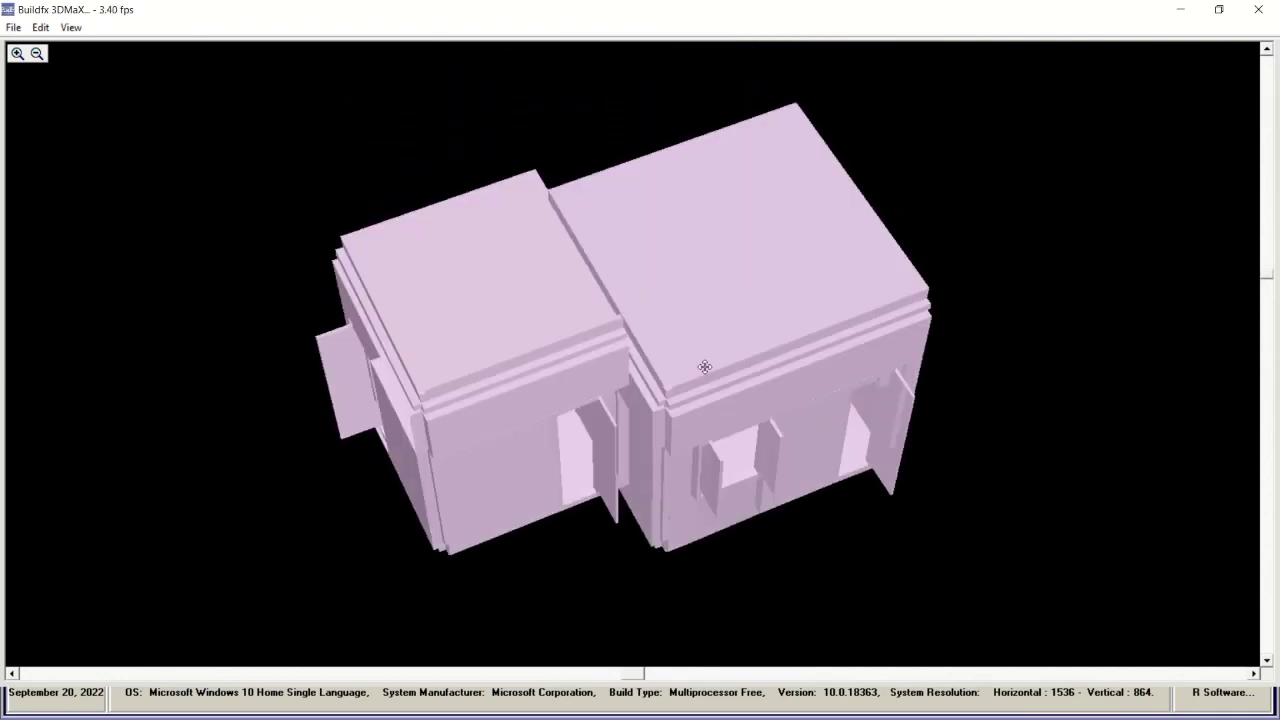
pyautogui.click(71, 27)
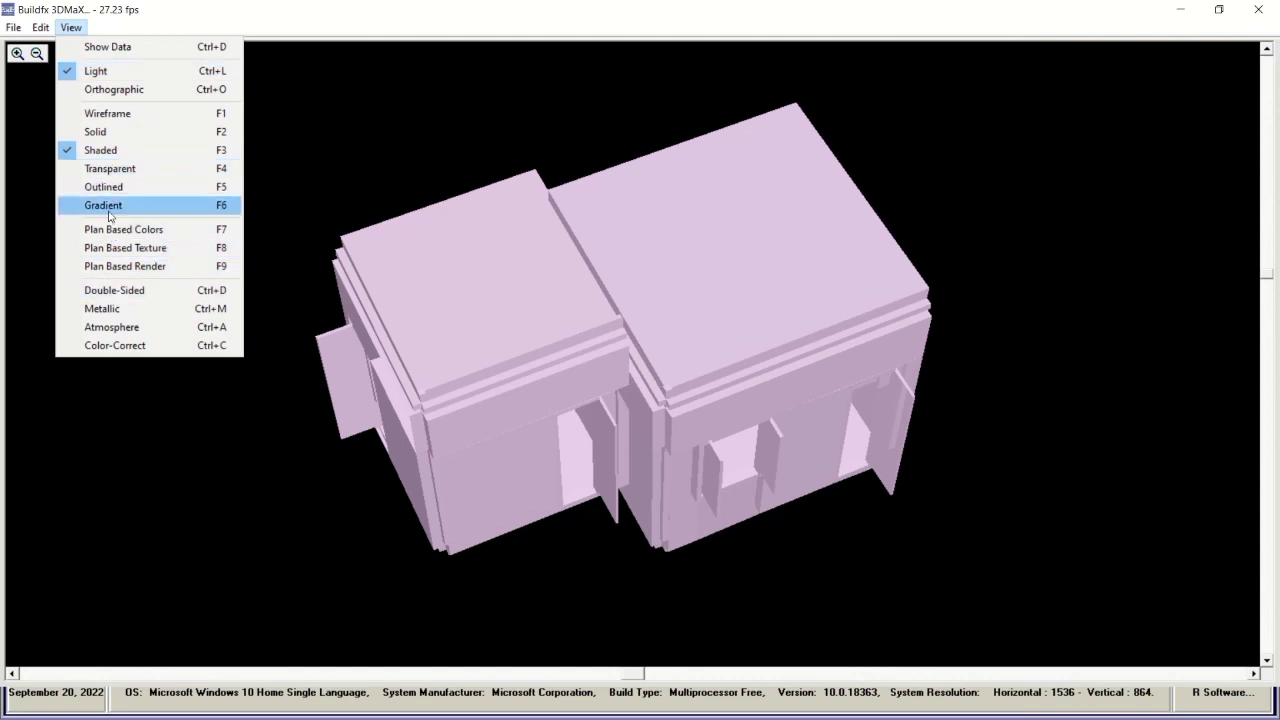
pyautogui.click(108, 206)
pyautogui.moveTo(612, 420); pyautogui.dragTo(613, 416)
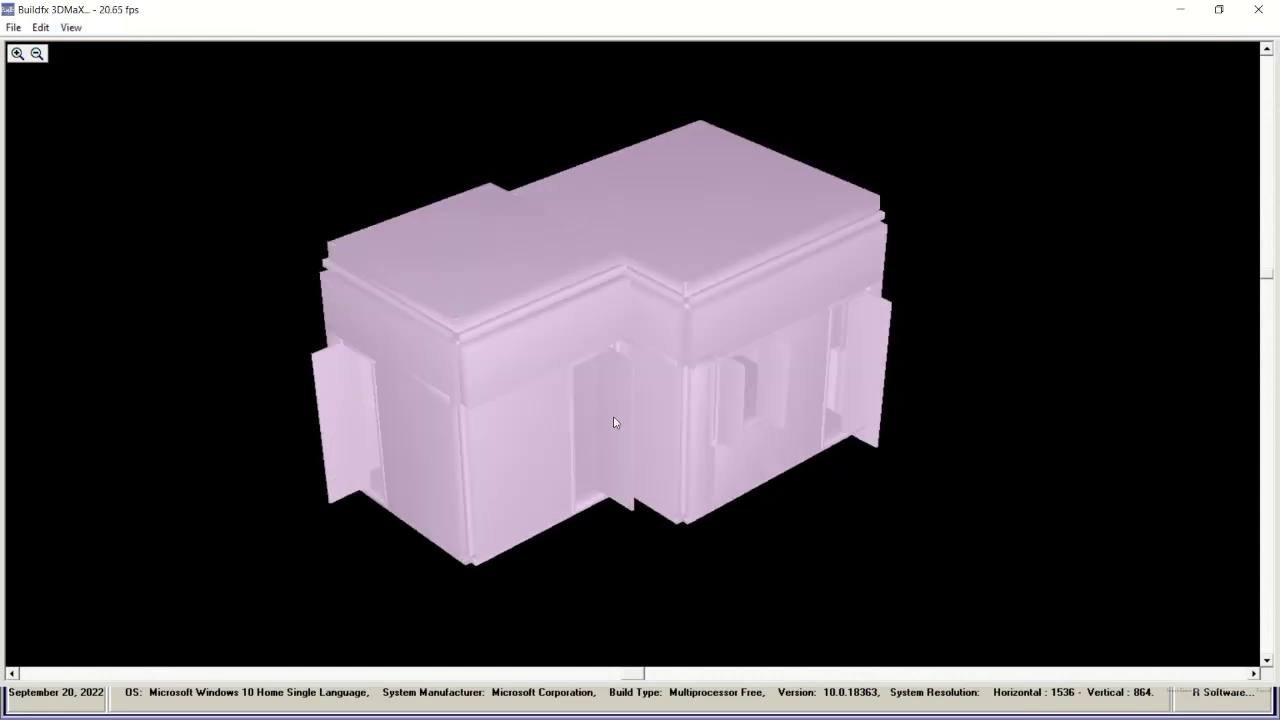
# Show the model with Plan Based Colors, Texture, then Render, and close the viewer.
pyautogui.click(71, 27)
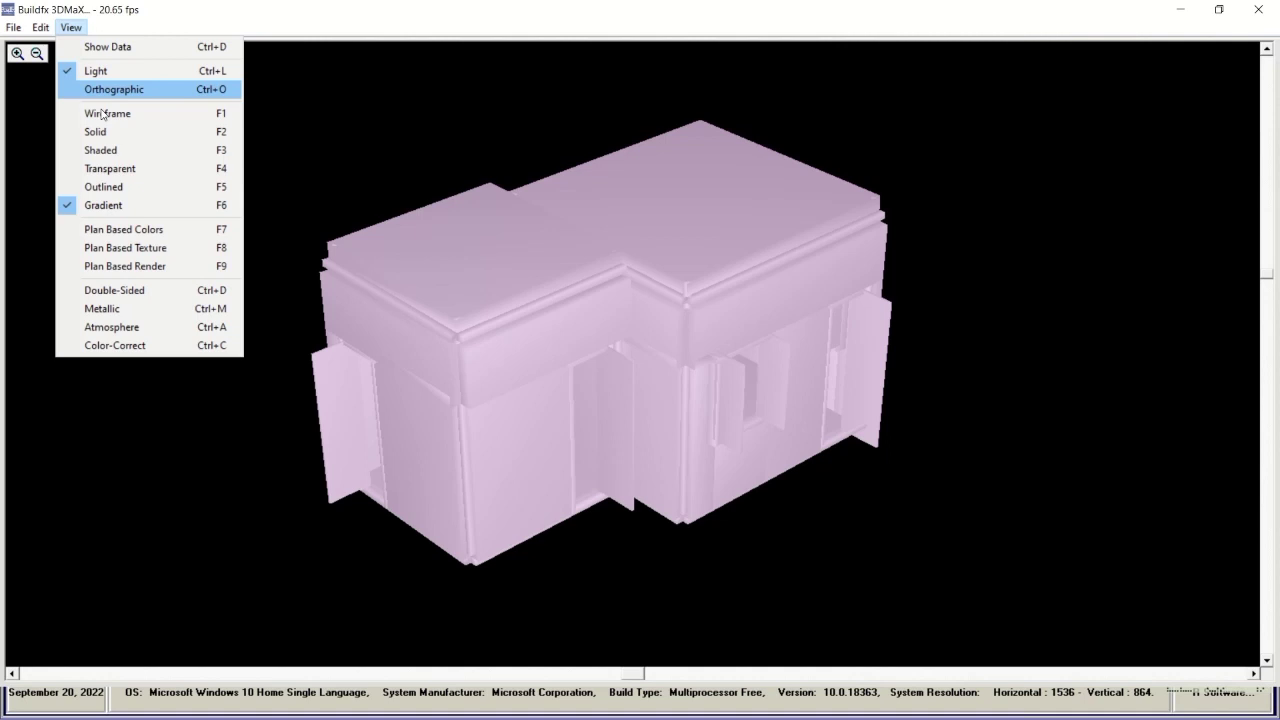
pyautogui.click(120, 229)
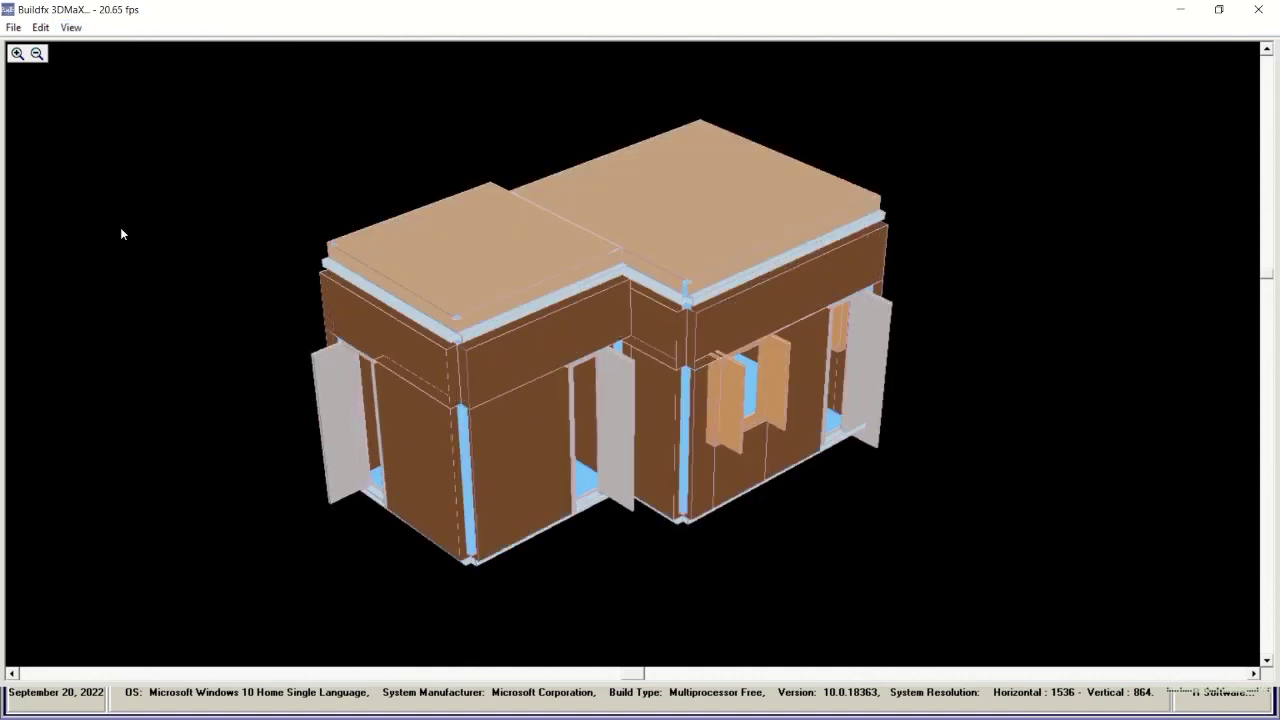
pyautogui.click(71, 27)
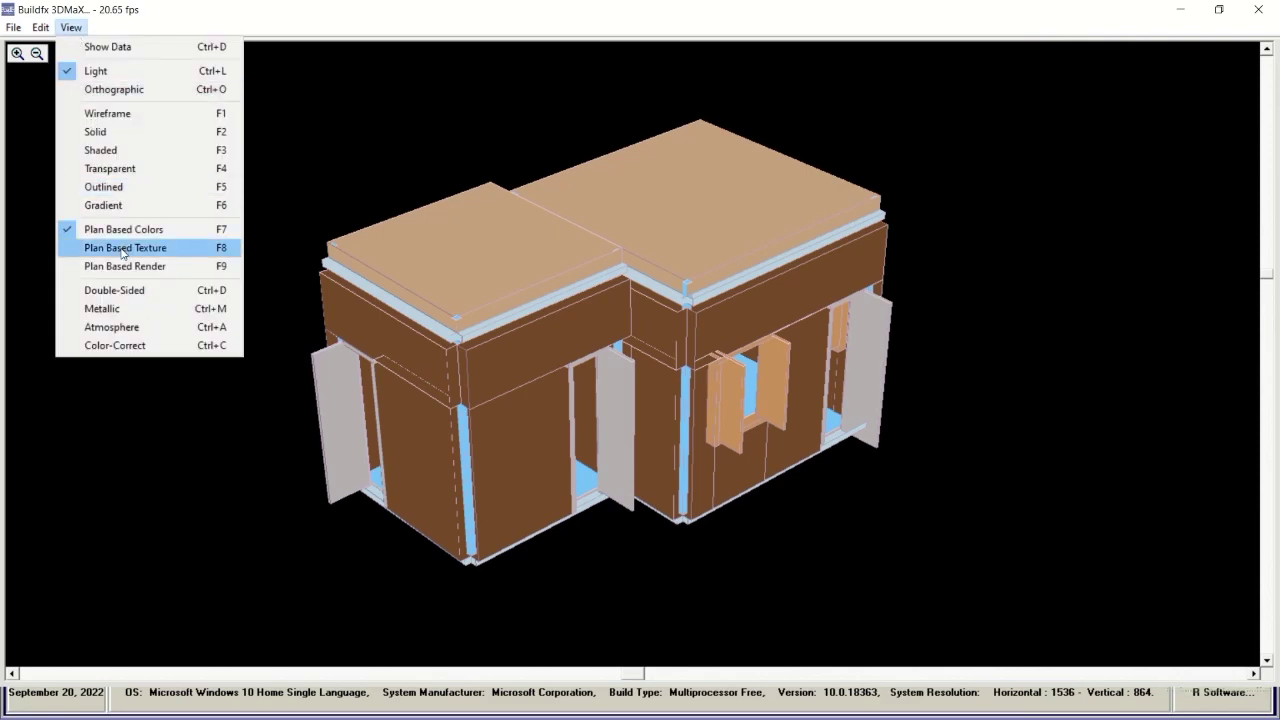
pyautogui.click(120, 248)
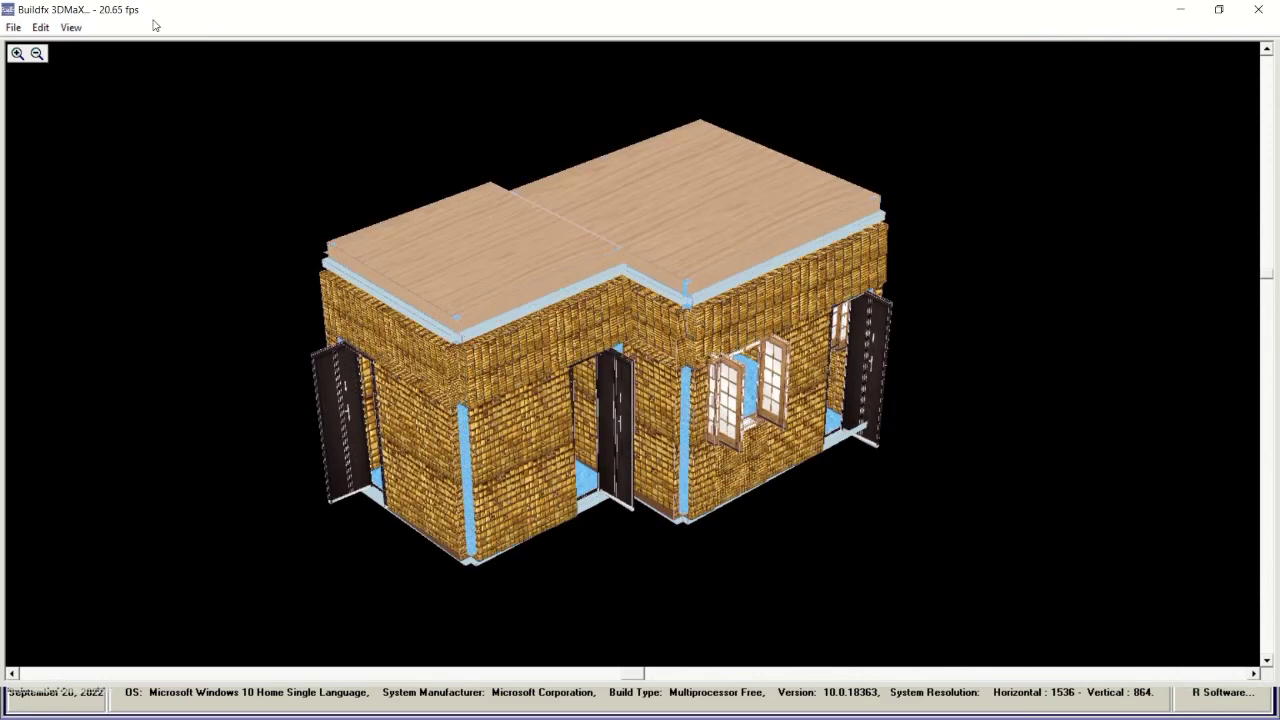
pyautogui.click(80, 29)
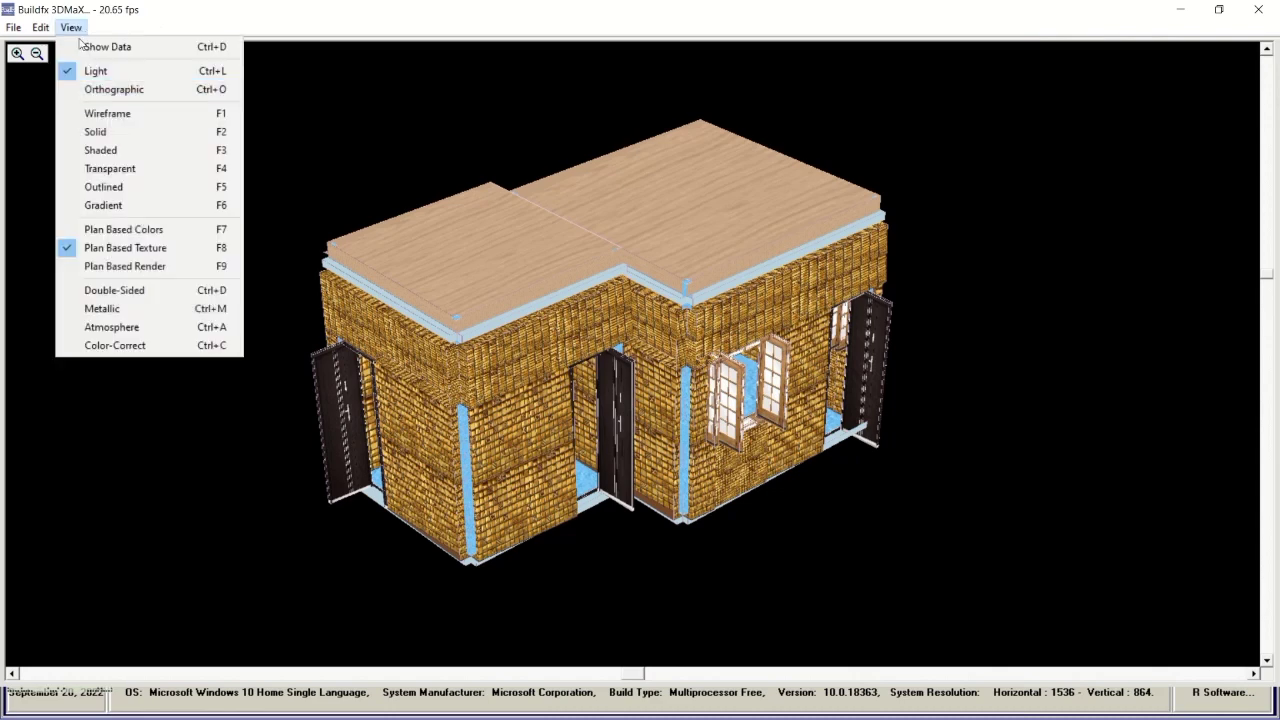
pyautogui.click(123, 268)
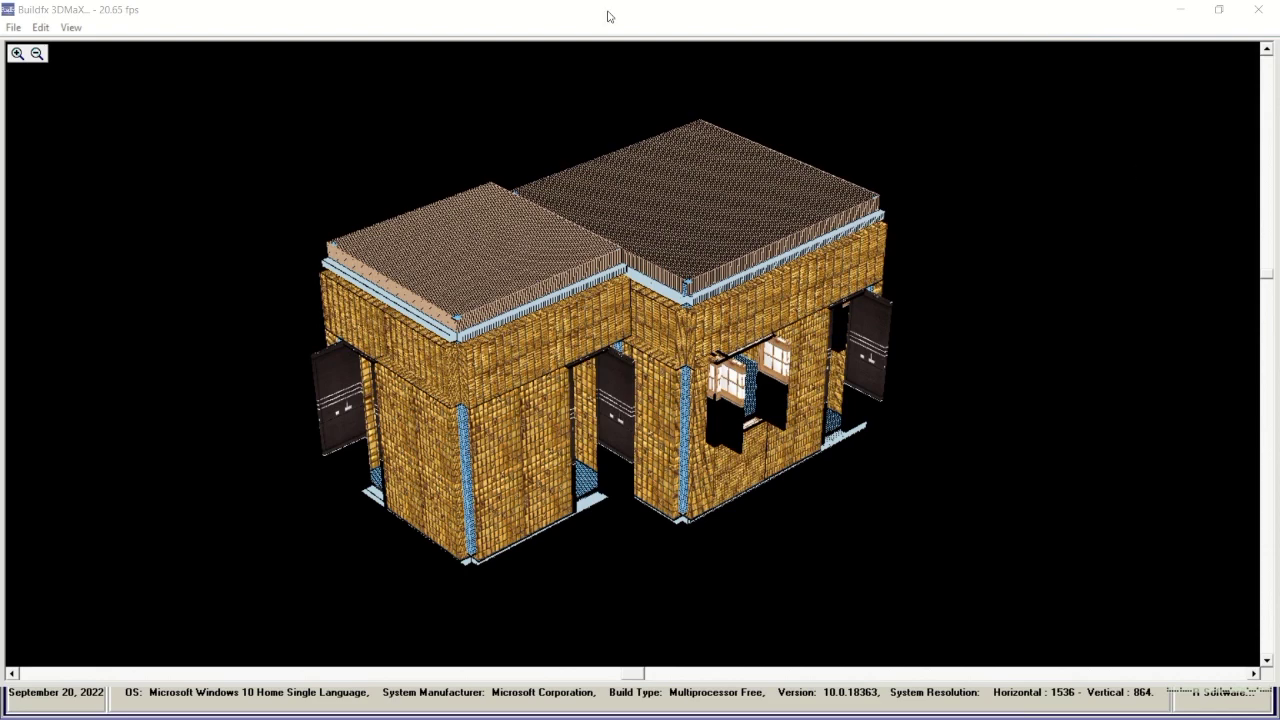
pyautogui.click(1262, 16)
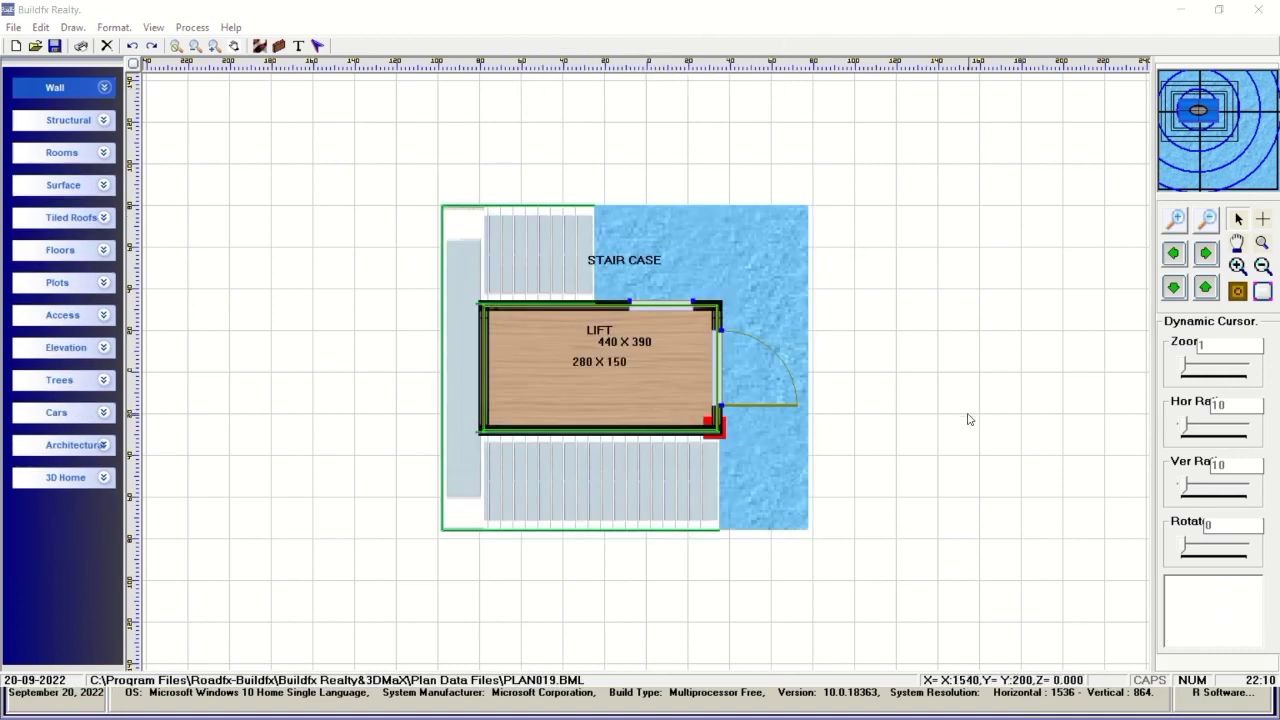
# Open the staircase-and-lift plan in 3D Home Max and orbit to show the stairs and floor.
pyautogui.click(104, 478)
pyautogui.click(78, 540)
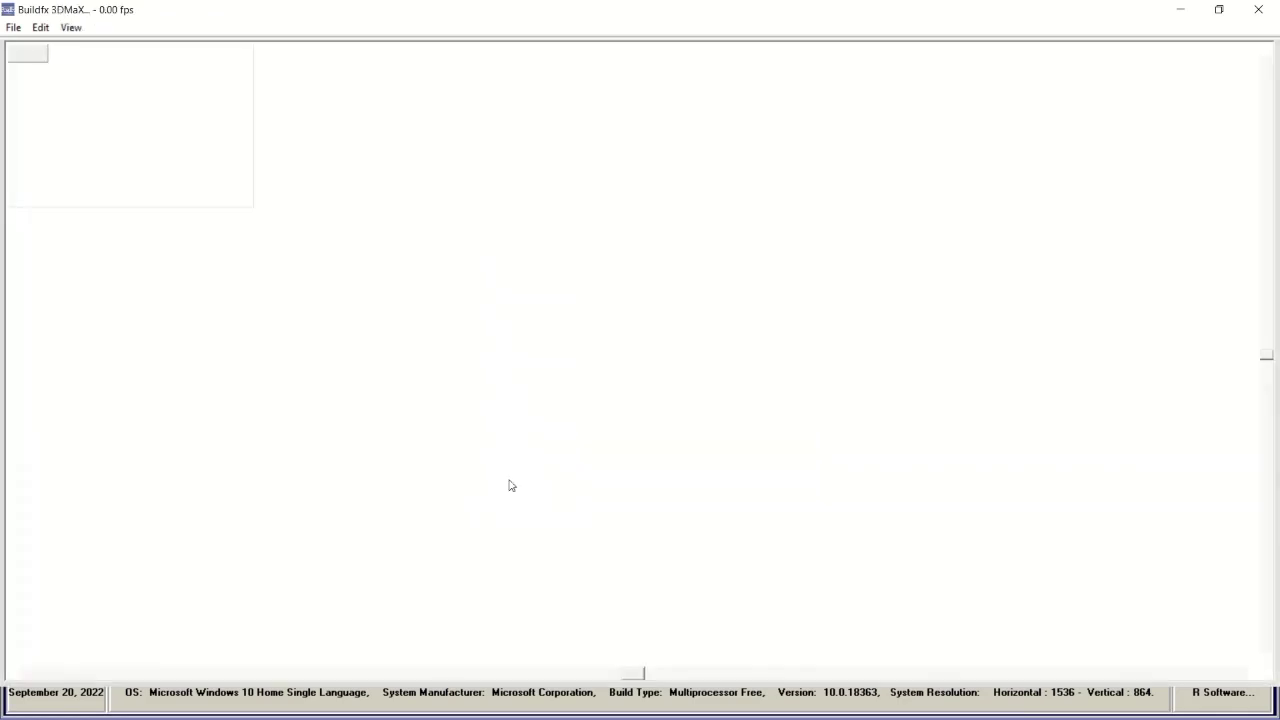
pyautogui.moveTo(660, 519); pyautogui.dragTo(620, 360)
# Apply Gradient, Plan Based Colors, Plan Based Texture, then Plan Based Render to the model.
pyautogui.click(71, 27)
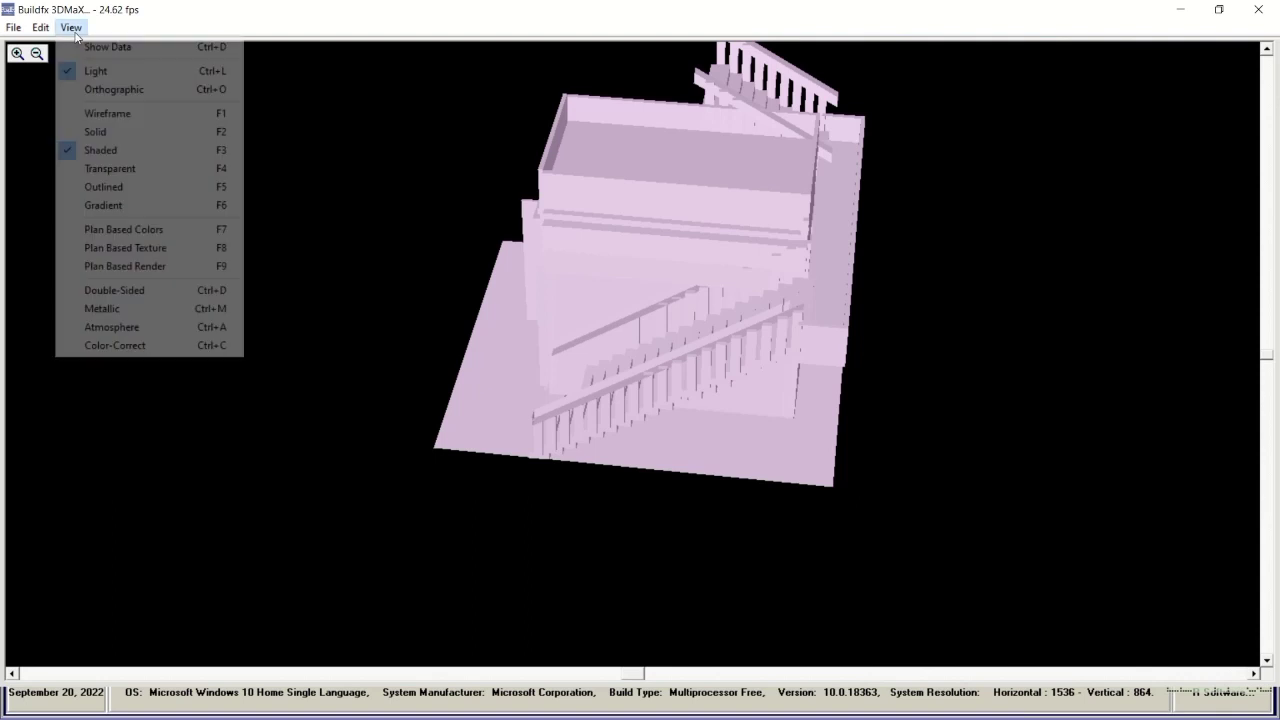
pyautogui.click(104, 205)
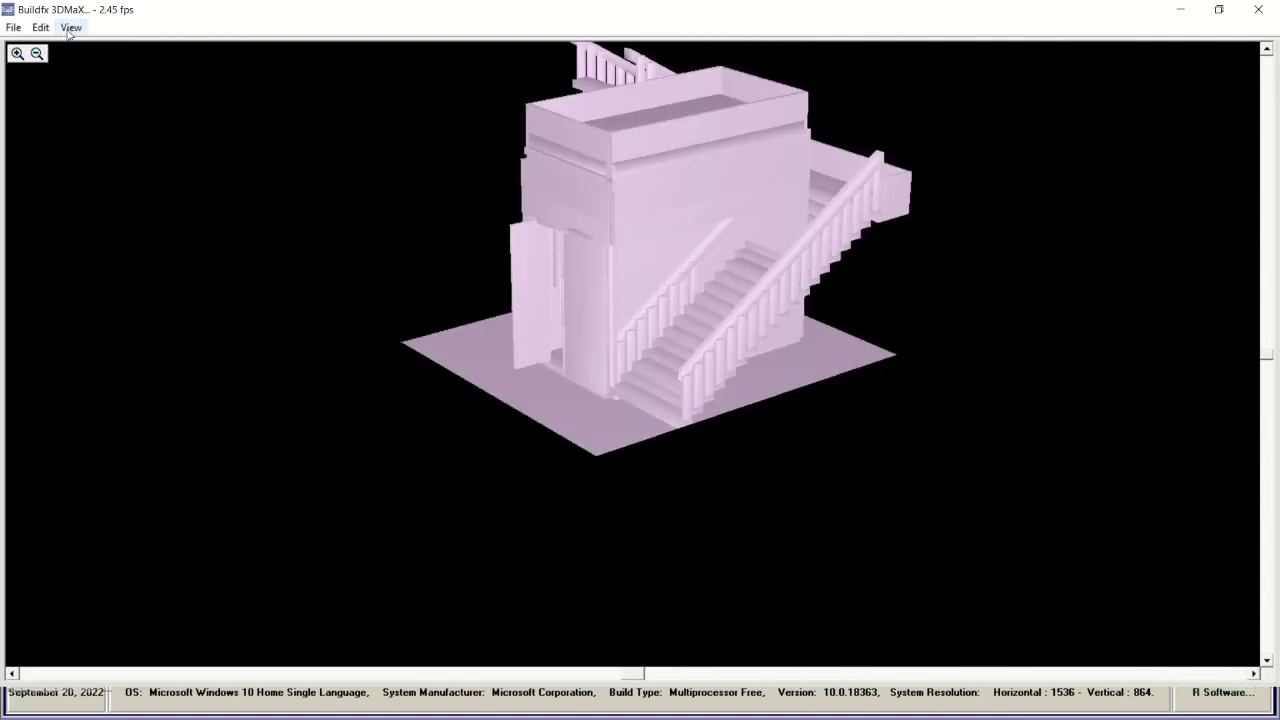
pyautogui.click(71, 27)
pyautogui.click(112, 229)
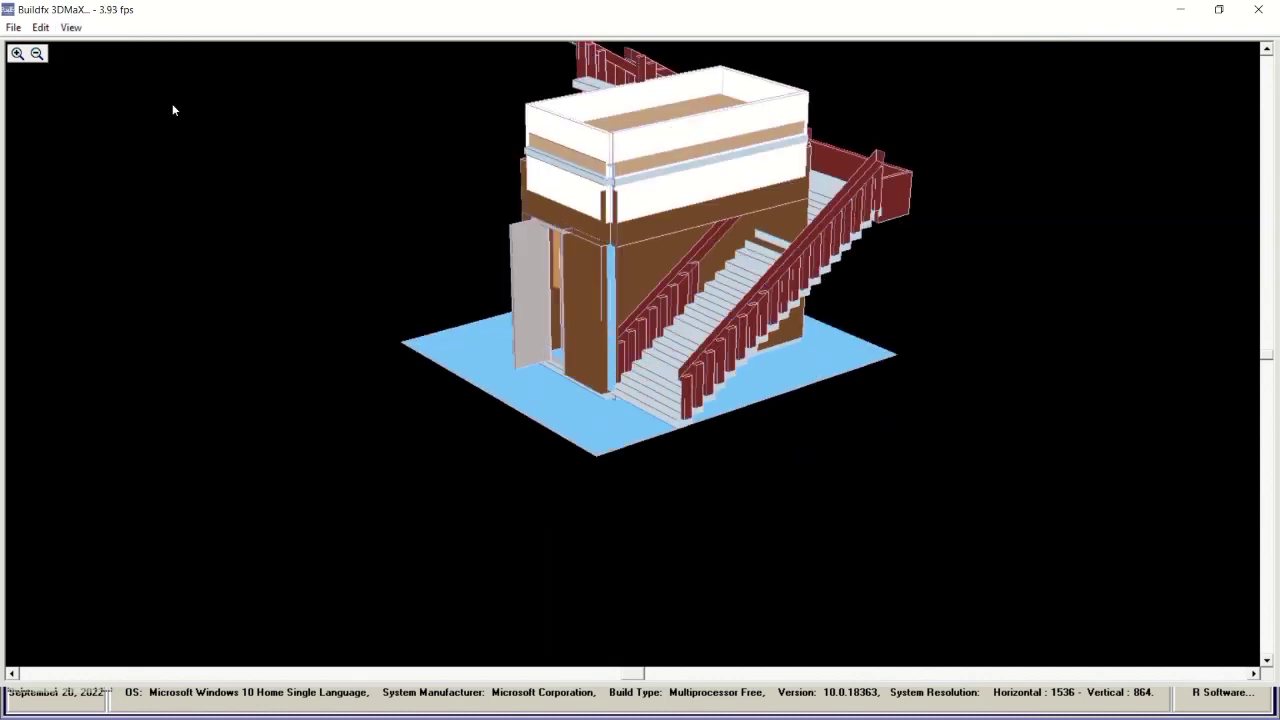
pyautogui.click(71, 27)
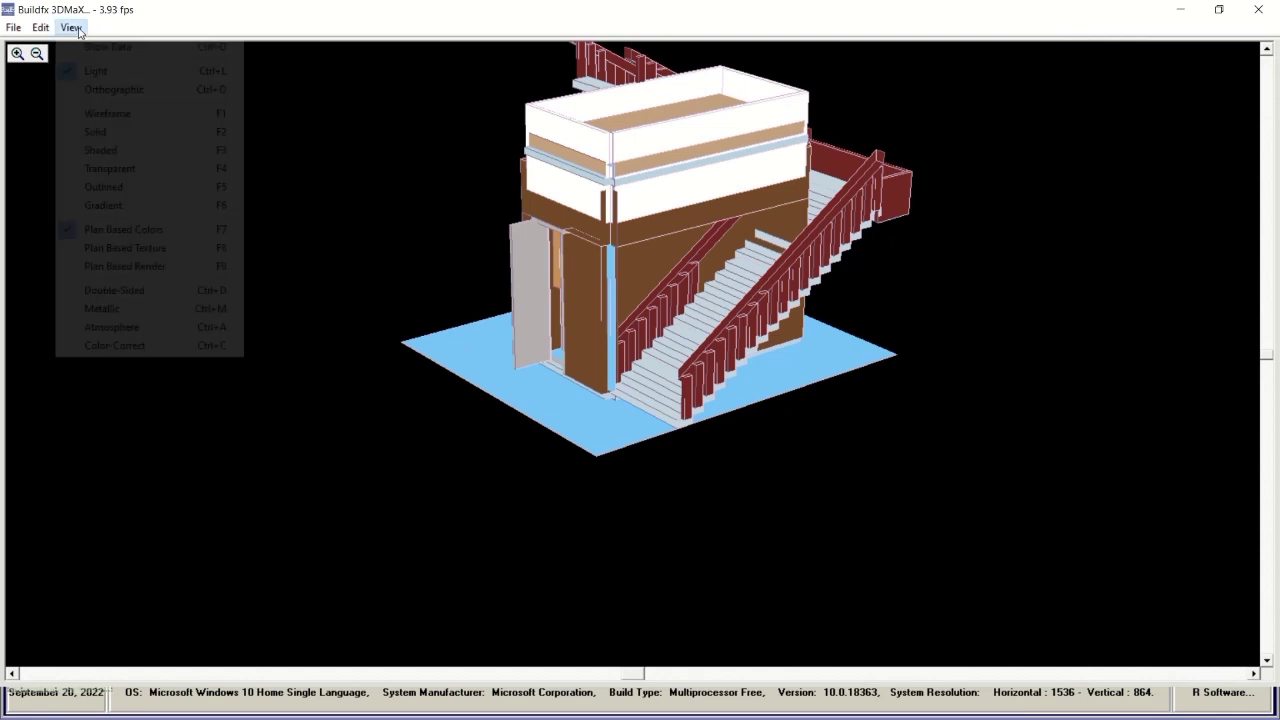
pyautogui.click(122, 248)
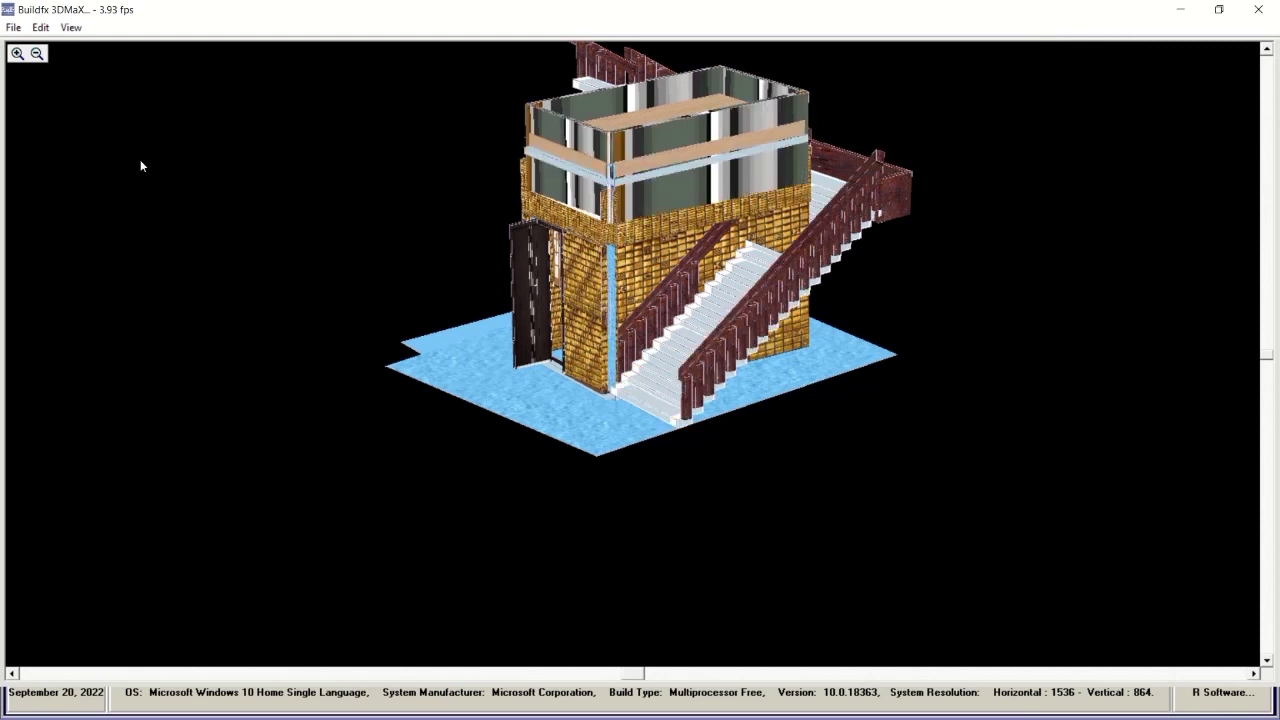
pyautogui.click(70, 27)
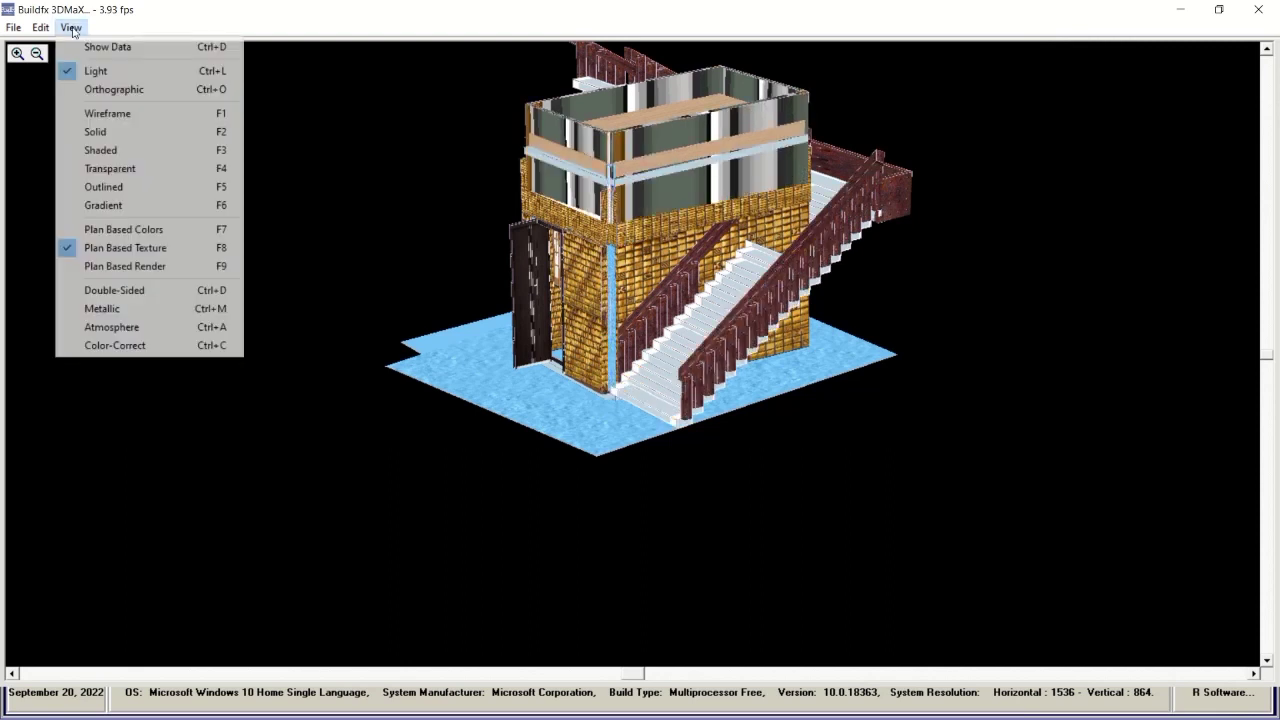
pyautogui.click(147, 265)
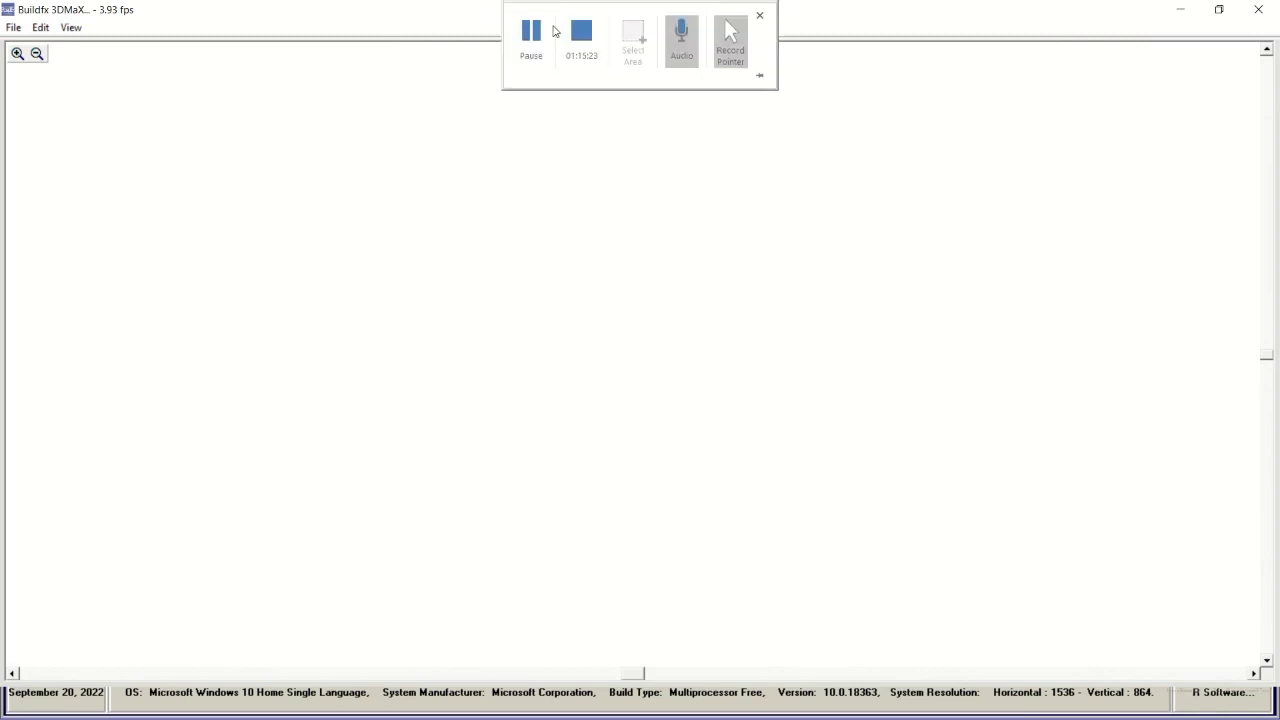
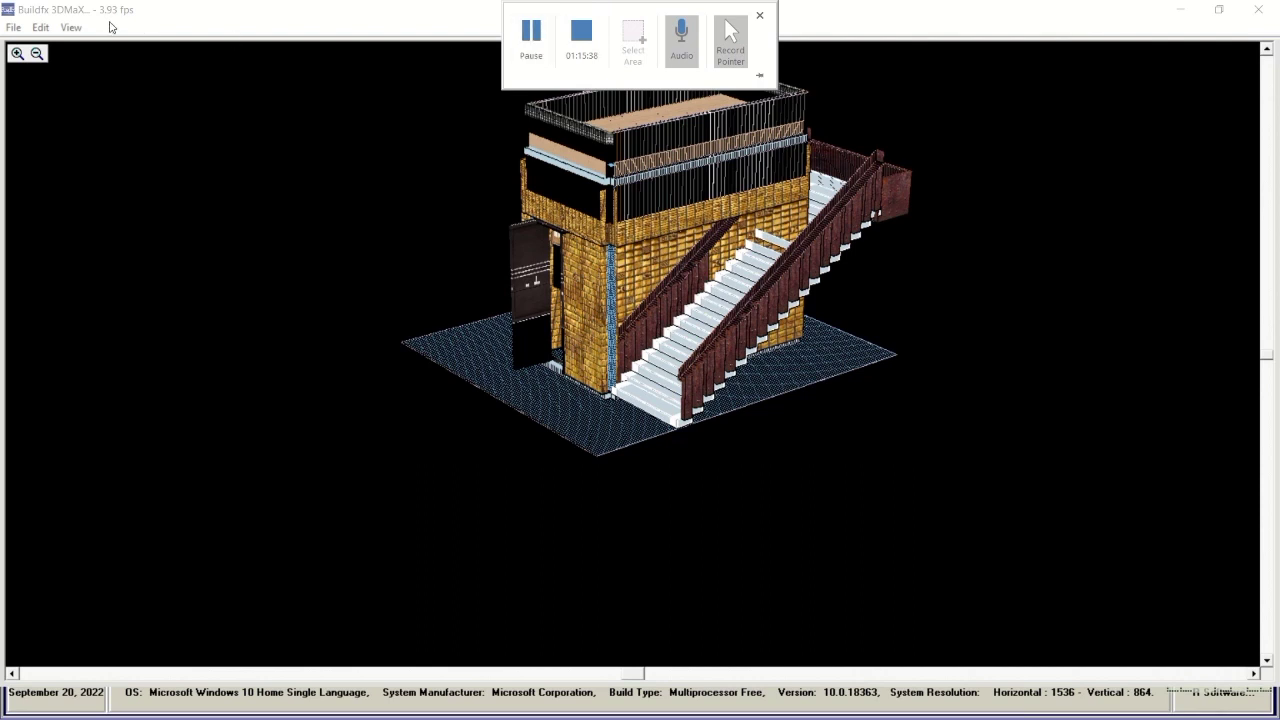
# Render the stair model transparent, then as a wireframe viewed from the top.
pyautogui.click(70, 28)
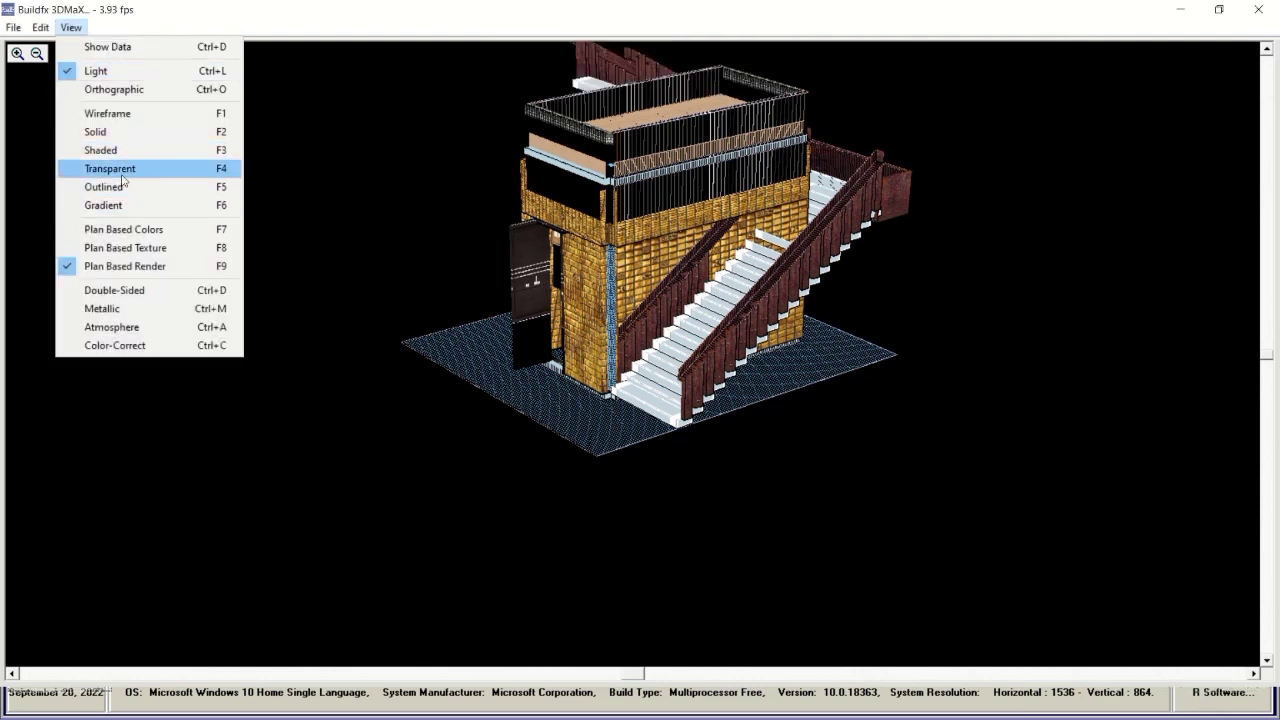
pyautogui.click(121, 174)
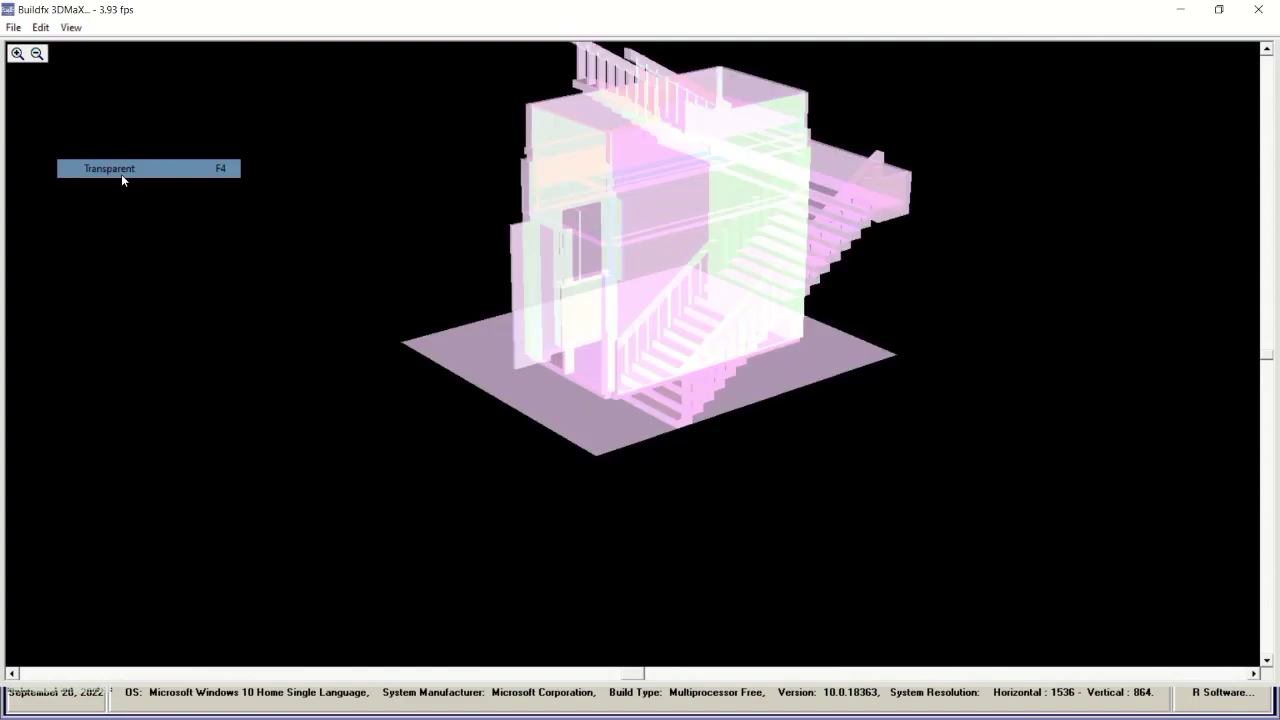
pyautogui.click(70, 27)
pyautogui.click(108, 114)
pyautogui.moveTo(458, 335); pyautogui.dragTo(590, 445)
# Switch to gradient shading, orbit the shaded model, and close the 3D viewer.
pyautogui.click(70, 30)
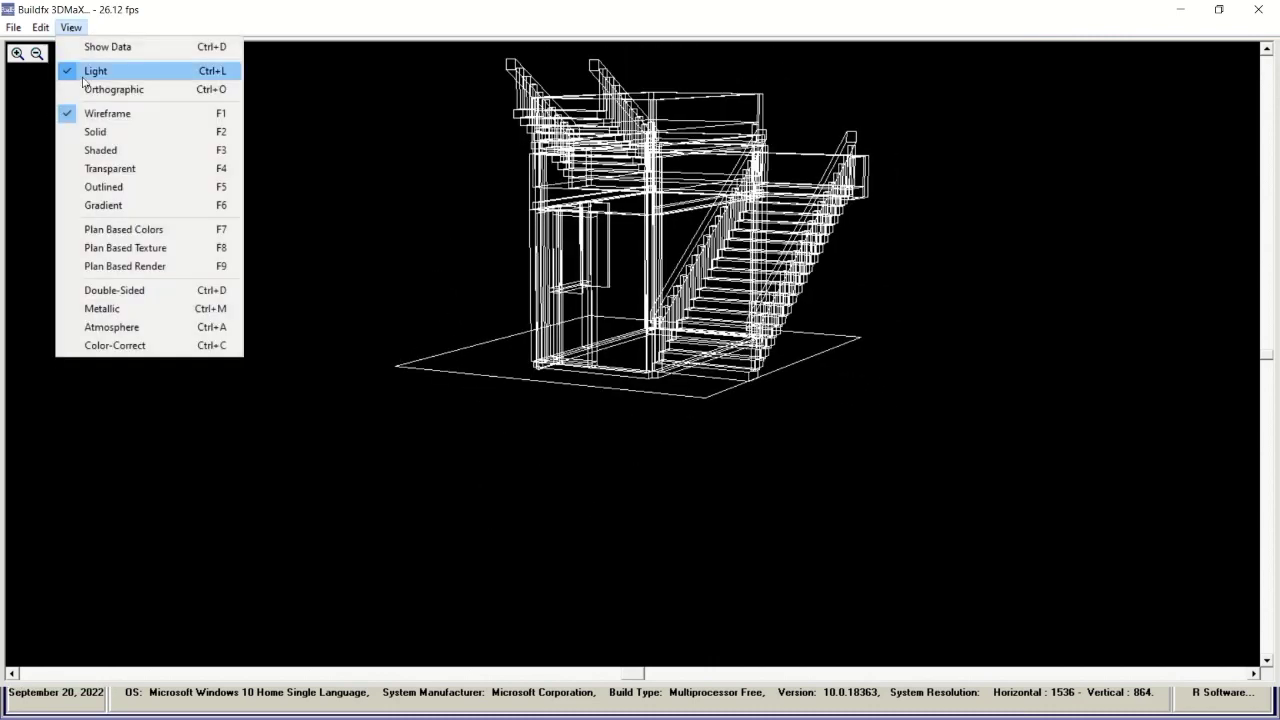
pyautogui.click(110, 205)
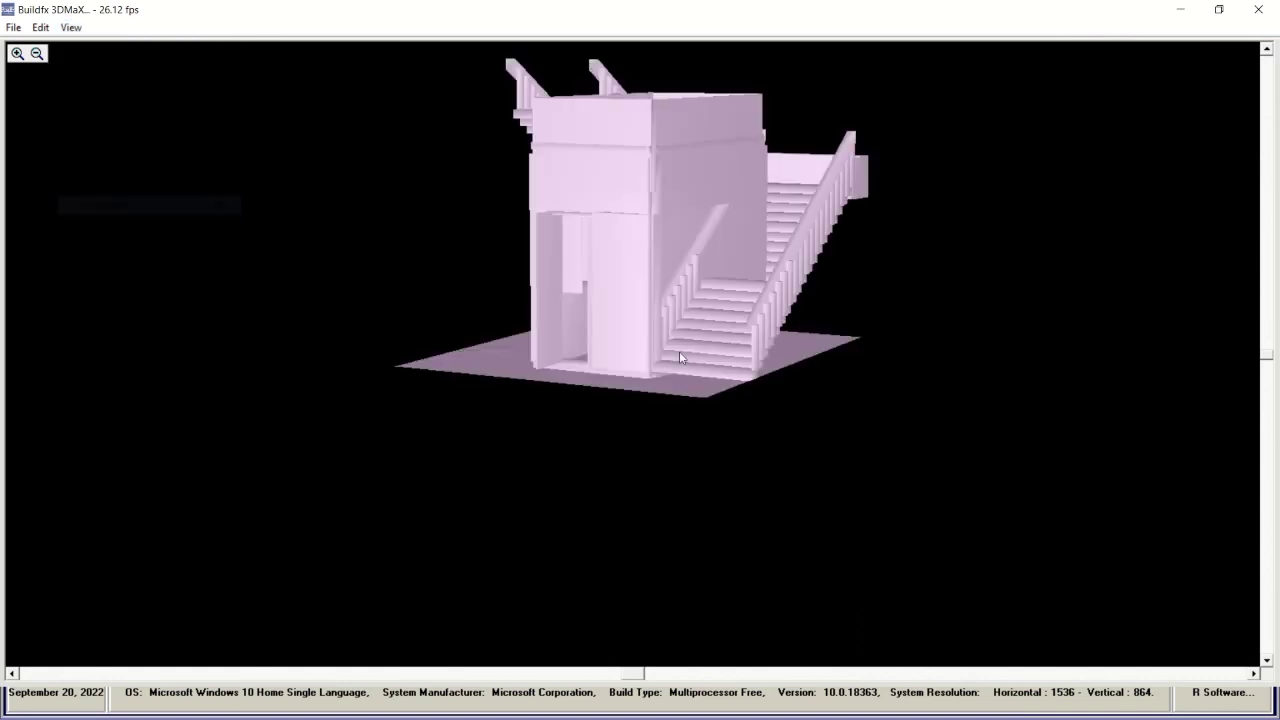
pyautogui.moveTo(722, 352); pyautogui.dragTo(749, 357)
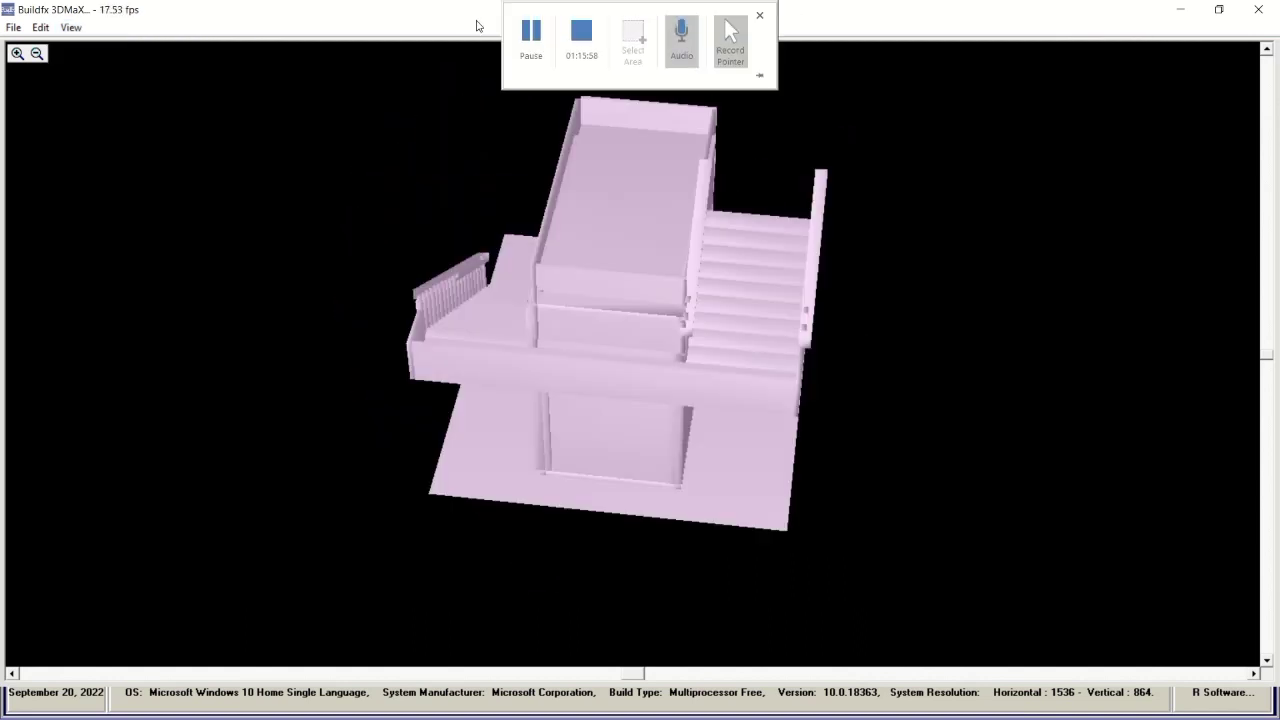
pyautogui.click(1257, 10)
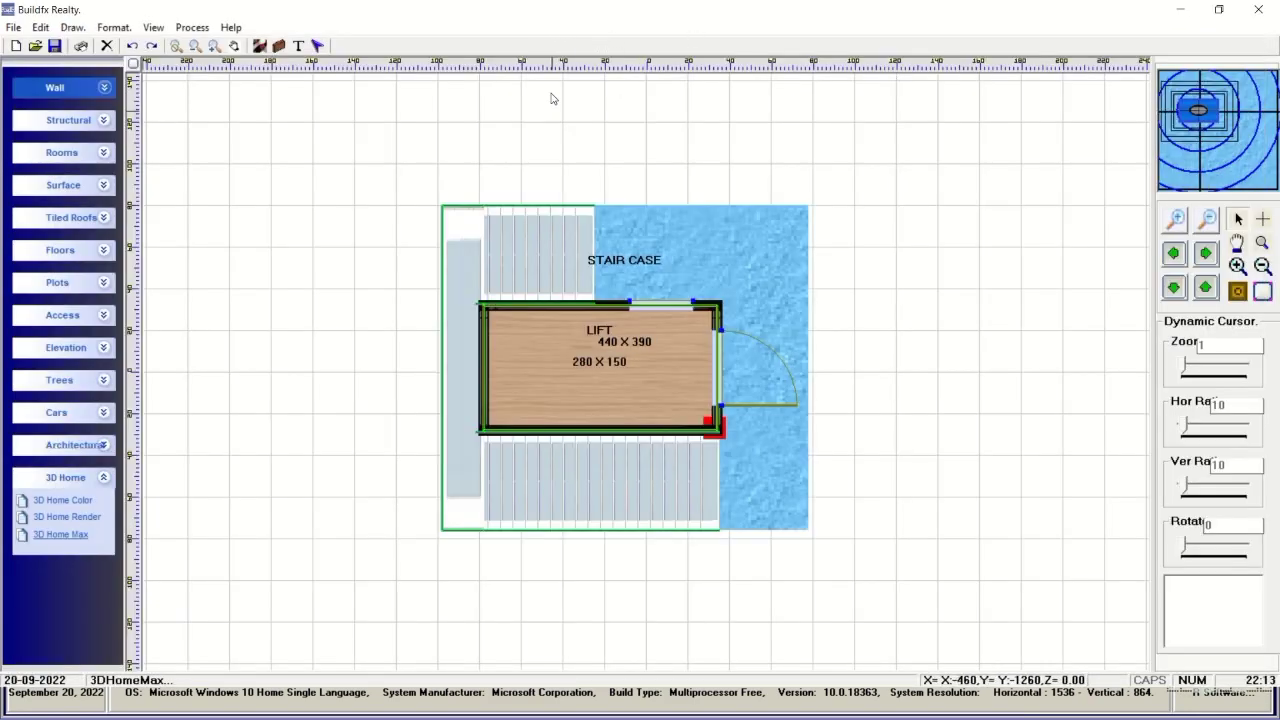
# Place a Living Room on the plan, enlarge it and position it near the centre.
pyautogui.click(528, 32)
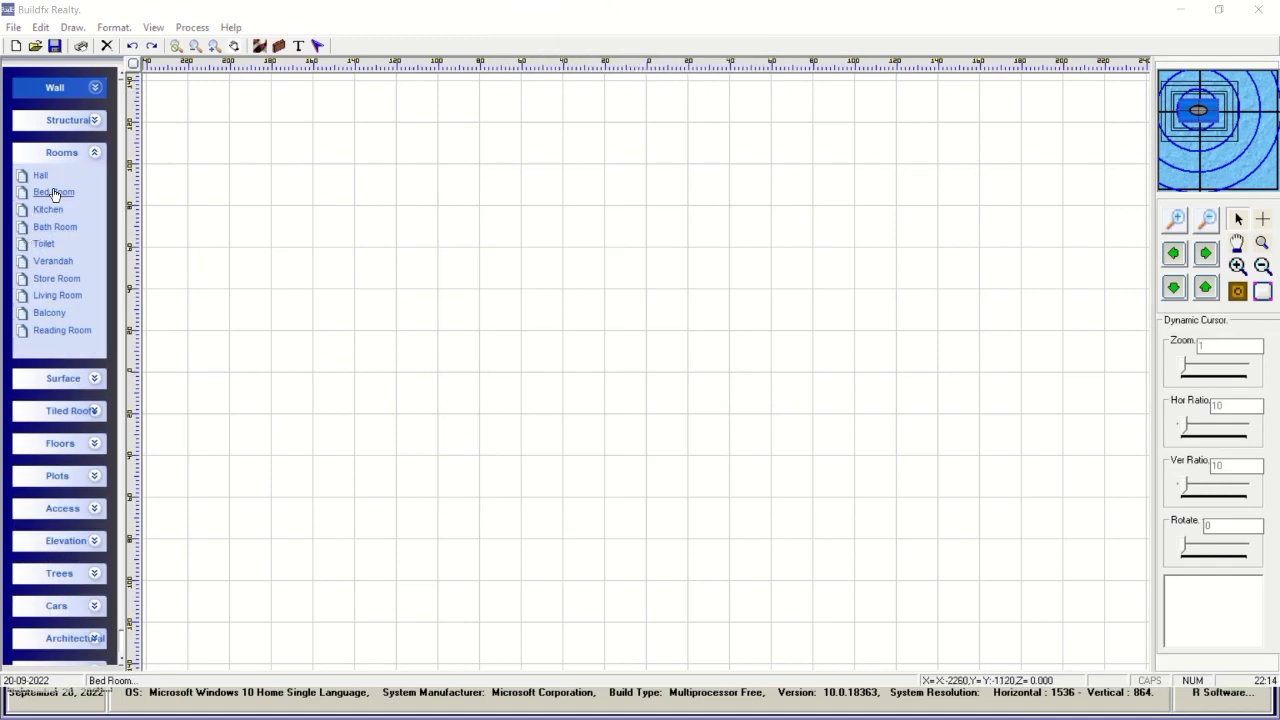
pyautogui.click(57, 295)
pyautogui.click(354, 200)
pyautogui.moveTo(354, 200); pyautogui.dragTo(570, 383)
pyautogui.moveTo(657, 455); pyautogui.dragTo(707, 502)
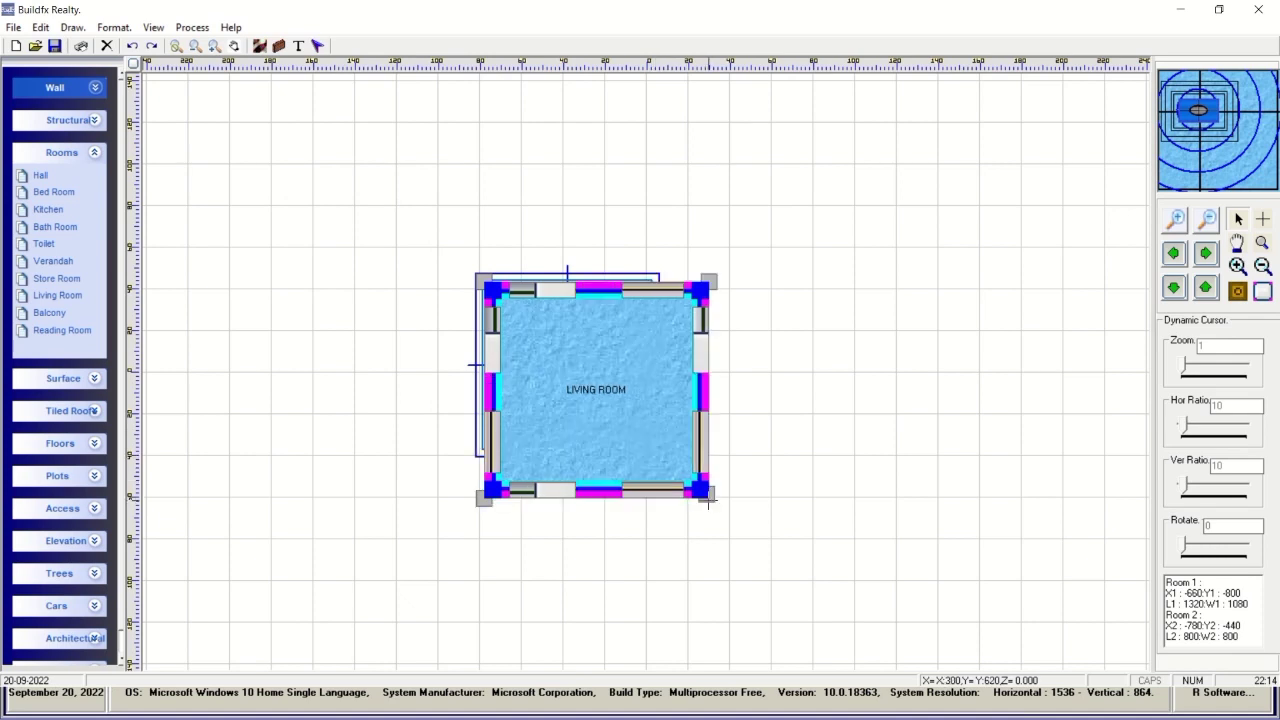
pyautogui.moveTo(601, 419); pyautogui.dragTo(567, 293)
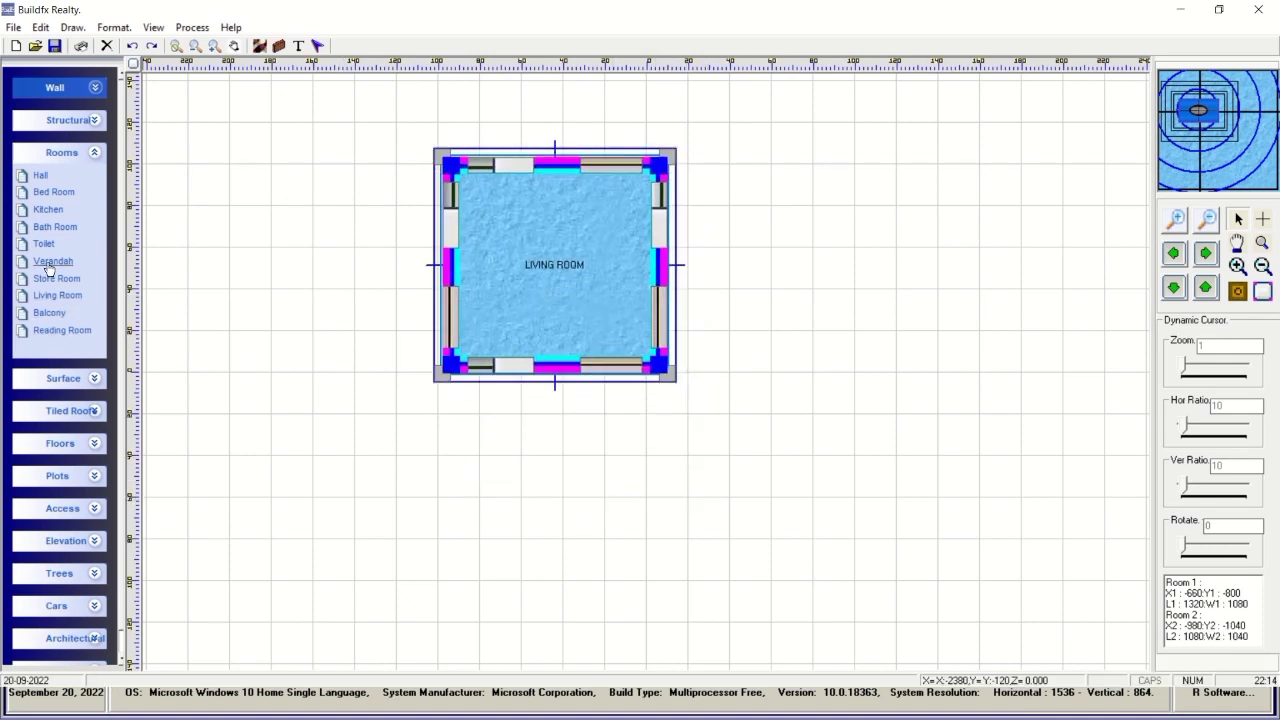
# Attach a Bed Room to the living room's right side and open the living room's template properties.
pyautogui.click(55, 197)
pyautogui.moveTo(320, 174); pyautogui.dragTo(731, 240)
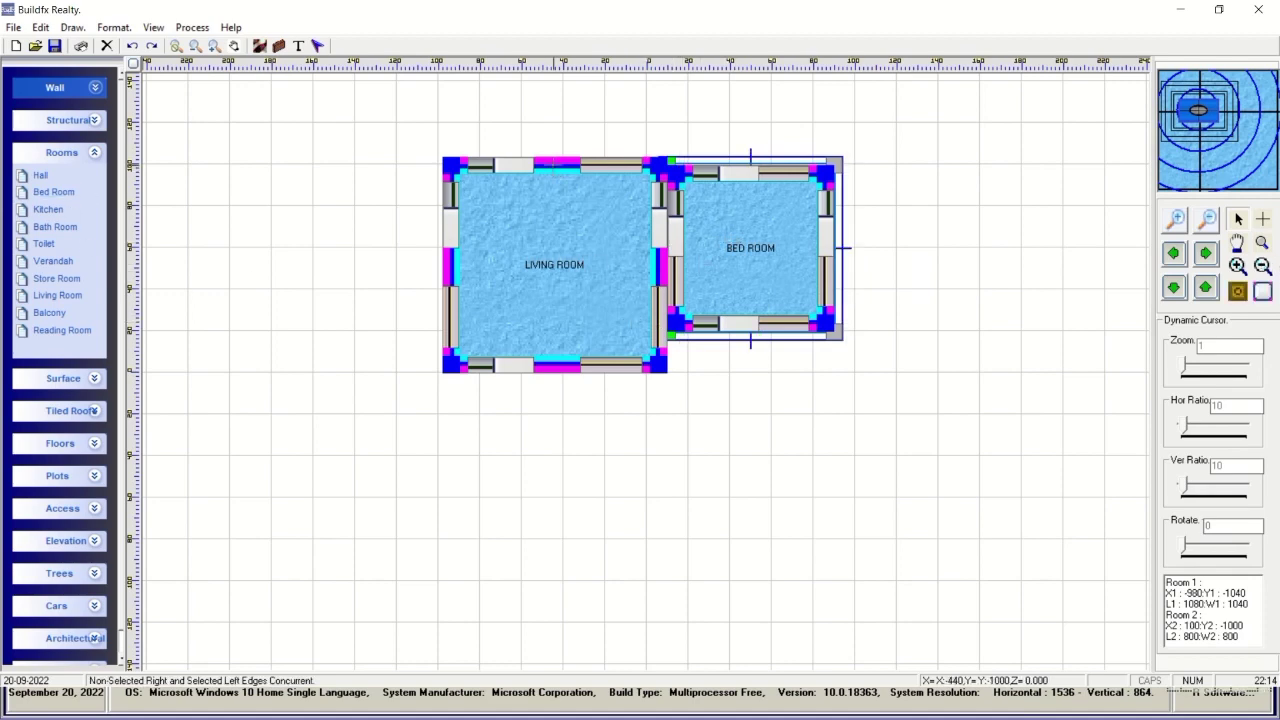
pyautogui.click(524, 171)
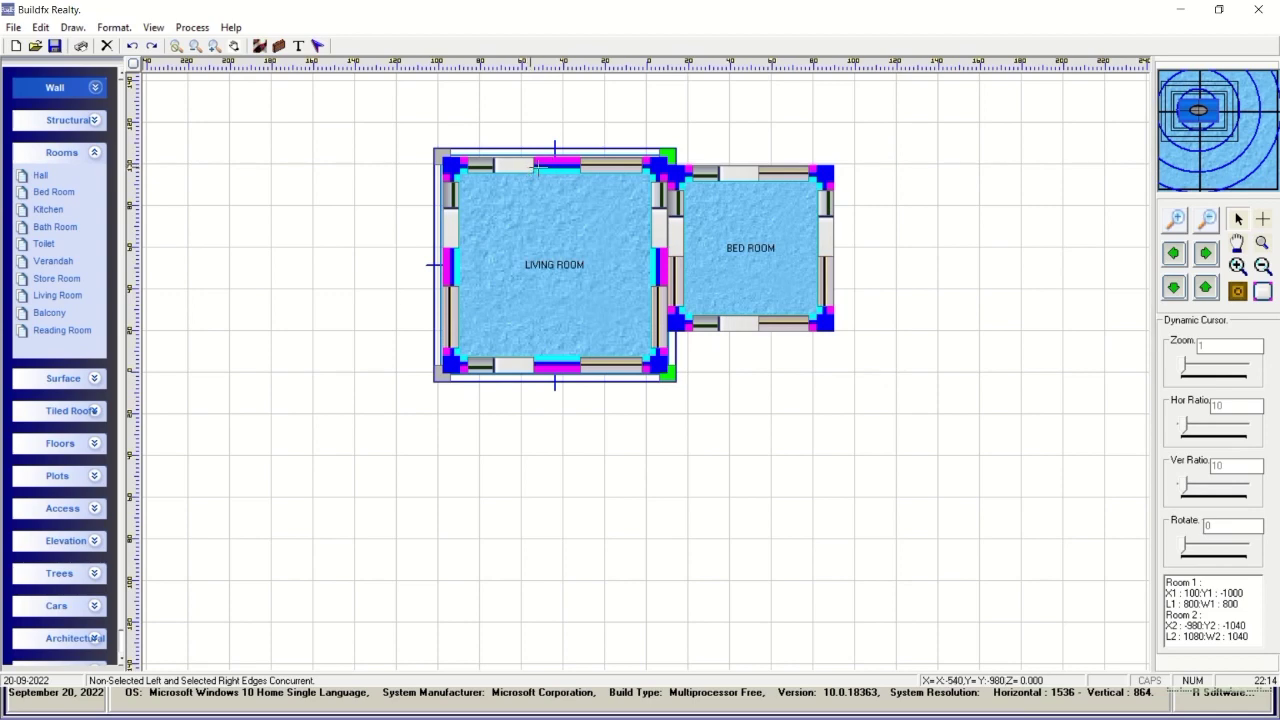
pyautogui.click(550, 169)
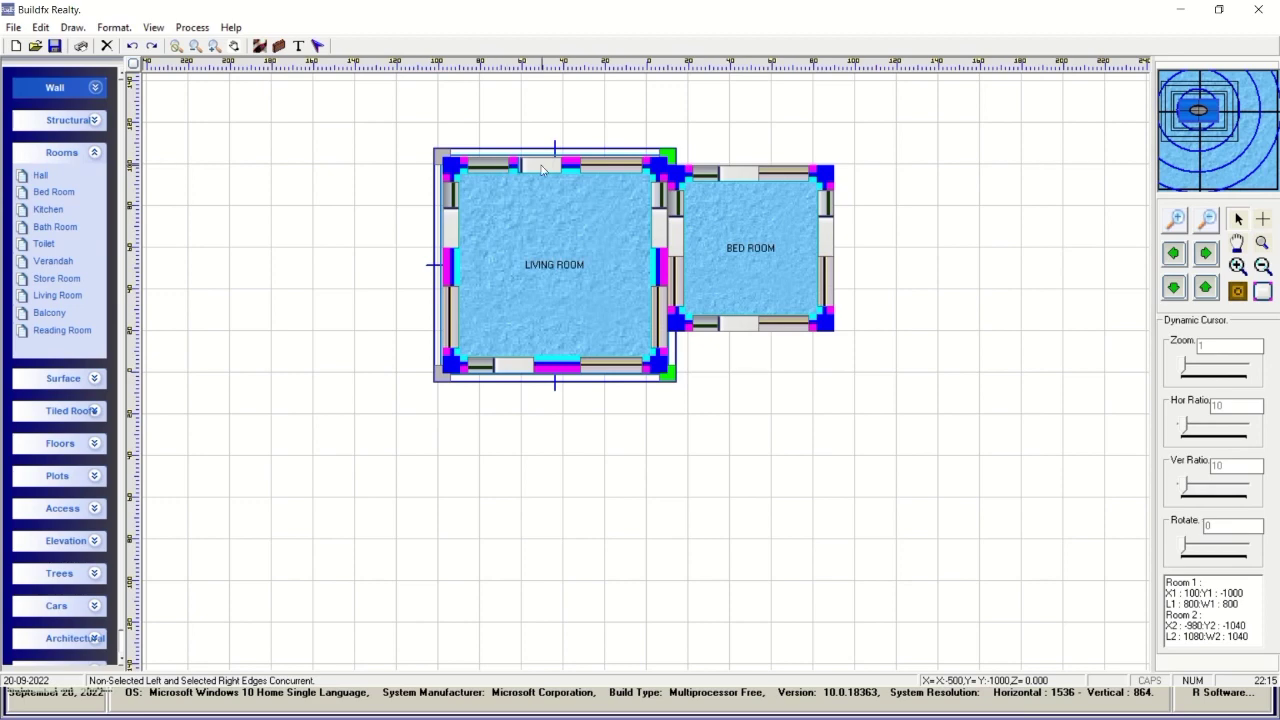
pyautogui.doubleClick(545, 196)
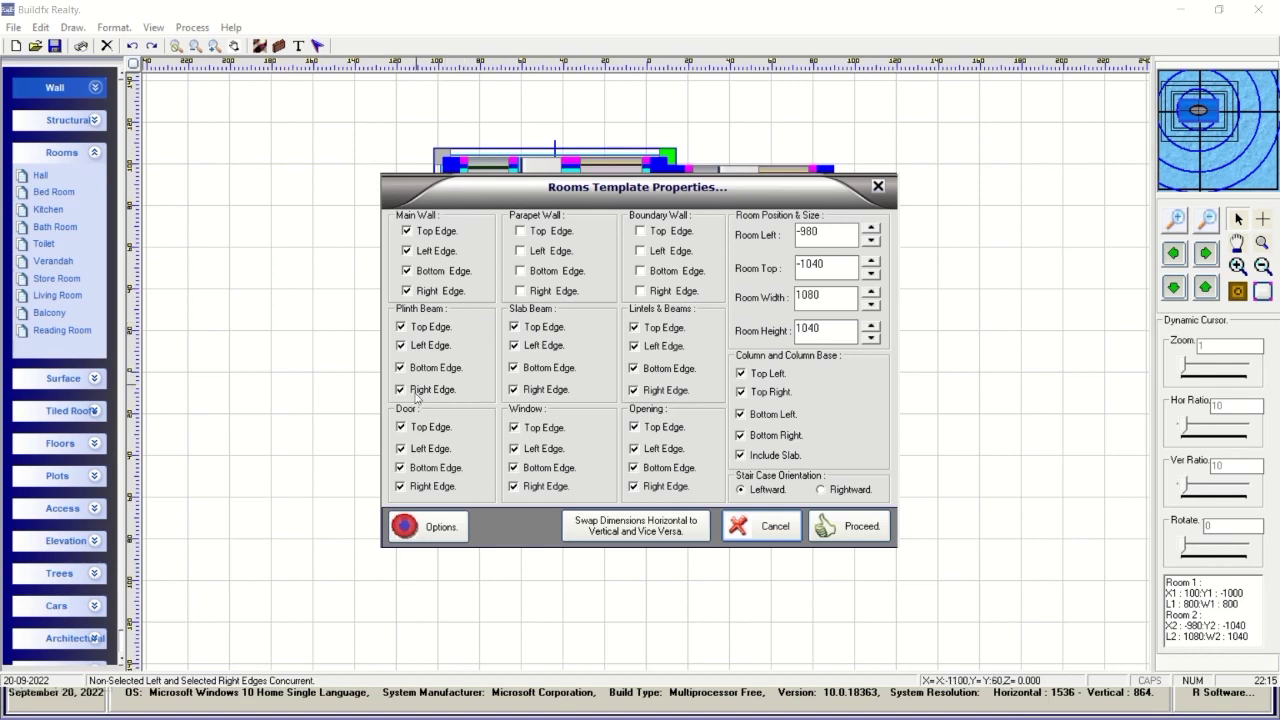
# Turn off the living room's opening edges, cancel the bed room, and pick a Bath Room instead.
pyautogui.click(645, 430)
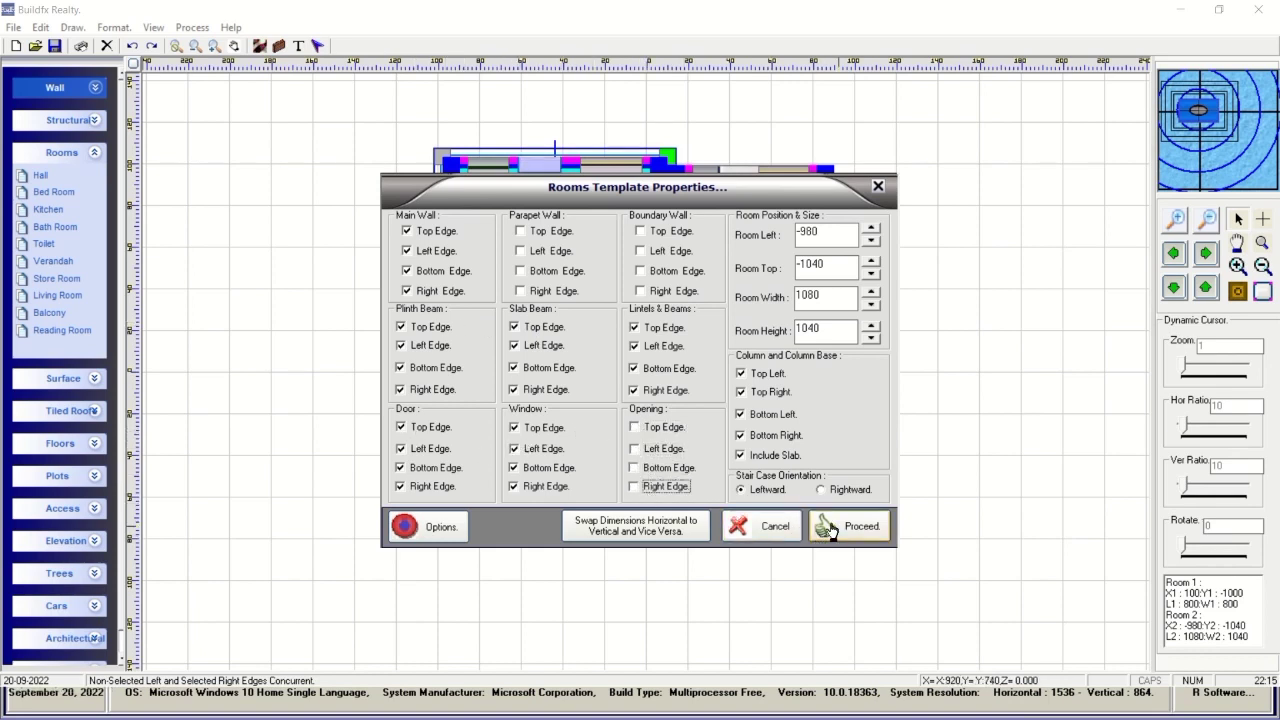
pyautogui.click(877, 187)
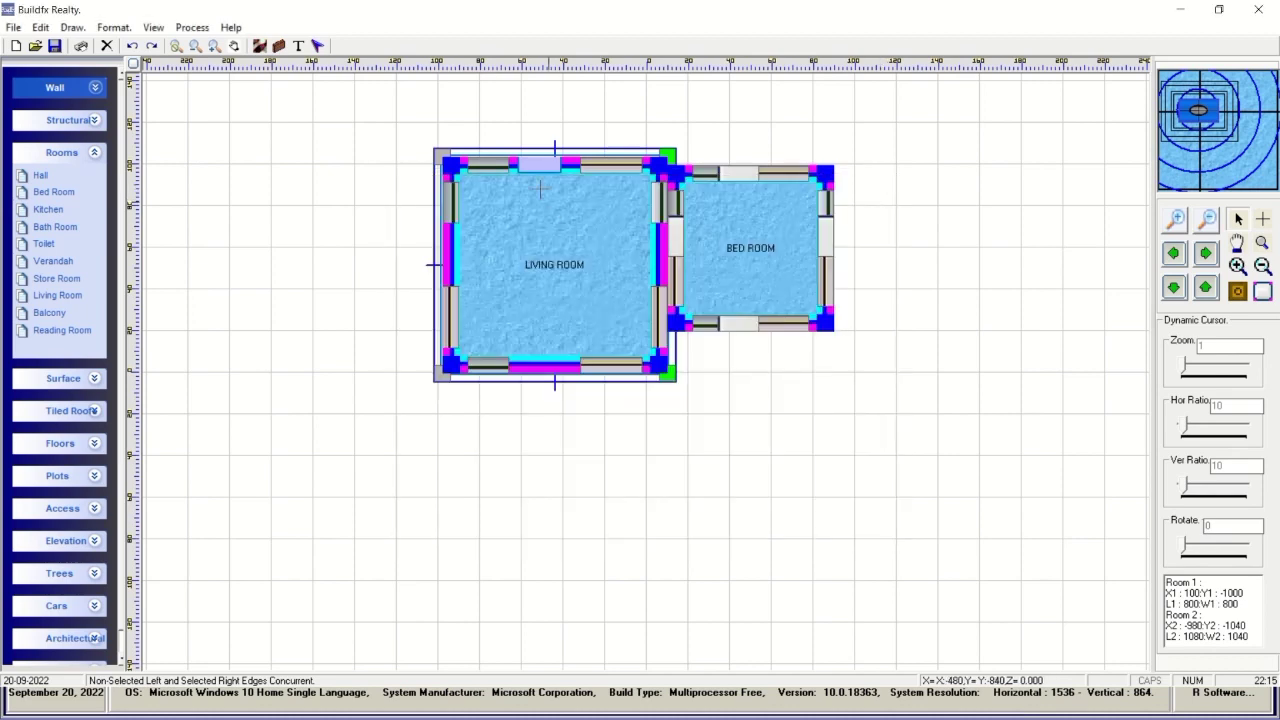
pyautogui.doubleClick(724, 216)
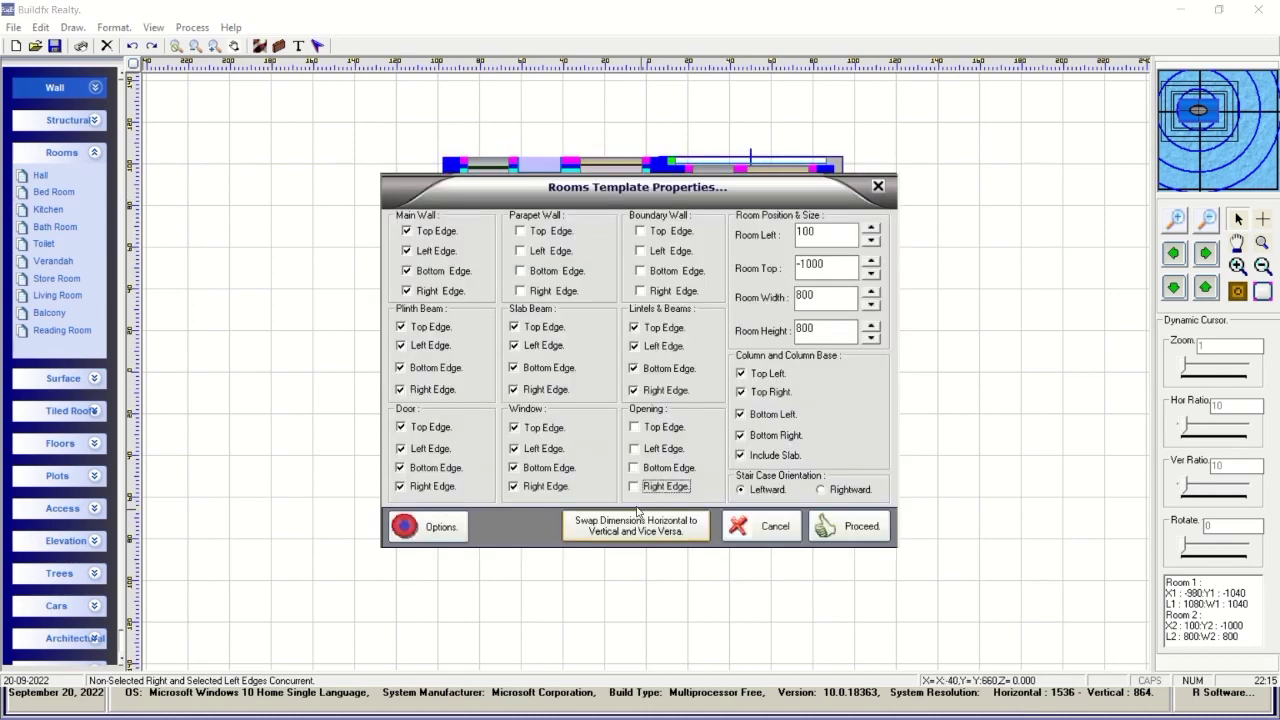
pyautogui.click(757, 527)
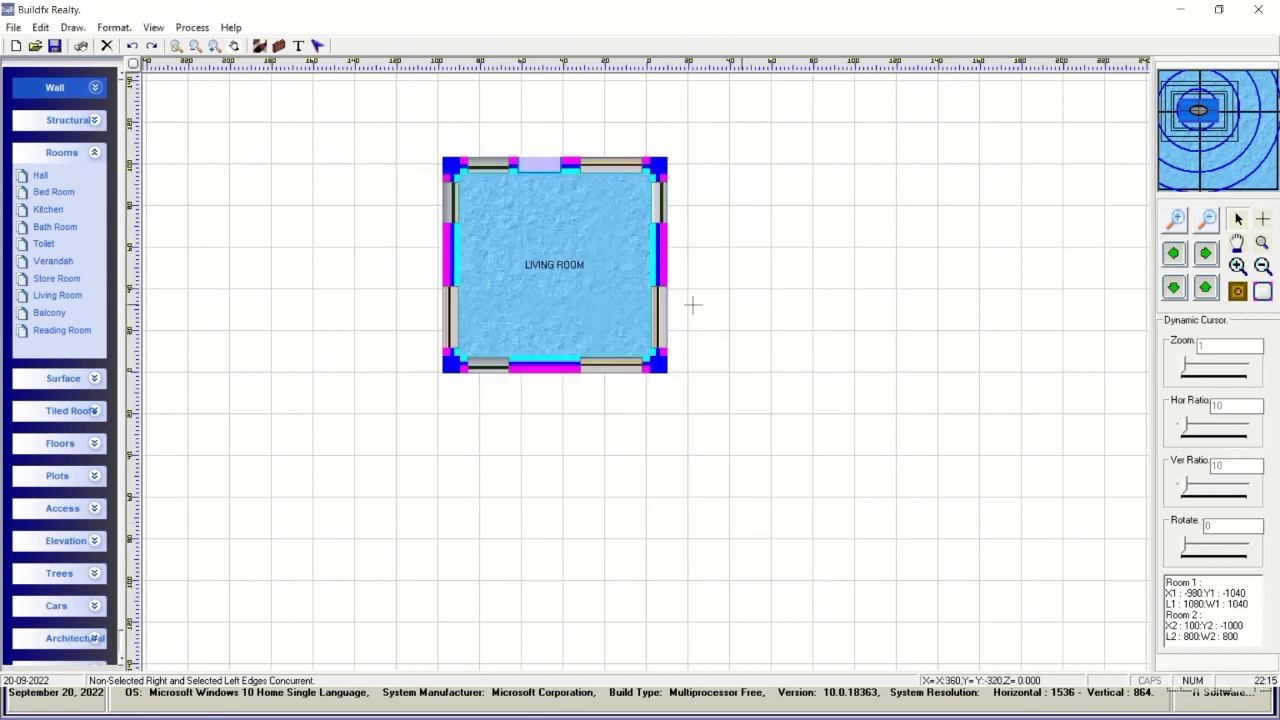
pyautogui.click(40, 226)
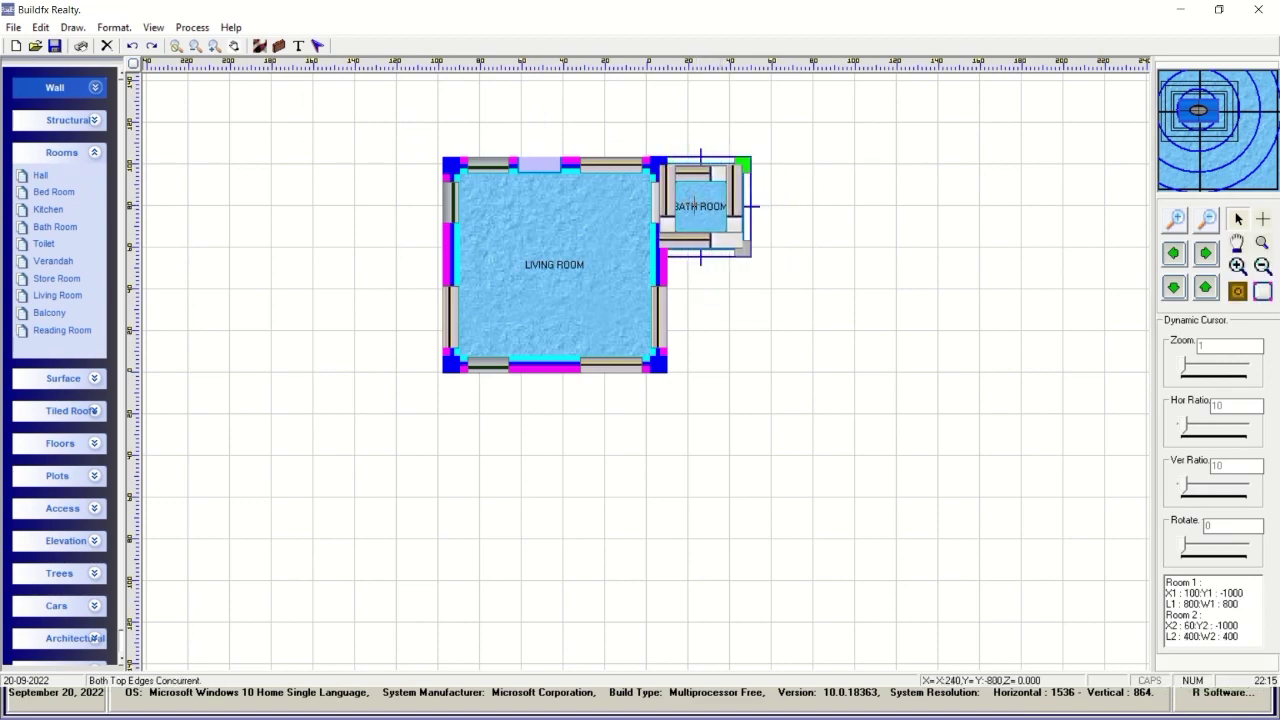
# Set the bath room at the living room's top right, disable the top-edge opening, and build both rooms.
pyautogui.click(700, 200)
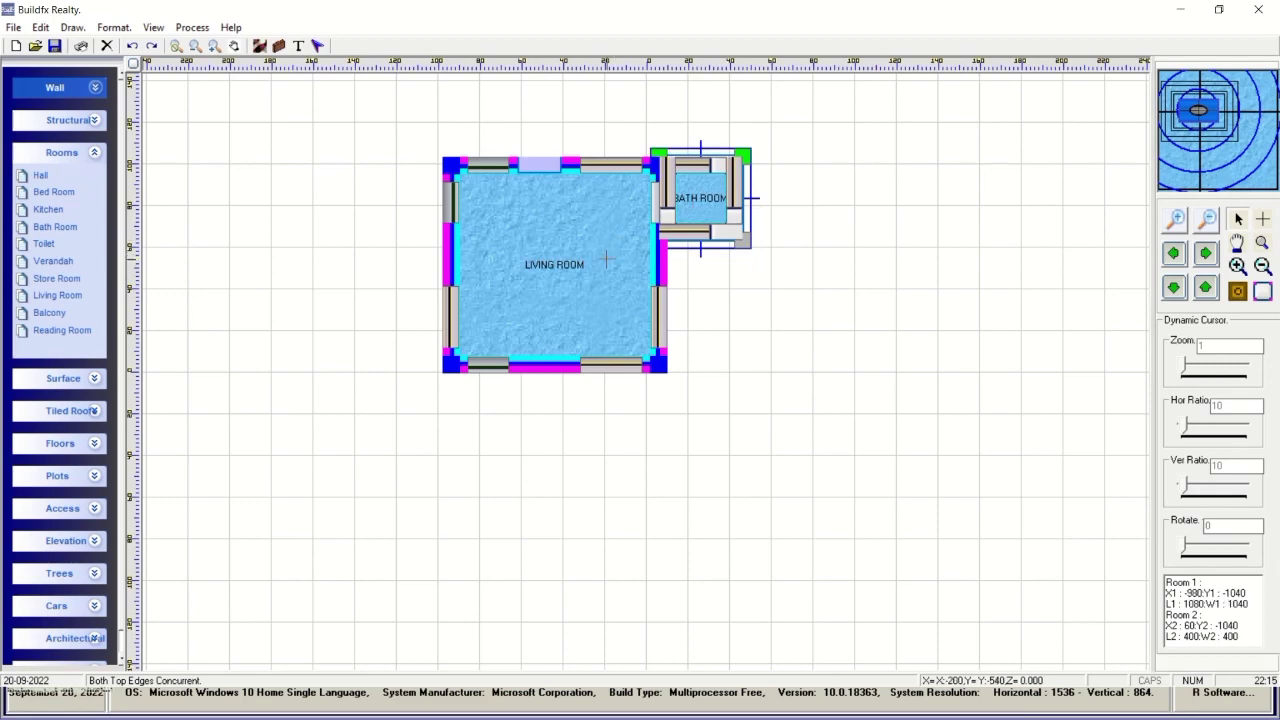
pyautogui.click(606, 259)
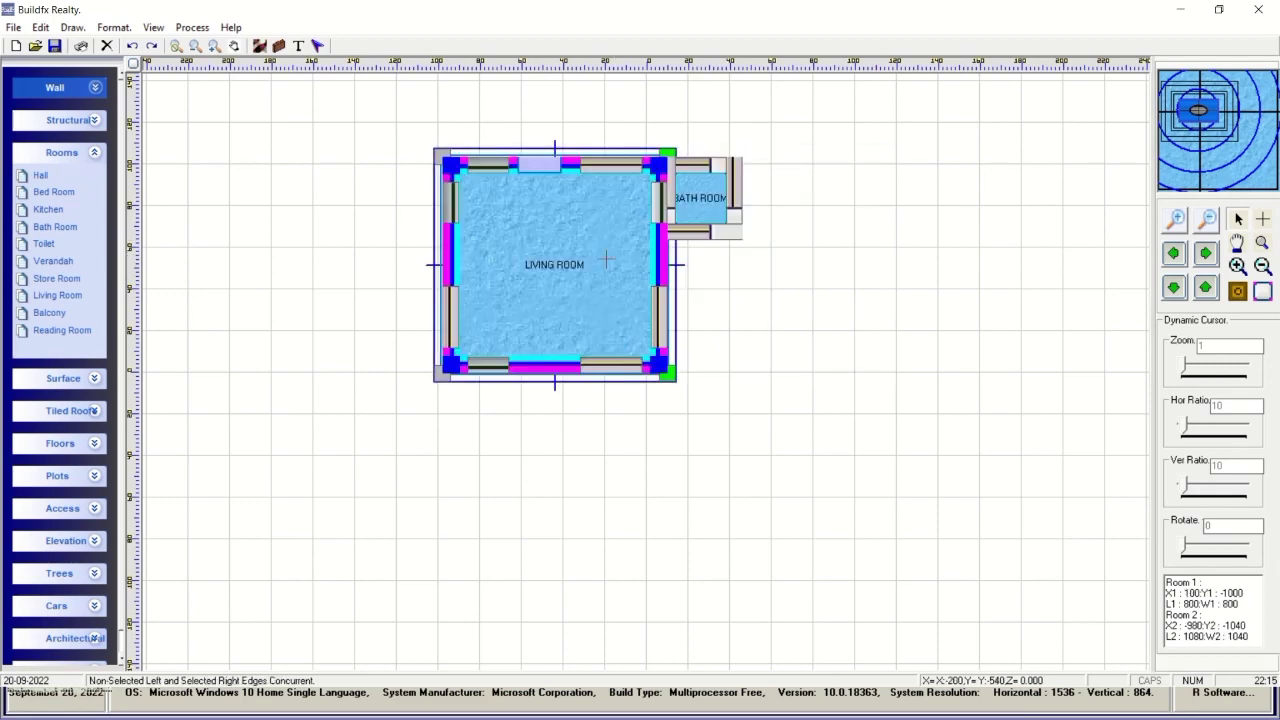
pyautogui.doubleClick(606, 260)
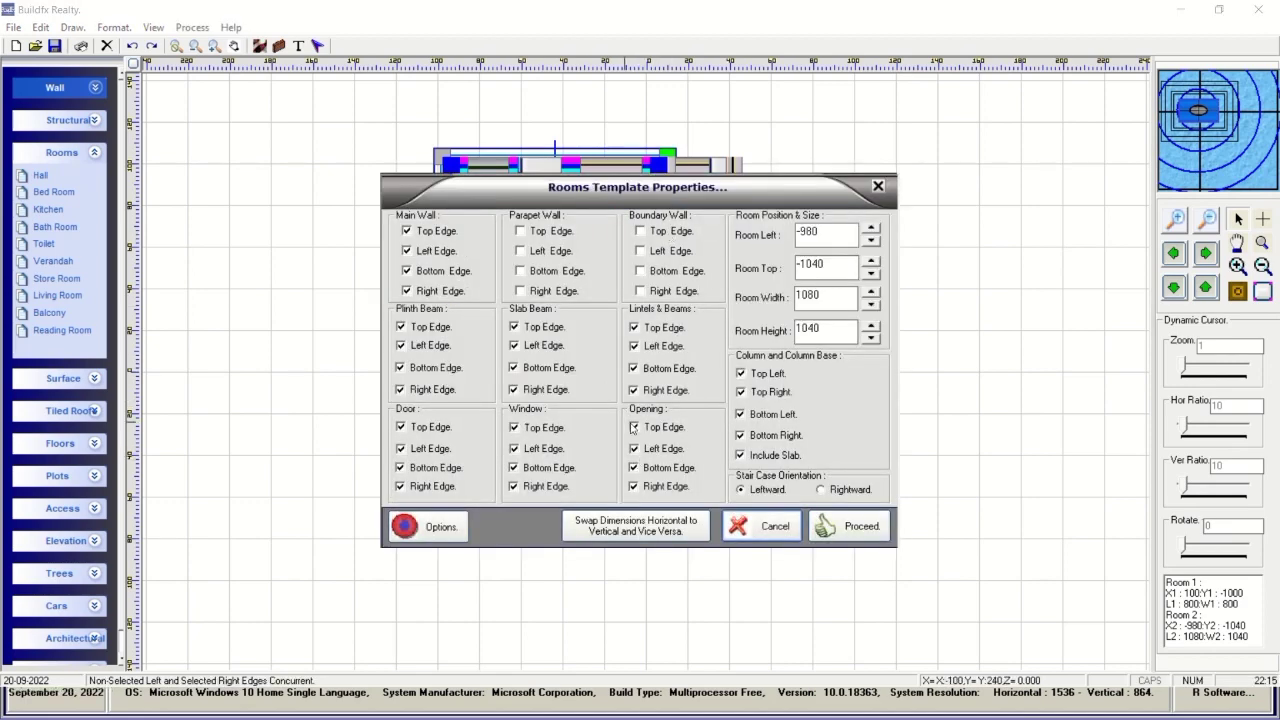
pyautogui.click(633, 427)
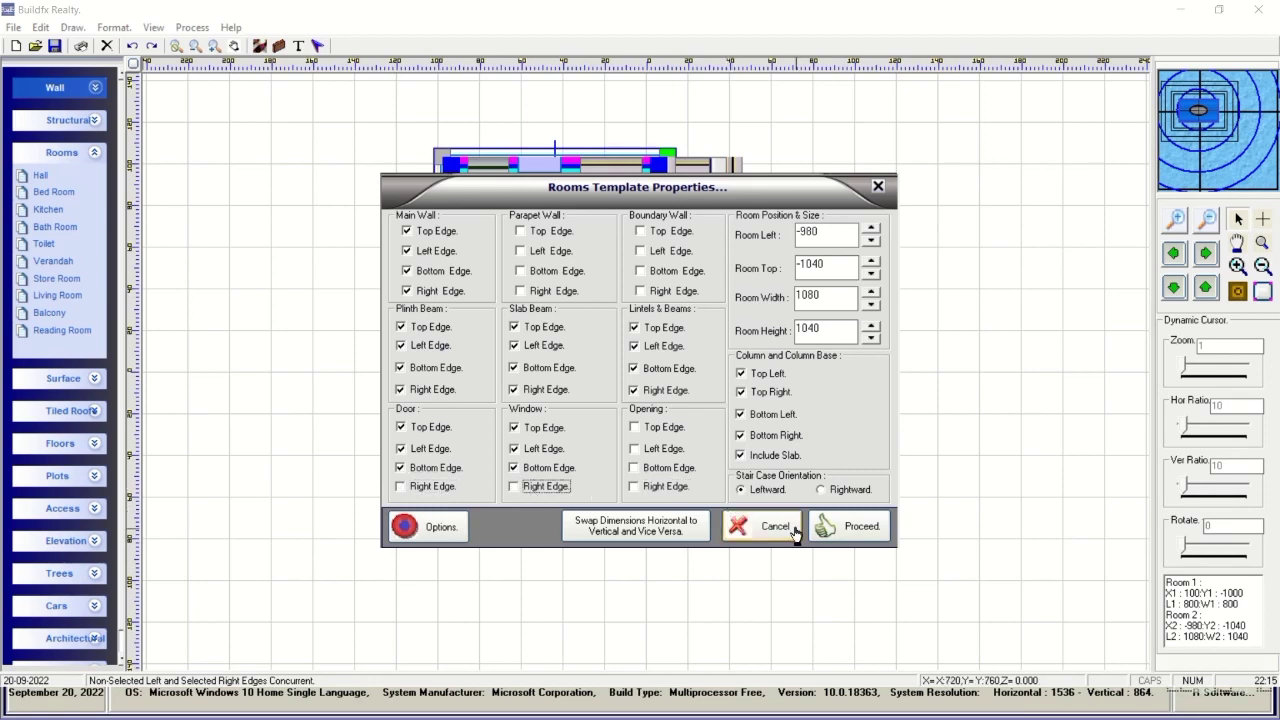
pyautogui.moveTo(786, 190); pyautogui.dragTo(849, 216)
pyautogui.click(915, 556)
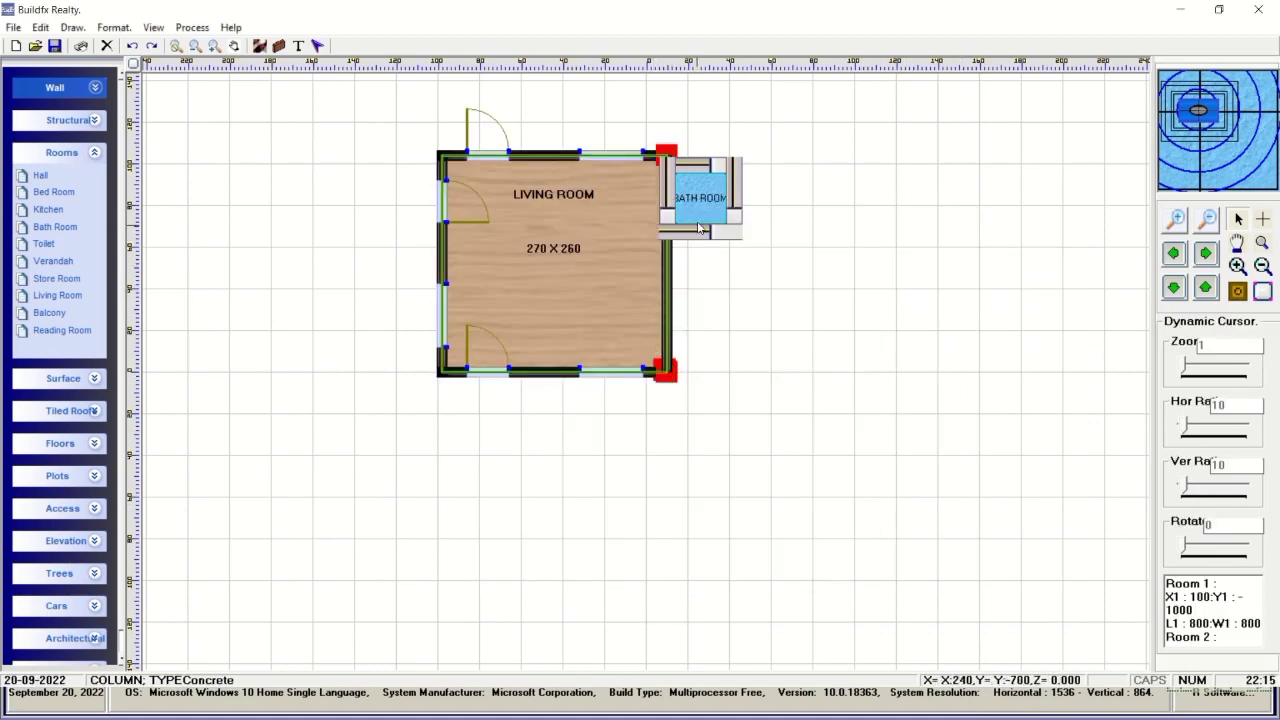
pyautogui.click(698, 228)
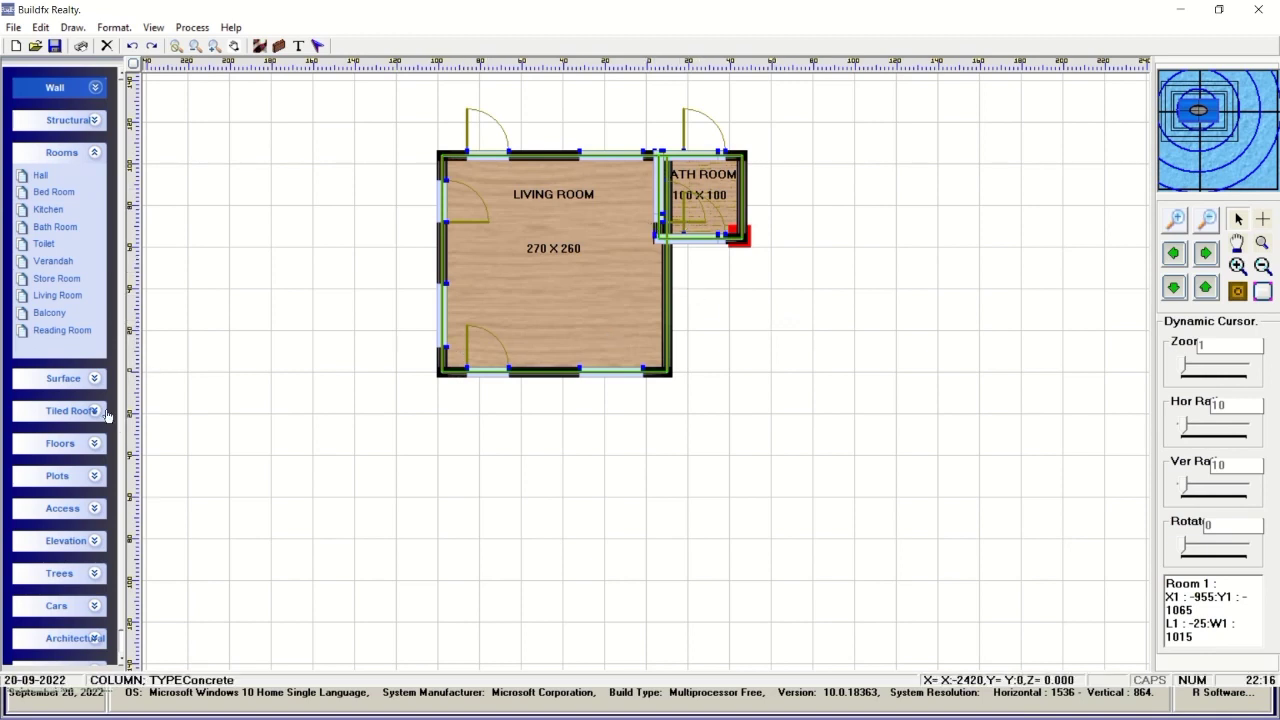
# Open the house in the 3D Home Max viewer.
pyautogui.click(95, 379)
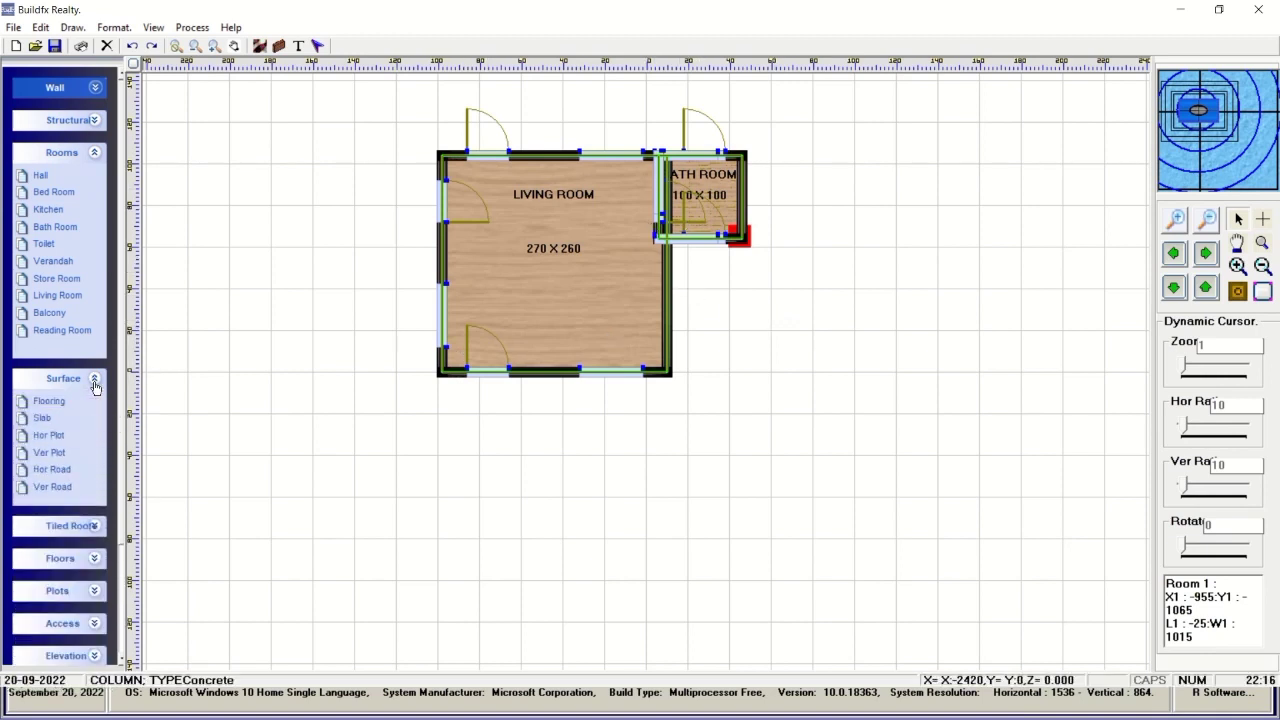
pyautogui.click(100, 151)
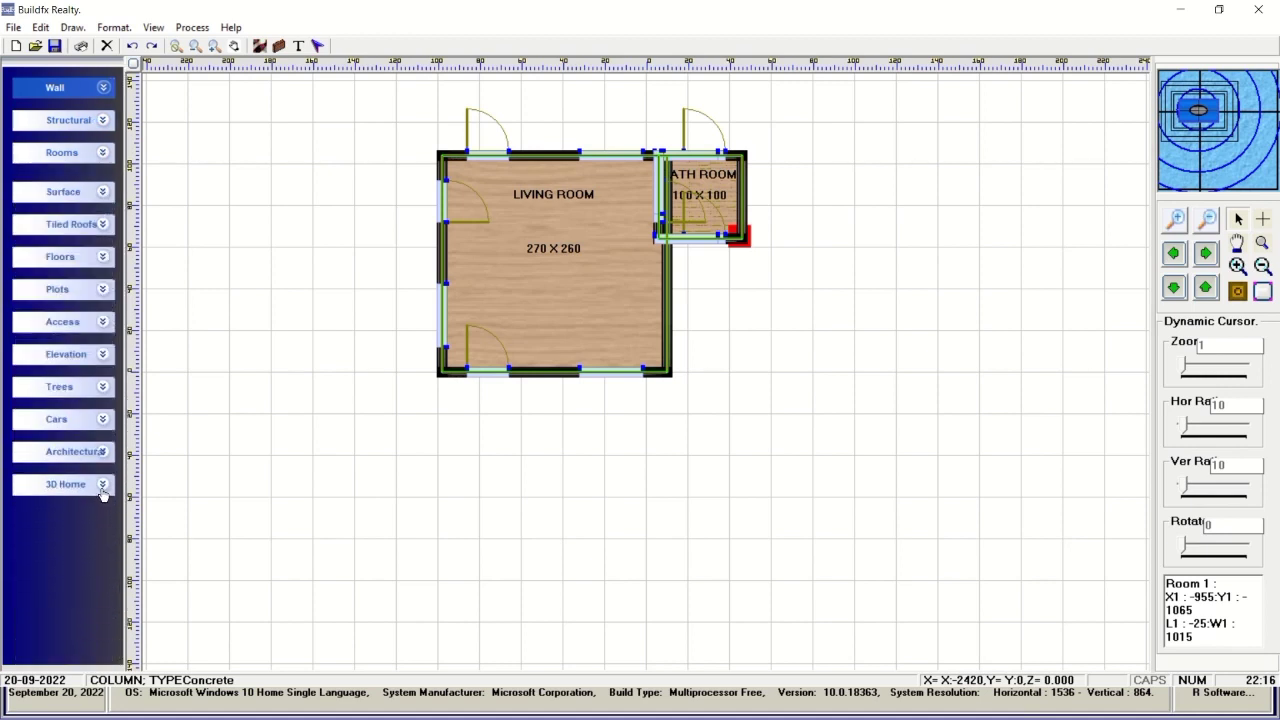
pyautogui.click(102, 484)
pyautogui.click(84, 542)
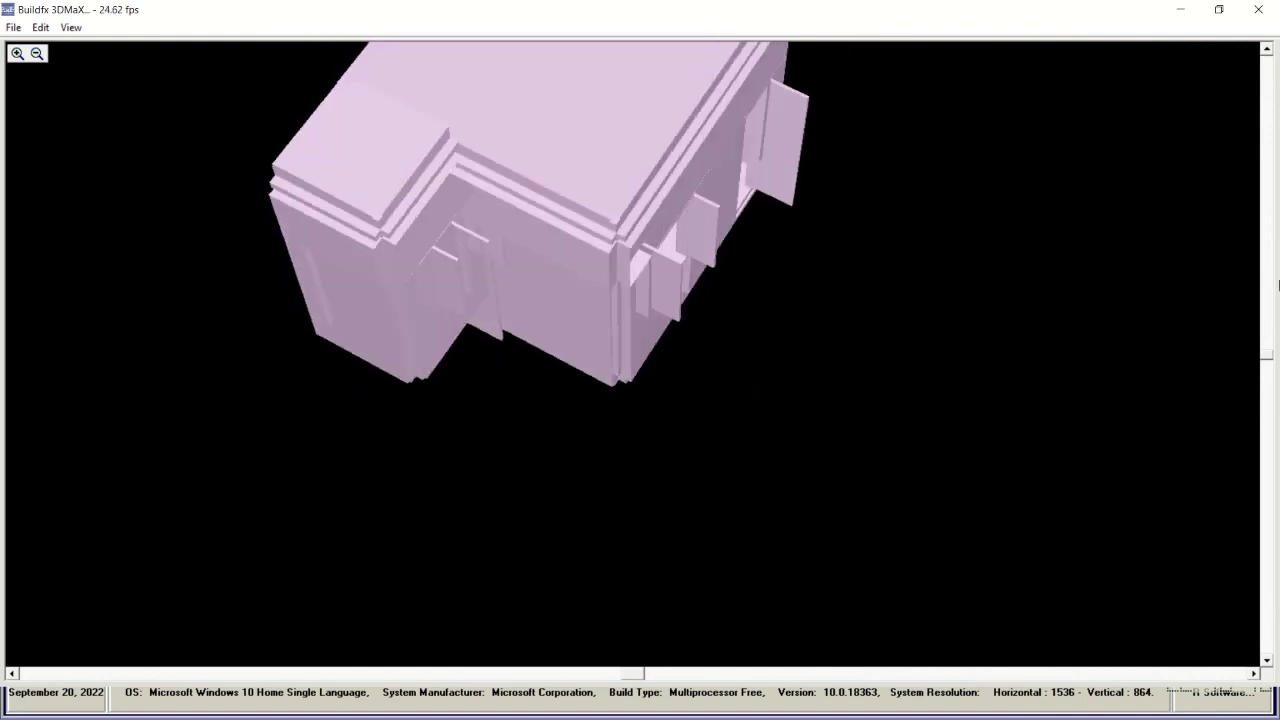
# Colour the 3D house with plan-based colours, then close the 3D viewer.
pyautogui.moveTo(1267, 360); pyautogui.dragTo(1267, 236)
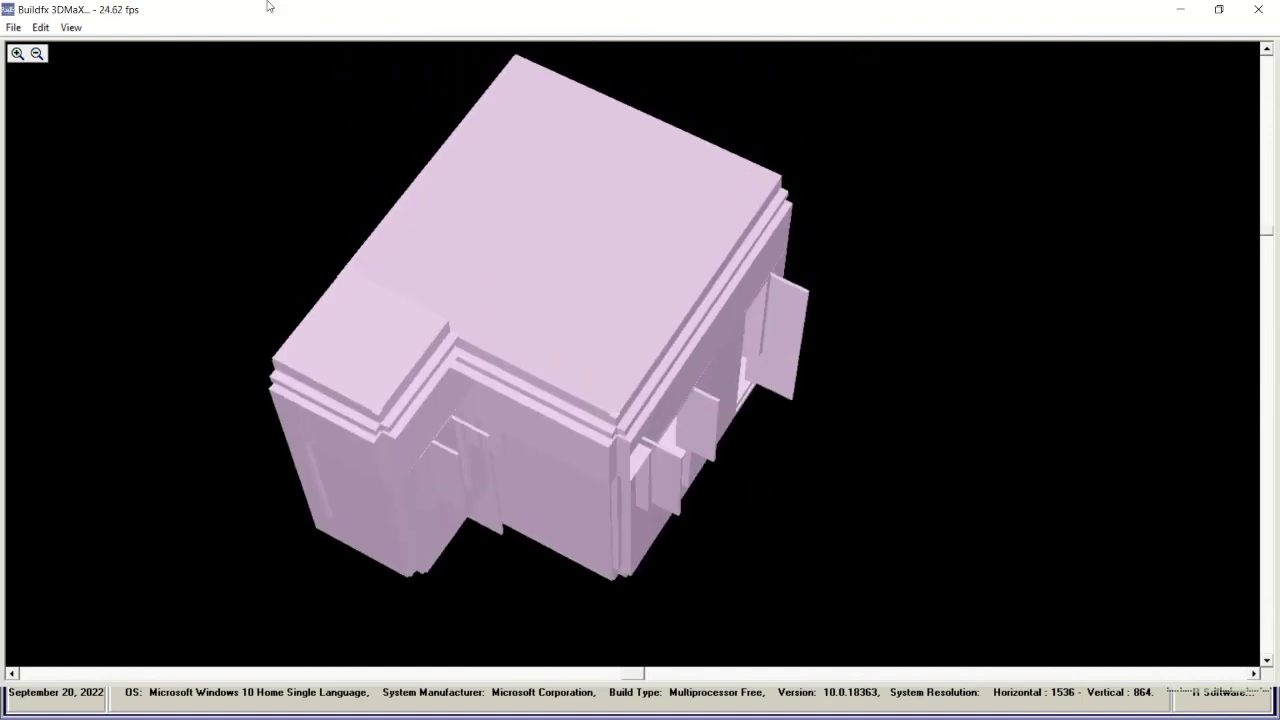
pyautogui.click(60, 29)
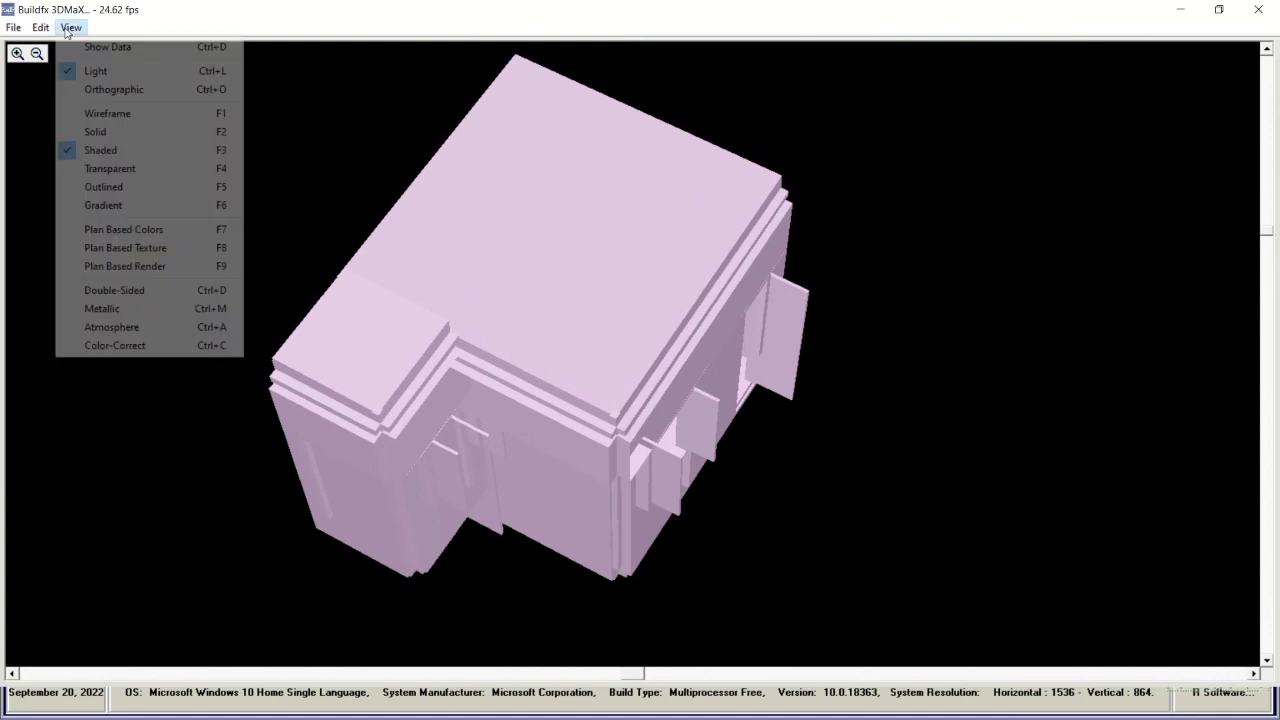
pyautogui.click(119, 230)
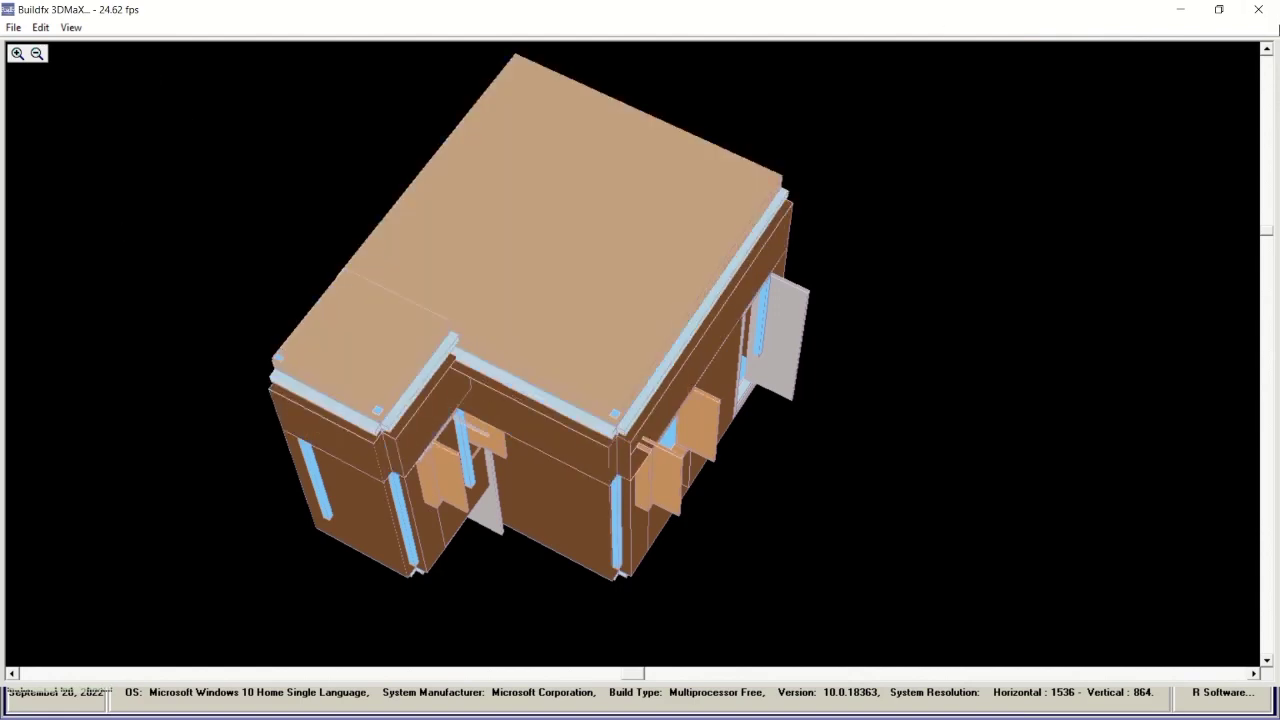
pyautogui.click(1260, 10)
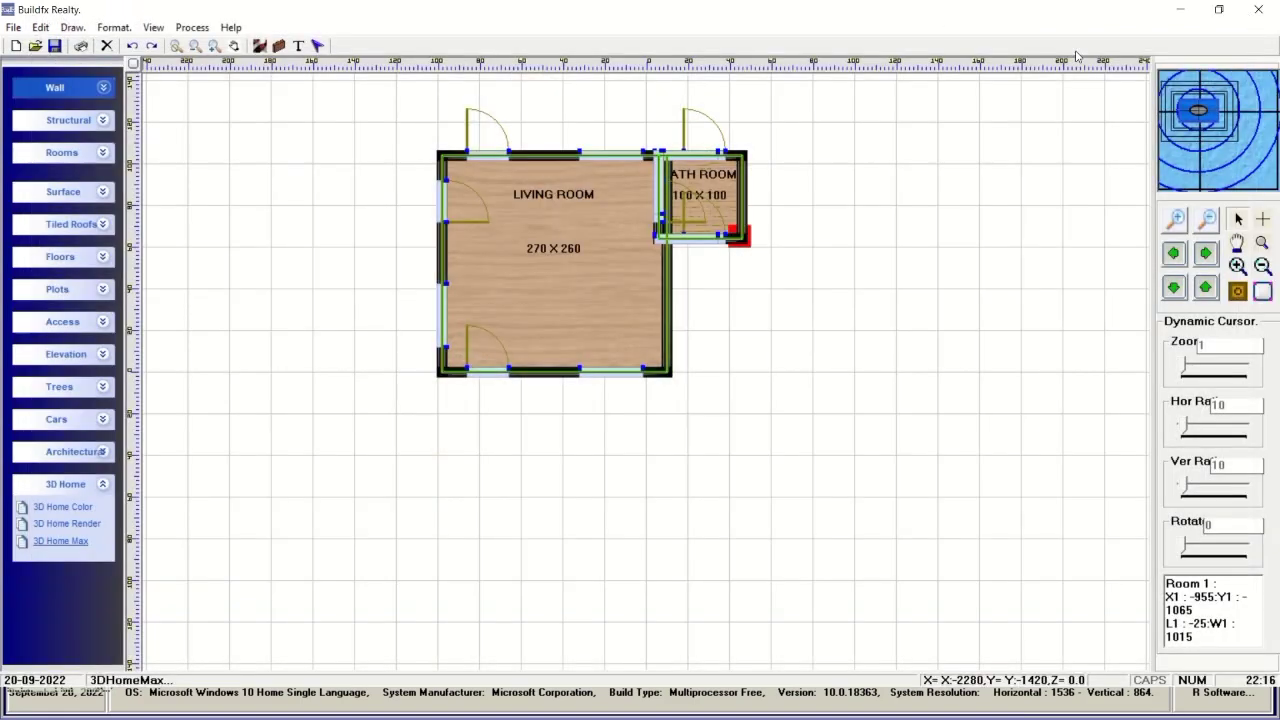
# Open View > Options and Settings for the plan.
pyautogui.click(193, 28)
pyautogui.moveTo(153, 27)
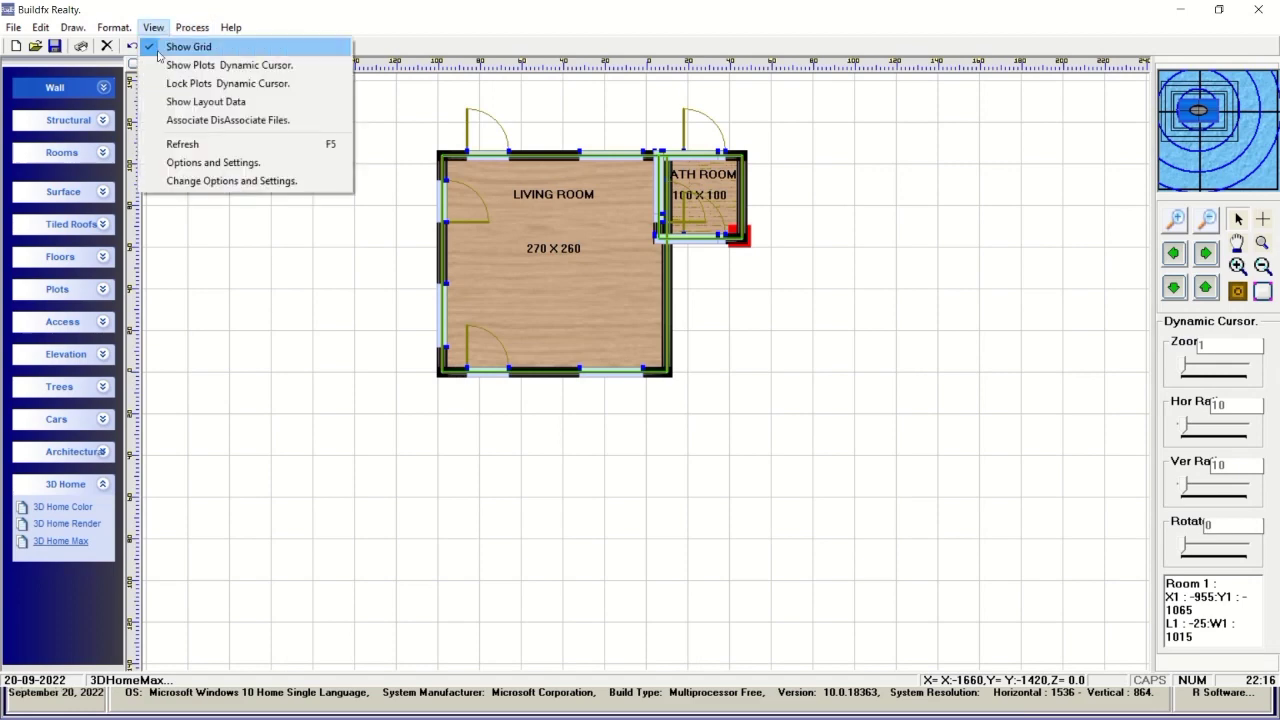
pyautogui.click(195, 163)
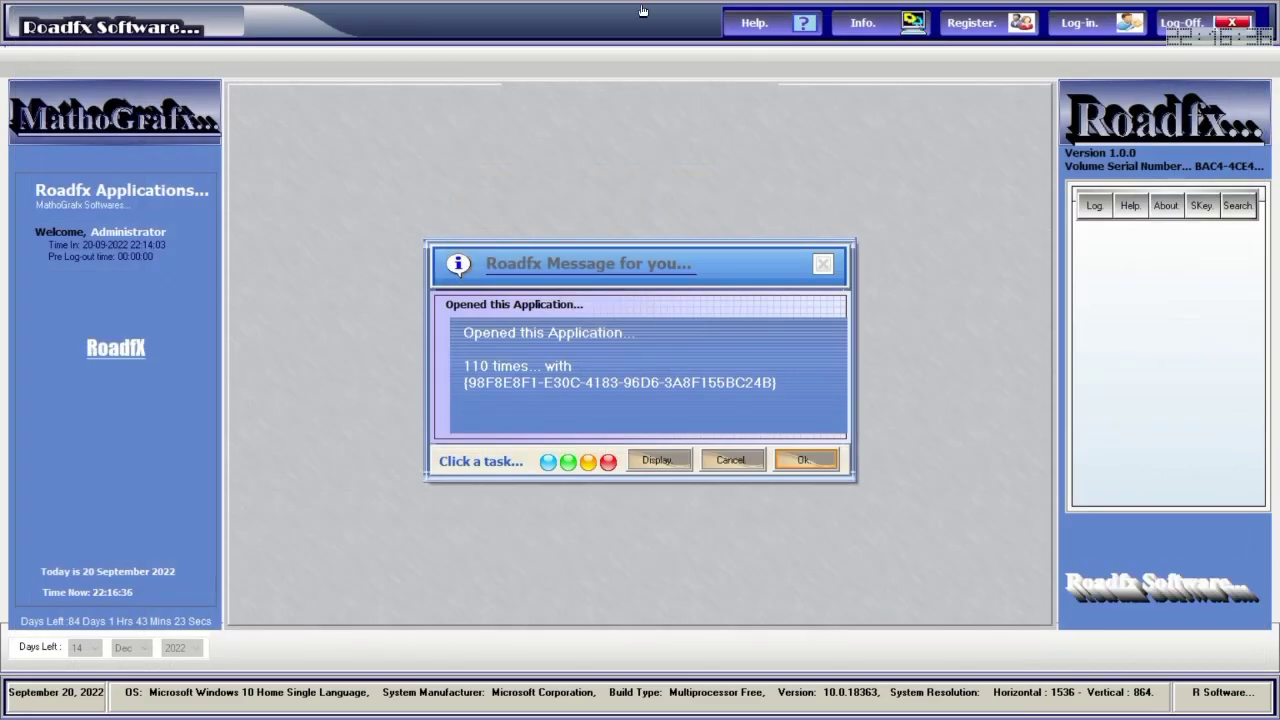
# Leave the Roadfx startup message and return to the PLAN012.BML site plan.
pyautogui.moveTo(556, 42)
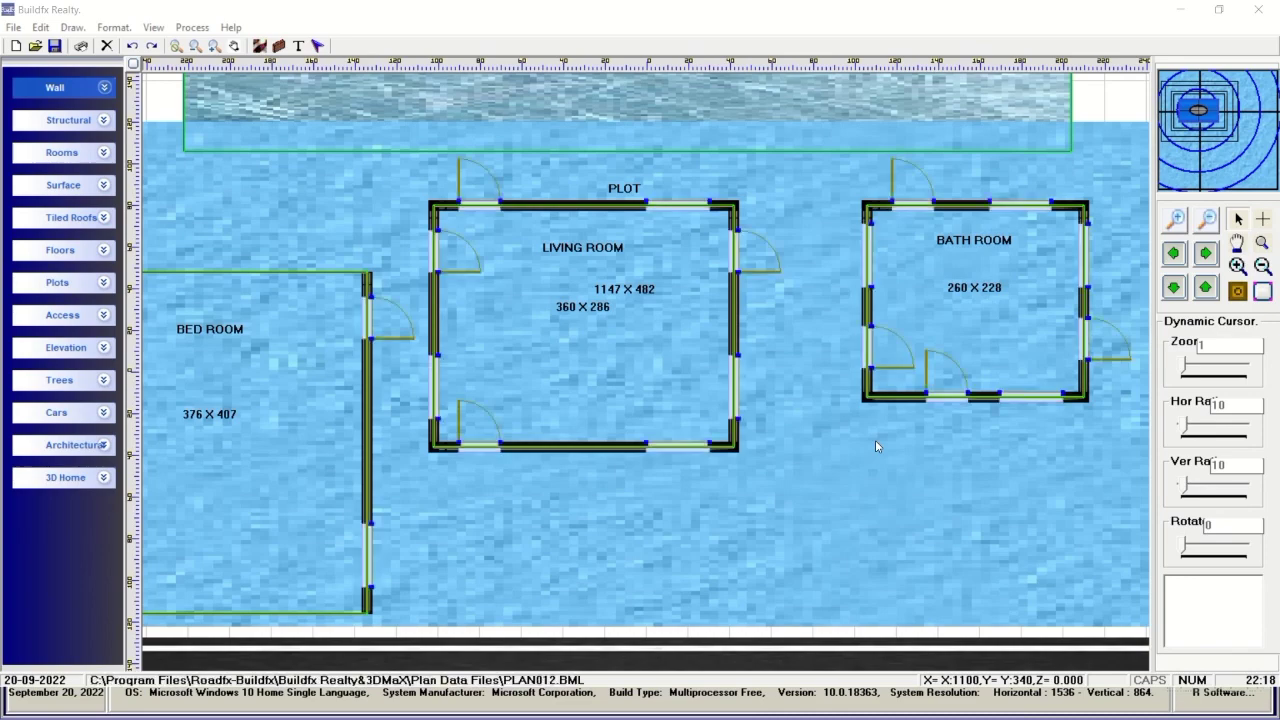
# Zoom to frame the PLAN012 plot and its three rooms, then open it in 3D Home Max.
pyautogui.click(1179, 221)
pyautogui.click(1181, 222)
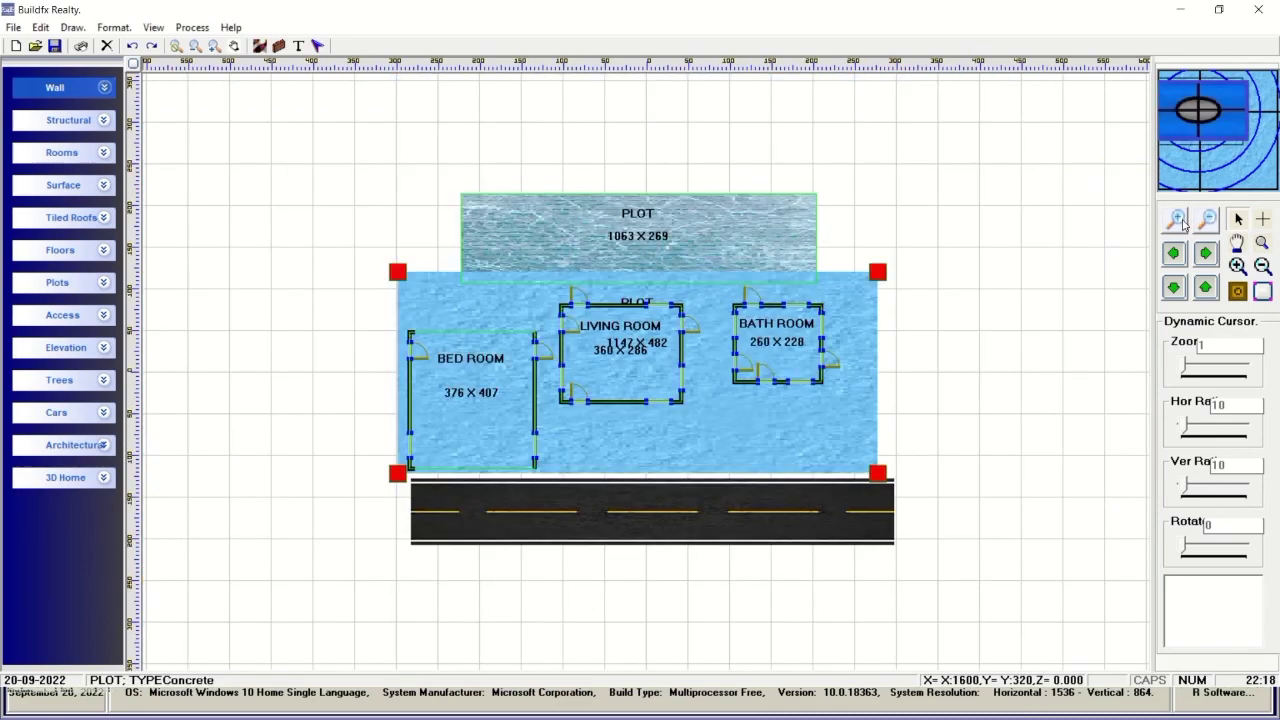
pyautogui.click(1207, 220)
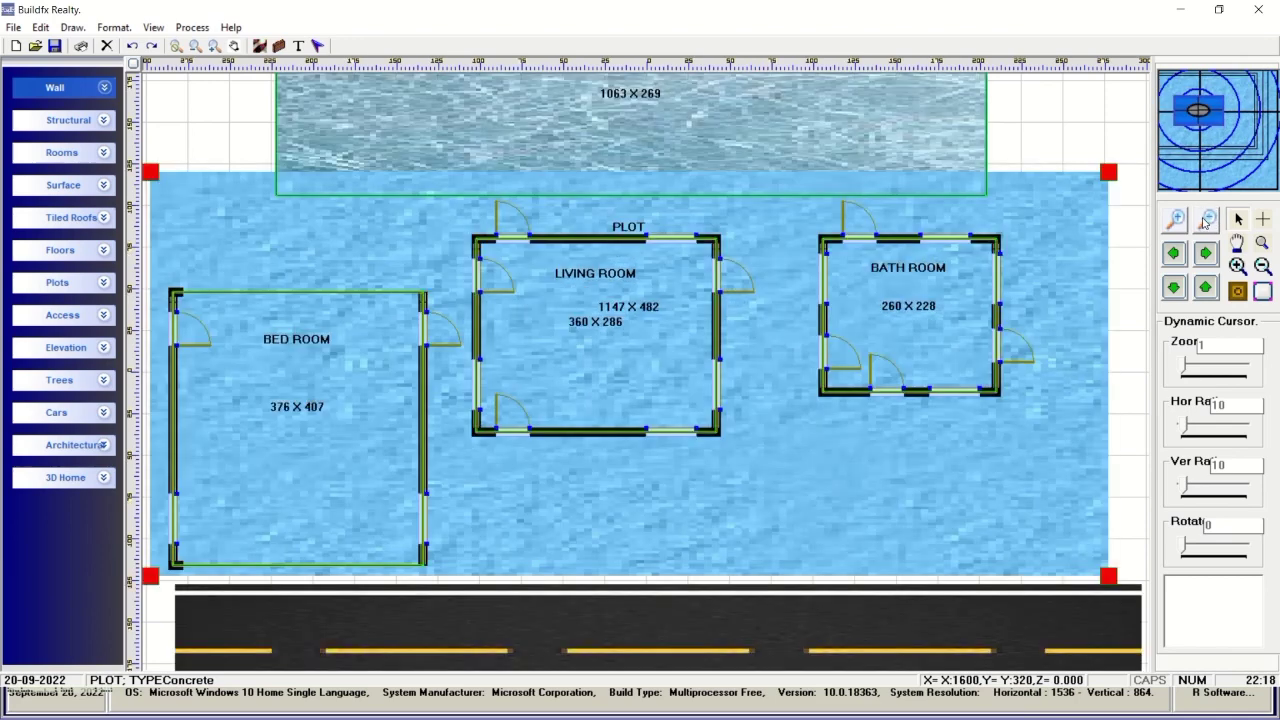
pyautogui.click(104, 479)
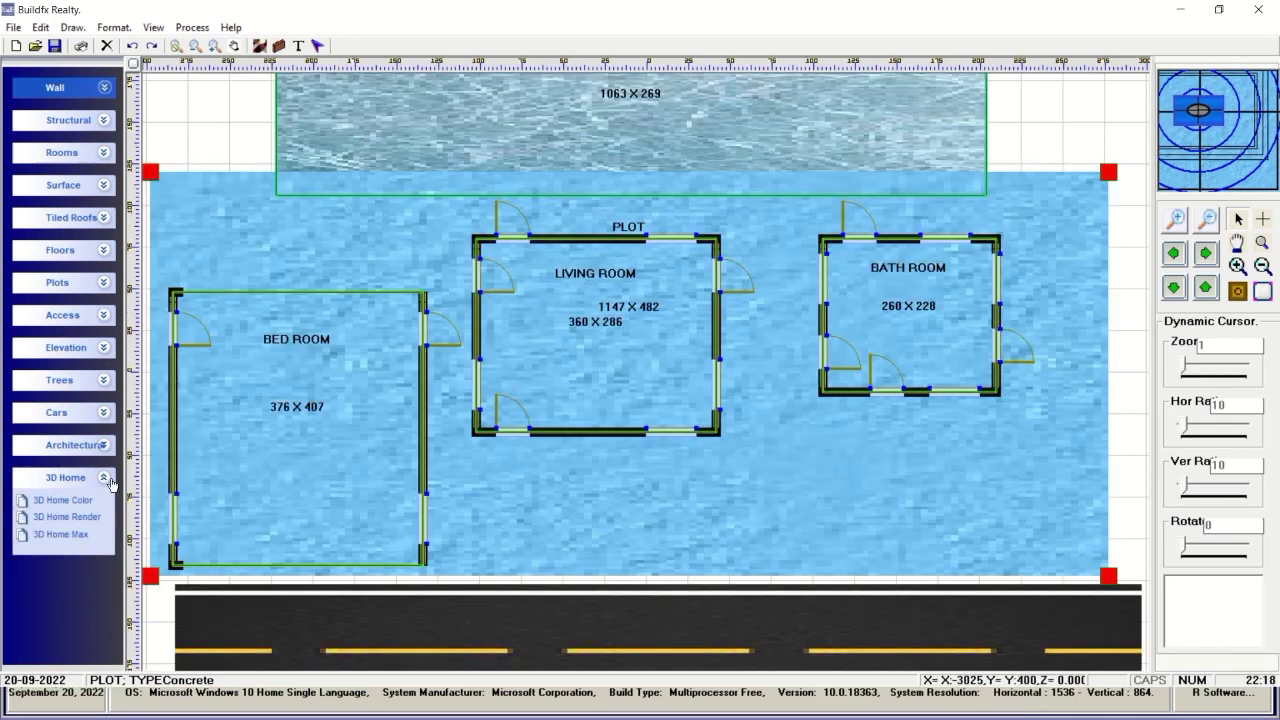
pyautogui.click(62, 535)
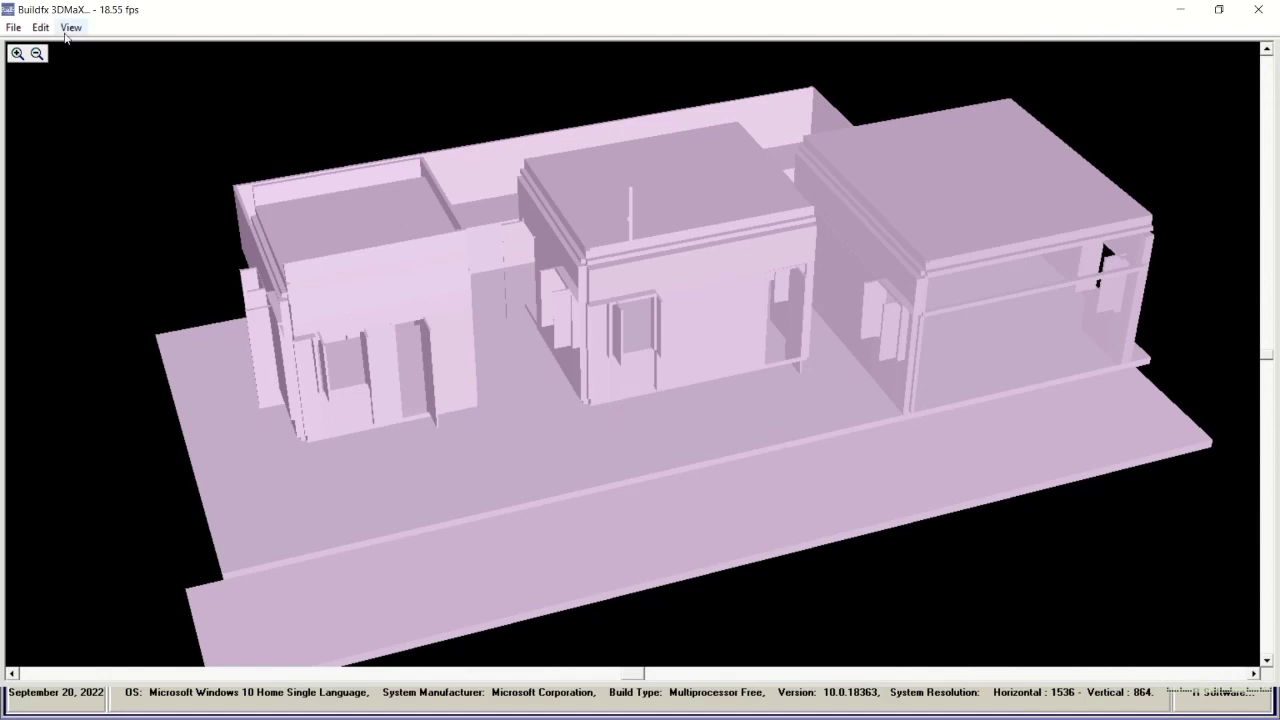
# Render the site with gradient shading, then plan-based colours, then plan-based textures, and close the viewer.
pyautogui.click(70, 28)
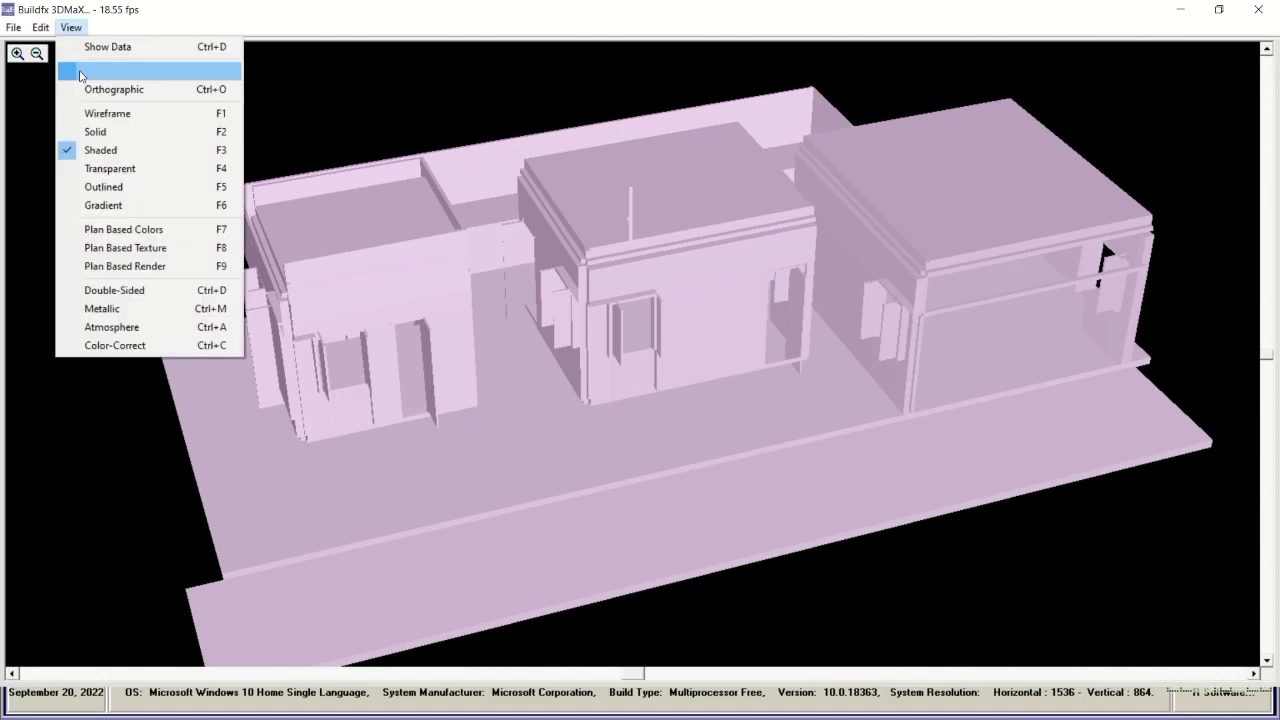
pyautogui.click(110, 207)
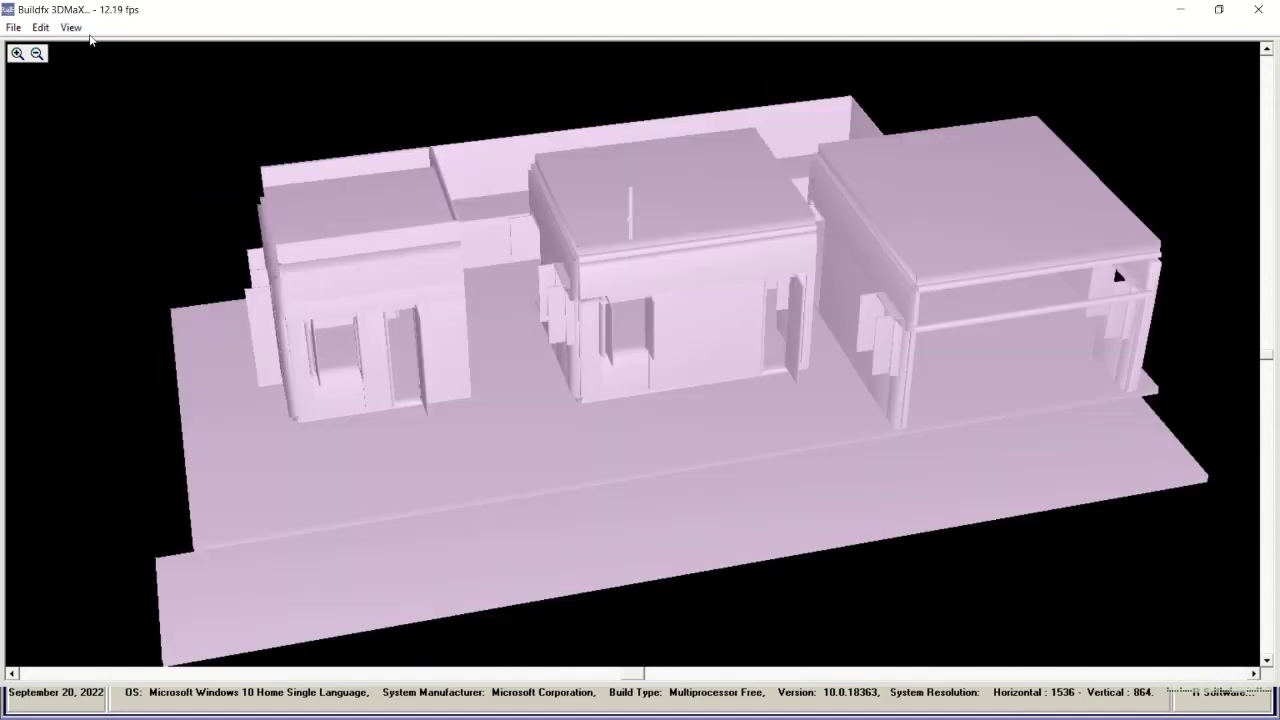
pyautogui.click(71, 28)
pyautogui.click(127, 231)
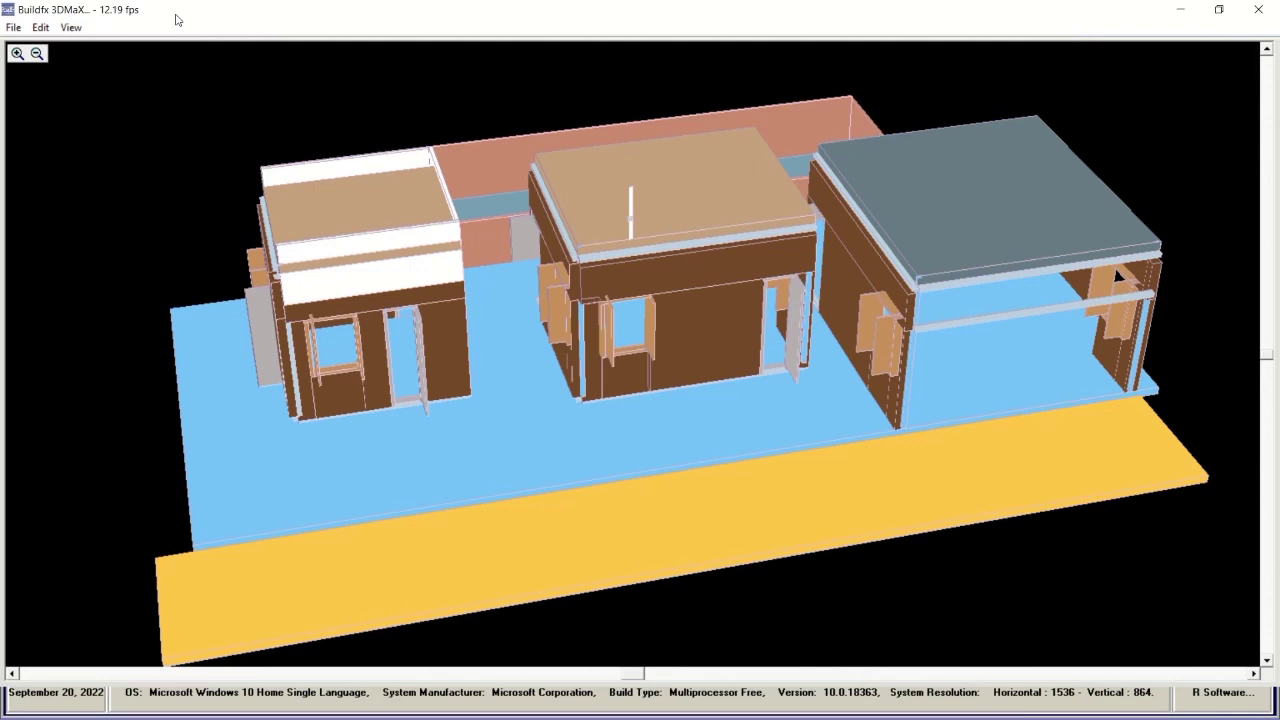
pyautogui.click(70, 27)
pyautogui.click(100, 234)
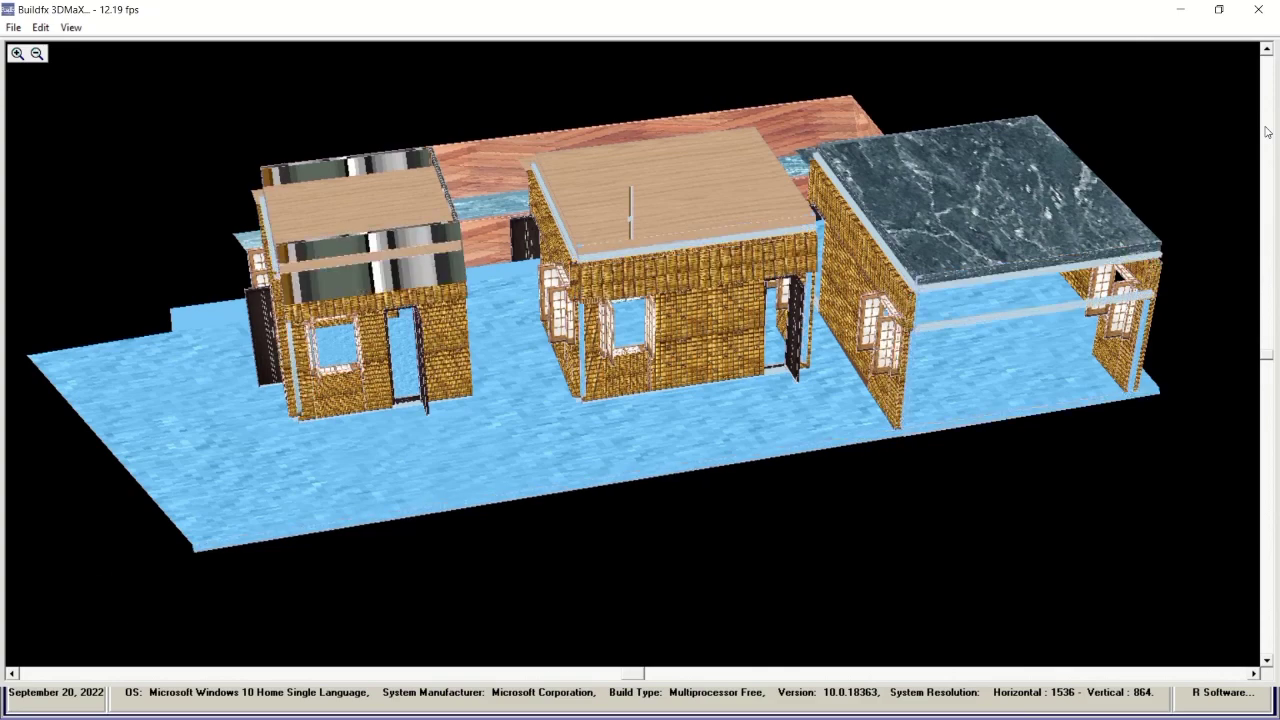
pyautogui.click(1258, 10)
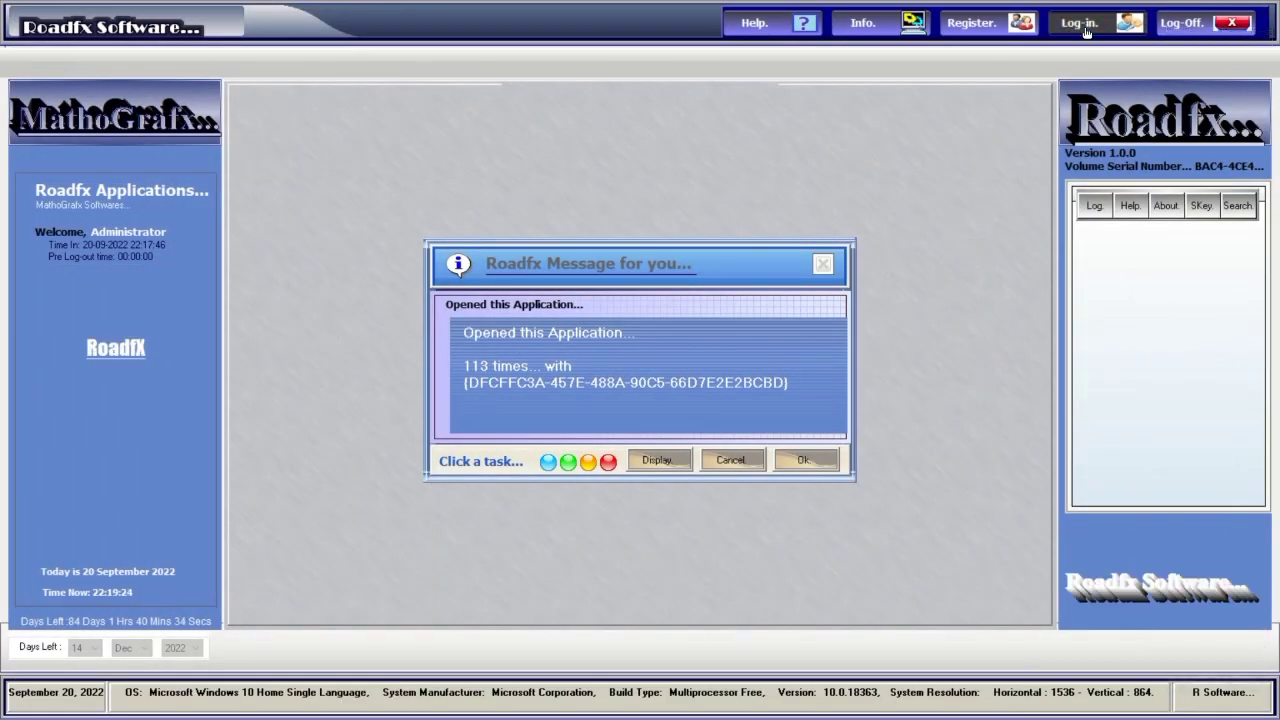
# Log in to Roadfx with the account password, retrying once, and launch Buildfx CAD & SketchUp.
pyautogui.click(1082, 24)
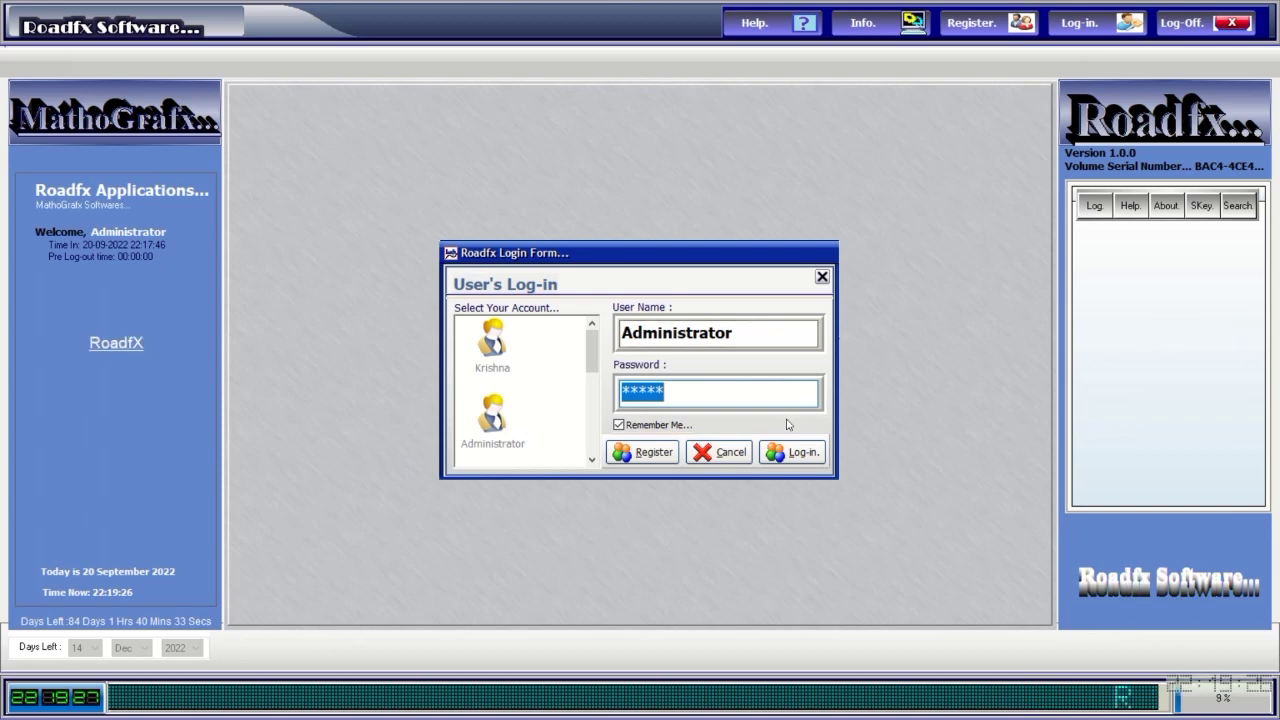
pyautogui.write('***')
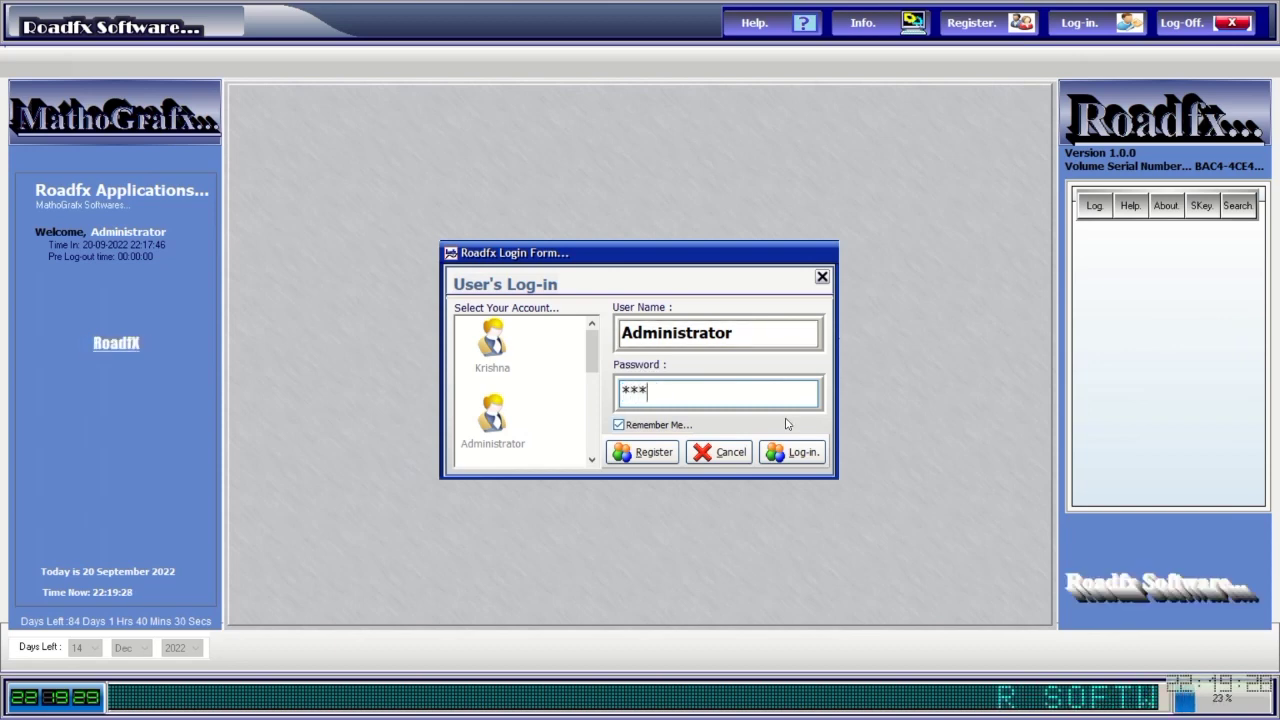
pyautogui.write('*')
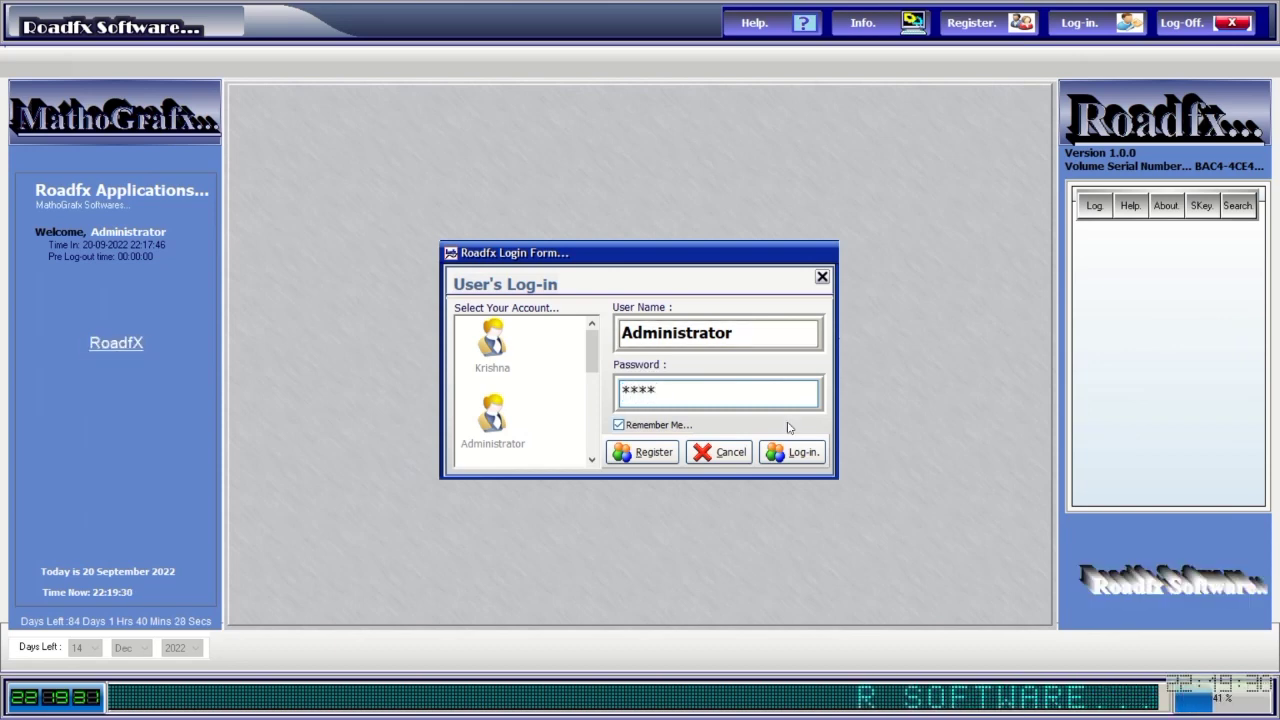
pyautogui.click(795, 452)
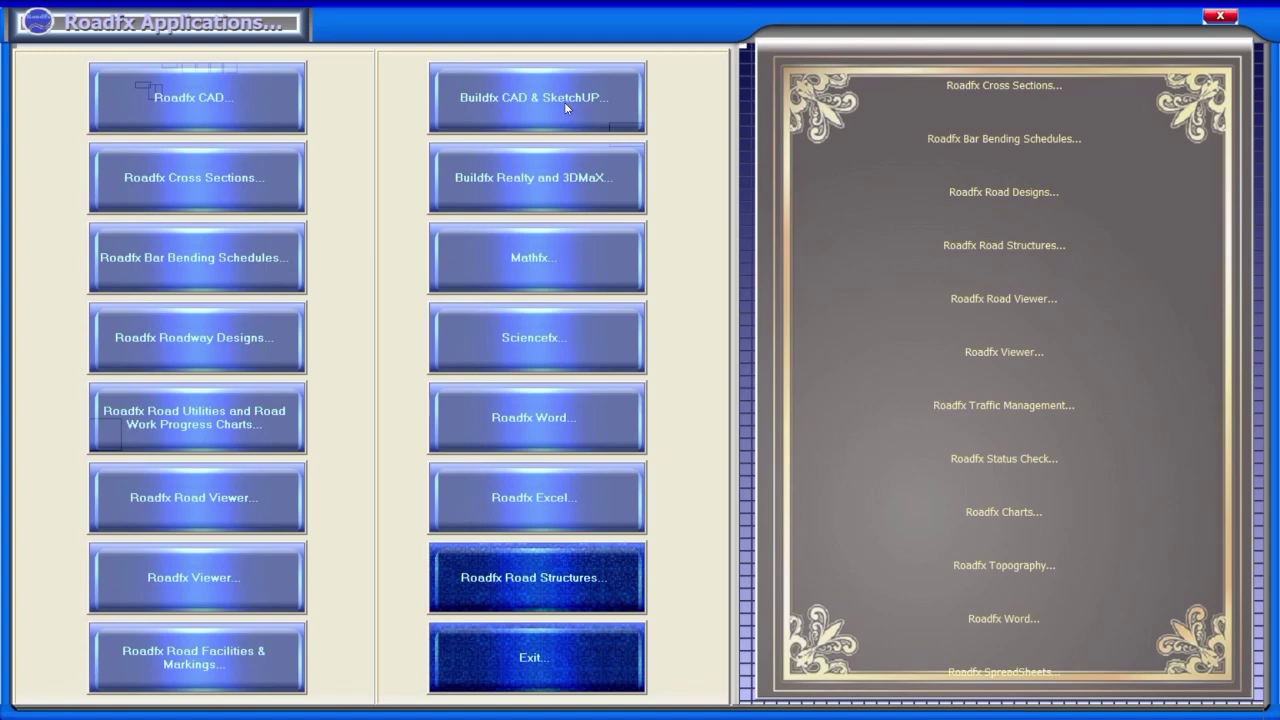
pyautogui.click(559, 92)
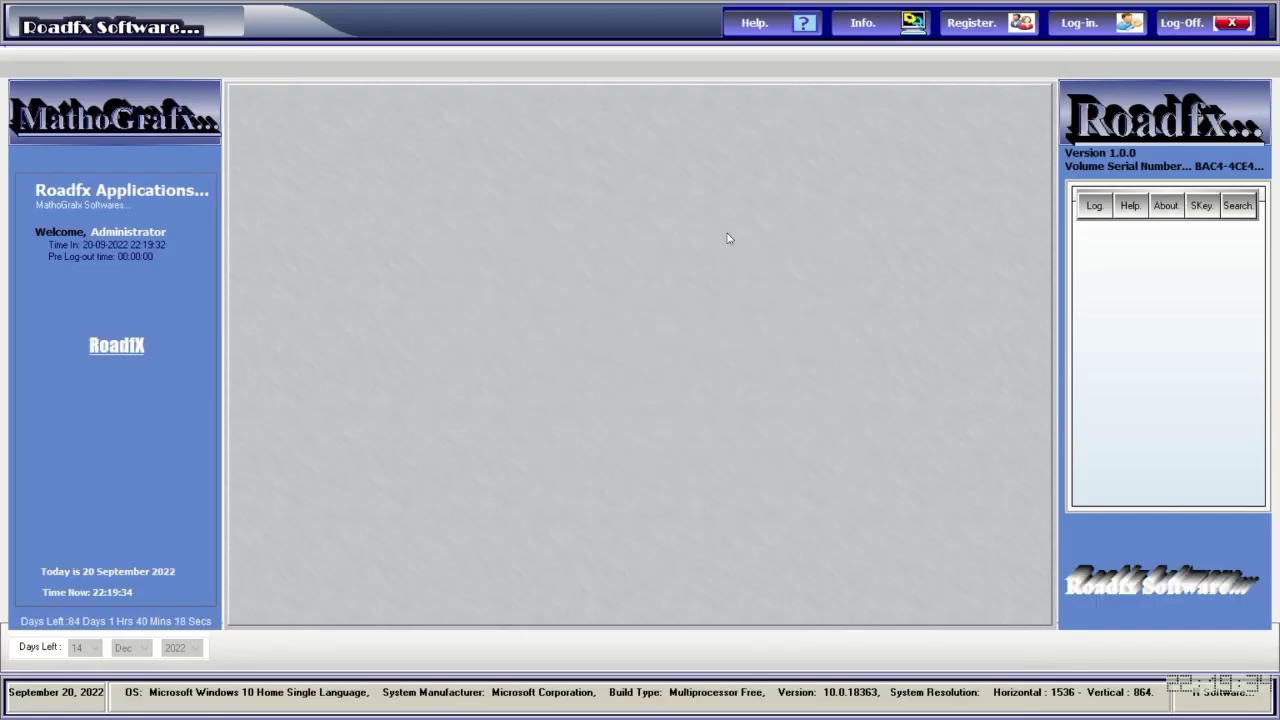
pyautogui.click(1072, 26)
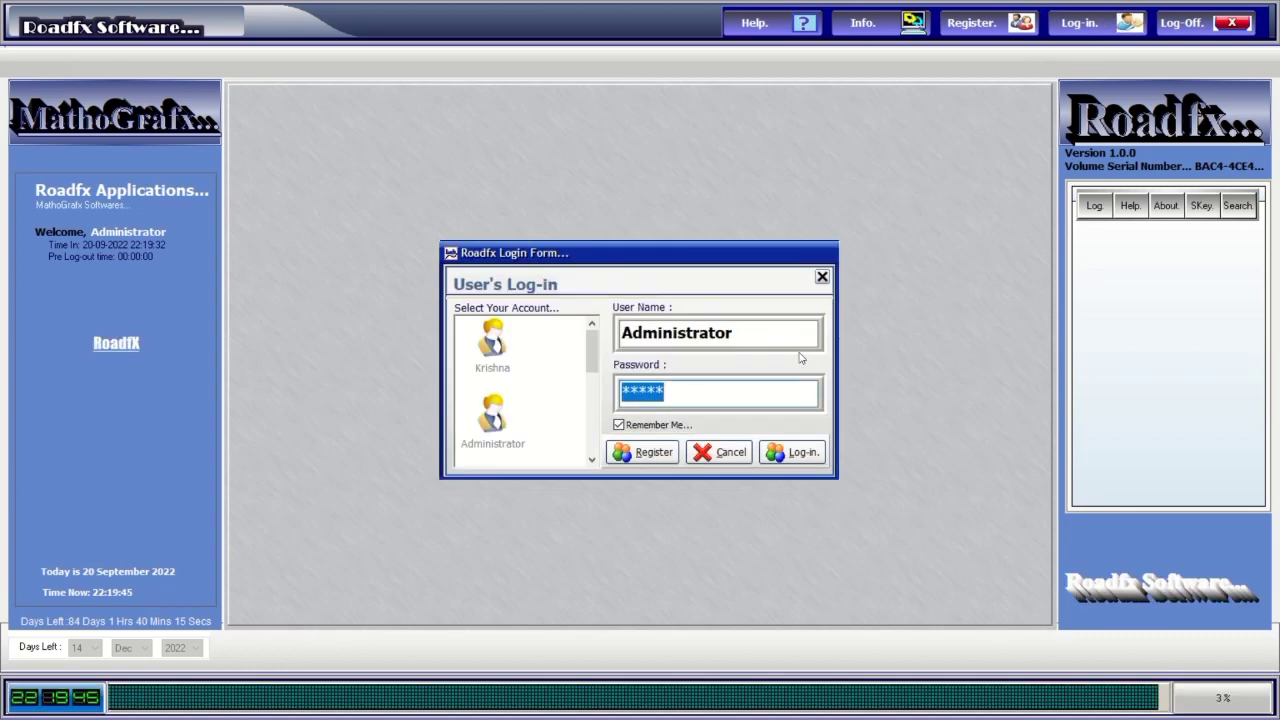
pyautogui.write('admi')
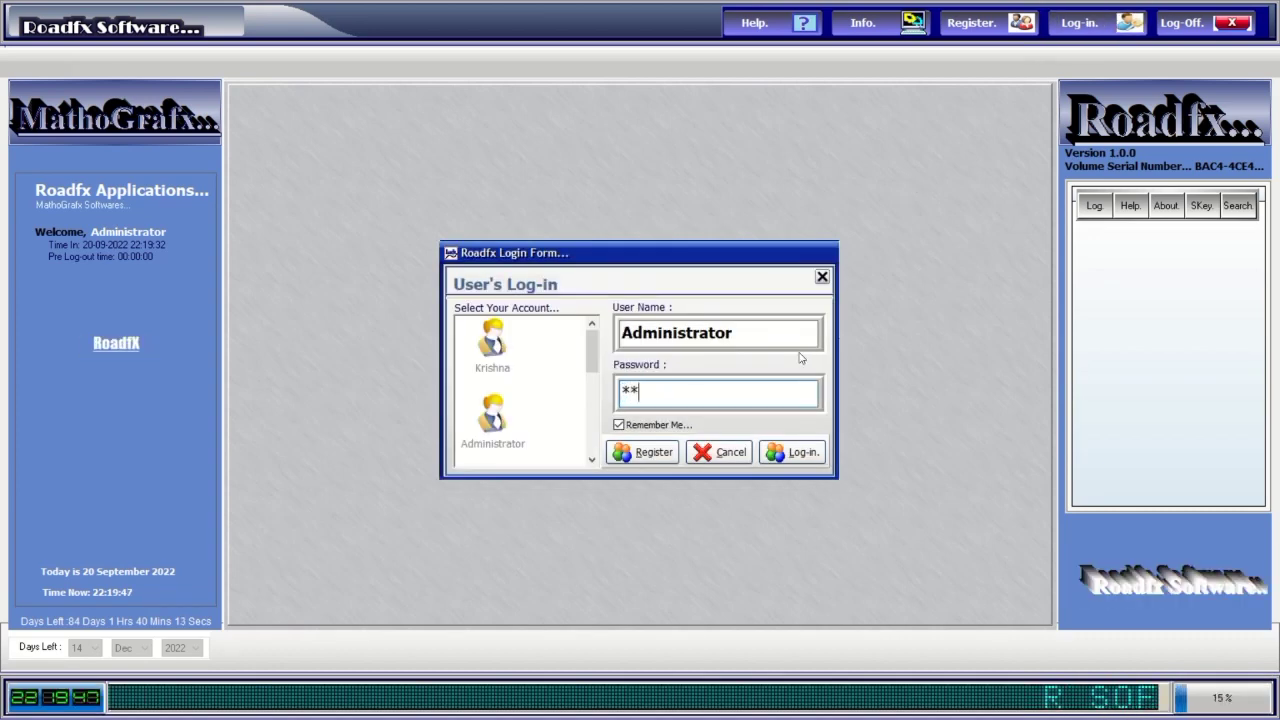
pyautogui.click(800, 453)
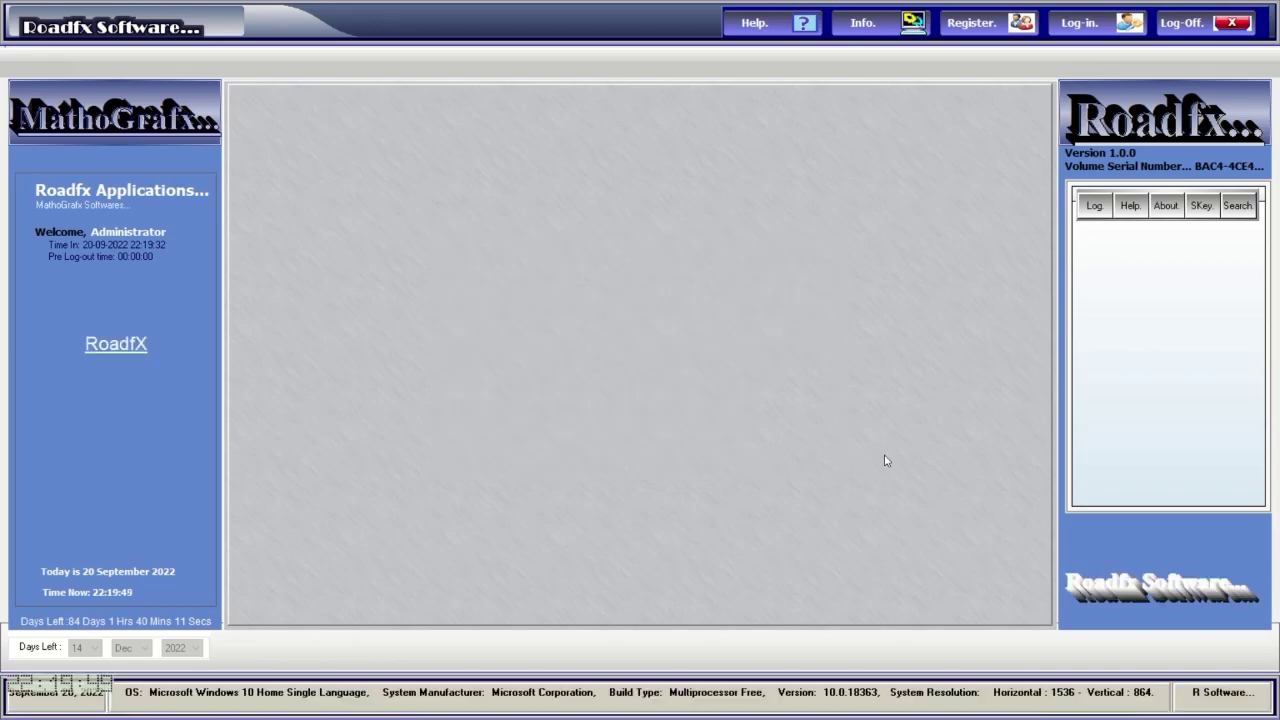
pyautogui.click(548, 101)
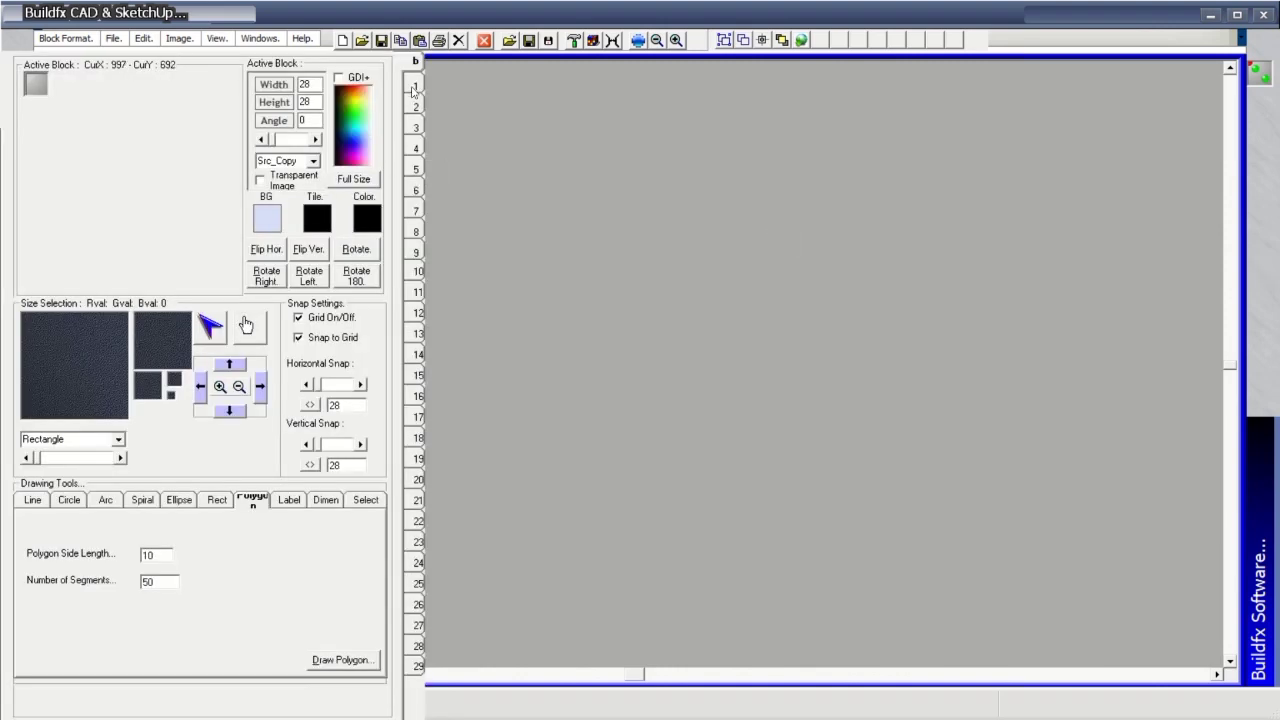
# Switch the palette to the road tiles and paint a horizontal road across the canvas.
pyautogui.click(413, 108)
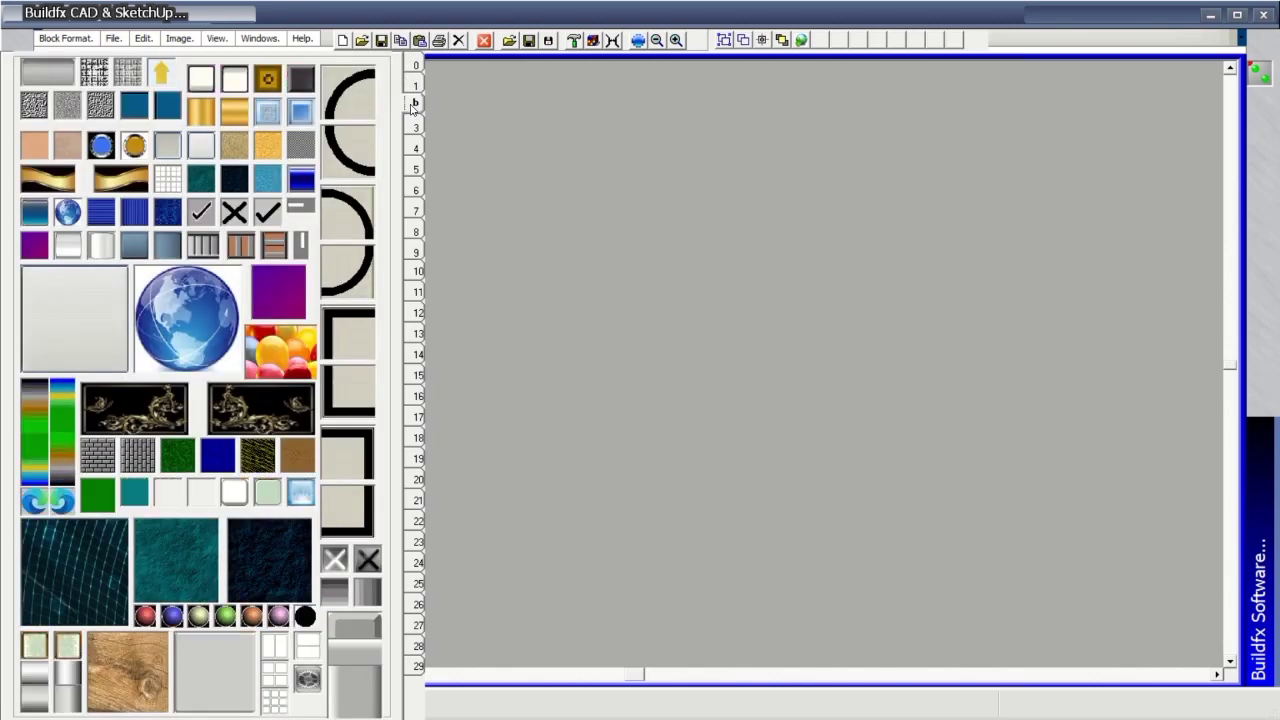
pyautogui.click(413, 129)
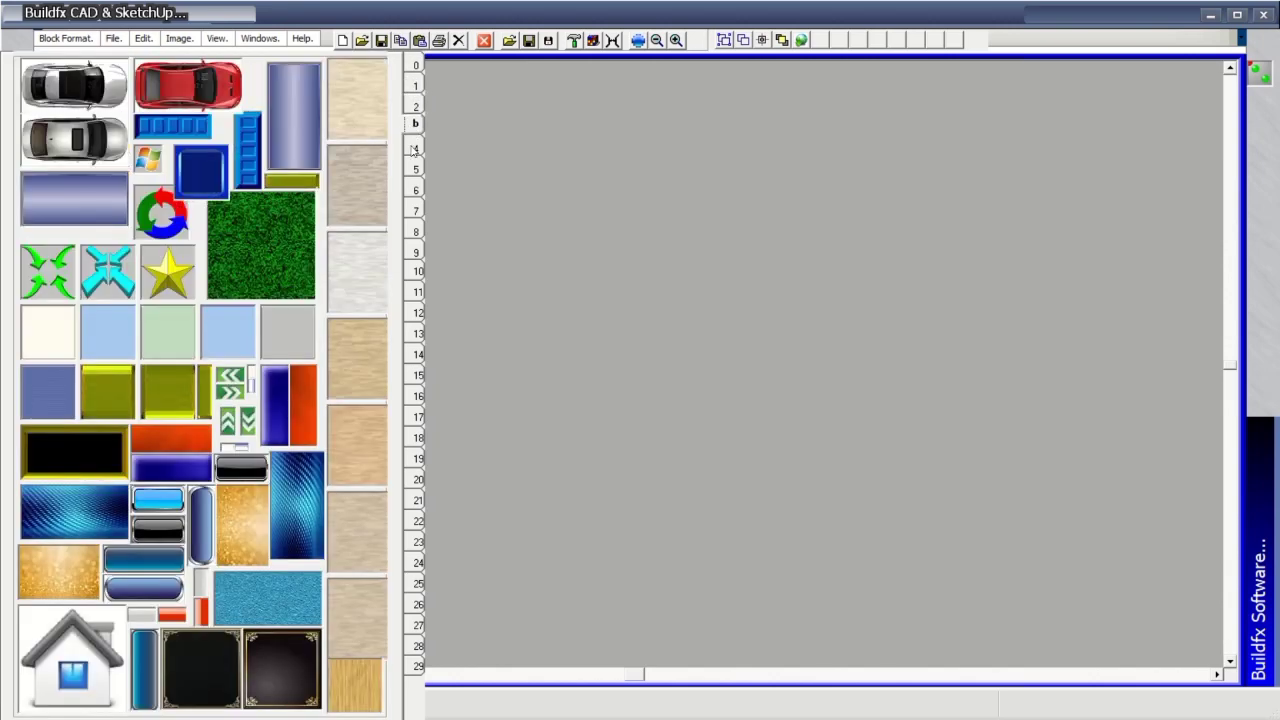
pyautogui.click(413, 149)
pyautogui.click(415, 169)
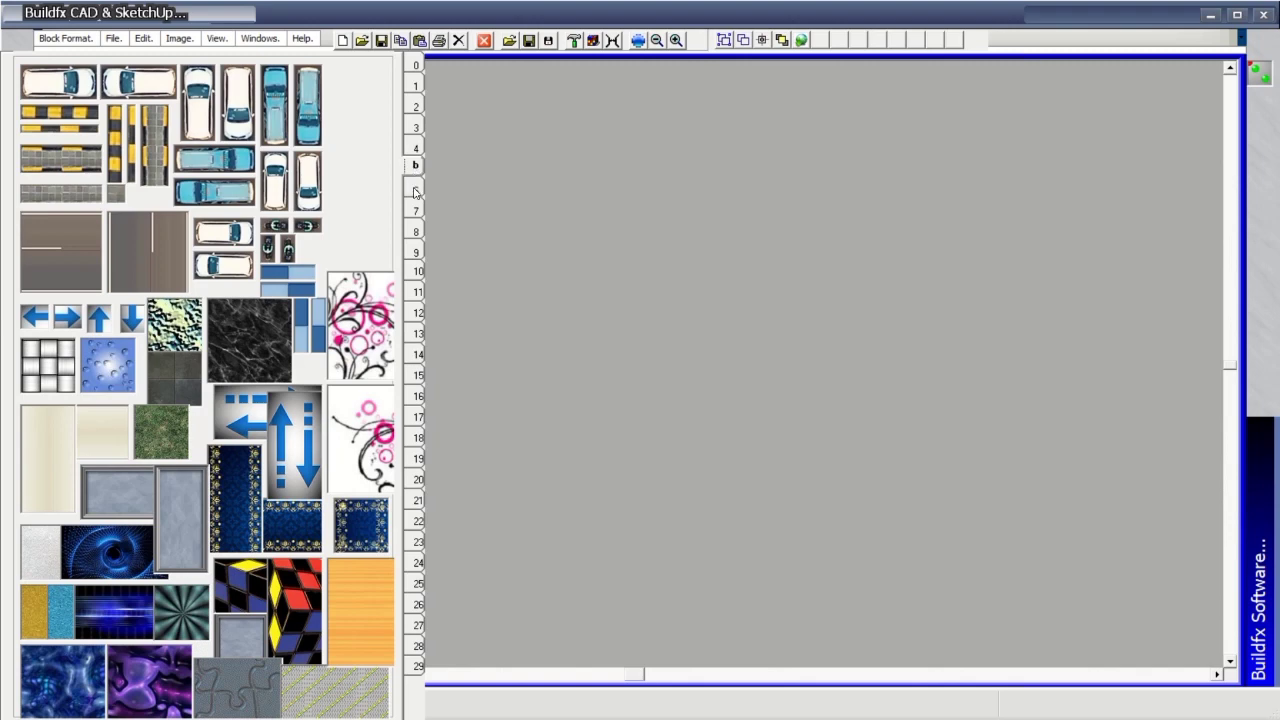
pyautogui.click(415, 191)
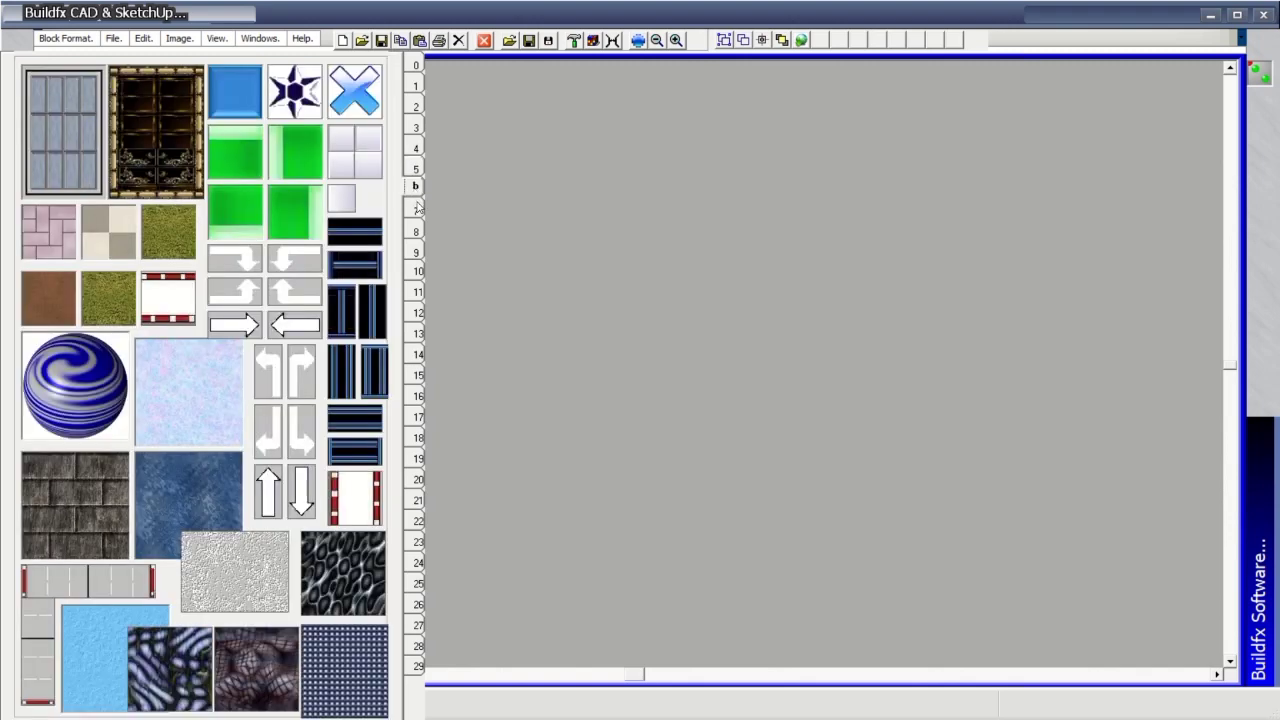
pyautogui.click(415, 211)
pyautogui.click(416, 236)
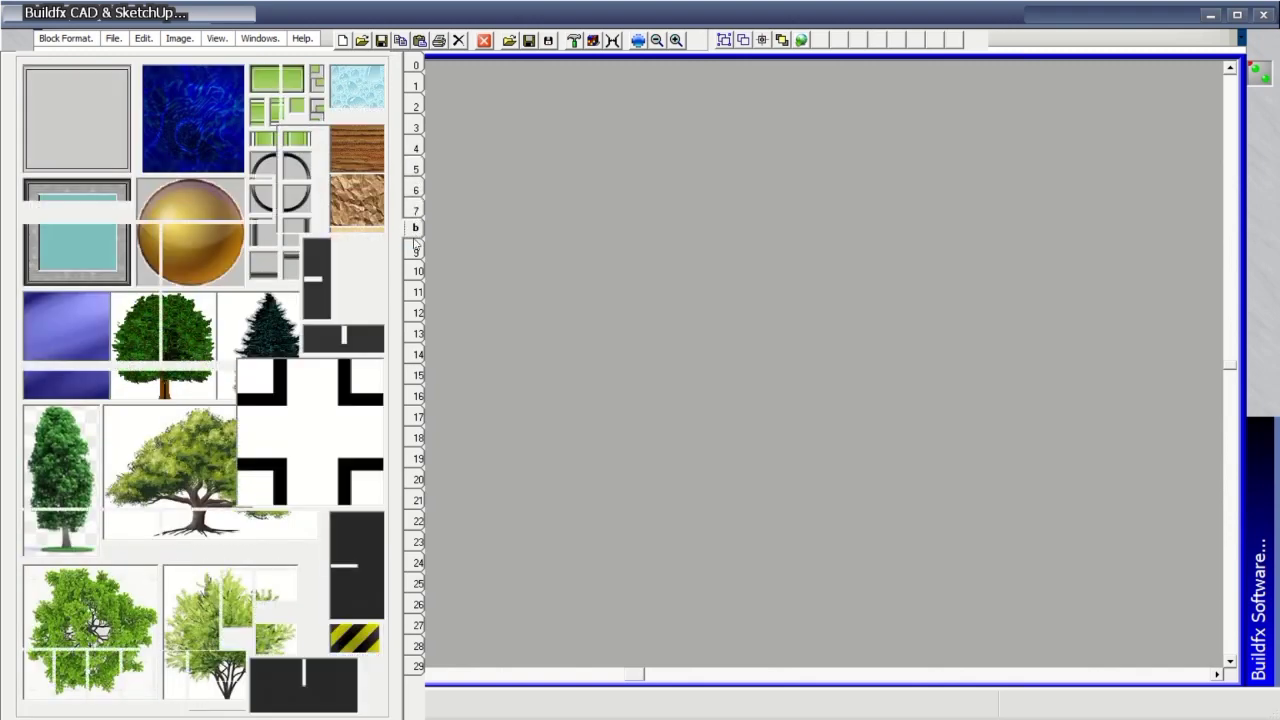
pyautogui.moveTo(271, 314)
pyautogui.mouseDown()
pyautogui.moveTo(729, 297)
pyautogui.moveTo(1043, 306)
pyautogui.moveTo(1021, 307)
pyautogui.mouseUp()
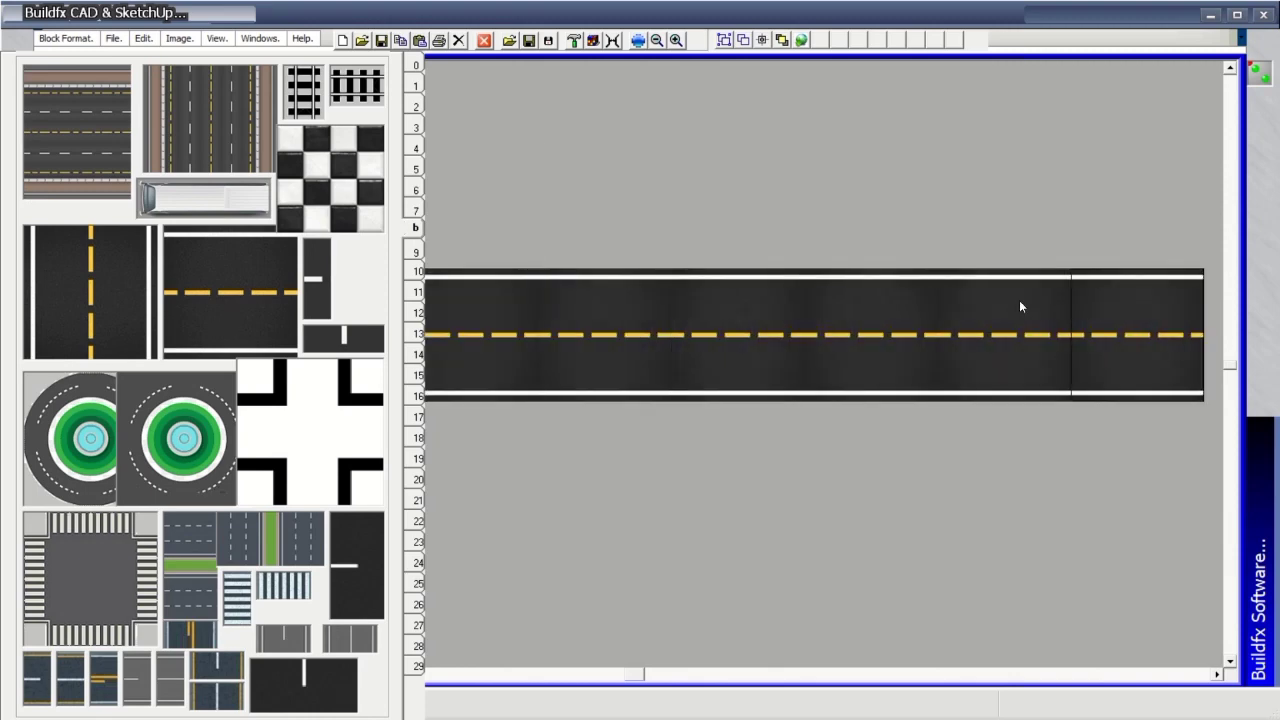
# Paint a vertical road through it and place a roundabout at the crossing.
pyautogui.click(114, 290)
pyautogui.moveTo(779, 96)
pyautogui.mouseDown()
pyautogui.moveTo(780, 413)
pyautogui.moveTo(745, 630)
pyautogui.moveTo(870, 600)
pyautogui.mouseUp()
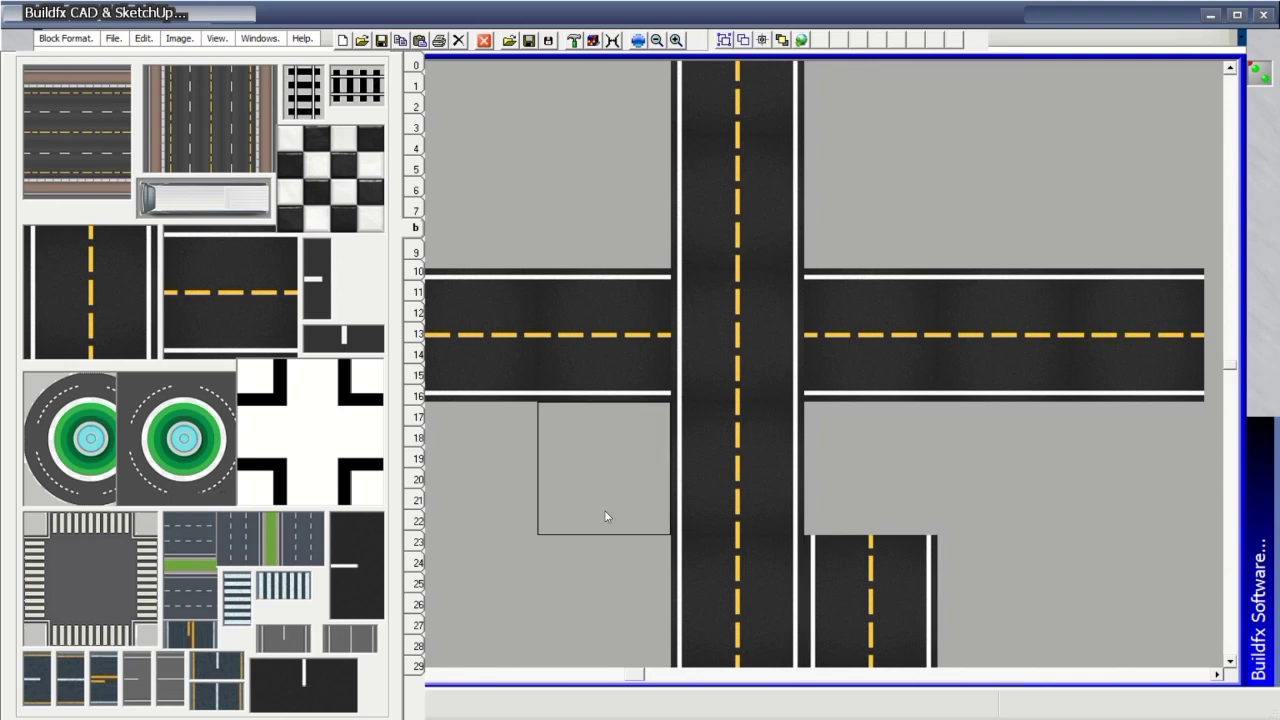
pyautogui.click(55, 415)
pyautogui.click(714, 354)
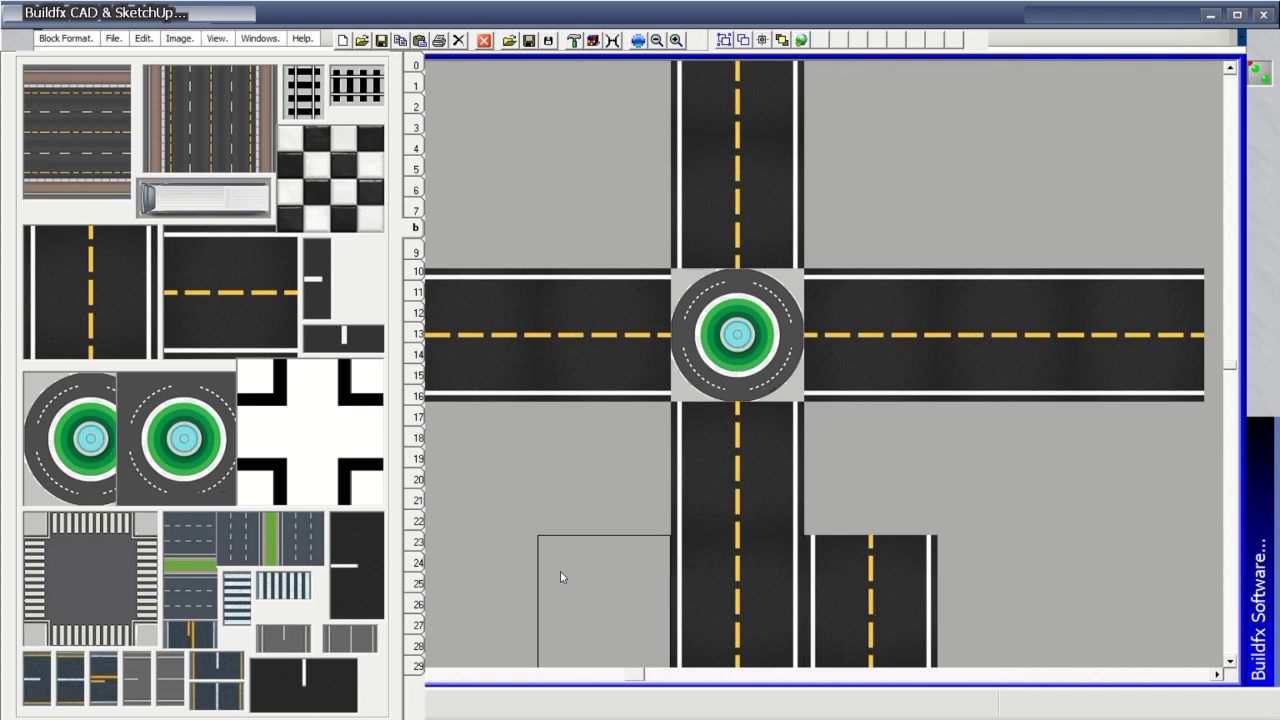
pyautogui.click(238, 305)
# Paint a lower road with a crosswalk junction and a green-median avenue running up to the top.
pyautogui.moveTo(628, 549)
pyautogui.mouseDown()
pyautogui.moveTo(629, 560)
pyautogui.moveTo(1039, 580)
pyautogui.moveTo(1150, 574)
pyautogui.mouseUp()
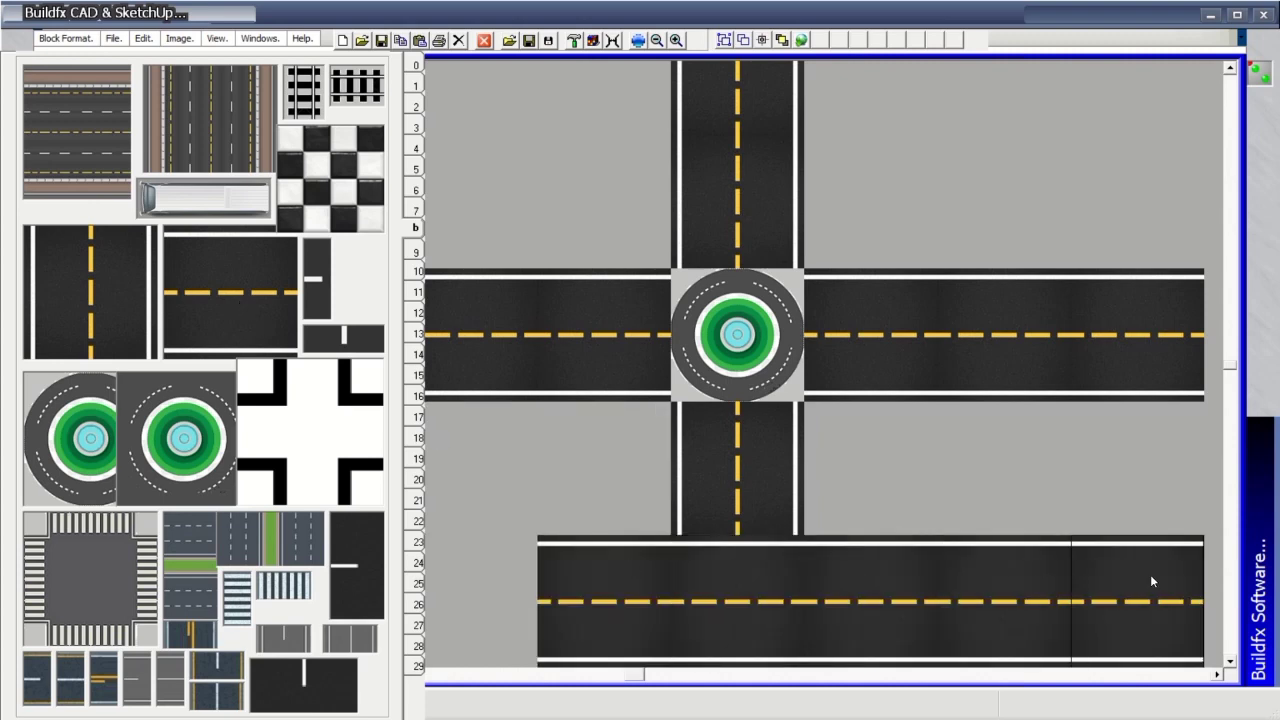
pyautogui.click(110, 593)
pyautogui.click(756, 610)
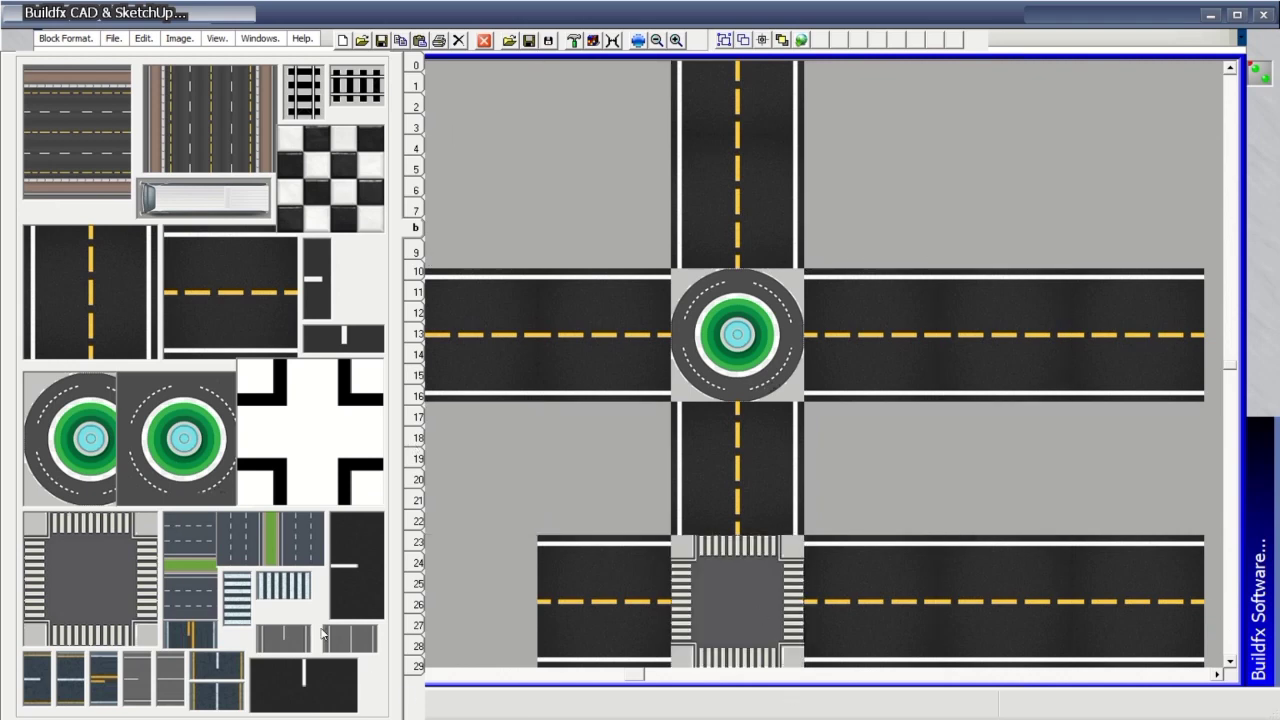
pyautogui.click(293, 540)
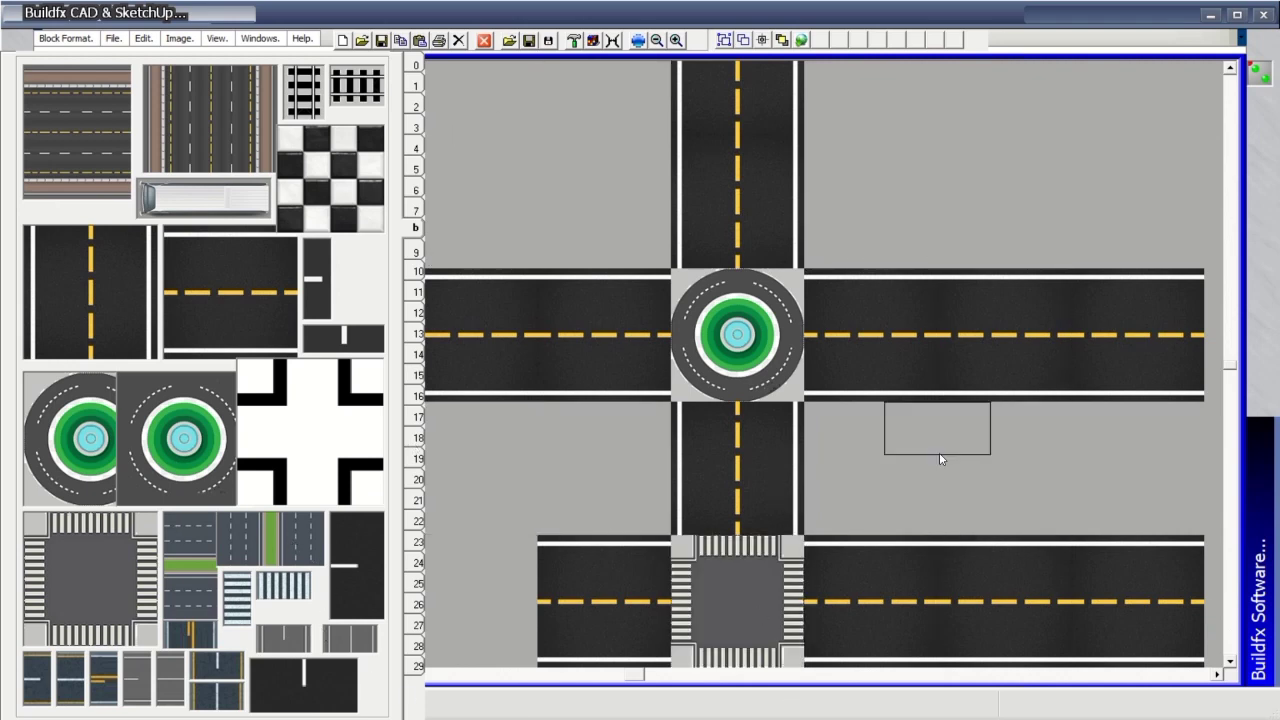
pyautogui.click(1040, 515)
pyautogui.moveTo(1040, 472); pyautogui.dragTo(1046, 63)
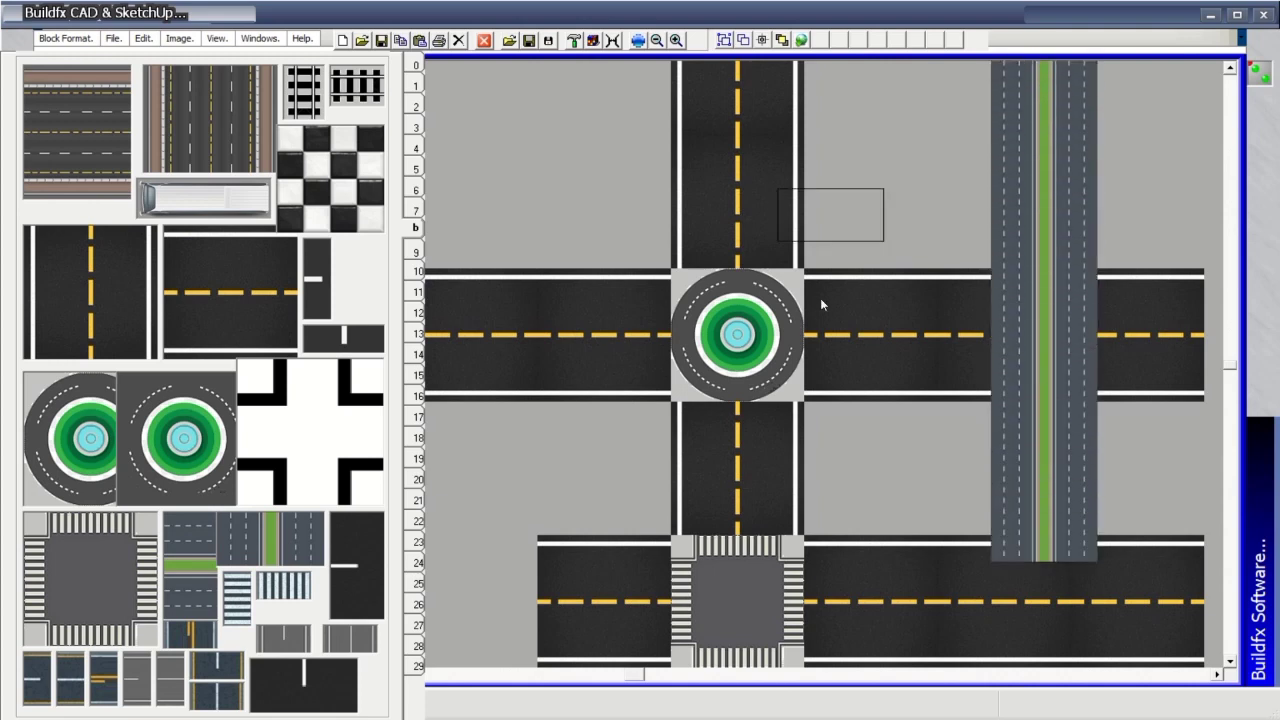
# Patch the avenue's bottom end and upper crossing, and the lower road's right cell, with plain road.
pyautogui.click(208, 299)
pyautogui.click(980, 640)
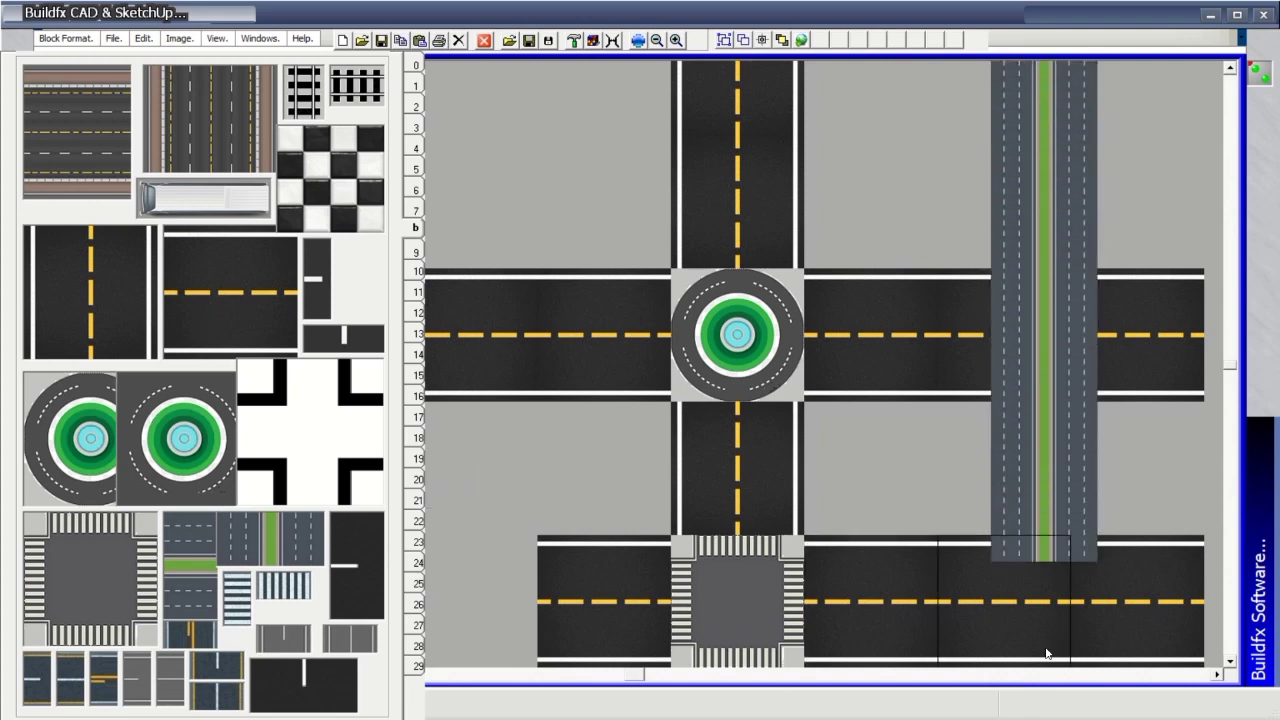
pyautogui.click(1120, 628)
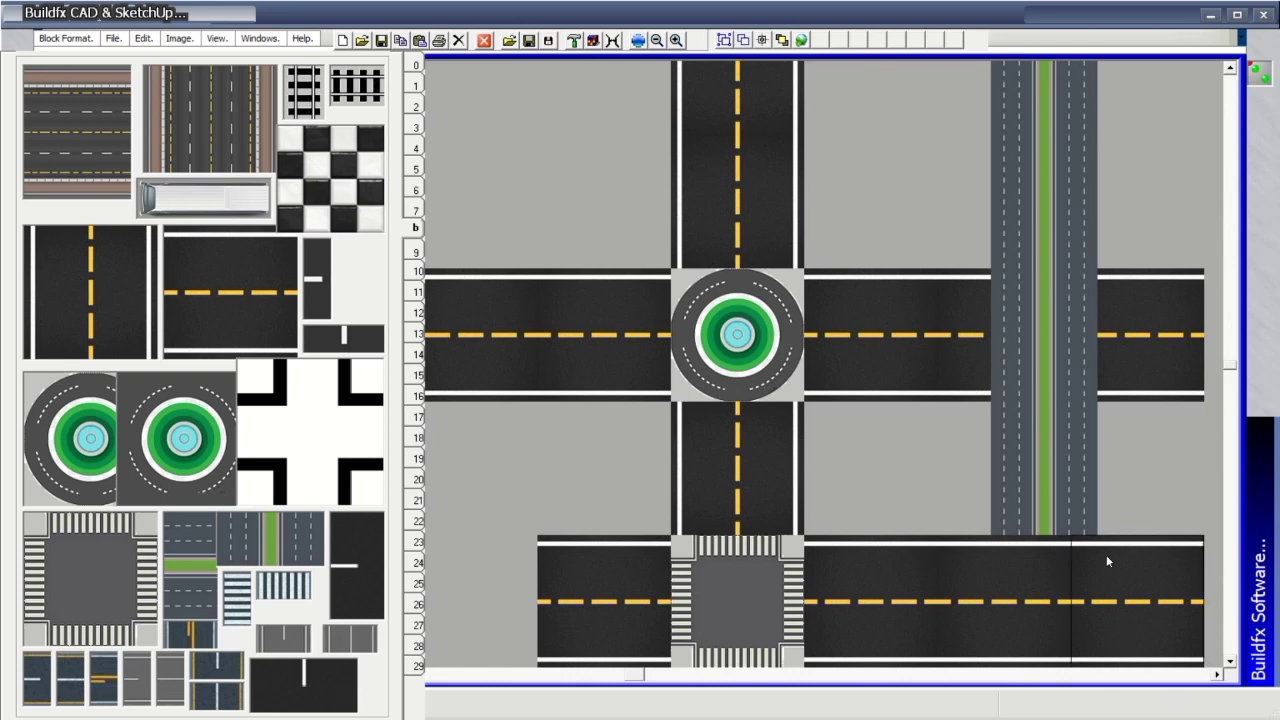
pyautogui.click(962, 332)
pyautogui.click(1170, 332)
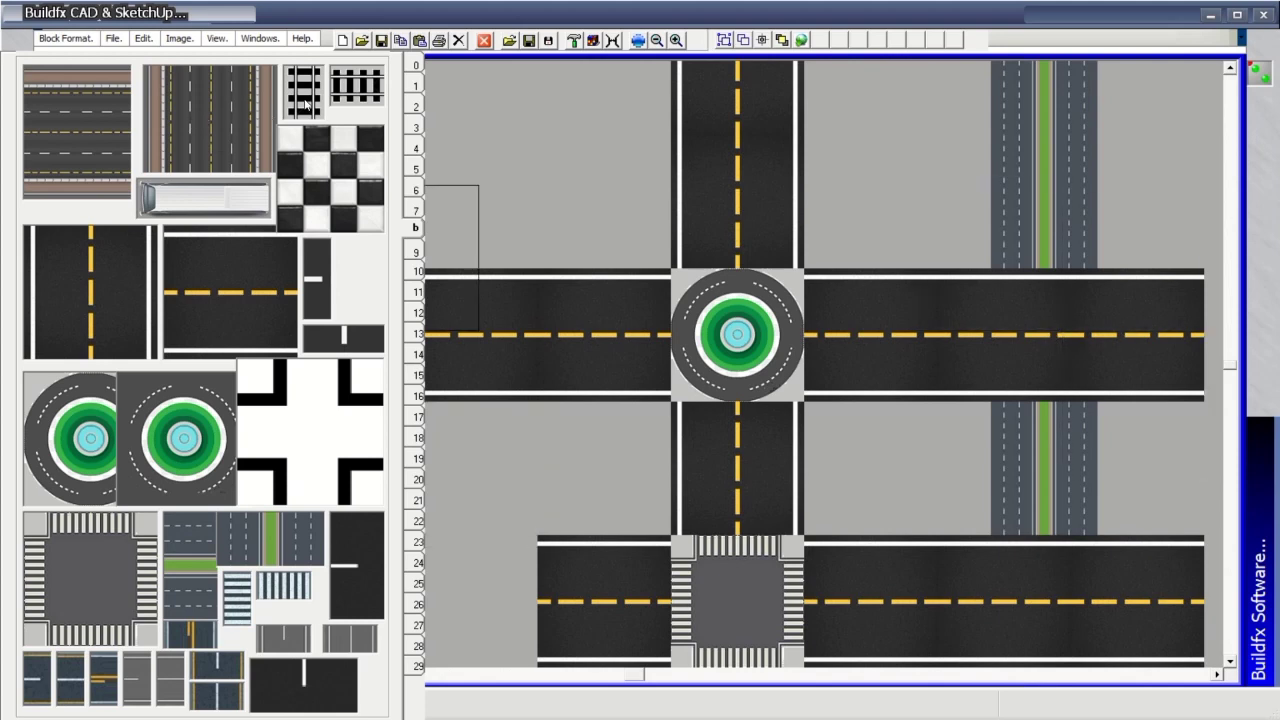
# Lay a horizontal railway across the top and a vertical railway down the site.
pyautogui.click(348, 87)
pyautogui.moveTo(455, 112); pyautogui.dragTo(1218, 103)
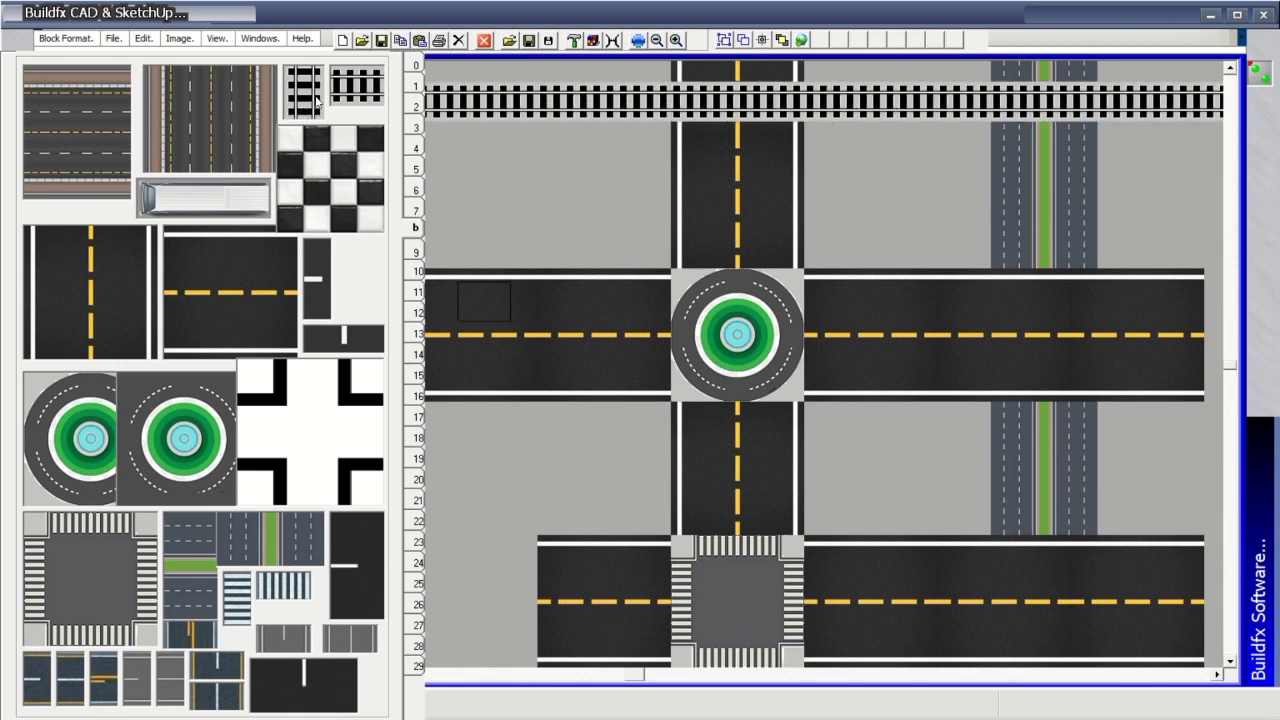
pyautogui.click(310, 95)
pyautogui.moveTo(904, 70)
pyautogui.mouseDown()
pyautogui.moveTo(923, 290)
pyautogui.moveTo(906, 655)
pyautogui.mouseUp()
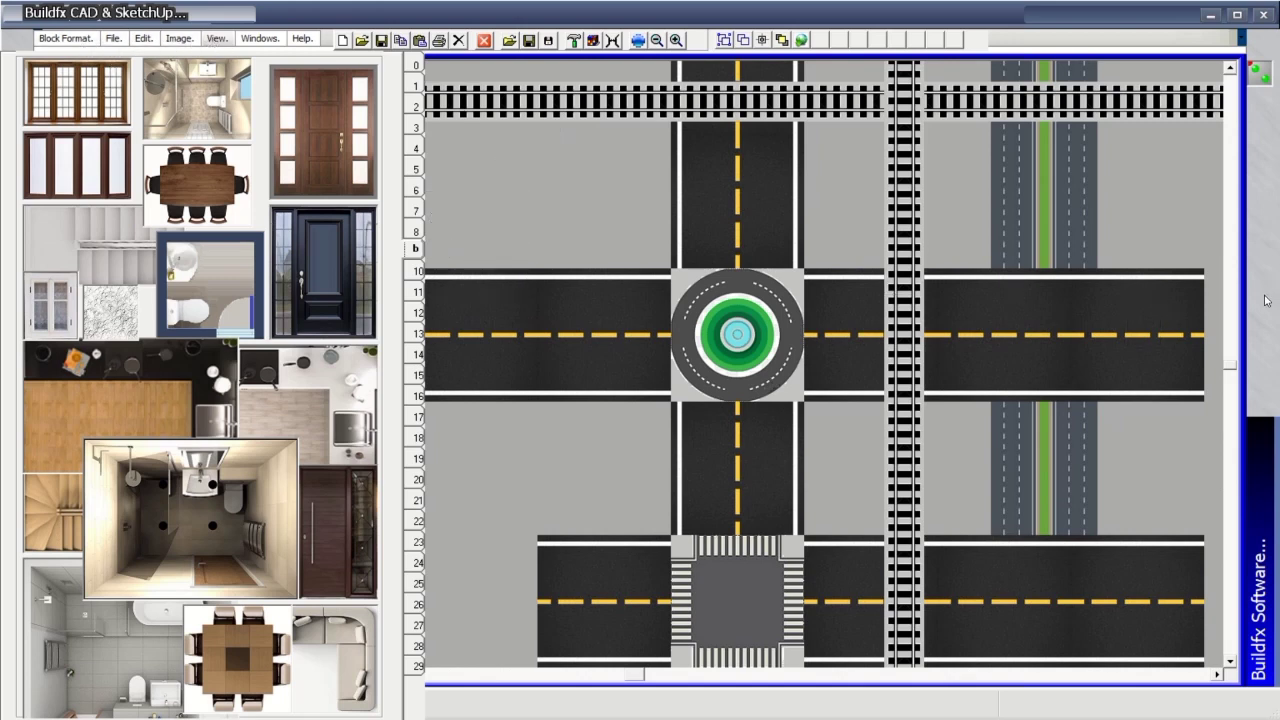
# Scroll the canvas down and left to bring an empty area of the site into view.
pyautogui.moveTo(1231, 373); pyautogui.dragTo(1205, 710)
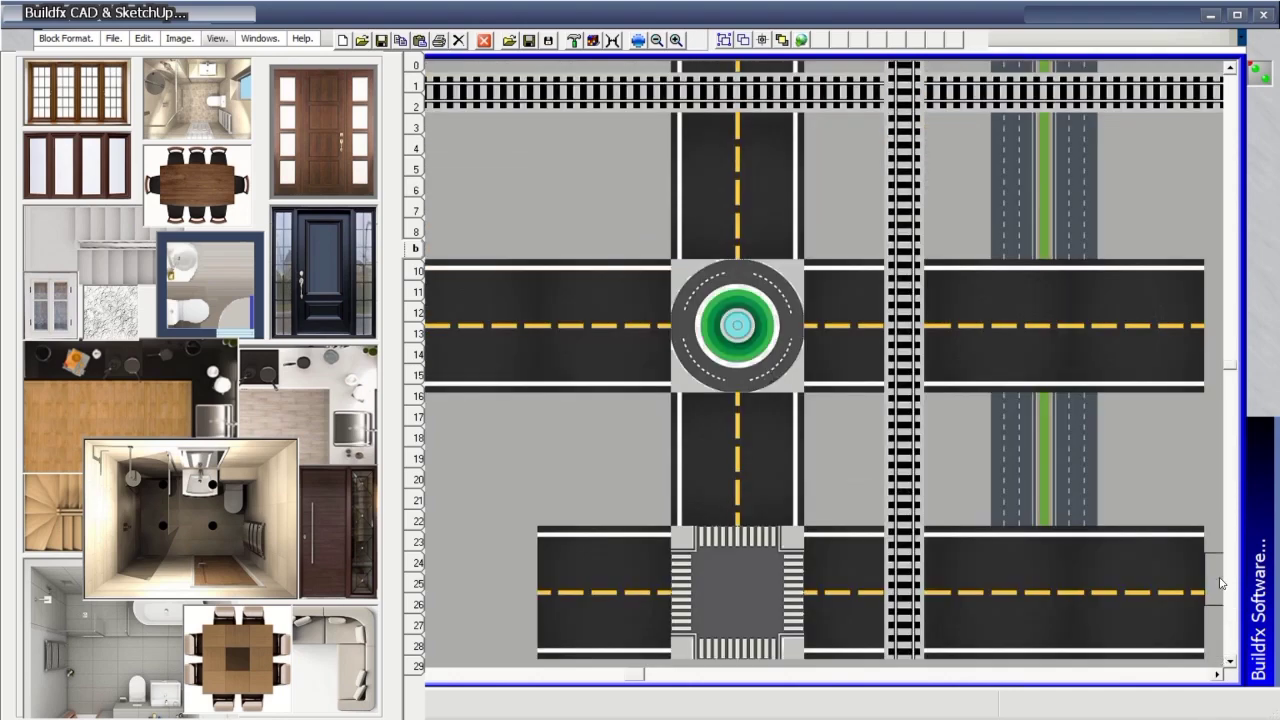
pyautogui.scroll(-5, 1231, 369)
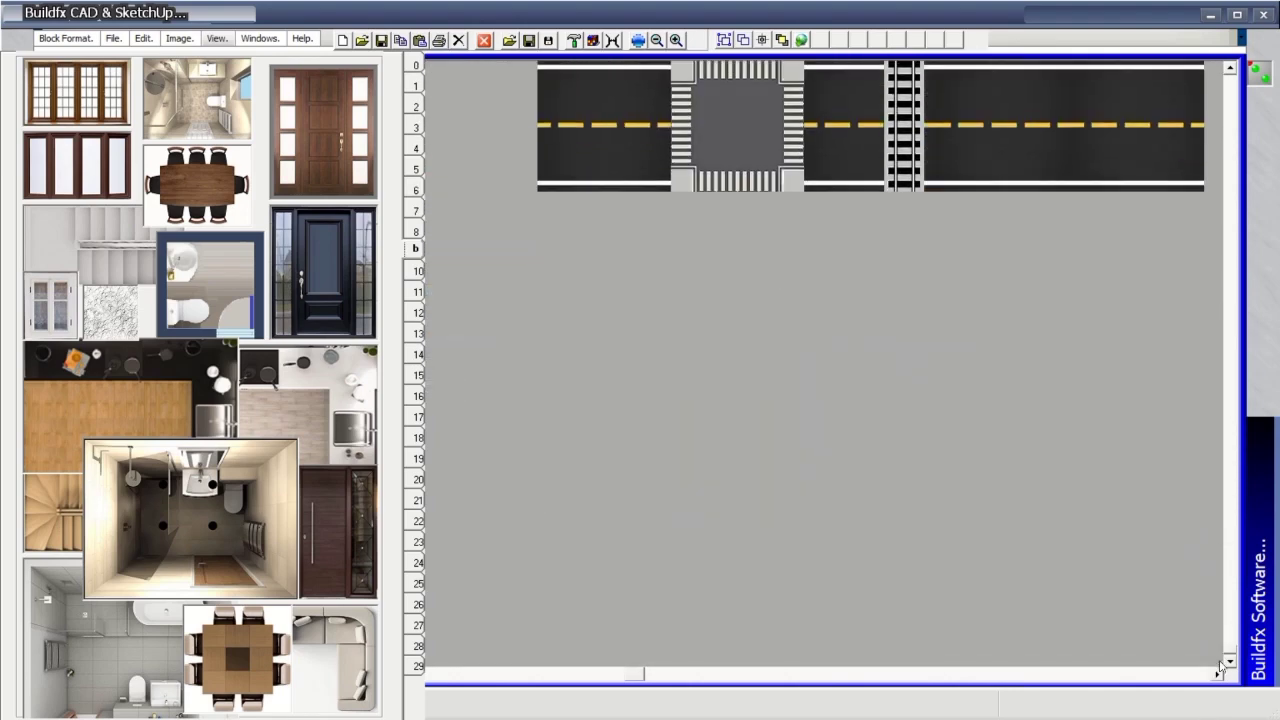
pyautogui.moveTo(640, 677); pyautogui.dragTo(1200, 700)
pyautogui.moveTo(1232, 652); pyautogui.dragTo(1222, 77)
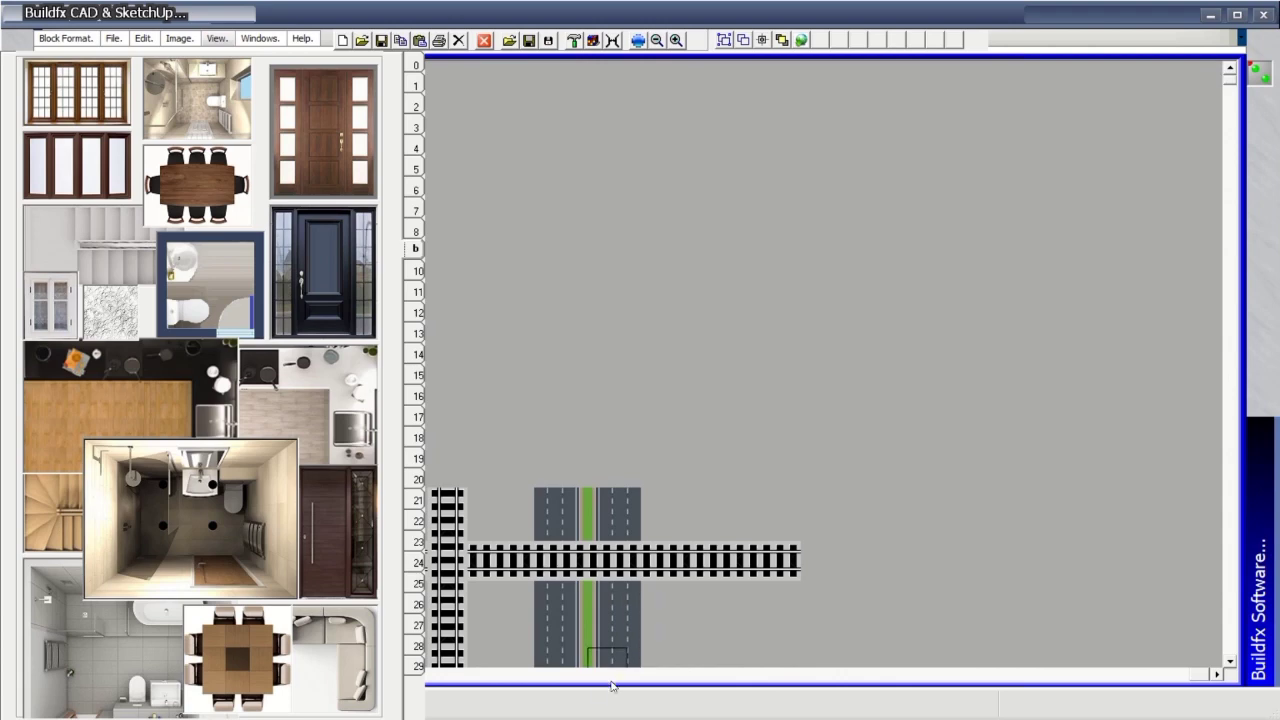
pyautogui.moveTo(1205, 676); pyautogui.dragTo(8, 668)
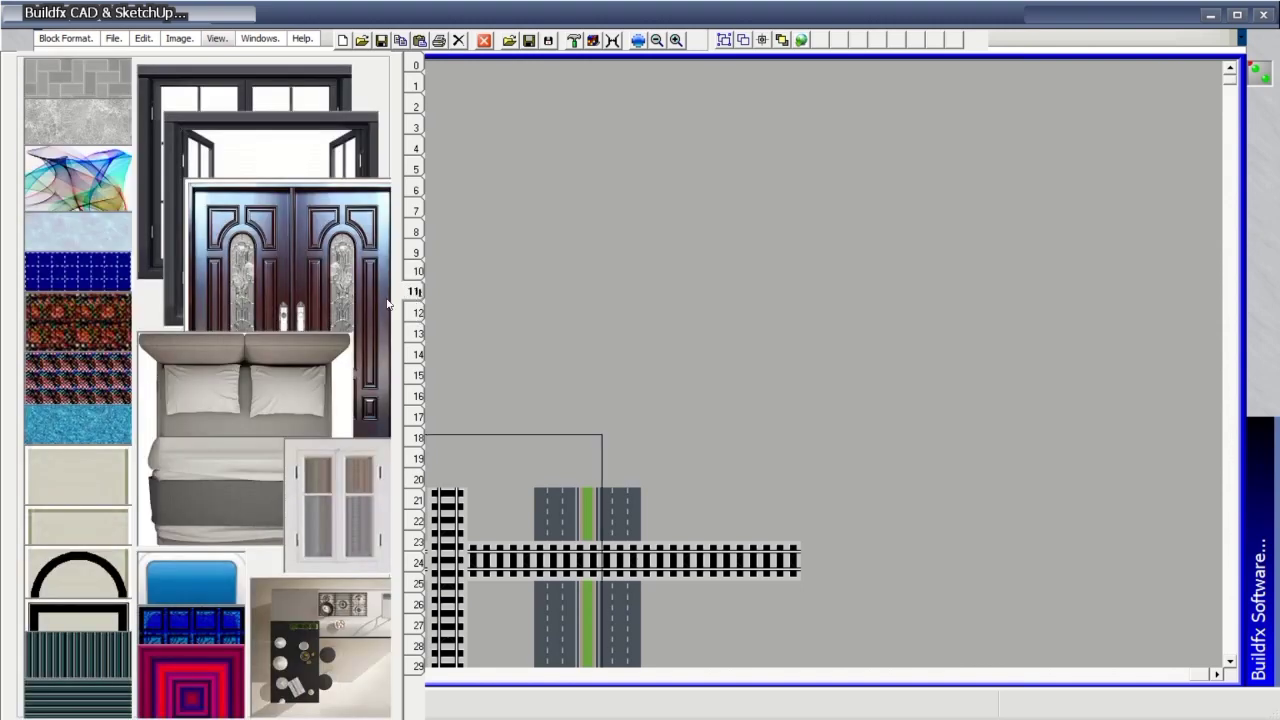
# Place a door, stamp a block of brick texture, then add a framed double door and open window.
pyautogui.click(885, 318)
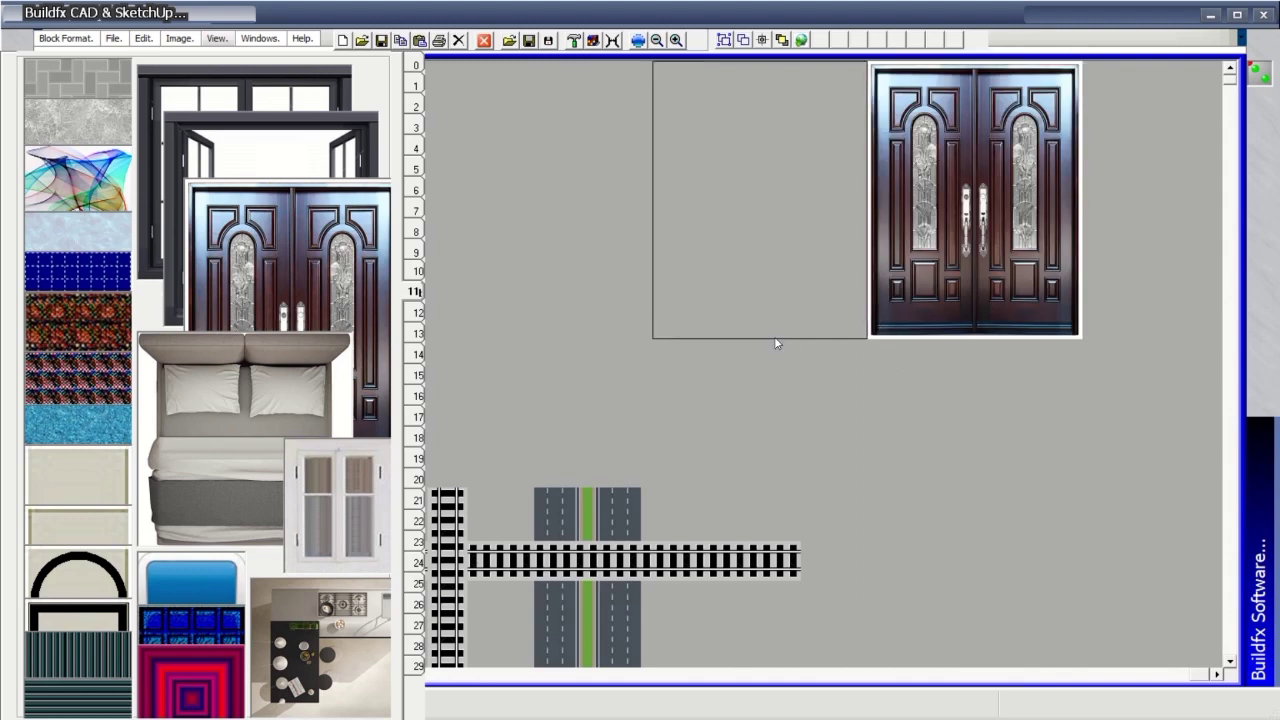
pyautogui.click(72, 368)
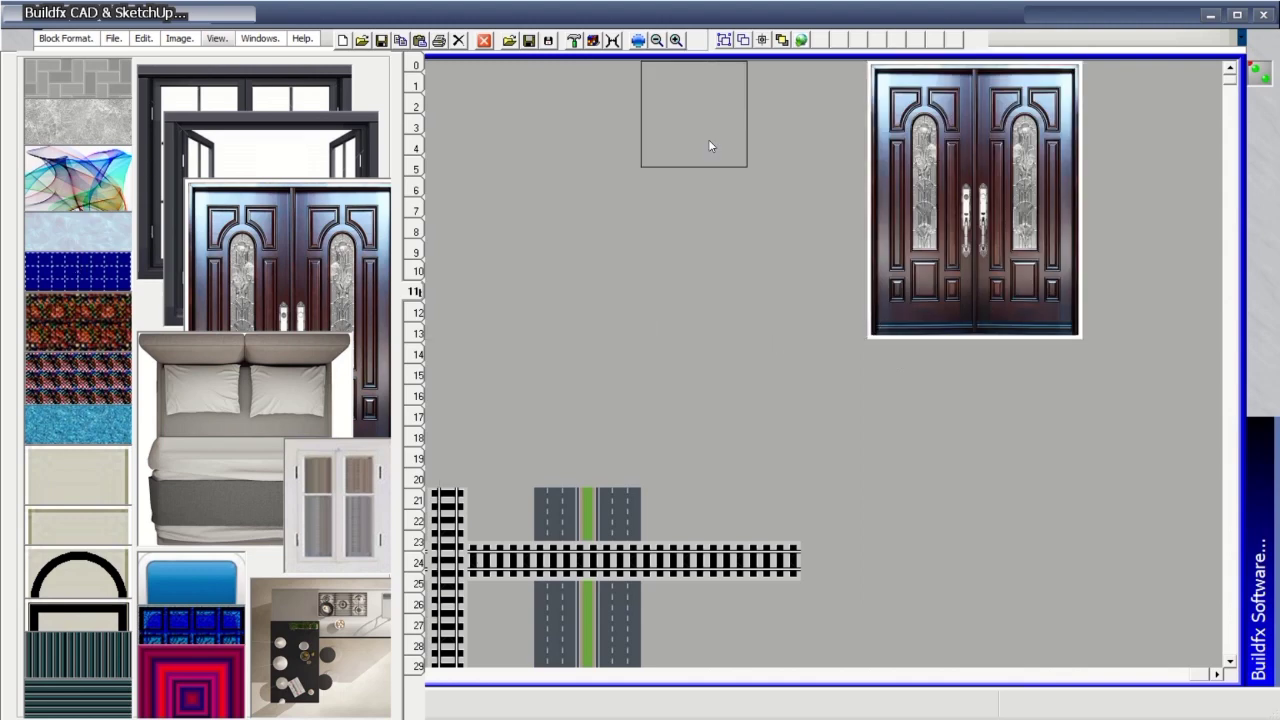
pyautogui.click(808, 106)
pyautogui.moveTo(868, 124)
pyautogui.mouseDown()
pyautogui.moveTo(859, 314)
pyautogui.moveTo(809, 302)
pyautogui.moveTo(740, 193)
pyautogui.moveTo(769, 125)
pyautogui.moveTo(817, 227)
pyautogui.moveTo(785, 156)
pyautogui.moveTo(820, 152)
pyautogui.mouseUp()
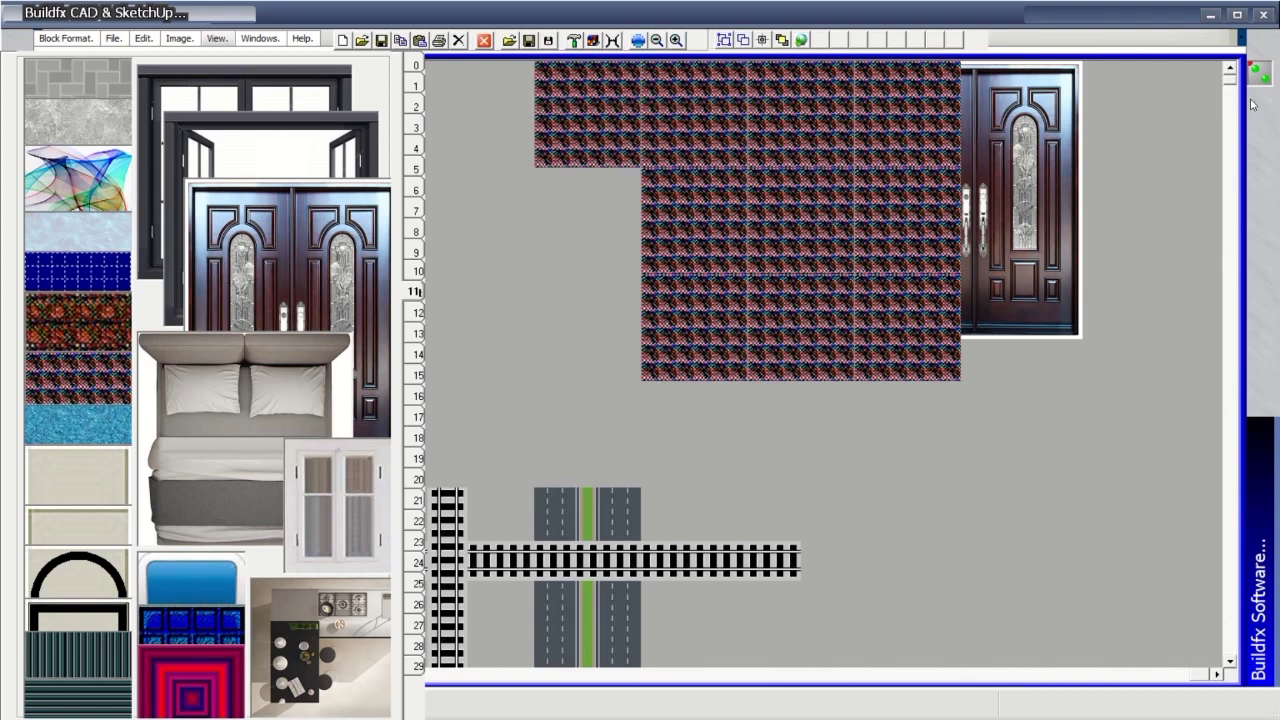
pyautogui.moveTo(1131, 100)
pyautogui.mouseDown()
pyautogui.moveTo(1206, 113)
pyautogui.moveTo(1189, 308)
pyautogui.moveTo(1172, 316)
pyautogui.moveTo(1109, 214)
pyautogui.mouseUp()
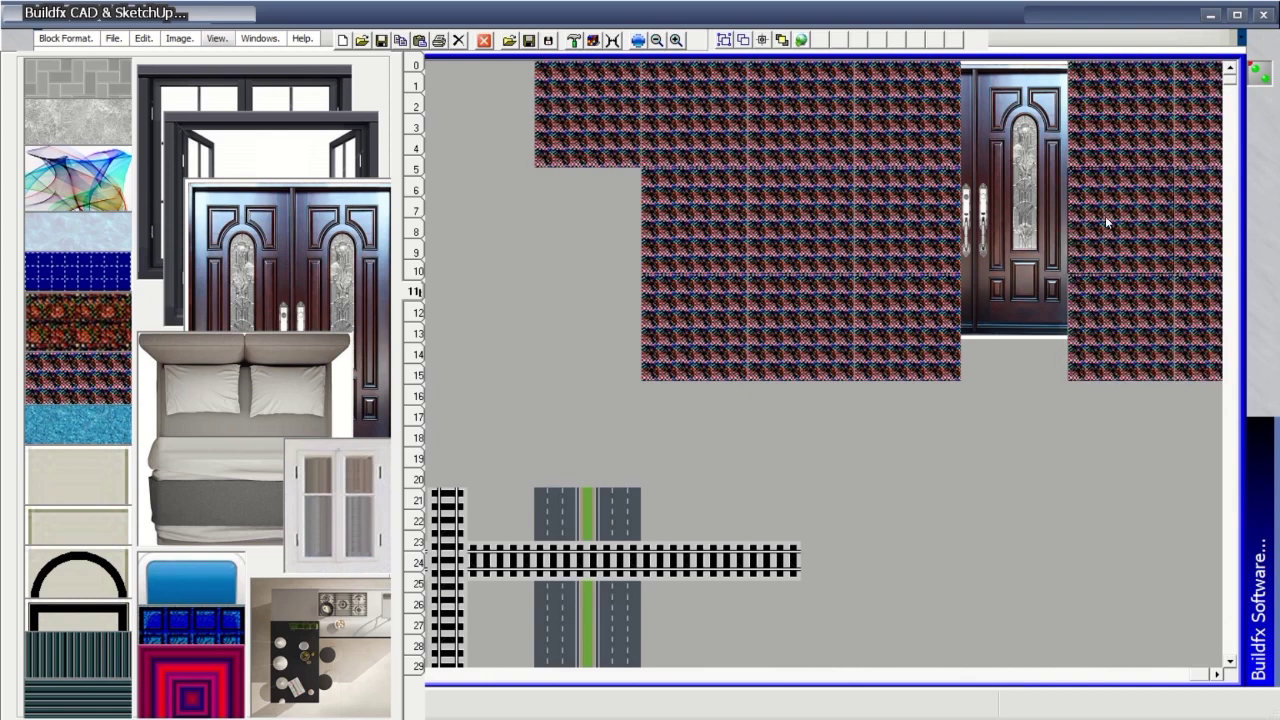
pyautogui.click(1032, 188)
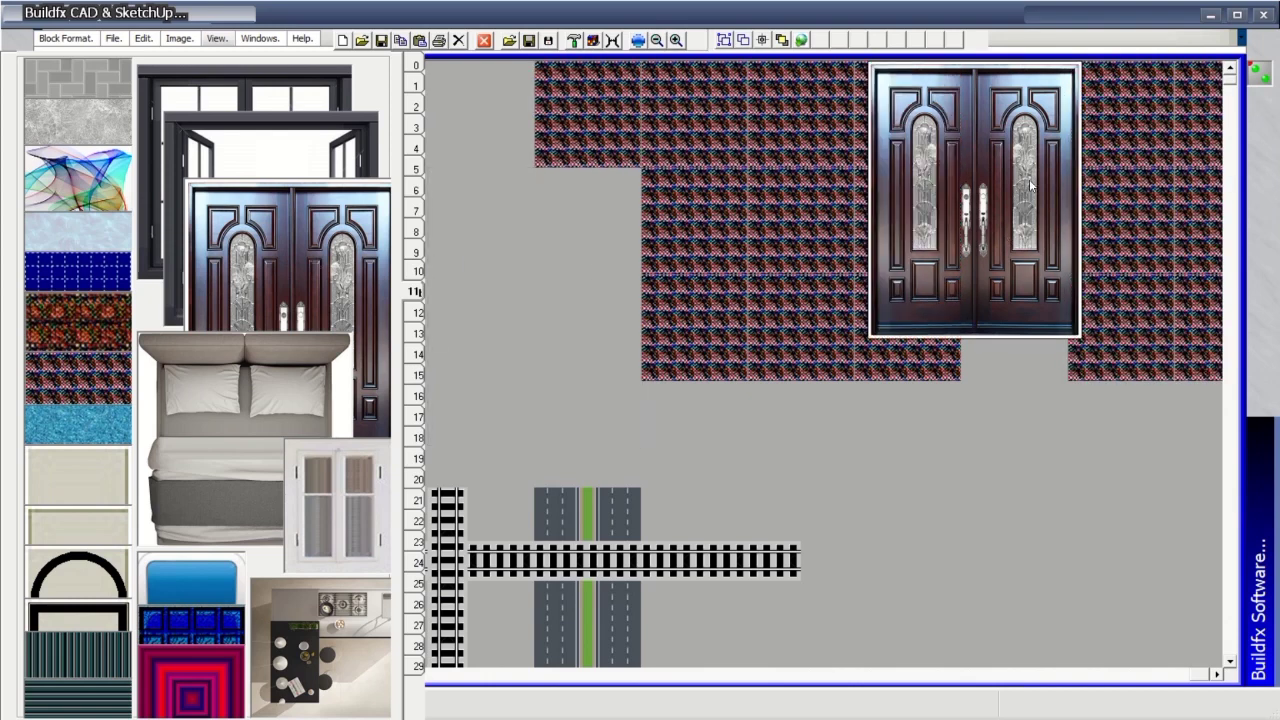
pyautogui.click(692, 145)
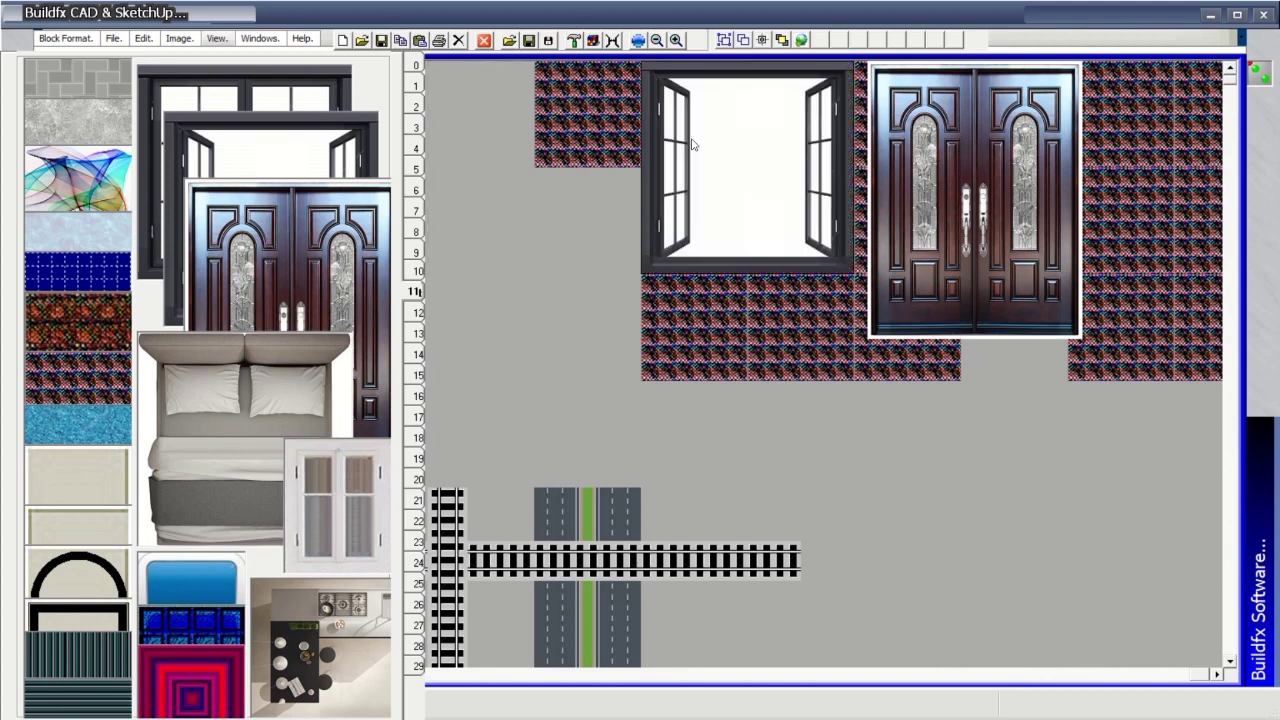
# Fill the remaining gaps with brick texture, bring the double door to front, and open the cars library.
pyautogui.click(79, 370)
pyautogui.click(588, 184)
pyautogui.click(593, 330)
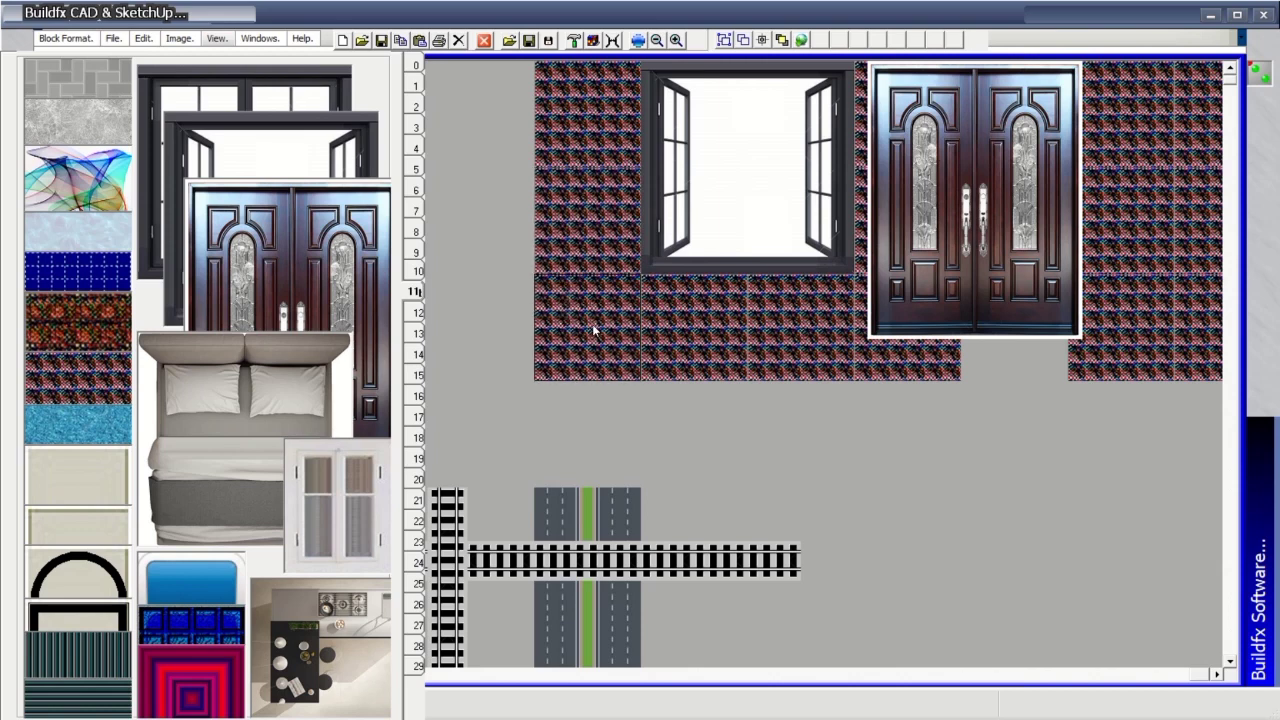
pyautogui.click(1038, 395)
pyautogui.click(999, 368)
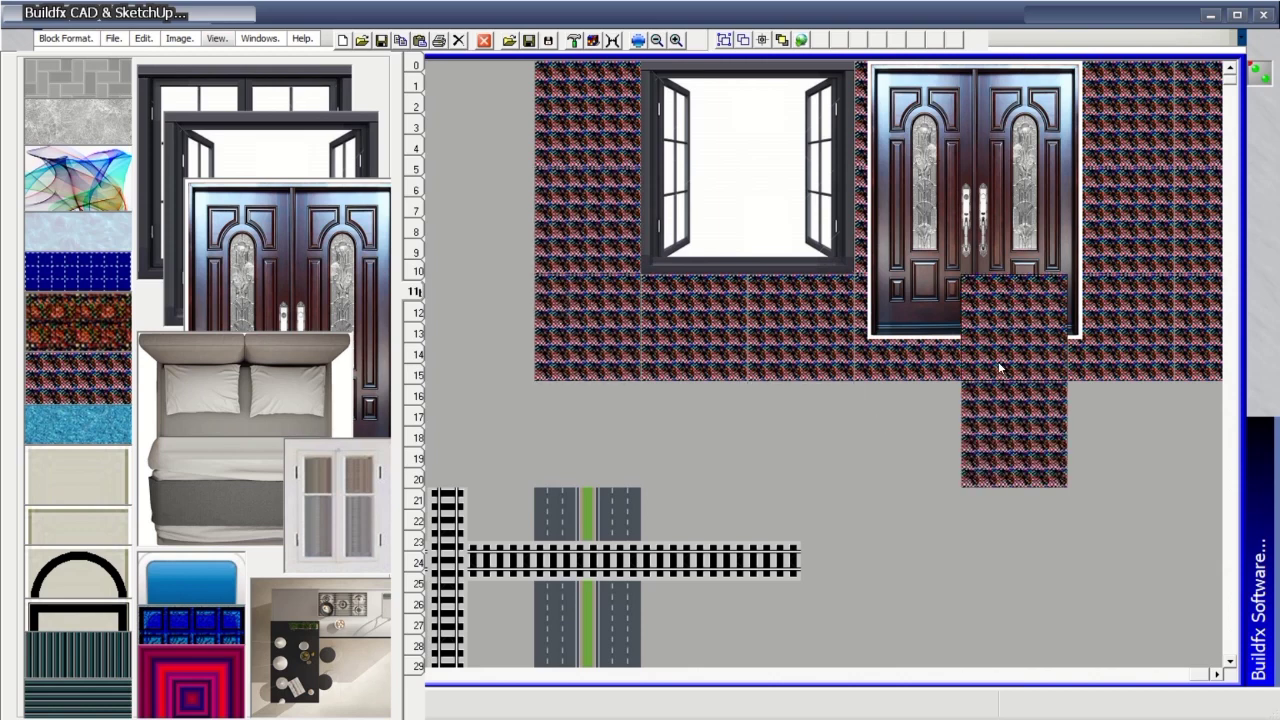
pyautogui.moveTo(999, 368)
pyautogui.mouseDown()
pyautogui.moveTo(1174, 351)
pyautogui.moveTo(1206, 360)
pyautogui.moveTo(1214, 405)
pyautogui.moveTo(1129, 420)
pyautogui.moveTo(578, 418)
pyautogui.moveTo(986, 443)
pyautogui.mouseUp()
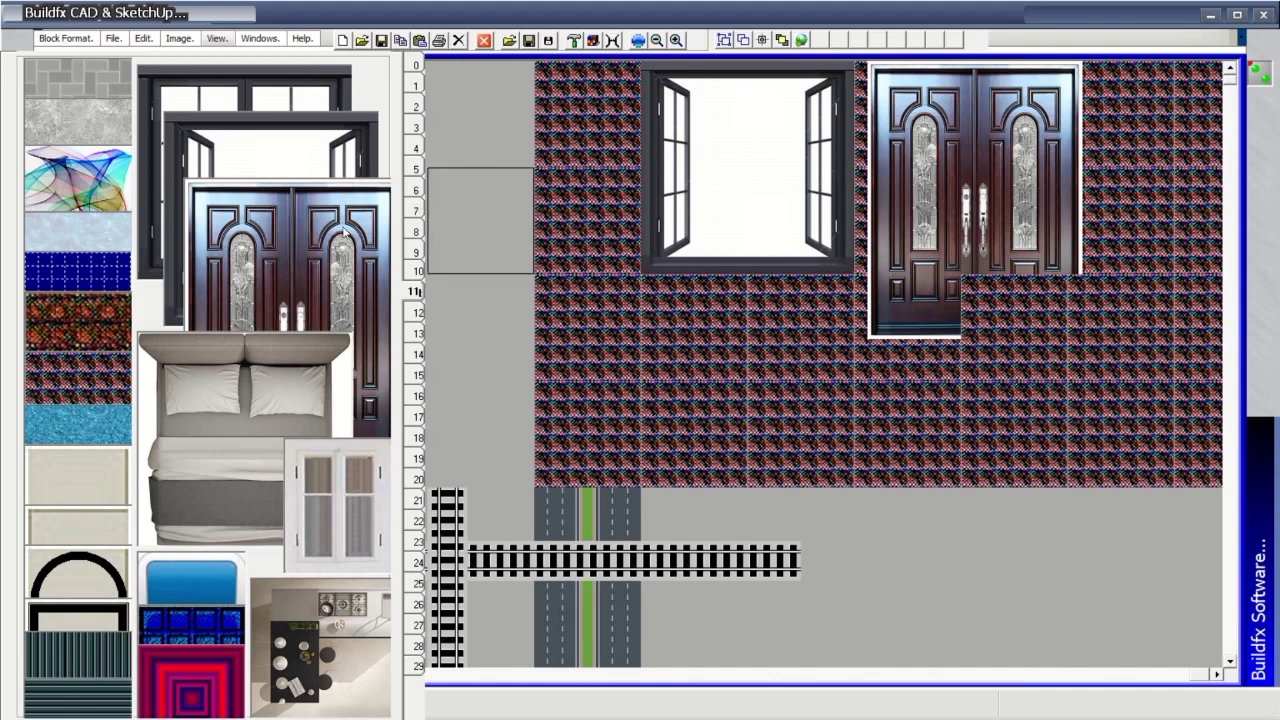
pyautogui.click(994, 183)
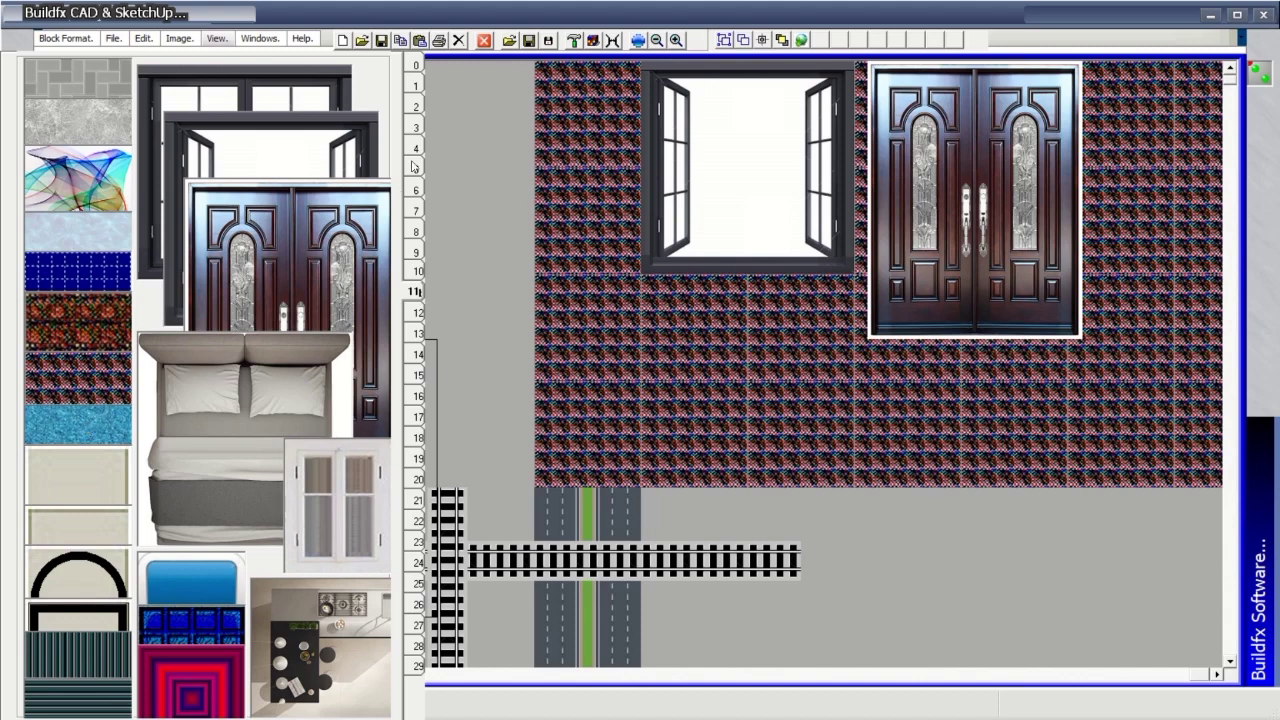
pyautogui.click(416, 312)
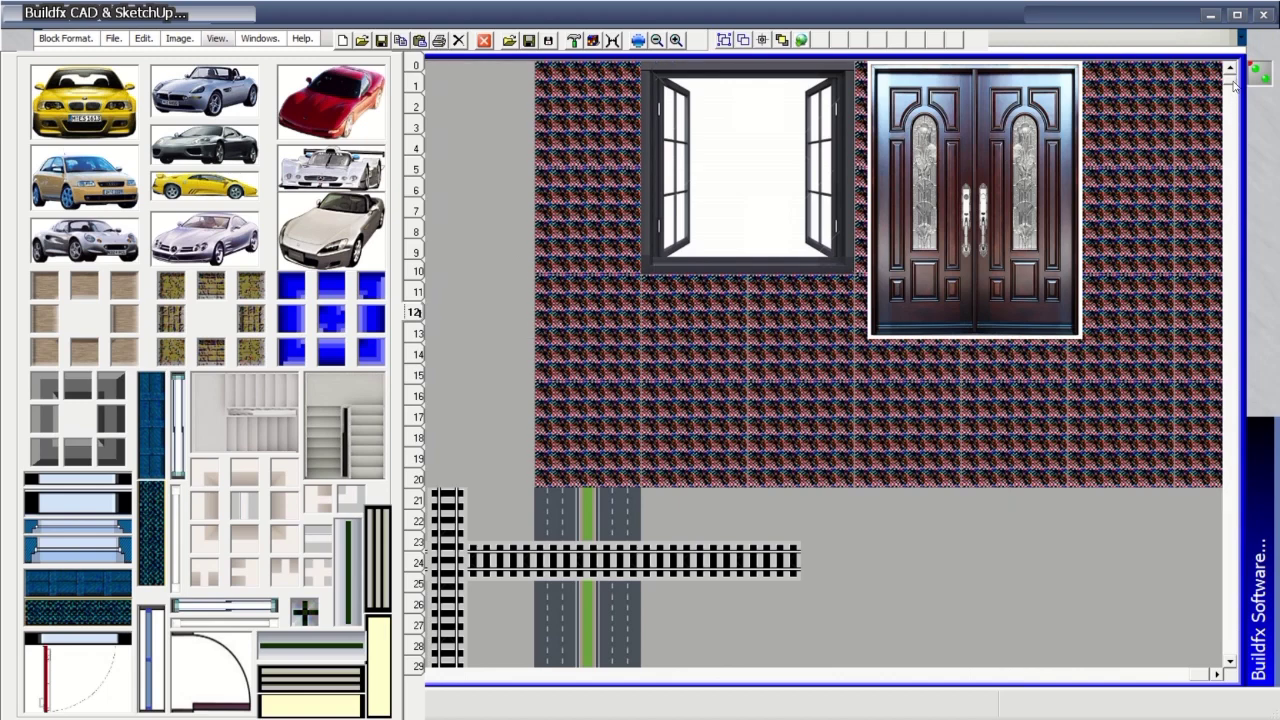
pyautogui.scroll(-5, 1234, 86)
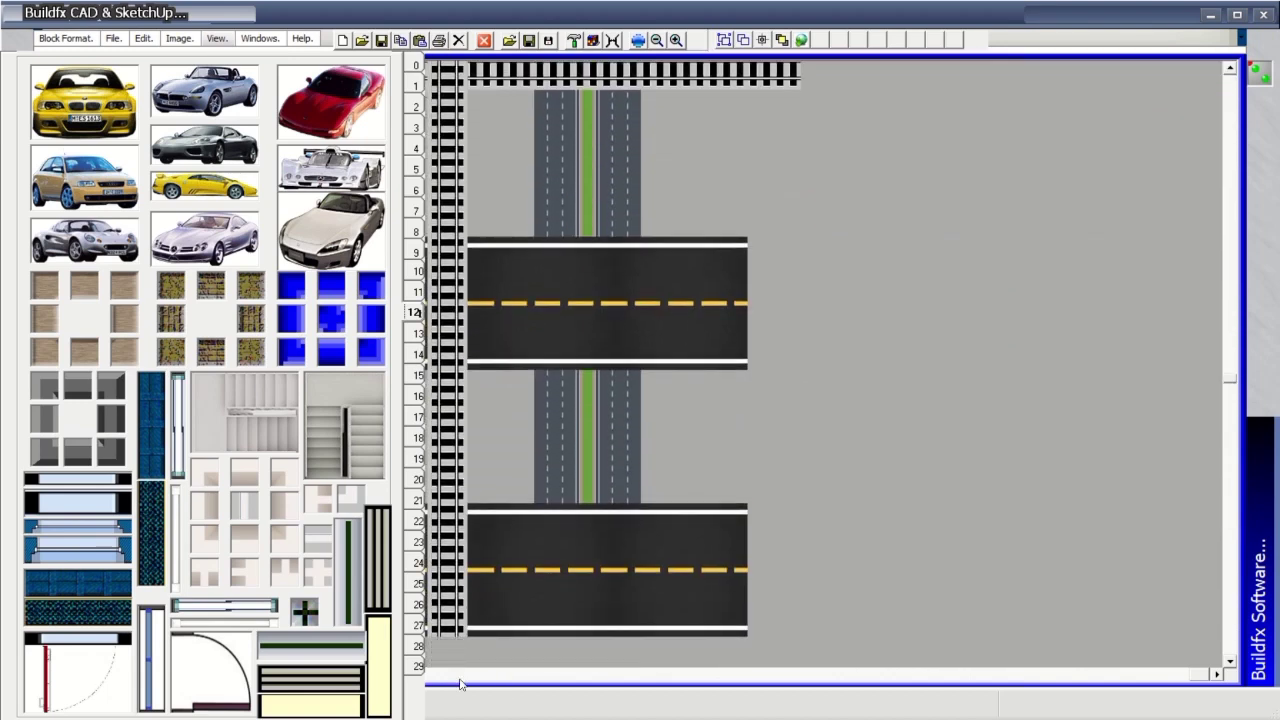
# Scroll the canvas down to the empty area below the road and railway.
pyautogui.moveTo(1197, 680)
pyautogui.mouseDown()
pyautogui.moveTo(560, 684)
pyautogui.moveTo(1200, 676)
pyautogui.mouseUp()
pyautogui.moveTo(1237, 386); pyautogui.dragTo(1231, 621)
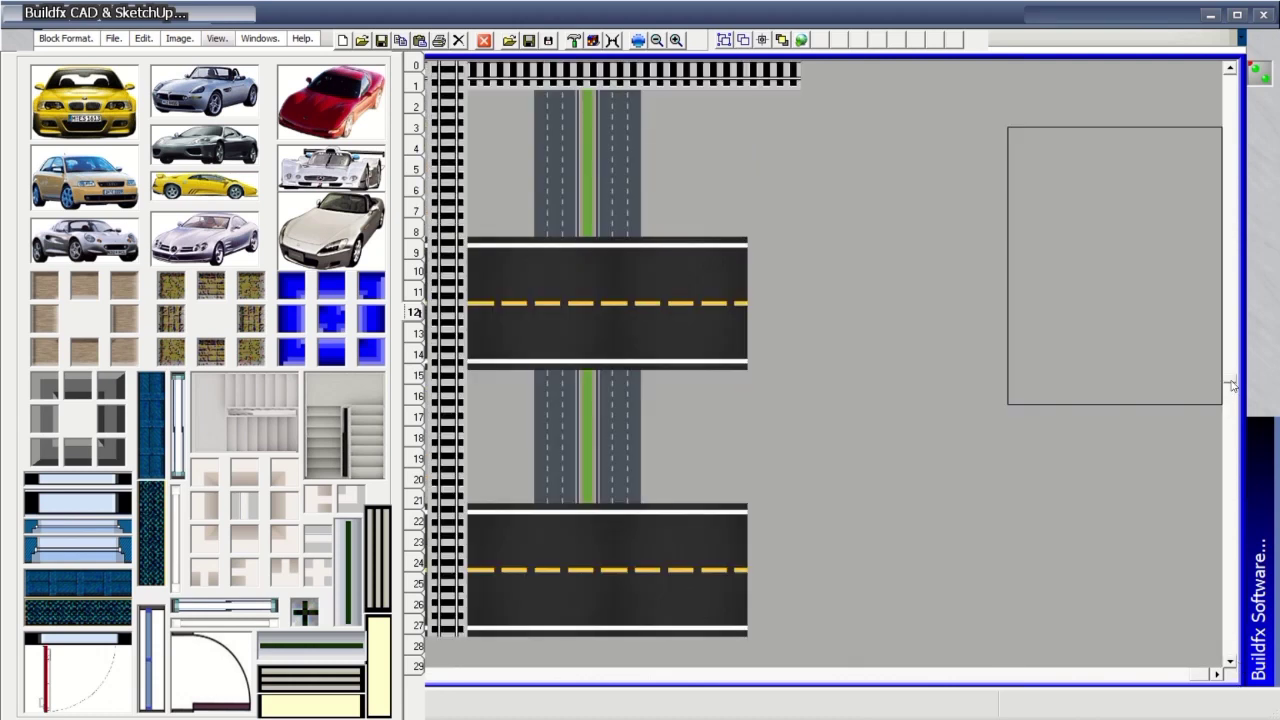
pyautogui.scroll(-5, 1234, 386)
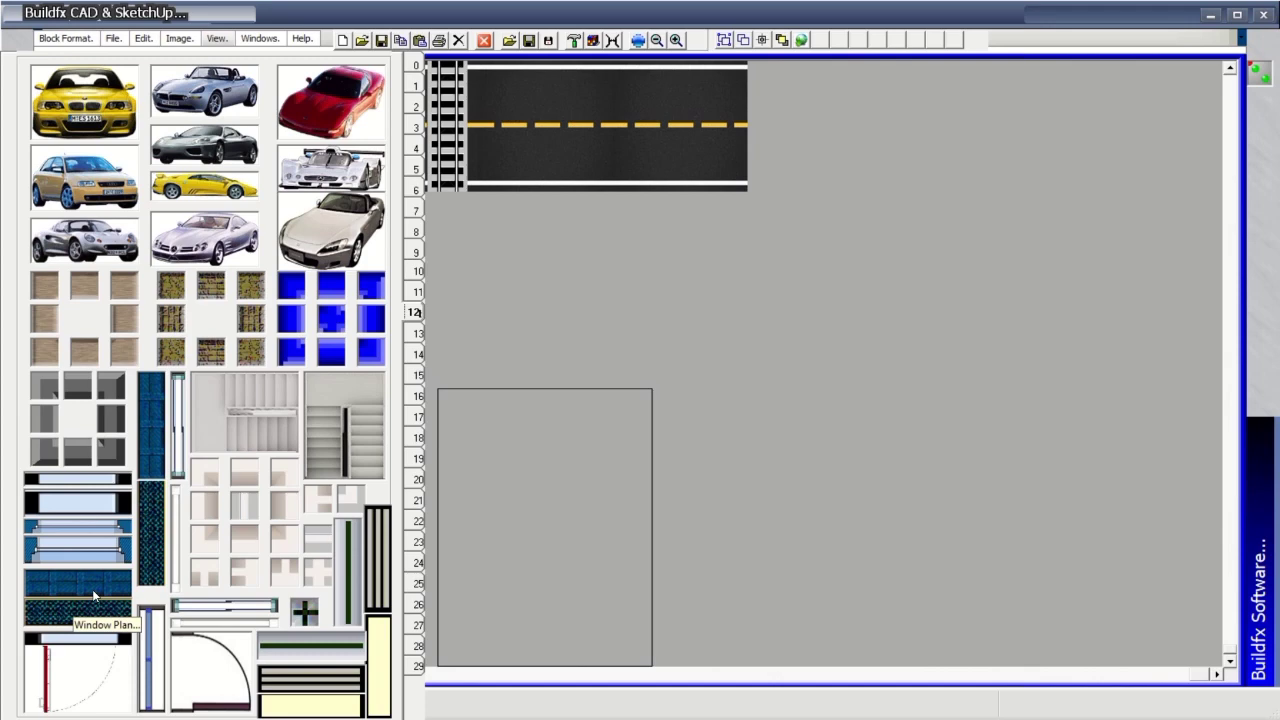
# Draw the room's grey top wall from the left corner to a capped right end.
pyautogui.click(43, 393)
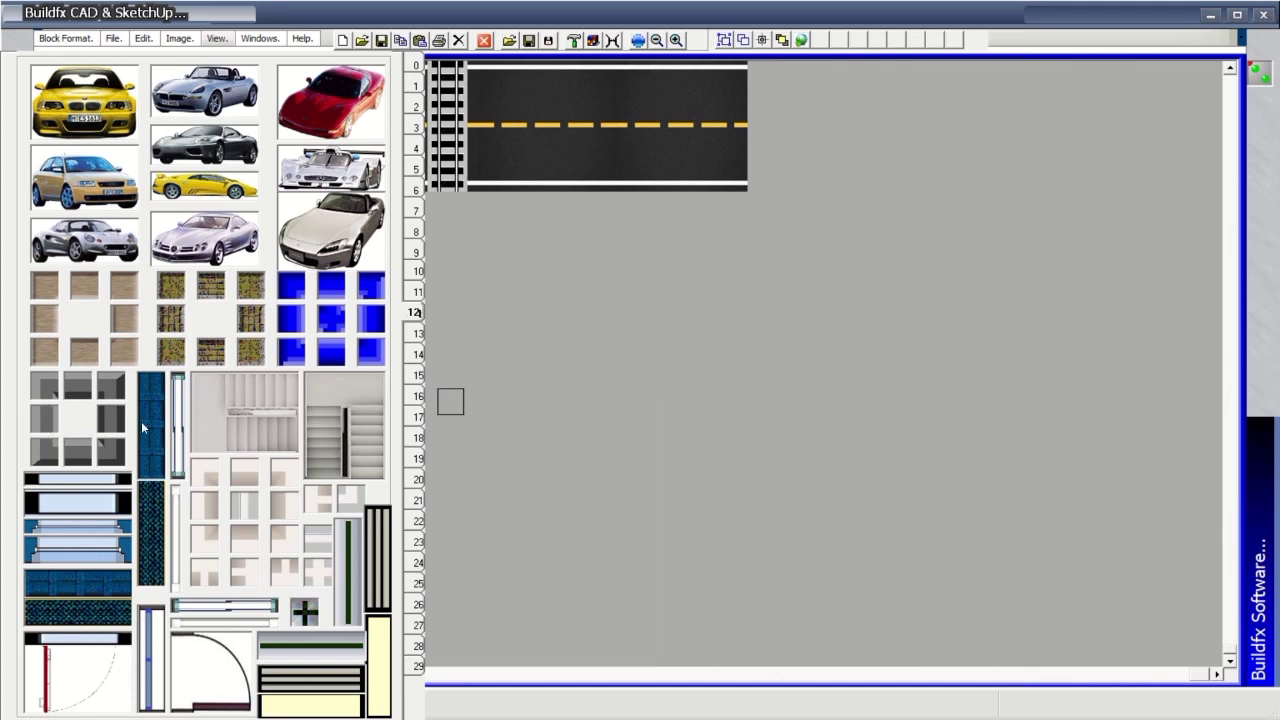
pyautogui.click(628, 260)
pyautogui.moveTo(658, 258); pyautogui.dragTo(1034, 255)
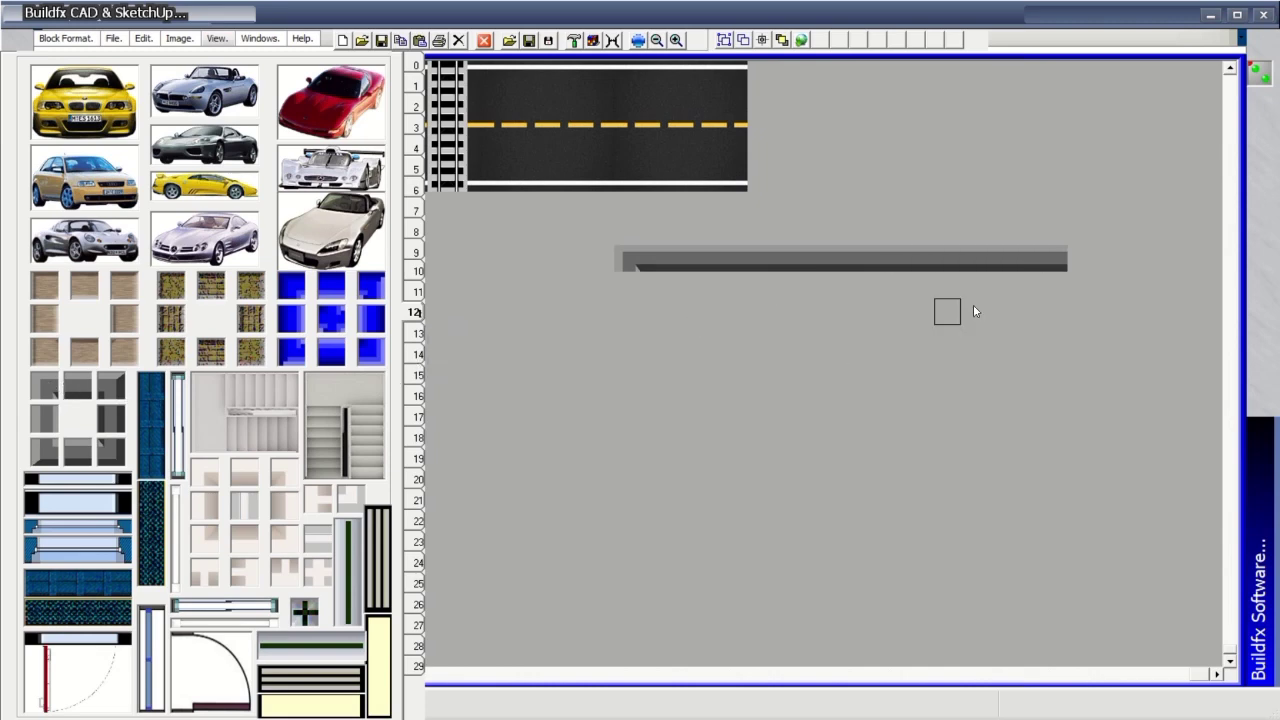
pyautogui.click(1080, 258)
# Extend the left wall downward, then draw the bottom and right walls to close the room.
pyautogui.moveTo(626, 501); pyautogui.dragTo(626, 605)
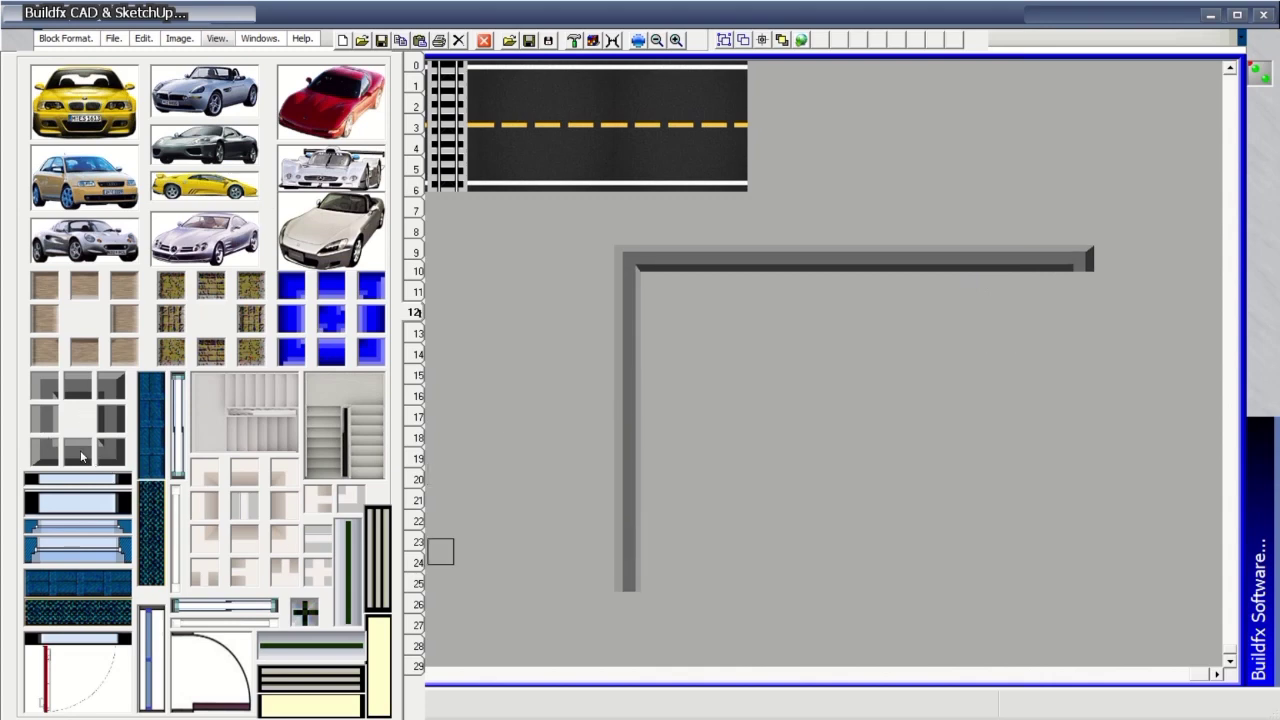
pyautogui.moveTo(628, 591)
pyautogui.mouseDown()
pyautogui.moveTo(629, 629)
pyautogui.moveTo(628, 615)
pyautogui.mouseUp()
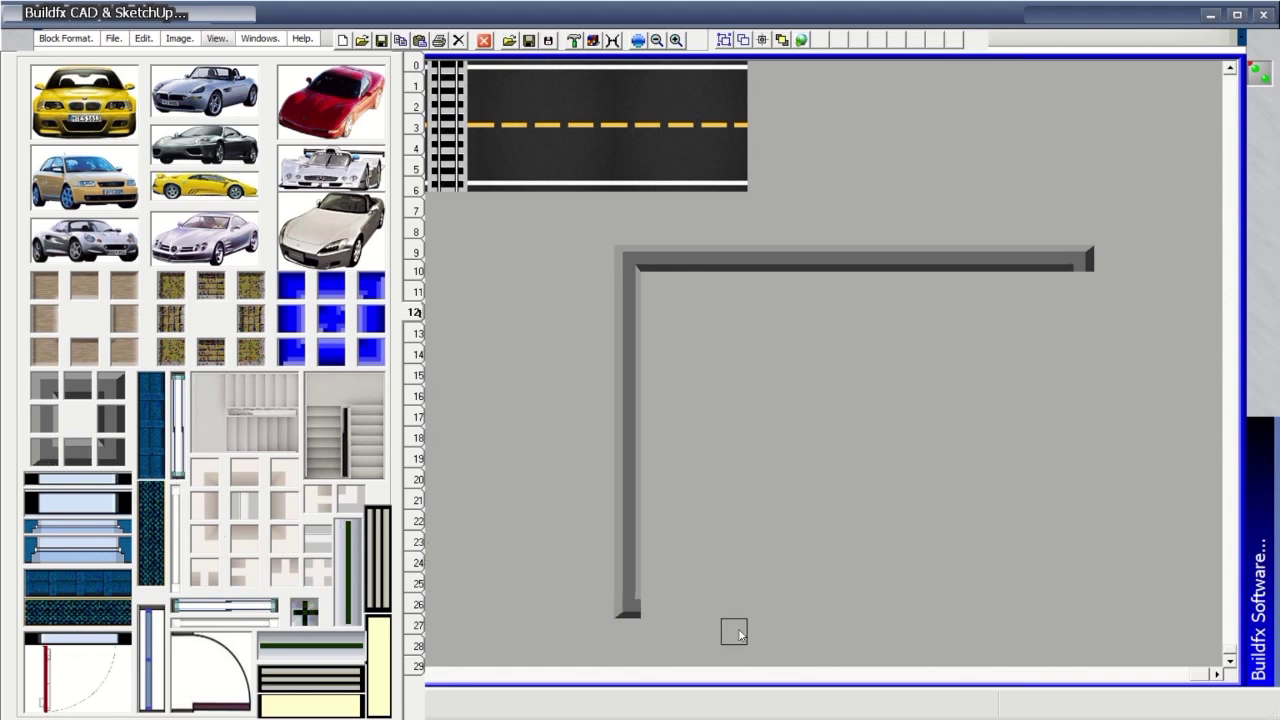
pyautogui.moveTo(658, 613)
pyautogui.mouseDown()
pyautogui.moveTo(1104, 592)
pyautogui.moveTo(1037, 604)
pyautogui.mouseUp()
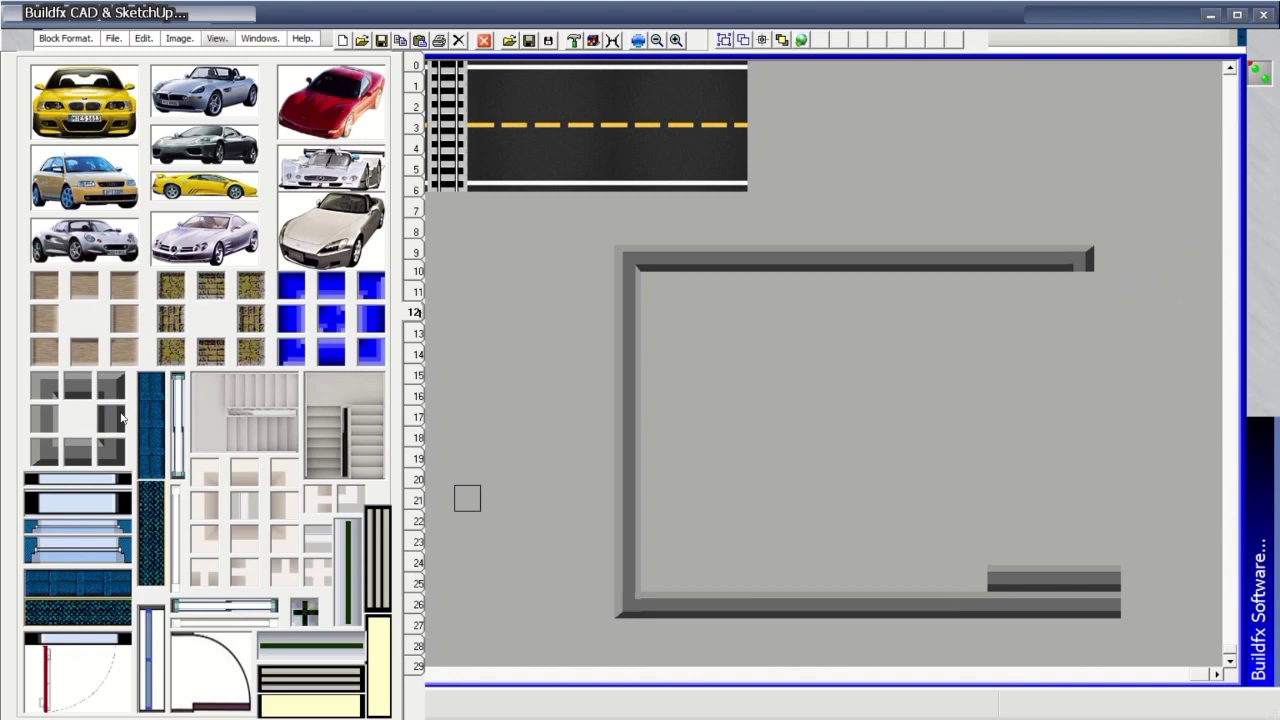
pyautogui.moveTo(1087, 279); pyautogui.dragTo(1086, 580)
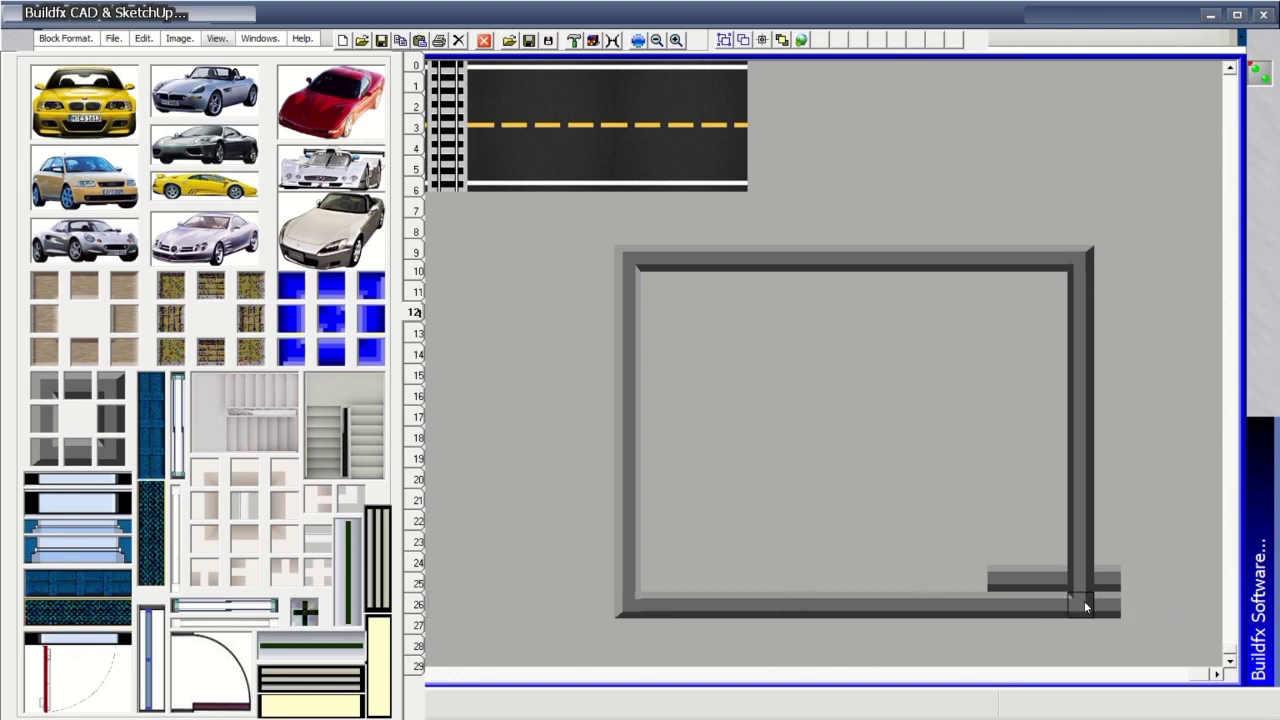
# Trace teal tiles around the room's inner edge, then fill the floor with light-green squares.
pyautogui.click(417, 65)
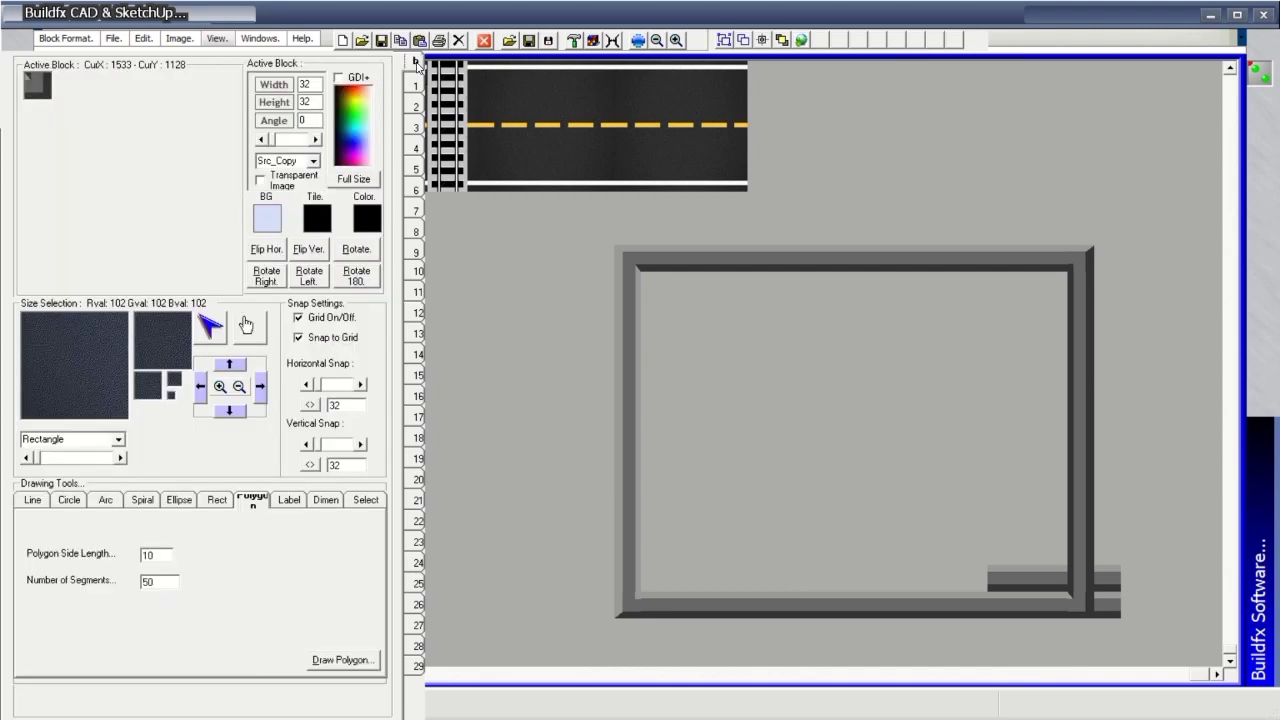
pyautogui.click(419, 90)
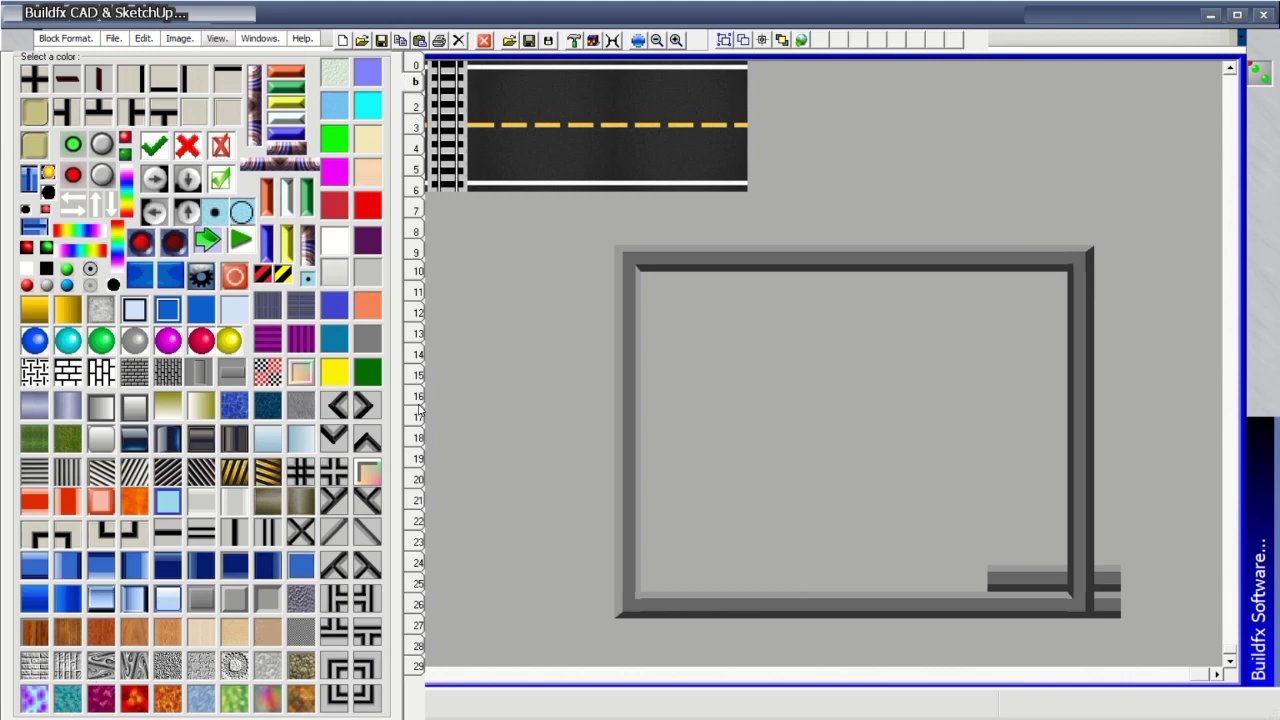
pyautogui.click(415, 107)
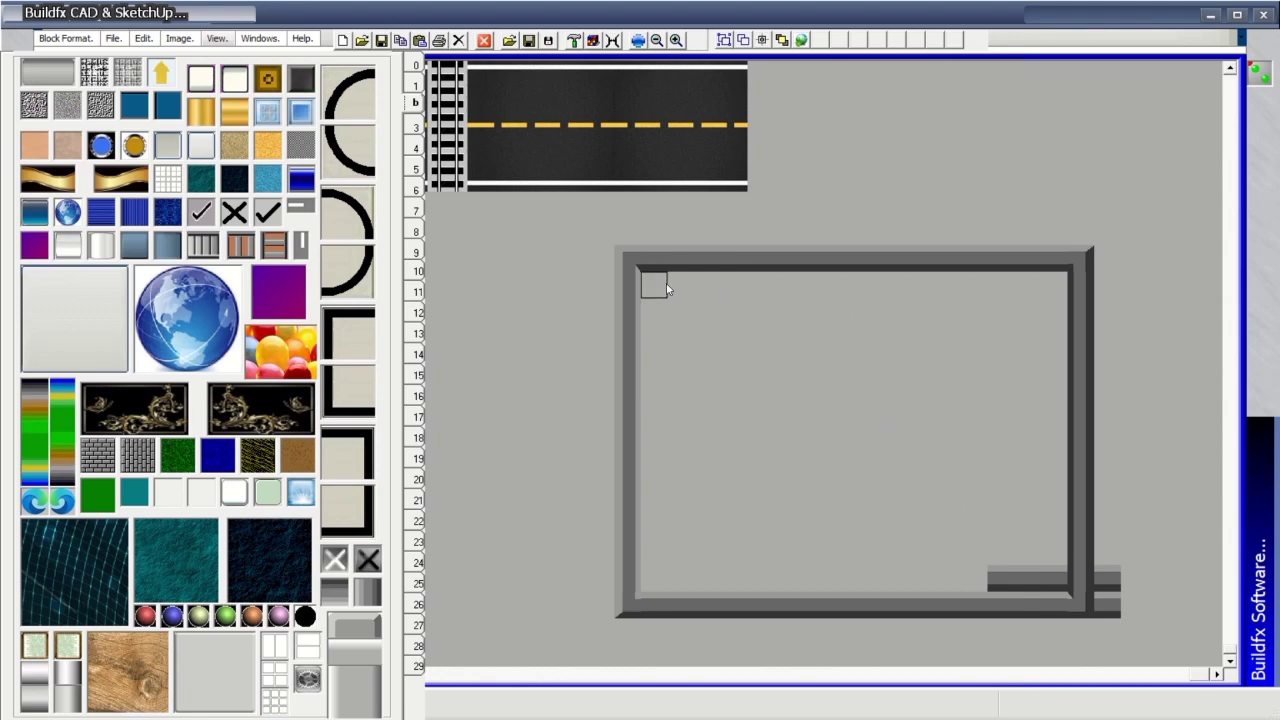
pyautogui.moveTo(667, 288)
pyautogui.mouseDown()
pyautogui.moveTo(1051, 289)
pyautogui.moveTo(1053, 463)
pyautogui.mouseUp()
pyautogui.moveTo(1056, 531)
pyautogui.mouseDown()
pyautogui.moveTo(1061, 576)
pyautogui.moveTo(1000, 584)
pyautogui.moveTo(708, 578)
pyautogui.mouseUp()
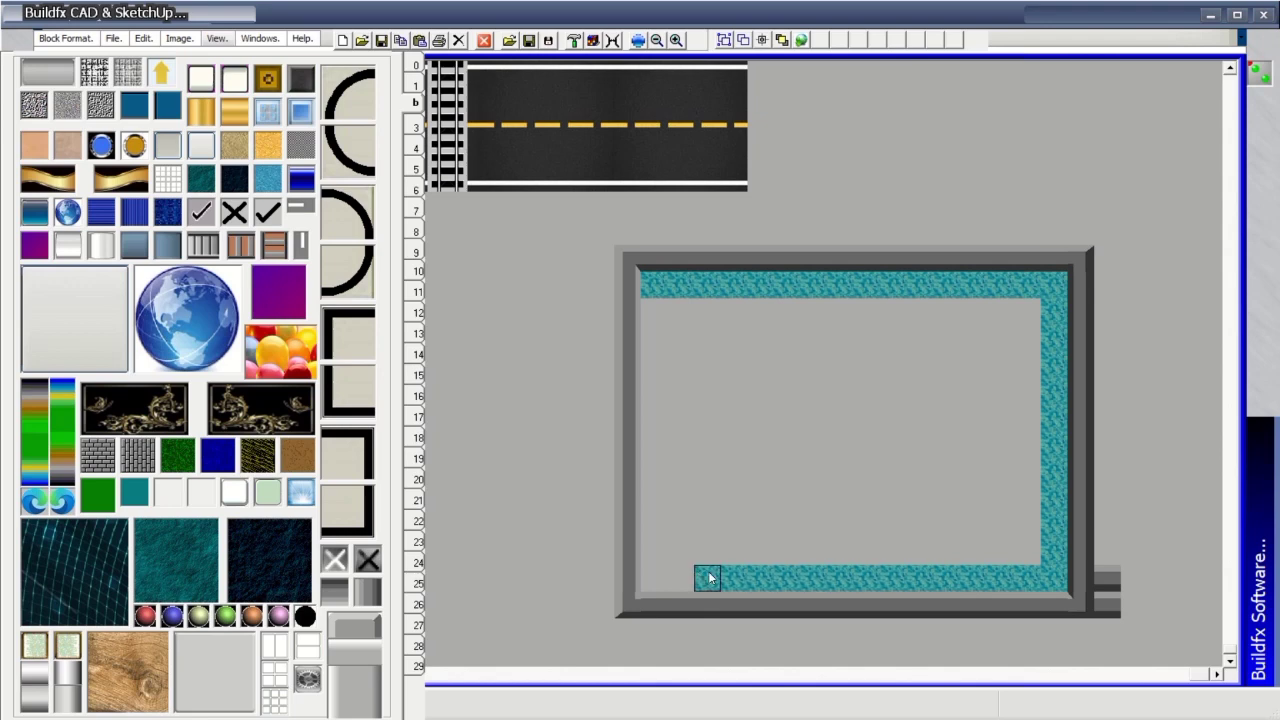
pyautogui.moveTo(658, 540); pyautogui.dragTo(654, 306)
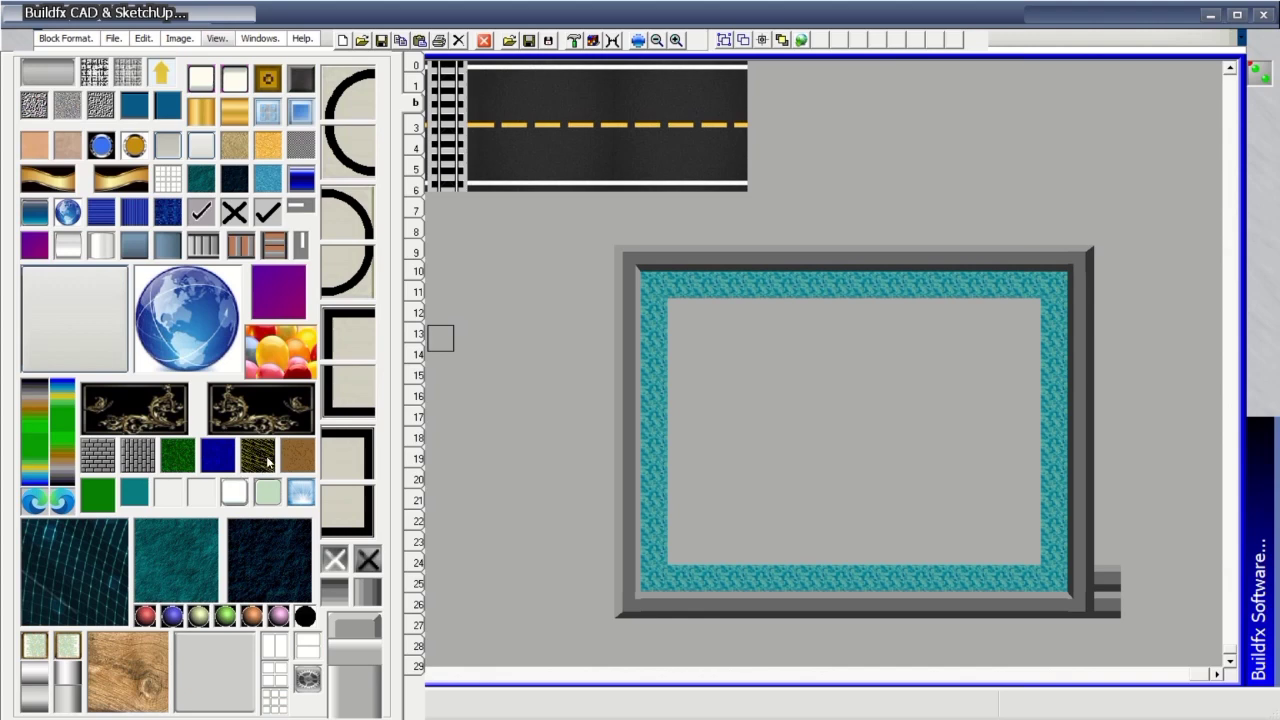
pyautogui.click(267, 492)
pyautogui.moveTo(680, 311)
pyautogui.mouseDown()
pyautogui.moveTo(1029, 311)
pyautogui.moveTo(1034, 555)
pyautogui.moveTo(678, 552)
pyautogui.moveTo(686, 329)
pyautogui.moveTo(999, 340)
pyautogui.moveTo(1012, 343)
pyautogui.moveTo(928, 363)
pyautogui.moveTo(709, 359)
pyautogui.moveTo(806, 386)
pyautogui.moveTo(1005, 394)
pyautogui.moveTo(698, 379)
pyautogui.moveTo(692, 409)
pyautogui.moveTo(741, 398)
pyautogui.moveTo(811, 423)
pyautogui.moveTo(833, 466)
pyautogui.moveTo(698, 491)
pyautogui.moveTo(711, 447)
pyautogui.moveTo(716, 522)
pyautogui.moveTo(989, 539)
pyautogui.moveTo(1010, 526)
pyautogui.moveTo(1013, 441)
pyautogui.moveTo(987, 405)
pyautogui.moveTo(906, 418)
pyautogui.moveTo(868, 444)
pyautogui.moveTo(872, 460)
pyautogui.moveTo(998, 426)
pyautogui.moveTo(987, 409)
pyautogui.moveTo(943, 428)
pyautogui.moveTo(978, 473)
pyautogui.moveTo(975, 497)
pyautogui.moveTo(766, 500)
pyautogui.mouseUp()
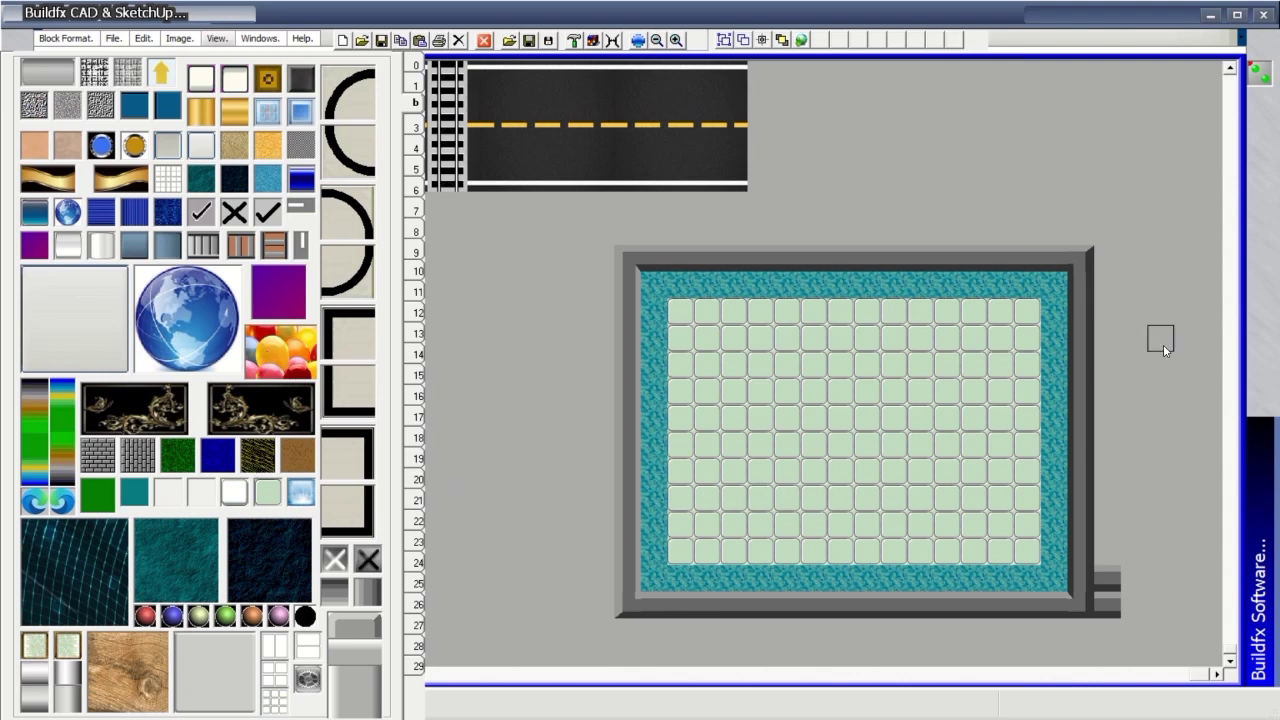
# Place a Window Plan block on the room's top-left wall.
pyautogui.click(419, 314)
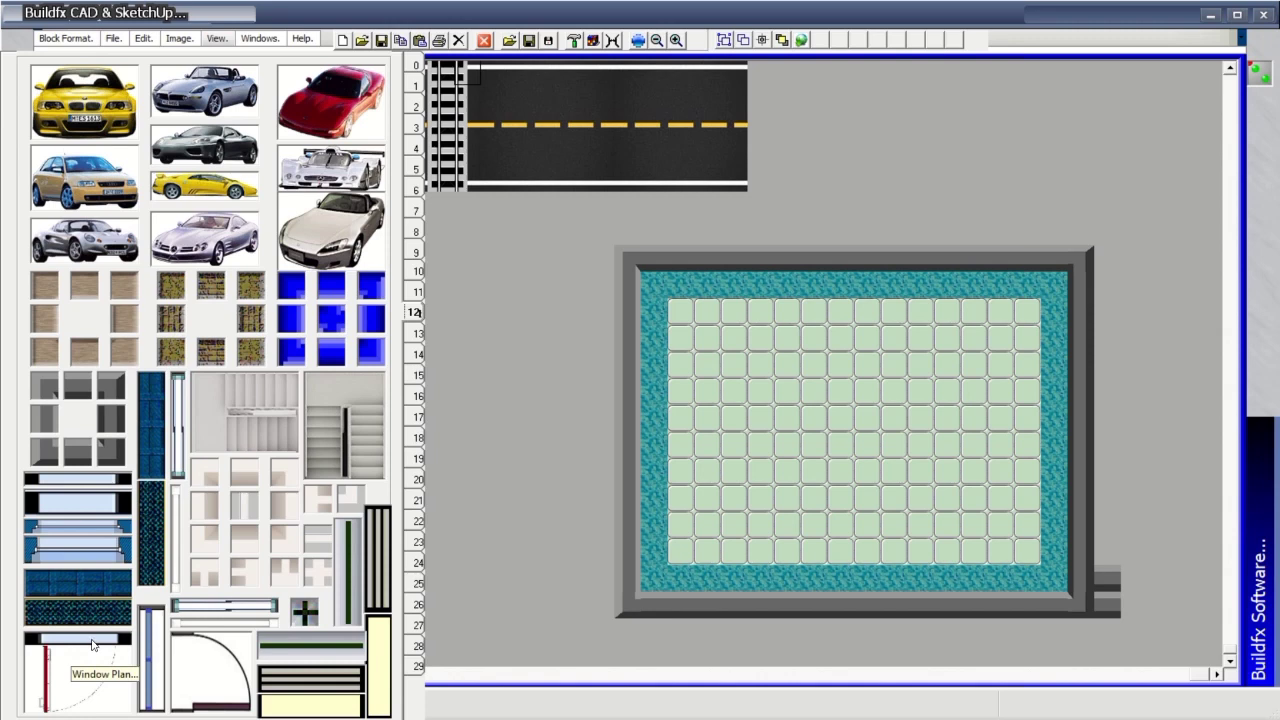
pyautogui.click(107, 551)
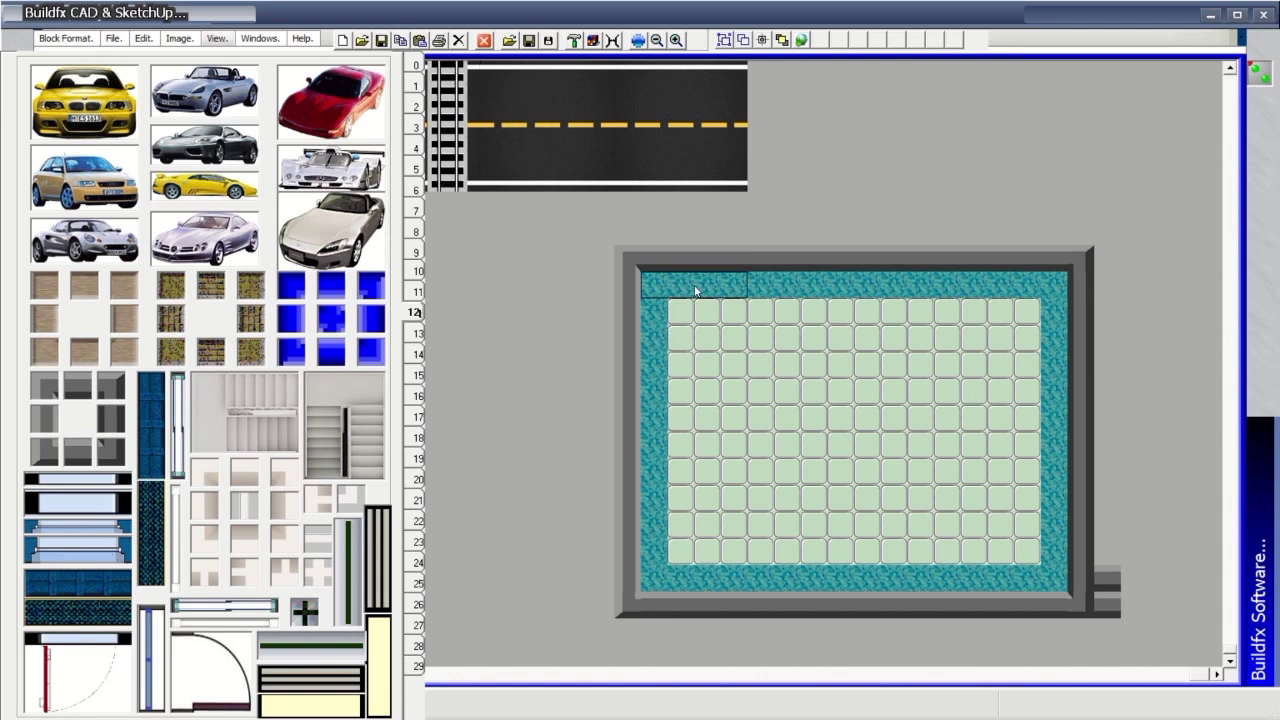
pyautogui.click(743, 256)
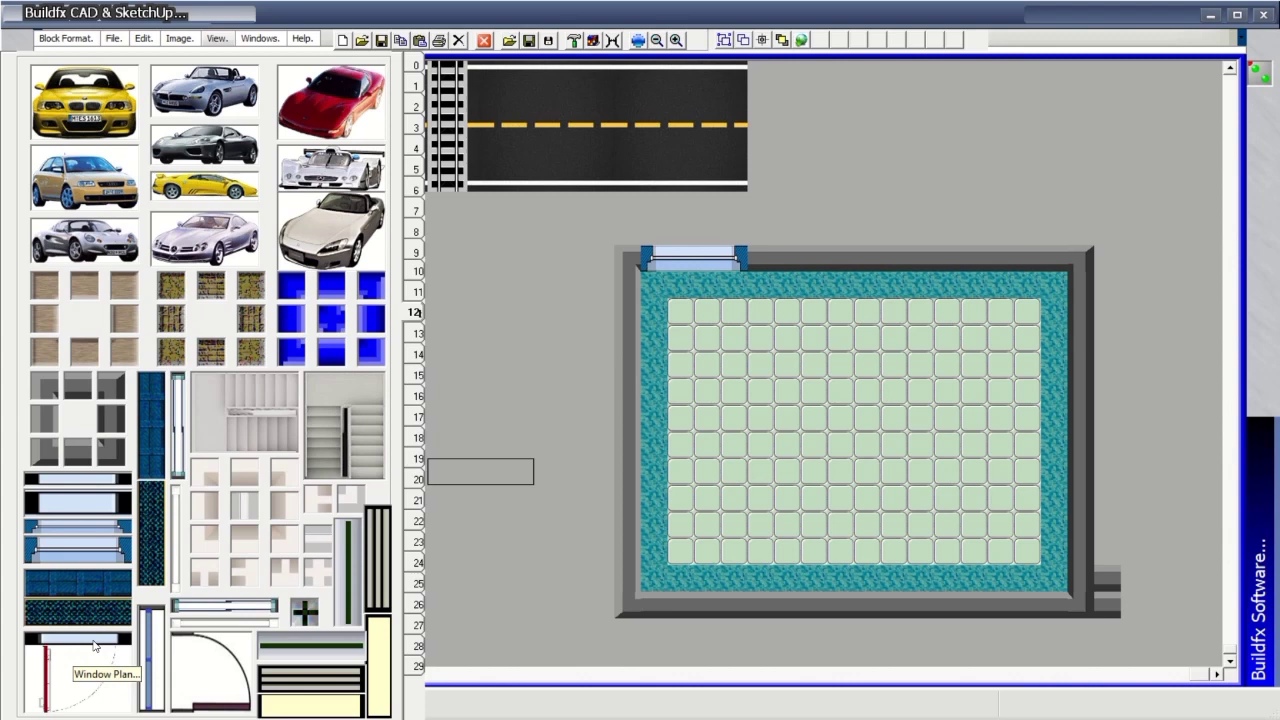
# Place a swing door block in the room's top wall.
pyautogui.click(95, 645)
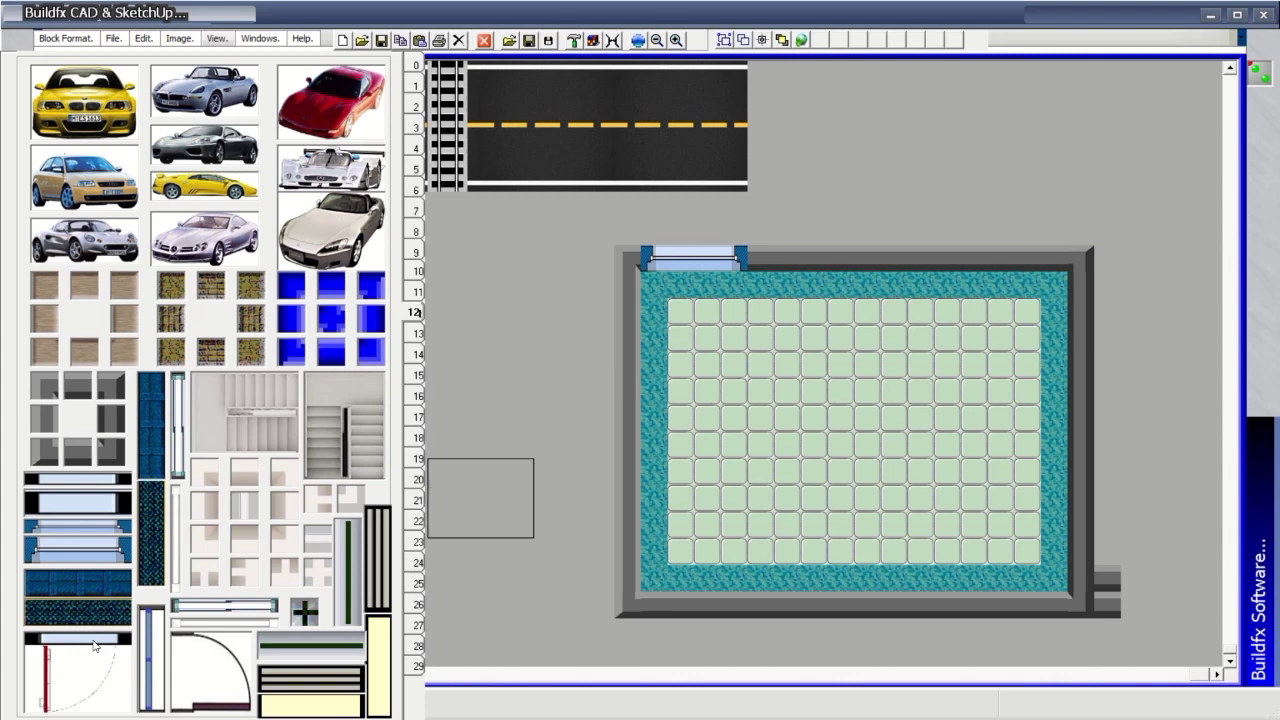
pyautogui.click(933, 277)
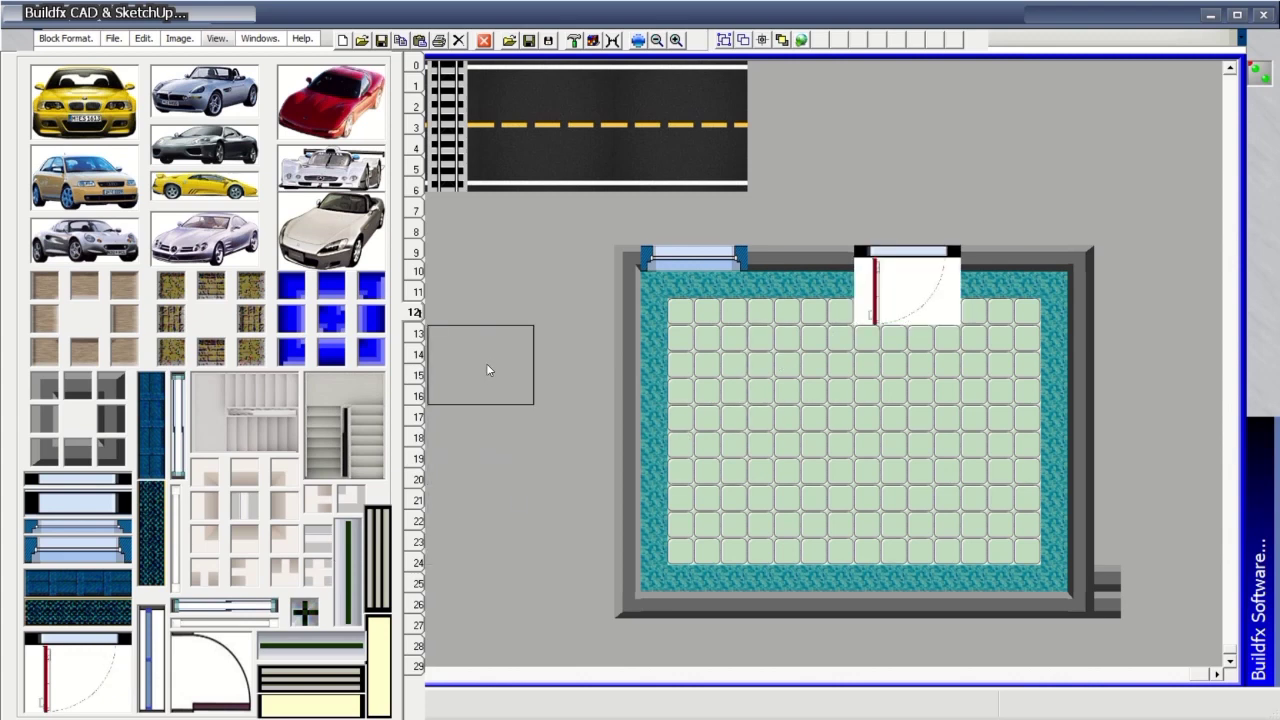
pyautogui.click(418, 107)
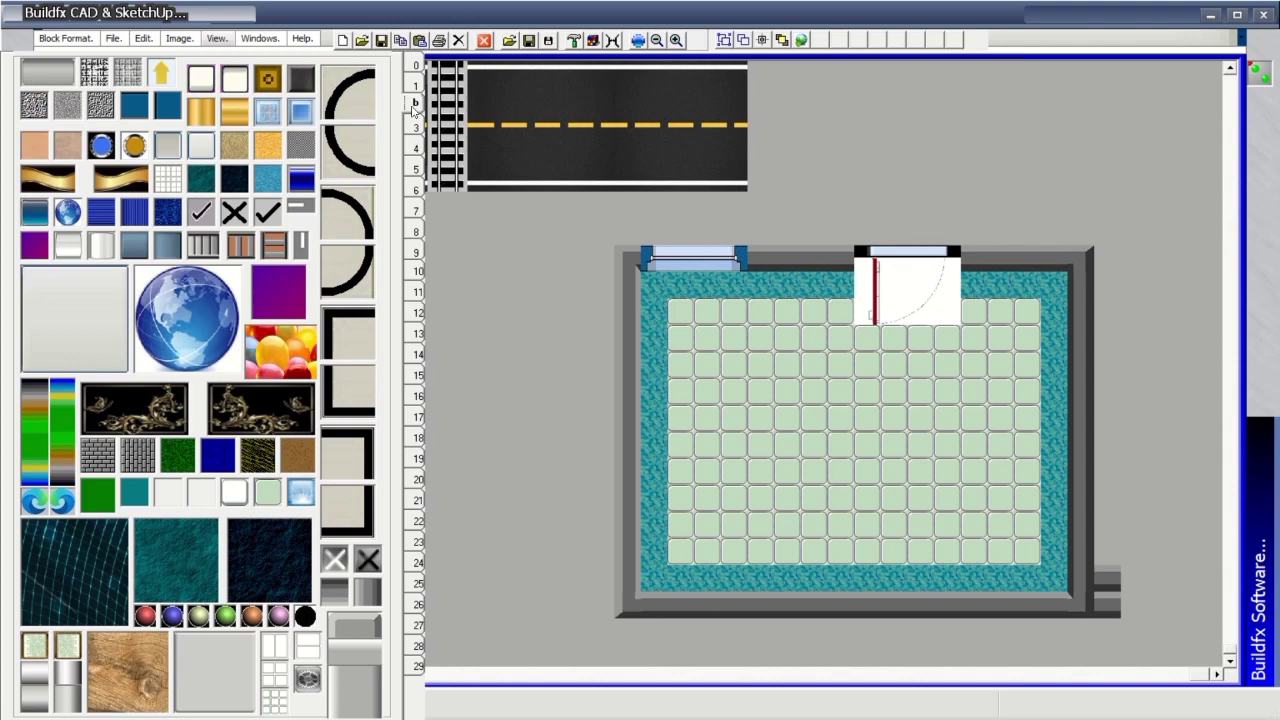
pyautogui.click(420, 66)
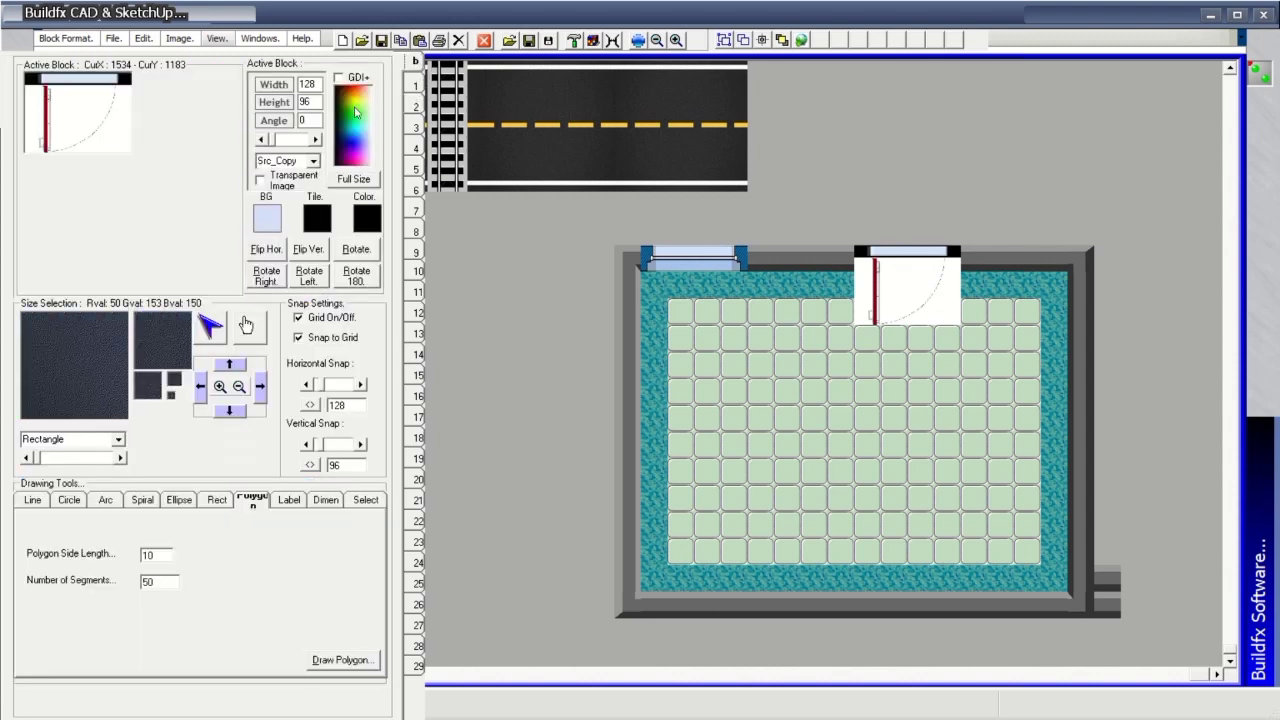
# Stamp two more top-wall doors, one in Active mode and one with Transparent Image.
pyautogui.click(316, 161)
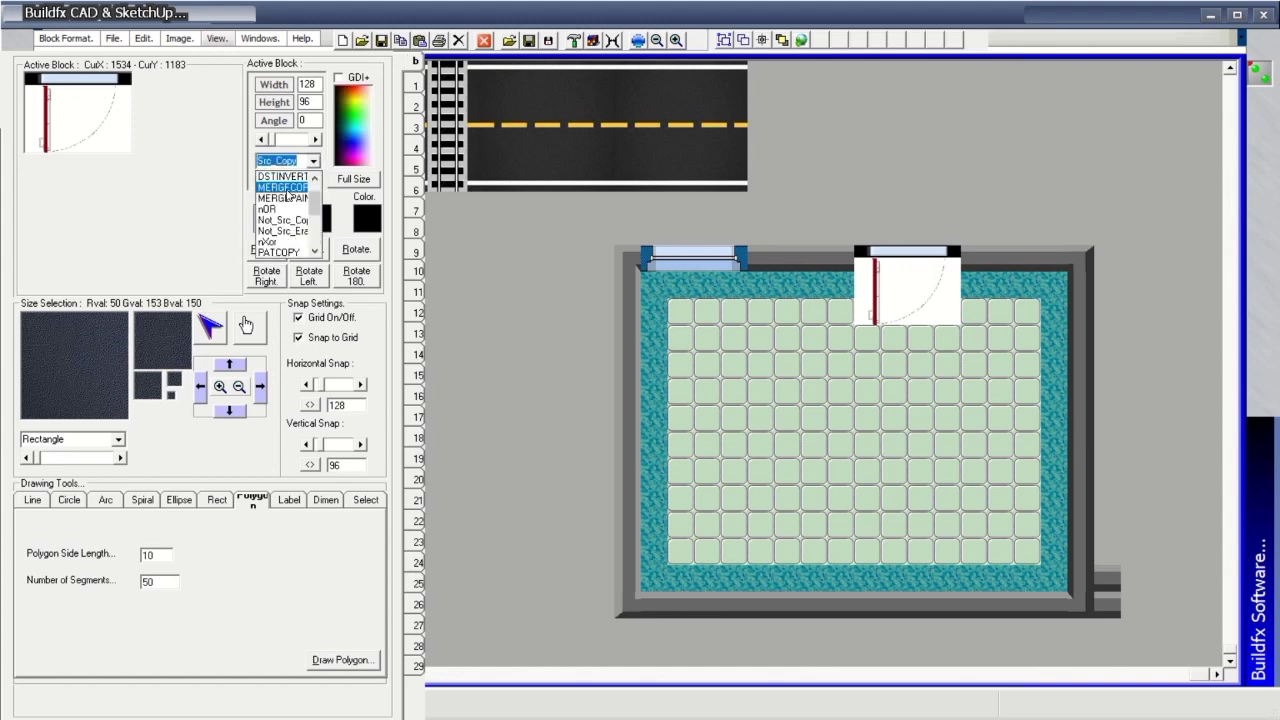
pyautogui.click(279, 177)
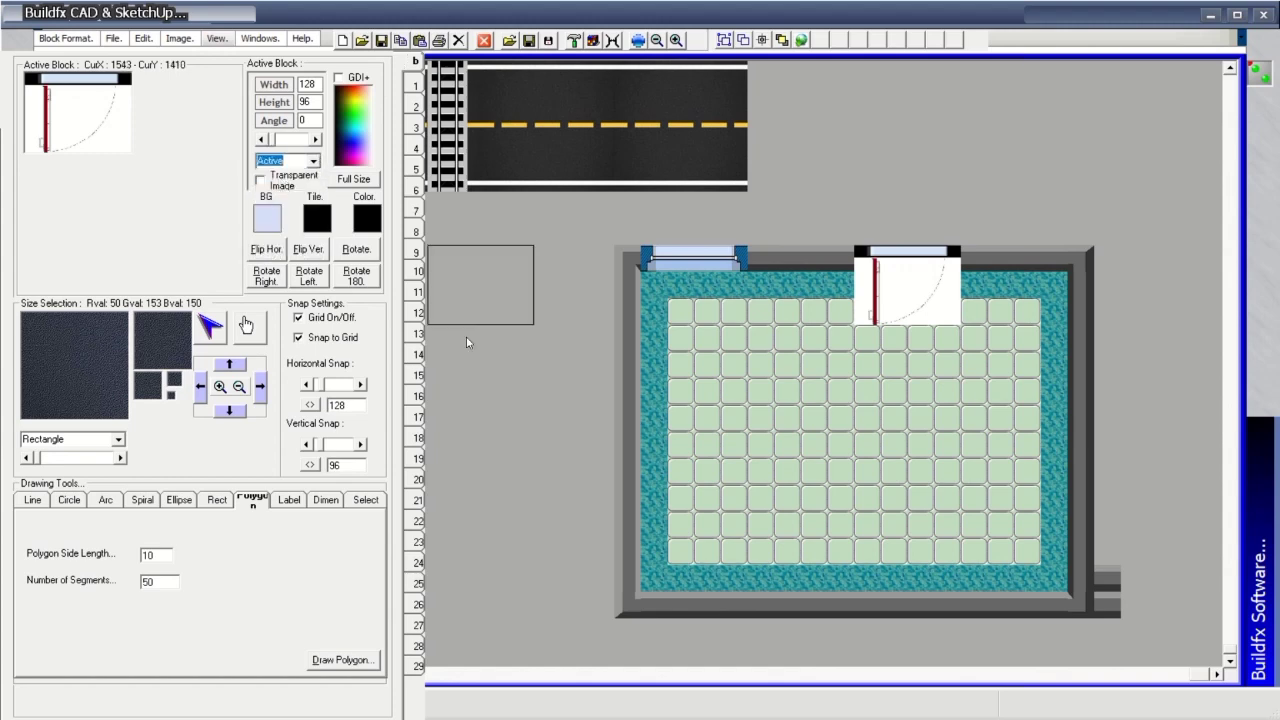
pyautogui.click(808, 273)
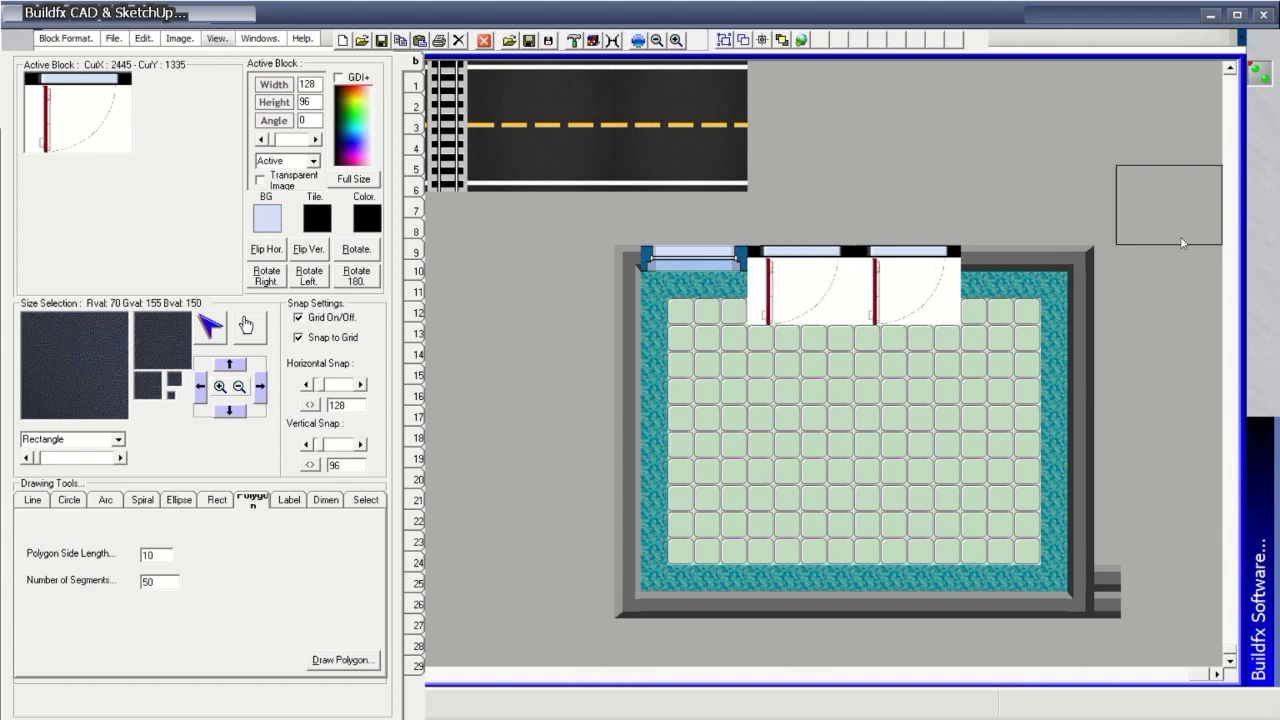
pyautogui.click(296, 183)
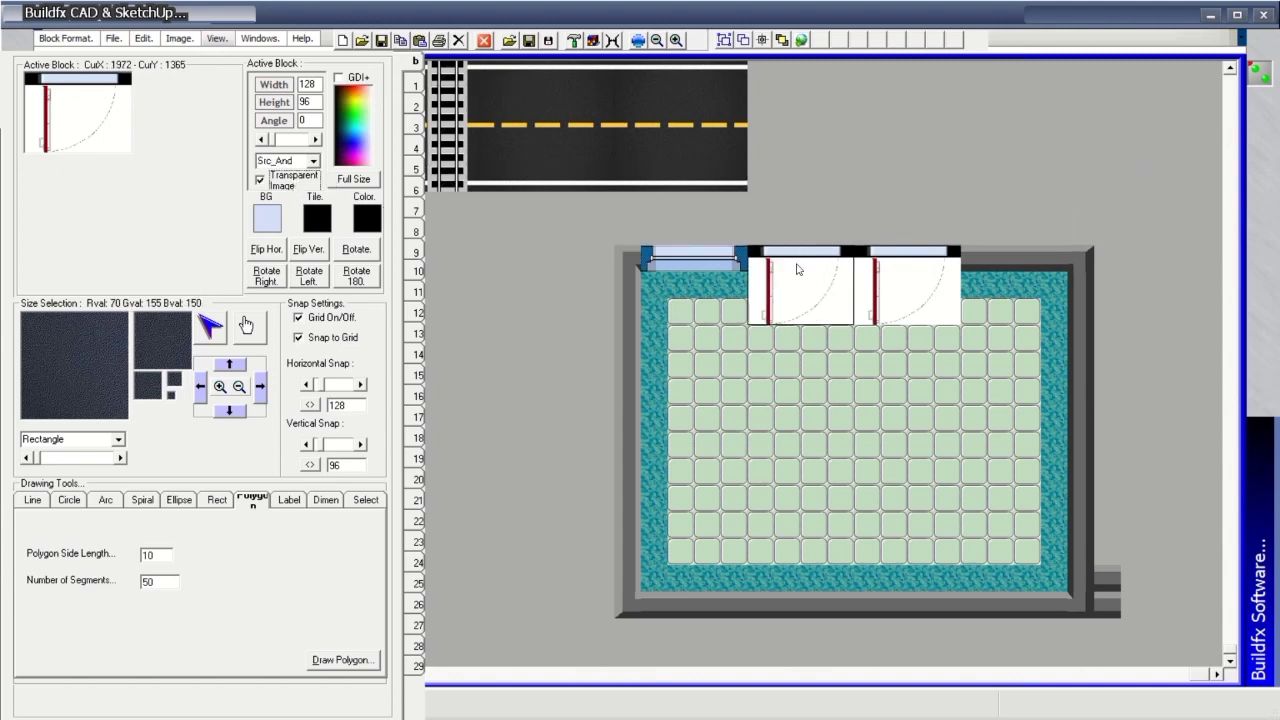
pyautogui.click(1052, 282)
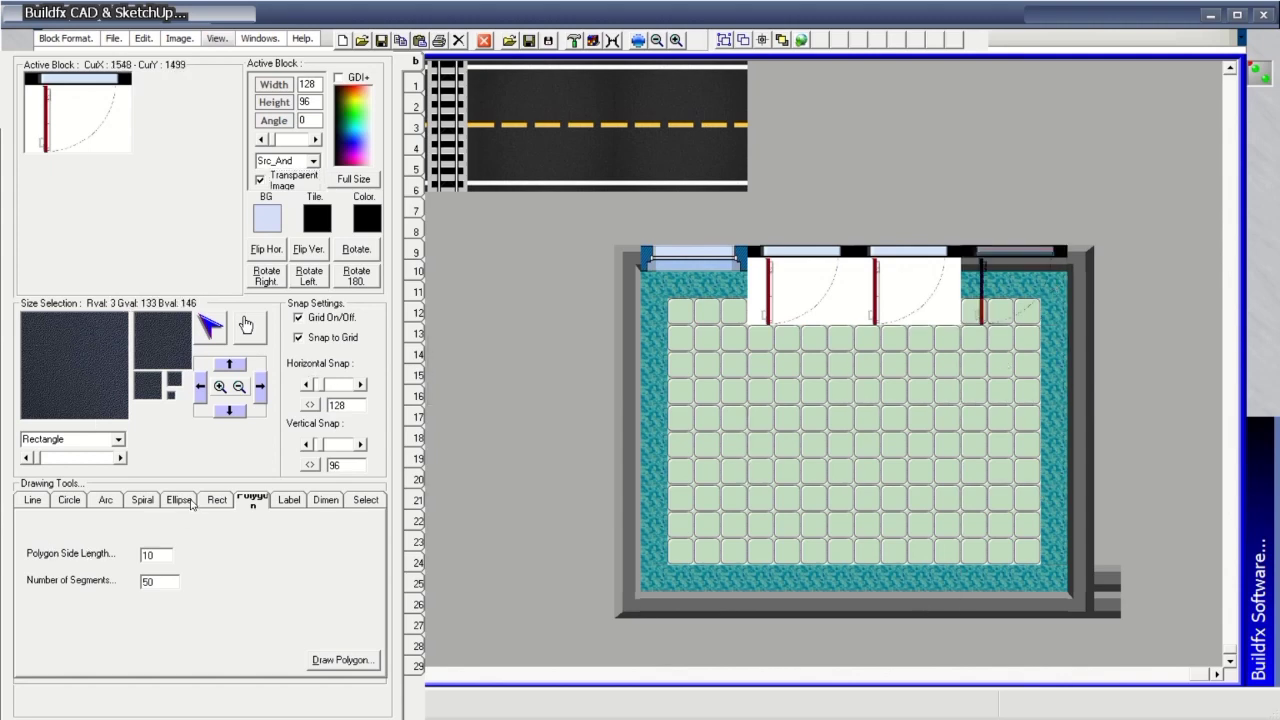
# Draw a 45° line of 50 door blocks from the room's lower left.
pyautogui.click(38, 503)
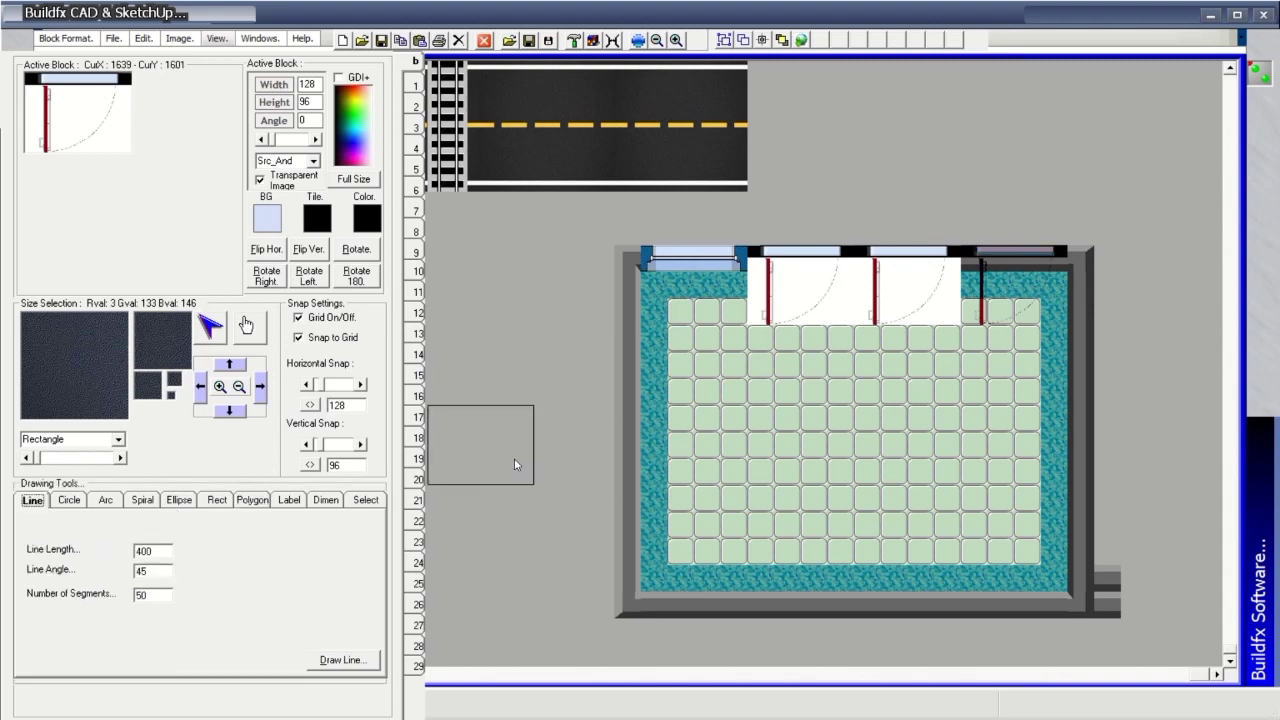
pyautogui.click(630, 411)
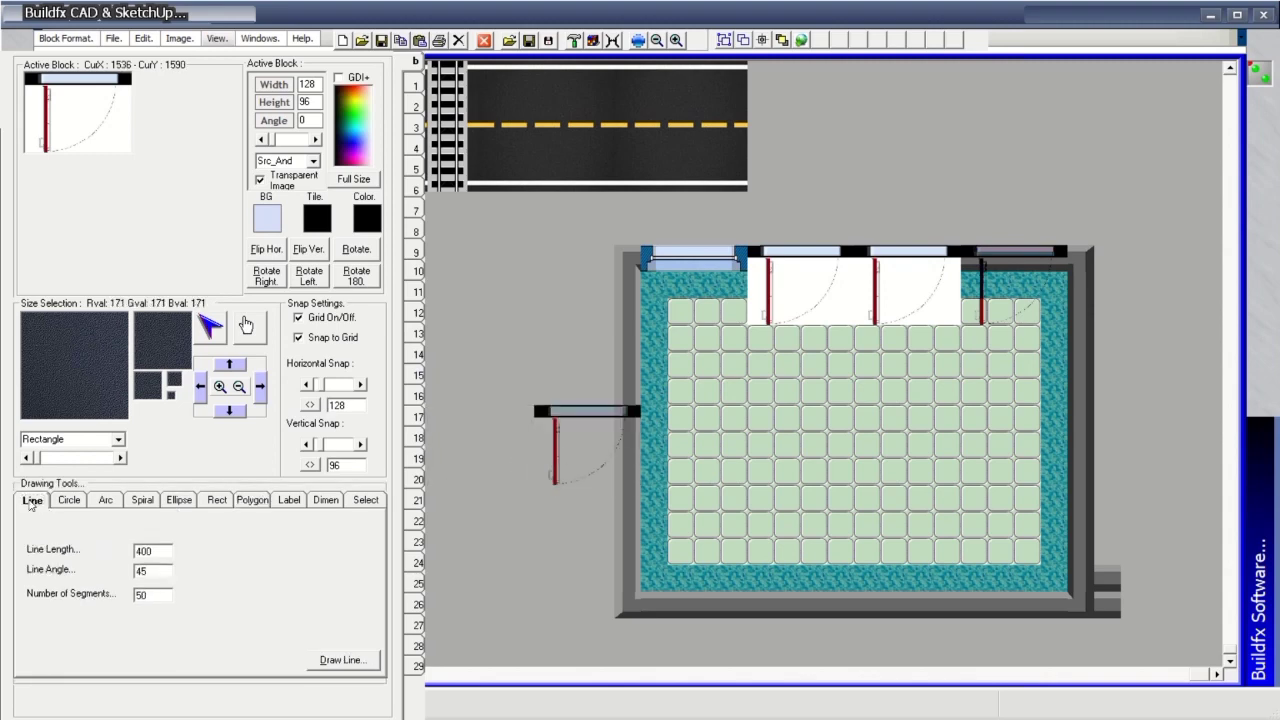
pyautogui.click(336, 661)
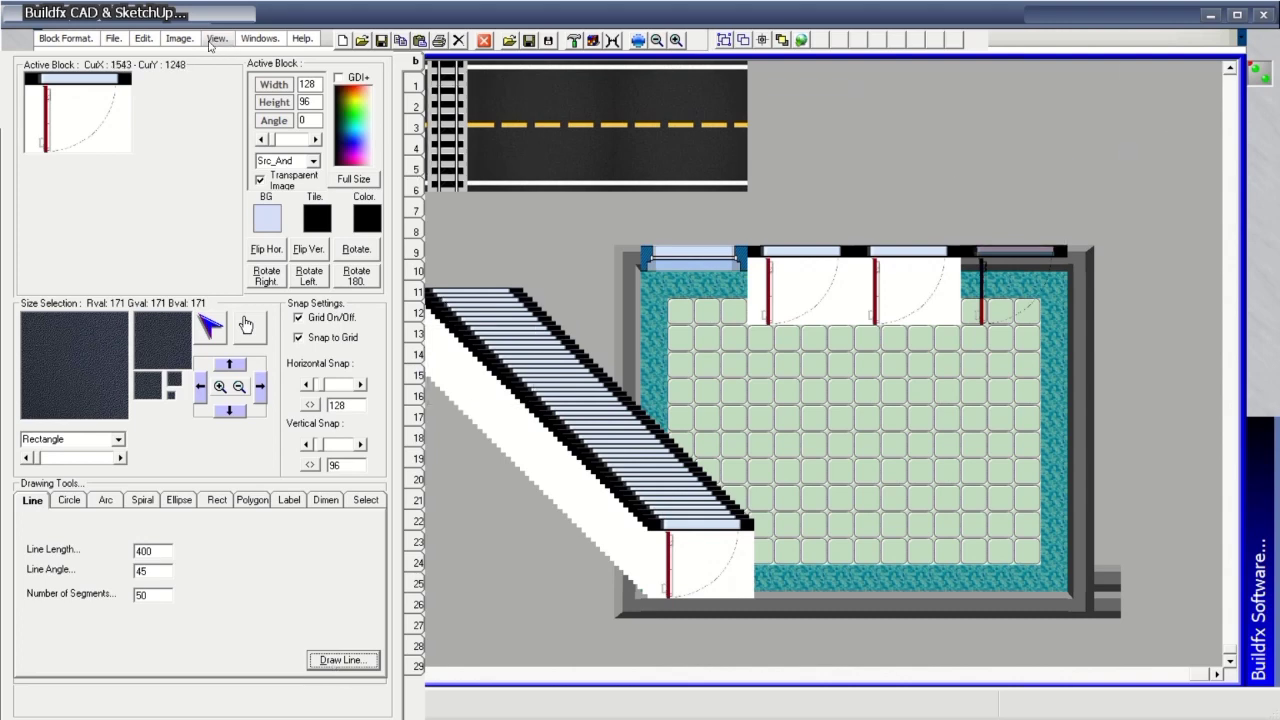
pyautogui.click(144, 38)
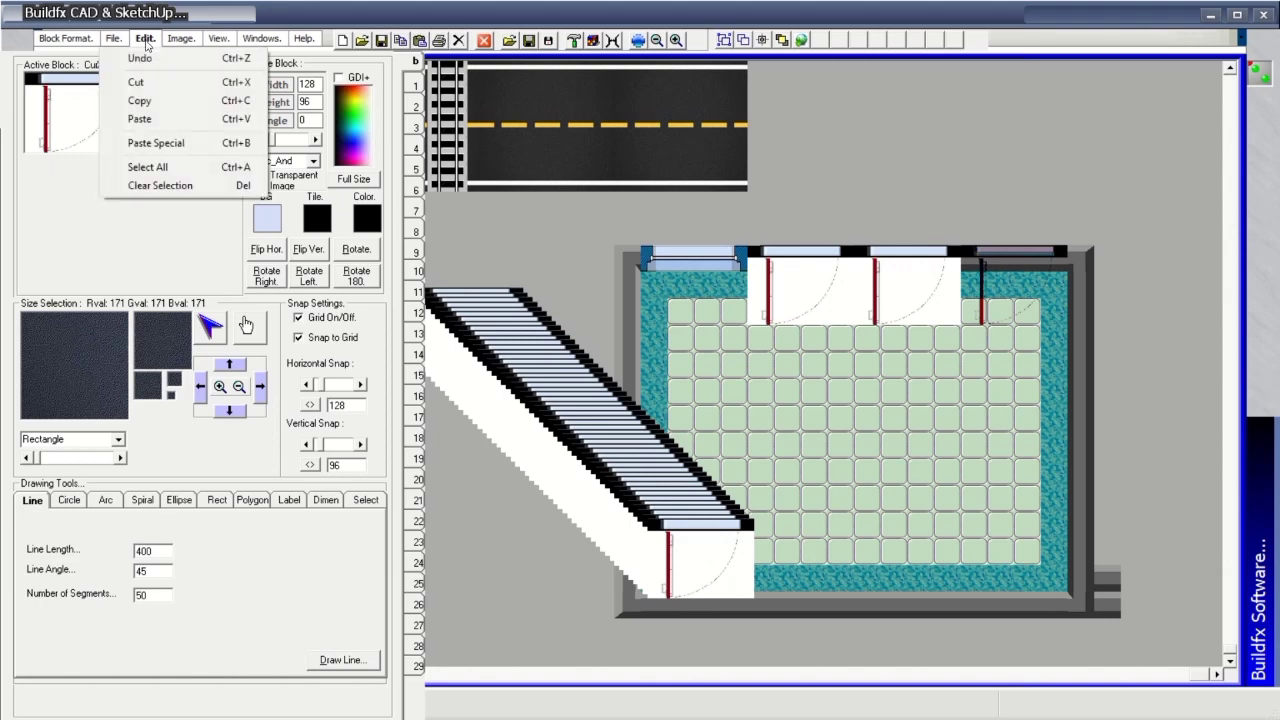
# Clear the selection and look through the File and Image menus.
pyautogui.click(156, 184)
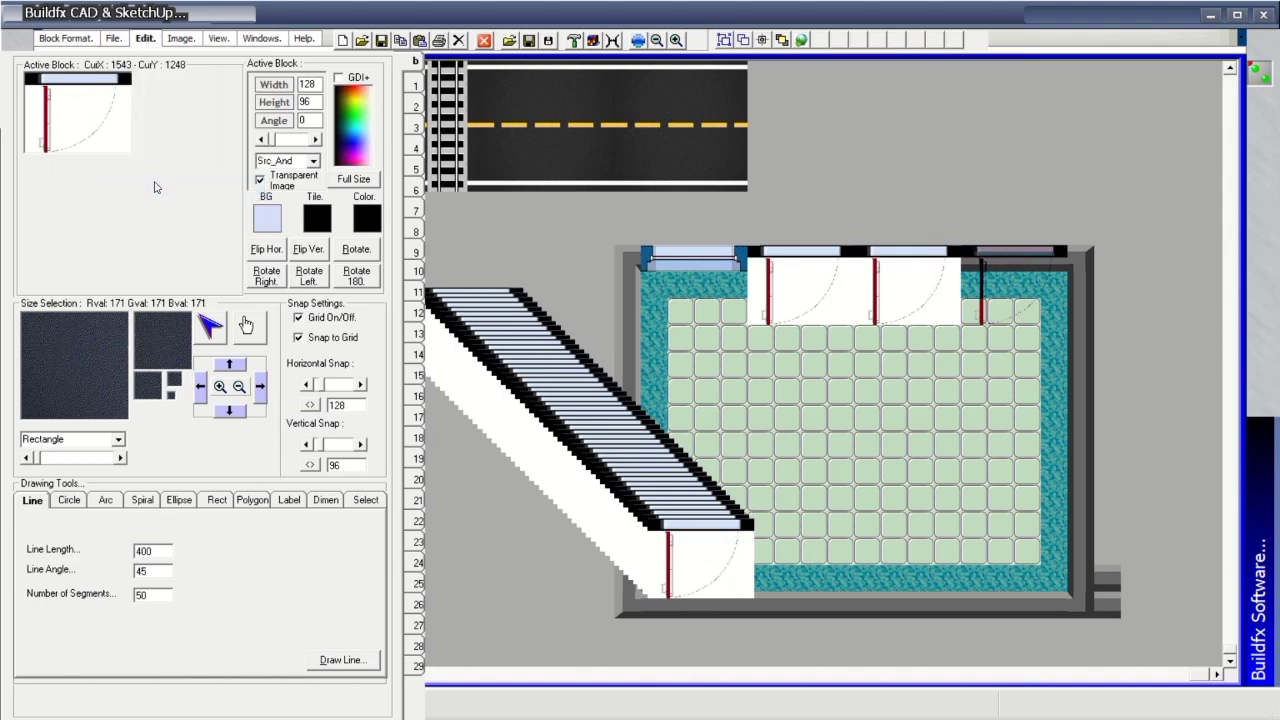
pyautogui.click(115, 40)
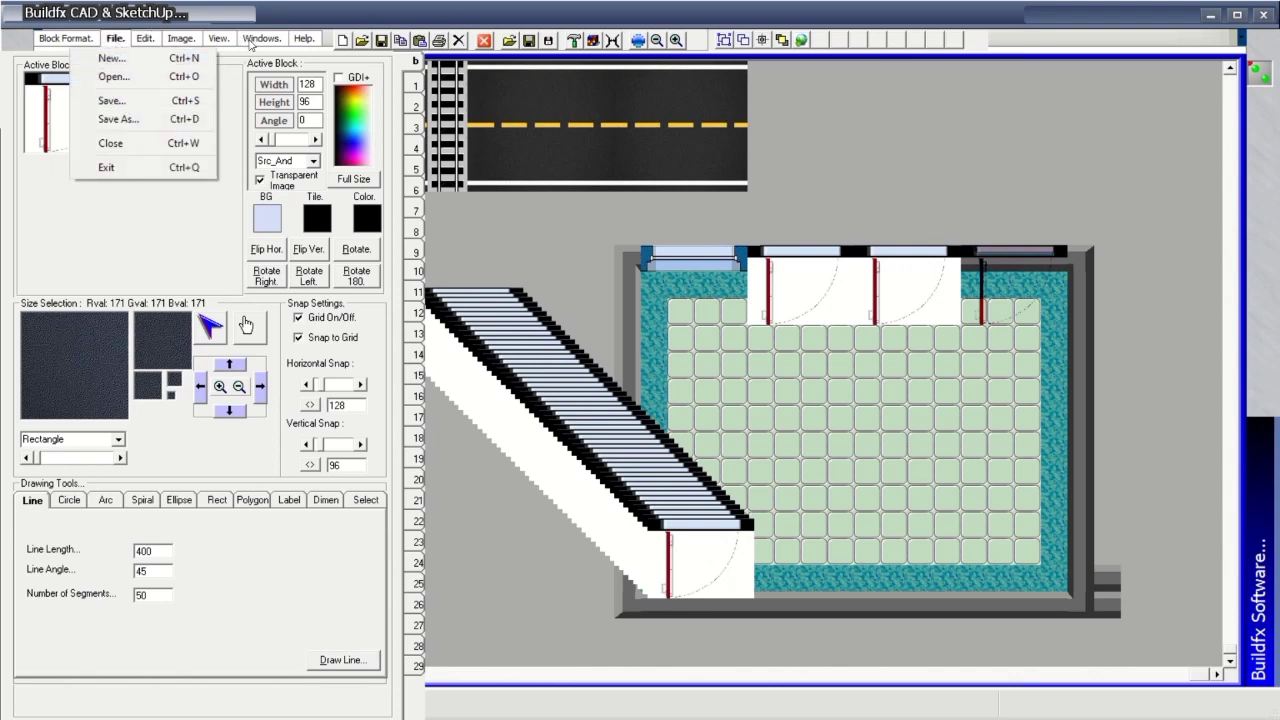
pyautogui.click(183, 42)
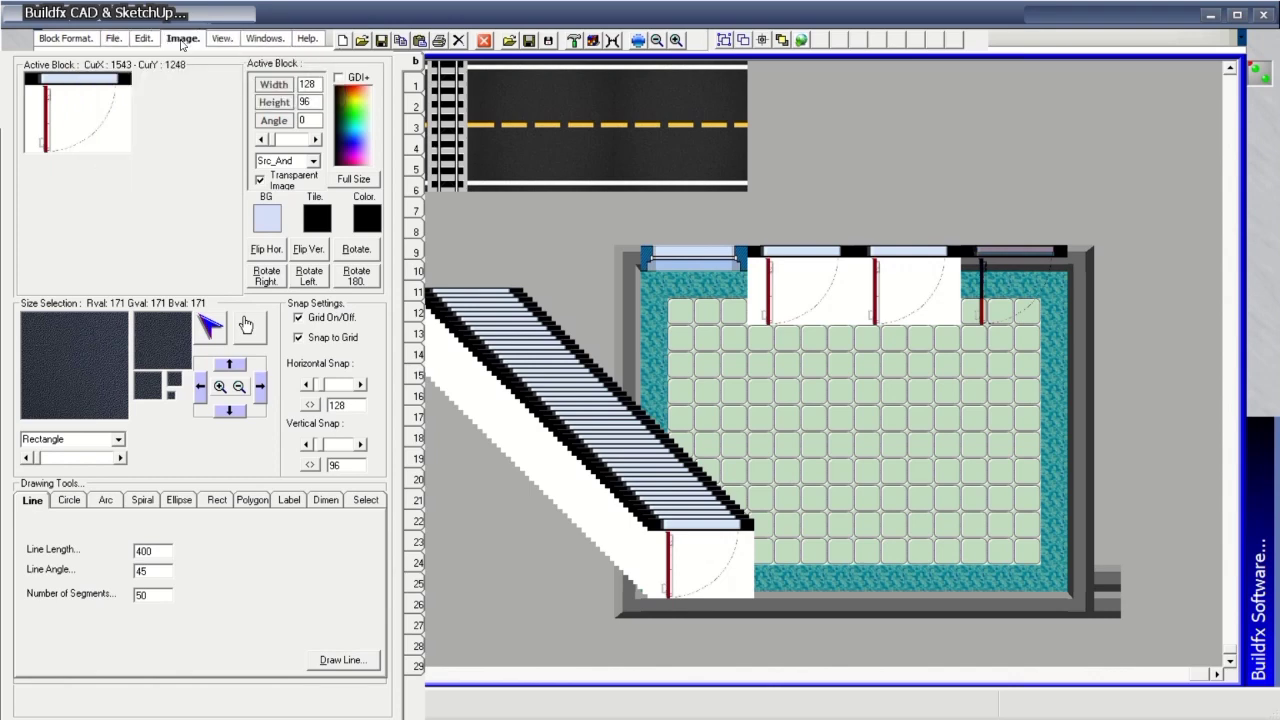
pyautogui.click(183, 40)
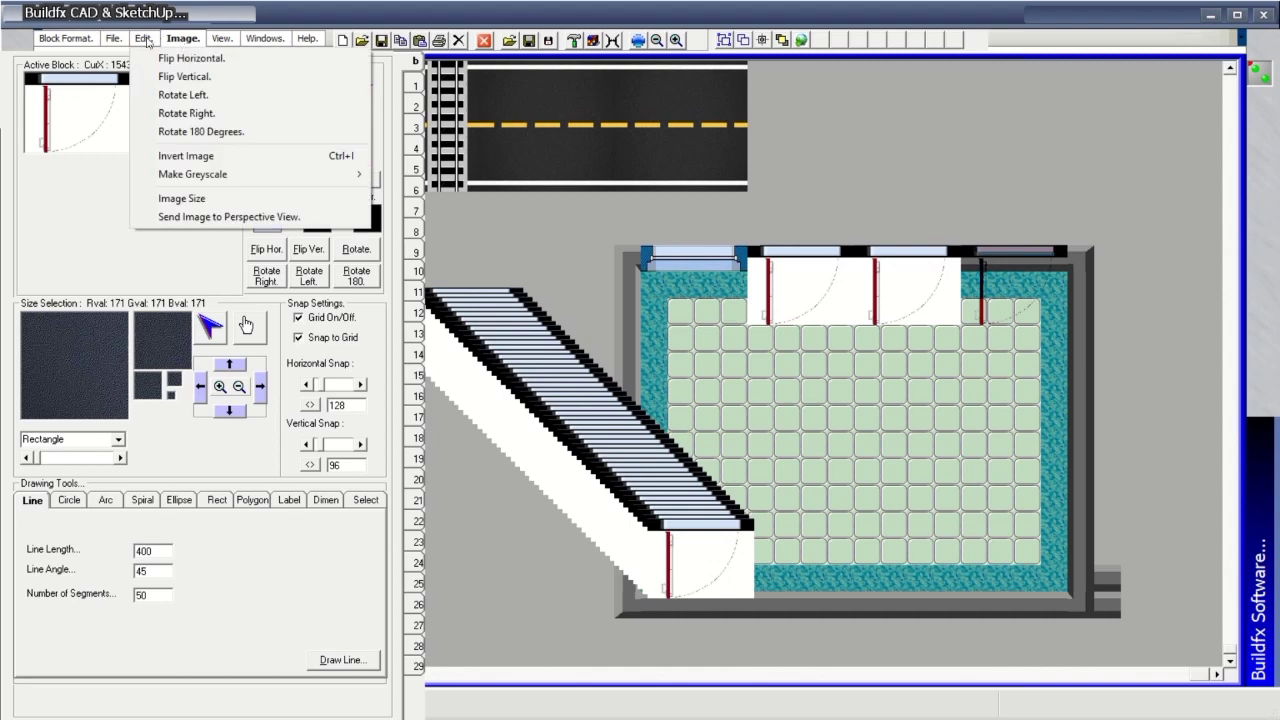
pyautogui.moveTo(147, 42)
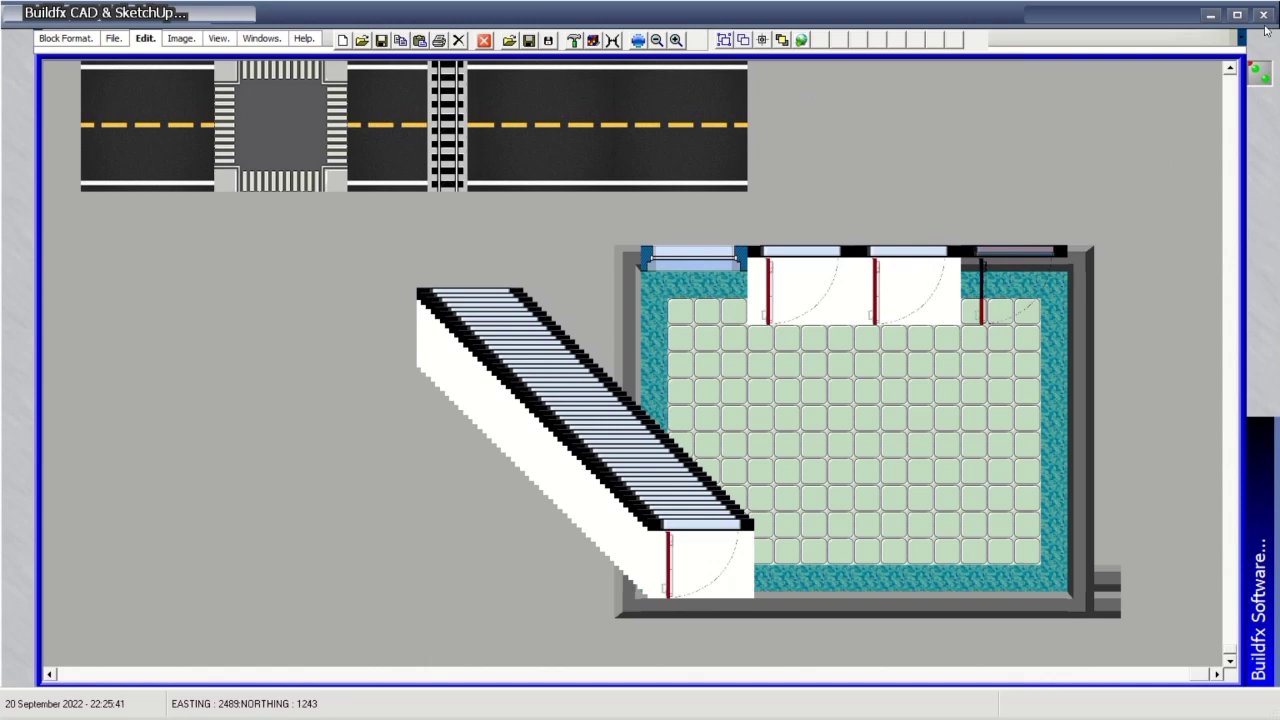
# Browse the Block Format, File, Edit, Image, Windows and Help menus.
pyautogui.moveTo(595, 6)
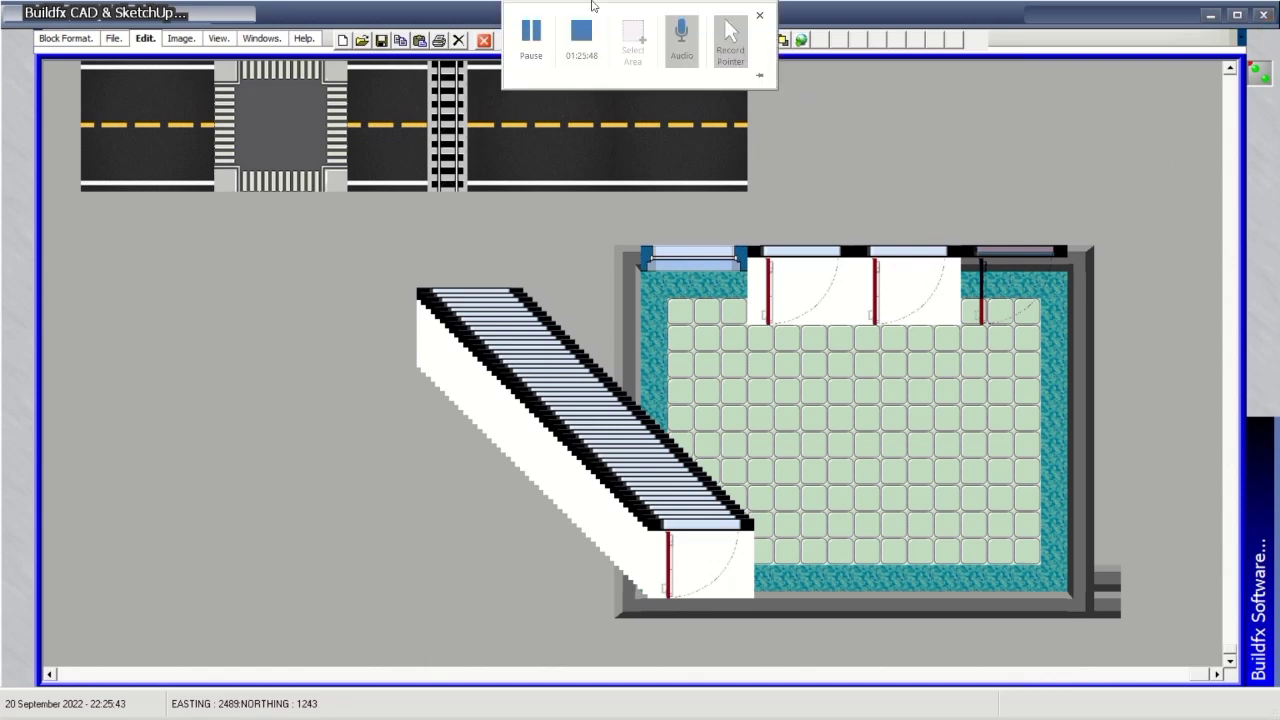
pyautogui.click(531, 33)
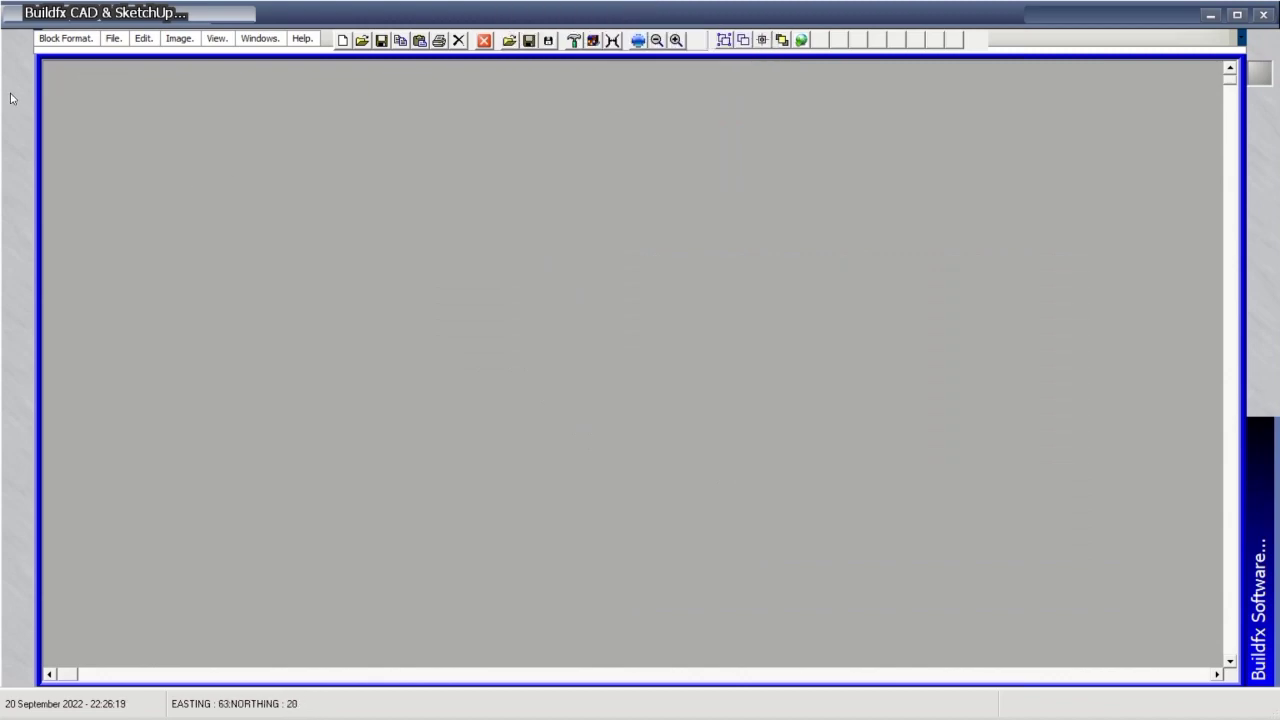
pyautogui.moveTo(11, 98)
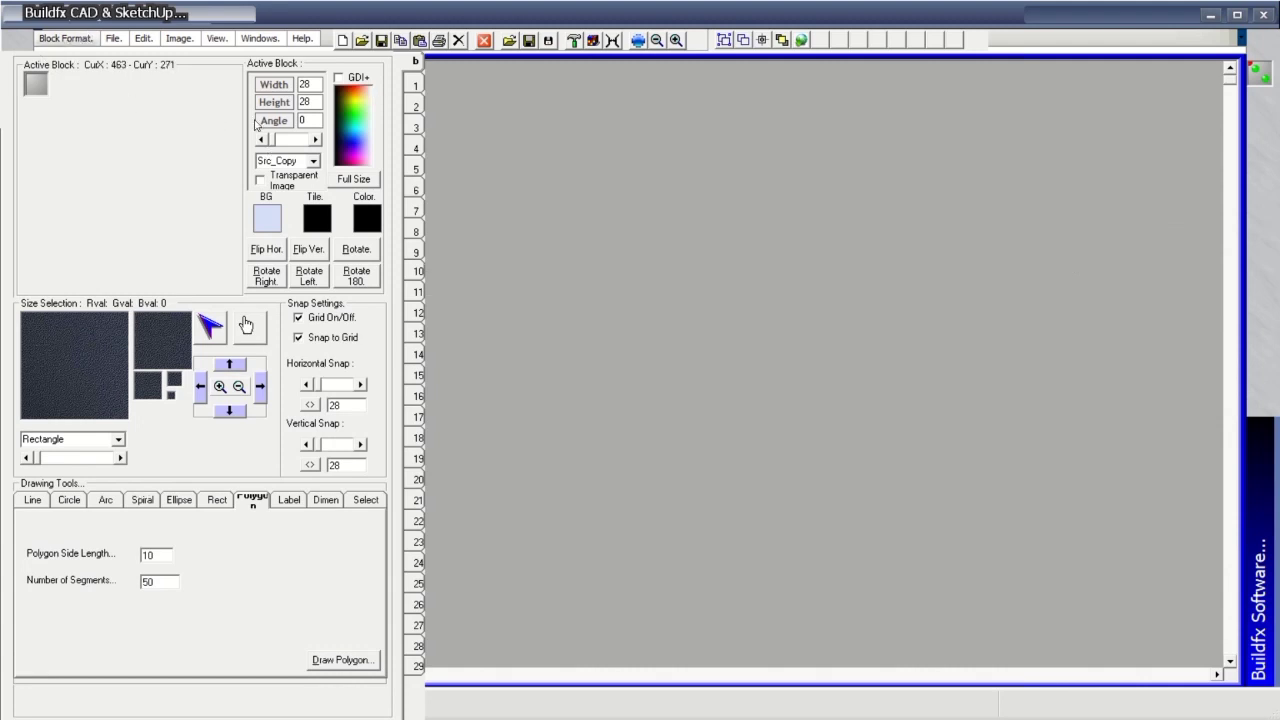
pyautogui.click(86, 40)
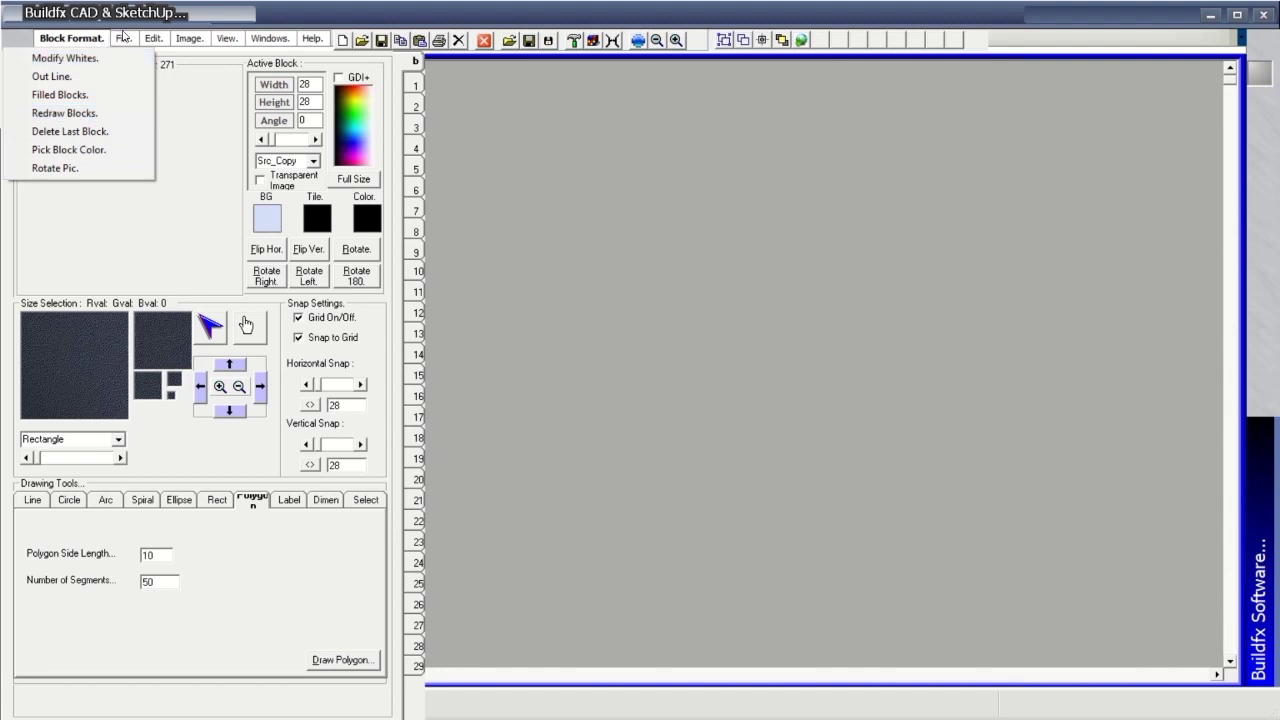
pyautogui.click(122, 37)
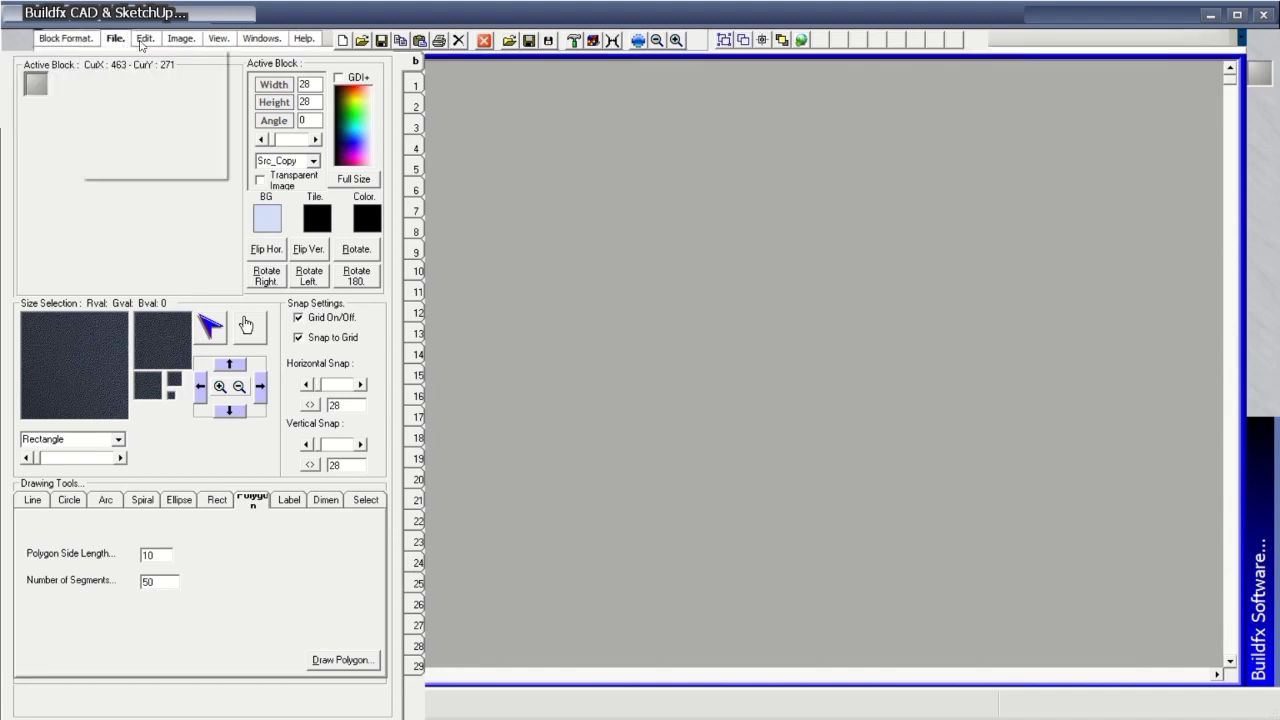
pyautogui.click(144, 38)
pyautogui.click(182, 38)
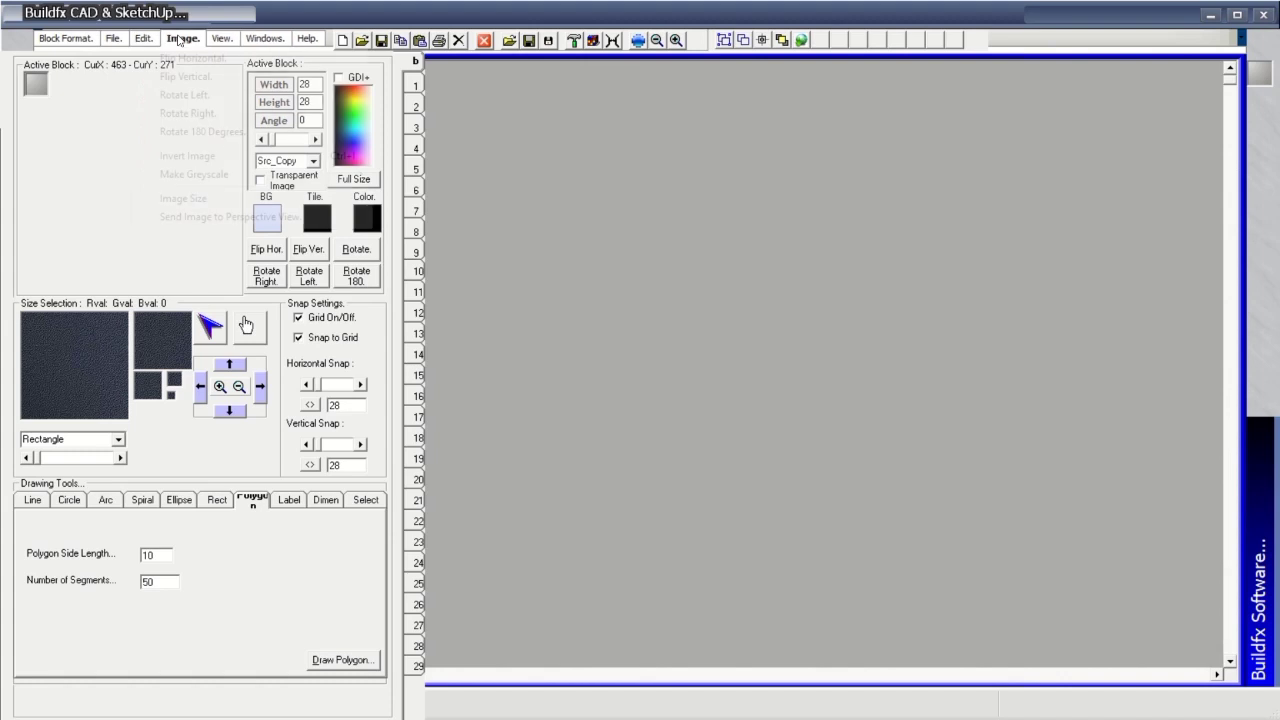
pyautogui.click(248, 40)
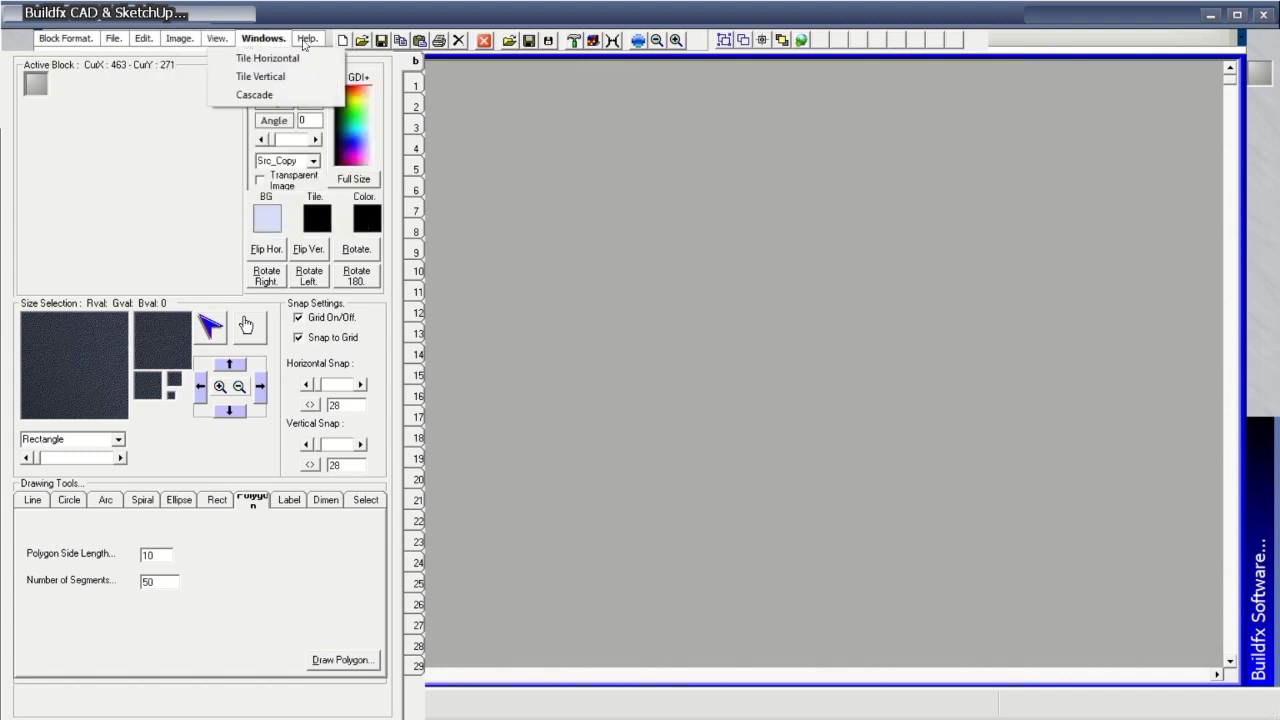
pyautogui.moveTo(307, 40)
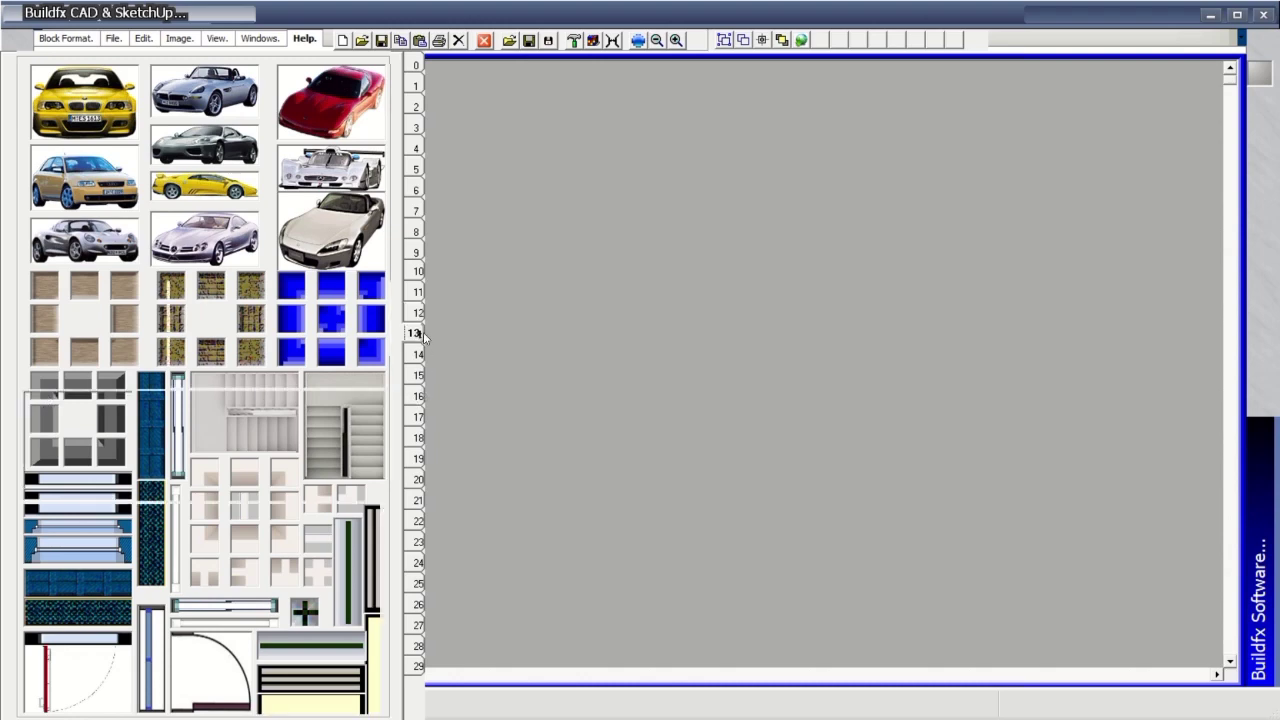
# Page through the library from doors and trees to the Background Patterns and alphabets page.
pyautogui.click(420, 335)
pyautogui.click(418, 354)
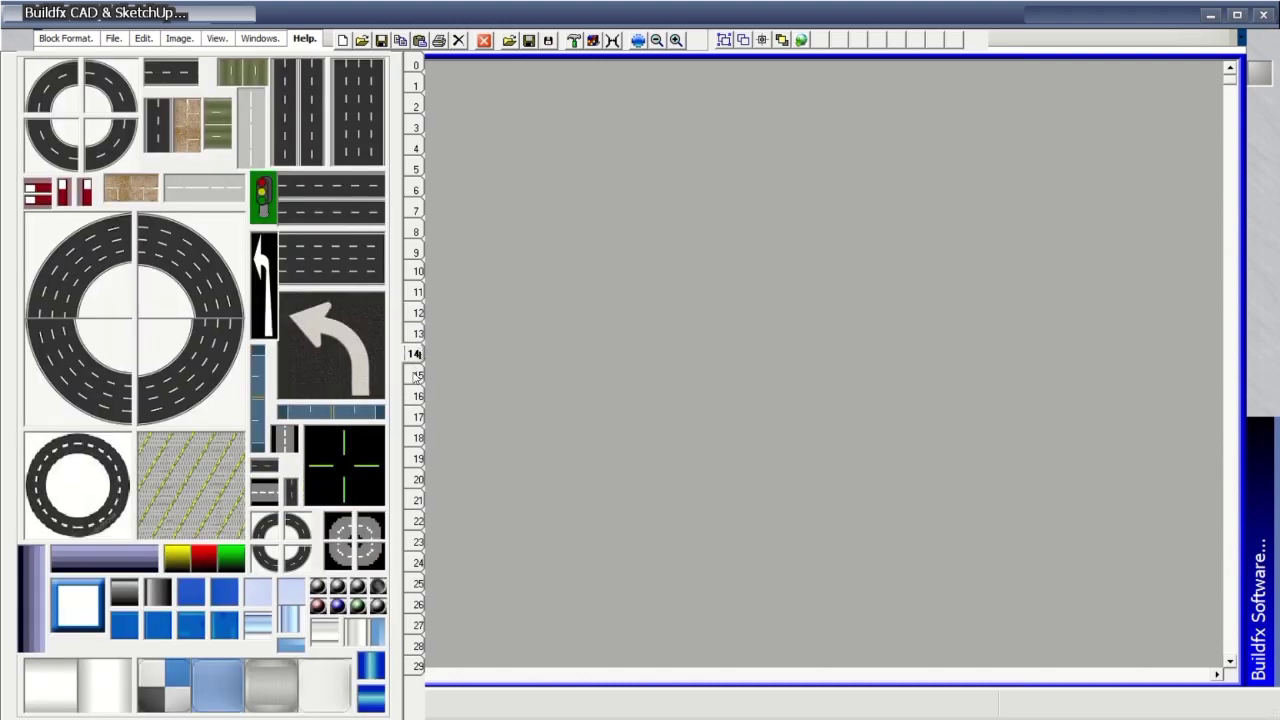
pyautogui.click(418, 375)
pyautogui.click(416, 397)
pyautogui.click(415, 417)
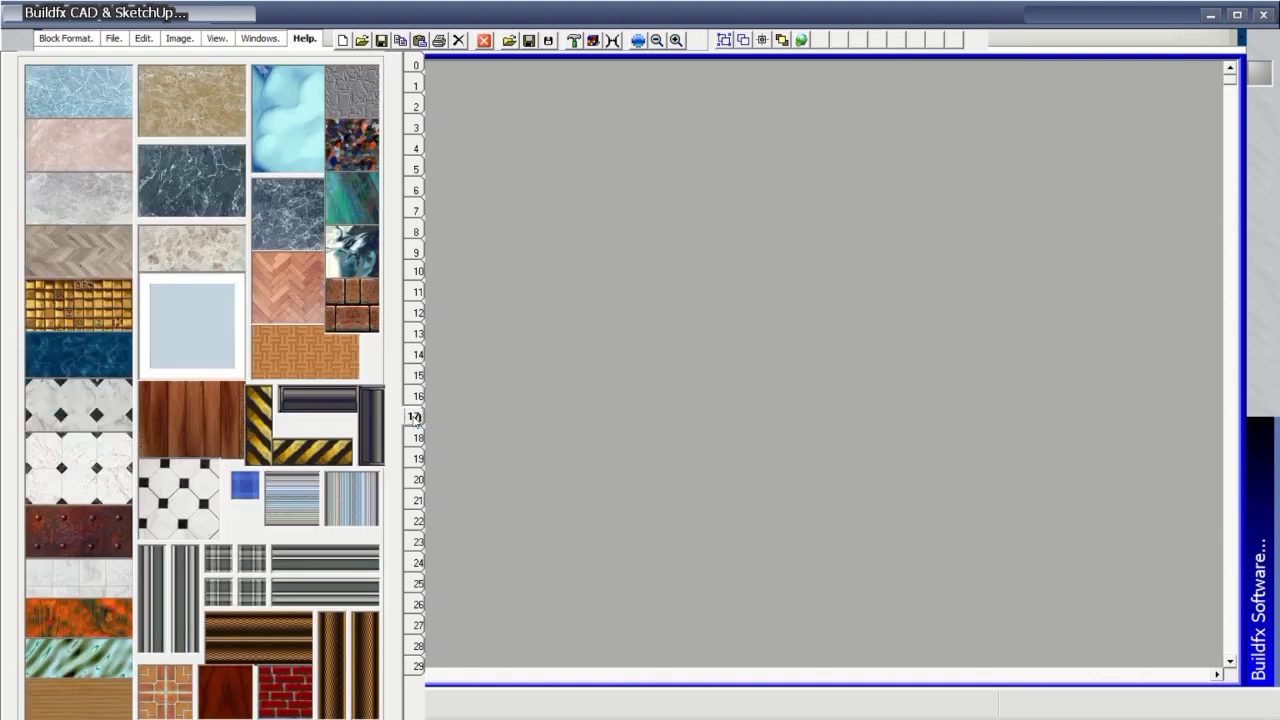
pyautogui.click(417, 438)
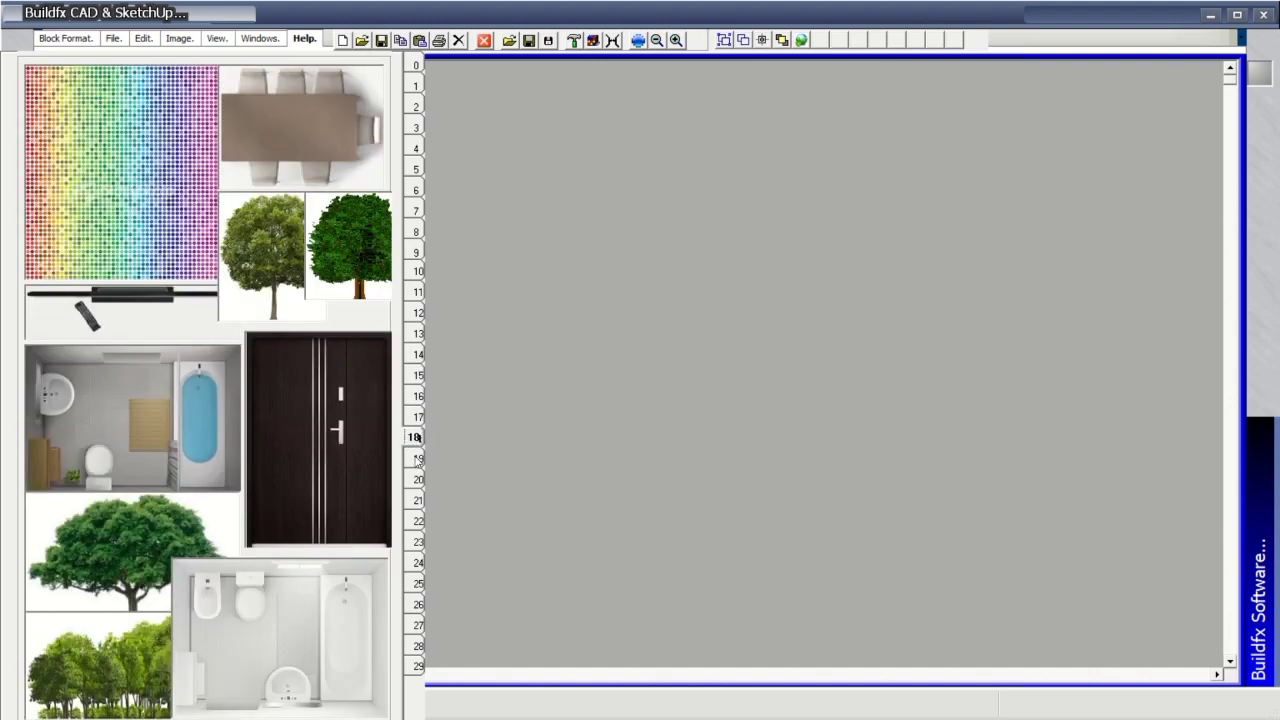
pyautogui.click(418, 459)
pyautogui.click(418, 480)
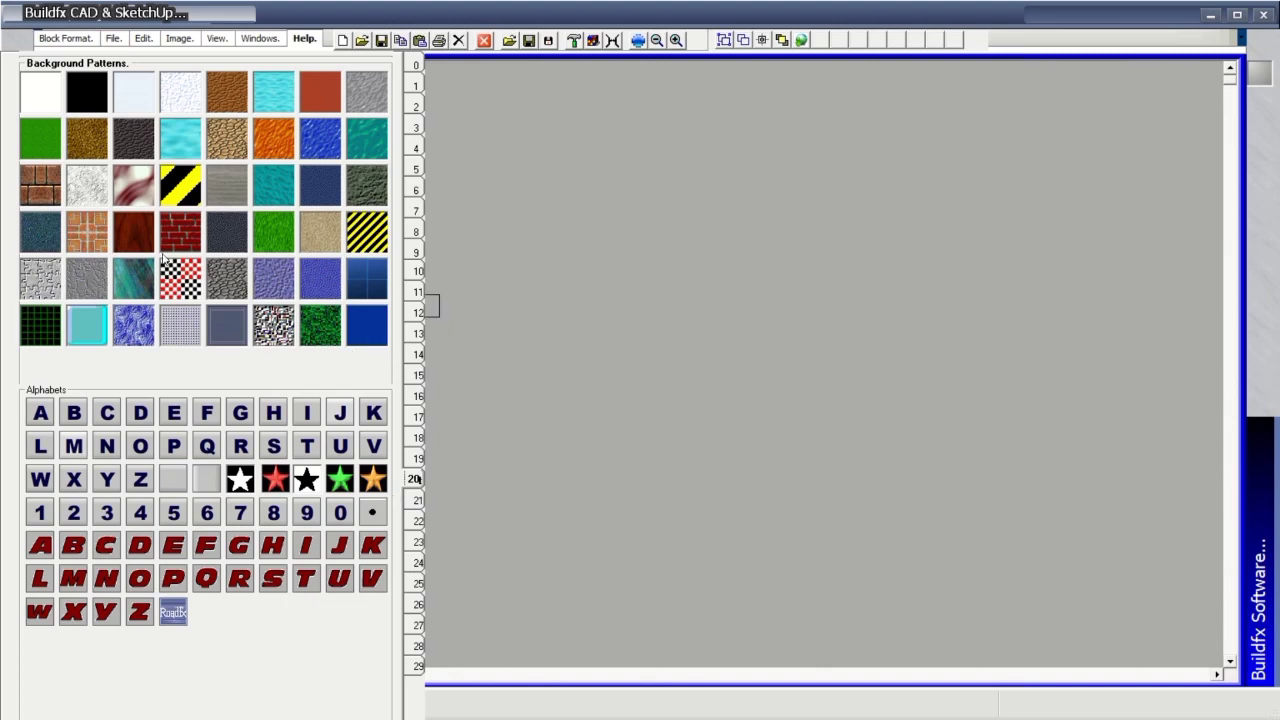
# Fill the ground with the brick pattern and lay the bottom grey wall with an end cap.
pyautogui.click(92, 233)
pyautogui.click(471, 150)
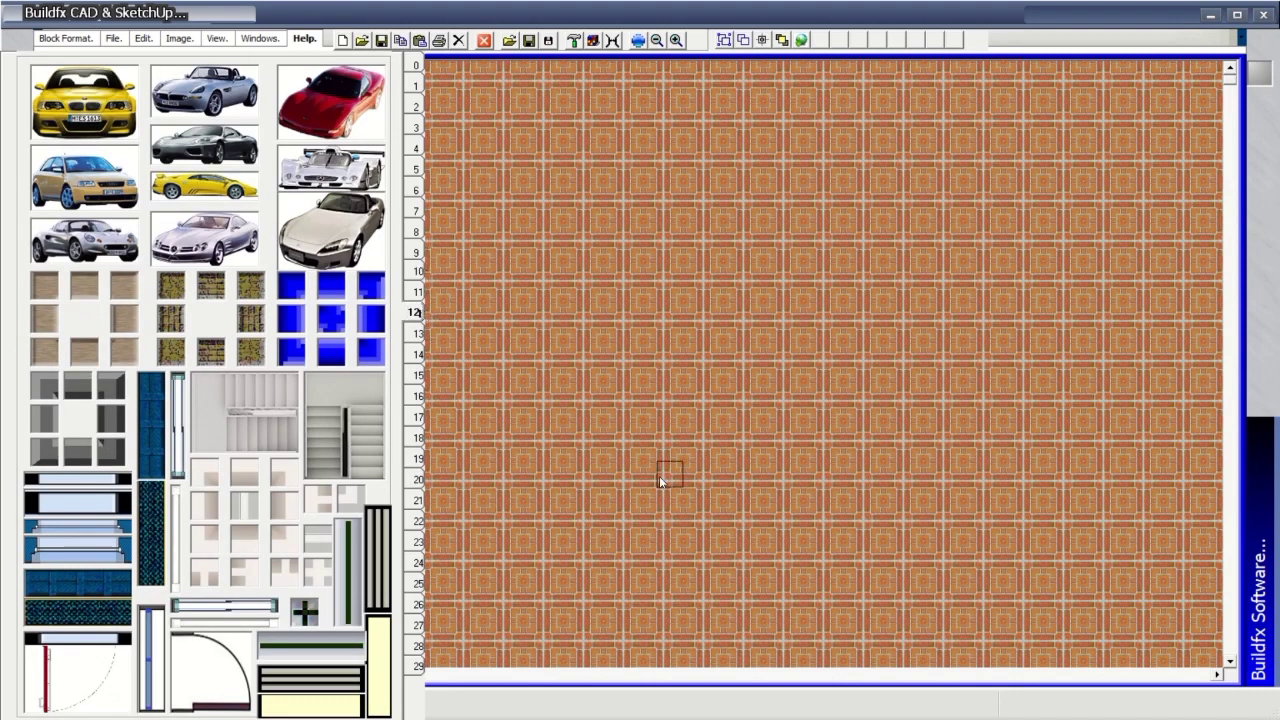
pyautogui.click(589, 448)
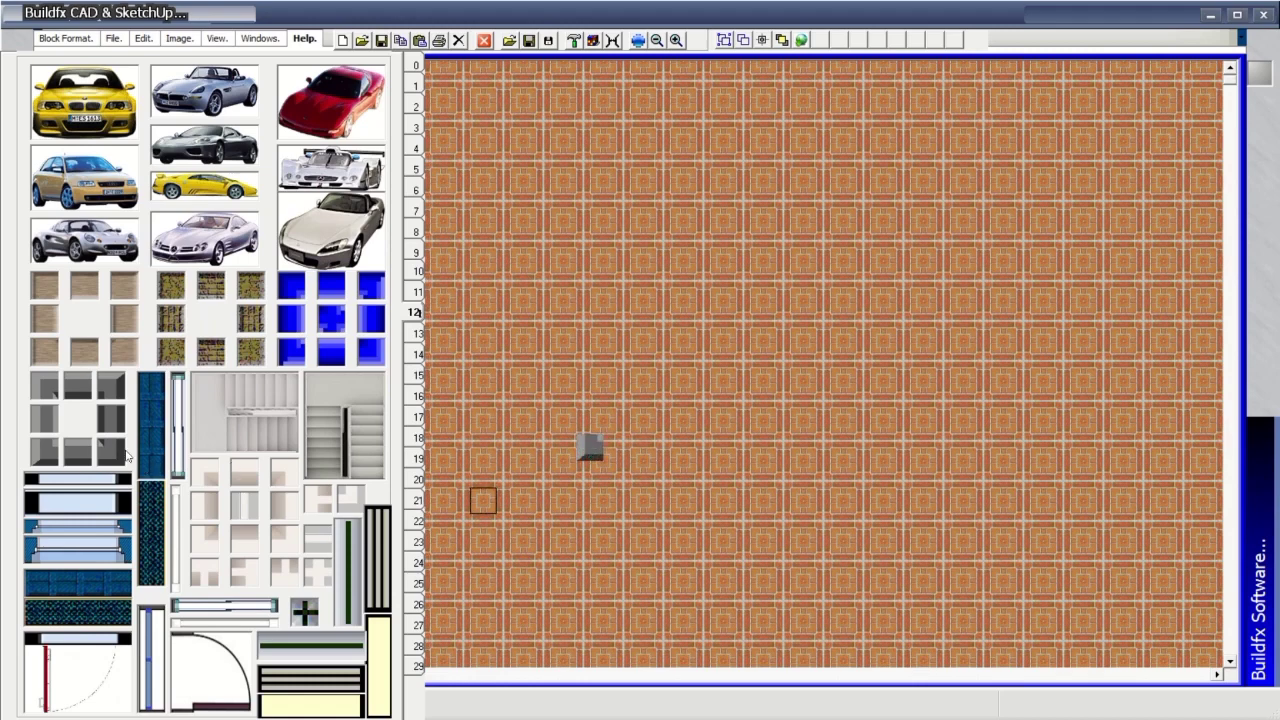
pyautogui.click(80, 447)
pyautogui.click(617, 448)
pyautogui.click(650, 449)
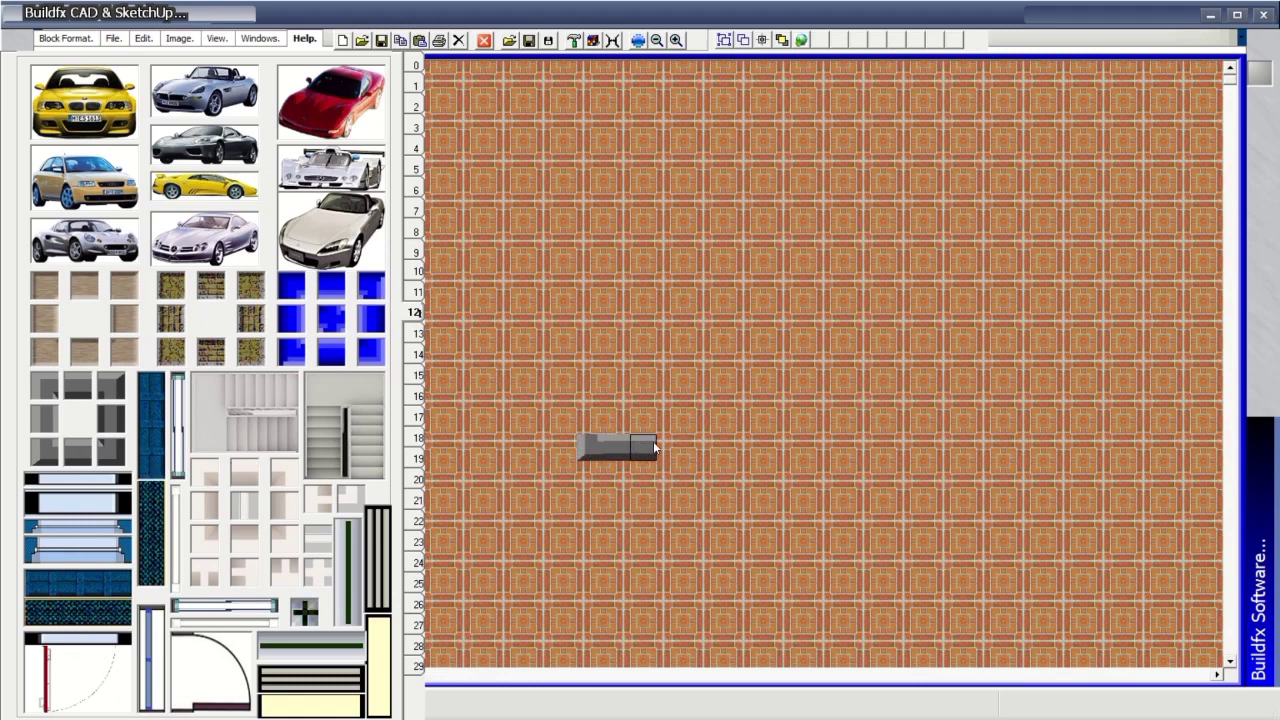
pyautogui.moveTo(655, 449); pyautogui.dragTo(1068, 449)
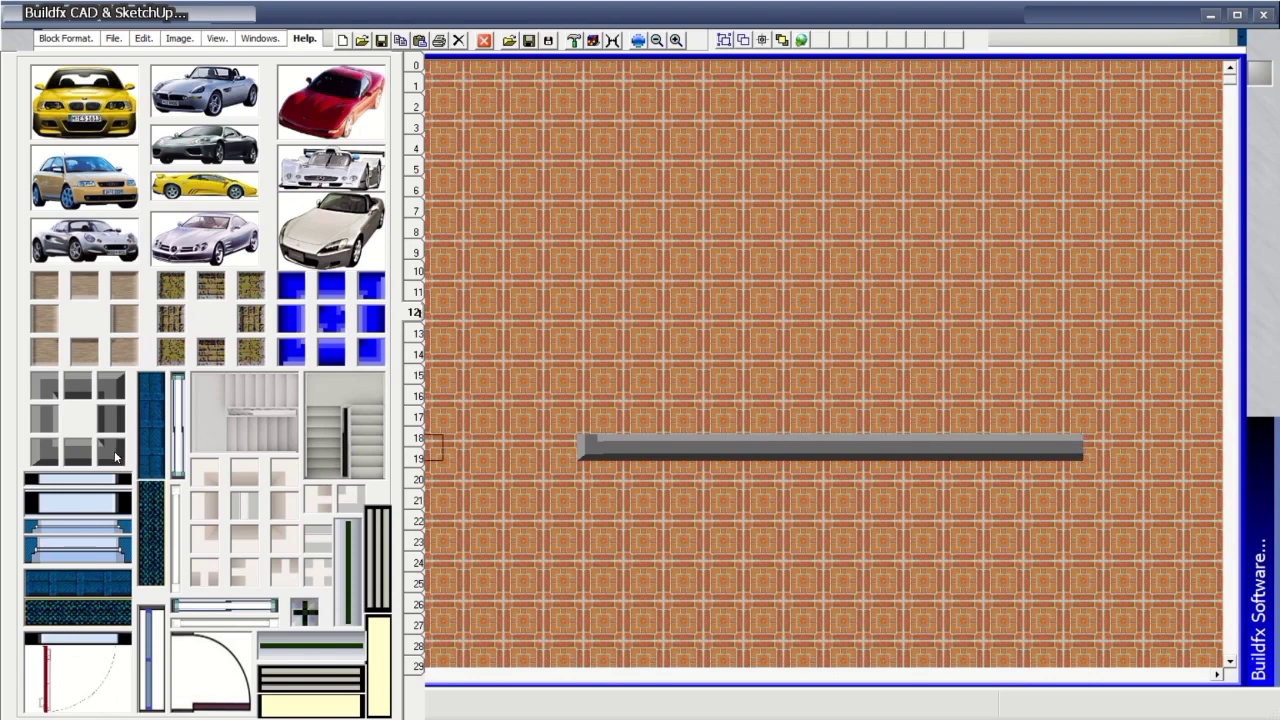
pyautogui.click(115, 457)
pyautogui.click(1096, 449)
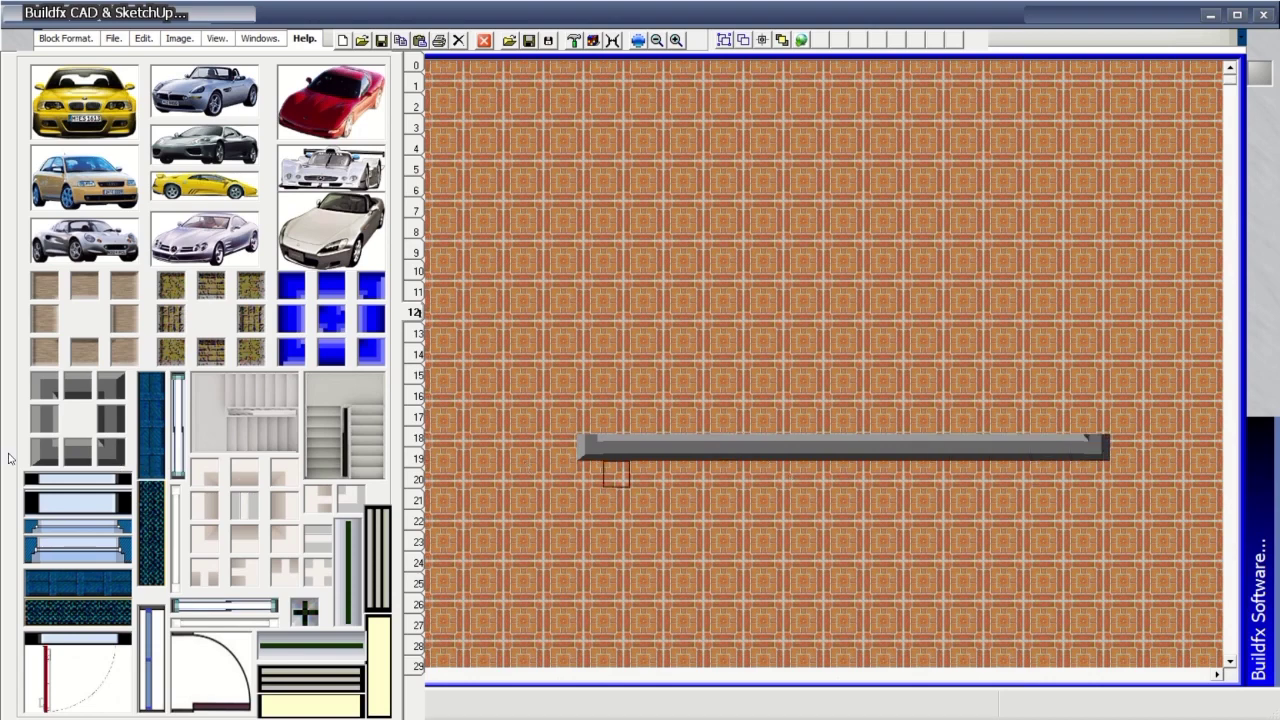
# Build the left, top and right grey walls, then place stairs below the bottom-left corner.
pyautogui.click(41, 430)
pyautogui.moveTo(590, 430); pyautogui.dragTo(594, 148)
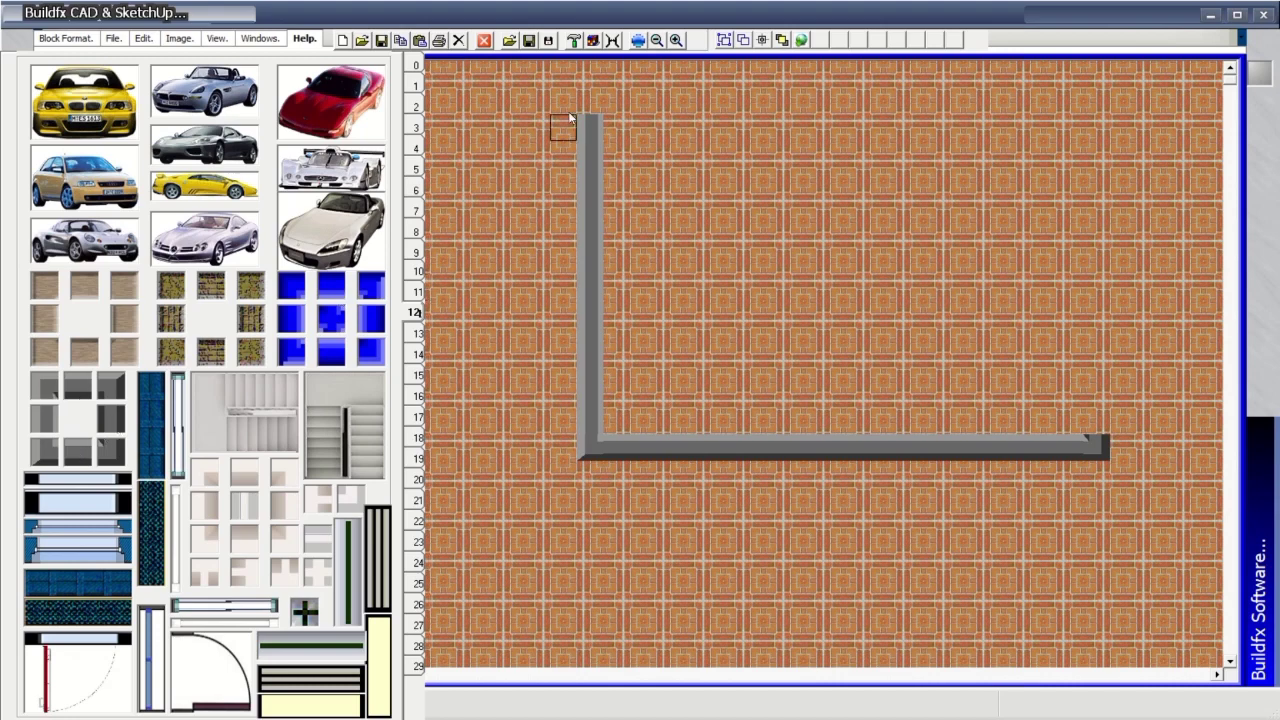
pyautogui.moveTo(590, 116)
pyautogui.mouseDown()
pyautogui.moveTo(588, 82)
pyautogui.moveTo(584, 96)
pyautogui.mouseUp()
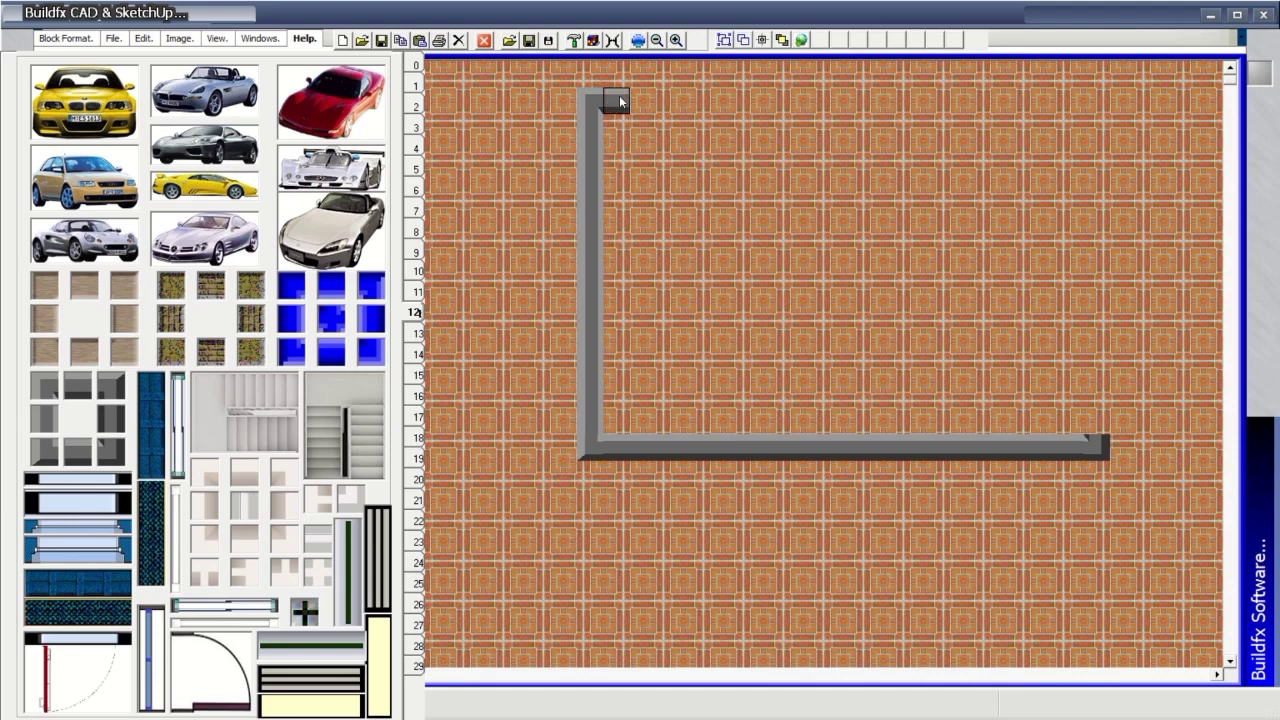
pyautogui.moveTo(618, 100); pyautogui.dragTo(893, 104)
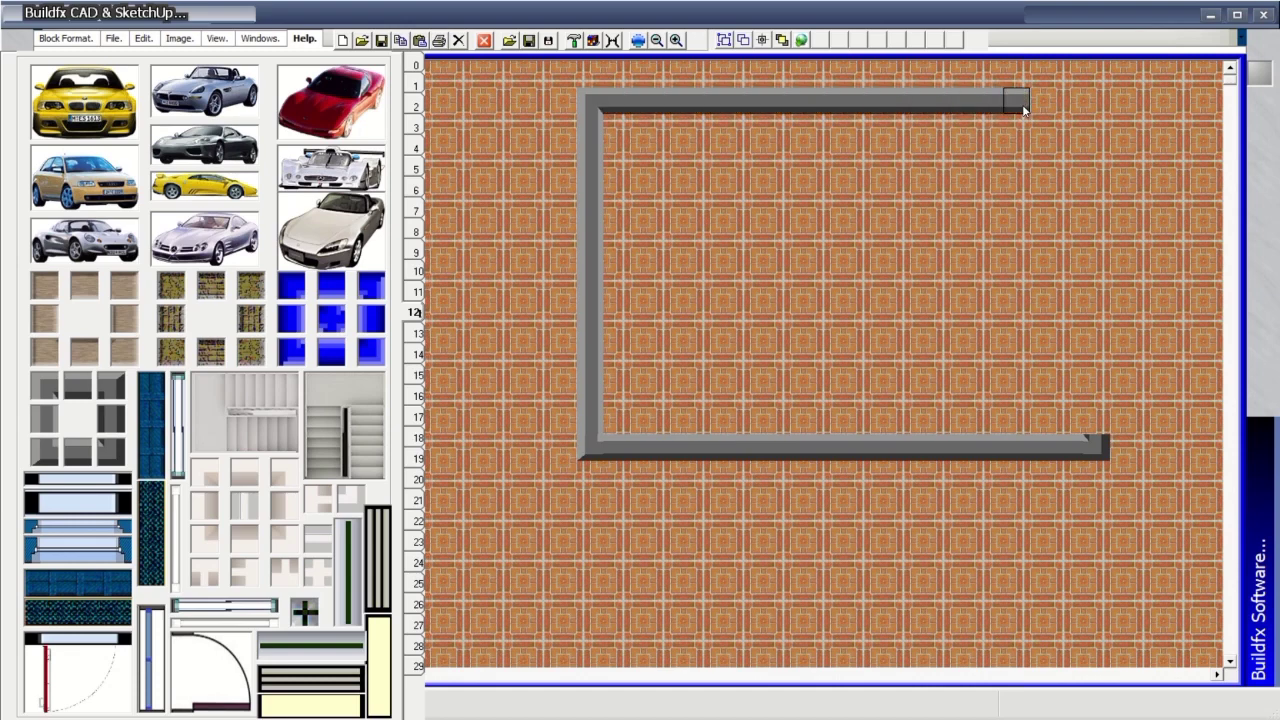
pyautogui.click(1042, 104)
pyautogui.click(1089, 97)
pyautogui.click(1070, 100)
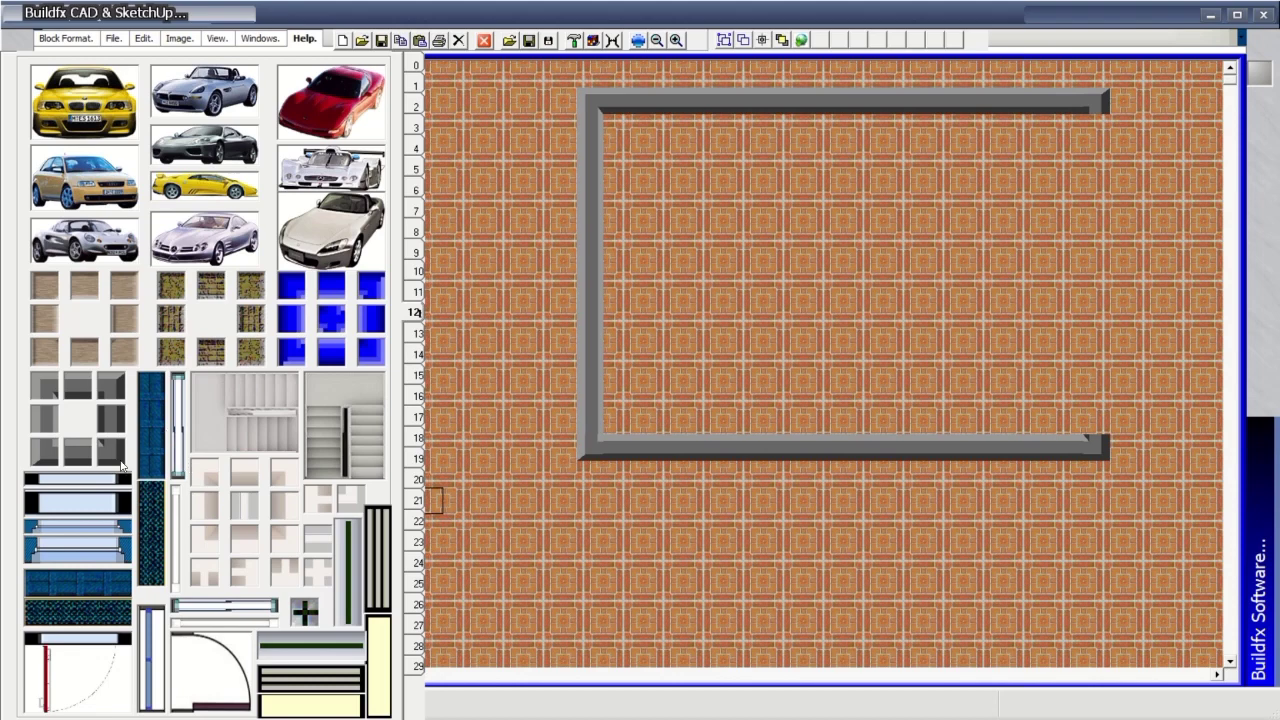
pyautogui.click(1097, 160)
pyautogui.click(1097, 128)
pyautogui.moveTo(1094, 305); pyautogui.dragTo(1097, 425)
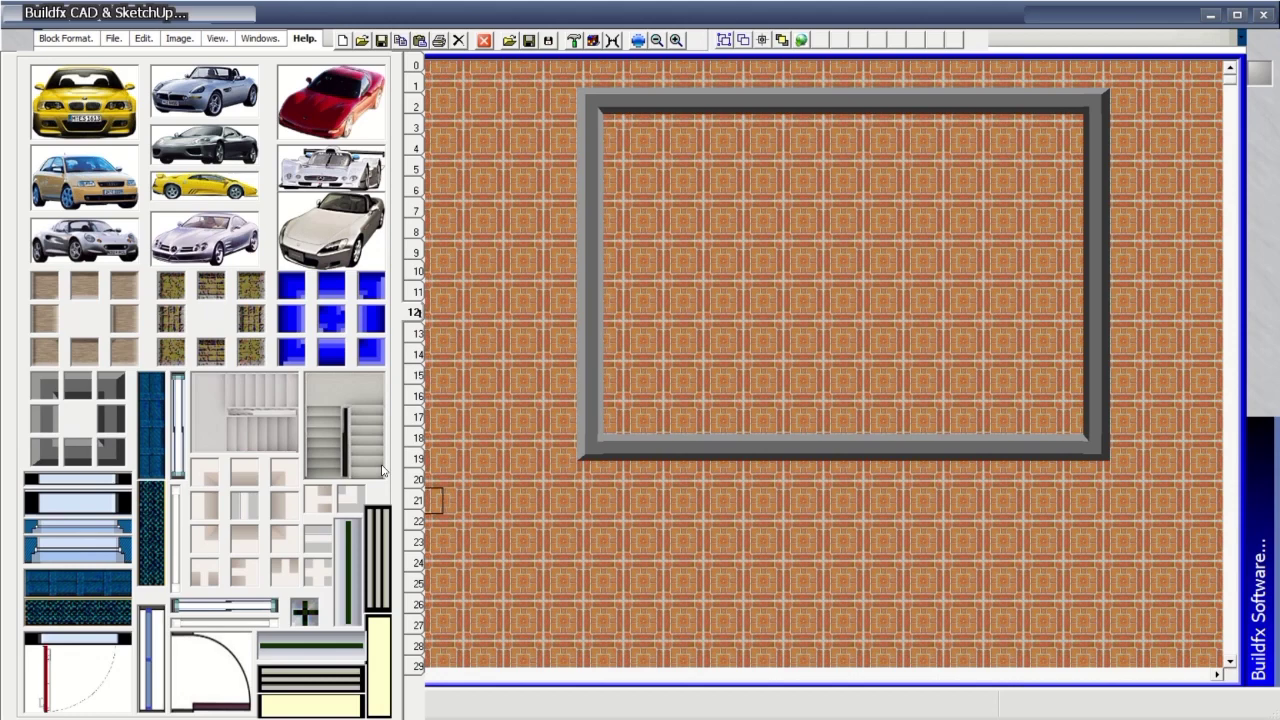
pyautogui.click(243, 408)
pyautogui.click(639, 493)
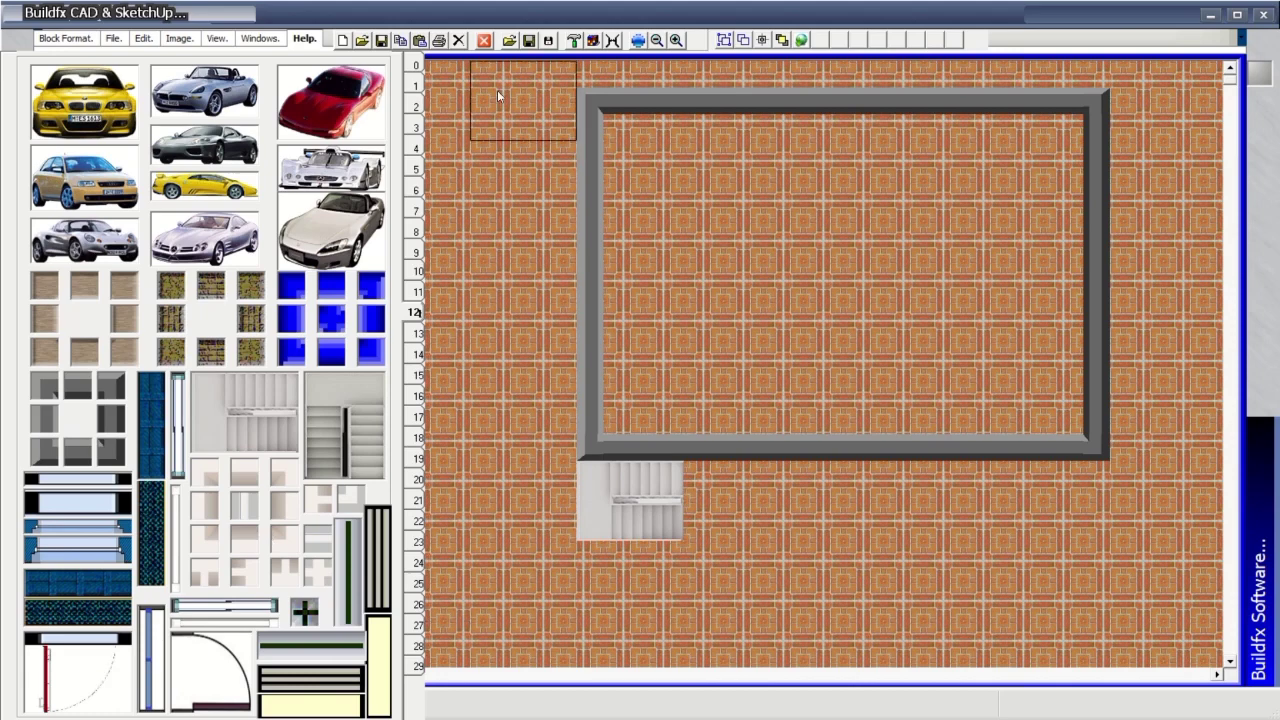
# Enable Transparent Image (Src_And) for the stair block.
pyautogui.rightClick(422, 66)
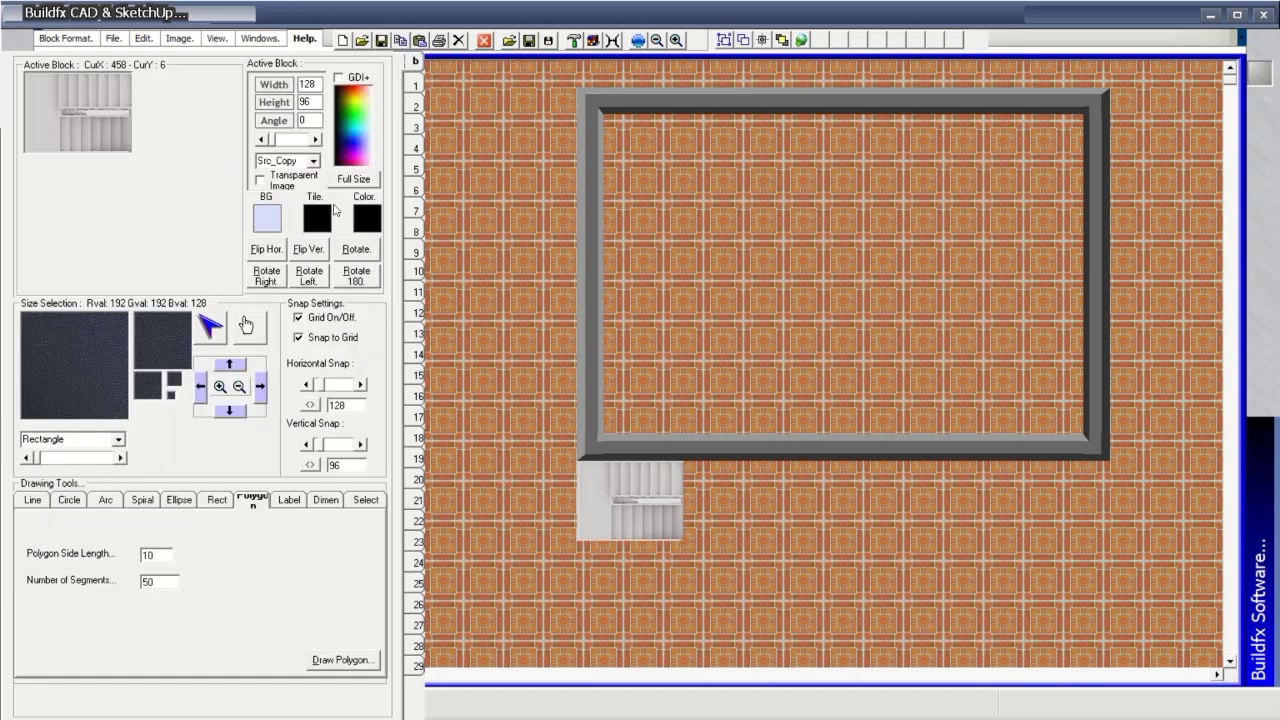
pyautogui.click(280, 186)
pyautogui.rightClick(420, 318)
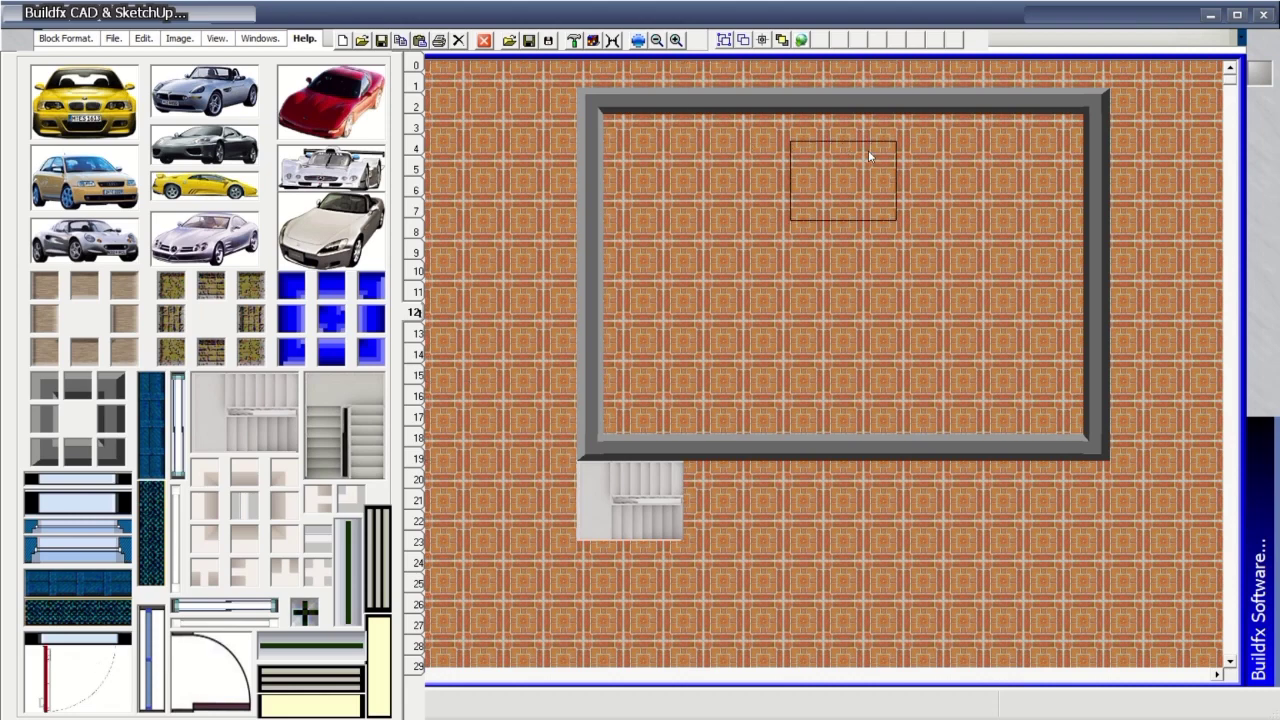
# Change the active block's Vertical Snap value to 12.
pyautogui.rightClick(419, 68)
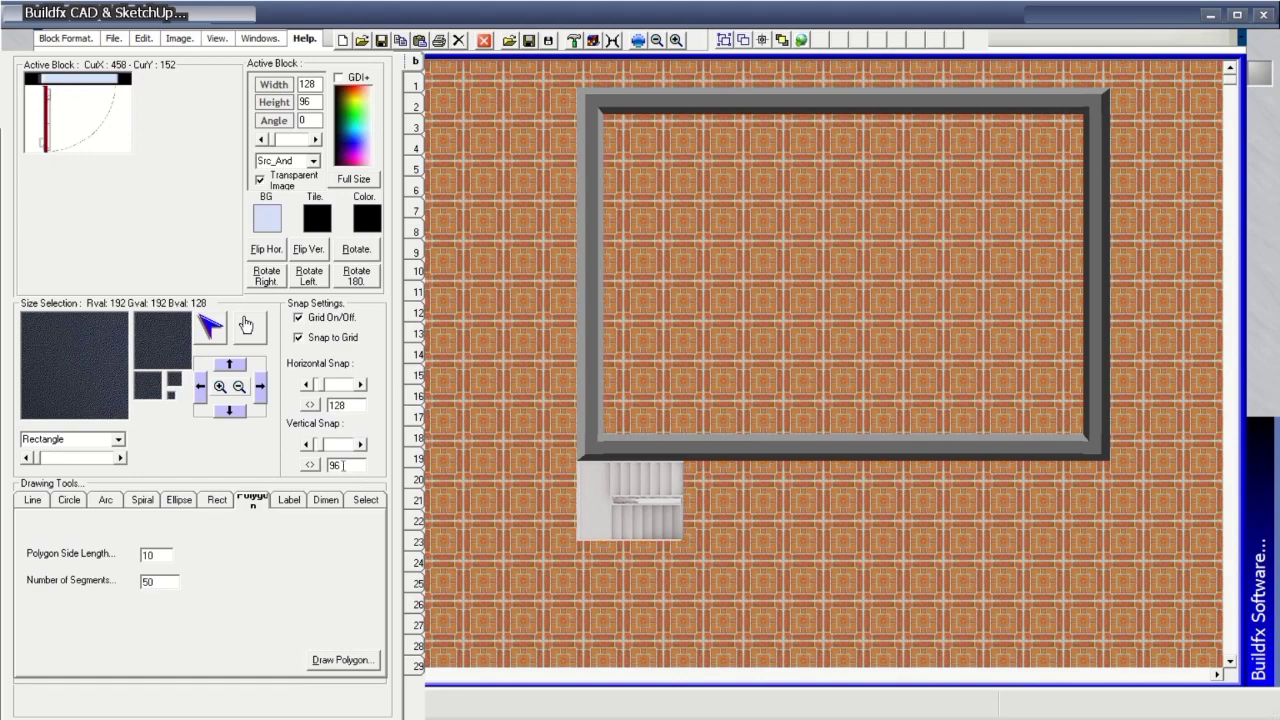
pyautogui.moveTo(342, 463); pyautogui.dragTo(324, 464)
pyautogui.write('4')
pyautogui.write('12')
# Turn off Snap to Grid and place the door in the room's top wall.
pyautogui.click(334, 341)
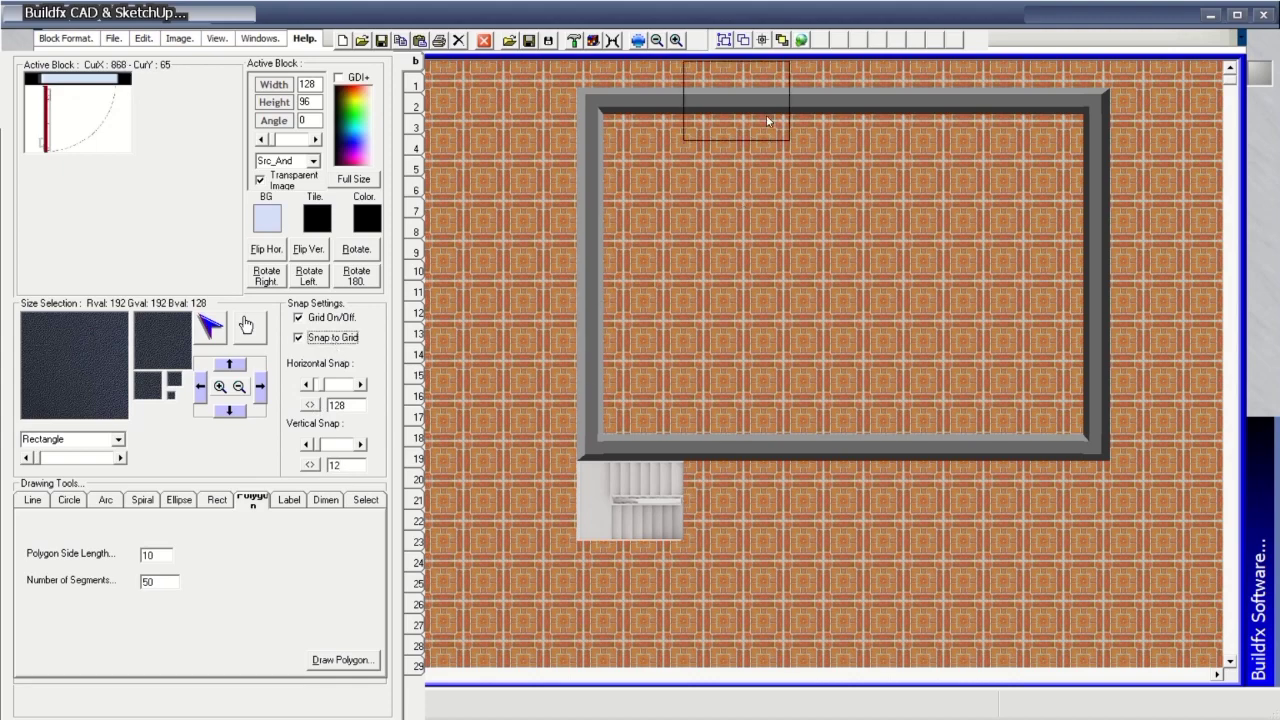
pyautogui.click(330, 345)
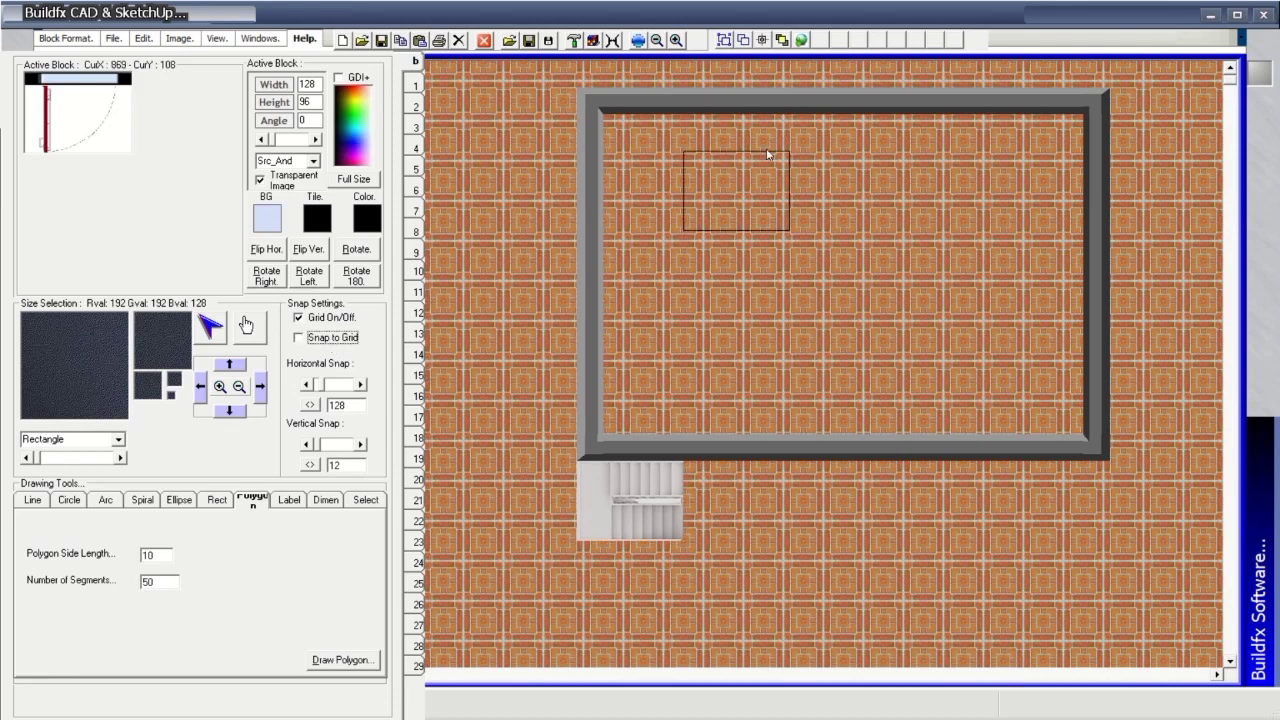
pyautogui.click(754, 95)
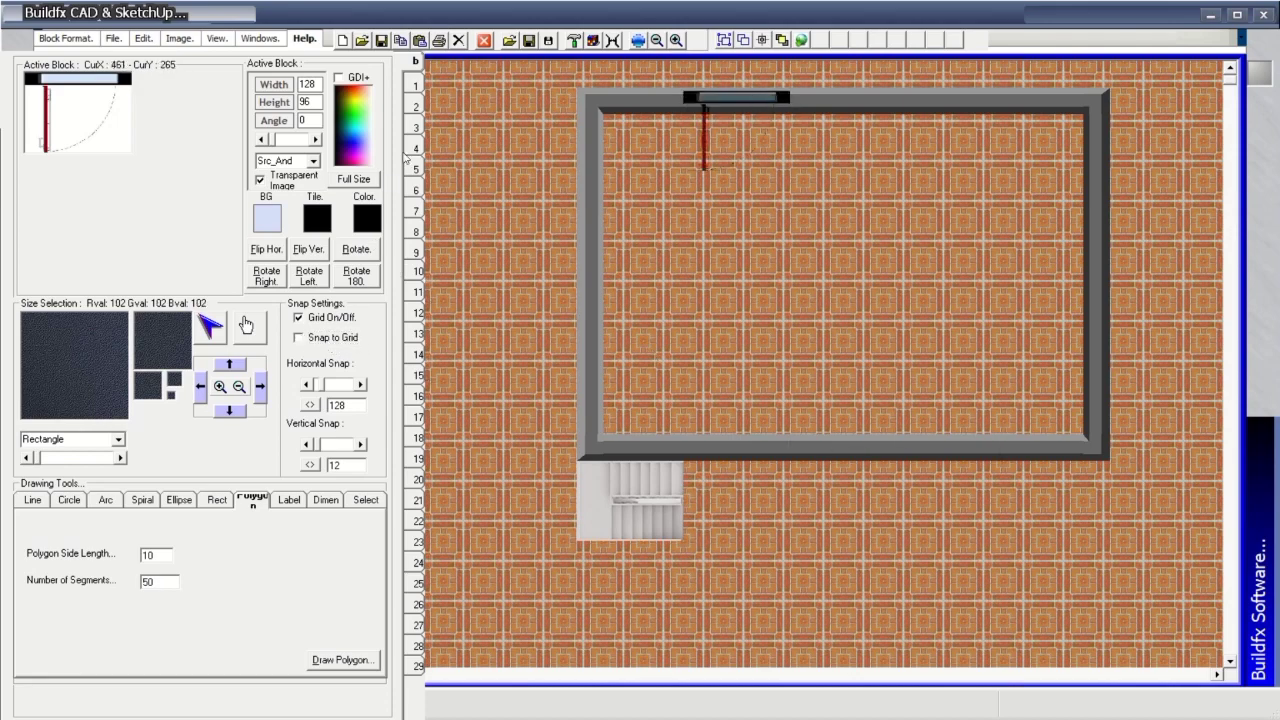
pyautogui.click(416, 86)
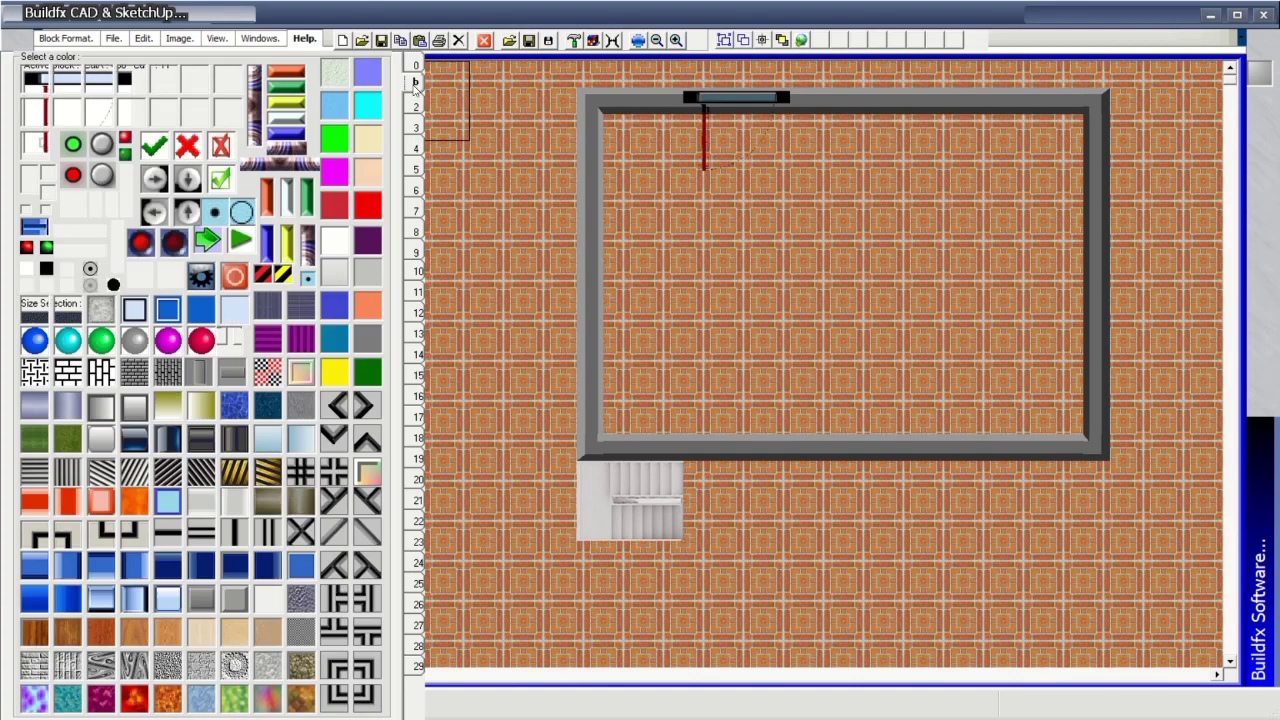
# Pick the blue tile from the colour palette and make it opaque (Src_Copy).
pyautogui.click(419, 313)
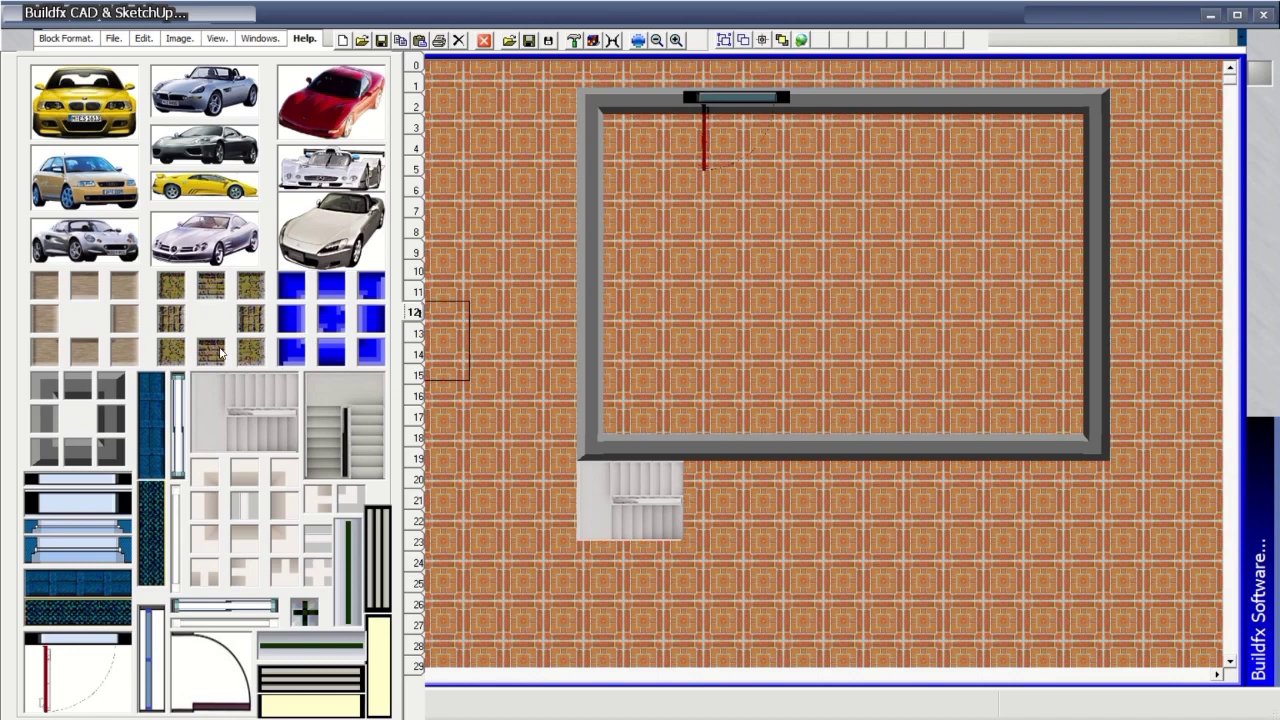
pyautogui.click(417, 64)
pyautogui.click(415, 86)
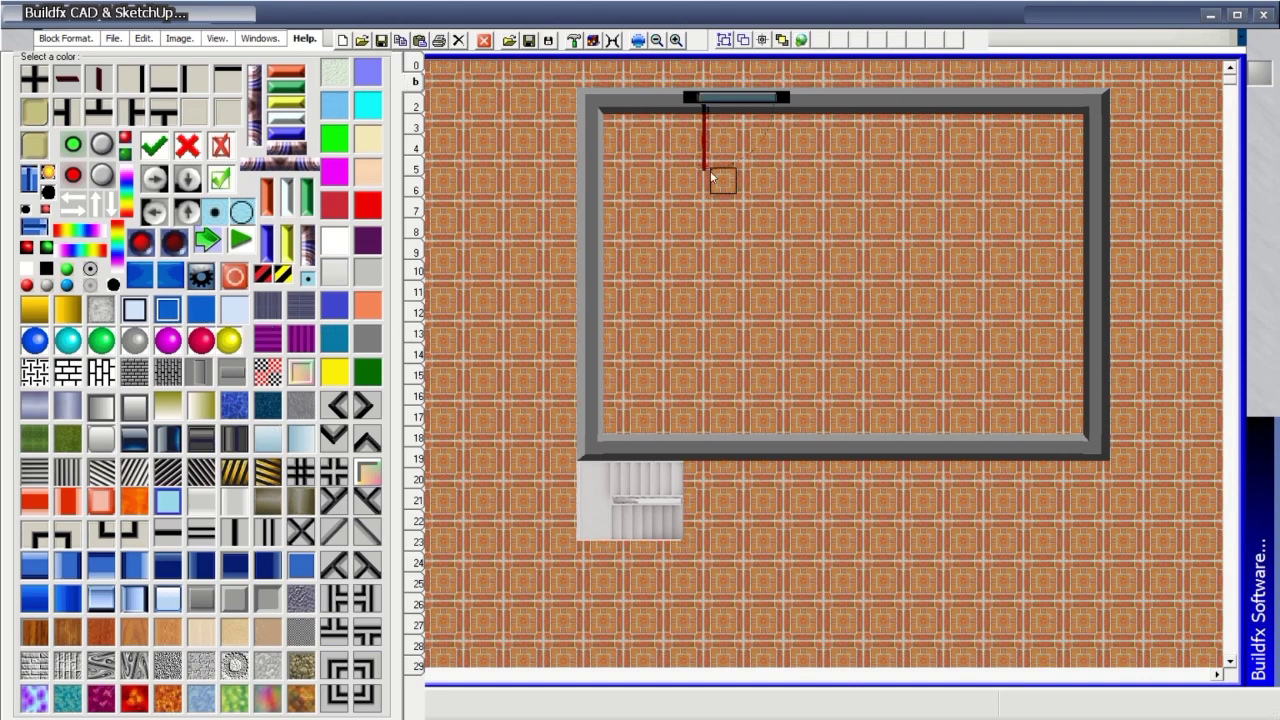
pyautogui.moveTo(629, 127); pyautogui.dragTo(925, 155)
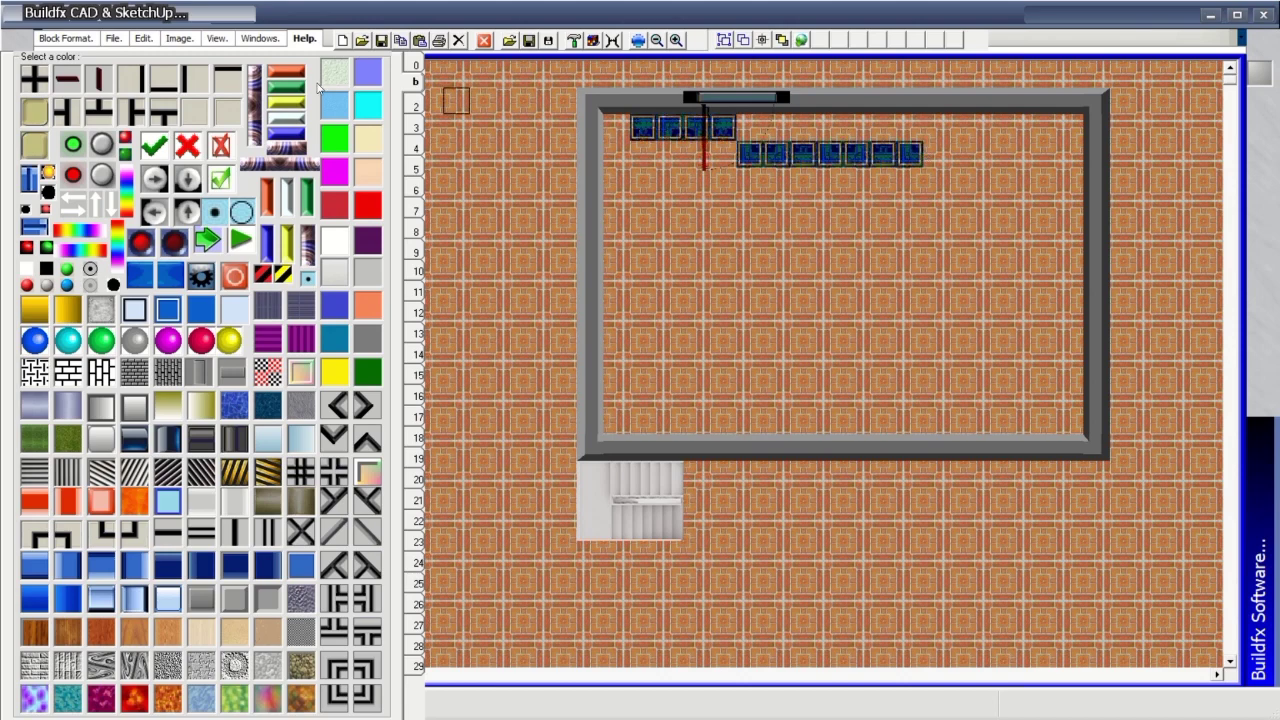
pyautogui.click(414, 66)
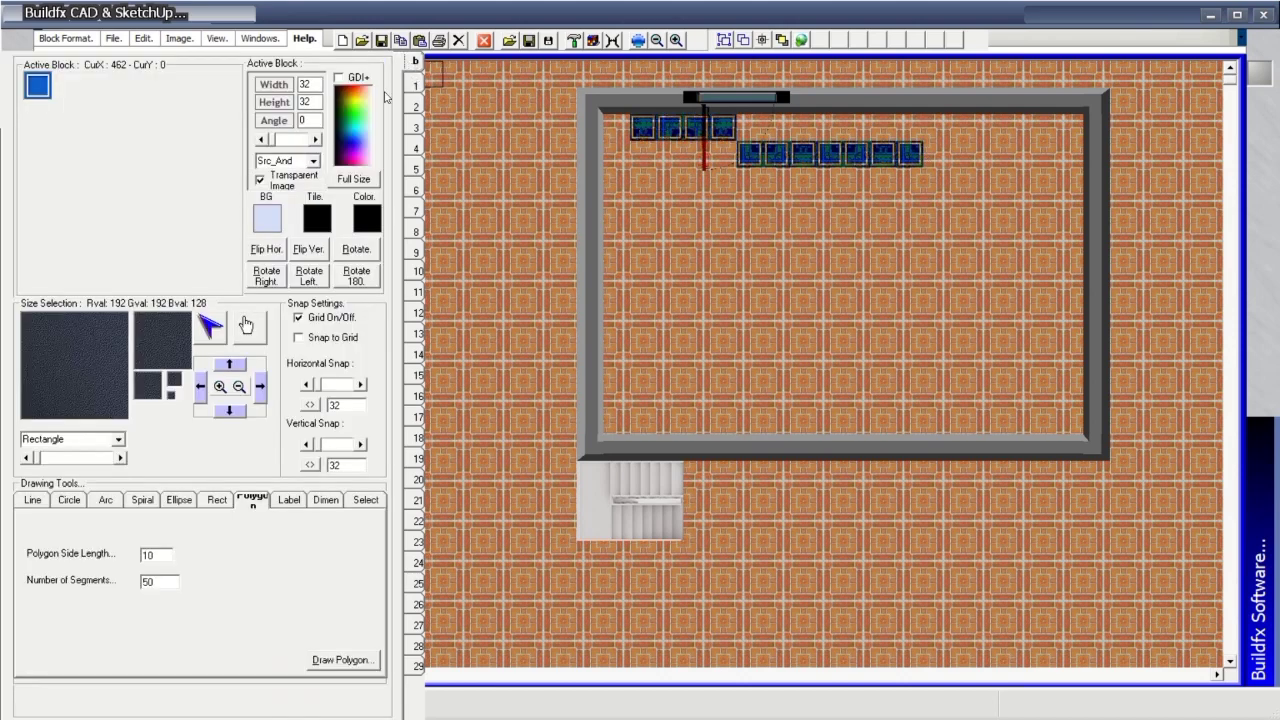
pyautogui.click(282, 184)
# Paint blue tiles row by row until the whole room floor is covered.
pyautogui.moveTo(622, 126)
pyautogui.mouseDown()
pyautogui.moveTo(905, 143)
pyautogui.moveTo(1079, 133)
pyautogui.moveTo(775, 128)
pyautogui.mouseUp()
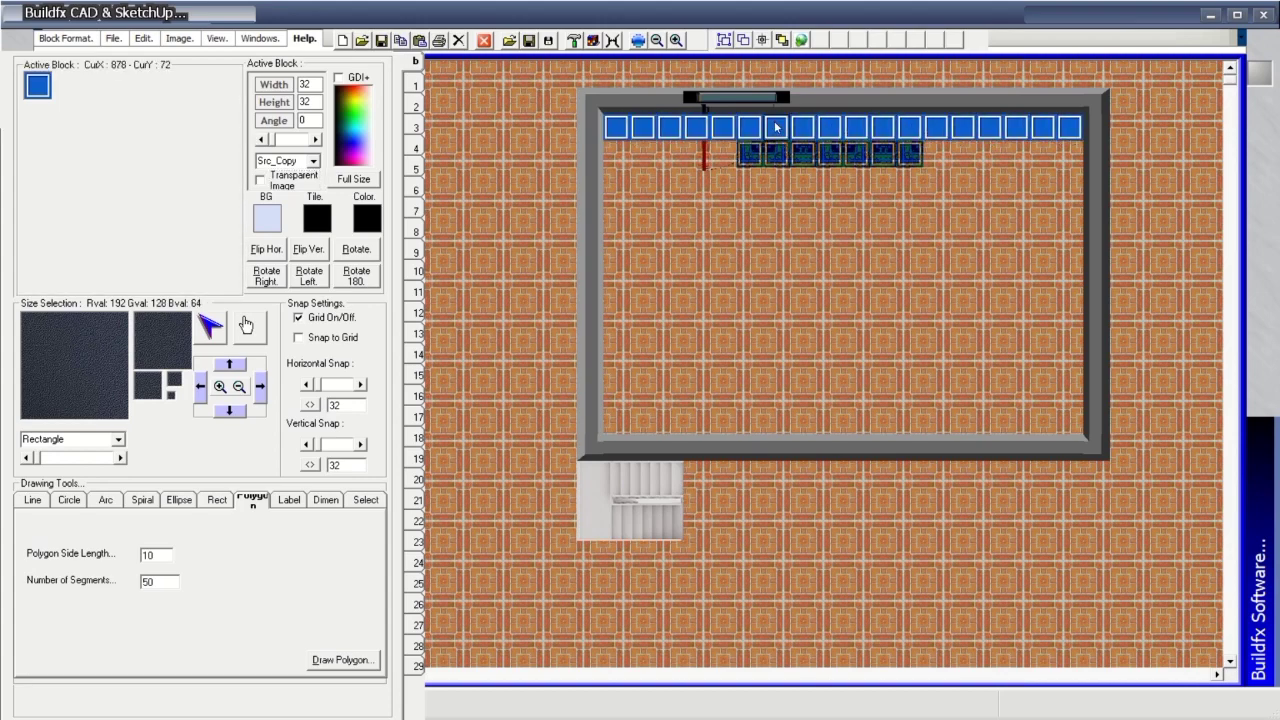
pyautogui.moveTo(620, 150); pyautogui.dragTo(1070, 154)
pyautogui.moveTo(617, 181)
pyautogui.mouseDown()
pyautogui.moveTo(992, 200)
pyautogui.moveTo(1066, 184)
pyautogui.moveTo(756, 176)
pyautogui.moveTo(691, 198)
pyautogui.moveTo(594, 199)
pyautogui.moveTo(625, 200)
pyautogui.moveTo(627, 424)
pyautogui.moveTo(1077, 425)
pyautogui.moveTo(1074, 205)
pyautogui.moveTo(994, 214)
pyautogui.moveTo(1004, 230)
pyautogui.moveTo(1068, 241)
pyautogui.moveTo(1056, 401)
pyautogui.moveTo(1034, 284)
pyautogui.moveTo(937, 299)
pyautogui.moveTo(951, 238)
pyautogui.moveTo(844, 216)
pyautogui.moveTo(700, 224)
pyautogui.moveTo(748, 226)
pyautogui.moveTo(682, 253)
pyautogui.moveTo(668, 318)
pyautogui.moveTo(673, 272)
pyautogui.moveTo(674, 305)
pyautogui.moveTo(725, 300)
pyautogui.moveTo(704, 348)
pyautogui.moveTo(706, 381)
pyautogui.moveTo(728, 392)
pyautogui.moveTo(818, 406)
pyautogui.moveTo(975, 404)
pyautogui.moveTo(776, 398)
pyautogui.moveTo(1023, 401)
pyautogui.moveTo(1016, 252)
pyautogui.moveTo(1022, 385)
pyautogui.moveTo(883, 340)
pyautogui.moveTo(990, 367)
pyautogui.moveTo(997, 290)
pyautogui.mouseUp()
pyautogui.moveTo(937, 284)
pyautogui.mouseDown()
pyautogui.moveTo(955, 233)
pyautogui.moveTo(849, 240)
pyautogui.moveTo(843, 261)
pyautogui.moveTo(1063, 281)
pyautogui.moveTo(953, 315)
pyautogui.moveTo(949, 302)
pyautogui.moveTo(899, 341)
pyautogui.moveTo(909, 349)
pyautogui.moveTo(885, 378)
pyautogui.moveTo(894, 366)
pyautogui.moveTo(850, 348)
pyautogui.moveTo(808, 365)
pyautogui.moveTo(766, 309)
pyautogui.moveTo(719, 307)
pyautogui.moveTo(912, 285)
pyautogui.moveTo(930, 310)
pyautogui.mouseUp()
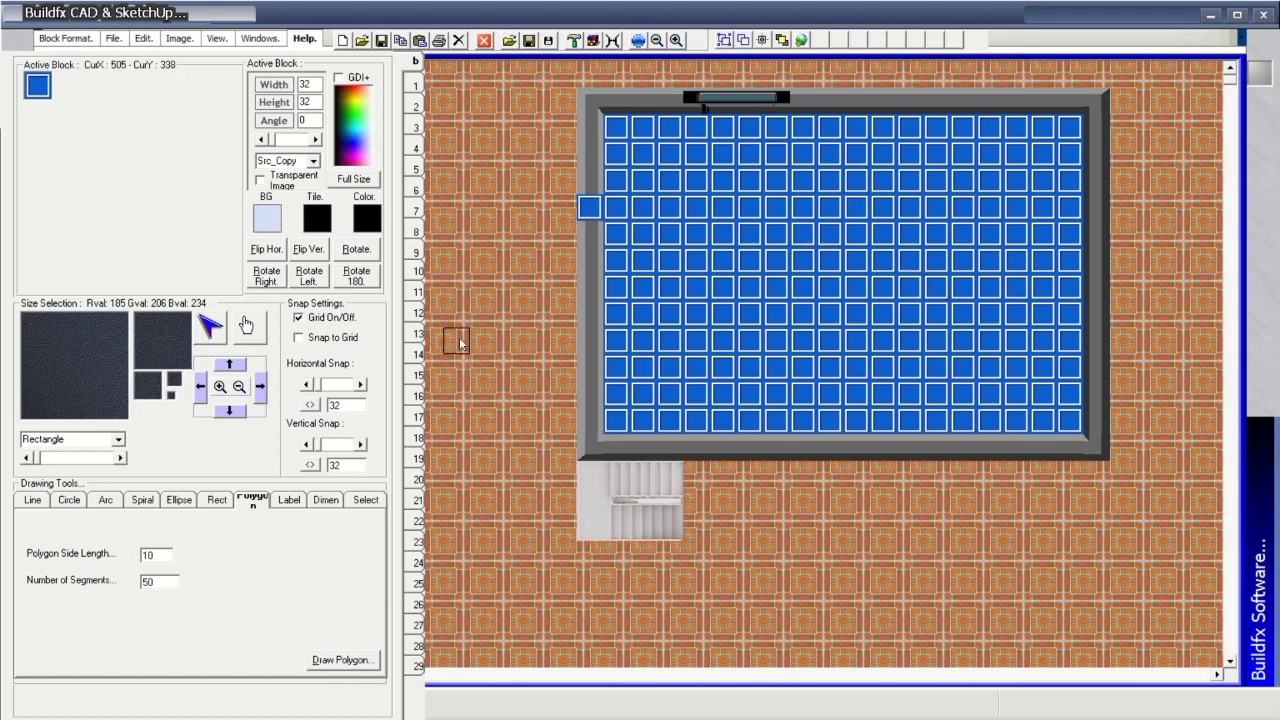
# Erase the stray blue tile and repaint the top wall and its corners light grey.
pyautogui.moveTo(416, 330)
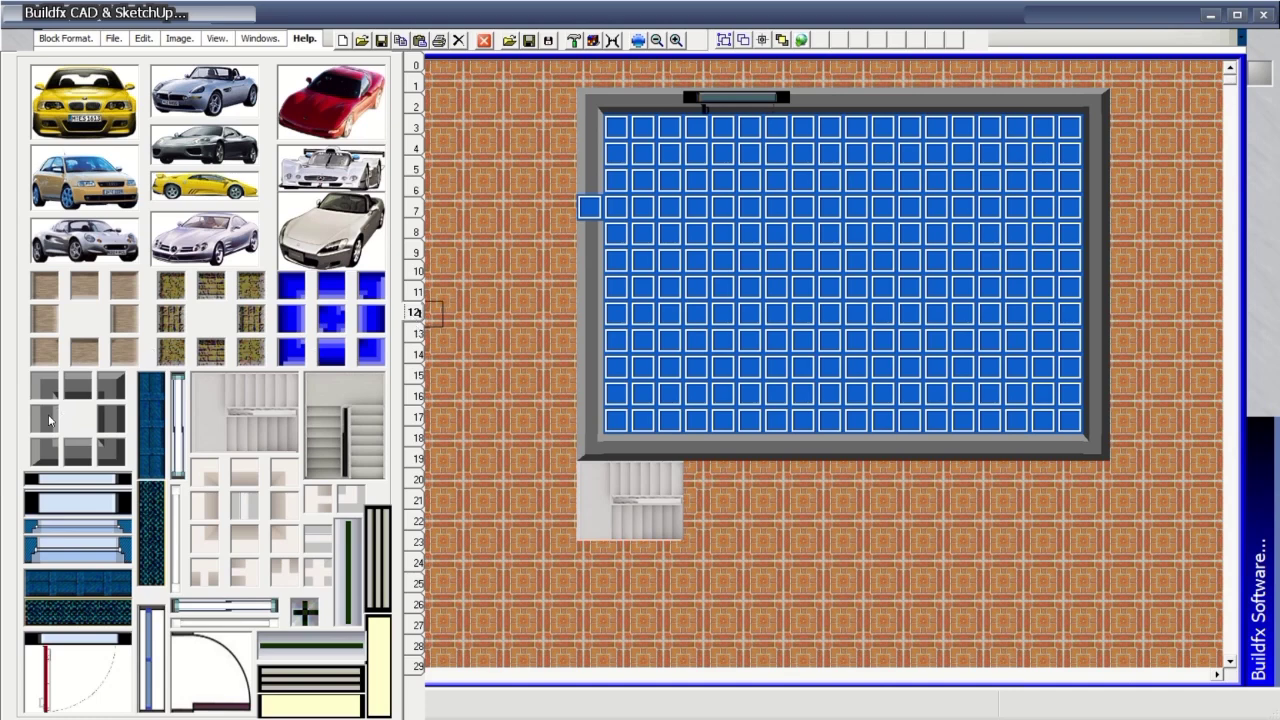
pyautogui.click(590, 208)
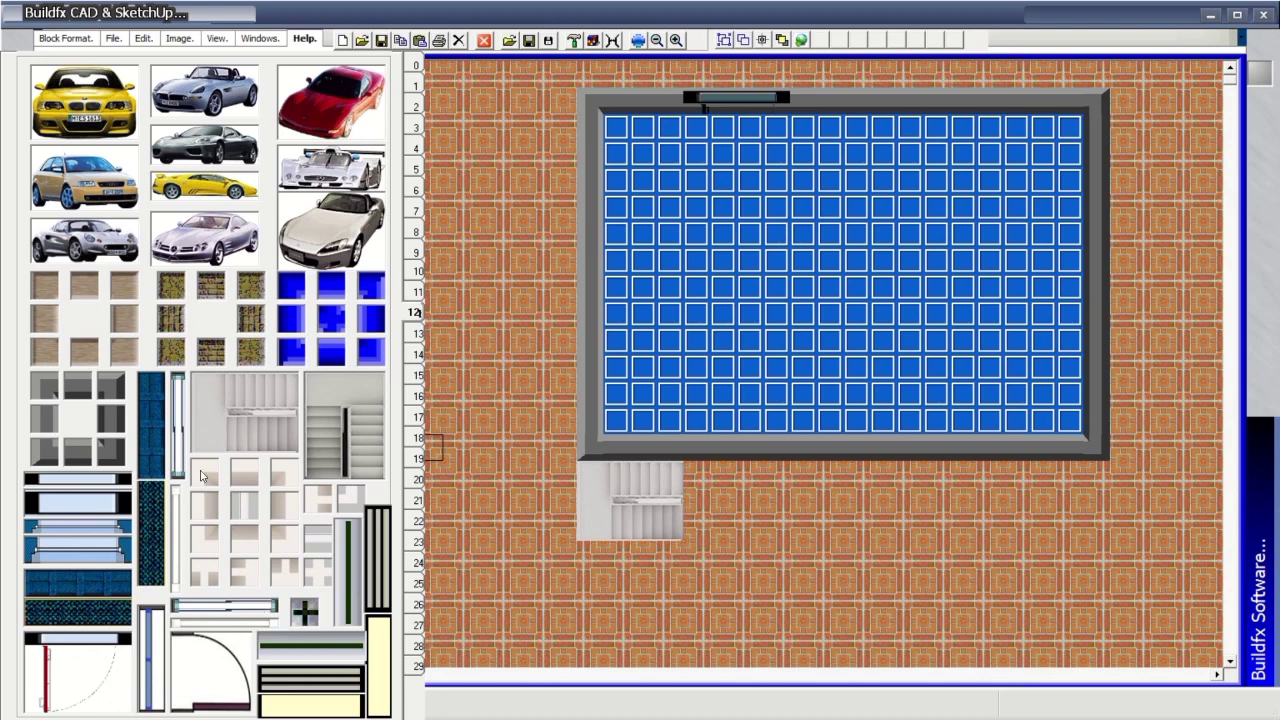
pyautogui.click(590, 101)
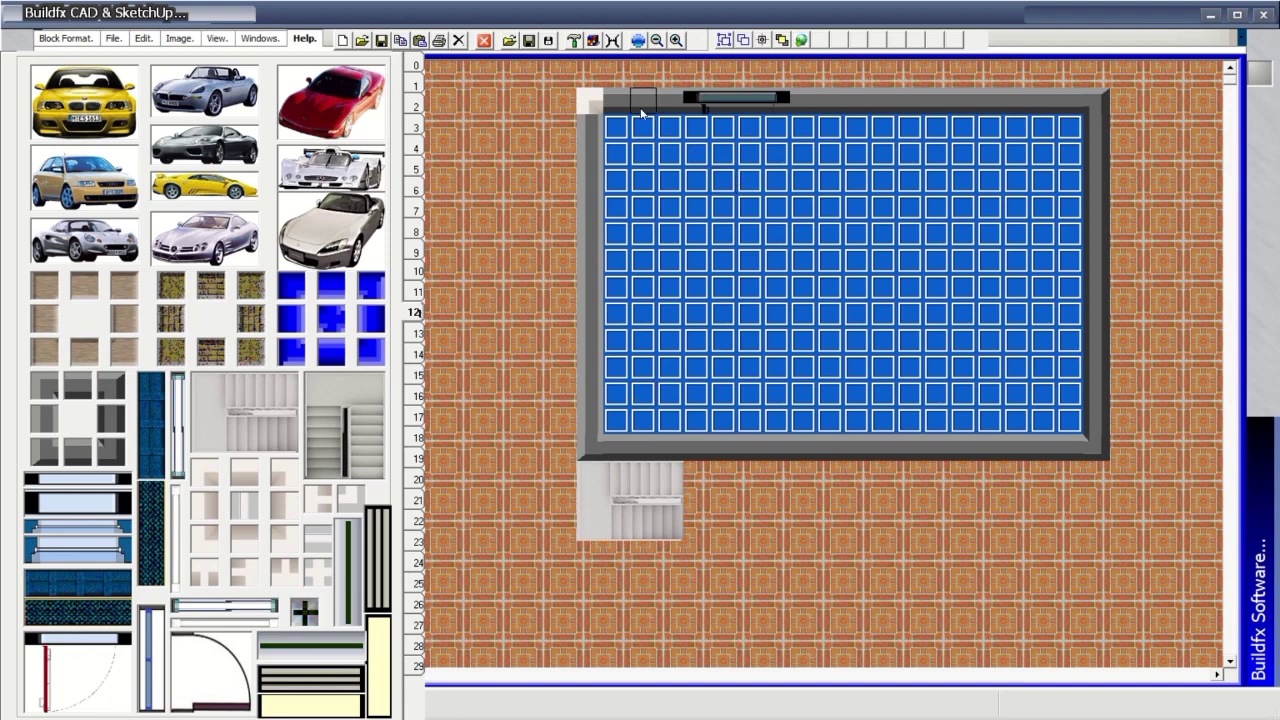
pyautogui.moveTo(615, 104); pyautogui.dragTo(1068, 95)
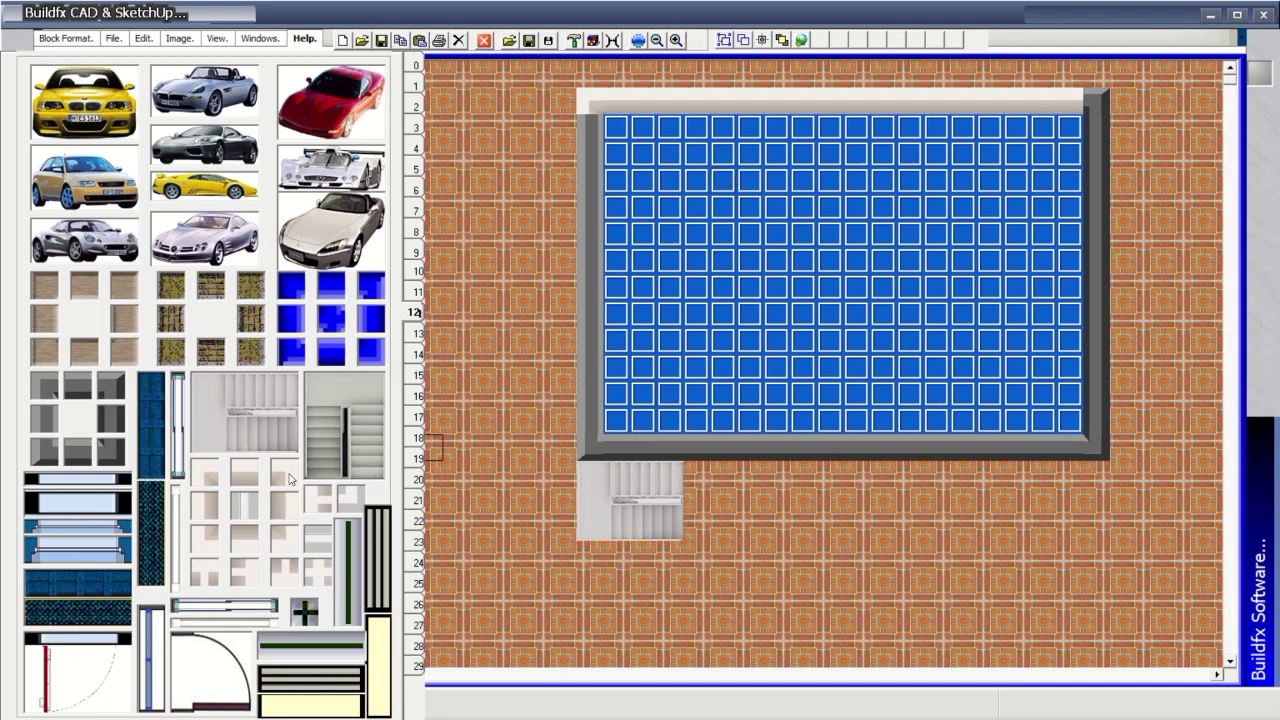
pyautogui.click(1096, 102)
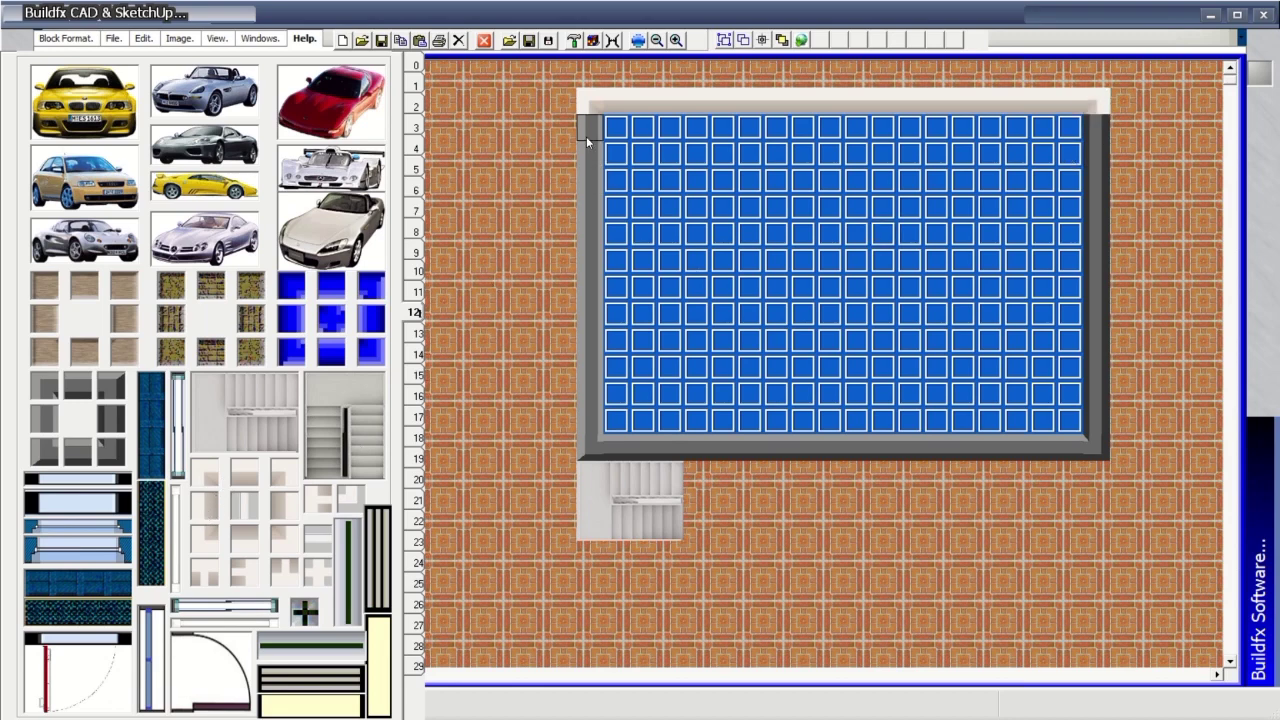
# Repaint the left, bottom and right walls and the bottom corners light grey.
pyautogui.moveTo(586, 136); pyautogui.dragTo(598, 426)
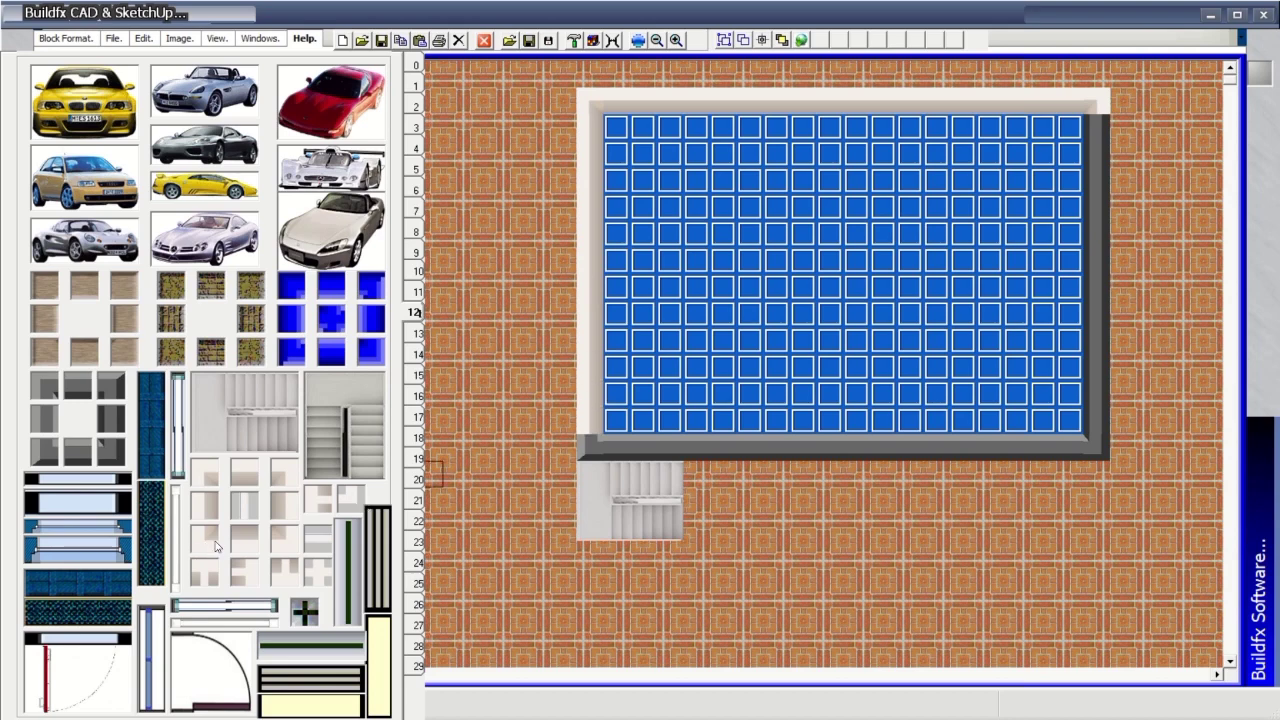
pyautogui.click(590, 447)
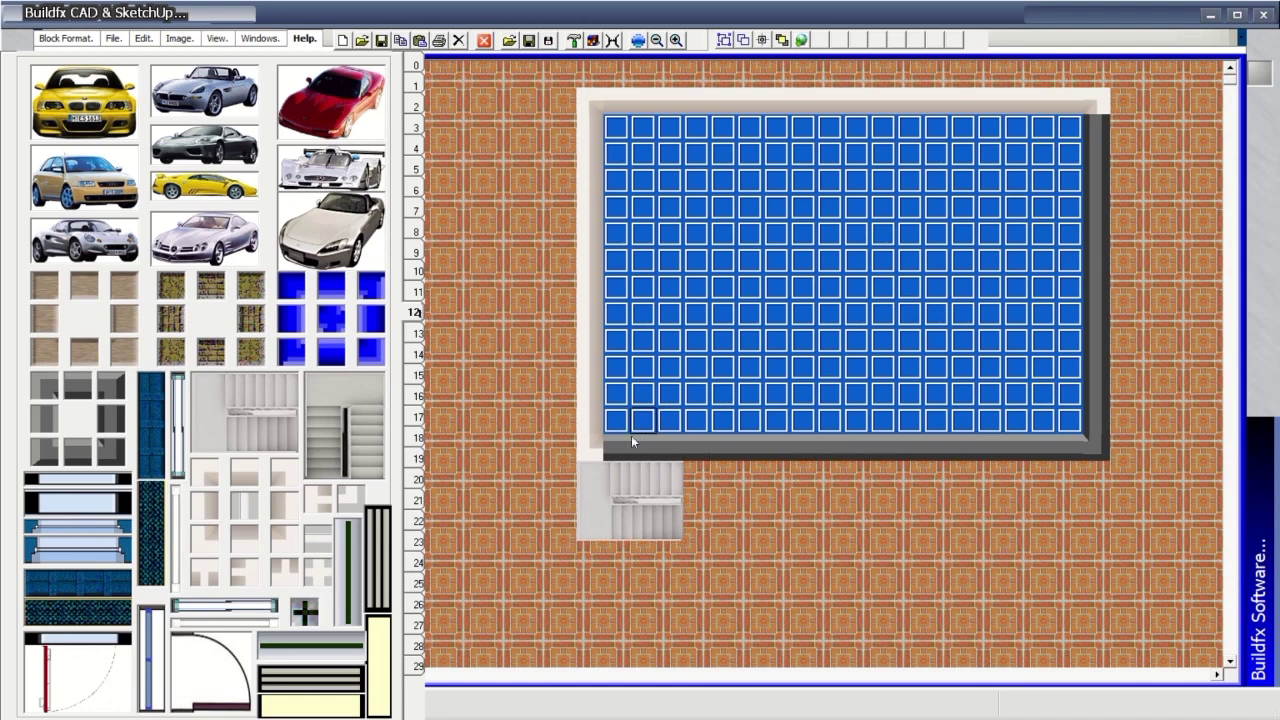
pyautogui.moveTo(622, 447)
pyautogui.mouseDown()
pyautogui.moveTo(885, 447)
pyautogui.moveTo(977, 432)
pyautogui.moveTo(948, 446)
pyautogui.moveTo(1068, 450)
pyautogui.mouseUp()
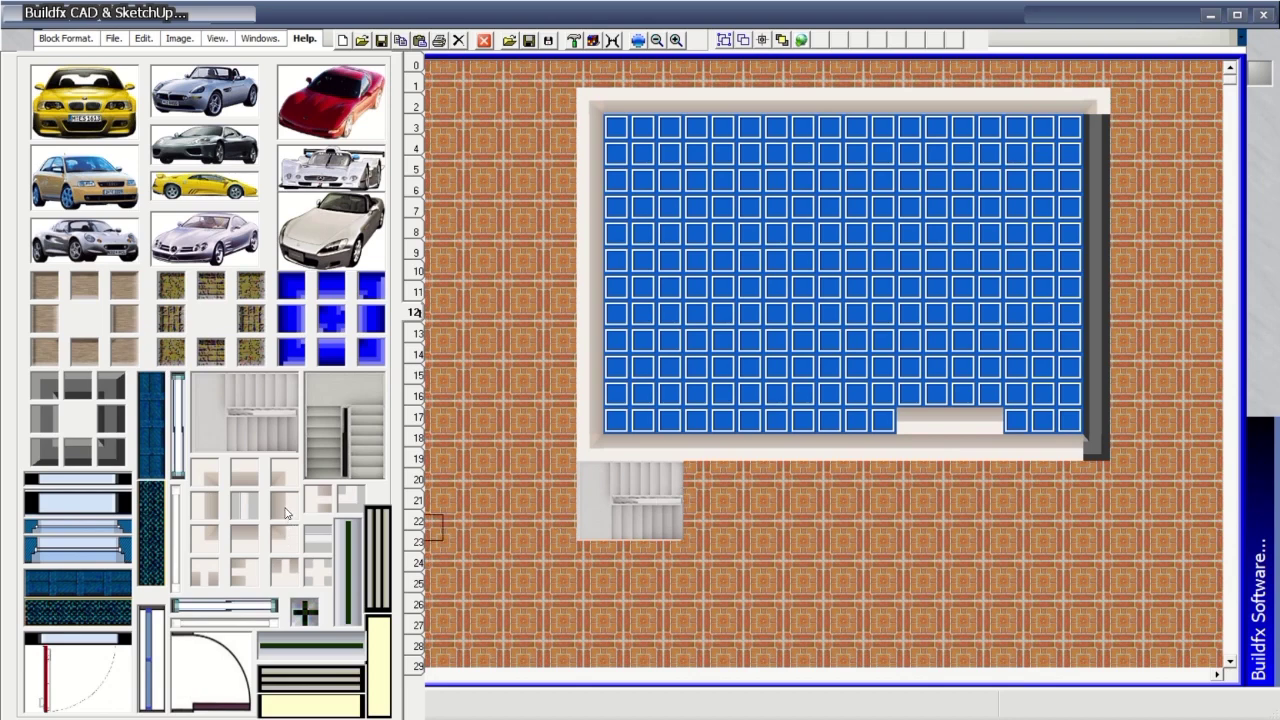
pyautogui.moveTo(1098, 126); pyautogui.dragTo(1097, 440)
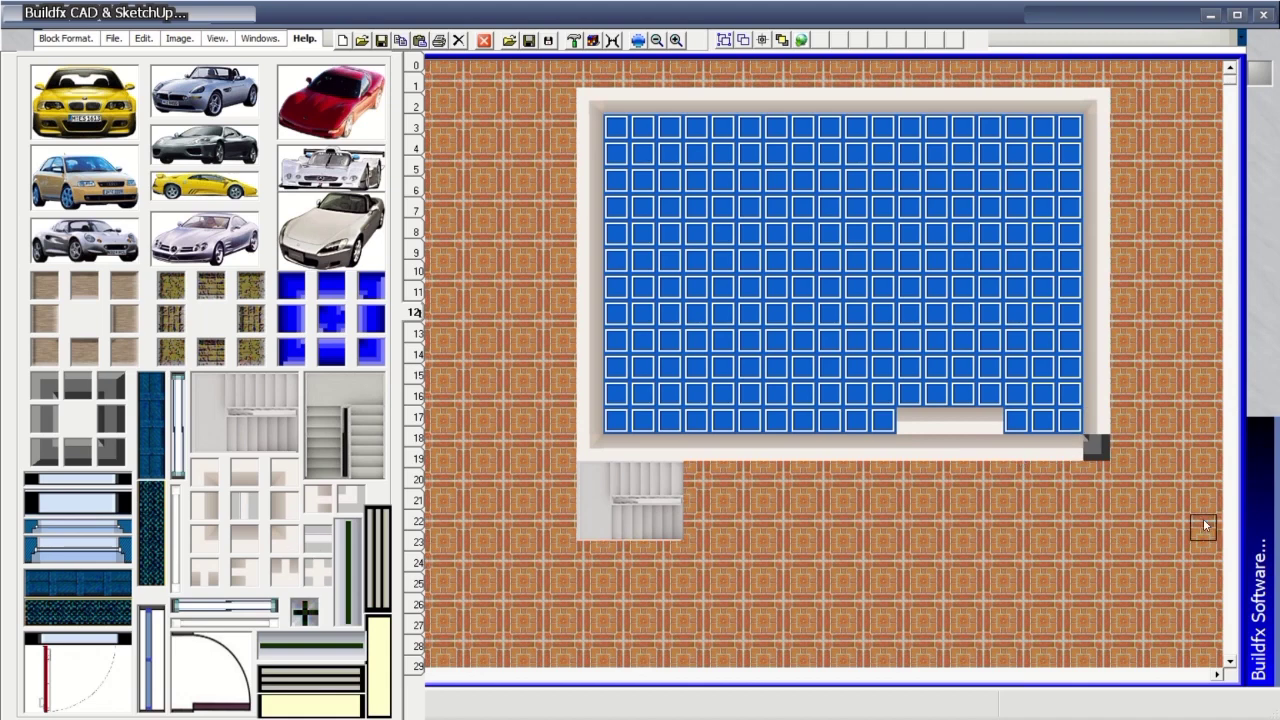
pyautogui.click(1097, 449)
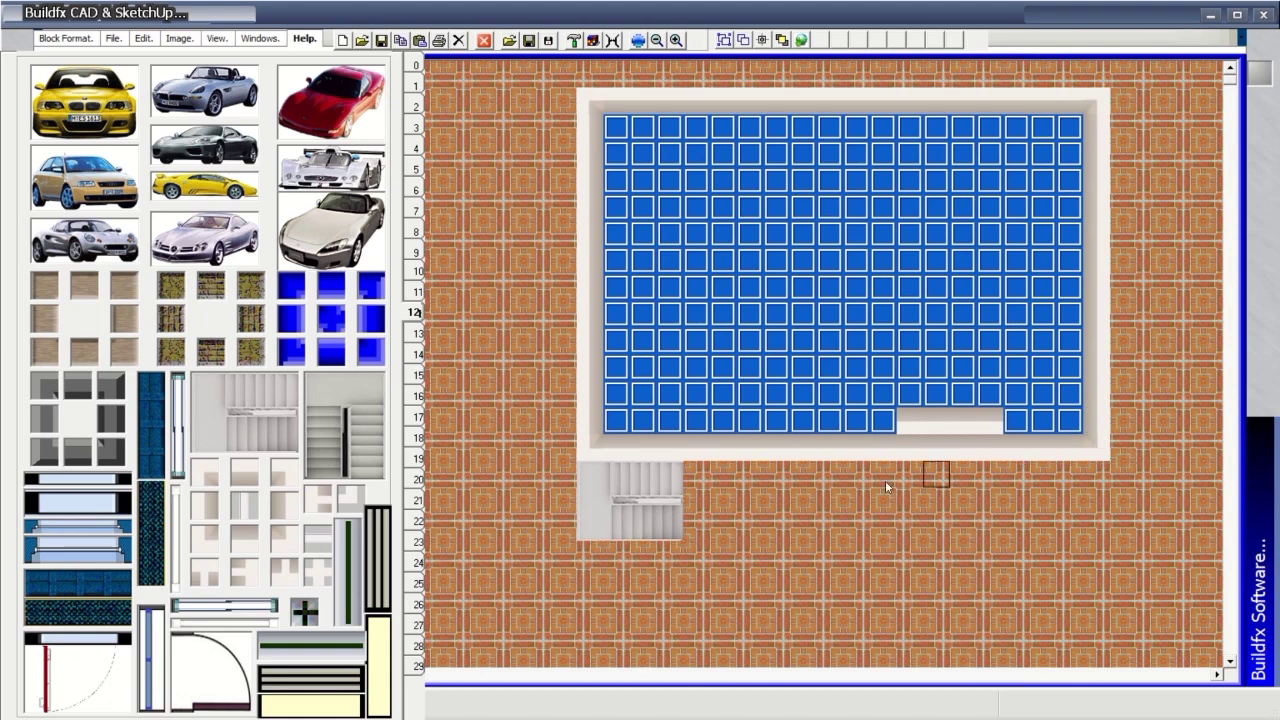
# Page through the palette's texture pages until the road textures page is shown.
pyautogui.click(416, 86)
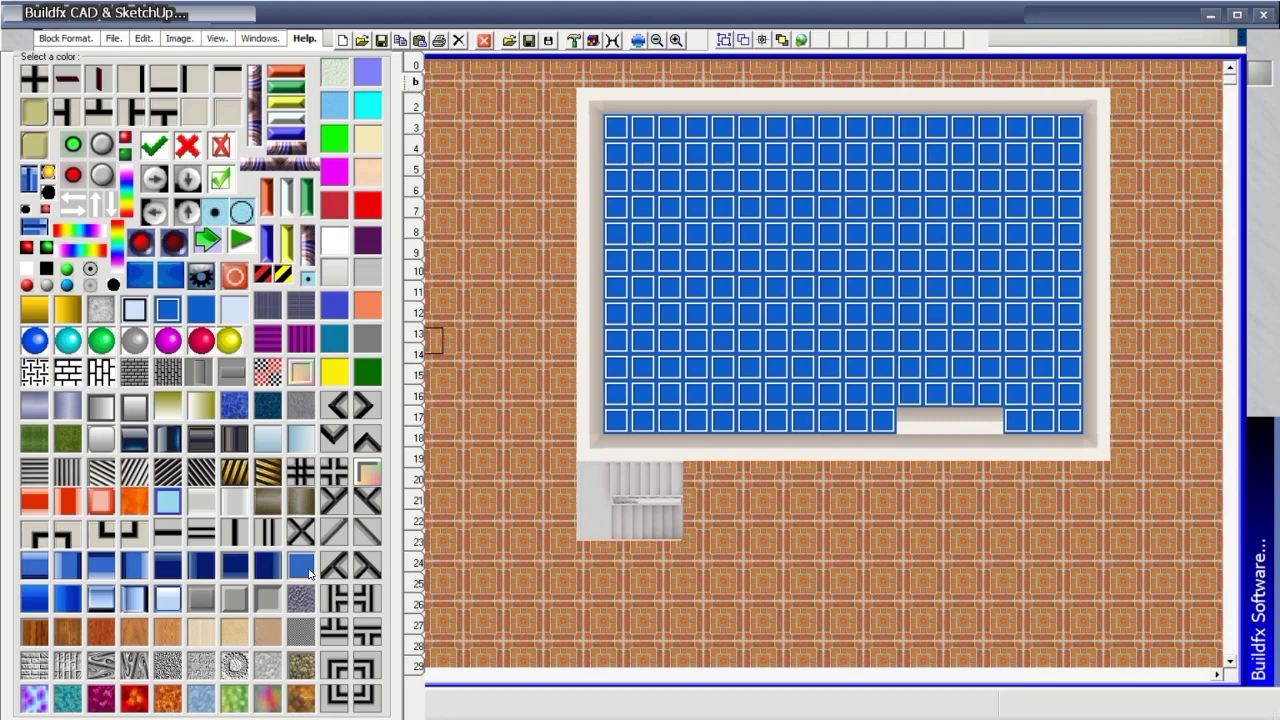
pyautogui.click(301, 570)
pyautogui.click(416, 106)
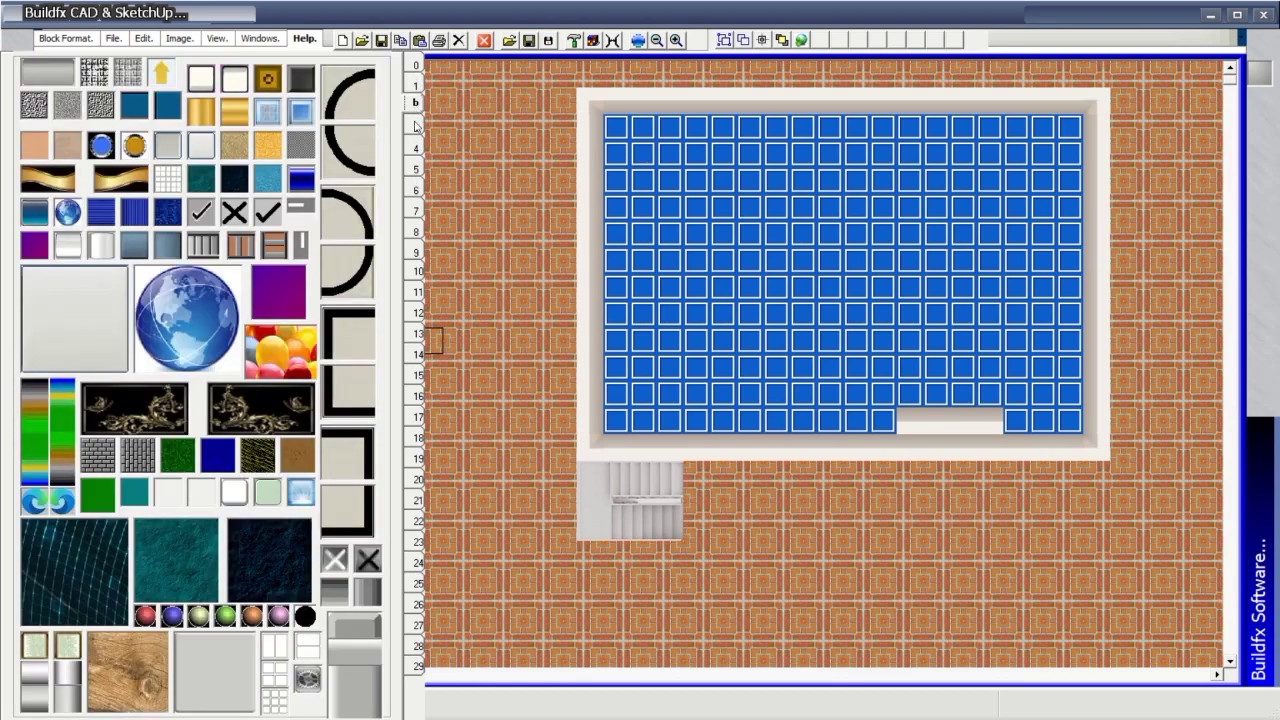
pyautogui.click(416, 125)
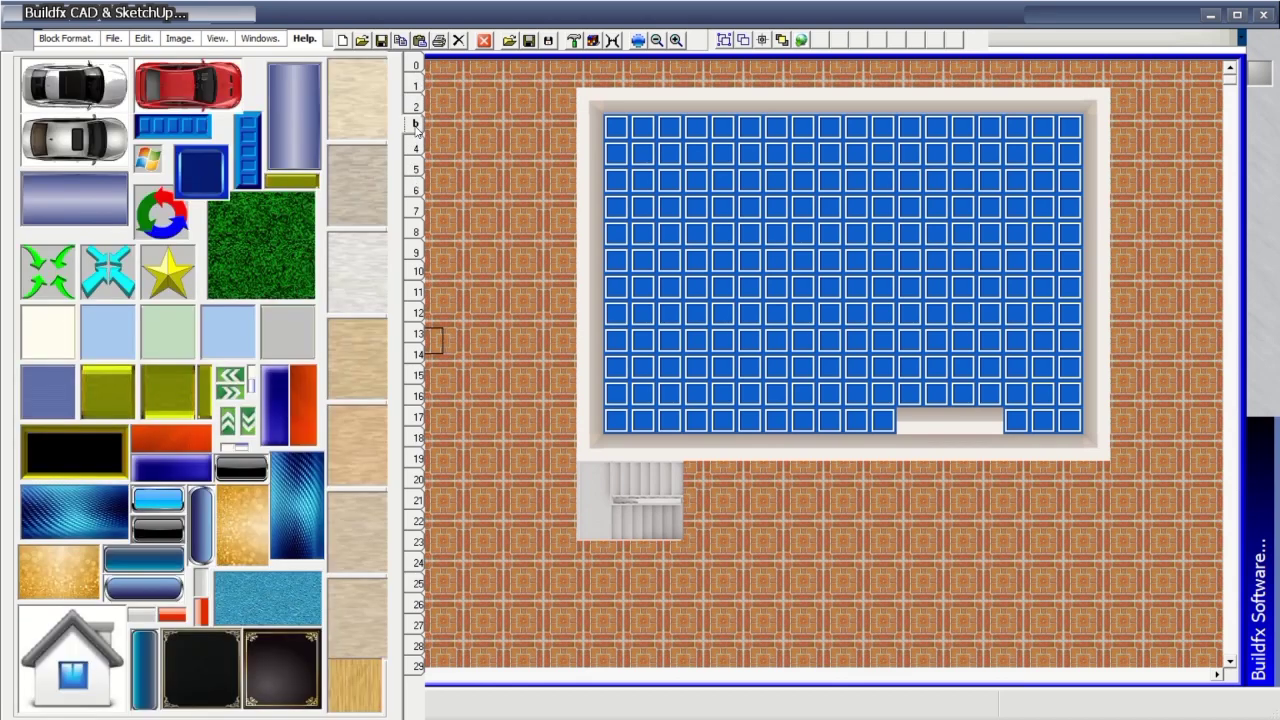
pyautogui.click(417, 146)
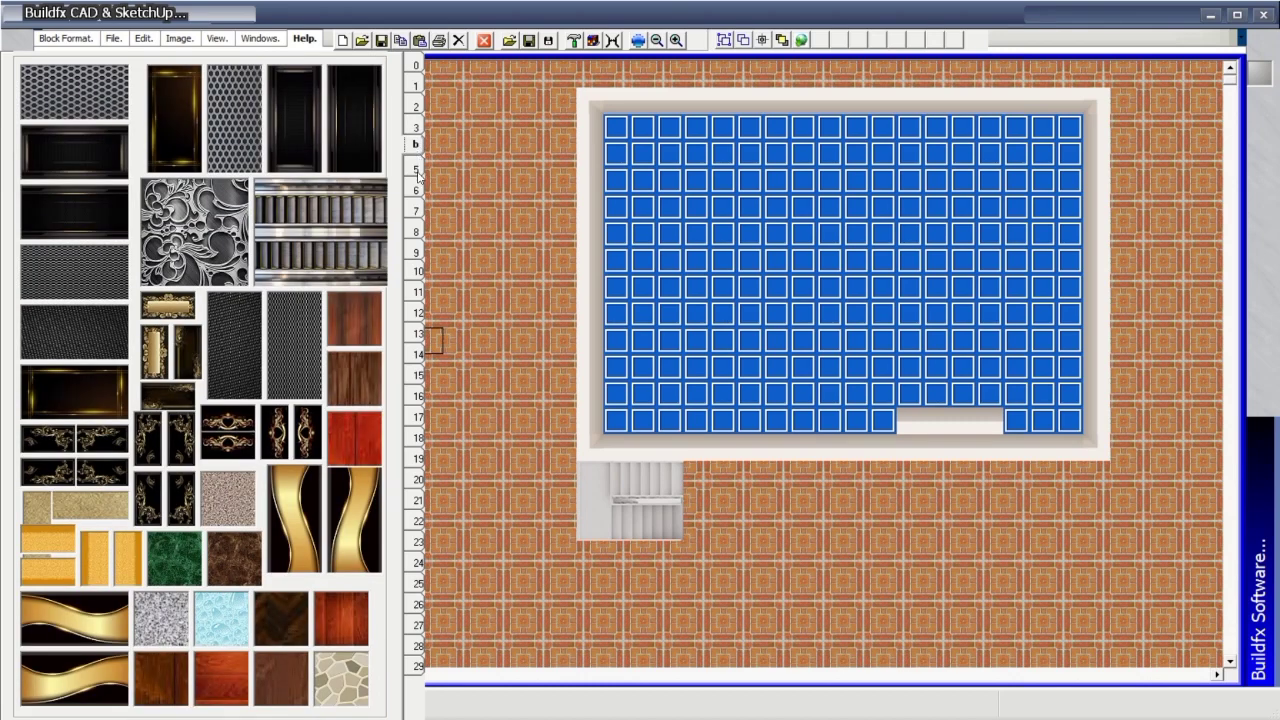
pyautogui.click(418, 170)
pyautogui.click(416, 191)
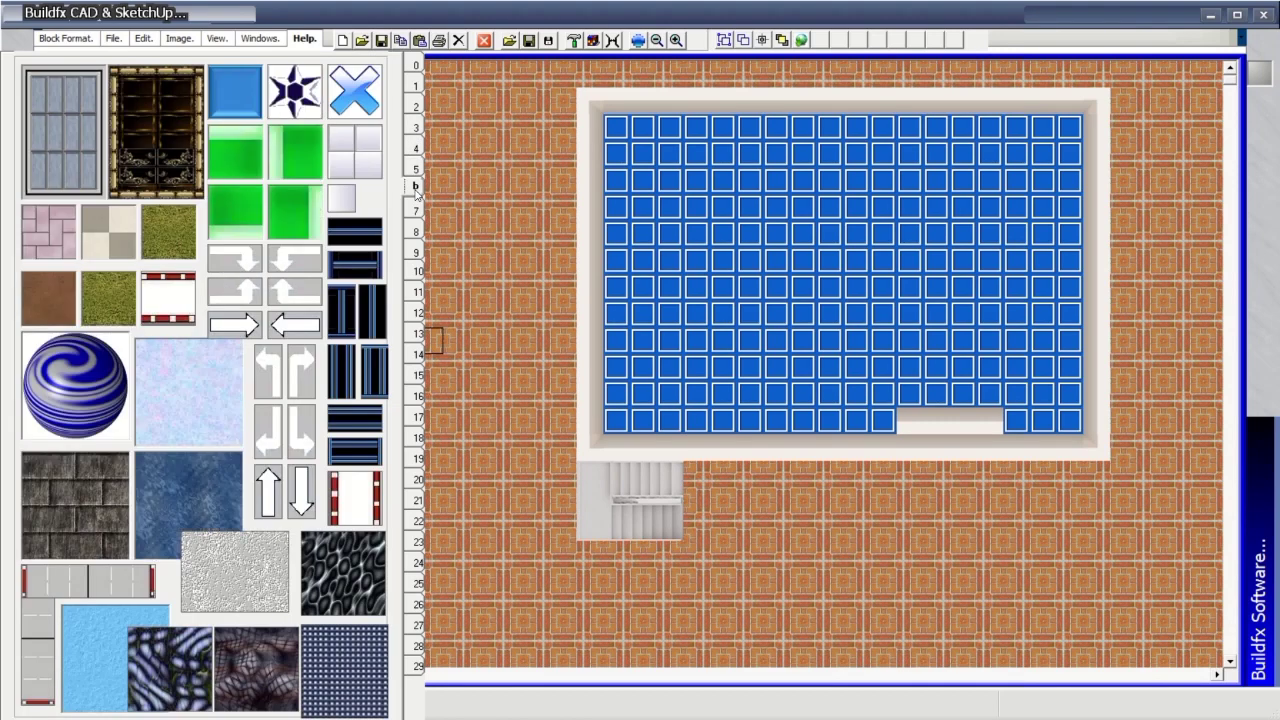
pyautogui.click(416, 211)
pyautogui.click(417, 232)
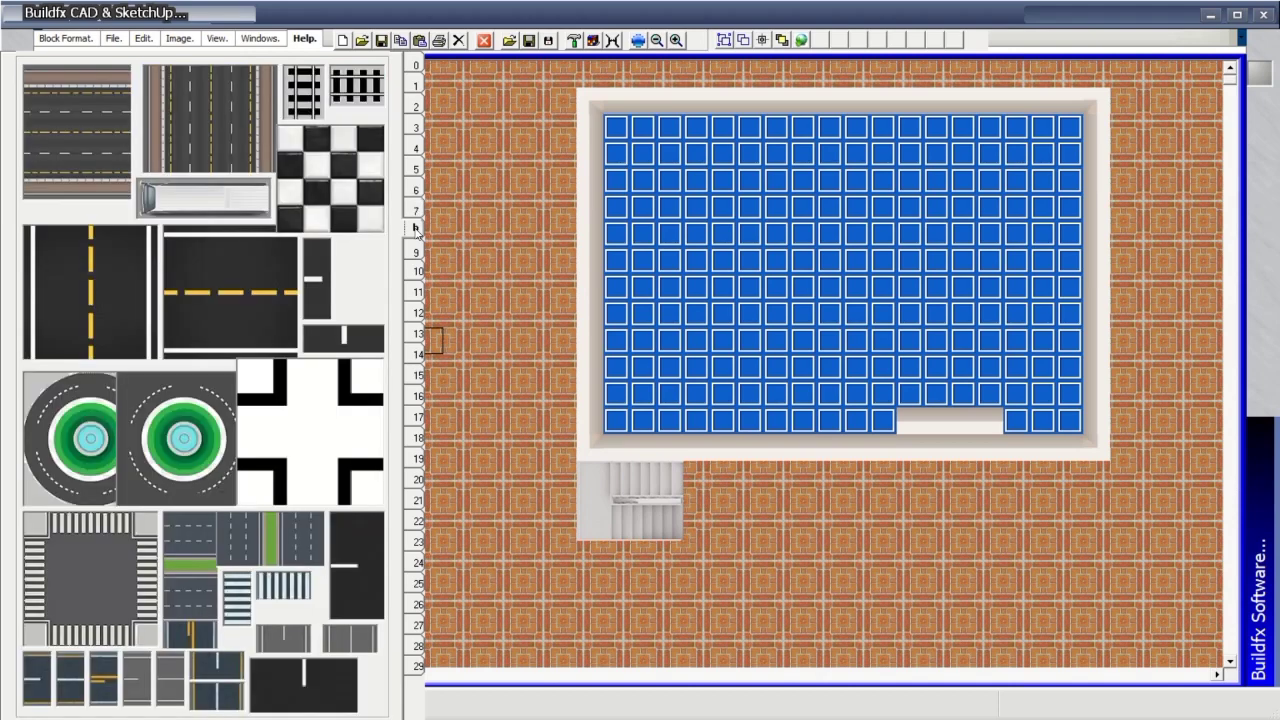
pyautogui.click(416, 256)
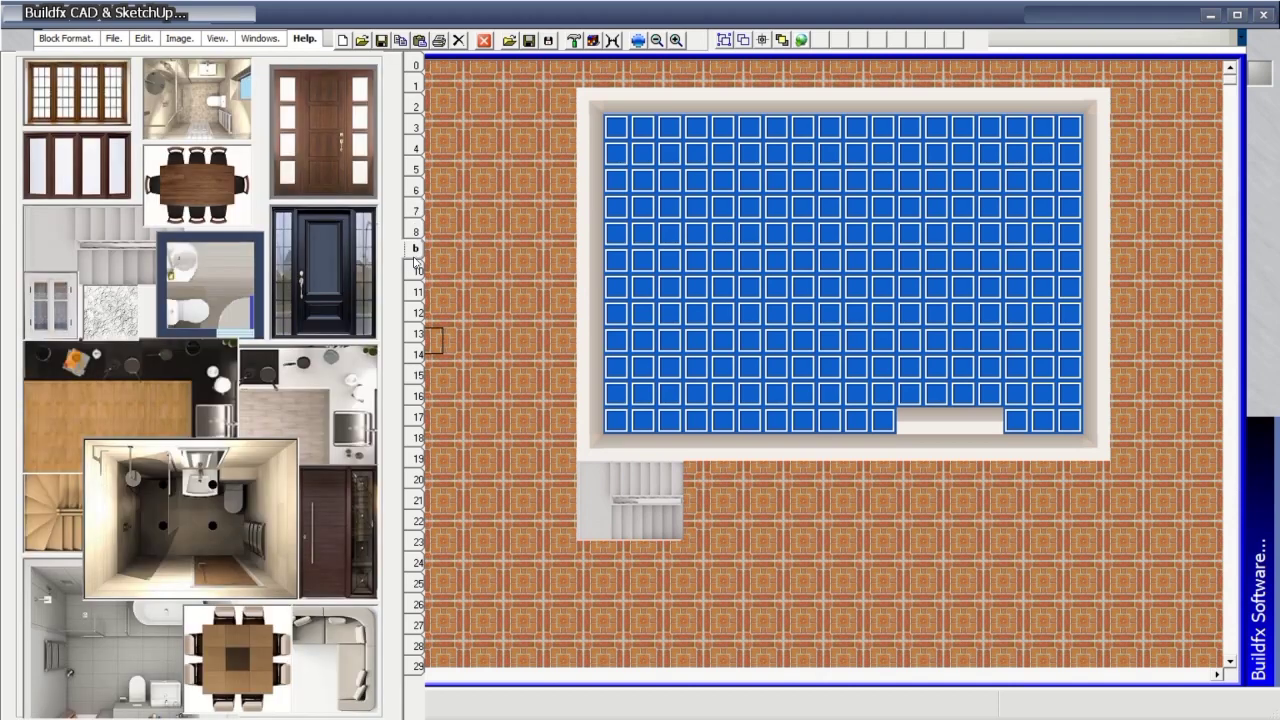
pyautogui.click(417, 231)
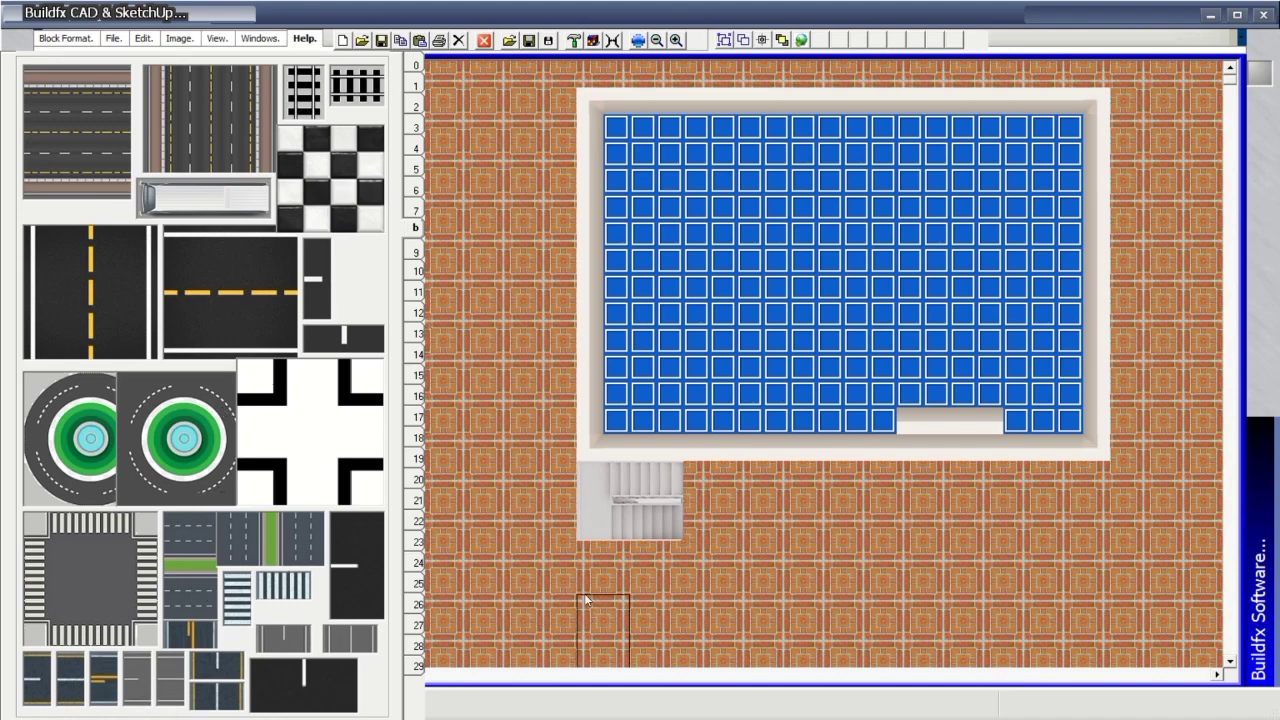
# Lay a road strip along the bottom of the plan.
pyautogui.moveTo(552, 615)
pyautogui.mouseDown()
pyautogui.moveTo(454, 621)
pyautogui.moveTo(1230, 652)
pyautogui.mouseUp()
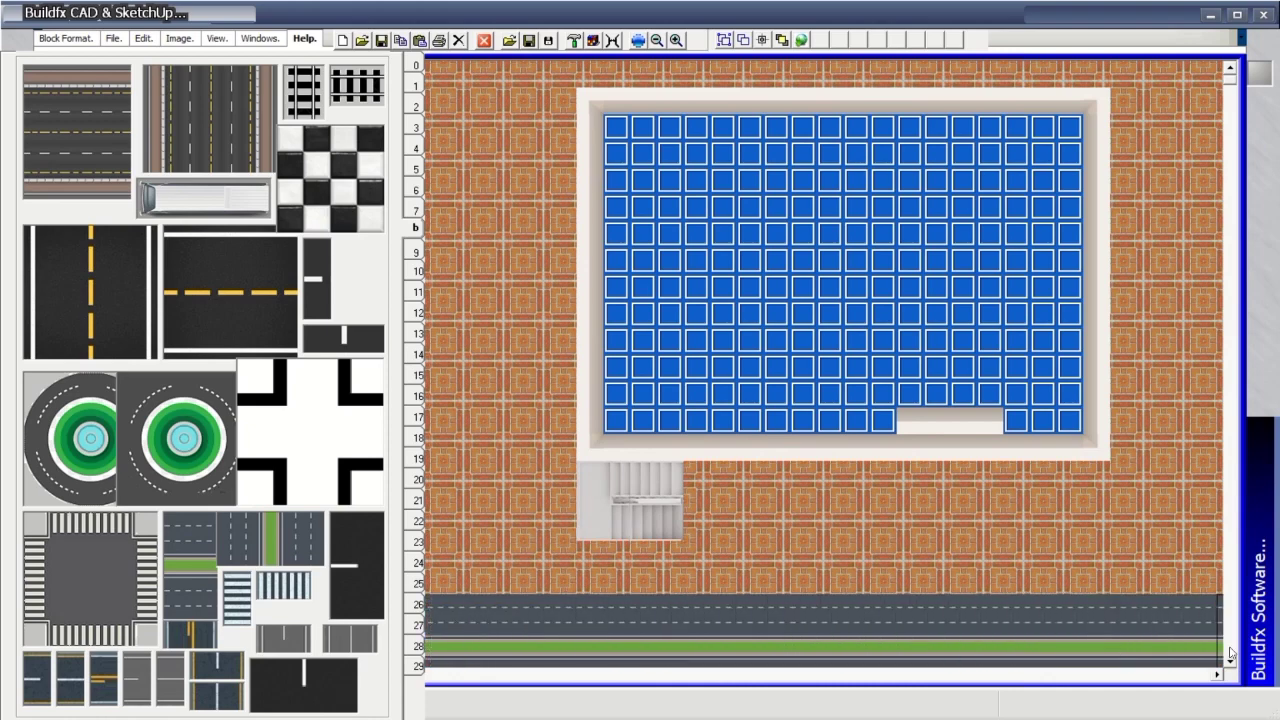
pyautogui.click(1231, 662)
pyautogui.click(1231, 662)
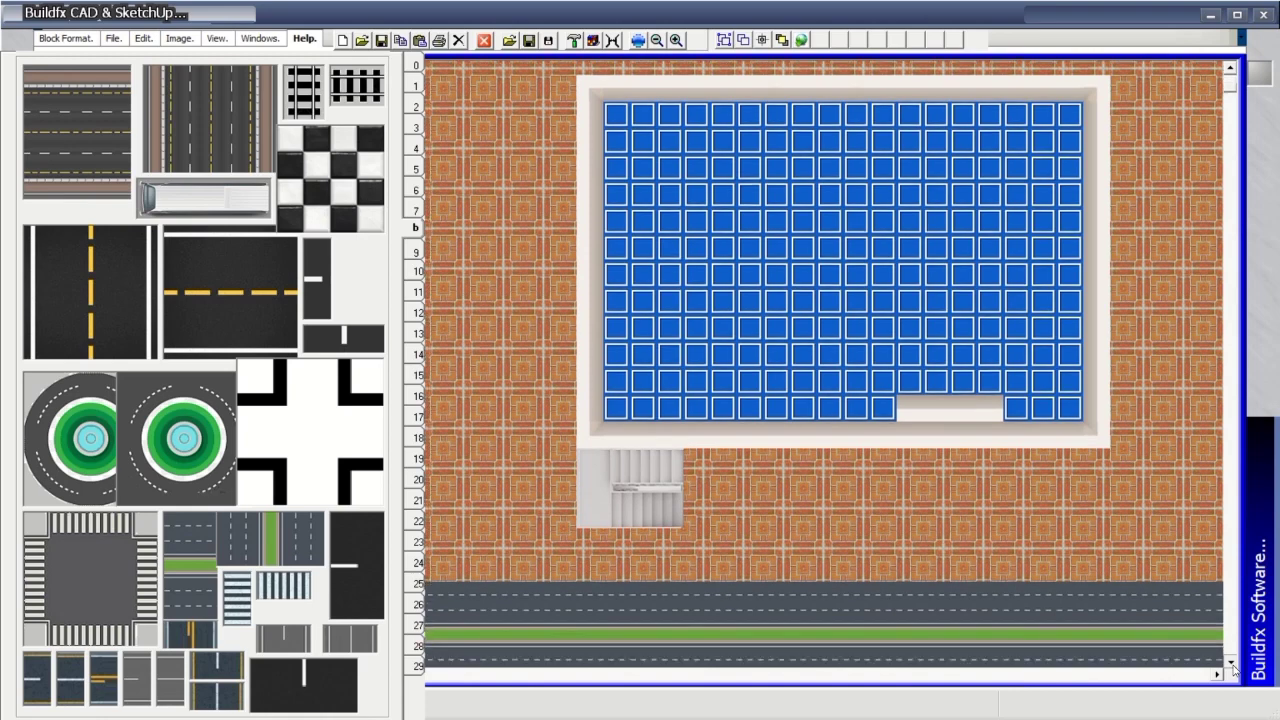
pyautogui.click(1231, 662)
pyautogui.click(1231, 662)
pyautogui.click(1231, 662)
pyautogui.click(1231, 662)
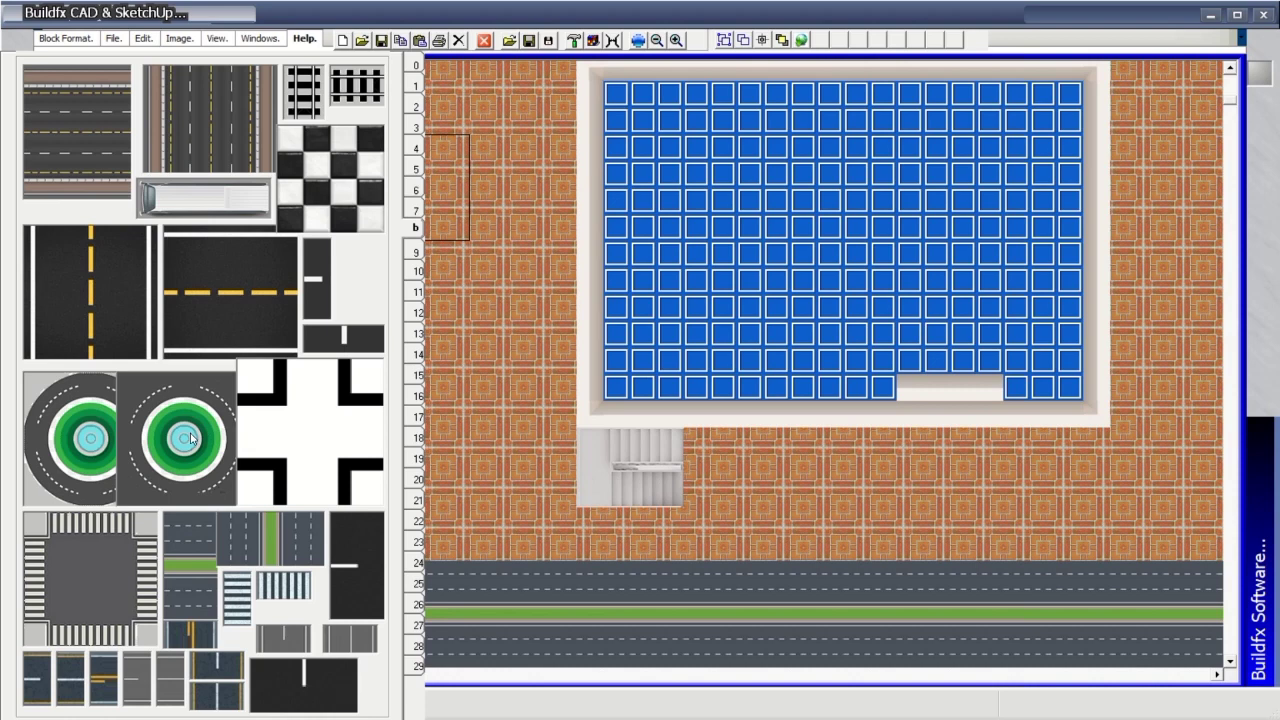
# Place a crossroad at the road's right end and run green-median road up to the top.
pyautogui.click(114, 574)
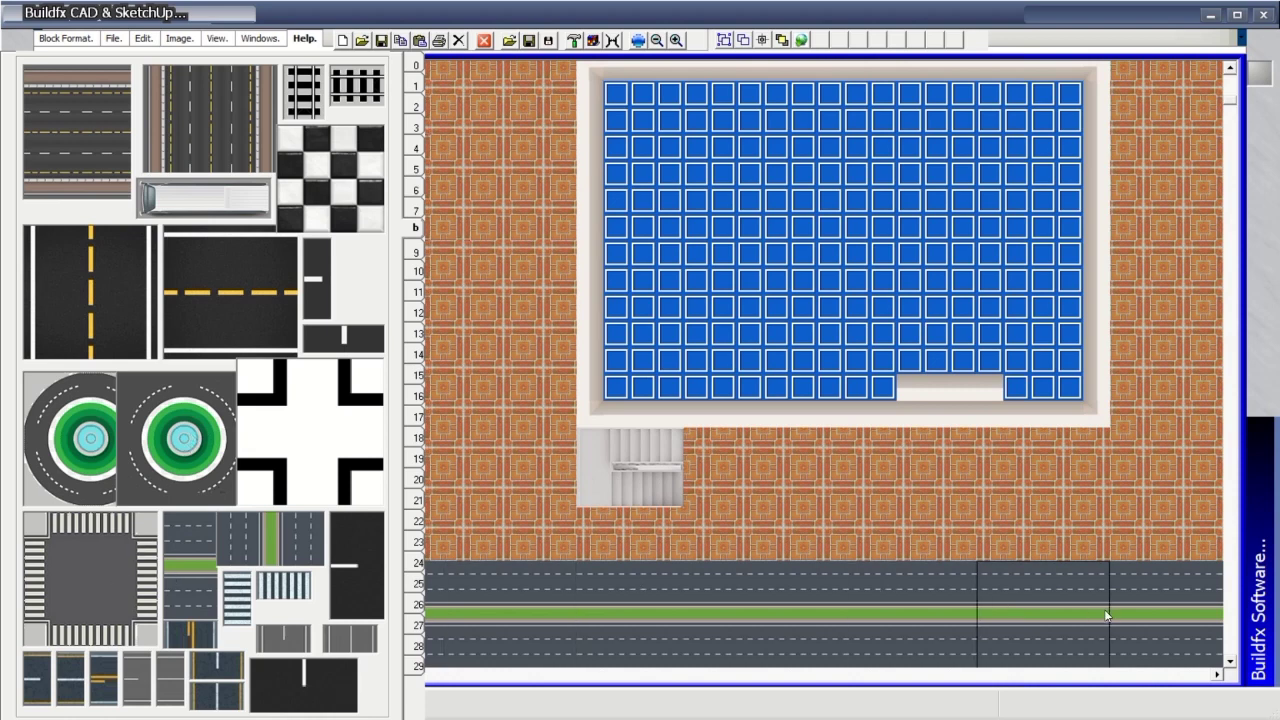
pyautogui.click(1191, 614)
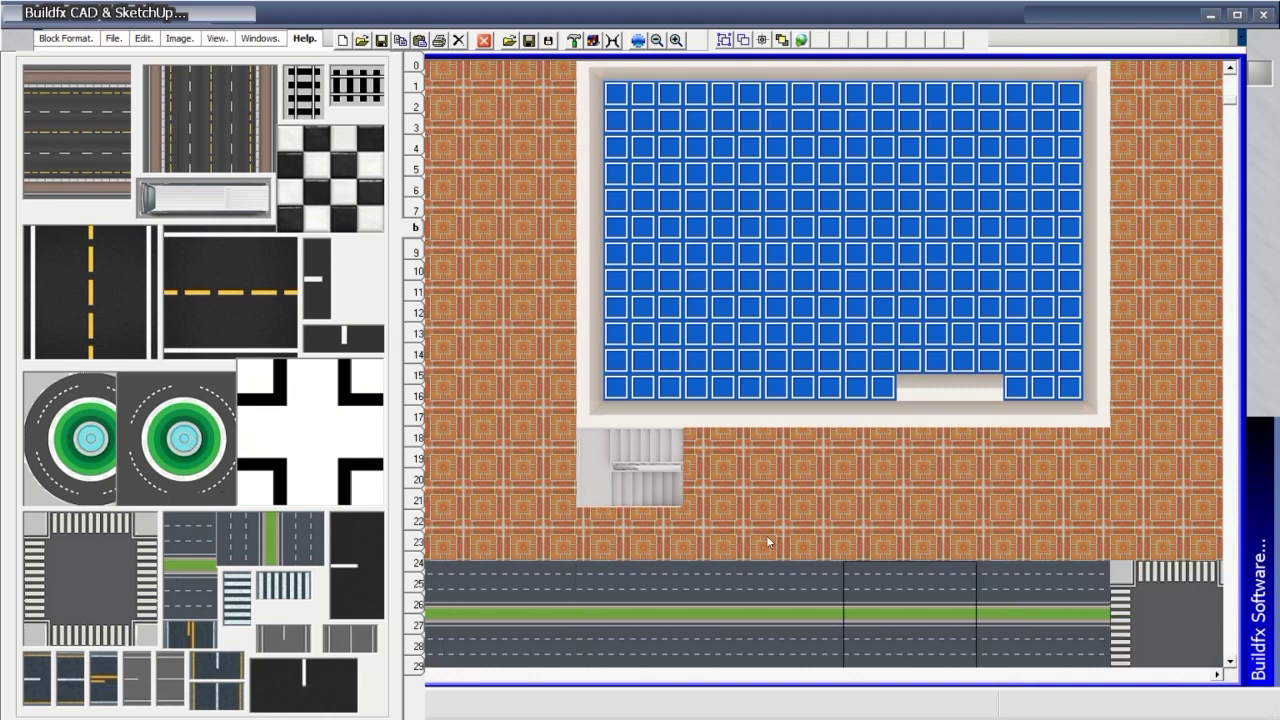
pyautogui.click(265, 555)
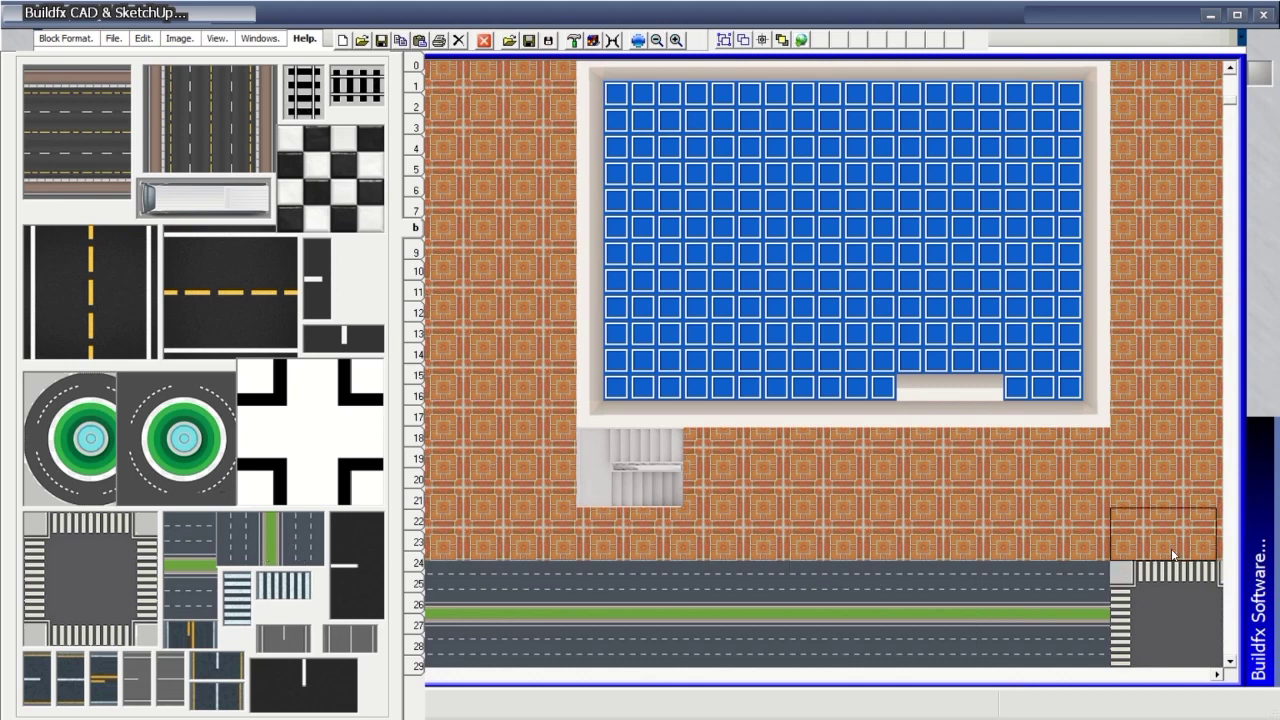
pyautogui.click(1173, 552)
pyautogui.click(1175, 497)
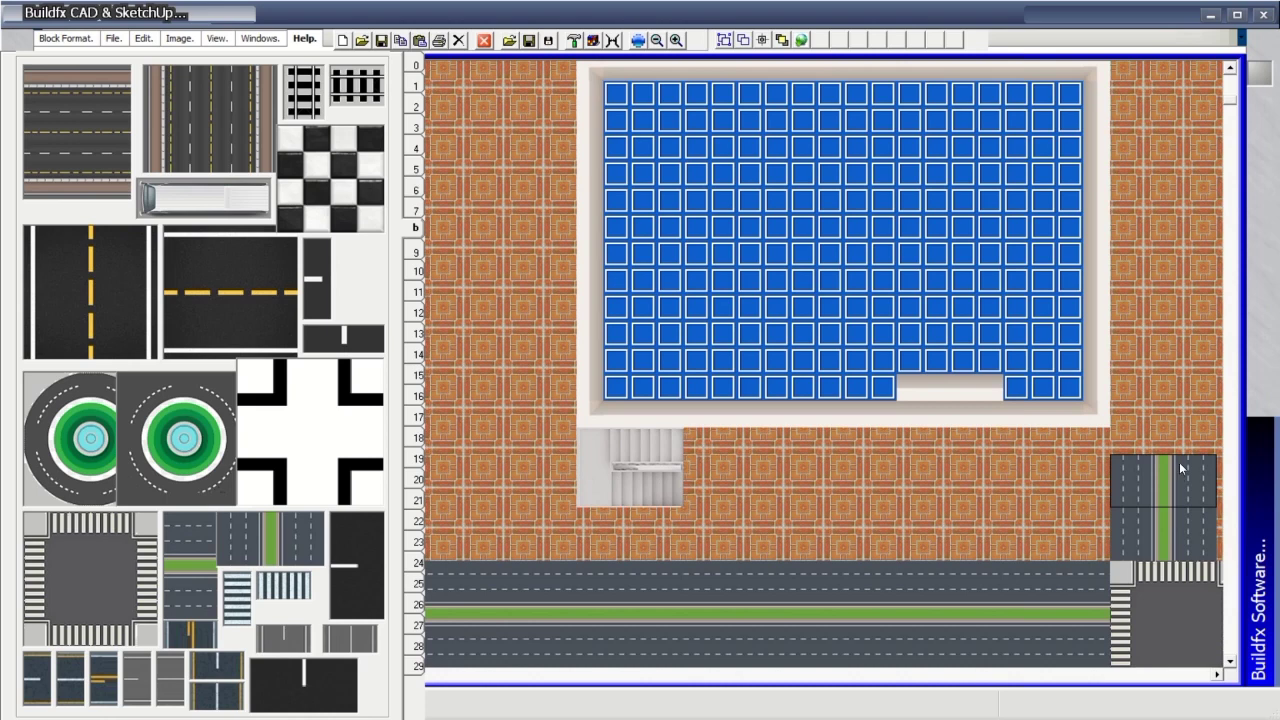
pyautogui.click(1183, 458)
pyautogui.moveTo(1181, 396); pyautogui.dragTo(1188, 70)
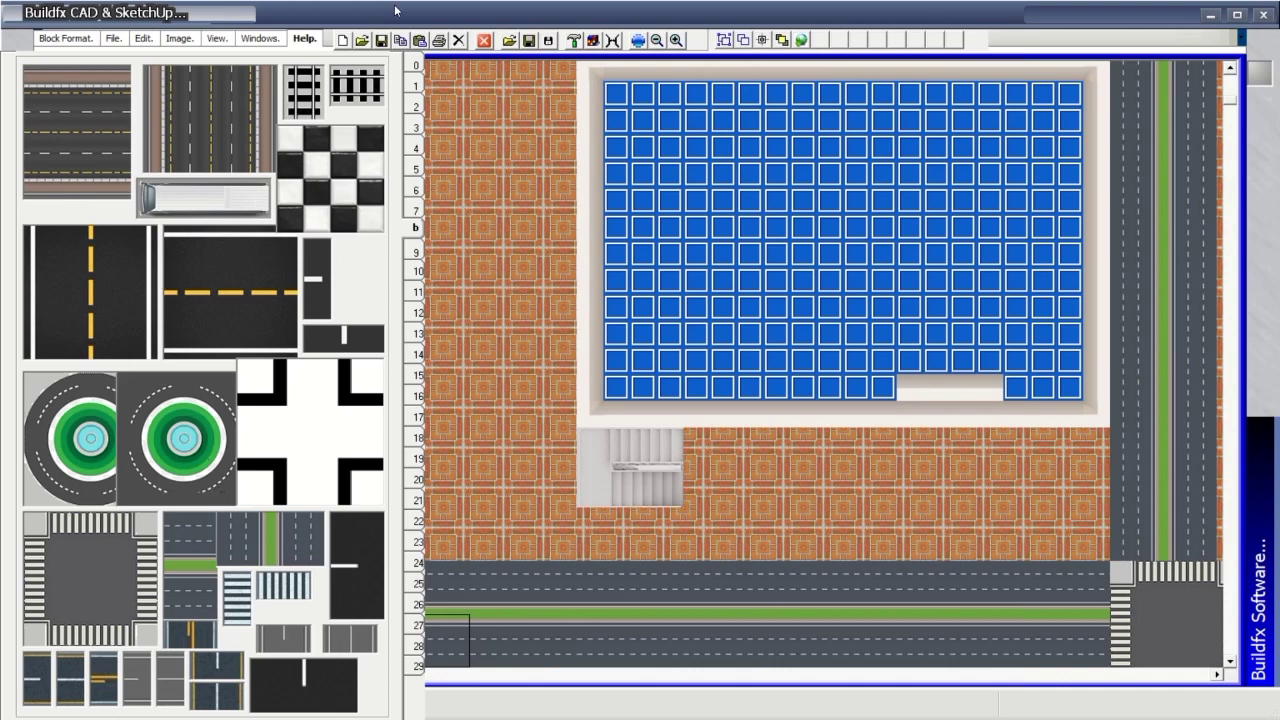
pyautogui.click(418, 105)
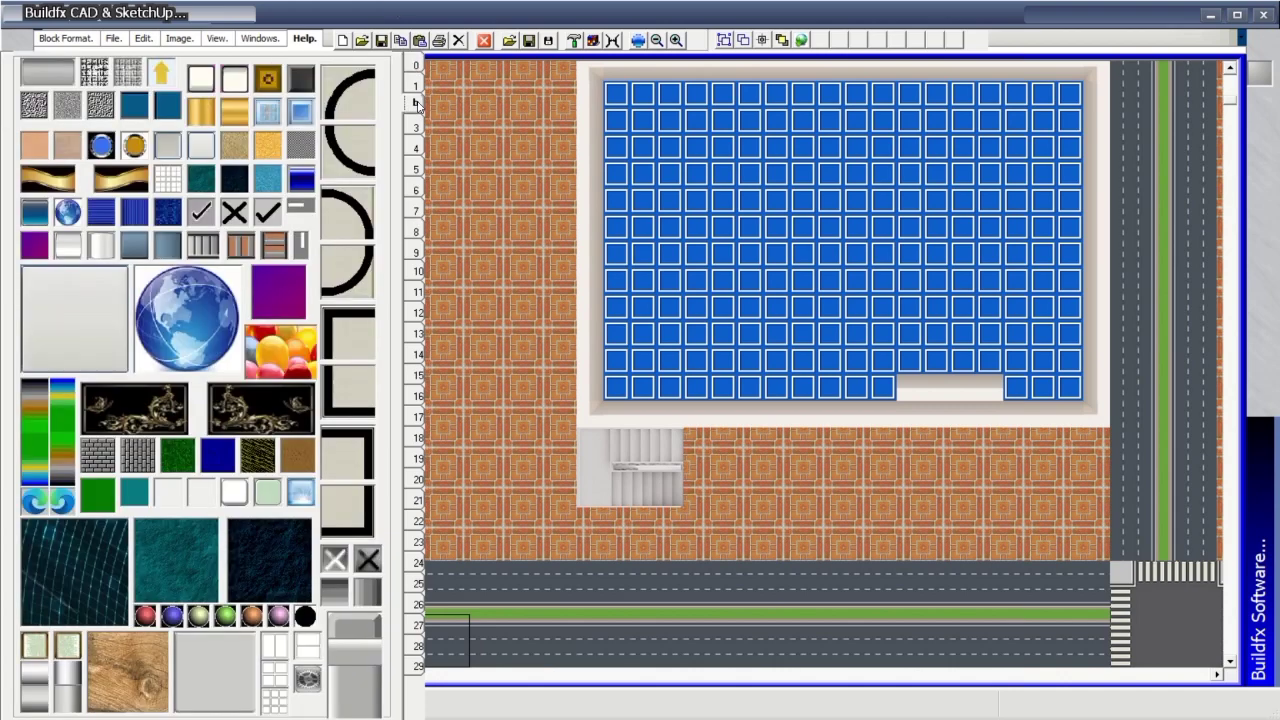
# Paint light-blue glass tiles along the blue floor's top, bottom, right and left edges.
pyautogui.click(418, 122)
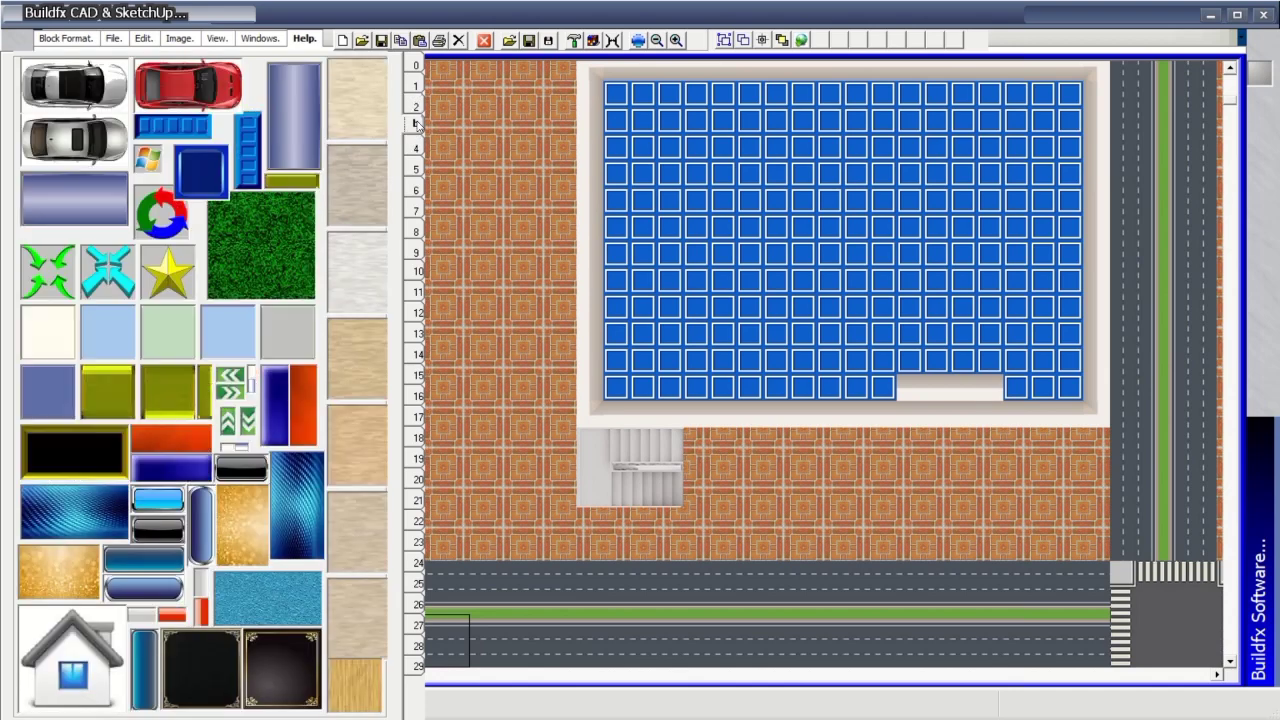
pyautogui.click(418, 147)
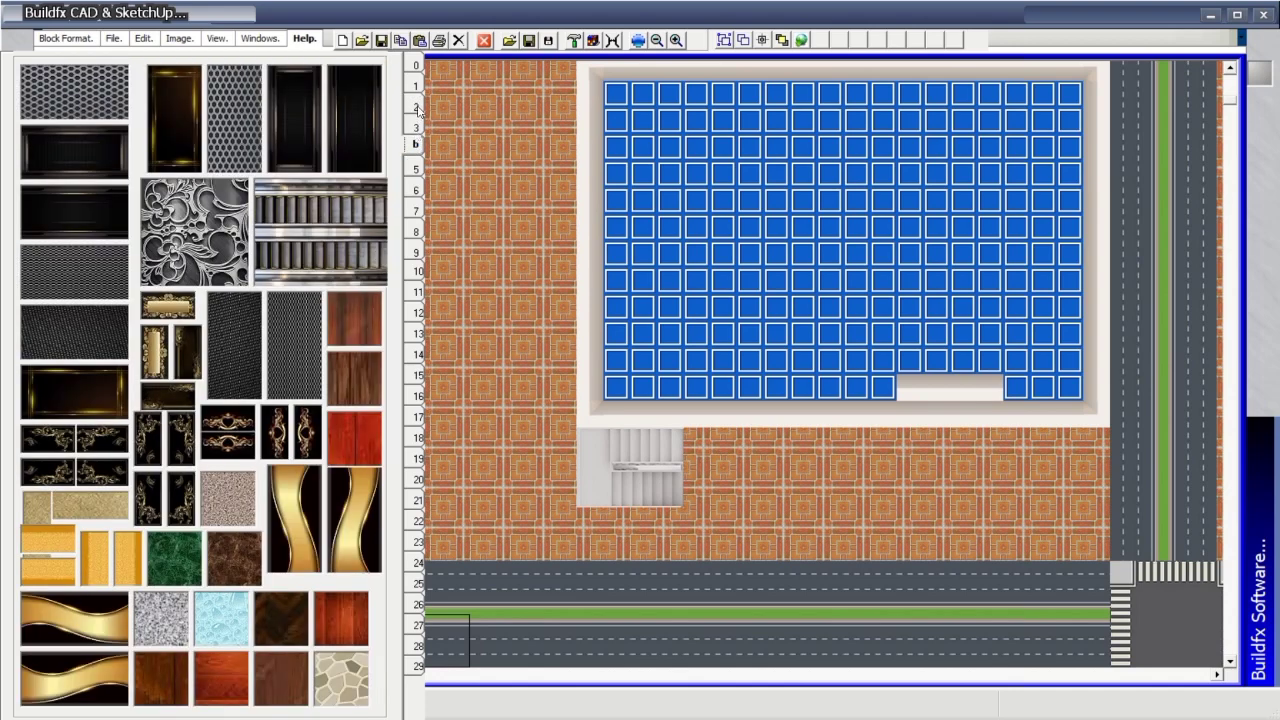
pyautogui.click(420, 110)
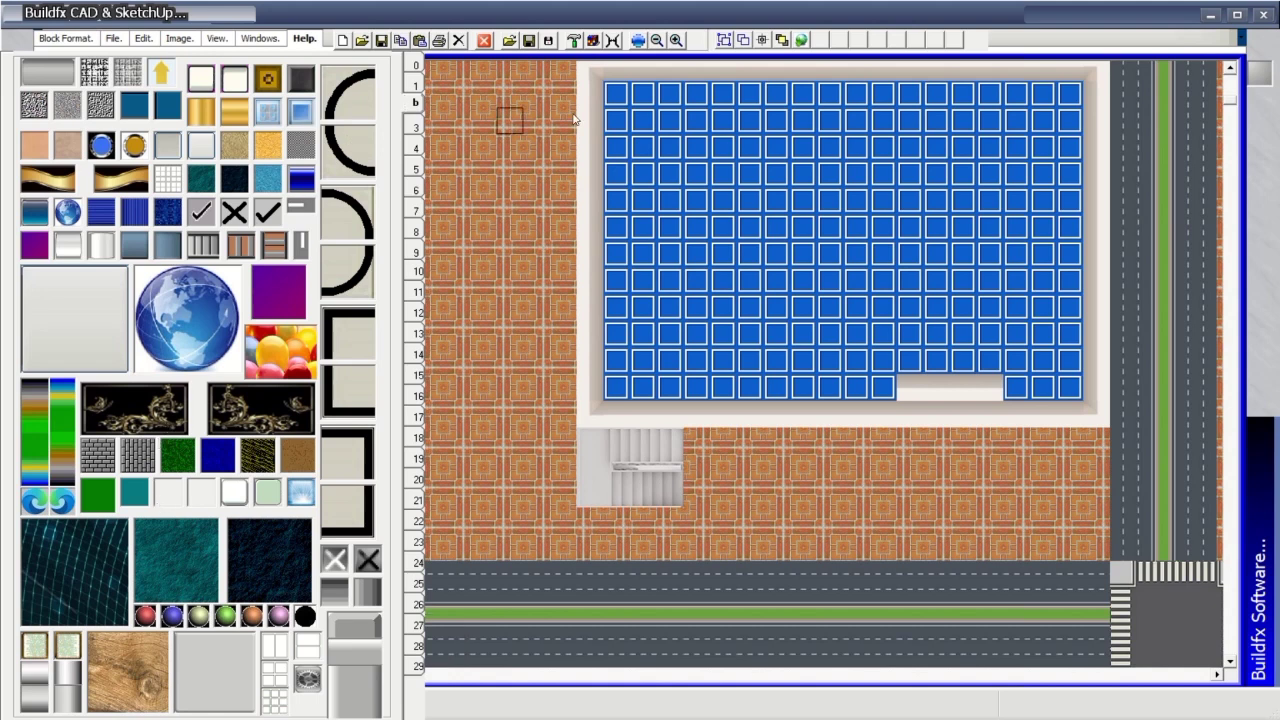
pyautogui.moveTo(615, 94); pyautogui.dragTo(1069, 93)
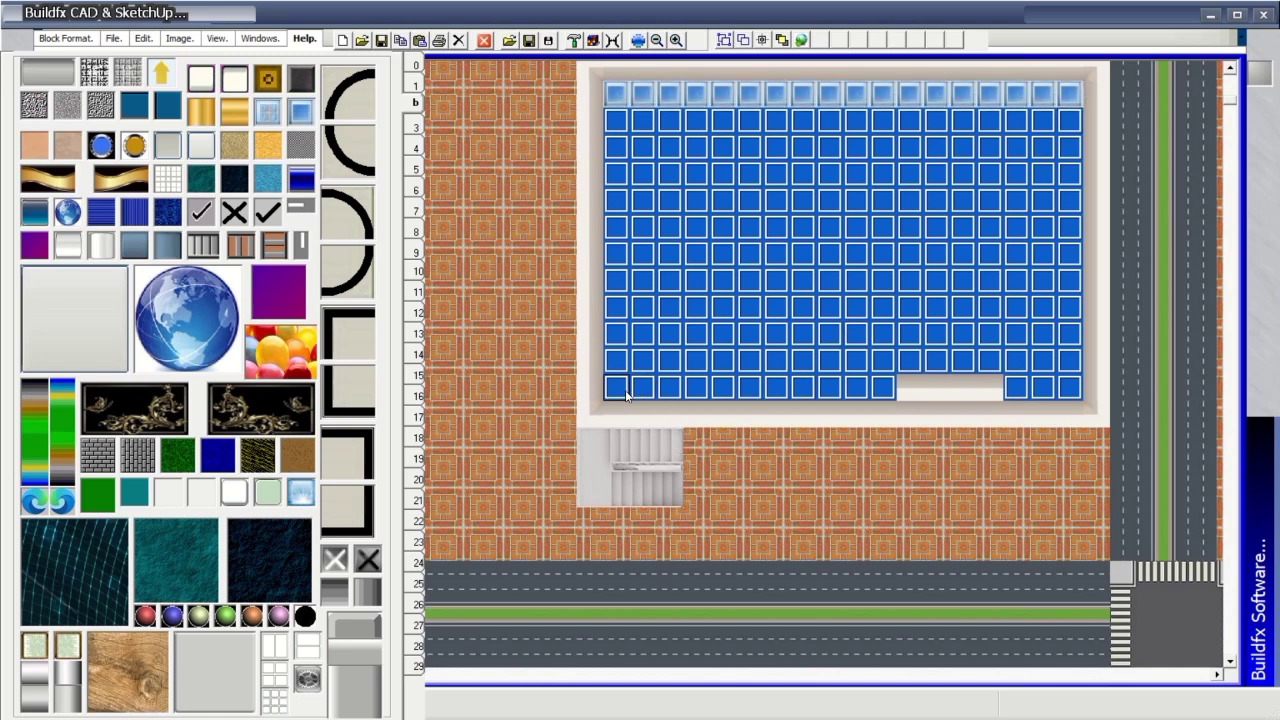
pyautogui.moveTo(619, 390)
pyautogui.mouseDown()
pyautogui.moveTo(1066, 380)
pyautogui.moveTo(1072, 150)
pyautogui.mouseUp()
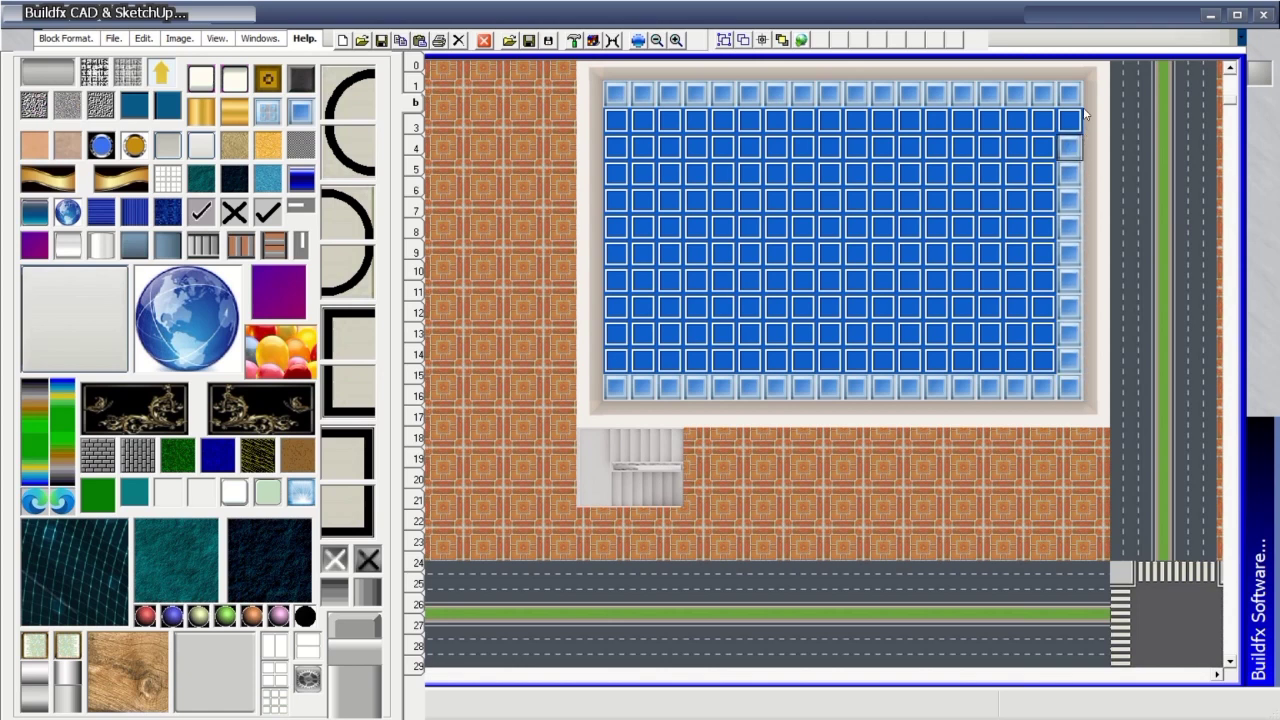
pyautogui.moveTo(1083, 97); pyautogui.dragTo(1077, 113)
pyautogui.moveTo(632, 117)
pyautogui.mouseDown()
pyautogui.moveTo(606, 271)
pyautogui.moveTo(614, 358)
pyautogui.mouseUp()
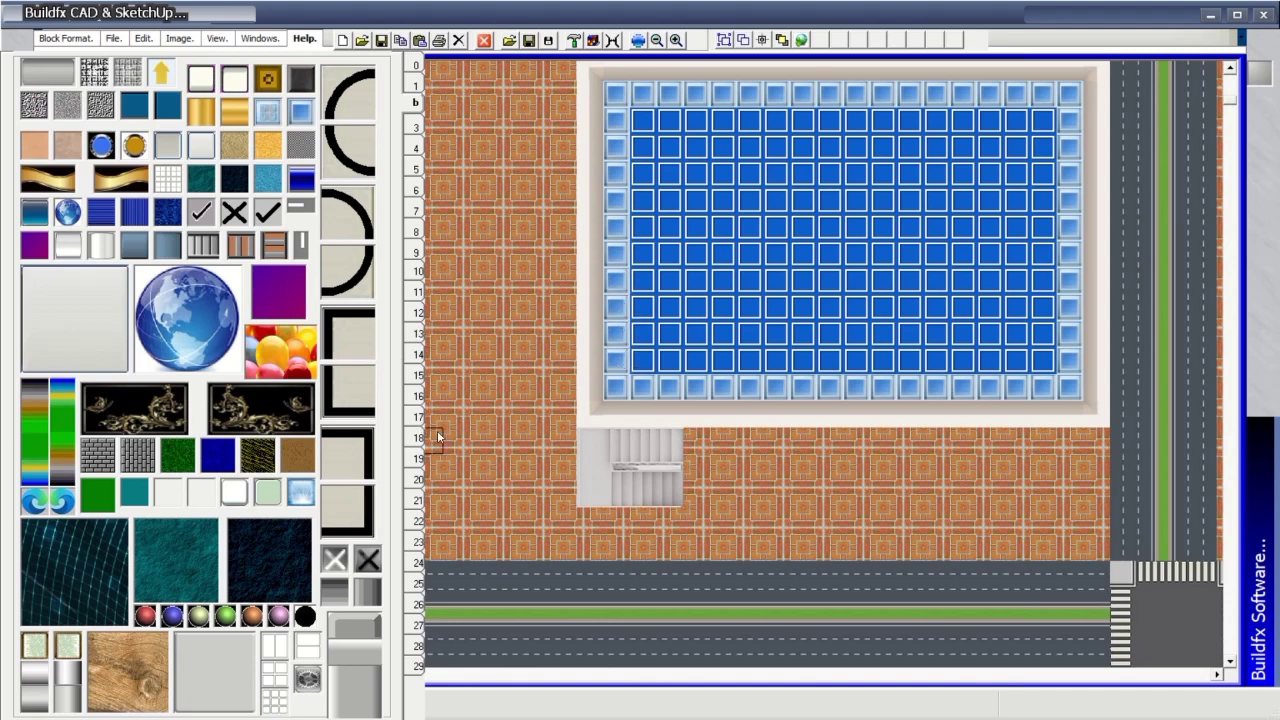
# Set the blending mode to Active and stamp the dining table near the floor's top centre.
pyautogui.click(416, 336)
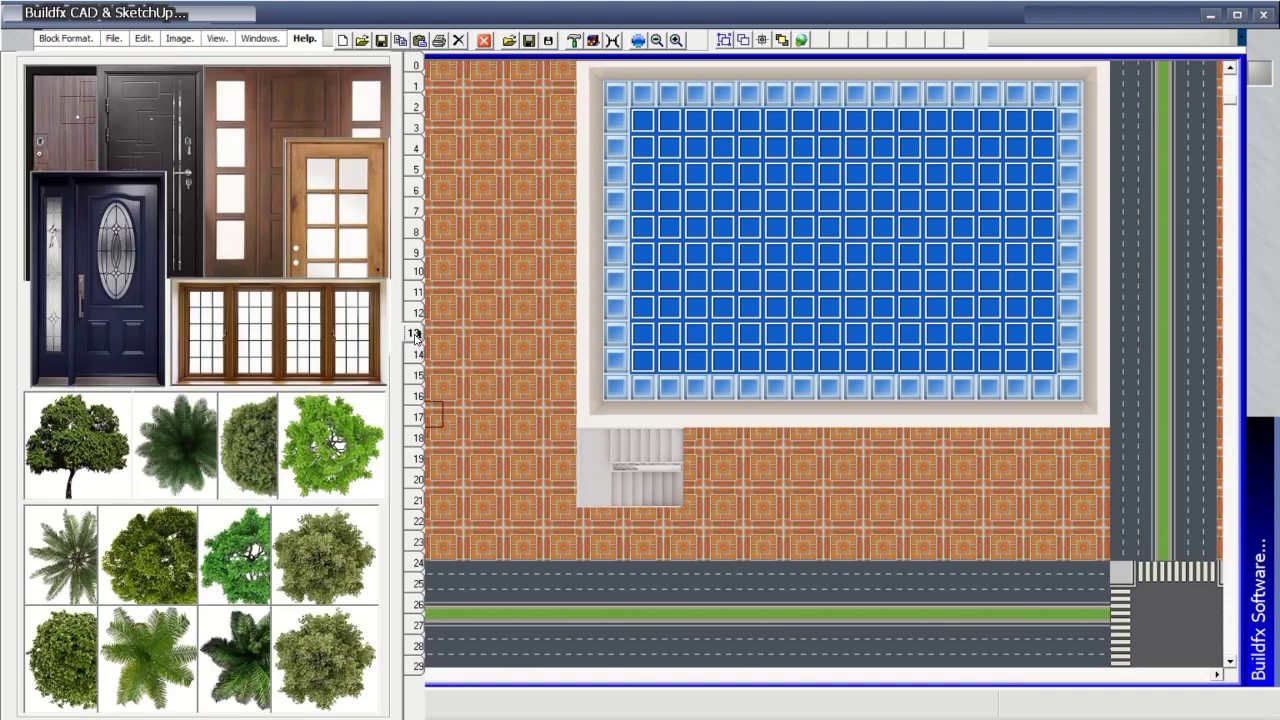
pyautogui.click(416, 354)
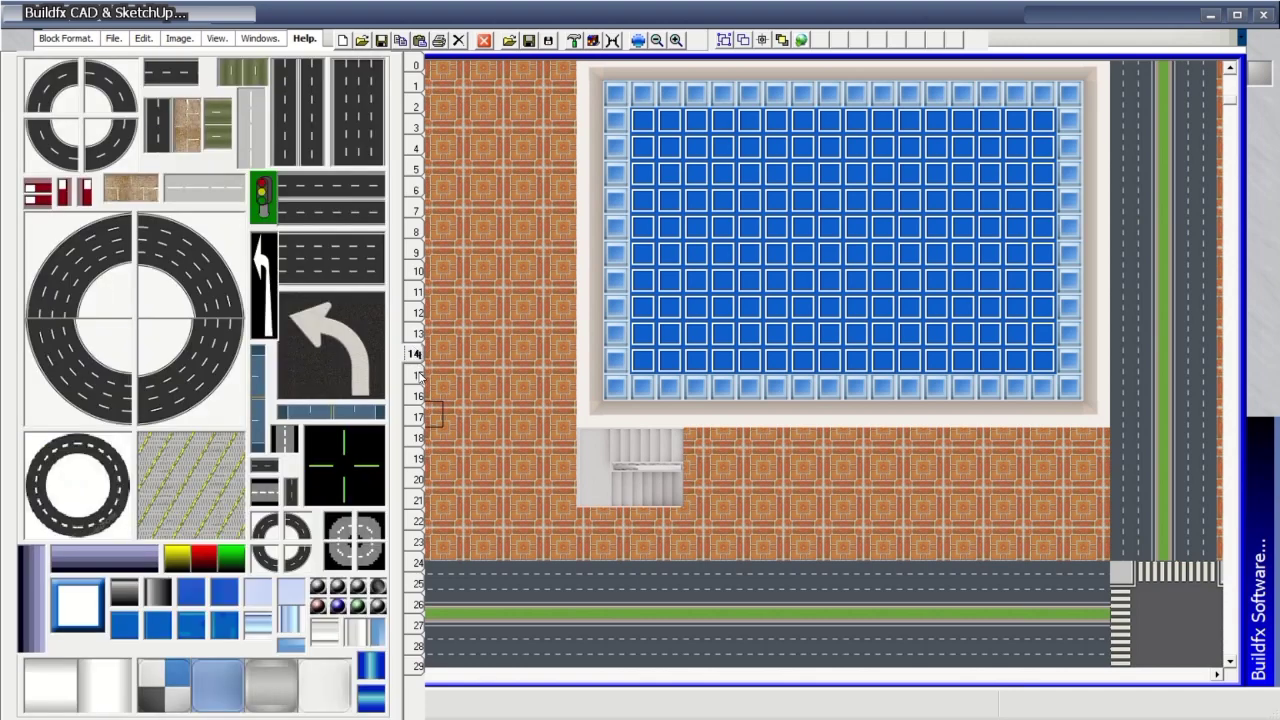
pyautogui.click(418, 375)
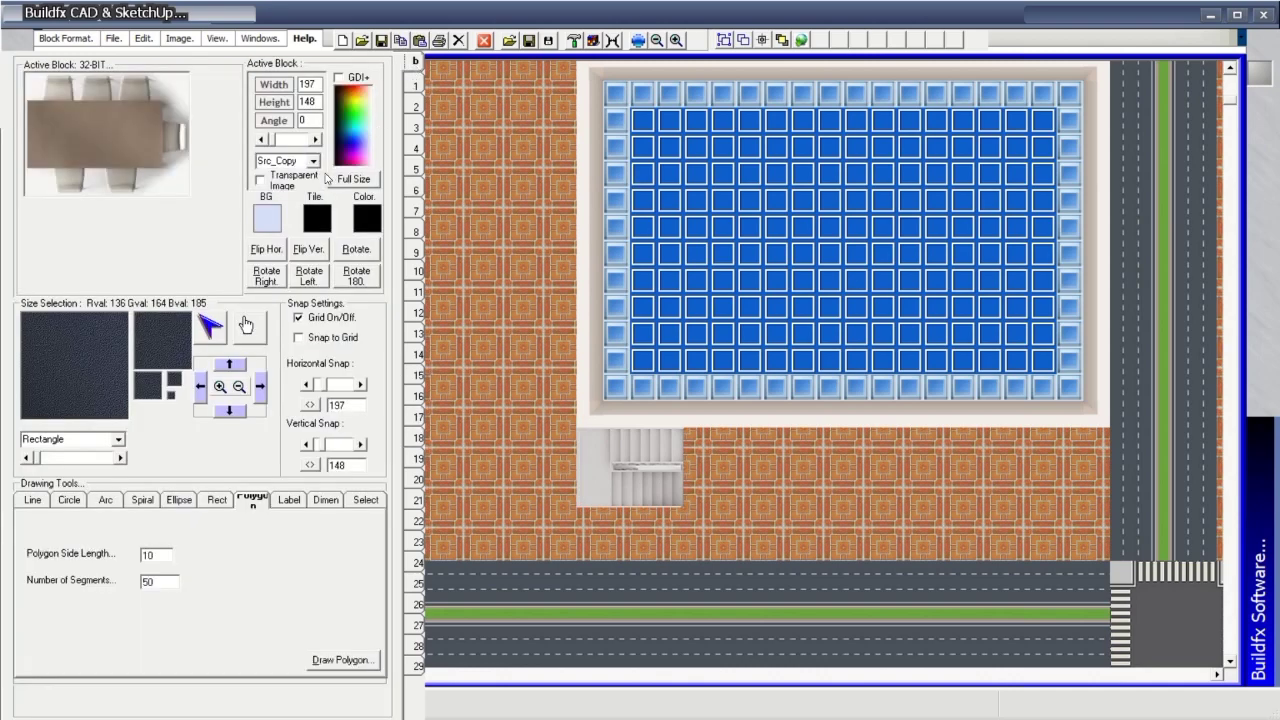
pyautogui.click(313, 160)
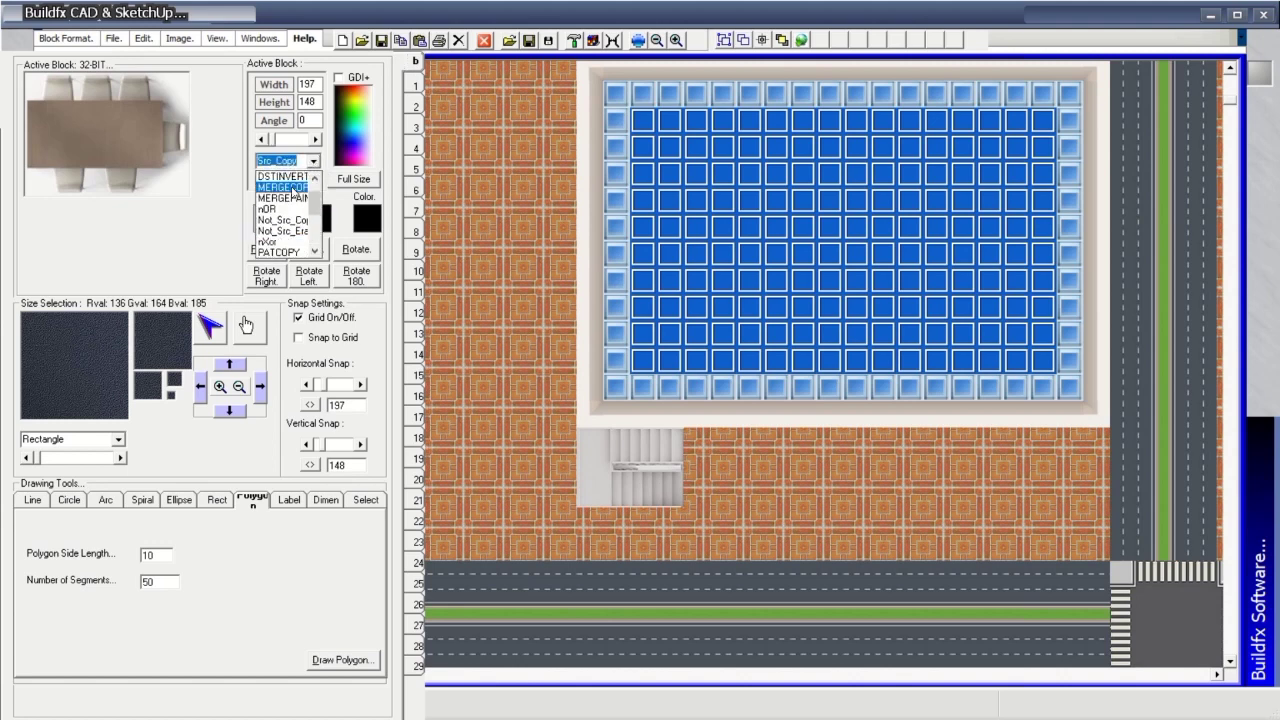
pyautogui.scroll(3, 291, 188)
pyautogui.click(283, 176)
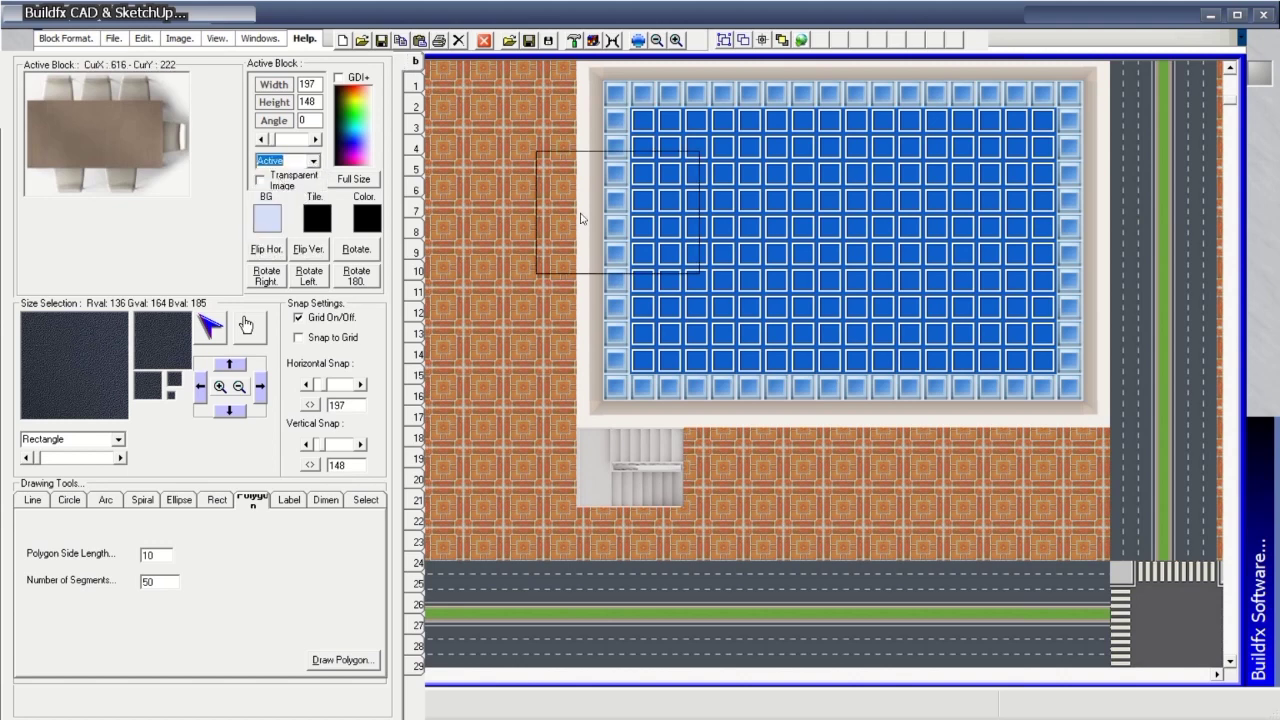
pyautogui.click(741, 190)
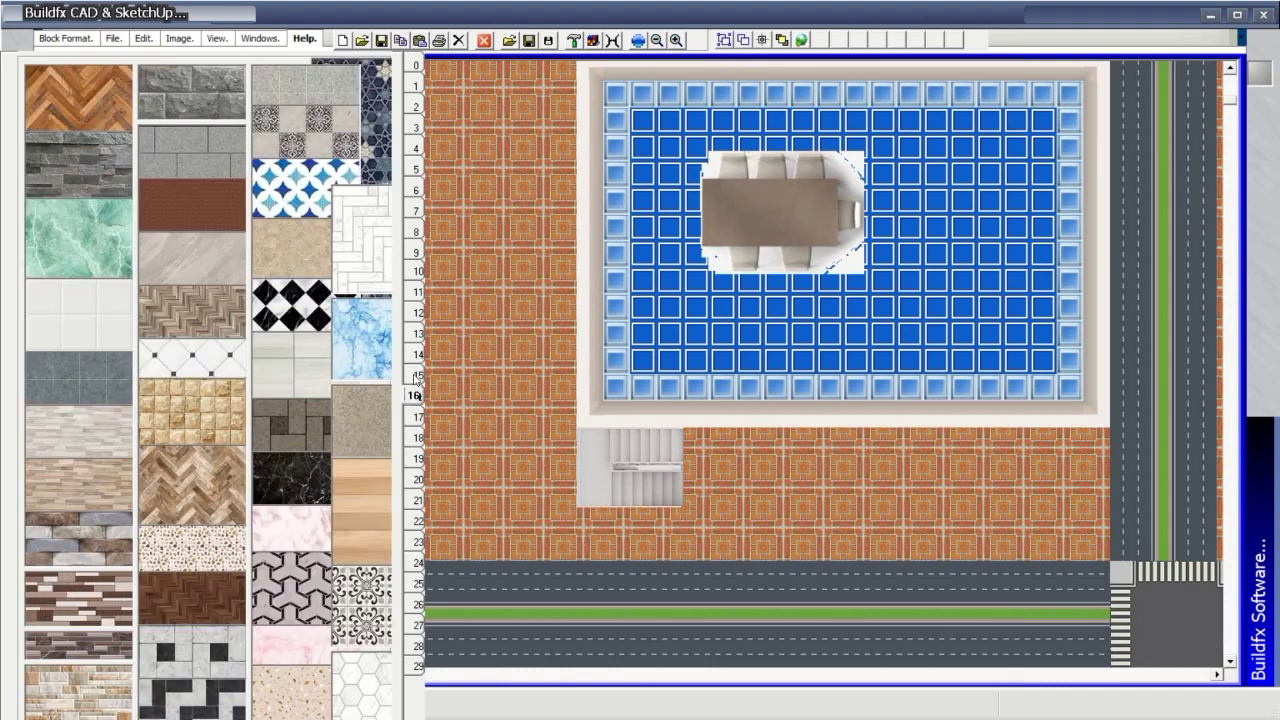
# Place a grey sofa along the room's left side.
pyautogui.moveTo(167, 403); pyautogui.dragTo(964, 366)
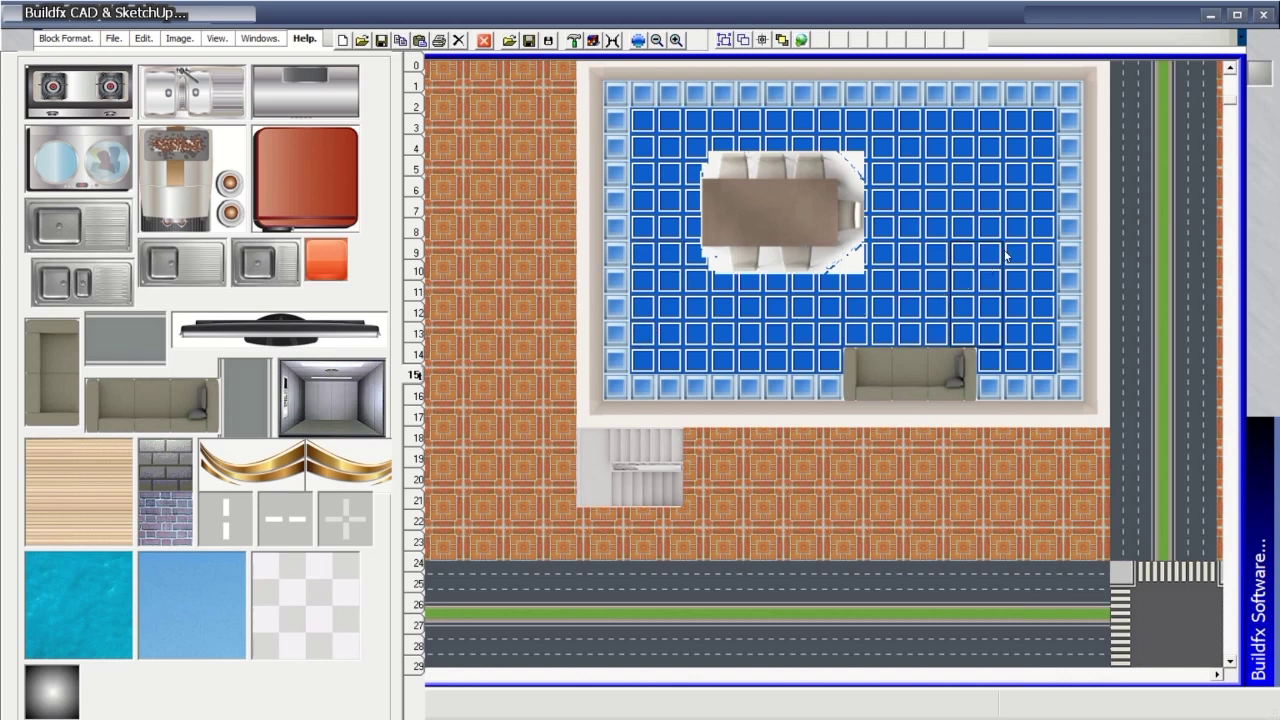
pyautogui.click(643, 323)
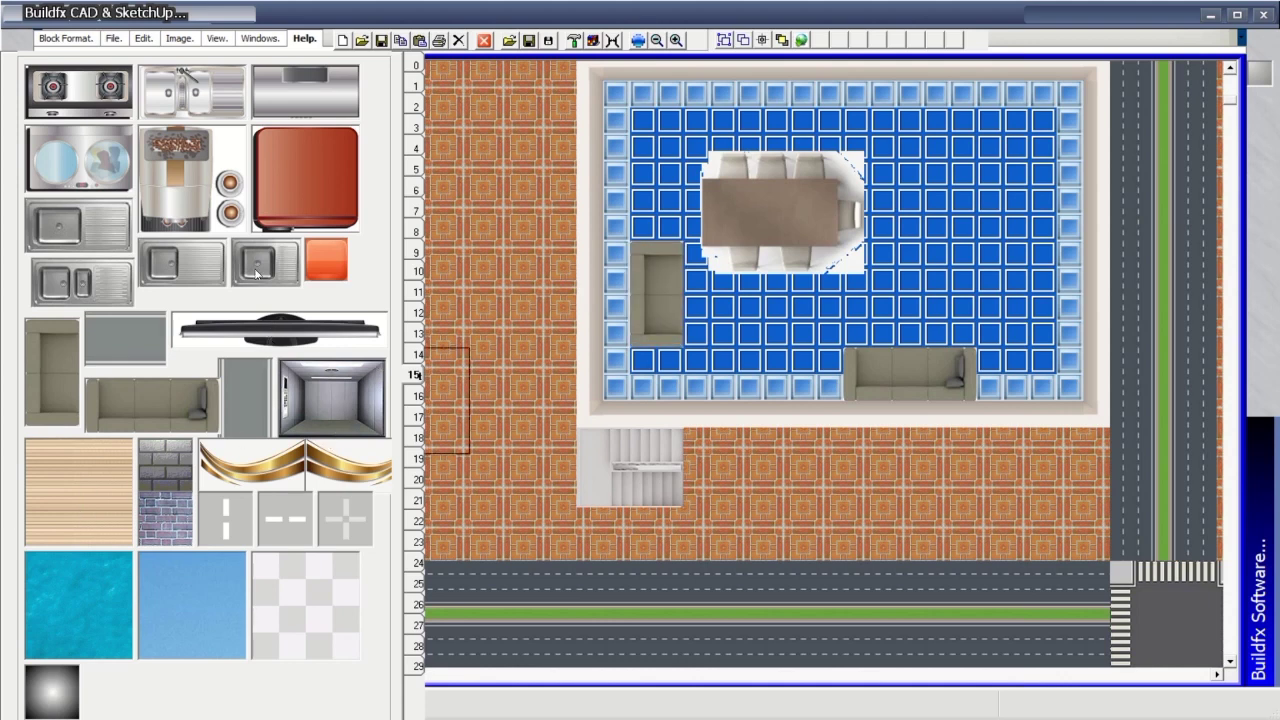
pyautogui.click(70, 237)
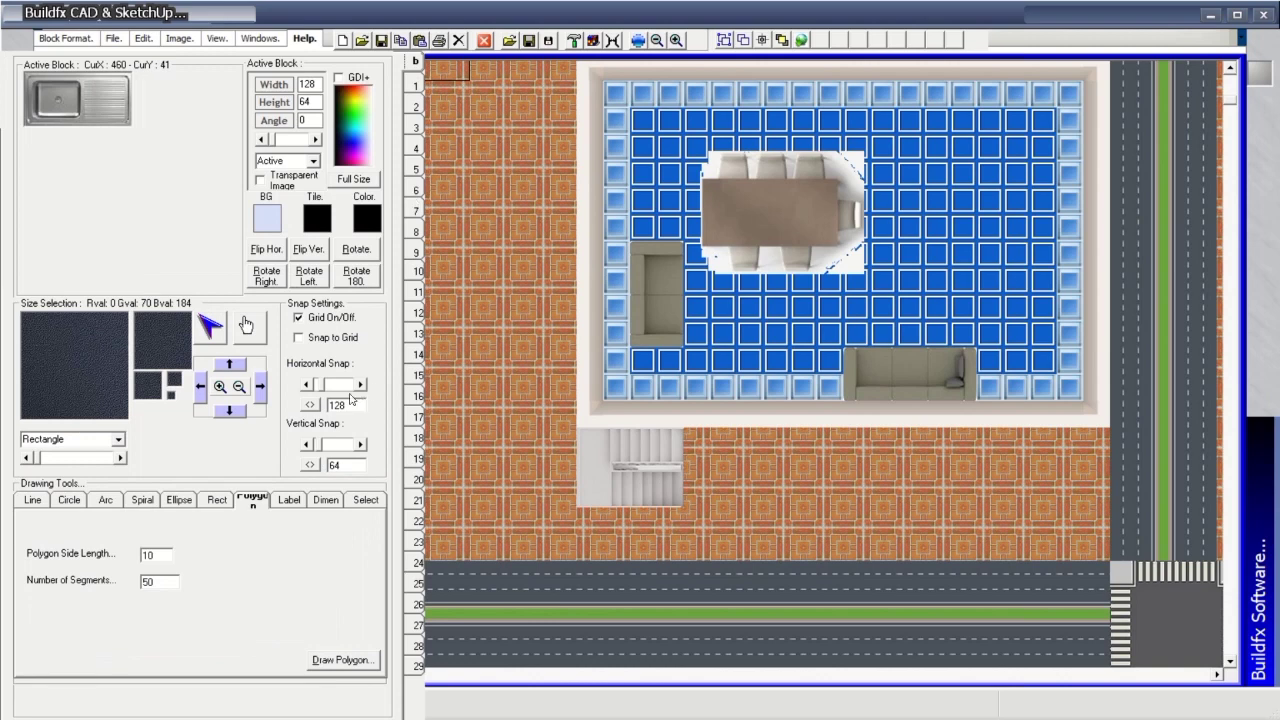
# Set Horizontal Snap to 12 and place the sink in the room's upper-left corner.
pyautogui.moveTo(350, 407); pyautogui.dragTo(327, 405)
pyautogui.write('12')
pyautogui.click(610, 108)
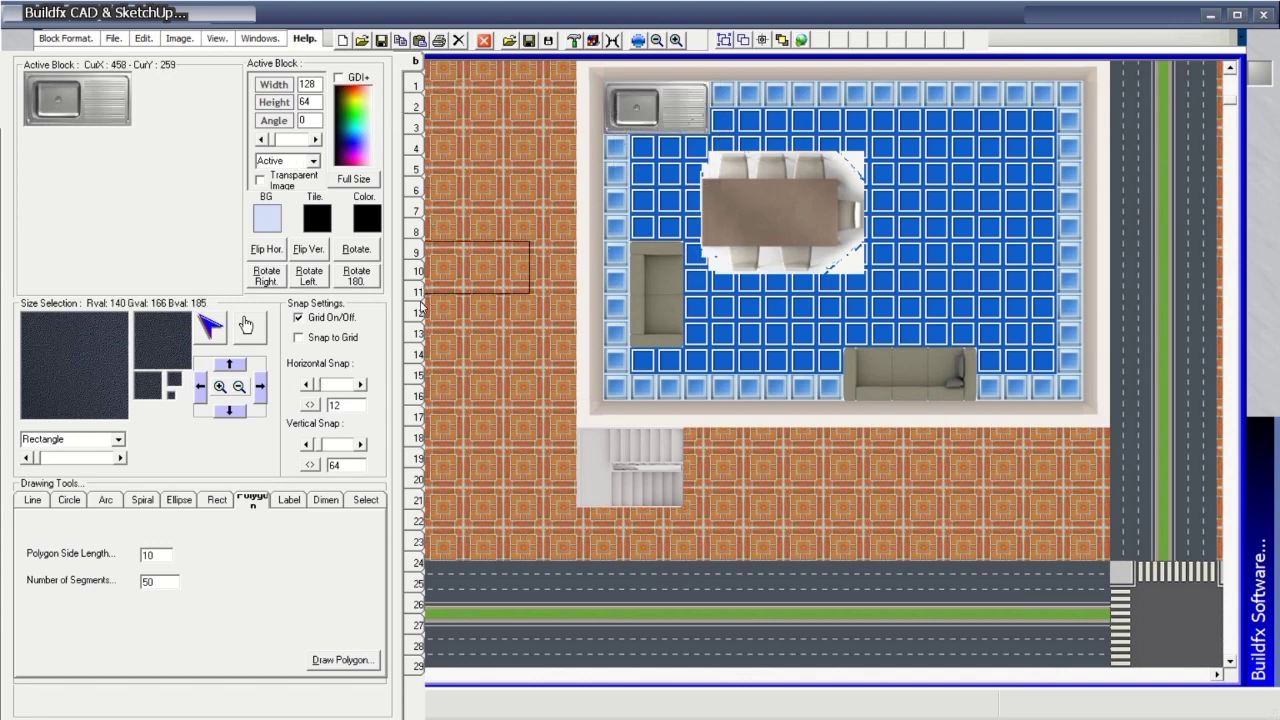
# Place the stove block in the room's upper-right corner.
pyautogui.click(420, 376)
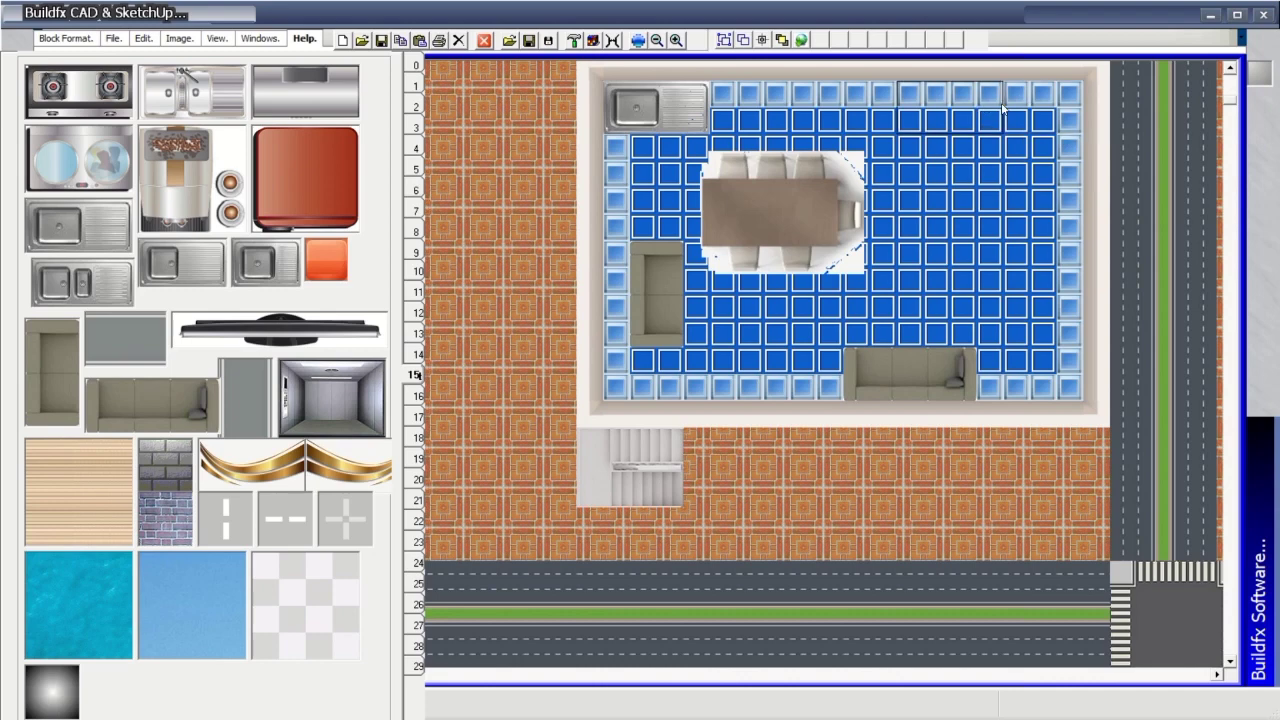
pyautogui.click(414, 70)
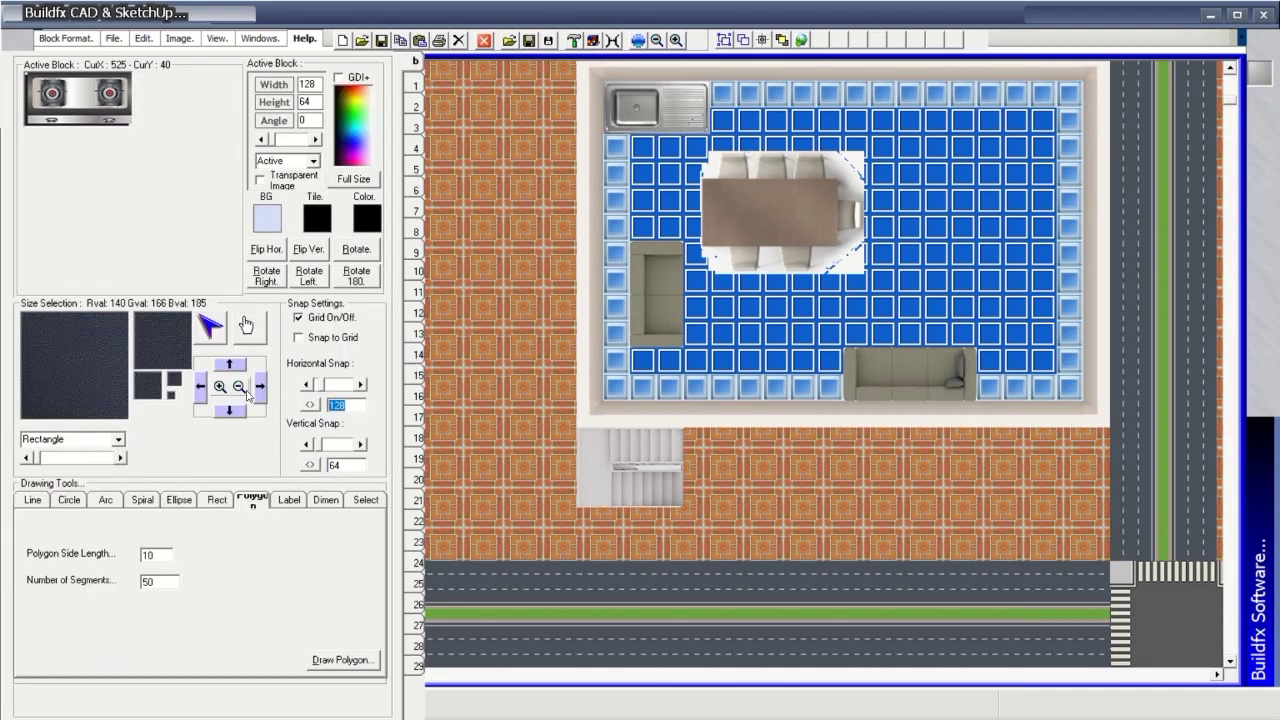
pyautogui.write('12')
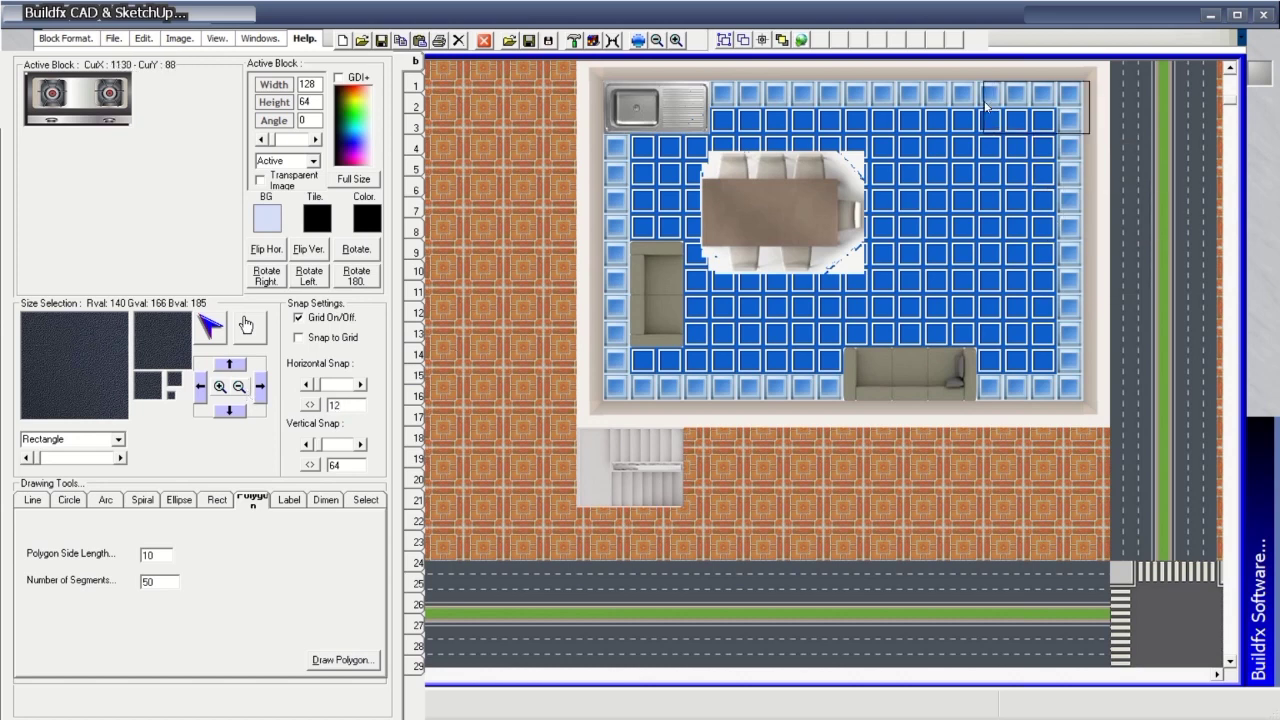
pyautogui.click(976, 105)
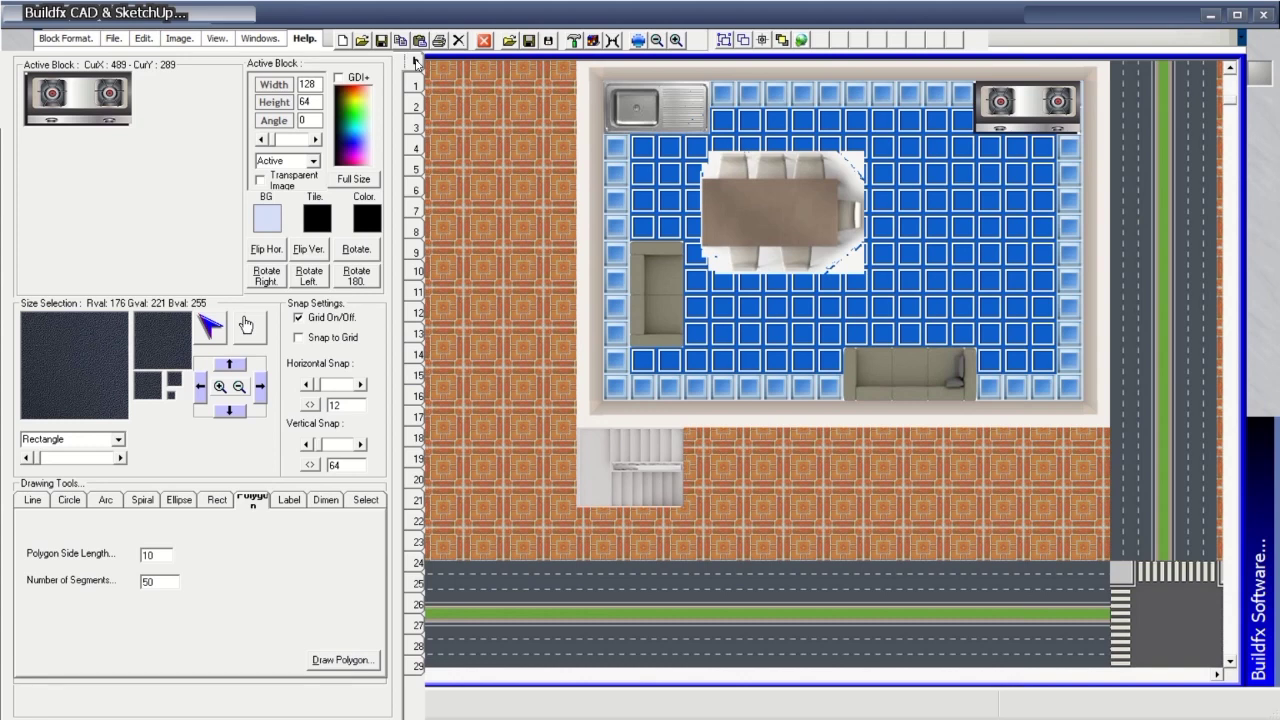
# Browse the block library back to the cars page.
pyautogui.click(419, 375)
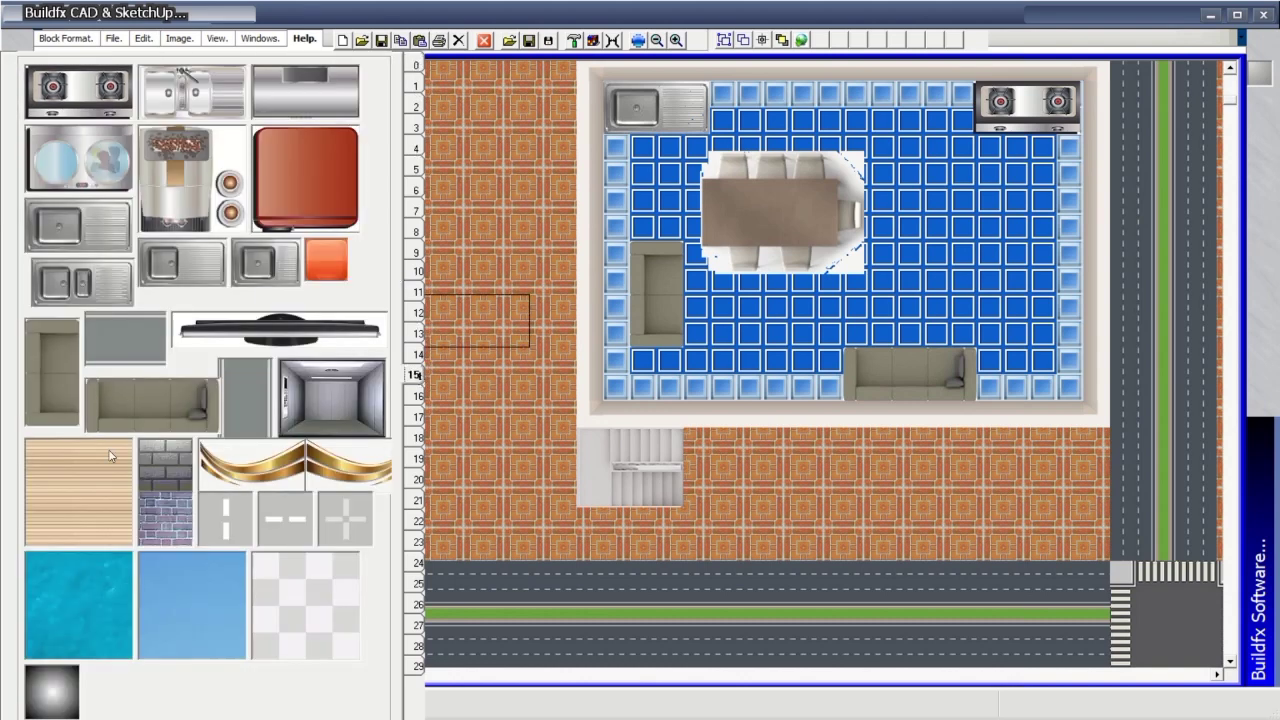
pyautogui.click(100, 518)
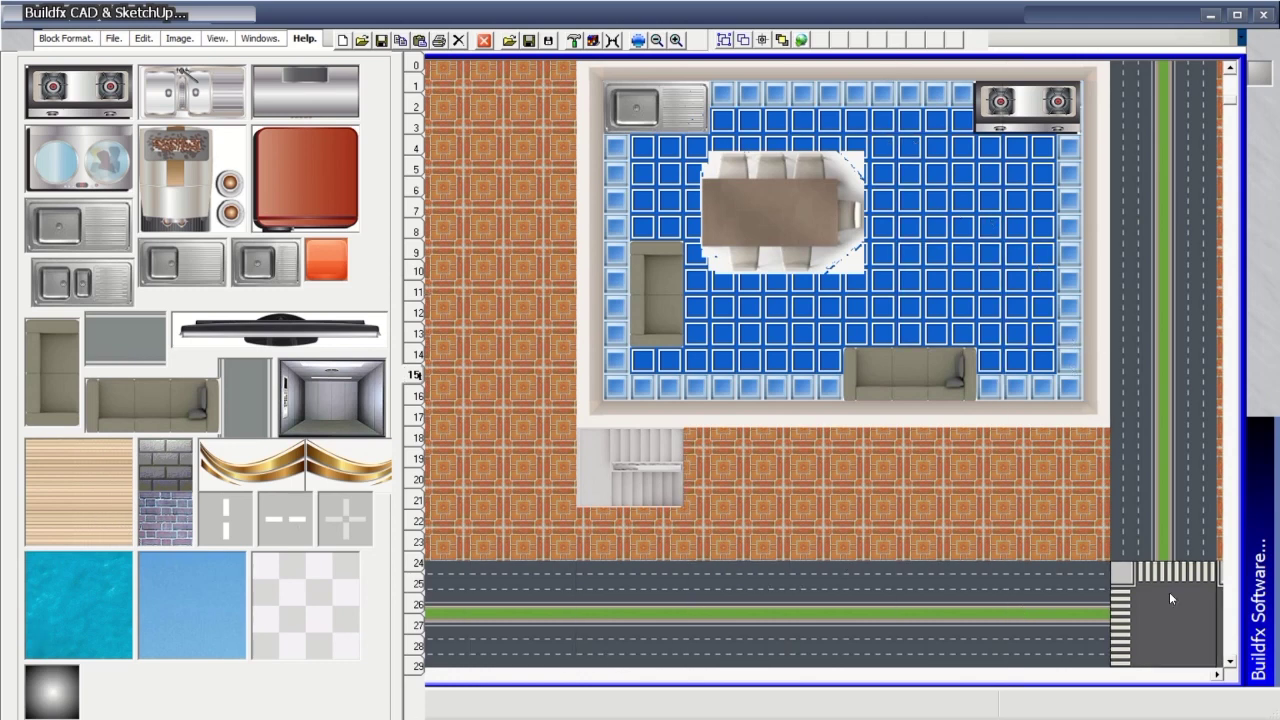
pyautogui.click(415, 63)
pyautogui.click(419, 98)
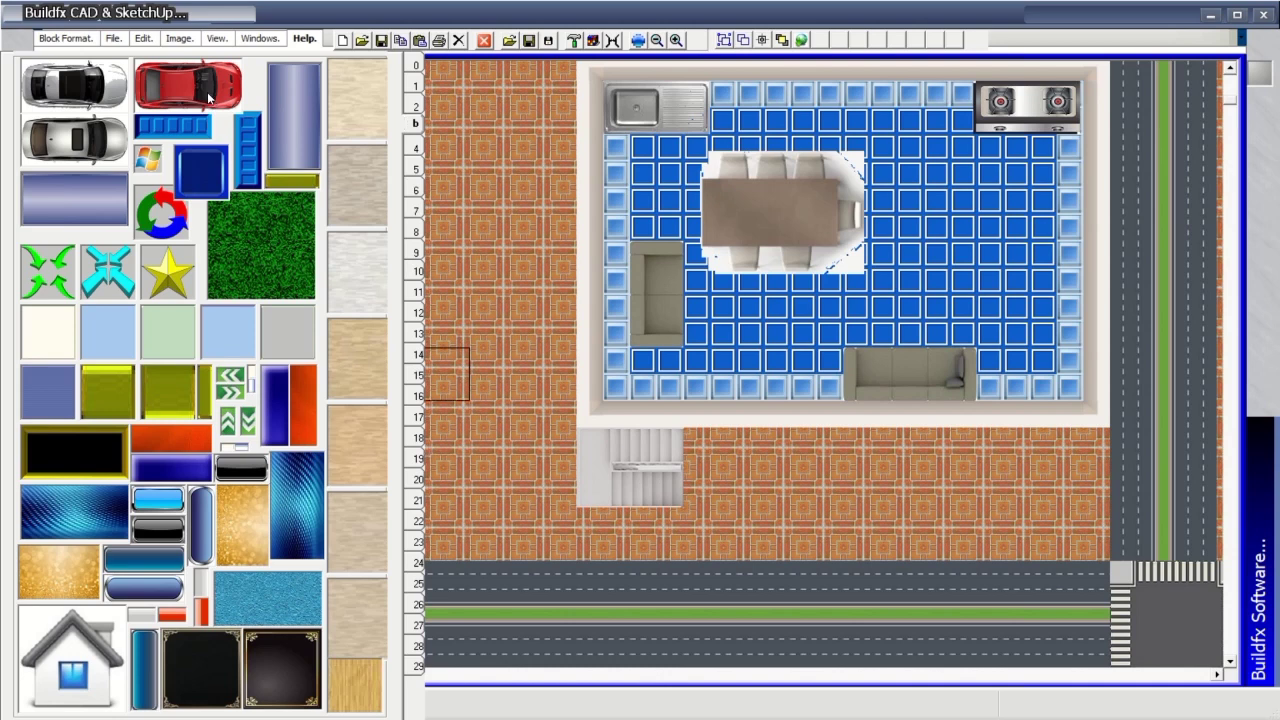
# Place a red car on the brick strip, then a silver car at the strip's left end.
pyautogui.click(829, 535)
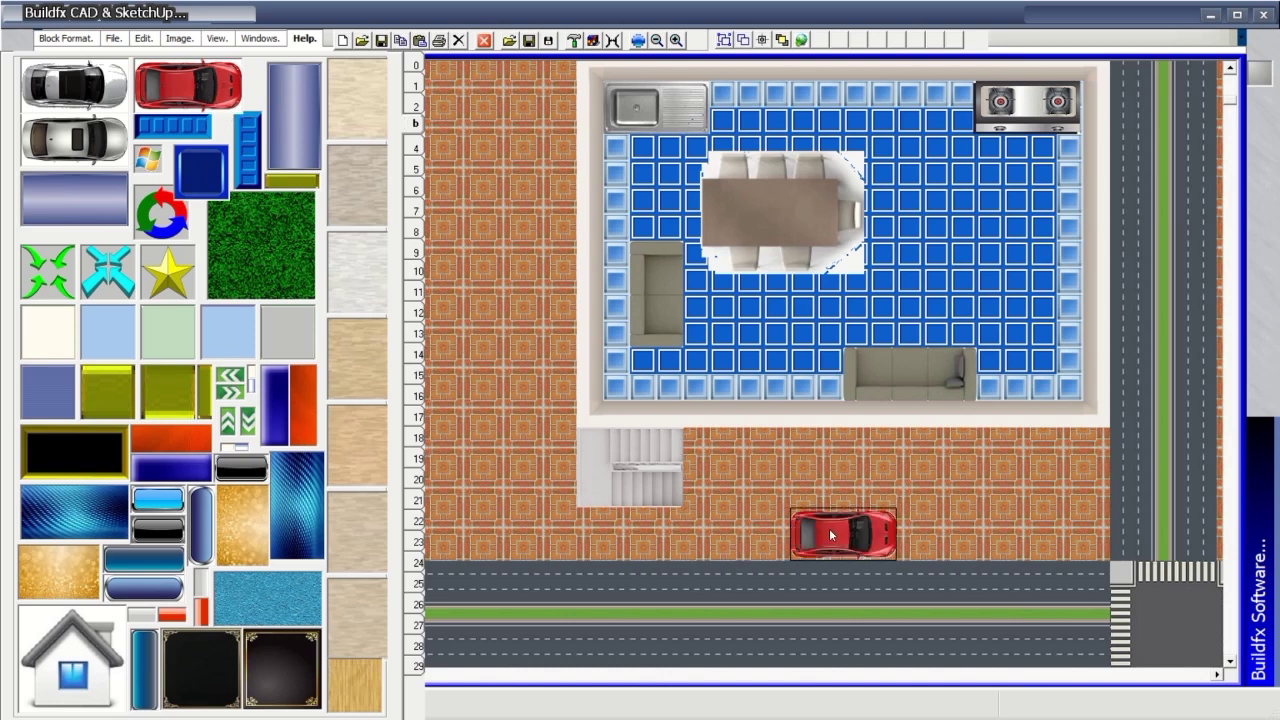
pyautogui.click(80, 145)
pyautogui.click(522, 535)
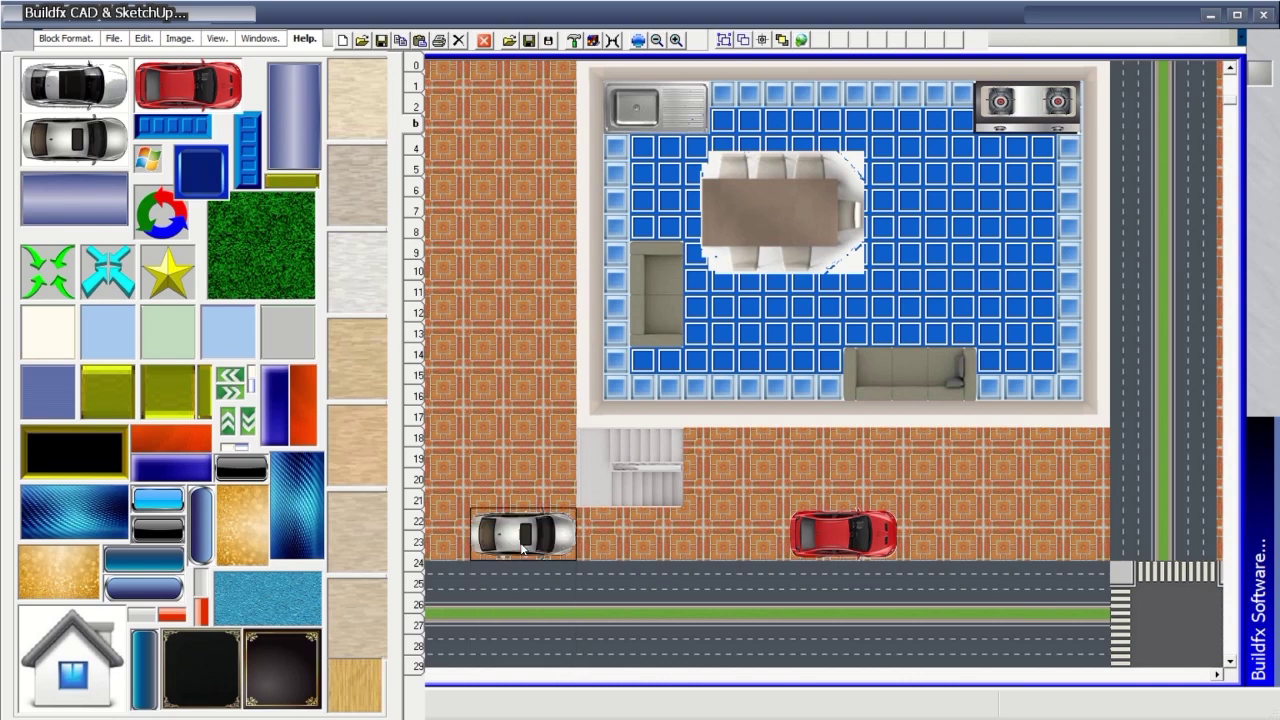
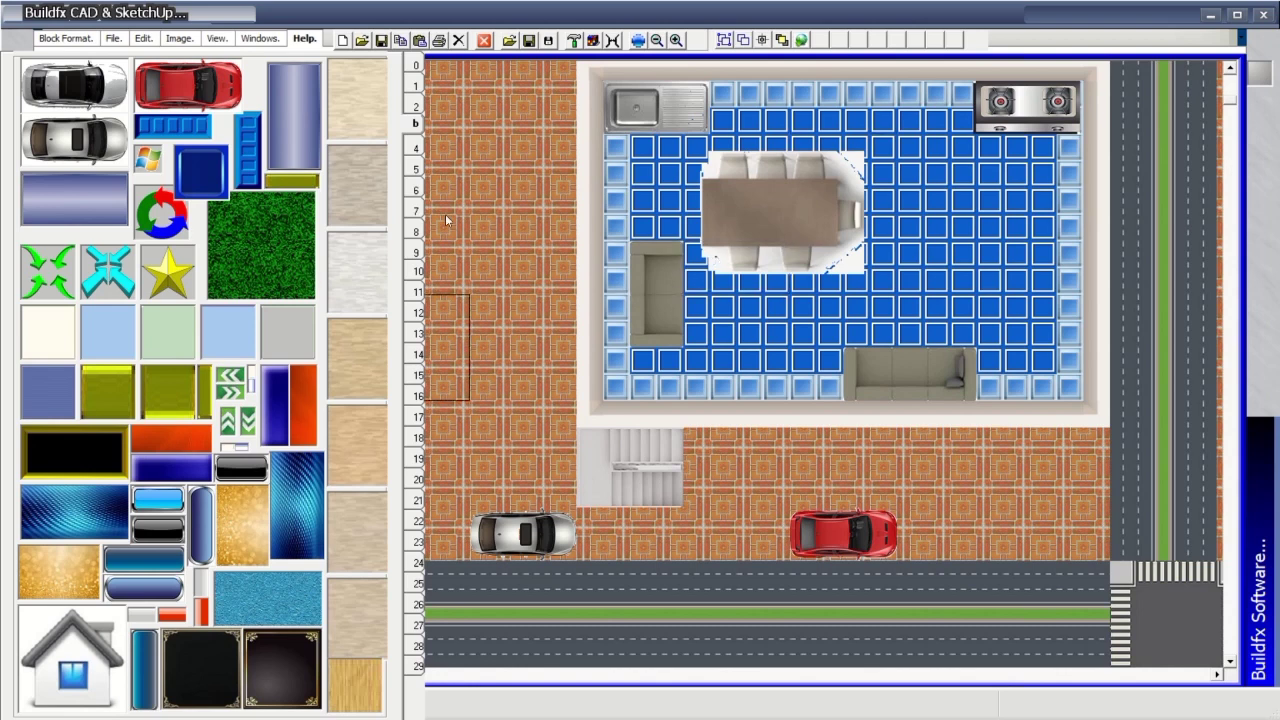
# Lay a grass strip down the left edge and page the palette to the tree blocks.
pyautogui.moveTo(467, 88)
pyautogui.mouseDown()
pyautogui.moveTo(463, 487)
pyautogui.moveTo(468, 502)
pyautogui.moveTo(511, 511)
pyautogui.moveTo(521, 384)
pyautogui.moveTo(509, 86)
pyautogui.mouseUp()
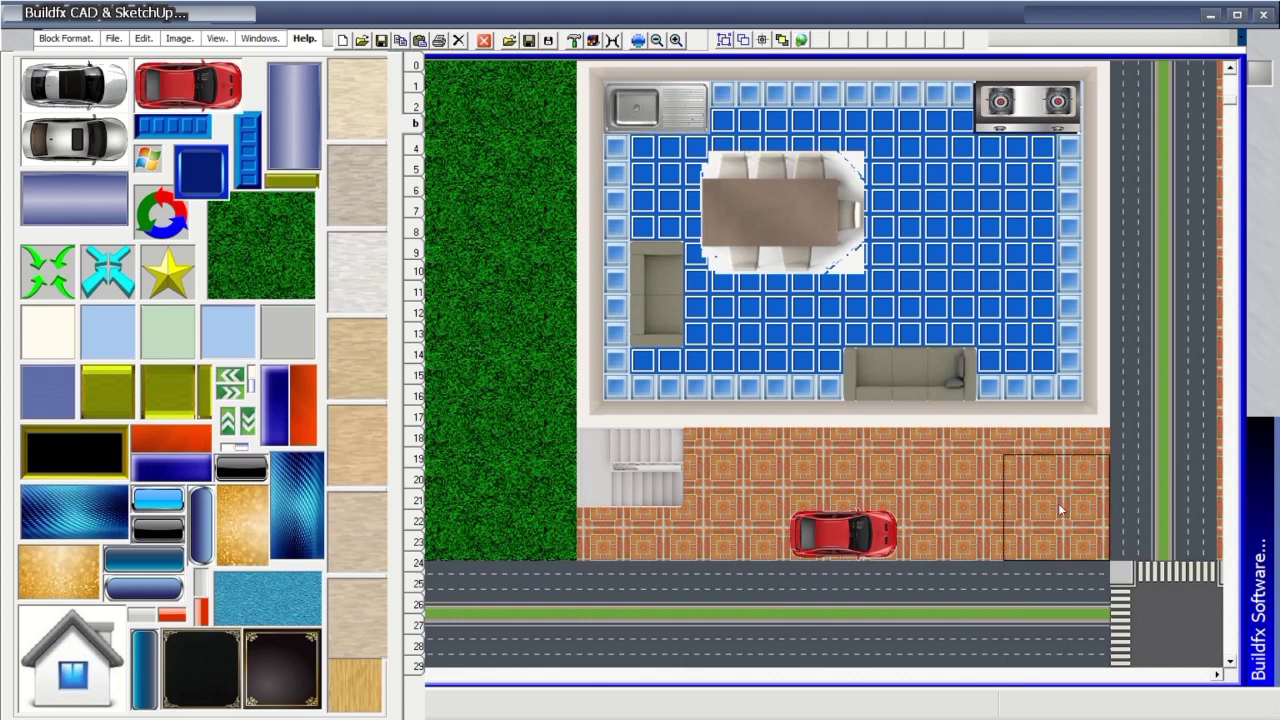
pyautogui.click(416, 148)
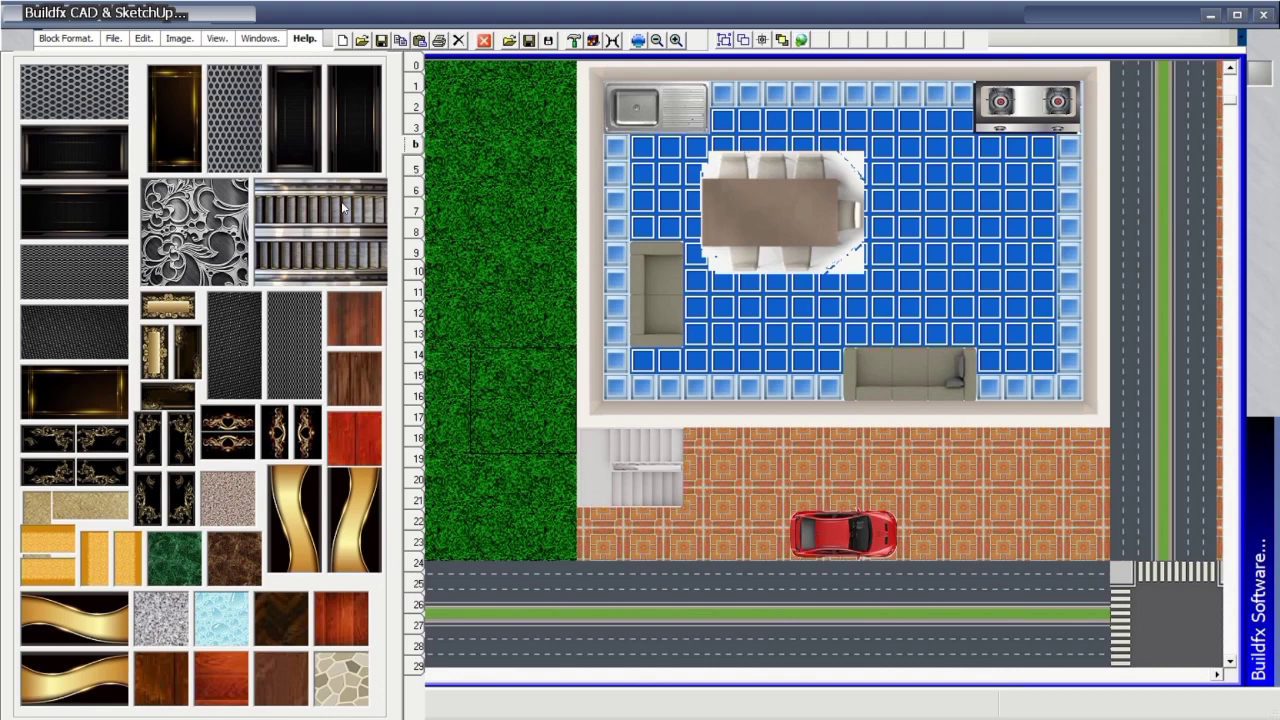
pyautogui.click(414, 168)
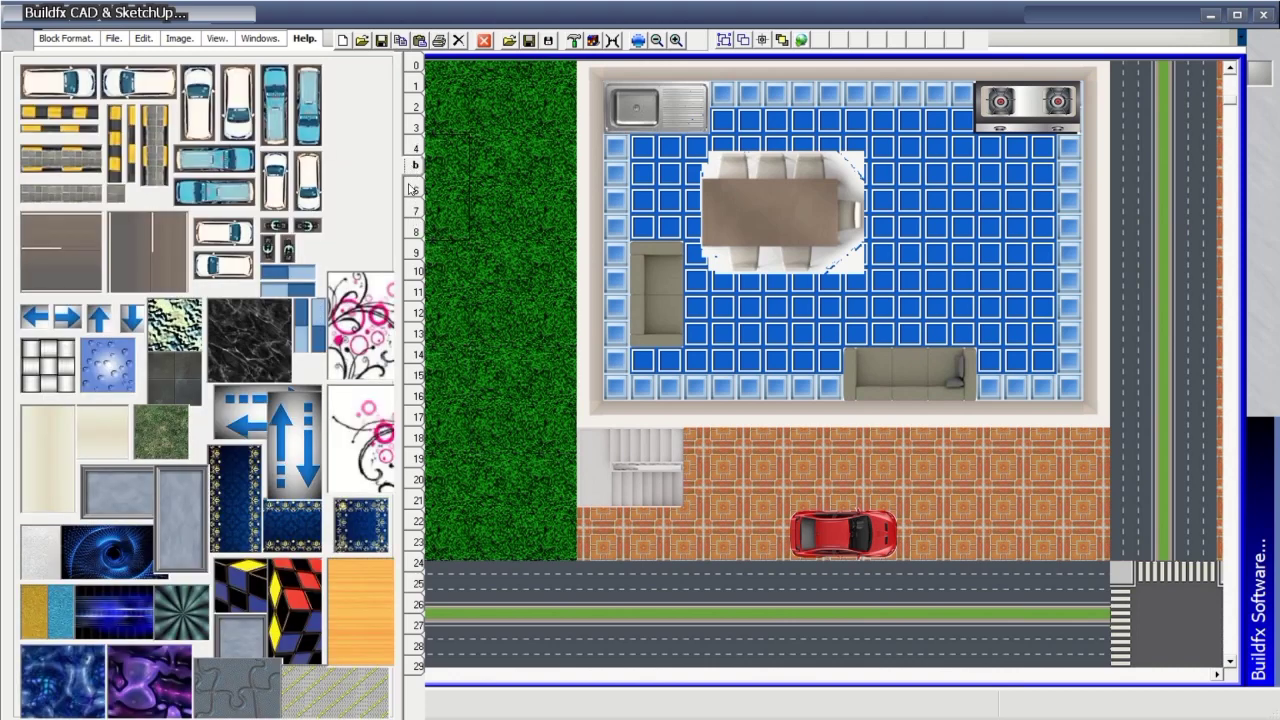
pyautogui.click(412, 188)
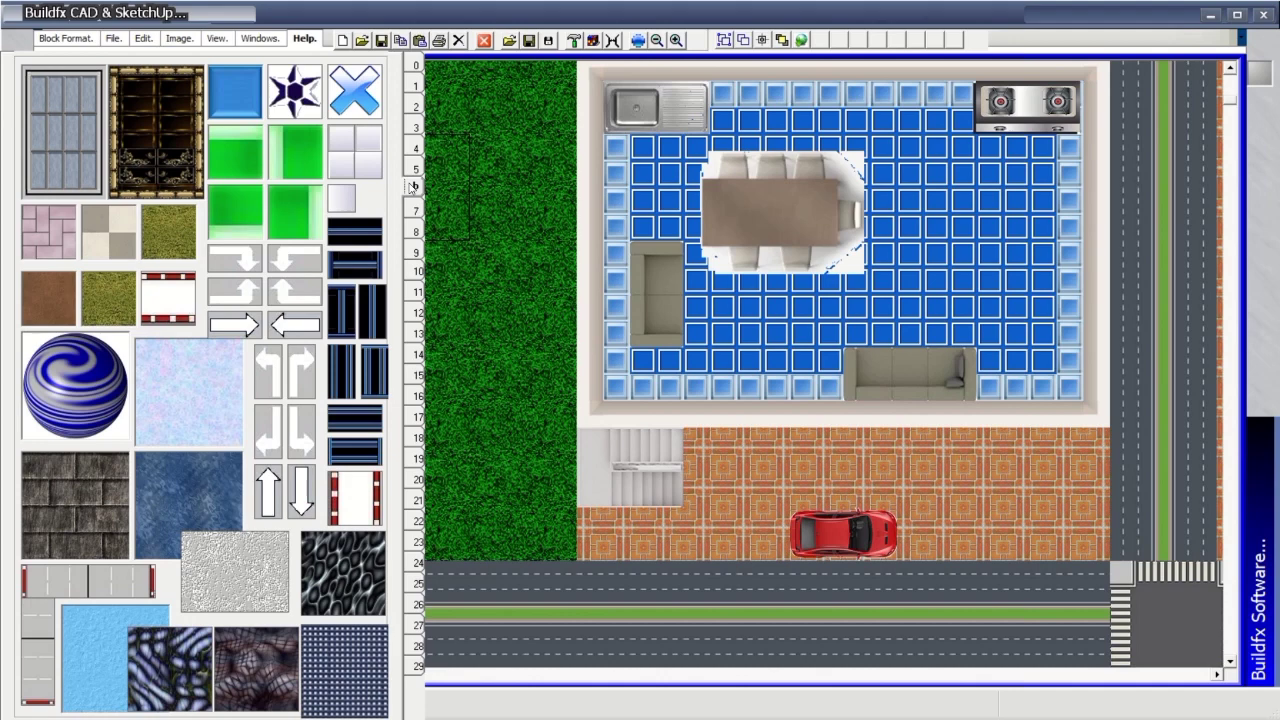
pyautogui.click(415, 213)
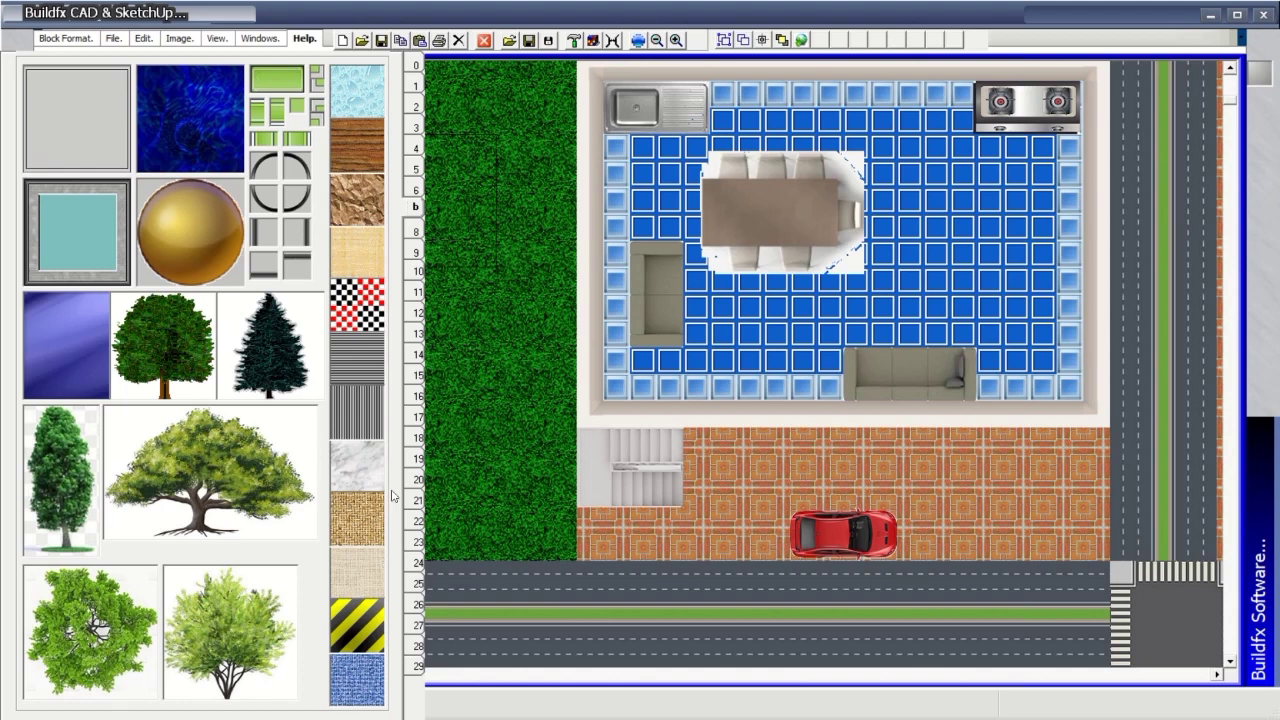
# Stamp a tree on the lower-left grass and two trees at the top of the right road.
pyautogui.click(491, 486)
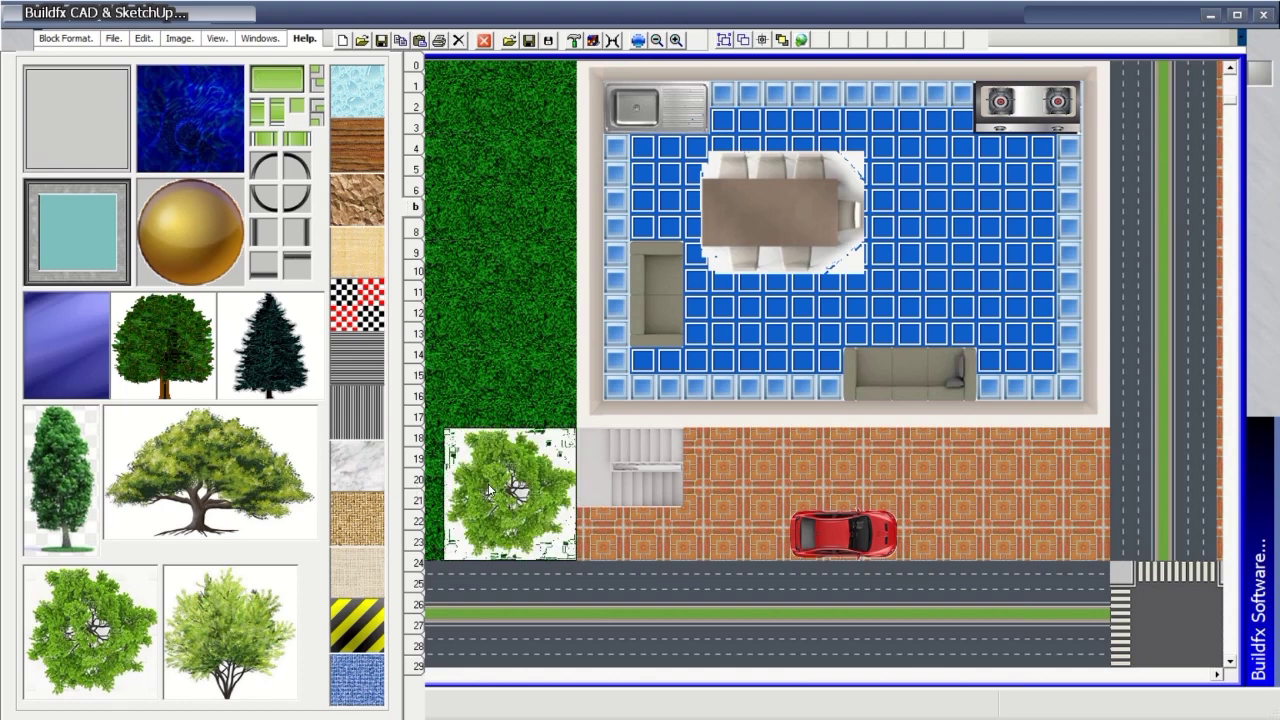
pyautogui.click(413, 67)
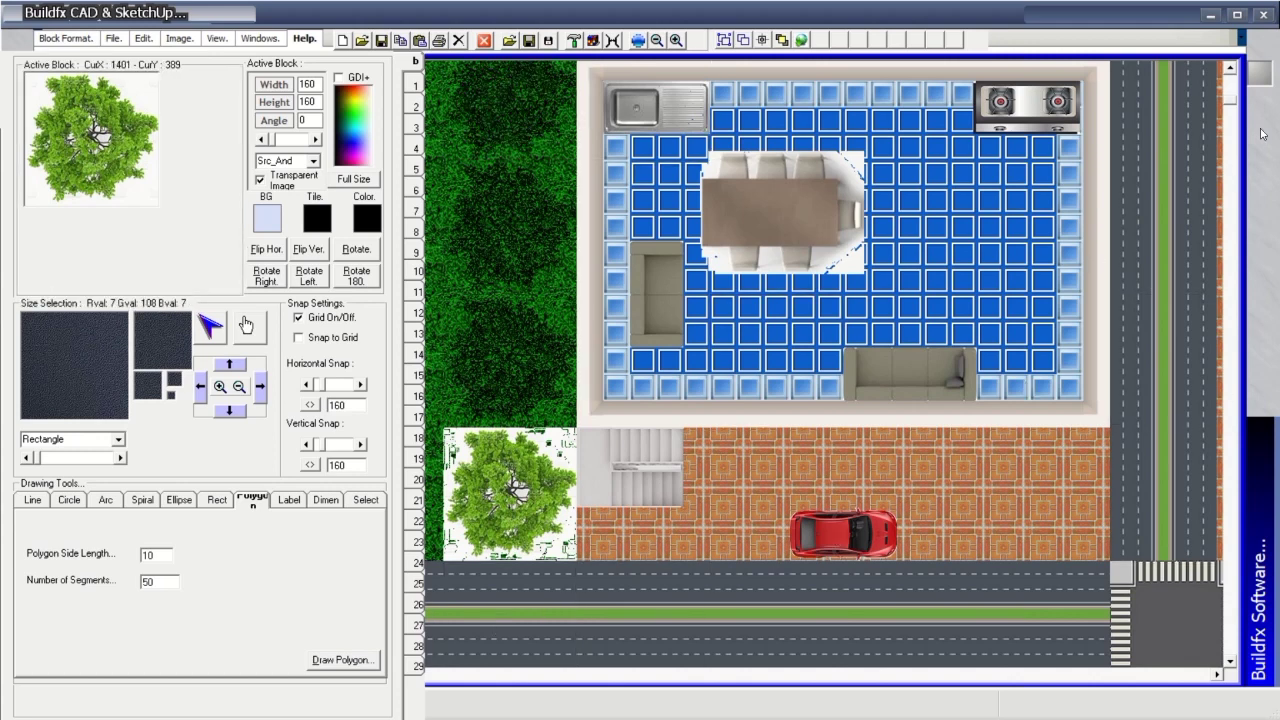
pyautogui.click(1178, 140)
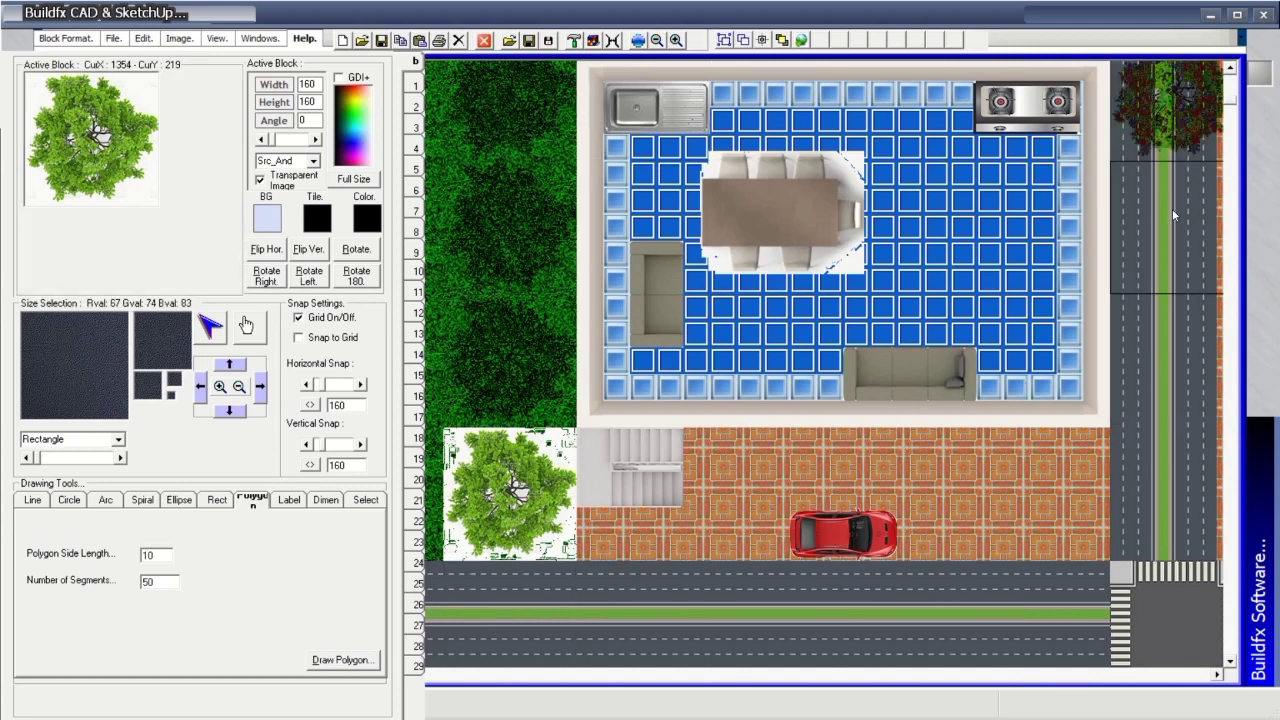
pyautogui.click(1178, 242)
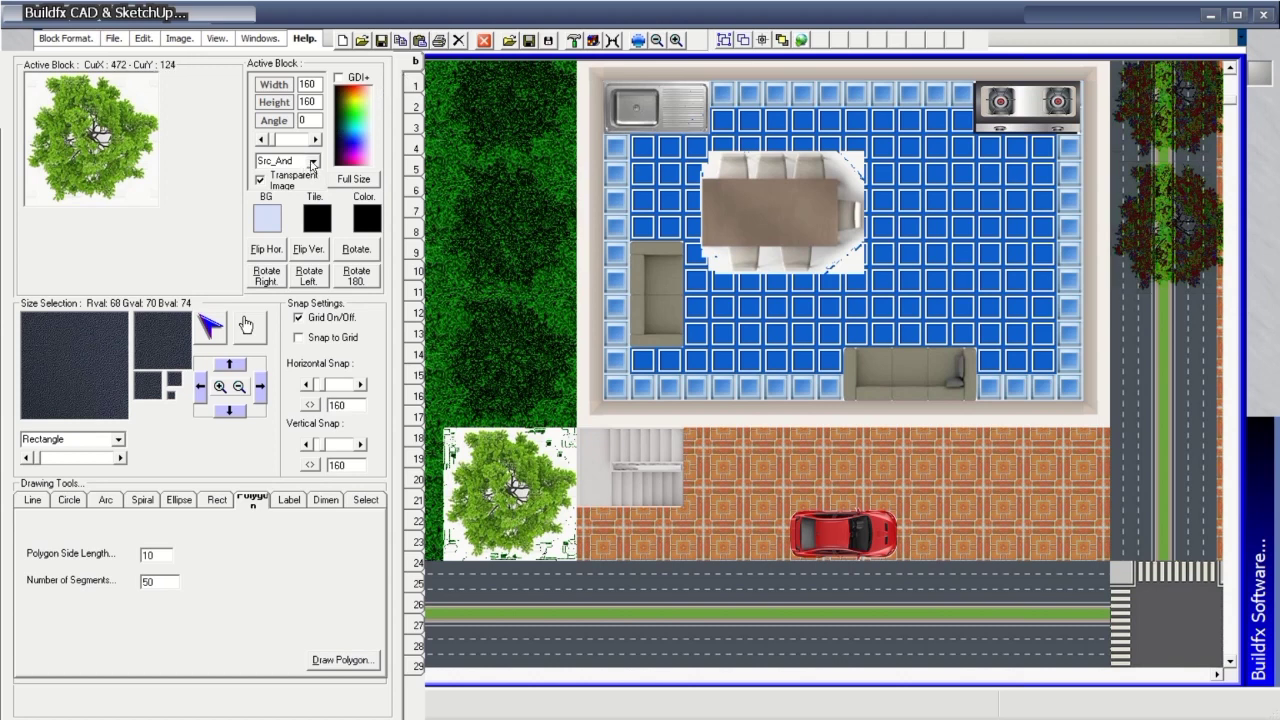
# Switch the tree's blend mode to Active and stamp two more trees down the right road.
pyautogui.click(312, 162)
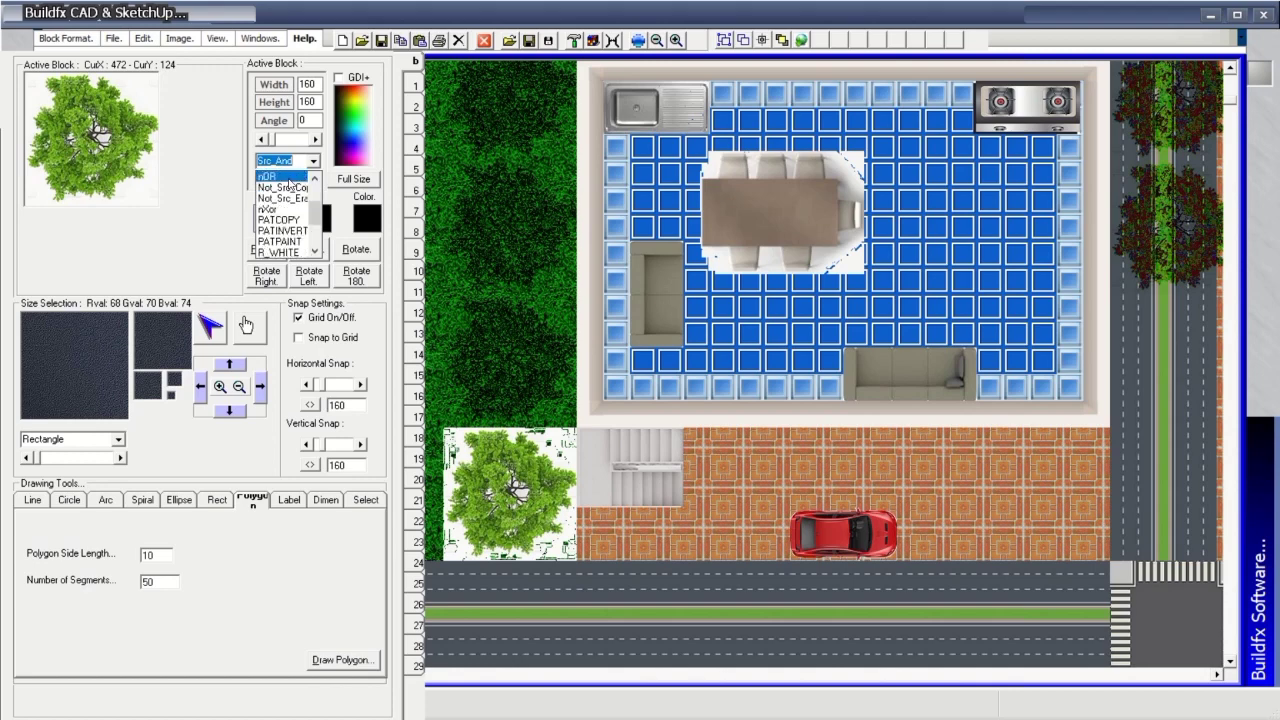
pyautogui.scroll(3, 290, 215)
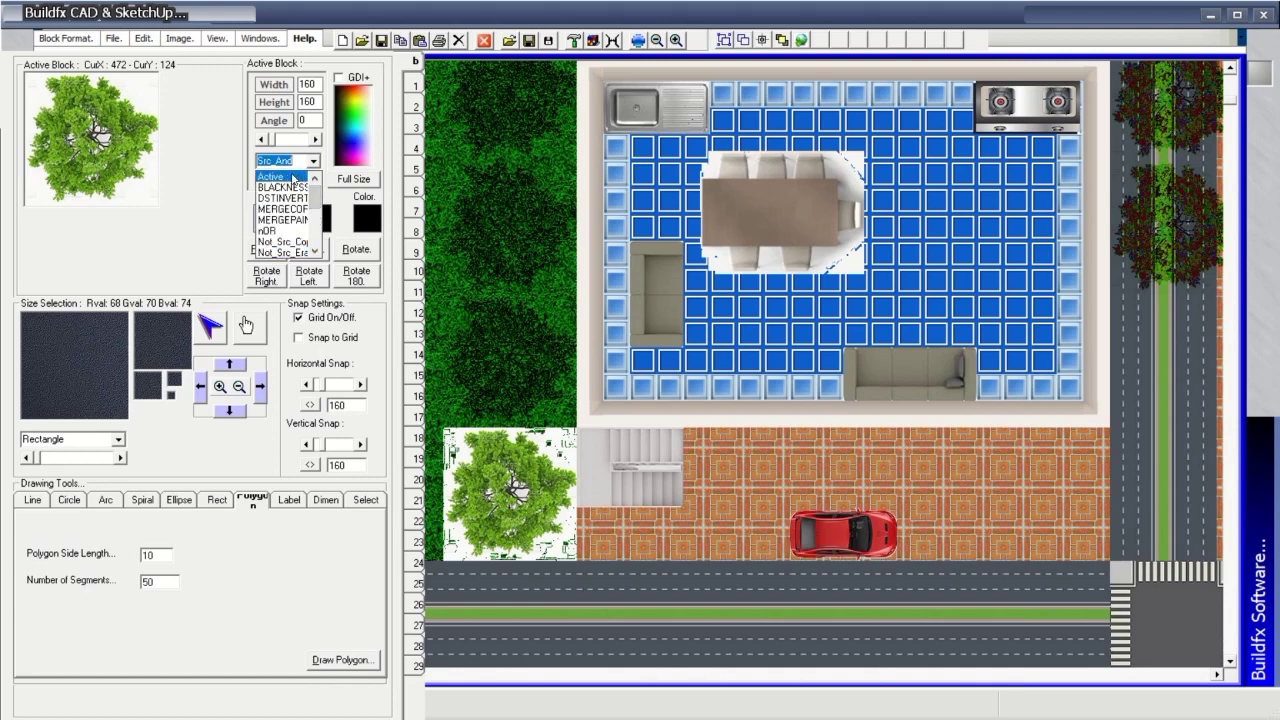
pyautogui.click(280, 177)
pyautogui.click(1128, 332)
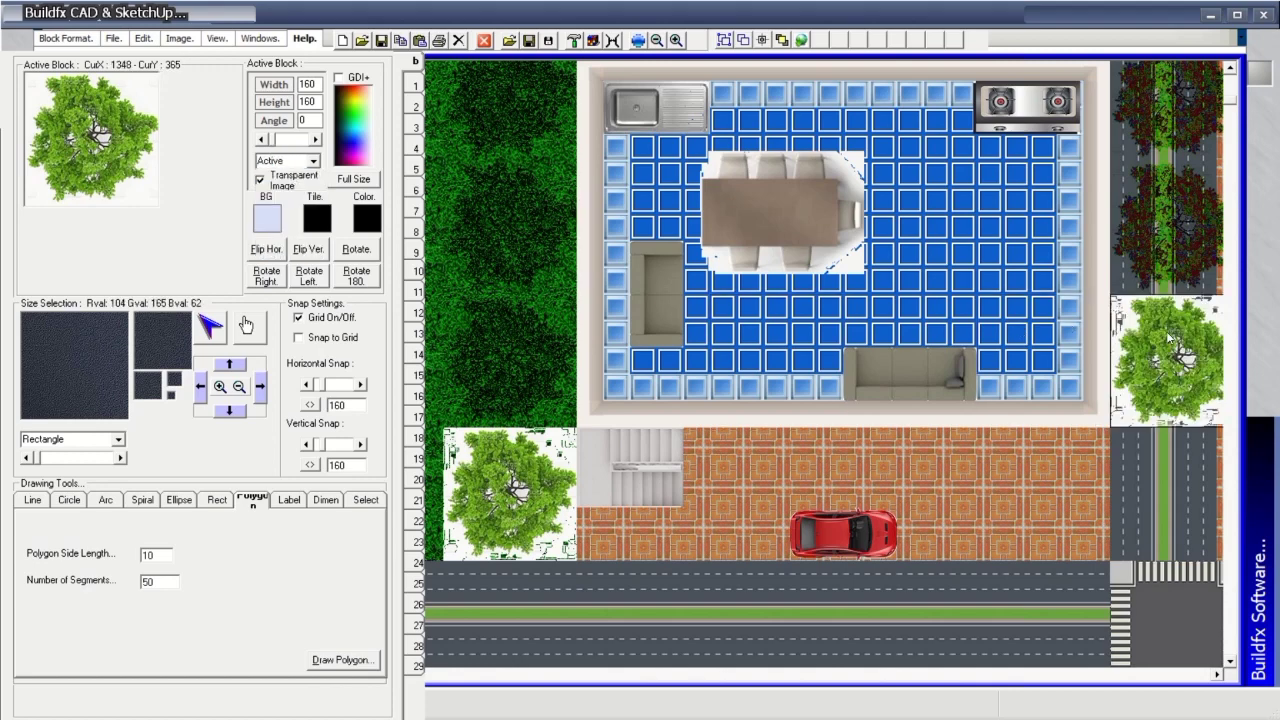
pyautogui.click(1183, 479)
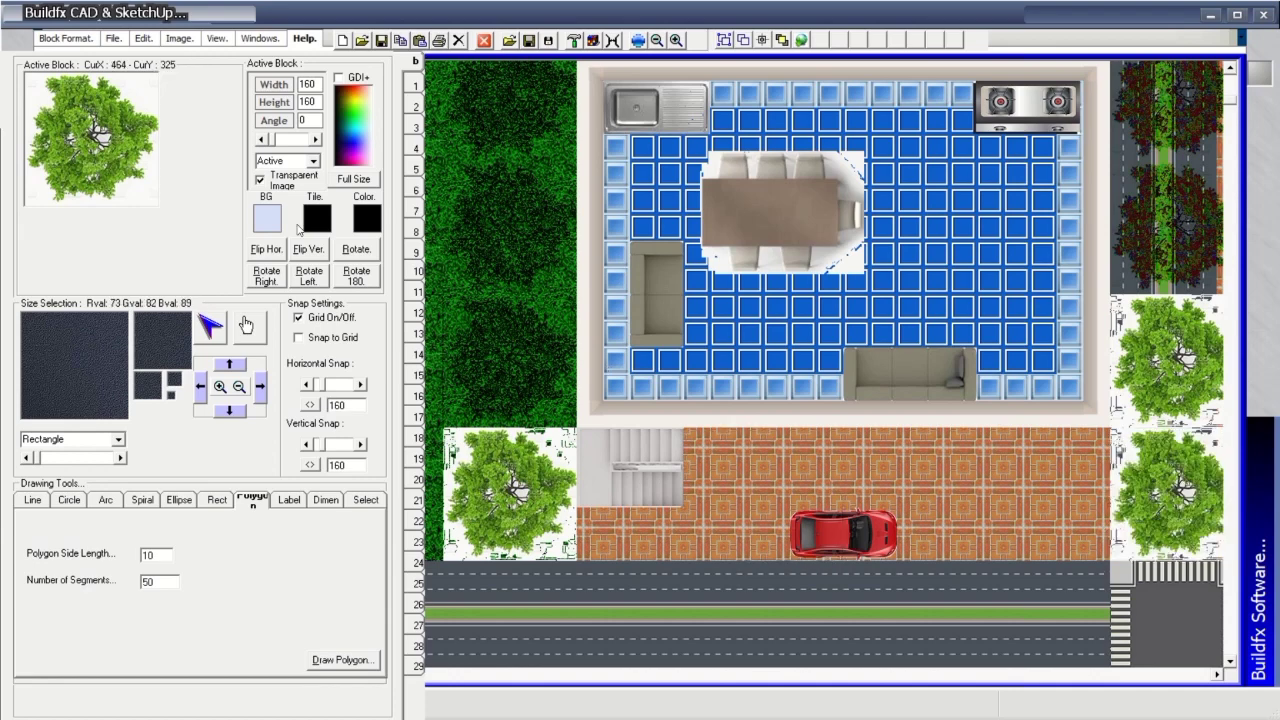
# Stamp opaque trees along the bottom road, resetting the blend mode to Active for a third.
pyautogui.click(260, 179)
pyautogui.click(928, 608)
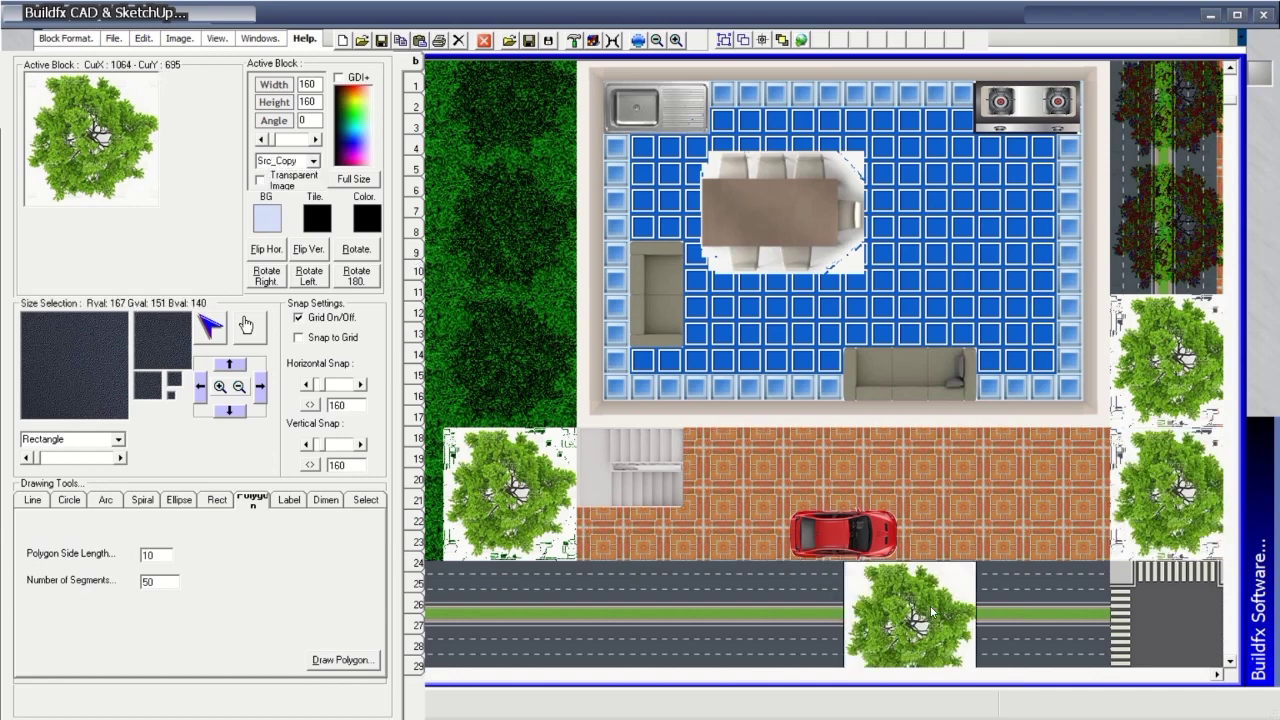
pyautogui.click(1024, 609)
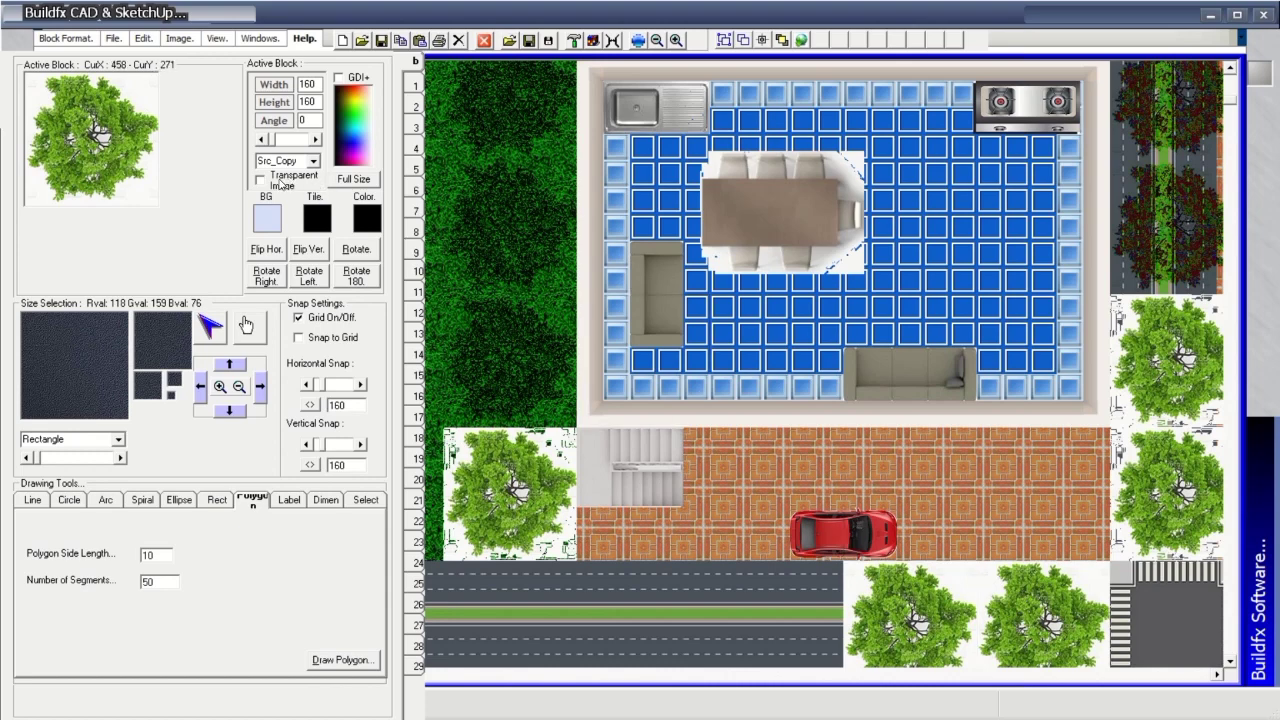
pyautogui.click(313, 161)
pyautogui.scroll(2, 313, 200)
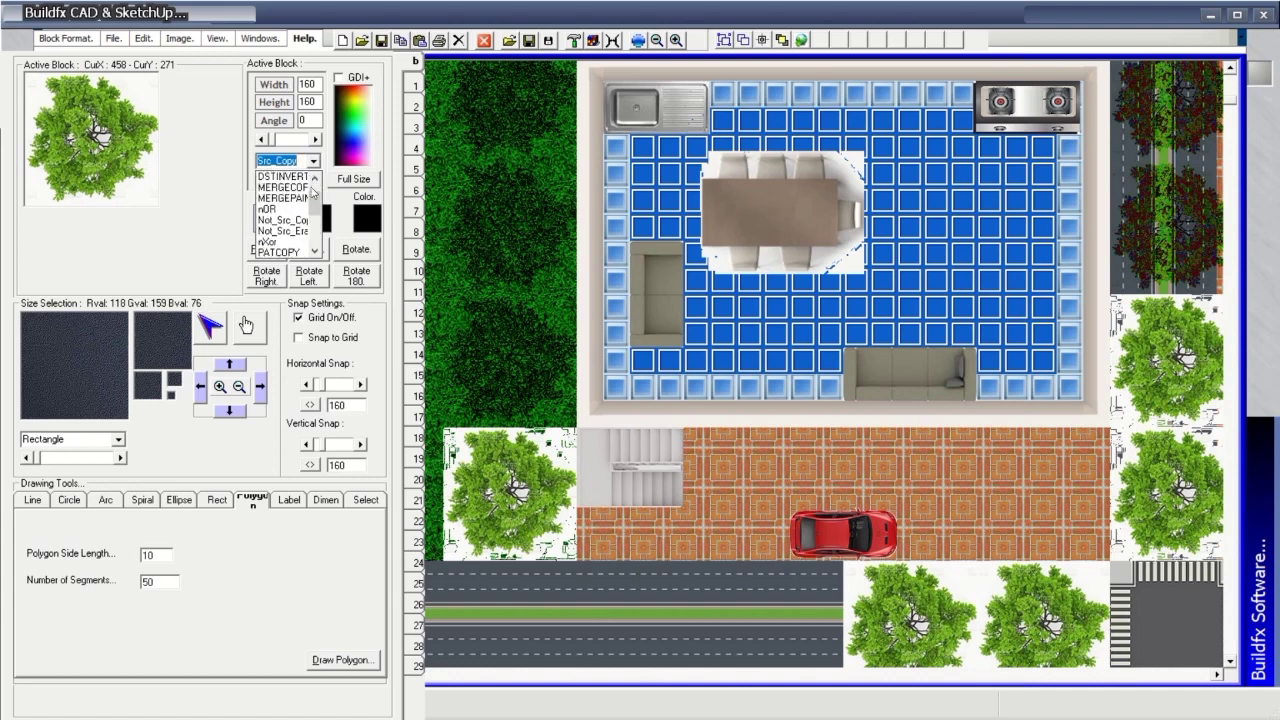
pyautogui.moveTo(313, 213); pyautogui.dragTo(318, 185)
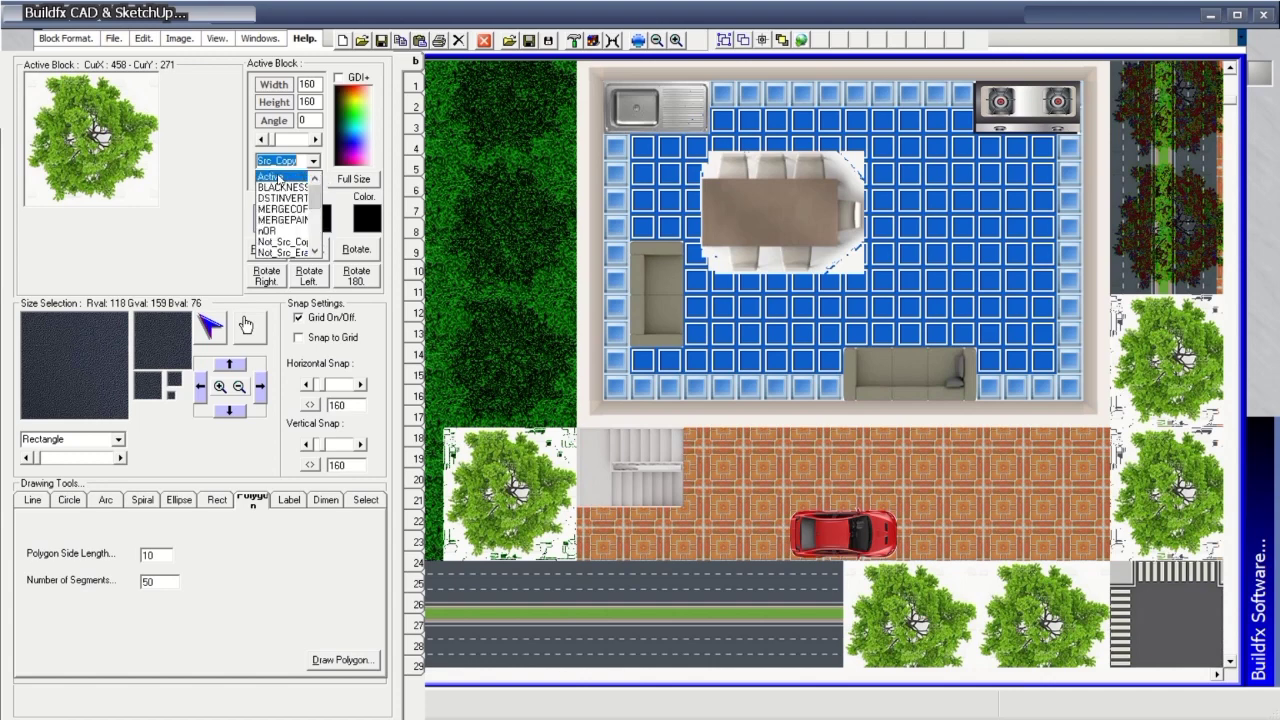
pyautogui.click(280, 176)
pyautogui.click(733, 619)
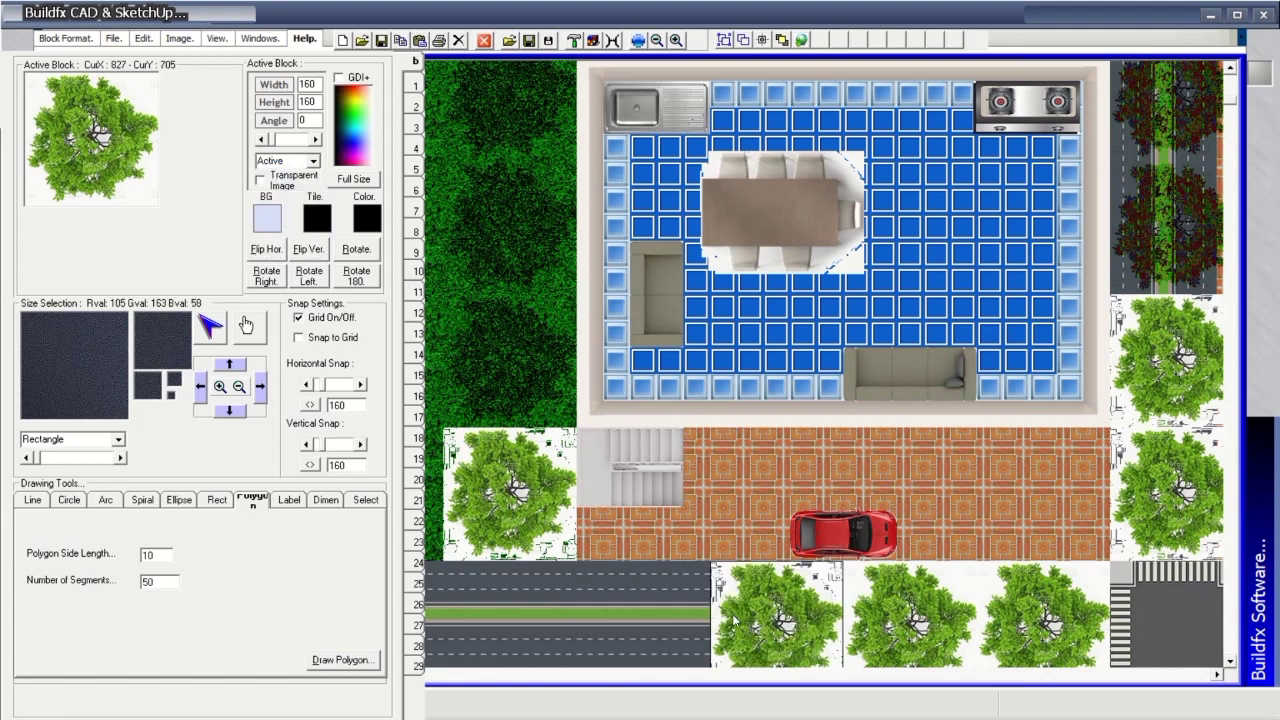
# Make the tree transparent and stamp trees on the bottom road, brick courtyard and beside the stairs.
pyautogui.click(261, 179)
pyautogui.click(641, 594)
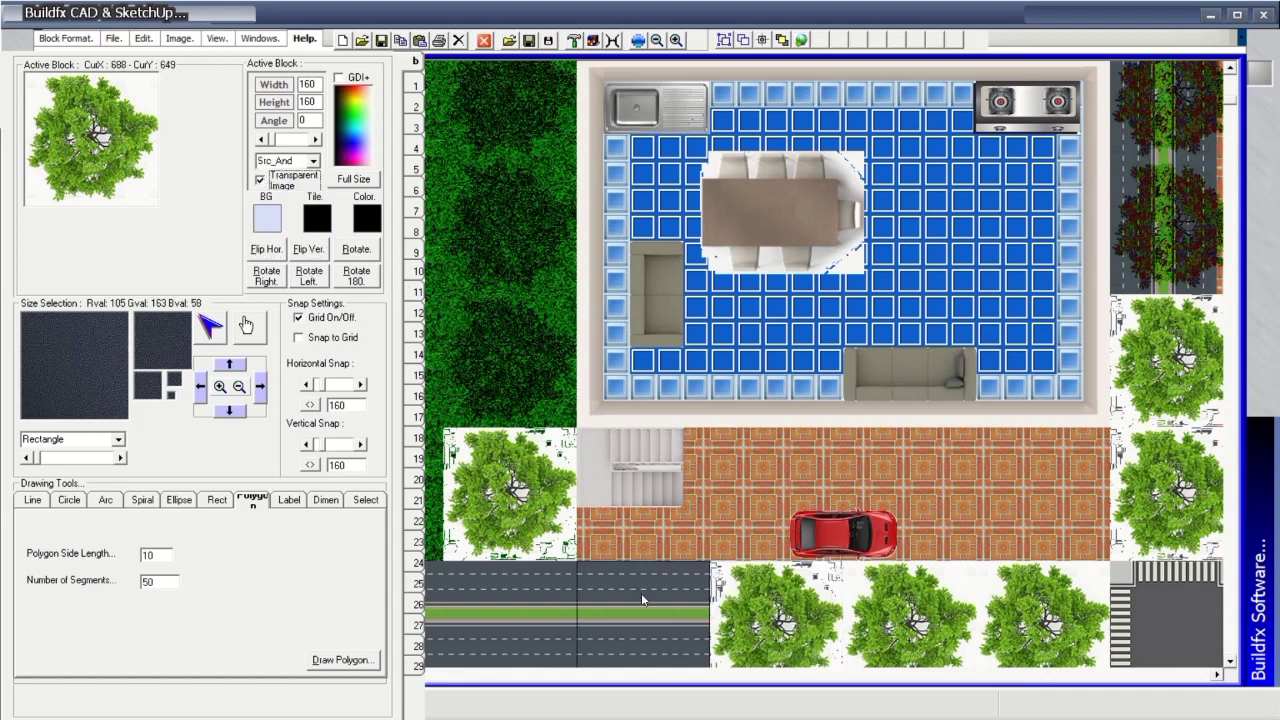
pyautogui.click(654, 602)
pyautogui.click(769, 464)
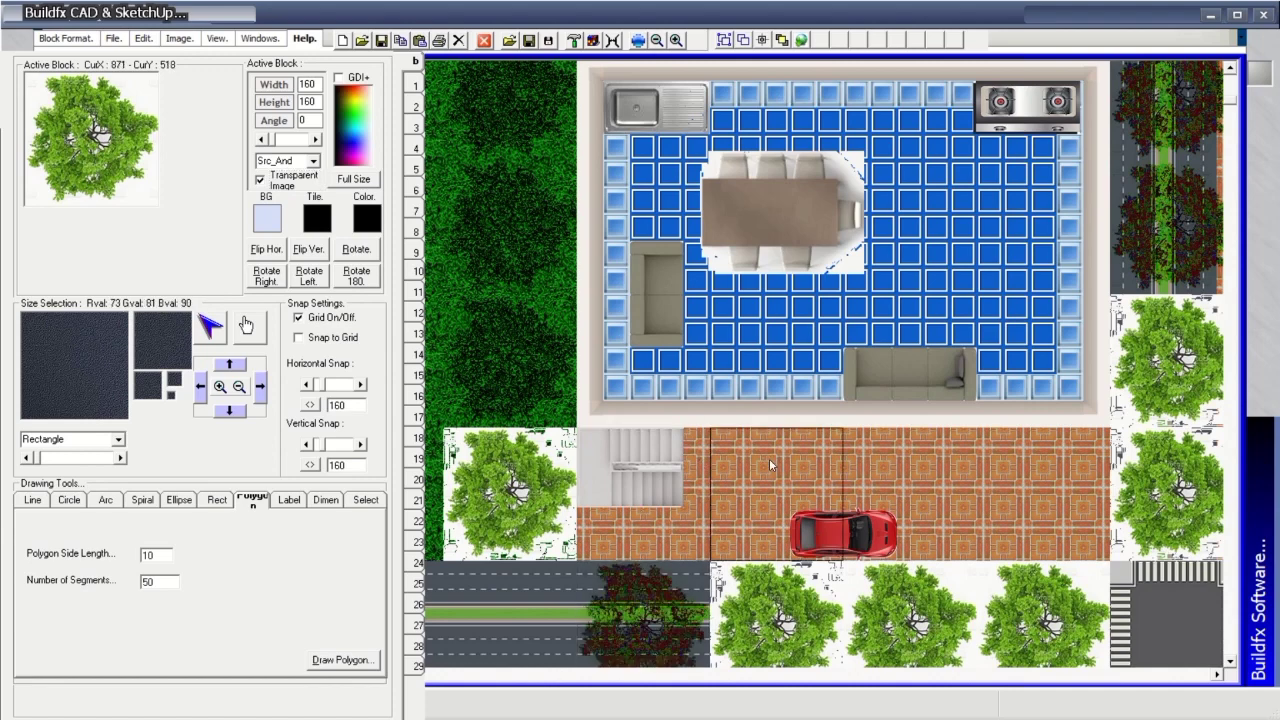
pyautogui.click(900, 472)
pyautogui.click(1020, 482)
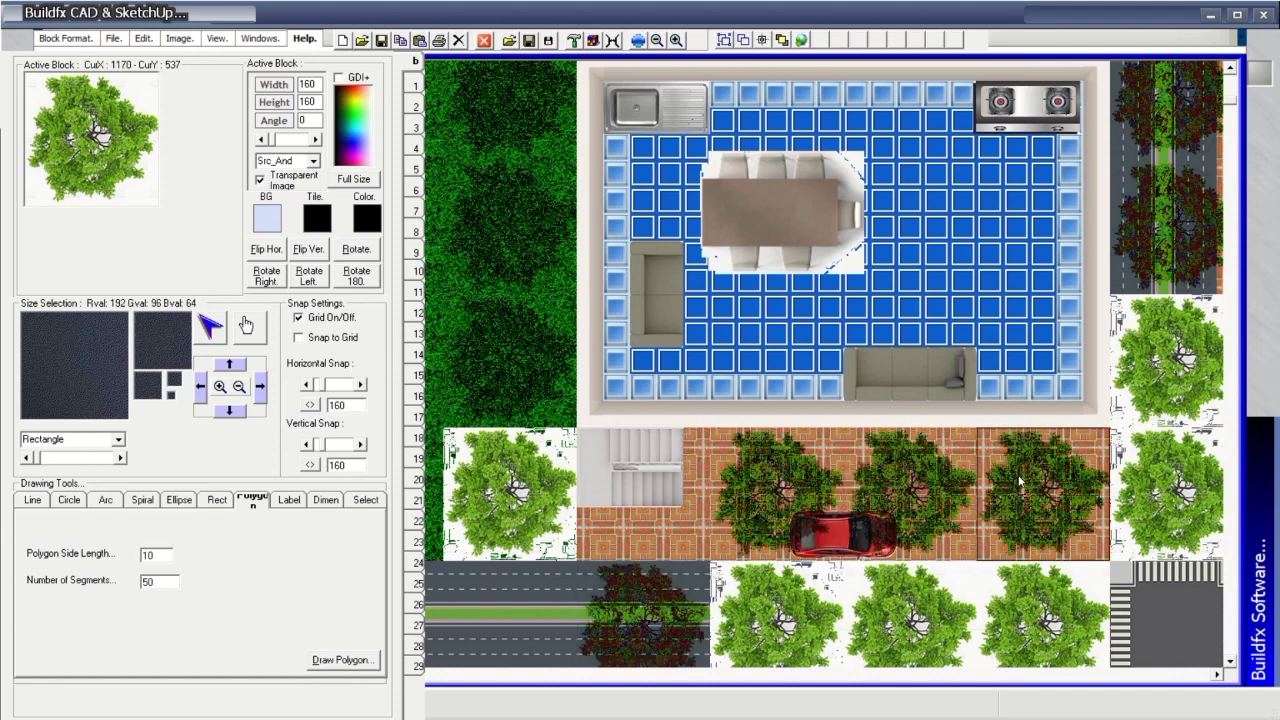
pyautogui.click(627, 493)
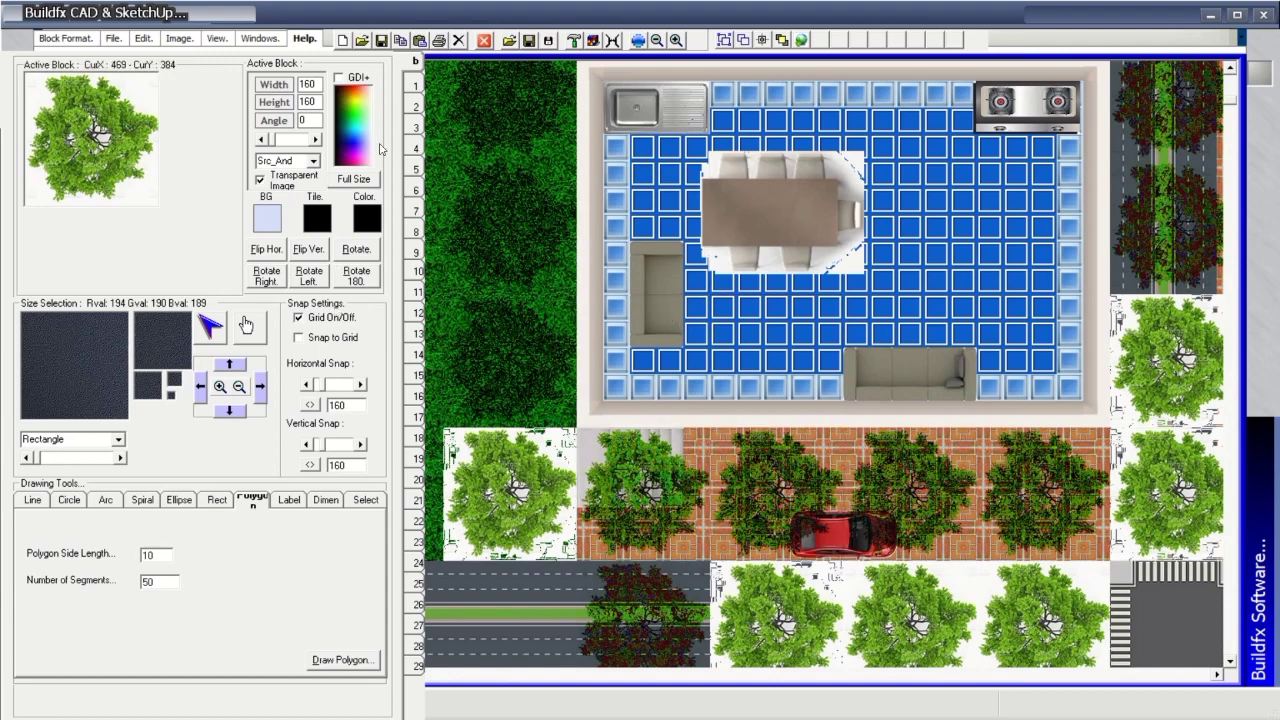
pyautogui.click(415, 84)
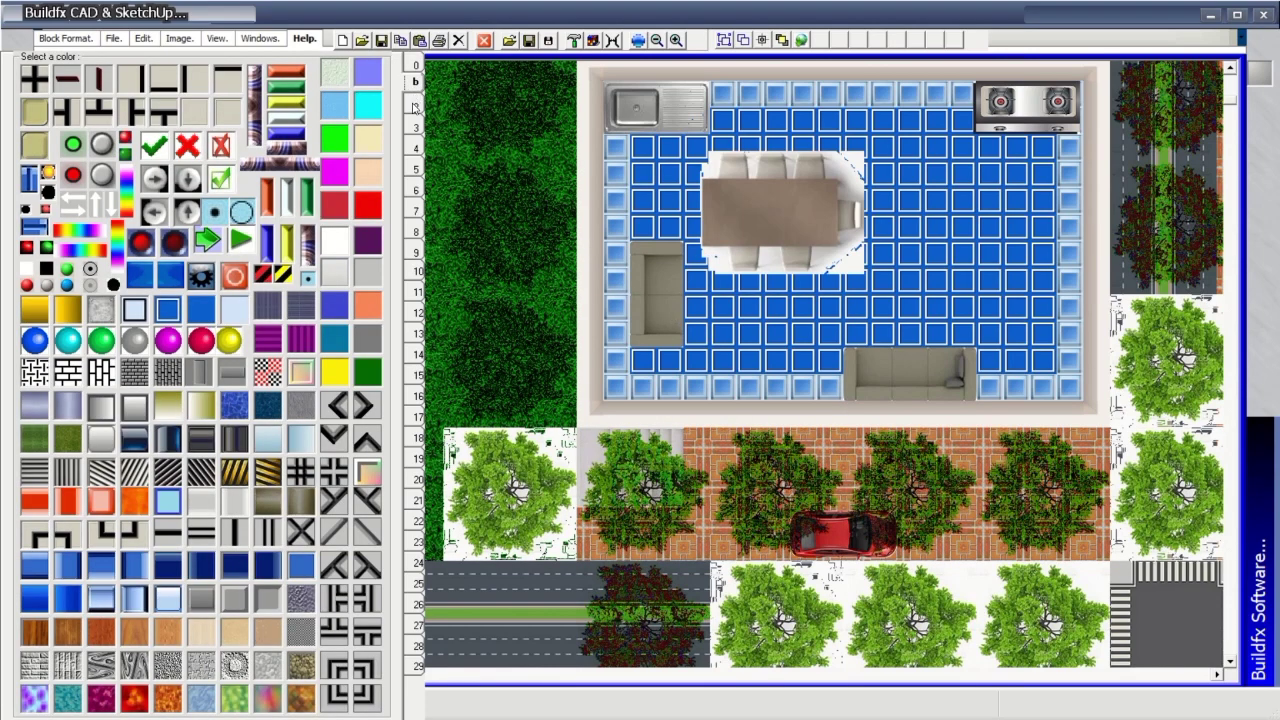
# Page past the cars, textures, trees and roads to the door/window/interior blocks, then scroll down to the brick area.
pyautogui.click(415, 106)
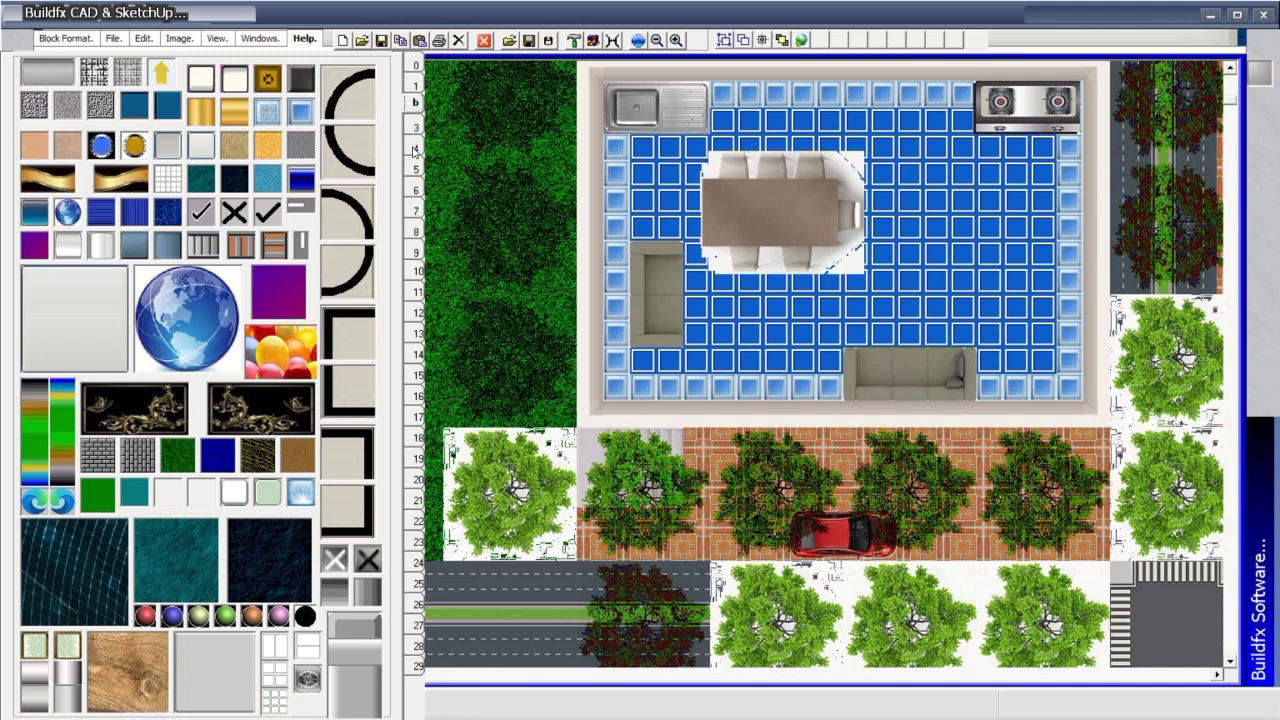
pyautogui.click(415, 150)
pyautogui.click(416, 134)
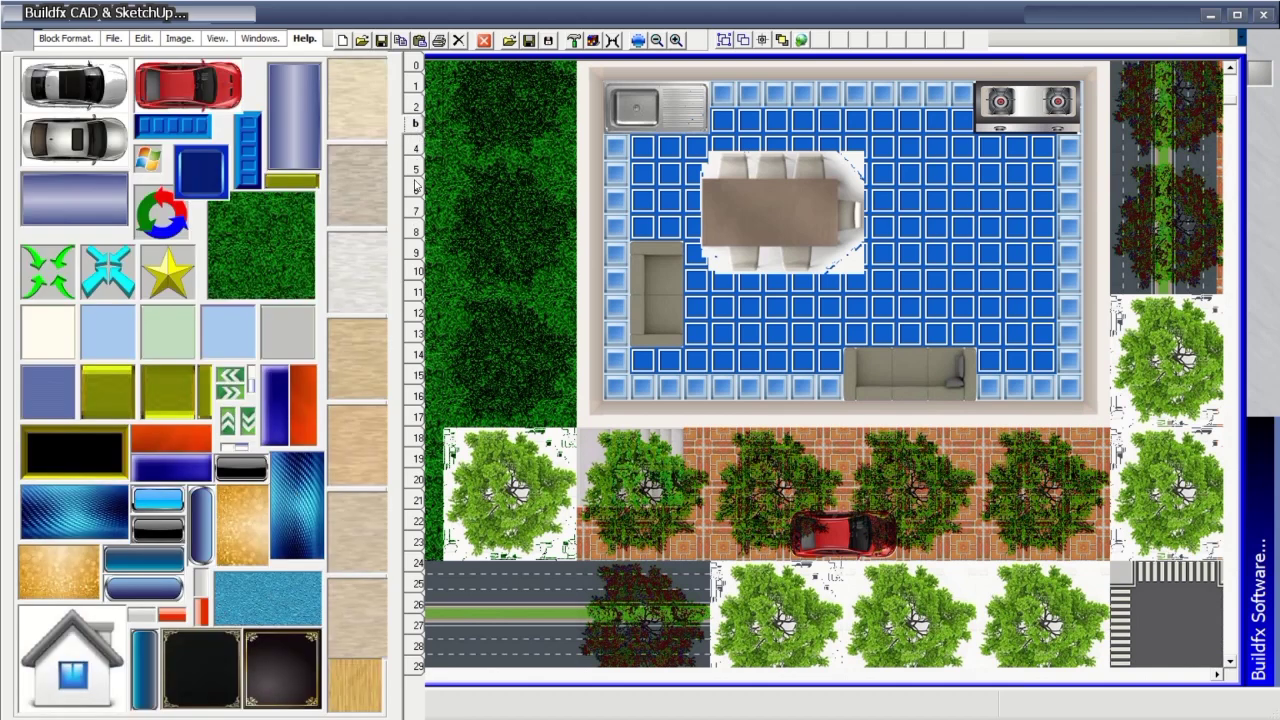
pyautogui.click(417, 150)
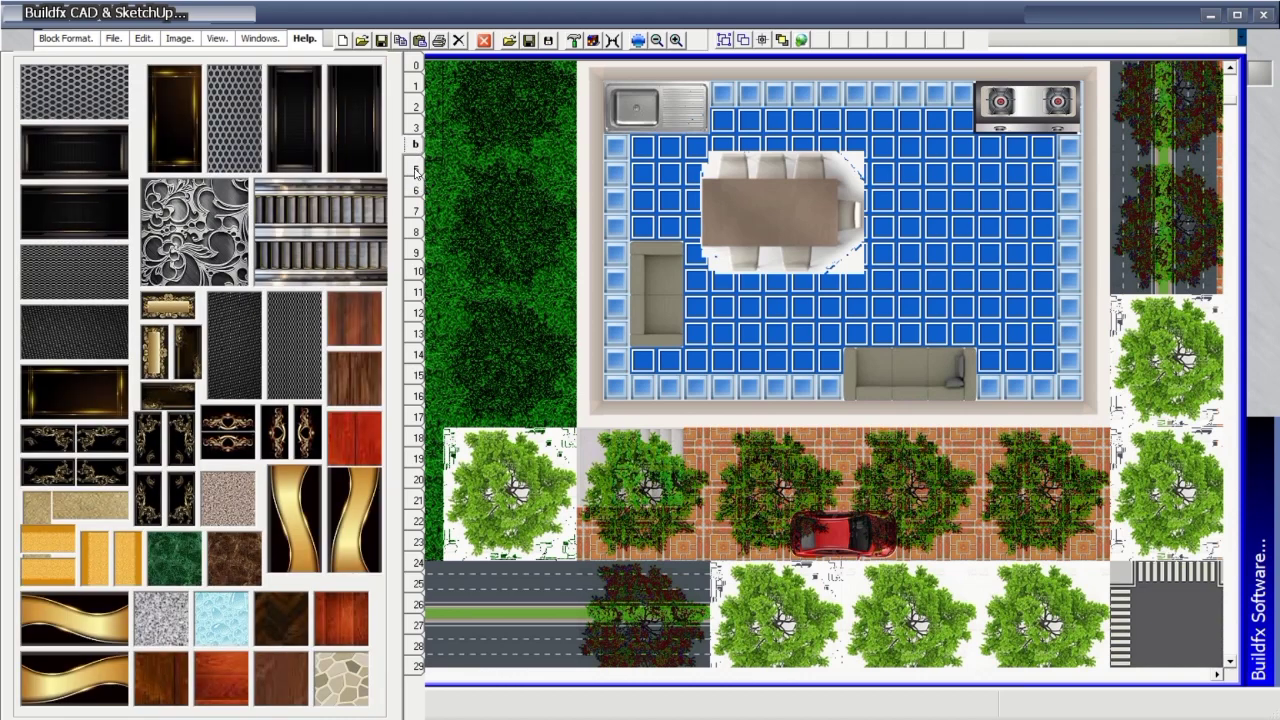
pyautogui.click(417, 170)
pyautogui.click(415, 196)
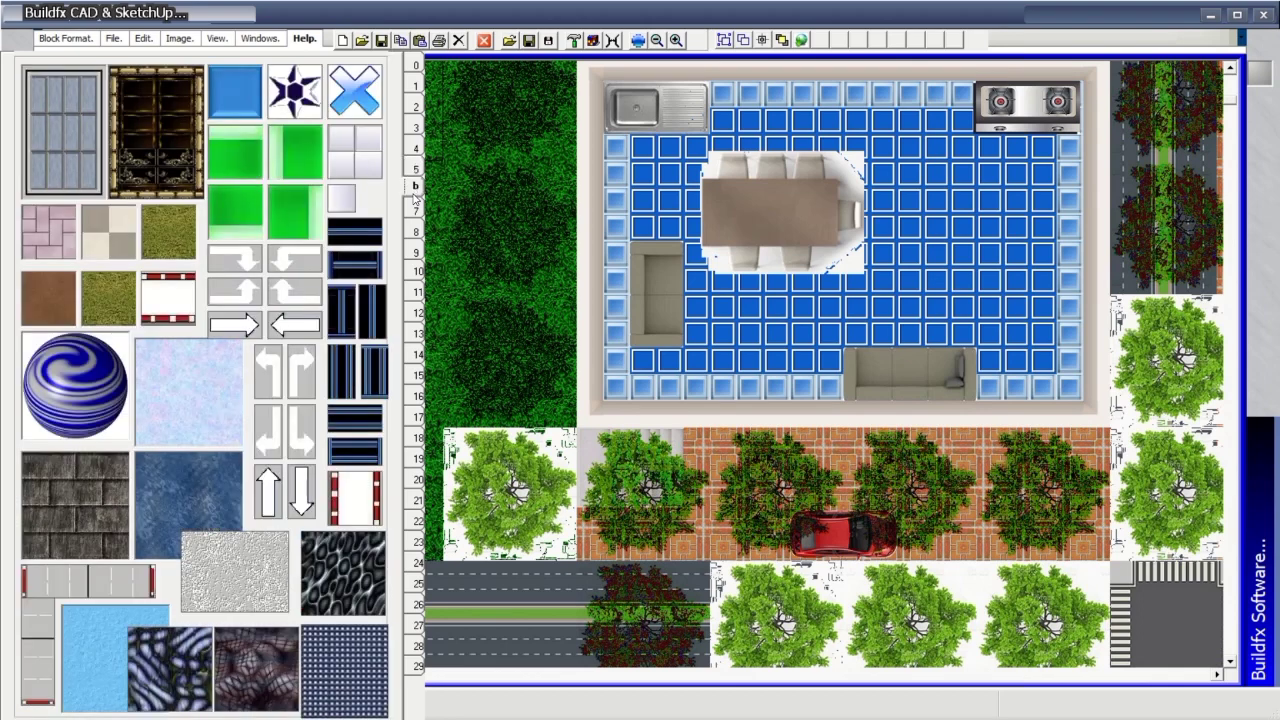
pyautogui.click(416, 210)
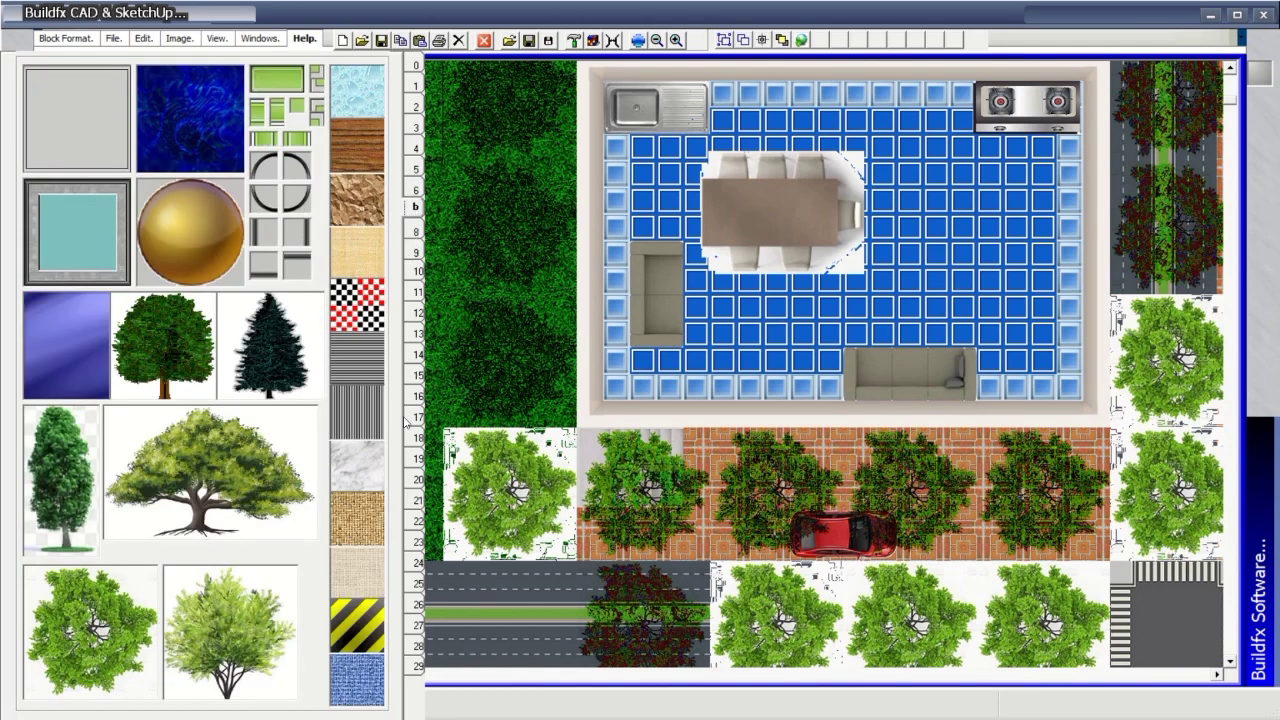
pyautogui.click(417, 229)
pyautogui.click(416, 250)
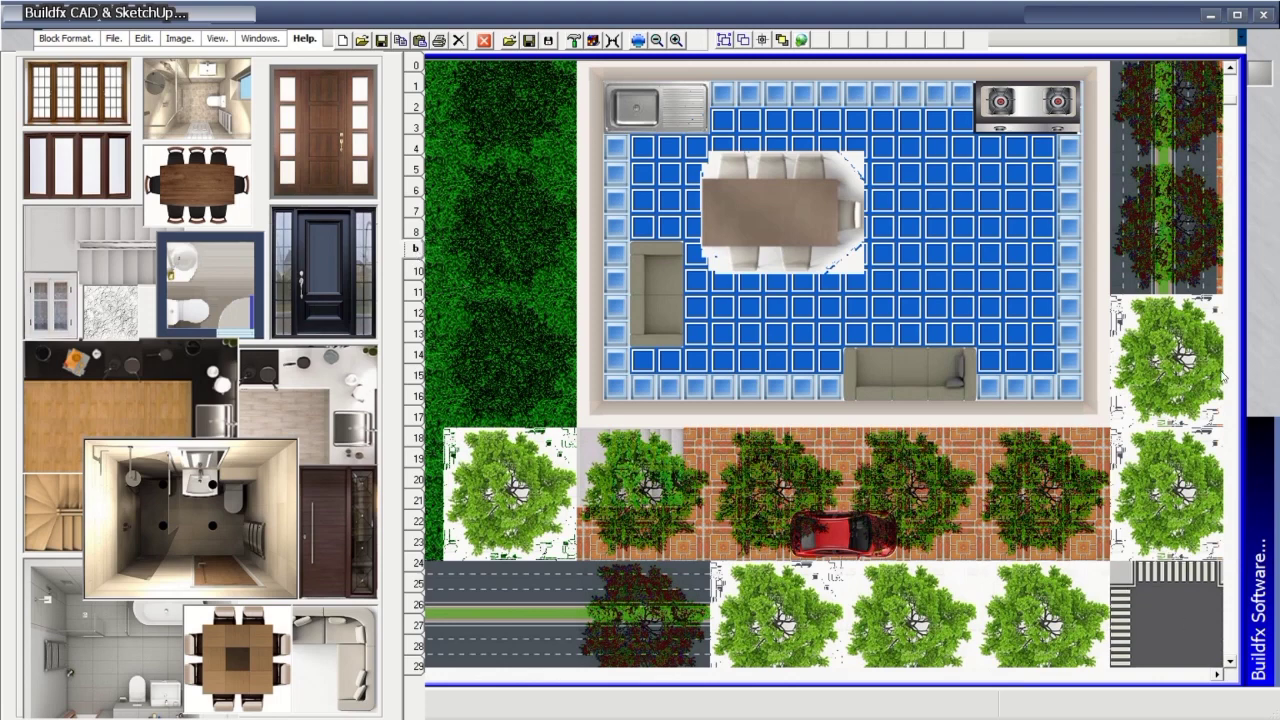
pyautogui.scroll(-10, 1048, 413)
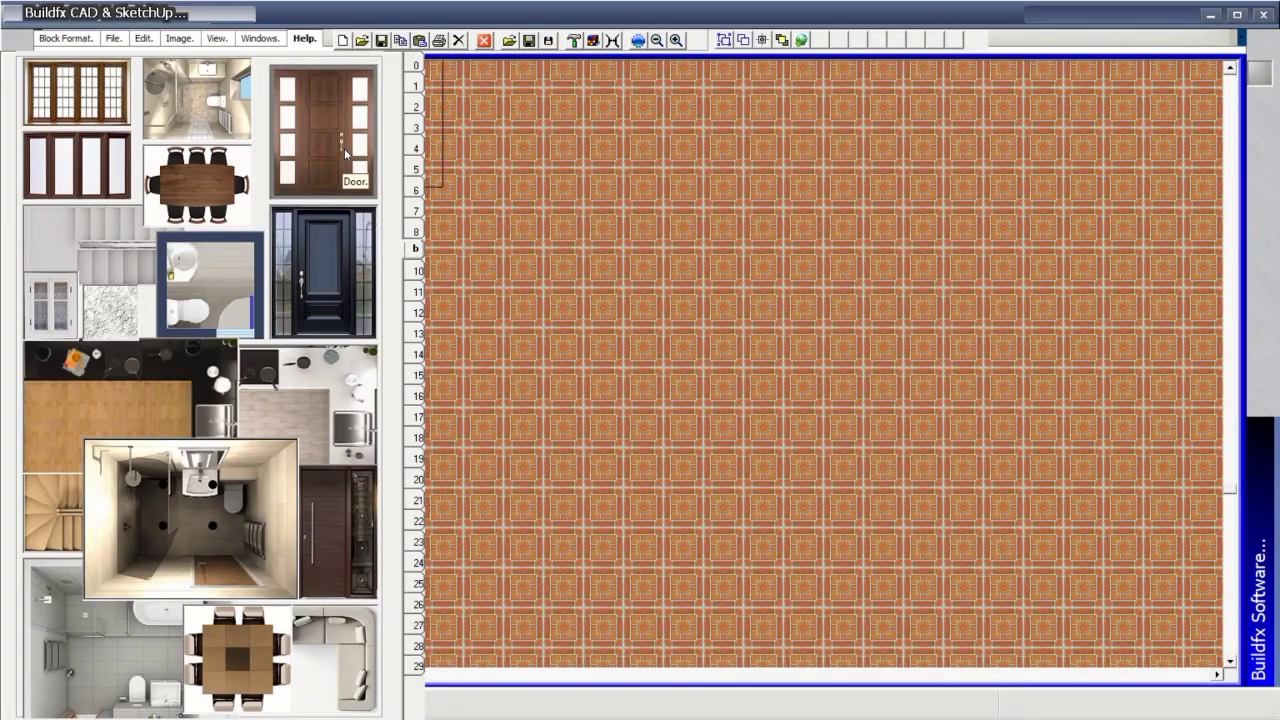
# Stamp the panelled door near the canvas centre, drawn opaque with Transparent Image unticked.
pyautogui.click(344, 148)
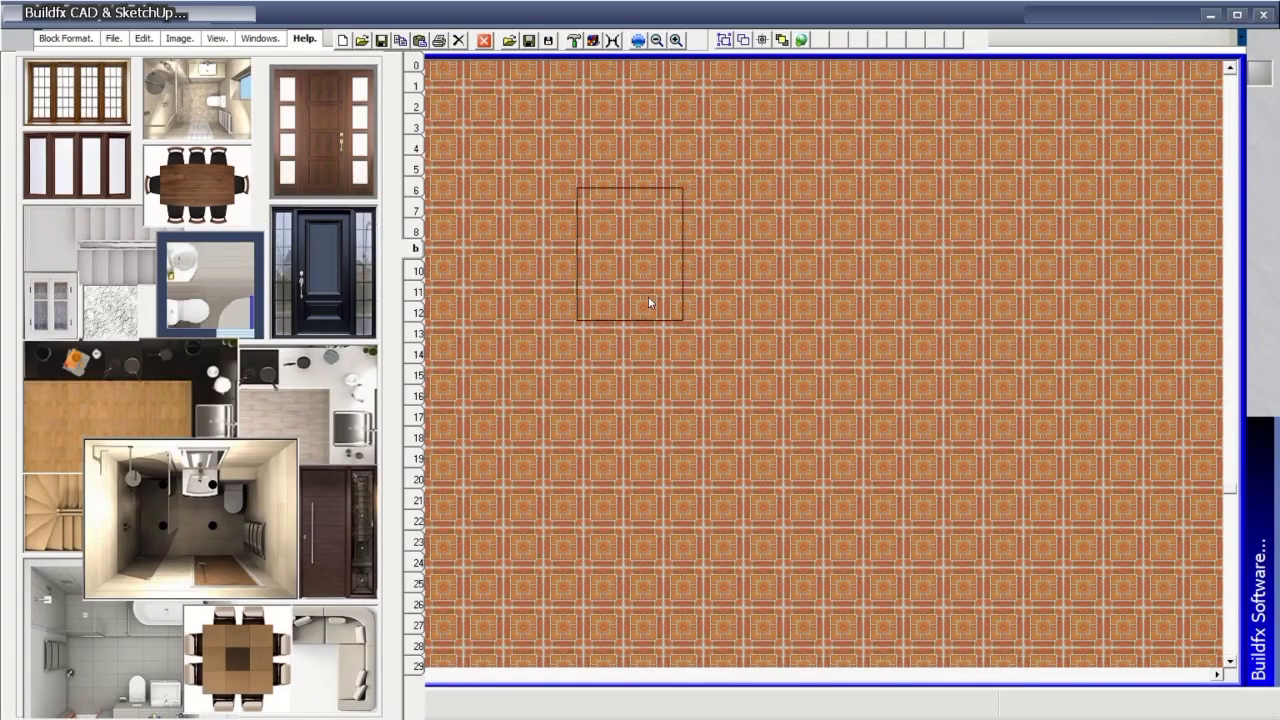
pyautogui.click(752, 332)
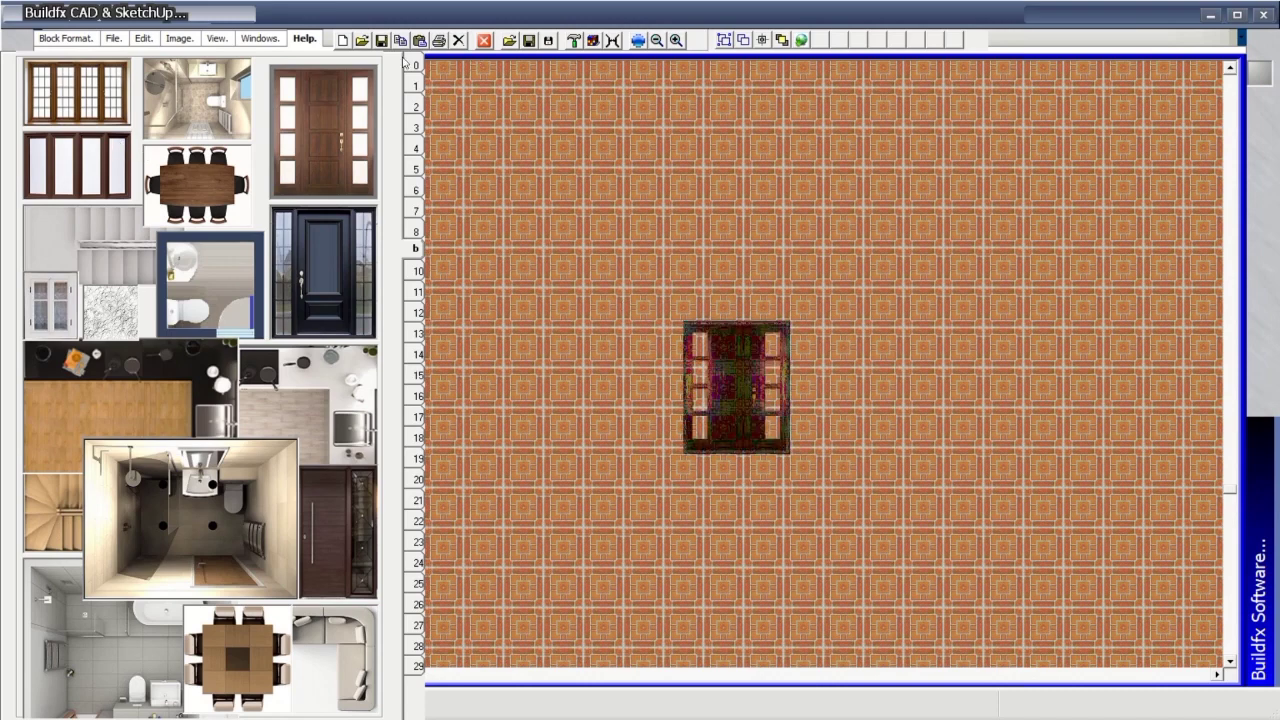
pyautogui.doubleClick(300, 94)
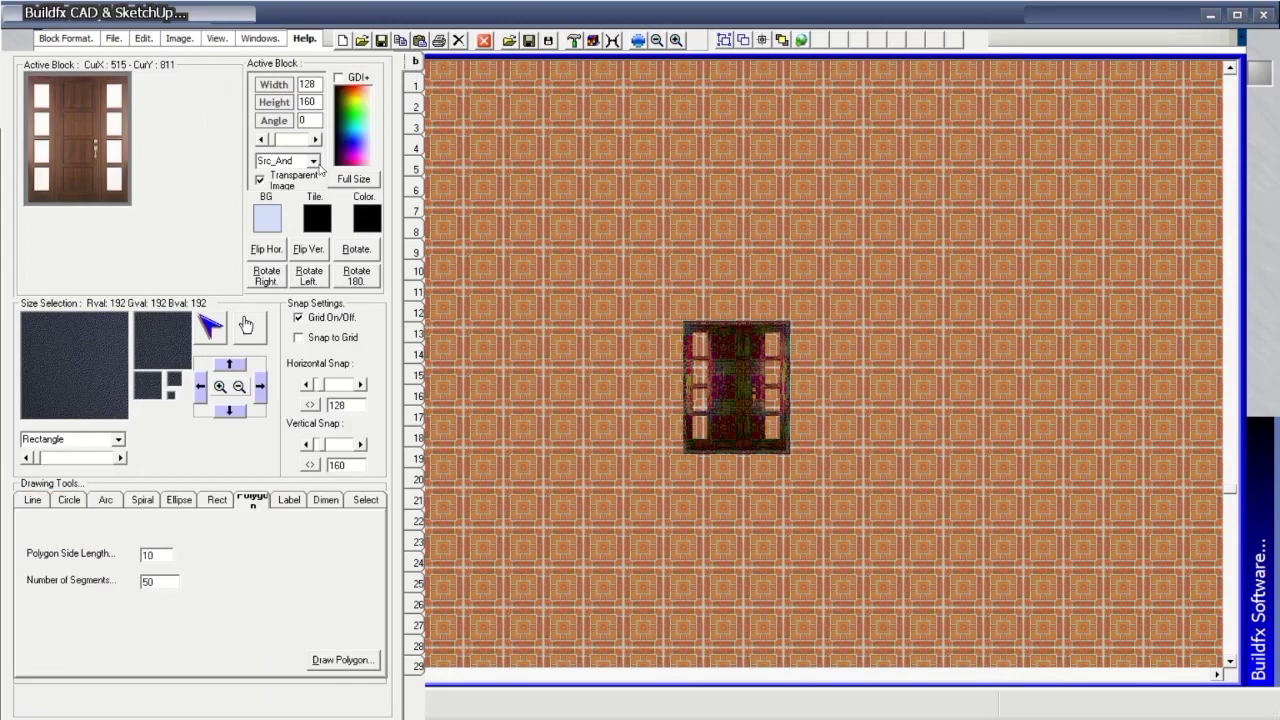
pyautogui.click(261, 179)
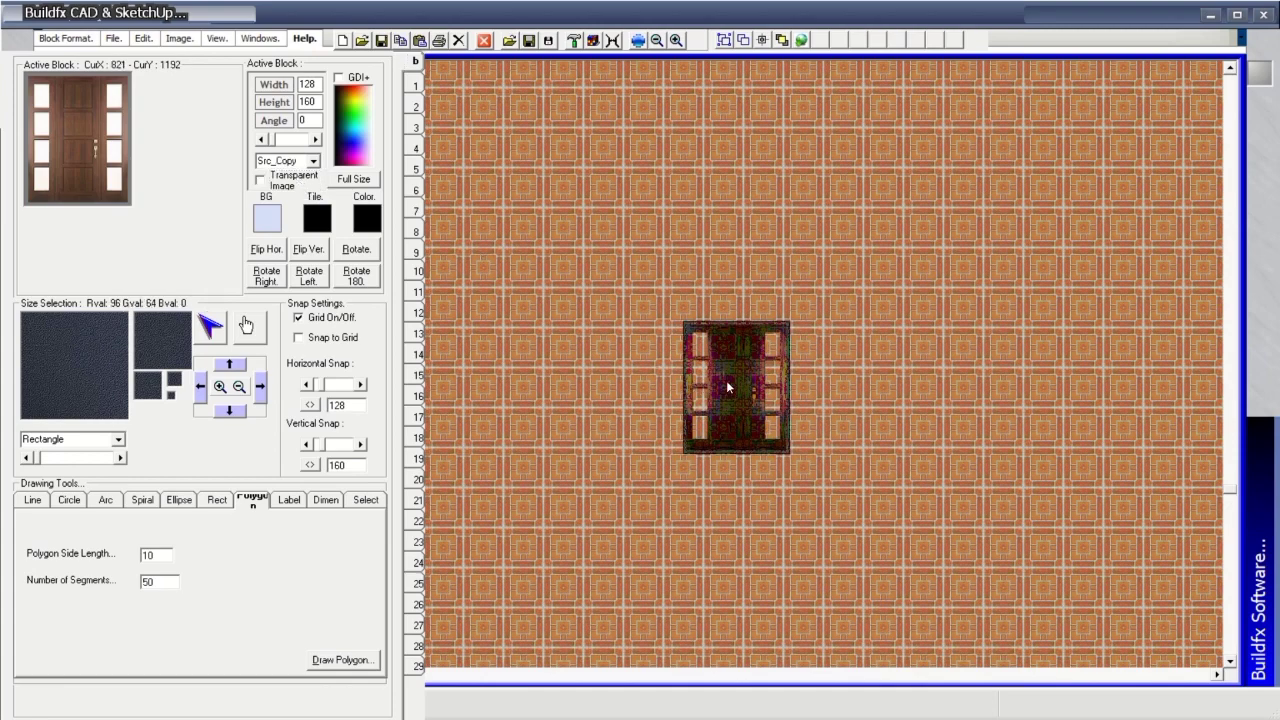
pyautogui.click(726, 380)
# Page back to the doors and windows blocks and stamp the multi-pane window left of the door.
pyautogui.click(415, 86)
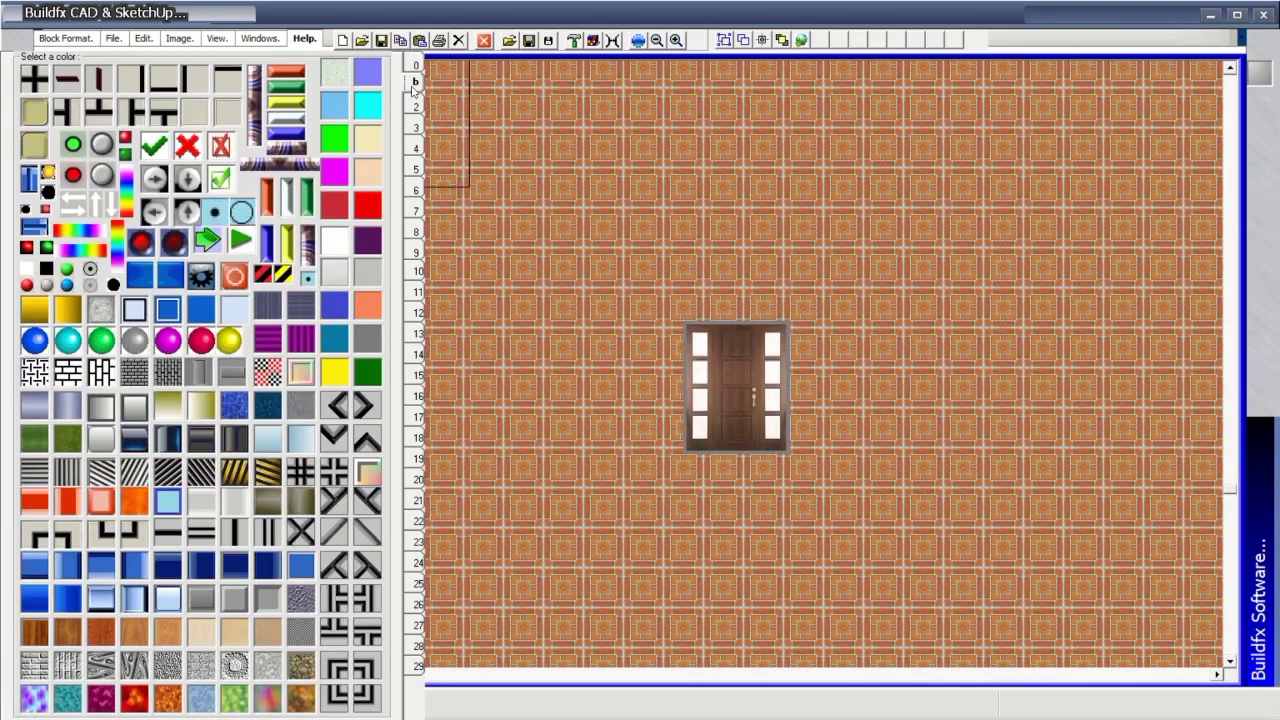
pyautogui.click(415, 106)
pyautogui.click(415, 126)
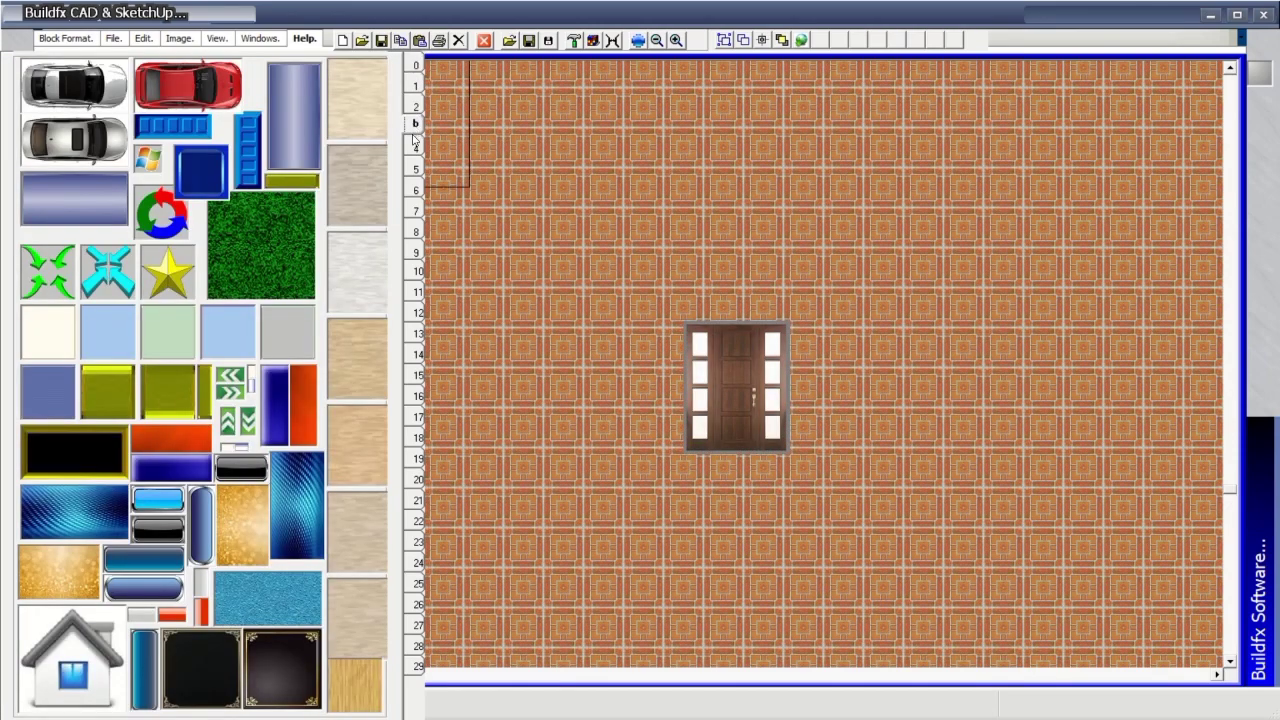
pyautogui.click(415, 147)
pyautogui.click(415, 168)
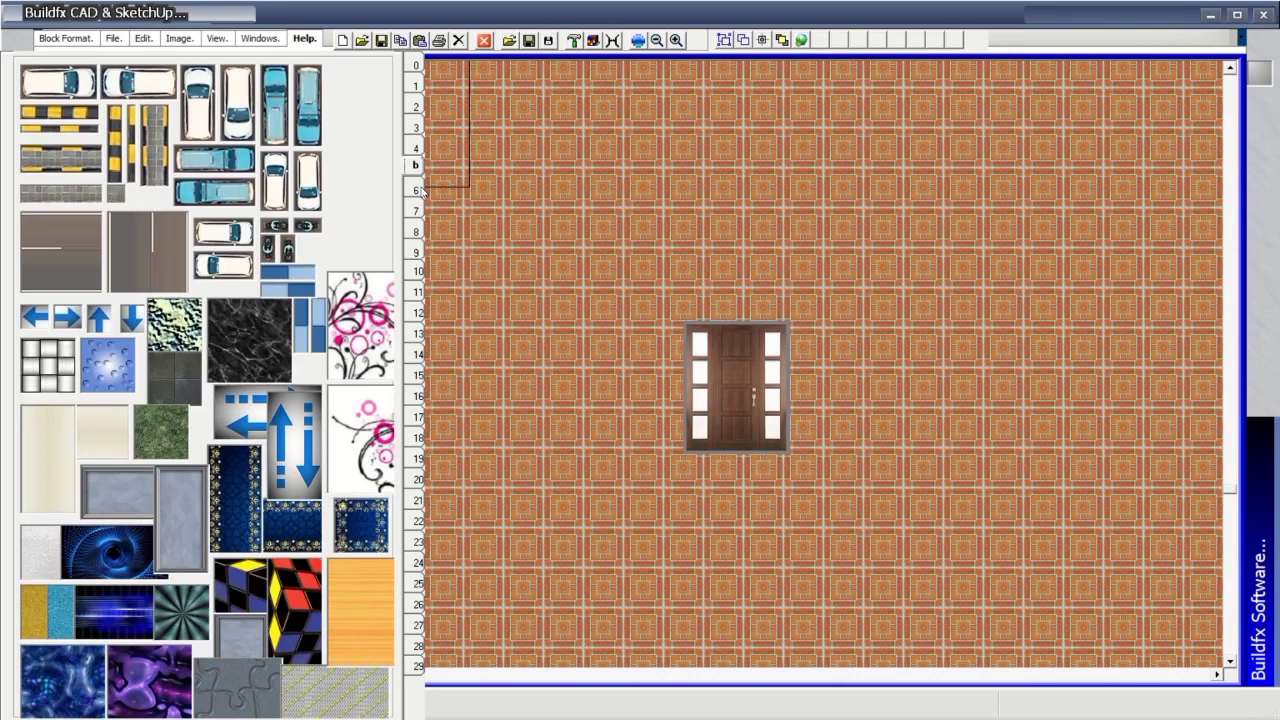
pyautogui.click(421, 190)
pyautogui.click(421, 212)
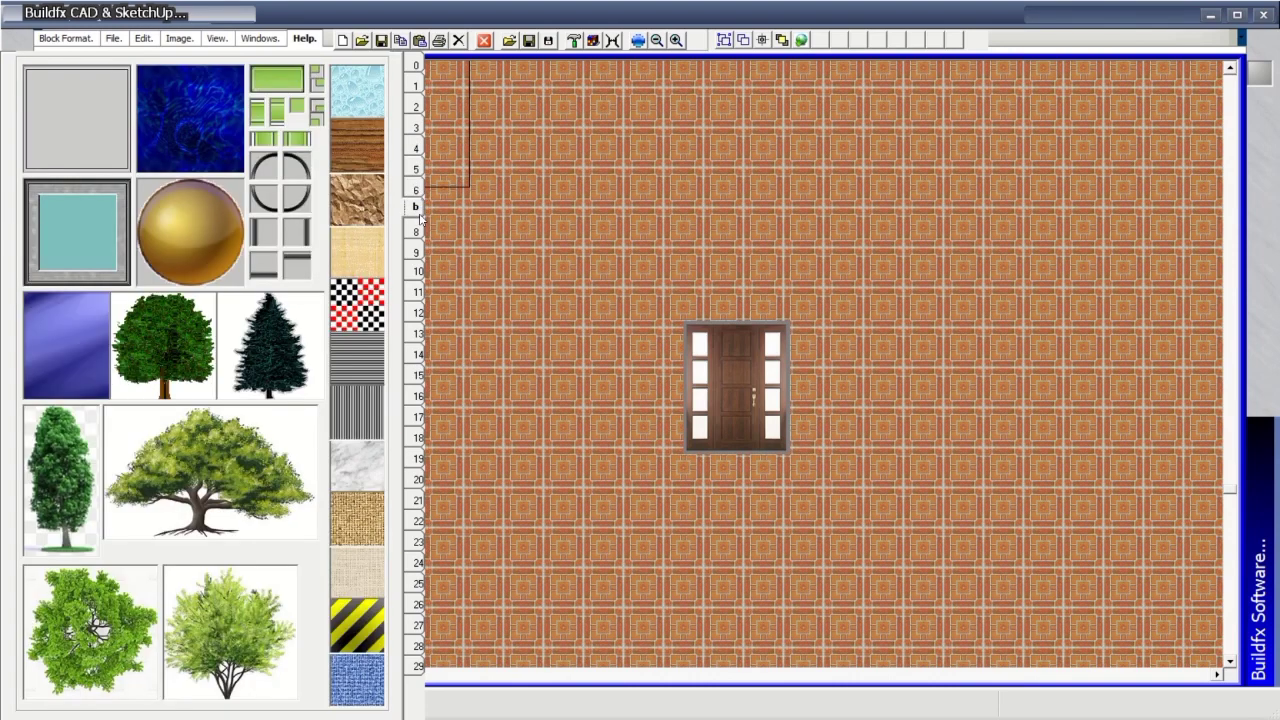
pyautogui.click(418, 230)
pyautogui.click(416, 248)
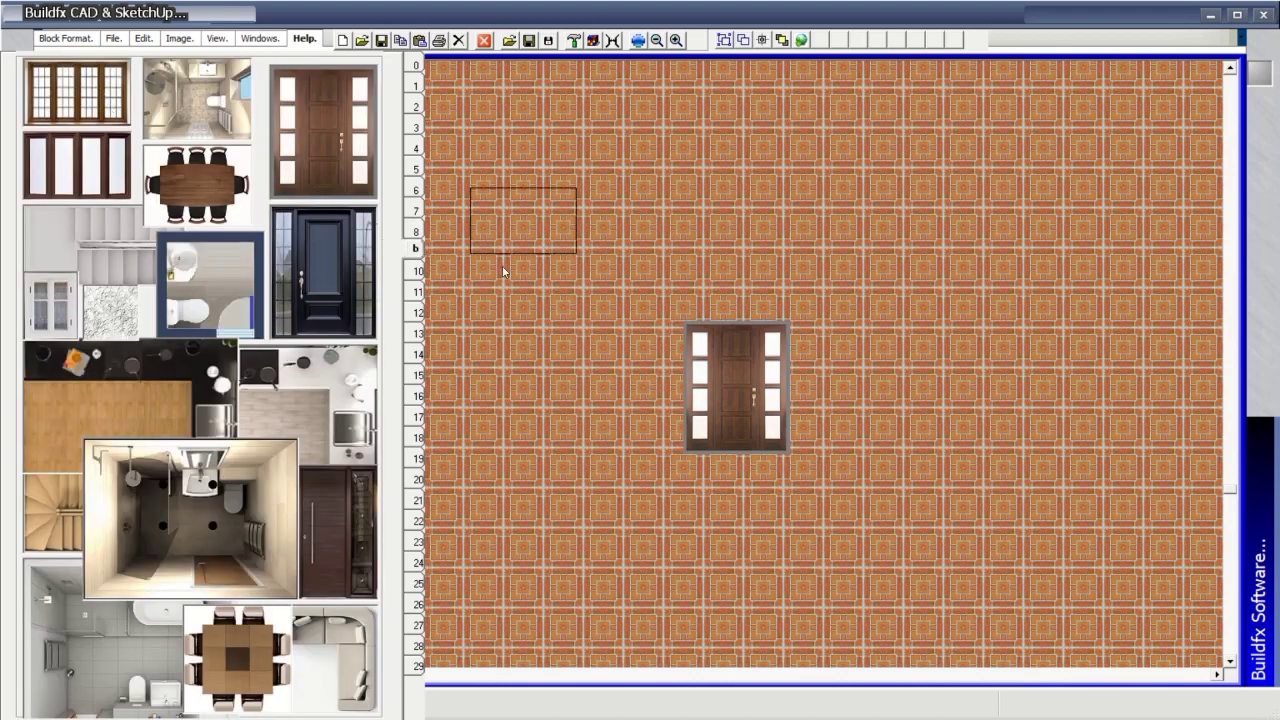
pyautogui.click(620, 335)
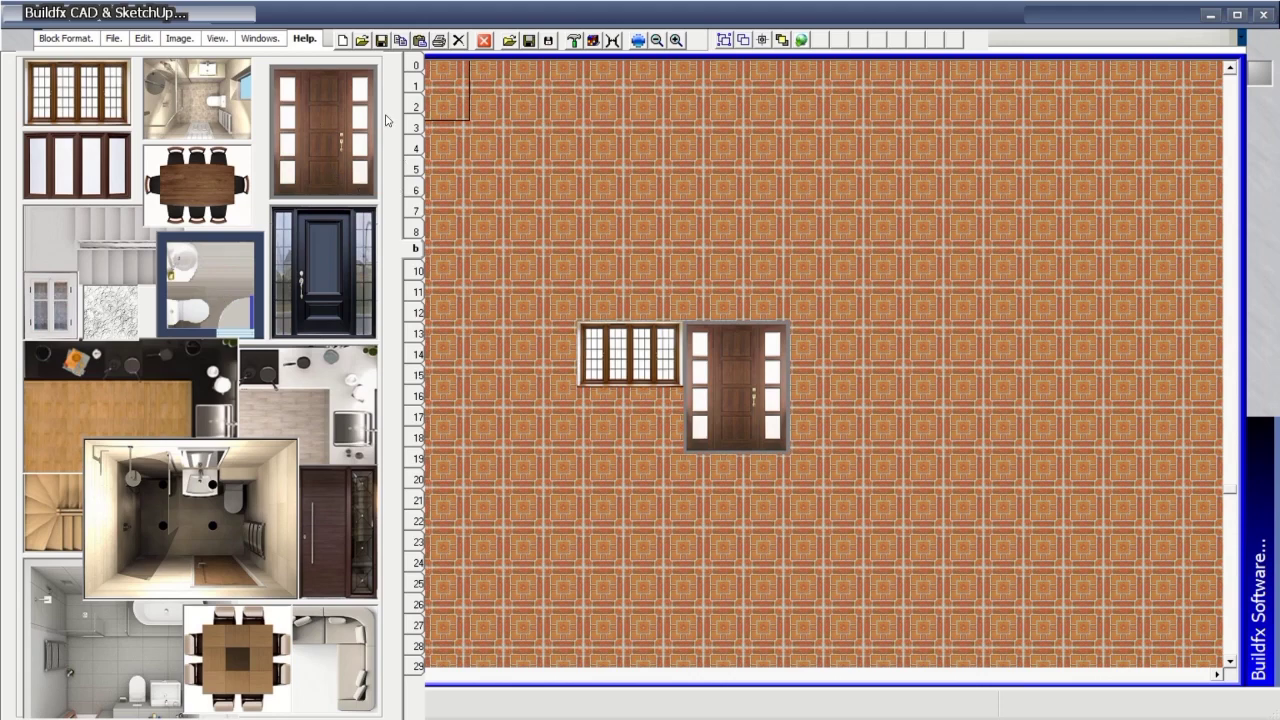
pyautogui.click(415, 270)
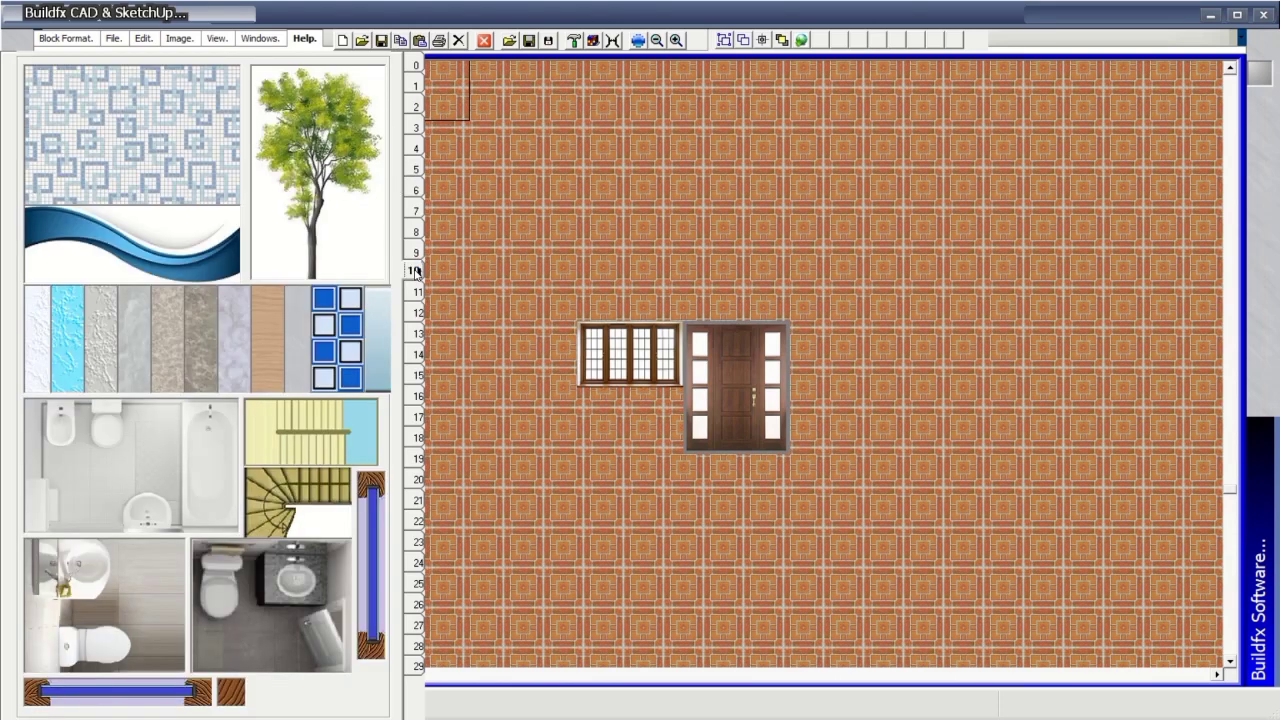
# Step past the doors/bed, cars/stairs, doors/trees and road pages to the kitchen and brick textures page.
pyautogui.click(416, 291)
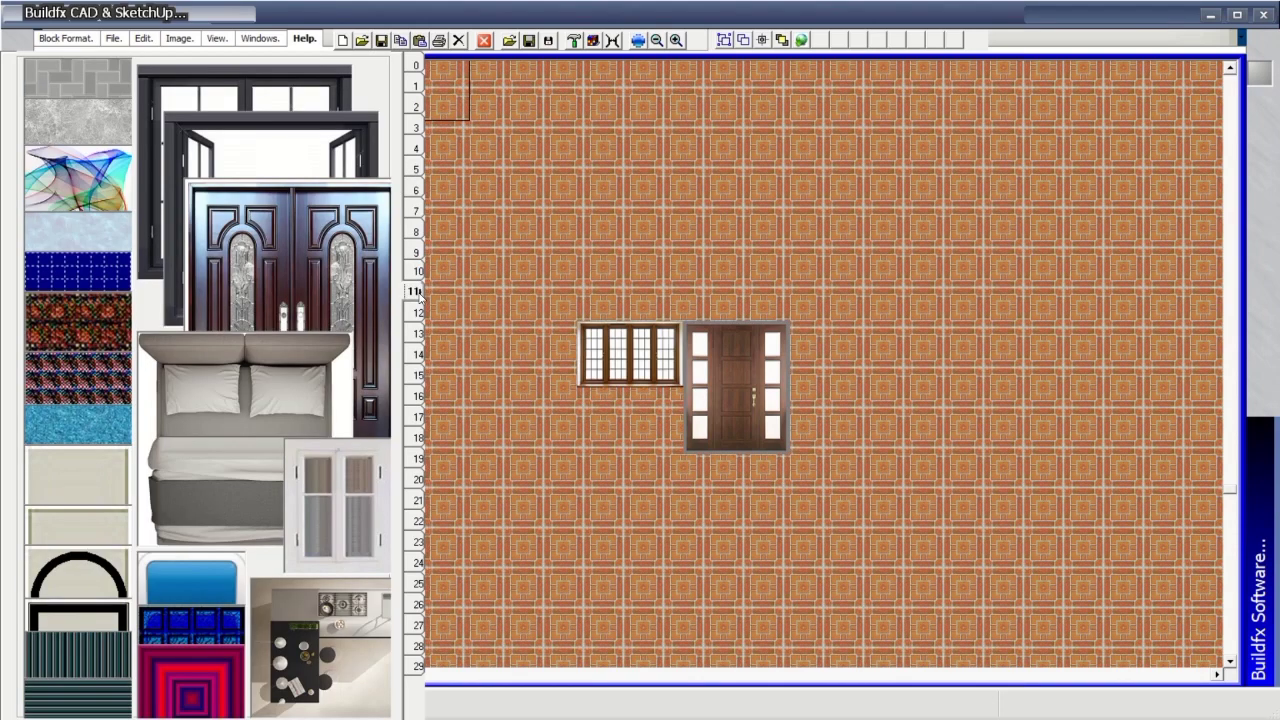
pyautogui.click(416, 313)
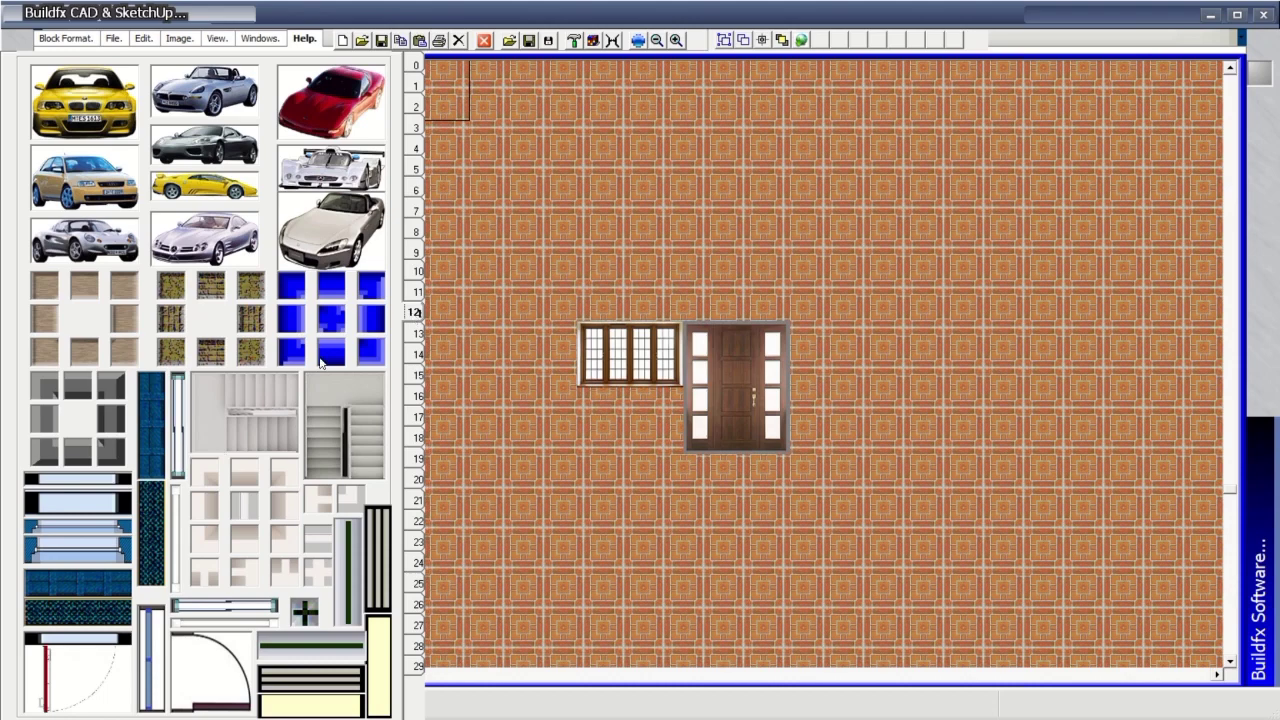
pyautogui.click(417, 334)
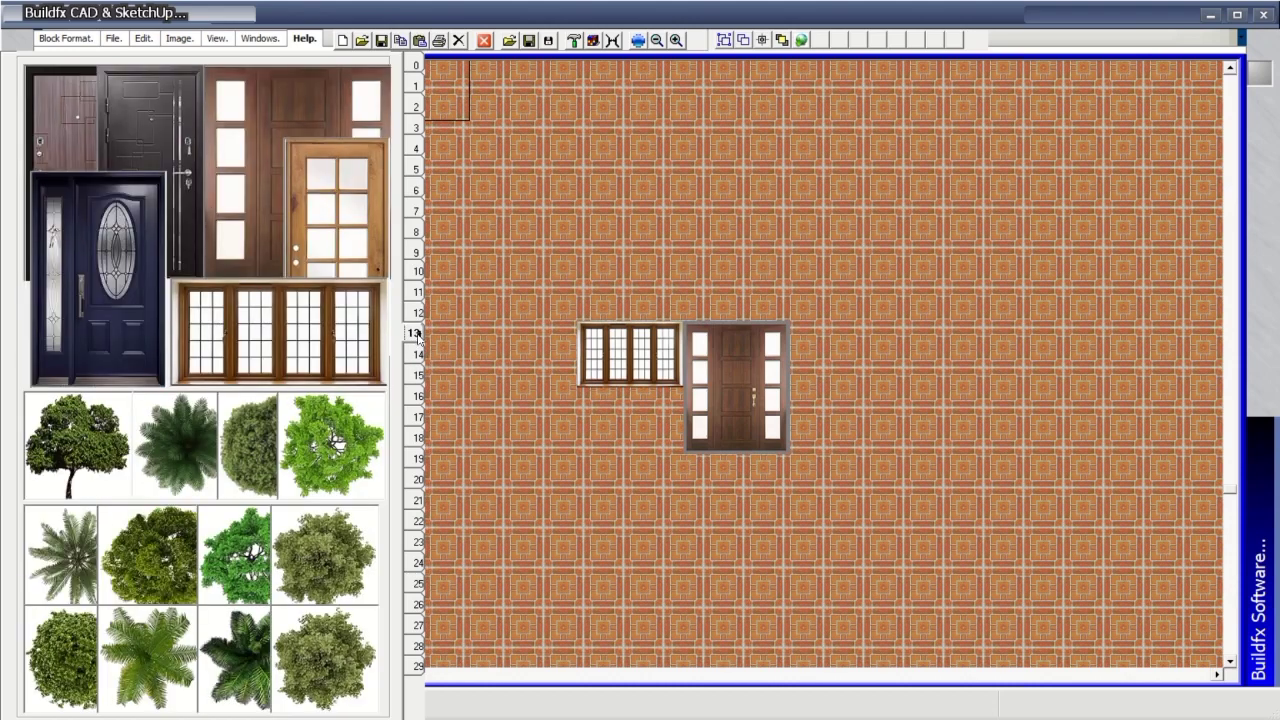
pyautogui.click(417, 354)
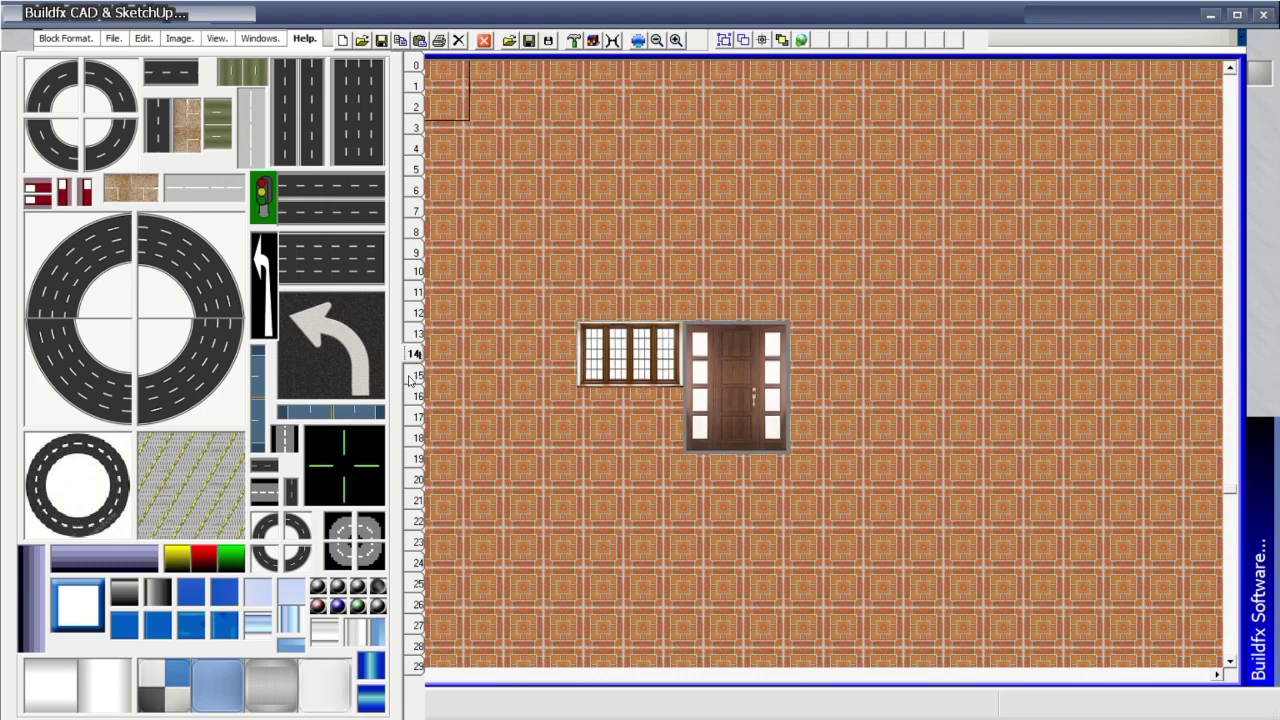
pyautogui.click(417, 375)
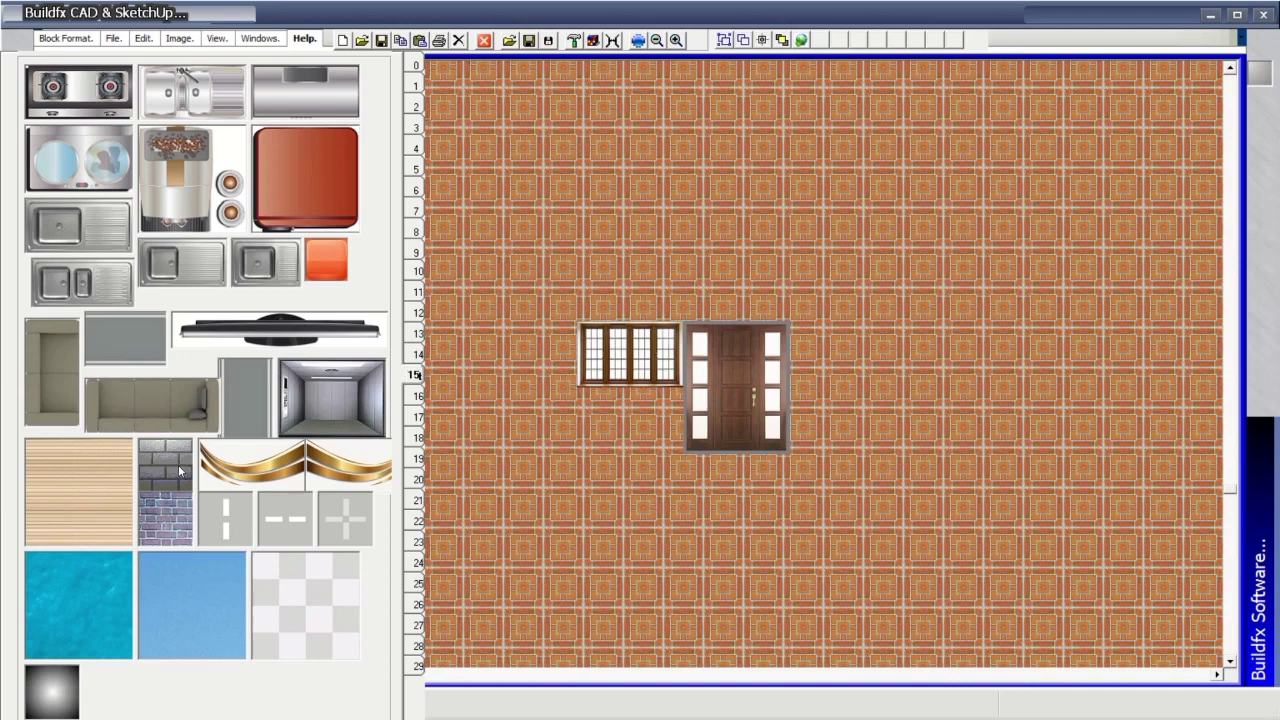
# Paint a grey brick strip above the window and door, then re-stamp the door in front of it.
pyautogui.moveTo(649, 305)
pyautogui.mouseDown()
pyautogui.moveTo(602, 301)
pyautogui.moveTo(759, 305)
pyautogui.moveTo(770, 292)
pyautogui.moveTo(773, 318)
pyautogui.moveTo(909, 316)
pyautogui.mouseUp()
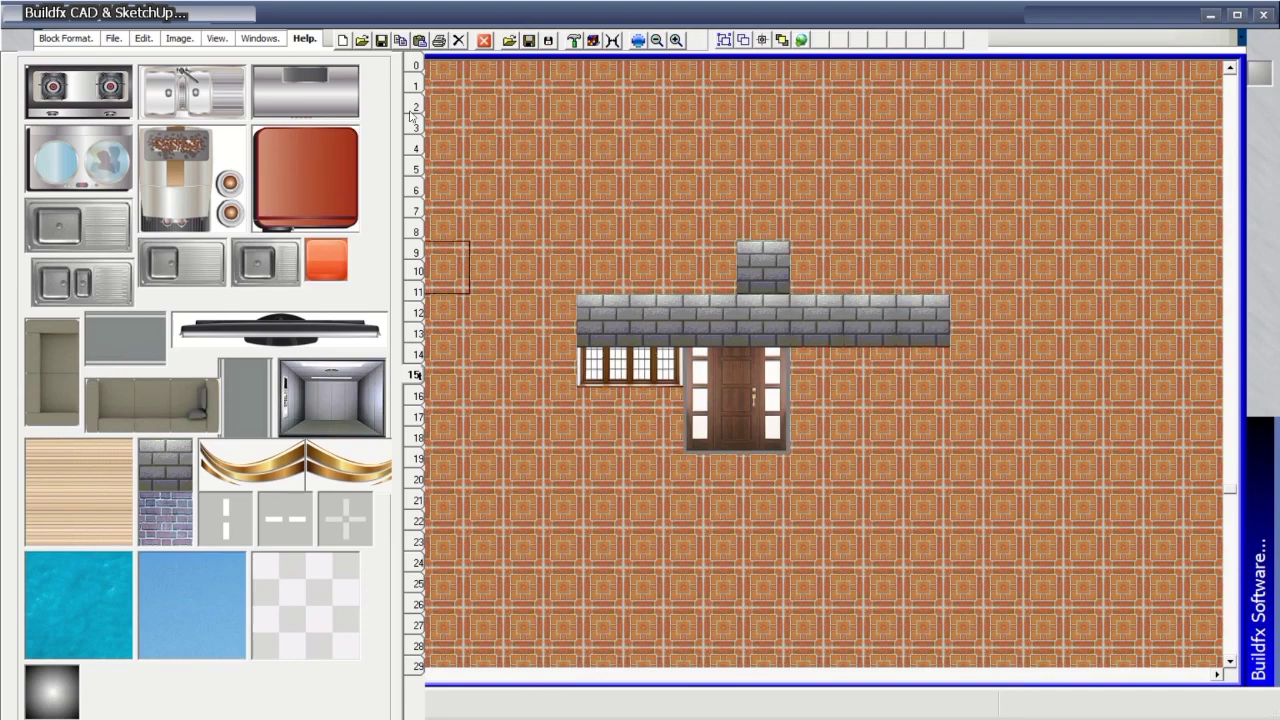
pyautogui.press('pagedown')
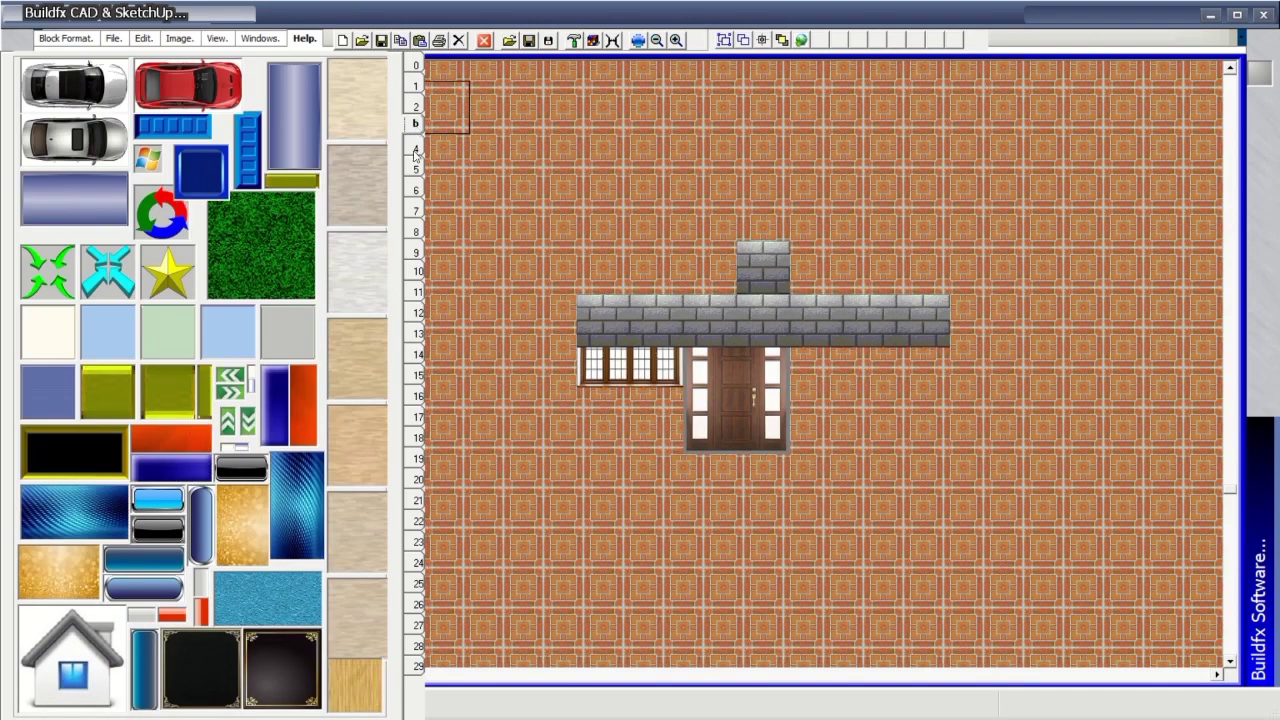
pyautogui.press('pagedown')
pyautogui.press('pagedown')
pyautogui.press('pagedown')
pyautogui.press('pagedown')
pyautogui.press('pagedown')
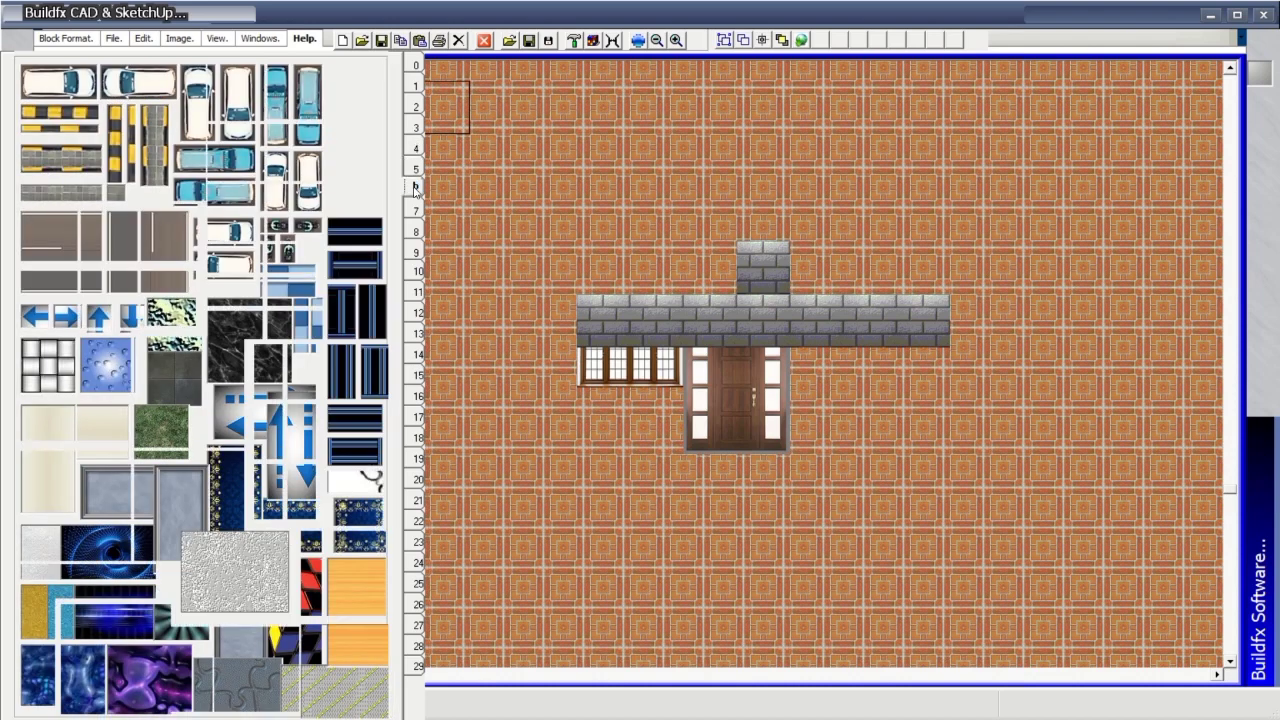
pyautogui.press('pagedown')
pyautogui.press('pagedown')
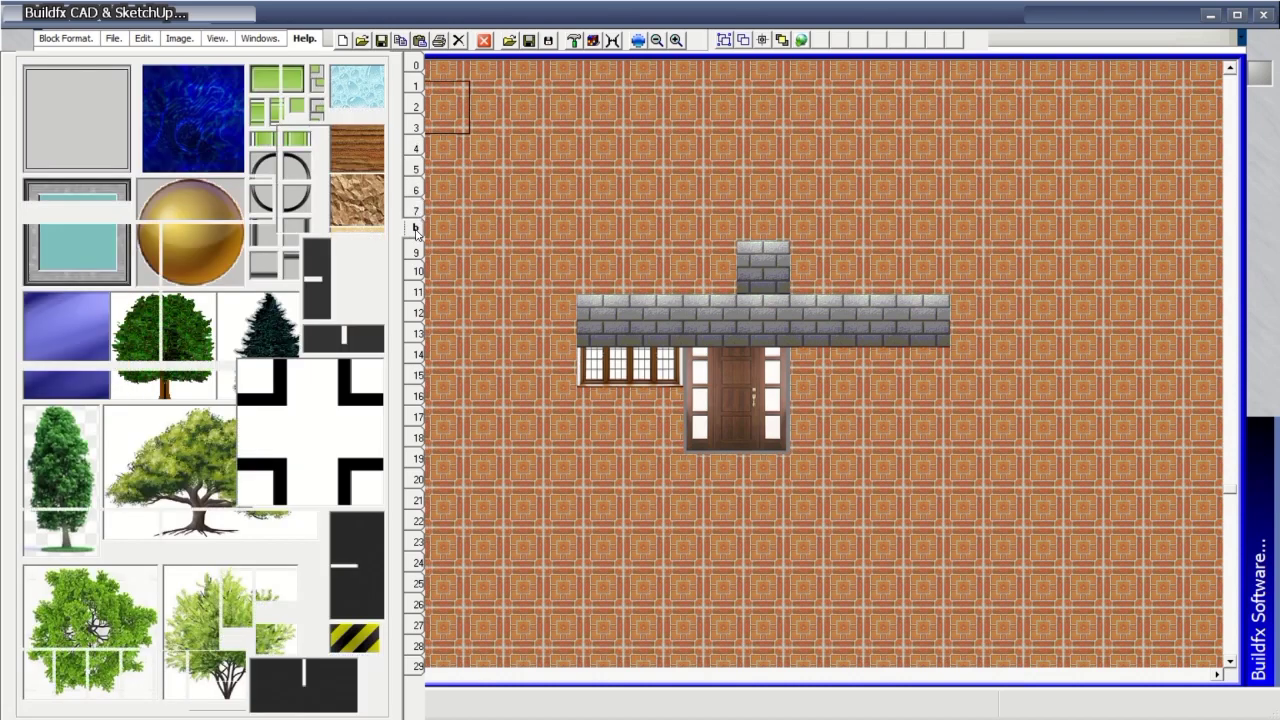
pyautogui.press('pagedown')
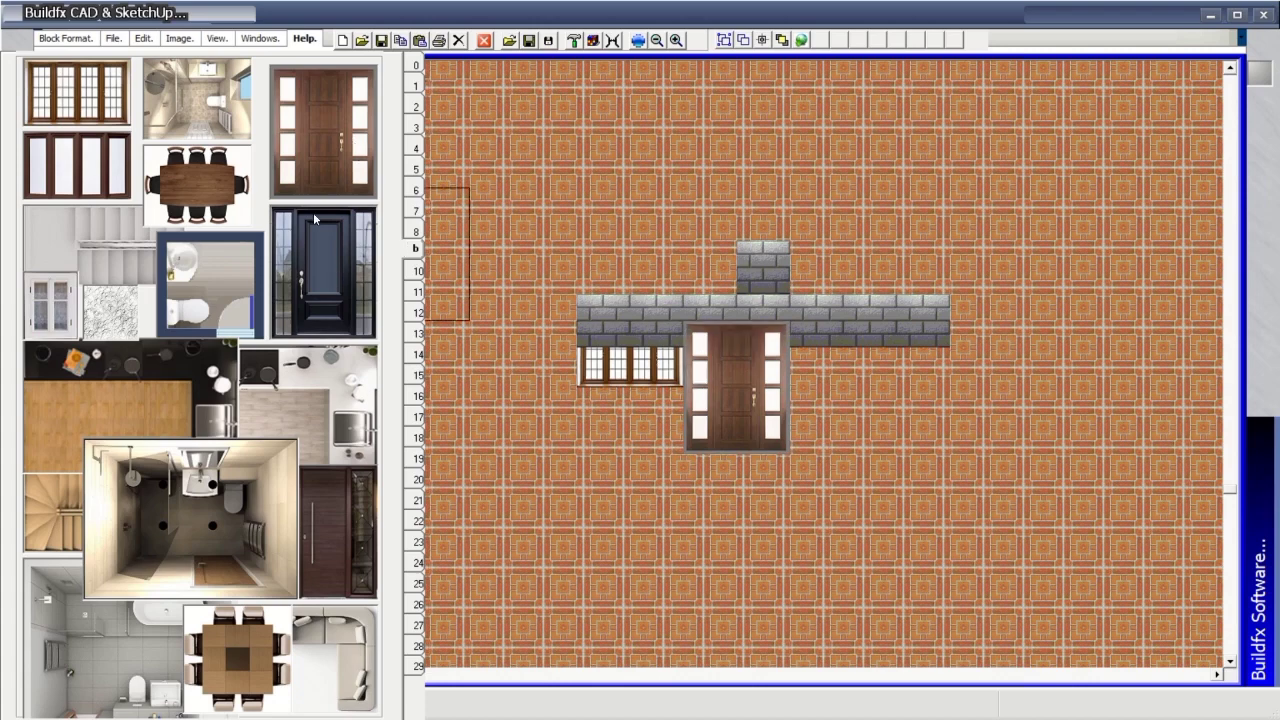
pyautogui.click(628, 362)
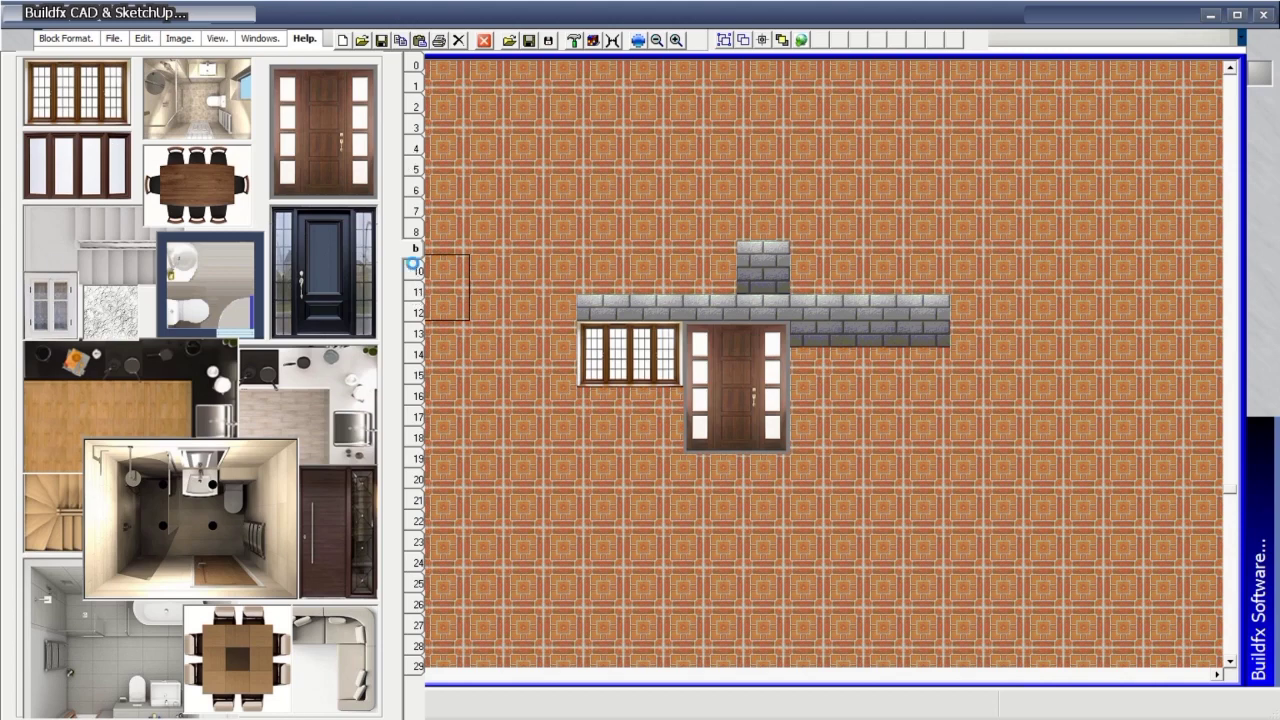
pyautogui.scroll(-2, 418, 280)
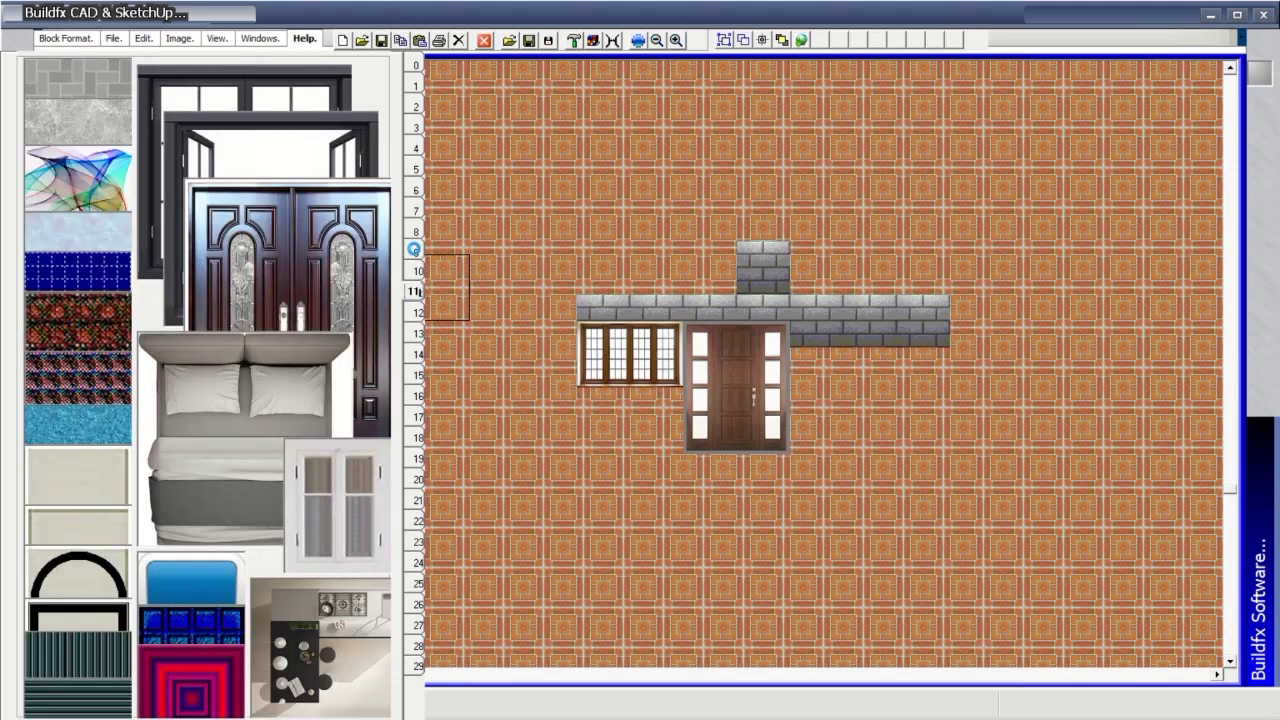
pyautogui.scroll(-1, 418, 255)
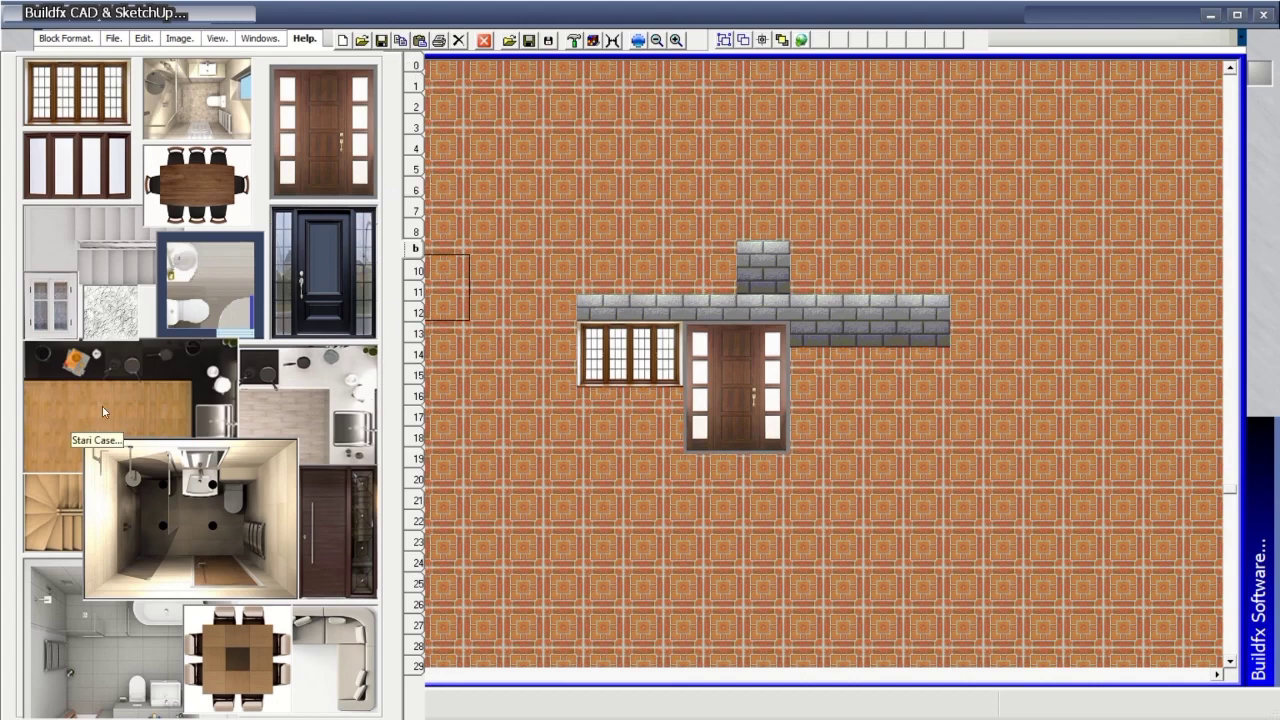
# Page back through the library rows to the 'Select a color' textures and swatches page.
pyautogui.click(418, 90)
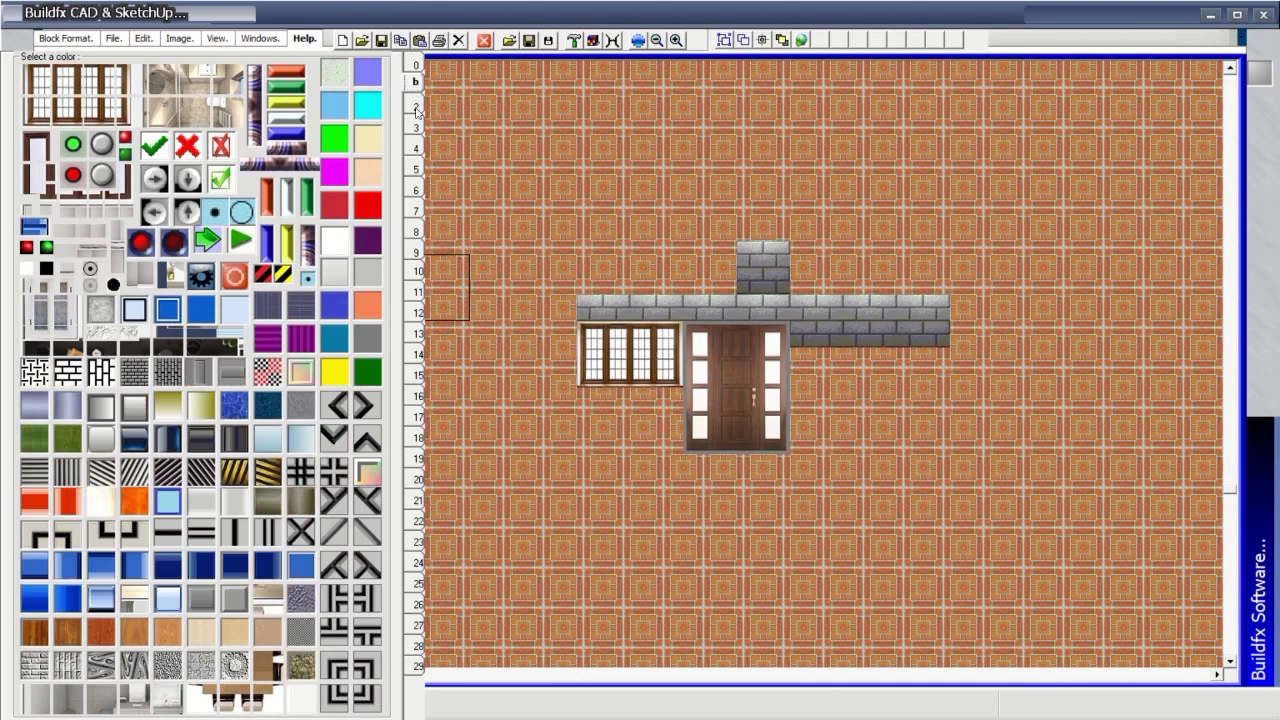
pyautogui.click(420, 274)
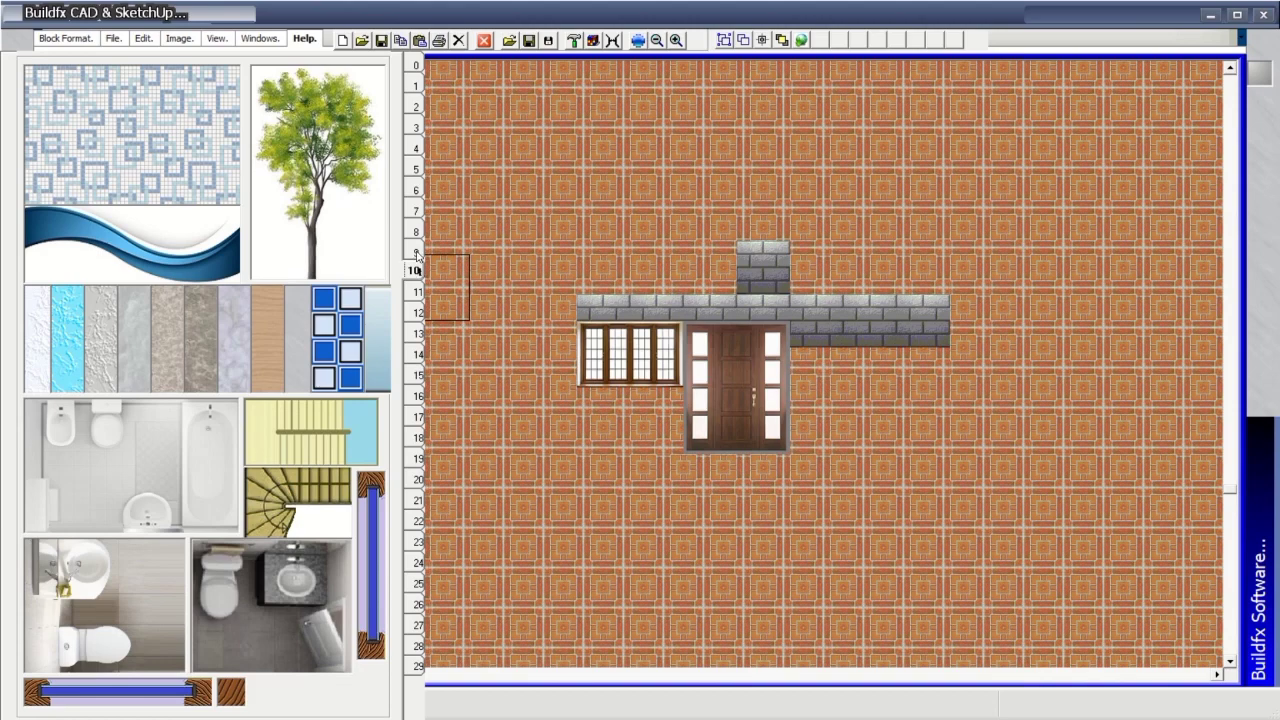
pyautogui.click(418, 252)
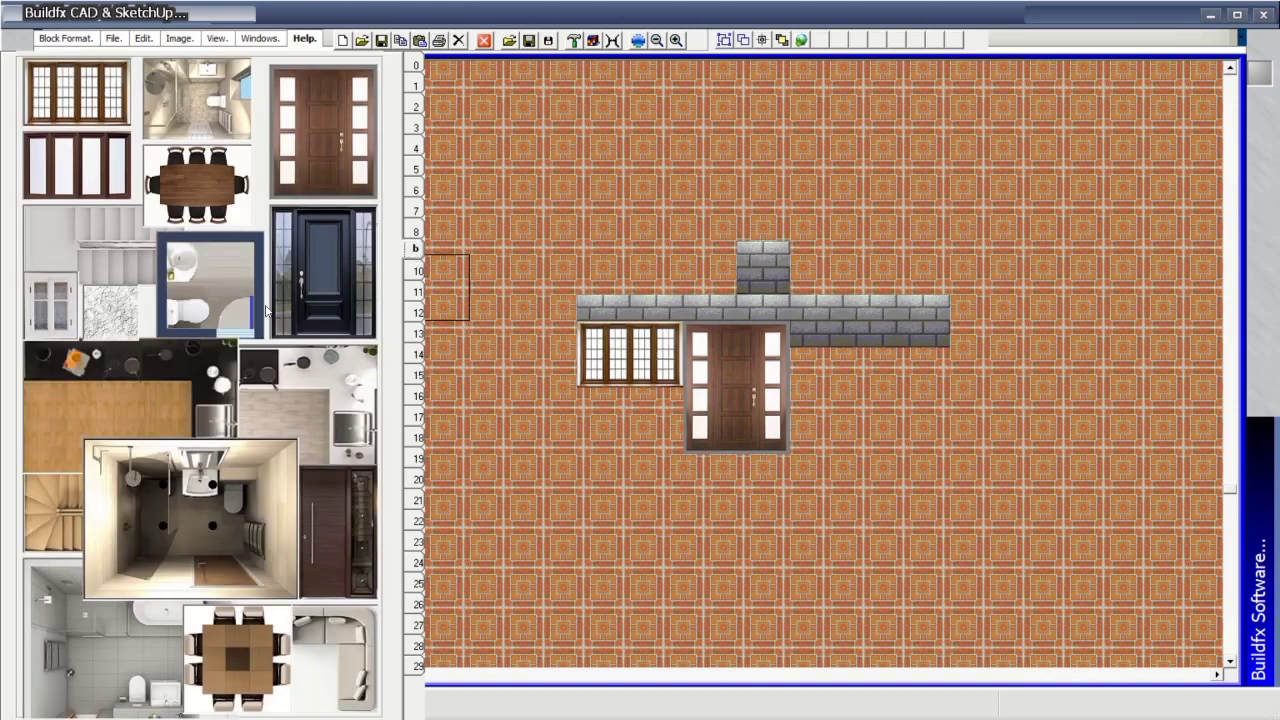
pyautogui.click(416, 229)
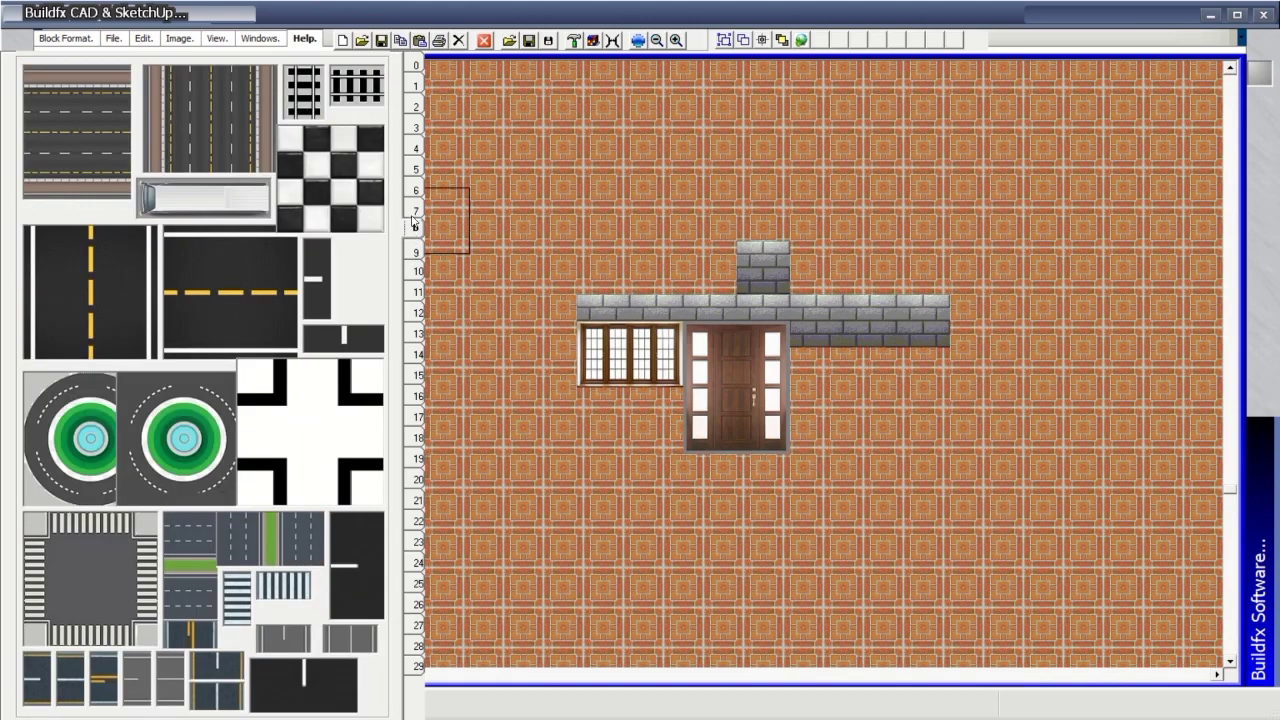
pyautogui.click(415, 210)
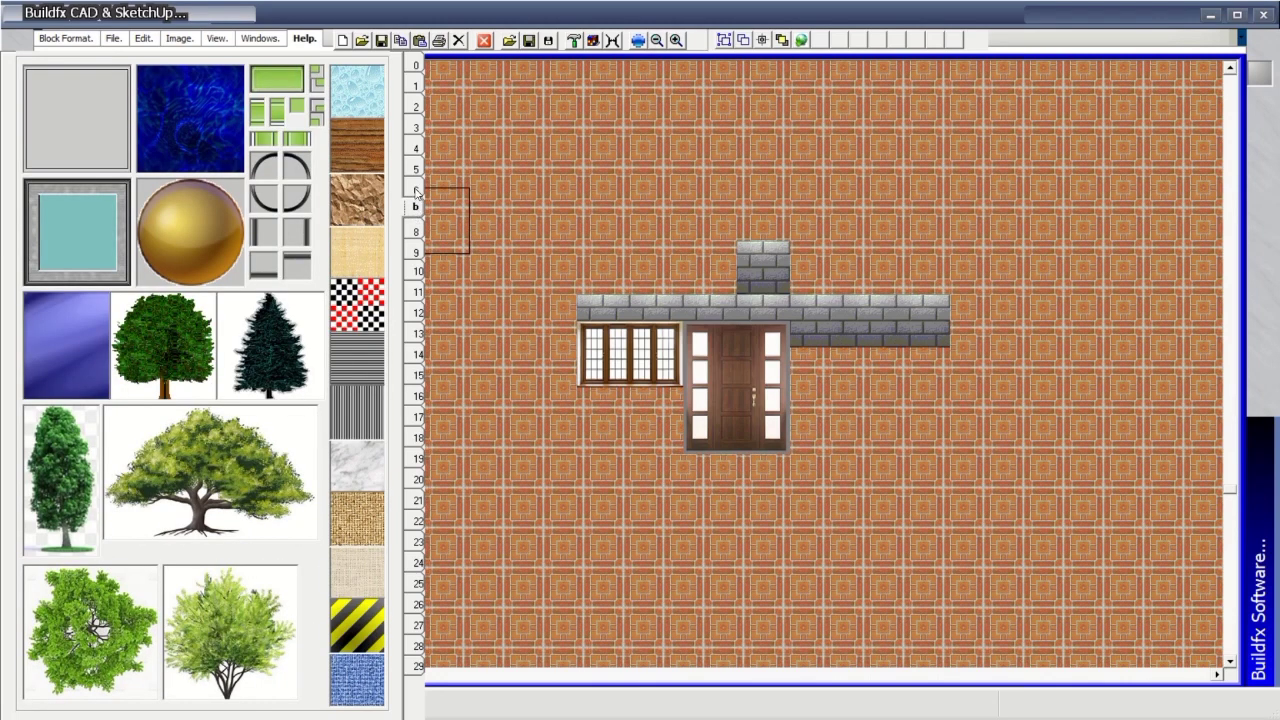
pyautogui.click(416, 189)
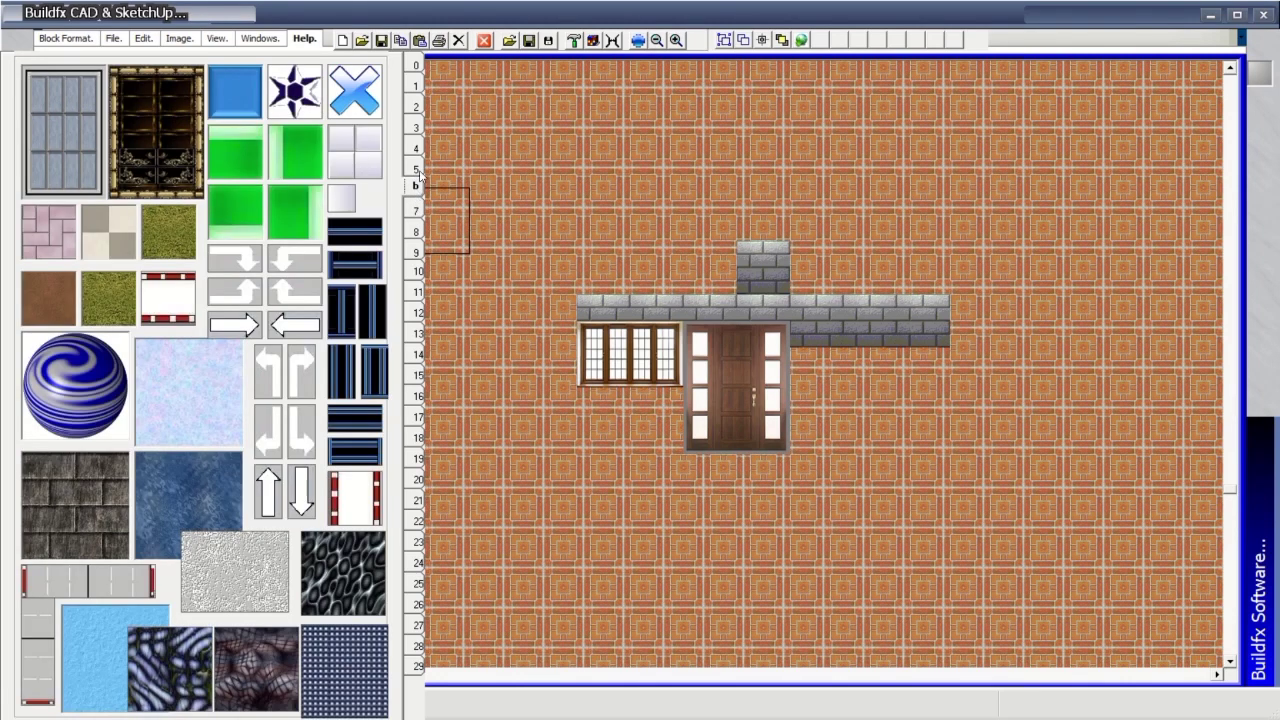
pyautogui.click(416, 170)
pyautogui.click(415, 86)
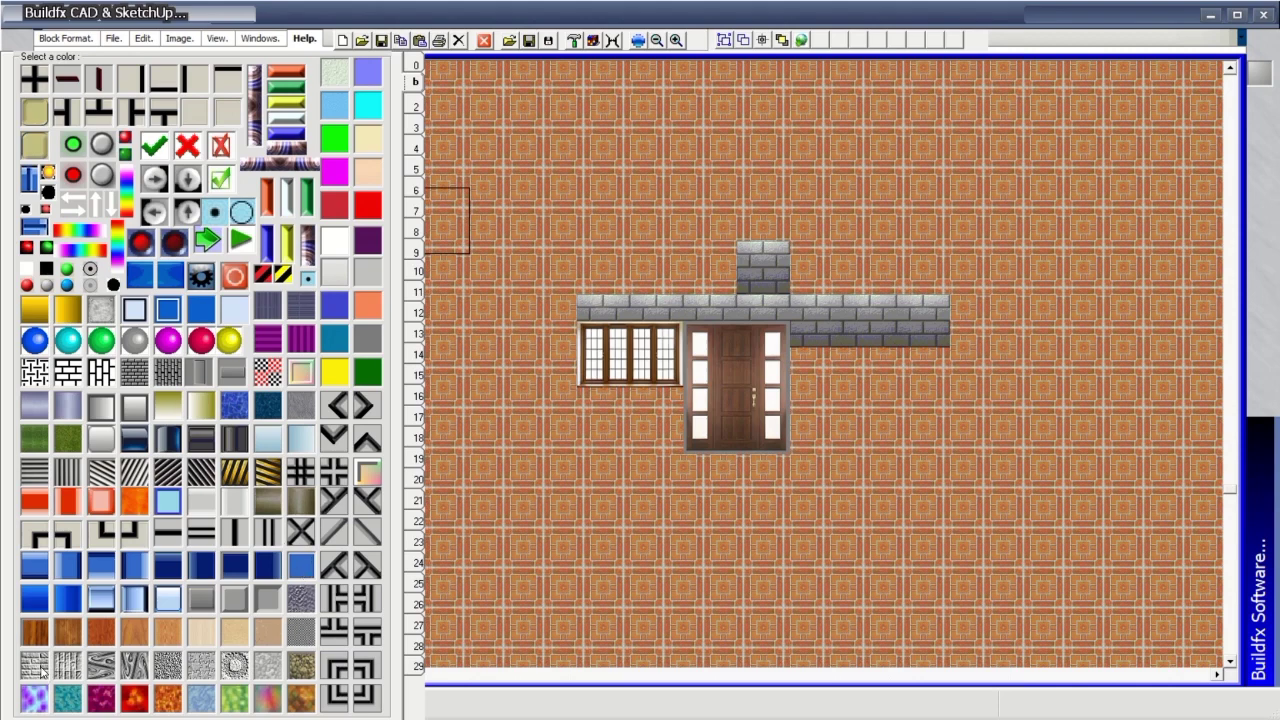
# Paint light stone over the lintel, rows 12–13, below the window and down the left side.
pyautogui.moveTo(593, 308)
pyautogui.mouseDown()
pyautogui.moveTo(748, 285)
pyautogui.moveTo(762, 300)
pyautogui.moveTo(690, 305)
pyautogui.moveTo(595, 280)
pyautogui.moveTo(764, 298)
pyautogui.moveTo(942, 292)
pyautogui.moveTo(934, 262)
pyautogui.moveTo(588, 255)
pyautogui.mouseUp()
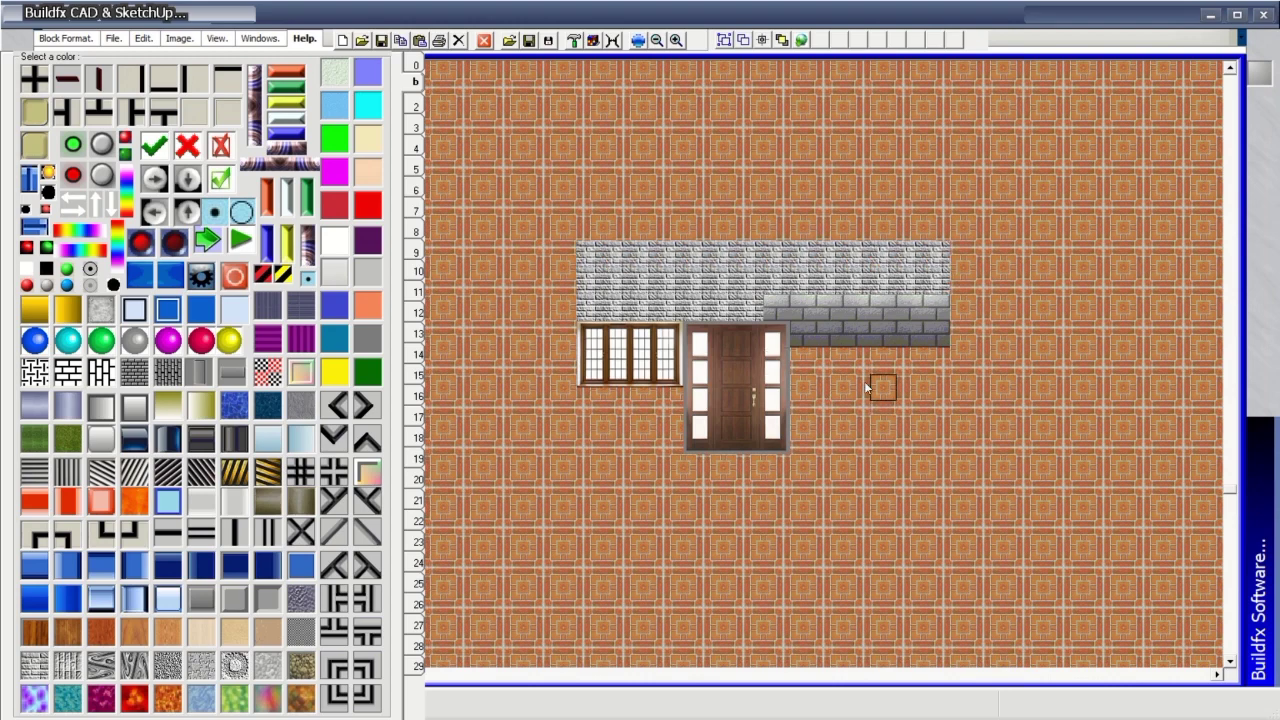
pyautogui.moveTo(850, 334)
pyautogui.mouseDown()
pyautogui.moveTo(939, 345)
pyautogui.moveTo(940, 319)
pyautogui.moveTo(789, 308)
pyautogui.moveTo(813, 367)
pyautogui.moveTo(931, 364)
pyautogui.moveTo(838, 344)
pyautogui.moveTo(814, 412)
pyautogui.moveTo(808, 399)
pyautogui.moveTo(810, 388)
pyautogui.moveTo(934, 385)
pyautogui.moveTo(940, 445)
pyautogui.moveTo(811, 447)
pyautogui.moveTo(812, 420)
pyautogui.moveTo(914, 418)
pyautogui.mouseUp()
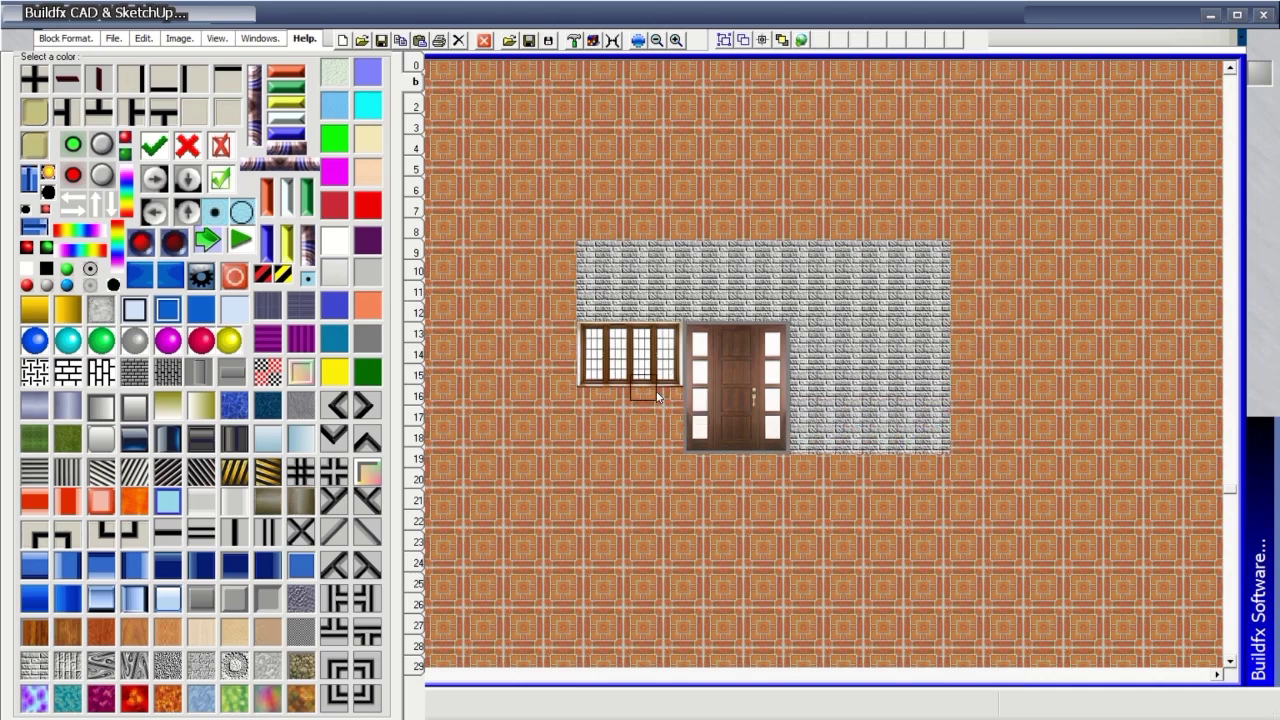
pyautogui.moveTo(670, 414)
pyautogui.mouseDown()
pyautogui.moveTo(594, 398)
pyautogui.moveTo(609, 436)
pyautogui.moveTo(654, 441)
pyautogui.moveTo(670, 437)
pyautogui.moveTo(665, 422)
pyautogui.moveTo(603, 412)
pyautogui.mouseUp()
pyautogui.moveTo(563, 252)
pyautogui.mouseDown()
pyautogui.moveTo(568, 440)
pyautogui.moveTo(671, 463)
pyautogui.moveTo(945, 467)
pyautogui.mouseUp()
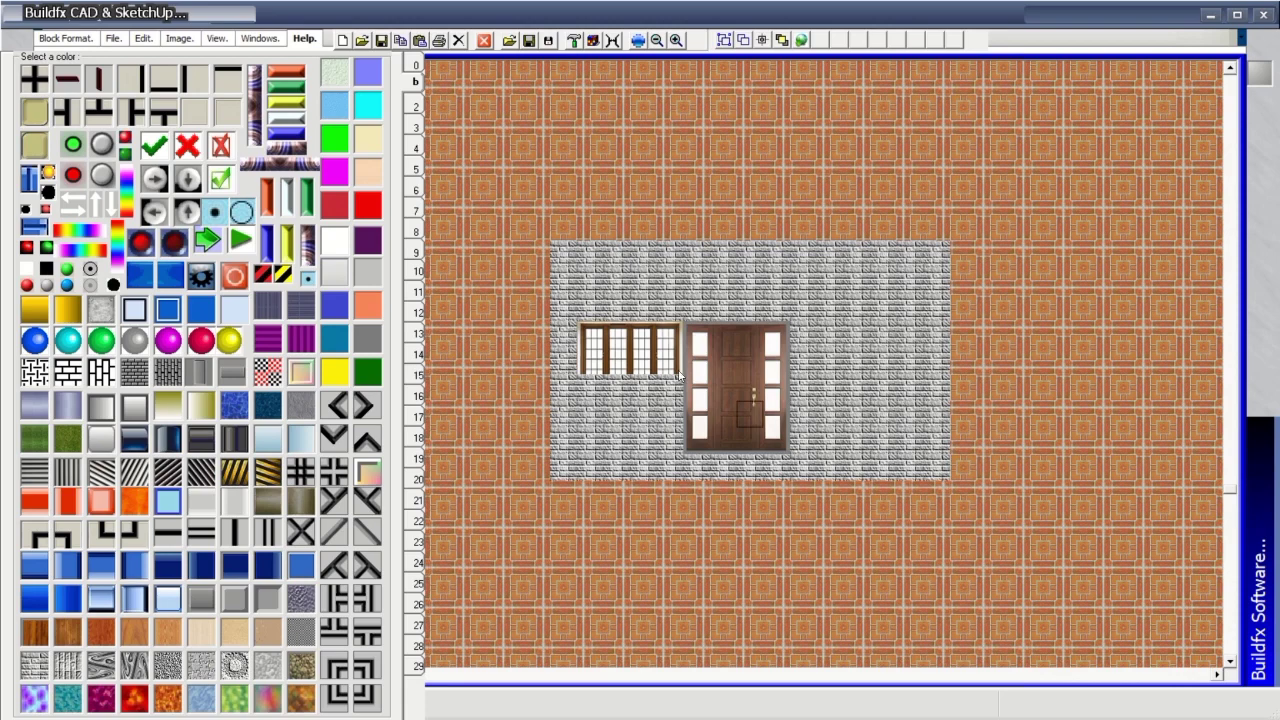
# Page to the interior blocks and drag the window block further left on the wall.
pyautogui.click(413, 212)
pyautogui.click(418, 192)
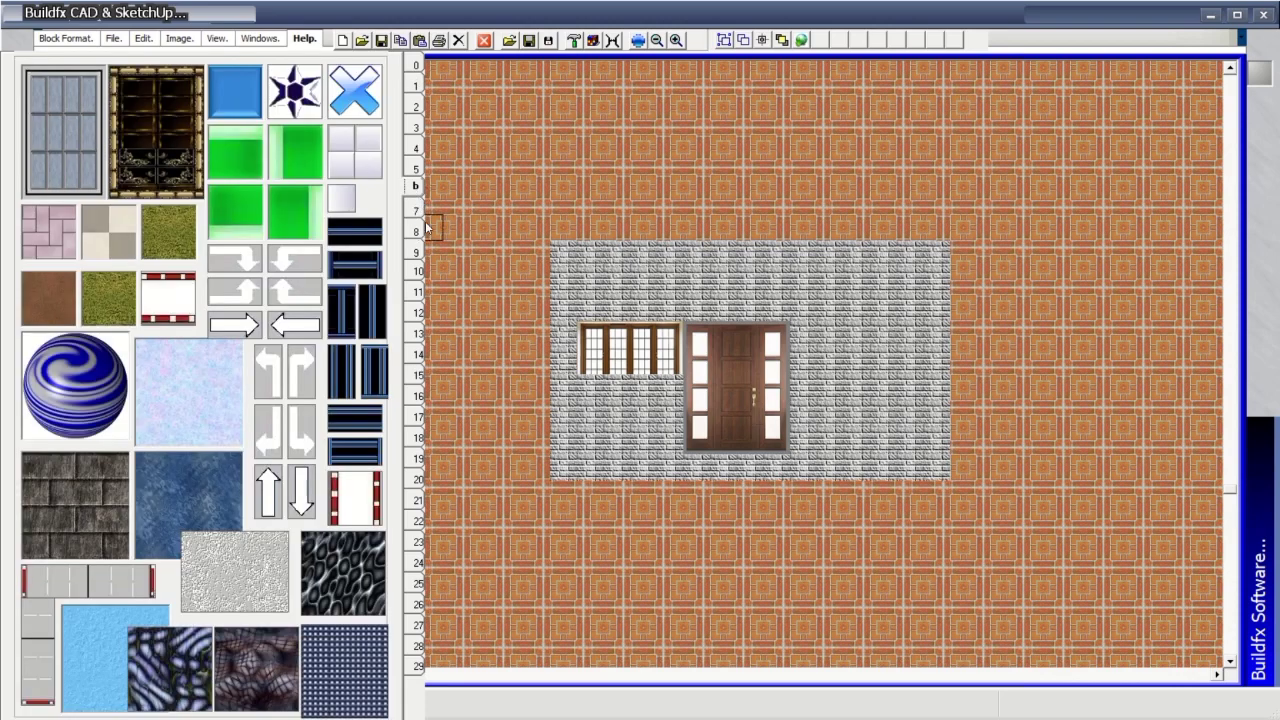
pyautogui.click(419, 213)
pyautogui.click(418, 232)
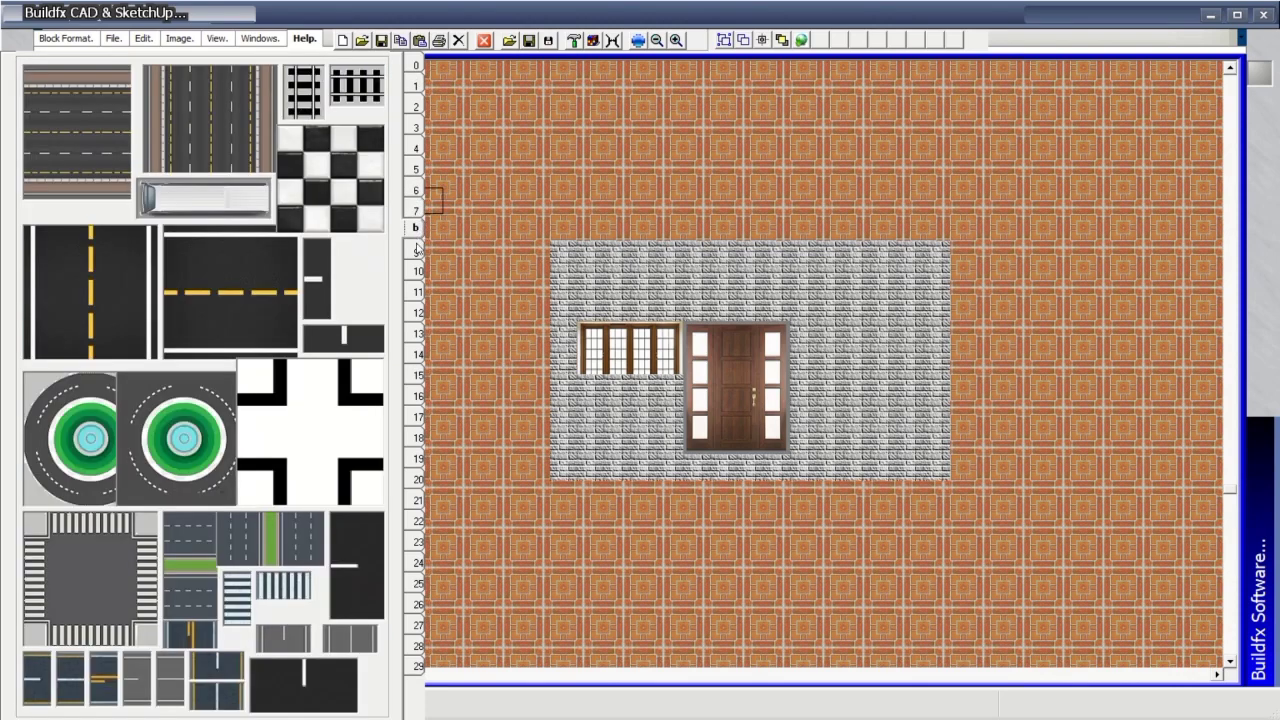
pyautogui.click(417, 255)
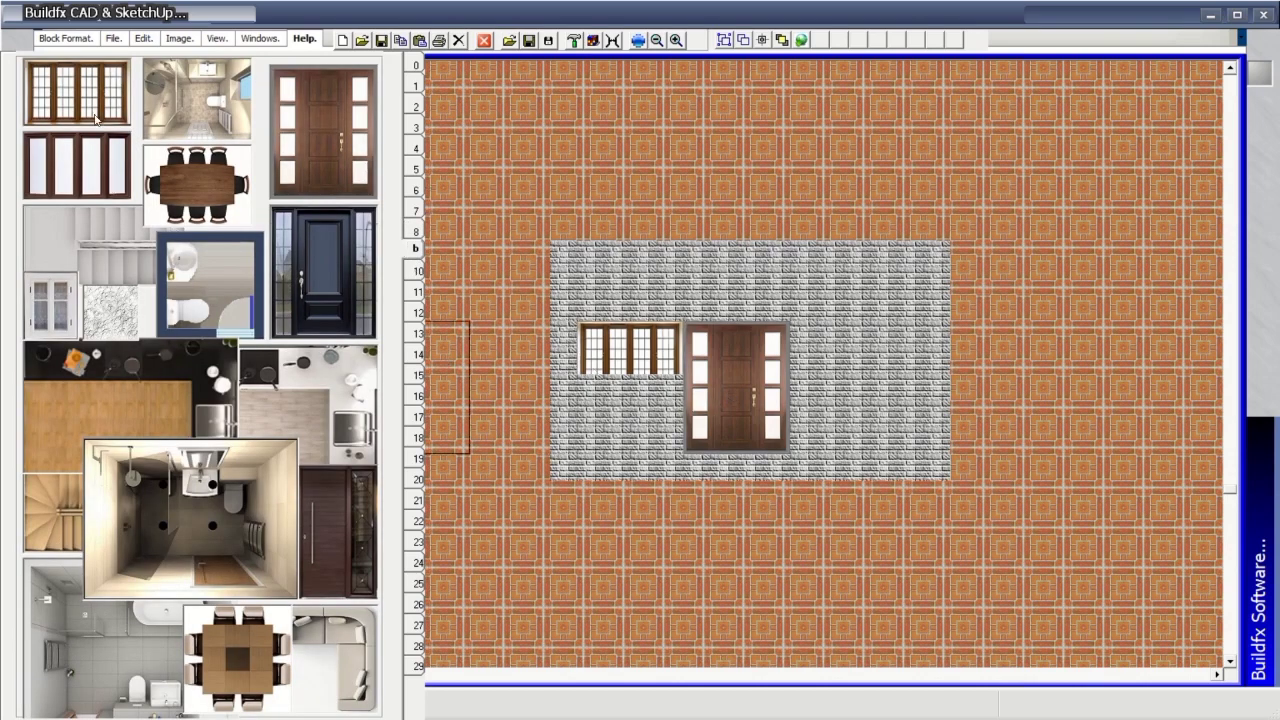
pyautogui.moveTo(615, 355); pyautogui.dragTo(508, 366)
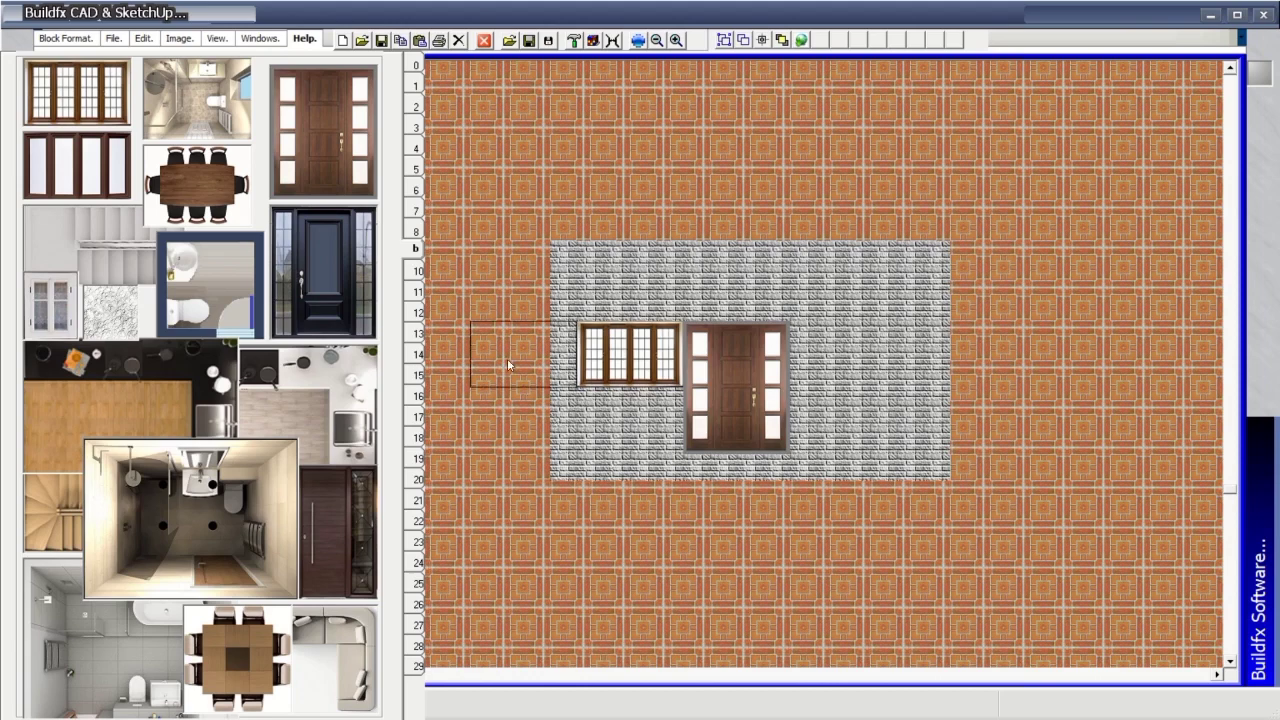
# Page on to the button graphics page and pick the grey striped block.
pyautogui.click(418, 271)
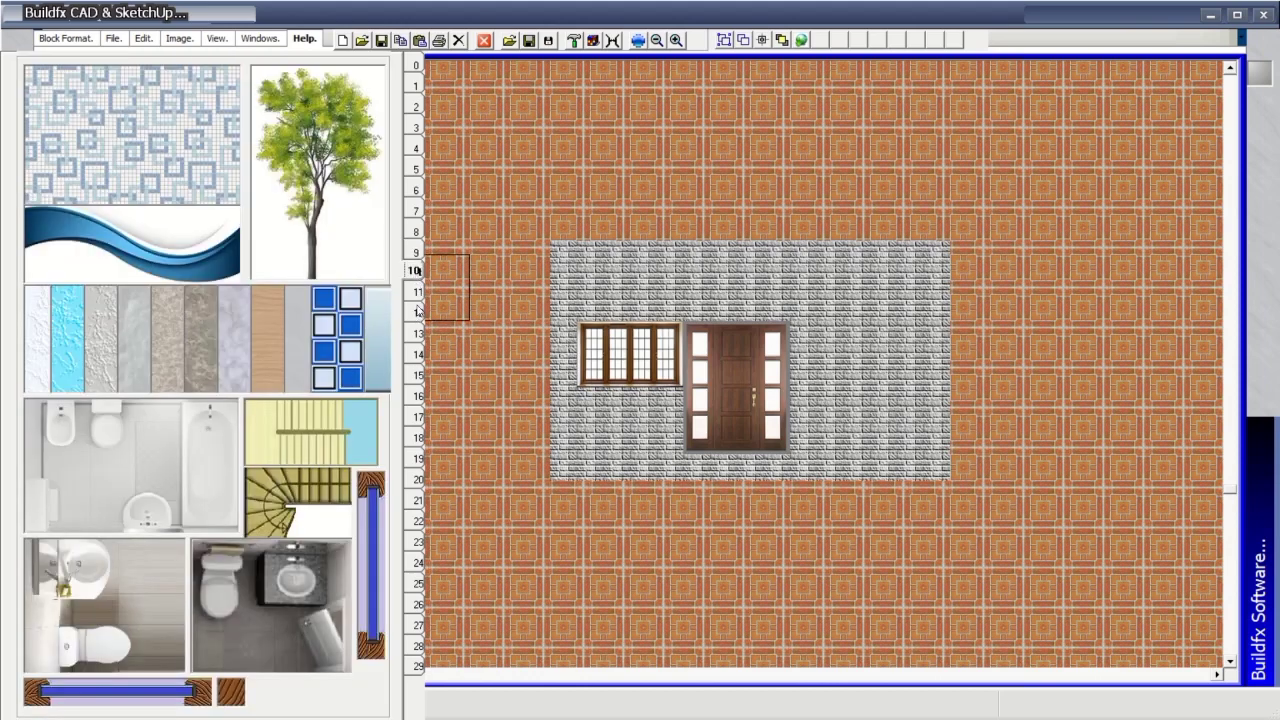
pyautogui.click(418, 293)
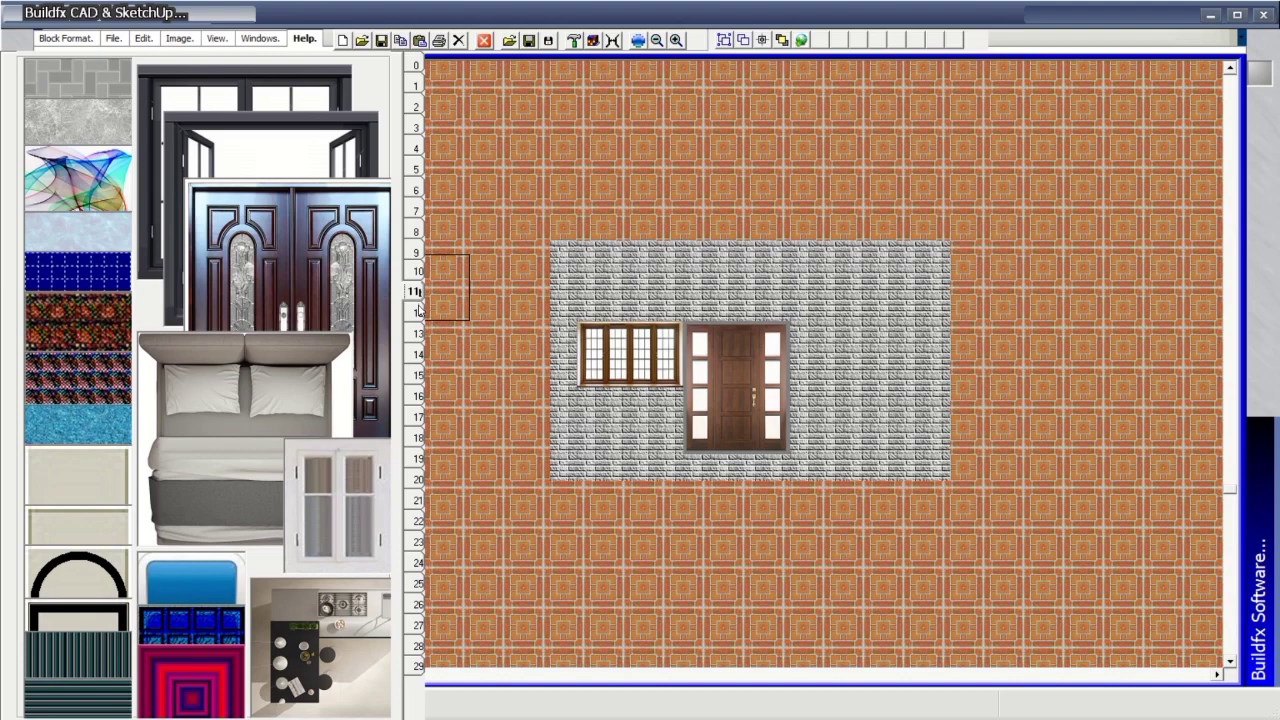
pyautogui.click(418, 312)
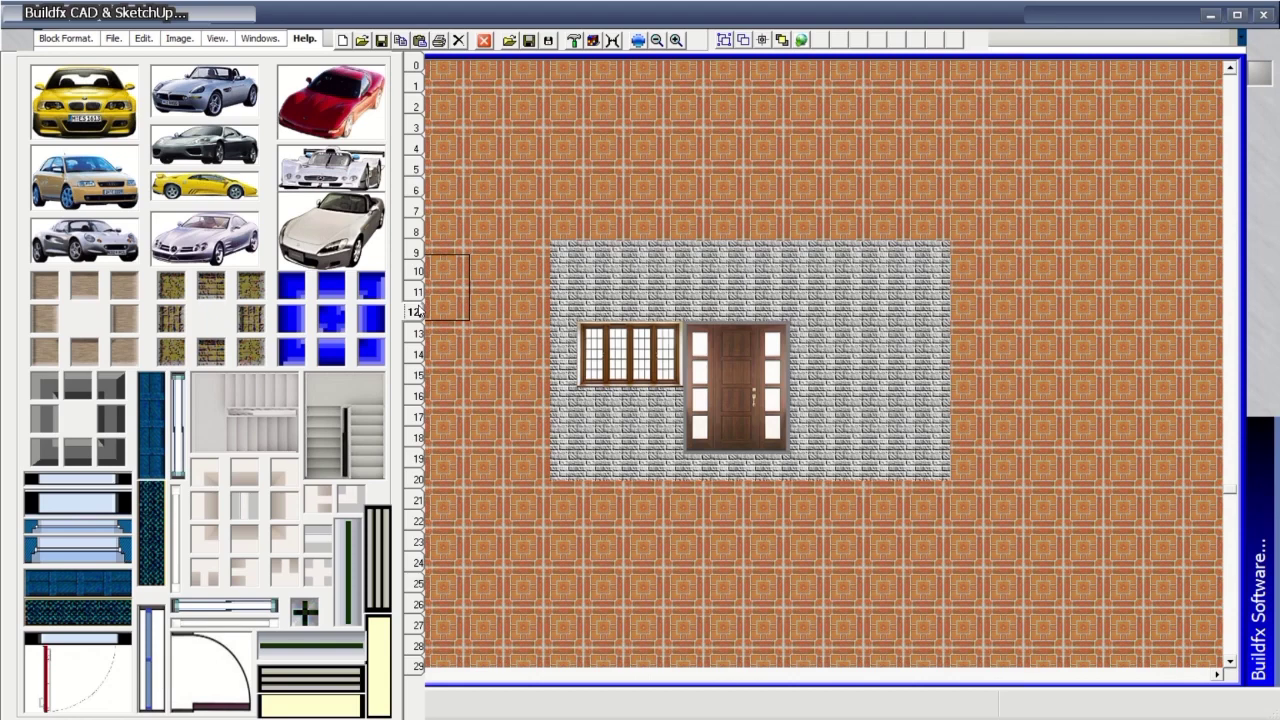
pyautogui.click(419, 333)
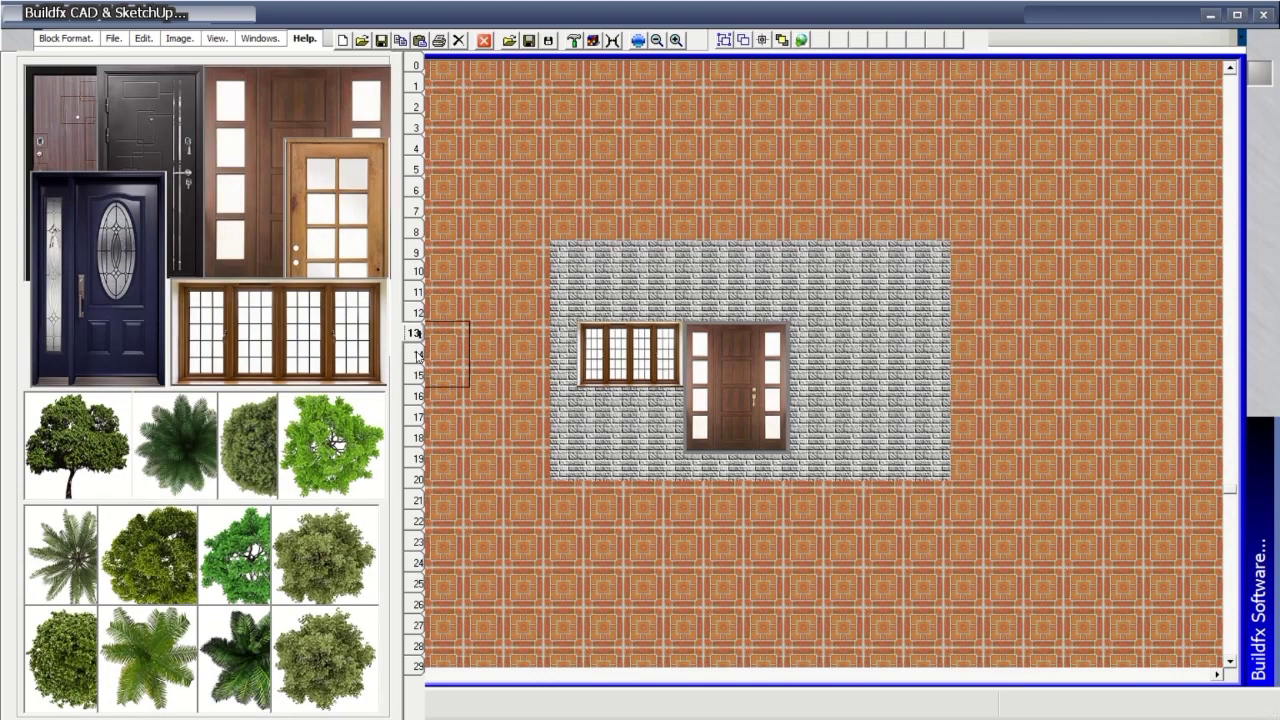
pyautogui.click(419, 355)
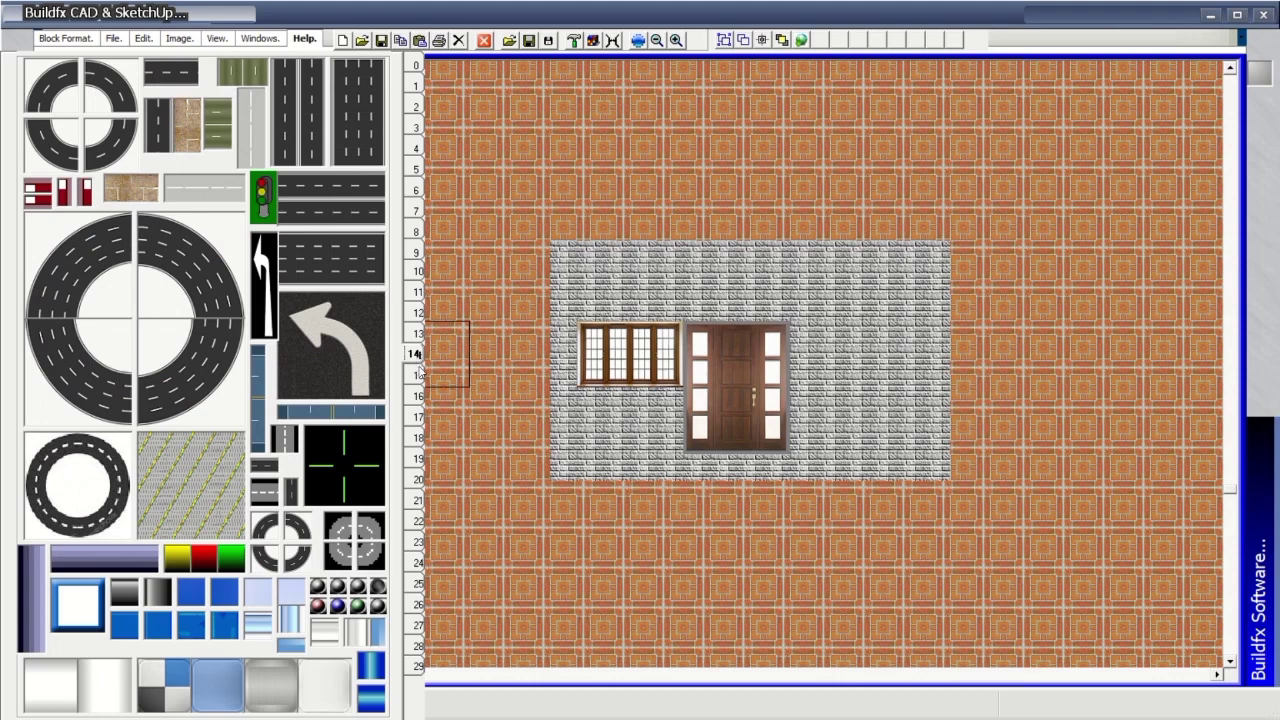
pyautogui.click(419, 375)
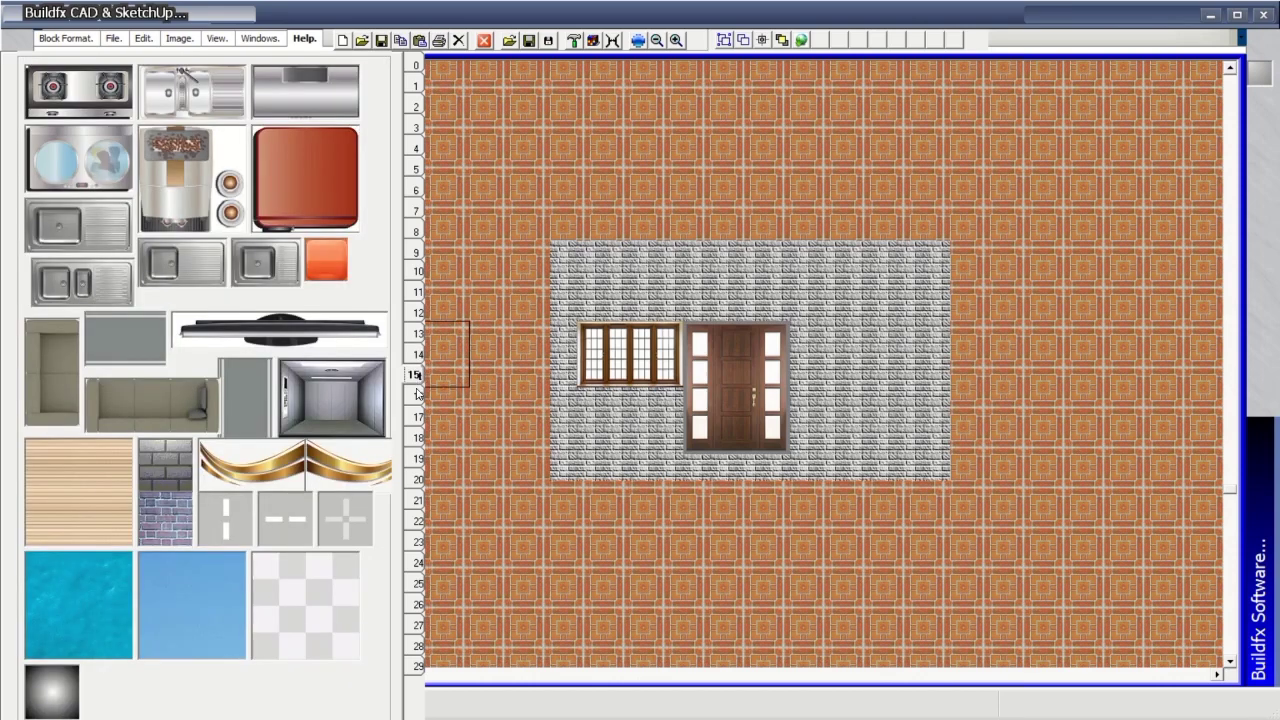
pyautogui.click(419, 396)
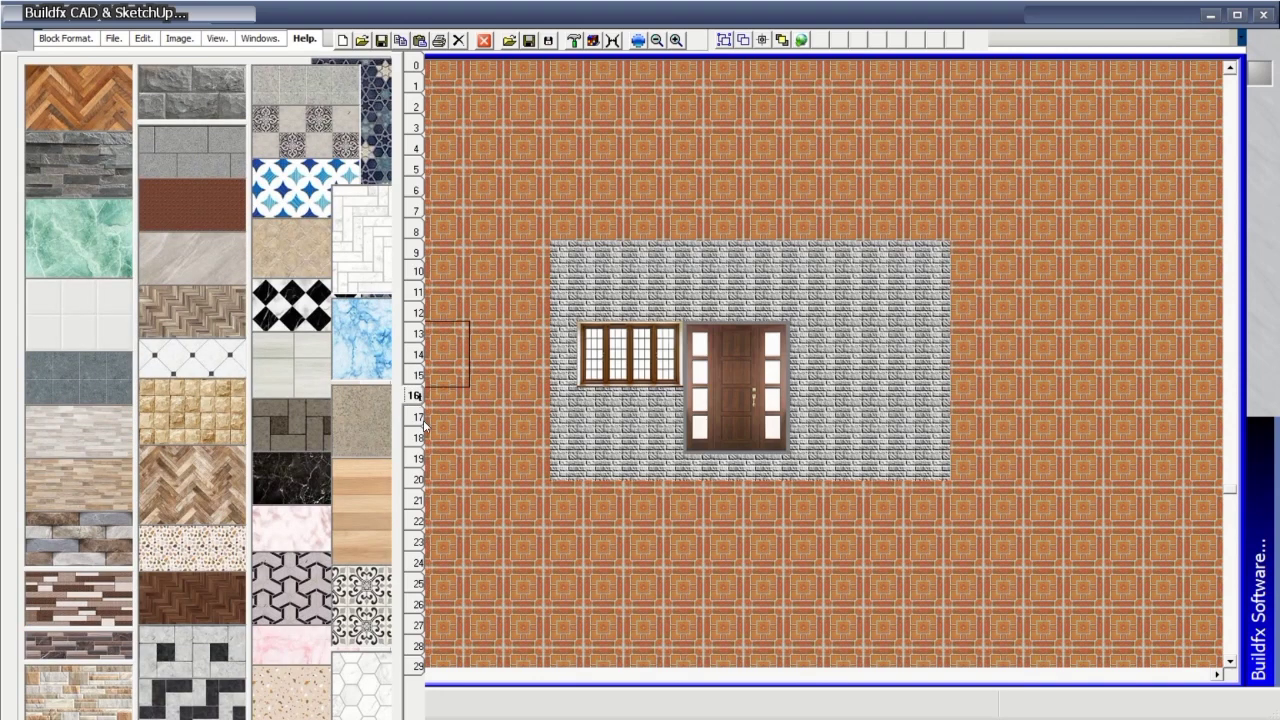
pyautogui.click(419, 417)
pyautogui.click(419, 438)
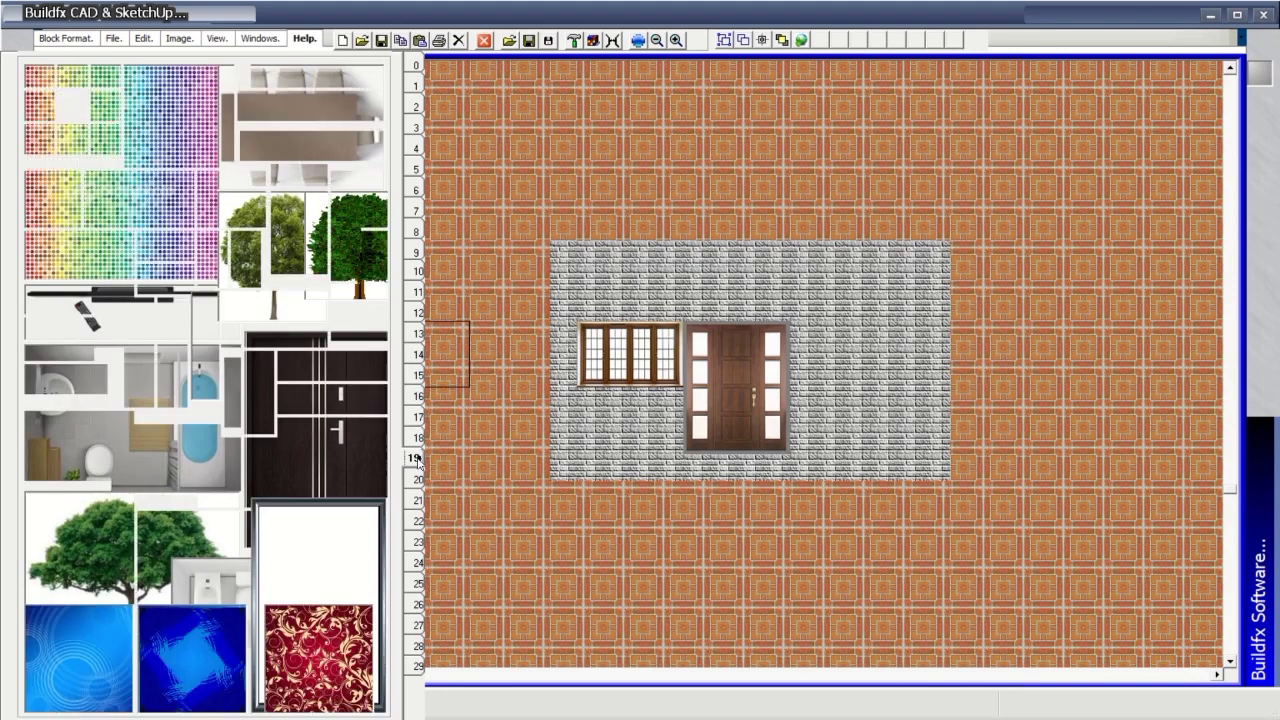
pyautogui.click(419, 458)
pyautogui.click(419, 479)
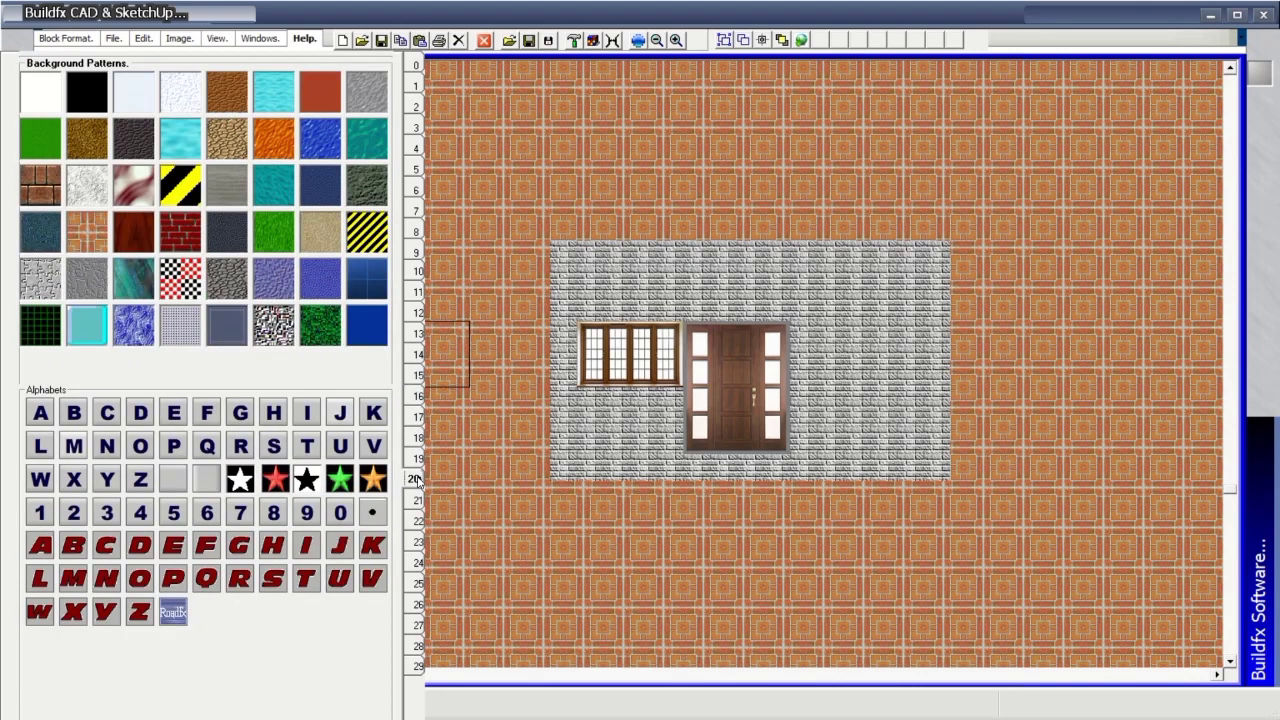
pyautogui.click(419, 500)
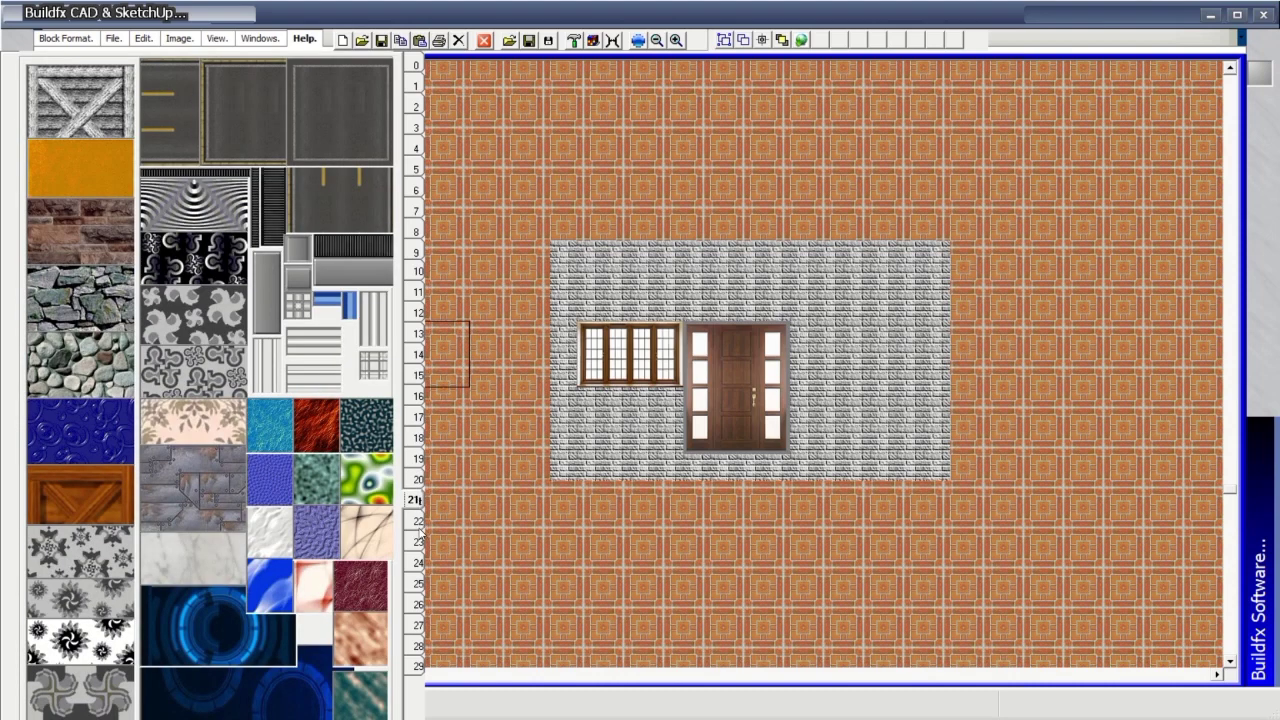
pyautogui.click(420, 522)
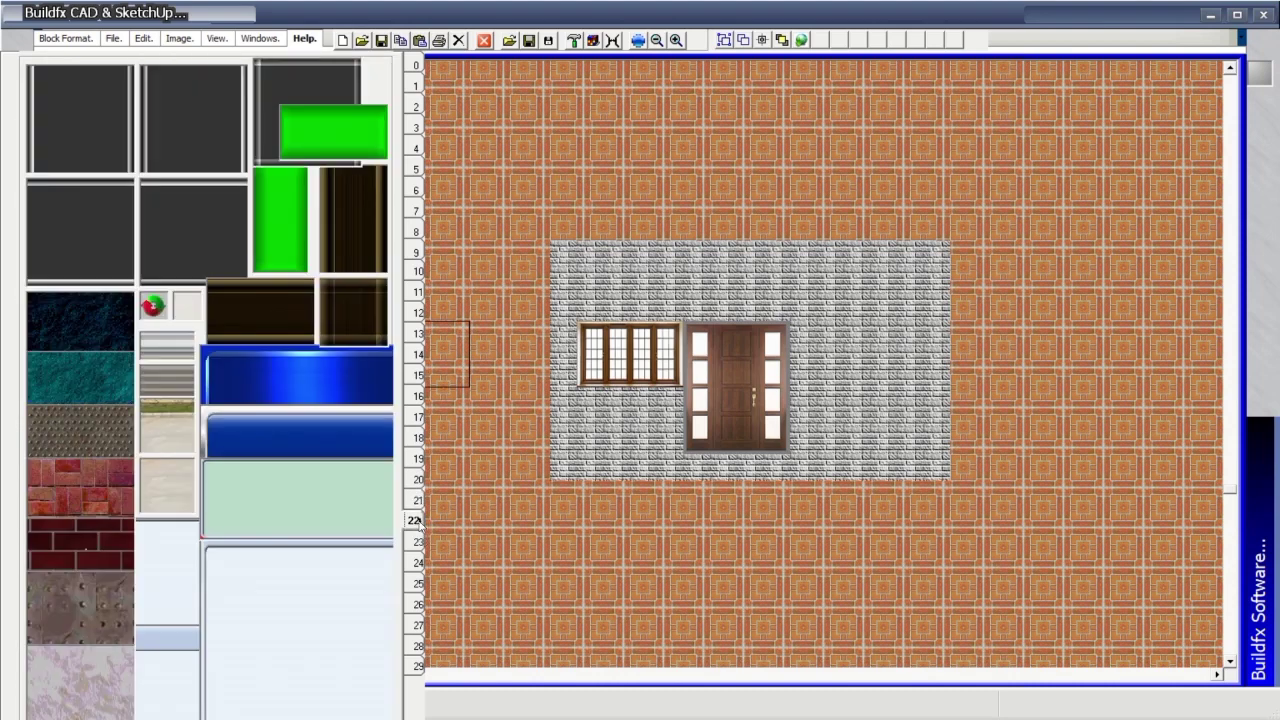
pyautogui.click(173, 380)
# Paint a grey striped step along row 20 and drag the brown door block over the existing door.
pyautogui.moveTo(573, 495)
pyautogui.mouseDown()
pyautogui.moveTo(915, 485)
pyautogui.moveTo(942, 472)
pyautogui.moveTo(558, 456)
pyautogui.mouseUp()
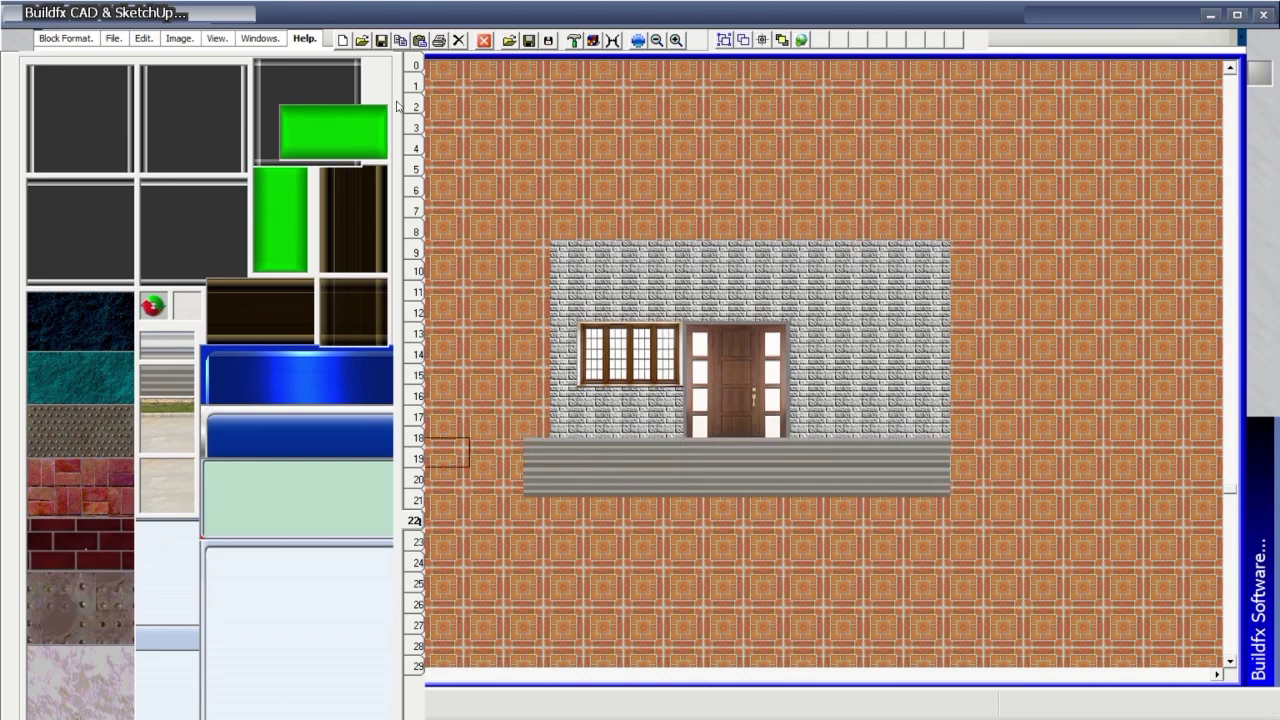
pyautogui.click(416, 126)
pyautogui.click(416, 149)
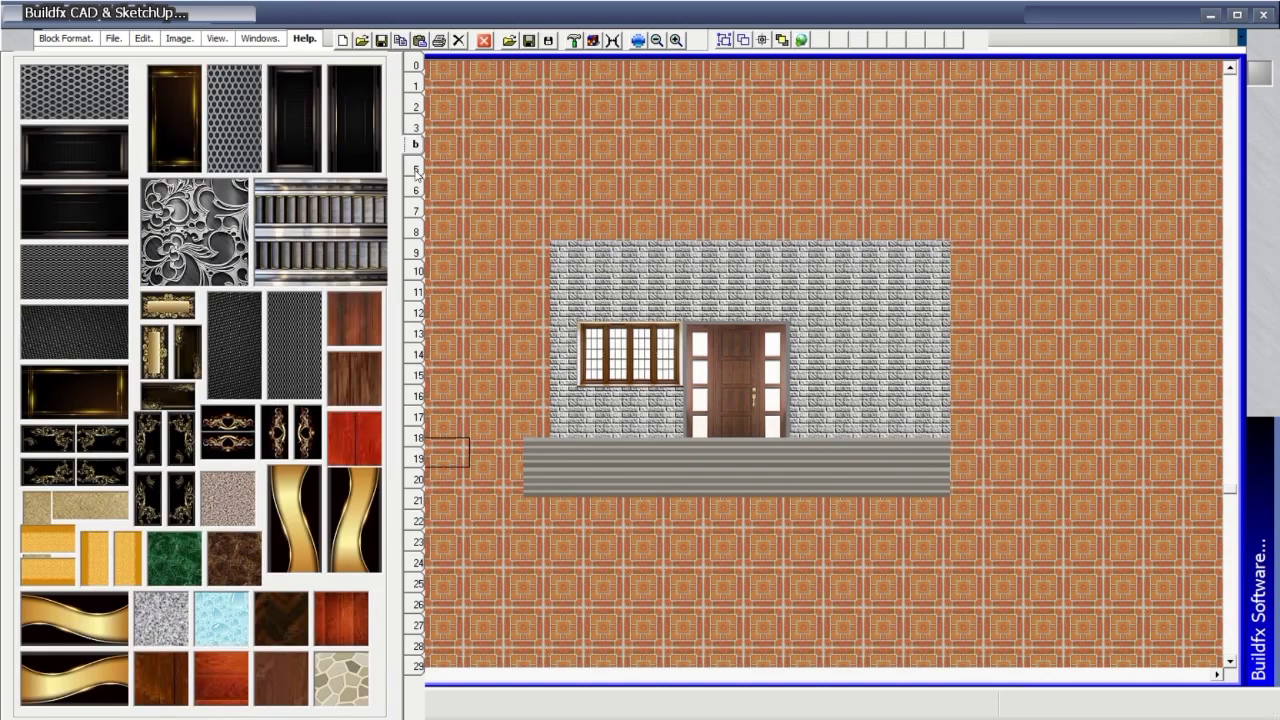
pyautogui.click(416, 170)
pyautogui.click(416, 190)
pyautogui.click(417, 209)
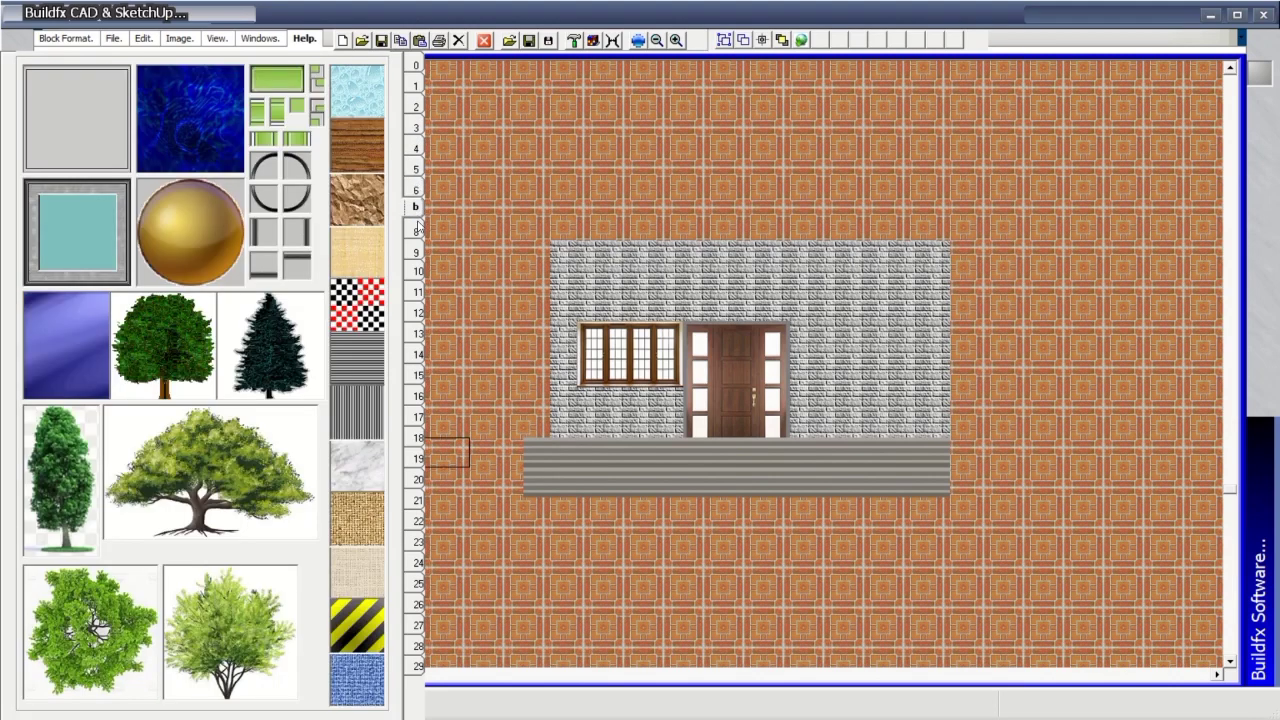
pyautogui.click(417, 231)
pyautogui.click(417, 252)
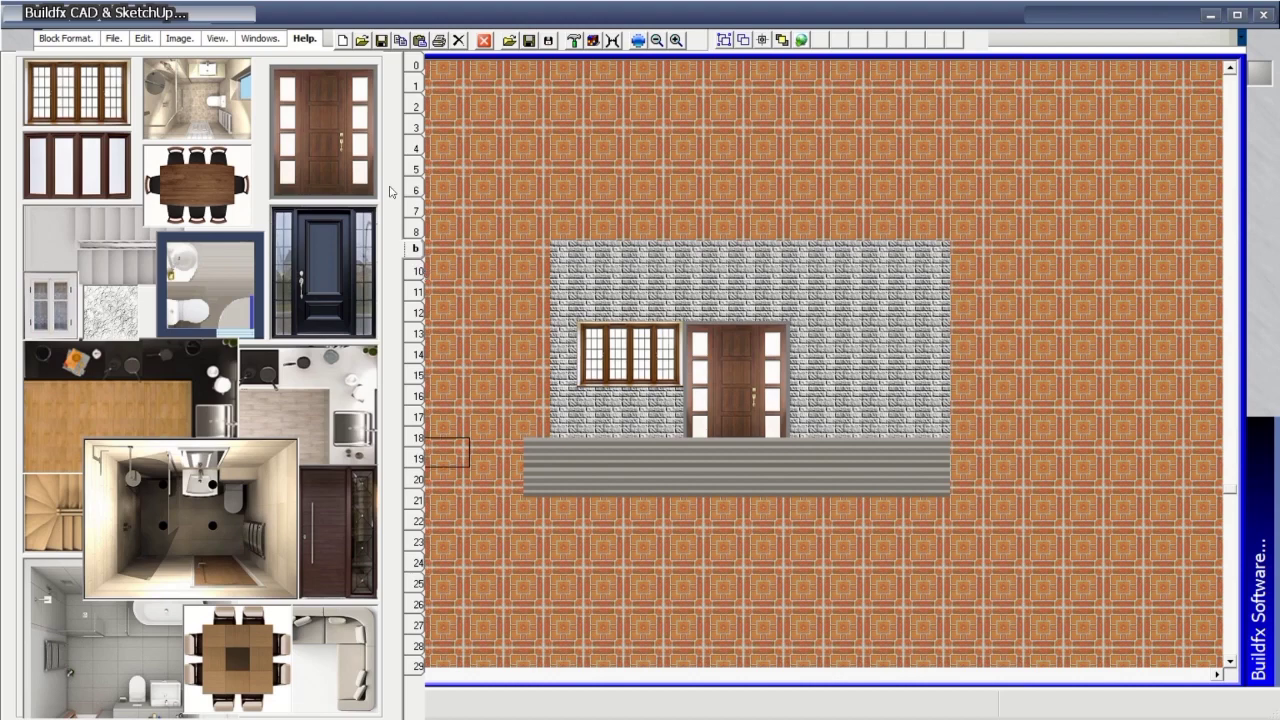
pyautogui.moveTo(372, 134); pyautogui.dragTo(723, 348)
# Settle the door block in place and paint stone up the brick column left of the wall.
pyautogui.moveTo(766, 400); pyautogui.dragTo(766, 400)
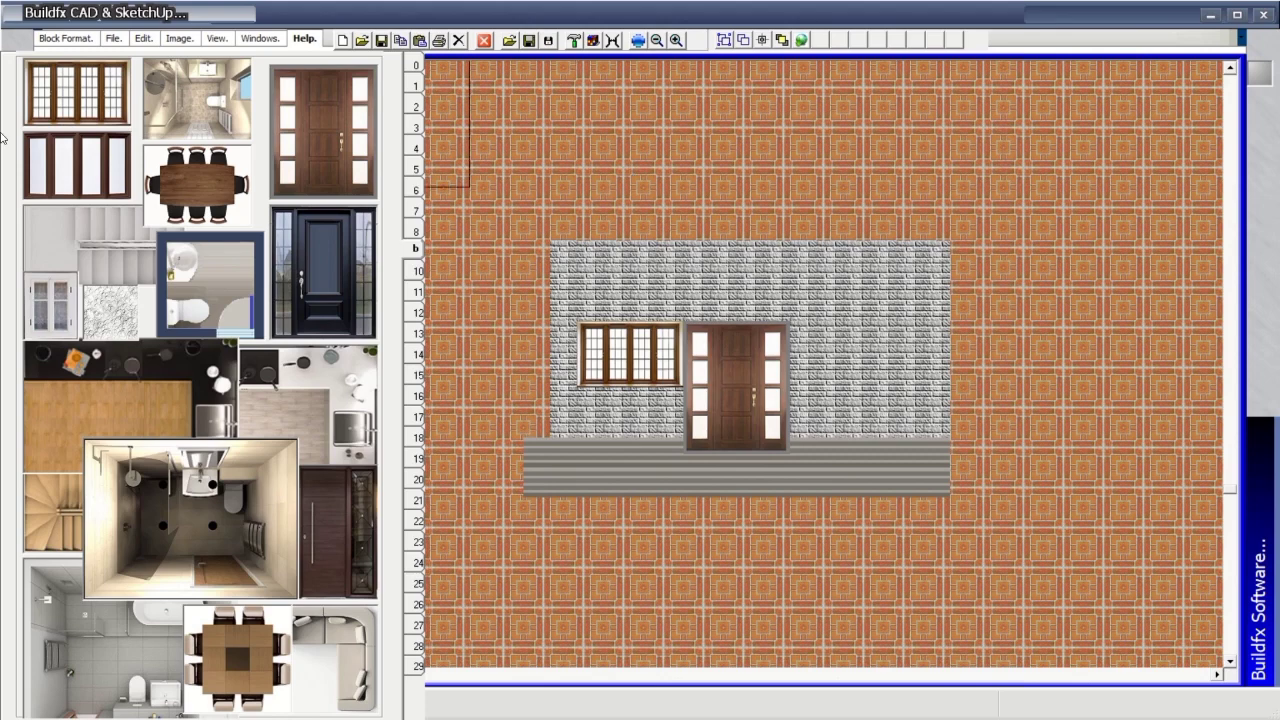
pyautogui.click(417, 66)
pyautogui.click(416, 84)
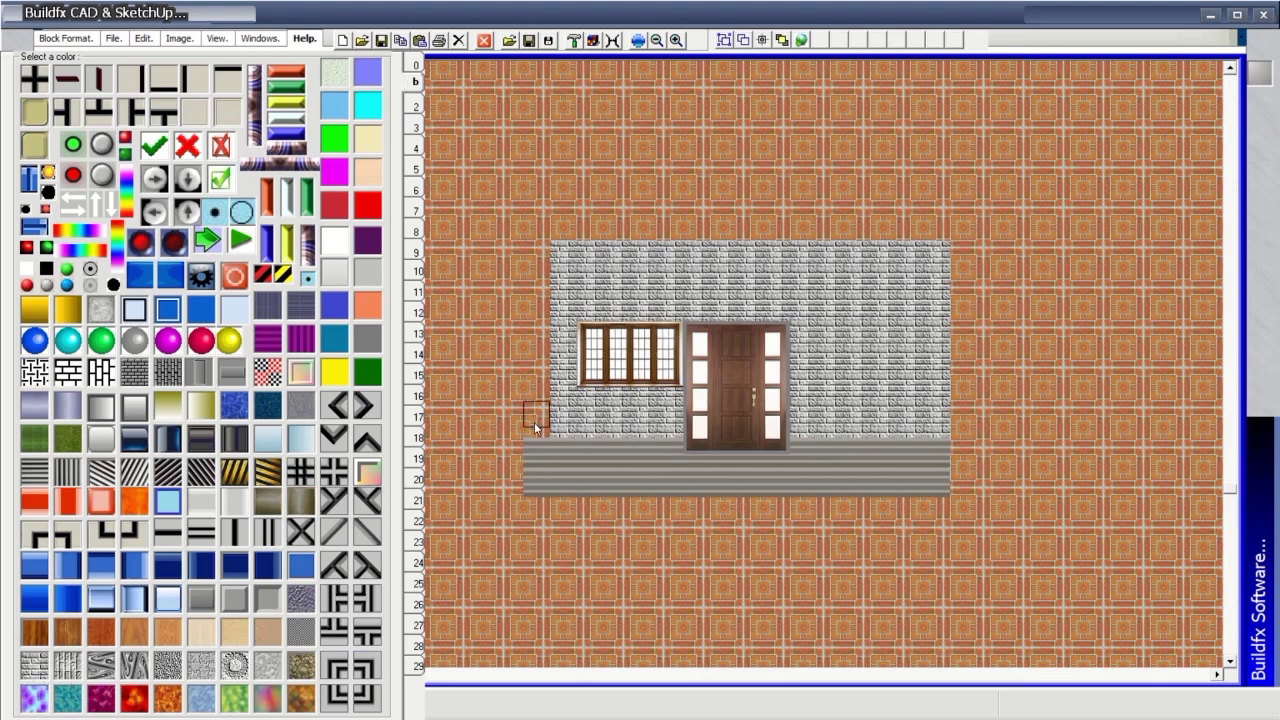
pyautogui.moveTo(534, 422)
pyautogui.mouseDown()
pyautogui.moveTo(538, 250)
pyautogui.moveTo(534, 450)
pyautogui.mouseUp()
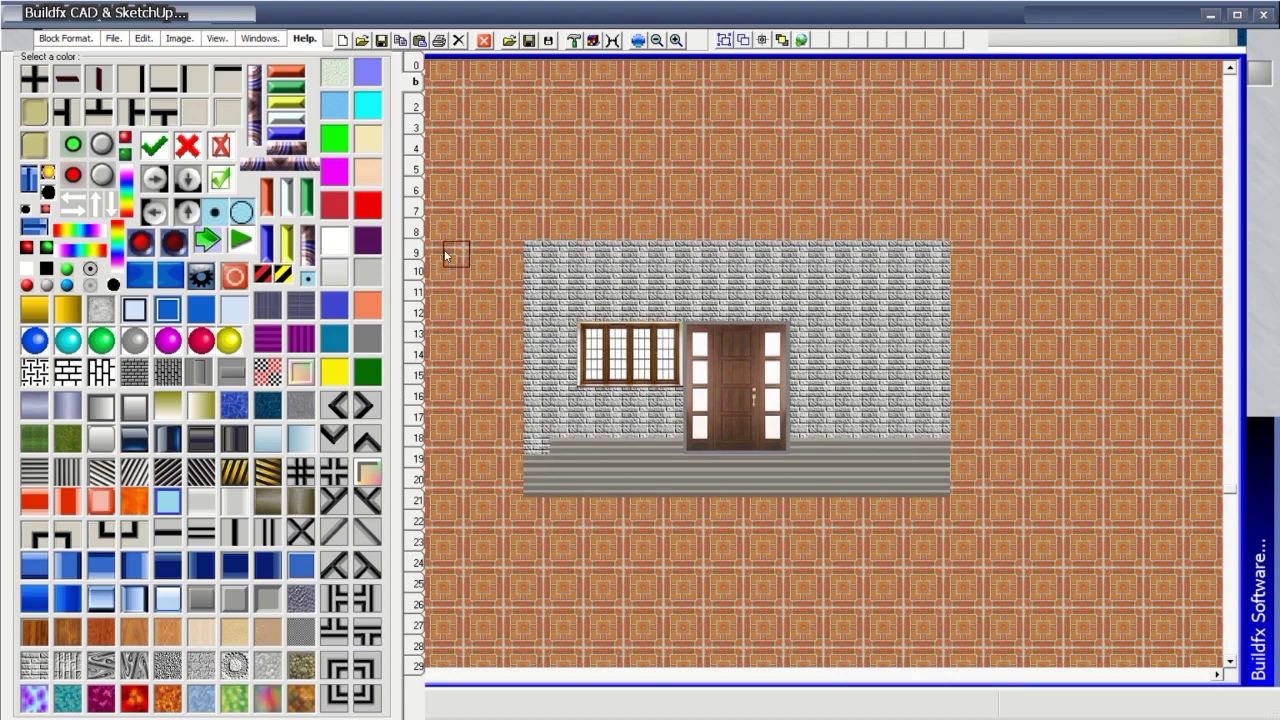
# Page through the texture library to the page of panel images and textures.
pyautogui.click(416, 208)
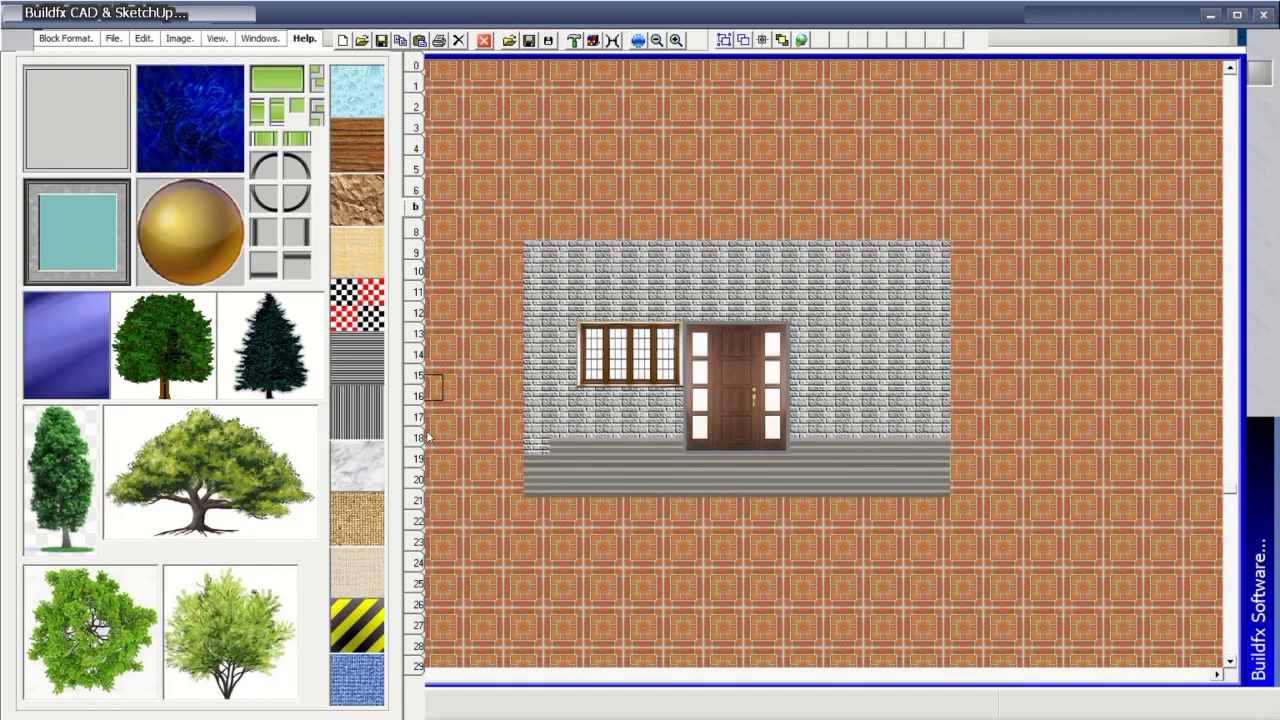
pyautogui.click(418, 480)
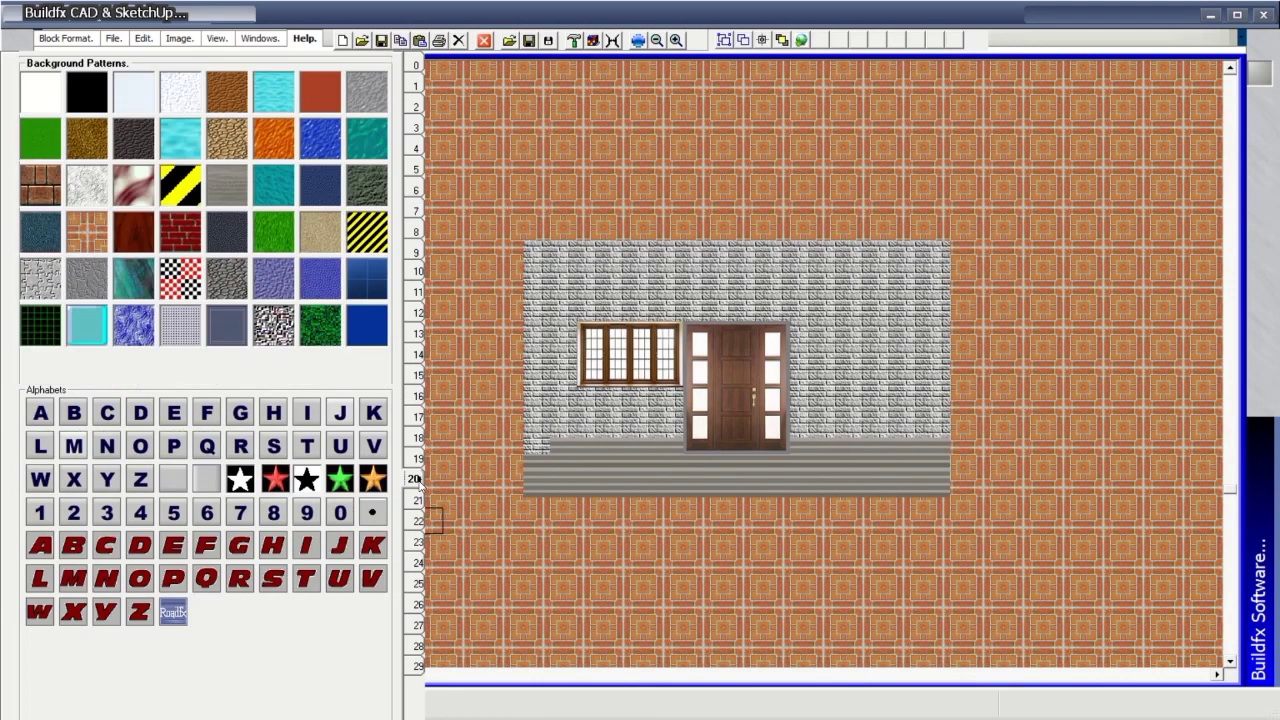
pyautogui.click(419, 499)
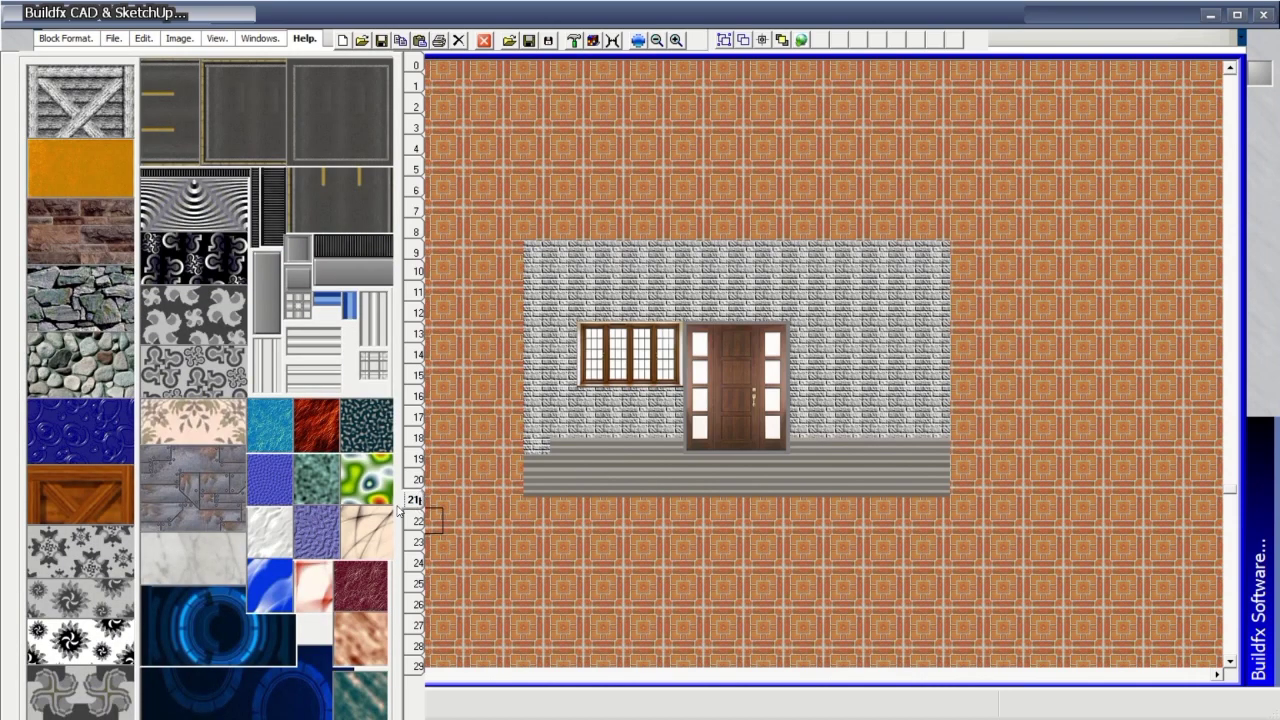
pyautogui.click(419, 520)
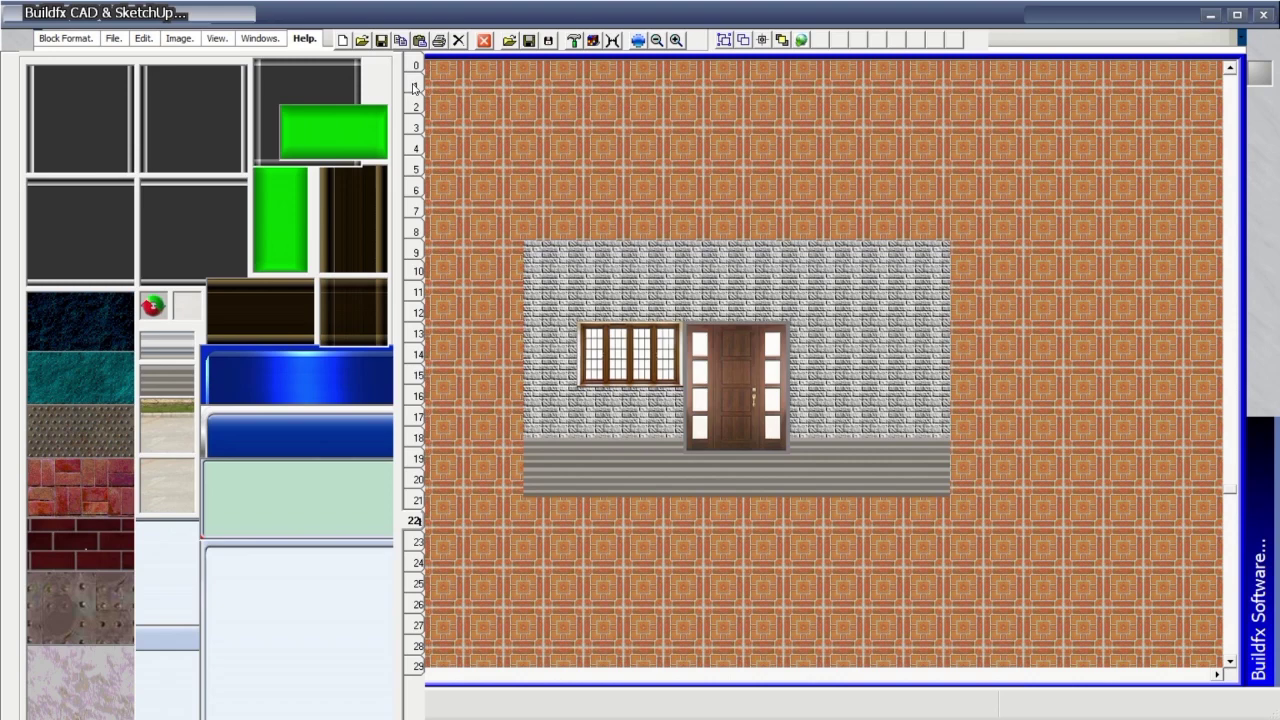
# Paint a band of red stone blocks above the wall and page forward through further textures.
pyautogui.click(86, 501)
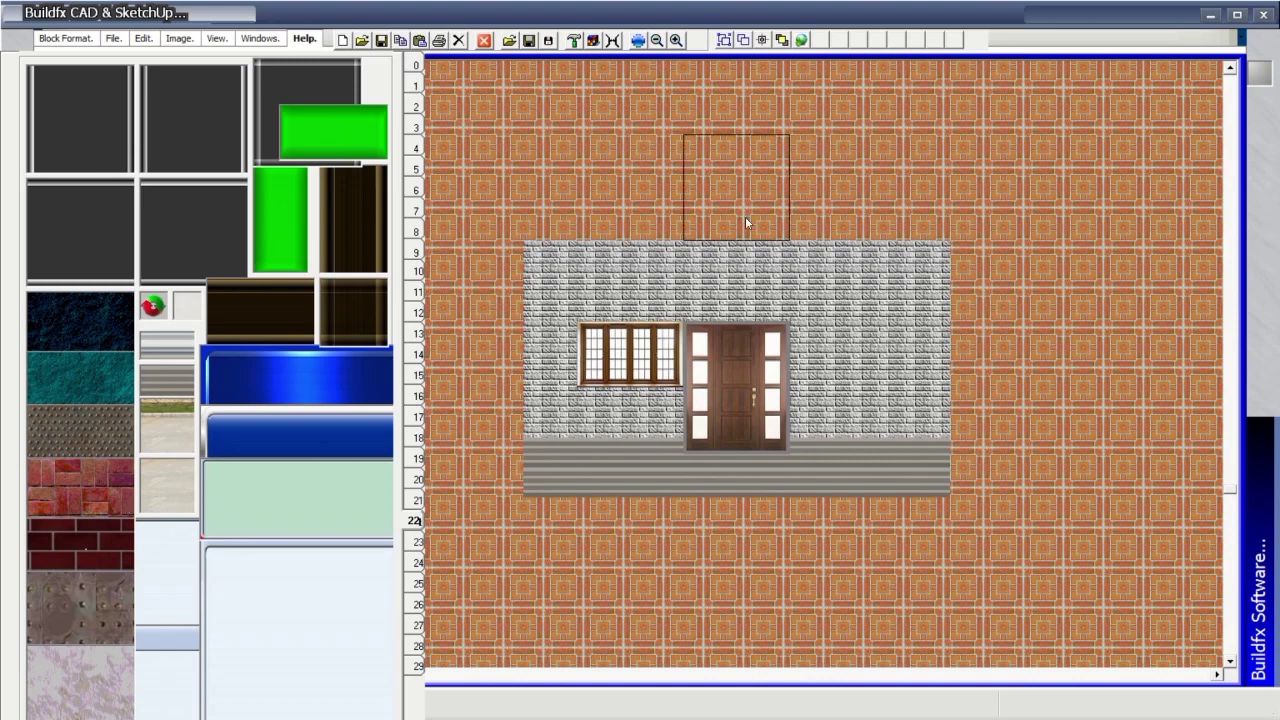
pyautogui.moveTo(745, 216)
pyautogui.mouseDown()
pyautogui.moveTo(553, 220)
pyautogui.moveTo(932, 200)
pyautogui.mouseUp()
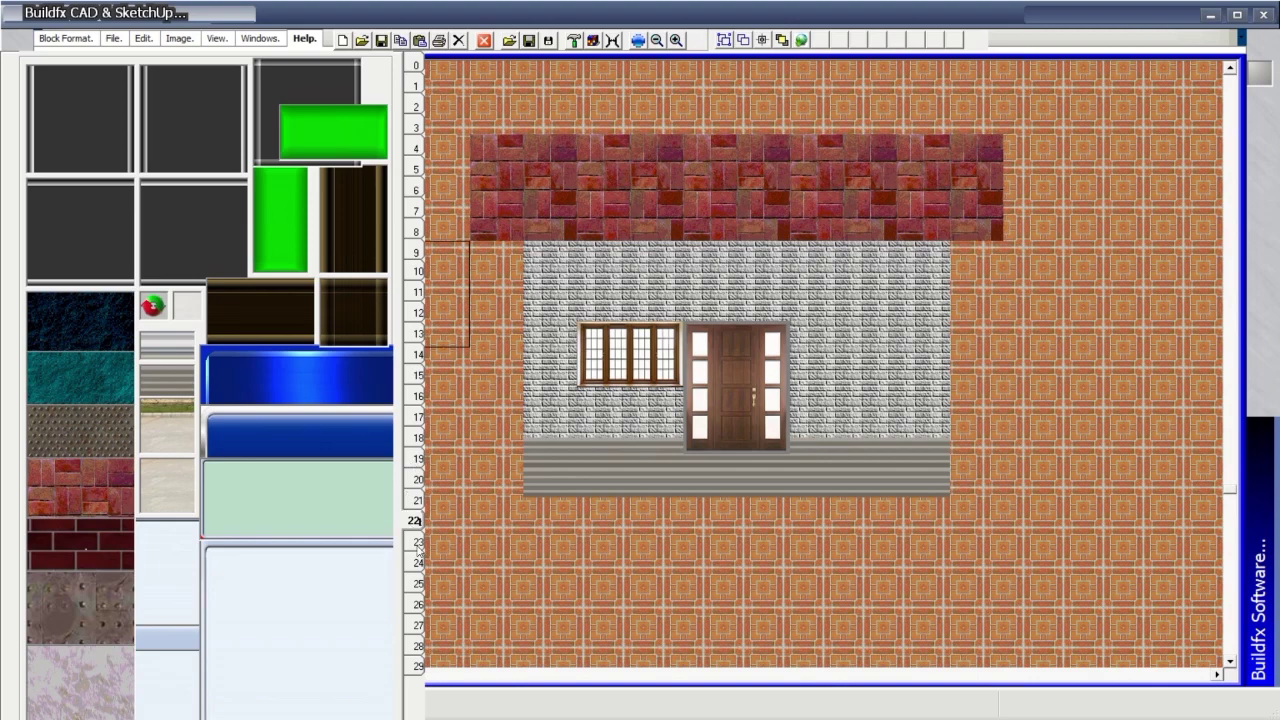
pyautogui.click(416, 545)
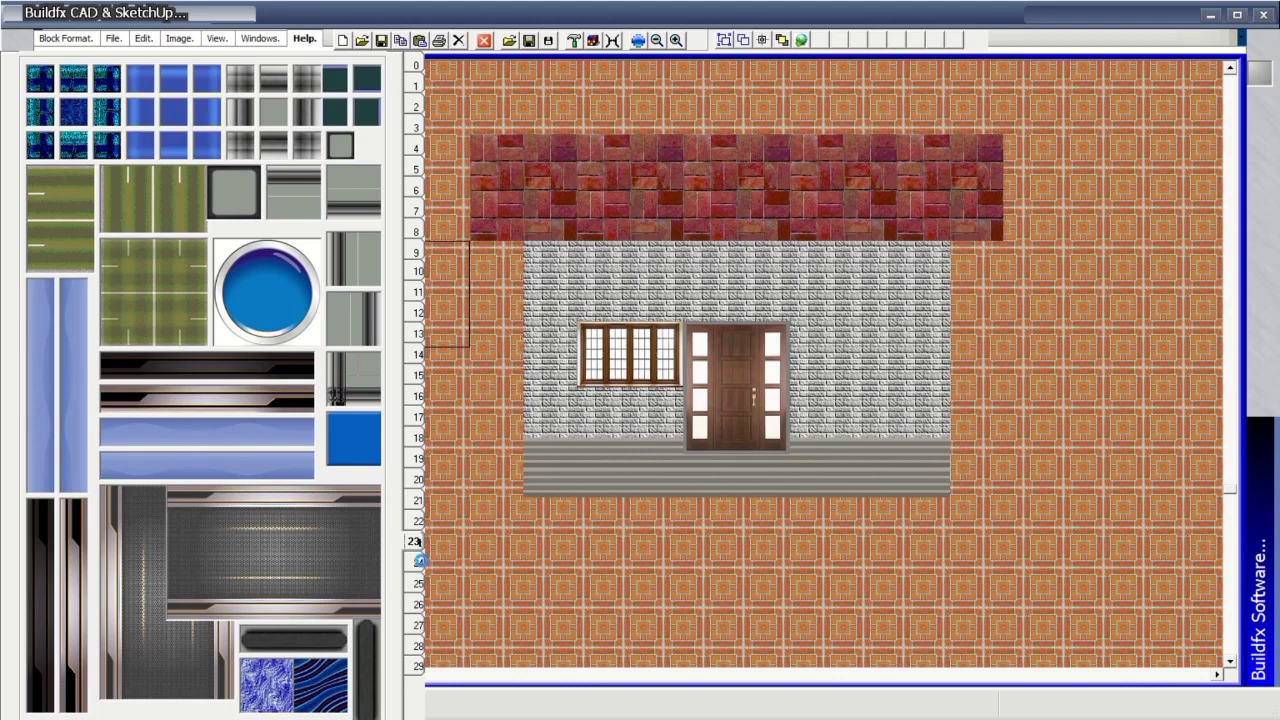
pyautogui.click(417, 563)
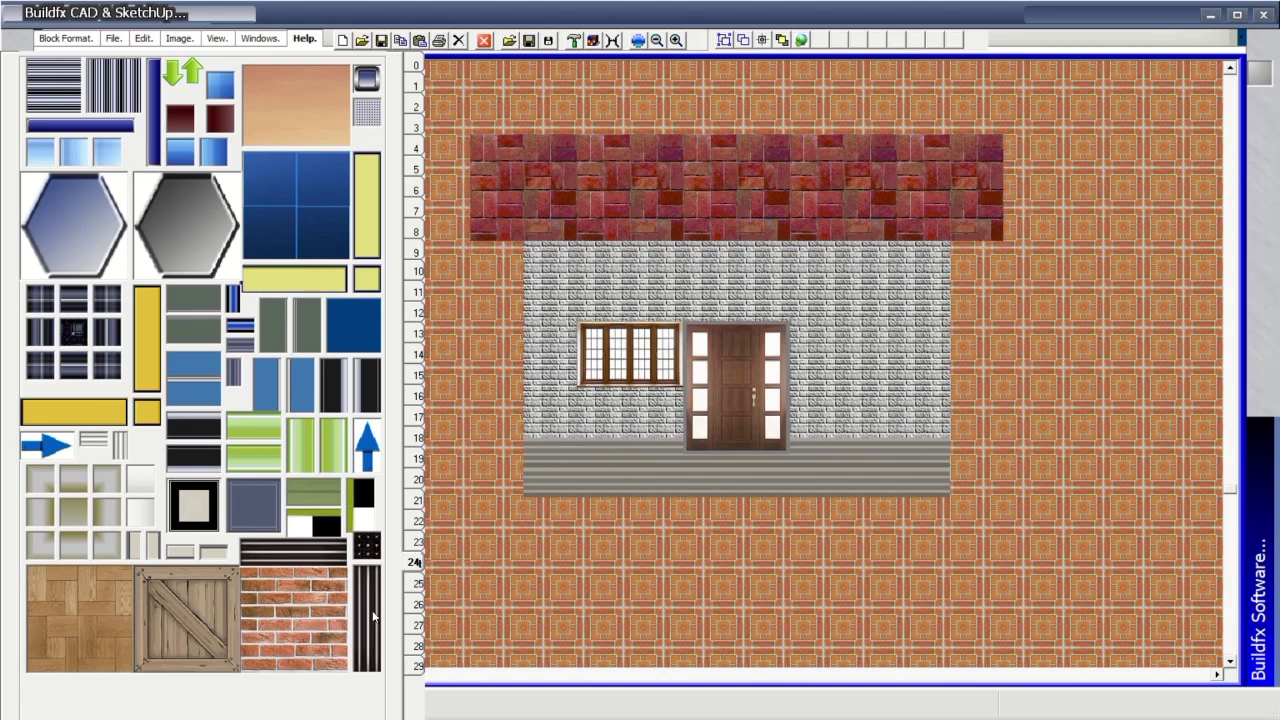
# Stamp black stripe blocks down the left and right edges of the wall.
pyautogui.click(373, 617)
pyautogui.click(509, 290)
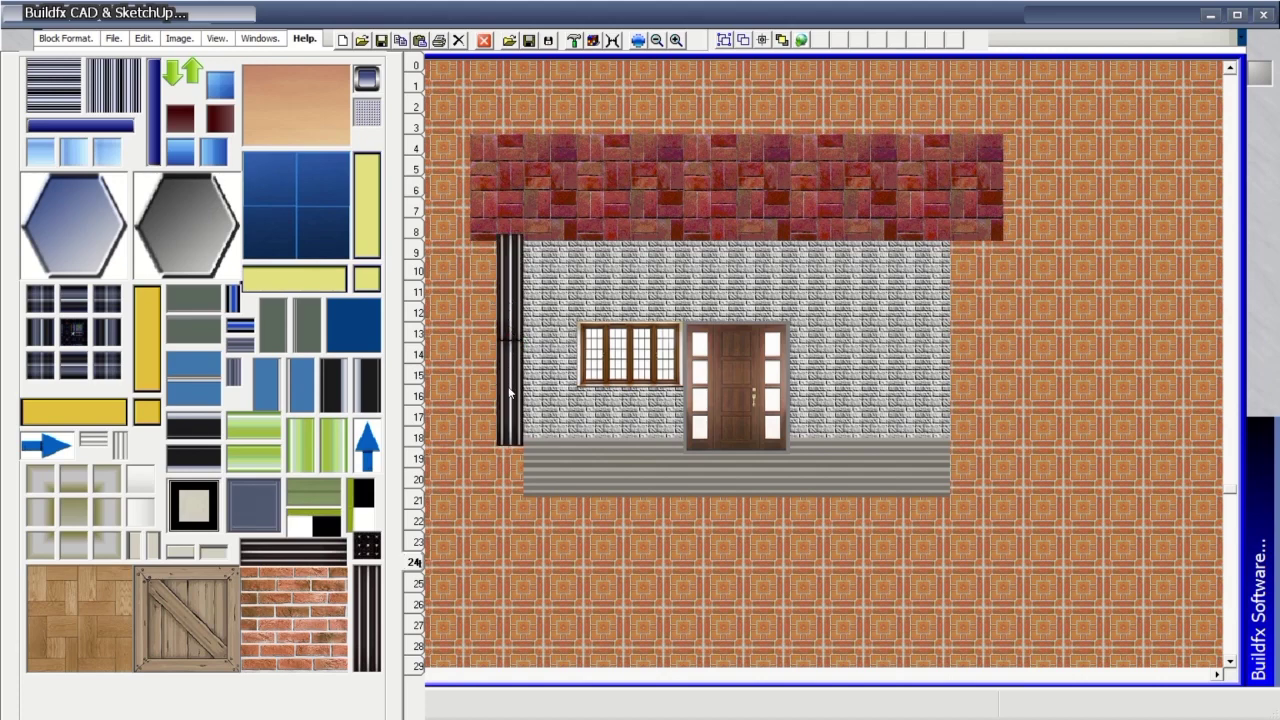
pyautogui.click(509, 450)
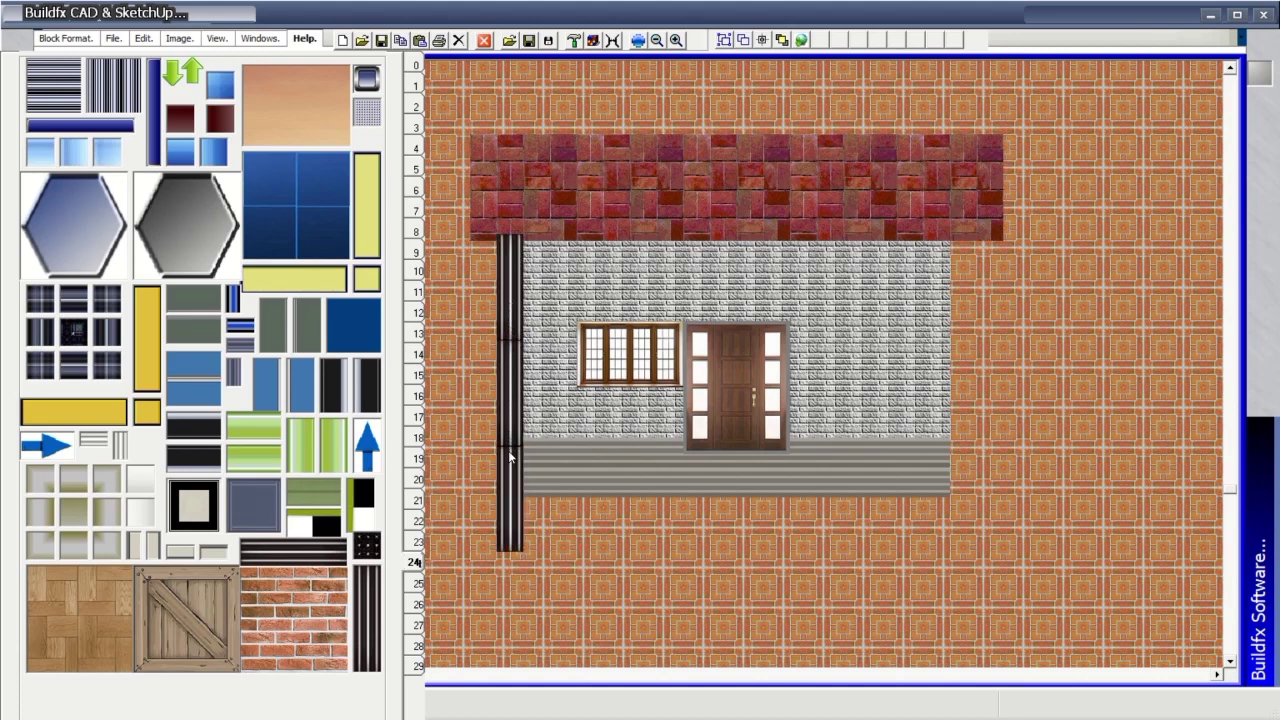
pyautogui.click(968, 290)
pyautogui.click(970, 390)
pyautogui.click(970, 470)
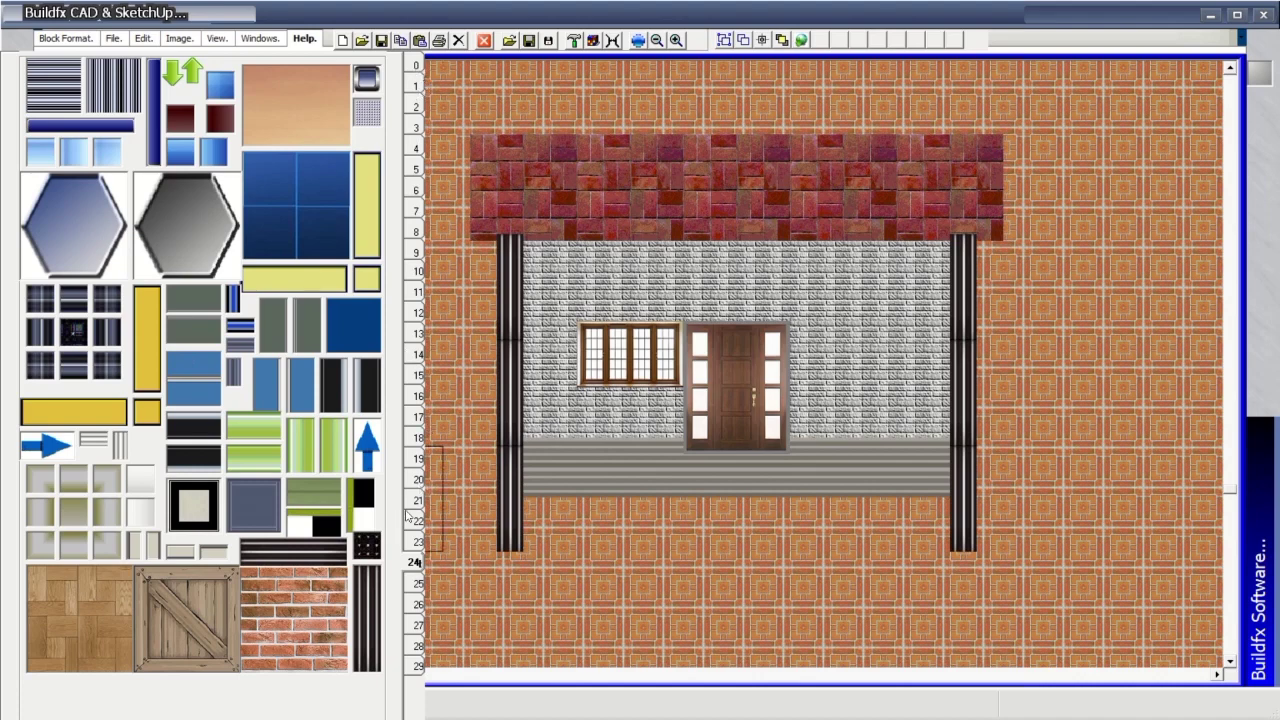
# Page forward through the textures, then back to the stone and green textures page.
pyautogui.click(416, 585)
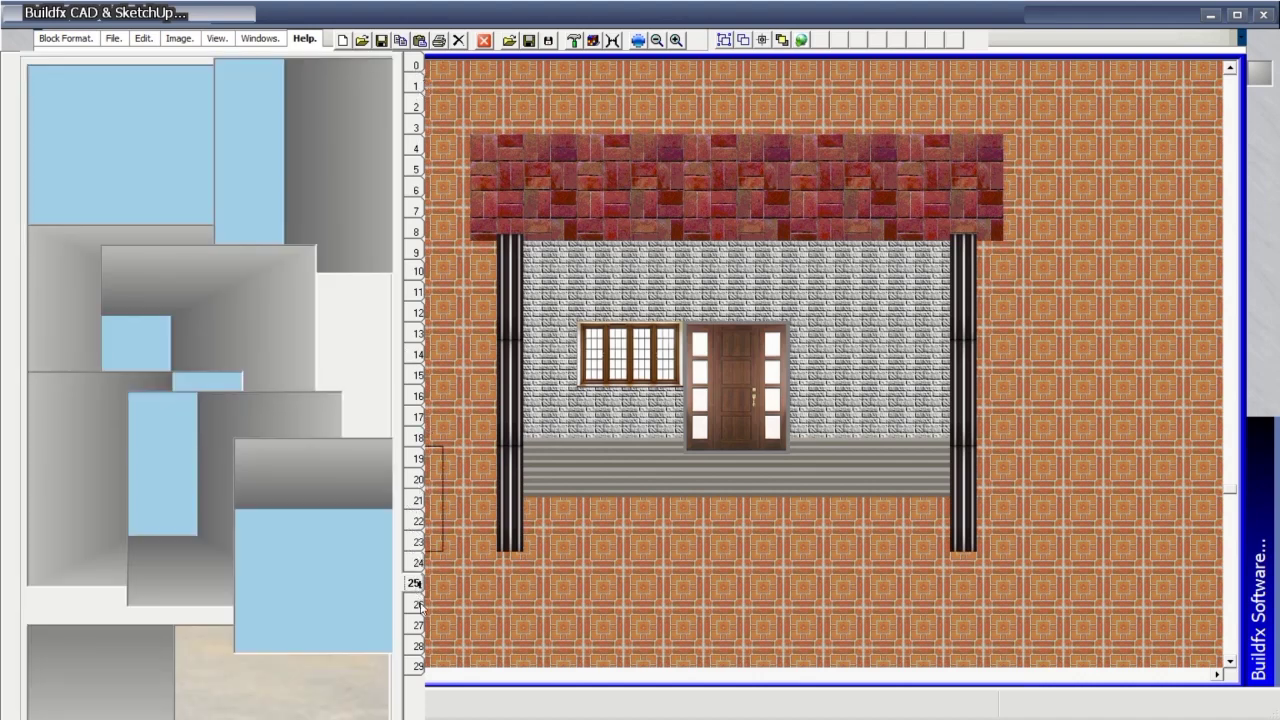
pyautogui.click(416, 605)
pyautogui.click(417, 625)
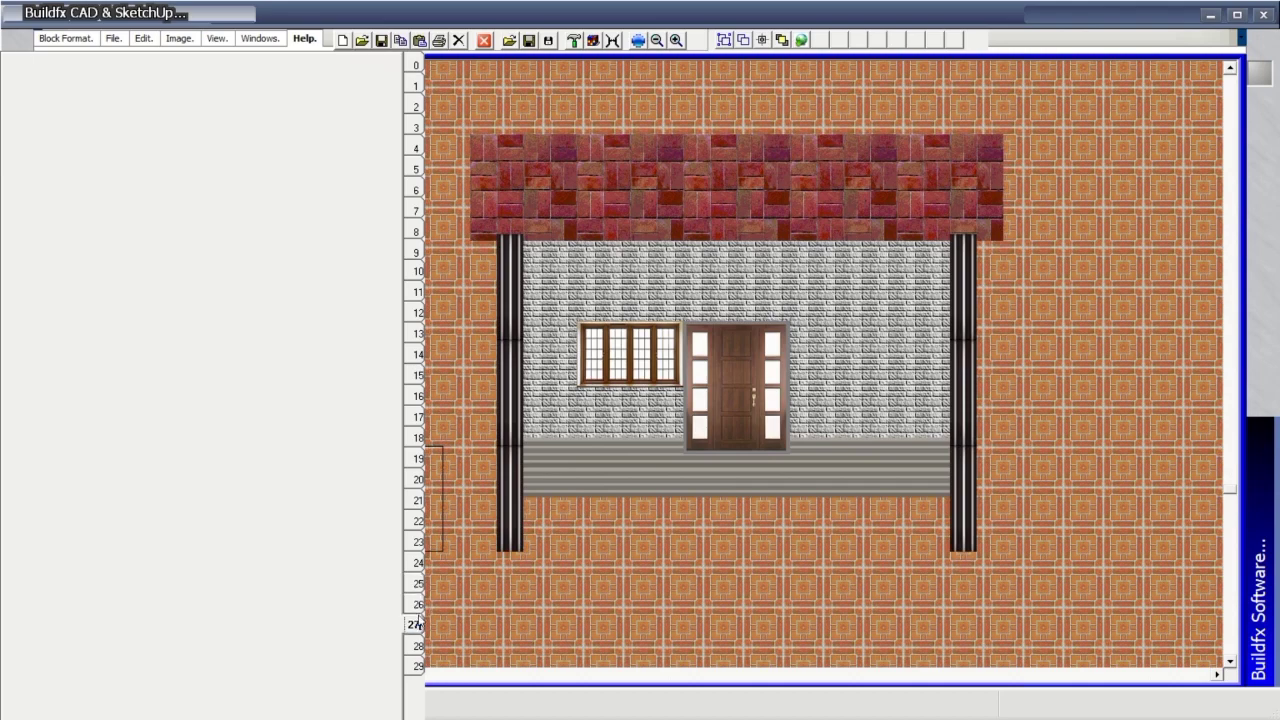
pyautogui.click(419, 585)
pyautogui.click(420, 563)
pyautogui.click(421, 542)
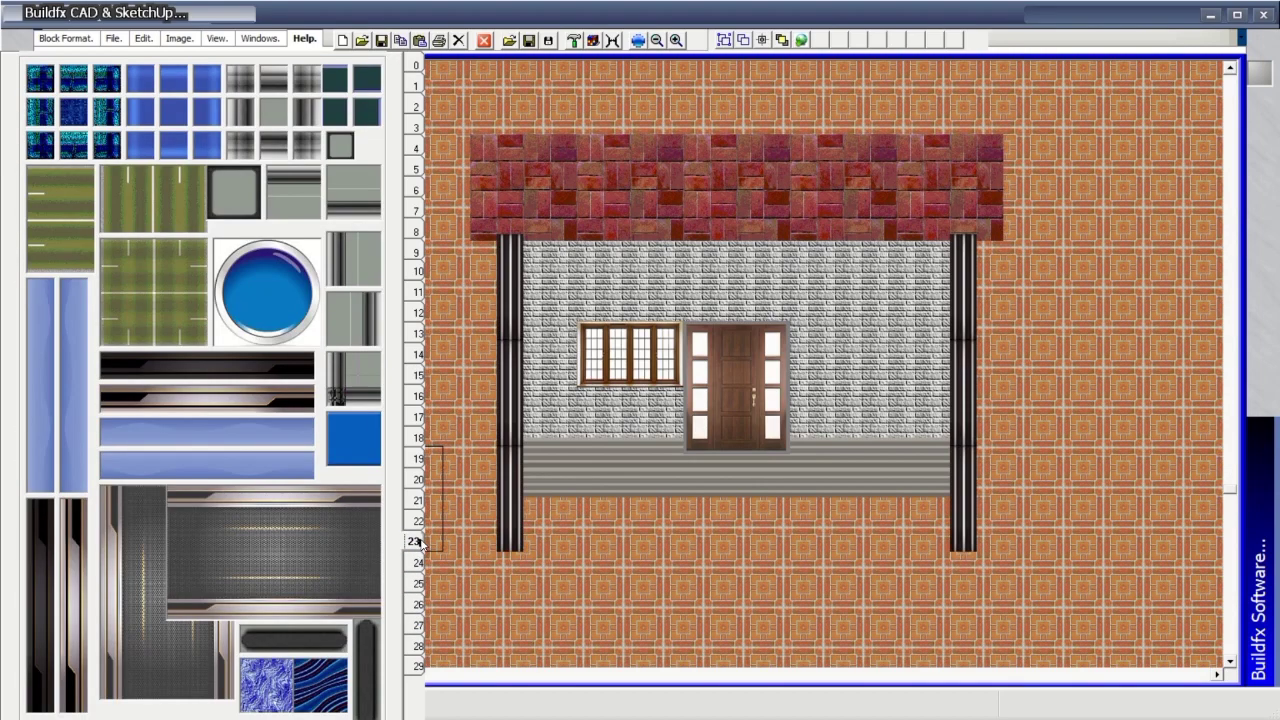
pyautogui.click(421, 521)
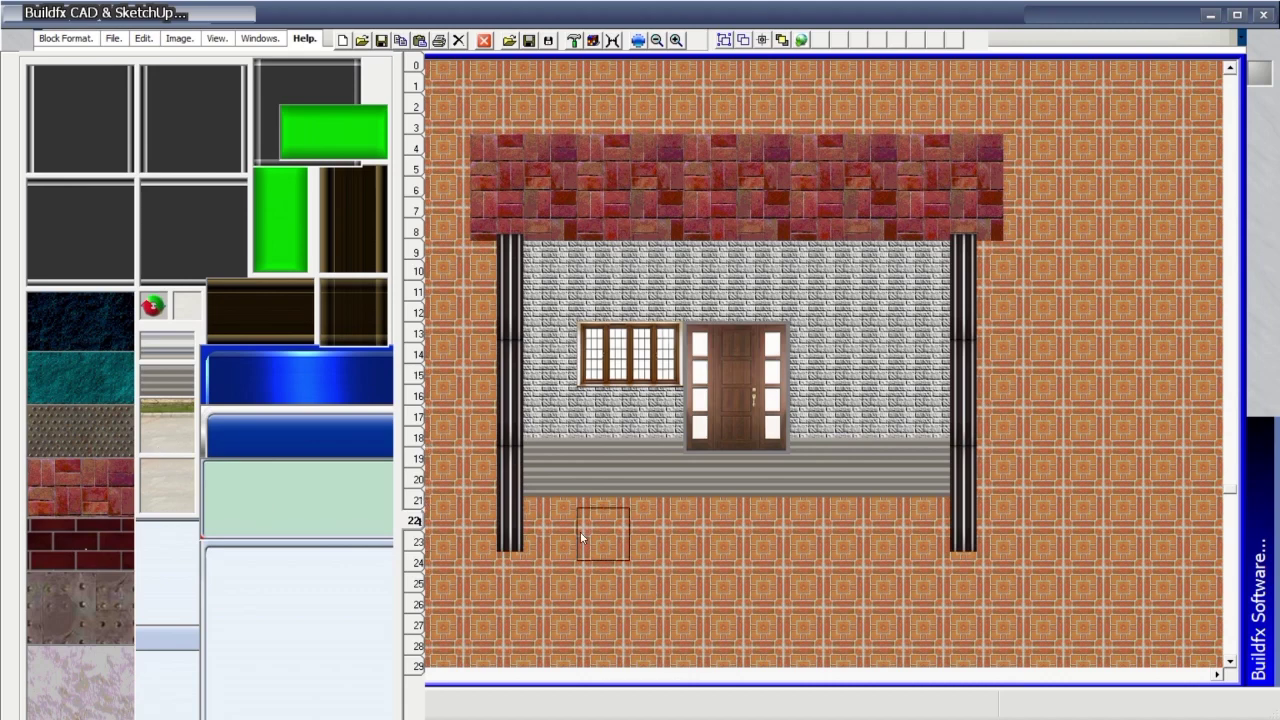
# Drag light stone paving with grass edging across rows 19–23 in front of the house.
pyautogui.moveTo(504, 524)
pyautogui.mouseDown()
pyautogui.moveTo(1028, 527)
pyautogui.moveTo(1016, 494)
pyautogui.moveTo(490, 497)
pyautogui.mouseUp()
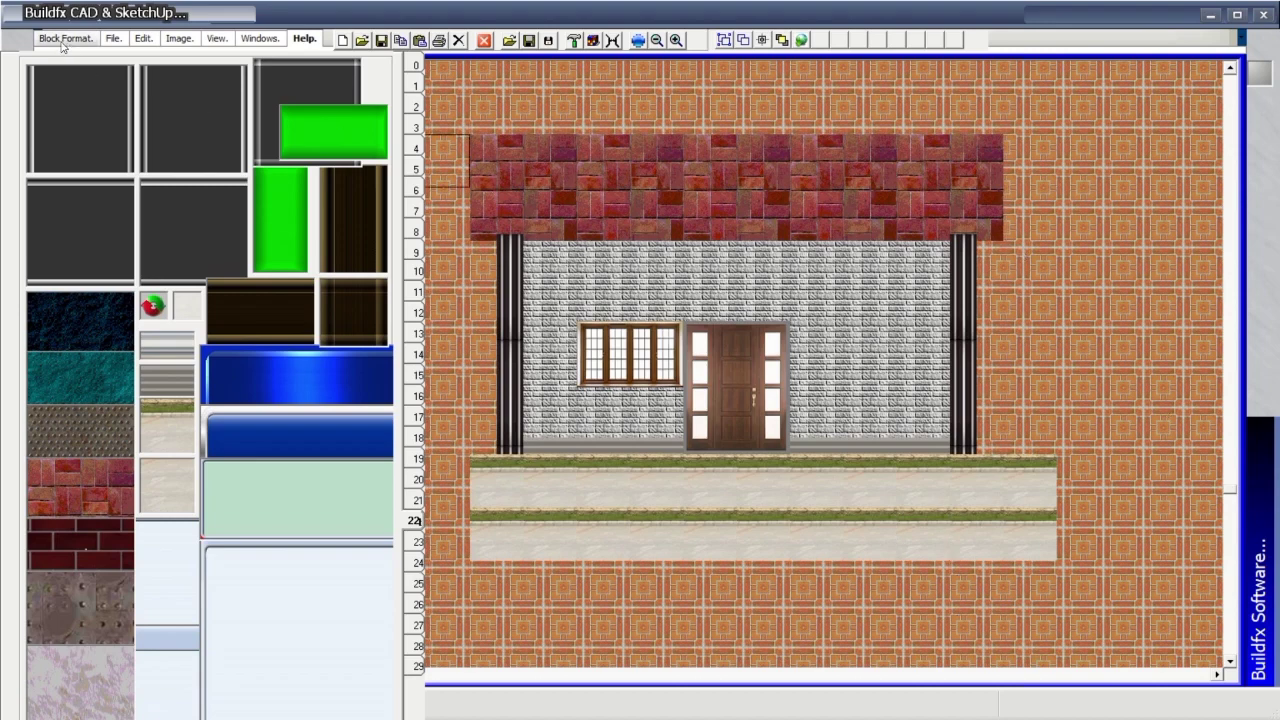
# Bring up the open-drawing dialog and cancel it without opening anything.
pyautogui.click(113, 40)
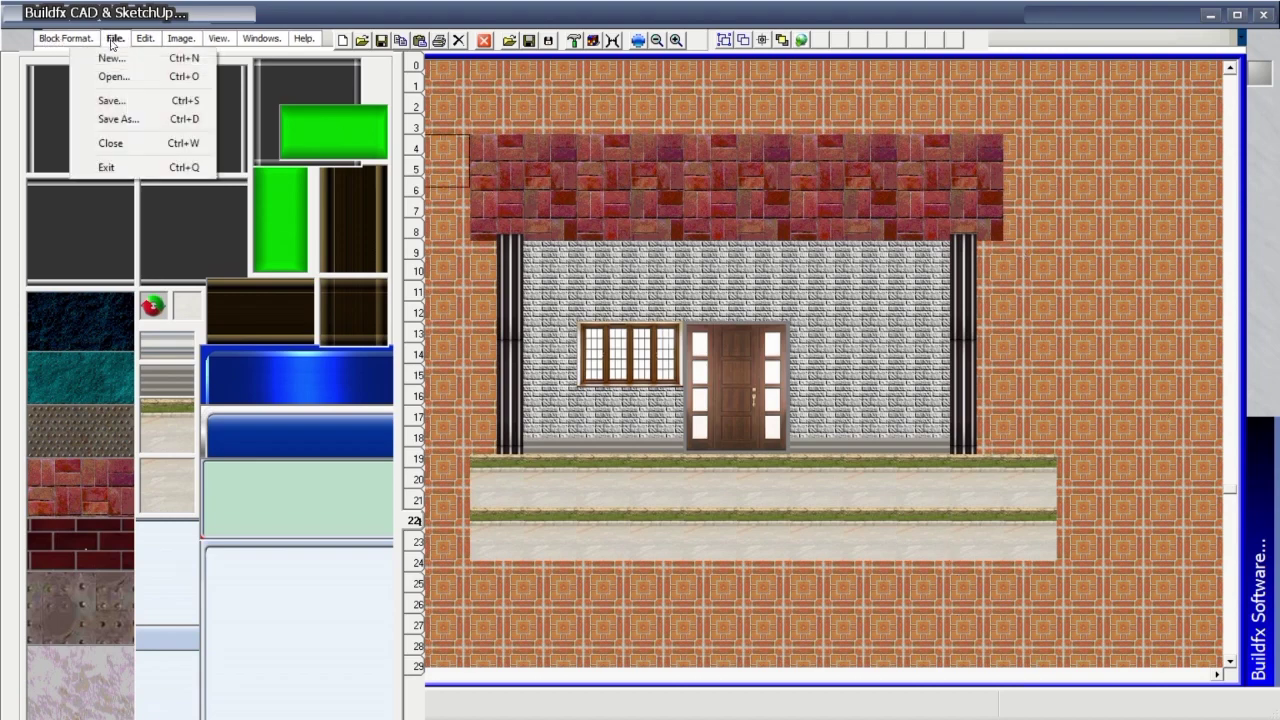
pyautogui.click(130, 77)
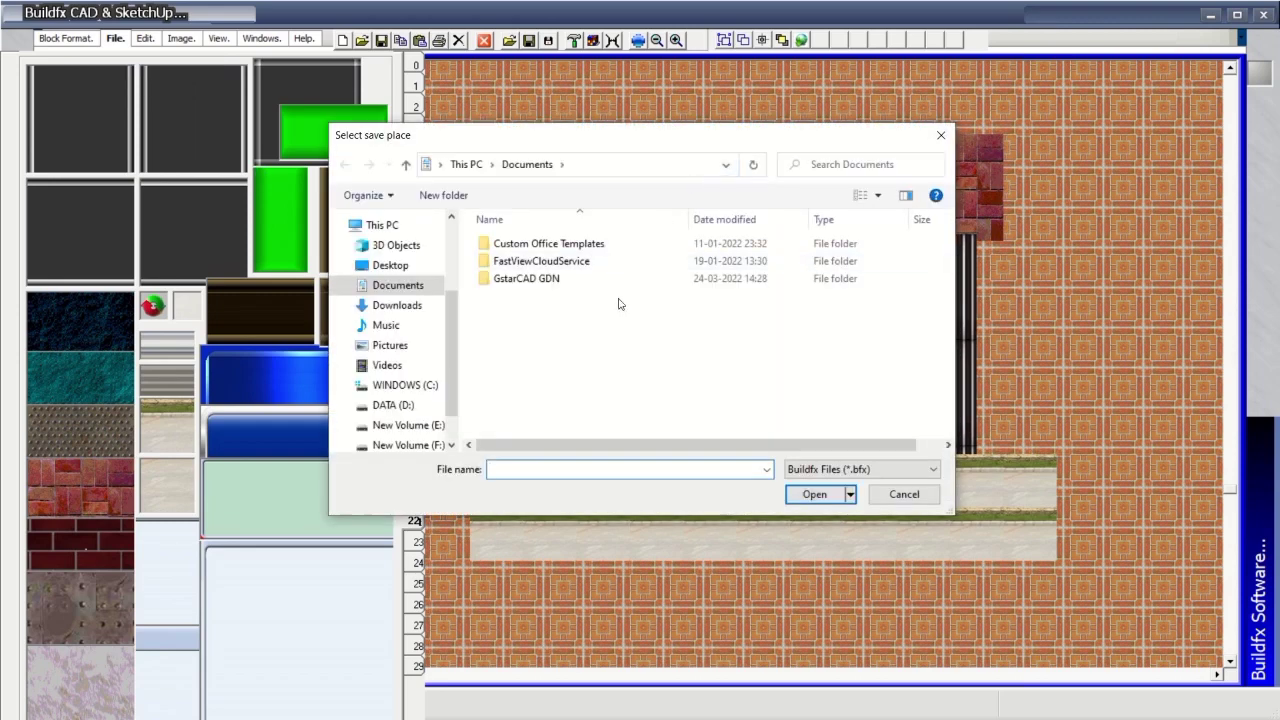
pyautogui.click(940, 137)
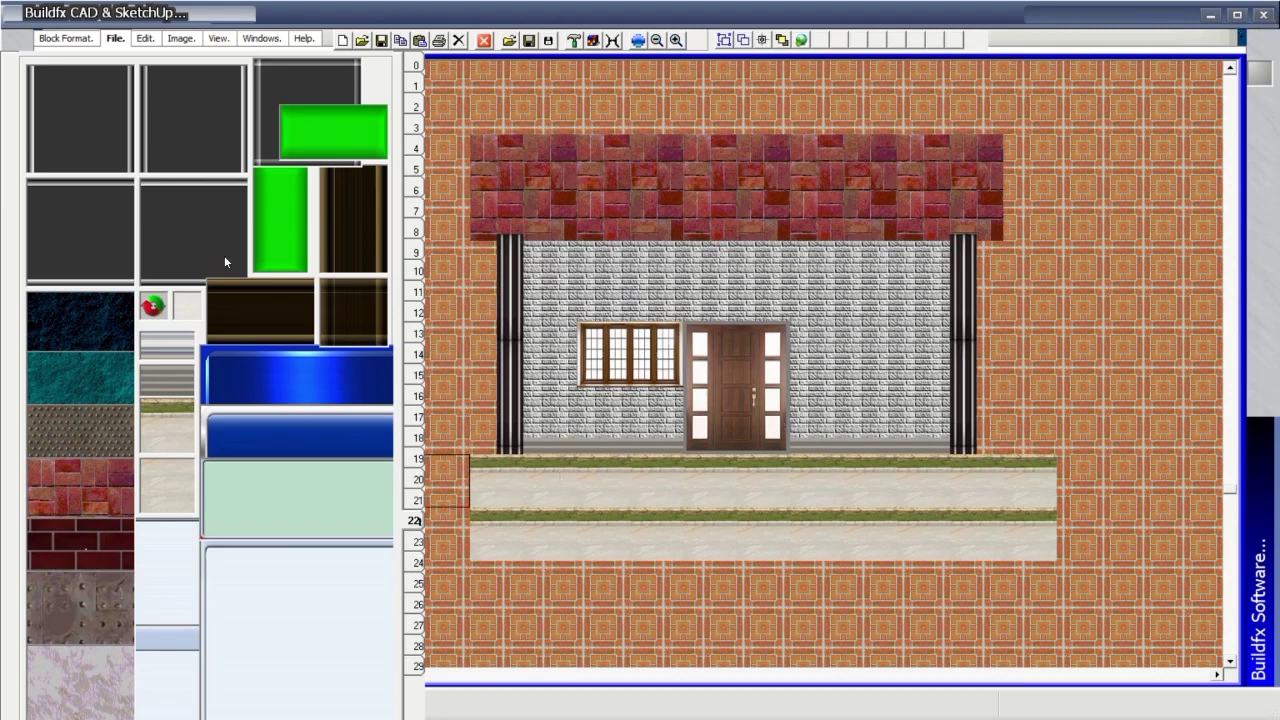
# Look through the Block Format, File, Image and View menus.
pyautogui.click(66, 38)
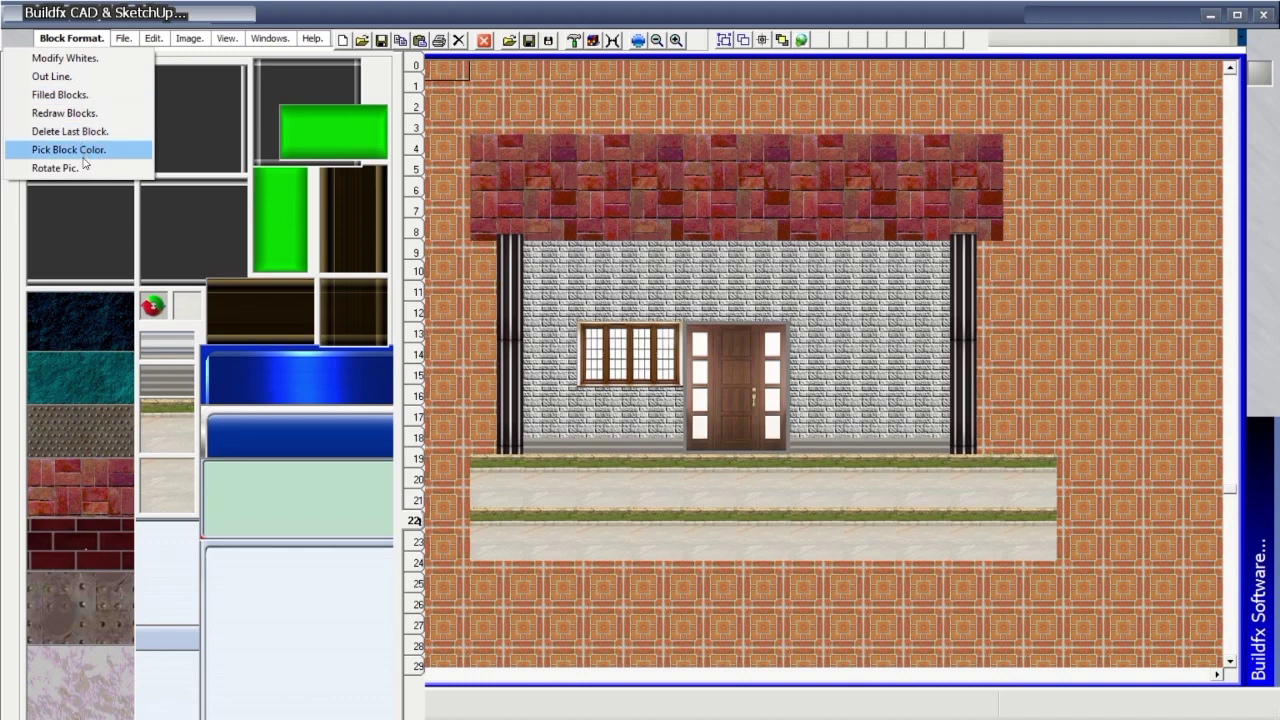
pyautogui.click(117, 38)
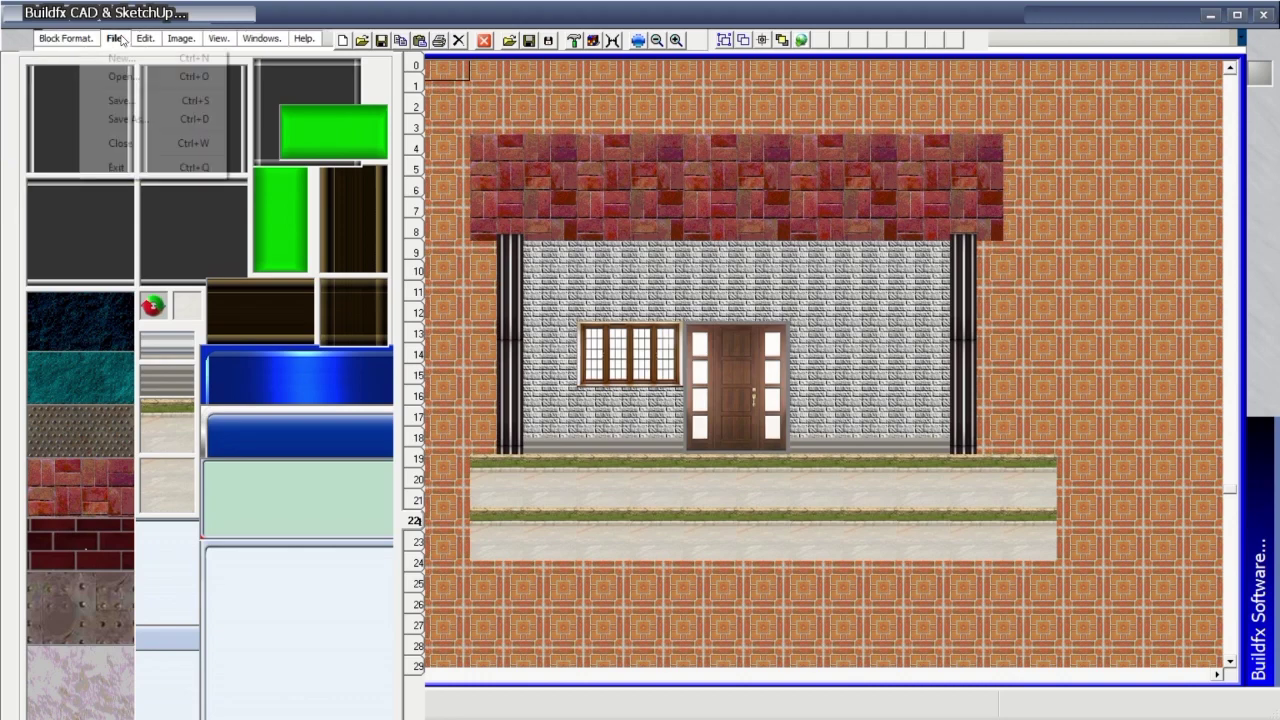
pyautogui.moveTo(145, 40)
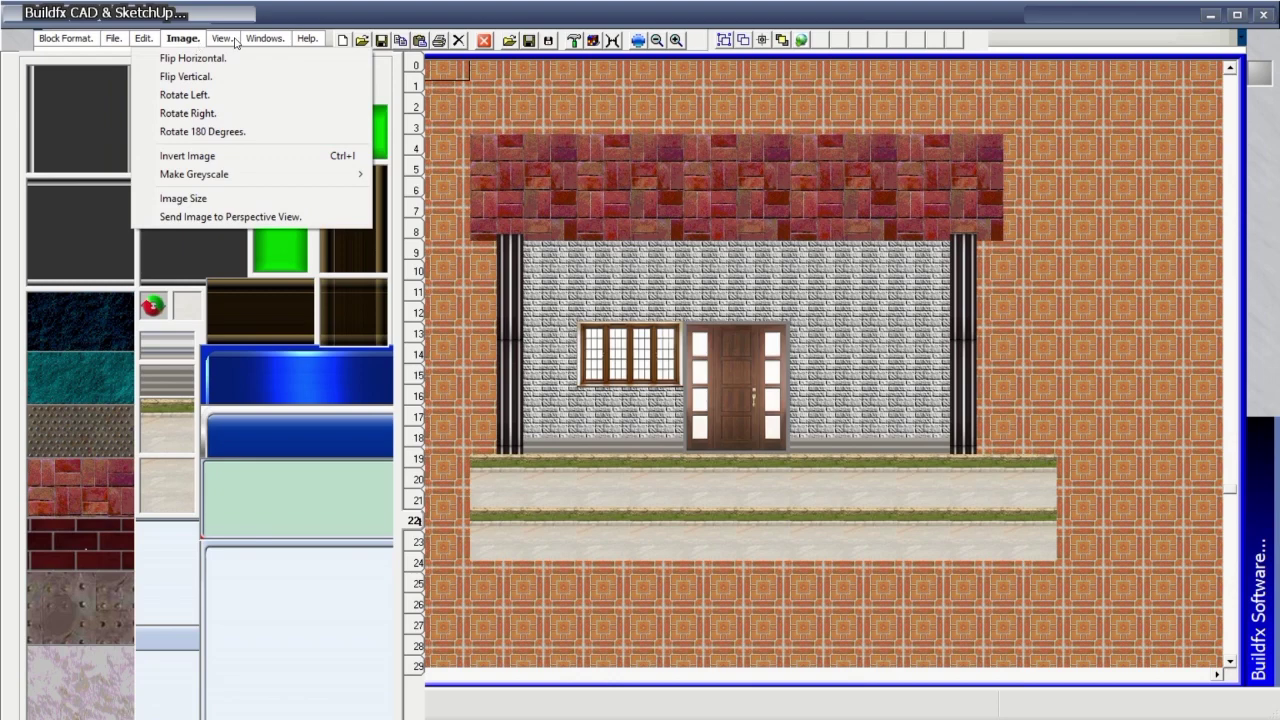
pyautogui.moveTo(234, 40)
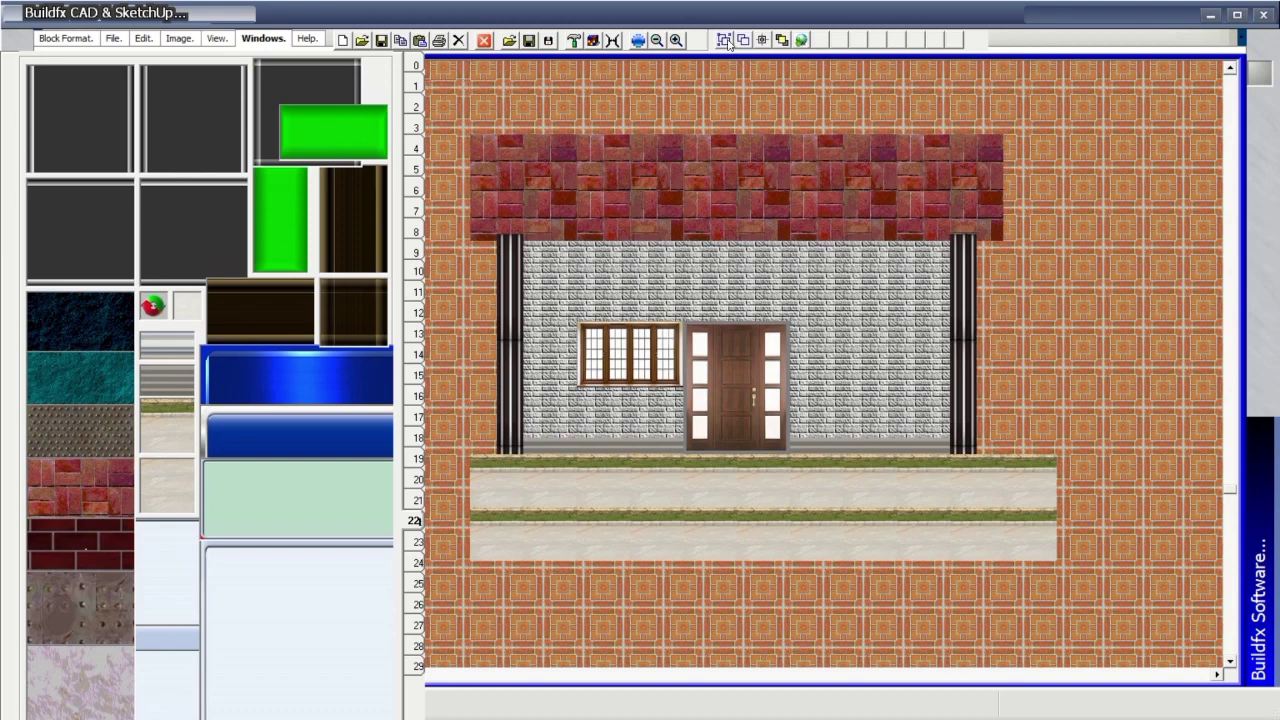
# Choose the light-blue glossy block for drawing lines of blocks.
pyautogui.click(413, 64)
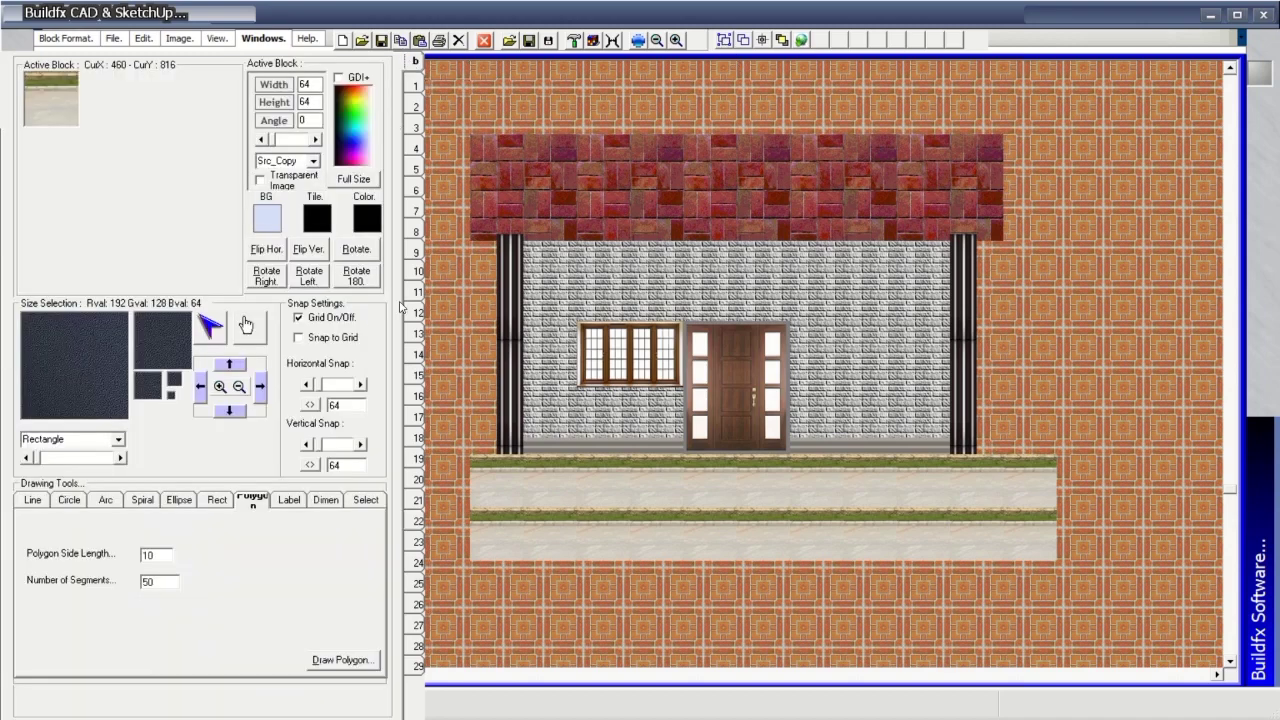
pyautogui.click(31, 505)
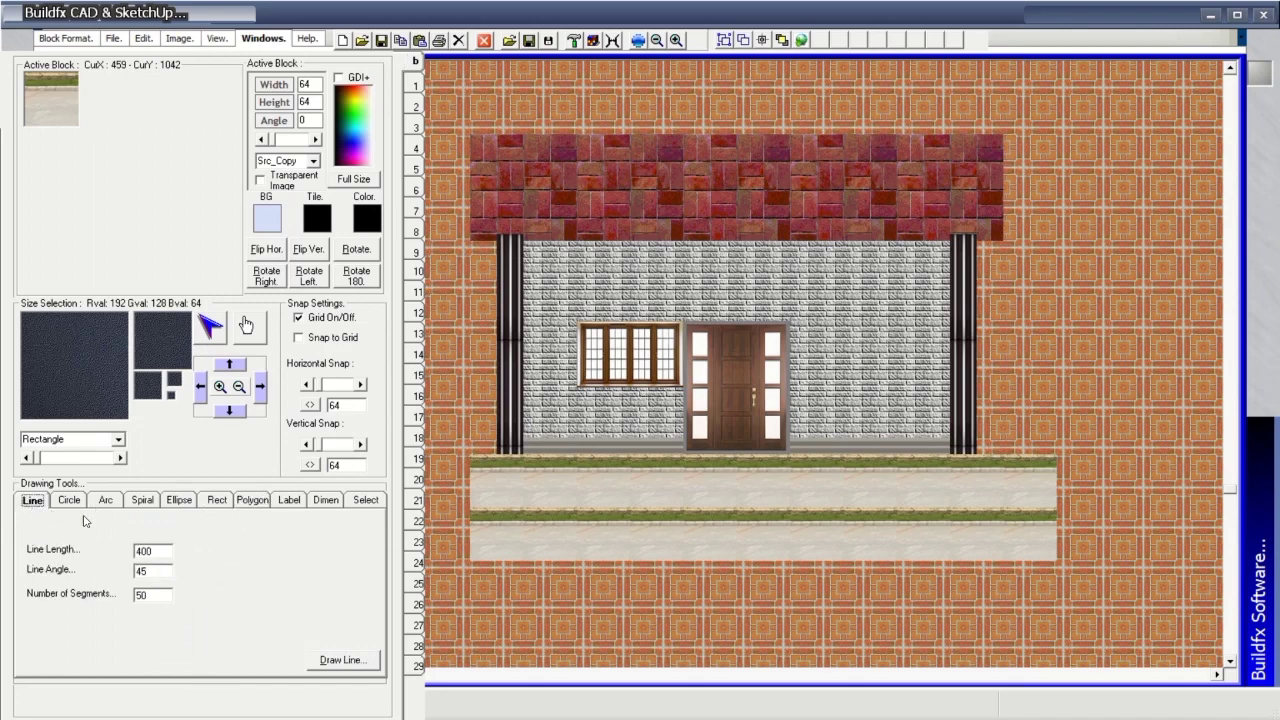
pyautogui.click(418, 84)
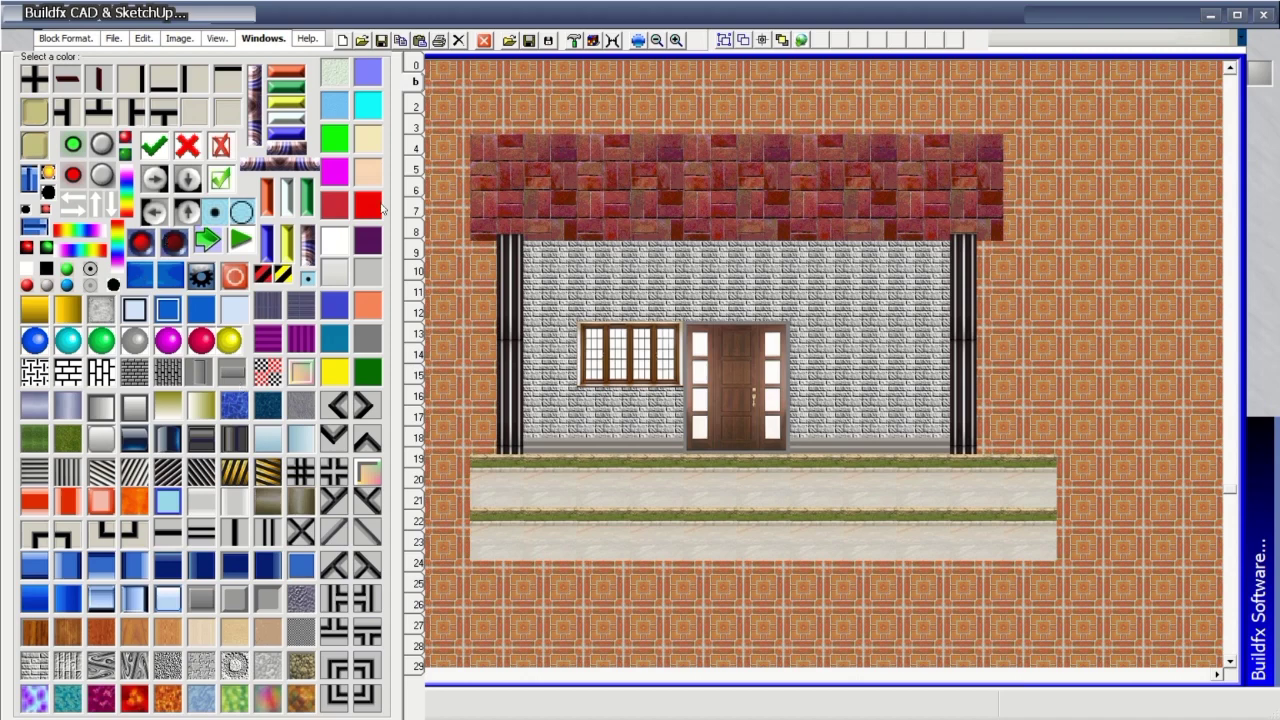
pyautogui.click(415, 105)
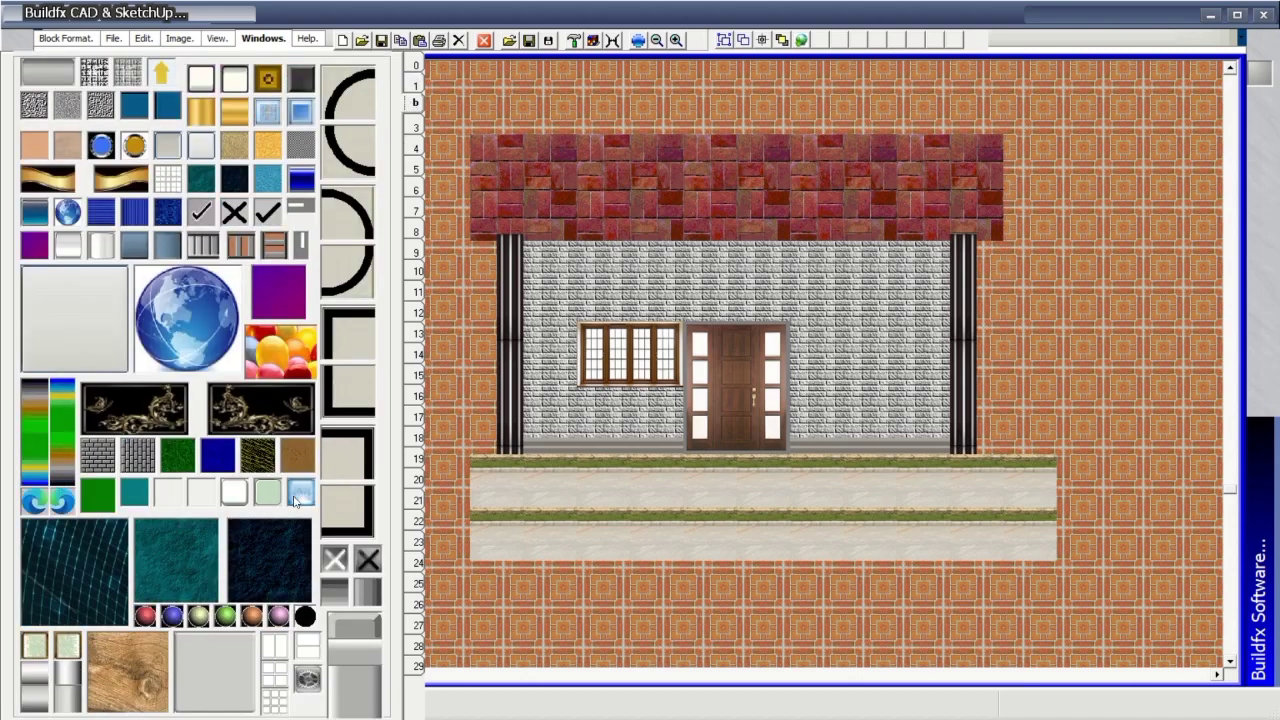
pyautogui.click(415, 65)
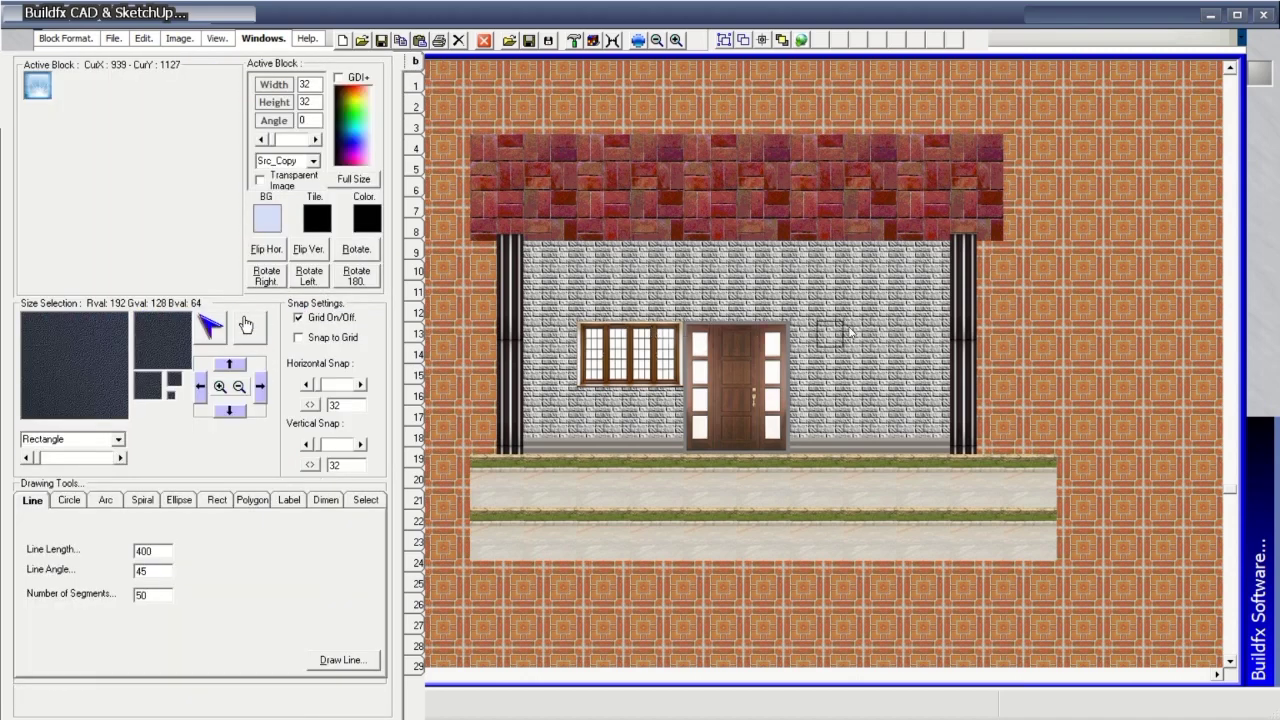
# Draw a diagonal line, a circle and a half-circle arc of light-blue blocks right of the house.
pyautogui.click(1016, 334)
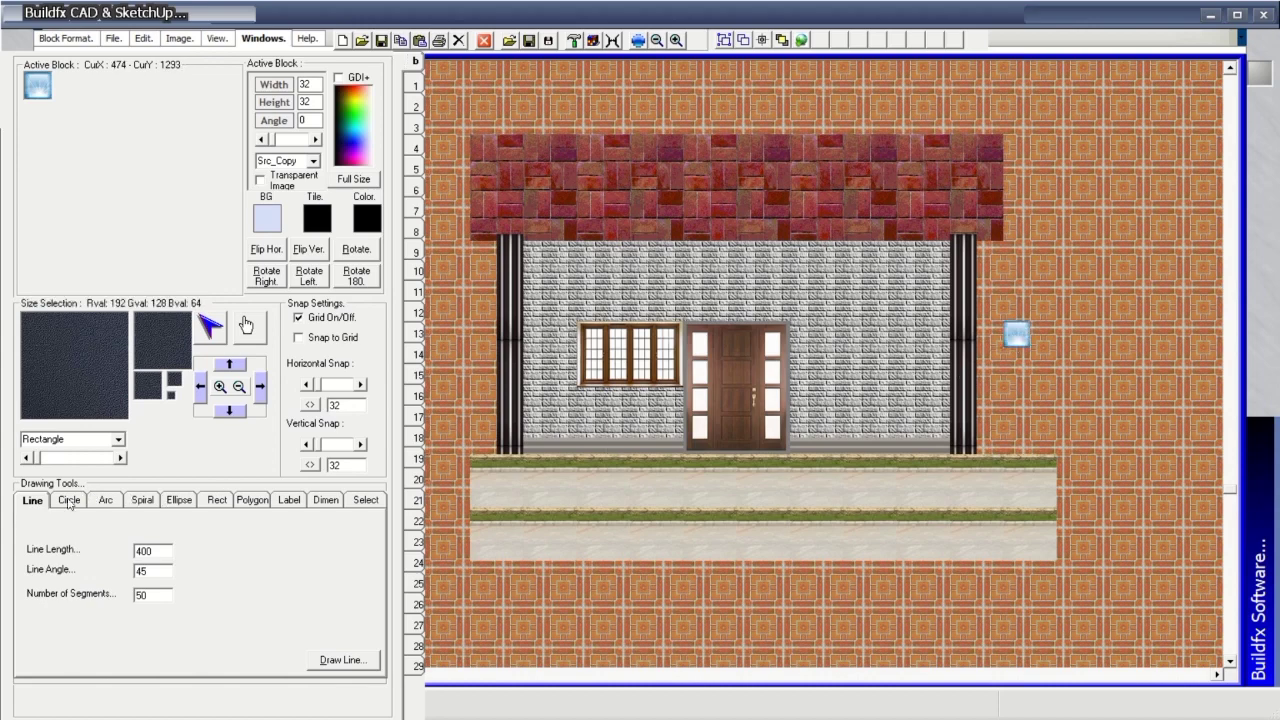
pyautogui.click(334, 662)
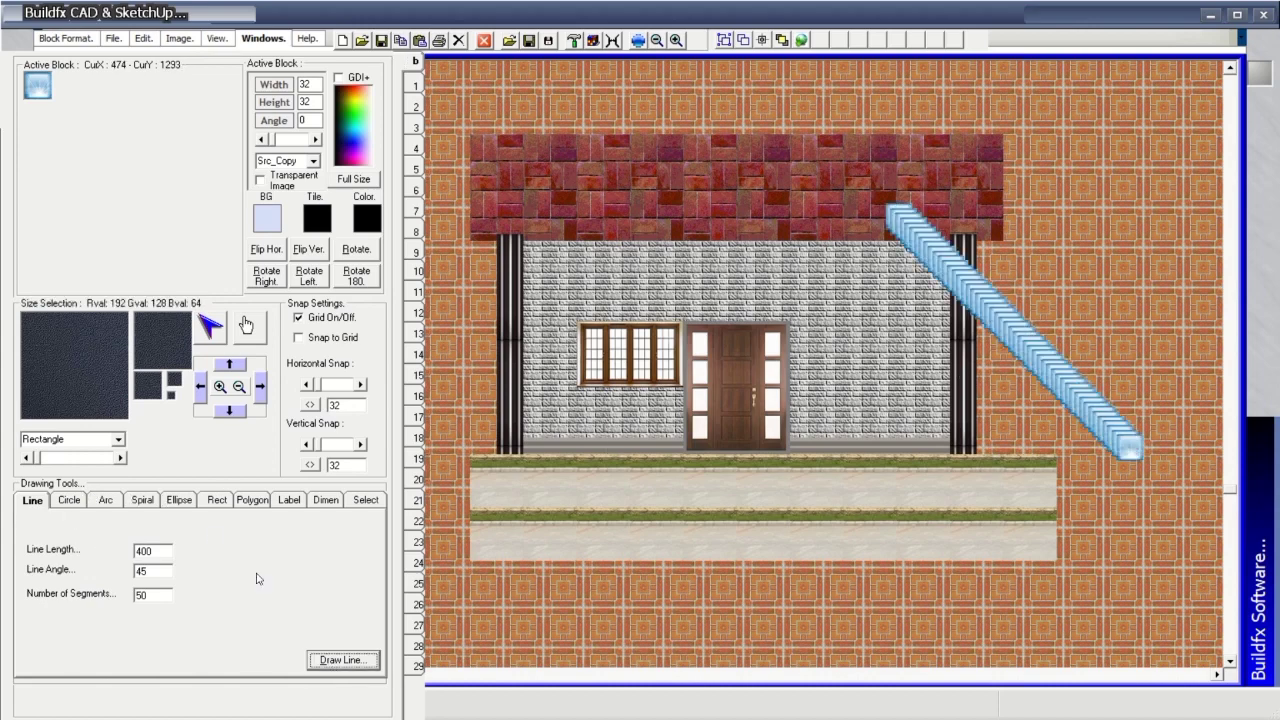
pyautogui.click(72, 500)
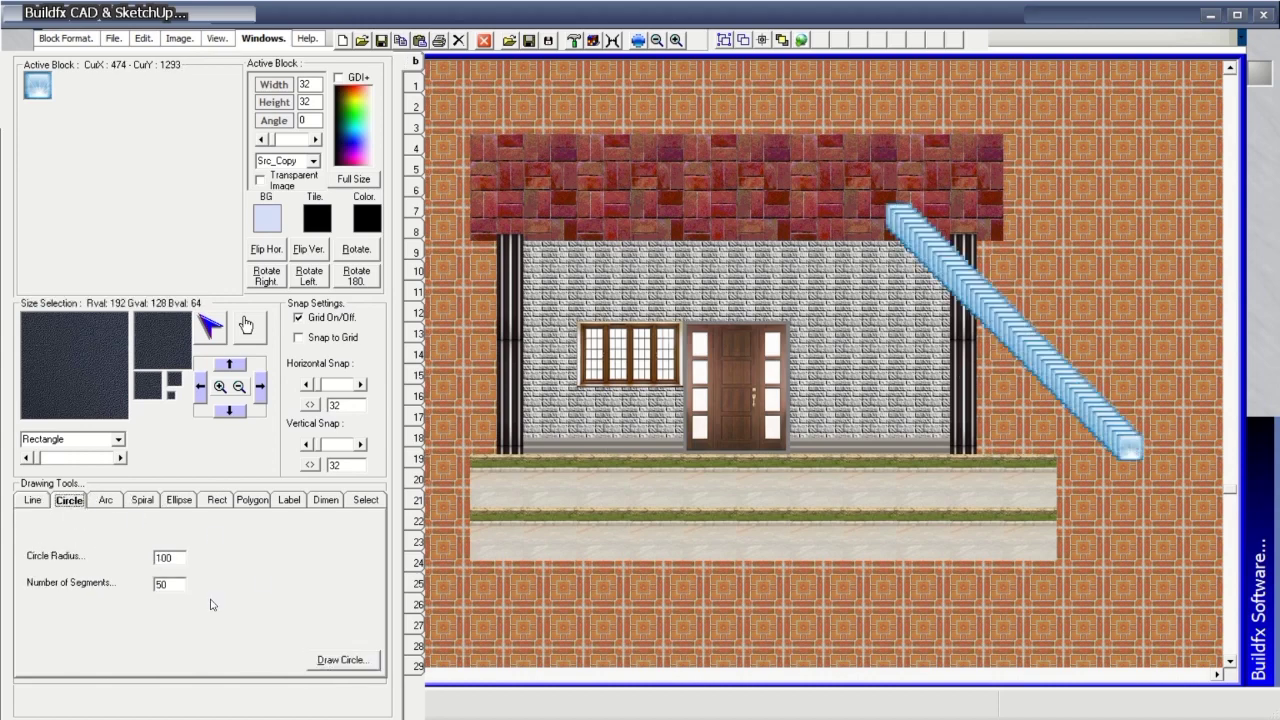
pyautogui.click(341, 661)
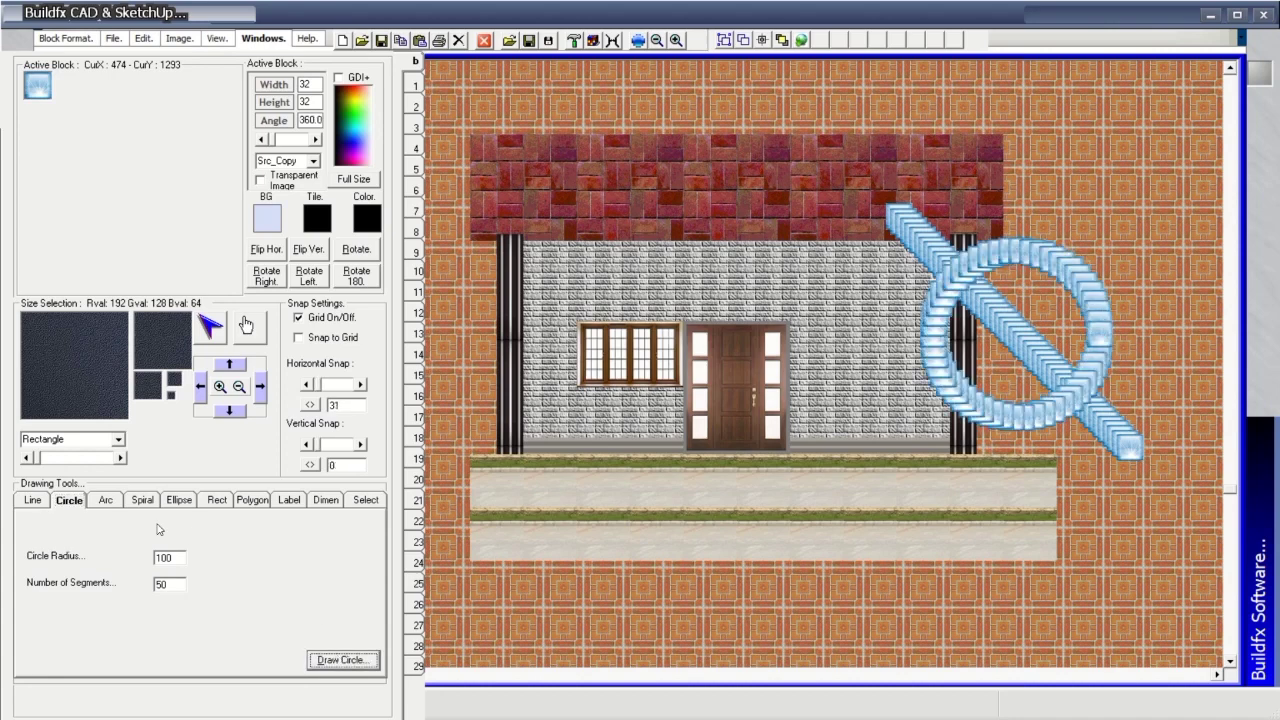
pyautogui.click(107, 502)
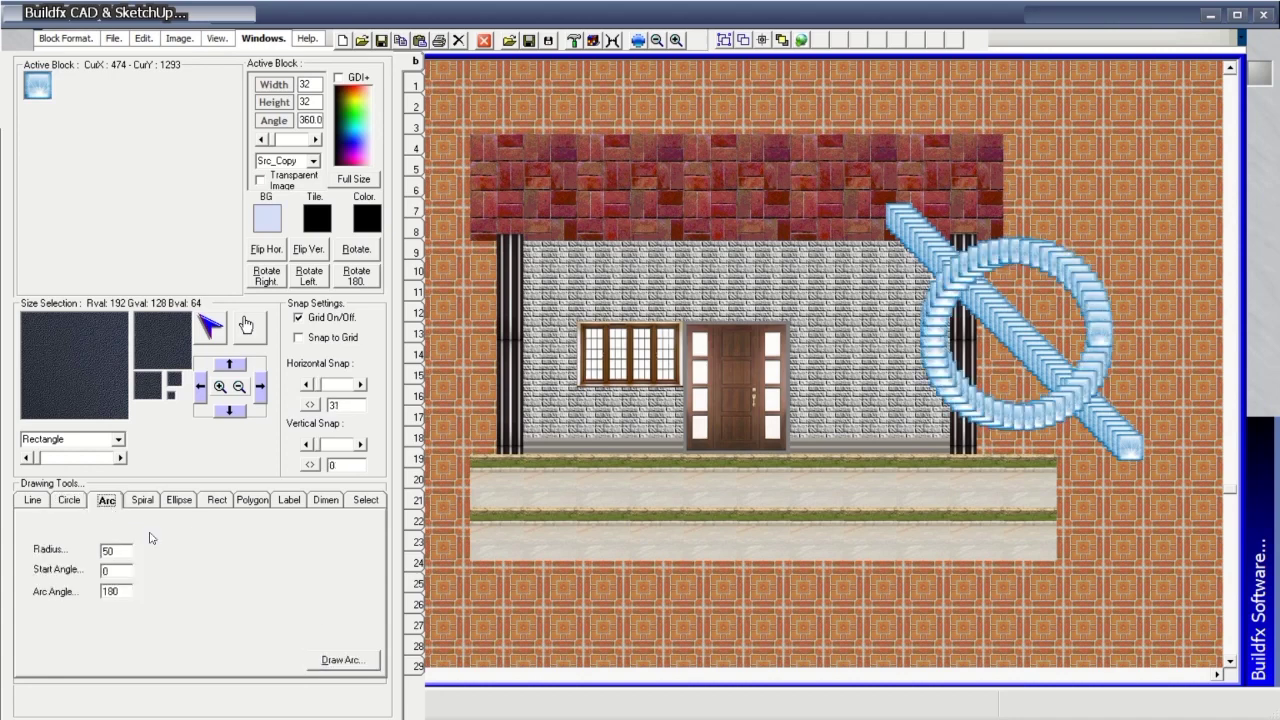
pyautogui.click(347, 664)
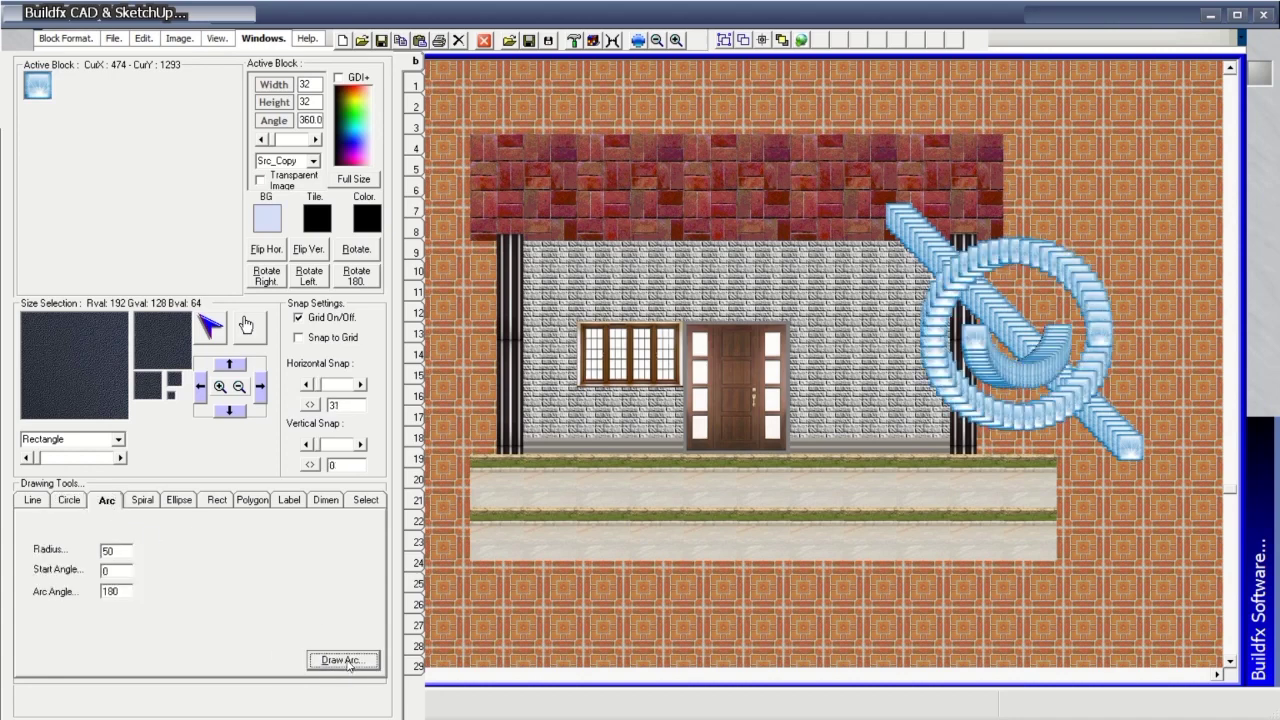
# Draw a block spiral, a block ellipse and a 300 by 200 block rectangle.
pyautogui.click(142, 500)
pyautogui.click(330, 661)
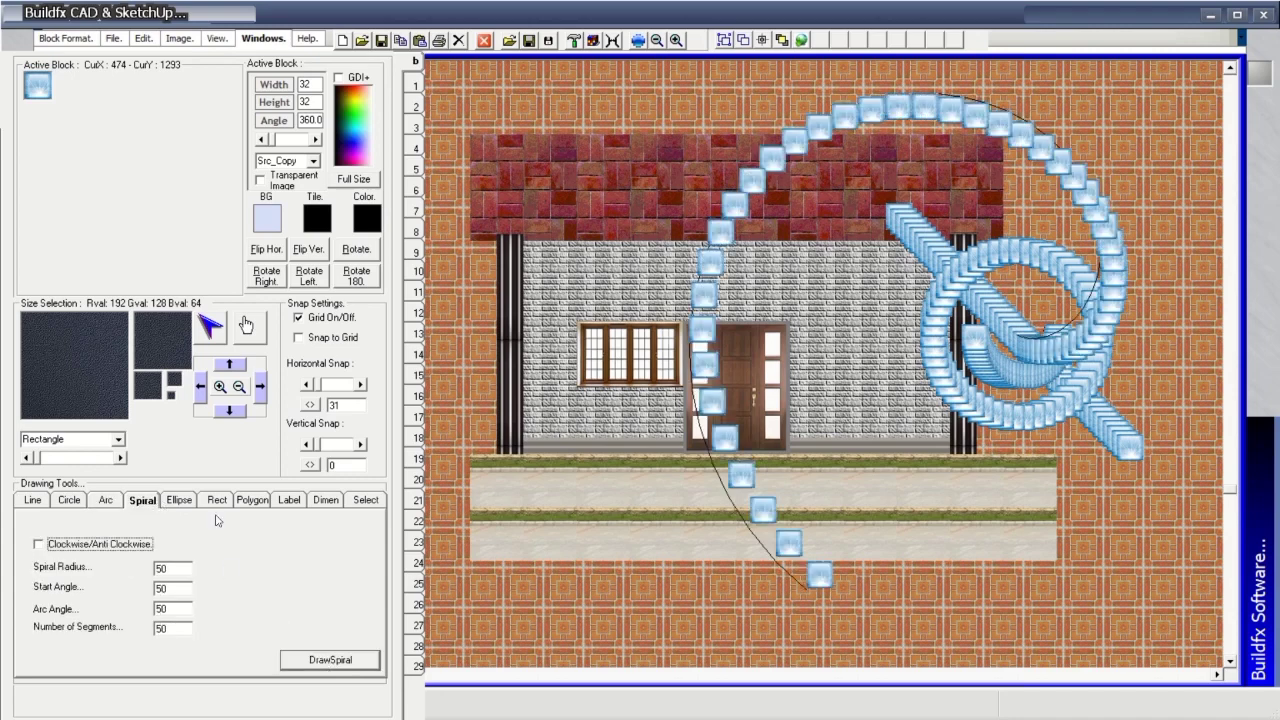
pyautogui.click(180, 500)
pyautogui.click(337, 661)
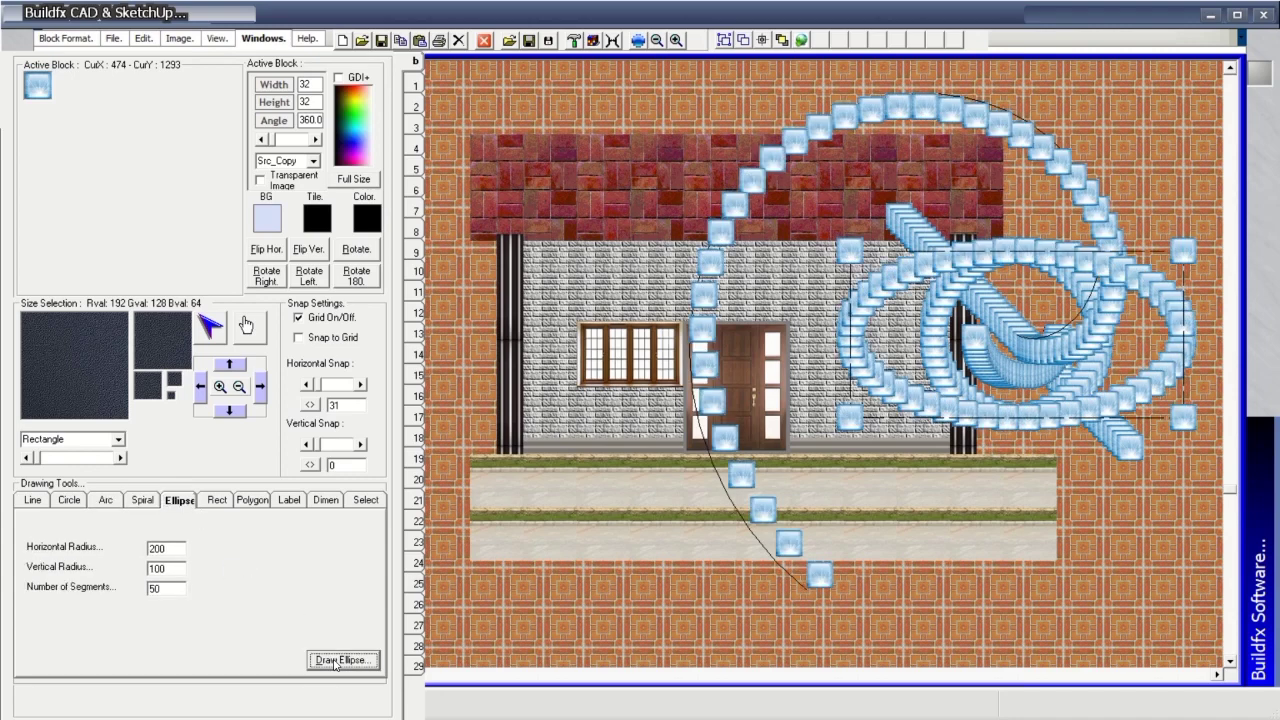
pyautogui.click(217, 500)
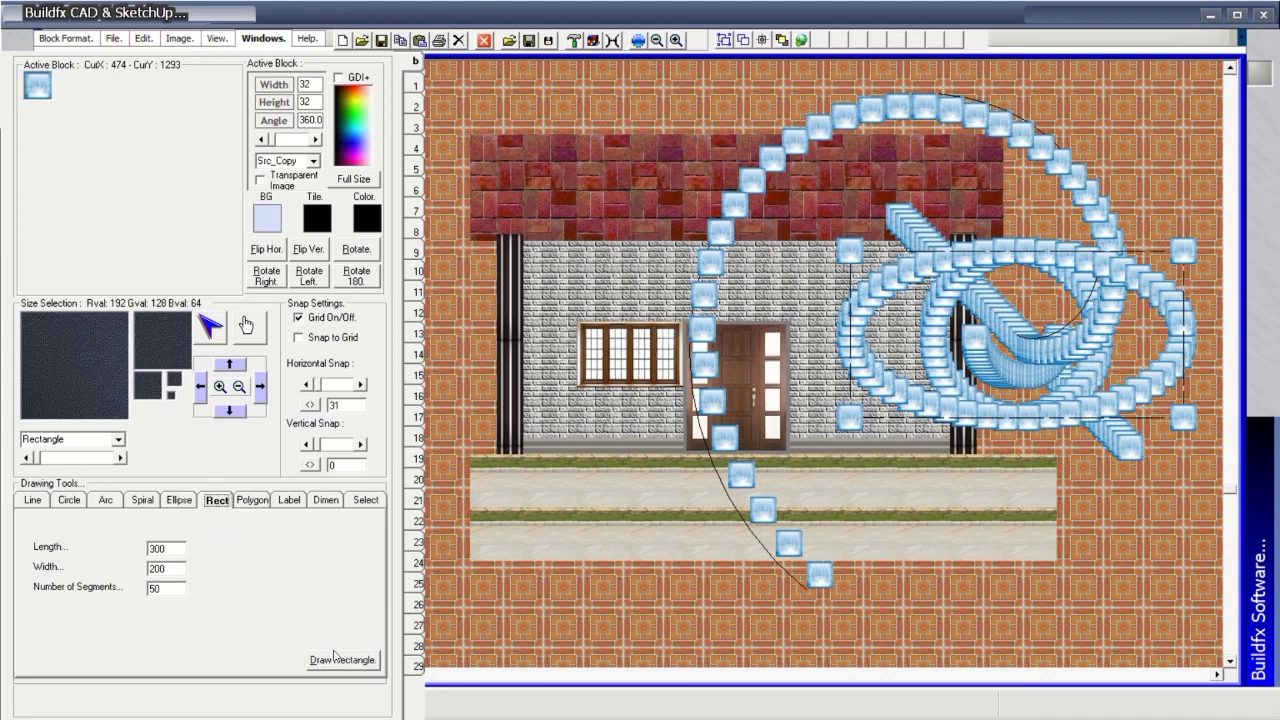
pyautogui.click(338, 663)
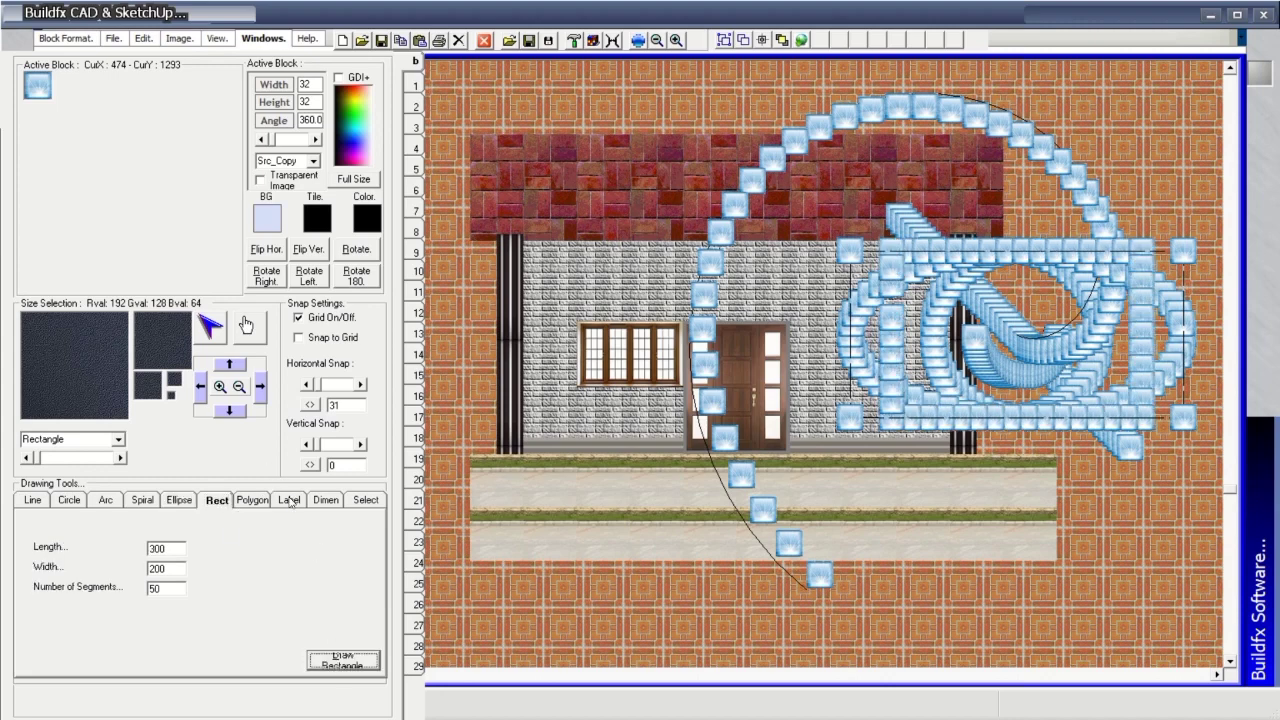
# Draw a block polygon and the Roadfx Software label, then start a fresh empty canvas.
pyautogui.click(254, 500)
pyautogui.click(343, 660)
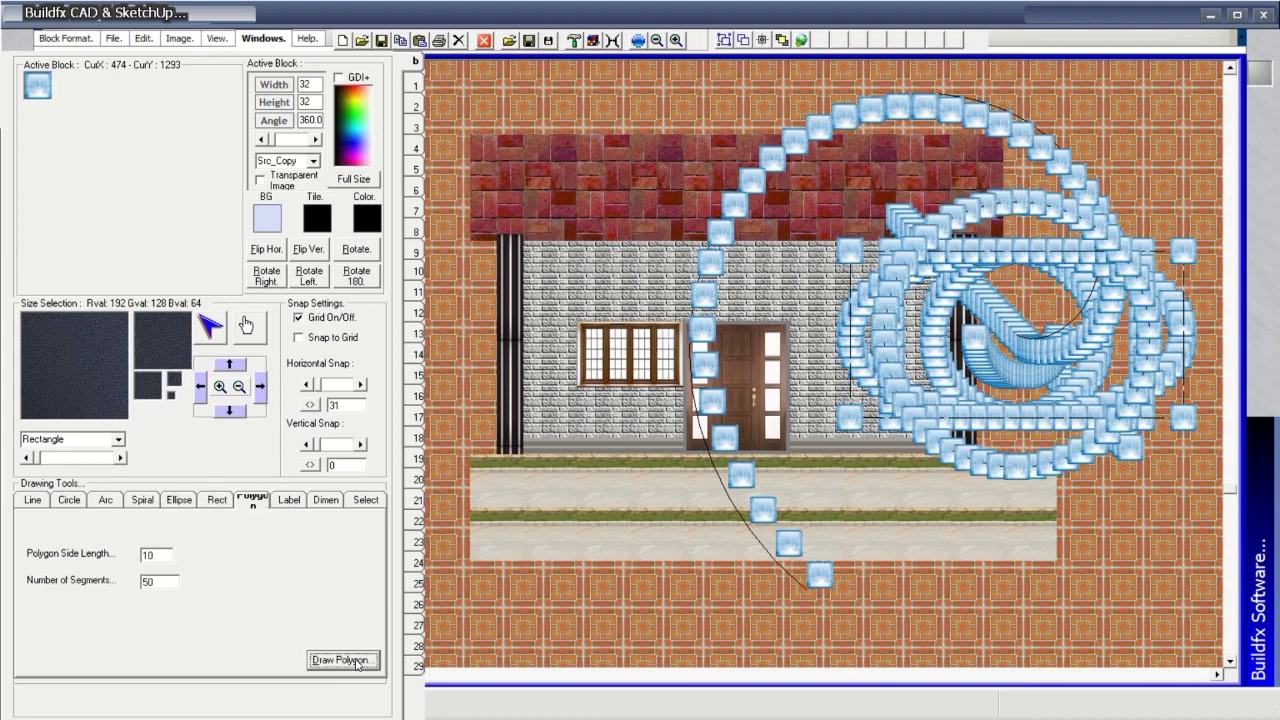
pyautogui.click(292, 500)
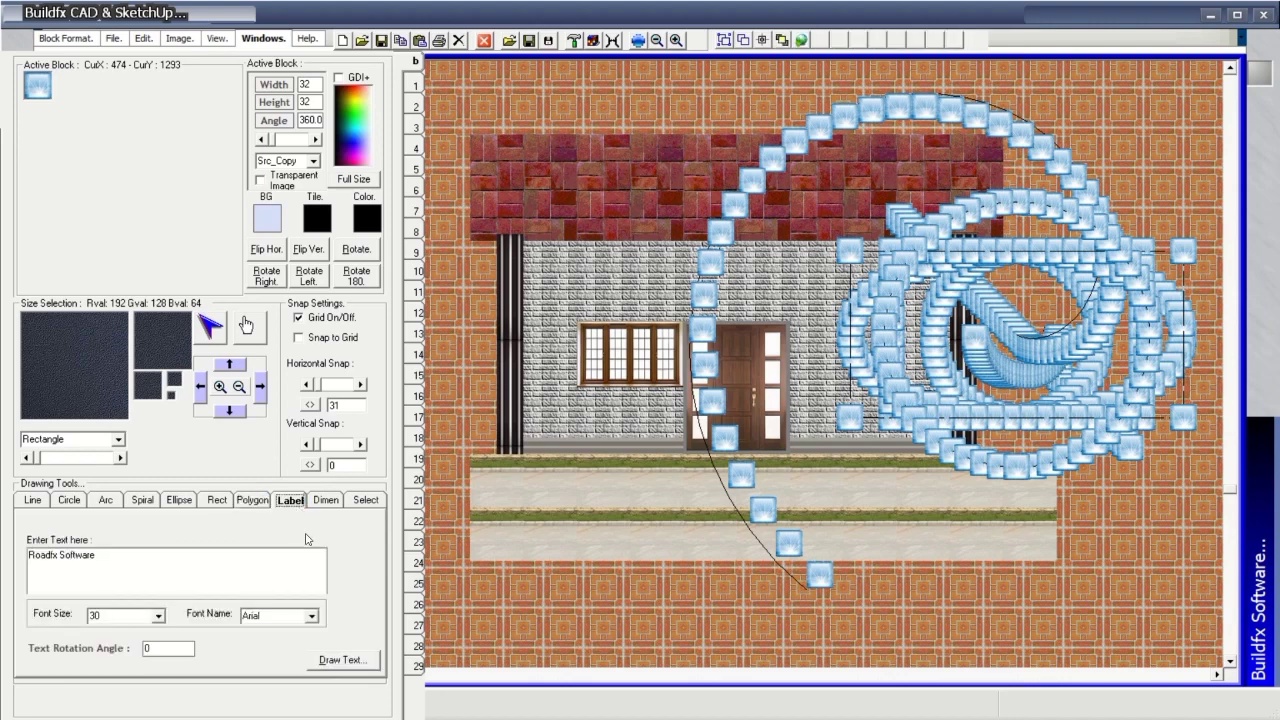
pyautogui.click(362, 665)
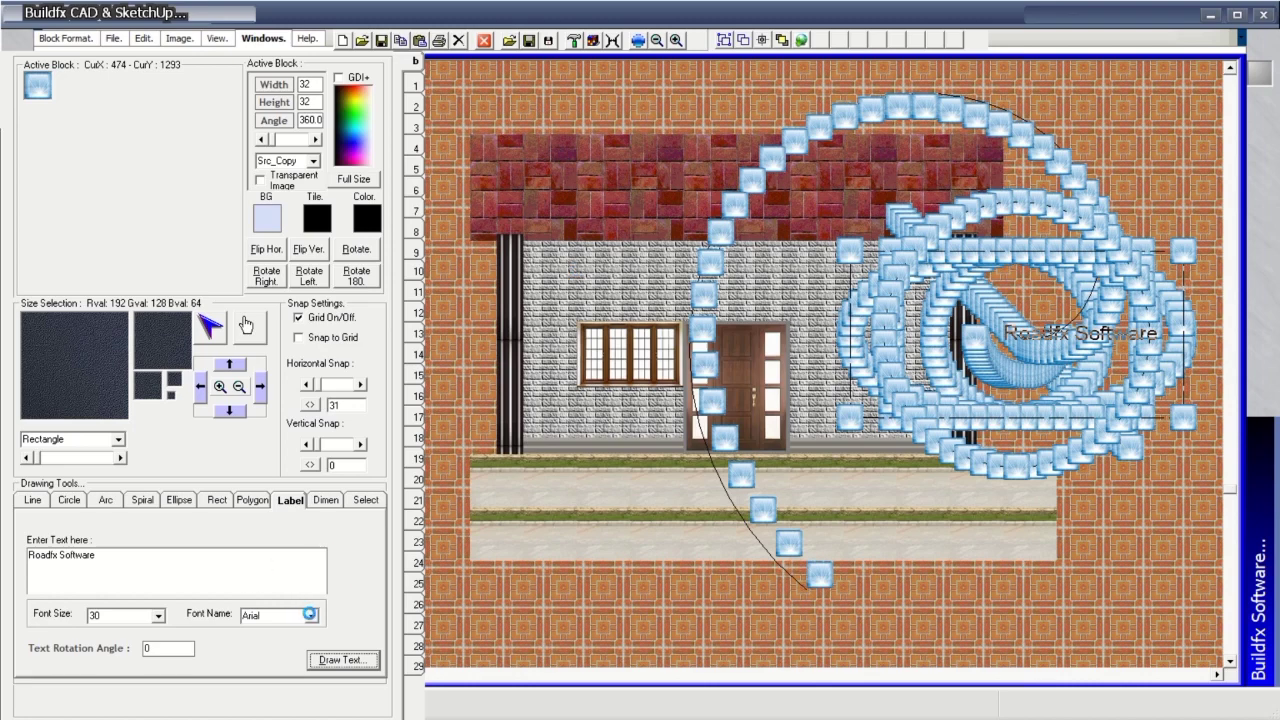
pyautogui.moveTo(594, 3)
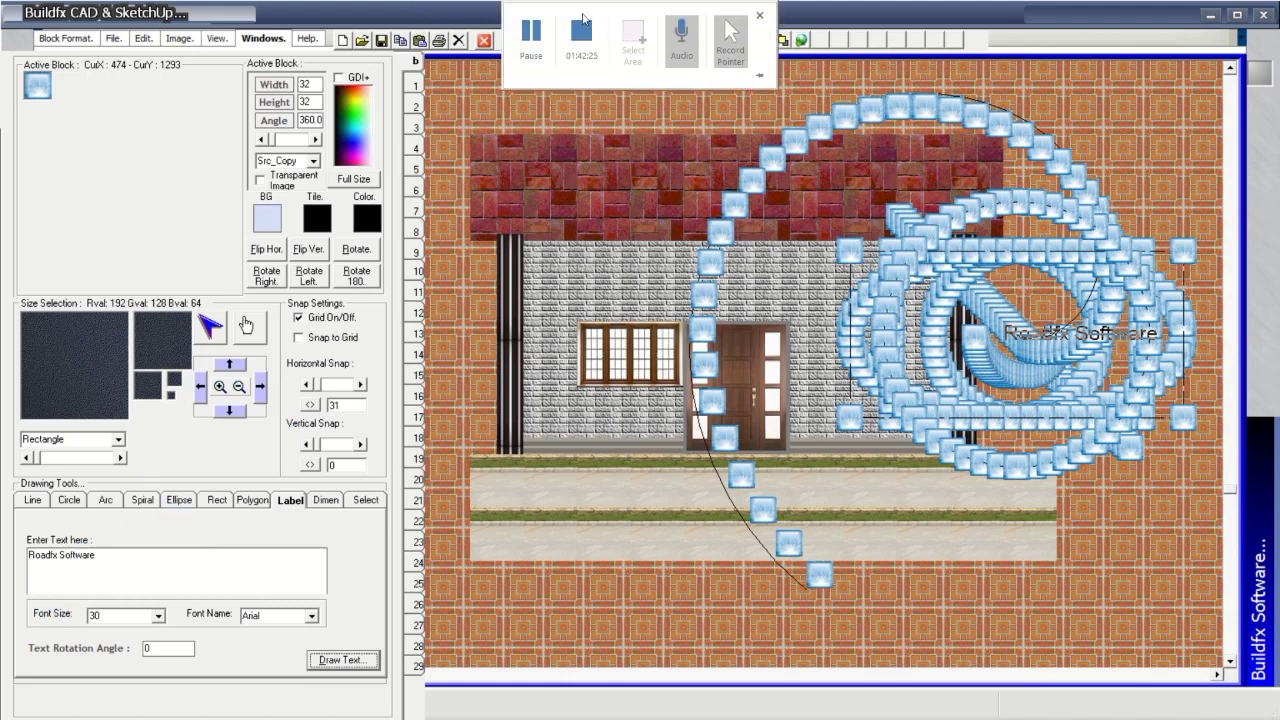
pyautogui.click(531, 33)
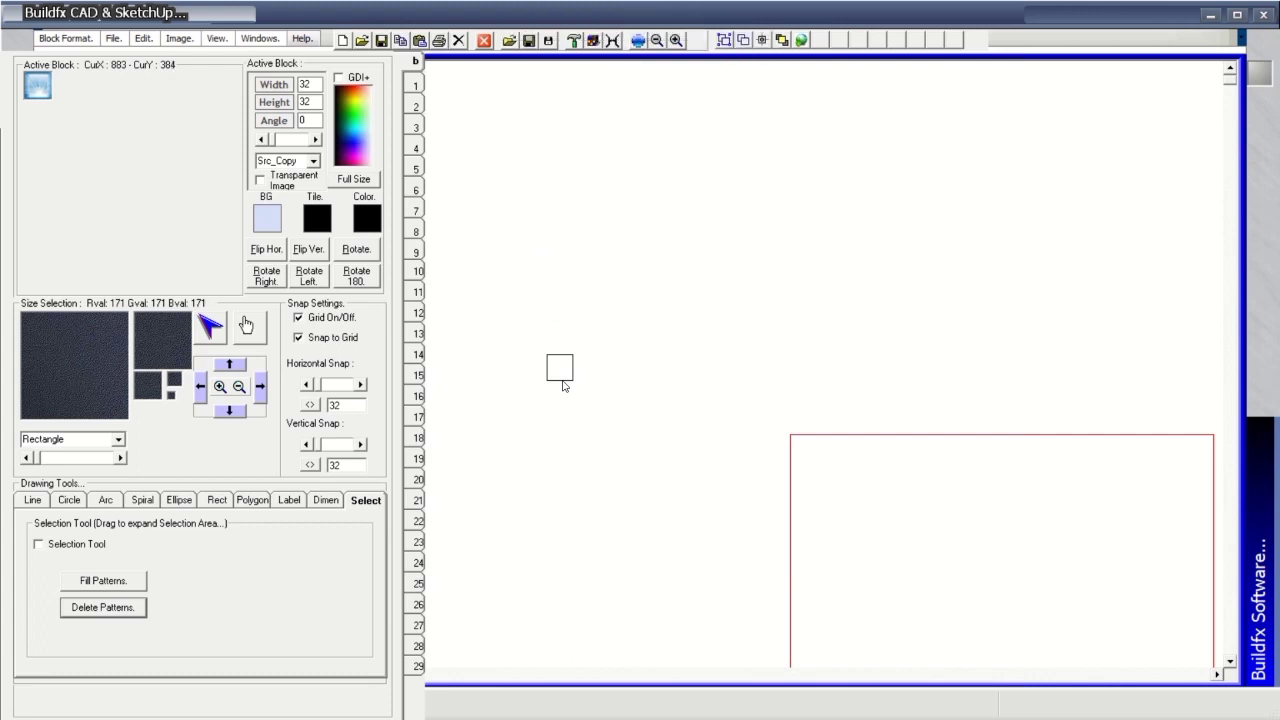
# Place a single block and ring it with 50 blocks labelled Roadfx Software.
pyautogui.click(255, 501)
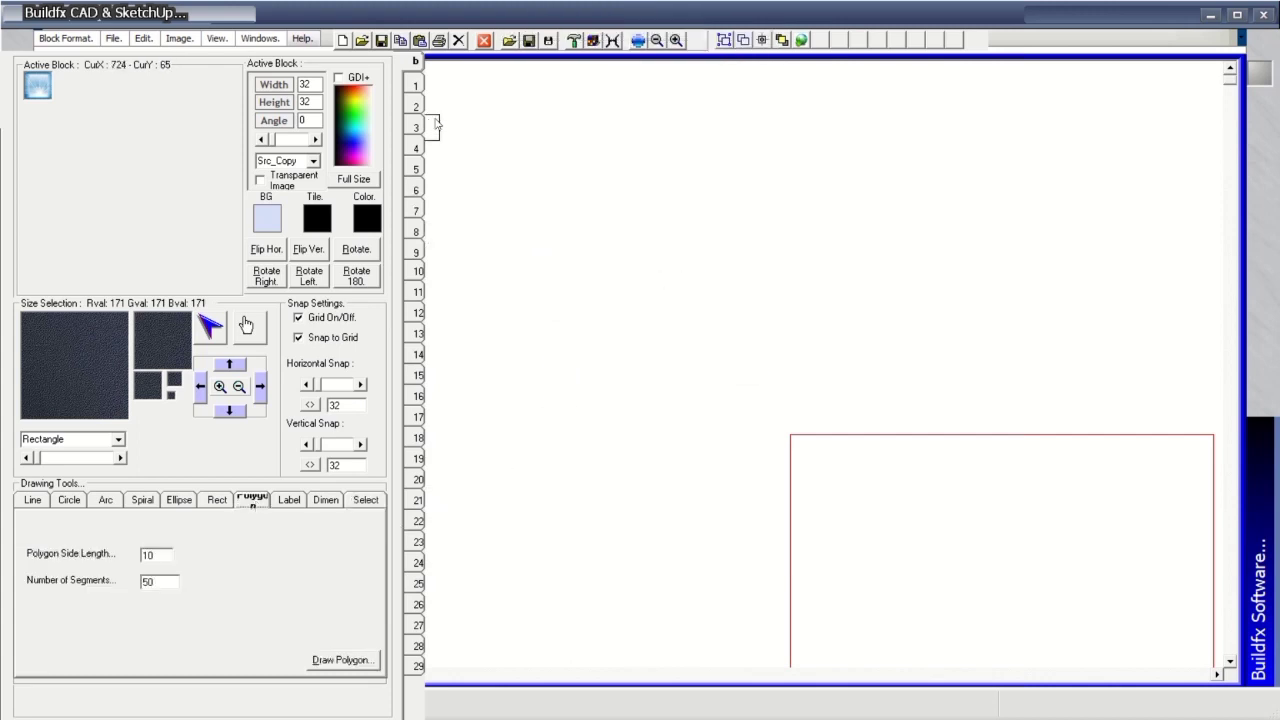
pyautogui.click(792, 355)
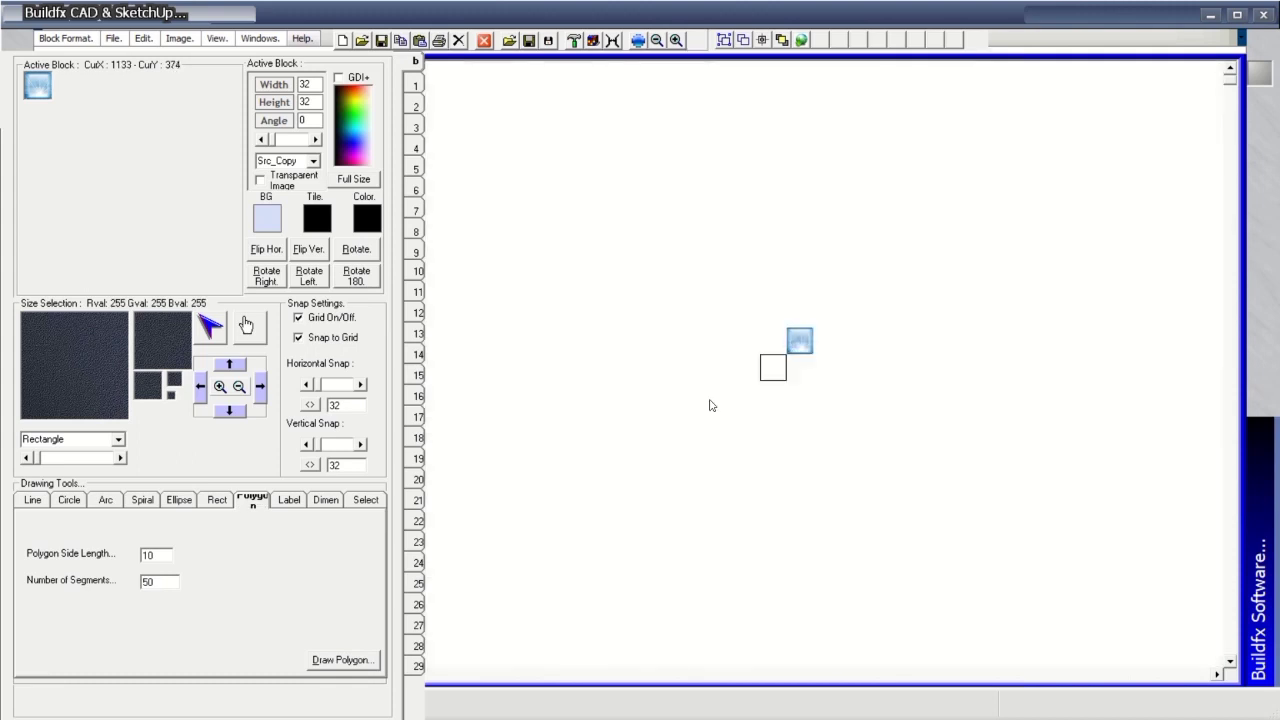
pyautogui.click(324, 661)
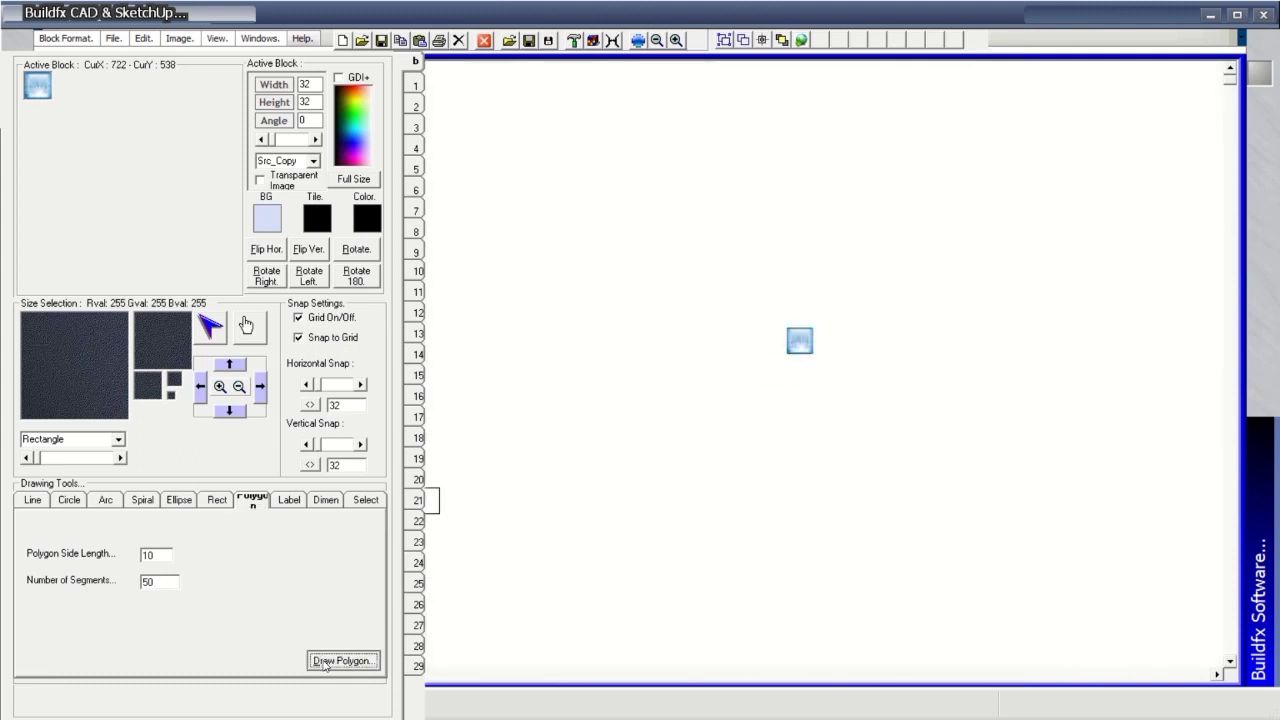
pyautogui.click(297, 505)
pyautogui.click(352, 662)
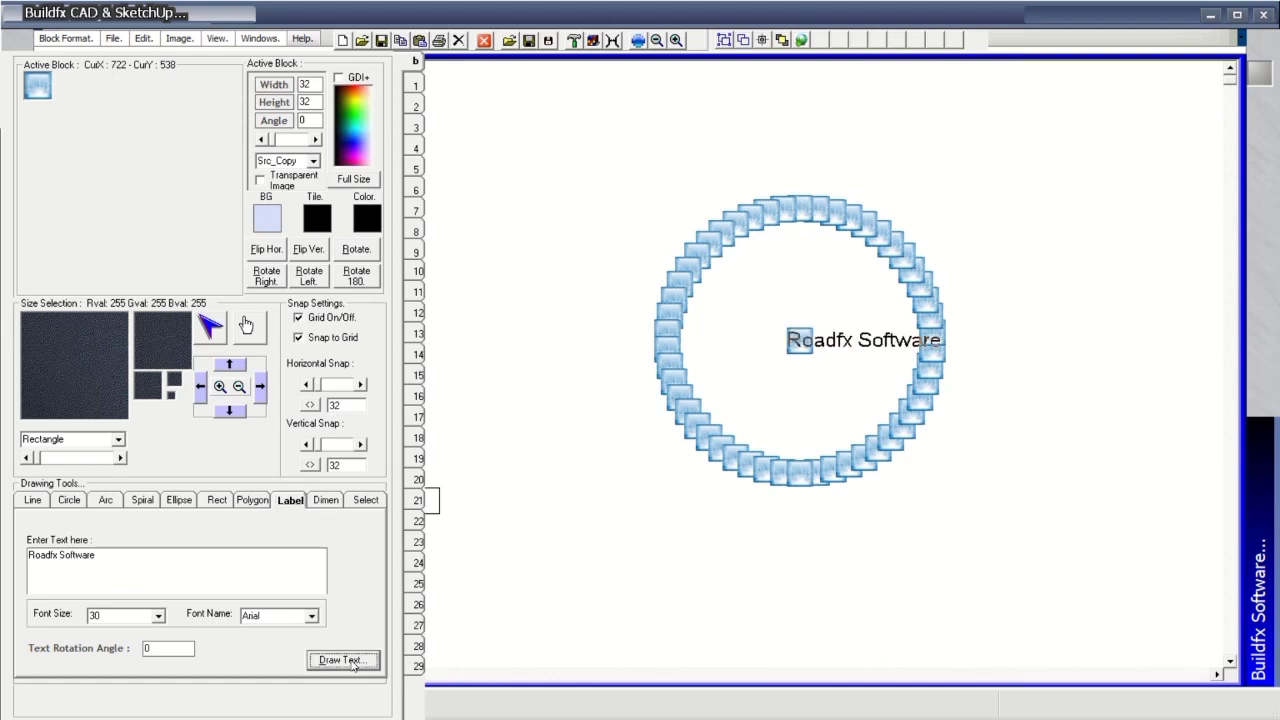
# Turn on area selection in the Select tab's selection and fill options.
pyautogui.click(330, 502)
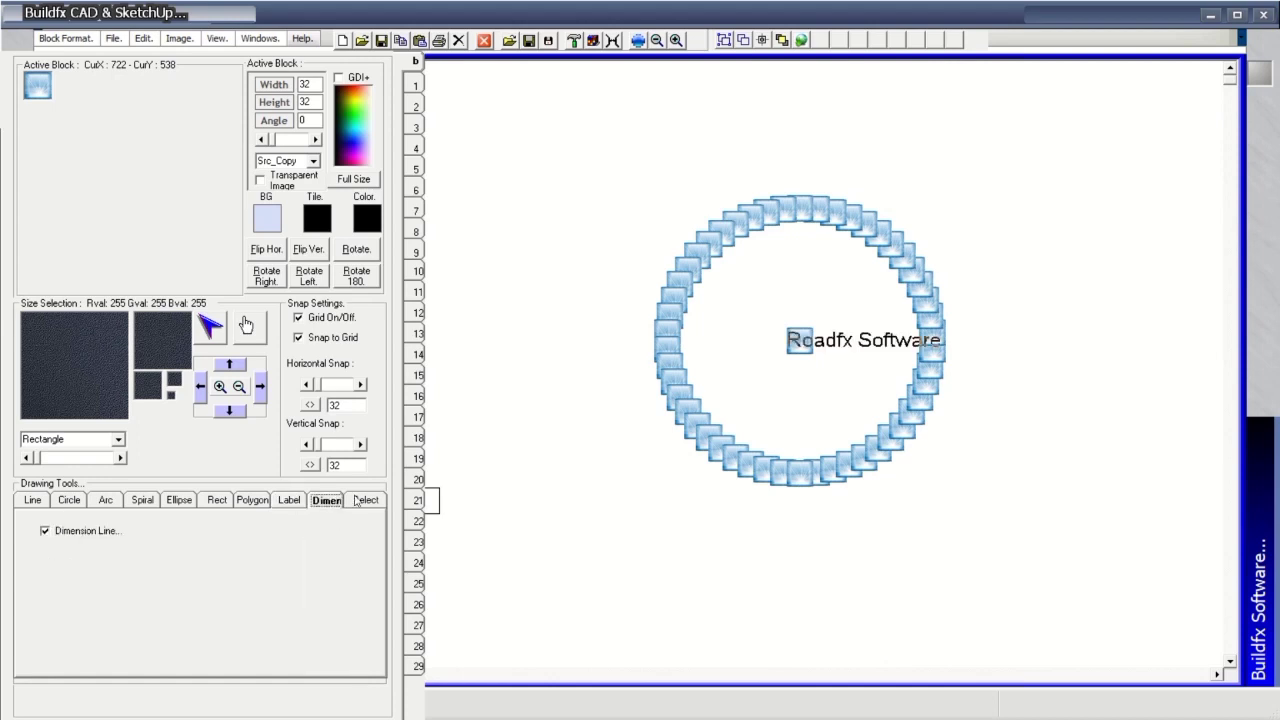
pyautogui.click(366, 502)
pyautogui.click(39, 544)
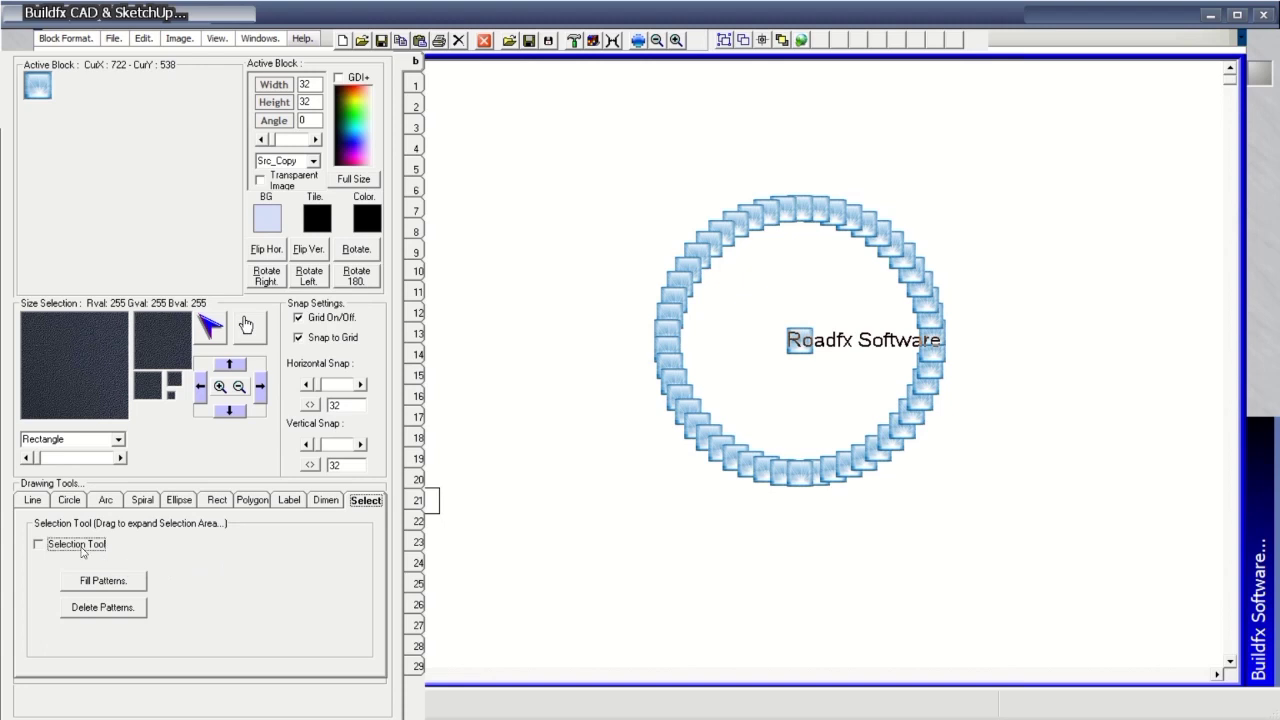
# Mark a rectangular area over the ring and fill it with tiled blocks.
pyautogui.click(131, 583)
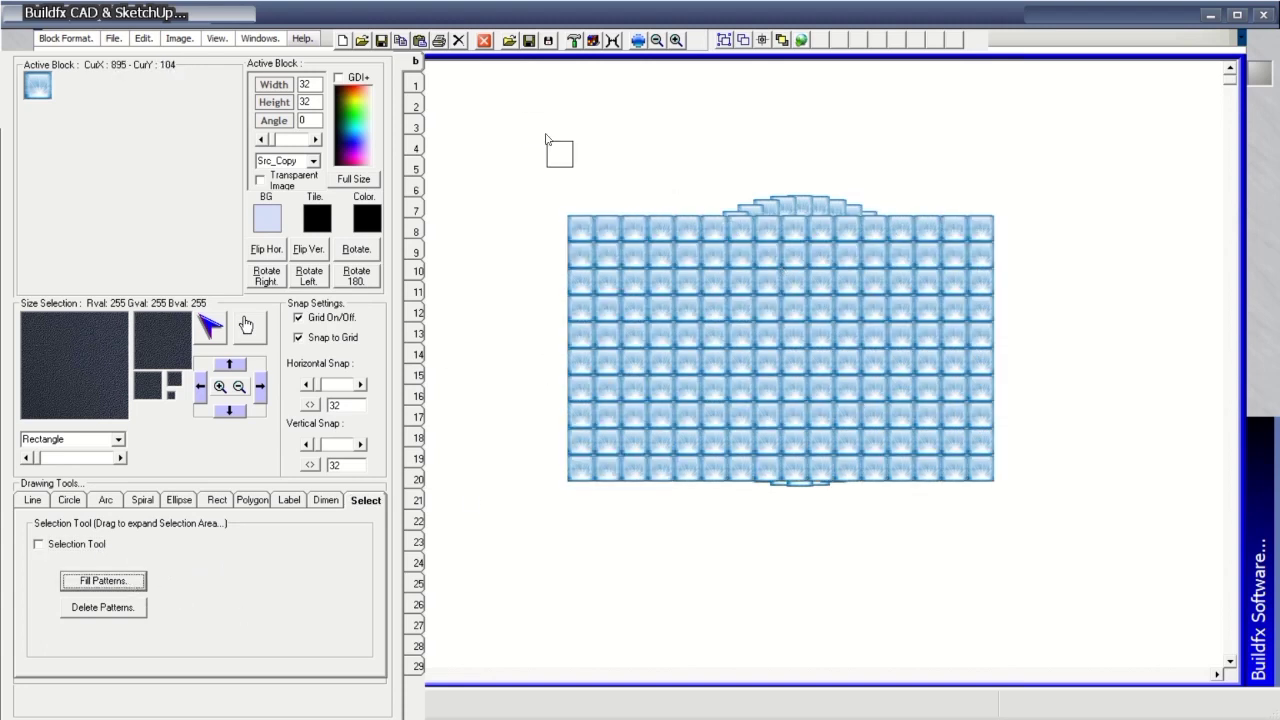
pyautogui.click(479, 163)
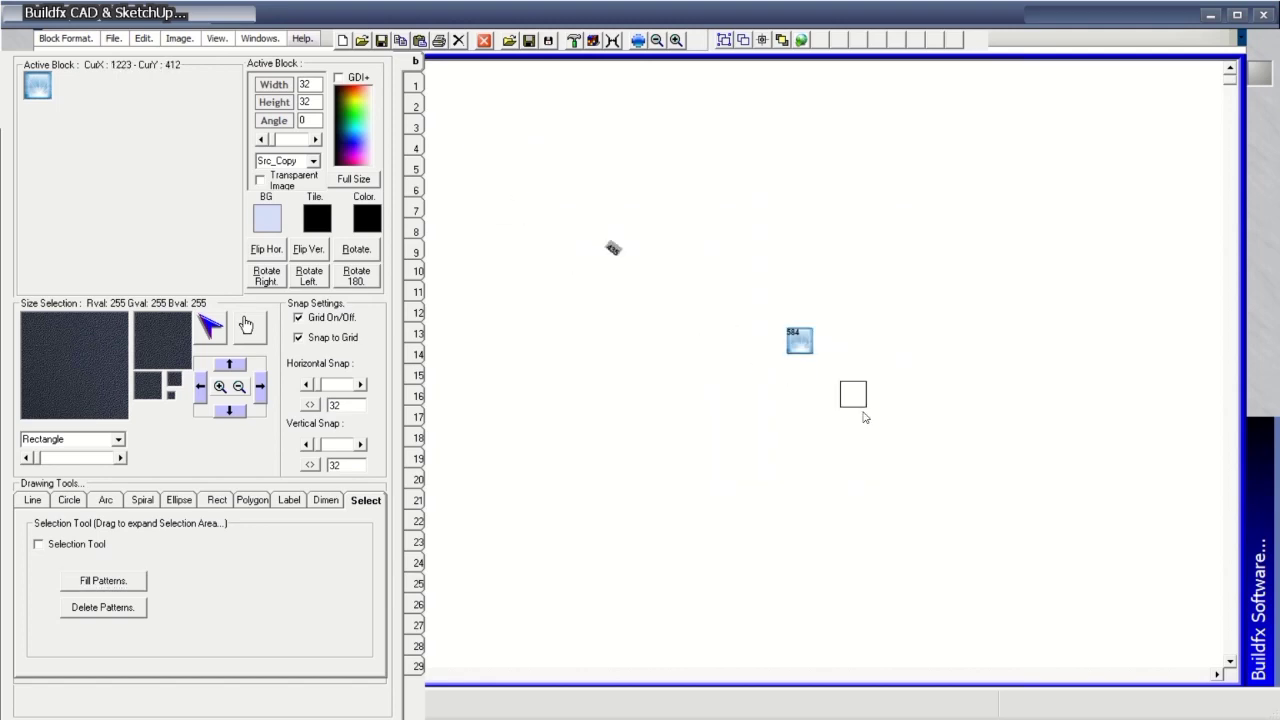
pyautogui.click(1013, 477)
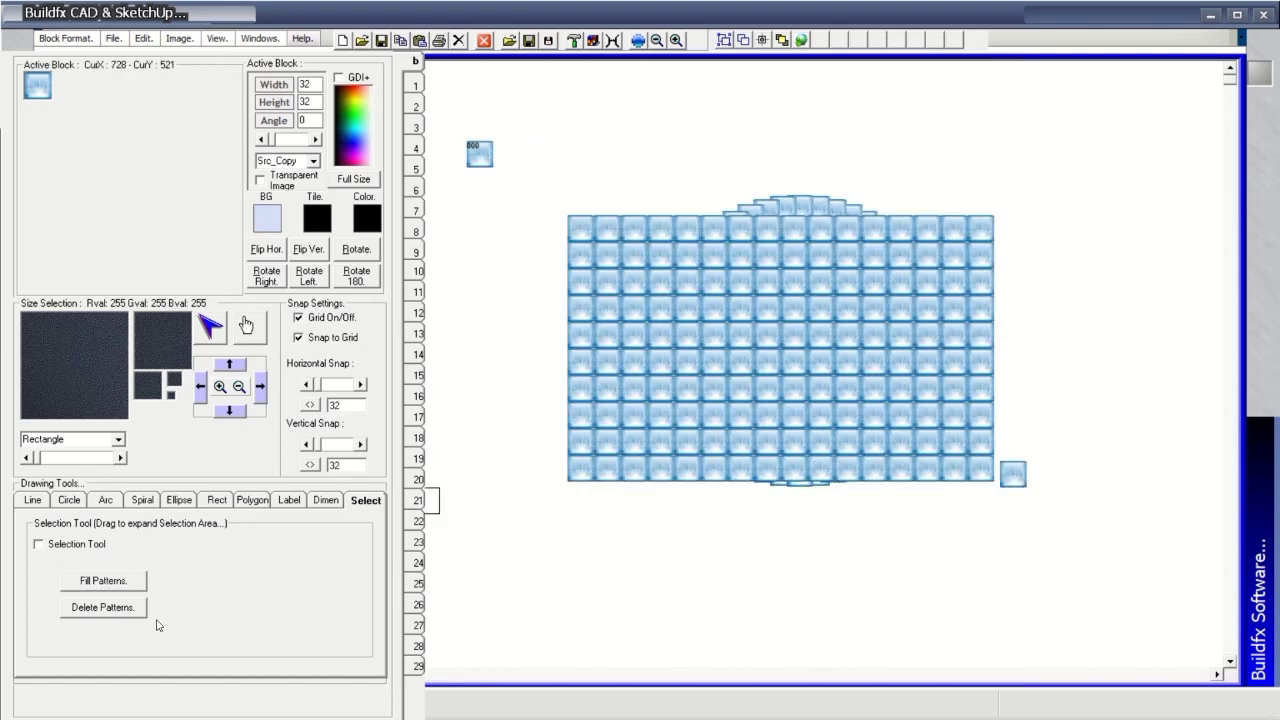
pyautogui.click(66, 548)
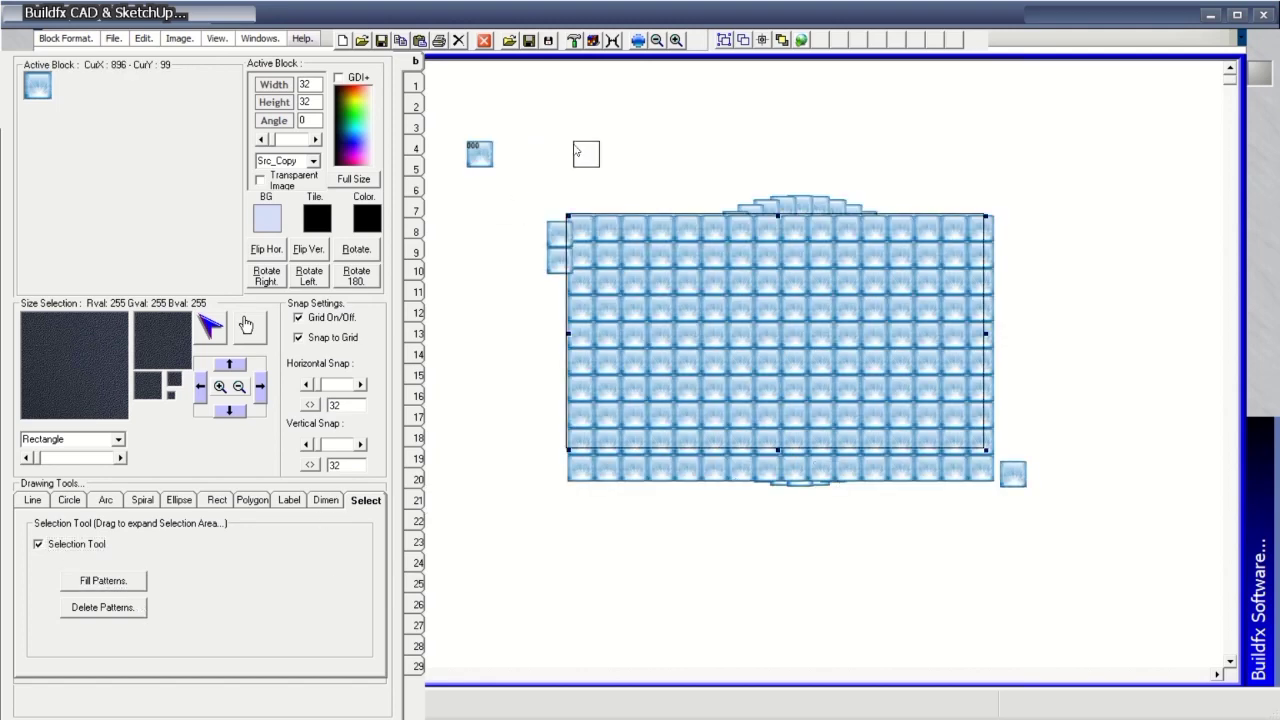
pyautogui.moveTo(572, 145); pyautogui.dragTo(1021, 509)
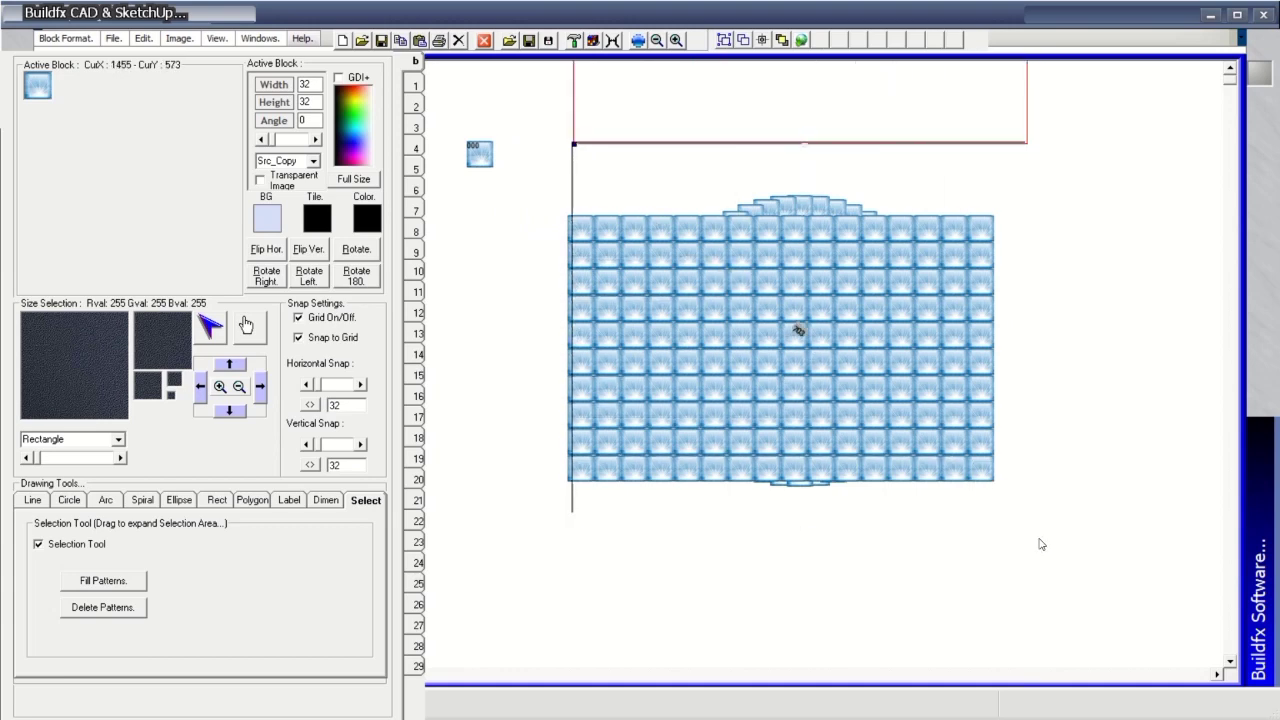
pyautogui.click(108, 582)
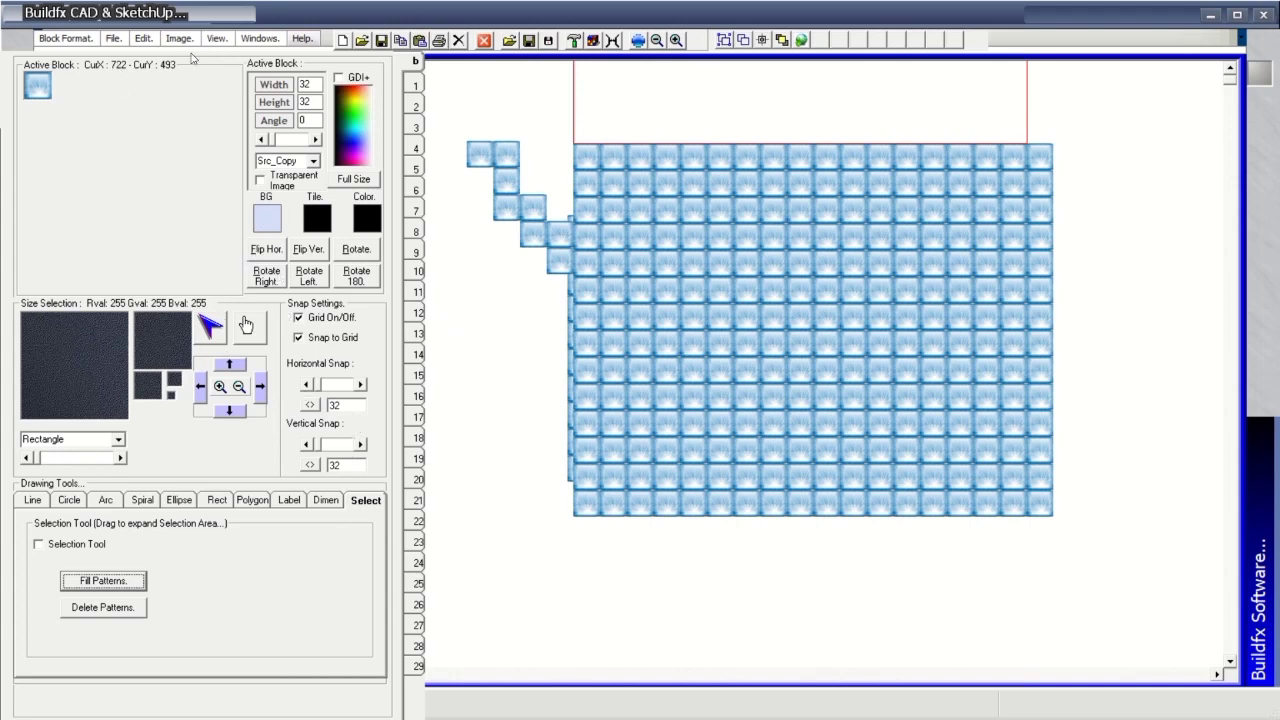
# Toggle the side tool panel repeatedly, leaving it hidden to widen the canvas.
pyautogui.click(573, 41)
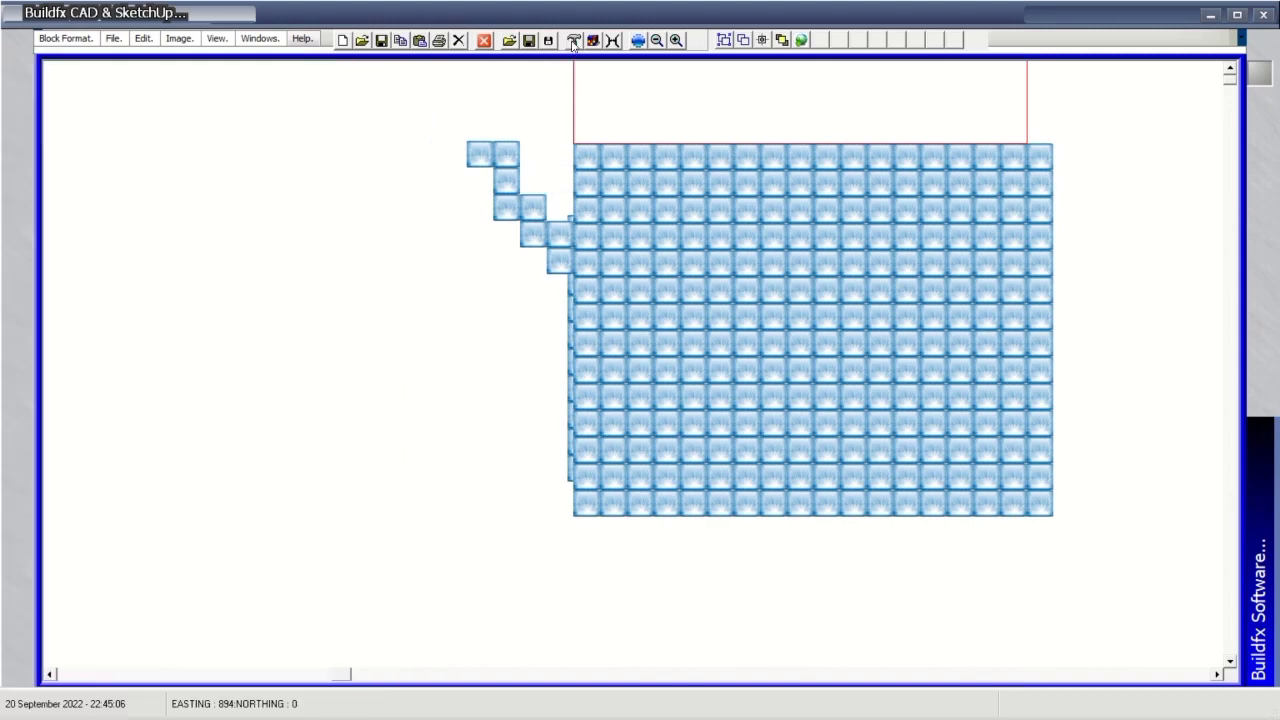
pyautogui.click(573, 41)
pyautogui.click(573, 41)
pyautogui.click(573, 41)
pyautogui.click(573, 41)
pyautogui.click(573, 41)
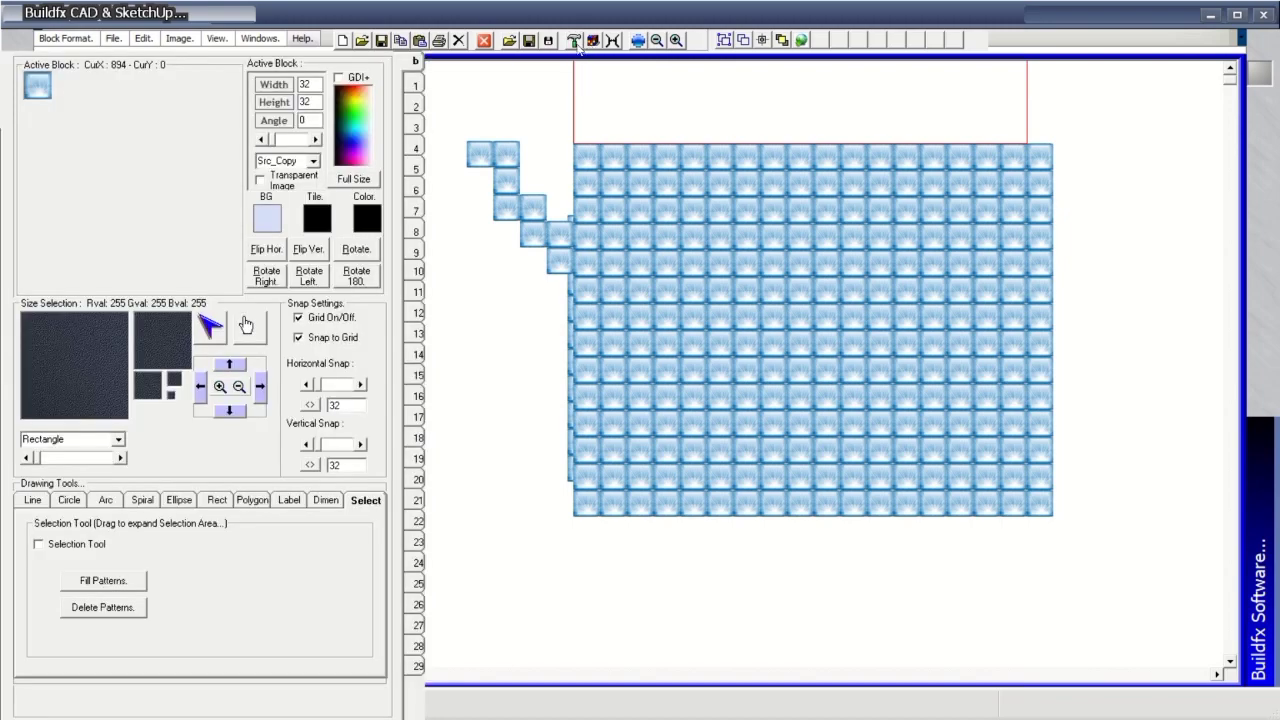
pyautogui.click(573, 41)
pyautogui.click(592, 41)
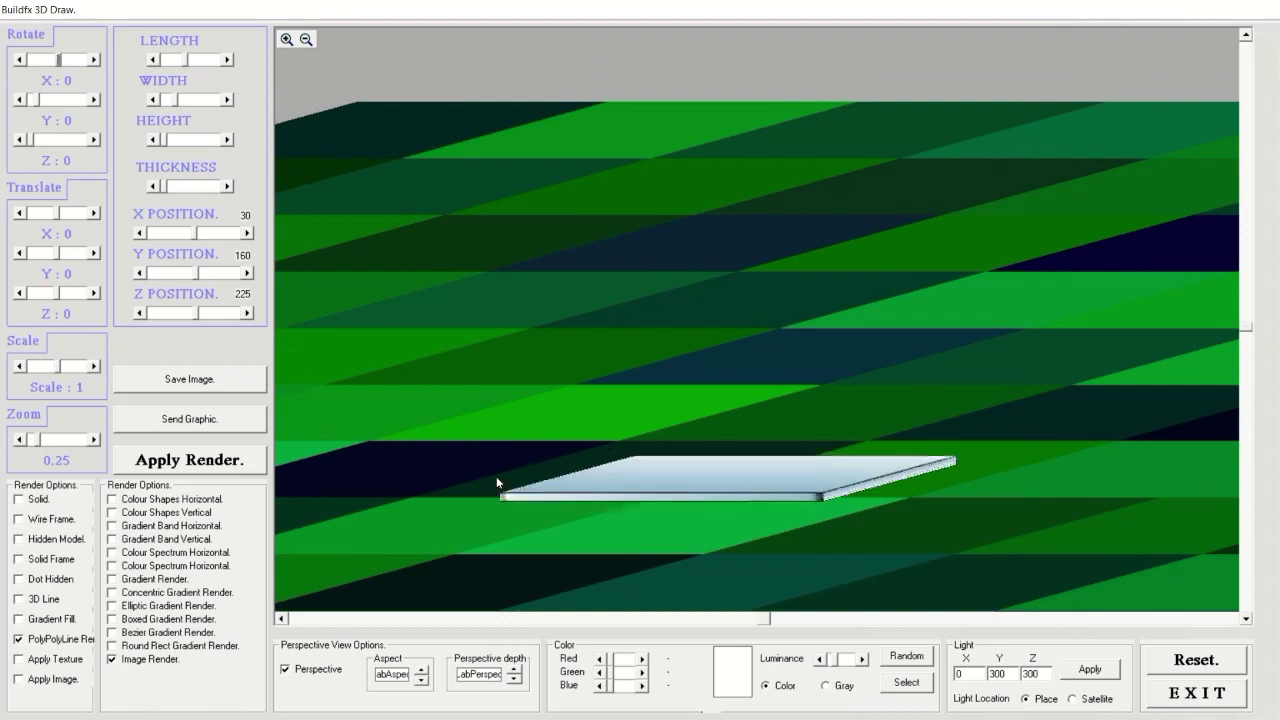
pyautogui.moveTo(498, 484); pyautogui.dragTo(1010, 403)
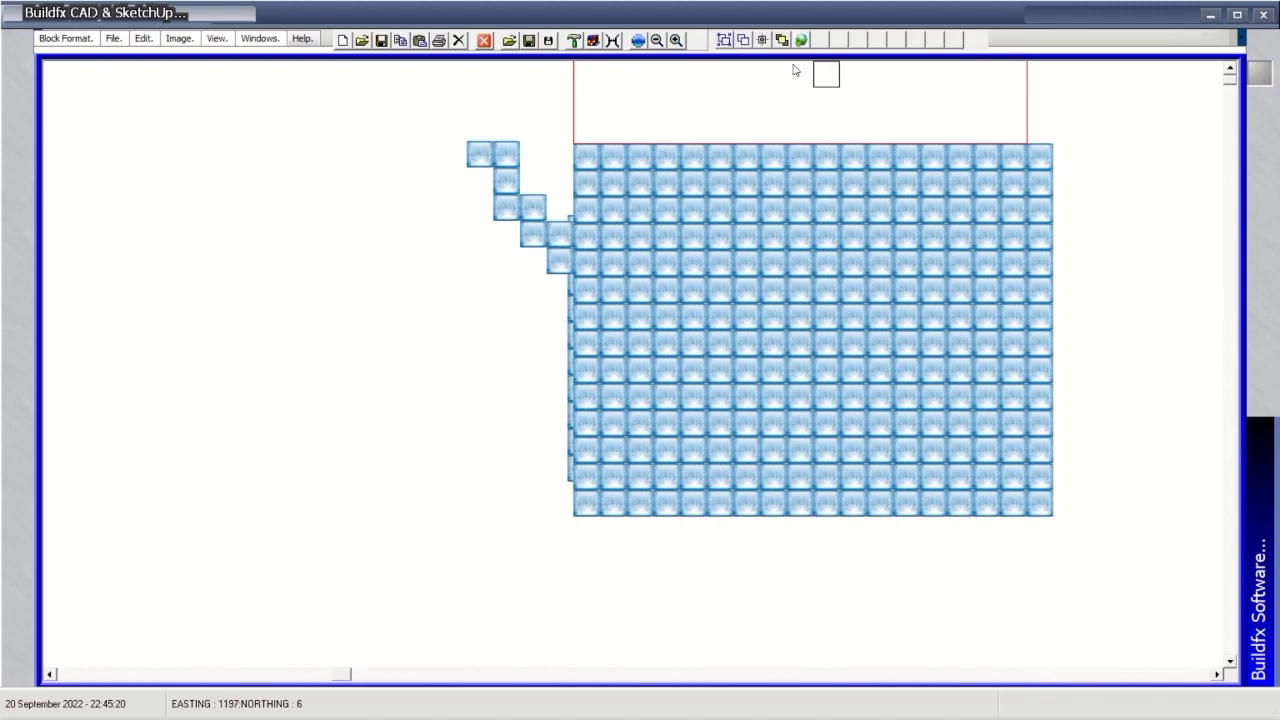
pyautogui.click(591, 42)
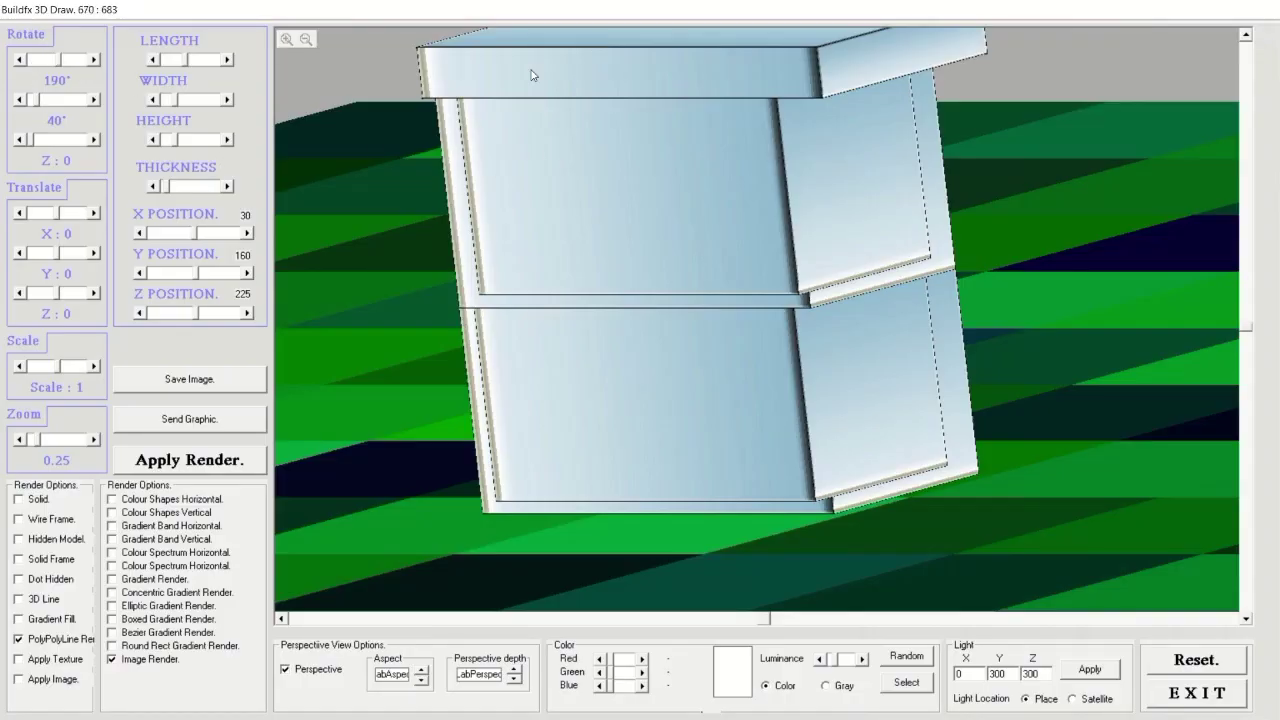
pyautogui.moveTo(59, 62); pyautogui.dragTo(55, 62)
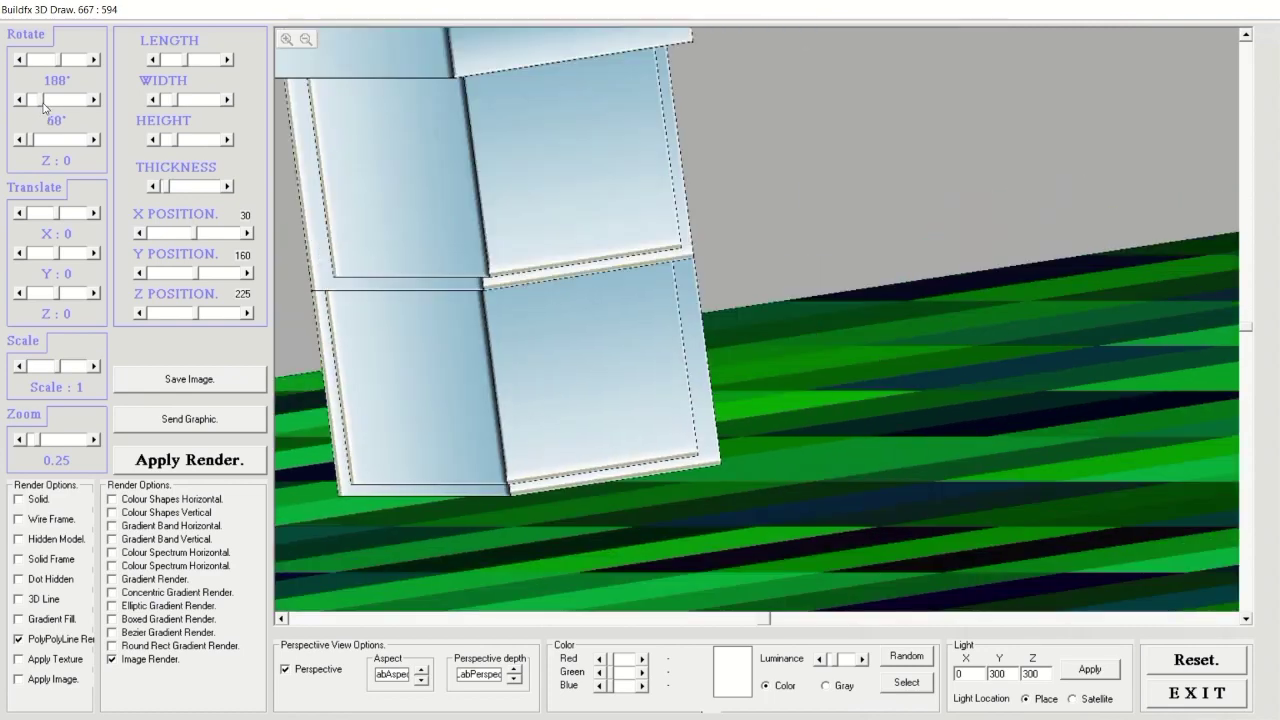
pyautogui.moveTo(40, 103); pyautogui.dragTo(30, 146)
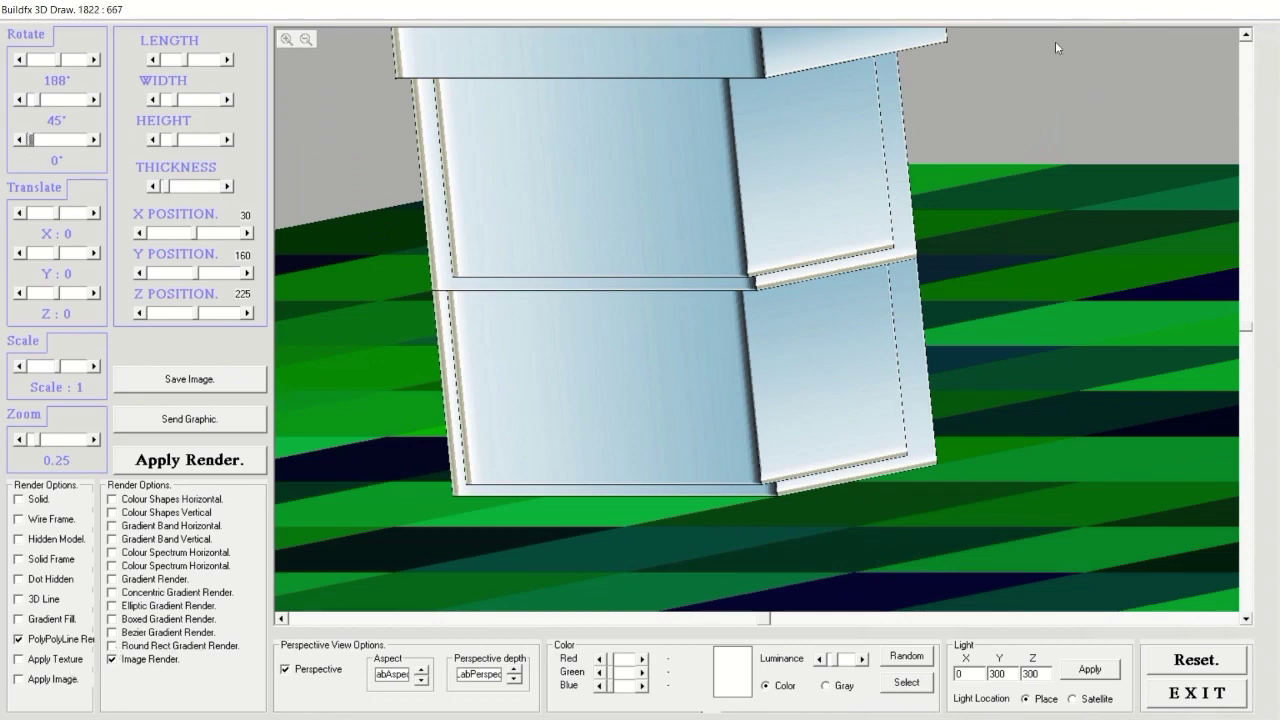
pyautogui.click(1198, 693)
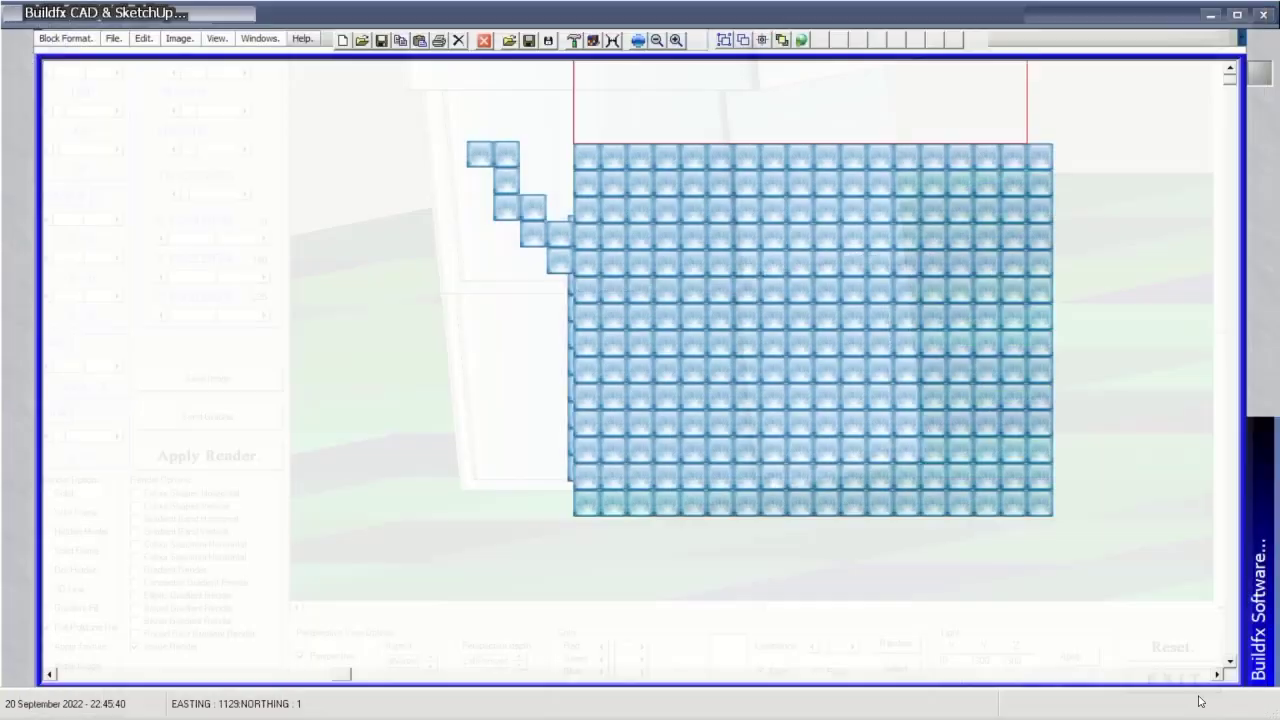
pyautogui.click(613, 41)
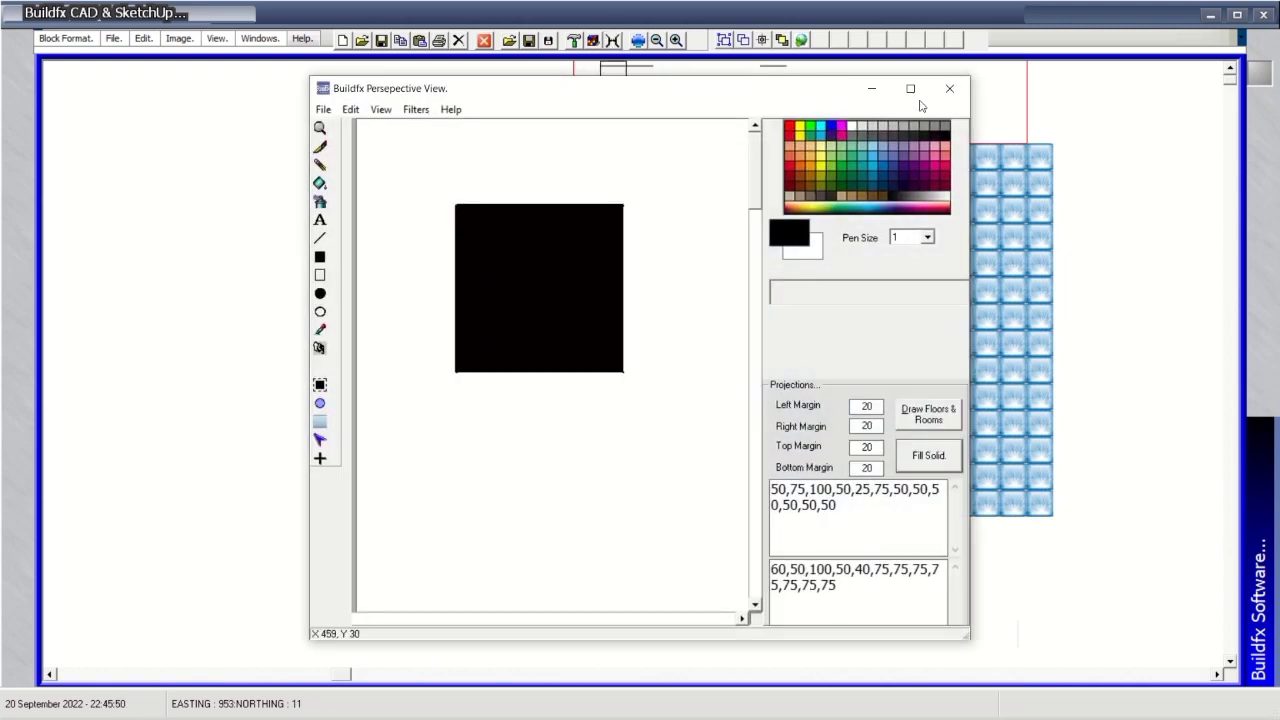
# Distort the black square into a perspective box with tan edges and blue fill.
pyautogui.click(324, 110)
pyautogui.click(416, 109)
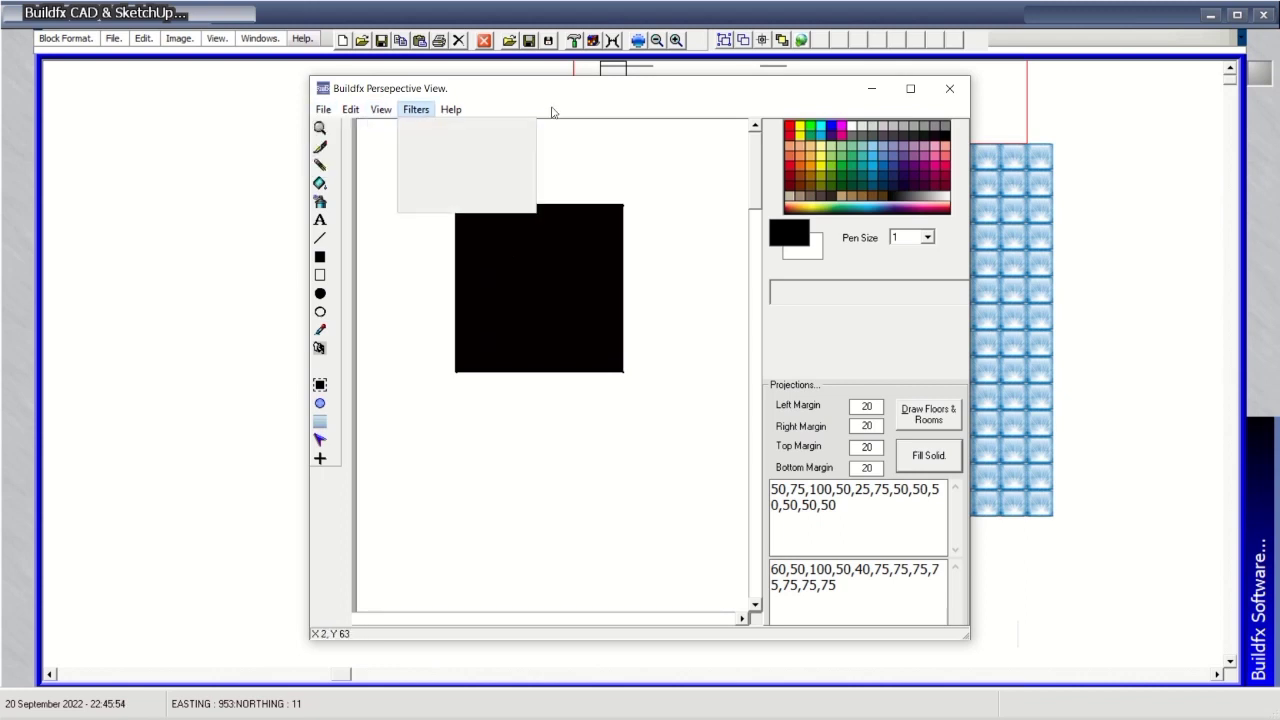
pyautogui.click(566, 100)
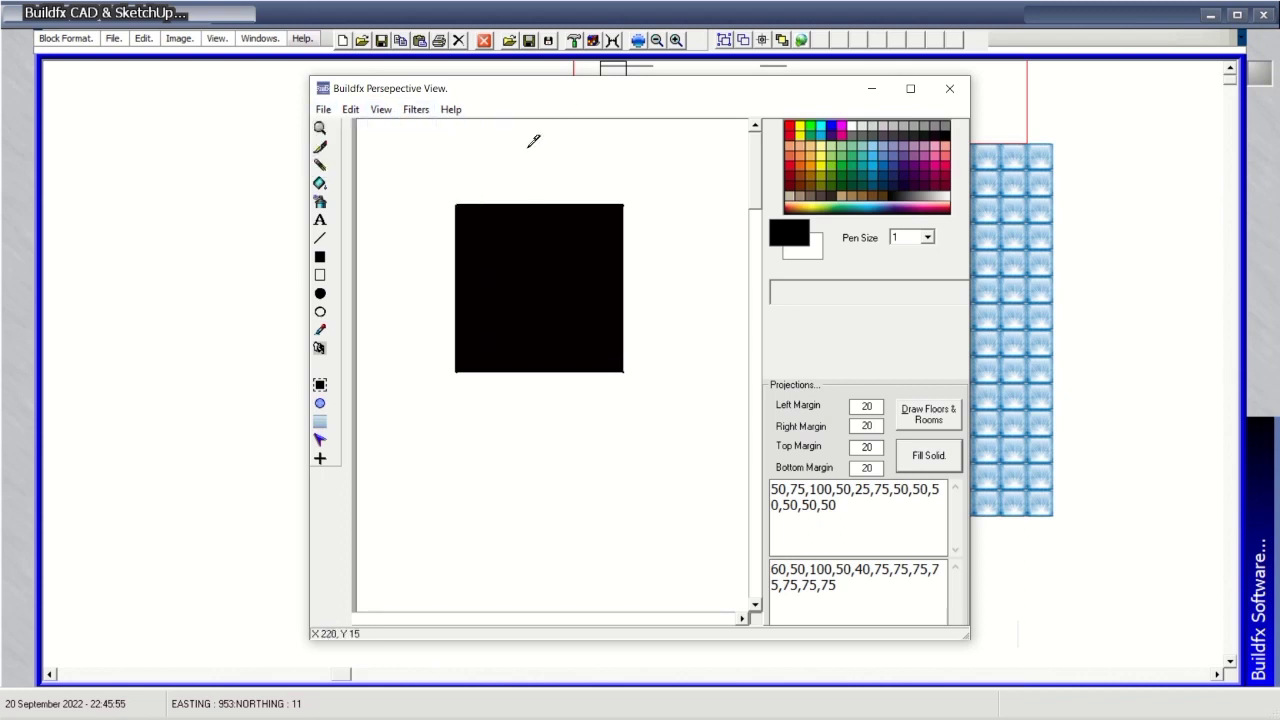
pyautogui.click(320, 385)
pyautogui.moveTo(611, 280); pyautogui.dragTo(703, 149)
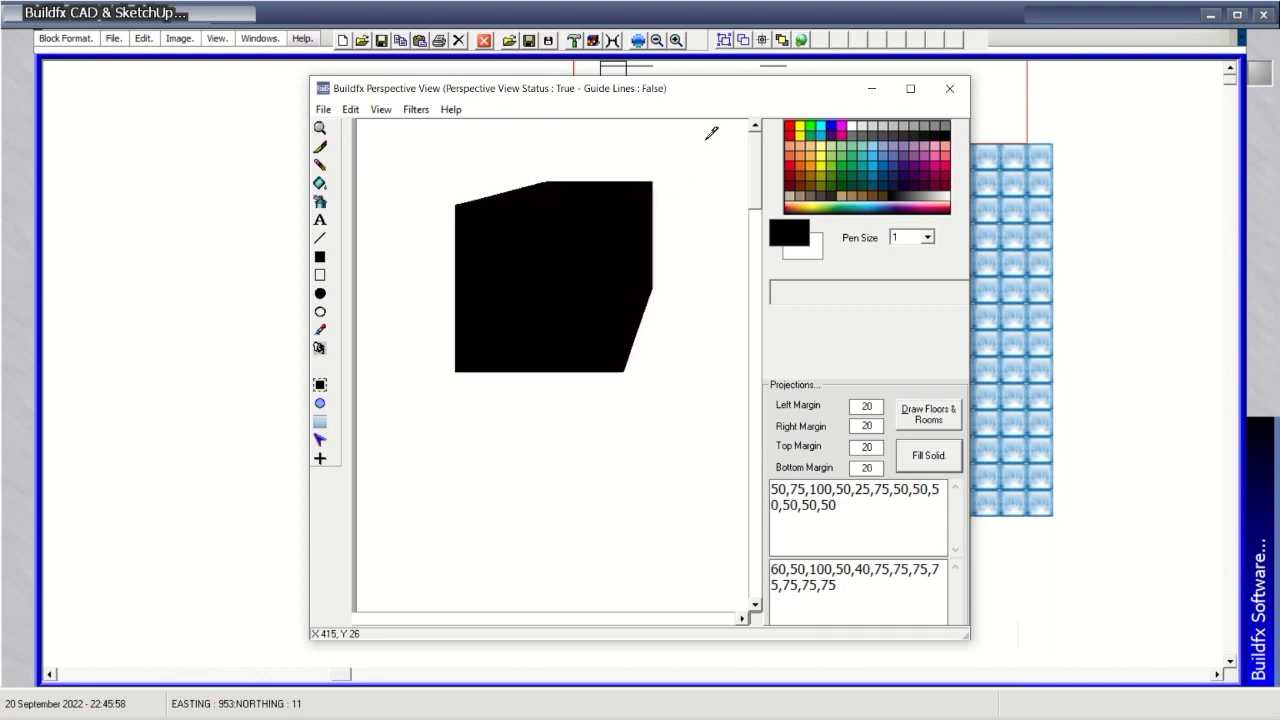
pyautogui.click(815, 148)
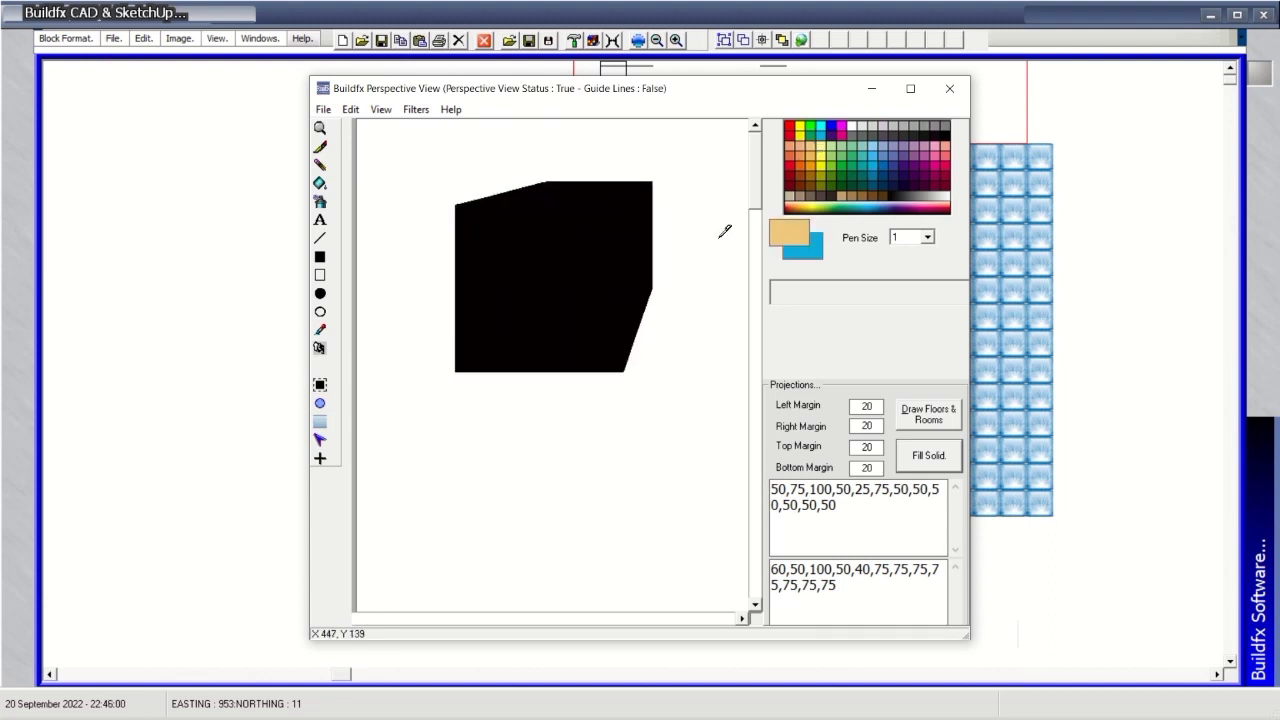
pyautogui.moveTo(725, 140); pyautogui.dragTo(566, 325)
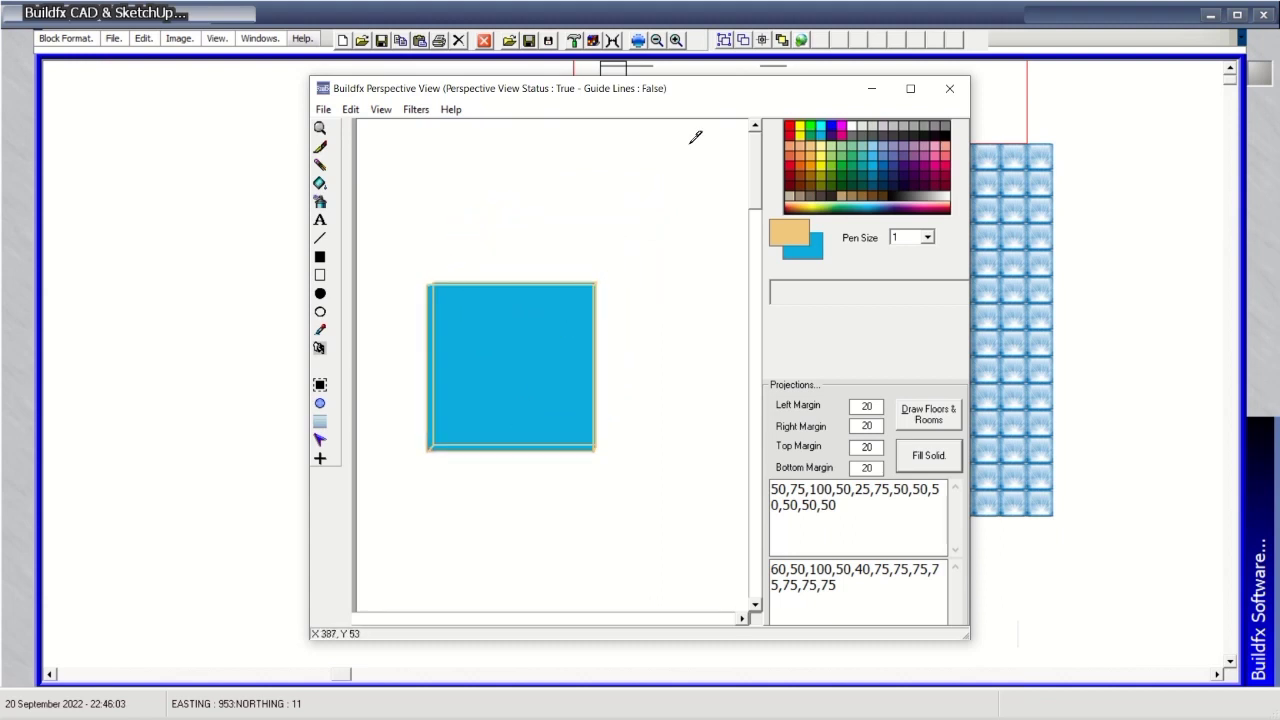
# Adjust the box's perspective depth, add floors and rooms, fill it solid, and maximize.
pyautogui.click(452, 110)
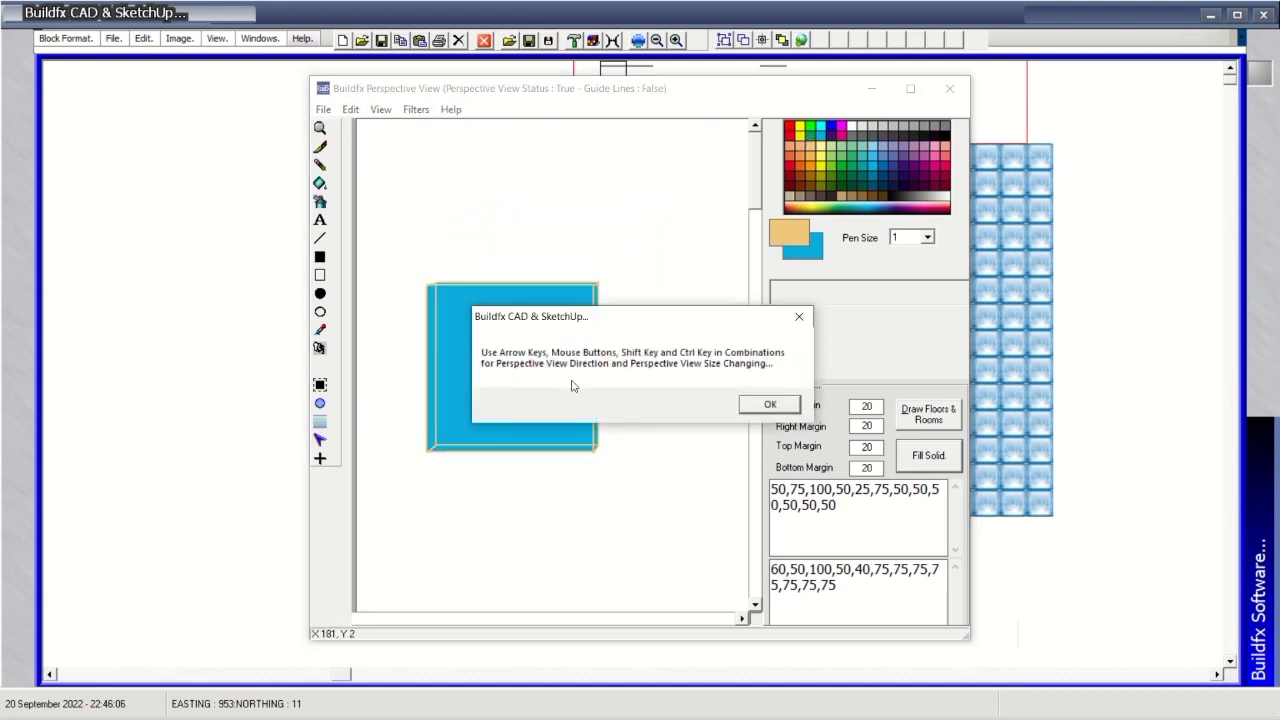
pyautogui.moveTo(593, 325); pyautogui.dragTo(551, 287)
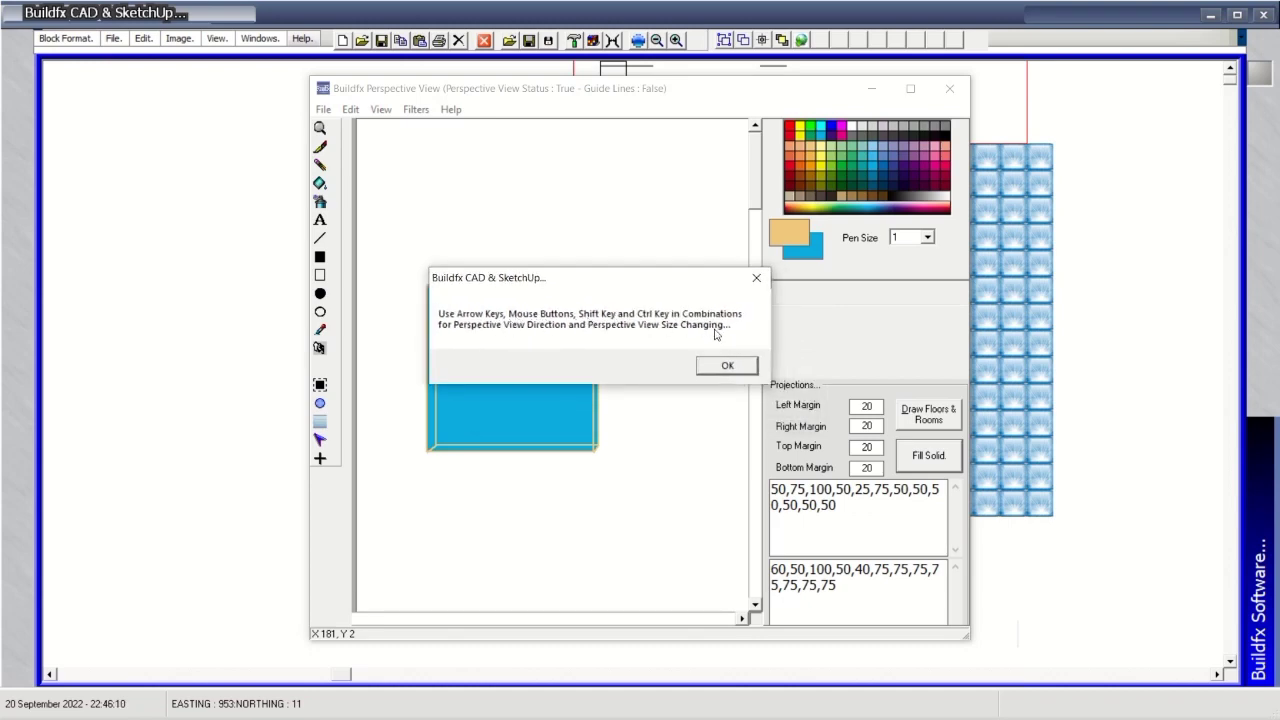
pyautogui.click(727, 366)
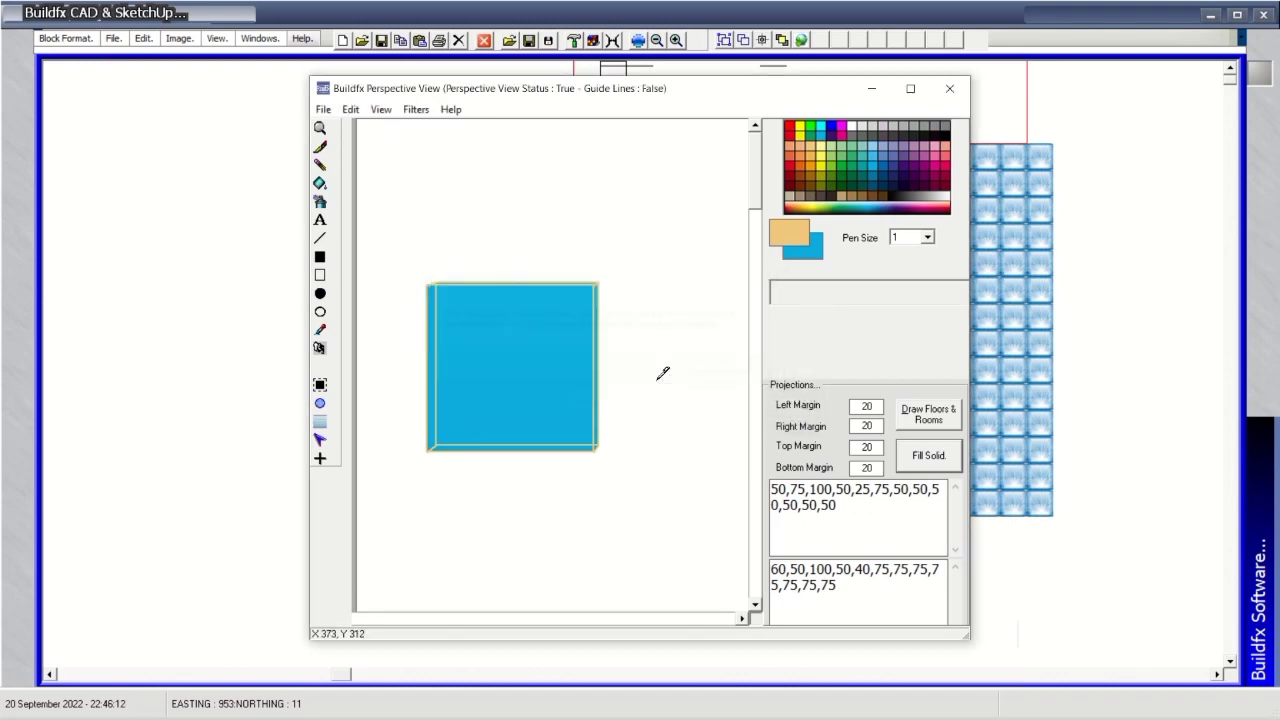
pyautogui.moveTo(650, 215); pyautogui.dragTo(637, 252)
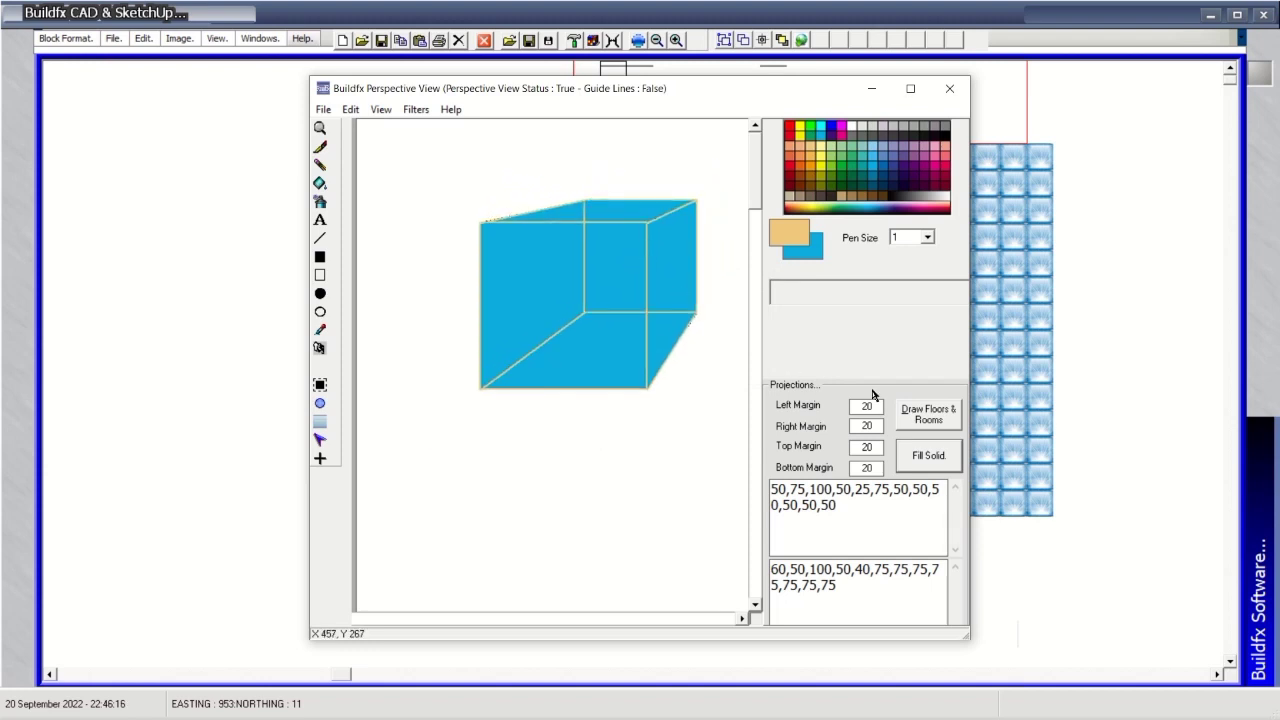
pyautogui.click(927, 416)
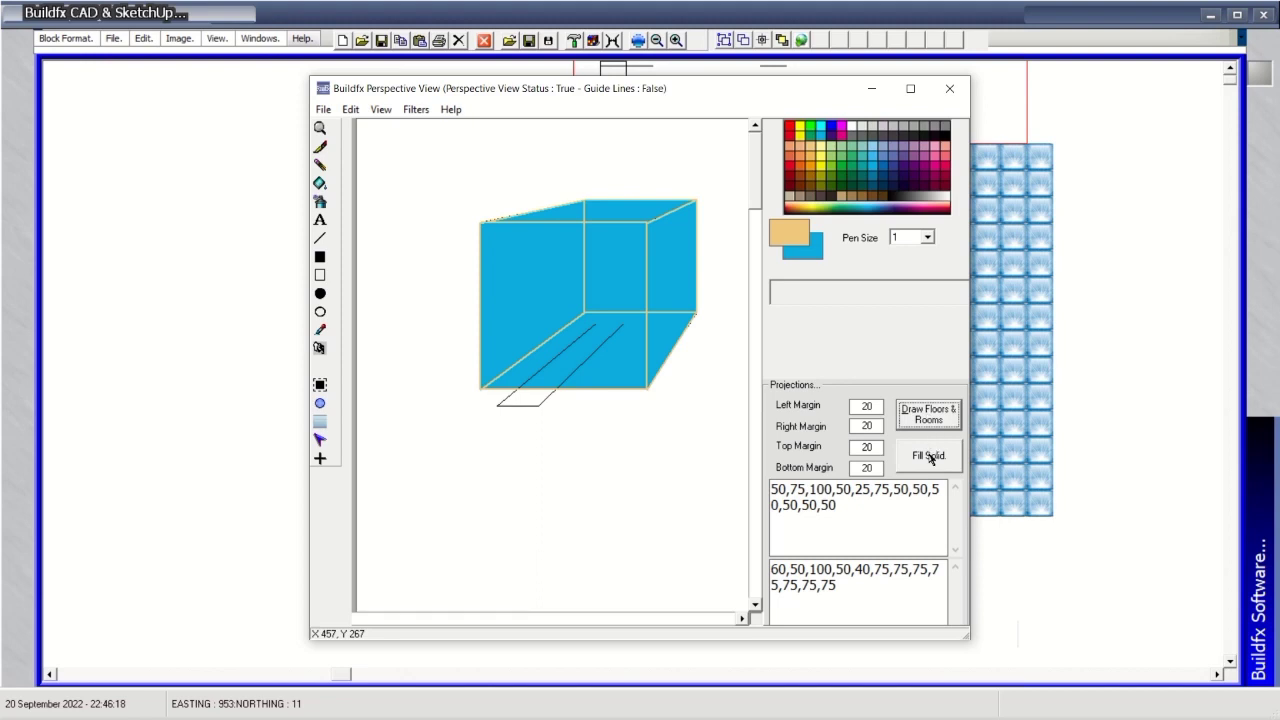
pyautogui.click(929, 457)
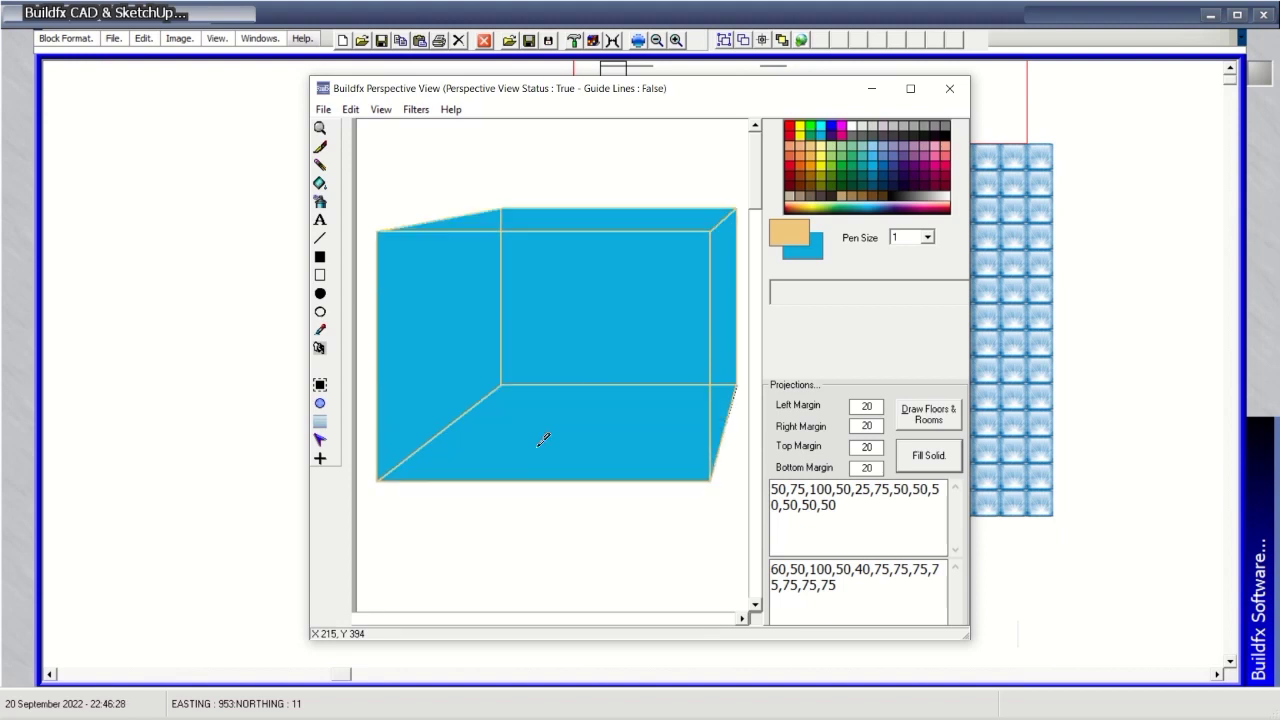
pyautogui.click(910, 88)
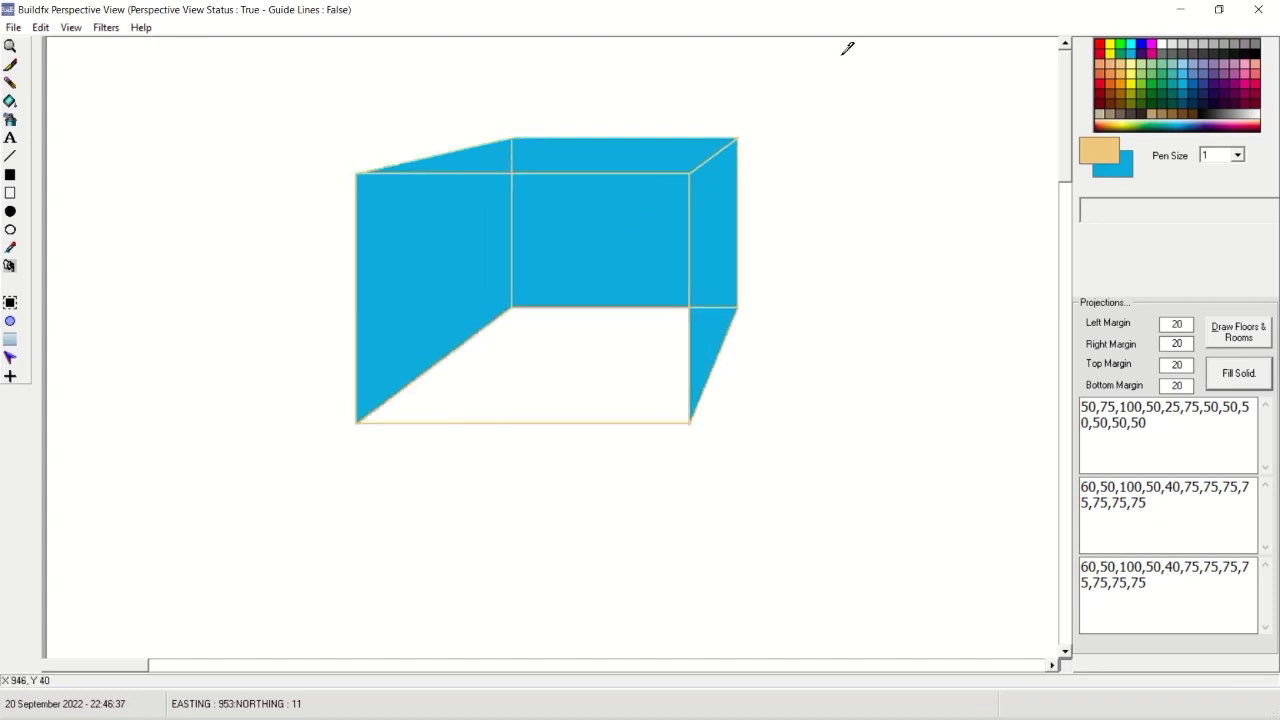
# Redraw the box as a solid with black edges, clearing the trial ellipses.
pyautogui.click(40, 27)
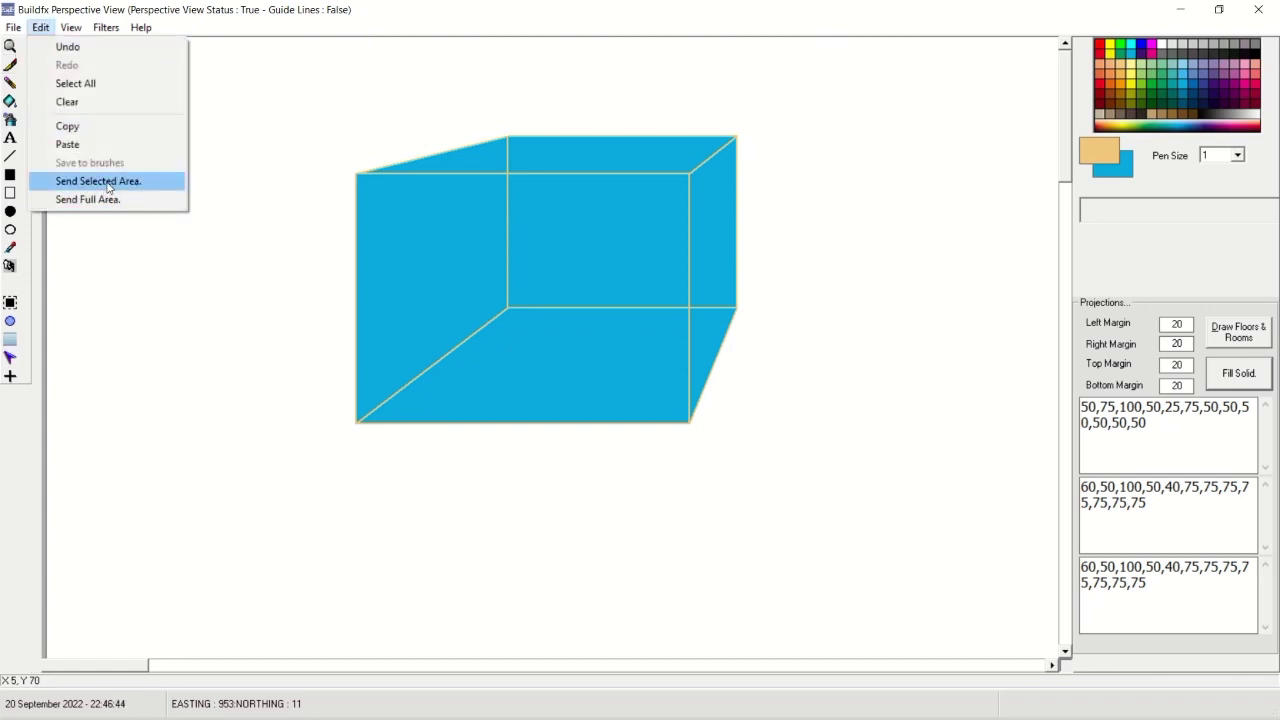
pyautogui.click(11, 323)
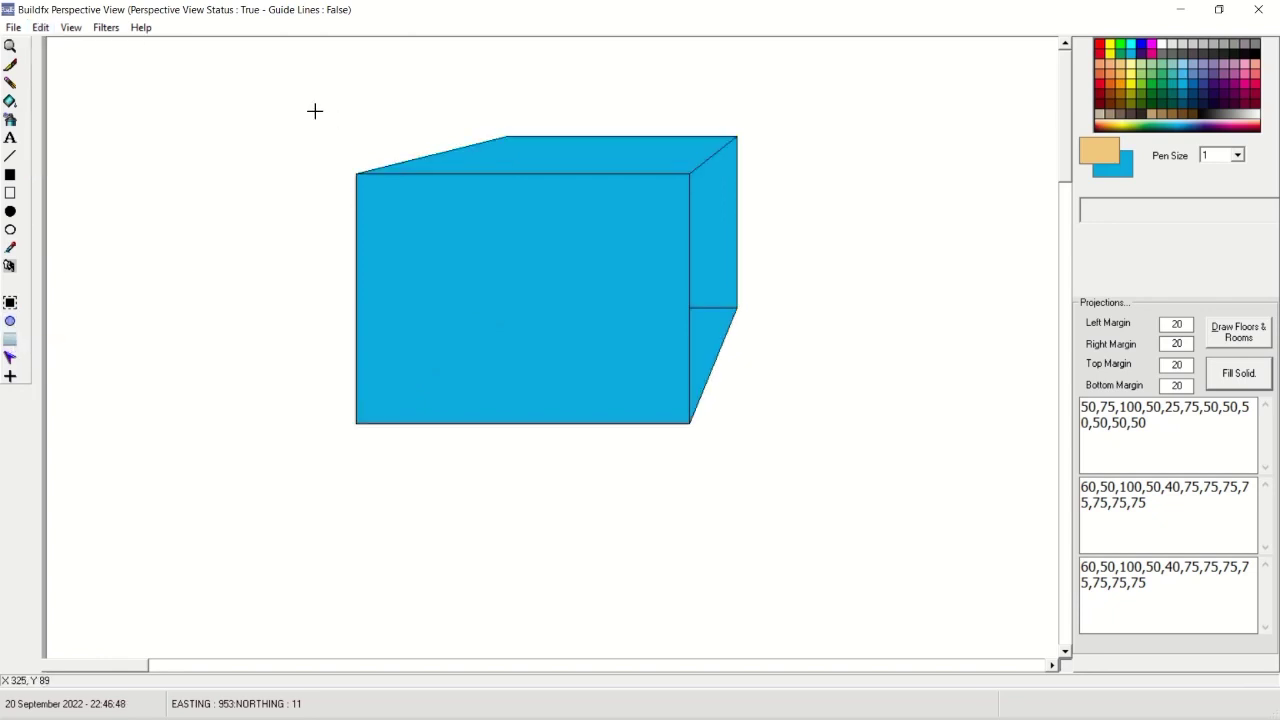
pyautogui.moveTo(314, 110); pyautogui.dragTo(564, 260)
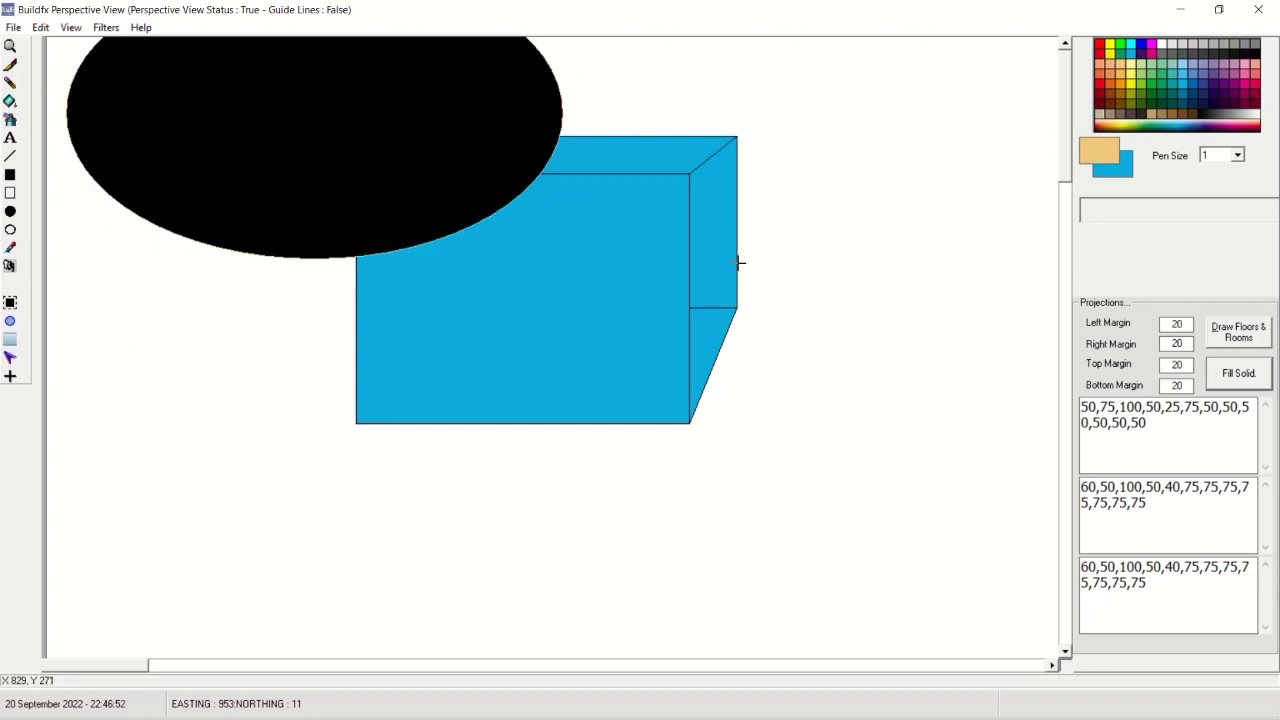
pyautogui.click(10, 302)
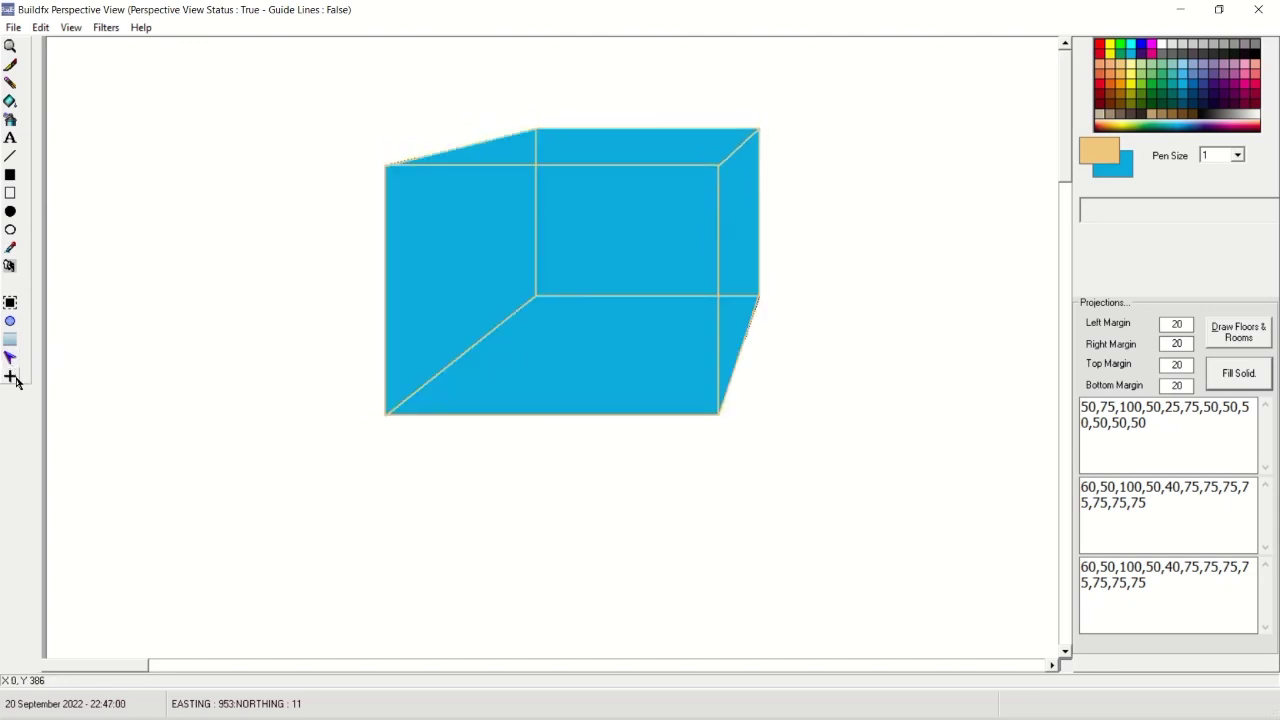
pyautogui.click(11, 378)
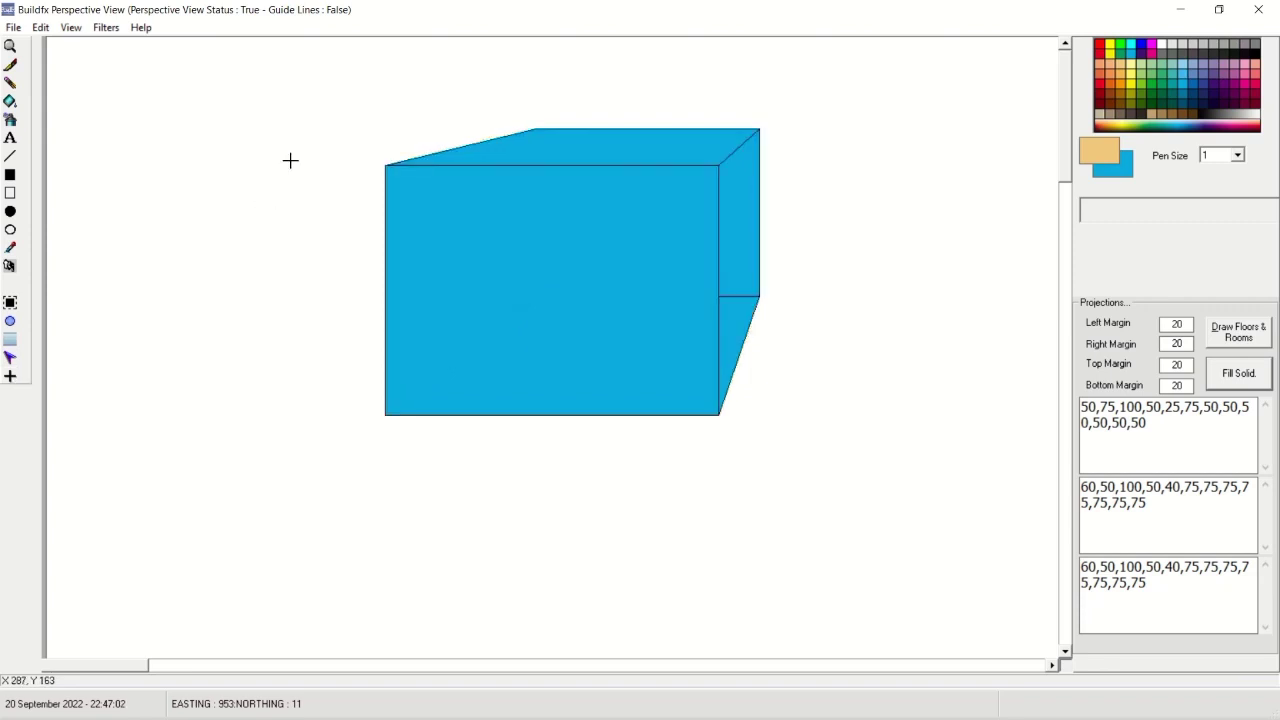
pyautogui.moveTo(315, 124); pyautogui.dragTo(496, 225)
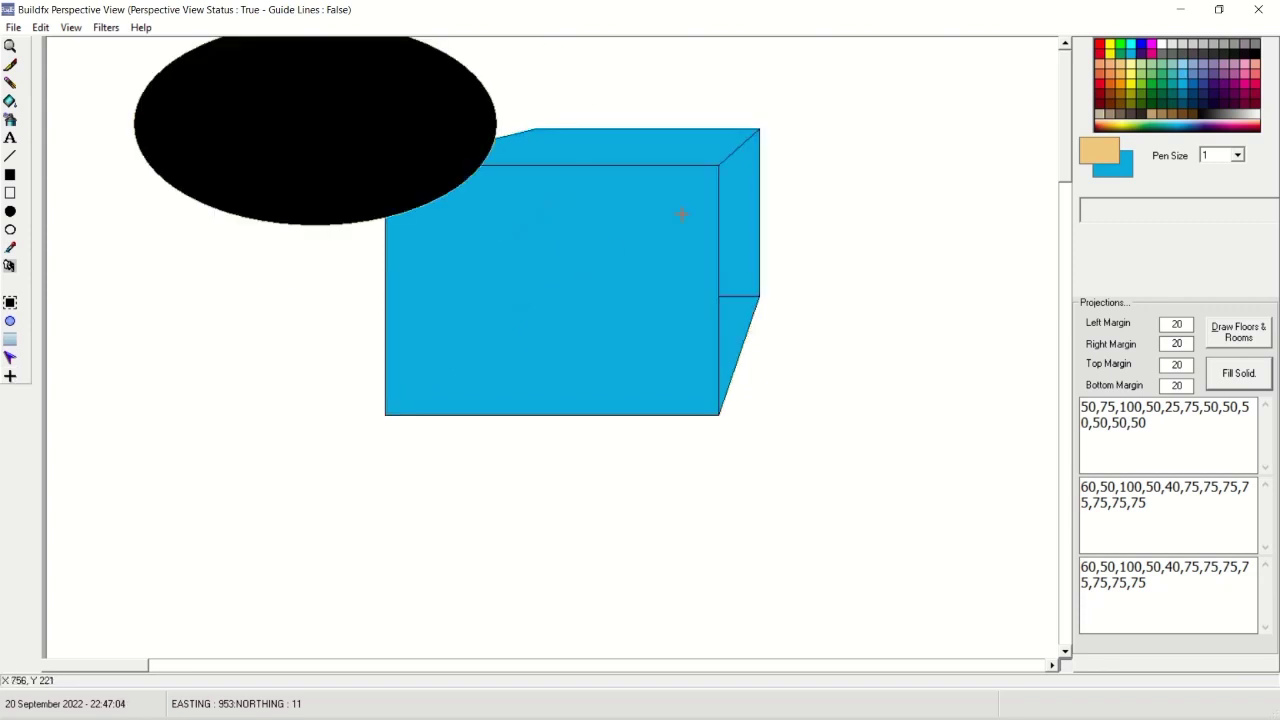
pyautogui.click(10, 302)
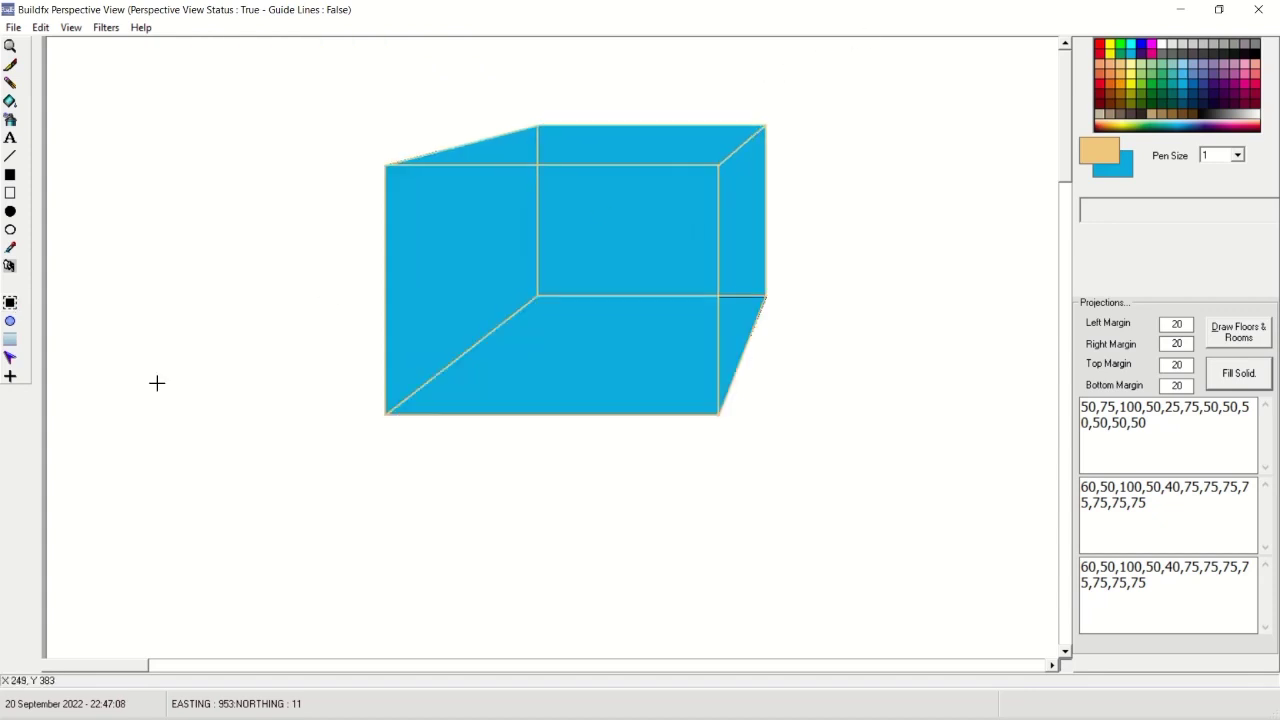
pyautogui.click(12, 358)
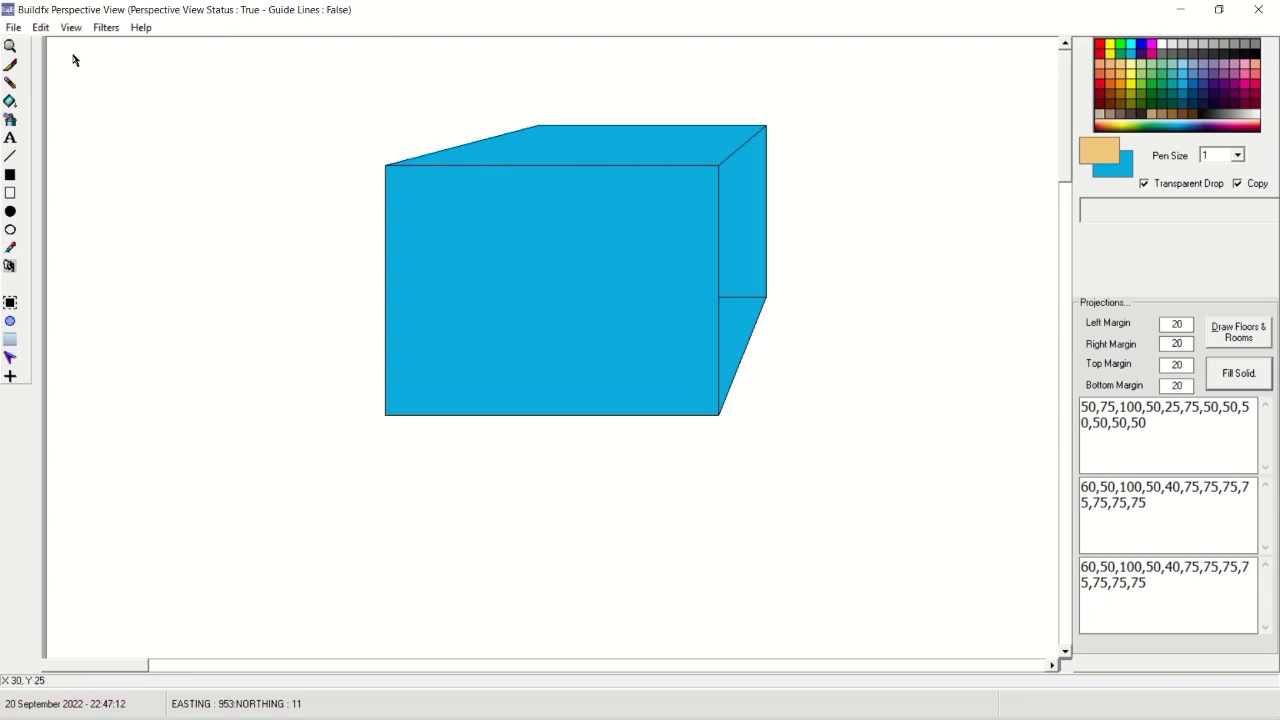
# Send the selected box area to the main Buildfx CAD drawing via Edit.
pyautogui.click(41, 28)
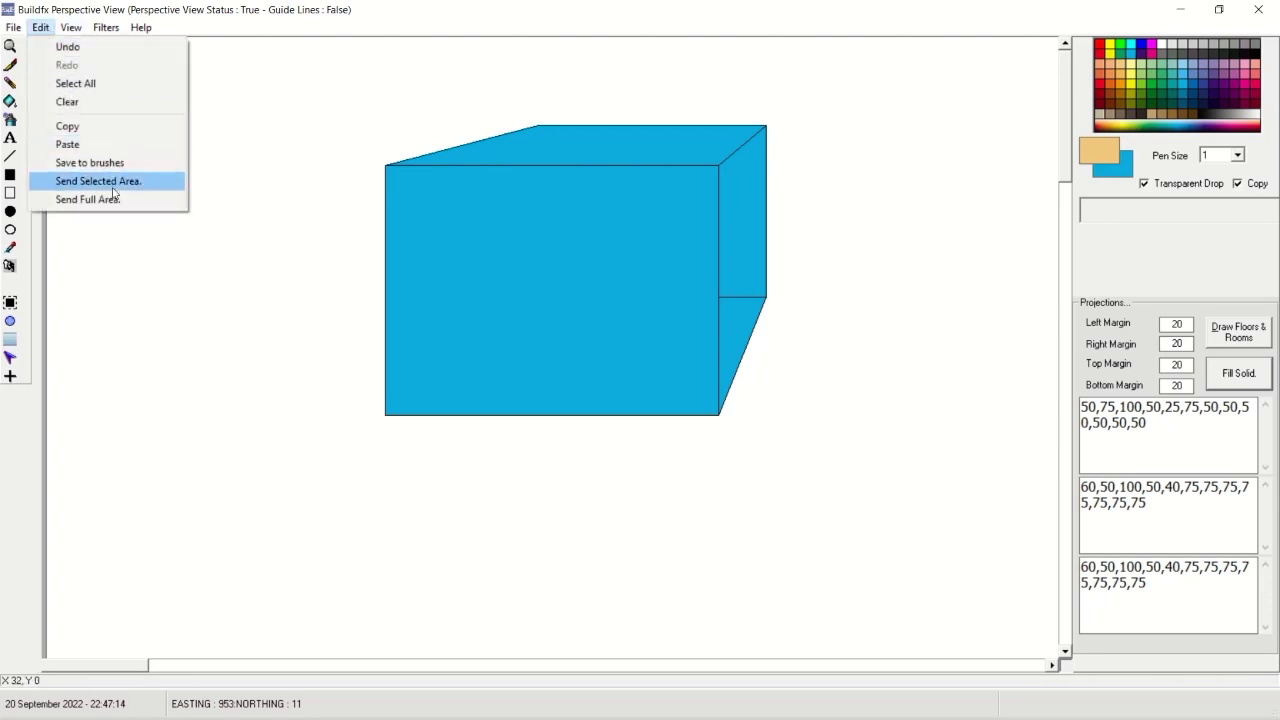
pyautogui.click(114, 184)
pyautogui.click(1178, 12)
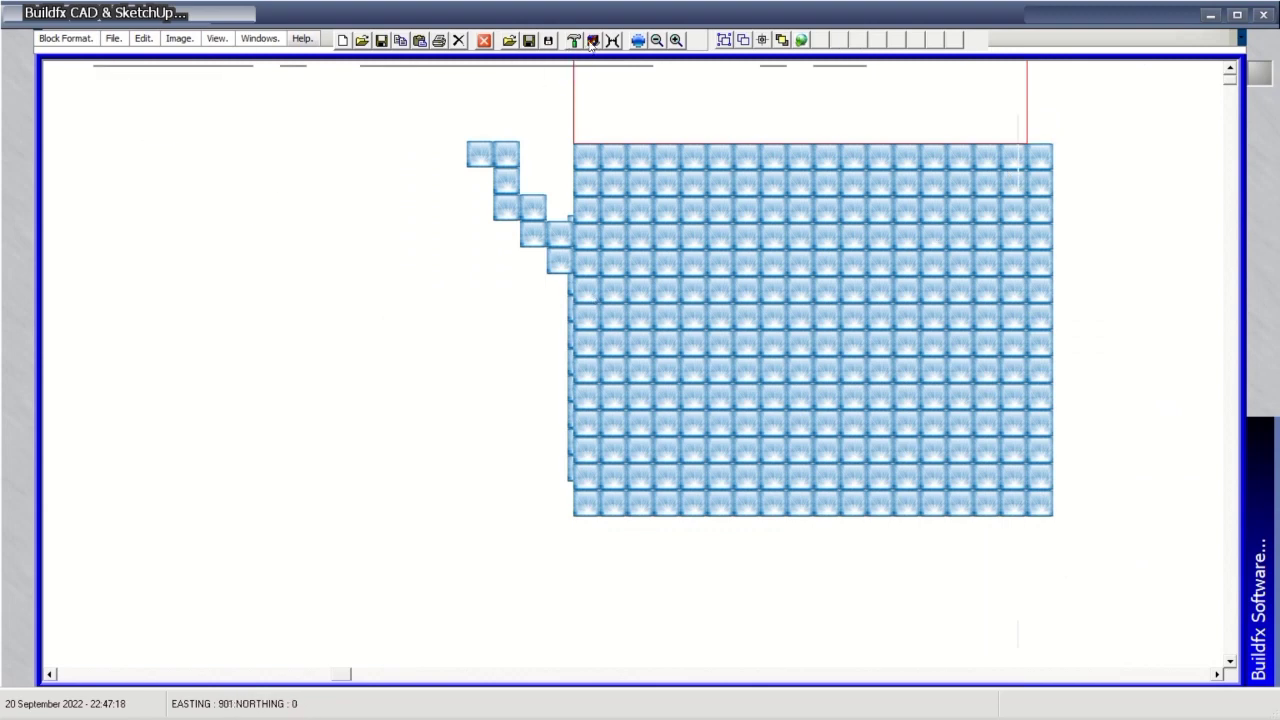
# Stamp three blue box blocks onto the canvas: two below the tiles and one at the top-left.
pyautogui.click(578, 42)
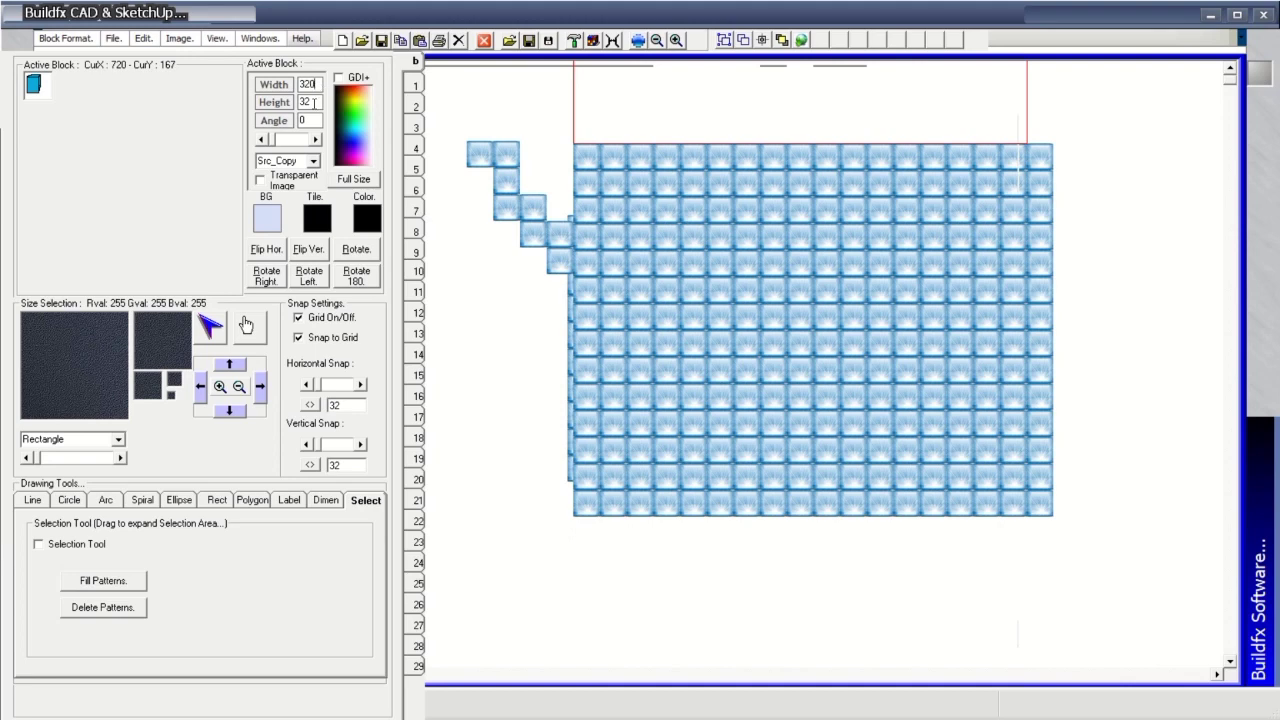
pyautogui.click(730, 448)
pyautogui.click(895, 418)
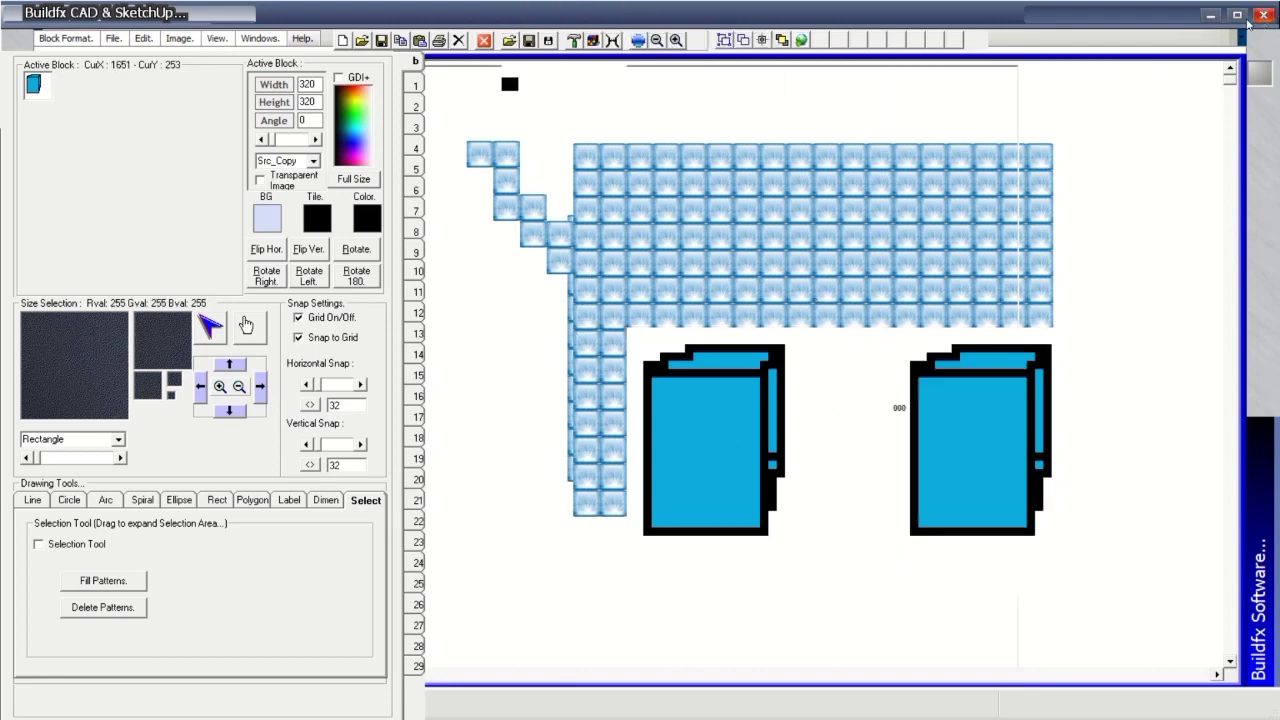
pyautogui.click(543, 160)
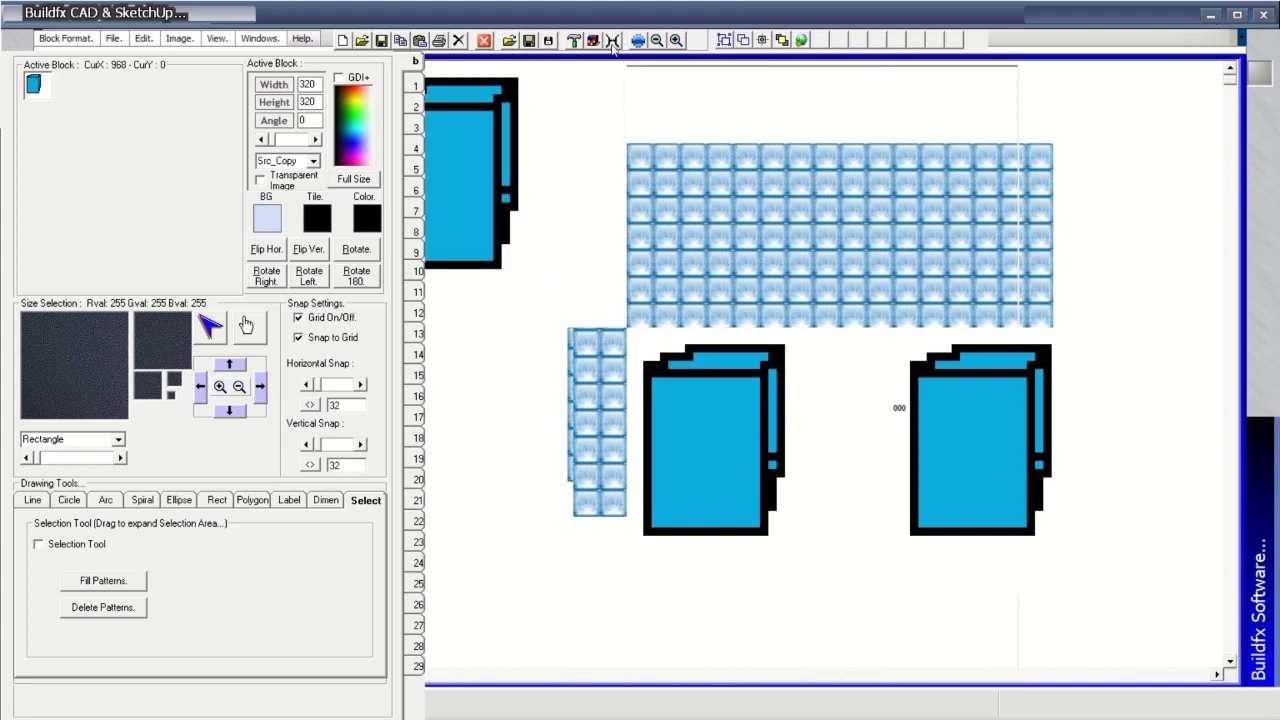
# In Perspective View, show the box as a wireframe and move it down and to the left.
pyautogui.hotkey('alt', 'Tab')
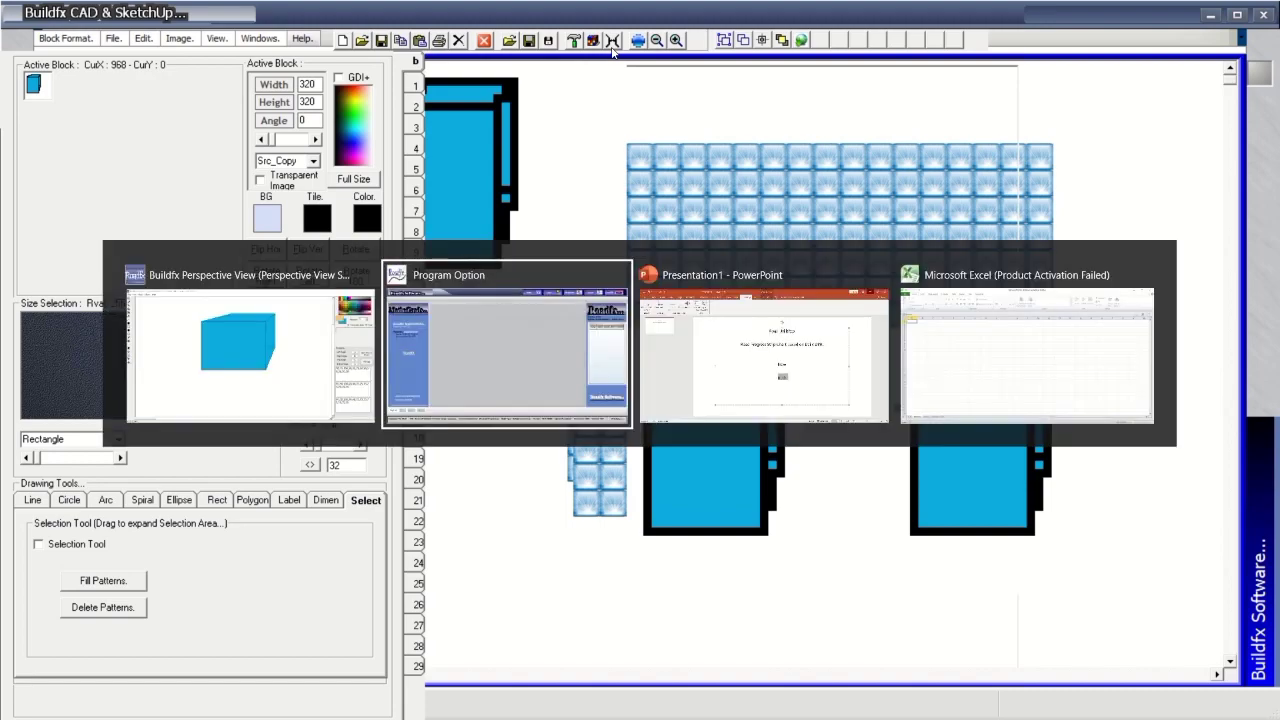
pyautogui.hotkey('alt', 'Tab')
pyautogui.hotkey('alt', 'Tab')
pyautogui.hotkey('alt', 'Tab')
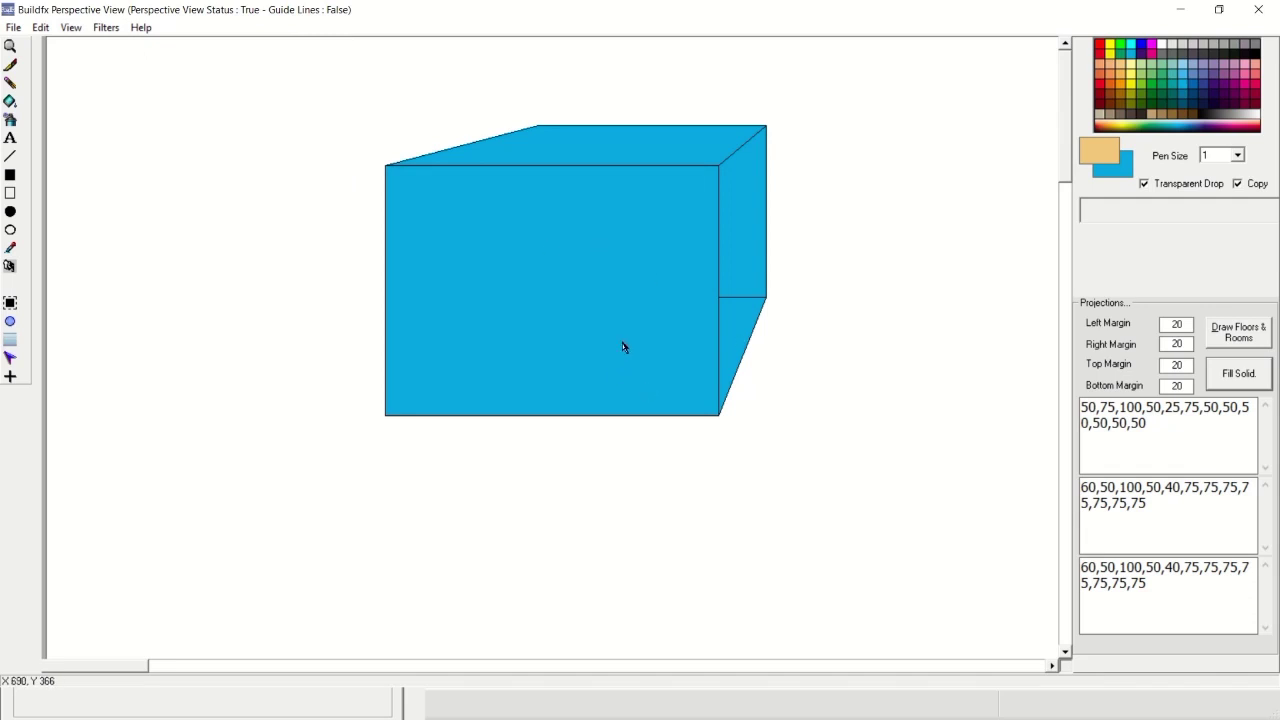
pyautogui.click(17, 307)
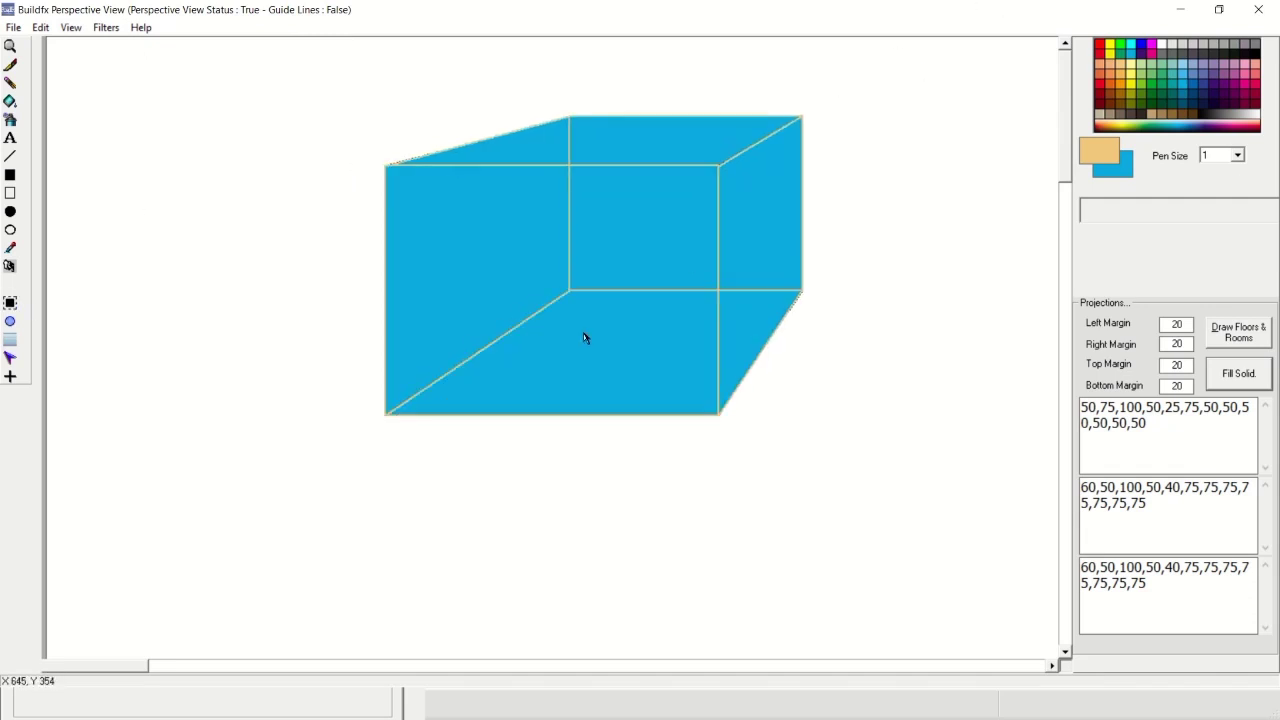
pyautogui.moveTo(585, 338); pyautogui.dragTo(542, 400)
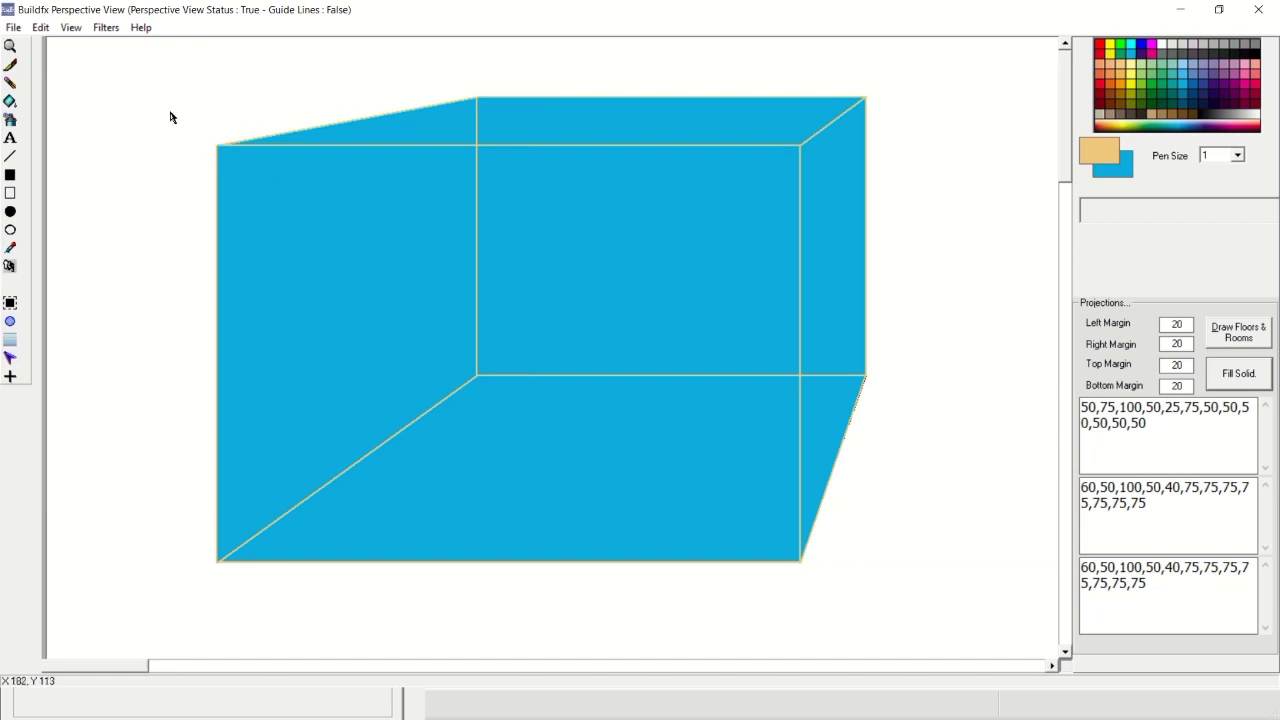
# Select the area around the blue box, send it to the CAD program, and minimize Perspective View.
pyautogui.click(41, 27)
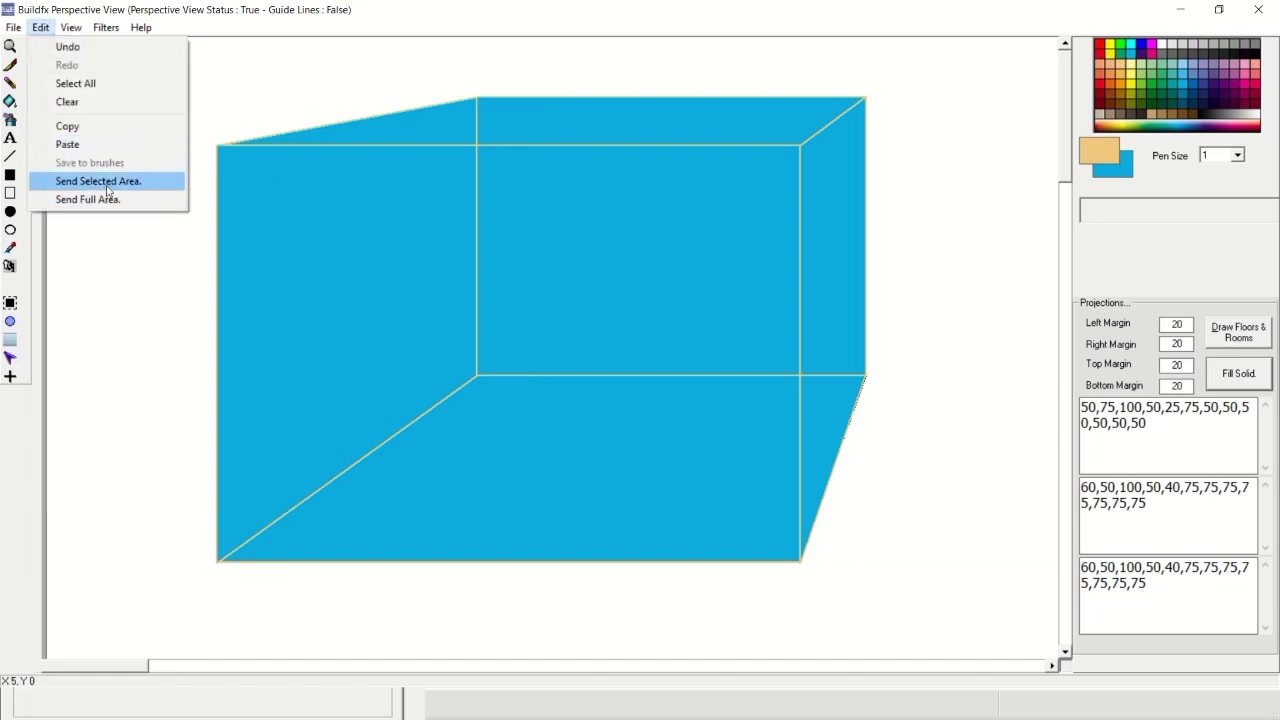
pyautogui.click(12, 360)
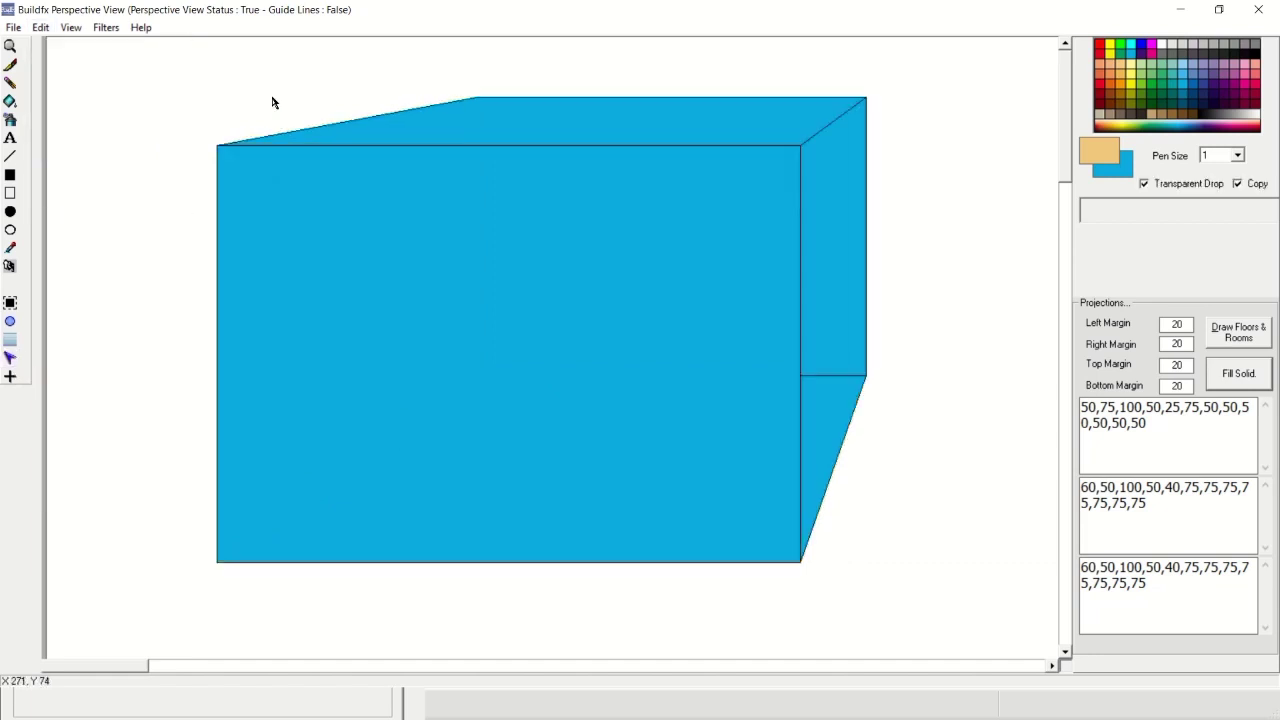
pyautogui.moveTo(180, 74); pyautogui.dragTo(812, 518)
pyautogui.click(41, 28)
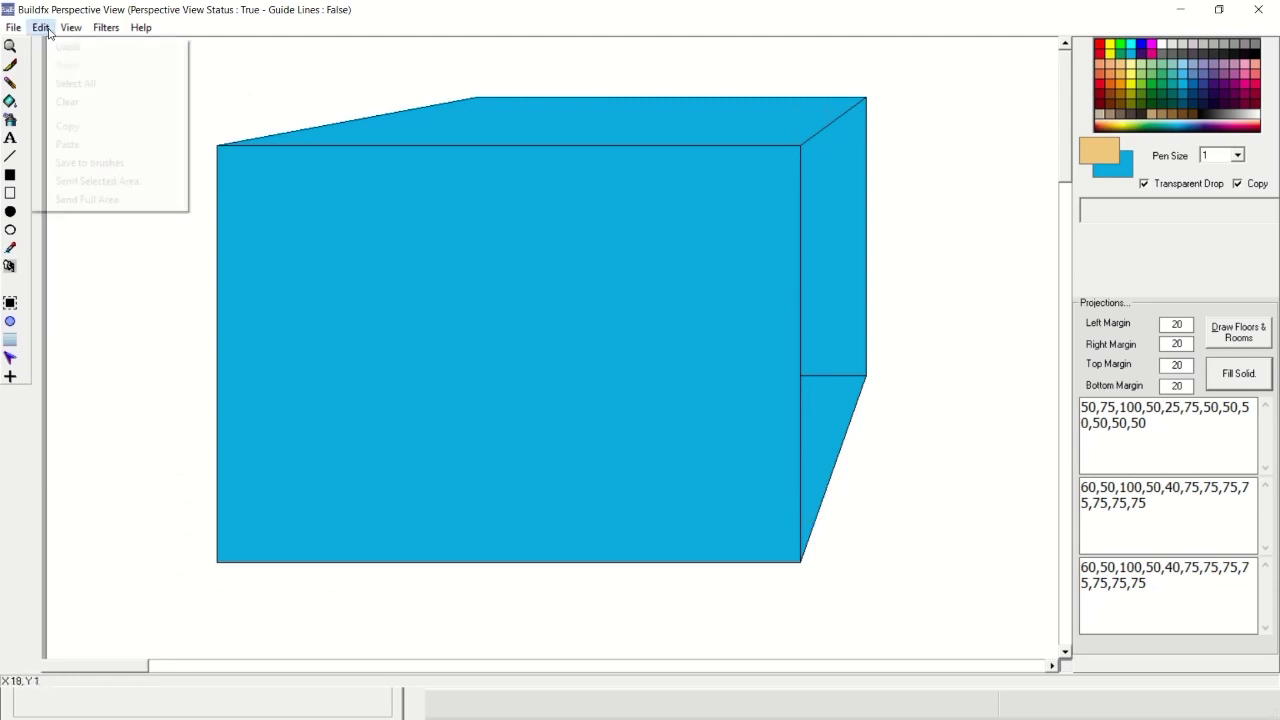
pyautogui.click(98, 183)
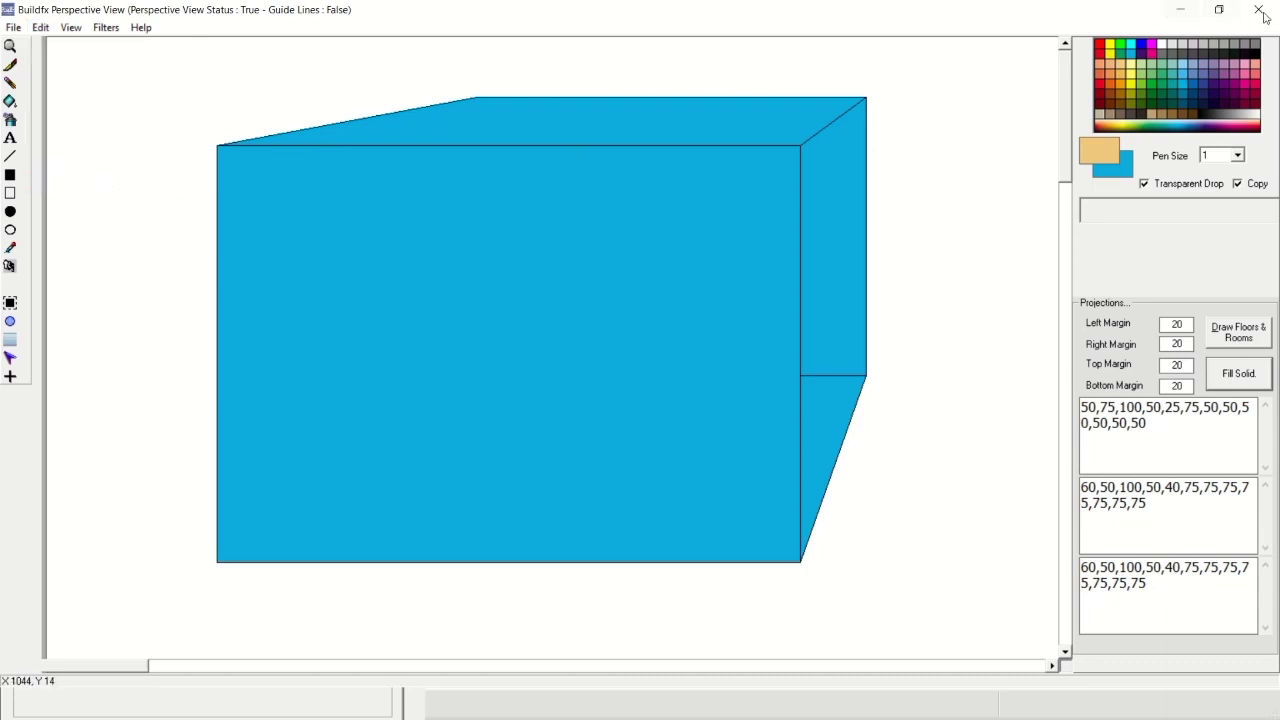
pyautogui.click(1180, 14)
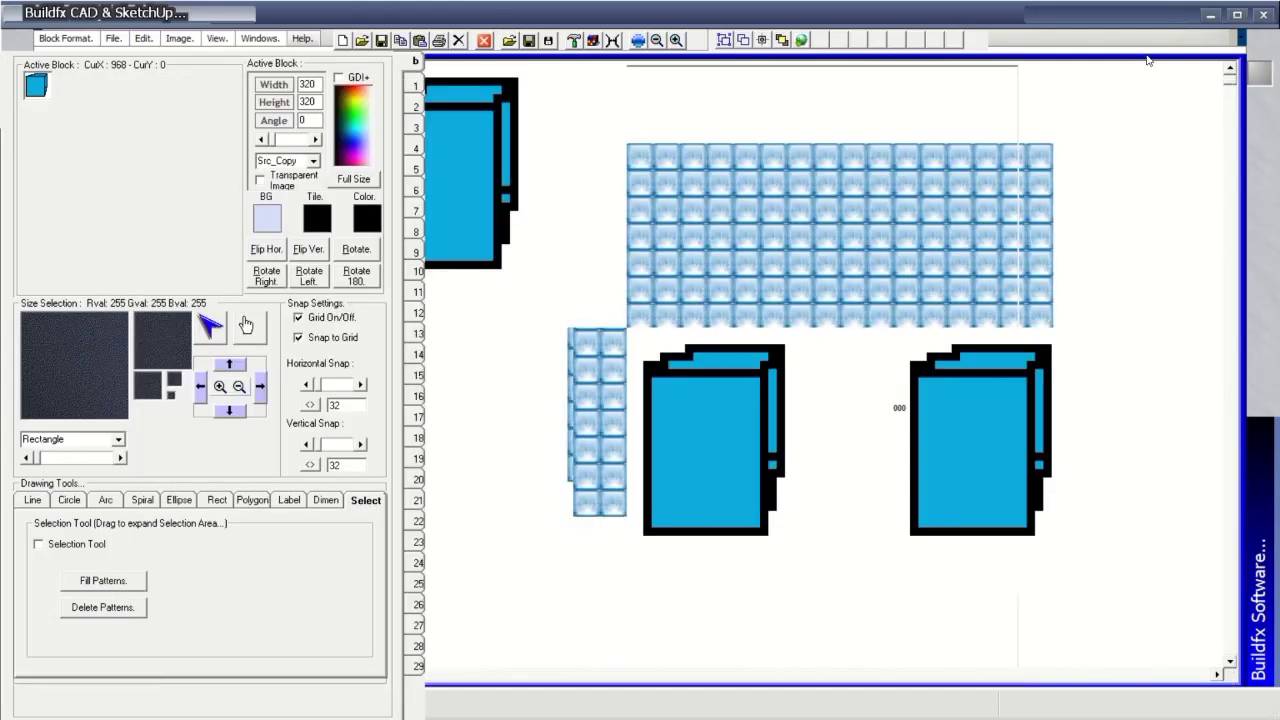
# Choose the cube as the active block from the stored block previews.
pyautogui.click(95, 393)
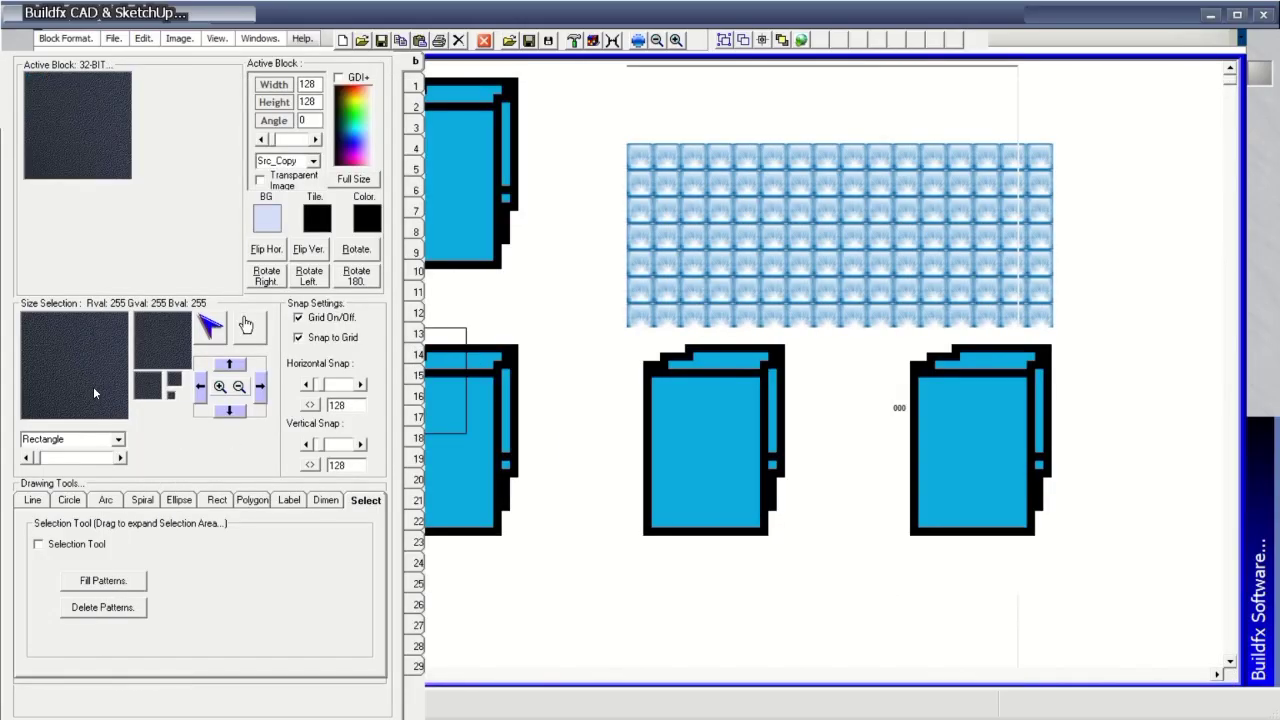
pyautogui.click(419, 541)
pyautogui.click(418, 562)
pyautogui.click(418, 583)
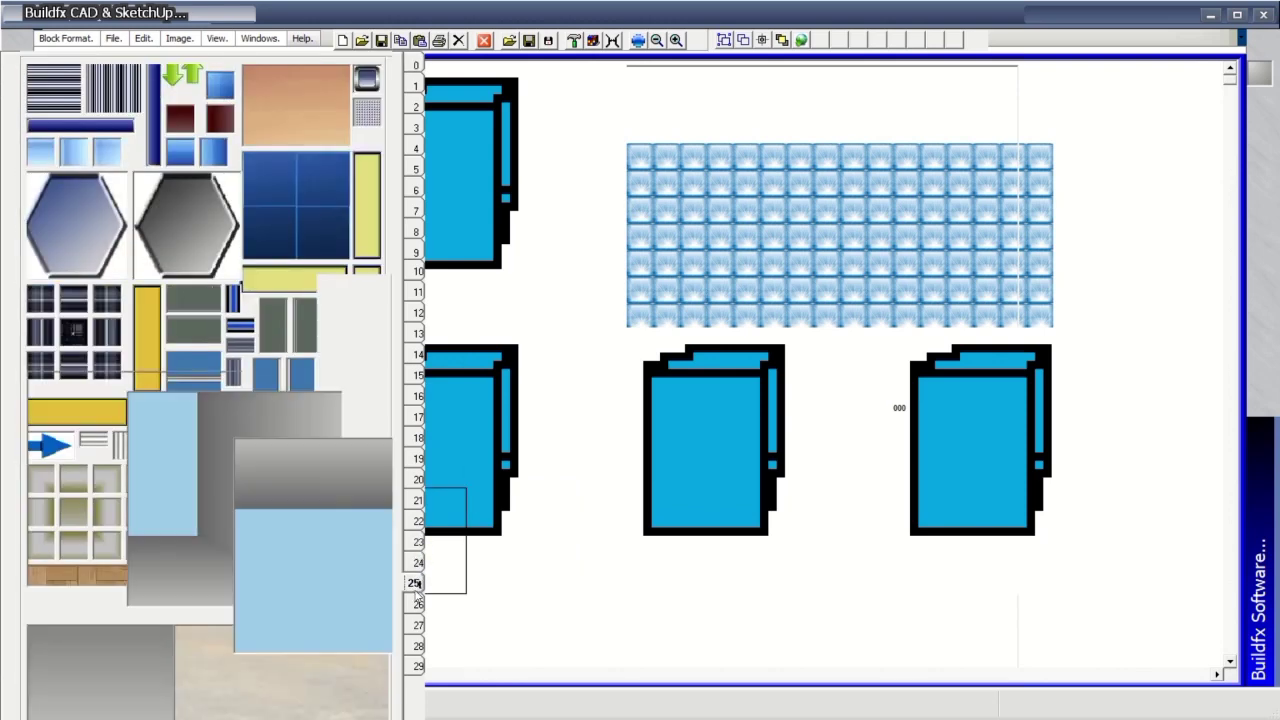
pyautogui.click(419, 60)
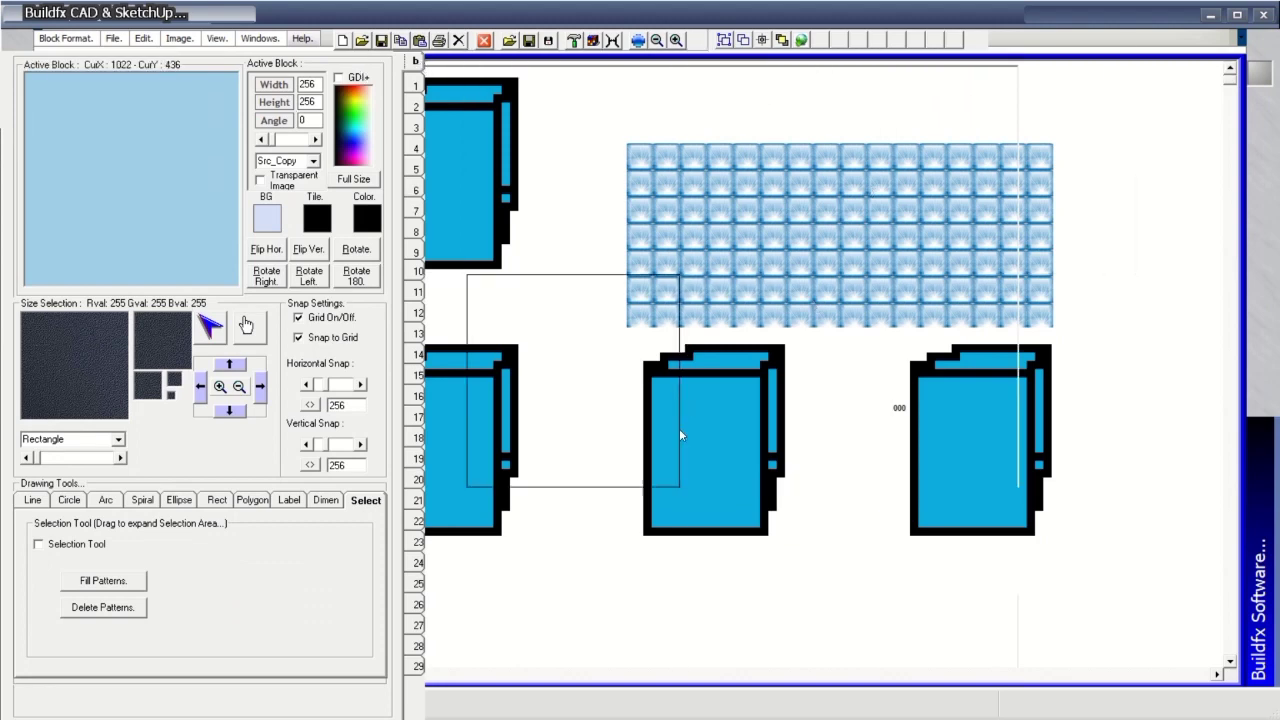
pyautogui.hotkey('alt', 'Tab')
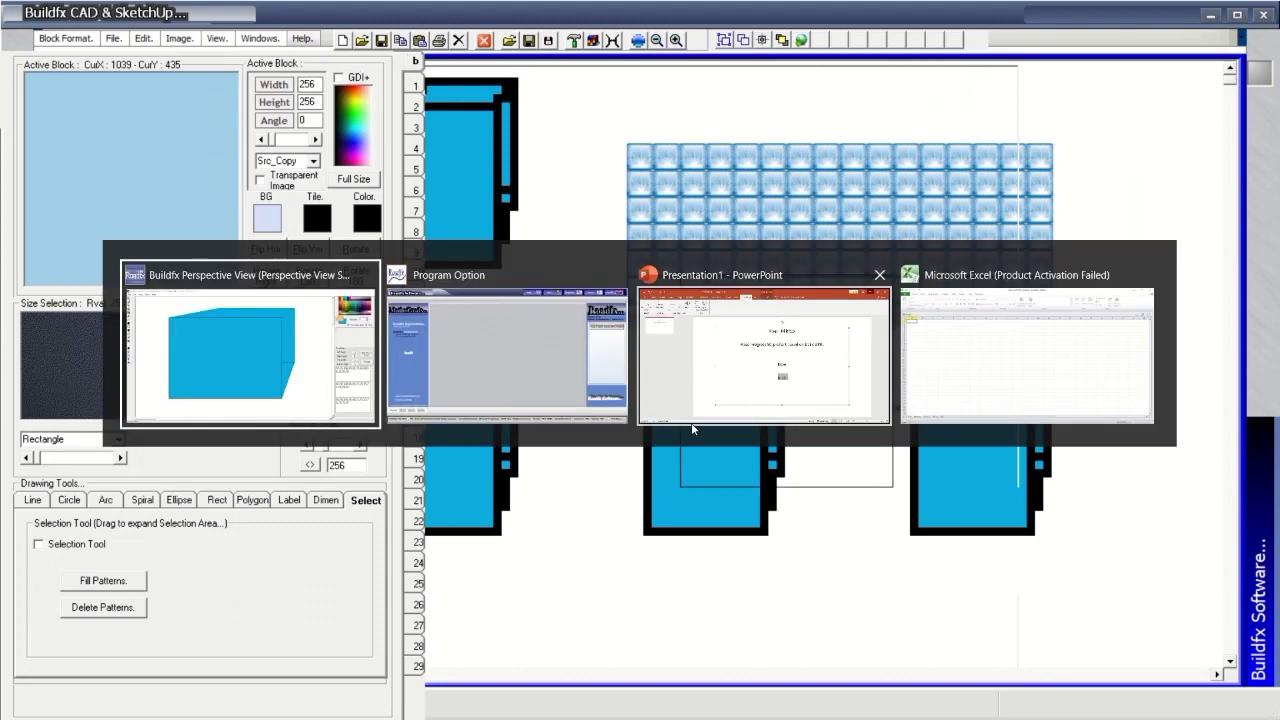
pyautogui.hotkey('alt', 'Tab')
pyautogui.hotkey('alt', 'Tab')
pyautogui.hotkey('alt', 'Tab')
pyautogui.hotkey('alt', 'Tab')
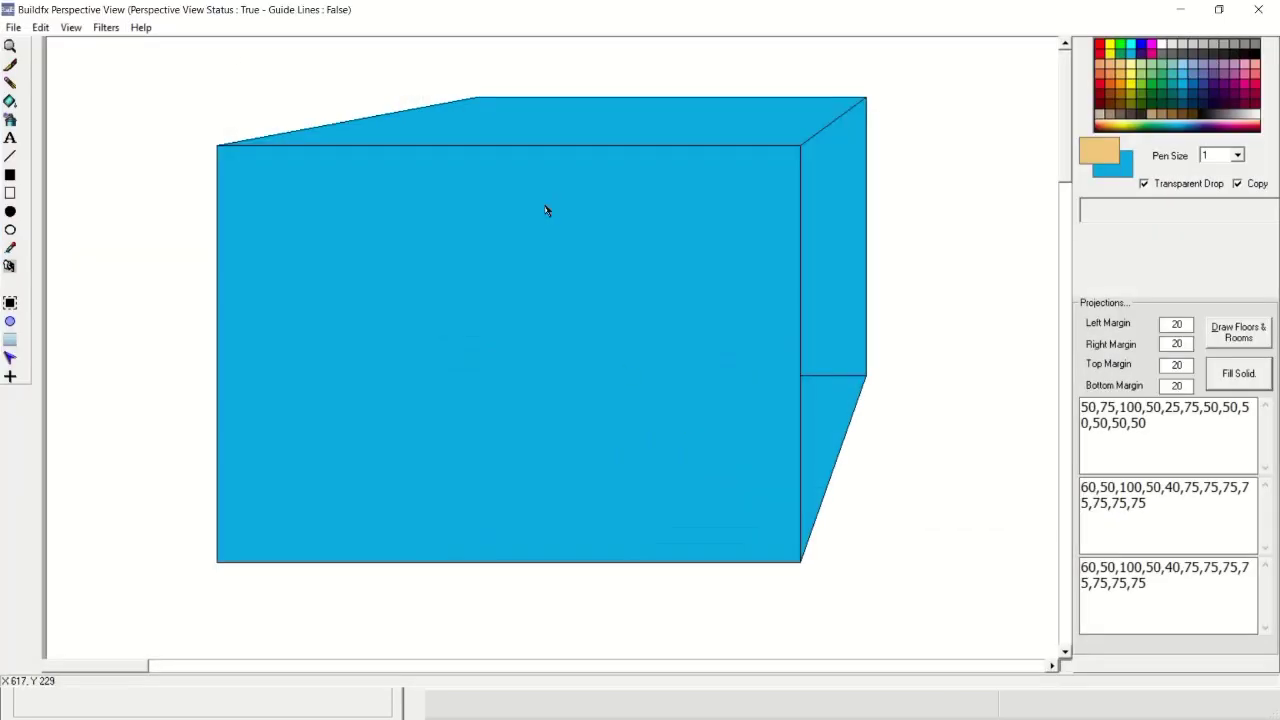
pyautogui.click(40, 27)
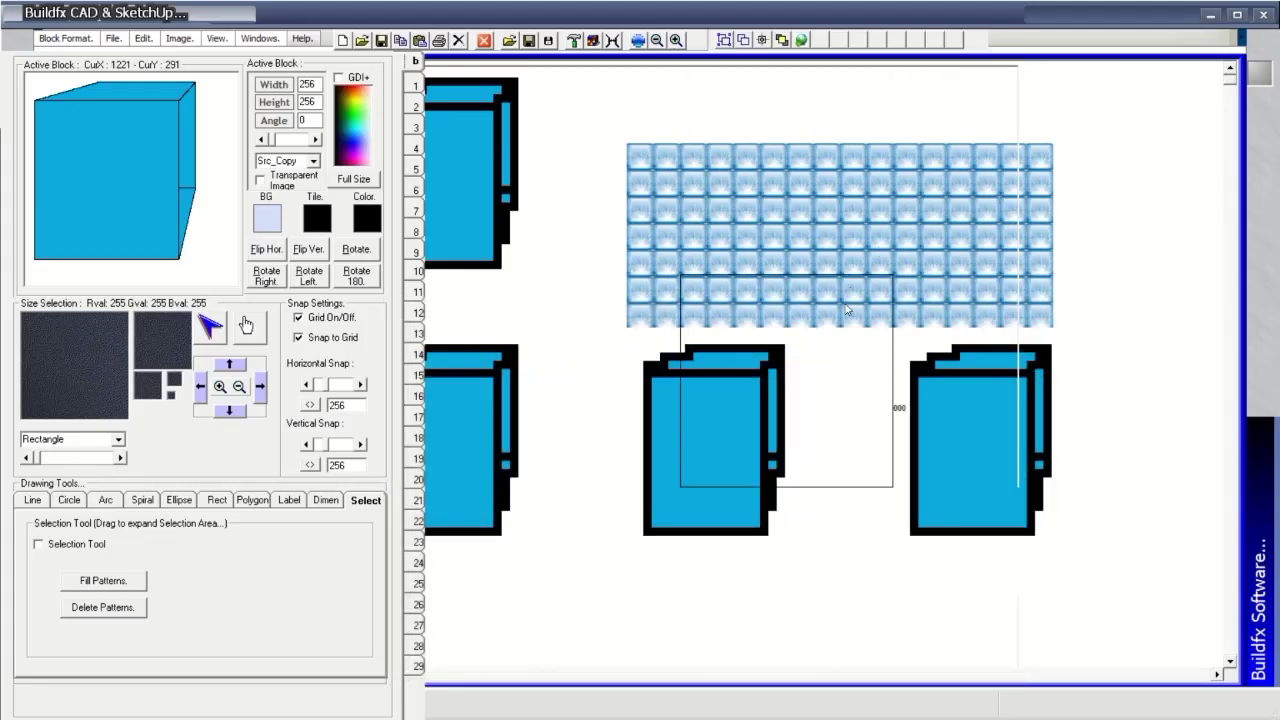
# Stamp the cube into six grid cells across the top and middle rows, then return to Perspective View.
pyautogui.click(845, 310)
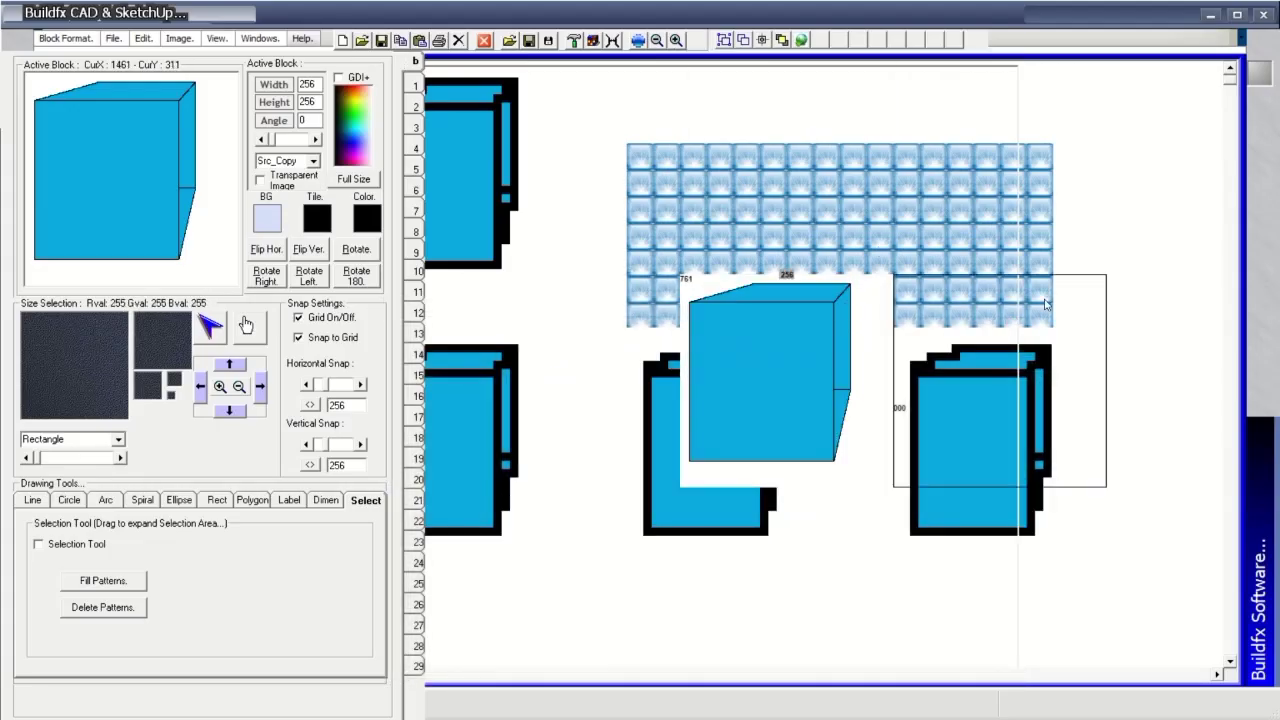
pyautogui.click(1000, 347)
pyautogui.click(994, 250)
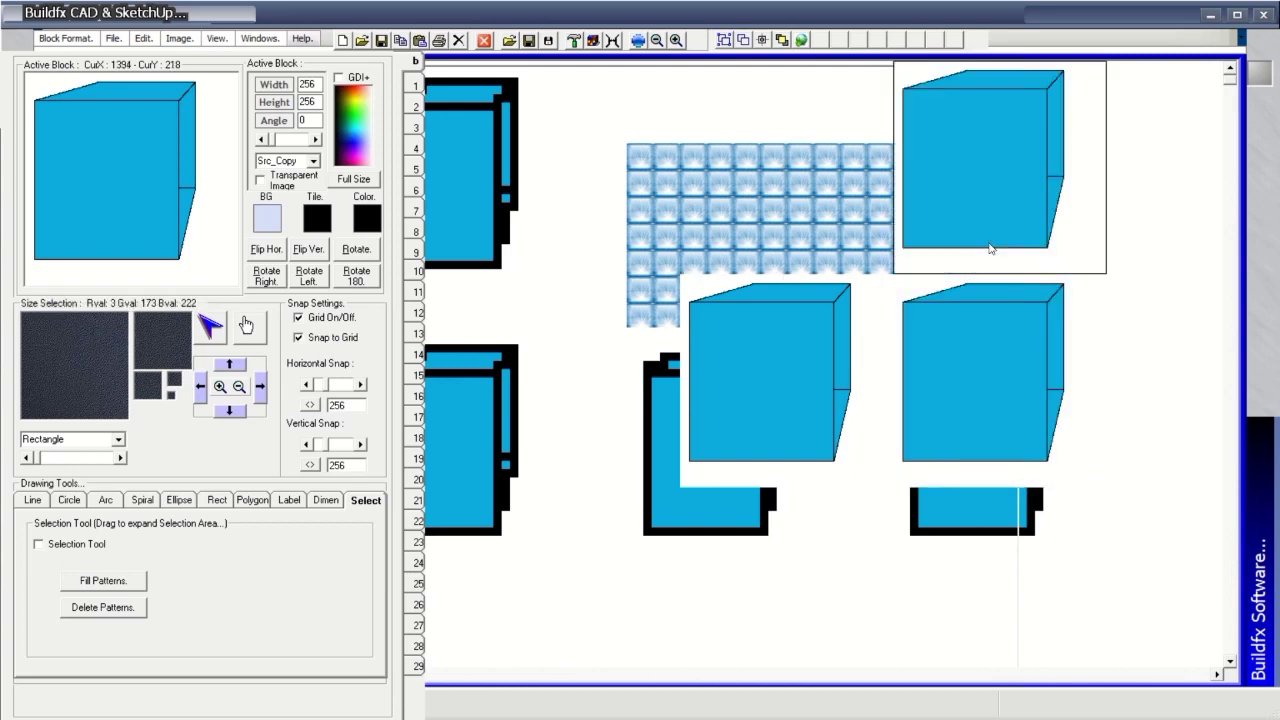
pyautogui.click(808, 228)
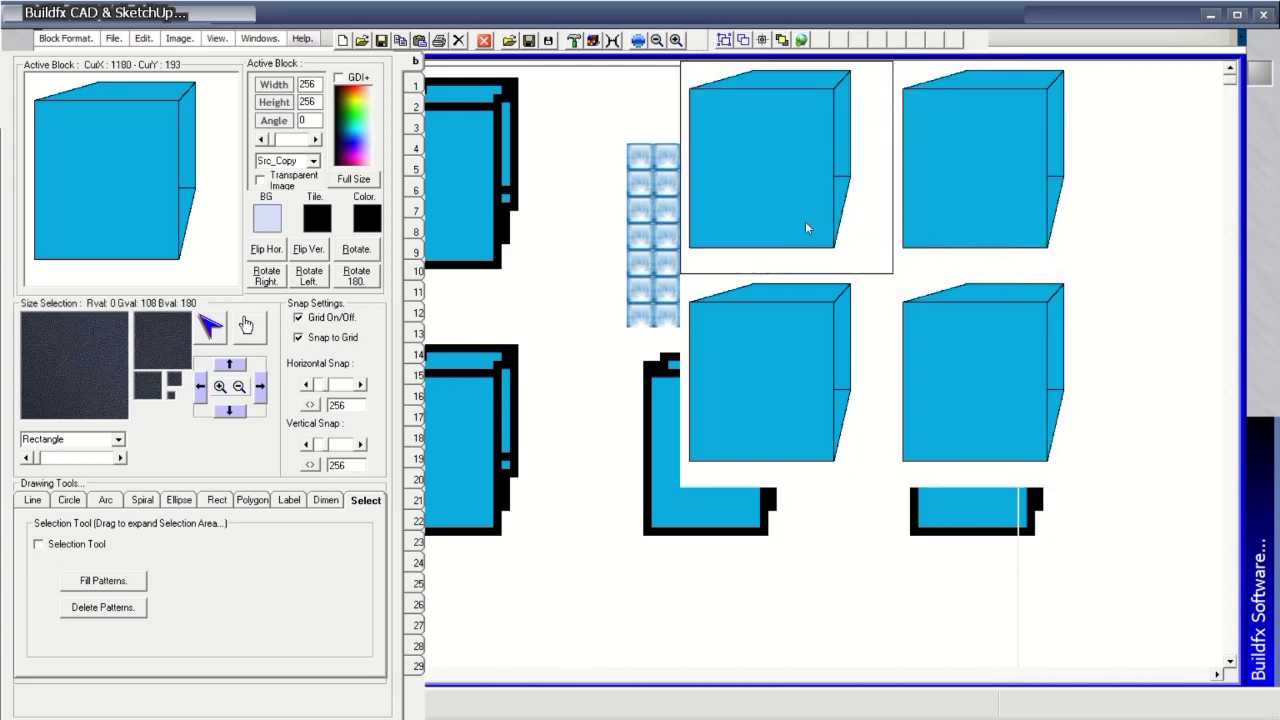
pyautogui.click(594, 234)
pyautogui.click(622, 401)
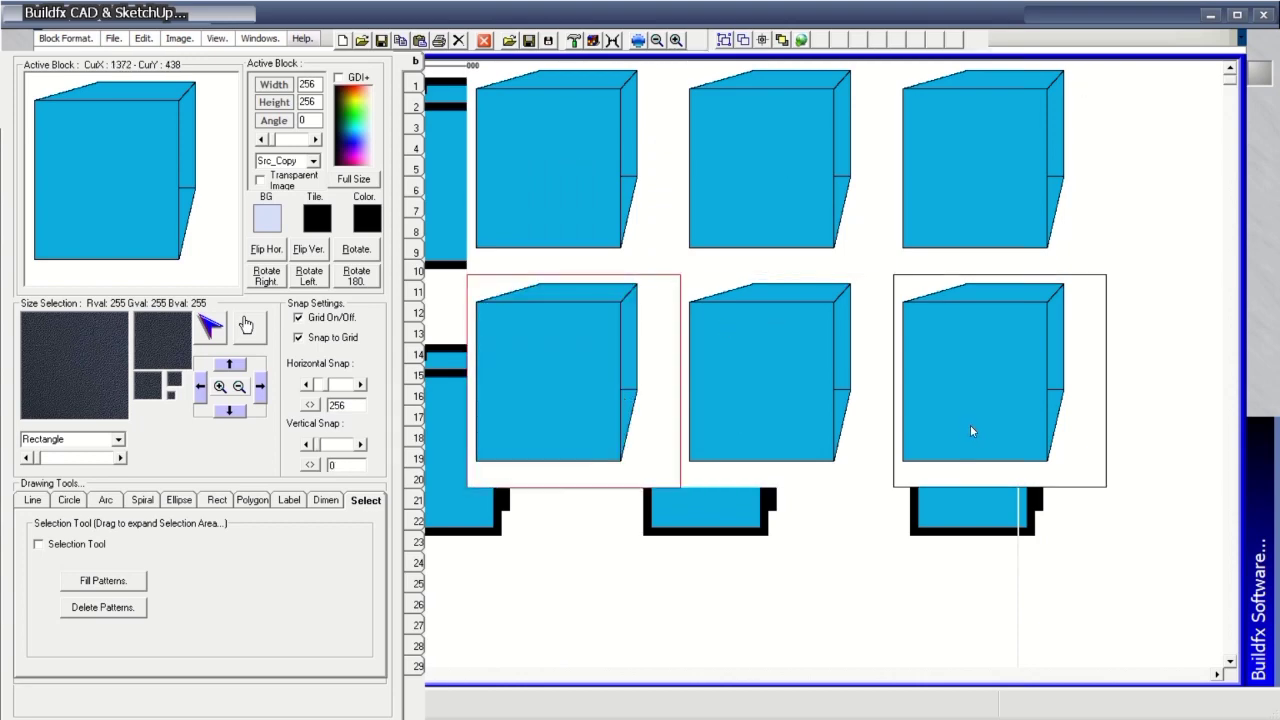
pyautogui.hotkey('alt', 'Tab')
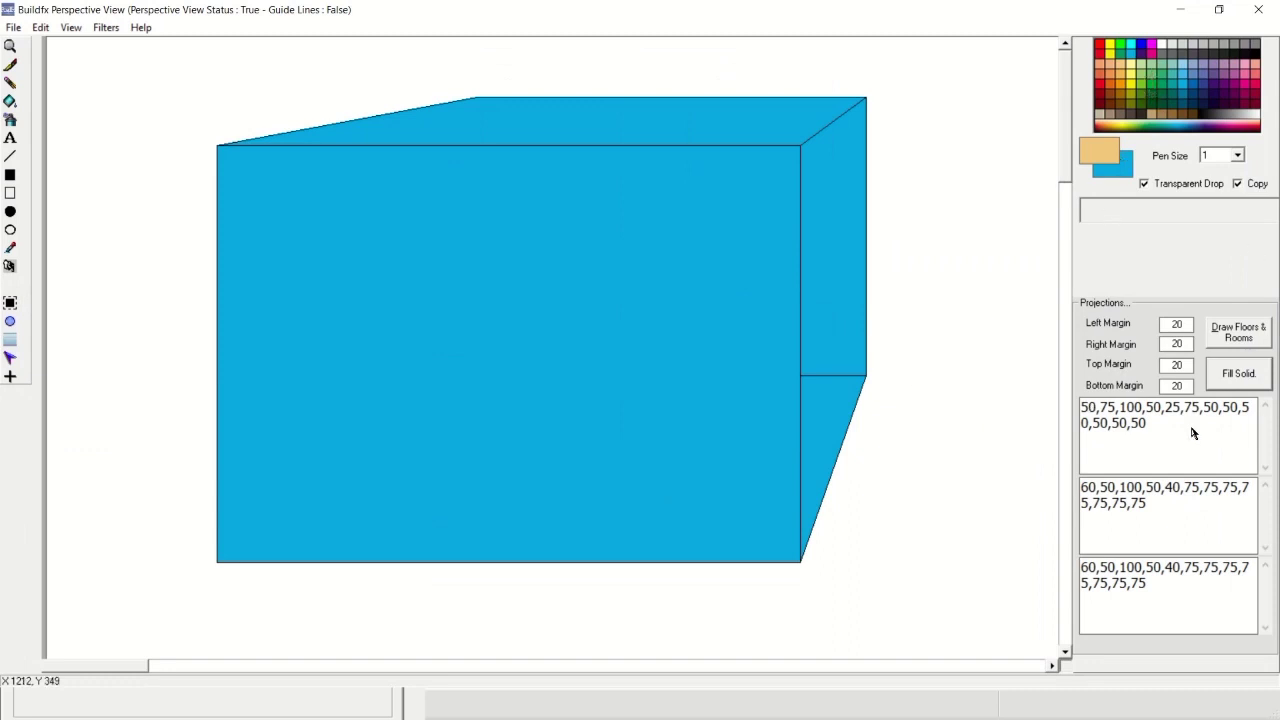
# Give the box a shaded gradient fill, then select it and send it to the CAD program.
pyautogui.click(1239, 382)
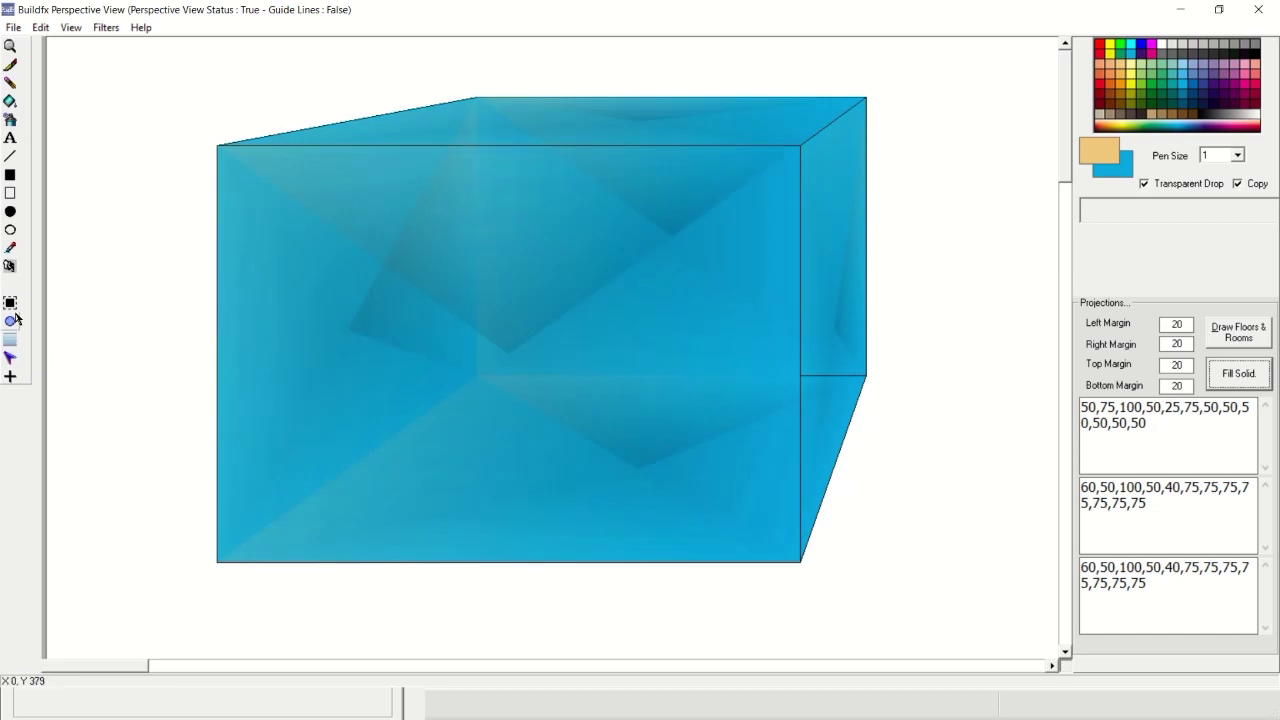
pyautogui.click(11, 376)
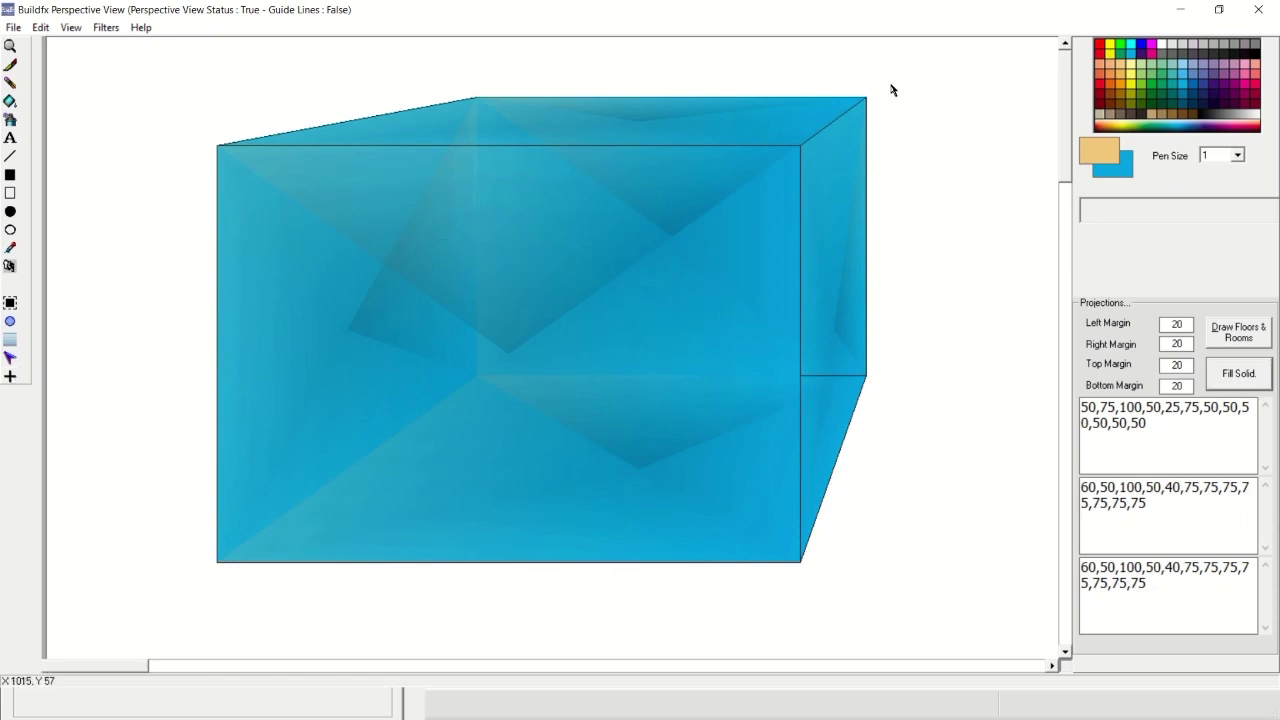
pyautogui.click(13, 304)
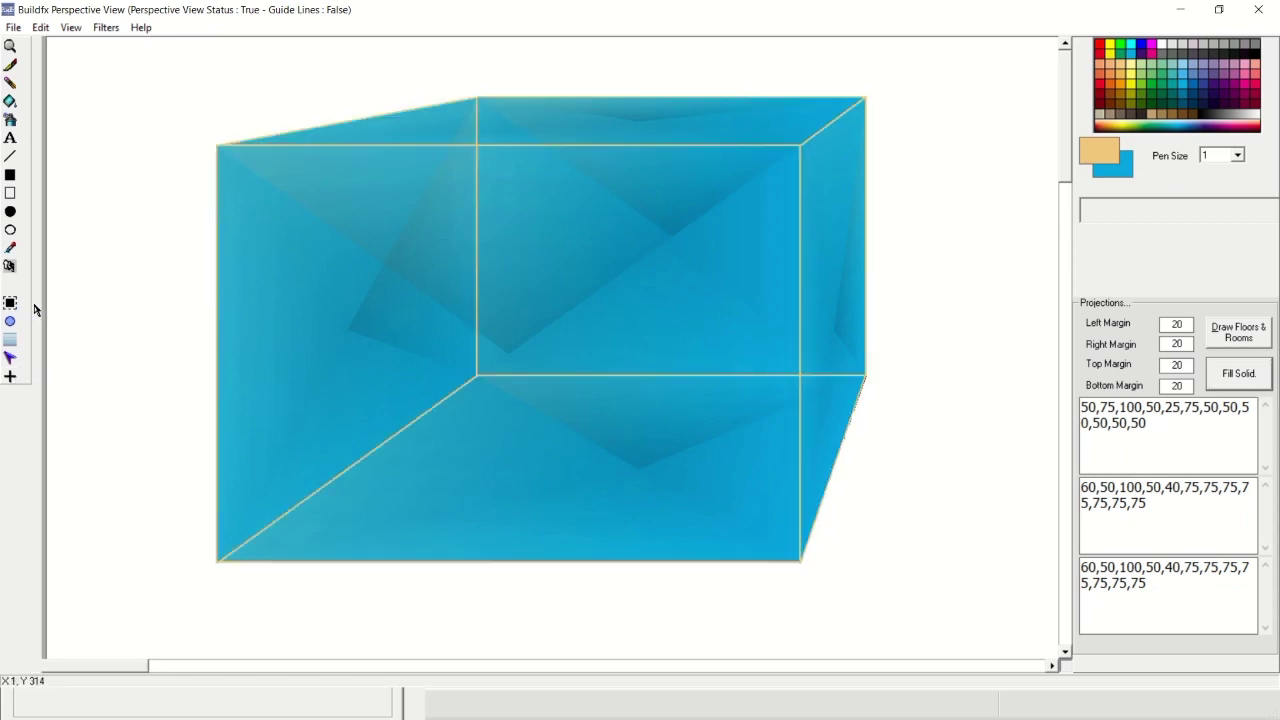
pyautogui.click(40, 27)
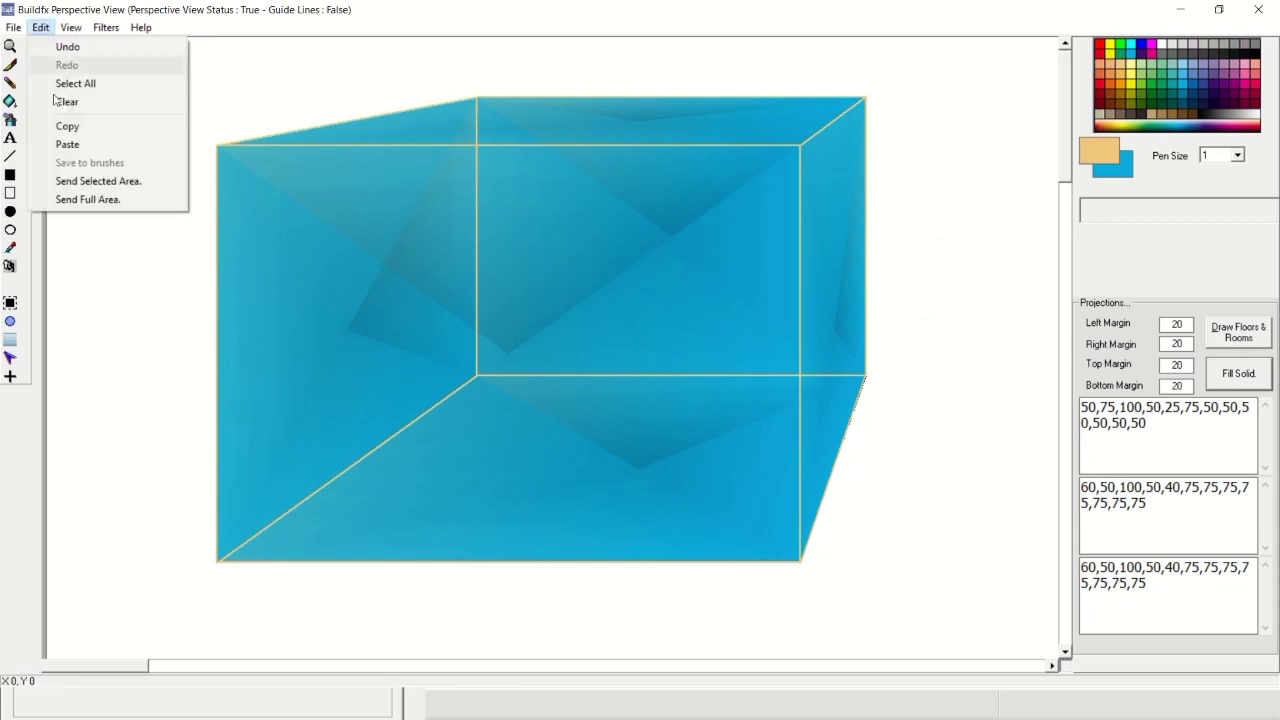
pyautogui.click(77, 184)
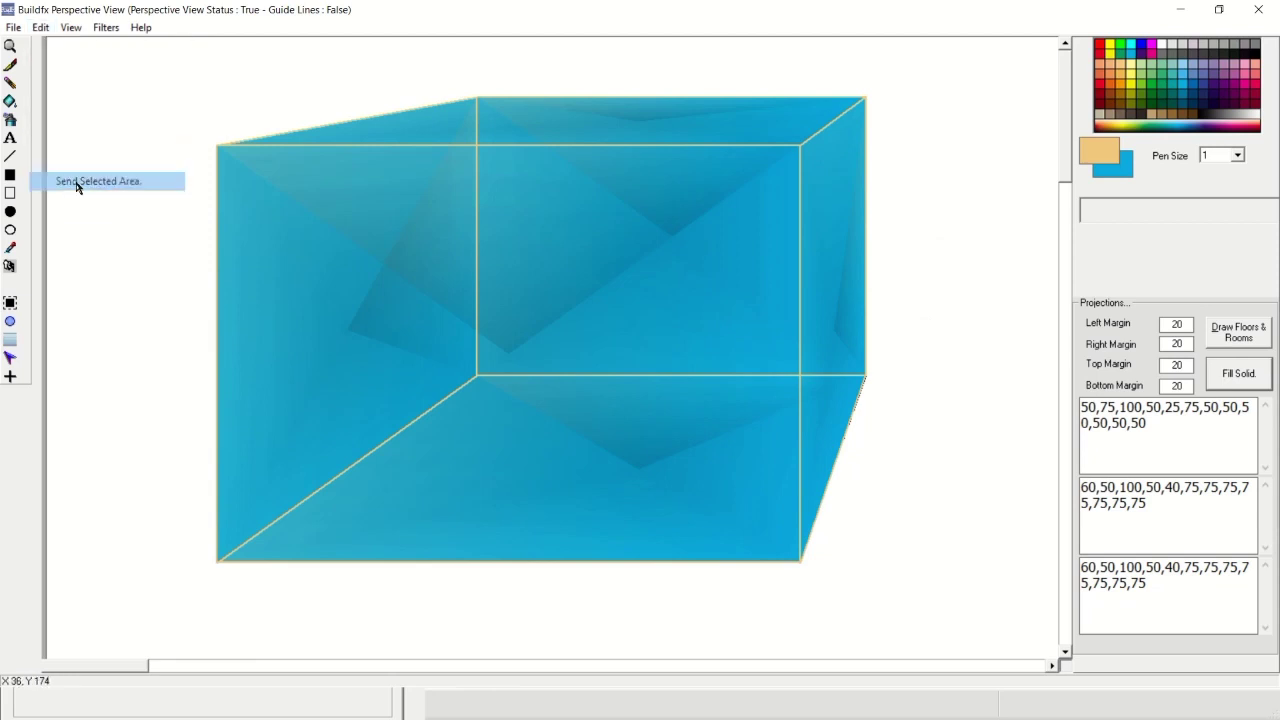
pyautogui.click(1176, 10)
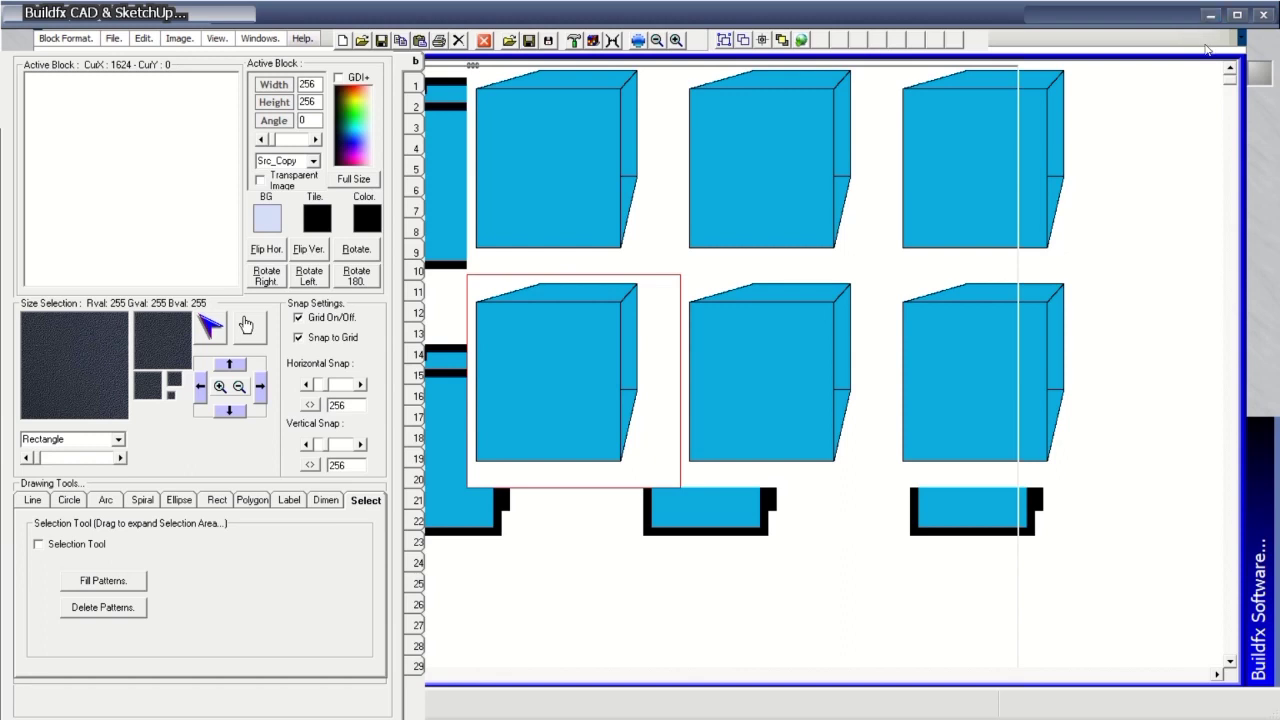
# Select the area around the shaded box in Perspective View and send it to the CAD program.
pyautogui.hotkey('alt', 'Tab')
pyautogui.hotkey('alt', 'Tab')
pyautogui.hotkey('alt', 'Tab')
pyautogui.hotkey('alt', 'Tab')
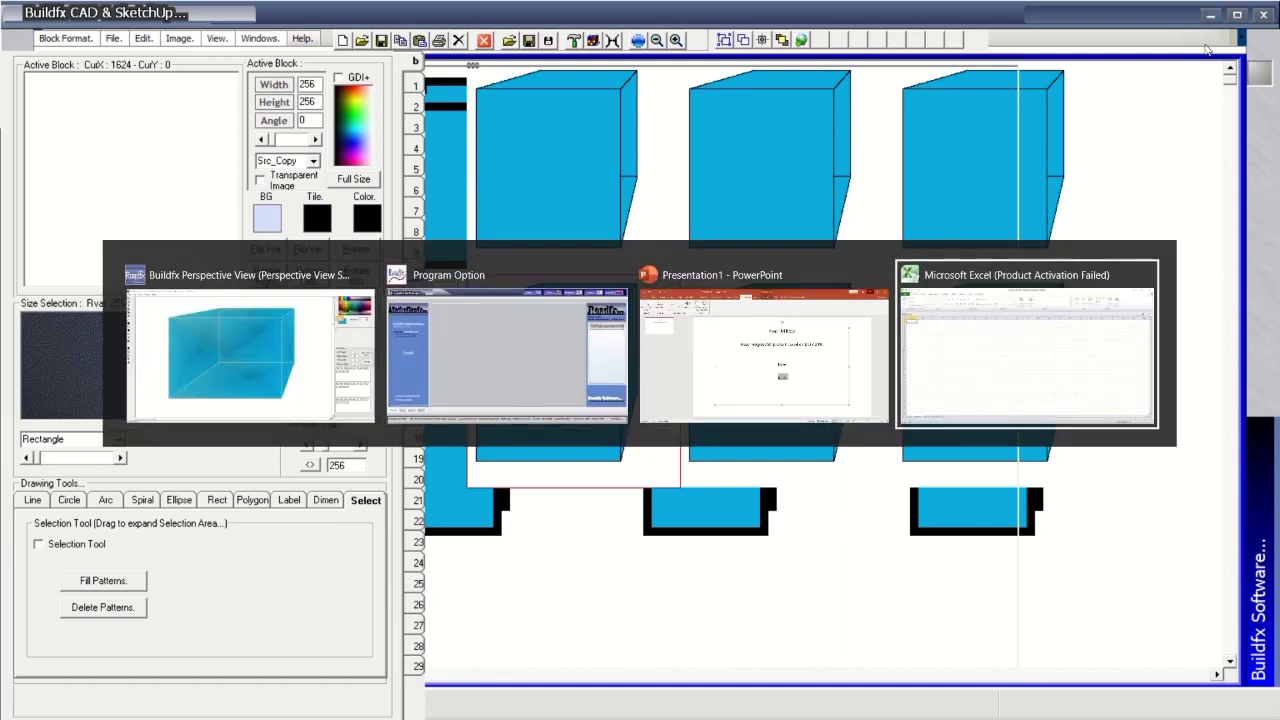
pyautogui.hotkey('alt', 'Tab')
pyautogui.hotkey('alt', 'Tab')
pyautogui.hotkey('alt', 'Tab')
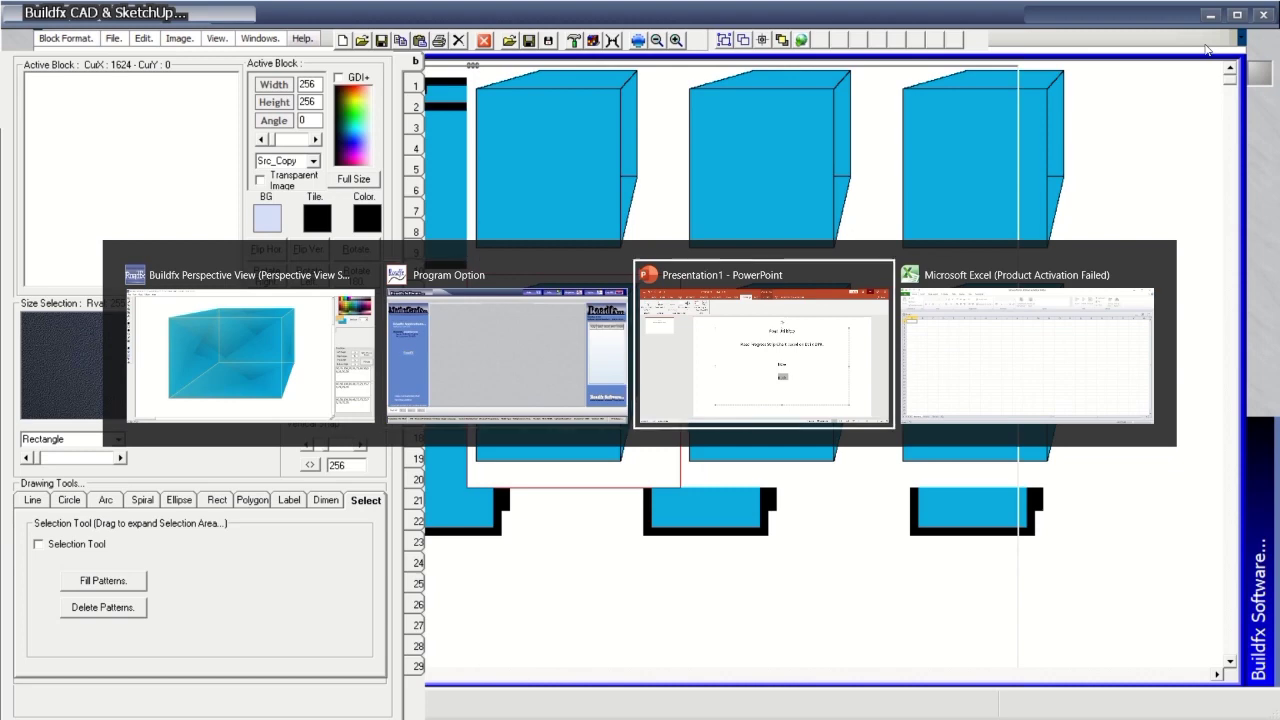
pyautogui.hotkey('alt', 'Tab')
pyautogui.hotkey('alt', 'Tab')
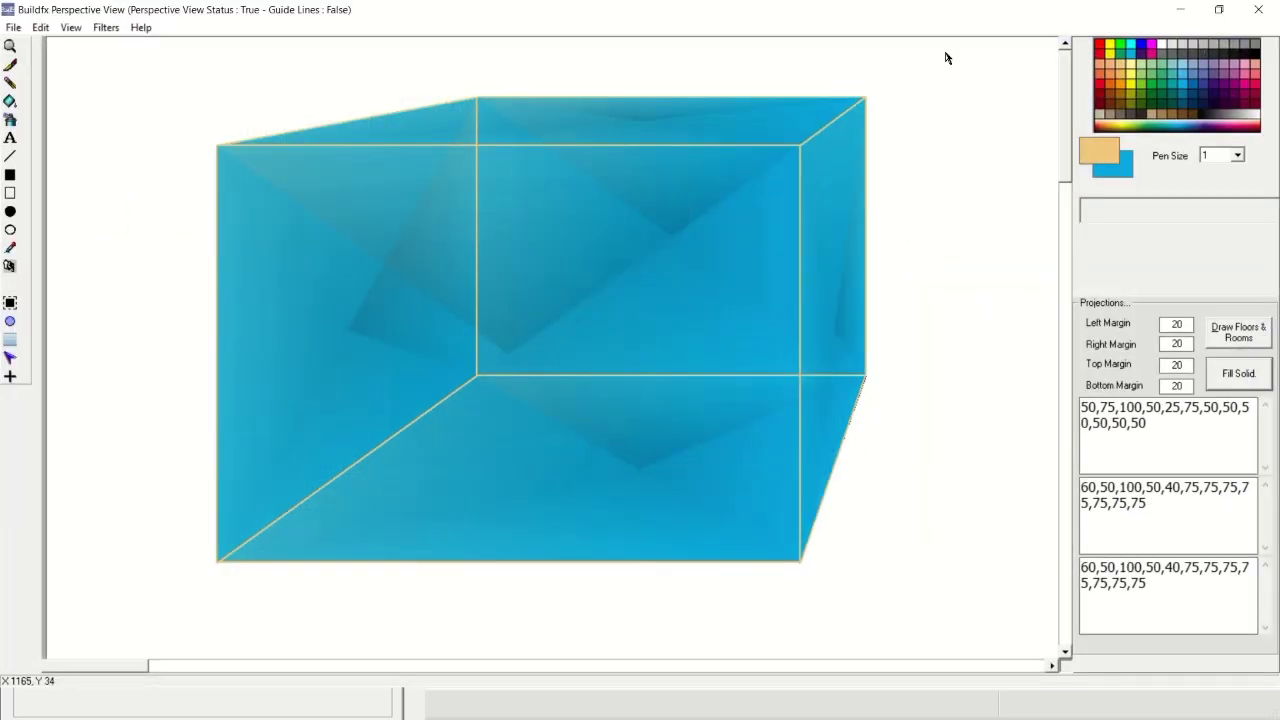
pyautogui.click(10, 360)
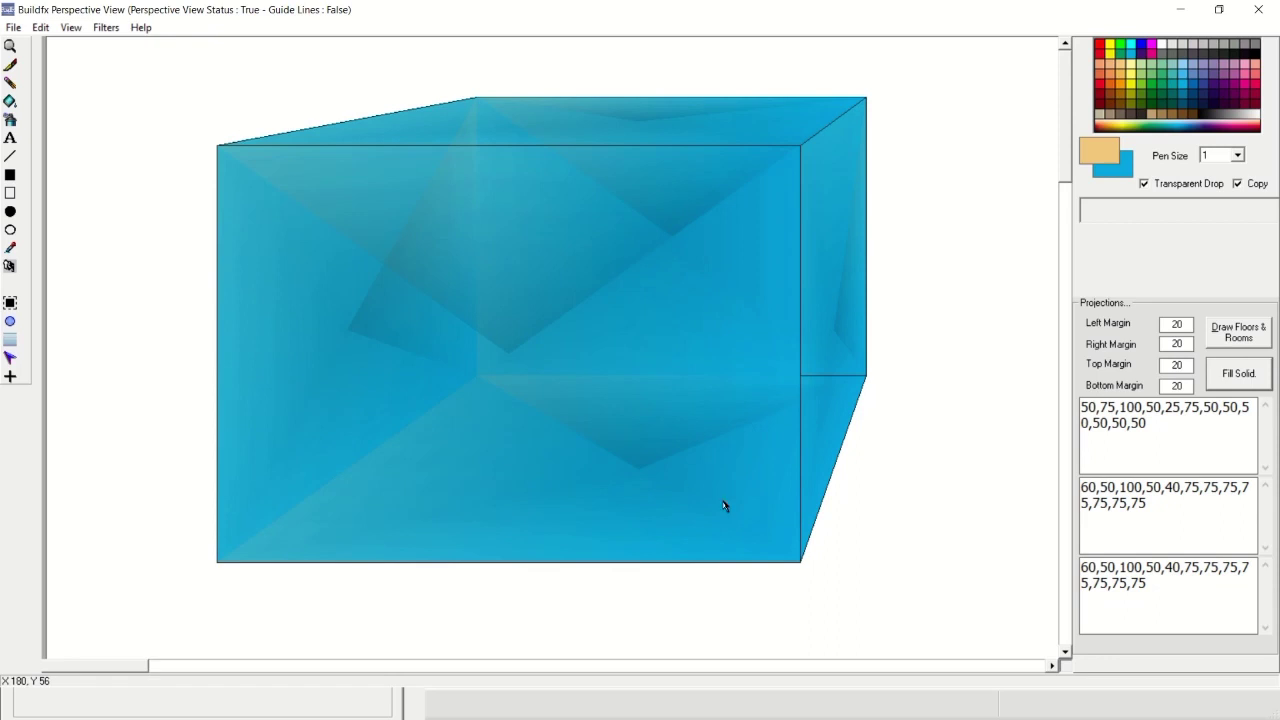
pyautogui.click(885, 615)
pyautogui.click(40, 27)
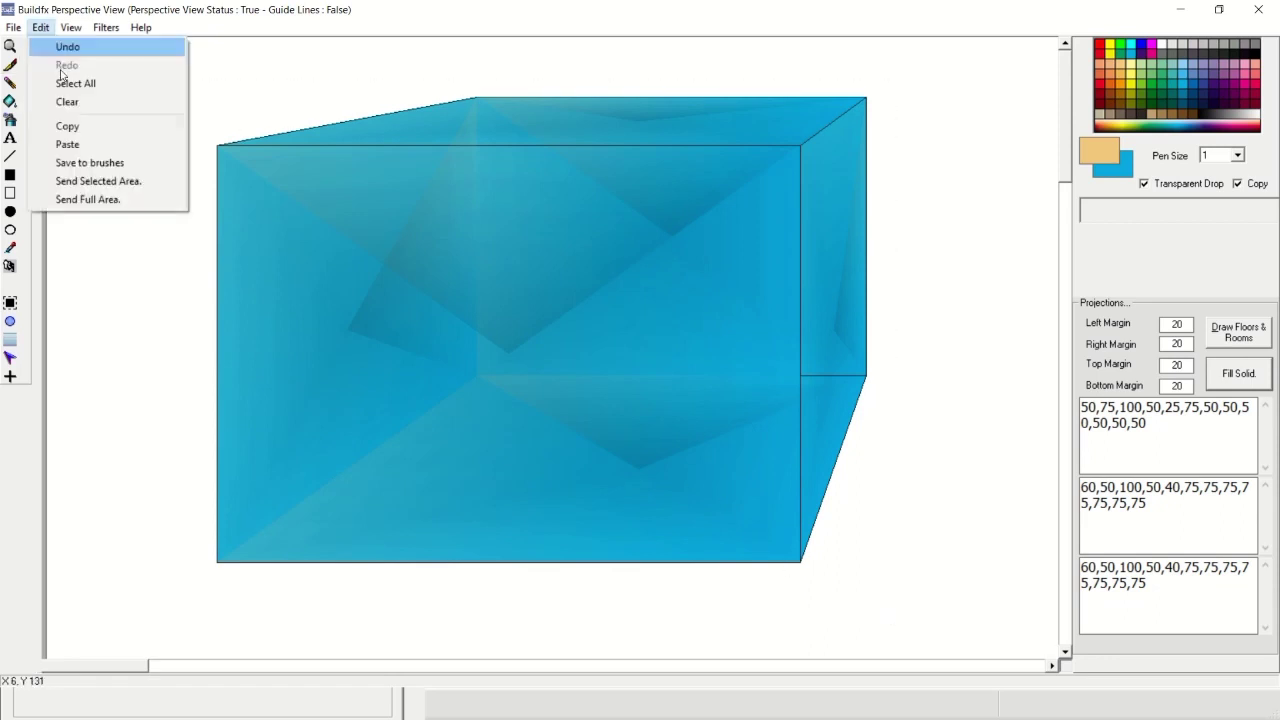
pyautogui.click(99, 181)
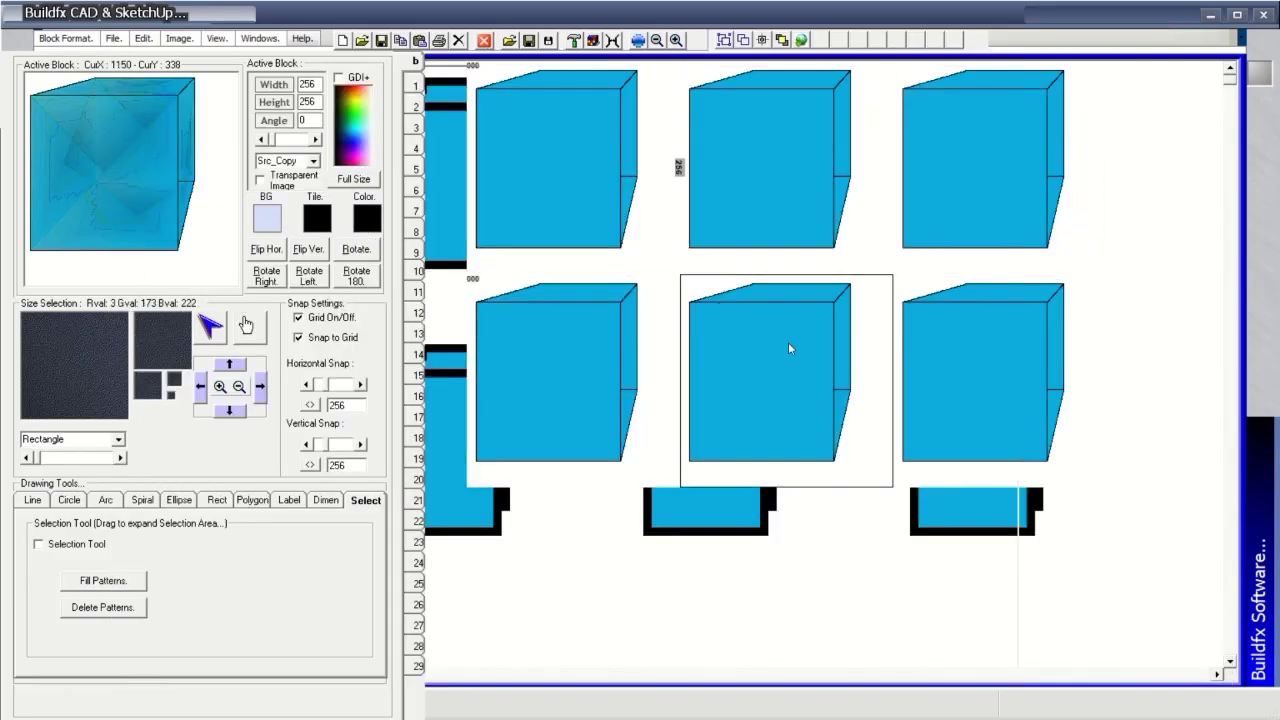
# Replace four cubes with the shaded cube, stamp another in the bottom-right cell, and open Blocks Settings.
pyautogui.click(798, 166)
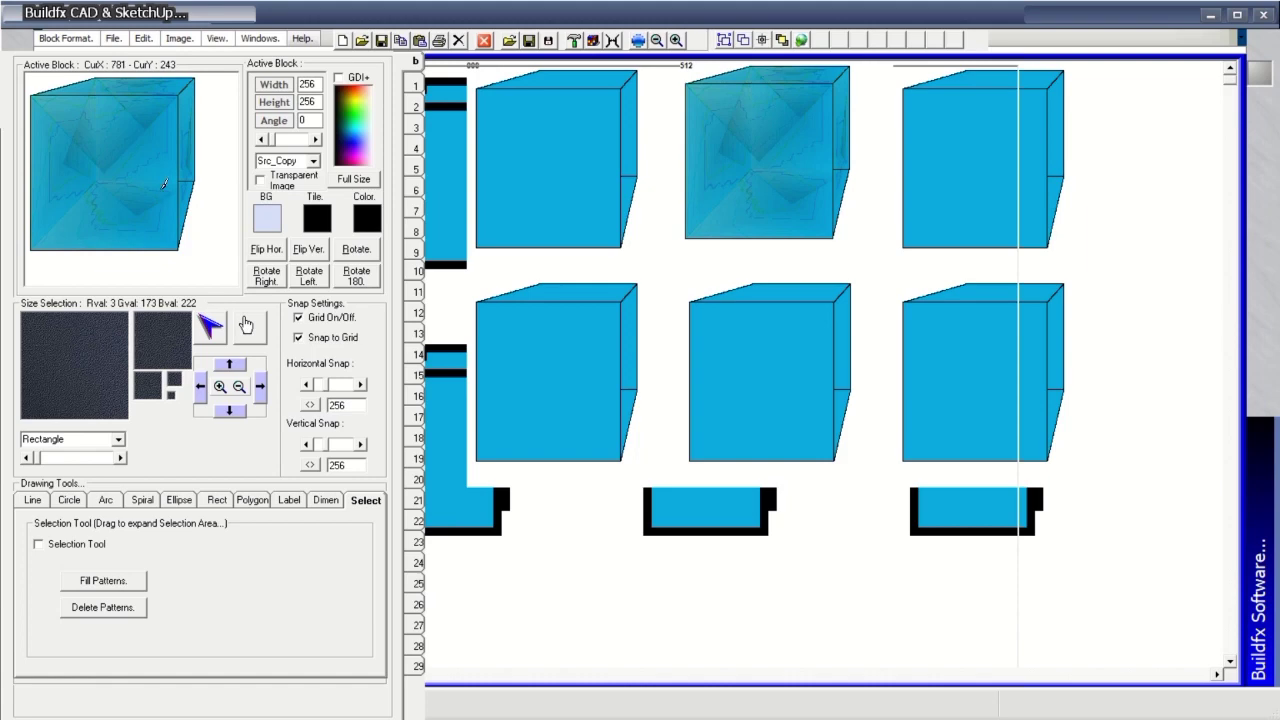
pyautogui.click(590, 193)
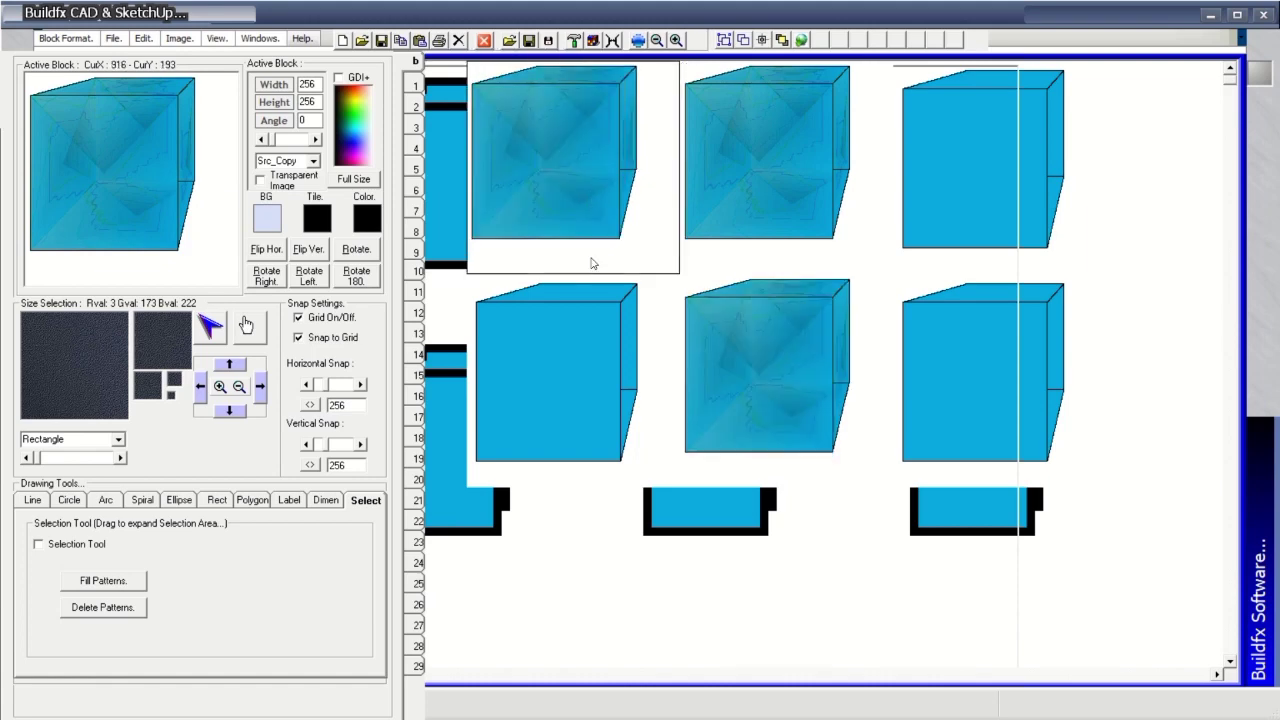
pyautogui.click(668, 402)
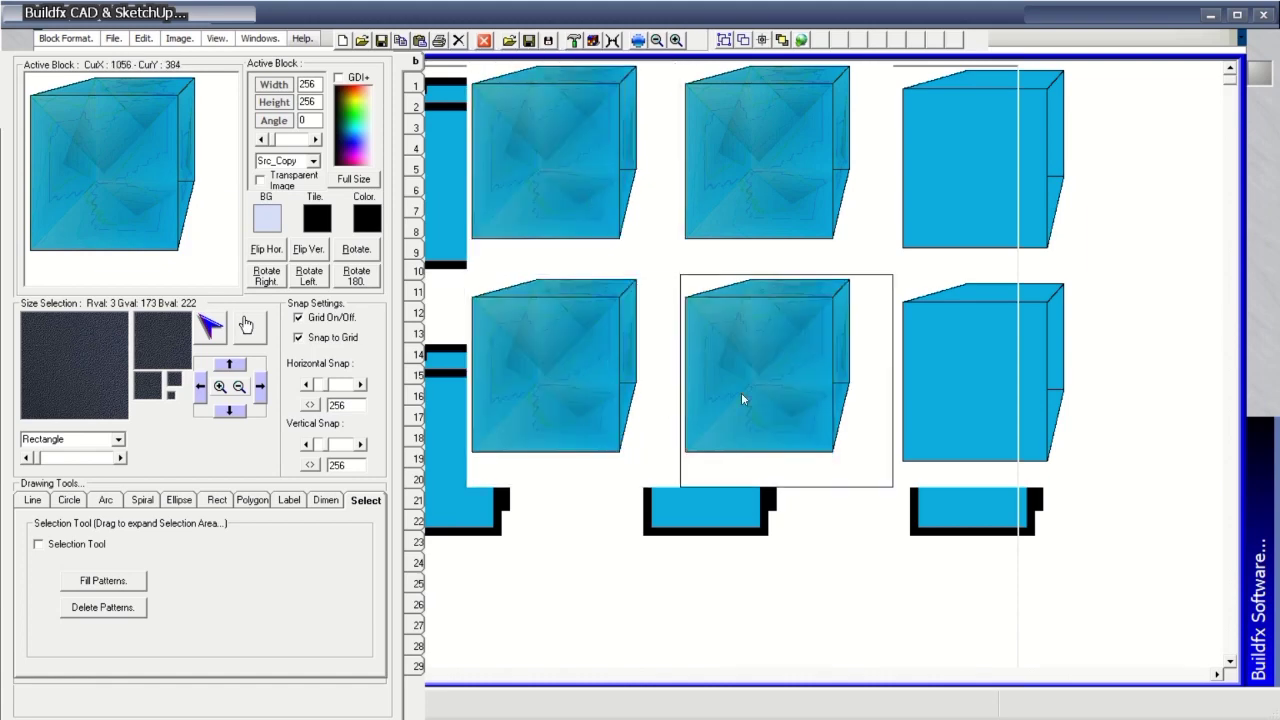
pyautogui.click(1028, 190)
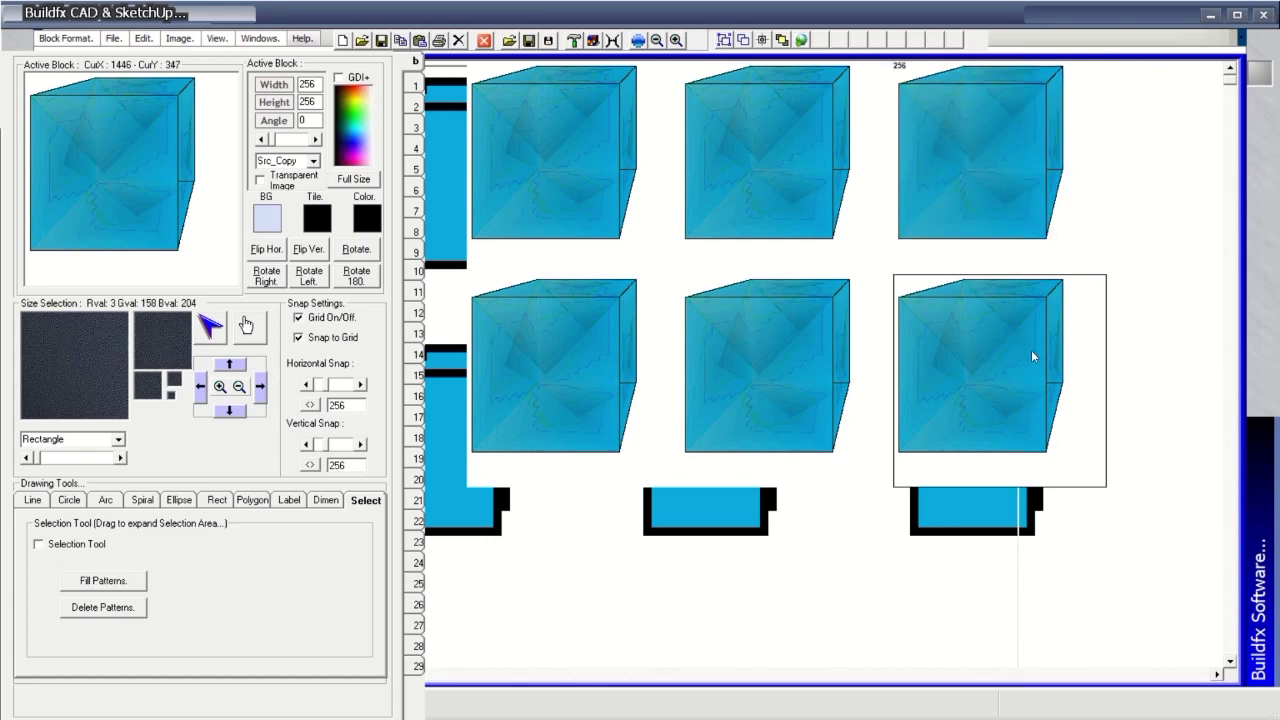
pyautogui.click(1061, 552)
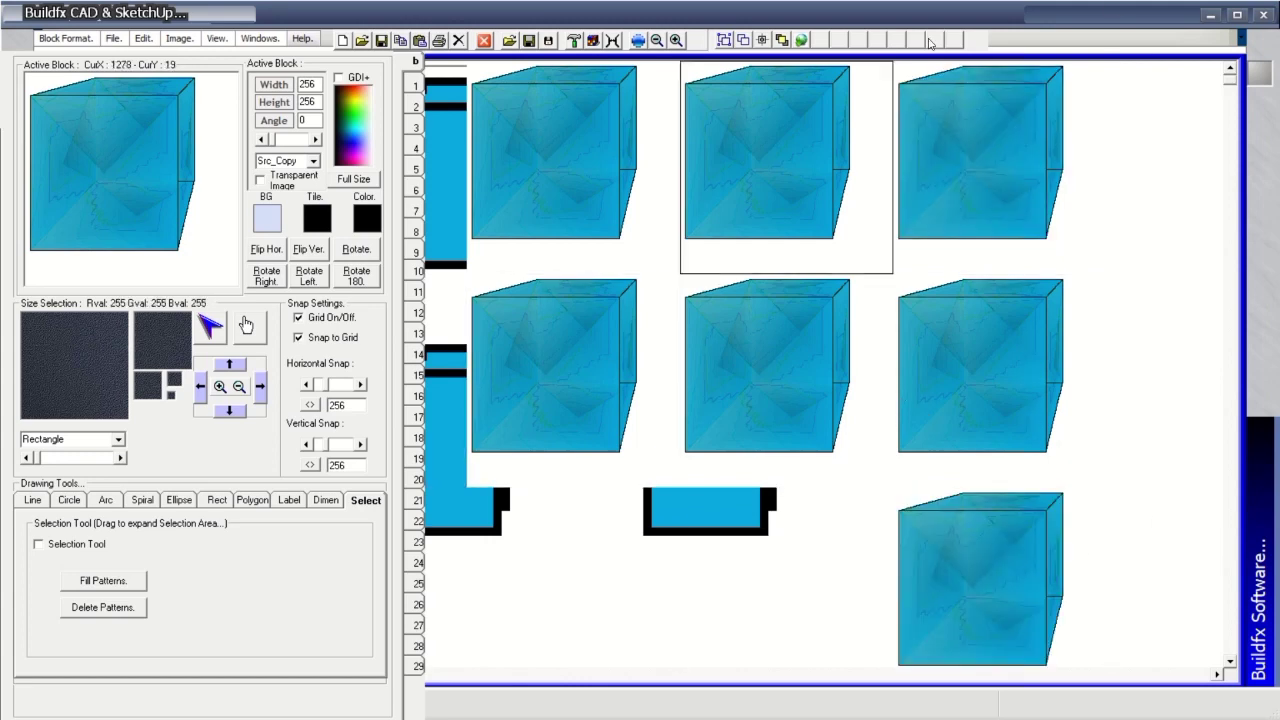
pyautogui.click(646, 57)
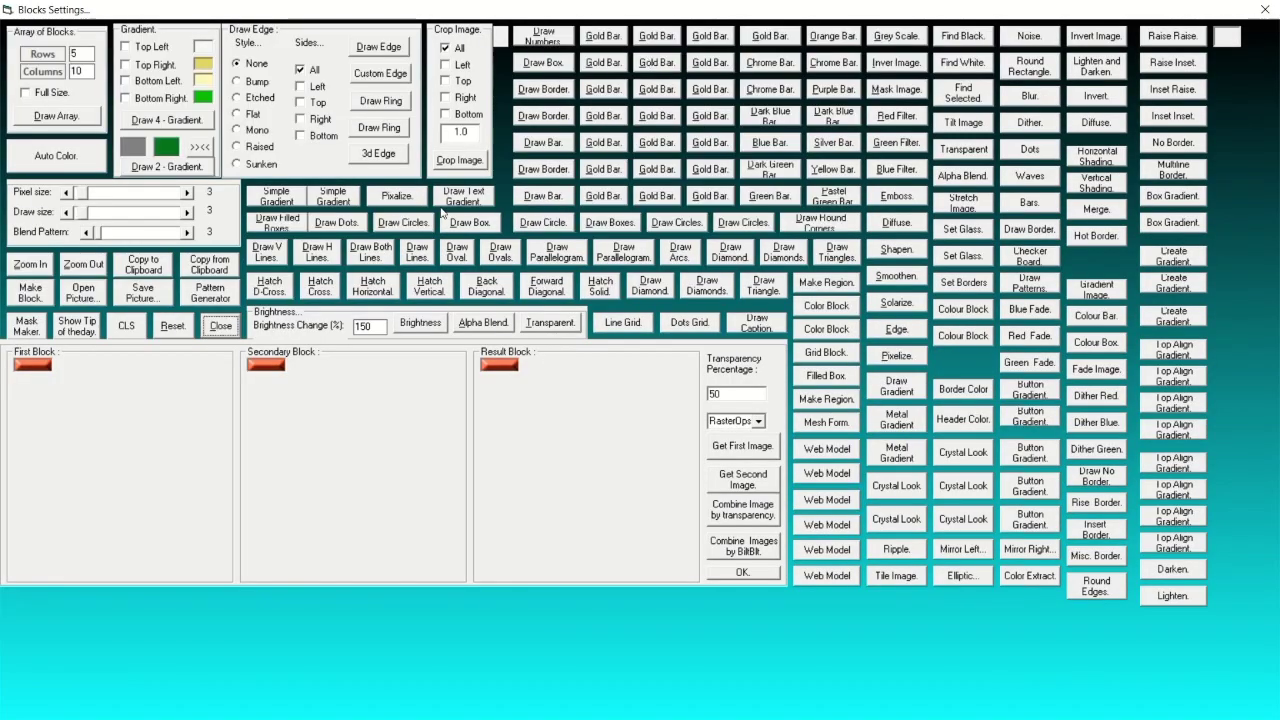
# Close Blocks Settings, pick the light-blue block as the active block, and reopen Blocks Settings.
pyautogui.click(1265, 9)
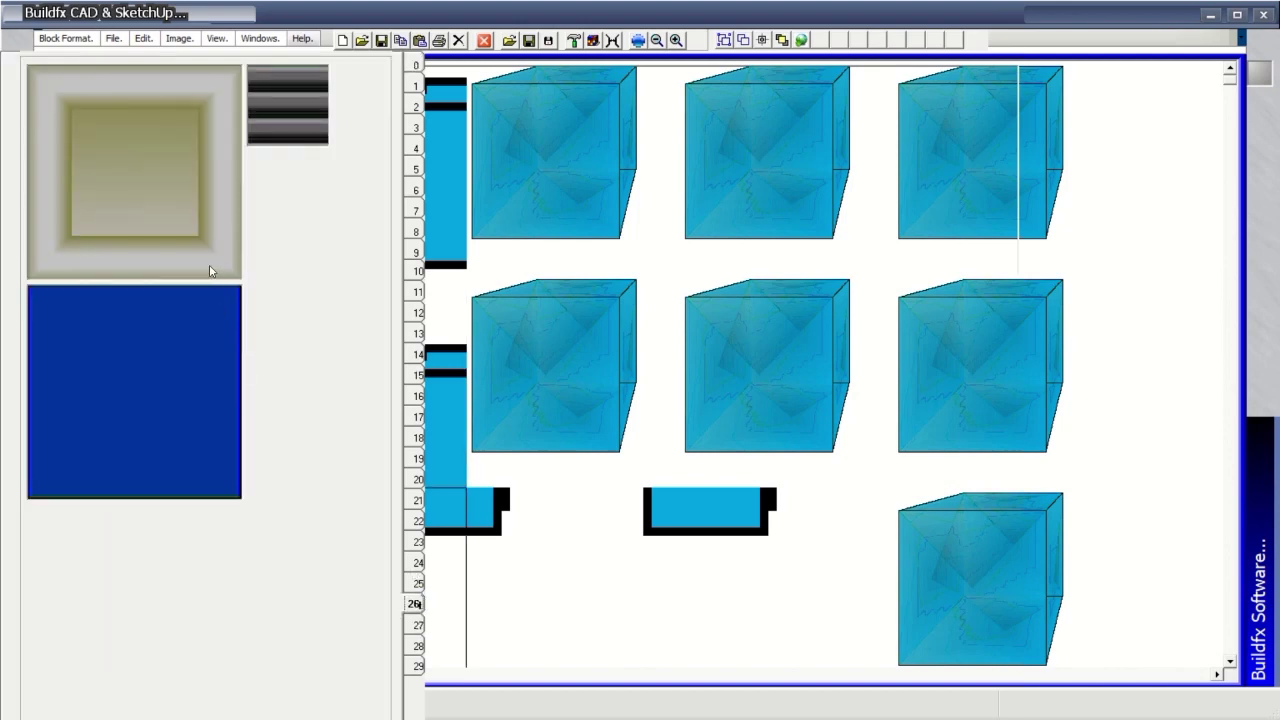
pyautogui.click(417, 588)
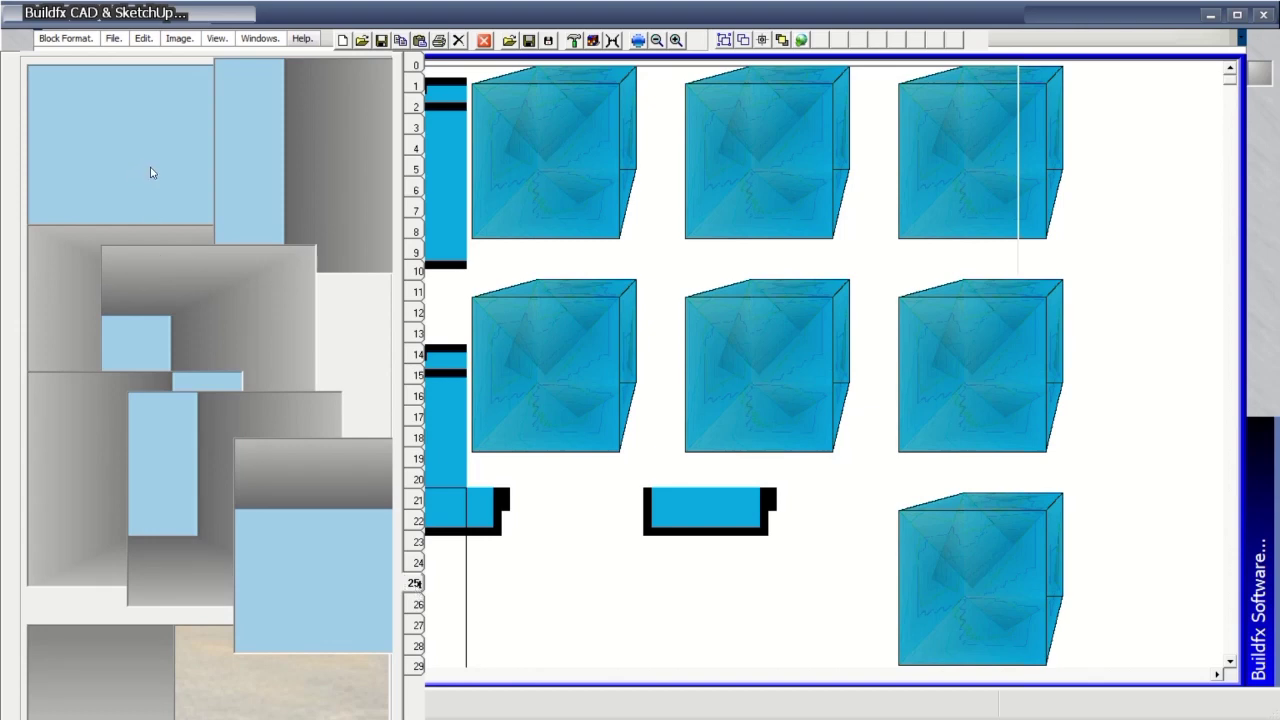
pyautogui.click(418, 63)
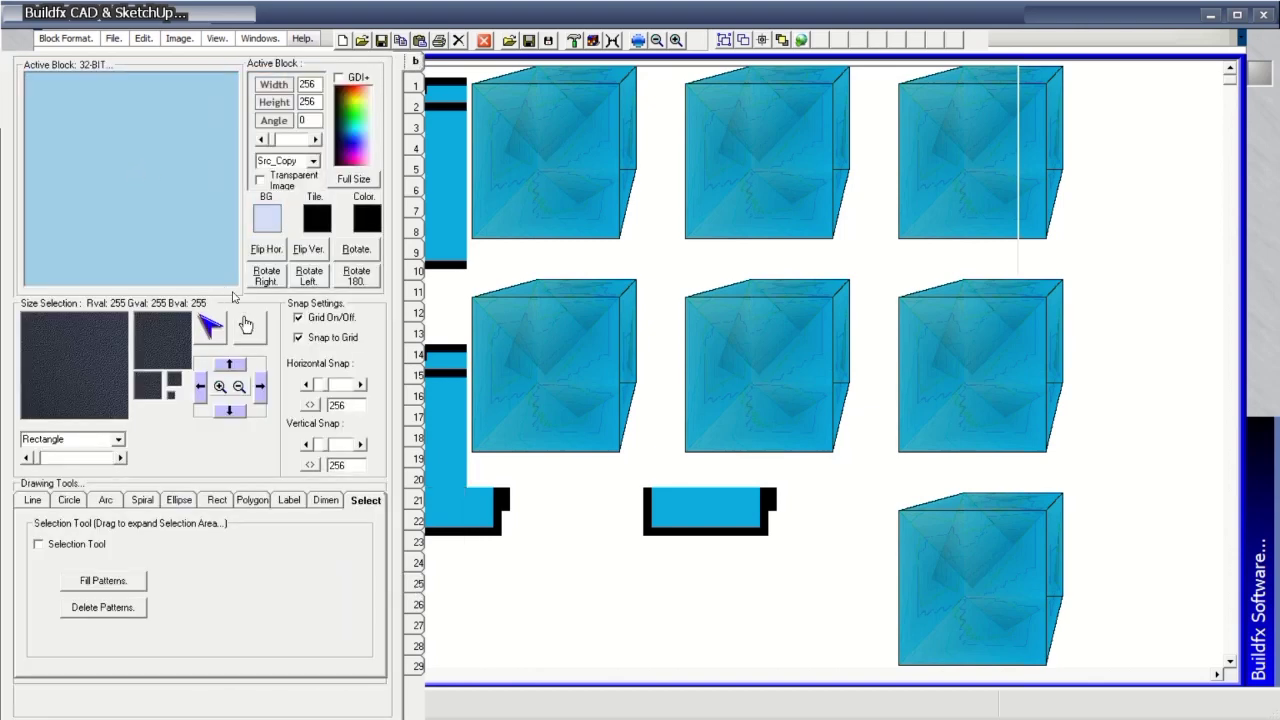
pyautogui.doubleClick(562, 253)
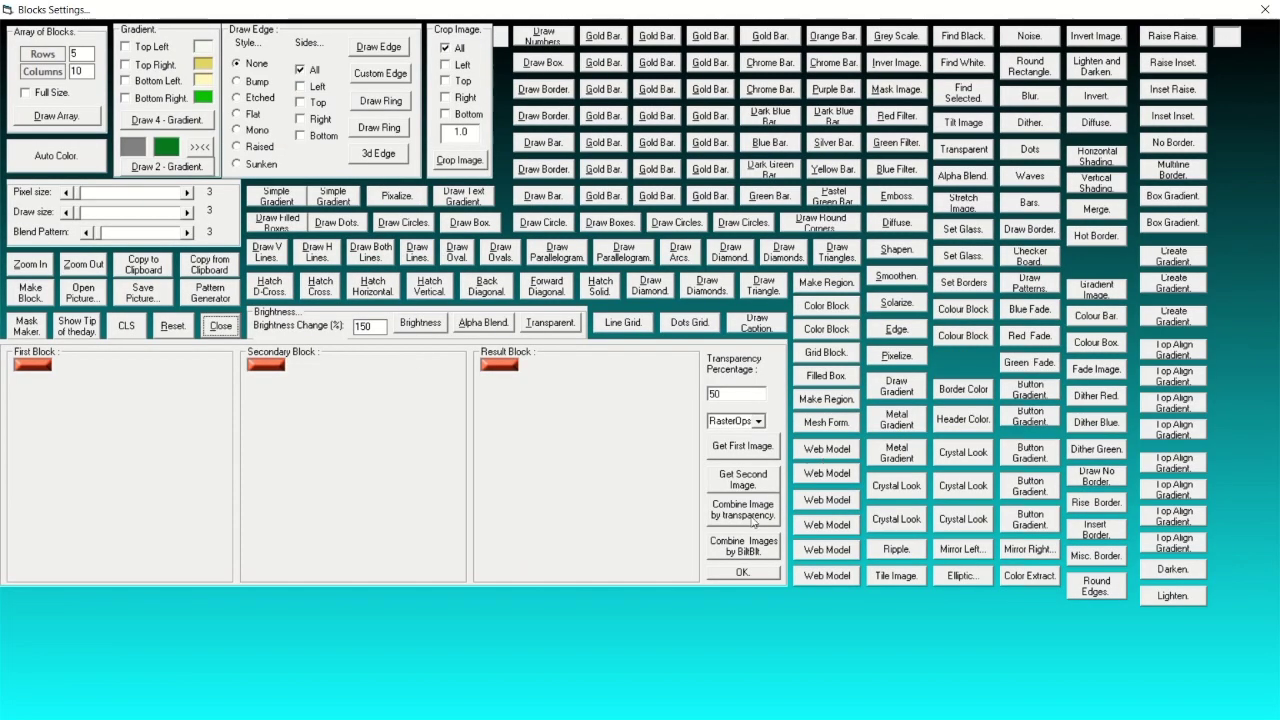
# Try Draw Numbers, Gold Bar, Draw Box and several border options on the active block.
pyautogui.click(749, 450)
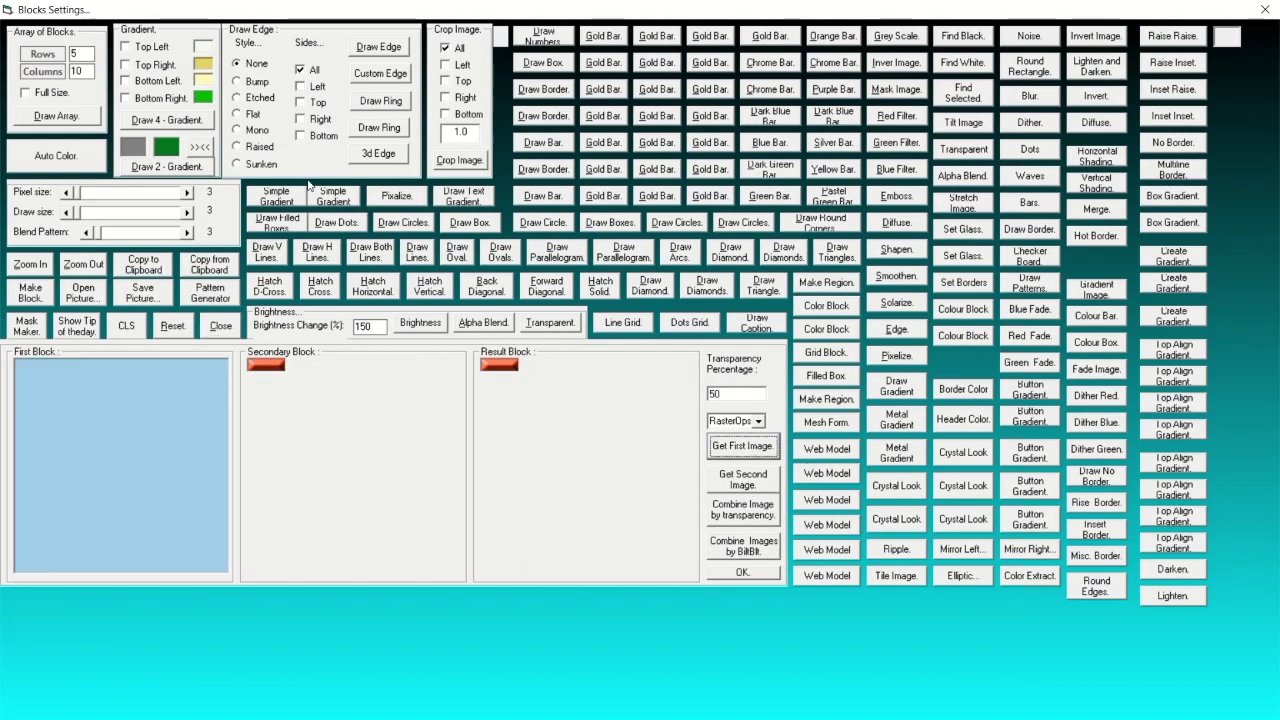
pyautogui.click(545, 40)
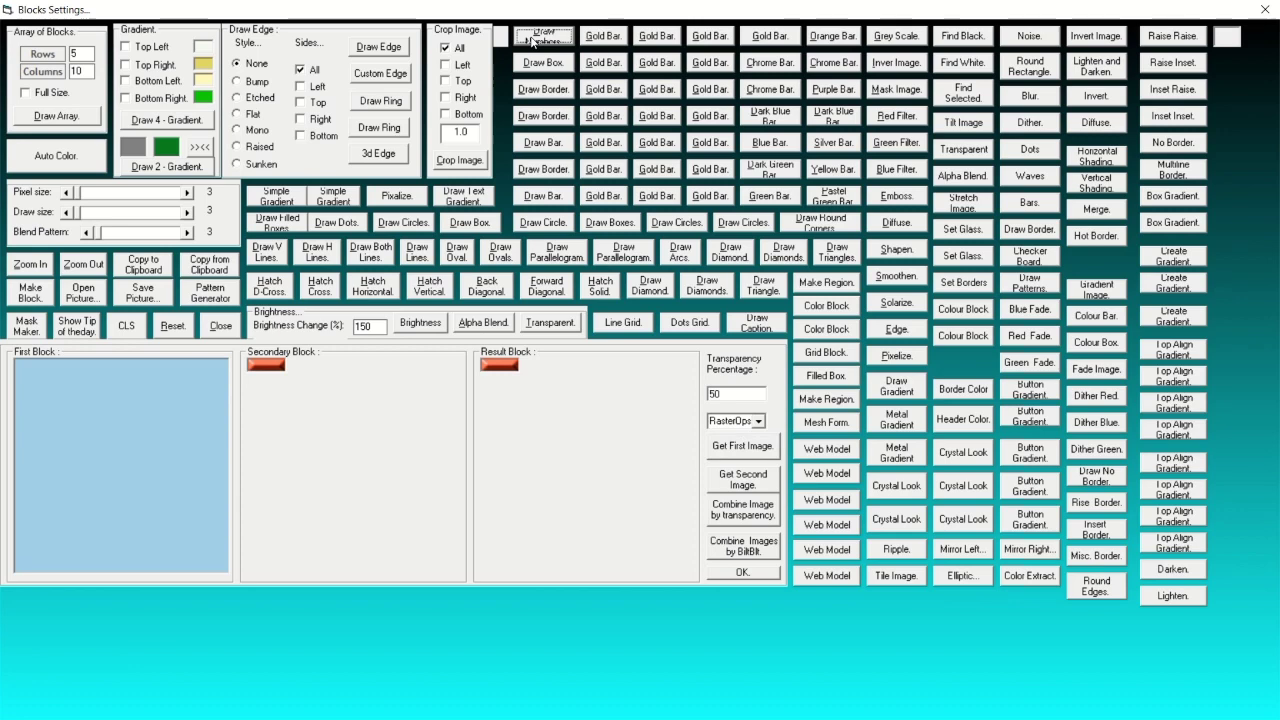
pyautogui.click(603, 37)
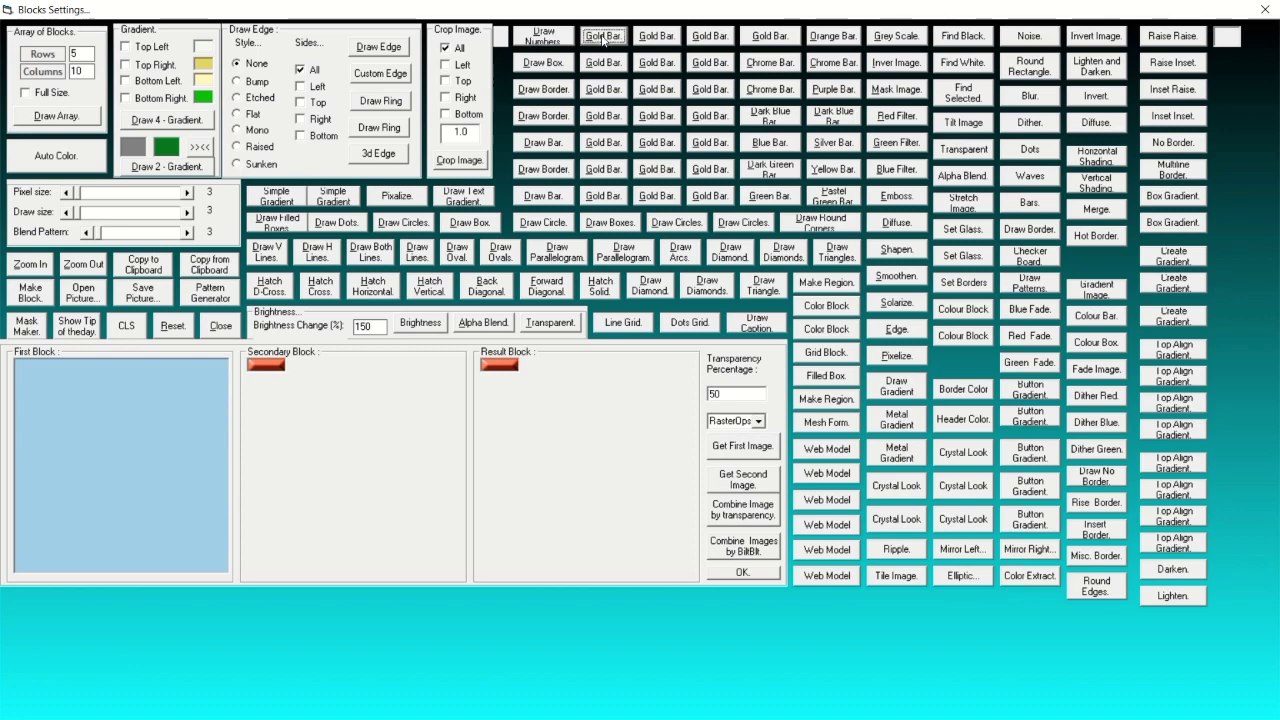
pyautogui.click(544, 65)
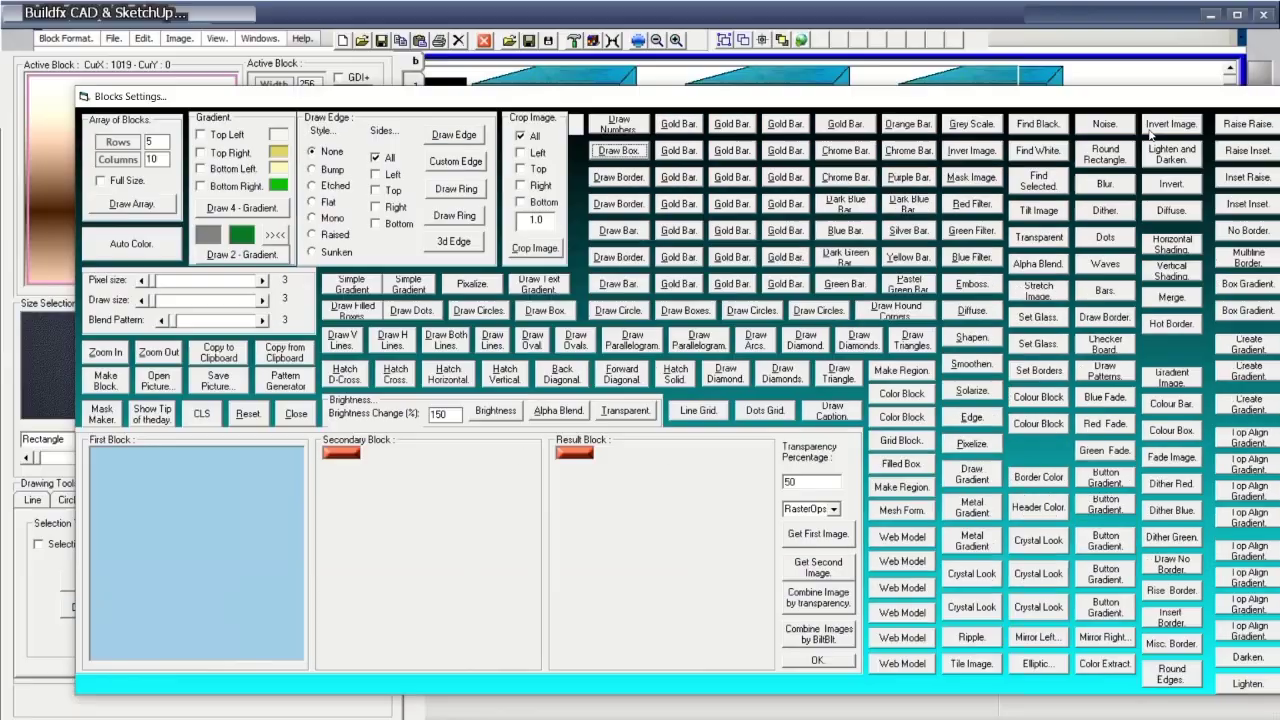
pyautogui.moveTo(1083, 15); pyautogui.dragTo(1270, 10)
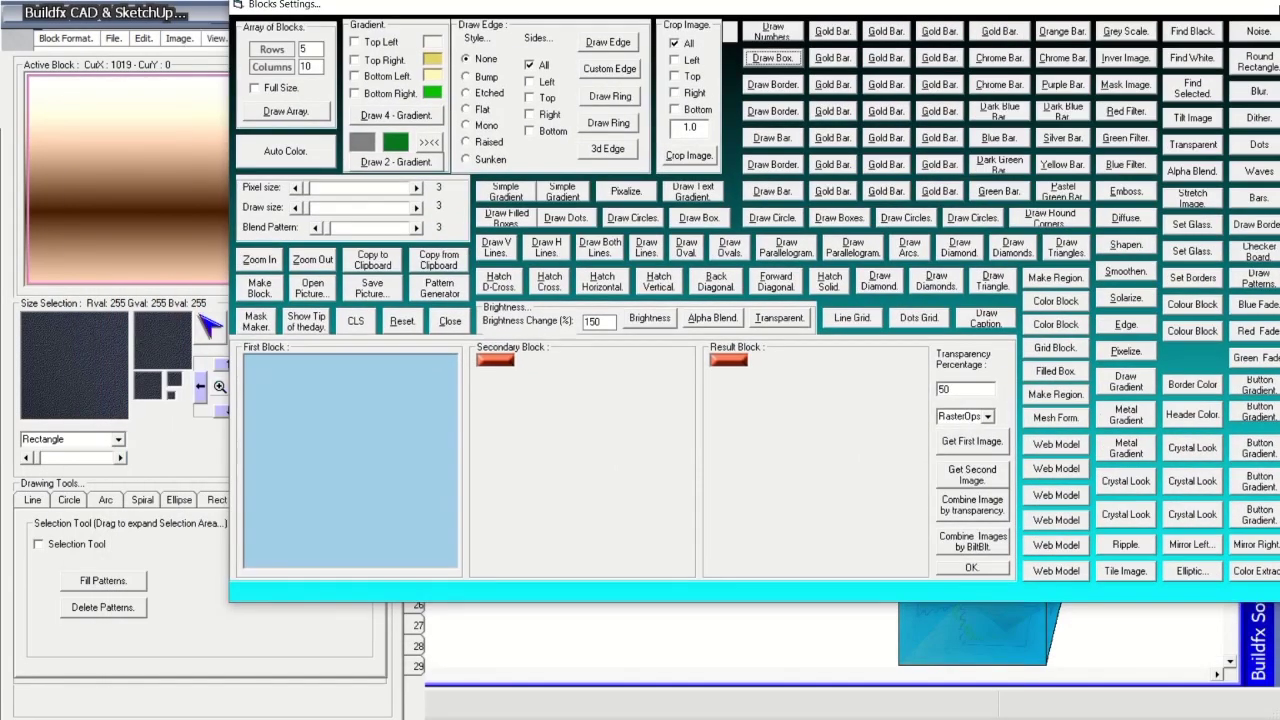
pyautogui.moveTo(972, 28); pyautogui.dragTo(972, 95)
pyautogui.click(787, 103)
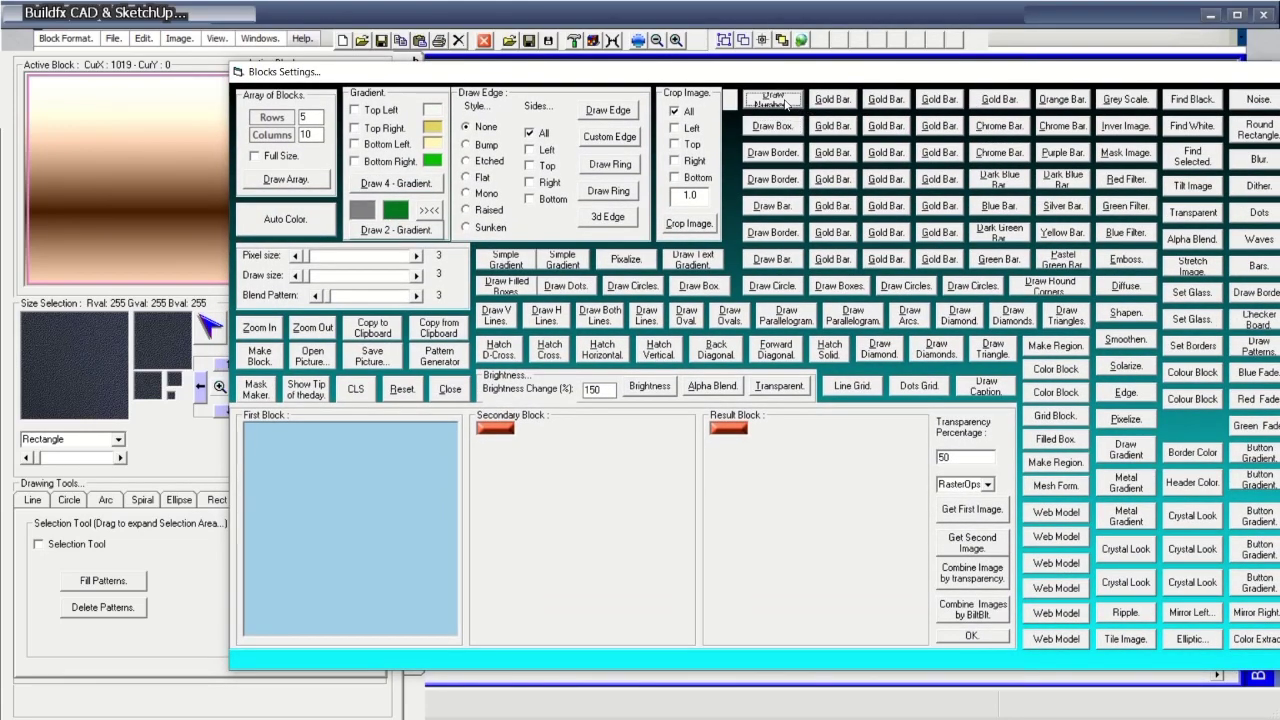
pyautogui.click(787, 128)
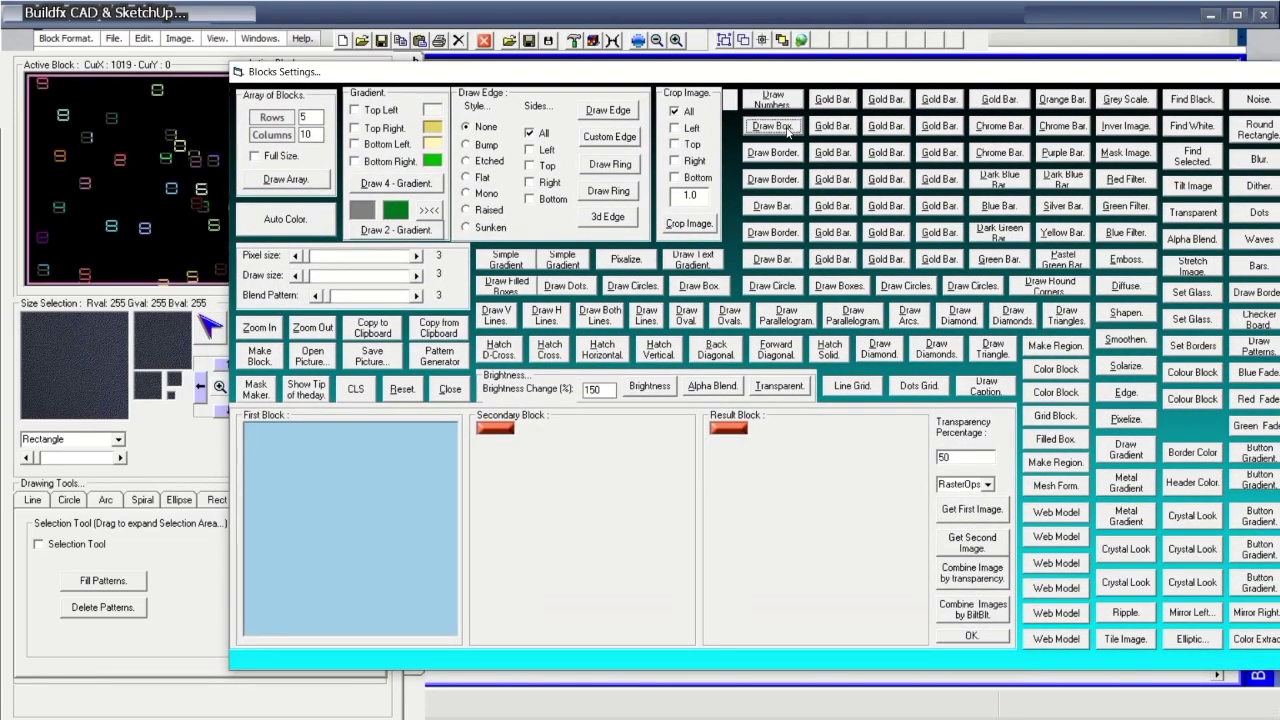
pyautogui.click(783, 155)
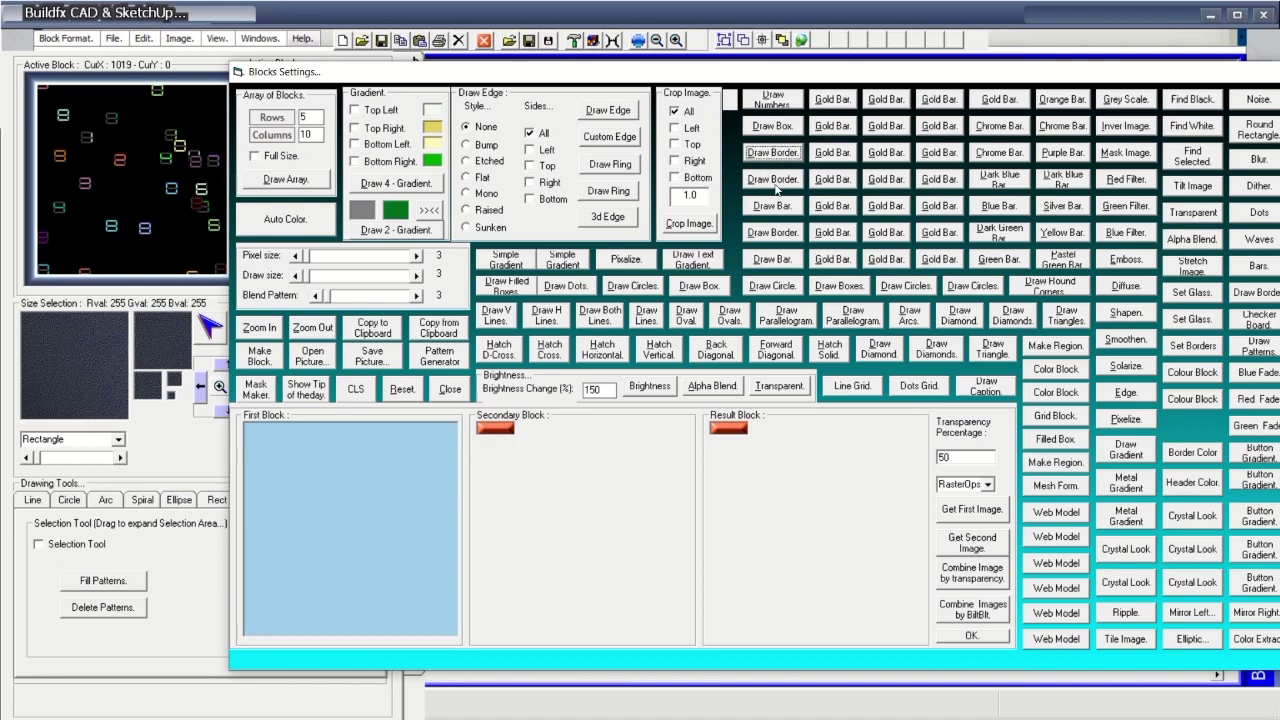
pyautogui.click(778, 184)
pyautogui.moveTo(771, 78); pyautogui.dragTo(870, 63)
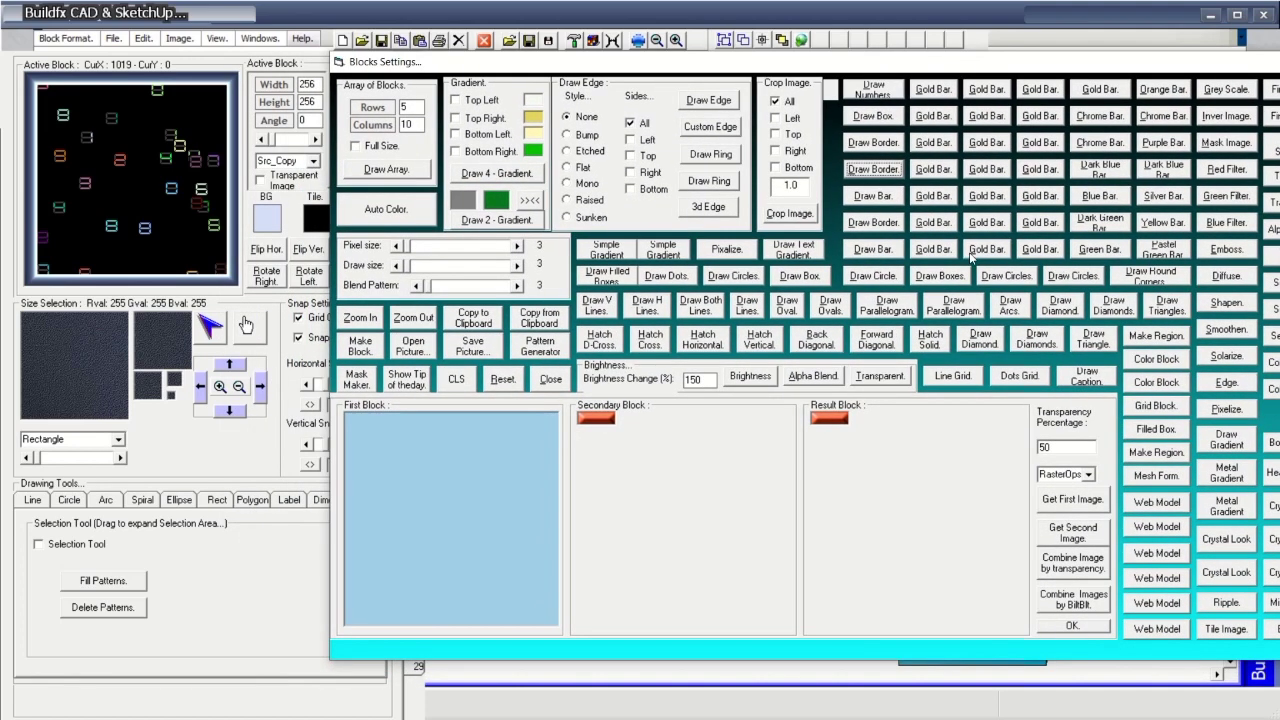
# Load a green gradient as the First Block, try circle and bar shapes, then close Blocks Settings.
pyautogui.click(1072, 501)
pyautogui.click(928, 143)
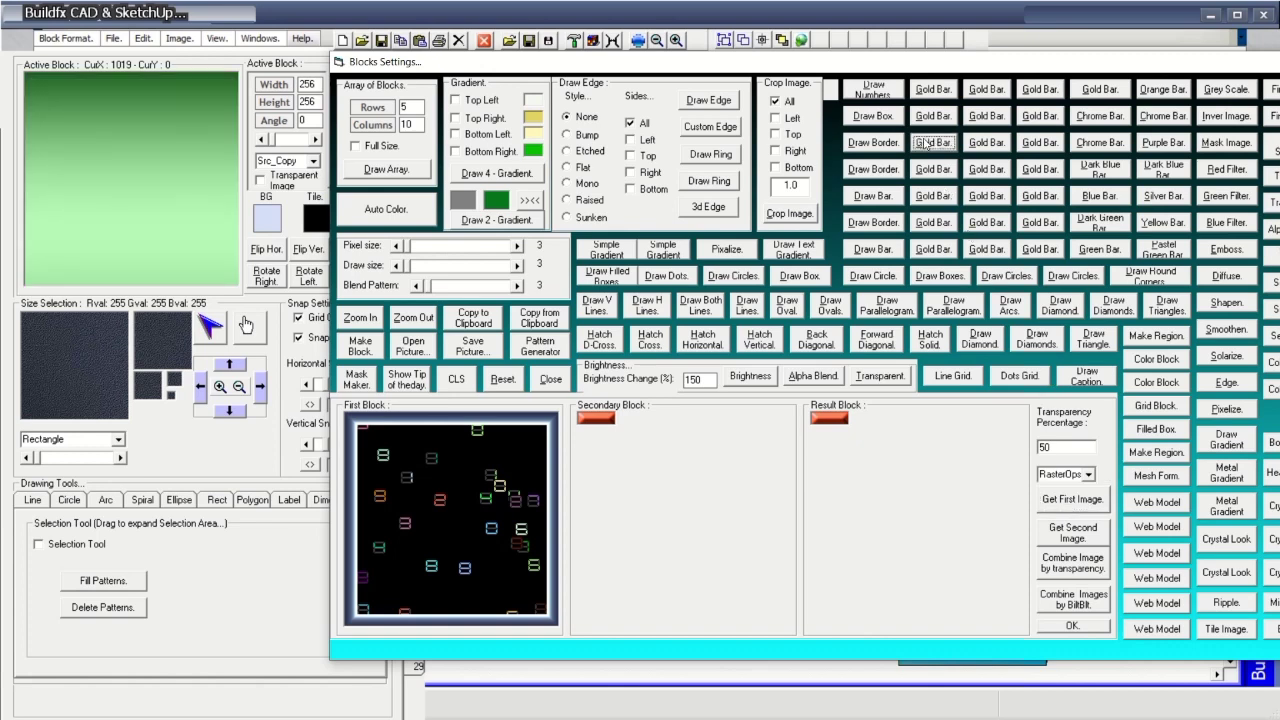
pyautogui.click(1068, 503)
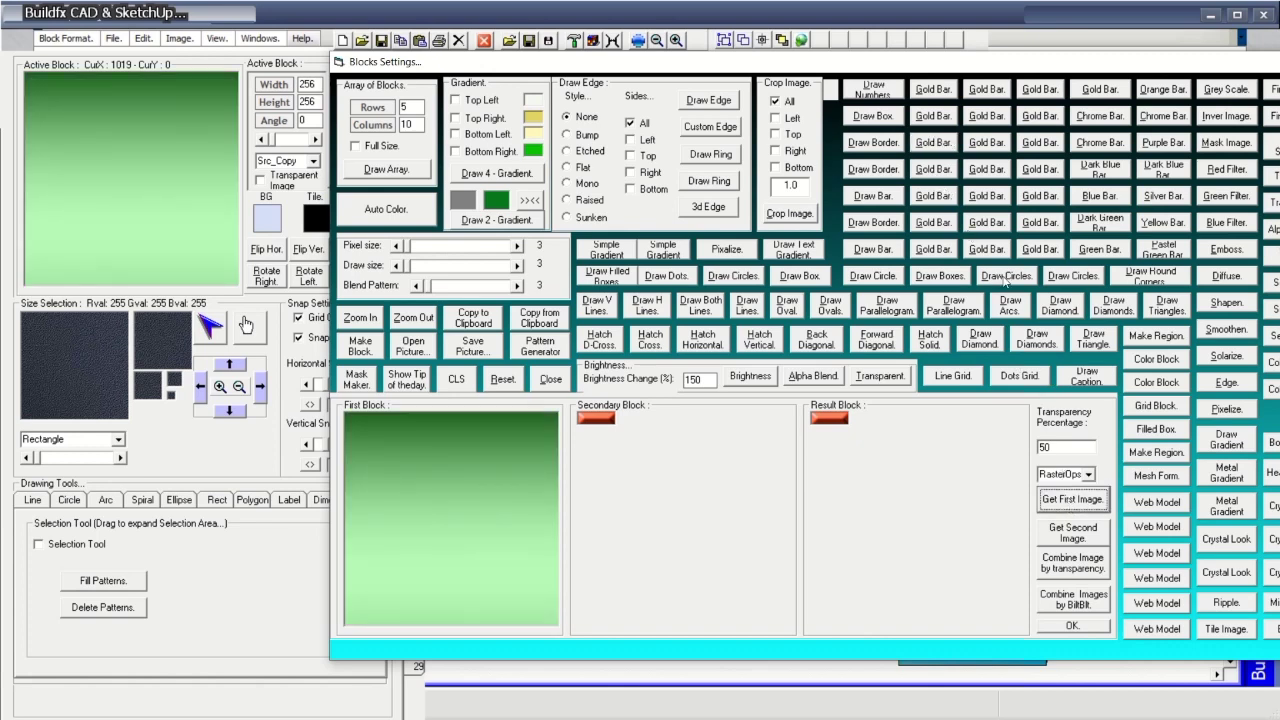
pyautogui.click(1030, 224)
pyautogui.click(1039, 249)
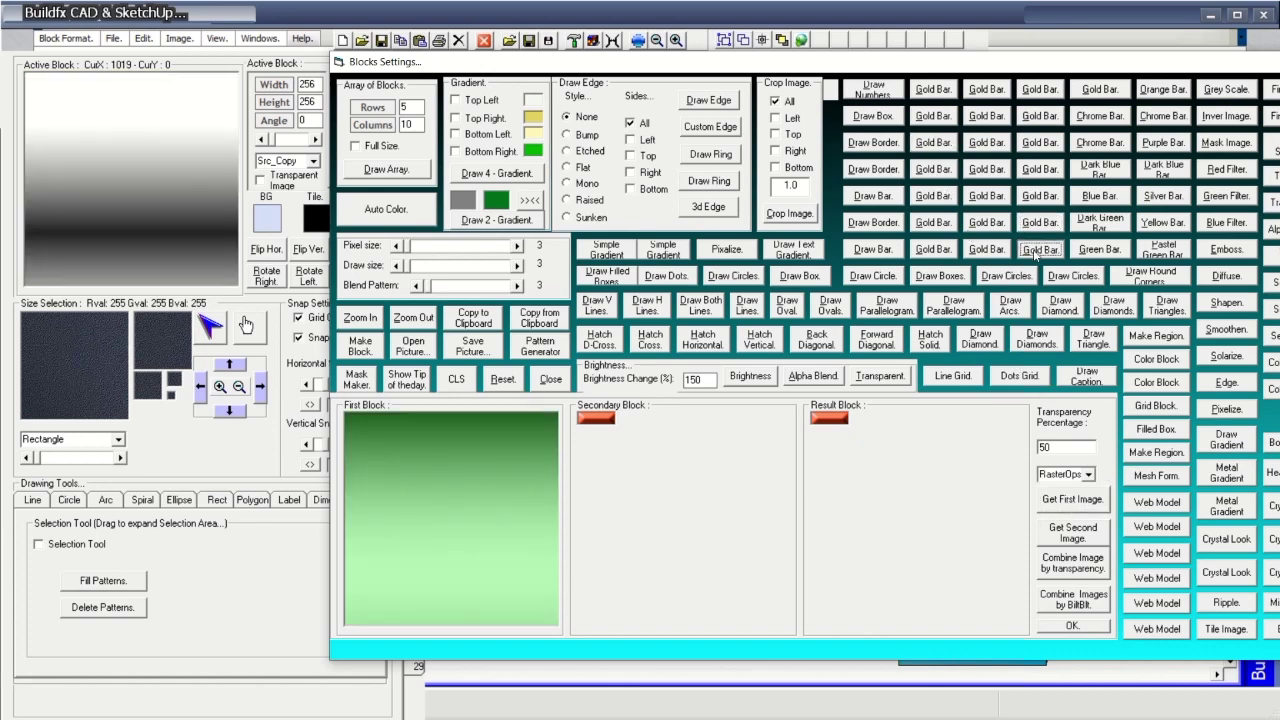
pyautogui.click(872, 276)
pyautogui.click(873, 310)
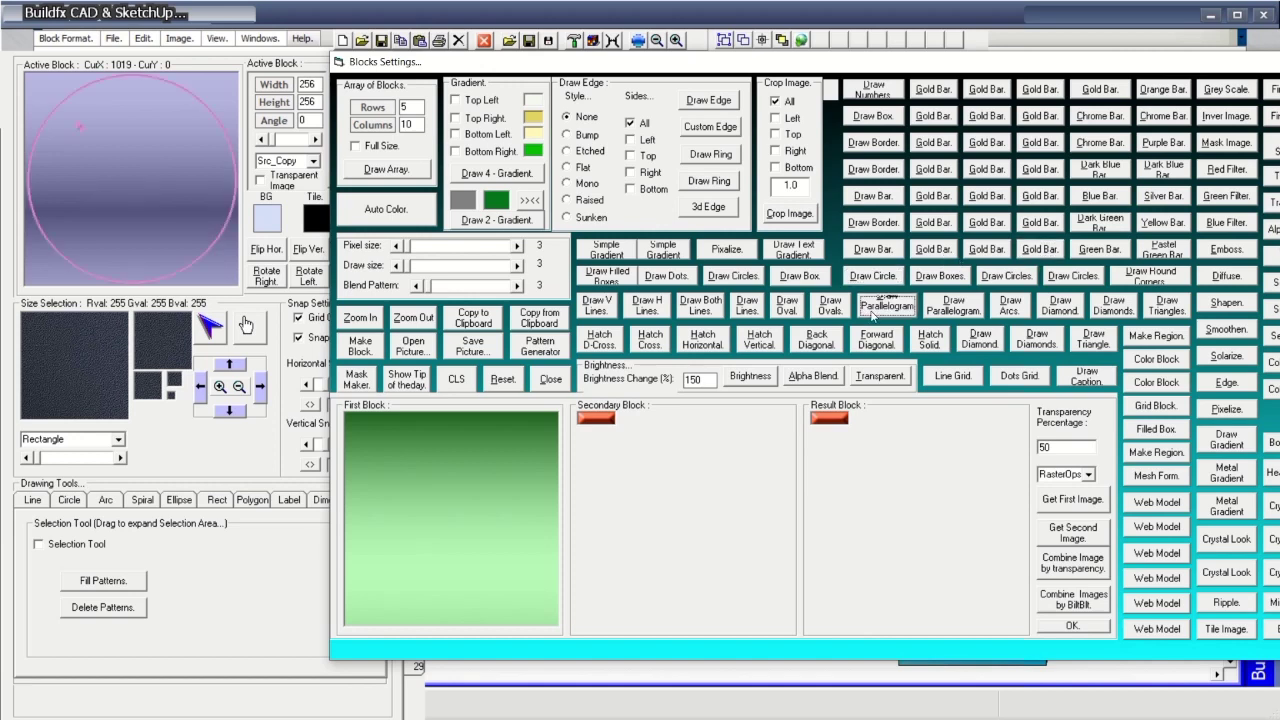
pyautogui.click(873, 249)
pyautogui.click(873, 222)
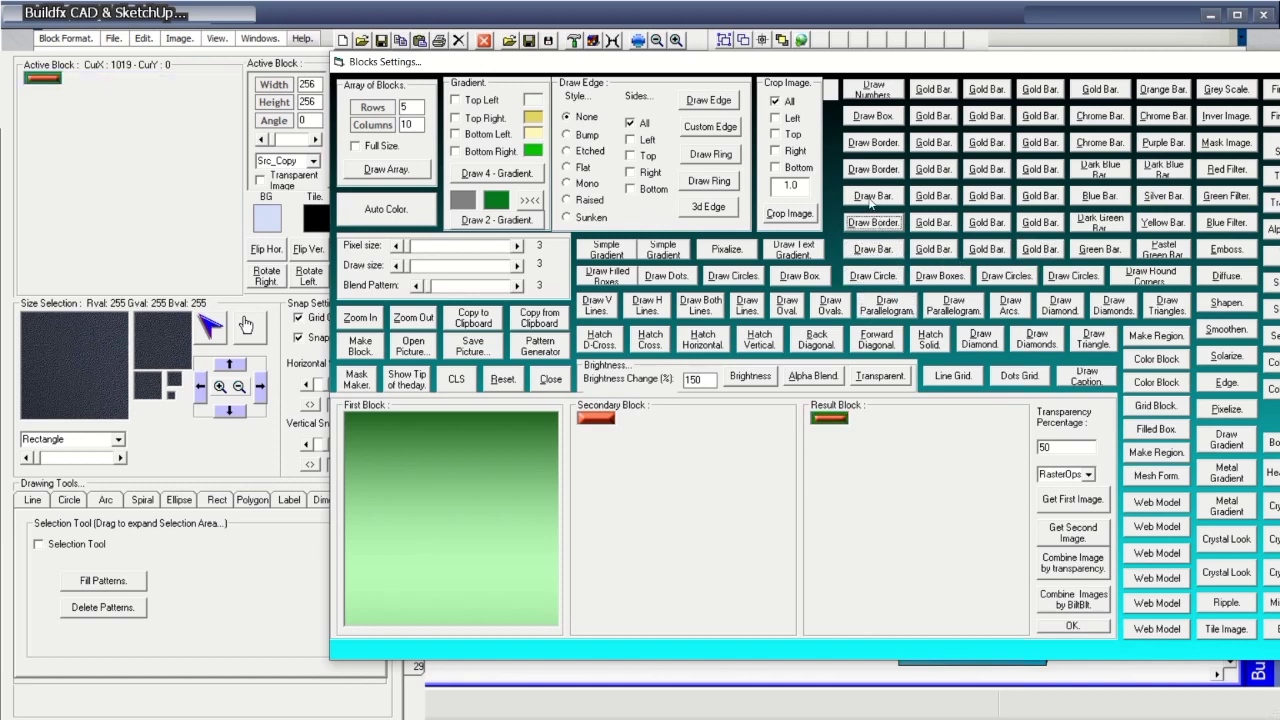
pyautogui.click(871, 196)
pyautogui.click(873, 169)
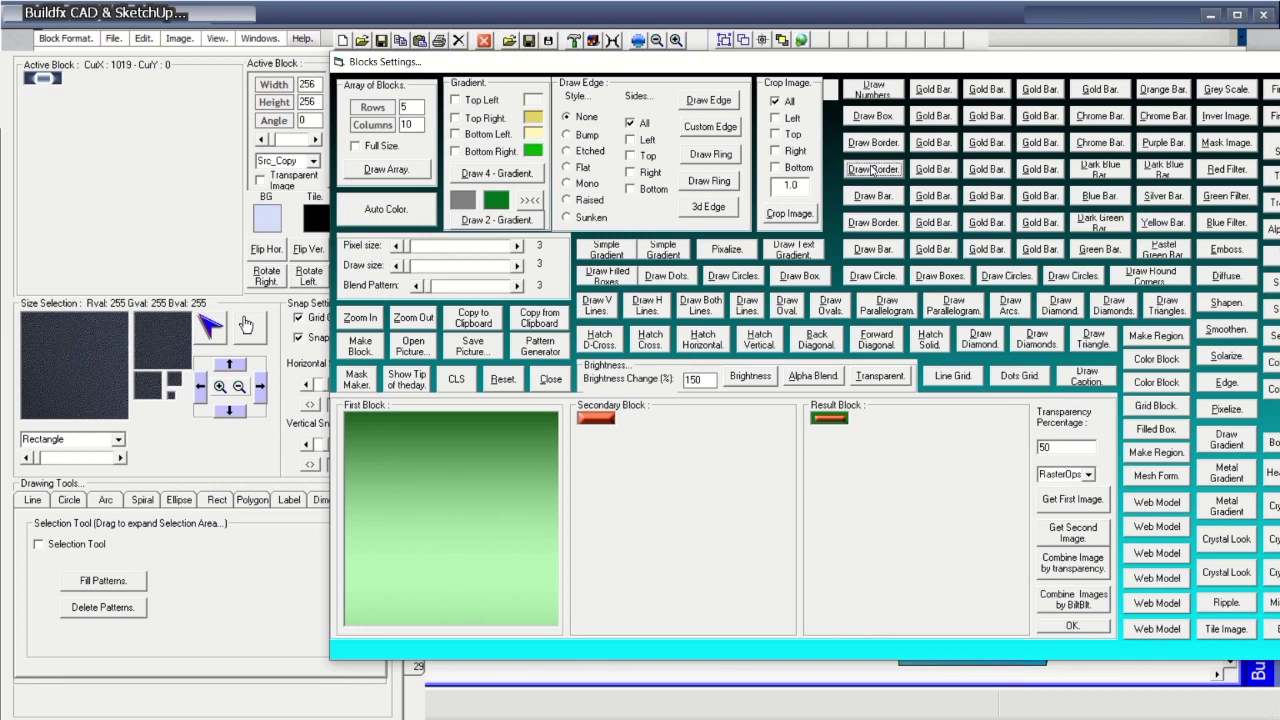
pyautogui.press('Return')
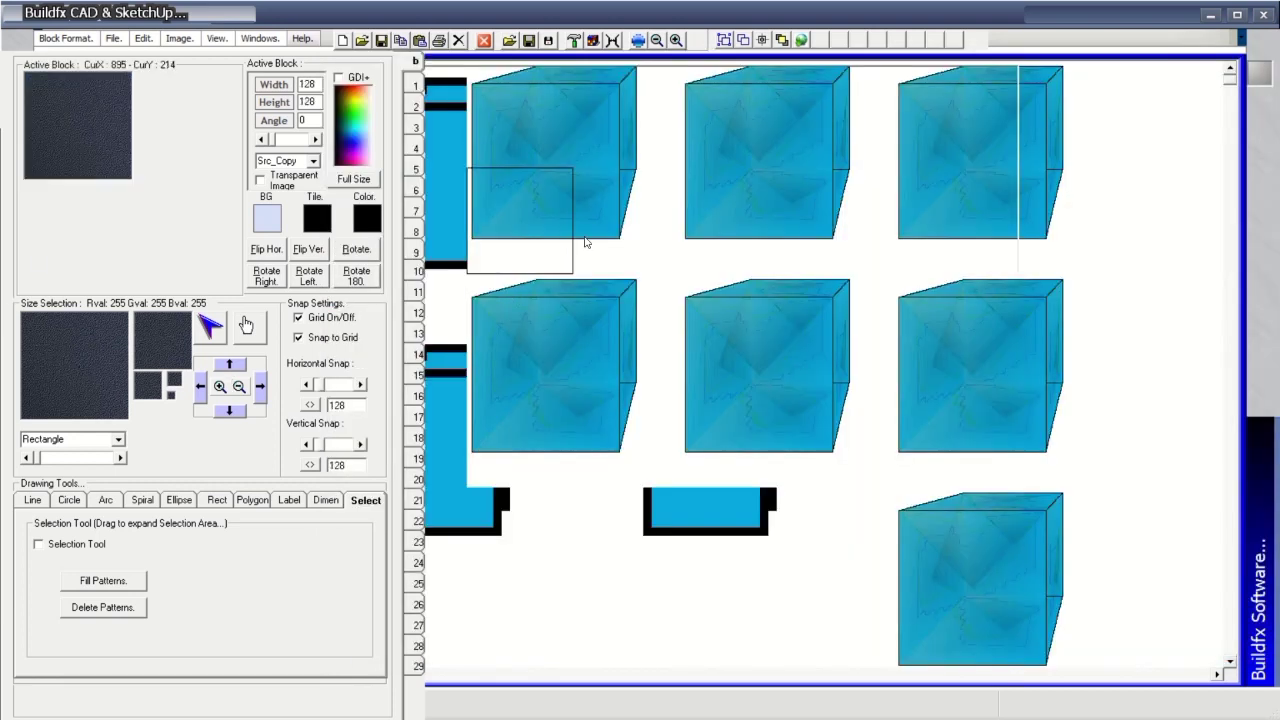
# Try edge, ring and 3D-edge styles on the active block, then reset it.
pyautogui.click(638, 40)
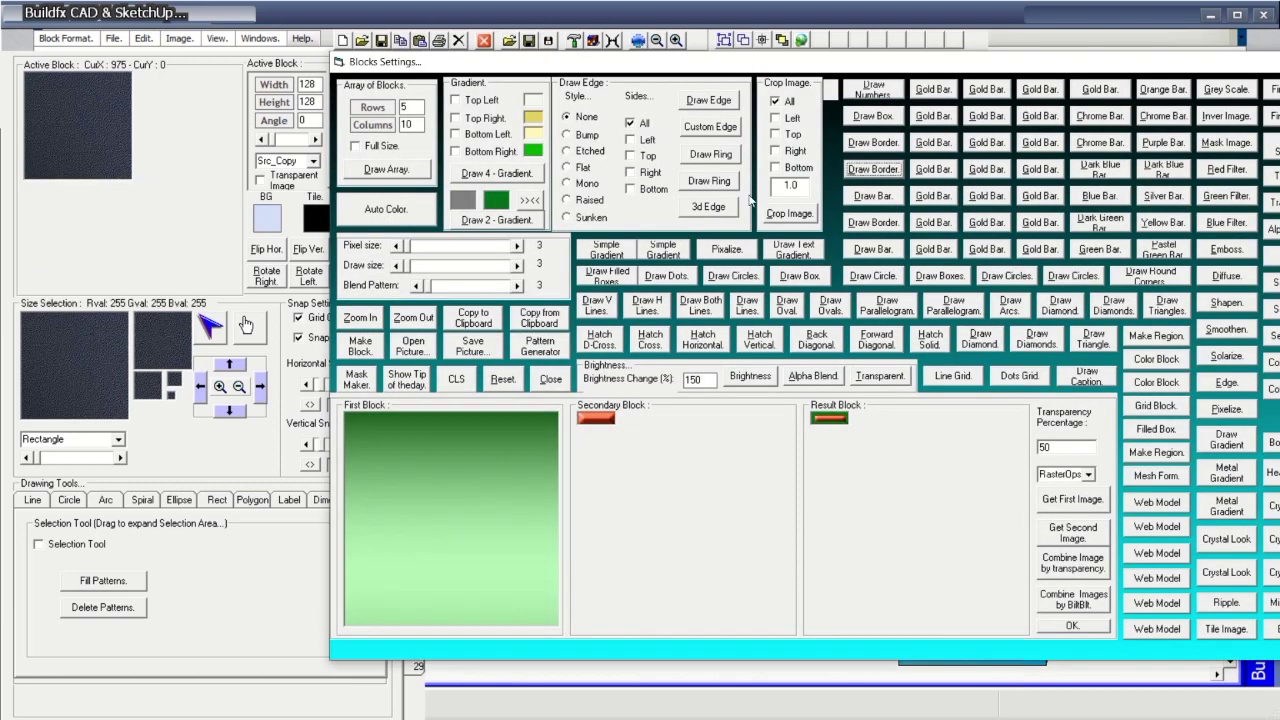
pyautogui.click(716, 102)
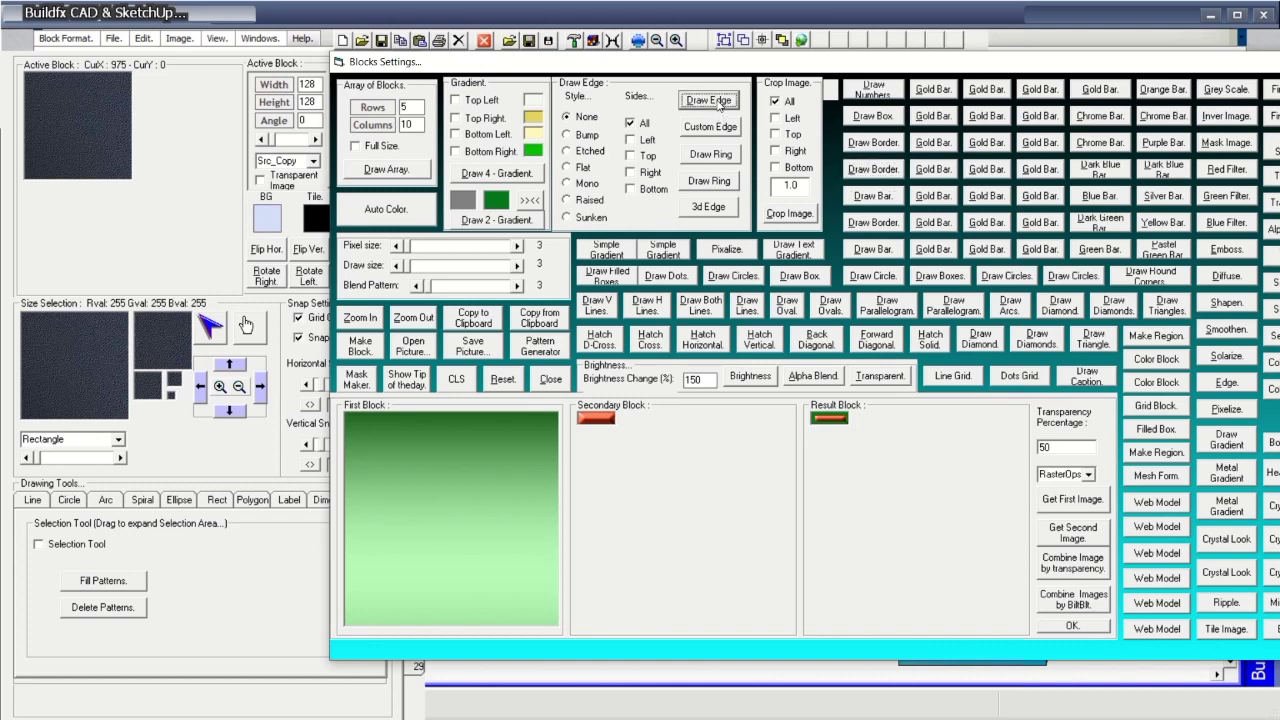
pyautogui.click(731, 128)
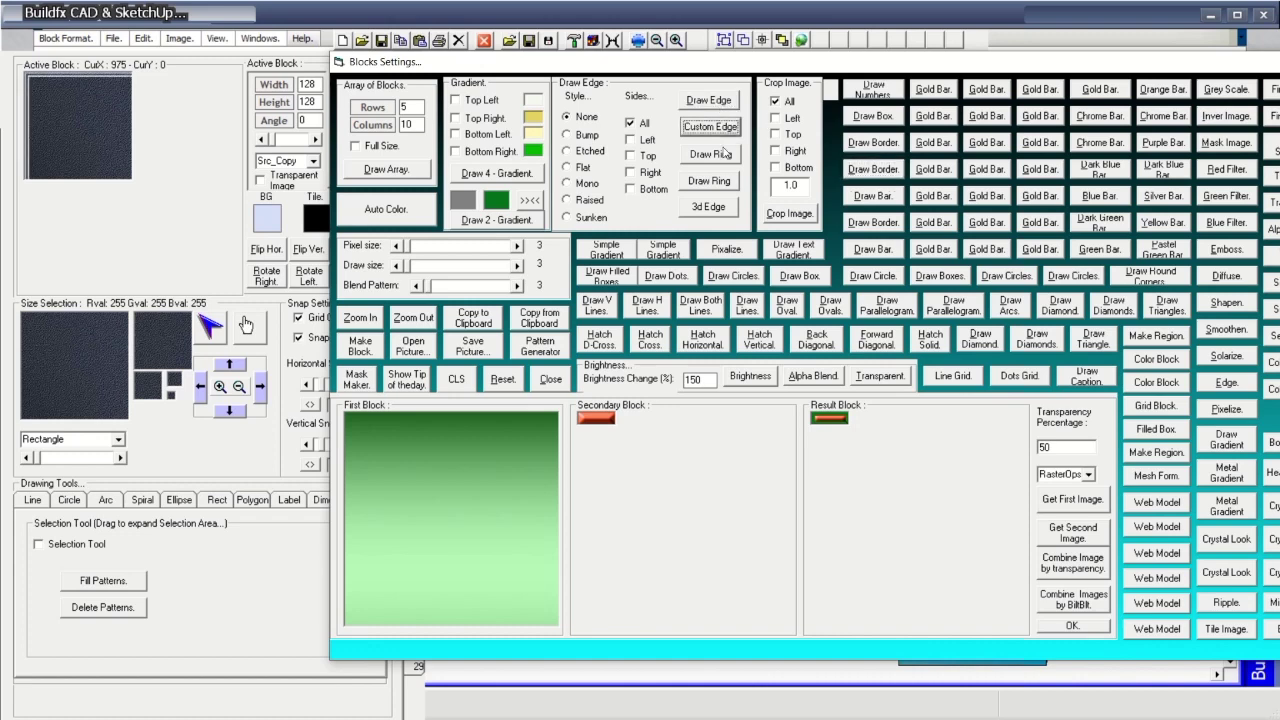
pyautogui.click(722, 155)
pyautogui.click(718, 182)
pyautogui.click(712, 206)
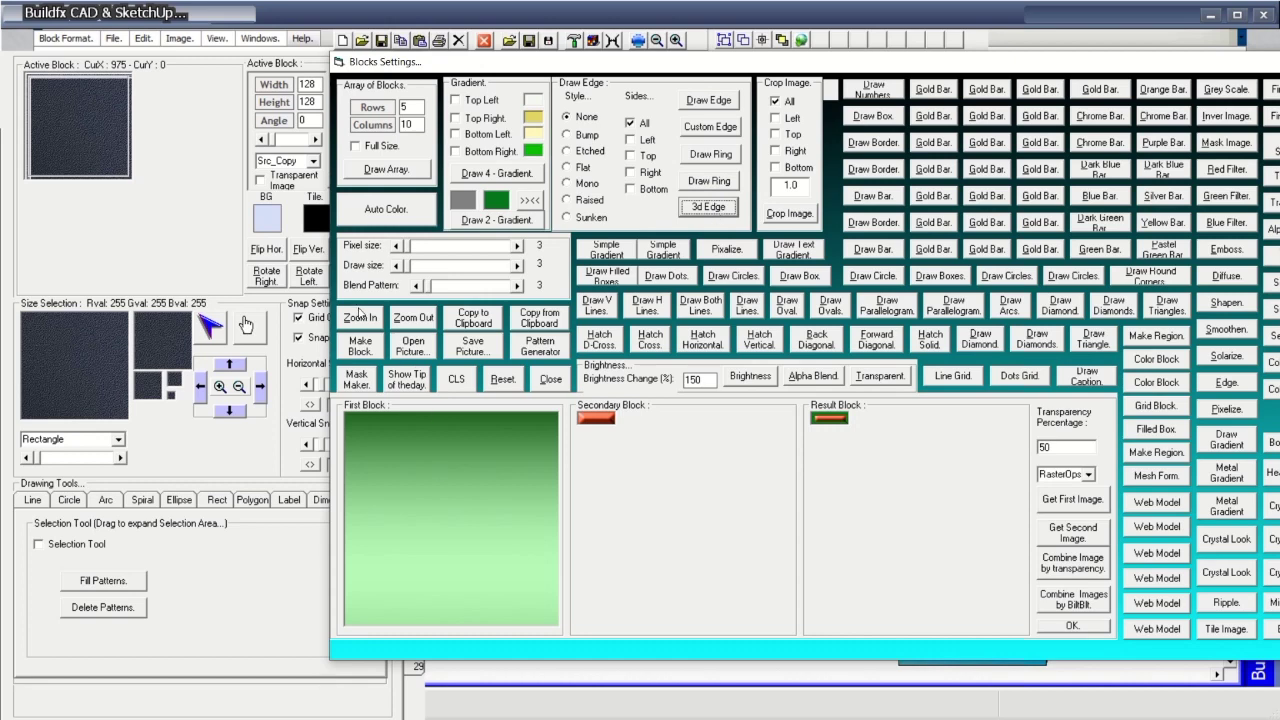
pyautogui.click(506, 379)
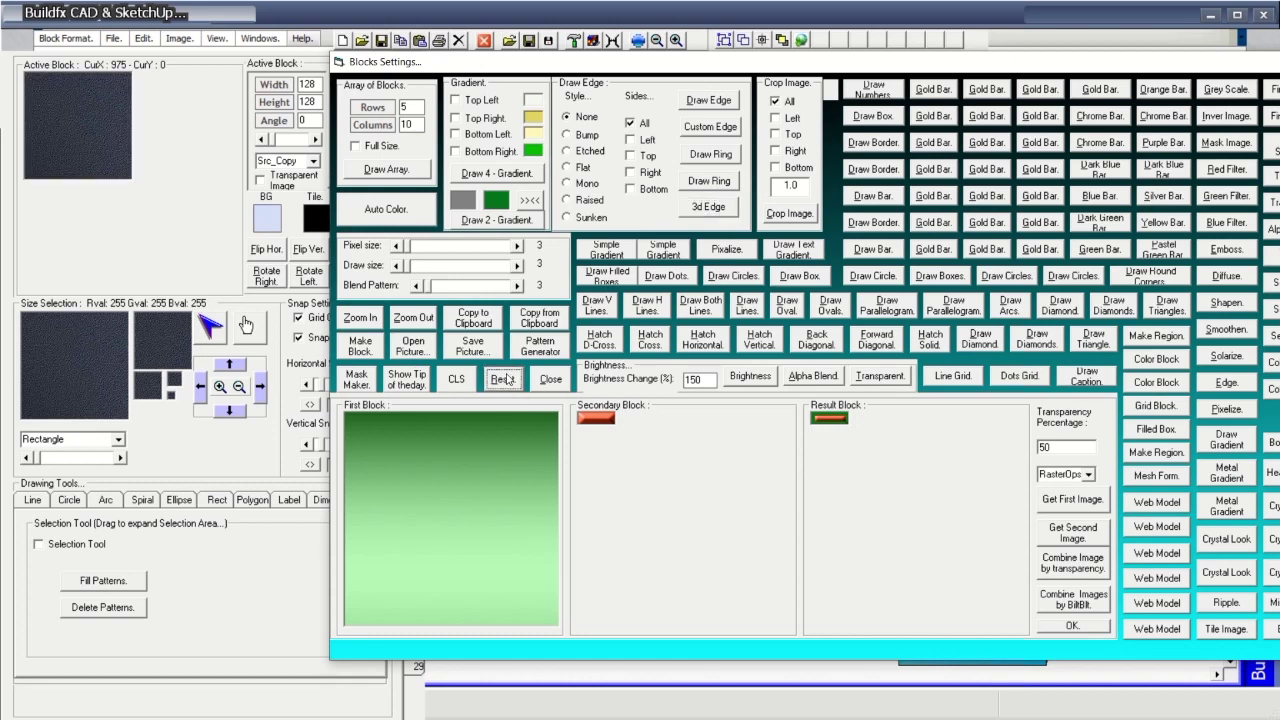
# Generate number, box, frame, border, bar-grid and small-bar block variants.
pyautogui.click(873, 90)
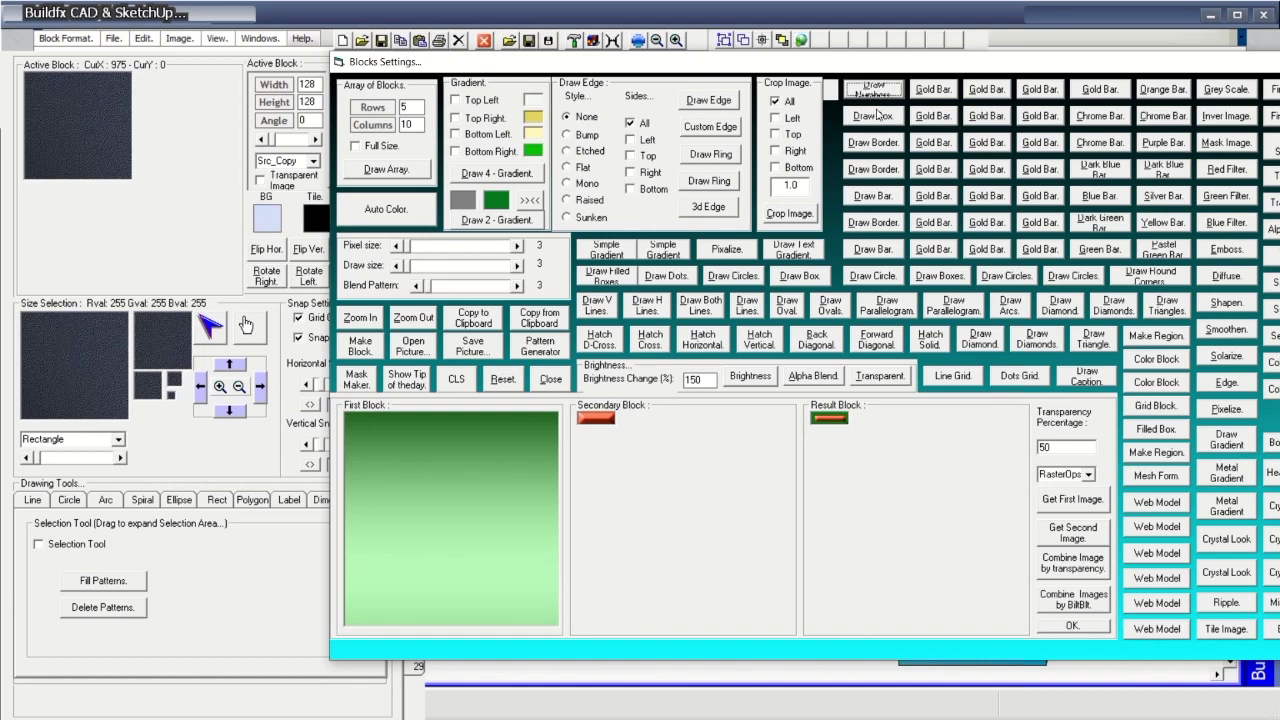
pyautogui.click(873, 116)
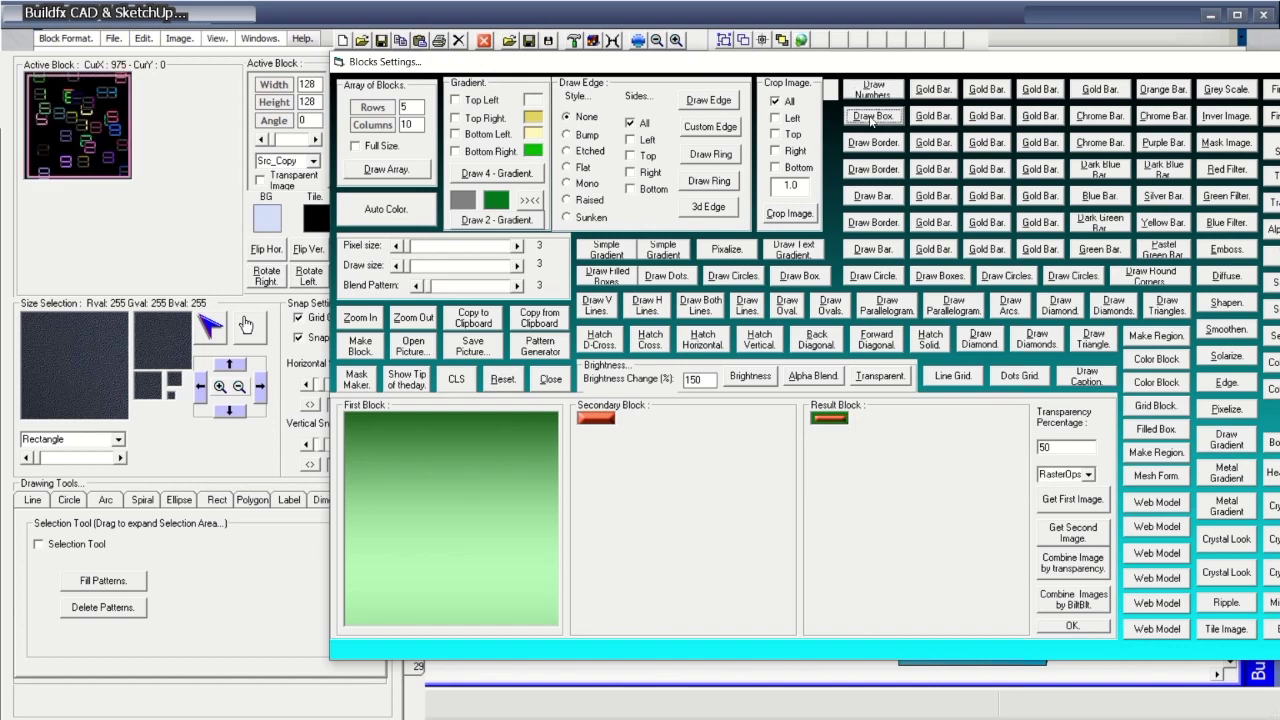
pyautogui.click(868, 143)
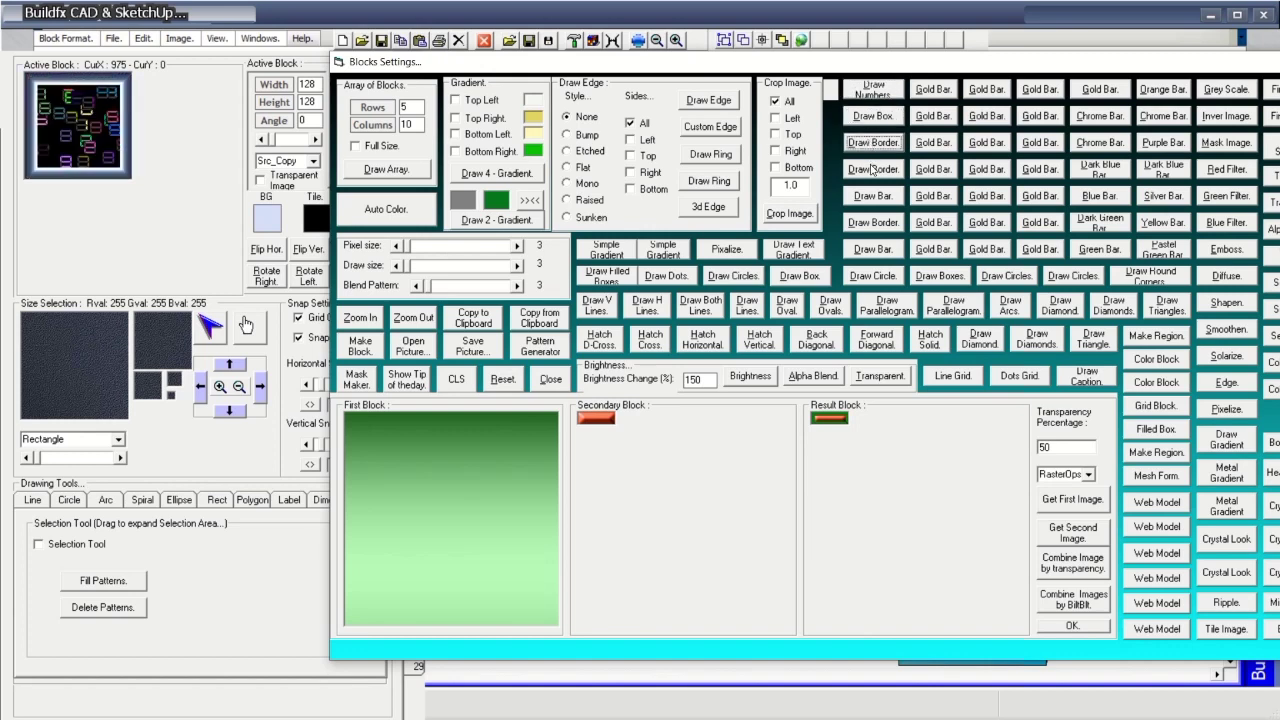
pyautogui.click(873, 170)
pyautogui.click(871, 195)
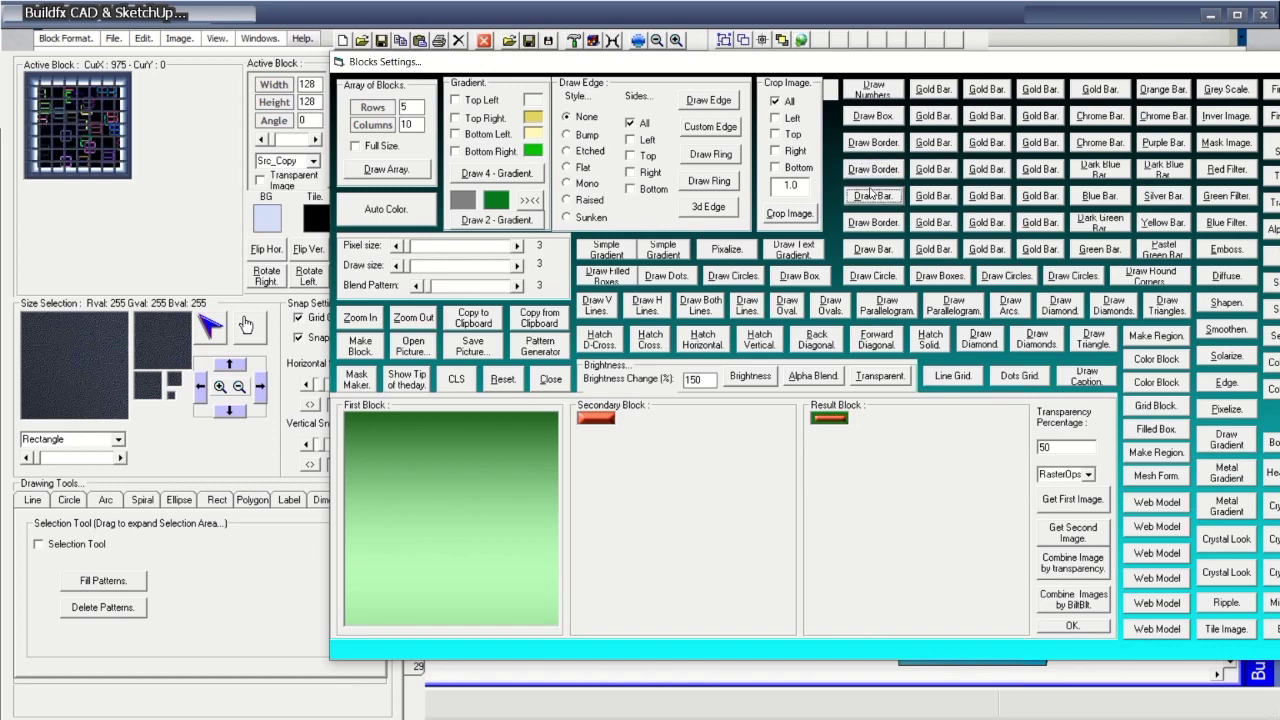
pyautogui.click(874, 223)
pyautogui.click(874, 249)
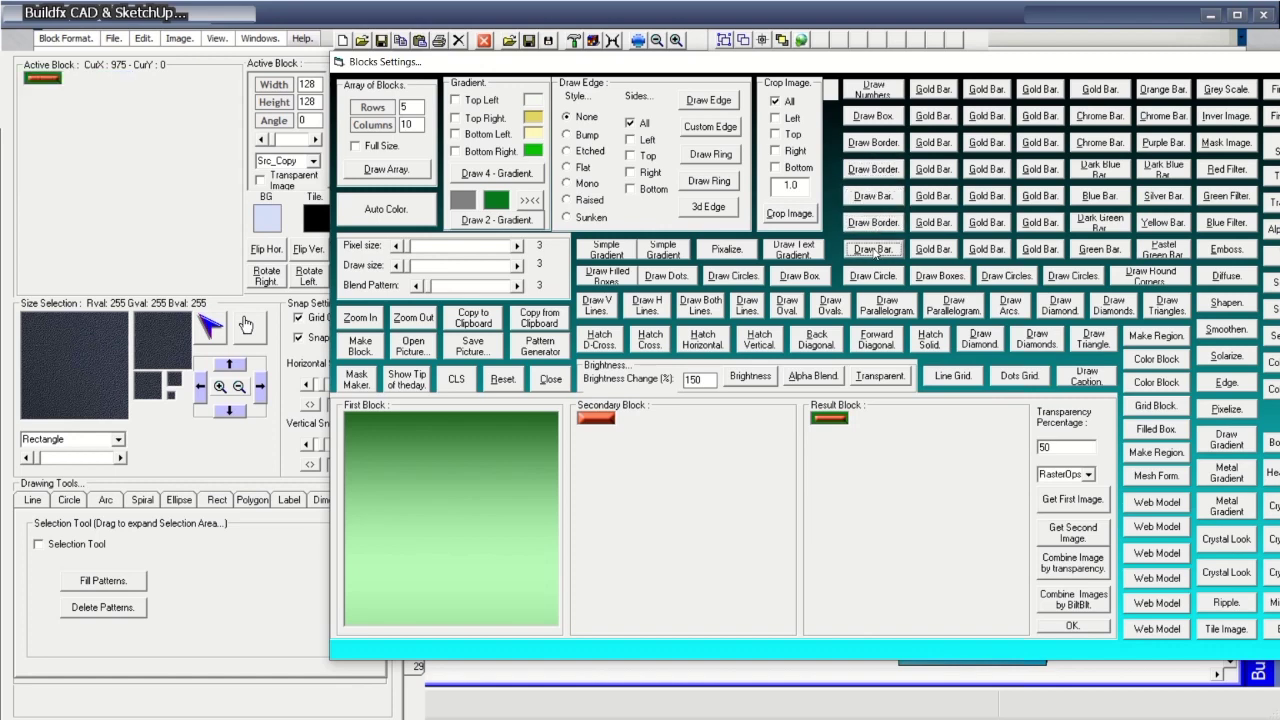
pyautogui.click(64, 397)
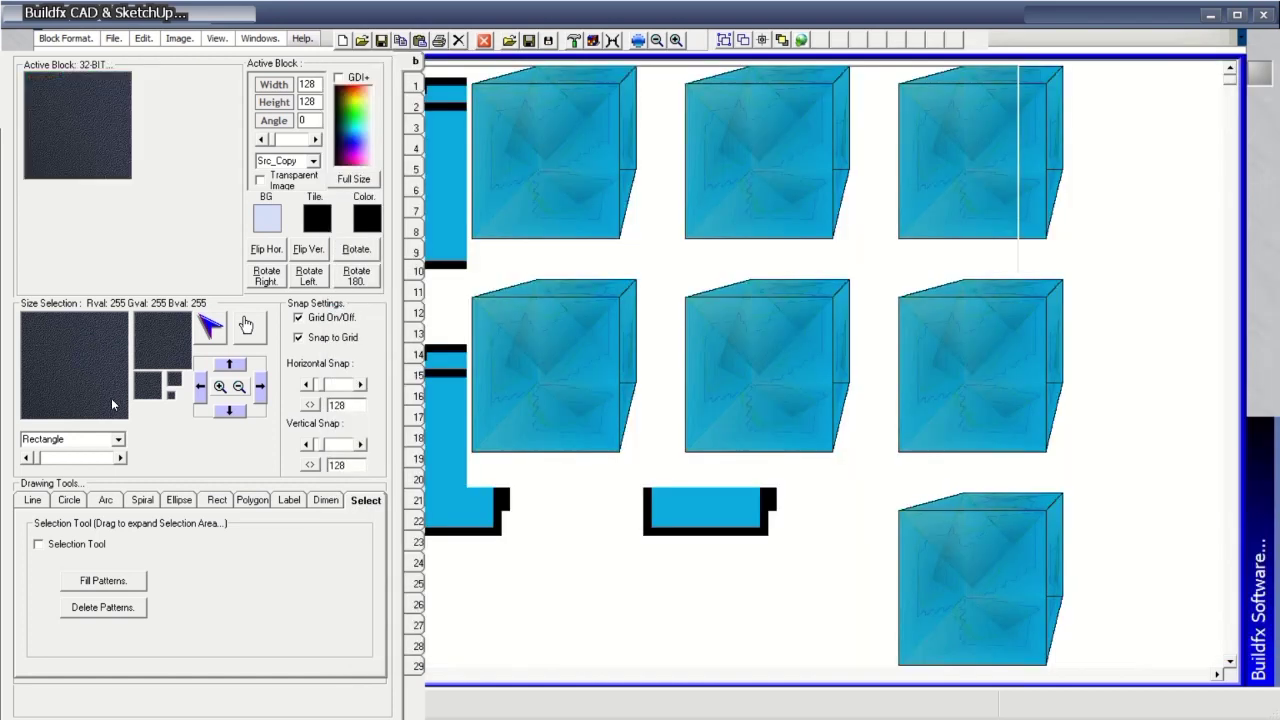
# Try orange, grey metallic and other gradient bars, settling on the blue gradient bar.
pyautogui.click(639, 41)
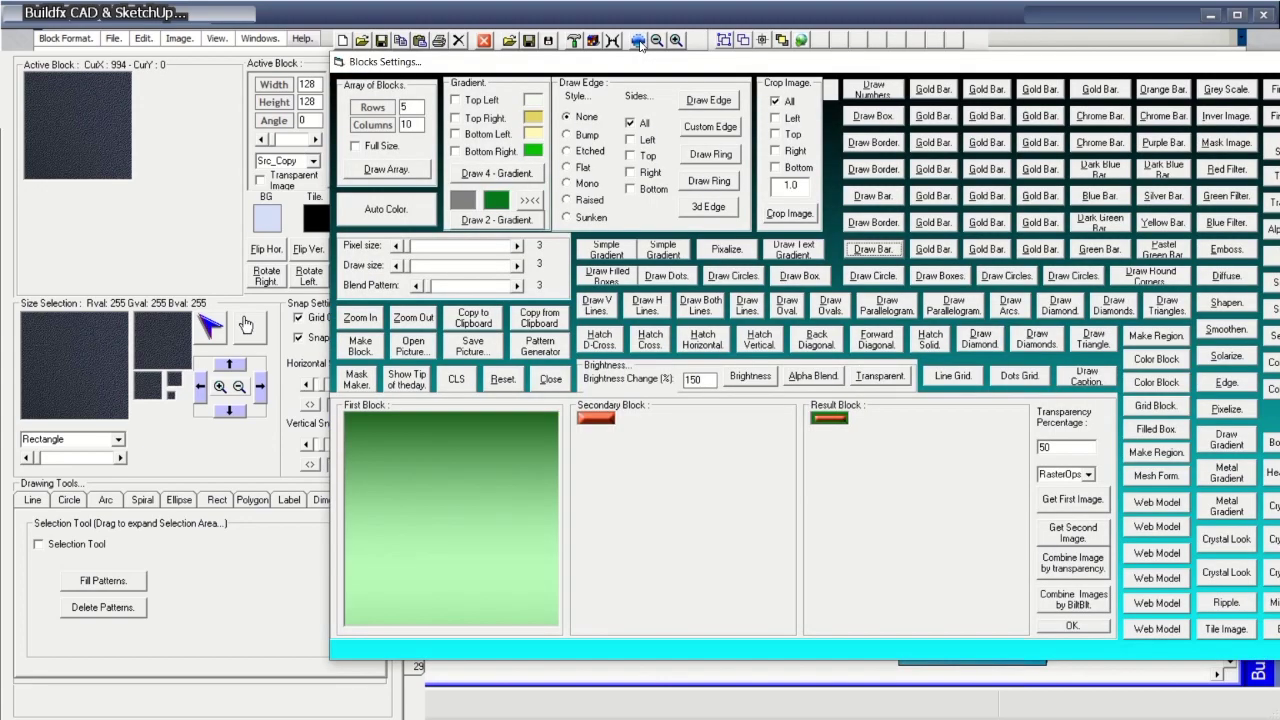
pyautogui.click(873, 250)
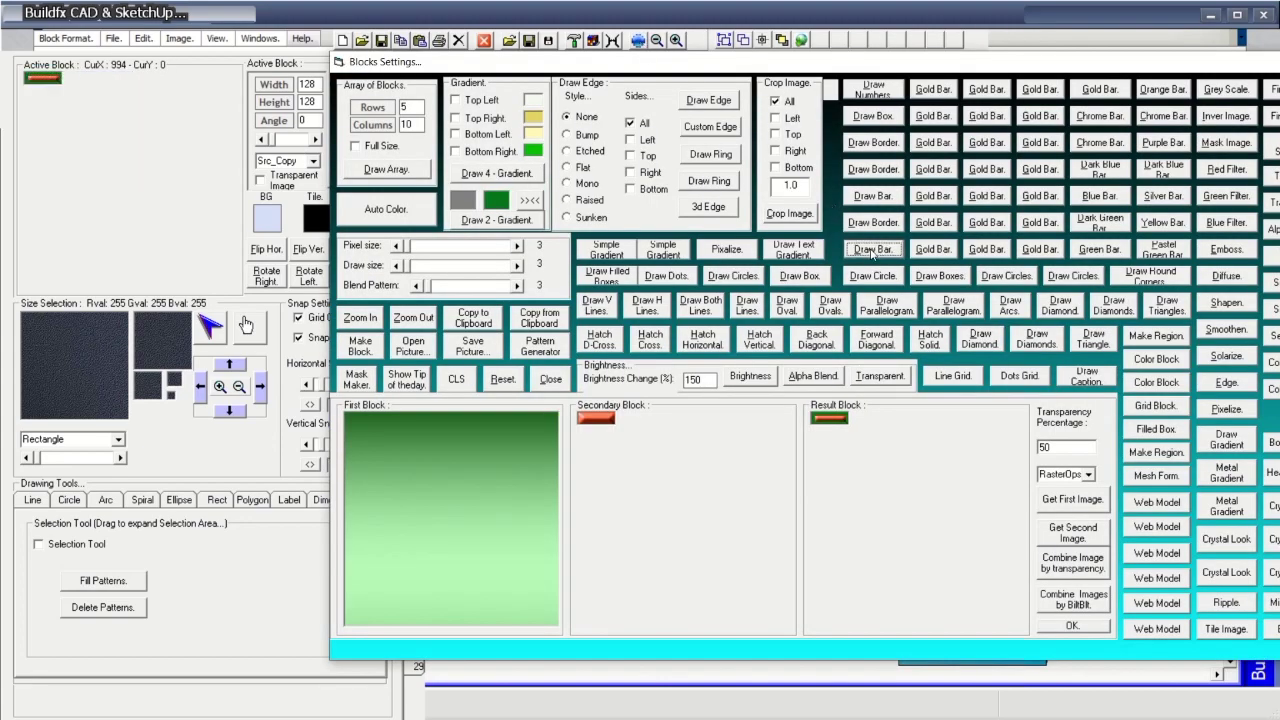
pyautogui.click(70, 376)
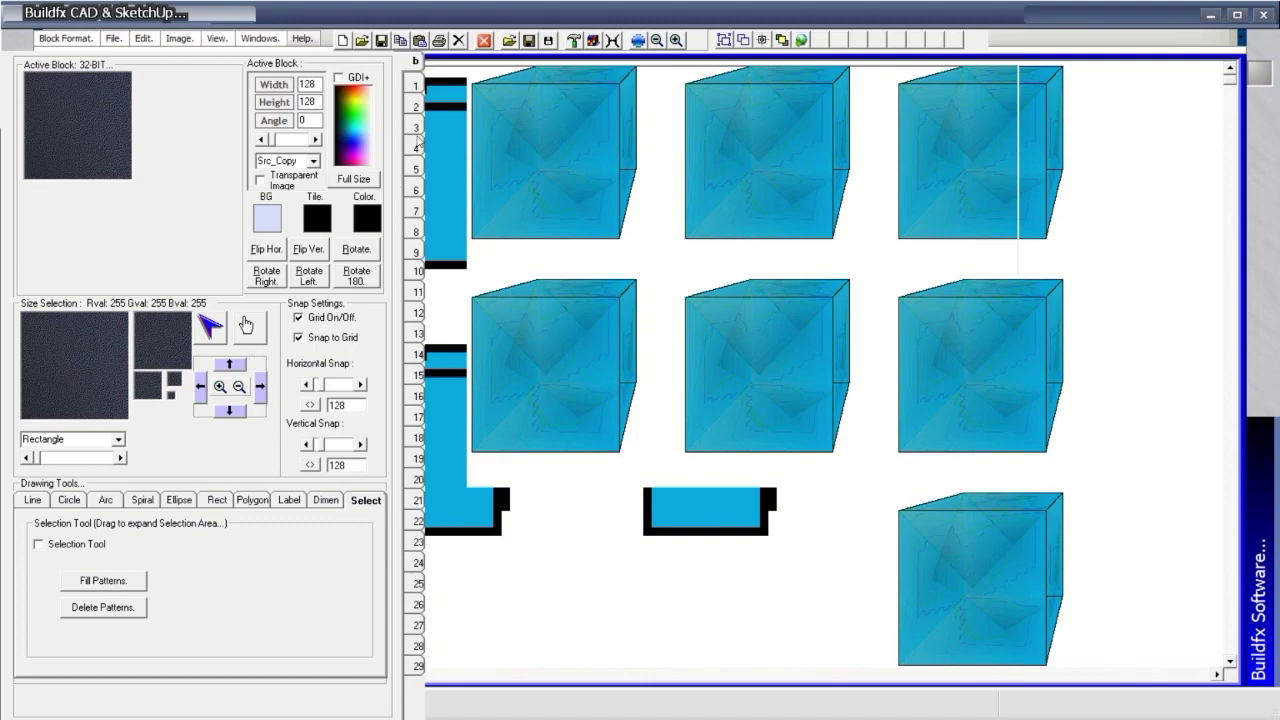
pyautogui.click(639, 41)
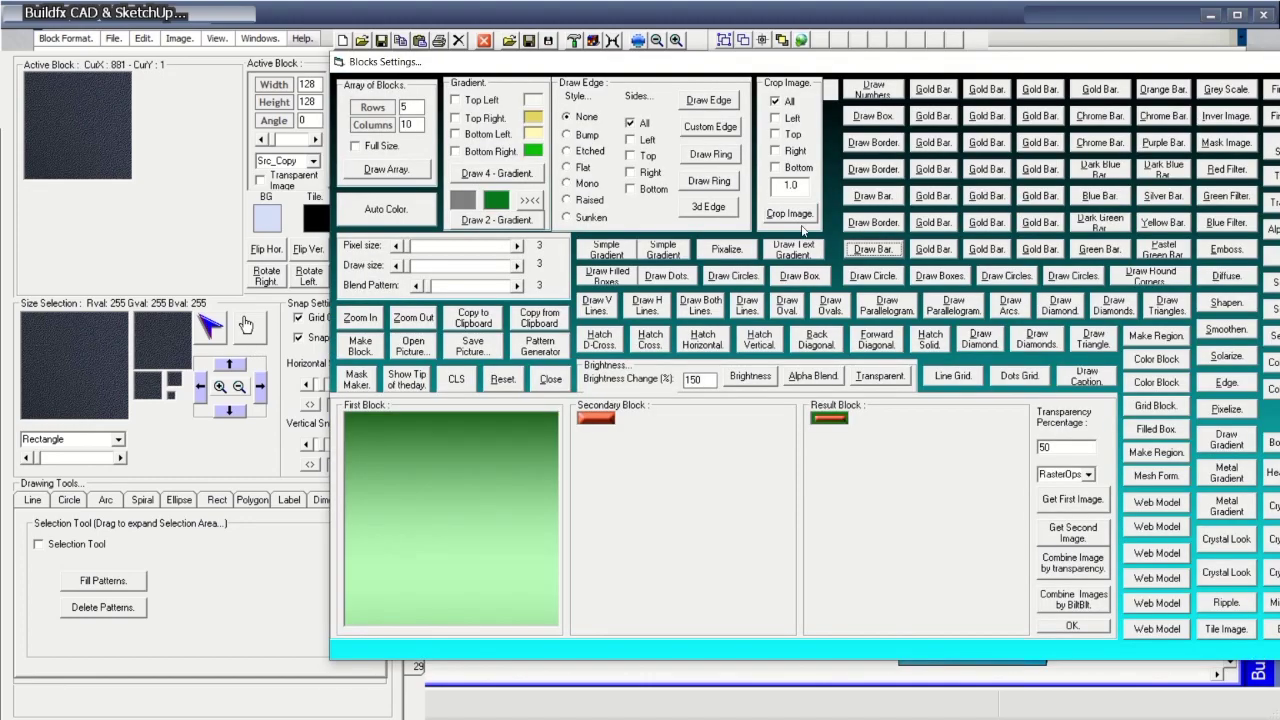
pyautogui.click(937, 278)
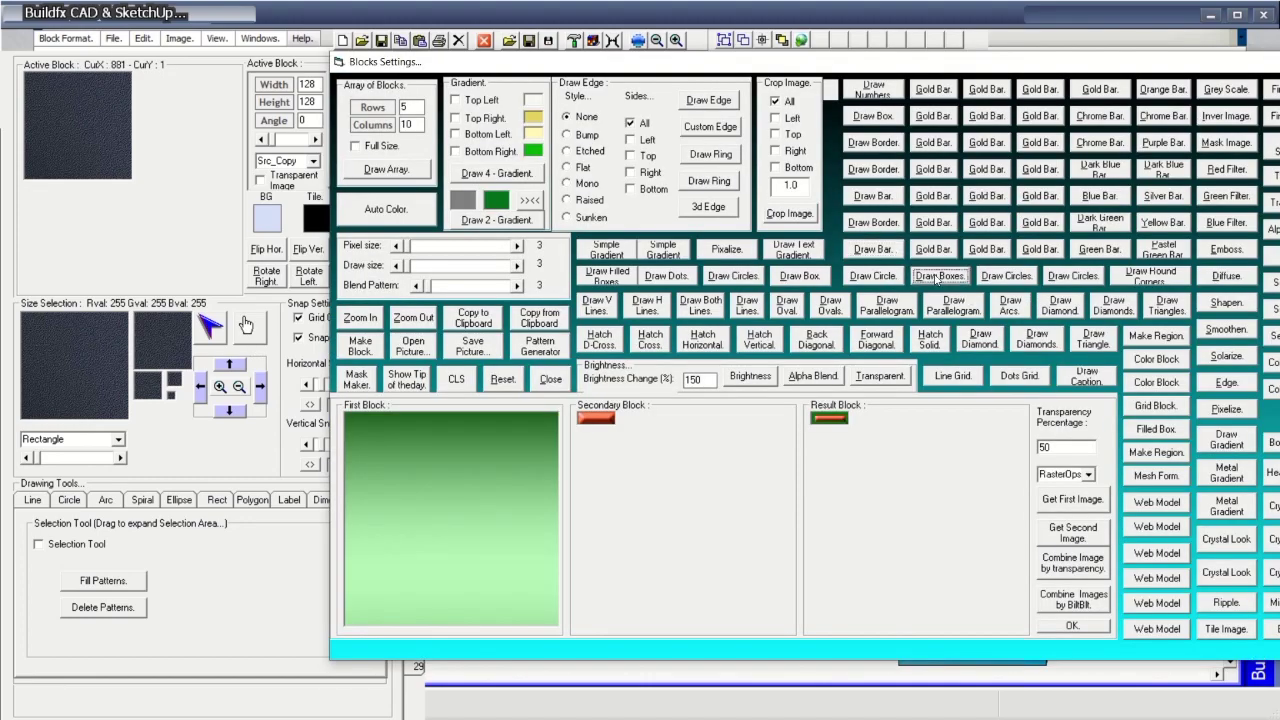
pyautogui.click(936, 251)
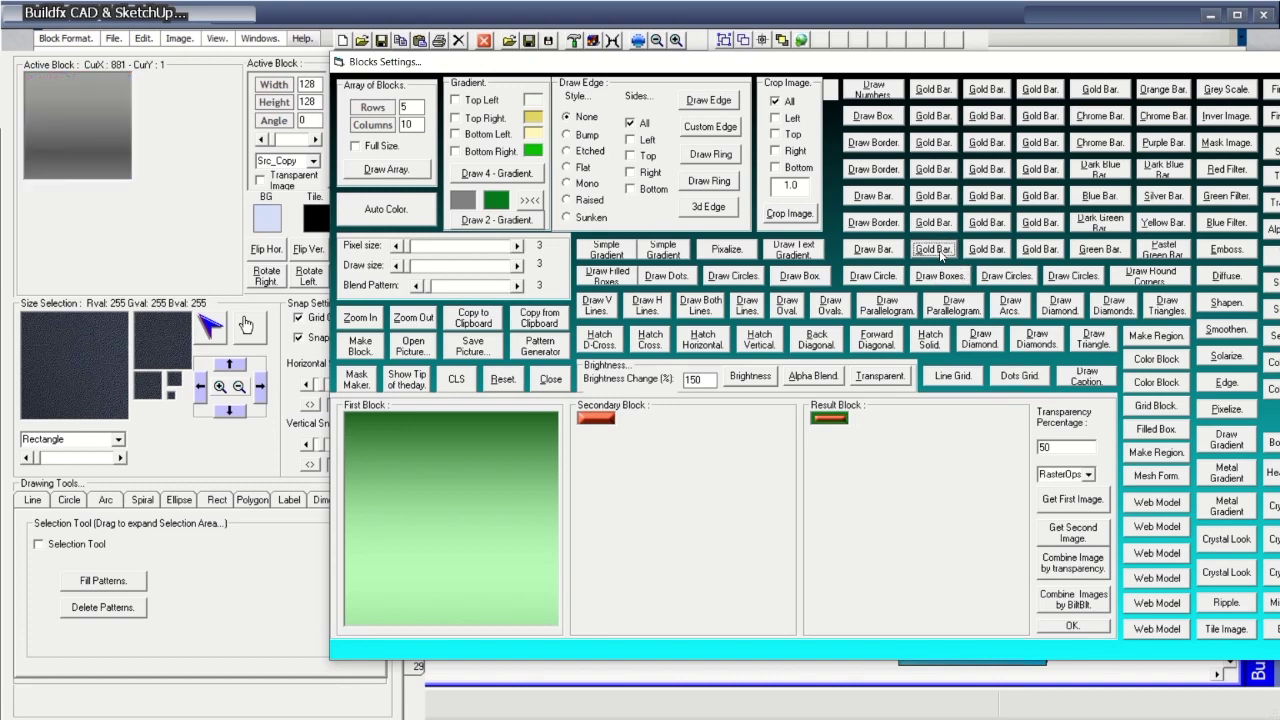
pyautogui.click(932, 223)
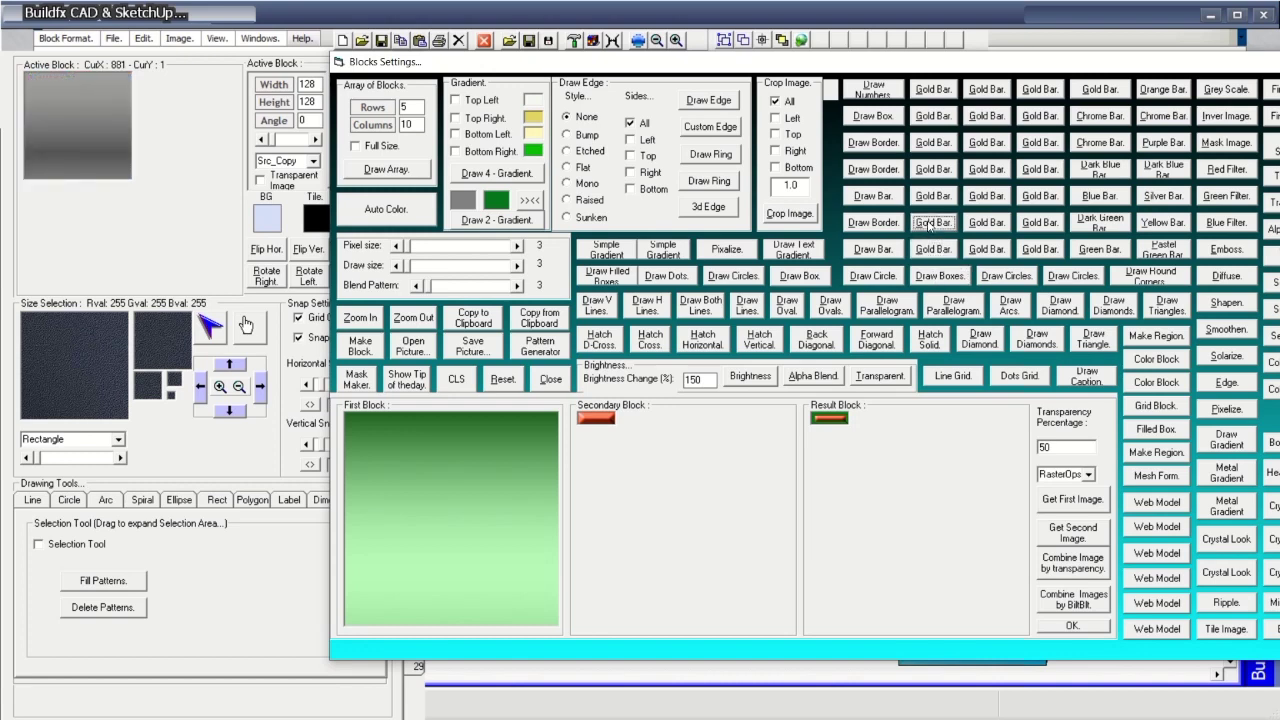
pyautogui.click(934, 197)
pyautogui.click(933, 223)
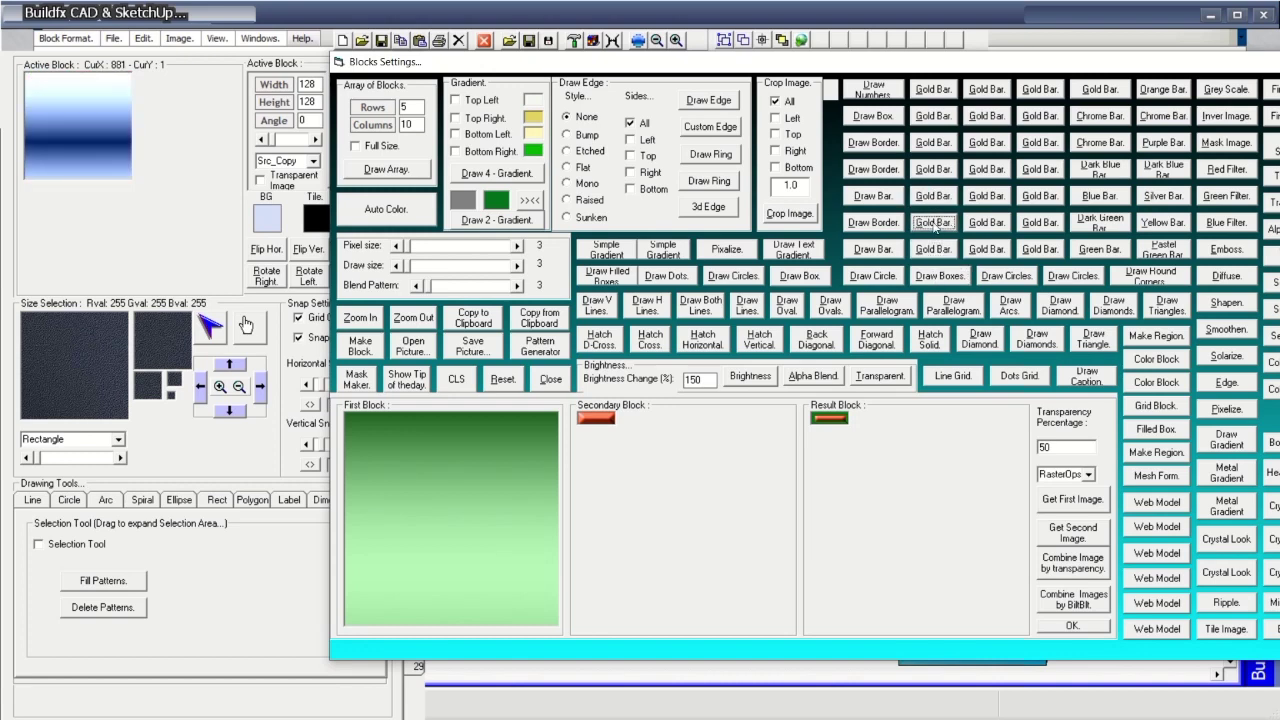
# Stamp the blue gradient block and extend it across the whole first row.
pyautogui.moveTo(1010, 66); pyautogui.dragTo(910, 489)
pyautogui.click(542, 250)
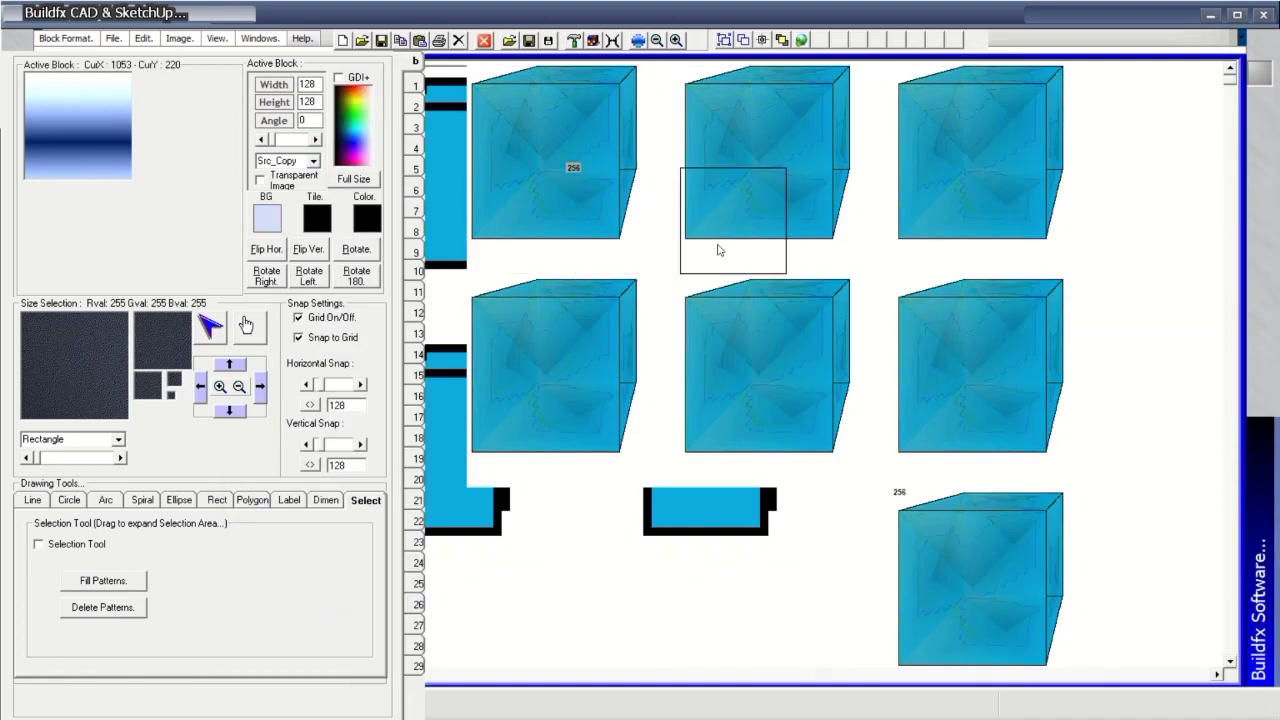
pyautogui.click(552, 222)
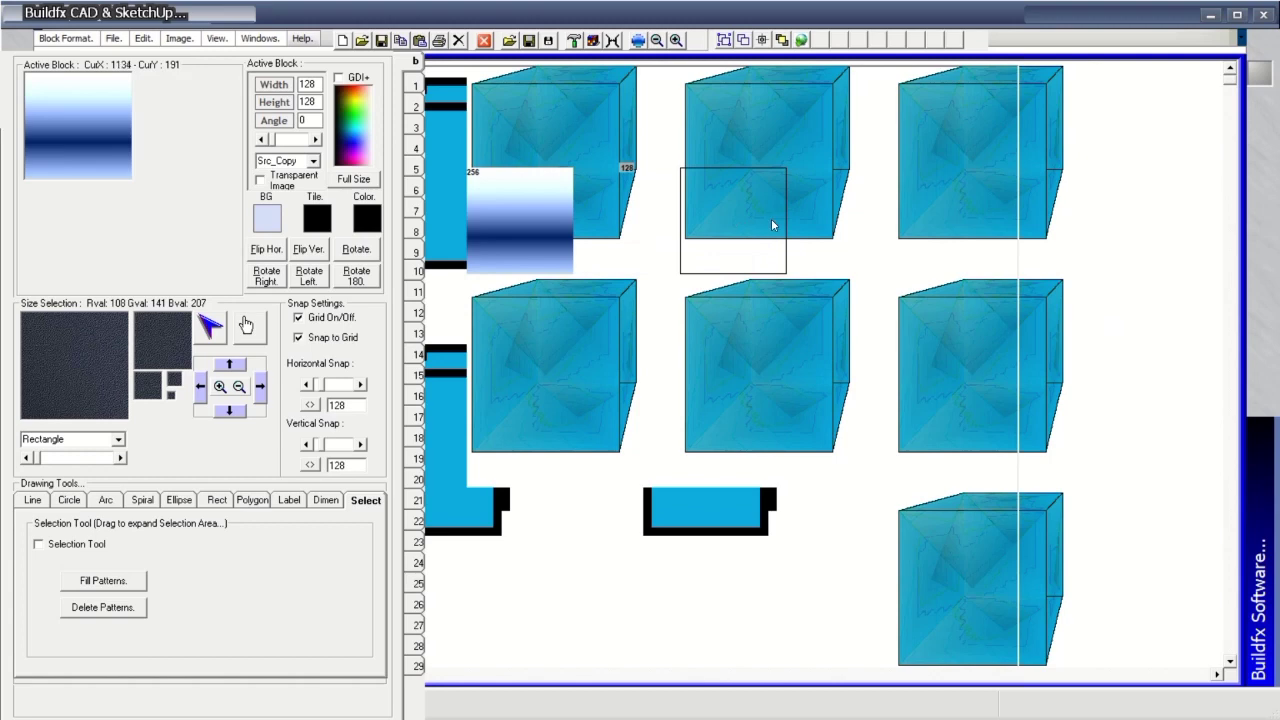
pyautogui.moveTo(771, 218); pyautogui.dragTo(625, 212)
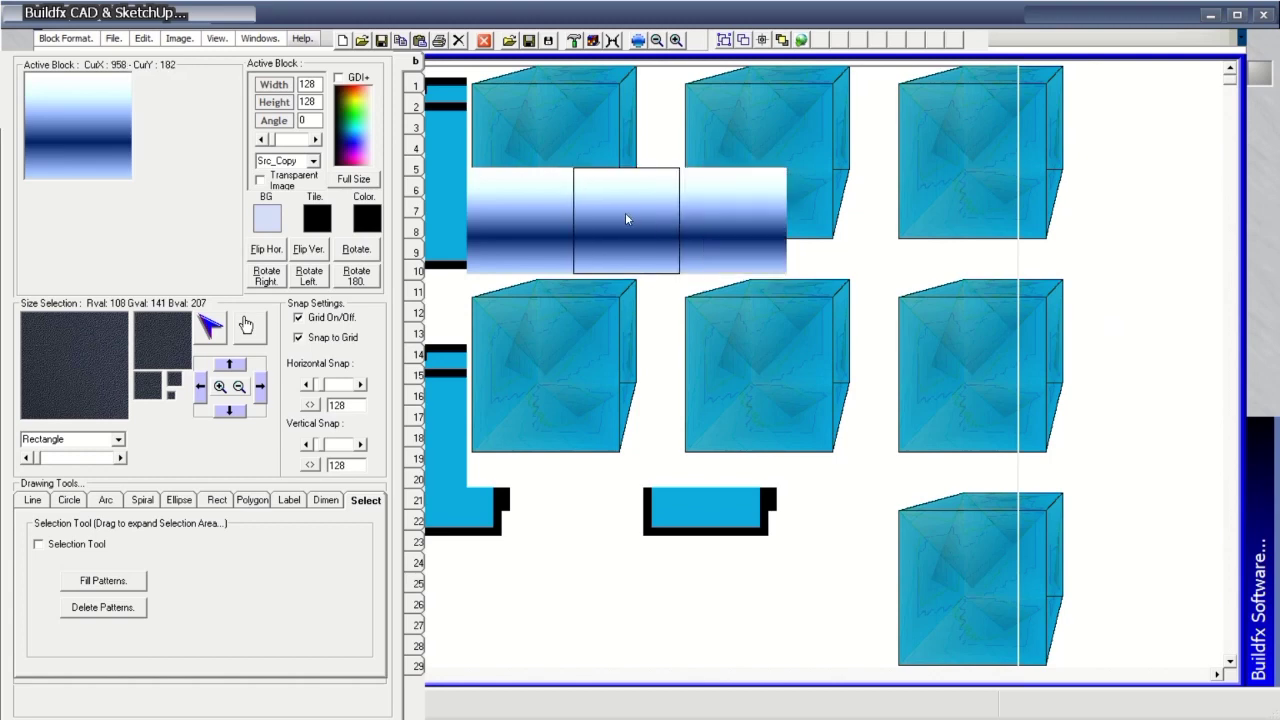
pyautogui.click(323, 505)
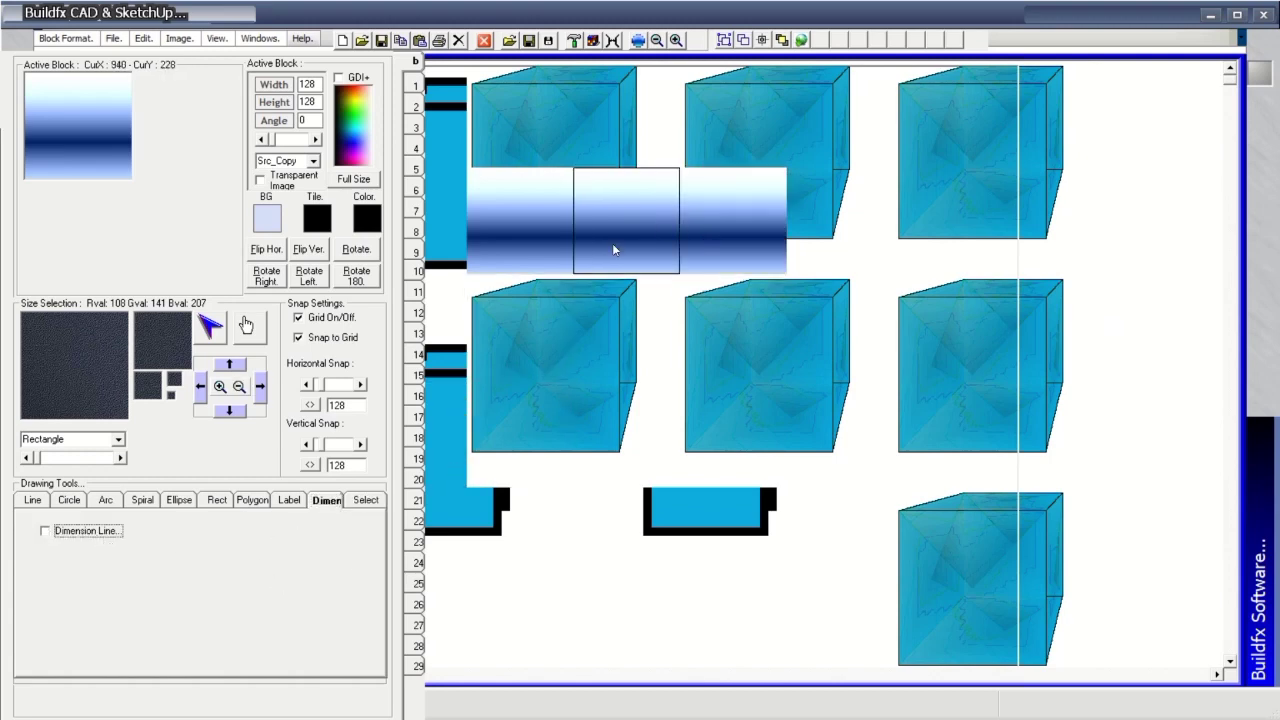
pyautogui.moveTo(815, 232); pyautogui.dragTo(1246, 244)
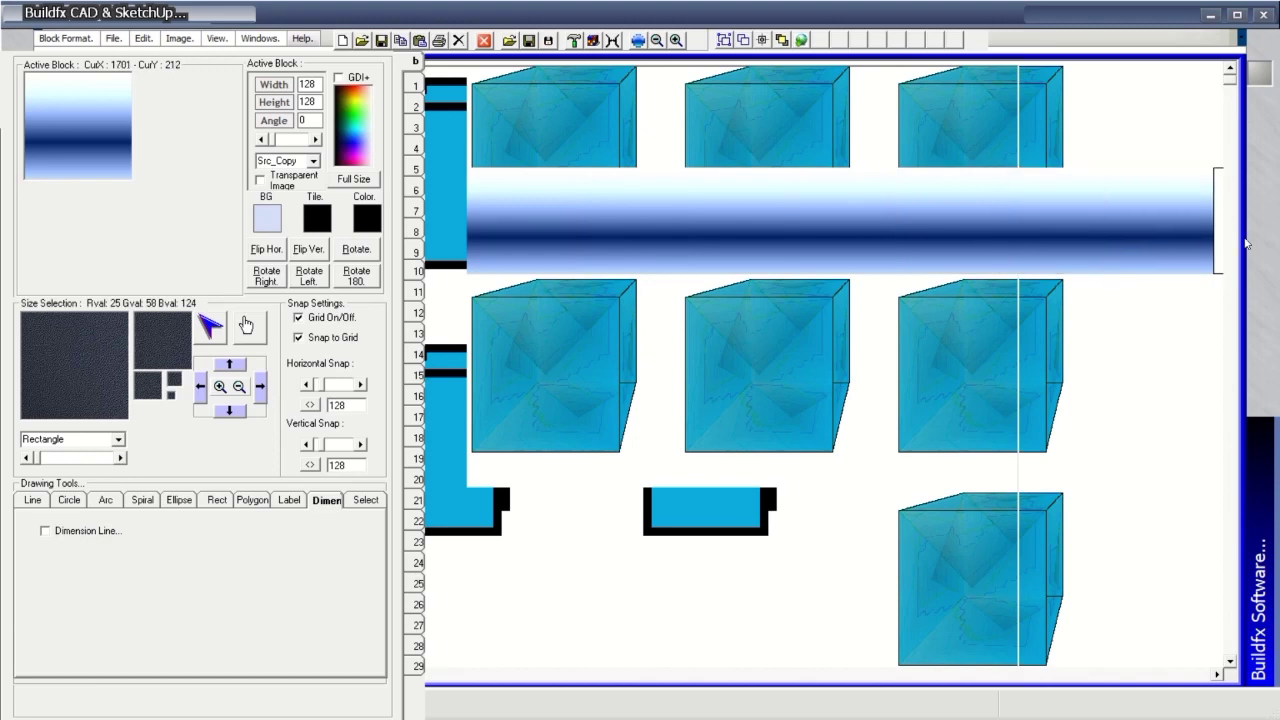
# Stamp gradient stripes across the remaining rows, including rows 16 and 26 and the top row.
pyautogui.moveTo(520, 314); pyautogui.dragTo(1183, 332)
pyautogui.moveTo(556, 456)
pyautogui.mouseDown()
pyautogui.moveTo(540, 457)
pyautogui.moveTo(1203, 463)
pyautogui.mouseUp()
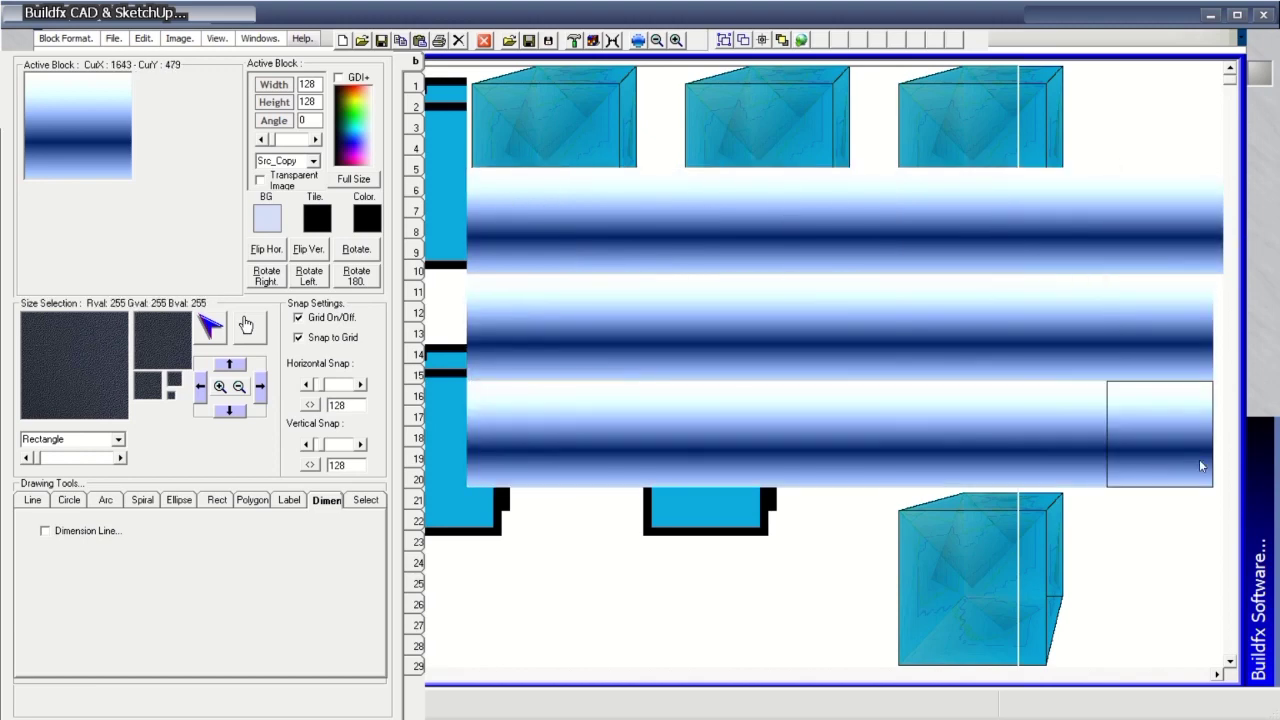
pyautogui.moveTo(573, 586)
pyautogui.mouseDown()
pyautogui.moveTo(546, 546)
pyautogui.moveTo(1155, 562)
pyautogui.moveTo(993, 592)
pyautogui.moveTo(747, 572)
pyautogui.mouseUp()
pyautogui.moveTo(509, 646)
pyautogui.mouseDown()
pyautogui.moveTo(1118, 640)
pyautogui.moveTo(952, 640)
pyautogui.mouseUp()
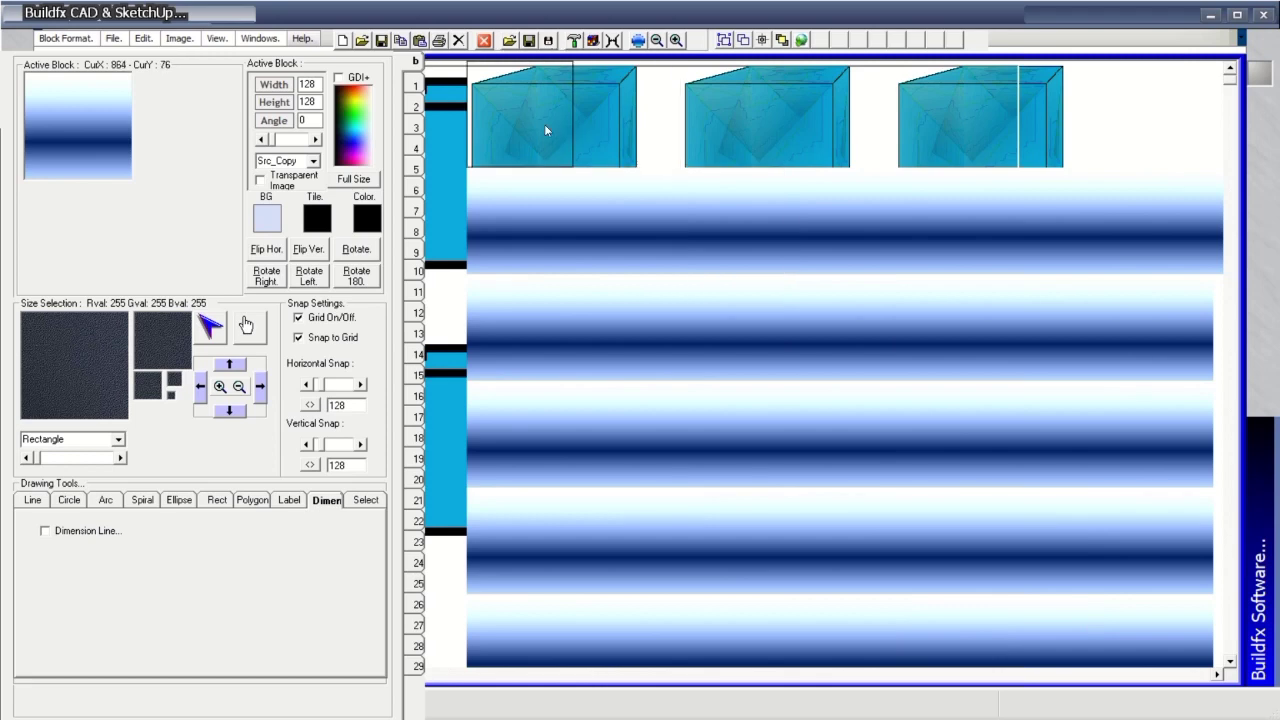
pyautogui.moveTo(542, 124); pyautogui.dragTo(1171, 122)
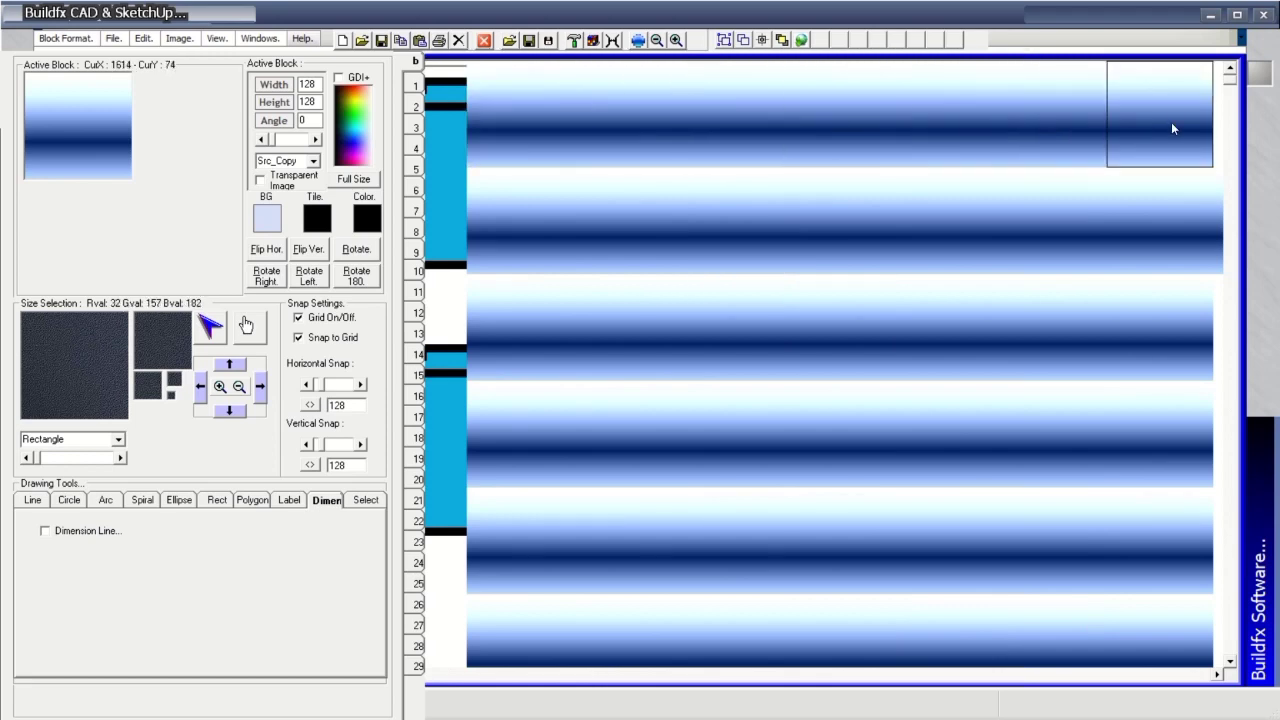
# Apply Noise with the default value 16 to the gradient block and dismiss the run-time error.
pyautogui.click(637, 40)
pyautogui.moveTo(747, 490); pyautogui.dragTo(499, 88)
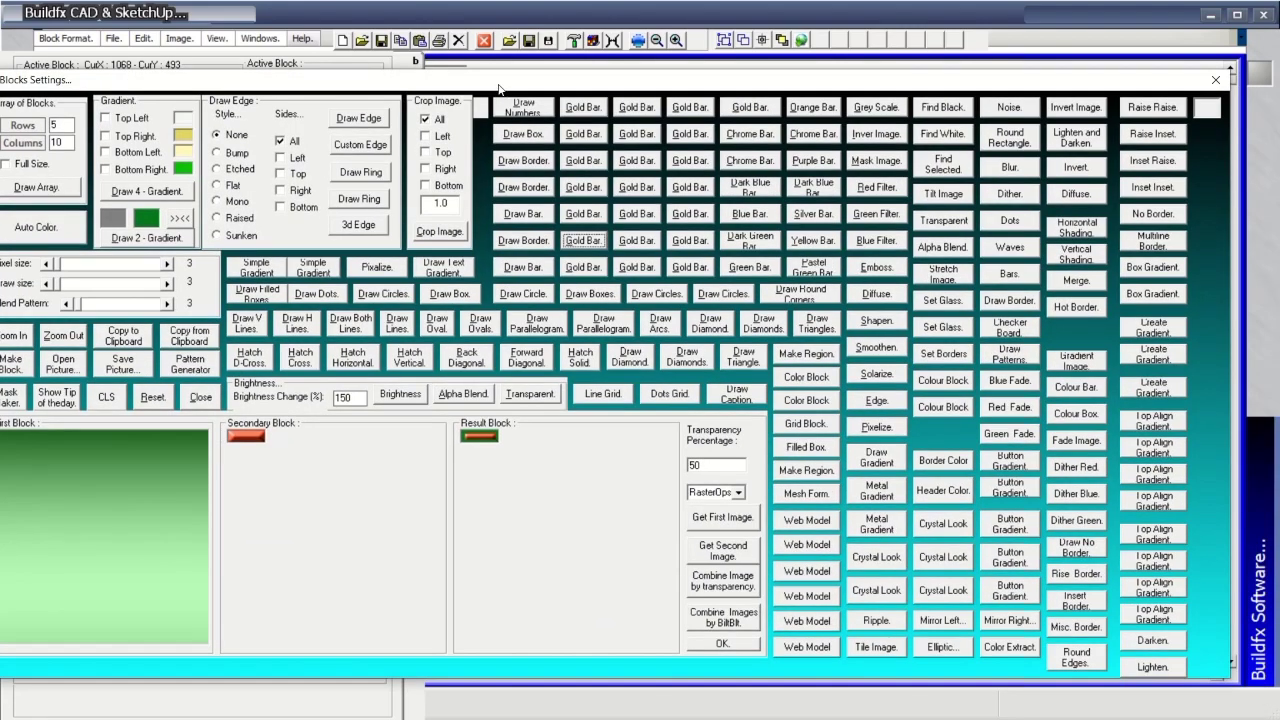
pyautogui.moveTo(868, 80); pyautogui.dragTo(958, 191)
pyautogui.click(1100, 222)
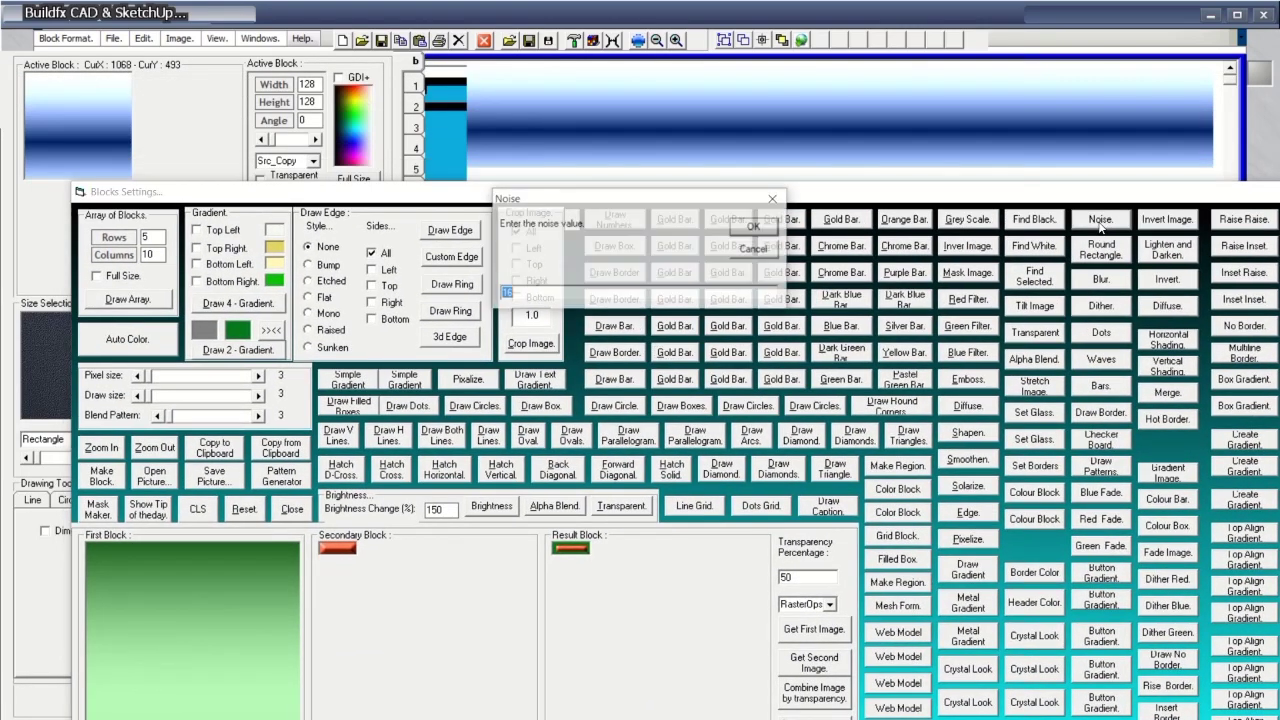
pyautogui.click(755, 227)
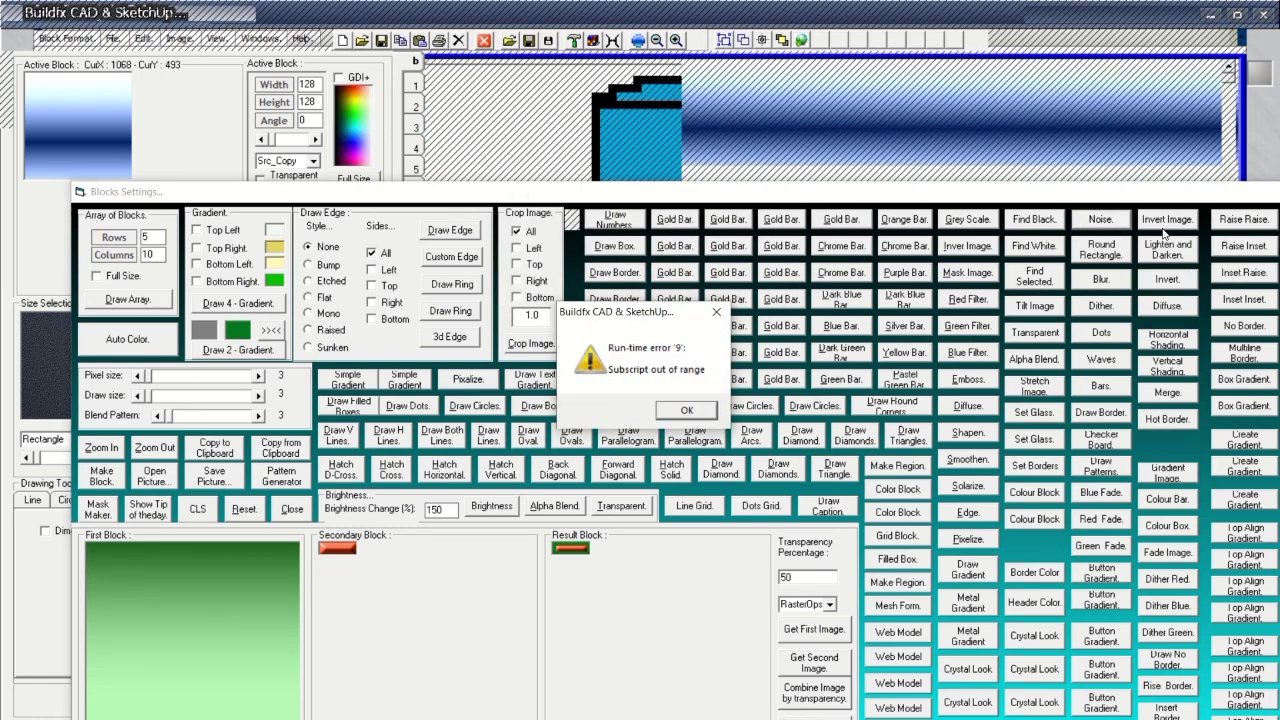
pyautogui.click(688, 412)
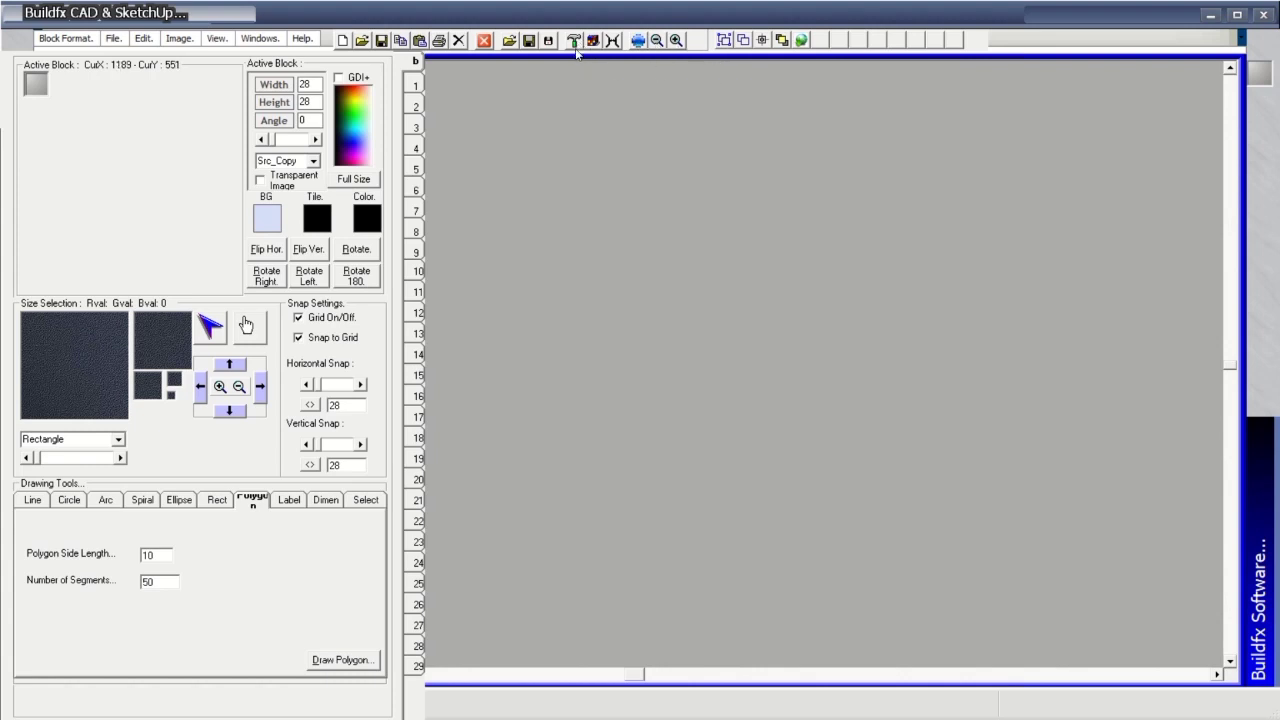
# Make the red rounded 128×128 block active from the image library, preview it, and open Custom Blocks Manager.
pyautogui.click(724, 40)
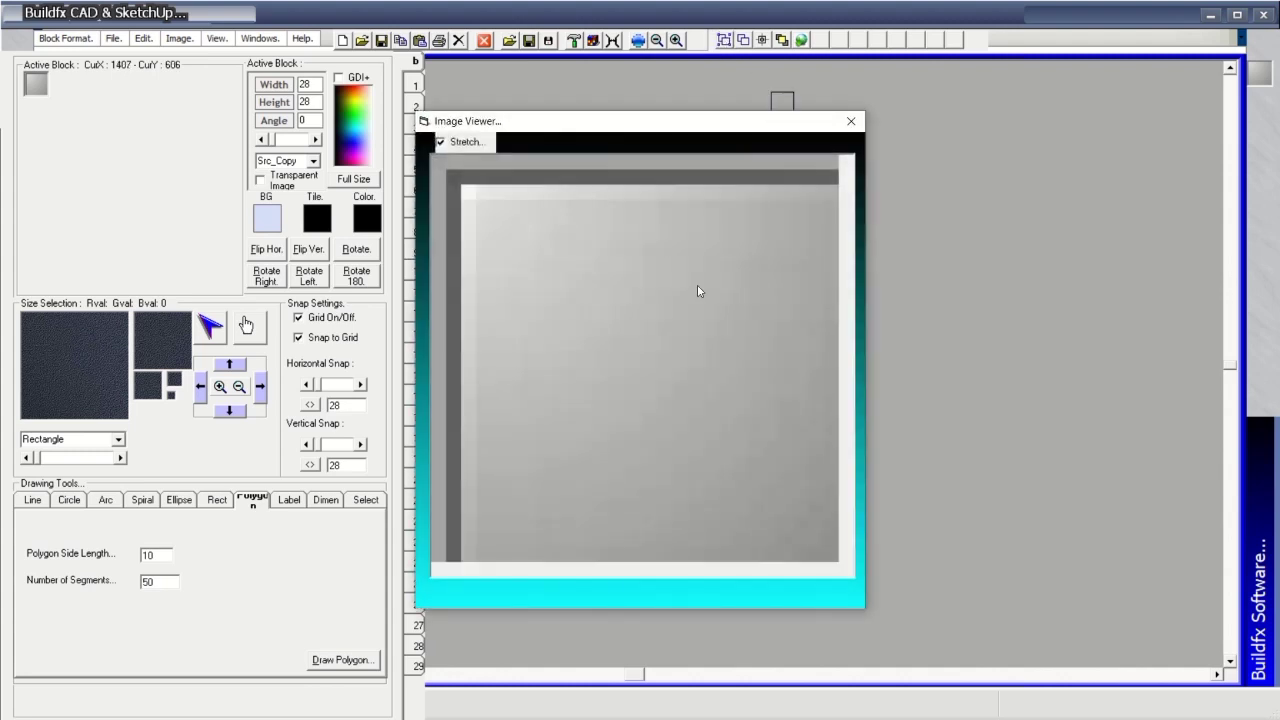
pyautogui.click(850, 122)
pyautogui.click(428, 383)
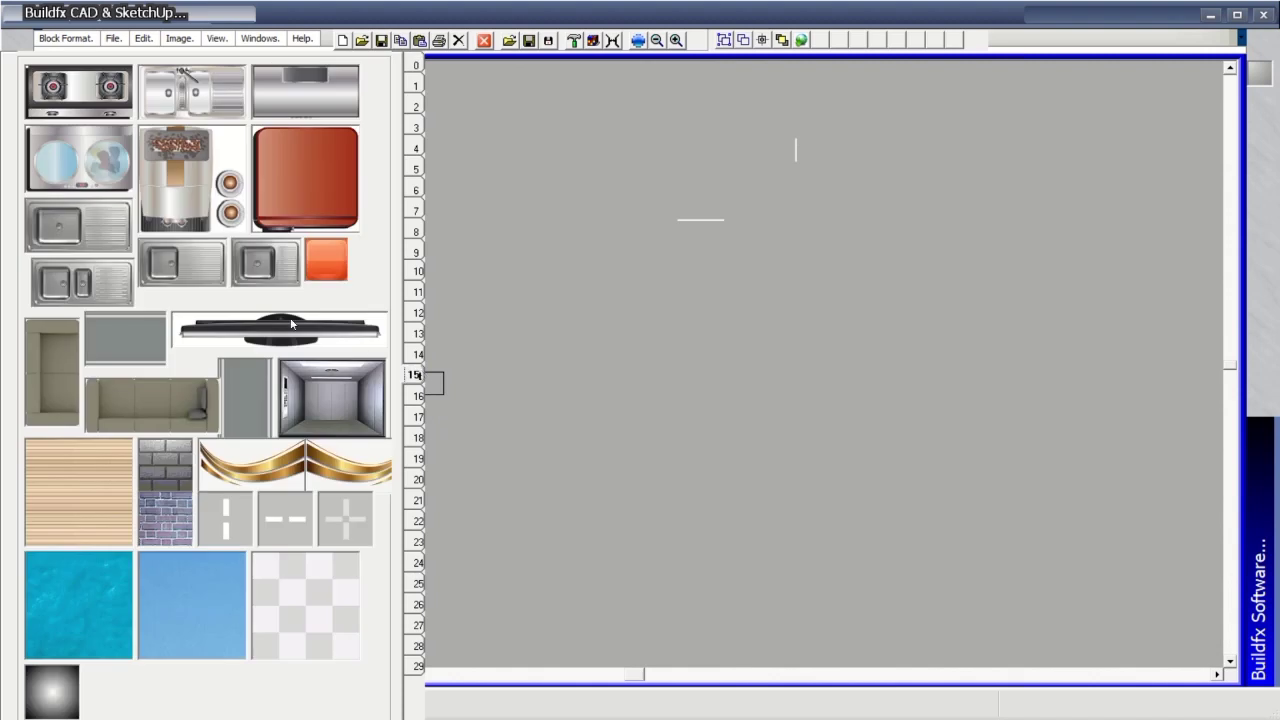
pyautogui.click(306, 190)
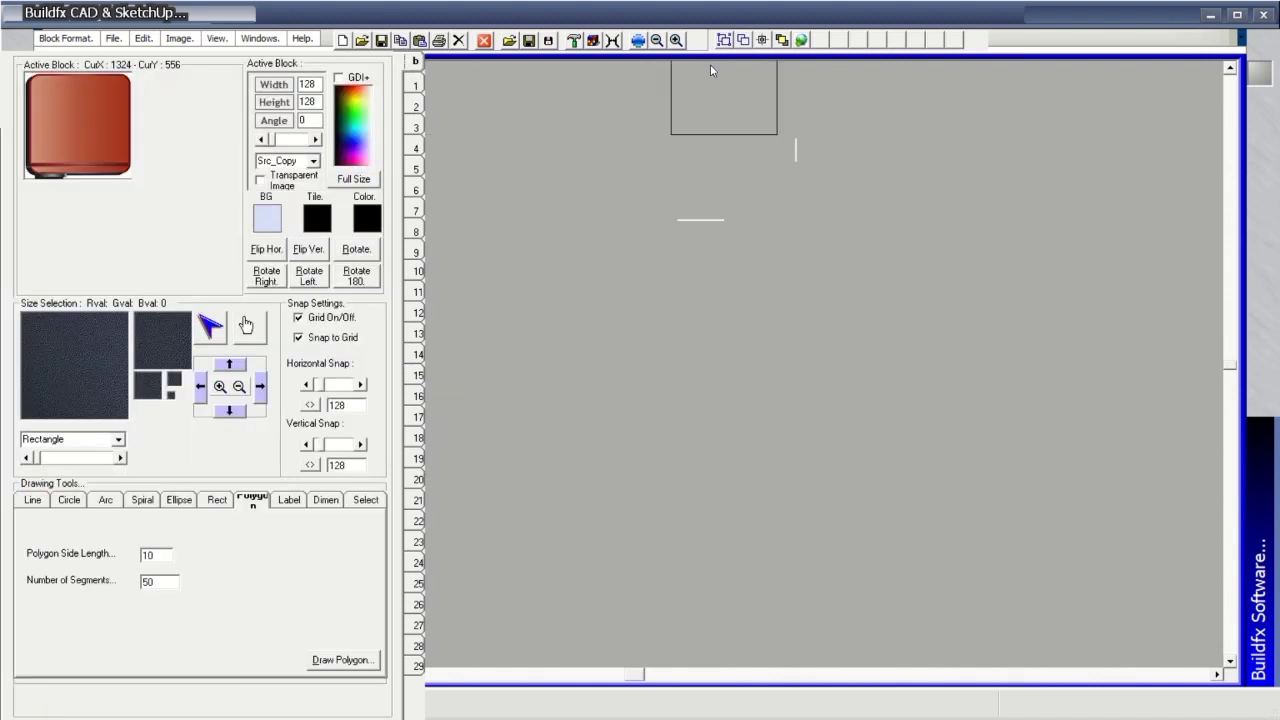
pyautogui.click(724, 40)
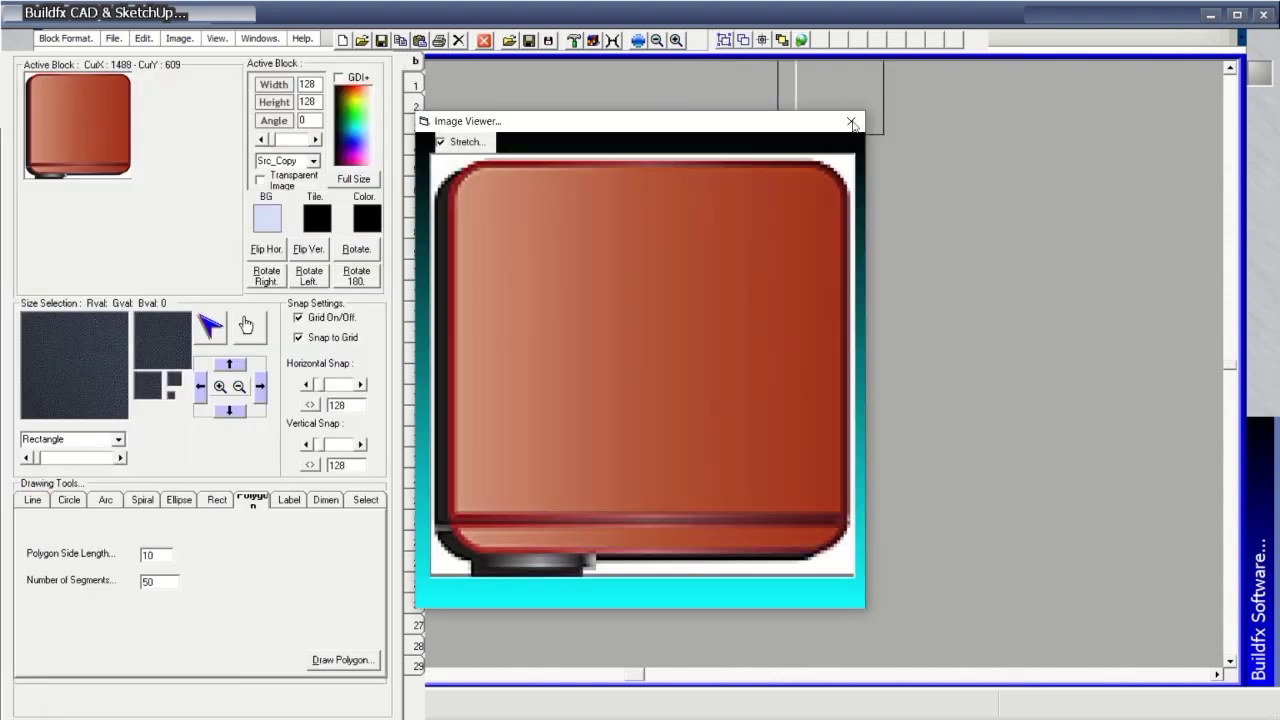
pyautogui.click(855, 124)
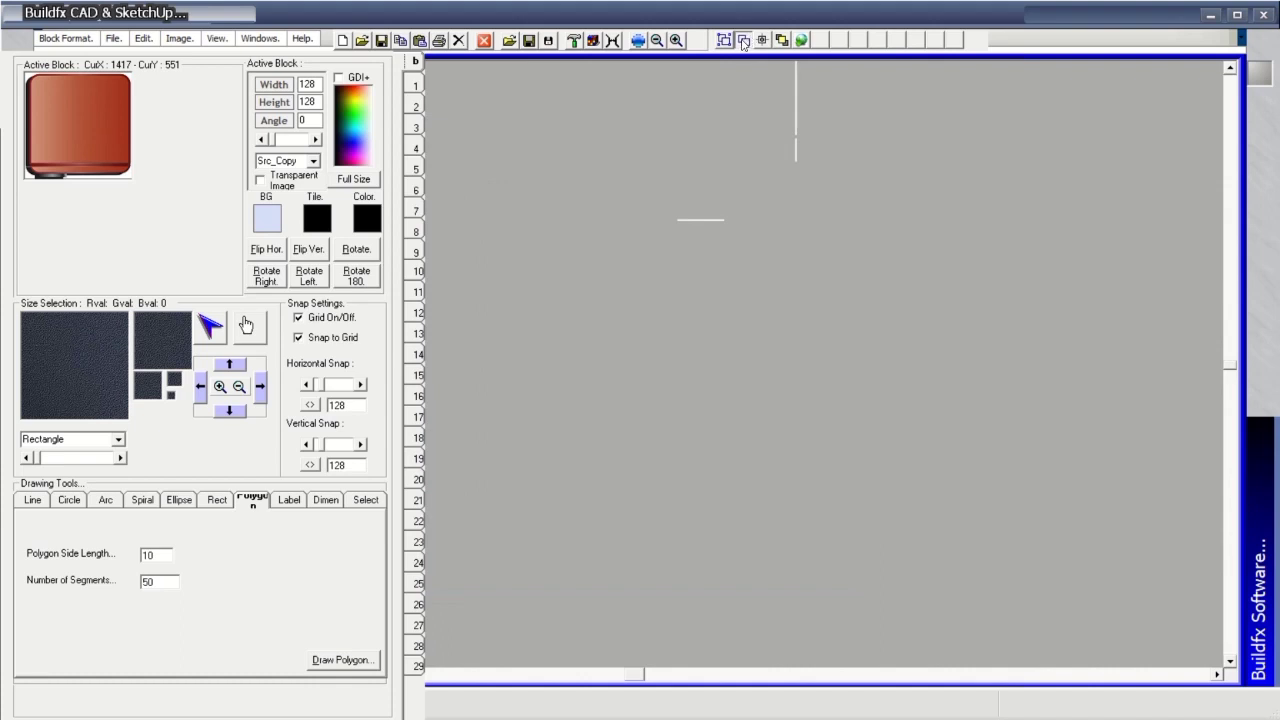
pyautogui.click(743, 40)
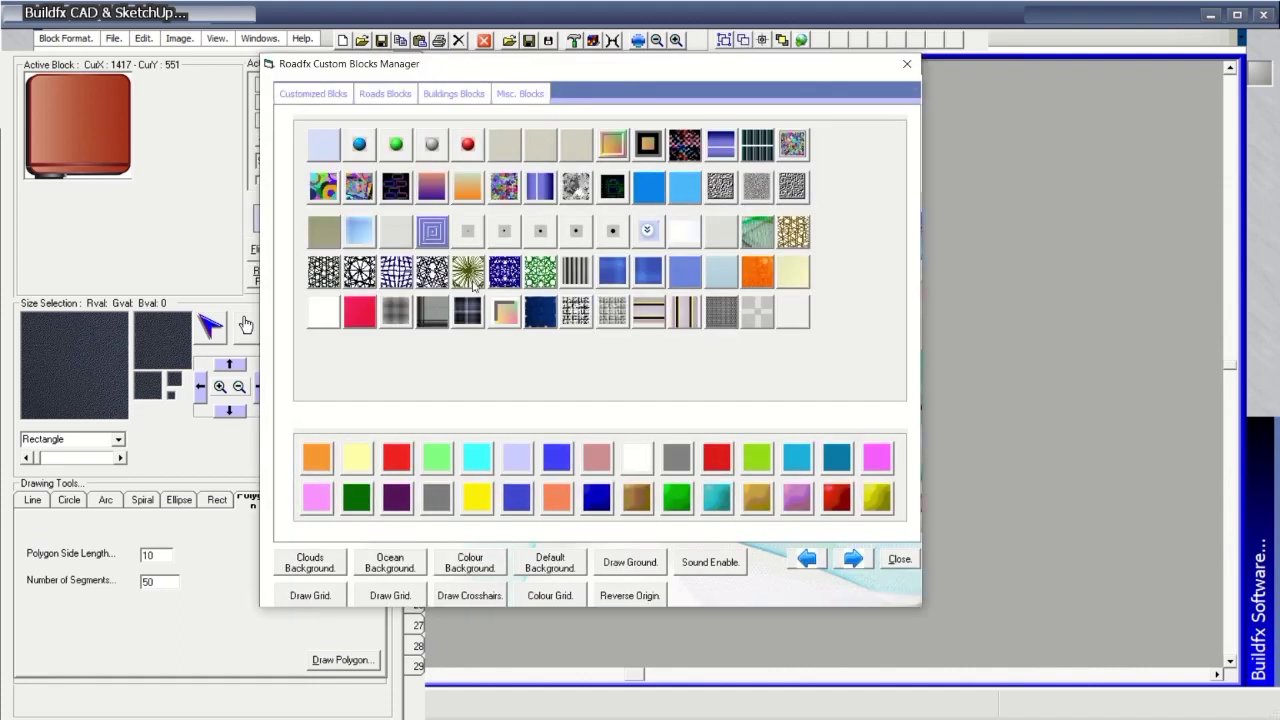
# Try the Clouds, Ocean, solid green and default lavender canvas backgrounds.
pyautogui.click(310, 564)
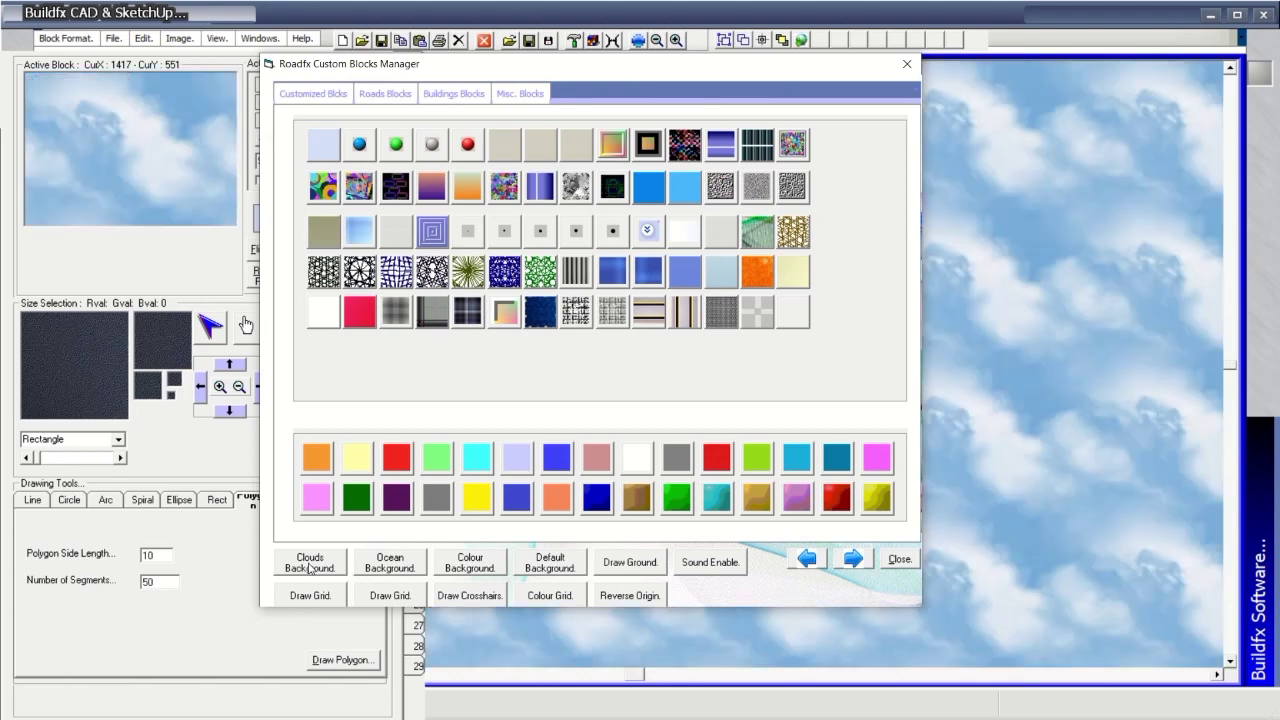
pyautogui.click(400, 565)
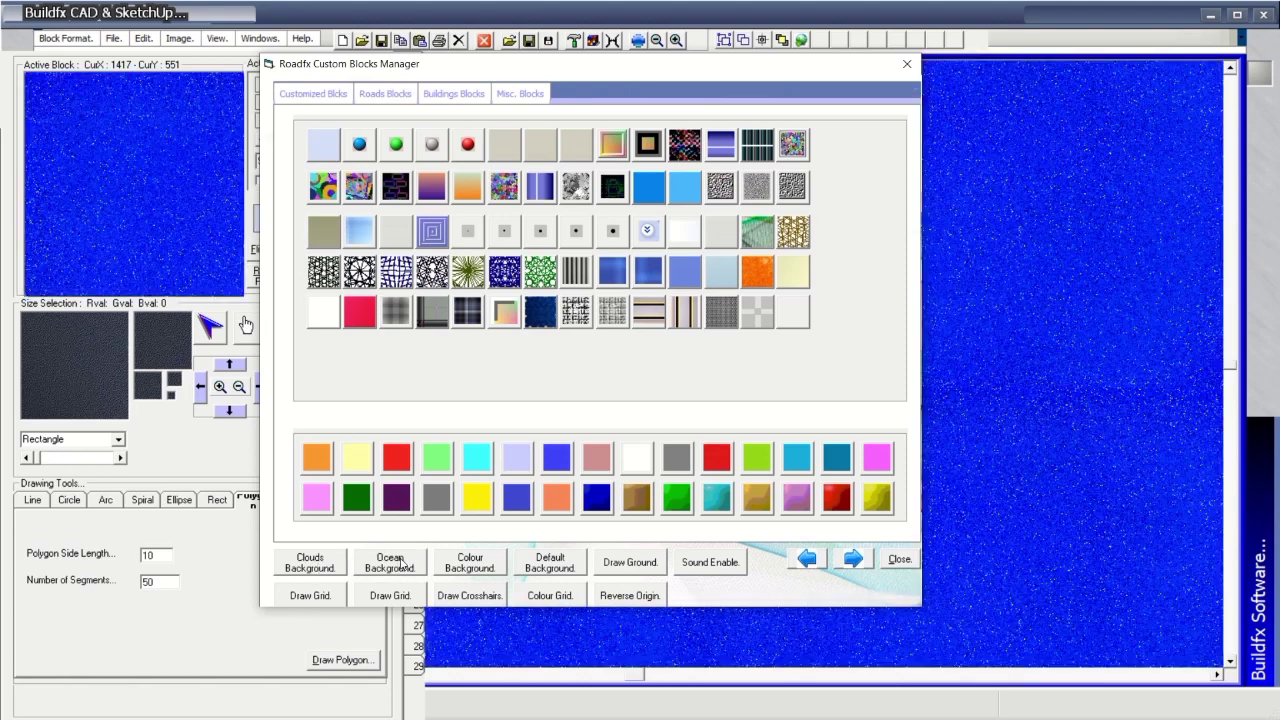
pyautogui.click(471, 563)
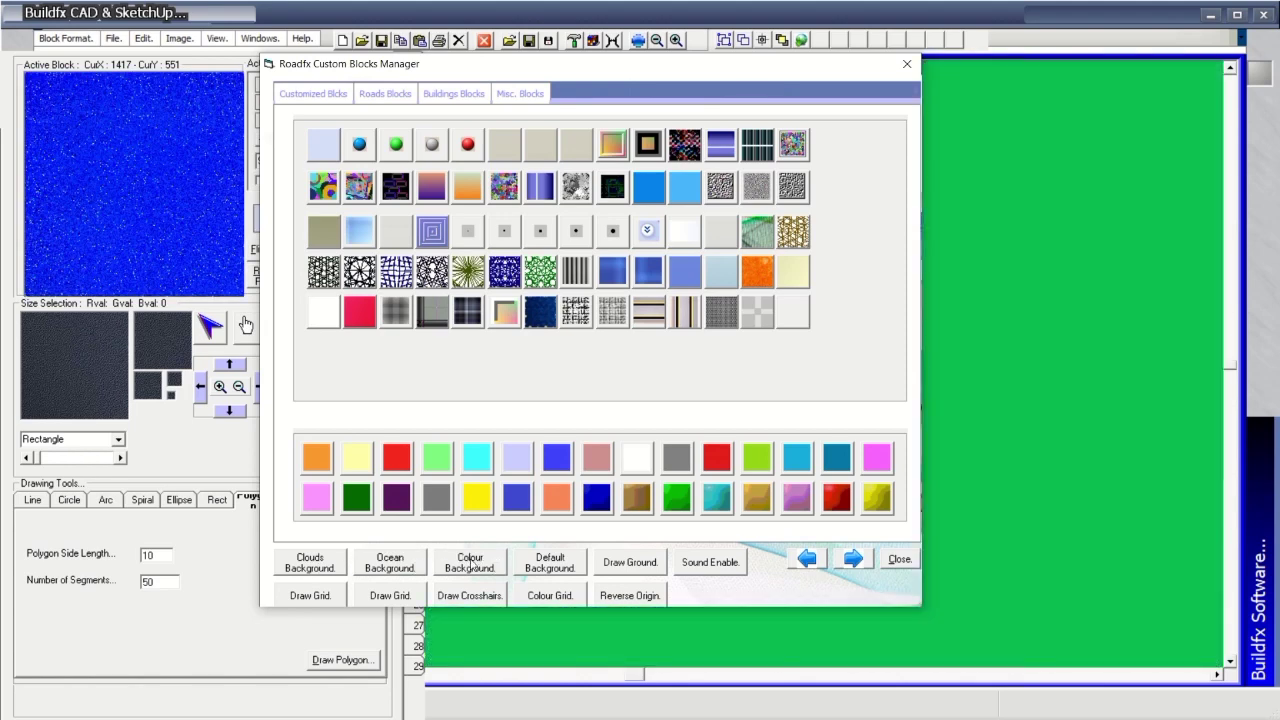
pyautogui.click(550, 563)
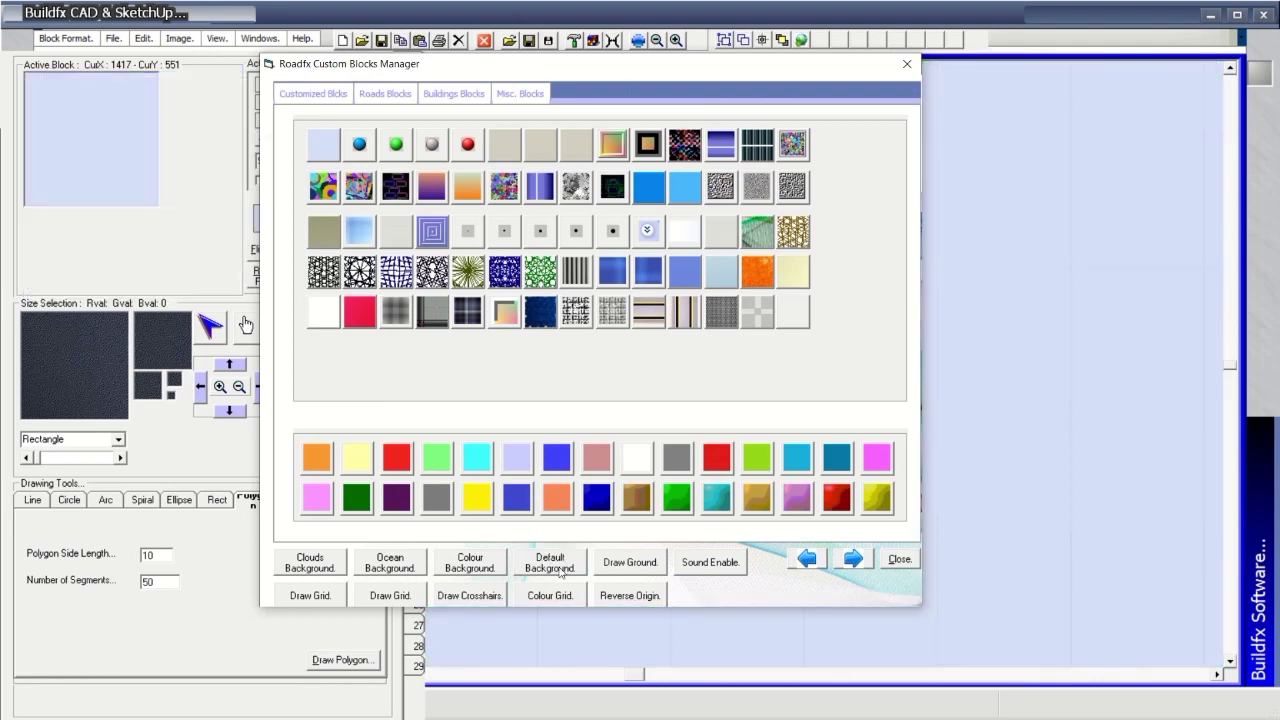
pyautogui.click(630, 563)
# Toggle the Draw Grid, Crosshairs and Colour Grid overlays on the canvas.
pyautogui.click(323, 601)
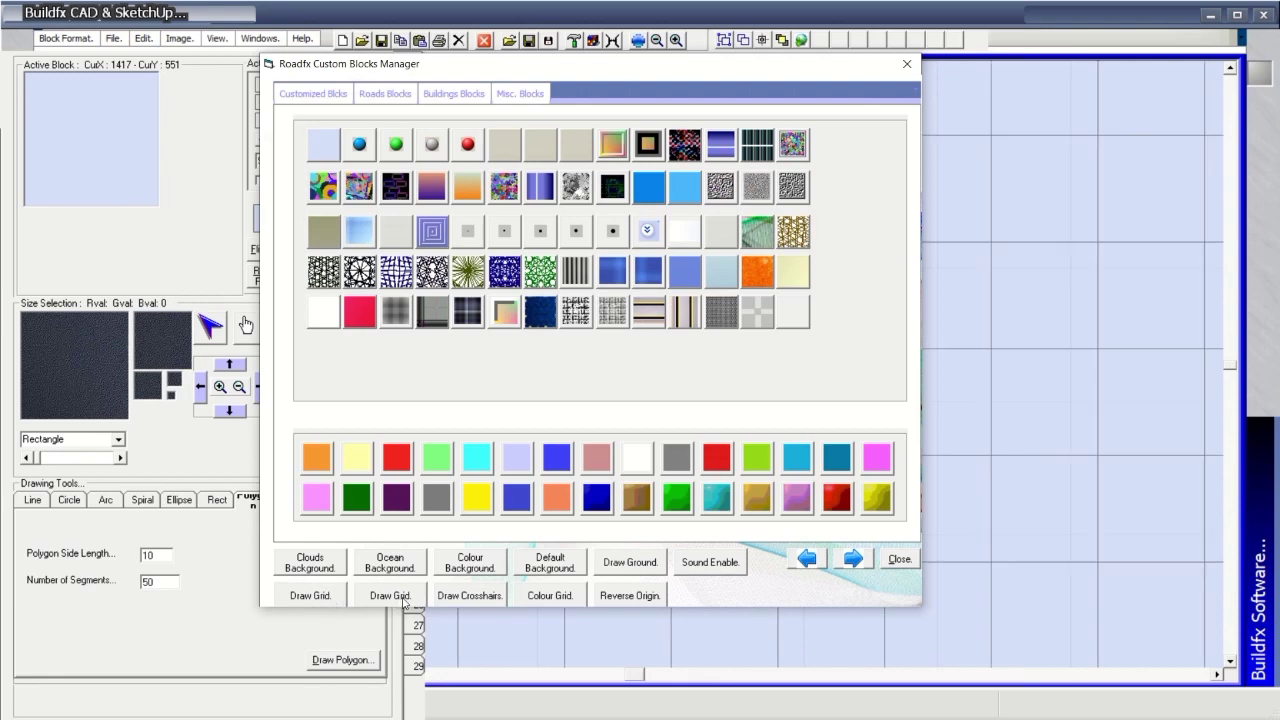
pyautogui.click(475, 600)
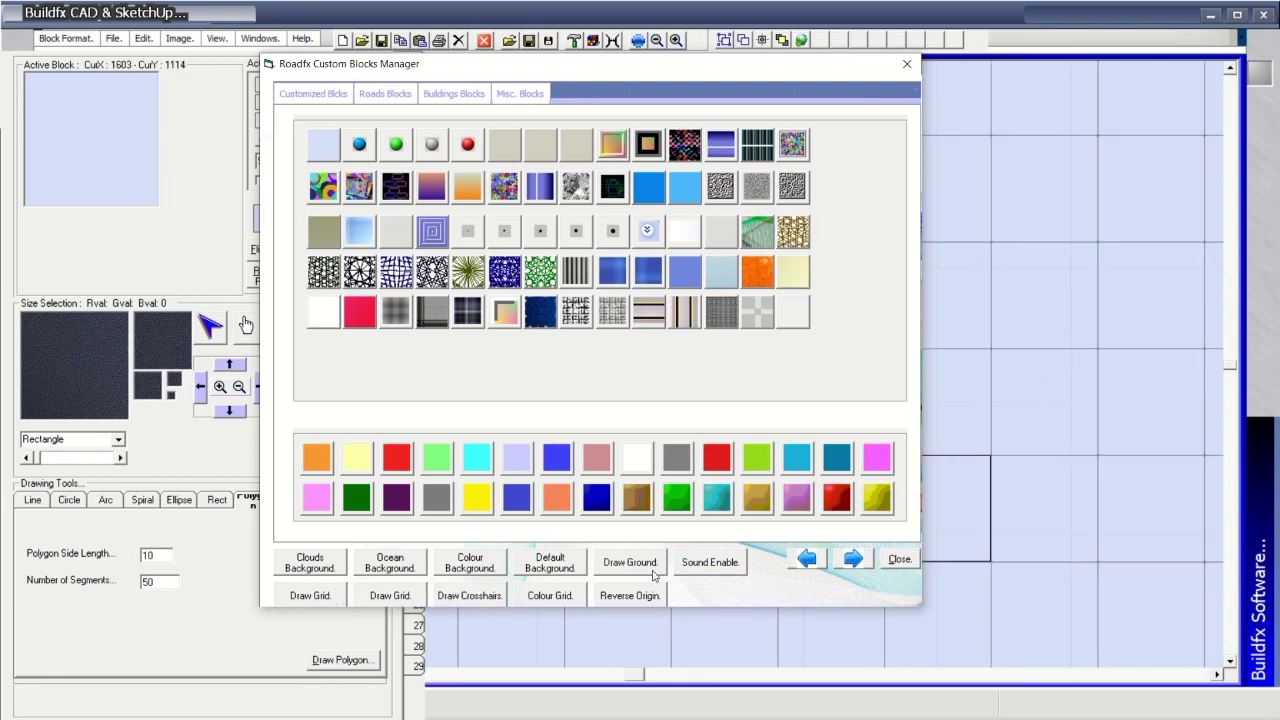
pyautogui.click(560, 596)
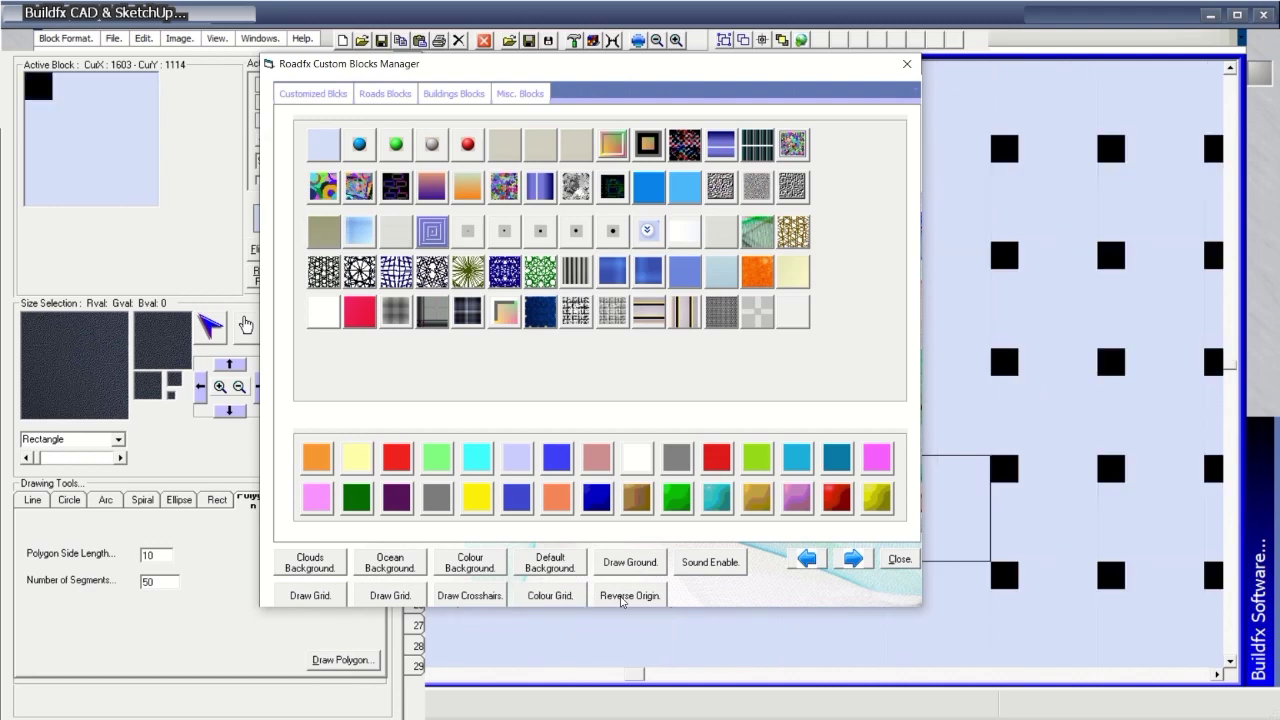
pyautogui.click(328, 598)
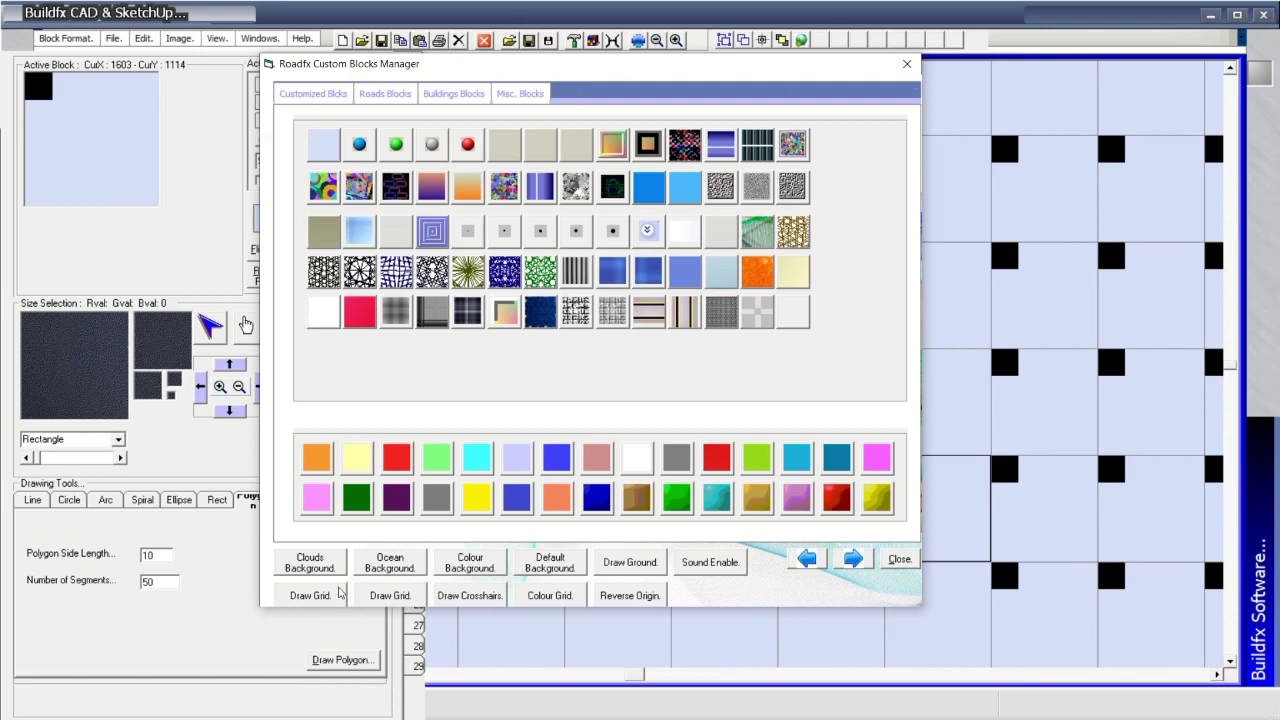
# Switch the background through ocean and clouds, settling on solid green.
pyautogui.click(378, 569)
pyautogui.click(338, 563)
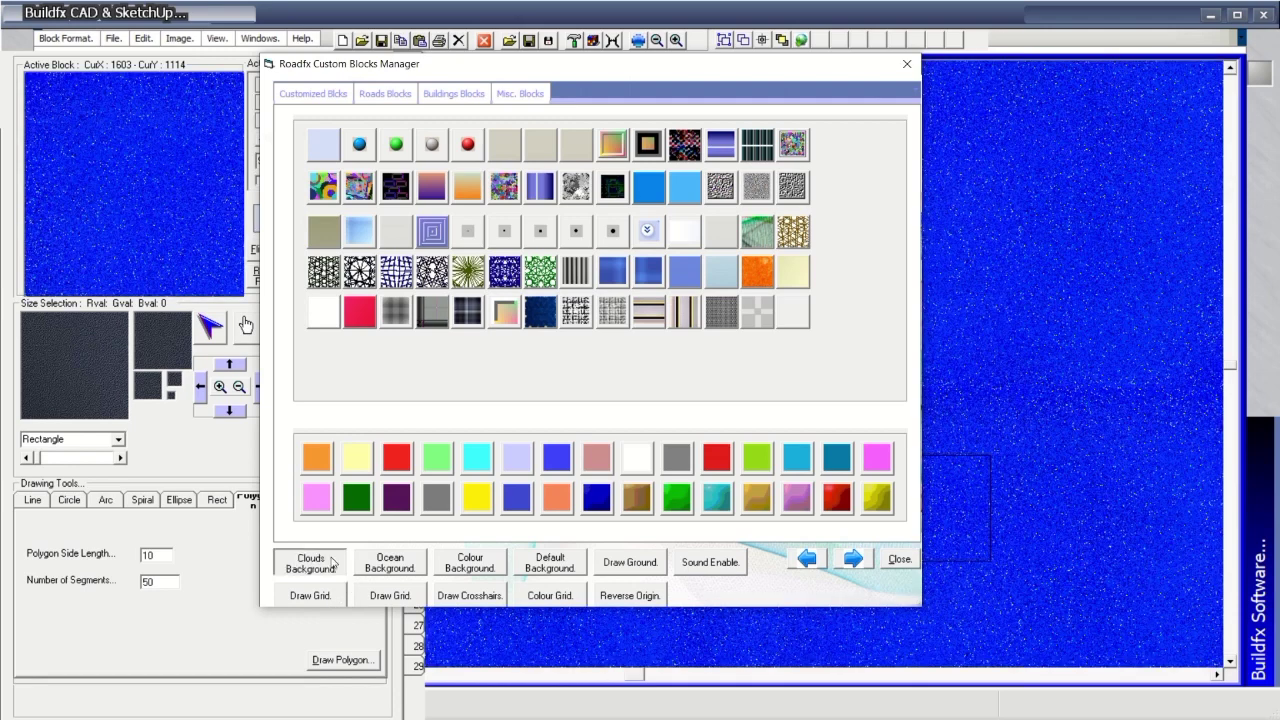
pyautogui.click(484, 568)
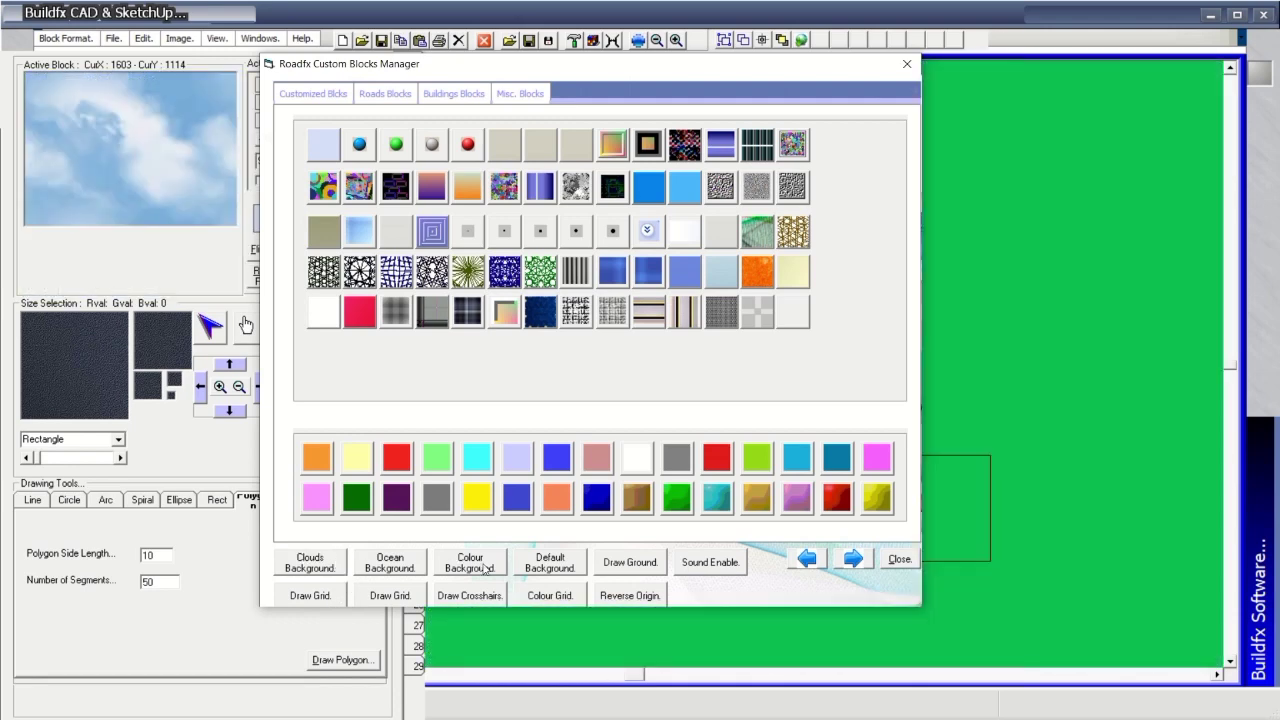
# Paint a rough loop of lavender 32×32 blocks near the canvas top centre.
pyautogui.click(519, 470)
pyautogui.moveTo(898, 228); pyautogui.dragTo(898, 282)
pyautogui.moveTo(790, 202); pyautogui.dragTo(764, 255)
pyautogui.moveTo(790, 307); pyautogui.dragTo(817, 334)
pyautogui.moveTo(871, 282)
pyautogui.mouseDown()
pyautogui.moveTo(844, 202)
pyautogui.moveTo(766, 205)
pyautogui.moveTo(745, 235)
pyautogui.moveTo(790, 330)
pyautogui.moveTo(790, 310)
pyautogui.mouseUp()
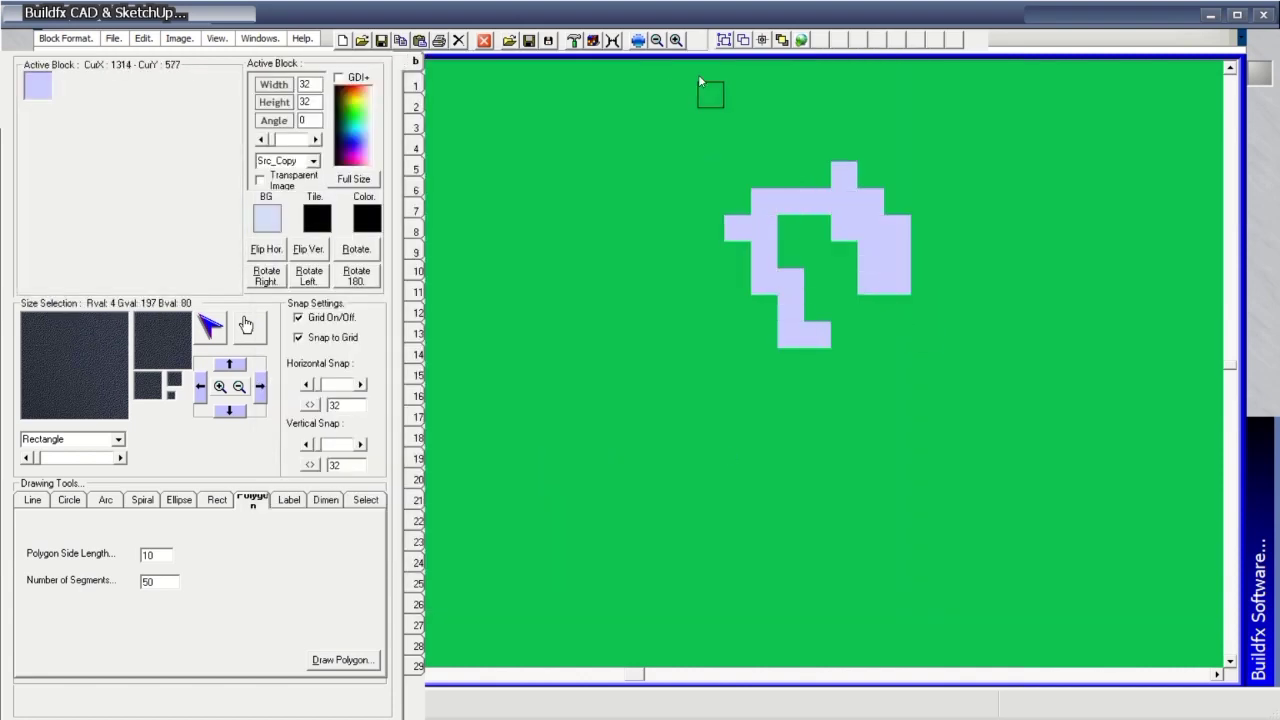
# Stamp rows of the metallic 160×256 block across the green canvas.
pyautogui.click(743, 40)
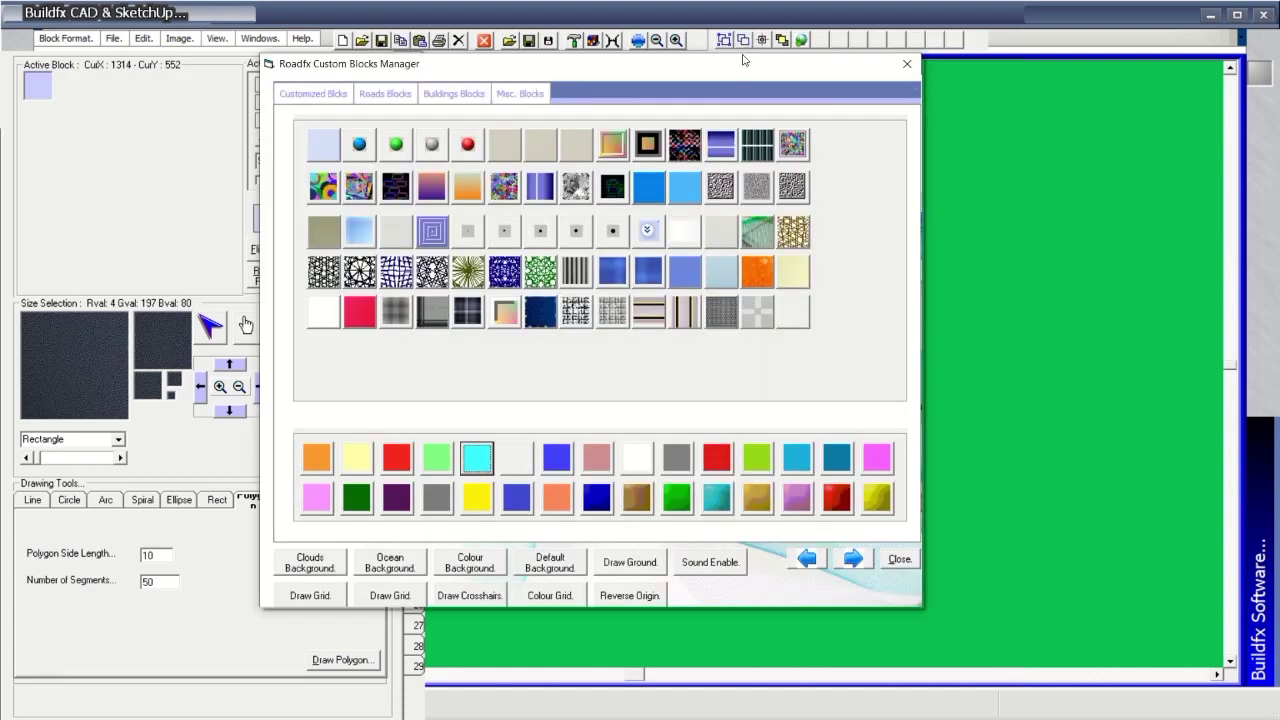
pyautogui.click(720, 310)
pyautogui.moveTo(951, 281)
pyautogui.mouseDown()
pyautogui.moveTo(834, 249)
pyautogui.moveTo(740, 150)
pyautogui.mouseUp()
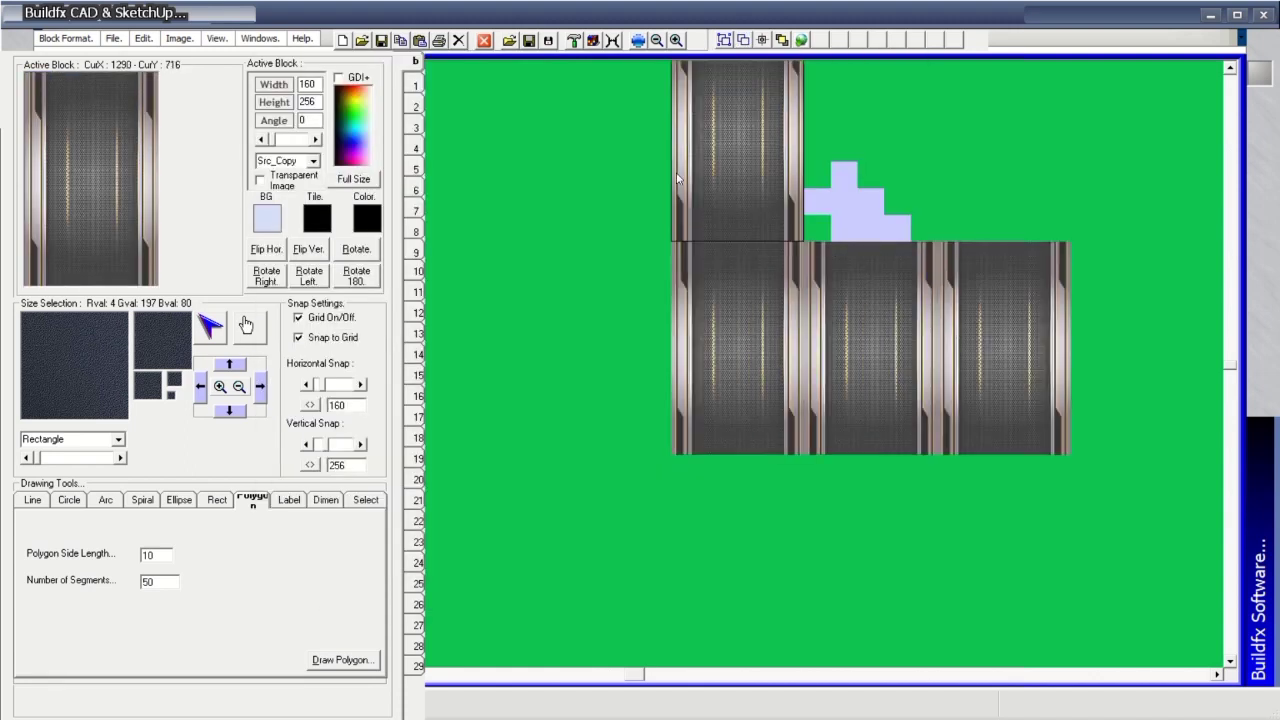
pyautogui.moveTo(877, 137)
pyautogui.mouseDown()
pyautogui.moveTo(1072, 368)
pyautogui.moveTo(720, 560)
pyautogui.mouseUp()
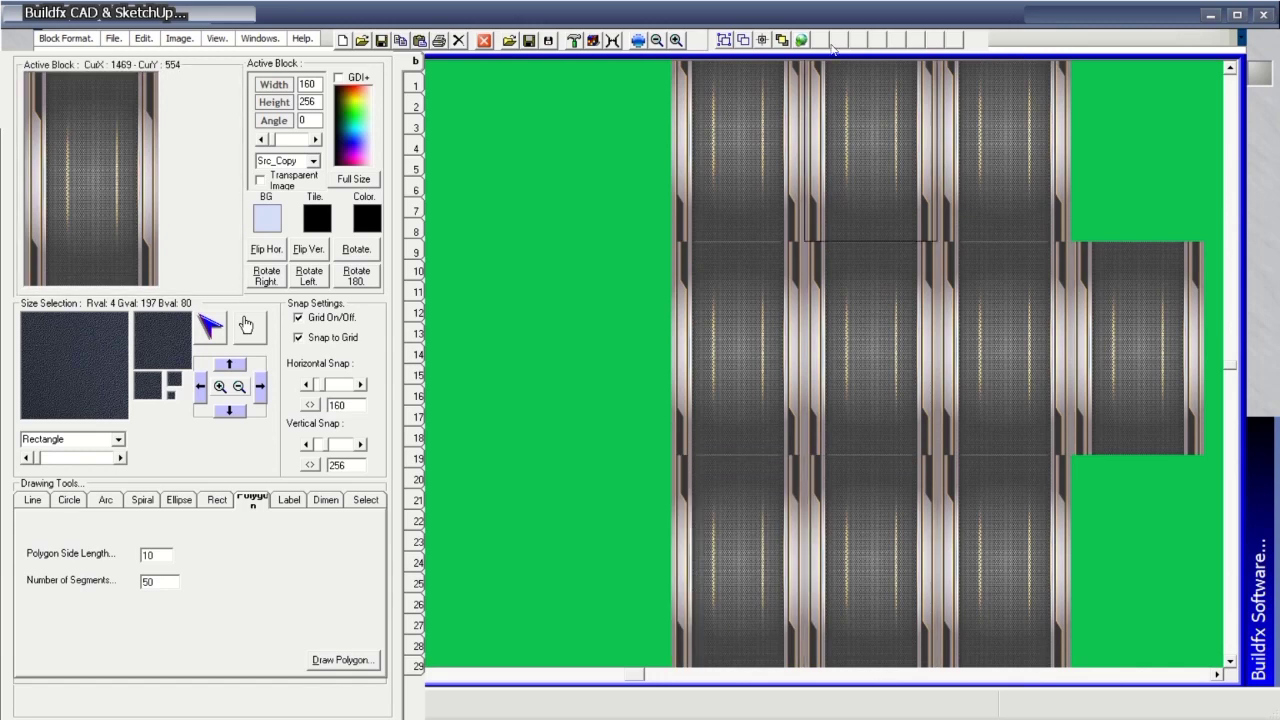
# Browse the road, buildings and misc block categories, then paint a colourful block across the canvas top.
pyautogui.click(743, 40)
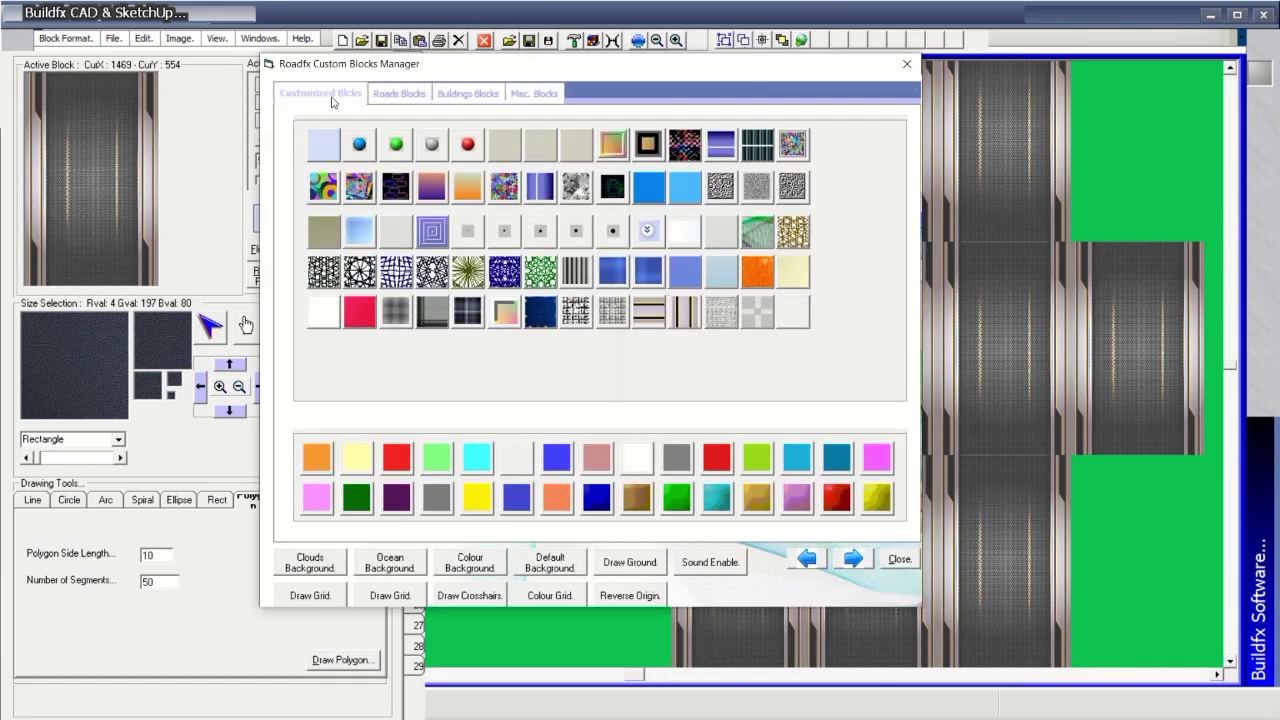
pyautogui.click(394, 96)
pyautogui.click(445, 96)
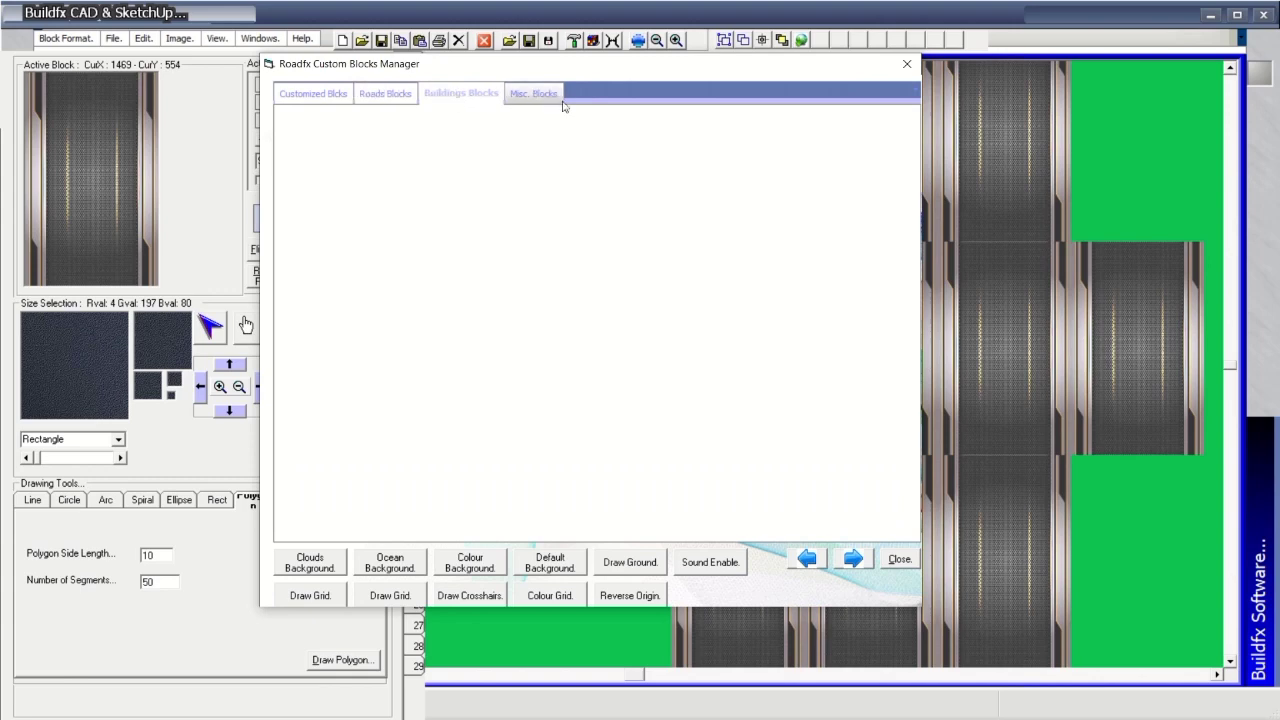
pyautogui.click(334, 94)
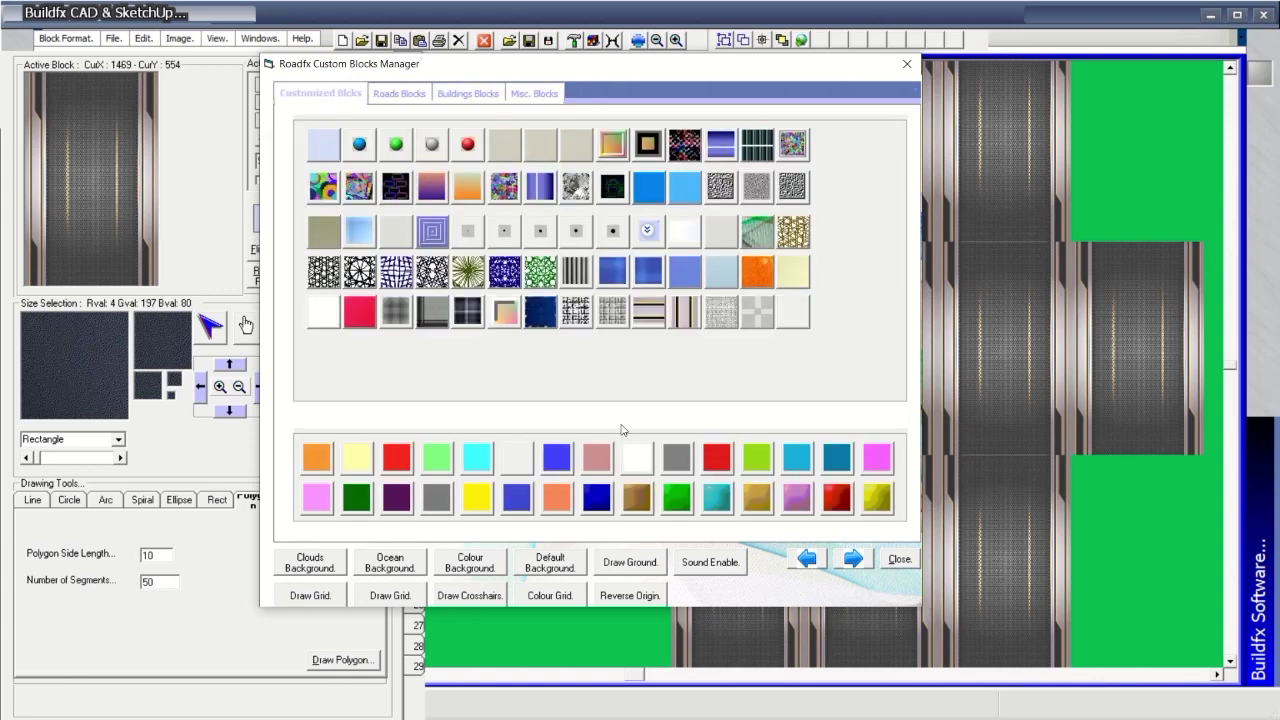
pyautogui.click(852, 560)
pyautogui.click(852, 560)
pyautogui.click(852, 560)
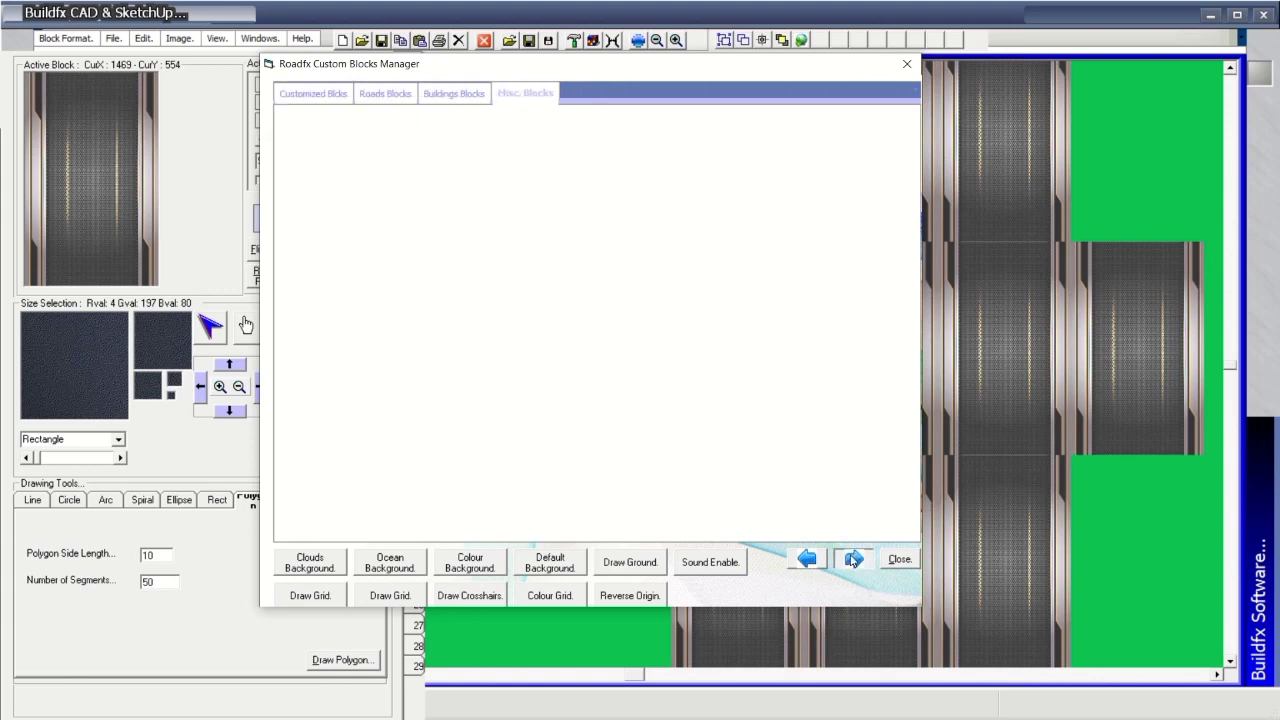
pyautogui.click(808, 560)
pyautogui.click(808, 560)
pyautogui.click(808, 560)
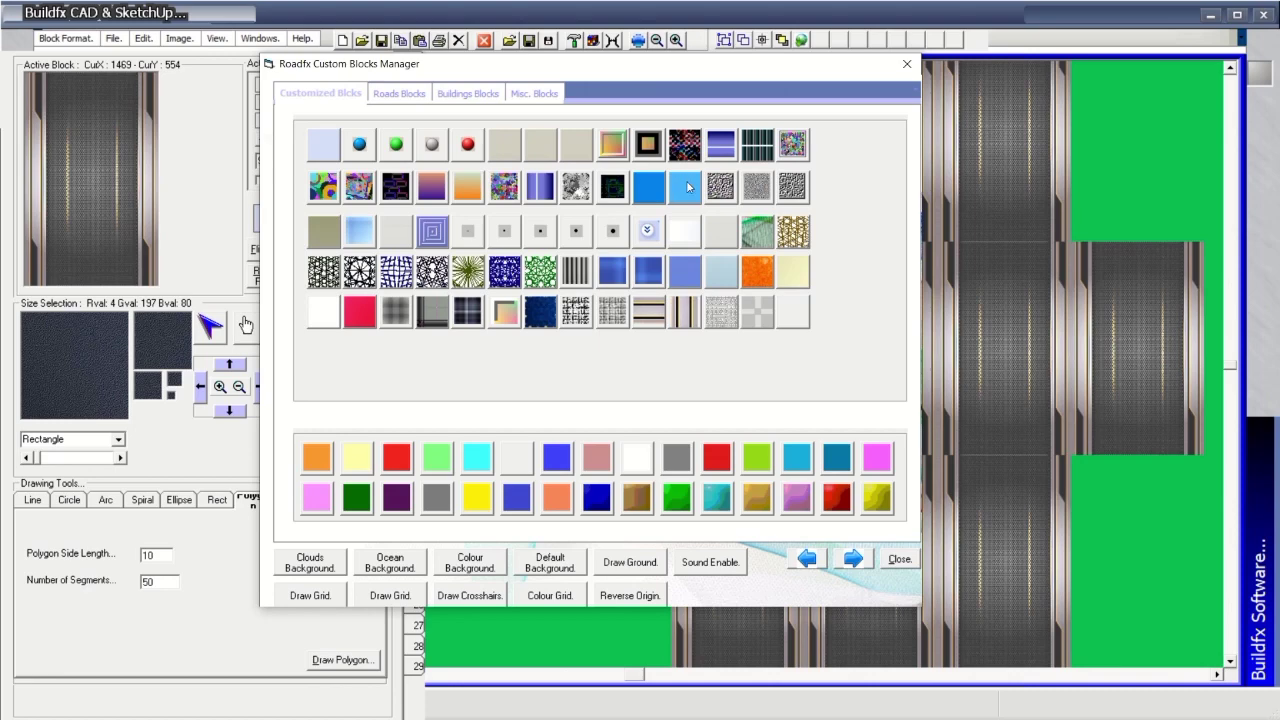
pyautogui.click(685, 148)
pyautogui.moveTo(837, 163)
pyautogui.mouseDown()
pyautogui.moveTo(868, 126)
pyautogui.moveTo(741, 130)
pyautogui.moveTo(767, 212)
pyautogui.moveTo(984, 118)
pyautogui.moveTo(1059, 147)
pyautogui.moveTo(1052, 204)
pyautogui.moveTo(1187, 132)
pyautogui.moveTo(1120, 116)
pyautogui.moveTo(1190, 228)
pyautogui.moveTo(1177, 615)
pyautogui.moveTo(1008, 638)
pyautogui.moveTo(785, 627)
pyautogui.moveTo(714, 556)
pyautogui.moveTo(726, 290)
pyautogui.mouseUp()
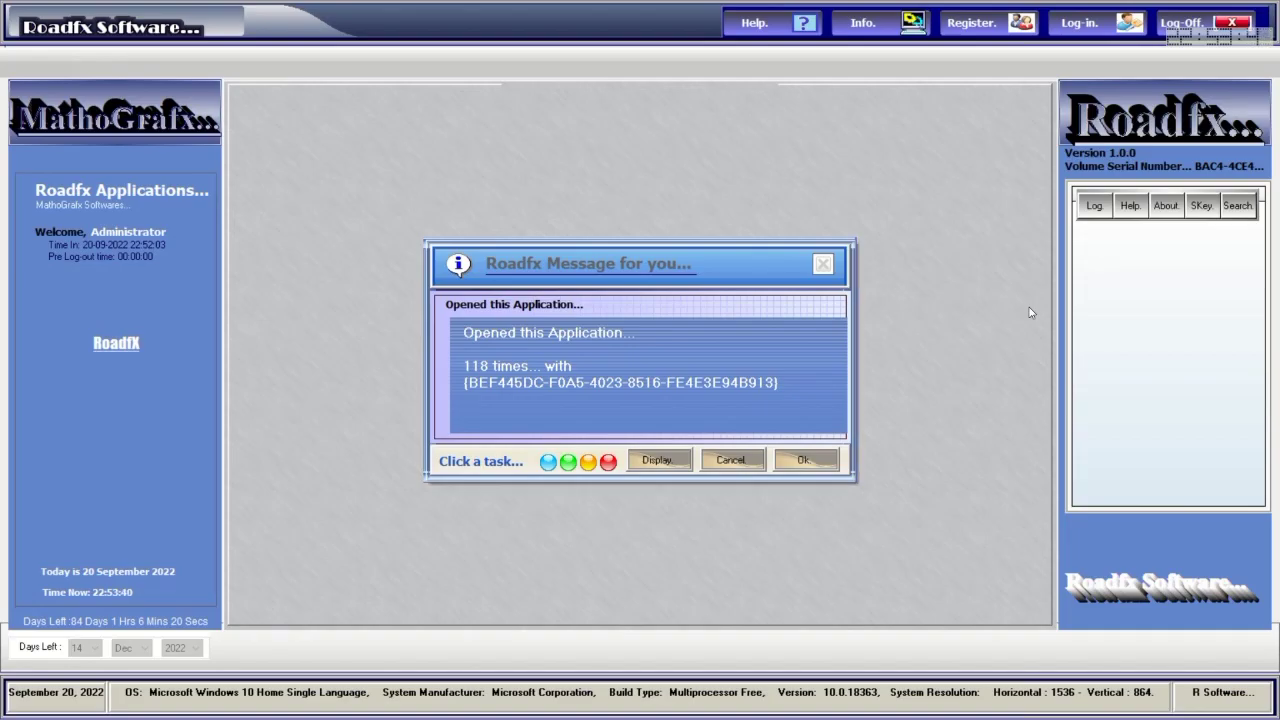
# Dismiss the open-count message and sign back in with the account password.
pyautogui.click(808, 461)
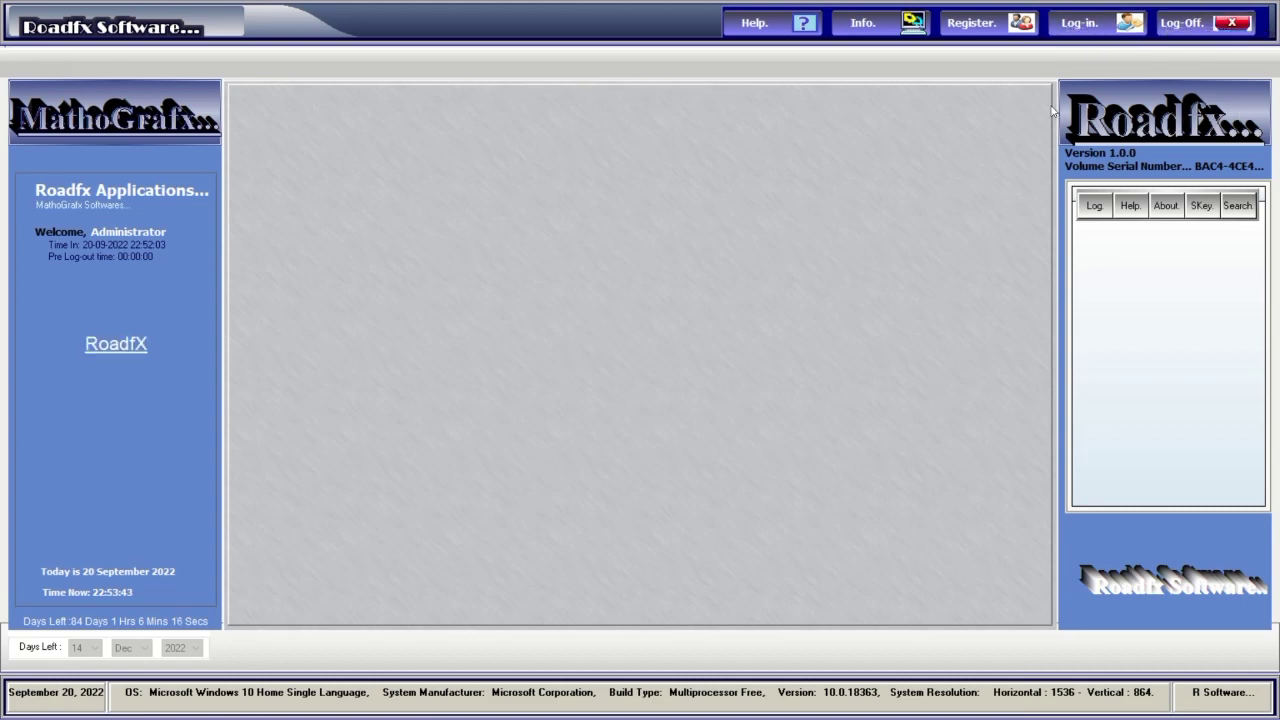
pyautogui.click(1095, 31)
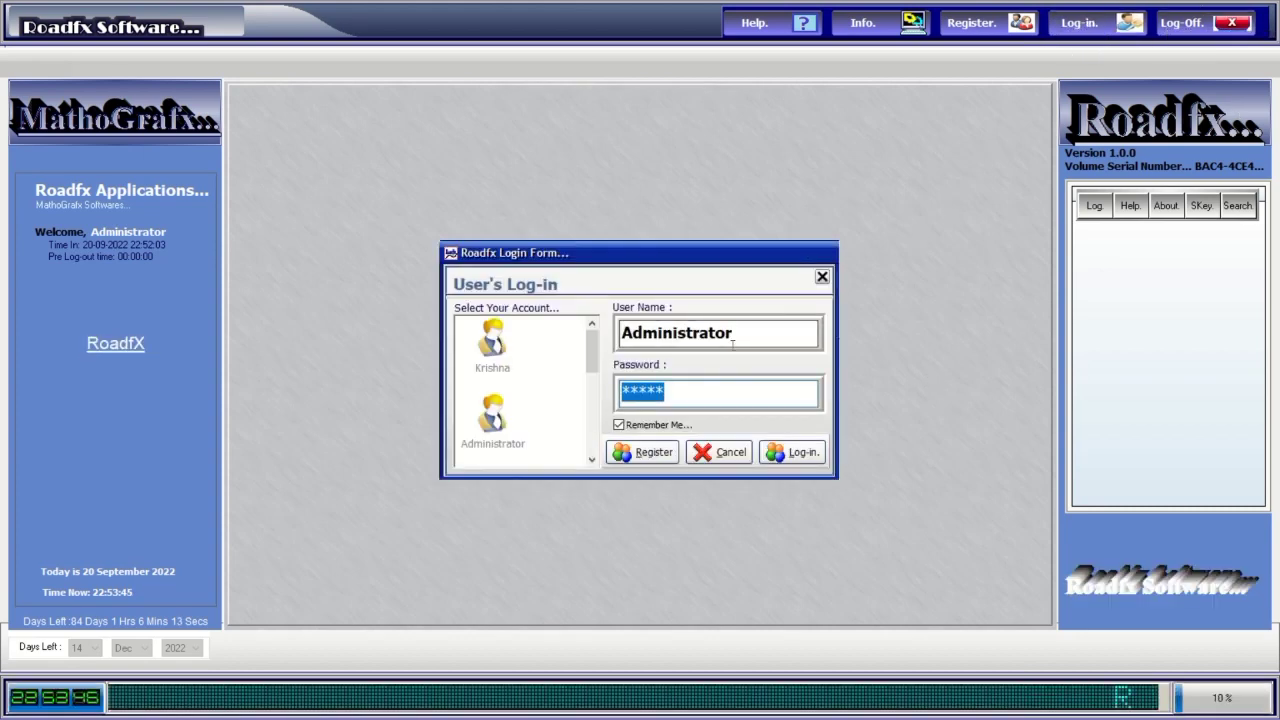
pyautogui.write('admi')
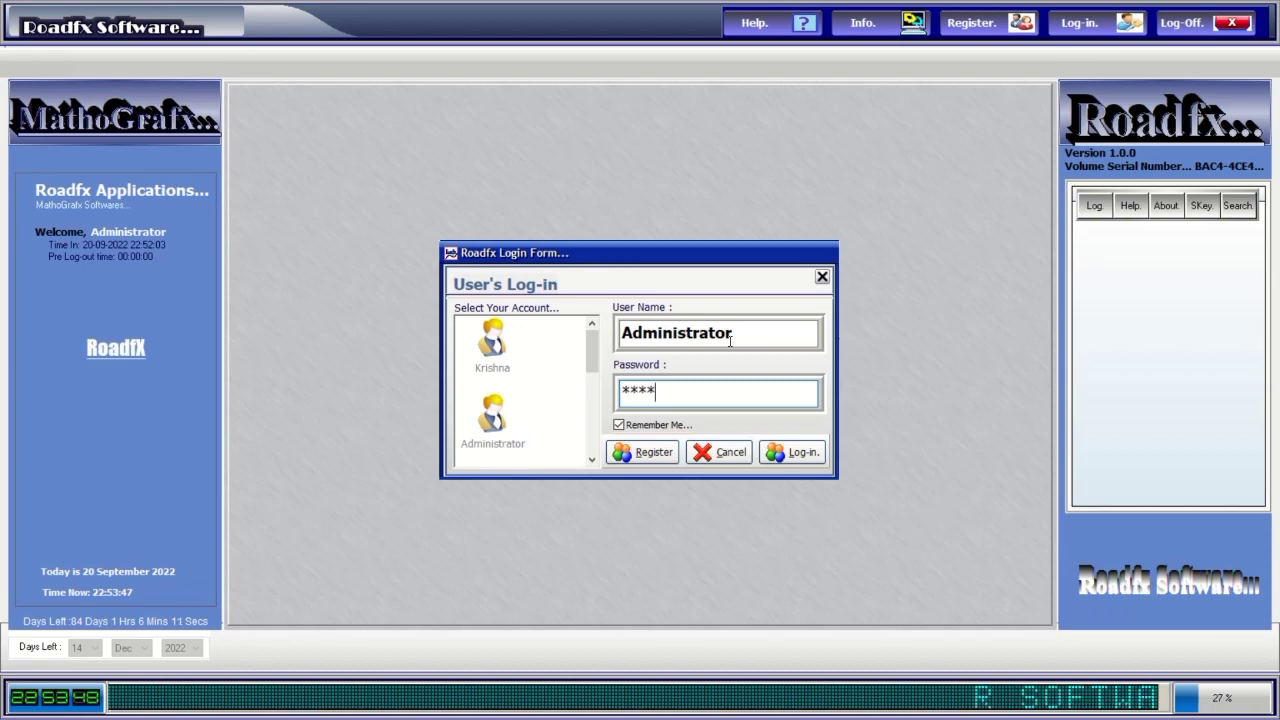
pyautogui.click(795, 458)
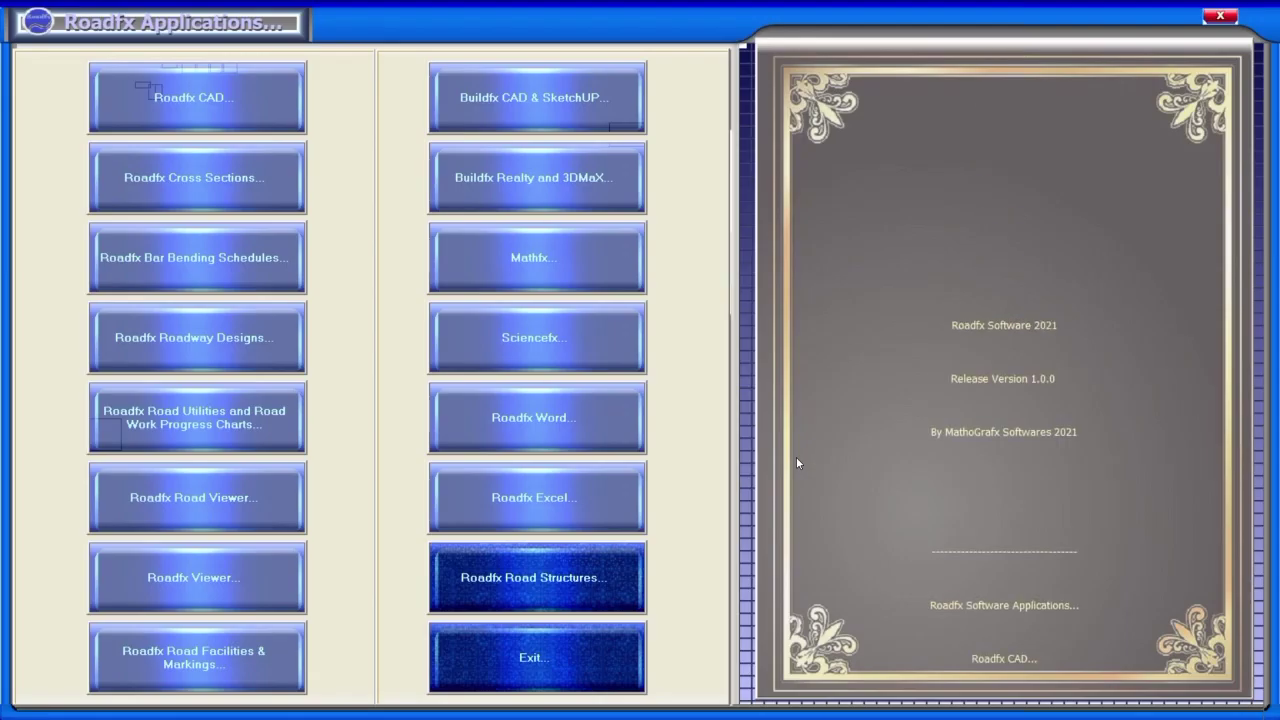
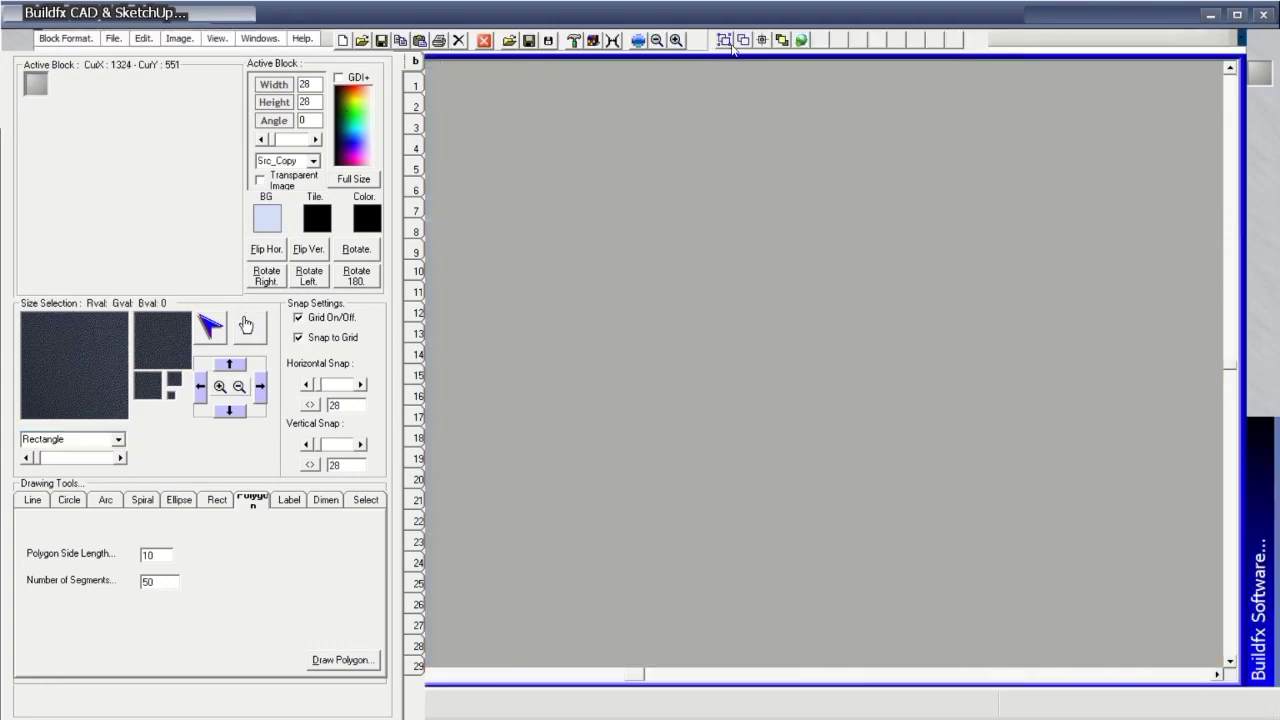
# Make the striped grass texture the active block.
pyautogui.click(761, 41)
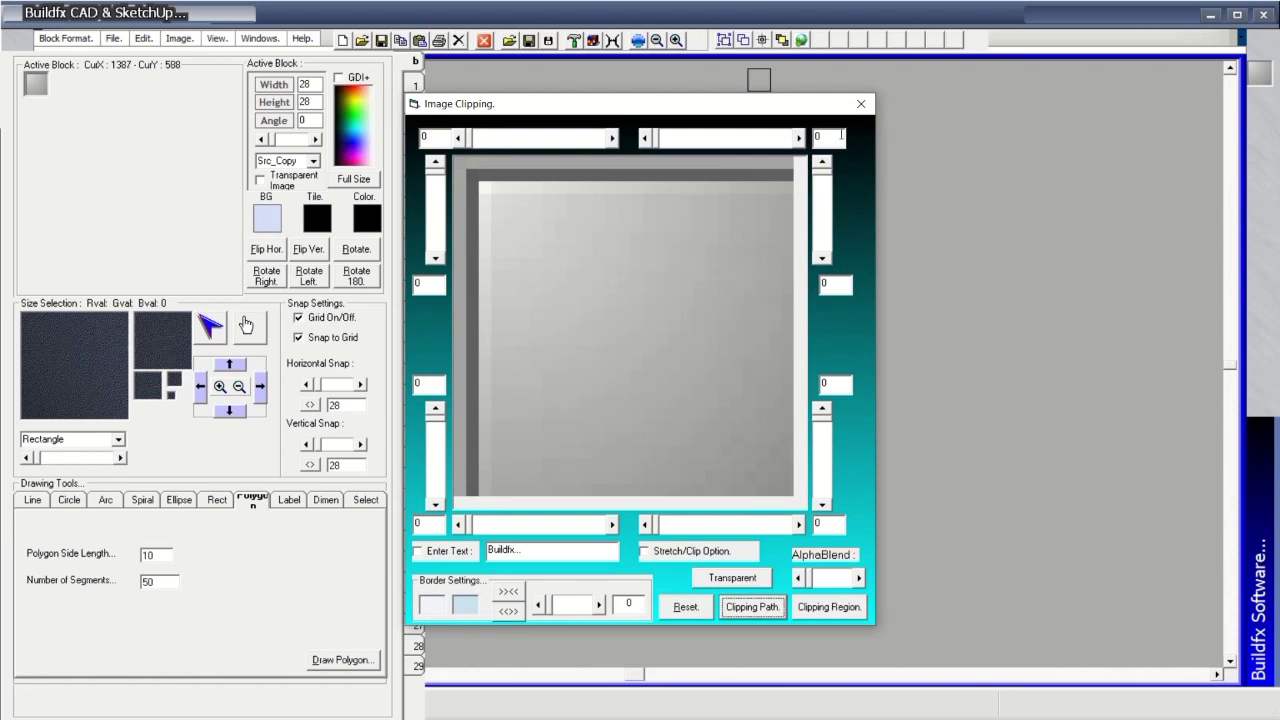
pyautogui.click(861, 105)
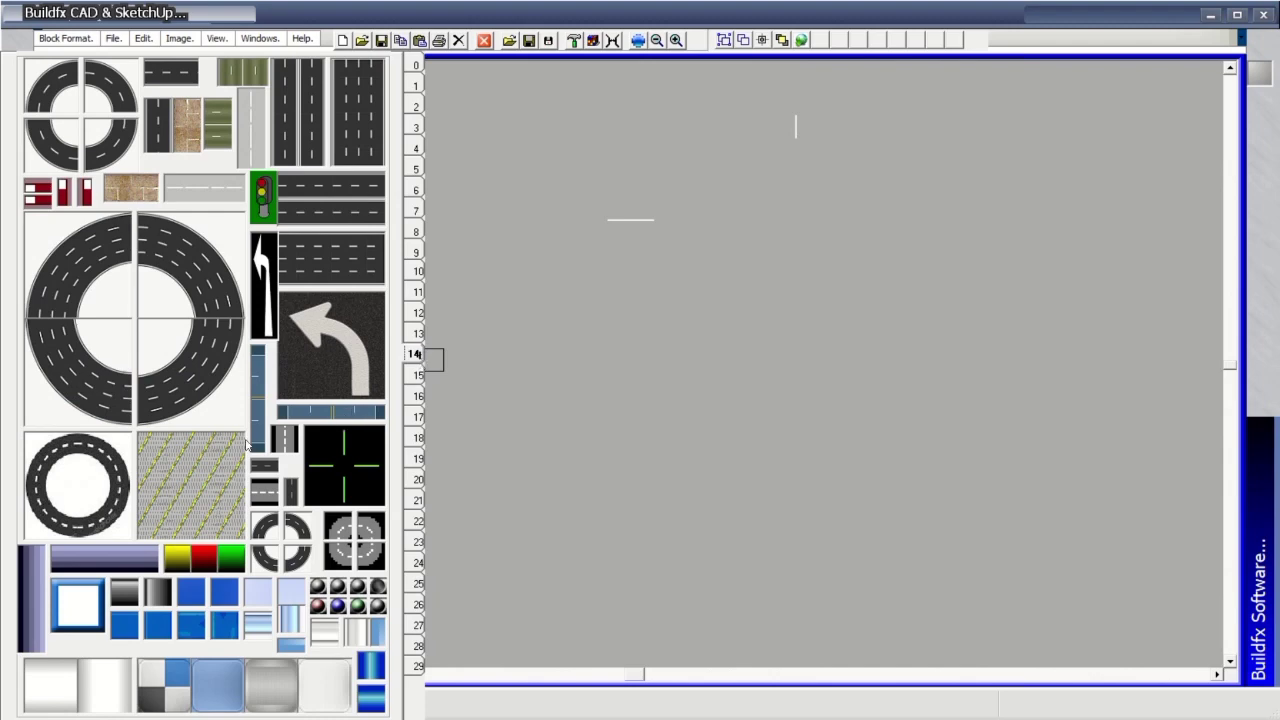
pyautogui.click(212, 484)
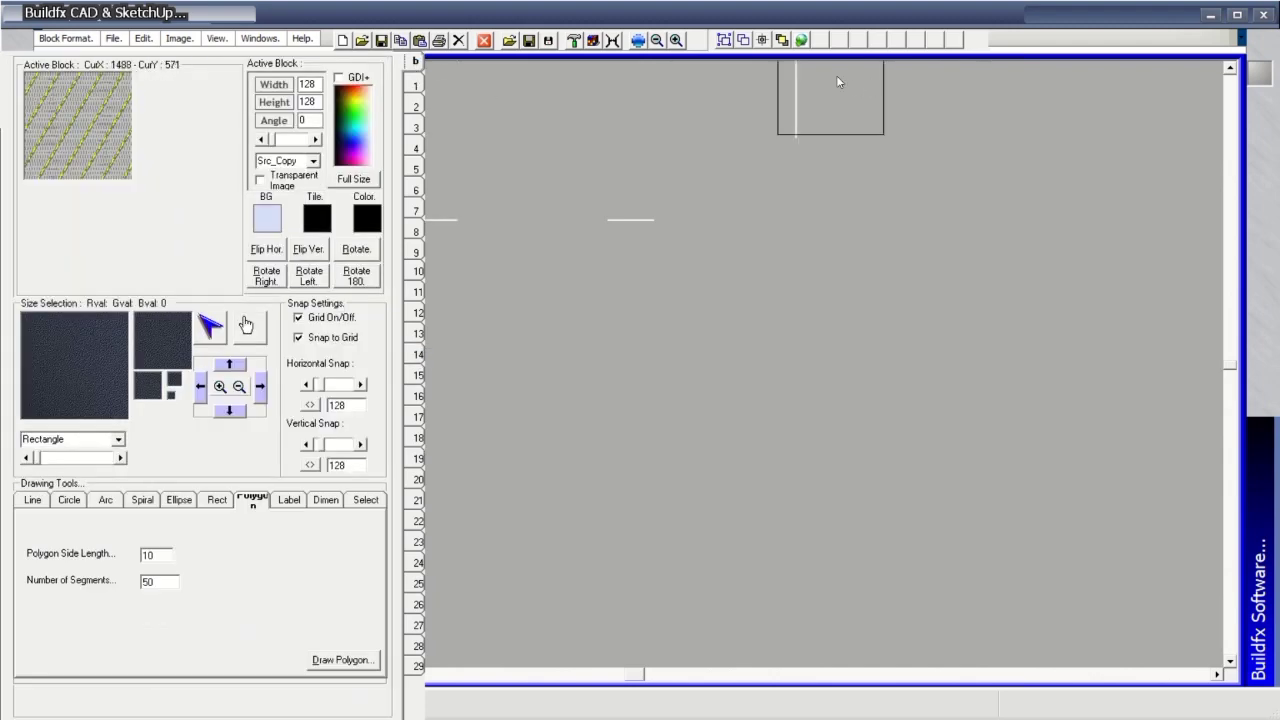
# In Image Clipping, drag the corner clip values into a slanted shape and turn on stretching.
pyautogui.click(763, 42)
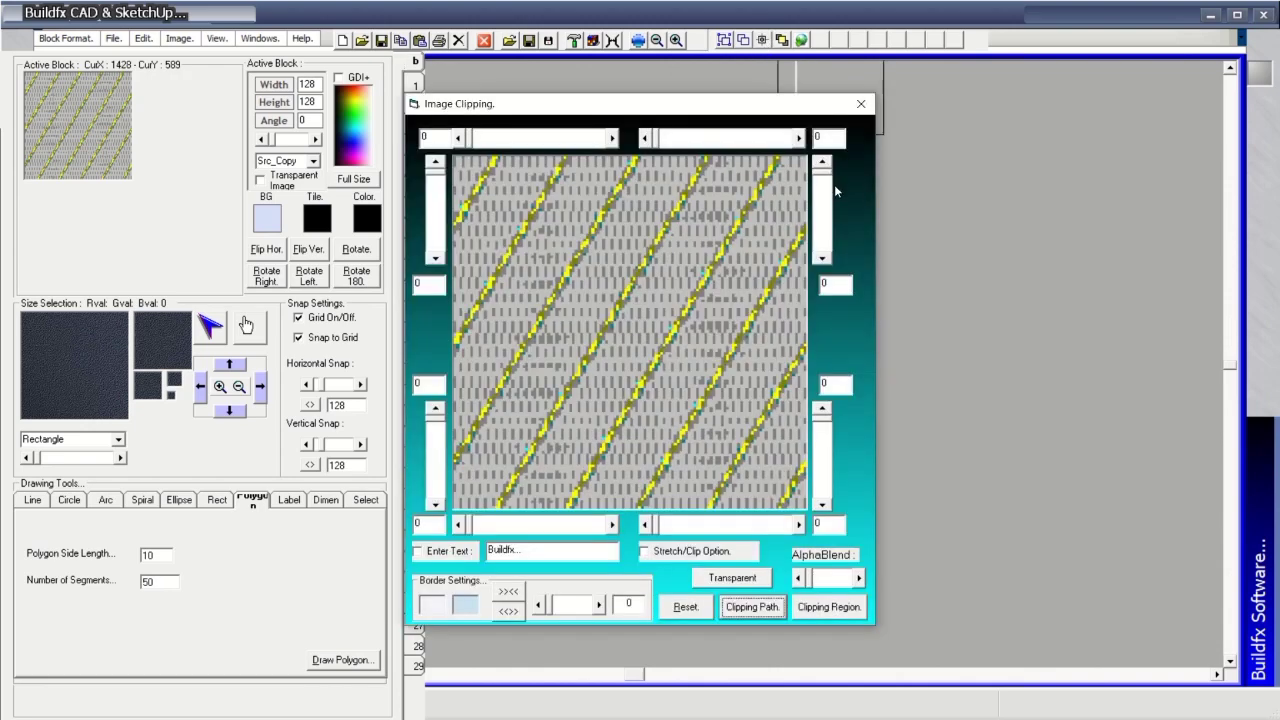
pyautogui.moveTo(825, 177); pyautogui.dragTo(822, 199)
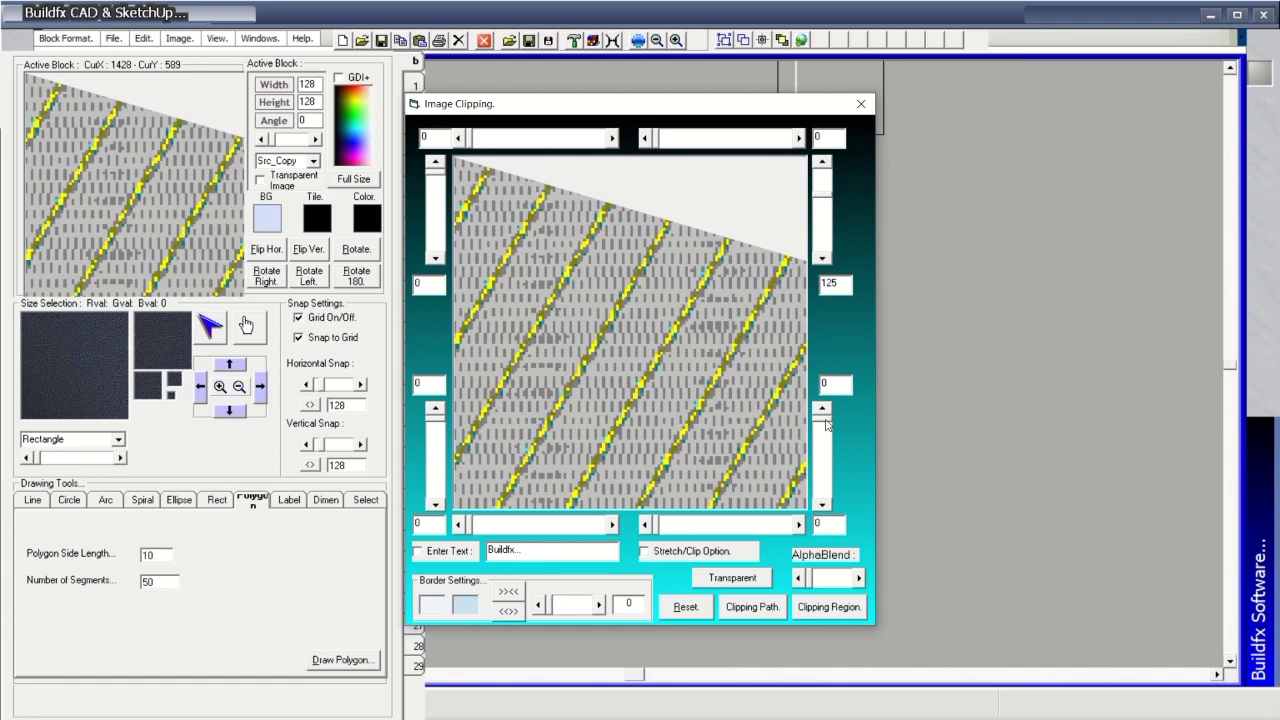
pyautogui.moveTo(823, 418); pyautogui.dragTo(826, 435)
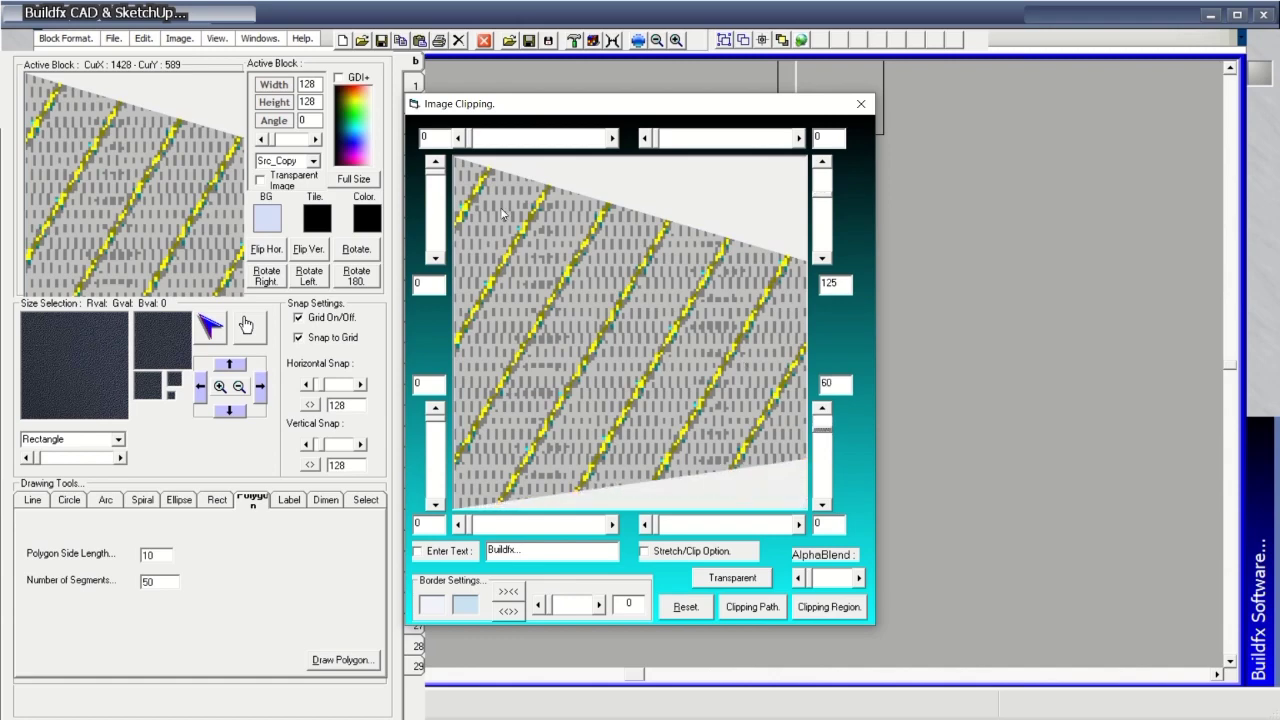
pyautogui.moveTo(437, 174); pyautogui.dragTo(437, 180)
pyautogui.moveTo(436, 418); pyautogui.dragTo(437, 432)
pyautogui.click(752, 604)
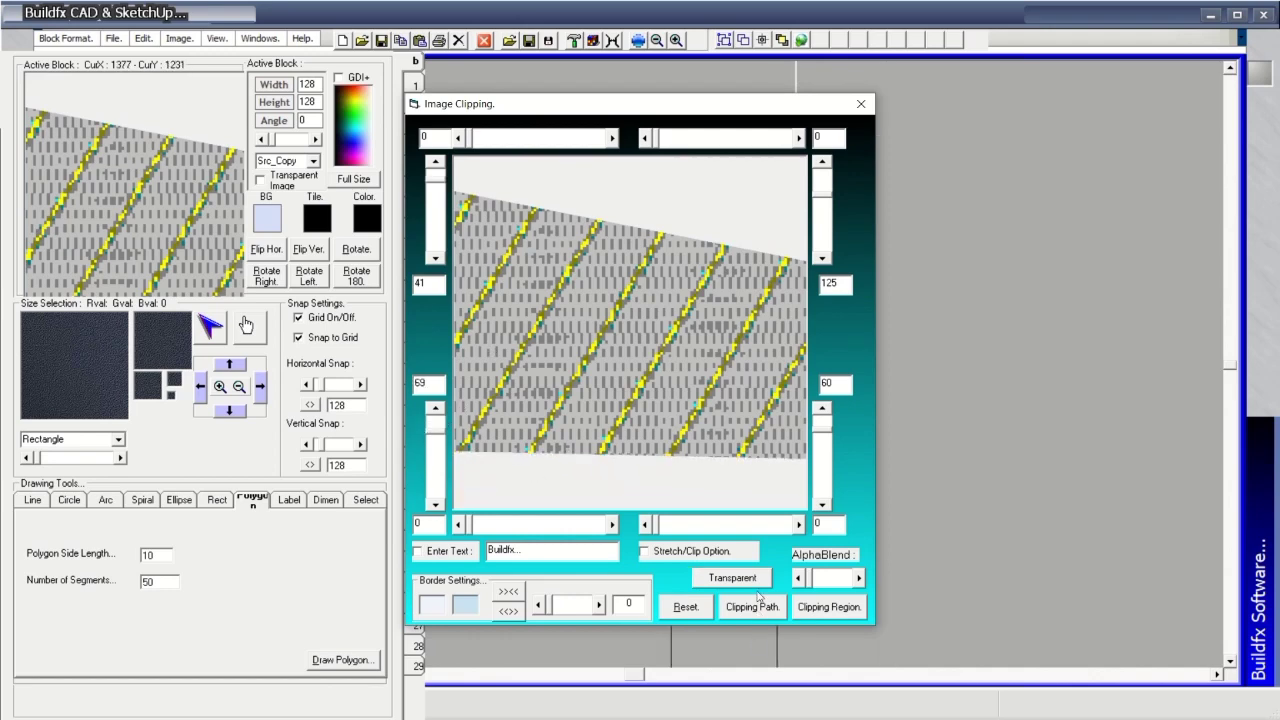
pyautogui.click(717, 556)
# Apply the clipping path and region, then stamp the clipped block as tiles across the canvas.
pyautogui.click(771, 612)
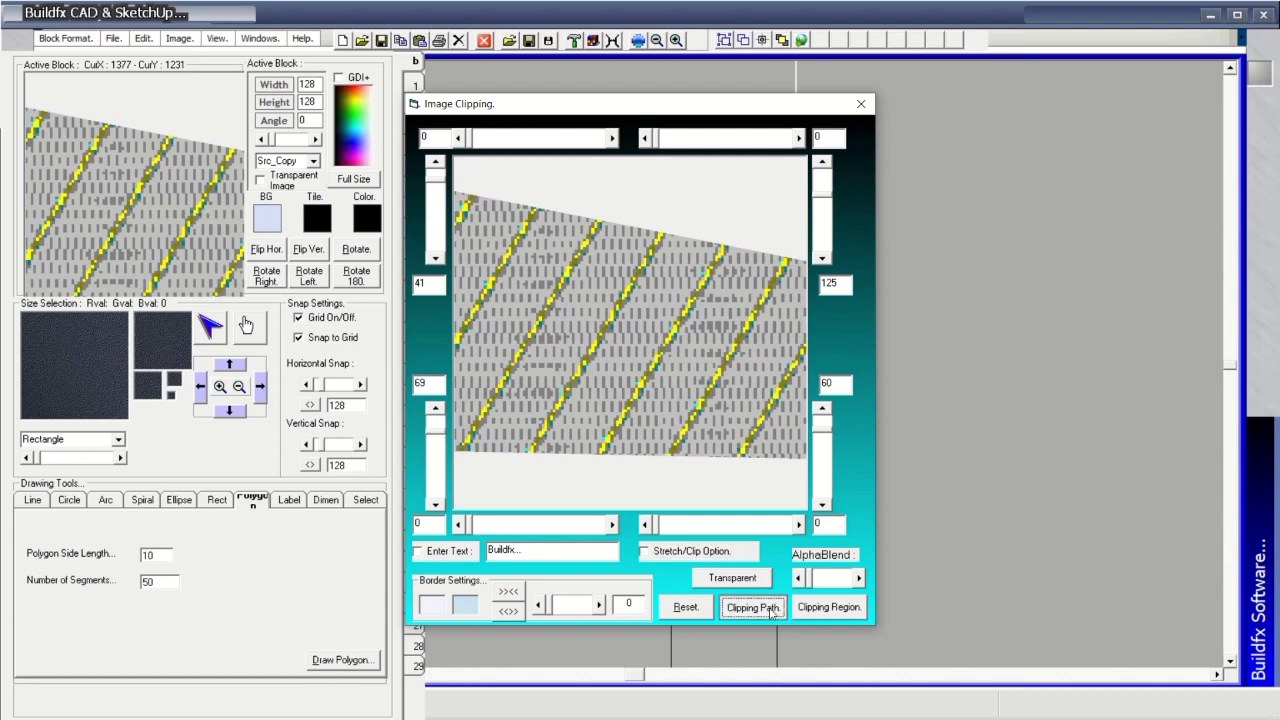
pyautogui.click(848, 612)
pyautogui.click(677, 400)
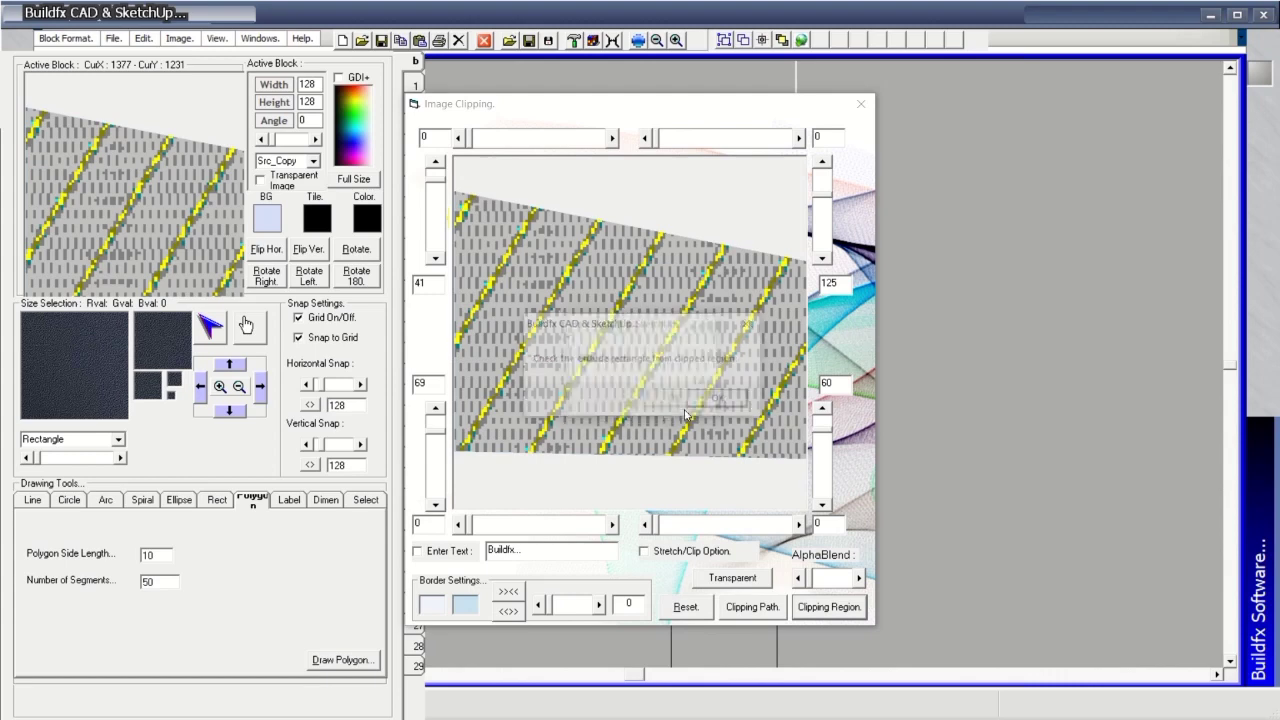
pyautogui.click(748, 328)
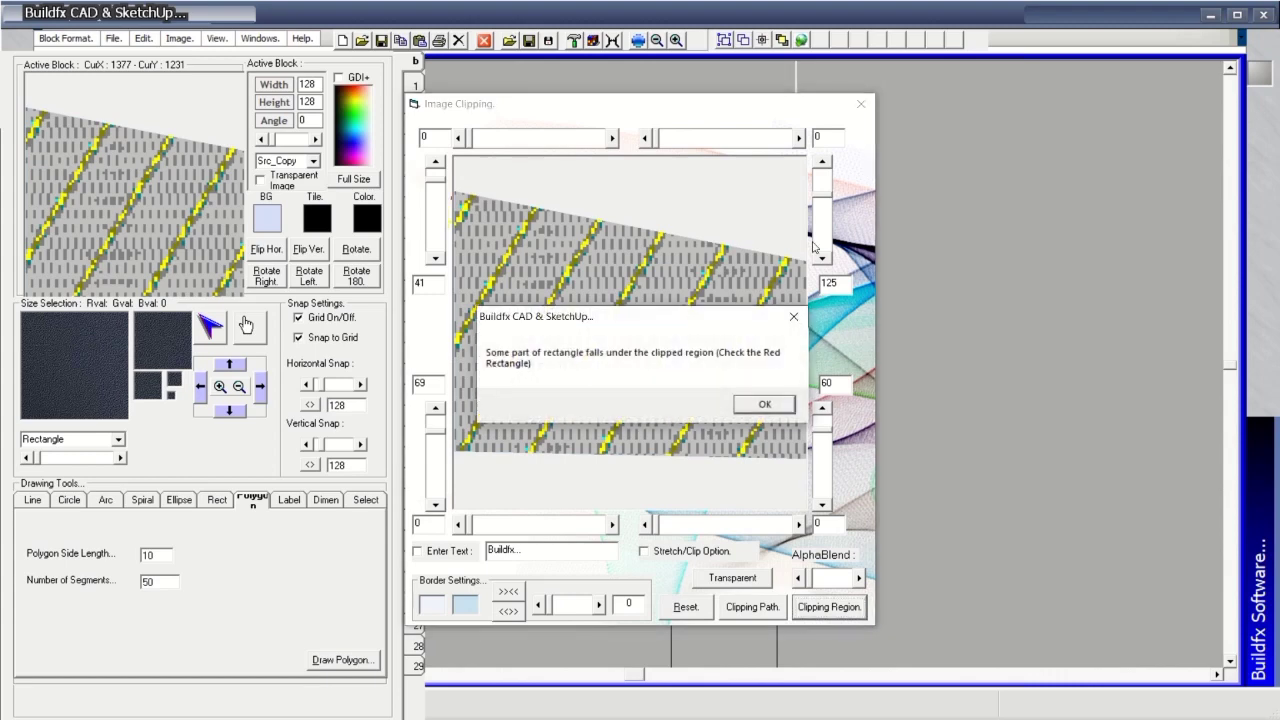
pyautogui.click(797, 317)
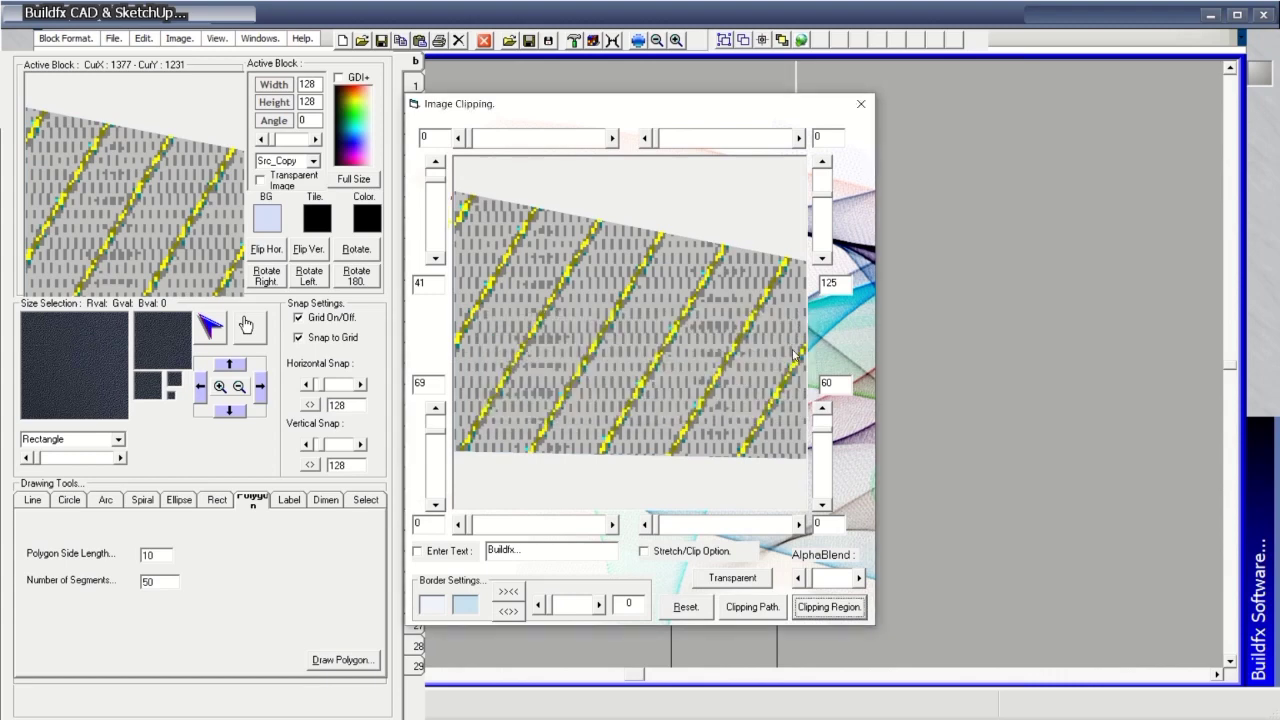
pyautogui.click(862, 104)
pyautogui.moveTo(677, 283)
pyautogui.mouseDown()
pyautogui.moveTo(733, 292)
pyautogui.moveTo(765, 195)
pyautogui.moveTo(699, 183)
pyautogui.moveTo(650, 307)
pyautogui.moveTo(643, 371)
pyautogui.moveTo(794, 413)
pyautogui.moveTo(854, 403)
pyautogui.moveTo(890, 354)
pyautogui.moveTo(883, 131)
pyautogui.moveTo(790, 60)
pyautogui.mouseUp()
# Resize and skew the active block image in Image Resize, then exit.
pyautogui.click(781, 40)
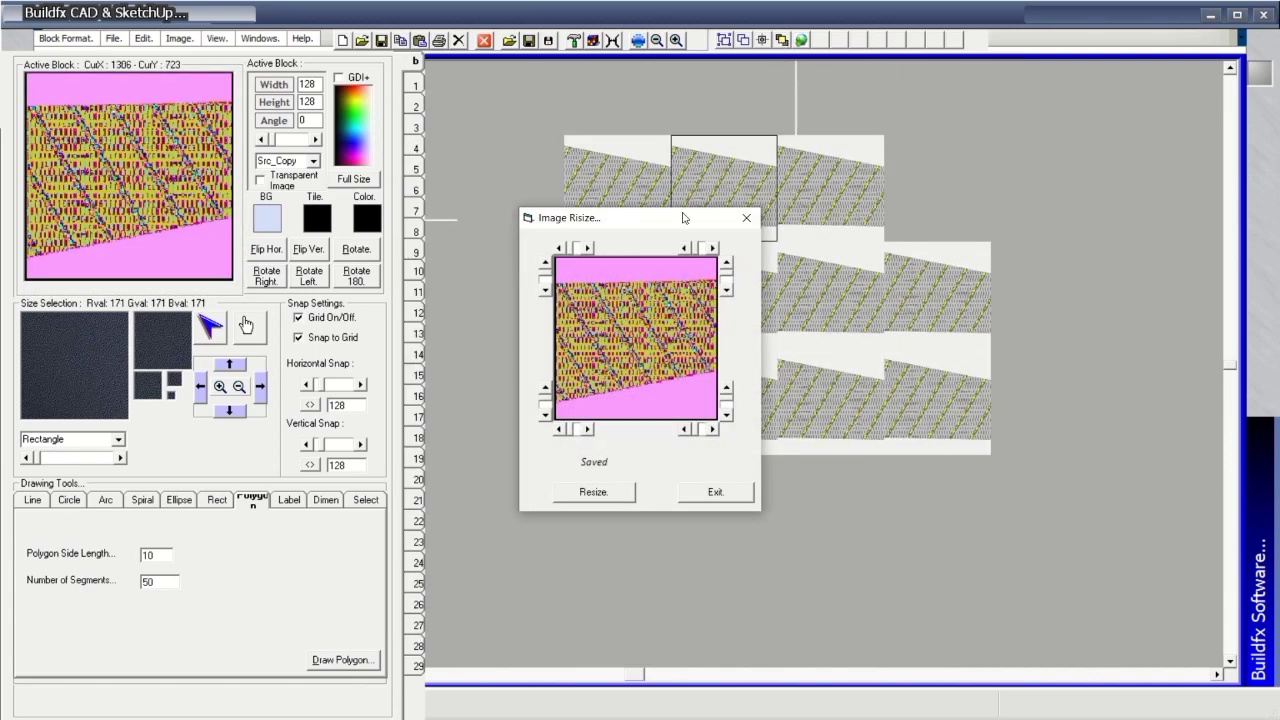
pyautogui.moveTo(629, 234); pyautogui.dragTo(796, 240)
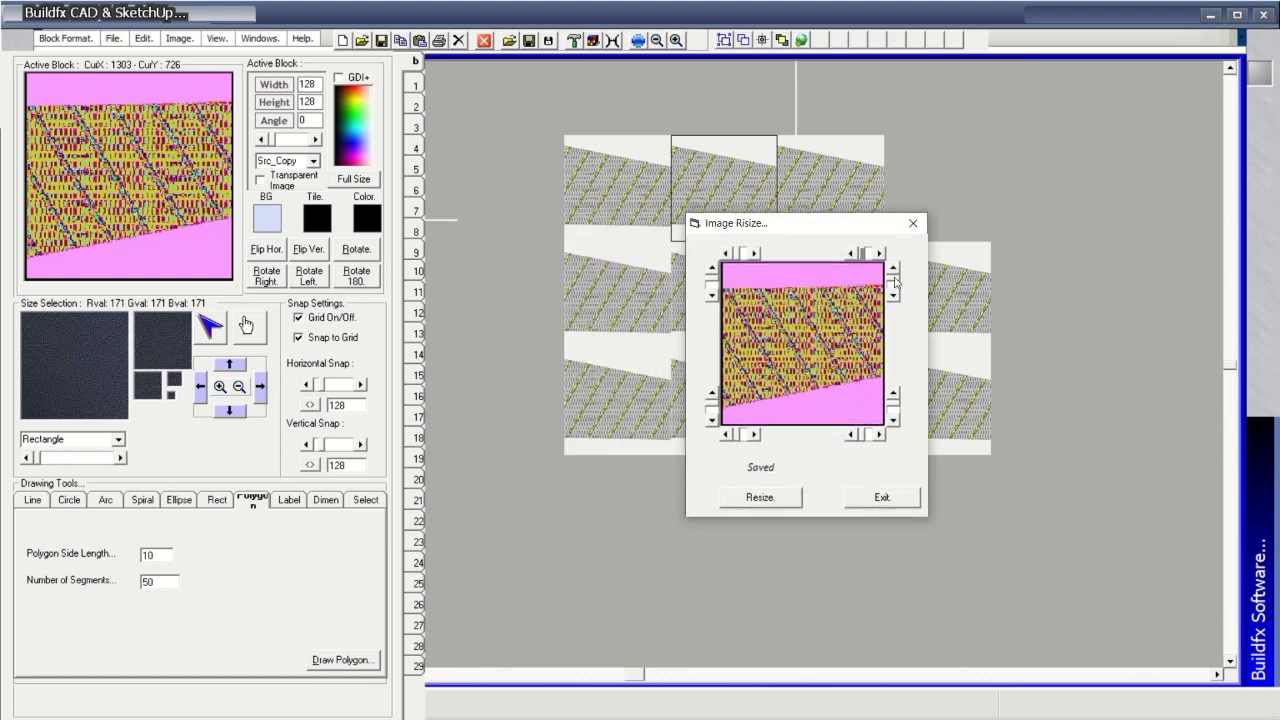
pyautogui.click(775, 498)
pyautogui.click(886, 494)
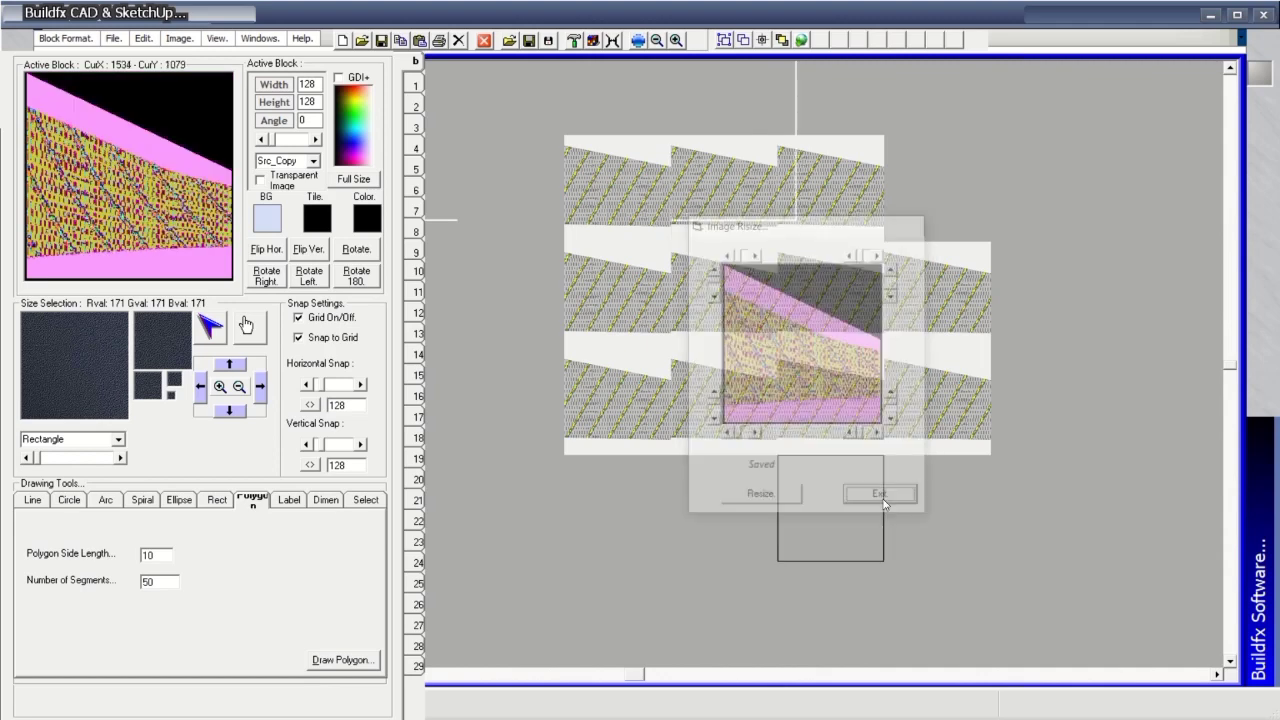
# Open the second block resize settings dialog and exit it.
pyautogui.click(802, 41)
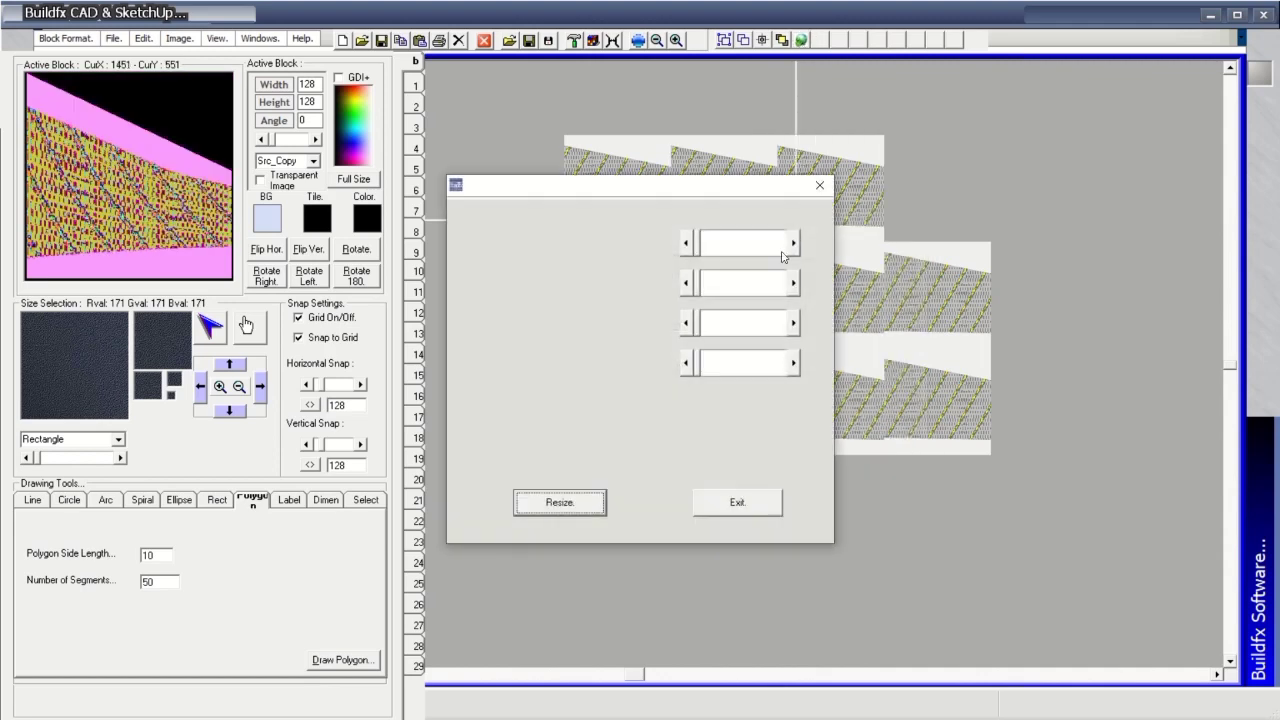
pyautogui.click(726, 503)
pyautogui.click(802, 41)
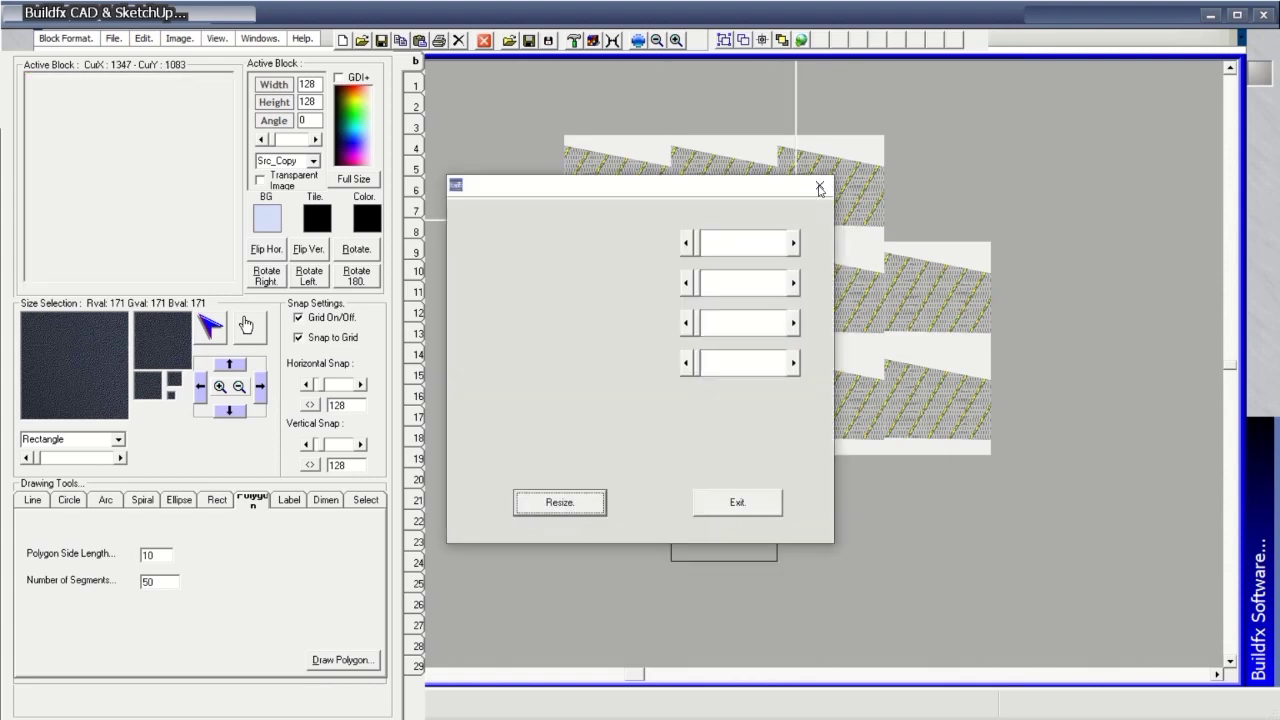
pyautogui.click(739, 501)
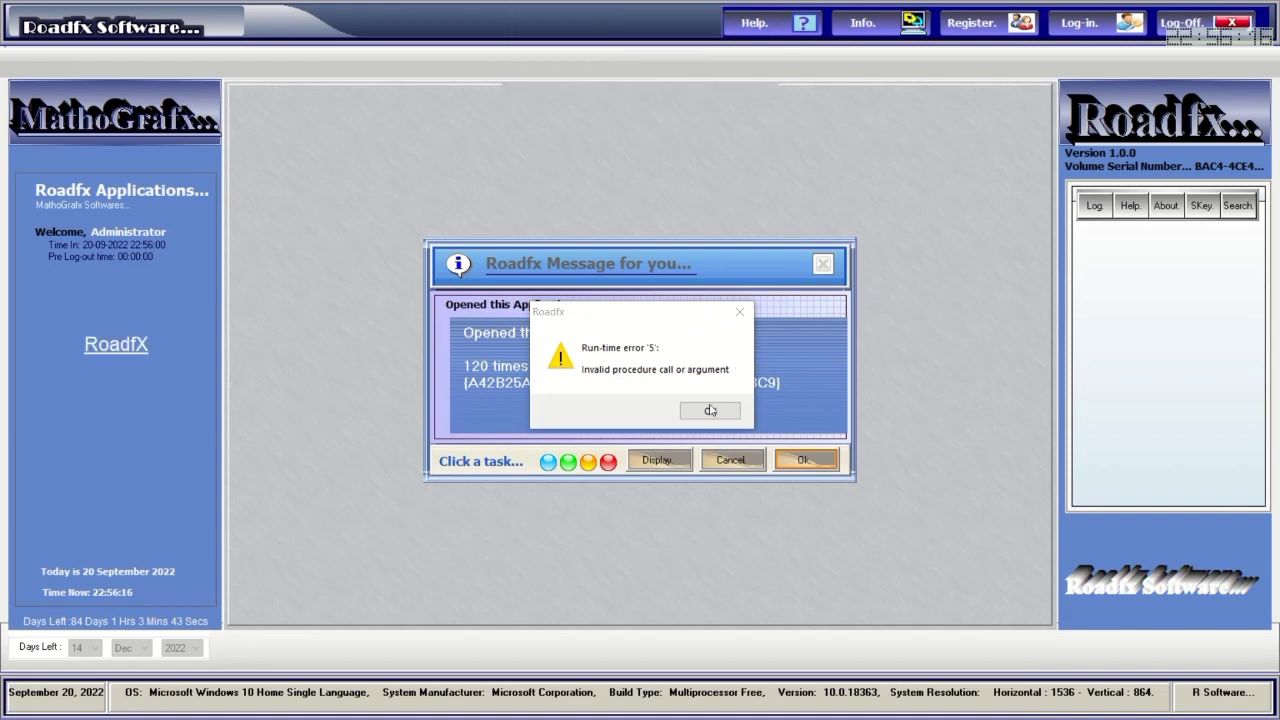
# Dismiss run-time error '5', log back into Roadfx with the password, and restore the Buildfx window.
pyautogui.click(710, 410)
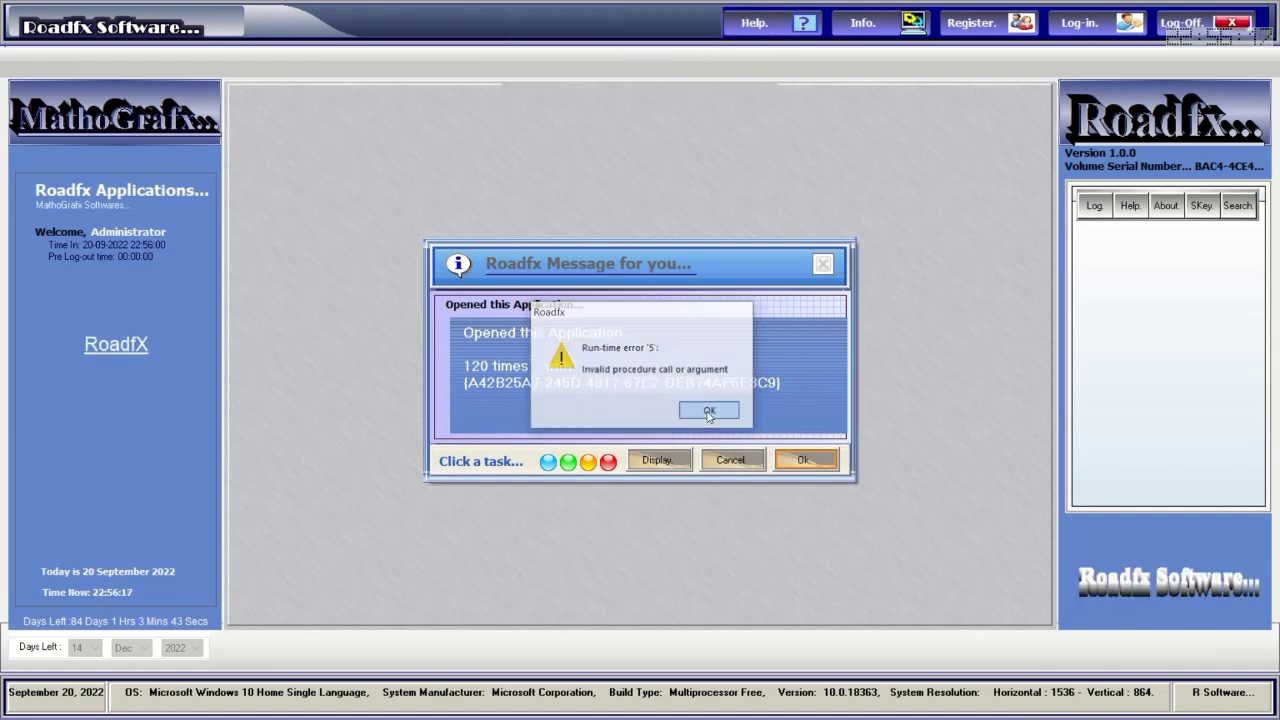
pyautogui.click(804, 460)
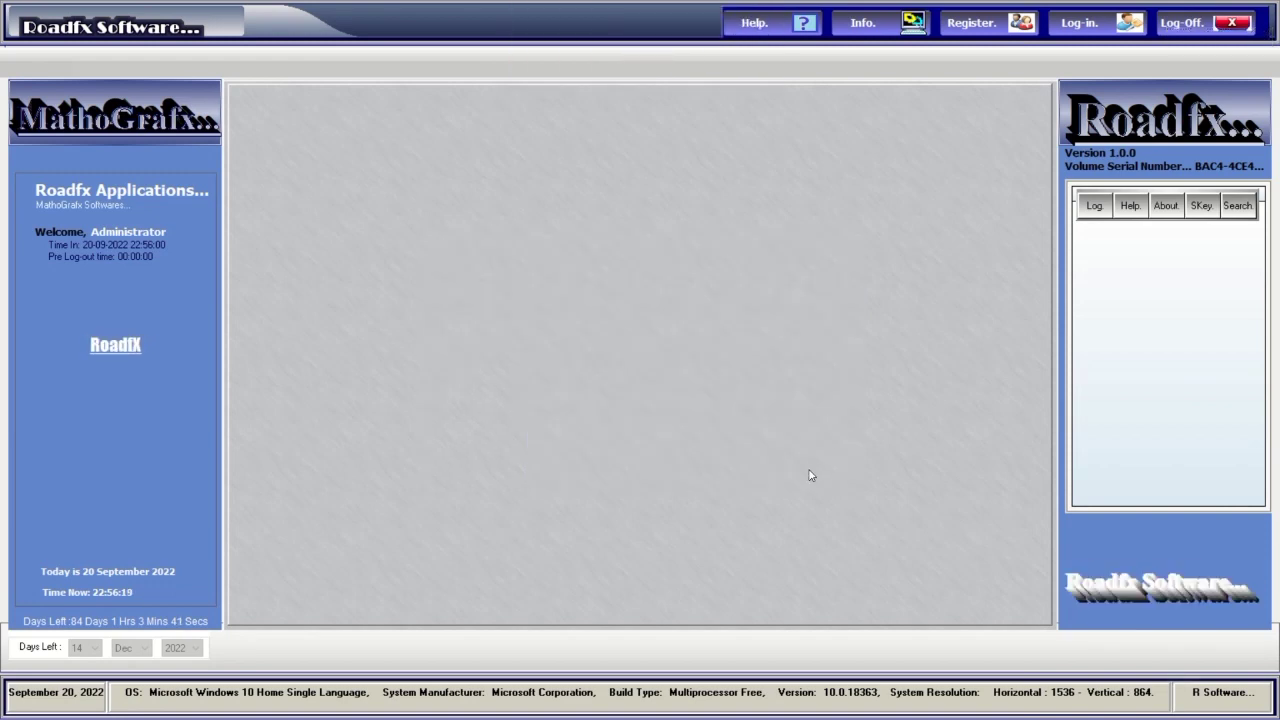
pyautogui.click(1080, 24)
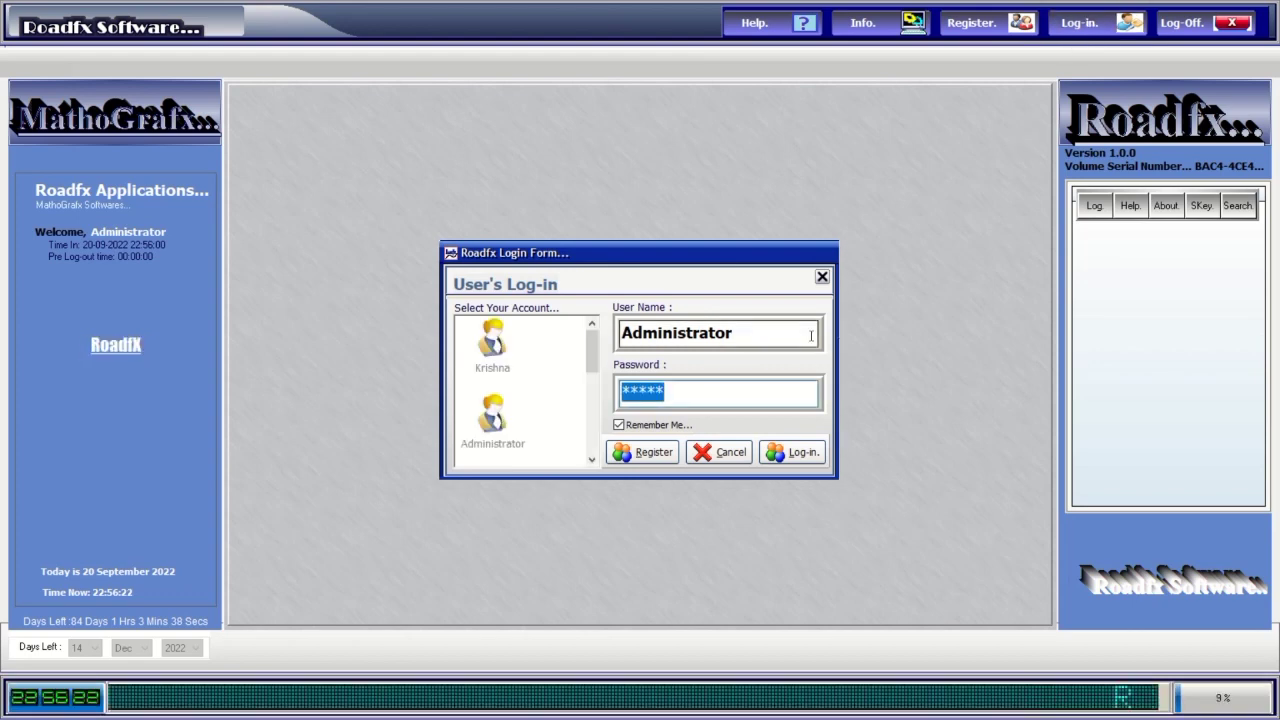
pyautogui.write('****')
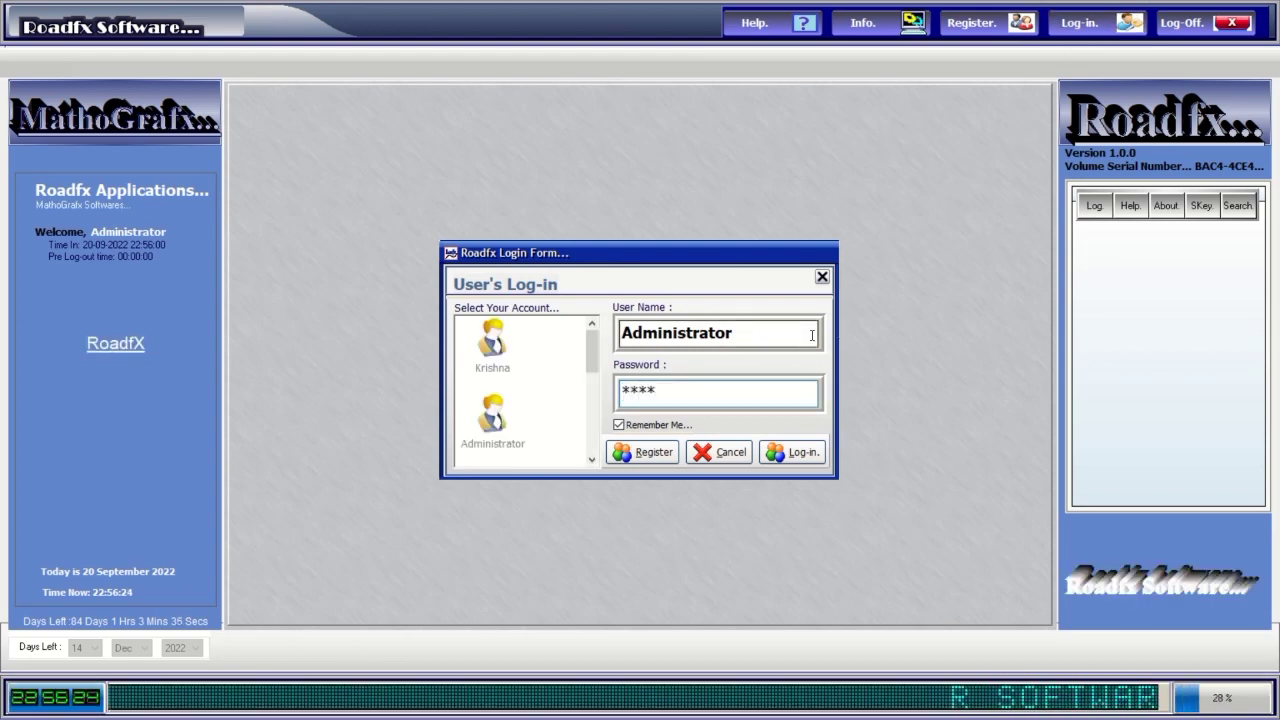
pyautogui.click(803, 457)
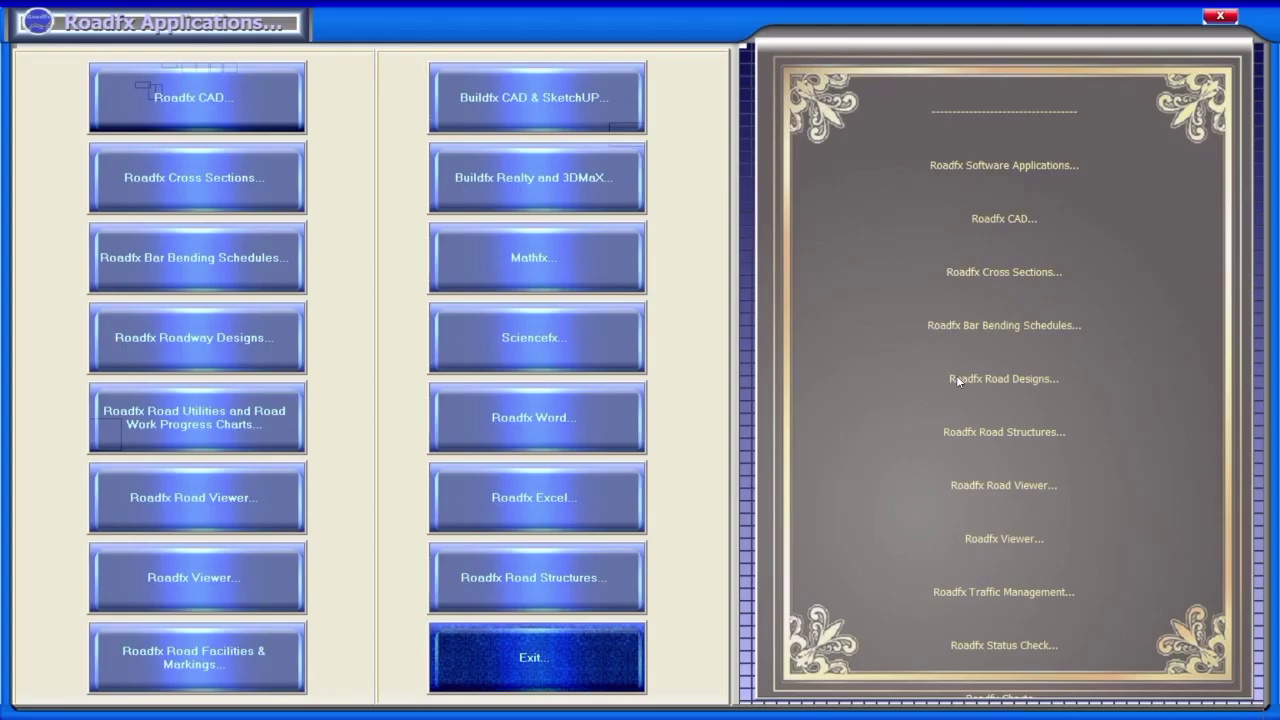
pyautogui.click(1218, 17)
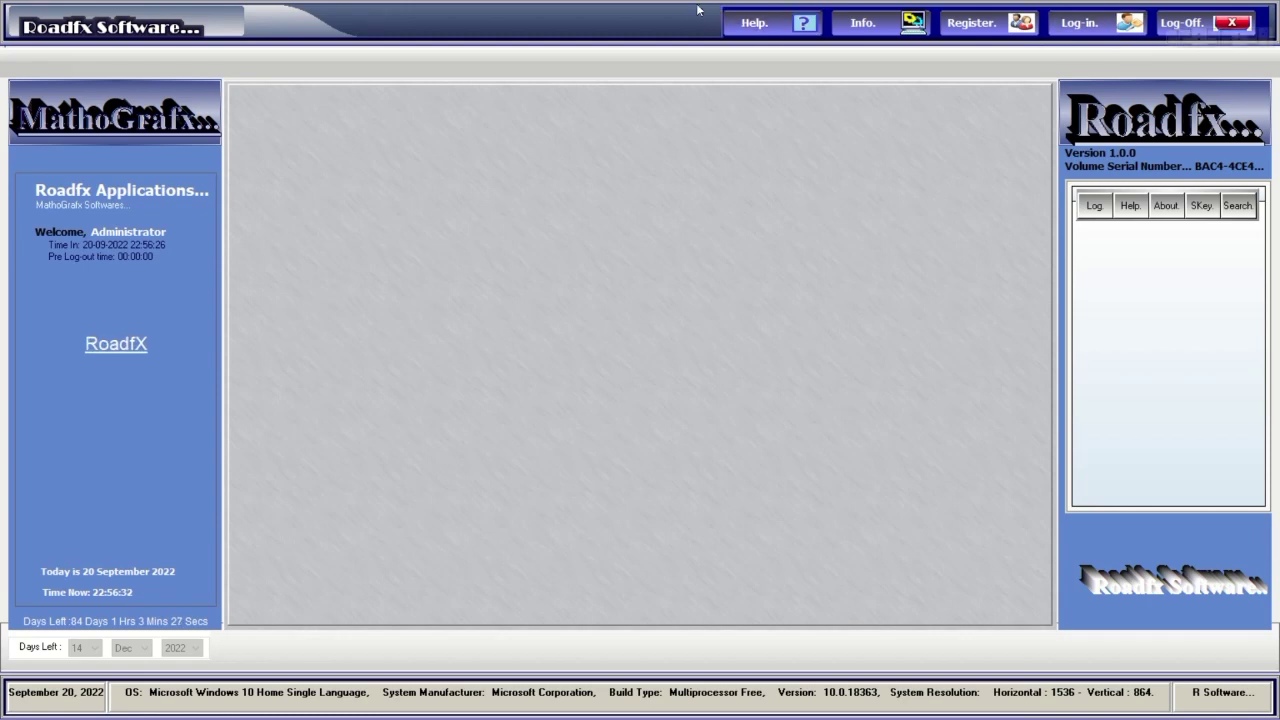
pyautogui.click(1205, 22)
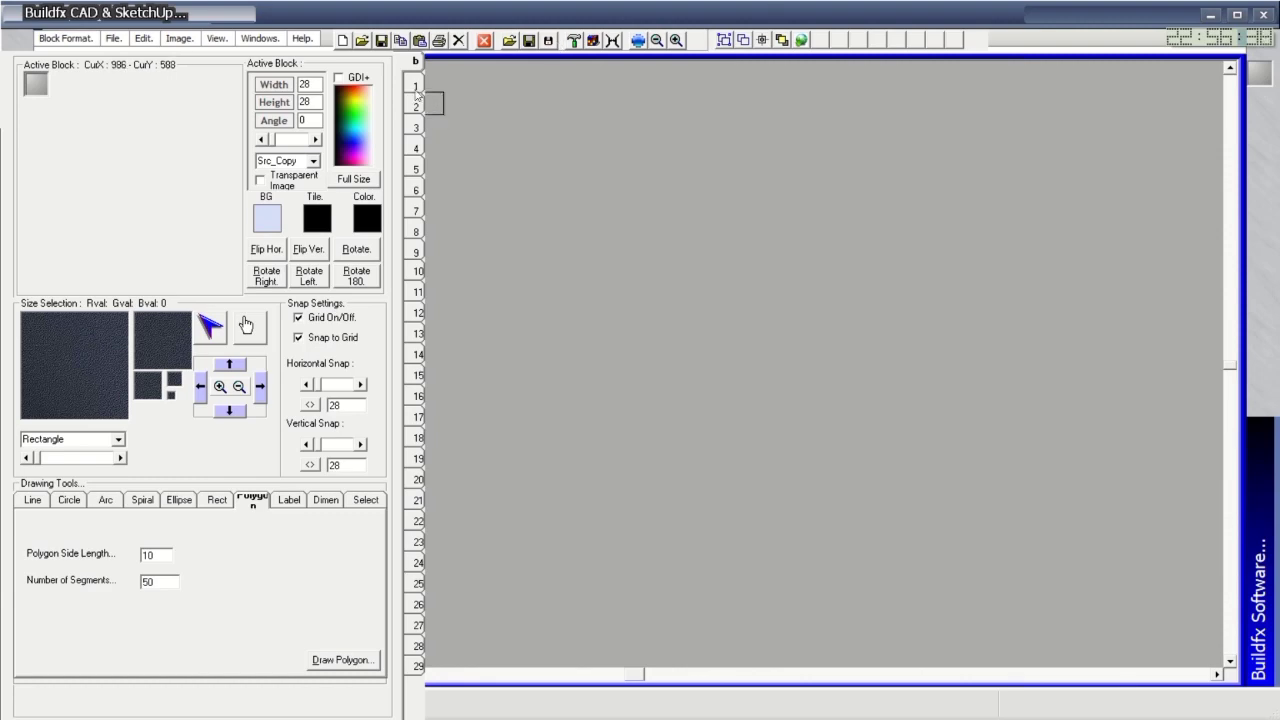
# Fill a 4x2 area with blue dotted texture and give it a dark textured border.
pyautogui.click(366, 217)
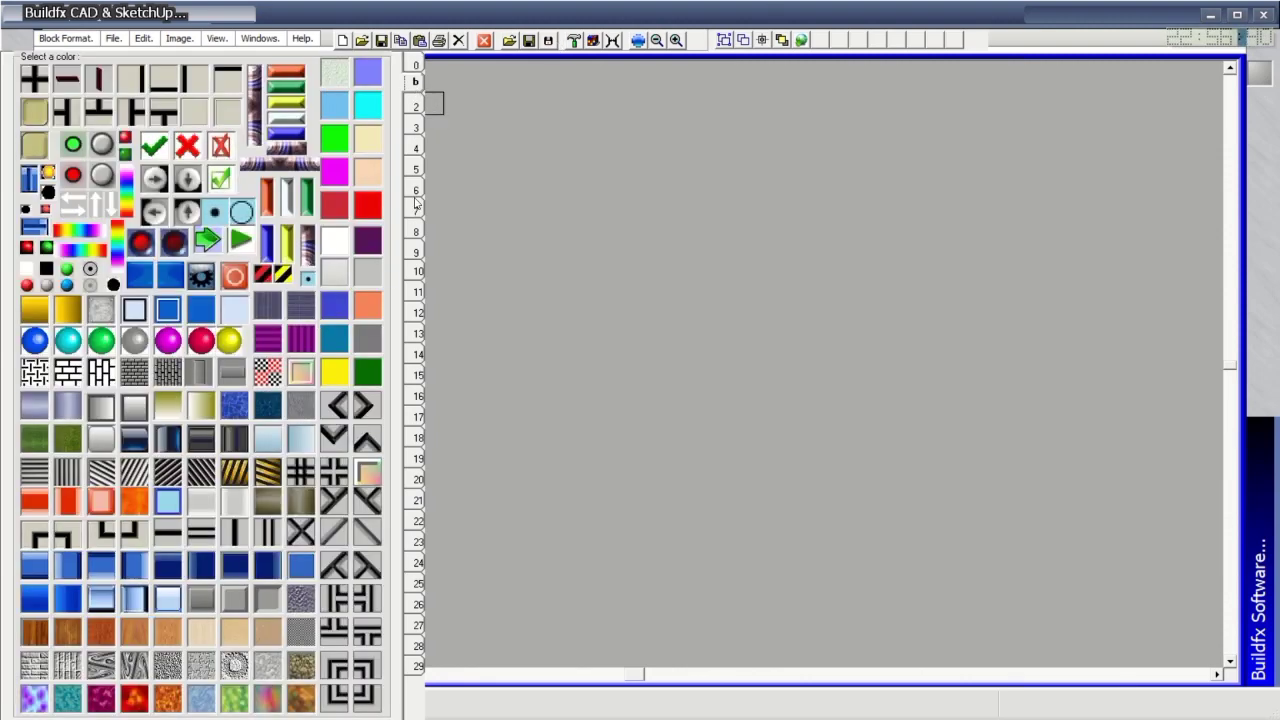
pyautogui.click(416, 188)
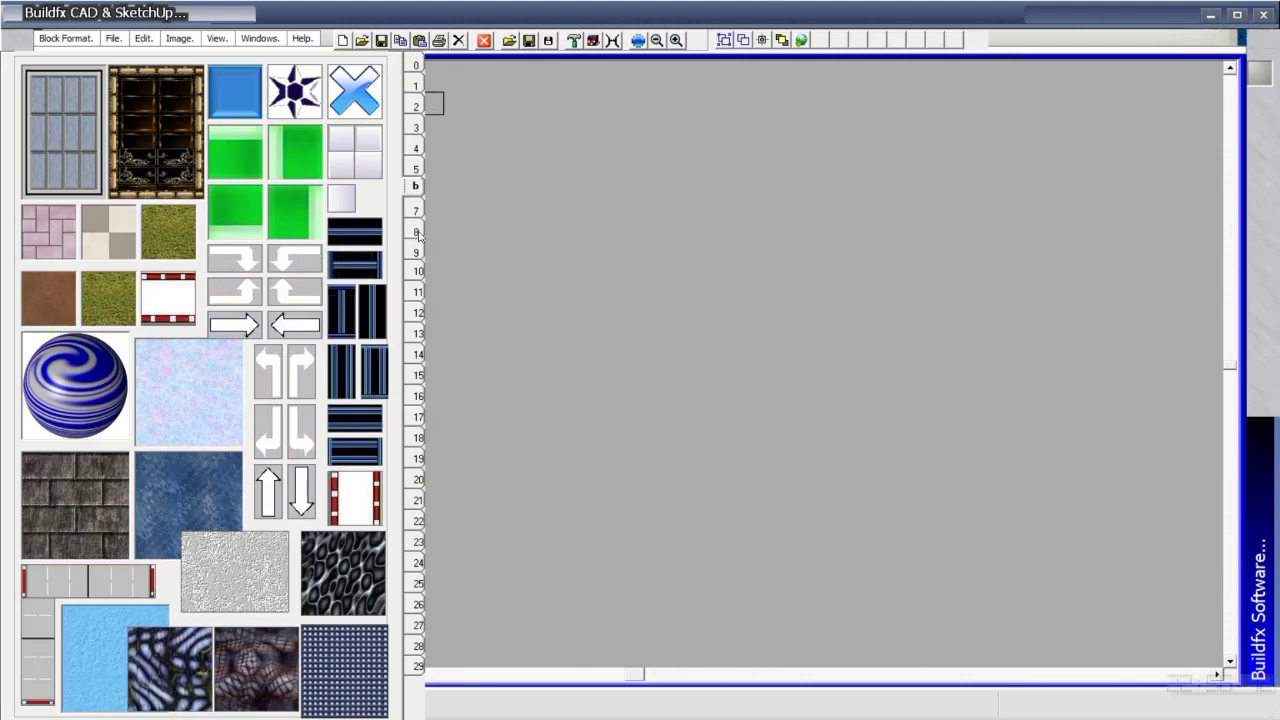
pyautogui.click(686, 201)
pyautogui.moveTo(686, 201)
pyautogui.mouseDown()
pyautogui.moveTo(954, 245)
pyautogui.moveTo(811, 285)
pyautogui.moveTo(631, 269)
pyautogui.mouseUp()
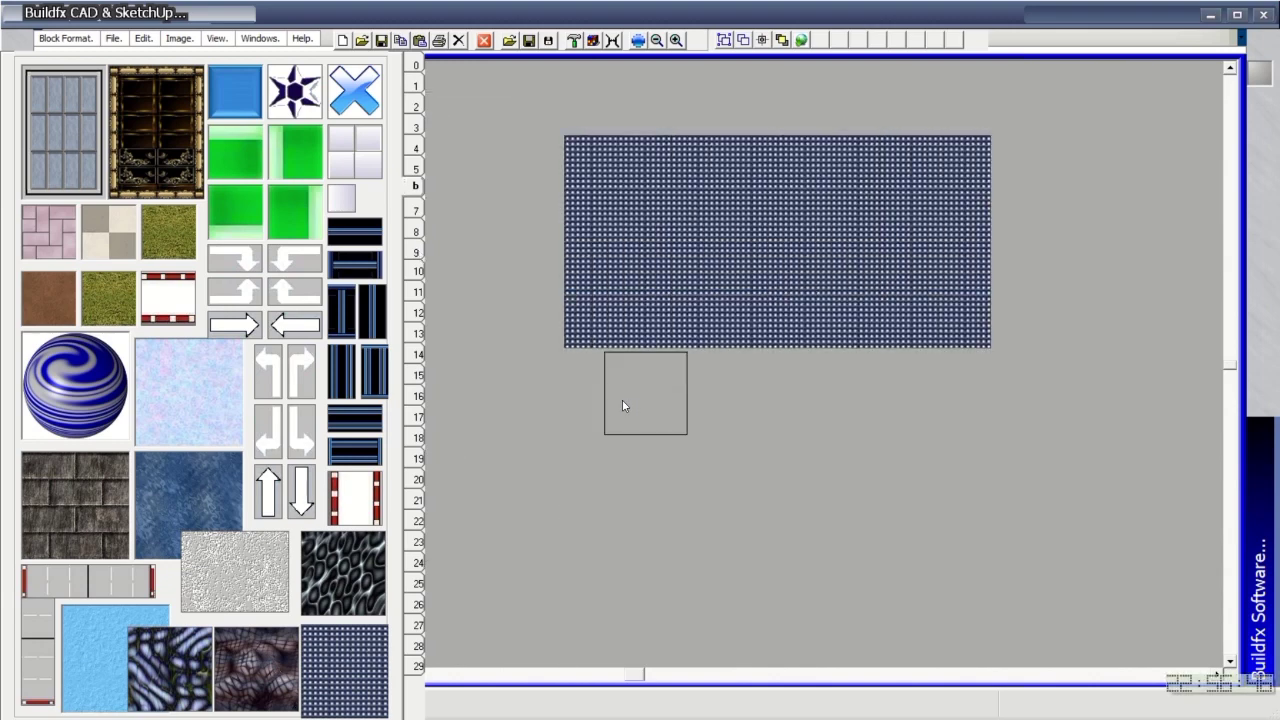
pyautogui.moveTo(623, 403)
pyautogui.mouseDown()
pyautogui.moveTo(1013, 369)
pyautogui.moveTo(1017, 237)
pyautogui.moveTo(989, 140)
pyautogui.moveTo(615, 125)
pyautogui.moveTo(578, 137)
pyautogui.moveTo(588, 406)
pyautogui.moveTo(608, 380)
pyautogui.mouseUp()
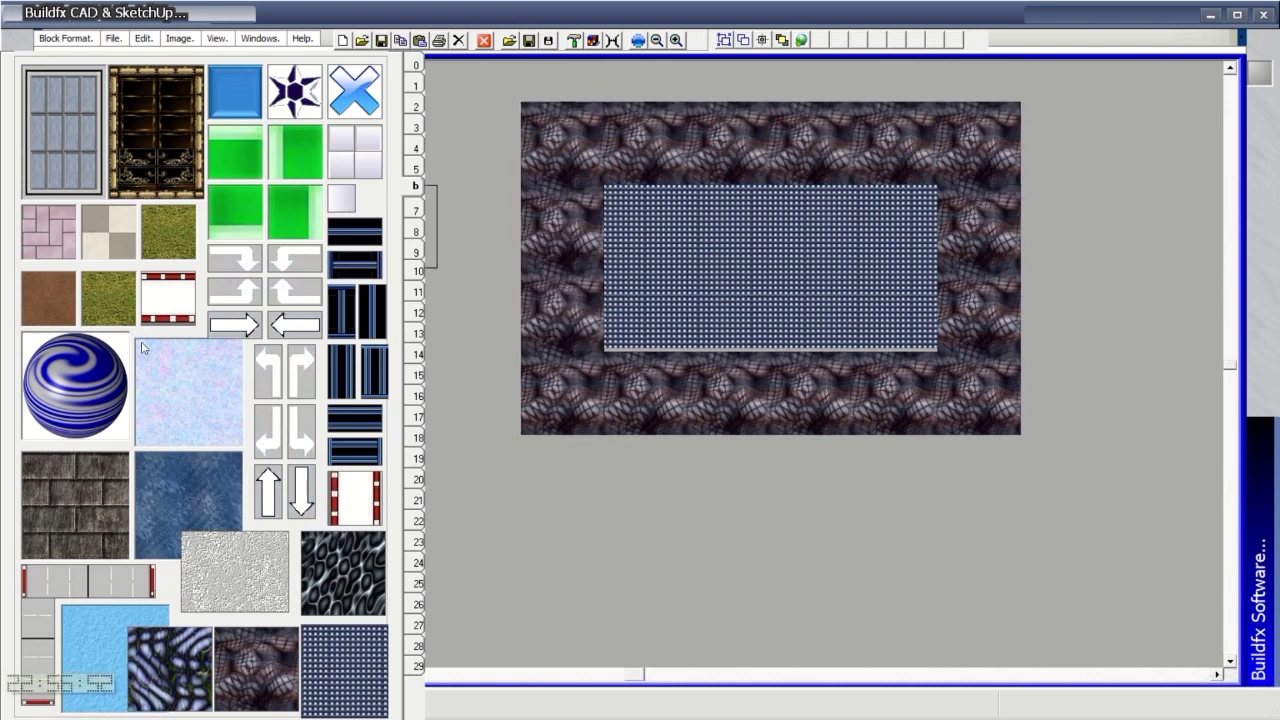
# Page through the palette until page 14 with the road tiles is shown.
pyautogui.click(419, 397)
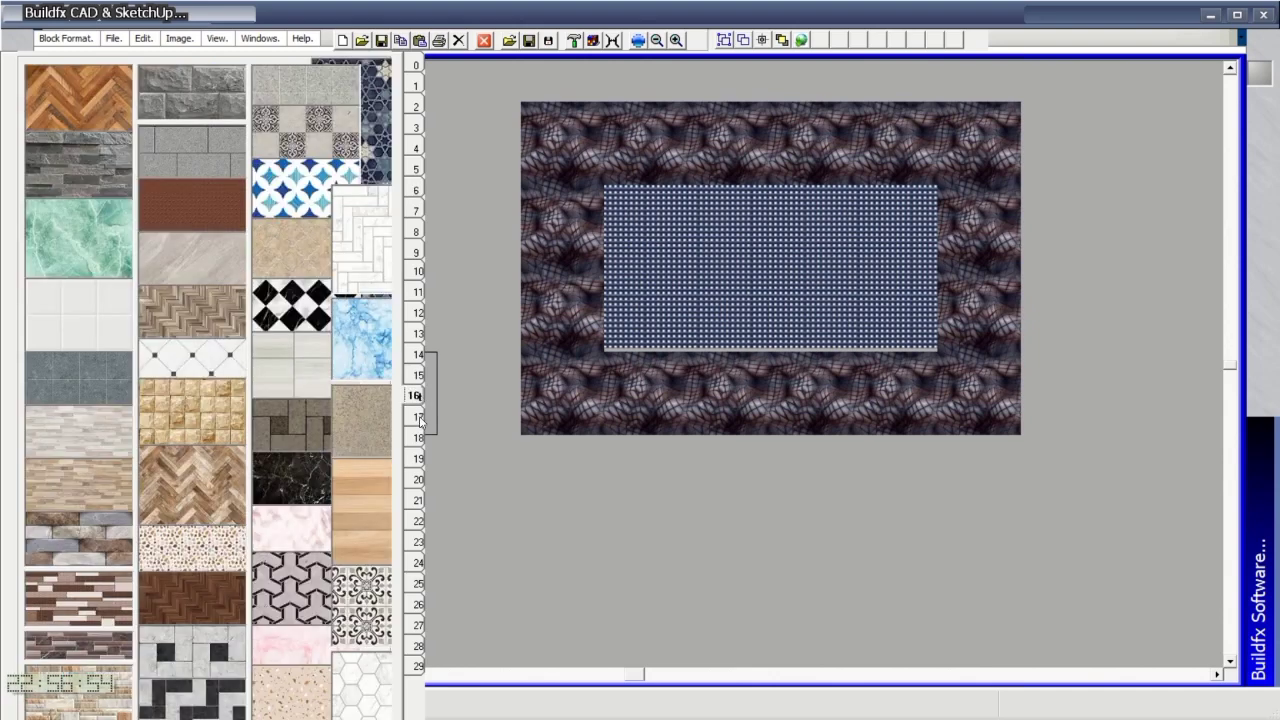
pyautogui.click(419, 418)
pyautogui.click(414, 438)
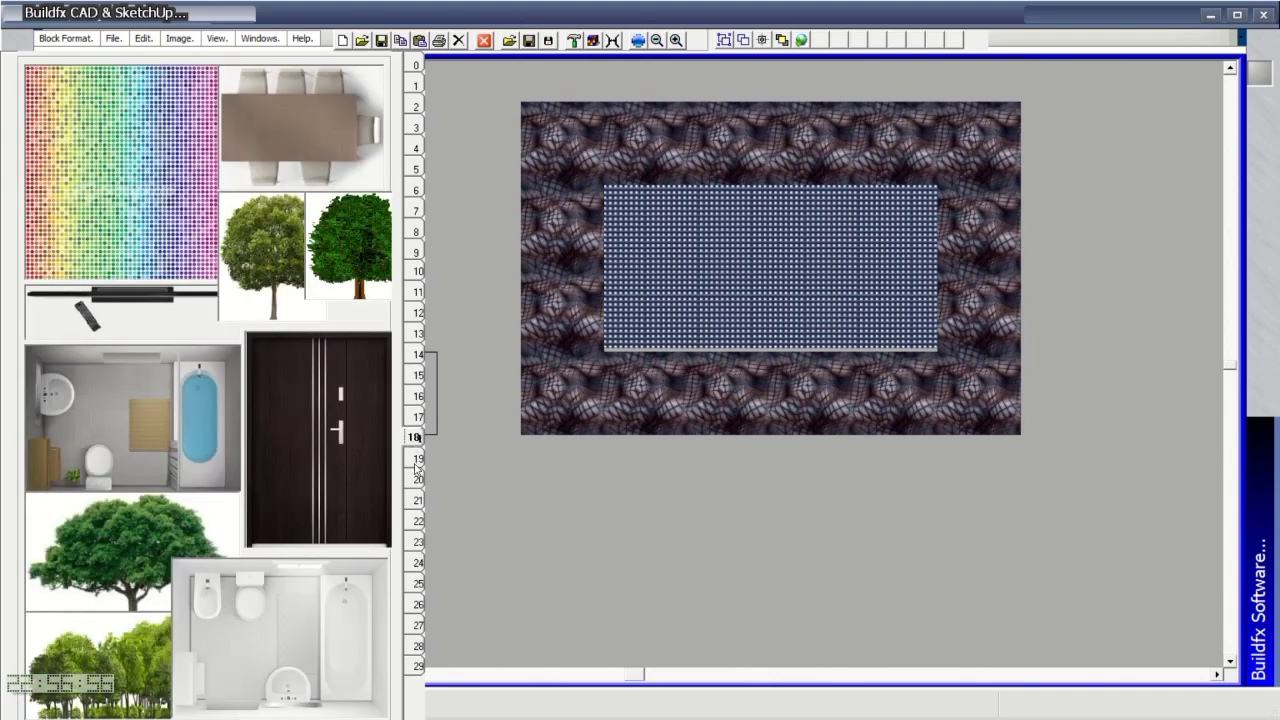
pyautogui.click(417, 462)
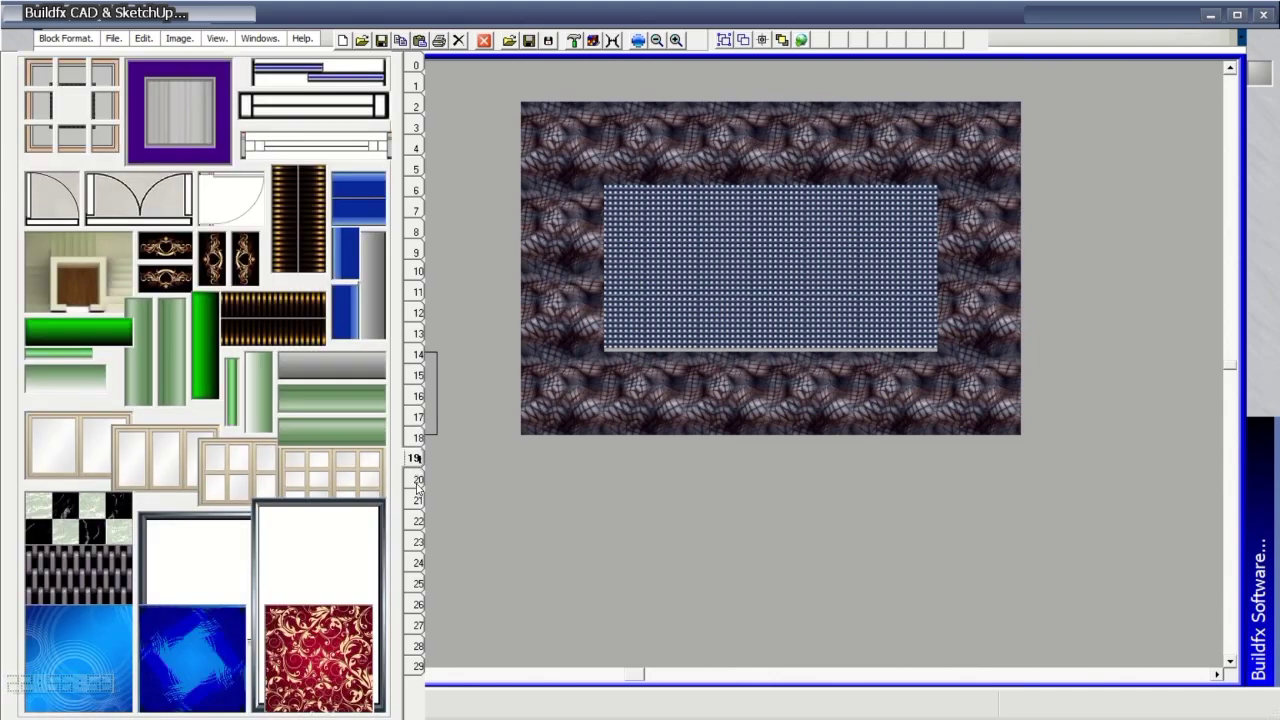
pyautogui.click(417, 481)
pyautogui.click(417, 500)
pyautogui.click(416, 374)
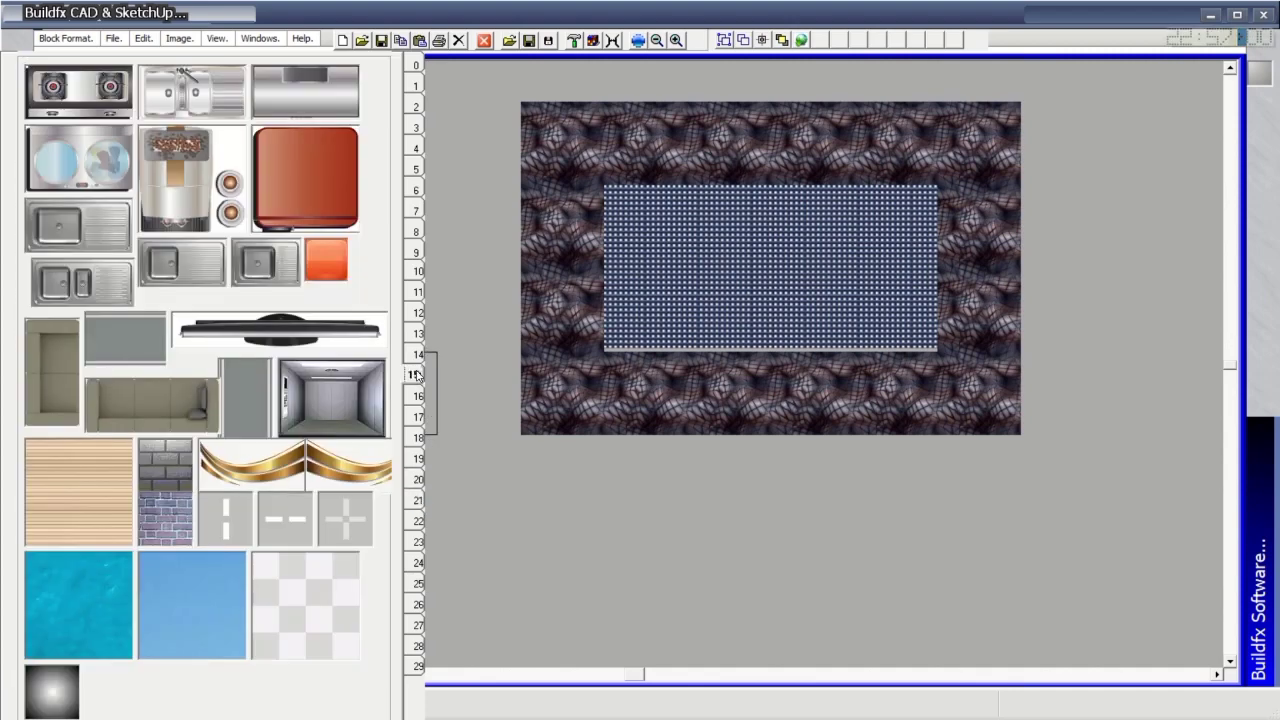
pyautogui.click(417, 355)
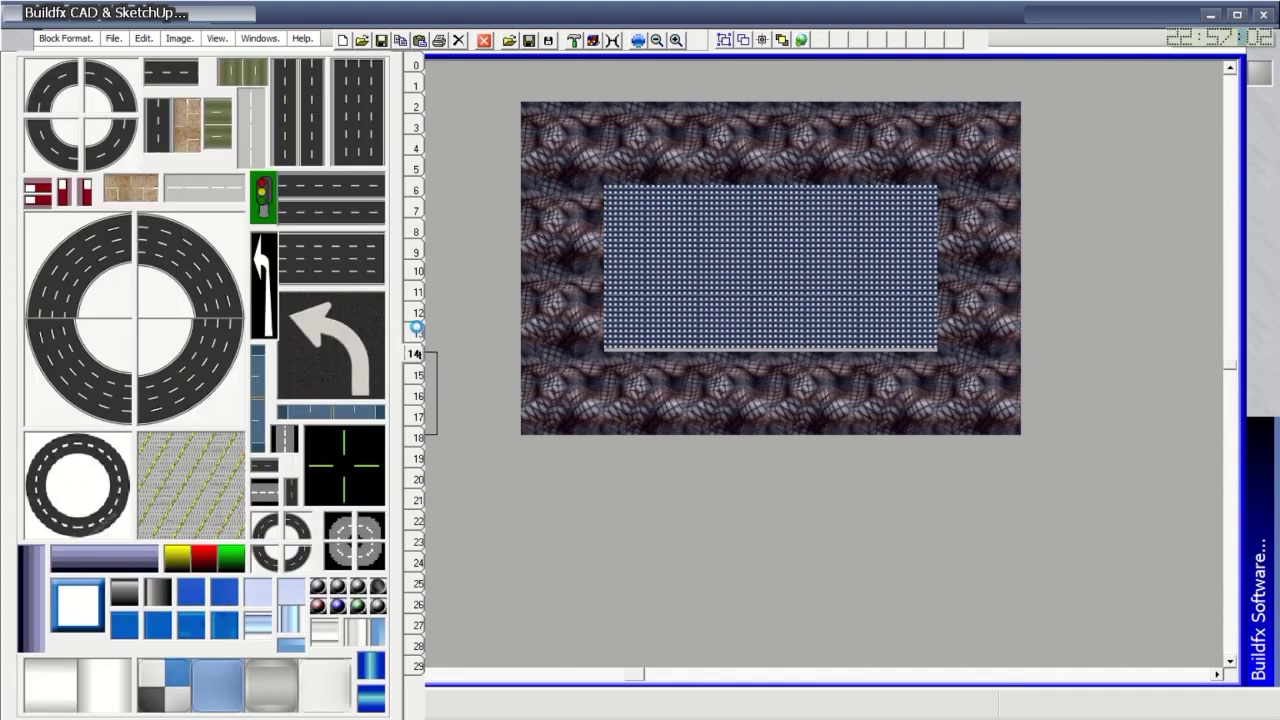
pyautogui.click(418, 333)
pyautogui.click(414, 355)
# Paint two straight road rows along the bottom and a road column down the right side.
pyautogui.click(346, 267)
pyautogui.moveTo(542, 527); pyautogui.dragTo(1112, 535)
pyautogui.click(362, 140)
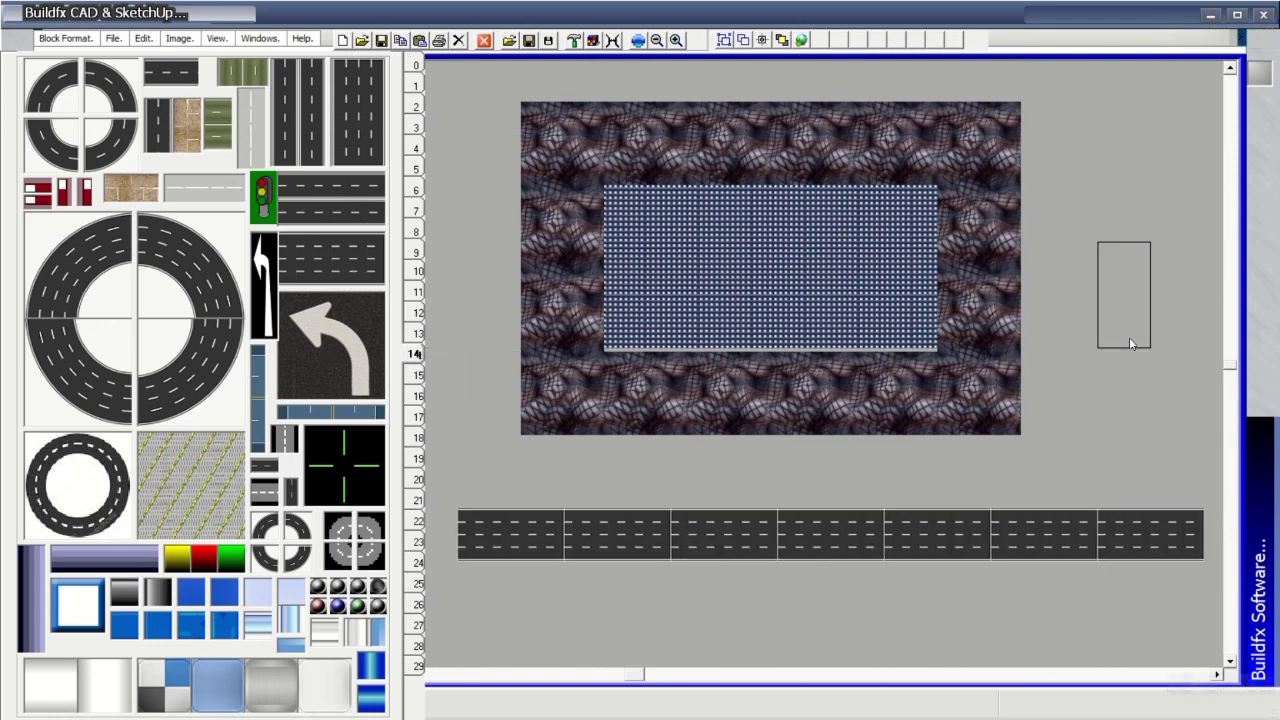
pyautogui.moveTo(1127, 104)
pyautogui.mouseDown()
pyautogui.moveTo(1153, 470)
pyautogui.moveTo(1153, 490)
pyautogui.moveTo(1138, 495)
pyautogui.moveTo(1202, 240)
pyautogui.moveTo(1178, 90)
pyautogui.mouseUp()
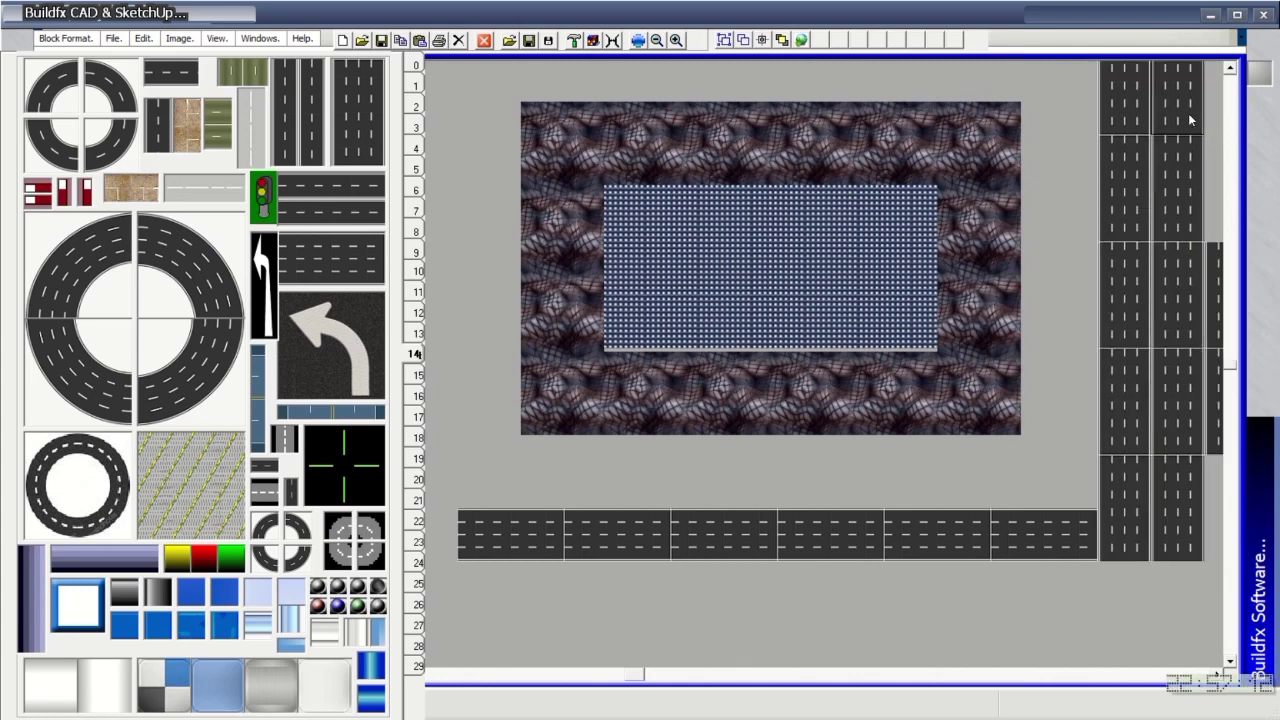
pyautogui.click(355, 252)
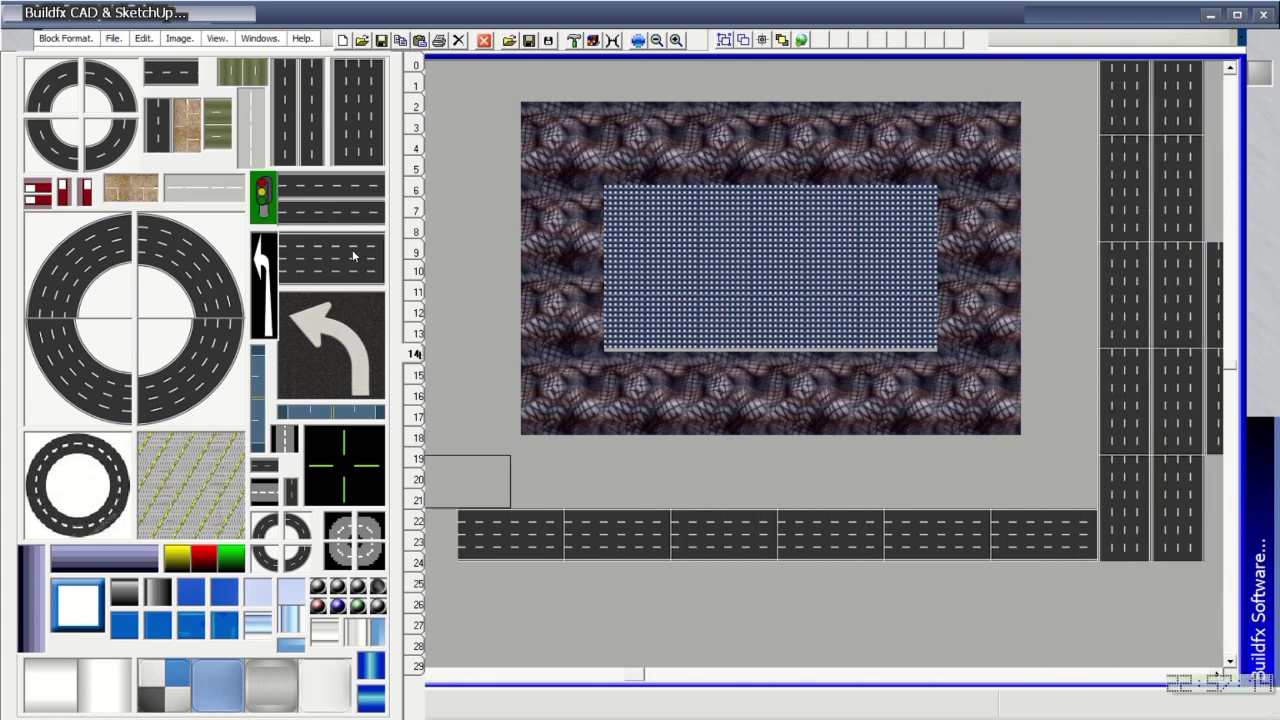
pyautogui.moveTo(513, 600); pyautogui.dragTo(1151, 586)
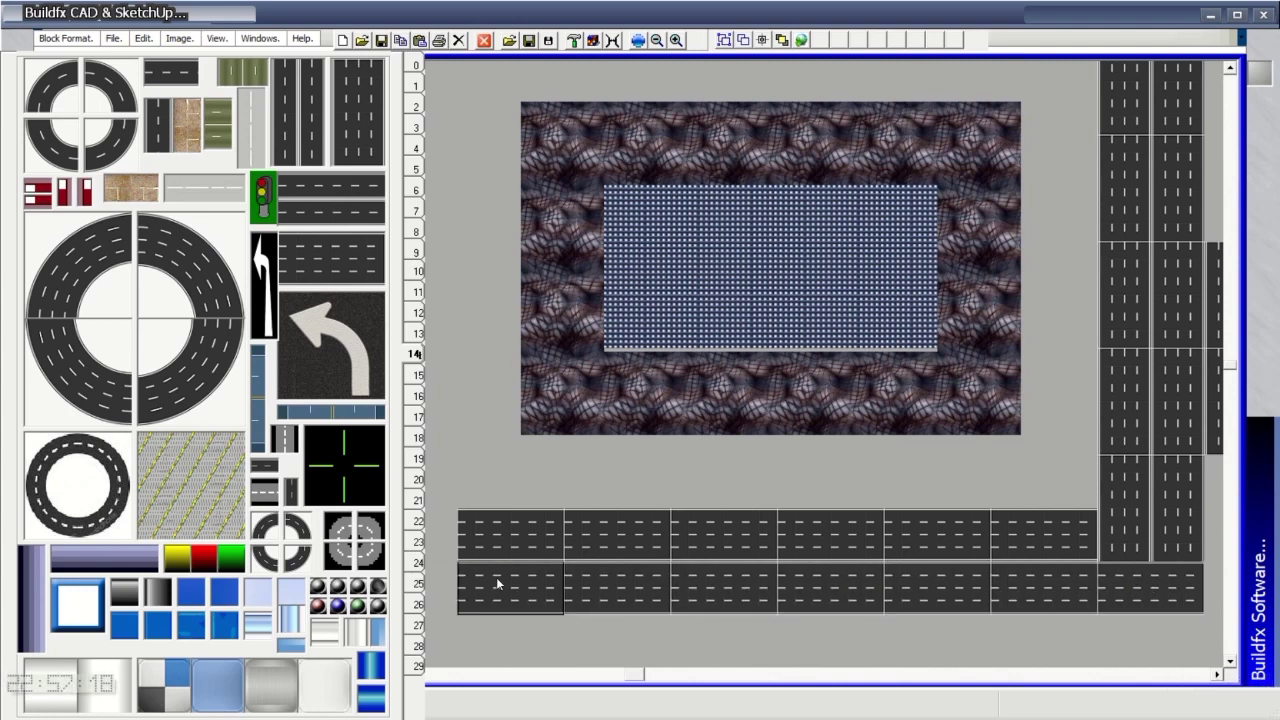
# Add quarter-circle curves and straight top roads to close the loop's corners.
pyautogui.click(190, 395)
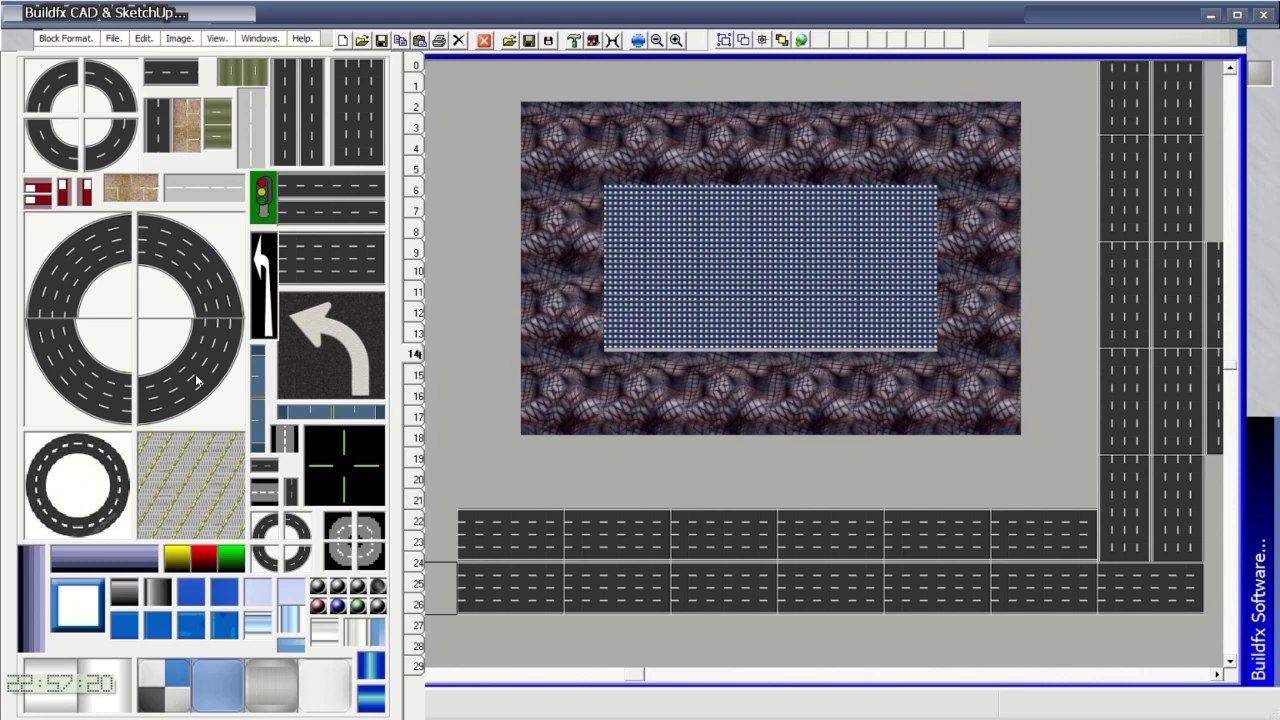
pyautogui.click(795, 480)
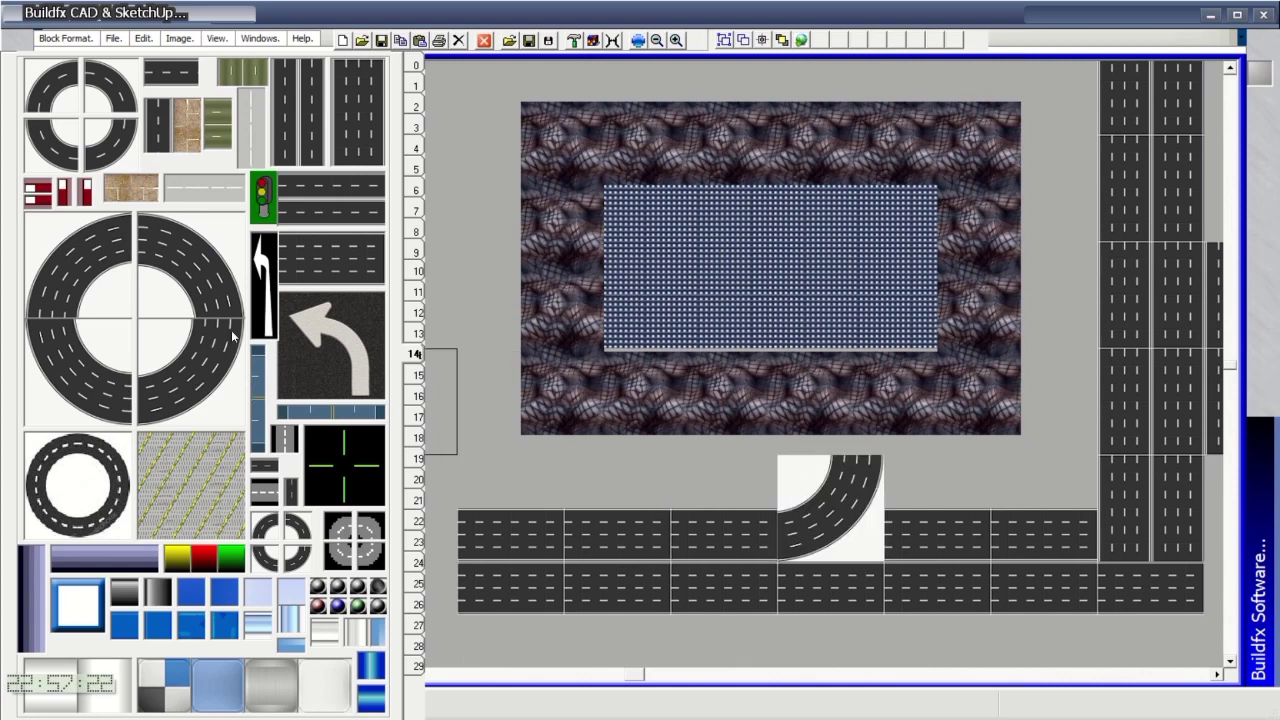
pyautogui.click(883, 413)
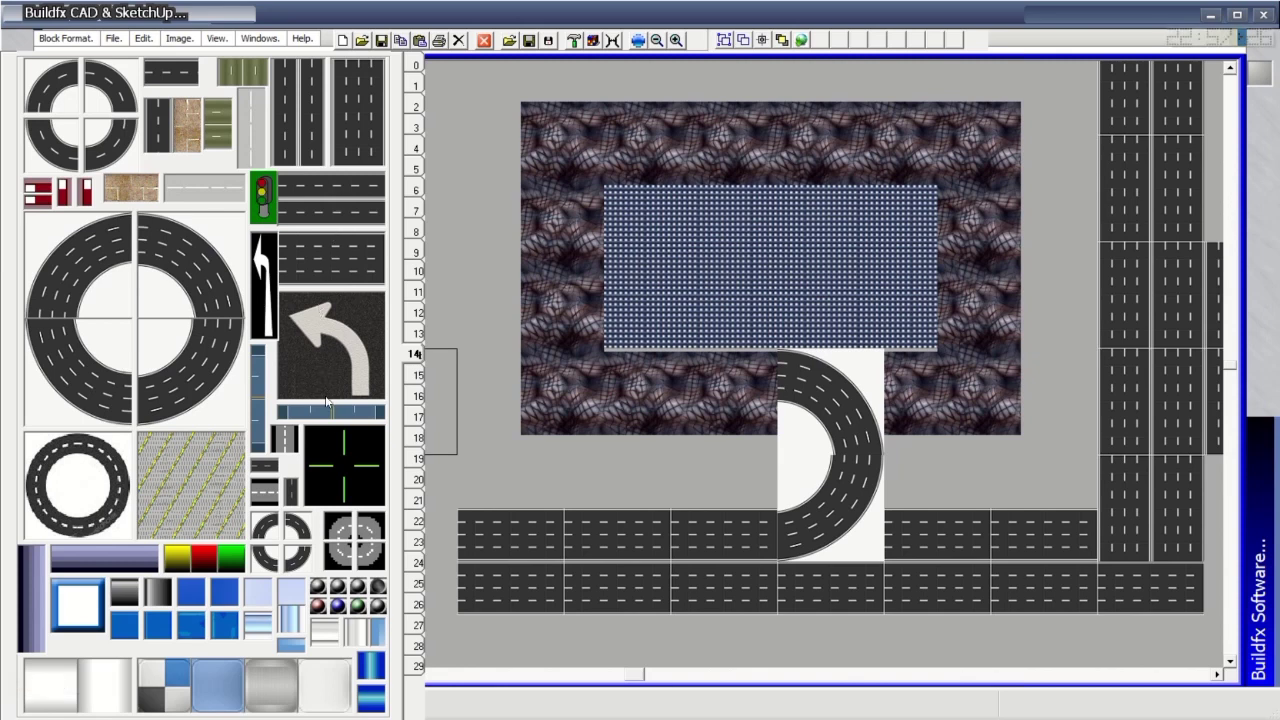
pyautogui.moveTo(333, 141)
pyautogui.mouseDown()
pyautogui.moveTo(397, 205)
pyautogui.moveTo(856, 432)
pyautogui.moveTo(848, 191)
pyautogui.mouseUp()
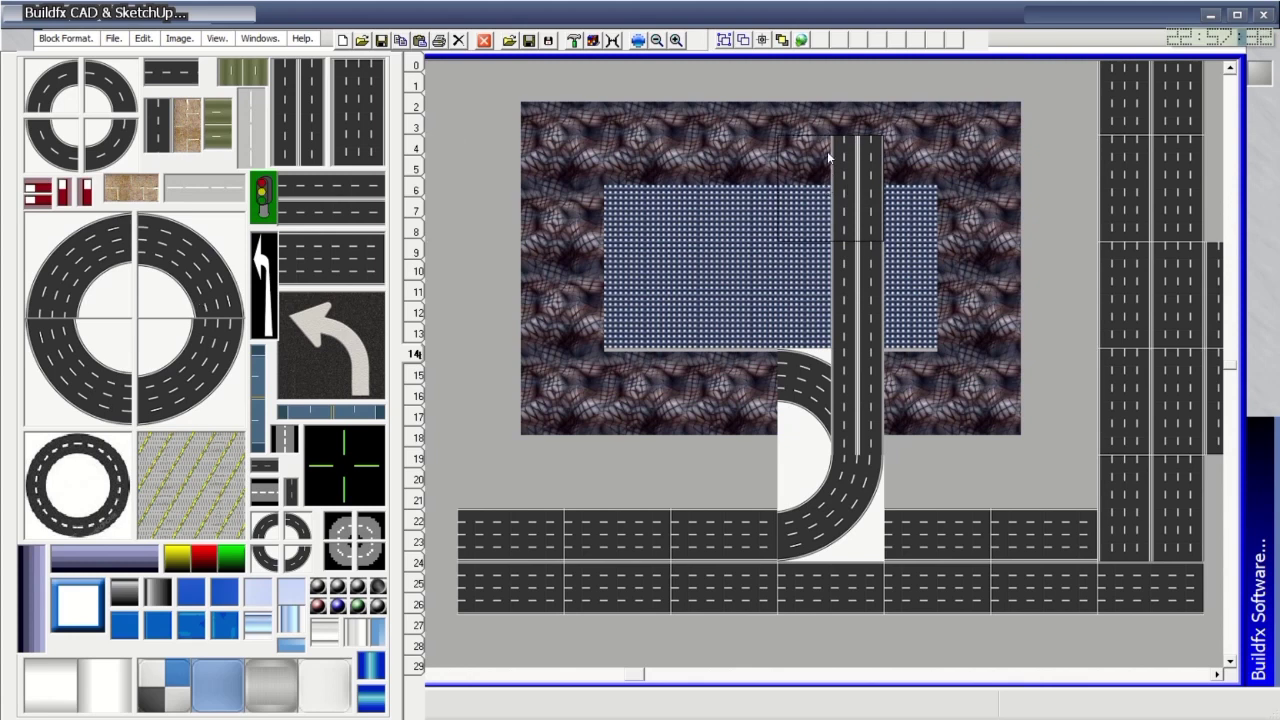
pyautogui.click(829, 150)
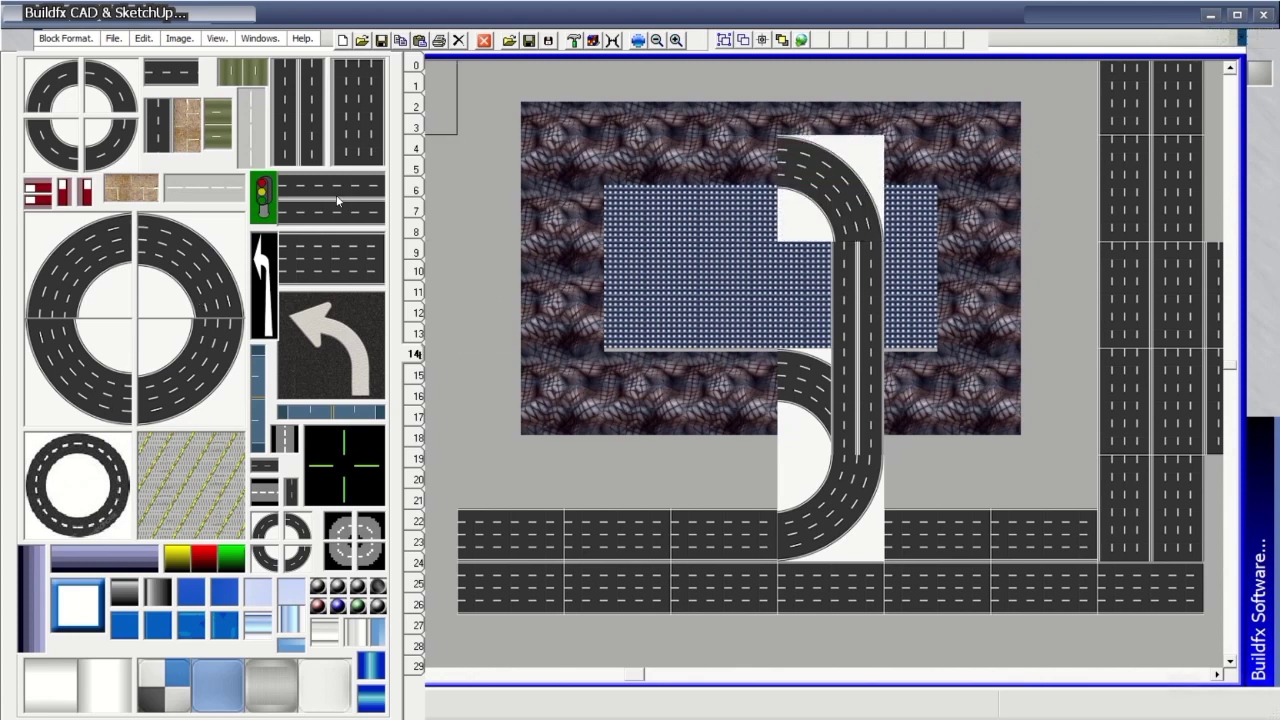
pyautogui.moveTo(344, 210)
pyautogui.mouseDown()
pyautogui.moveTo(770, 162)
pyautogui.moveTo(524, 167)
pyautogui.mouseUp()
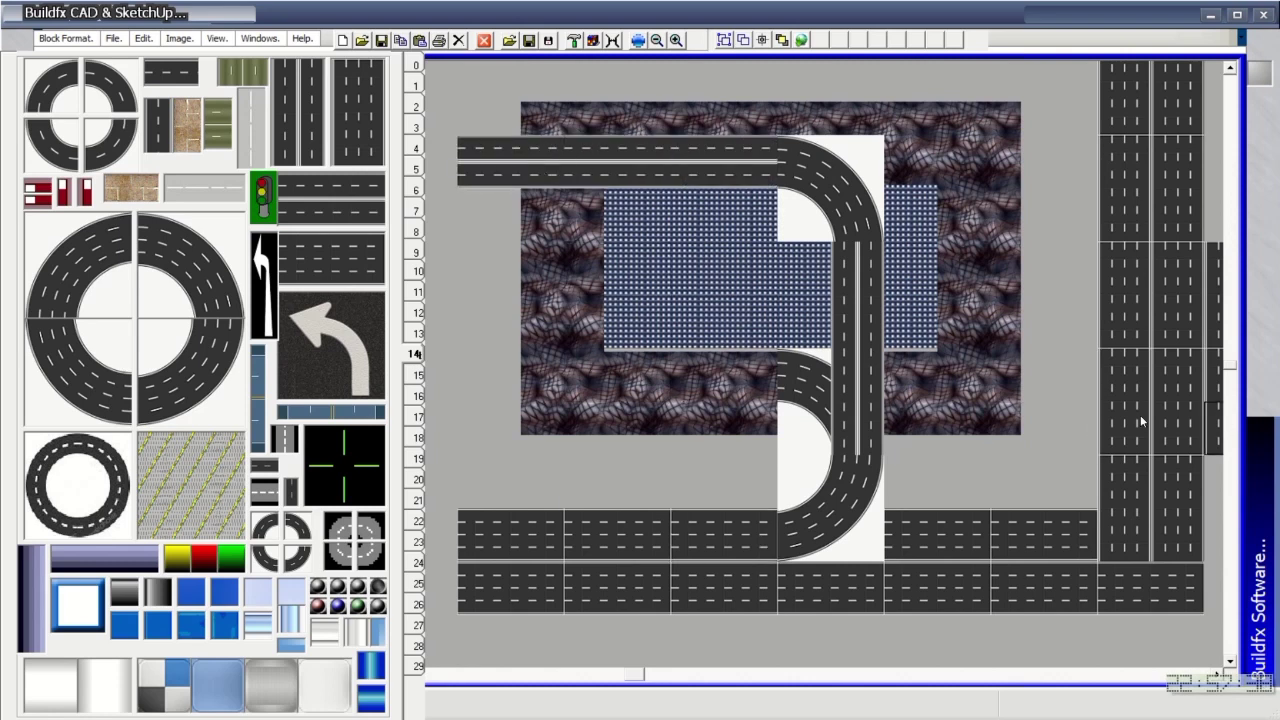
pyautogui.moveTo(640, 675); pyautogui.dragTo(432, 681)
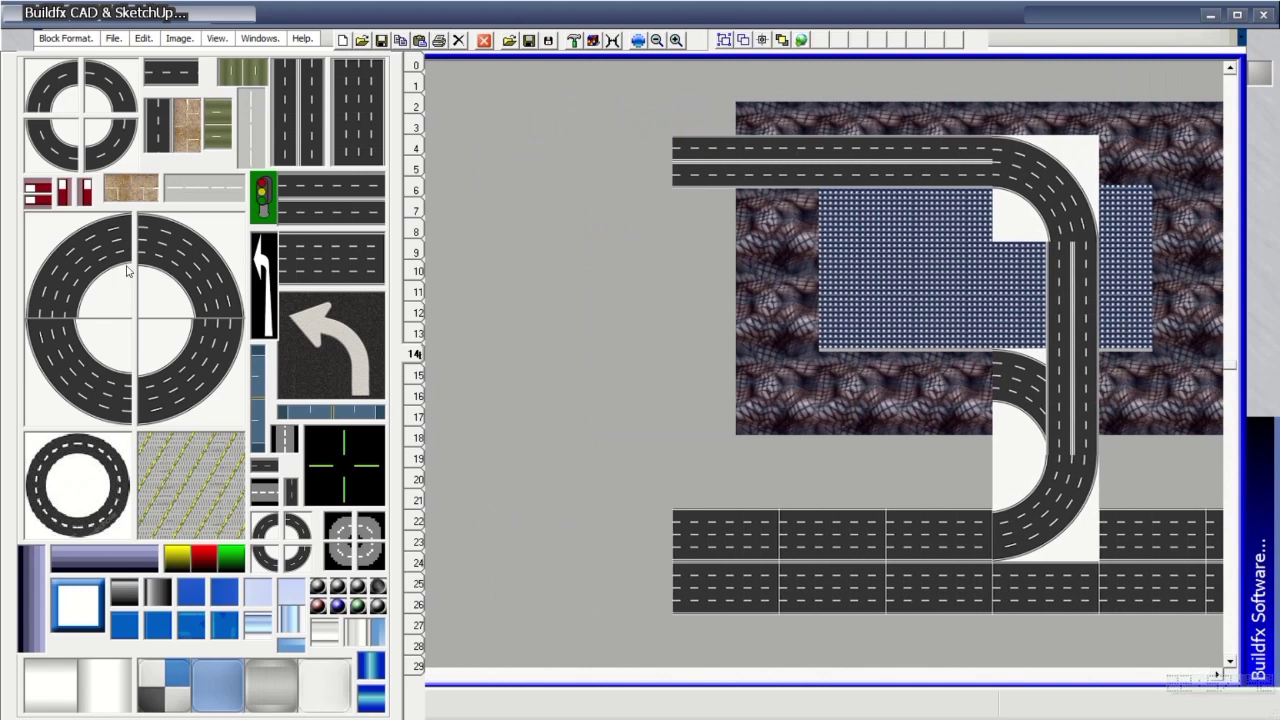
pyautogui.click(603, 171)
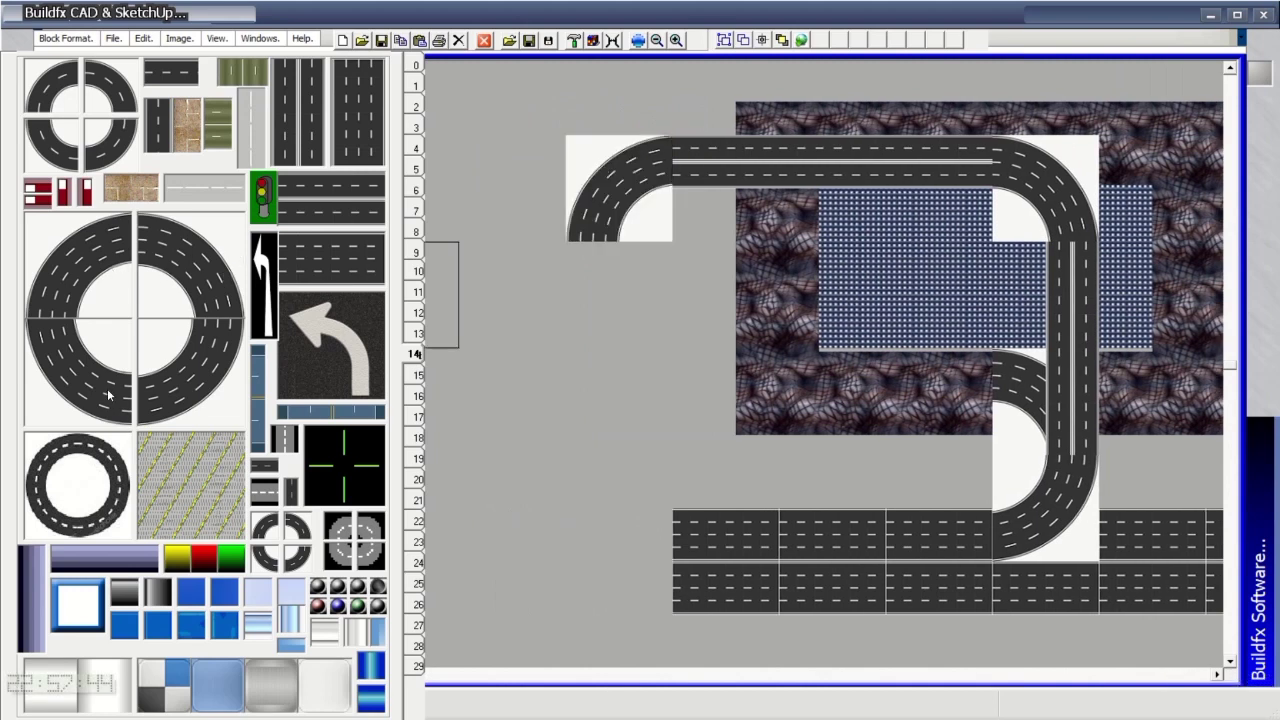
pyautogui.click(631, 552)
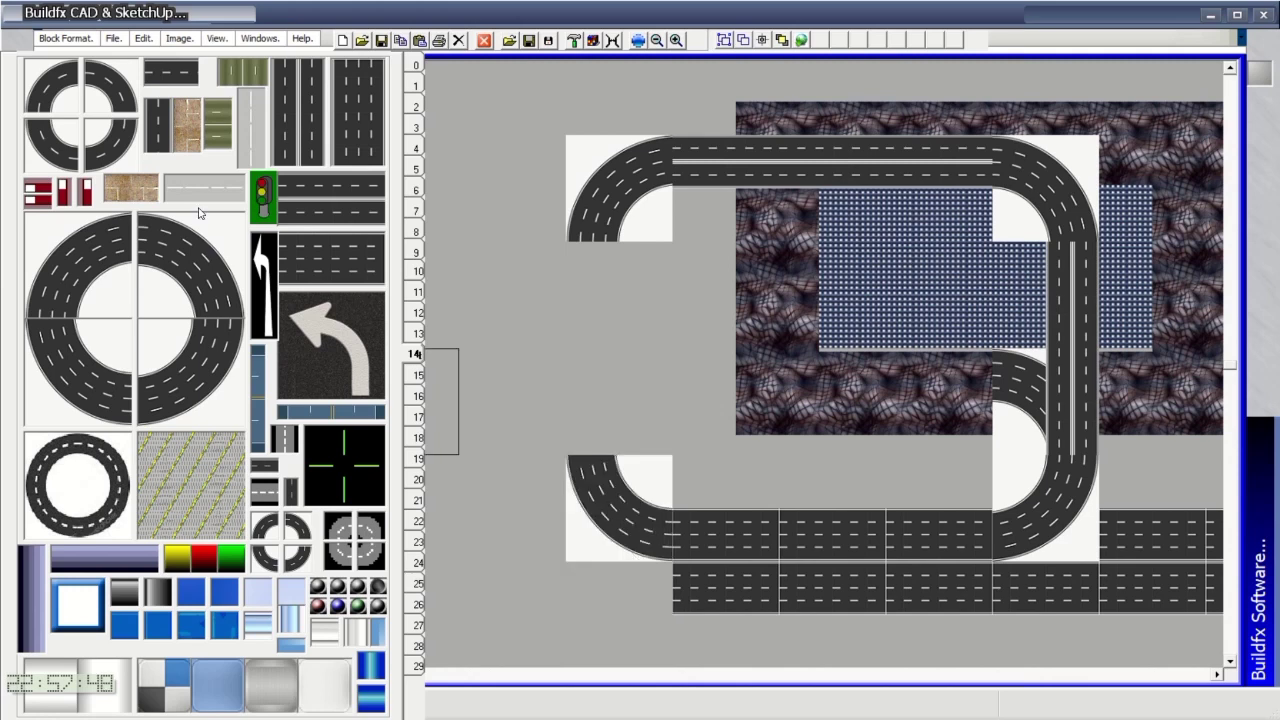
# Fill the left gap, add a left-turn arrow, and stretch a blue highway edge to edge.
pyautogui.click(338, 117)
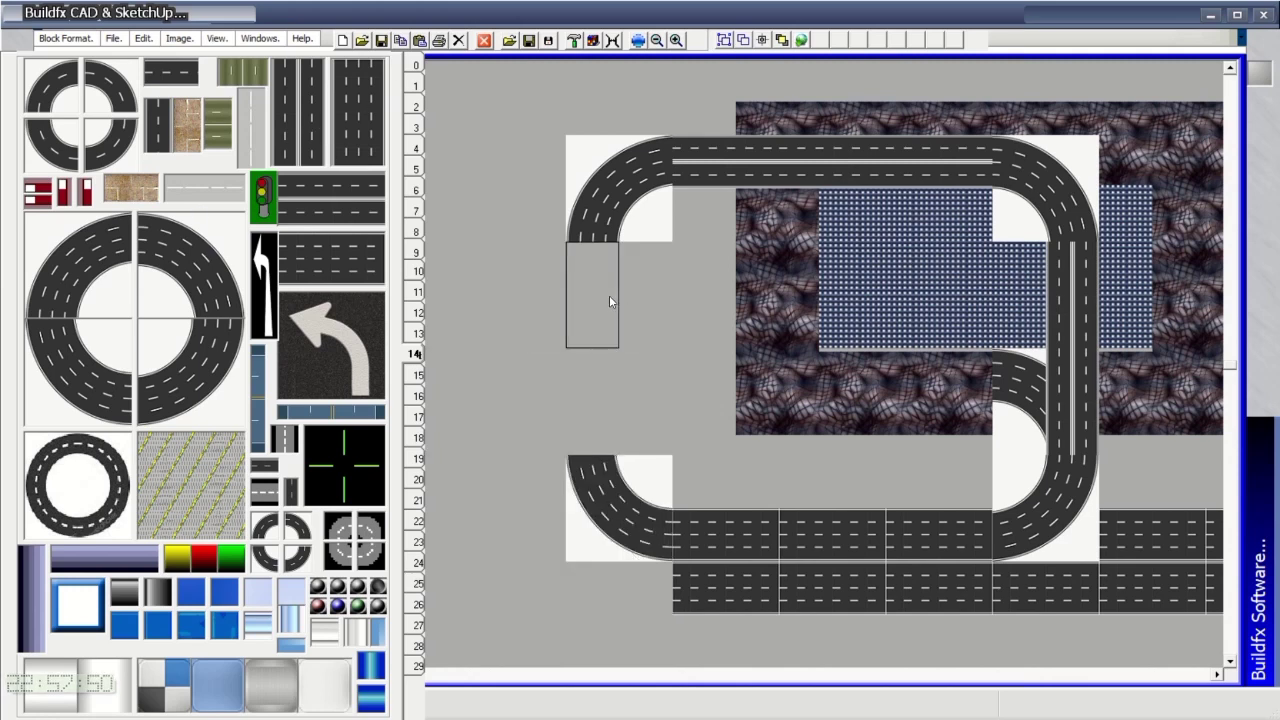
pyautogui.click(609, 295)
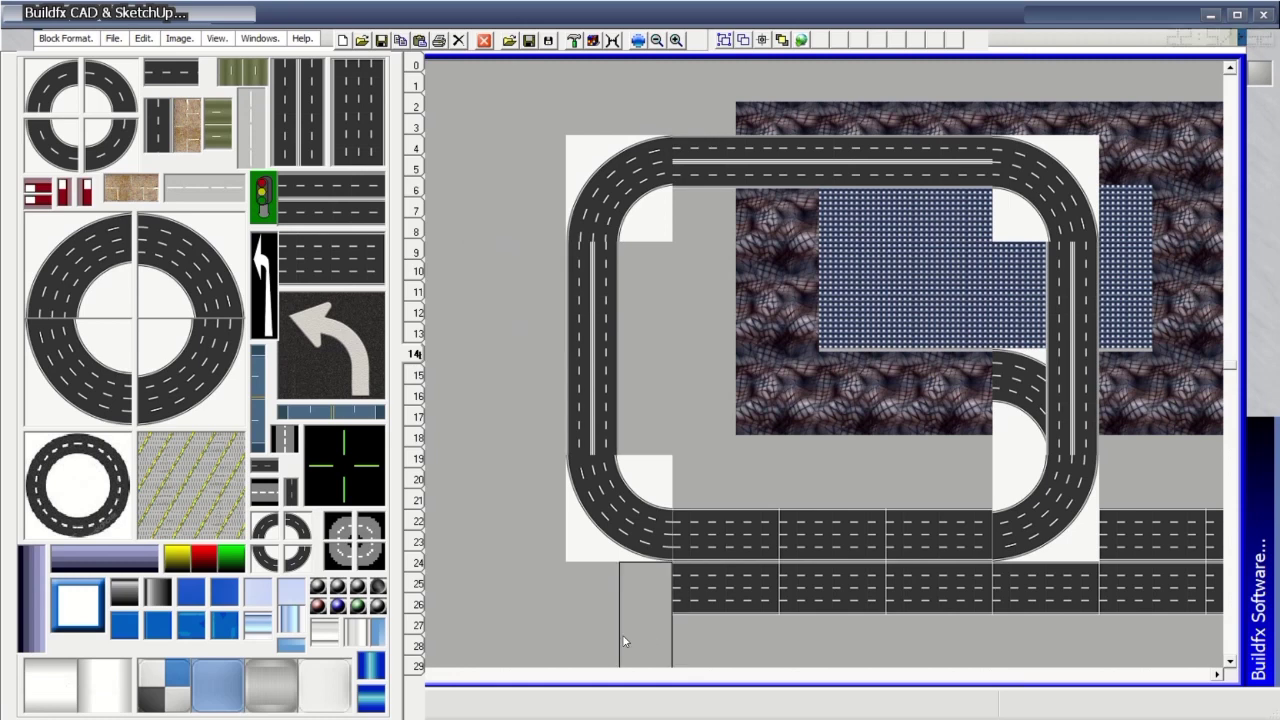
pyautogui.click(332, 359)
pyautogui.click(785, 314)
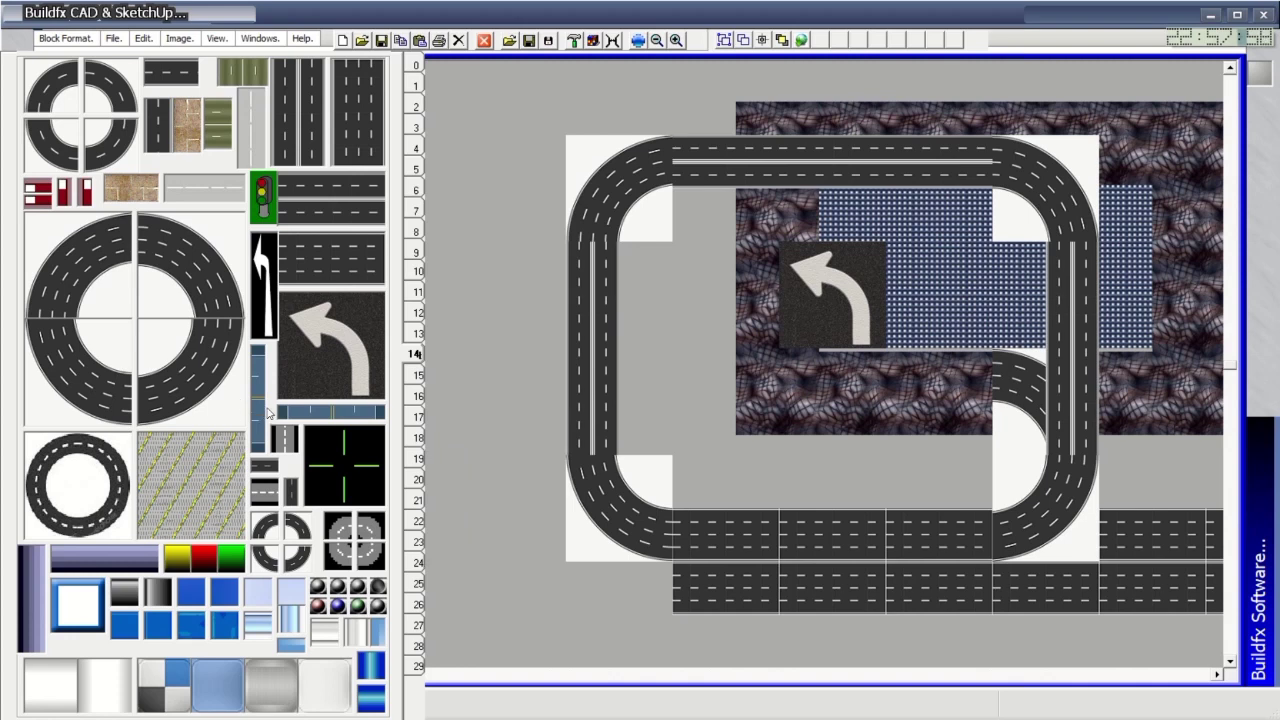
pyautogui.click(637, 320)
pyautogui.moveTo(652, 313); pyautogui.dragTo(1236, 309)
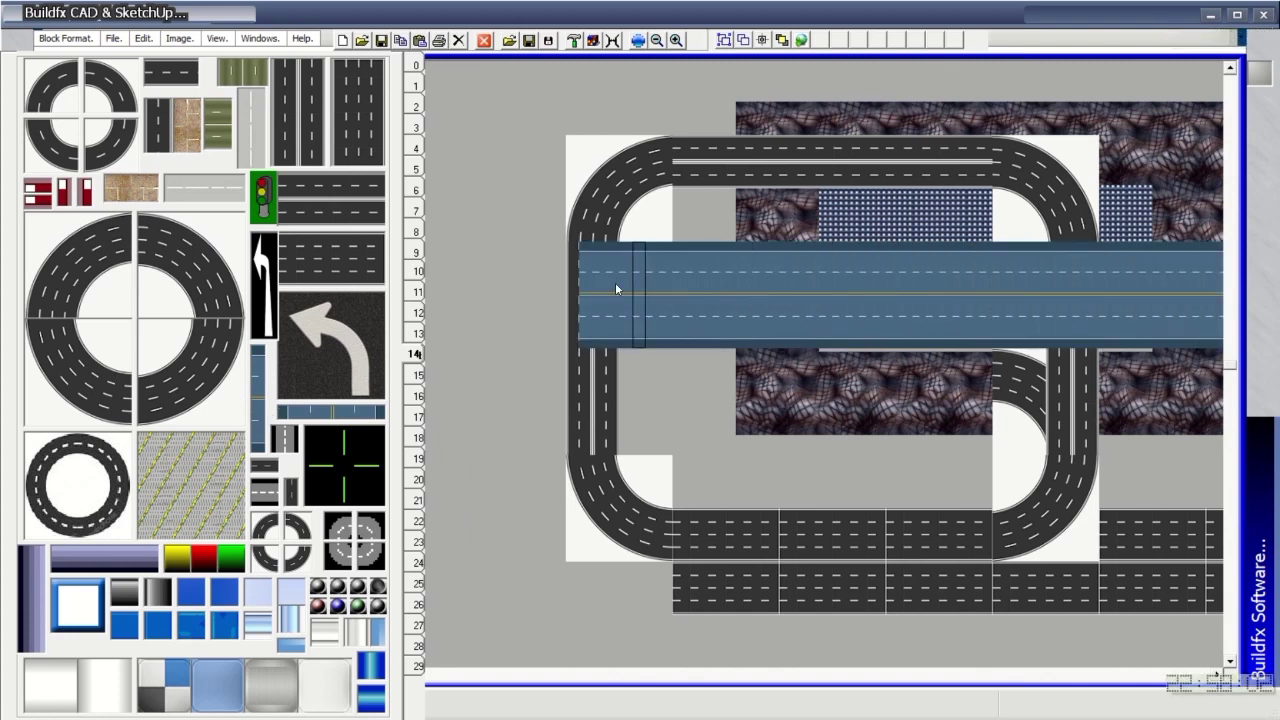
pyautogui.moveTo(614, 286); pyautogui.dragTo(432, 285)
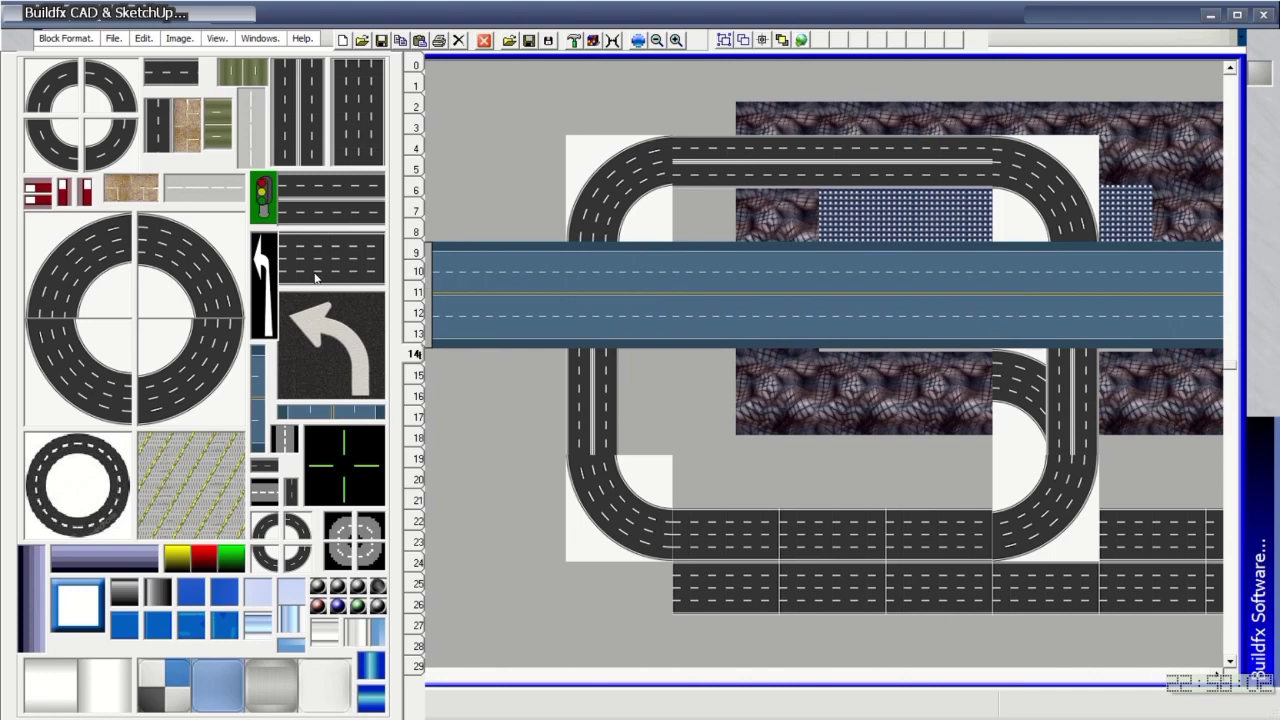
# Browse palette pages through textures and panels, ending on the road, crossing and roundabout tiles.
pyautogui.click(419, 378)
pyautogui.click(419, 397)
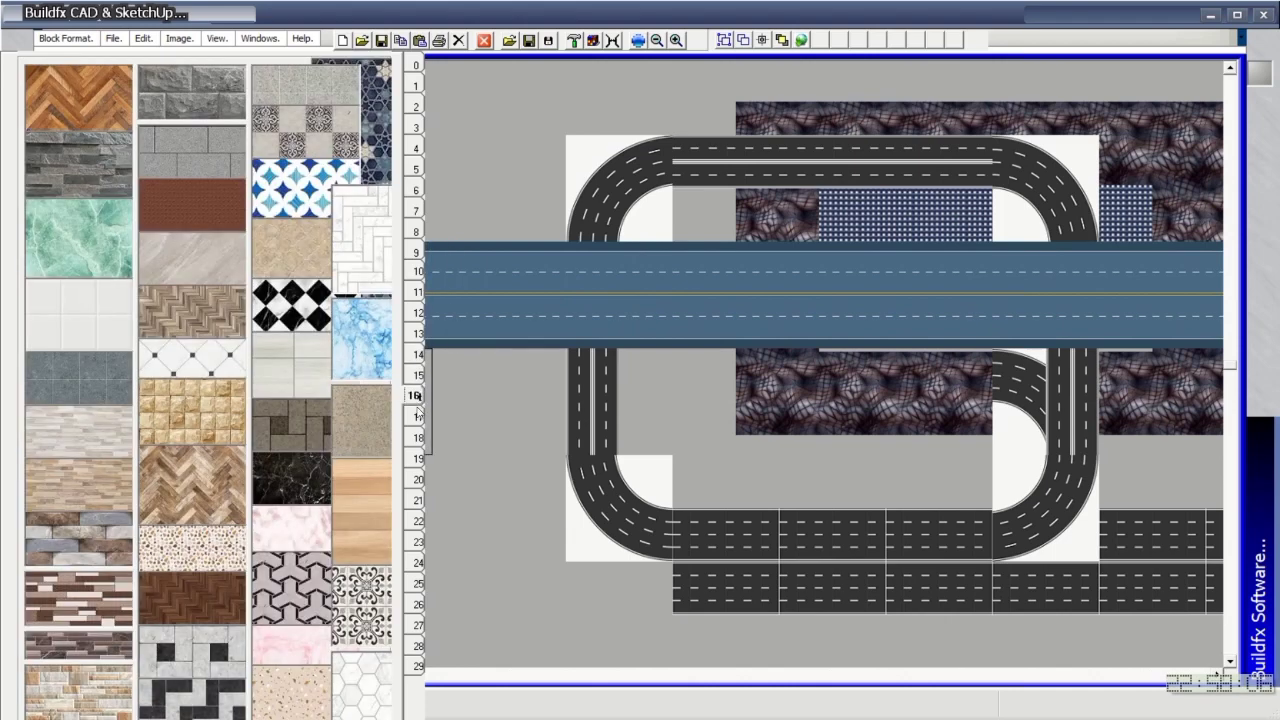
pyautogui.click(419, 417)
pyautogui.click(420, 438)
pyautogui.click(420, 458)
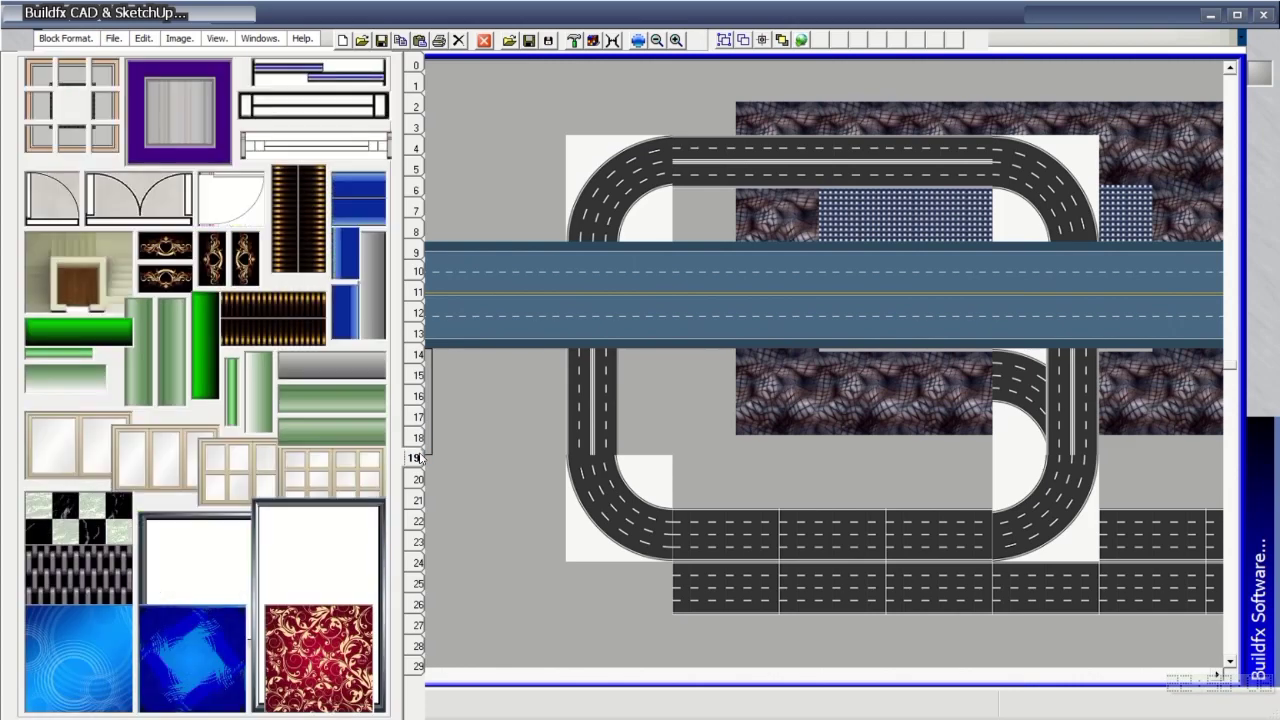
pyautogui.click(419, 479)
pyautogui.click(419, 500)
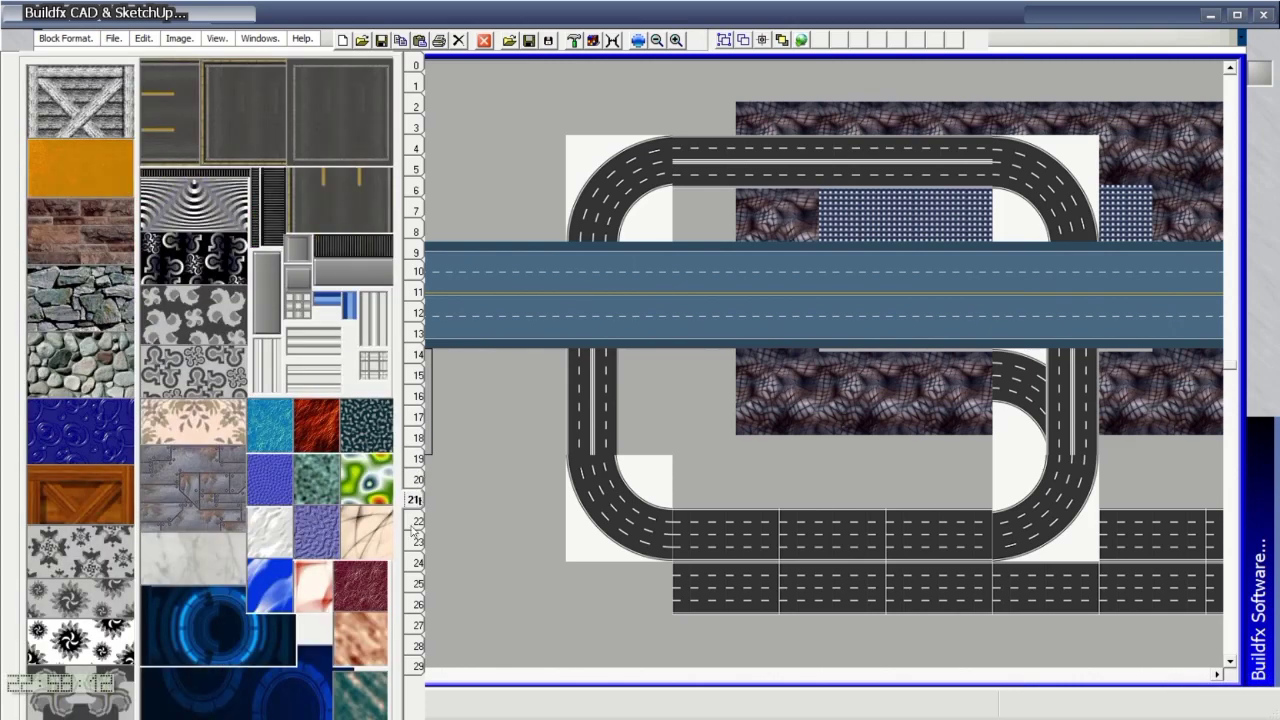
pyautogui.click(419, 521)
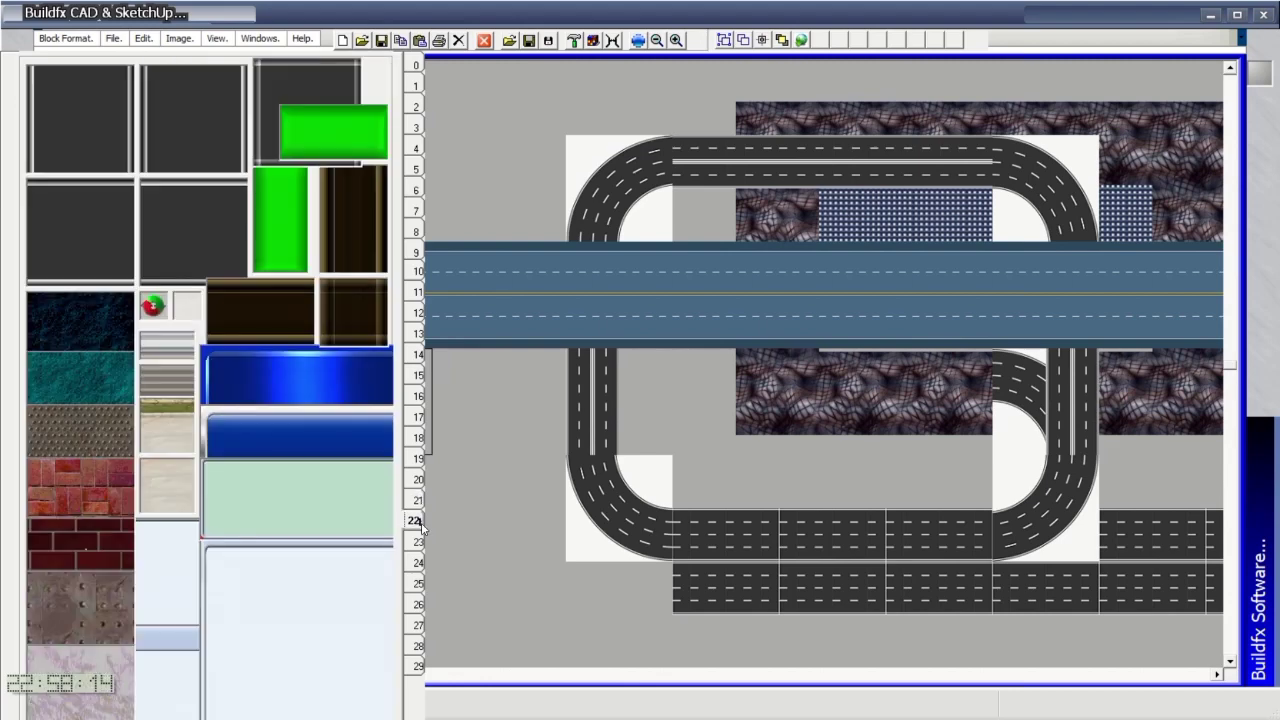
pyautogui.click(419, 541)
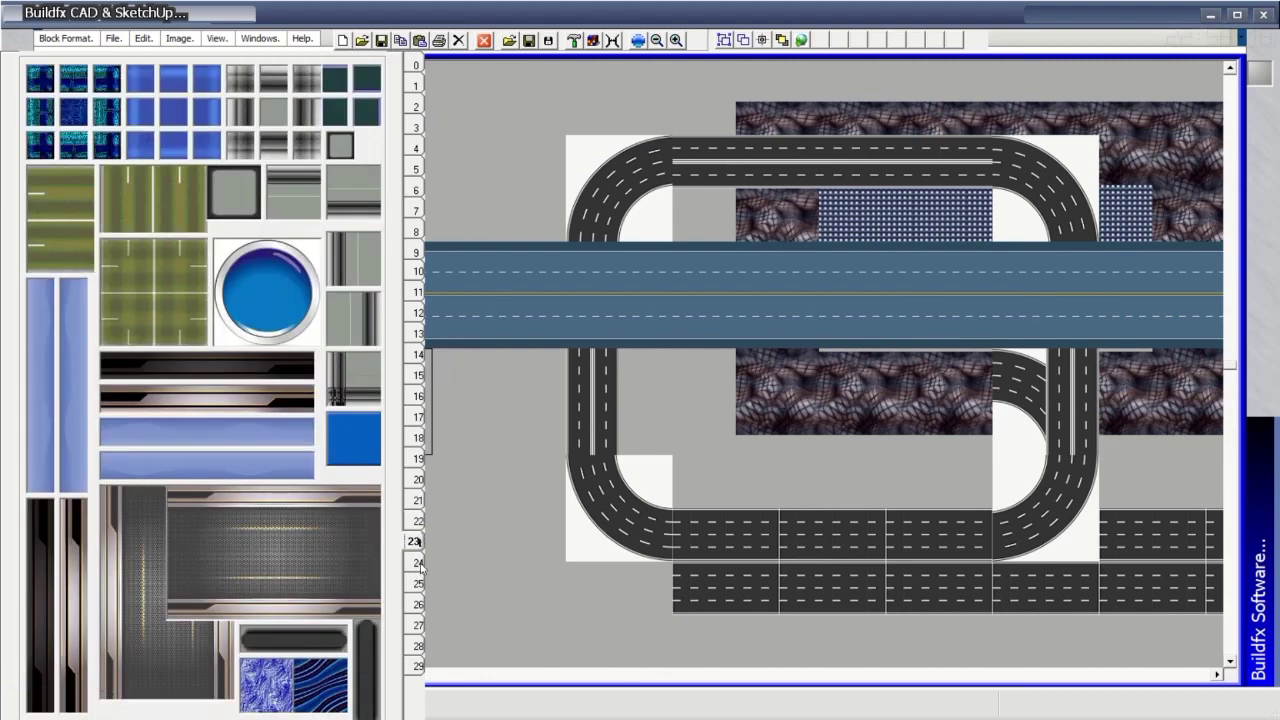
pyautogui.click(419, 562)
pyautogui.click(419, 585)
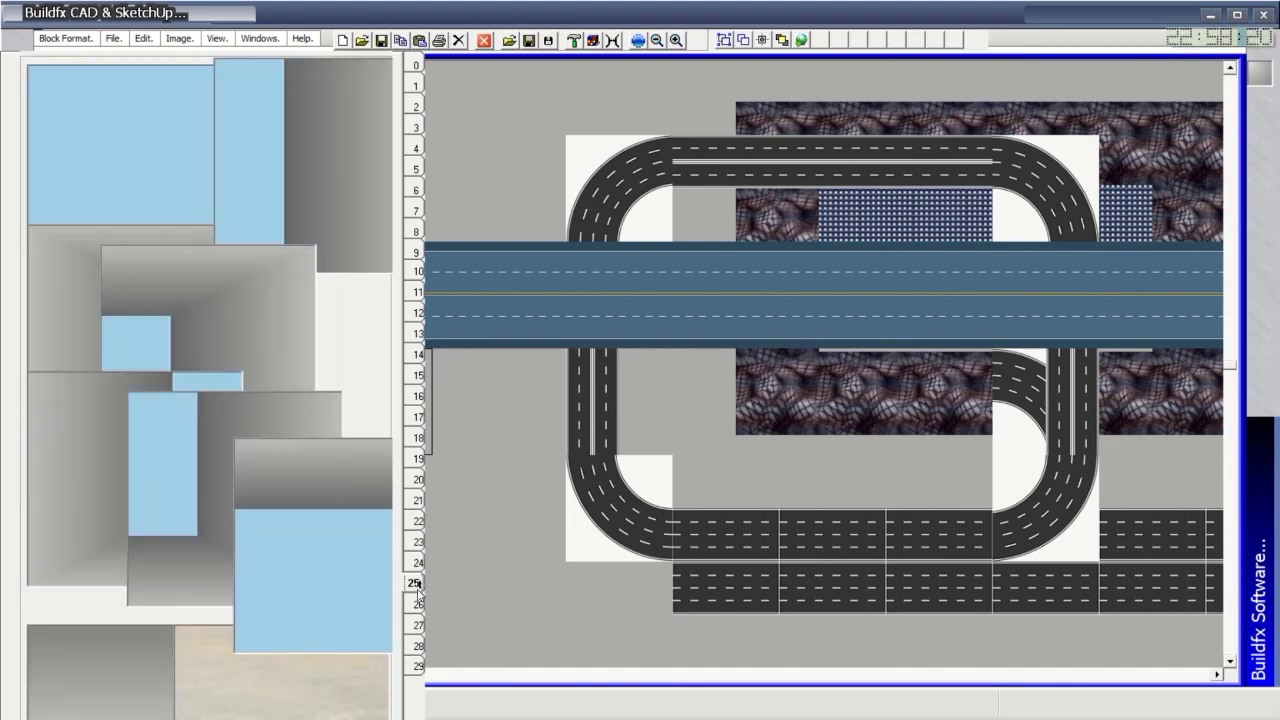
pyautogui.click(417, 604)
pyautogui.click(418, 292)
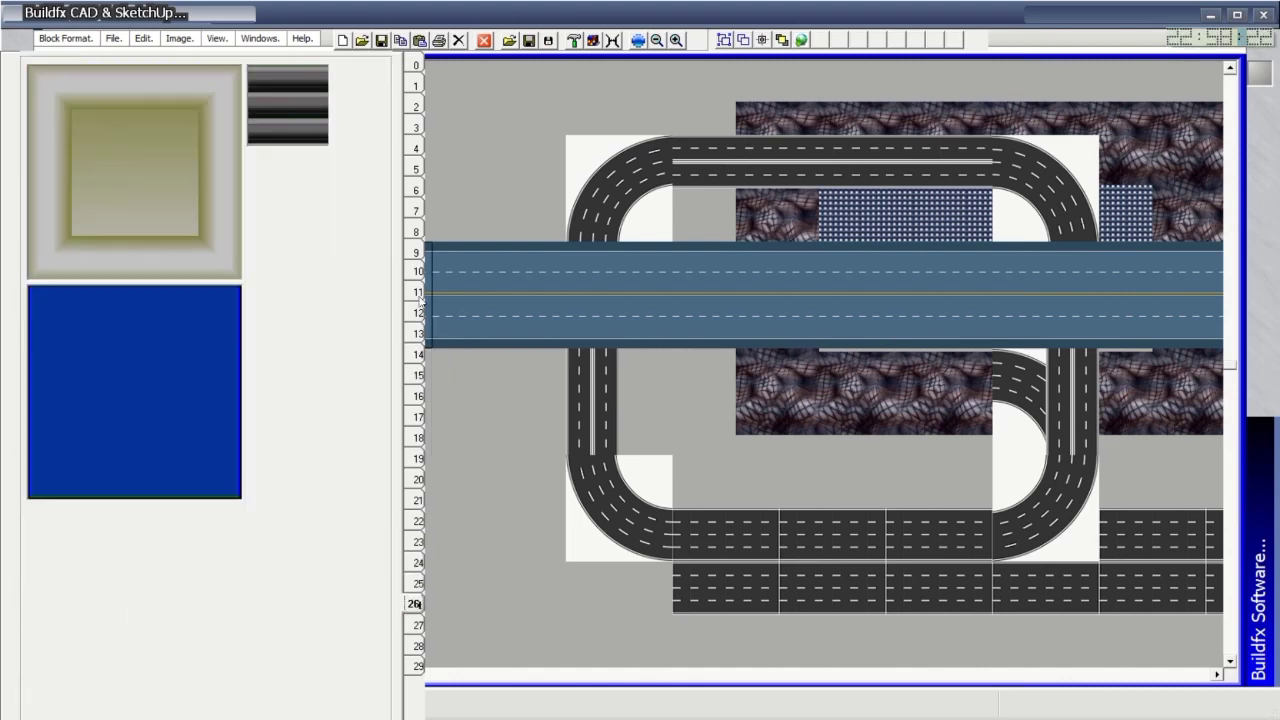
pyautogui.click(417, 271)
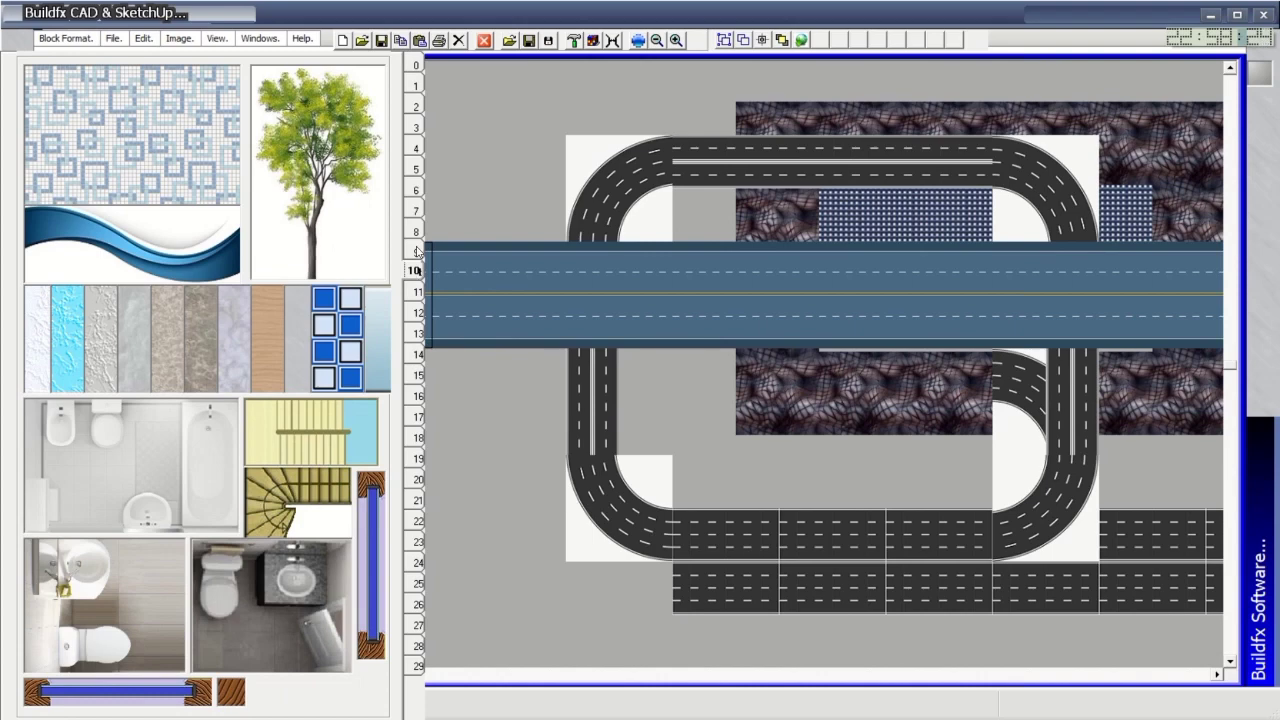
pyautogui.click(418, 251)
pyautogui.click(417, 231)
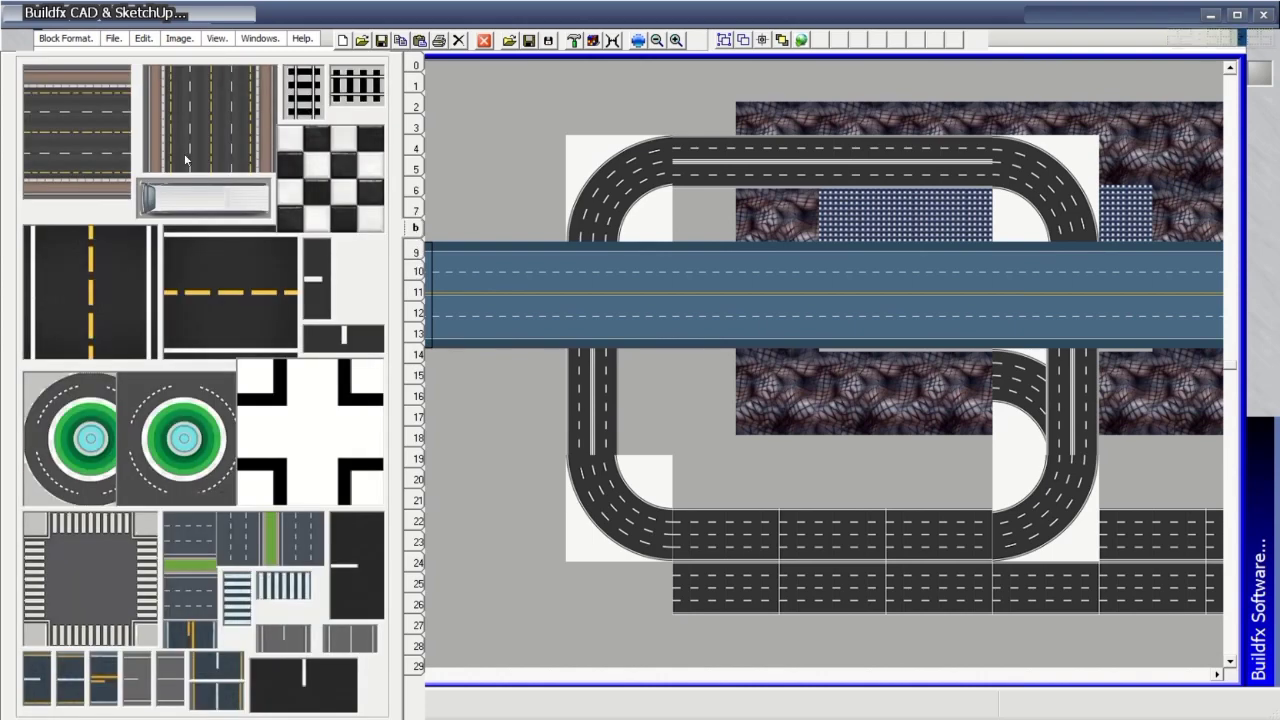
# Lay a multi-lane road on the blue band, a full-height vertical road, and a crosswalk intersection.
pyautogui.click(57, 140)
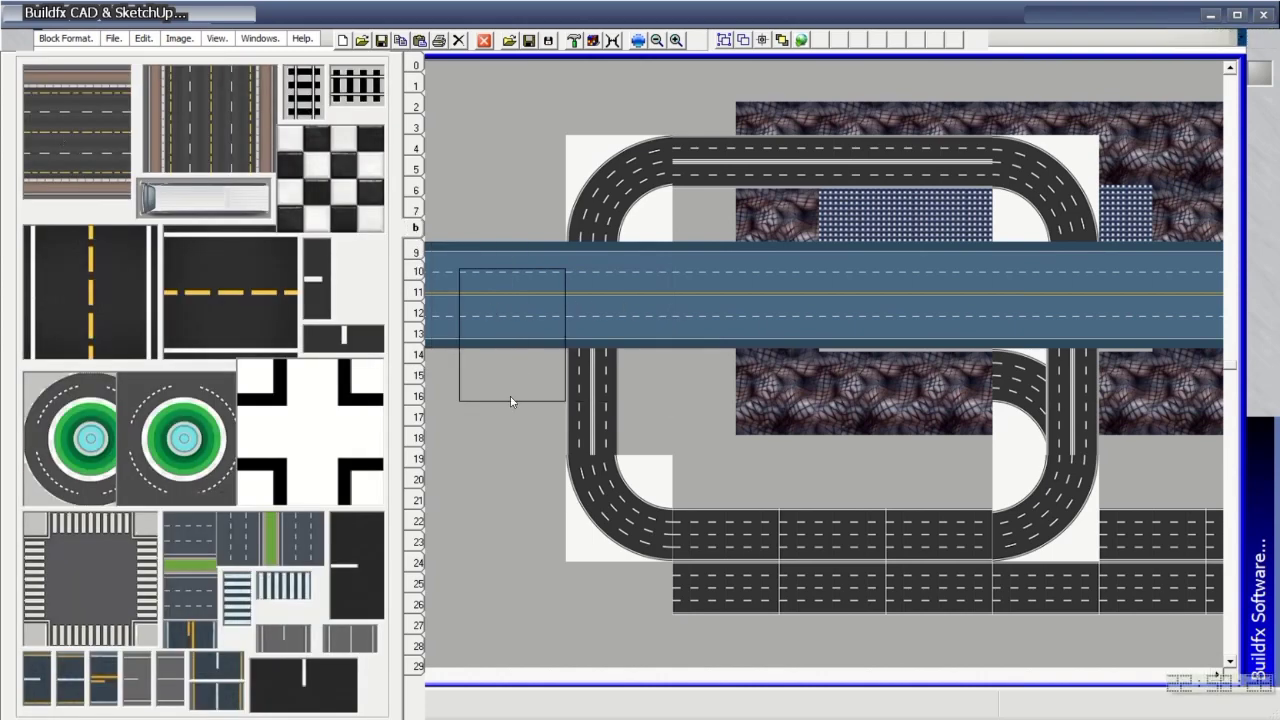
pyautogui.moveTo(509, 402)
pyautogui.mouseDown()
pyautogui.moveTo(669, 380)
pyautogui.moveTo(1218, 362)
pyautogui.moveTo(640, 366)
pyautogui.moveTo(370, 352)
pyautogui.mouseUp()
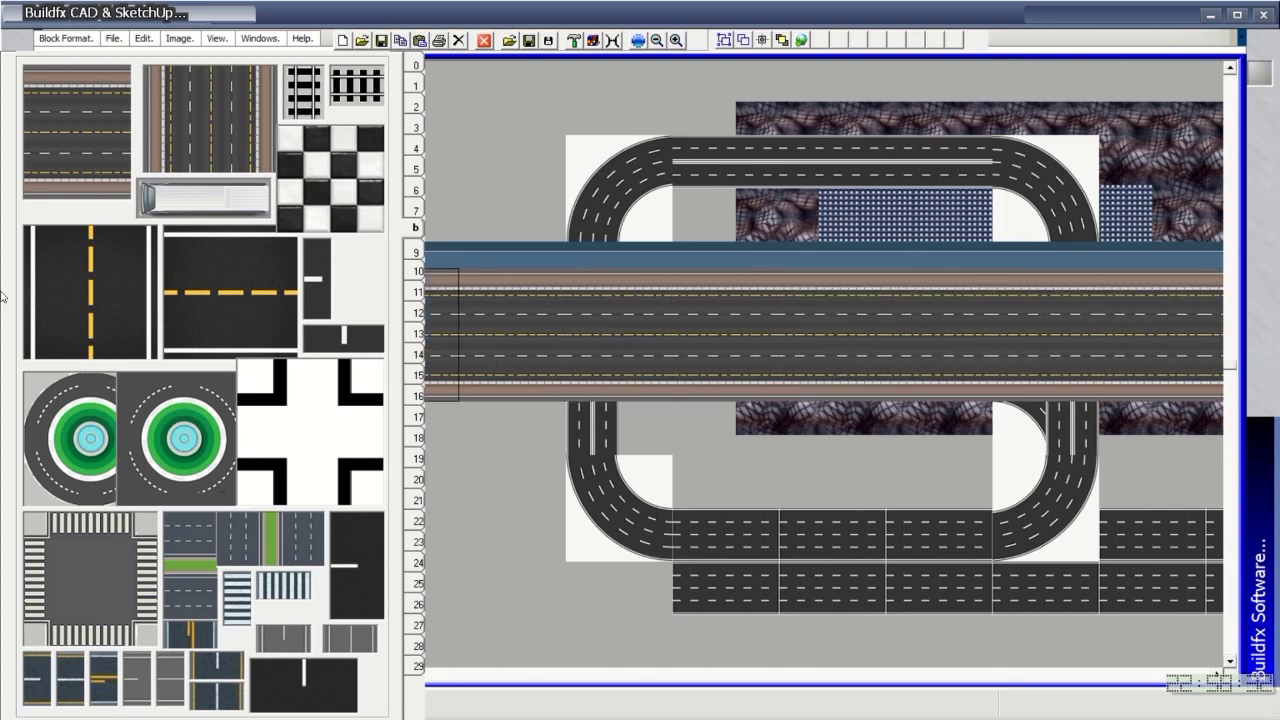
pyautogui.click(222, 111)
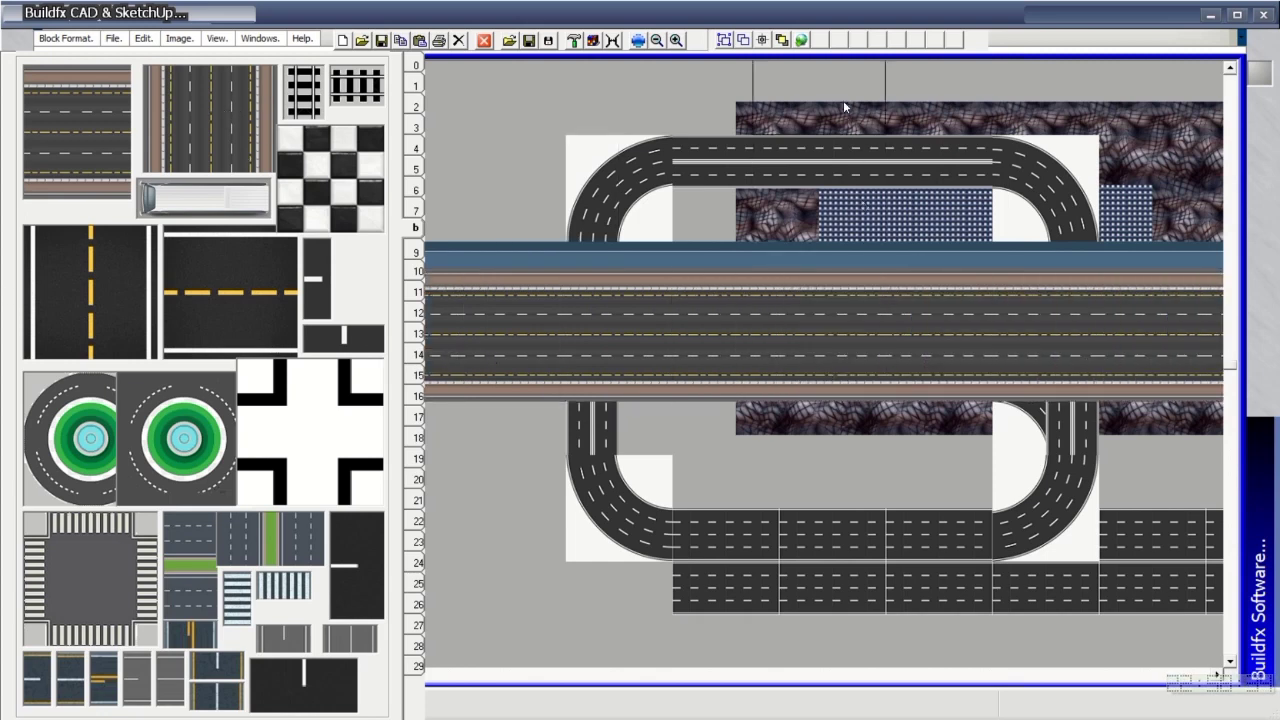
pyautogui.moveTo(843, 100); pyautogui.dragTo(860, 632)
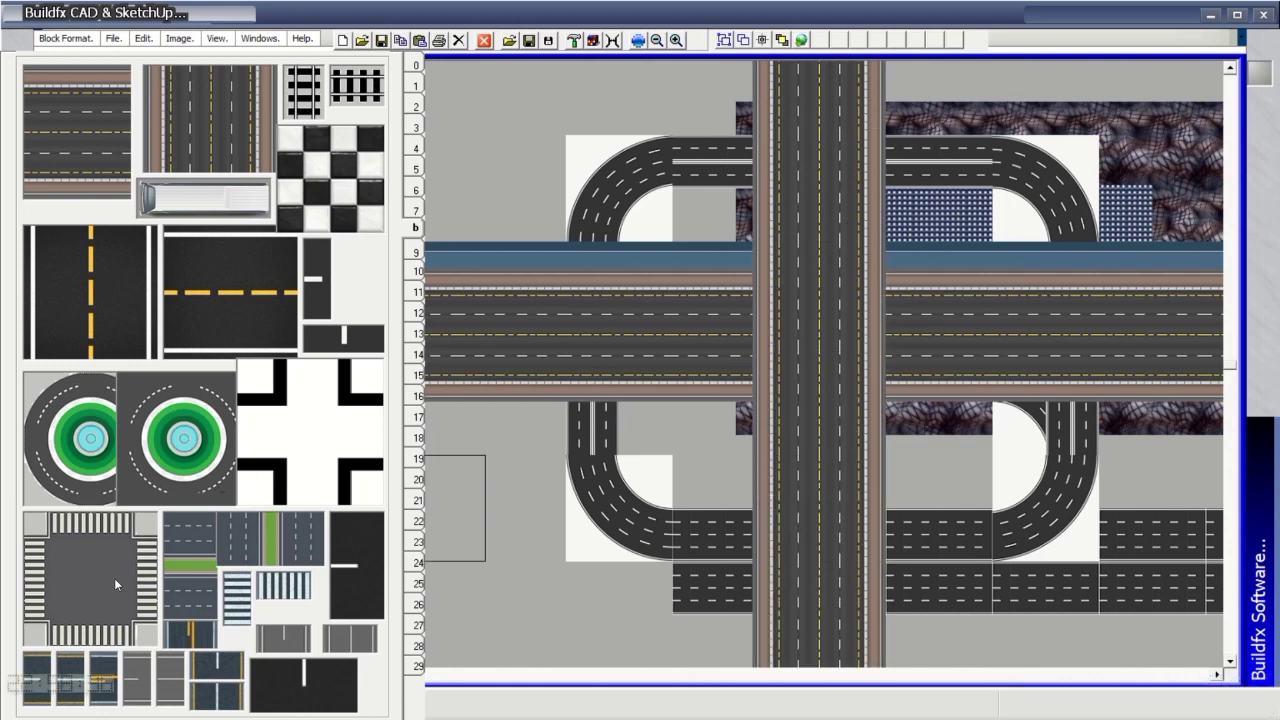
pyautogui.click(804, 312)
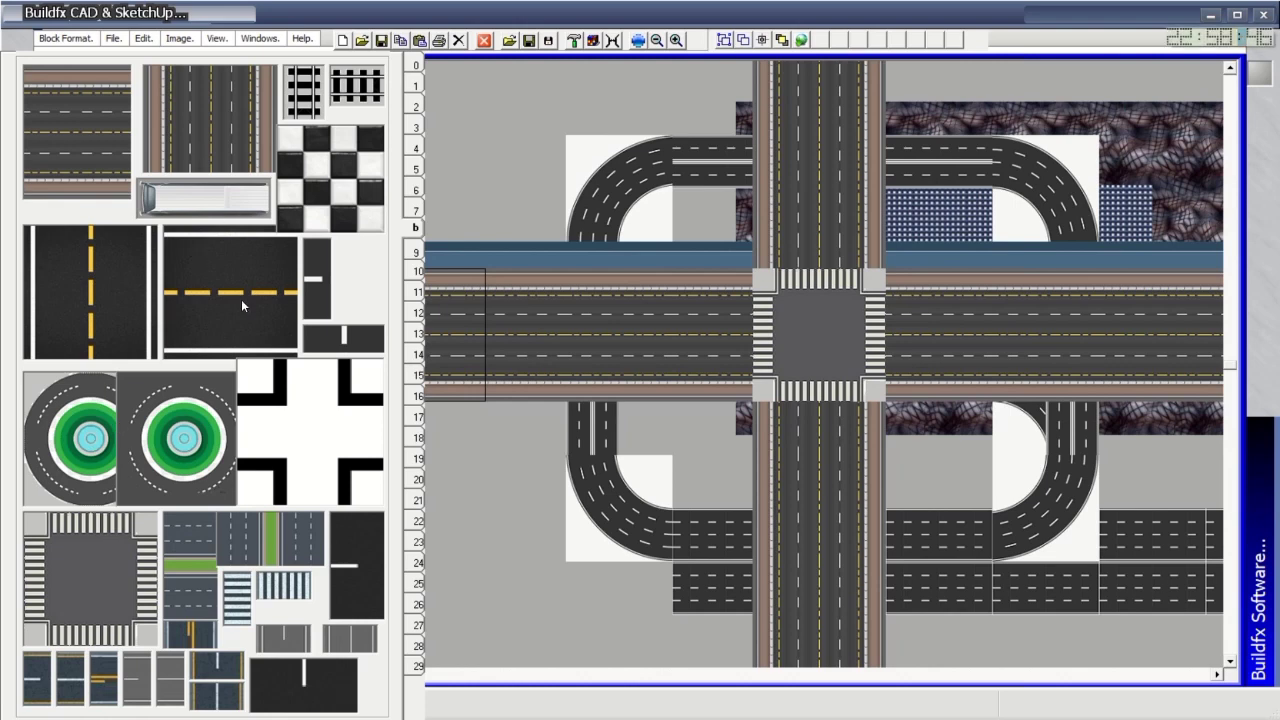
# Run a yellow-line road down the left side with a roundabout where it meets the highway.
pyautogui.click(122, 325)
pyautogui.moveTo(549, 102); pyautogui.dragTo(545, 603)
pyautogui.click(162, 450)
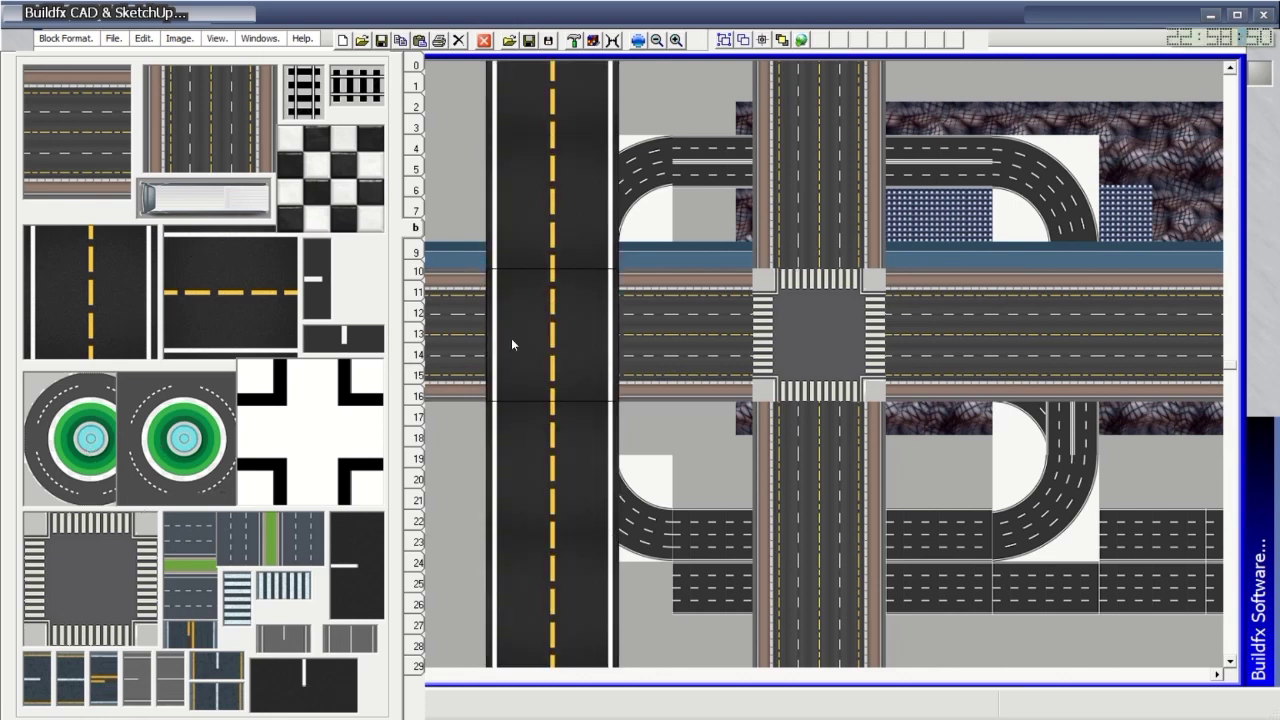
pyautogui.click(511, 338)
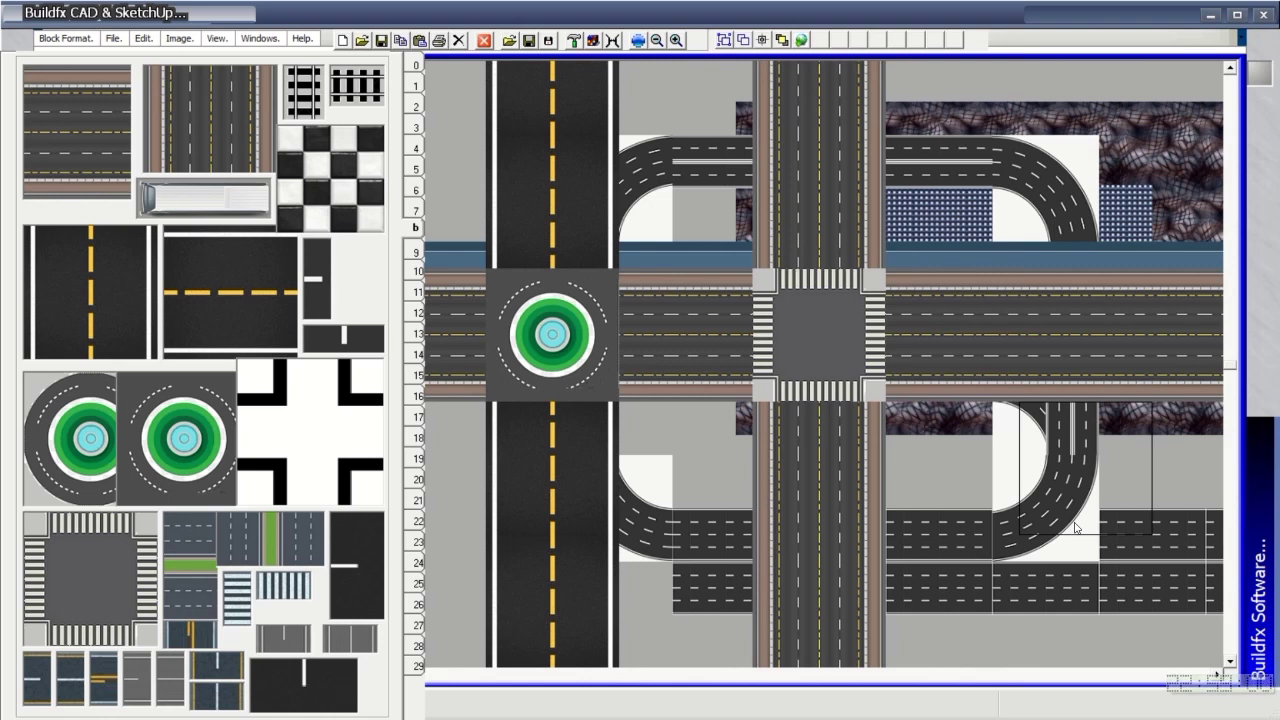
# Lay green-median divided road tiles across the full top row and the full bottom row.
pyautogui.click(174, 581)
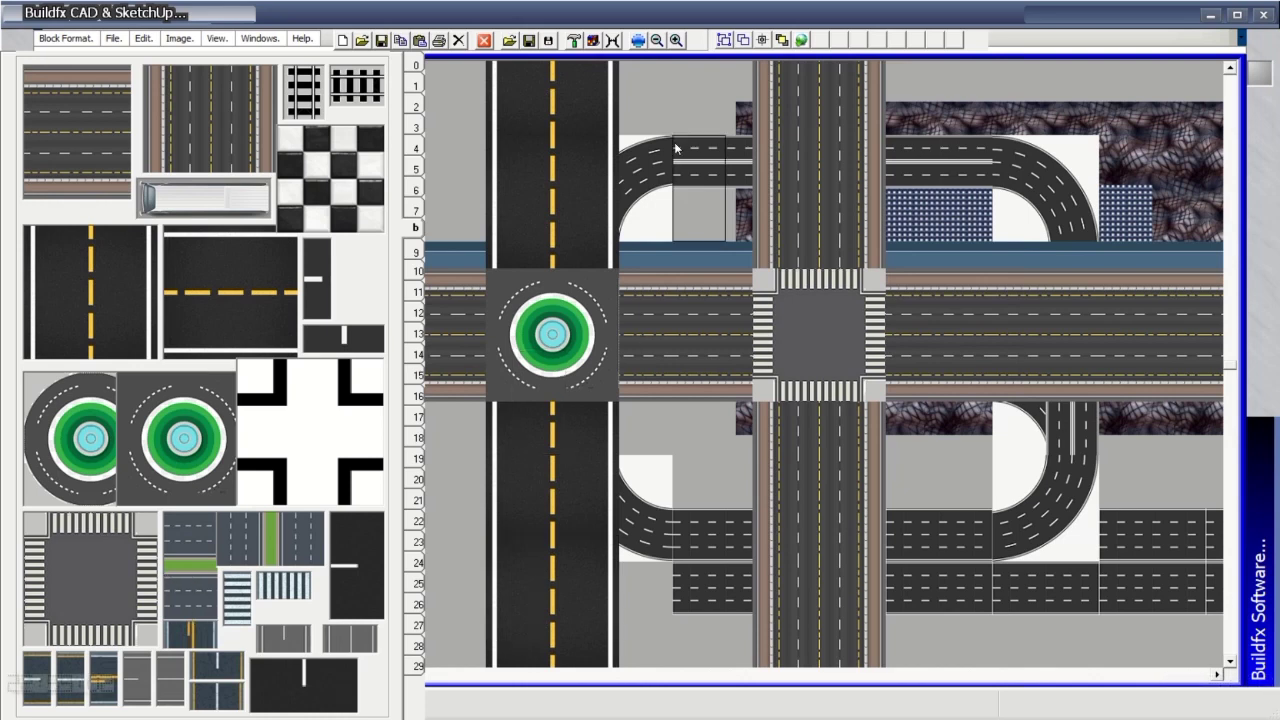
pyautogui.click(620, 100)
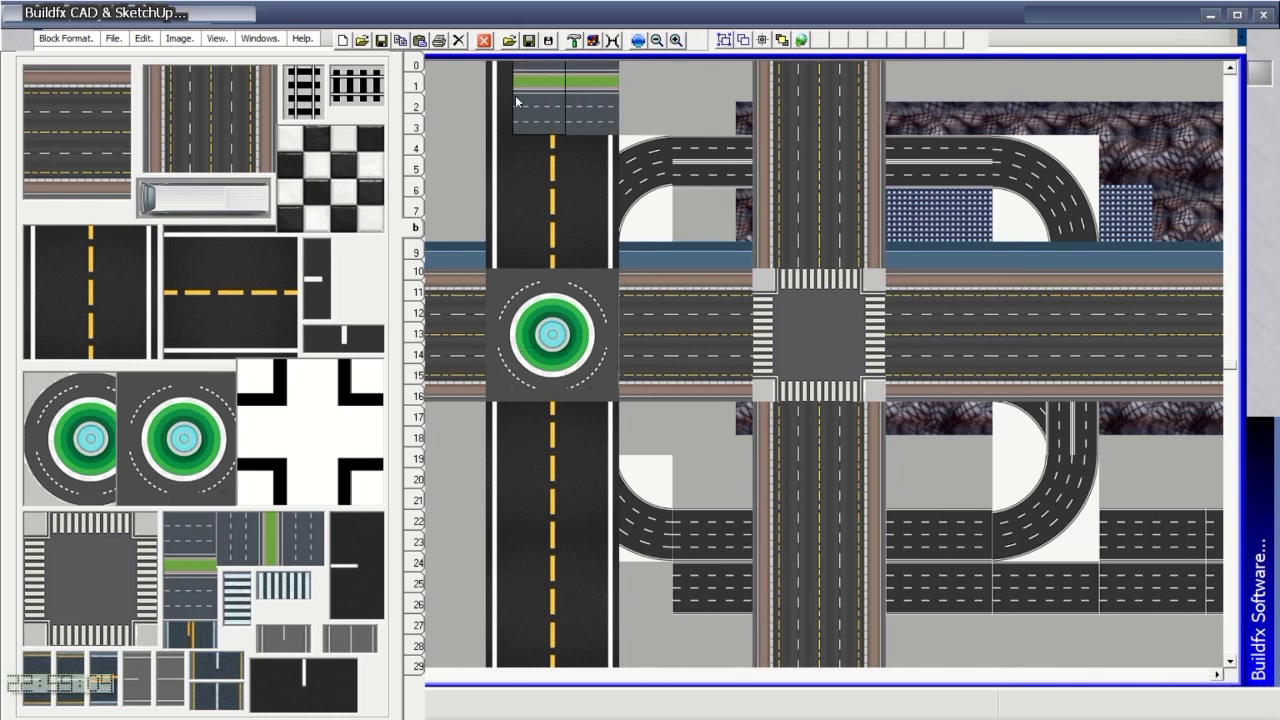
pyautogui.moveTo(515, 95); pyautogui.dragTo(1186, 89)
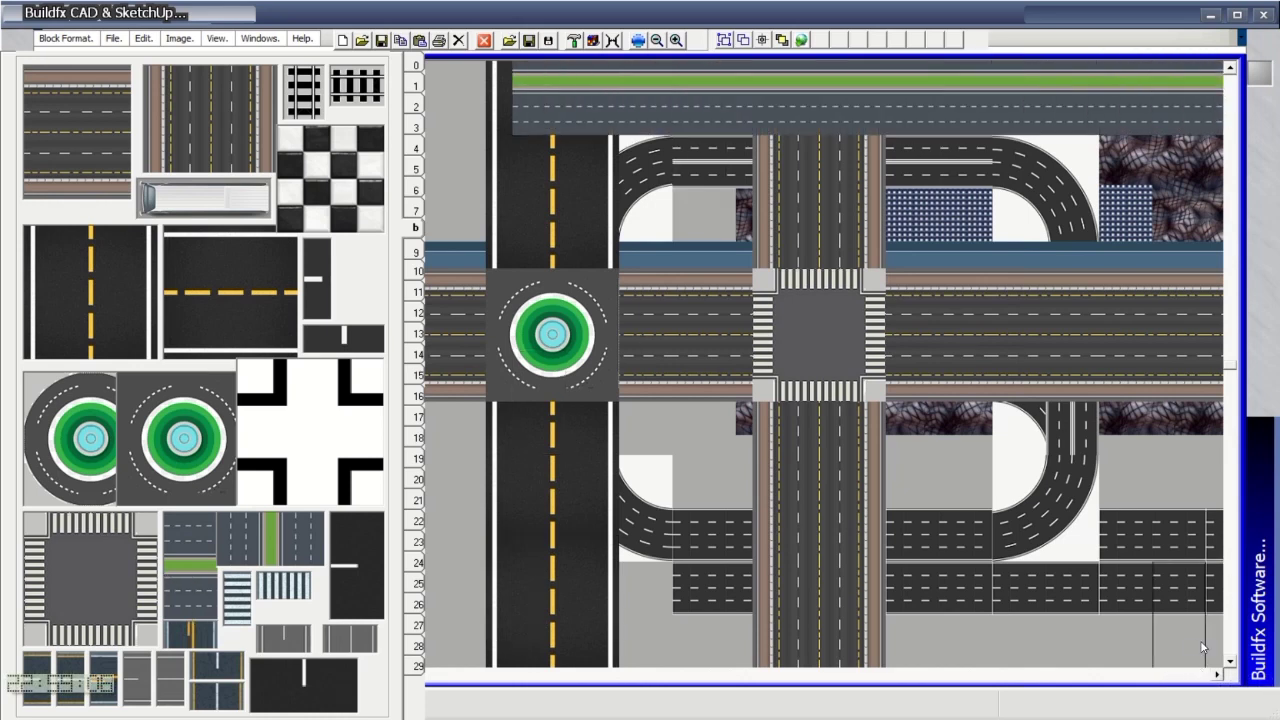
pyautogui.moveTo(1200, 645)
pyautogui.mouseDown()
pyautogui.moveTo(1165, 626)
pyautogui.moveTo(908, 658)
pyautogui.moveTo(587, 671)
pyautogui.moveTo(440, 640)
pyautogui.mouseUp()
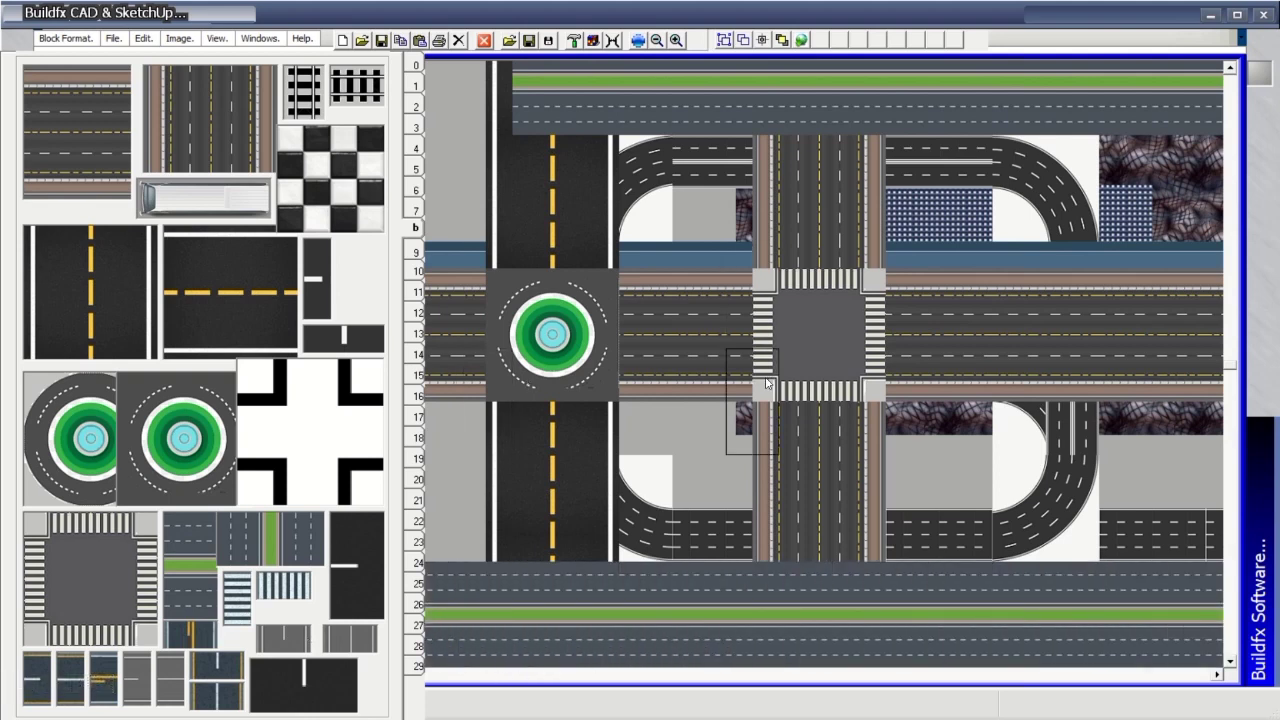
pyautogui.moveTo(531, 6)
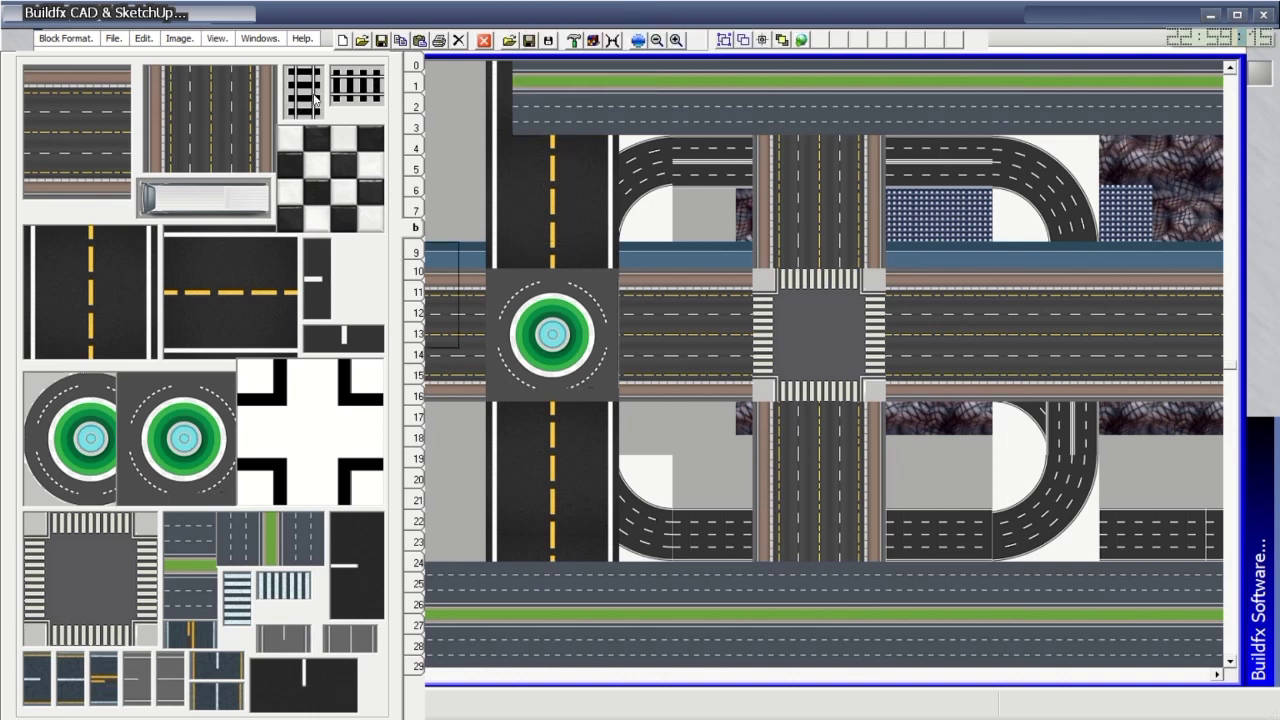
# Lay horizontal railway tracks across rows 7–8 and rows 3–5, edge to edge.
pyautogui.click(370, 88)
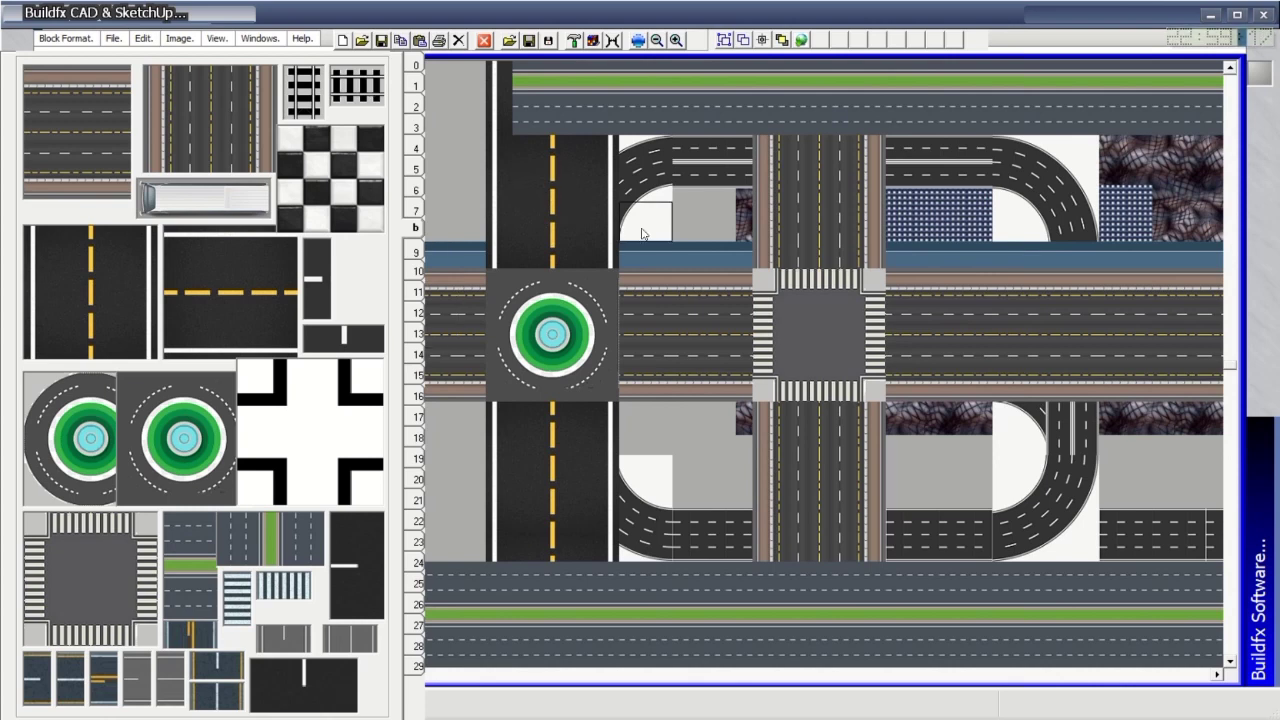
pyautogui.moveTo(628, 222); pyautogui.dragTo(1215, 226)
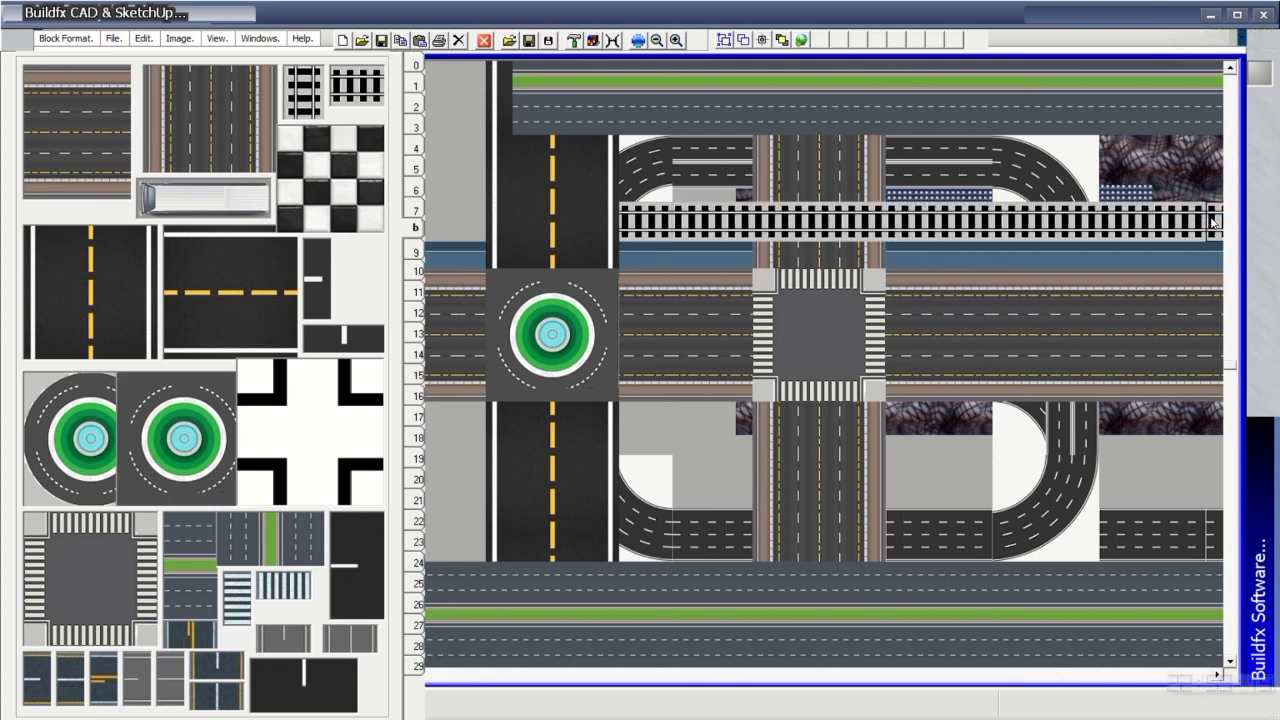
pyautogui.moveTo(691, 233); pyautogui.dragTo(440, 224)
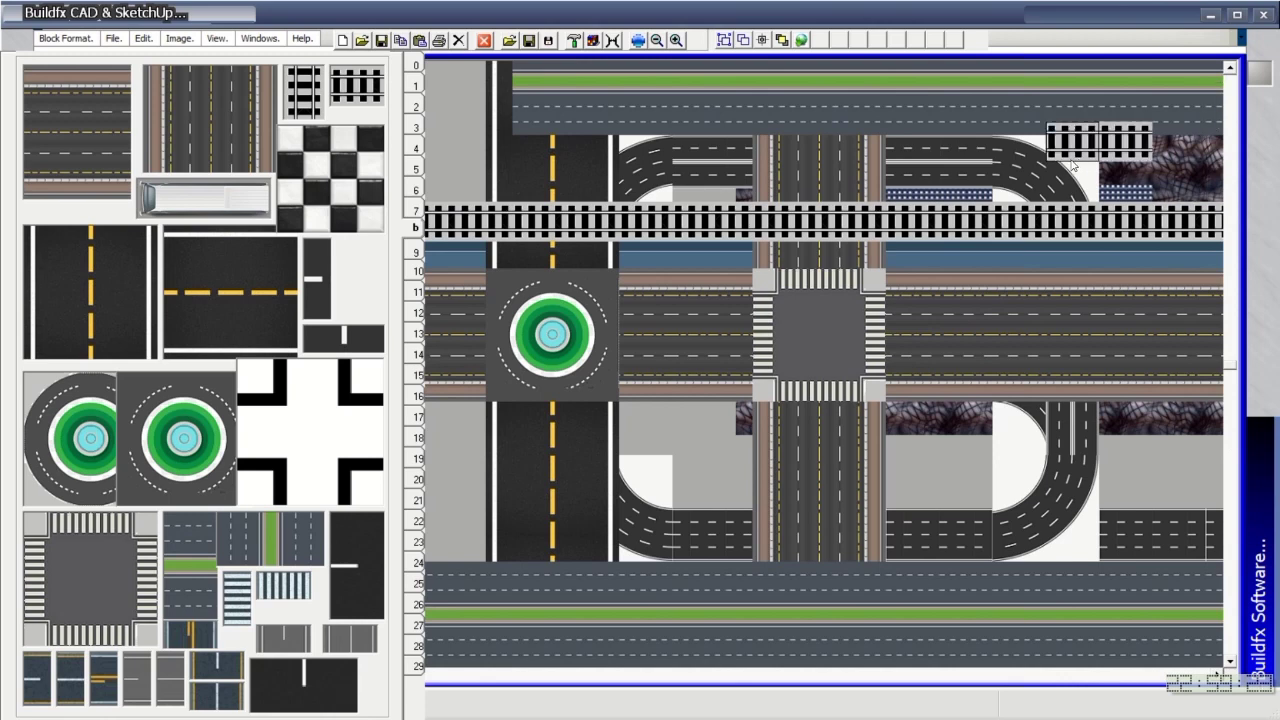
pyautogui.moveTo(998, 125)
pyautogui.mouseDown()
pyautogui.moveTo(1100, 150)
pyautogui.moveTo(1210, 155)
pyautogui.moveTo(450, 148)
pyautogui.mouseUp()
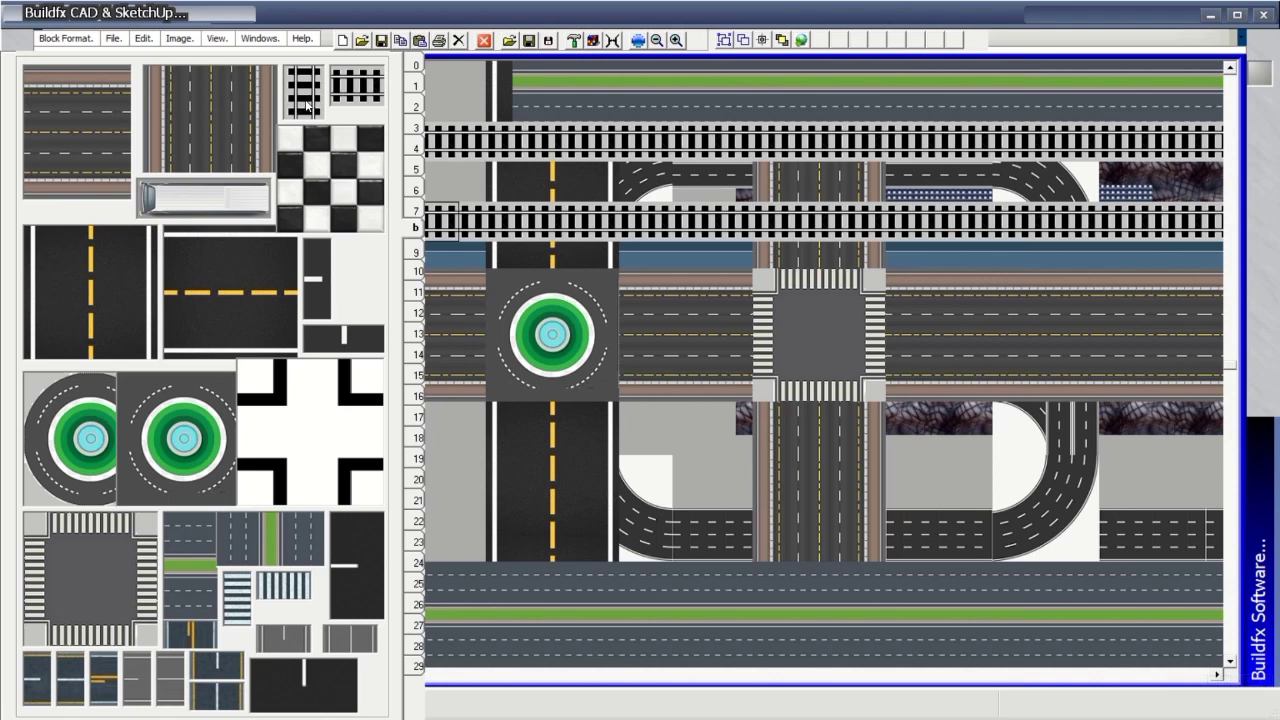
# Lay a vertical railway track down the layout and close the Buildfx window.
pyautogui.click(307, 105)
pyautogui.moveTo(639, 140)
pyautogui.mouseDown()
pyautogui.moveTo(638, 485)
pyautogui.moveTo(640, 660)
pyautogui.mouseUp()
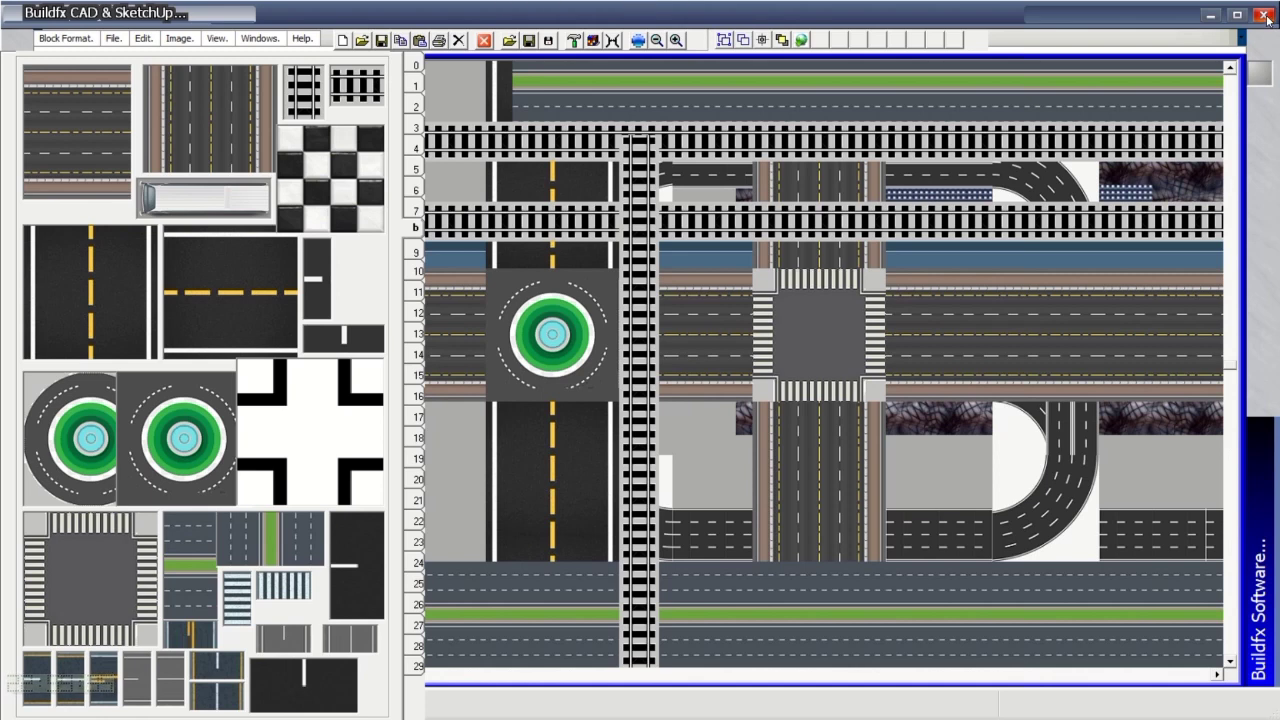
pyautogui.click(1265, 17)
# Confirm quitting Buildfx, dismiss Run-time error '339', and switch to the desktop.
pyautogui.click(650, 410)
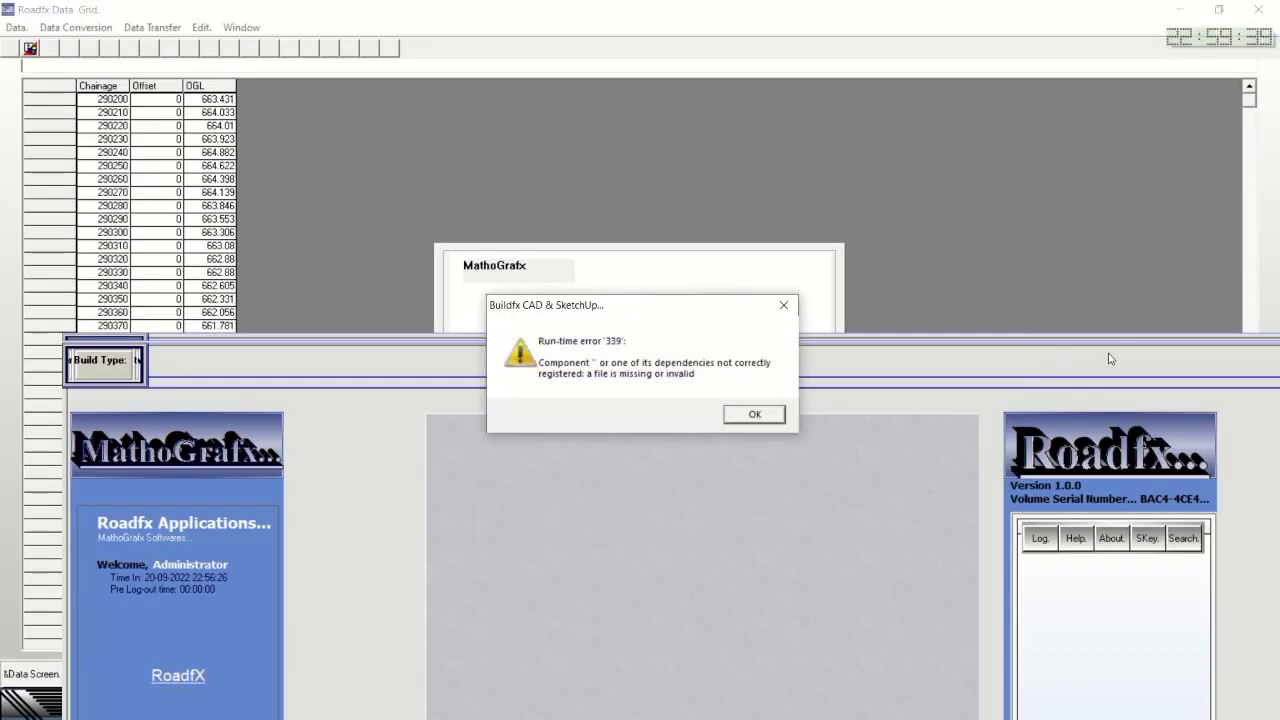
pyautogui.click(752, 414)
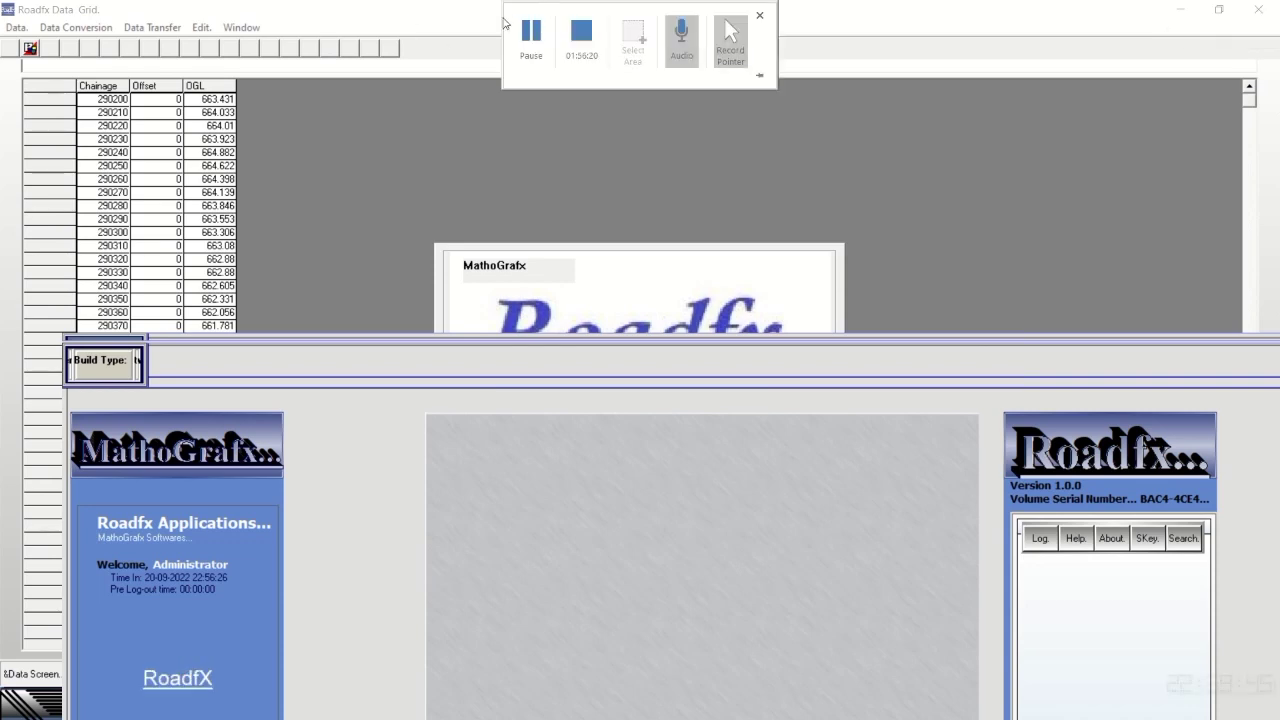
pyautogui.click(531, 32)
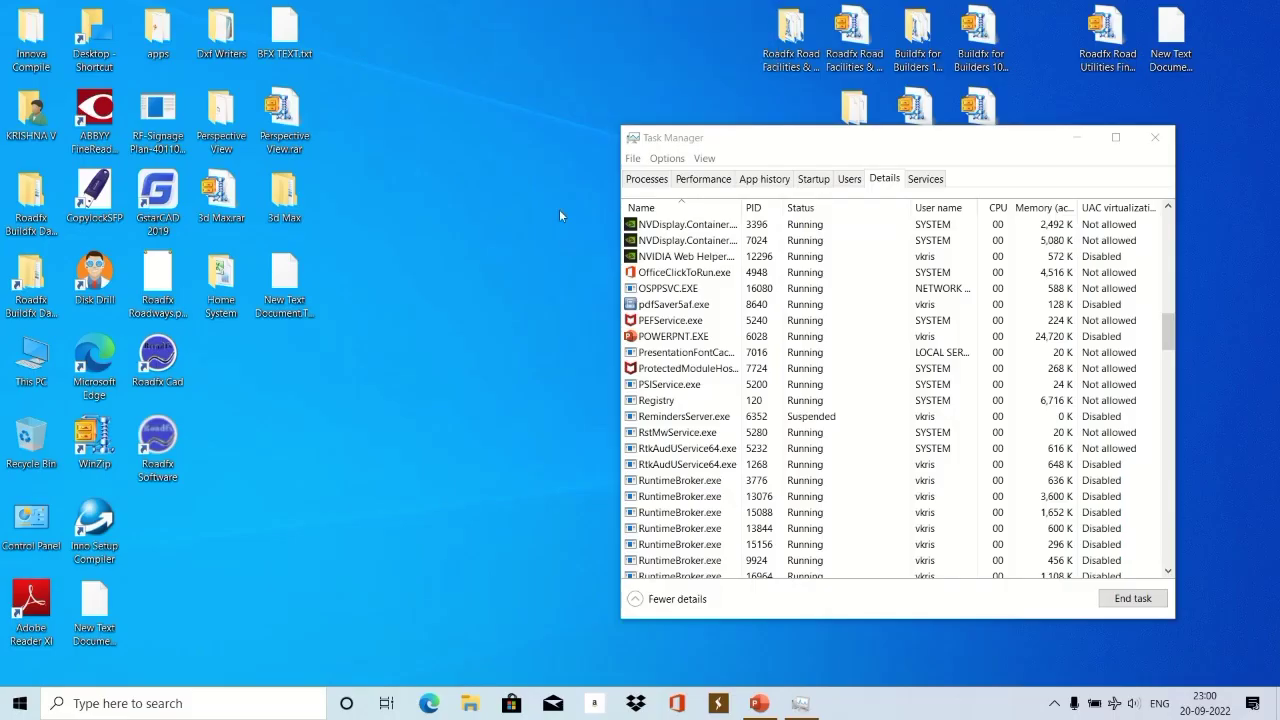
pyautogui.moveTo(547, 10)
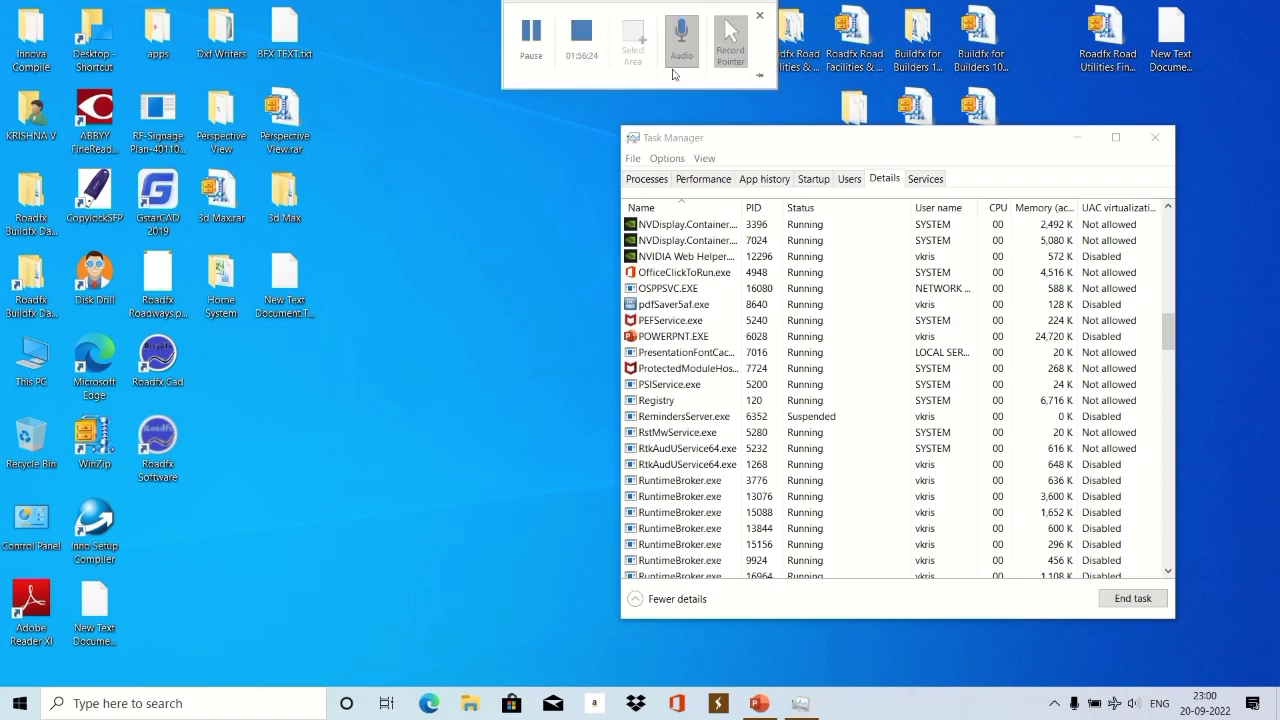
# Bring PowerPoint forward and set the video export quality to HD (720p).
pyautogui.click(760, 704)
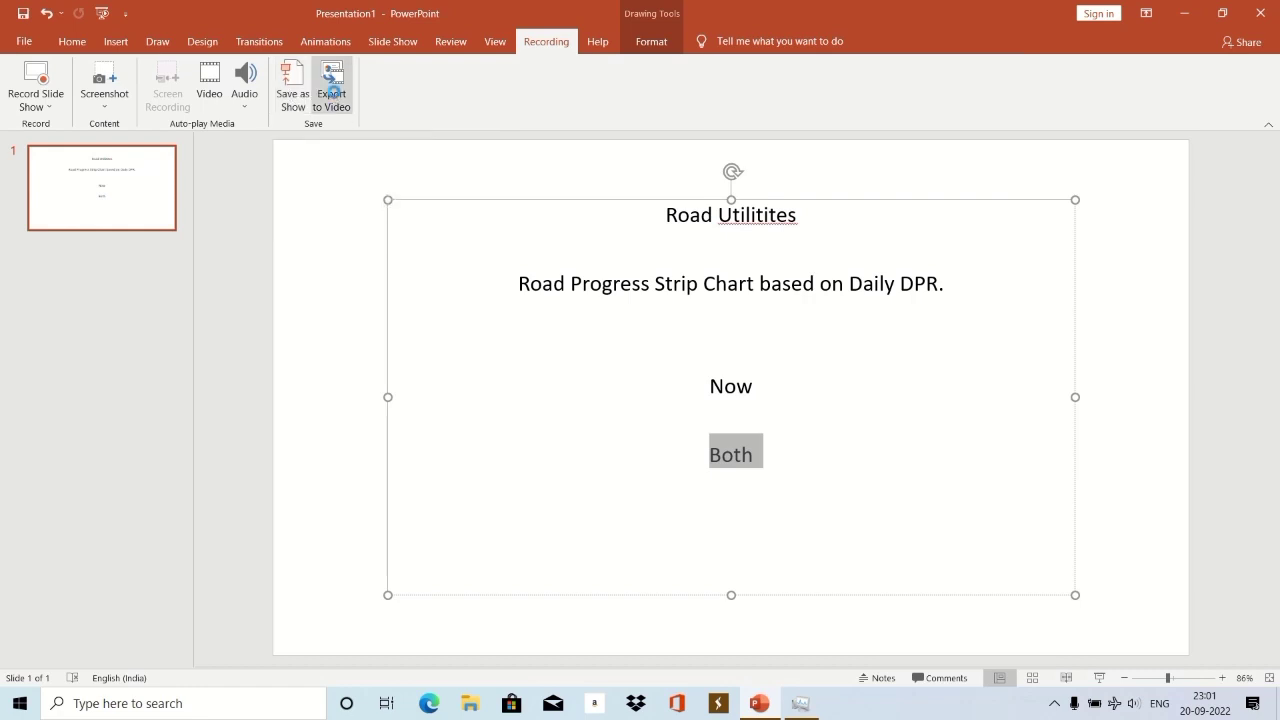
pyautogui.click(333, 92)
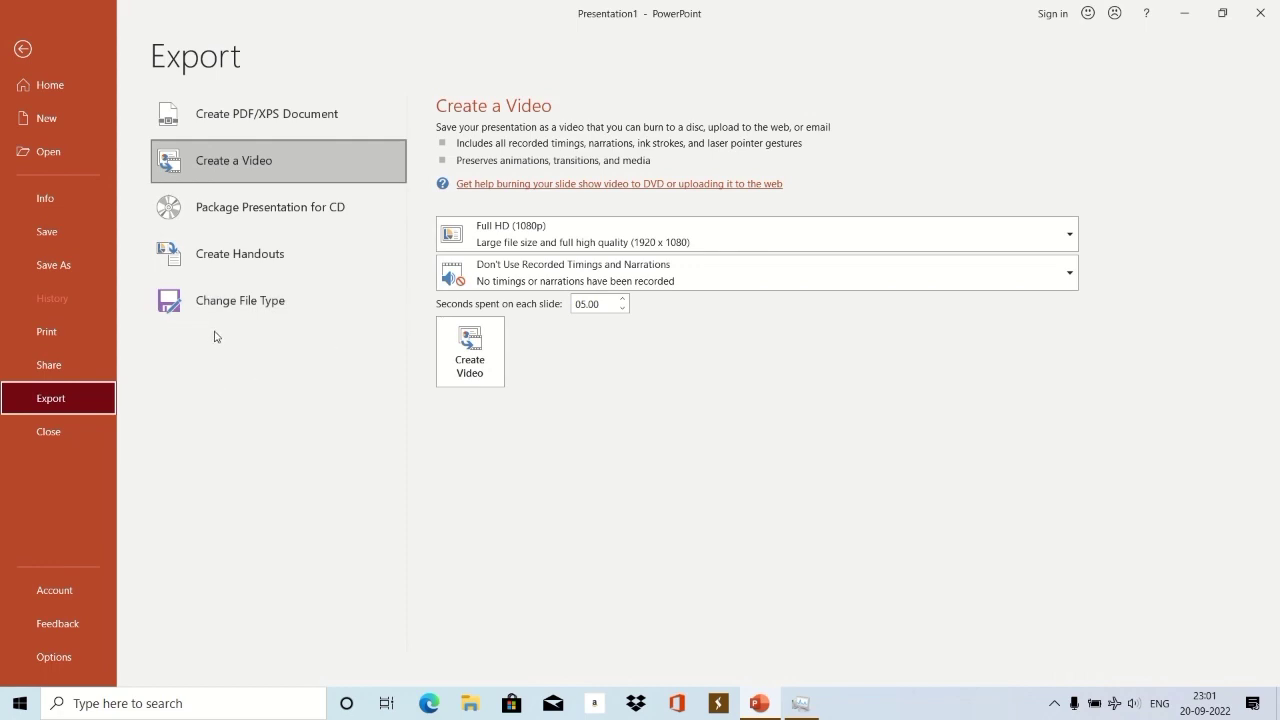
pyautogui.click(826, 232)
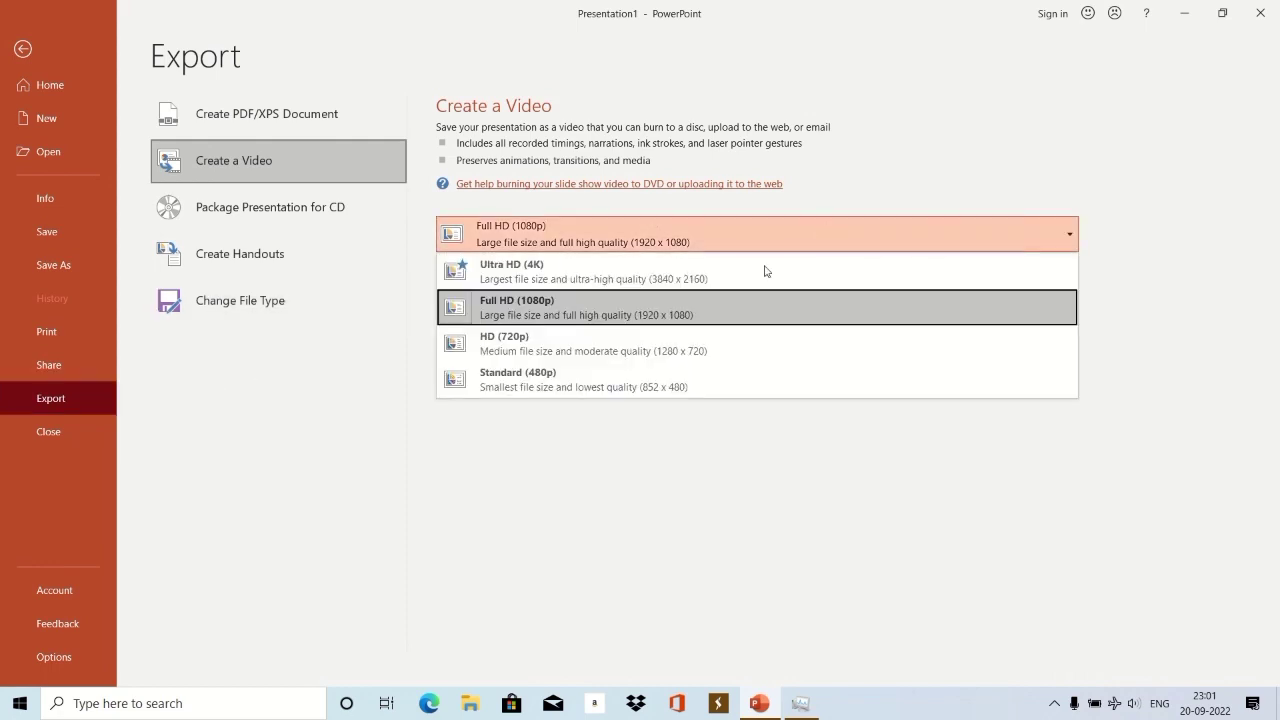
pyautogui.click(555, 344)
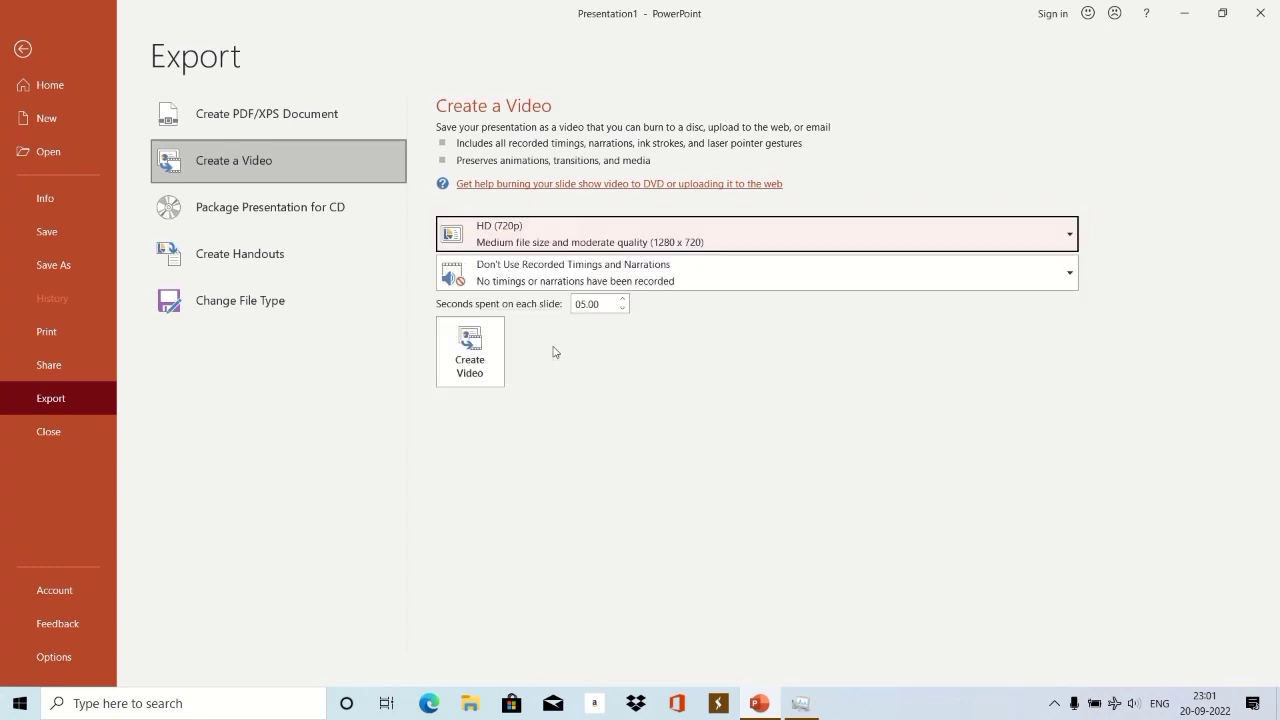
pyautogui.click(470, 355)
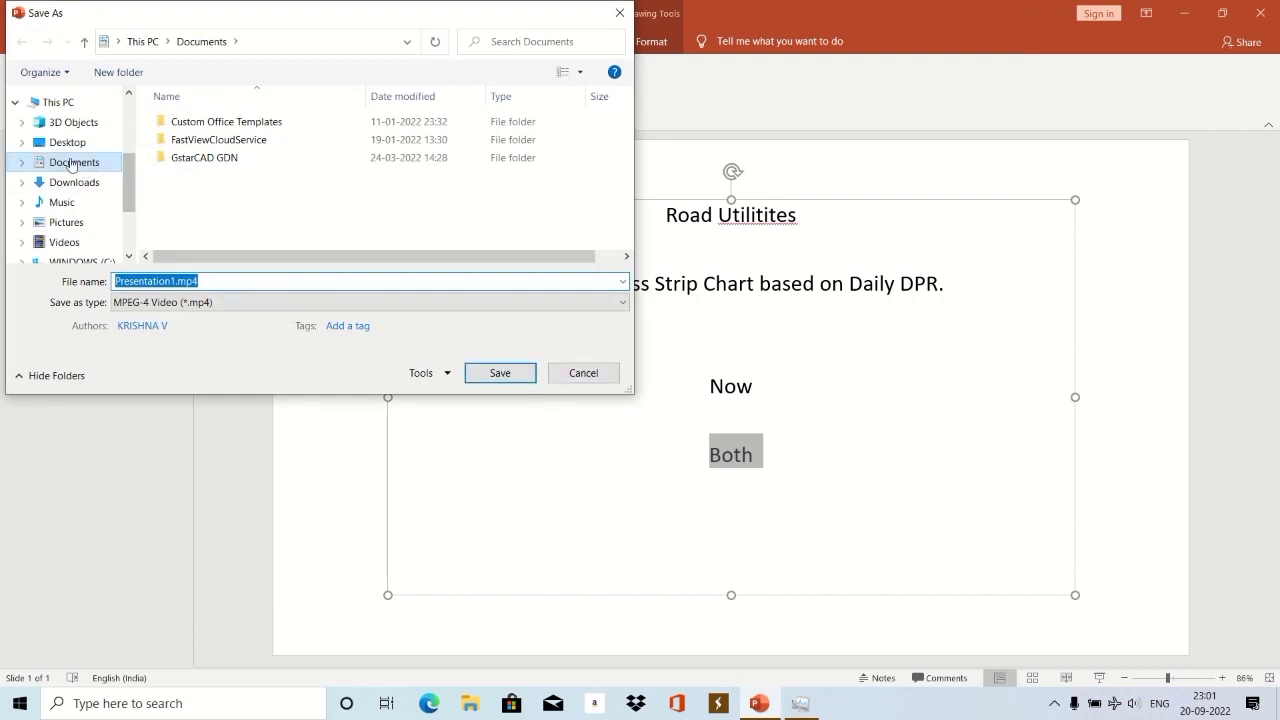
# Save the video as Roadfx 20-09-2022.mp4 in Roadfx Presentations on DATA (D:).
pyautogui.scroll(-2, 110, 190)
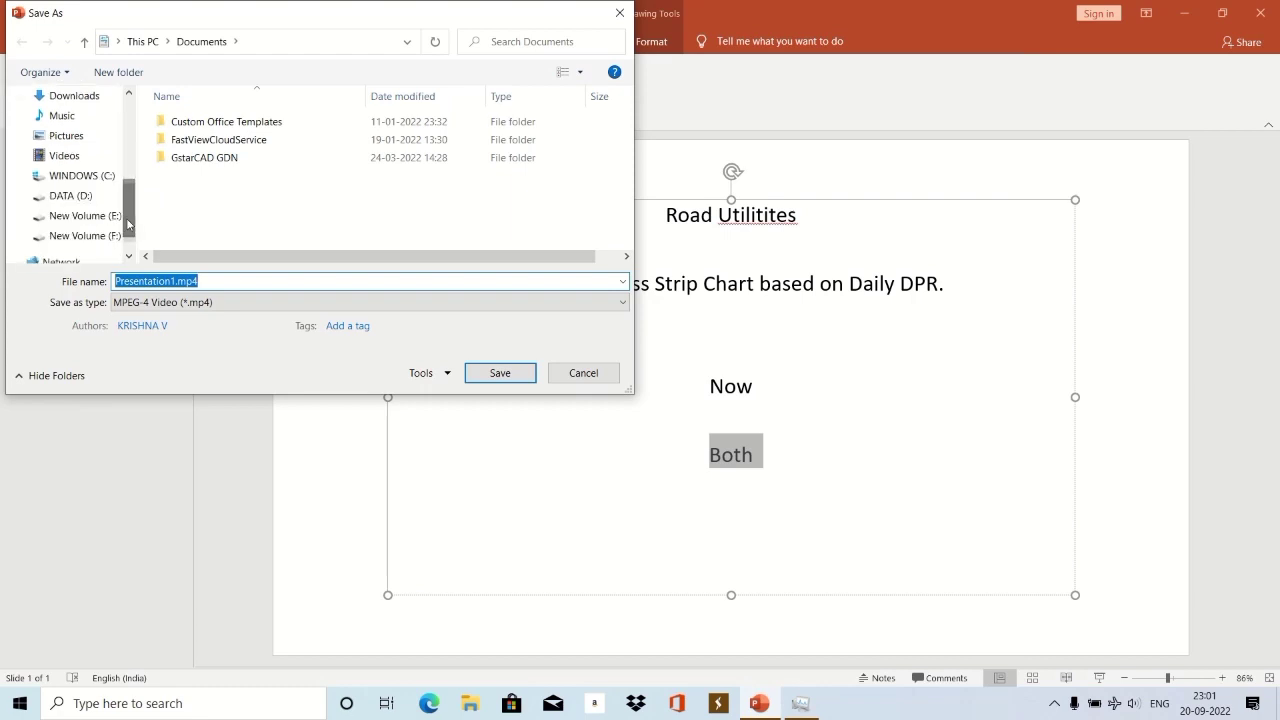
pyautogui.click(90, 200)
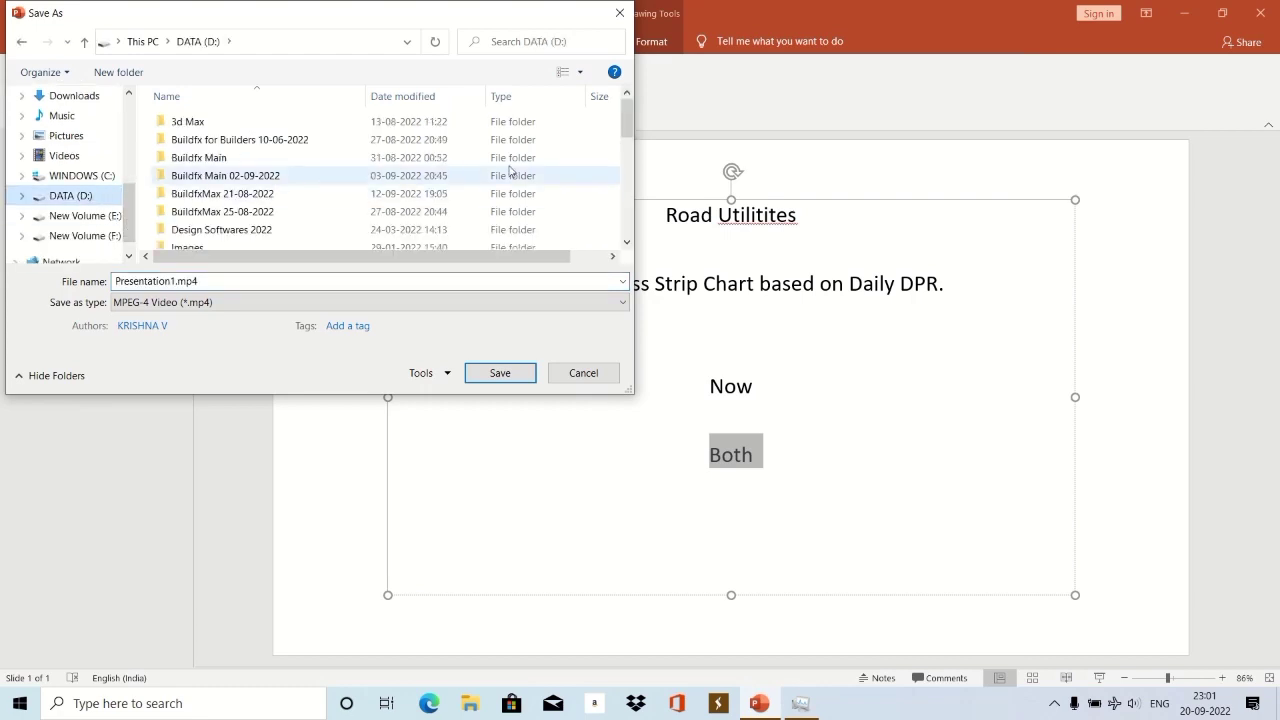
pyautogui.moveTo(626, 126); pyautogui.dragTo(610, 192)
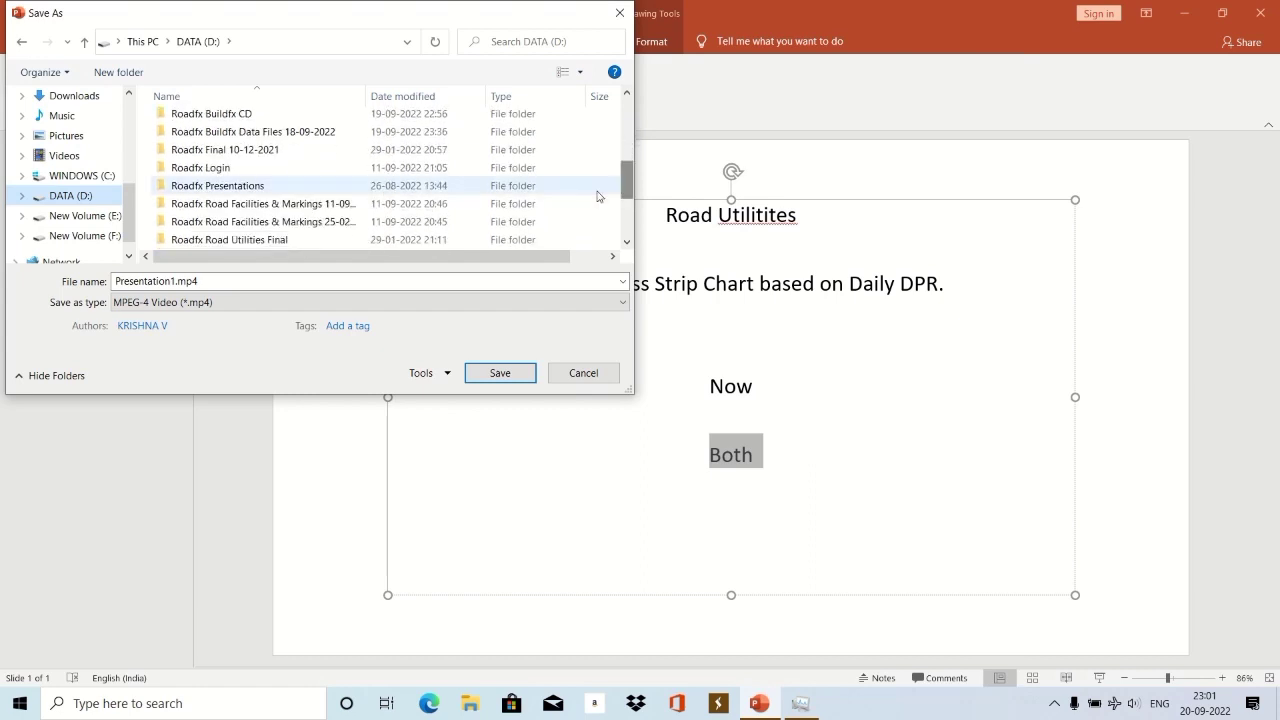
pyautogui.doubleClick(274, 188)
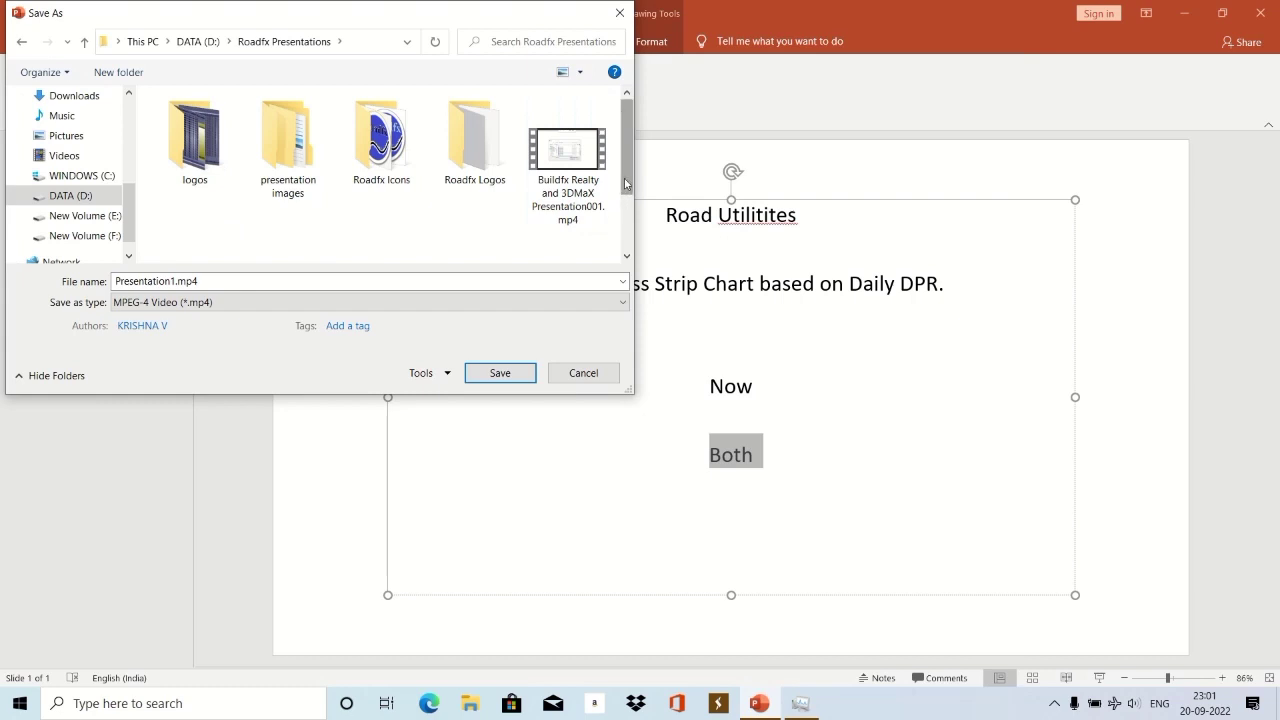
pyautogui.moveTo(627, 172); pyautogui.dragTo(622, 226)
pyautogui.click(475, 188)
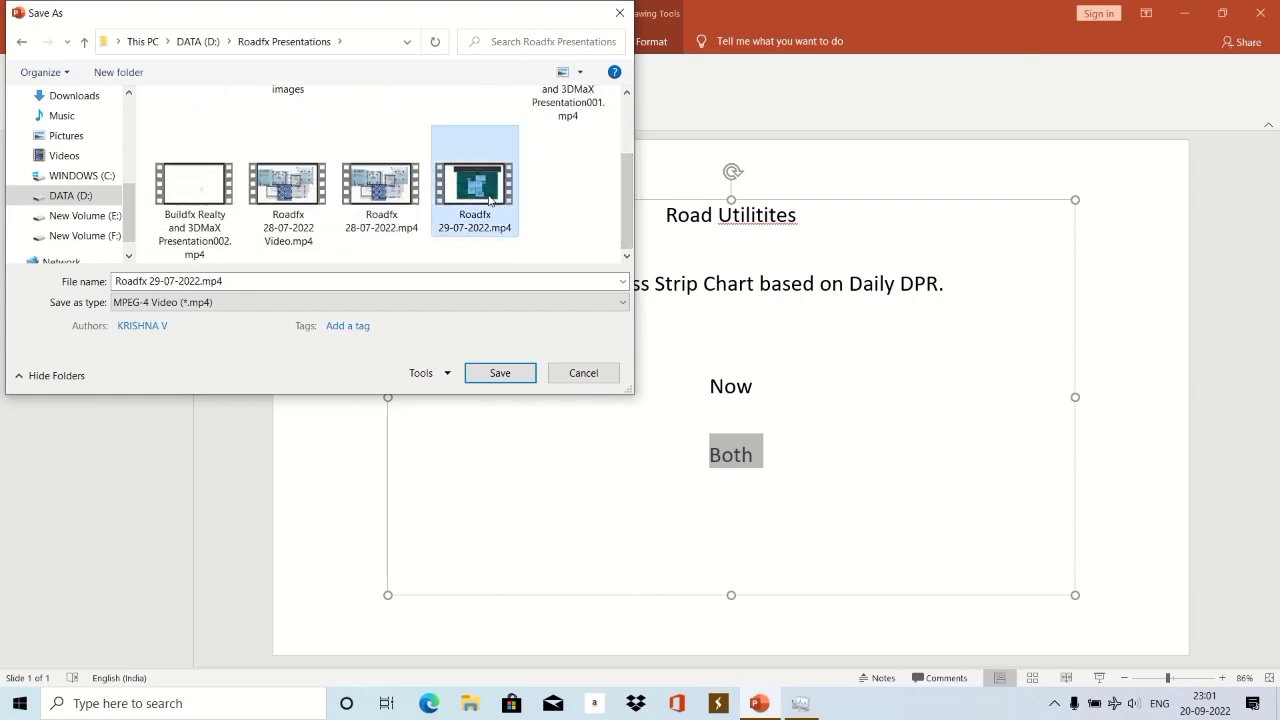
pyautogui.click(157, 281)
pyautogui.click(157, 281)
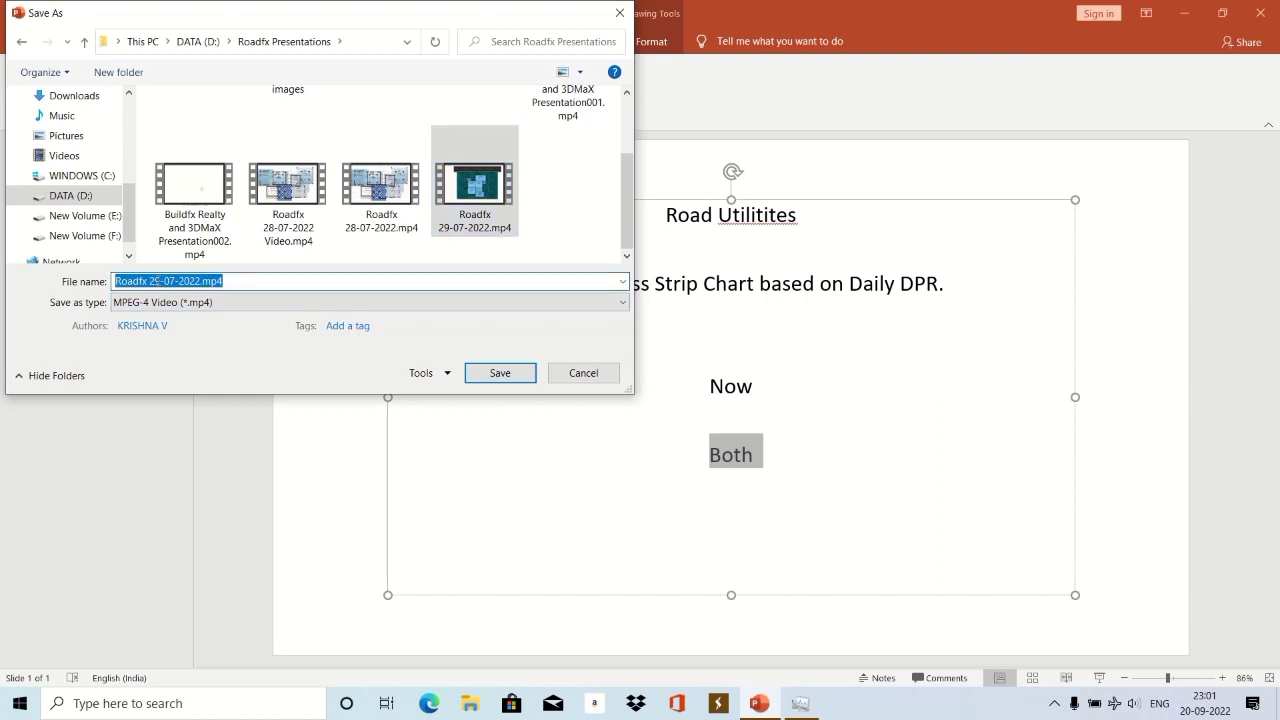
pyautogui.click(157, 281)
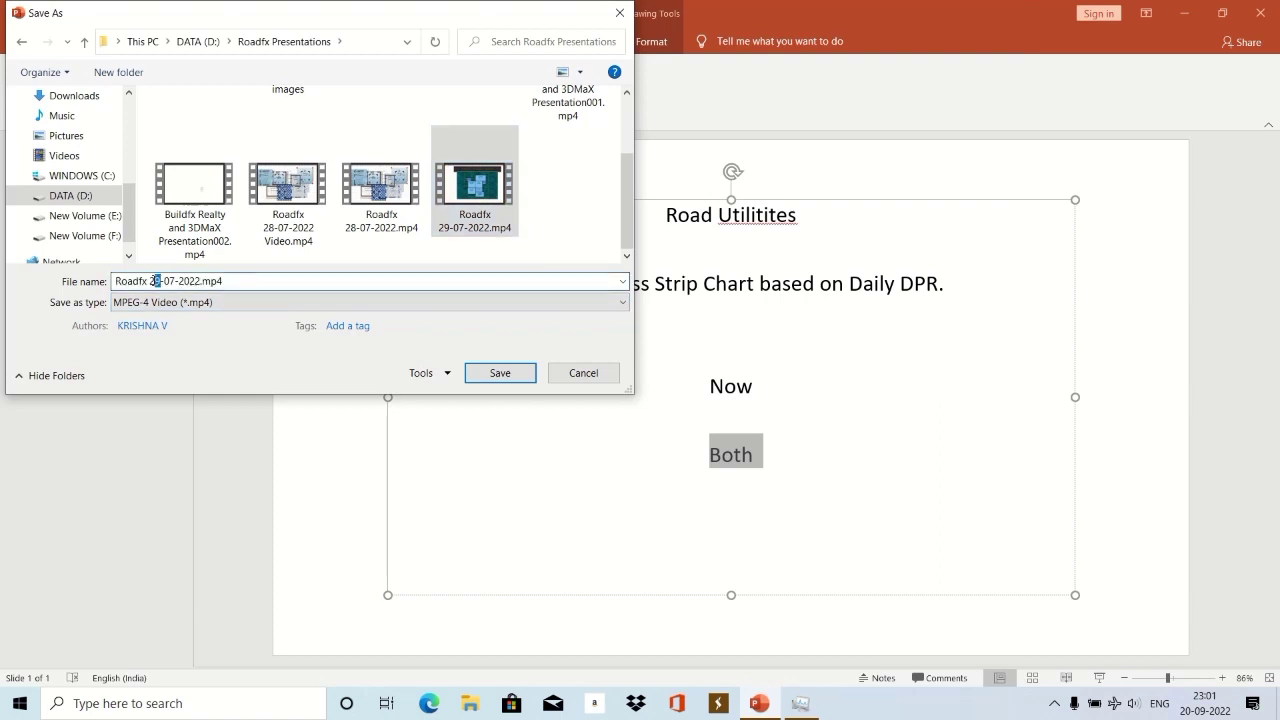
pyautogui.write('0')
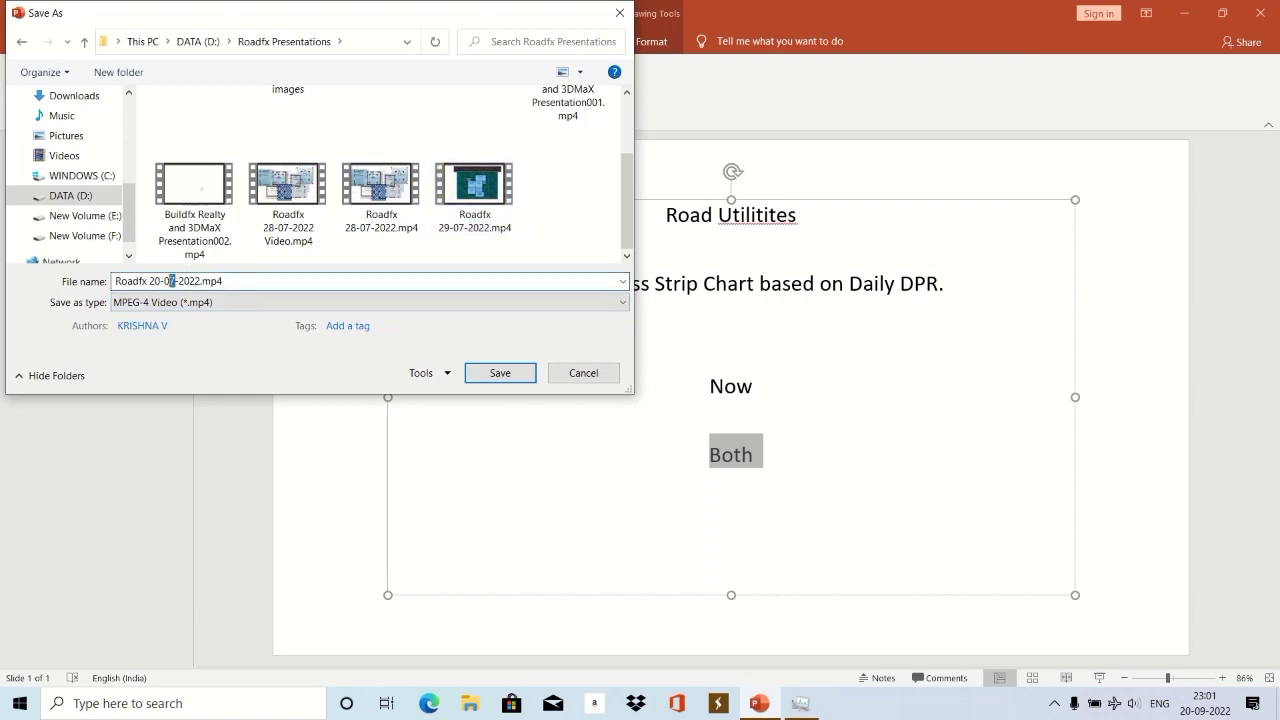
pyautogui.click(474, 369)
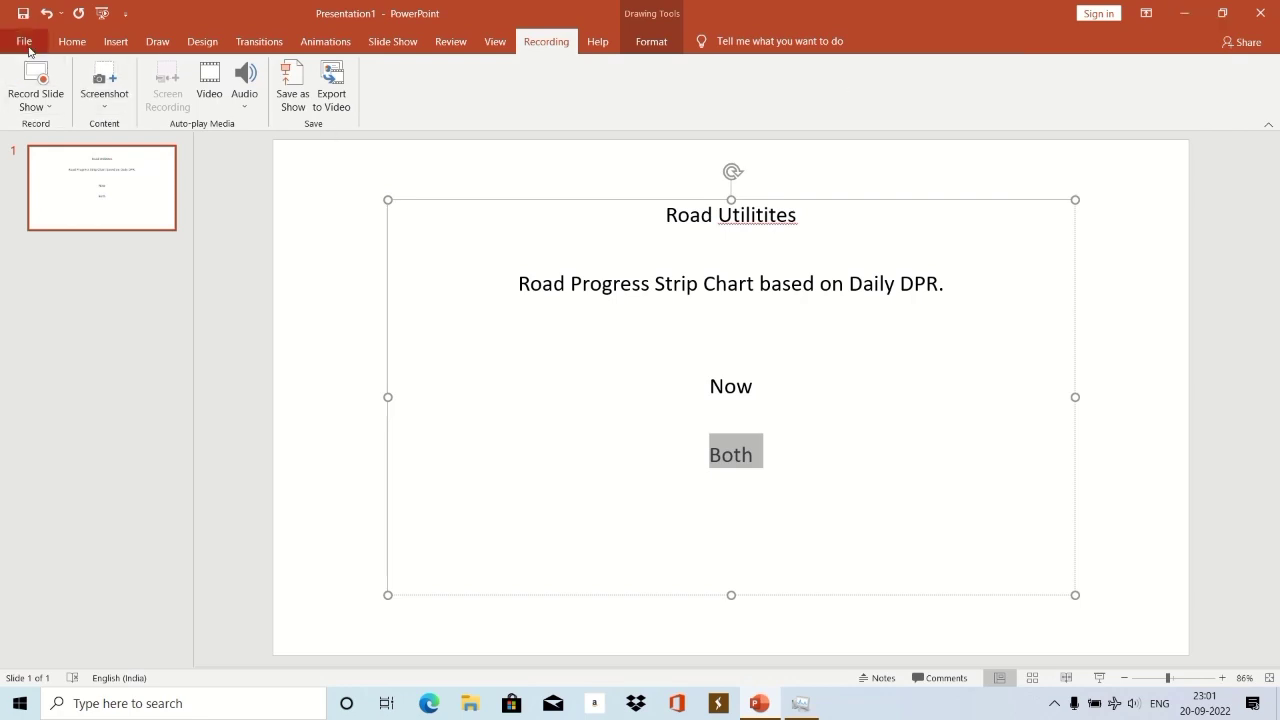
pyautogui.click(27, 45)
pyautogui.click(1184, 13)
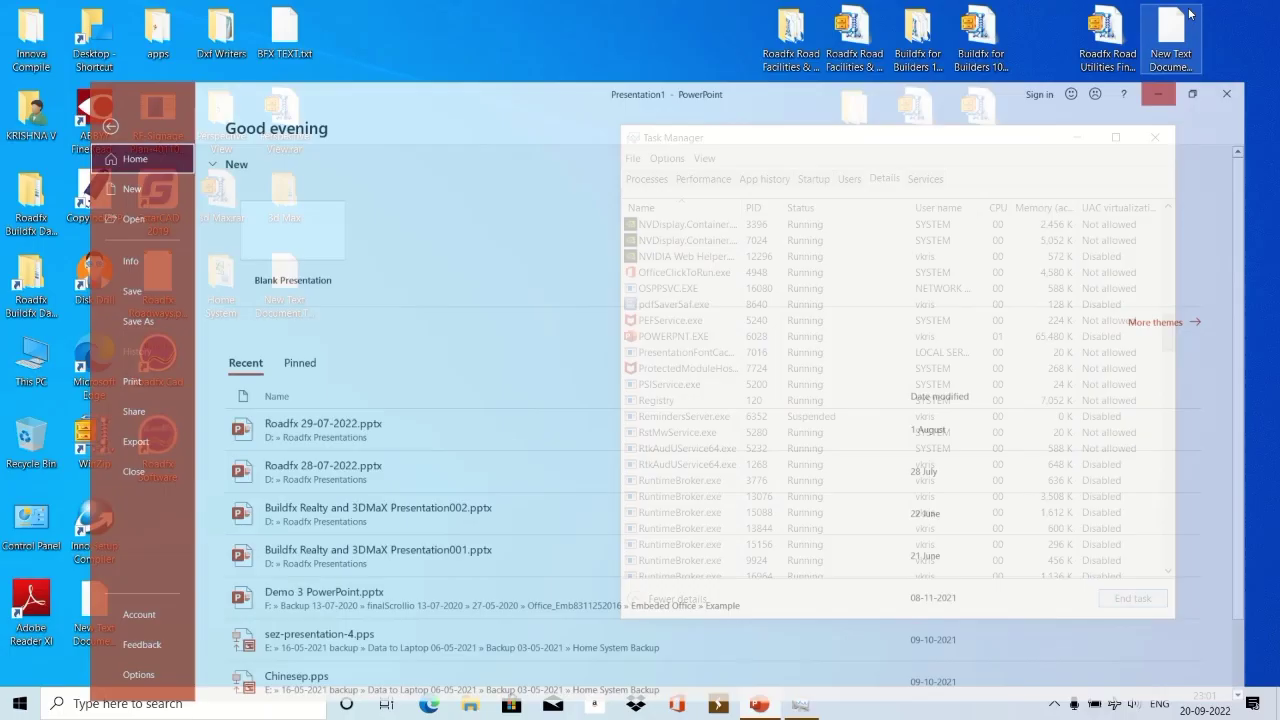
pyautogui.doubleClick(31, 365)
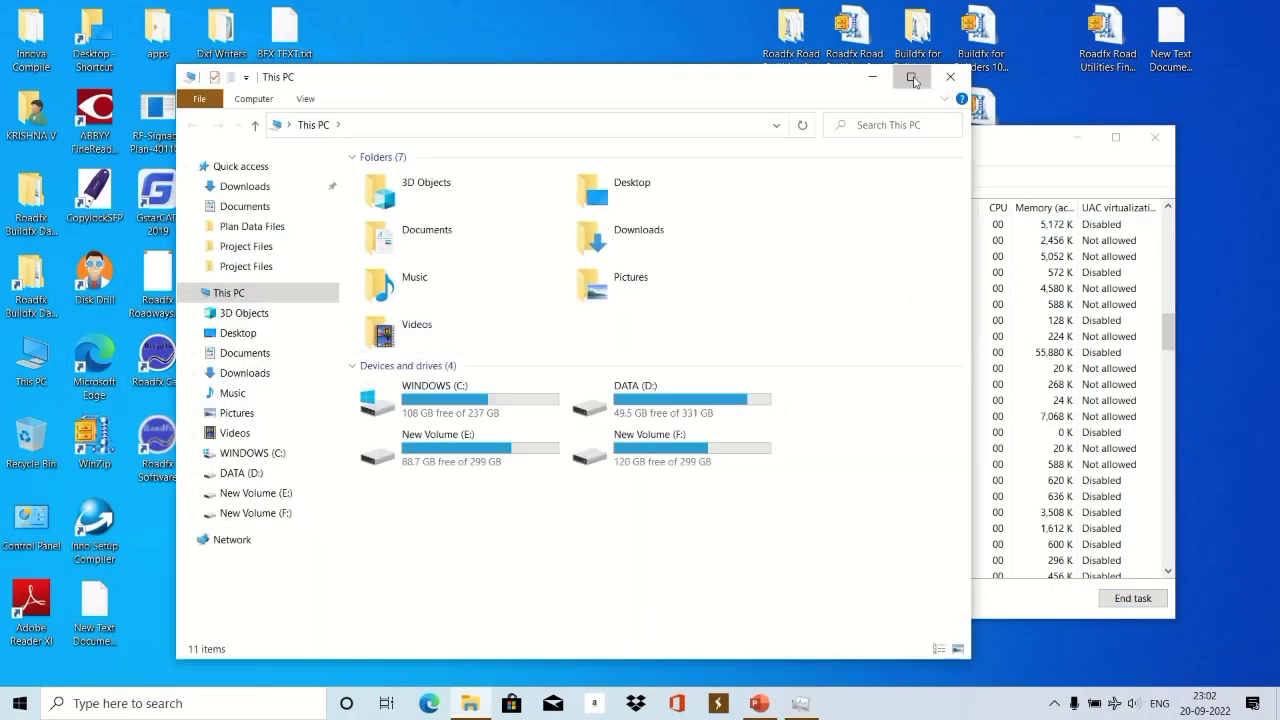
pyautogui.click(907, 79)
pyautogui.doubleClick(530, 248)
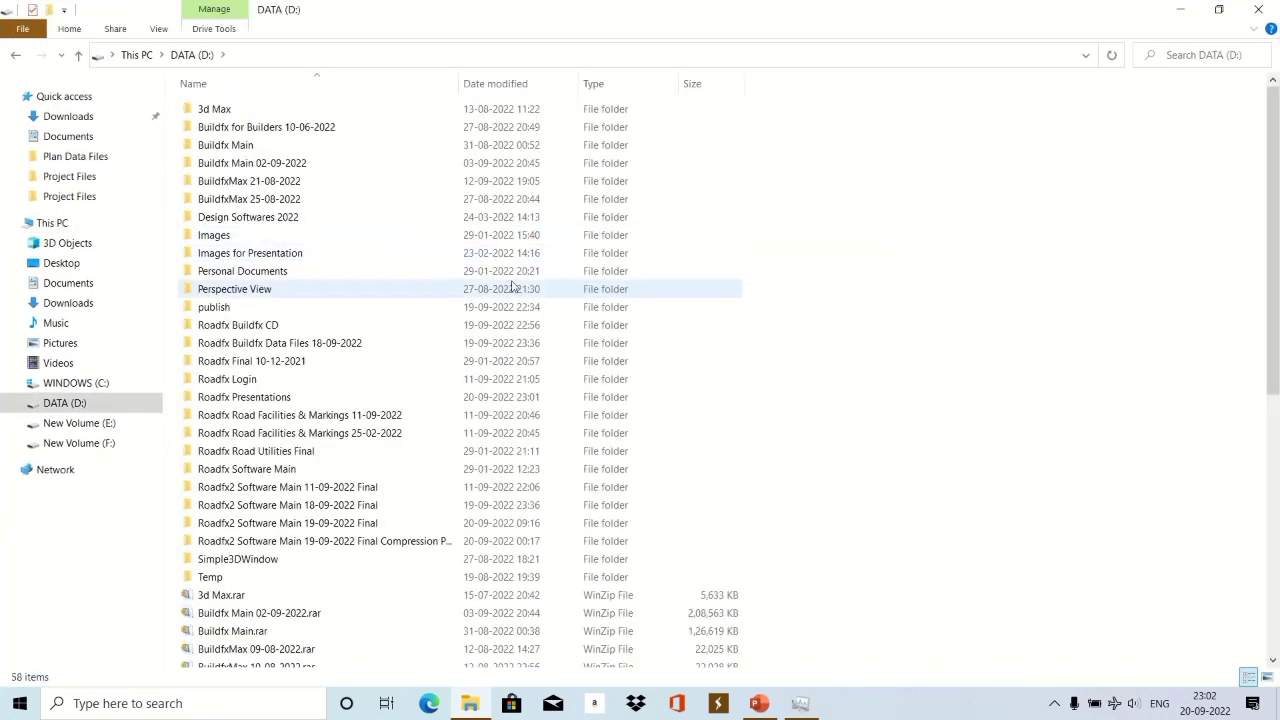
pyautogui.doubleClick(262, 400)
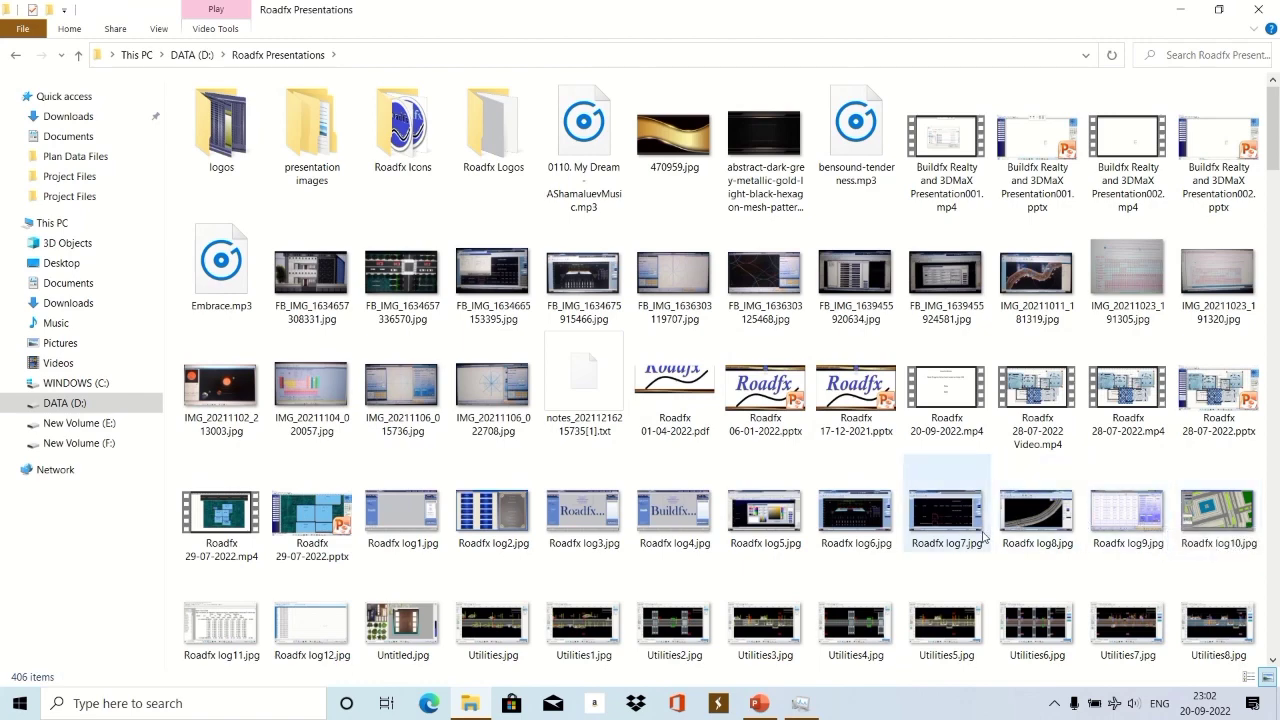
pyautogui.scroll(-15, 983, 537)
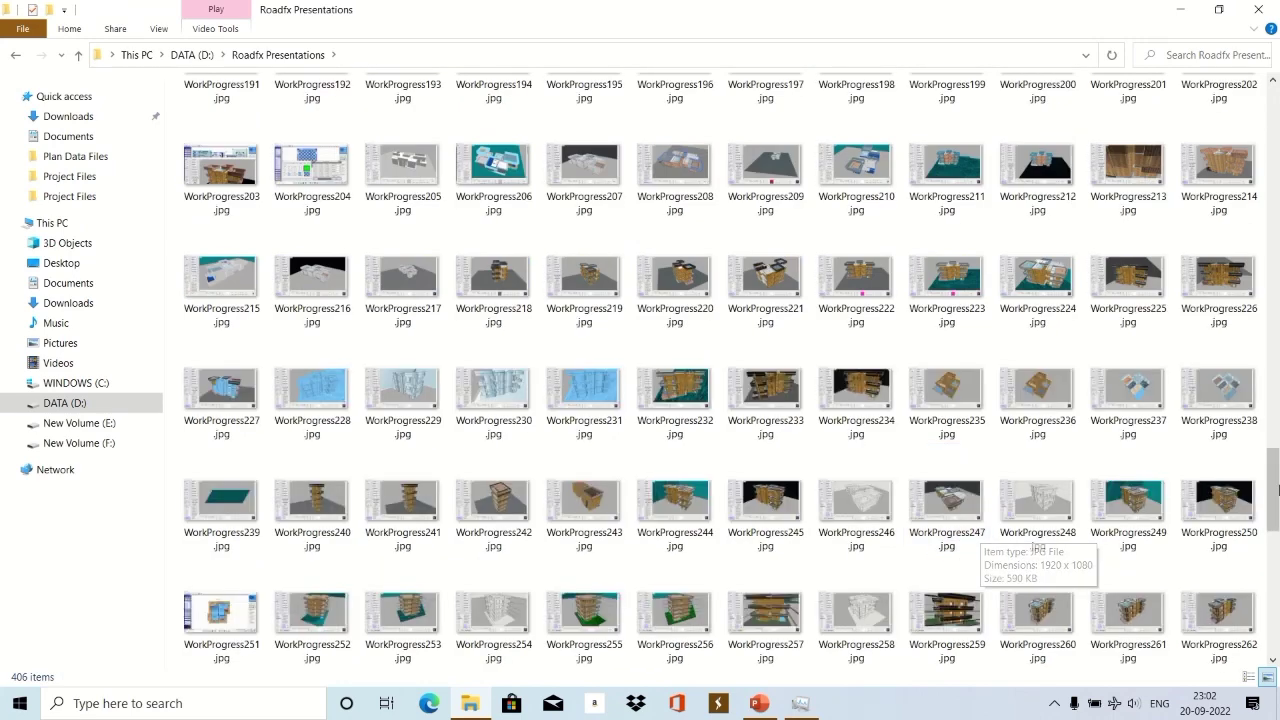
pyautogui.moveTo(1277, 490); pyautogui.dragTo(1272, 145)
pyautogui.click(1180, 9)
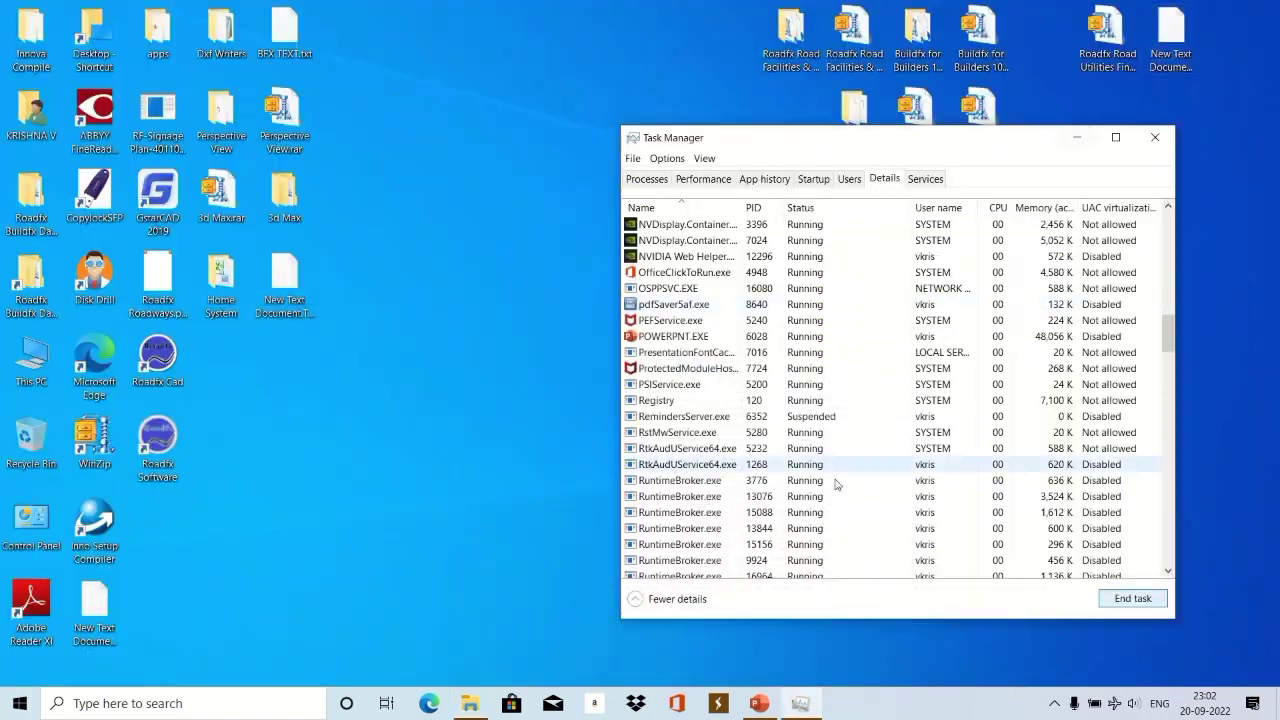
pyautogui.click(759, 703)
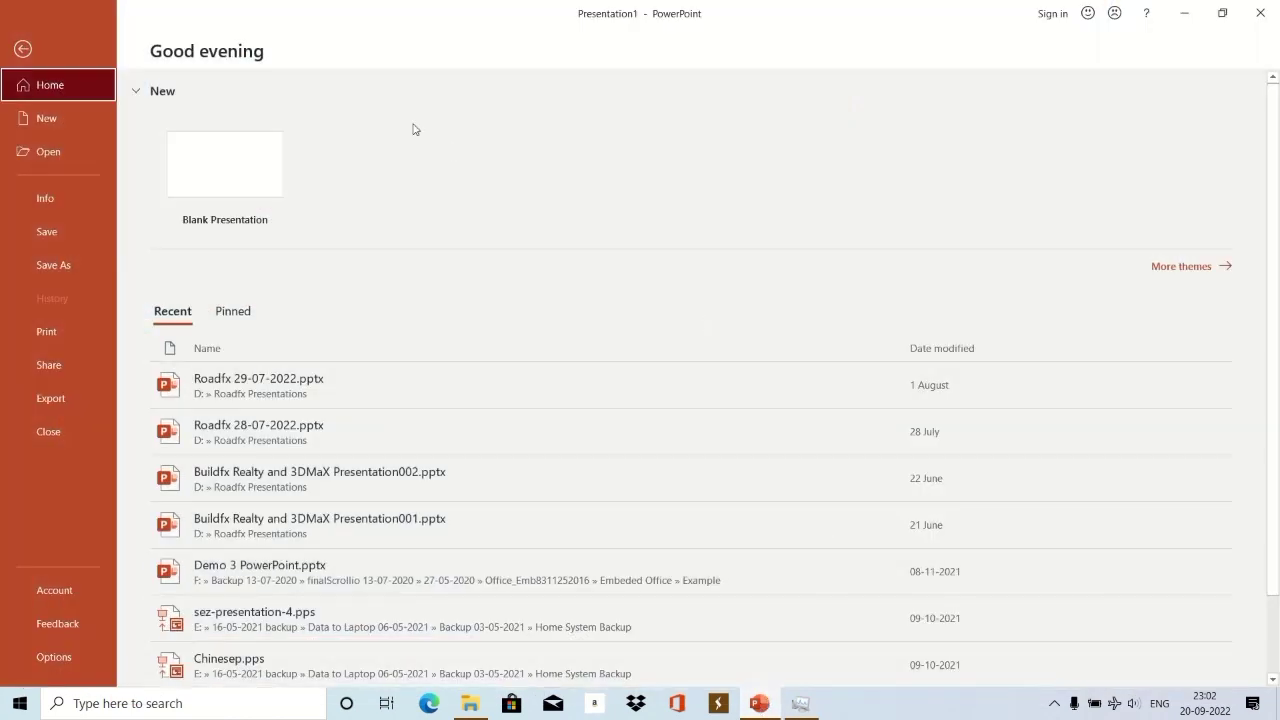
pyautogui.press('Escape')
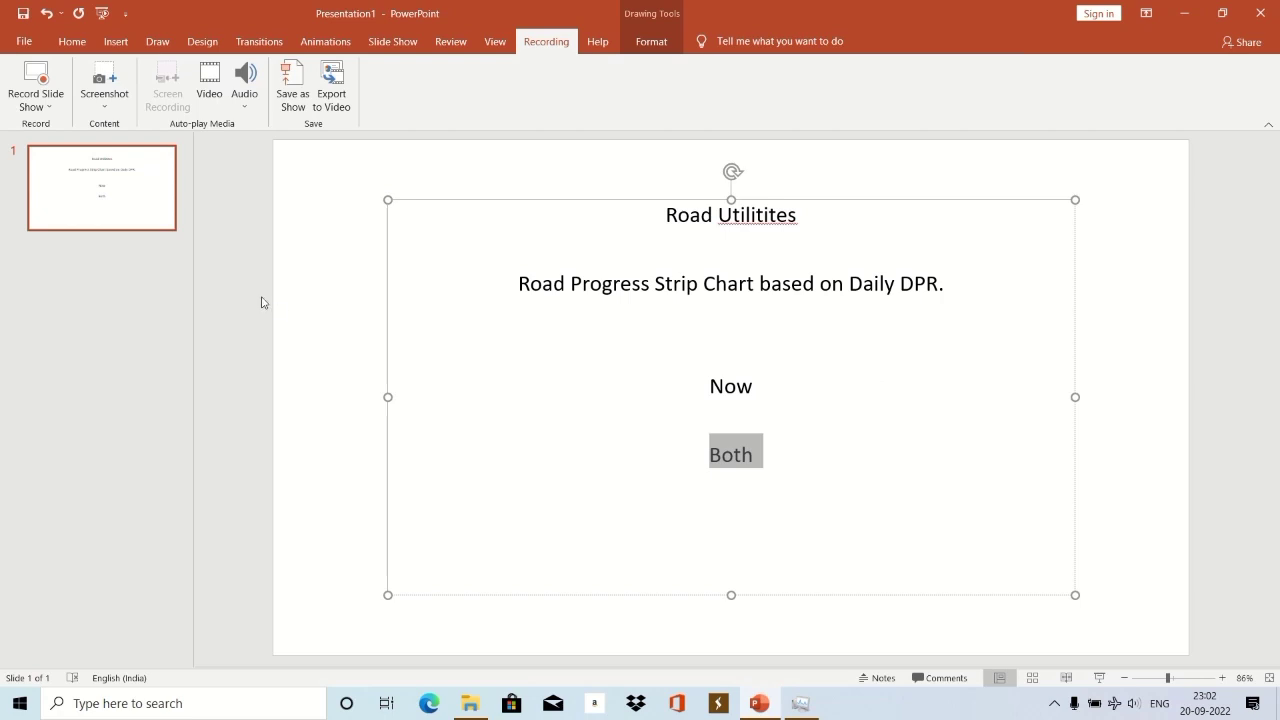
# Deselect the text box on the Road Utilitites slide.
pyautogui.click(262, 302)
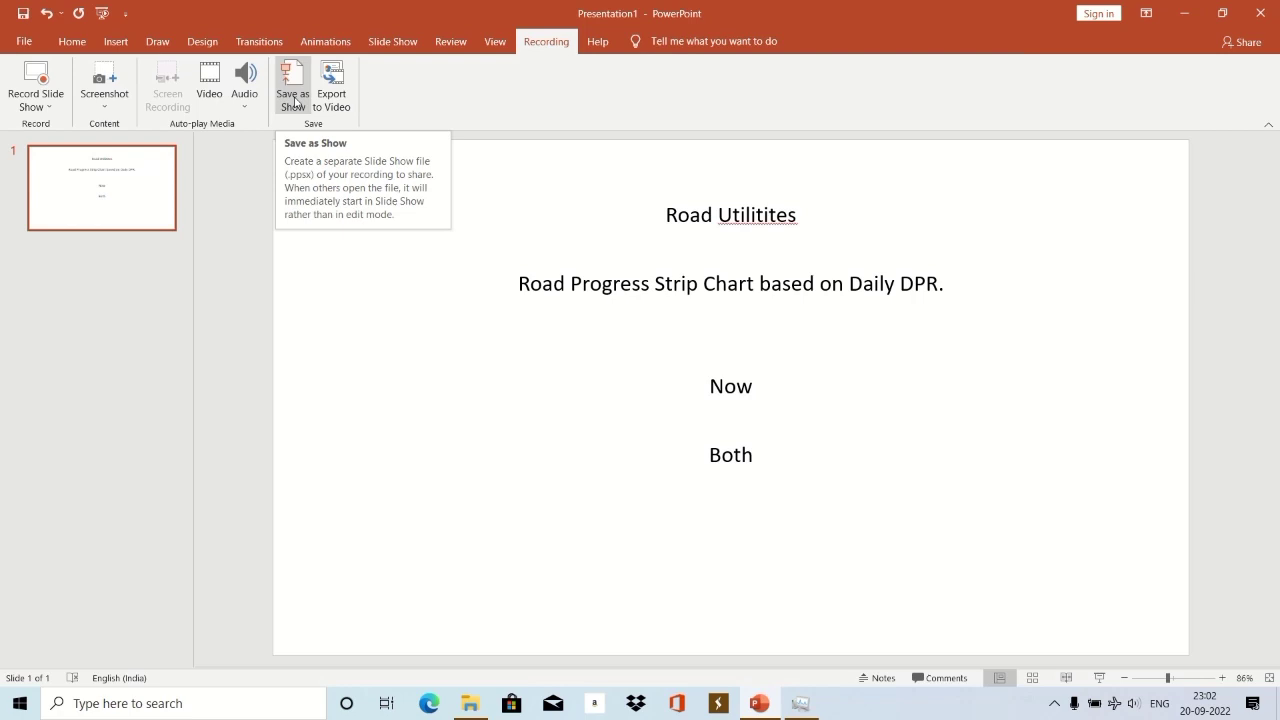
pyautogui.moveTo(600, 40)
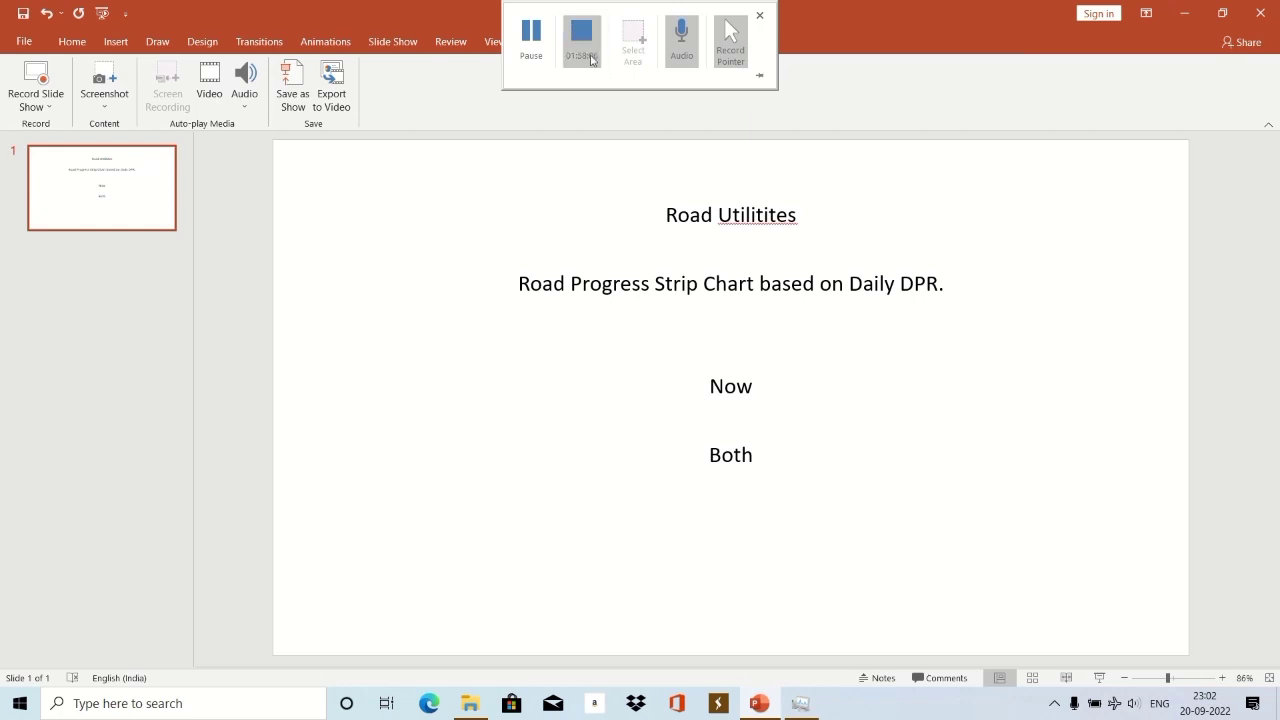
# Stop the screen recording, launch Roadfx Software from the desktop, and clear its About panel.
pyautogui.click(589, 53)
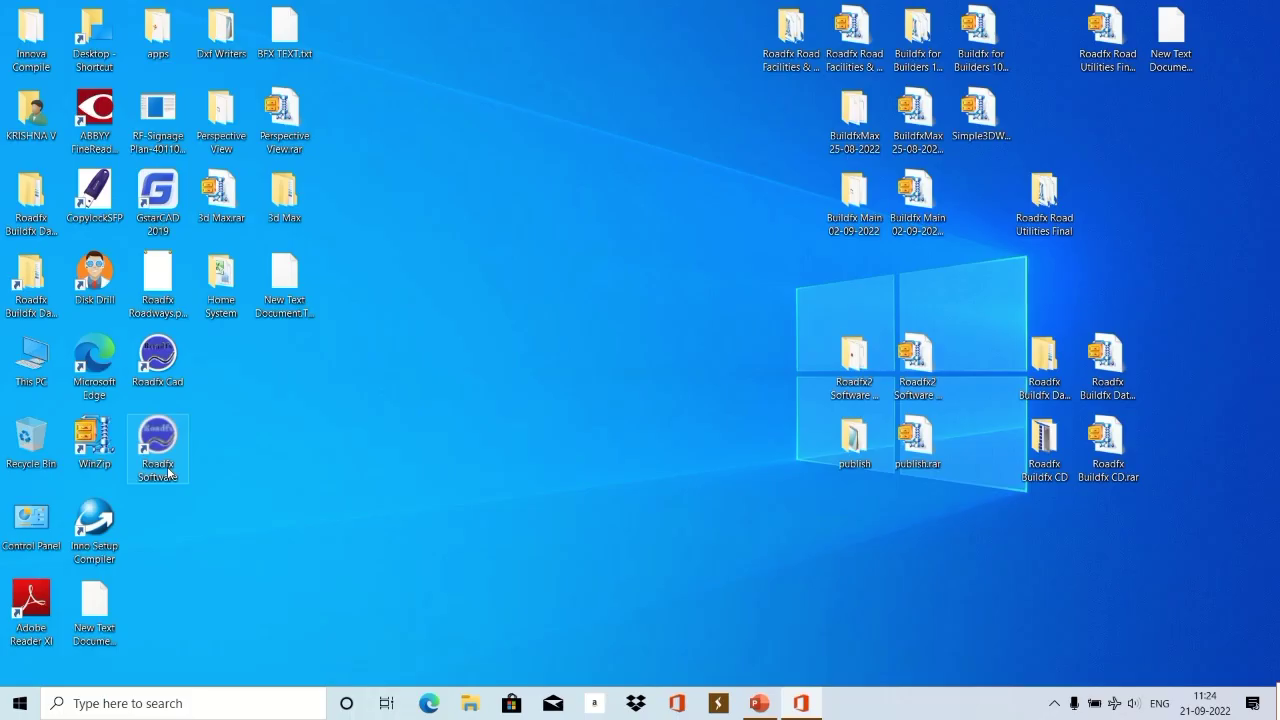
pyautogui.doubleClick(158, 452)
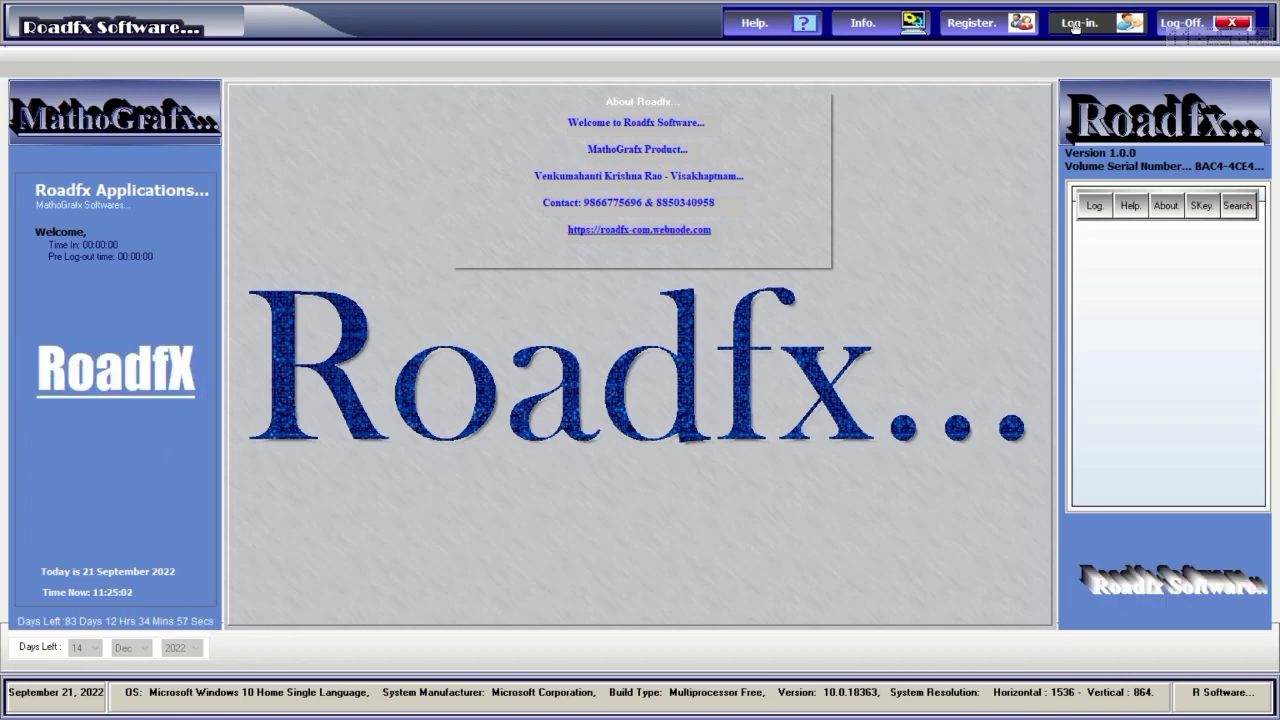
pyautogui.click(767, 27)
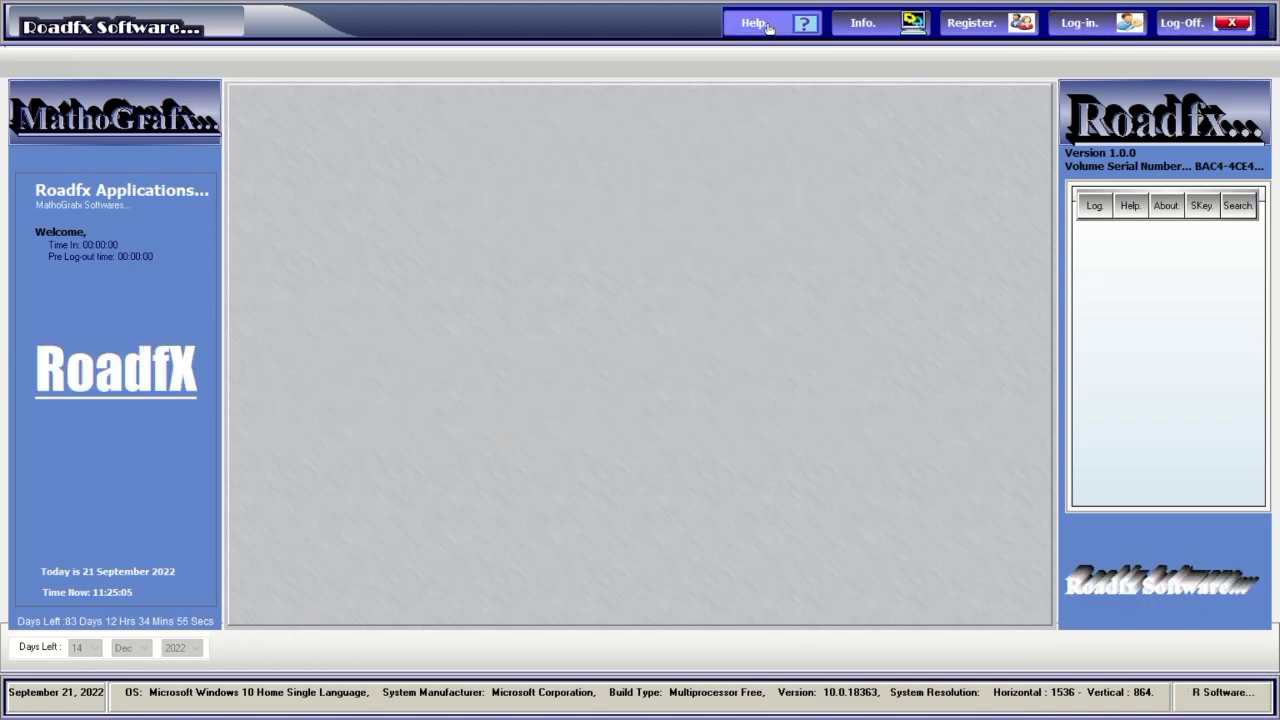
# Open Roadfx Help and browse General Changes, Command References, and the Line, Polyline and Ellipse pages.
pyautogui.click(779, 27)
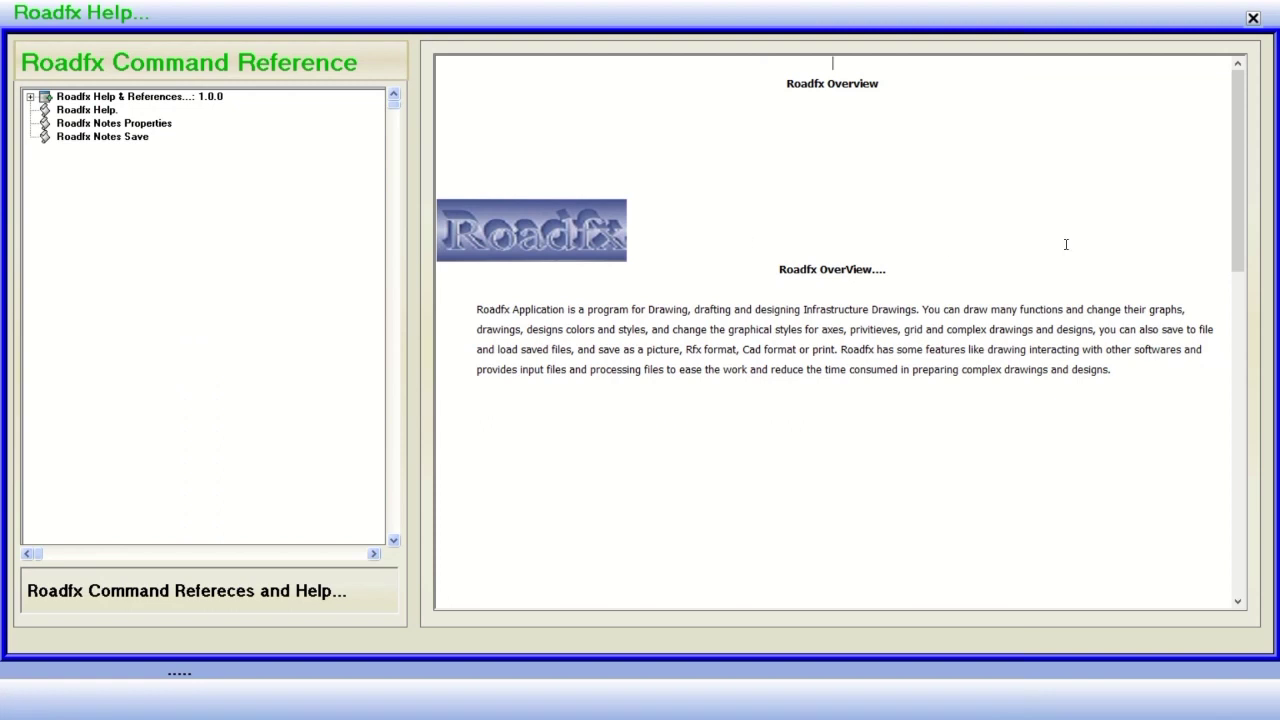
pyautogui.scroll(-3, 1066, 244)
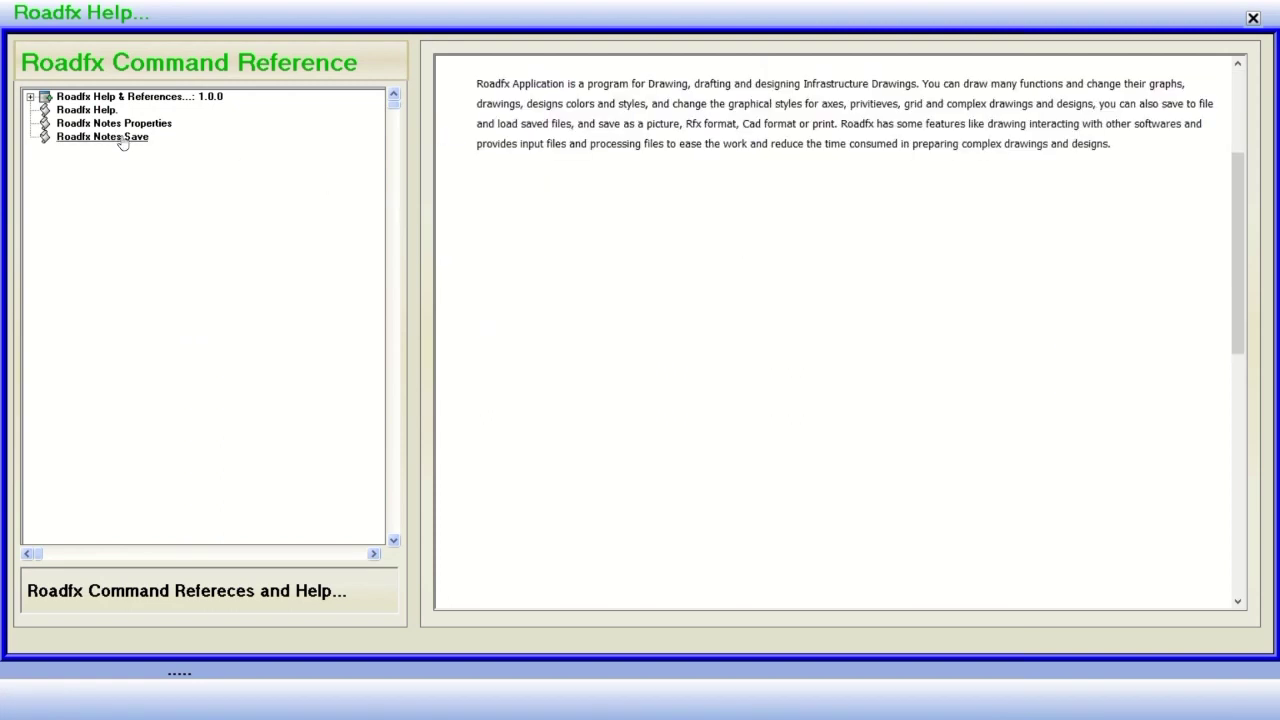
pyautogui.click(31, 97)
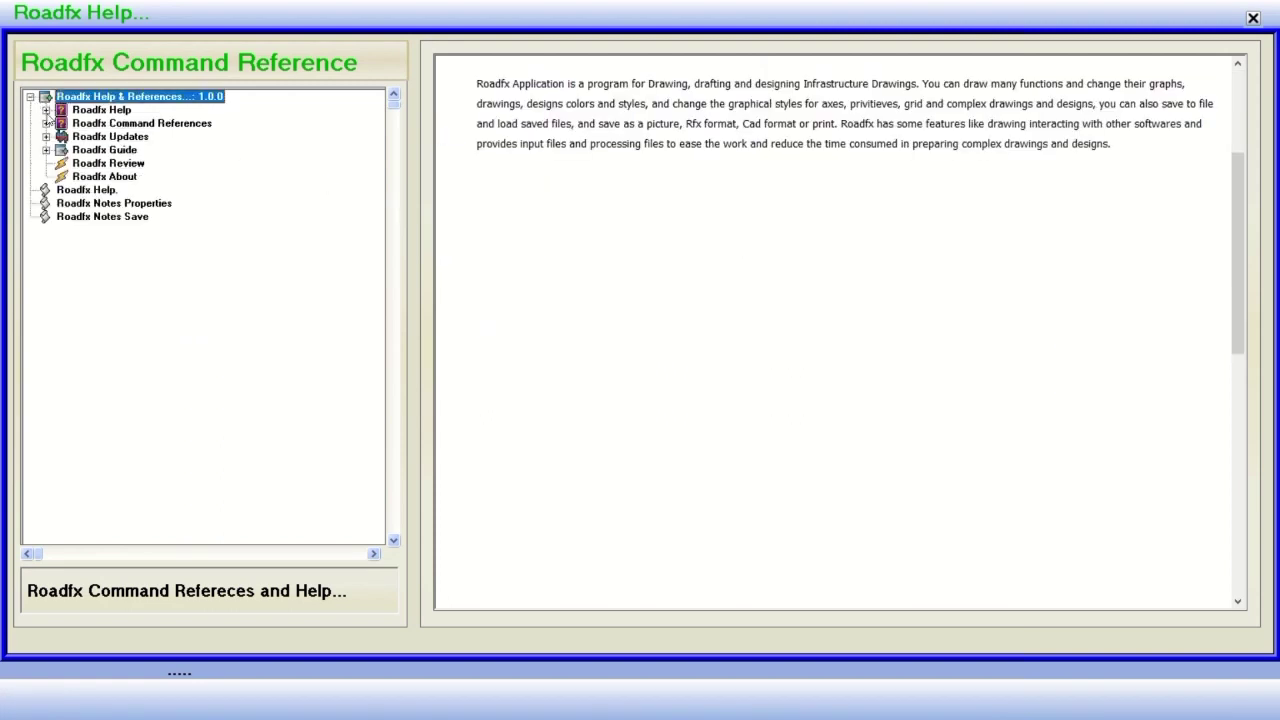
pyautogui.click(46, 110)
pyautogui.click(96, 124)
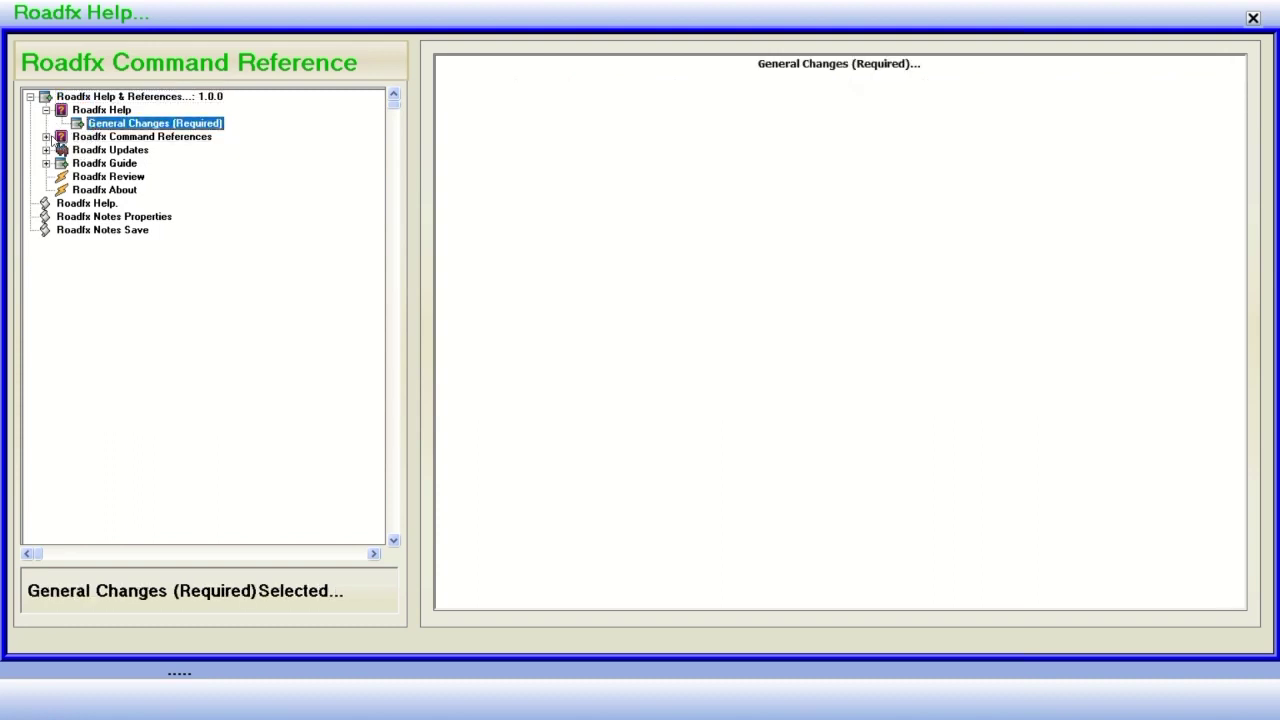
pyautogui.click(46, 137)
pyautogui.click(115, 138)
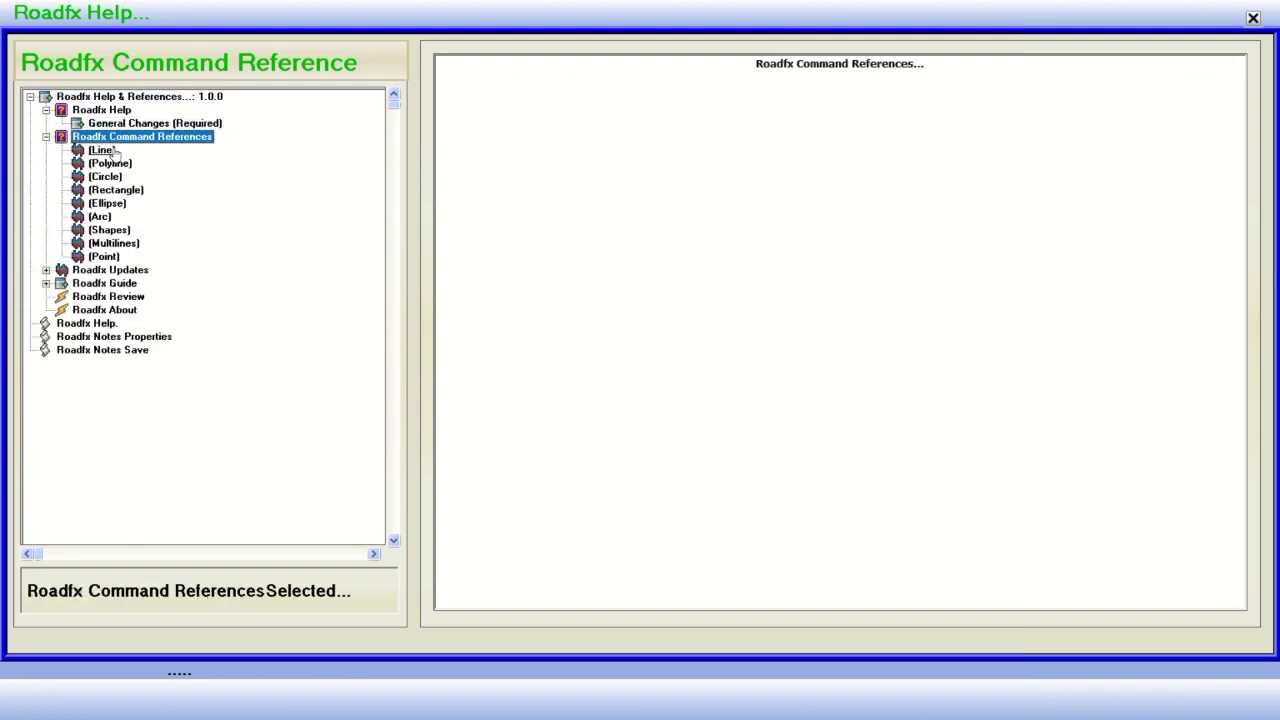
pyautogui.click(105, 150)
pyautogui.click(108, 163)
pyautogui.click(104, 204)
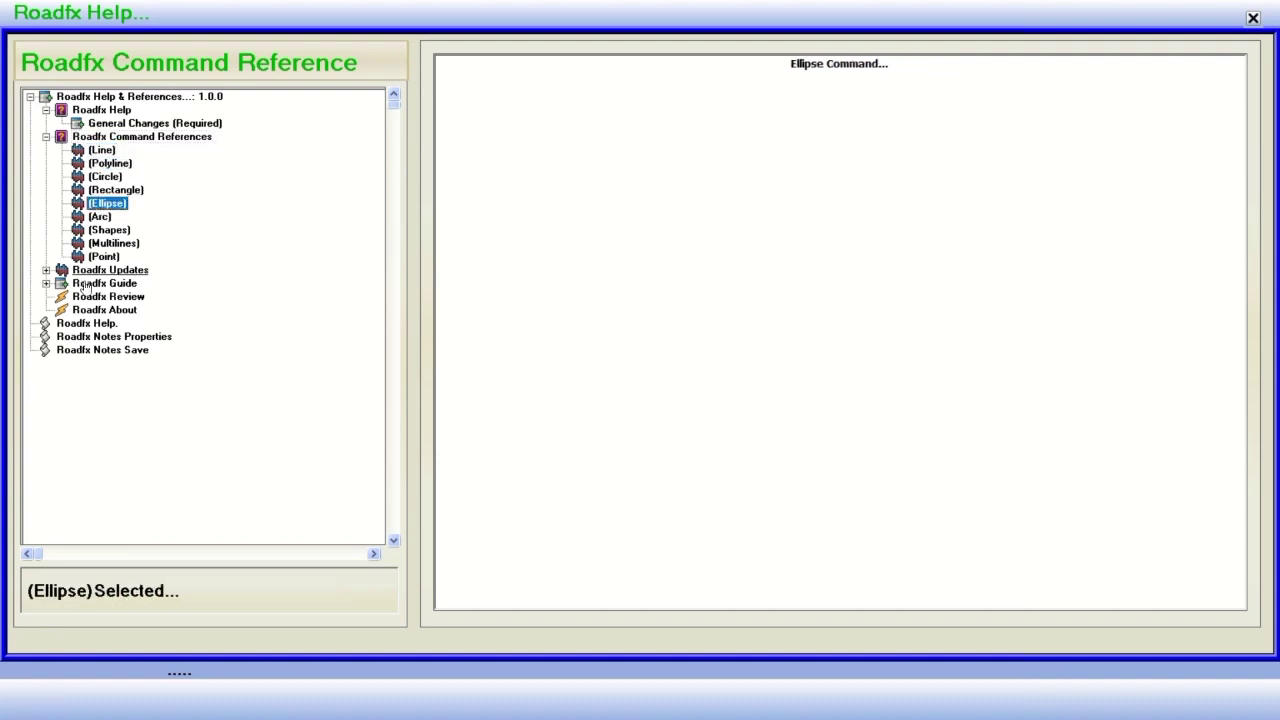
# Browse the Updates and Guide topics, including the General and Special Changes and Guides pages.
pyautogui.click(46, 270)
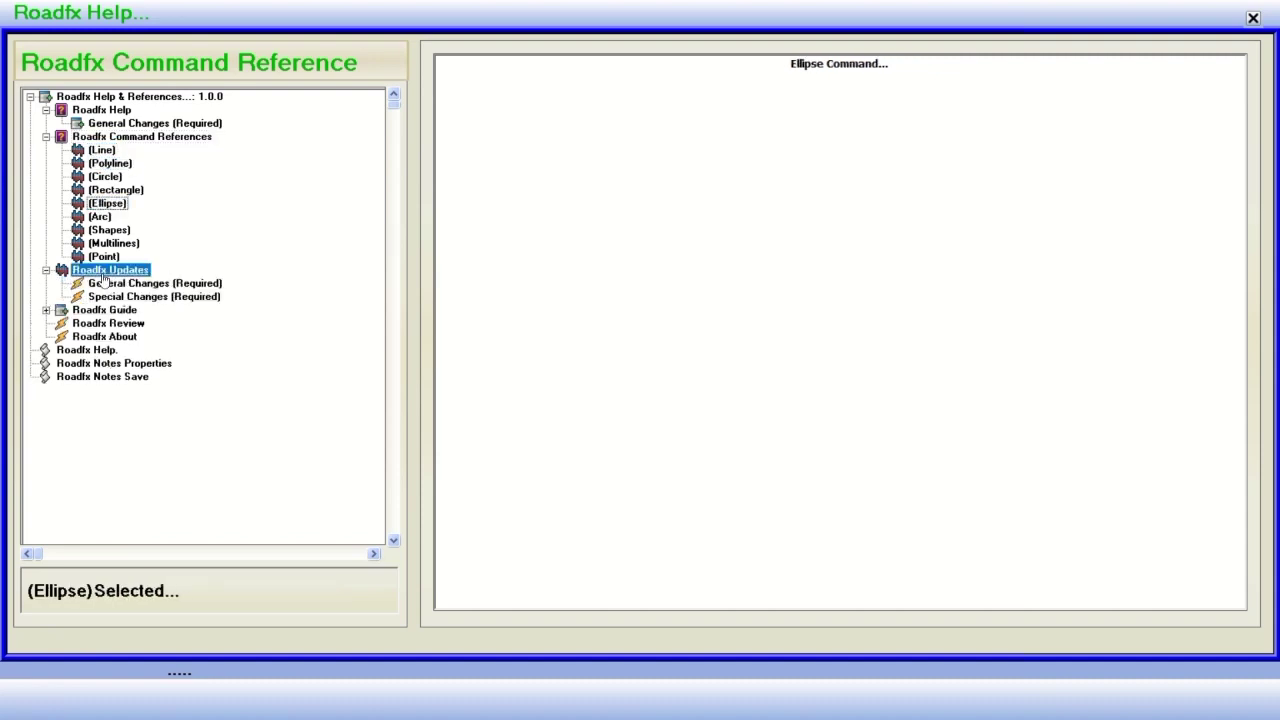
pyautogui.click(108, 285)
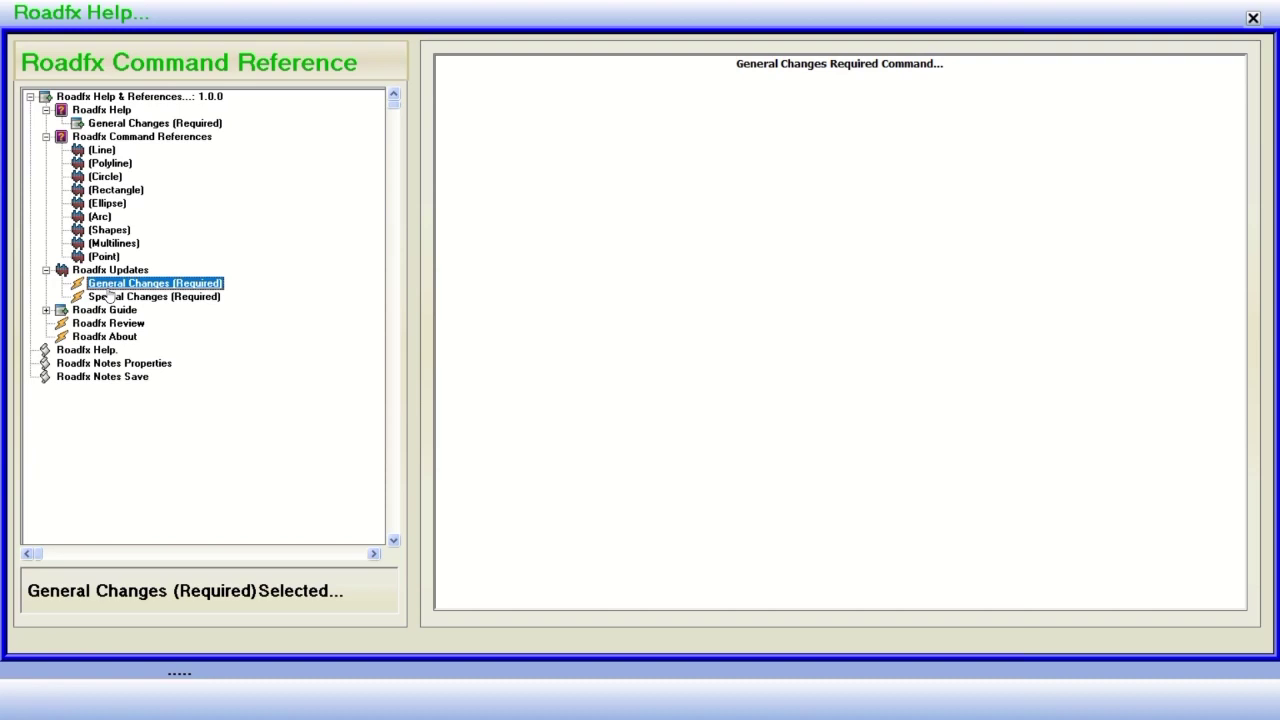
pyautogui.click(110, 297)
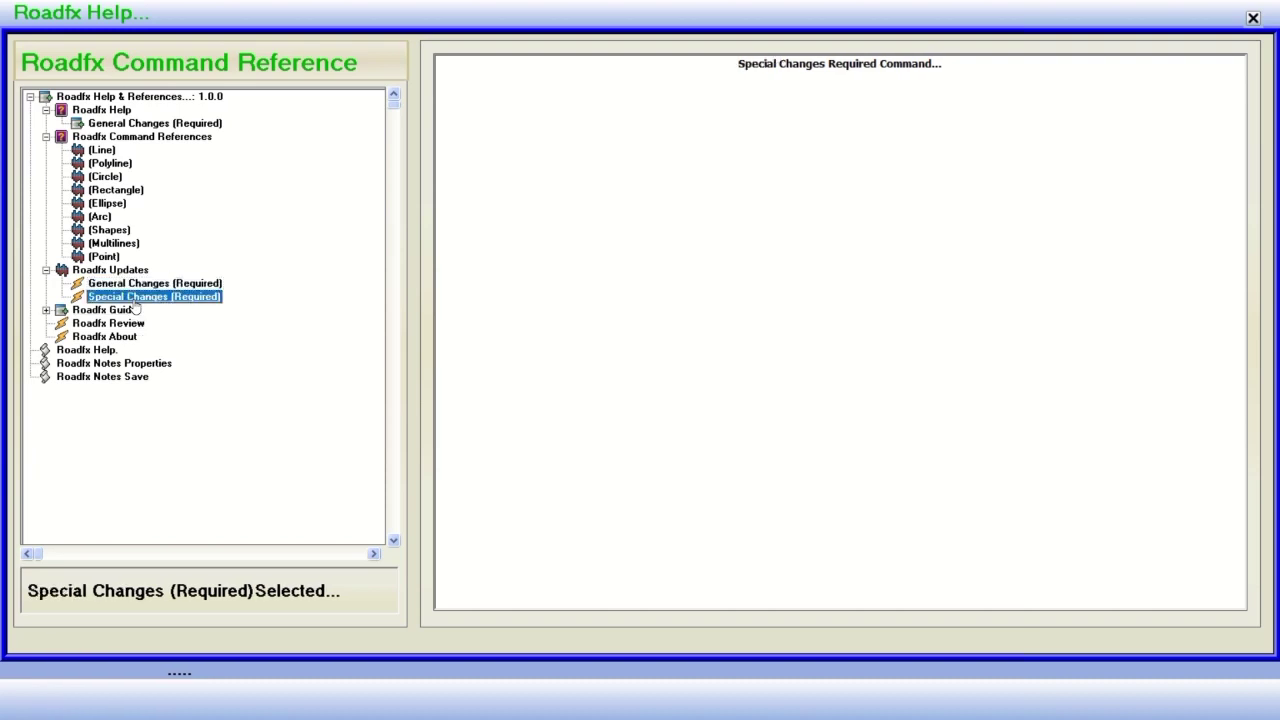
pyautogui.click(46, 310)
pyautogui.click(100, 311)
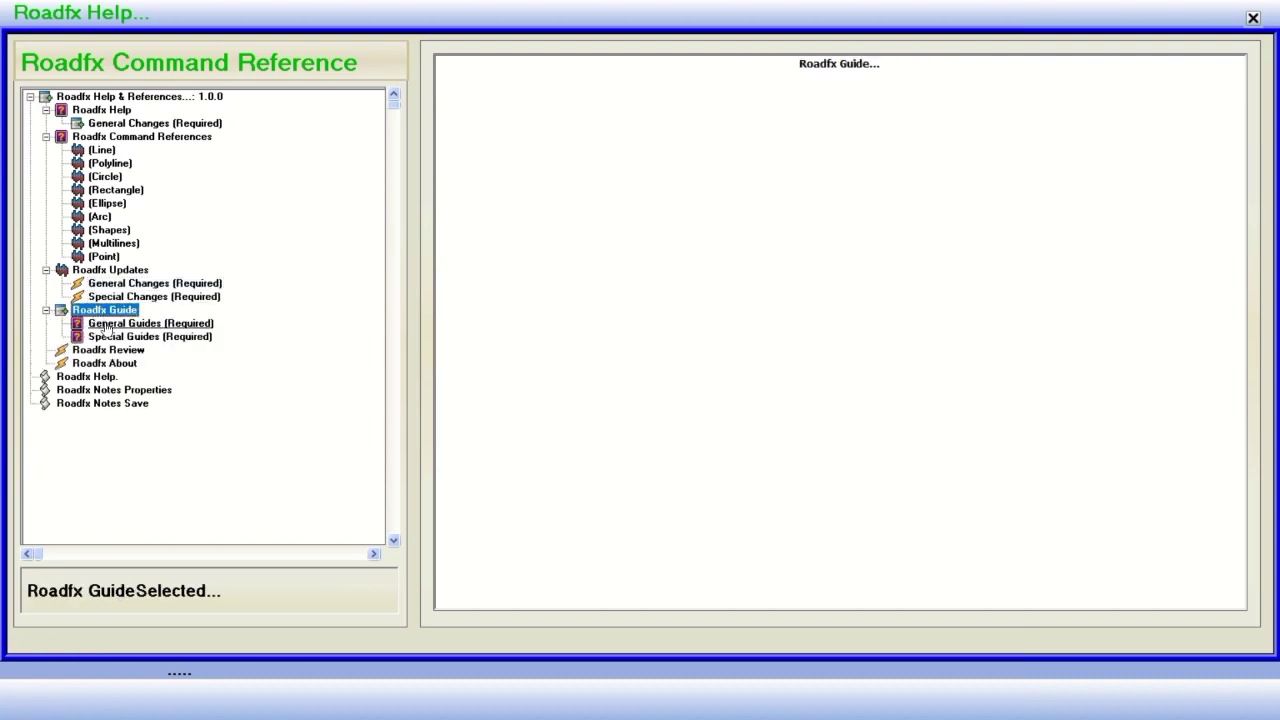
pyautogui.click(104, 325)
pyautogui.click(100, 337)
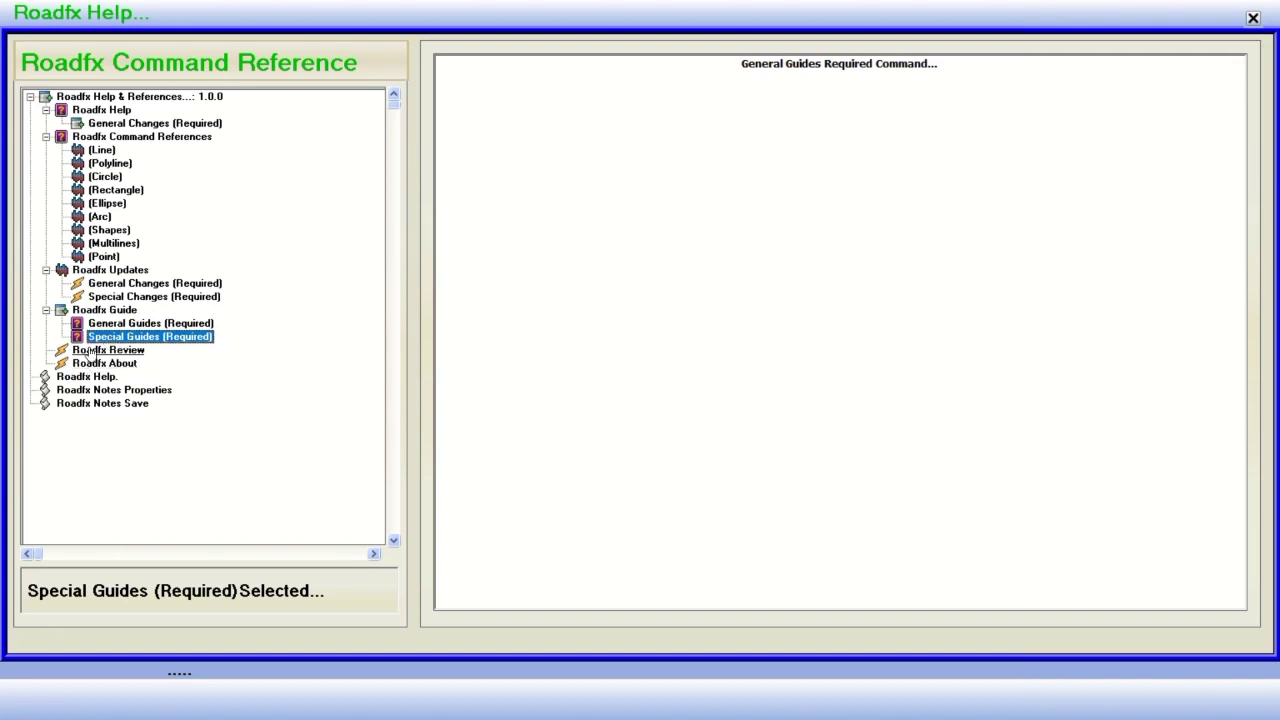
# Show the Roadfx About page and scroll through it.
pyautogui.click(90, 350)
pyautogui.click(100, 363)
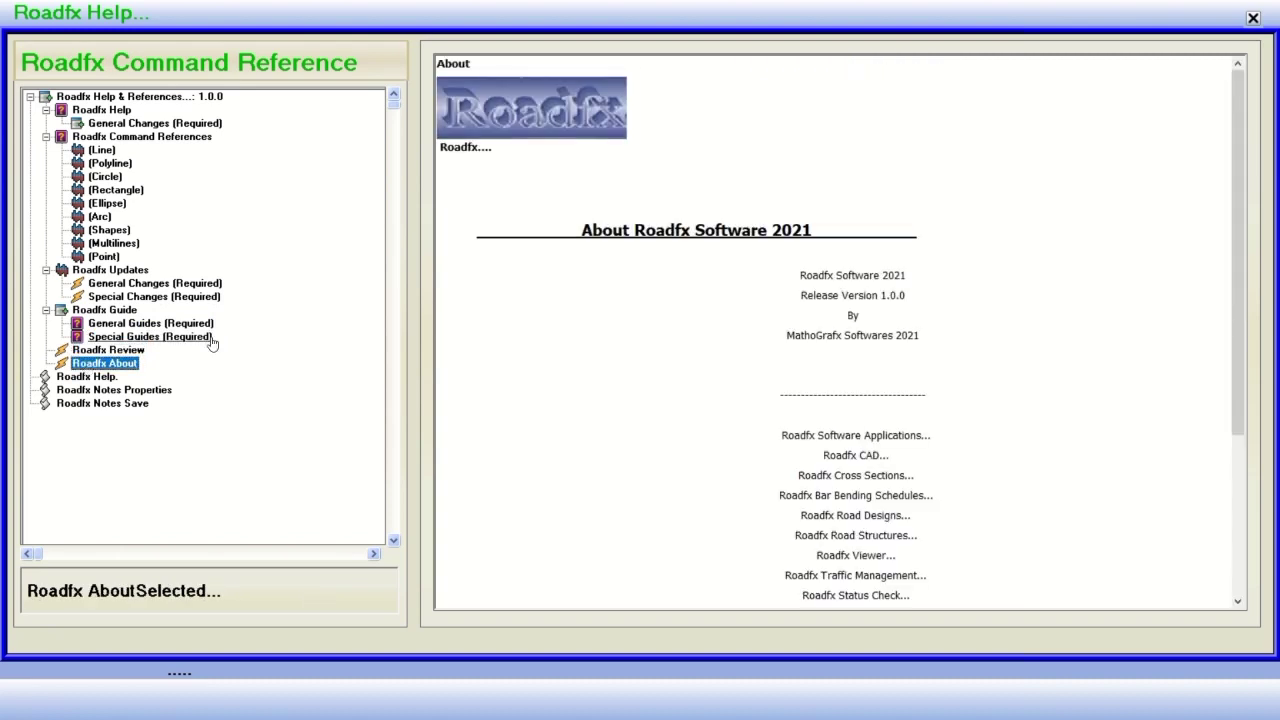
pyautogui.scroll(-4, 723, 320)
pyautogui.scroll(4, 722, 319)
pyautogui.scroll(-4, 722, 319)
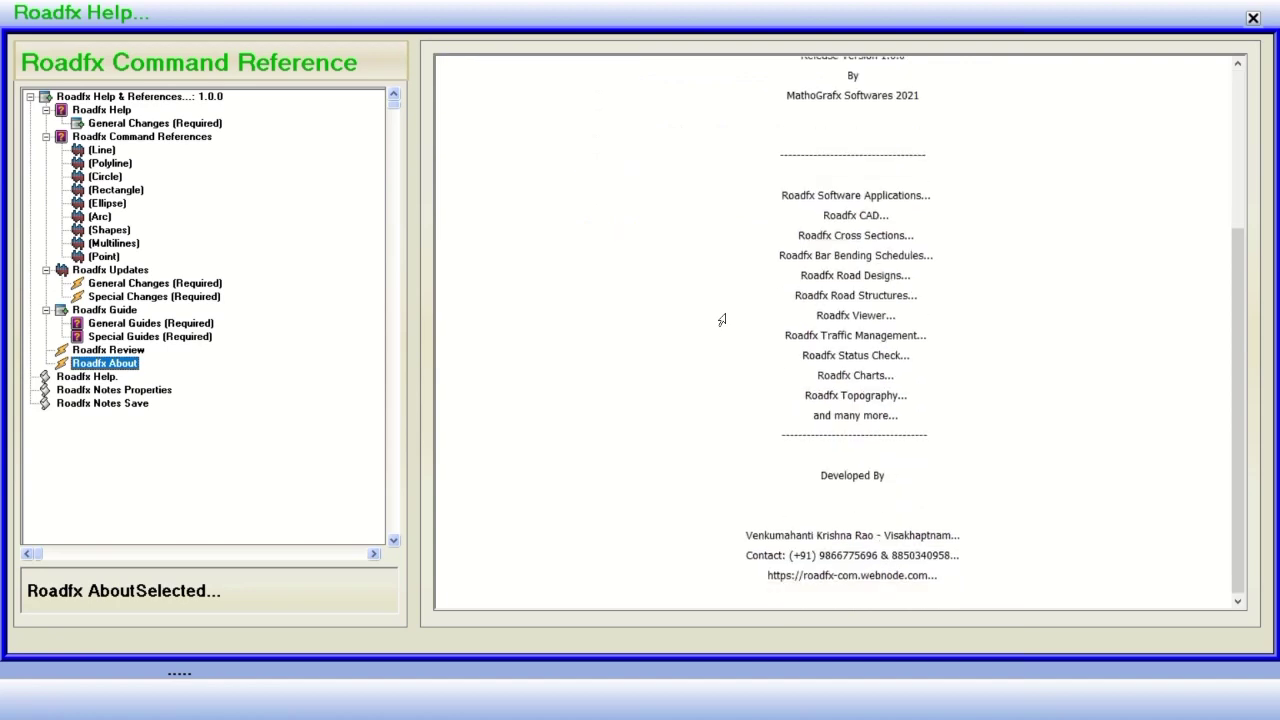
pyautogui.scroll(4, 722, 319)
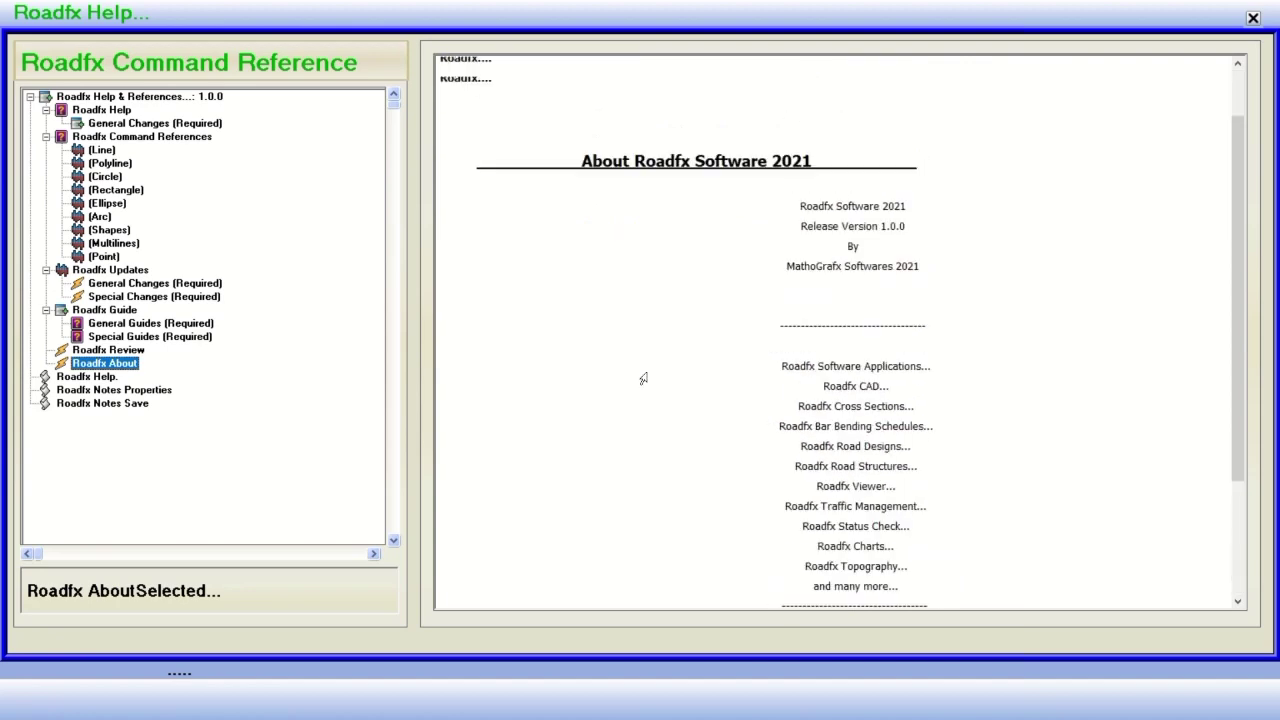
pyautogui.click(65, 383)
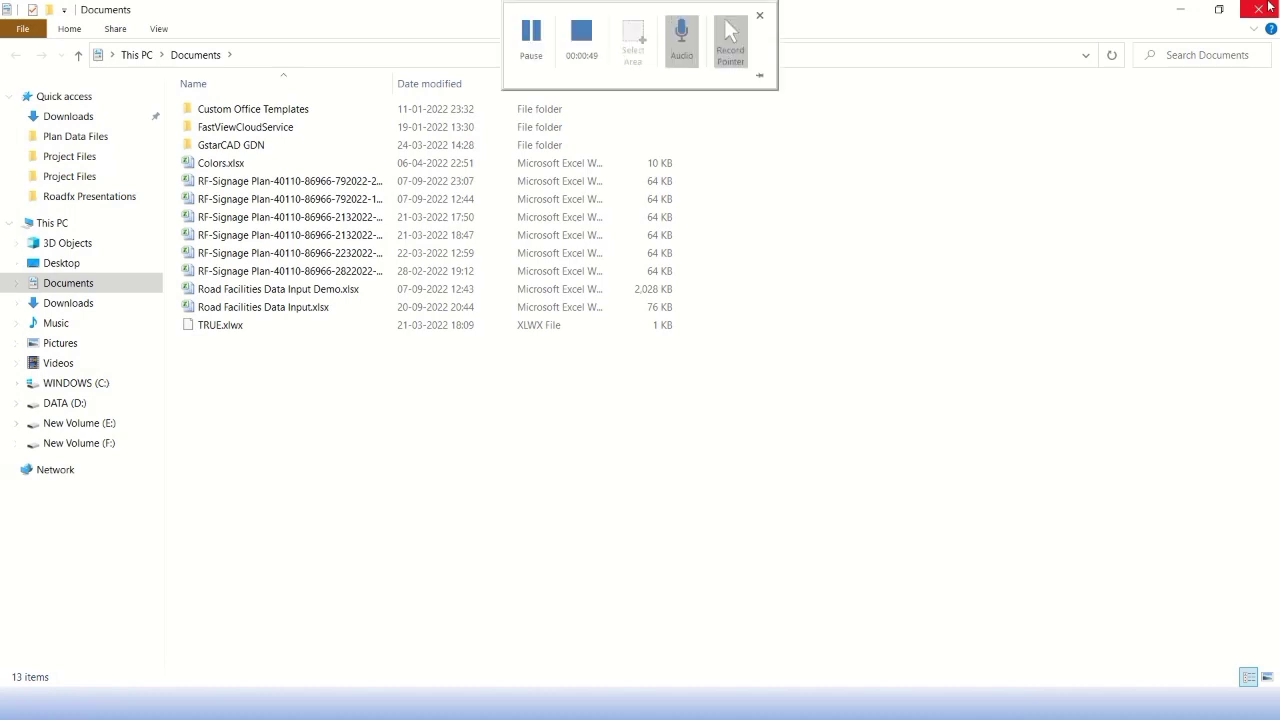
# Close the stray Documents window, read the Notes Properties topic, and close the help.
pyautogui.click(1258, 9)
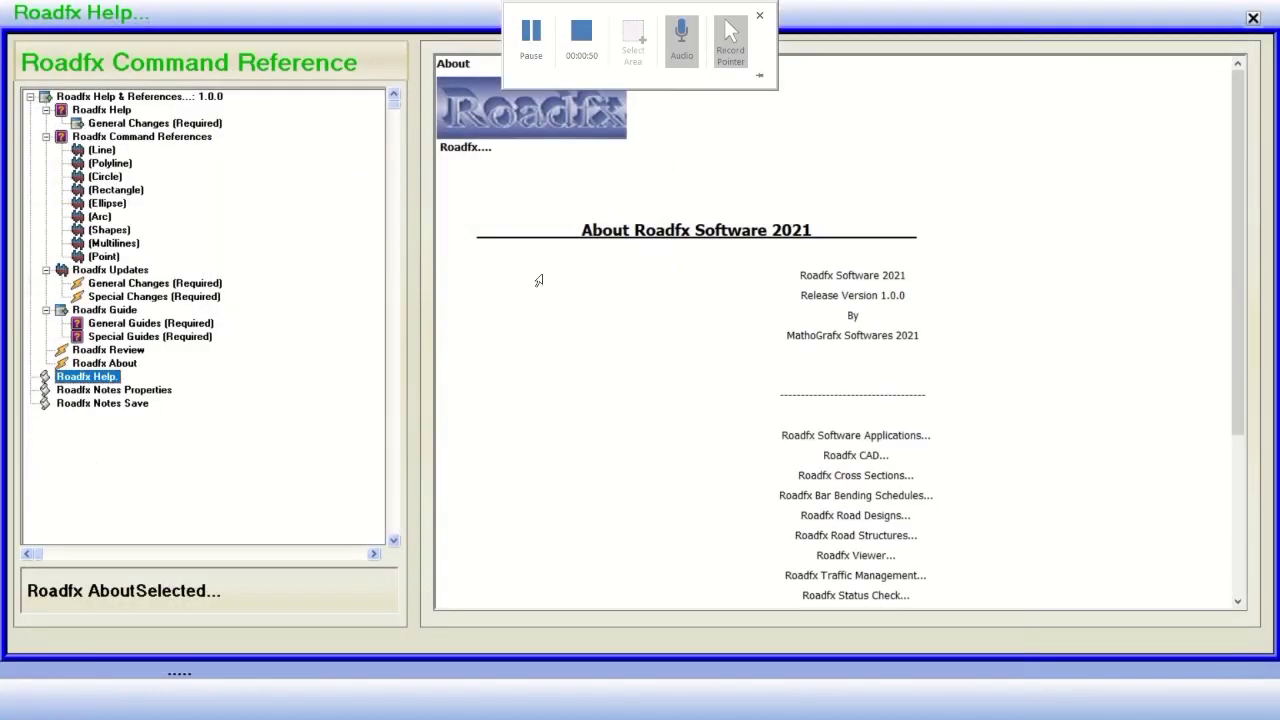
pyautogui.click(111, 394)
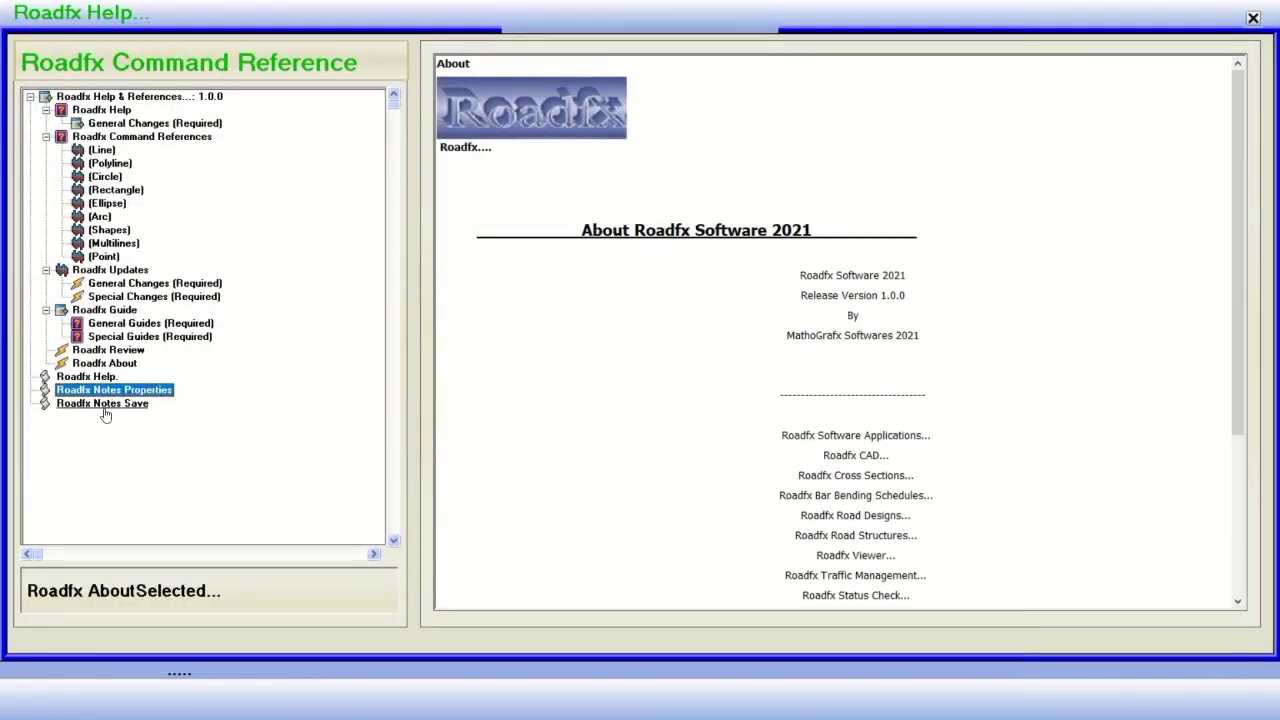
pyautogui.scroll(-3, 194, 225)
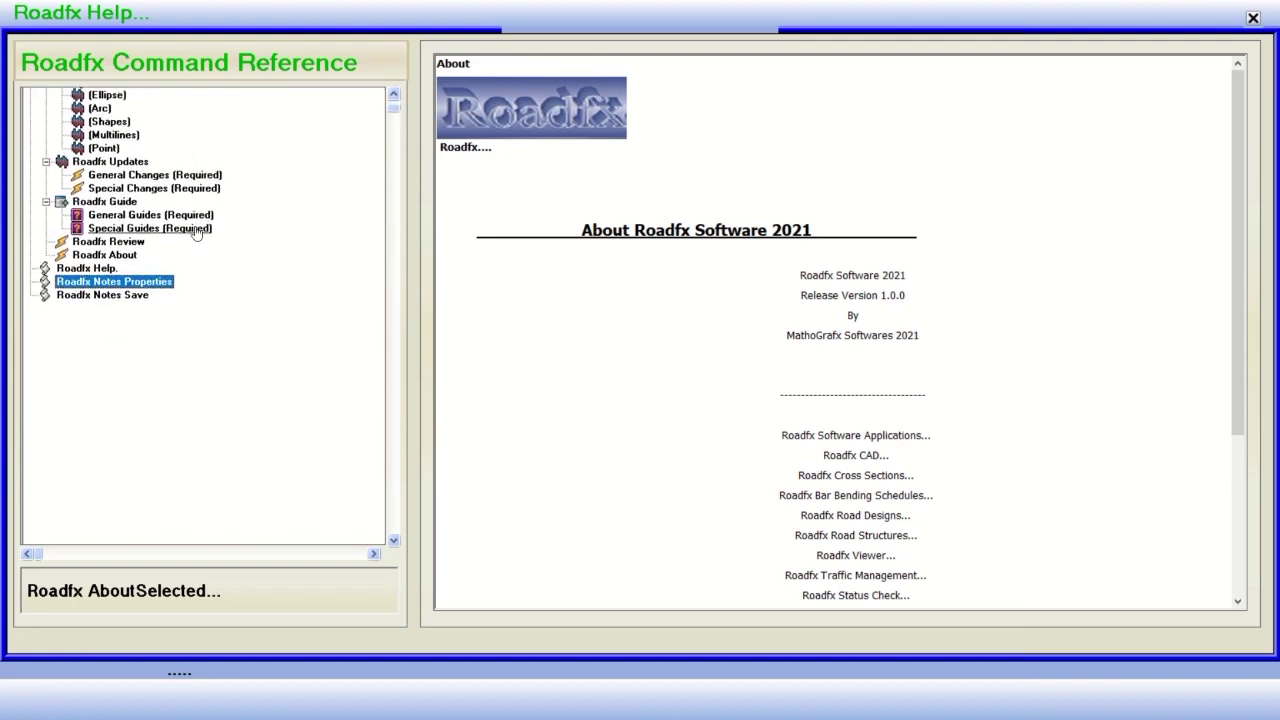
pyautogui.scroll(-3, 334, 134)
pyautogui.scroll(-3, 398, 116)
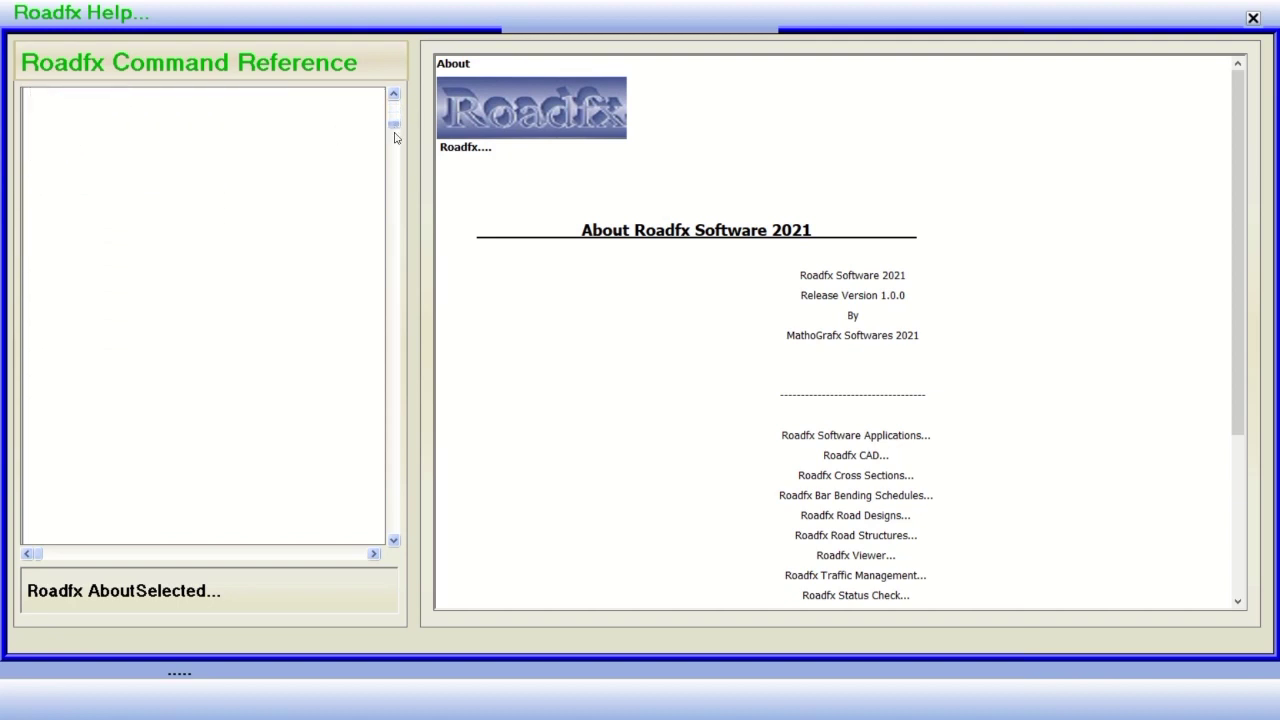
pyautogui.scroll(10, 393, 185)
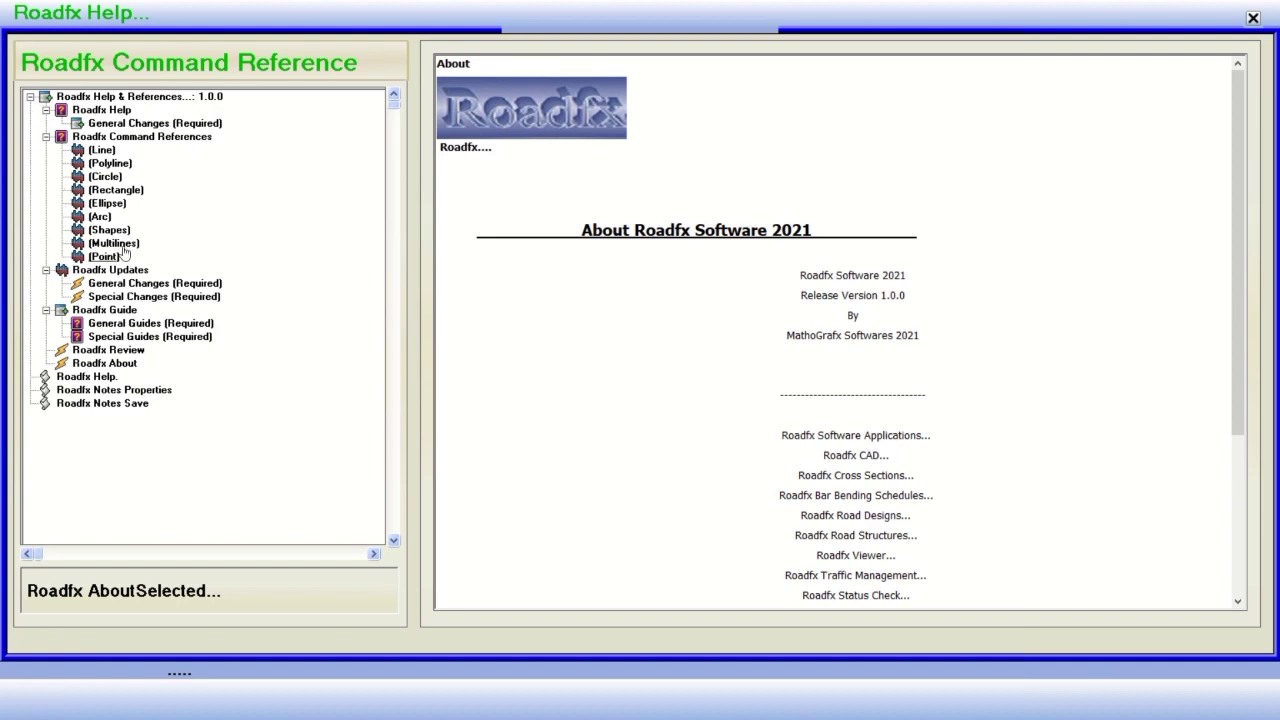
pyautogui.click(1252, 17)
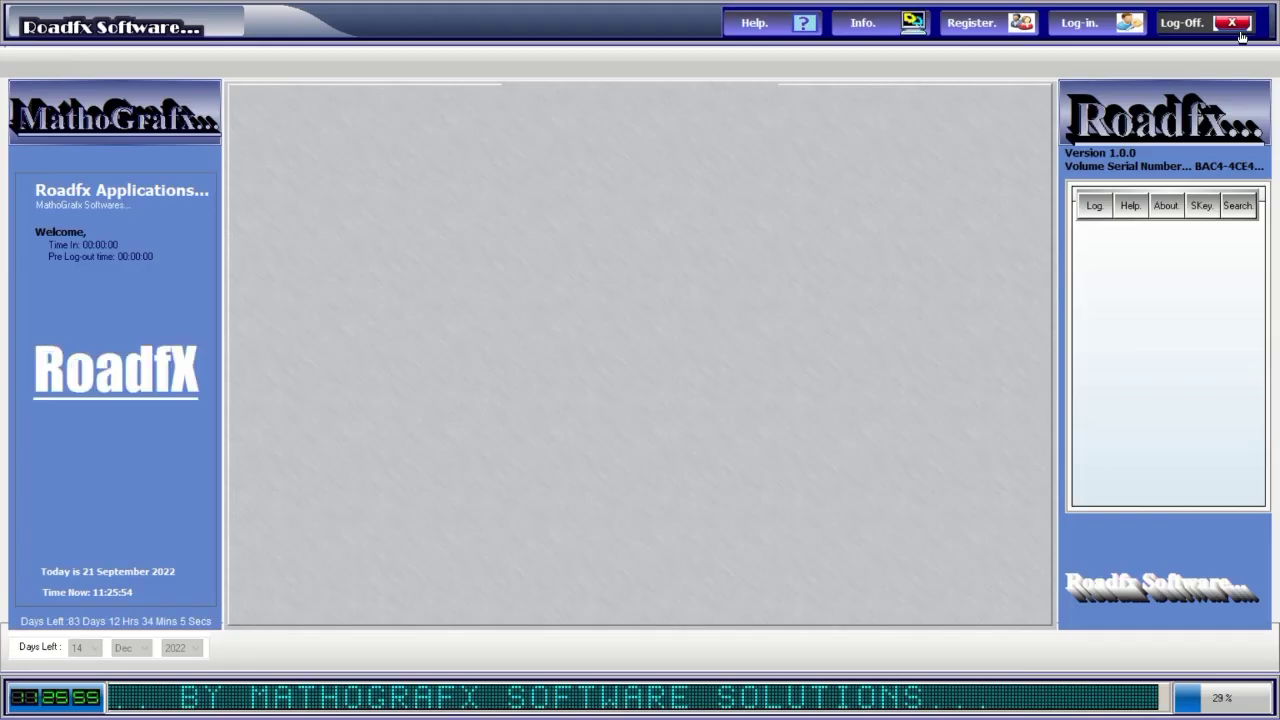
# Check the system info, then log in as Administrator with the password and dismiss the welcome.
pyautogui.click(886, 22)
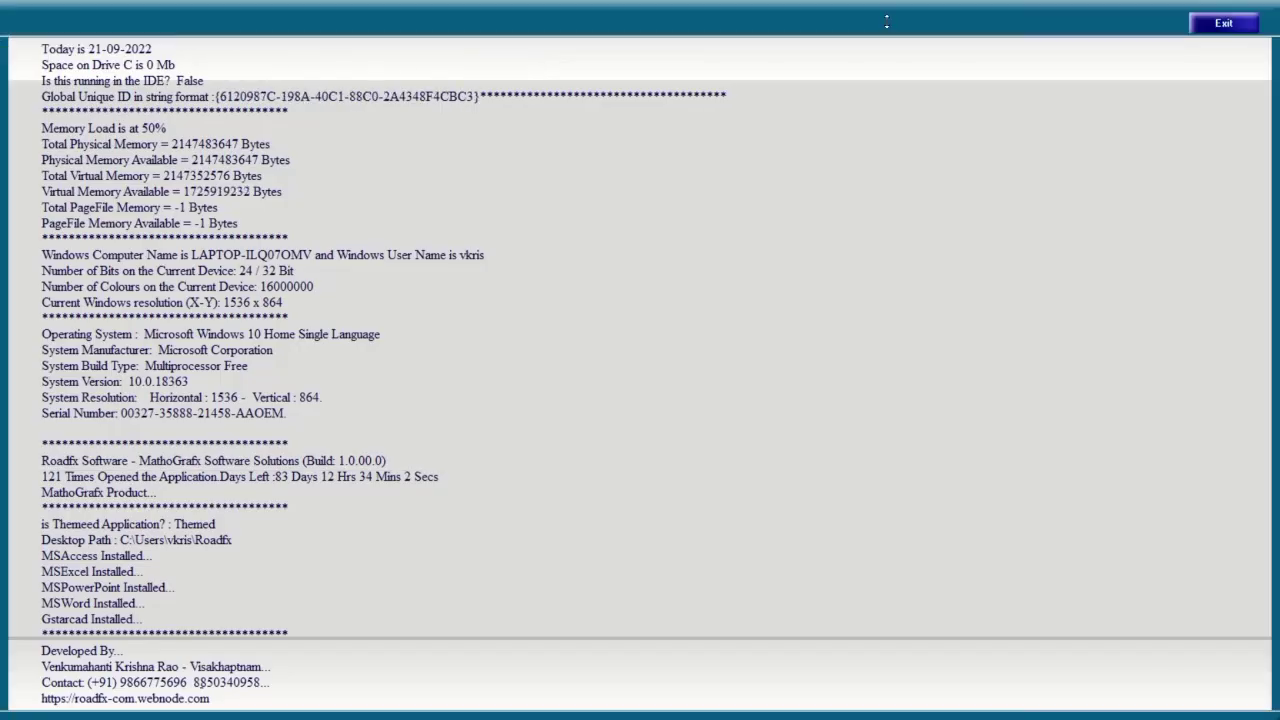
pyautogui.click(1221, 23)
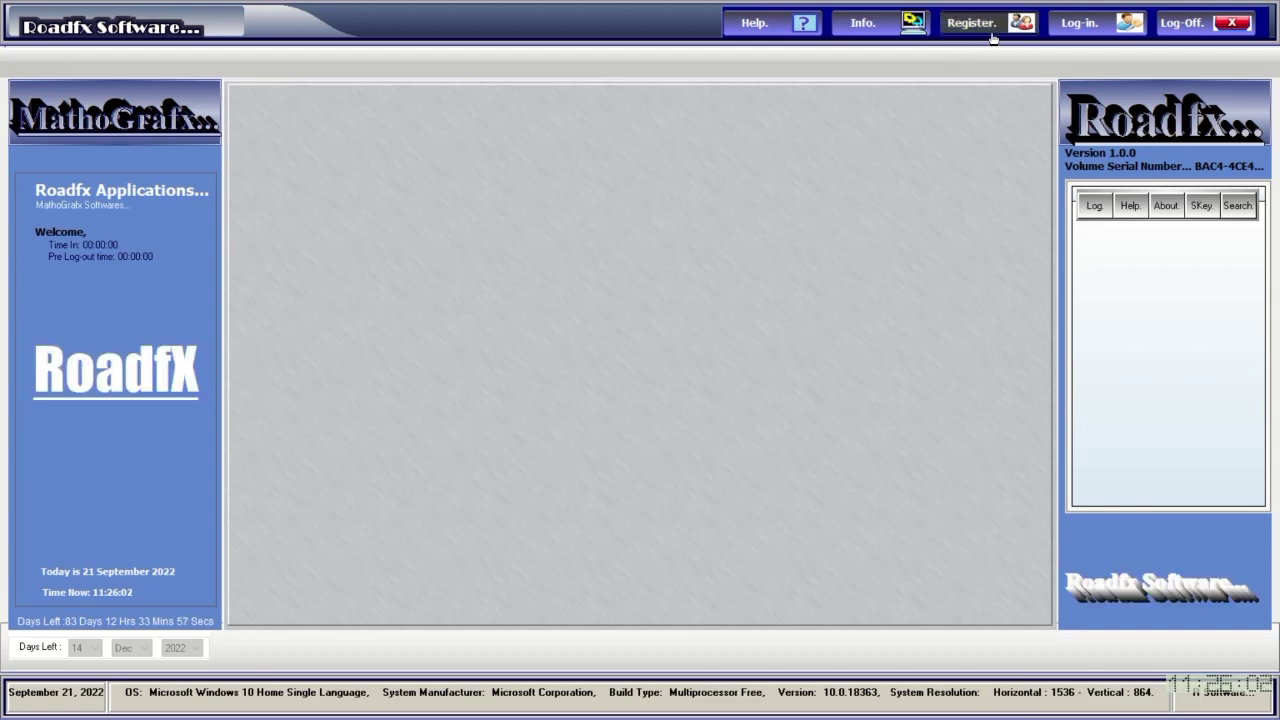
pyautogui.click(986, 24)
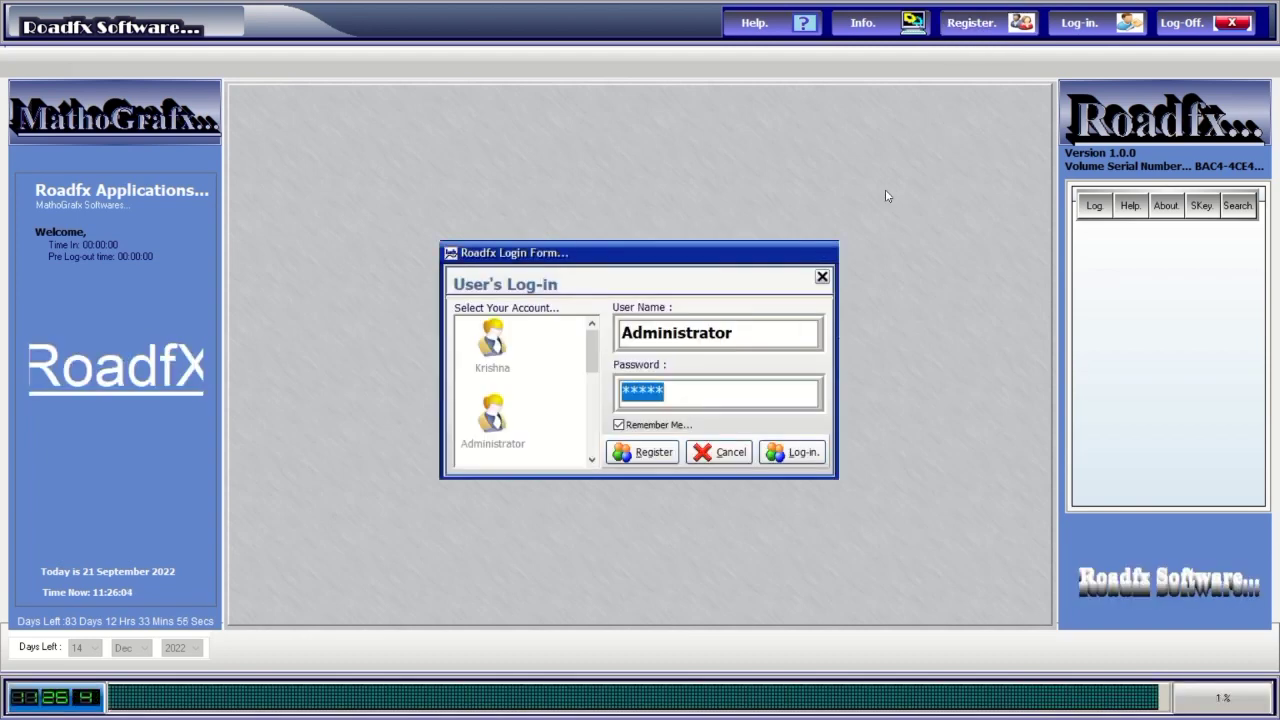
pyautogui.write('****')
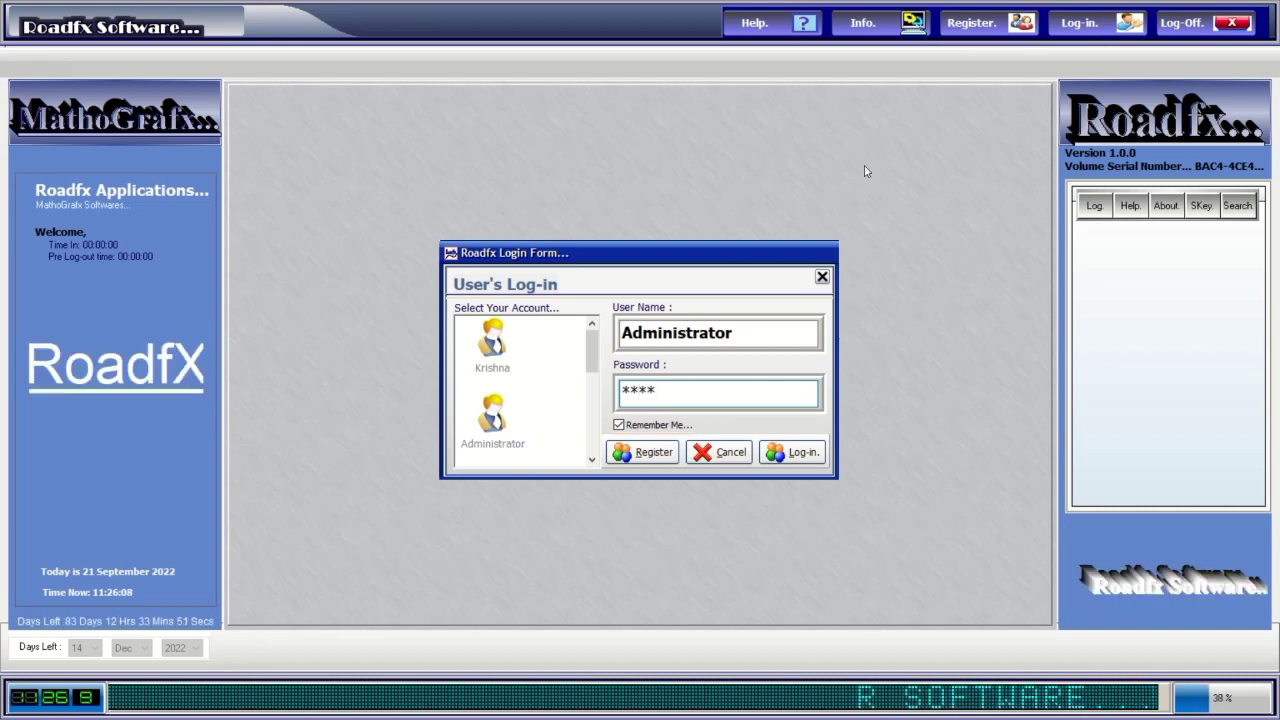
pyautogui.click(797, 452)
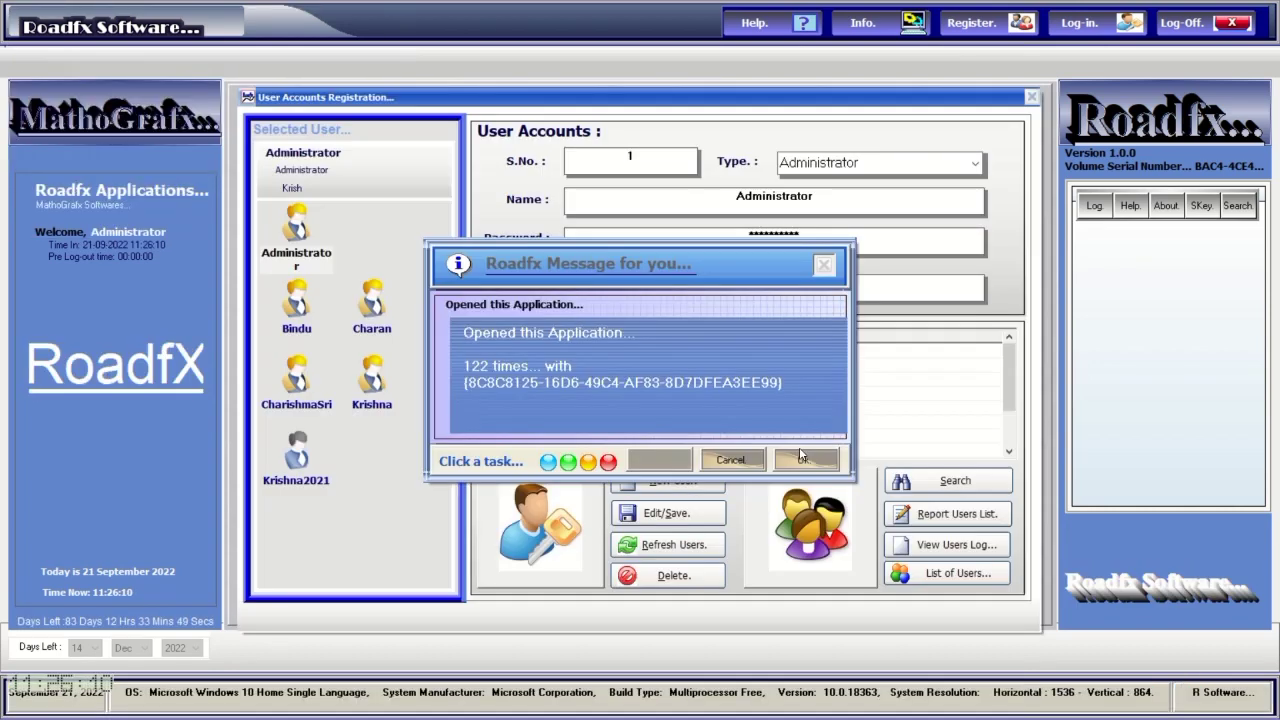
pyautogui.click(797, 456)
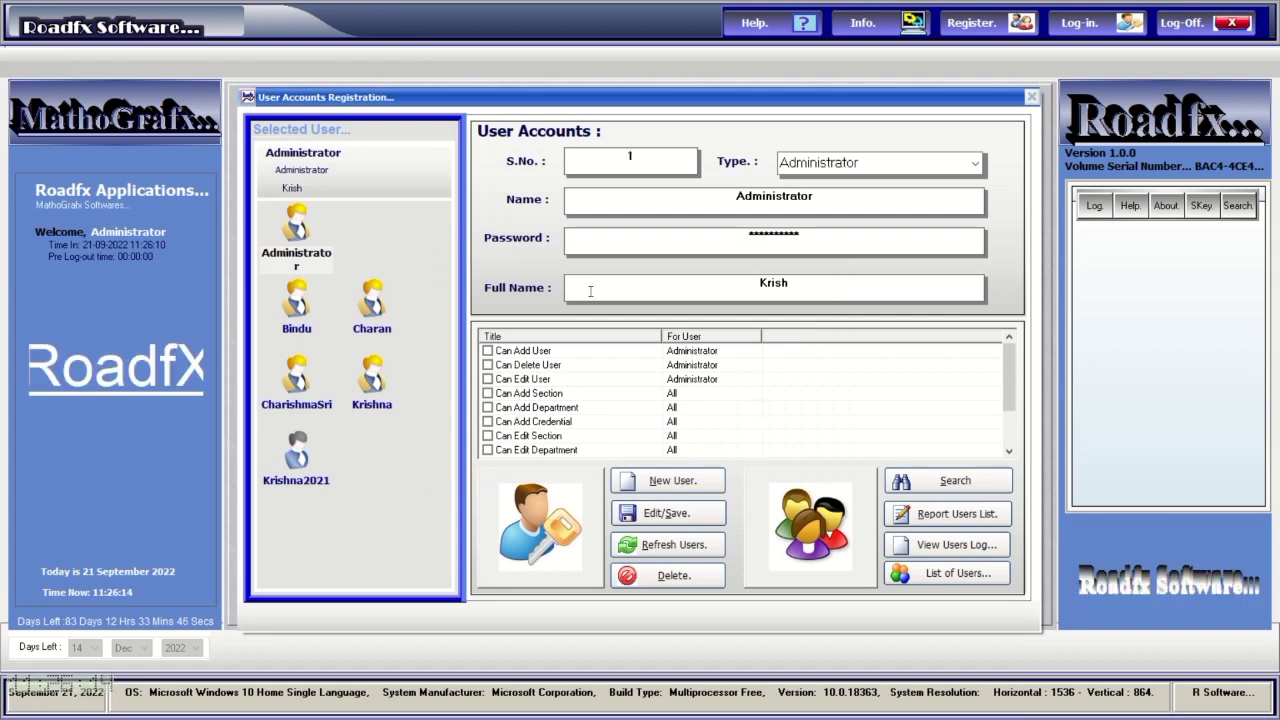
# Step through the registered user accounts, ending on the Administrator record.
pyautogui.click(644, 162)
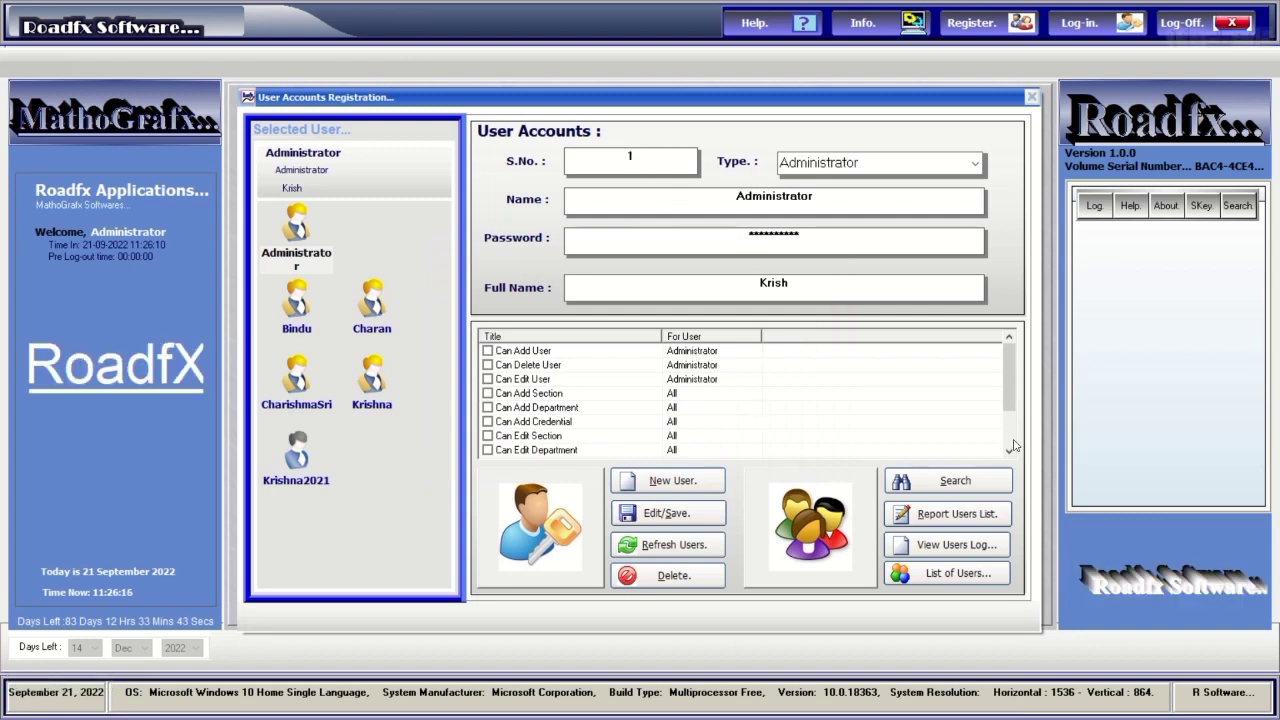
pyautogui.moveTo(1010, 405); pyautogui.dragTo(1014, 445)
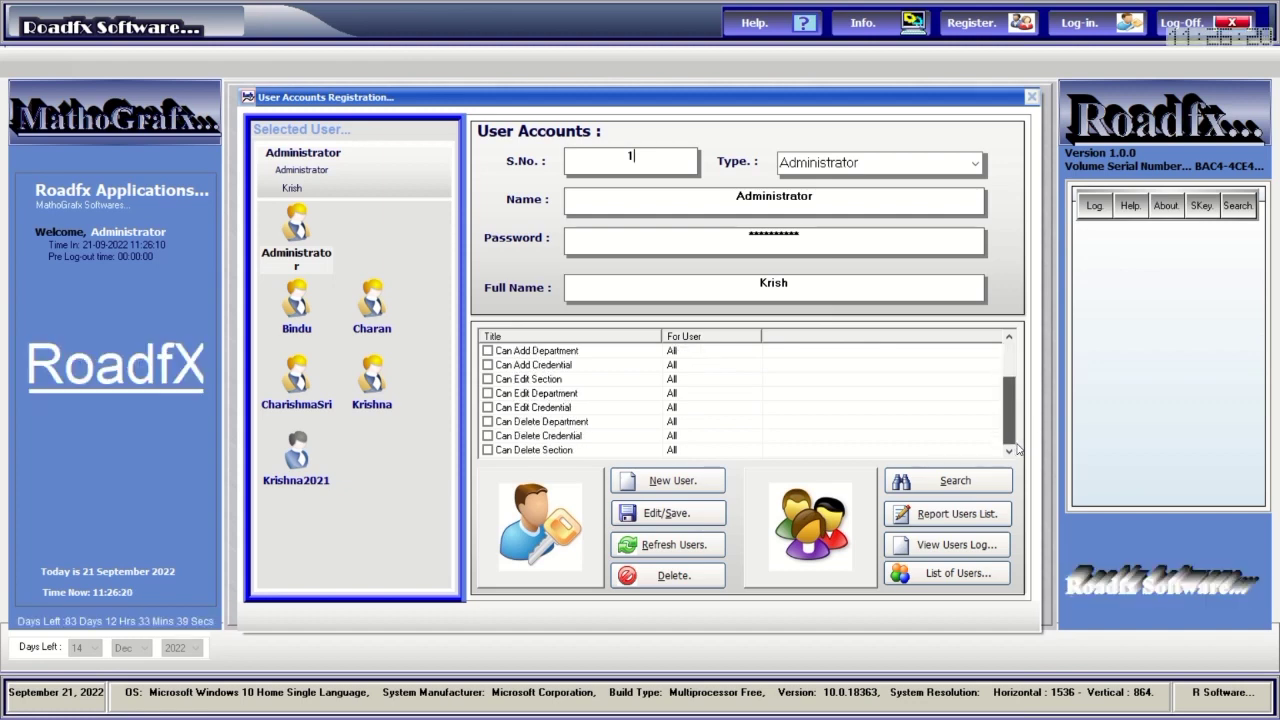
pyautogui.scroll(2, 1010, 420)
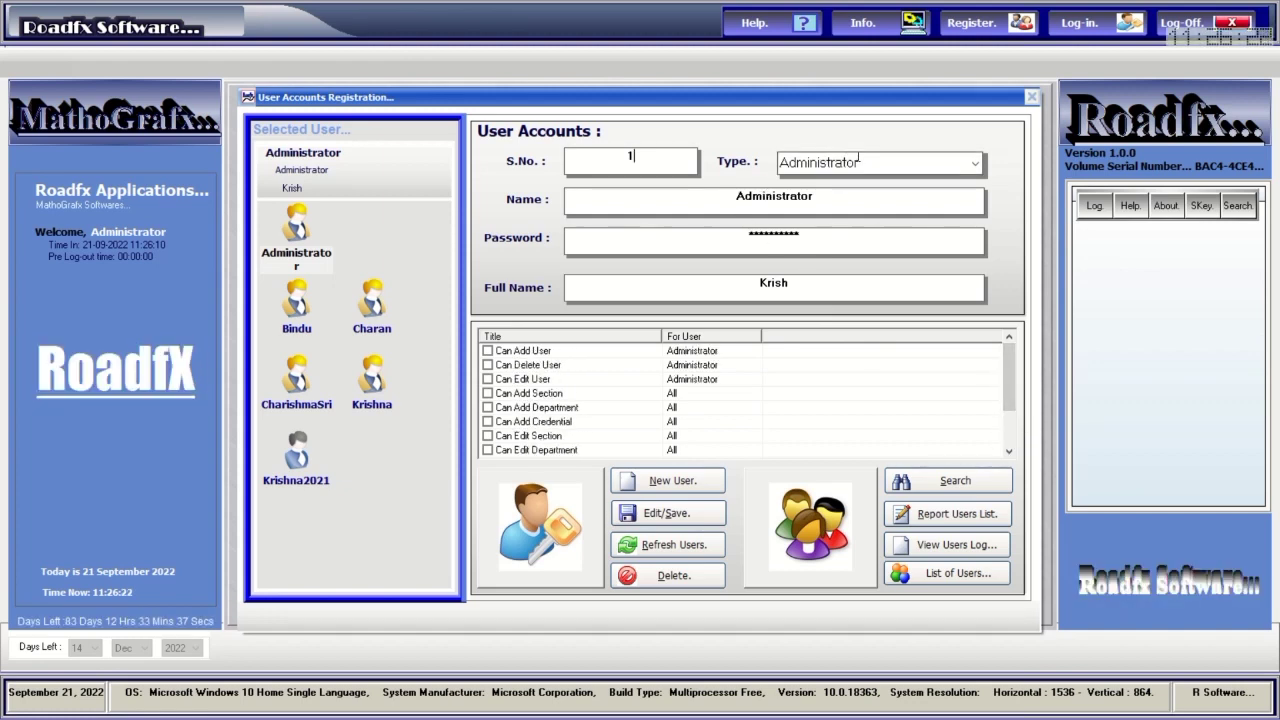
pyautogui.click(296, 455)
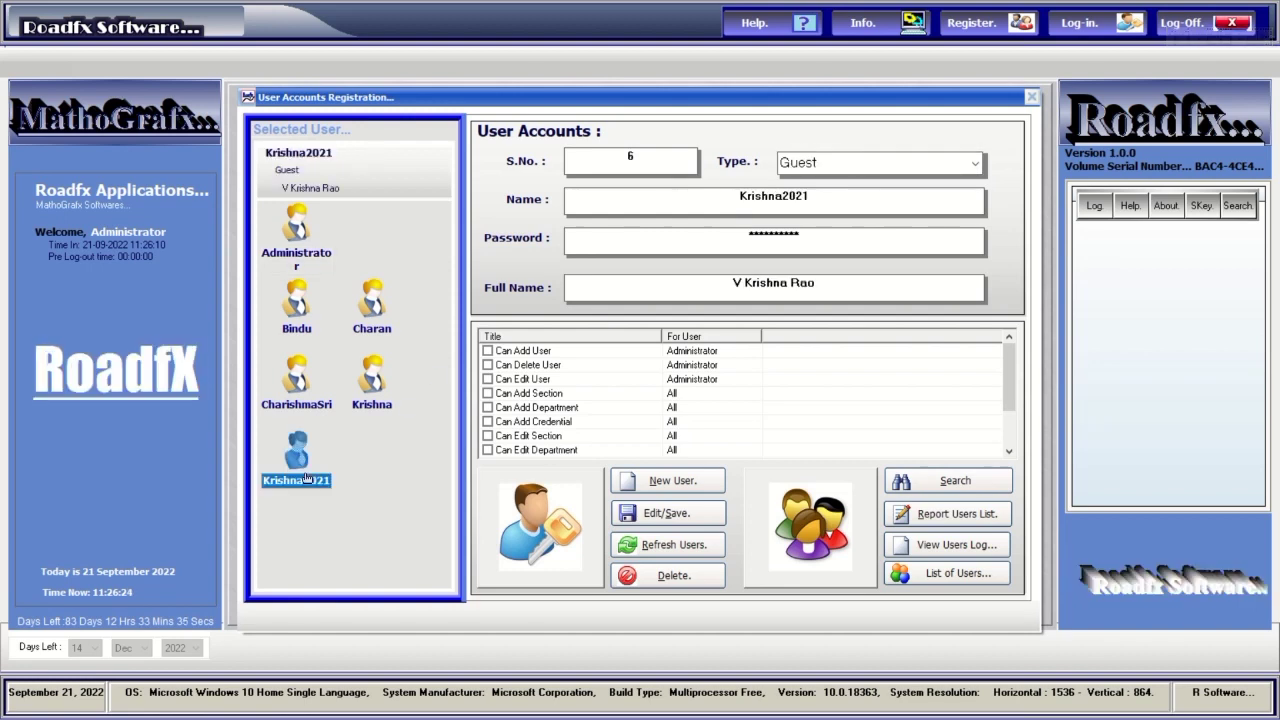
pyautogui.click(368, 405)
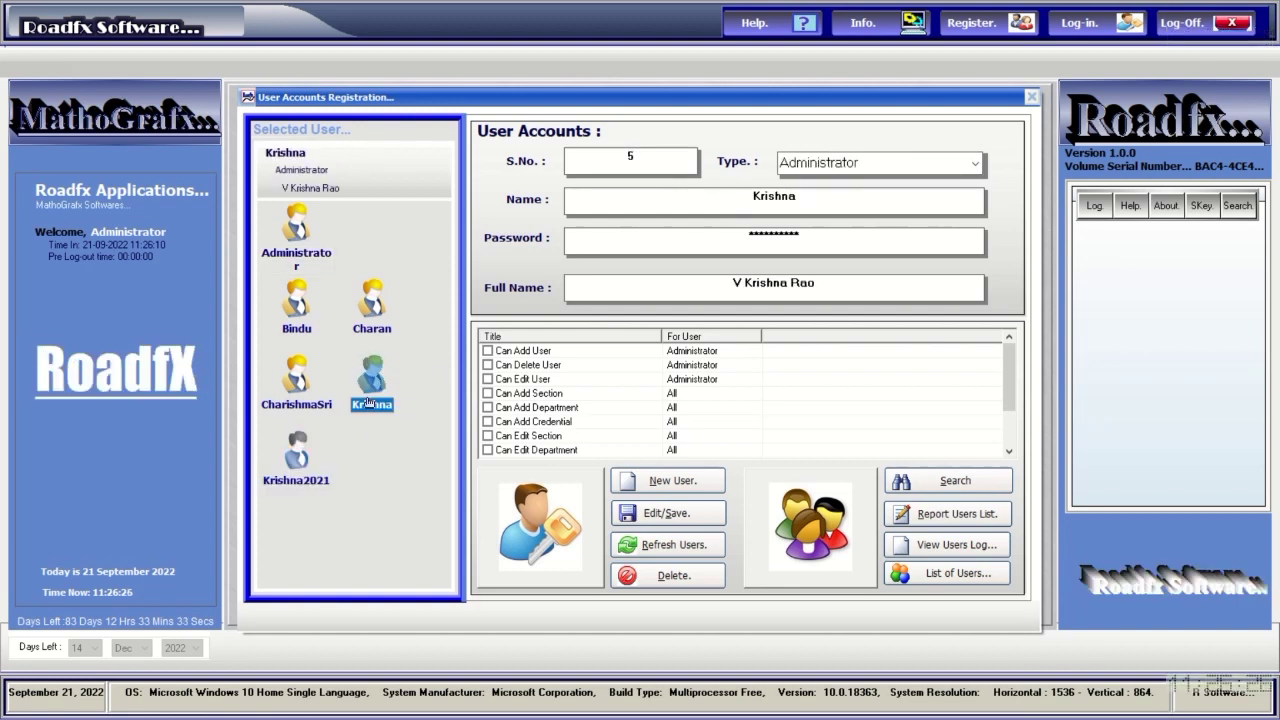
pyautogui.click(304, 402)
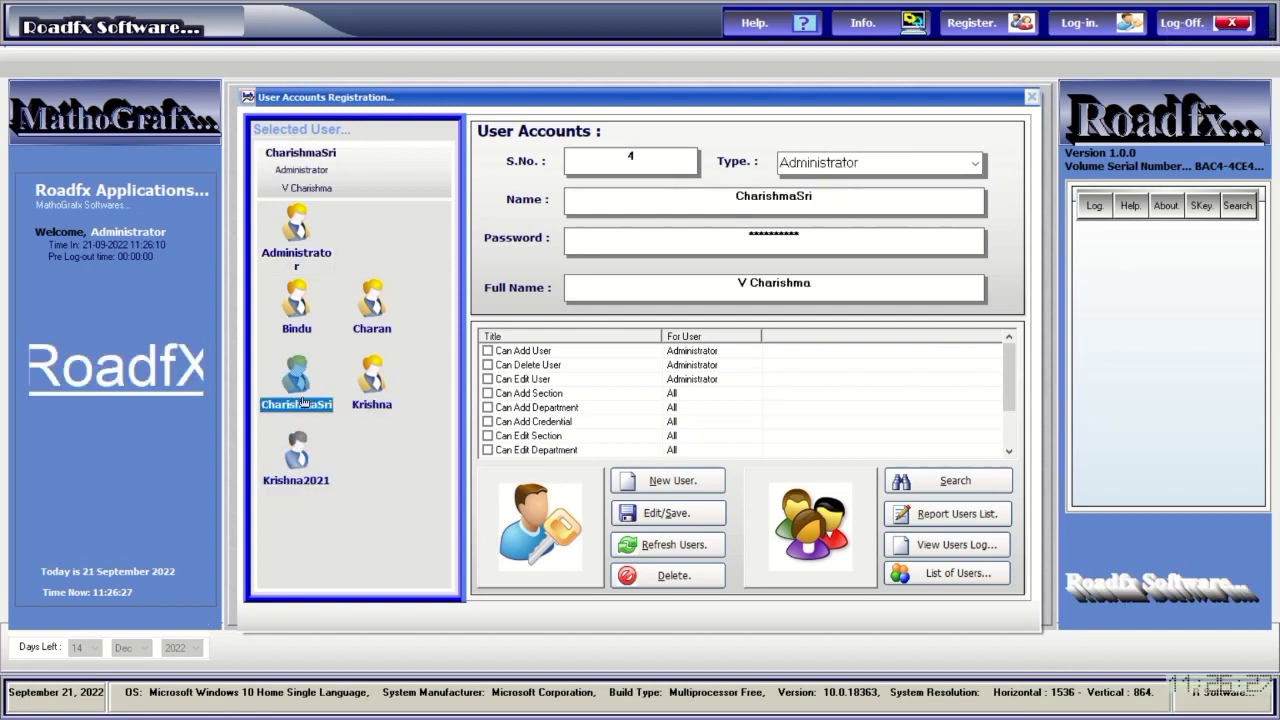
pyautogui.click(367, 322)
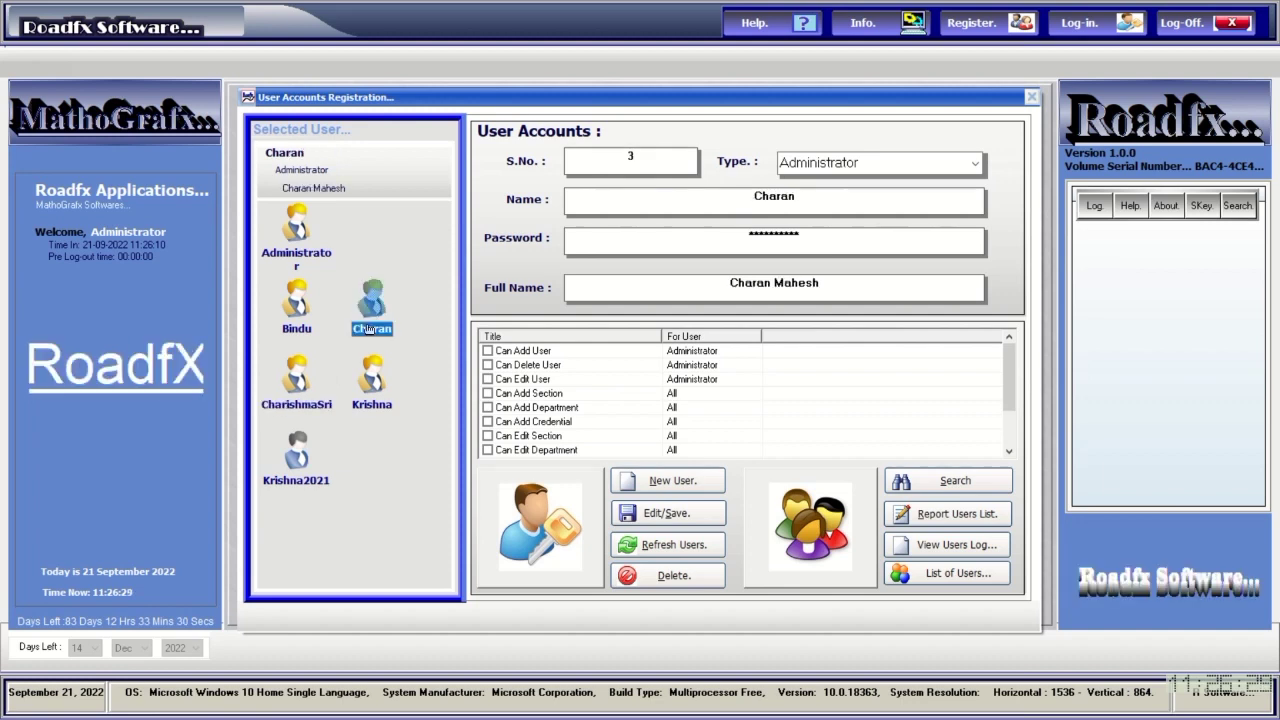
pyautogui.click(307, 324)
pyautogui.click(304, 228)
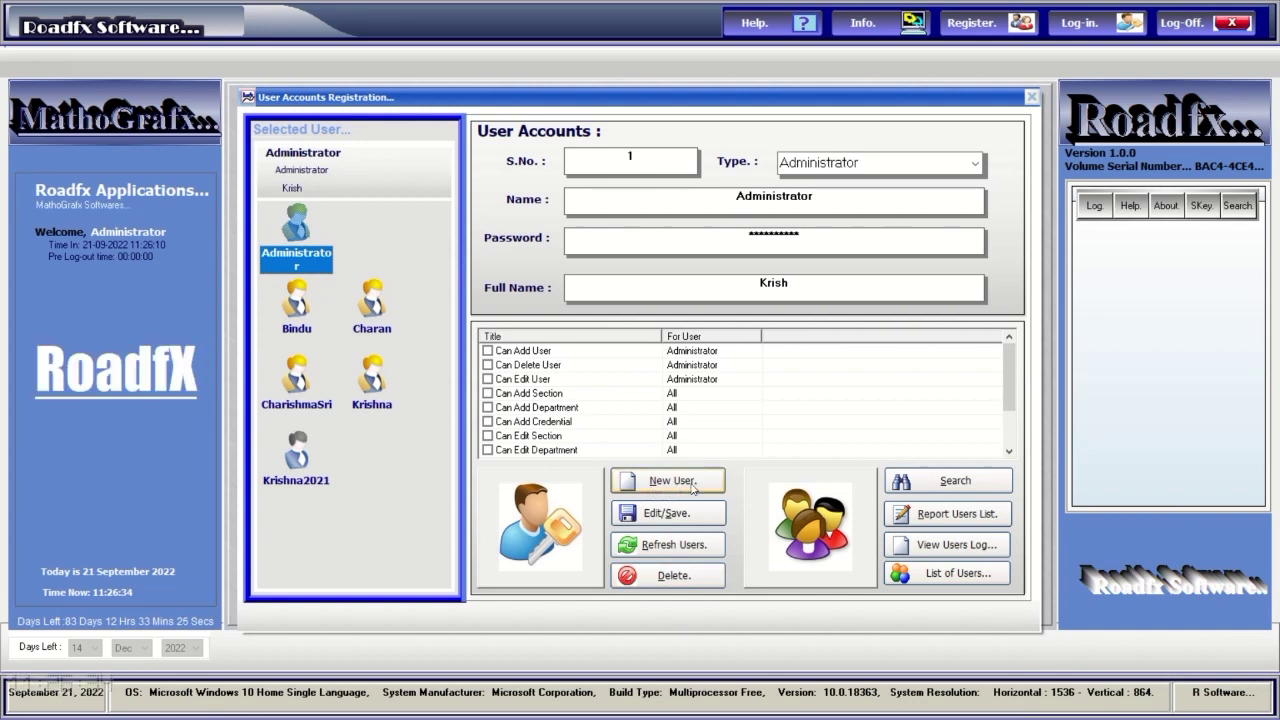
pyautogui.click(927, 574)
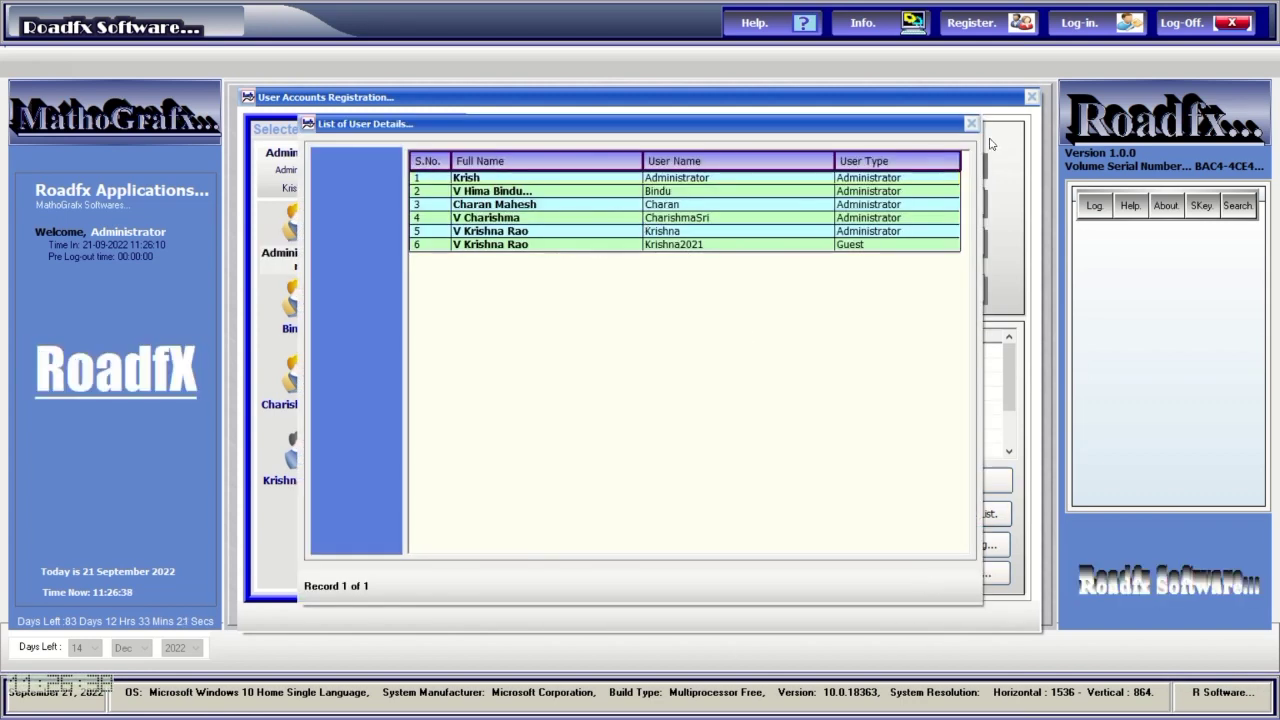
pyautogui.click(973, 126)
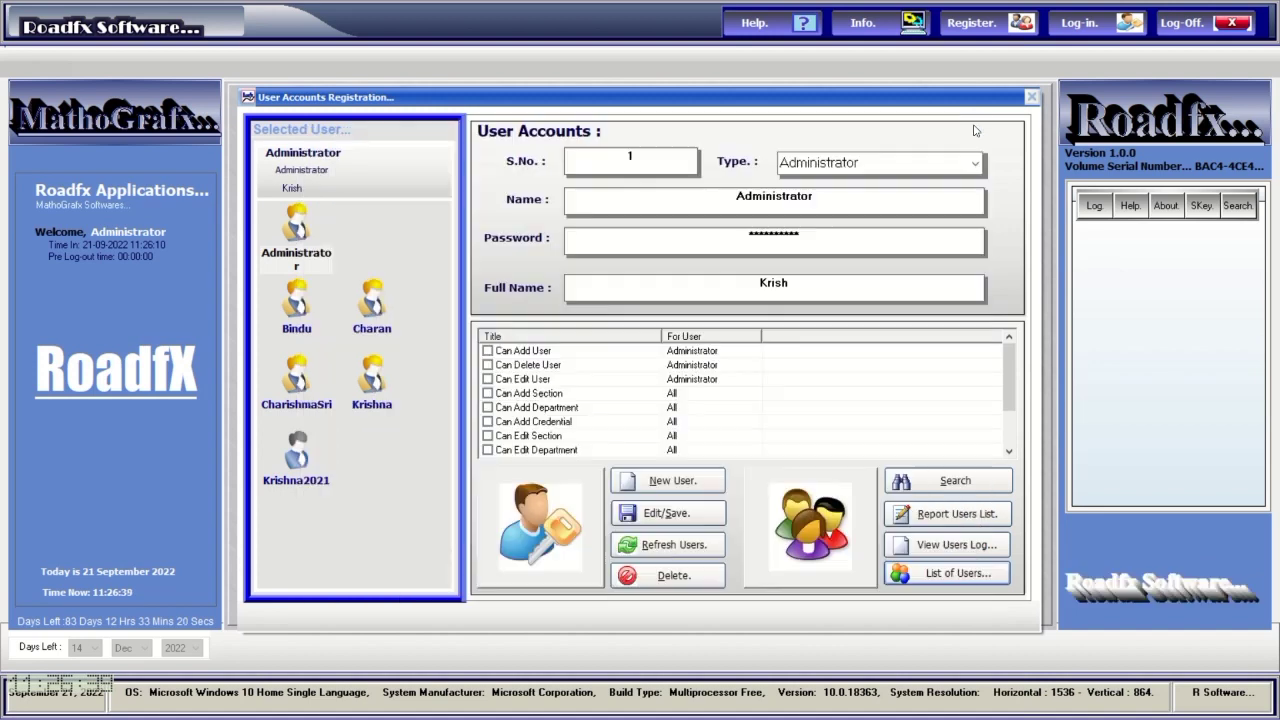
pyautogui.click(966, 546)
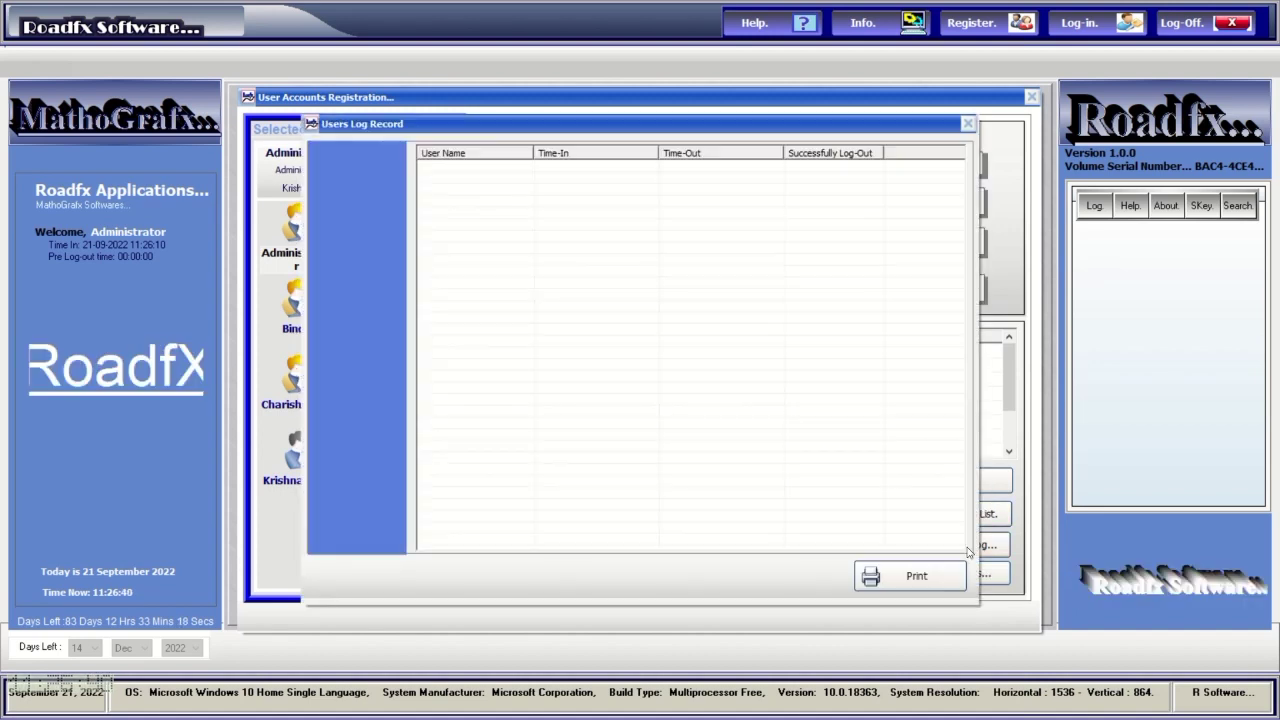
pyautogui.click(967, 126)
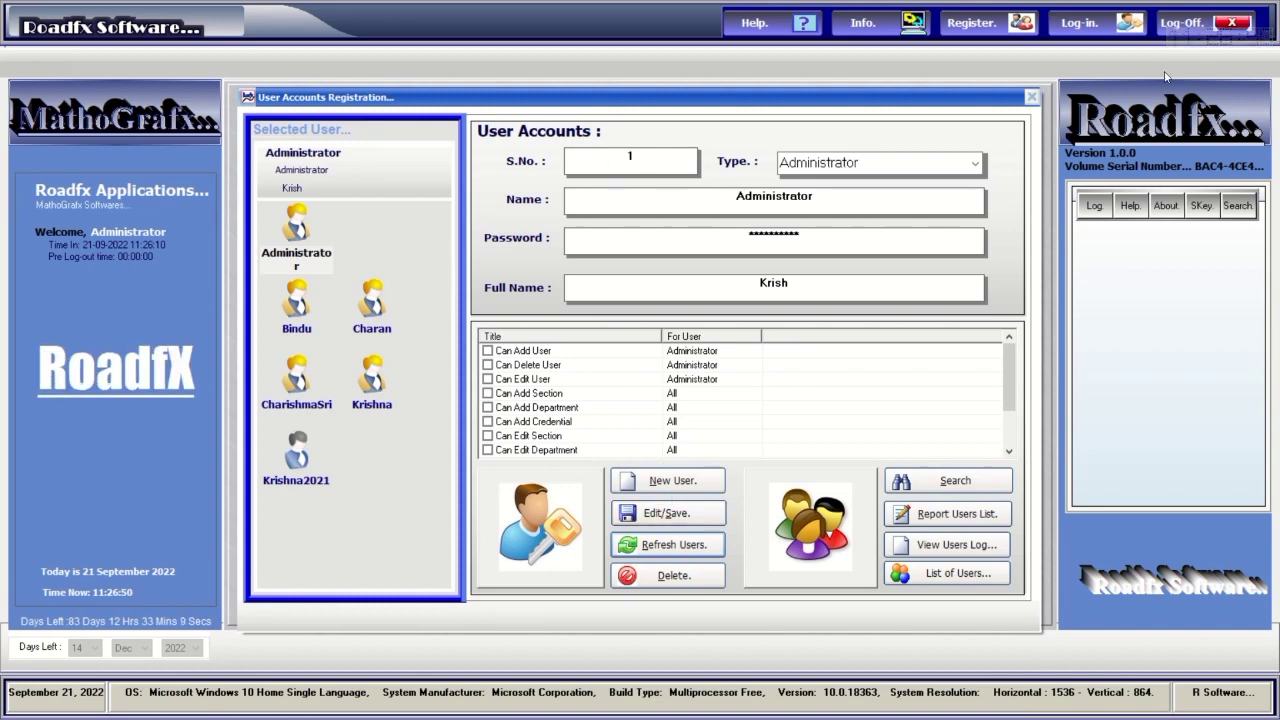
# Close the user accounts registration and dismiss the login form without logging in.
pyautogui.click(1031, 99)
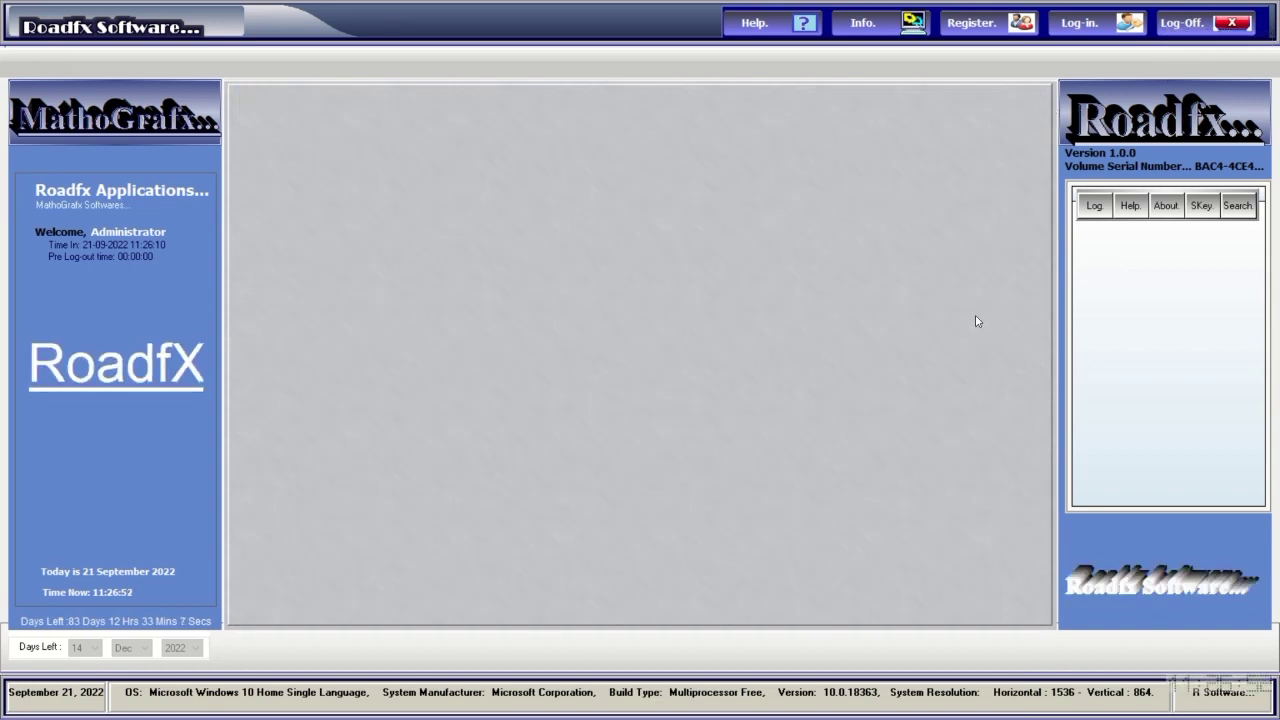
pyautogui.click(1068, 33)
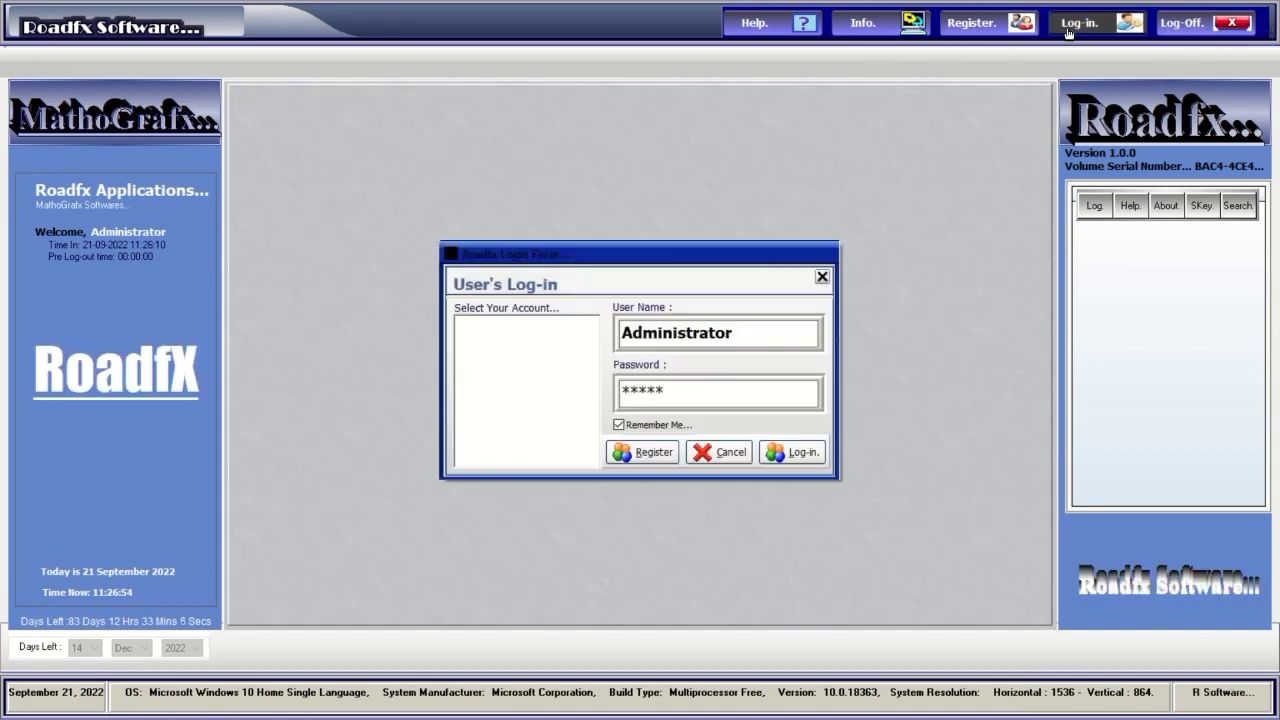
pyautogui.click(822, 278)
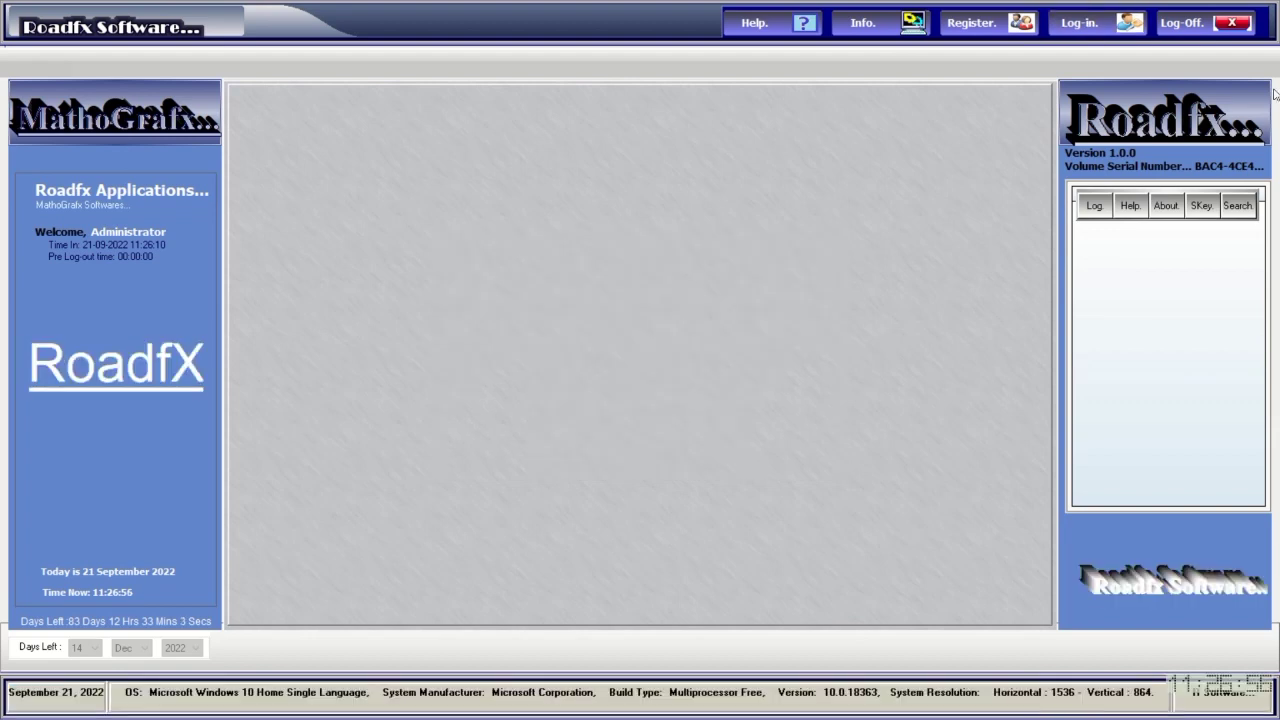
# View the computer information via Computer Info-F6, then open Unit Converter-F8.
pyautogui.click(1094, 208)
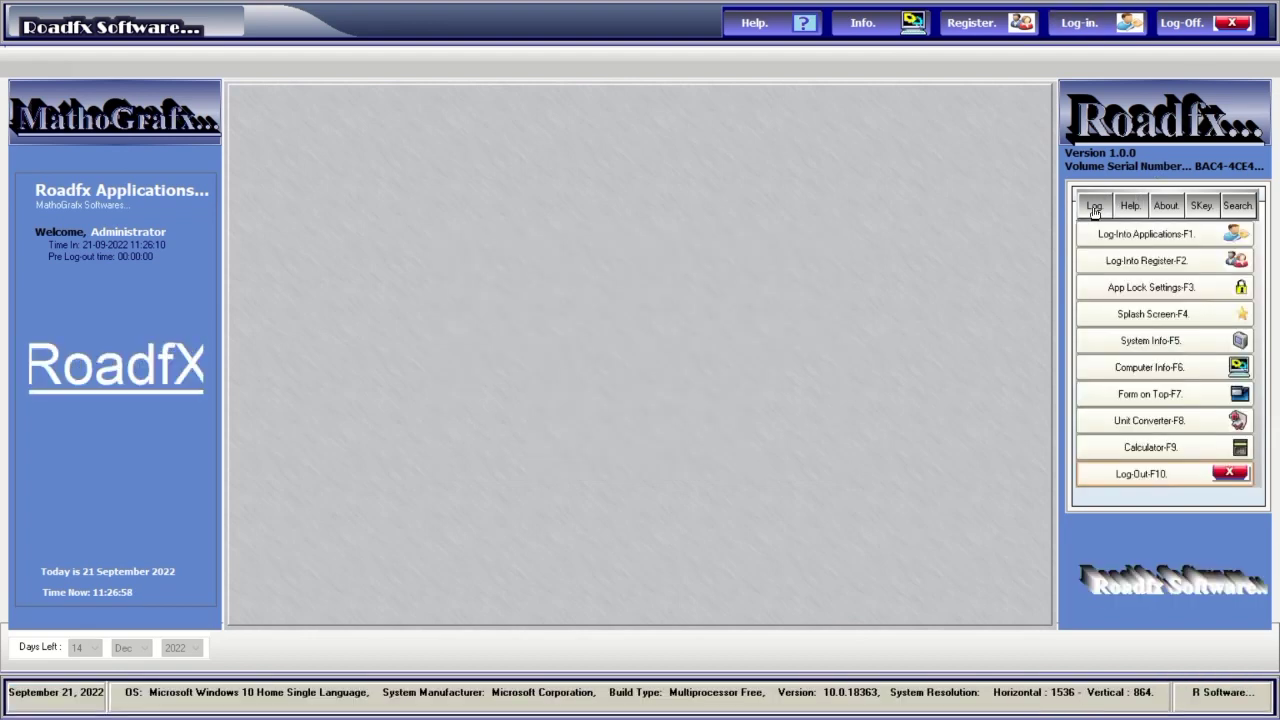
pyautogui.click(1121, 370)
pyautogui.click(1233, 25)
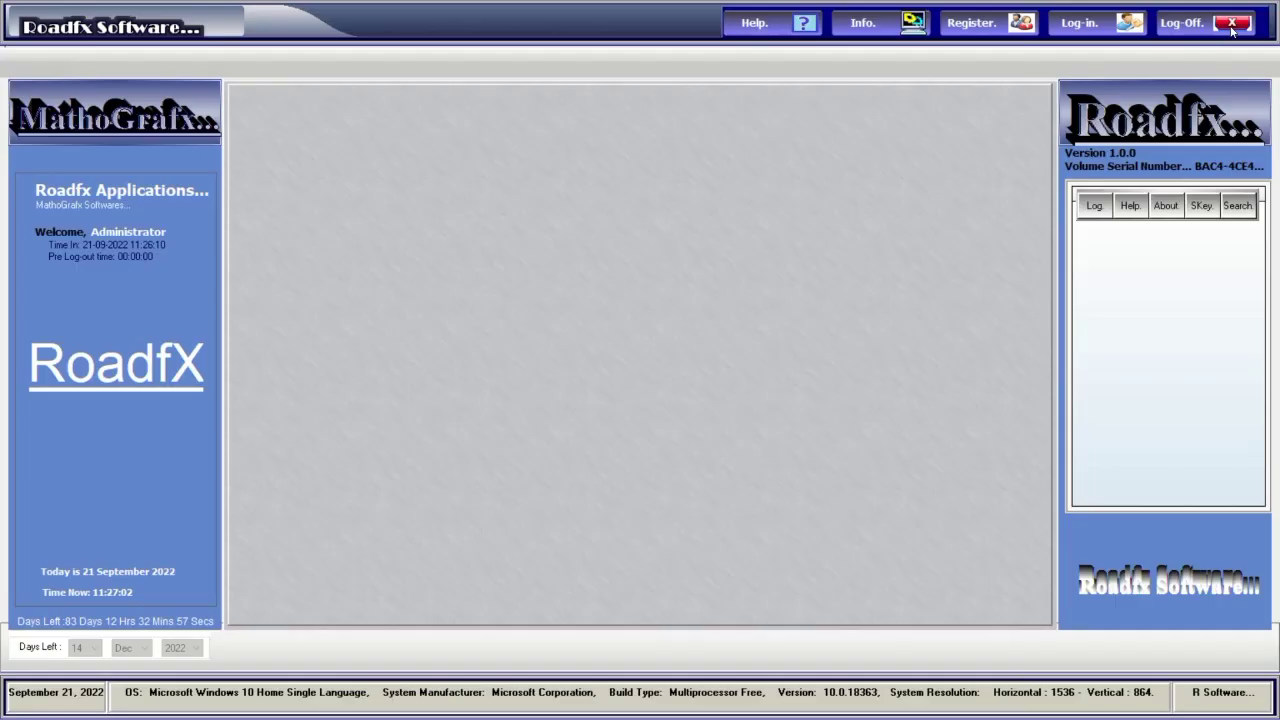
pyautogui.click(1094, 207)
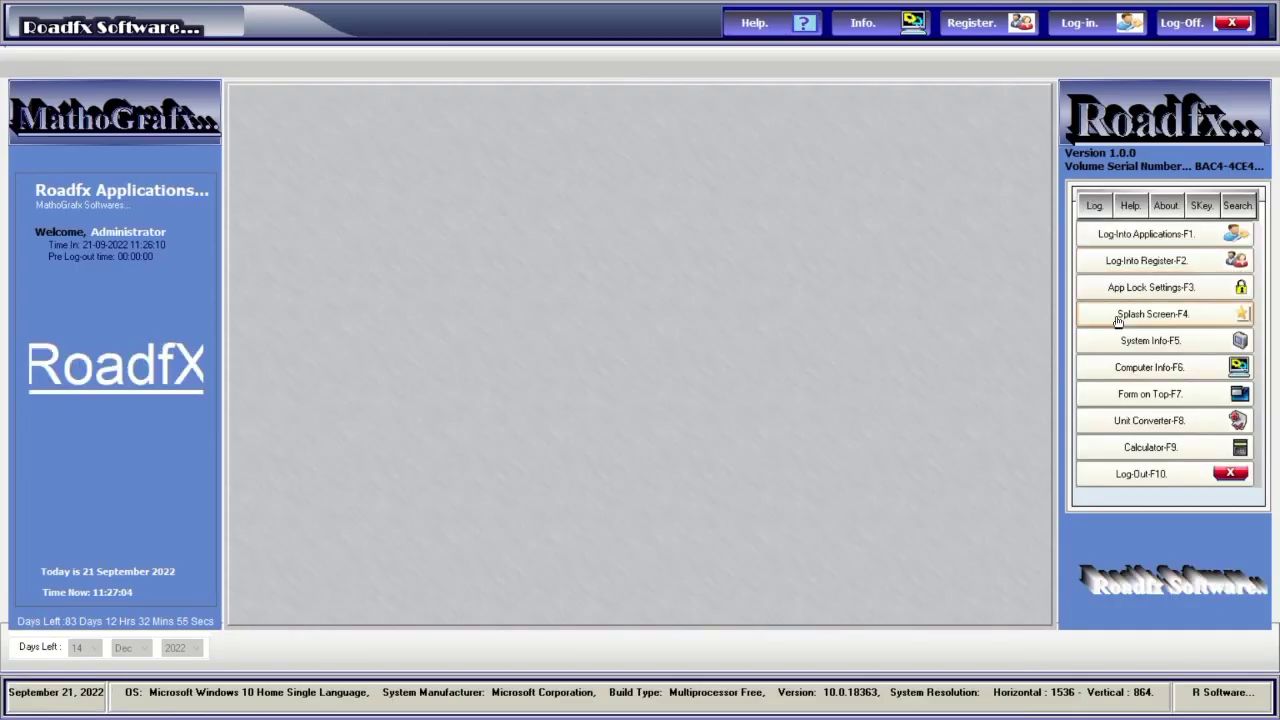
pyautogui.click(1145, 421)
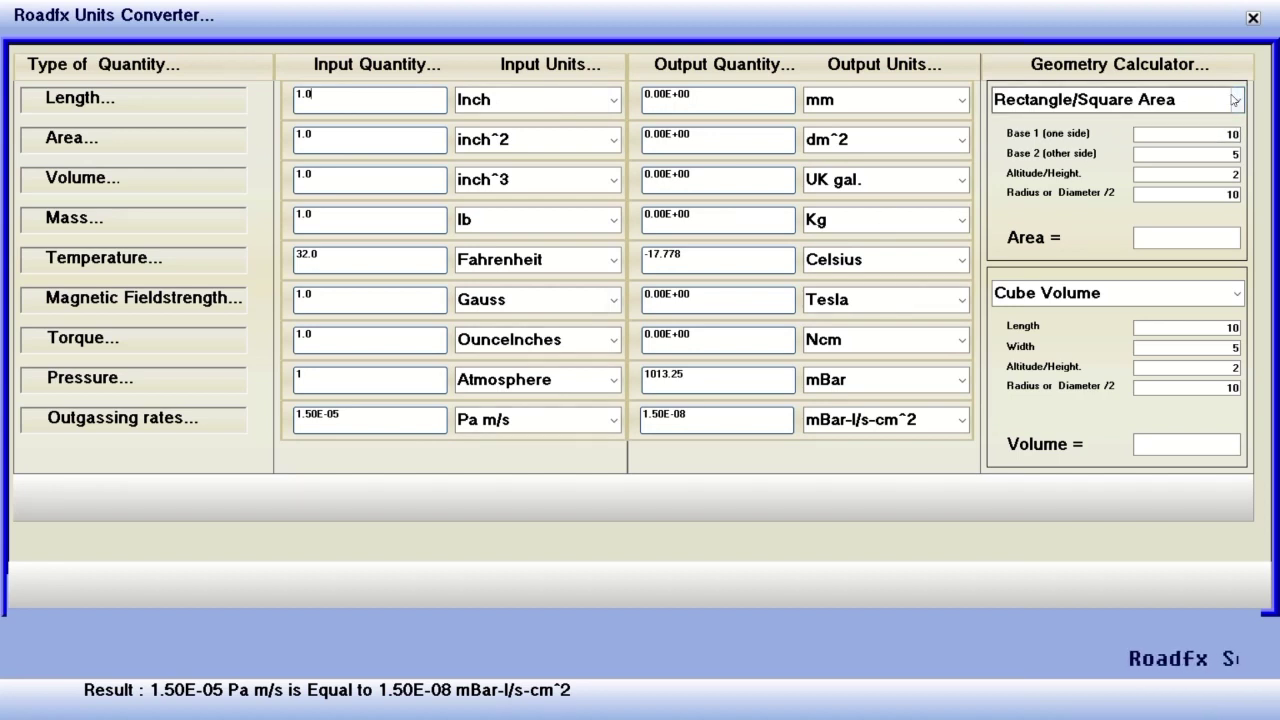
# Switch the geometry calculators to Triangle Area and Cylinder Volume.
pyautogui.click(1236, 102)
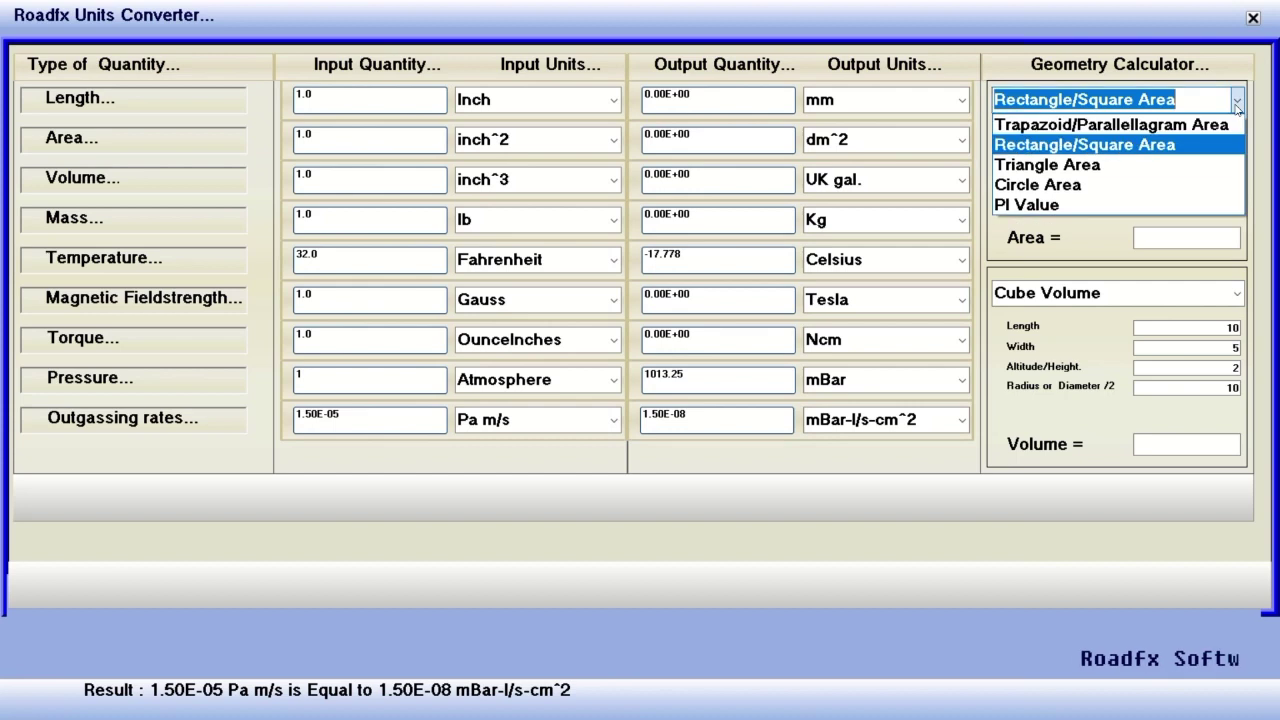
pyautogui.click(1137, 162)
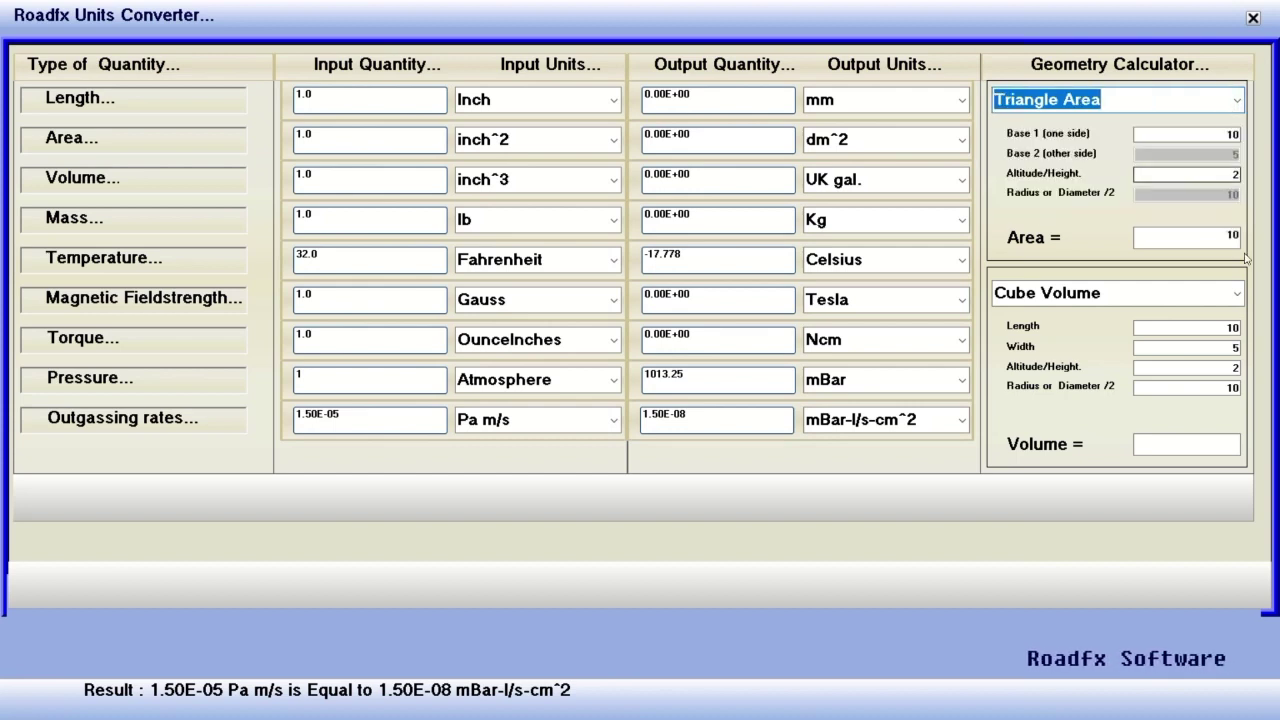
pyautogui.click(1206, 241)
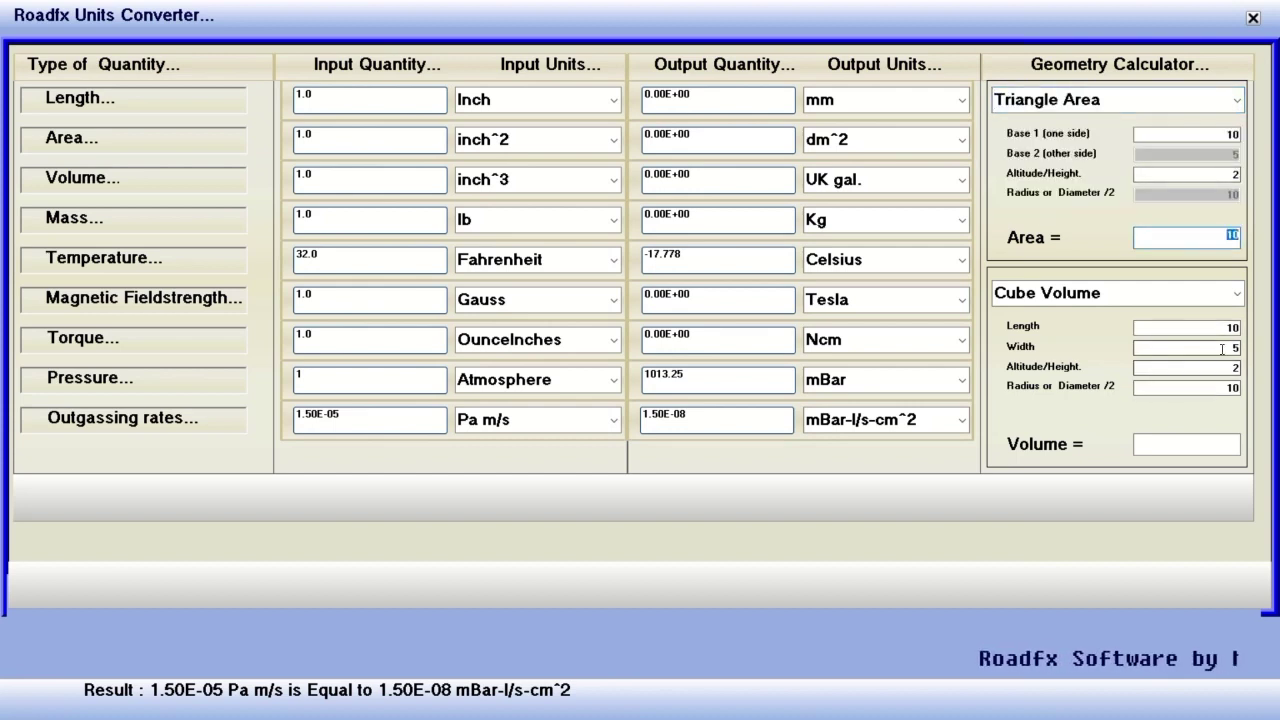
pyautogui.click(1229, 293)
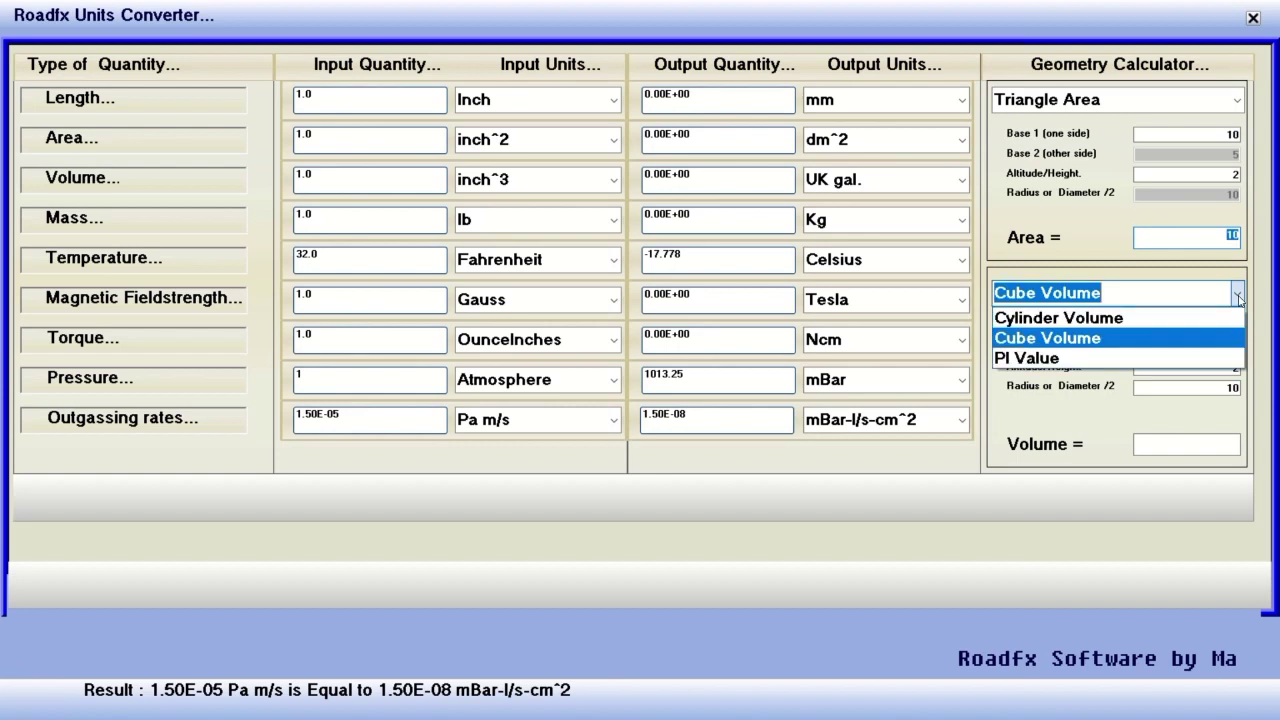
pyautogui.click(1104, 318)
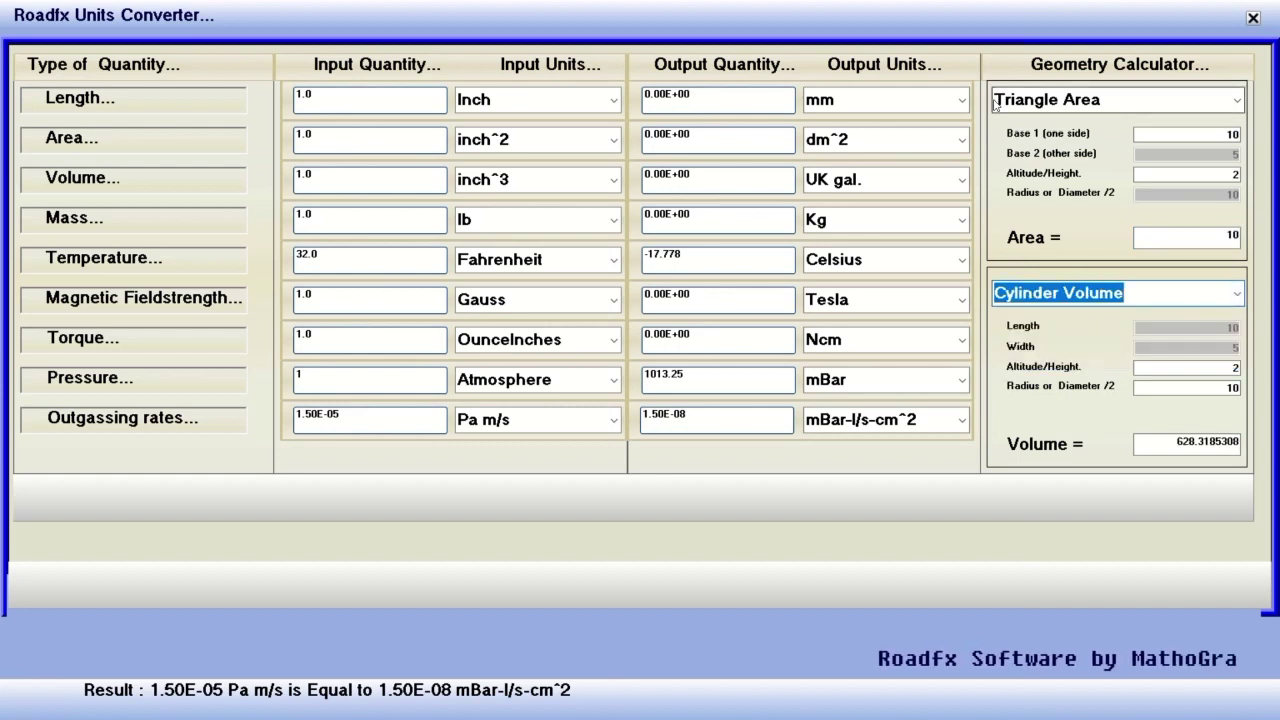
# Convert 1.0 inch to 2.54 cm and close the Units Converter.
pyautogui.click(962, 100)
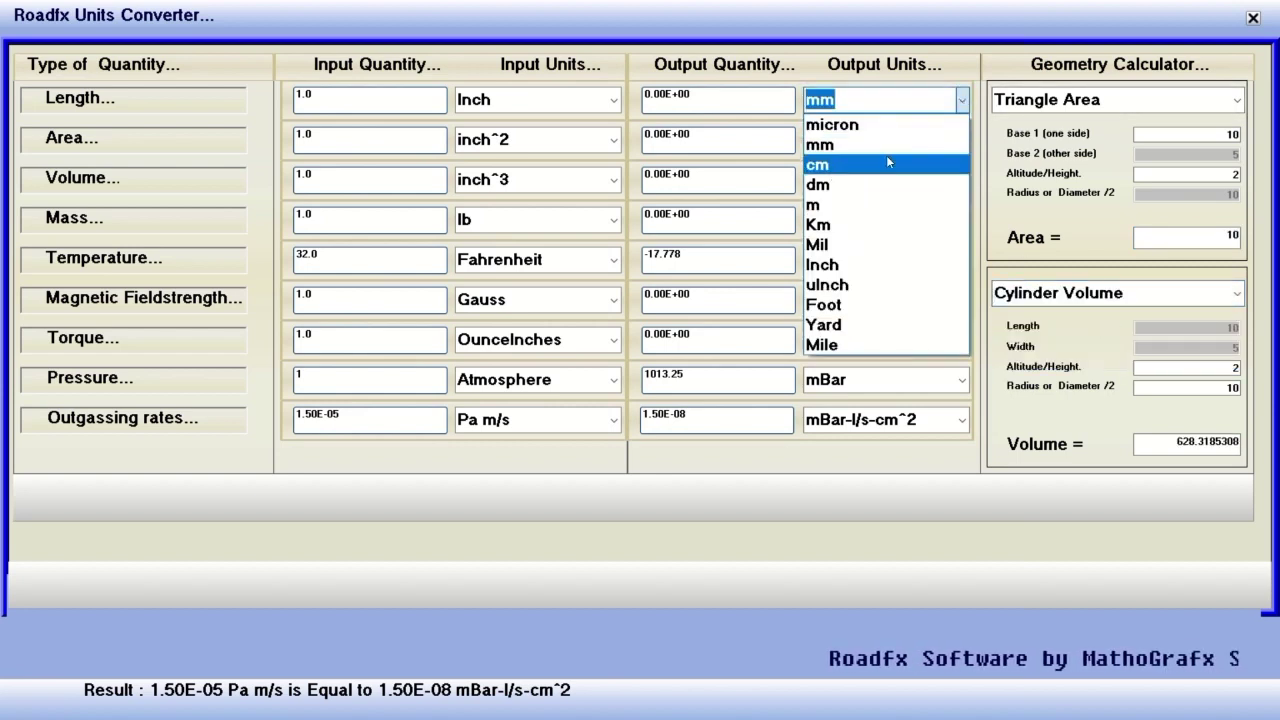
pyautogui.click(884, 164)
pyautogui.click(866, 138)
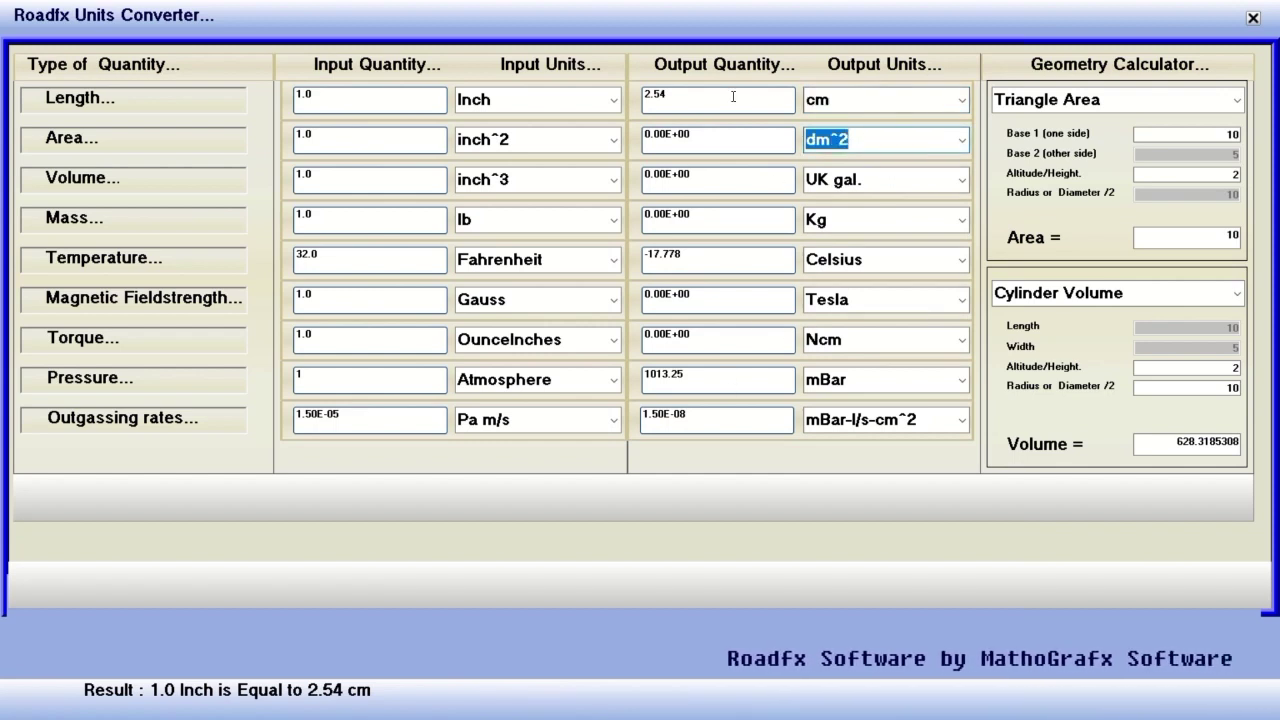
pyautogui.click(600, 102)
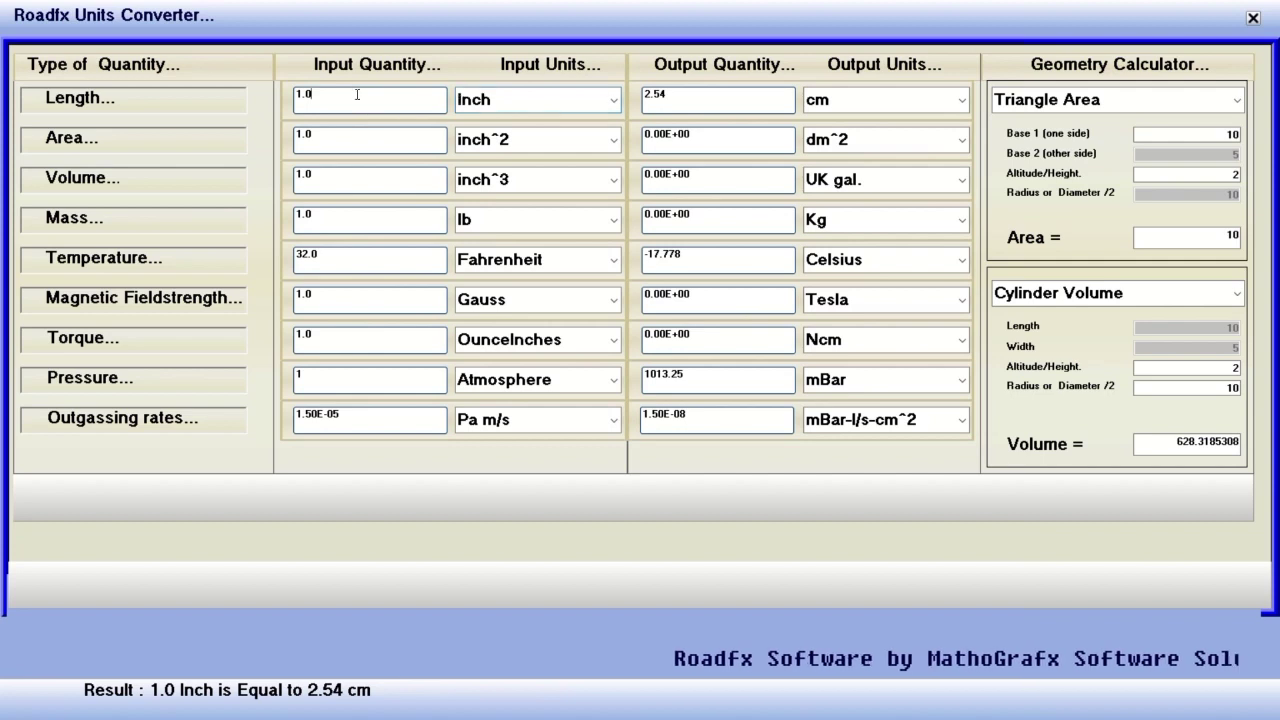
pyautogui.click(357, 134)
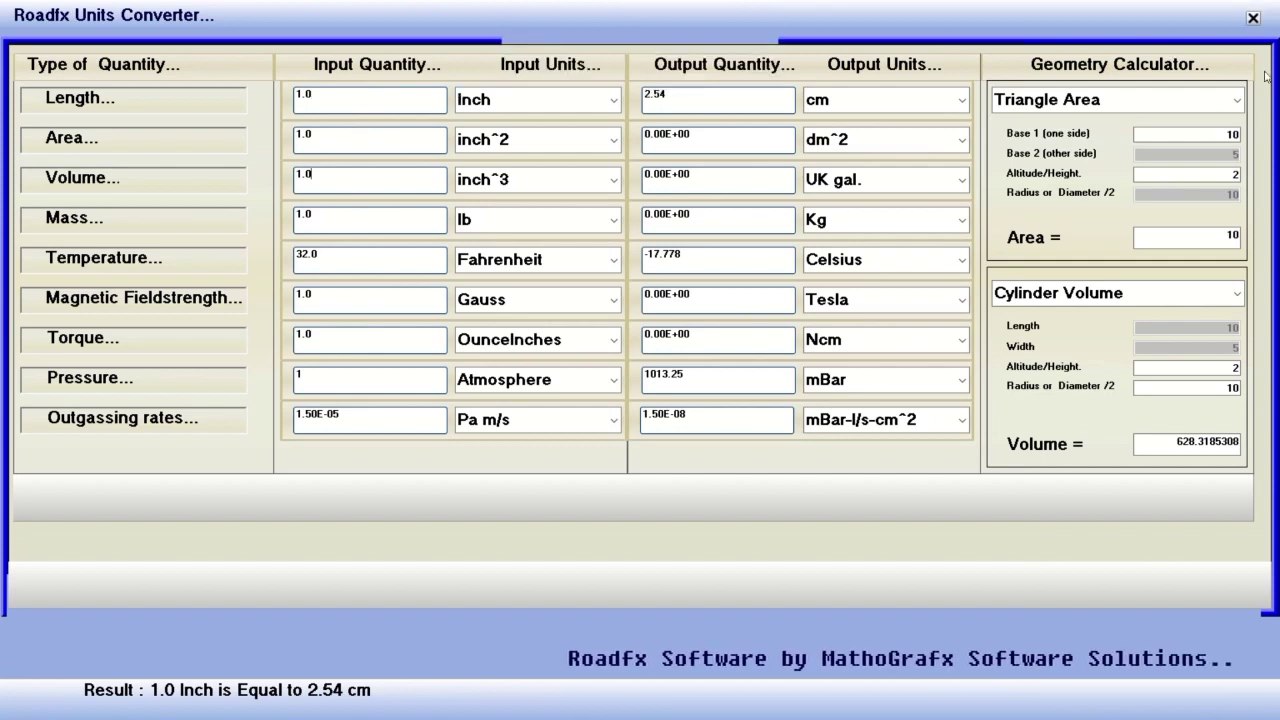
pyautogui.click(1253, 18)
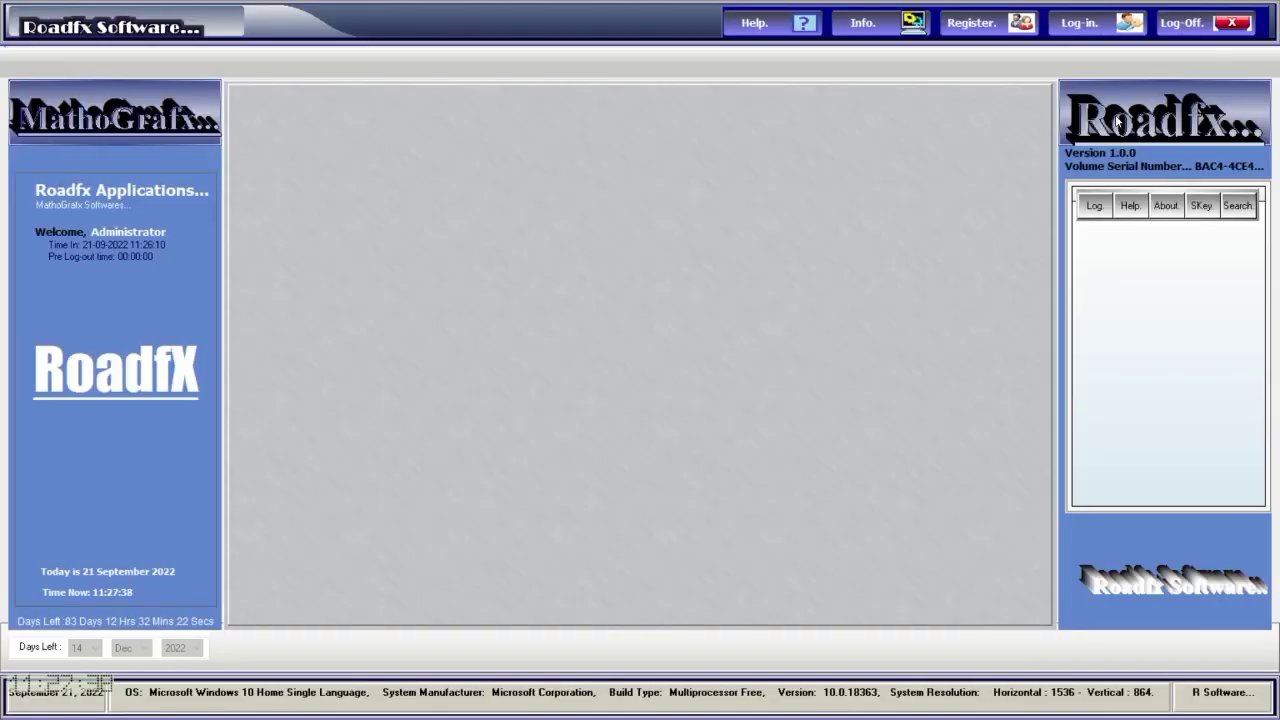
# Open the calculator and compute 33 × 6 = 198, then 198 + 8 = 206.
pyautogui.click(1094, 205)
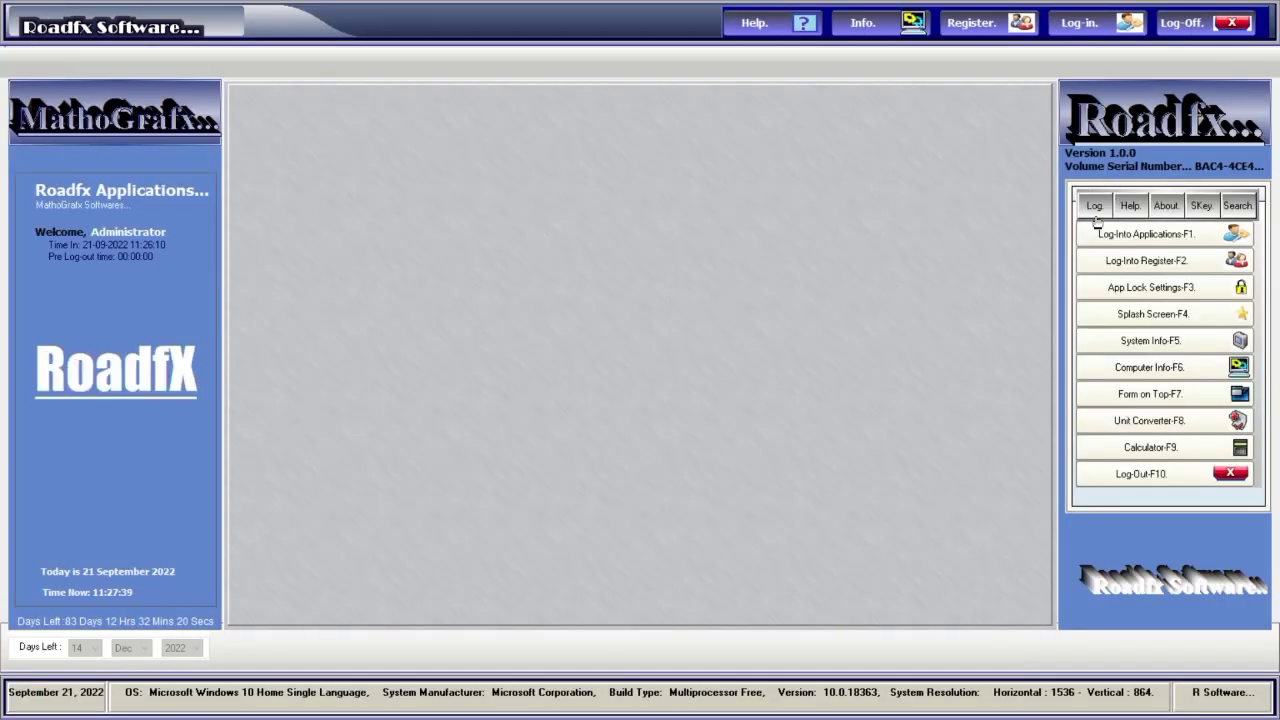
pyautogui.click(1116, 448)
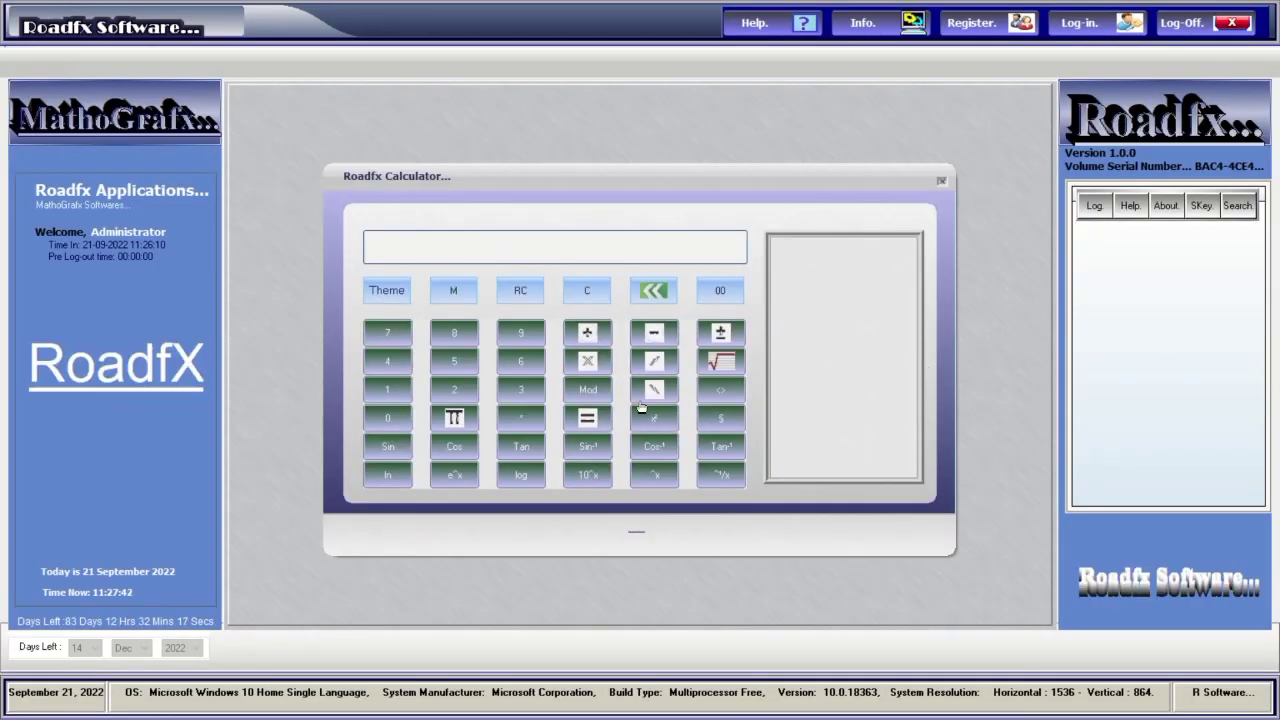
pyautogui.click(588, 364)
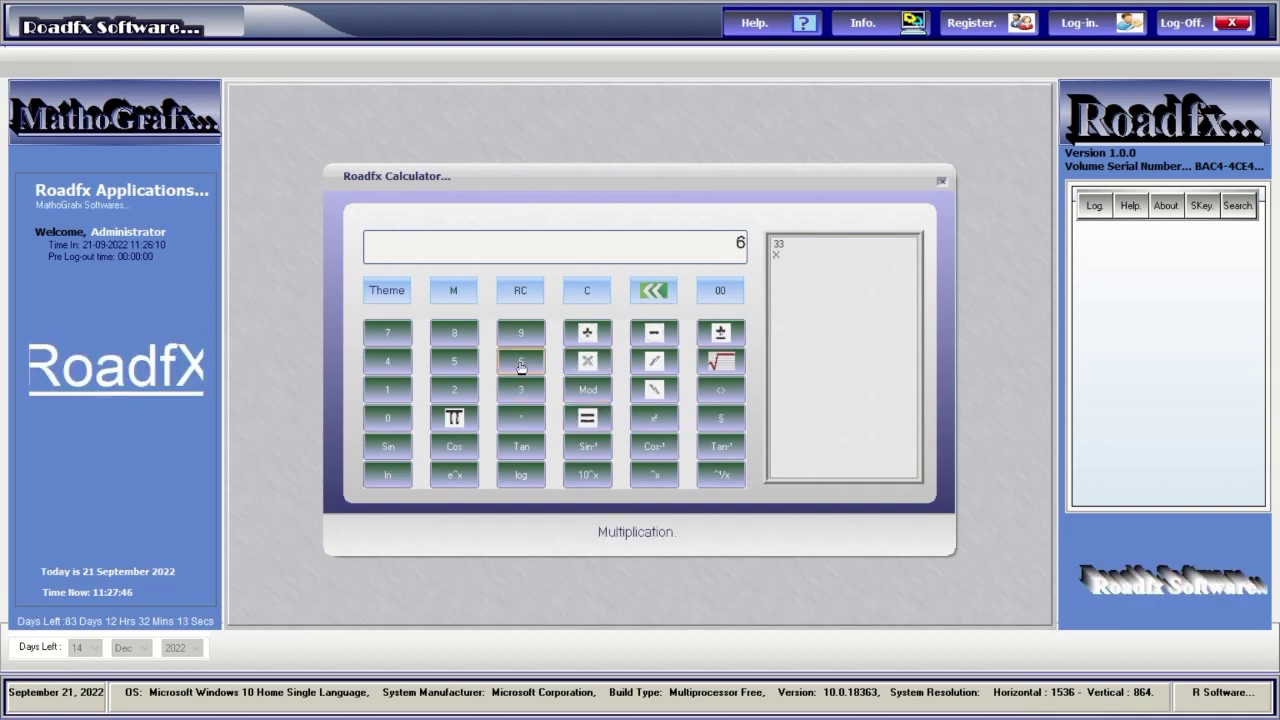
pyautogui.click(595, 419)
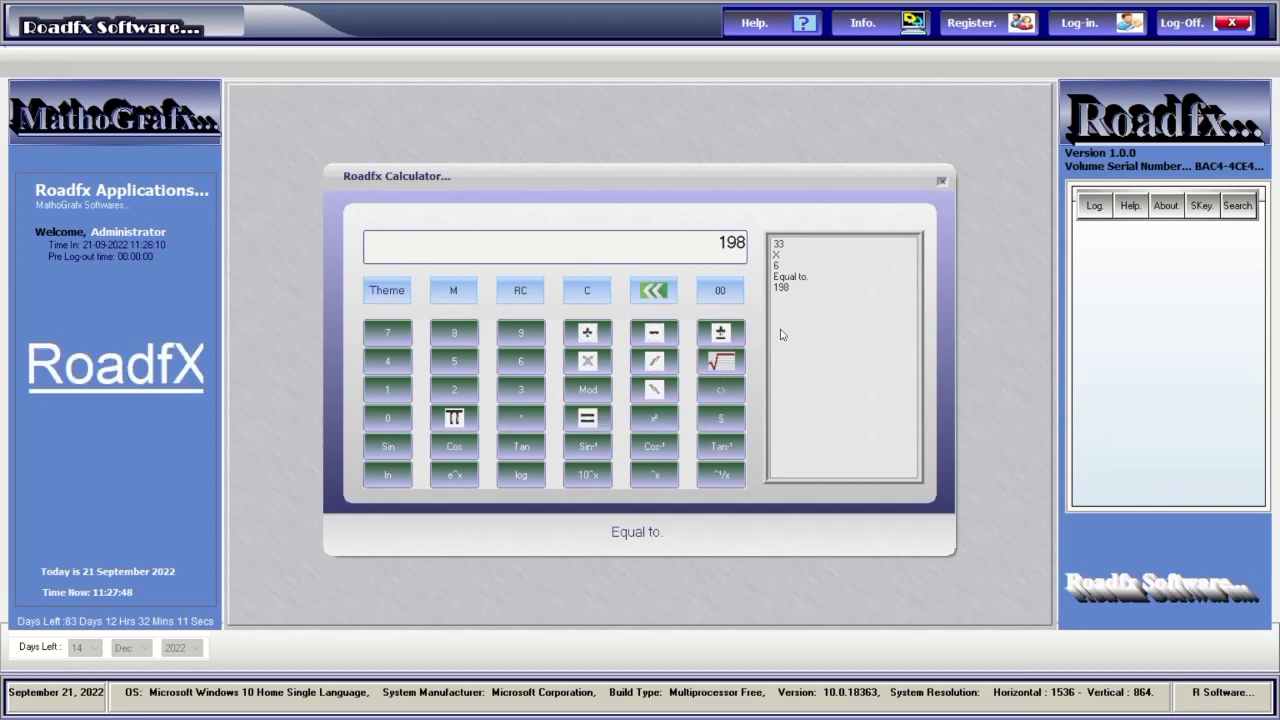
pyautogui.click(590, 338)
pyautogui.click(455, 336)
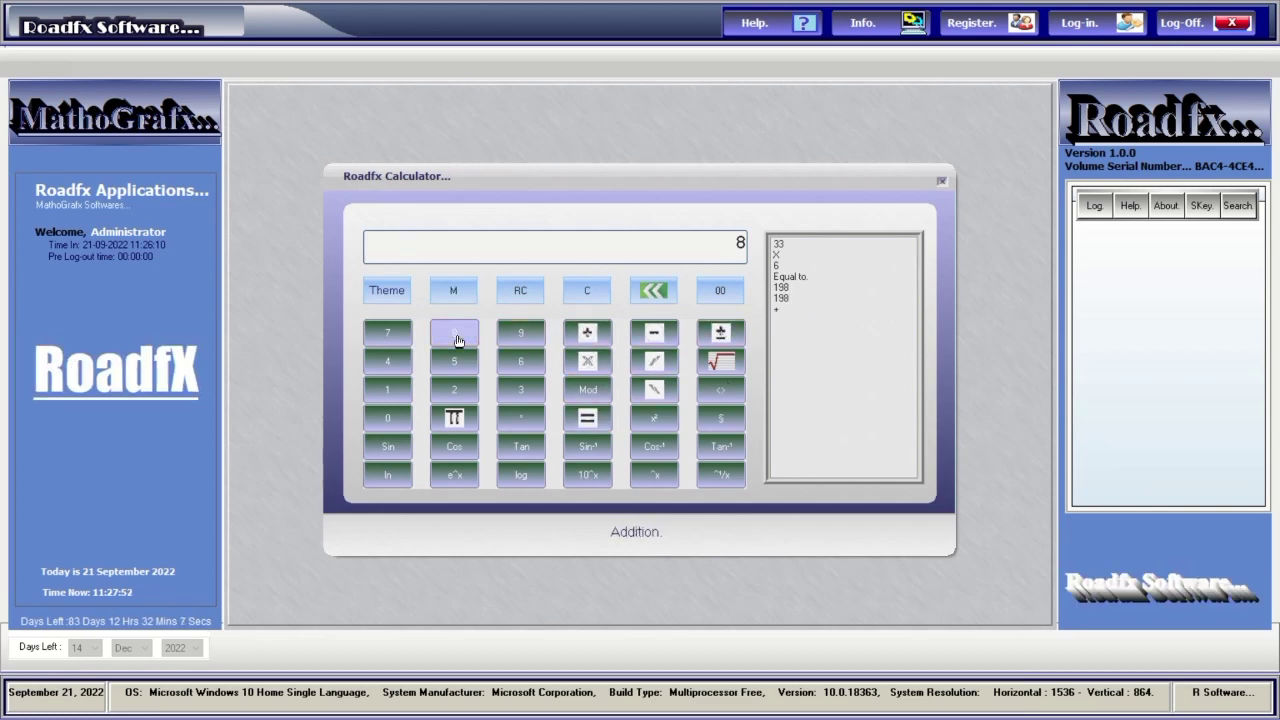
pyautogui.click(587, 419)
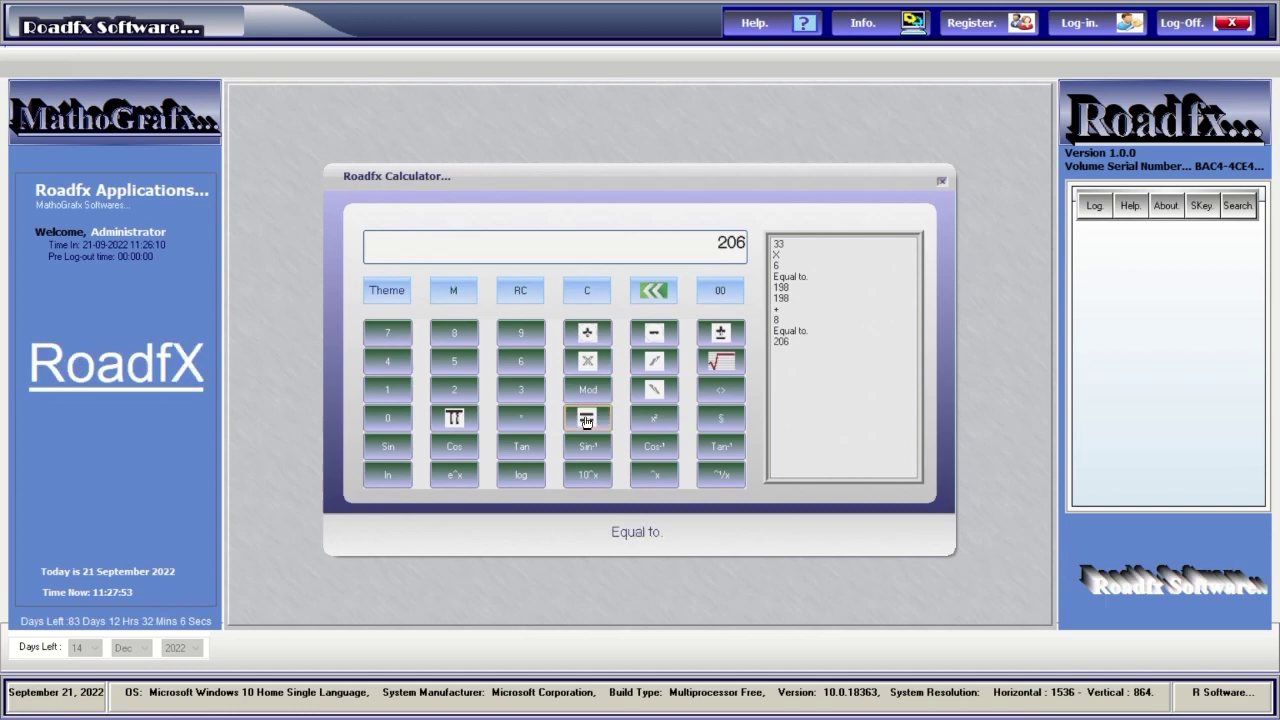
# Step through the calculation history from 33 down to the 206 result.
pyautogui.click(784, 244)
pyautogui.click(784, 256)
pyautogui.click(784, 266)
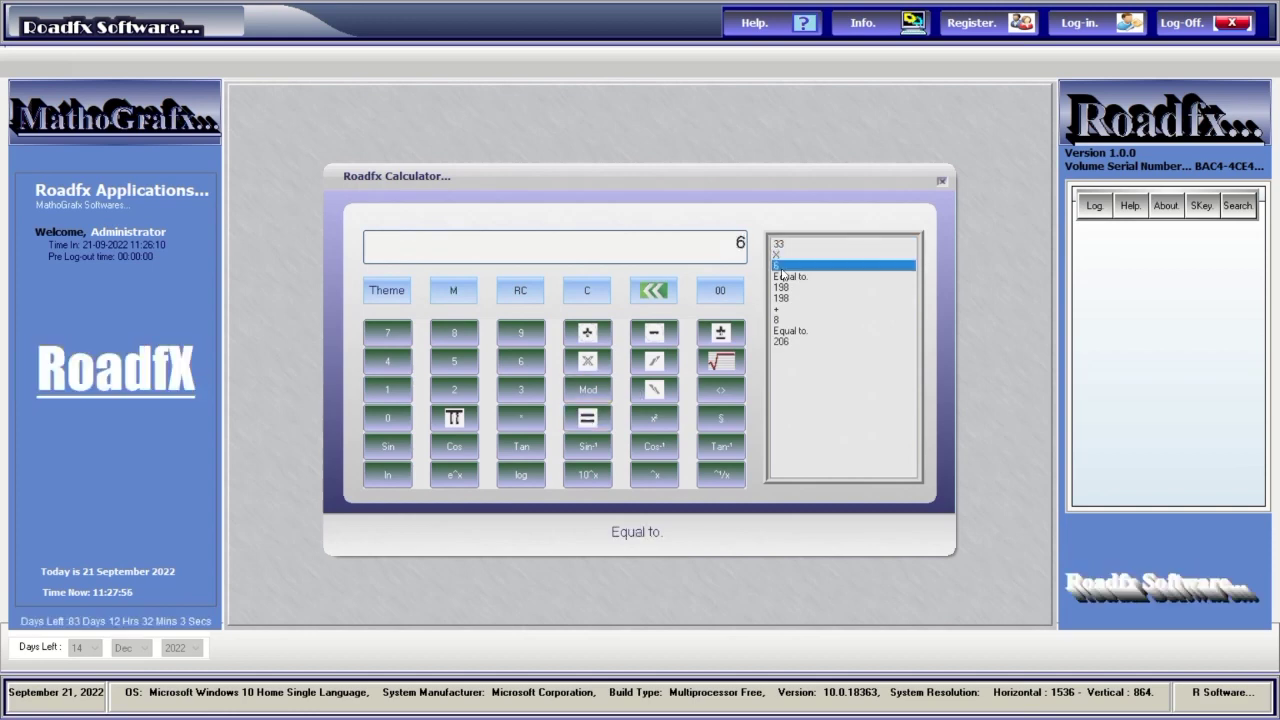
pyautogui.click(784, 277)
pyautogui.click(782, 288)
pyautogui.click(782, 298)
pyautogui.click(783, 309)
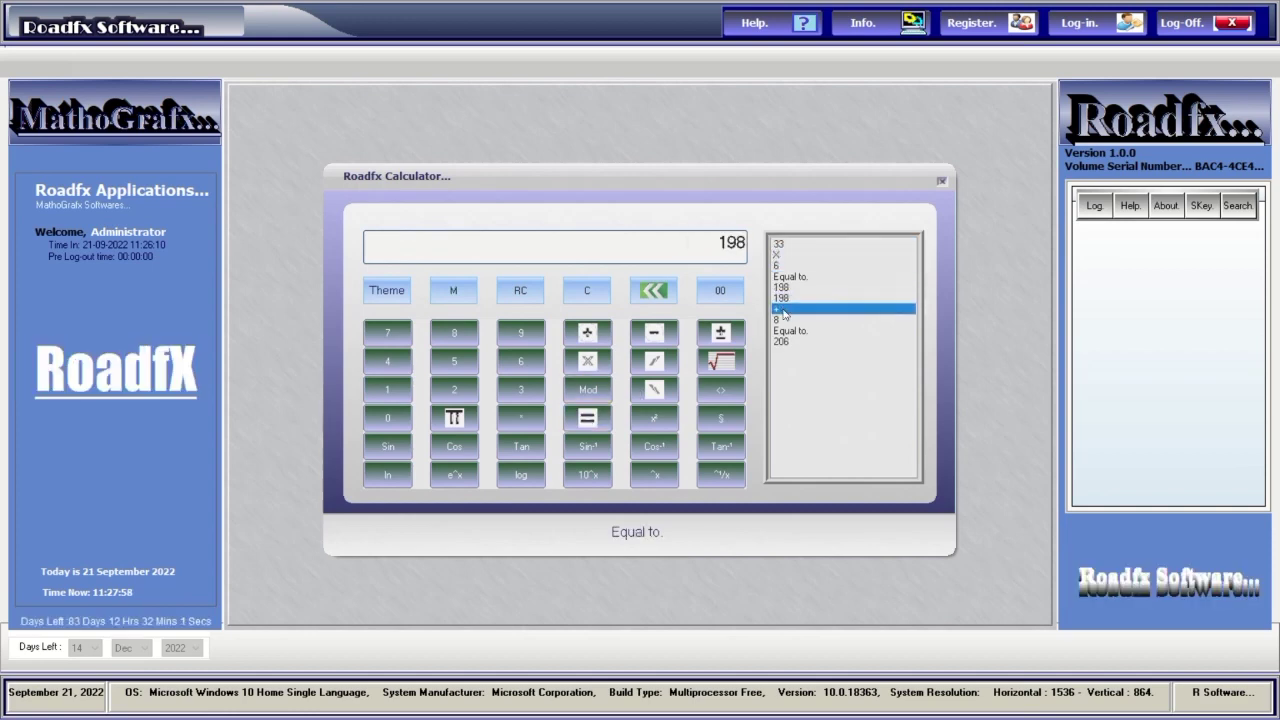
pyautogui.click(783, 320)
pyautogui.click(783, 331)
pyautogui.click(783, 341)
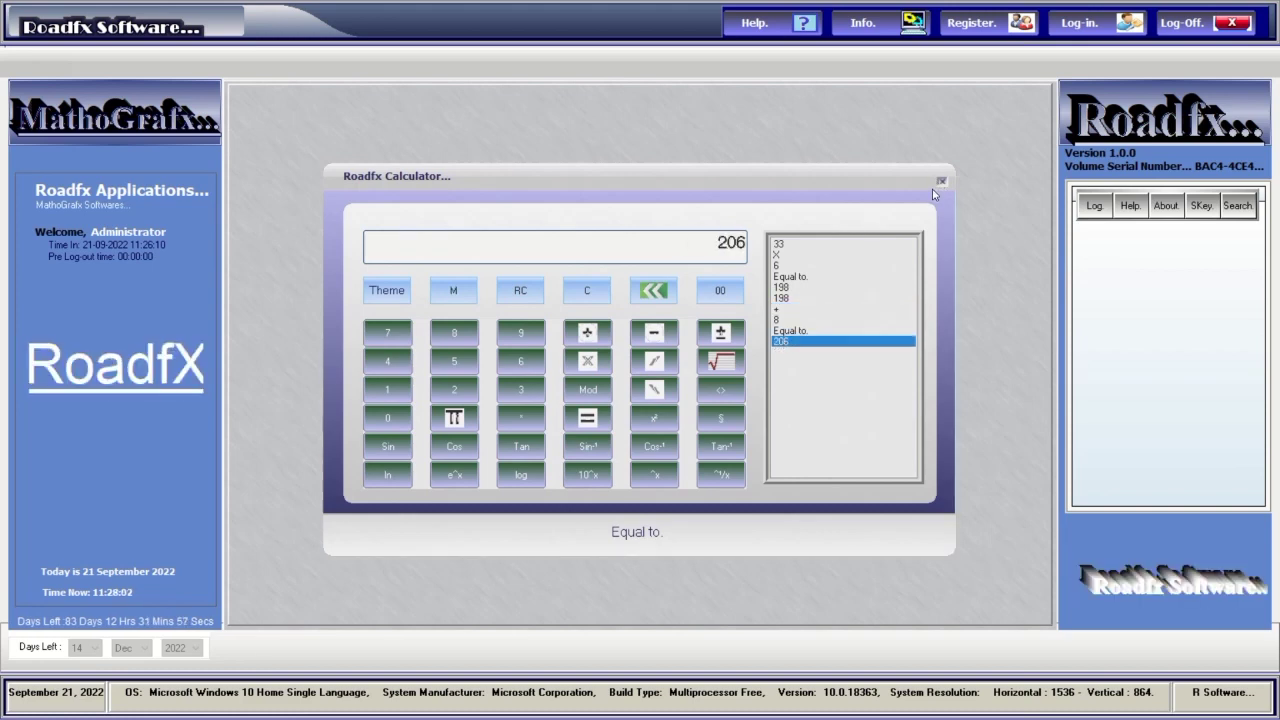
# Take the cosine, tangent and sine of 206, then close the calculator.
pyautogui.click(462, 453)
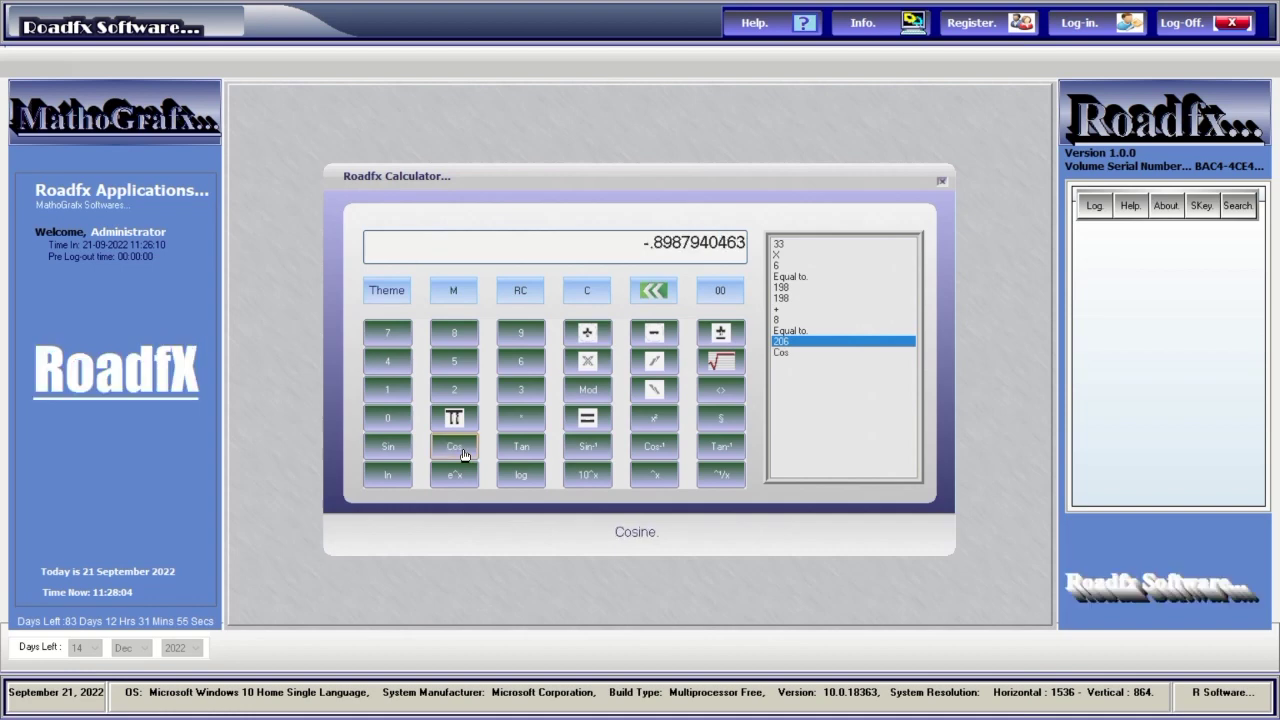
pyautogui.click(506, 453)
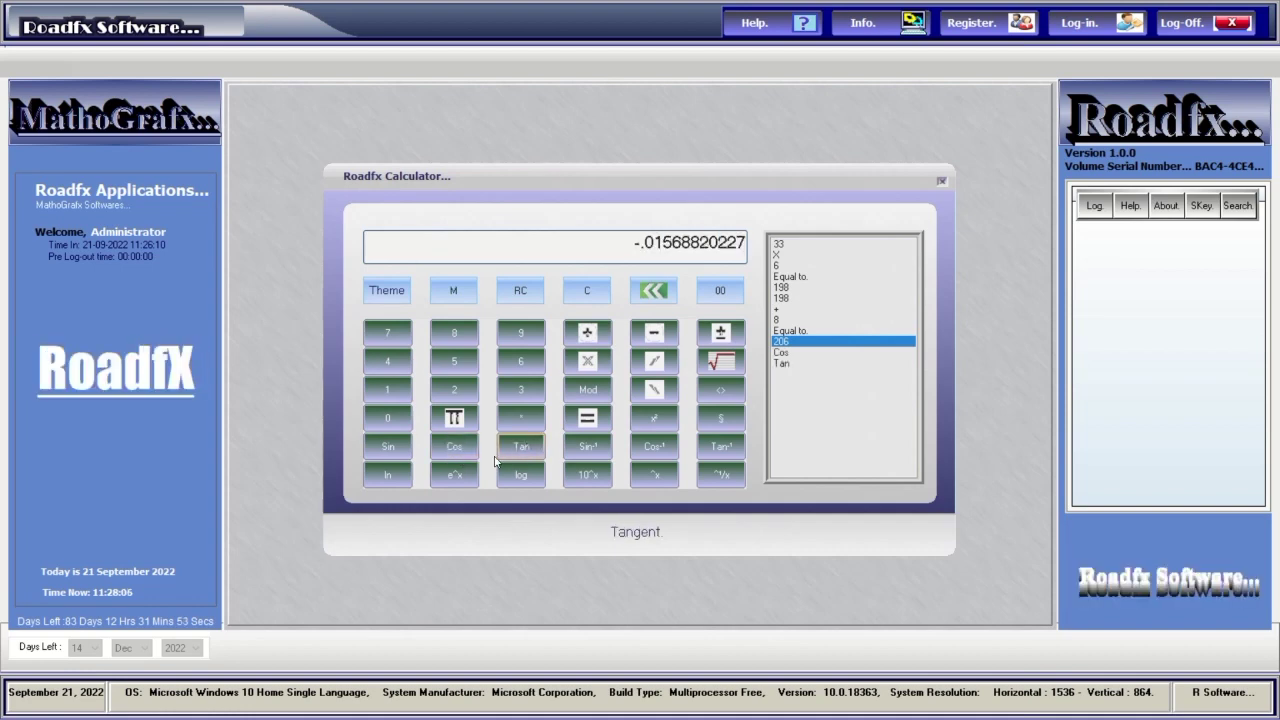
pyautogui.click(388, 452)
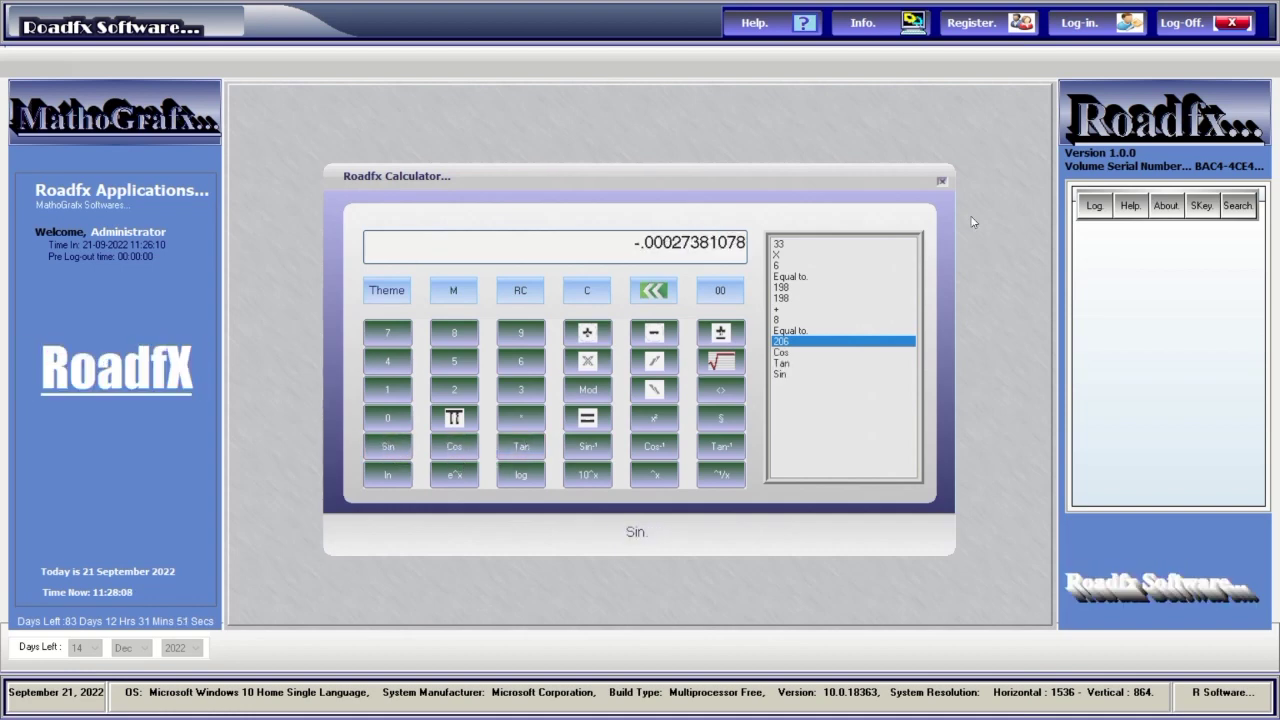
pyautogui.click(942, 182)
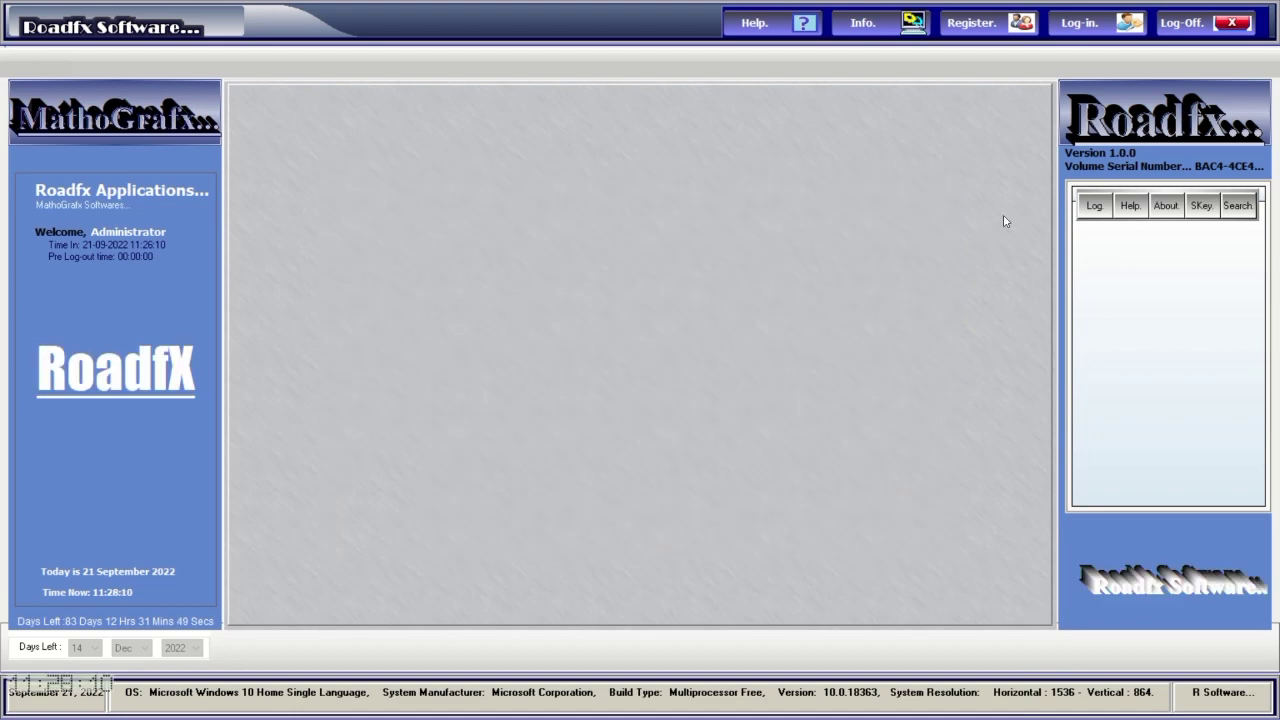
# View the splash screen and the lock settings (1 idle minute), cancelling without changes.
pyautogui.click(1095, 207)
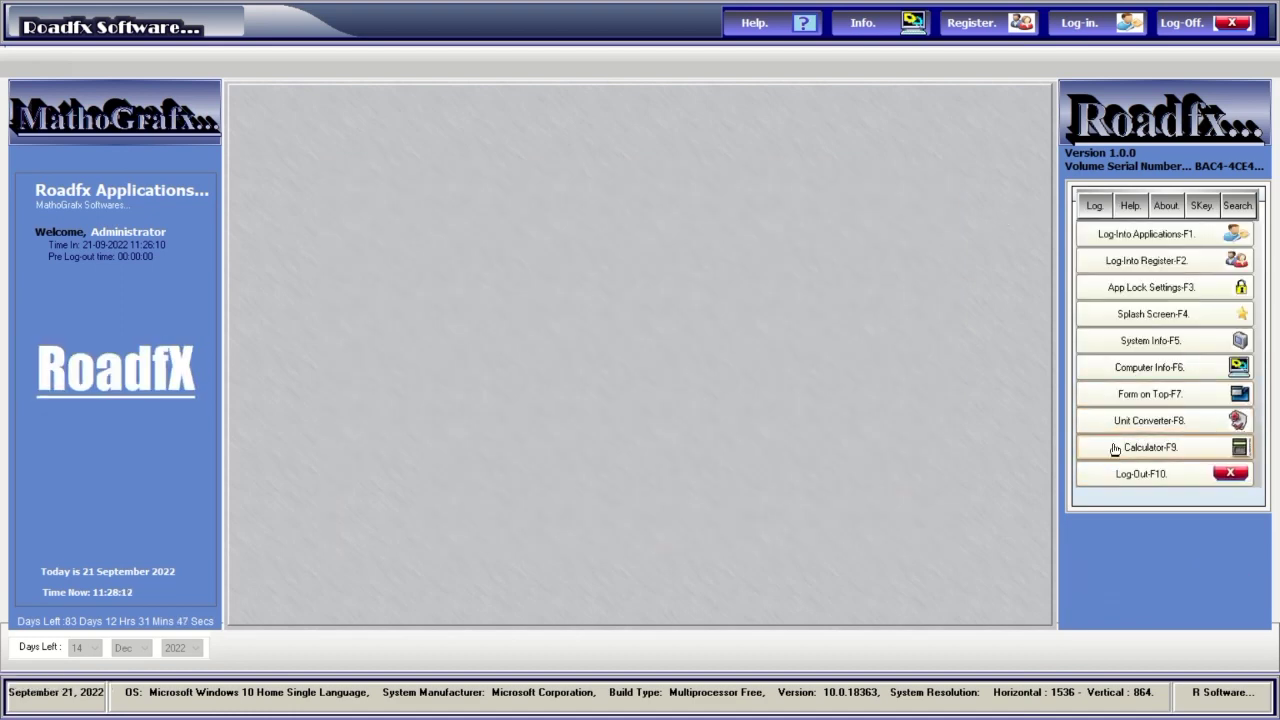
pyautogui.click(1121, 315)
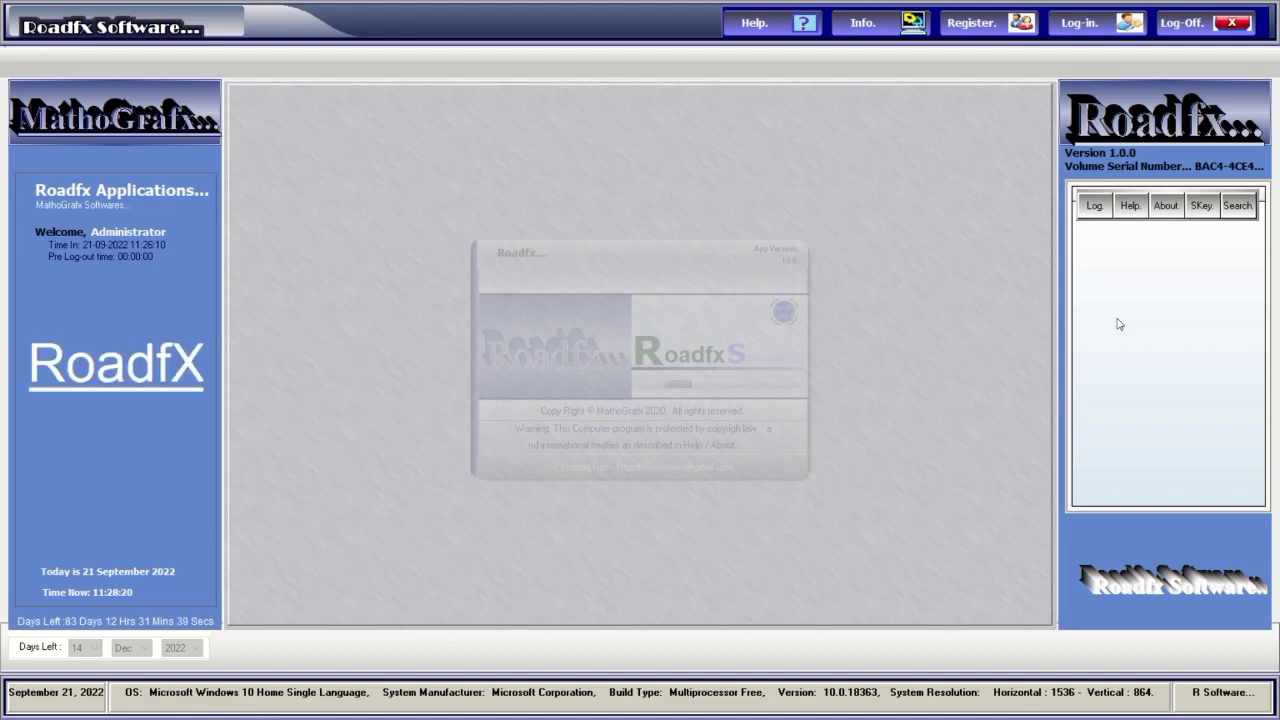
pyautogui.click(1095, 207)
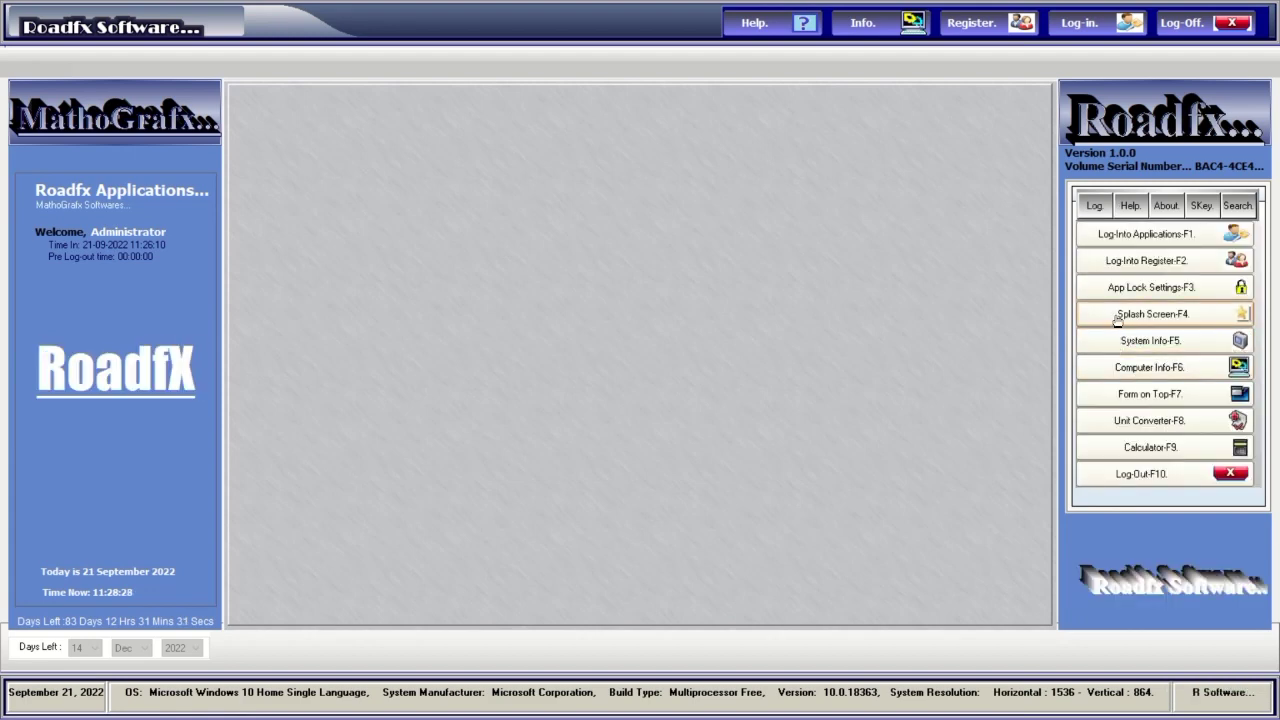
pyautogui.click(1132, 291)
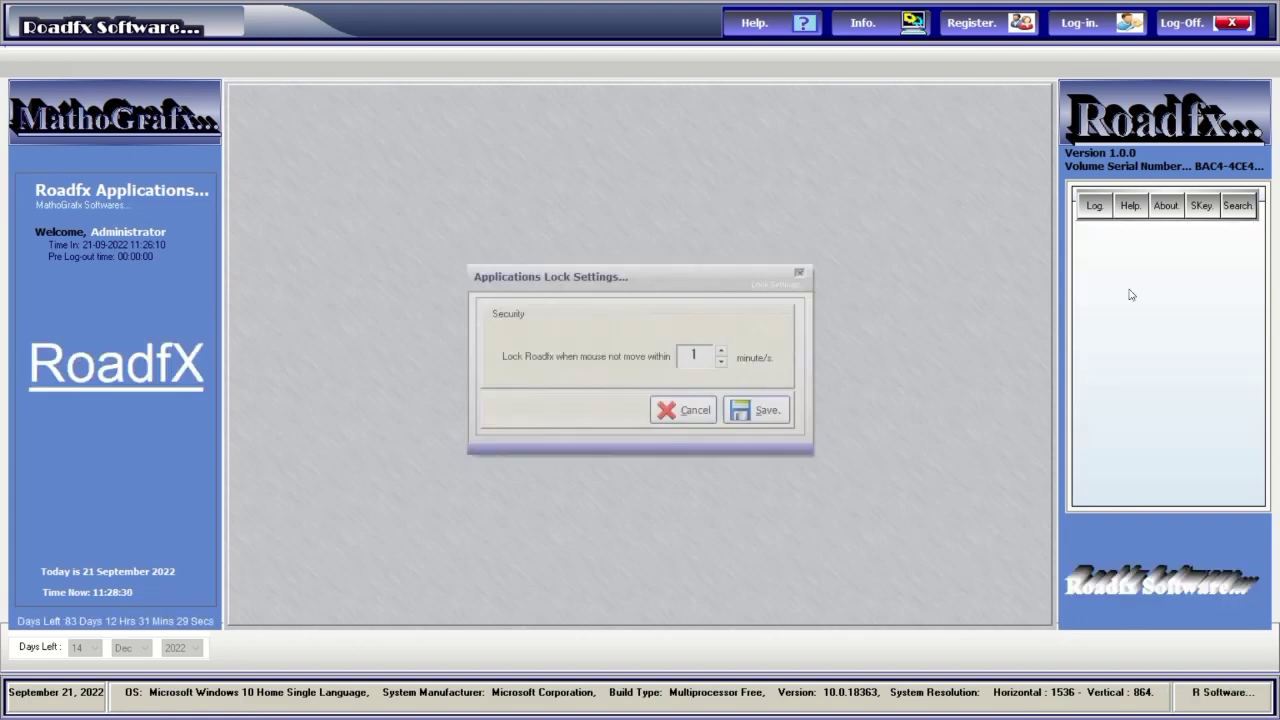
pyautogui.click(698, 412)
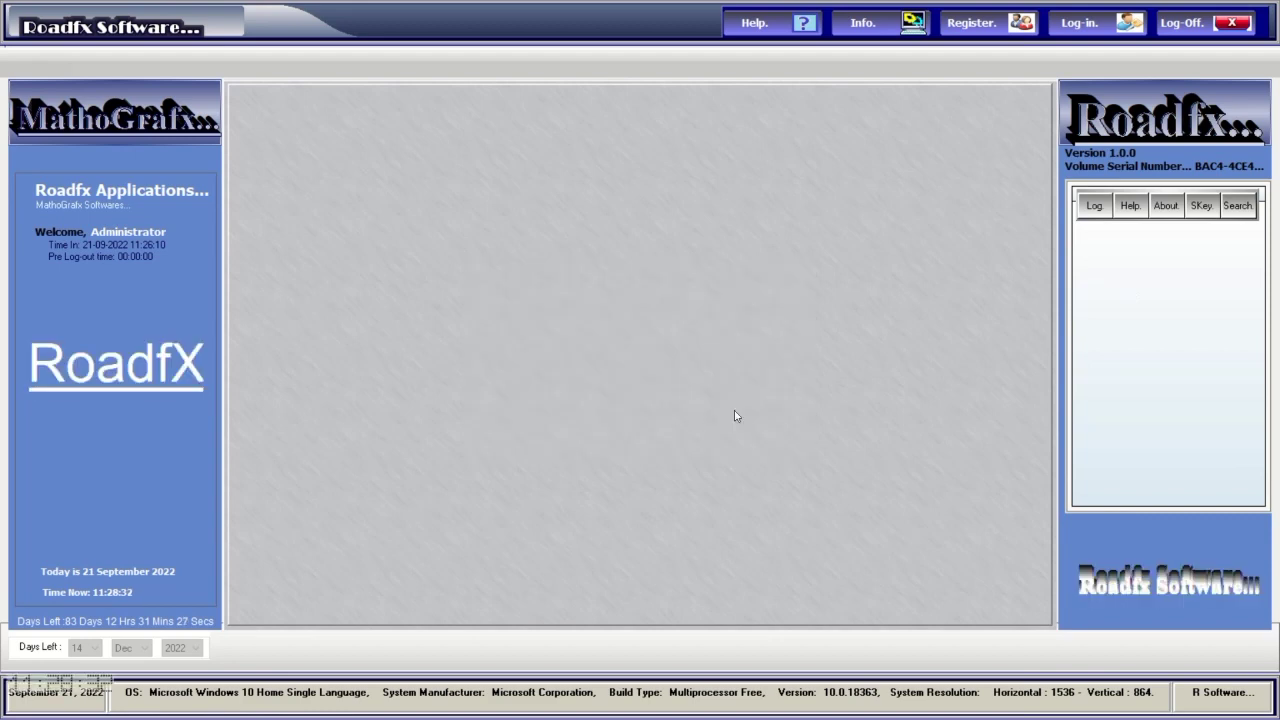
pyautogui.click(1095, 207)
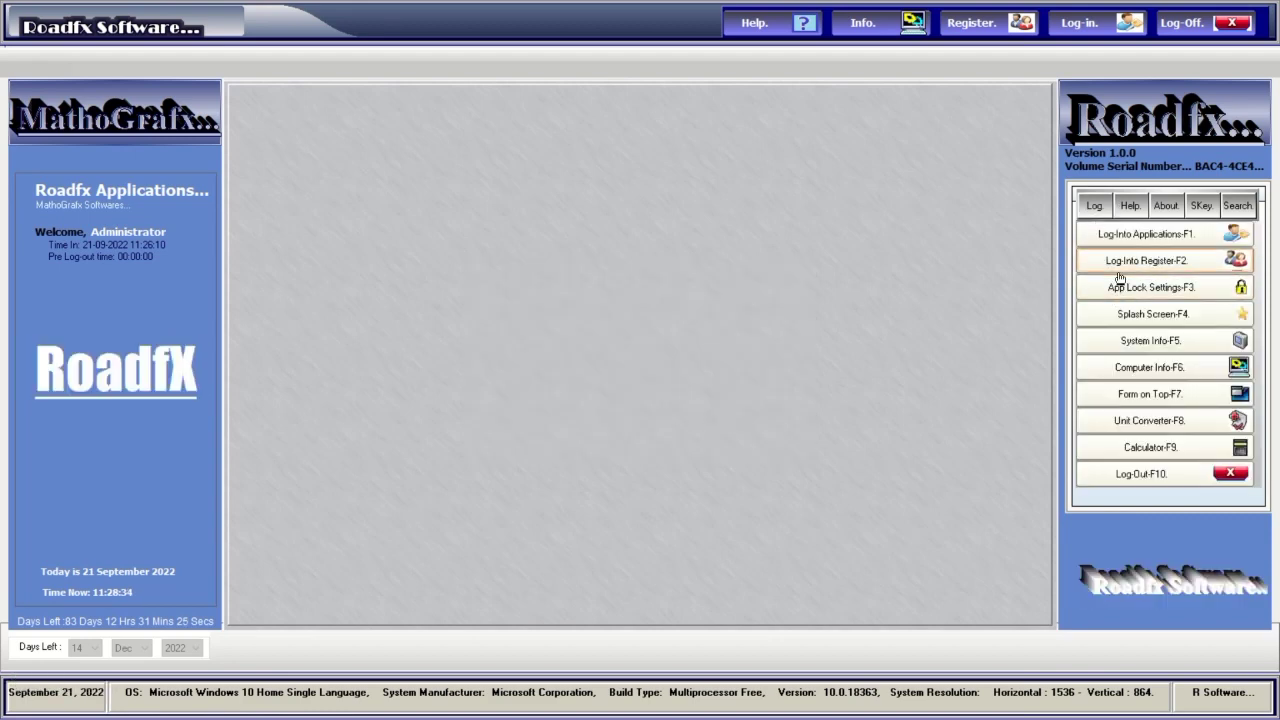
# Scroll through the Help notes and view the About information.
pyautogui.click(1132, 207)
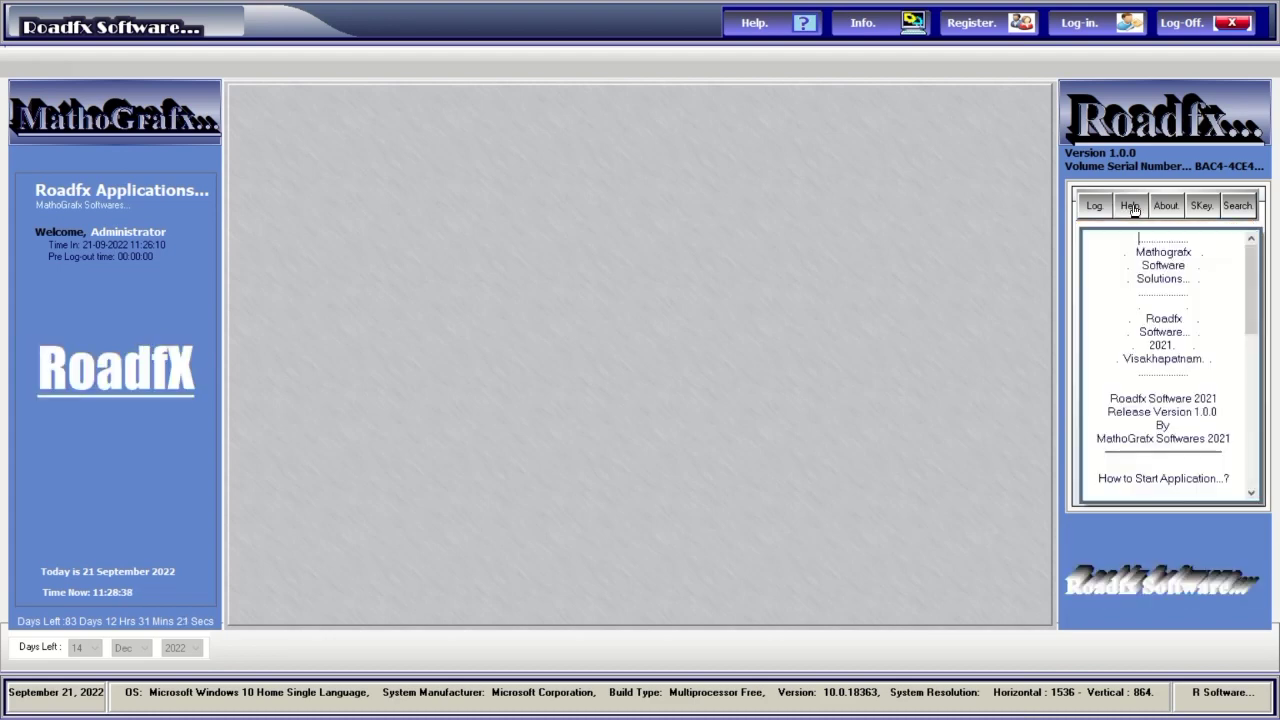
pyautogui.scroll(-5, 1243, 352)
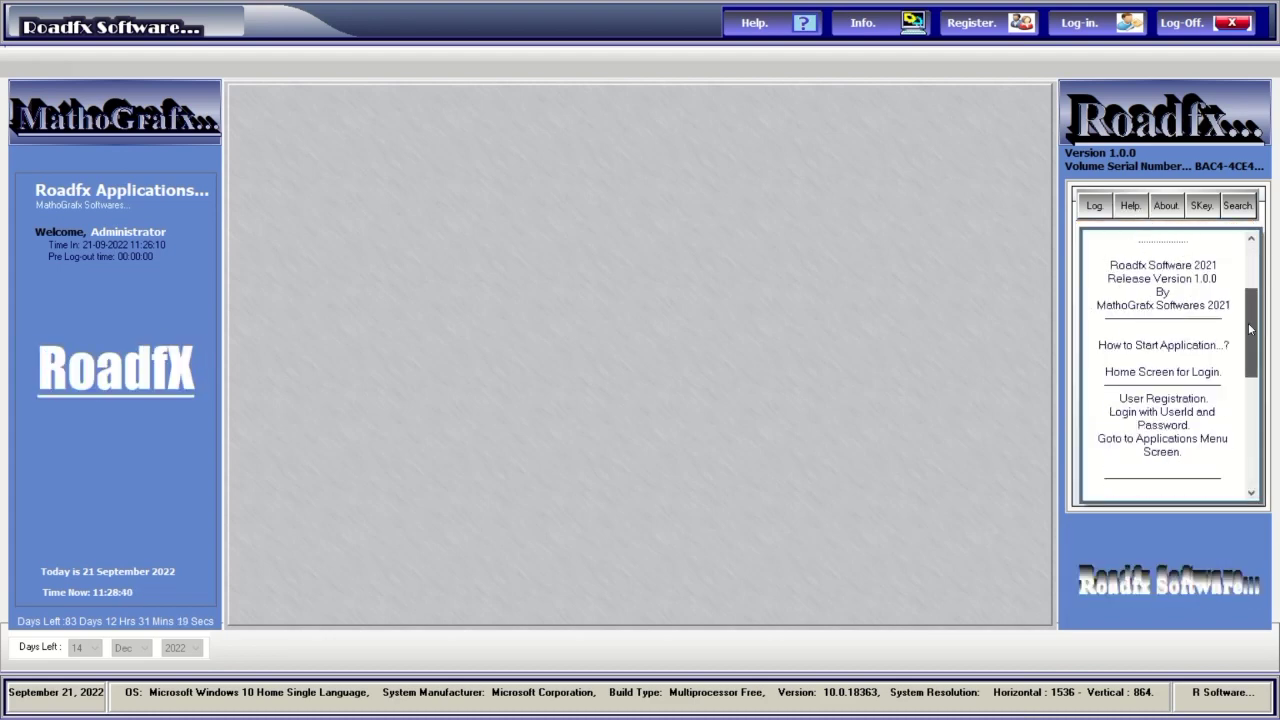
pyautogui.scroll(-8, 1243, 352)
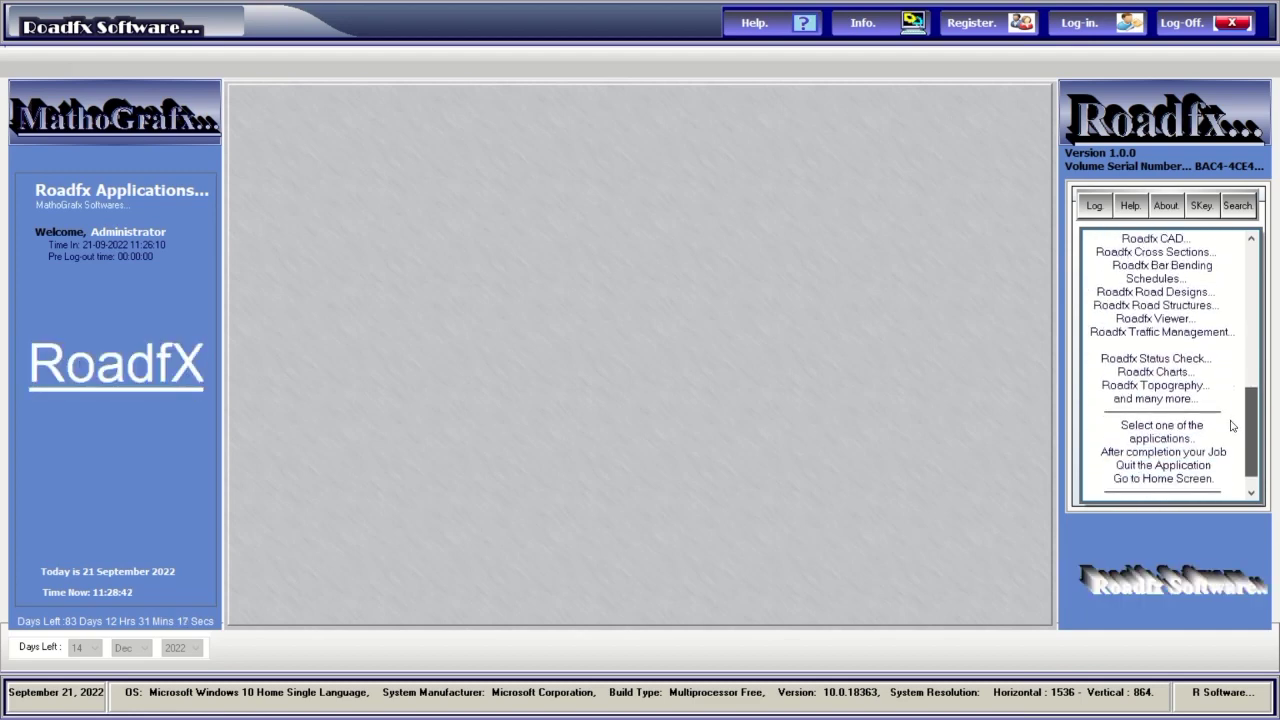
pyautogui.click(1167, 207)
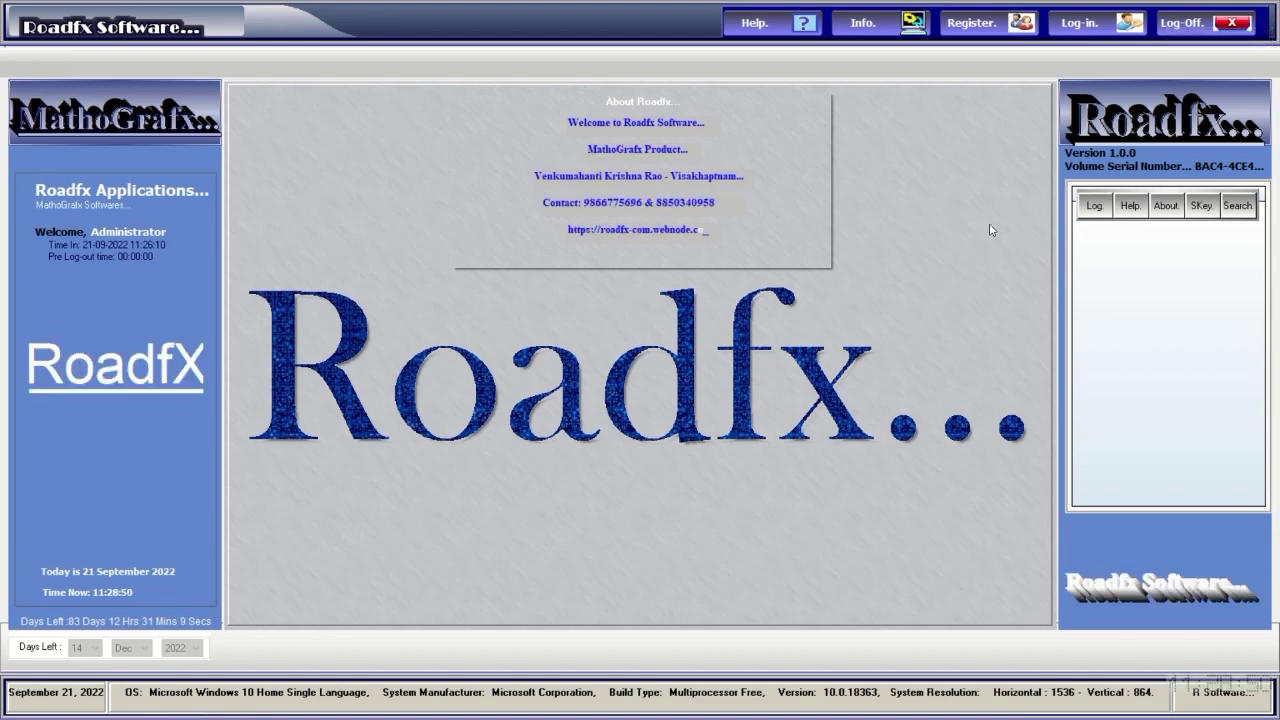
# Generate a serial key in the Serial Key Generator and close it.
pyautogui.click(1203, 207)
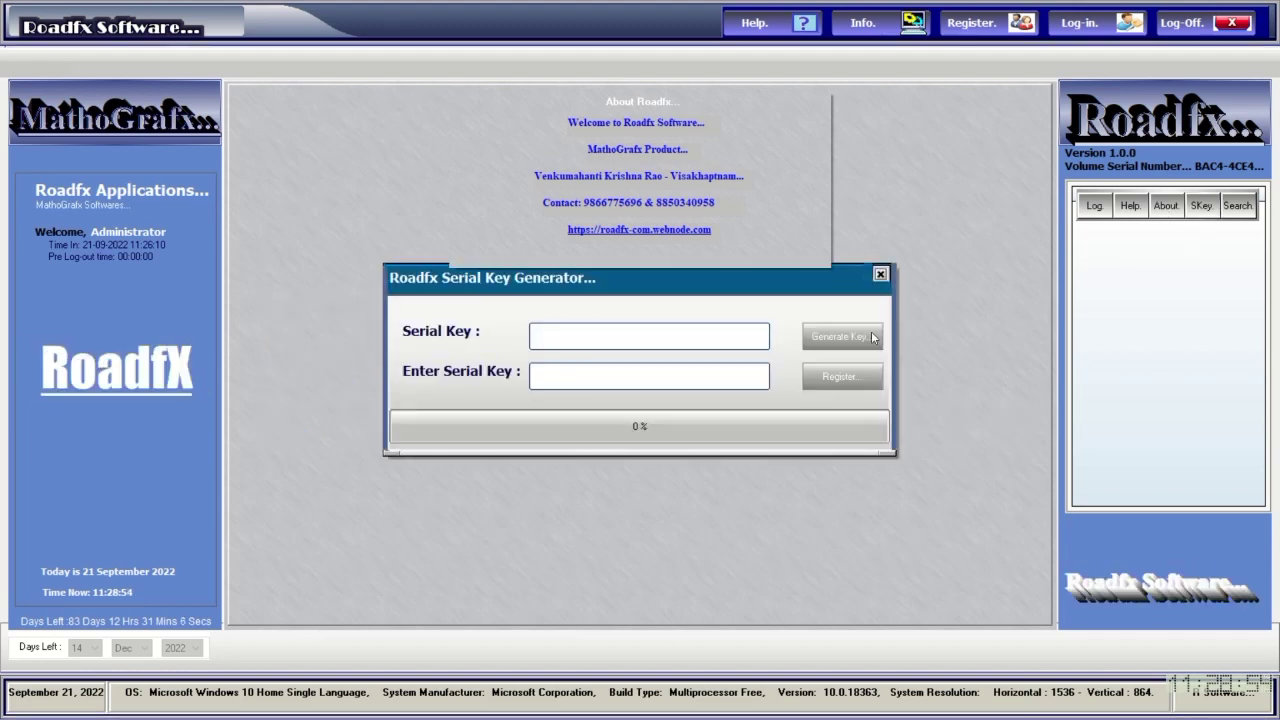
pyautogui.click(842, 336)
pyautogui.click(698, 371)
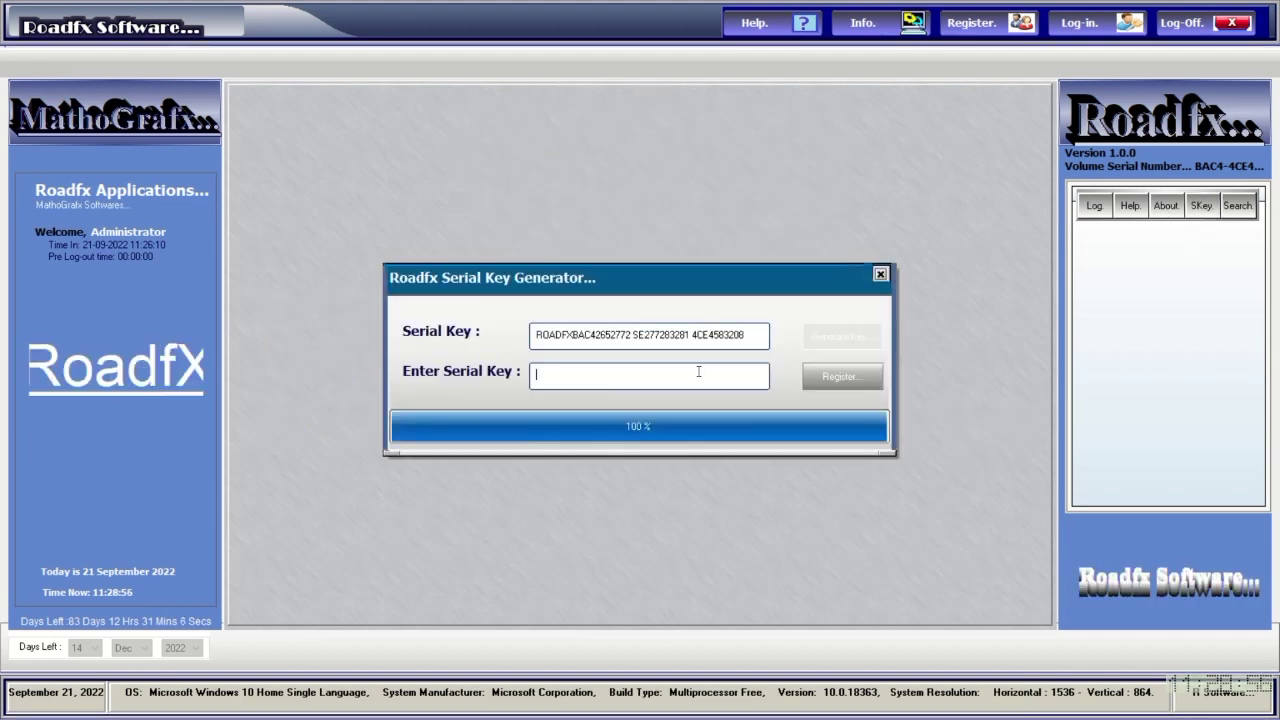
pyautogui.click(880, 275)
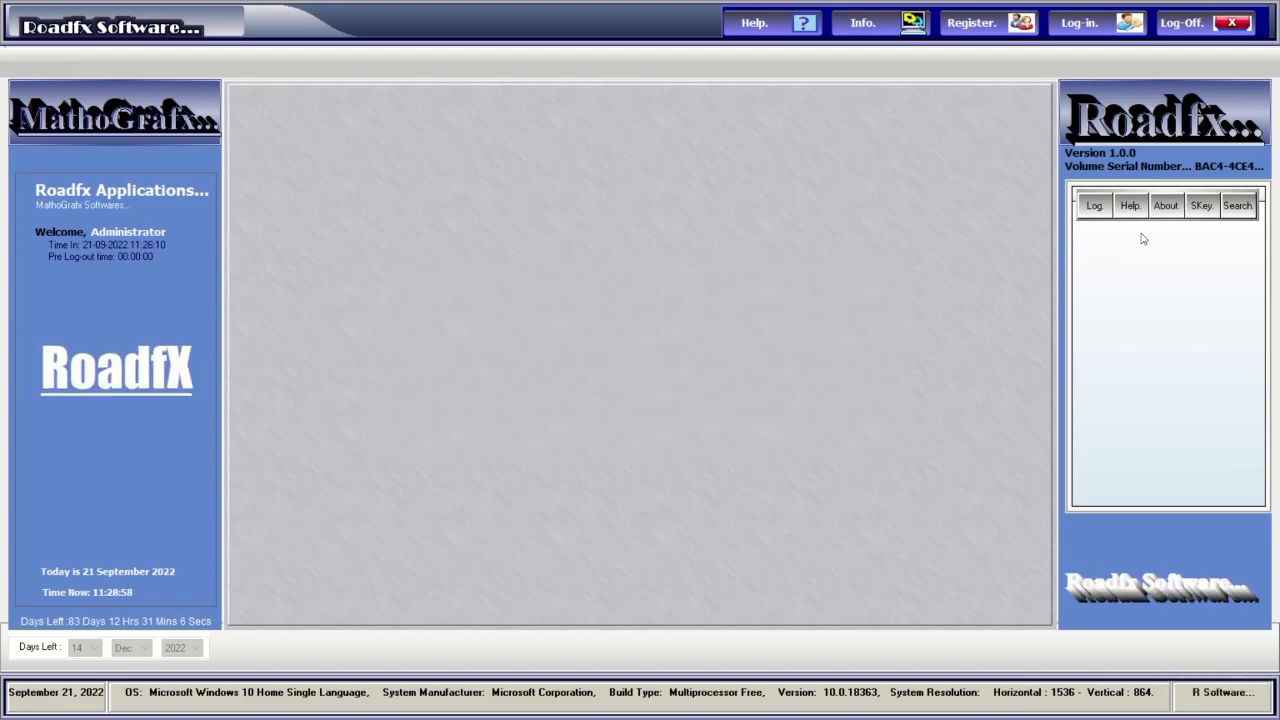
# Log in as Administrator with the account password and dismiss the welcome message.
pyautogui.click(1238, 207)
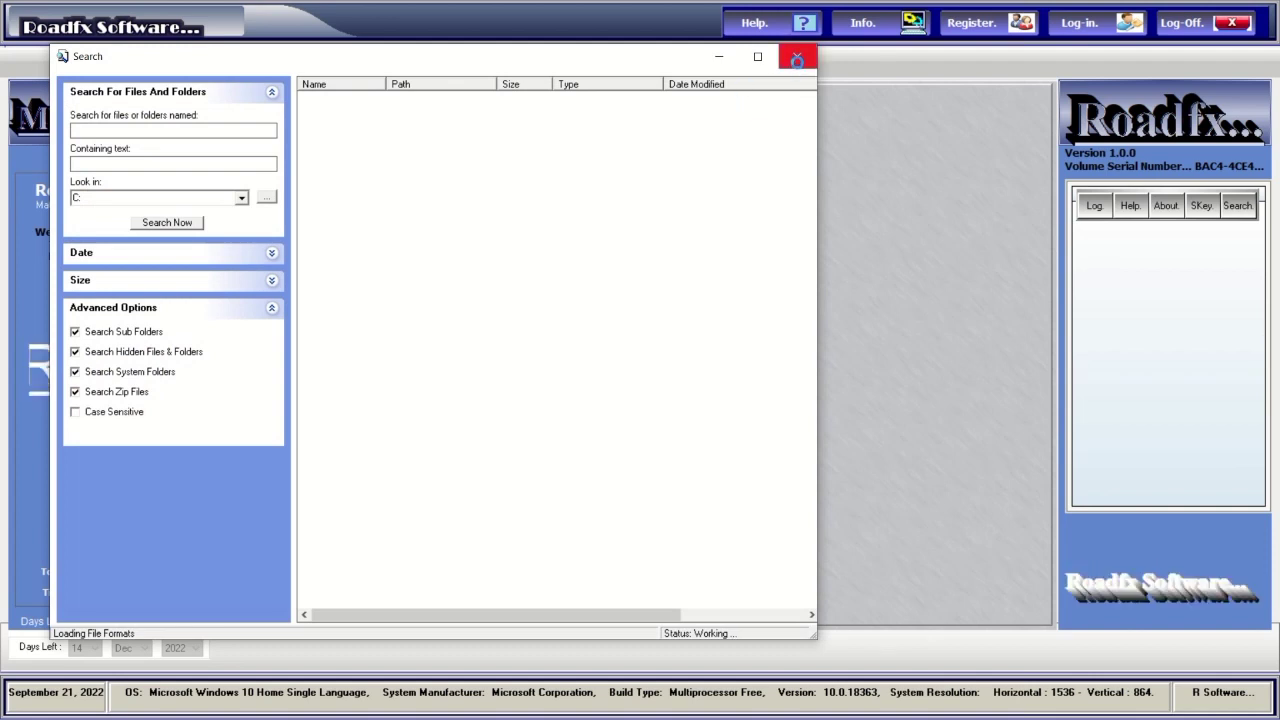
pyautogui.click(797, 59)
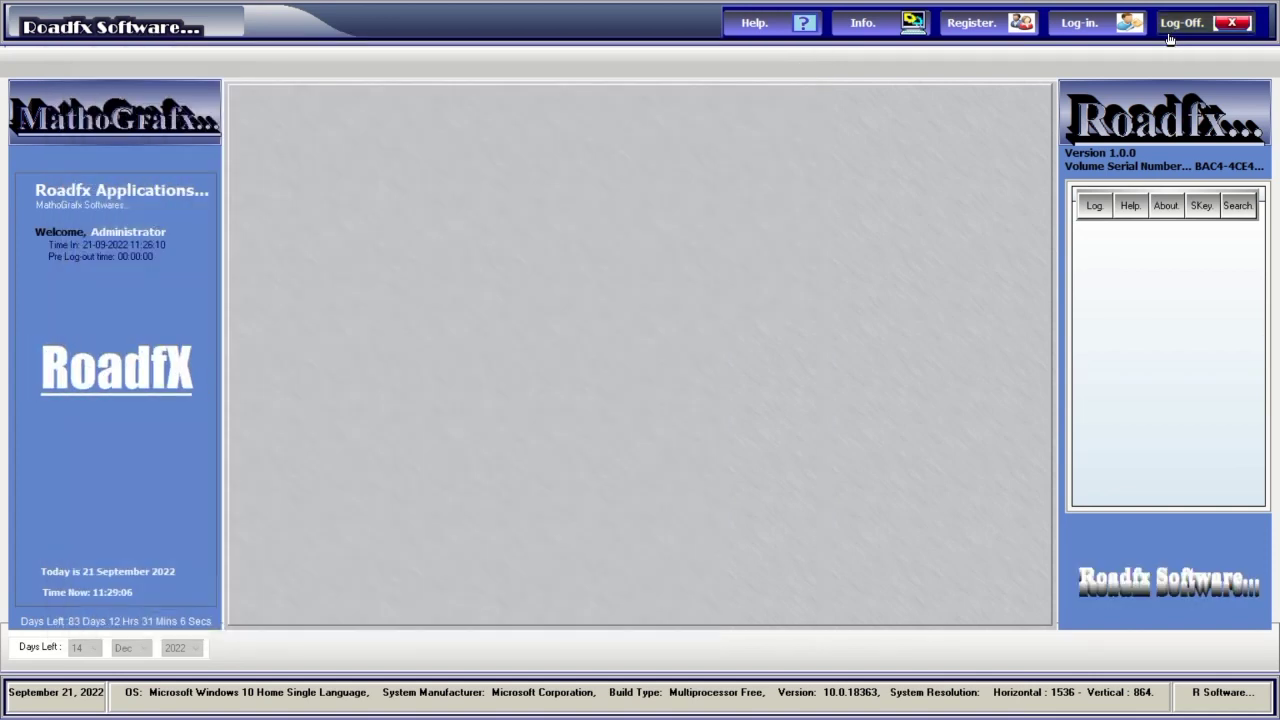
pyautogui.click(1080, 26)
pyautogui.write('a')
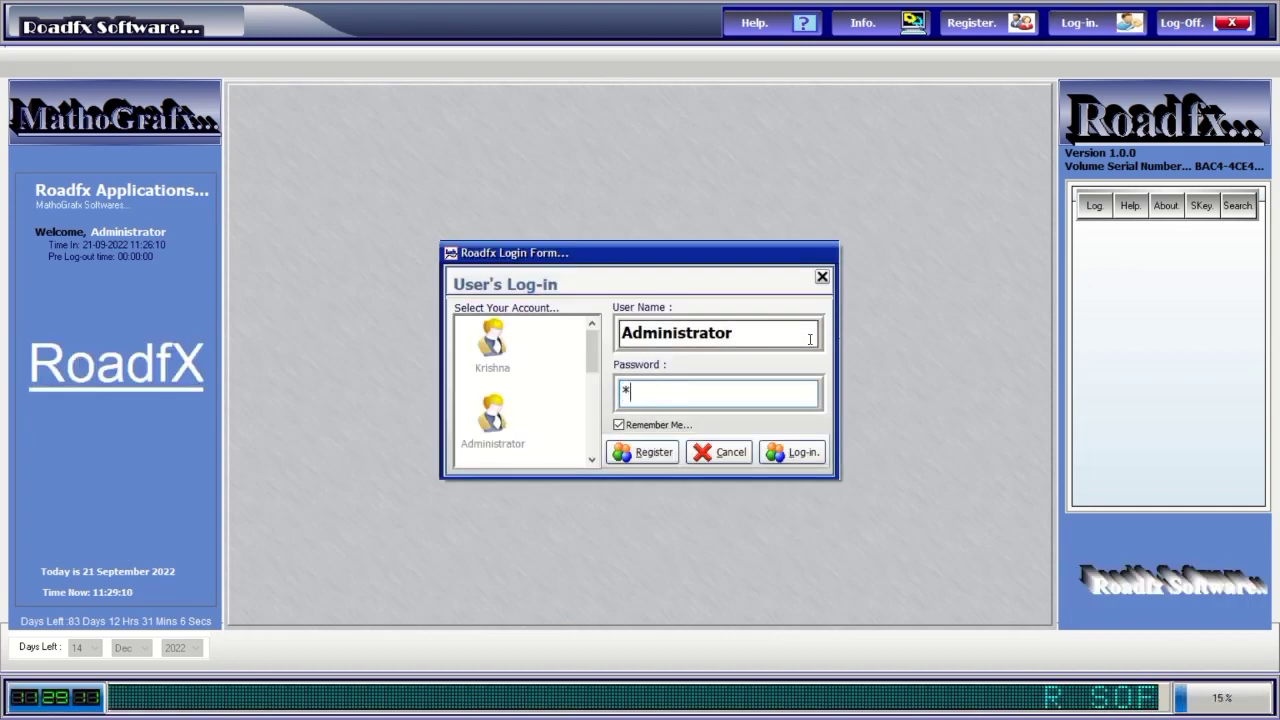
pyautogui.write('dmi')
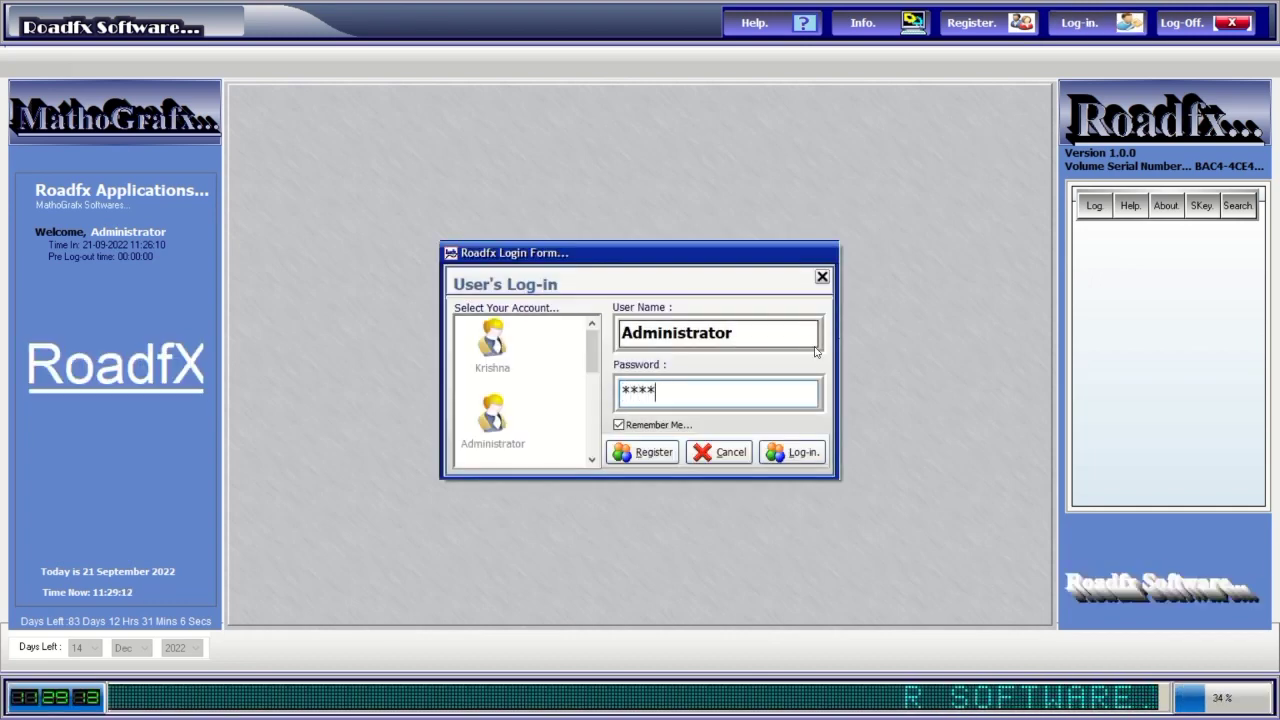
pyautogui.click(506, 430)
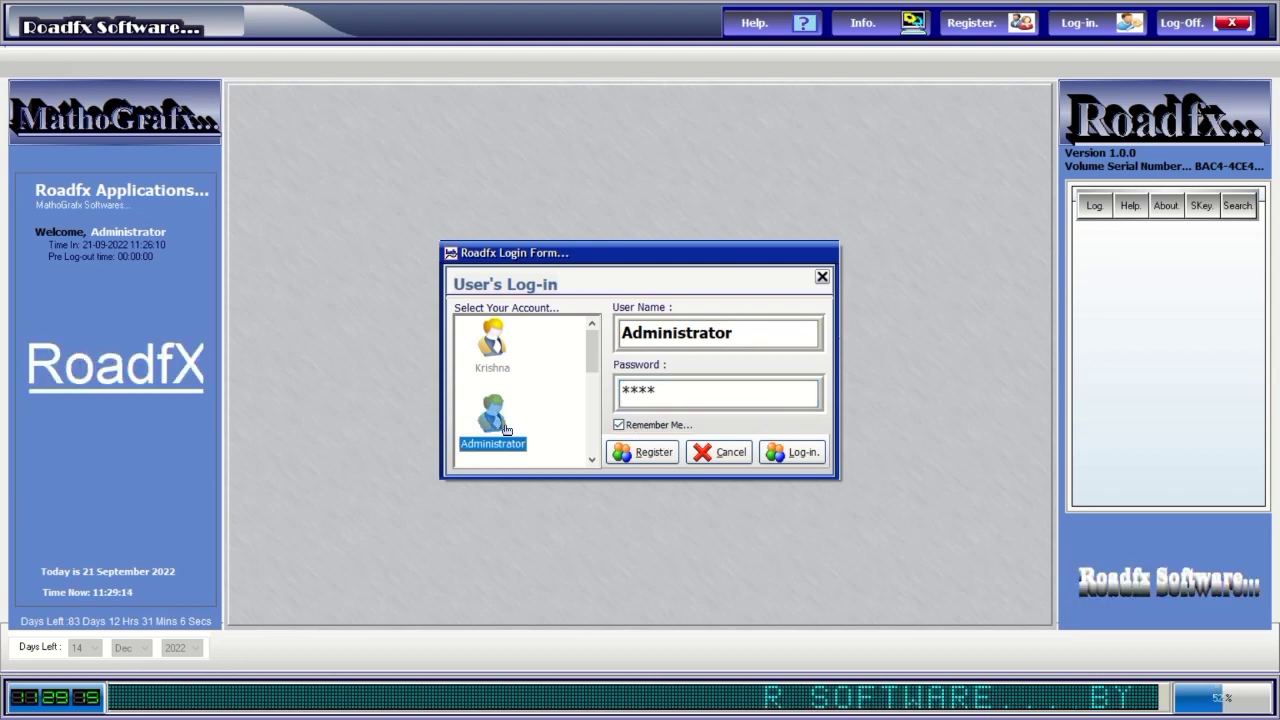
pyautogui.click(795, 454)
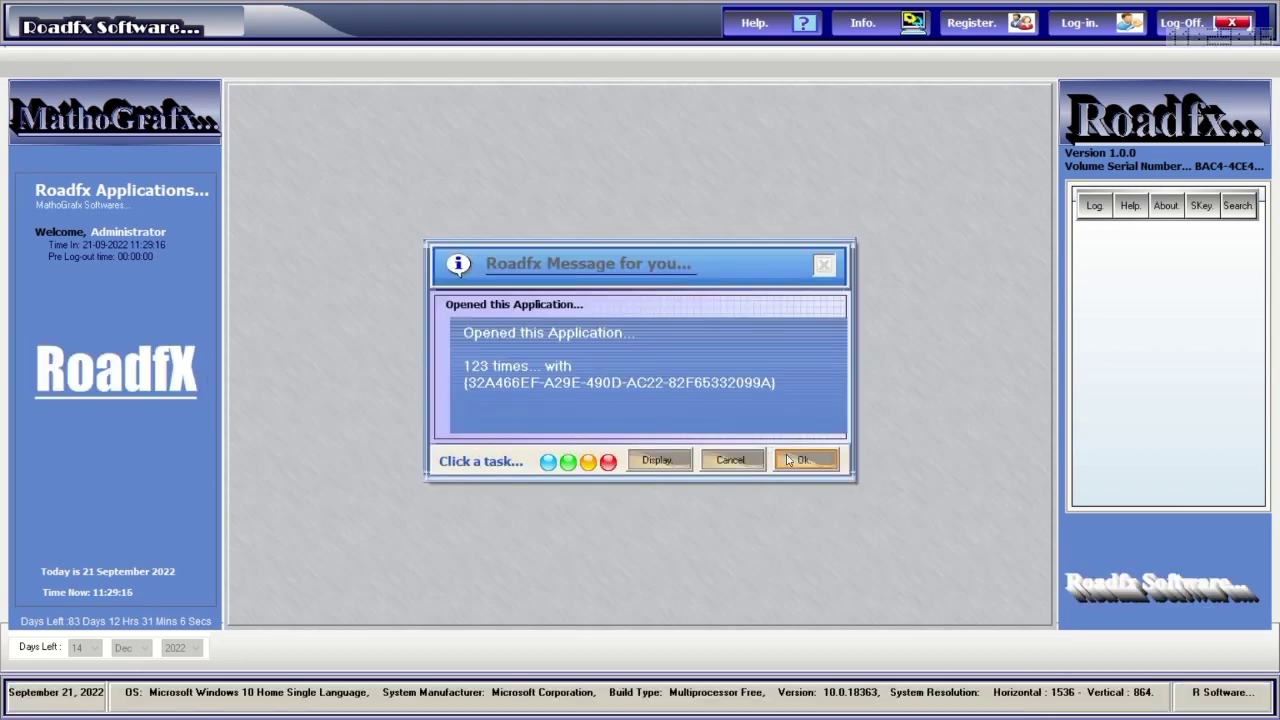
pyautogui.click(788, 459)
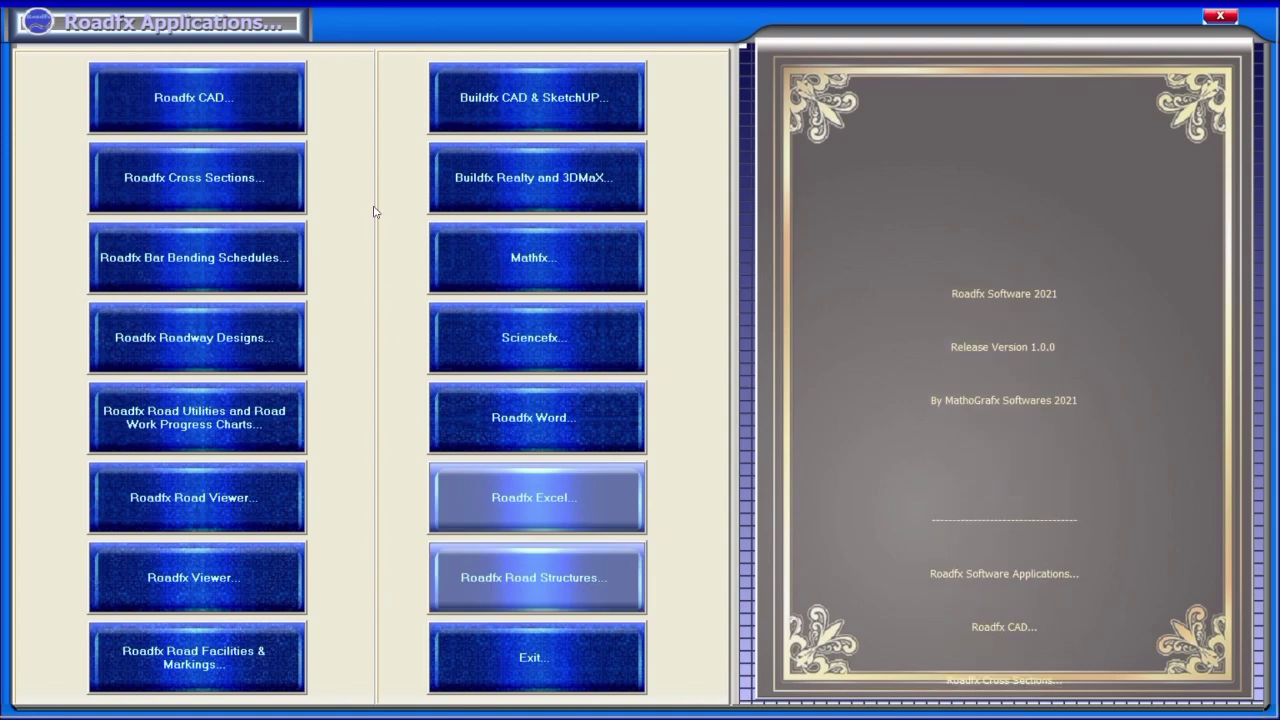
# Launch Roadfx CAD past the run-time error and start a maximized new Drawing1.
pyautogui.click(255, 114)
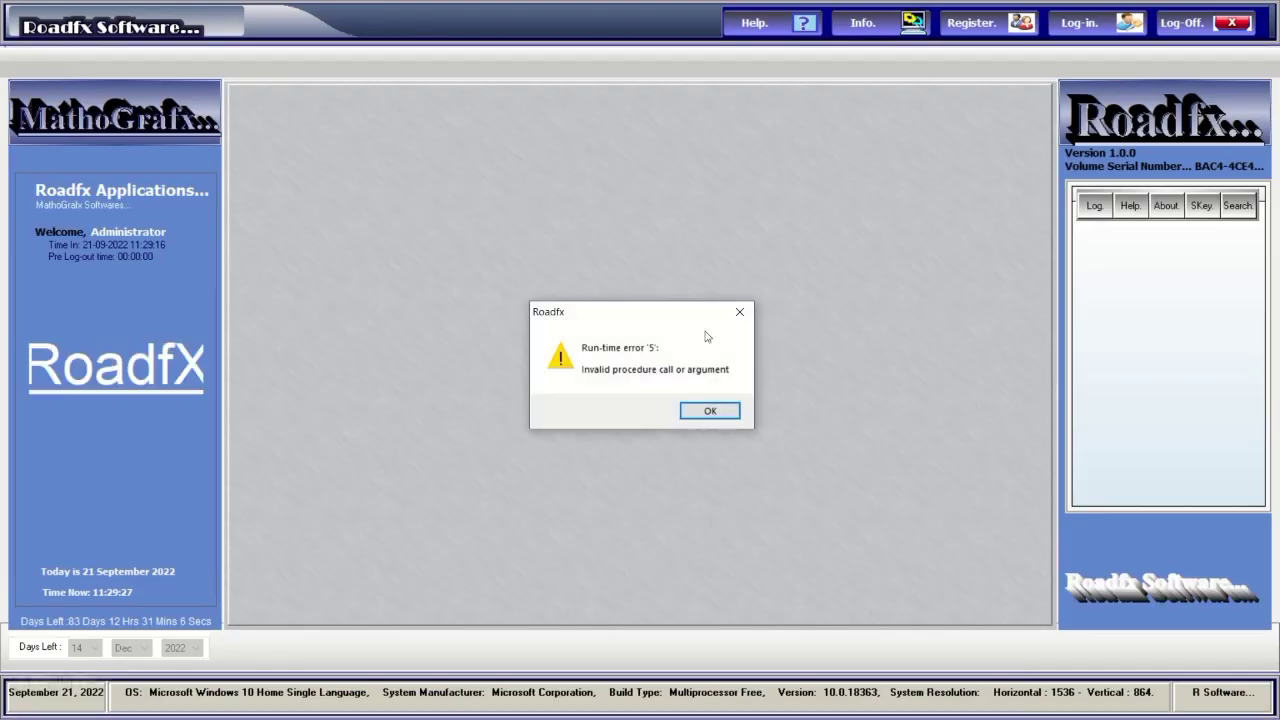
pyautogui.click(709, 410)
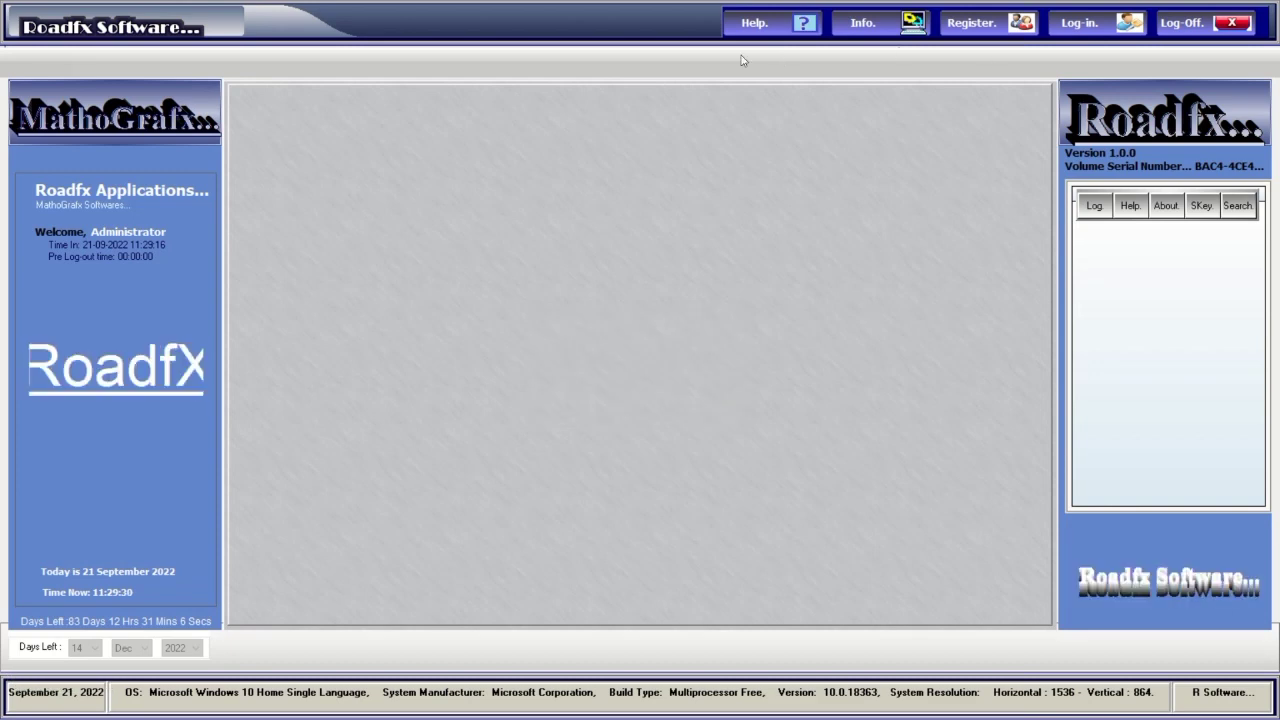
pyautogui.moveTo(625, 6)
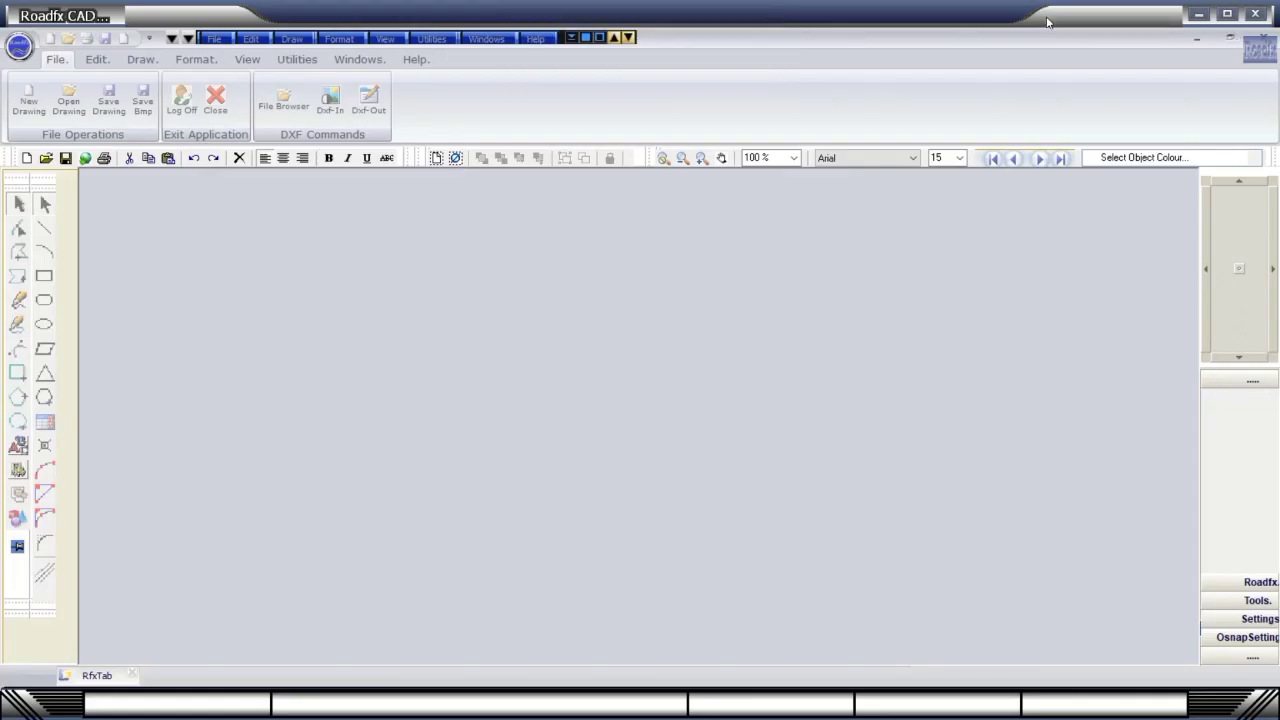
pyautogui.click(28, 100)
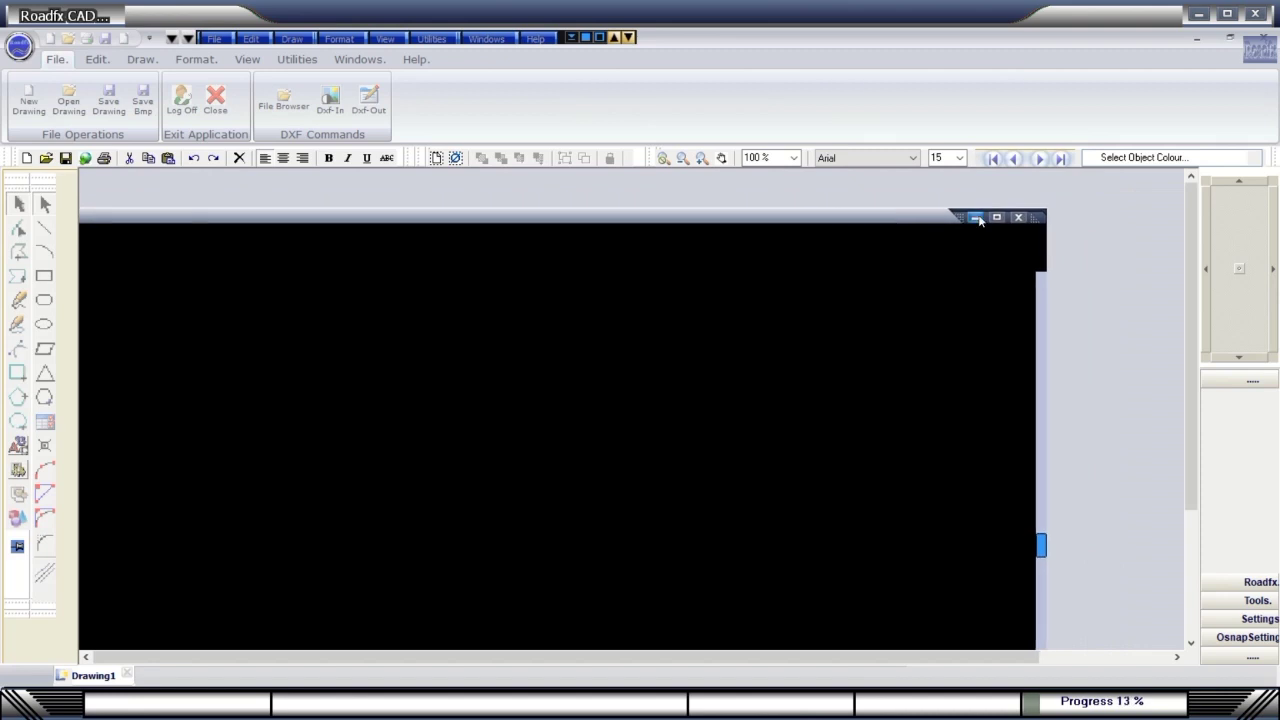
pyautogui.click(995, 218)
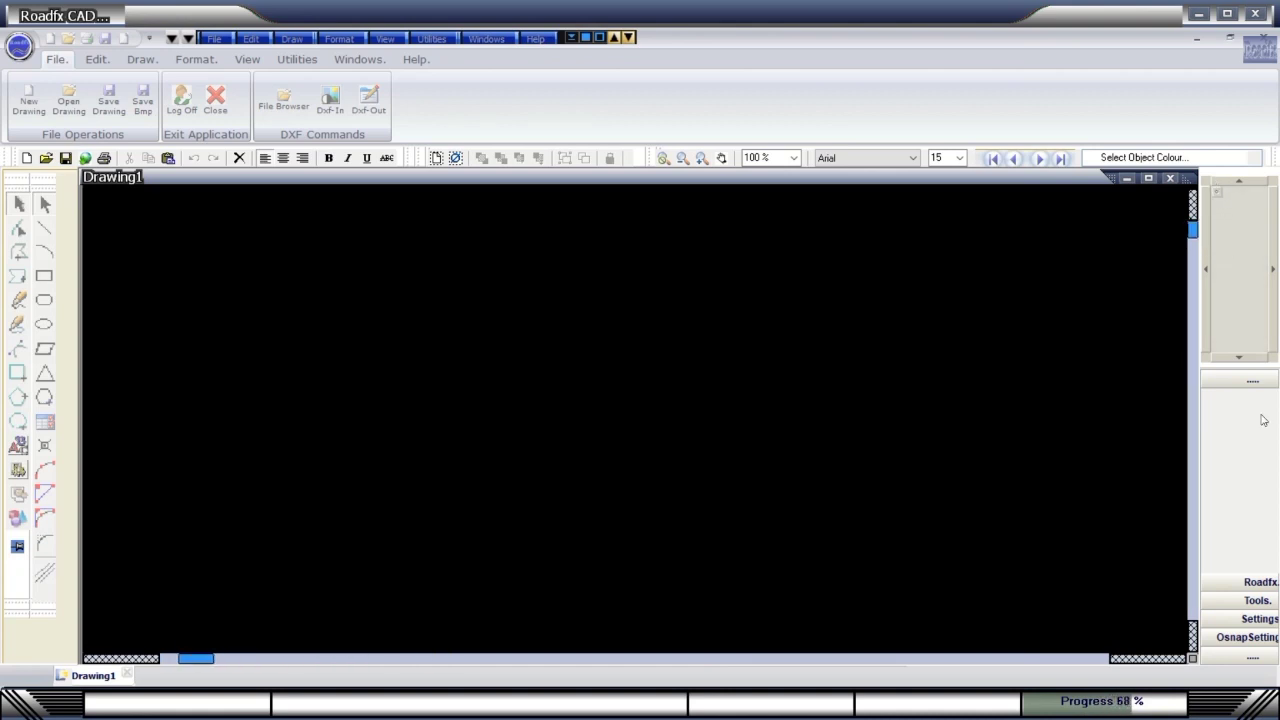
# View the About and Welcome splashes from the side panel, then start the Lisp file search.
pyautogui.click(1260, 582)
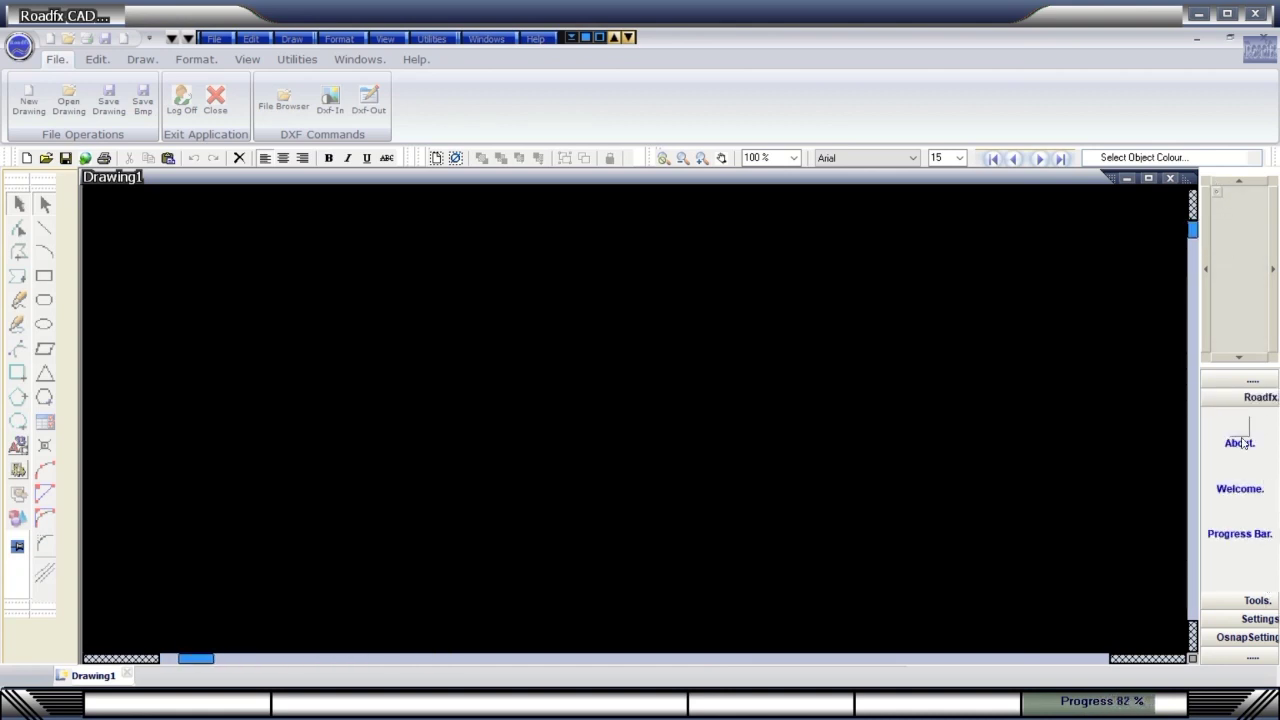
pyautogui.click(1240, 440)
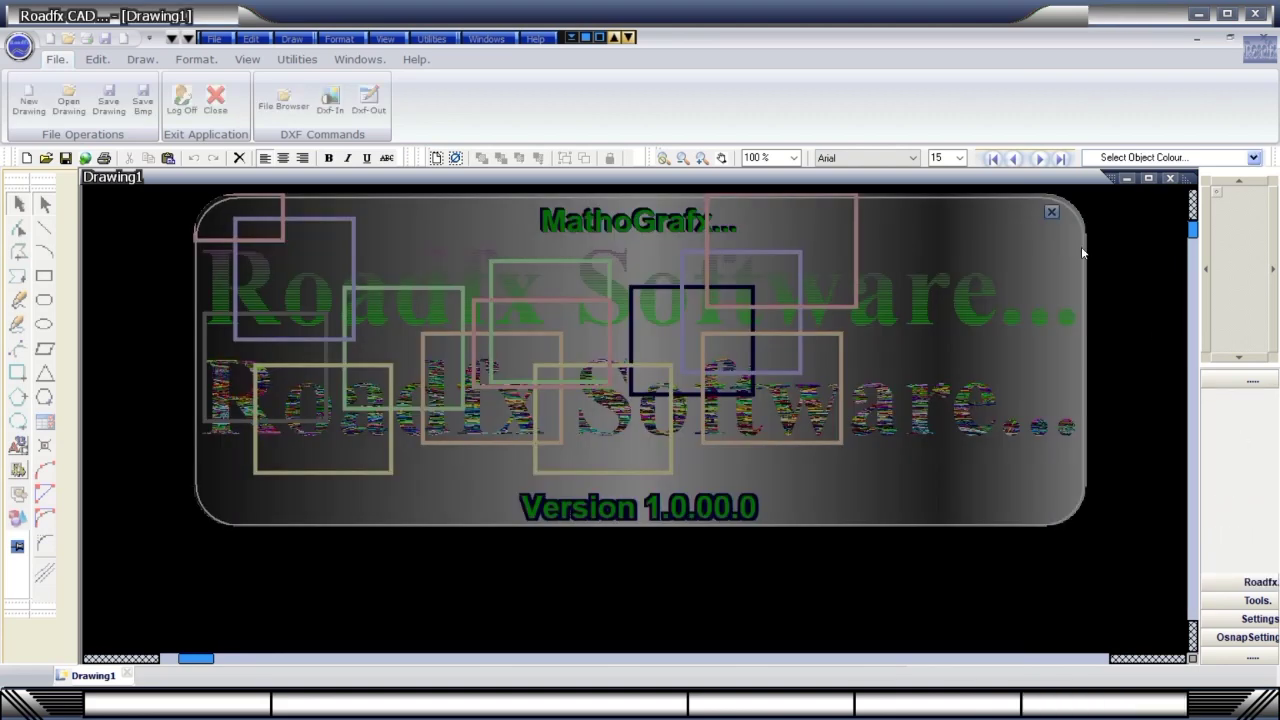
pyautogui.click(1050, 213)
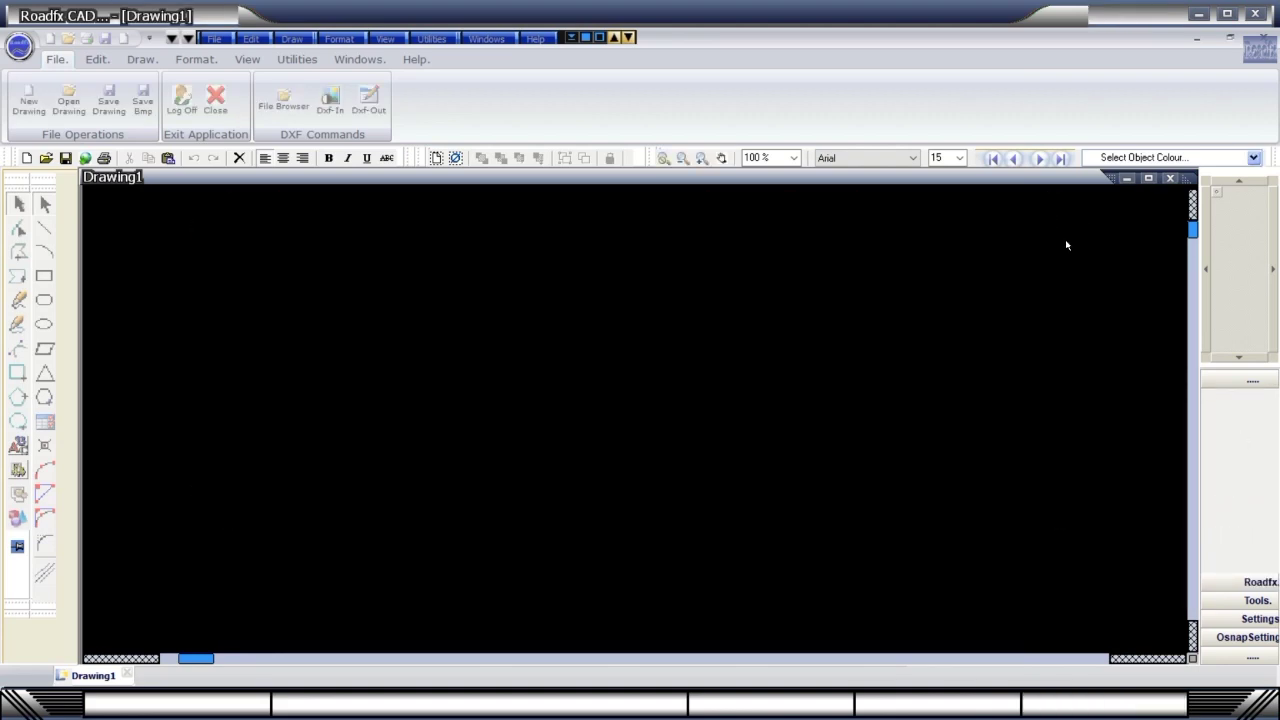
pyautogui.click(1256, 586)
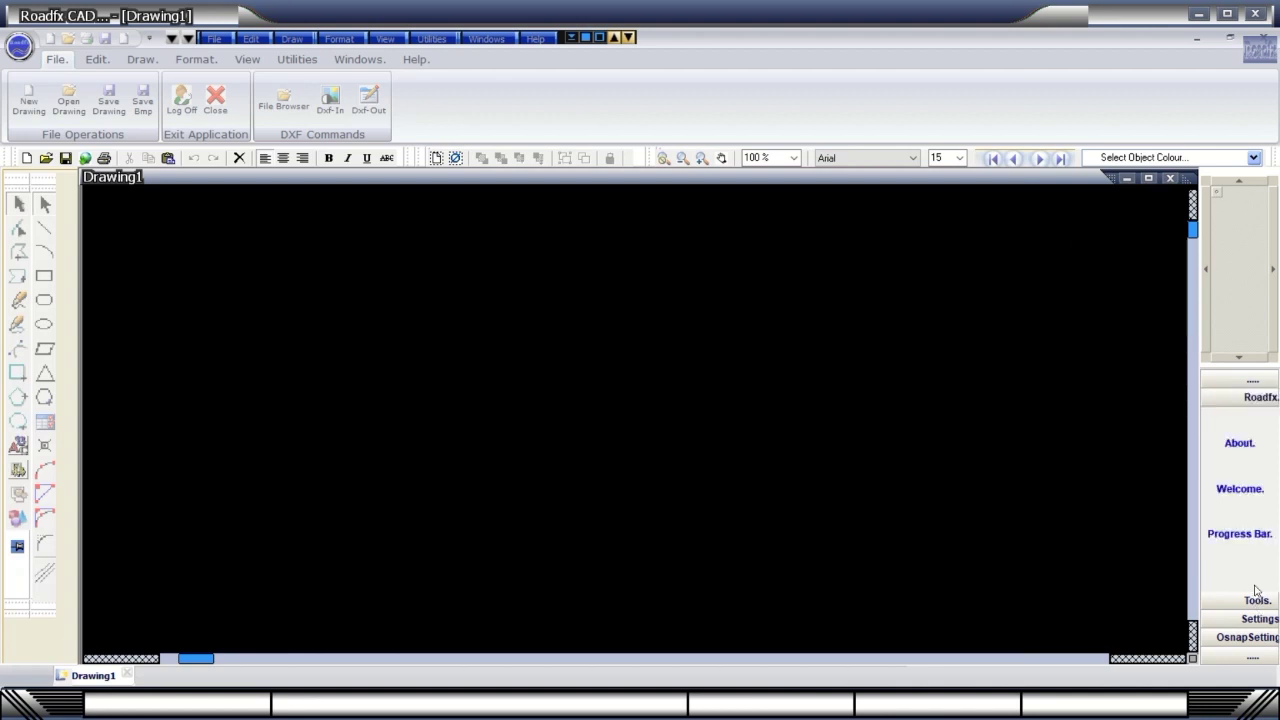
pyautogui.click(1237, 476)
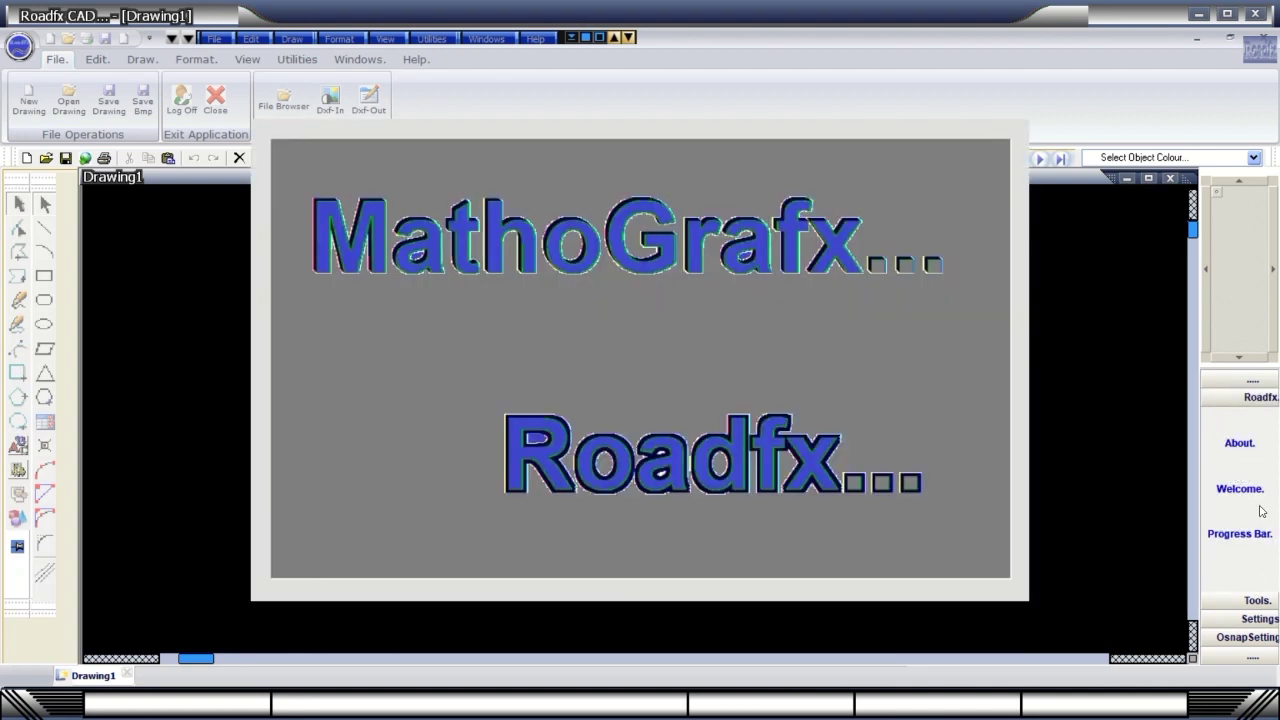
pyautogui.click(1240, 488)
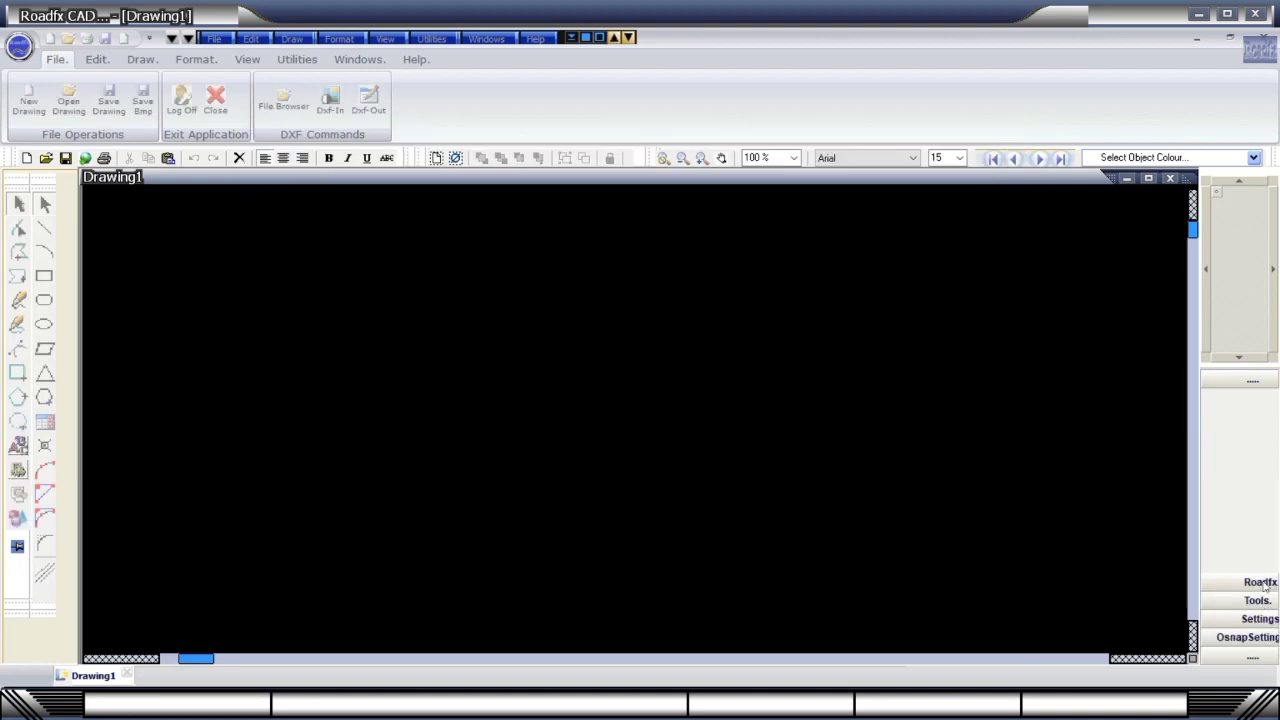
pyautogui.click(1262, 583)
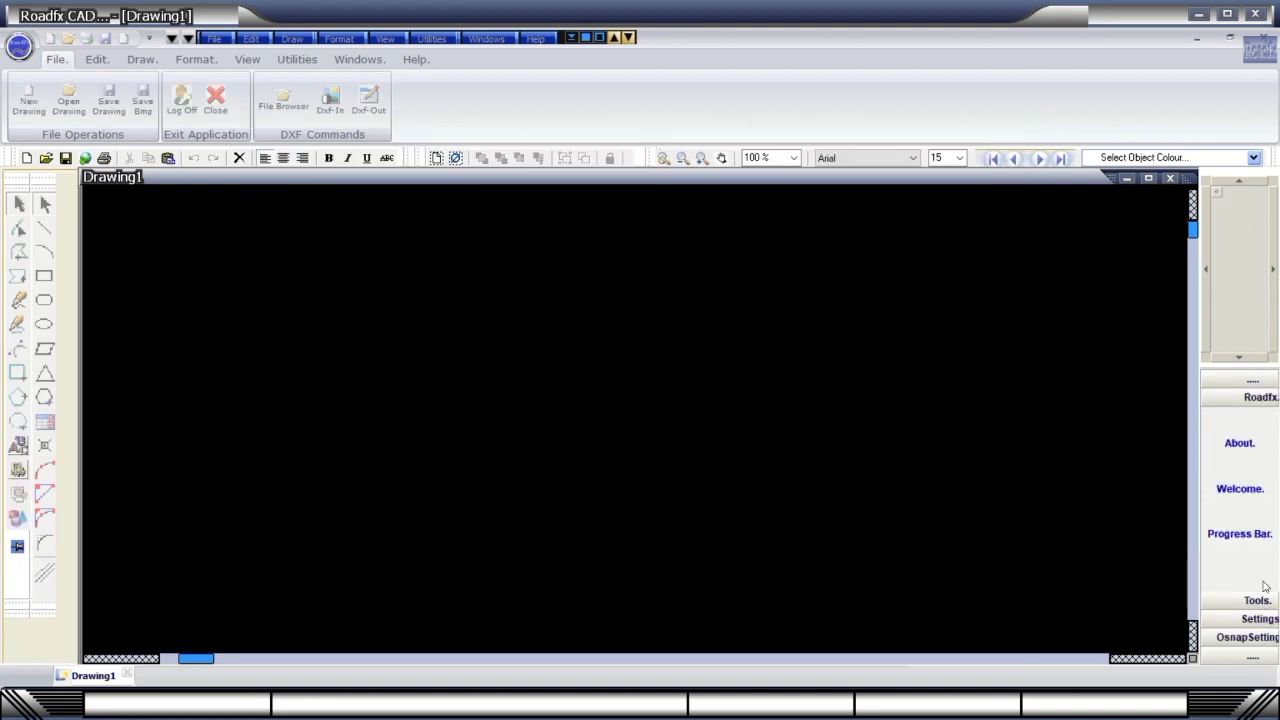
pyautogui.click(1244, 524)
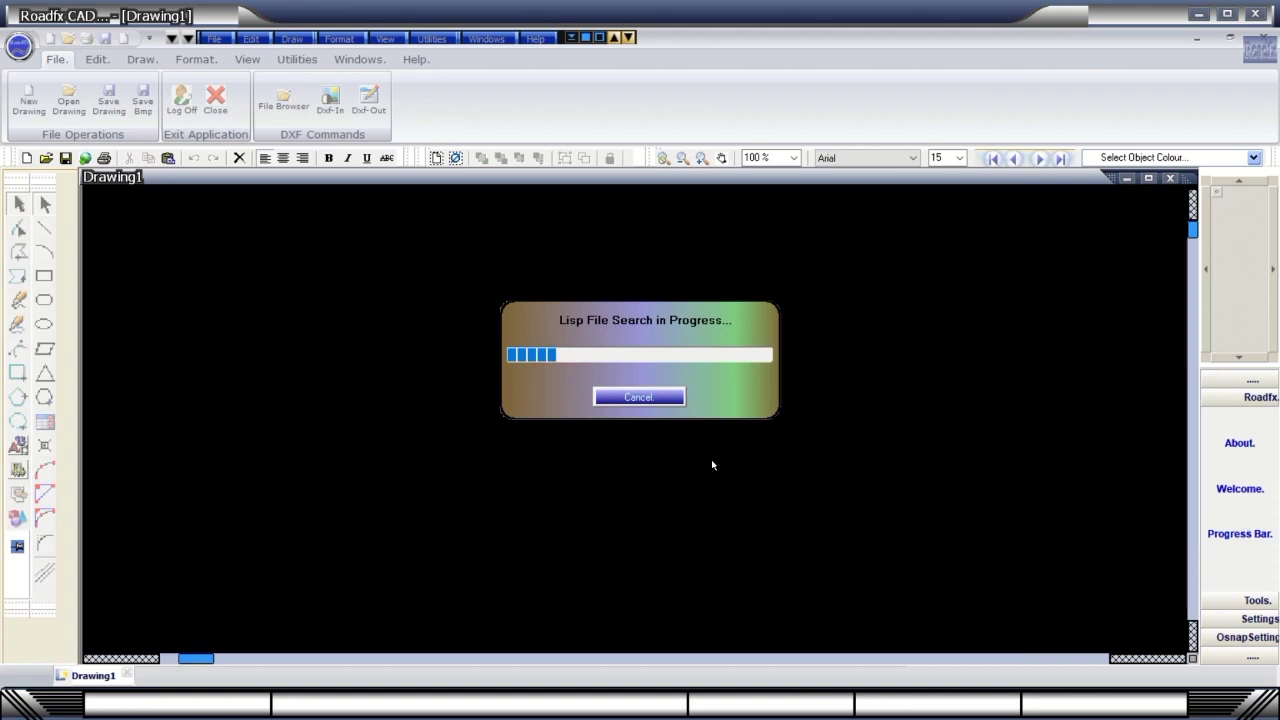
# Cancel the Lisp file search, open the Text Screen, and restore Drawing1 to fill the workspace.
pyautogui.click(665, 400)
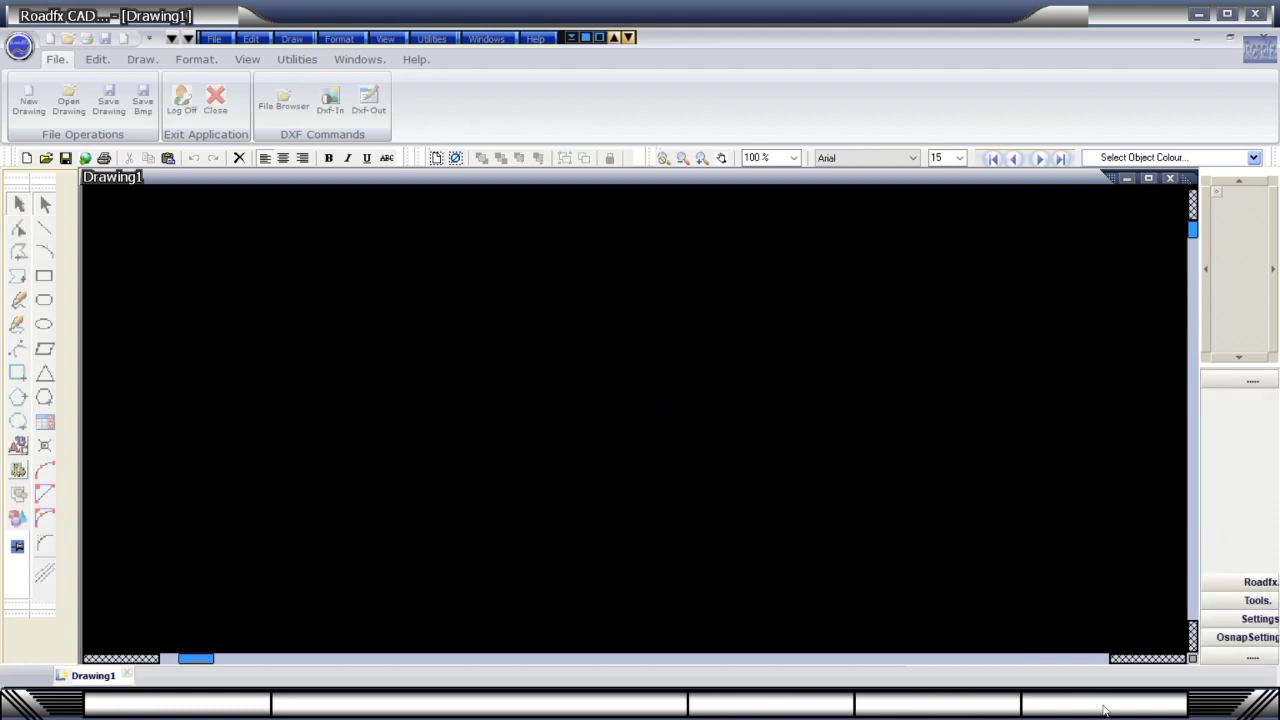
pyautogui.click(1240, 606)
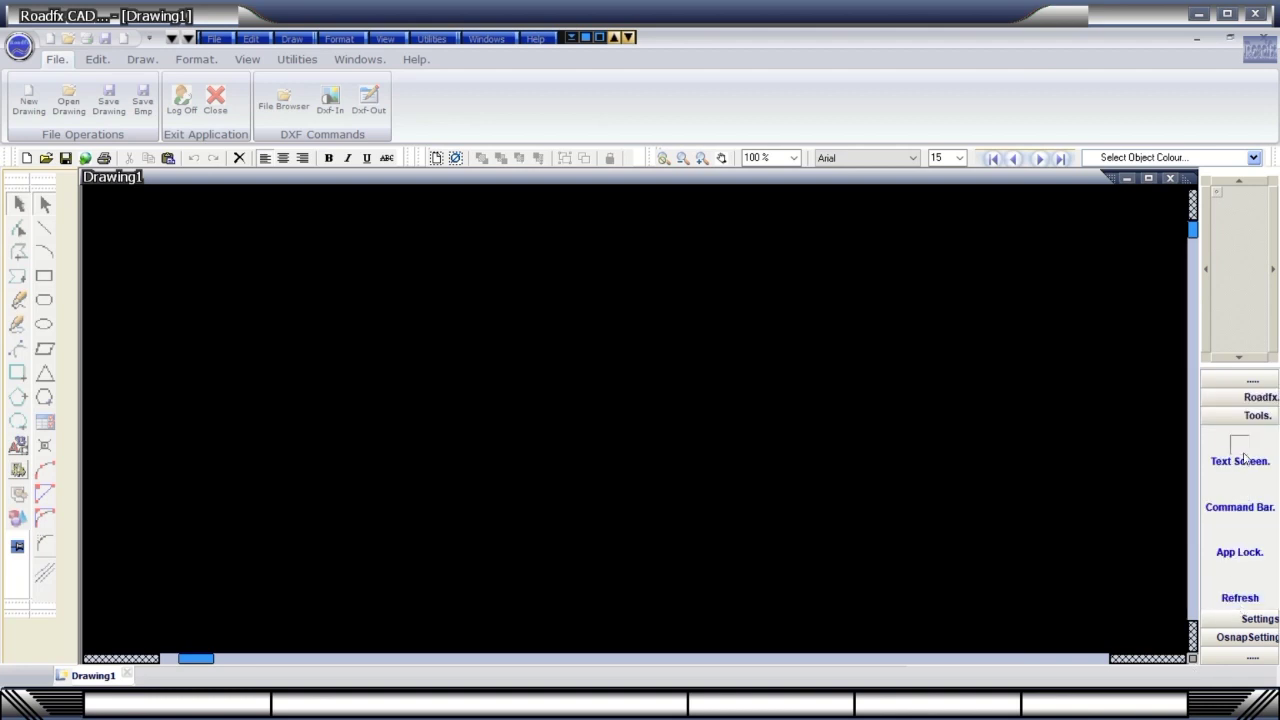
pyautogui.click(1246, 458)
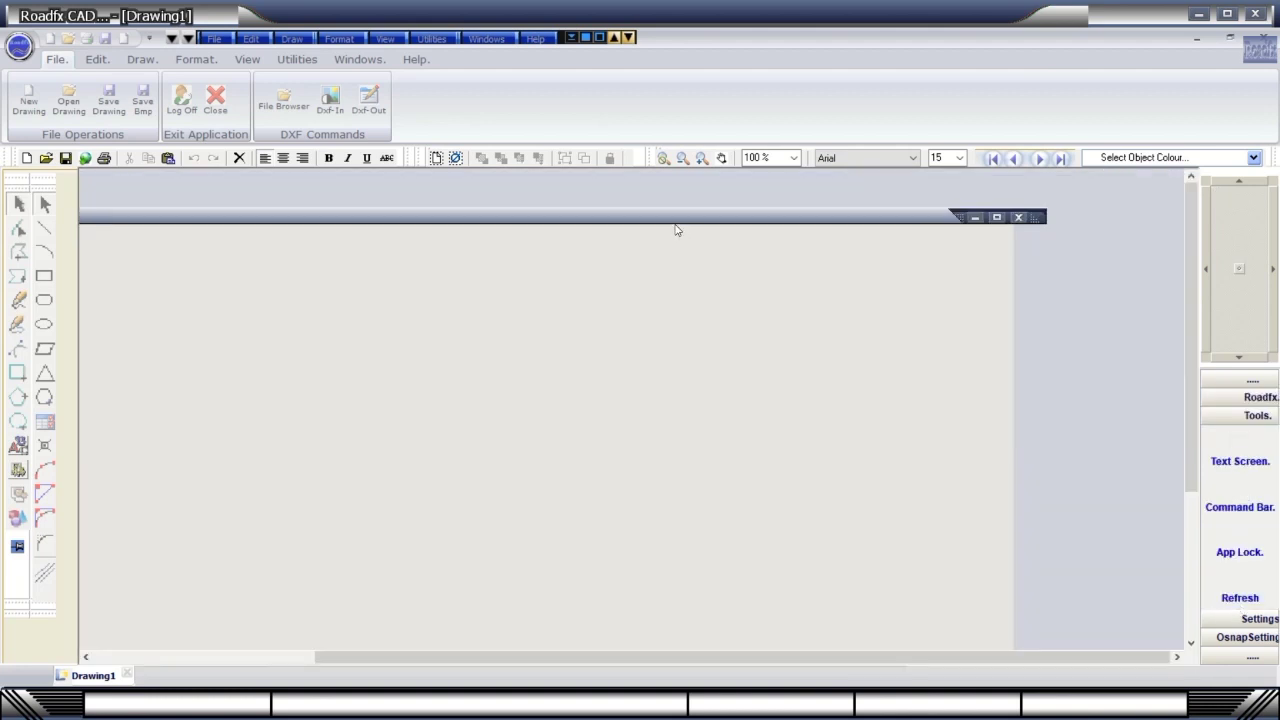
pyautogui.moveTo(673, 224)
pyautogui.mouseDown()
pyautogui.moveTo(983, 234)
pyautogui.moveTo(951, 211)
pyautogui.moveTo(767, 217)
pyautogui.moveTo(918, 234)
pyautogui.mouseUp()
pyautogui.click(1067, 216)
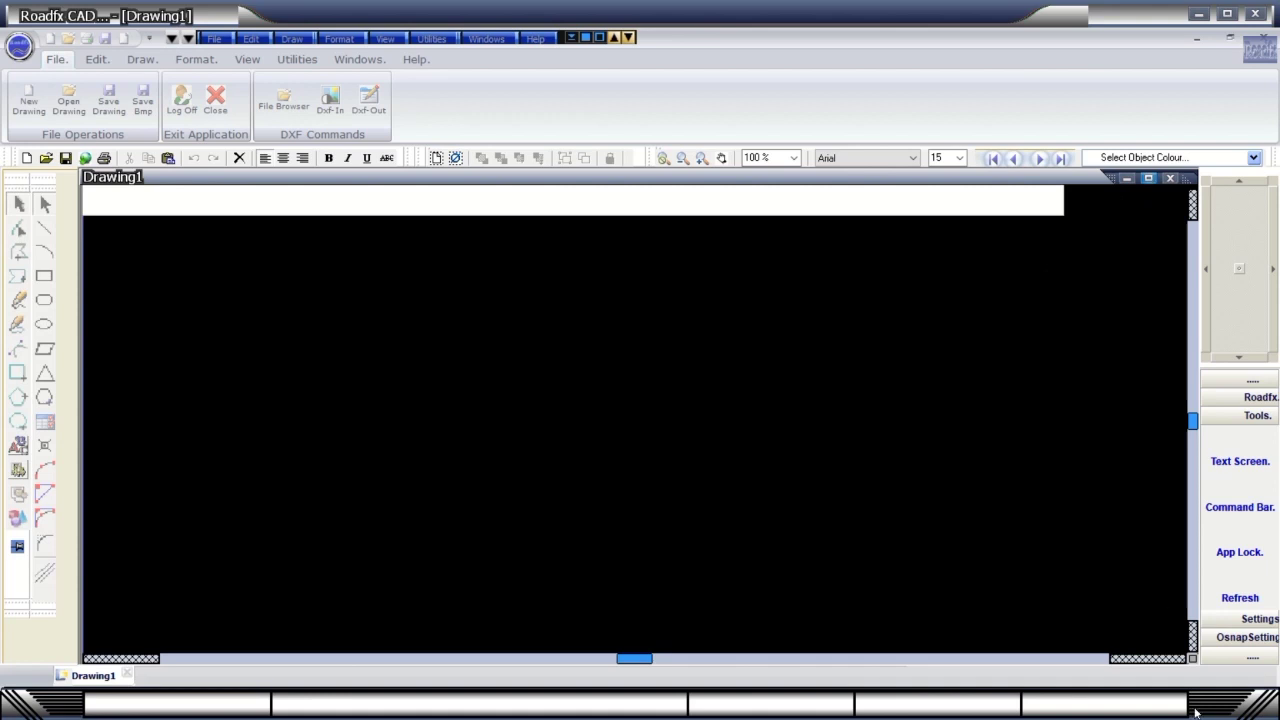
pyautogui.click(1217, 192)
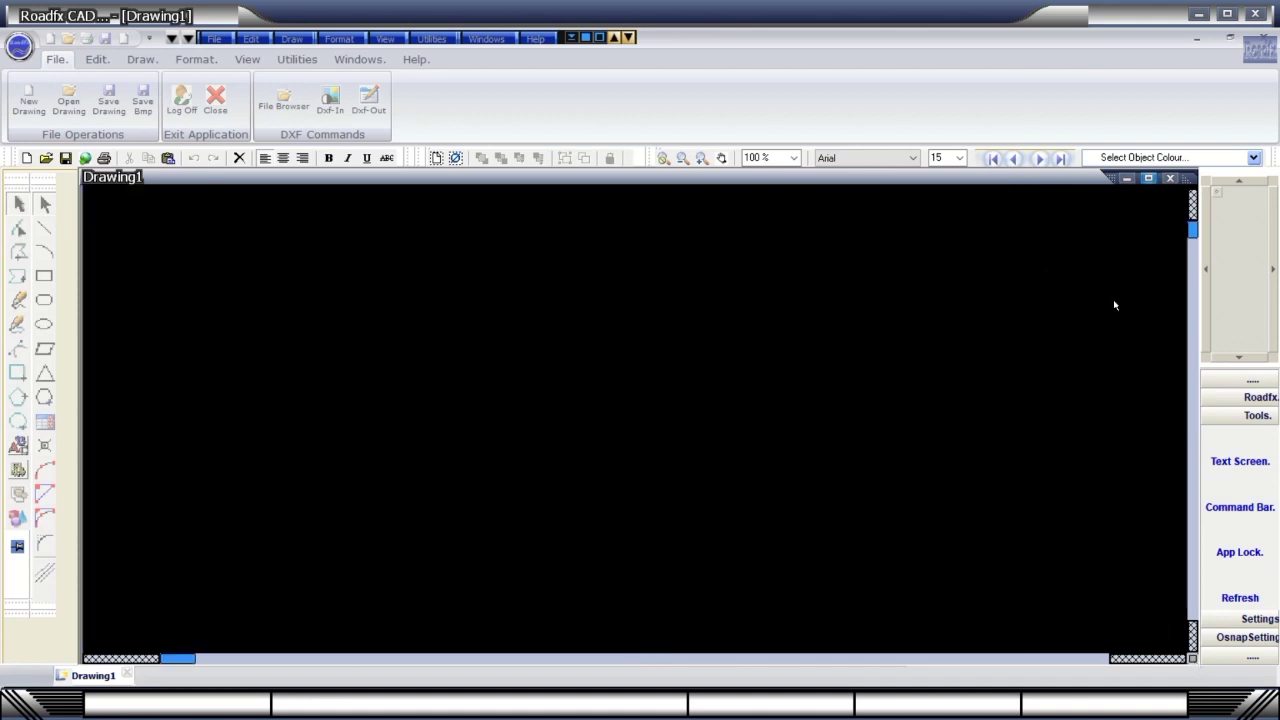
# Check the App Lock settings without saving, then expand the side panel's Settings section.
pyautogui.click(1242, 545)
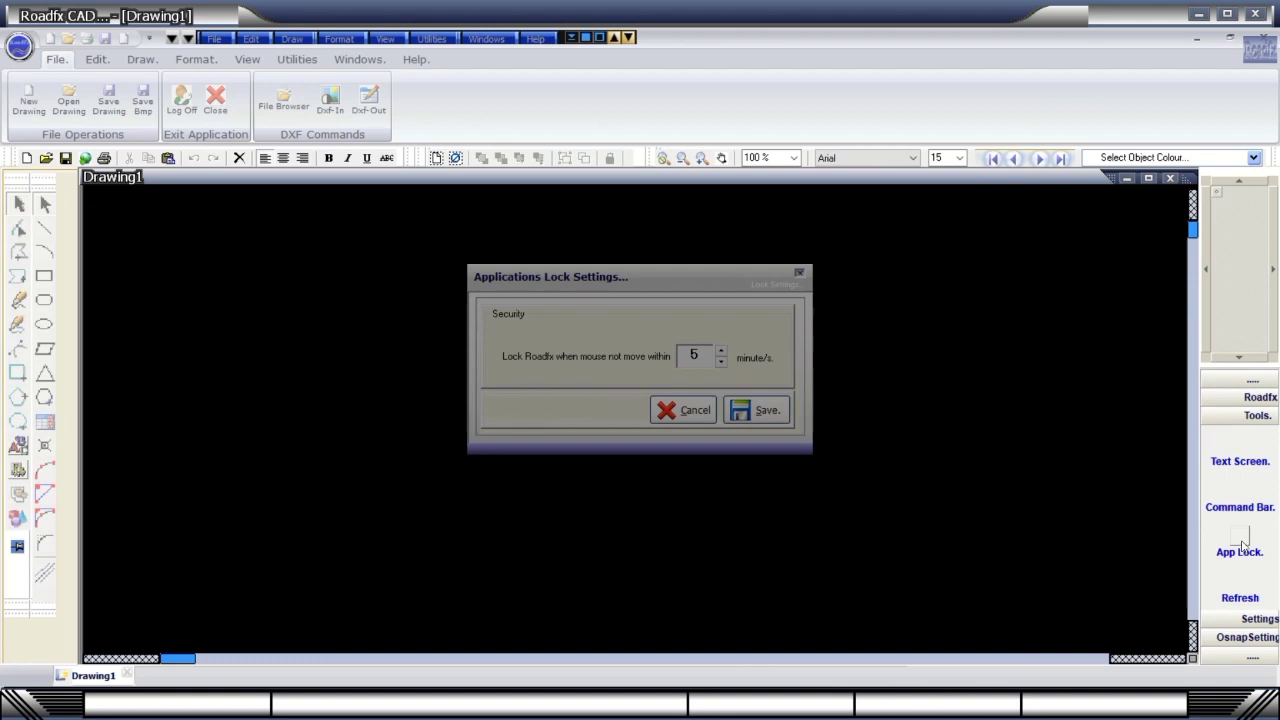
pyautogui.click(799, 273)
pyautogui.click(1257, 600)
pyautogui.click(1252, 583)
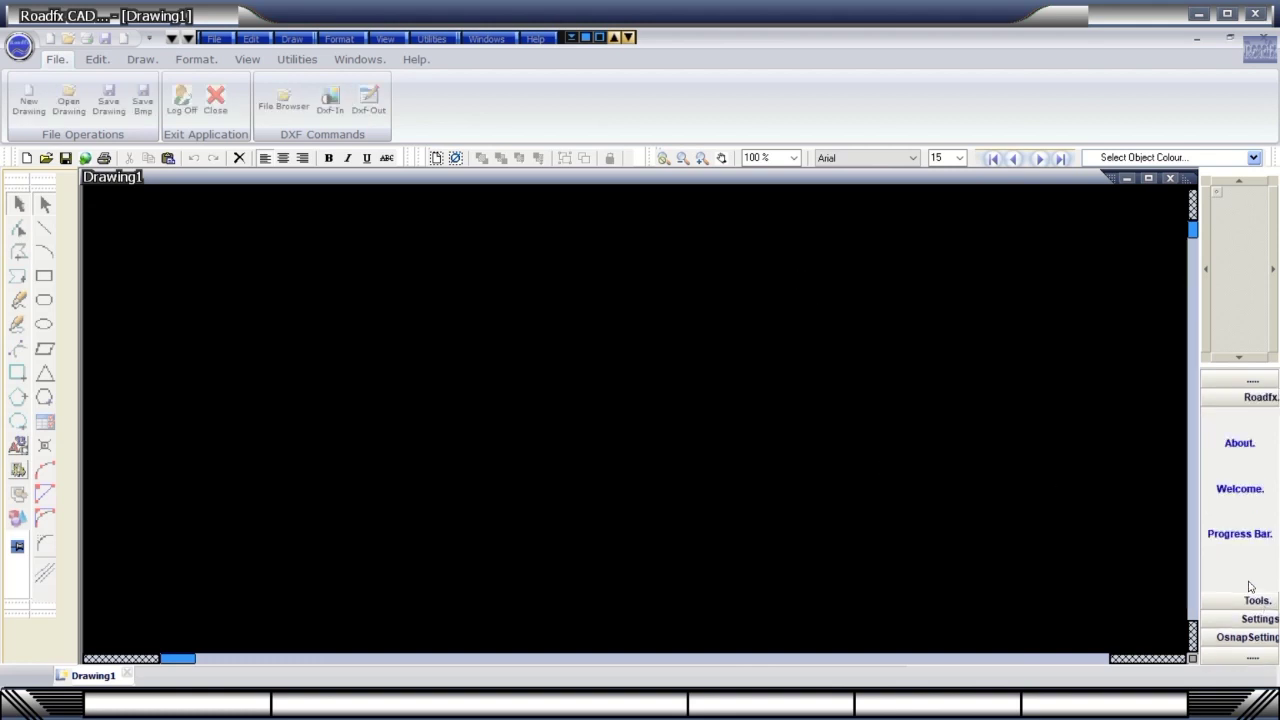
pyautogui.click(1254, 600)
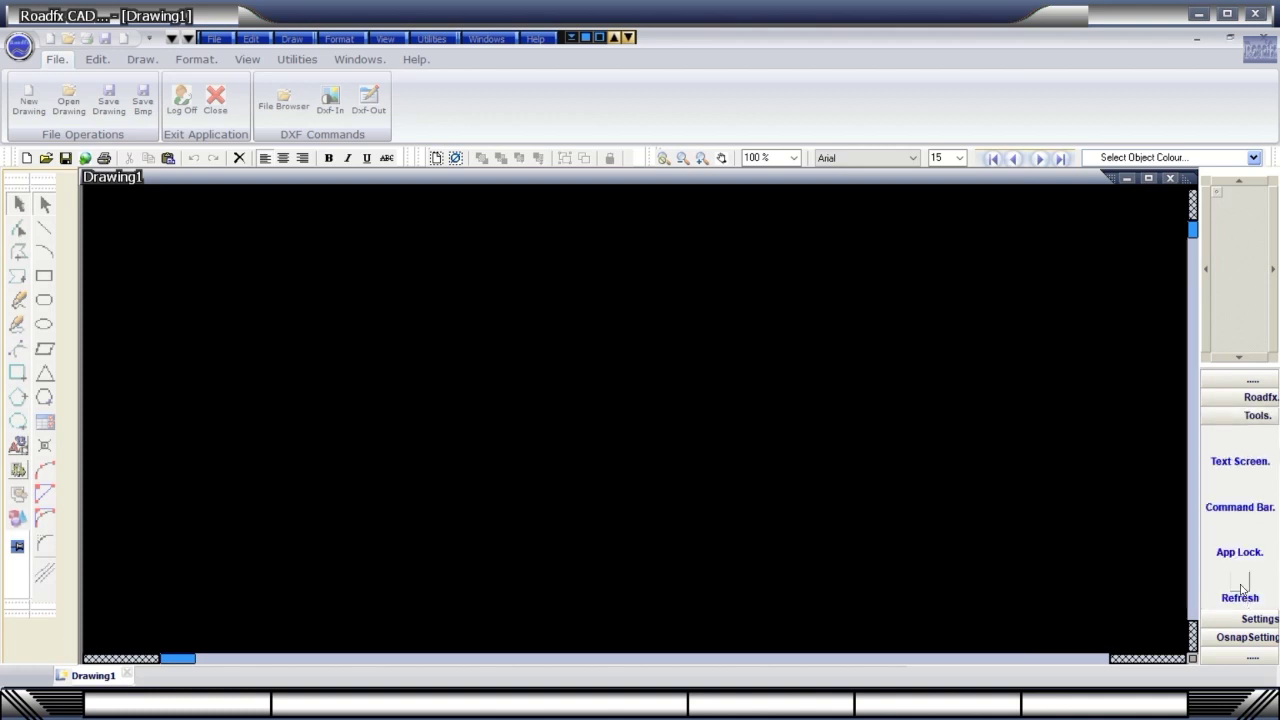
pyautogui.click(1252, 617)
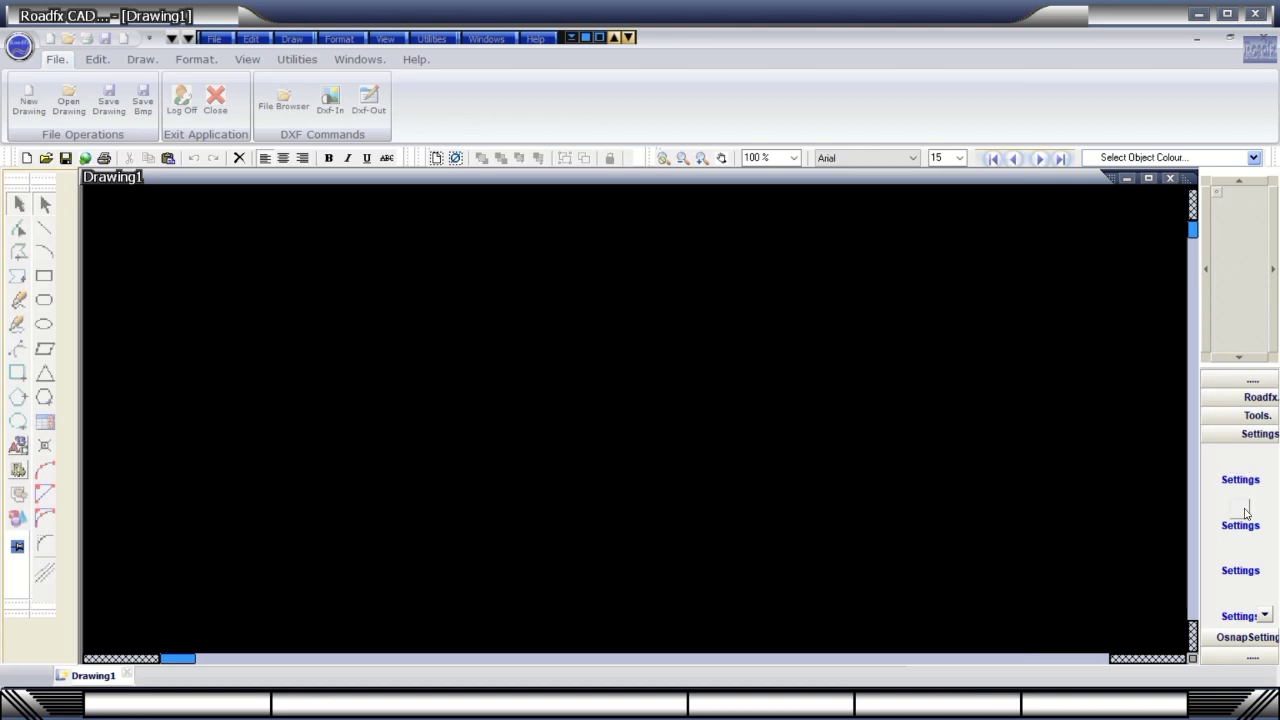
# Collapse the side panel's snap and settings sections and move the Roadfx logo into the ribbon.
pyautogui.click(1257, 638)
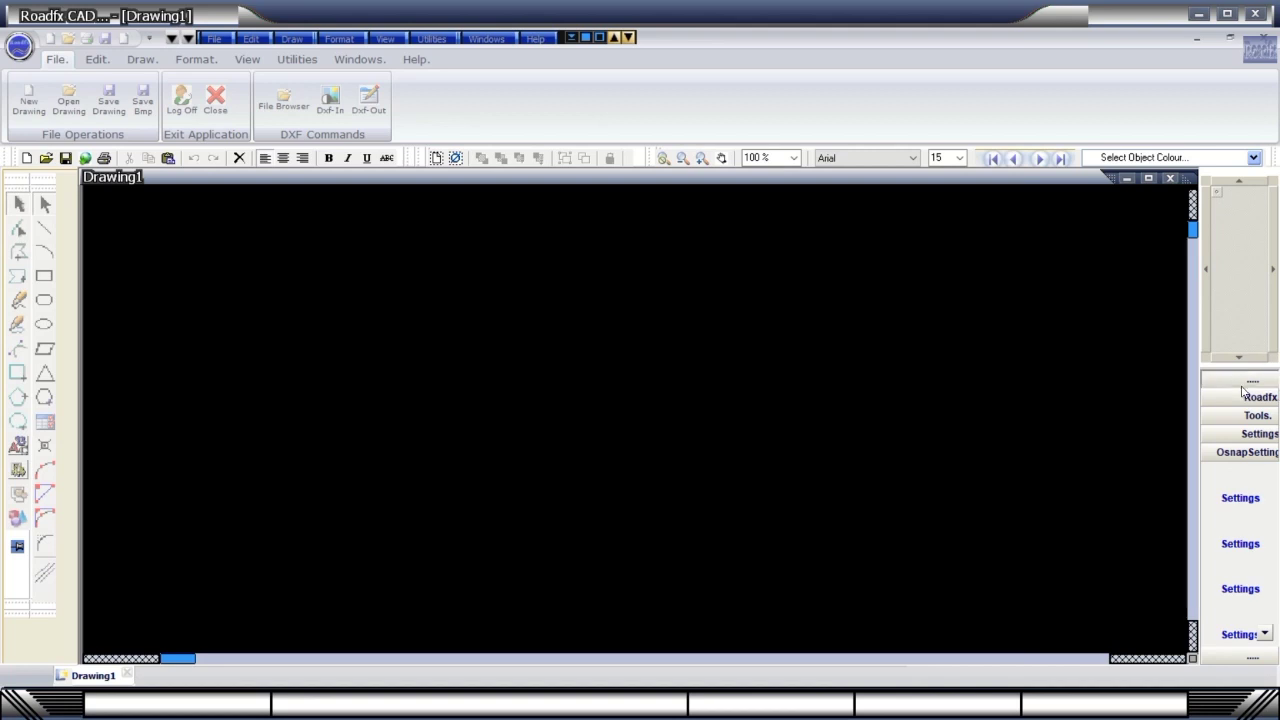
pyautogui.click(1247, 661)
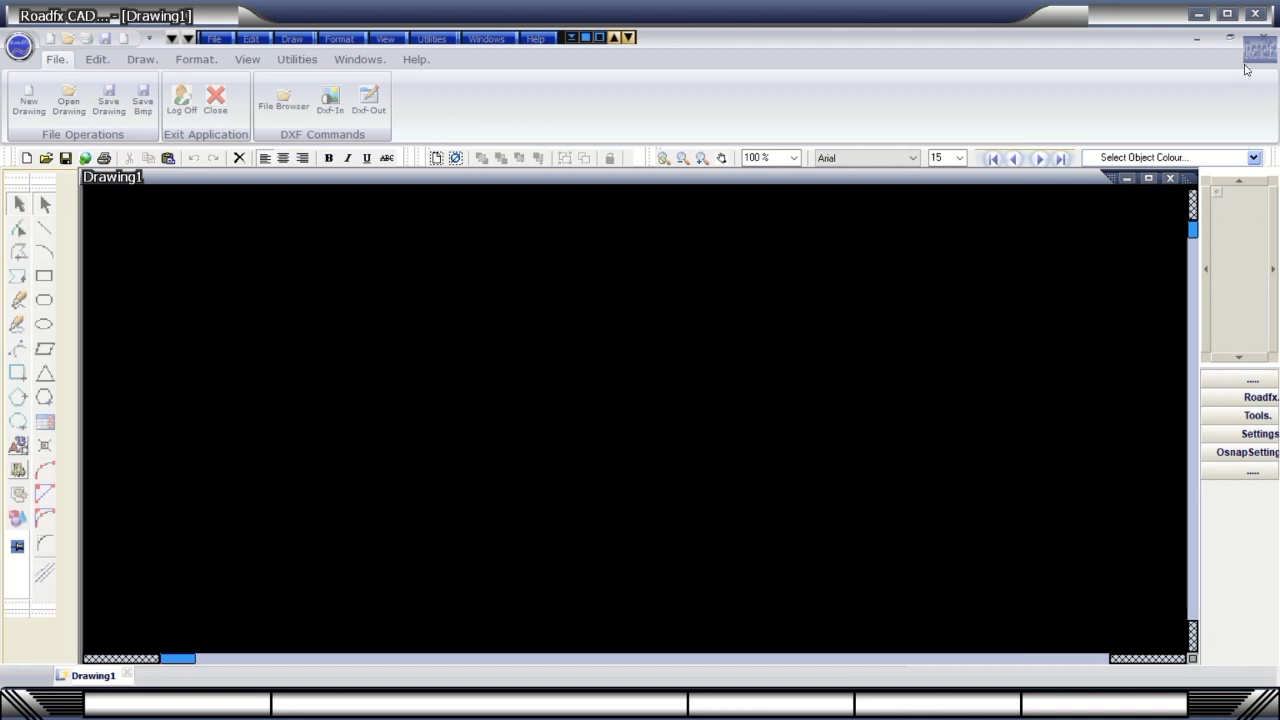
pyautogui.moveTo(1246, 68); pyautogui.dragTo(1212, 126)
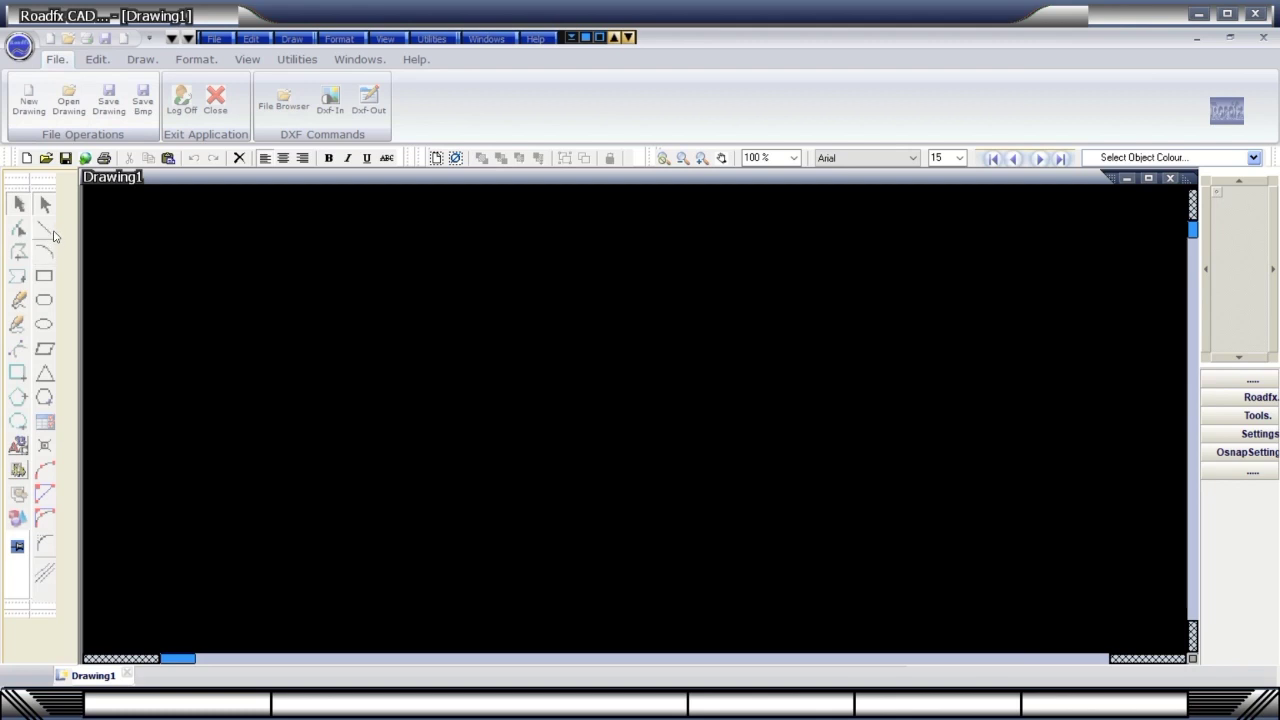
# Browse the File and Edit menus, then choose Draw > Basic Commands > 3-Point Arc.
pyautogui.click(216, 38)
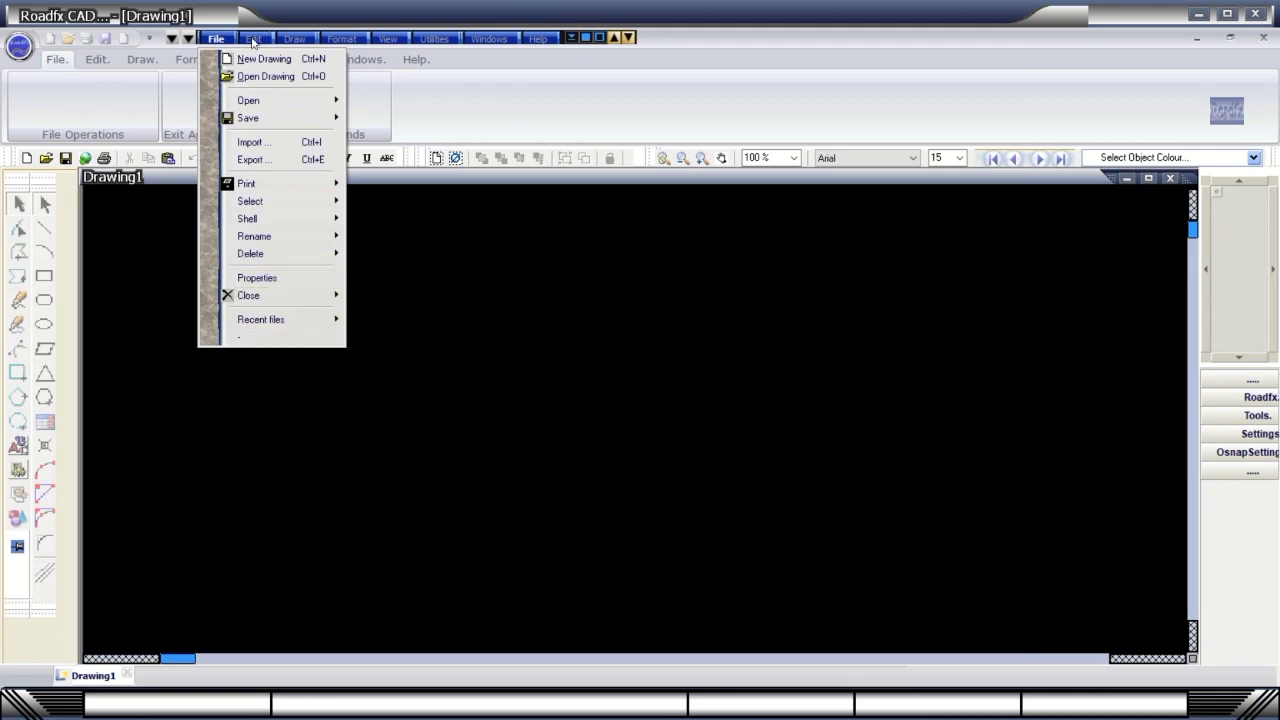
pyautogui.click(252, 39)
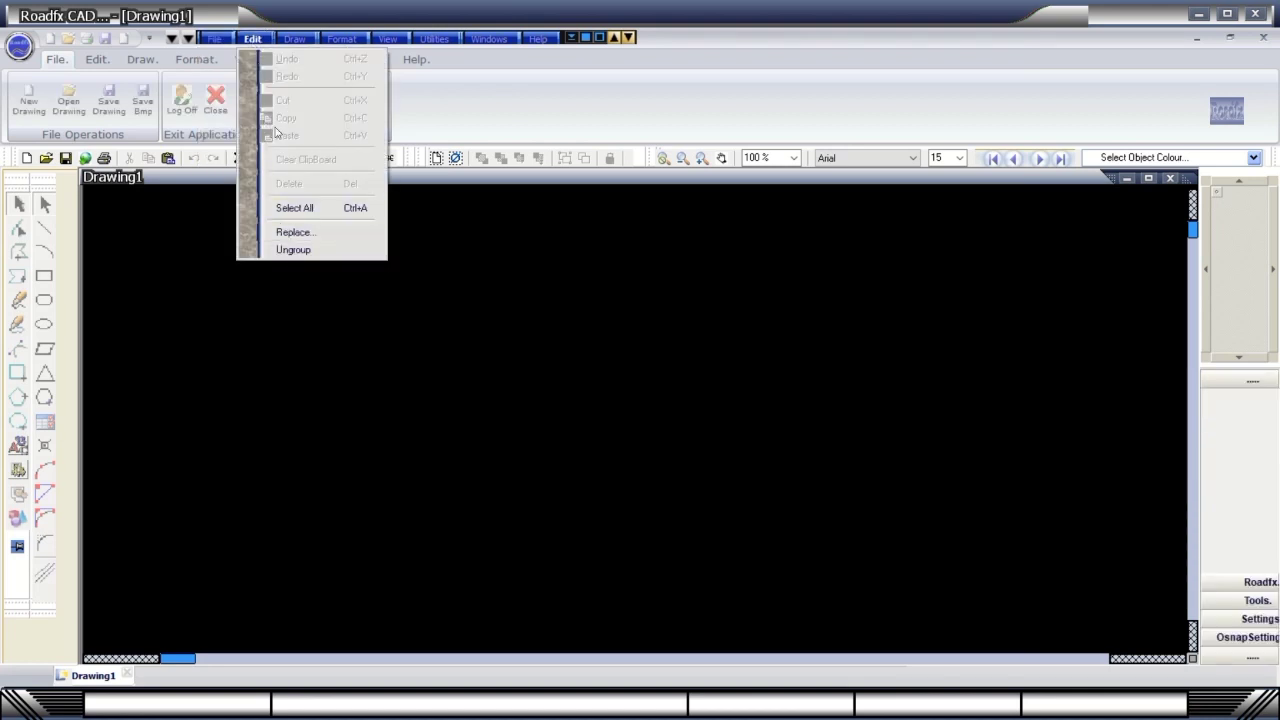
pyautogui.click(294, 39)
pyautogui.moveTo(325, 67)
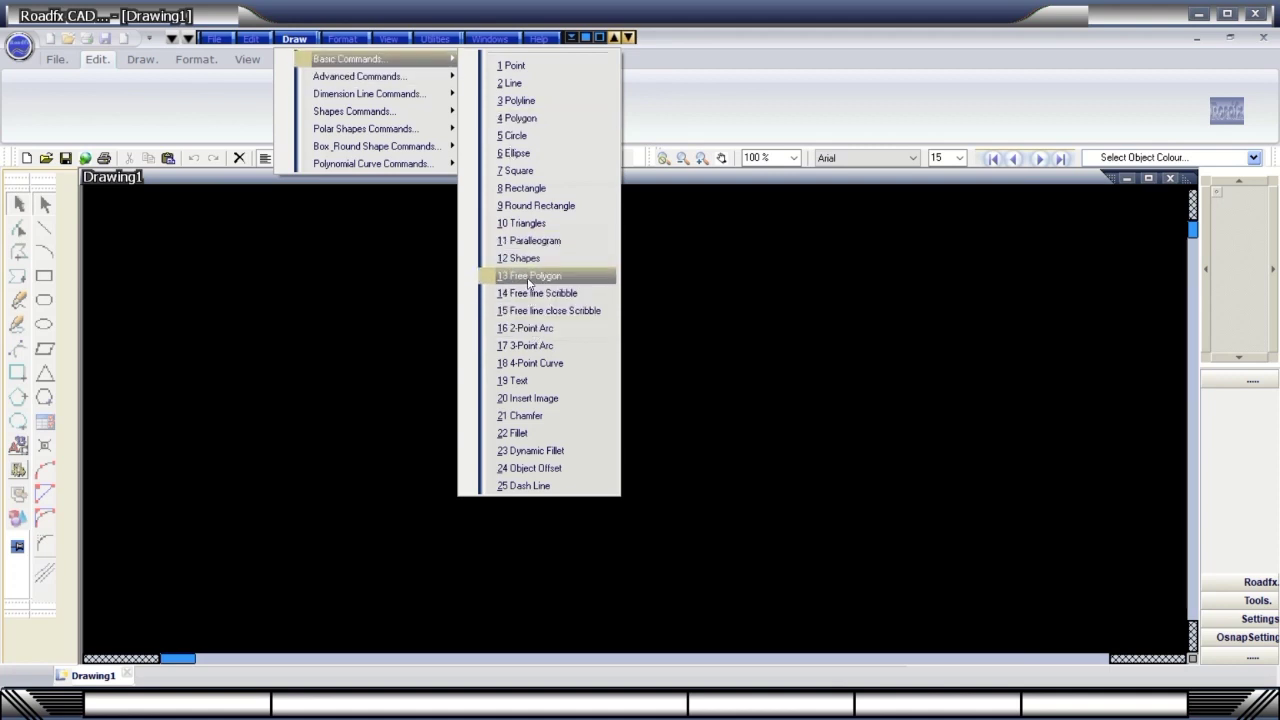
pyautogui.click(531, 346)
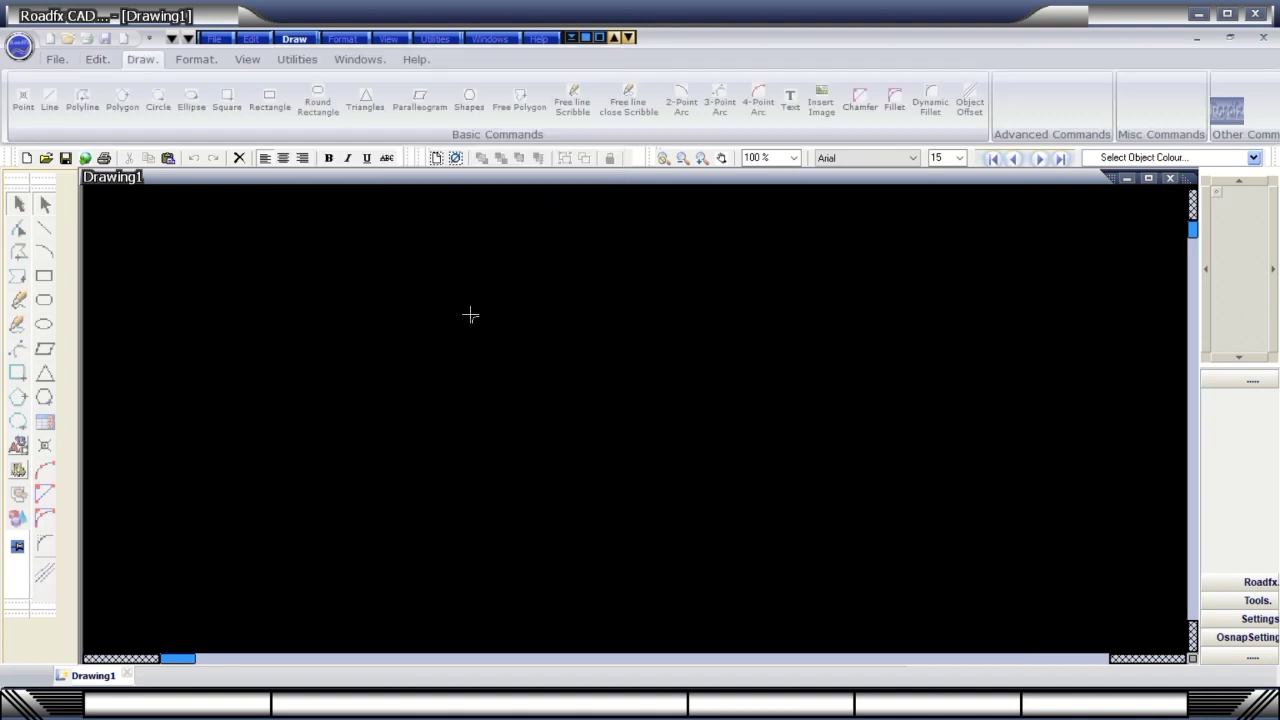
# Draw a red filled 3-point arc and a 4-point arc beside it, then select both.
pyautogui.click(632, 281)
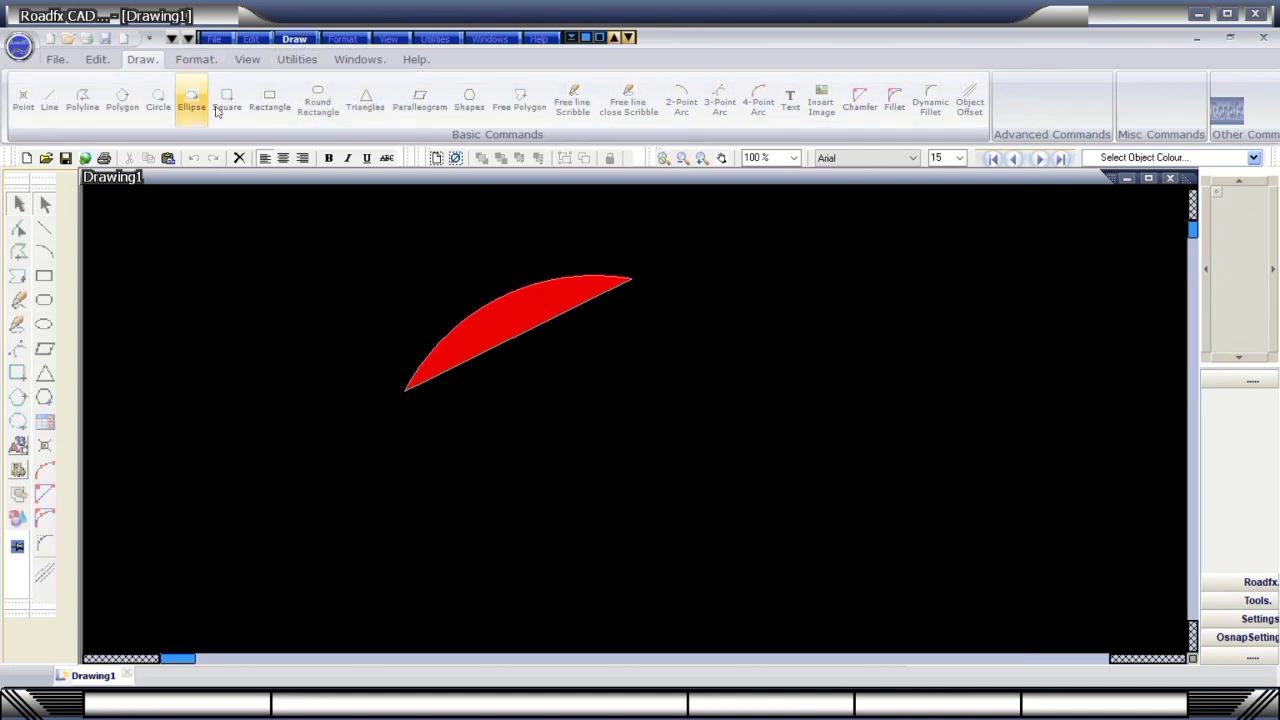
pyautogui.click(748, 110)
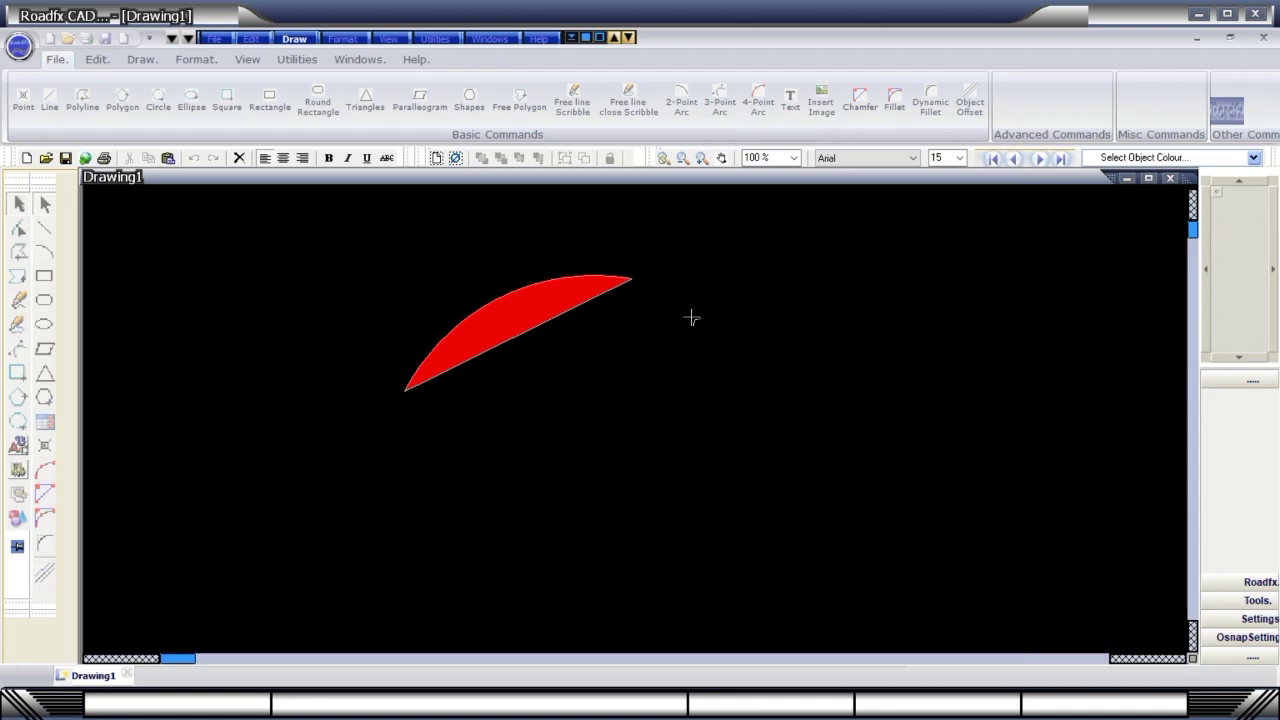
pyautogui.click(823, 336)
pyautogui.click(772, 340)
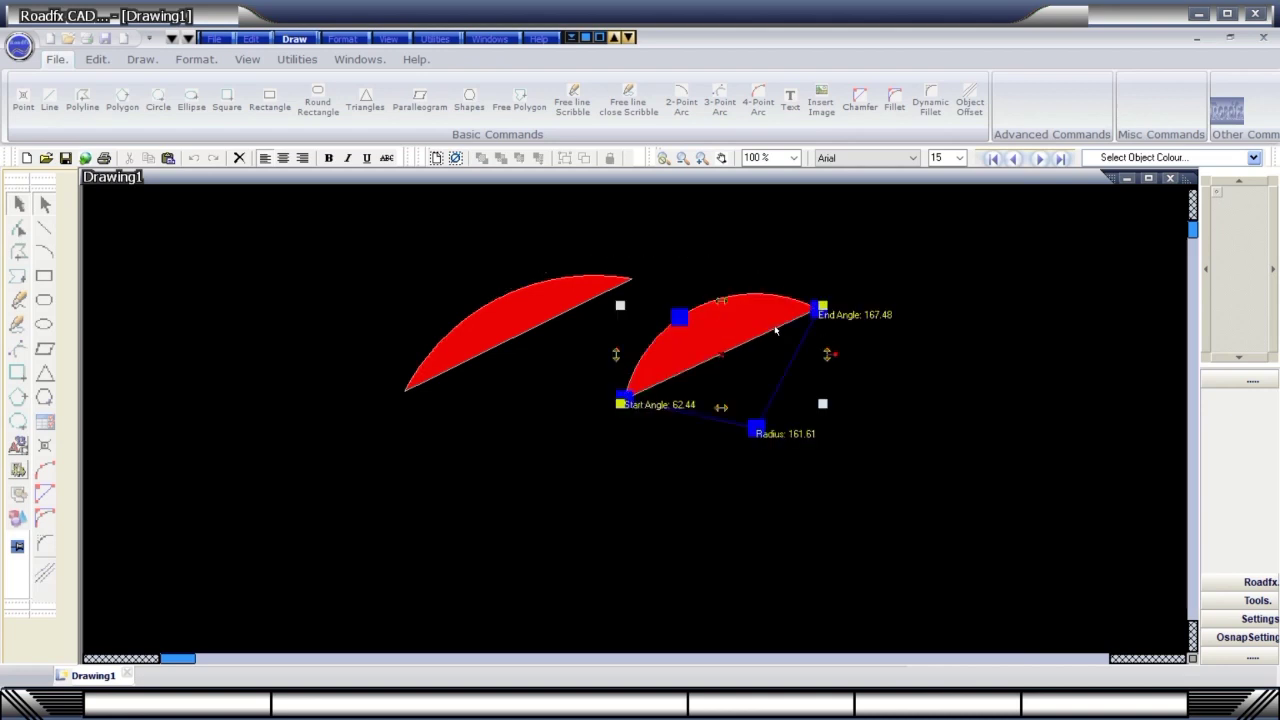
pyautogui.click(467, 343)
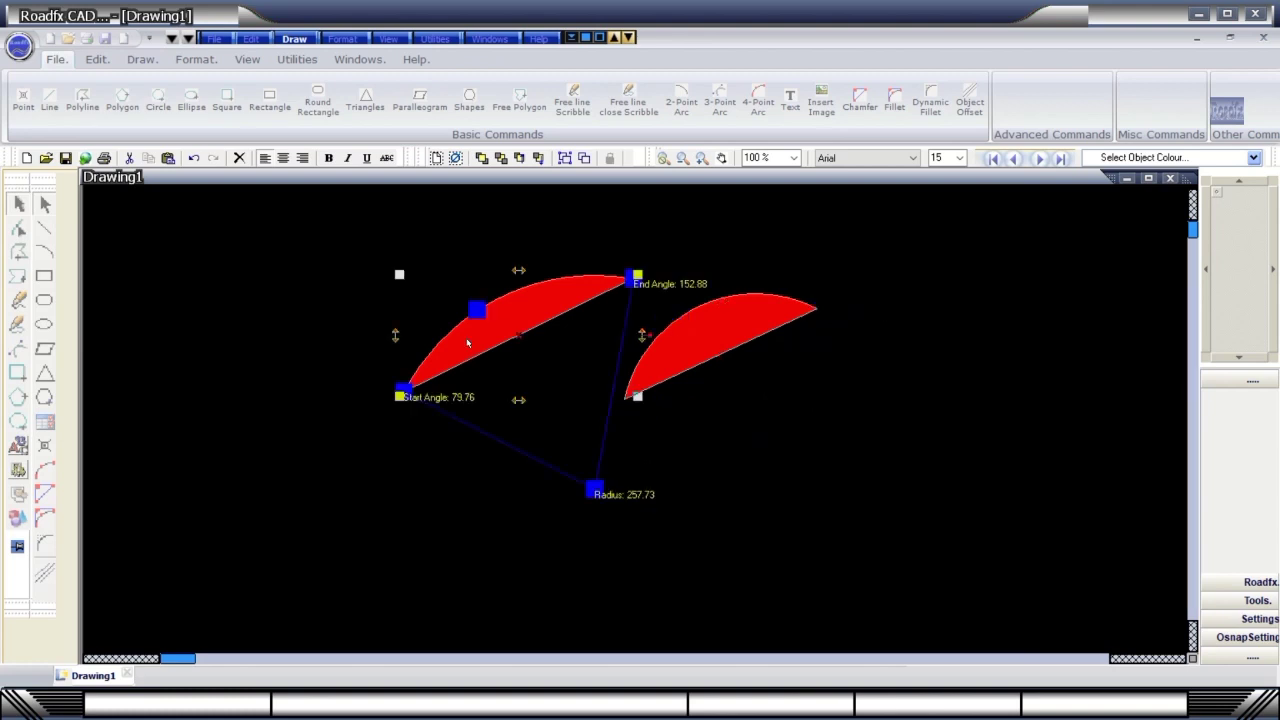
pyautogui.click(692, 341)
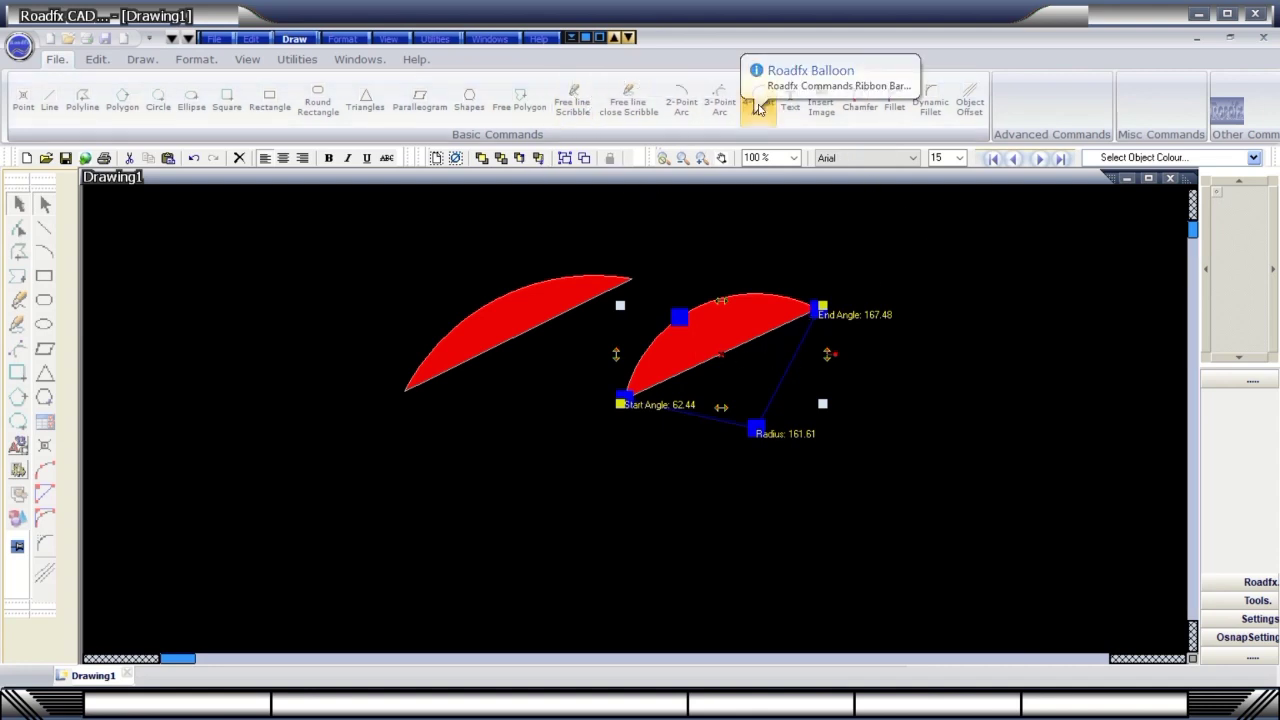
# Draw a four-point curve beneath the arcs, reshape it by dragging its grips, and finish it red-filled.
pyautogui.click(271, 433)
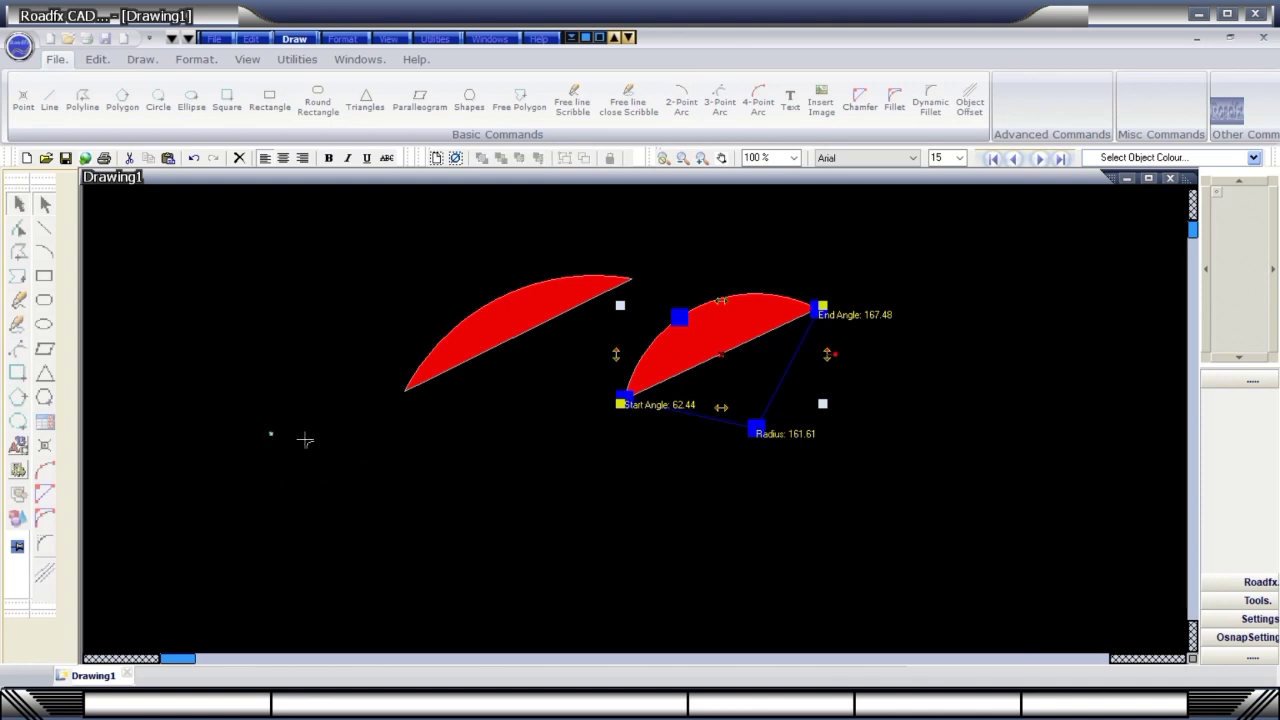
pyautogui.click(459, 270)
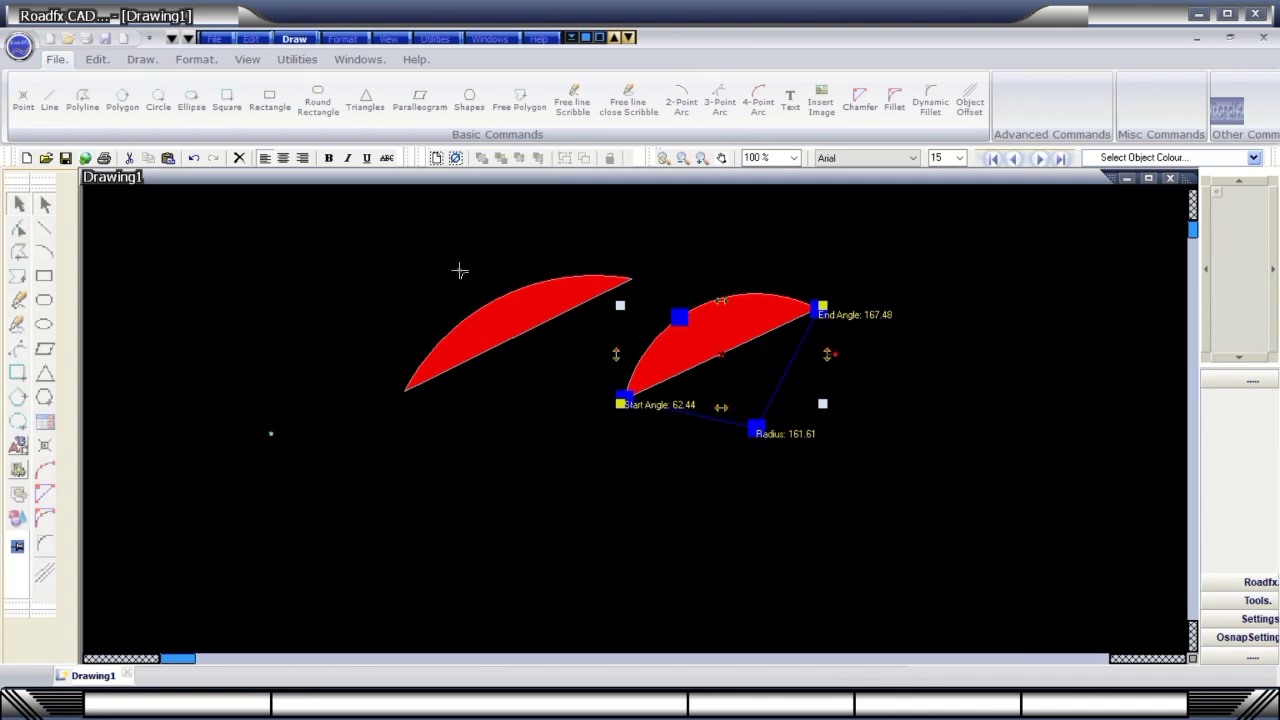
pyautogui.click(660, 482)
pyautogui.click(921, 550)
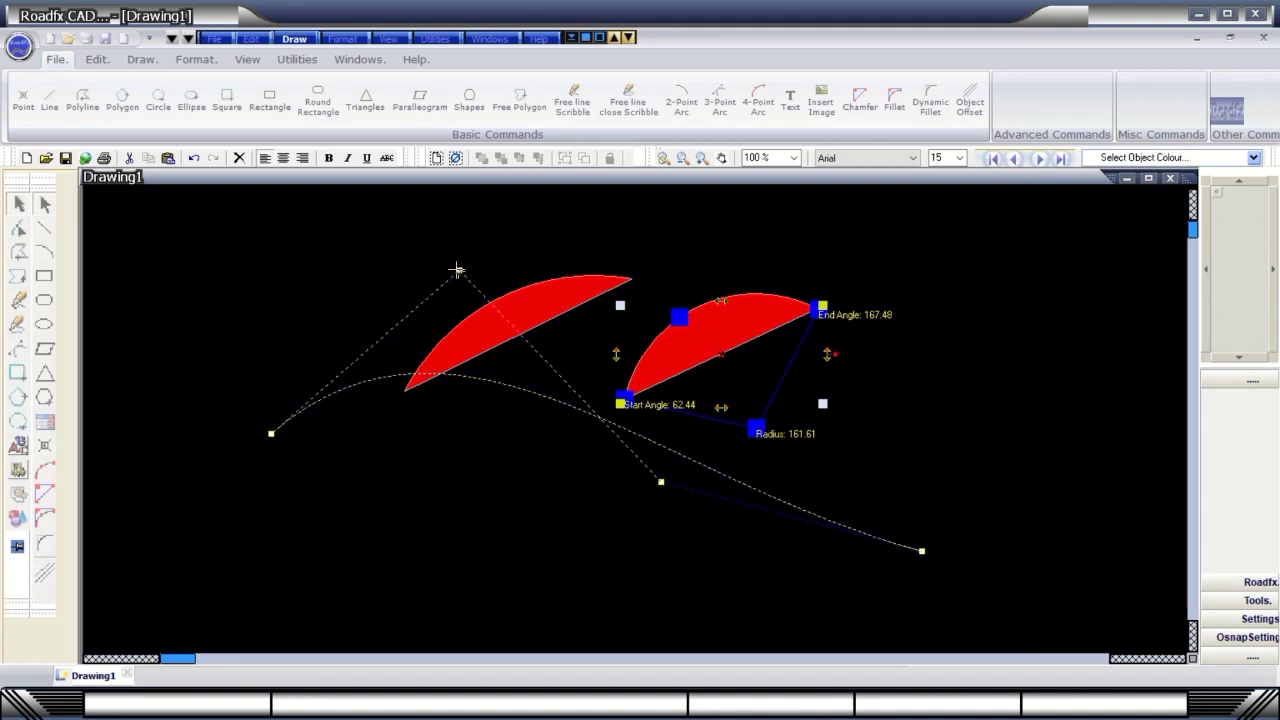
pyautogui.moveTo(459, 270); pyautogui.dragTo(371, 273)
pyautogui.moveTo(271, 433); pyautogui.dragTo(188, 470)
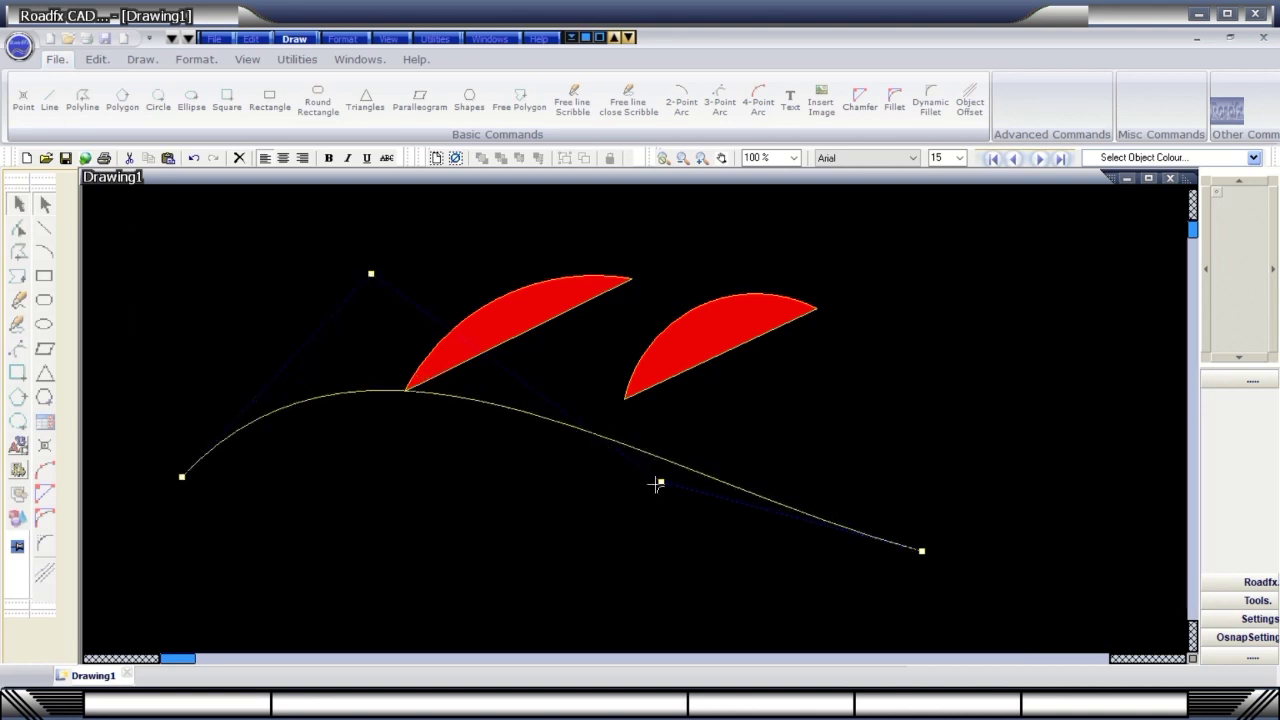
pyautogui.moveTo(660, 482); pyautogui.dragTo(492, 560)
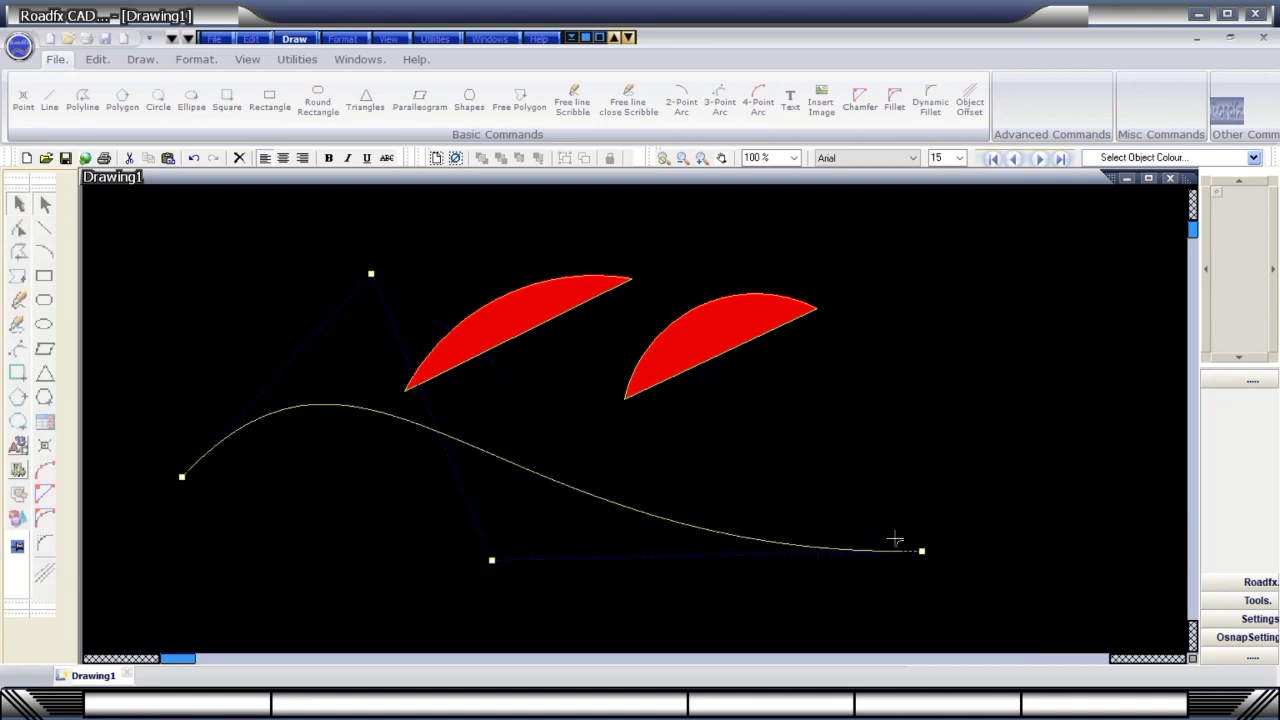
pyautogui.moveTo(922, 551); pyautogui.dragTo(935, 483)
pyautogui.click(857, 445)
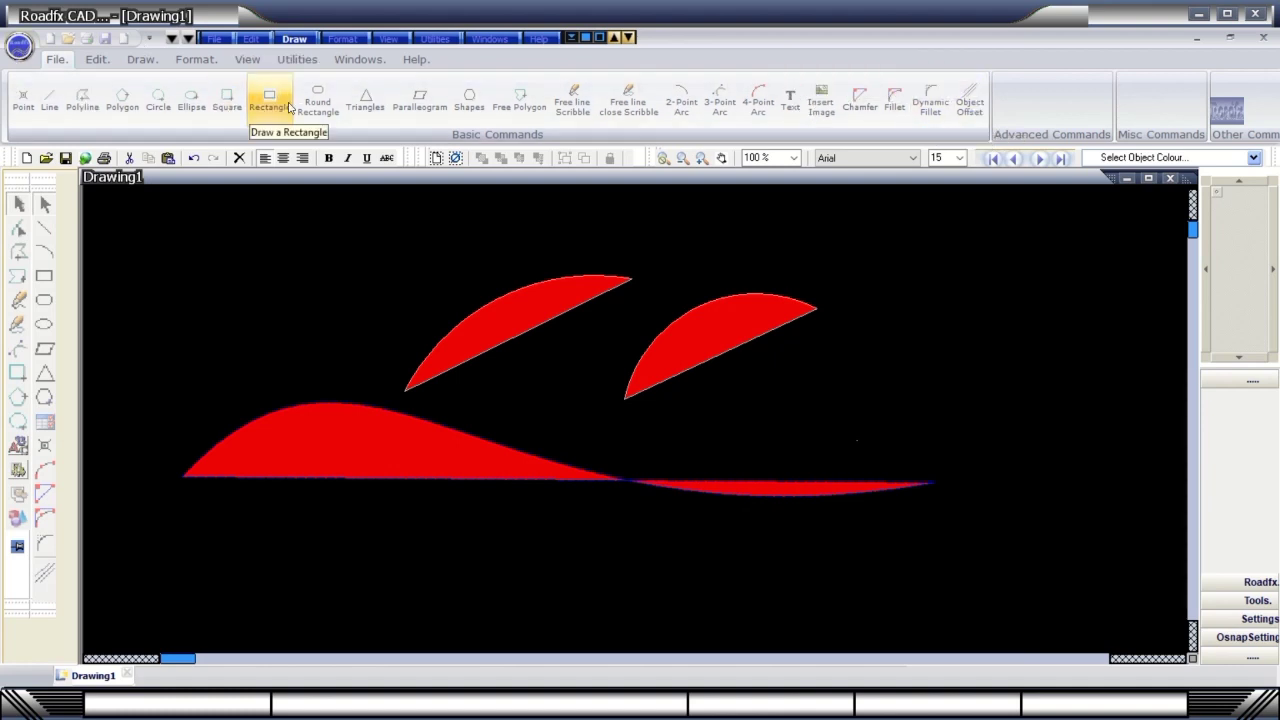
pyautogui.click(318, 102)
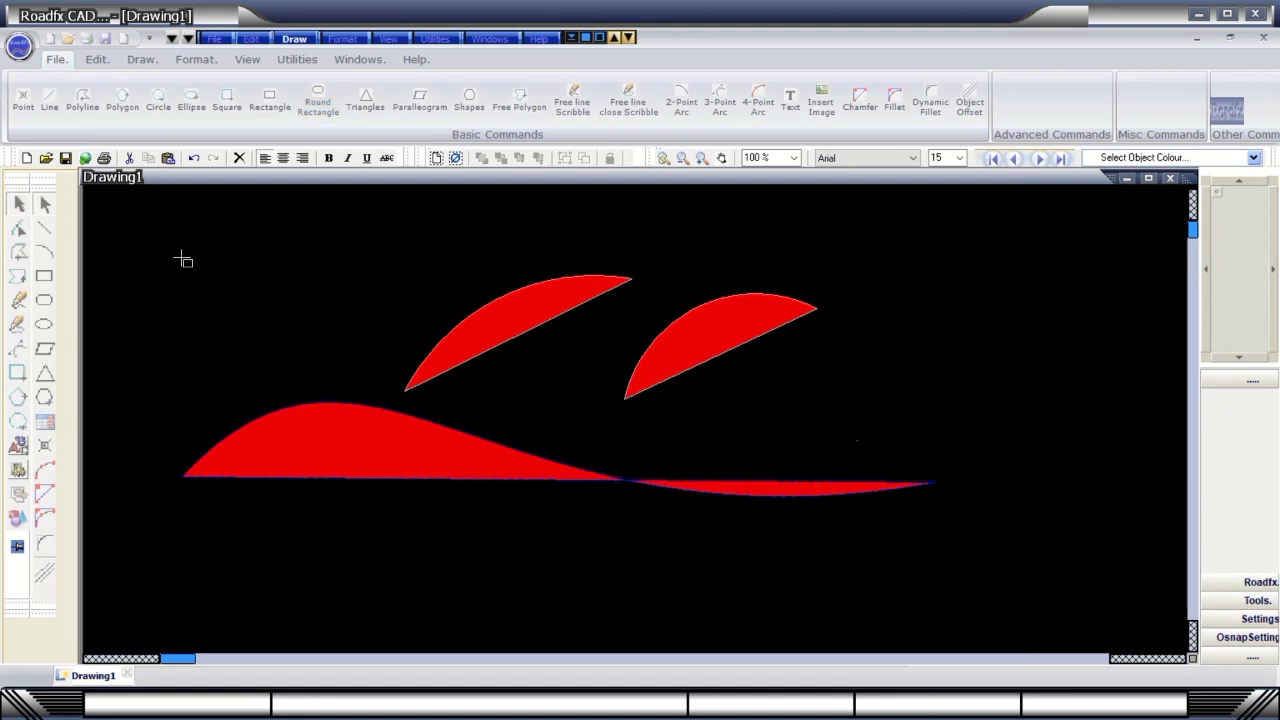
# Draw a red round rectangle in the upper left and select each red shape.
pyautogui.moveTo(180, 258); pyautogui.dragTo(334, 353)
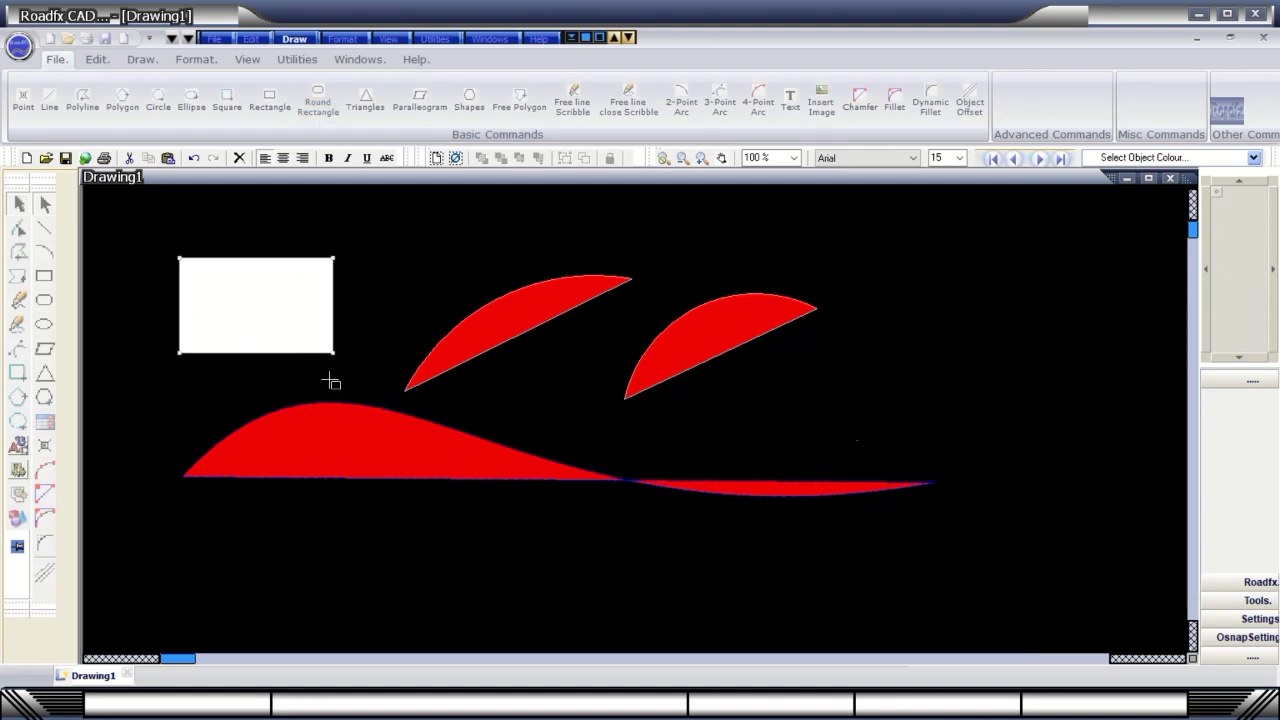
pyautogui.click(269, 293)
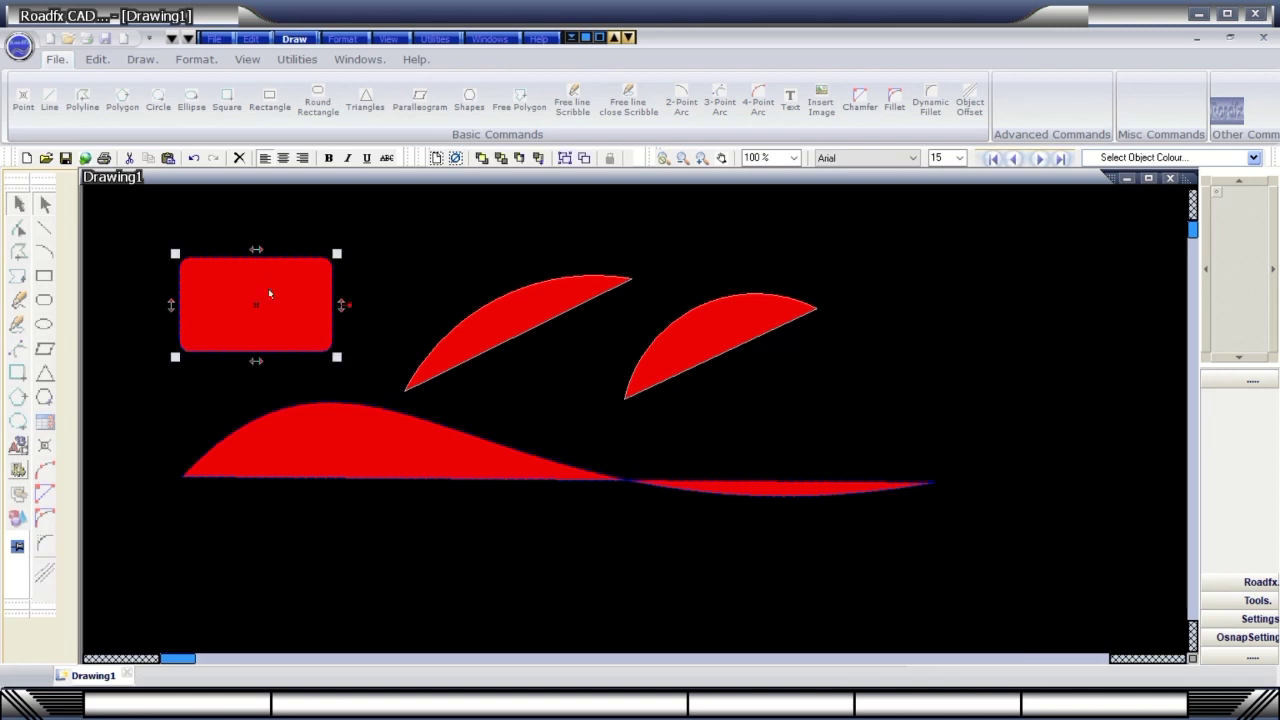
pyautogui.click(466, 346)
pyautogui.click(698, 359)
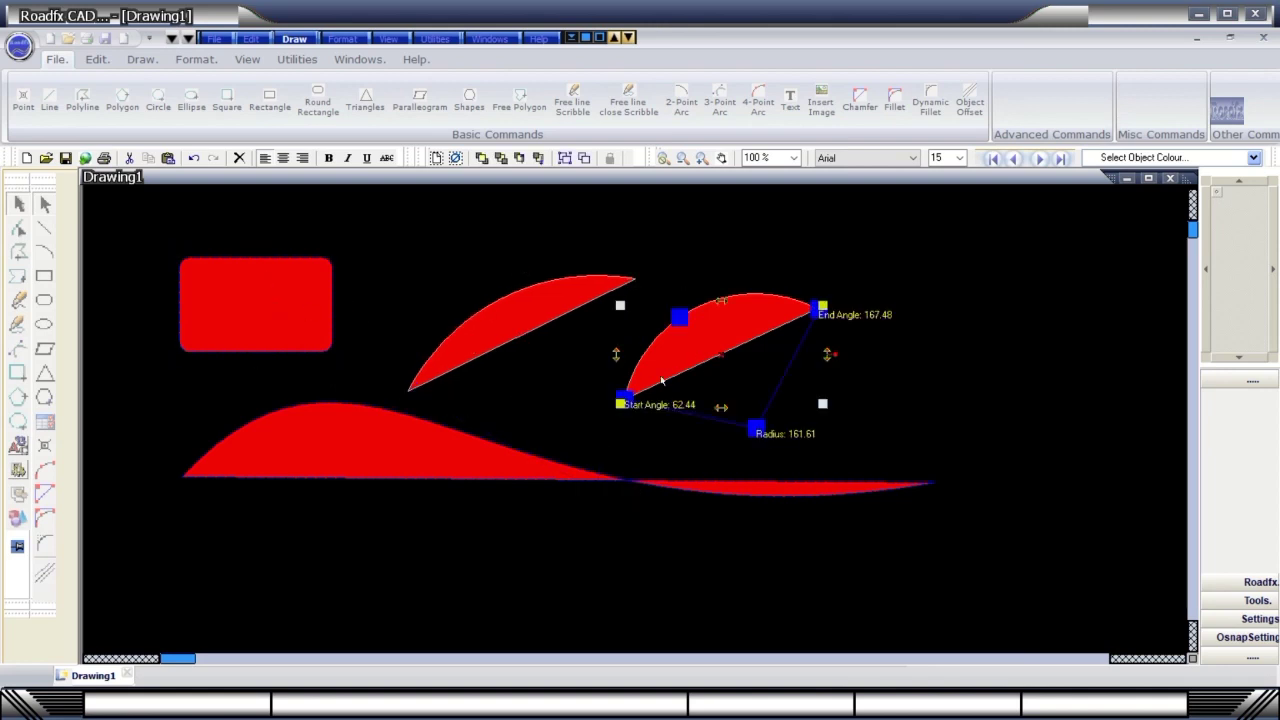
pyautogui.click(432, 439)
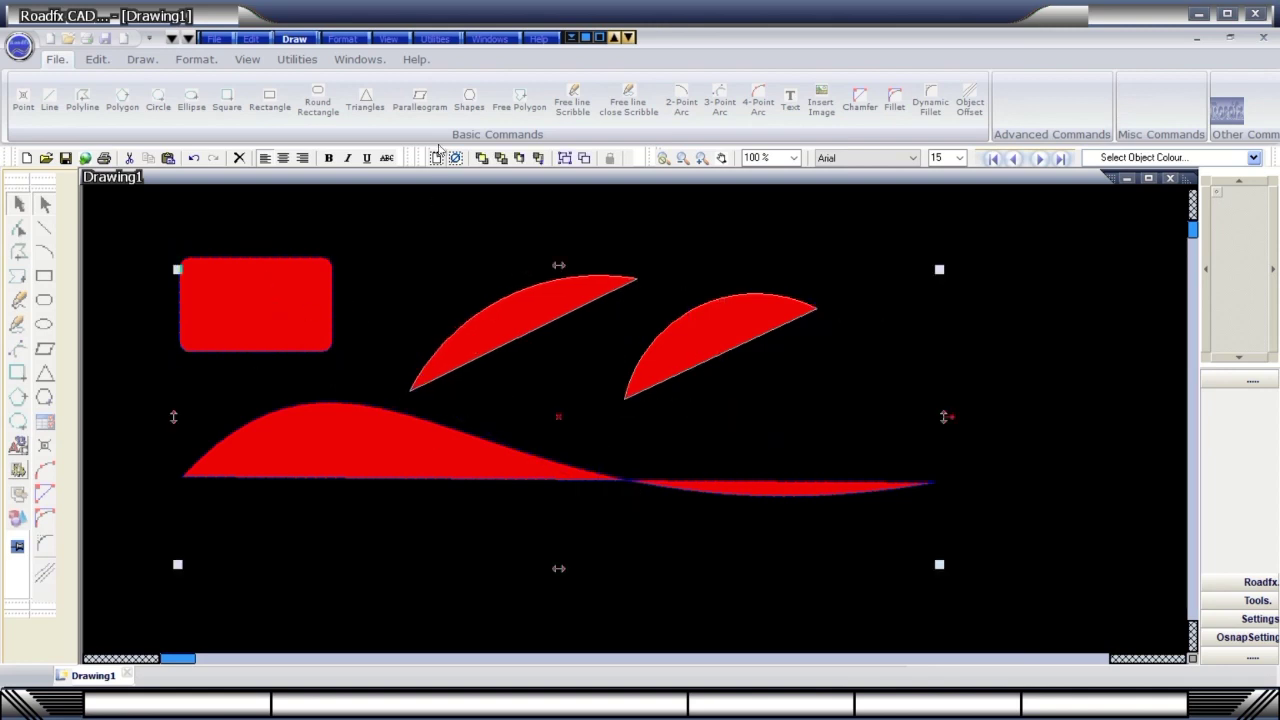
# Place a six-point diamond shape in the upper right of the canvas.
pyautogui.click(300, 42)
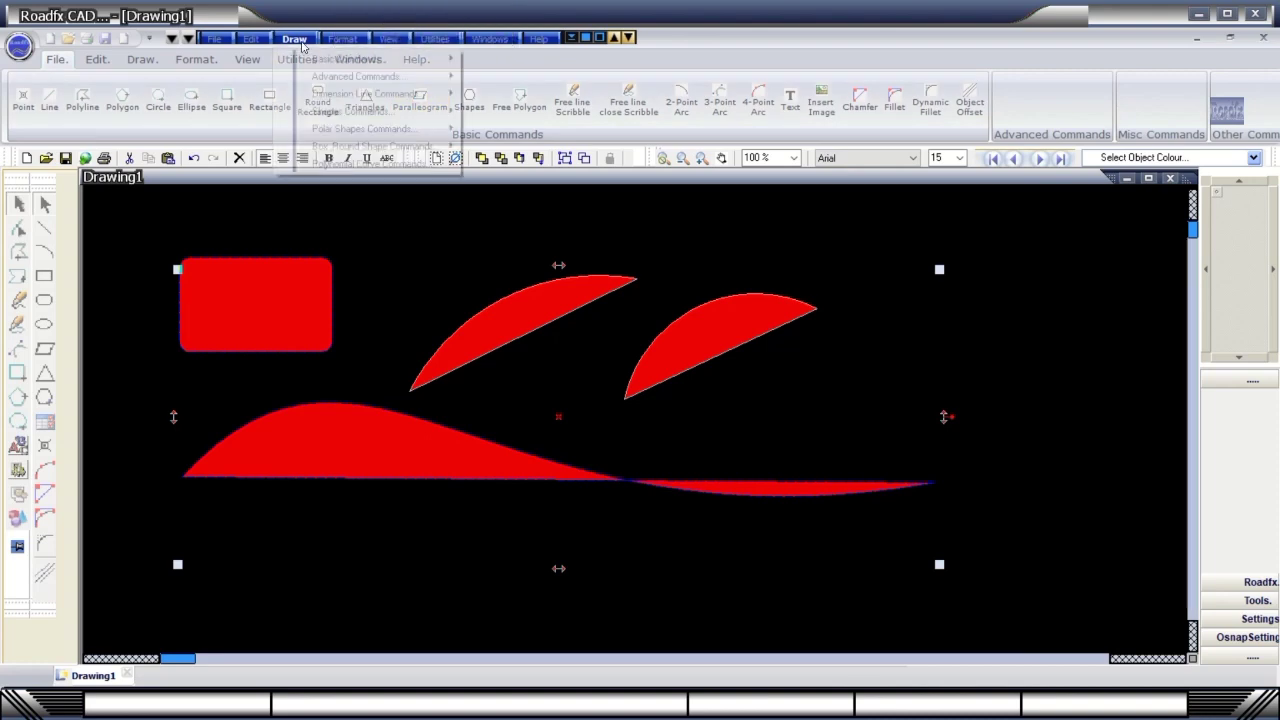
pyautogui.moveTo(316, 112)
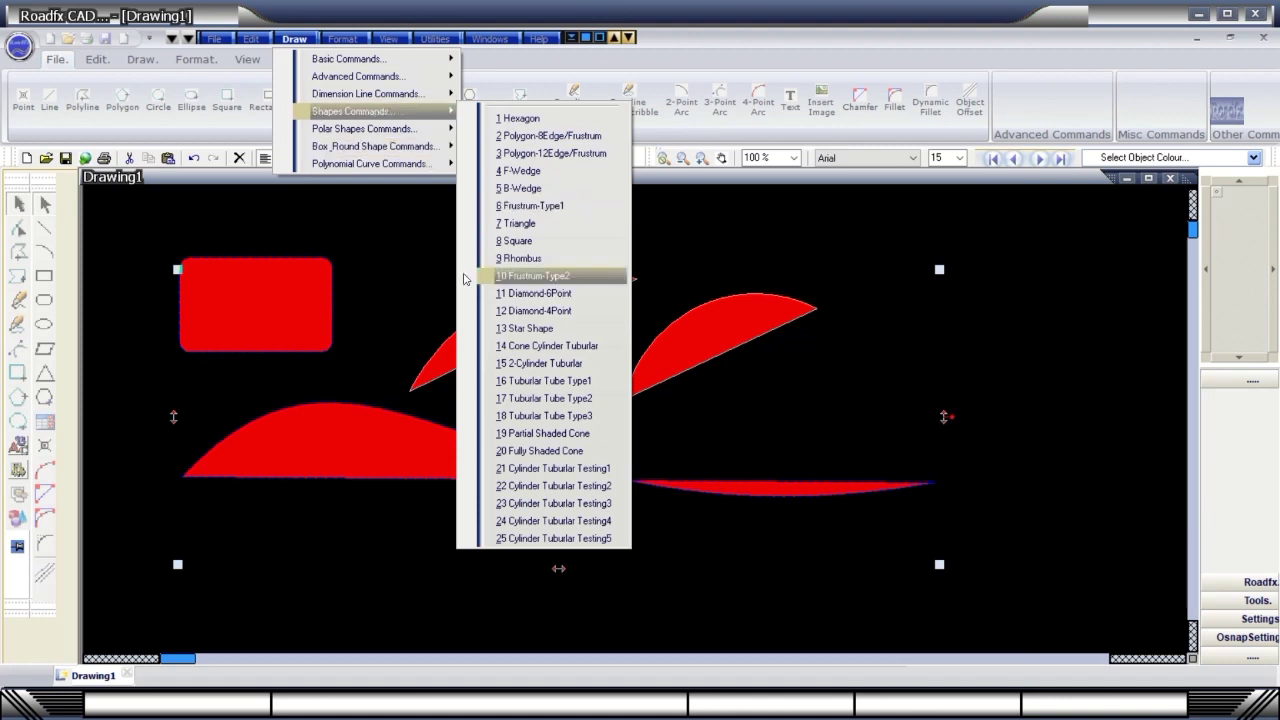
pyautogui.click(502, 294)
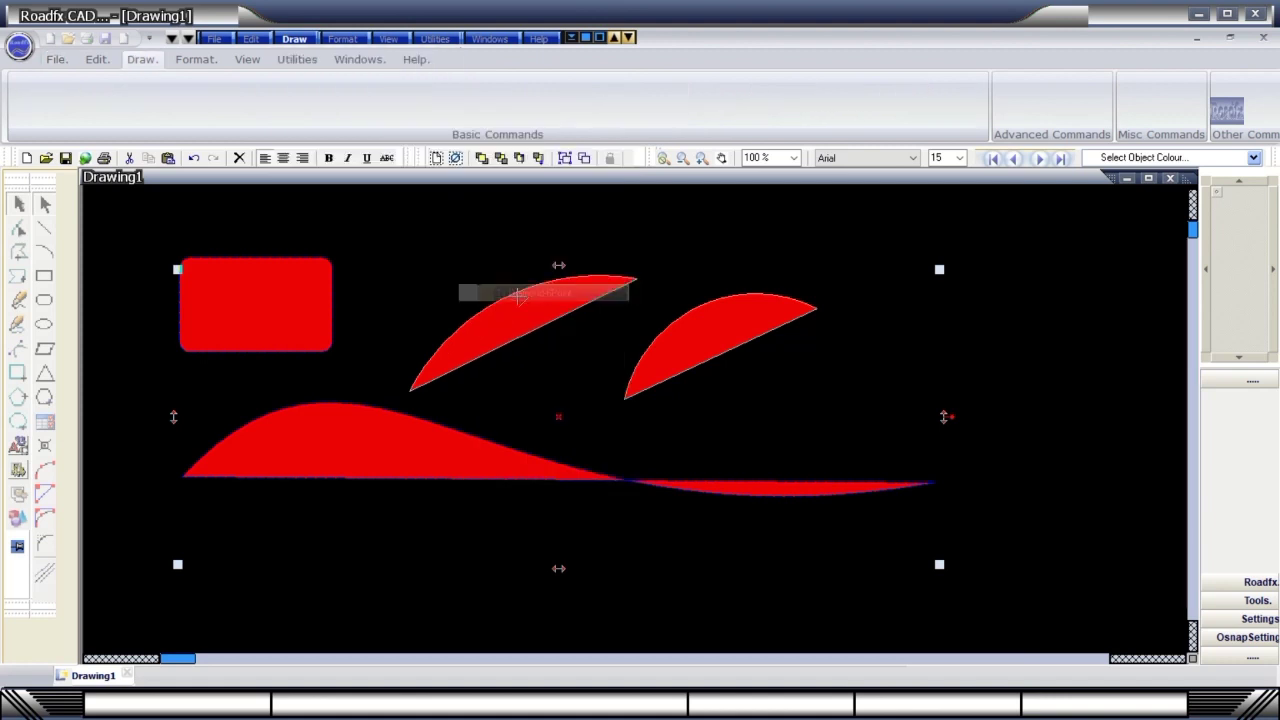
pyautogui.click(658, 226)
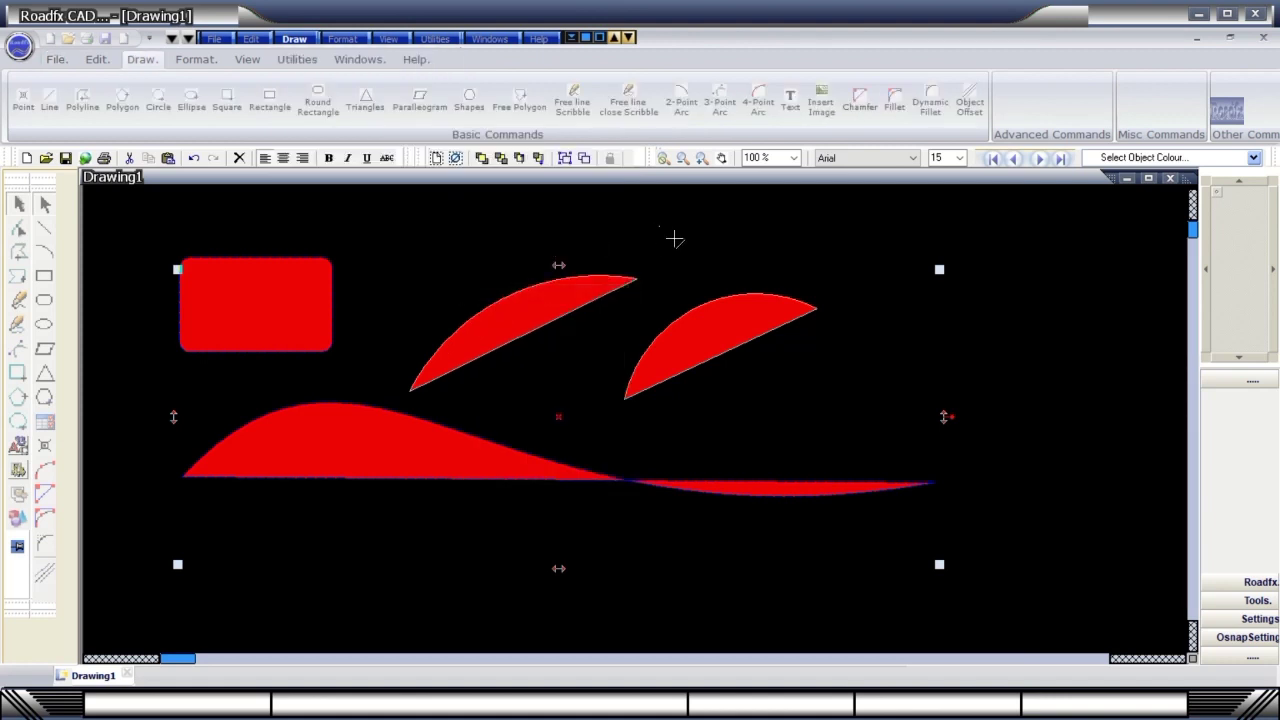
pyautogui.click(851, 376)
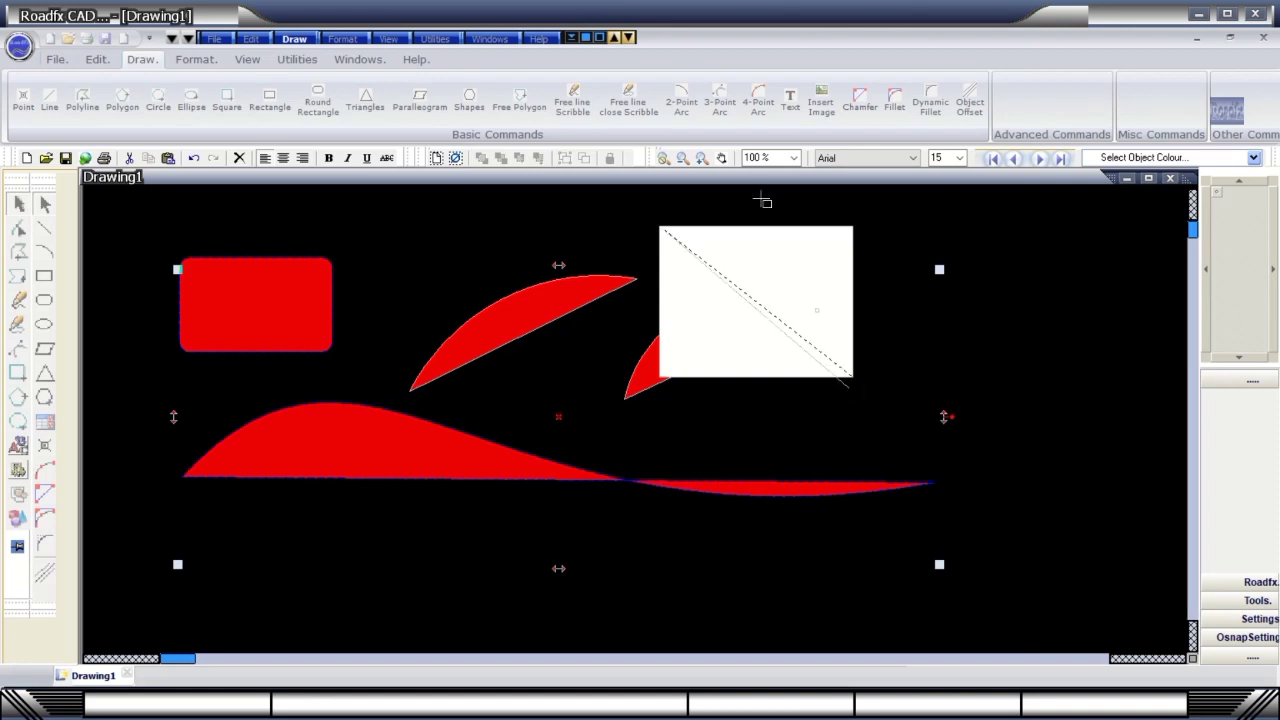
pyautogui.click(688, 214)
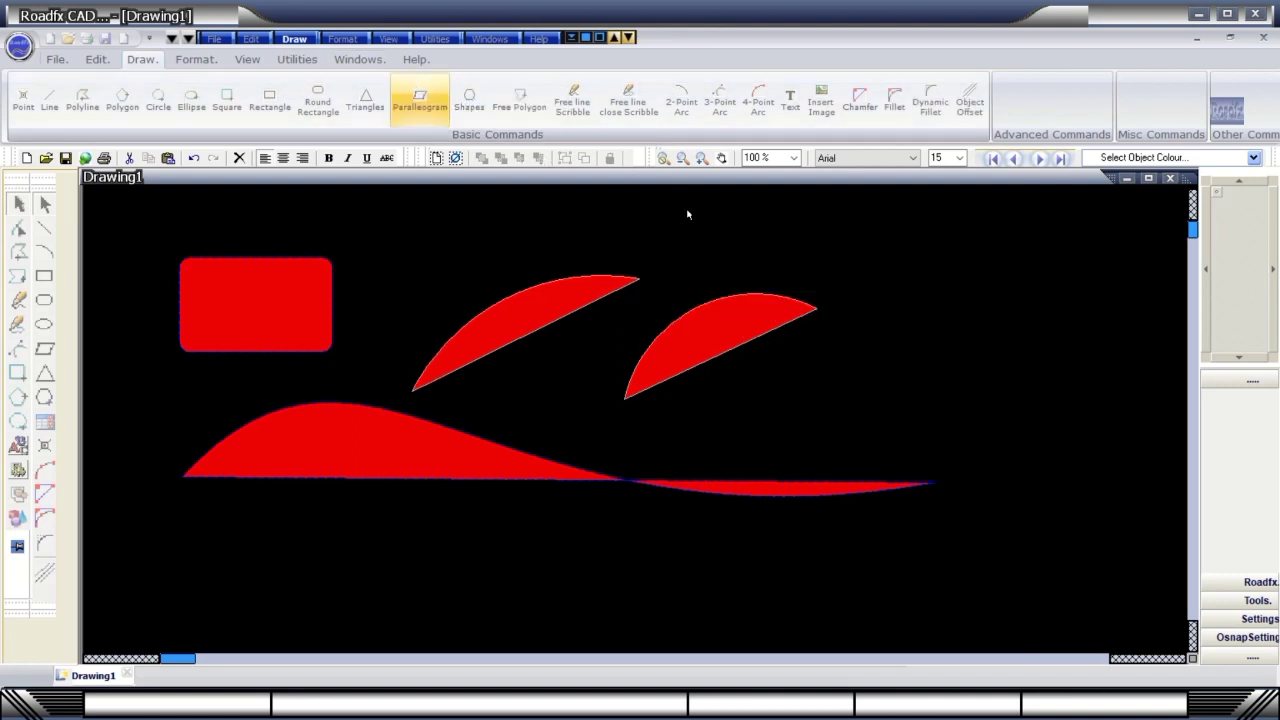
# Draw a simple road line diagonally from the lower left up toward the top.
pyautogui.click(292, 41)
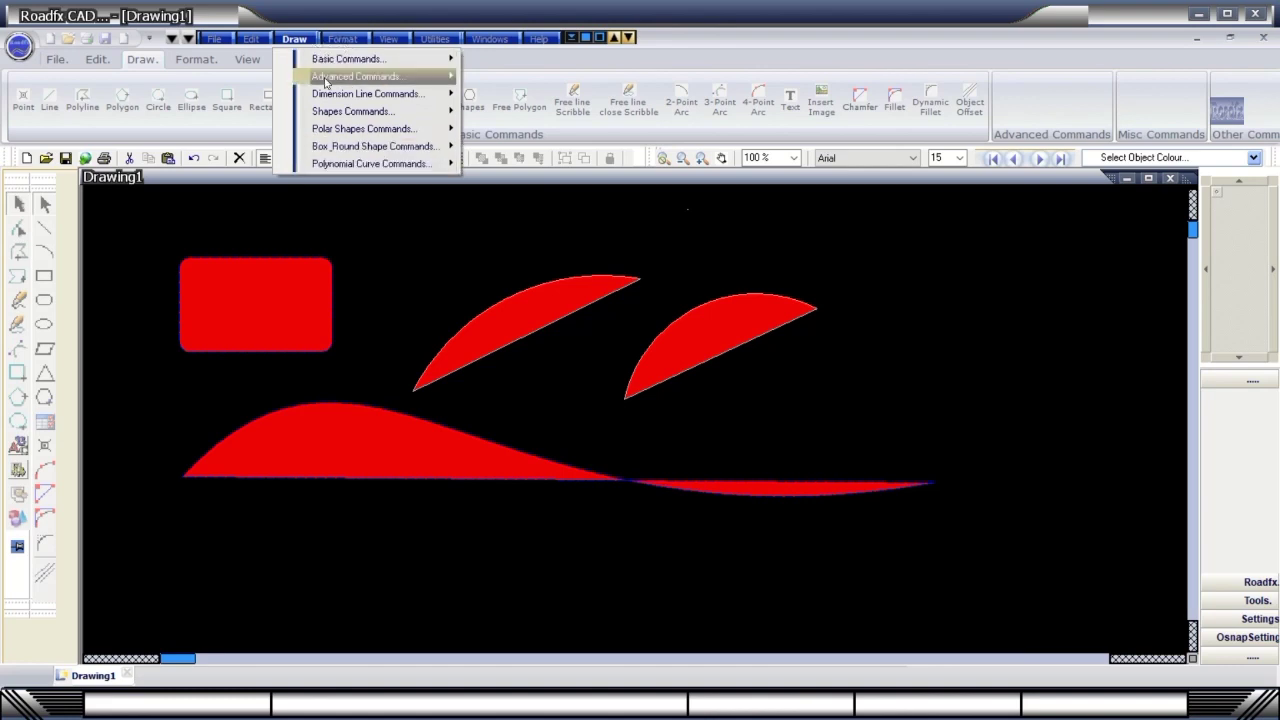
pyautogui.moveTo(330, 84)
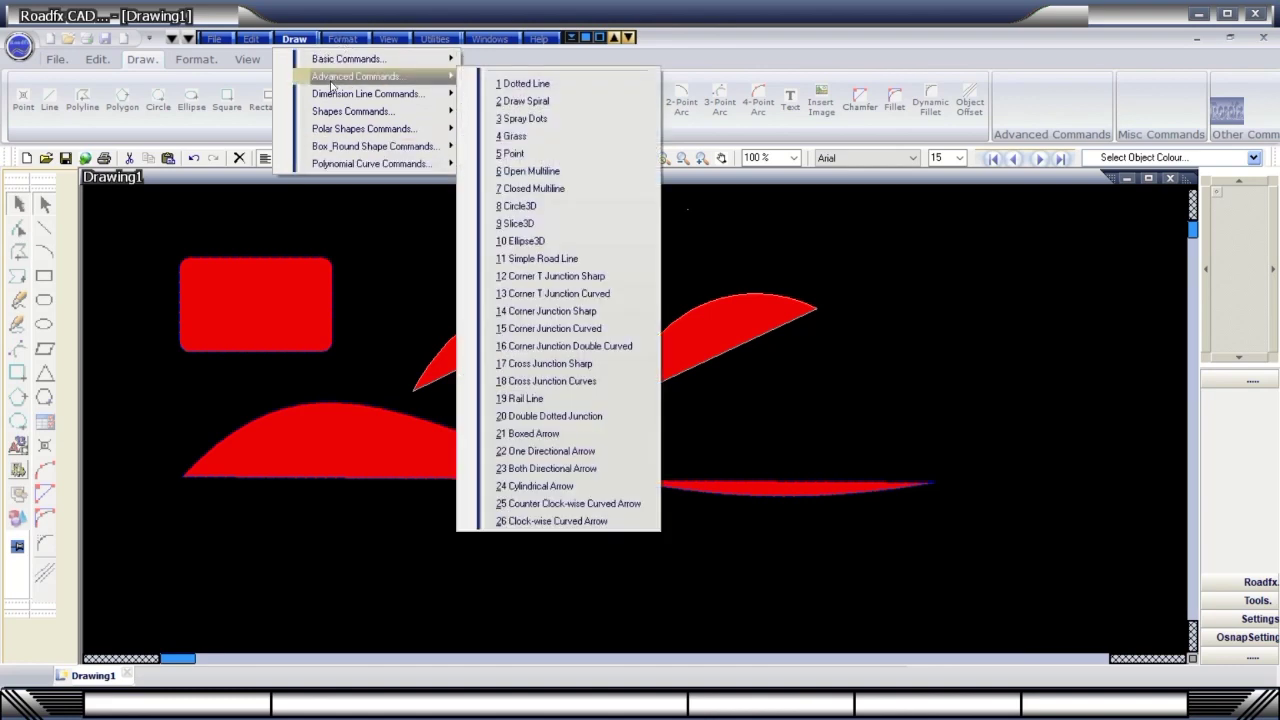
pyautogui.click(539, 259)
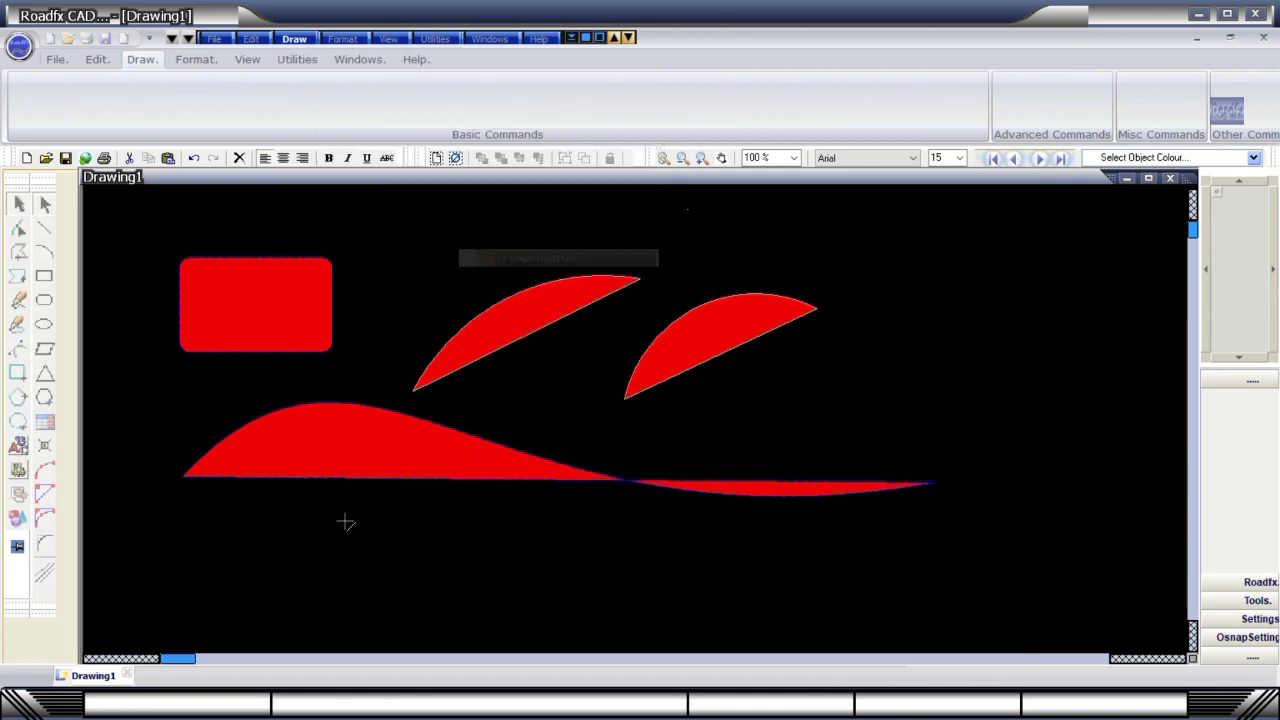
pyautogui.moveTo(292, 578); pyautogui.dragTo(363, 525)
pyautogui.moveTo(596, 398); pyautogui.dragTo(702, 265)
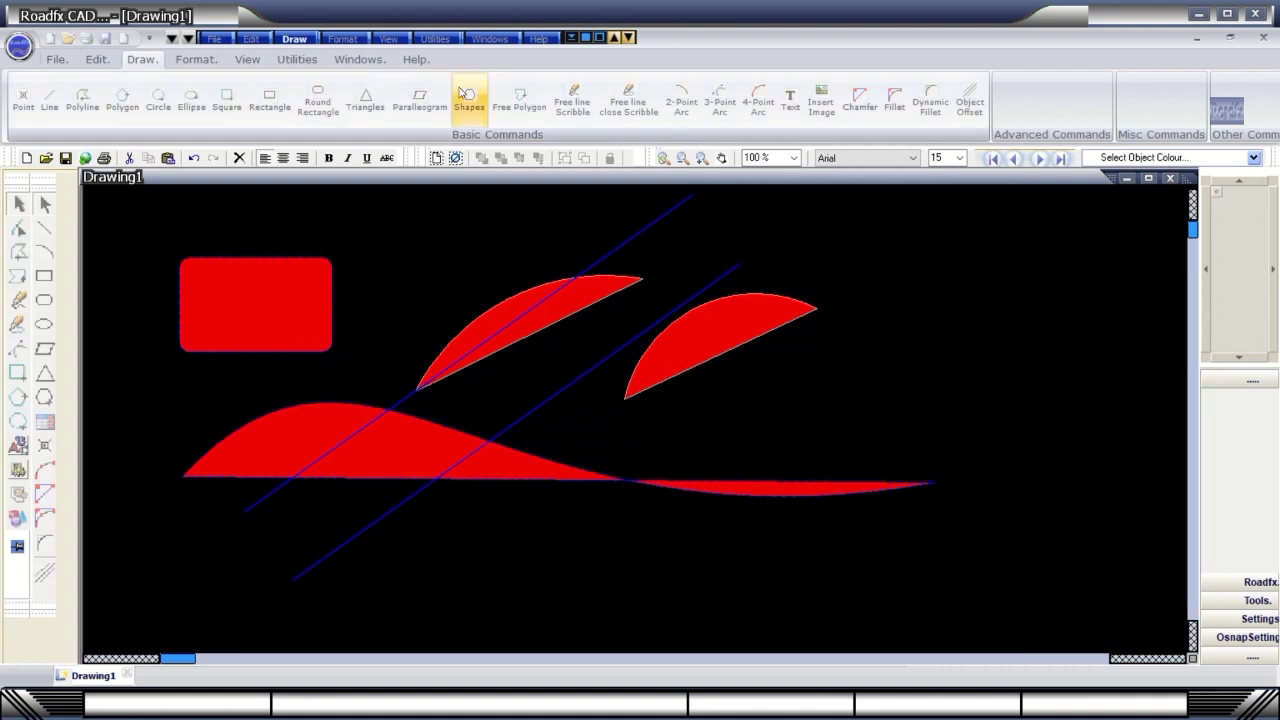
# Add a Dimension Line Type1 labelled 631.000 from left of the arcs to the top right.
pyautogui.click(293, 42)
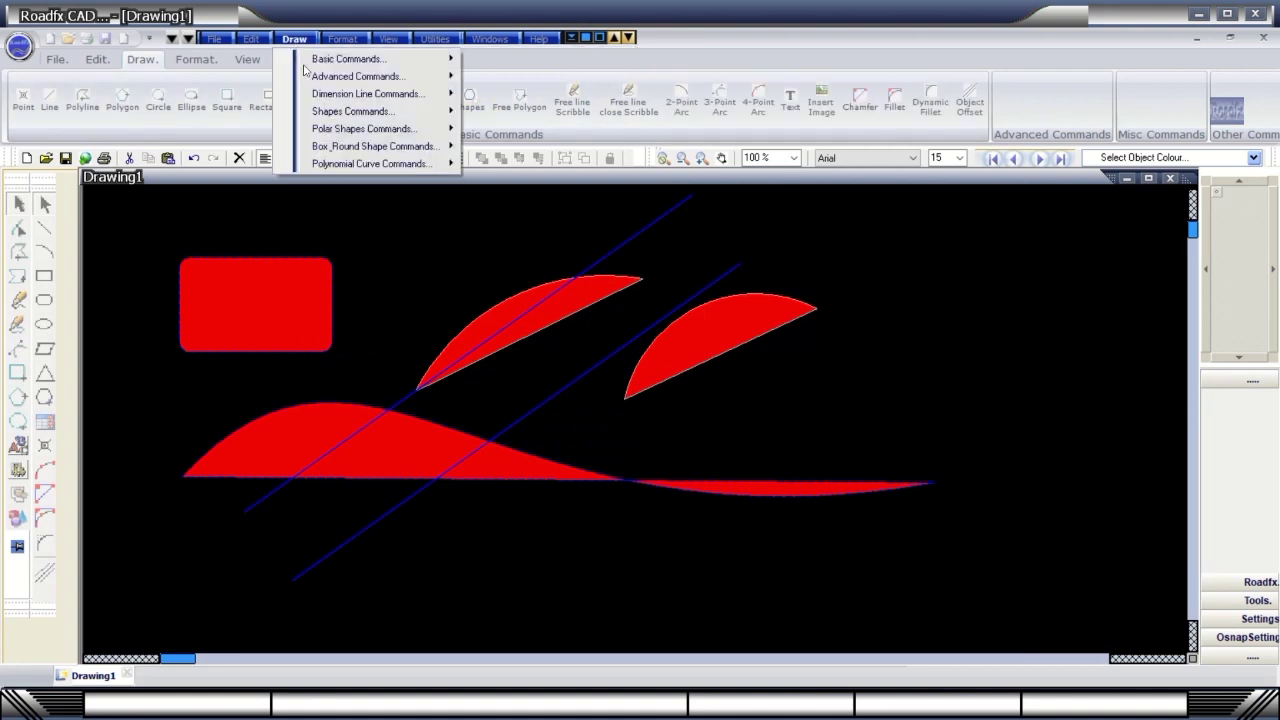
pyautogui.moveTo(345, 96)
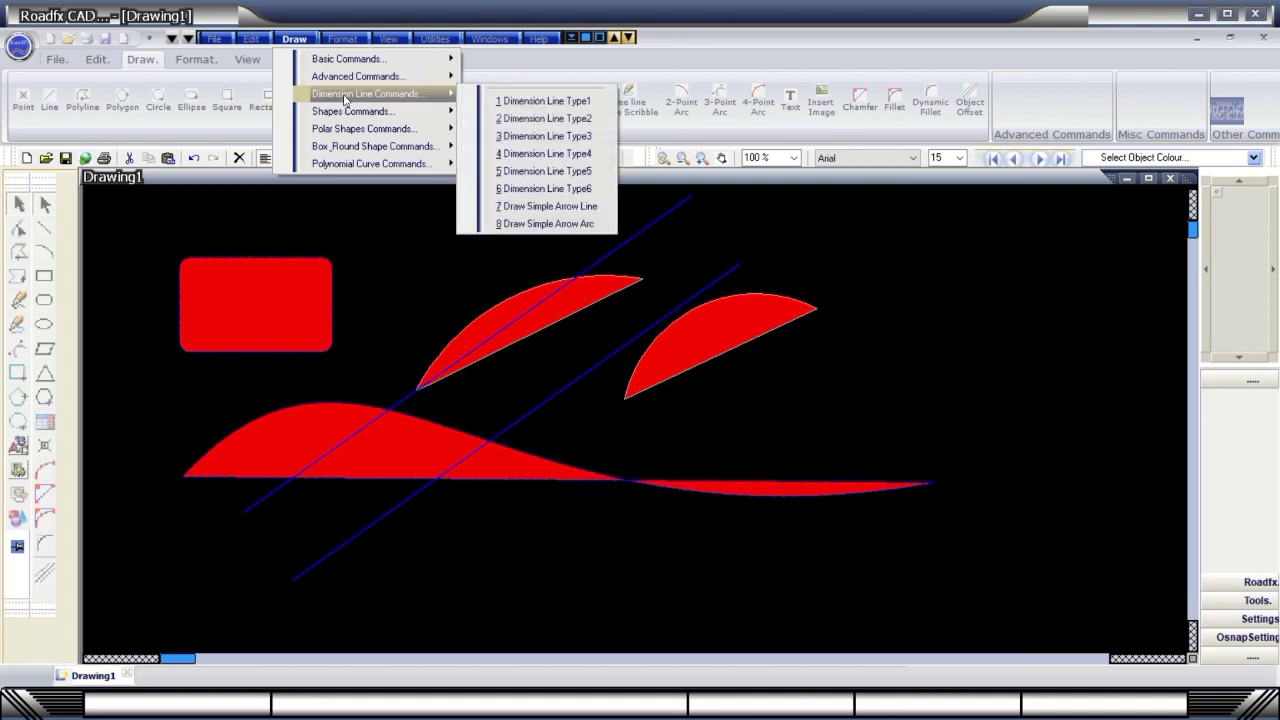
pyautogui.click(520, 102)
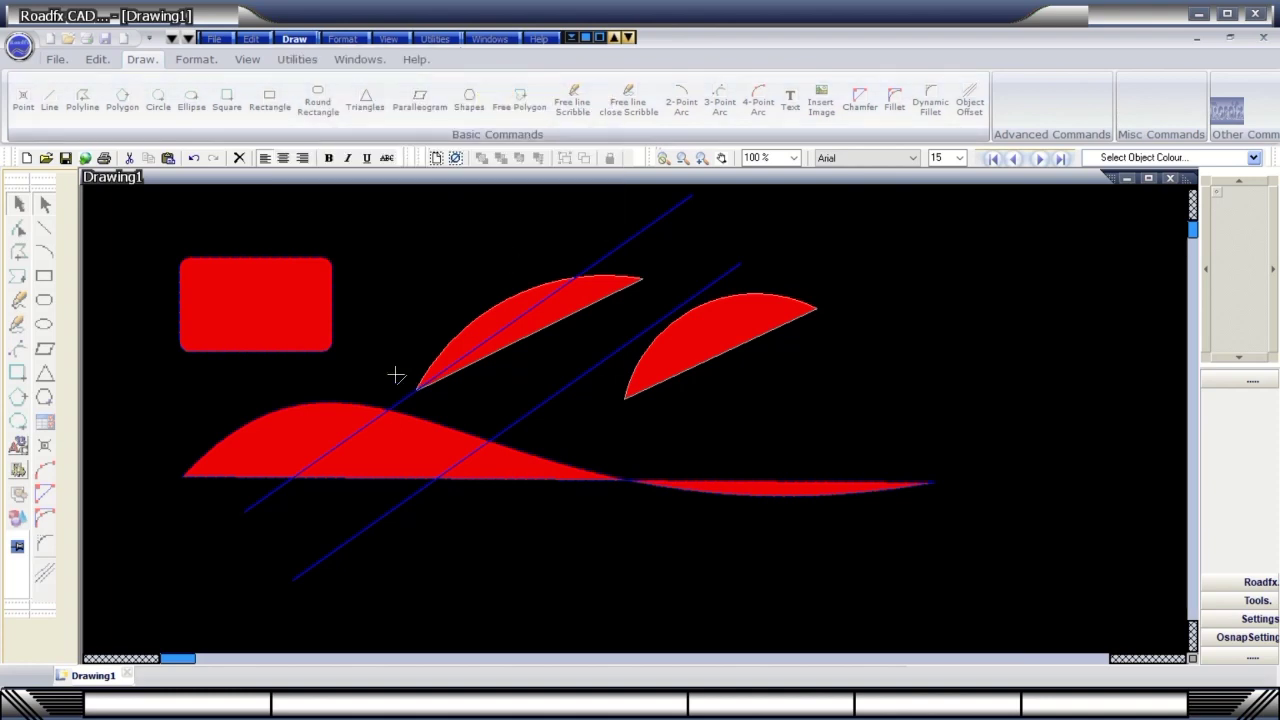
pyautogui.click(397, 312)
pyautogui.click(540, 242)
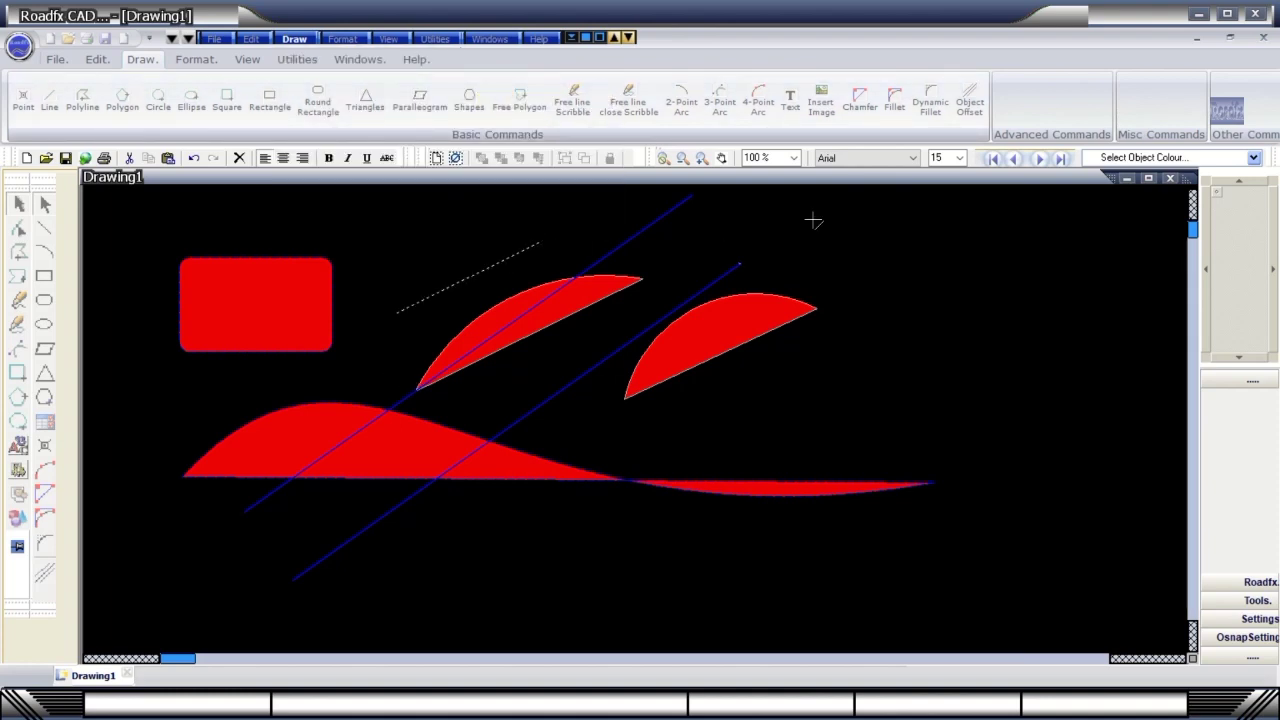
pyautogui.click(883, 212)
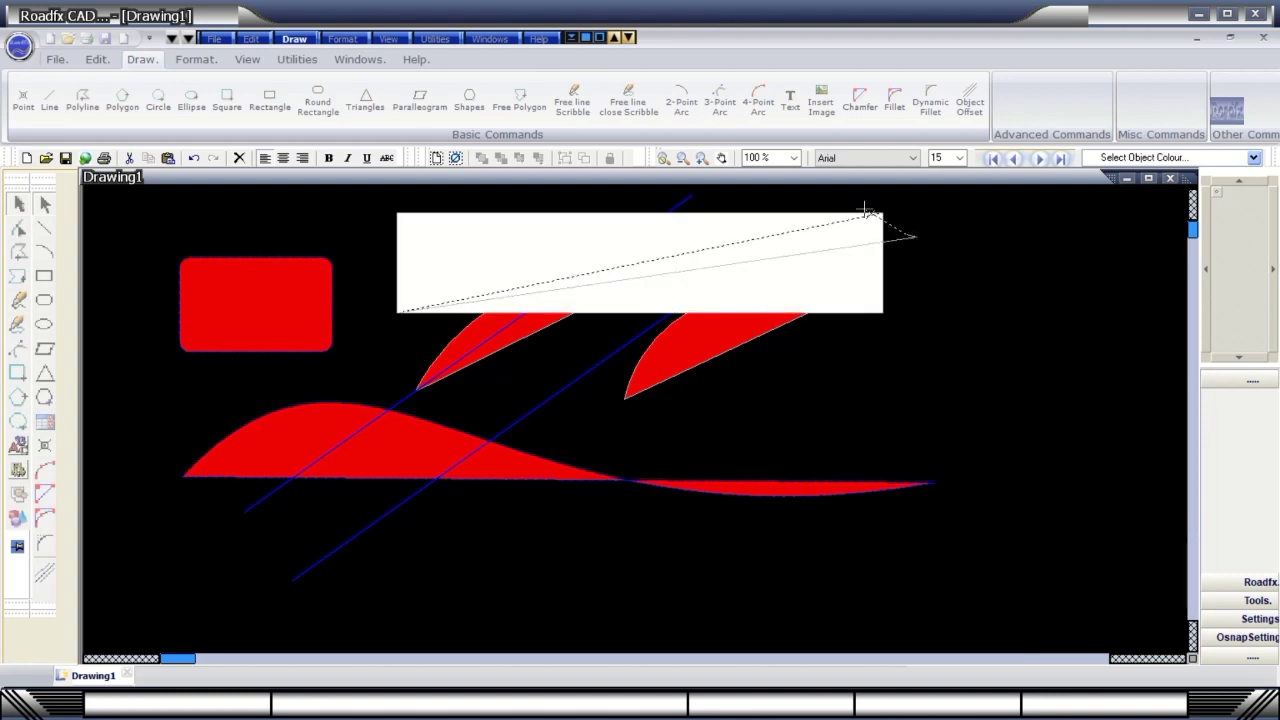
pyautogui.press('Escape')
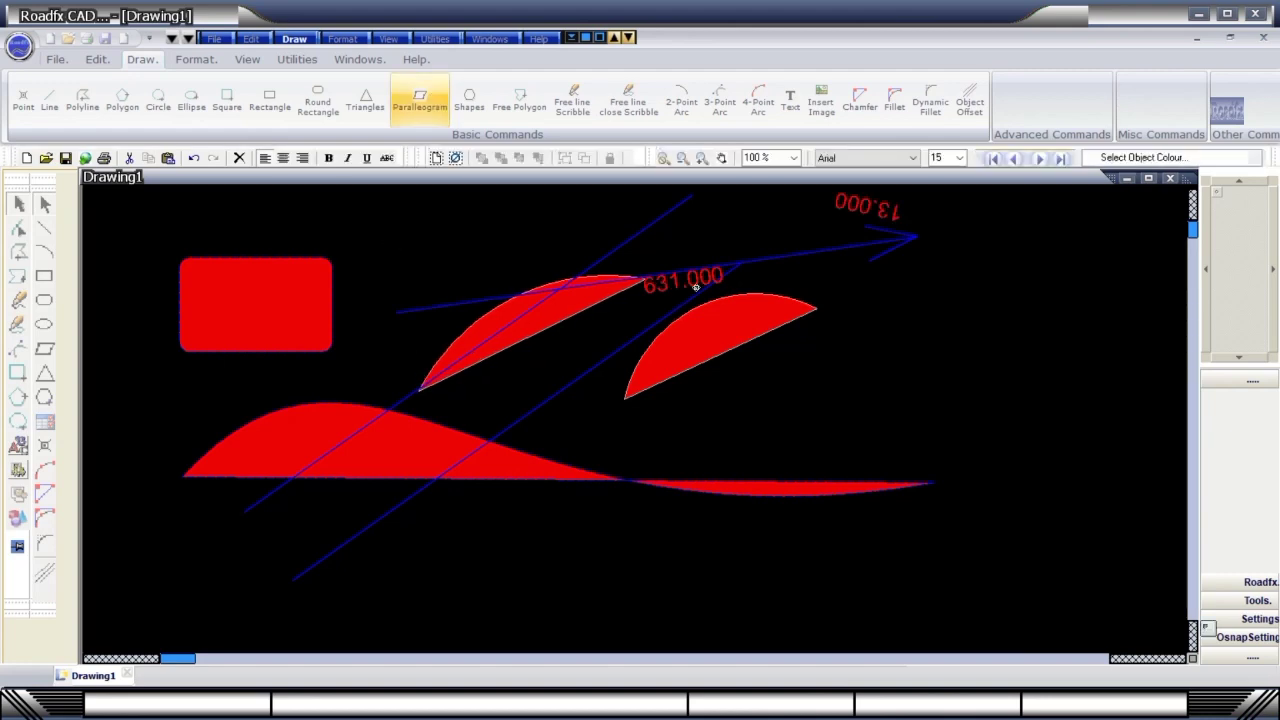
# Draw a five-point Bezier curve across the upper drawing, then a square below the red arcs.
pyautogui.click(294, 37)
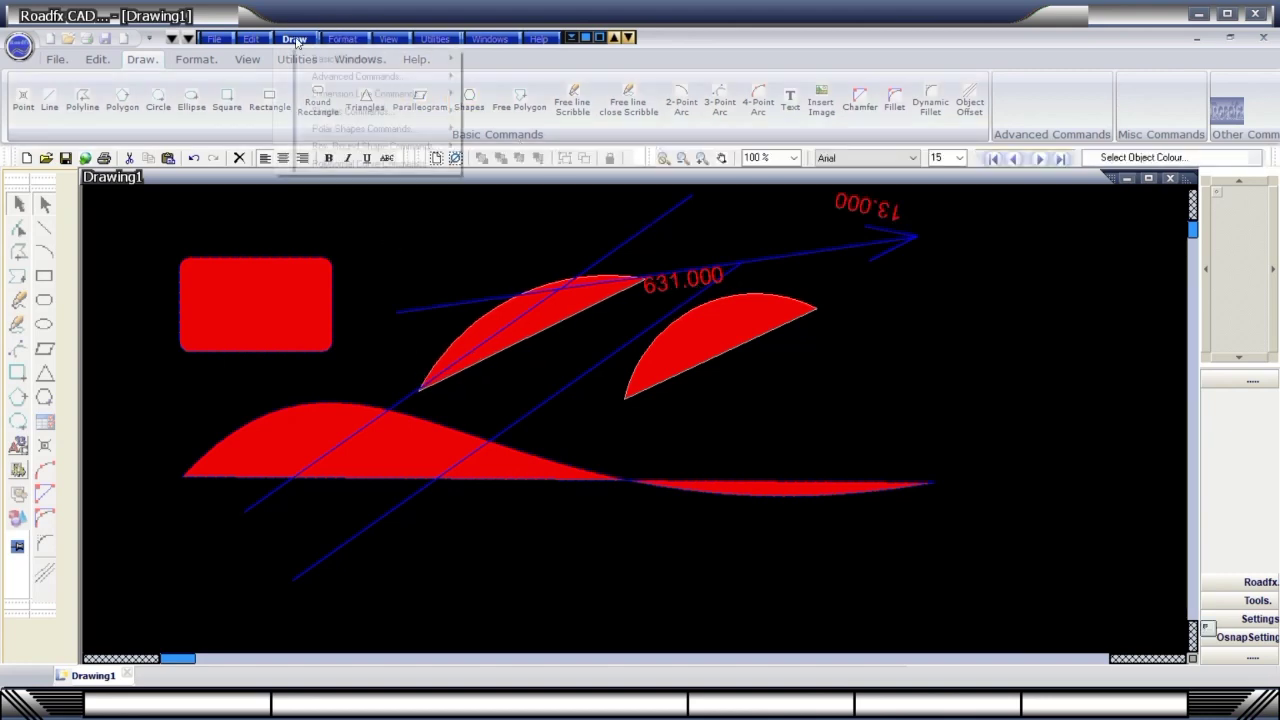
pyautogui.moveTo(324, 134)
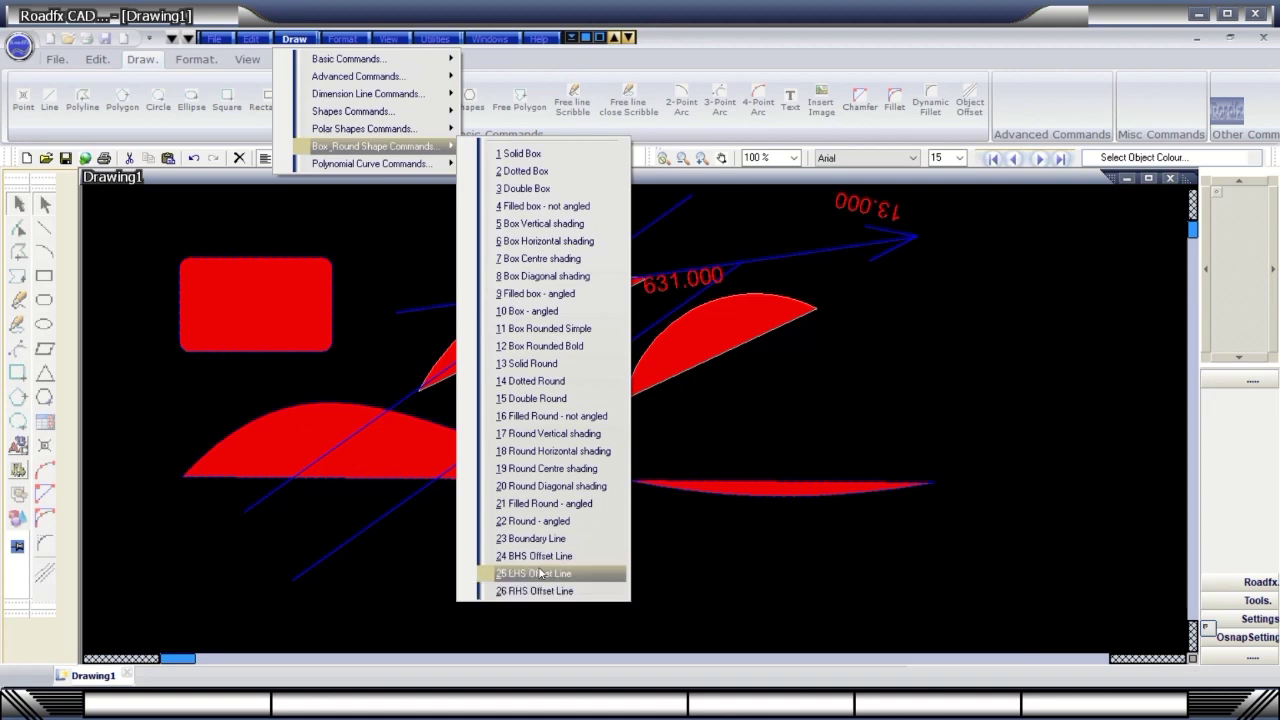
pyautogui.moveTo(391, 163)
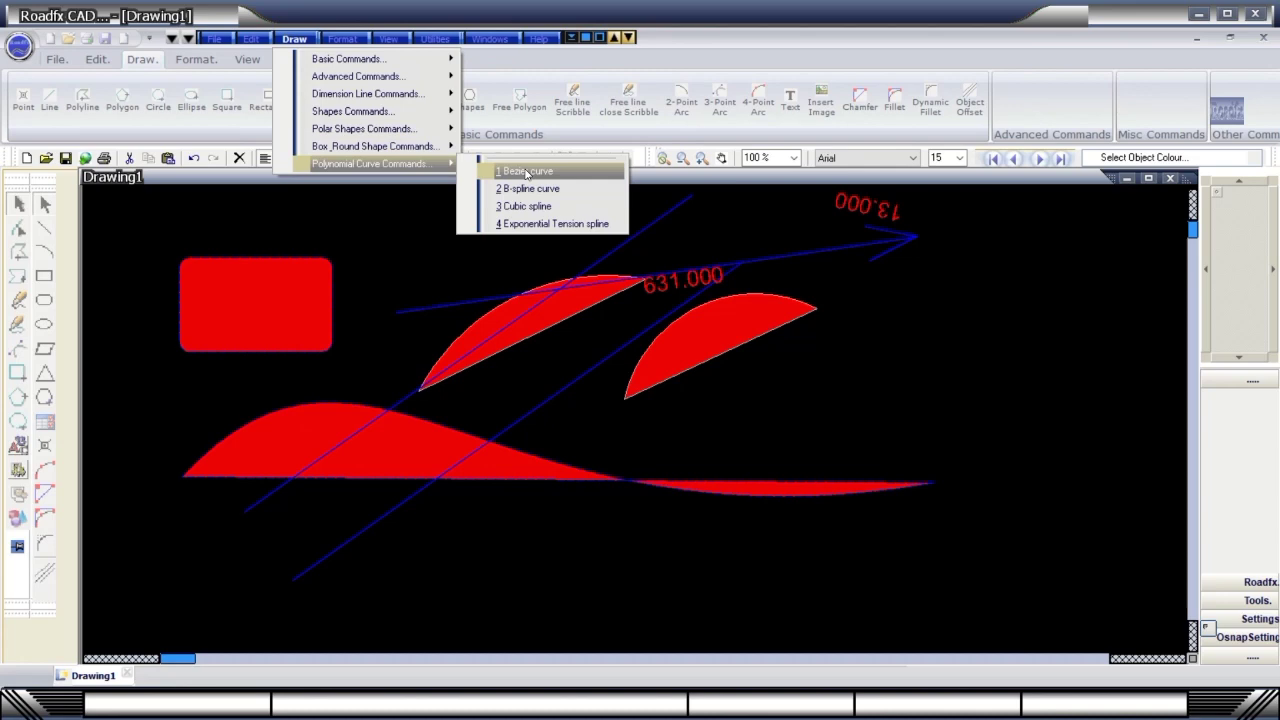
pyautogui.click(527, 172)
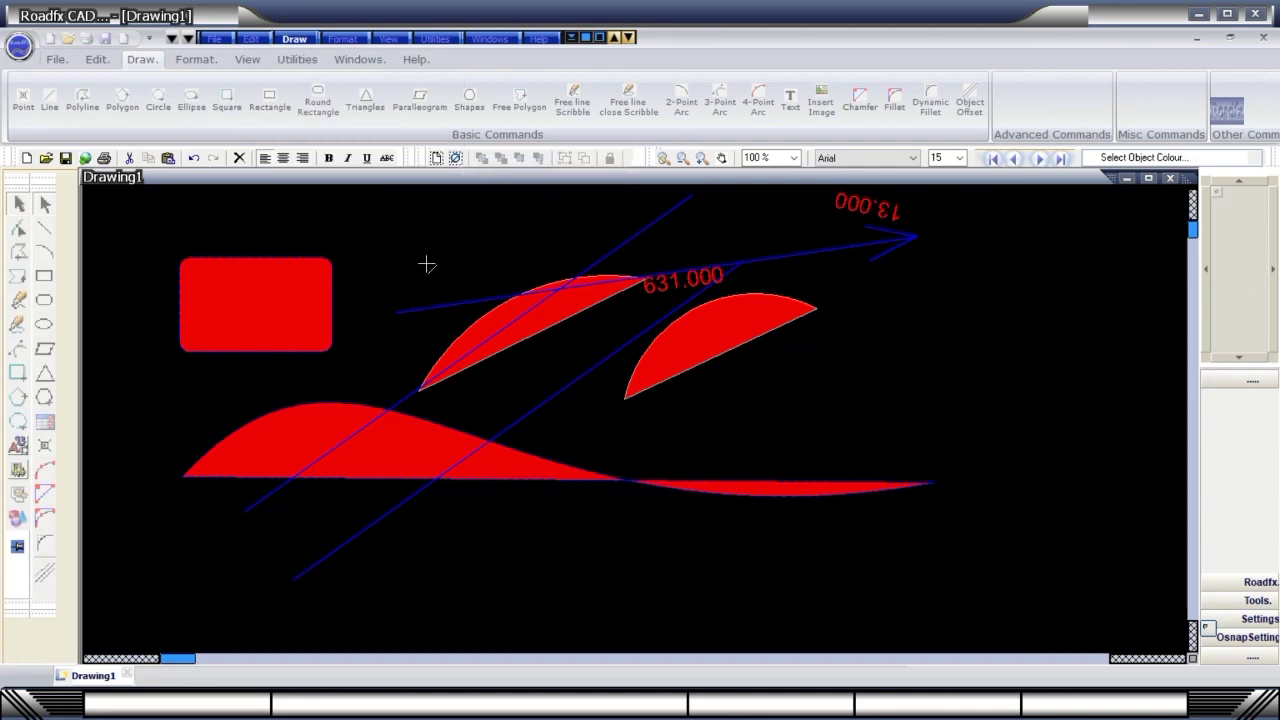
pyautogui.click(511, 212)
pyautogui.click(601, 240)
pyautogui.click(760, 232)
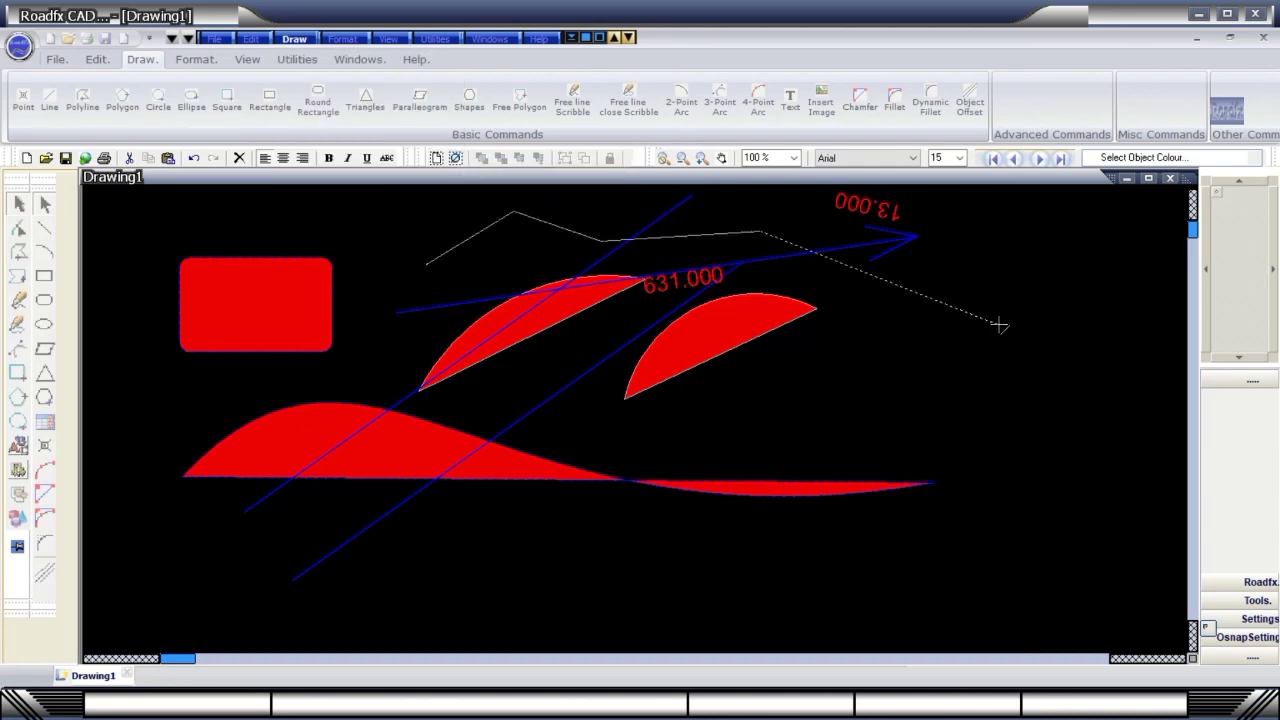
pyautogui.click(1000, 325)
pyautogui.click(1074, 482)
pyautogui.rightClick(1074, 482)
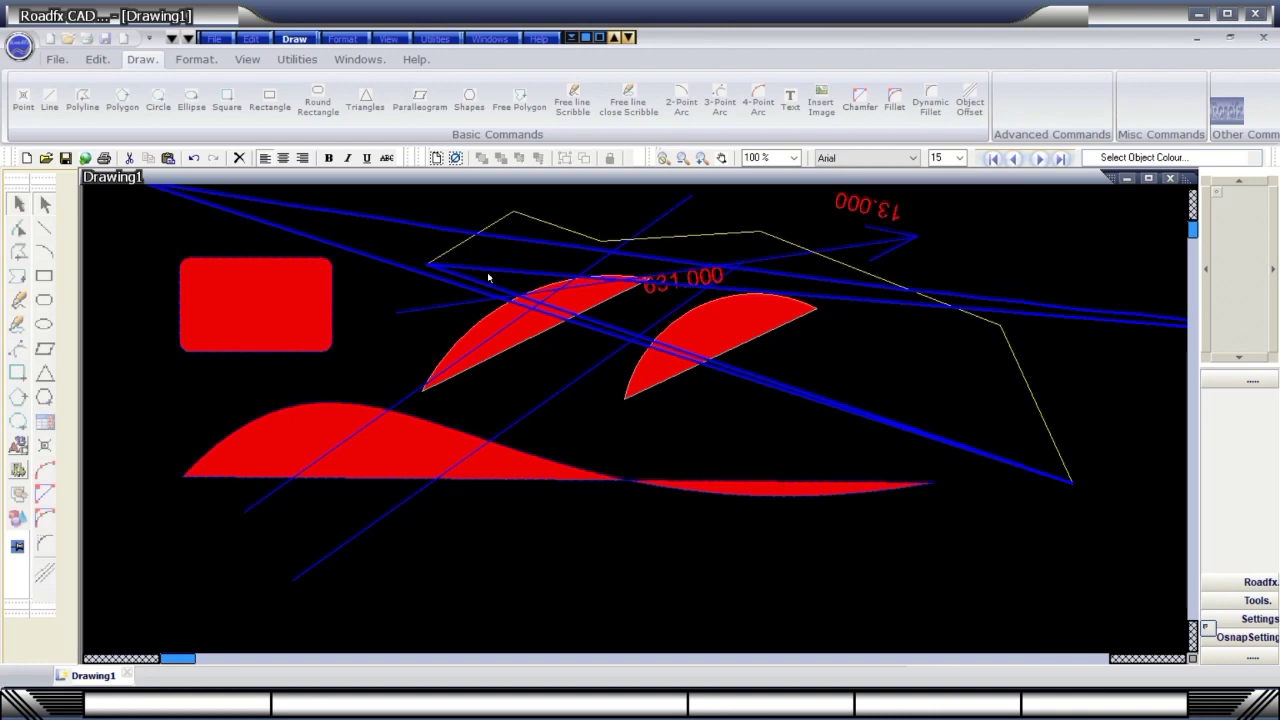
pyautogui.click(17, 375)
pyautogui.click(637, 551)
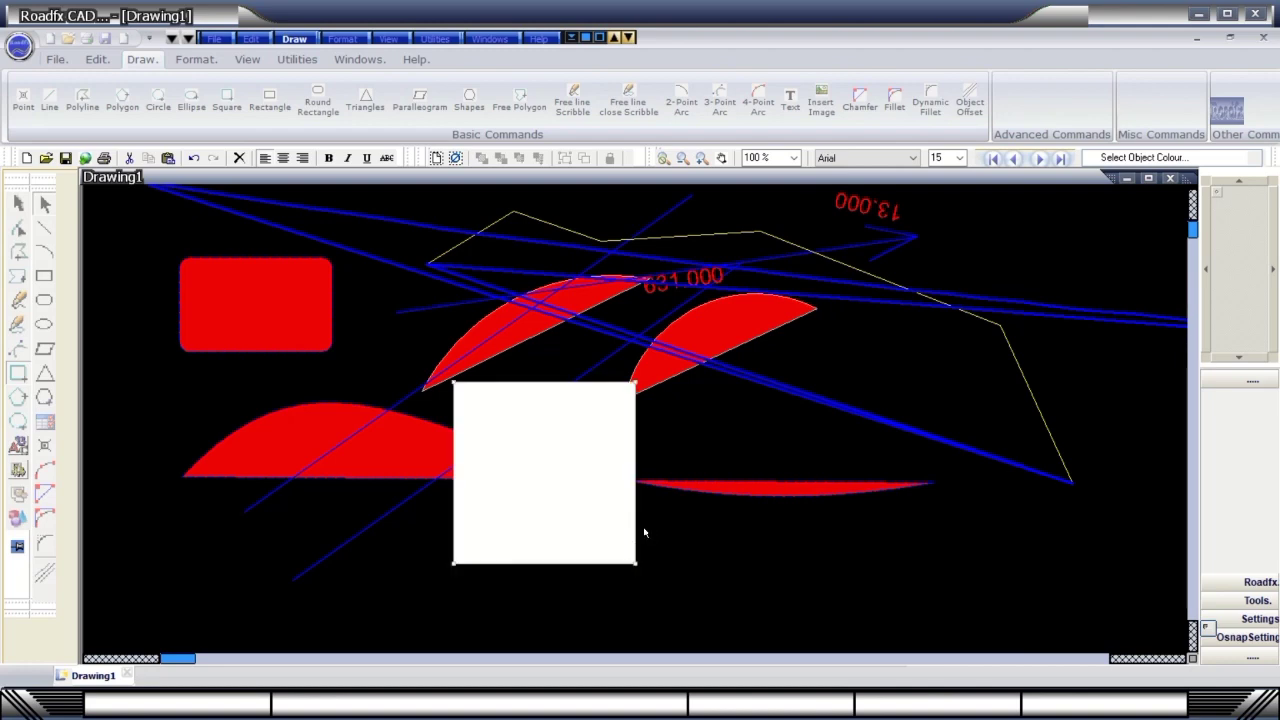
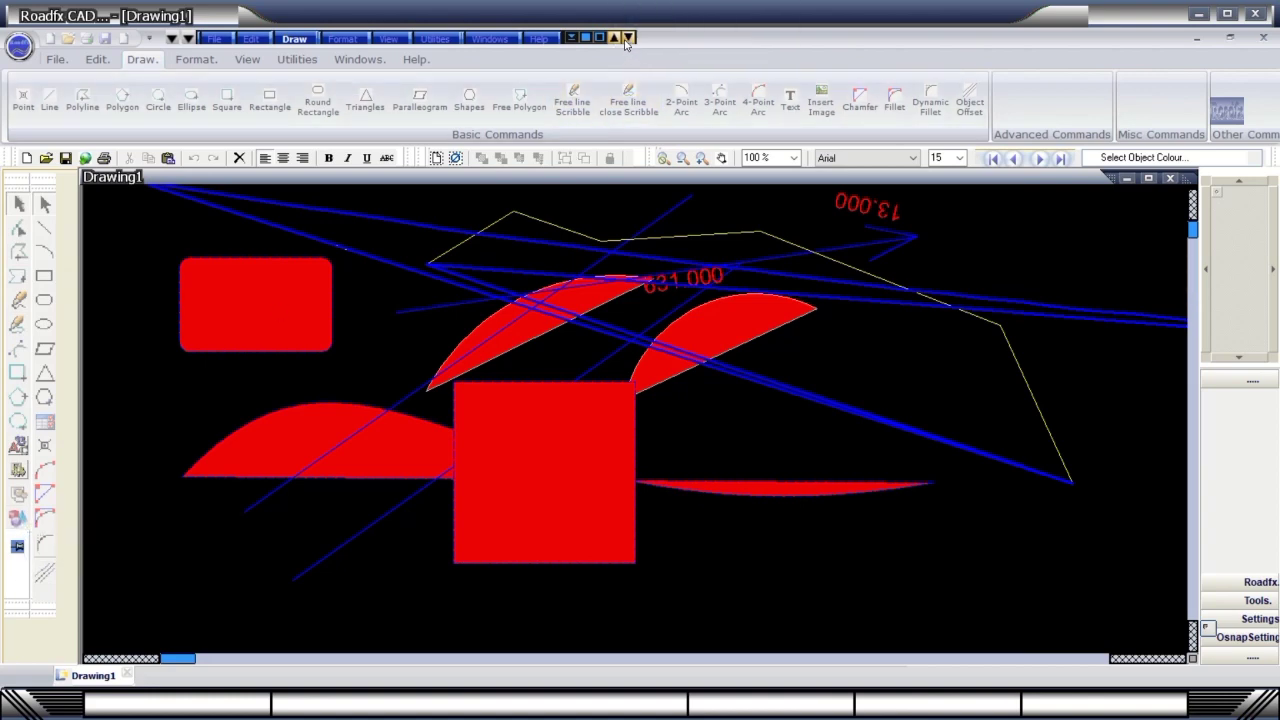
# Glance at the Format and View menus, then show the View tab's Settings group.
pyautogui.click(342, 39)
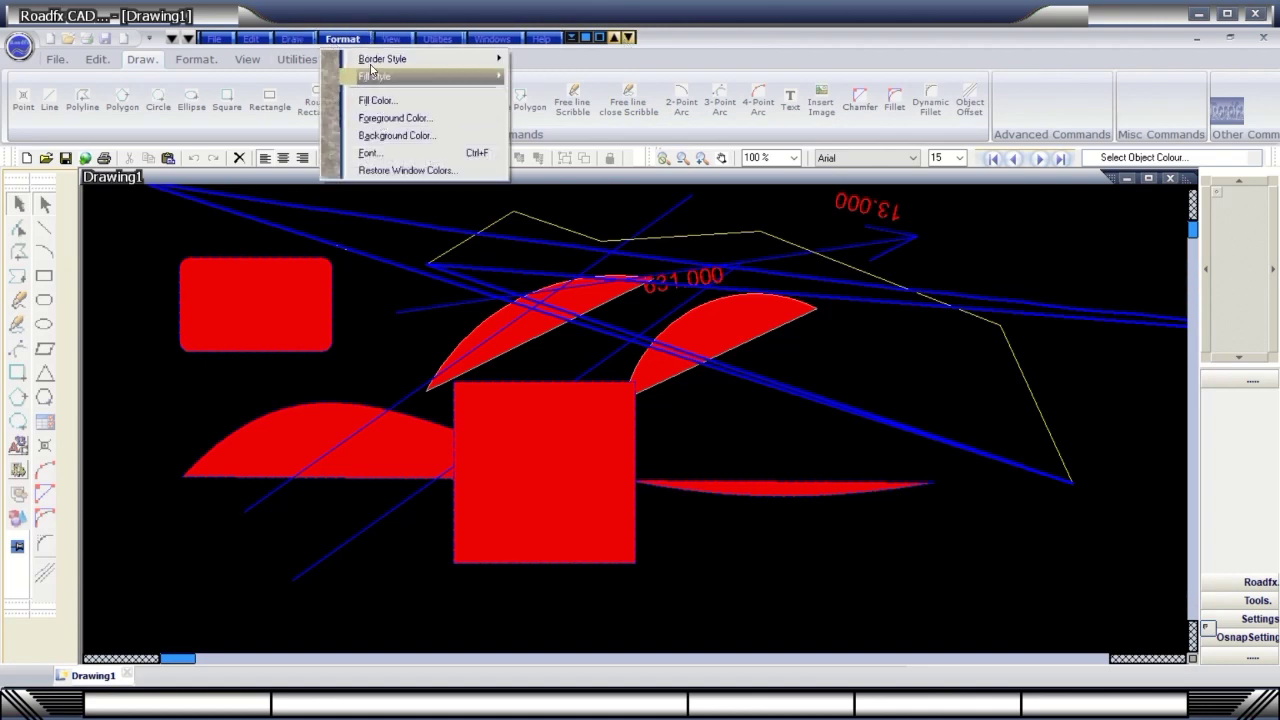
pyautogui.click(388, 39)
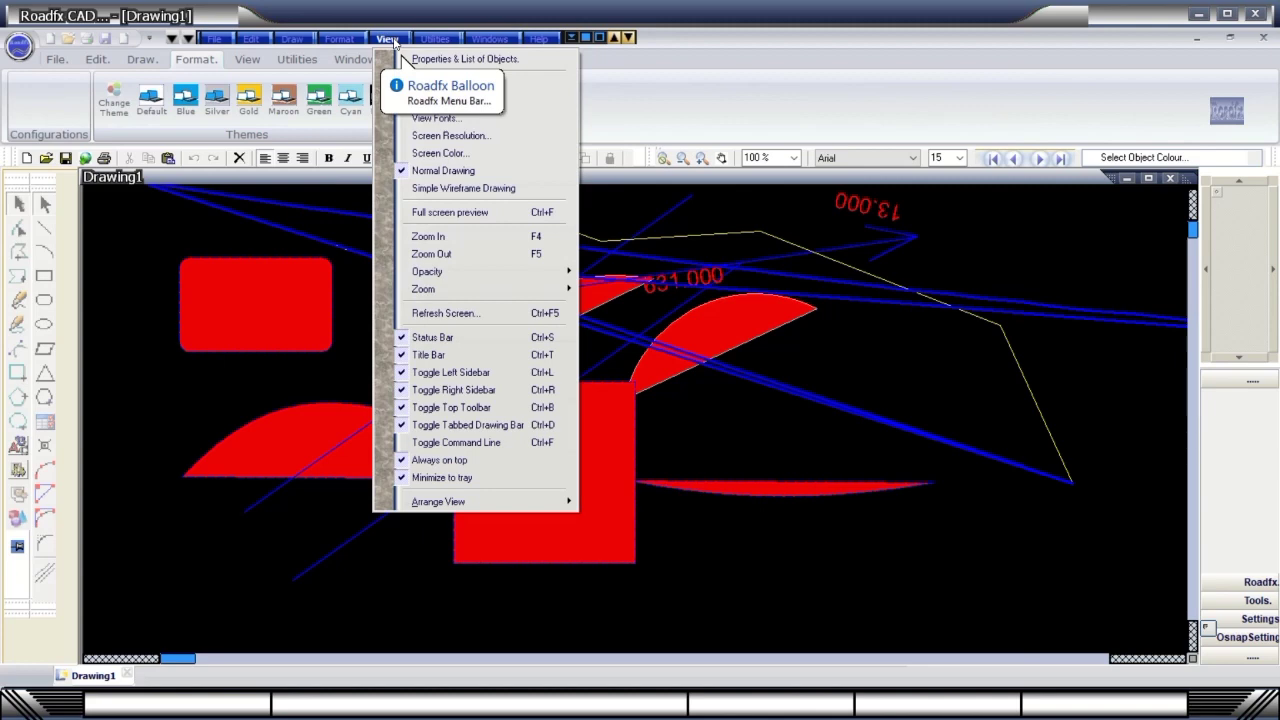
pyautogui.press('Escape')
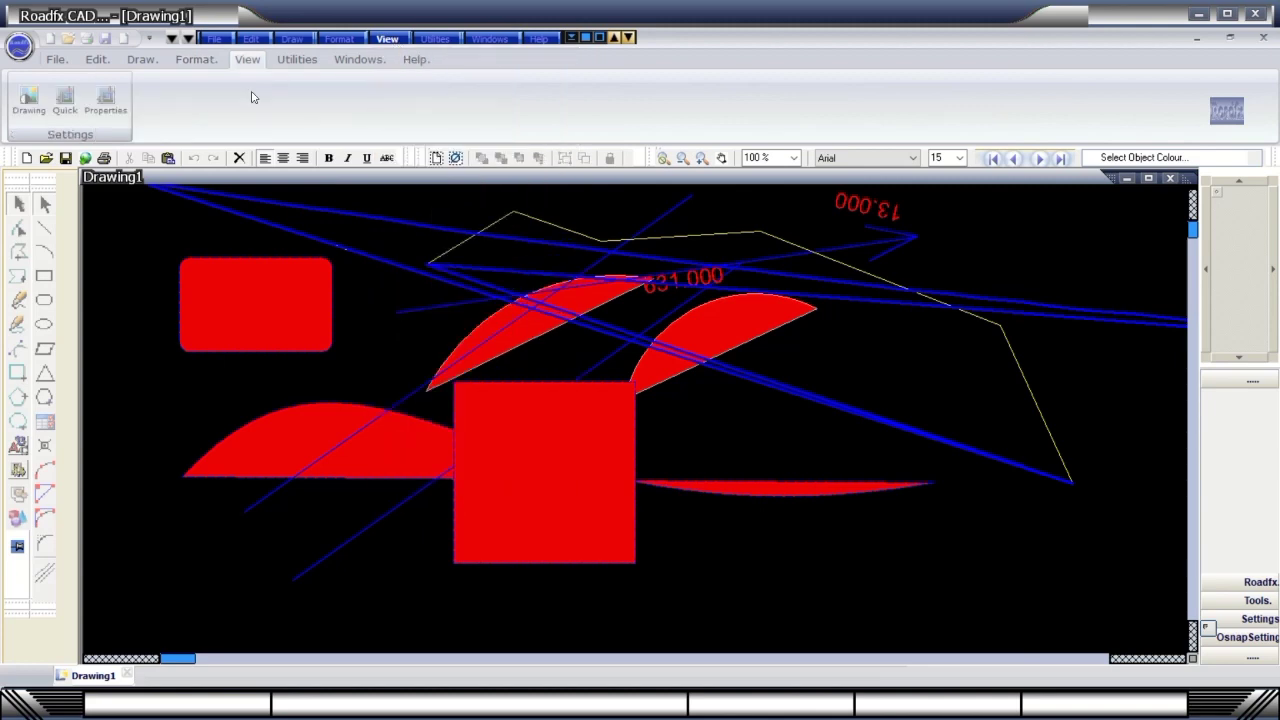
pyautogui.click(385, 42)
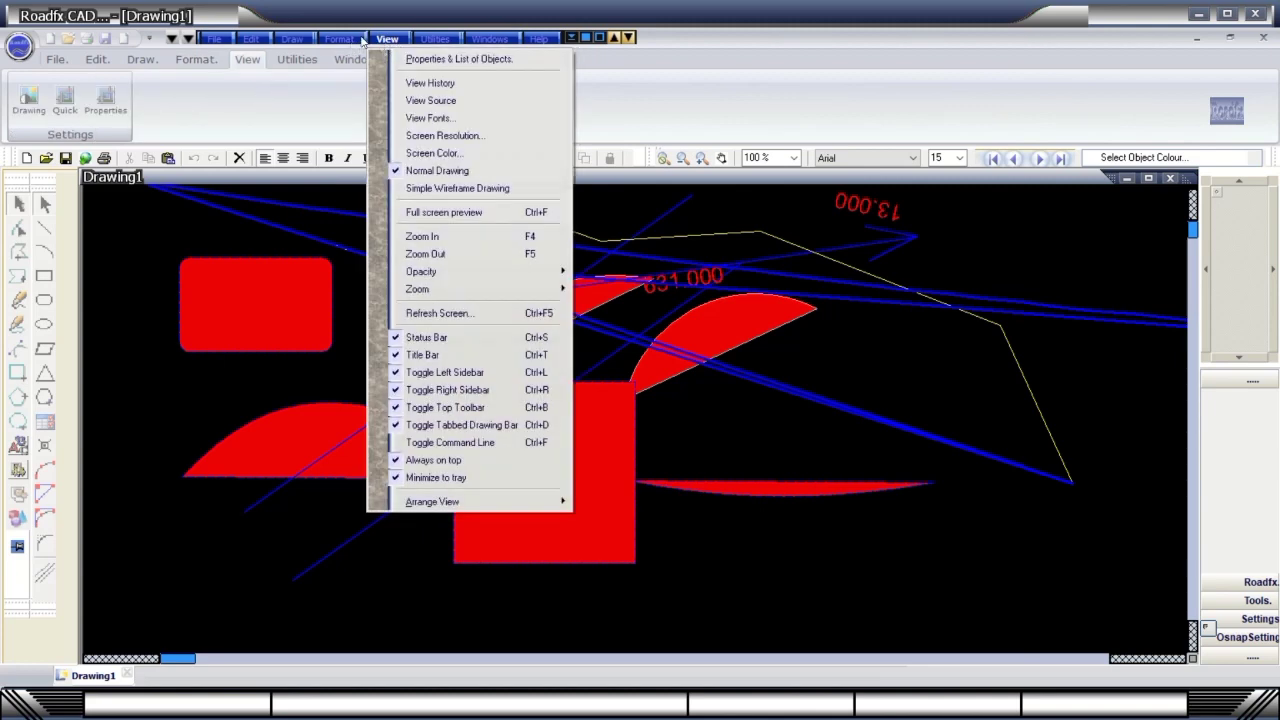
pyautogui.click(252, 62)
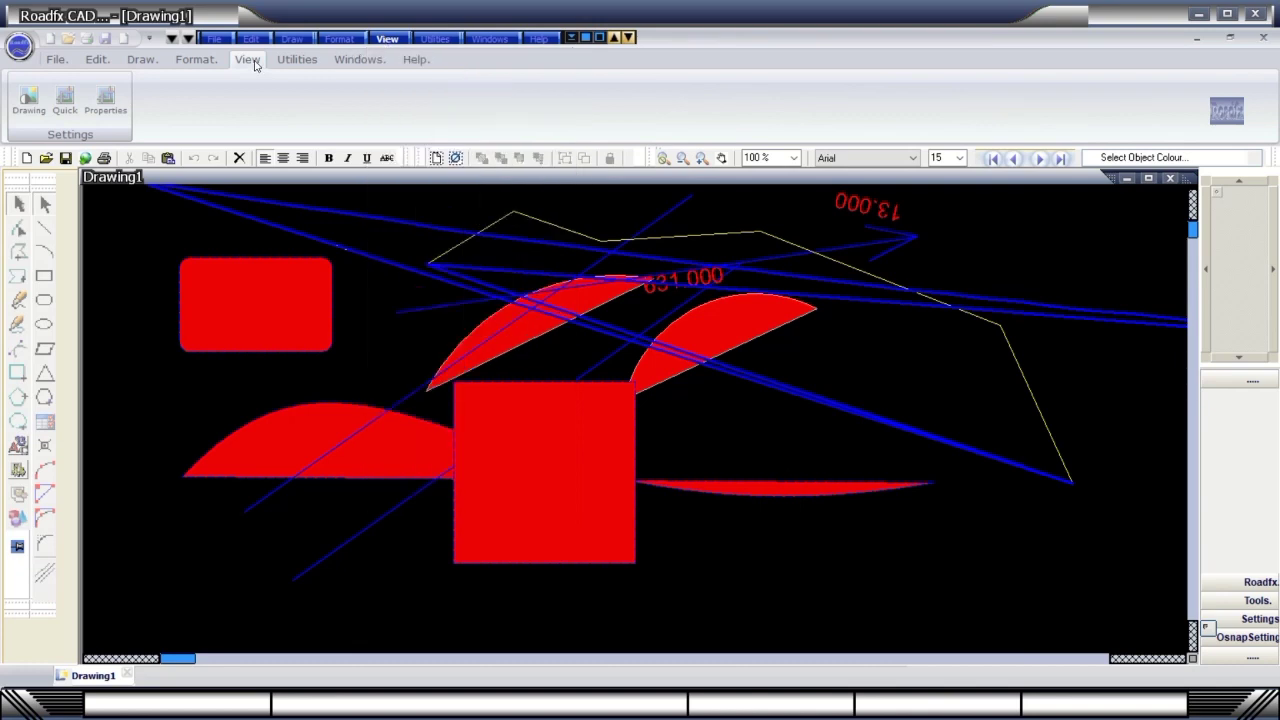
# Try the Black, Cyan, Green, Maroon, Silver, Blue and Default themes, ending on Gold.
pyautogui.click(198, 59)
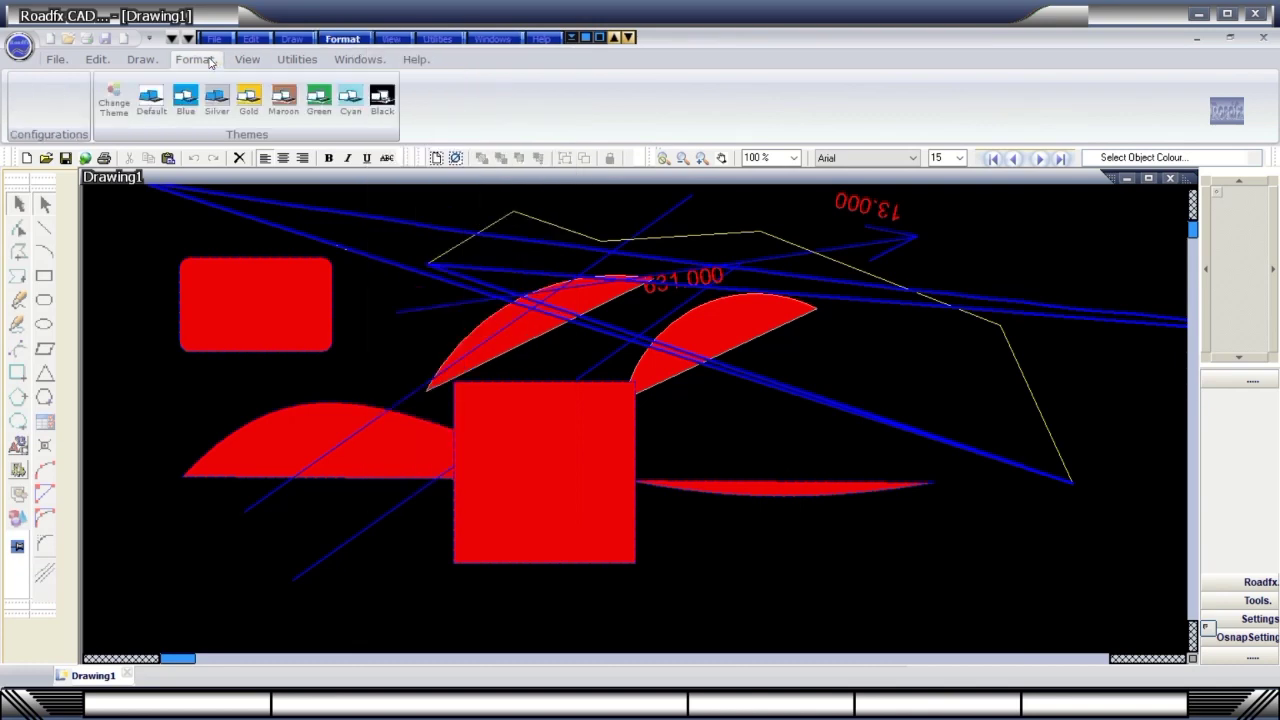
pyautogui.click(383, 104)
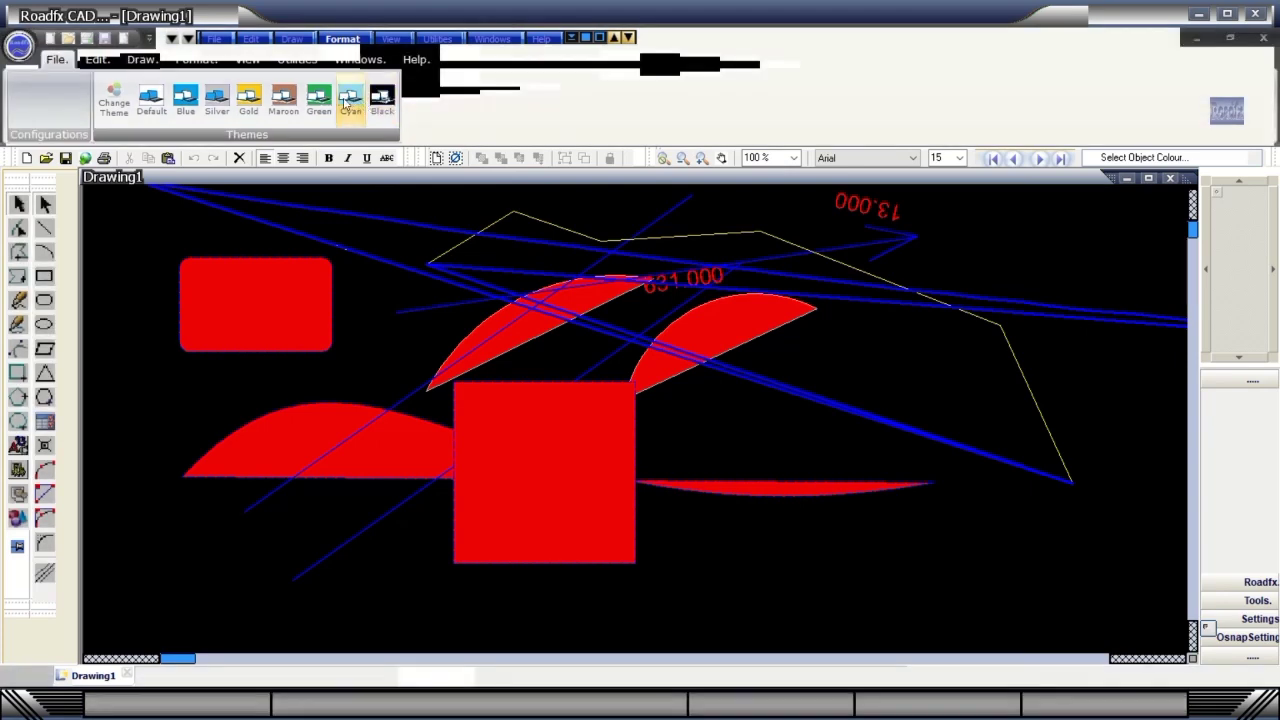
pyautogui.click(347, 102)
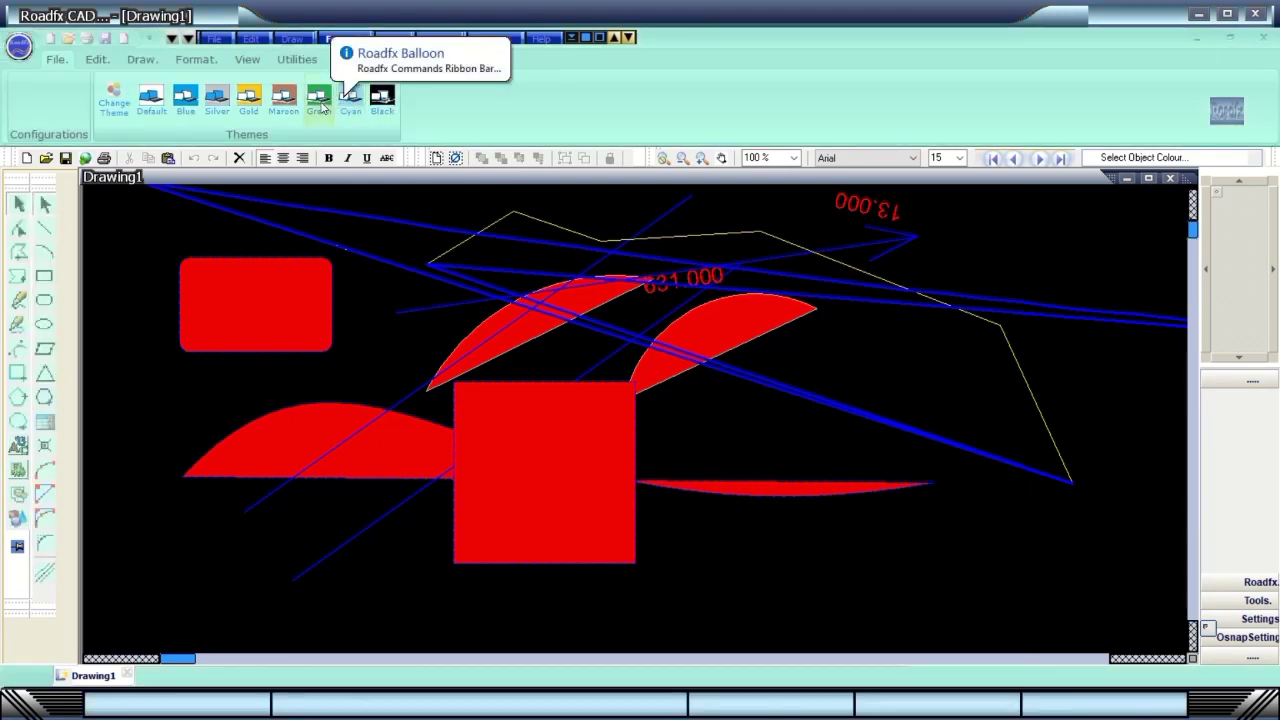
pyautogui.click(319, 102)
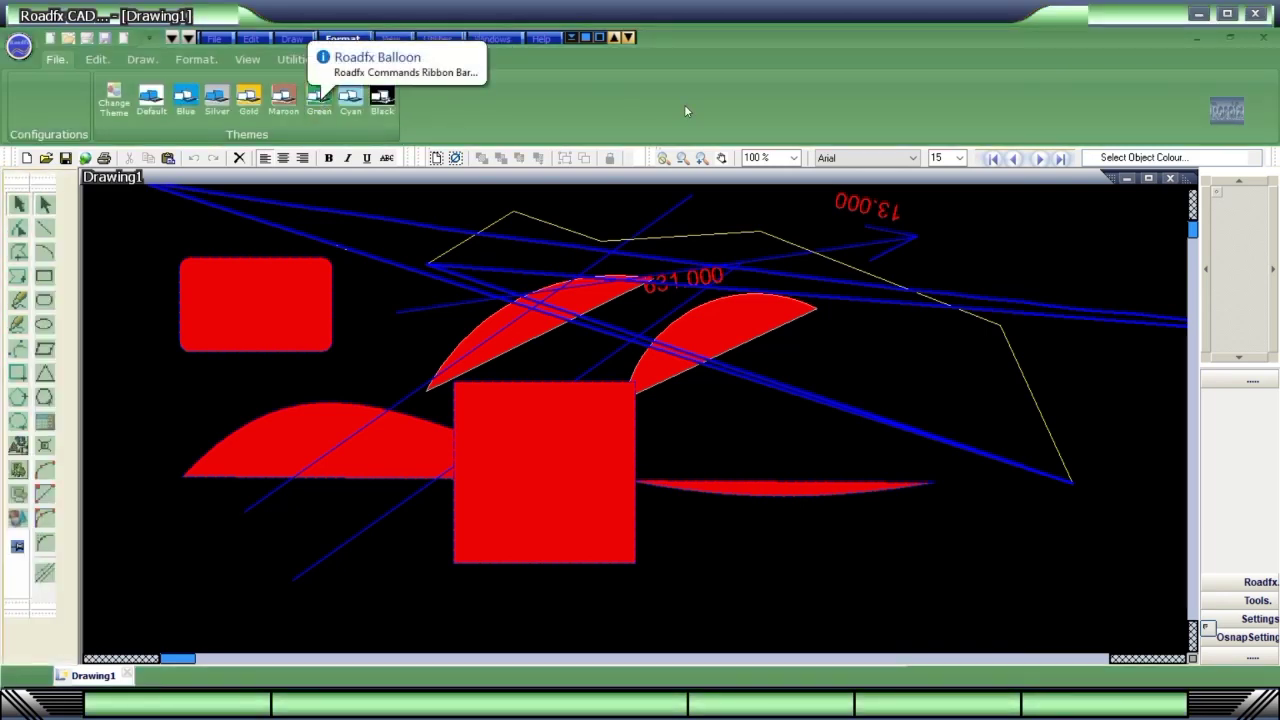
pyautogui.click(293, 108)
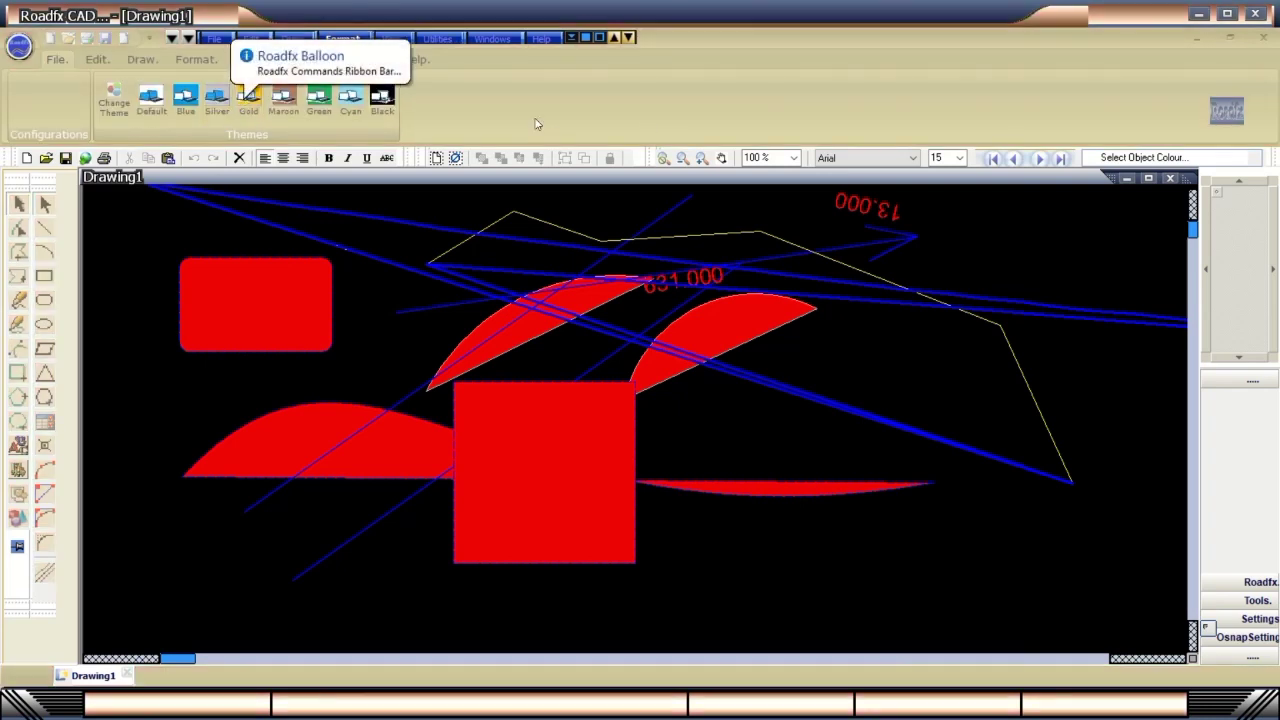
pyautogui.click(212, 108)
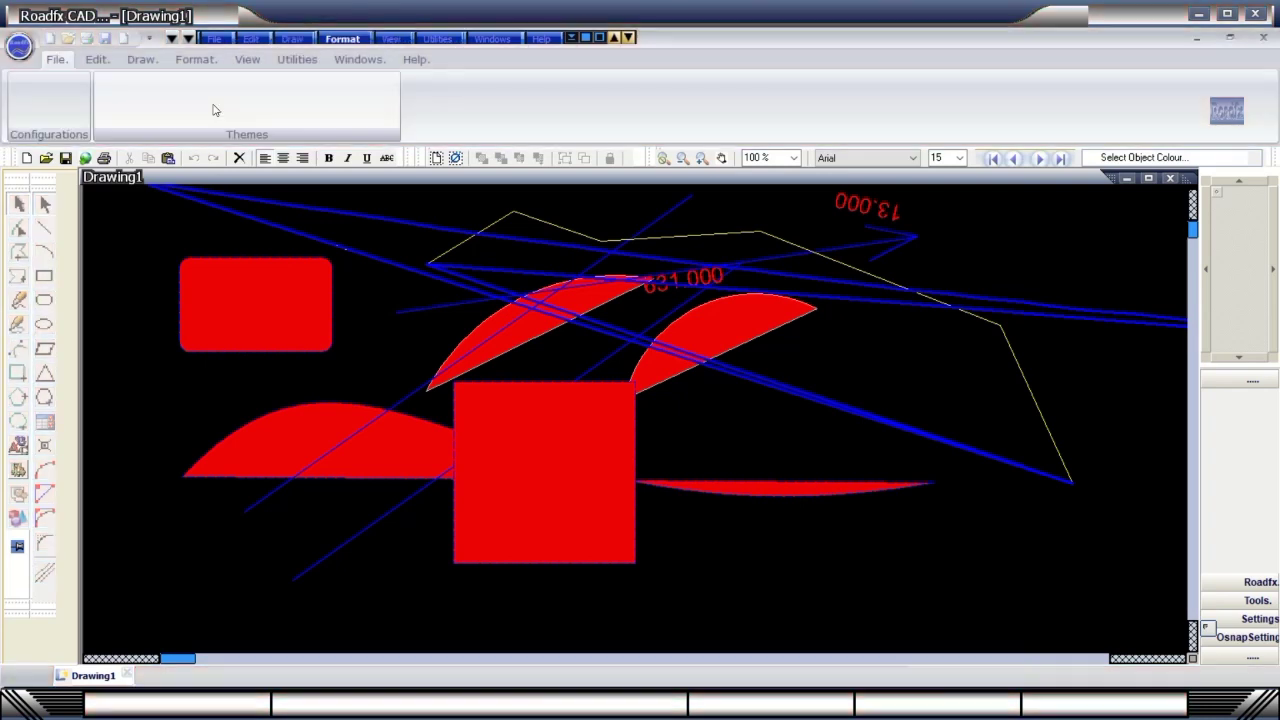
pyautogui.click(178, 108)
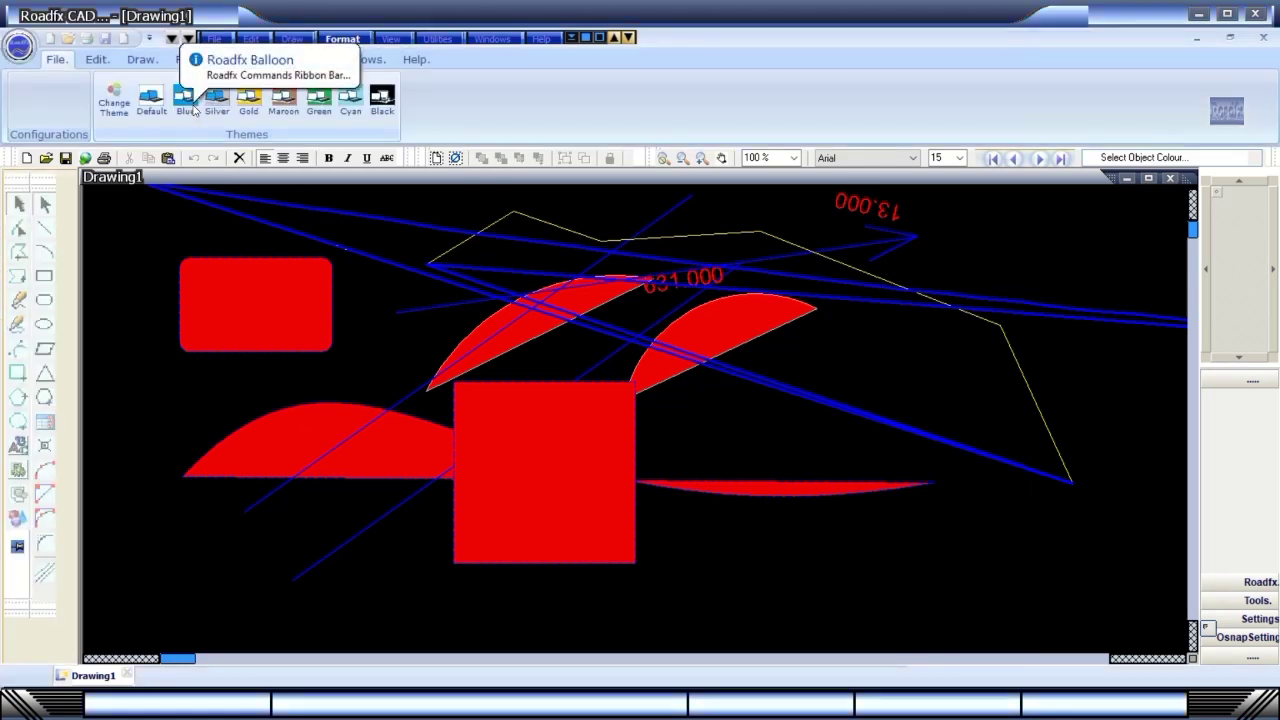
pyautogui.click(150, 108)
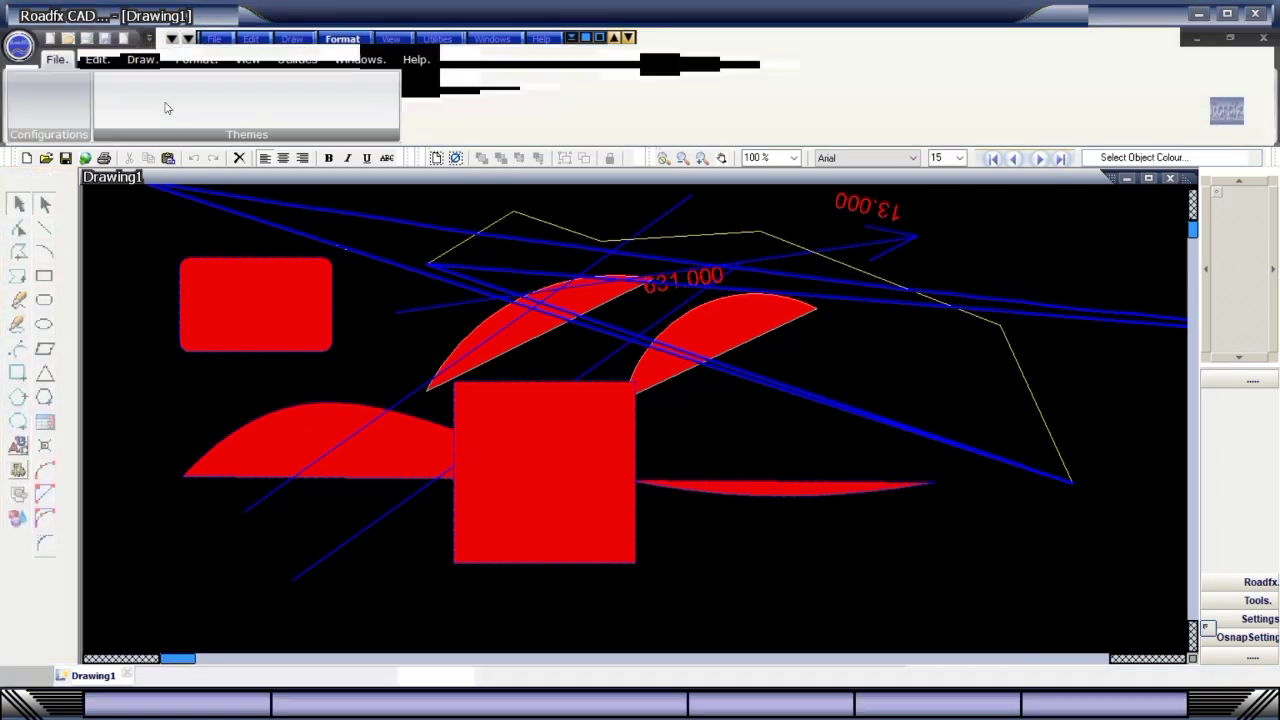
pyautogui.click(120, 106)
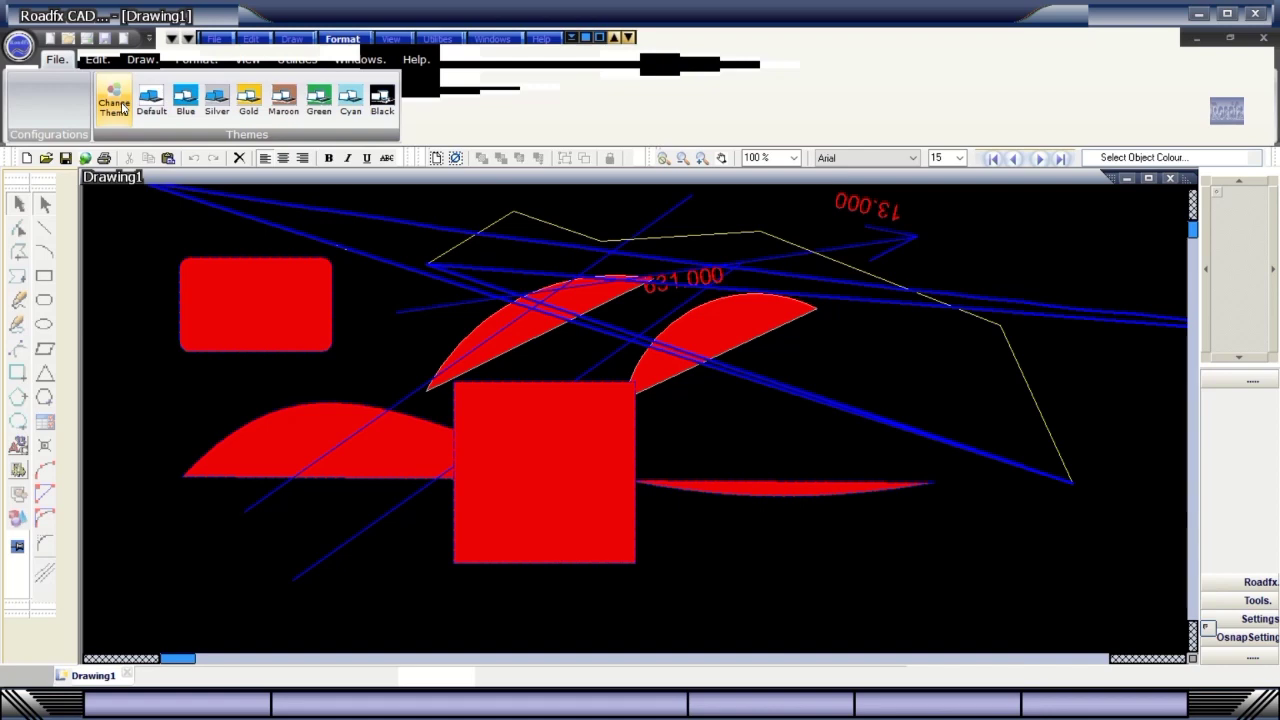
pyautogui.click(120, 106)
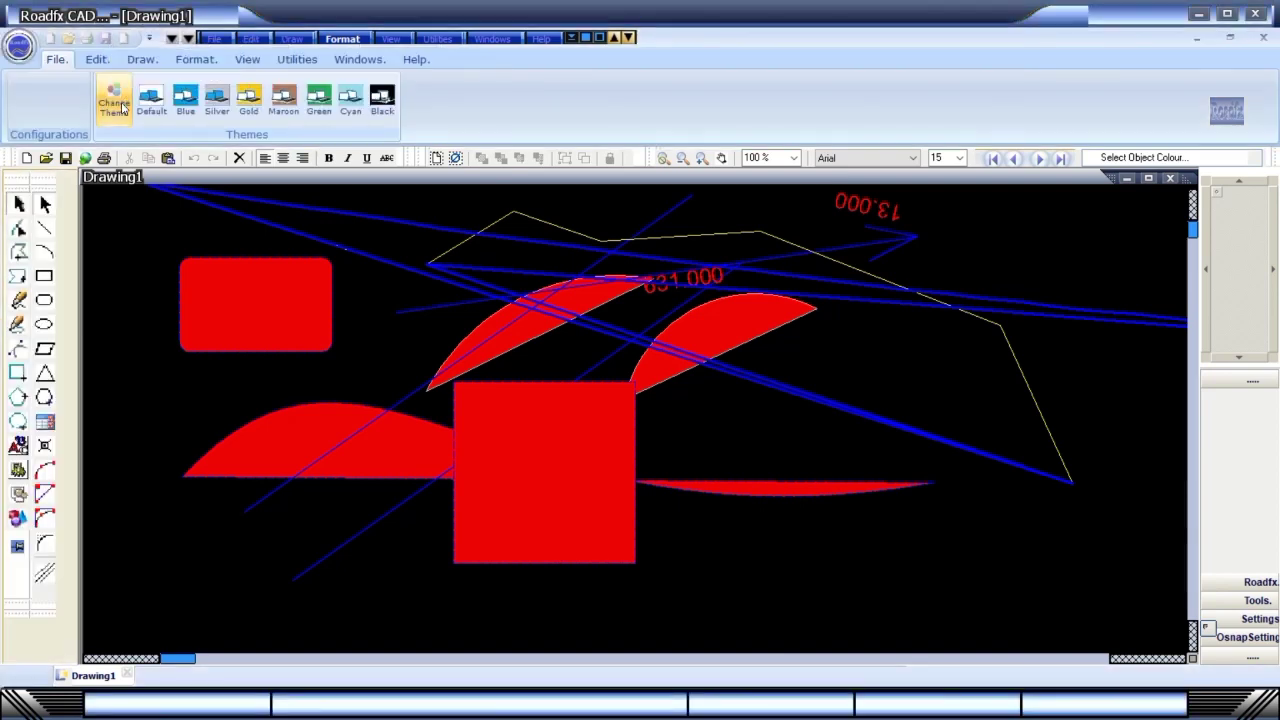
pyautogui.click(120, 106)
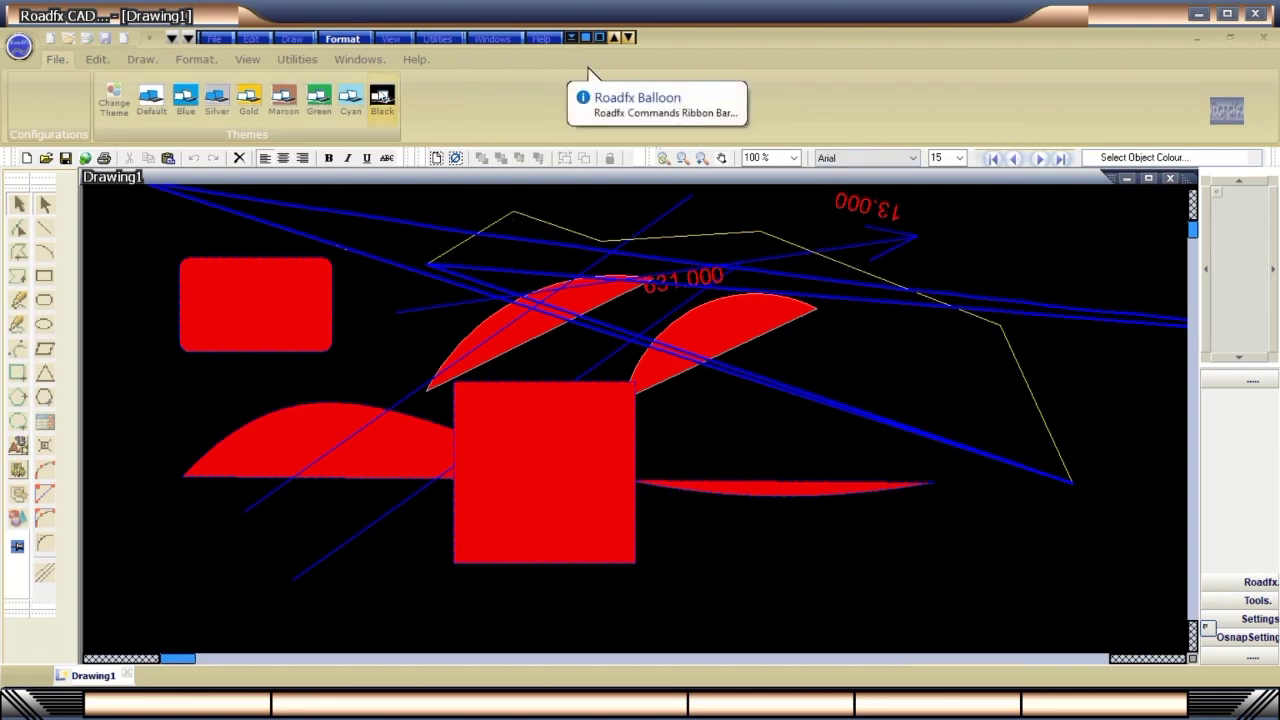
# Browse the Utilities, View, Format and Utilities menus.
pyautogui.click(296, 60)
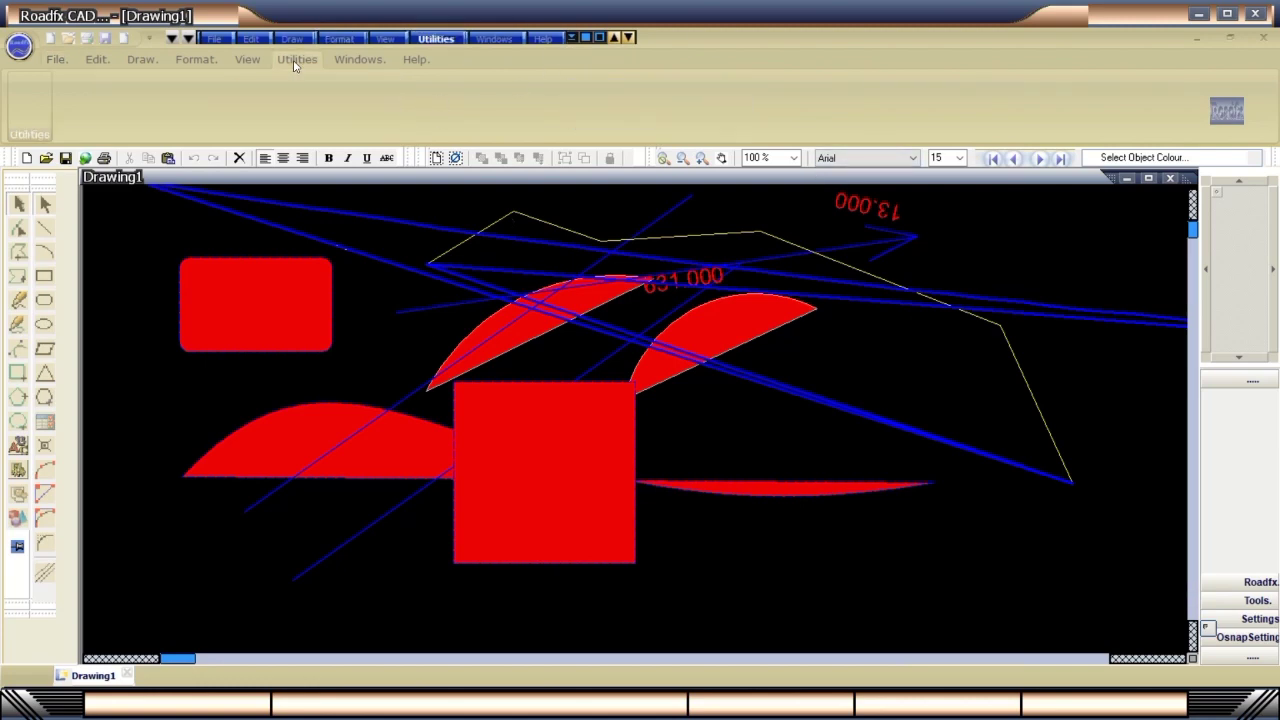
pyautogui.click(252, 62)
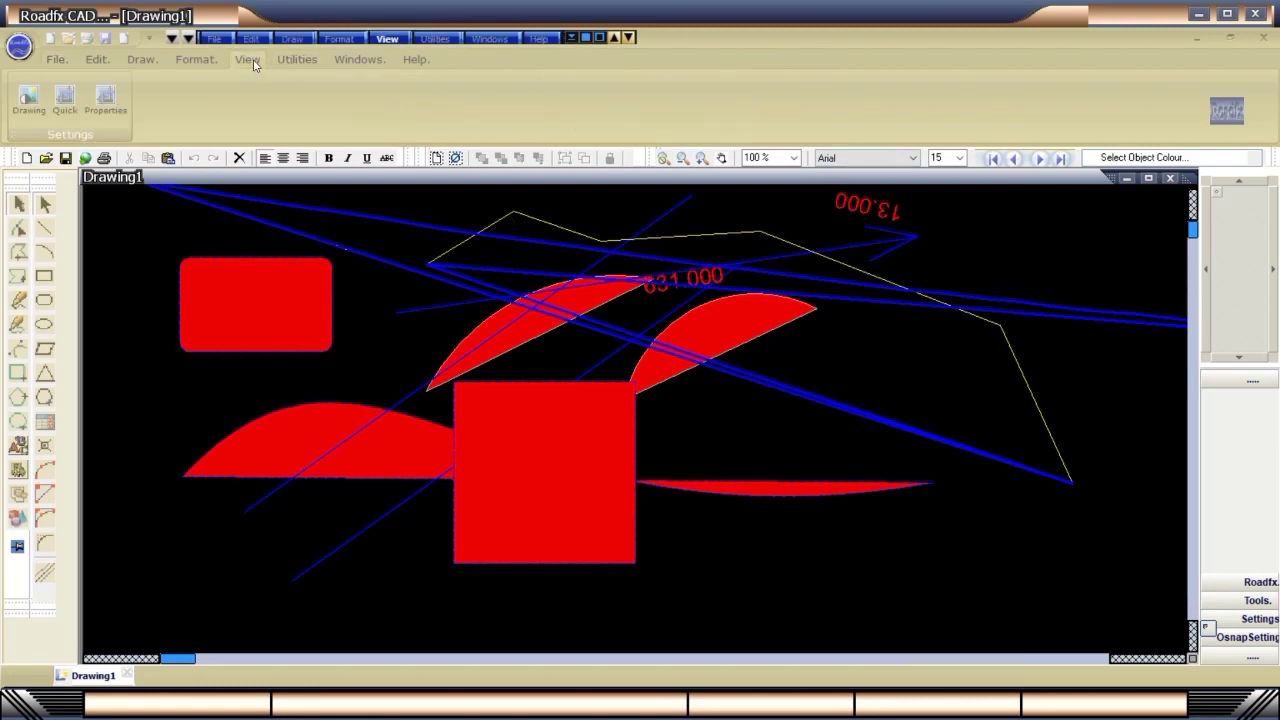
pyautogui.click(343, 41)
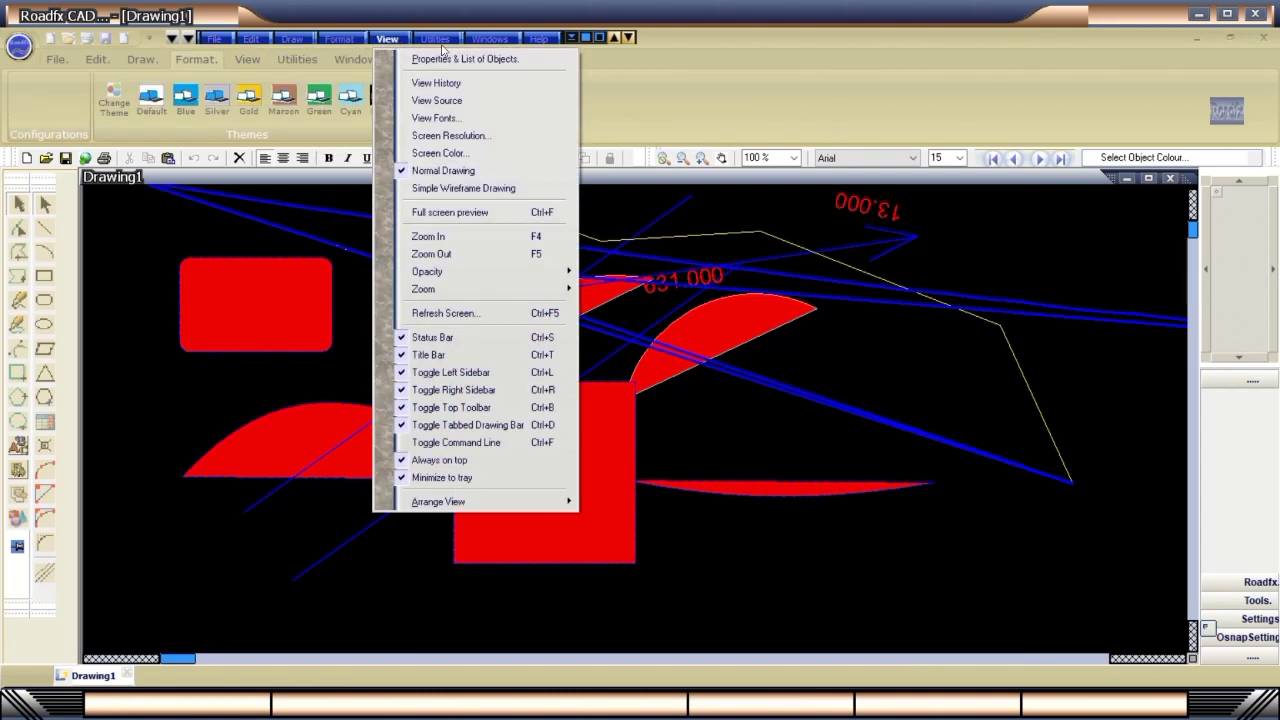
pyautogui.click(440, 40)
pyautogui.click(440, 40)
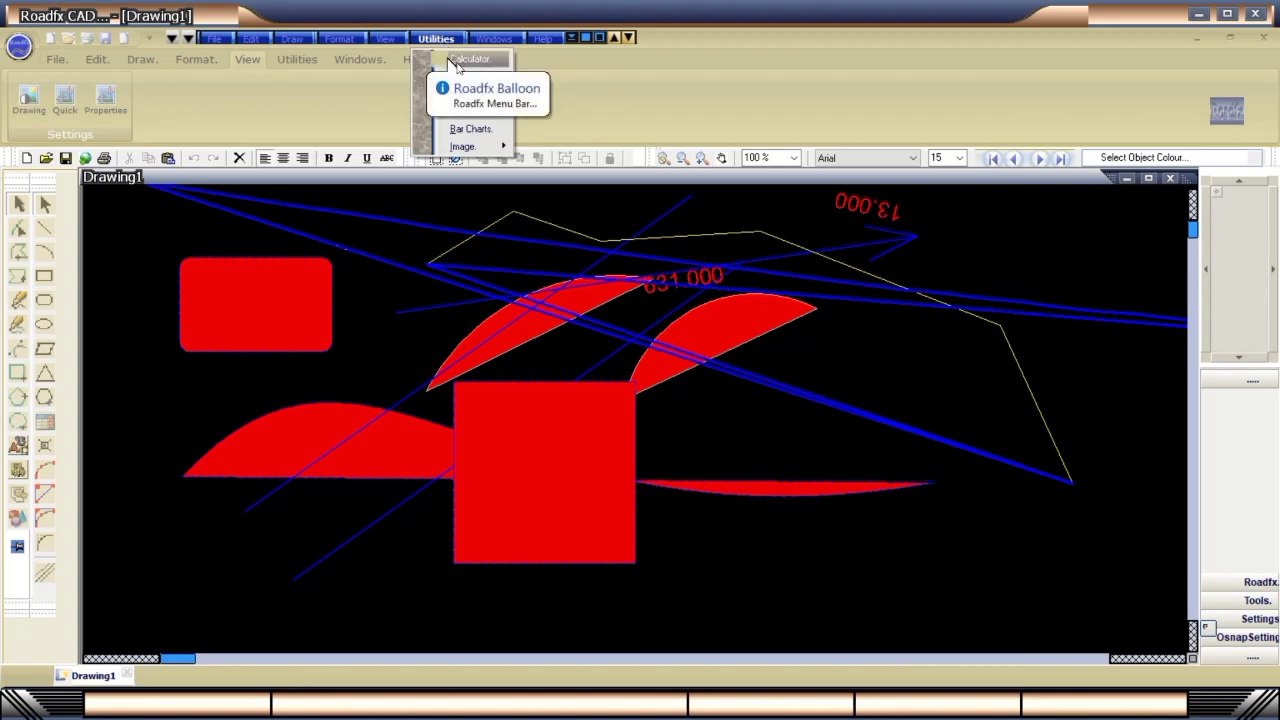
pyautogui.click(468, 62)
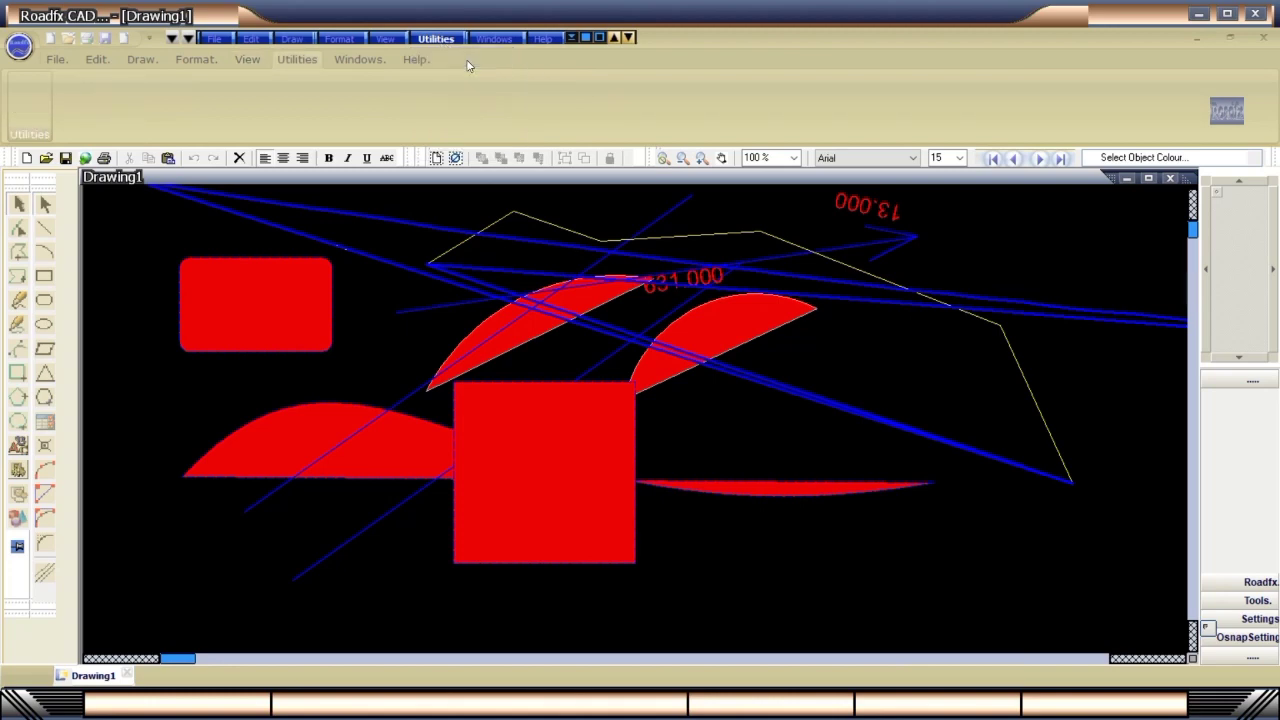
pyautogui.click(442, 40)
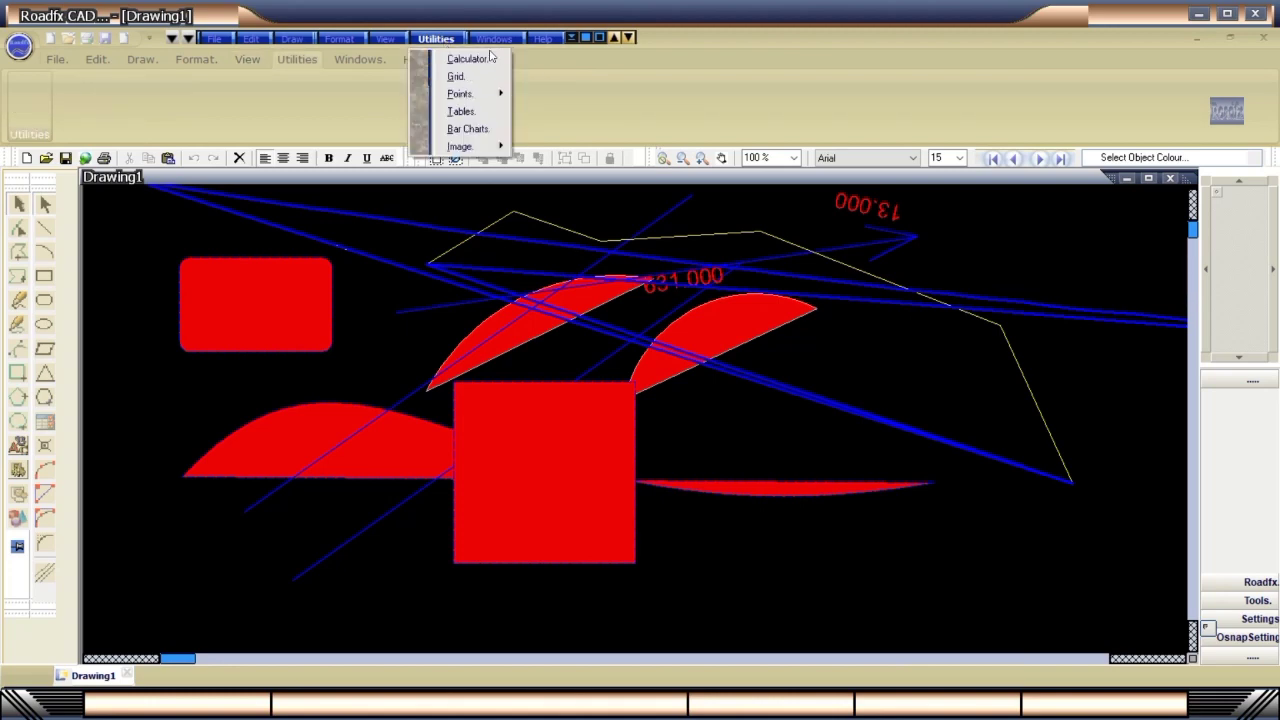
# Look through the Windows menu, then the Help menu with Help and About.
pyautogui.click(491, 40)
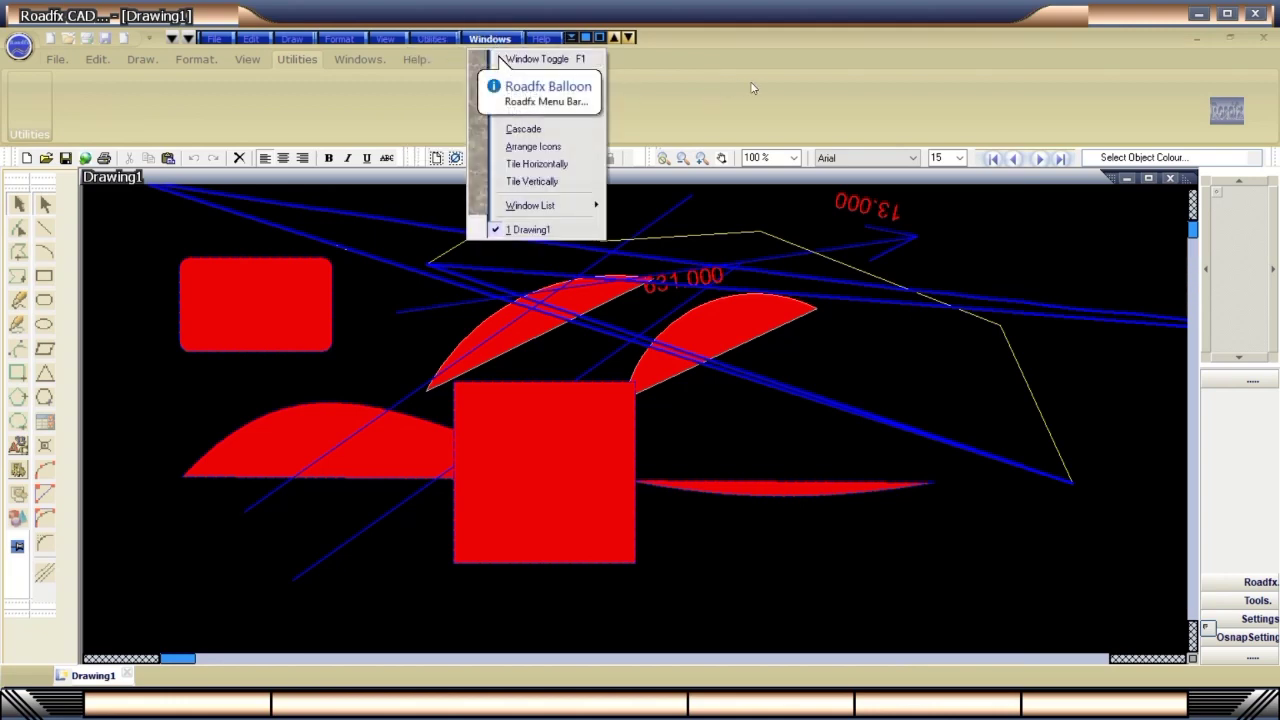
pyautogui.click(647, 82)
pyautogui.click(540, 39)
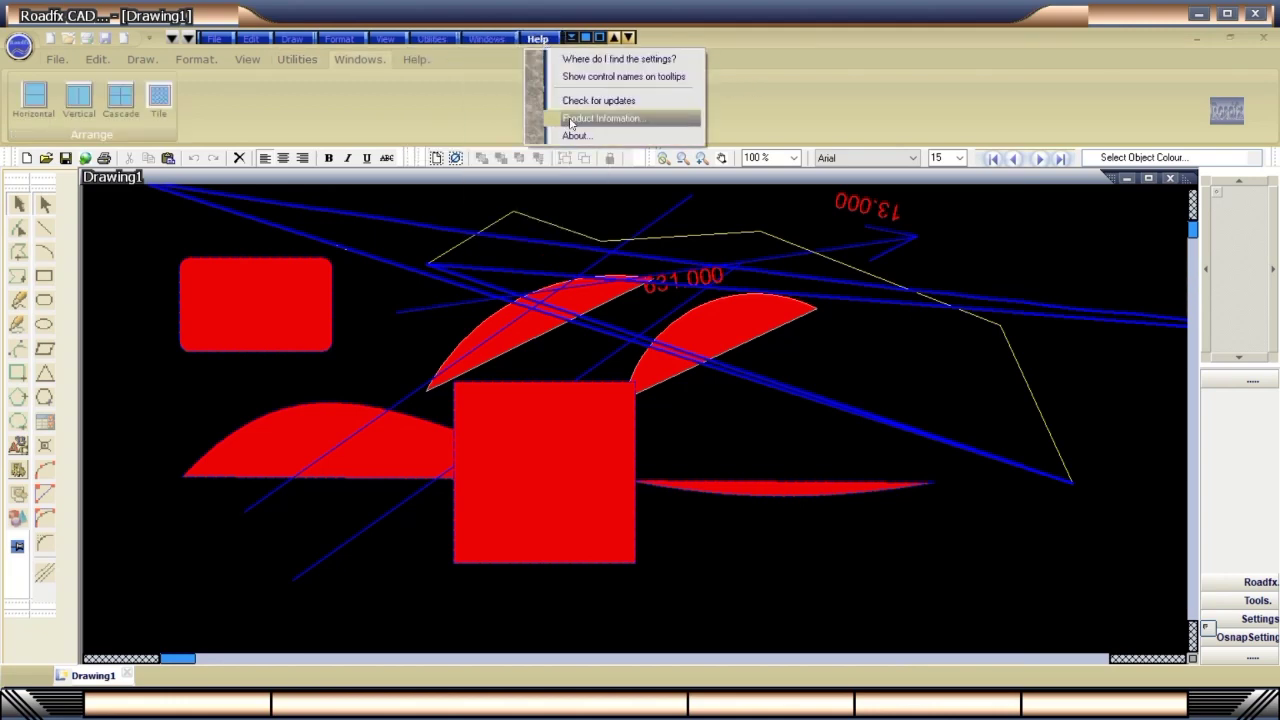
pyautogui.click(572, 135)
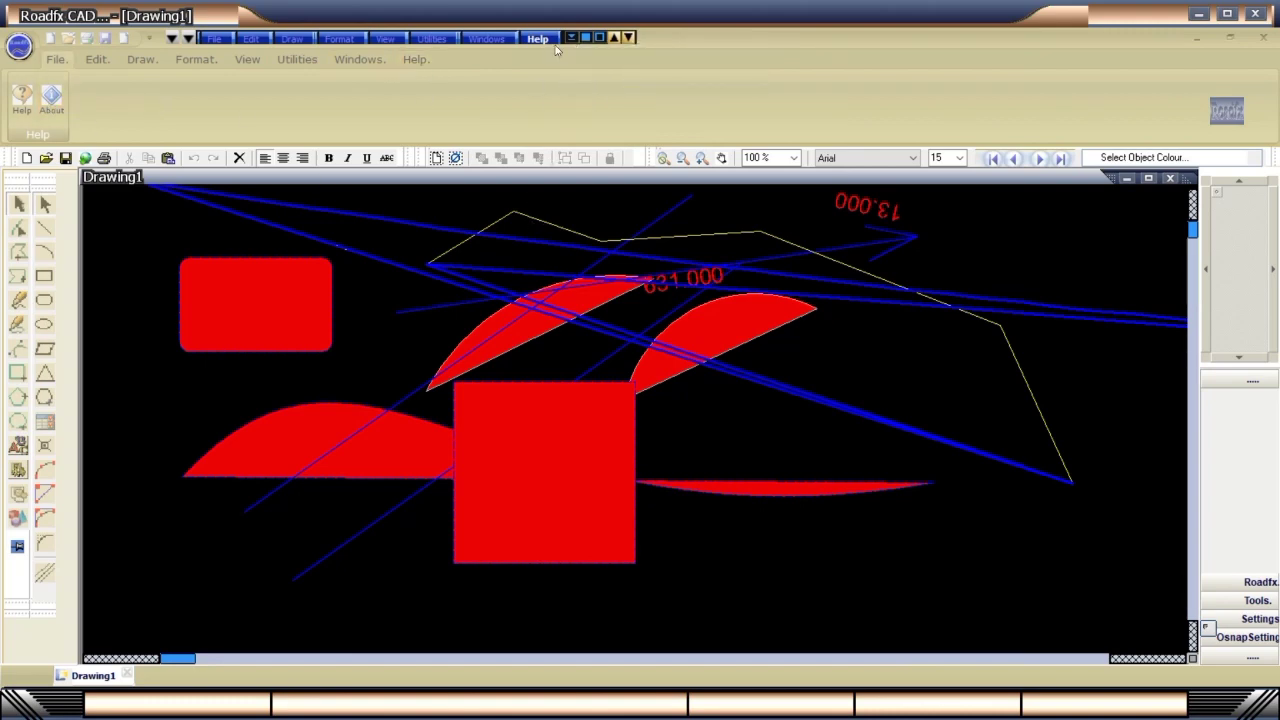
# Open List of Objects and inspect the Polyline, first 3parc and Curve entries.
pyautogui.click(172, 38)
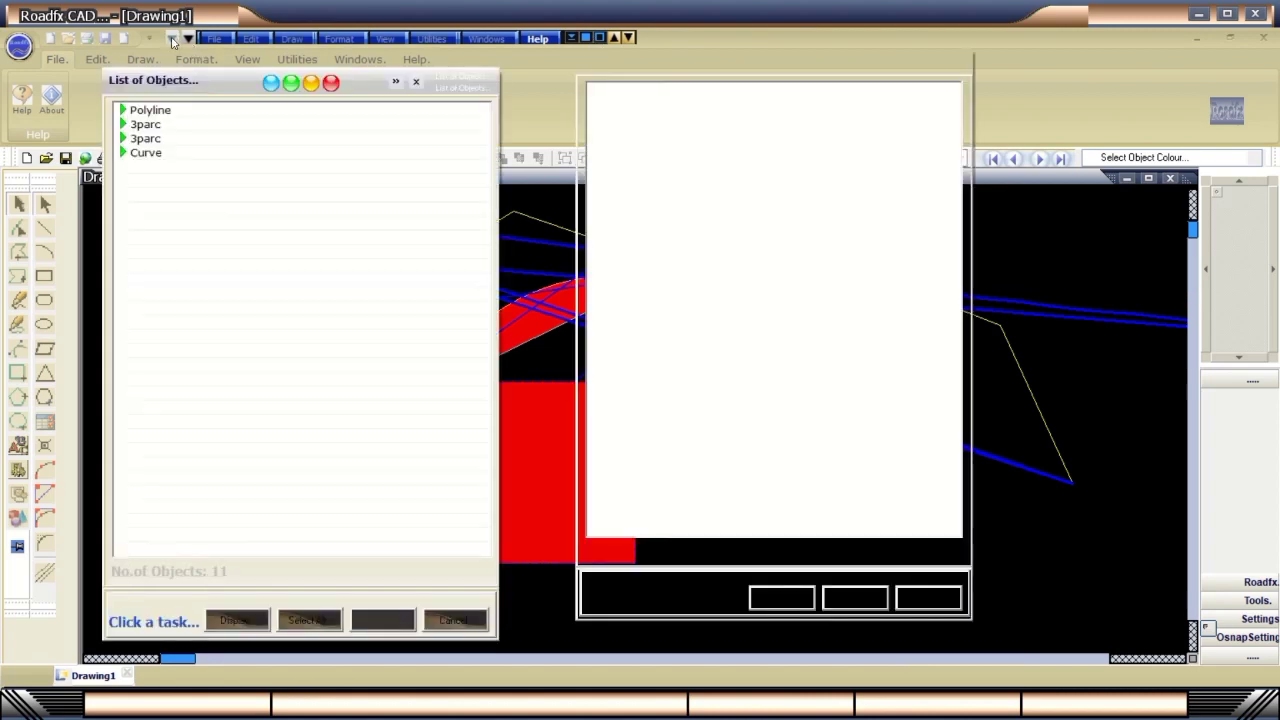
pyautogui.moveTo(222, 90); pyautogui.dragTo(283, 82)
pyautogui.moveTo(614, 57); pyautogui.dragTo(792, 76)
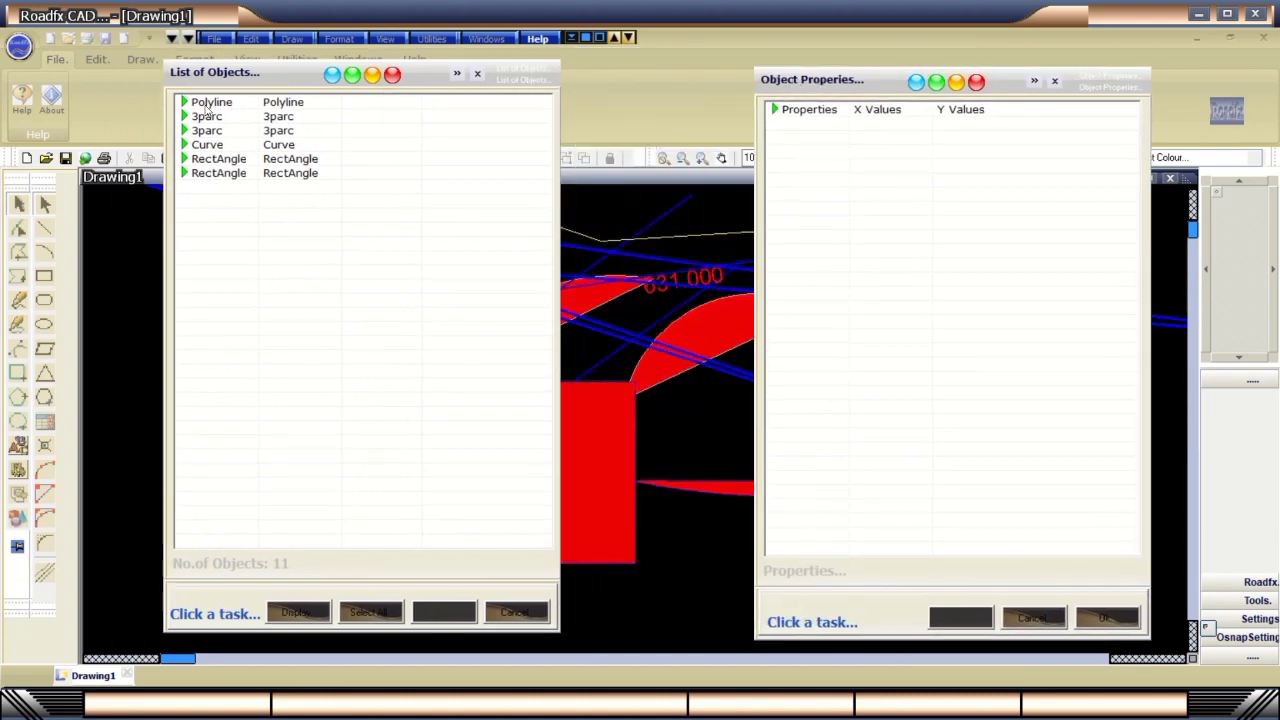
pyautogui.click(209, 104)
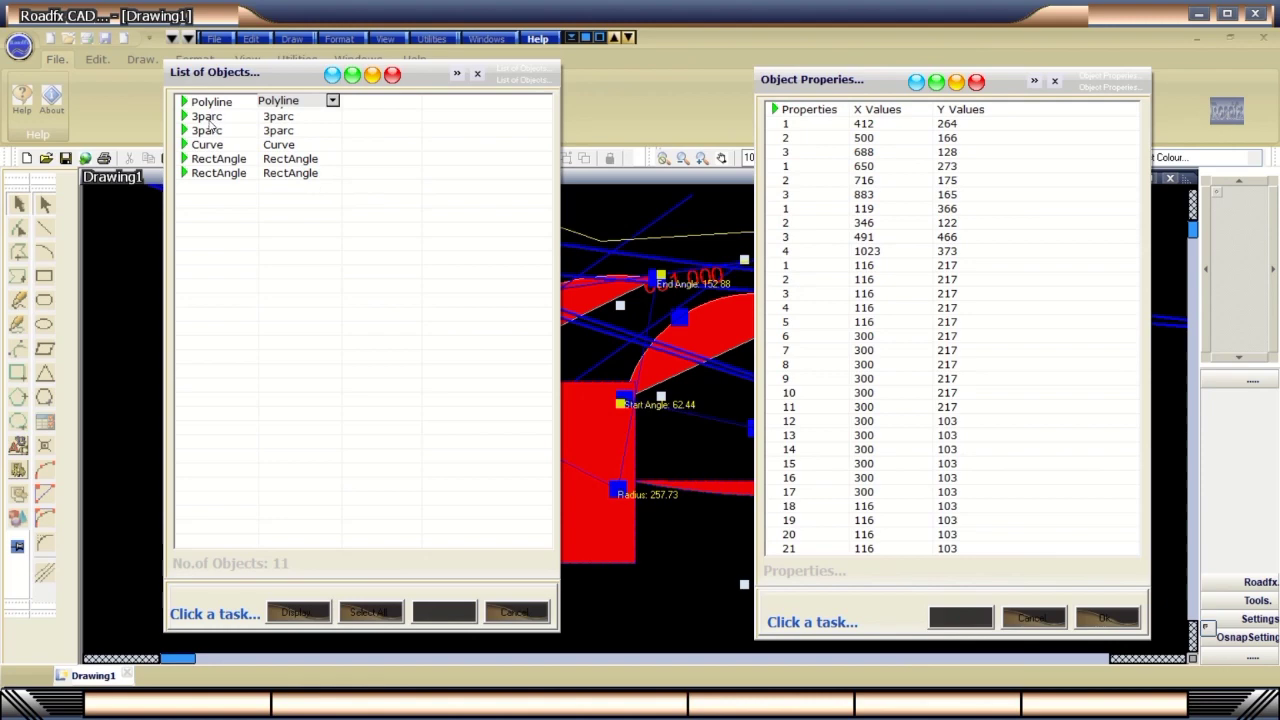
pyautogui.click(210, 118)
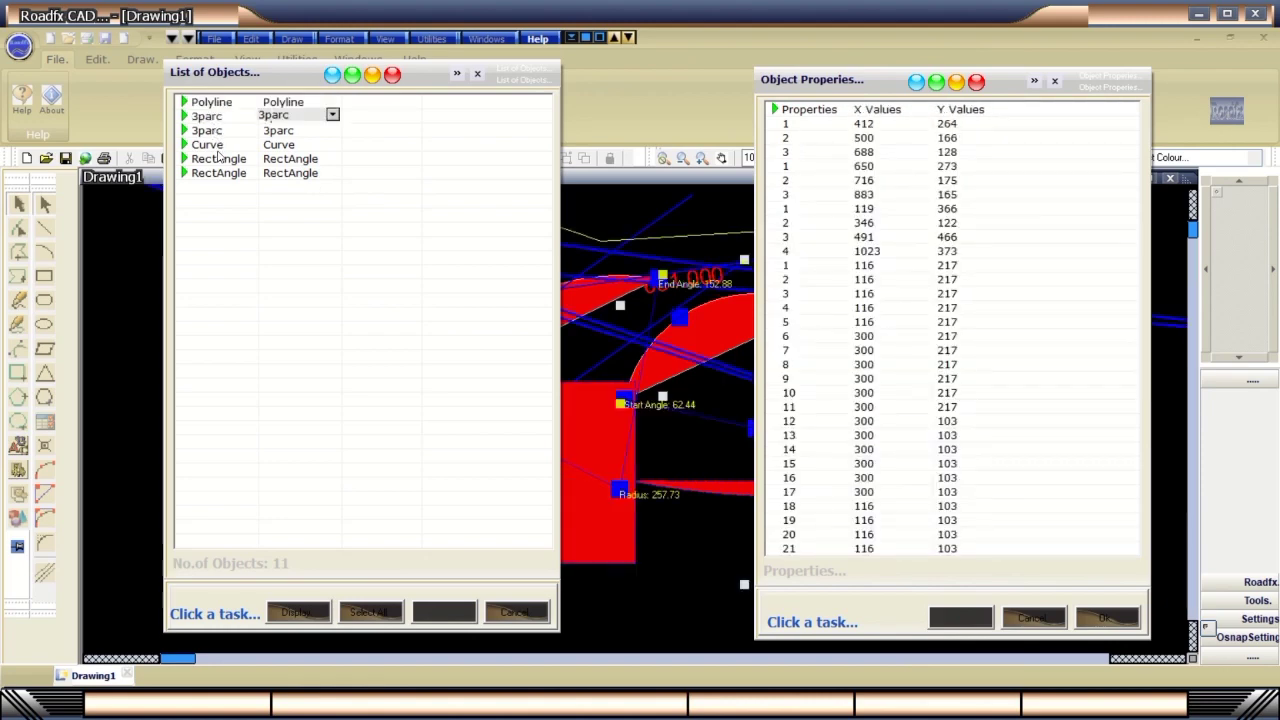
pyautogui.click(218, 145)
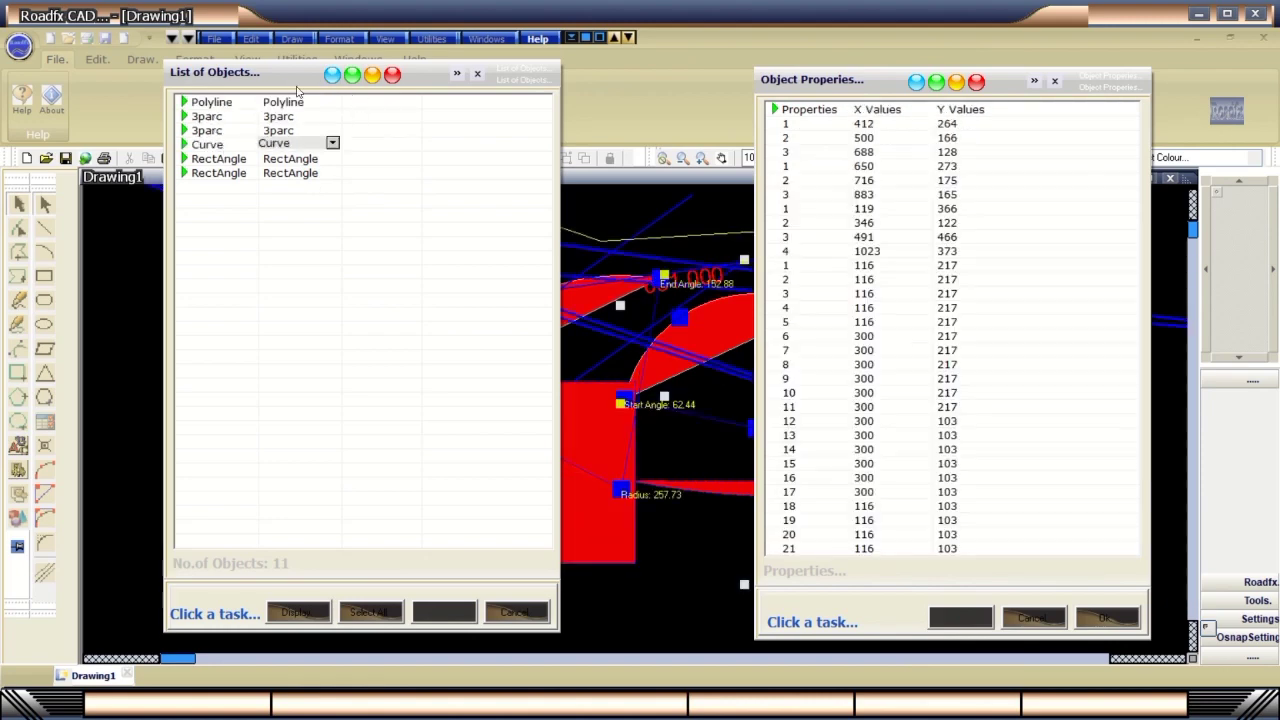
pyautogui.moveTo(297, 76); pyautogui.dragTo(169, 73)
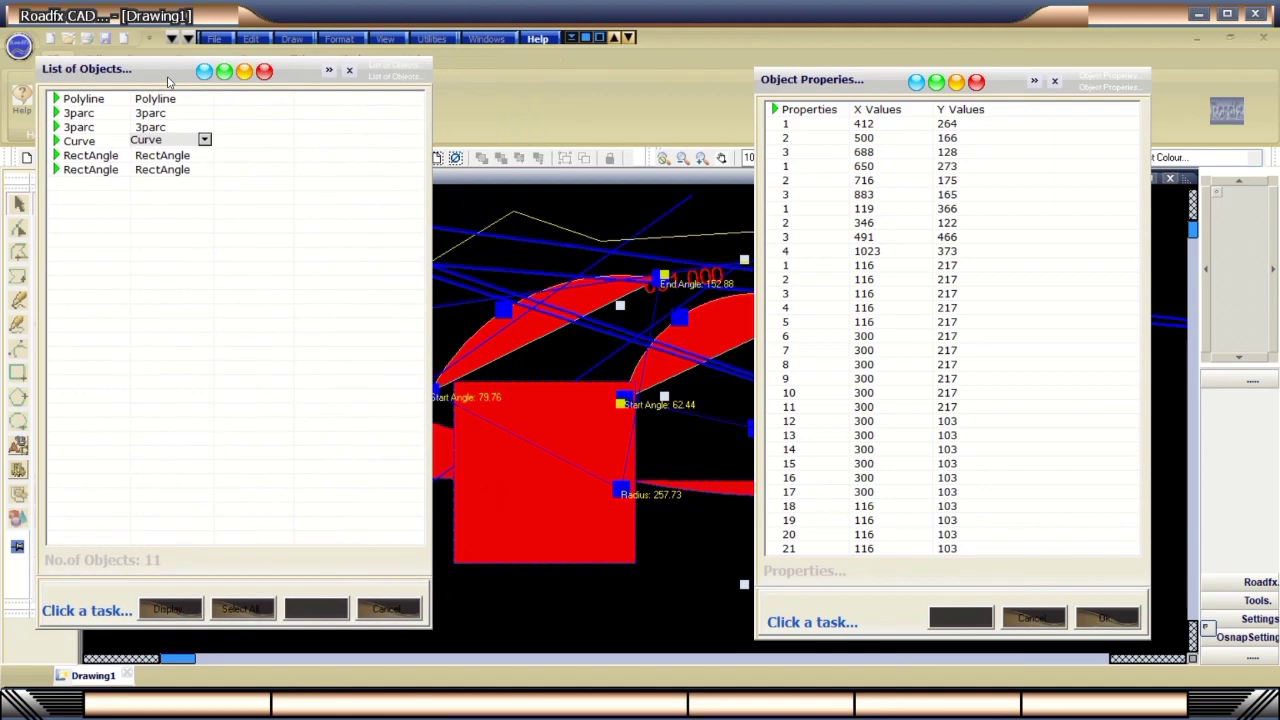
# Inspect both RectAngle objects and load the first 3parc arc's point coordinates.
pyautogui.click(101, 171)
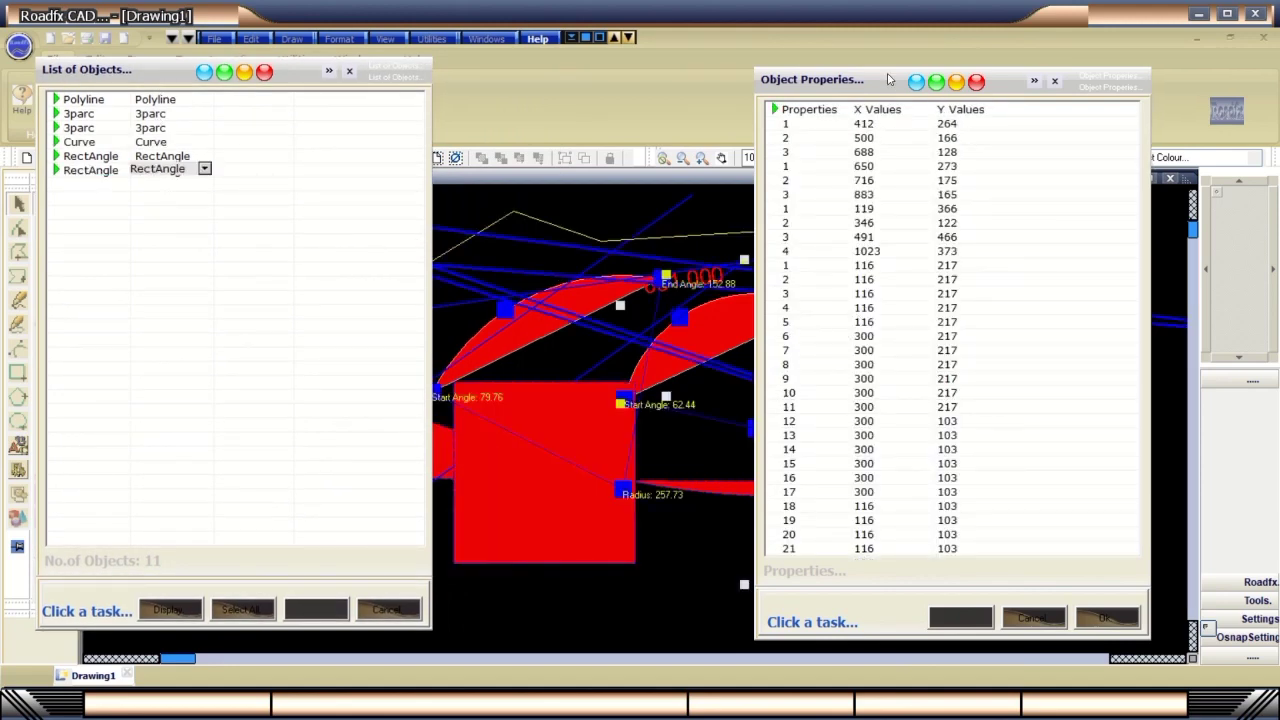
pyautogui.moveTo(888, 79); pyautogui.dragTo(887, 69)
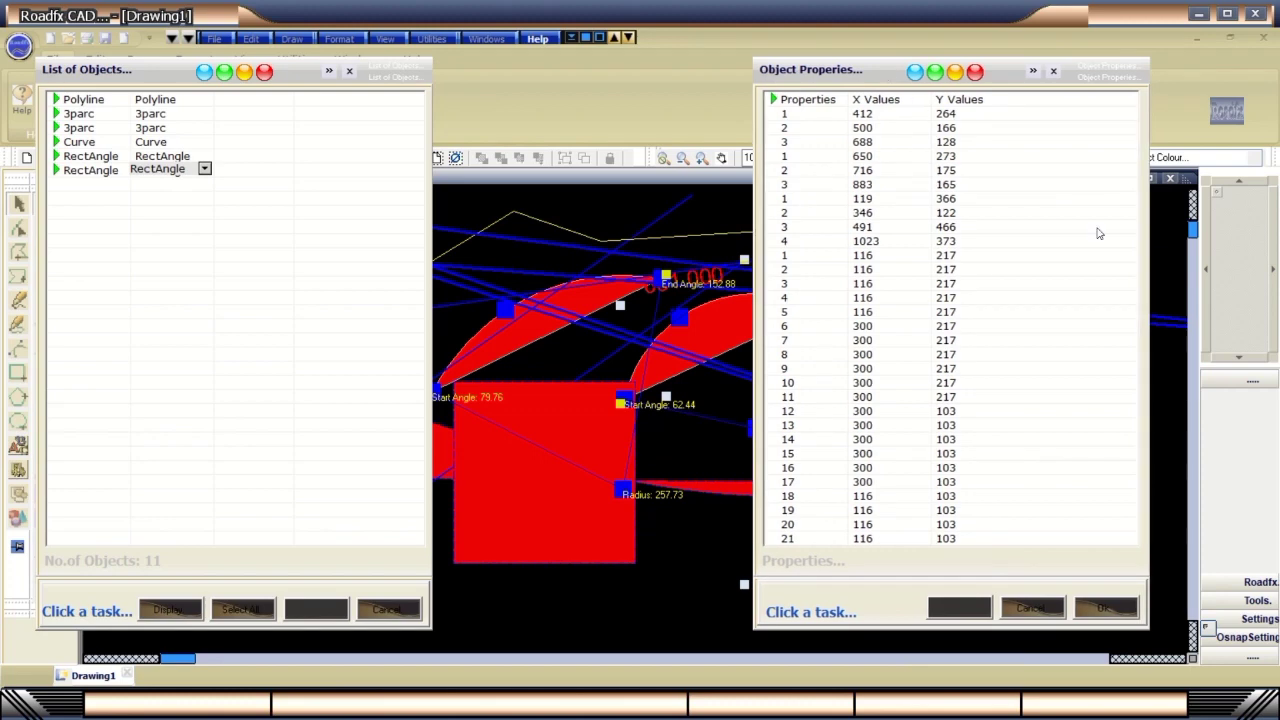
pyautogui.click(204, 168)
pyautogui.click(165, 186)
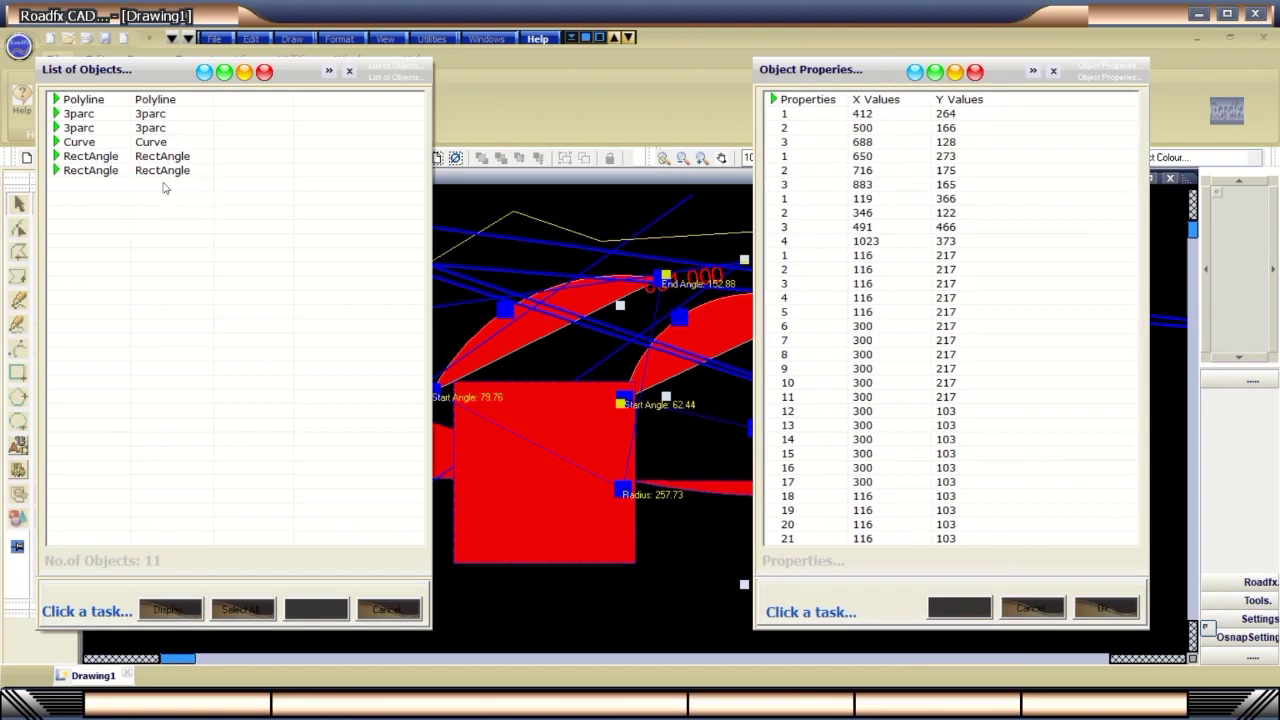
pyautogui.click(158, 160)
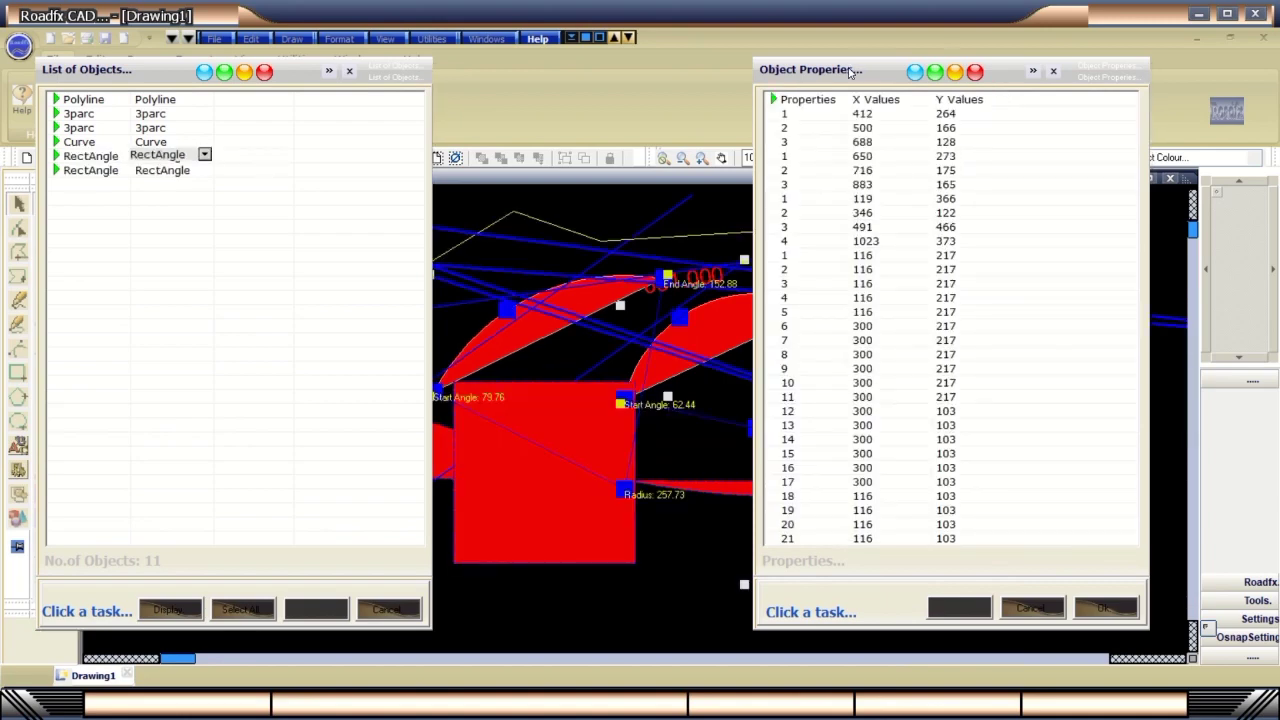
pyautogui.moveTo(849, 72); pyautogui.dragTo(789, 60)
pyautogui.click(158, 114)
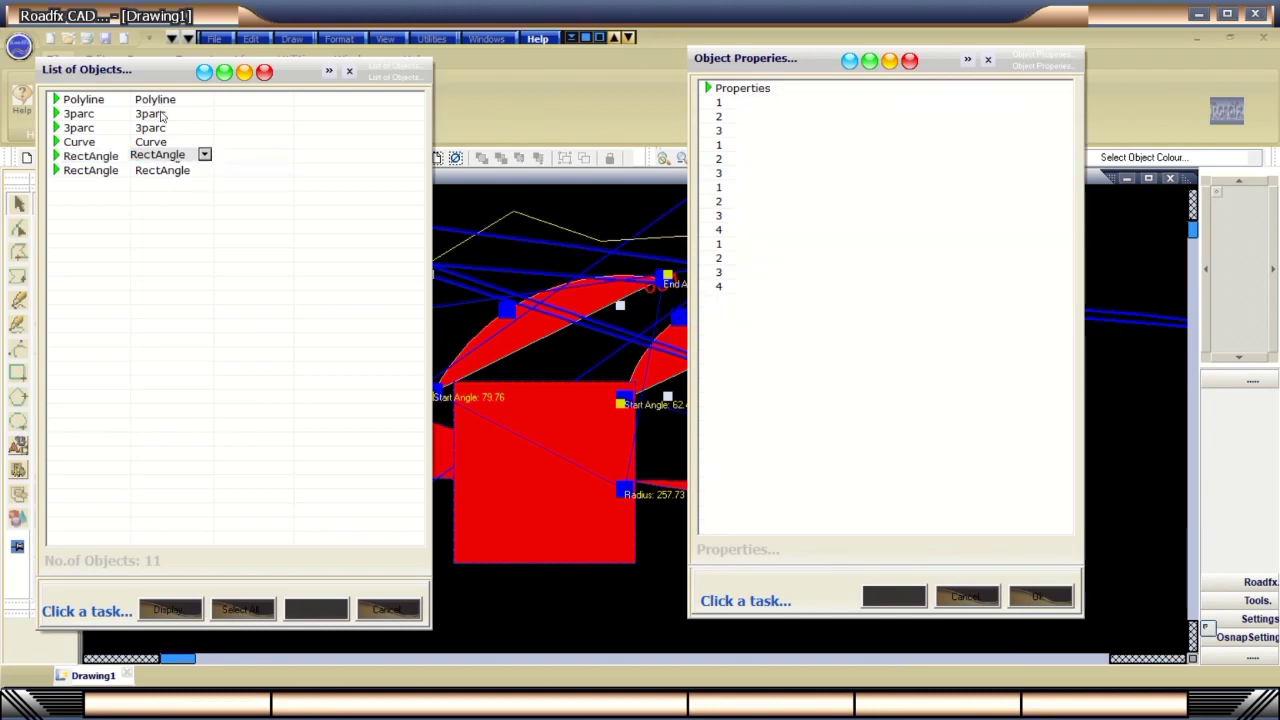
pyautogui.click(170, 114)
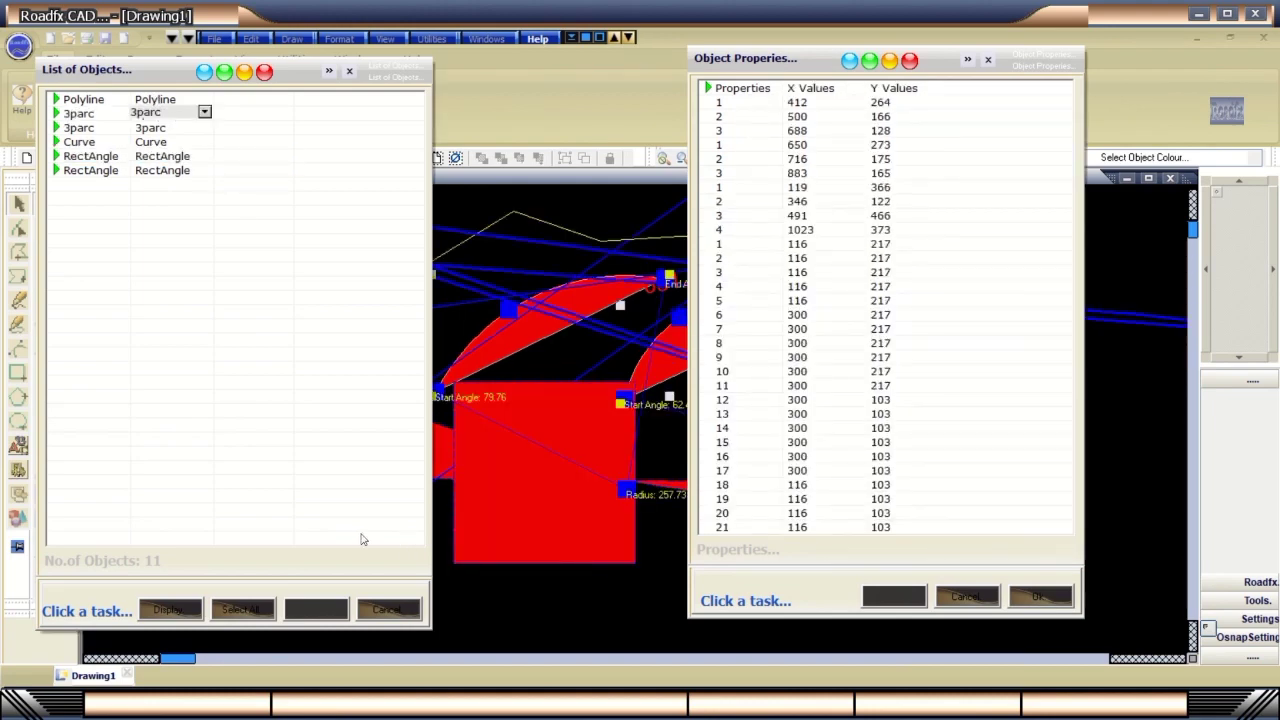
# Display the objects, Select All, Unselect All, then cancel both object panels.
pyautogui.click(169, 610)
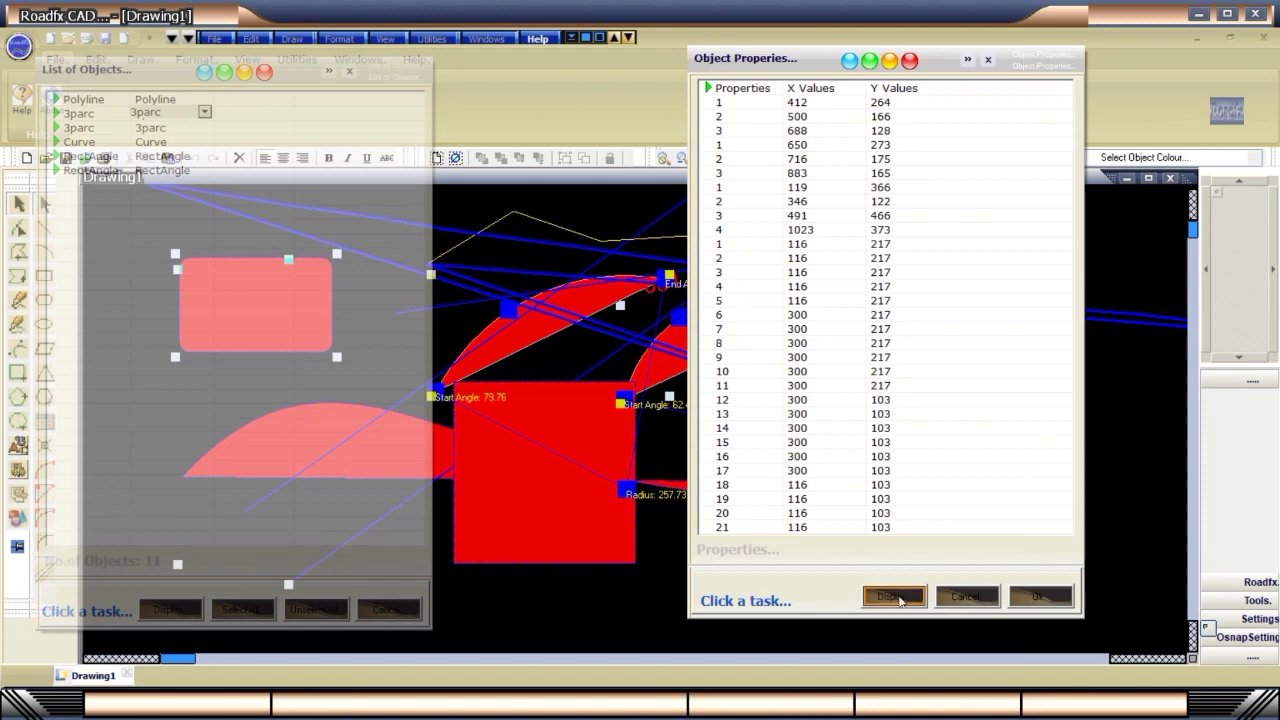
pyautogui.click(895, 597)
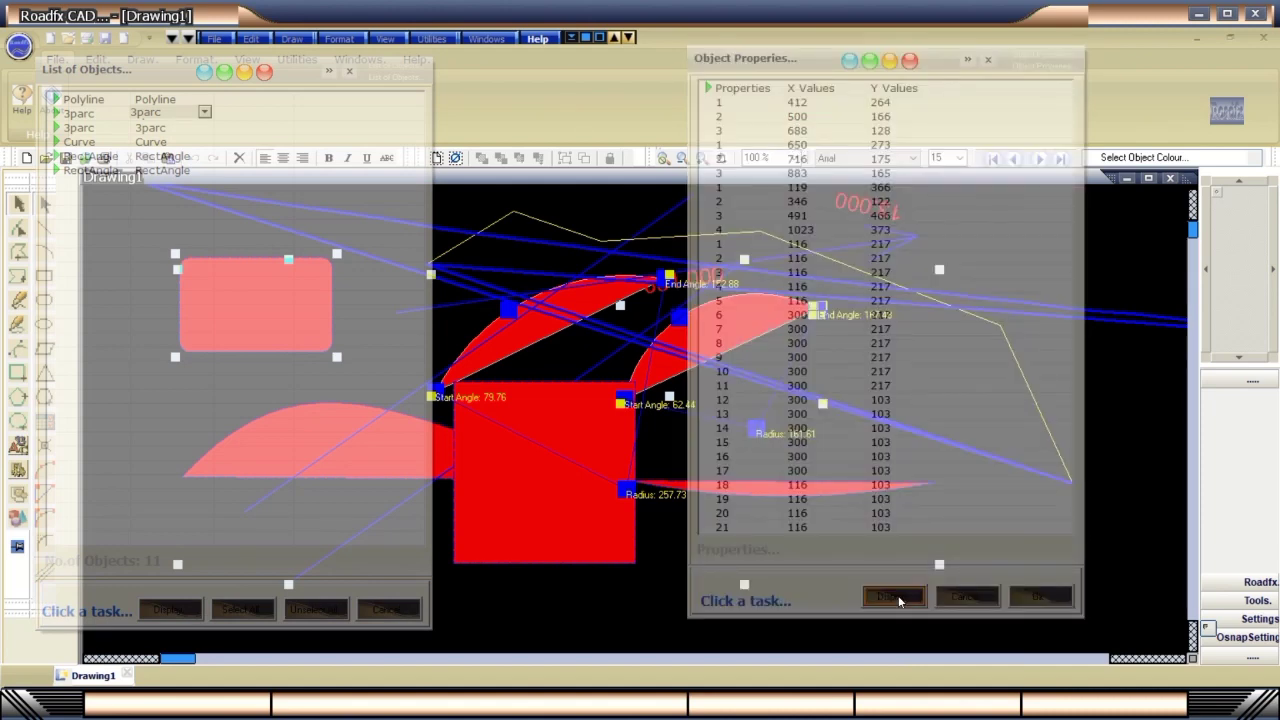
pyautogui.click(233, 612)
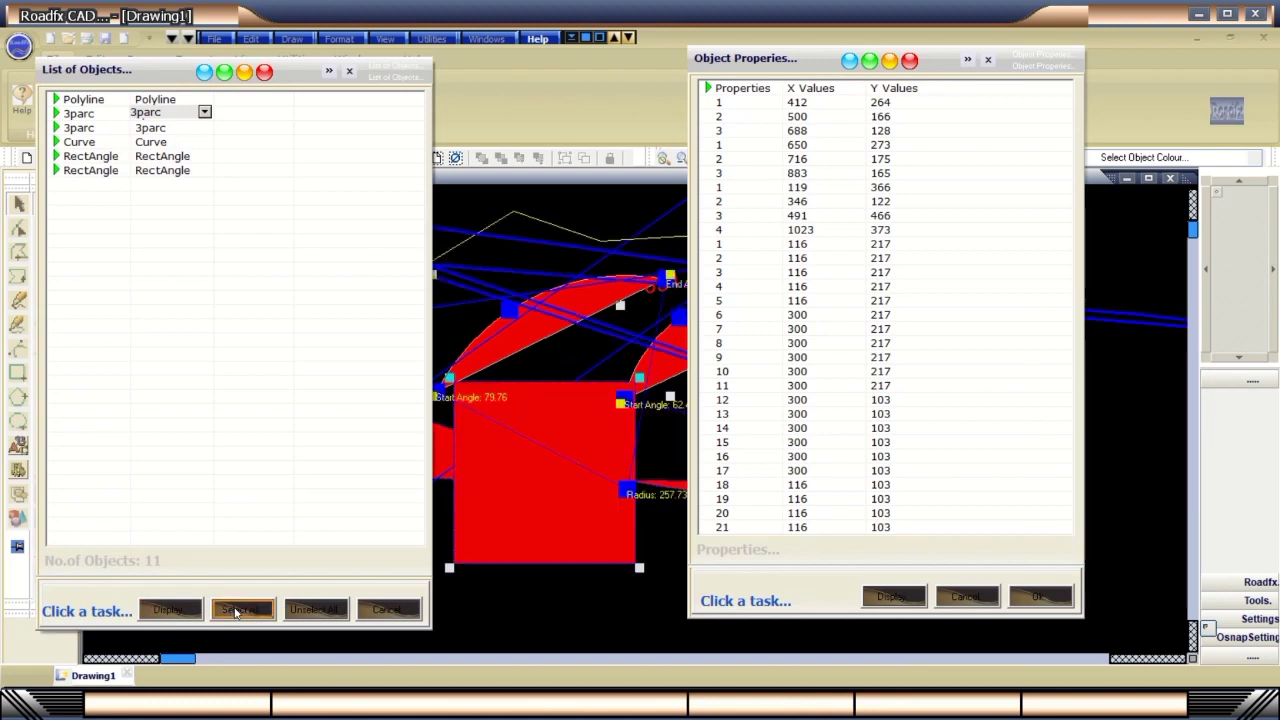
pyautogui.click(304, 620)
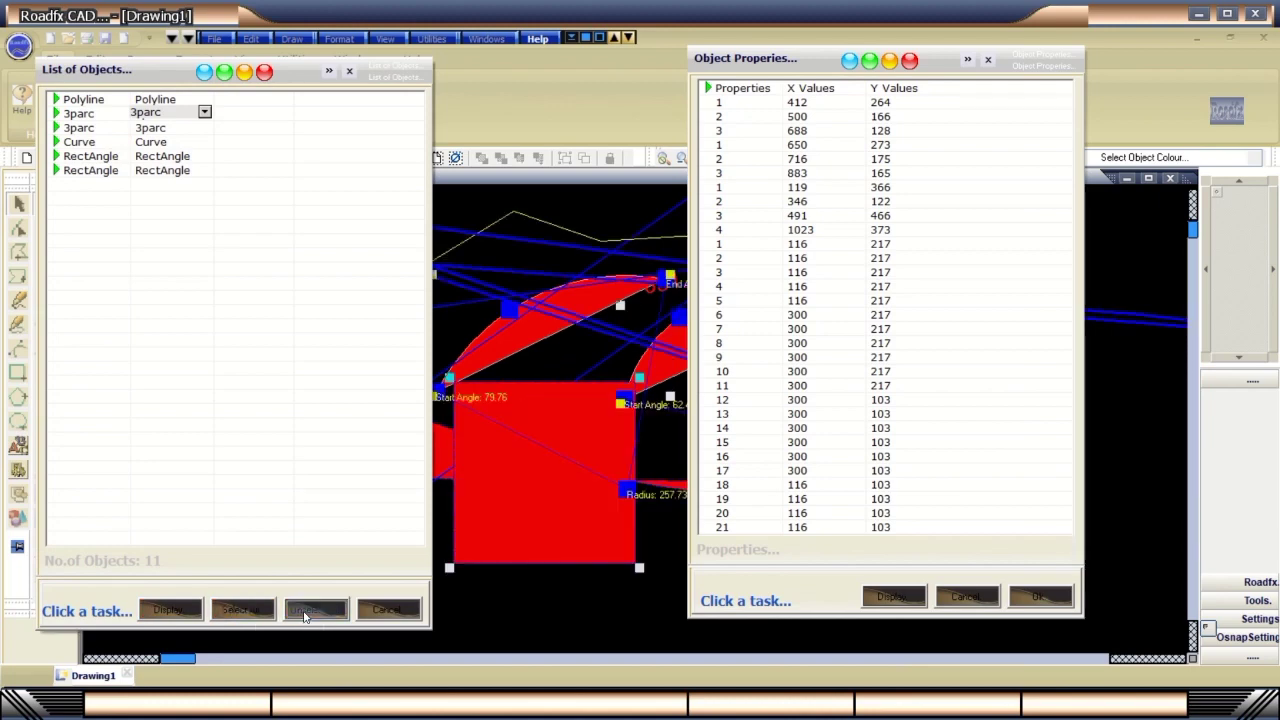
pyautogui.click(390, 612)
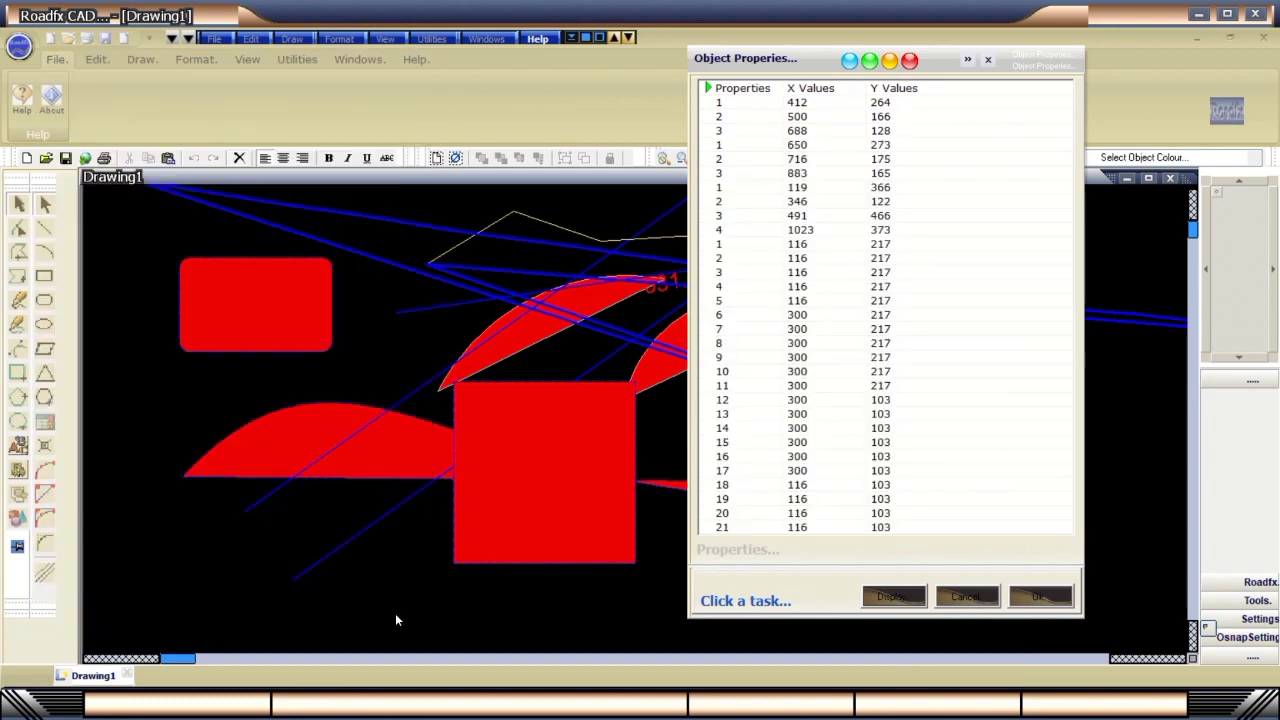
pyautogui.click(903, 600)
pyautogui.click(954, 600)
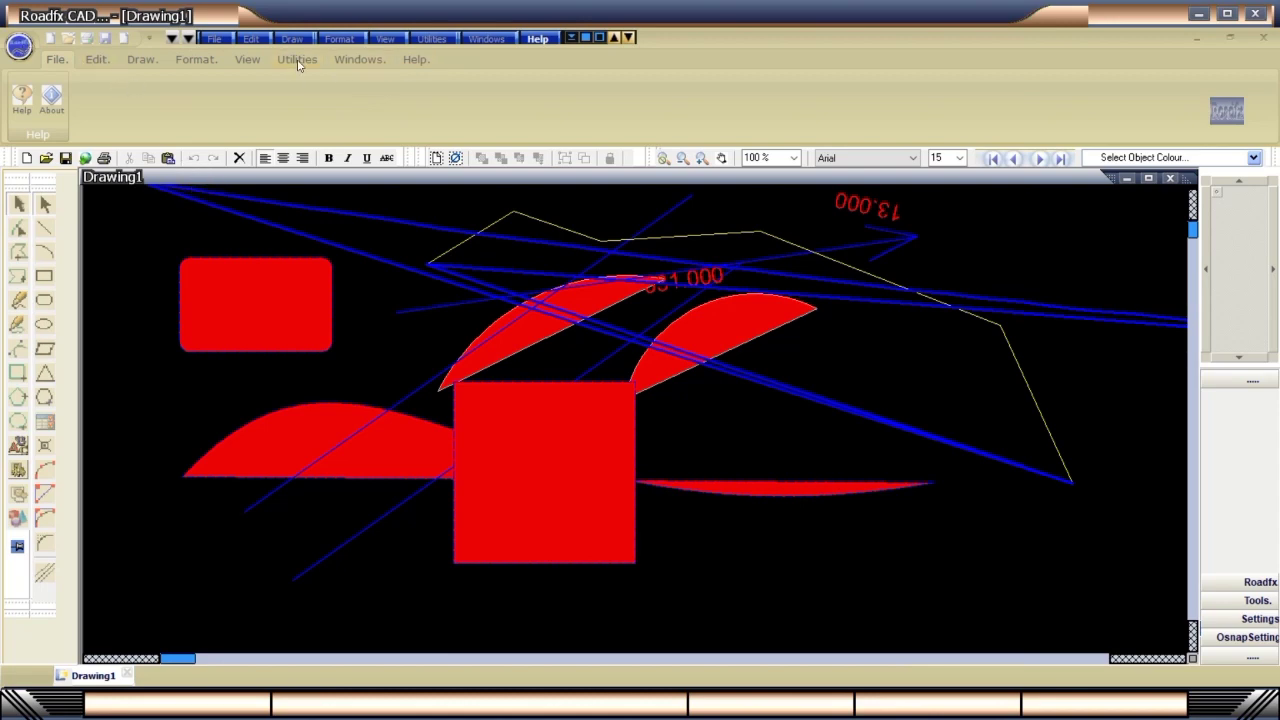
# Try the Cyan, Green, Maroon, Silver and Default themes, finishing on Blue.
pyautogui.click(249, 61)
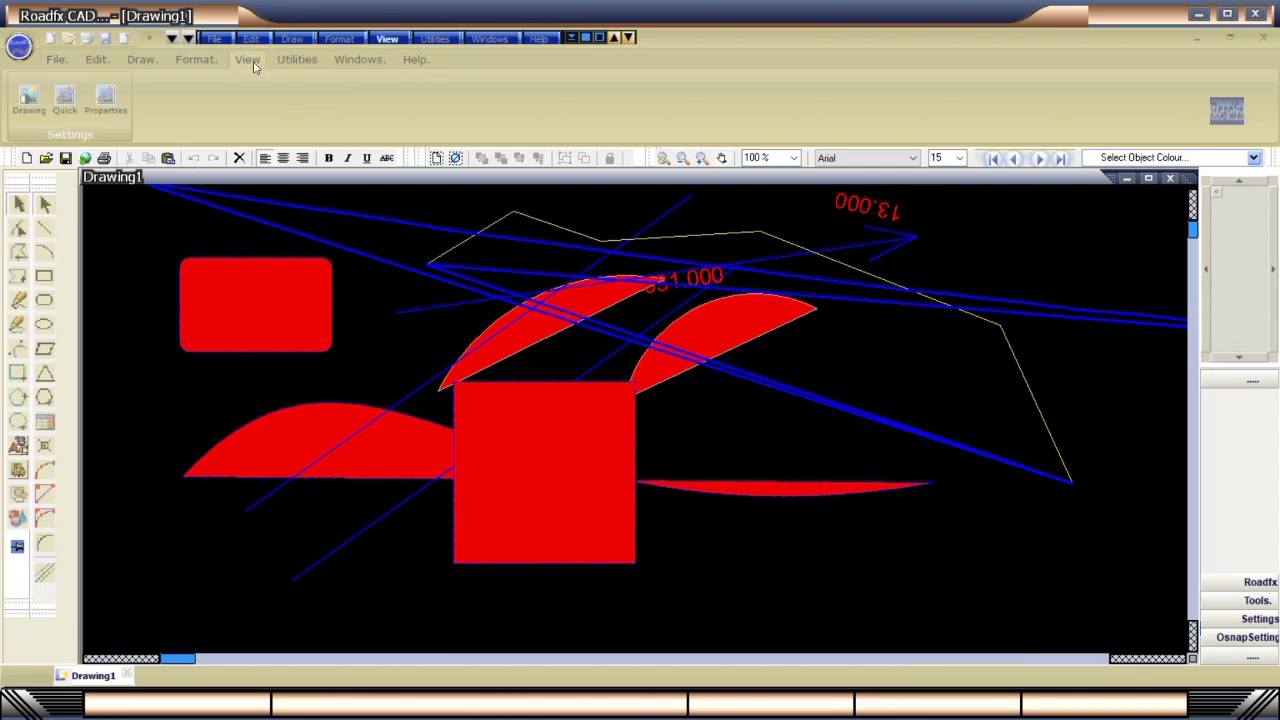
pyautogui.click(196, 60)
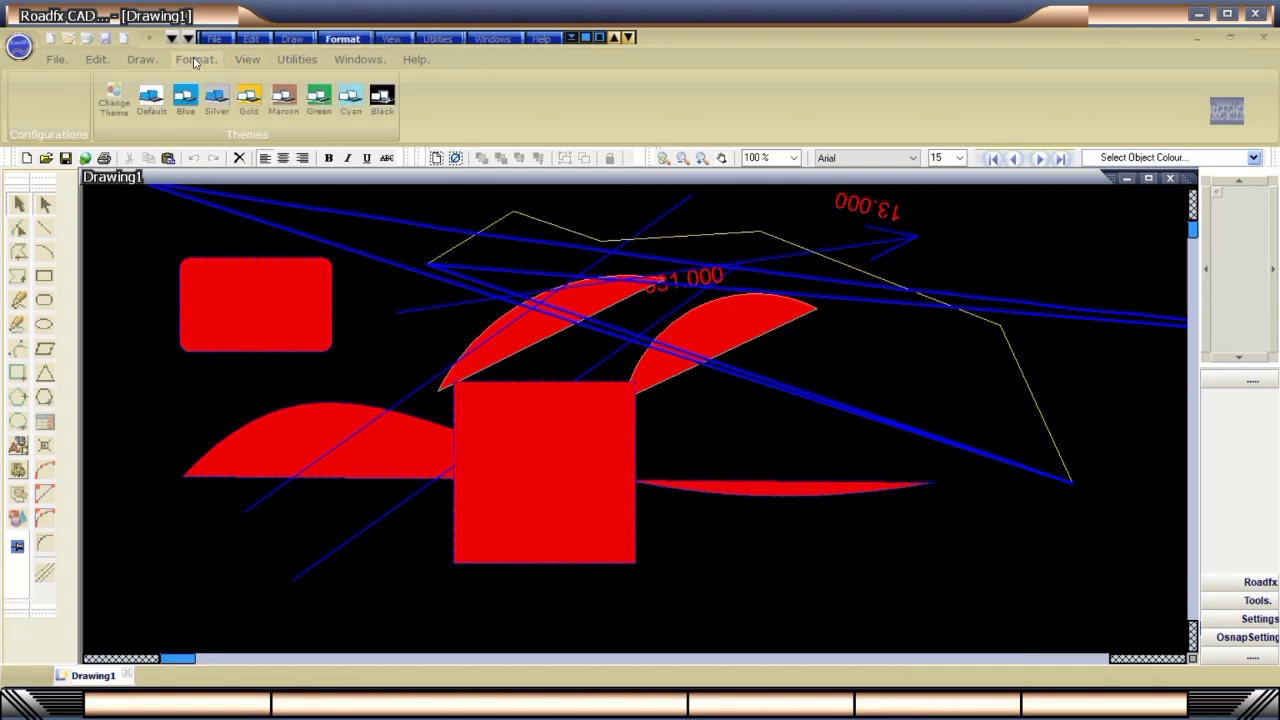
pyautogui.click(350, 104)
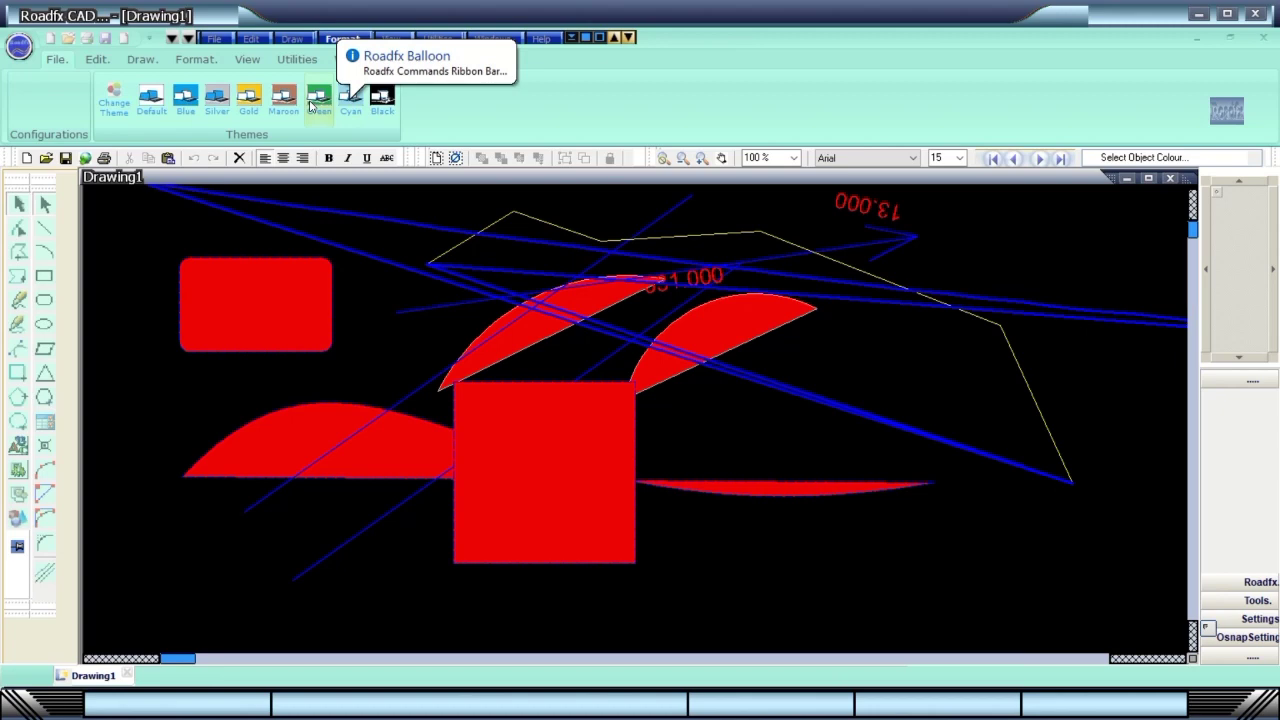
pyautogui.click(314, 100)
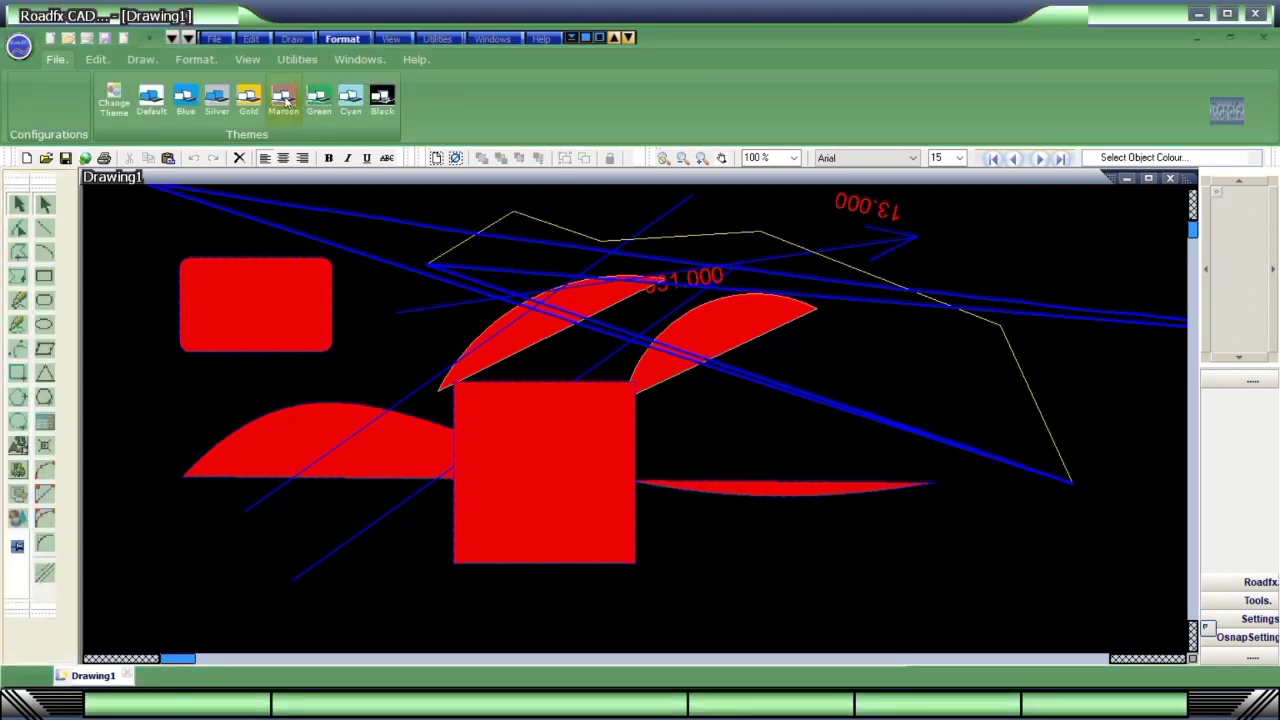
pyautogui.click(284, 100)
pyautogui.click(218, 100)
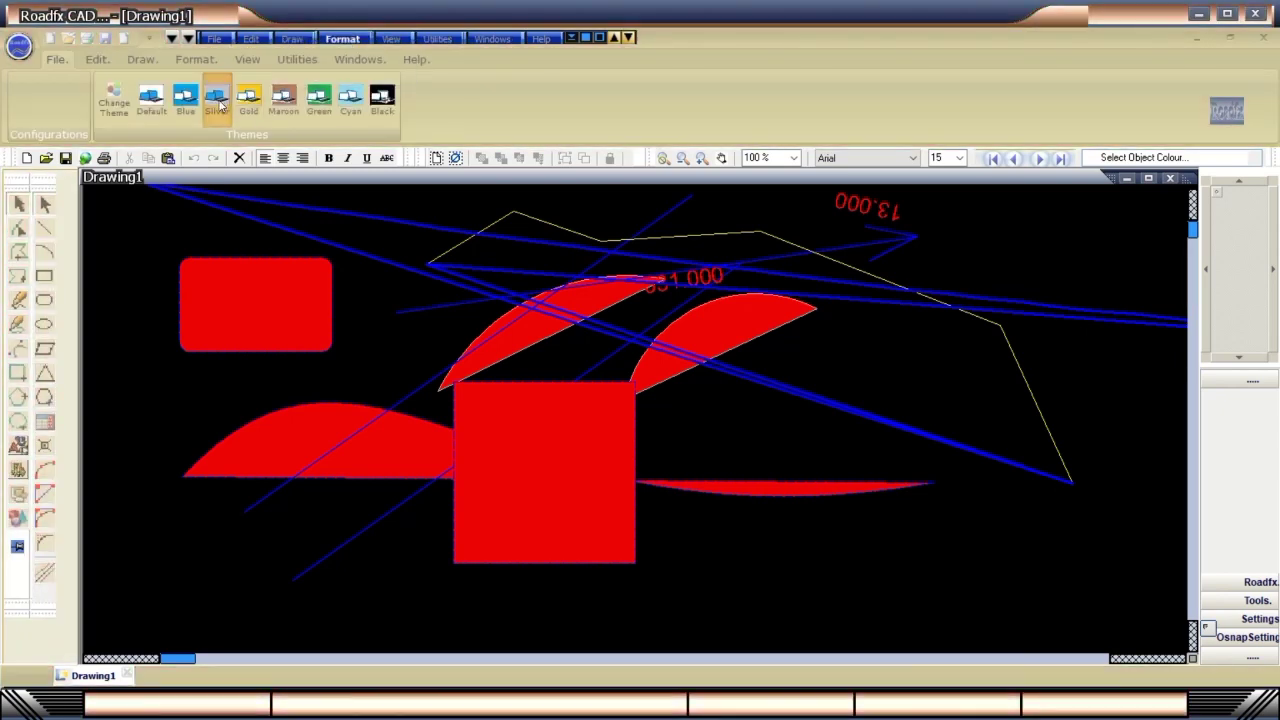
pyautogui.click(218, 102)
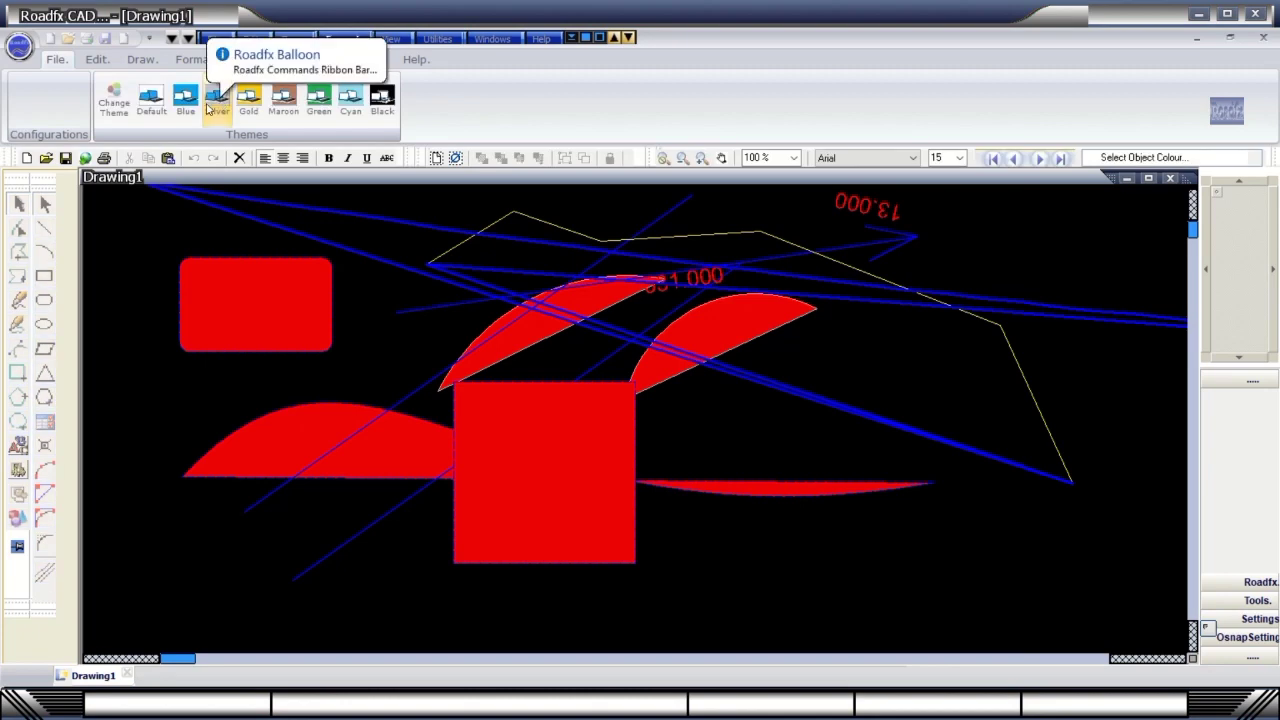
pyautogui.click(216, 102)
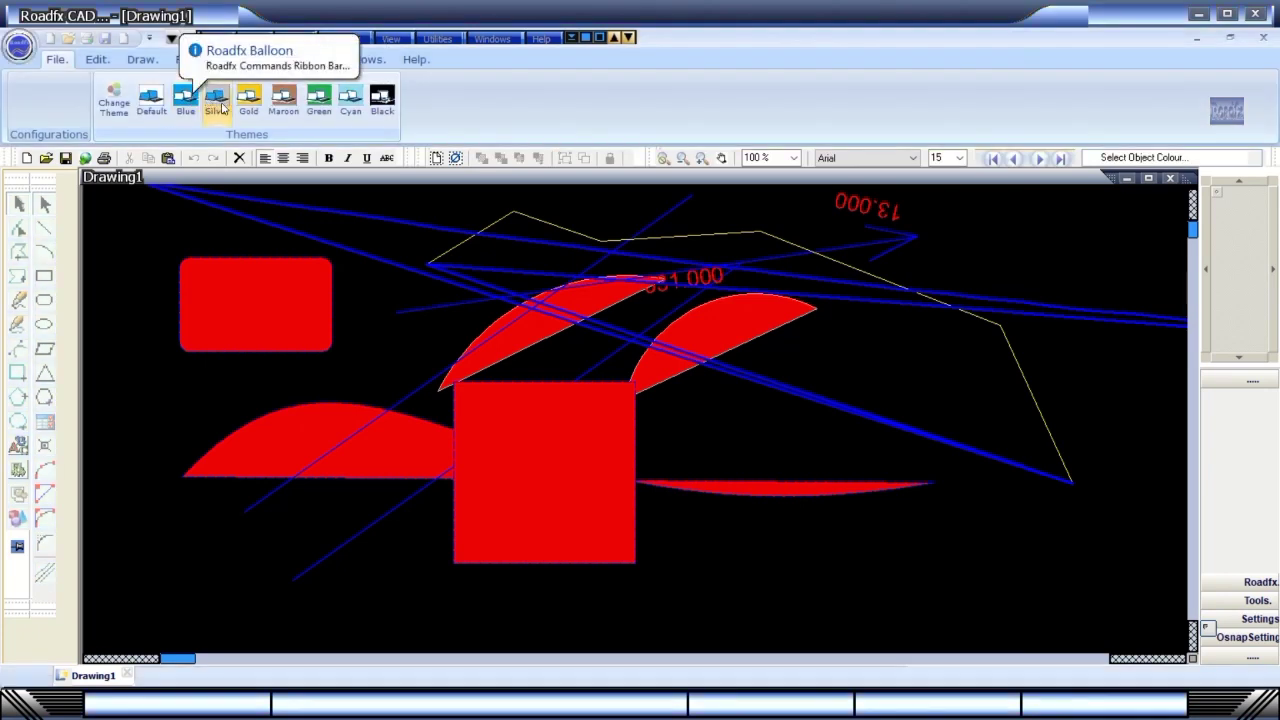
pyautogui.click(149, 98)
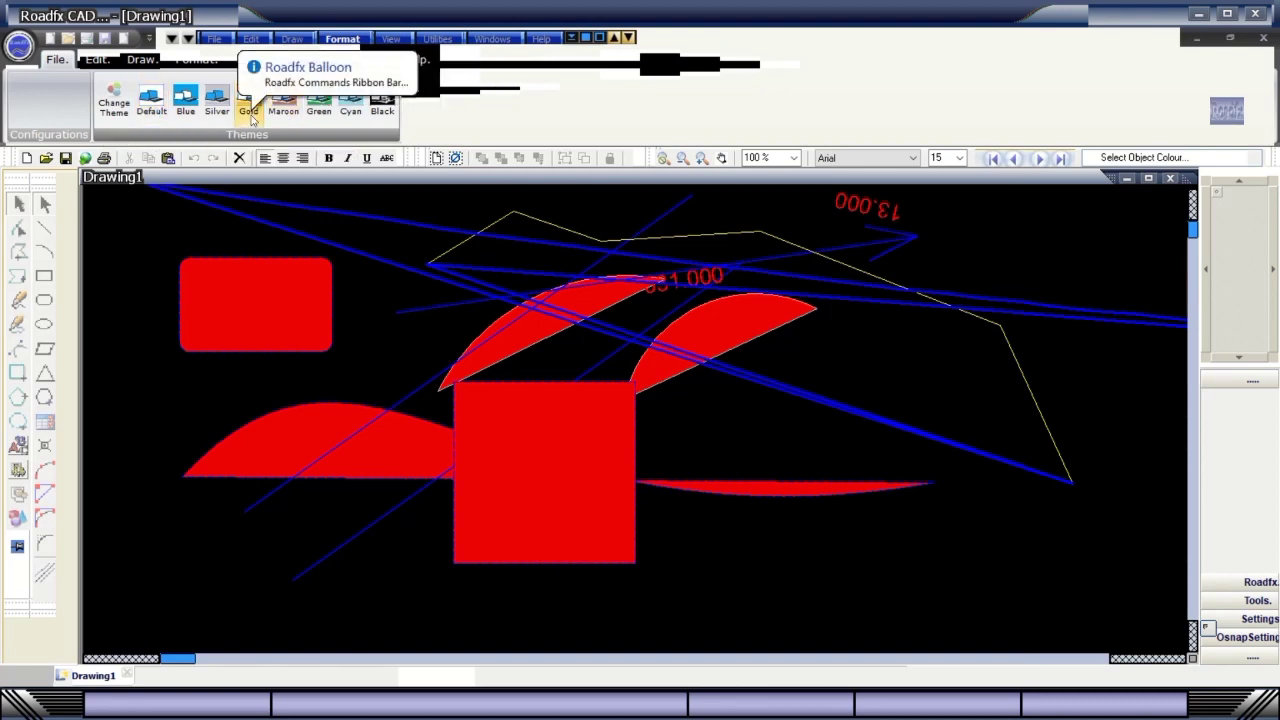
pyautogui.click(215, 110)
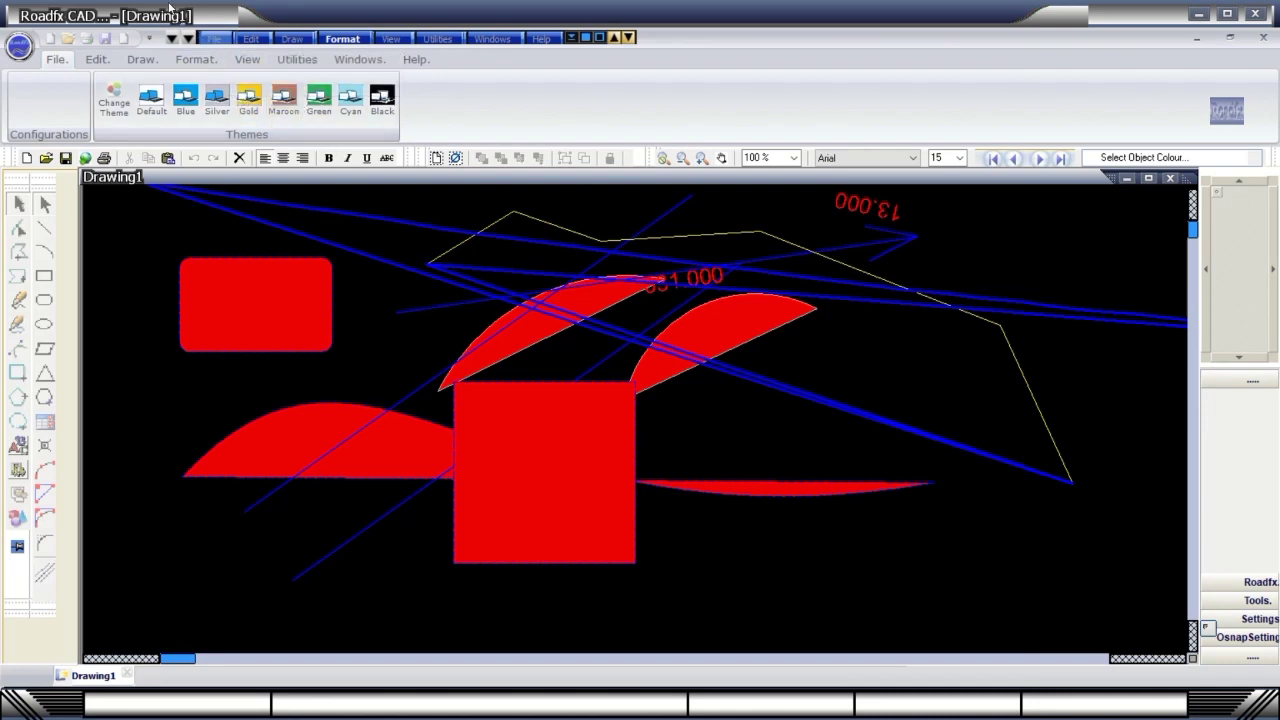
pyautogui.click(183, 108)
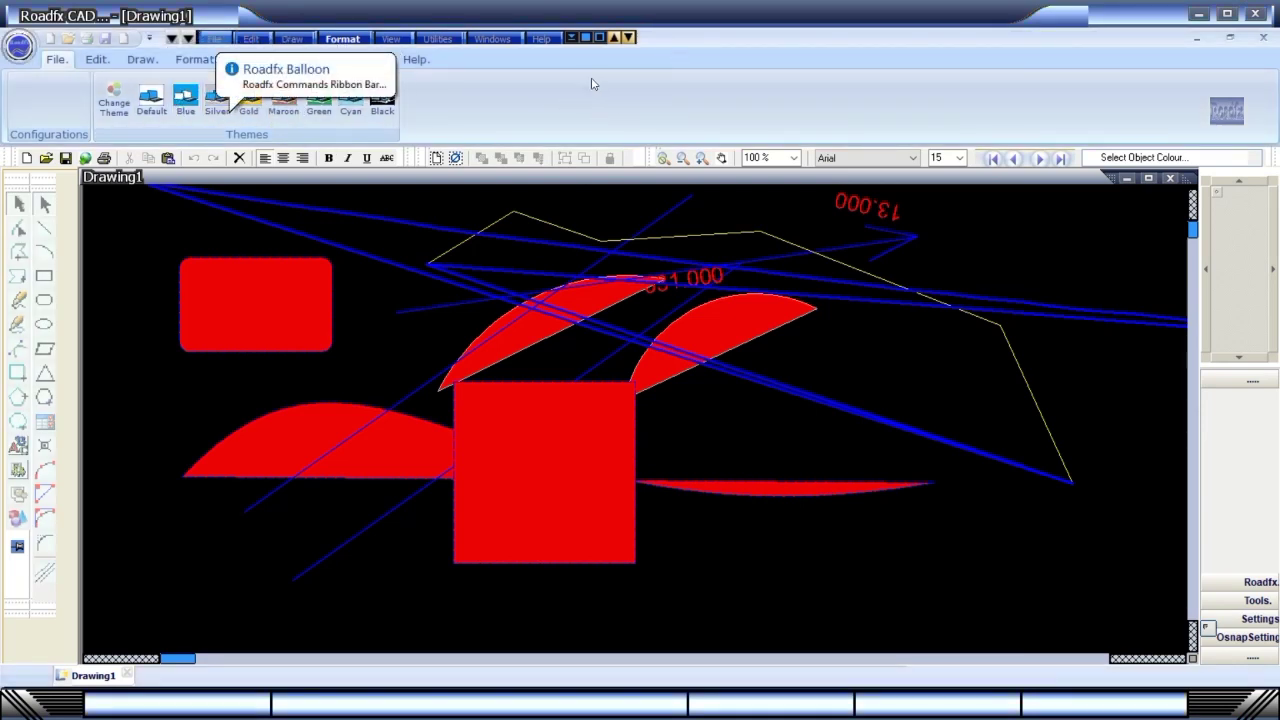
pyautogui.click(586, 38)
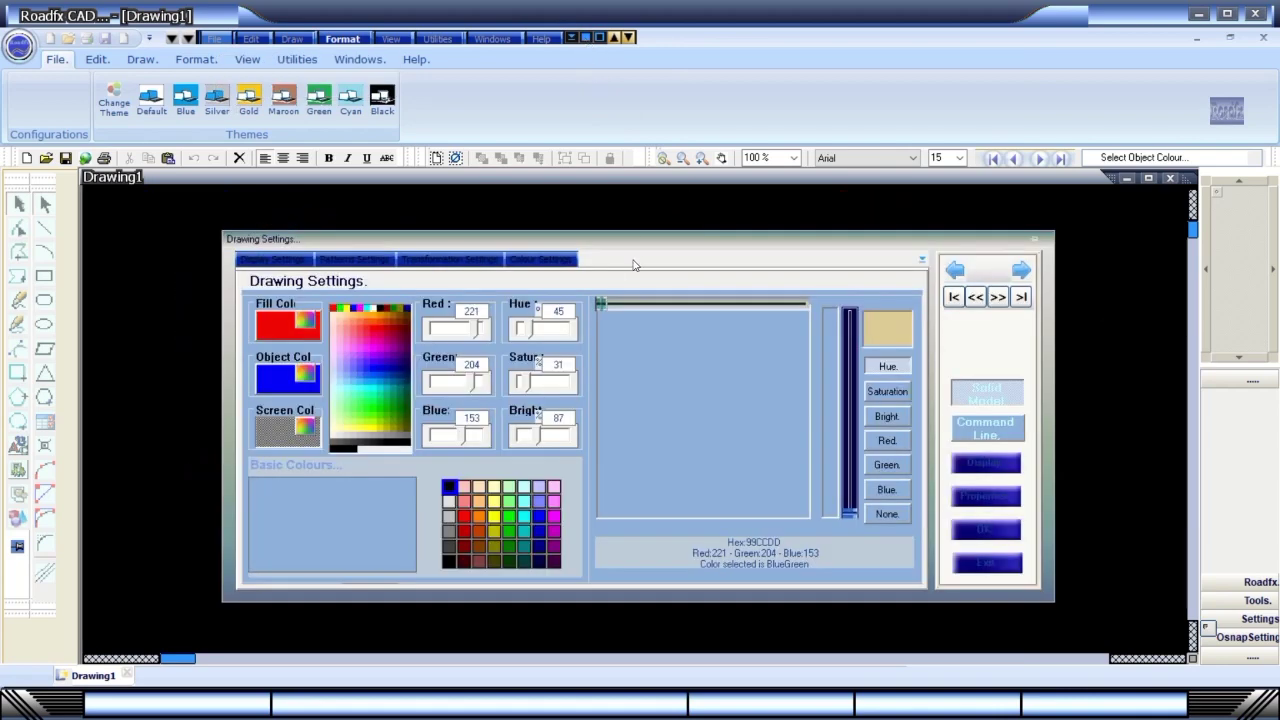
# Adjust the fill colour's hue to a pale blue in Colour Settings.
pyautogui.moveTo(608, 247)
pyautogui.mouseDown()
pyautogui.moveTo(620, 211)
pyautogui.moveTo(675, 197)
pyautogui.moveTo(662, 239)
pyautogui.moveTo(641, 245)
pyautogui.mouseUp()
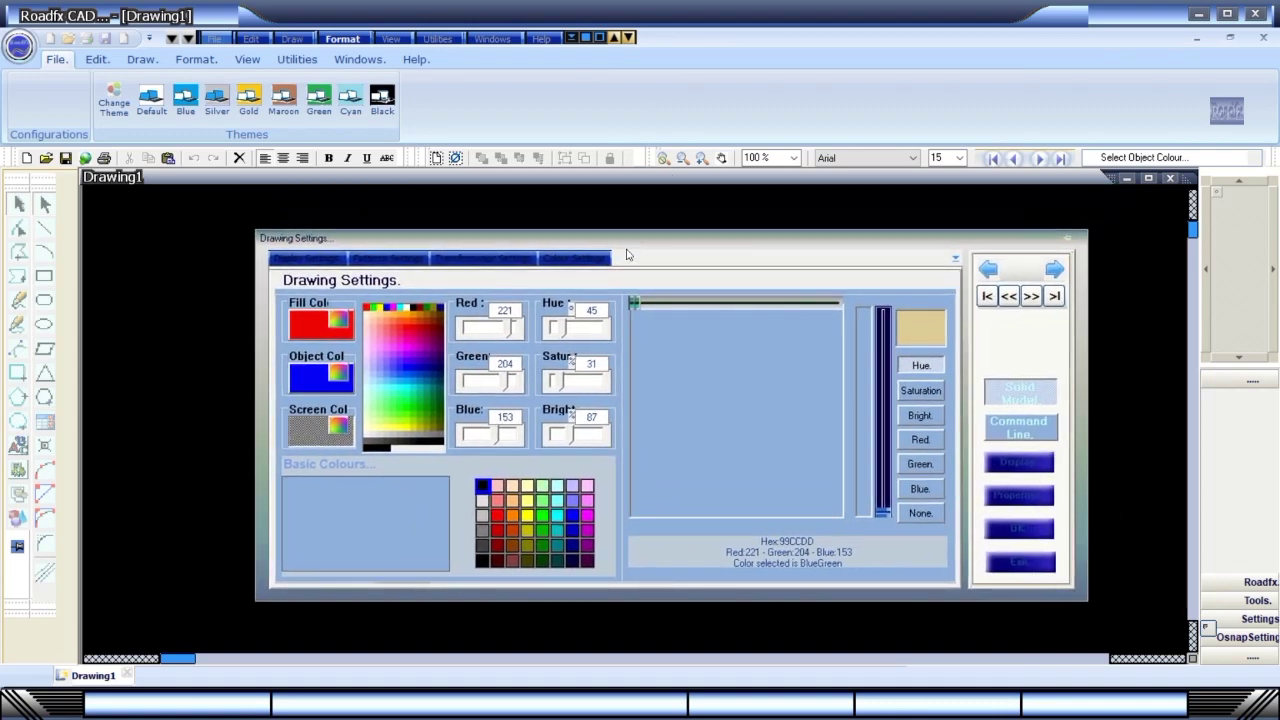
pyautogui.click(314, 262)
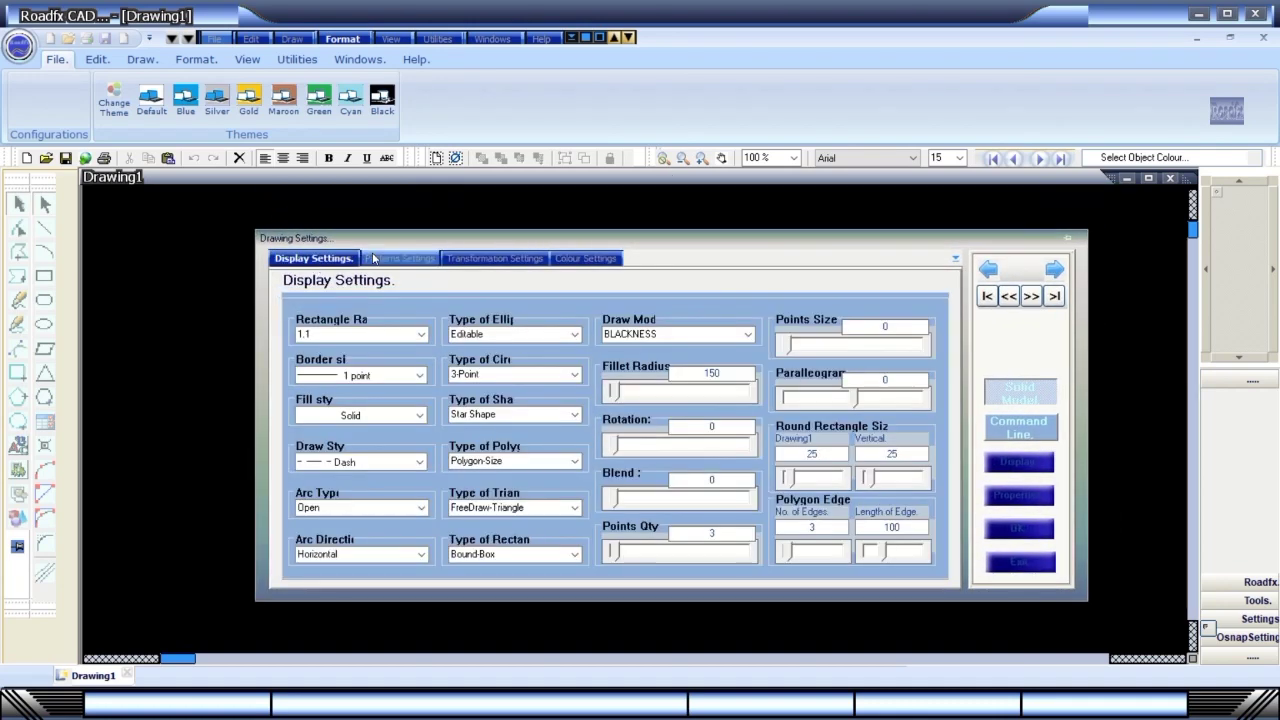
pyautogui.click(568, 260)
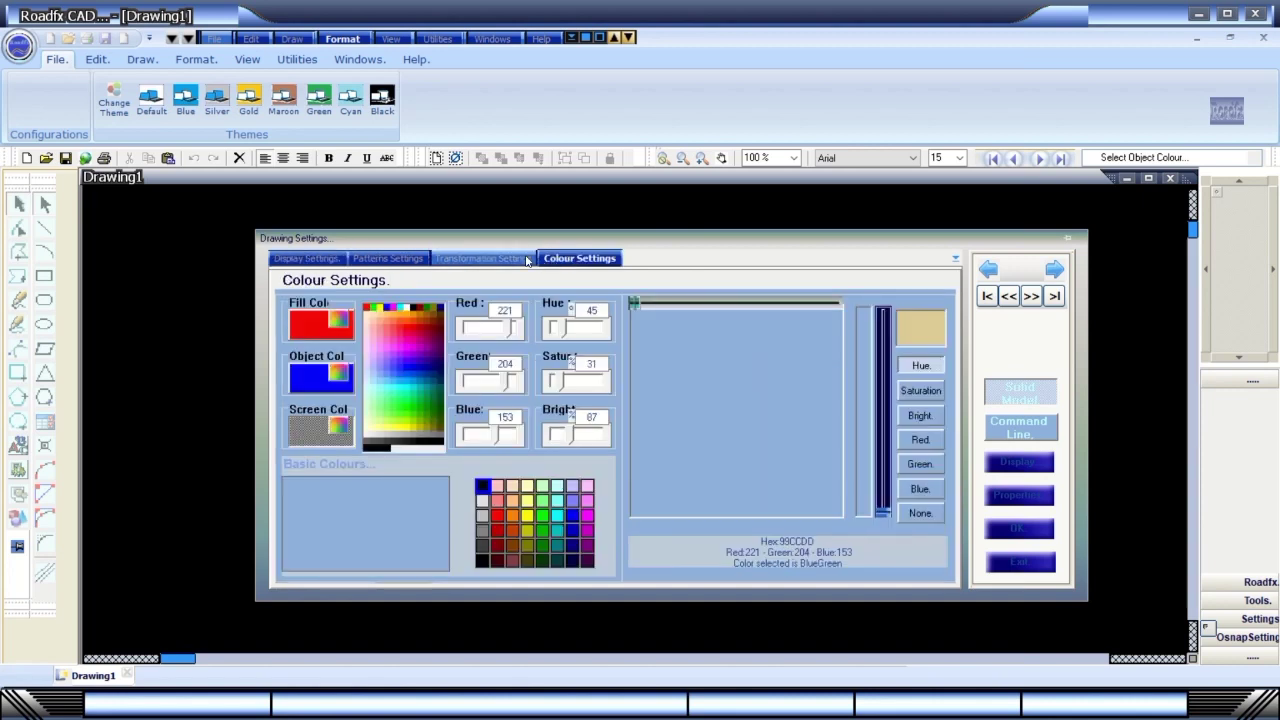
pyautogui.moveTo(884, 512)
pyautogui.mouseDown()
pyautogui.moveTo(871, 392)
pyautogui.moveTo(870, 412)
pyautogui.mouseUp()
pyautogui.click(736, 302)
pyautogui.moveTo(738, 313)
pyautogui.mouseDown()
pyautogui.moveTo(777, 304)
pyautogui.moveTo(708, 304)
pyautogui.mouseUp()
pyautogui.click(482, 530)
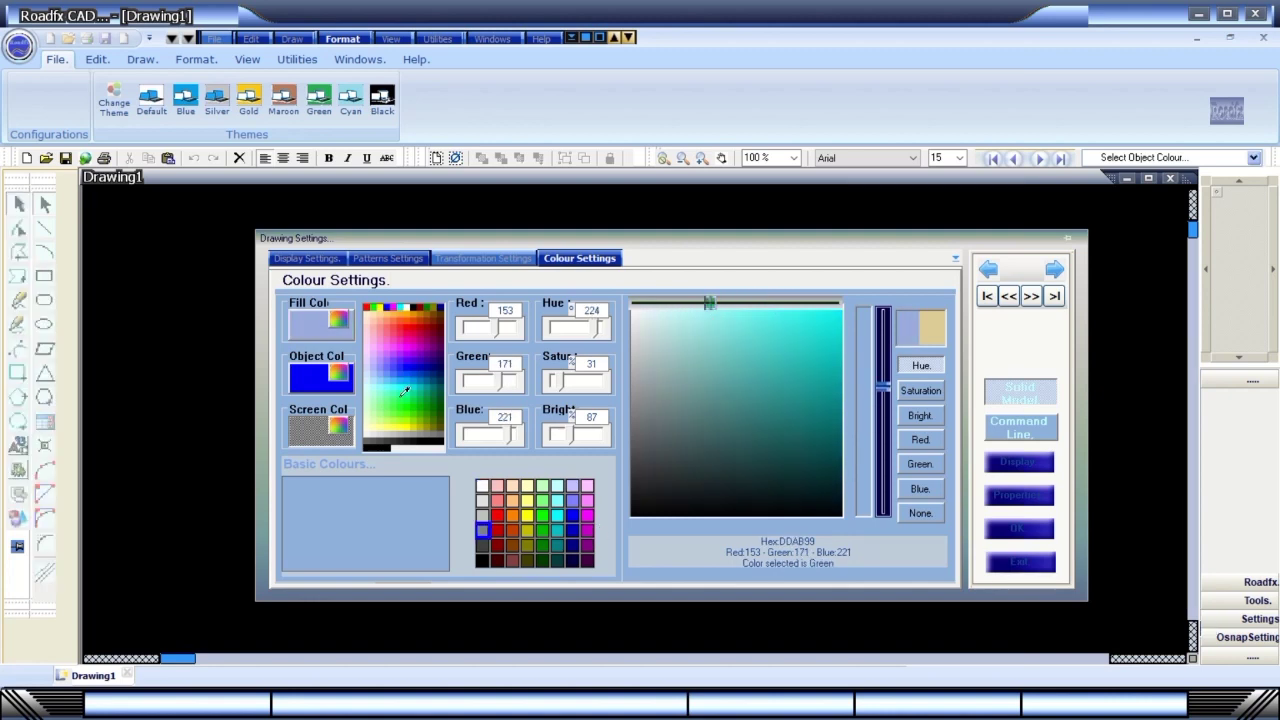
# View the Transformation and Patterns Settings pages, then close Roadfx CAD.
pyautogui.click(523, 260)
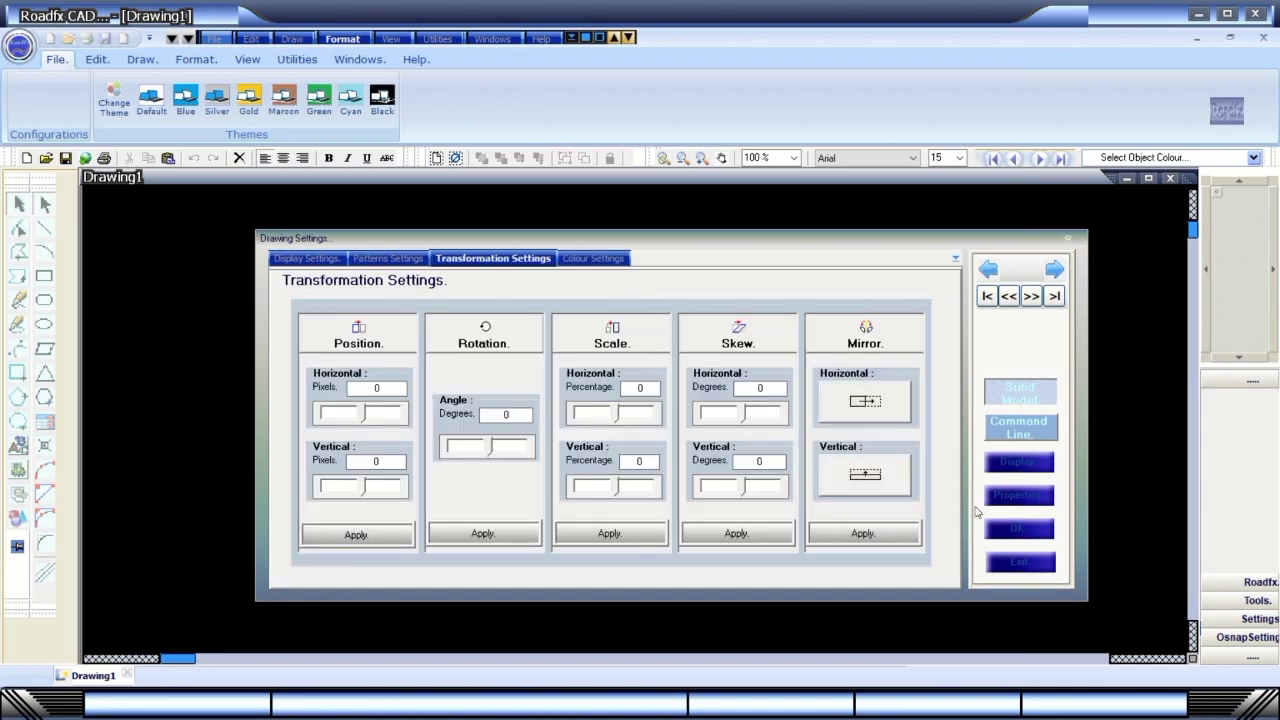
pyautogui.click(370, 261)
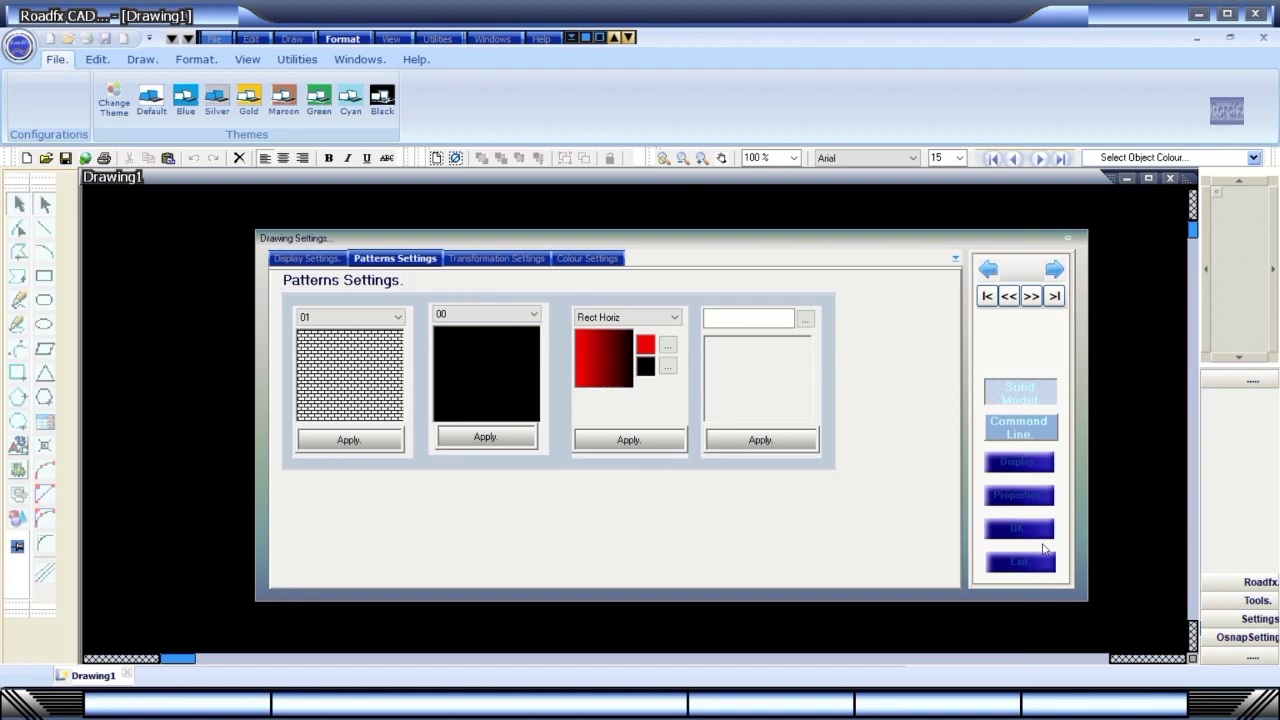
pyautogui.click(1022, 492)
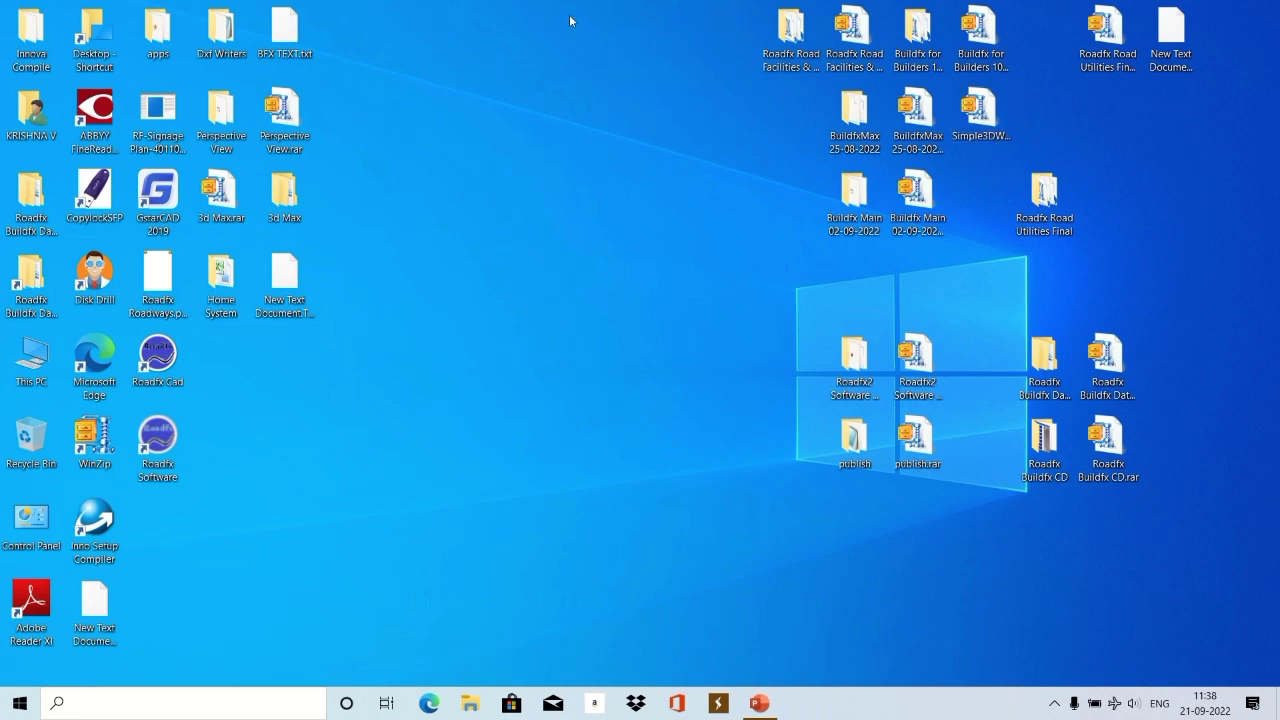
# Return to the Roadfx CAD window with its blank Drawing1 canvas.
pyautogui.moveTo(575, 3)
pyautogui.click(536, 33)
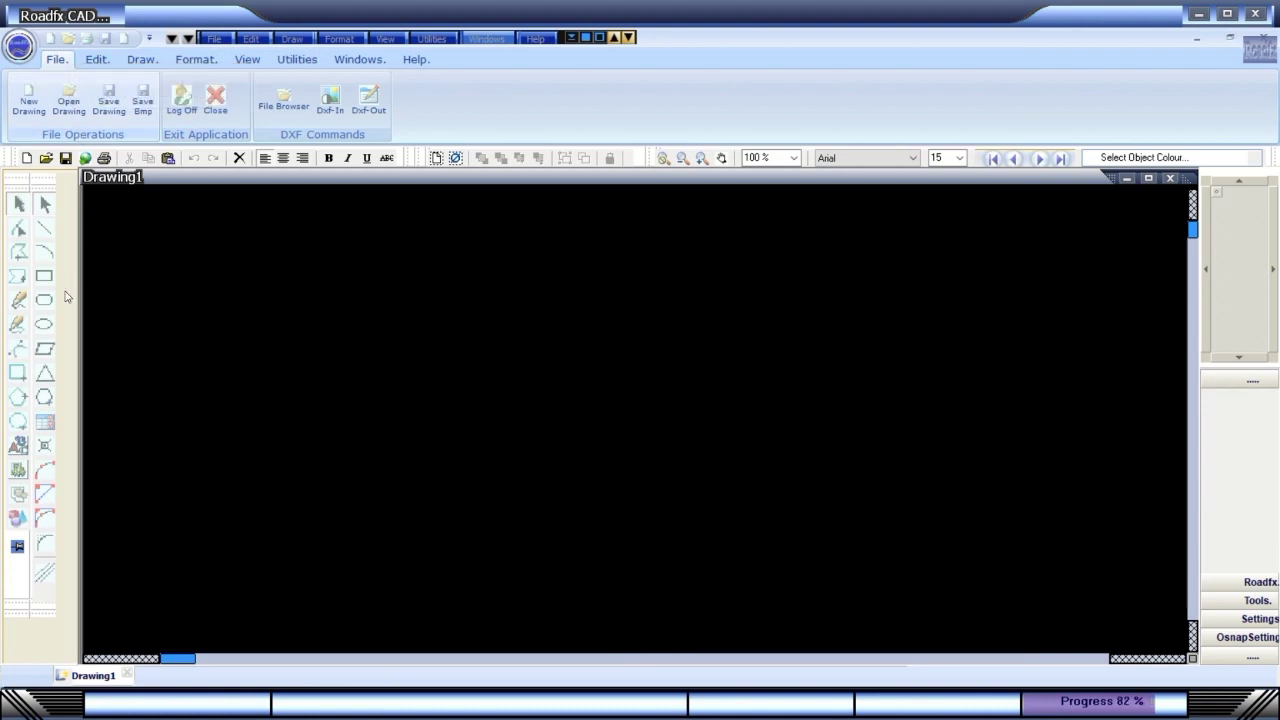
# Draw a four-point Bezier S-curve across the canvas and finish it as a red filled shape.
pyautogui.click(18, 348)
pyautogui.click(297, 320)
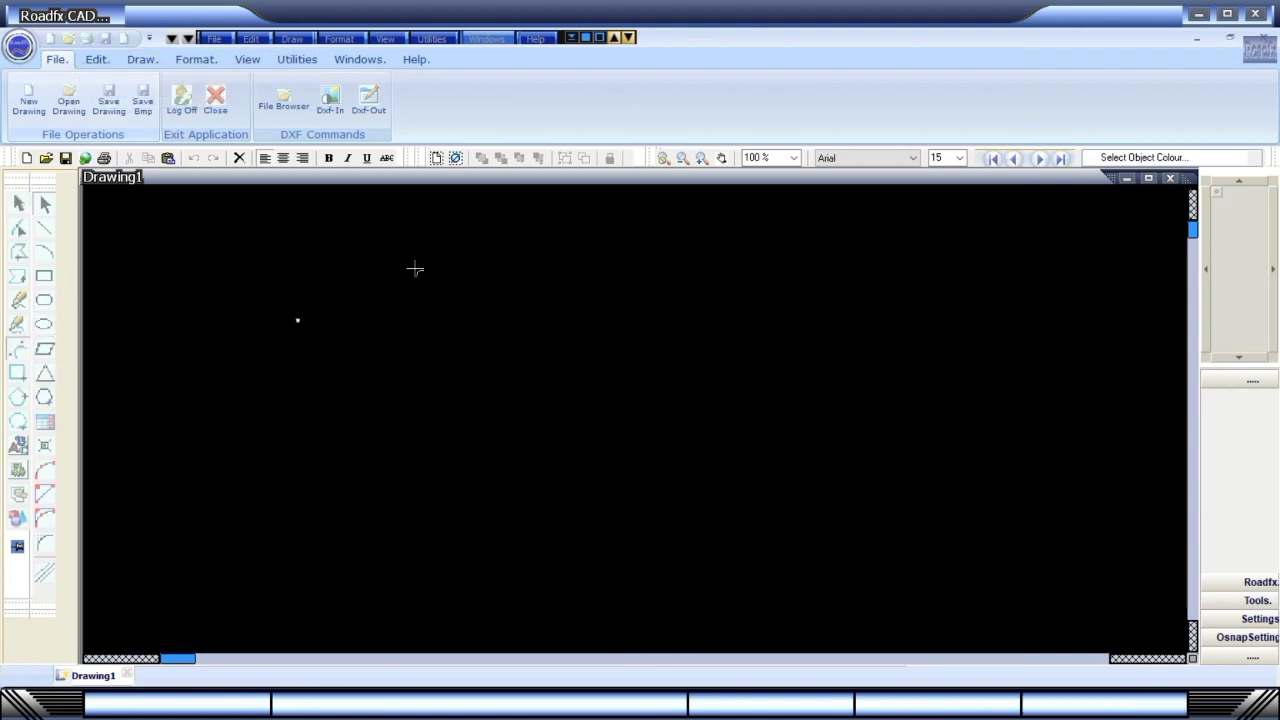
pyautogui.click(479, 260)
pyautogui.click(643, 482)
pyautogui.click(883, 434)
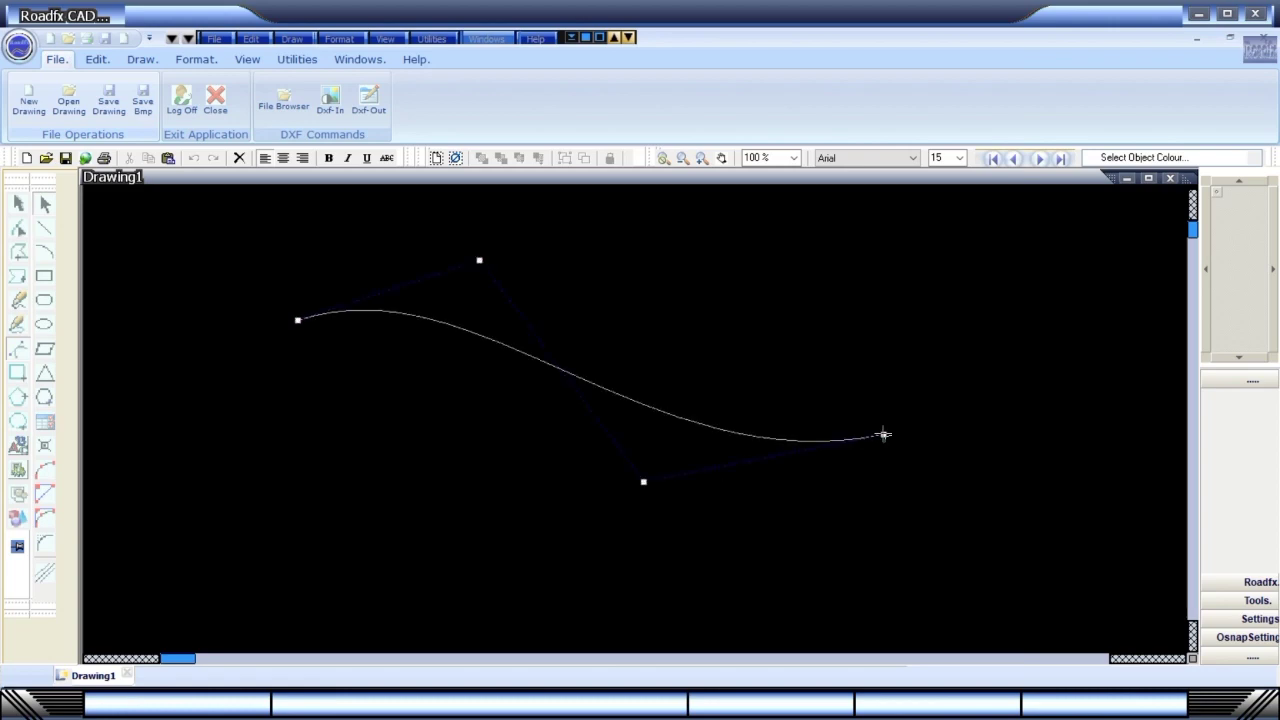
pyautogui.rightClick(816, 372)
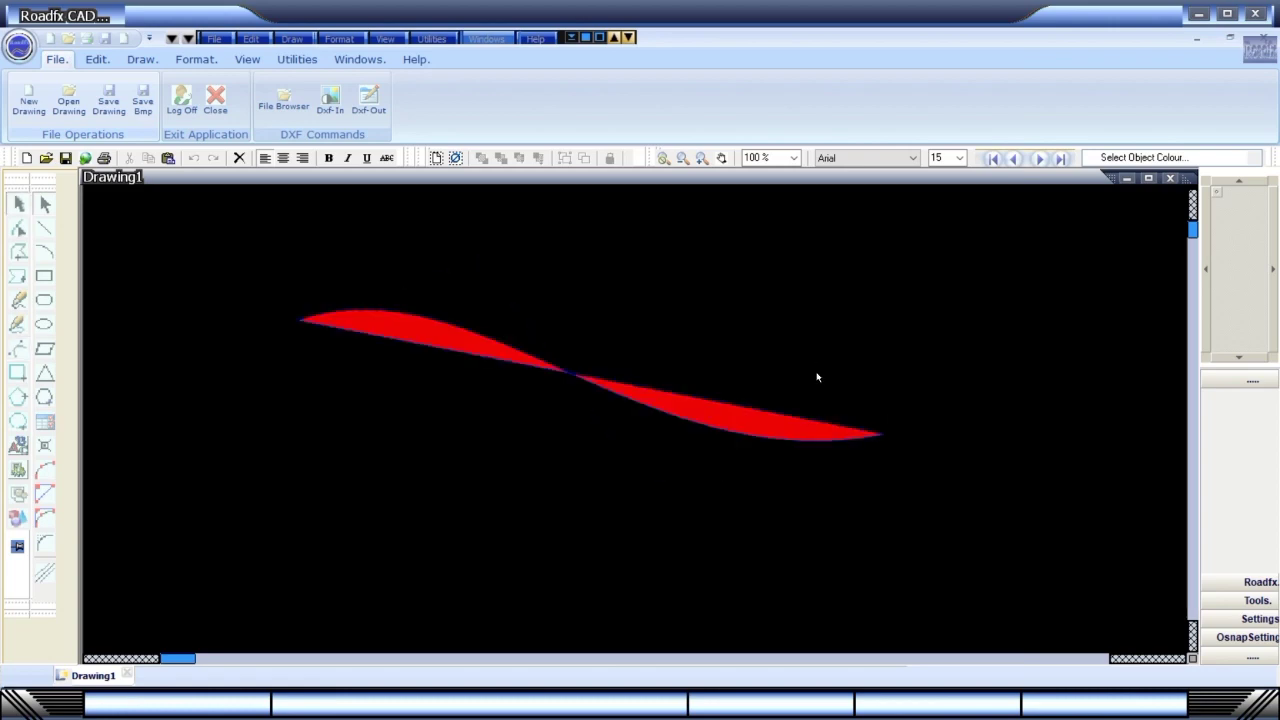
# Pan the view away from and back onto the red shape with the navigation control.
pyautogui.click(1216, 193)
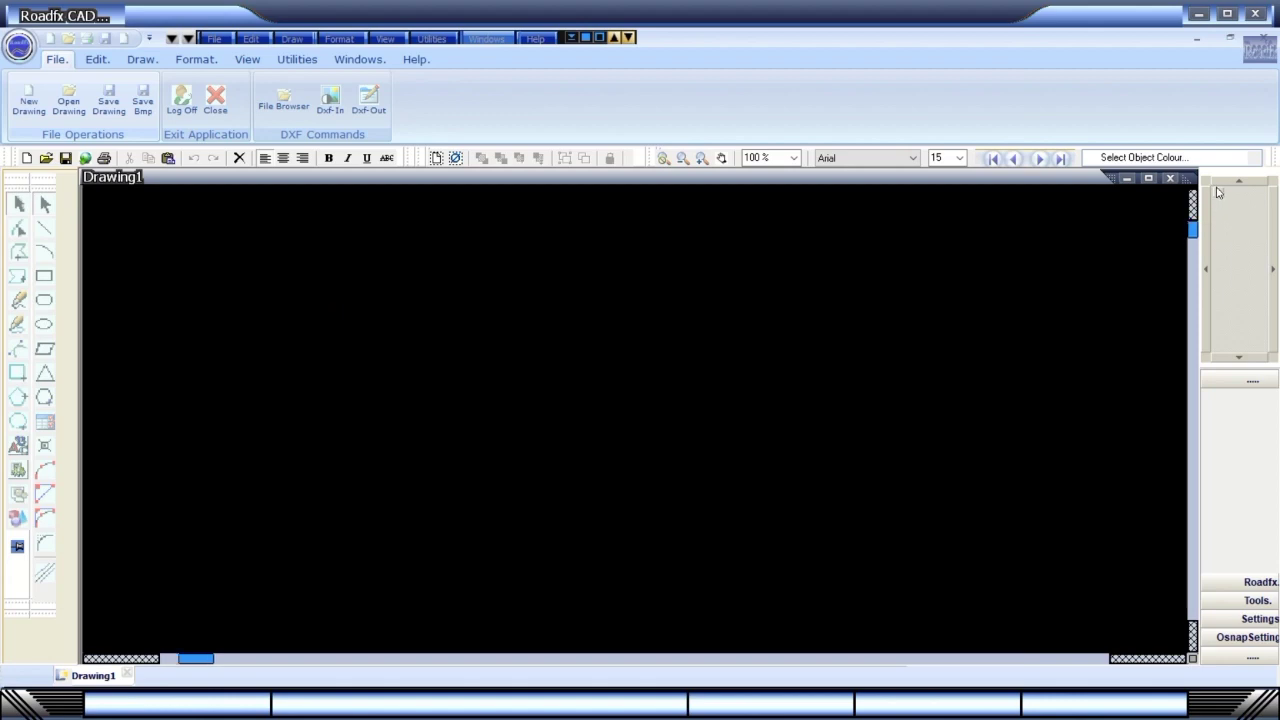
pyautogui.click(1213, 193)
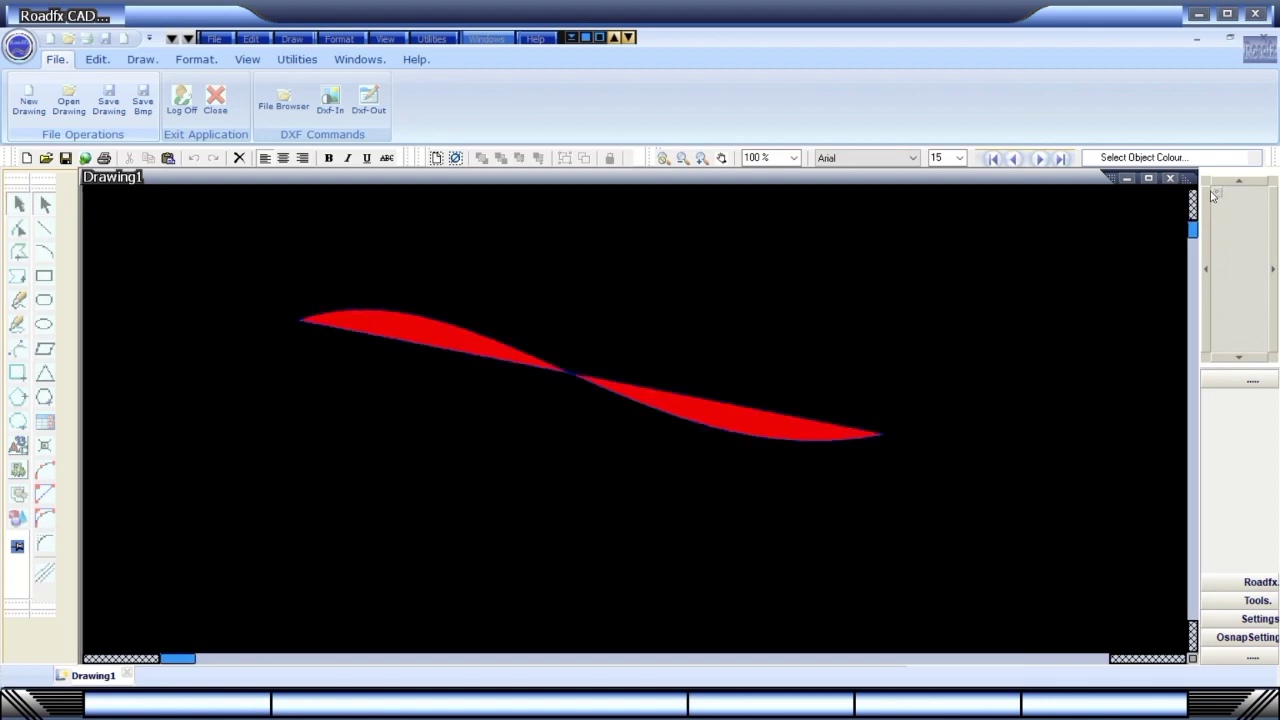
pyautogui.click(1229, 360)
pyautogui.click(1238, 184)
pyautogui.click(1276, 258)
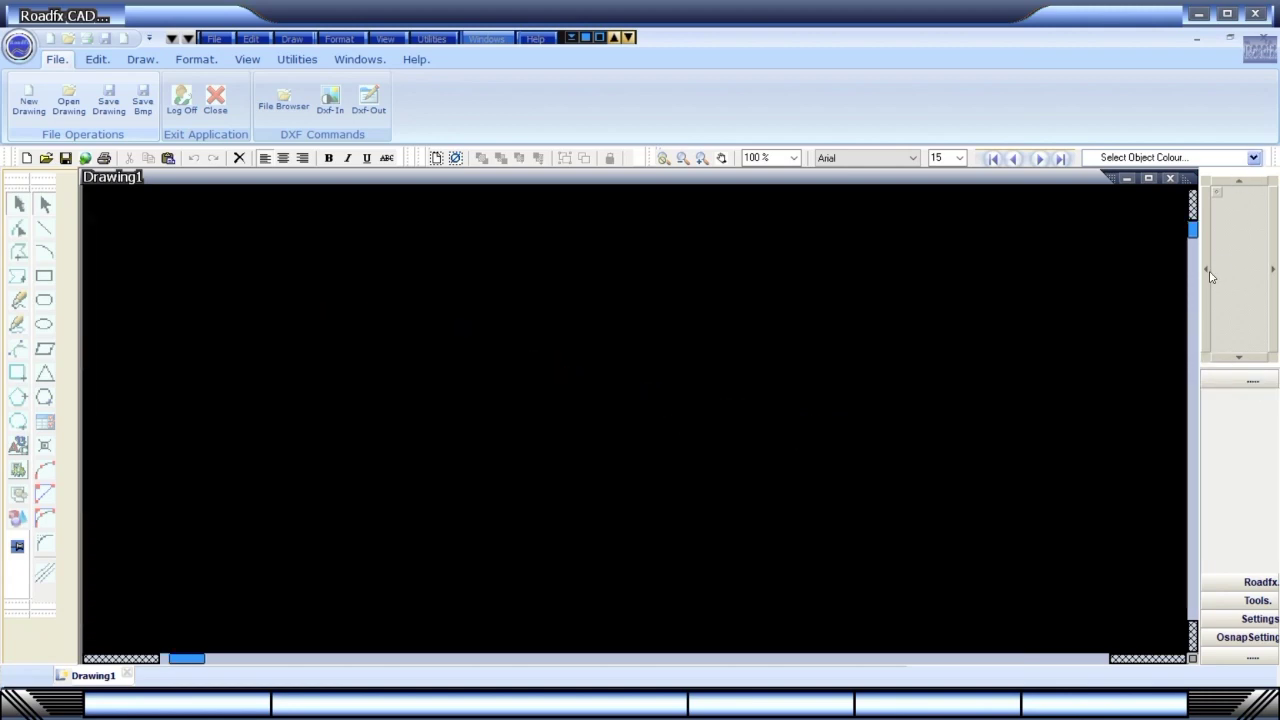
pyautogui.click(1209, 273)
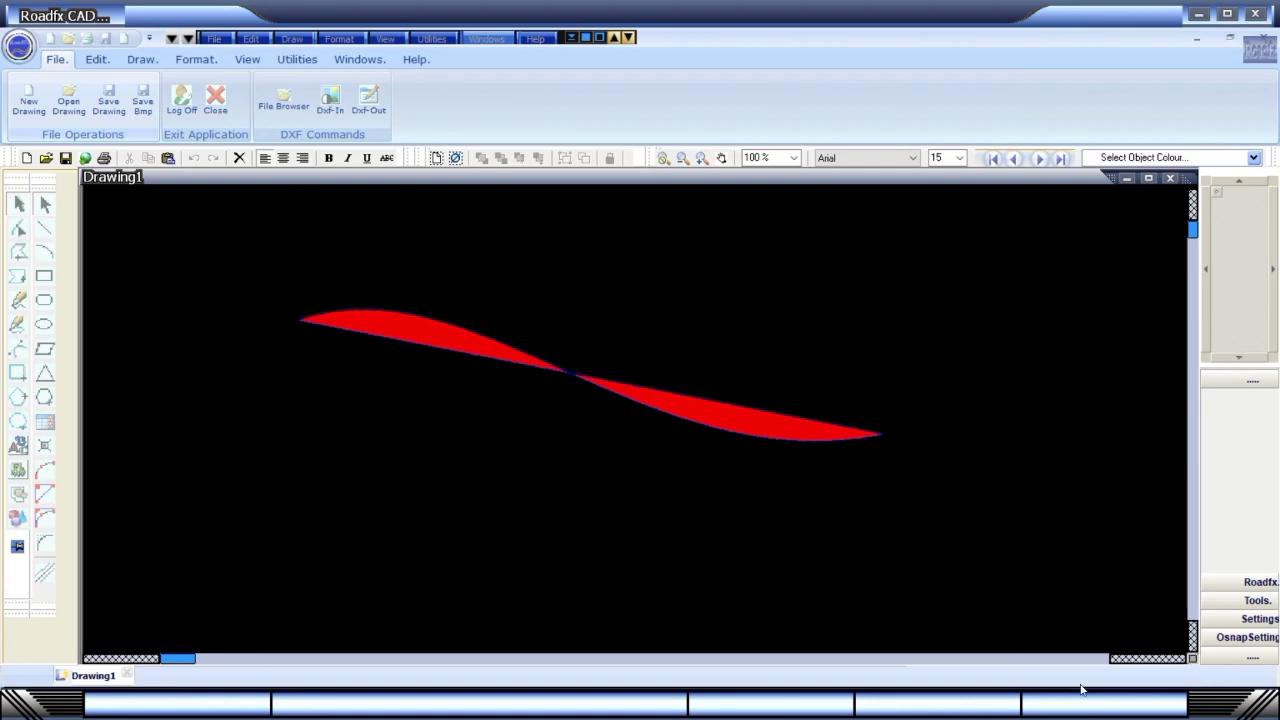
# Scroll the drawing view using the horizontal and vertical scrollbars.
pyautogui.click(1141, 658)
pyautogui.click(1141, 660)
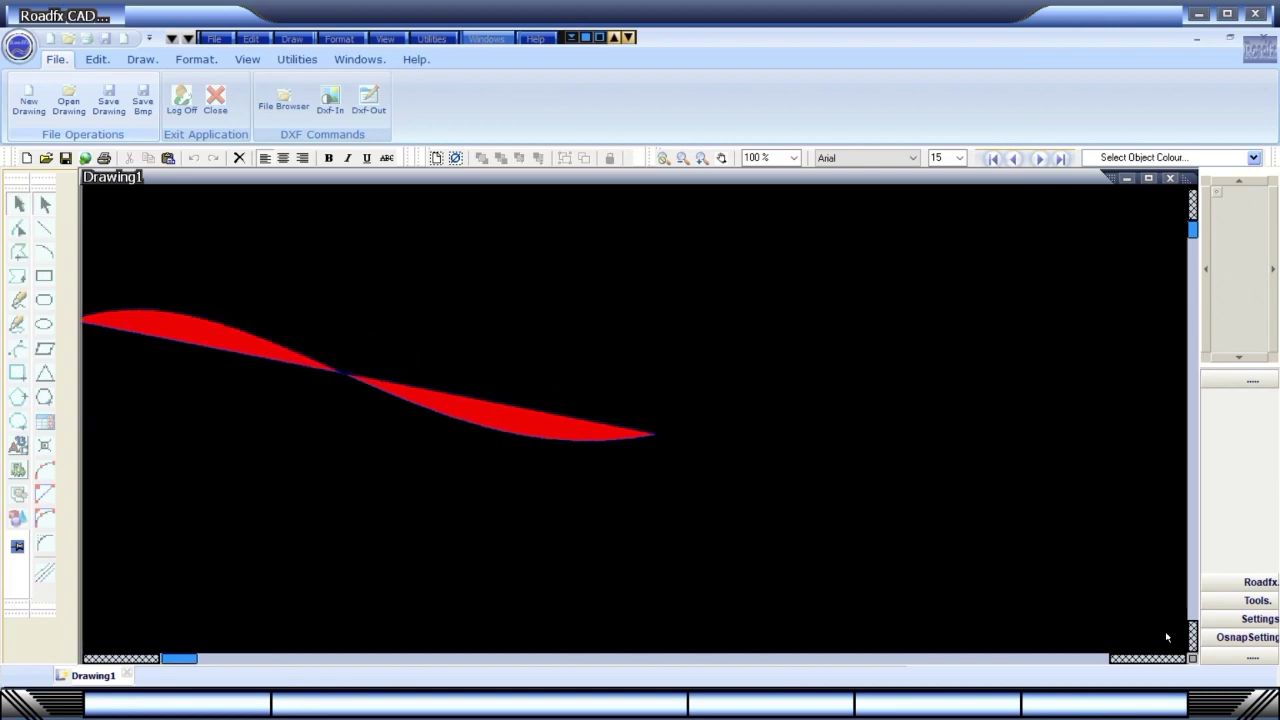
pyautogui.click(1192, 638)
pyautogui.click(1192, 638)
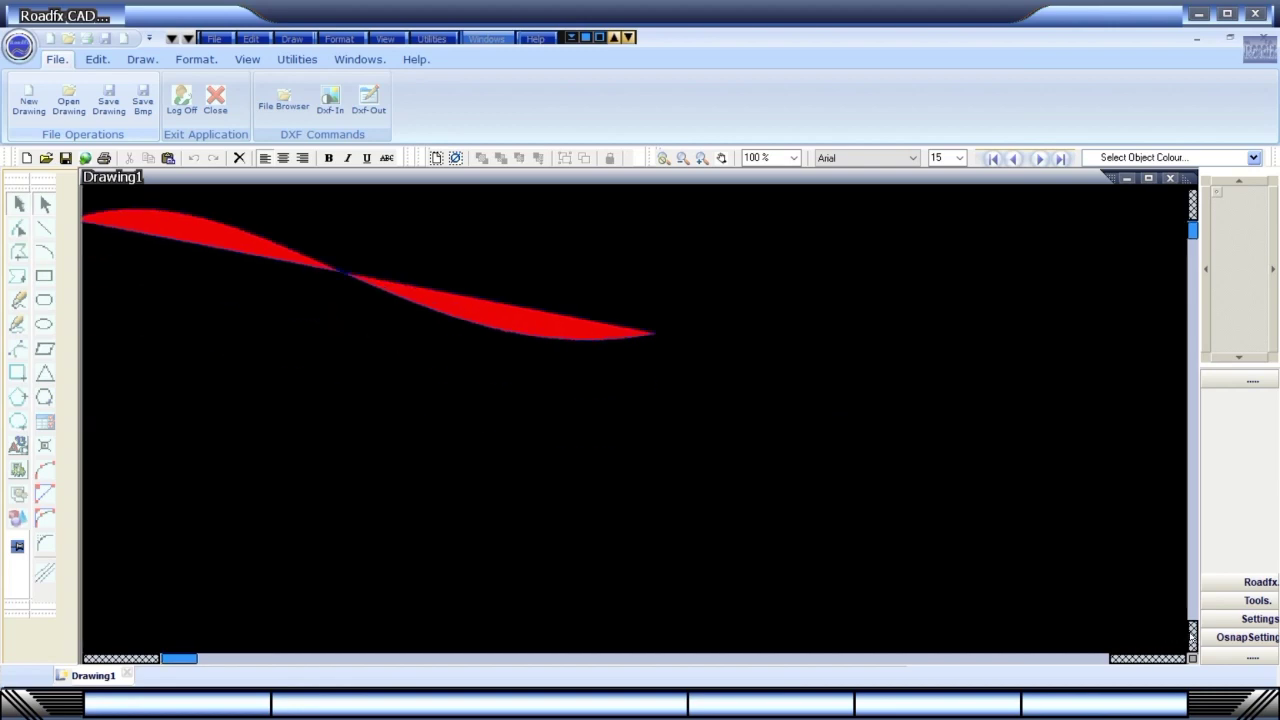
pyautogui.click(1192, 638)
pyautogui.click(1192, 638)
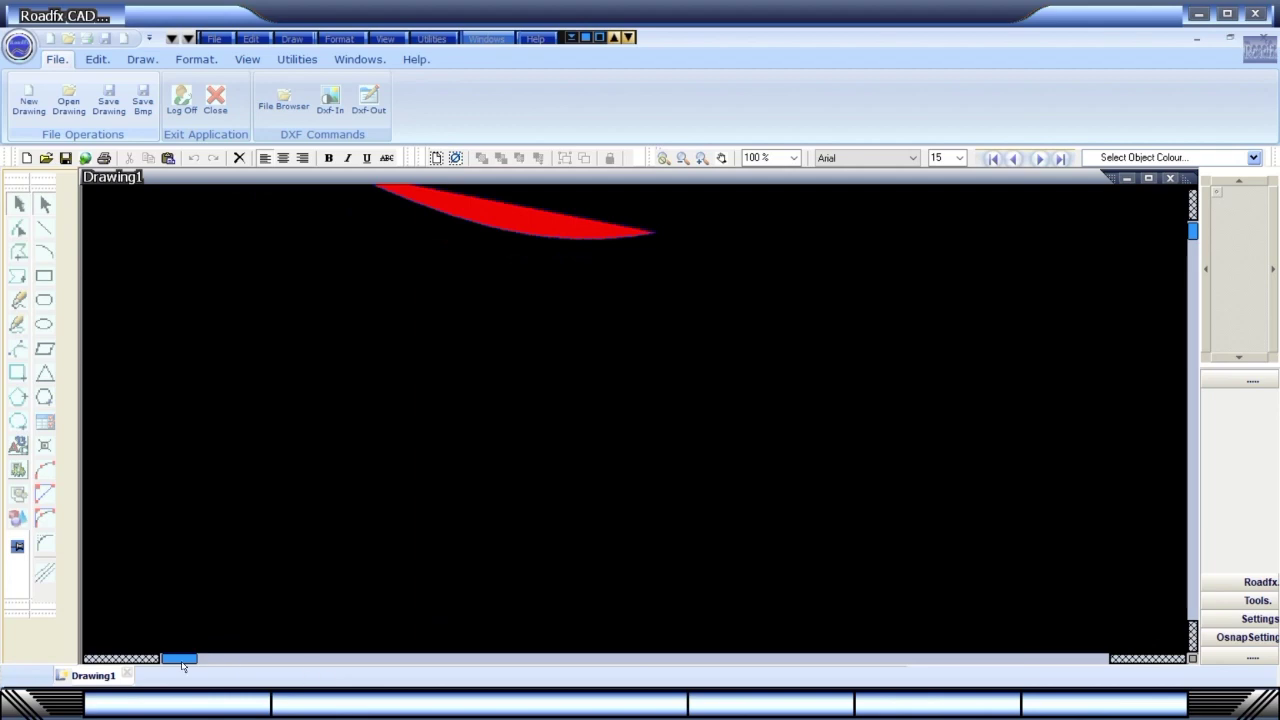
pyautogui.click(140, 659)
pyautogui.click(140, 659)
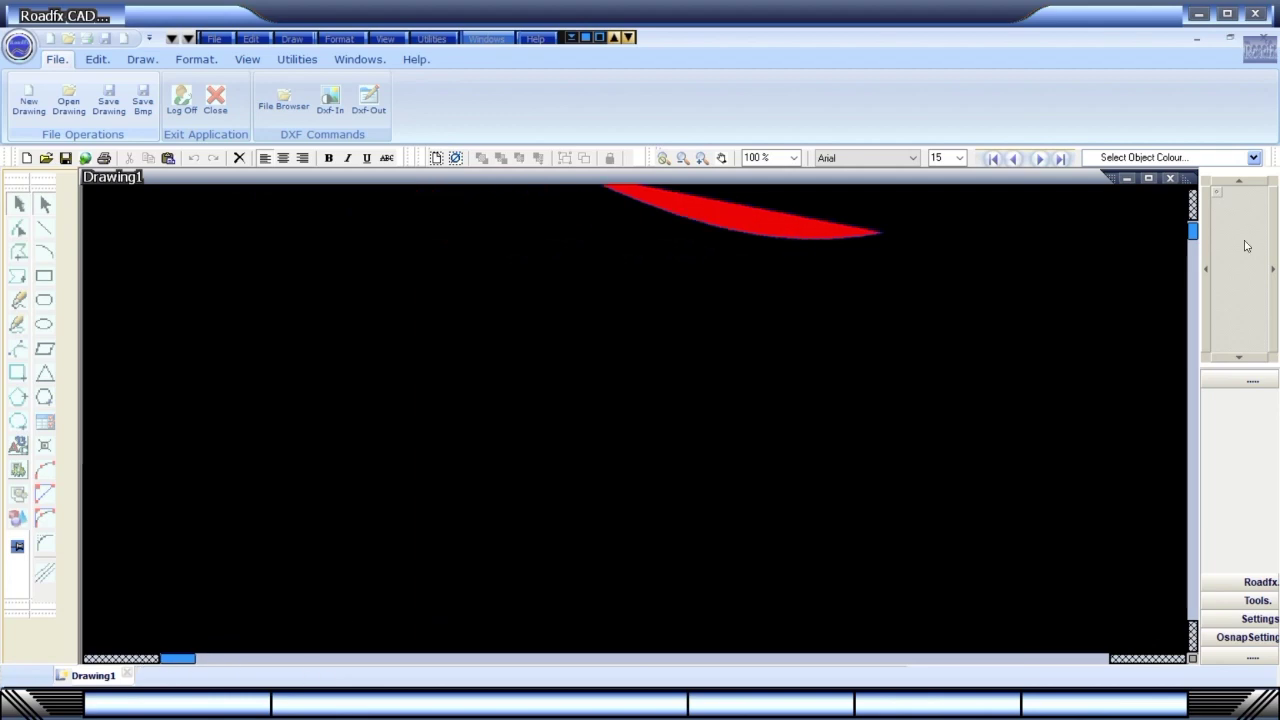
pyautogui.click(1192, 213)
pyautogui.click(1192, 213)
pyautogui.click(1192, 213)
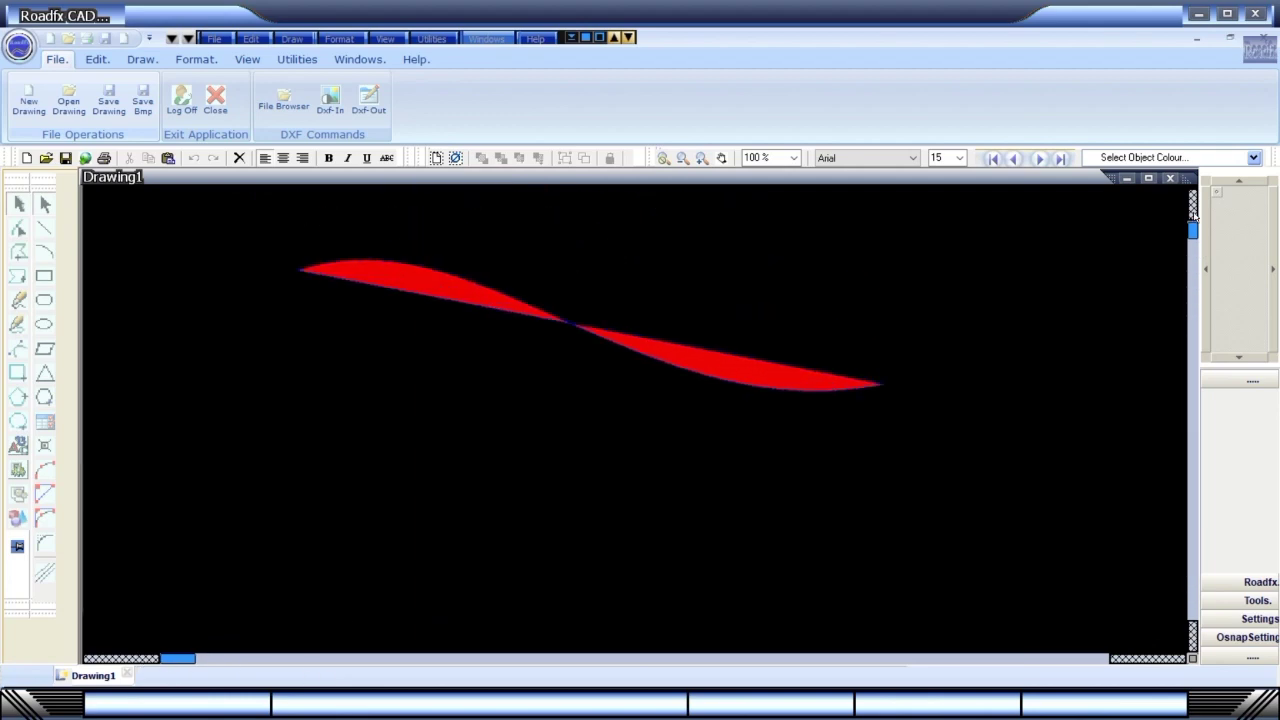
pyautogui.click(1192, 213)
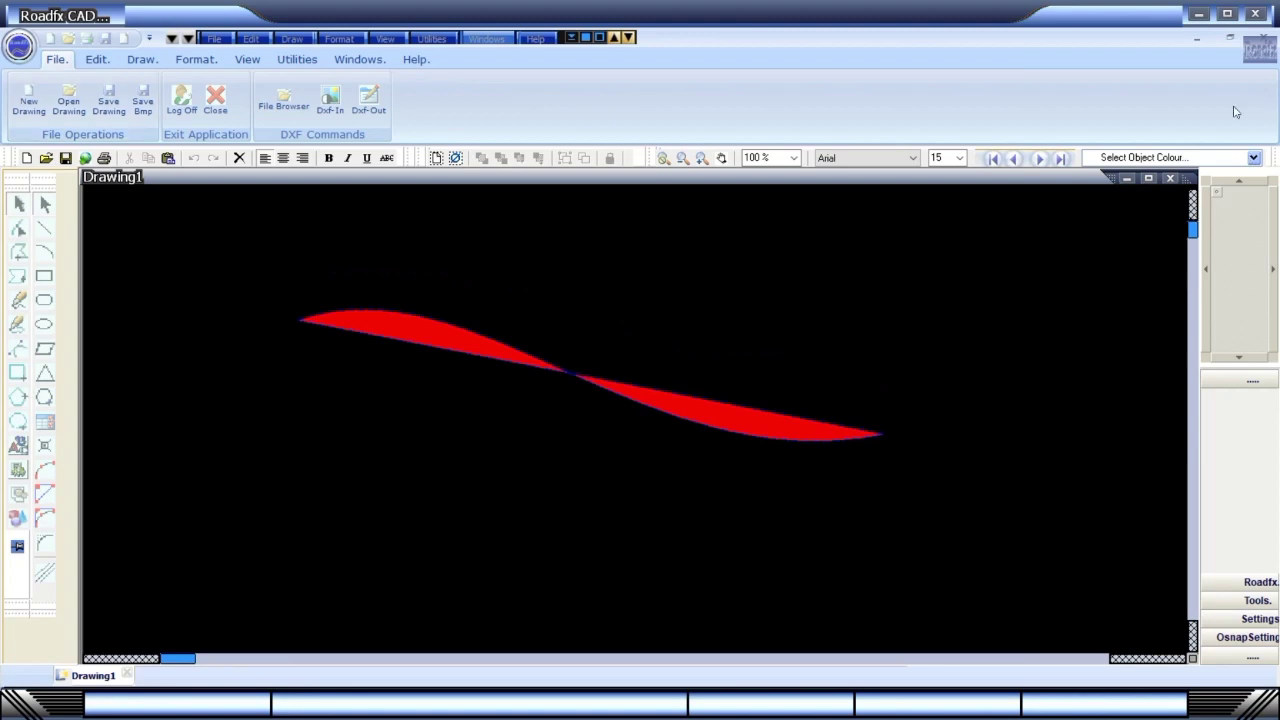
pyautogui.click(1253, 158)
# Browse the object and fill colour lists, then set the screen colour to cyan.
pyautogui.moveTo(1259, 263); pyautogui.dragTo(1256, 180)
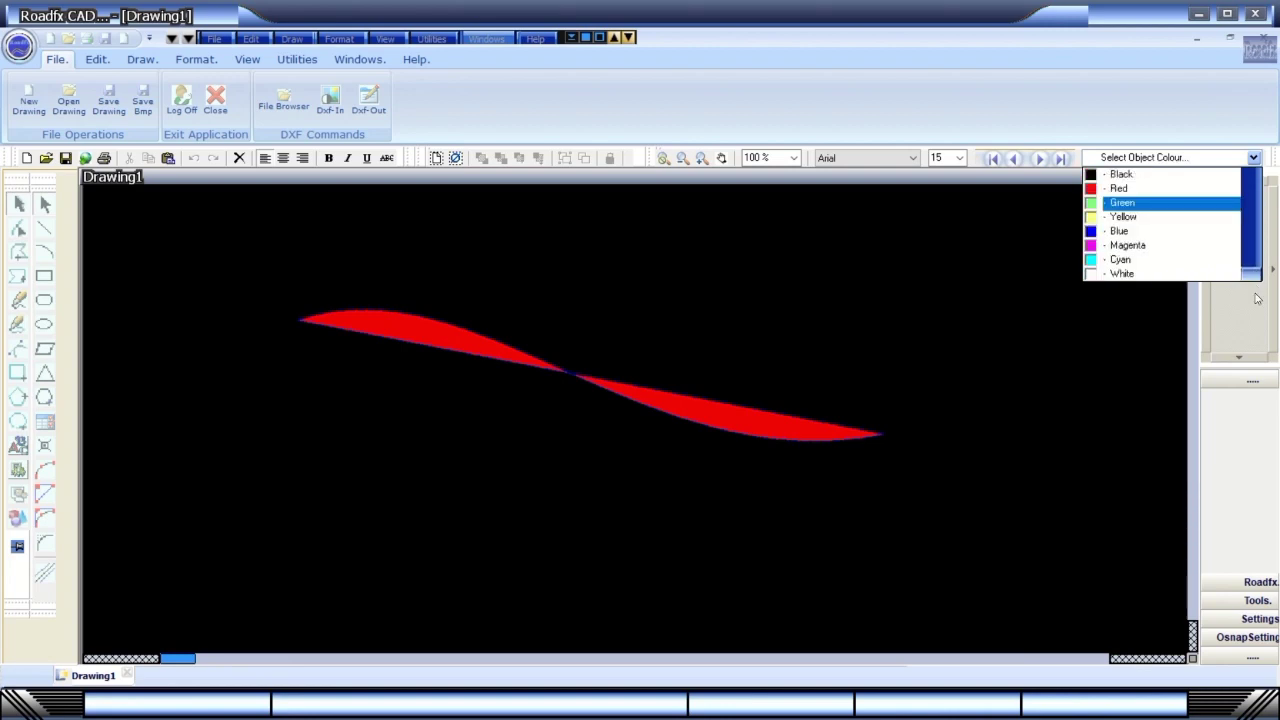
pyautogui.click(1254, 158)
pyautogui.click(1254, 158)
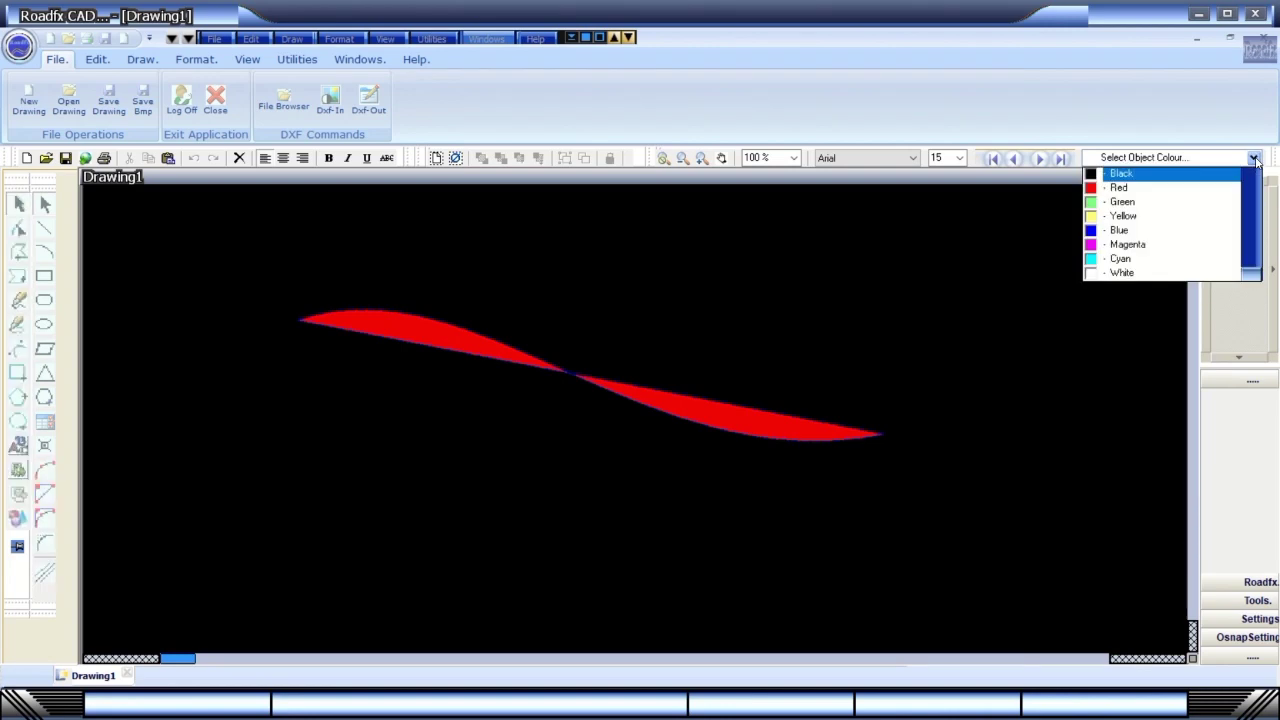
pyautogui.click(1039, 160)
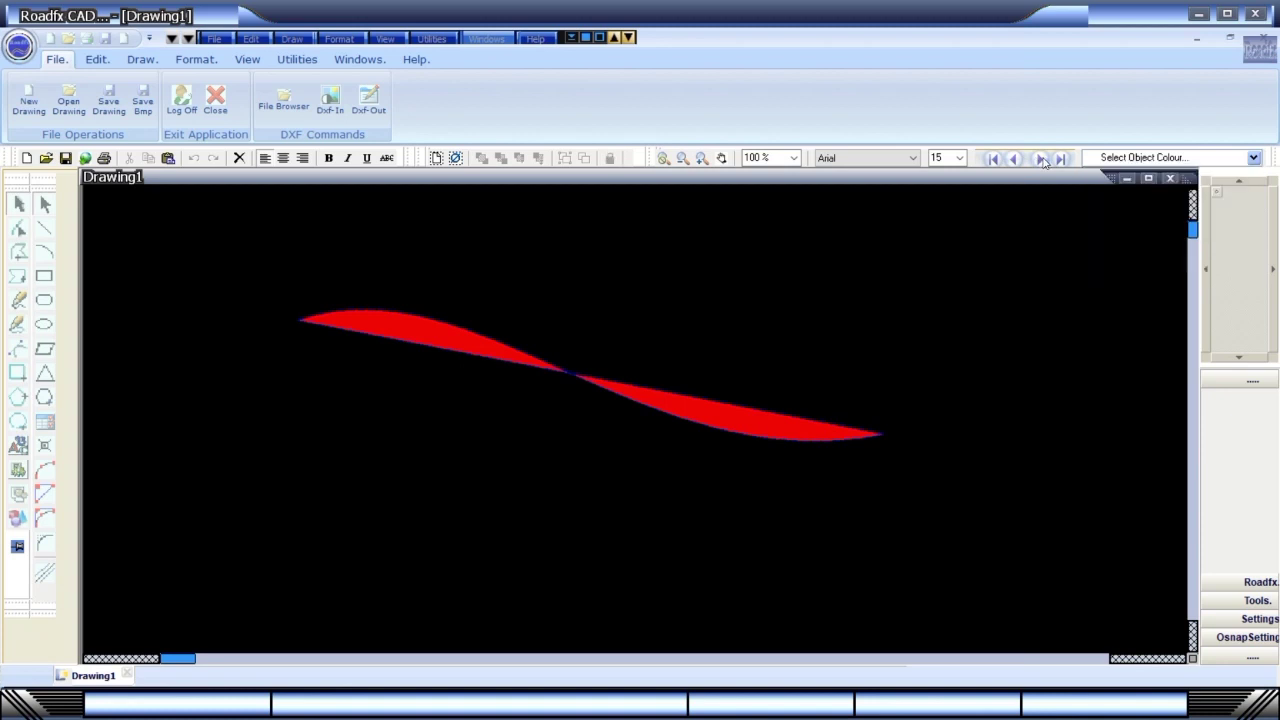
pyautogui.click(1041, 160)
pyautogui.click(1253, 158)
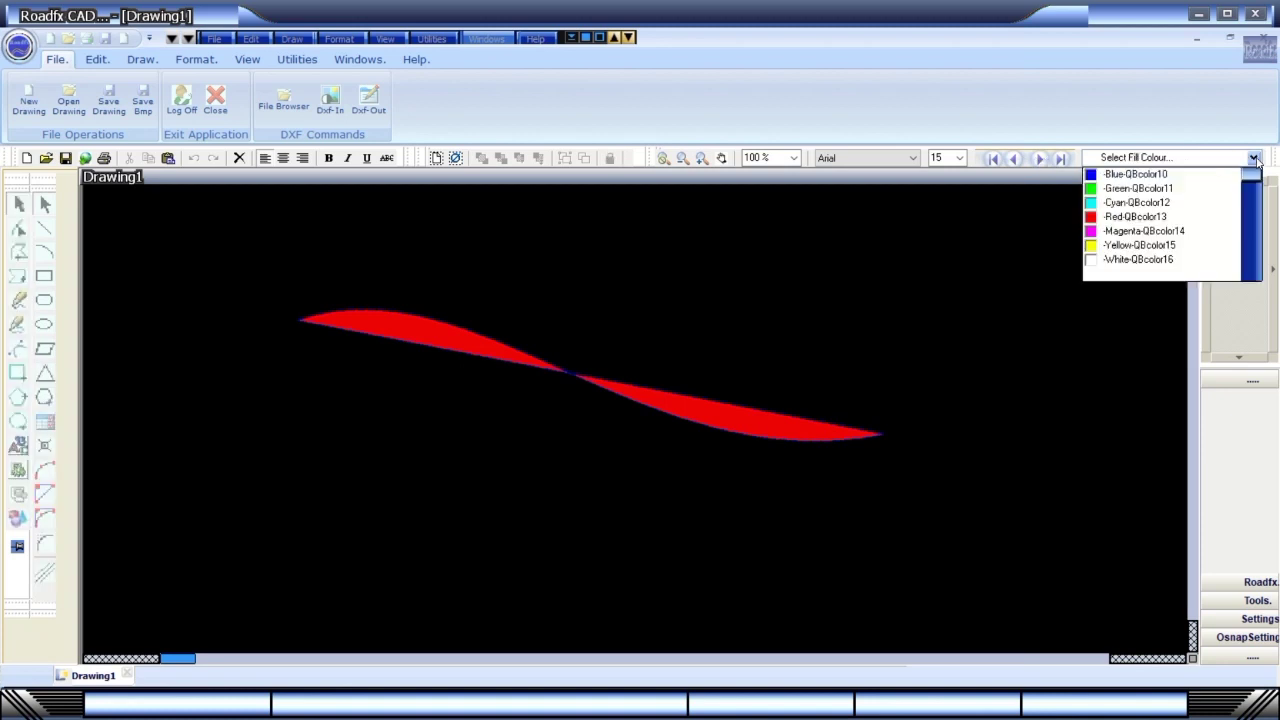
pyautogui.scroll(5, 1255, 180)
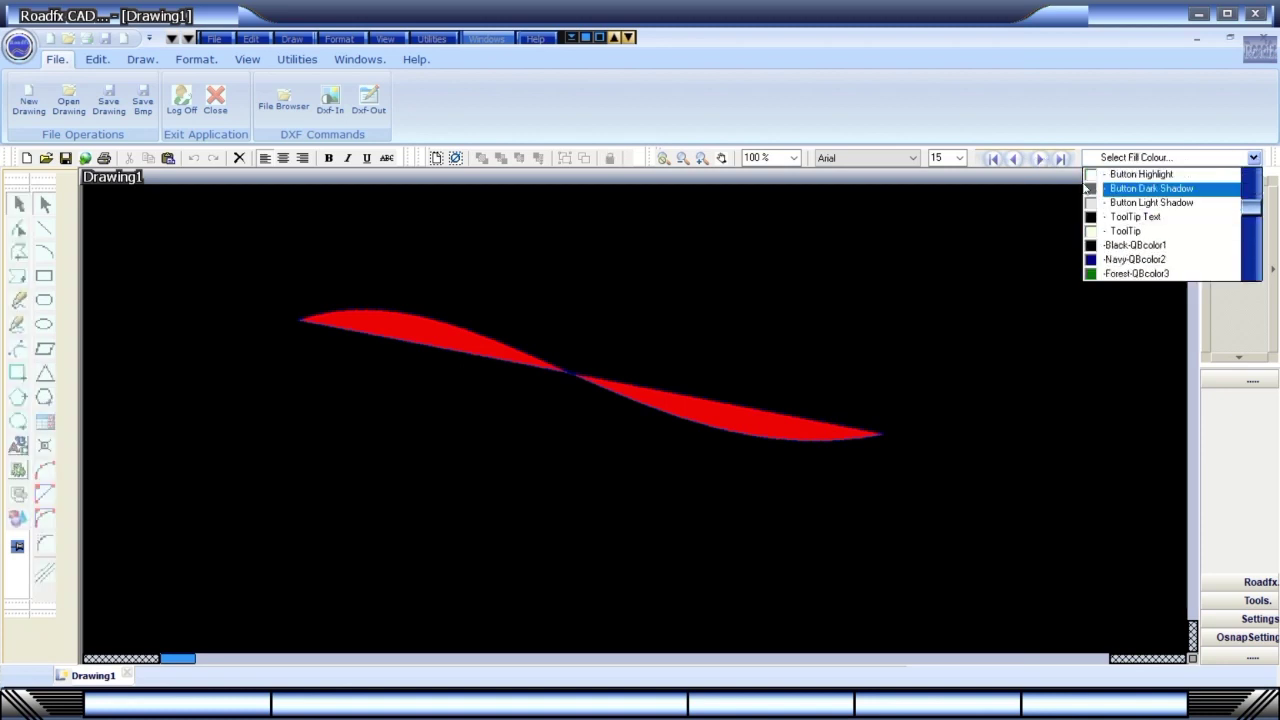
pyautogui.click(1042, 160)
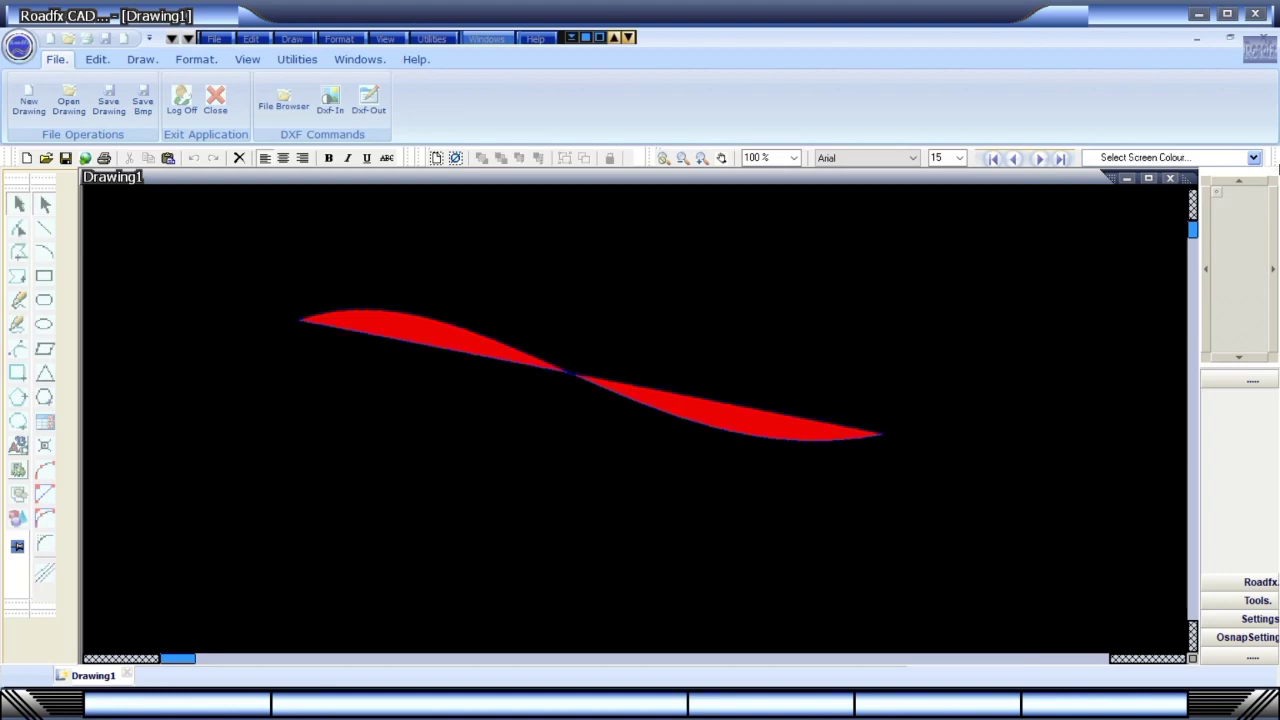
pyautogui.click(1253, 158)
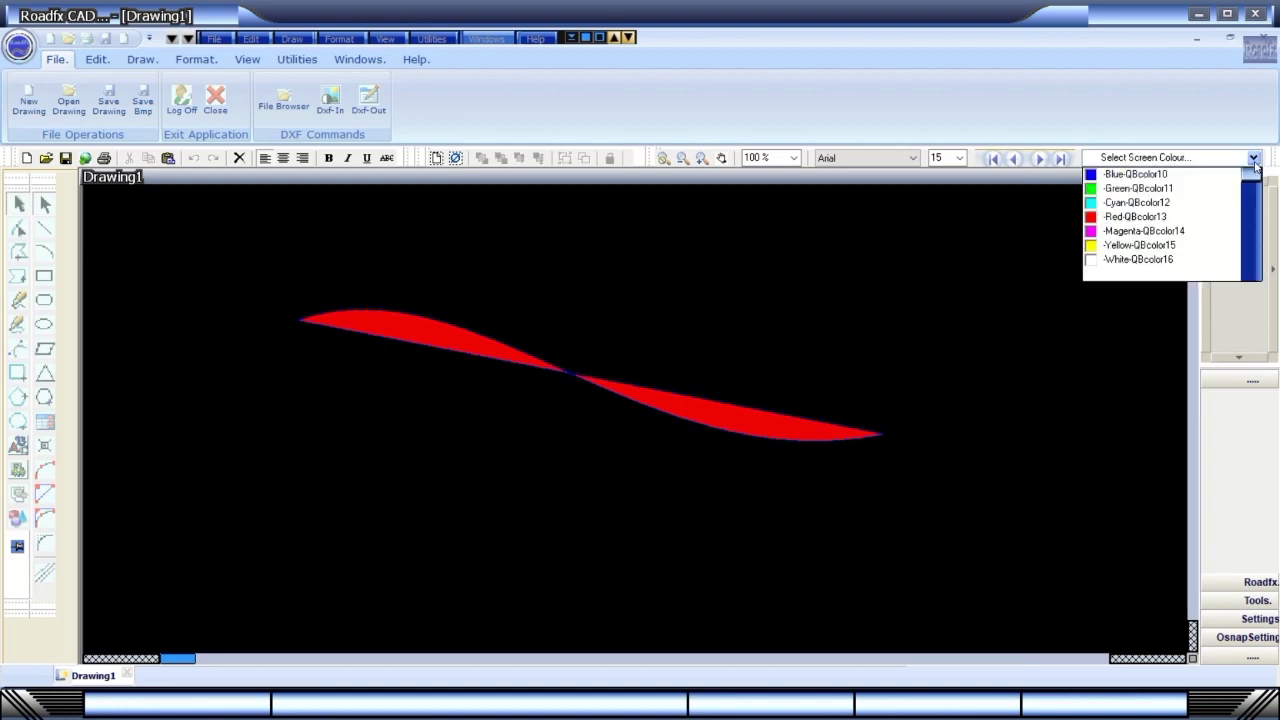
pyautogui.click(1128, 202)
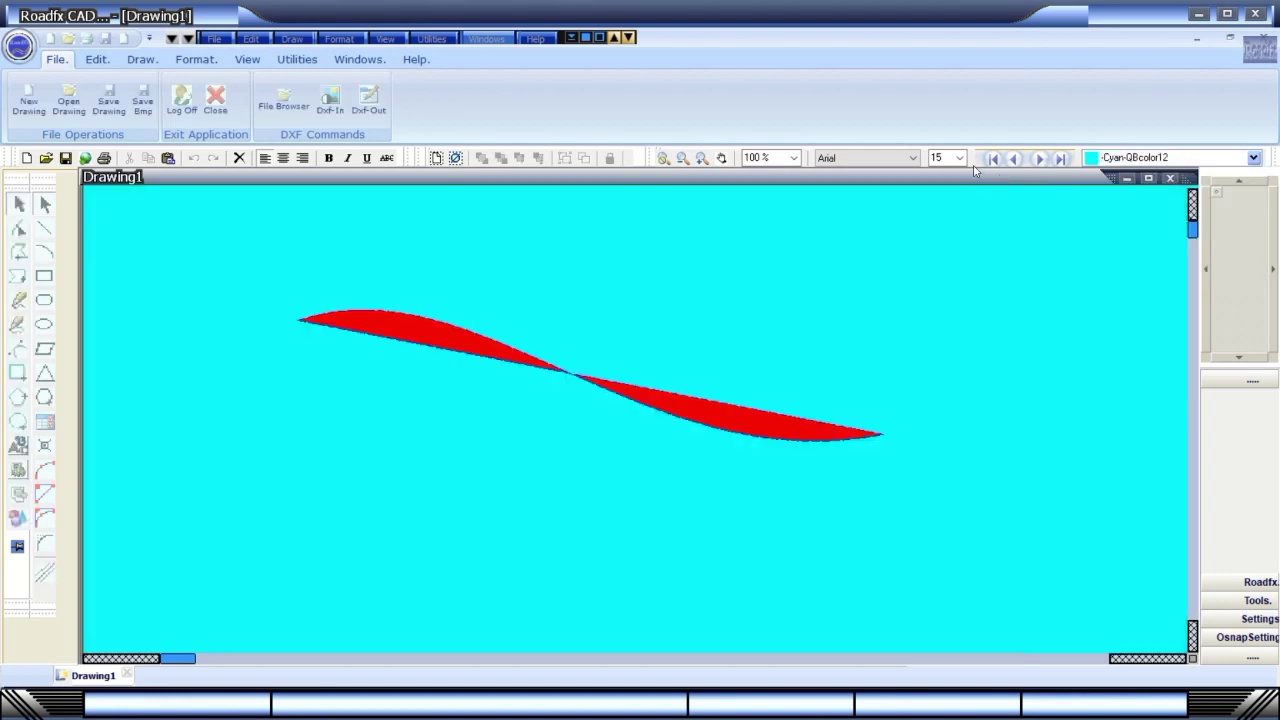
# Set the object draw width to 43 point and browse the line and fill style lists.
pyautogui.click(1040, 159)
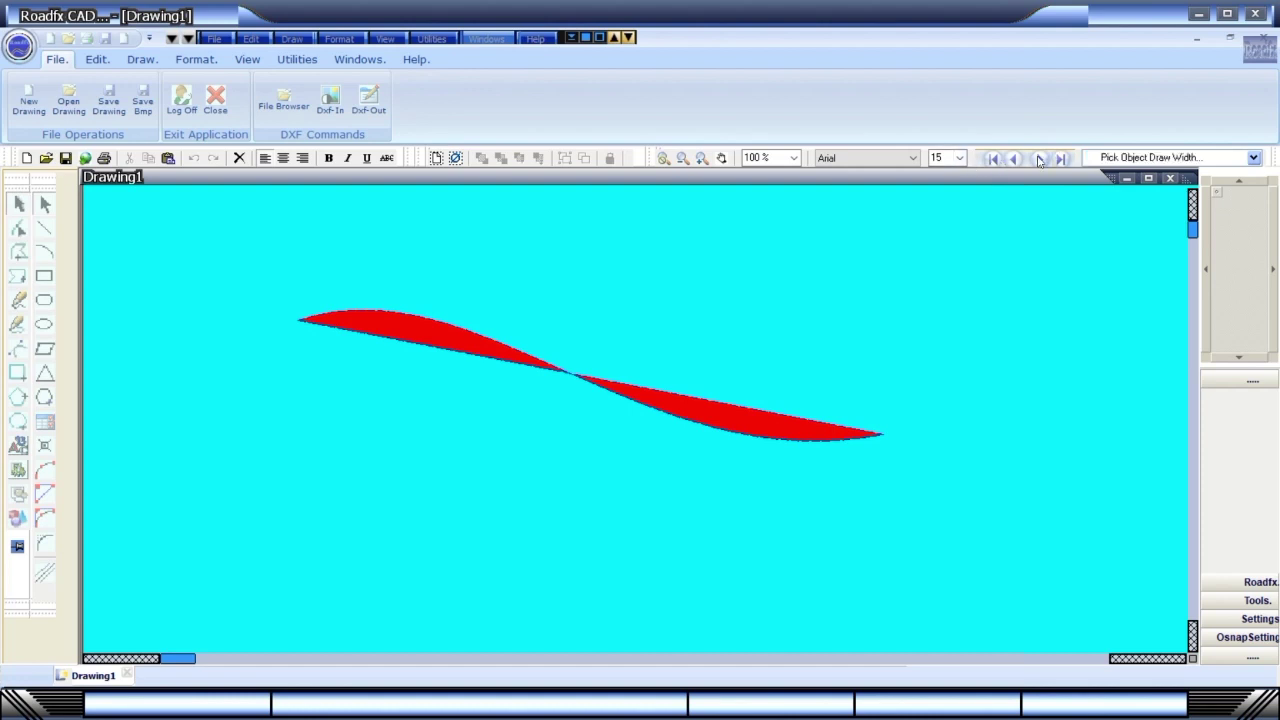
pyautogui.click(1253, 158)
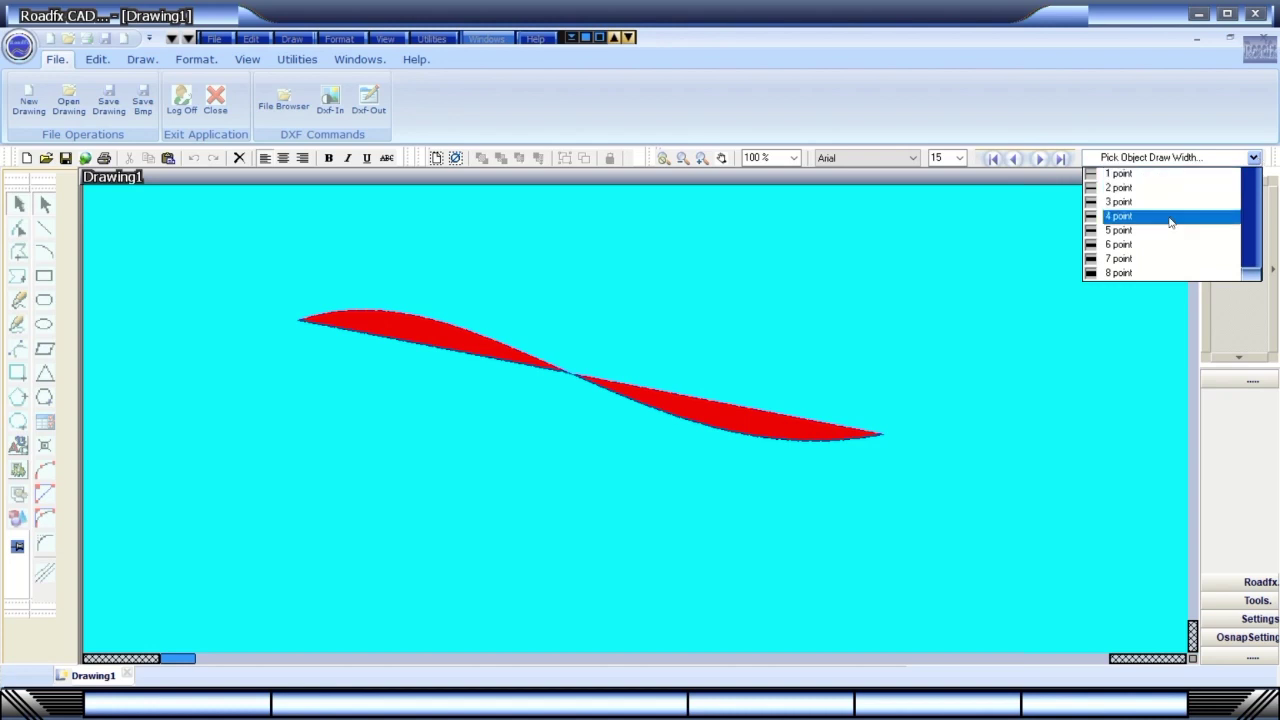
pyautogui.scroll(-14, 1247, 275)
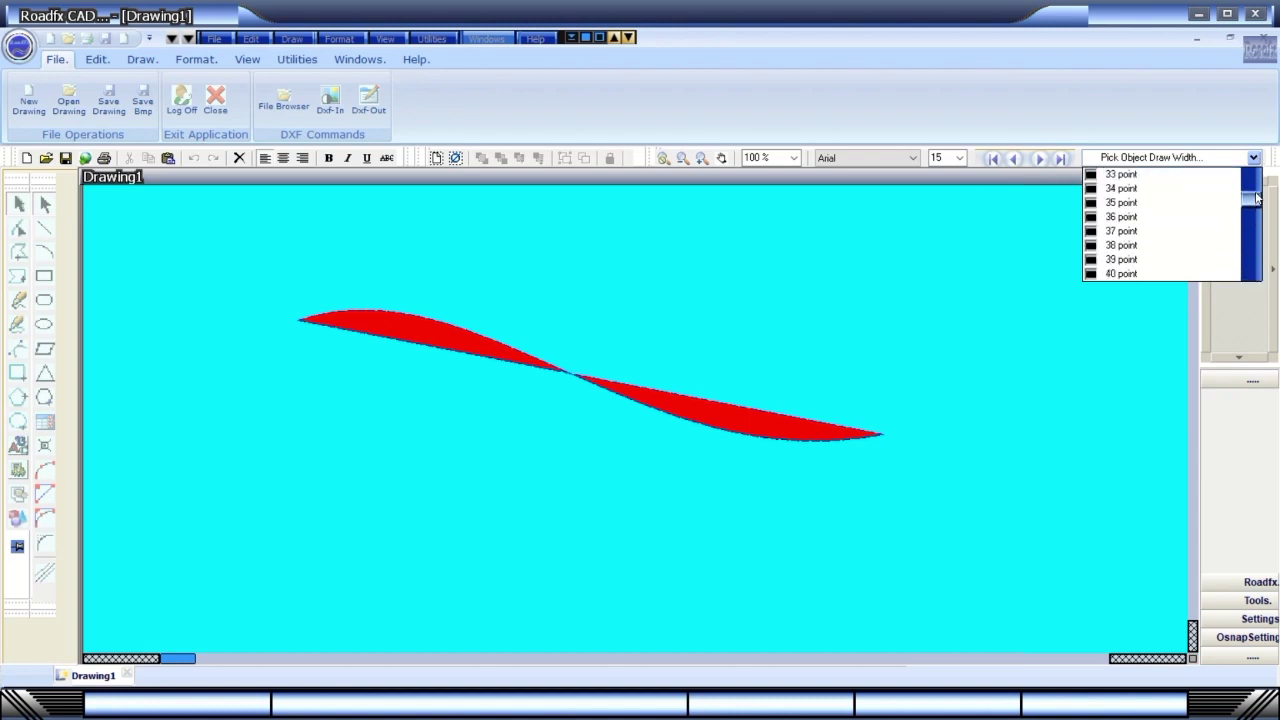
pyautogui.click(1158, 176)
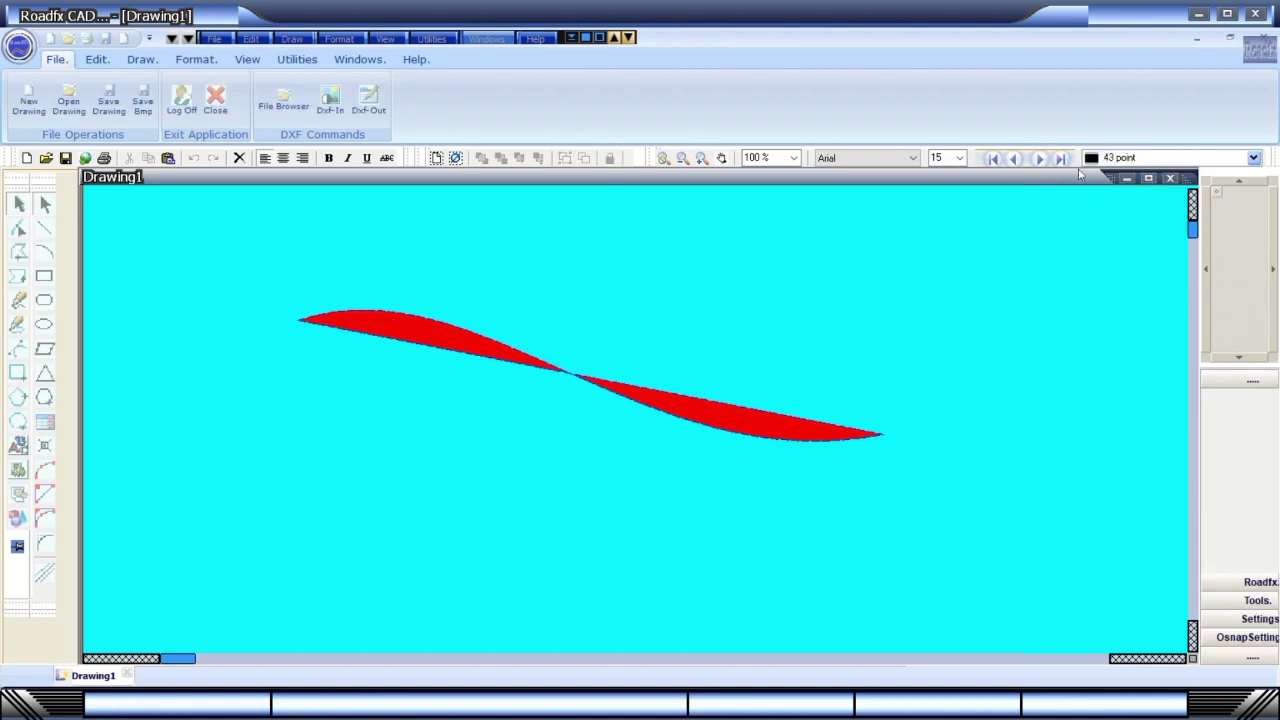
pyautogui.click(1040, 159)
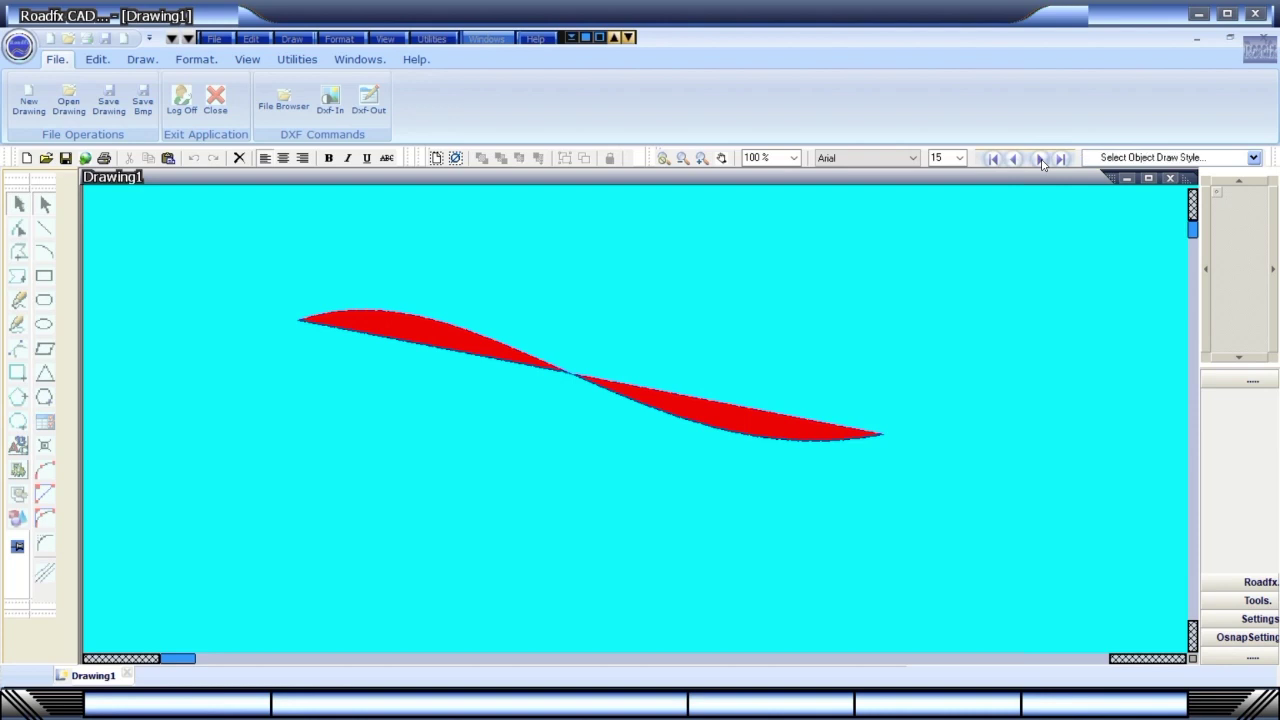
pyautogui.click(1253, 158)
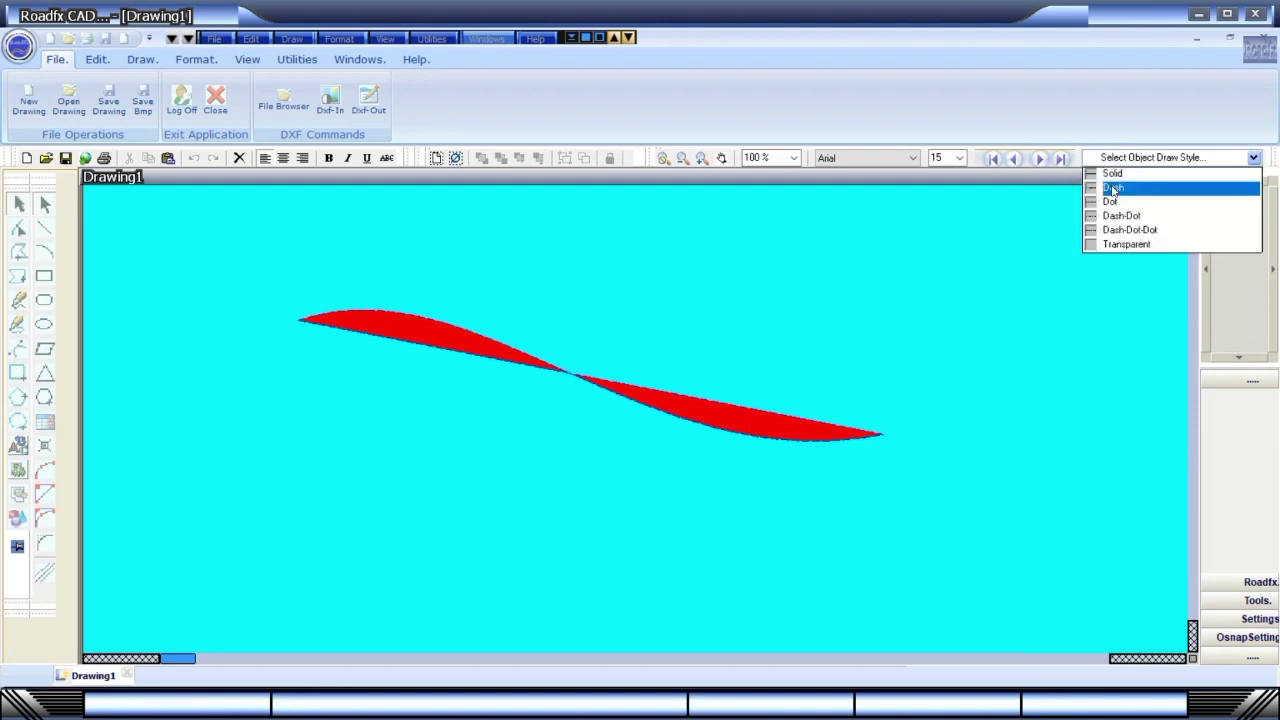
pyautogui.click(1040, 159)
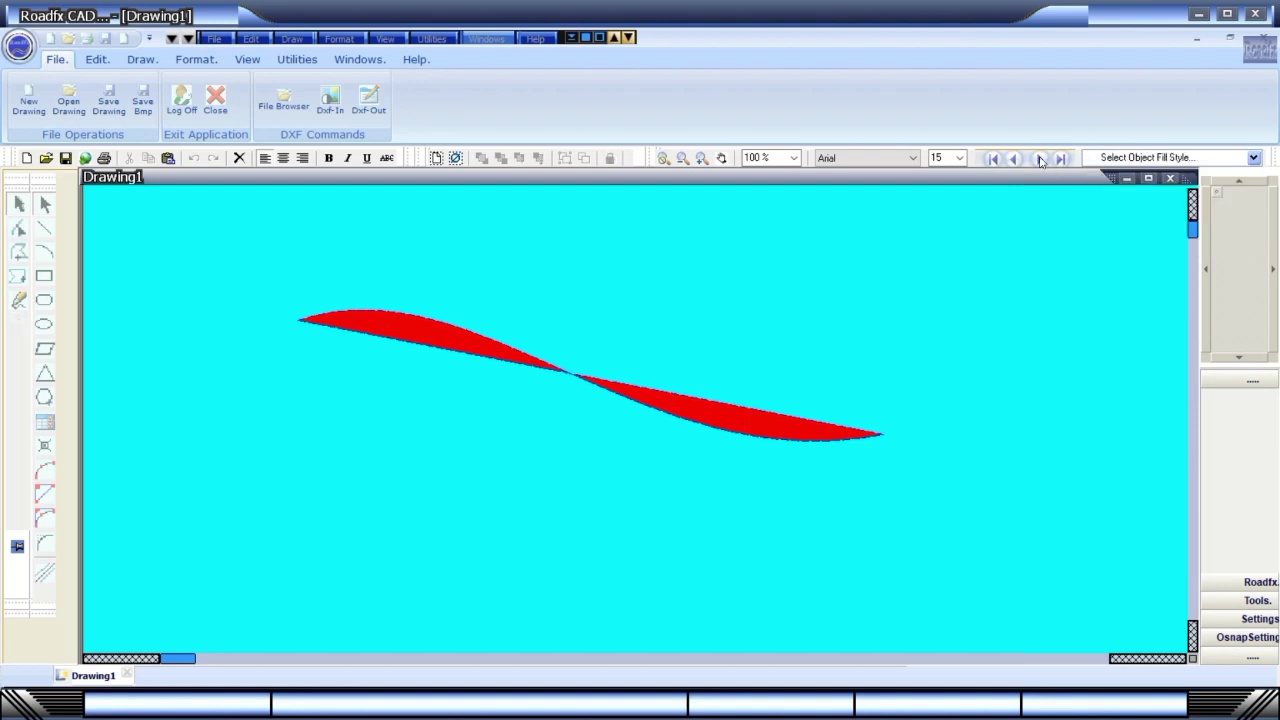
pyautogui.click(1253, 158)
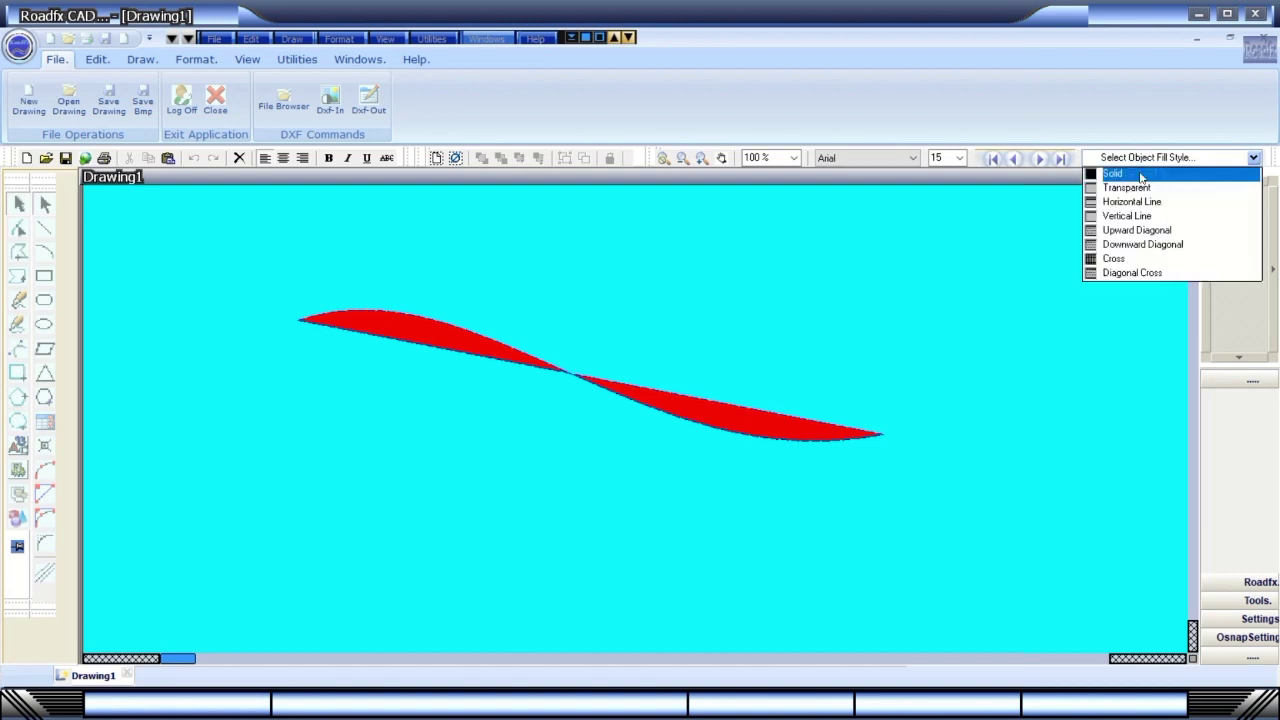
pyautogui.click(1043, 163)
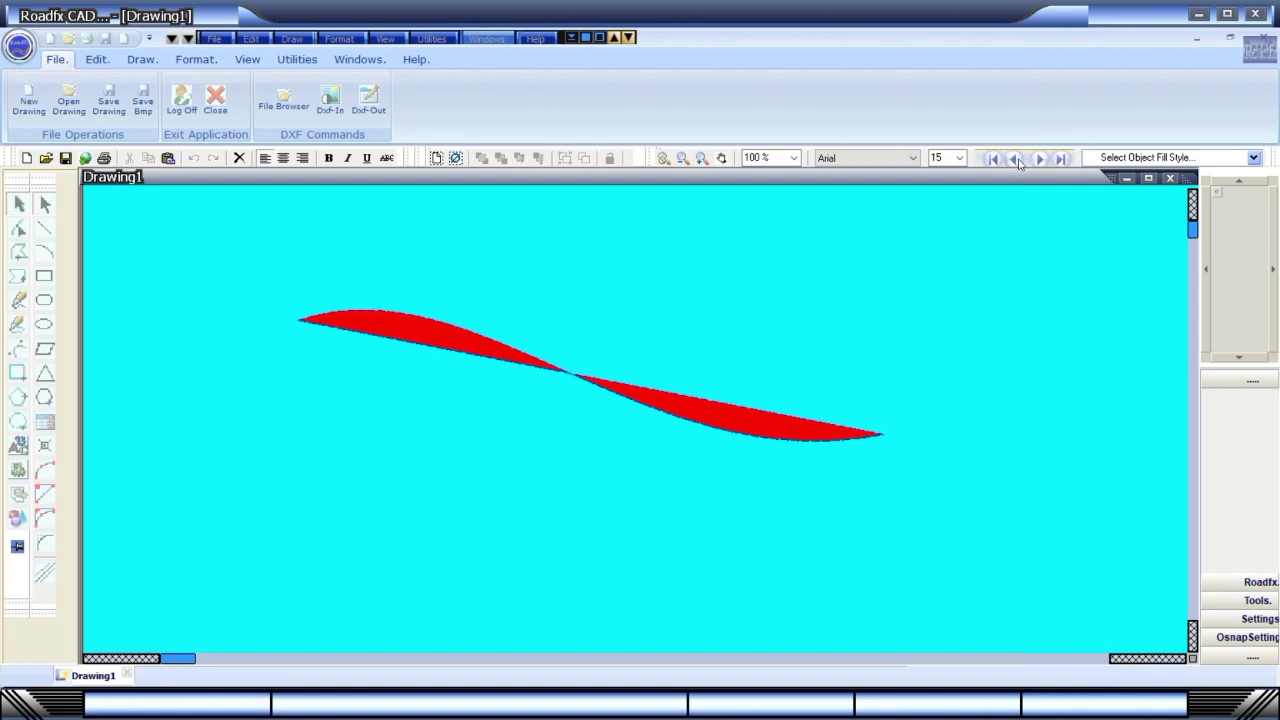
# Step through the property selector from object colour to fill style and back to screen colour.
pyautogui.click(1015, 160)
pyautogui.click(1015, 160)
pyautogui.click(1015, 160)
pyautogui.click(1038, 160)
pyautogui.click(1038, 160)
pyautogui.click(1038, 160)
pyautogui.click(992, 162)
pyautogui.click(1064, 161)
pyautogui.click(1041, 162)
pyautogui.click(993, 158)
pyautogui.click(1040, 159)
pyautogui.click(1040, 159)
# Set the screen background to white, then to black.
pyautogui.click(1253, 158)
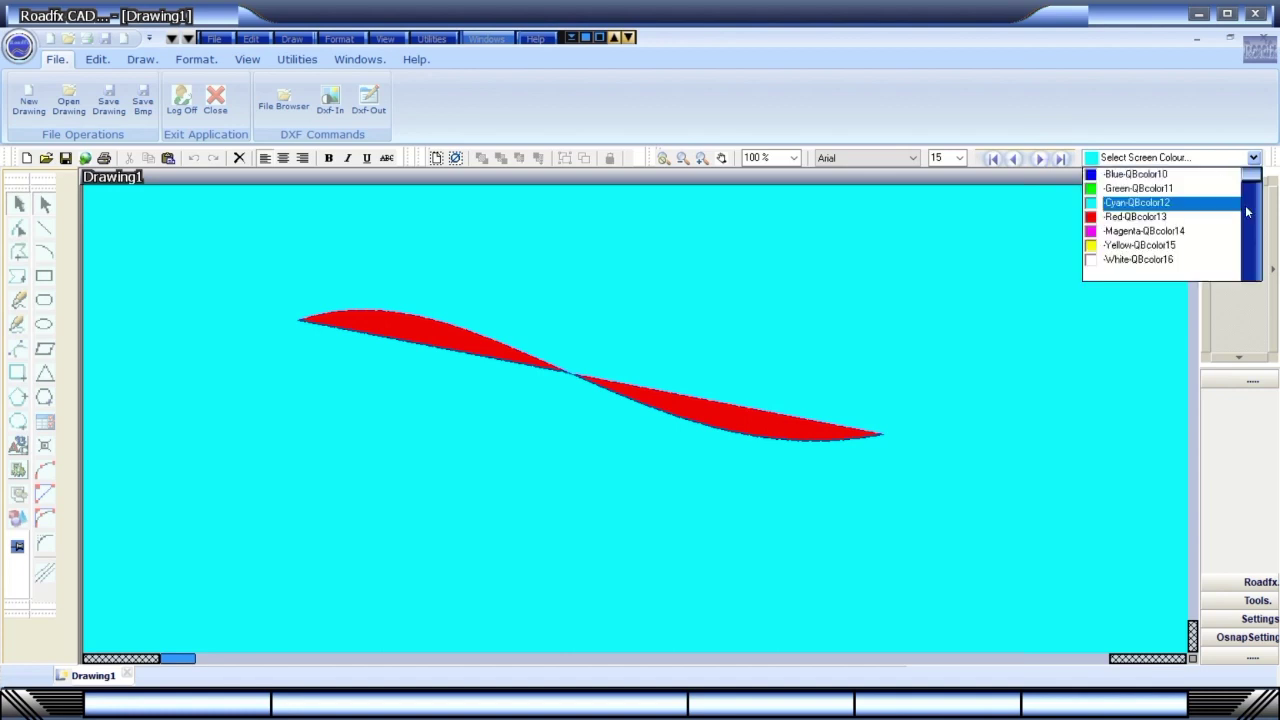
pyautogui.scroll(10, 1252, 180)
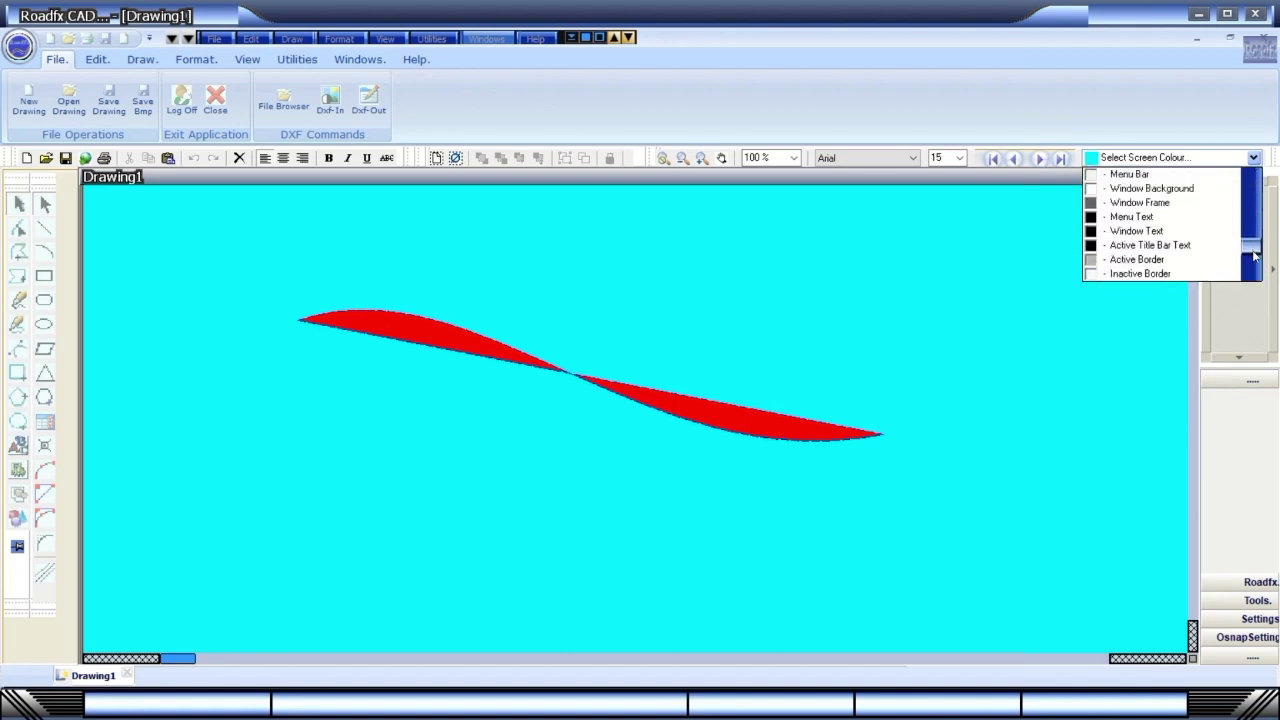
pyautogui.click(1156, 231)
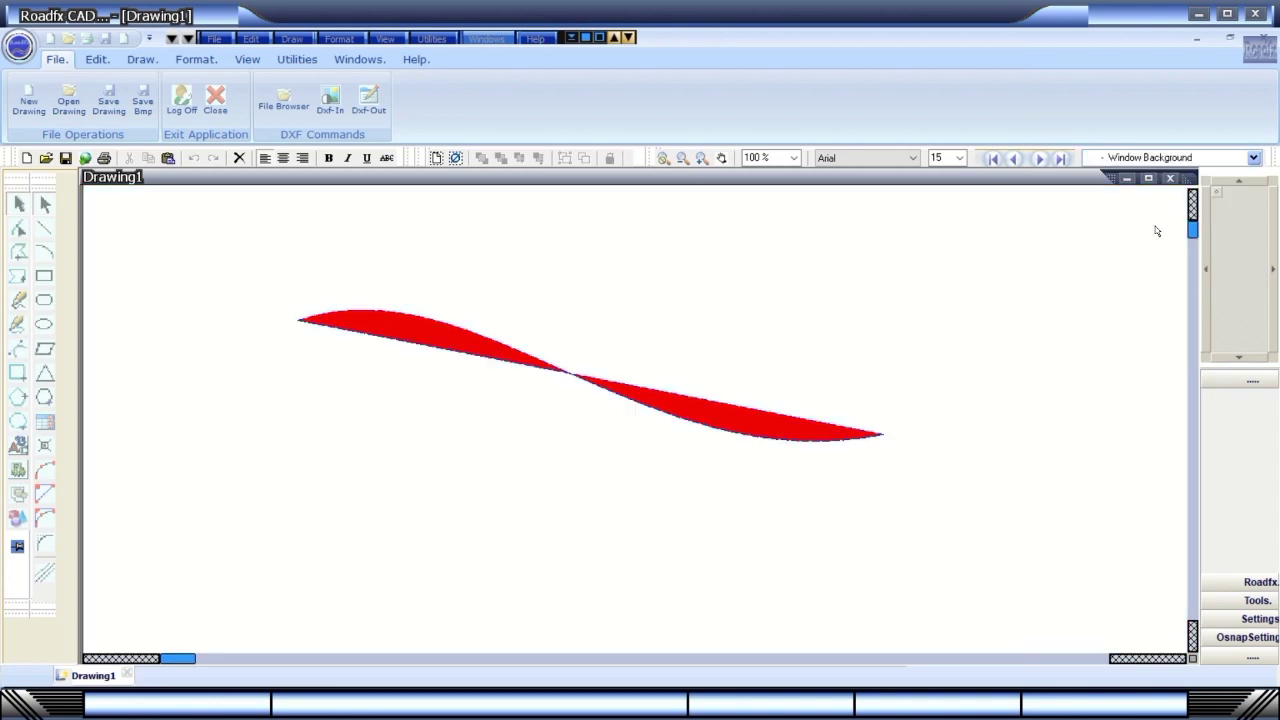
pyautogui.click(1251, 160)
pyautogui.click(1252, 158)
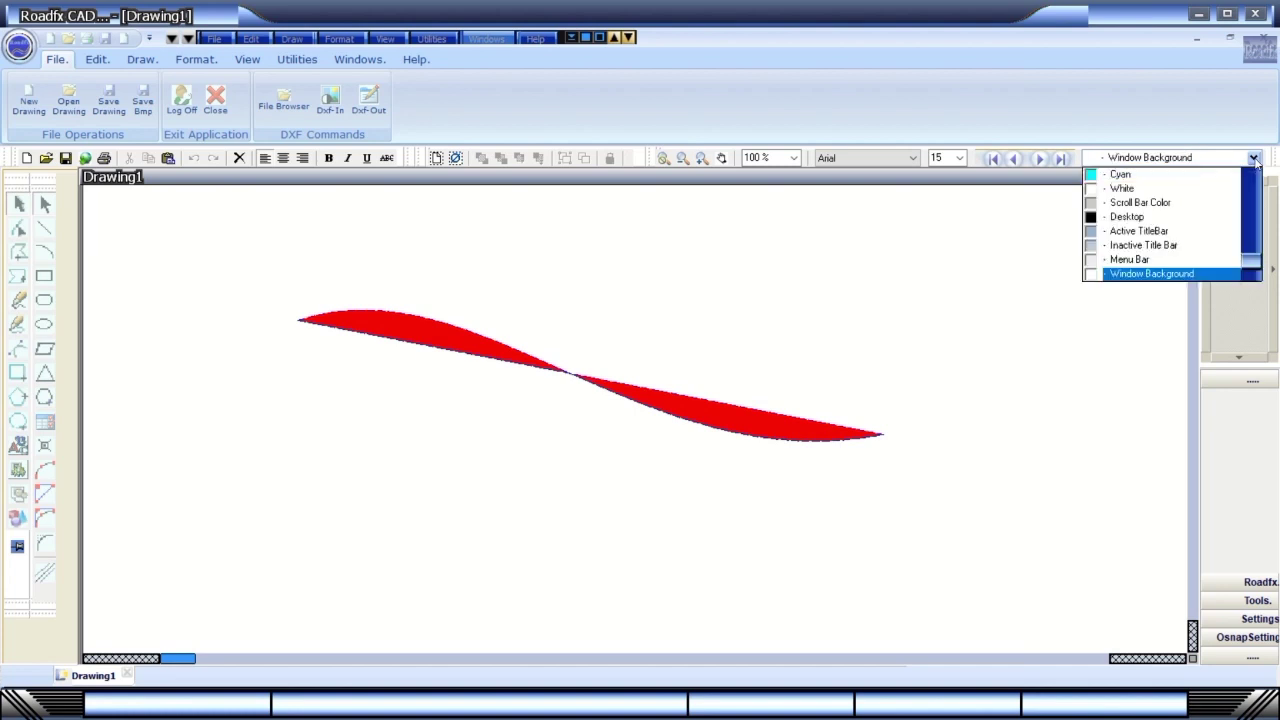
pyautogui.click(1143, 217)
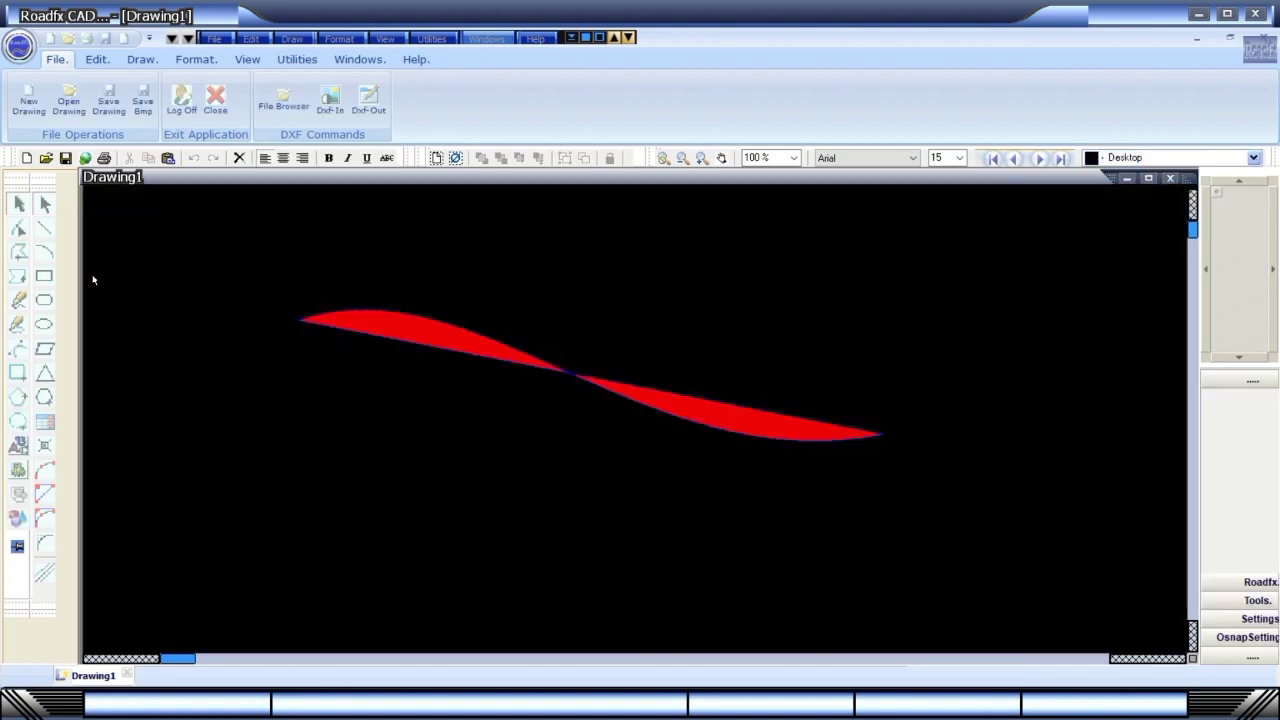
# Draw a triangle polygon and move it to the upper right of the drawing.
pyautogui.click(16, 400)
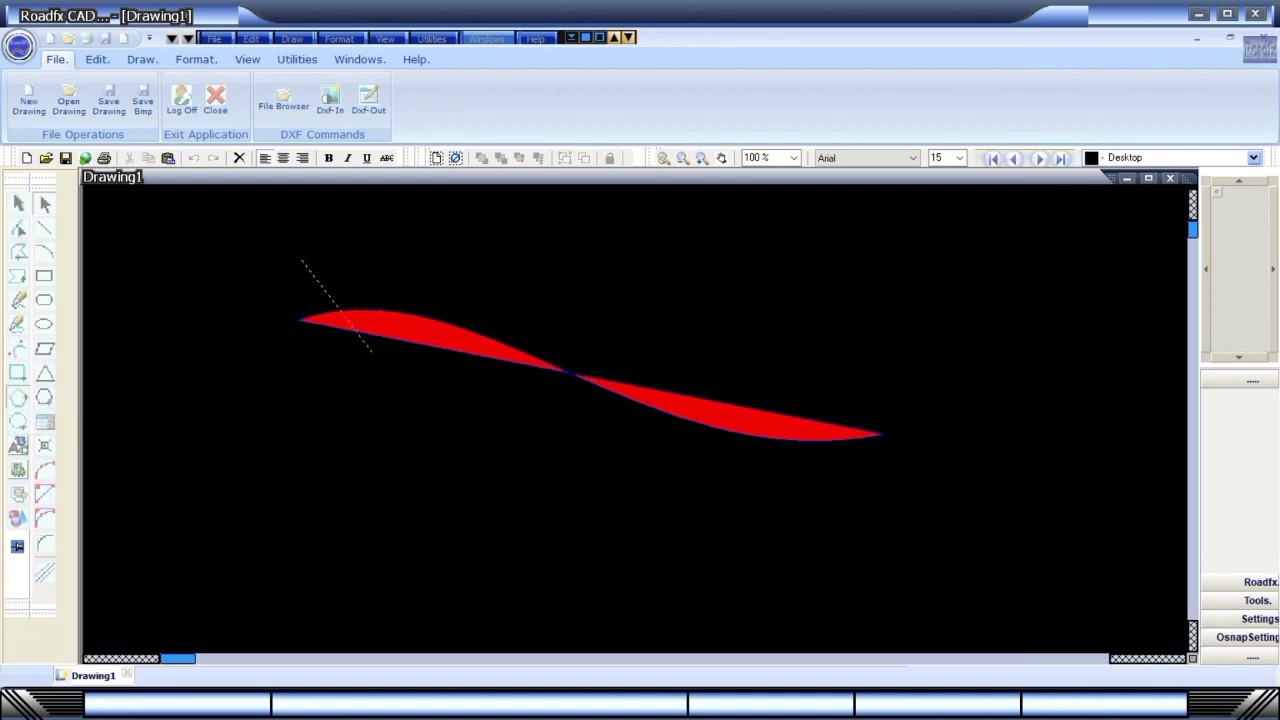
pyautogui.click(446, 432)
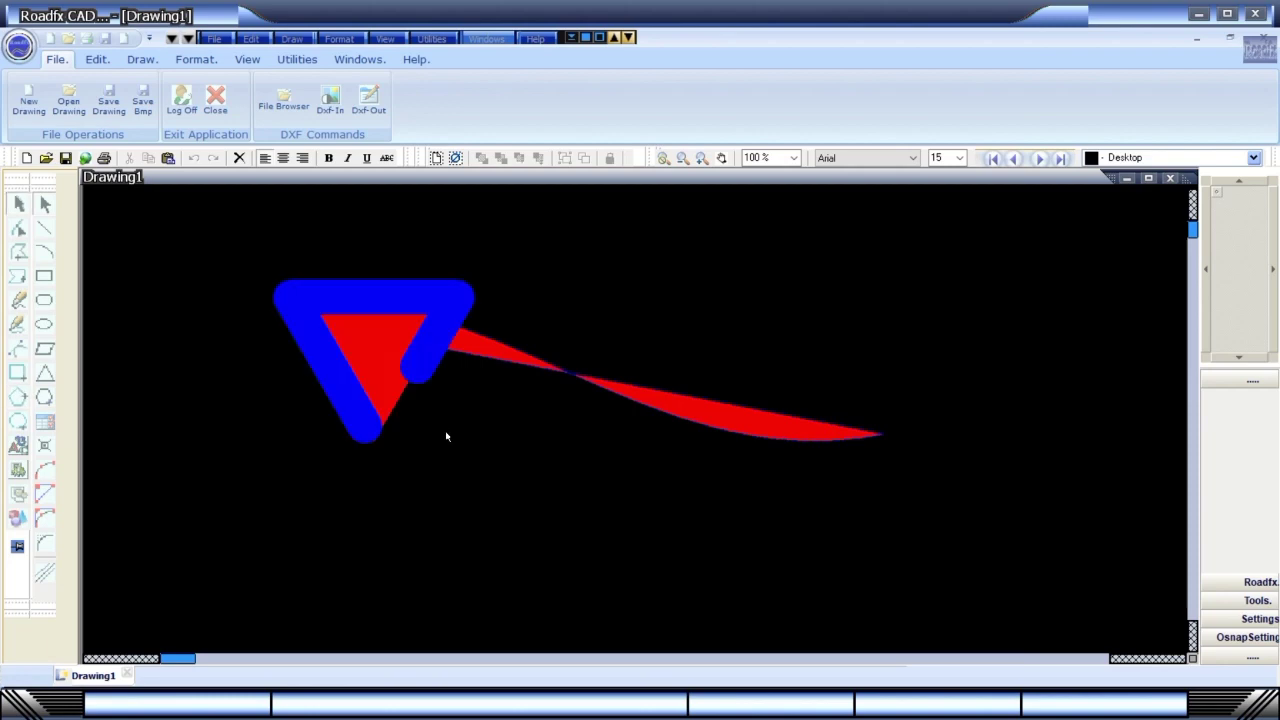
pyautogui.click(385, 371)
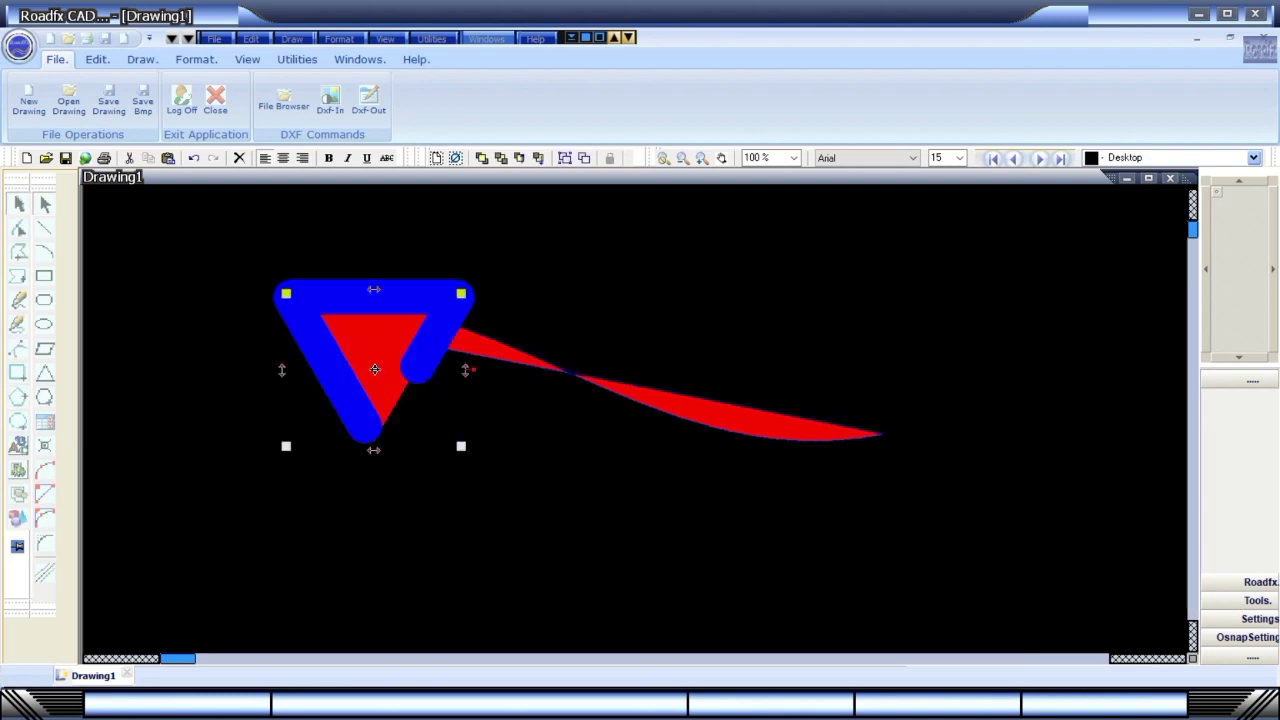
pyautogui.moveTo(374, 370); pyautogui.dragTo(896, 302)
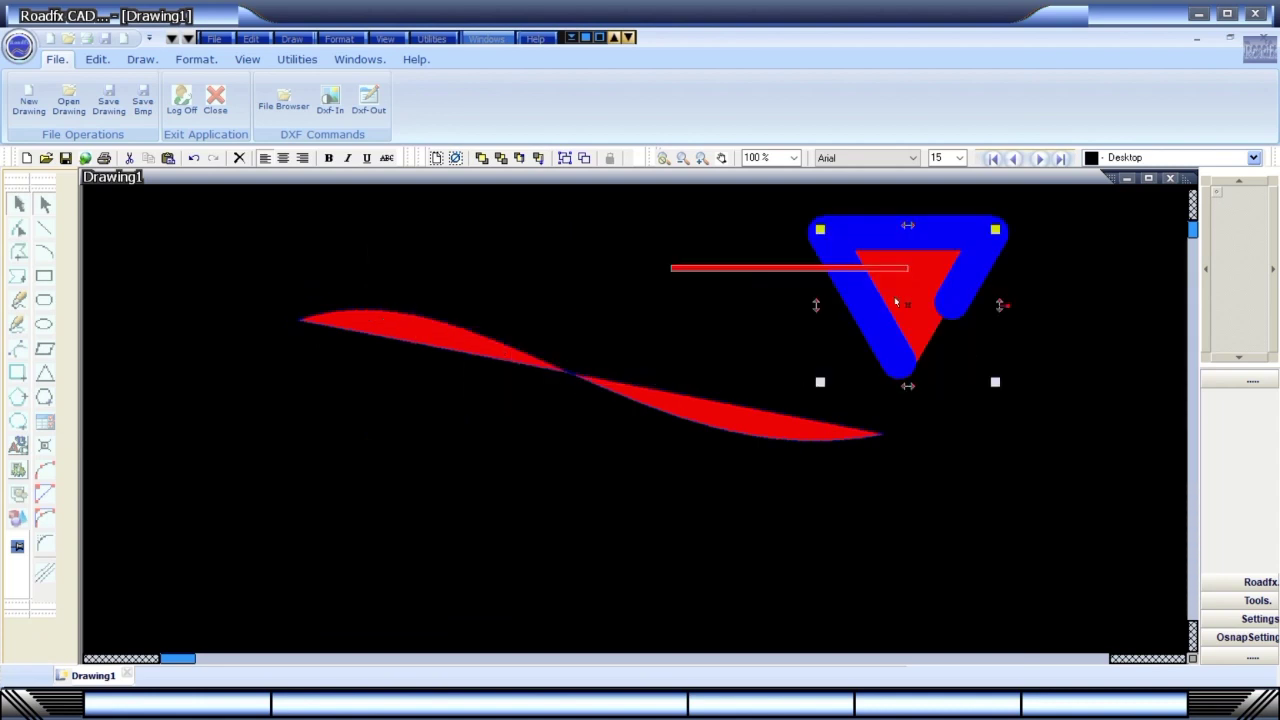
pyautogui.click(892, 412)
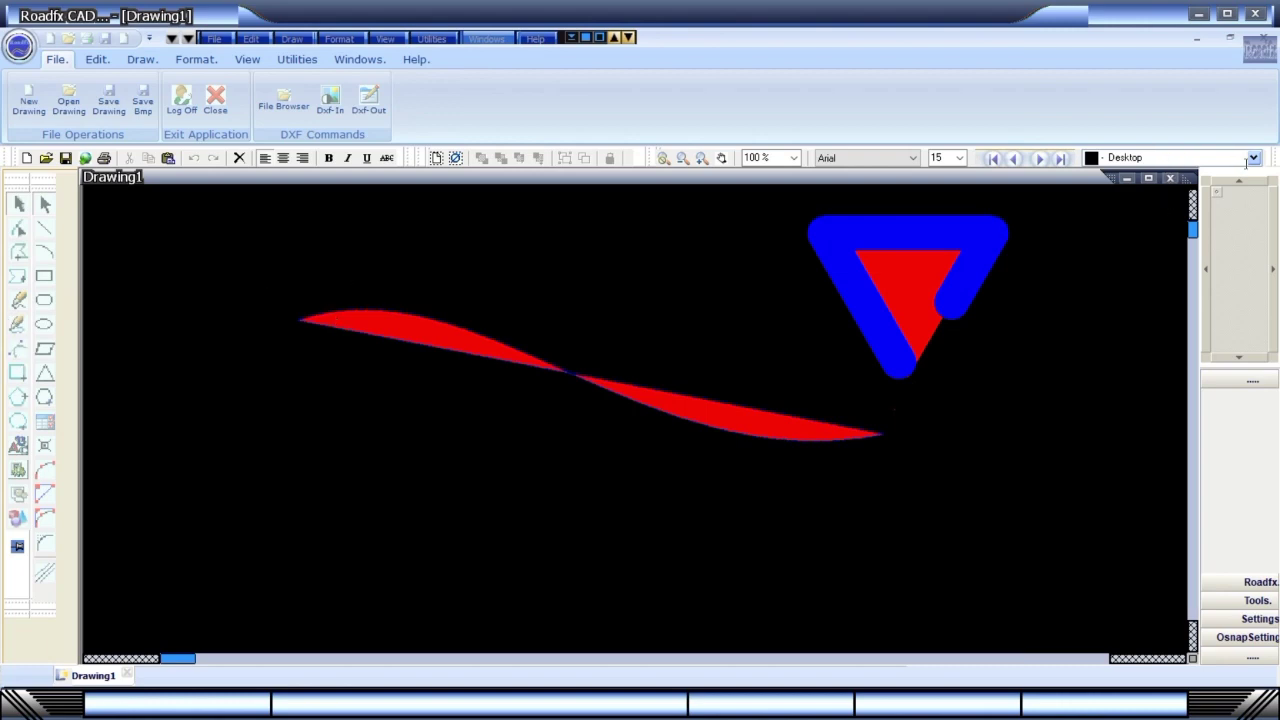
# Set the object draw width to 1 point.
pyautogui.click(1039, 162)
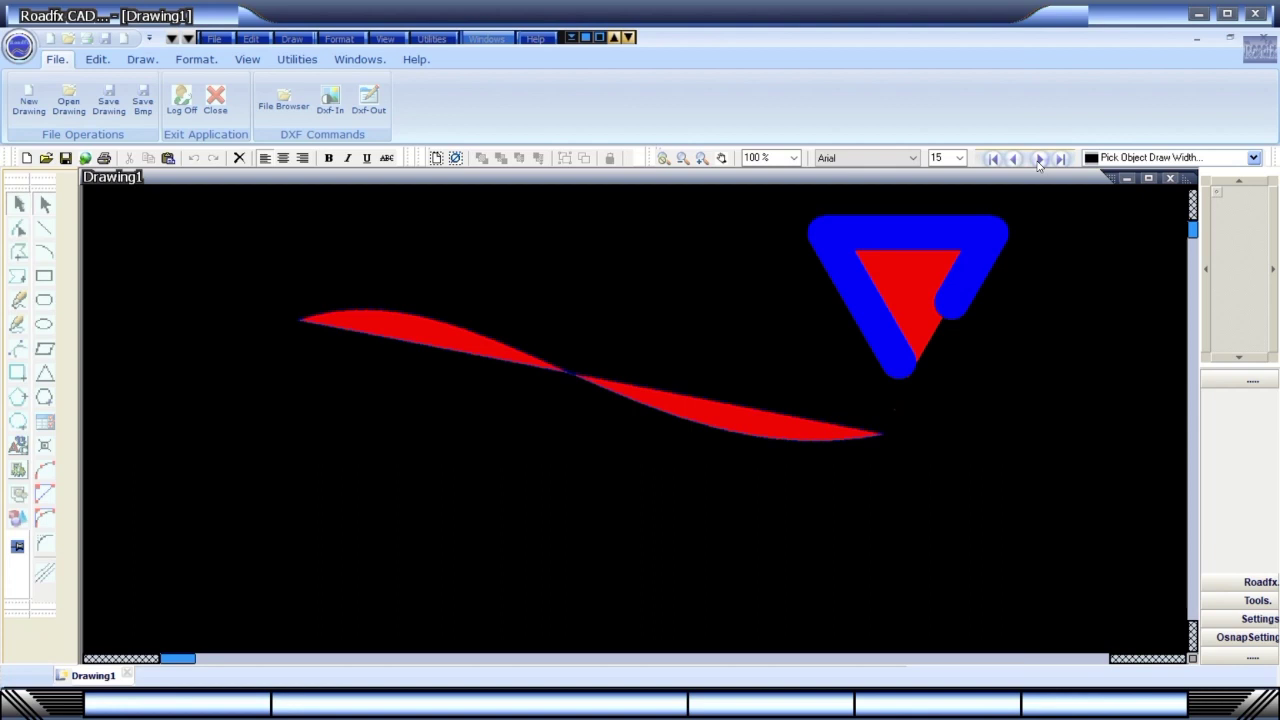
pyautogui.click(1253, 157)
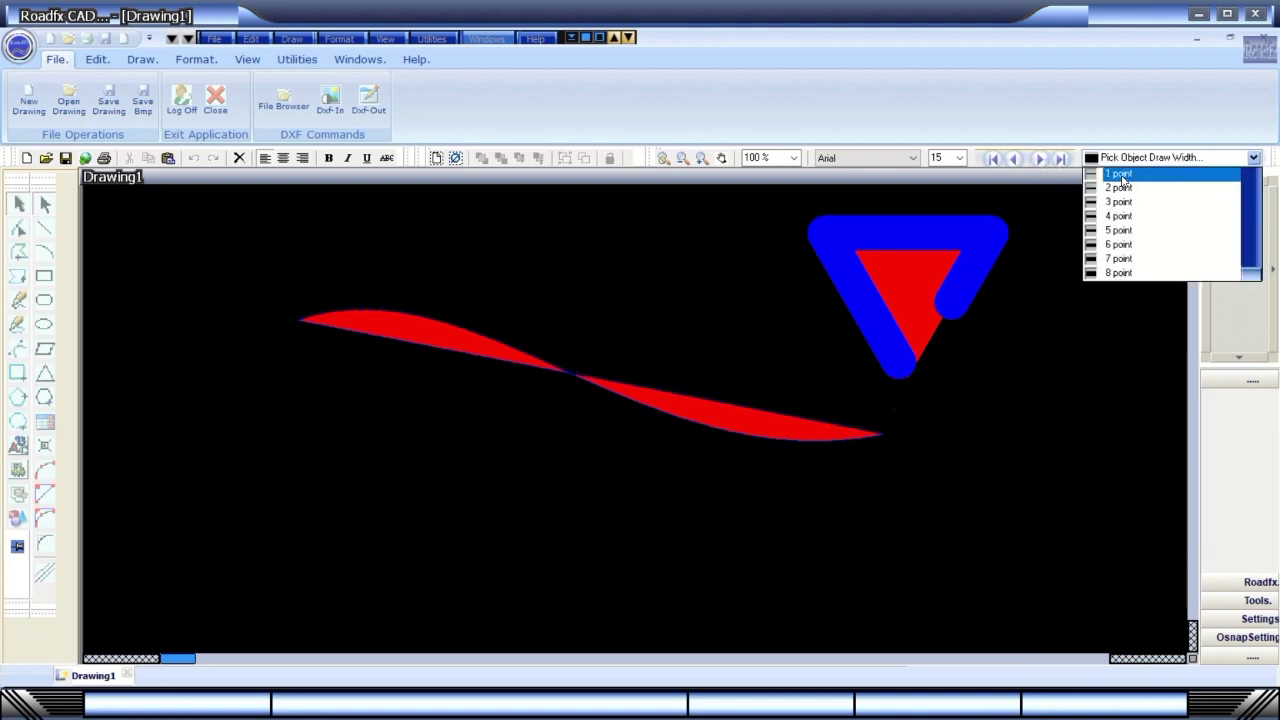
pyautogui.click(1120, 177)
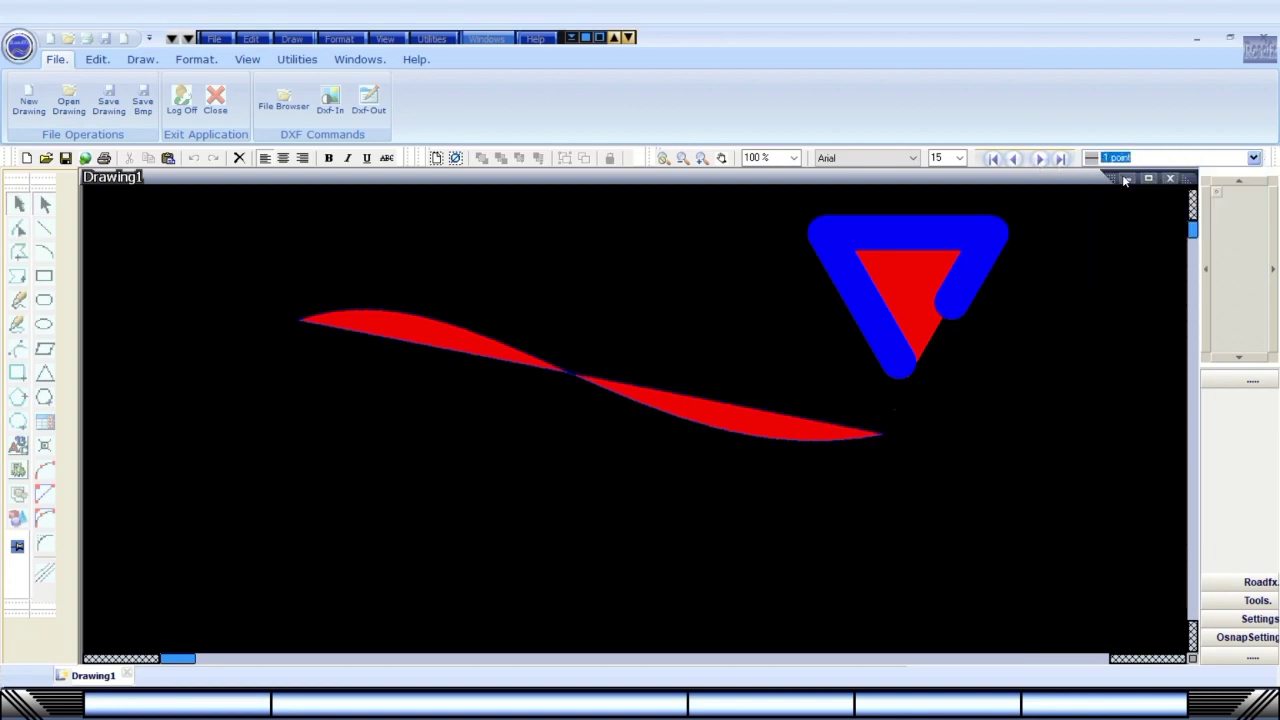
# Draw a red square over the middle of the wavy curve, then clear the selection.
pyautogui.click(44, 277)
pyautogui.click(739, 463)
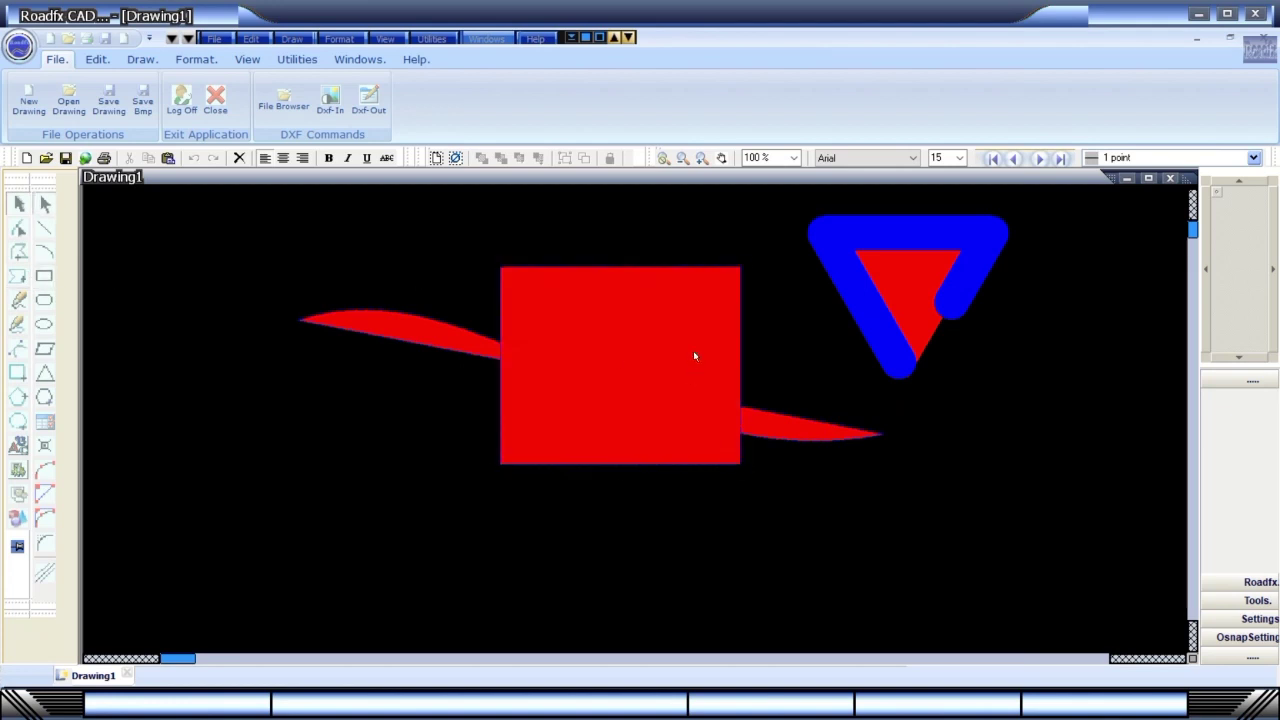
pyautogui.click(876, 302)
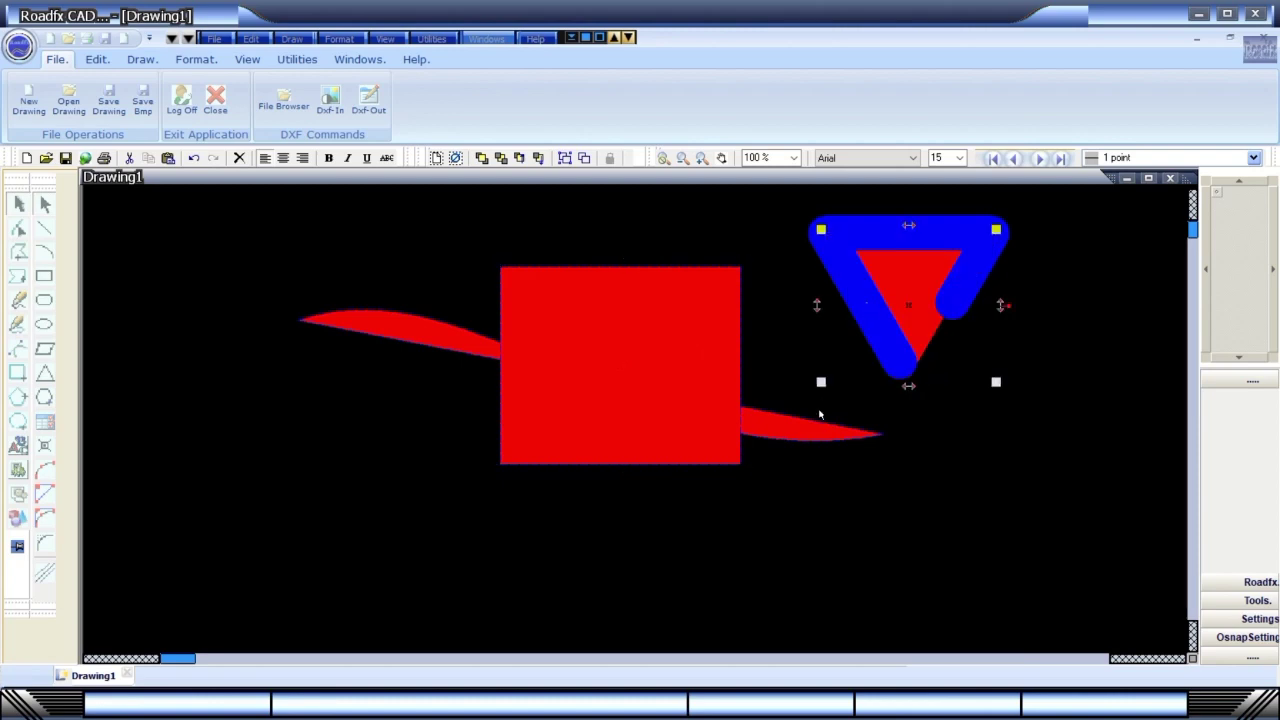
pyautogui.click(801, 427)
pyautogui.click(409, 520)
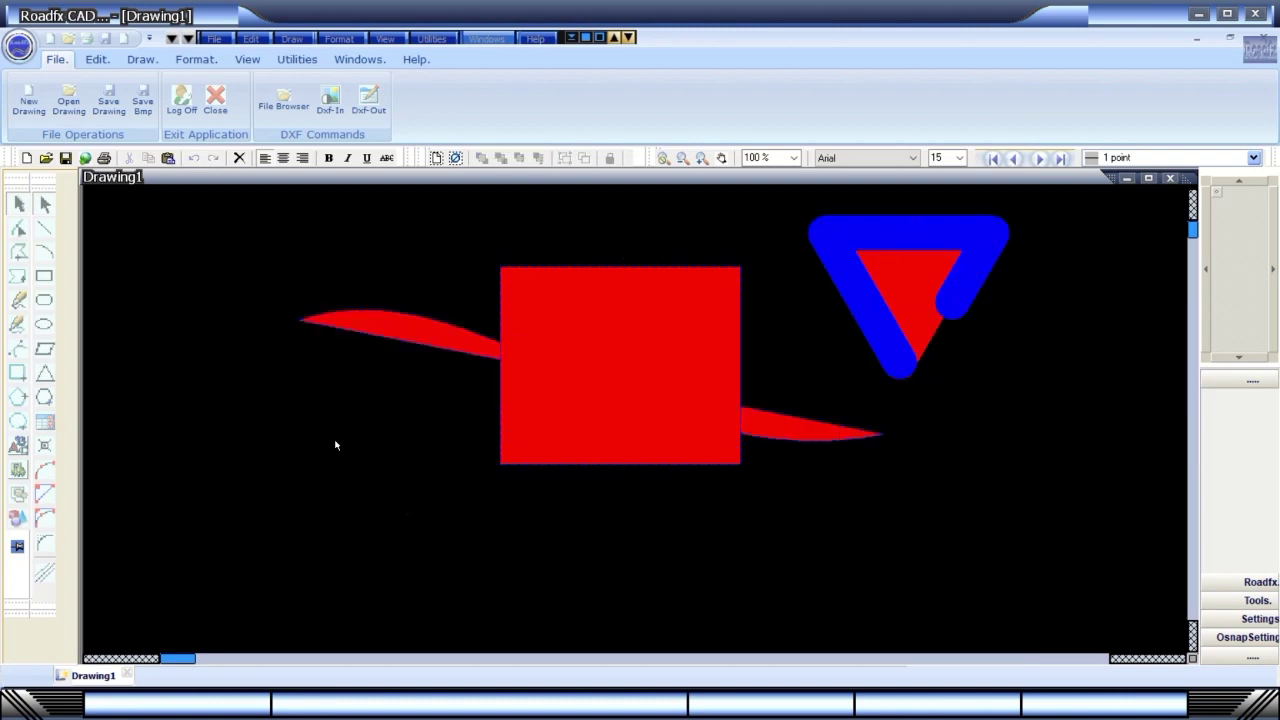
pyautogui.click(46, 423)
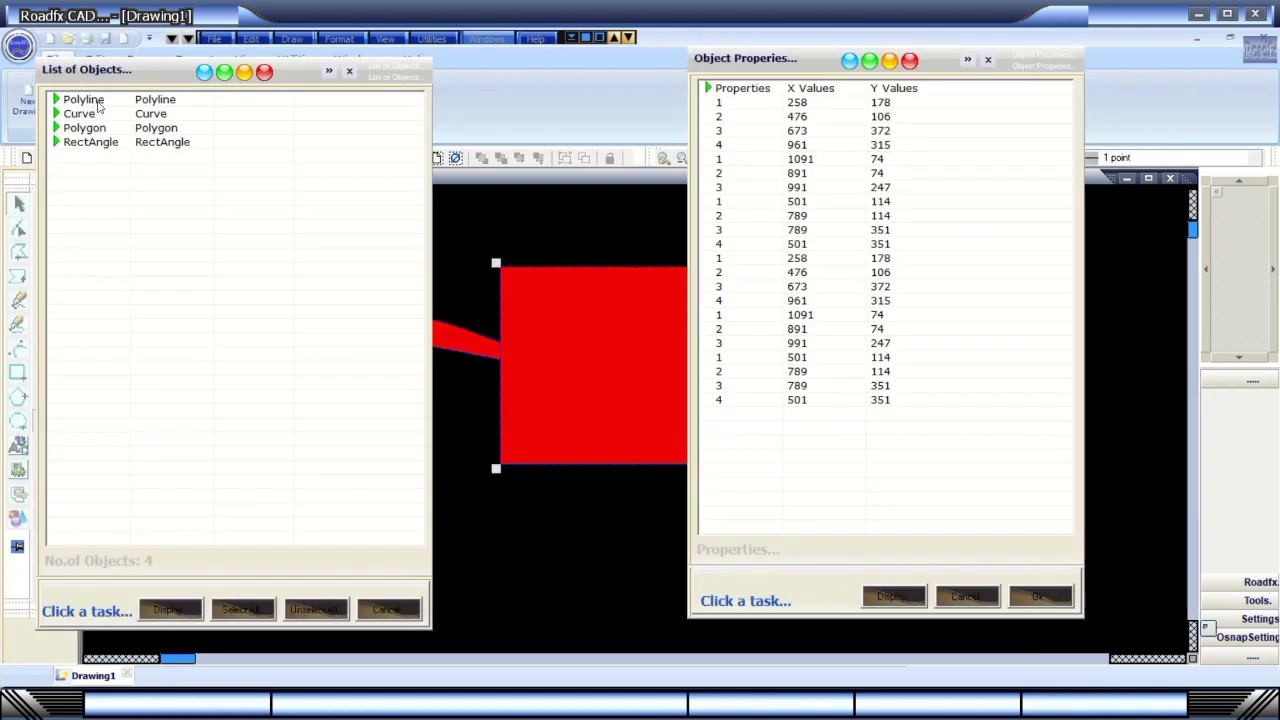
pyautogui.click(92, 116)
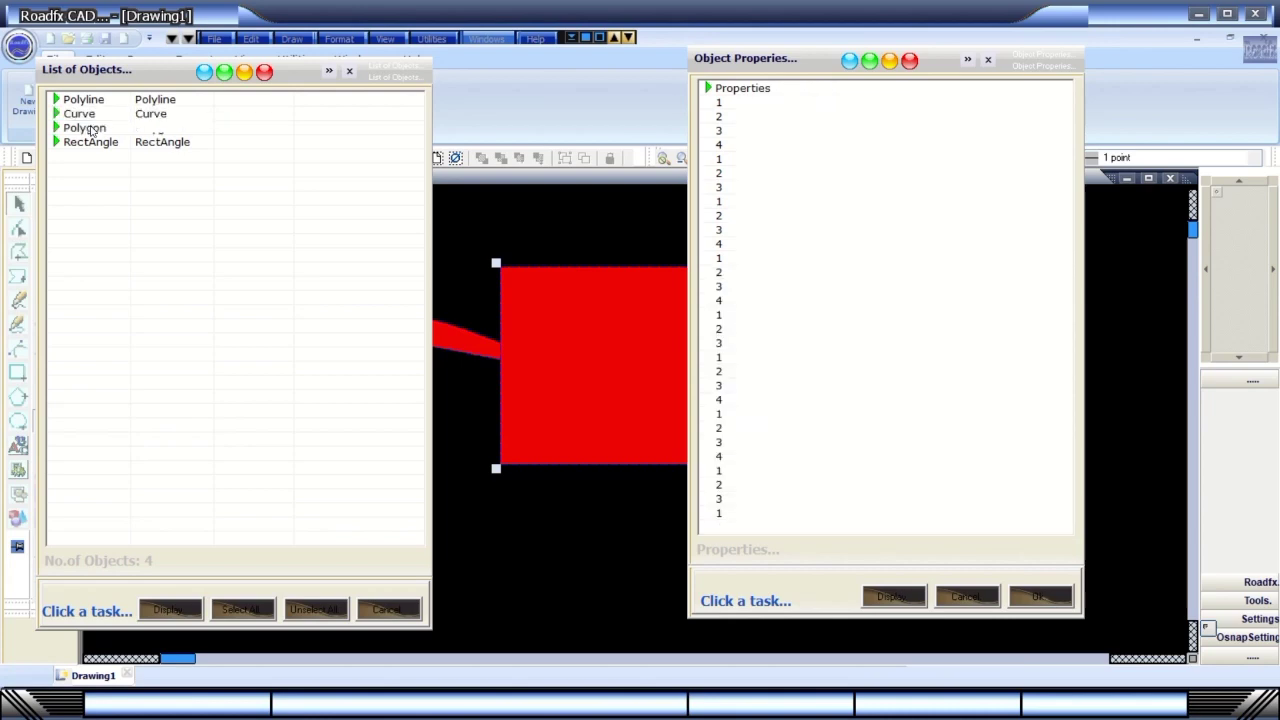
pyautogui.click(88, 129)
pyautogui.click(88, 142)
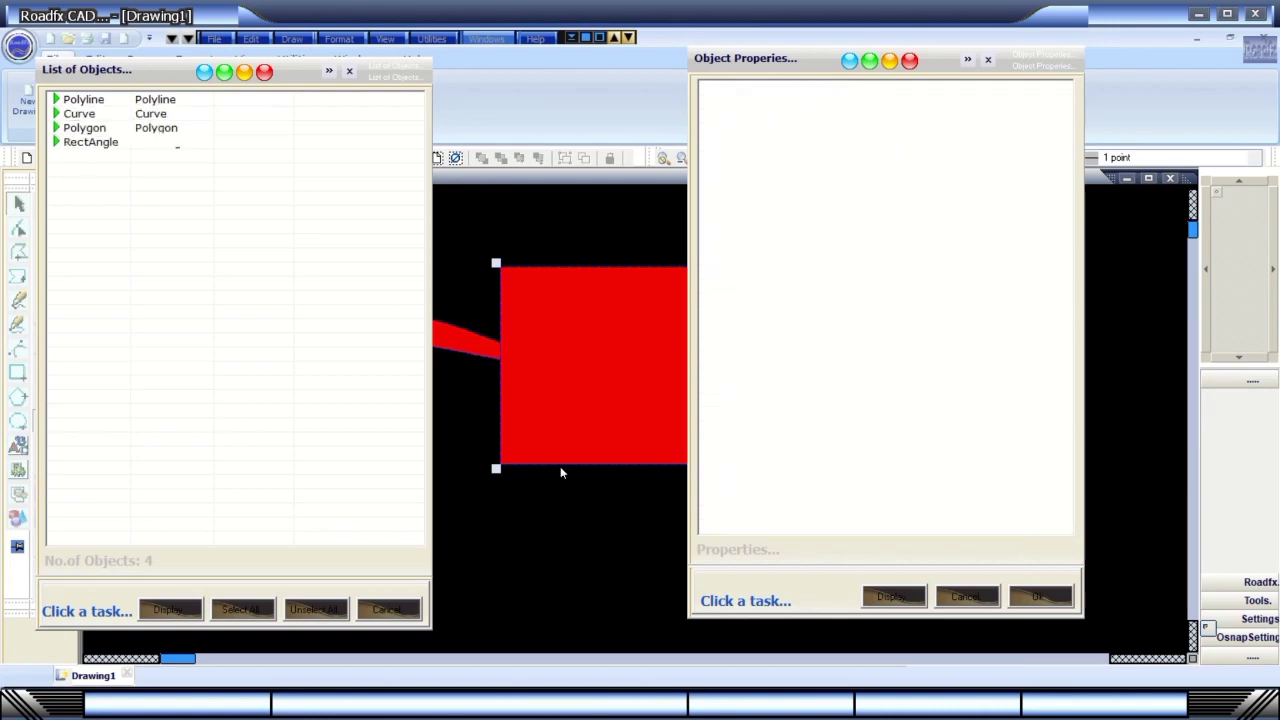
pyautogui.click(1038, 597)
pyautogui.click(171, 609)
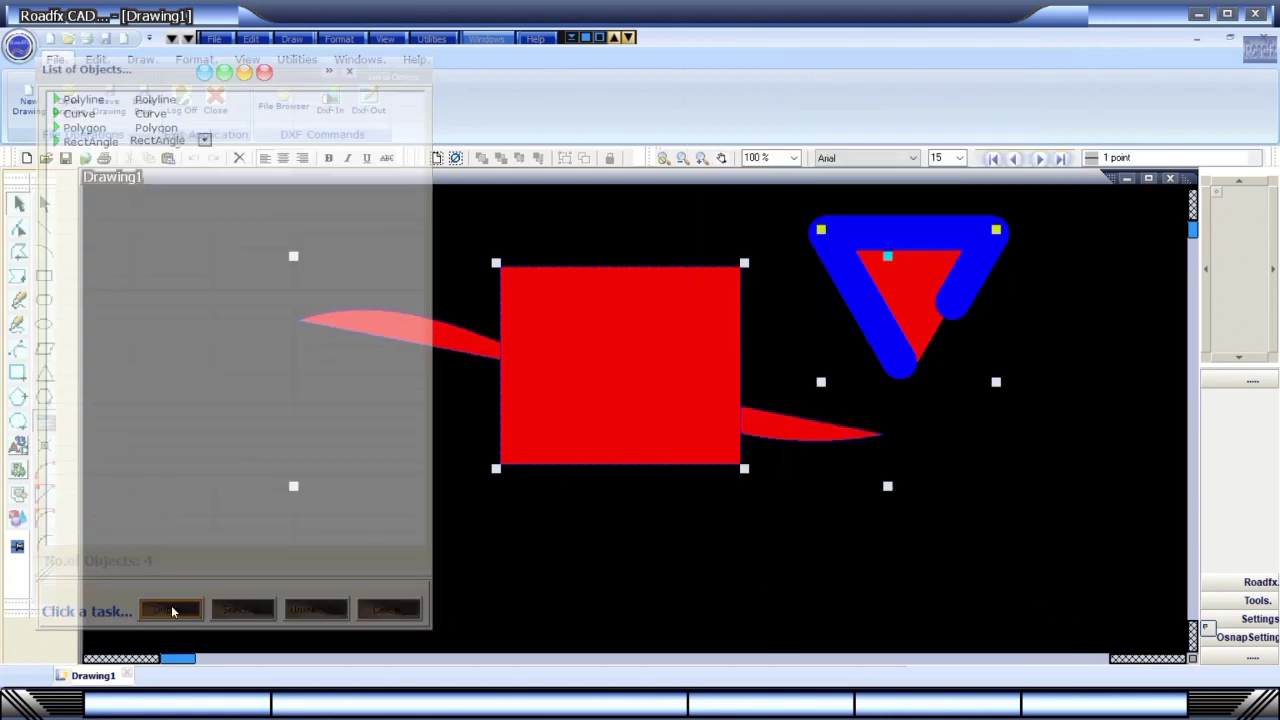
pyautogui.click(385, 612)
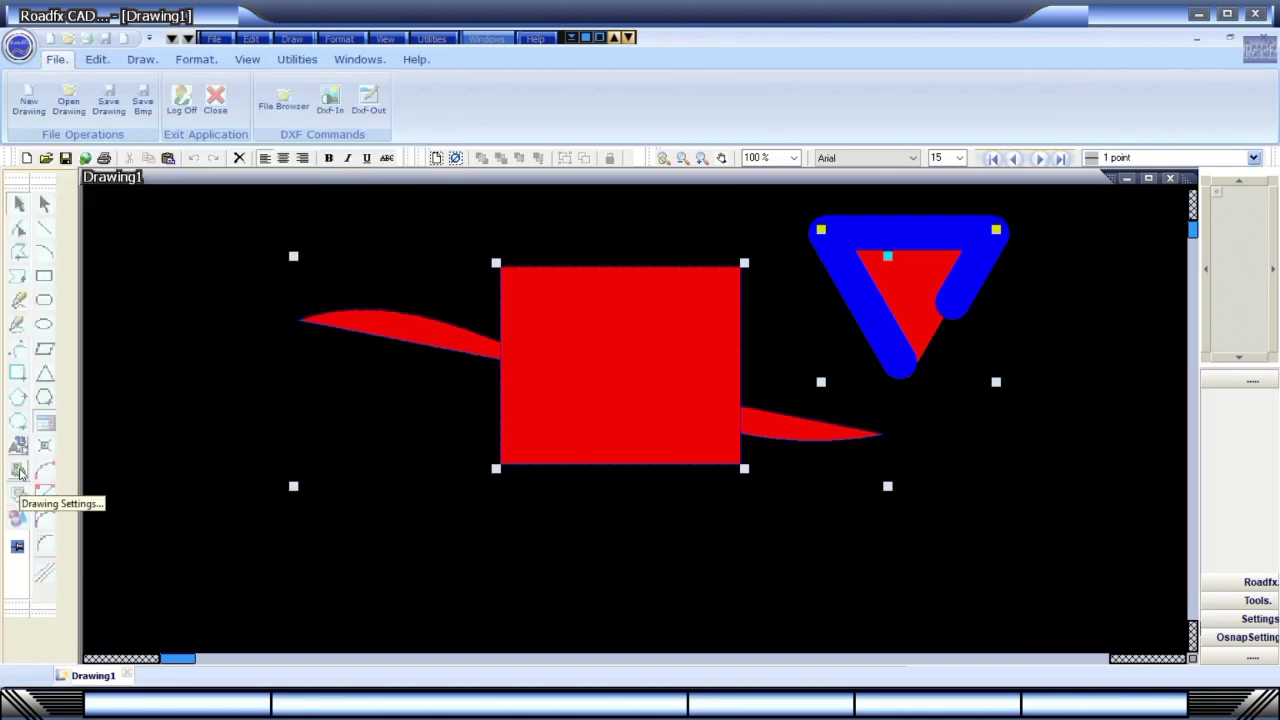
pyautogui.click(19, 472)
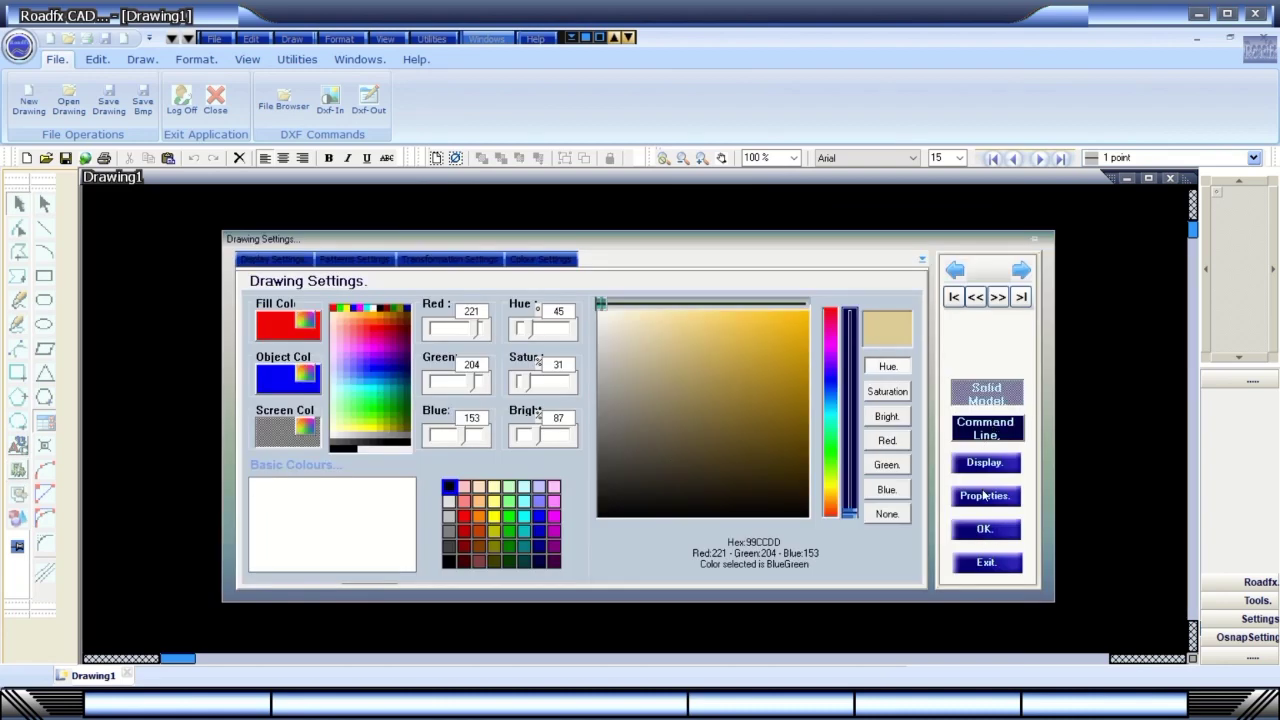
pyautogui.click(983, 469)
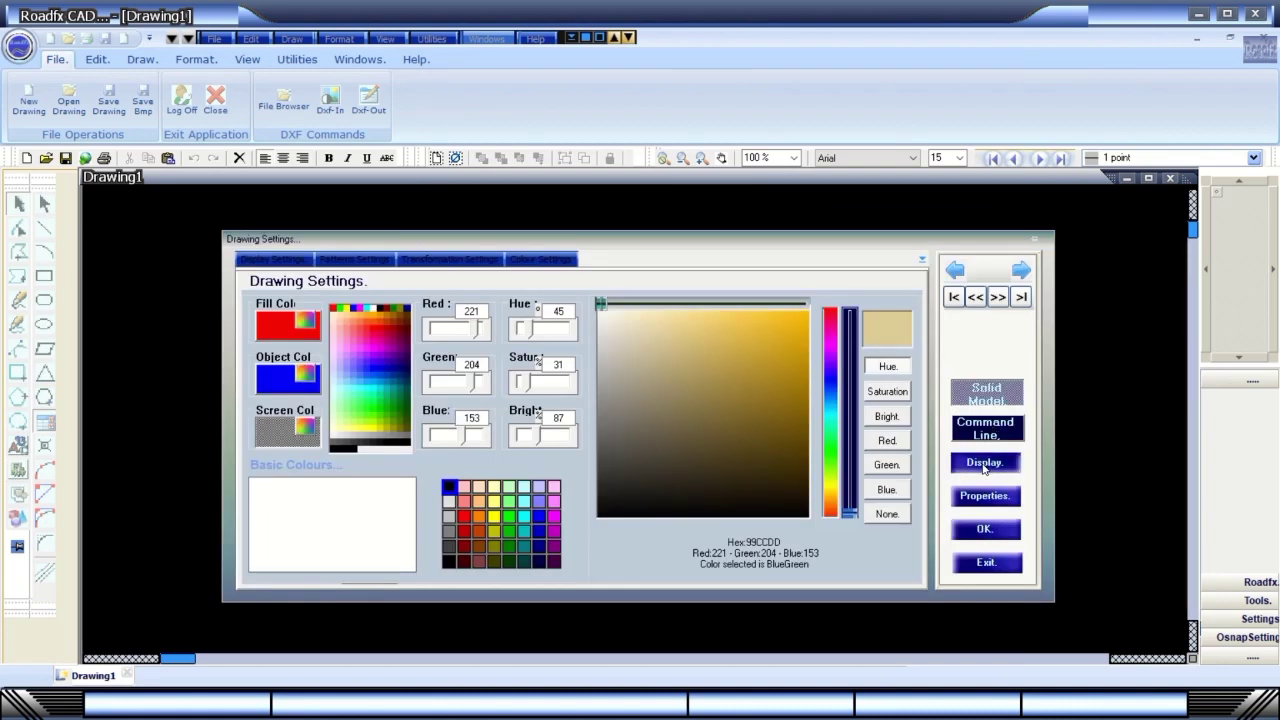
pyautogui.click(986, 530)
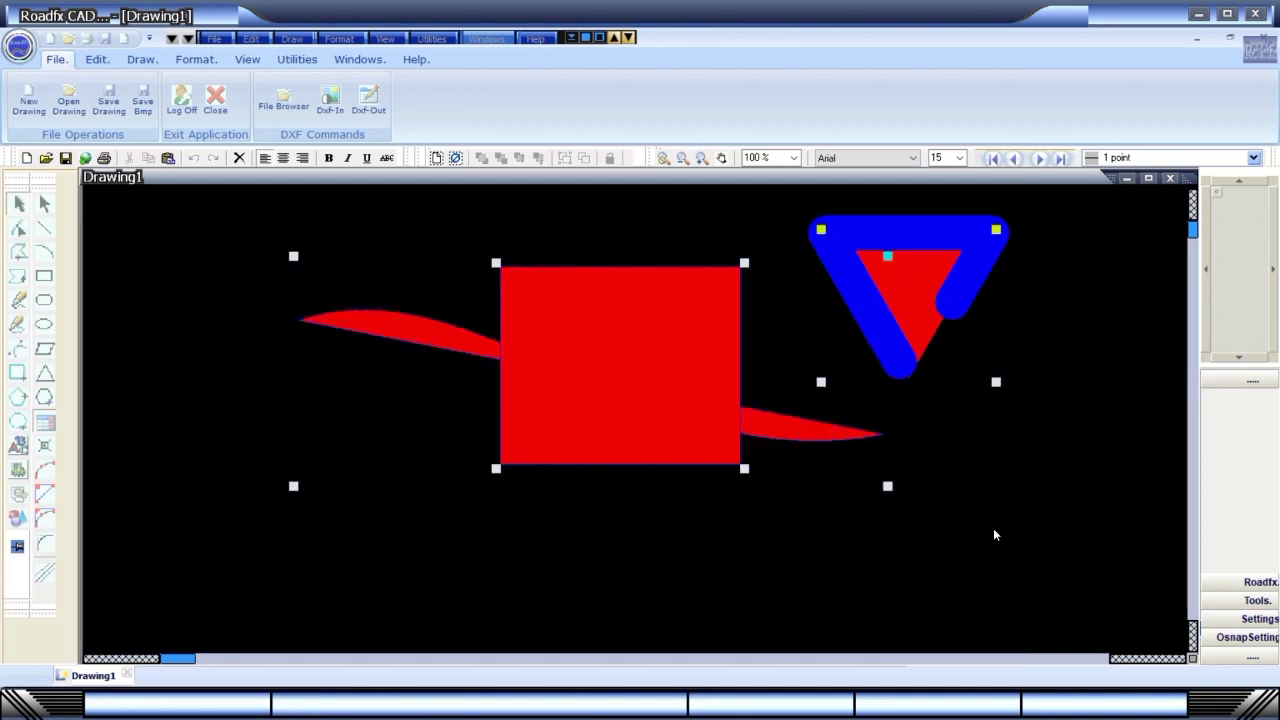
# In Quick Settings' drawing settings, raise Points Qty from 15 and enter 30.
pyautogui.click(18, 494)
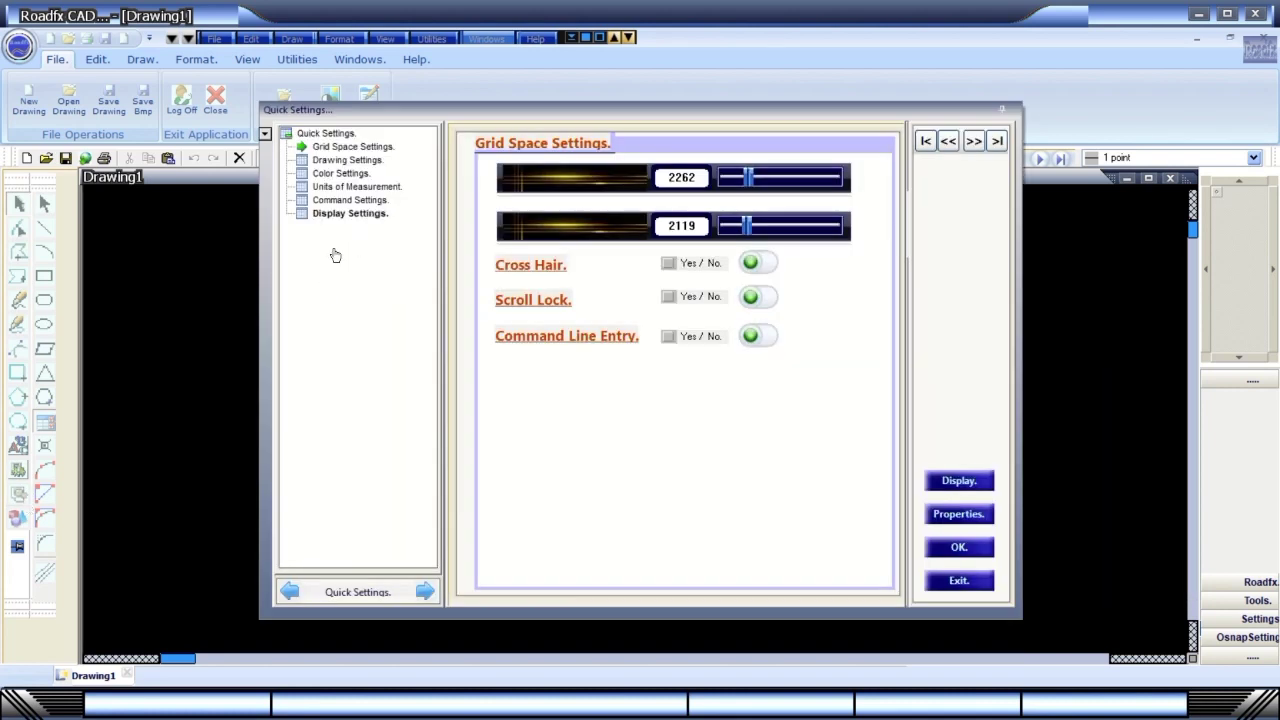
pyautogui.click(369, 148)
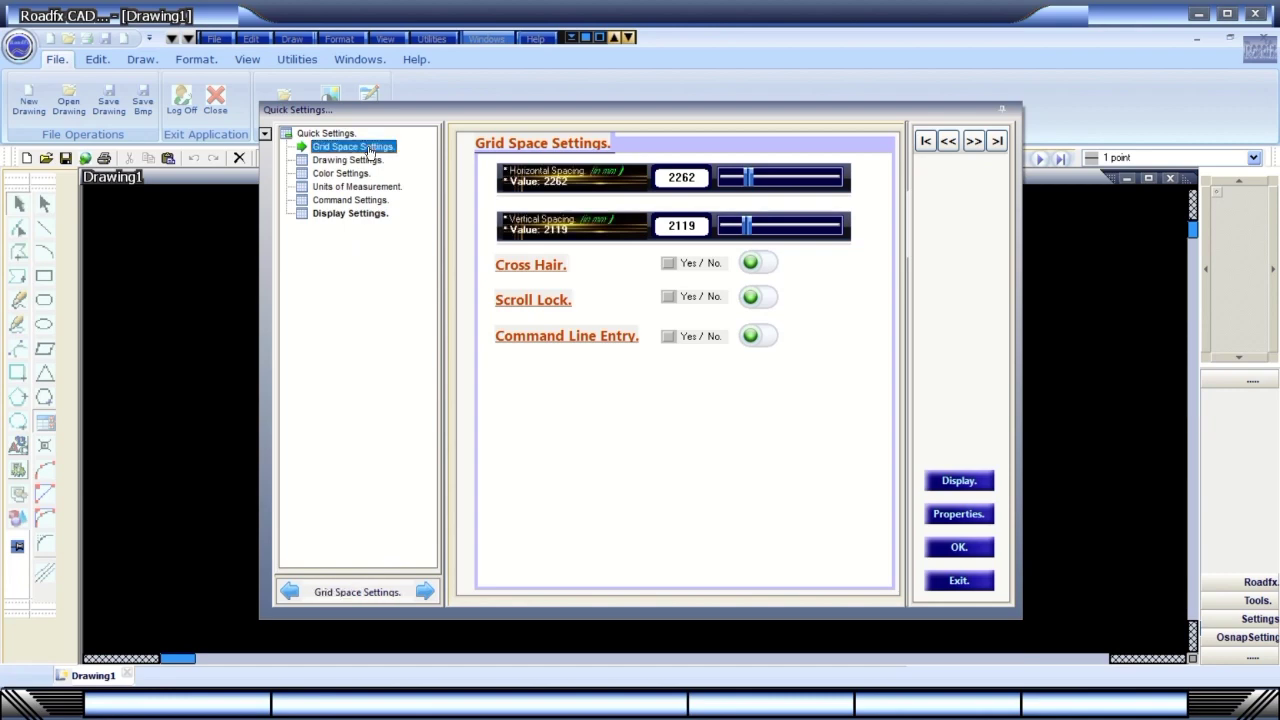
pyautogui.click(350, 160)
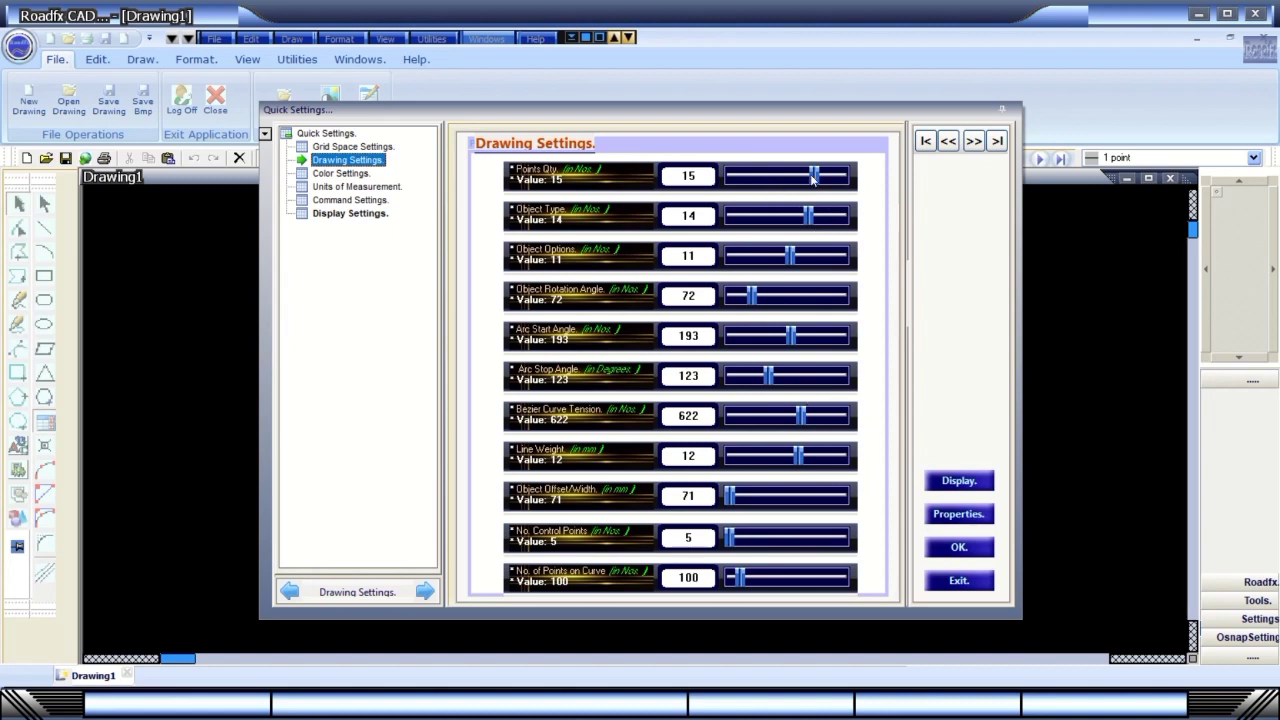
pyautogui.moveTo(812, 180); pyautogui.dragTo(827, 184)
pyautogui.click(692, 340)
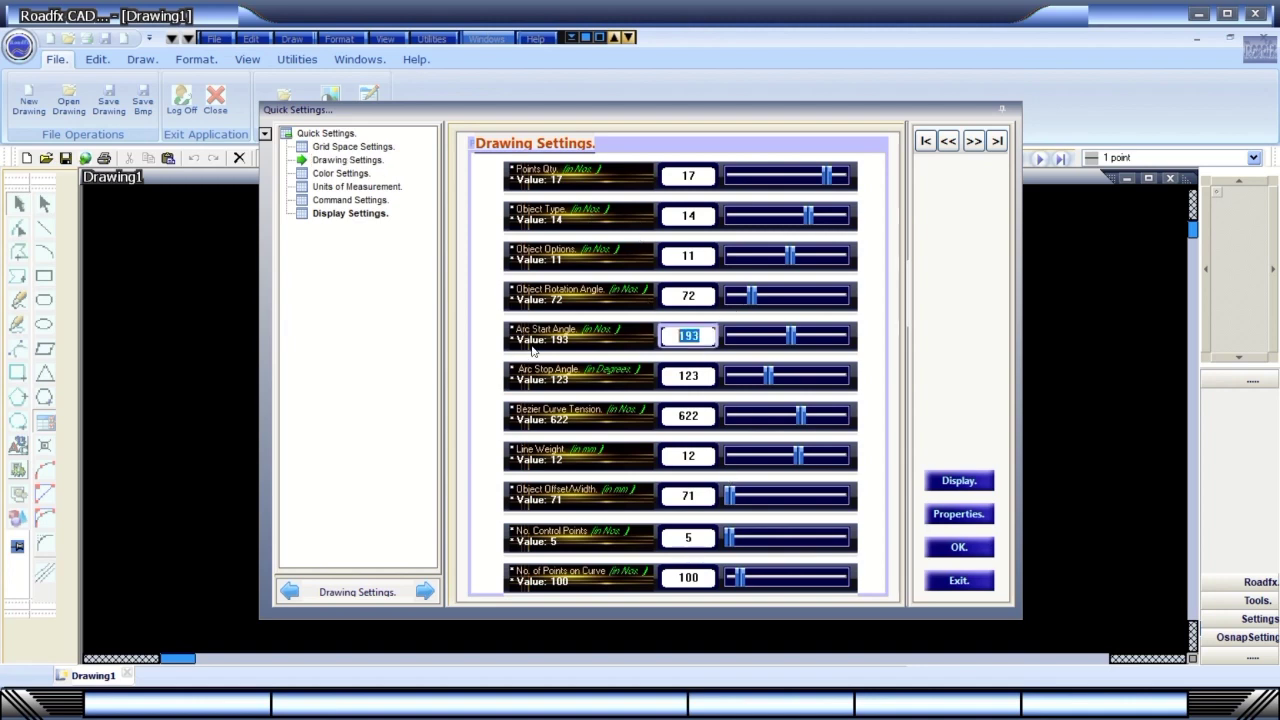
pyautogui.click(688, 176)
pyautogui.write('3')
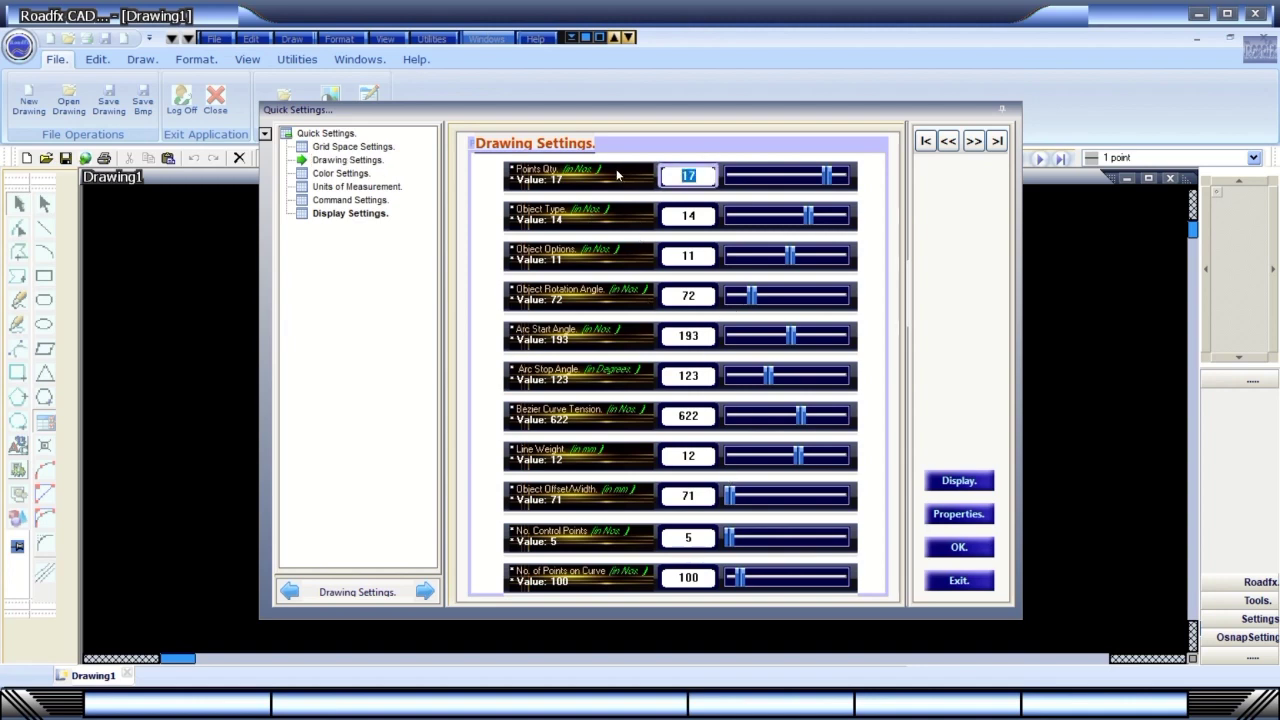
pyautogui.write('0')
pyautogui.hotkey('shift', 'Left')
pyautogui.hotkey('shift', 'Left')
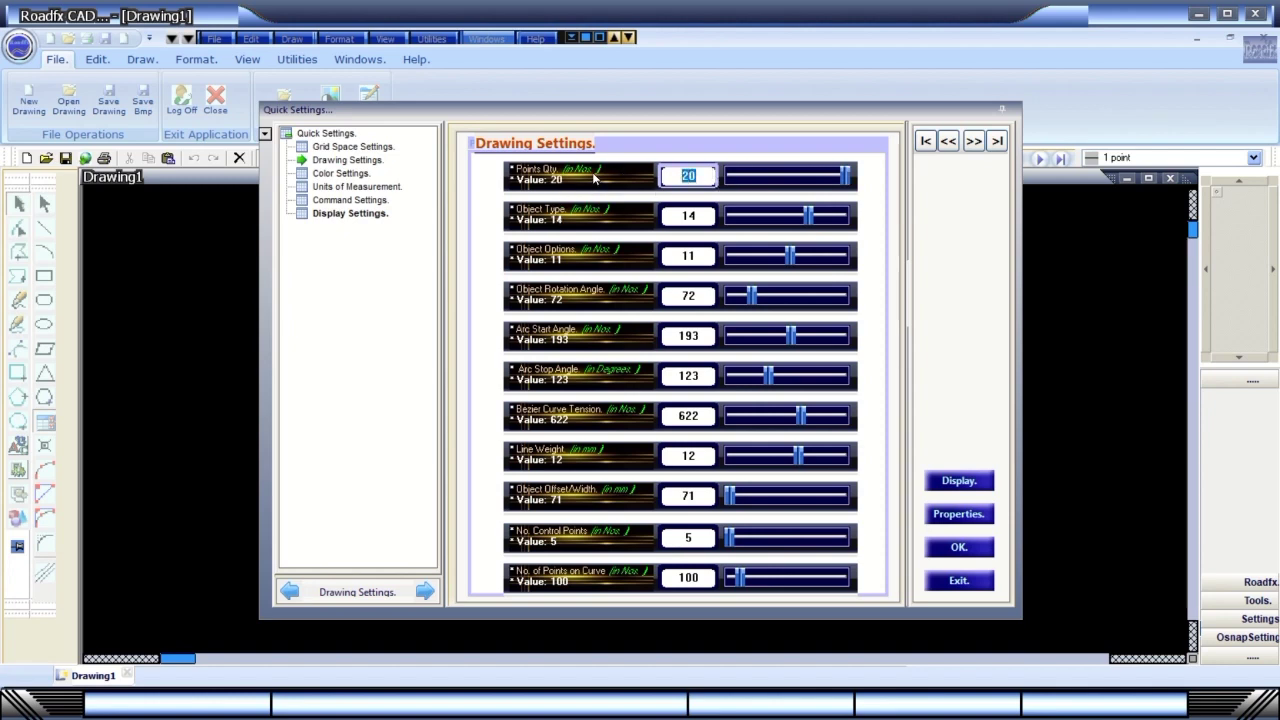
pyautogui.write('30')
# Try Azure, Bisque and PaleVioletRed as the named object colour, then view Units of Measurement.
pyautogui.click(342, 173)
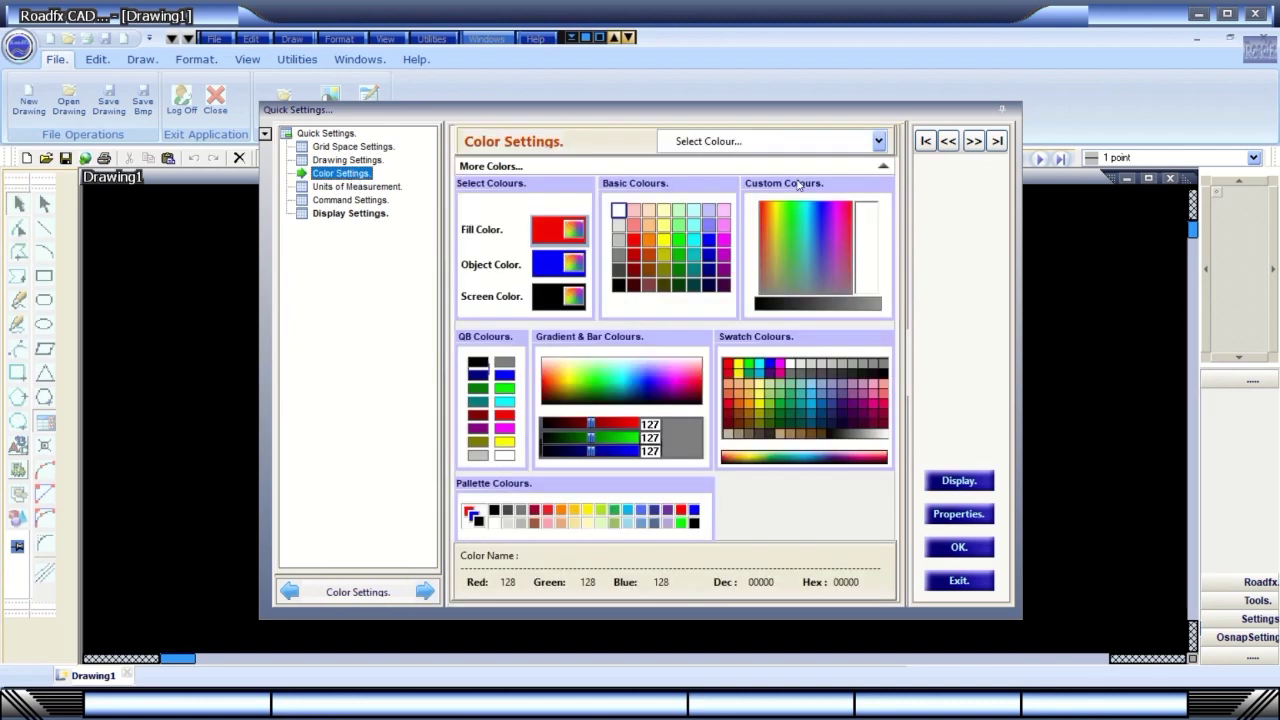
pyautogui.click(879, 142)
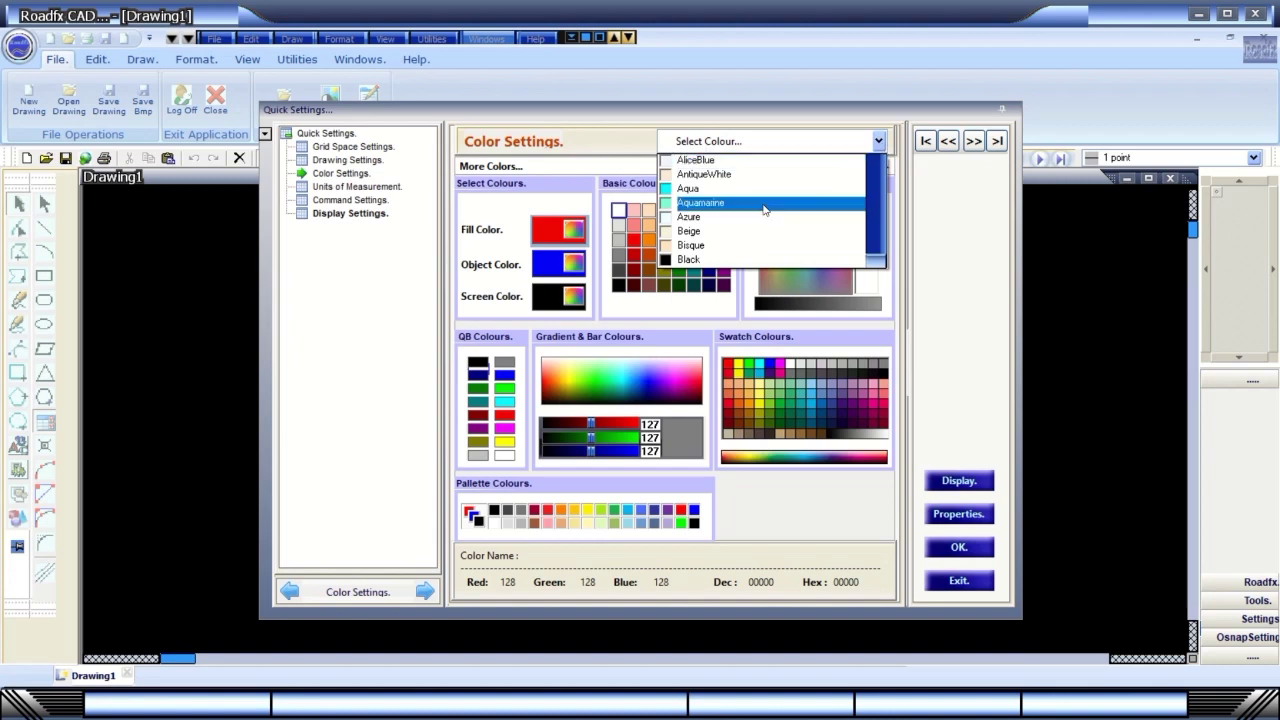
pyautogui.click(716, 216)
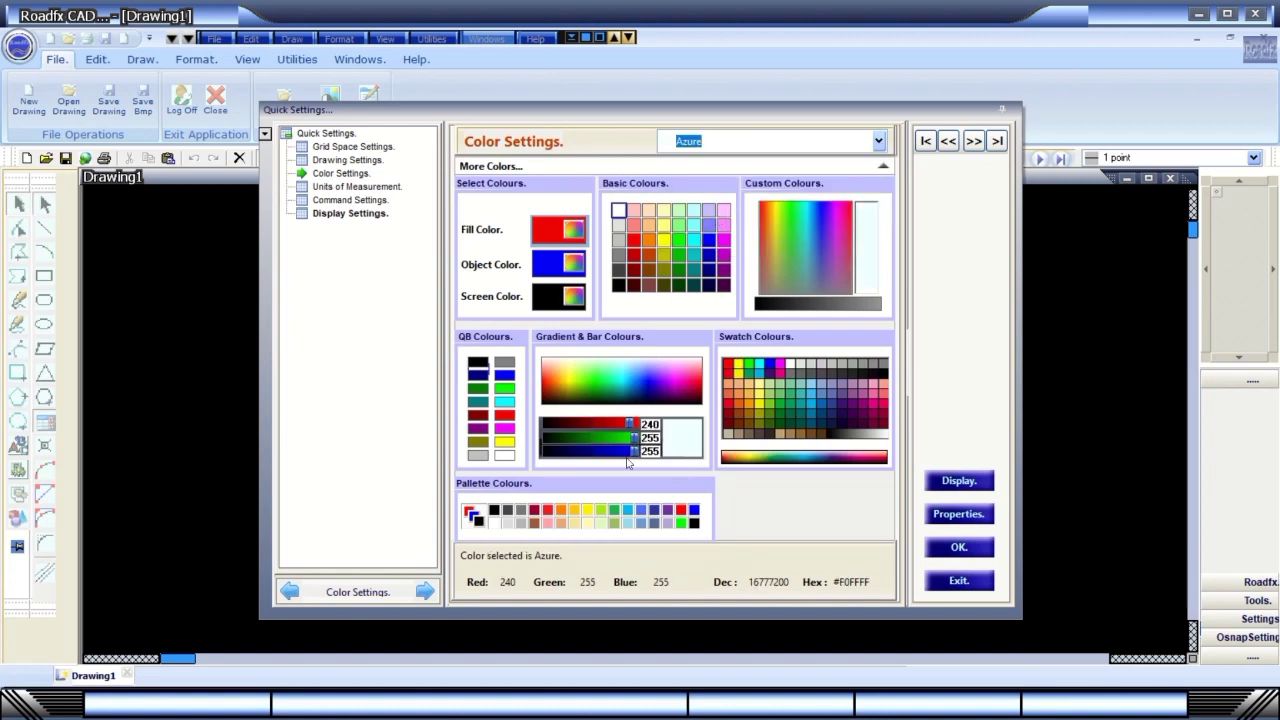
pyautogui.click(878, 142)
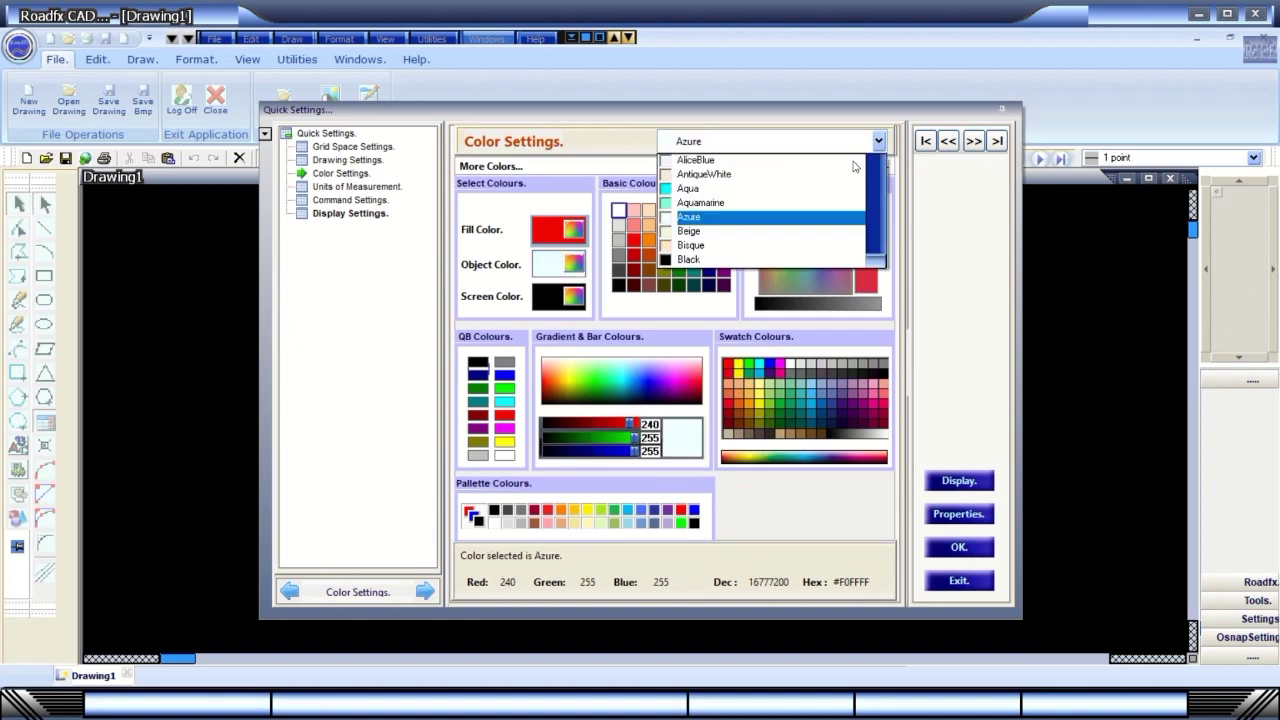
pyautogui.click(718, 247)
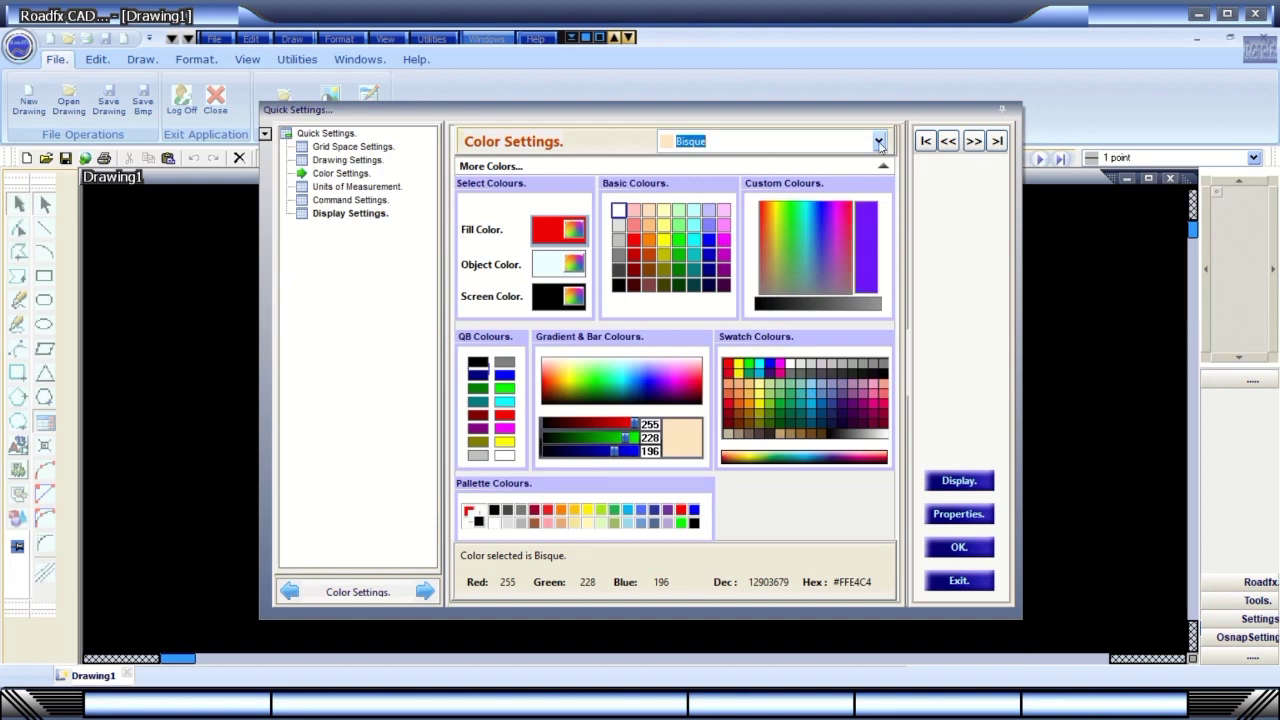
pyautogui.click(878, 142)
pyautogui.scroll(-10, 876, 264)
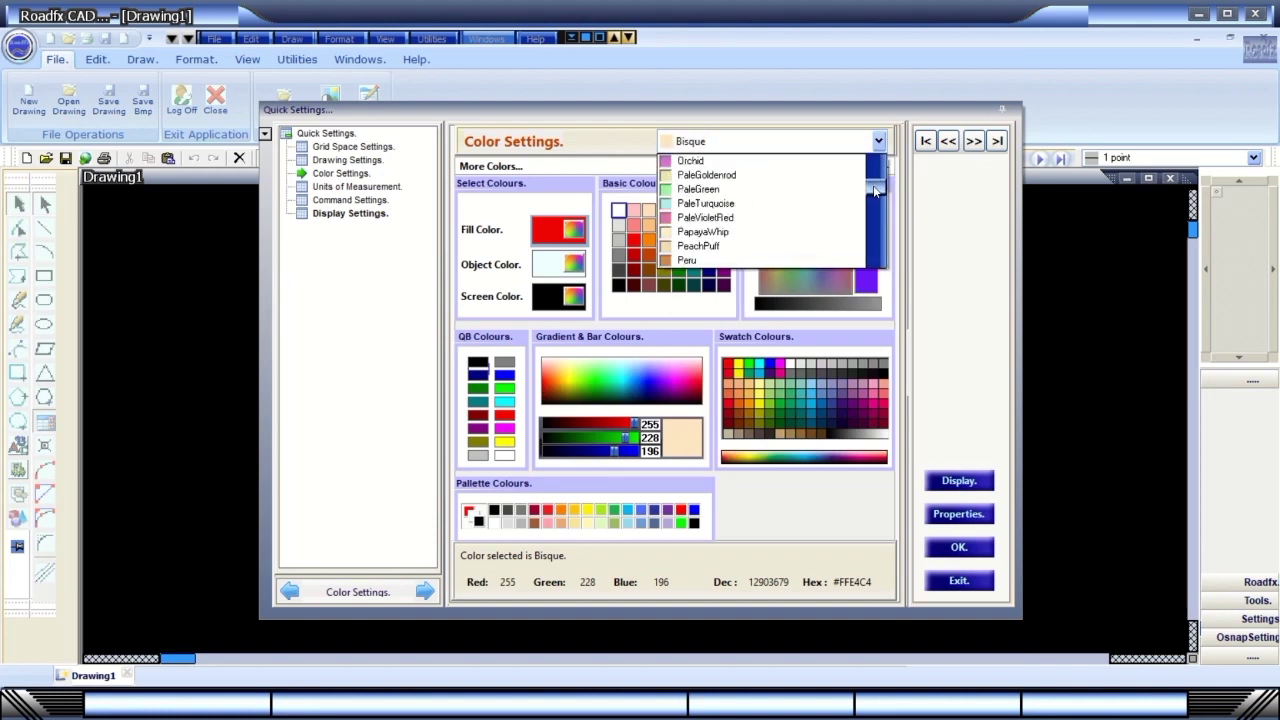
pyautogui.click(745, 192)
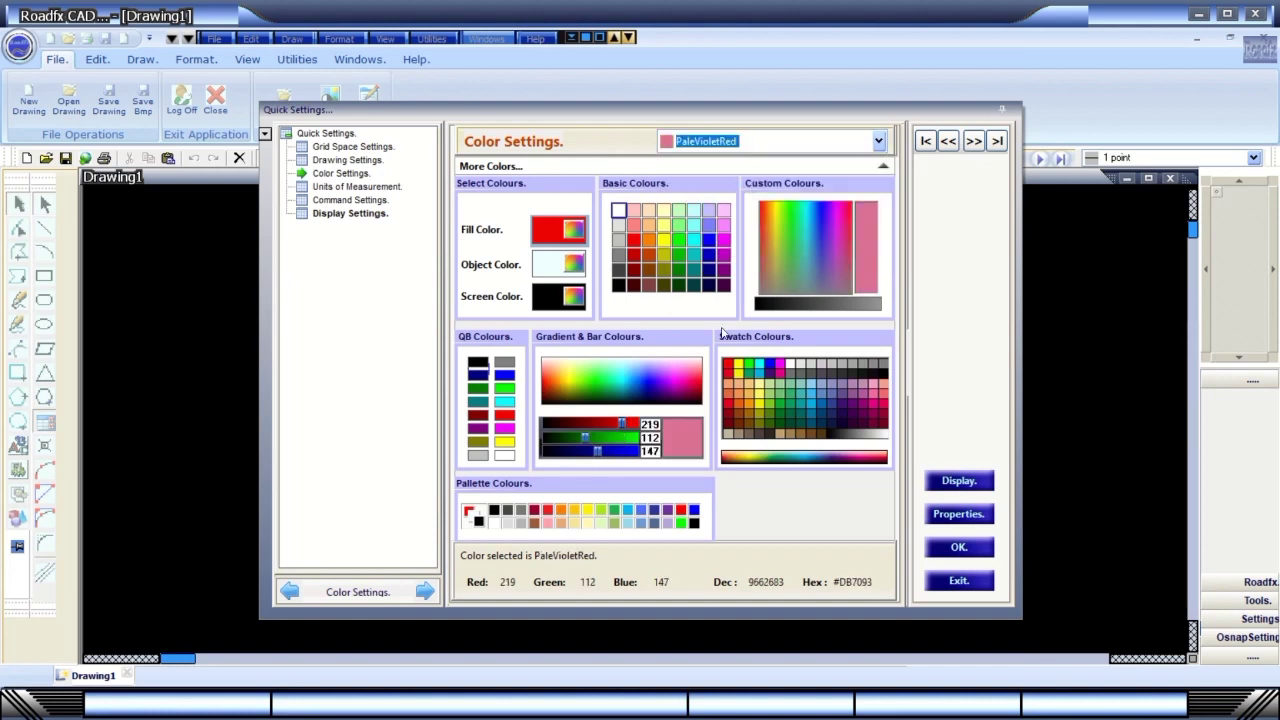
pyautogui.click(362, 186)
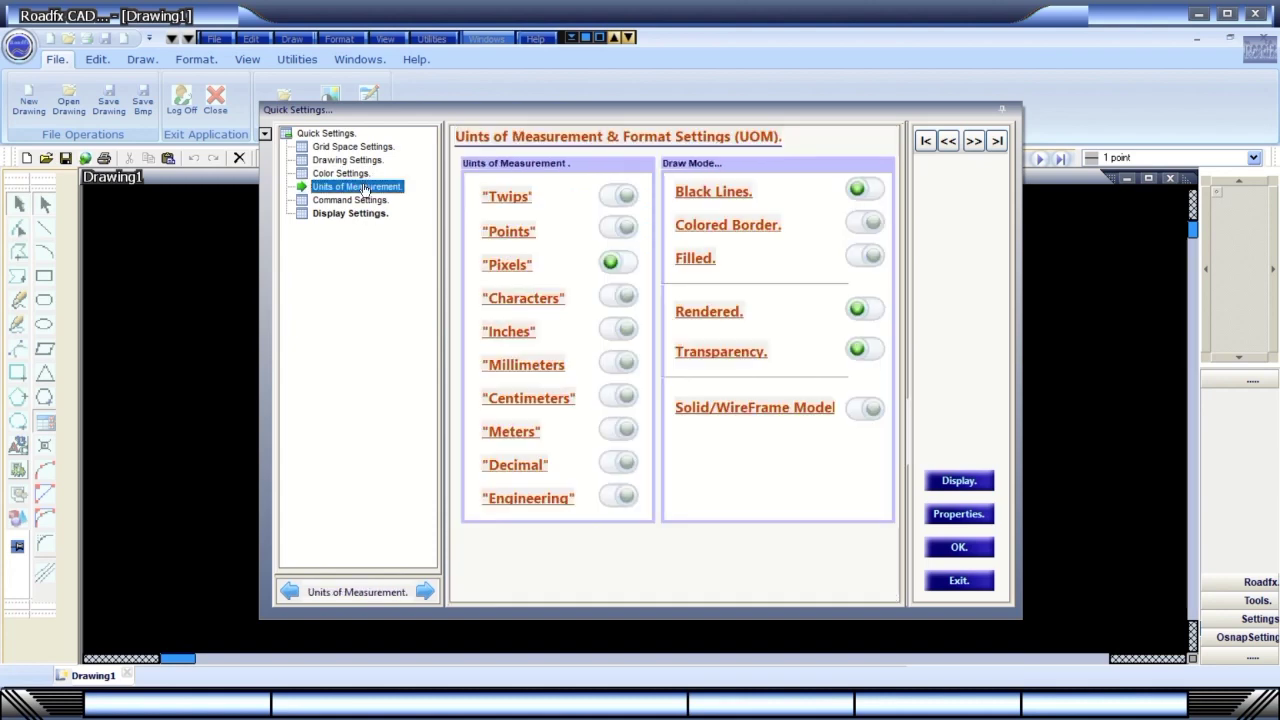
# Toggle Twips, Pixels and Black Lines off and back on, keeping units in pixels.
pyautogui.click(622, 198)
pyautogui.click(630, 200)
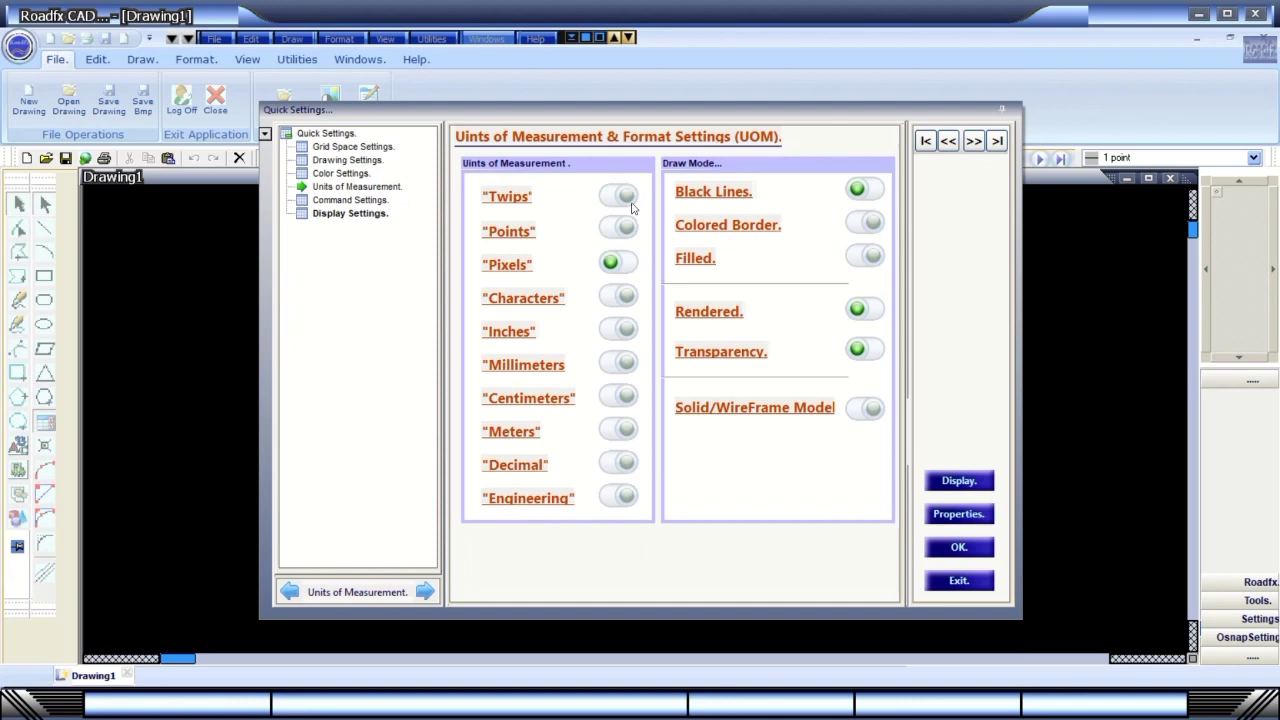
pyautogui.click(622, 266)
pyautogui.click(622, 265)
pyautogui.click(860, 190)
pyautogui.click(860, 190)
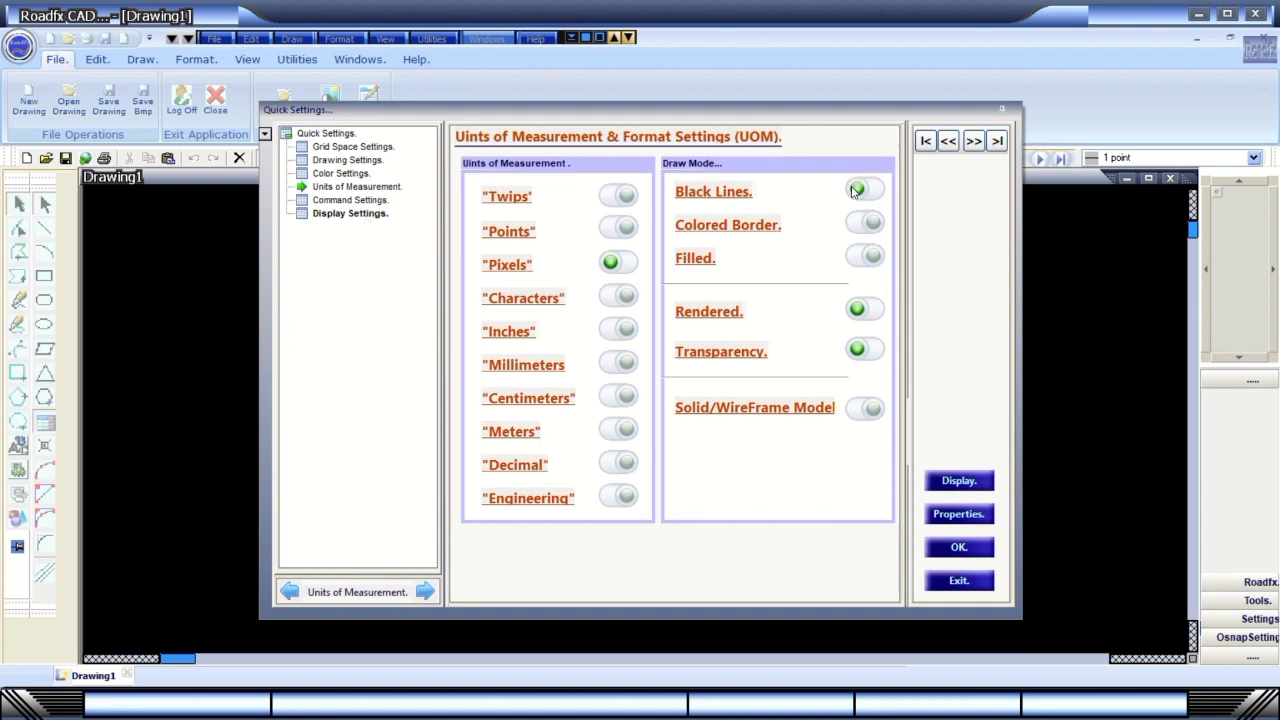
# In Command Settings, inspect the Rectangle Ratio, Border size and Draw Mode choices unchanged.
pyautogui.click(346, 203)
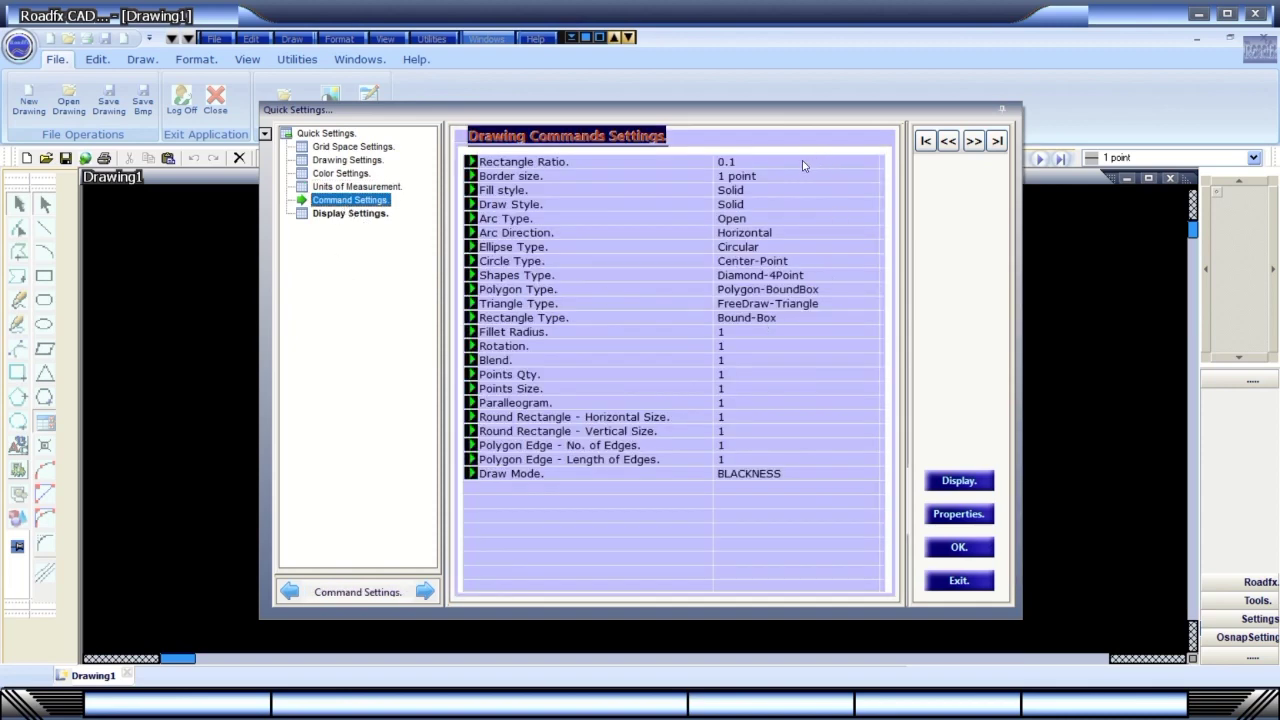
pyautogui.click(748, 163)
pyautogui.click(871, 162)
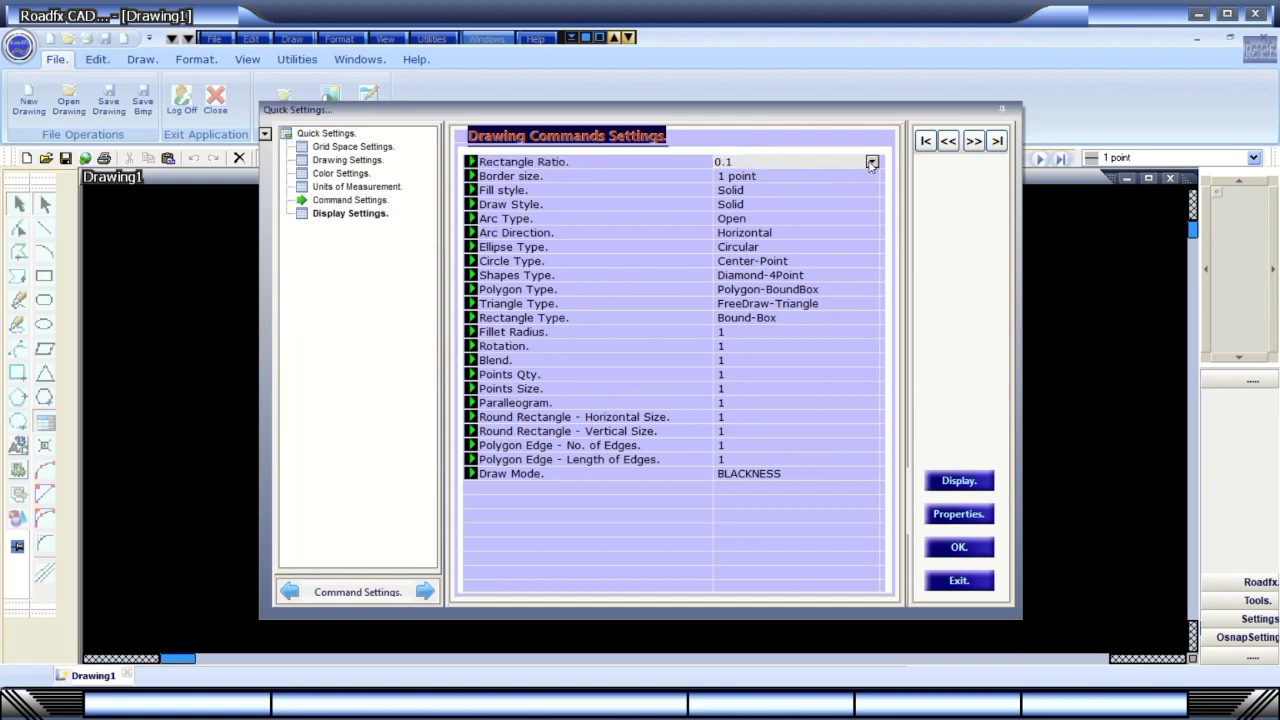
pyautogui.click(871, 163)
pyautogui.click(866, 177)
pyautogui.click(871, 180)
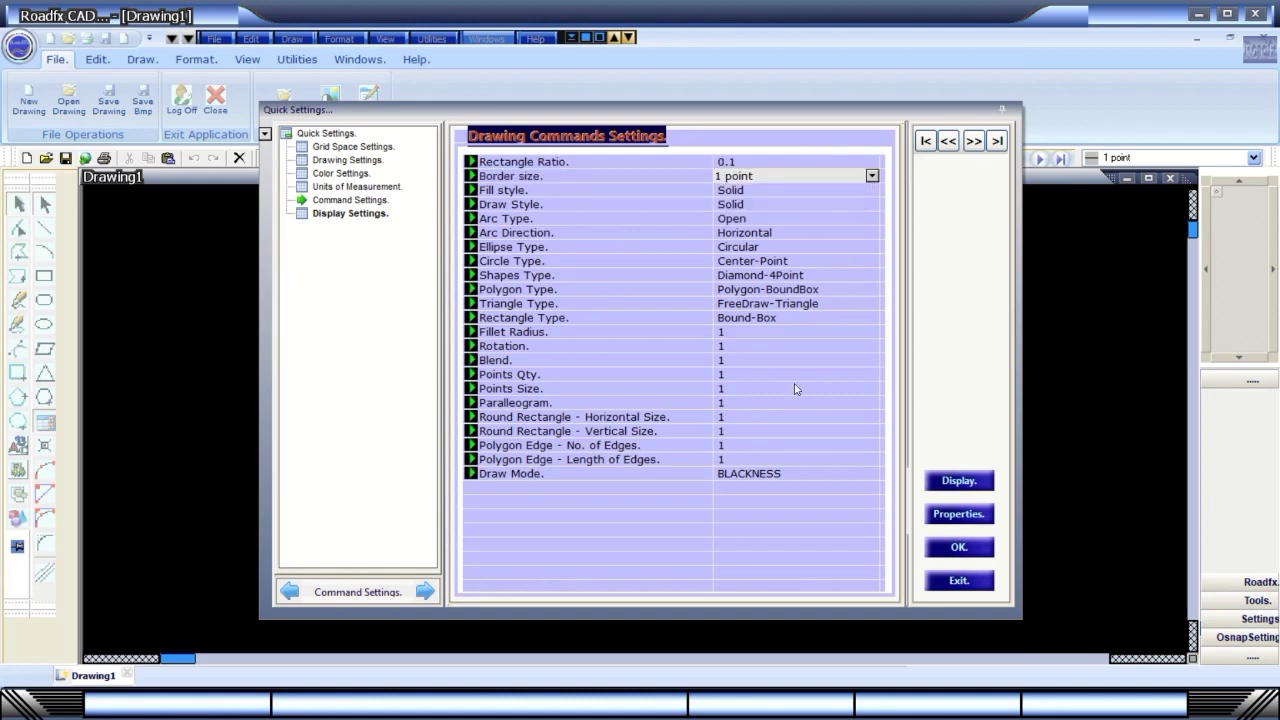
pyautogui.click(826, 476)
pyautogui.click(871, 474)
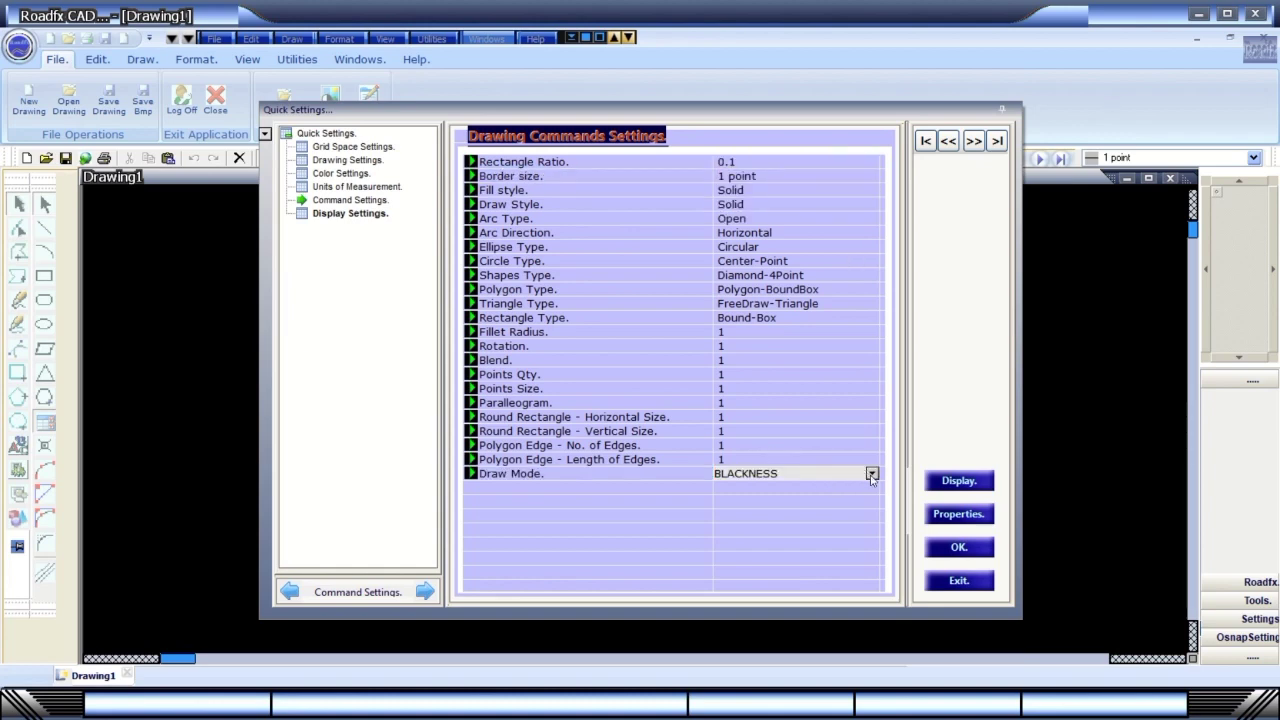
pyautogui.click(871, 475)
pyautogui.click(871, 473)
pyautogui.click(870, 463)
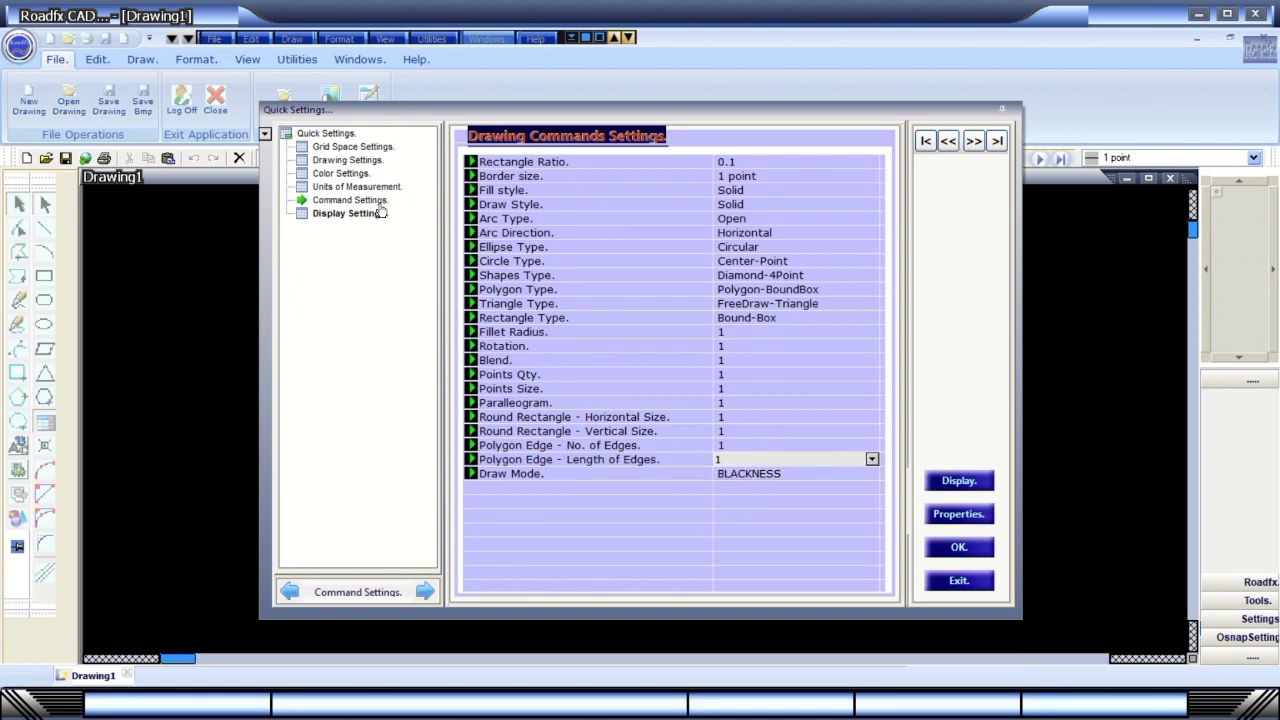
# Keep the fill style Solid and set Polygon Type to Polygon-BoundBox.
pyautogui.click(538, 164)
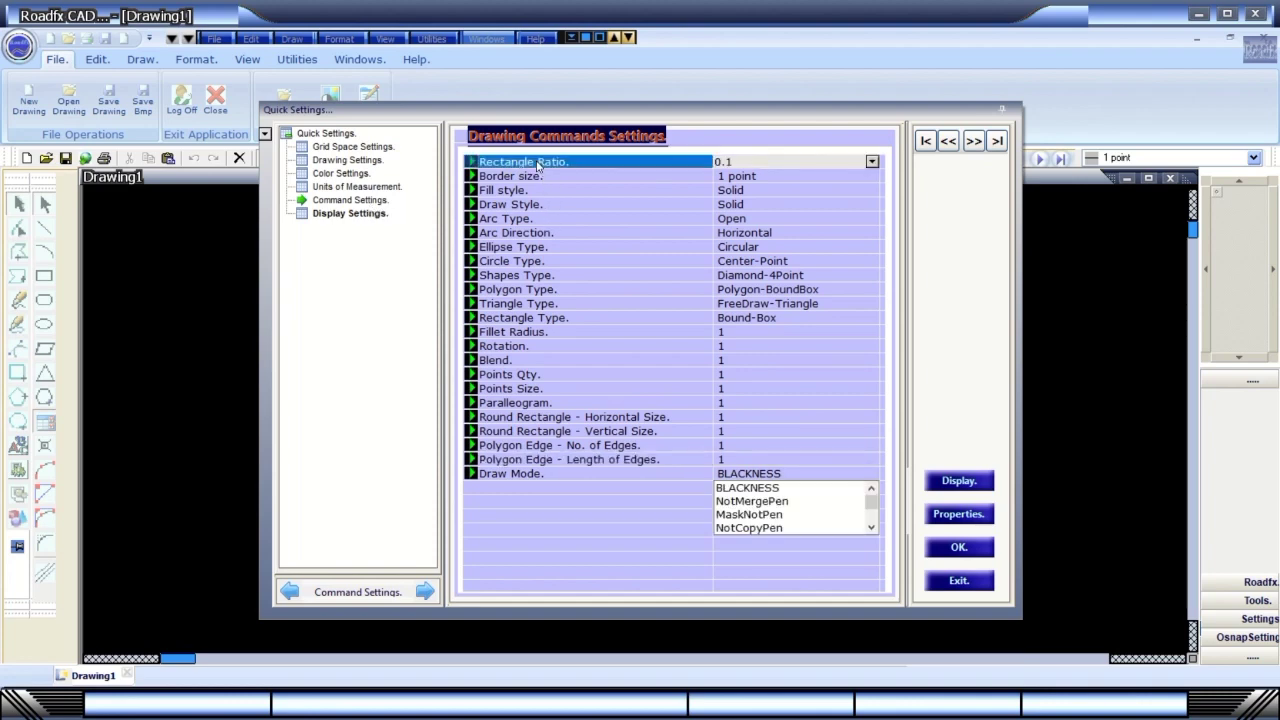
pyautogui.click(542, 183)
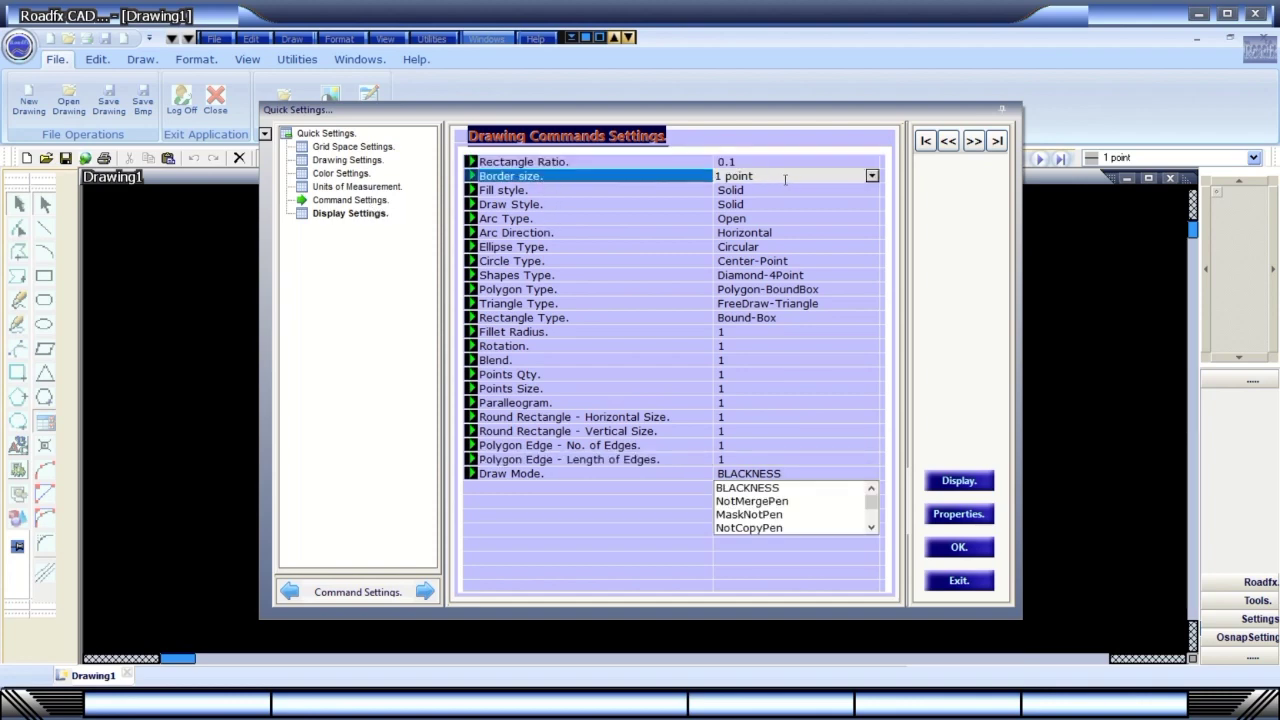
pyautogui.click(848, 192)
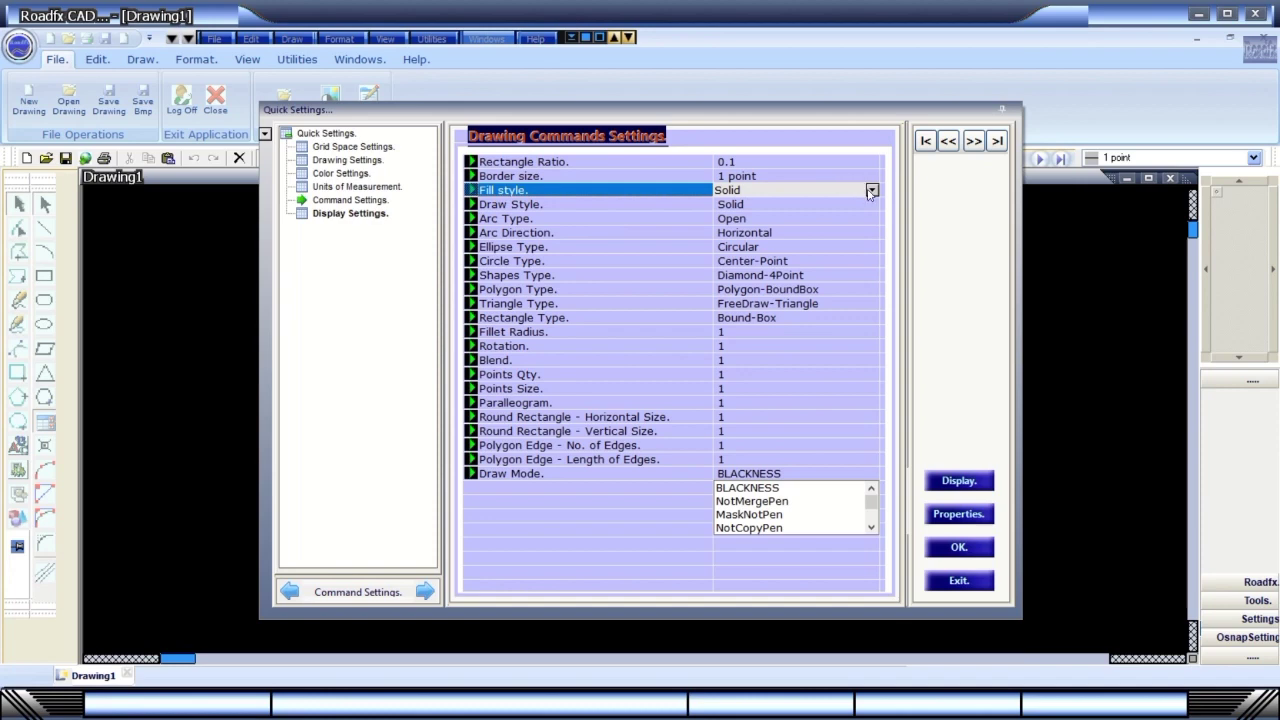
pyautogui.click(870, 192)
pyautogui.click(871, 192)
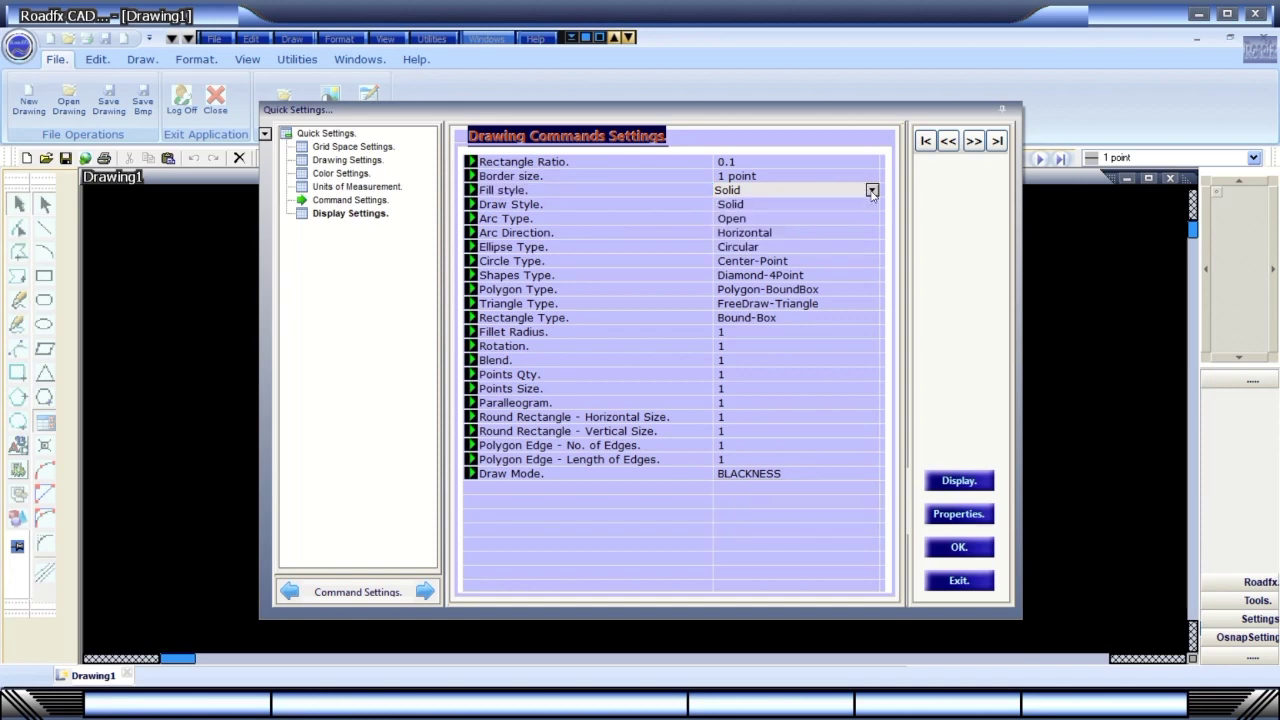
pyautogui.click(623, 291)
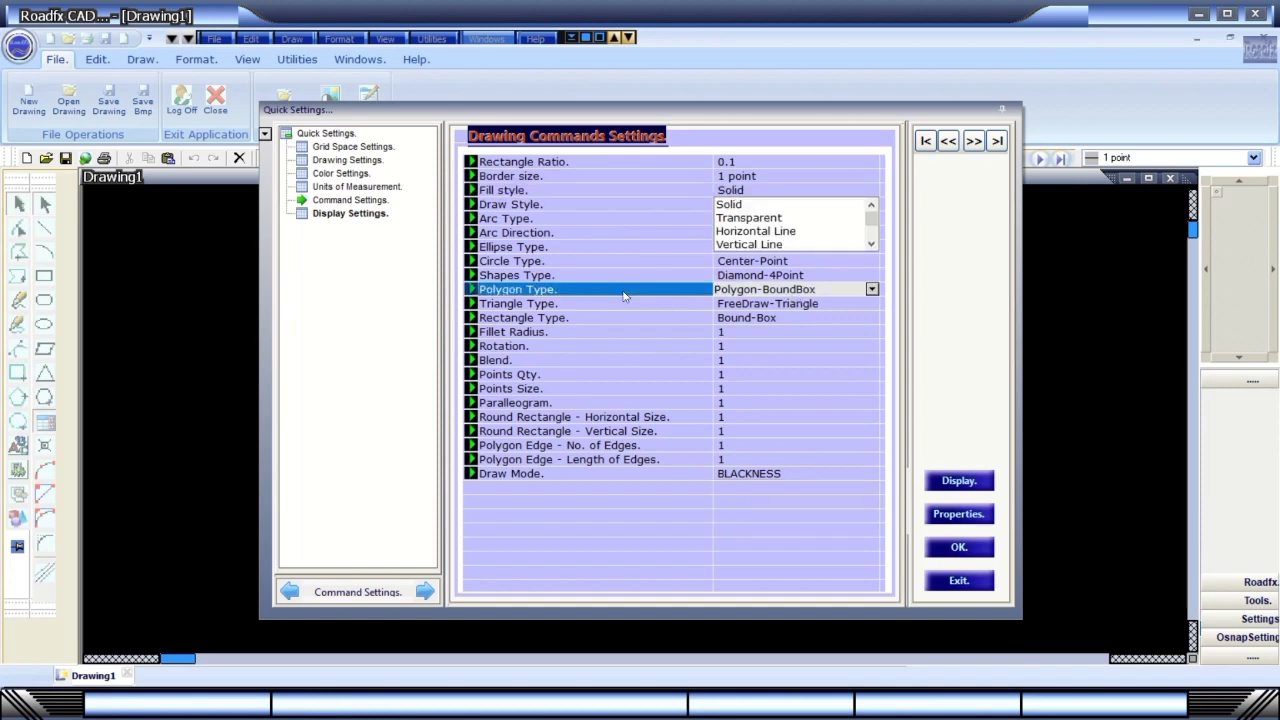
pyautogui.click(872, 290)
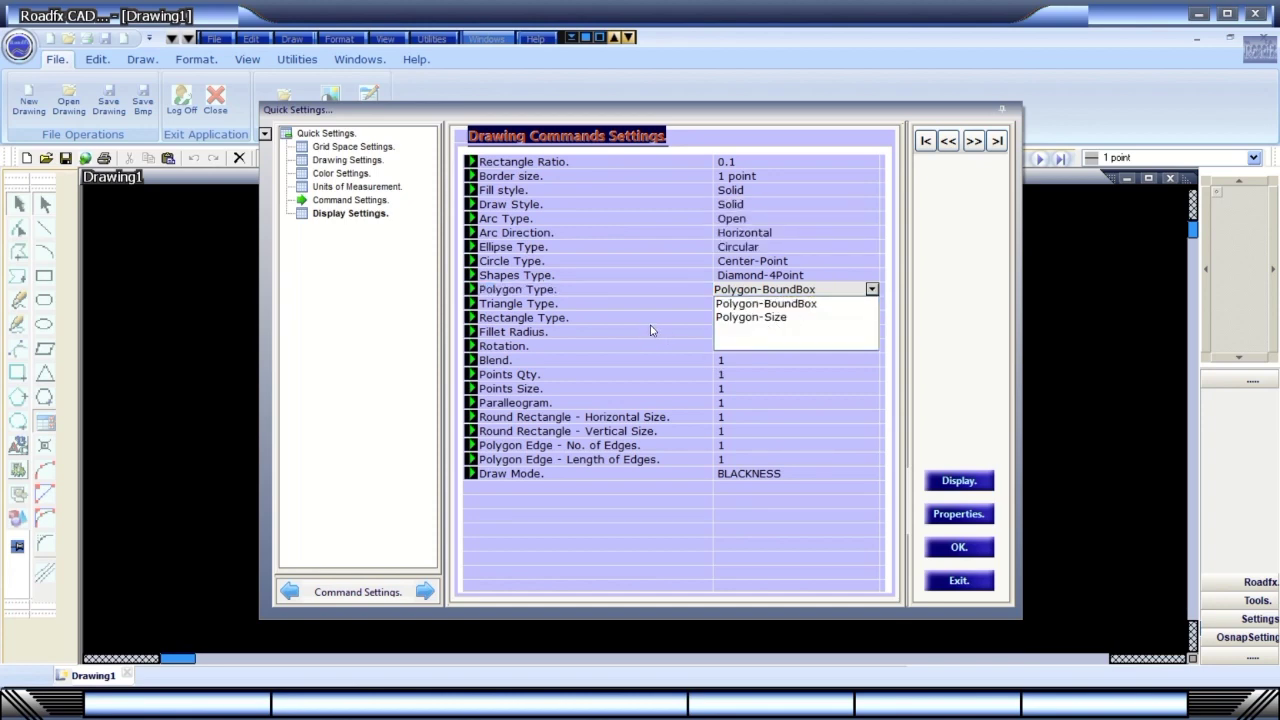
pyautogui.doubleClick(825, 290)
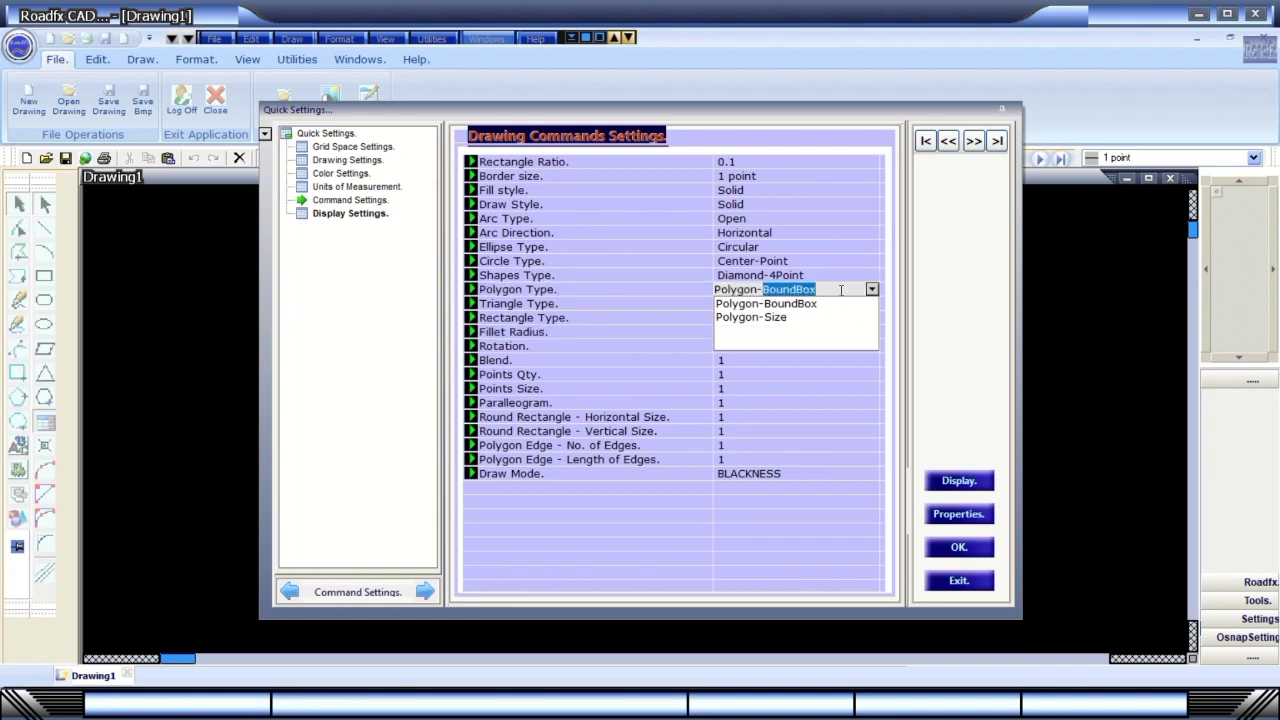
pyautogui.click(864, 358)
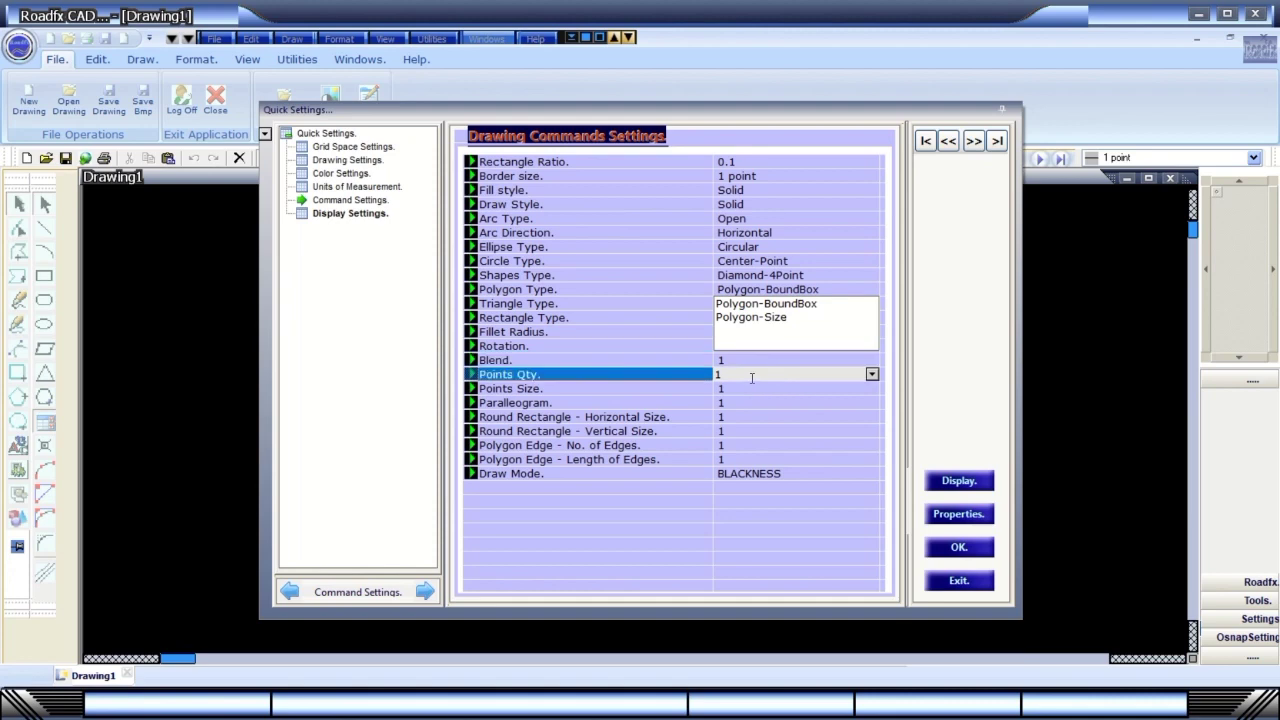
pyautogui.click(765, 289)
pyautogui.click(795, 304)
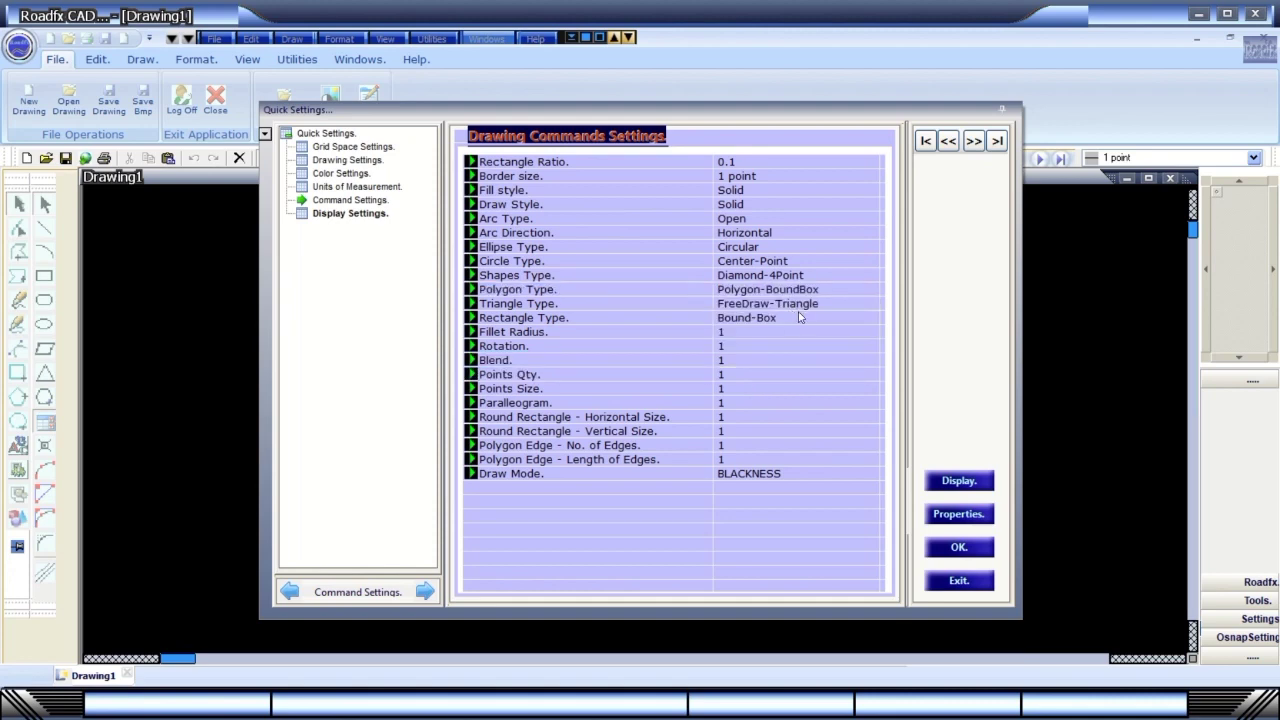
# Set both Points Qty and Points Size to Polygon-BoundBox.
pyautogui.click(756, 402)
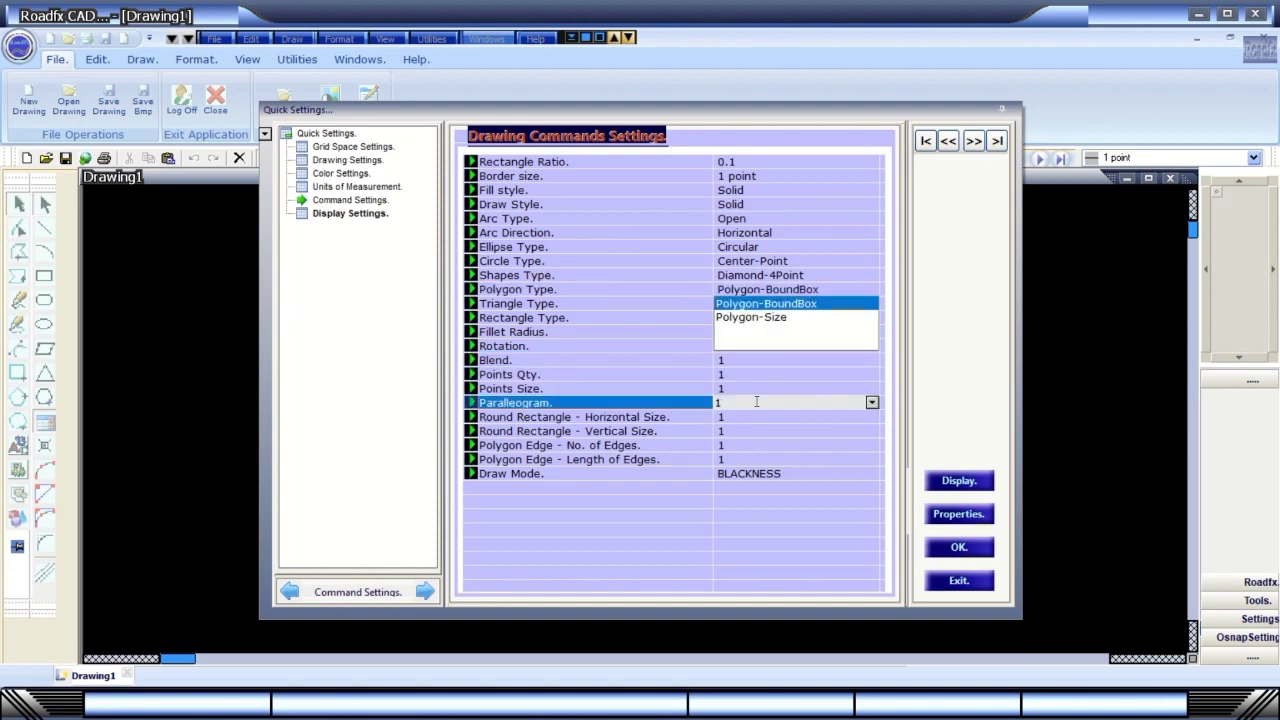
pyautogui.click(766, 404)
pyautogui.click(810, 376)
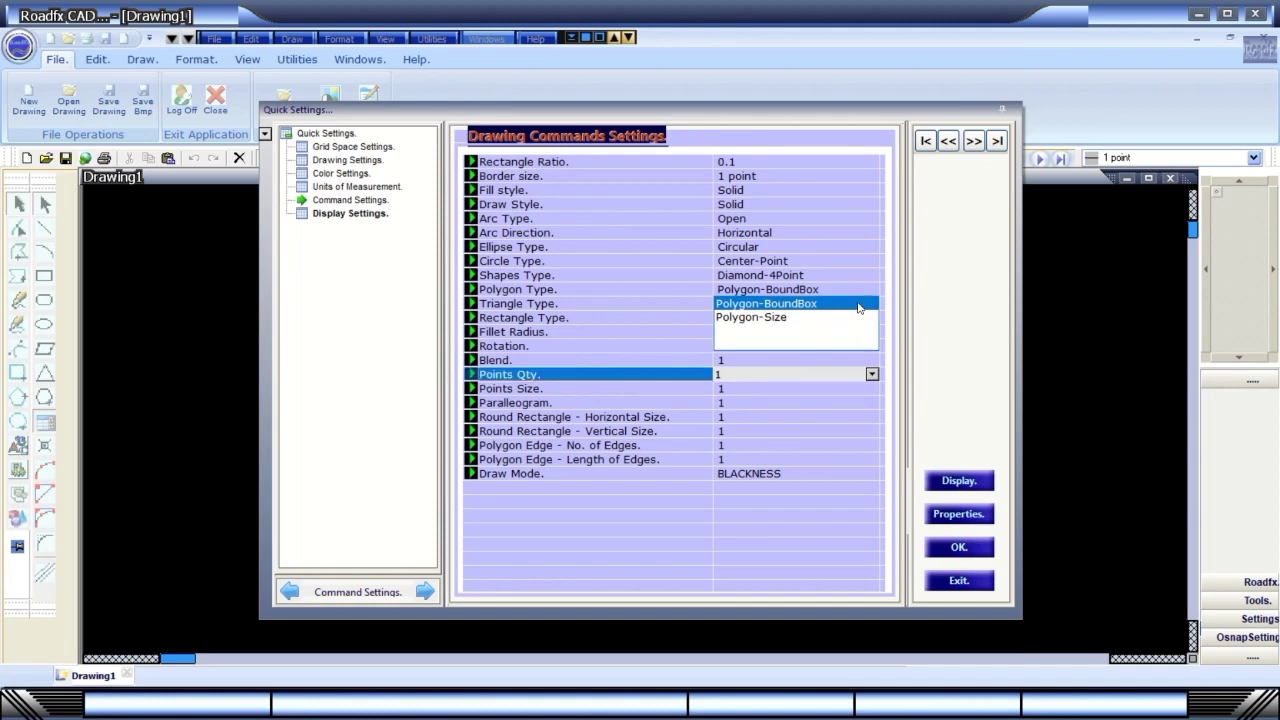
pyautogui.click(856, 304)
pyautogui.click(871, 375)
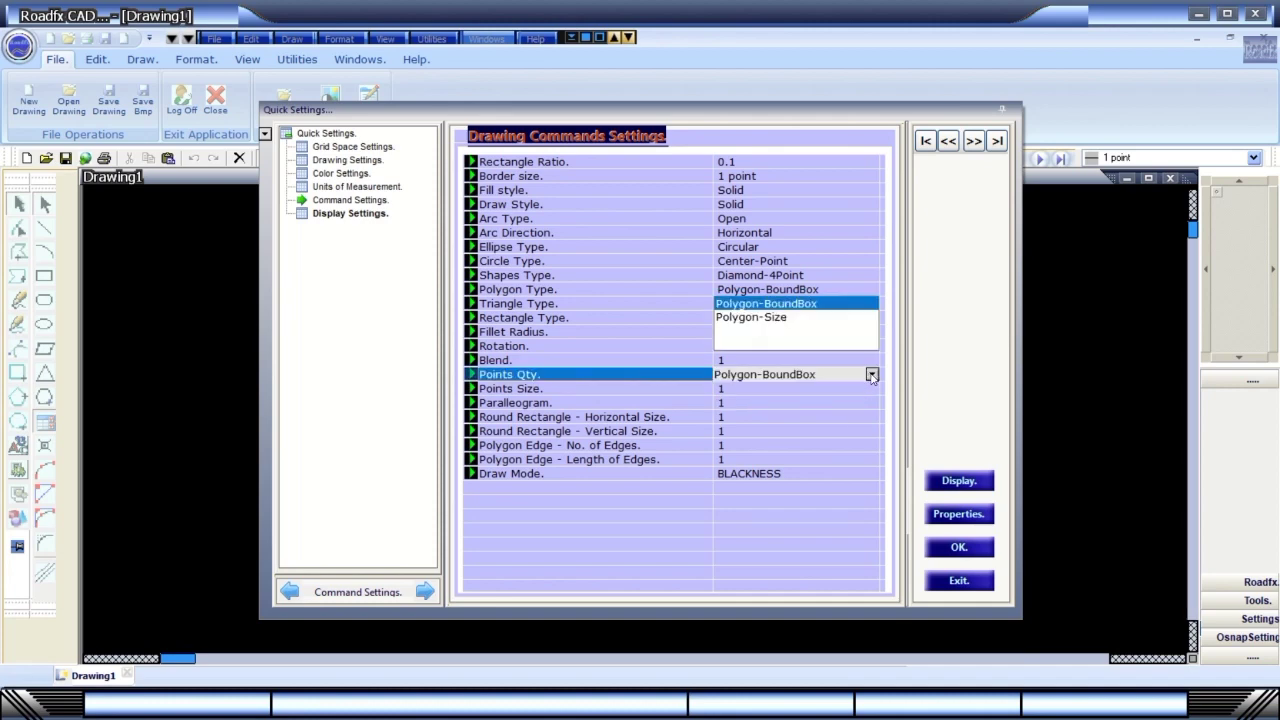
pyautogui.click(871, 375)
pyautogui.click(532, 334)
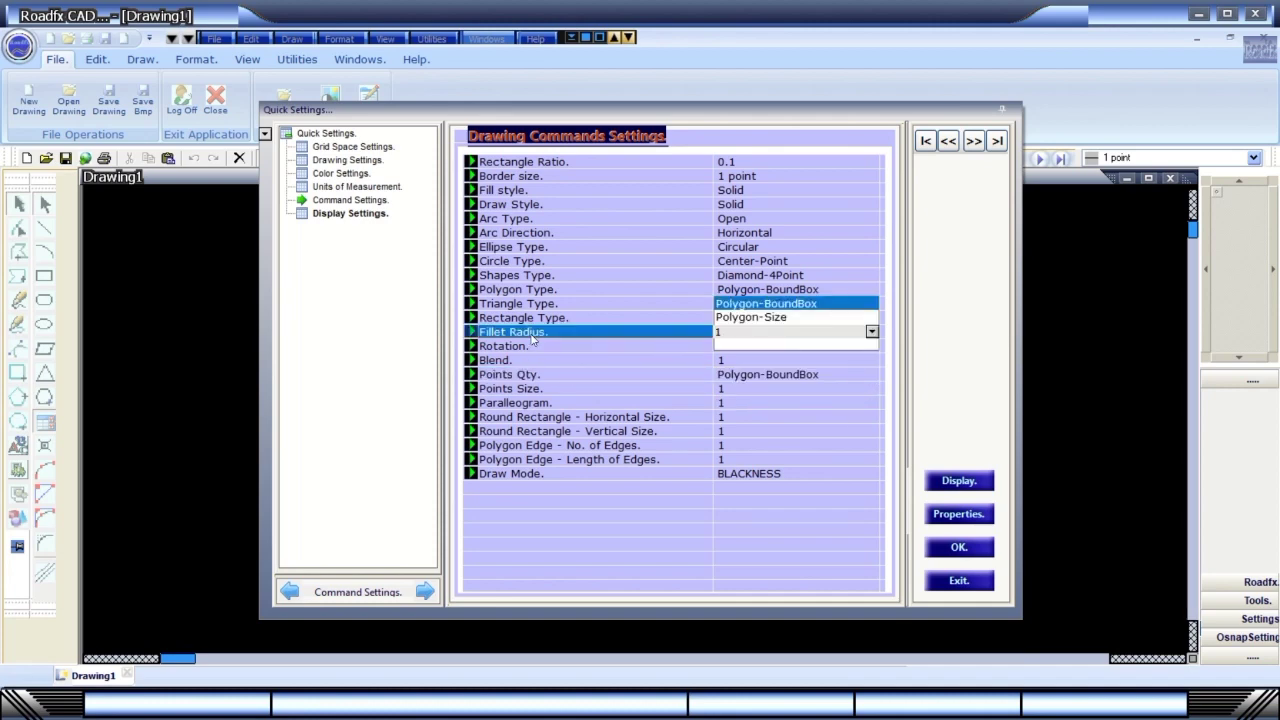
pyautogui.click(749, 373)
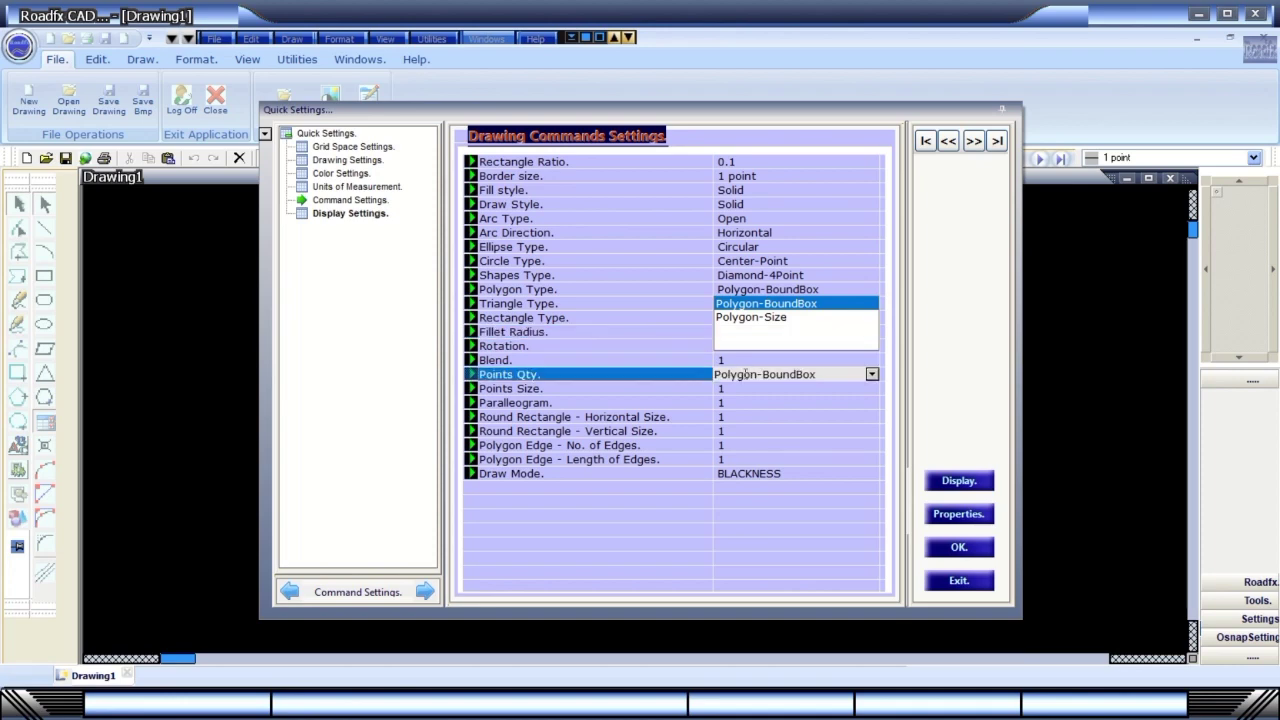
pyautogui.click(745, 386)
pyautogui.click(820, 317)
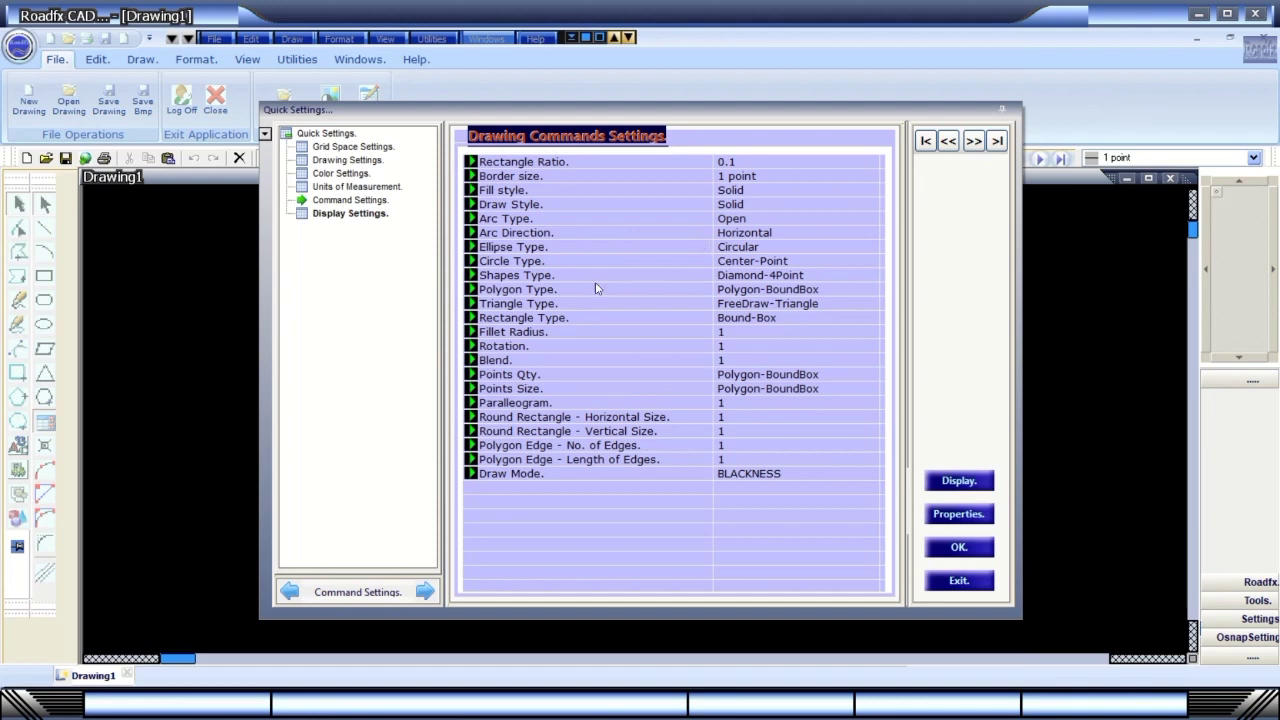
pyautogui.click(350, 214)
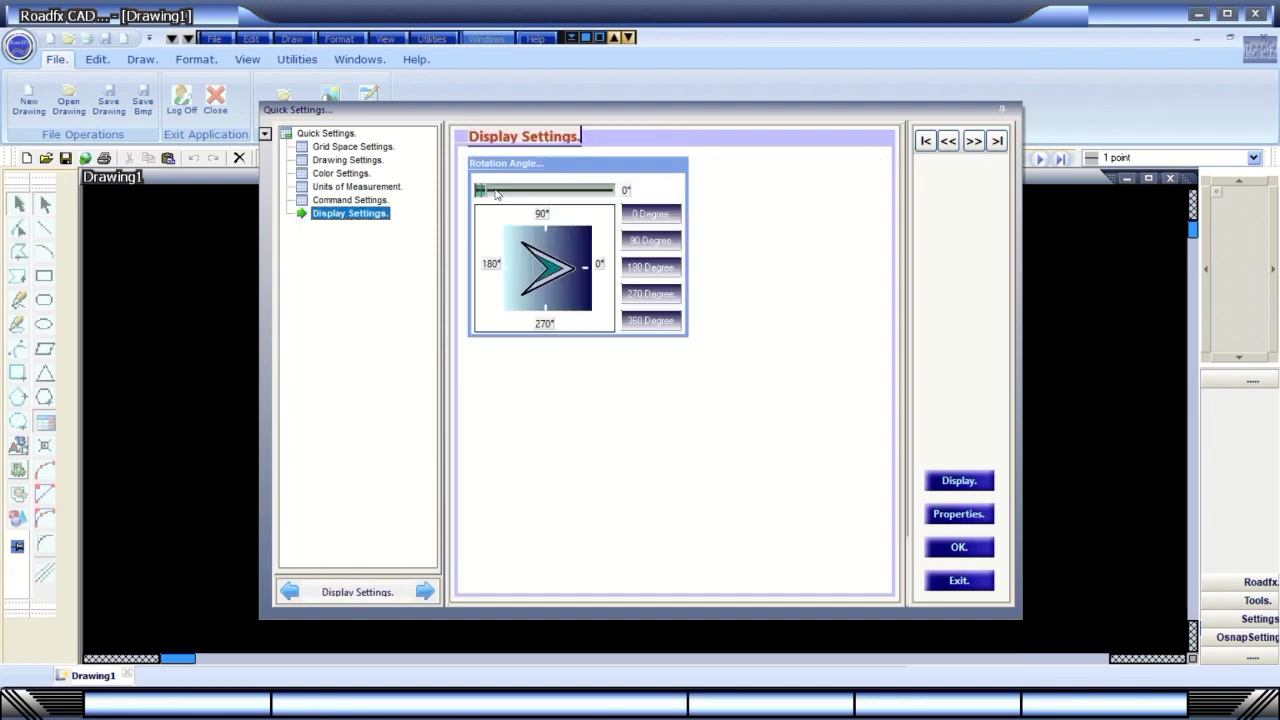
# Rotate the display angle to about 155° and 241°, then 0°, 90°, 180°, 270° and 360°.
pyautogui.moveTo(481, 190); pyautogui.dragTo(609, 194)
pyautogui.moveTo(532, 213); pyautogui.dragTo(607, 225)
pyautogui.click(643, 214)
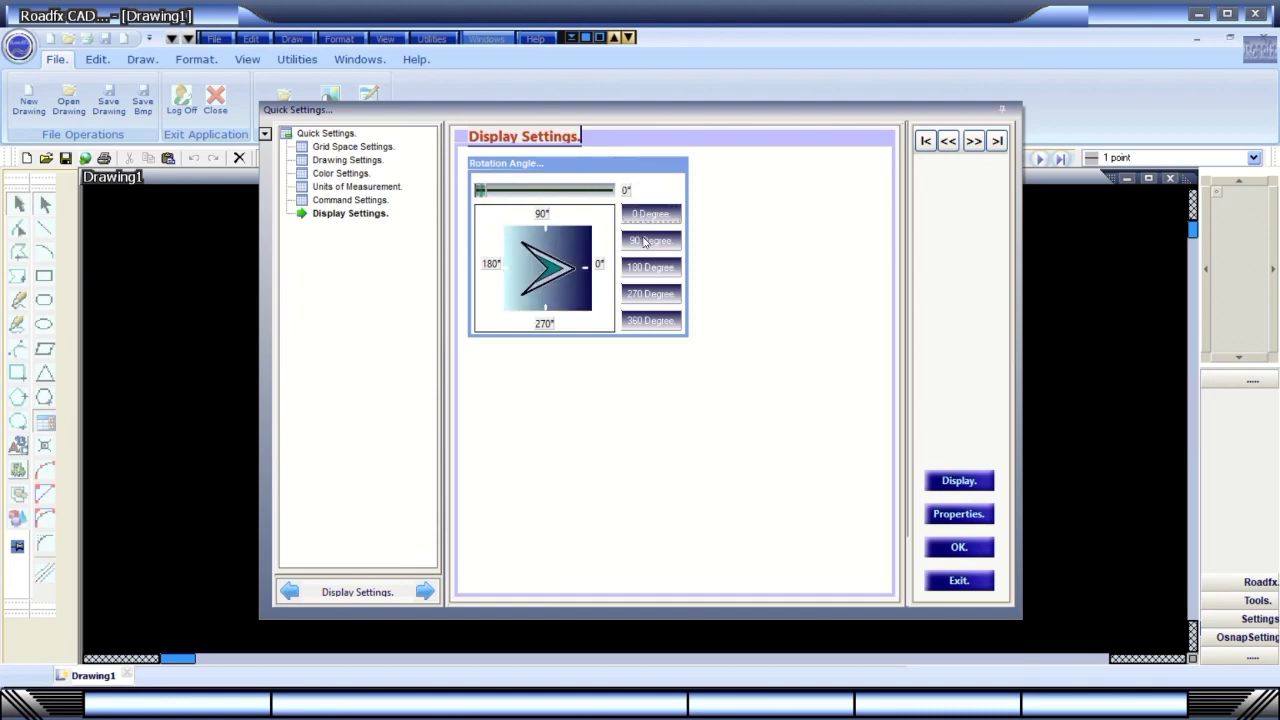
pyautogui.click(645, 242)
pyautogui.click(646, 270)
pyautogui.click(650, 298)
pyautogui.click(646, 322)
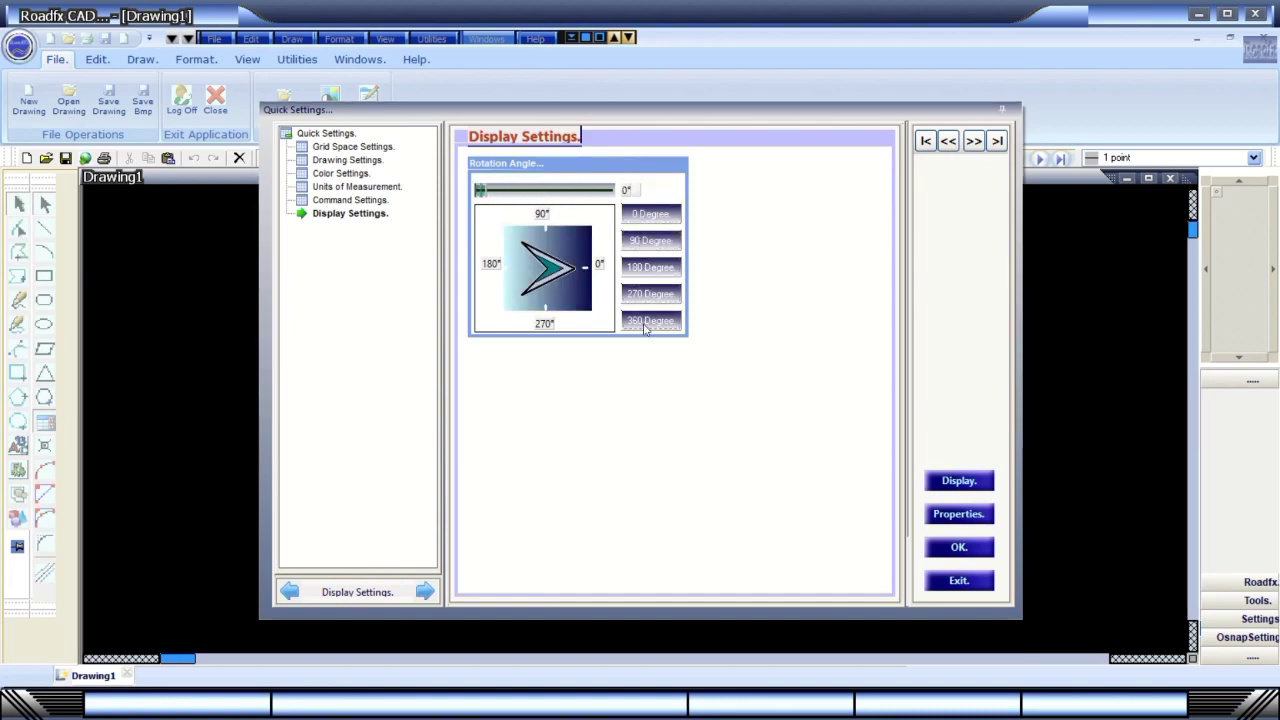
# Step forward and back through the settings pages, ending on the Quick Settings overview.
pyautogui.click(288, 592)
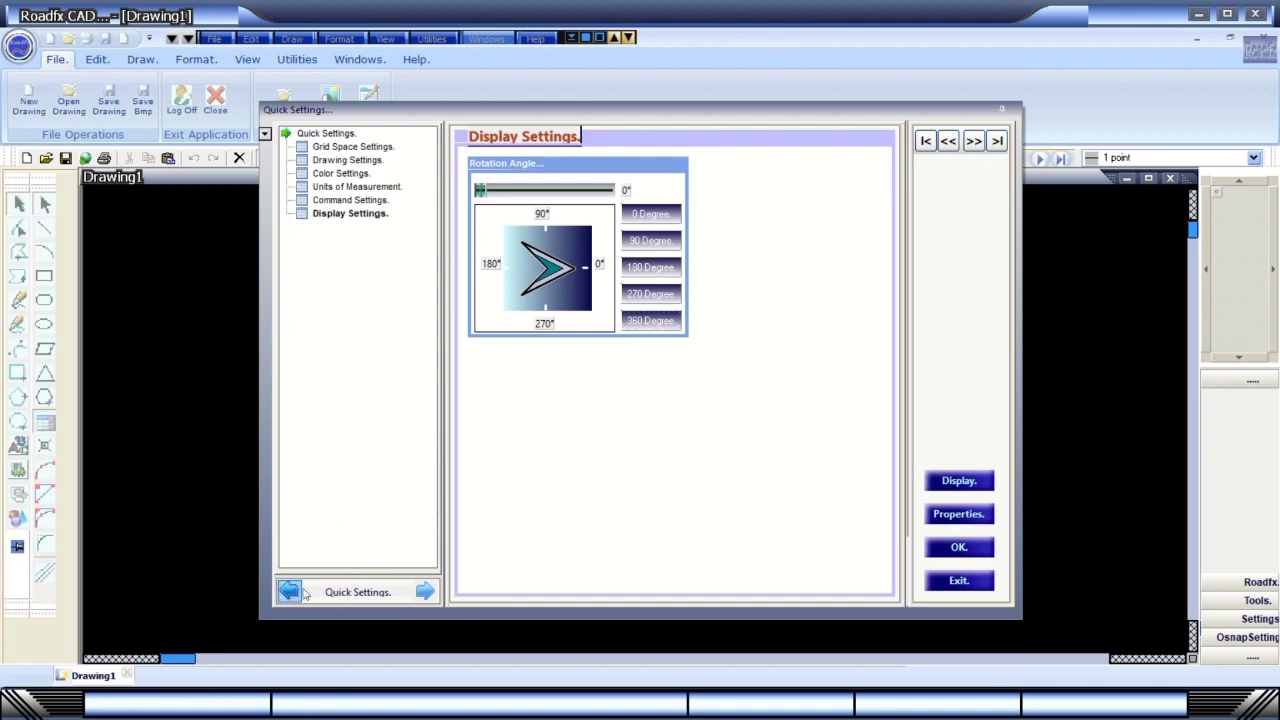
pyautogui.click(424, 592)
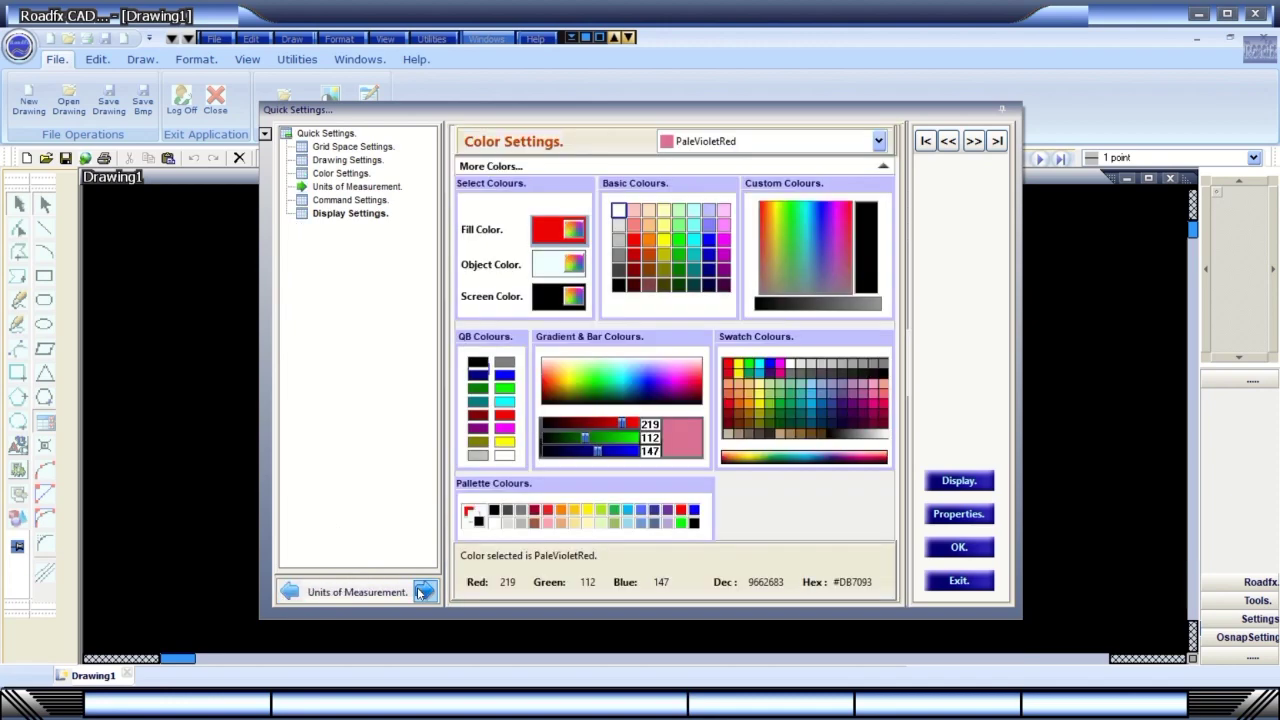
pyautogui.click(292, 593)
pyautogui.click(294, 594)
pyautogui.click(292, 594)
pyautogui.click(294, 595)
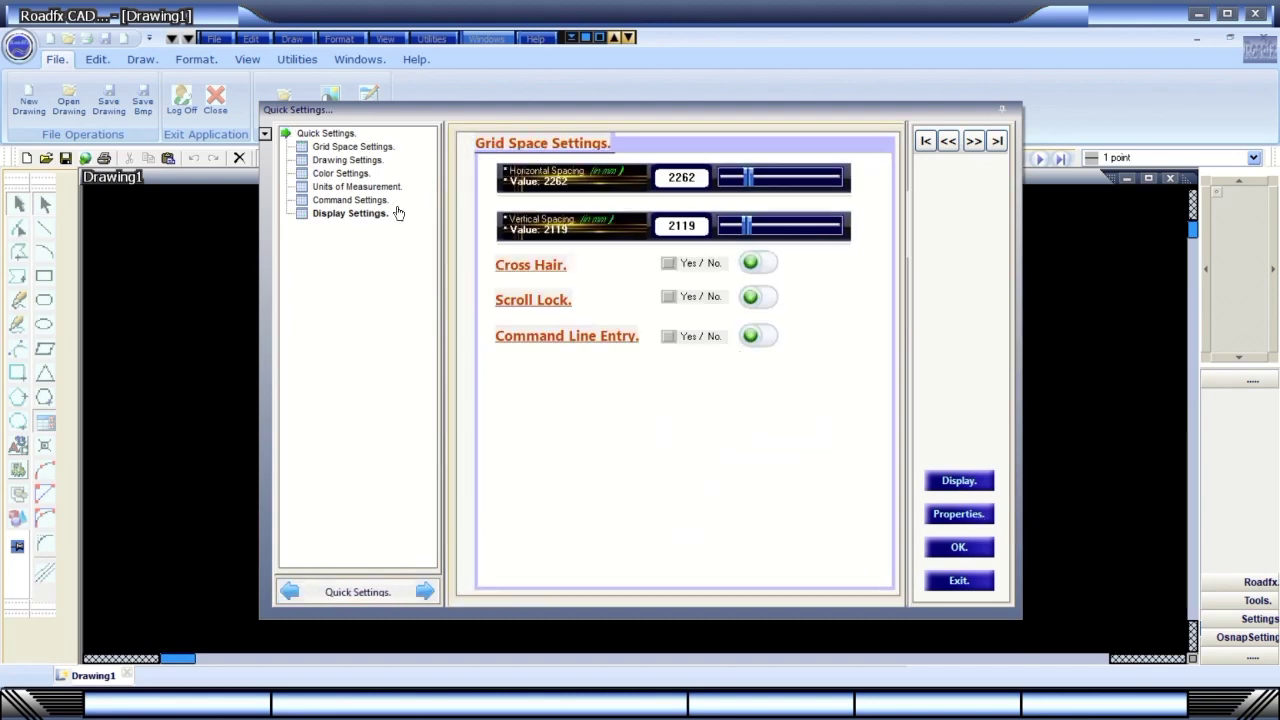
# Visit each tree group from grid spacing through to the display rotation-angle settings.
pyautogui.click(350, 148)
pyautogui.click(335, 160)
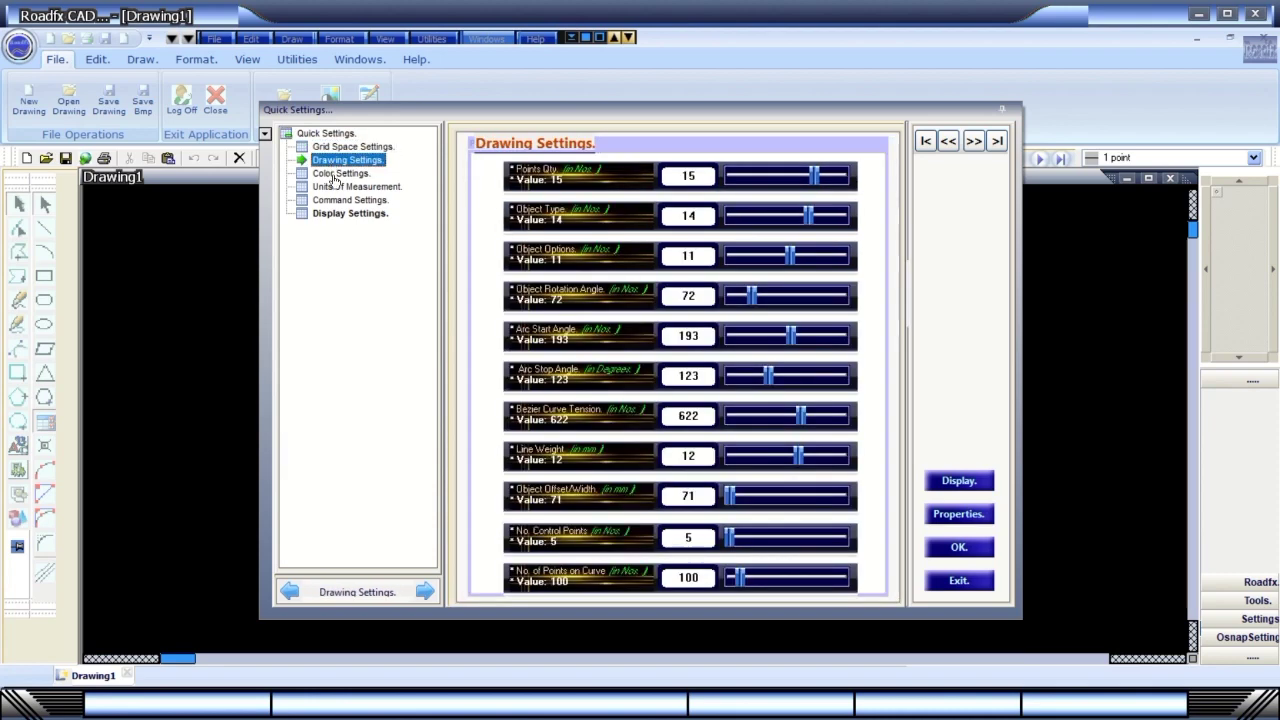
pyautogui.click(332, 173)
pyautogui.click(340, 188)
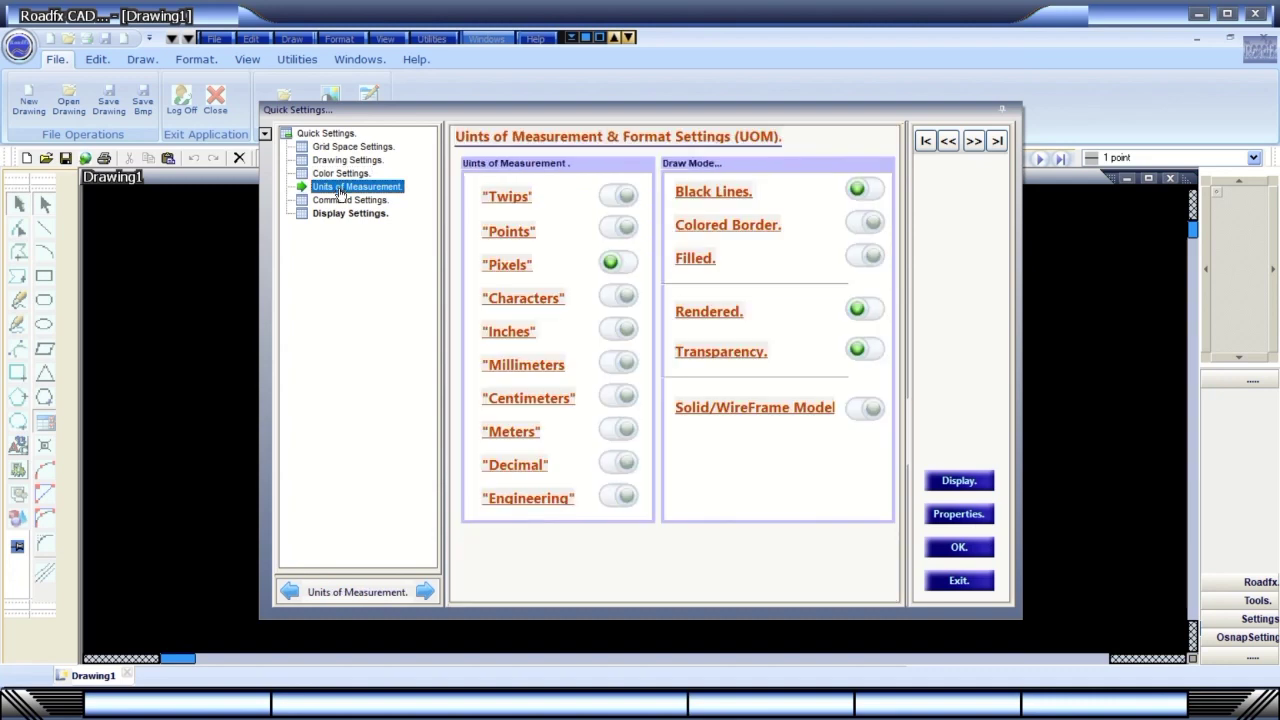
pyautogui.click(345, 200)
pyautogui.click(341, 214)
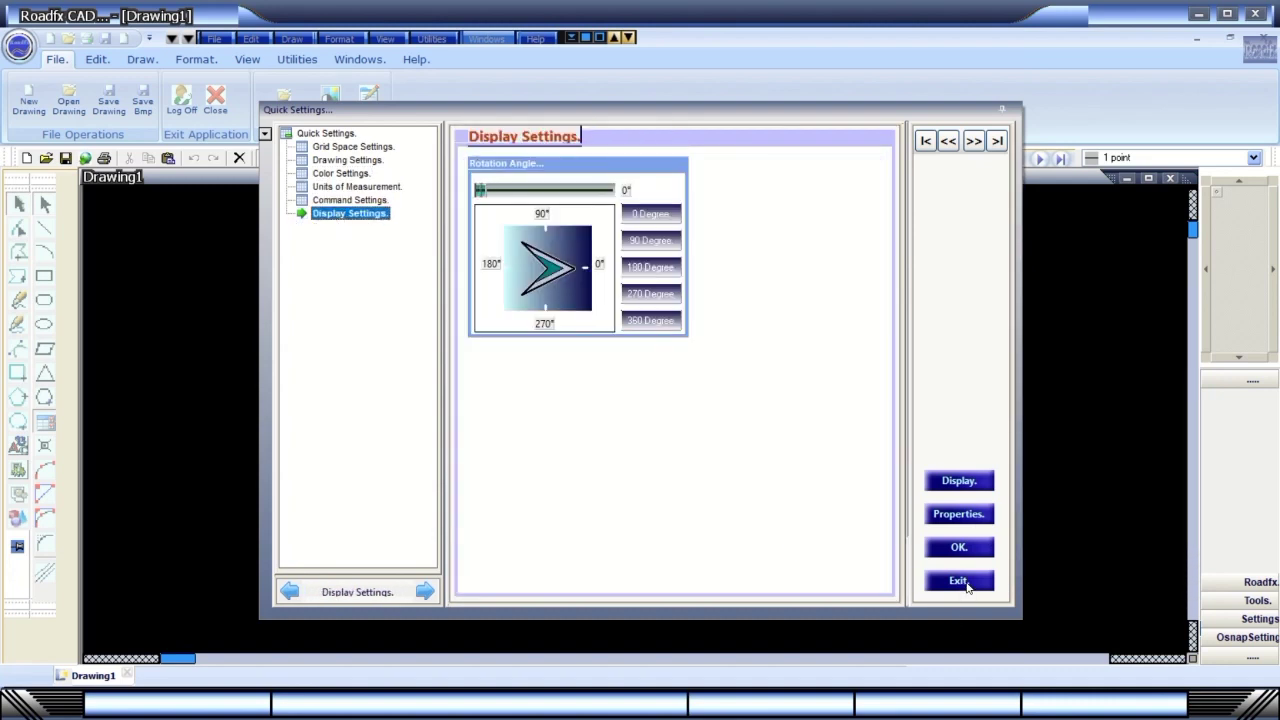
# Jump to the first settings group with |<, then step with >| to Display Settings.
pyautogui.click(925, 142)
pyautogui.click(948, 141)
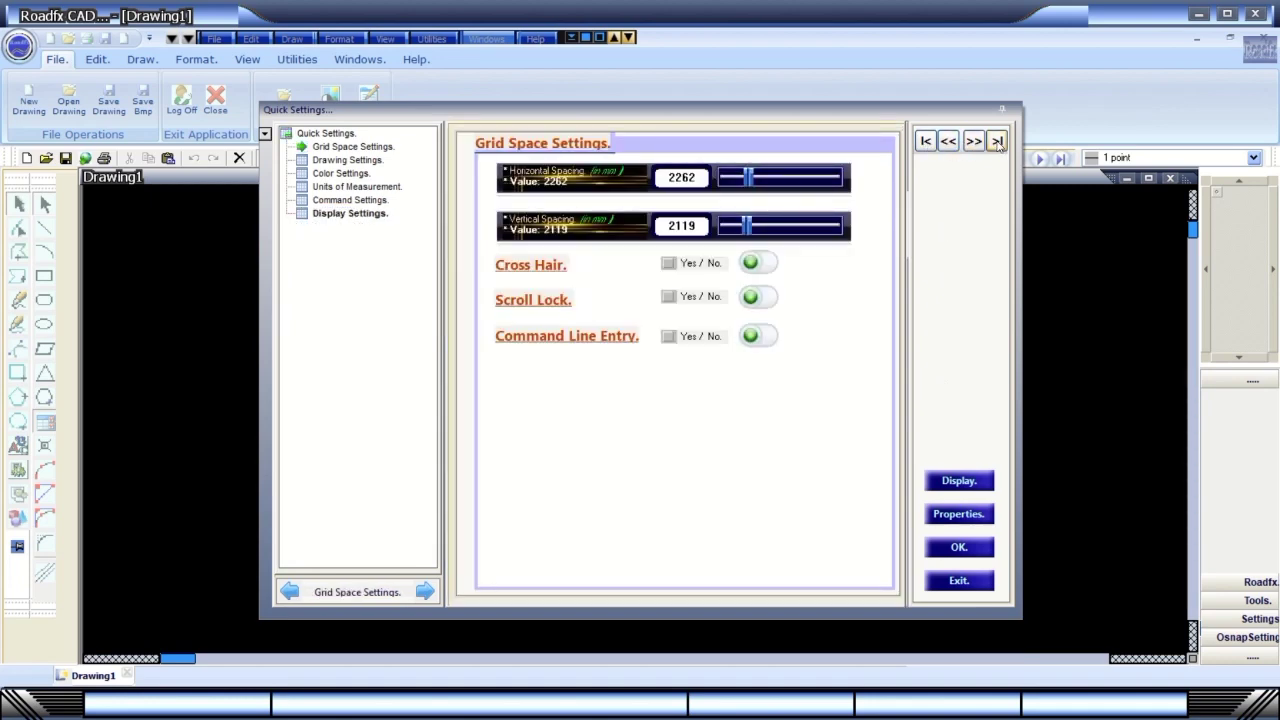
pyautogui.click(997, 142)
pyautogui.click(997, 142)
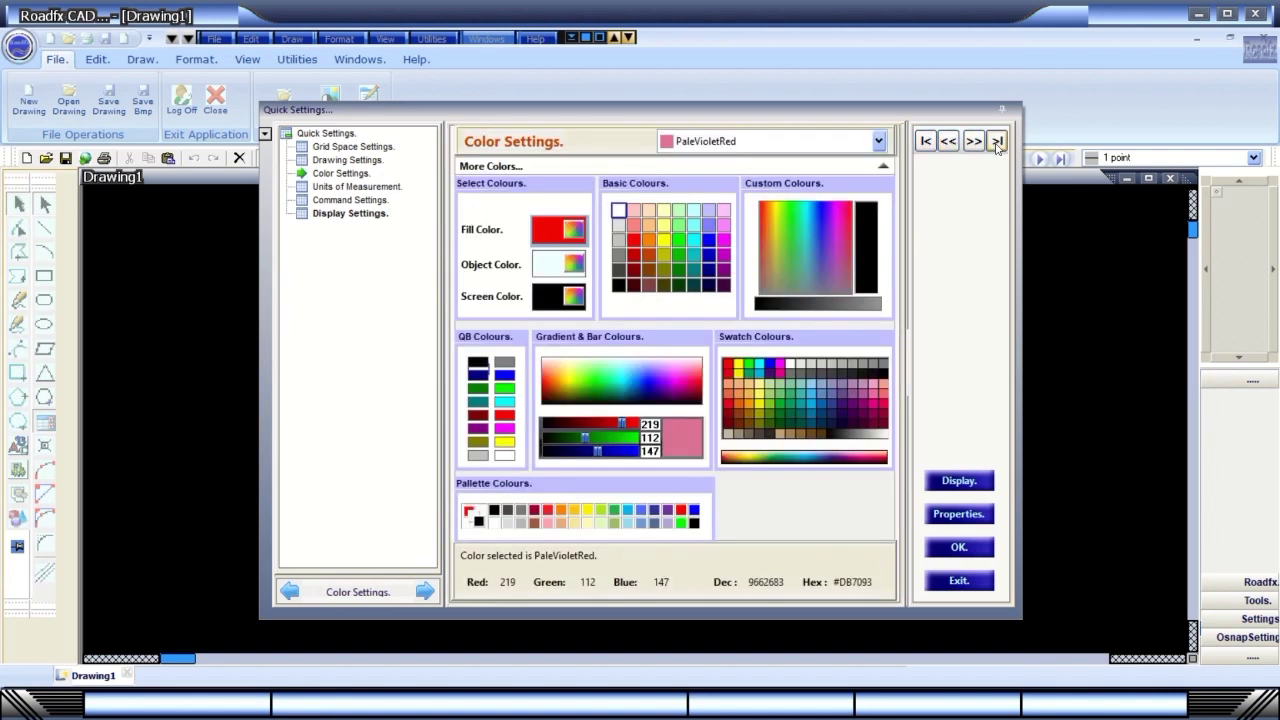
pyautogui.click(997, 142)
pyautogui.click(997, 142)
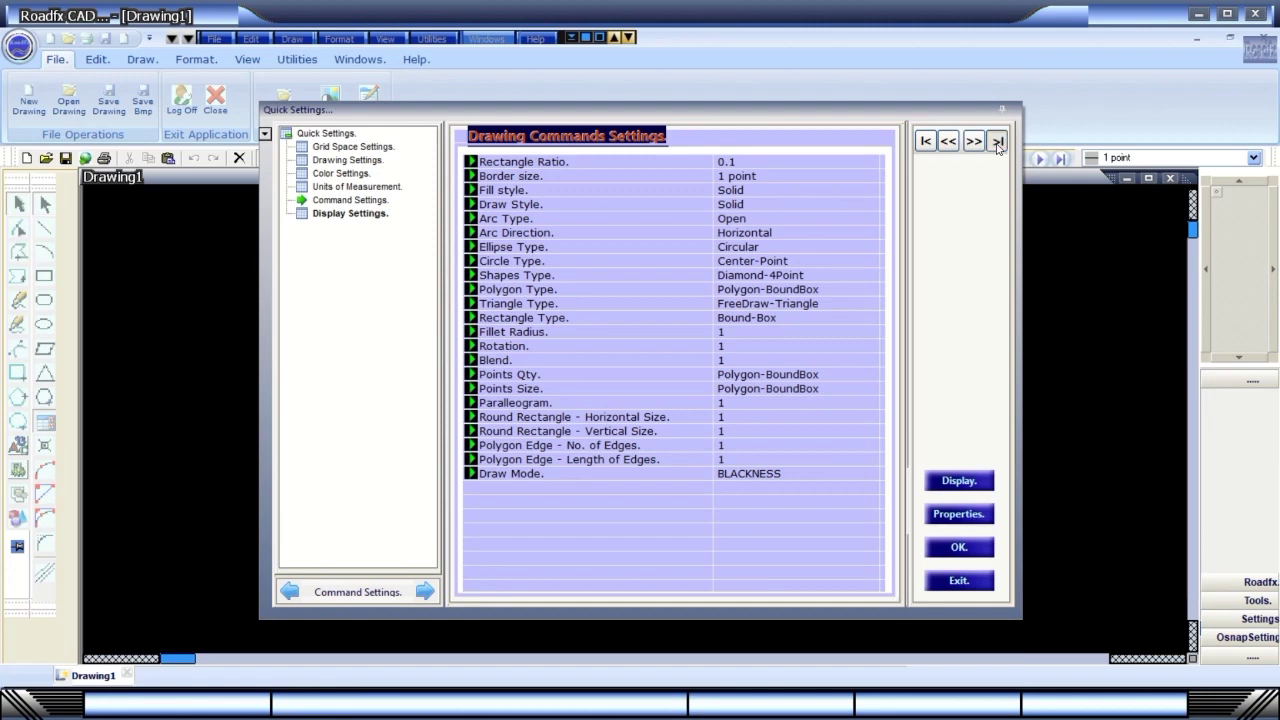
pyautogui.click(997, 142)
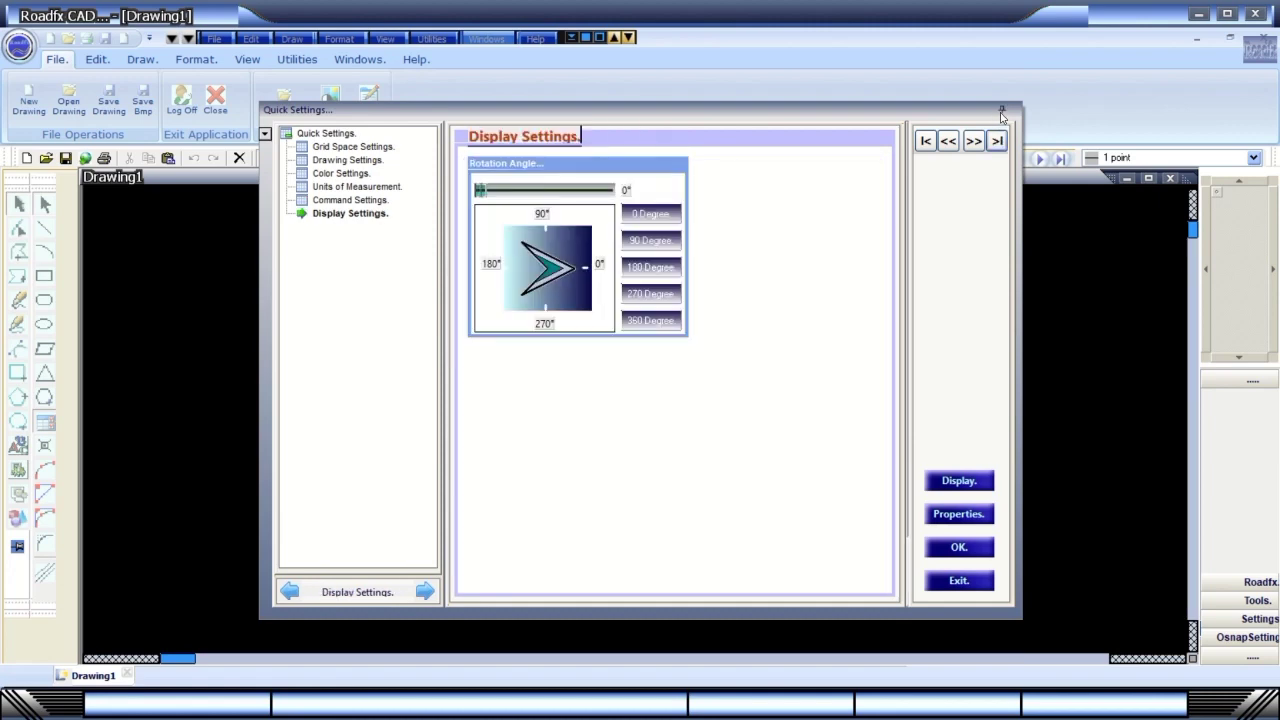
# Exit Quick Settings, select and deselect all shapes, pan, and keep the zoom at 100 %.
pyautogui.click(958, 581)
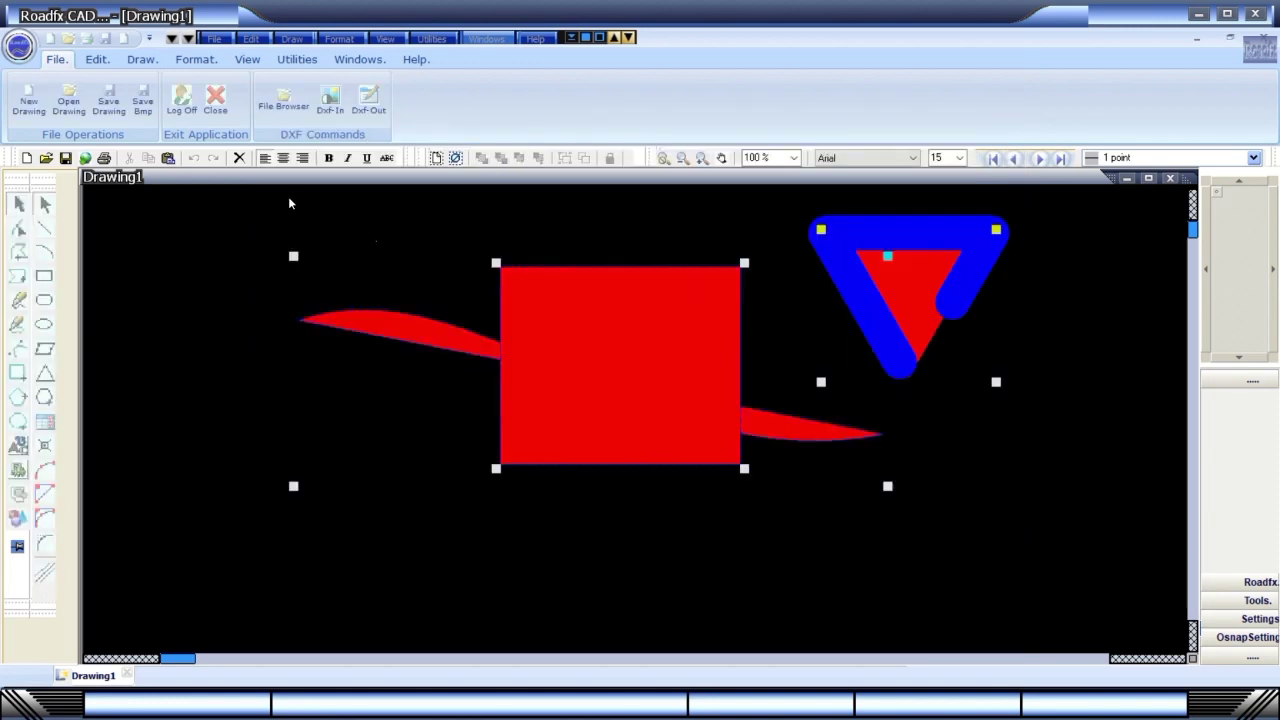
pyautogui.click(456, 158)
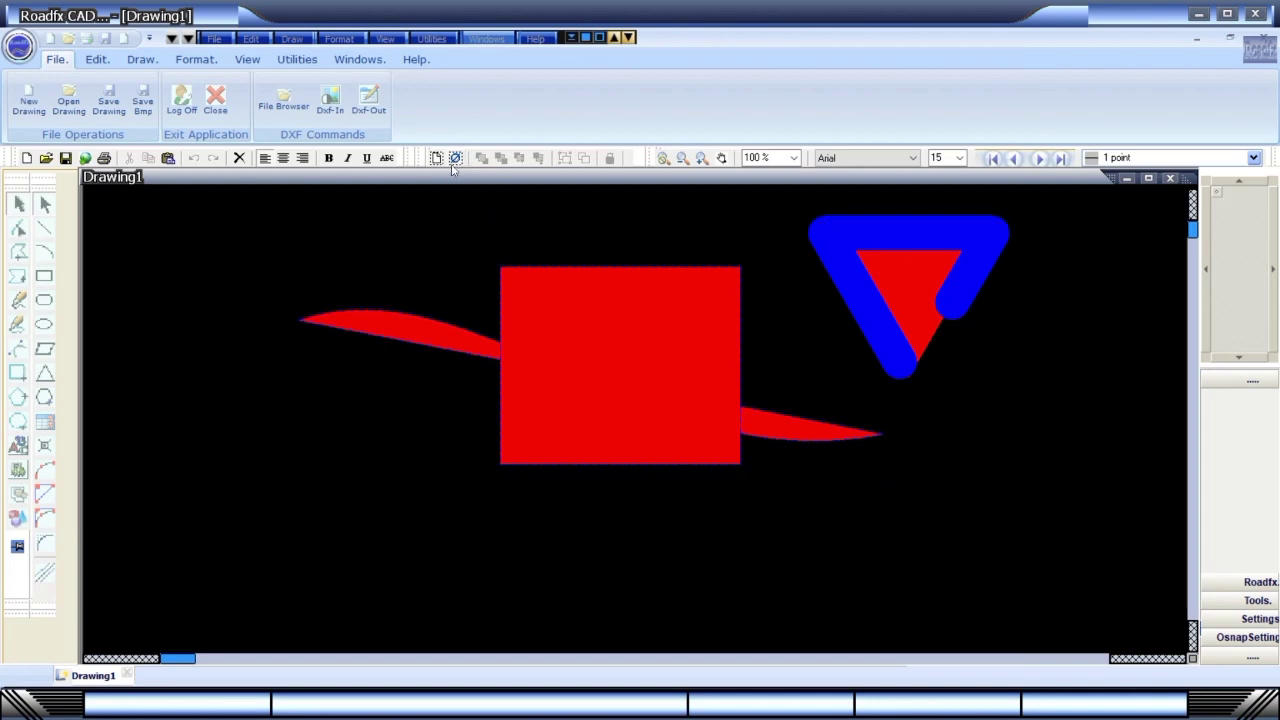
pyautogui.click(436, 158)
pyautogui.click(456, 158)
pyautogui.moveTo(708, 229); pyautogui.dragTo(576, 233, button='middle')
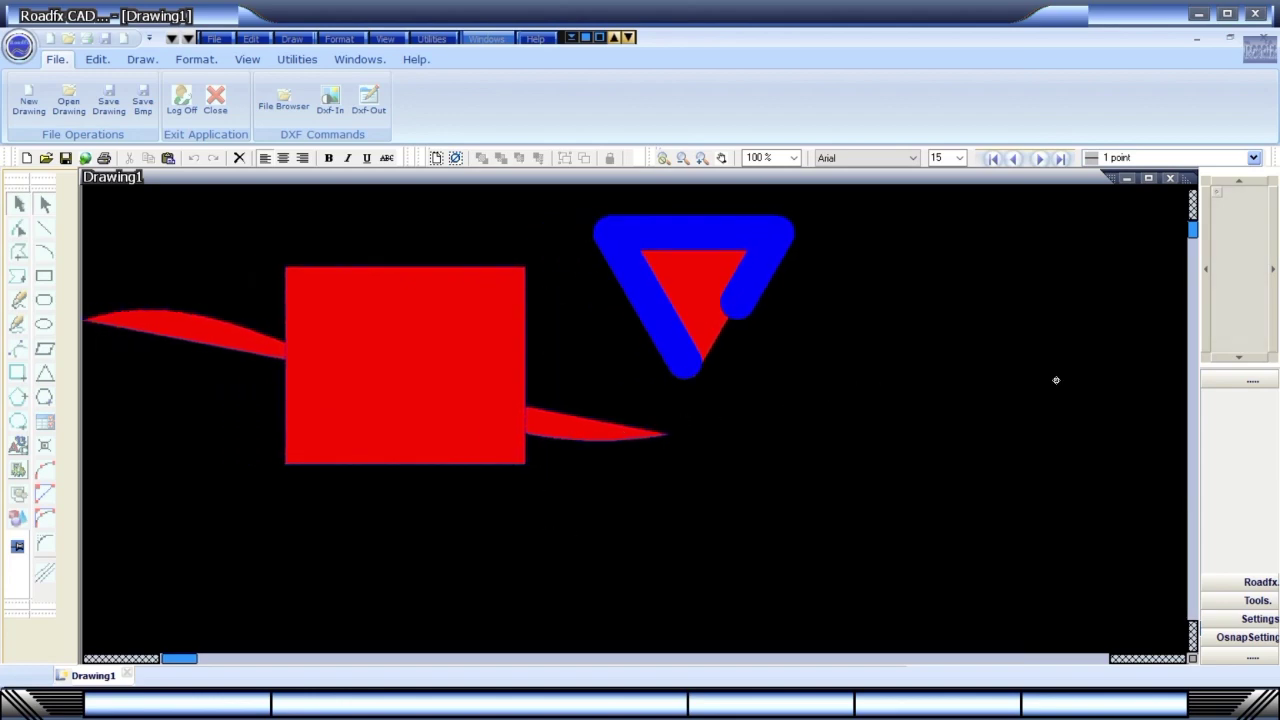
pyautogui.click(795, 158)
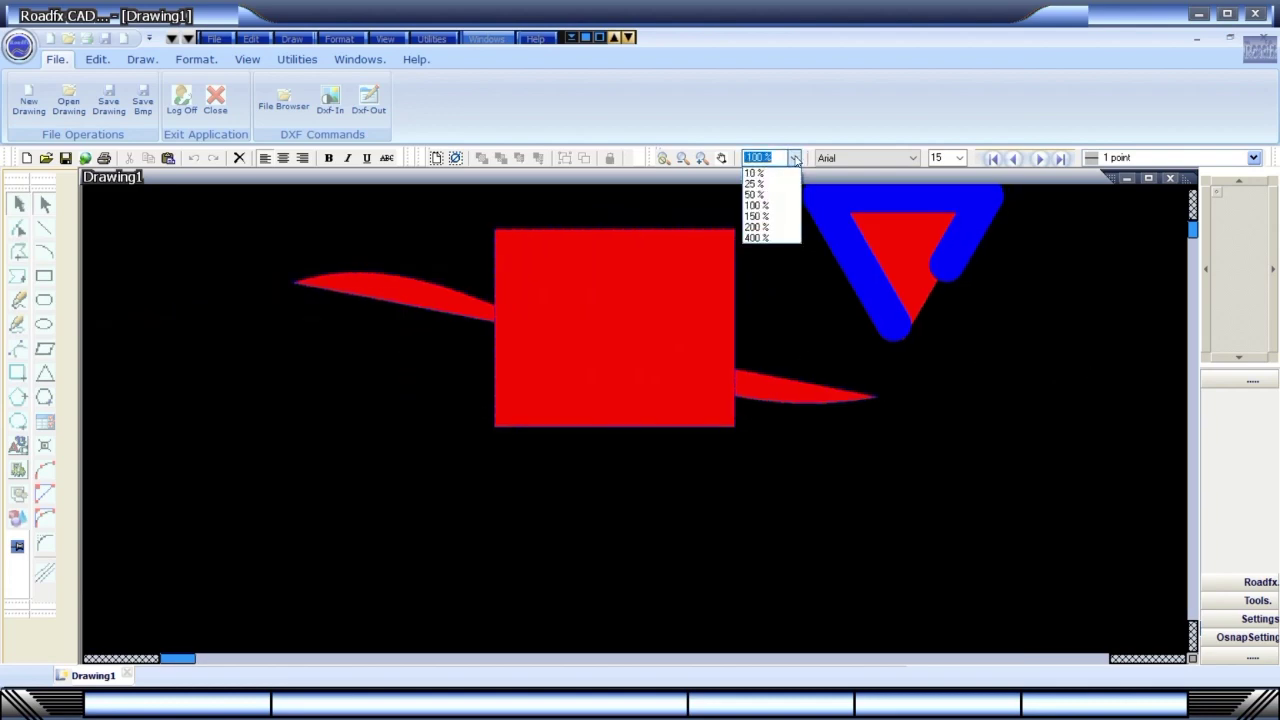
pyautogui.click(795, 158)
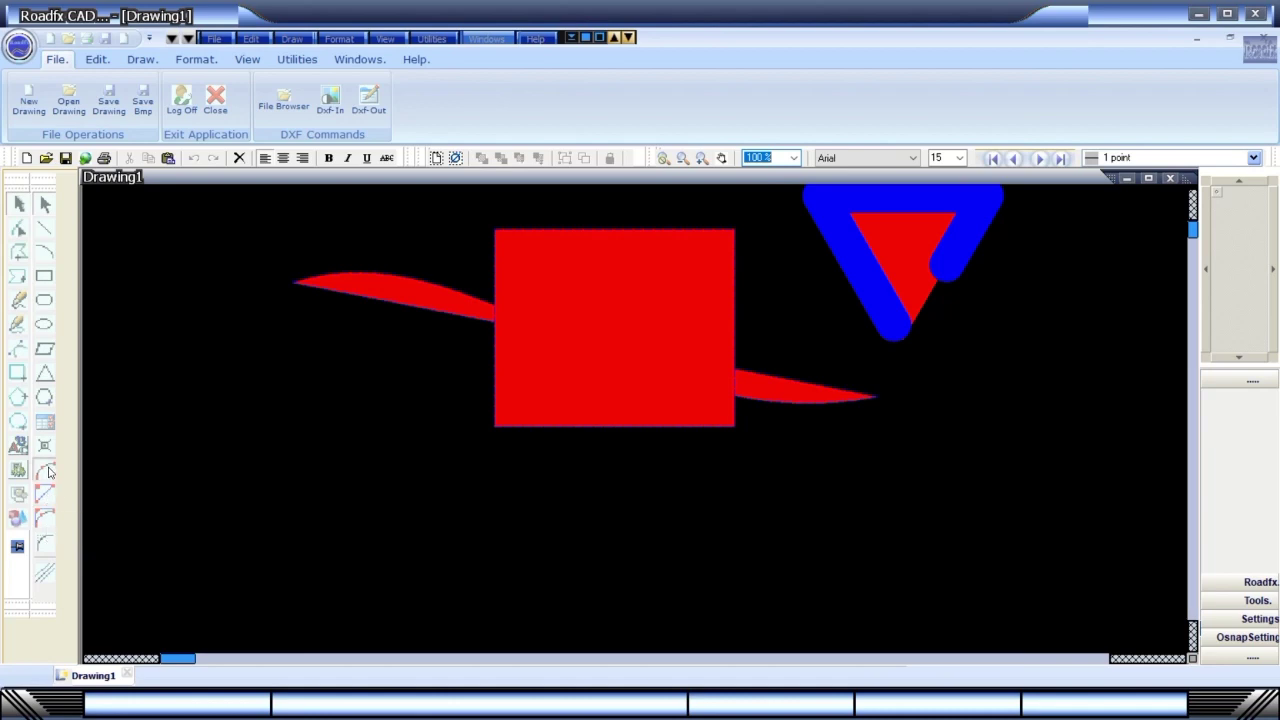
pyautogui.click(44, 469)
# Draw a red-filled arc segment from three points at the upper left, then deselect it.
pyautogui.click(246, 406)
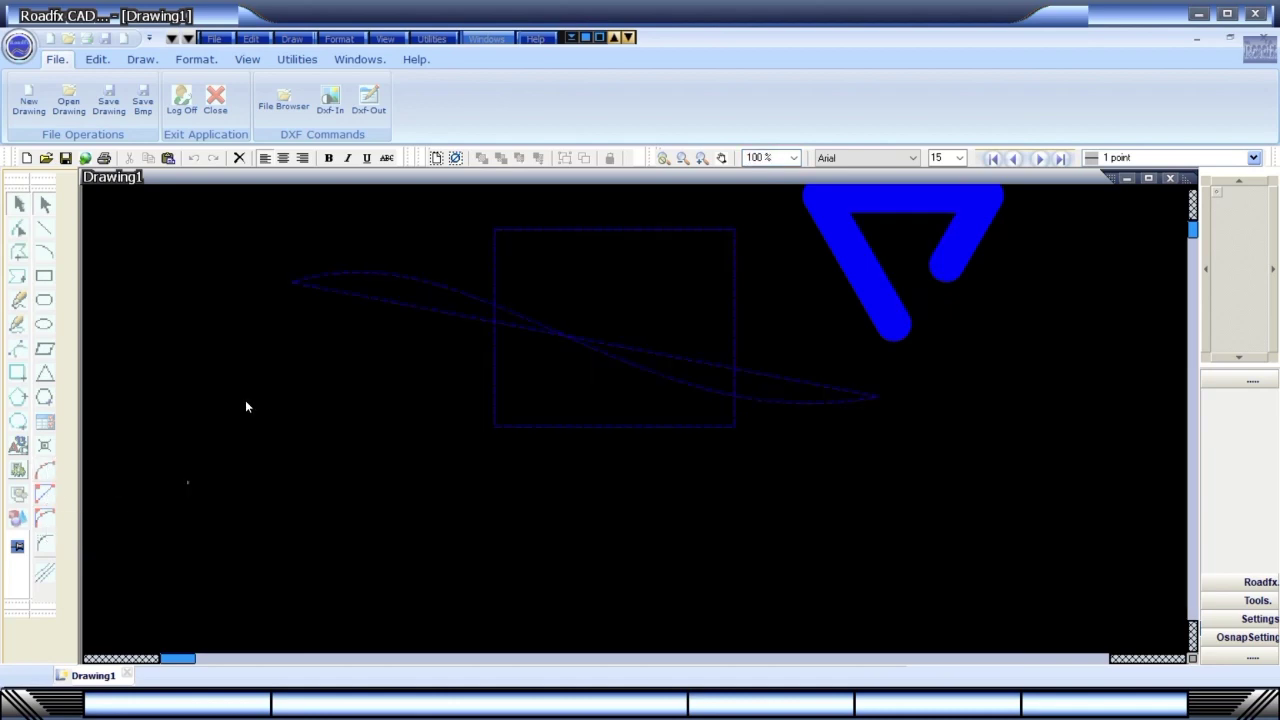
pyautogui.click(391, 380)
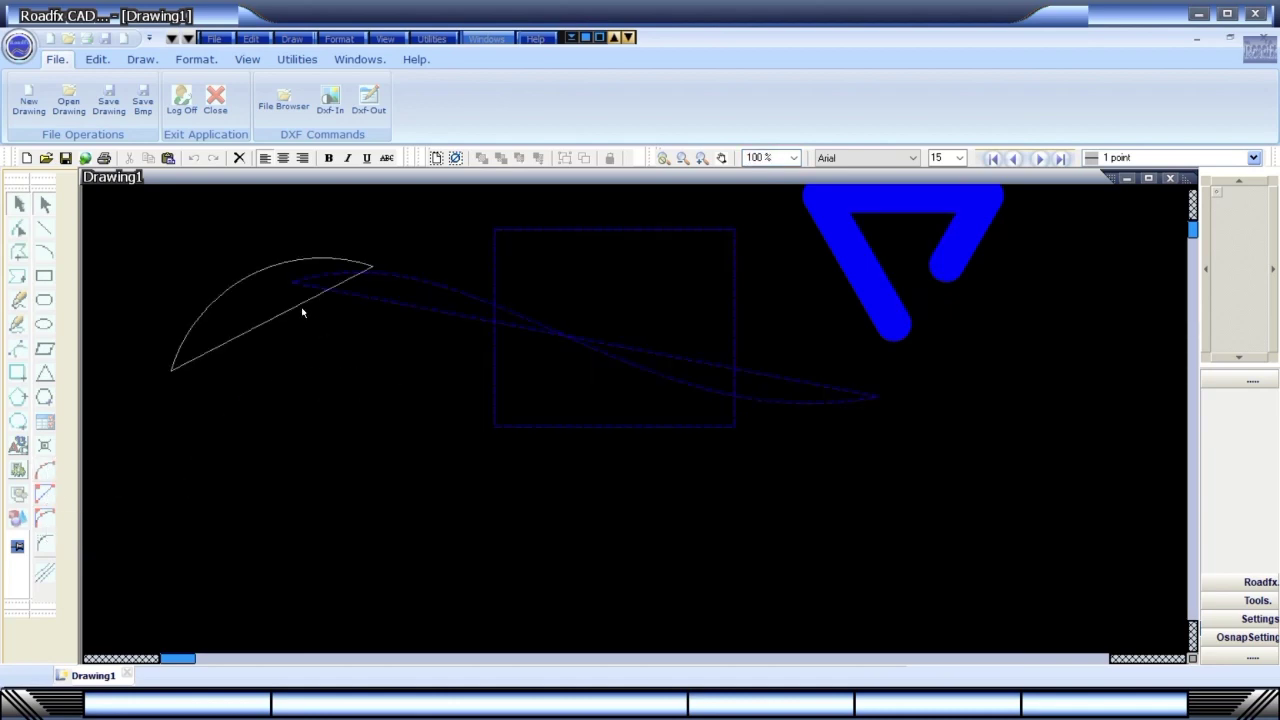
pyautogui.click(254, 289)
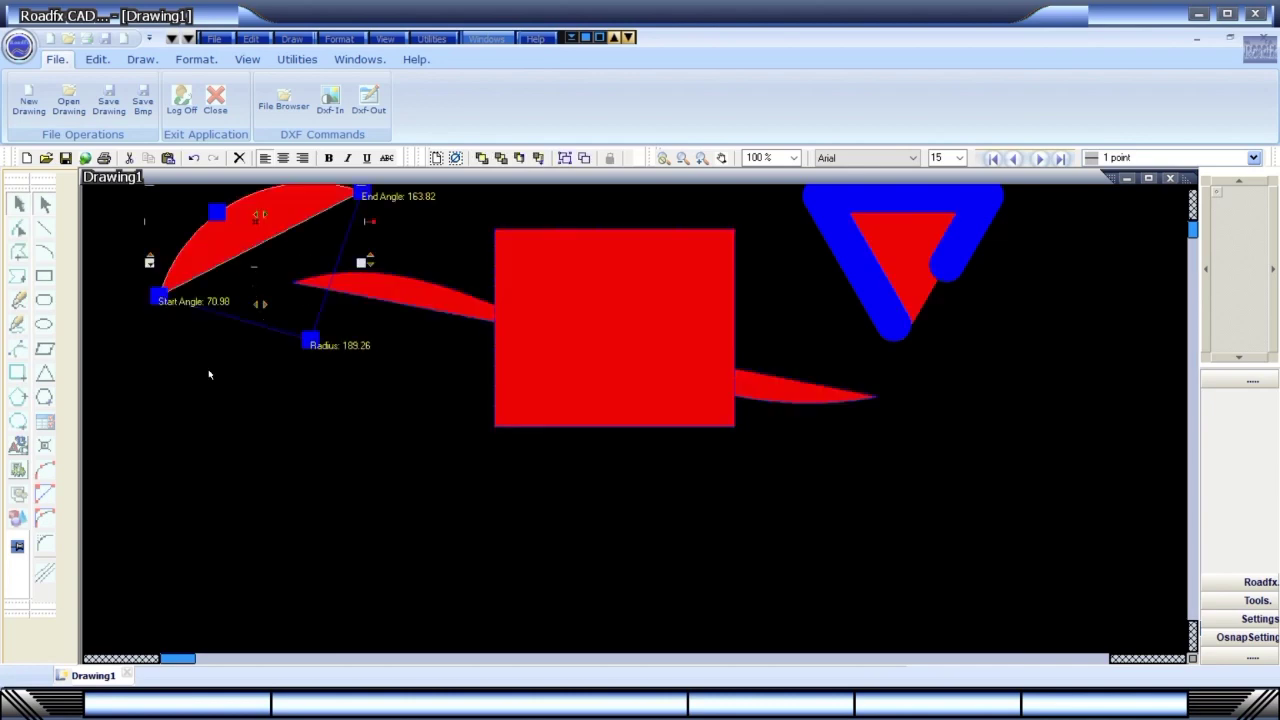
pyautogui.click(258, 384)
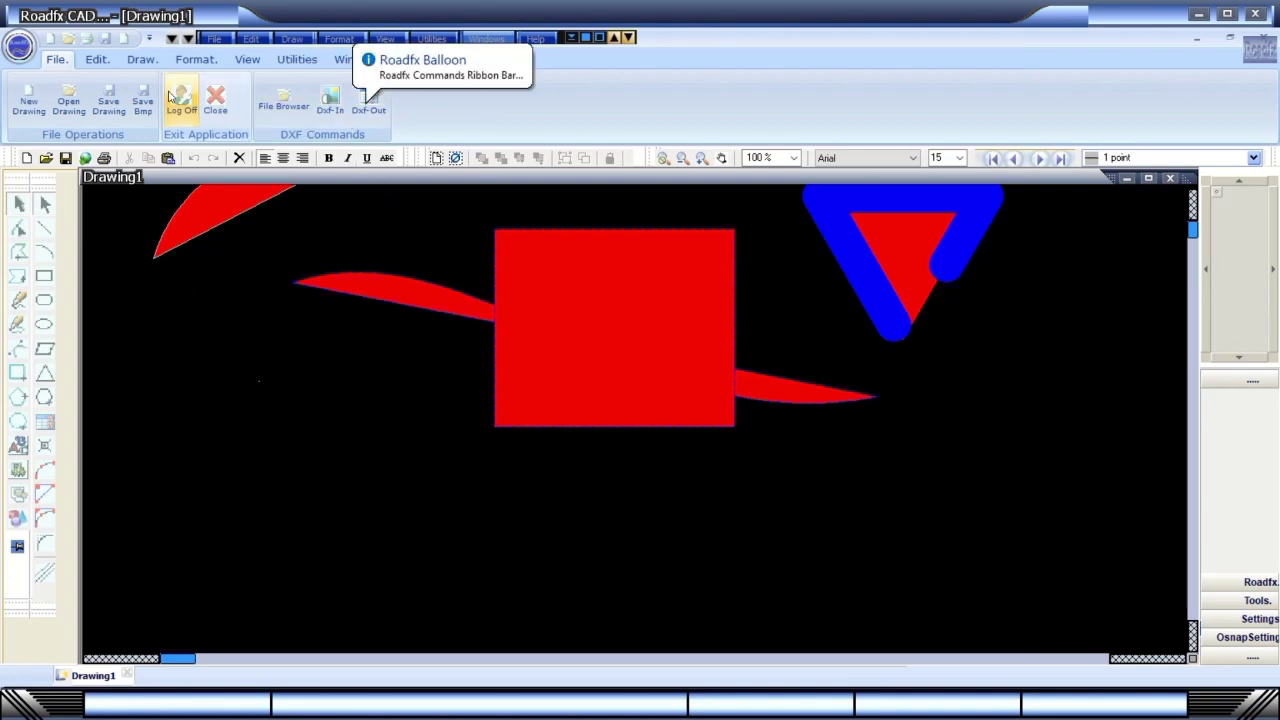
# Place a text label reading 'Roadfx' on the canvas with the Draw ribbon's Text tool.
pyautogui.click(100, 60)
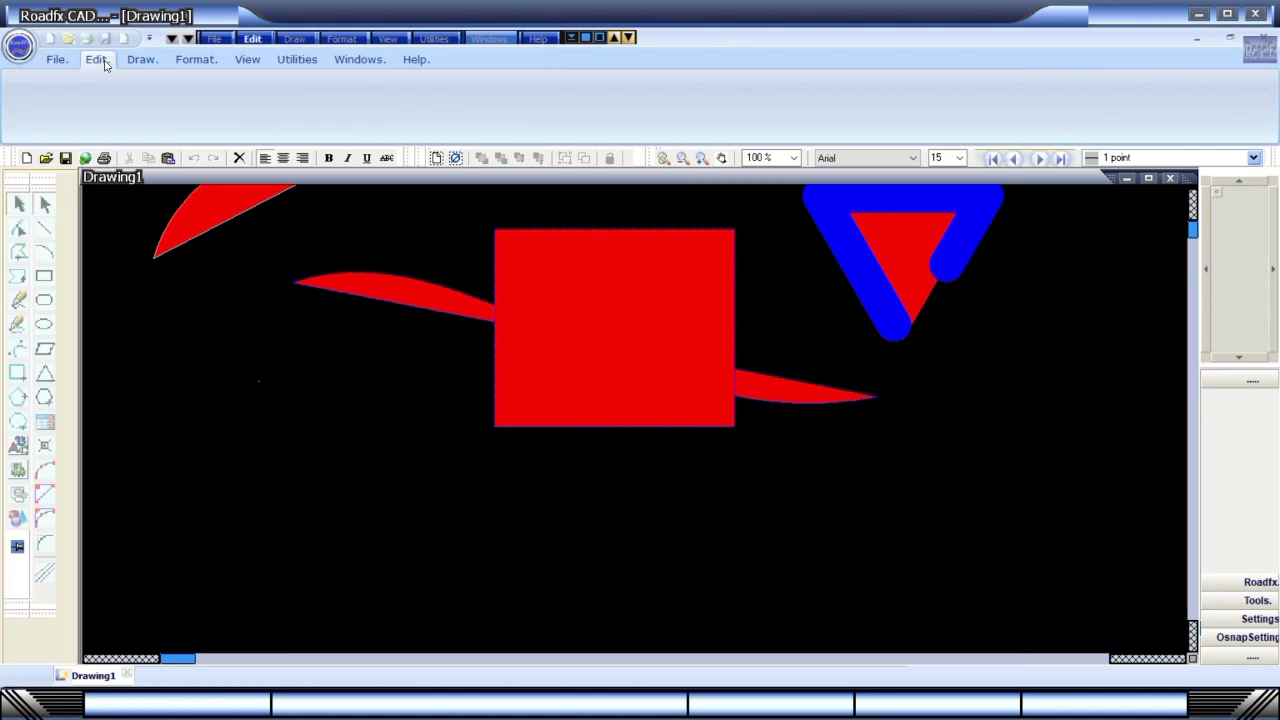
pyautogui.click(158, 63)
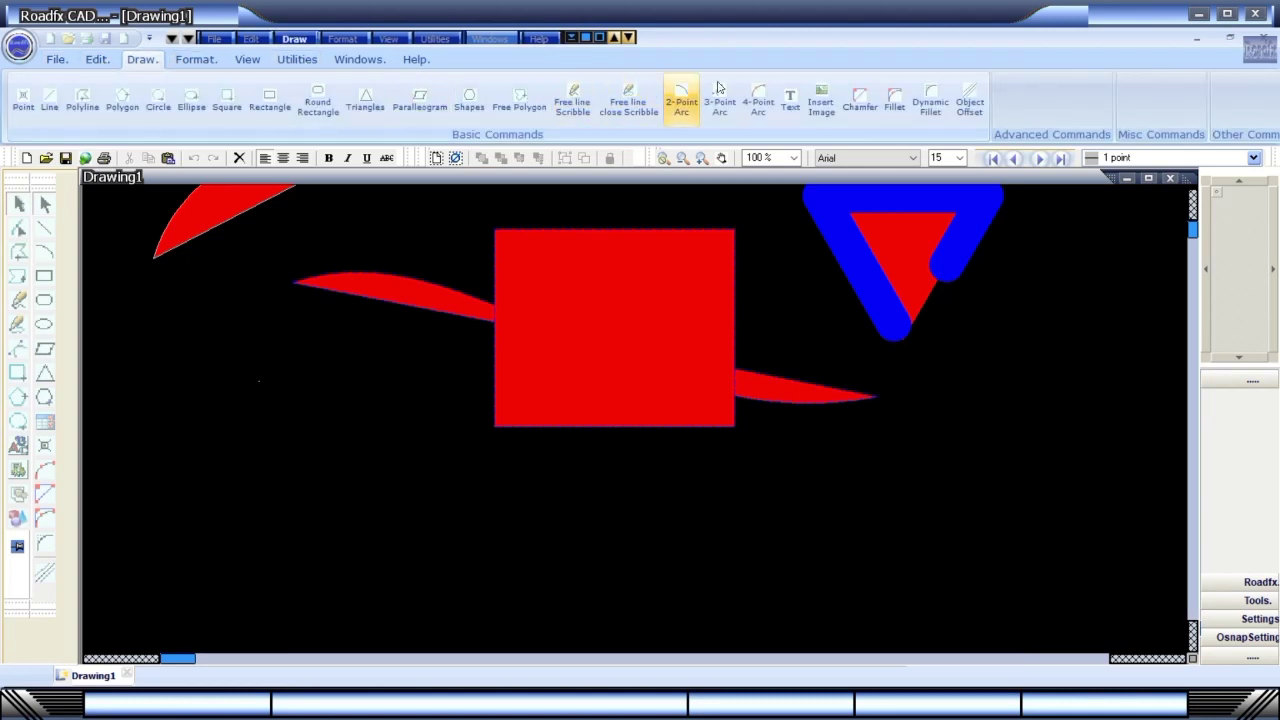
pyautogui.click(790, 100)
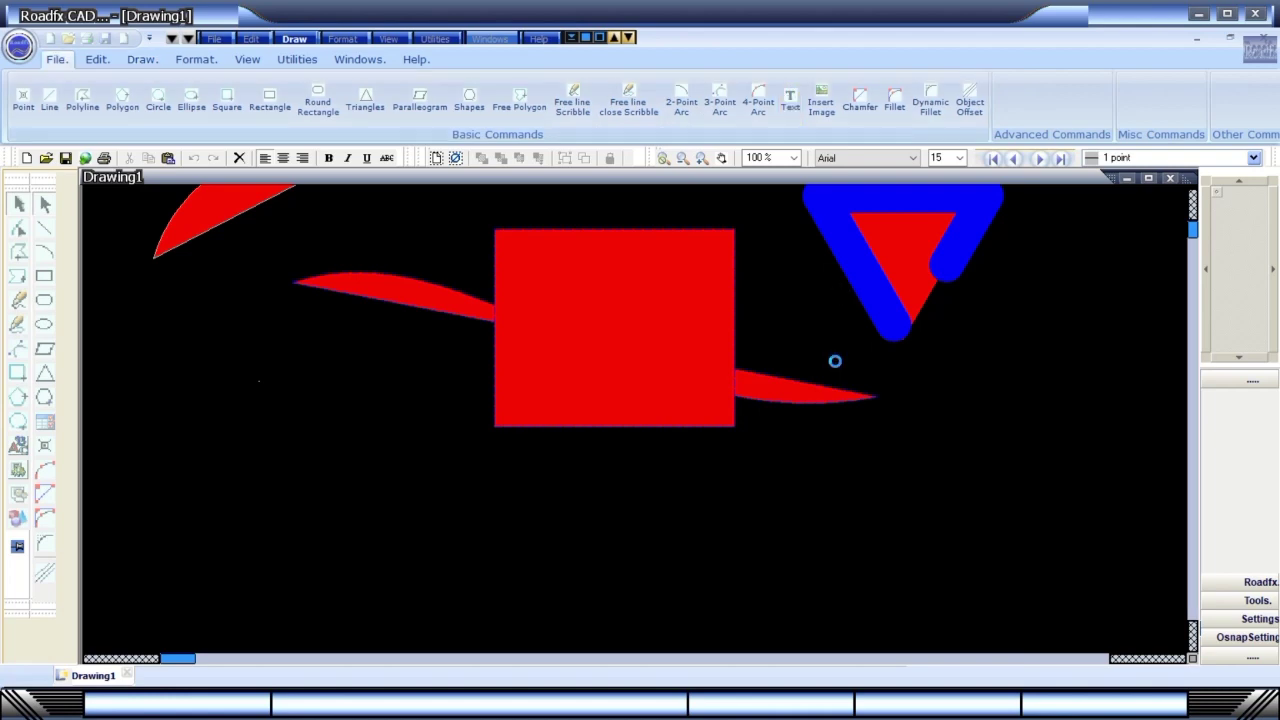
pyautogui.click(840, 360)
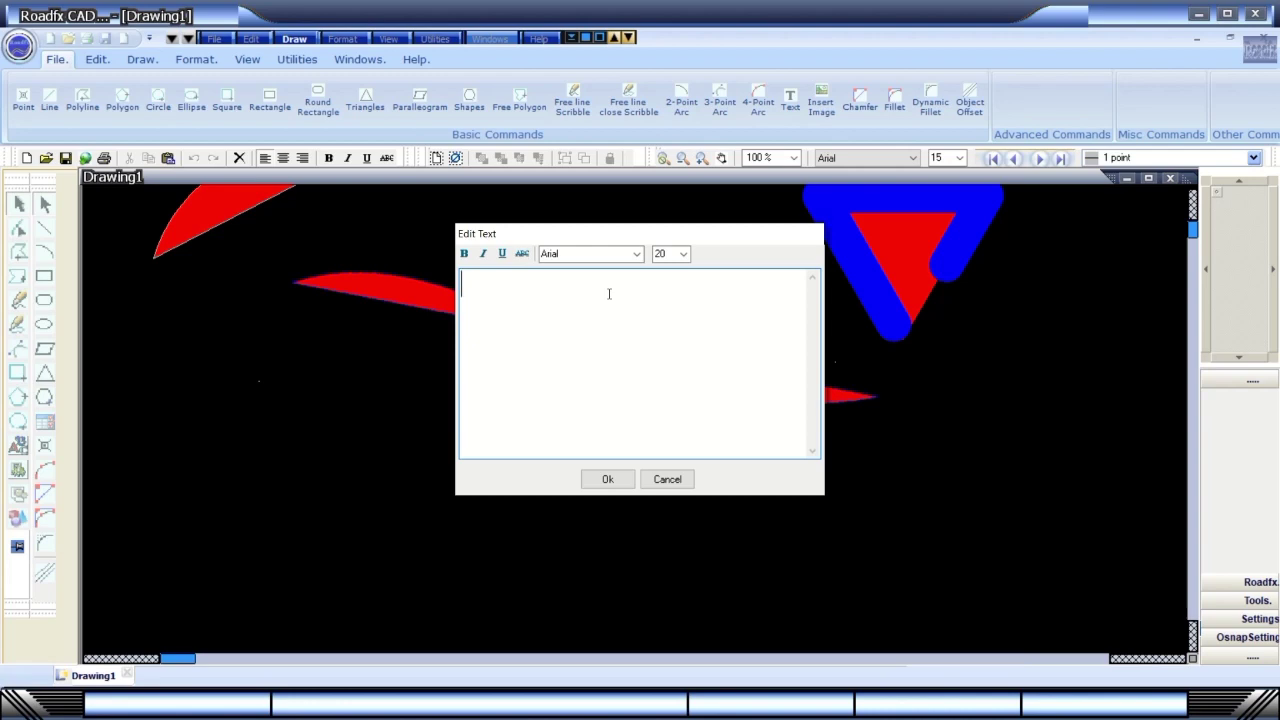
pyautogui.write('Roadfx')
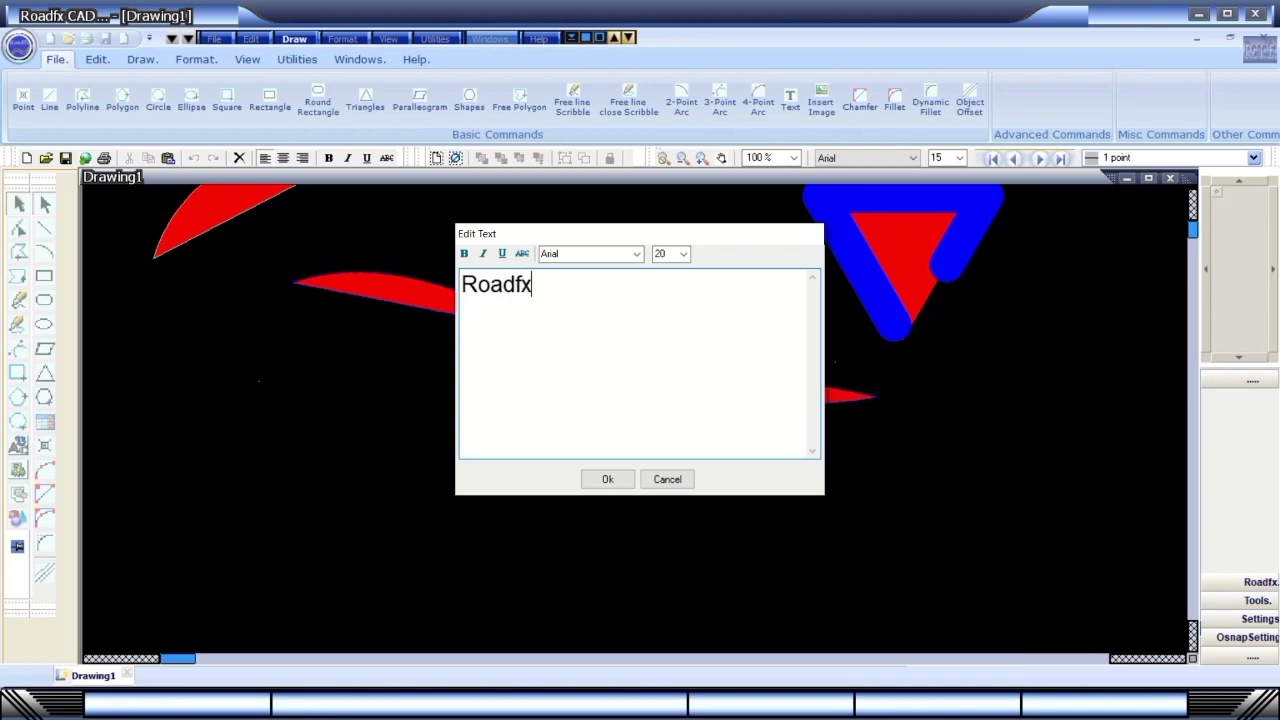
pyautogui.click(610, 484)
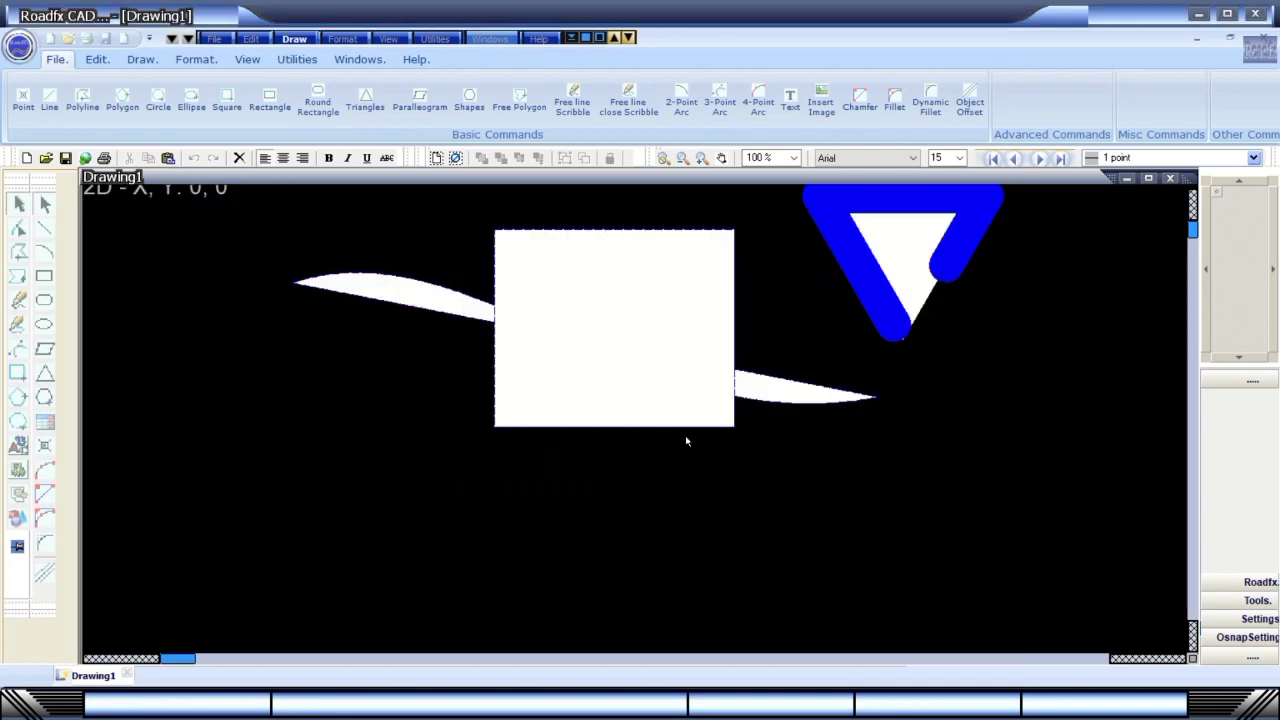
pyautogui.click(716, 281)
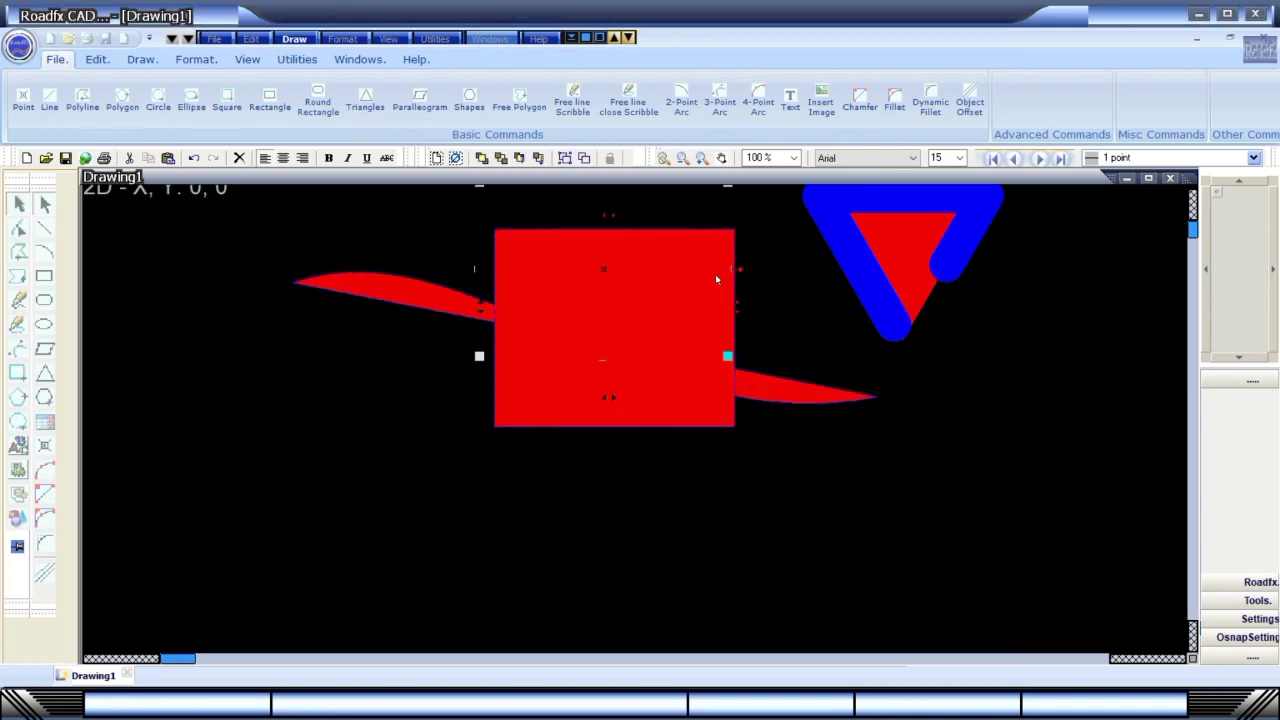
pyautogui.click(780, 304)
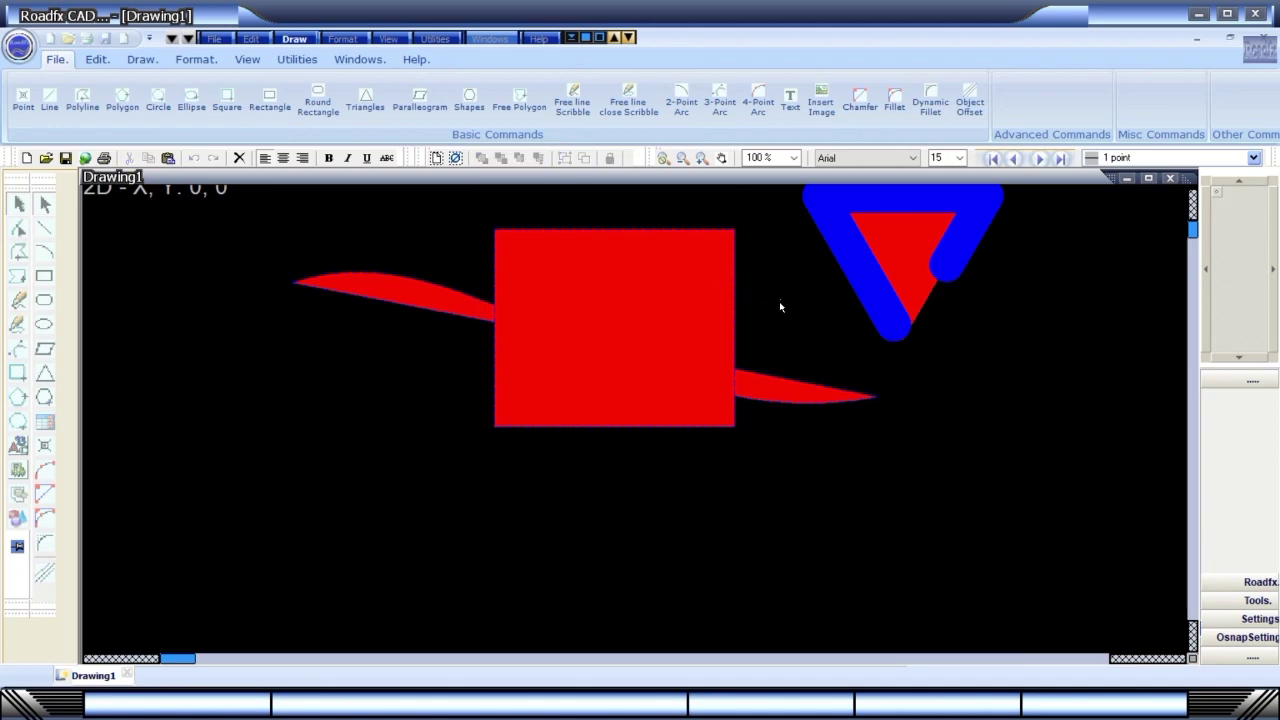
pyautogui.click(1192, 232)
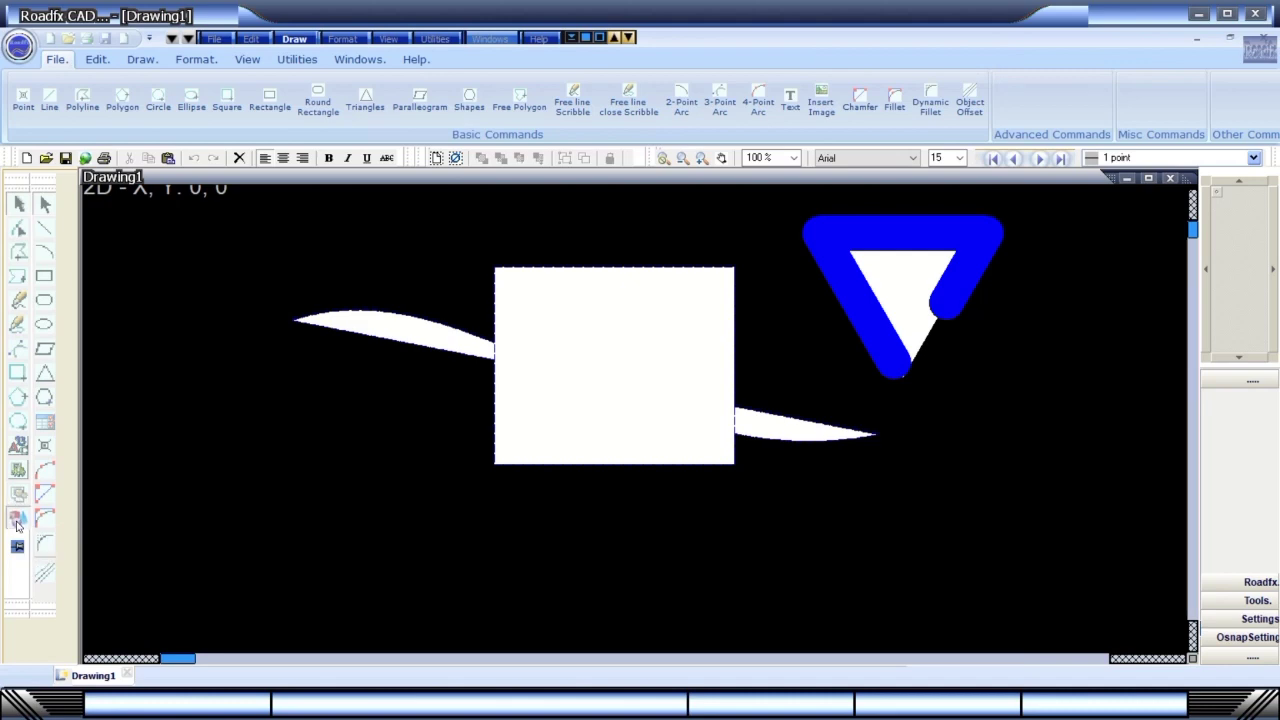
# Insert the Save.bmp floppy-disk image from the Pictures folder into an image frame.
pyautogui.click(278, 359)
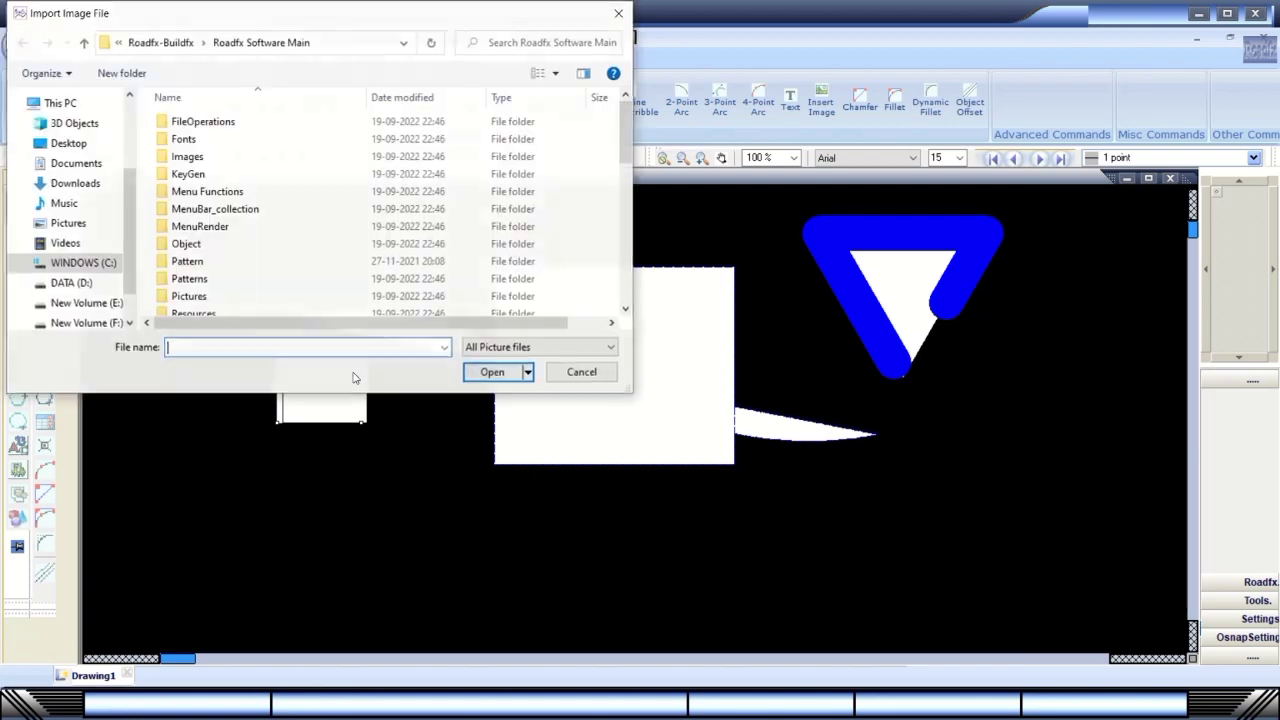
pyautogui.scroll(-1, 290, 251)
pyautogui.doubleClick(199, 261)
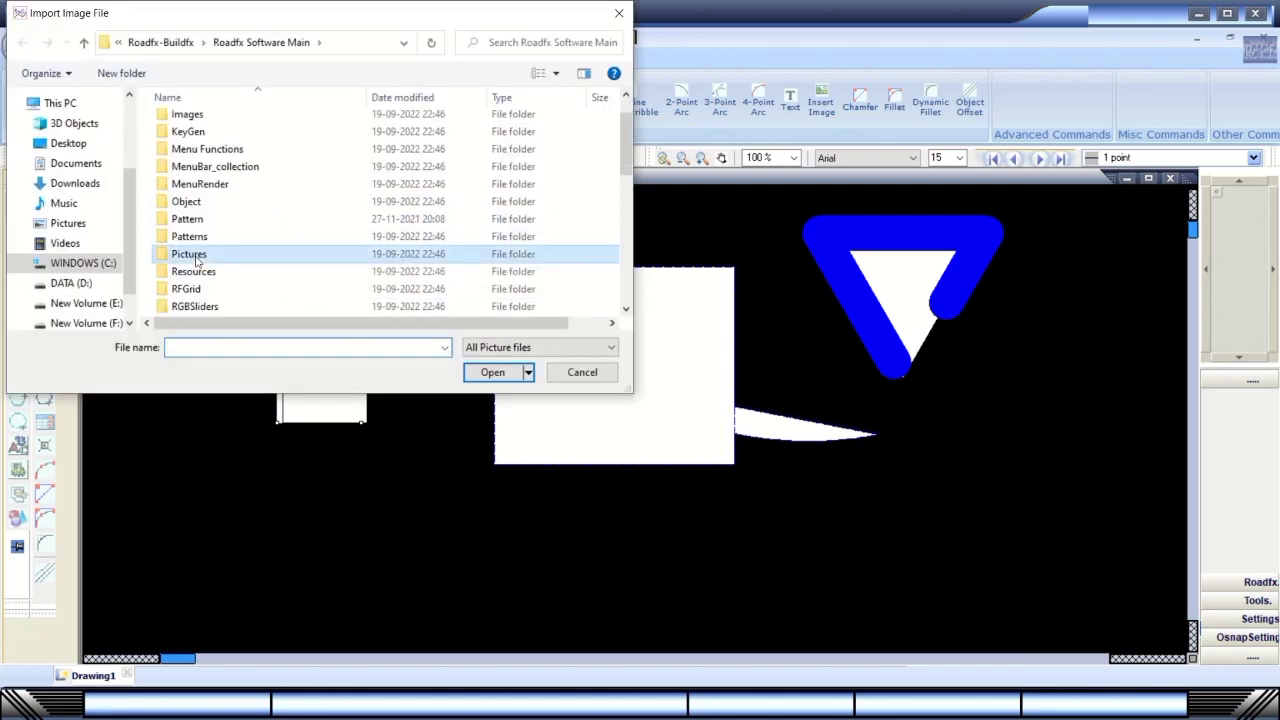
pyautogui.doubleClick(195, 170)
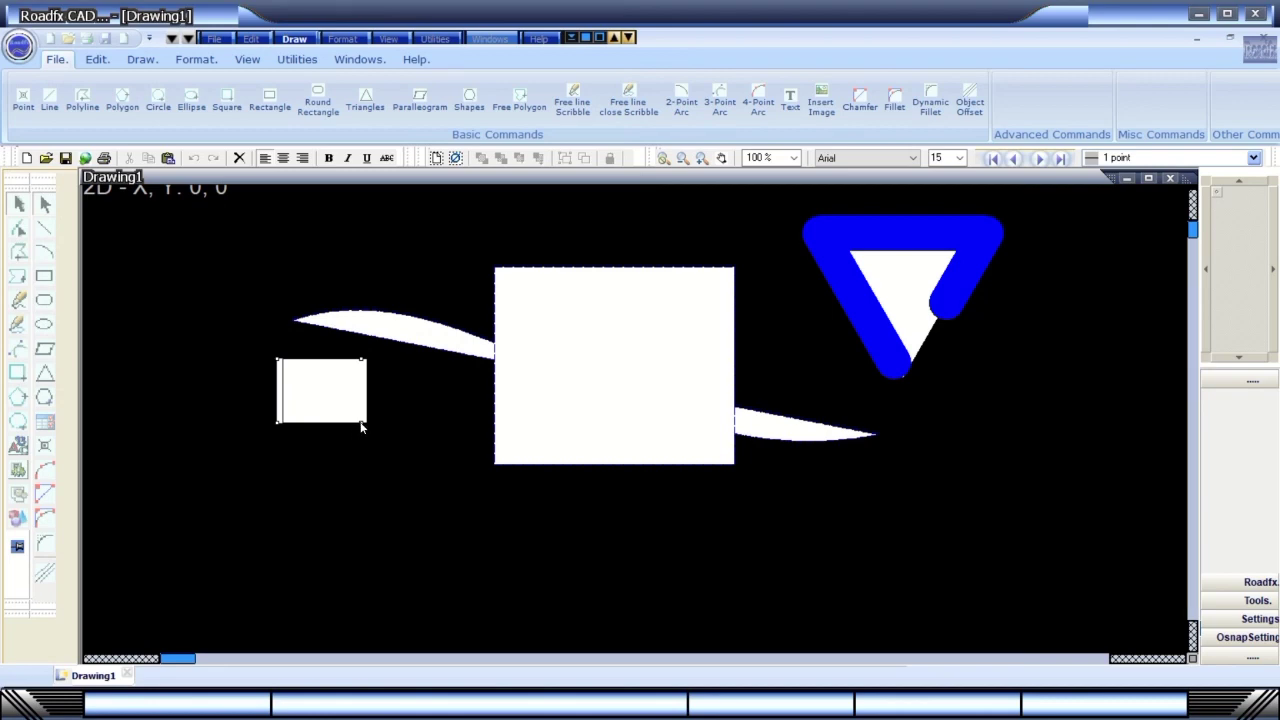
# Move the disk image over the left curve's tip and remove the small red square beside it.
pyautogui.click(20, 474)
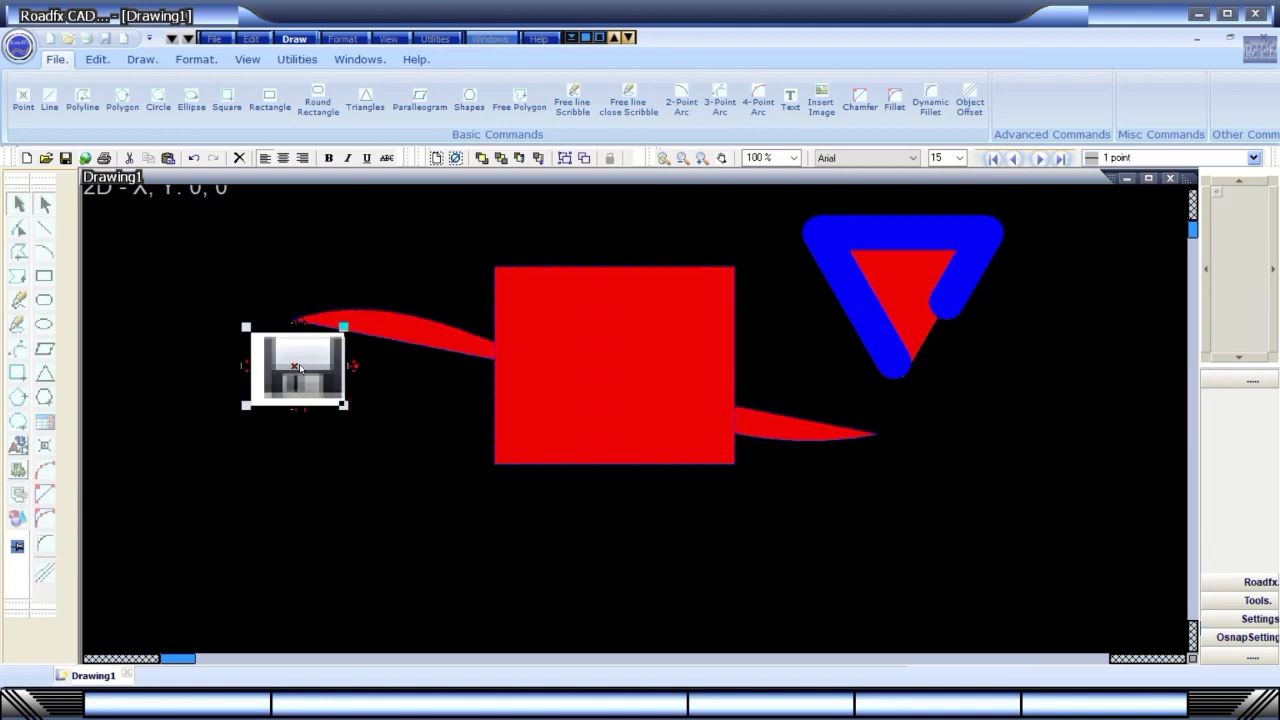
pyautogui.moveTo(299, 368); pyautogui.dragTo(312, 347)
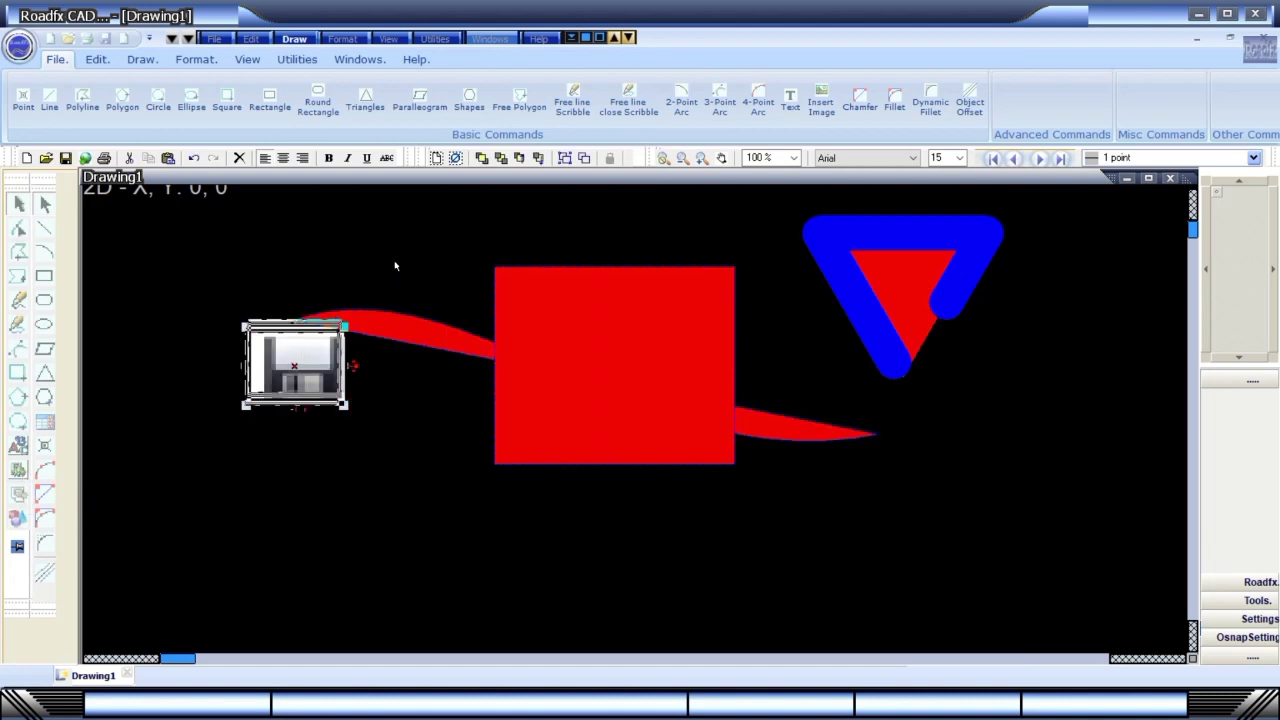
pyautogui.moveTo(395, 265); pyautogui.dragTo(419, 241)
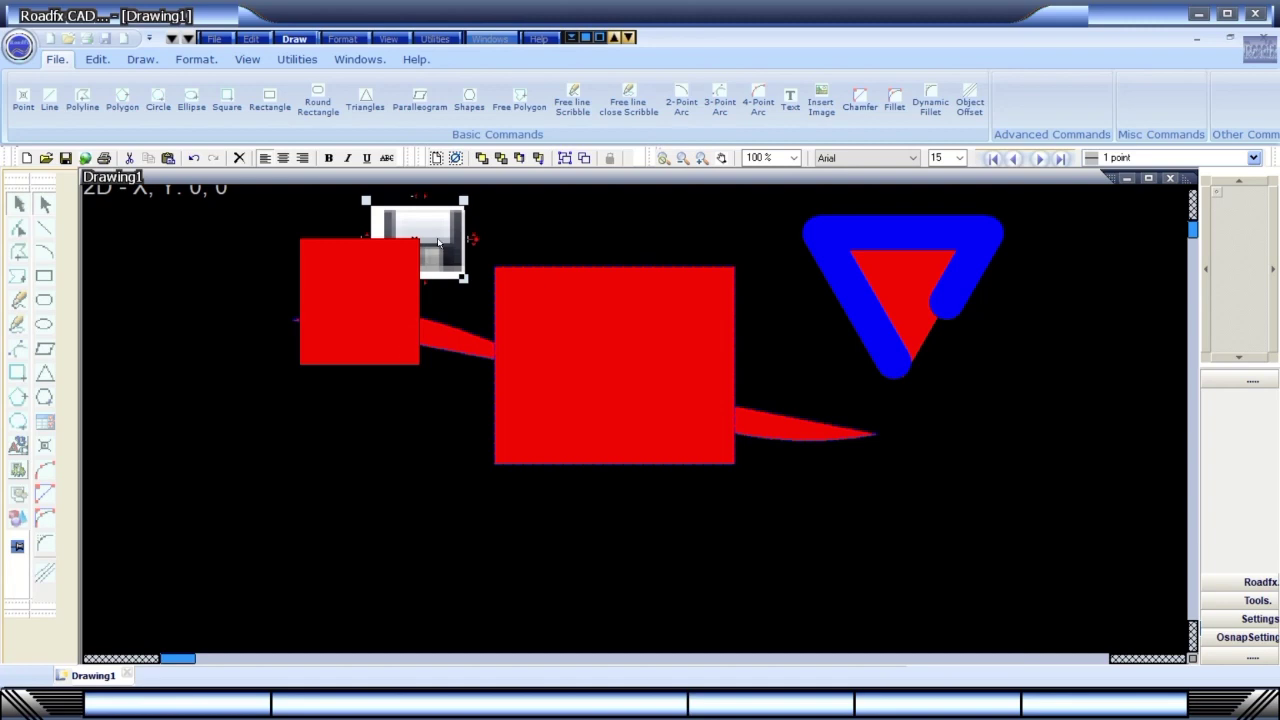
pyautogui.click(437, 320)
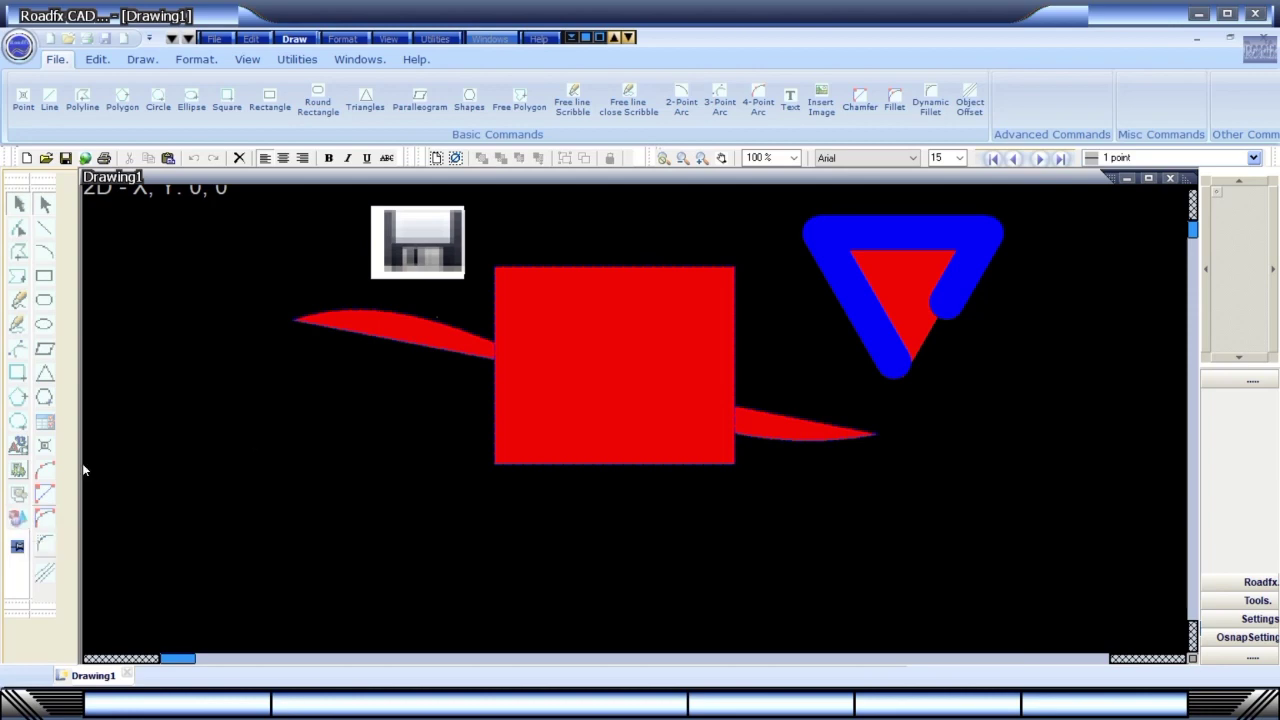
# Browse the Drawing Settings pages (display, patterns, transformation, colour) and exit unchanged.
pyautogui.click(19, 472)
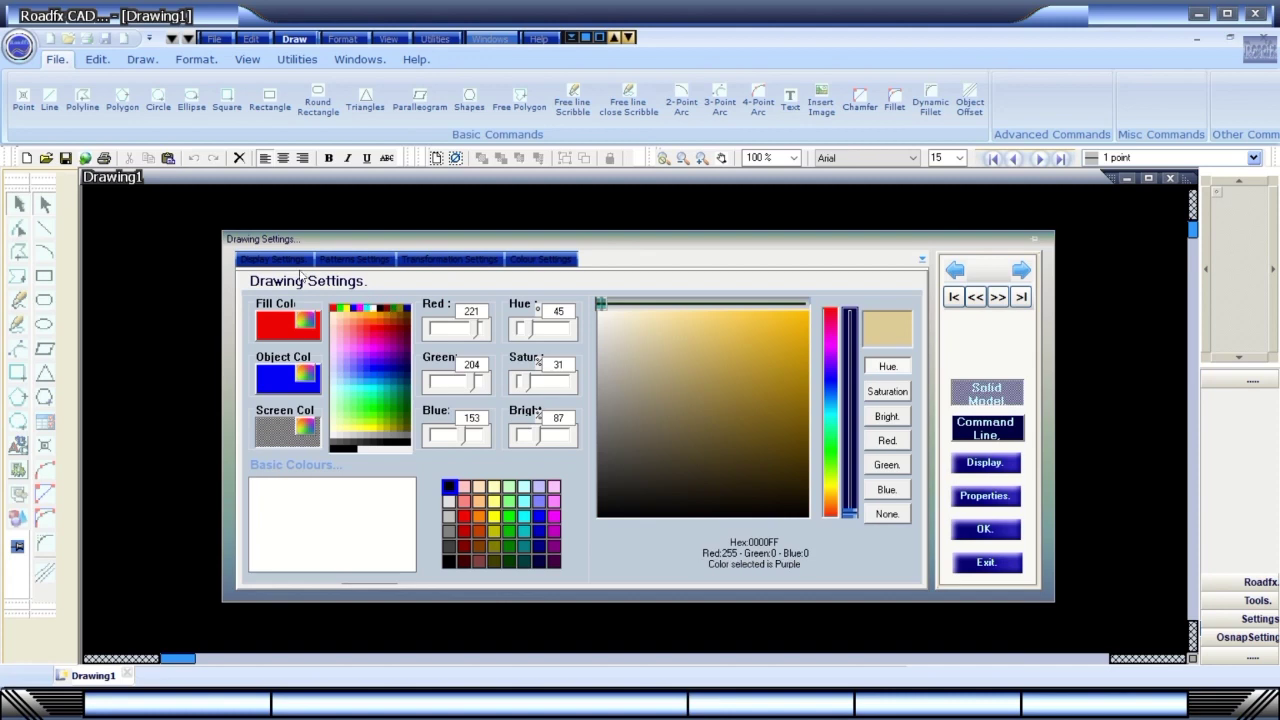
pyautogui.click(290, 260)
pyautogui.click(338, 261)
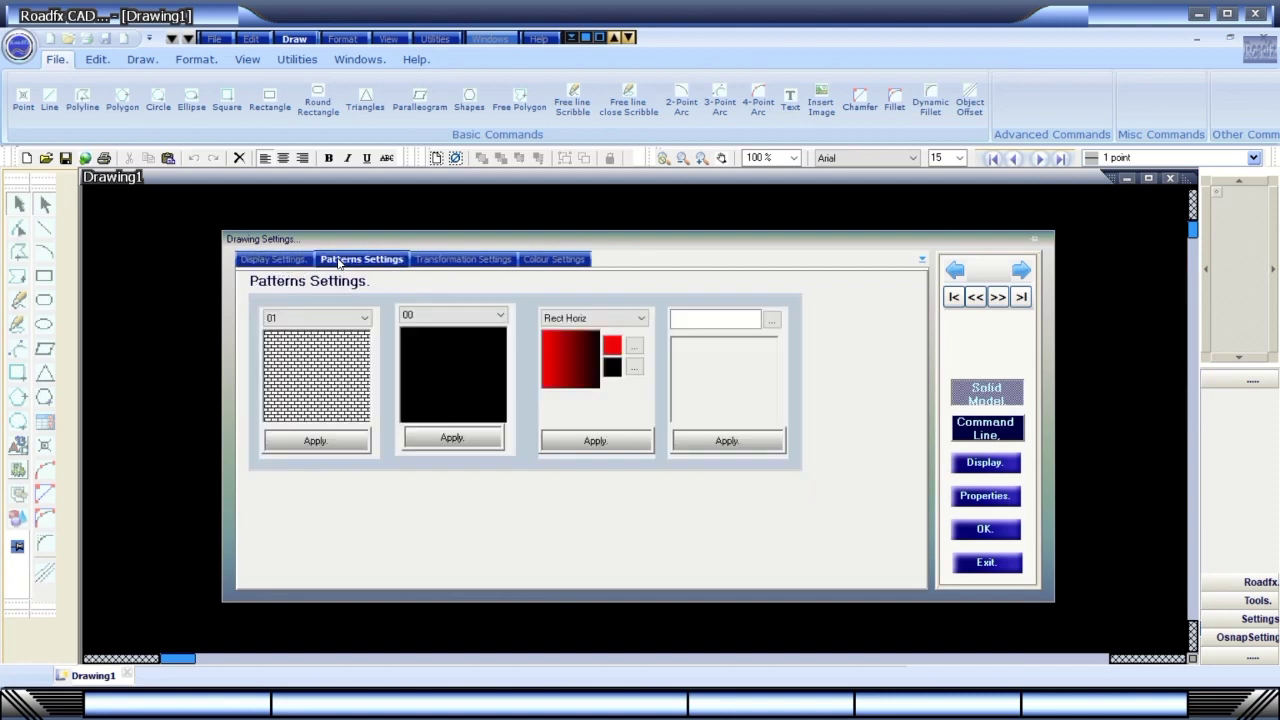
pyautogui.click(426, 261)
pyautogui.click(555, 259)
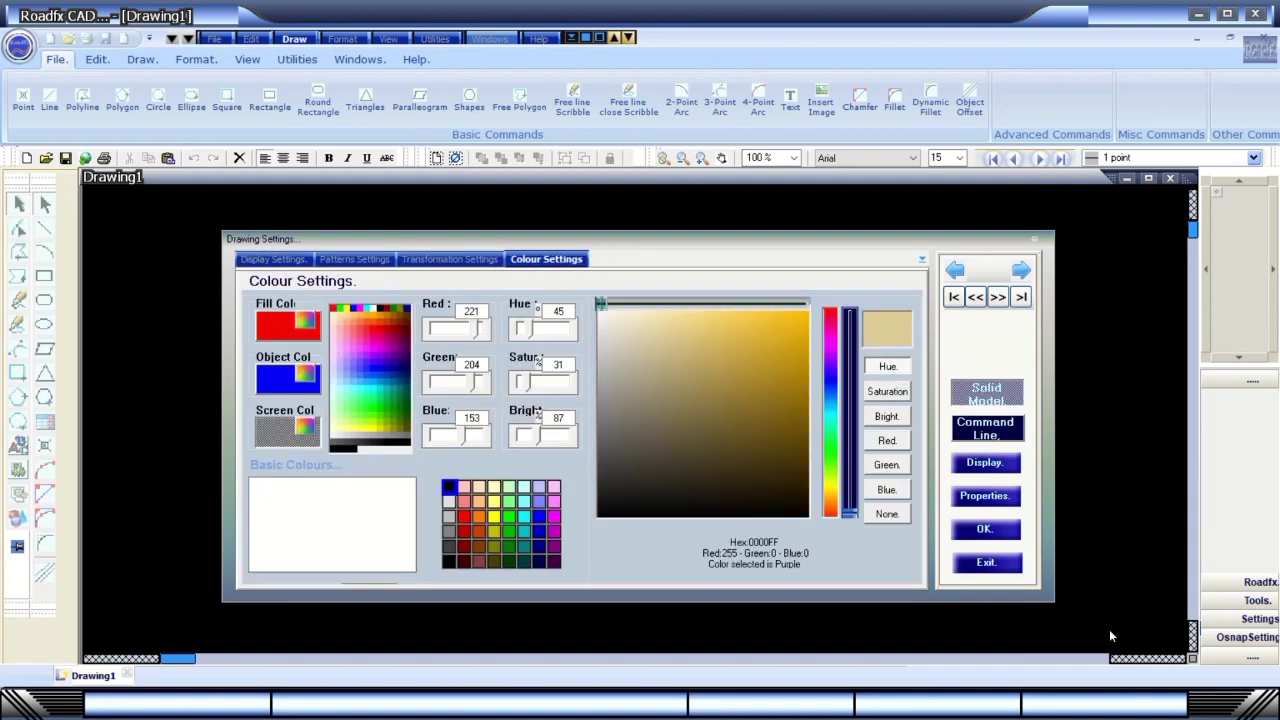
pyautogui.click(966, 562)
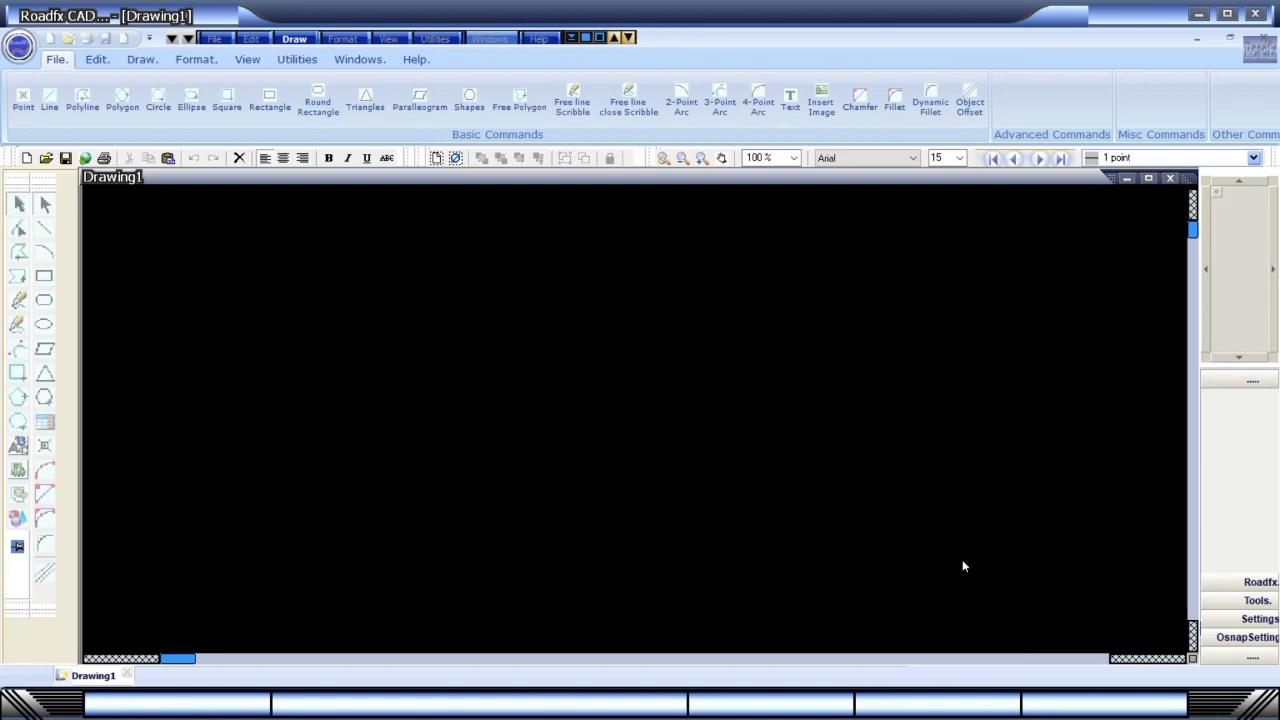
# Open and exit Quick Settings, then open the List of Objects dropdown.
pyautogui.click(19, 495)
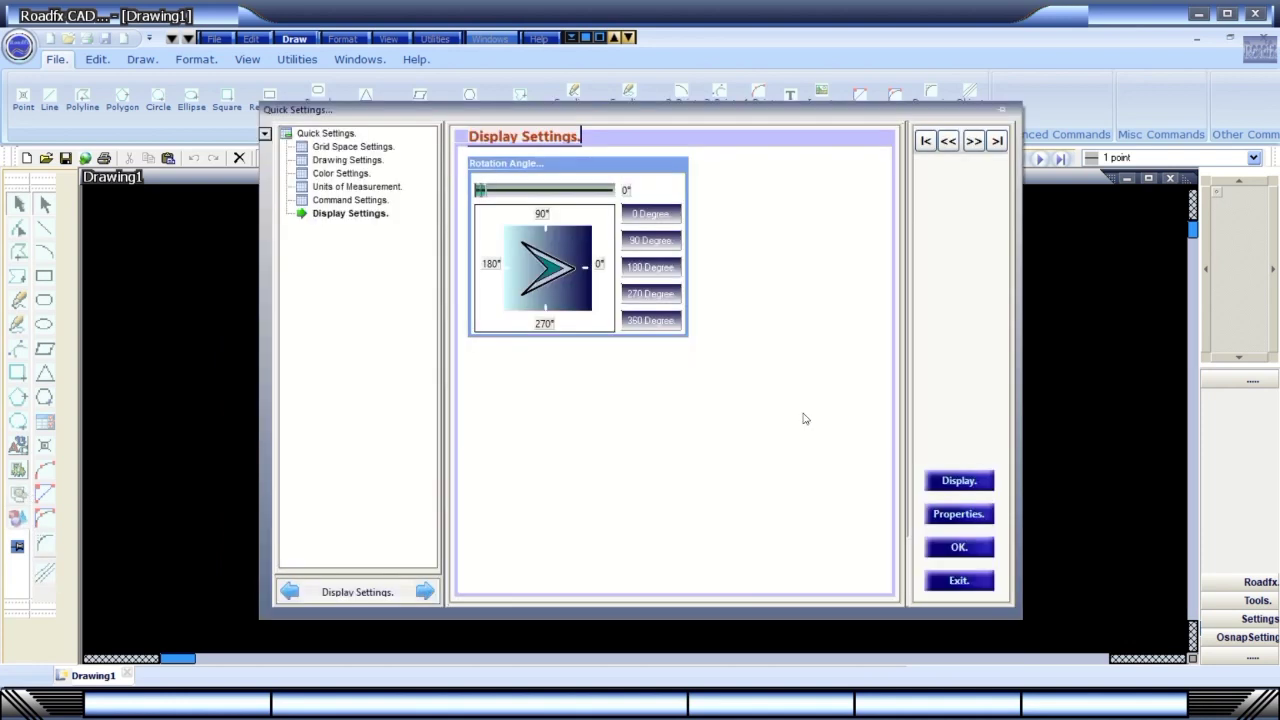
pyautogui.click(956, 582)
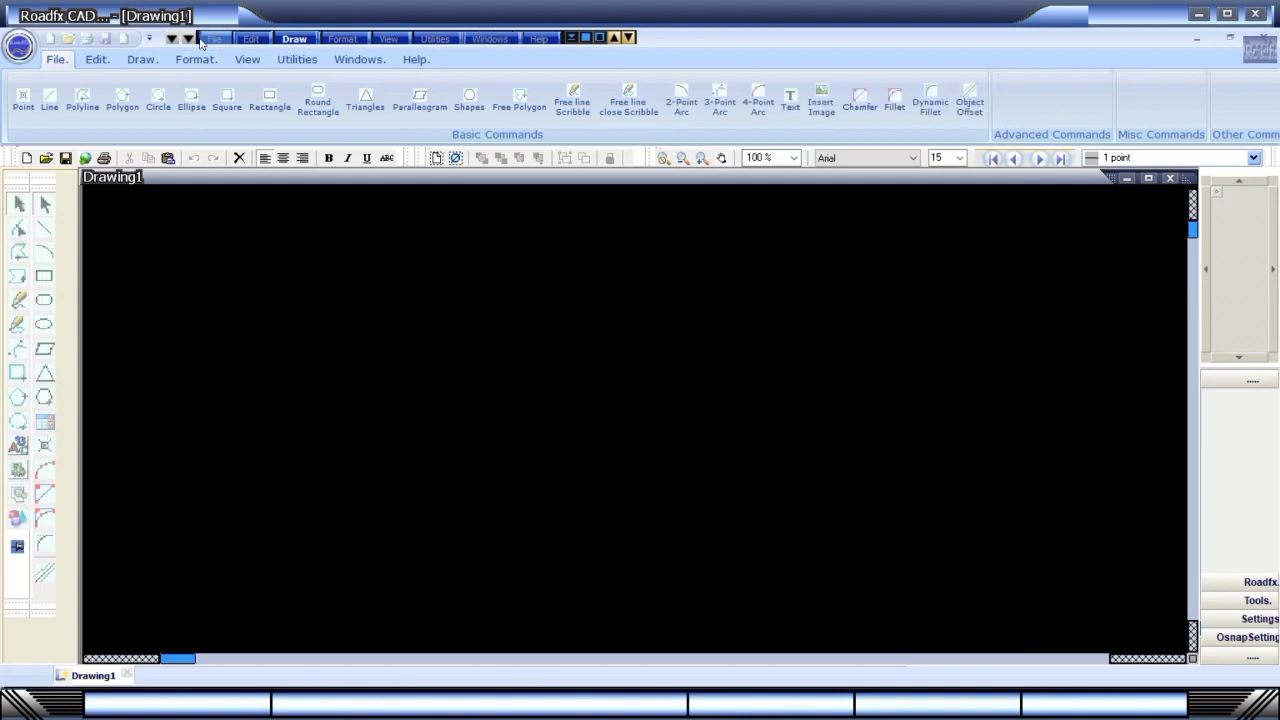
pyautogui.click(172, 38)
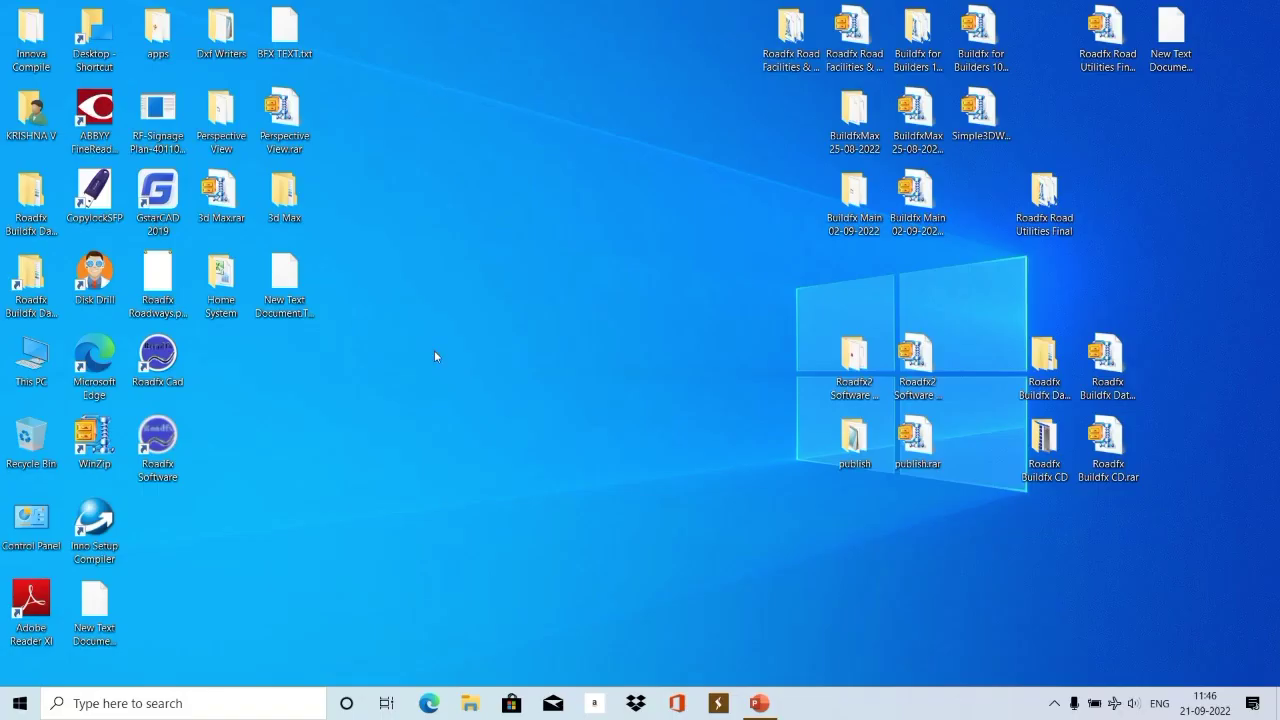
# Open the desktop context menu, then switch back to the Roadfx CAD window showing Test File.rfx.
pyautogui.rightClick(435, 356)
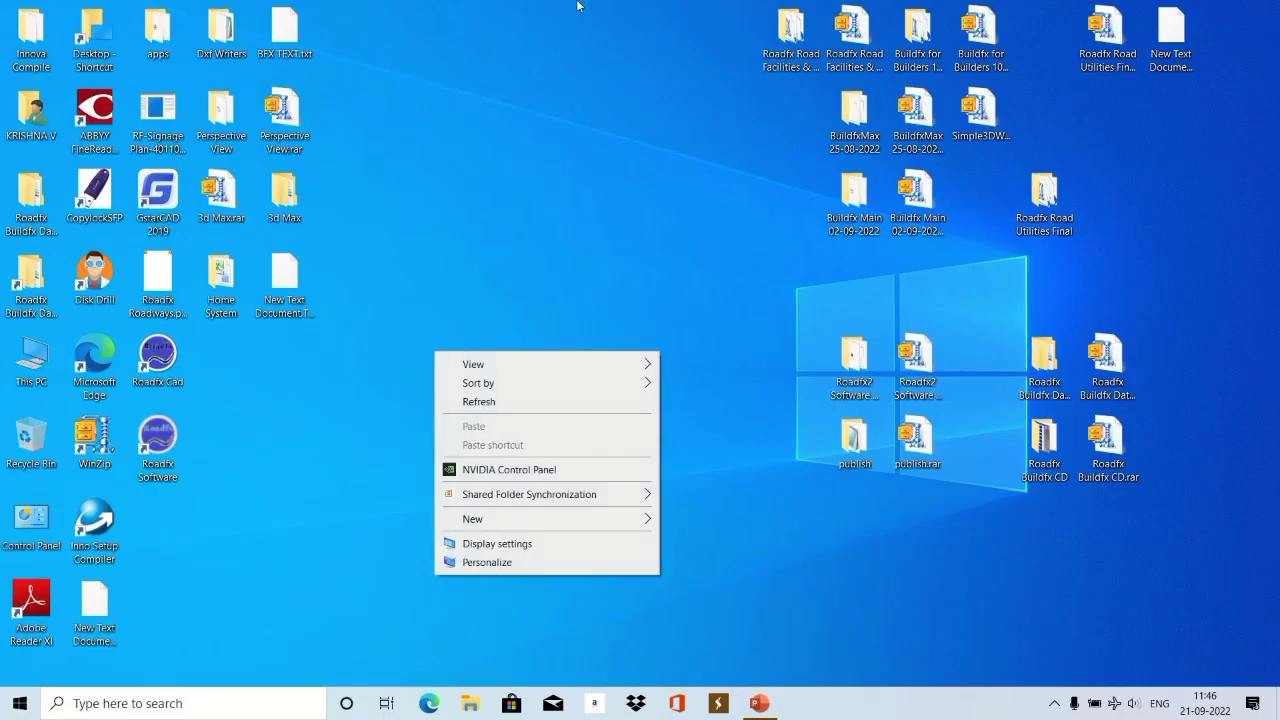
pyautogui.moveTo(577, 3)
pyautogui.click(531, 36)
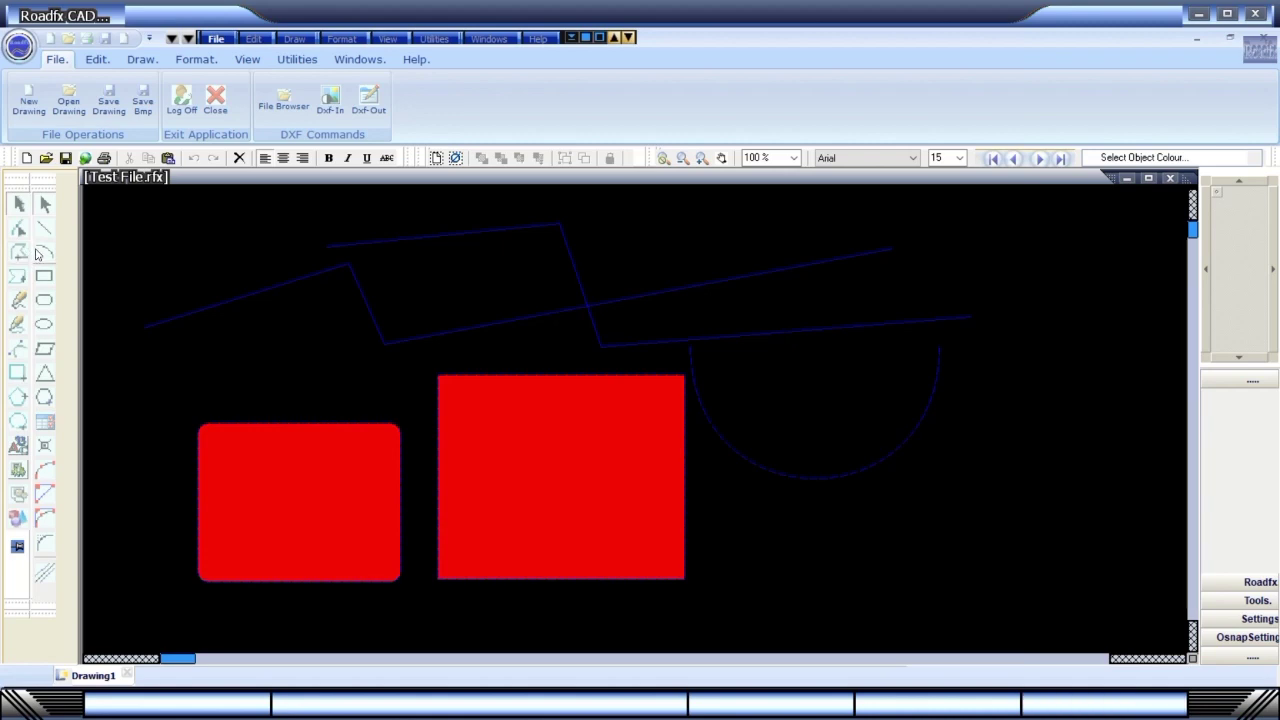
pyautogui.click(18, 252)
pyautogui.click(222, 232)
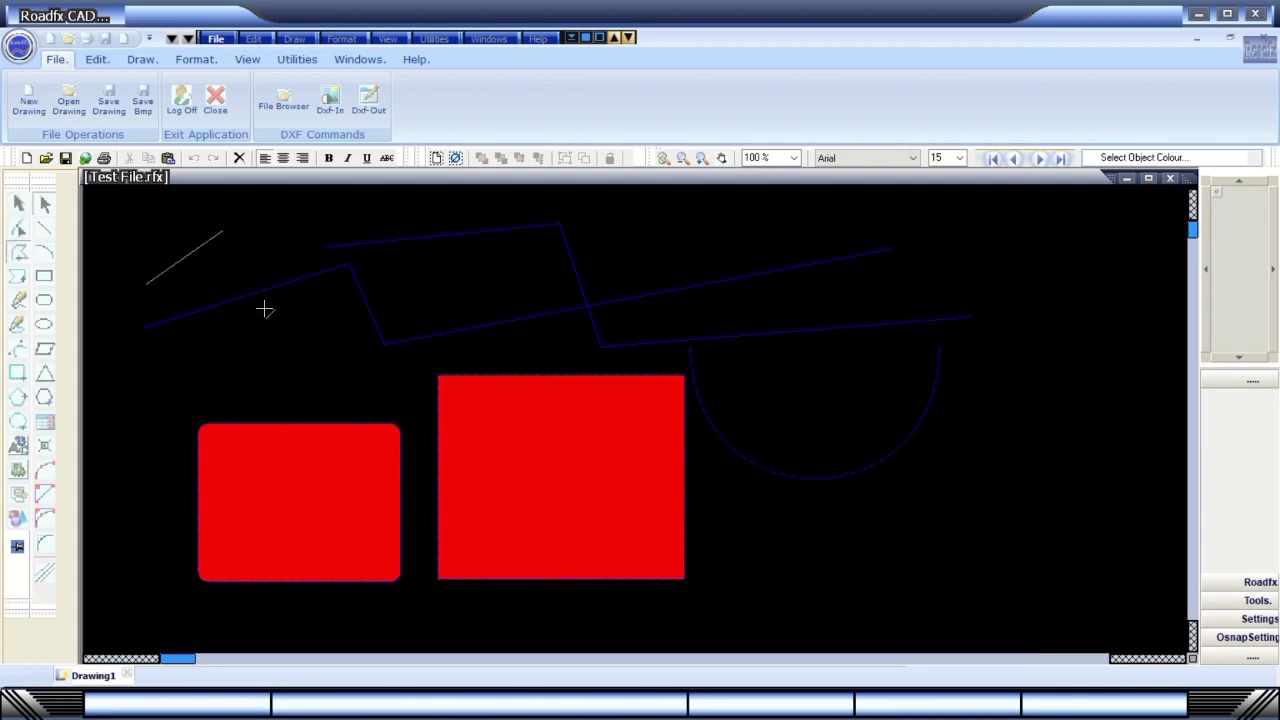
pyautogui.click(277, 340)
pyautogui.click(535, 347)
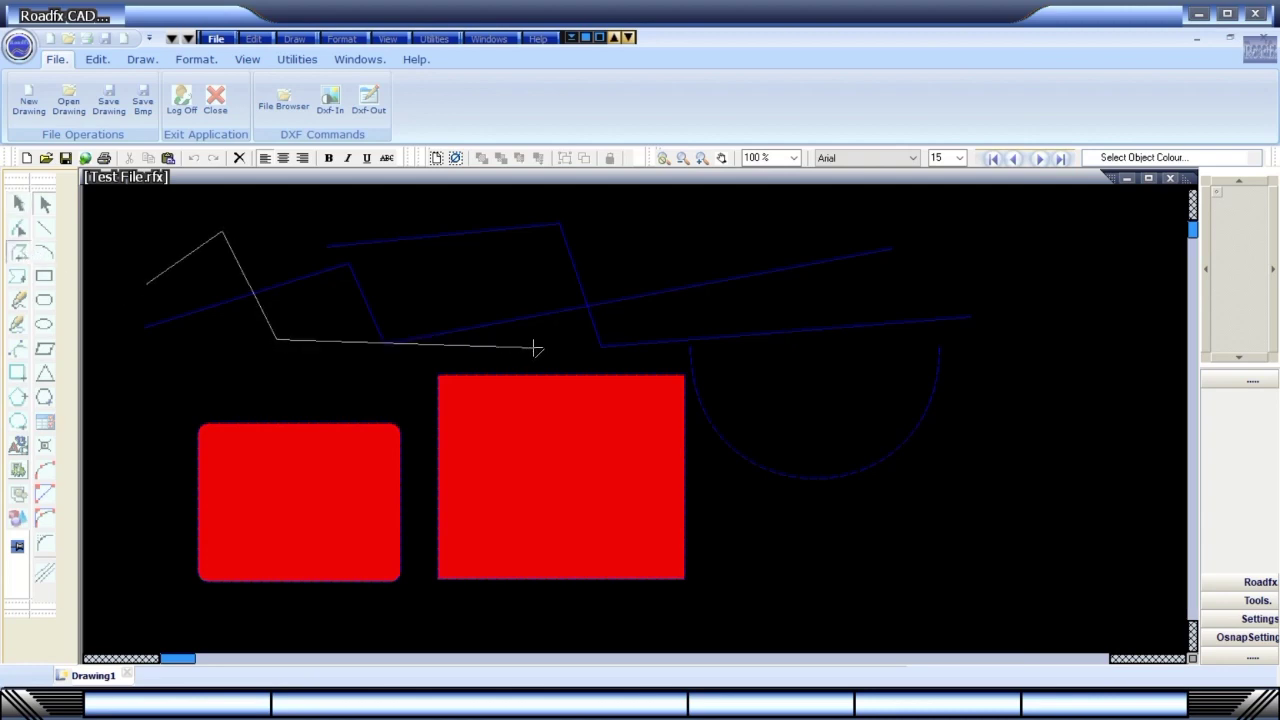
pyautogui.click(697, 237)
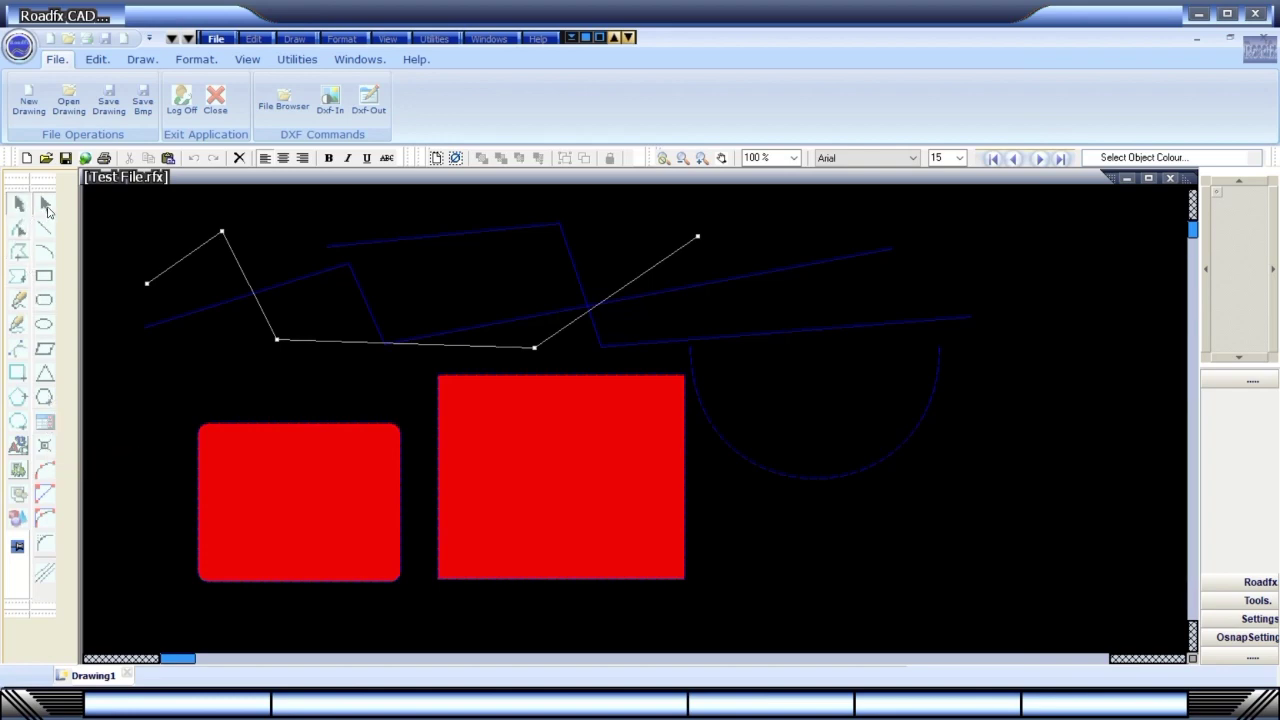
pyautogui.click(18, 229)
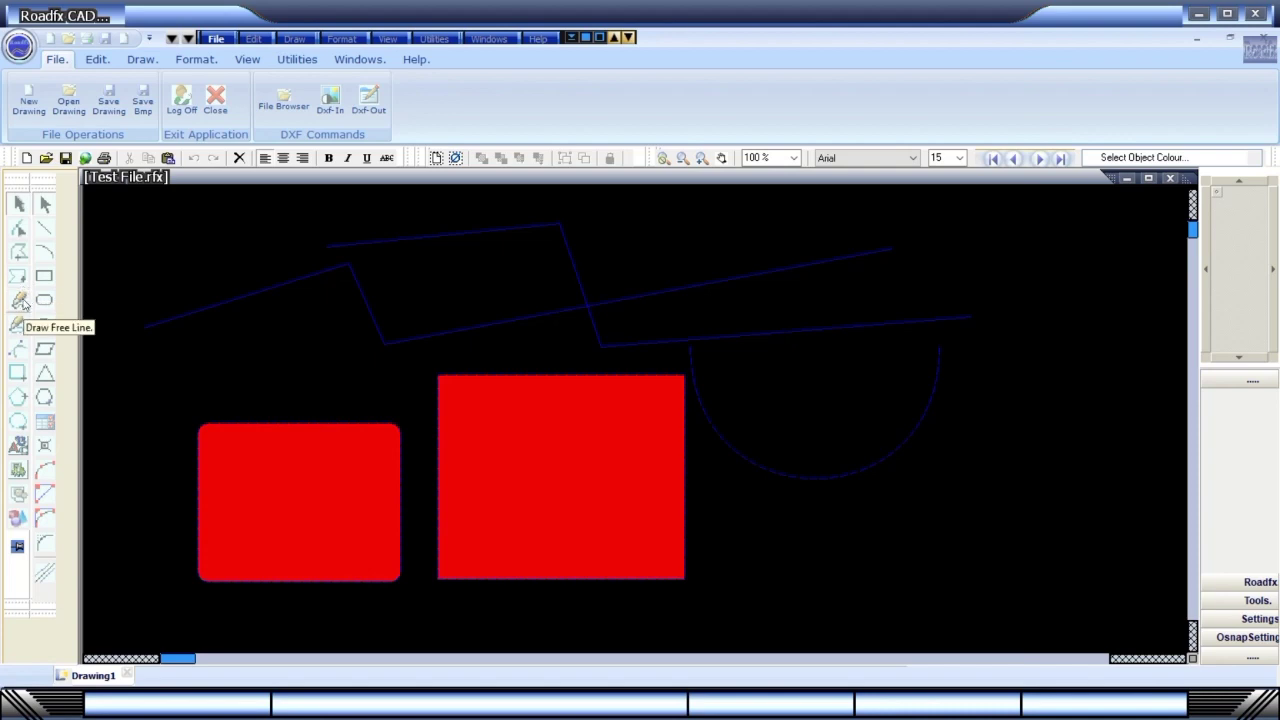
# Draw the first red-filled free polygon above the big square, across the blue line.
pyautogui.click(24, 278)
pyautogui.click(405, 277)
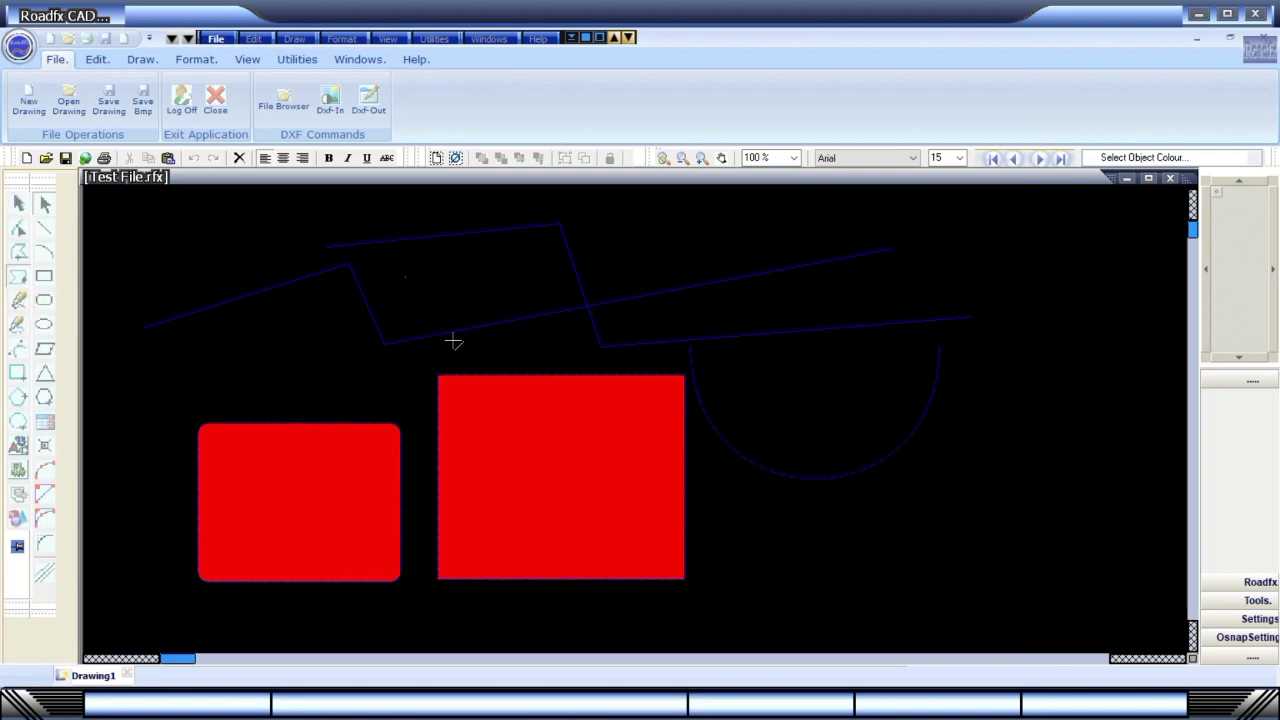
pyautogui.click(463, 346)
pyautogui.click(663, 313)
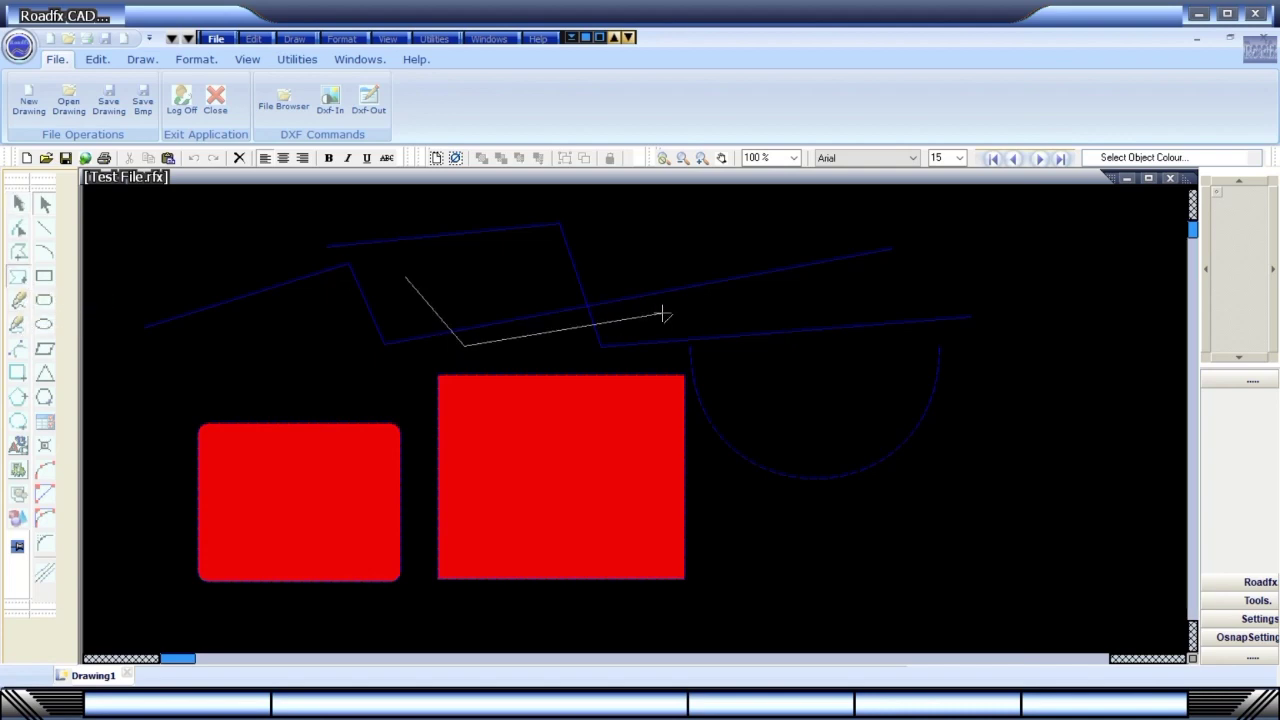
pyautogui.click(750, 237)
pyautogui.doubleClick(1014, 397)
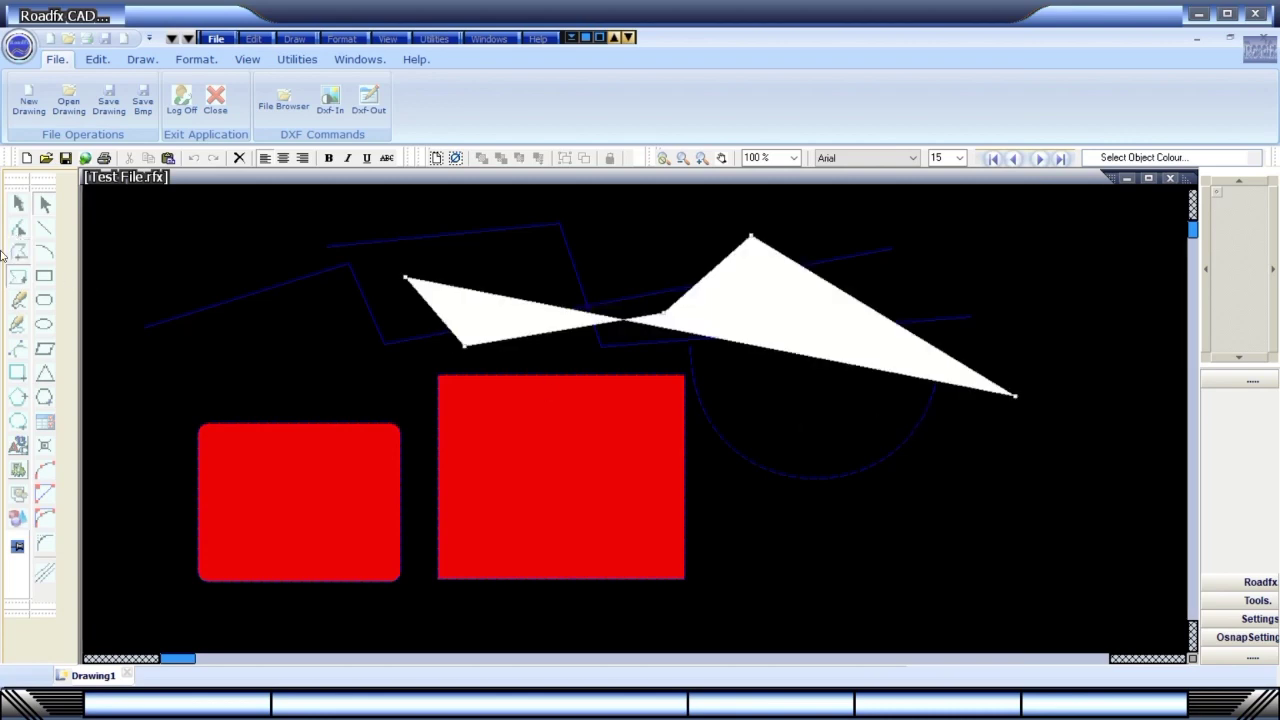
pyautogui.click(269, 354)
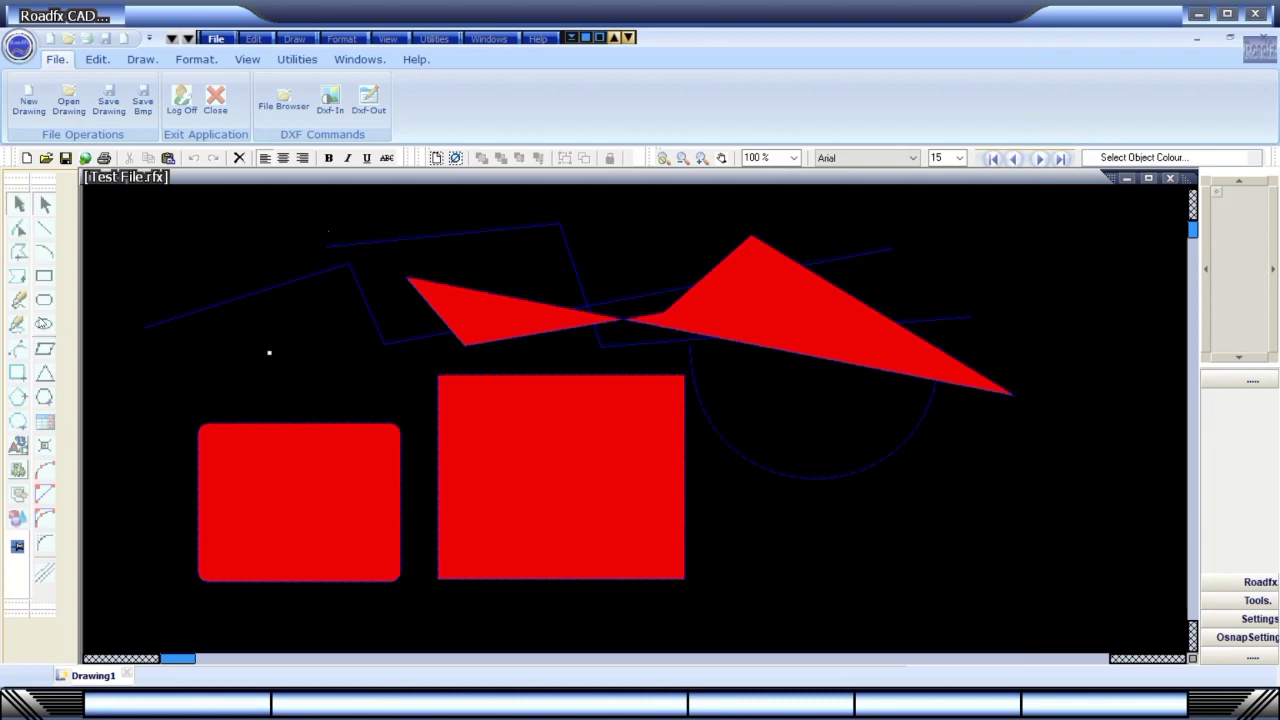
# Draw a second red-filled zigzag polygon from the left edge to past the big square.
pyautogui.click(18, 277)
pyautogui.click(207, 377)
pyautogui.click(265, 264)
pyautogui.click(399, 363)
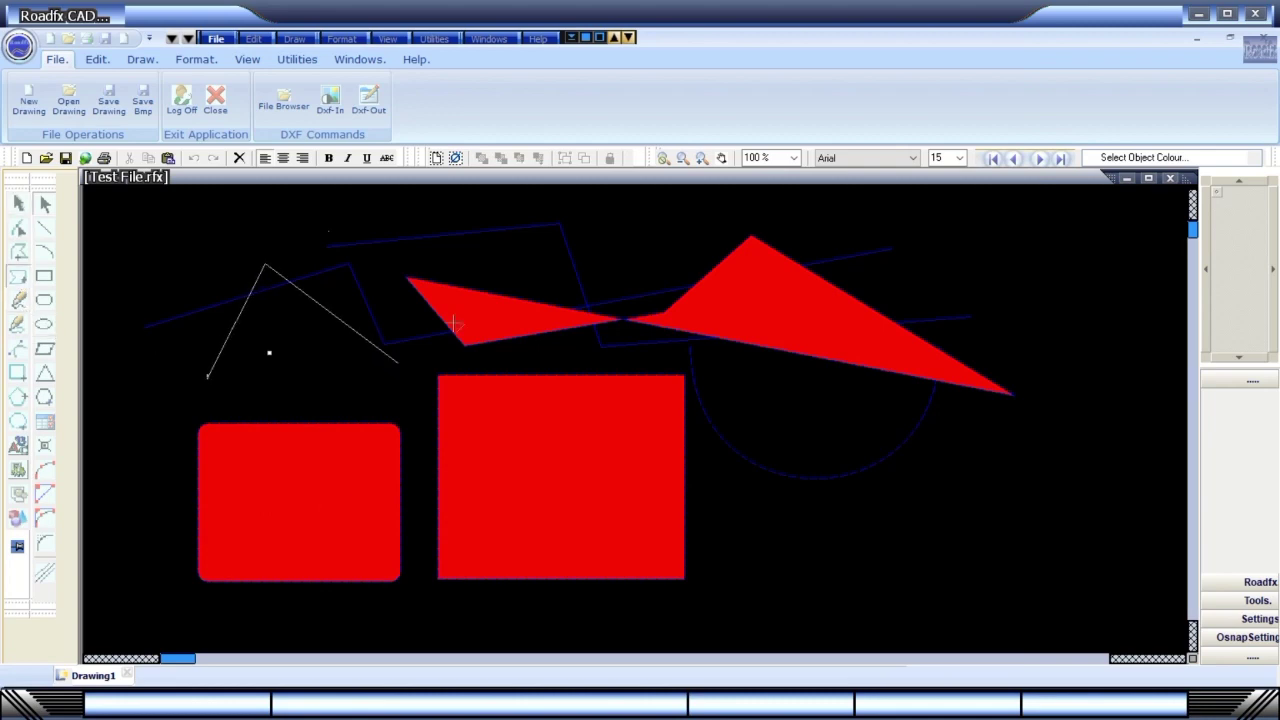
pyautogui.click(575, 255)
pyautogui.doubleClick(910, 410)
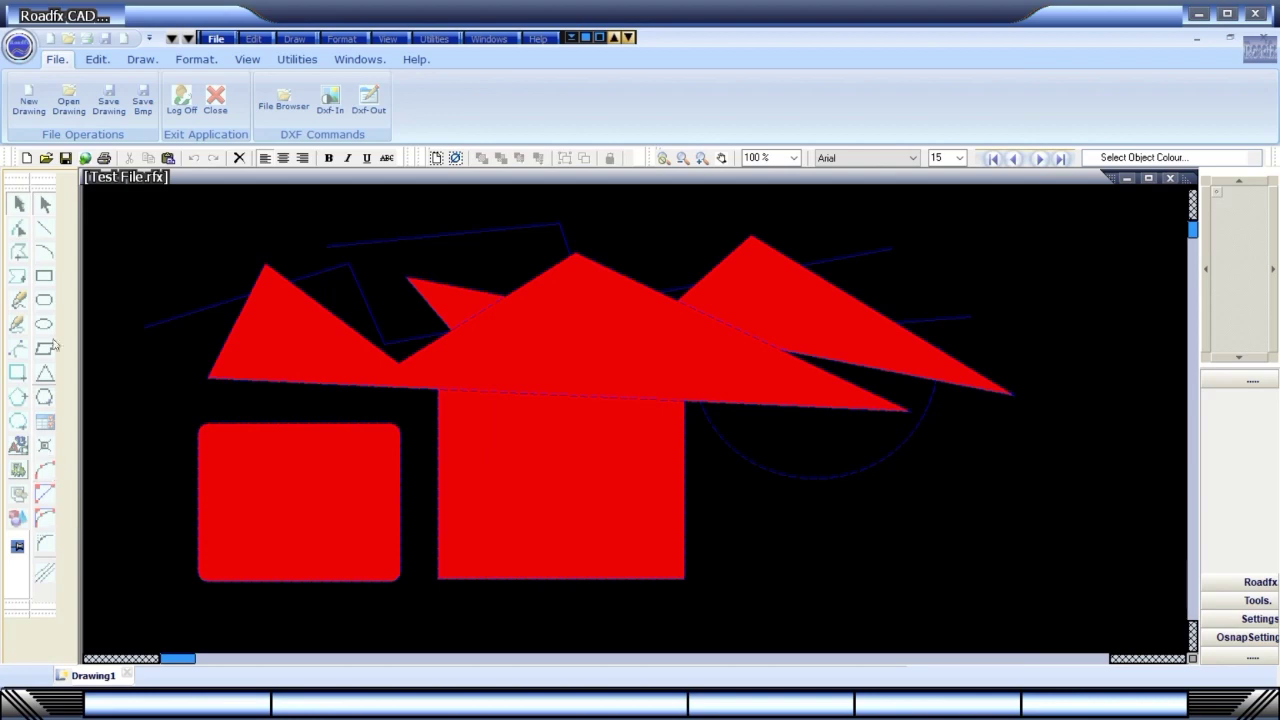
# Browse Draw > Dimension Line Commands toward the Draw Simple Arrow Arc command.
pyautogui.click(252, 38)
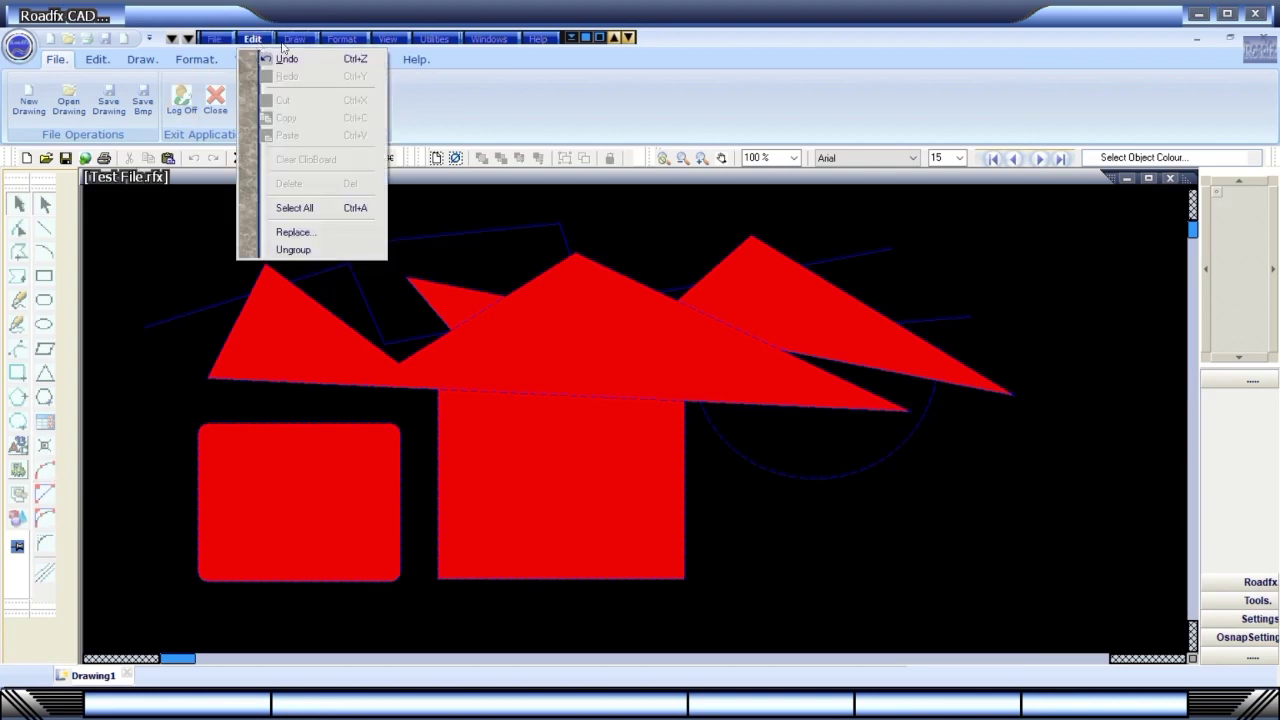
pyautogui.moveTo(294, 38)
pyautogui.moveTo(316, 60)
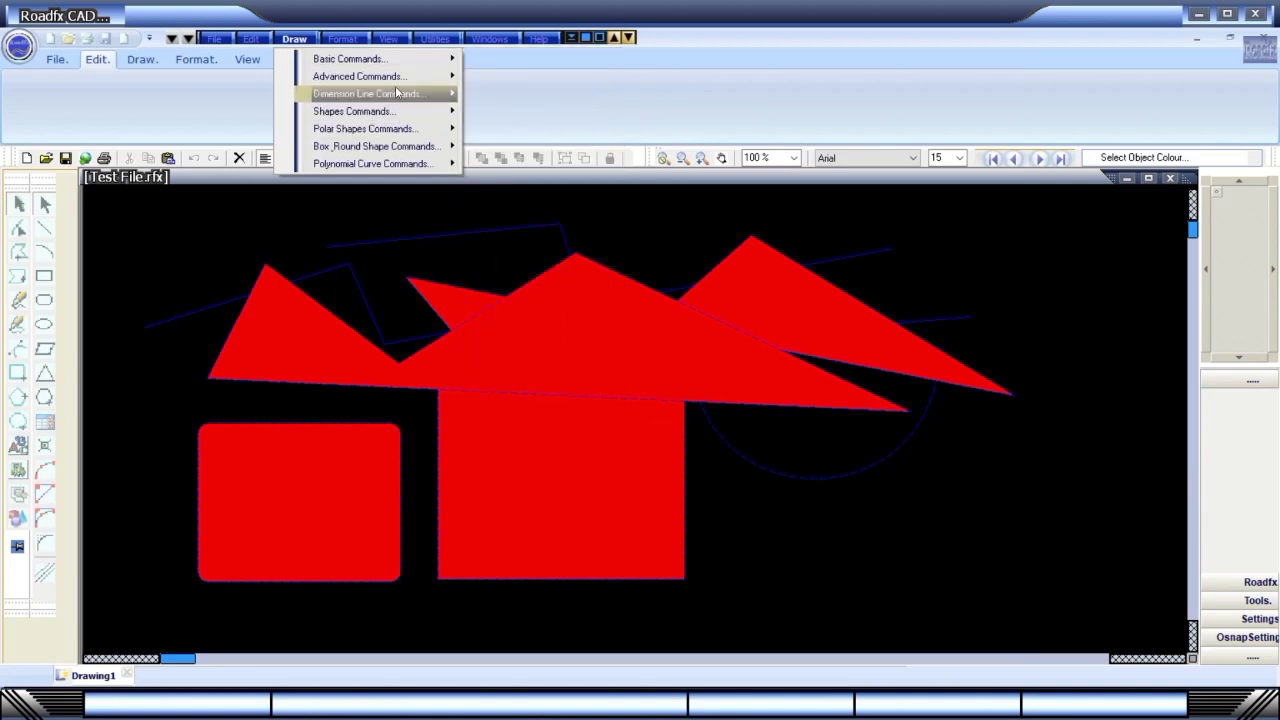
pyautogui.moveTo(400, 80)
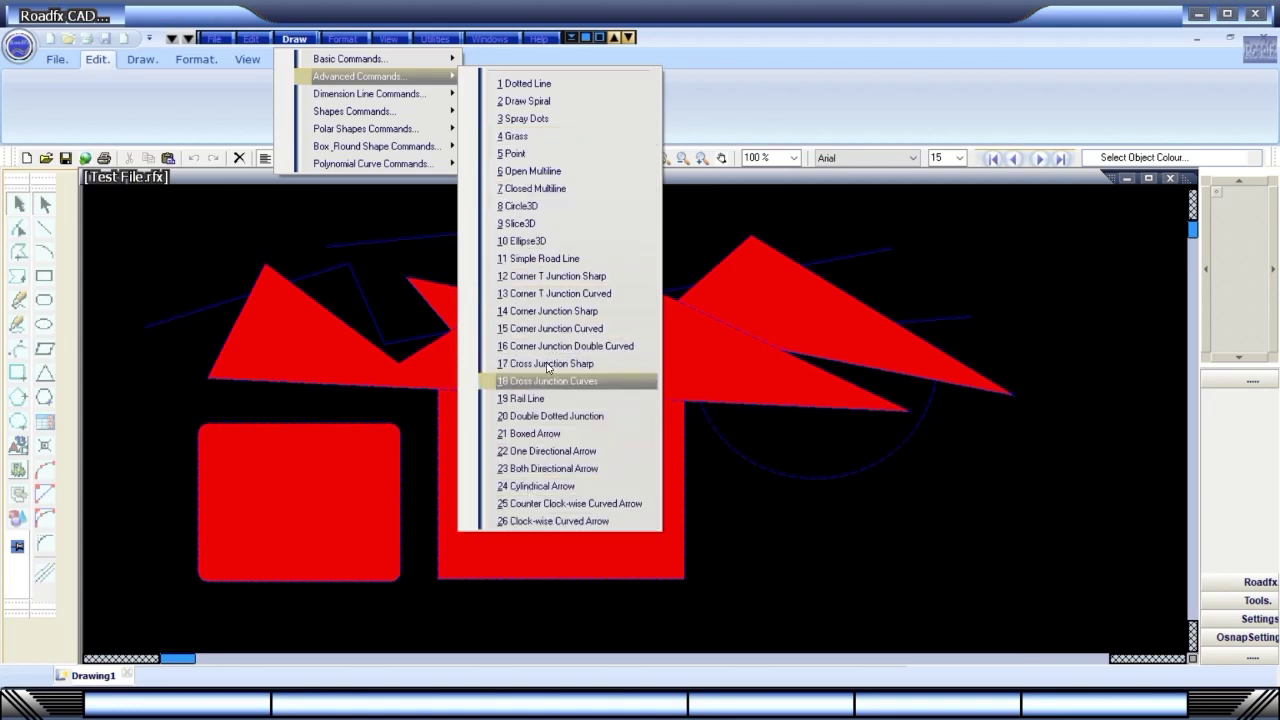
pyautogui.moveTo(365, 93)
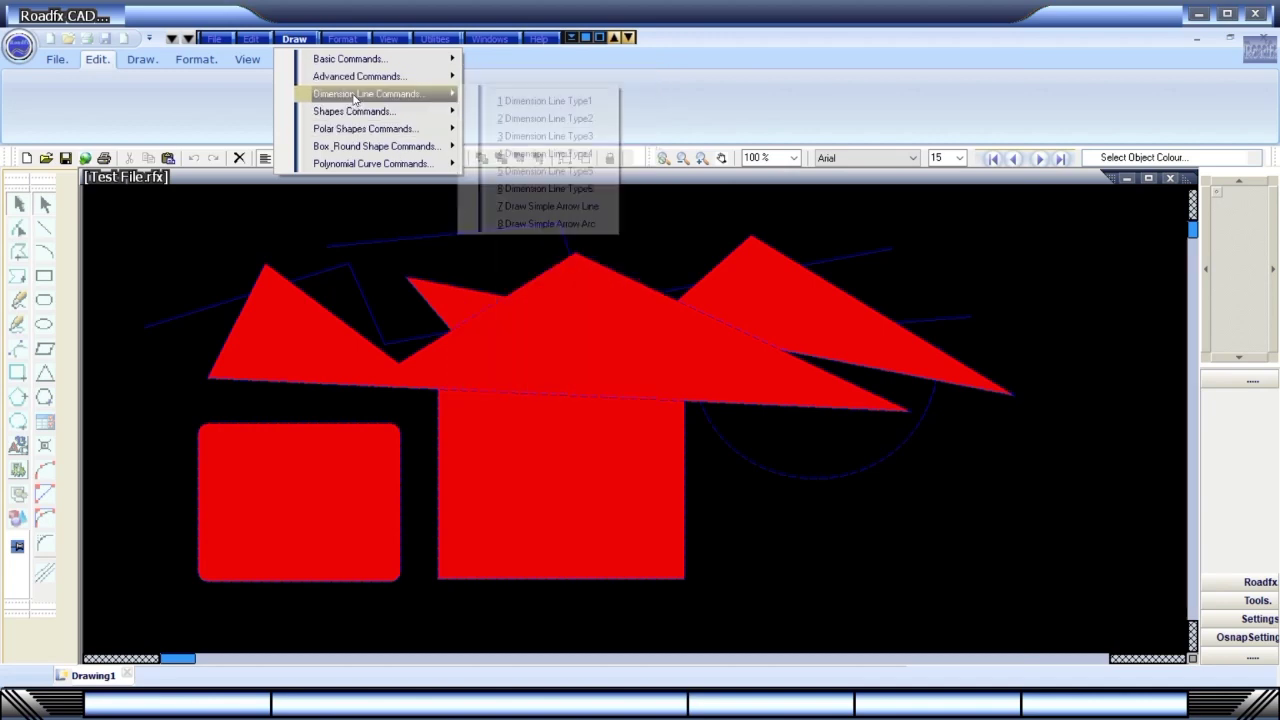
# Place a simple arrow-arc dimension of -155.074 right of the square, then set the canvas colour to Yellow.
pyautogui.click(547, 224)
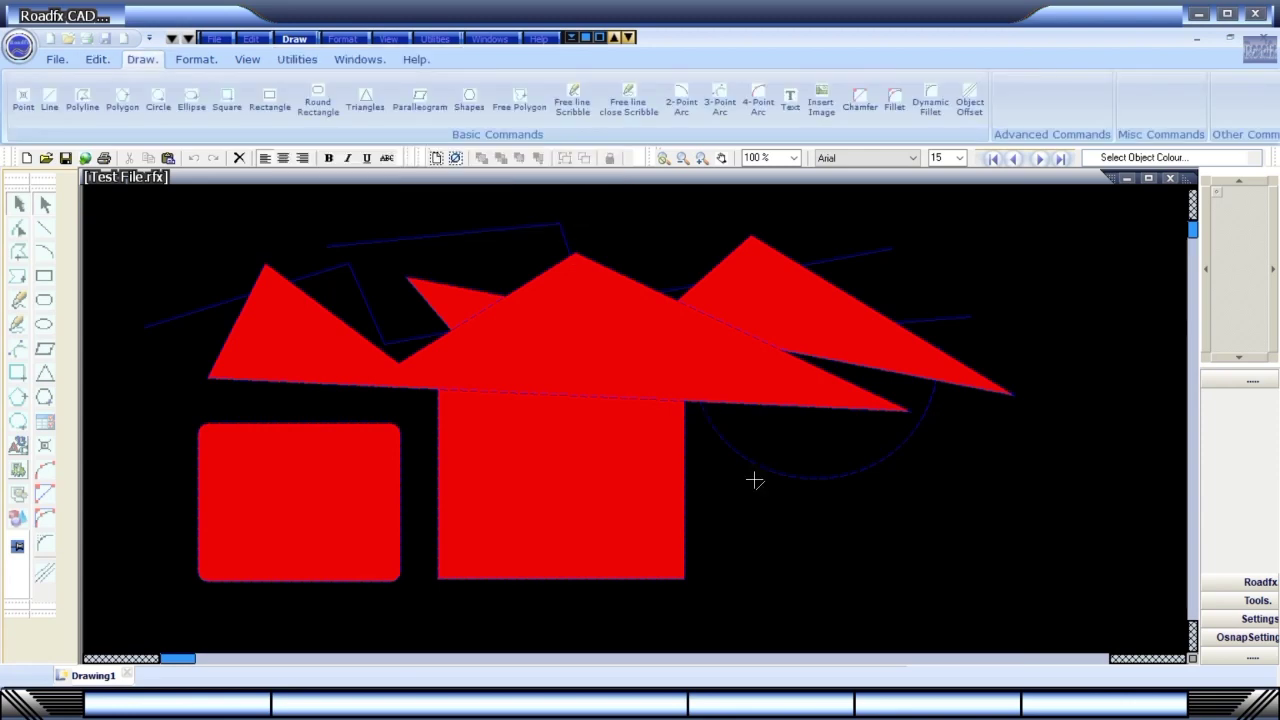
pyautogui.click(757, 480)
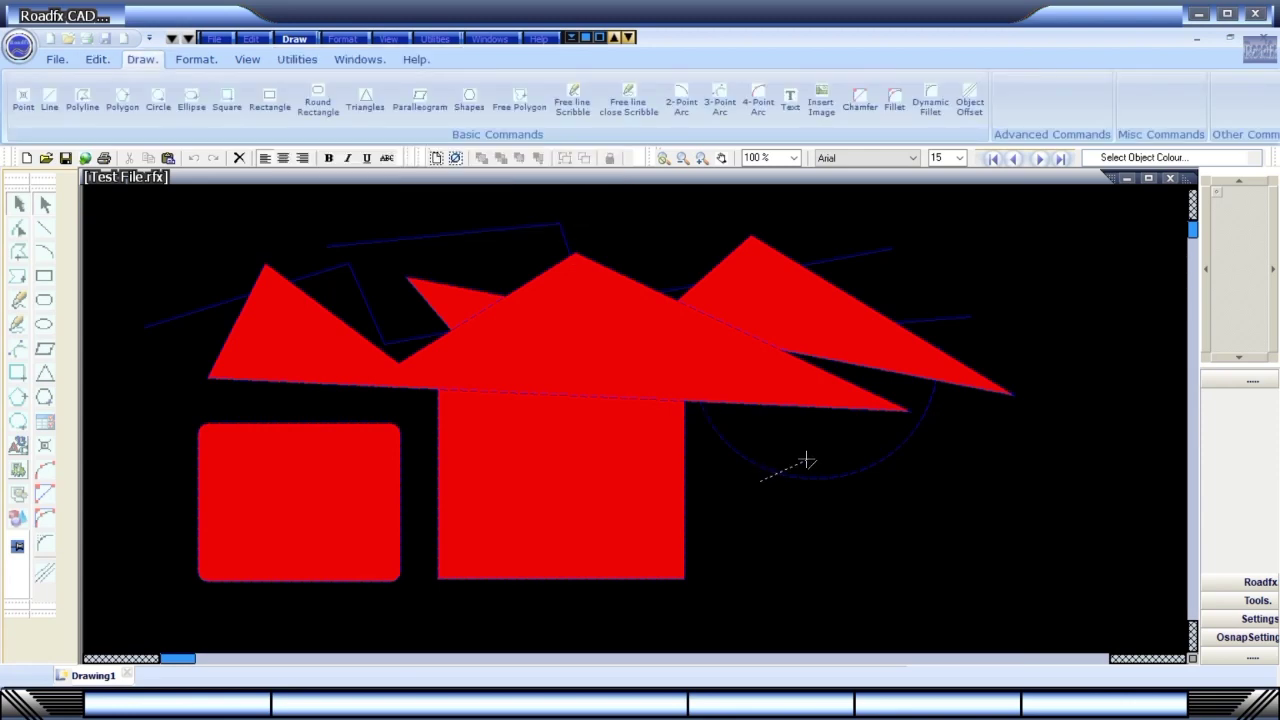
pyautogui.click(973, 437)
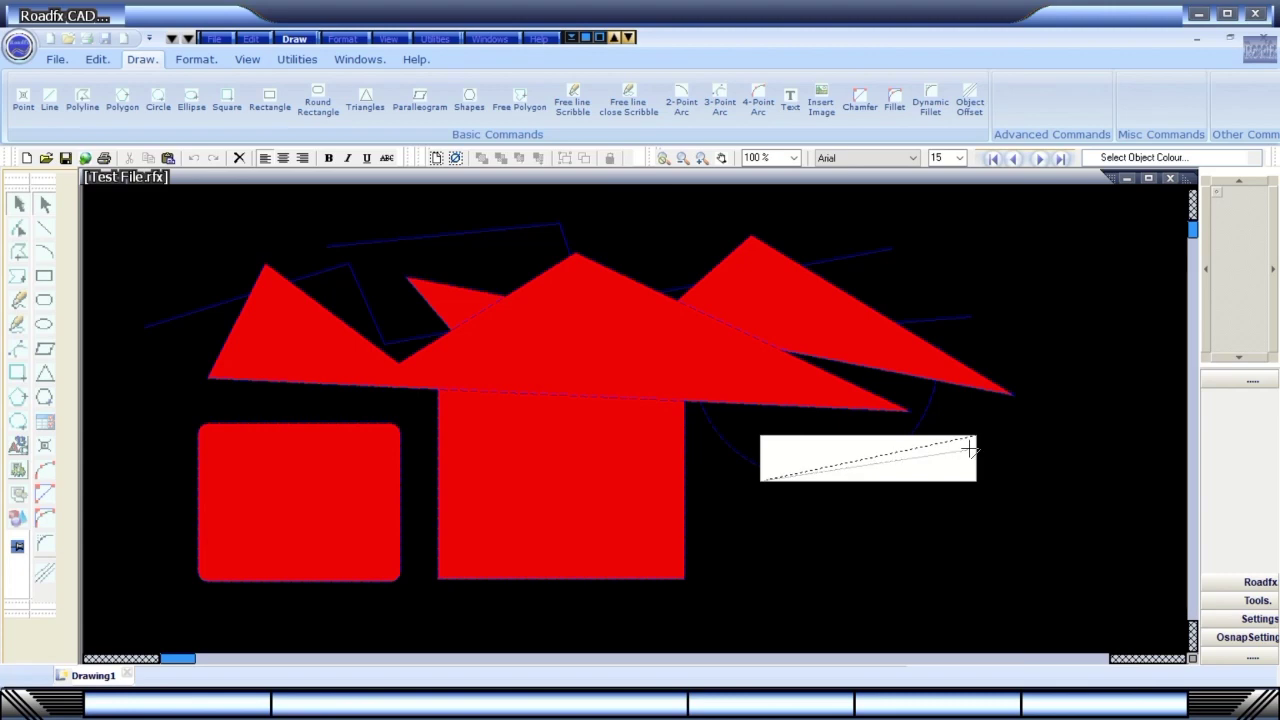
pyautogui.click(969, 449)
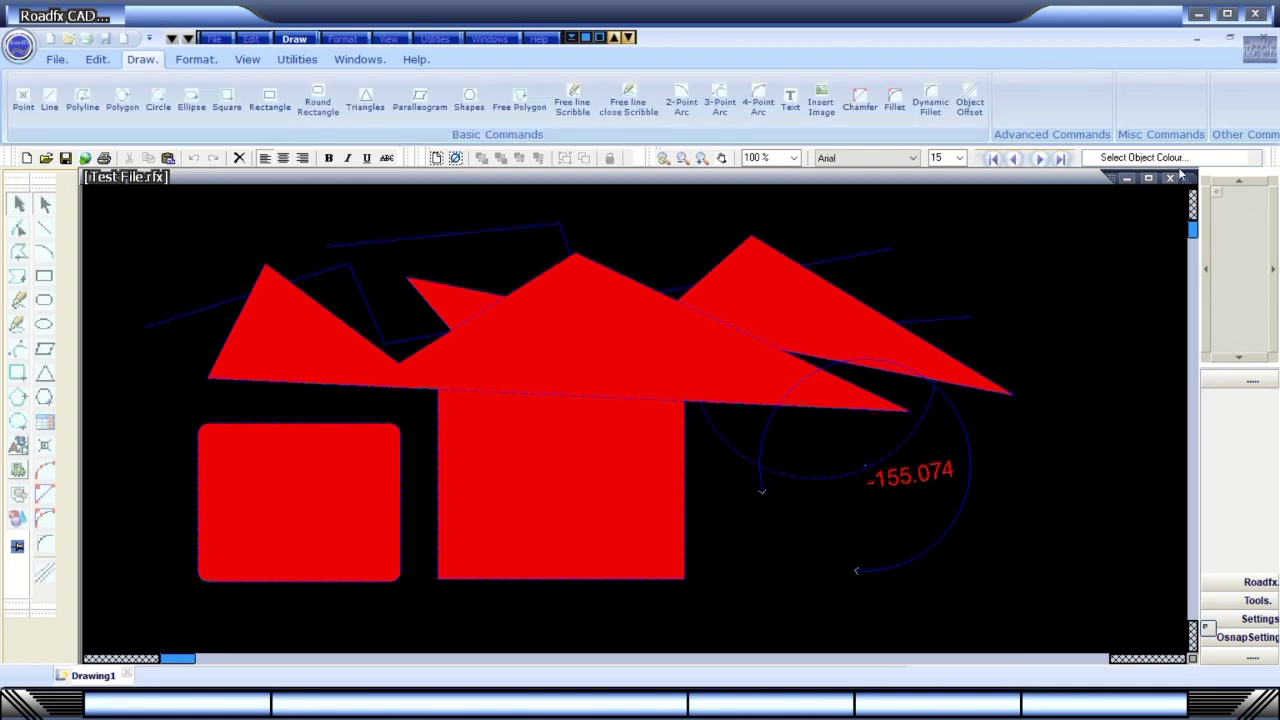
pyautogui.click(1252, 158)
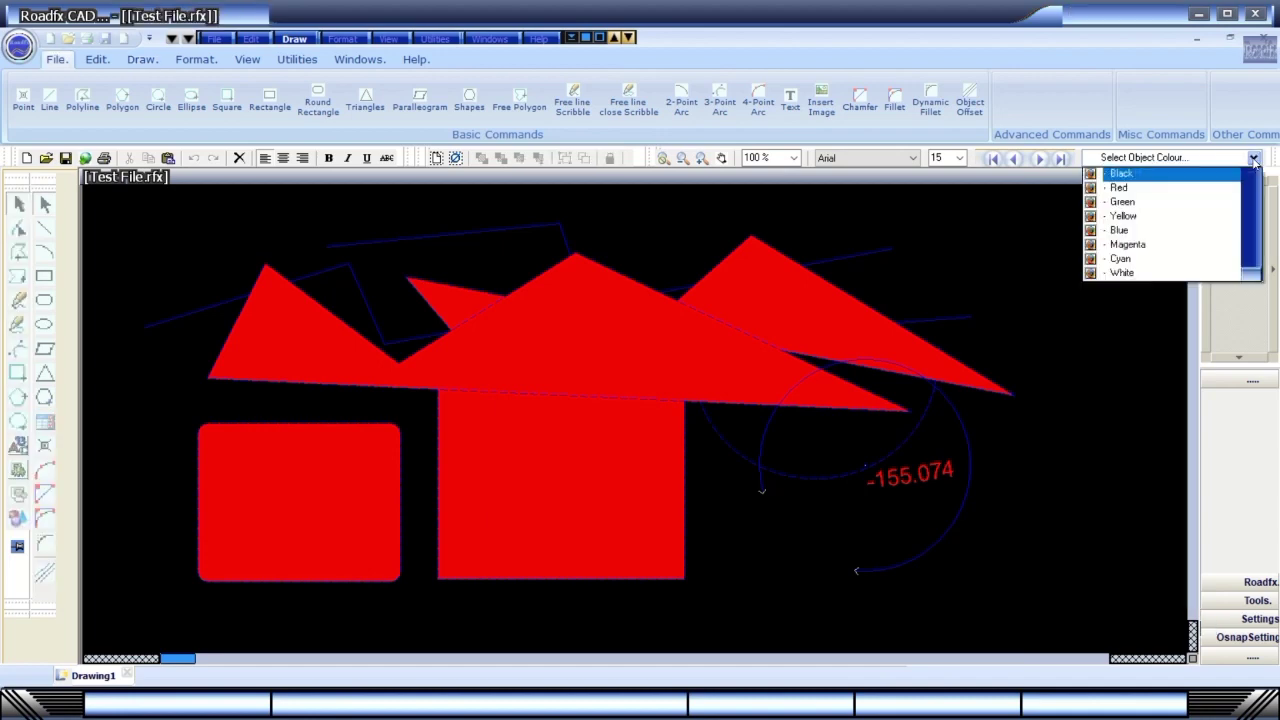
pyautogui.click(1173, 216)
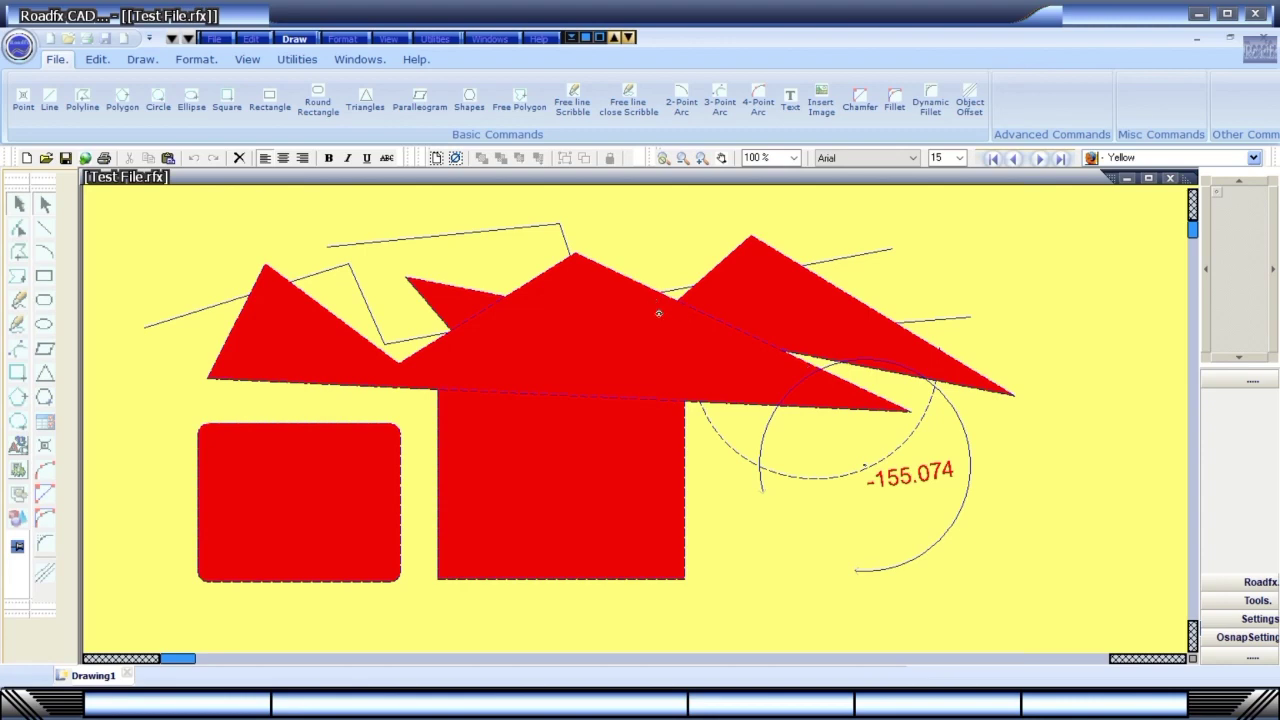
# Draw a Frustum-Type2 shape from the arc end down to its opposite corner.
pyautogui.click(294, 38)
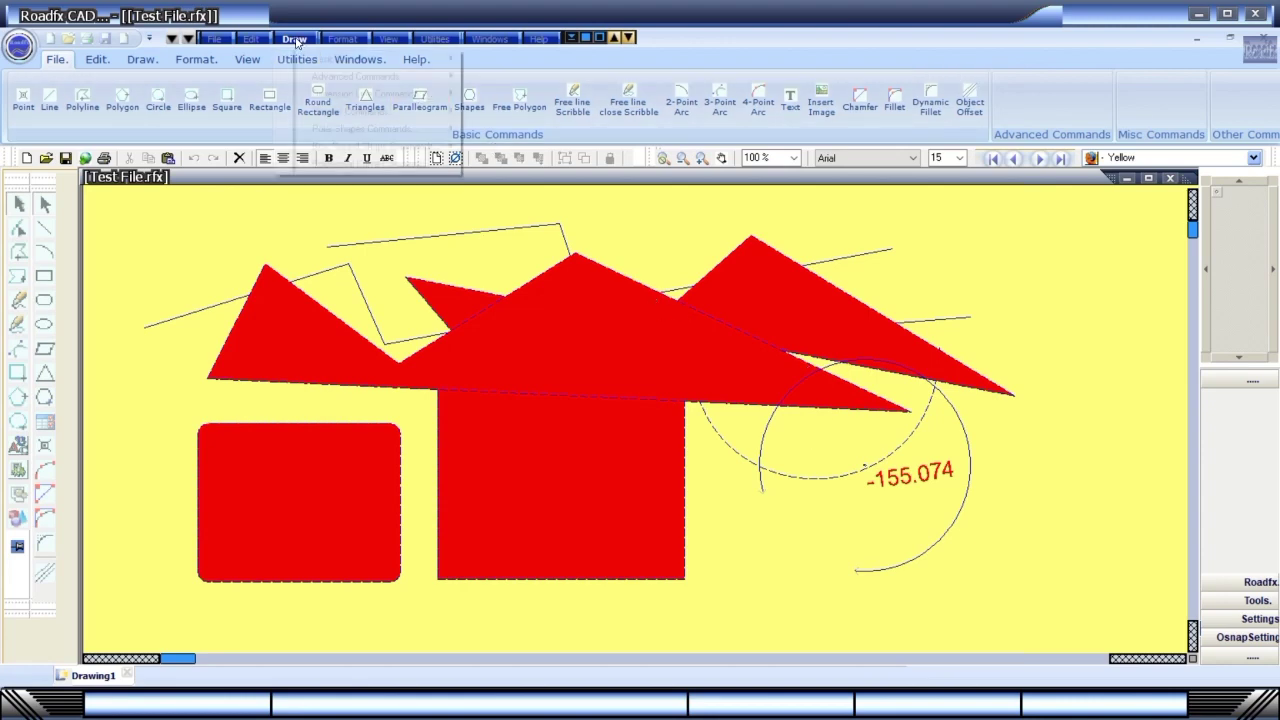
pyautogui.moveTo(316, 95)
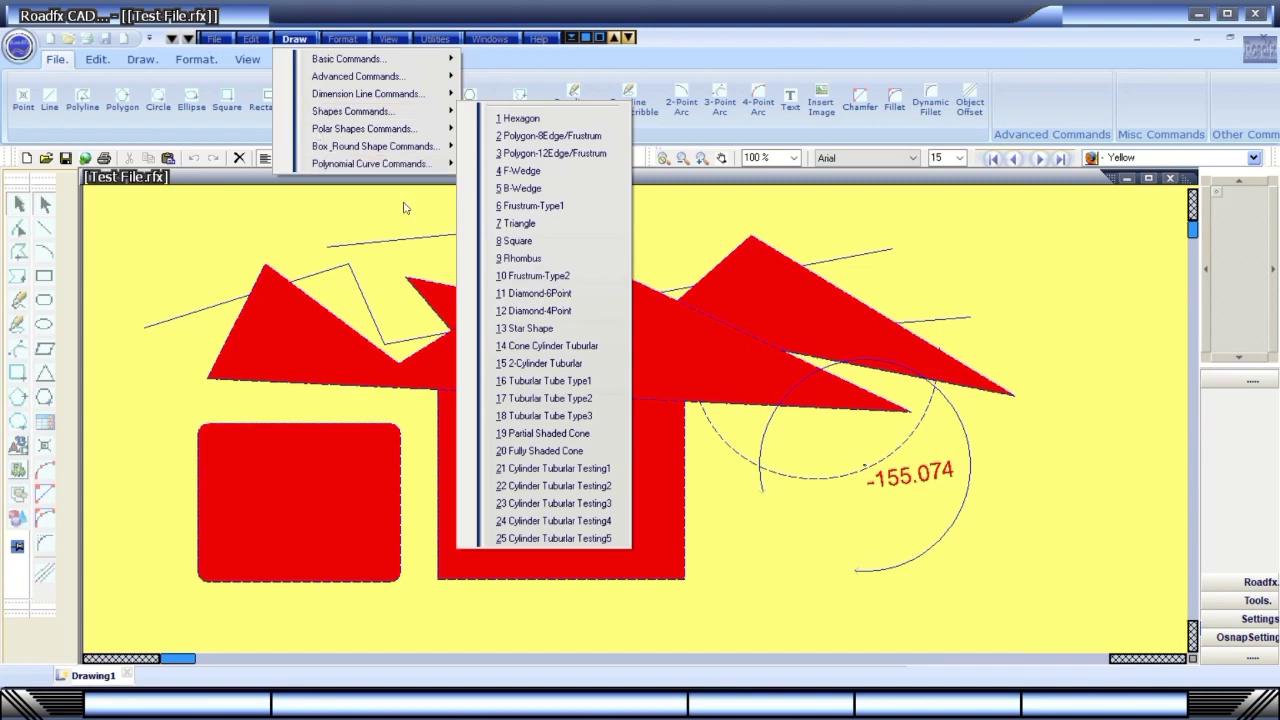
pyautogui.click(533, 279)
pyautogui.click(761, 487)
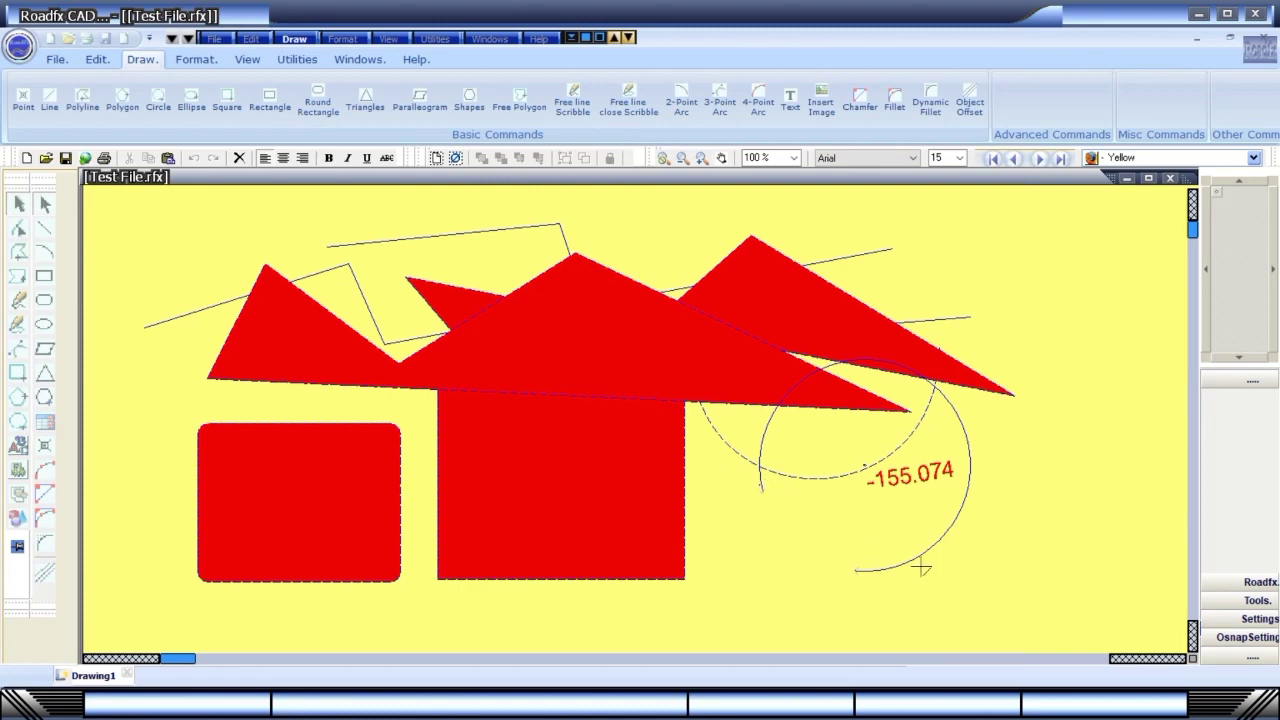
pyautogui.click(977, 591)
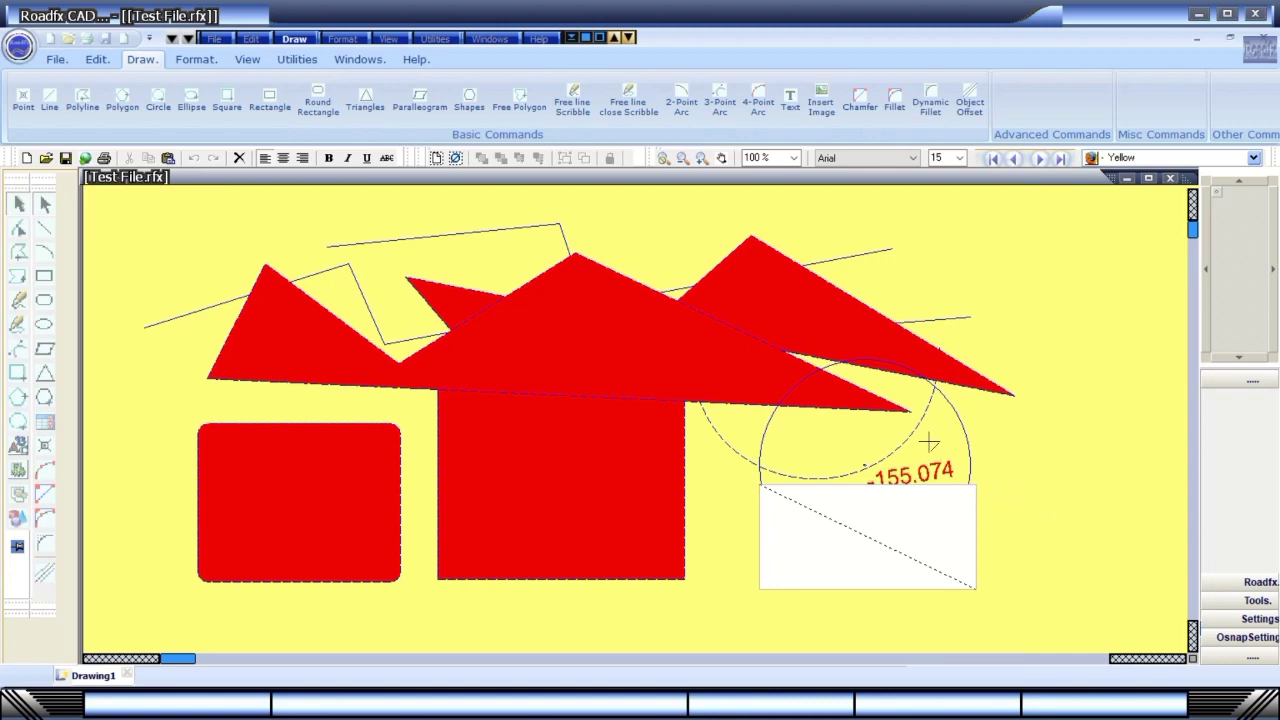
# Browse the Draw command menu again.
pyautogui.click(318, 104)
pyautogui.click(295, 40)
pyautogui.moveTo(328, 137)
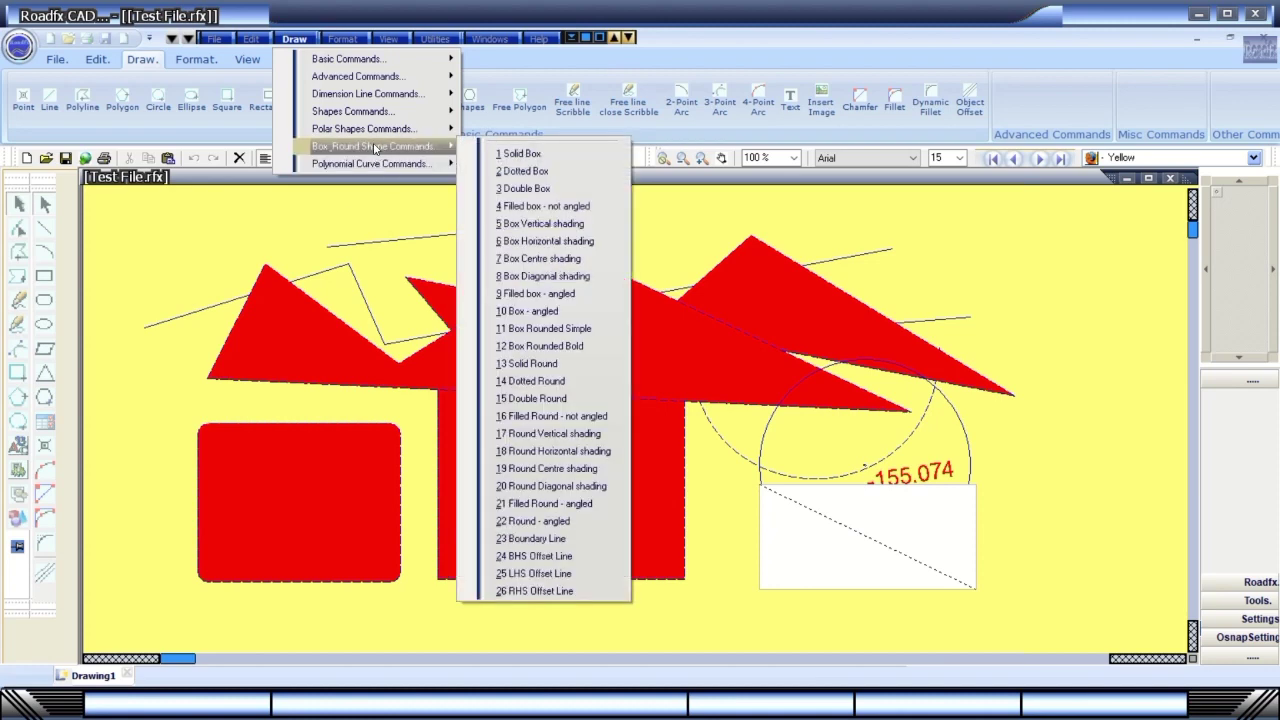
# Look through the formatting menus and Quick Settings without changing anything.
pyautogui.click(342, 39)
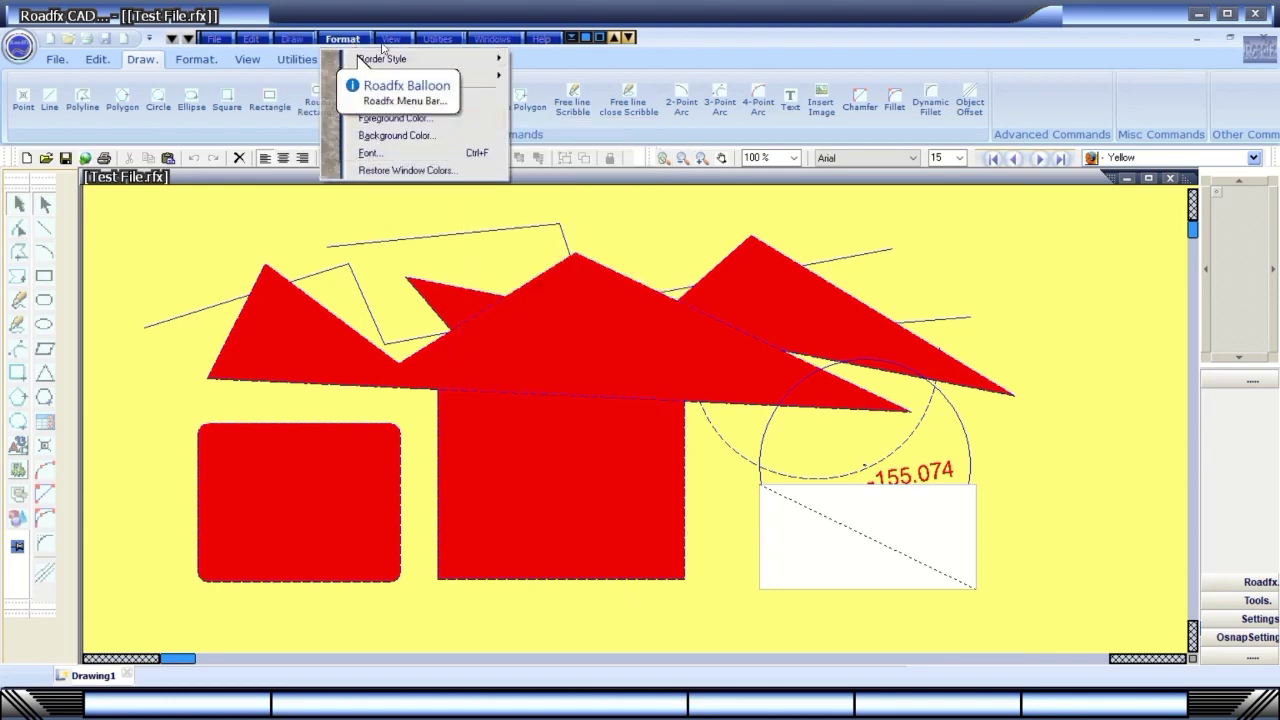
pyautogui.moveTo(388, 39)
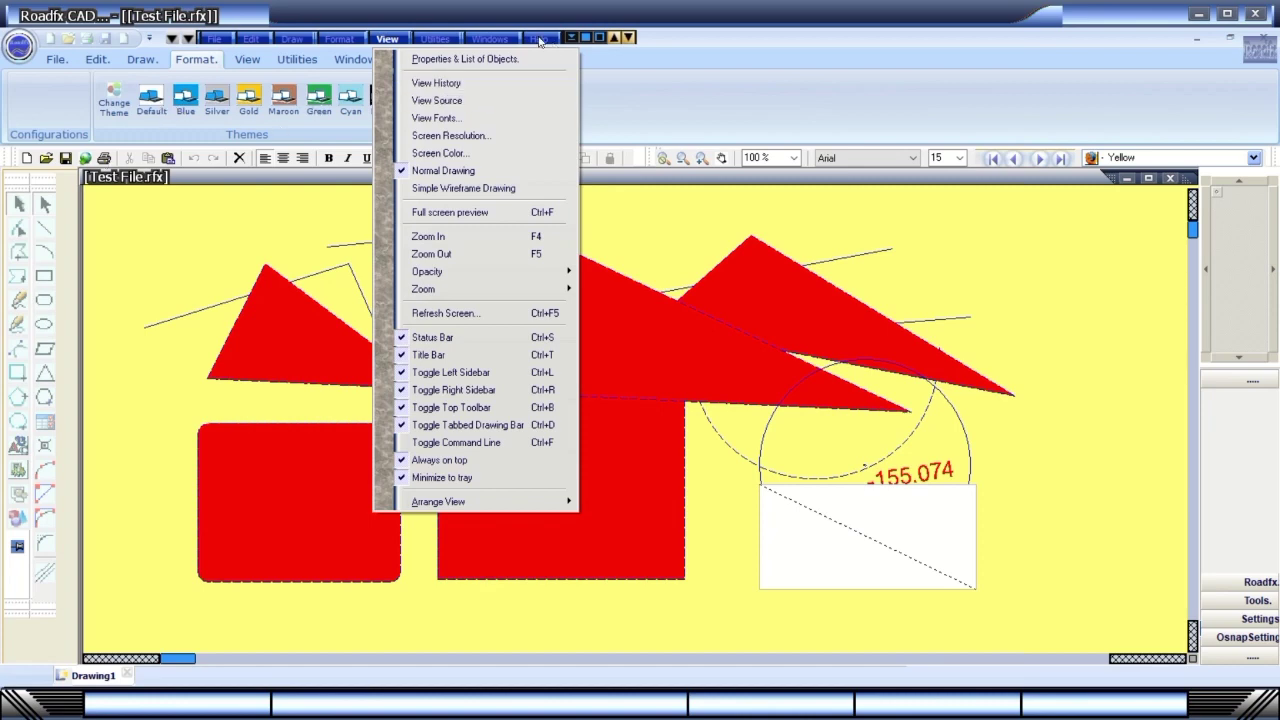
pyautogui.moveTo(448, 40)
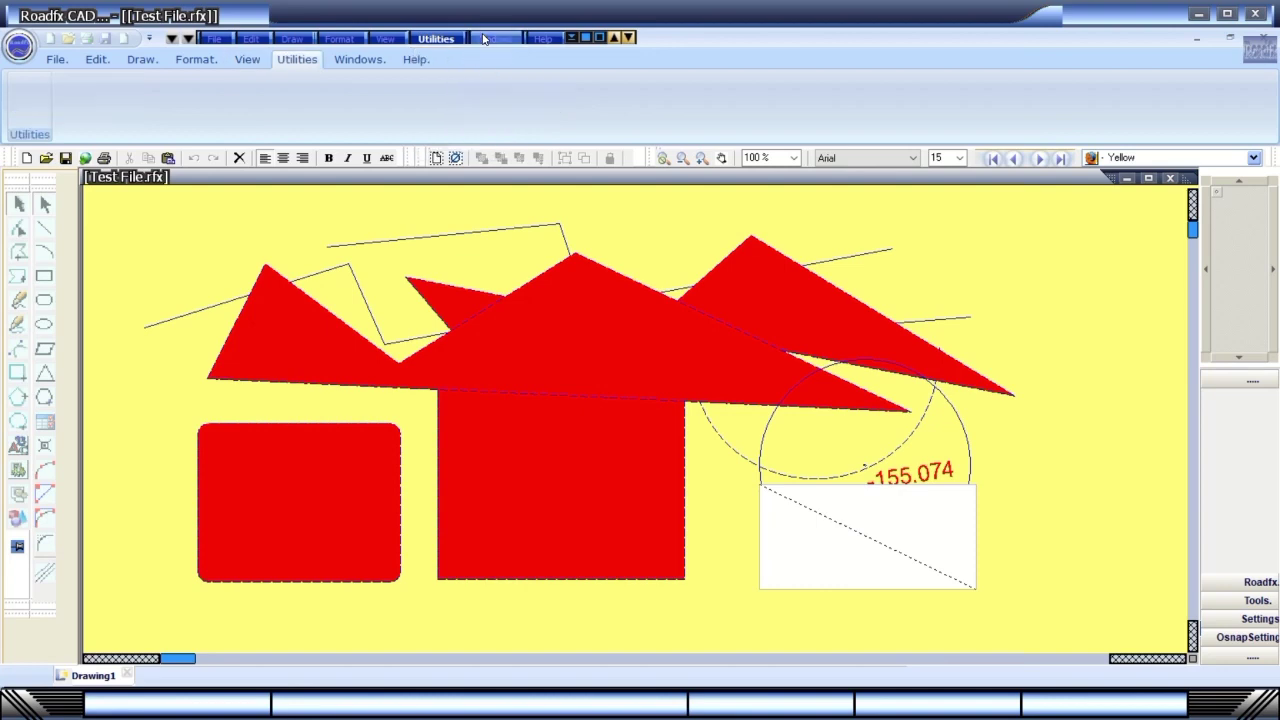
pyautogui.moveTo(539, 40)
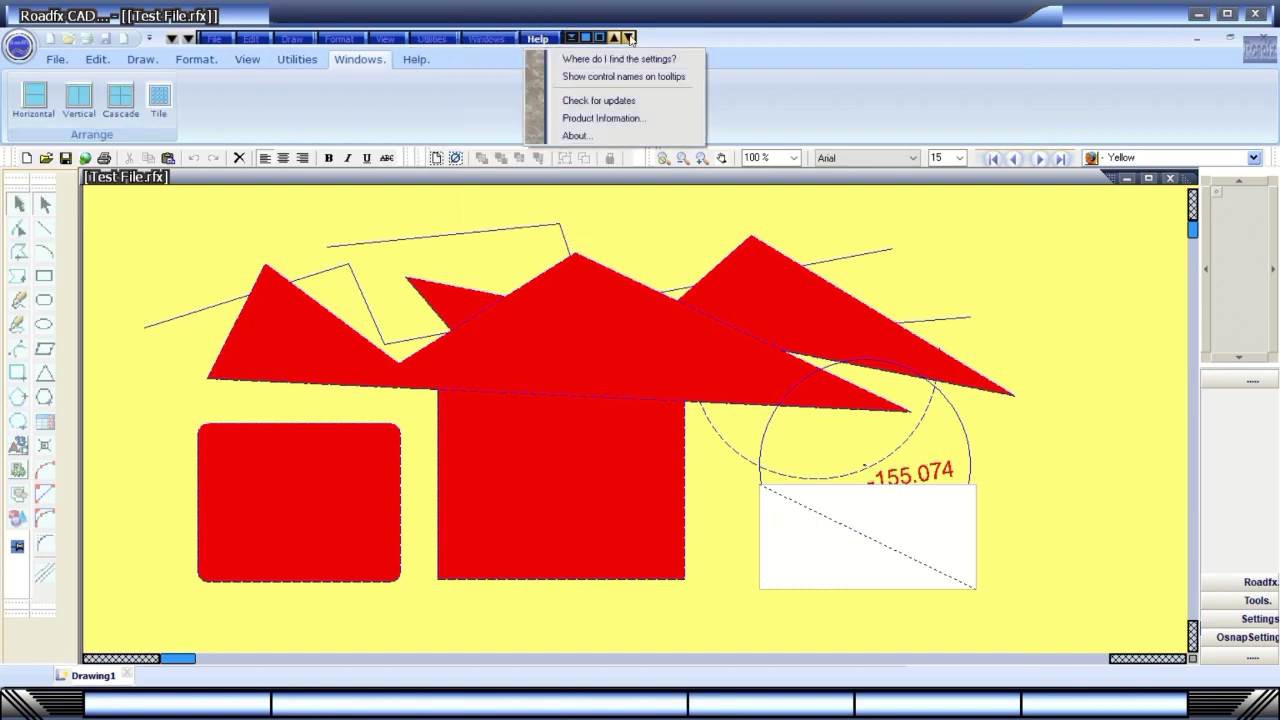
pyautogui.click(601, 38)
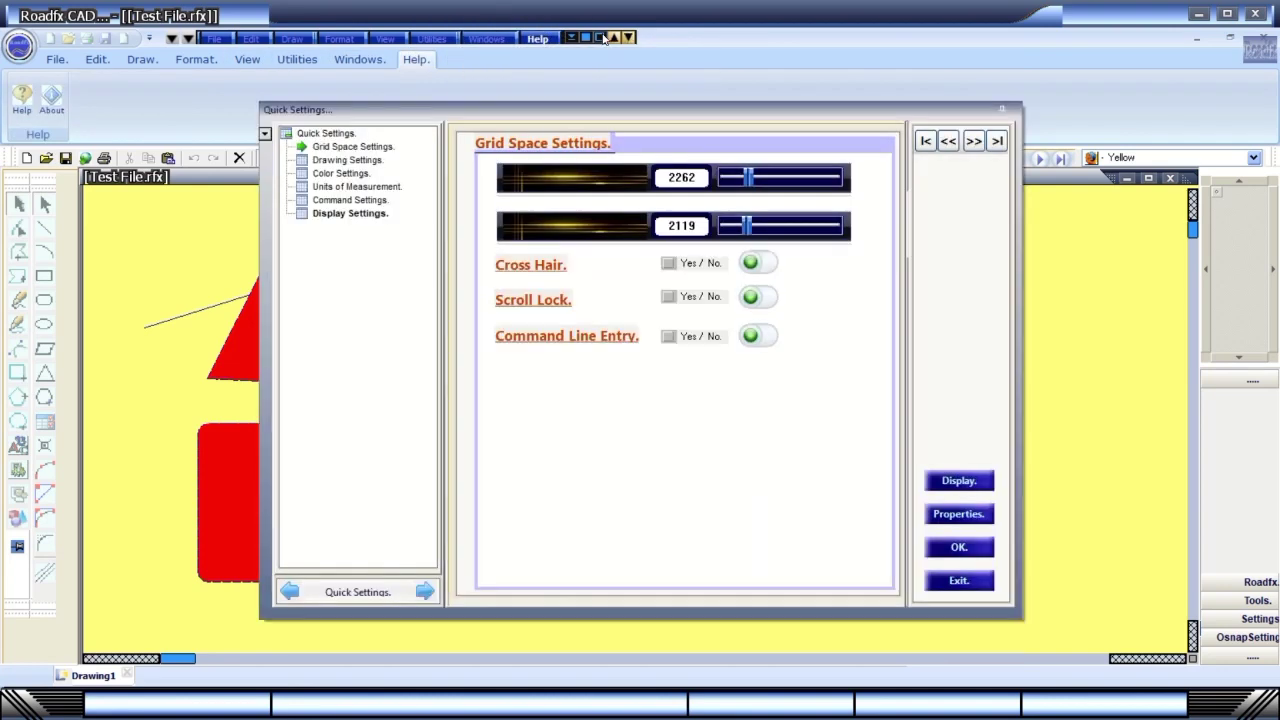
pyautogui.click(960, 583)
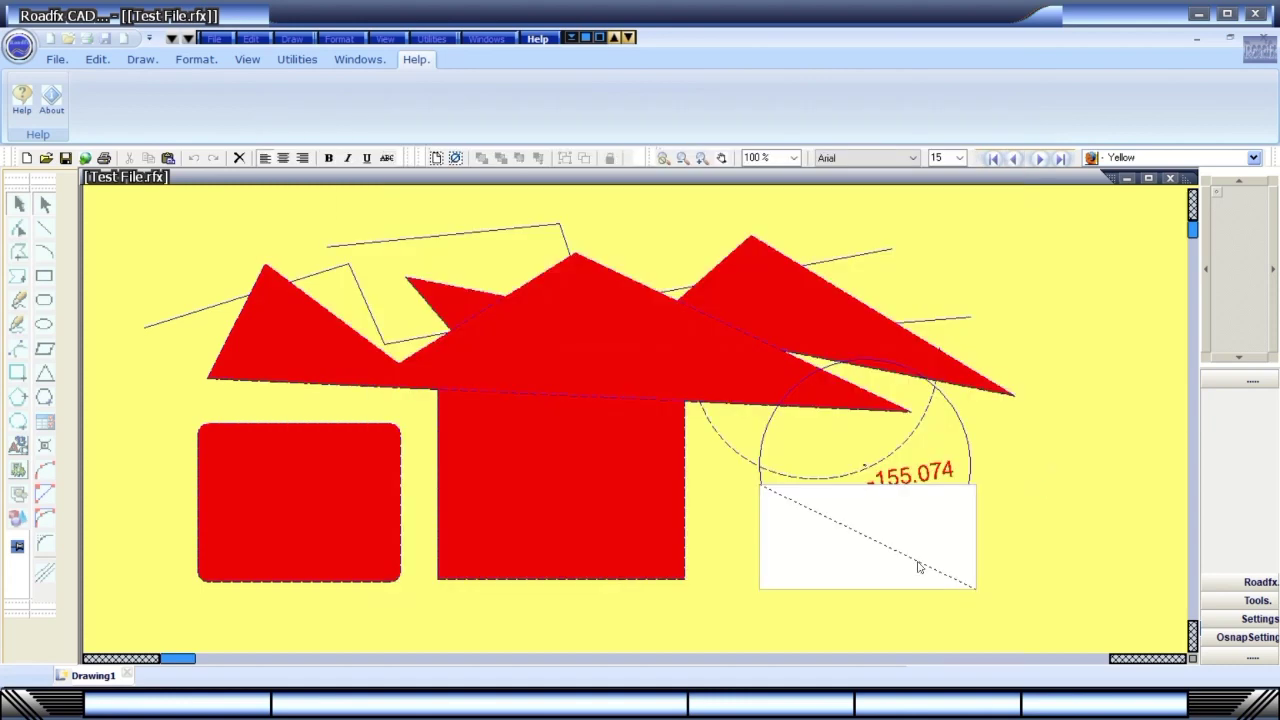
# Clear every object from the drawing, leaving an empty black canvas.
pyautogui.click(572, 38)
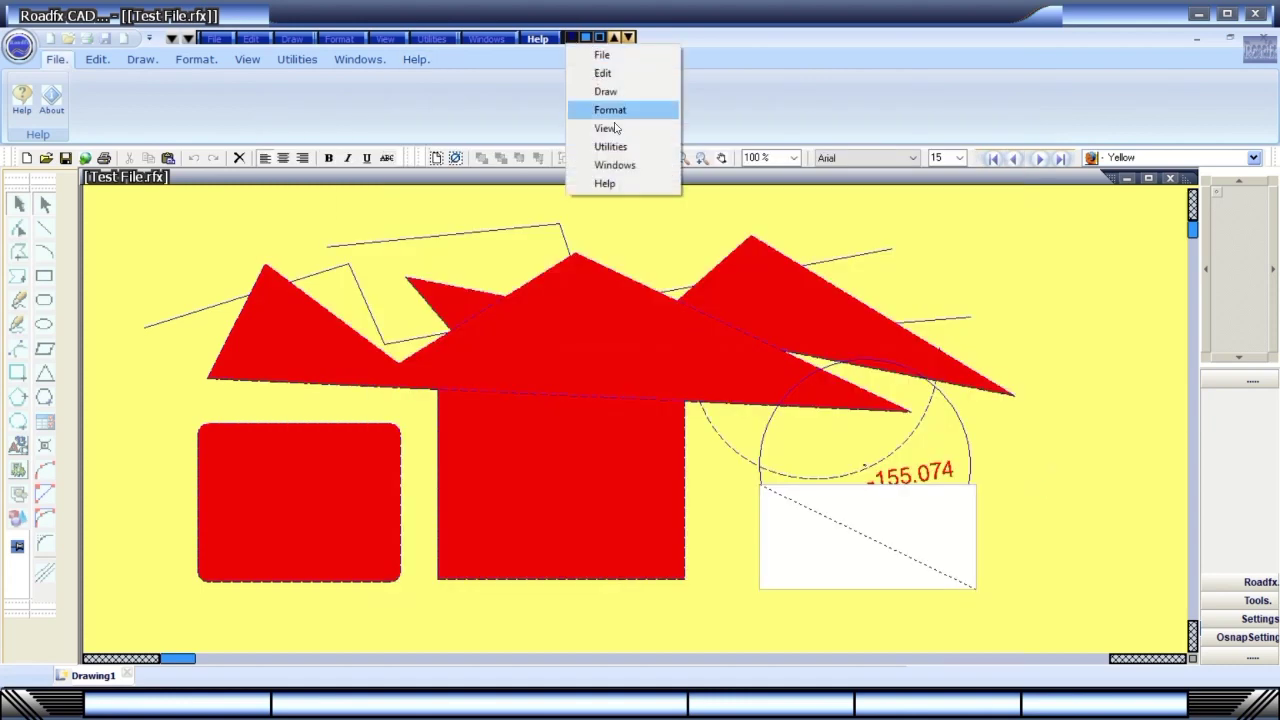
pyautogui.click(586, 39)
pyautogui.click(987, 566)
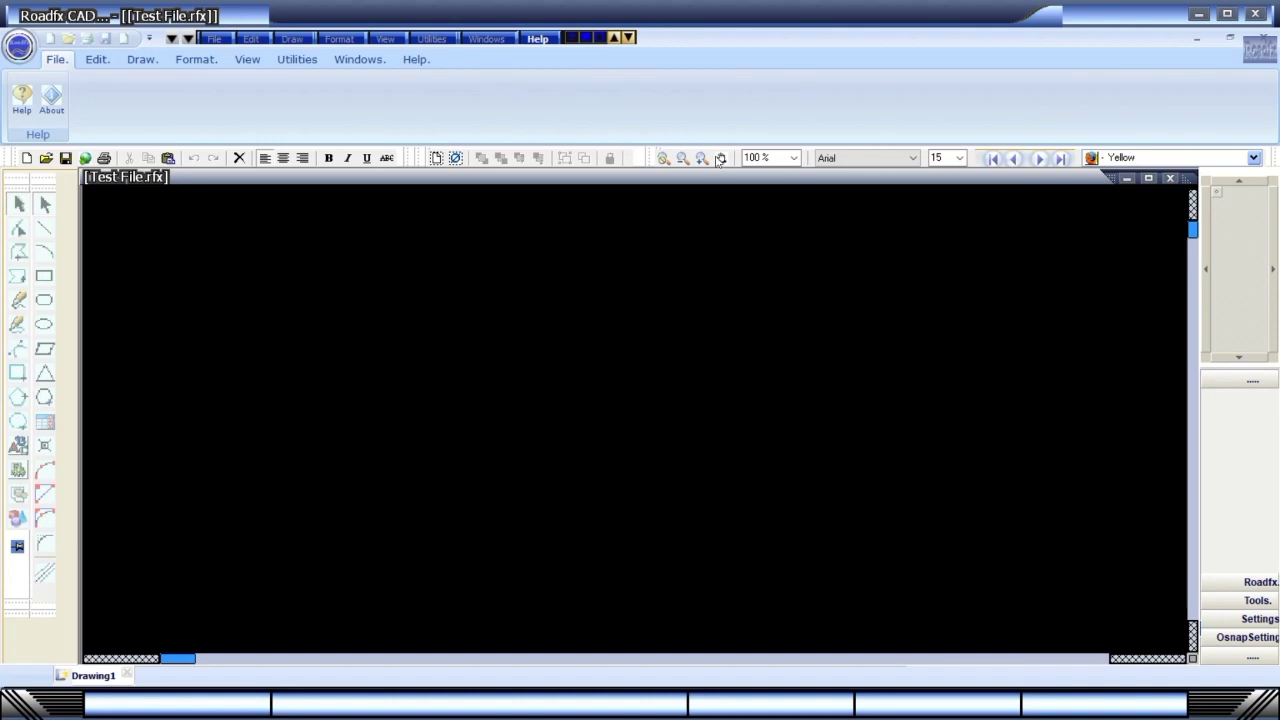
pyautogui.click(604, 39)
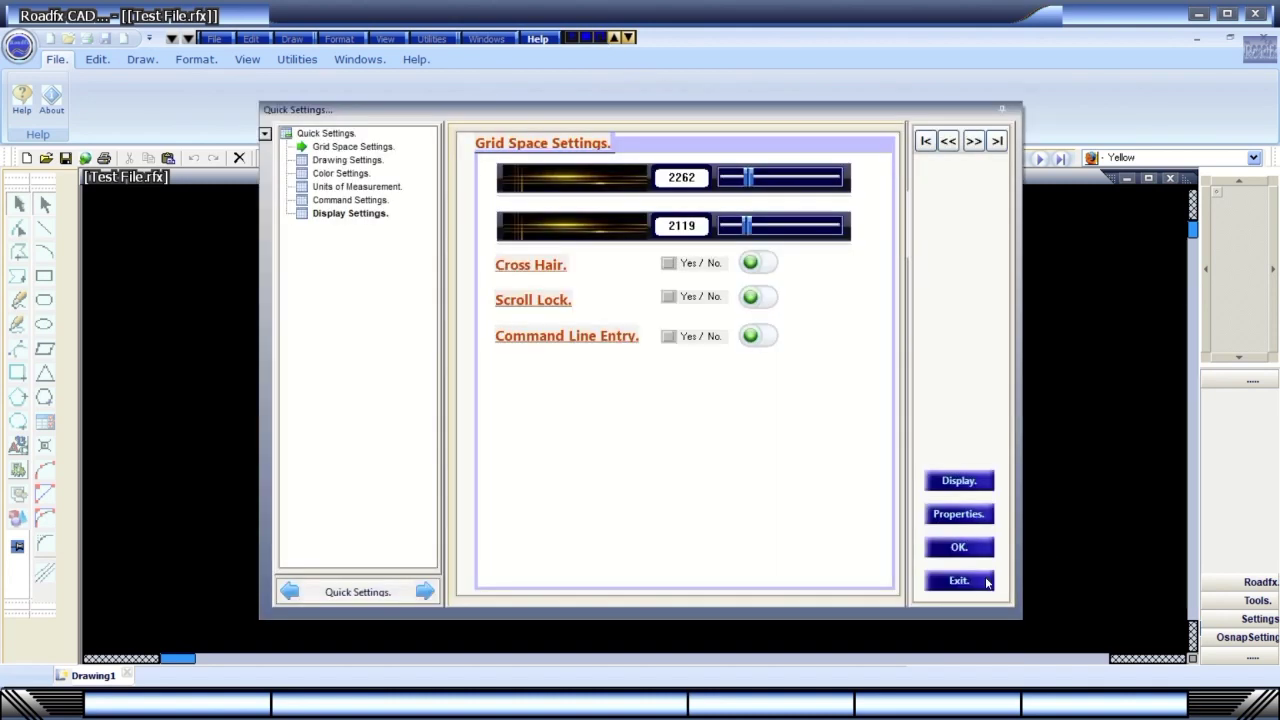
pyautogui.click(987, 583)
# Show the editing commands, then the file operations commands.
pyautogui.click(614, 39)
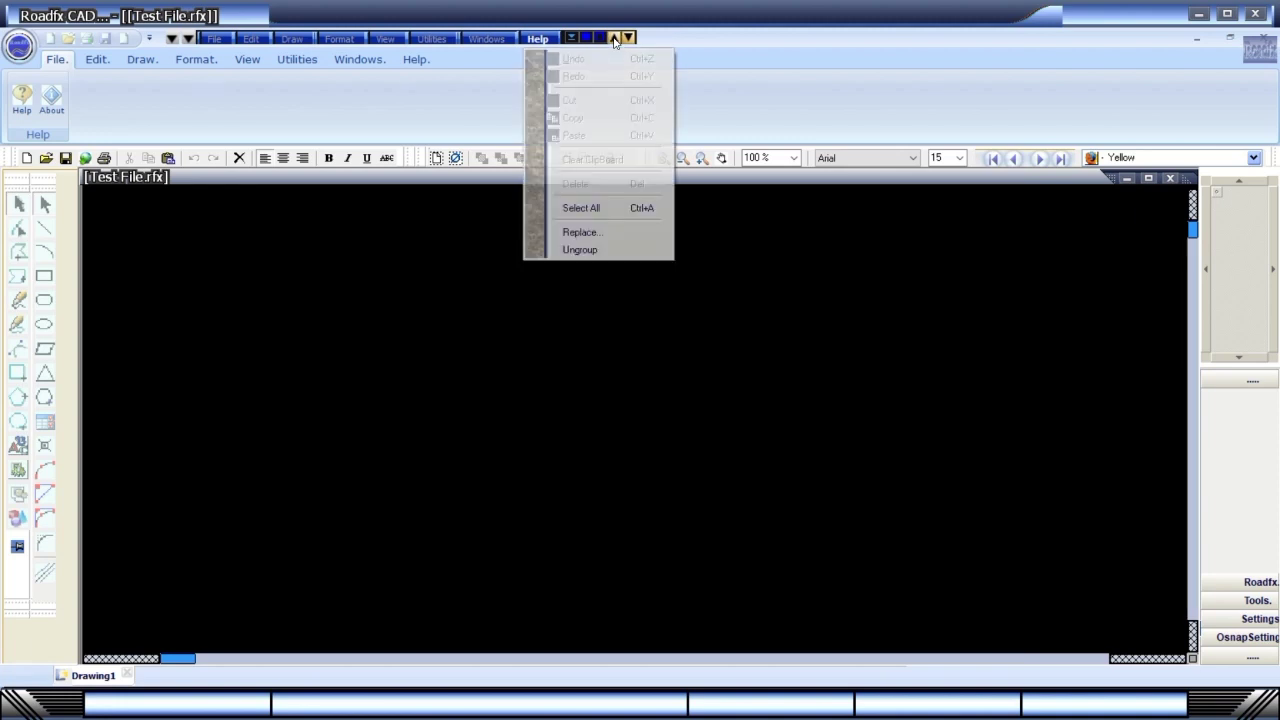
pyautogui.click(633, 40)
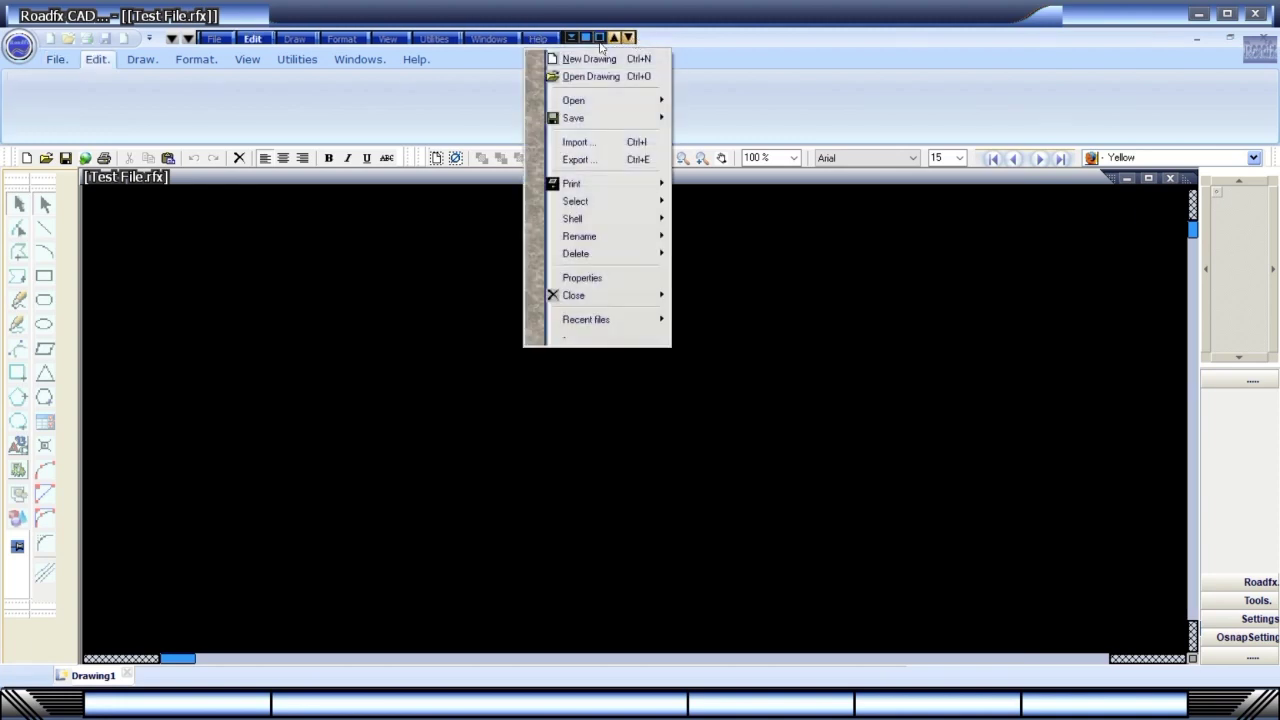
pyautogui.click(568, 39)
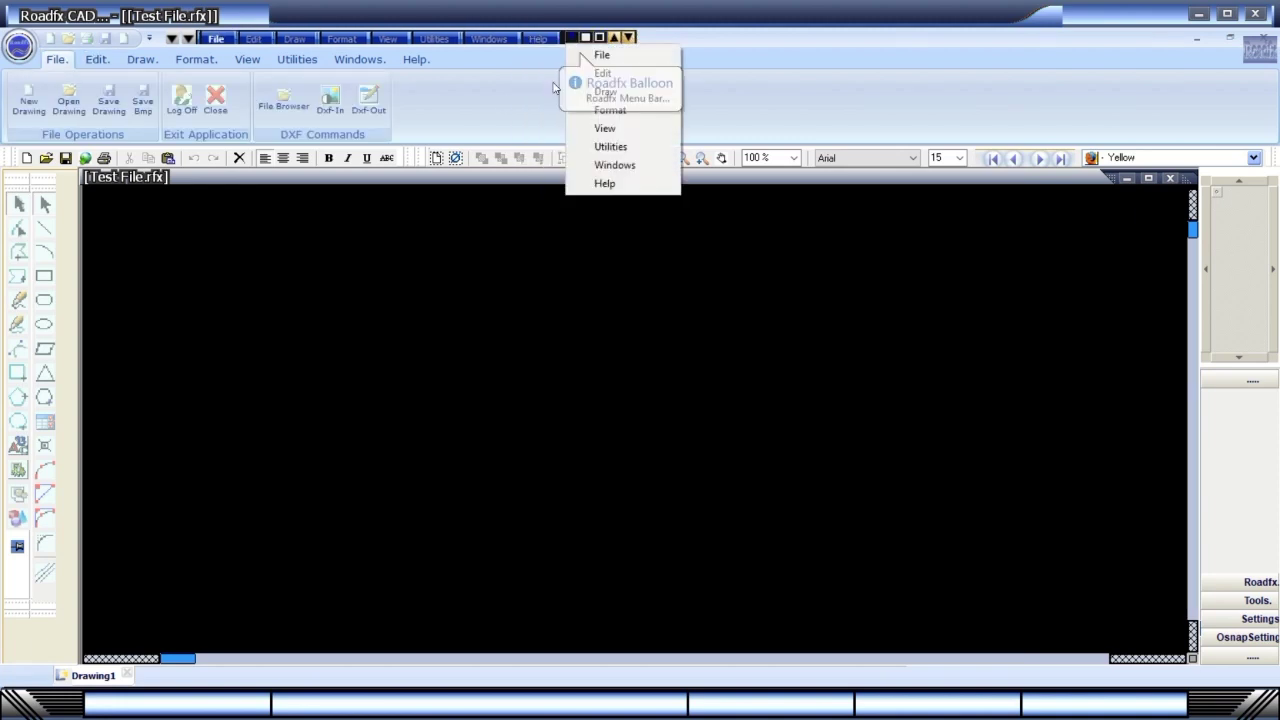
pyautogui.click(578, 72)
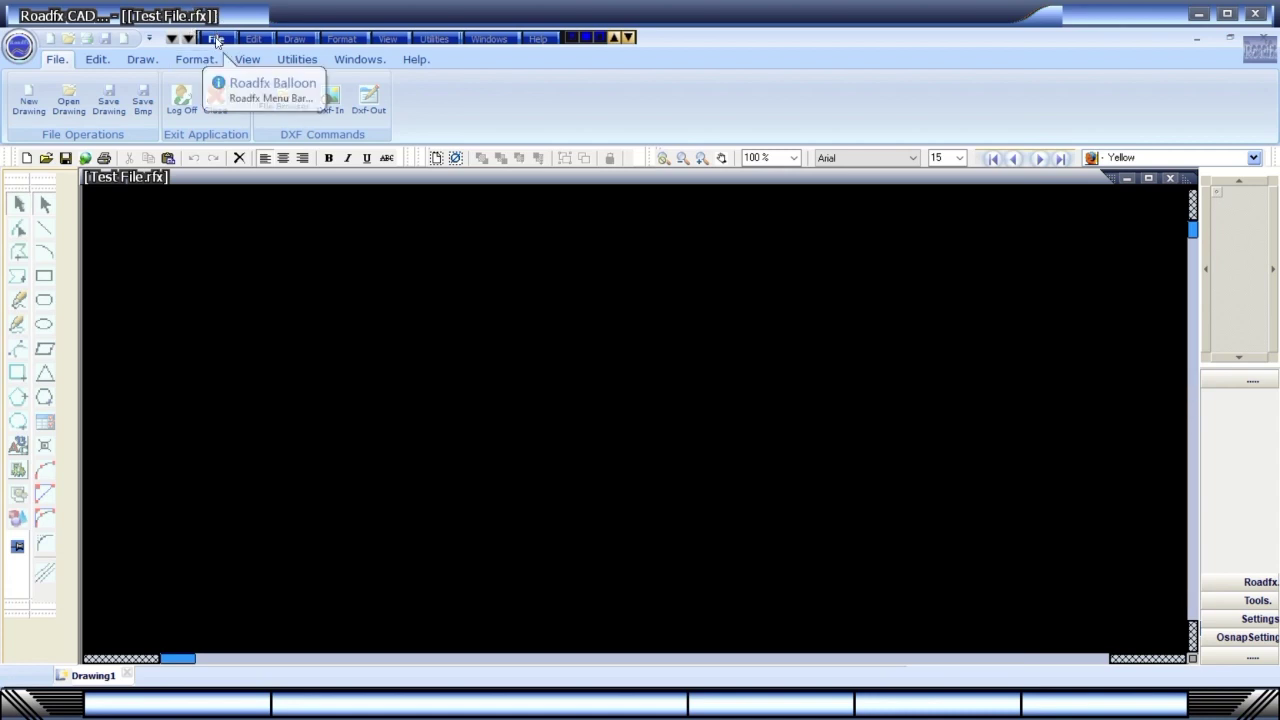
# Save the empty drawing as Test File111.rfx in the Samples folder.
pyautogui.click(216, 38)
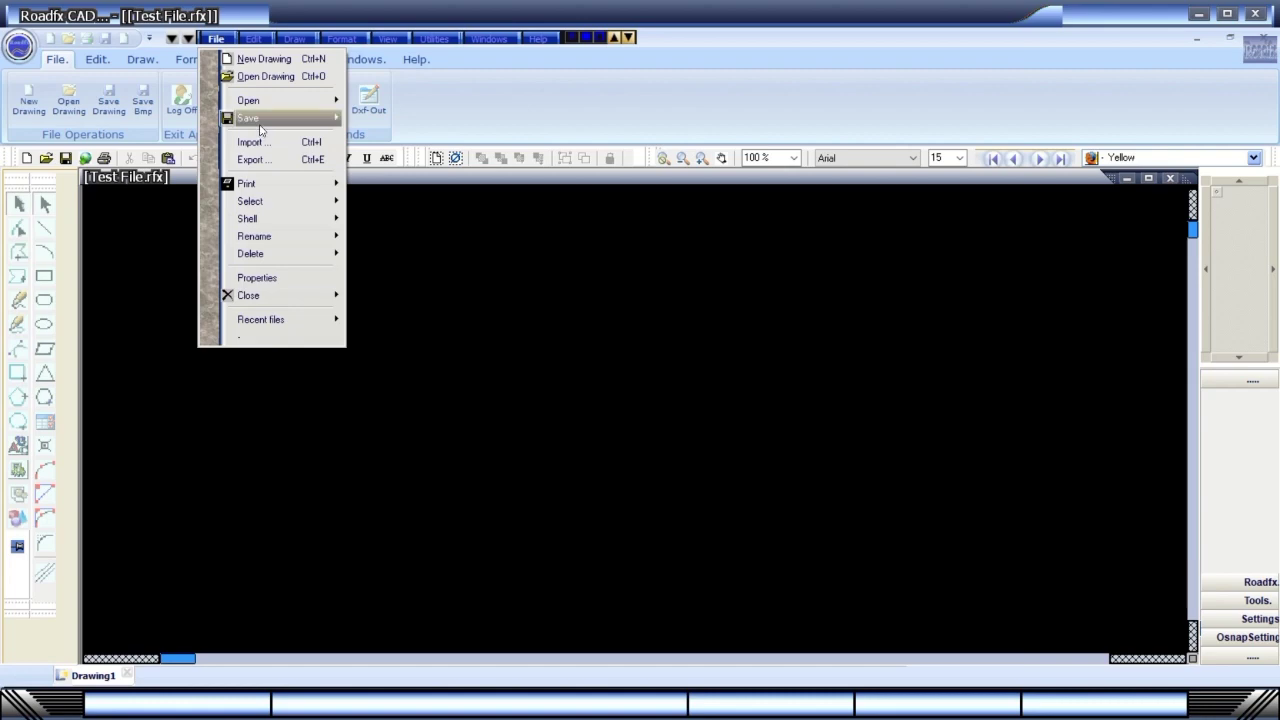
pyautogui.moveTo(262, 118)
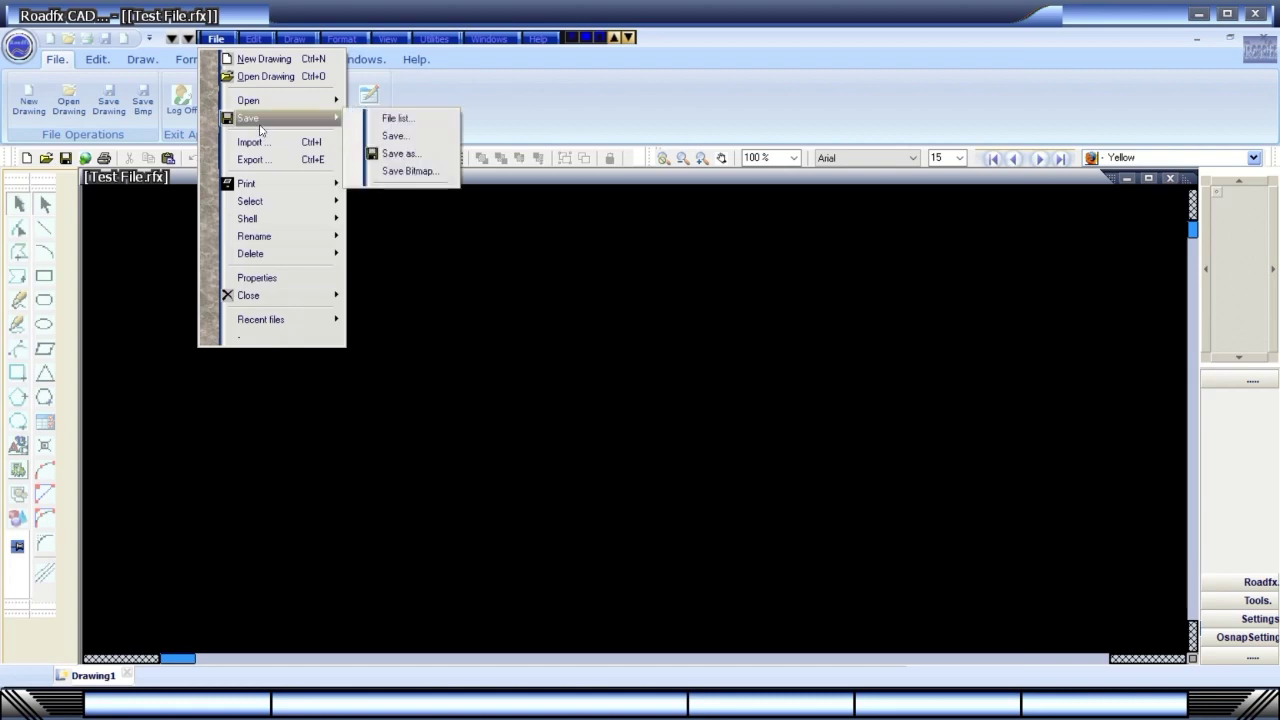
pyautogui.click(400, 153)
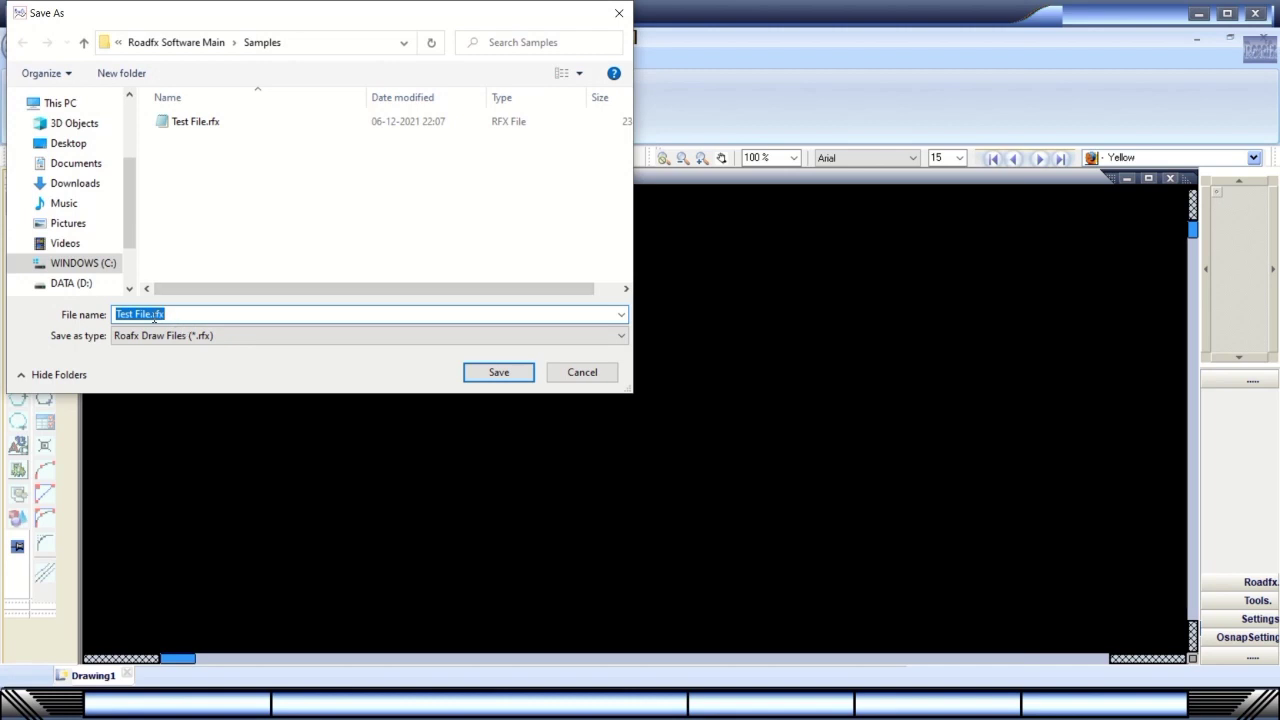
pyautogui.click(151, 315)
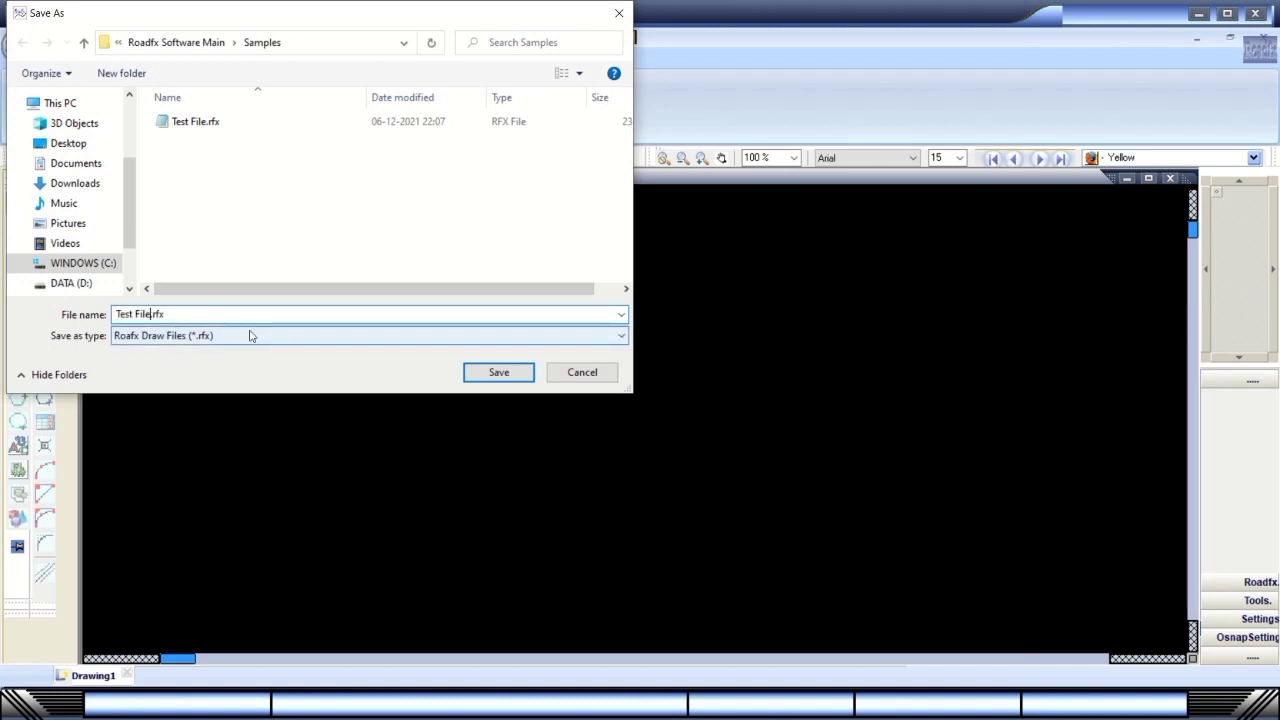
pyautogui.write('111')
pyautogui.click(500, 372)
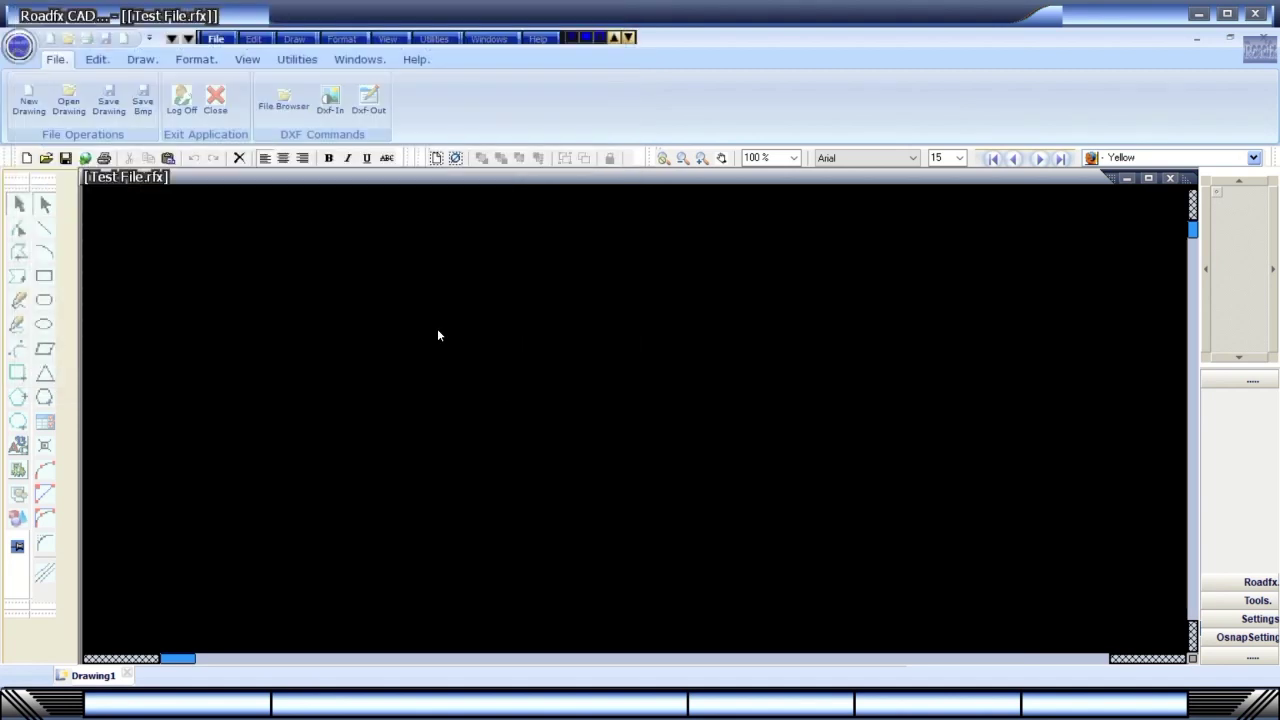
# Reopen Test File111.rfx via File > Open Drawing.
pyautogui.click(215, 40)
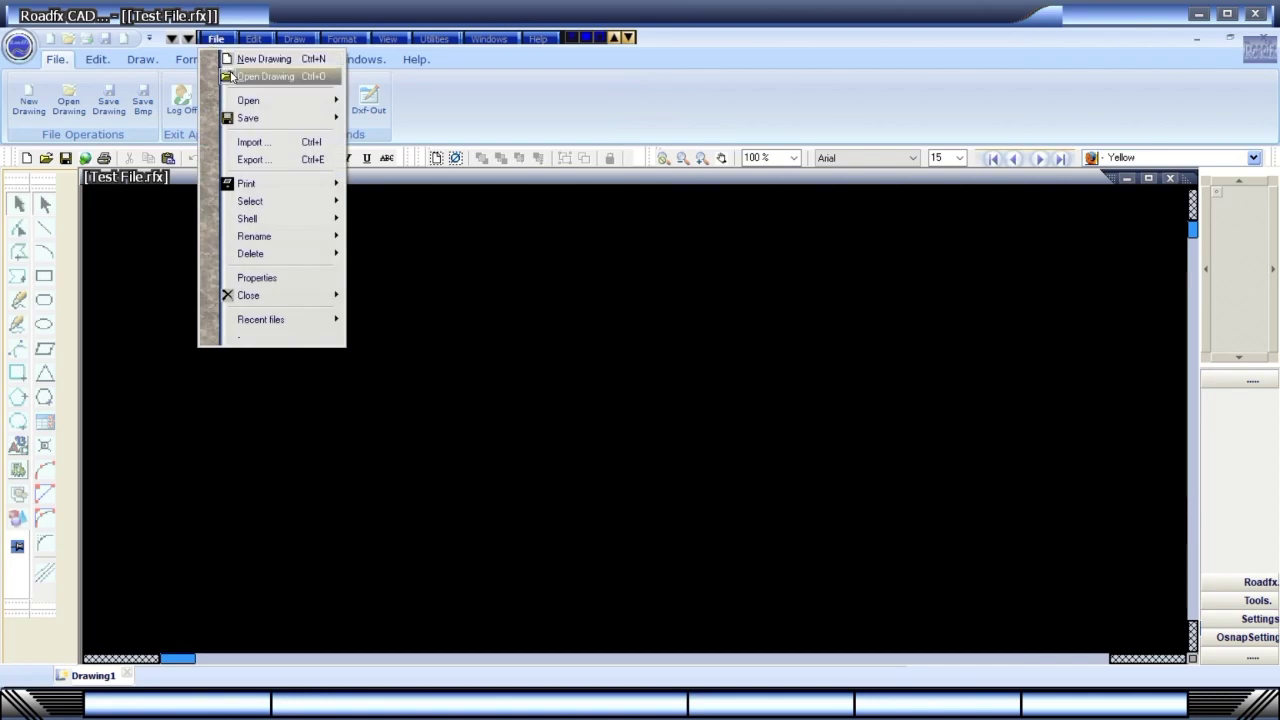
pyautogui.click(236, 78)
pyautogui.doubleClick(234, 139)
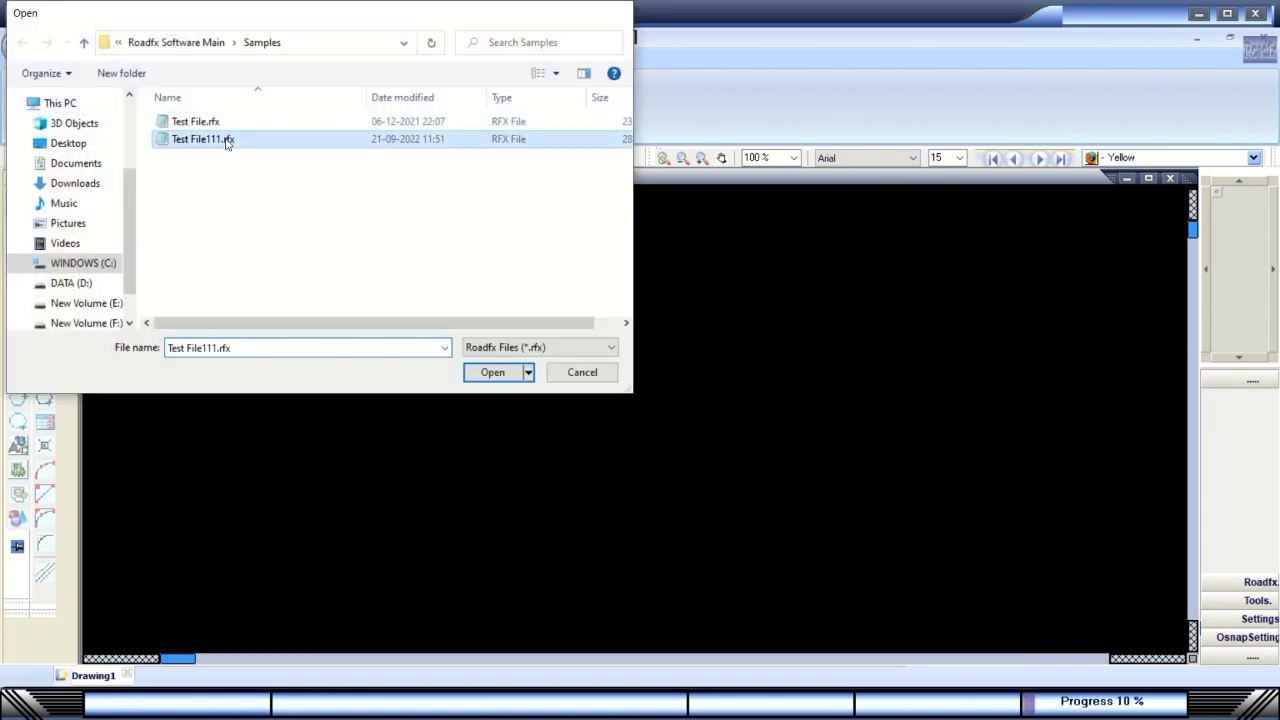
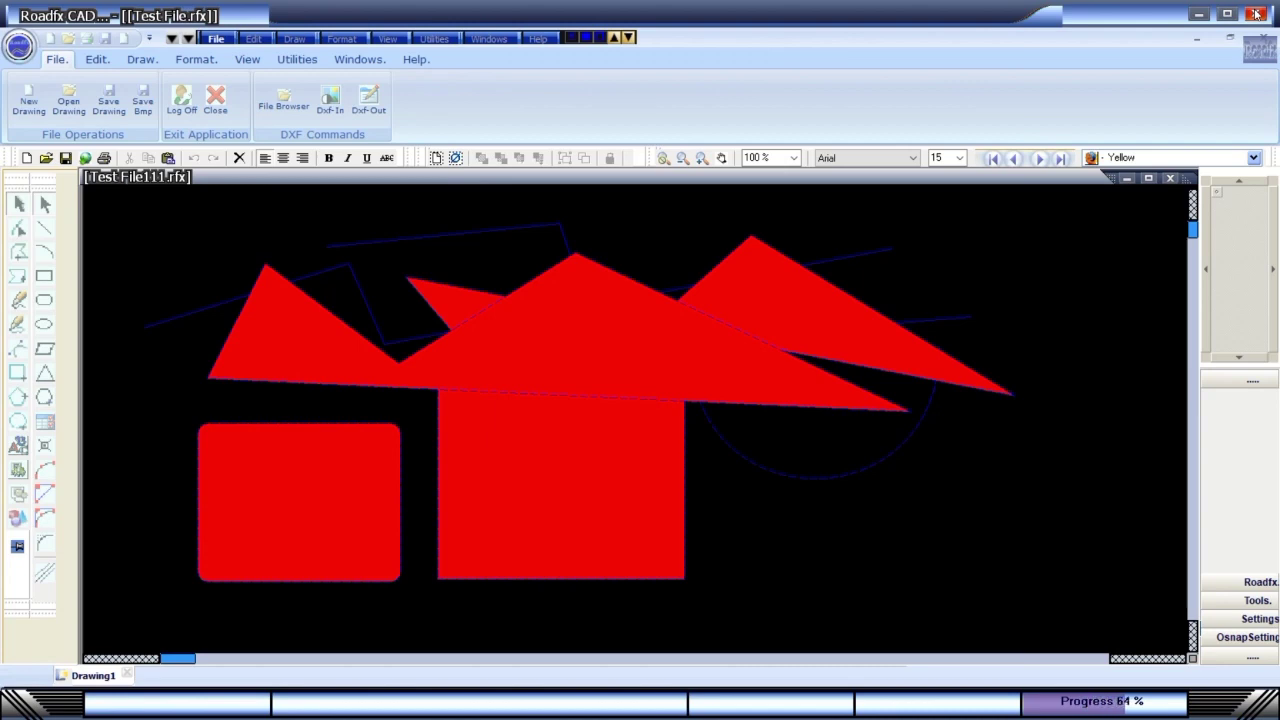
# Browse the Windows, Utilities and View tabs and check the Drawing and Quick settings.
pyautogui.click(337, 63)
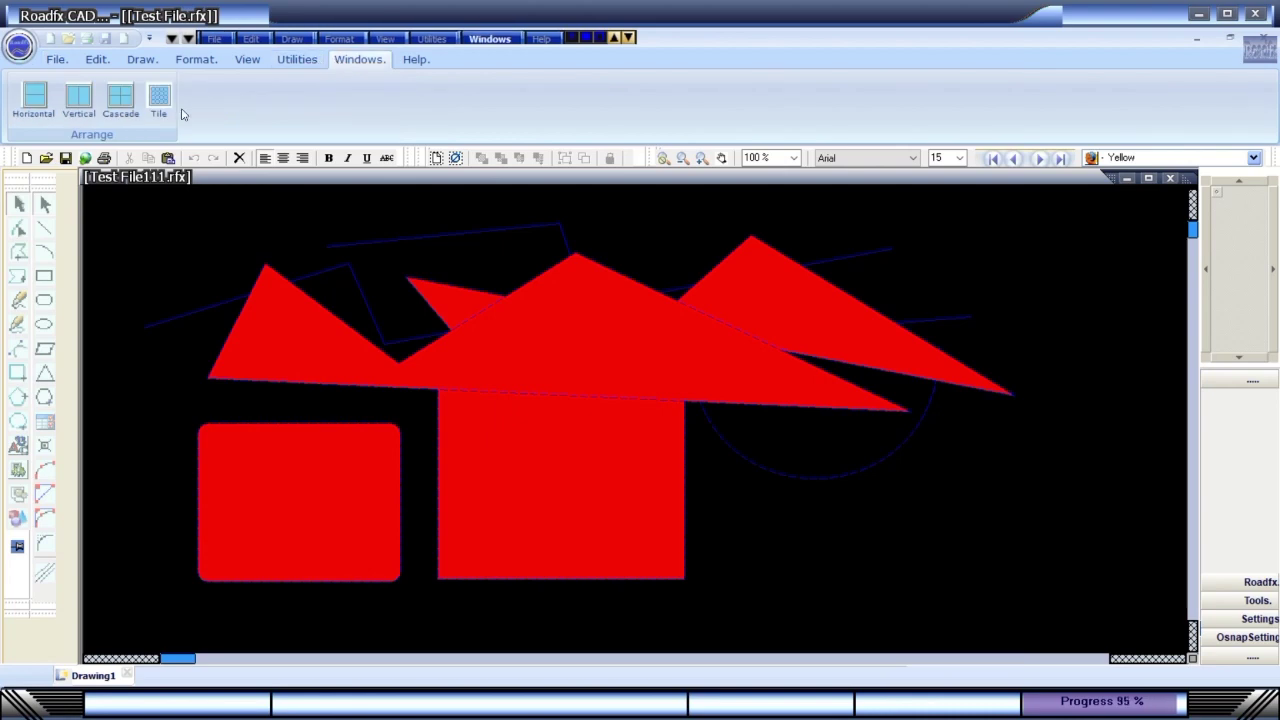
pyautogui.click(313, 64)
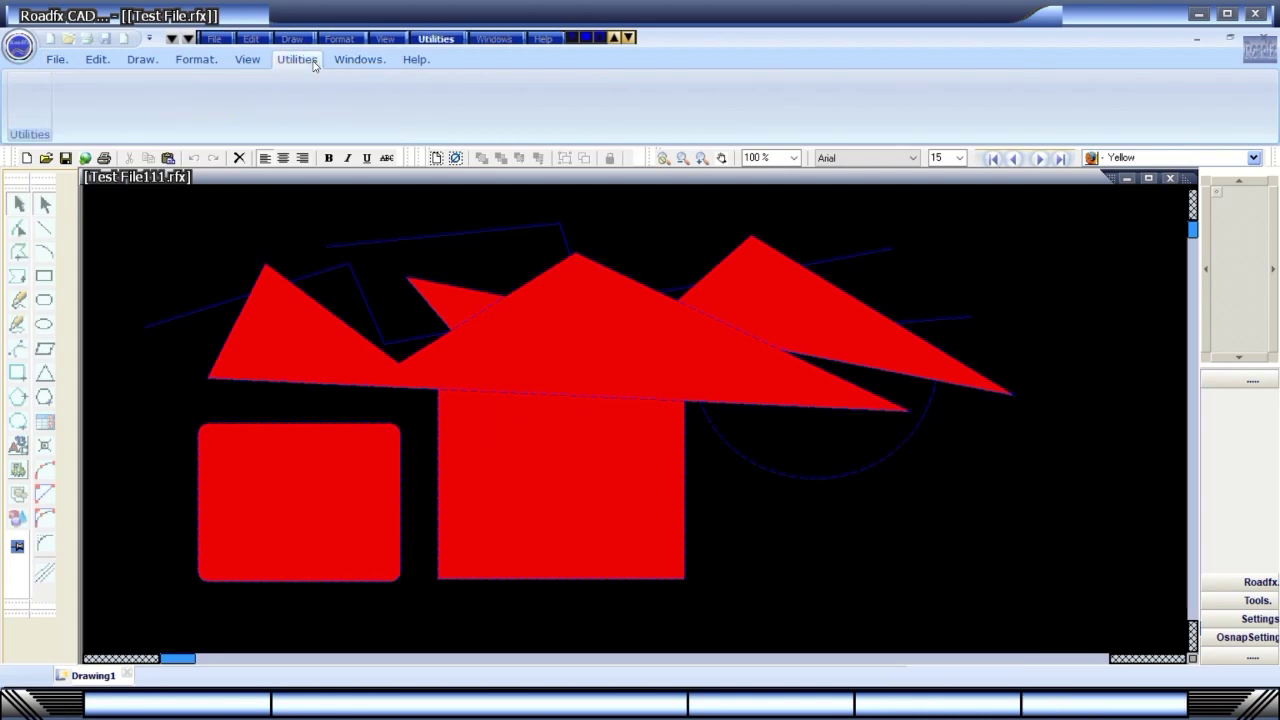
pyautogui.click(250, 61)
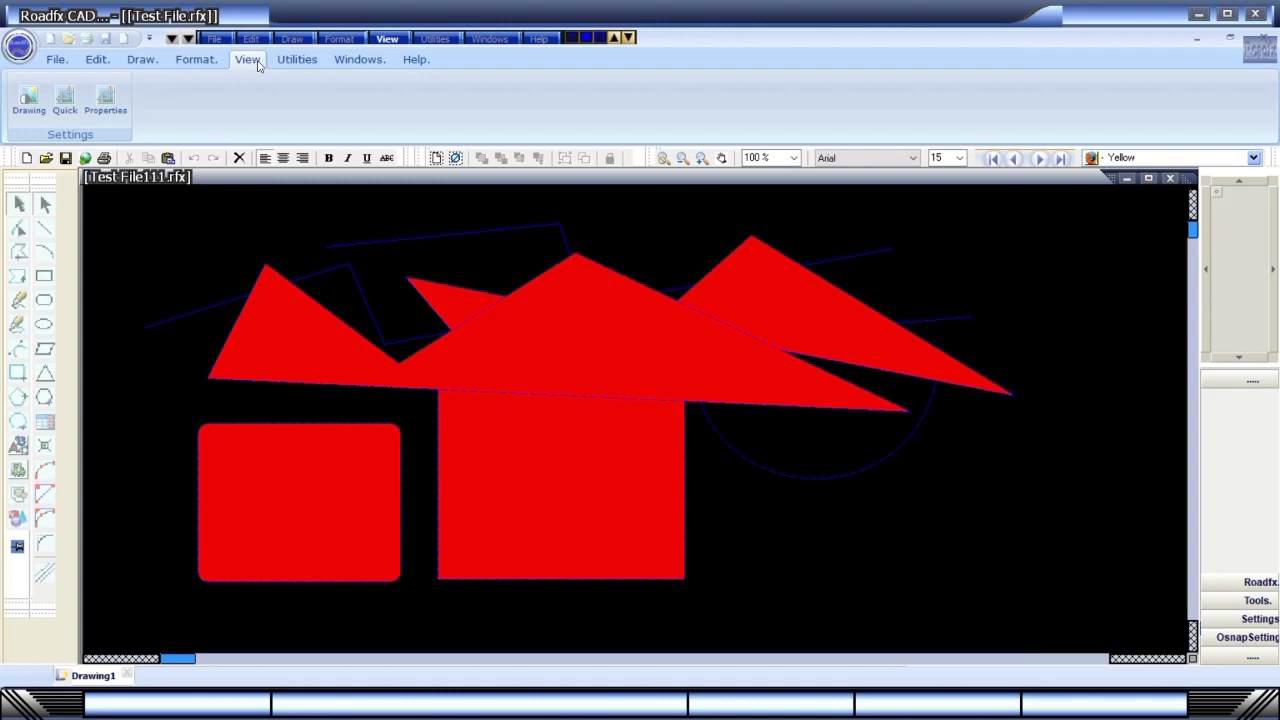
pyautogui.click(28, 98)
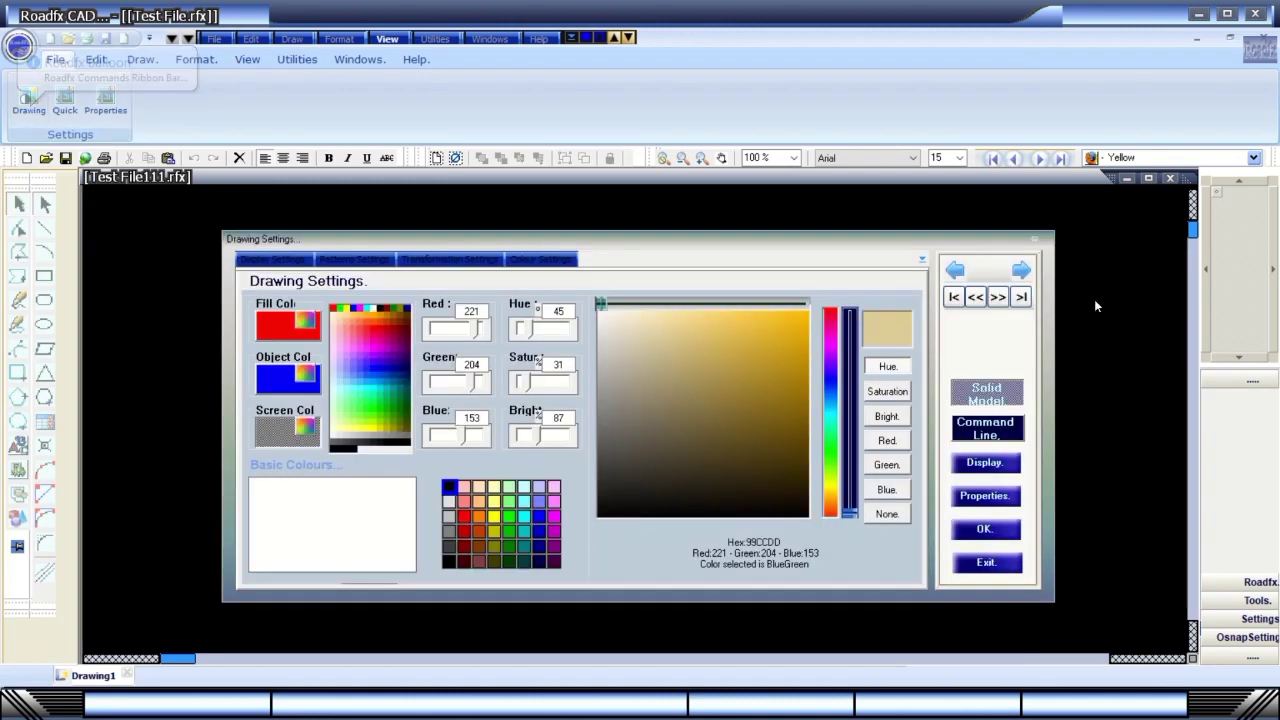
pyautogui.click(1000, 567)
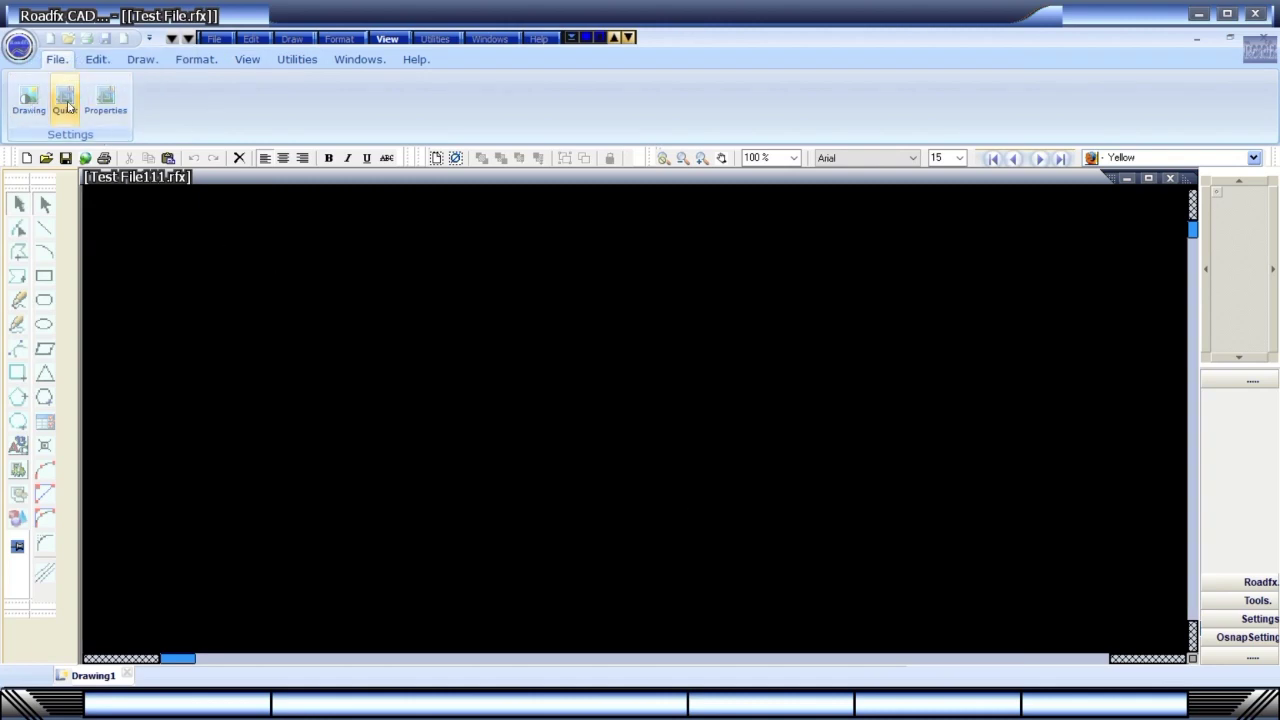
pyautogui.click(66, 102)
pyautogui.click(990, 580)
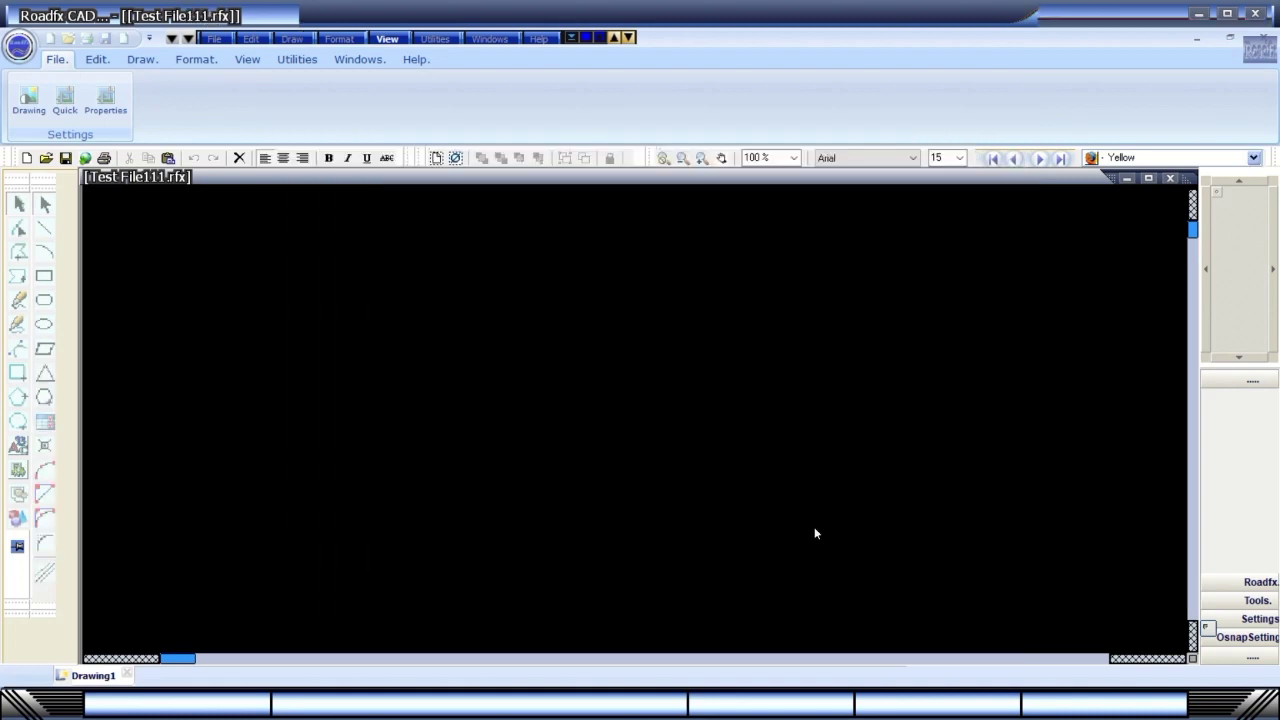
# Review the drawing's object list and properties, then reopen Quick Settings.
pyautogui.click(106, 102)
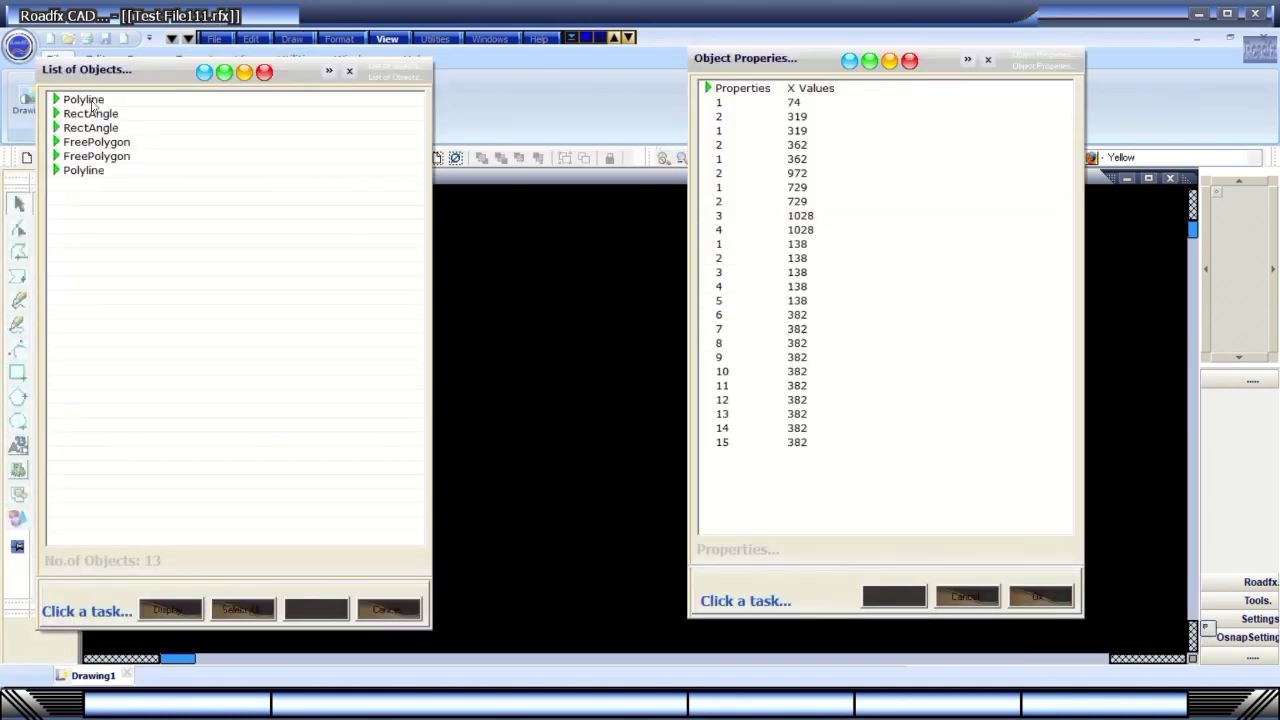
pyautogui.click(1040, 596)
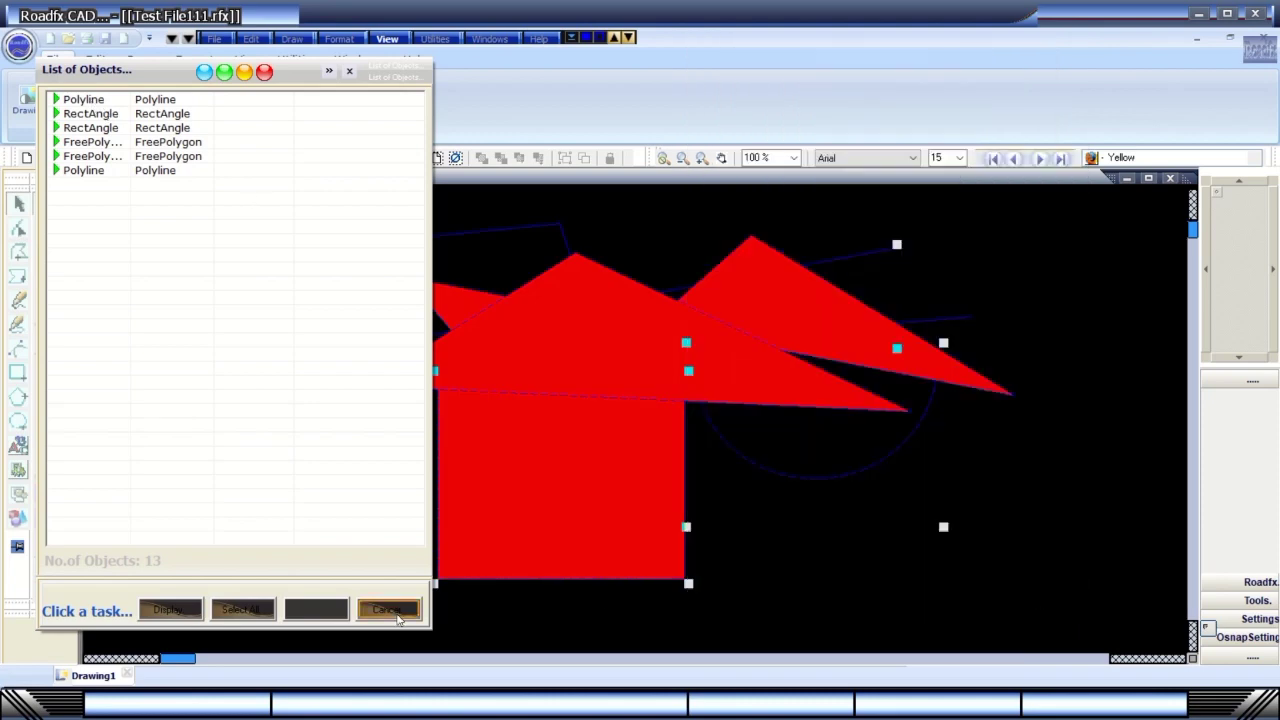
pyautogui.click(388, 609)
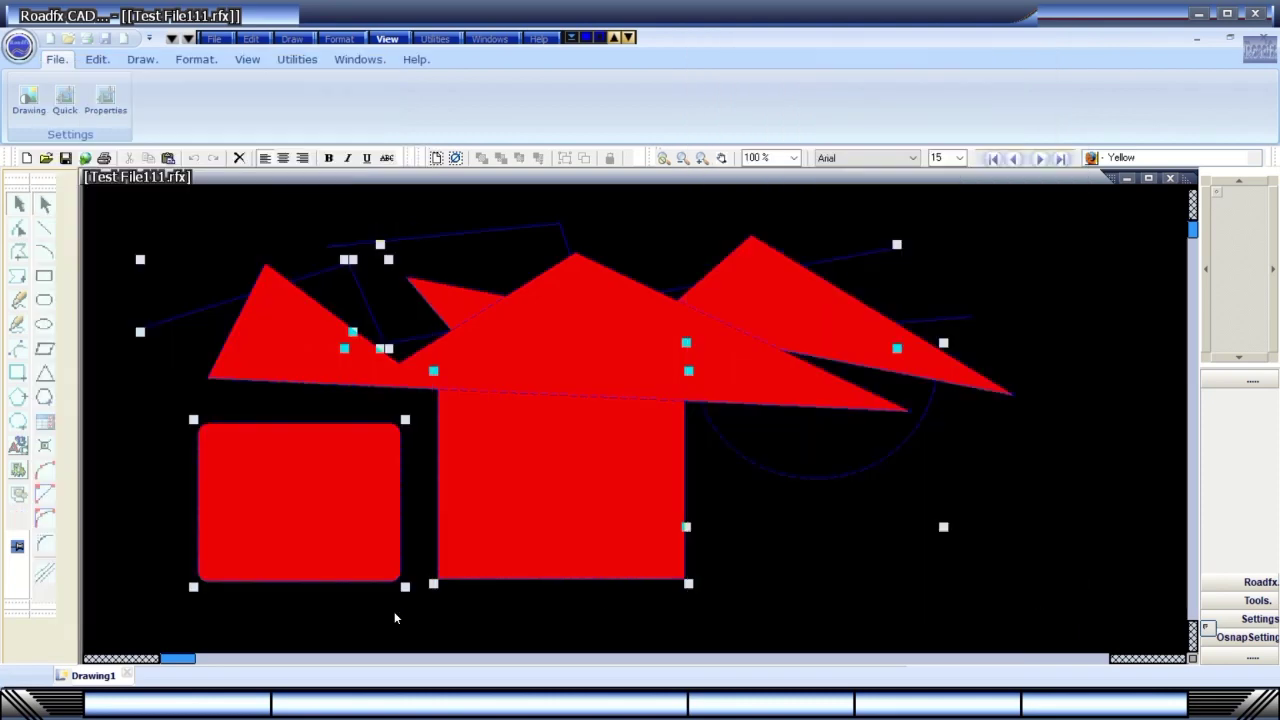
pyautogui.click(64, 97)
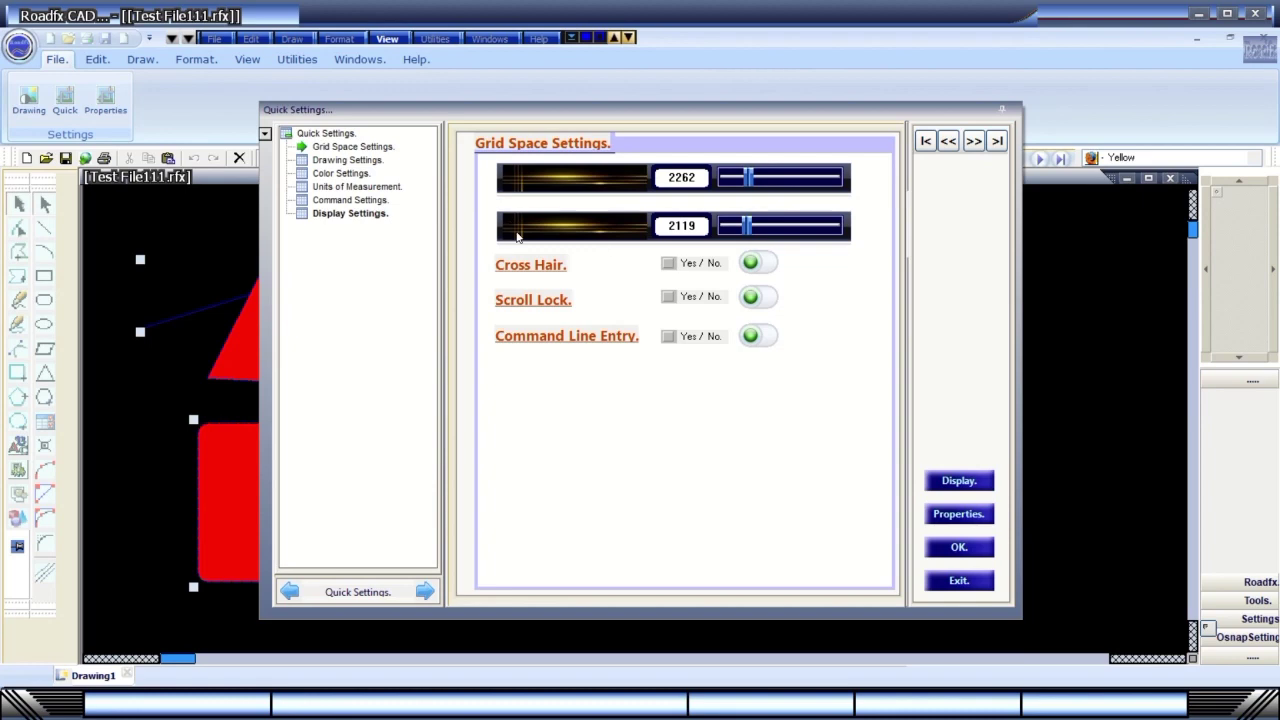
# Review the Grid Space, Drawing and Colour quick settings, then close the dialog.
pyautogui.click(345, 150)
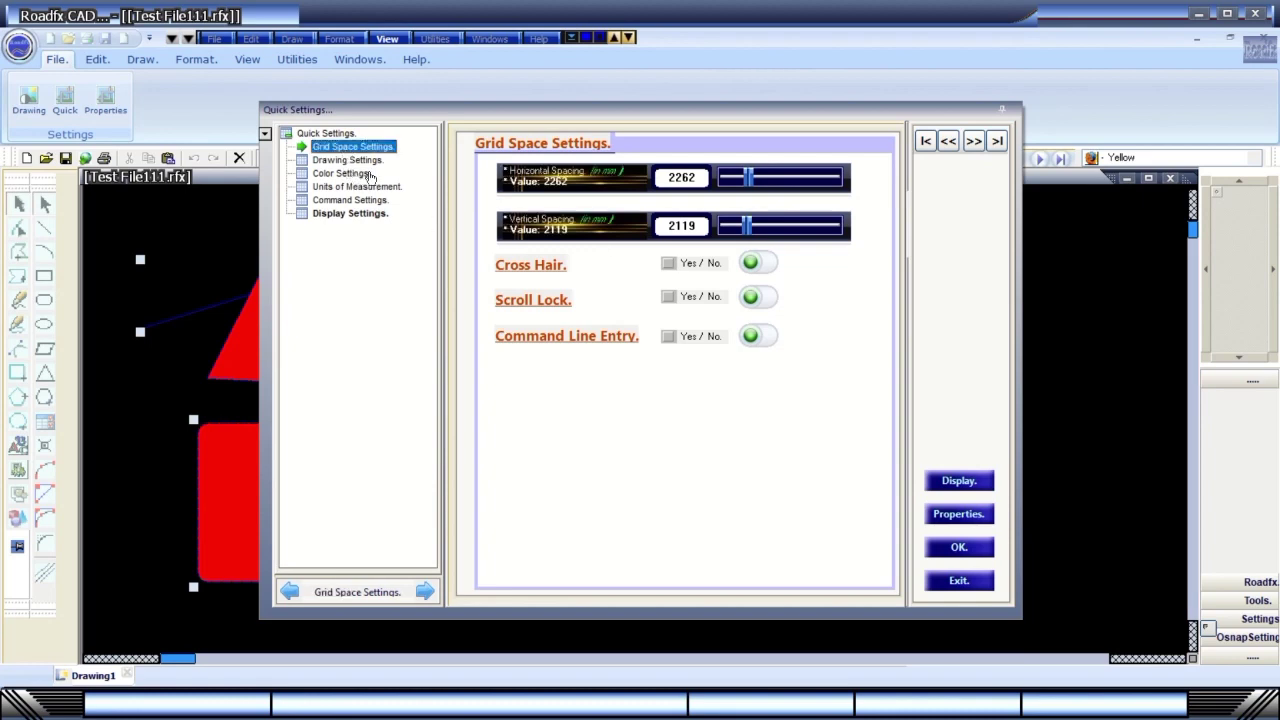
pyautogui.click(343, 162)
pyautogui.click(341, 175)
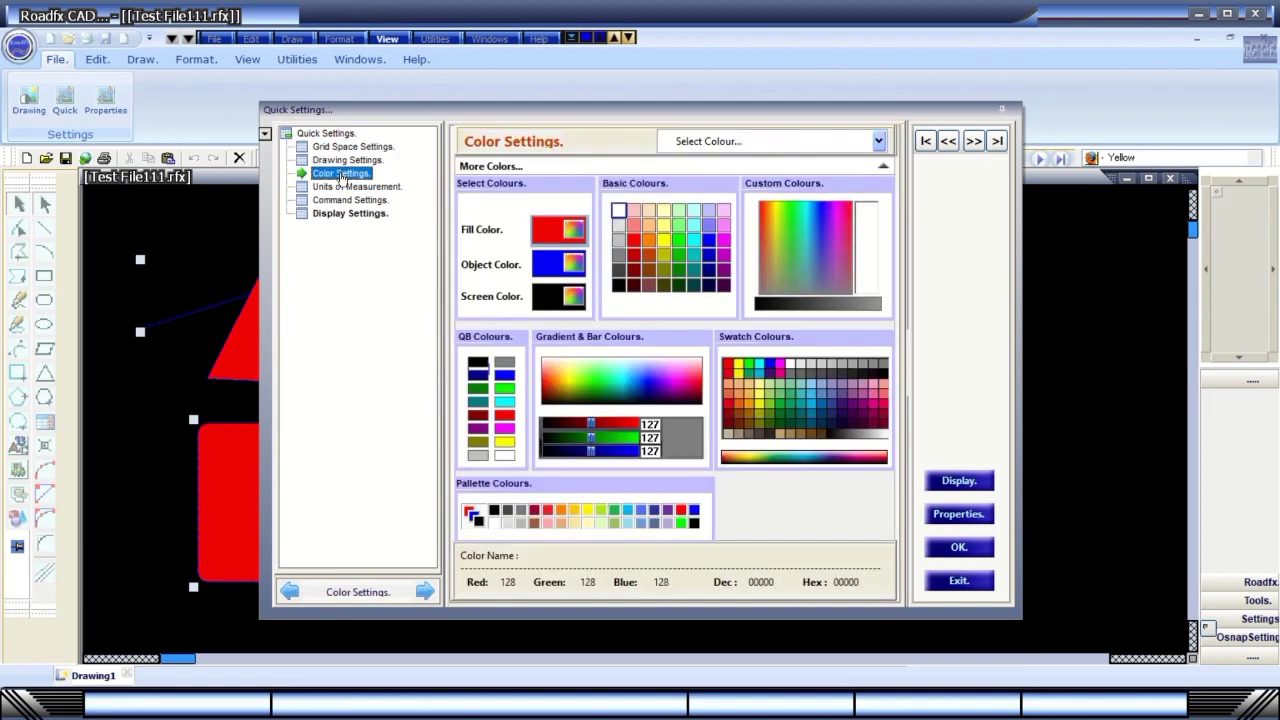
pyautogui.click(343, 162)
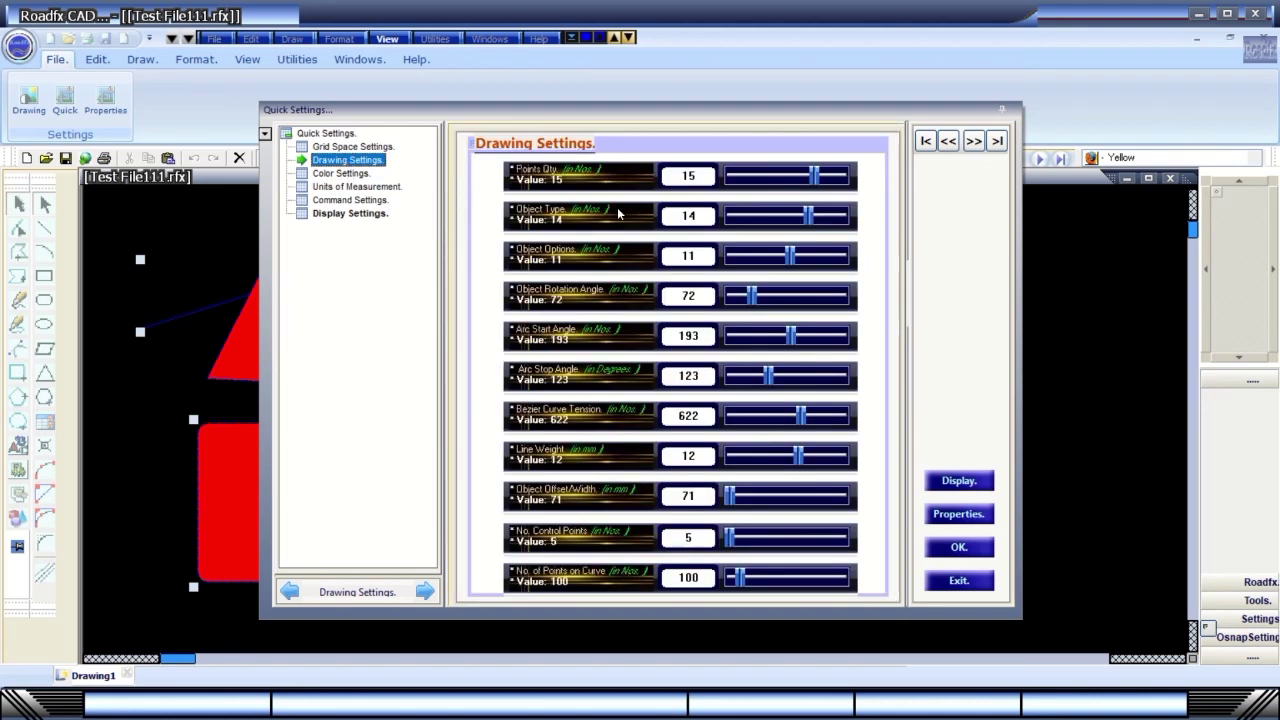
pyautogui.click(972, 586)
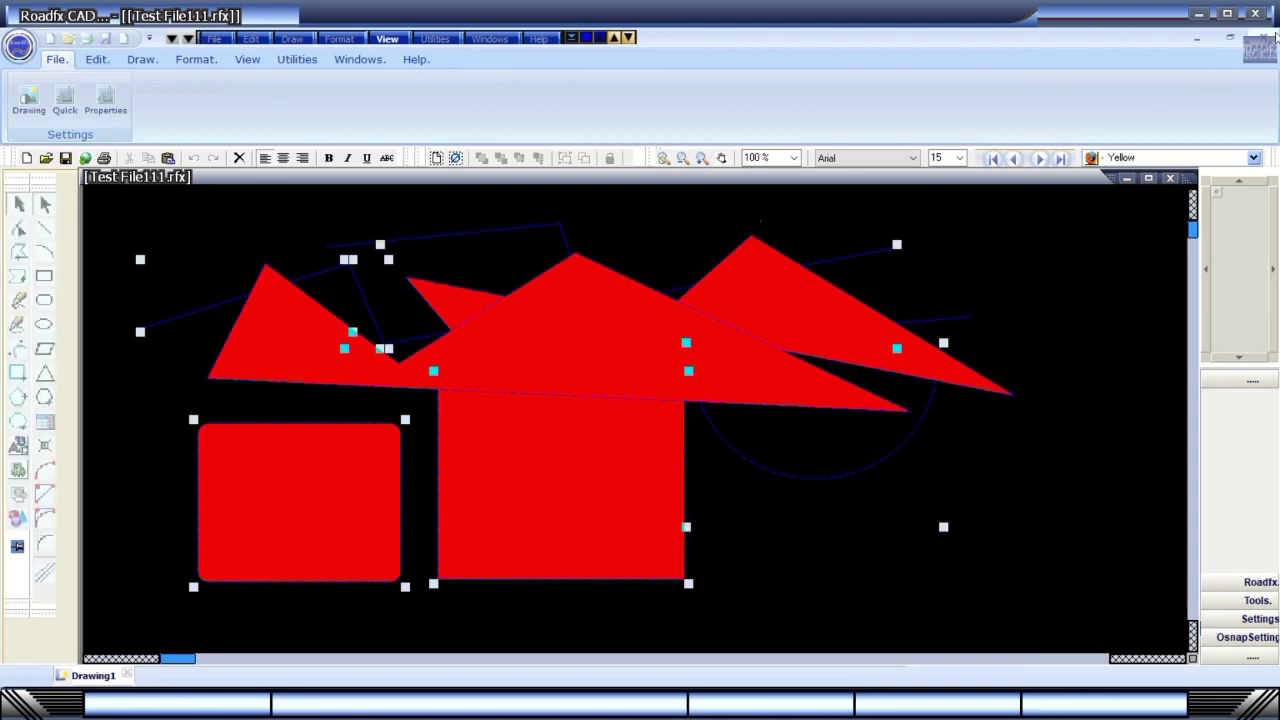
# Close Roadfx CAD, saving the drawing's changes.
pyautogui.click(1251, 14)
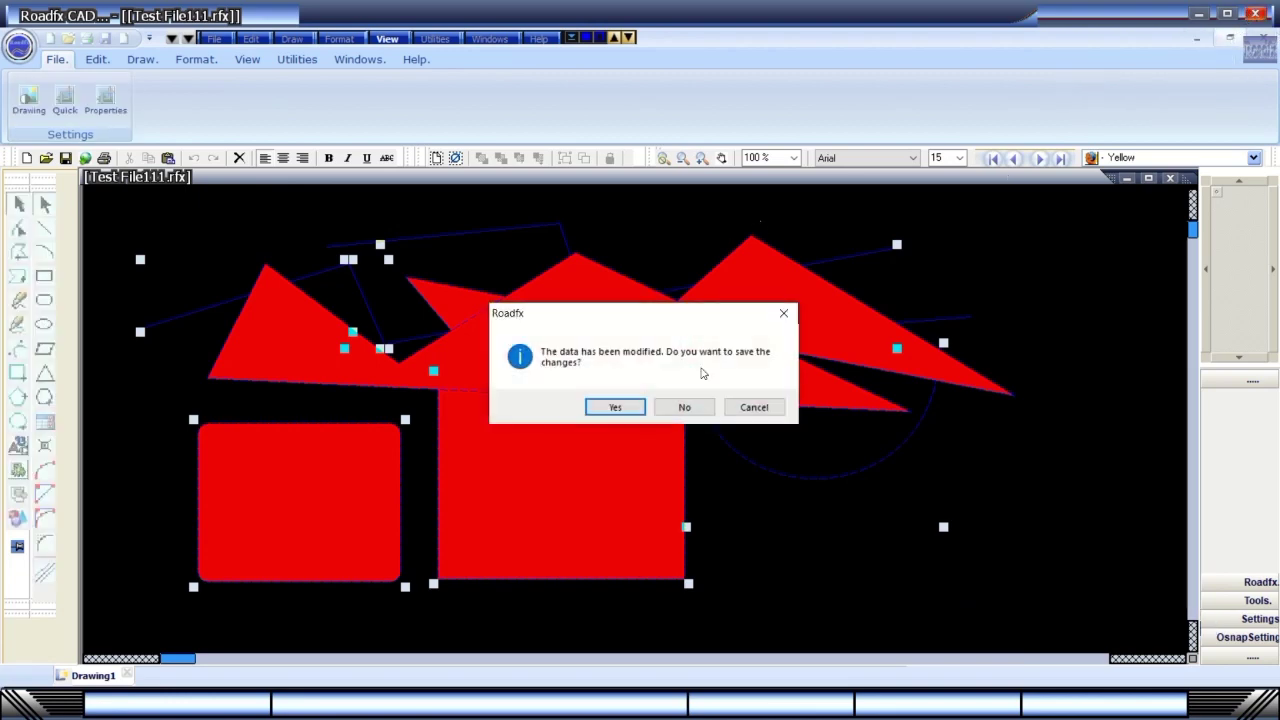
pyautogui.moveTo(519, 5)
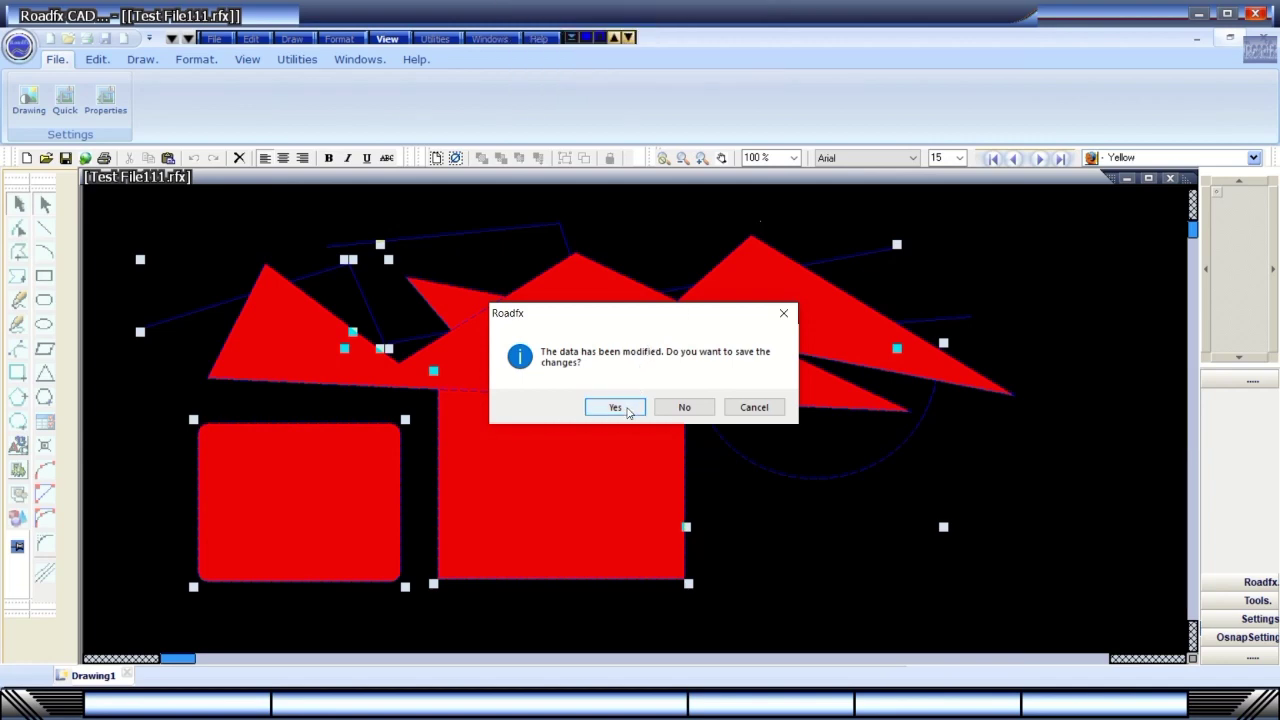
pyautogui.click(627, 410)
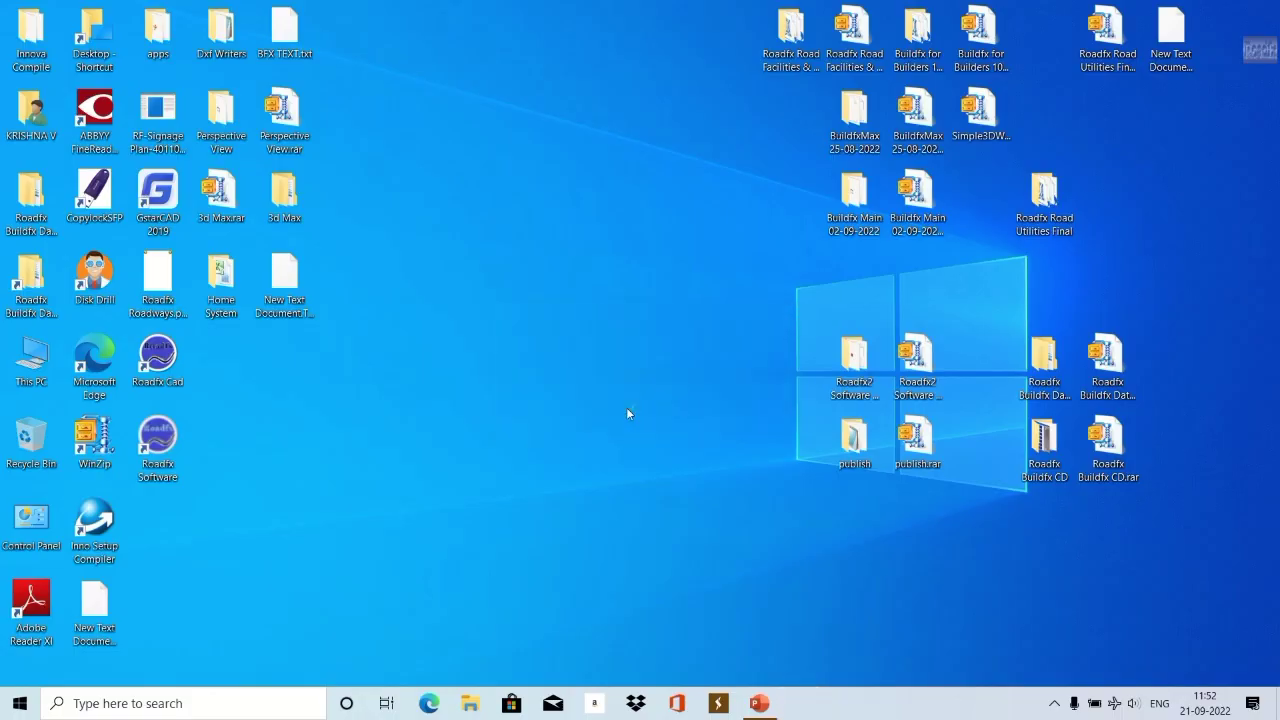
# Refresh the desktop, launch Roadfx Software, log in with the account password and dismiss the welcome.
pyautogui.rightClick(530, 334)
pyautogui.click(583, 381)
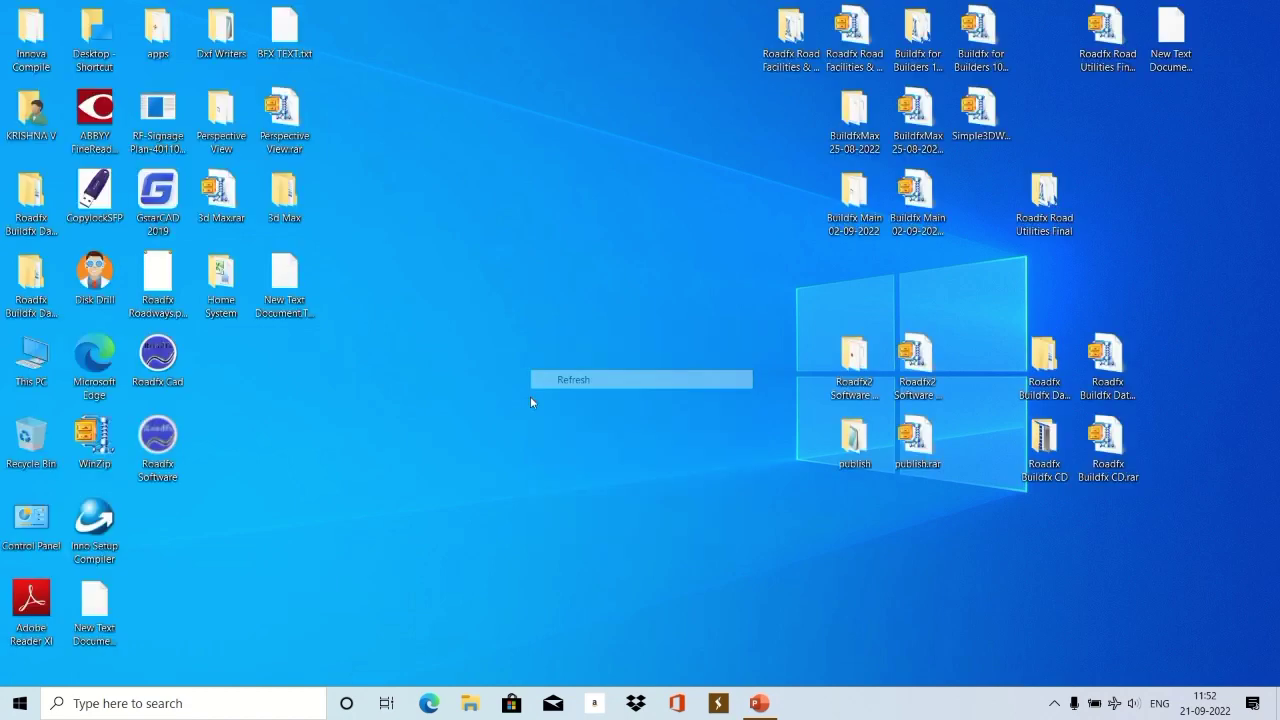
pyautogui.doubleClick(157, 440)
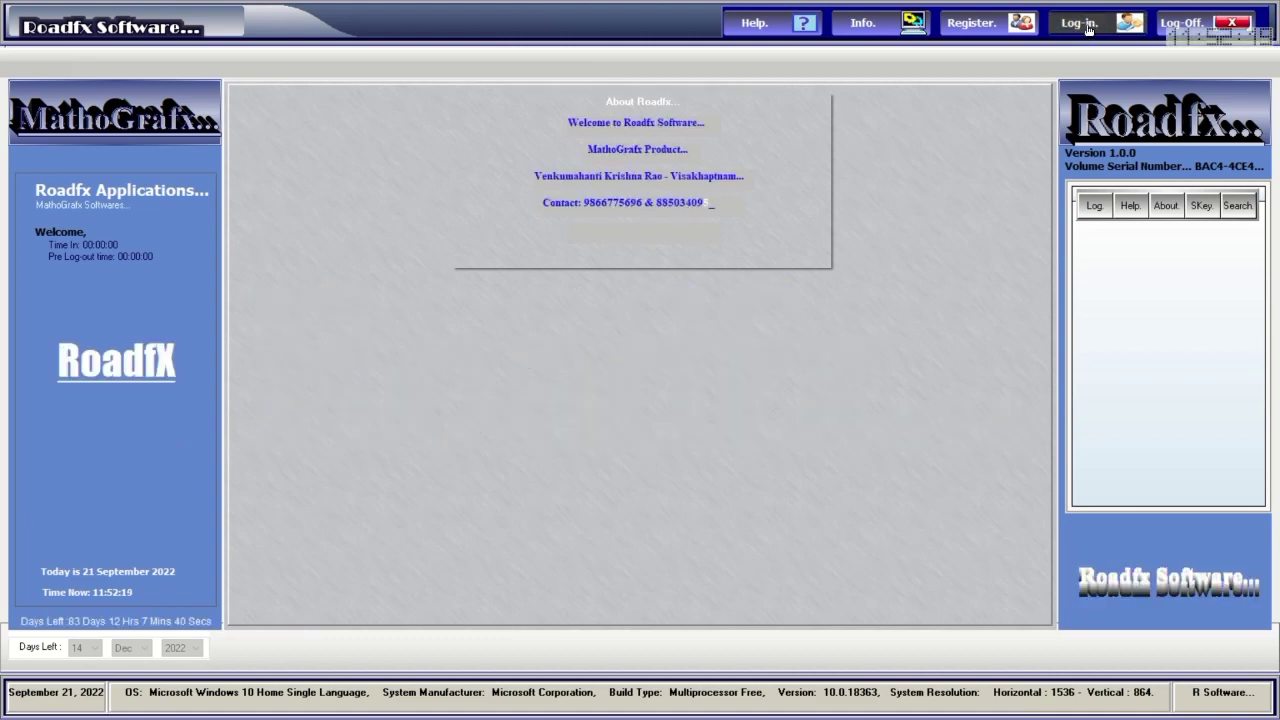
pyautogui.click(1095, 28)
pyautogui.write('****')
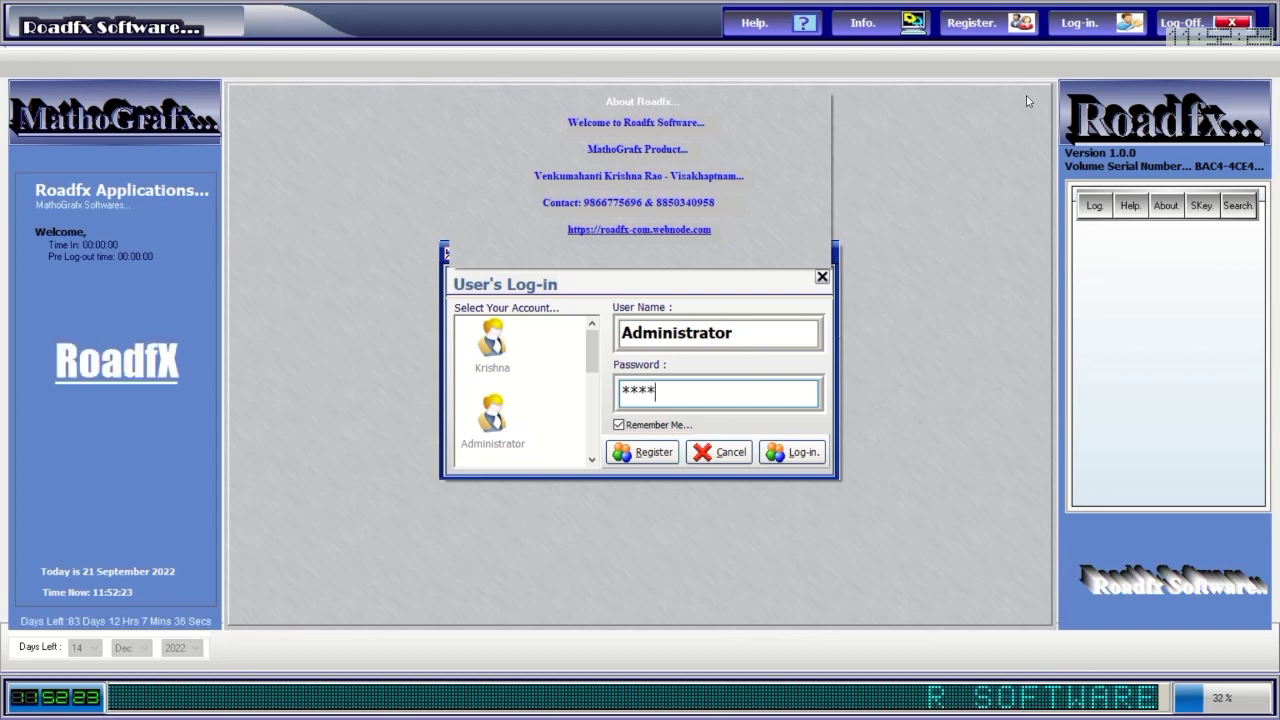
pyautogui.click(791, 449)
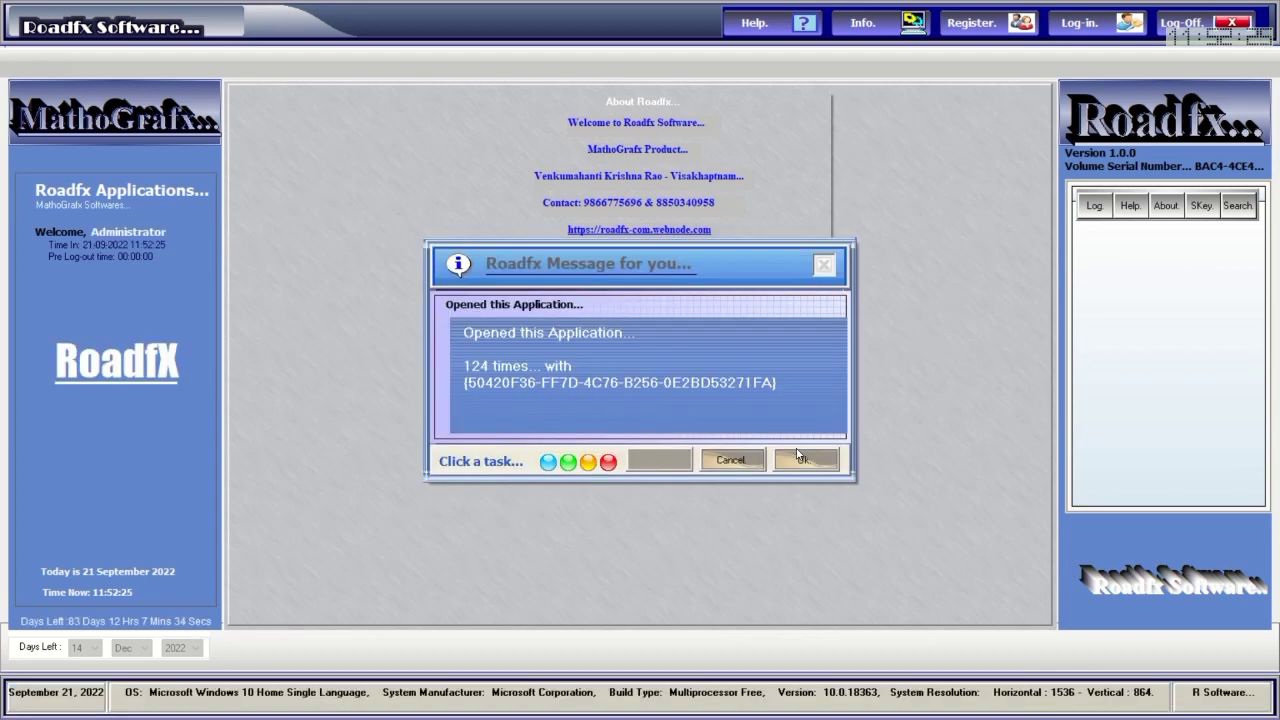
pyautogui.click(819, 462)
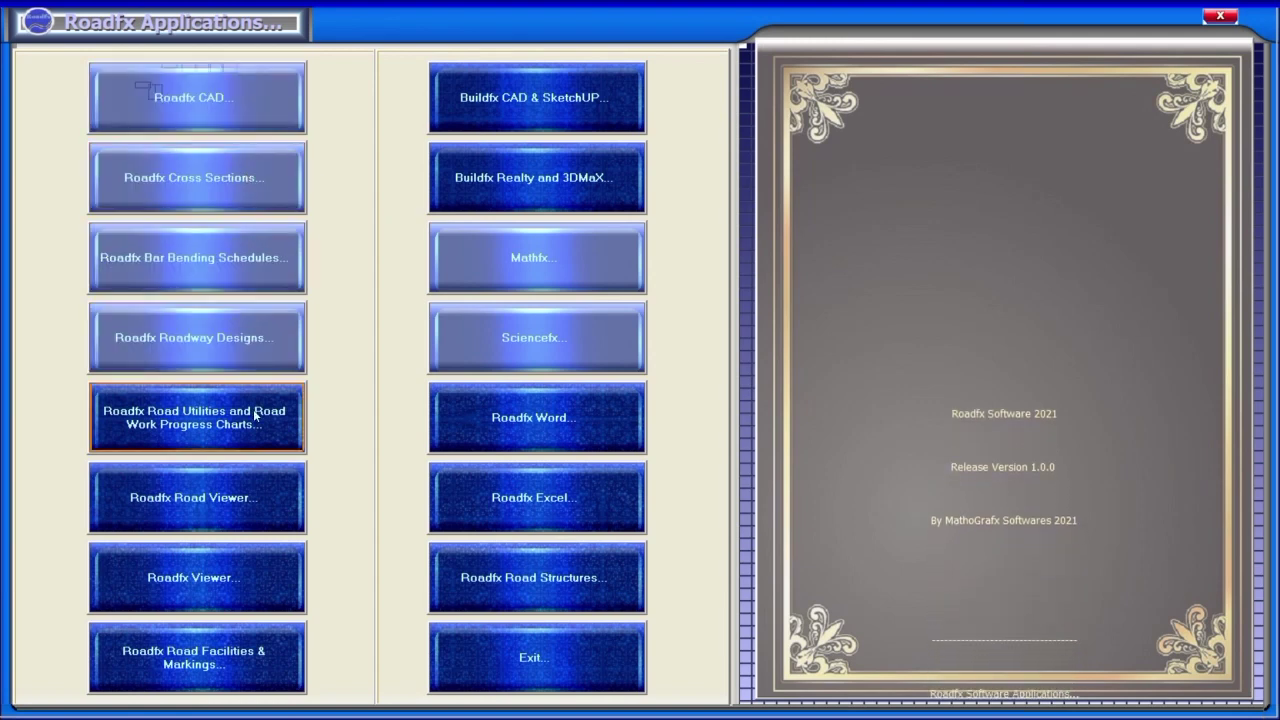
# Launch Road Viewer, enlarge the grey cell block to 2x3, then refresh the canvas.
pyautogui.click(245, 503)
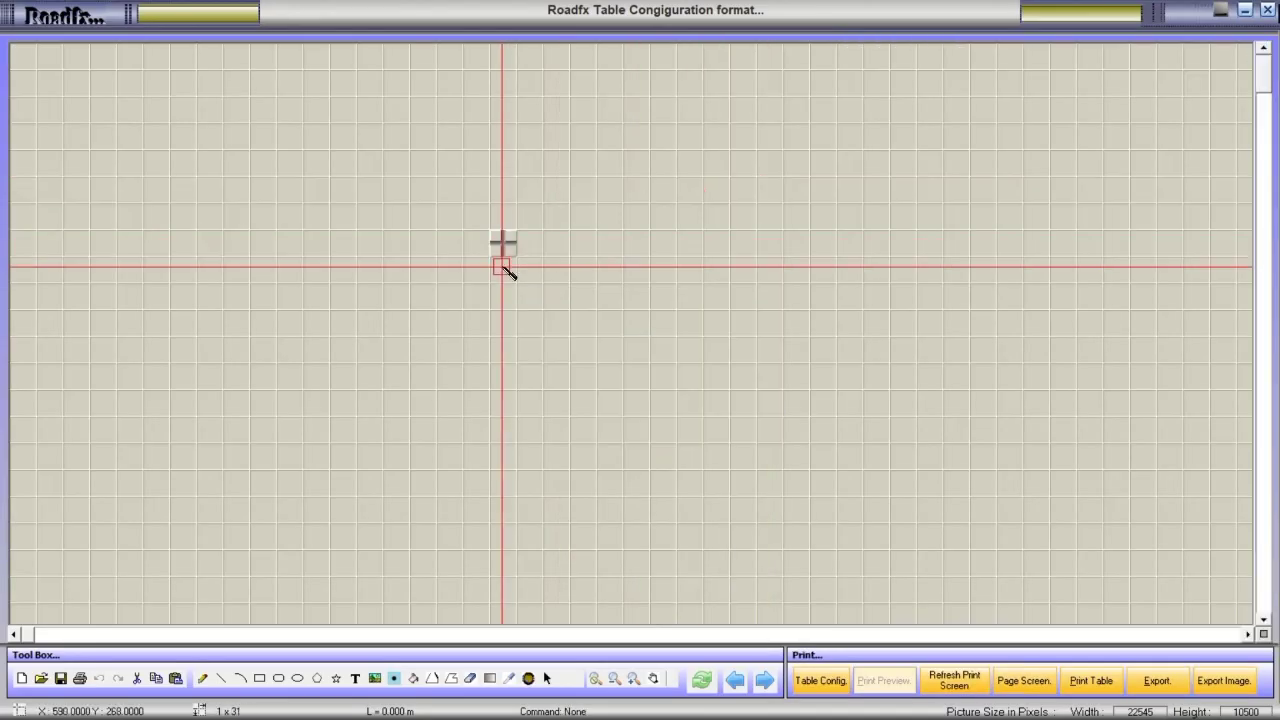
pyautogui.moveTo(513, 285); pyautogui.dragTo(531, 242)
pyautogui.click(78, 18)
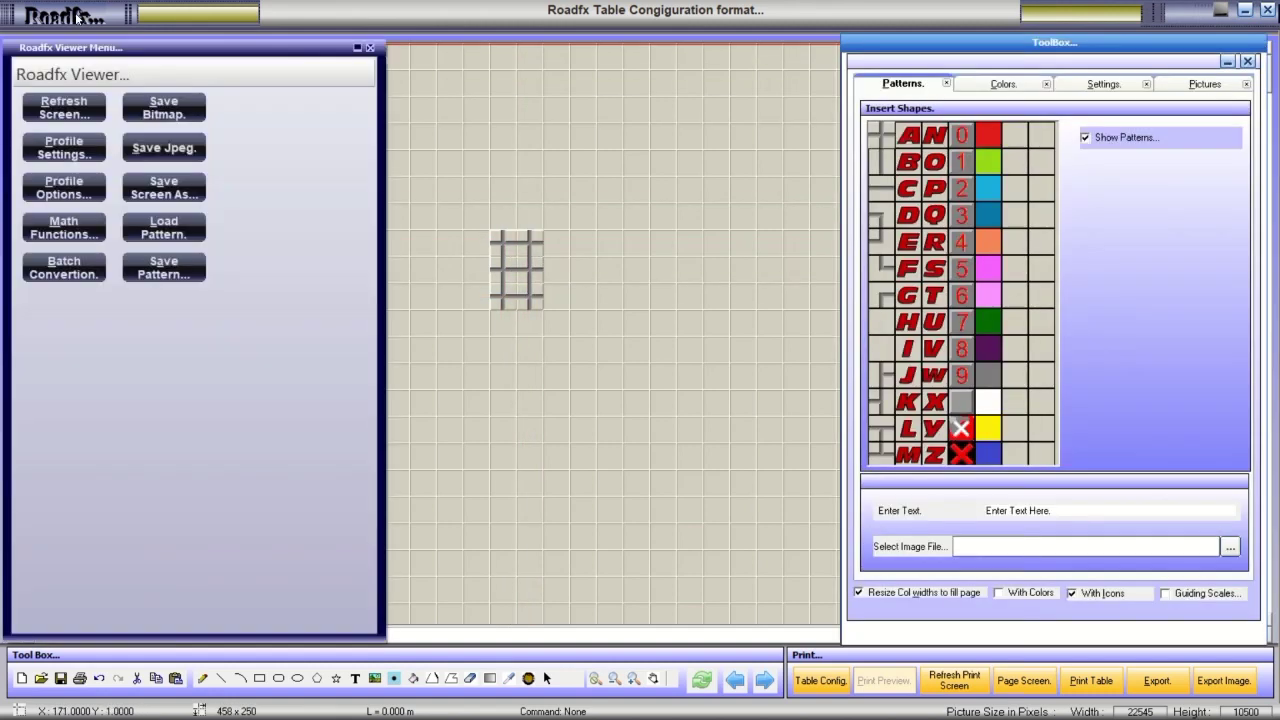
pyautogui.click(64, 112)
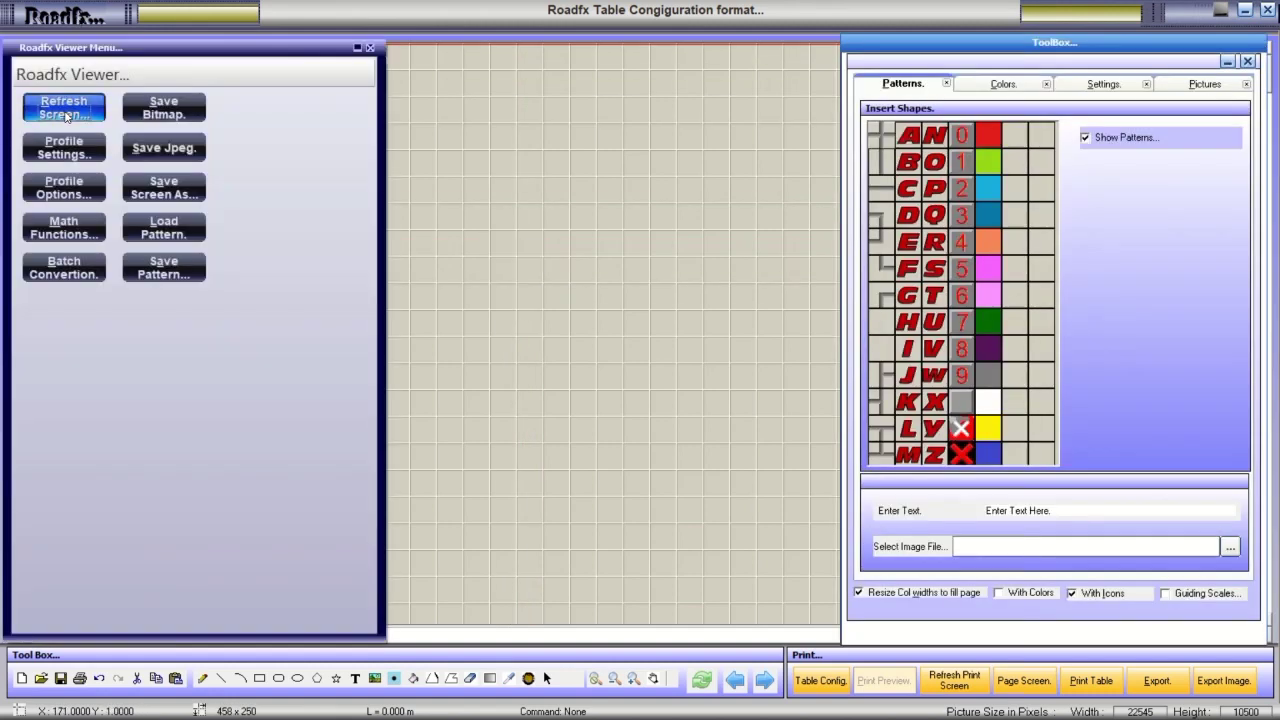
# Browse the toolbox's colour, brush and picture pages, then open Table Config.
pyautogui.click(1012, 87)
pyautogui.click(1100, 86)
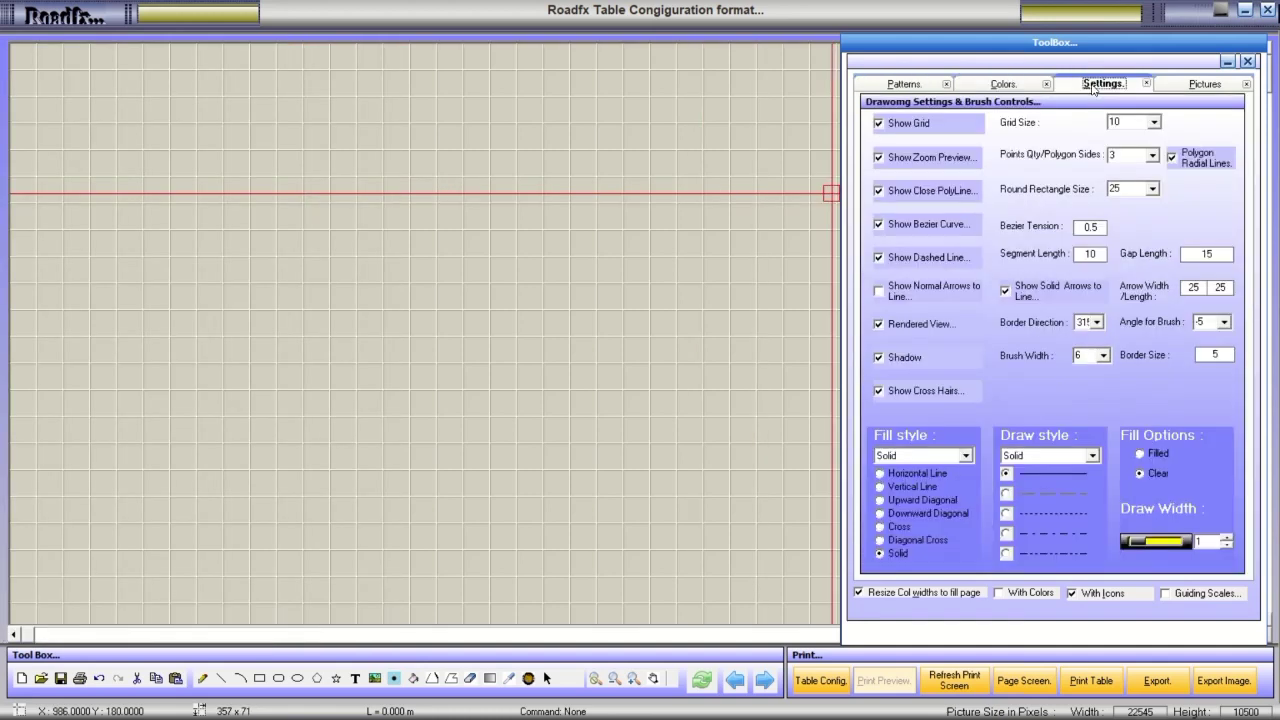
pyautogui.click(1190, 86)
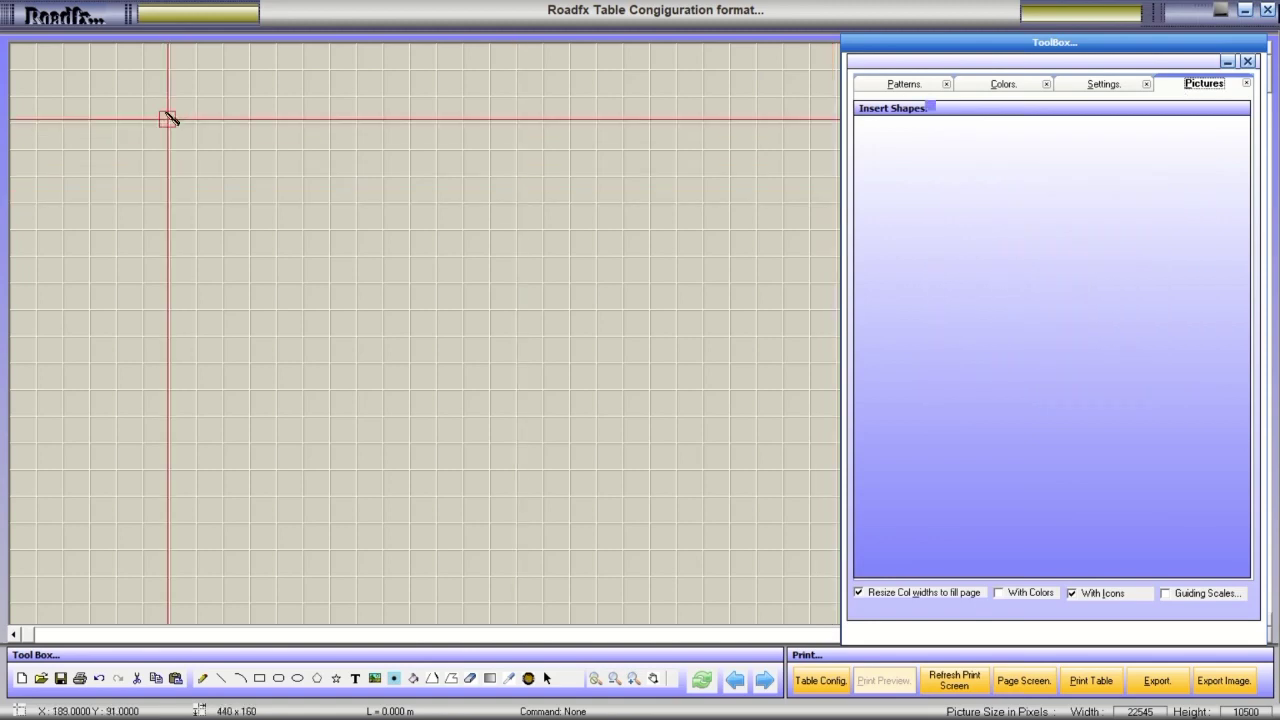
pyautogui.click(66, 20)
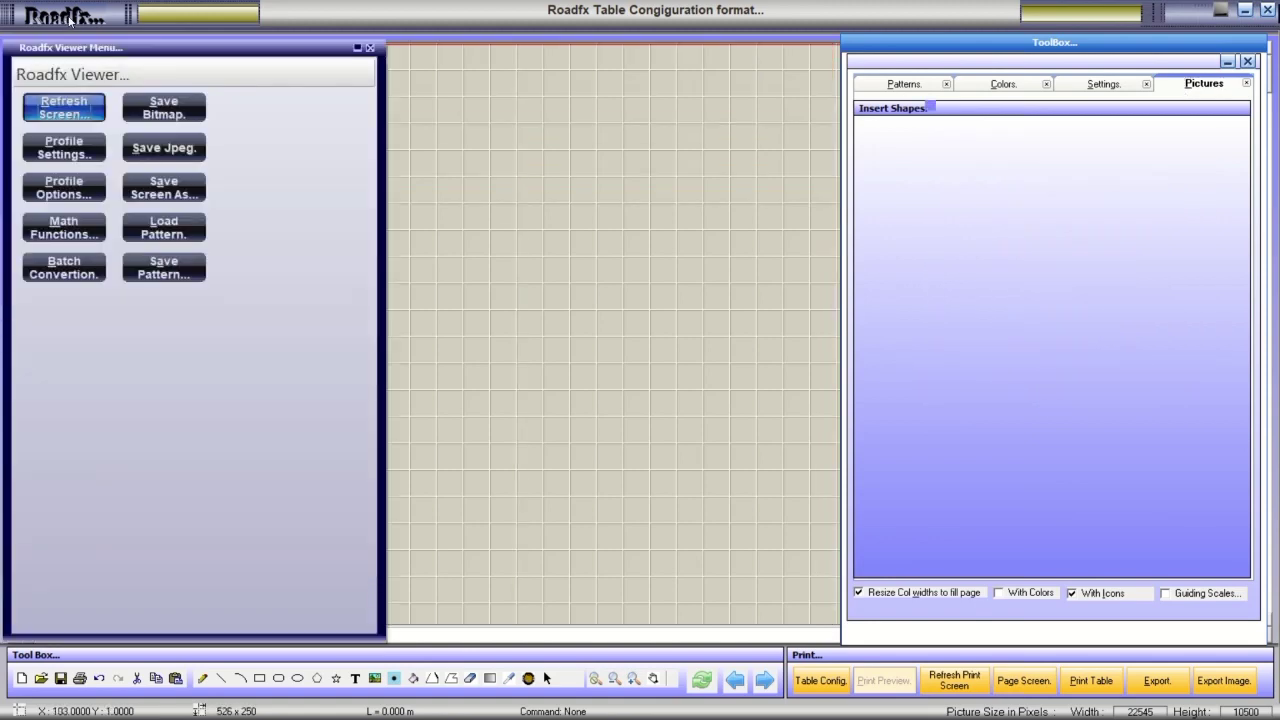
pyautogui.click(838, 684)
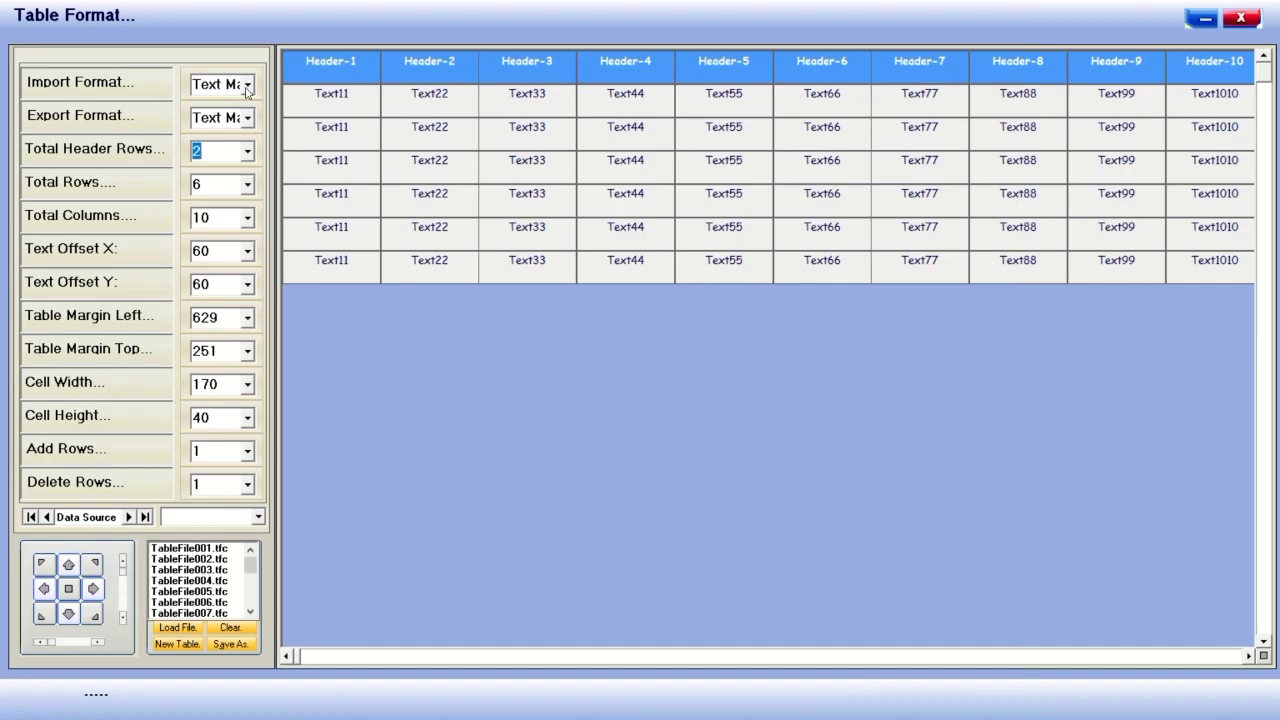
# Load TableFile001, 002, 003, 004, 007, 020 and finally TableFile018.tfc into the table.
pyautogui.click(190, 550)
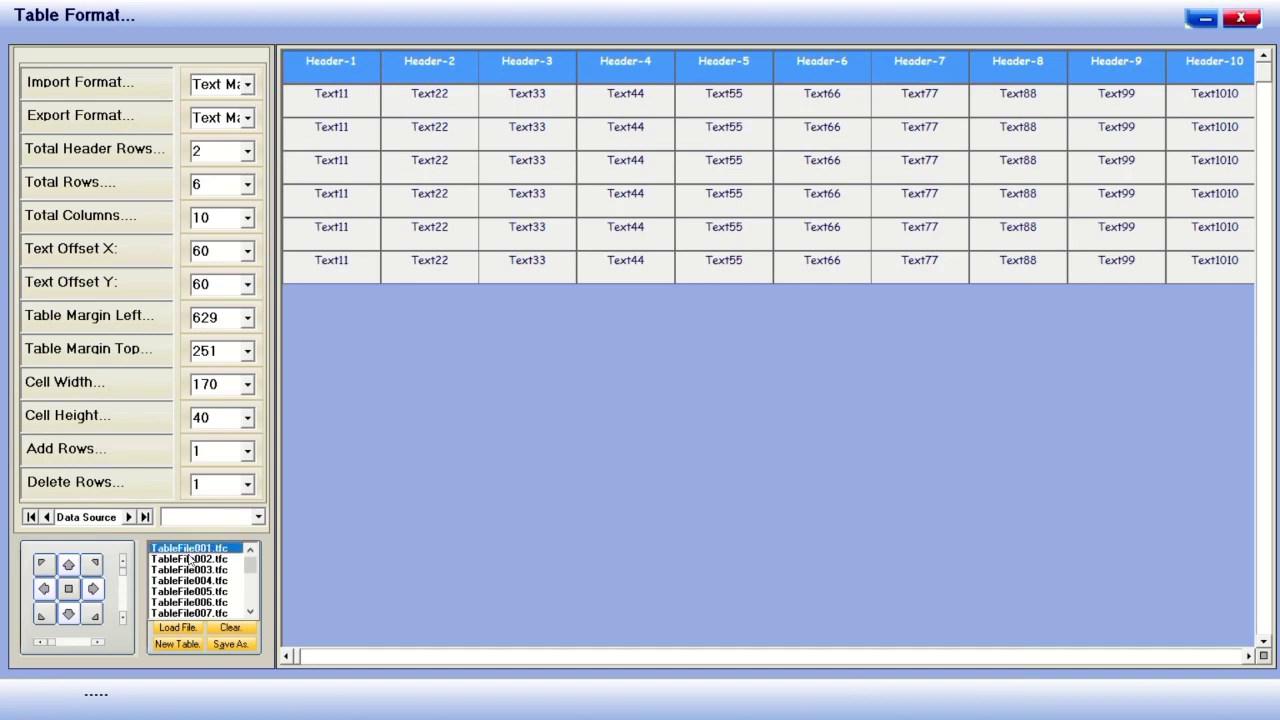
pyautogui.click(186, 628)
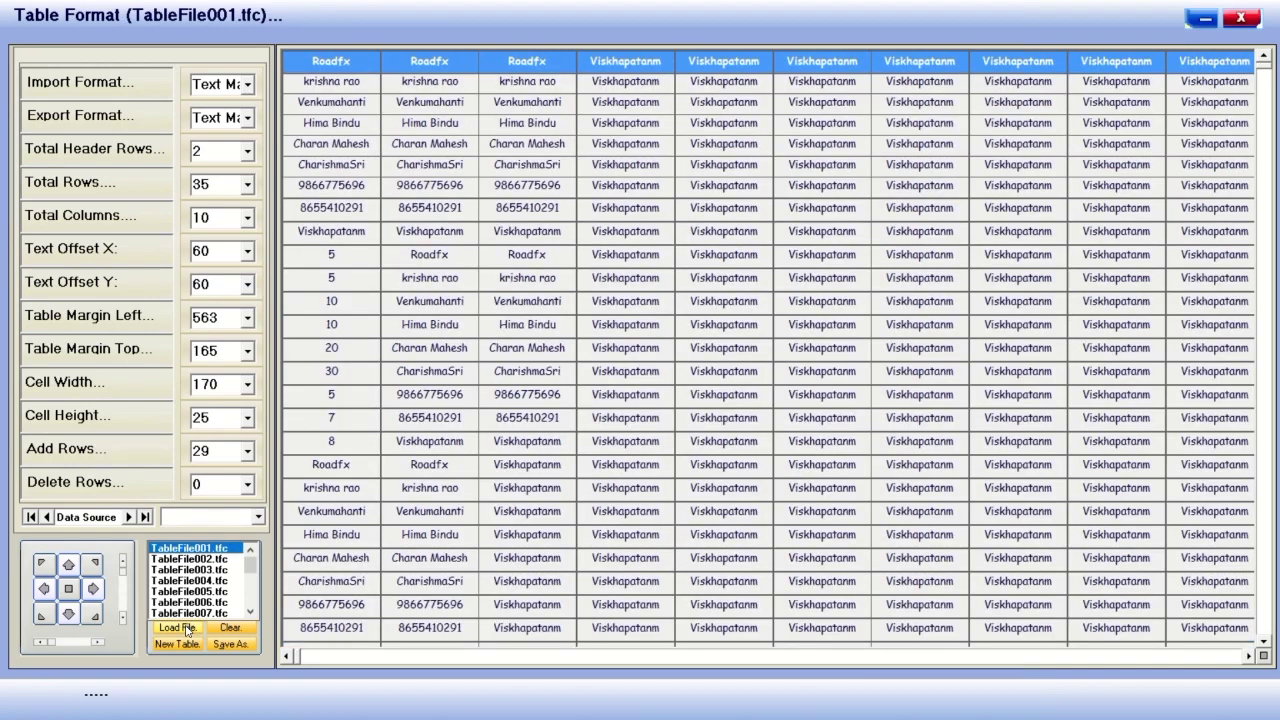
pyautogui.click(186, 559)
pyautogui.click(189, 628)
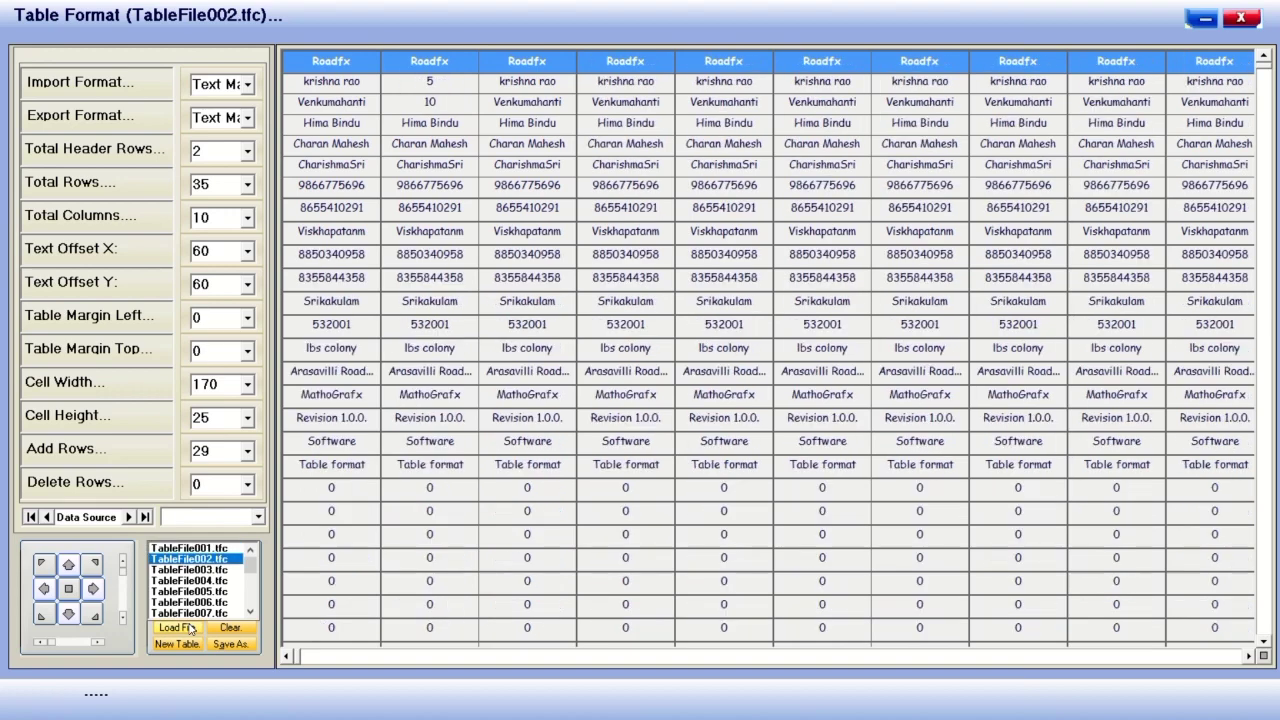
pyautogui.click(190, 569)
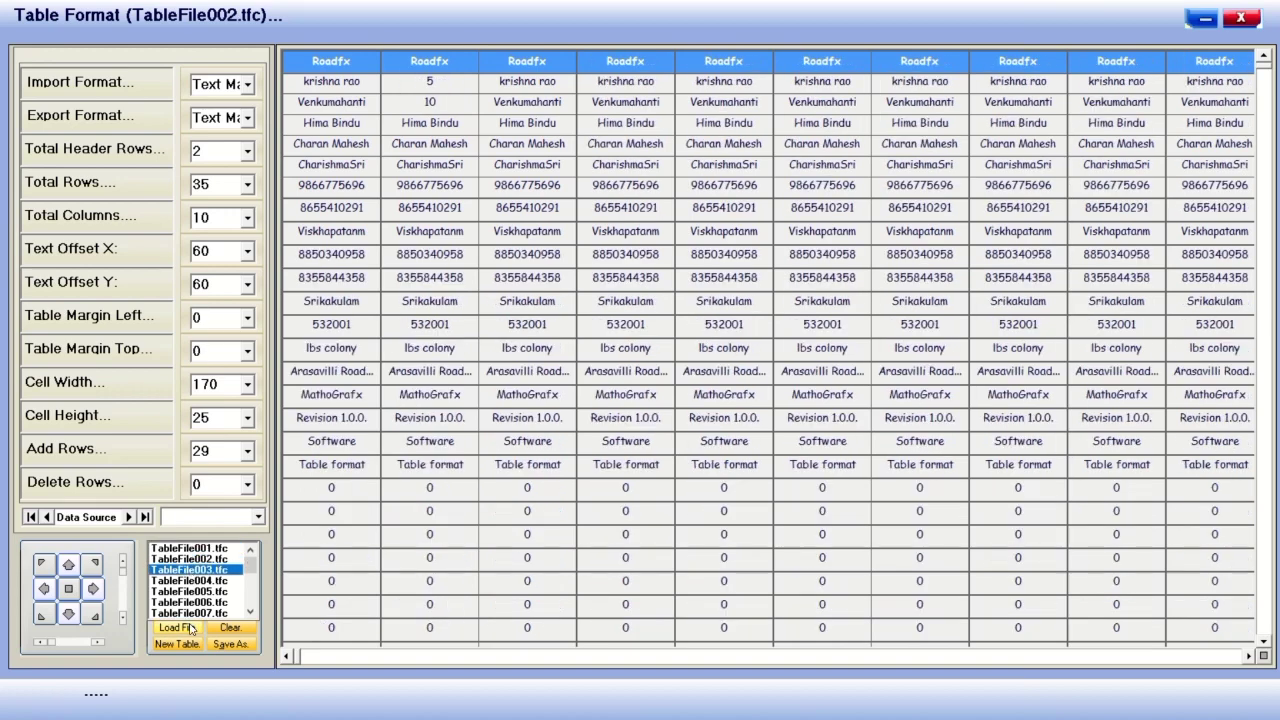
pyautogui.click(186, 627)
pyautogui.click(190, 580)
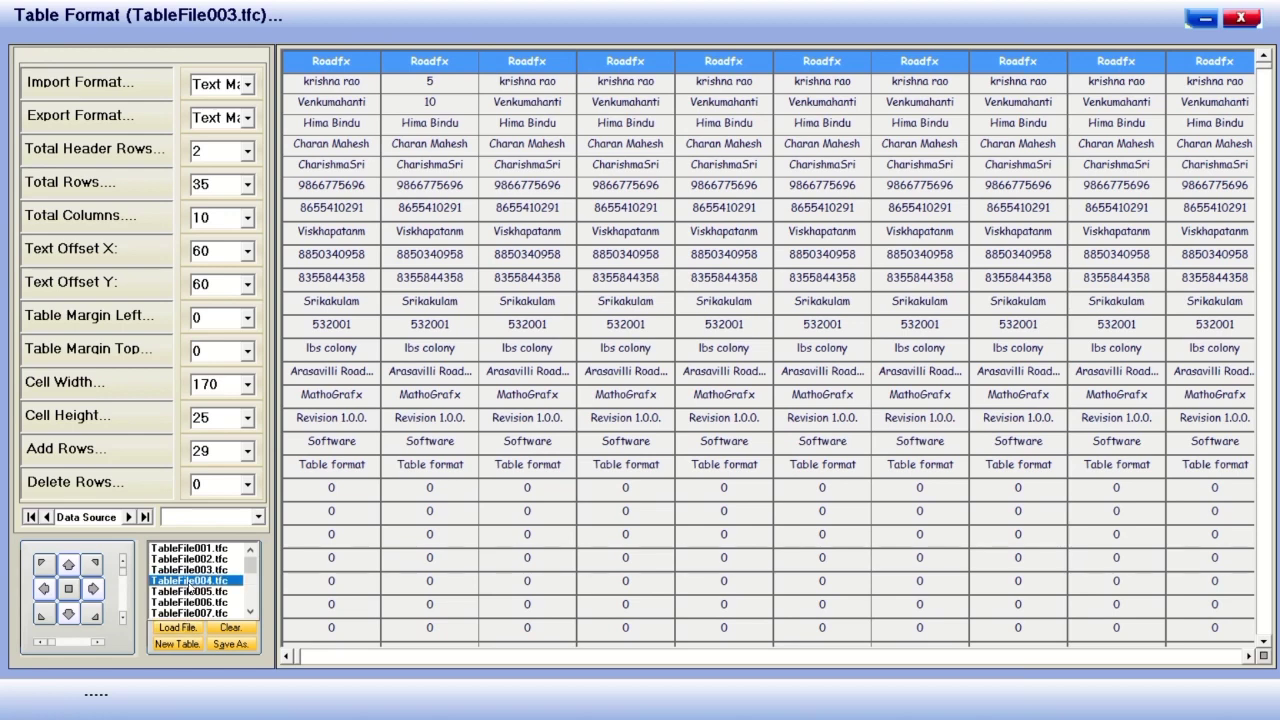
pyautogui.click(186, 627)
pyautogui.click(190, 612)
pyautogui.click(179, 628)
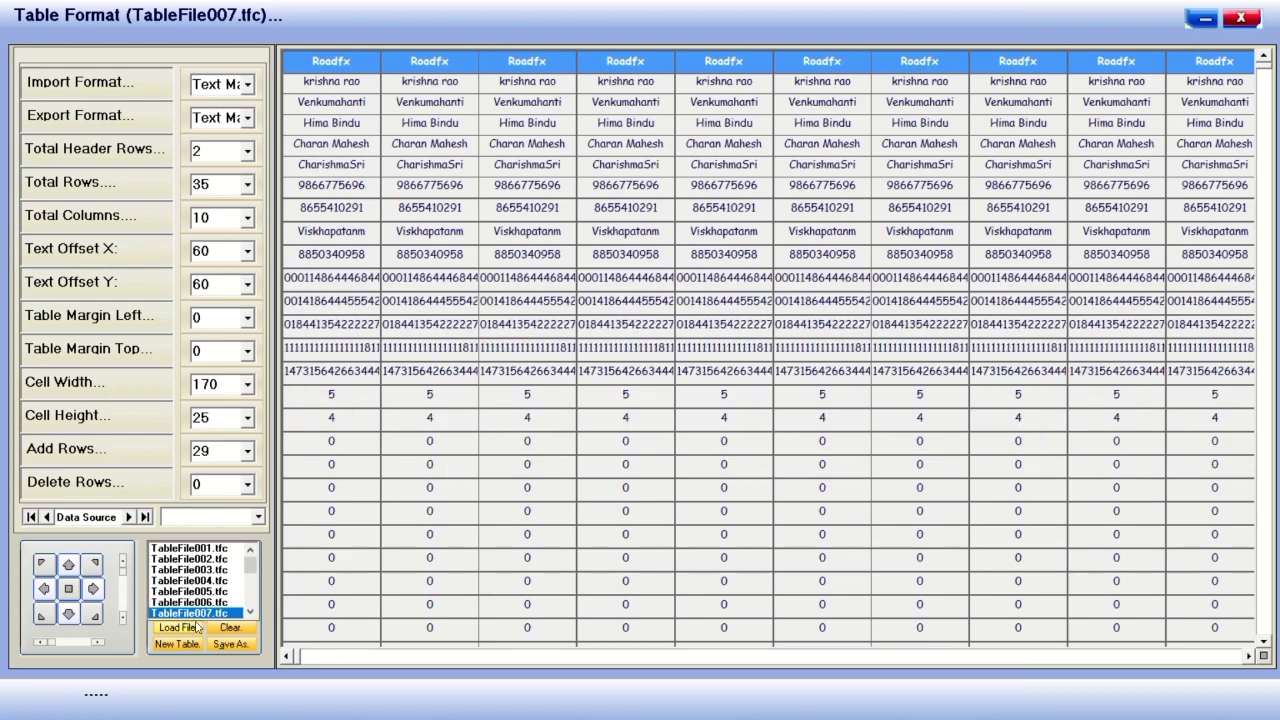
pyautogui.scroll(-4, 205, 565)
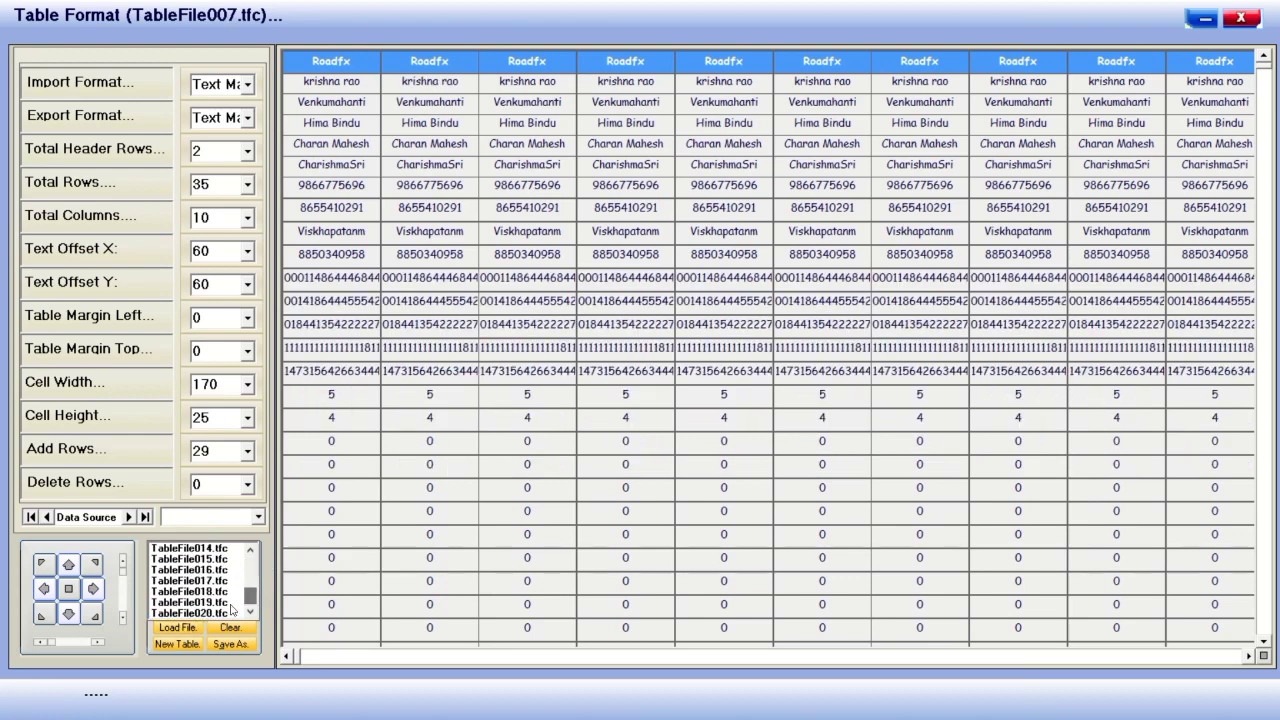
pyautogui.click(205, 612)
pyautogui.click(188, 628)
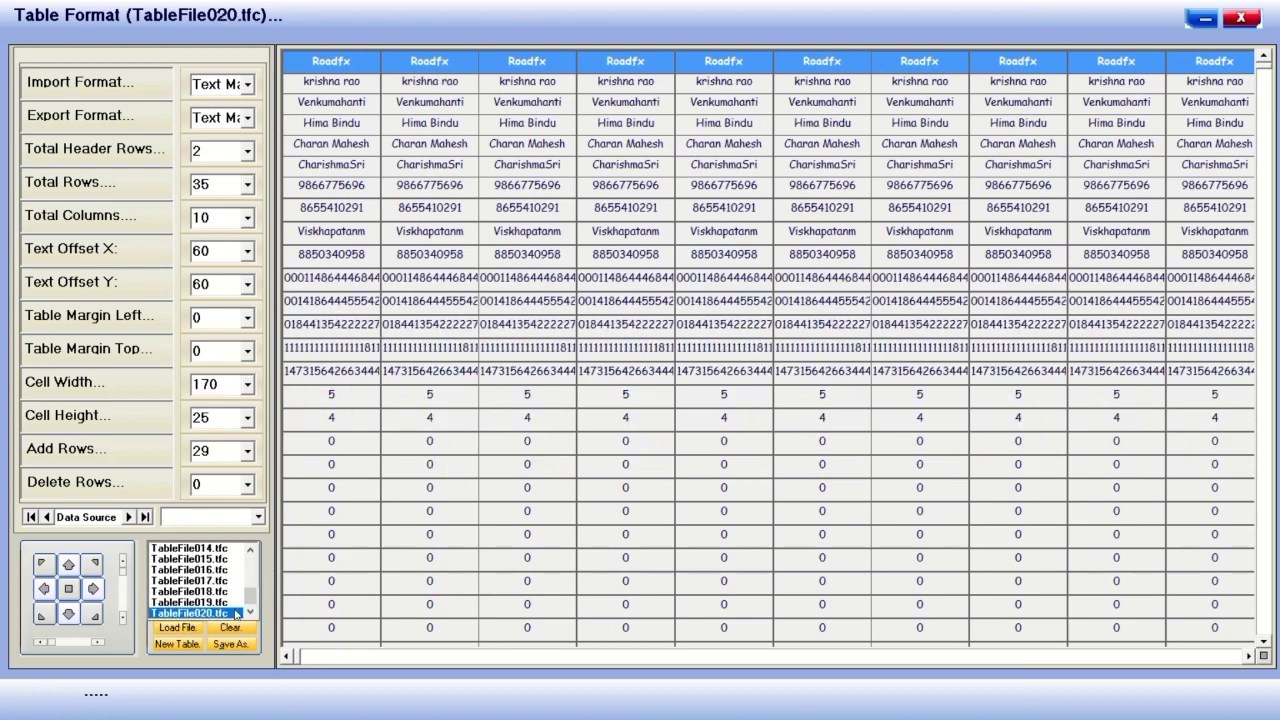
pyautogui.click(192, 591)
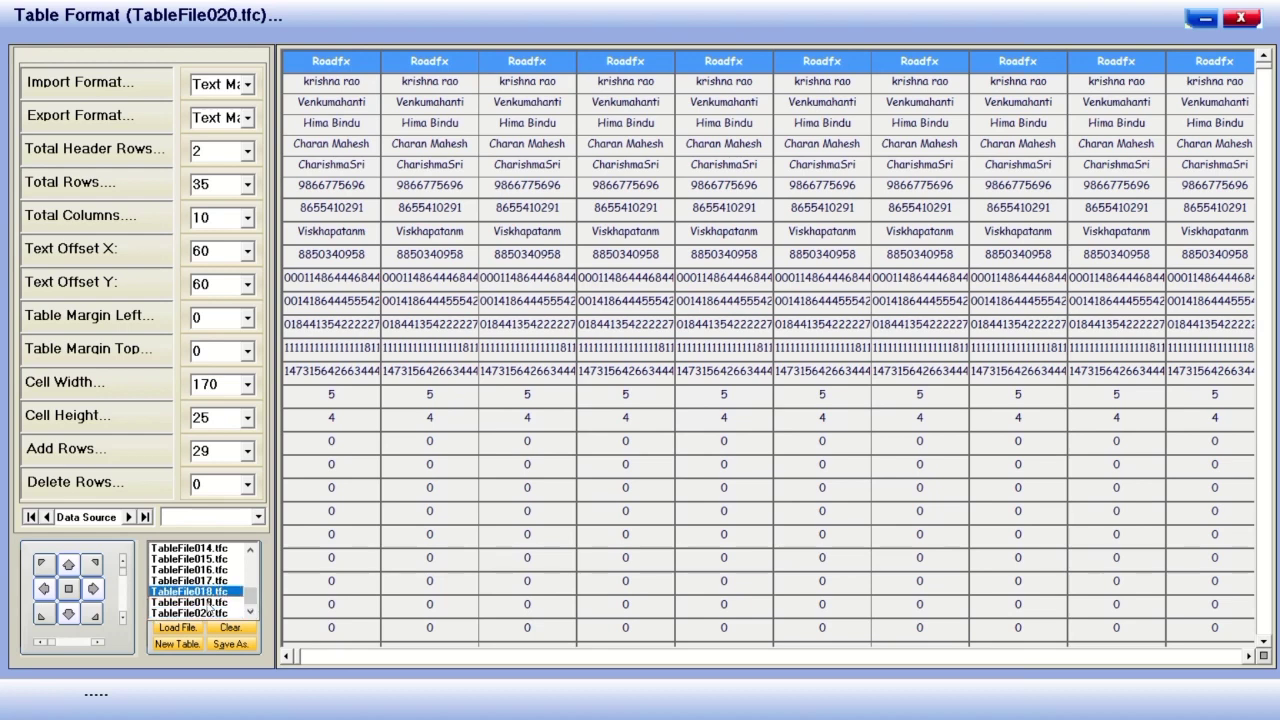
pyautogui.click(188, 628)
# Close Table Format, switch to the print page view and refresh its layout.
pyautogui.click(1241, 18)
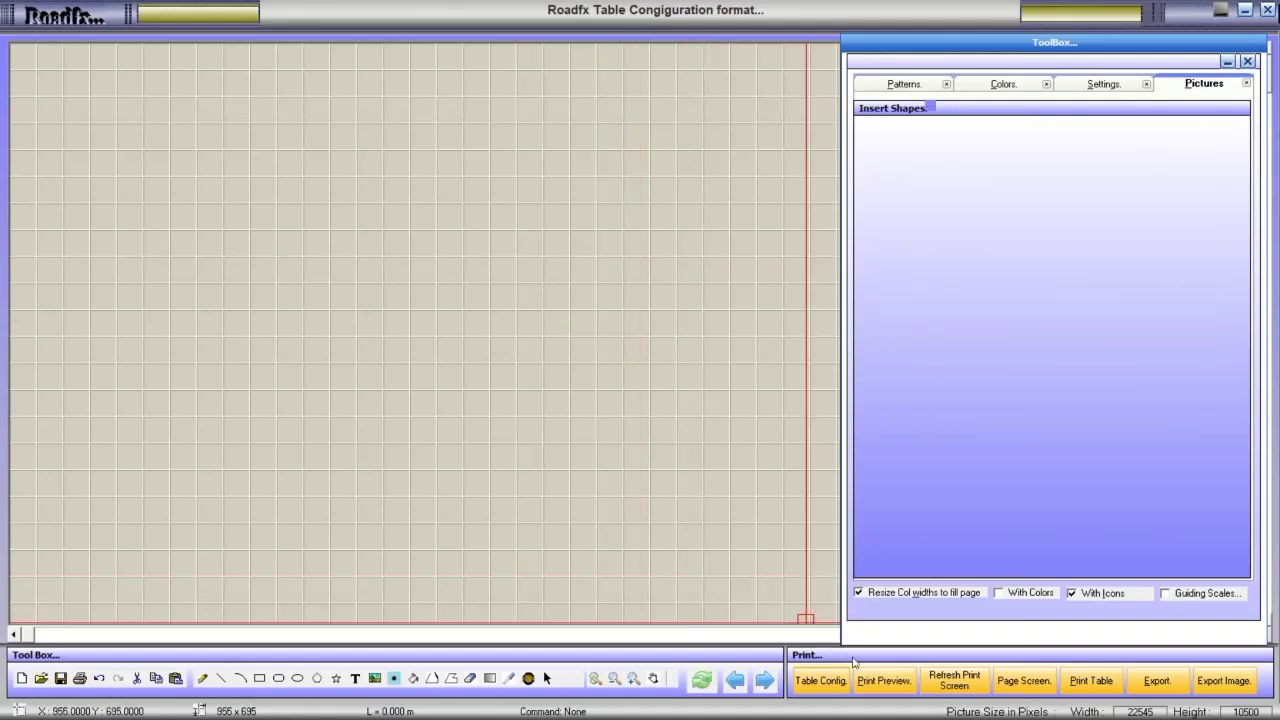
pyautogui.click(821, 681)
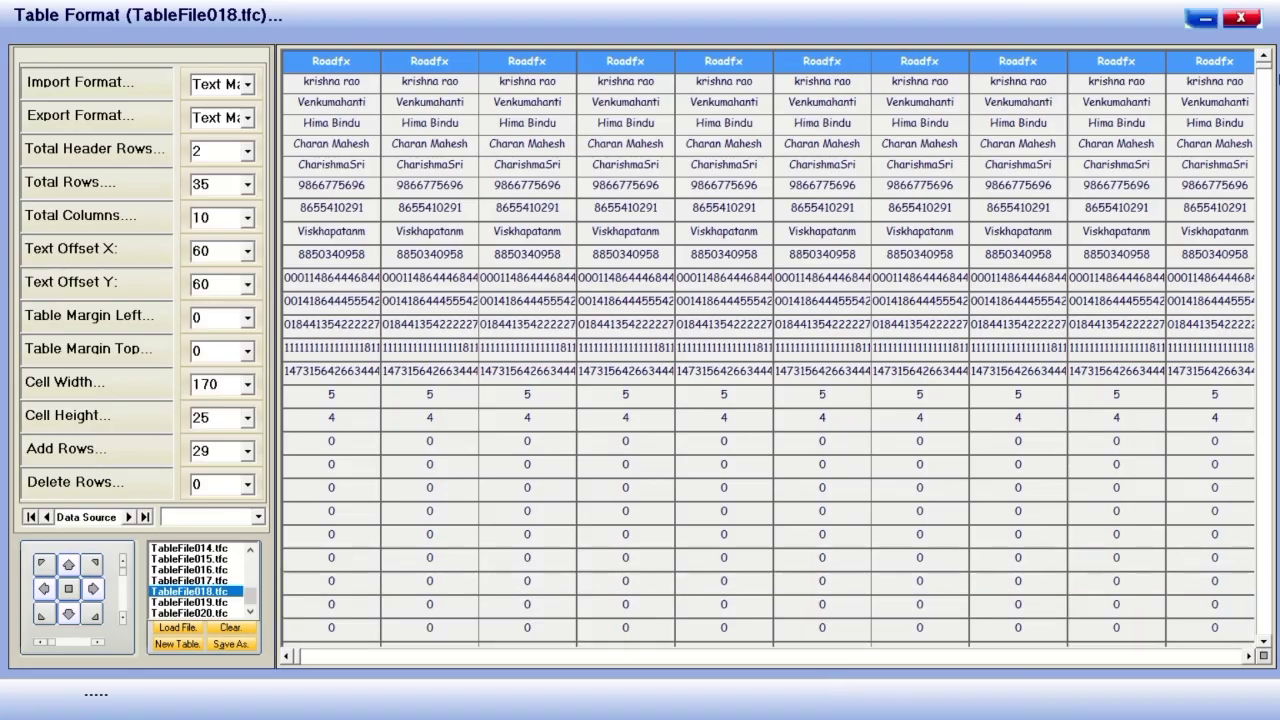
pyautogui.click(1241, 18)
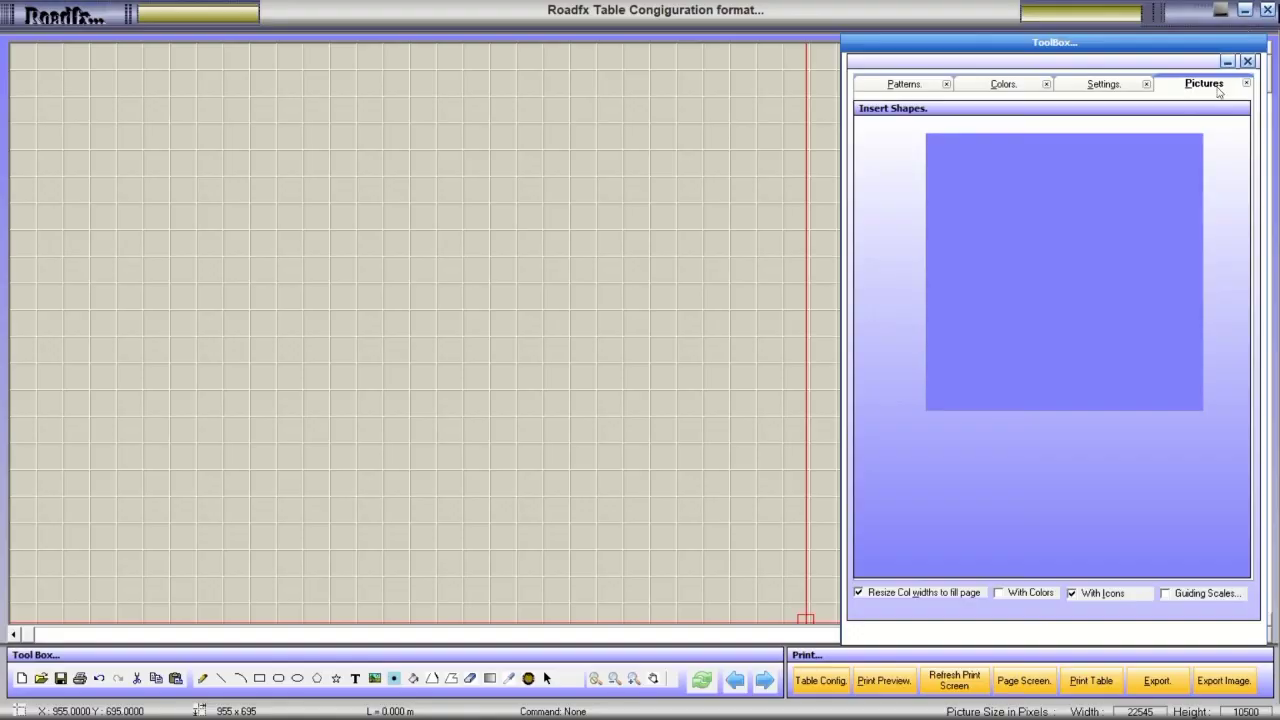
pyautogui.click(885, 682)
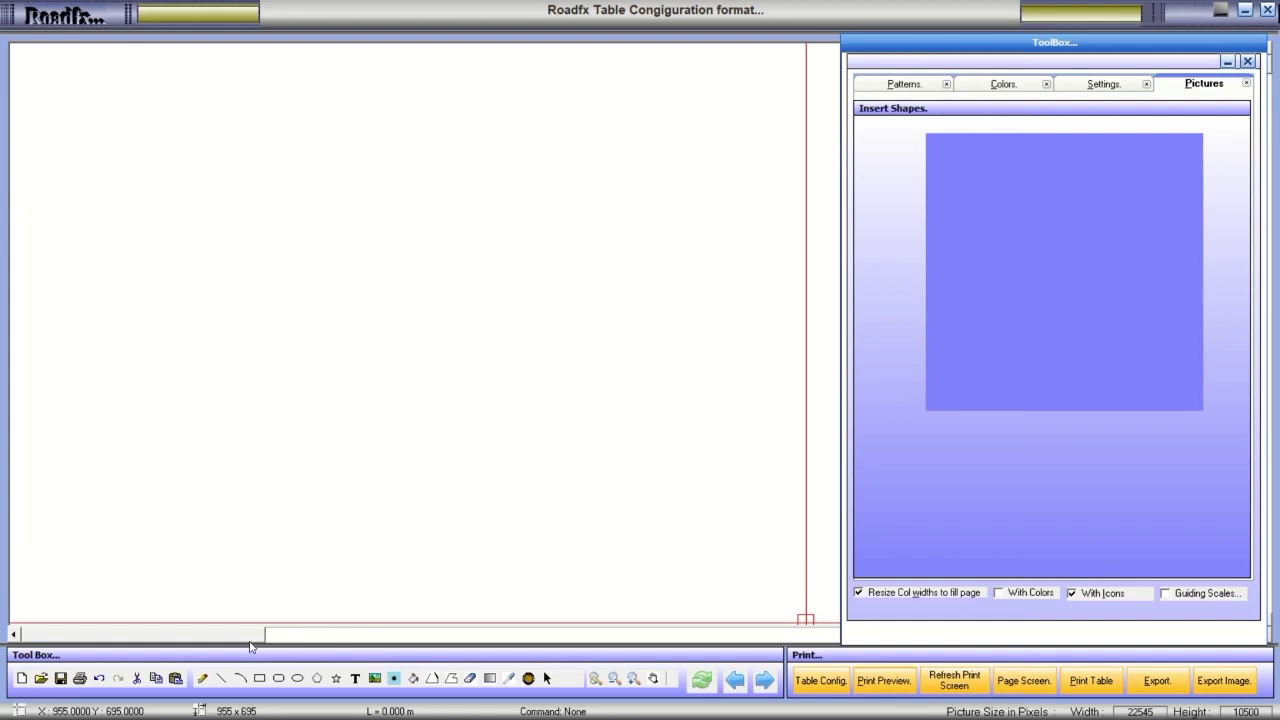
pyautogui.moveTo(245, 636)
pyautogui.mouseDown()
pyautogui.moveTo(507, 636)
pyautogui.moveTo(223, 637)
pyautogui.mouseUp()
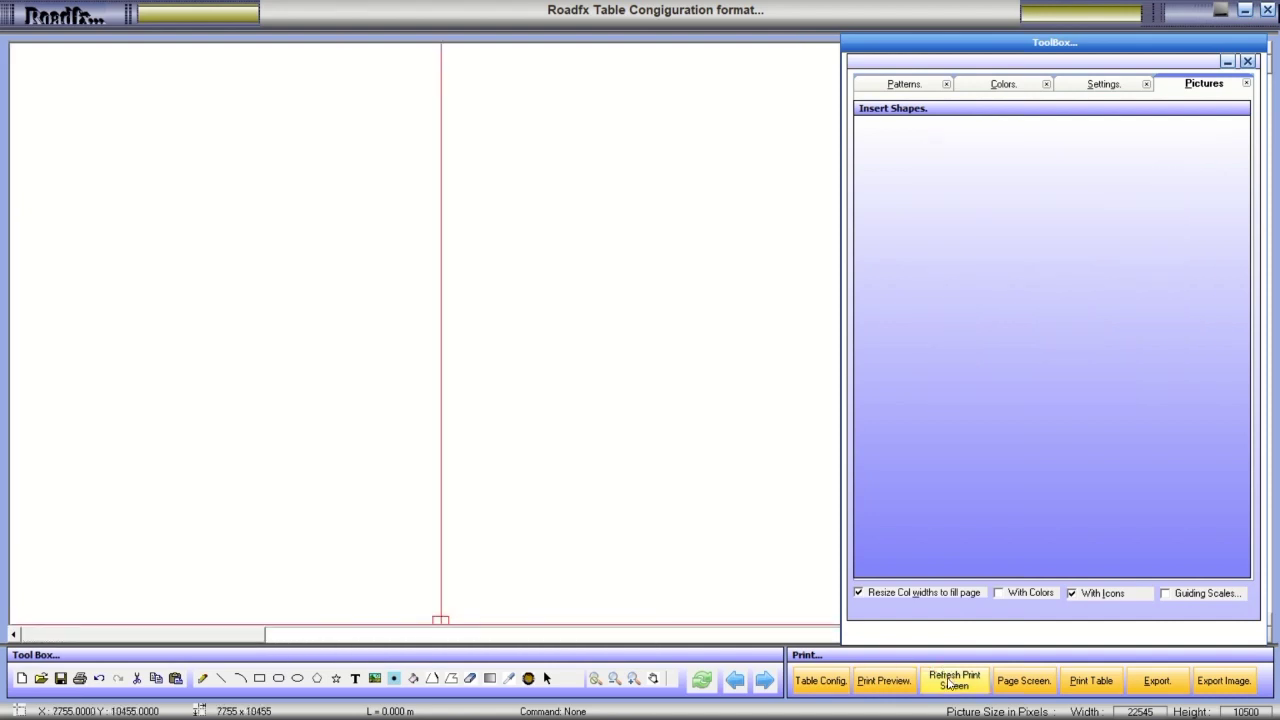
pyautogui.click(952, 684)
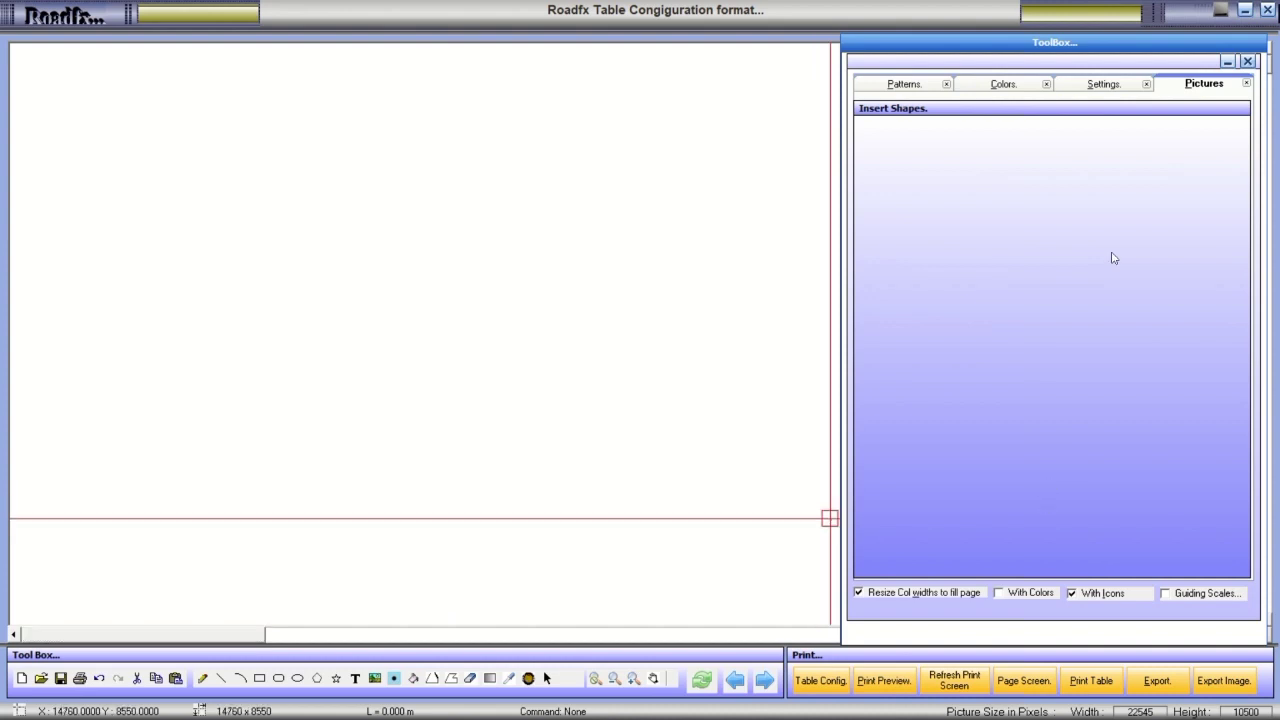
pyautogui.click(955, 682)
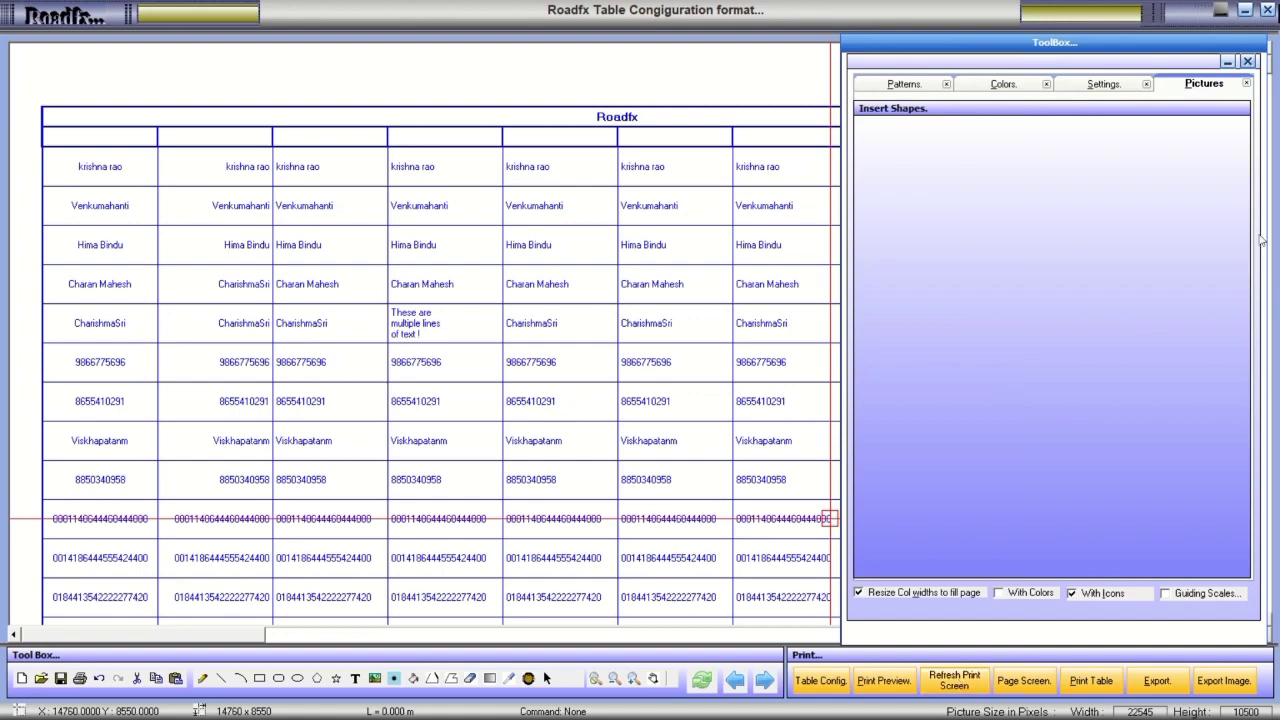
# Open a print preview of the page.
pyautogui.moveTo(1273, 72); pyautogui.dragTo(1251, 297)
pyautogui.scroll(15, 1249, 388)
pyautogui.click(1034, 690)
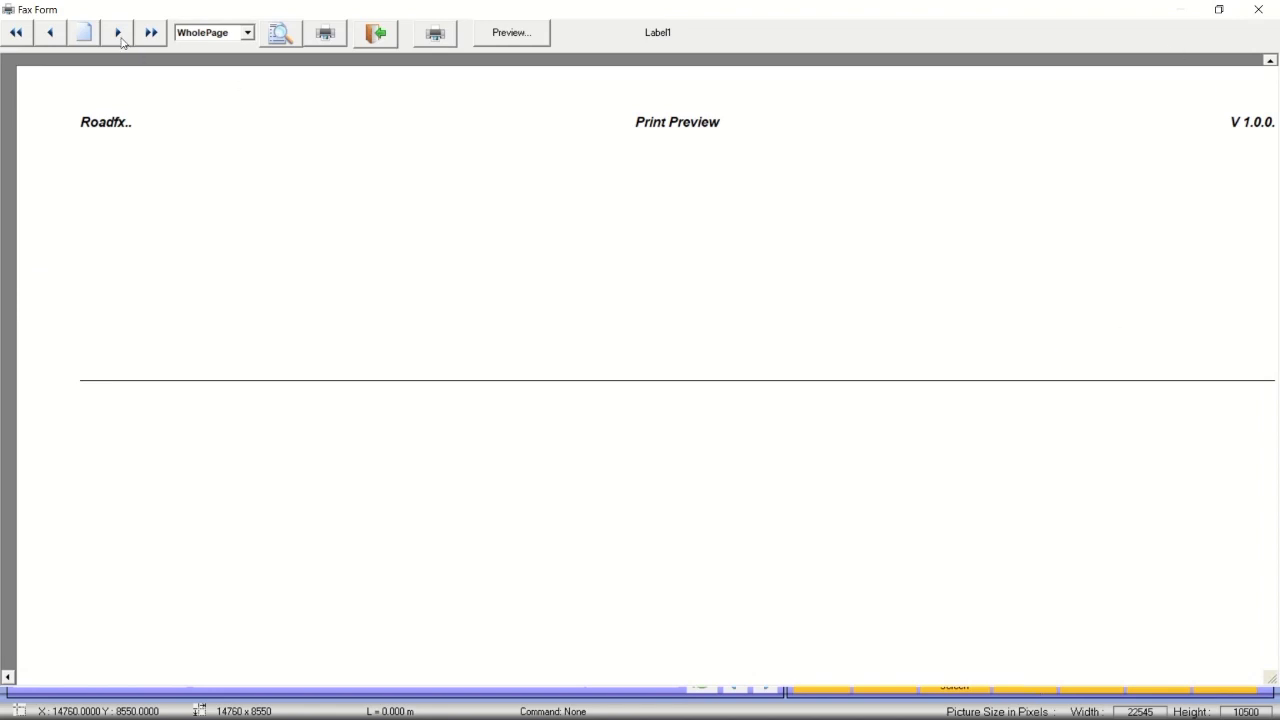
# Page through the page preview to its last page and close it.
pyautogui.click(118, 34)
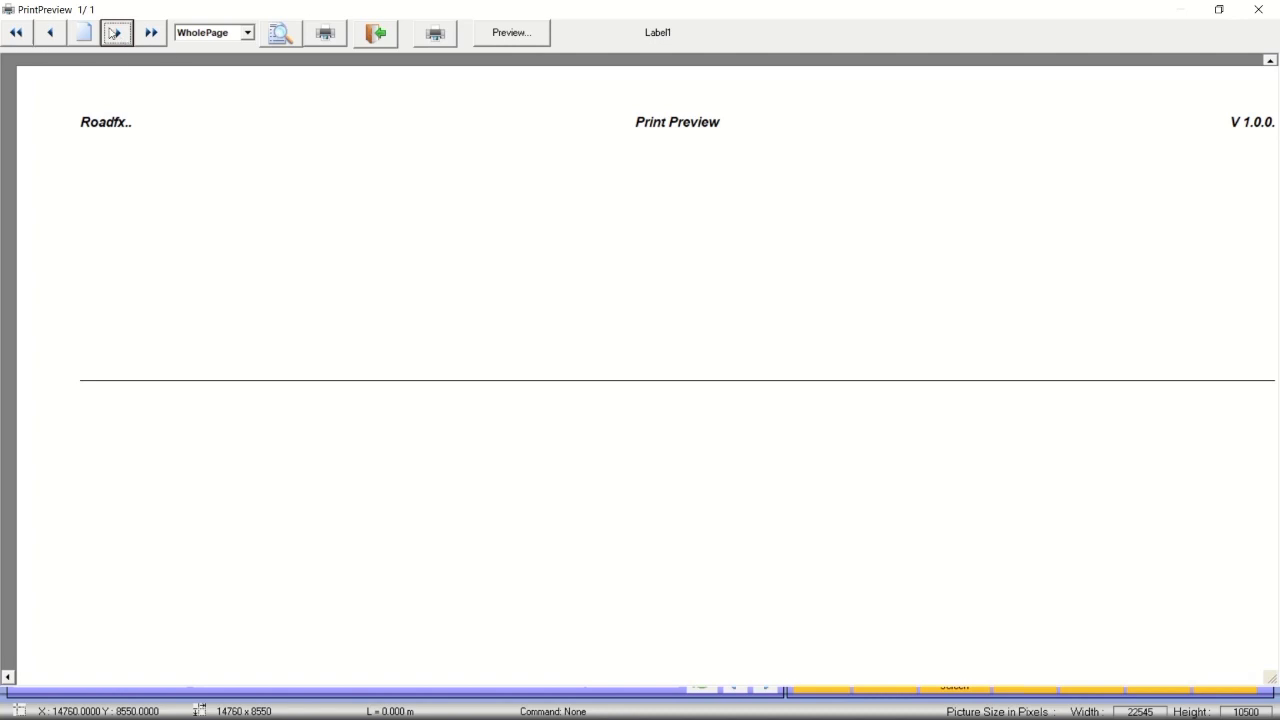
pyautogui.click(148, 33)
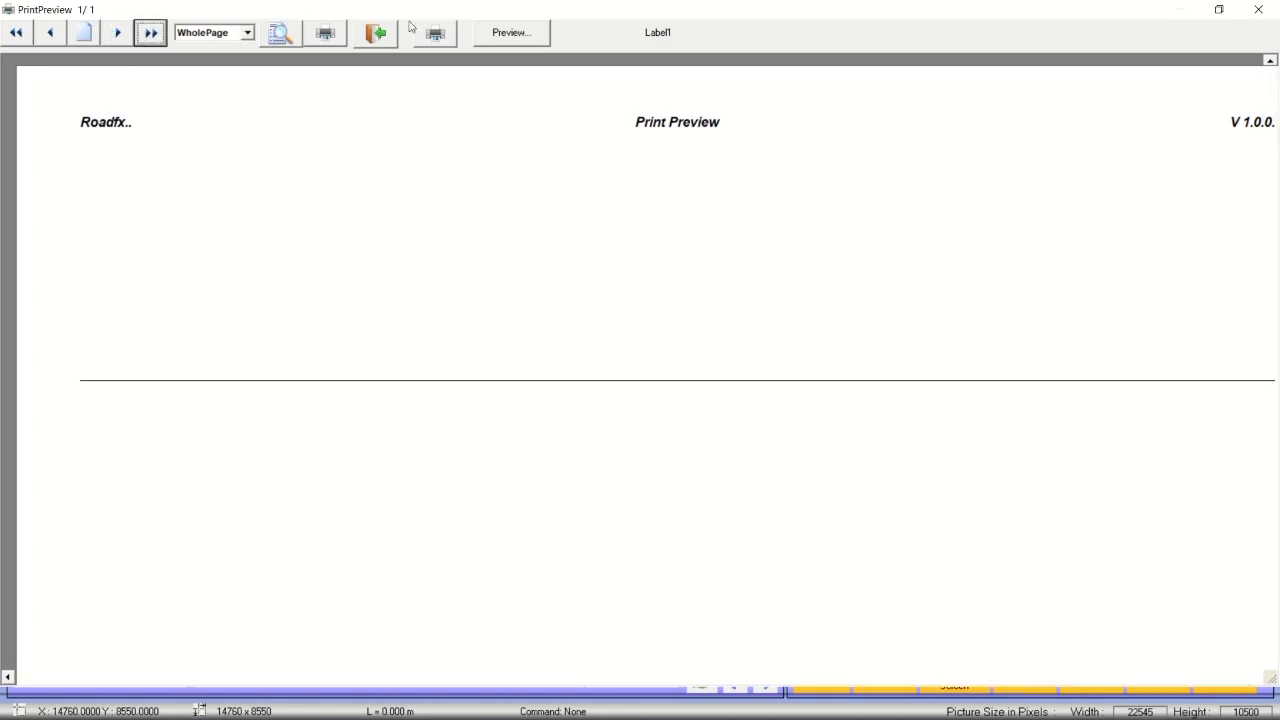
pyautogui.click(1245, 20)
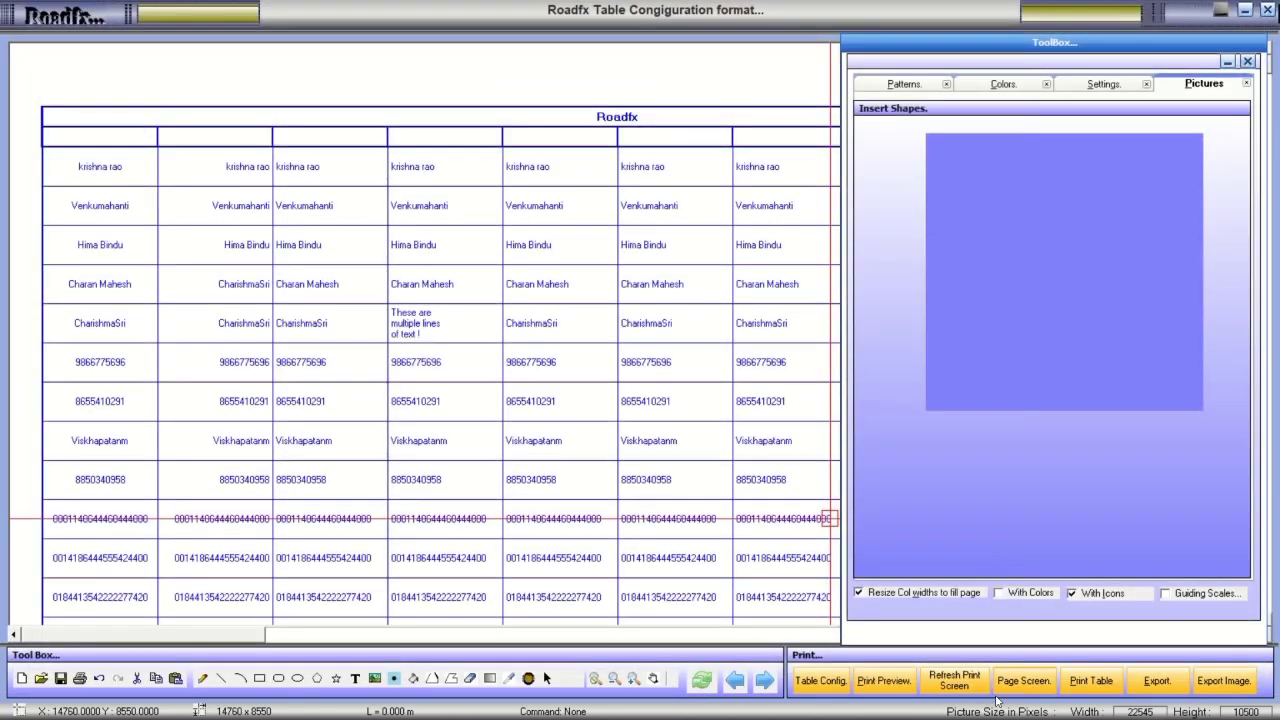
# Preview and render the Roadfx table, then reopen and close the page preview.
pyautogui.click(1081, 682)
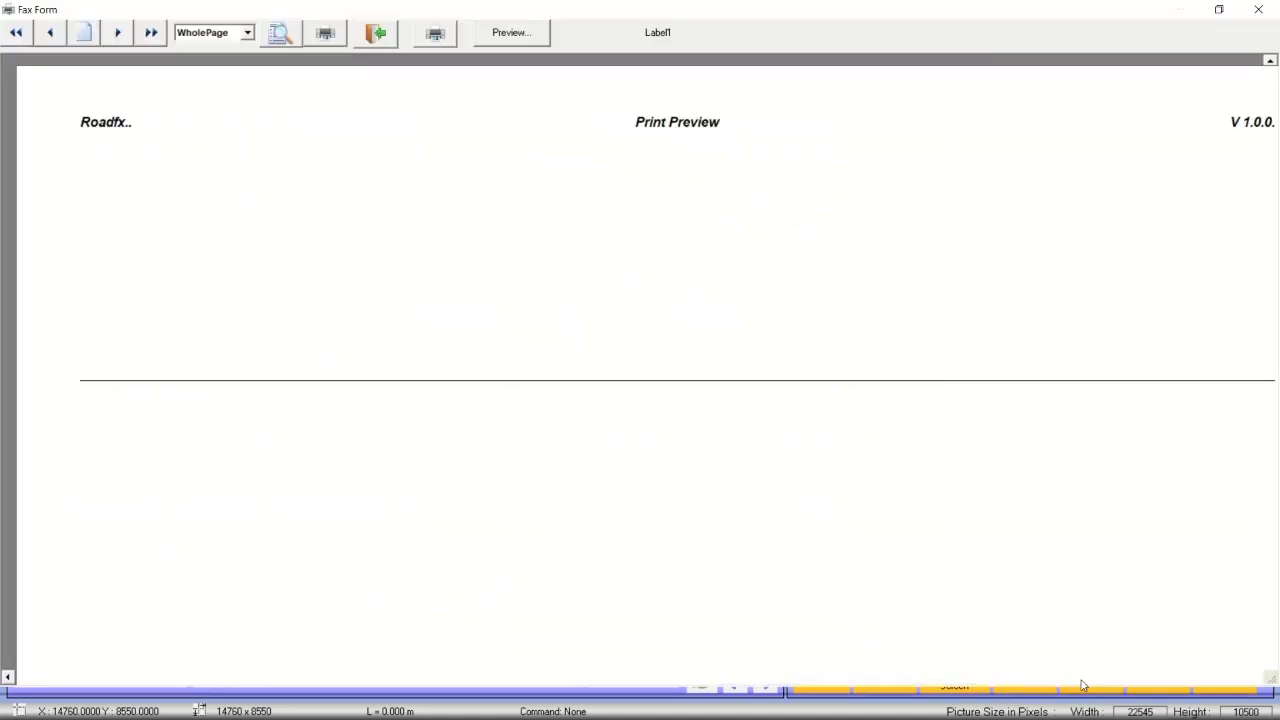
pyautogui.click(117, 32)
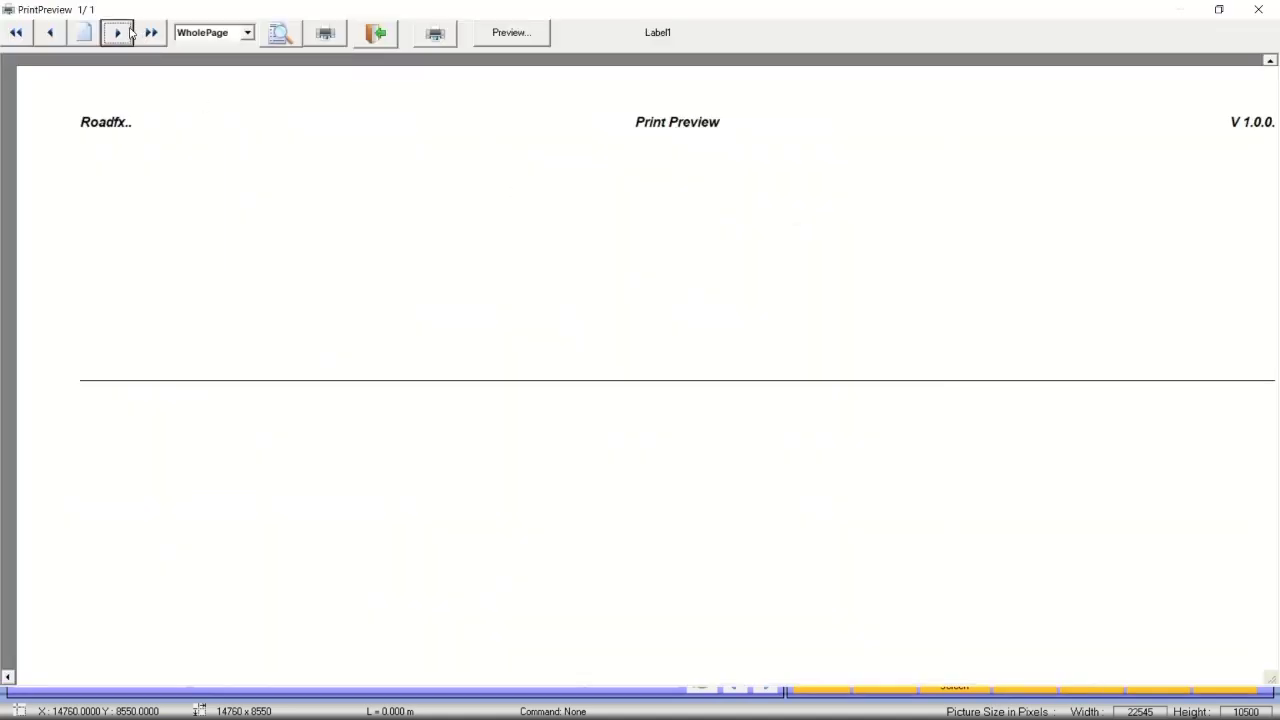
pyautogui.click(510, 33)
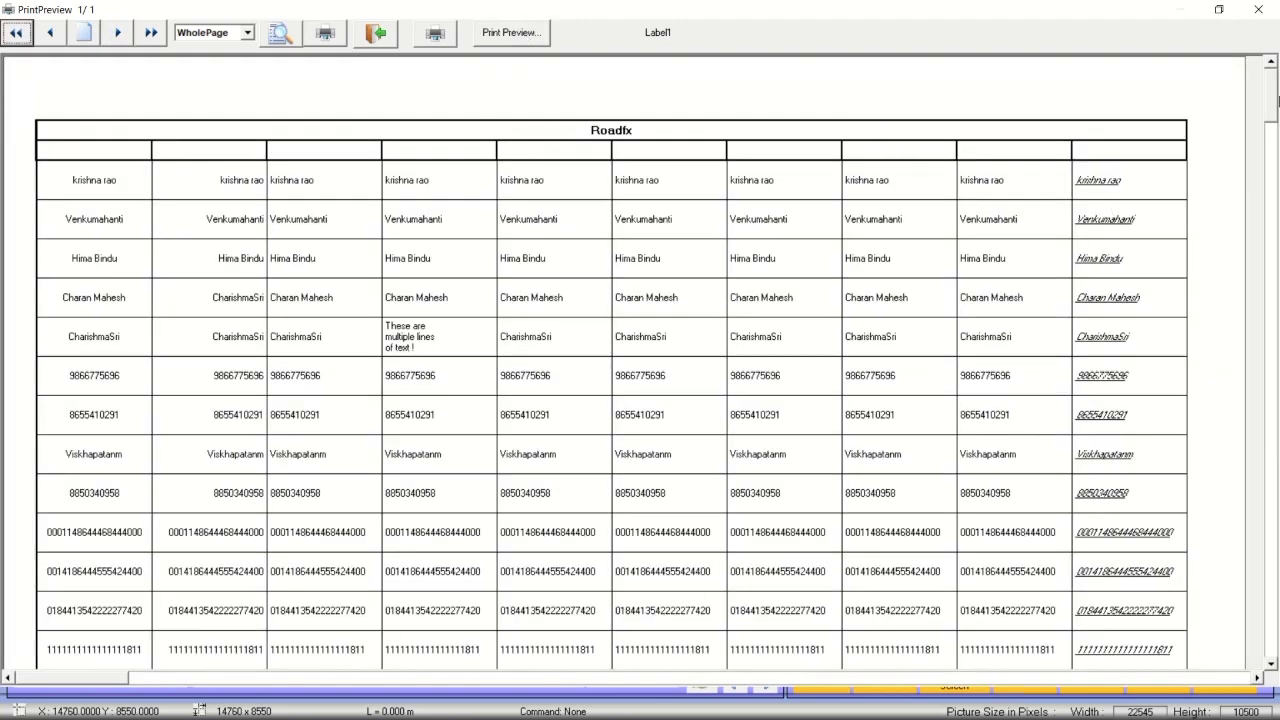
pyautogui.moveTo(1277, 95); pyautogui.dragTo(1259, 116)
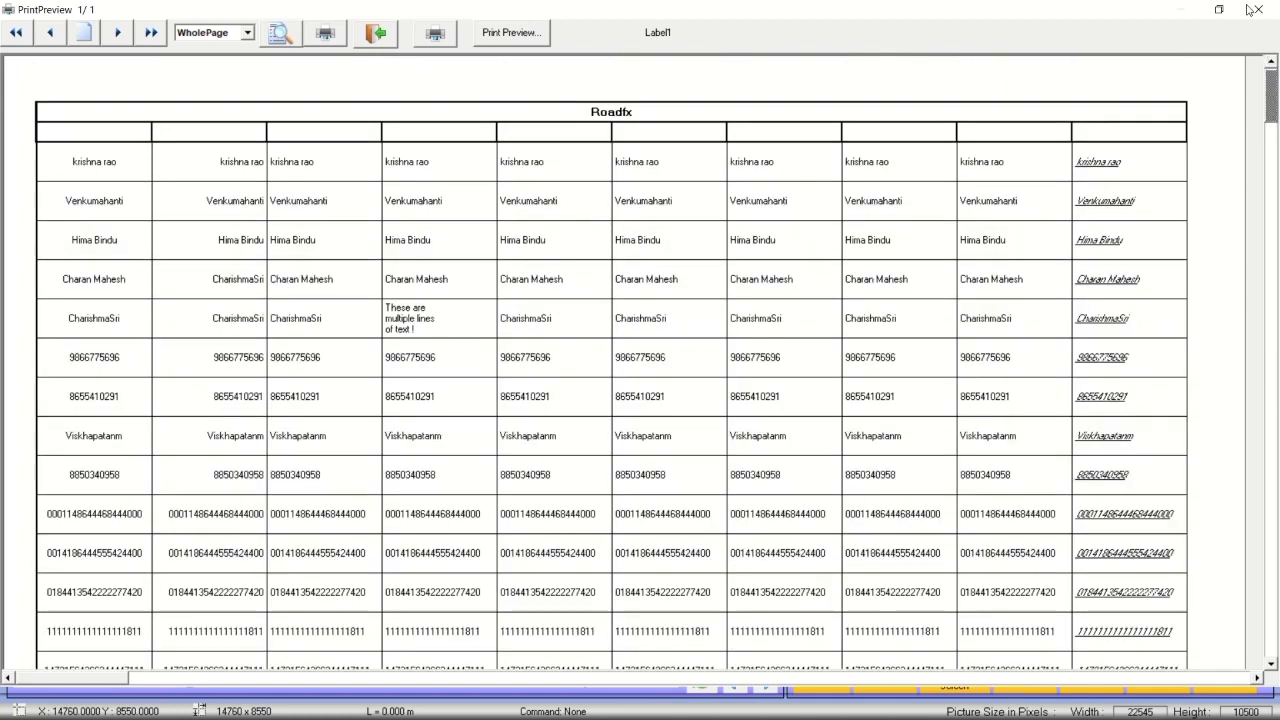
pyautogui.click(1248, 10)
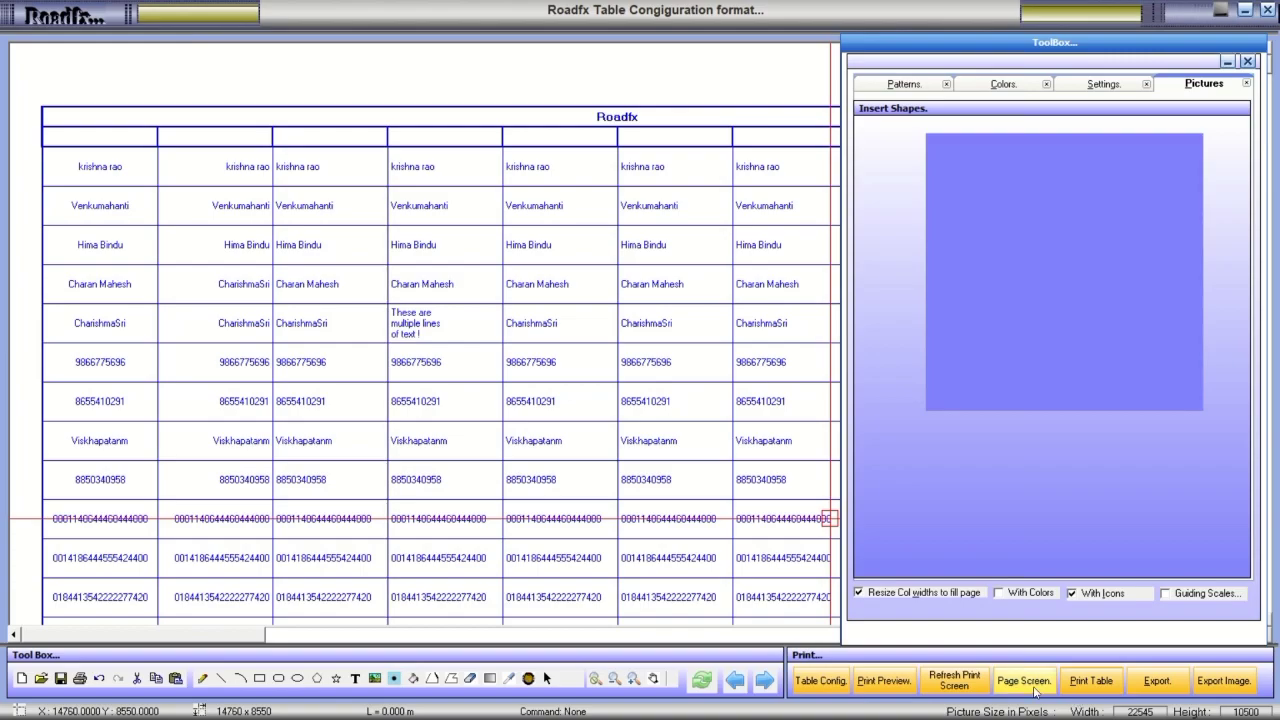
pyautogui.click(1035, 686)
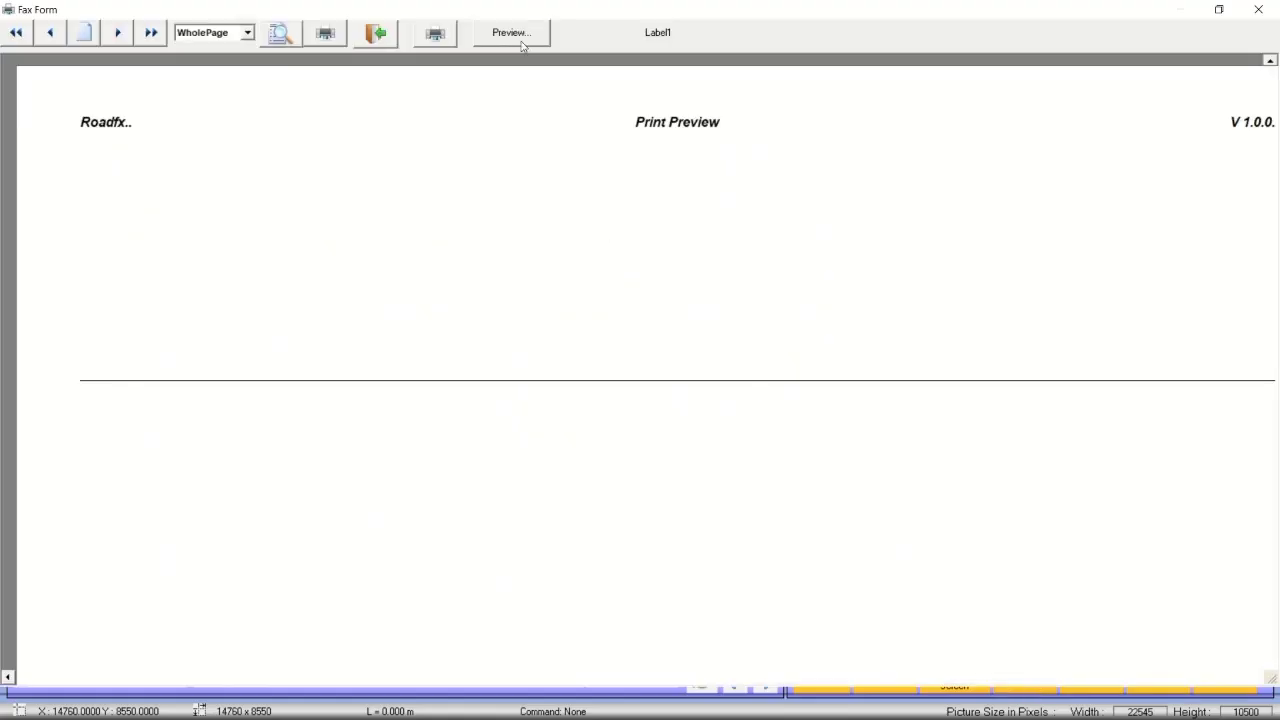
pyautogui.click(1258, 9)
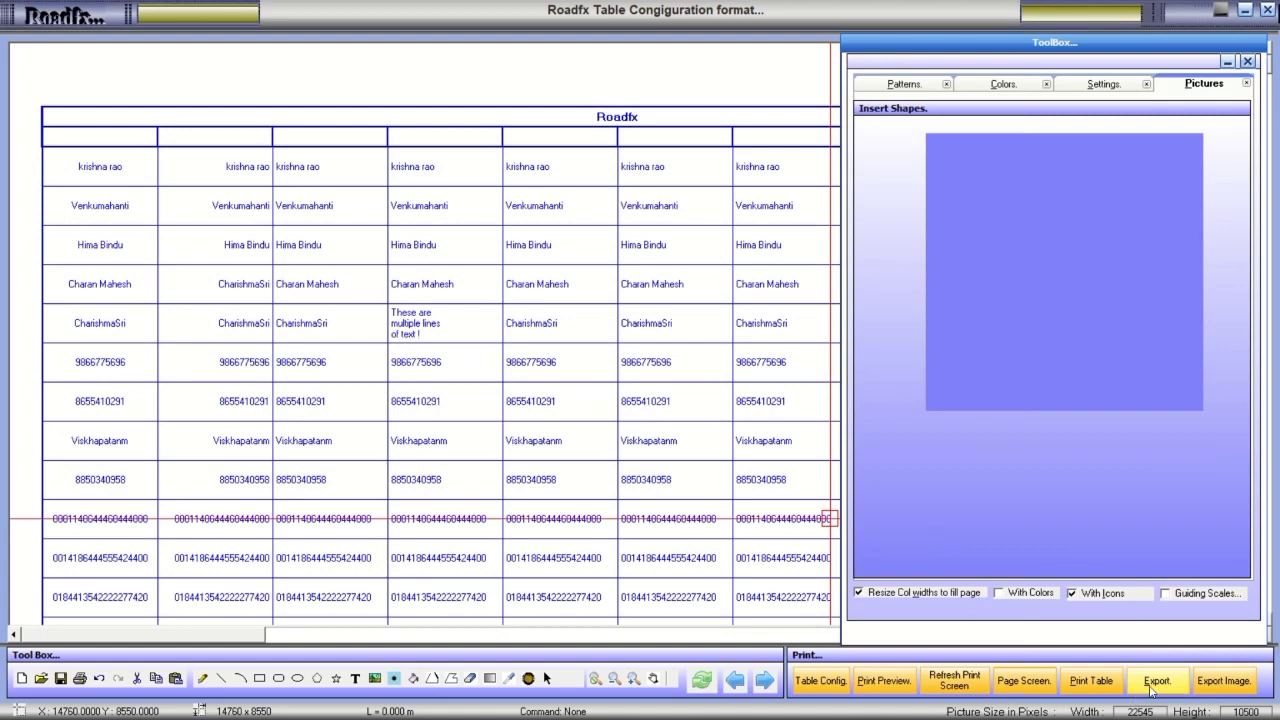
# Start a BMP image export of the page, cancel it, dismiss the warning, and rerun Export.
pyautogui.click(1224, 680)
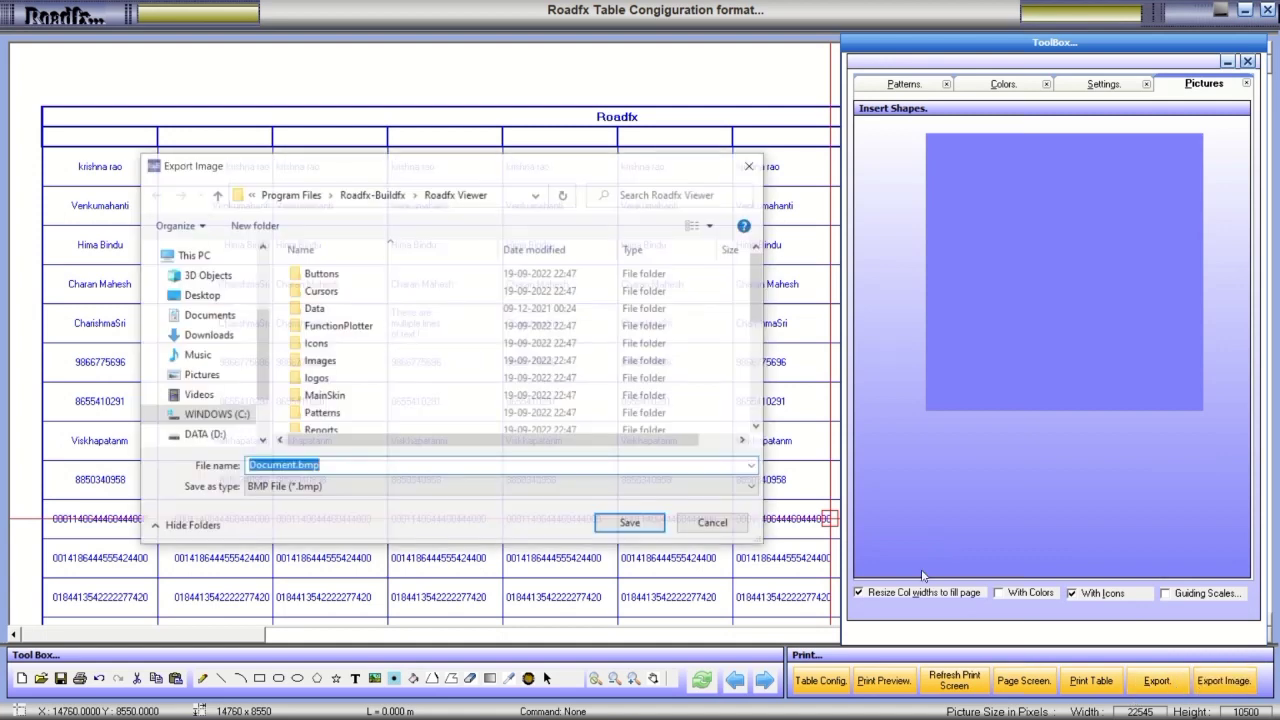
pyautogui.click(334, 488)
pyautogui.click(336, 489)
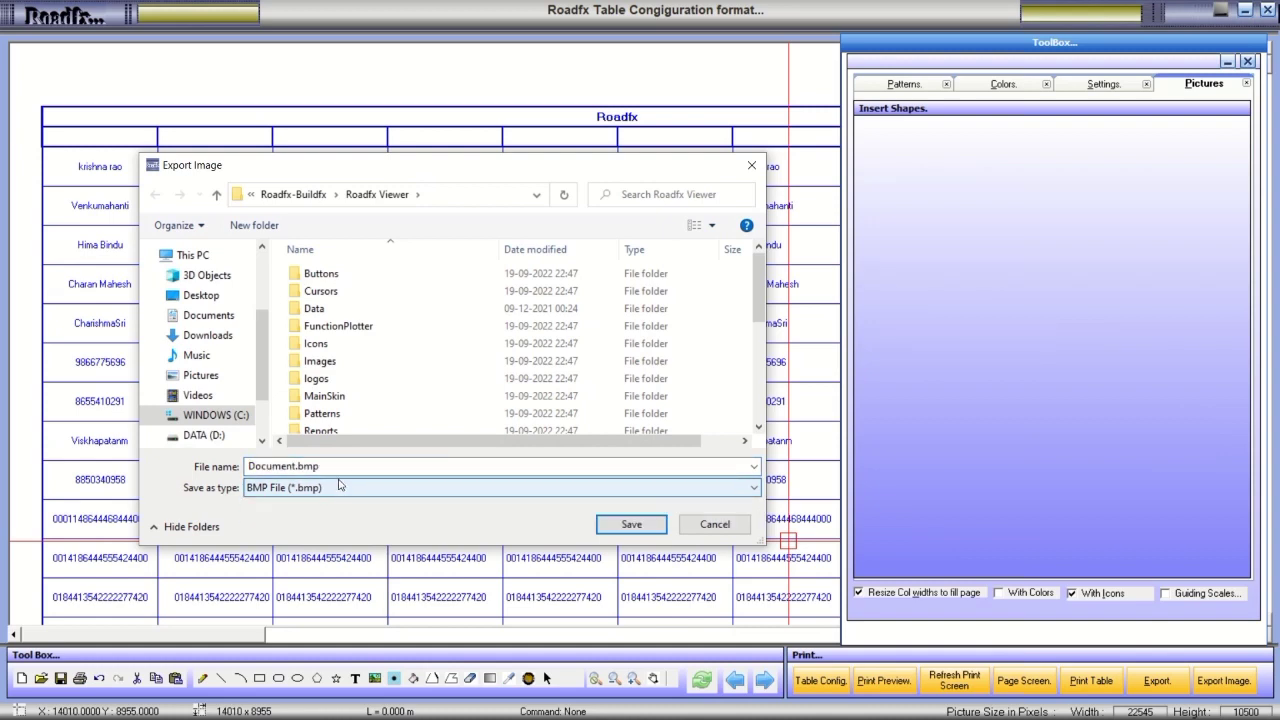
pyautogui.click(749, 168)
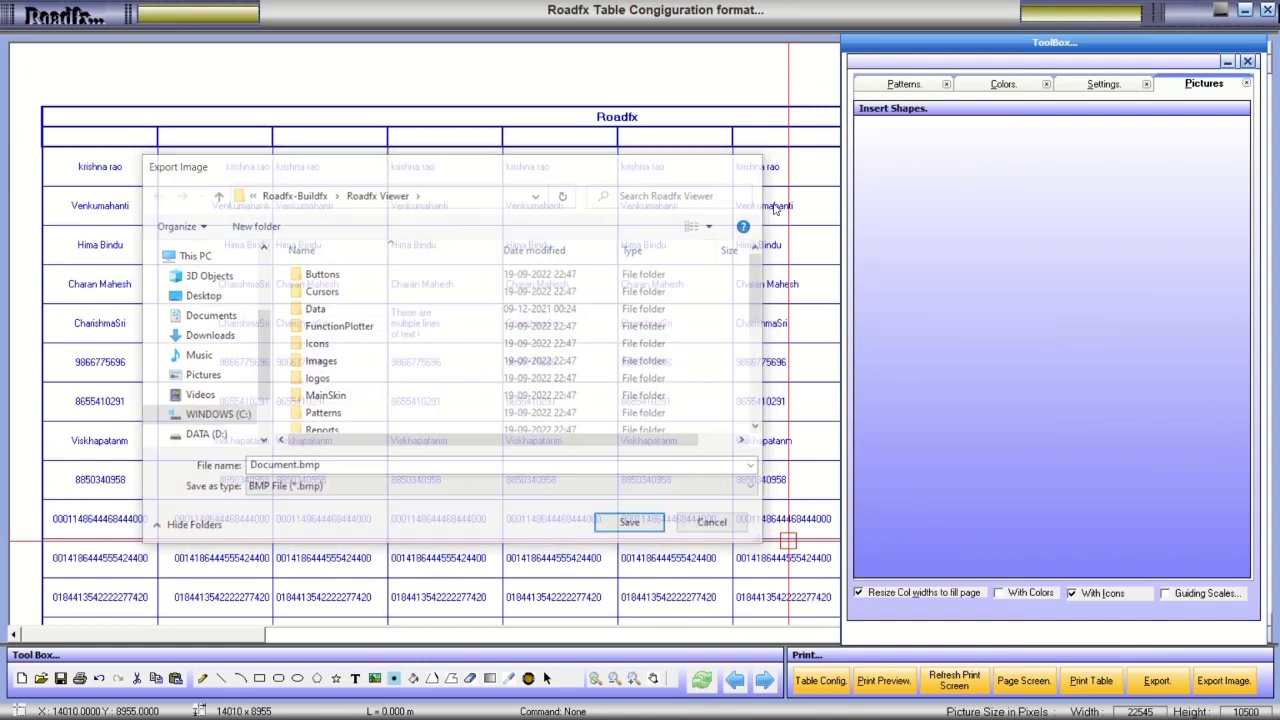
pyautogui.click(704, 406)
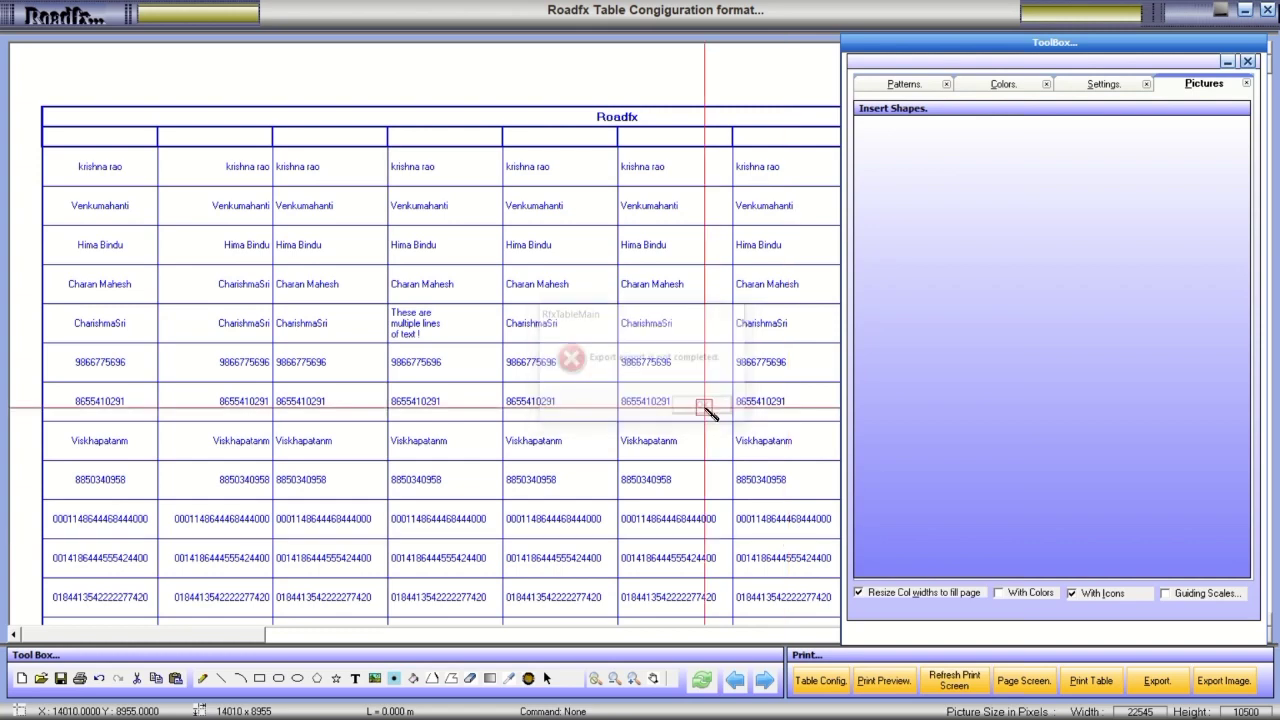
pyautogui.click(1154, 684)
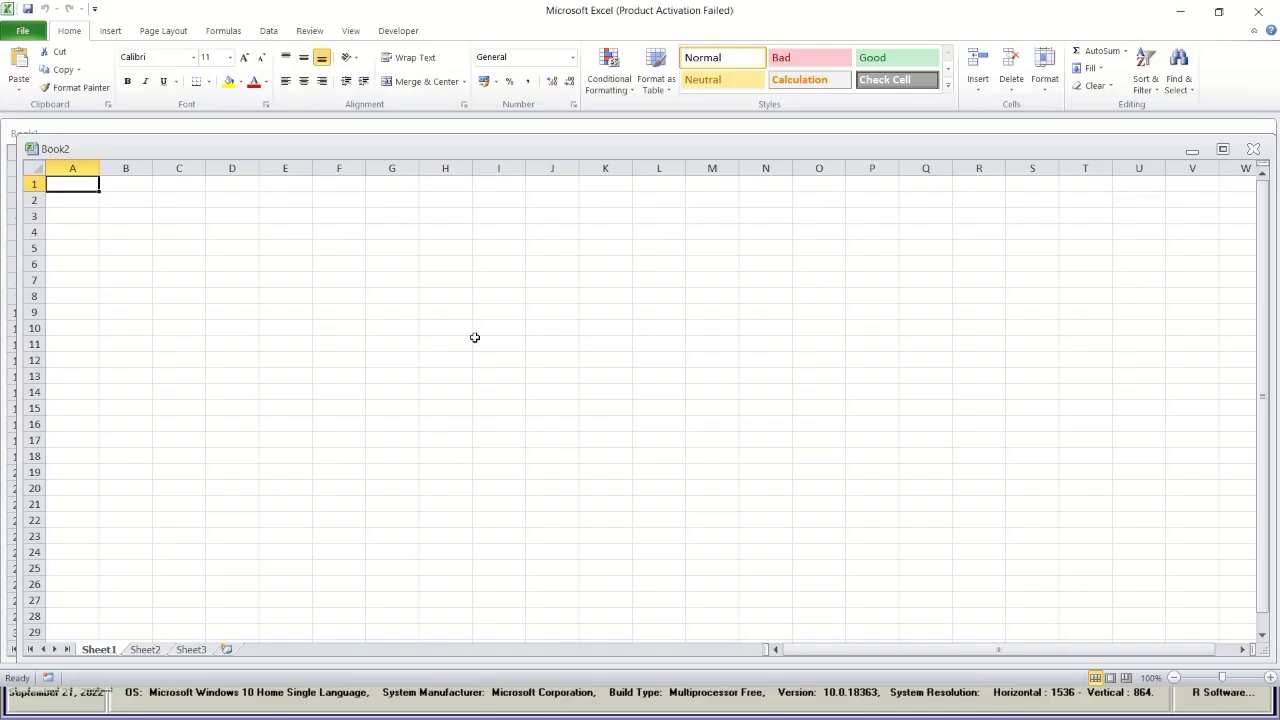
# Maximize Book2, select cell H6, then close the Book2 workbook.
pyautogui.click(1222, 149)
pyautogui.click(437, 220)
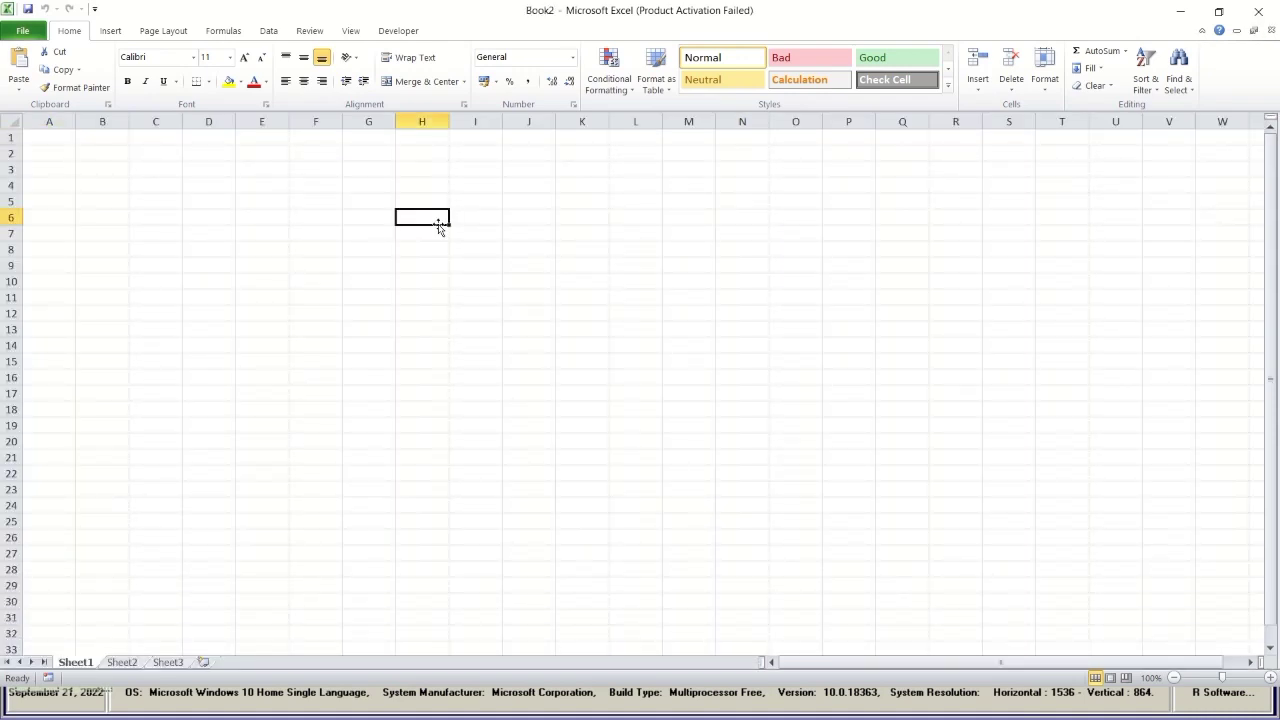
pyautogui.scroll(-3, 263, 428)
pyautogui.scroll(3, 266, 429)
pyautogui.click(1258, 11)
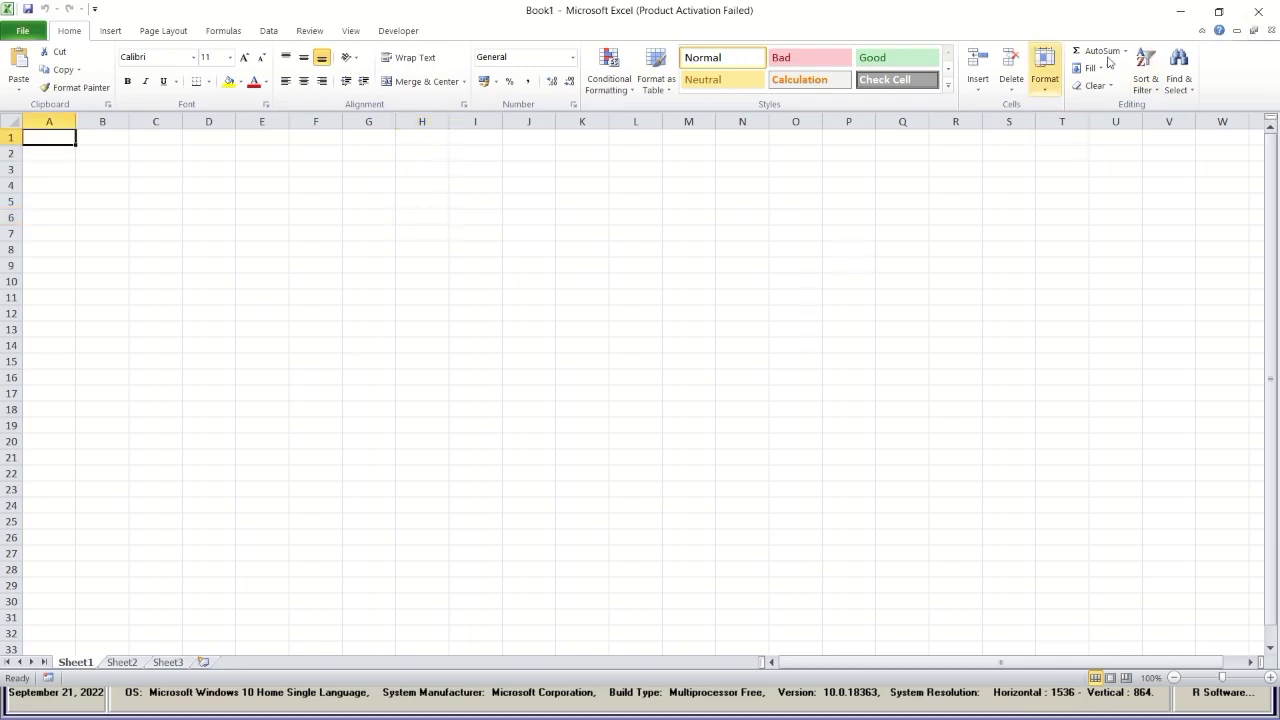
# Quit Excel, log back into Roadfx with the account password, and launch Road Viewer.
pyautogui.click(1258, 11)
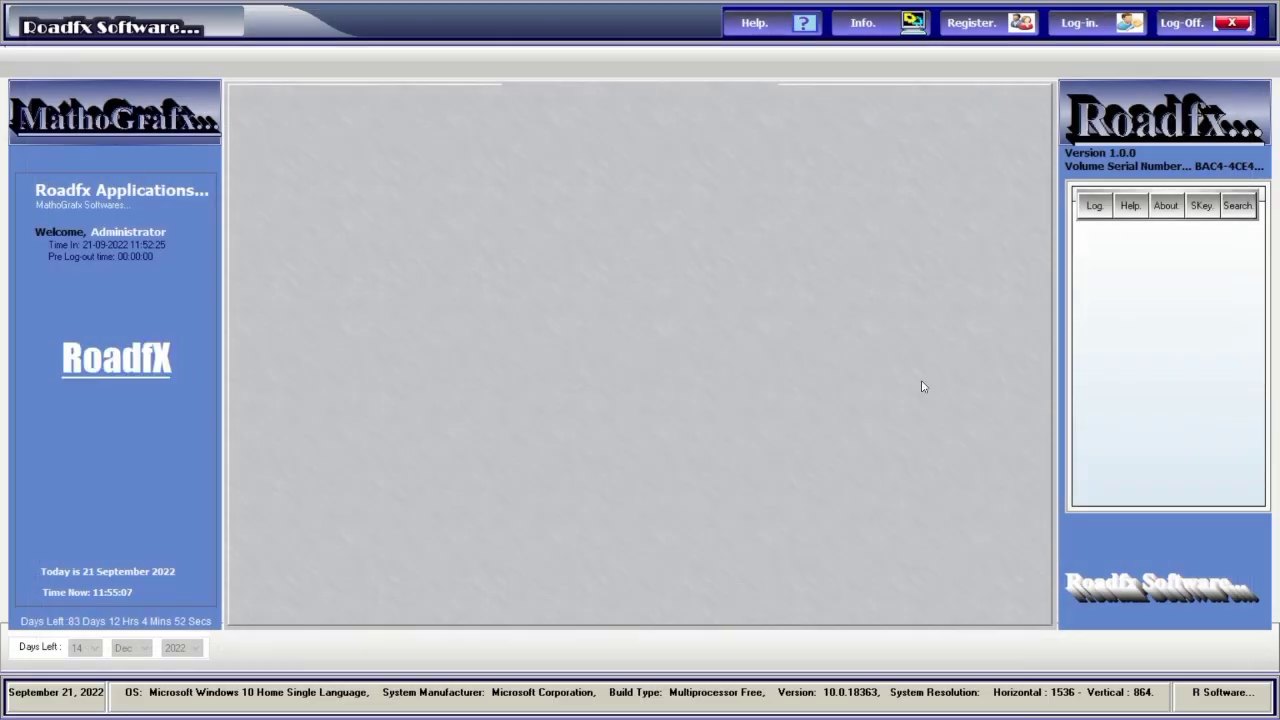
pyautogui.click(1079, 22)
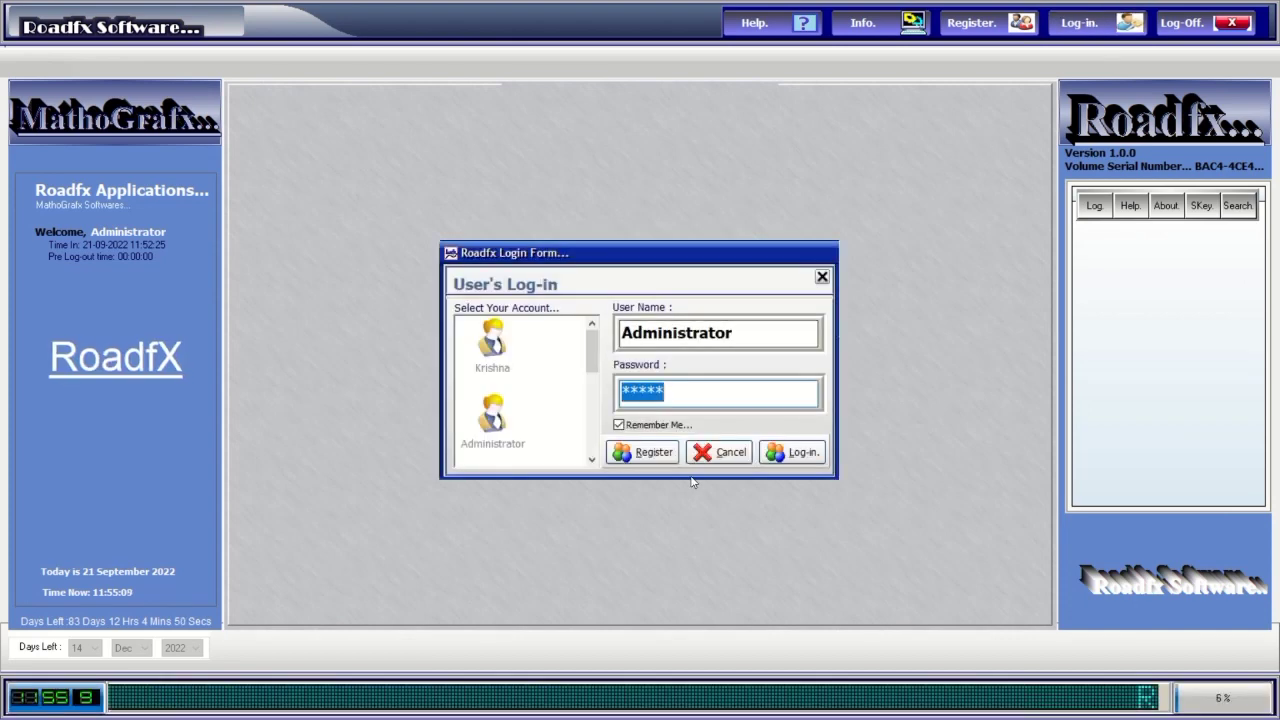
pyautogui.write('***')
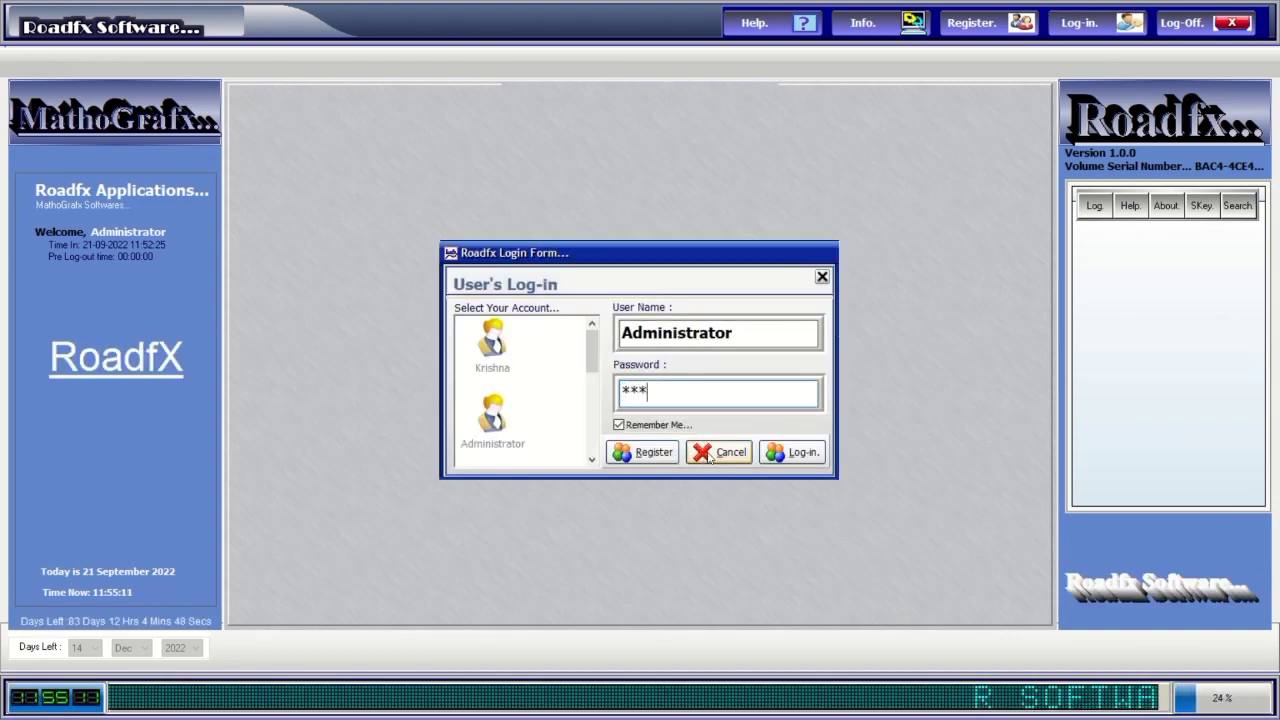
pyautogui.write('*')
pyautogui.click(792, 453)
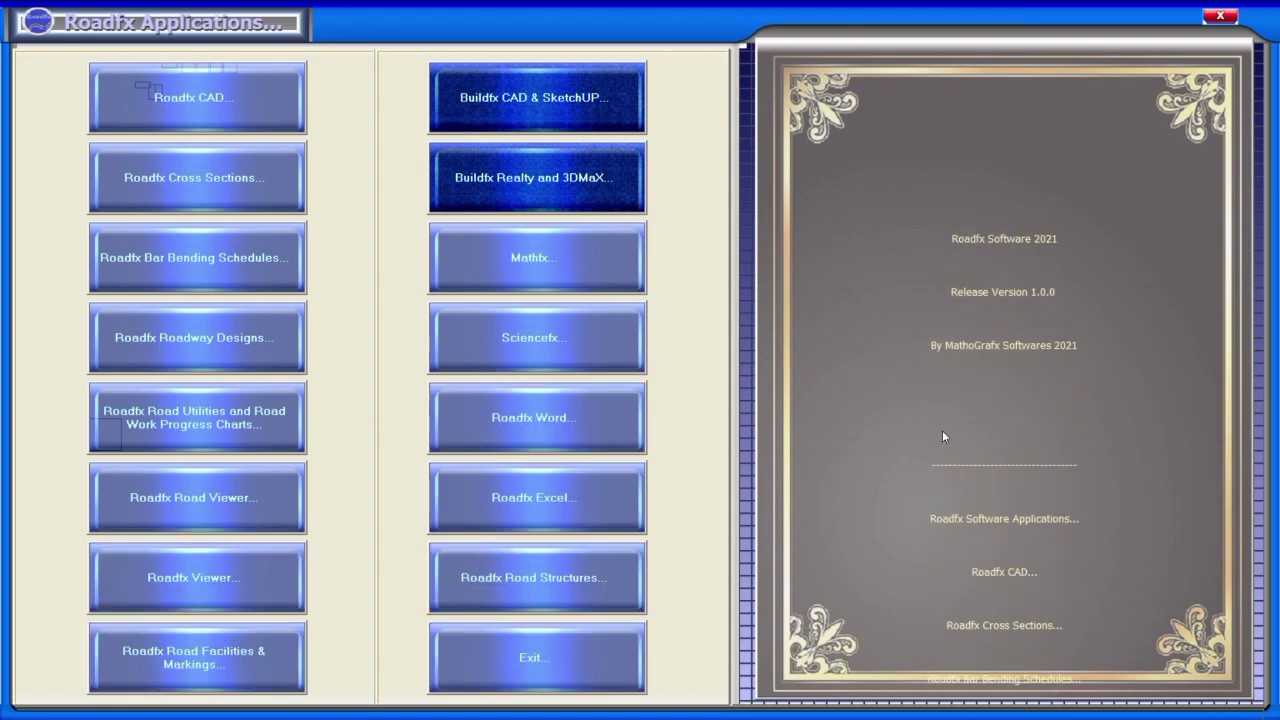
pyautogui.click(248, 486)
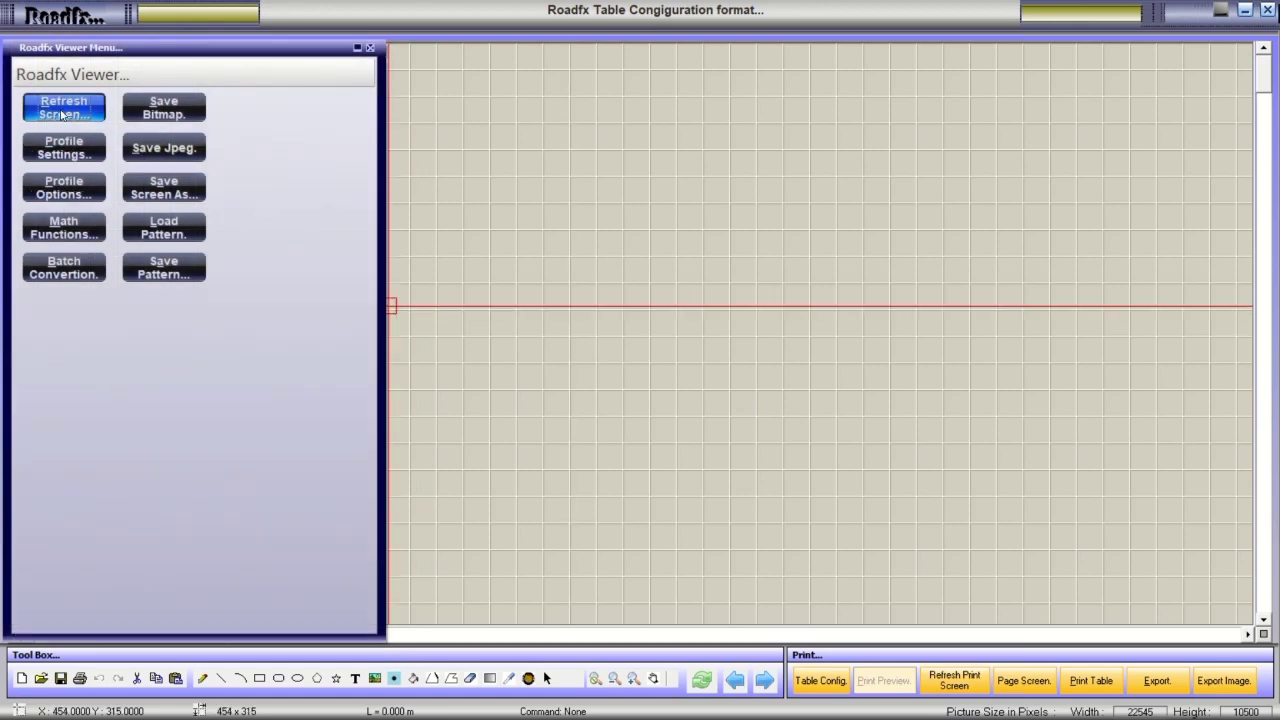
# Open the toolbox and cycle through its colour, pattern, brush and pictures pages.
pyautogui.click(62, 115)
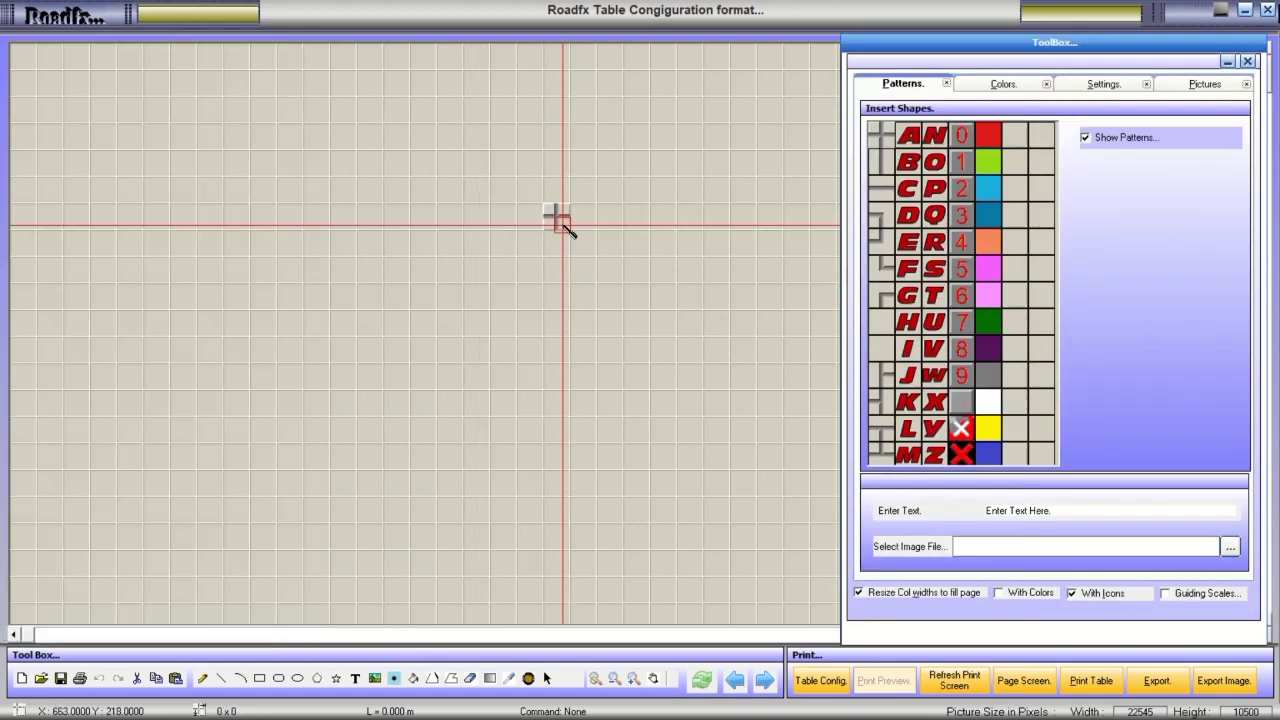
pyautogui.click(995, 86)
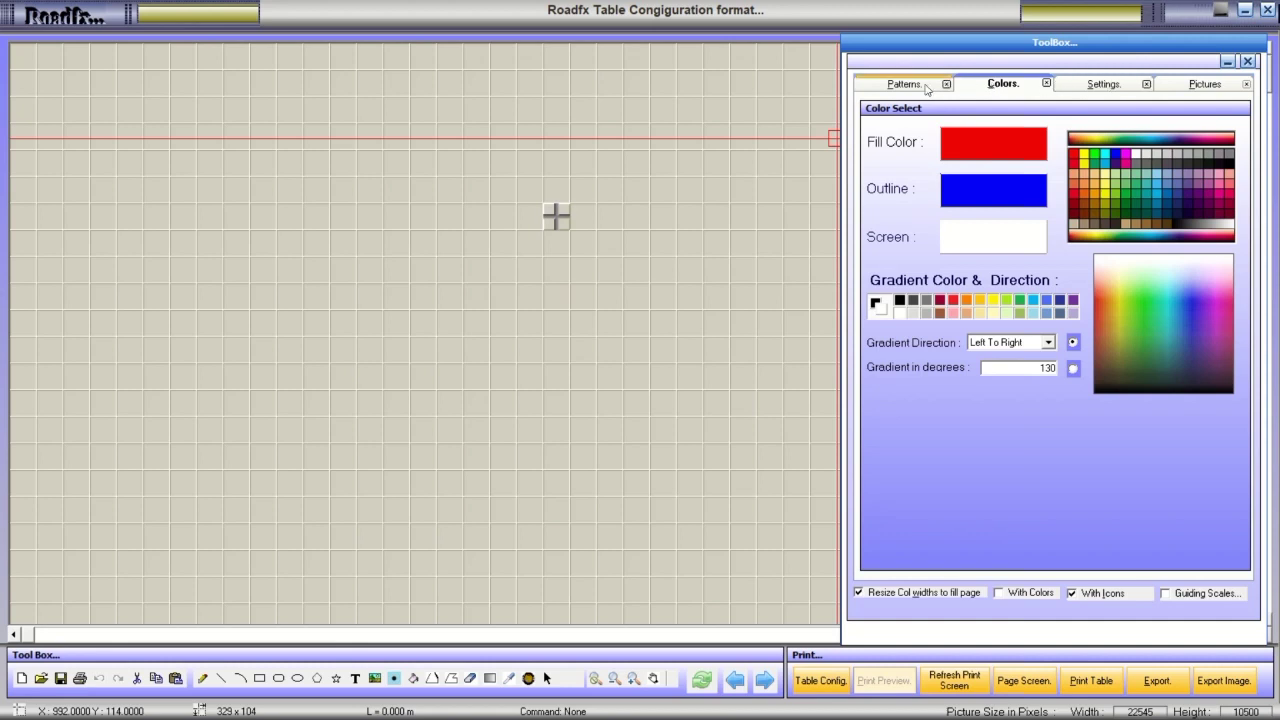
pyautogui.click(922, 86)
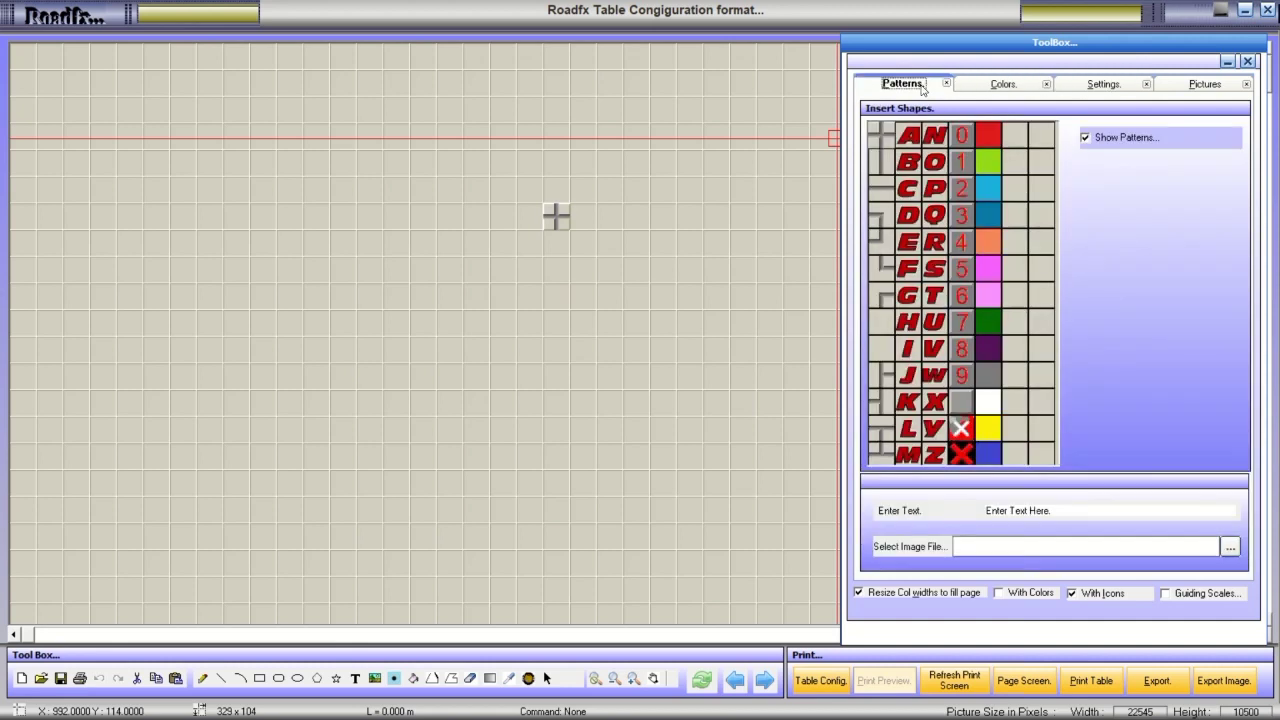
pyautogui.click(976, 88)
pyautogui.click(1085, 88)
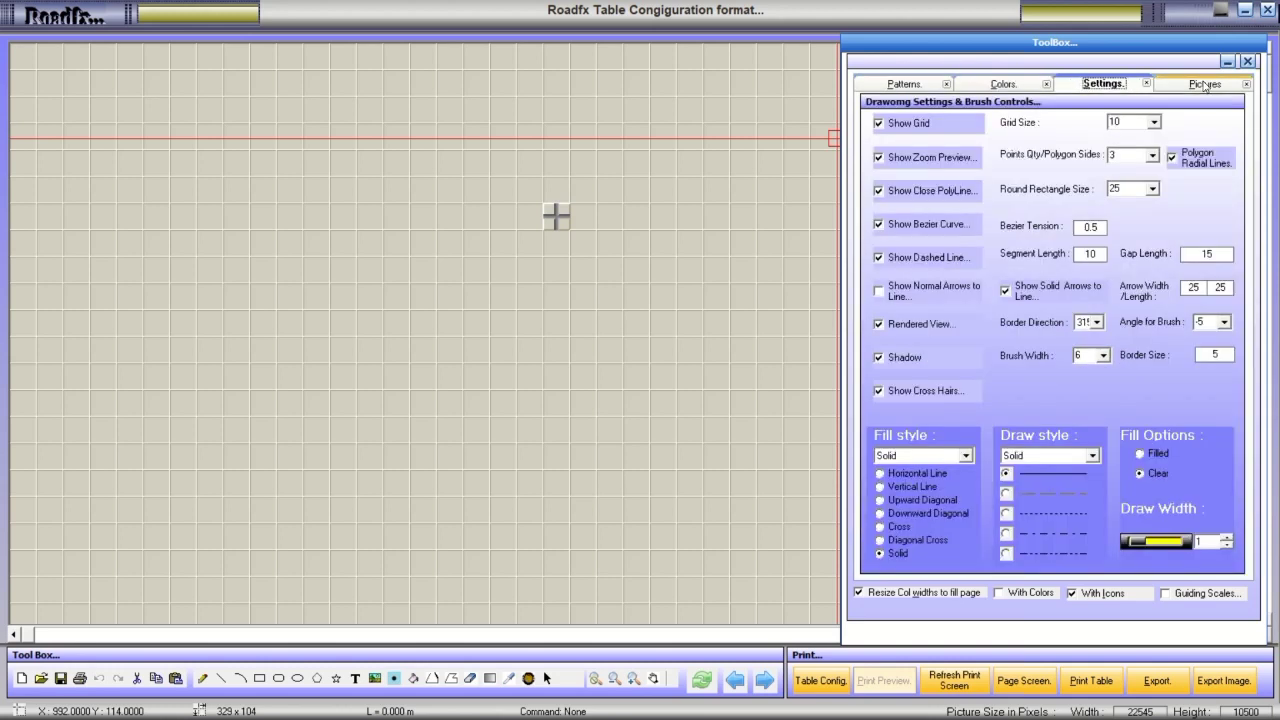
pyautogui.click(1205, 84)
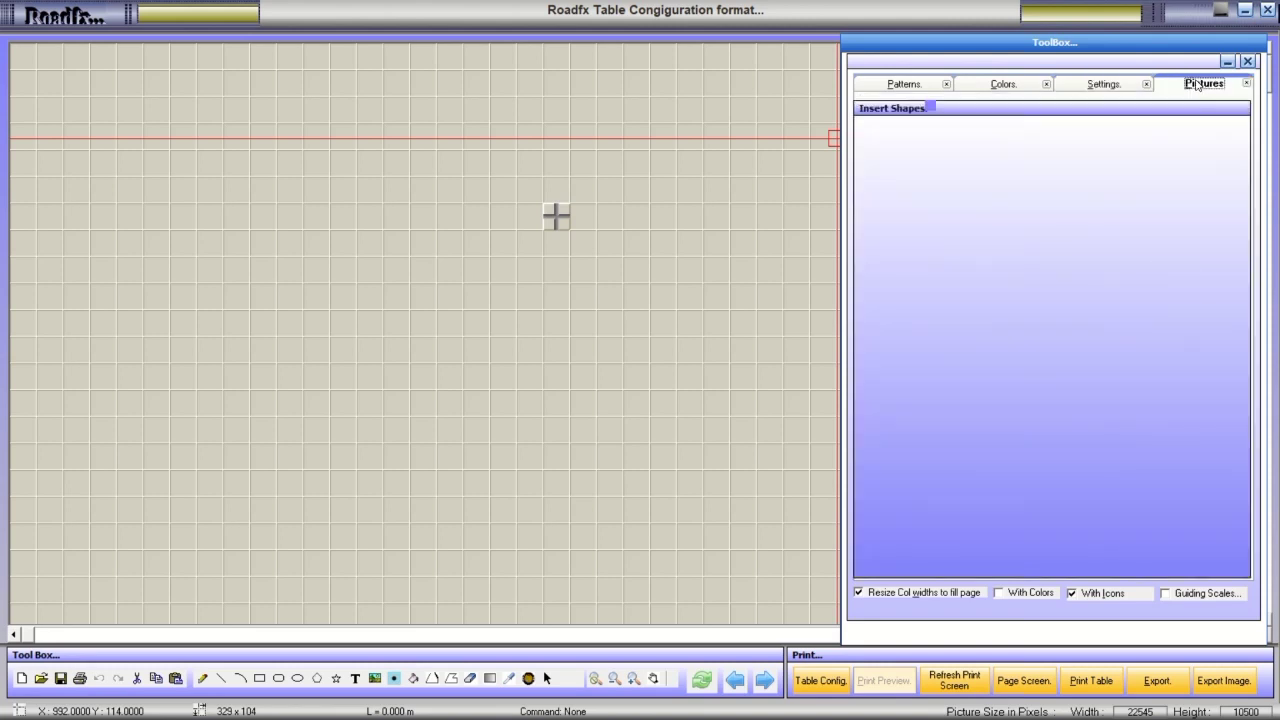
# From the viewer menu, check and close the road profile and display settings unchanged.
pyautogui.click(60, 16)
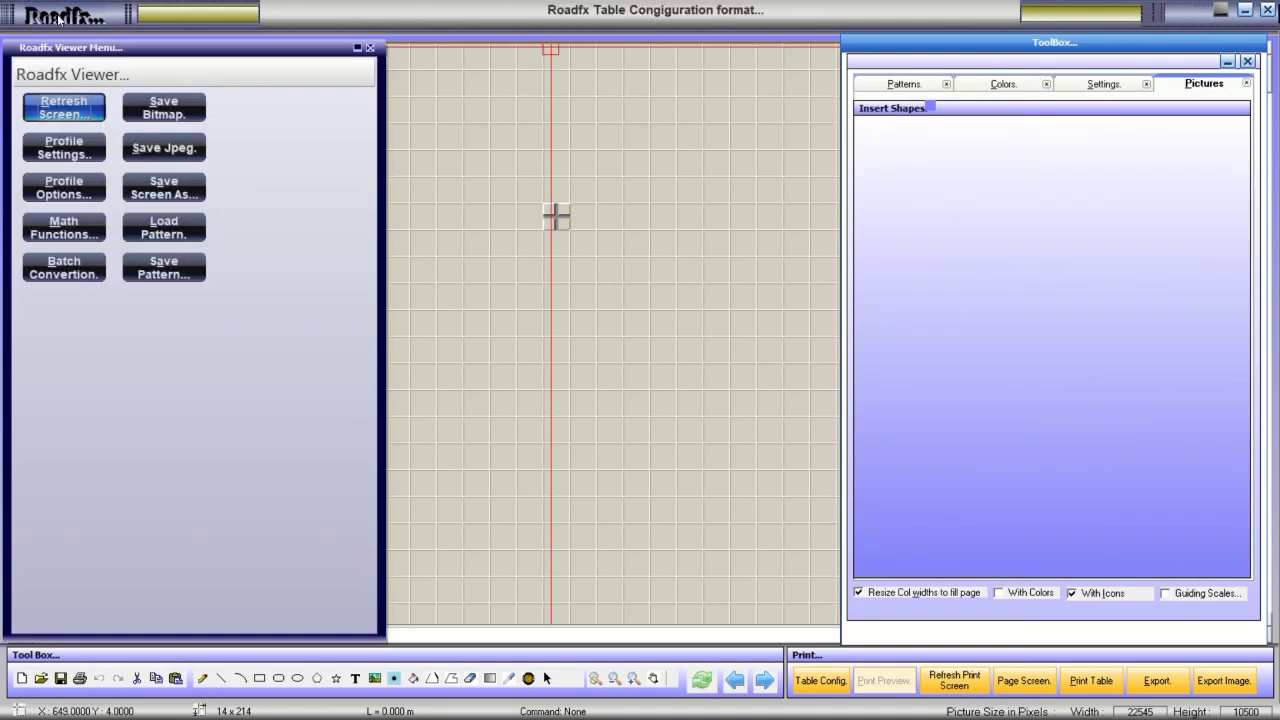
pyautogui.click(72, 147)
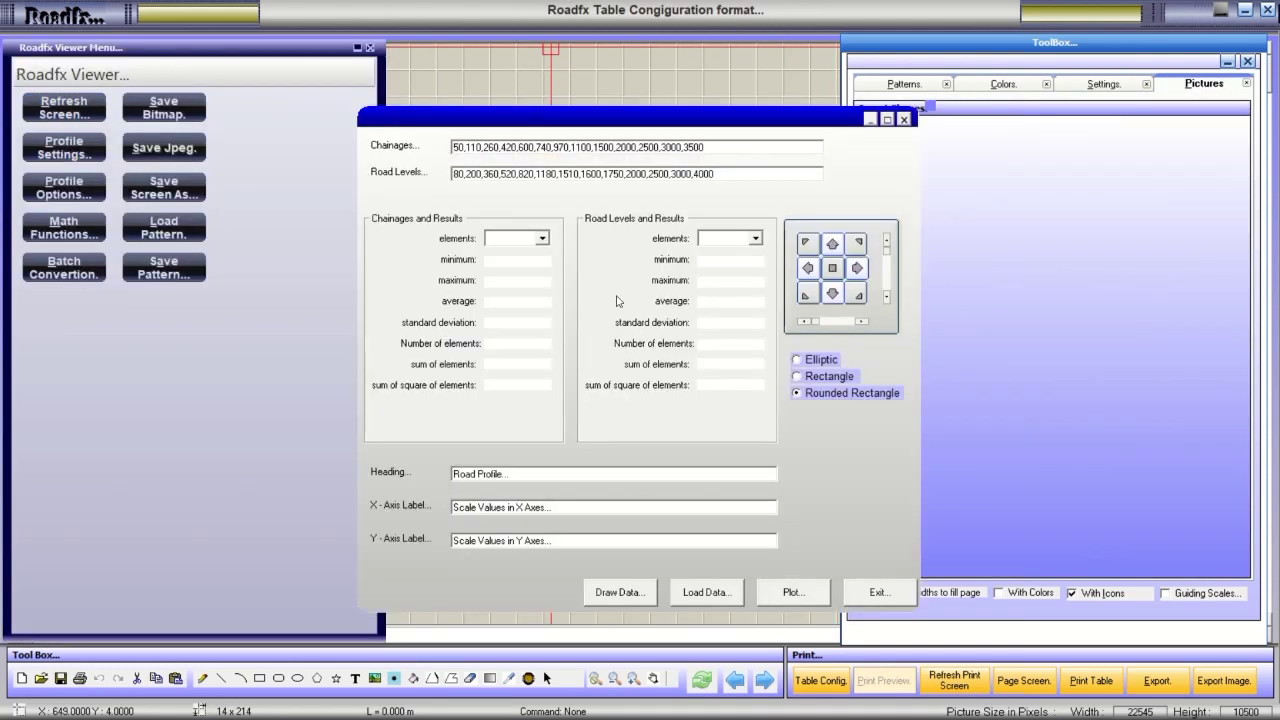
pyautogui.click(884, 594)
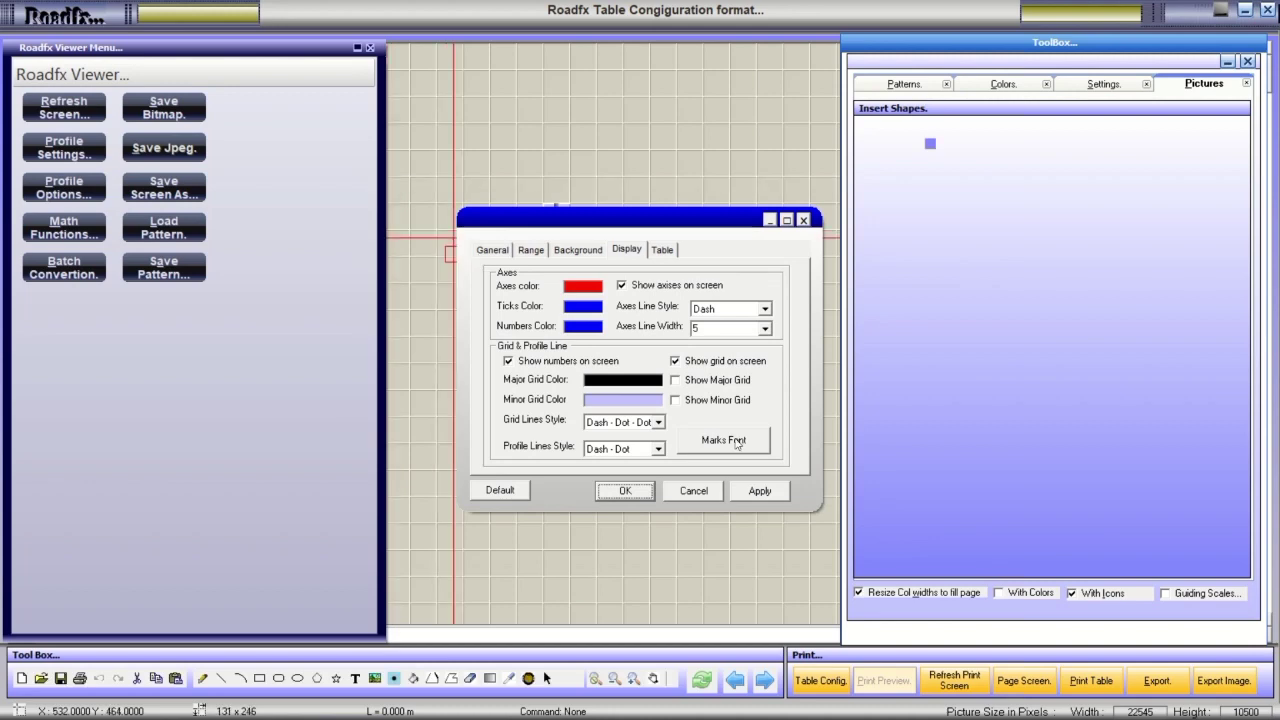
pyautogui.click(694, 490)
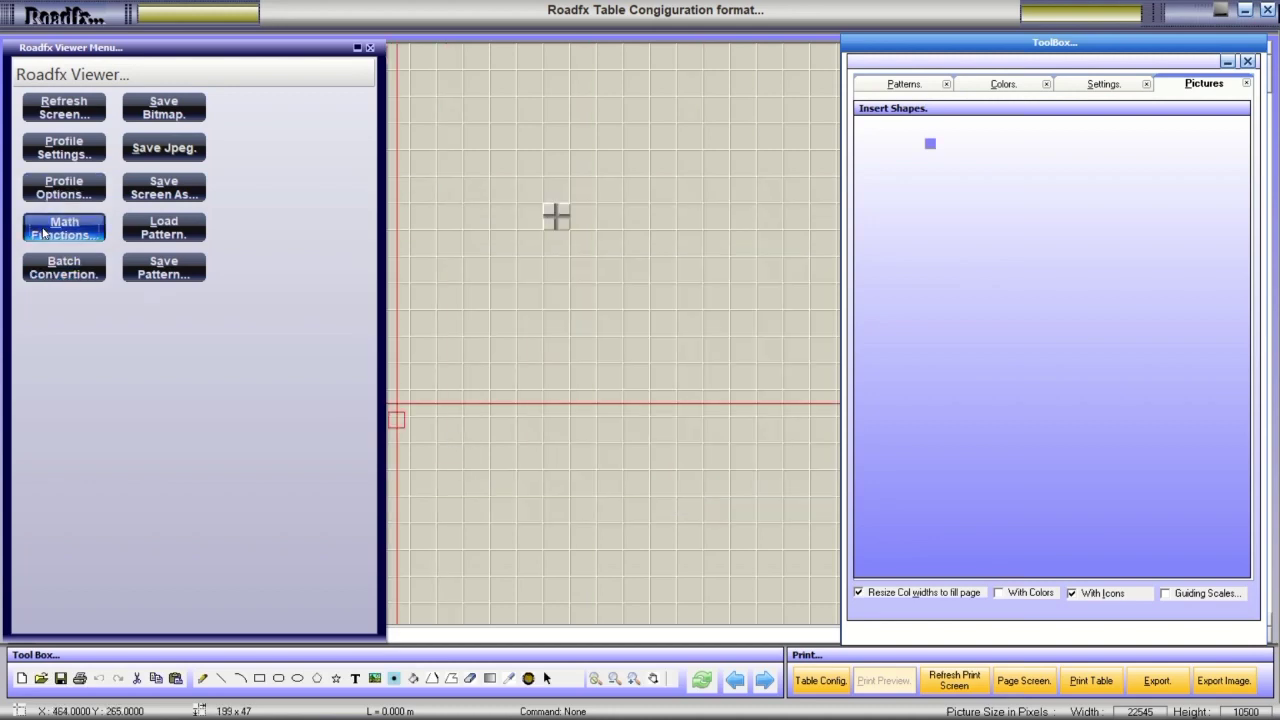
# Plot 2*Sin(3*x) as trigonometric, linear and polar graphs, then close the plotter.
pyautogui.click(64, 227)
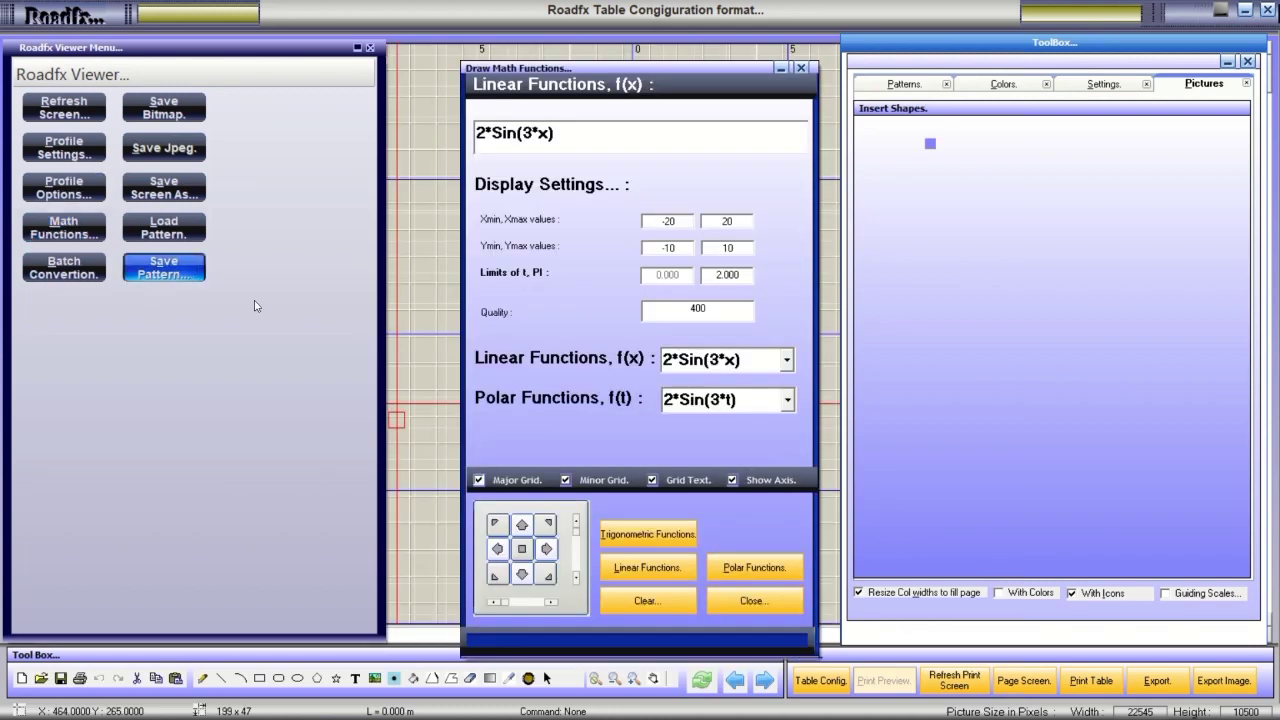
pyautogui.click(635, 535)
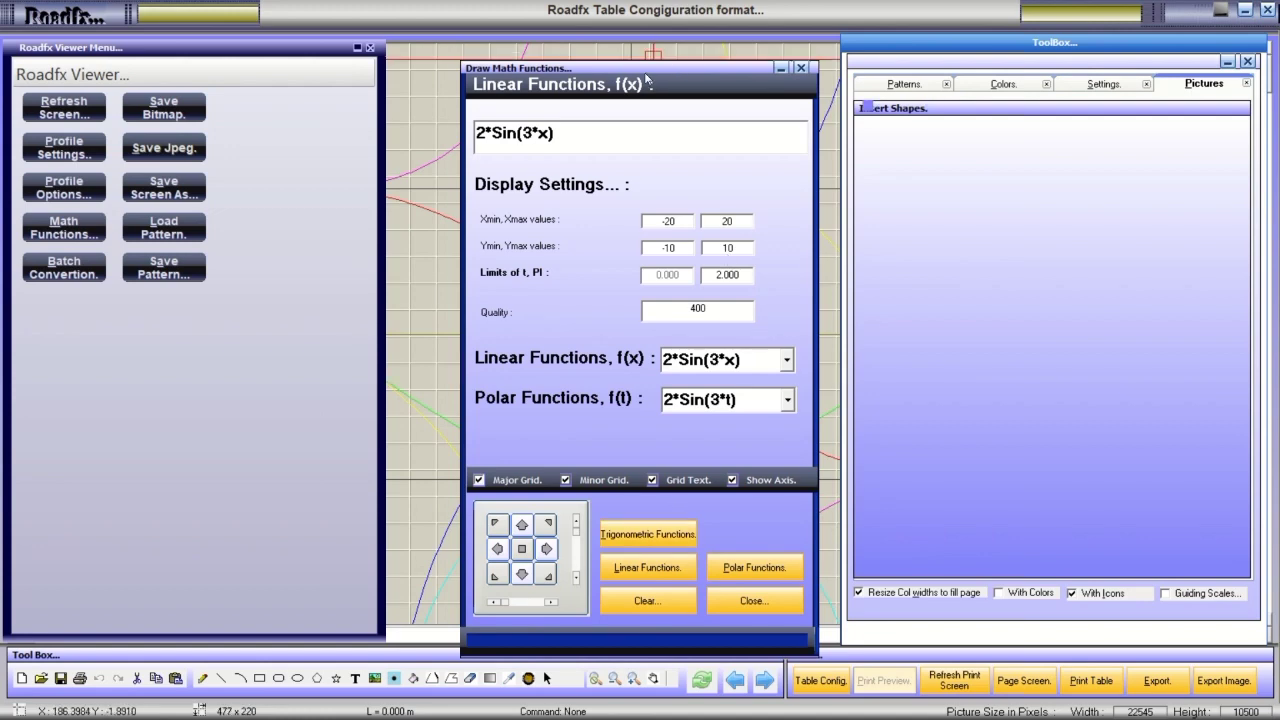
pyautogui.moveTo(648, 82); pyautogui.dragTo(1070, 85)
pyautogui.click(1062, 574)
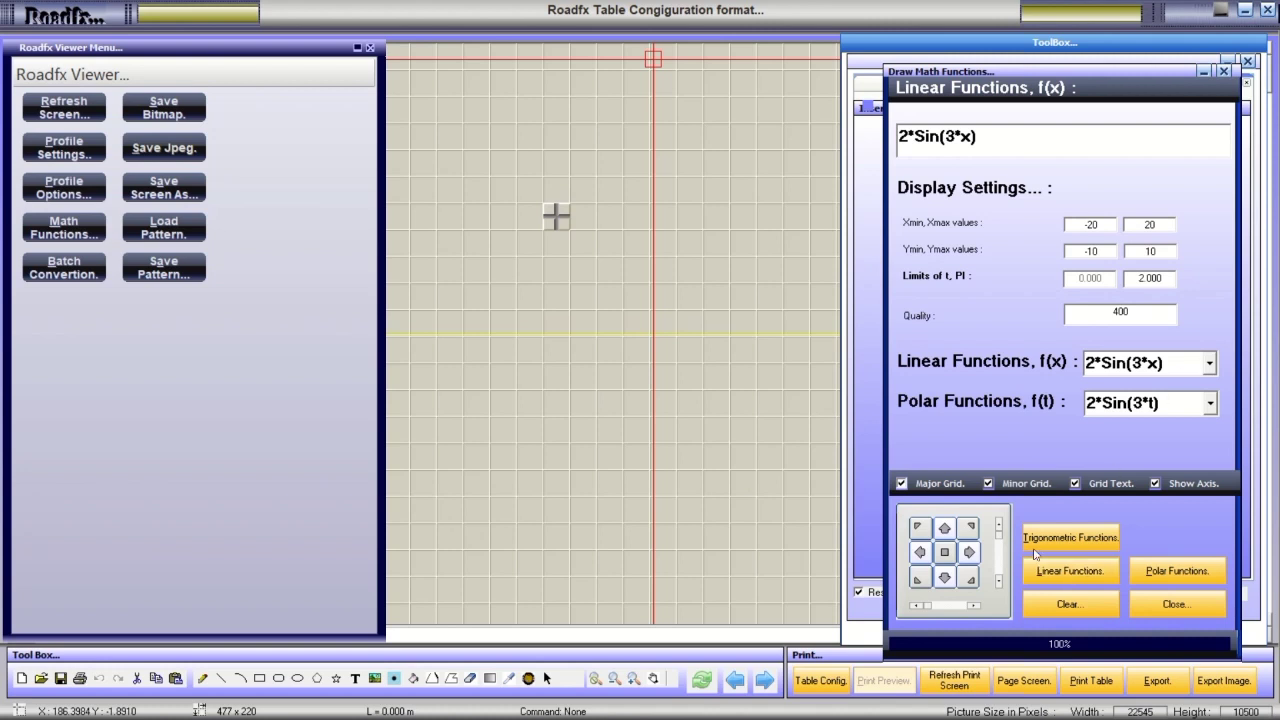
pyautogui.click(1038, 545)
pyautogui.click(1190, 584)
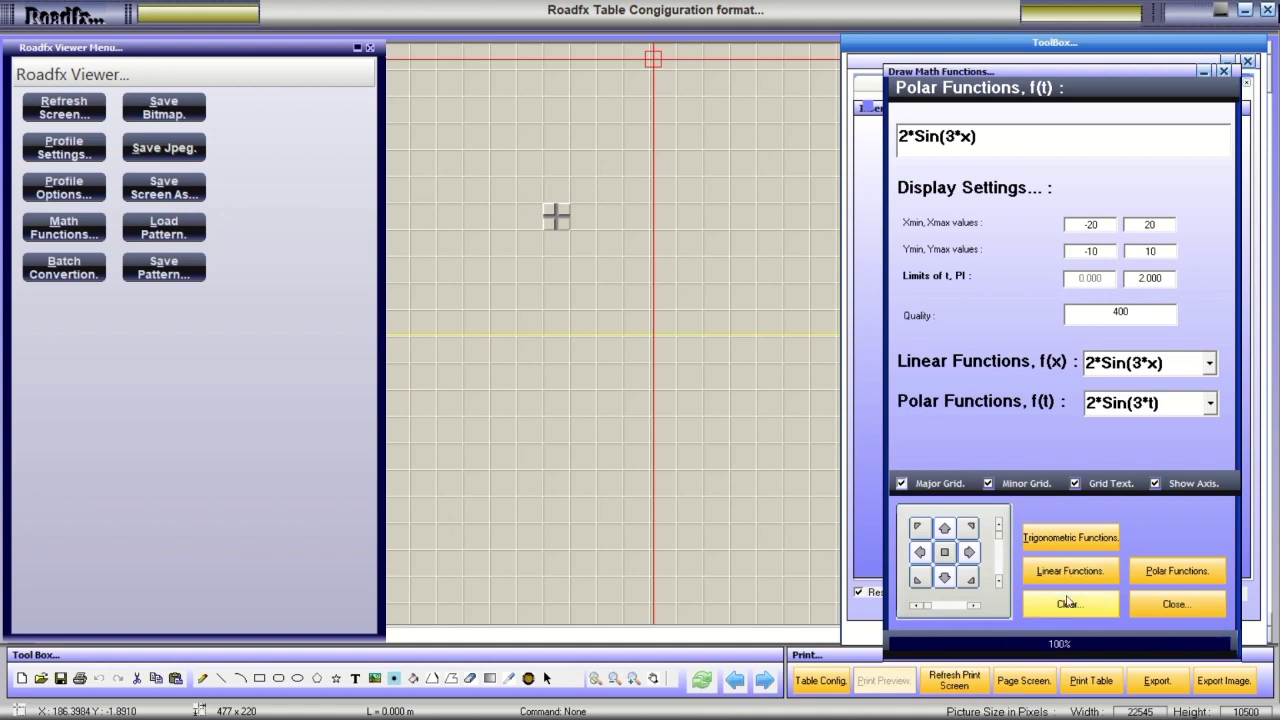
pyautogui.click(1175, 604)
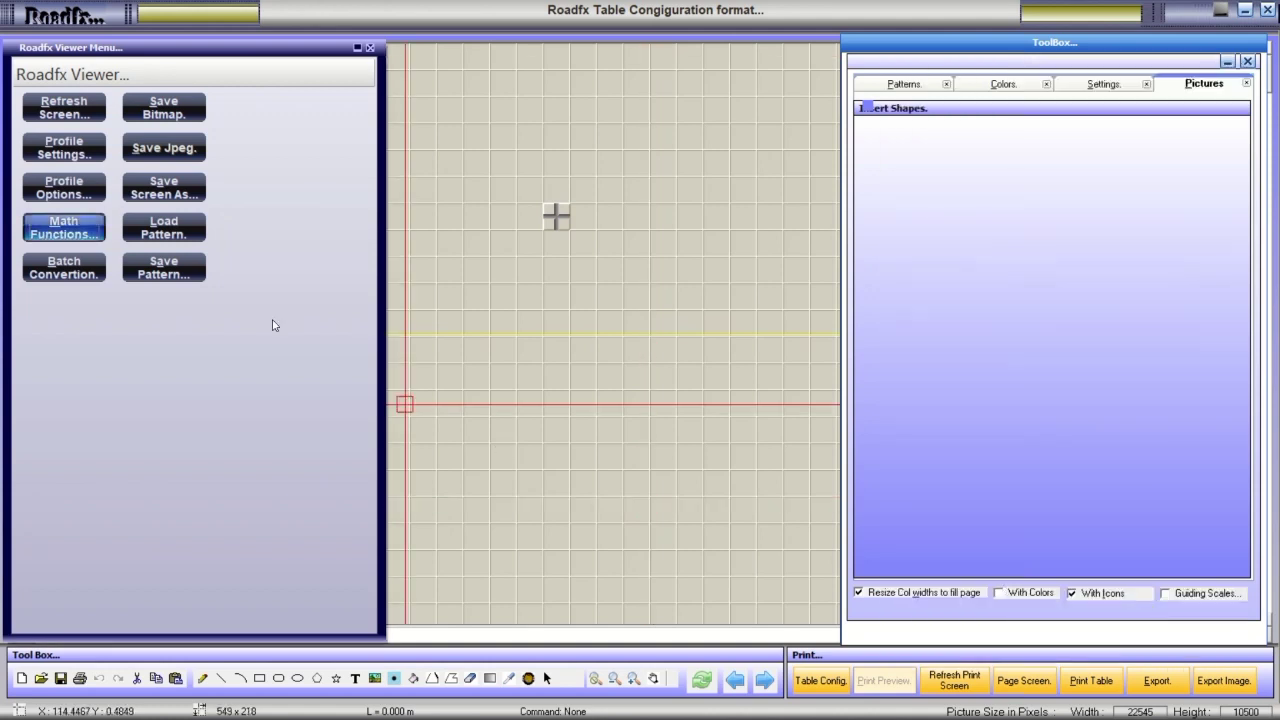
pyautogui.click(66, 272)
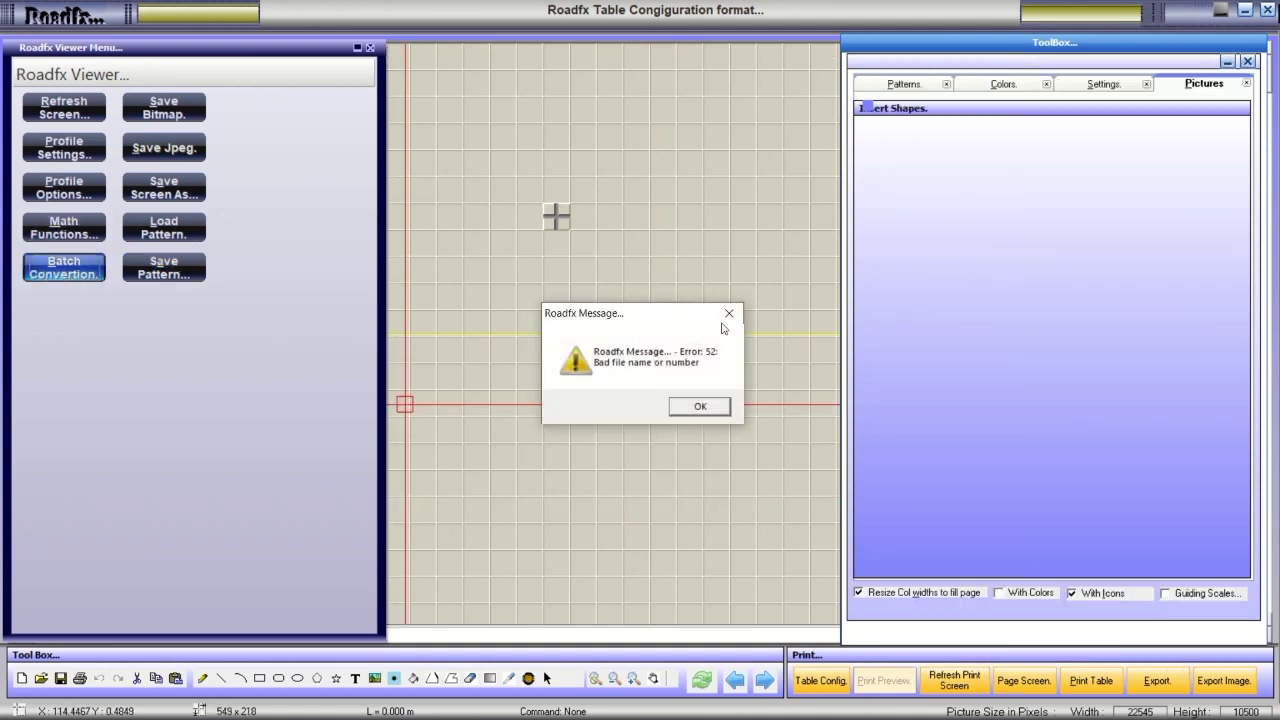
pyautogui.click(694, 406)
pyautogui.click(687, 414)
pyautogui.click(687, 414)
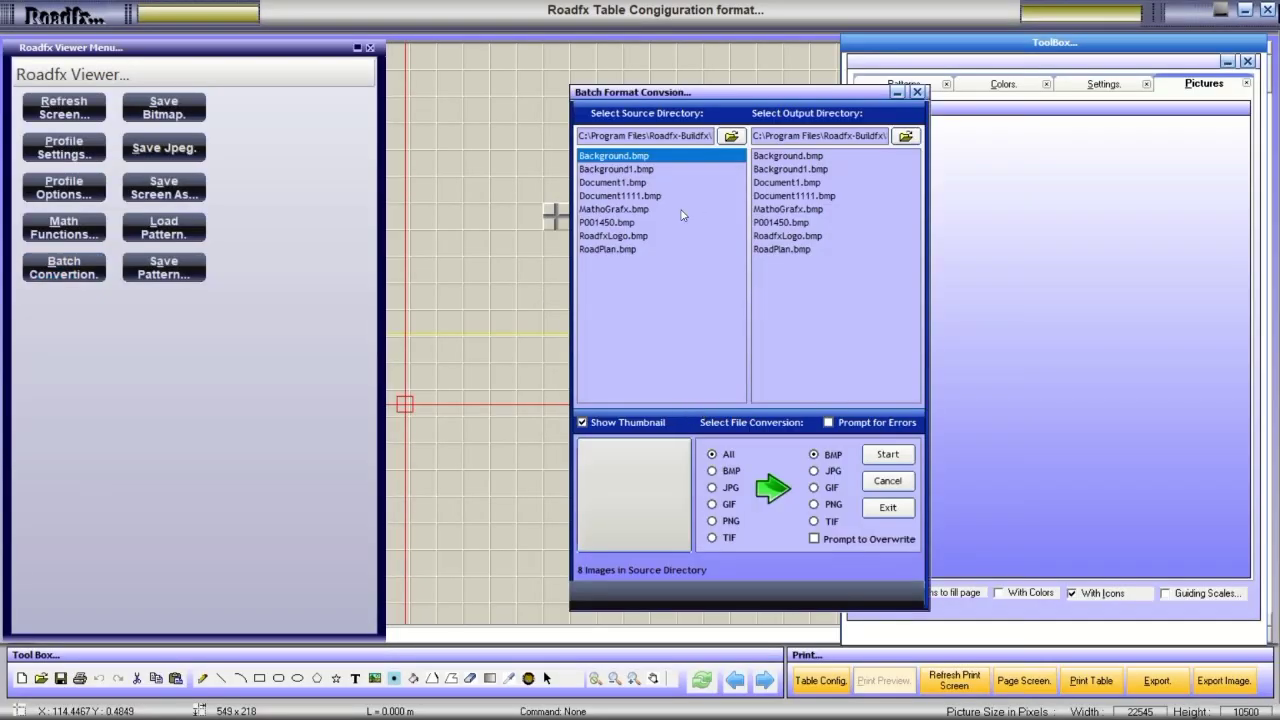
pyautogui.click(634, 170)
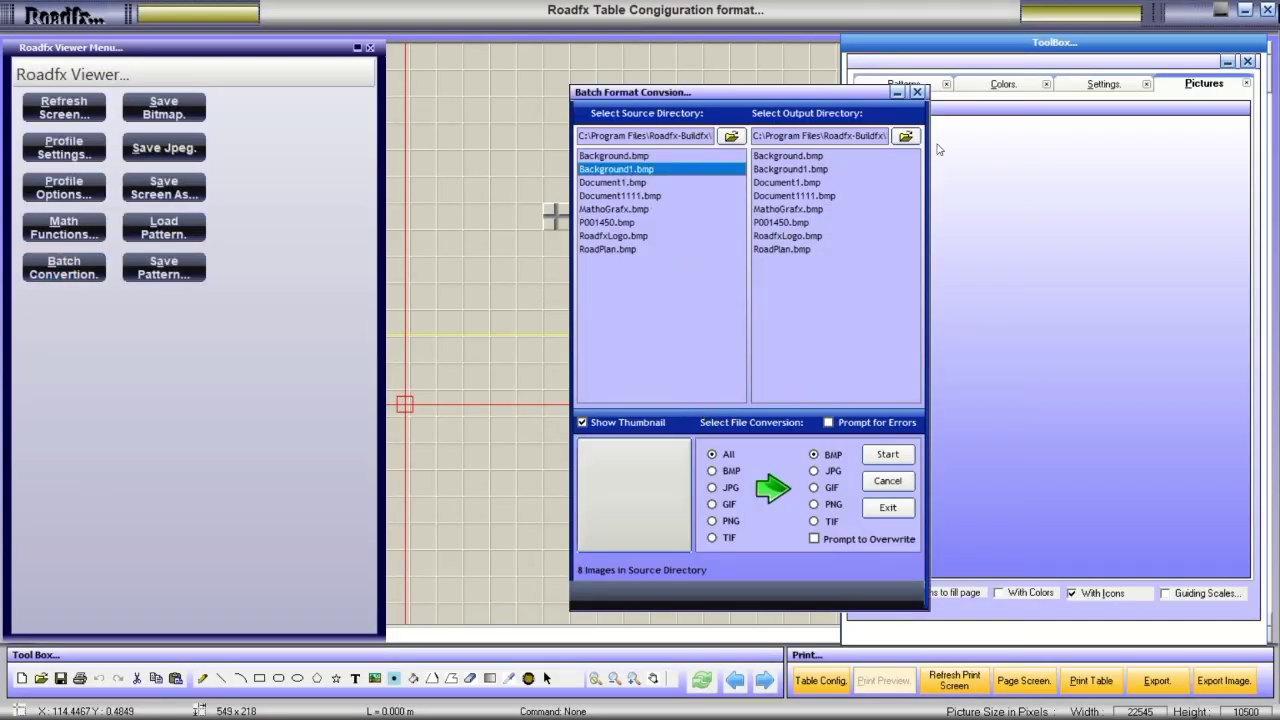
pyautogui.click(919, 92)
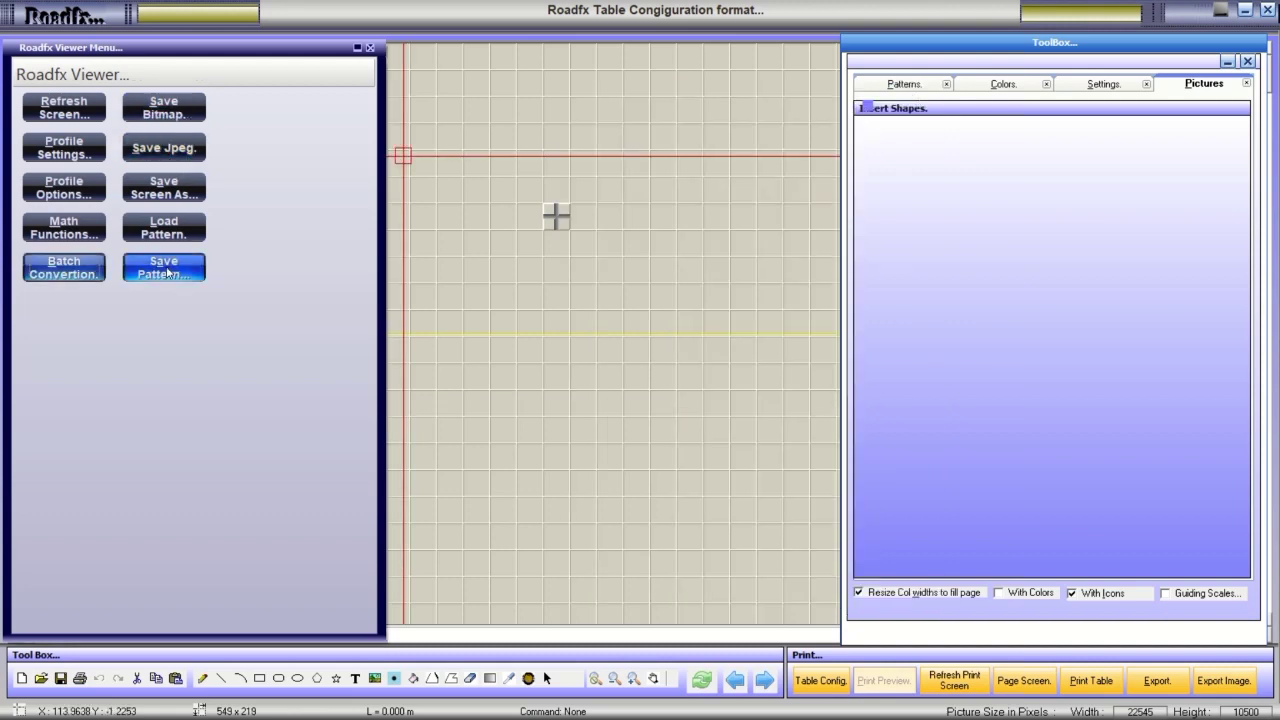
# Load the RoadfxInit3.tbl pattern file from the Patterns folder.
pyautogui.click(162, 235)
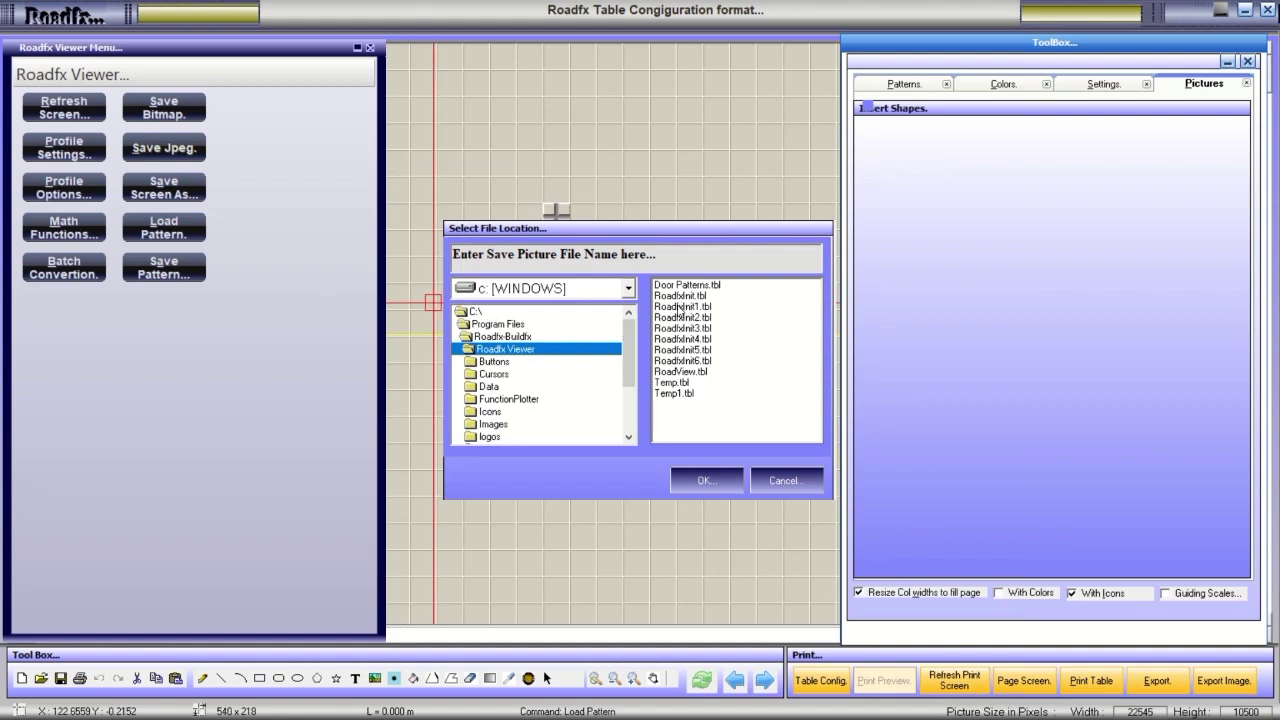
pyautogui.moveTo(628, 352); pyautogui.dragTo(628, 382)
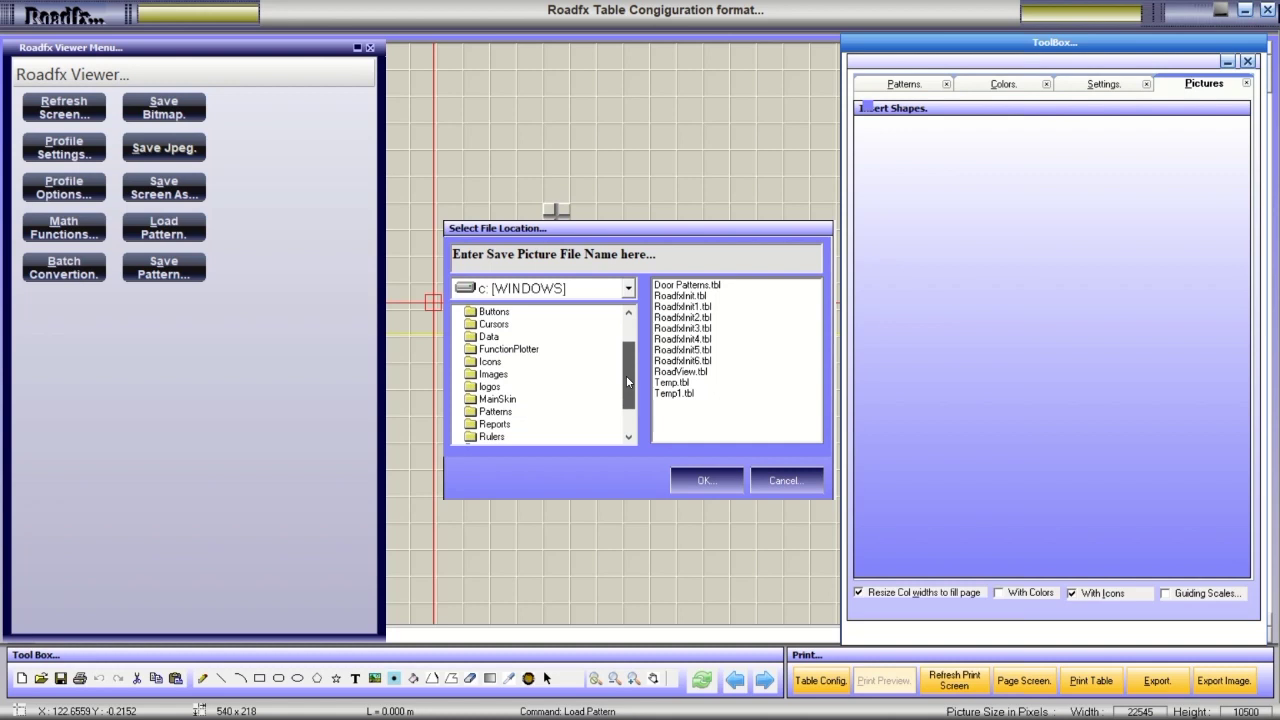
pyautogui.doubleClick(507, 413)
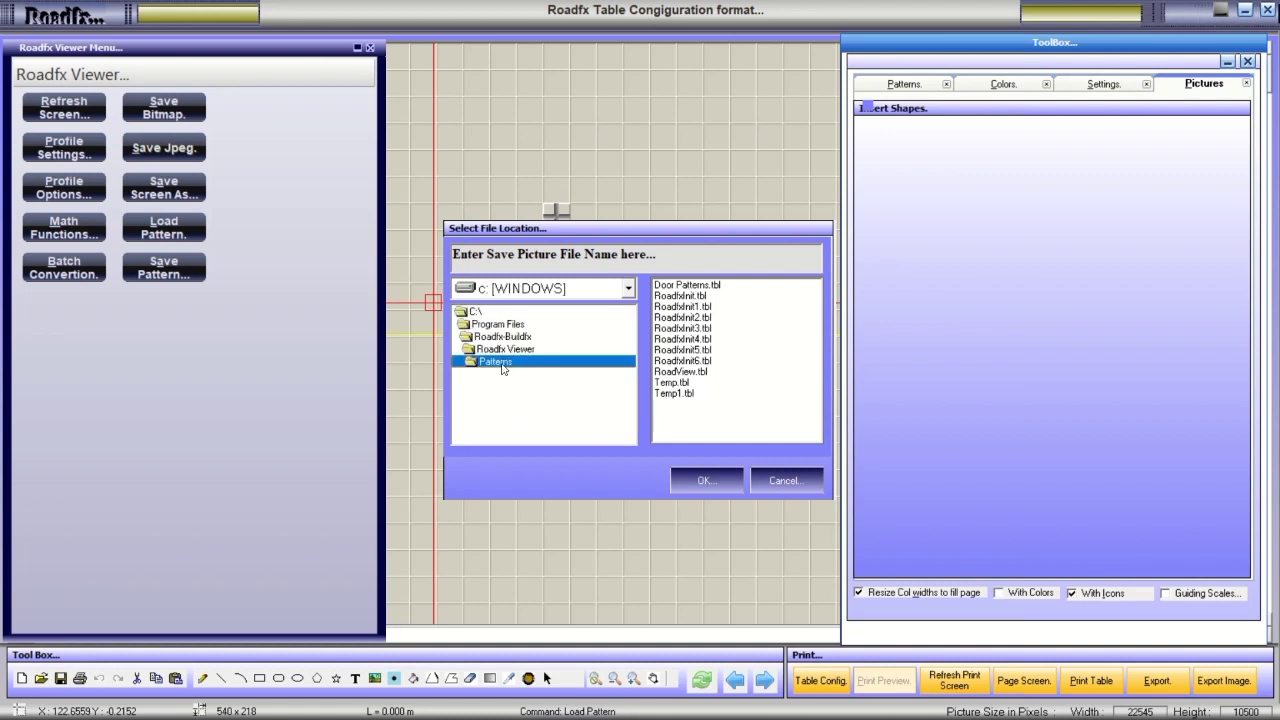
pyautogui.click(680, 329)
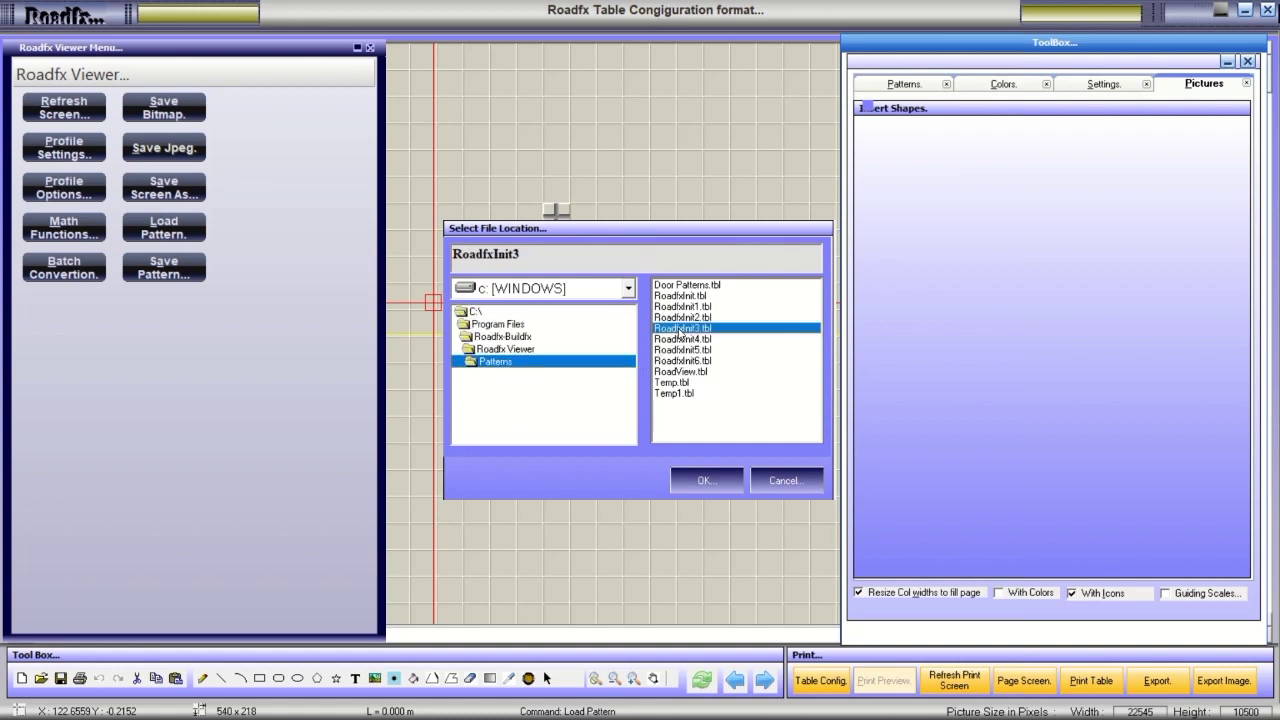
pyautogui.click(703, 481)
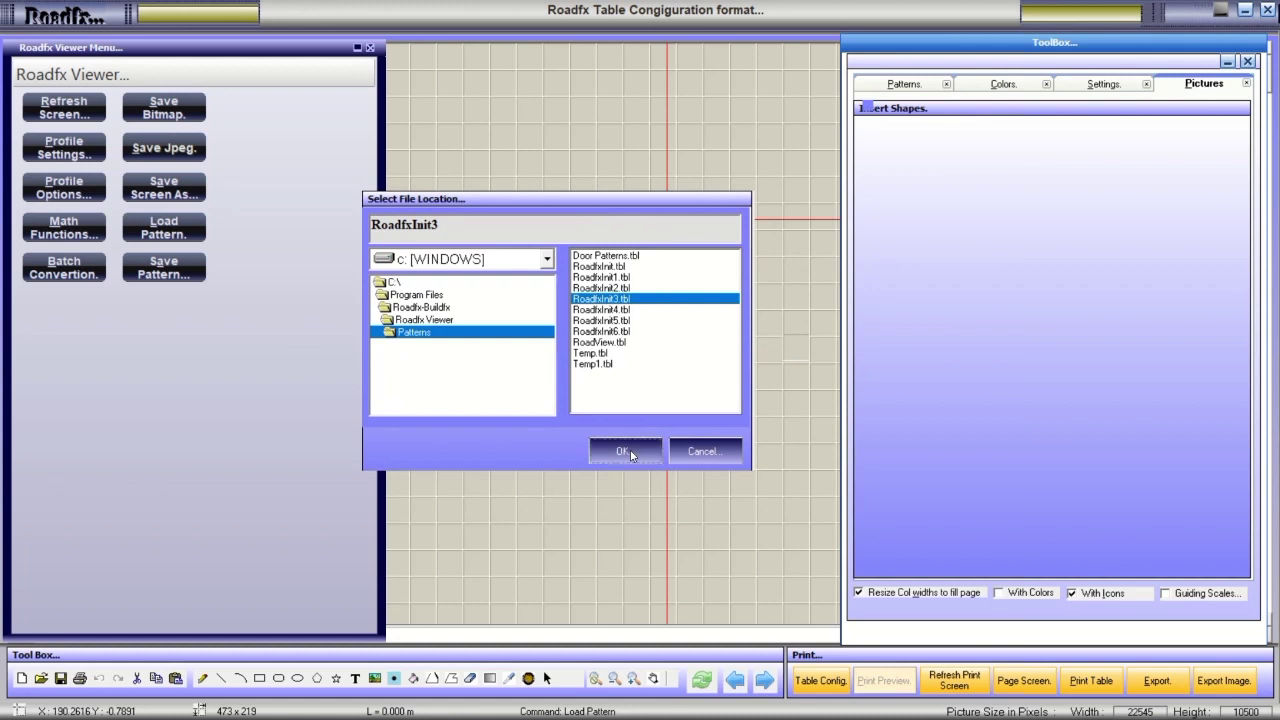
# Go back to the Roadfx Viewer\Patterns folder and load Temp1.tbl onto the canvas.
pyautogui.click(592, 364)
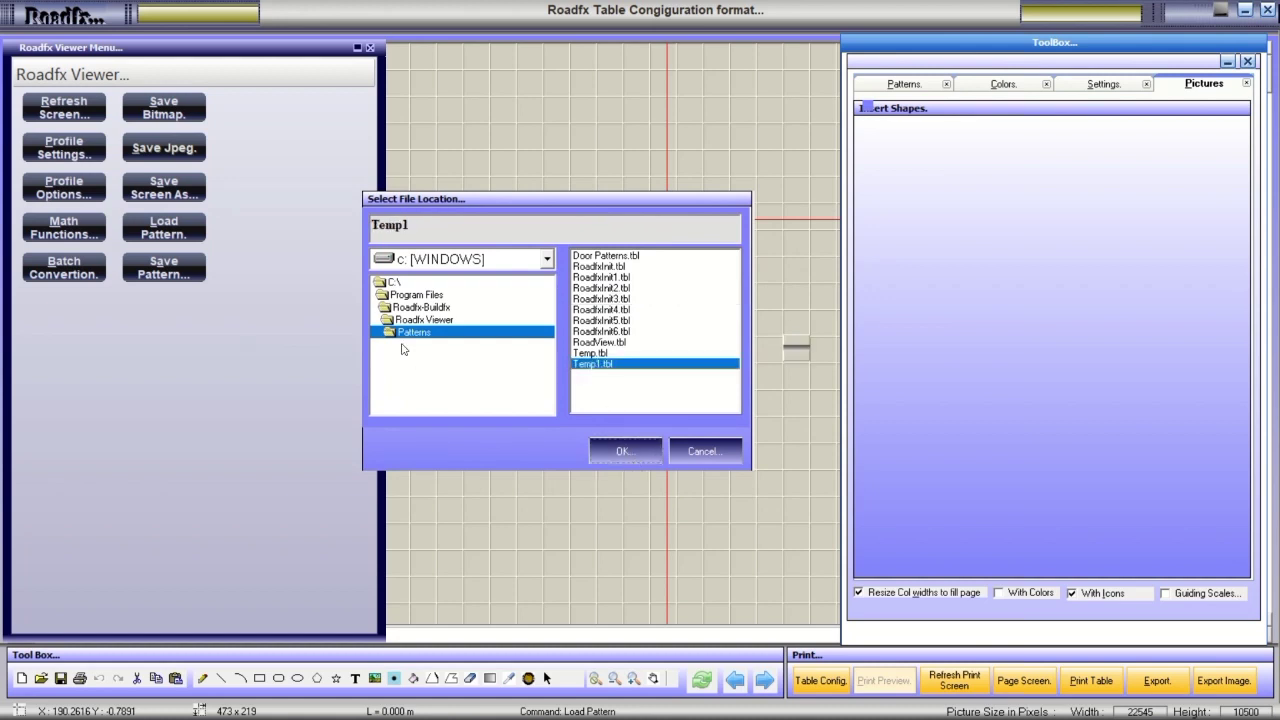
pyautogui.click(423, 320)
pyautogui.doubleClick(423, 320)
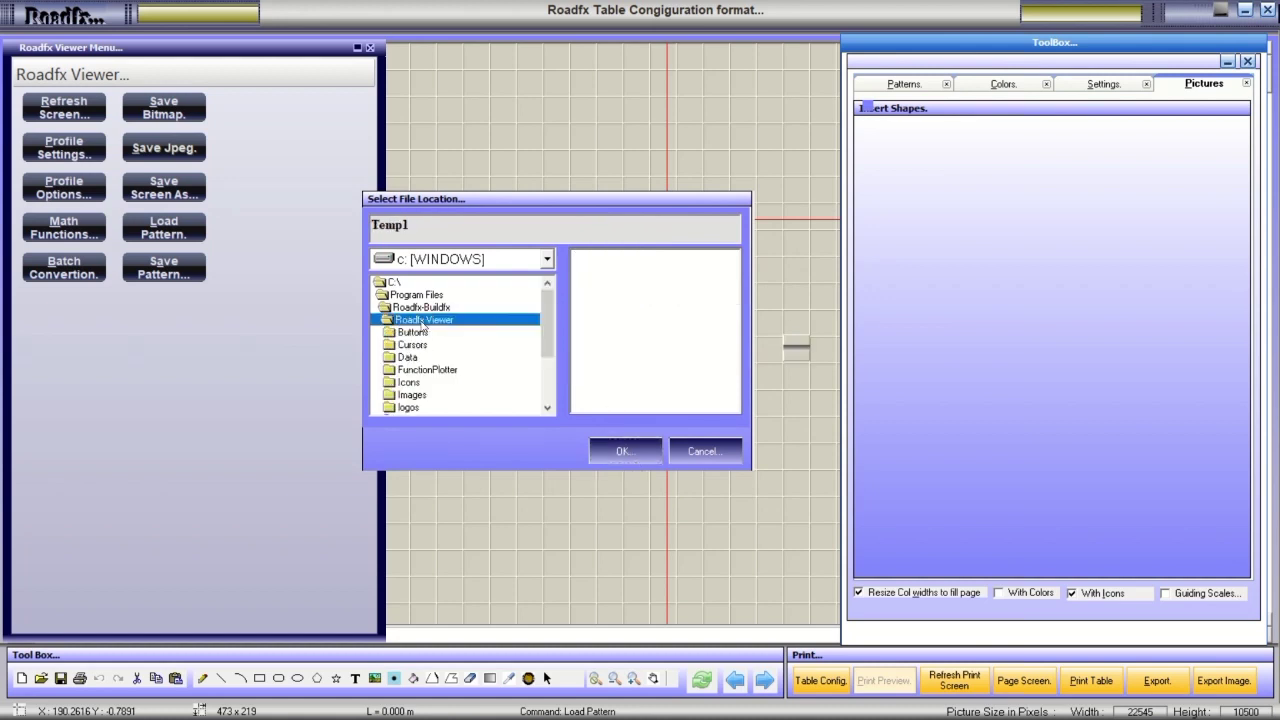
pyautogui.moveTo(548, 323); pyautogui.dragTo(548, 368)
pyautogui.doubleClick(415, 345)
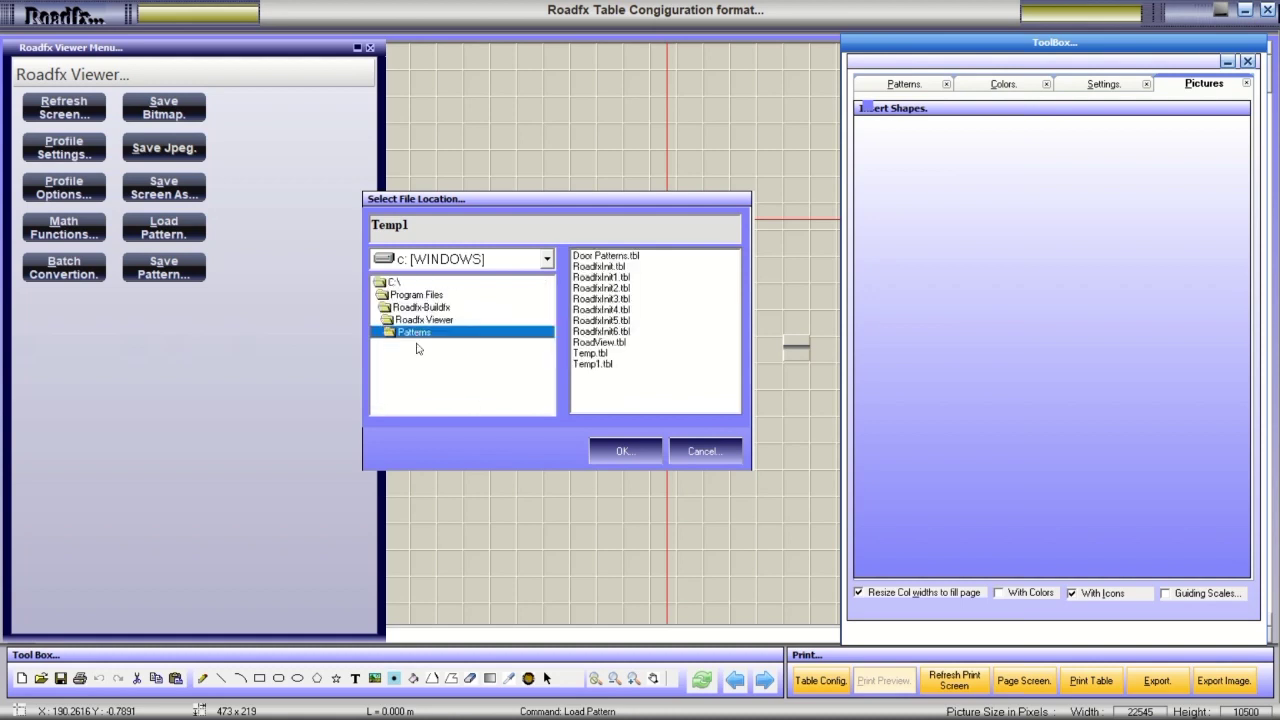
pyautogui.click(583, 364)
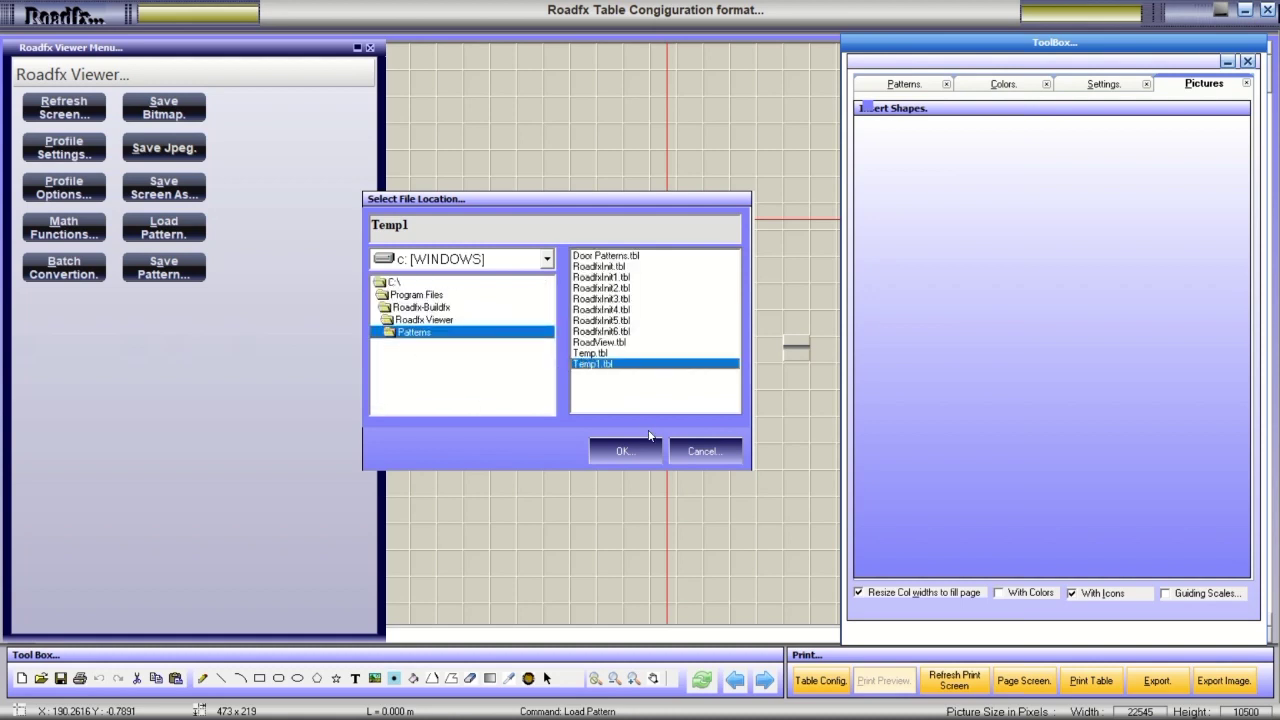
pyautogui.click(690, 452)
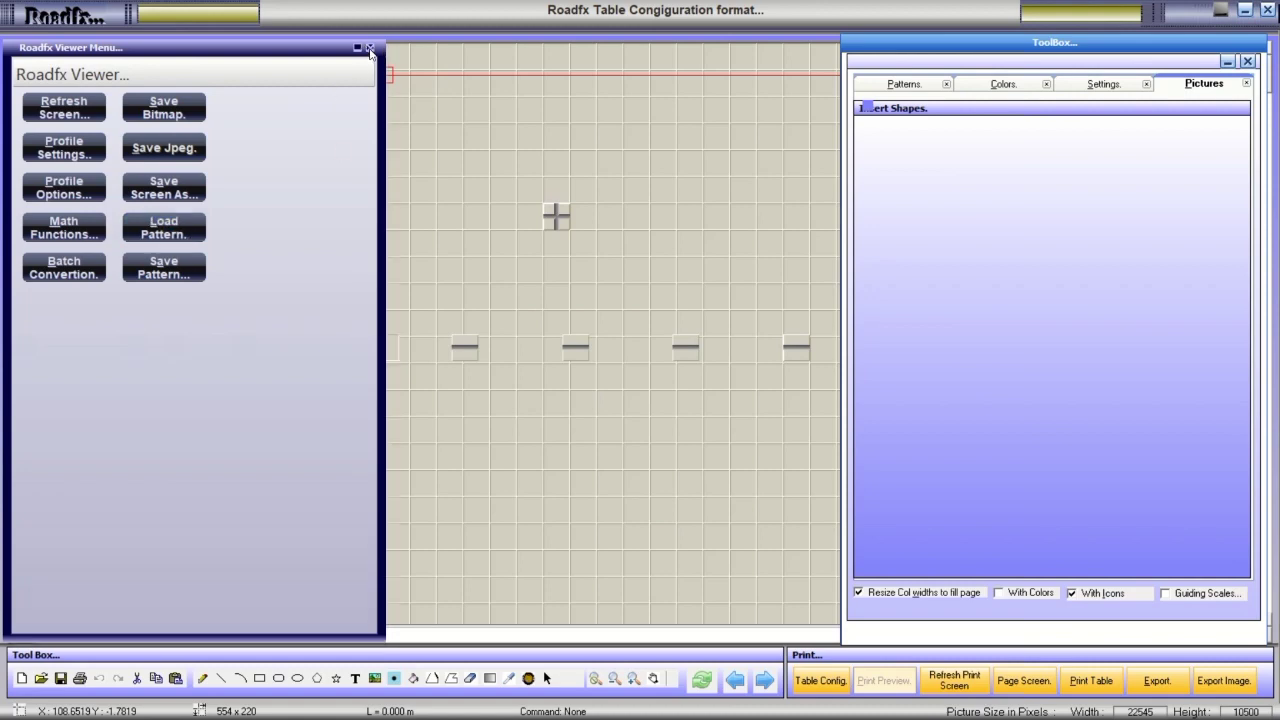
# Close the viewer menu, draw a large red-filled rectangle, and show the Colors panel.
pyautogui.click(369, 48)
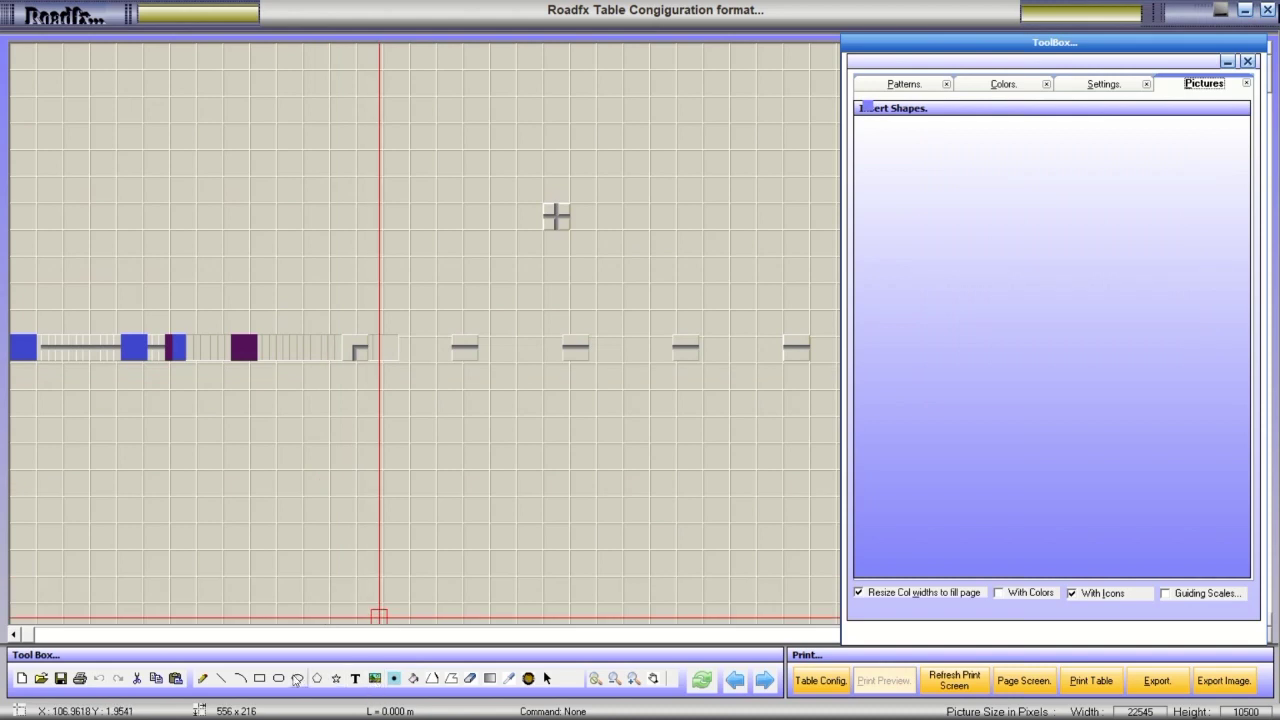
pyautogui.click(263, 682)
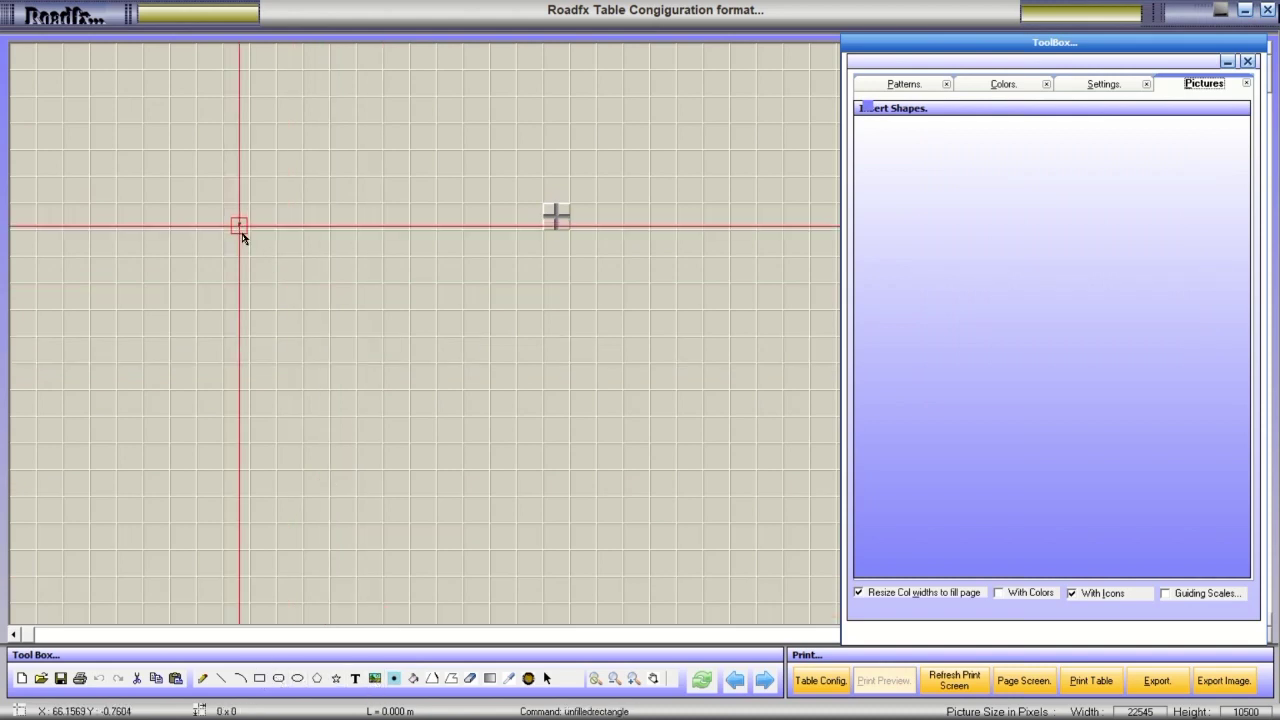
pyautogui.moveTo(241, 226)
pyautogui.mouseDown()
pyautogui.moveTo(491, 429)
pyautogui.moveTo(600, 463)
pyautogui.mouseUp()
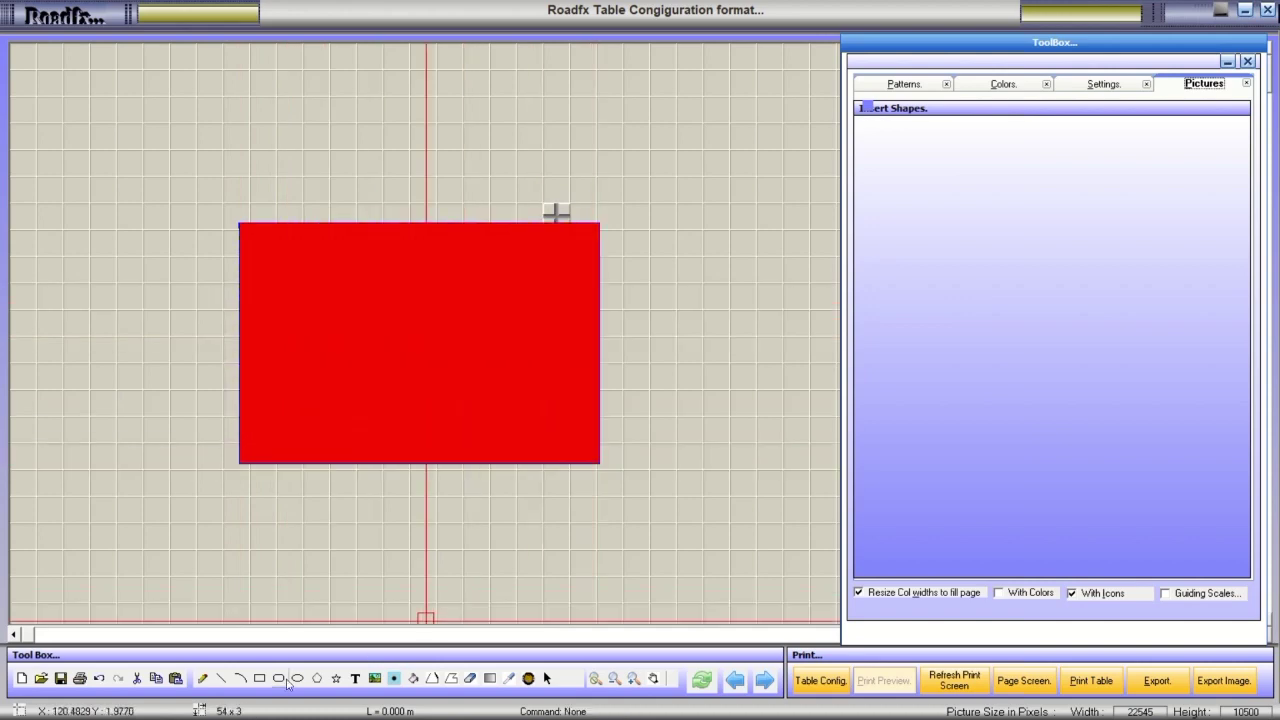
pyautogui.click(932, 90)
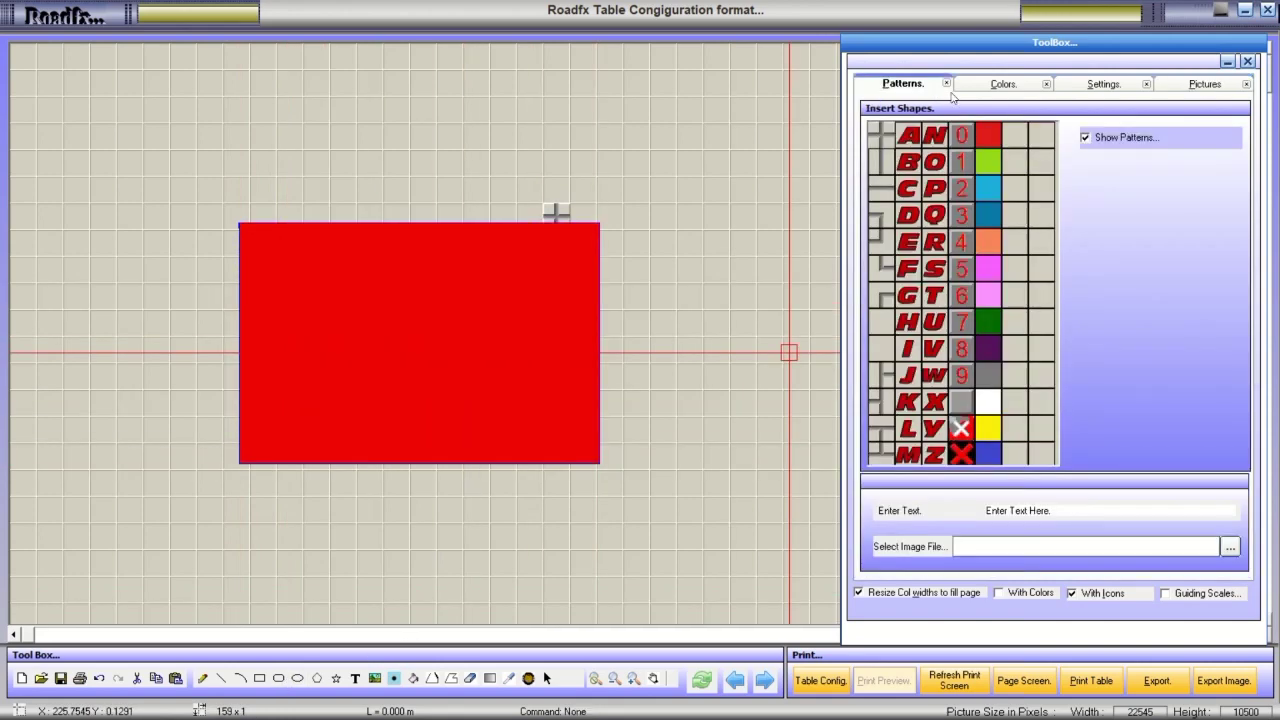
pyautogui.click(1004, 89)
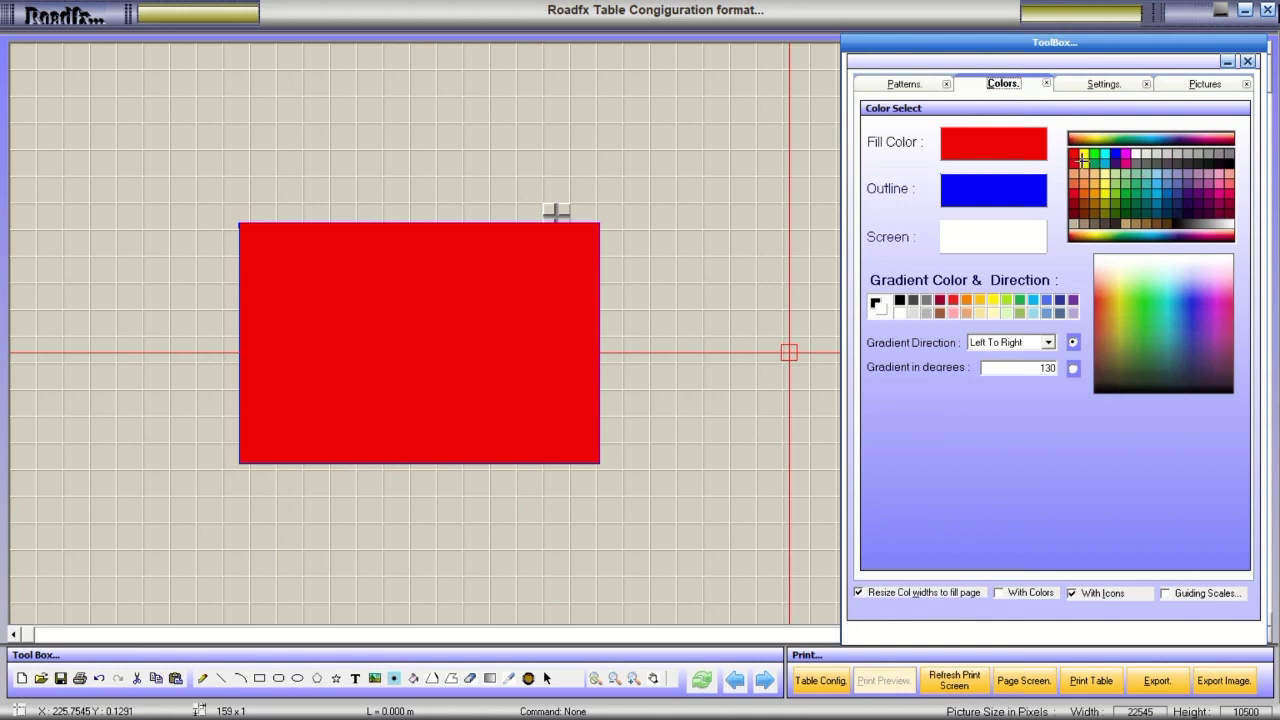
# Make the fill colour green and the outline colour light yellow.
pyautogui.click(1095, 155)
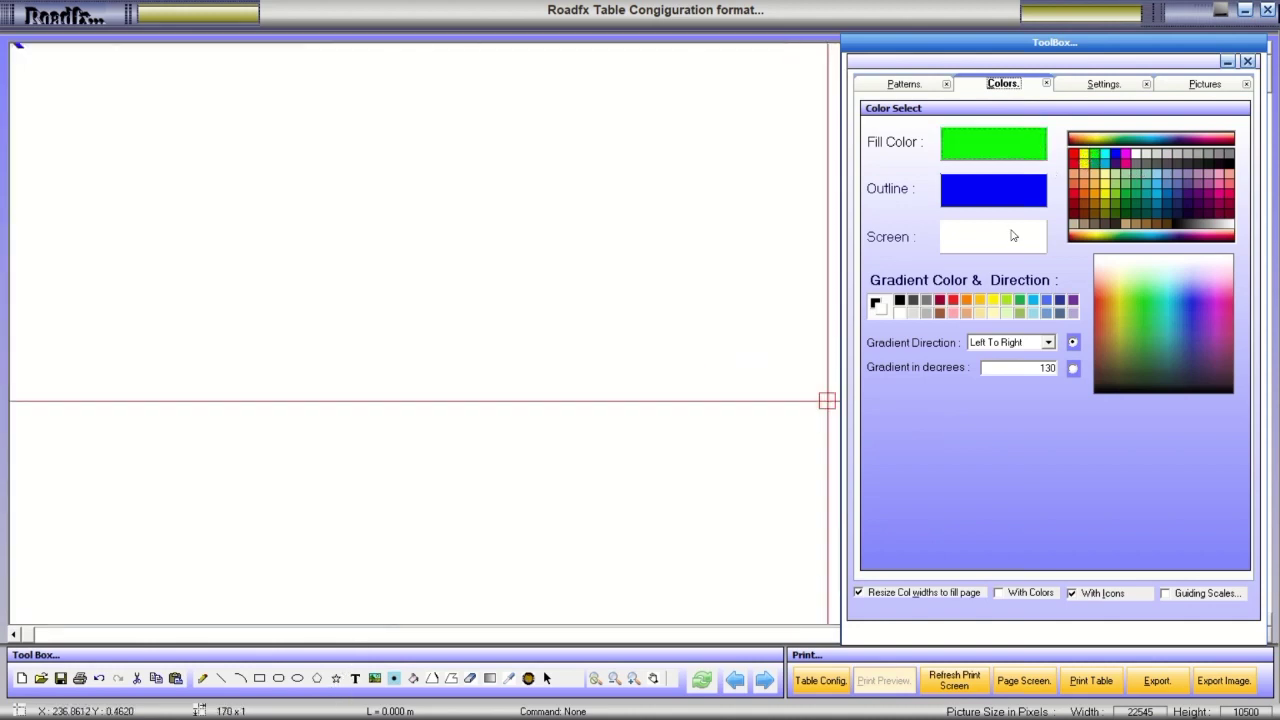
pyautogui.click(977, 193)
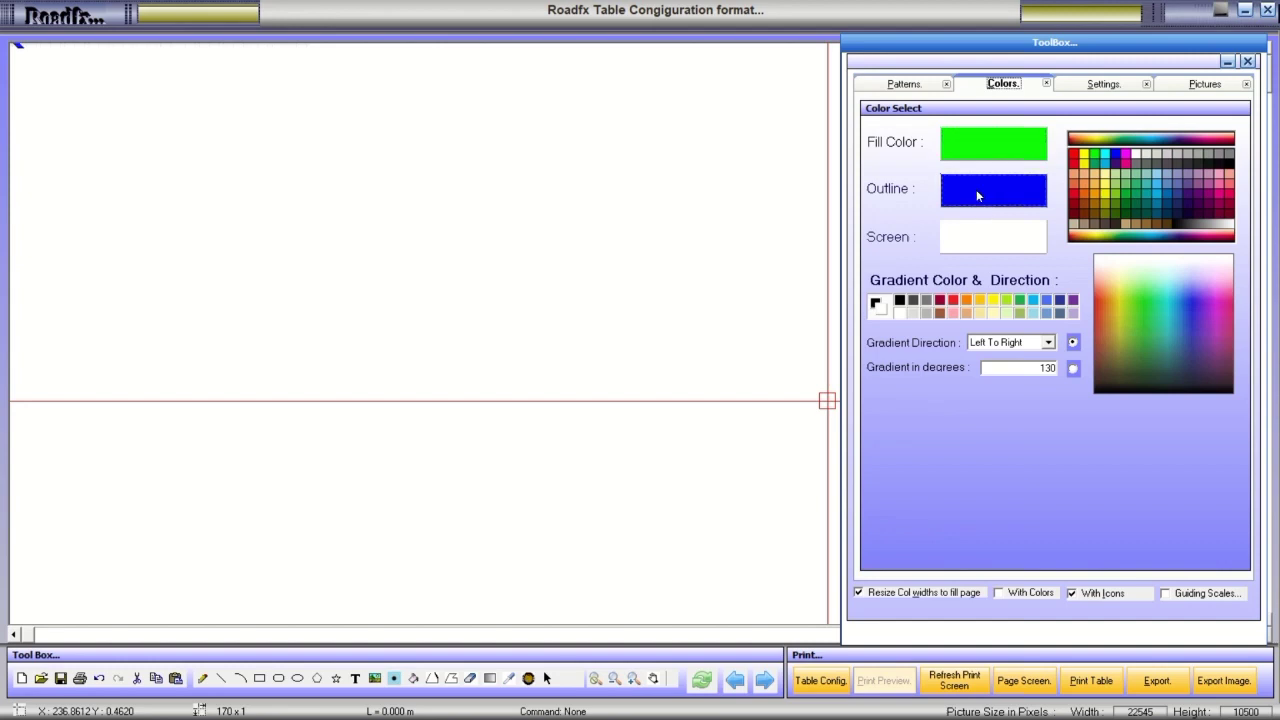
pyautogui.click(1103, 176)
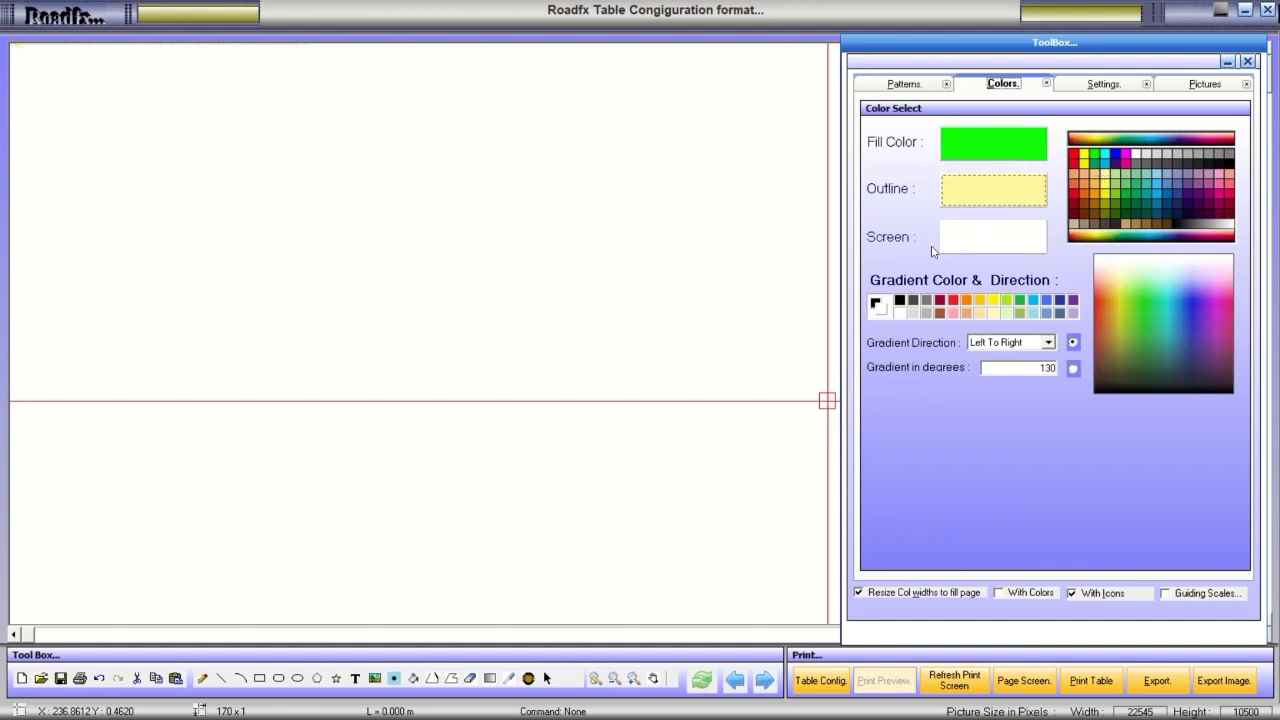
# Apply a light grey canvas background, then draw an open circle shape.
pyautogui.click(979, 241)
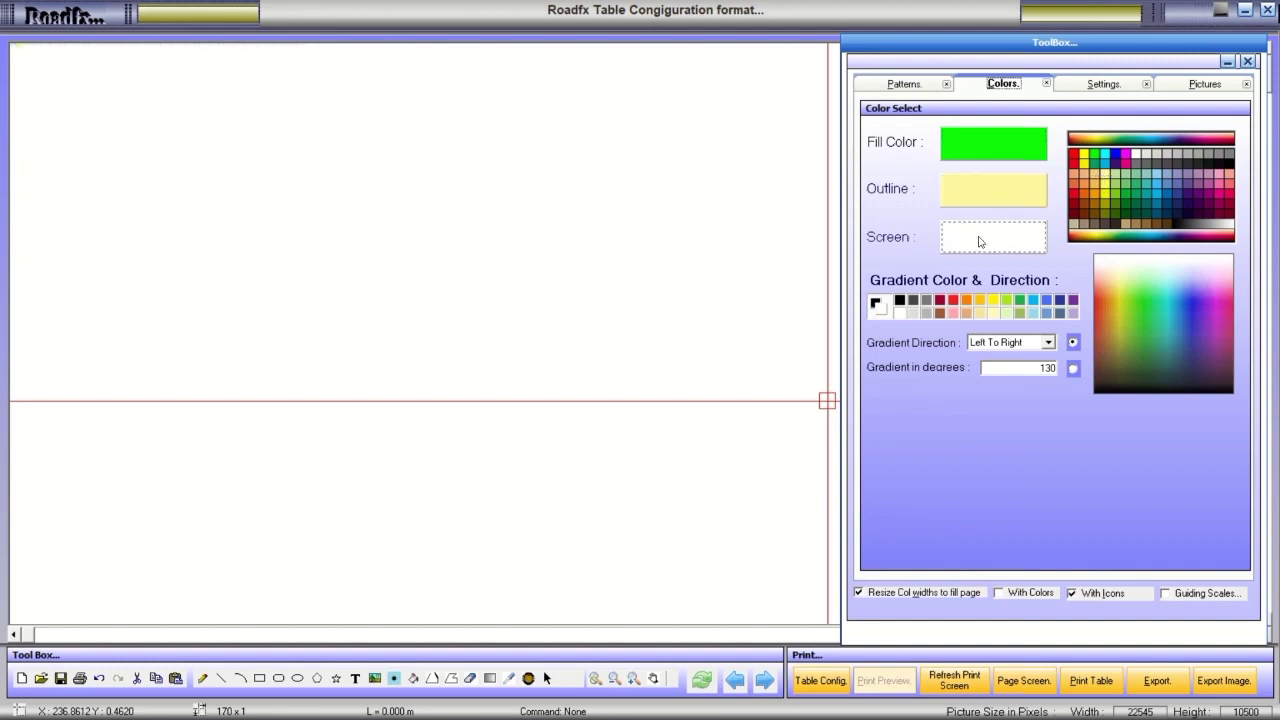
pyautogui.click(1142, 153)
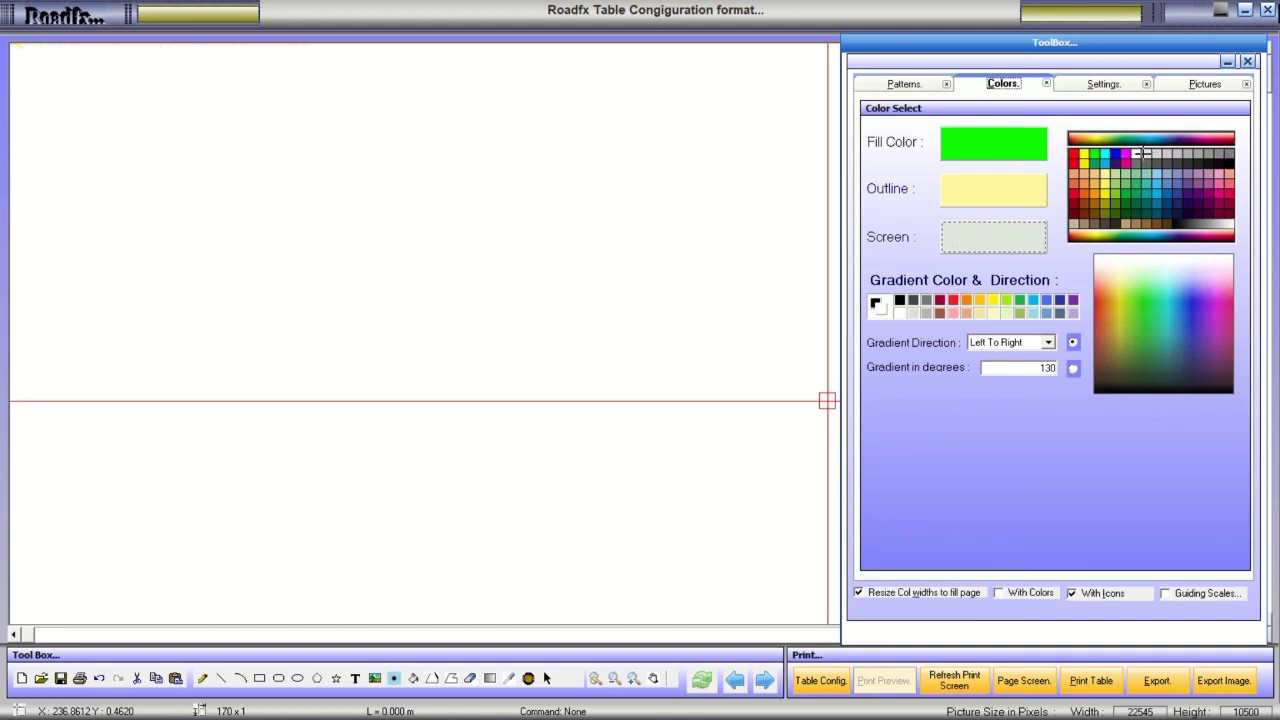
pyautogui.click(992, 232)
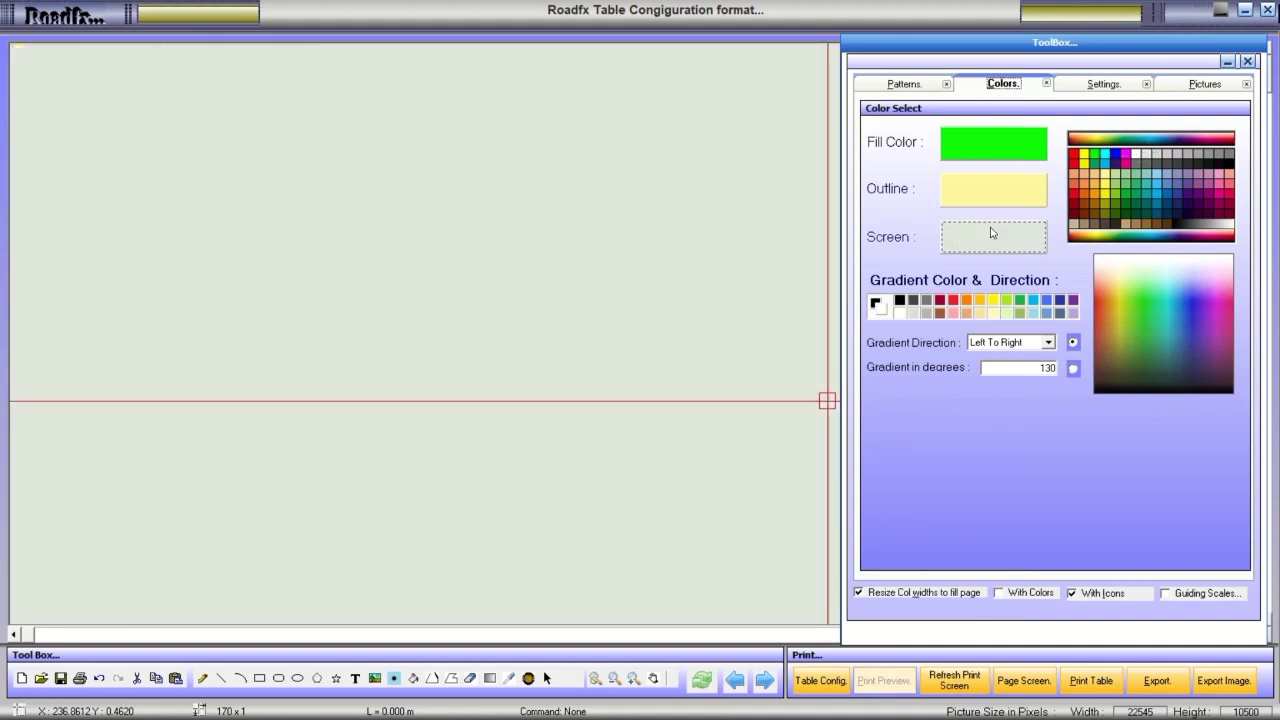
pyautogui.click(1011, 189)
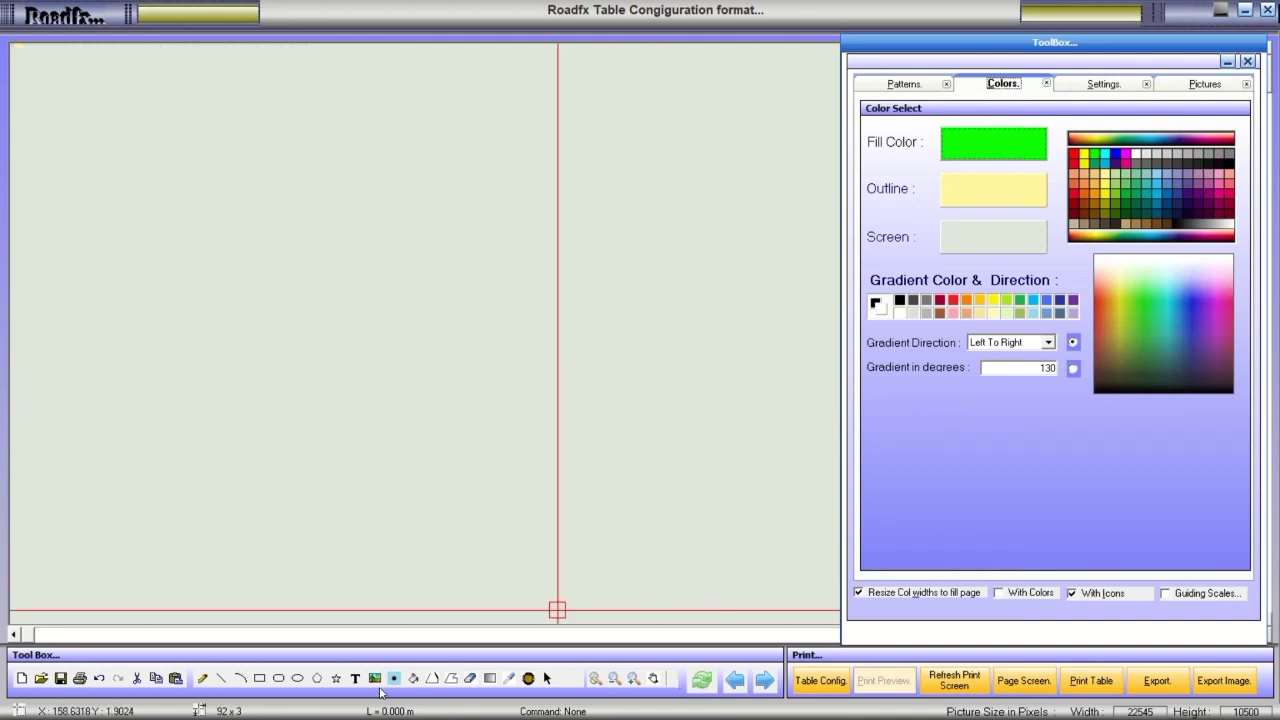
pyautogui.click(297, 678)
pyautogui.moveTo(300, 302)
pyautogui.mouseDown()
pyautogui.moveTo(443, 409)
pyautogui.moveTo(589, 486)
pyautogui.mouseUp()
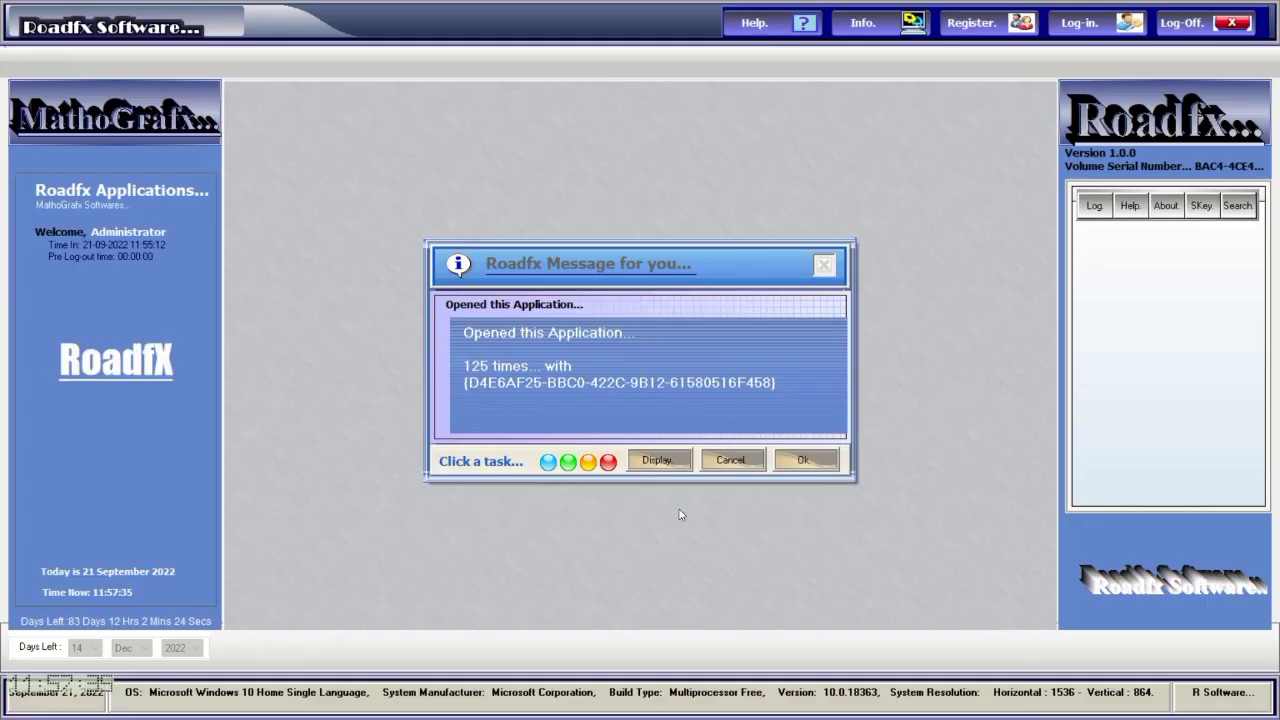
# Dismiss the opened-125-times message and log back in with the saved account.
pyautogui.click(808, 460)
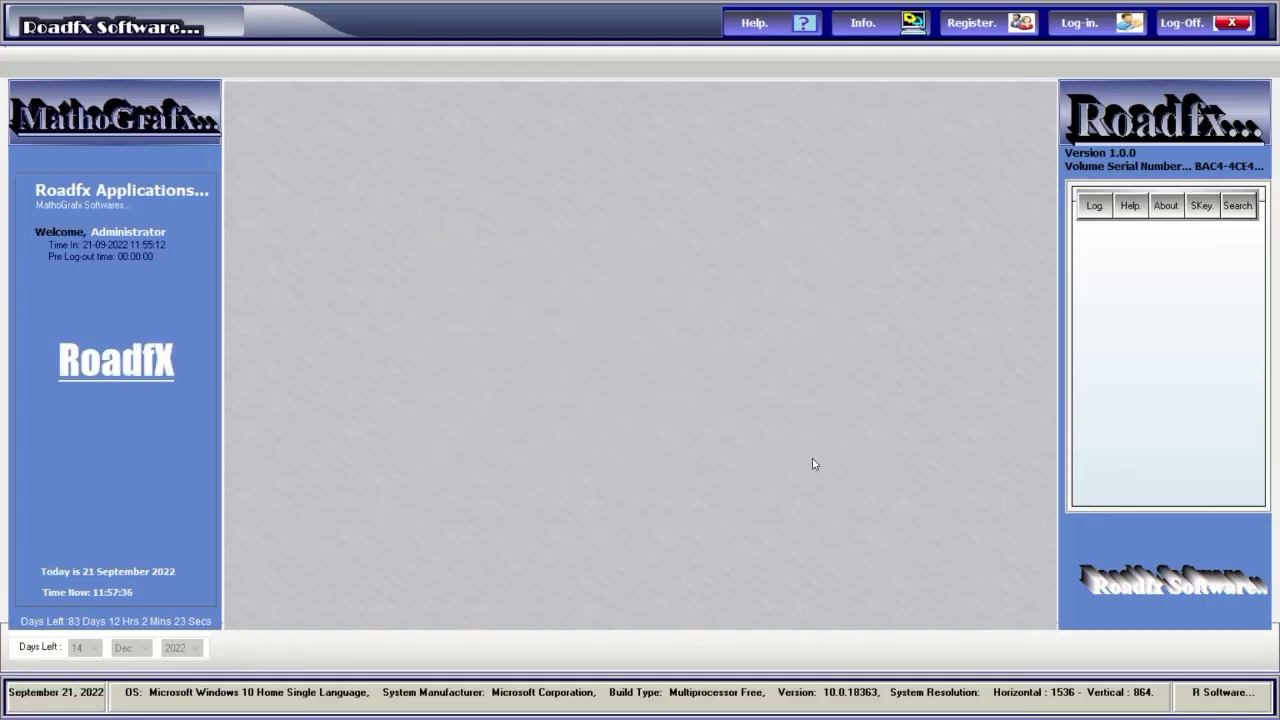
pyautogui.click(1061, 30)
pyautogui.moveTo(576, 6)
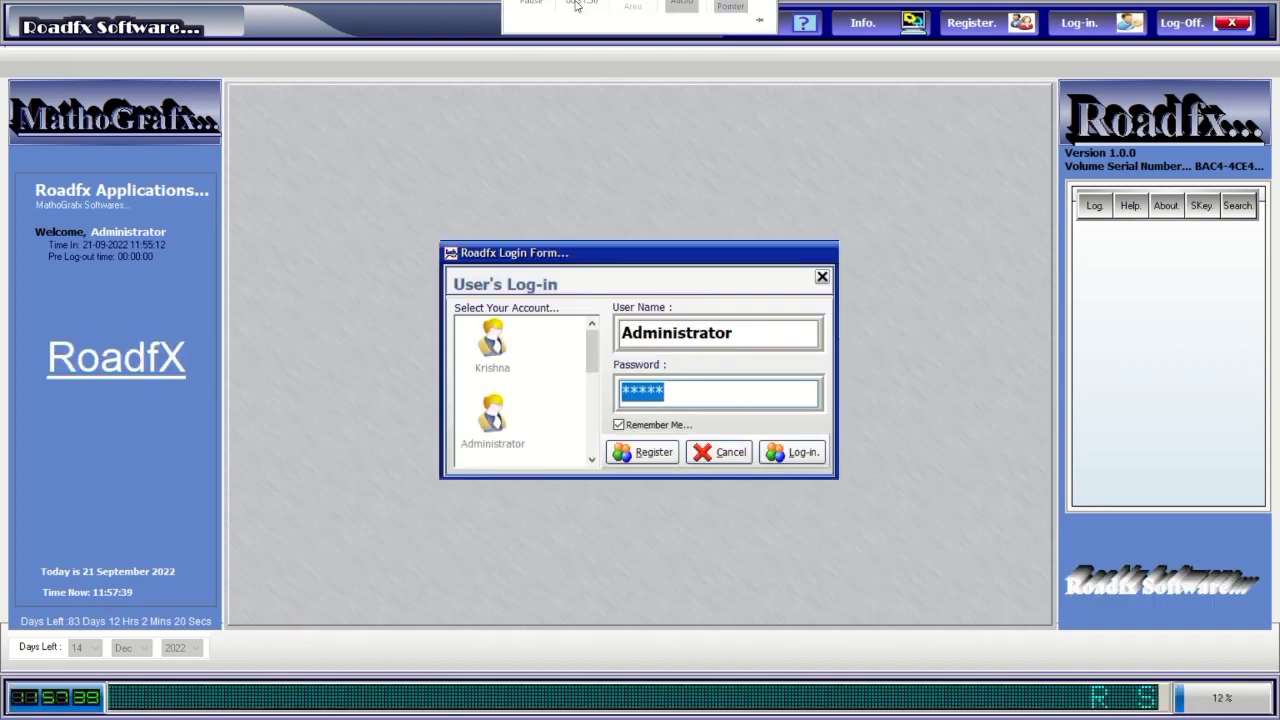
pyautogui.press('Return')
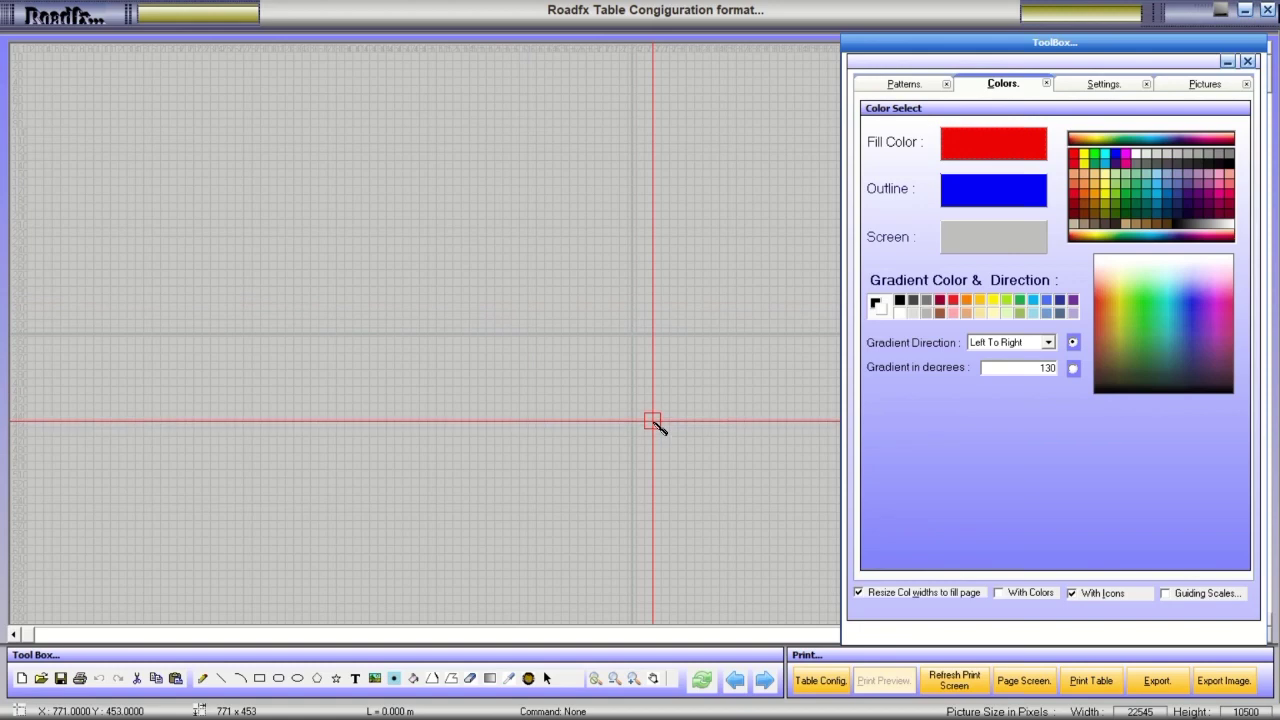
pyautogui.click(815, 683)
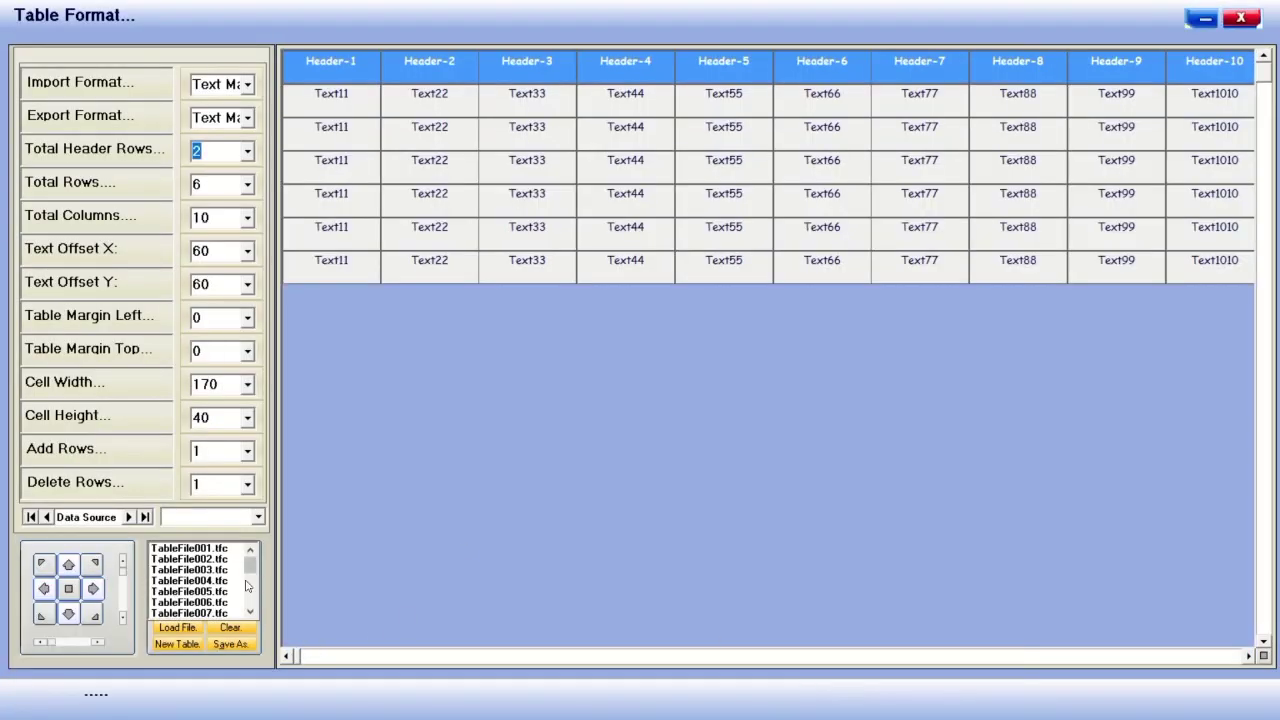
pyautogui.moveTo(250, 562); pyautogui.dragTo(252, 612)
pyautogui.click(248, 85)
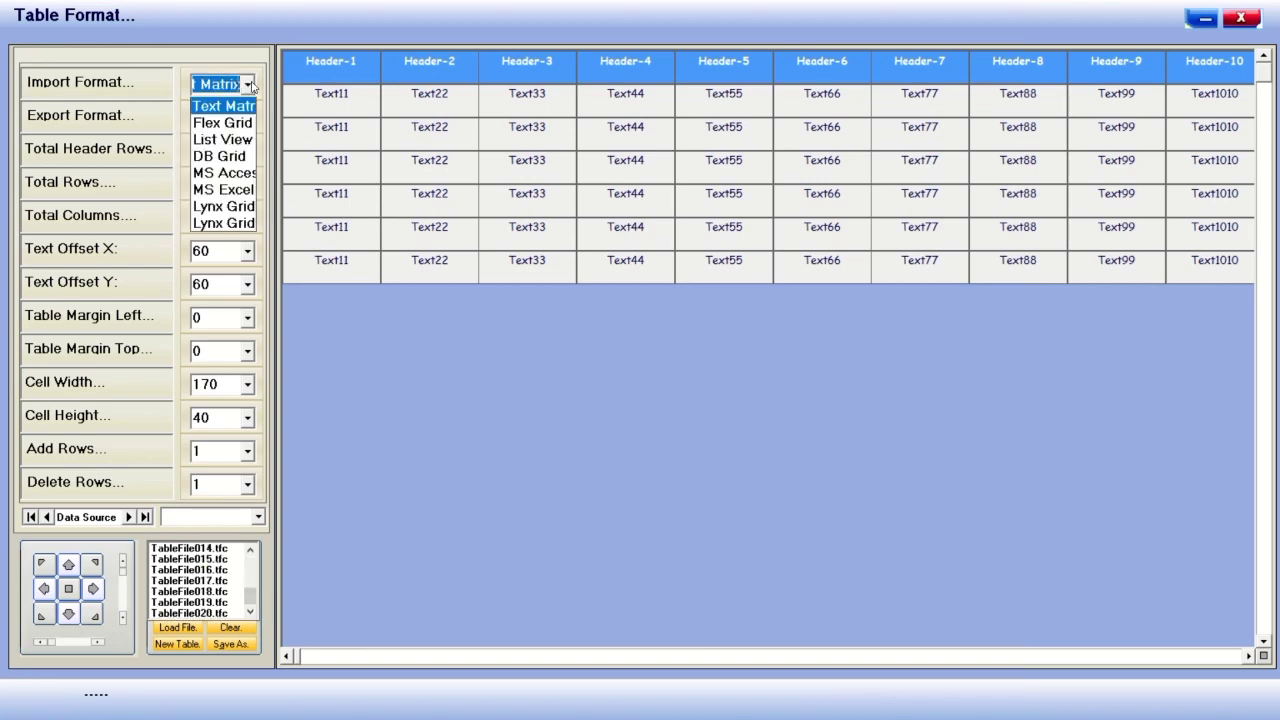
pyautogui.click(248, 85)
pyautogui.click(1240, 18)
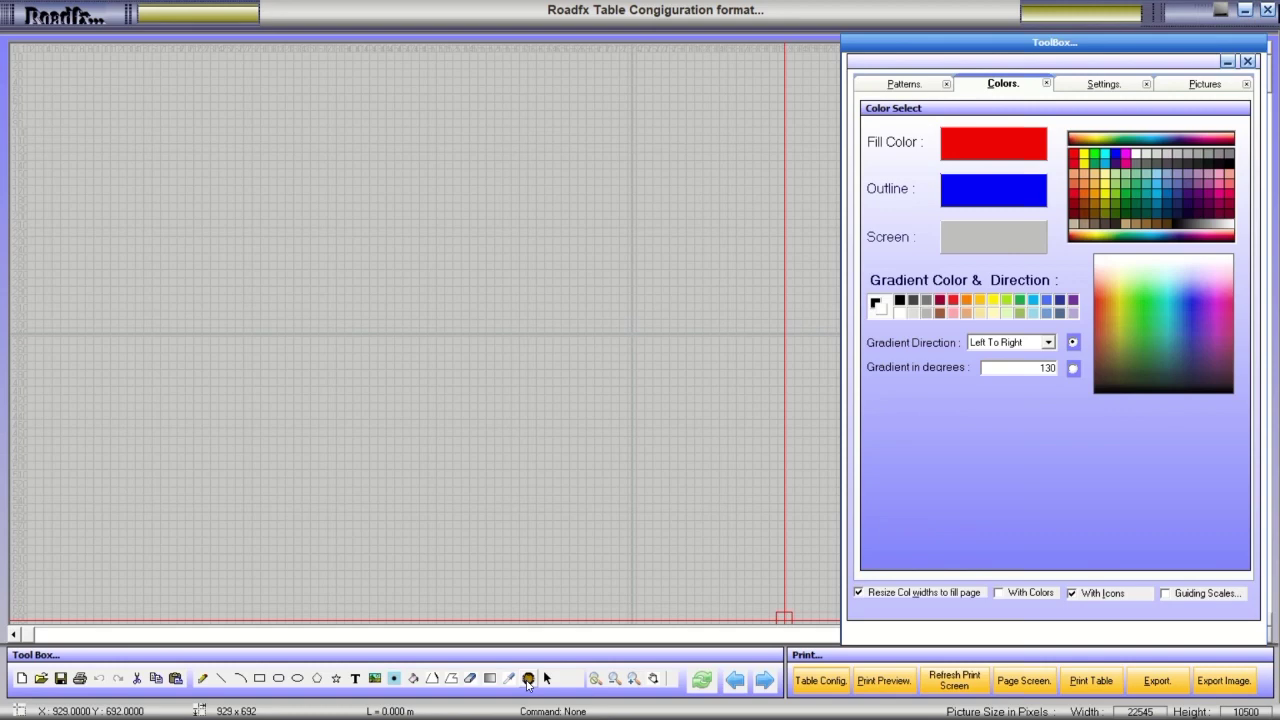
# Draw a red gradient rectangle with blue outline across the canvas centre and show Settings.
pyautogui.click(528, 680)
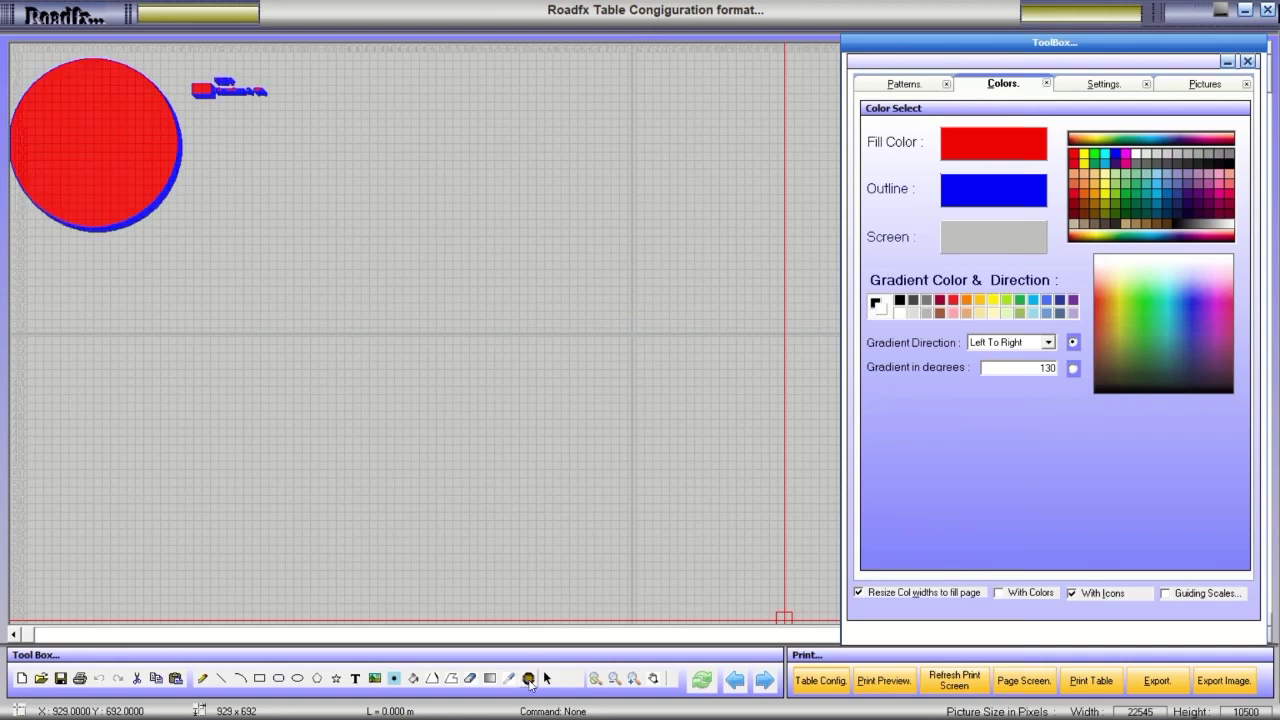
pyautogui.click(528, 680)
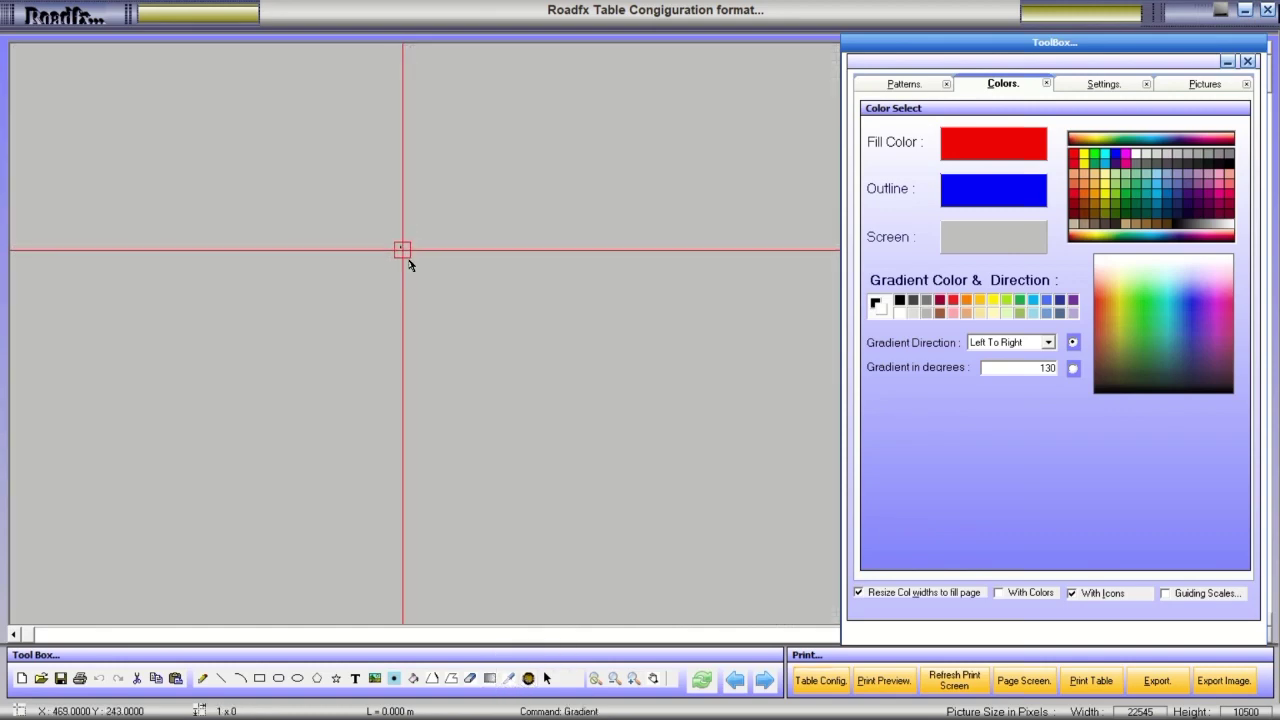
pyautogui.moveTo(408, 259); pyautogui.dragTo(752, 444)
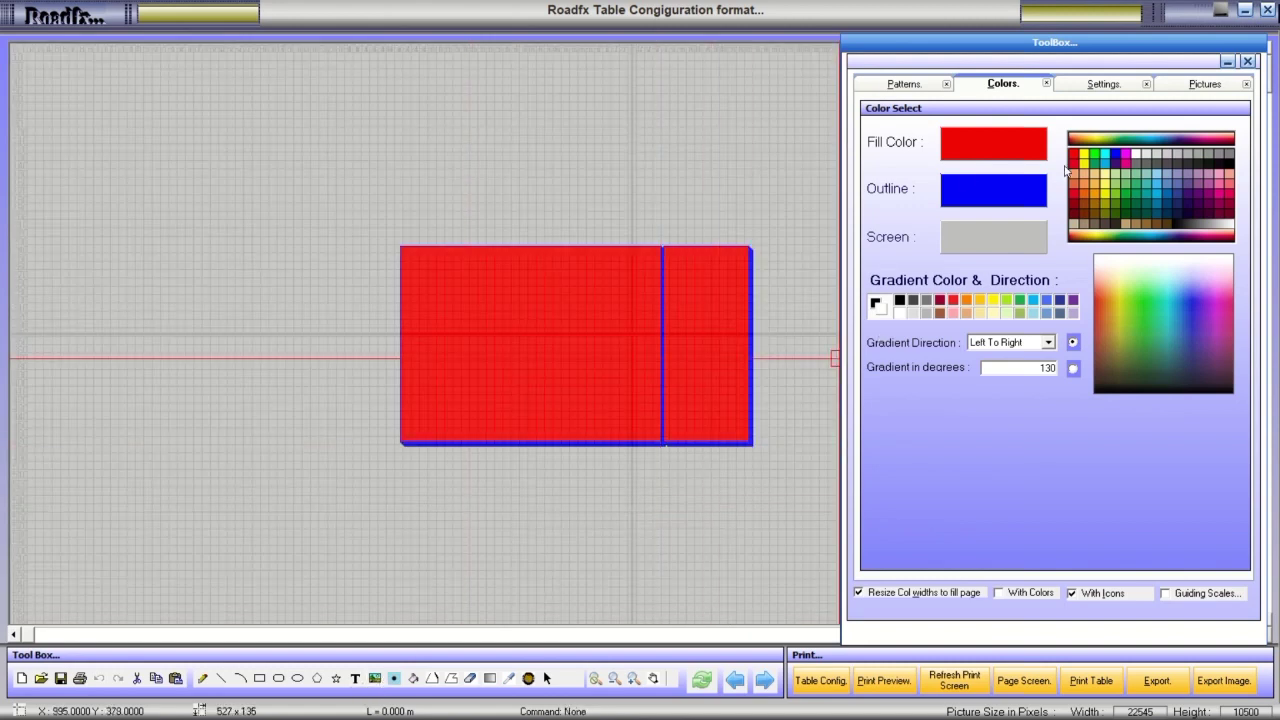
pyautogui.click(1095, 84)
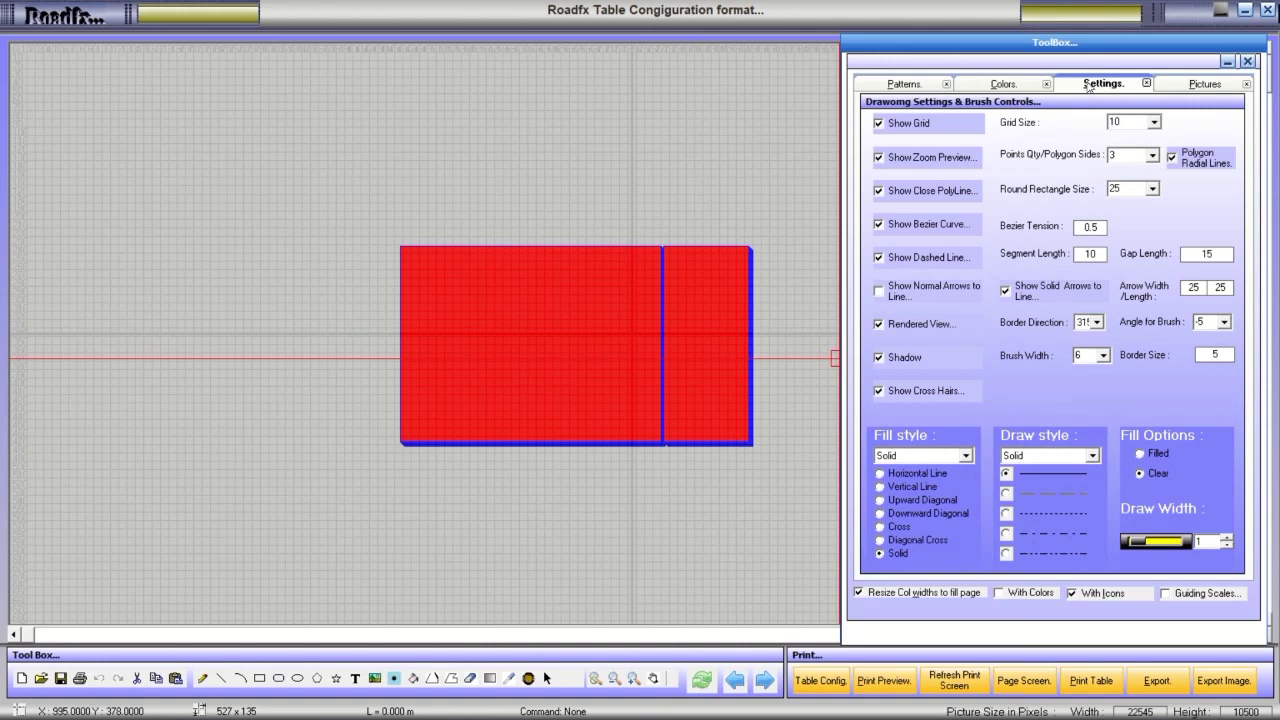
# With rendered view off, add a black-to-white gradient rectangle and a large blue polygon.
pyautogui.click(895, 320)
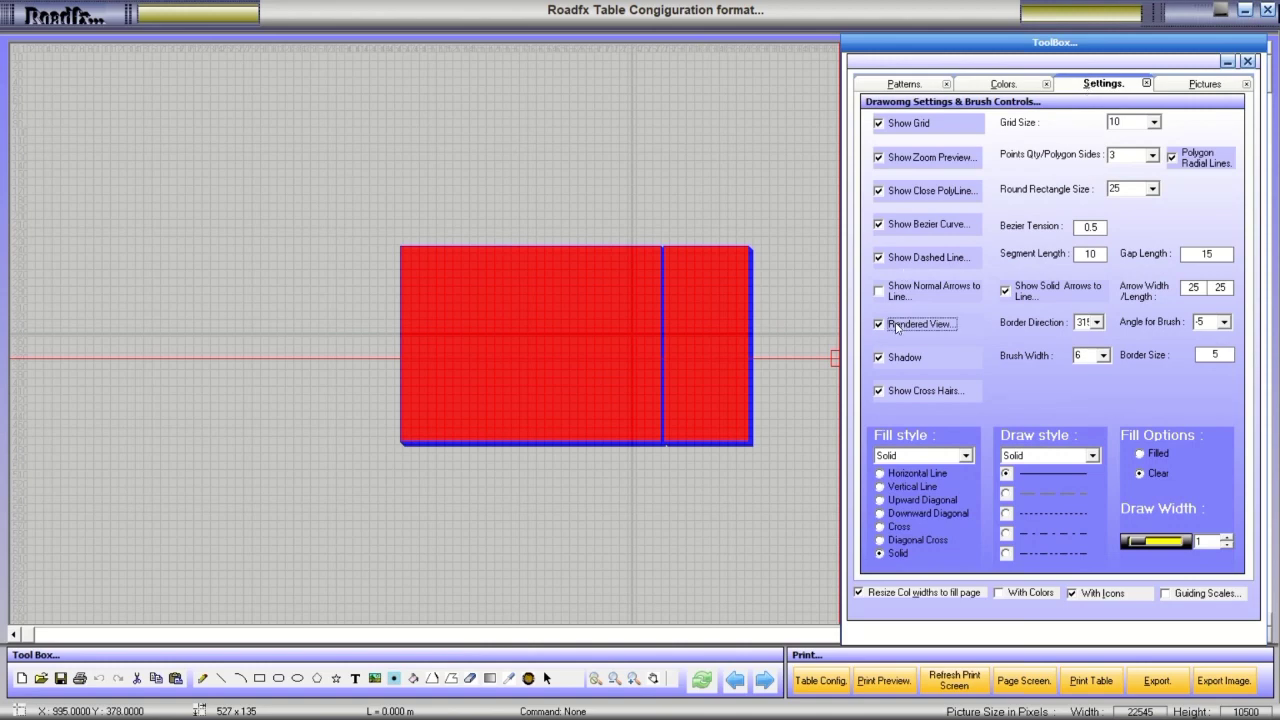
pyautogui.click(492, 679)
pyautogui.moveTo(287, 214); pyautogui.dragTo(553, 434)
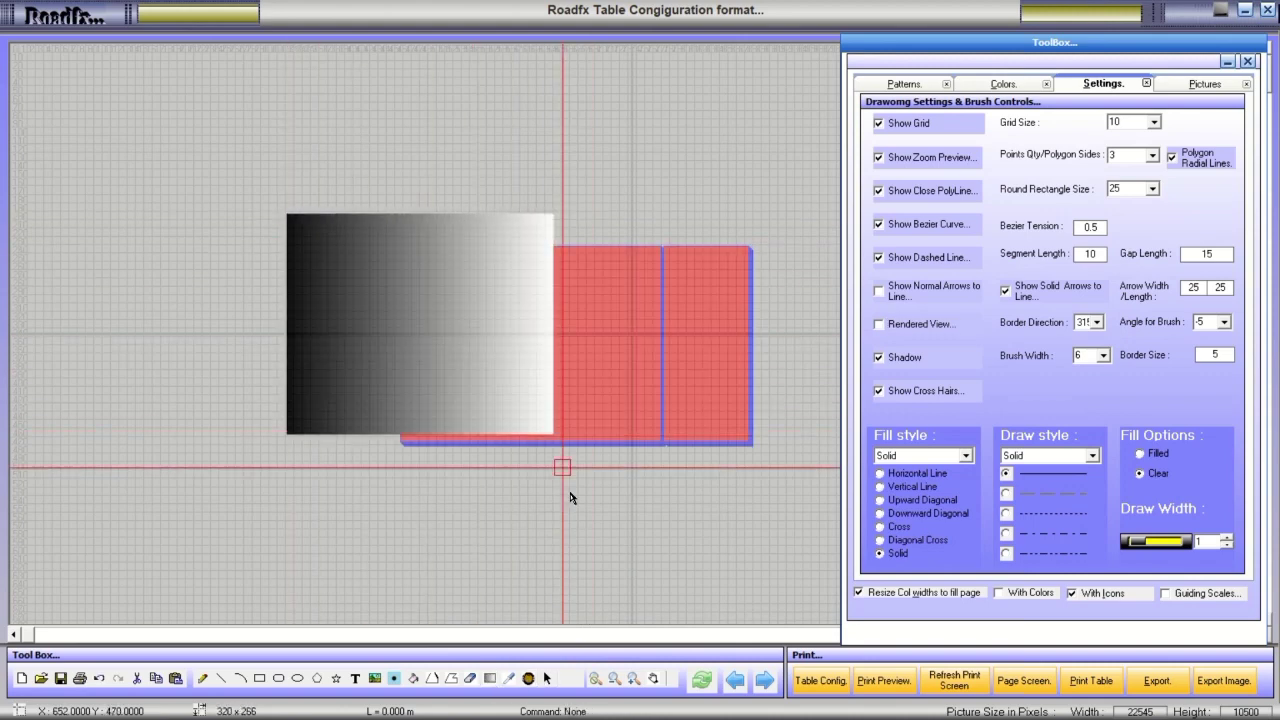
pyautogui.click(528, 679)
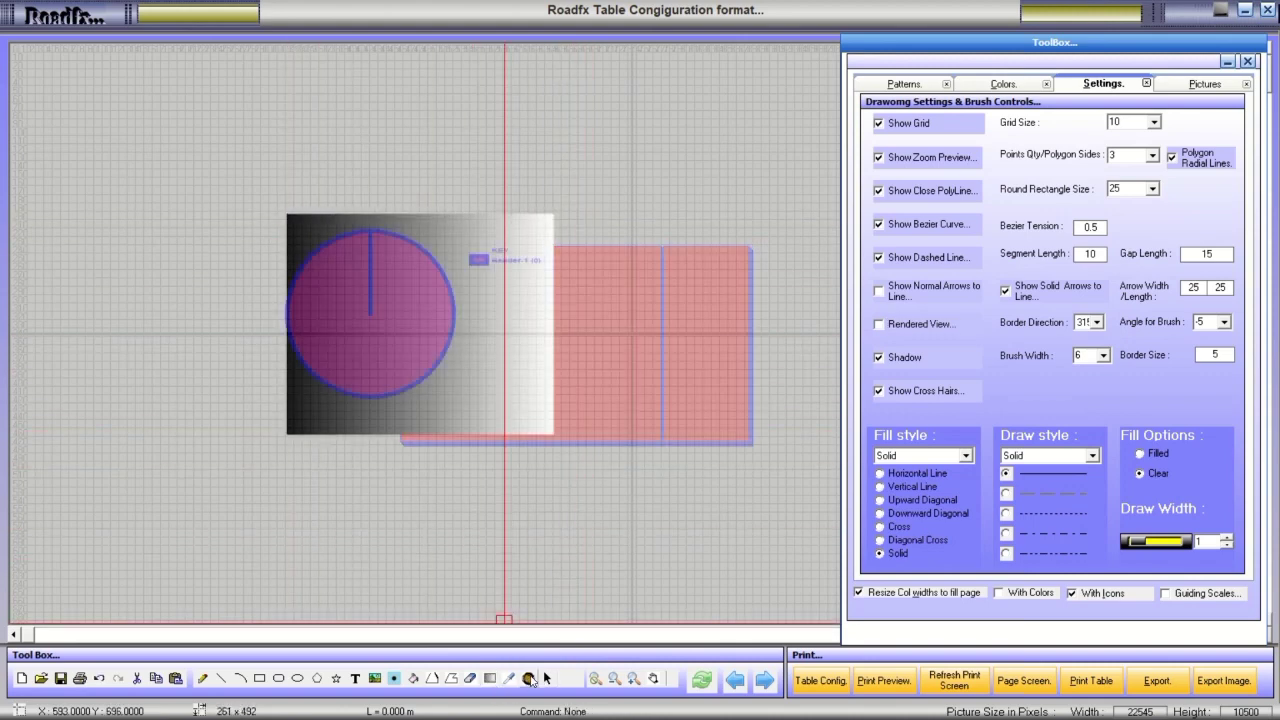
pyautogui.click(317, 679)
pyautogui.moveTo(194, 317); pyautogui.dragTo(309, 466)
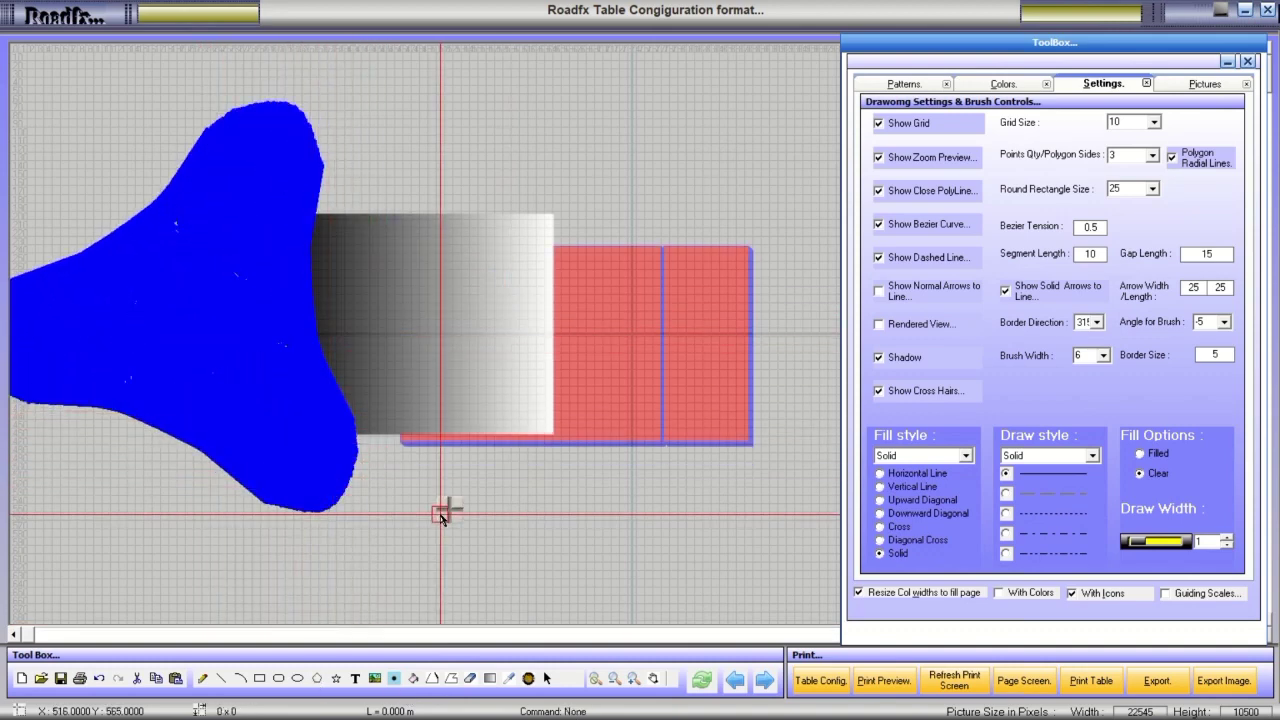
# Draw two red ellipses, one over the gradient and one at lower left, with shadows off.
pyautogui.click(297, 678)
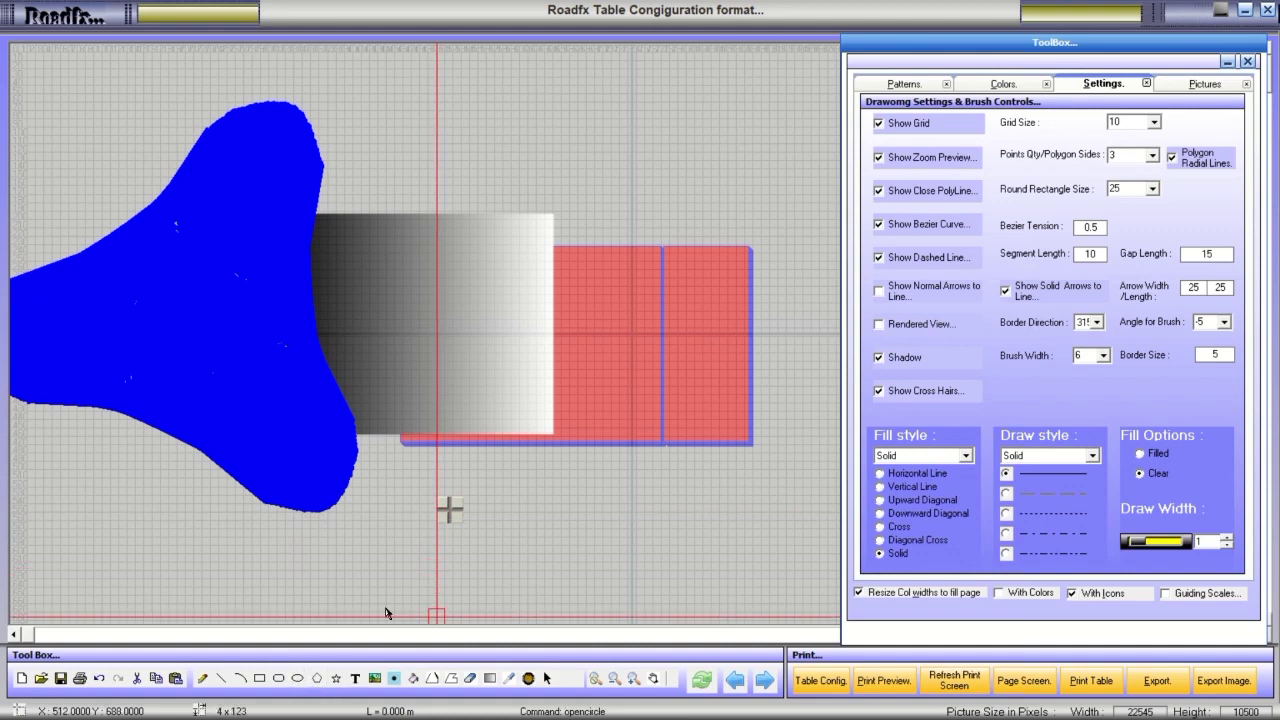
pyautogui.moveTo(465, 200); pyautogui.dragTo(695, 373)
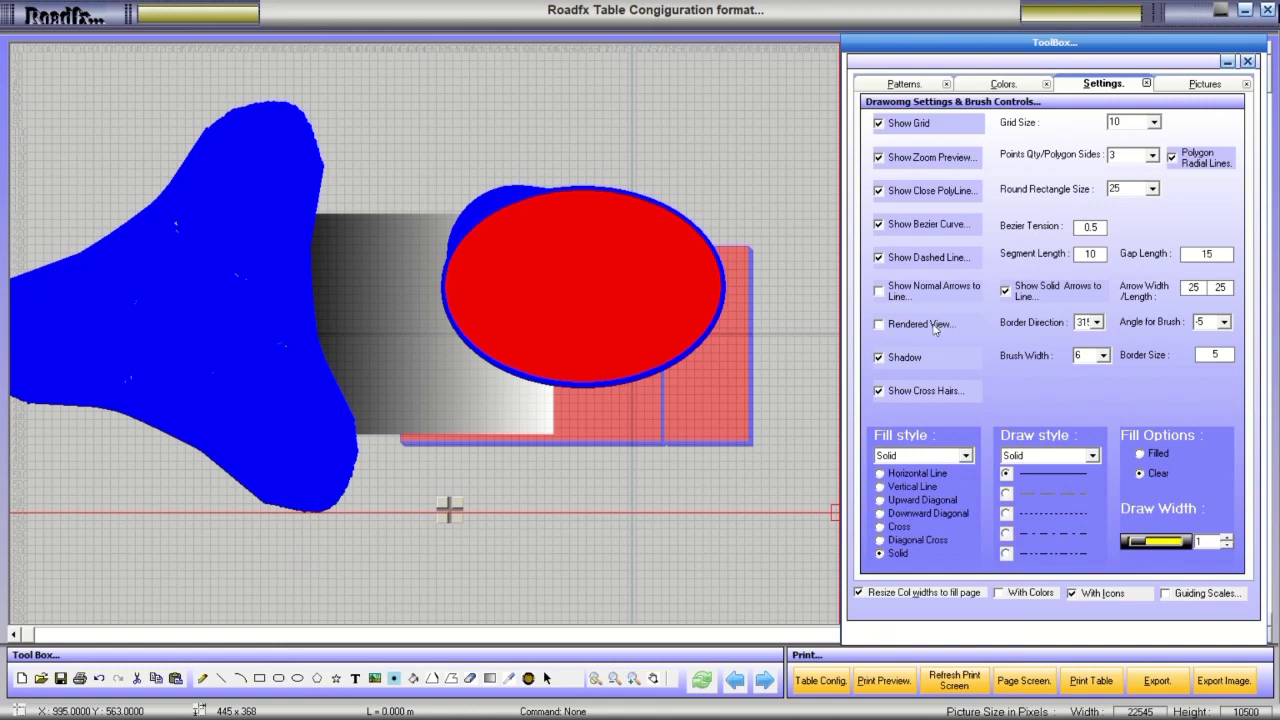
pyautogui.click(879, 357)
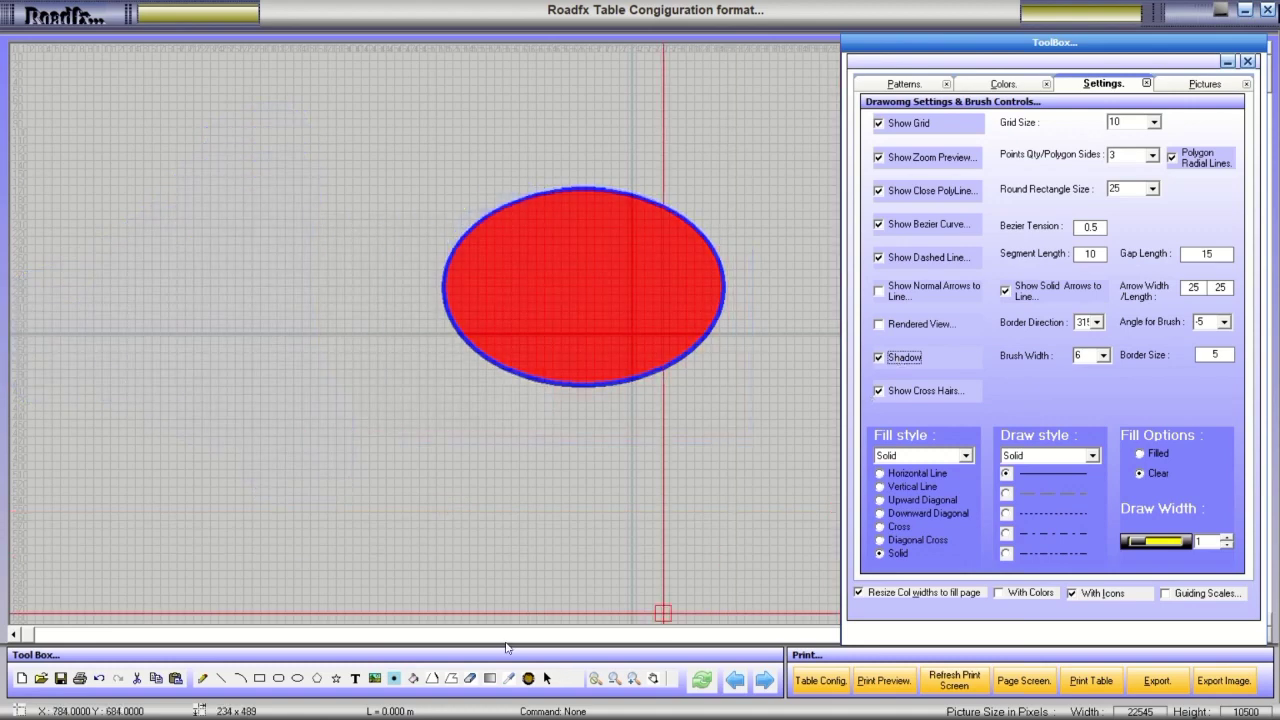
pyautogui.click(298, 679)
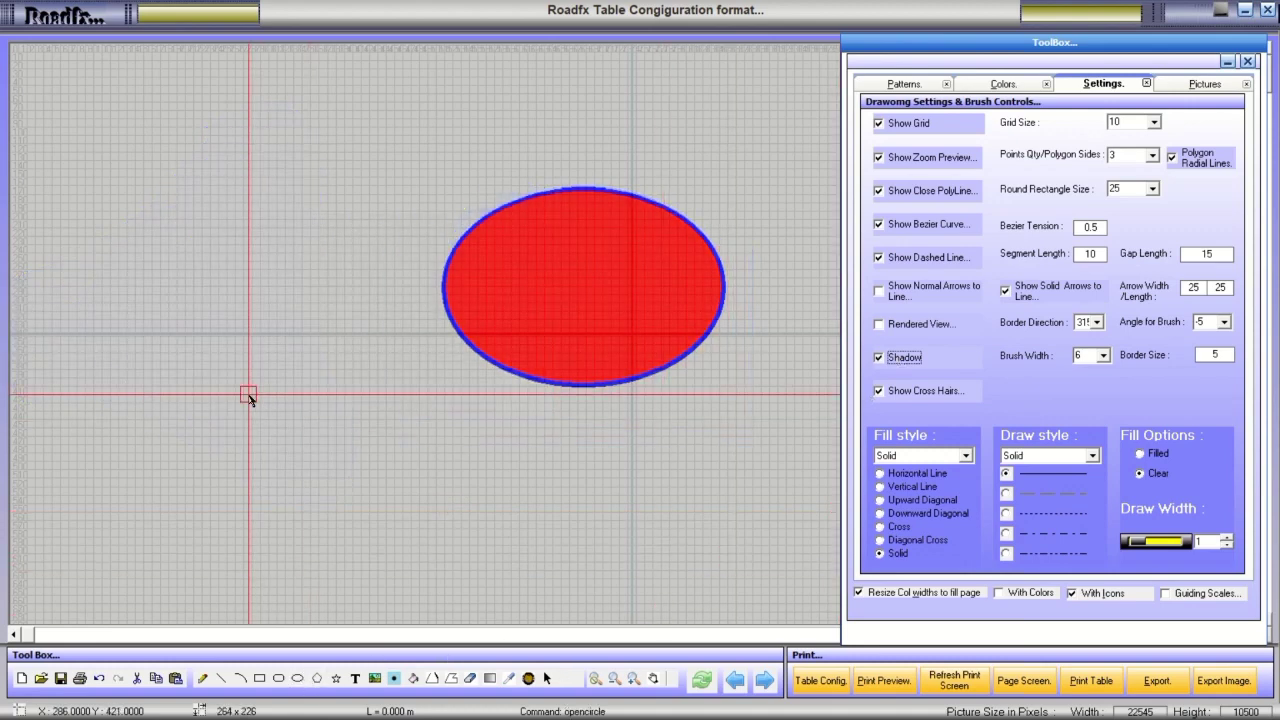
pyautogui.moveTo(230, 380)
pyautogui.mouseDown()
pyautogui.moveTo(390, 505)
pyautogui.moveTo(500, 543)
pyautogui.moveTo(525, 568)
pyautogui.mouseUp()
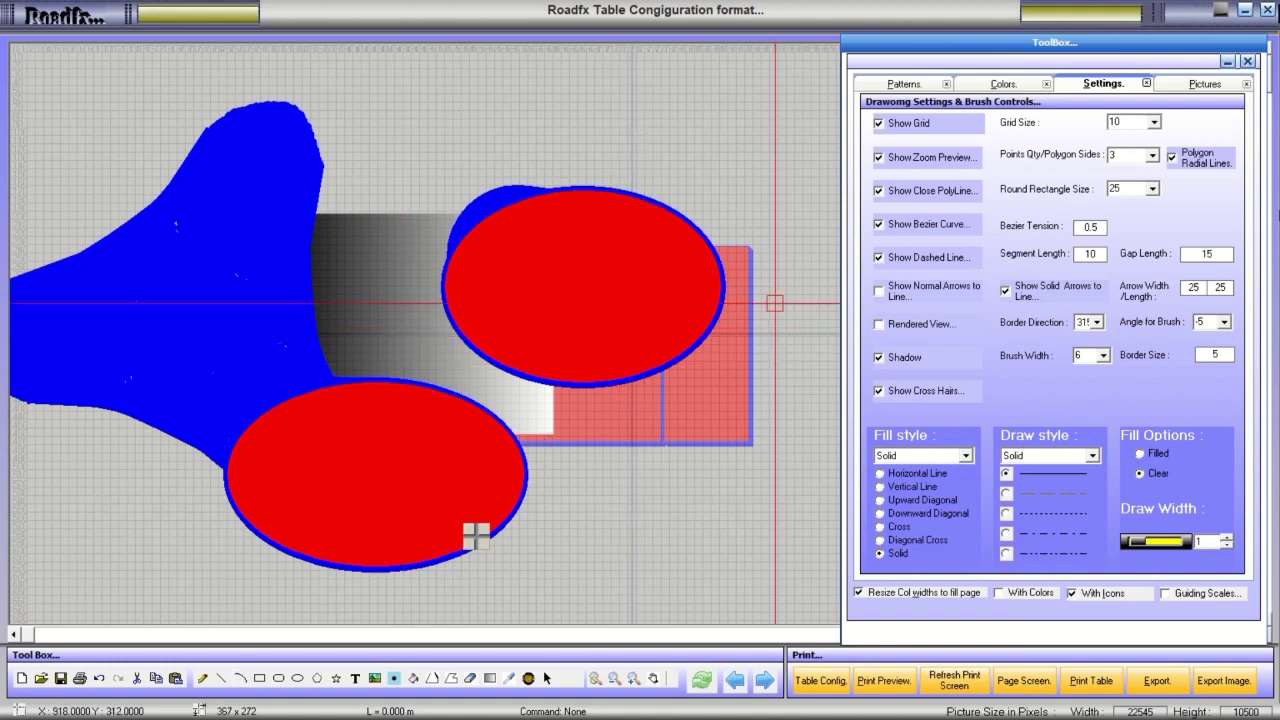
# Look through the toolbox's Pictures, Colors and Patterns panels.
pyautogui.click(1200, 84)
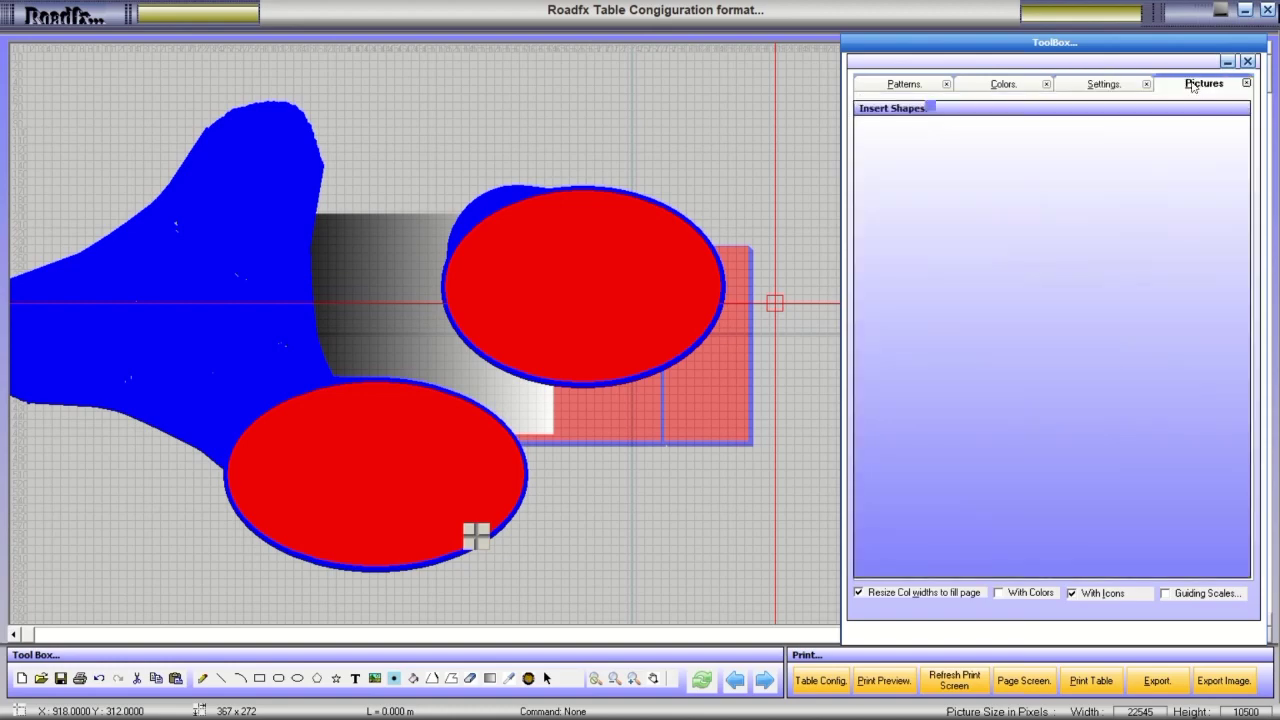
pyautogui.click(1115, 85)
pyautogui.click(1003, 84)
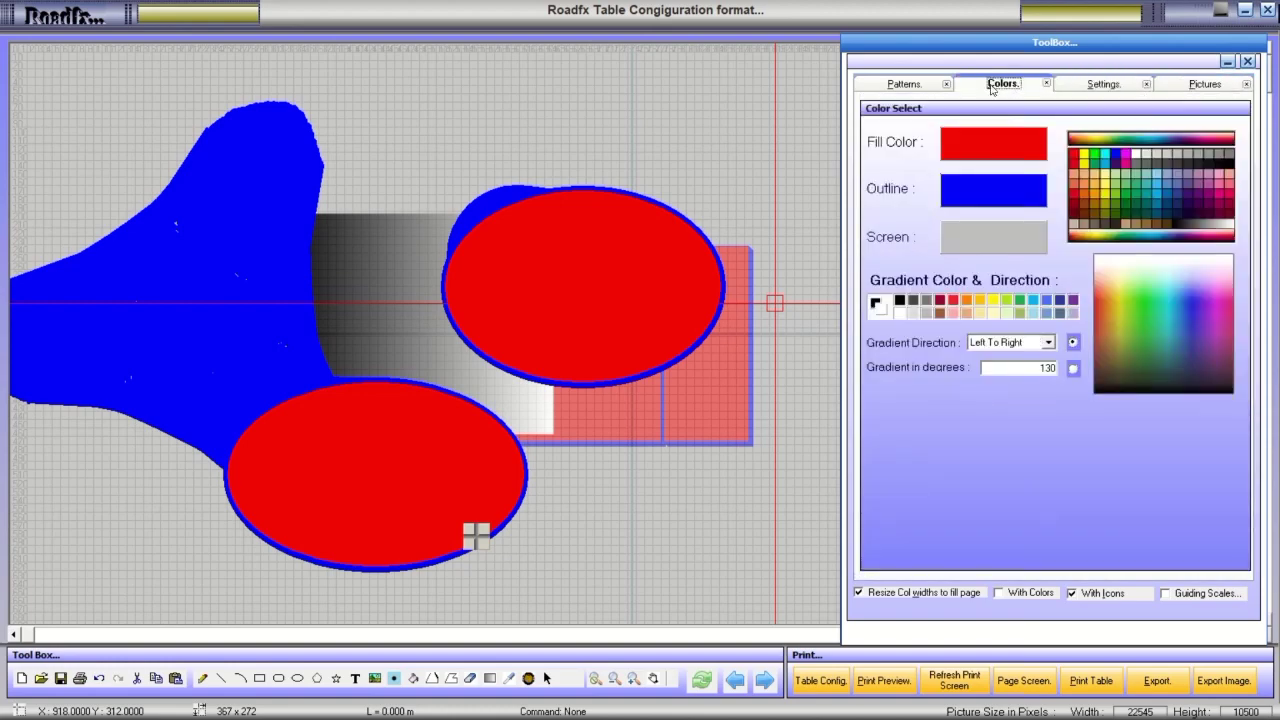
pyautogui.click(905, 84)
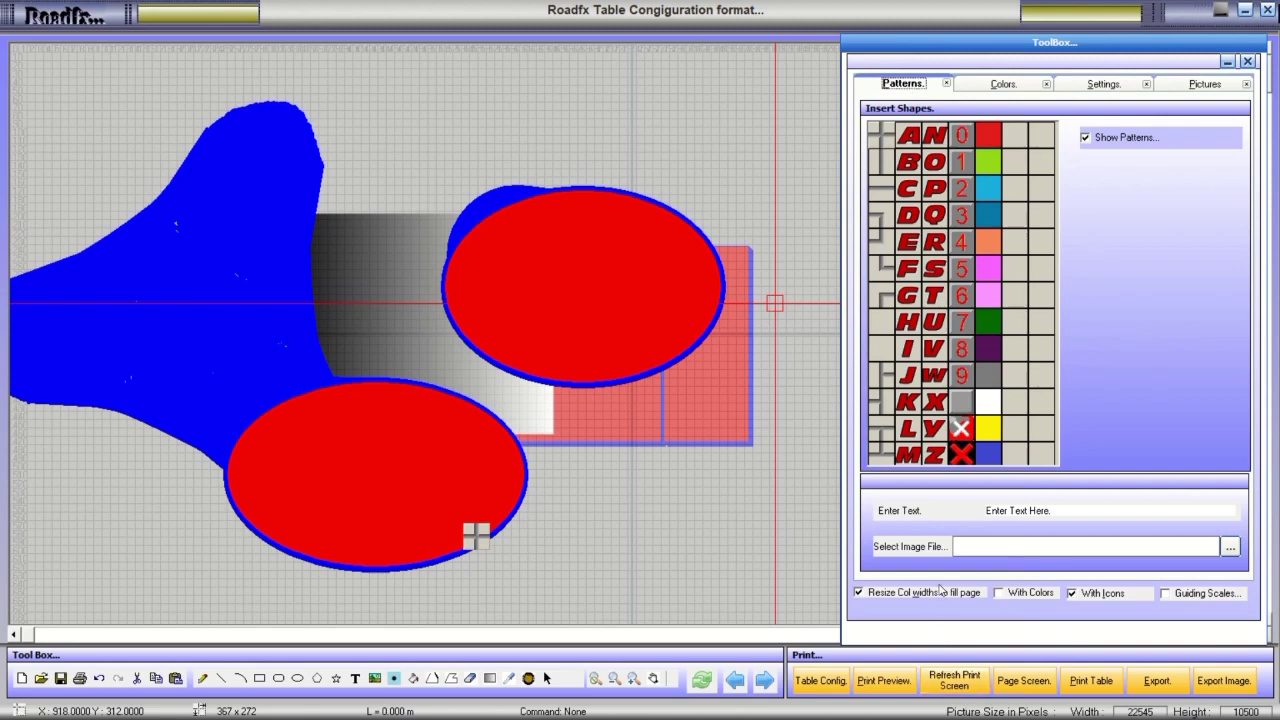
# Turn on Guiding Scales, Rendered View and Show Normal Arrows to Line.
pyautogui.click(1165, 594)
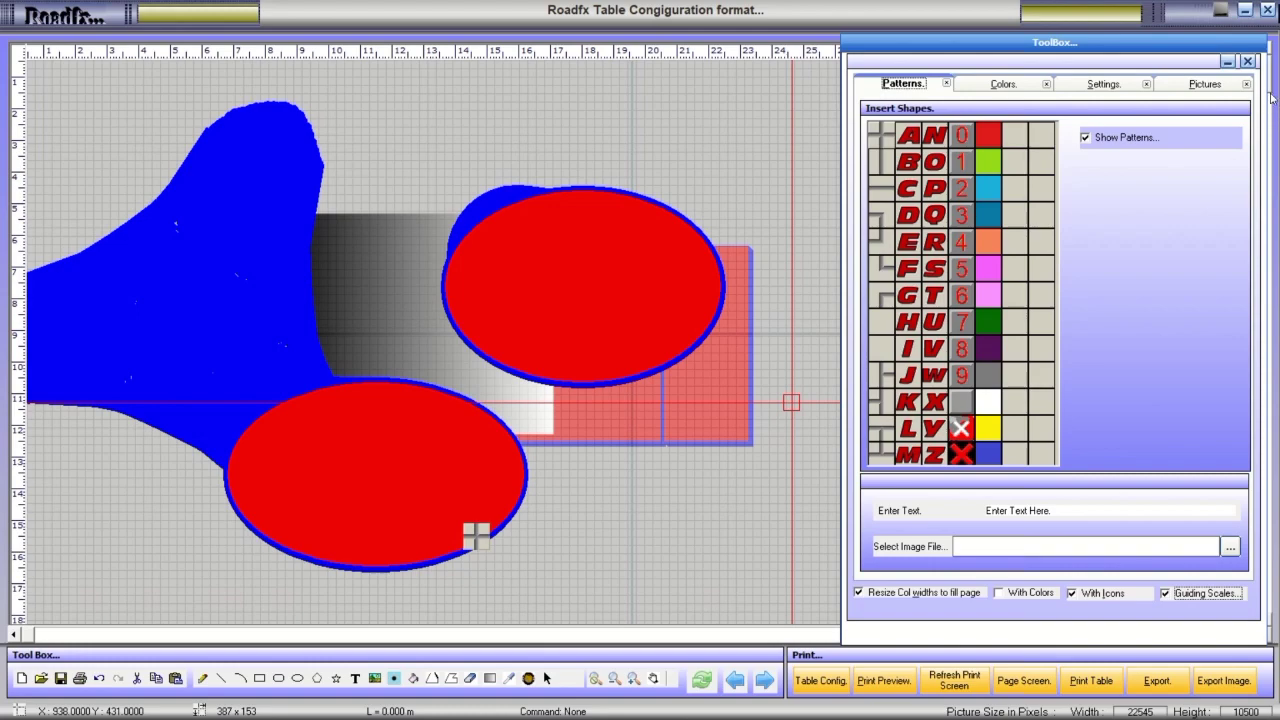
pyautogui.scroll(-3, 1272, 93)
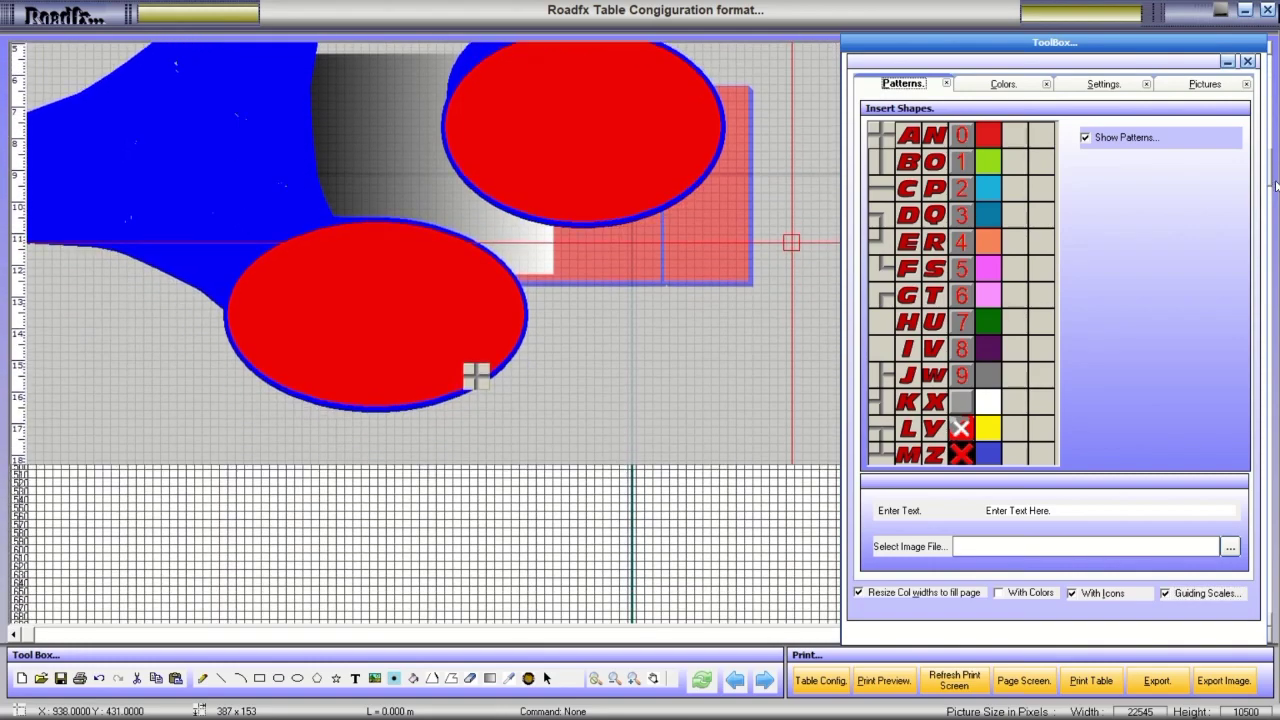
pyautogui.scroll(3, 1270, 74)
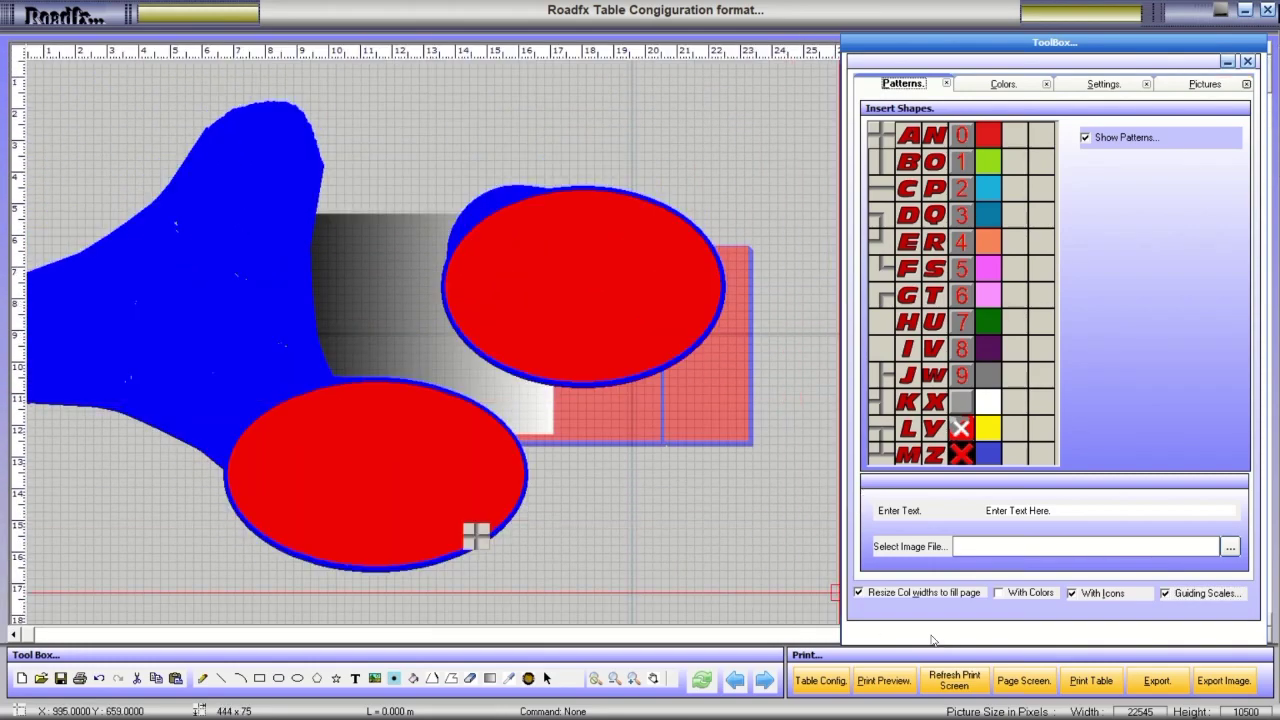
pyautogui.hscroll(3, 318, 652)
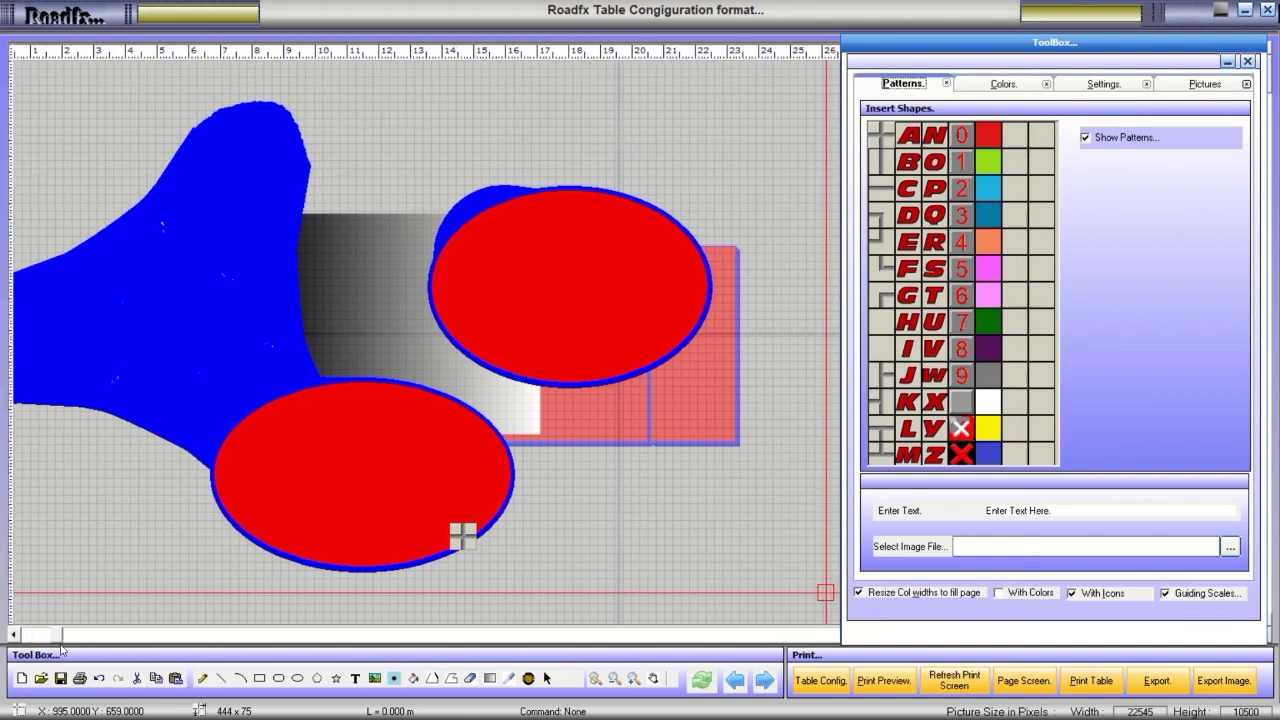
pyautogui.hscroll(3, 318, 652)
pyautogui.hscroll(-6, 318, 652)
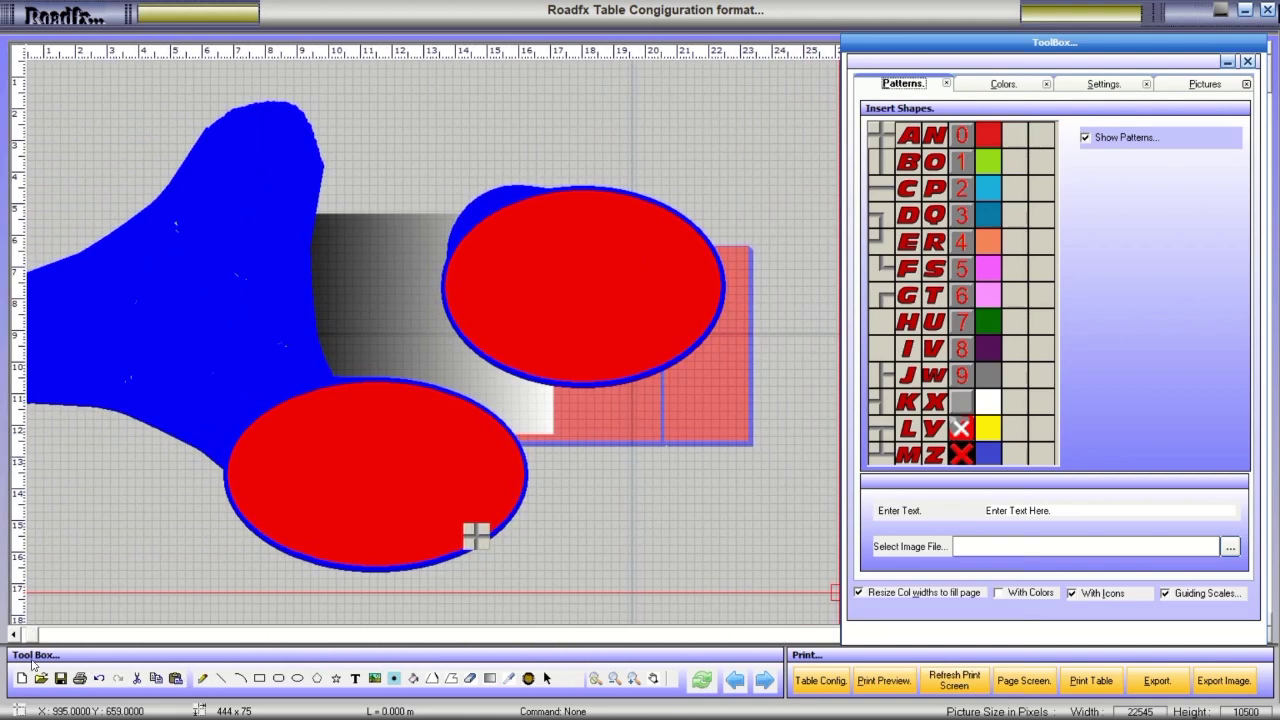
pyautogui.click(986, 87)
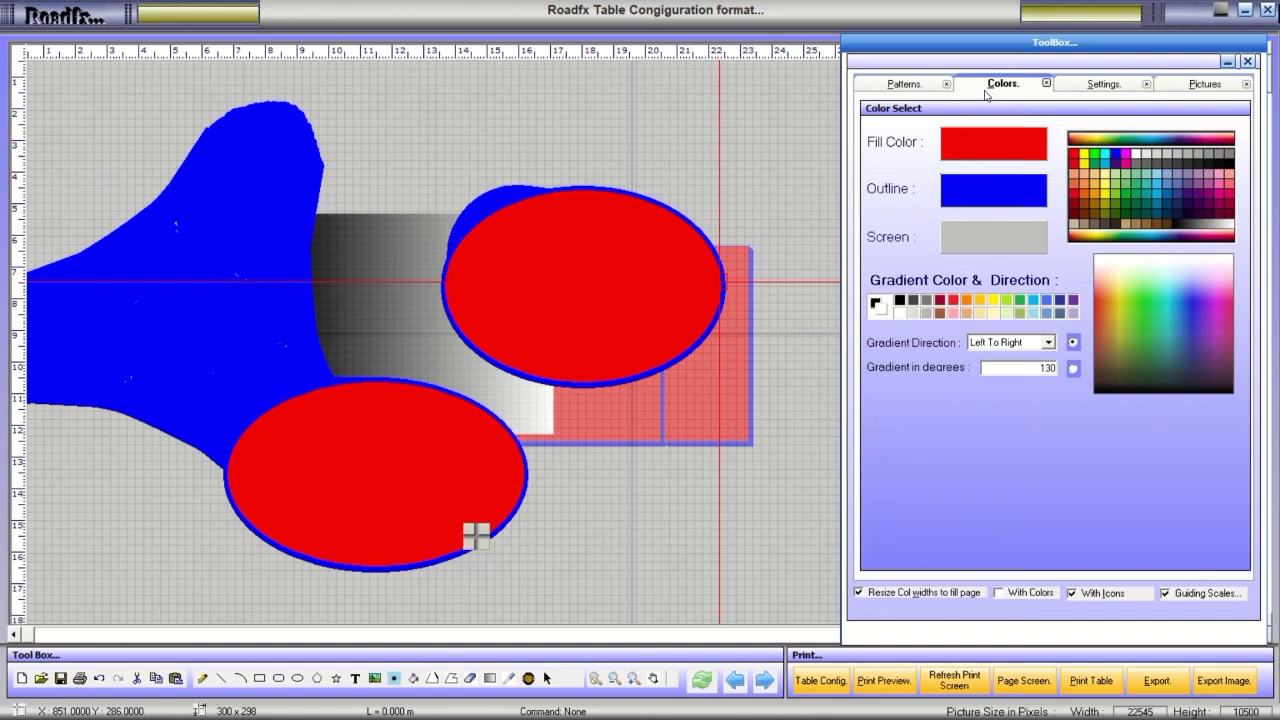
pyautogui.click(1080, 86)
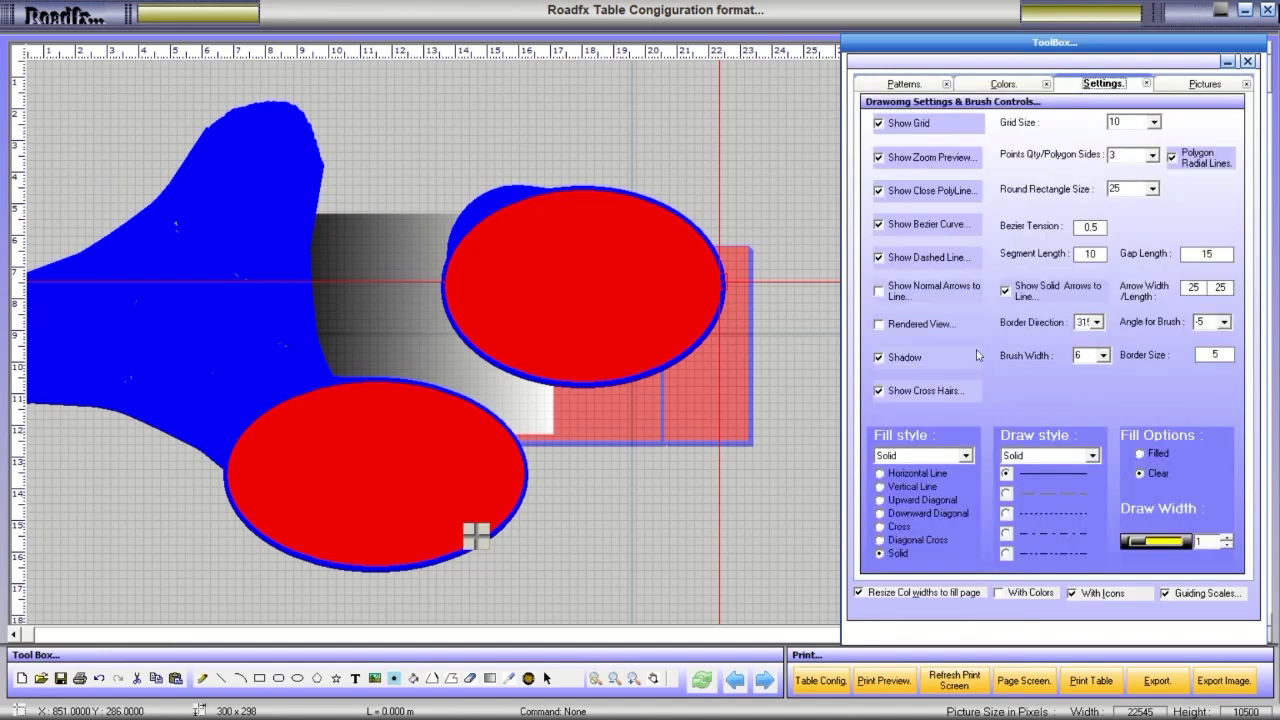
pyautogui.click(902, 325)
pyautogui.click(903, 291)
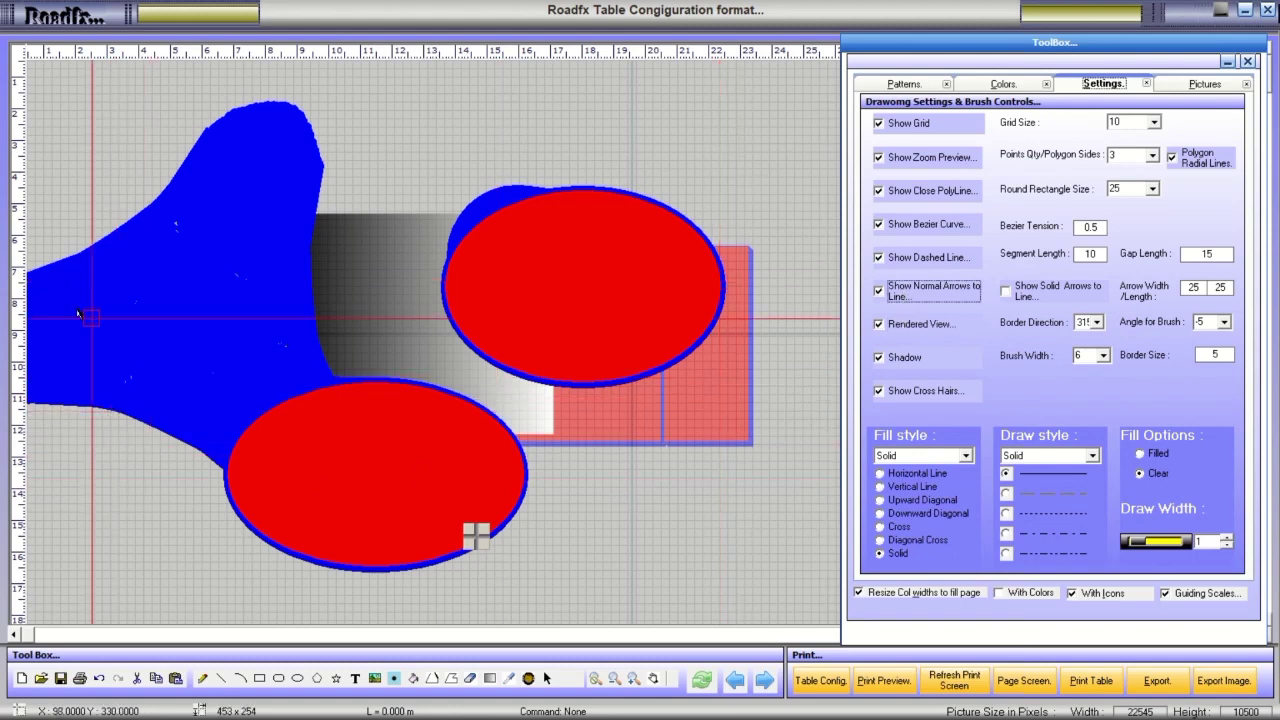
# Draw a solid-arrowed line from lower left to upper right, then refresh to an empty grid.
pyautogui.click(221, 678)
pyautogui.moveTo(160, 553); pyautogui.dragTo(812, 203)
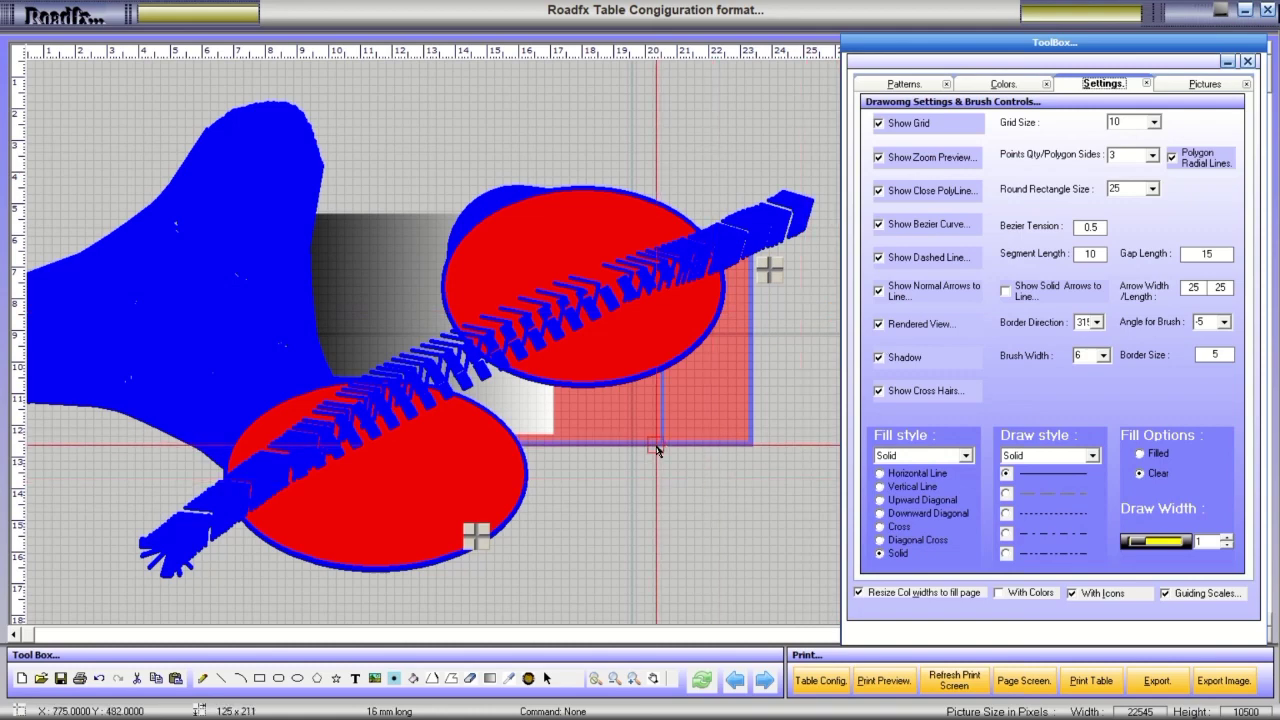
pyautogui.click(906, 297)
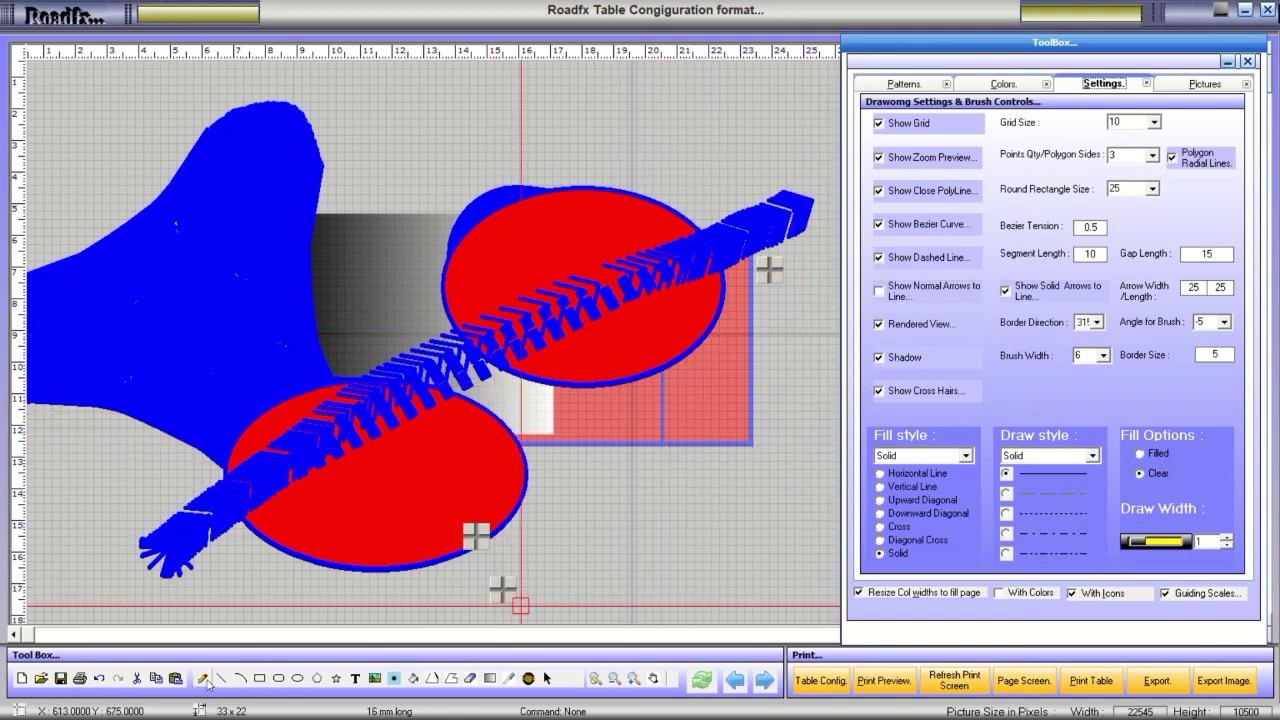
pyautogui.click(54, 30)
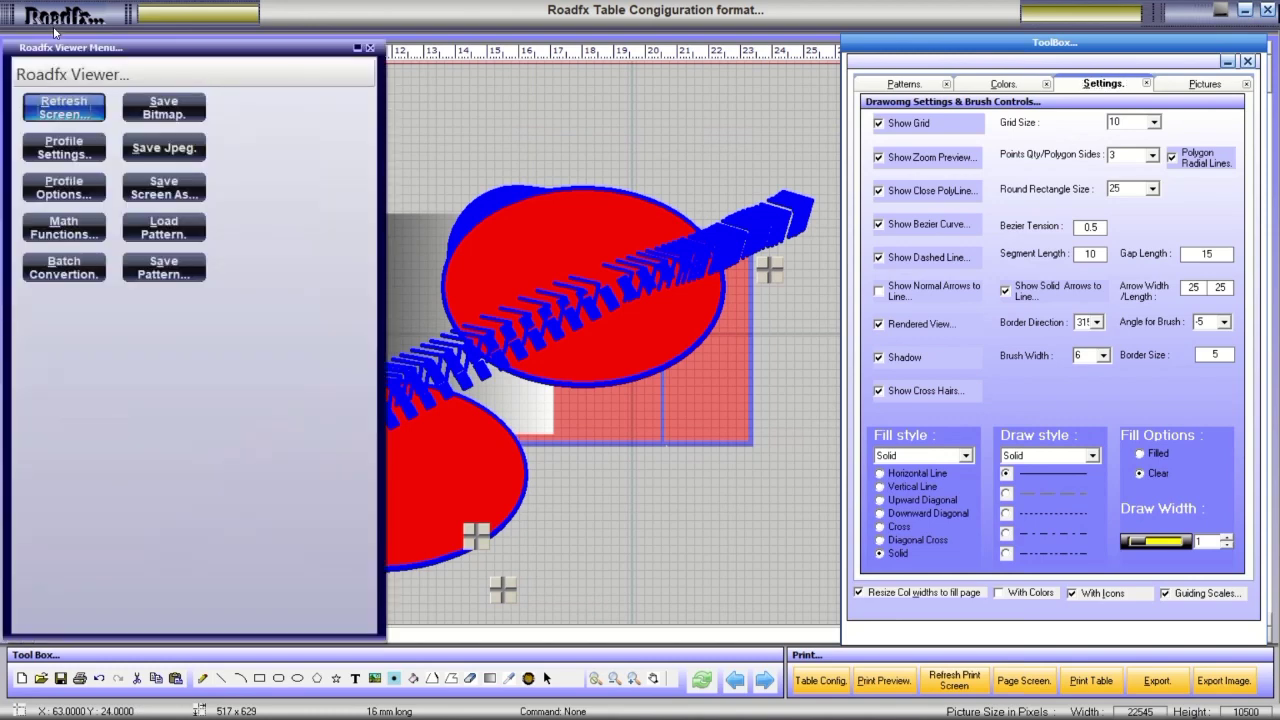
pyautogui.click(63, 113)
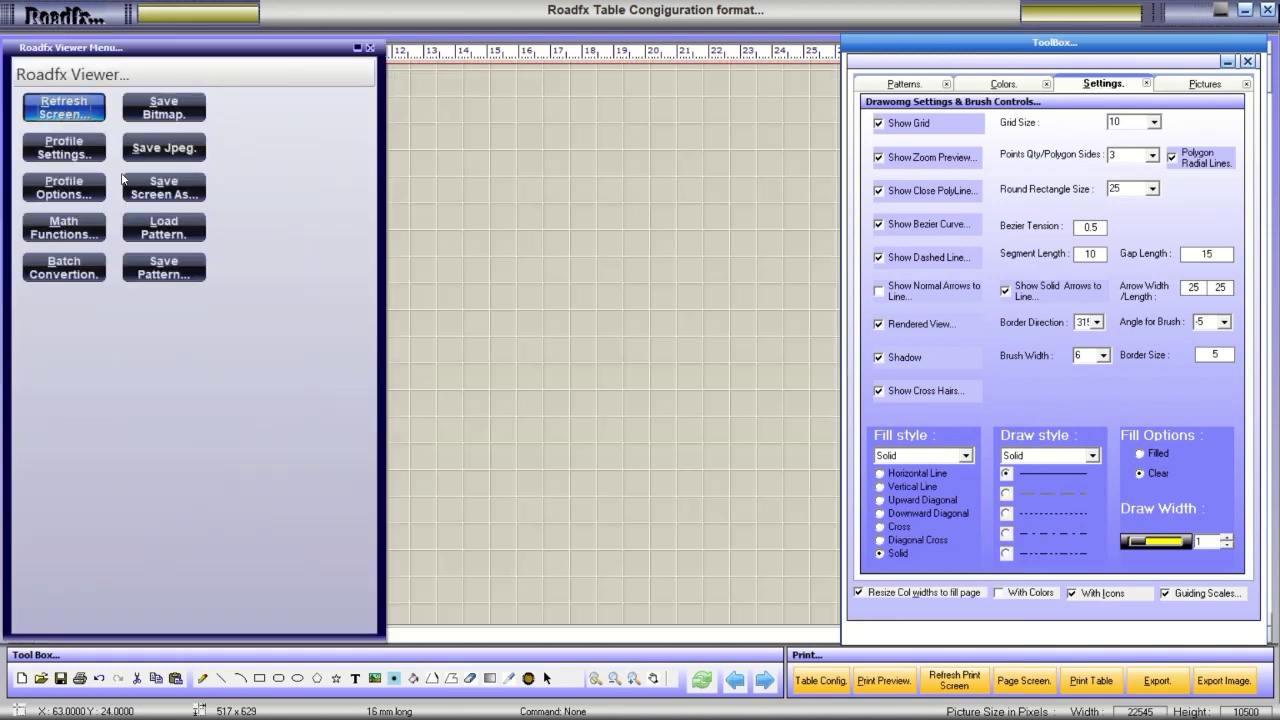
# Draw a thick blue arrowed line, a red rectangle below it and a small red ellipse.
pyautogui.click(222, 678)
pyautogui.moveTo(200, 400)
pyautogui.mouseDown()
pyautogui.moveTo(416, 234)
pyautogui.moveTo(594, 212)
pyautogui.mouseUp()
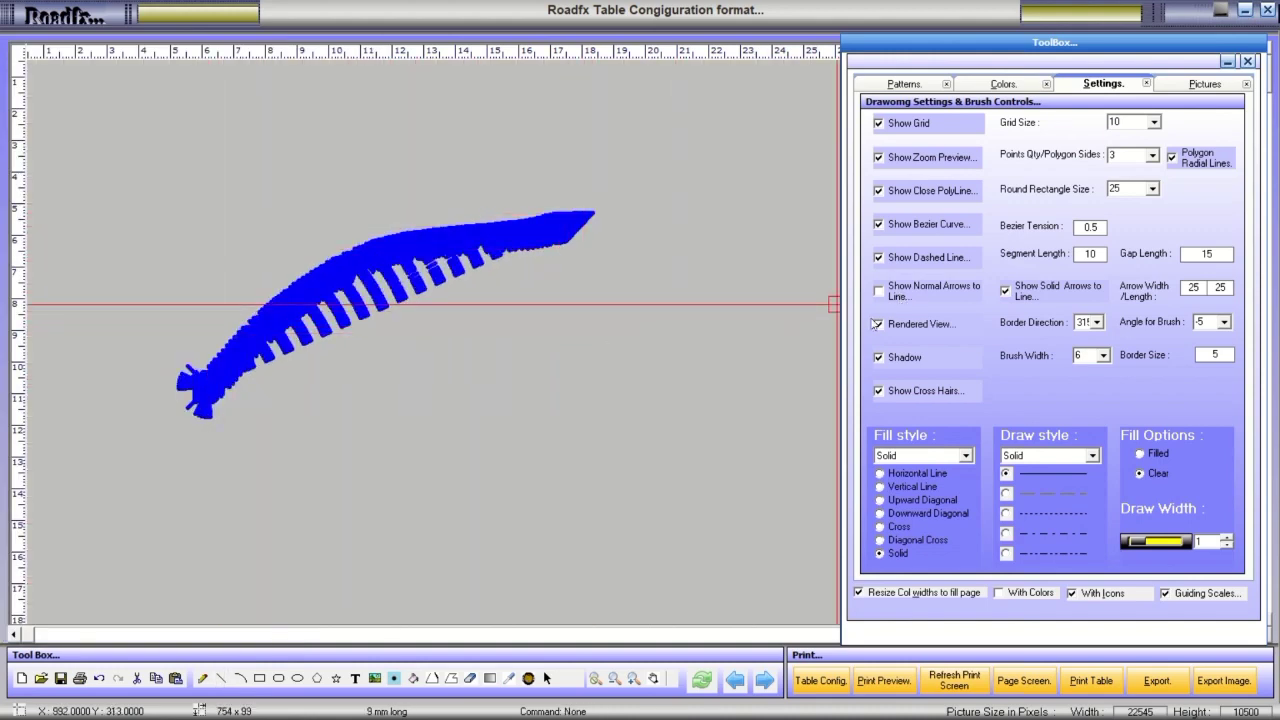
pyautogui.click(259, 678)
pyautogui.moveTo(404, 388); pyautogui.dragTo(708, 561)
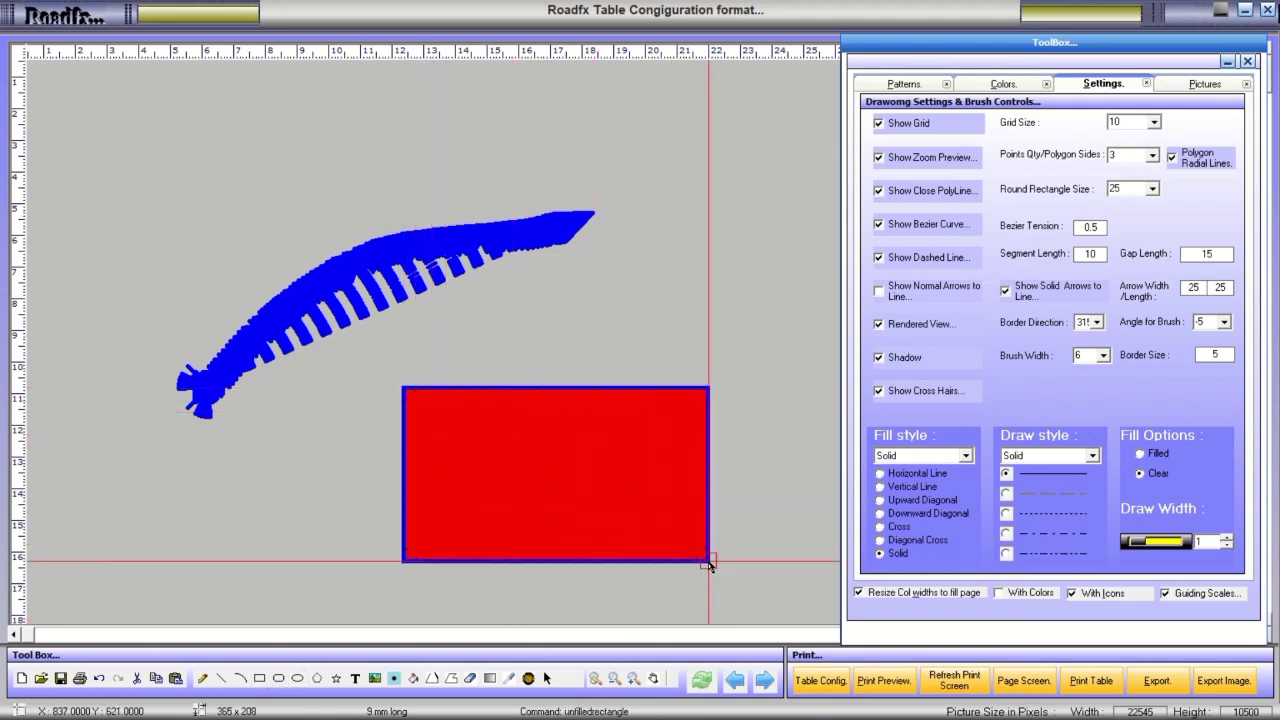
pyautogui.click(297, 678)
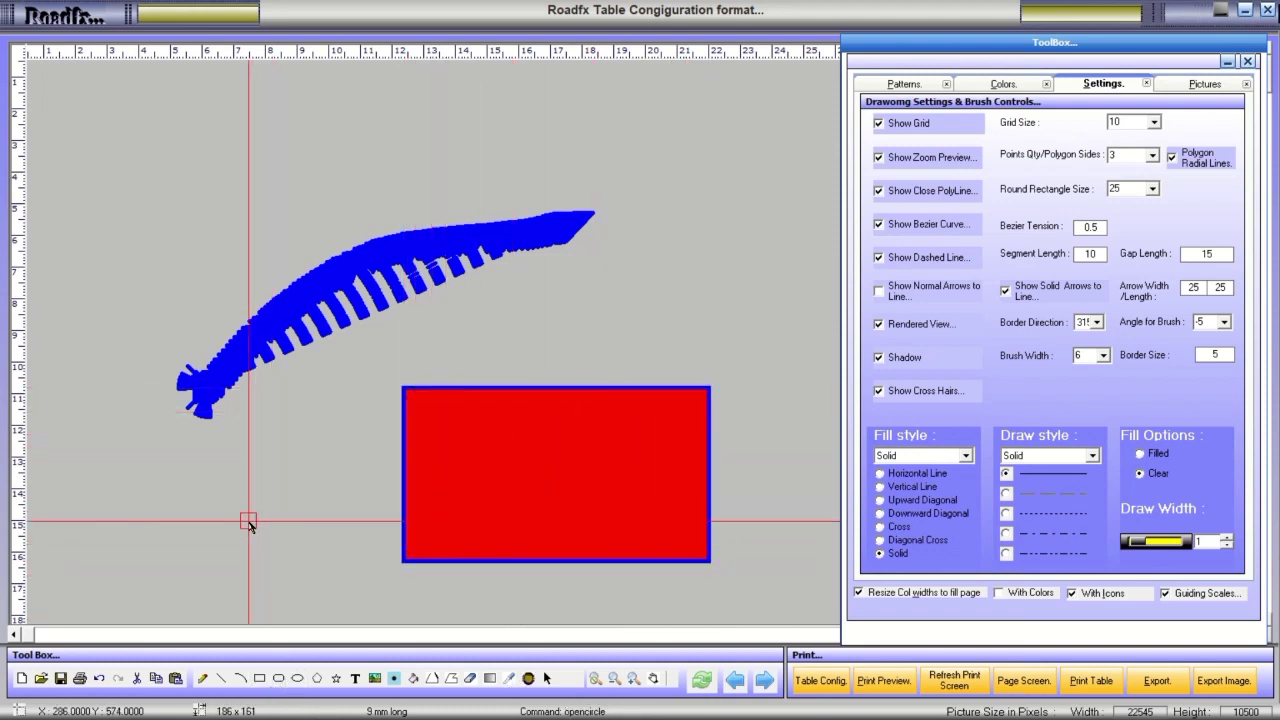
pyautogui.moveTo(250, 524); pyautogui.dragTo(388, 587)
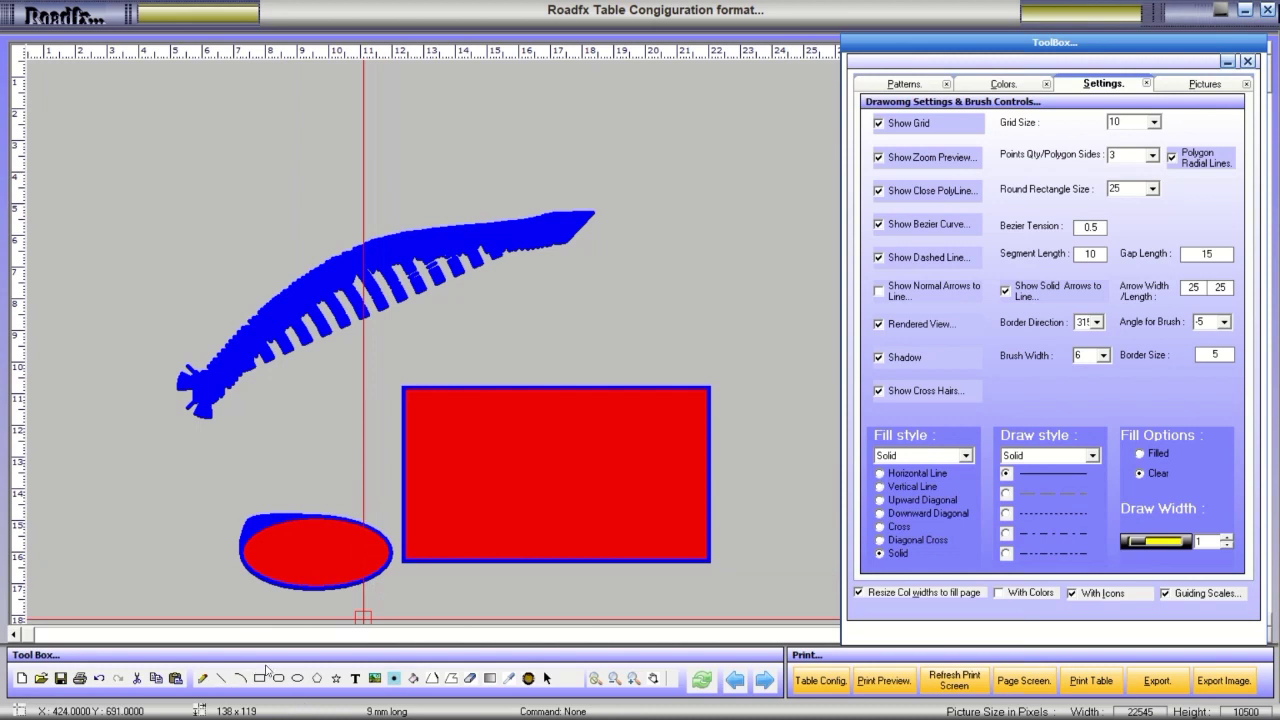
# Turn off rendered view and draw overlapping polygon triangles over the blue line.
pyautogui.click(913, 326)
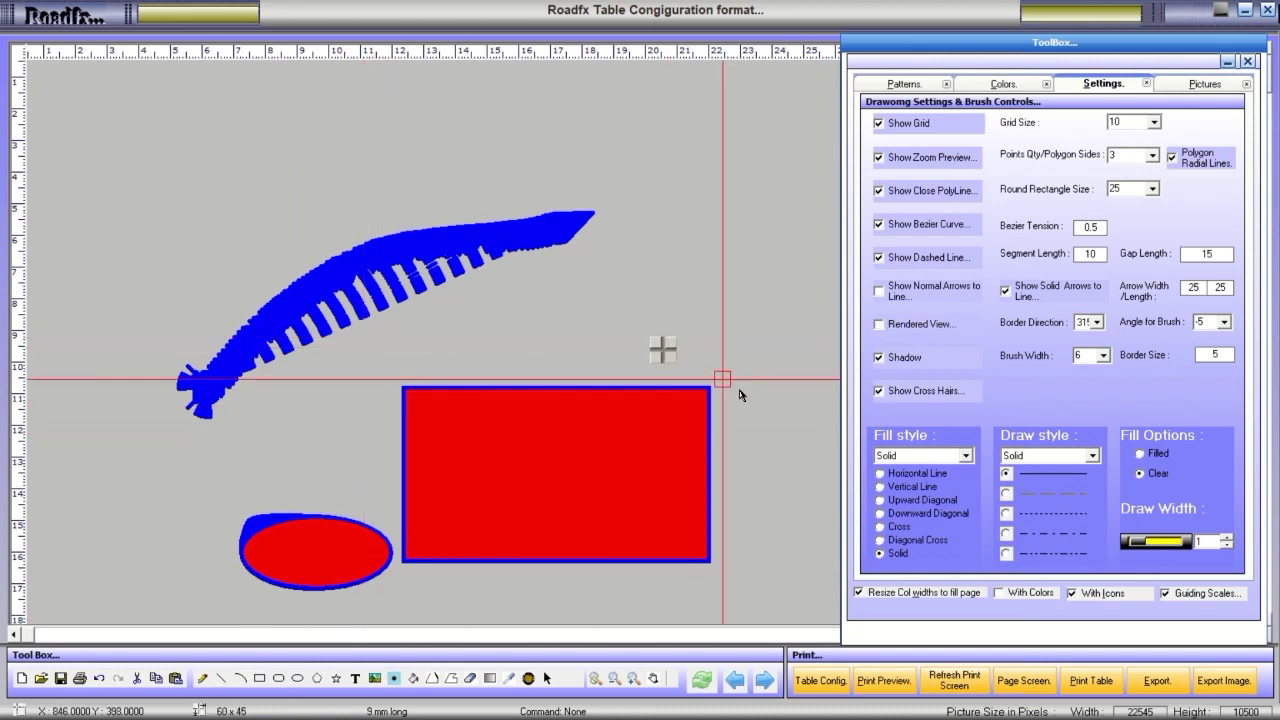
pyautogui.click(336, 679)
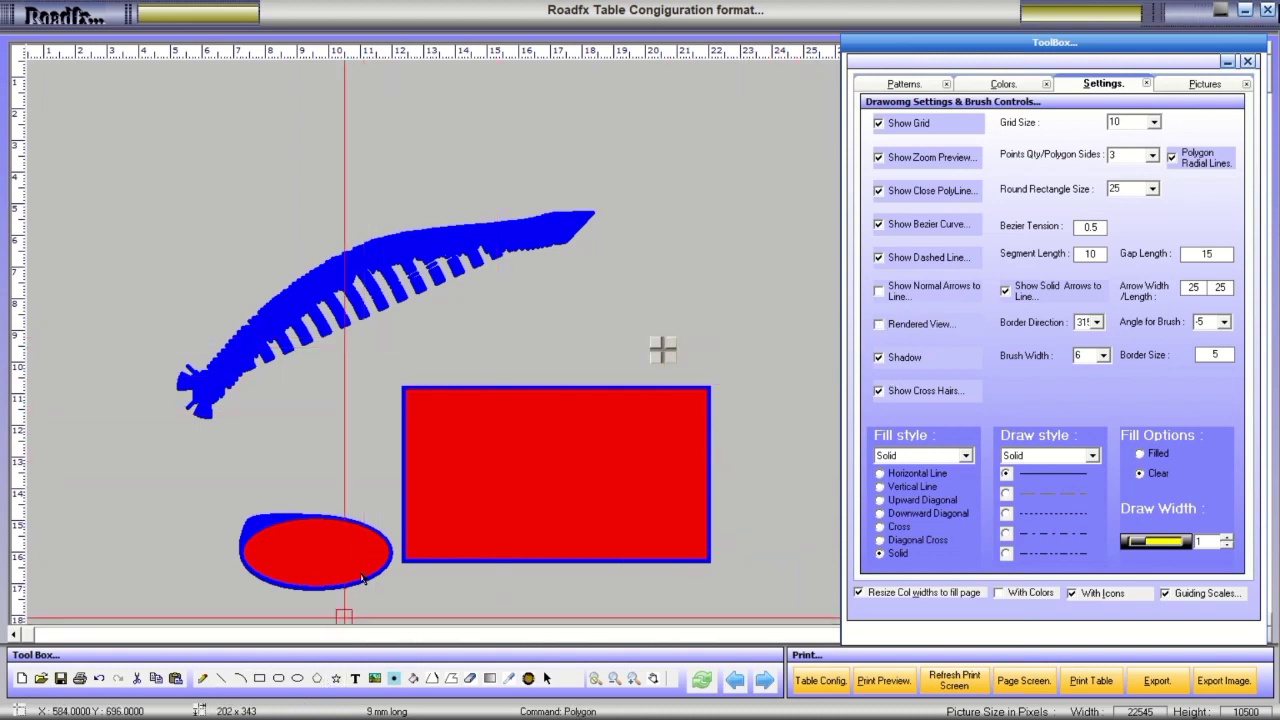
pyautogui.moveTo(323, 515)
pyautogui.mouseDown()
pyautogui.moveTo(386, 278)
pyautogui.moveTo(532, 433)
pyautogui.moveTo(634, 437)
pyautogui.moveTo(651, 491)
pyautogui.moveTo(420, 490)
pyautogui.moveTo(345, 505)
pyautogui.mouseUp()
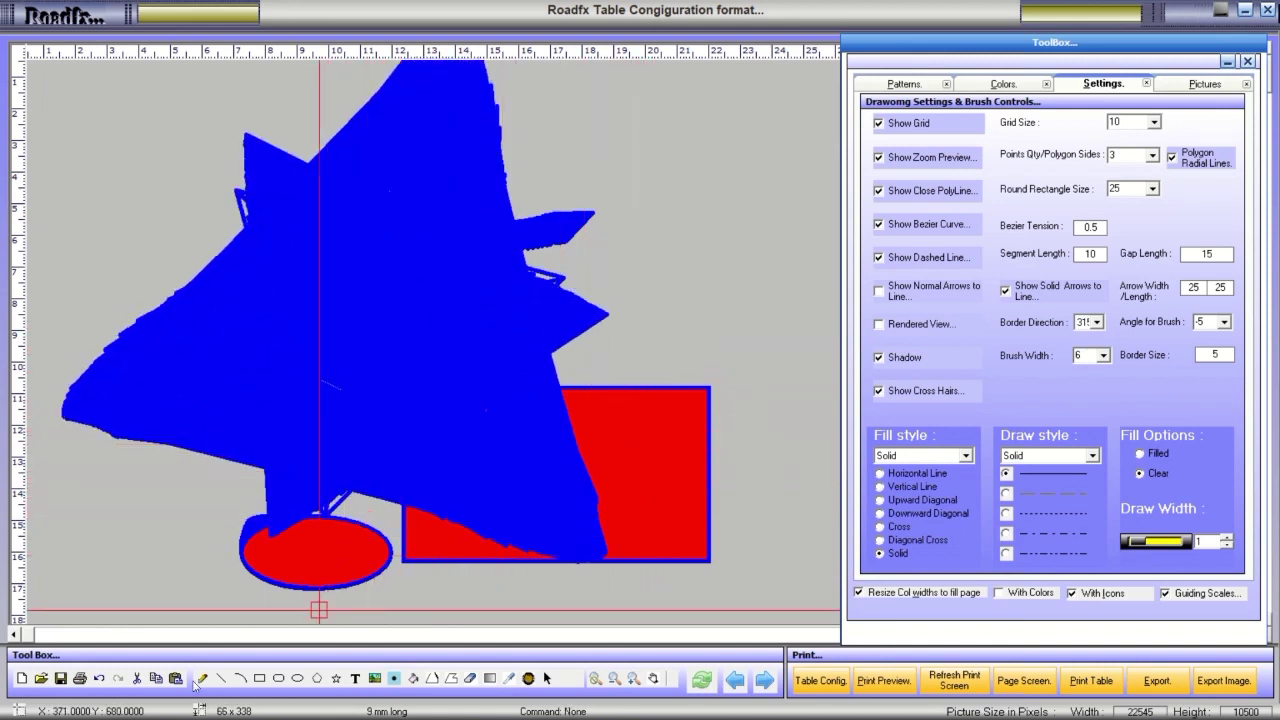
# Add a red rounded rectangle on the right and a red rectangle on the left, docking the toolbox left.
pyautogui.click(279, 679)
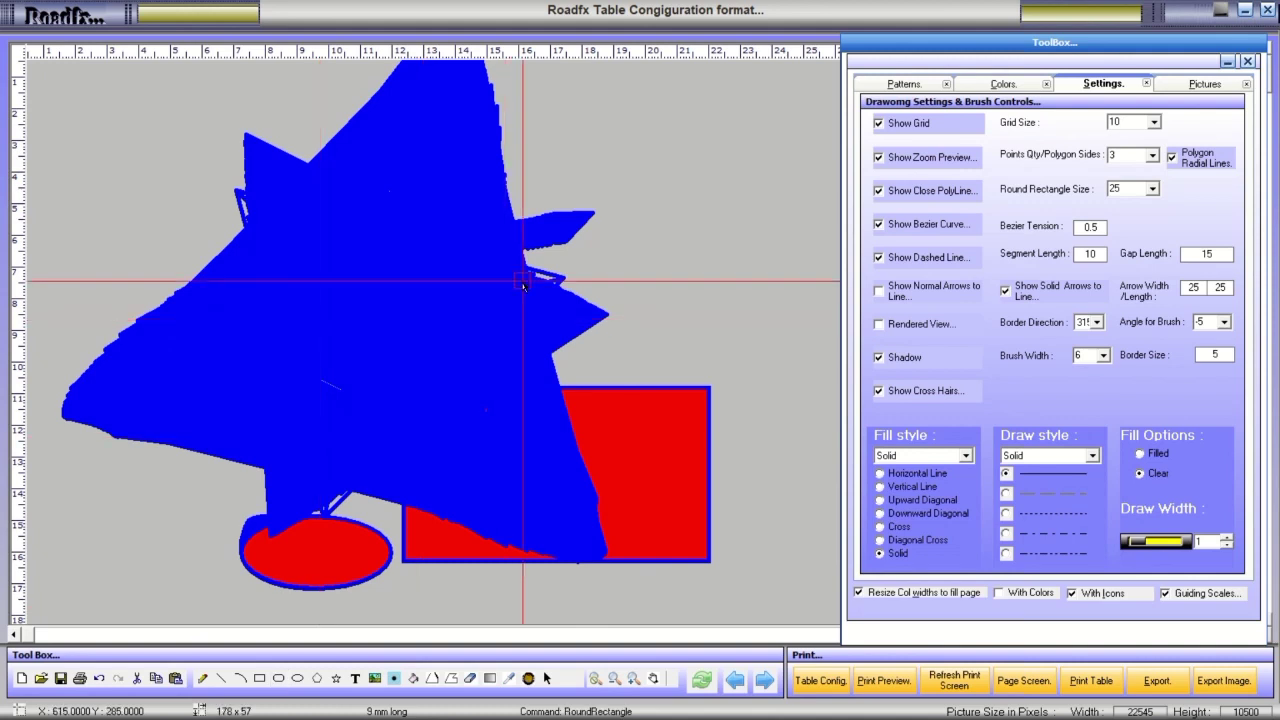
pyautogui.moveTo(525, 281); pyautogui.dragTo(806, 483)
pyautogui.click(259, 679)
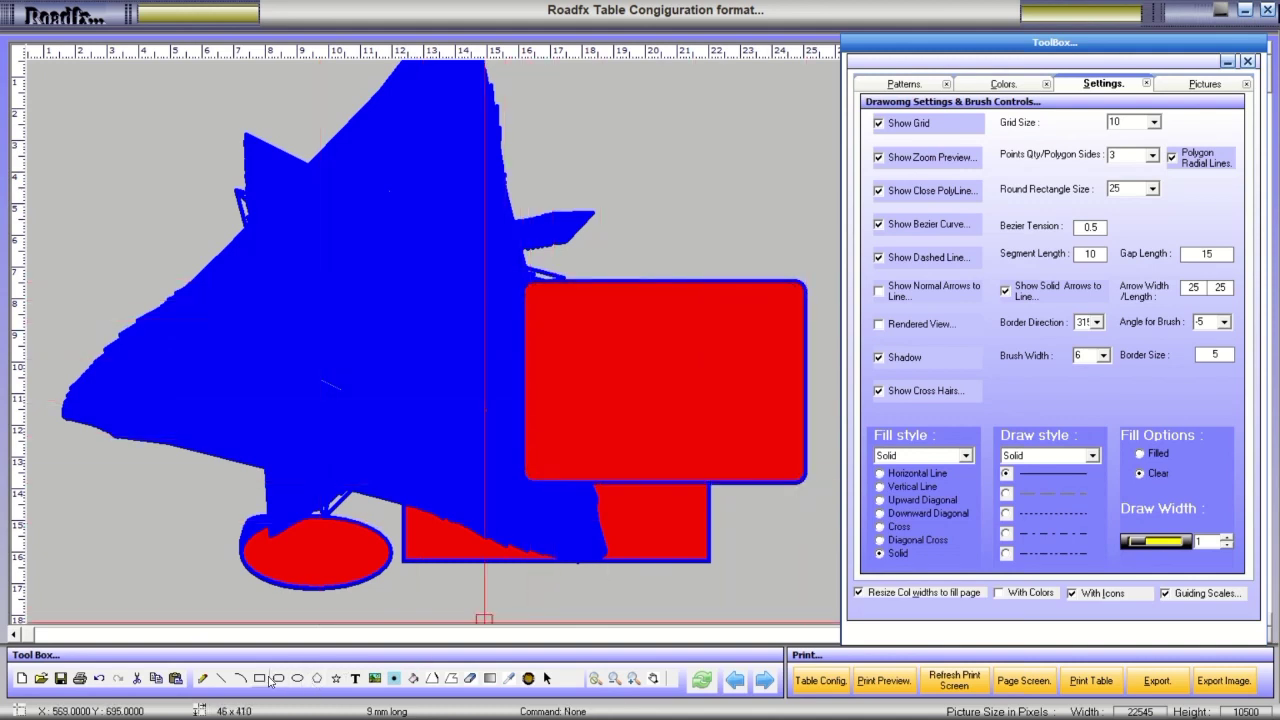
pyautogui.moveTo(86, 255); pyautogui.dragTo(384, 556)
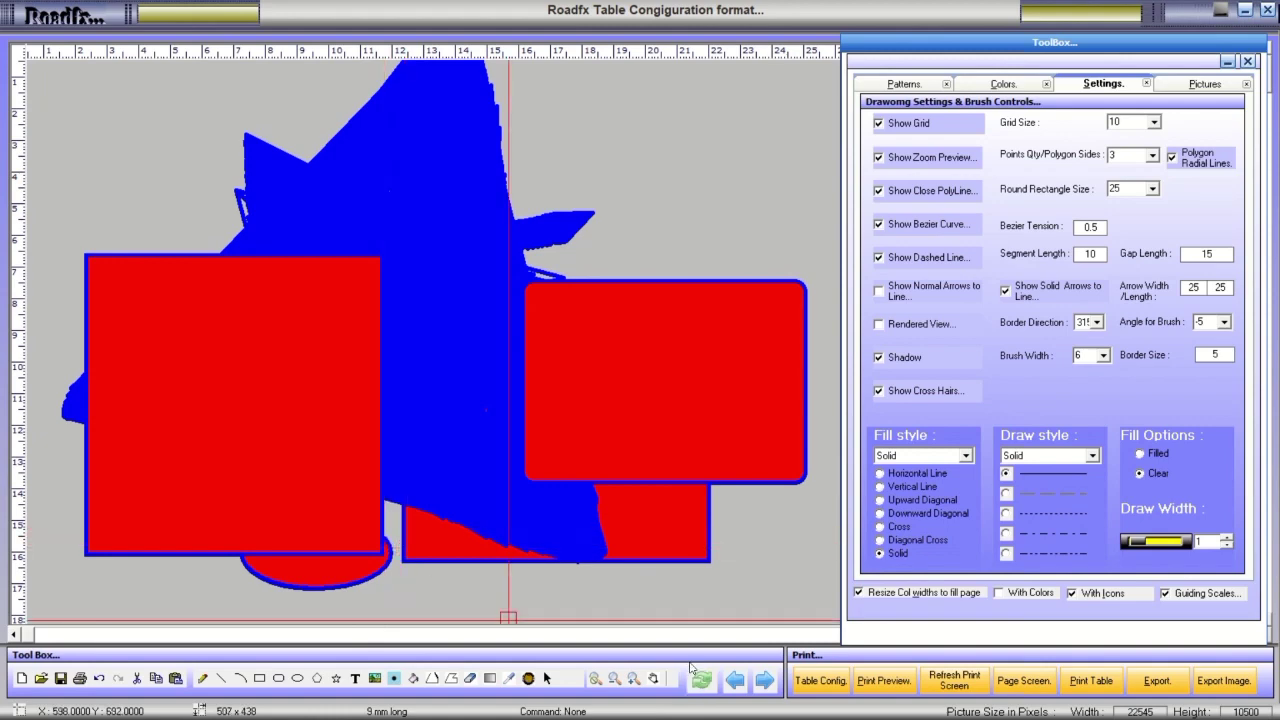
pyautogui.click(734, 680)
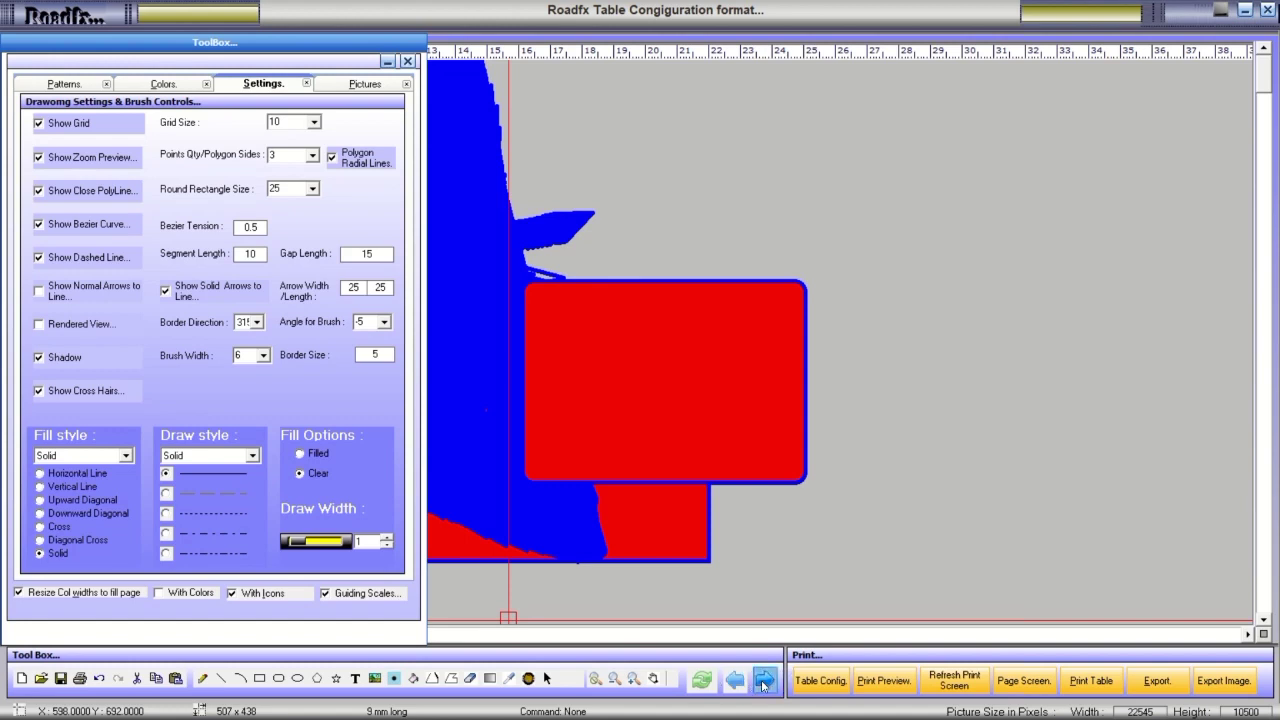
# Dock the toolbox back on the right and select the eyedropper colour picker.
pyautogui.click(763, 681)
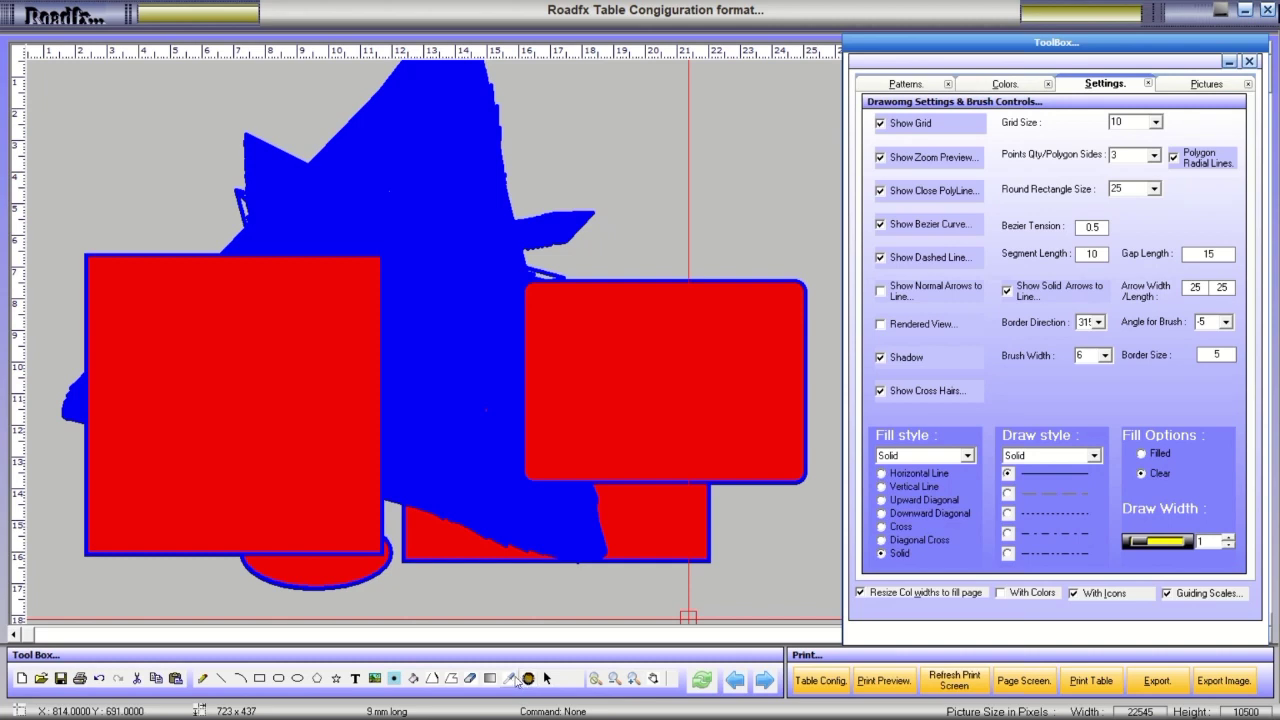
pyautogui.click(509, 679)
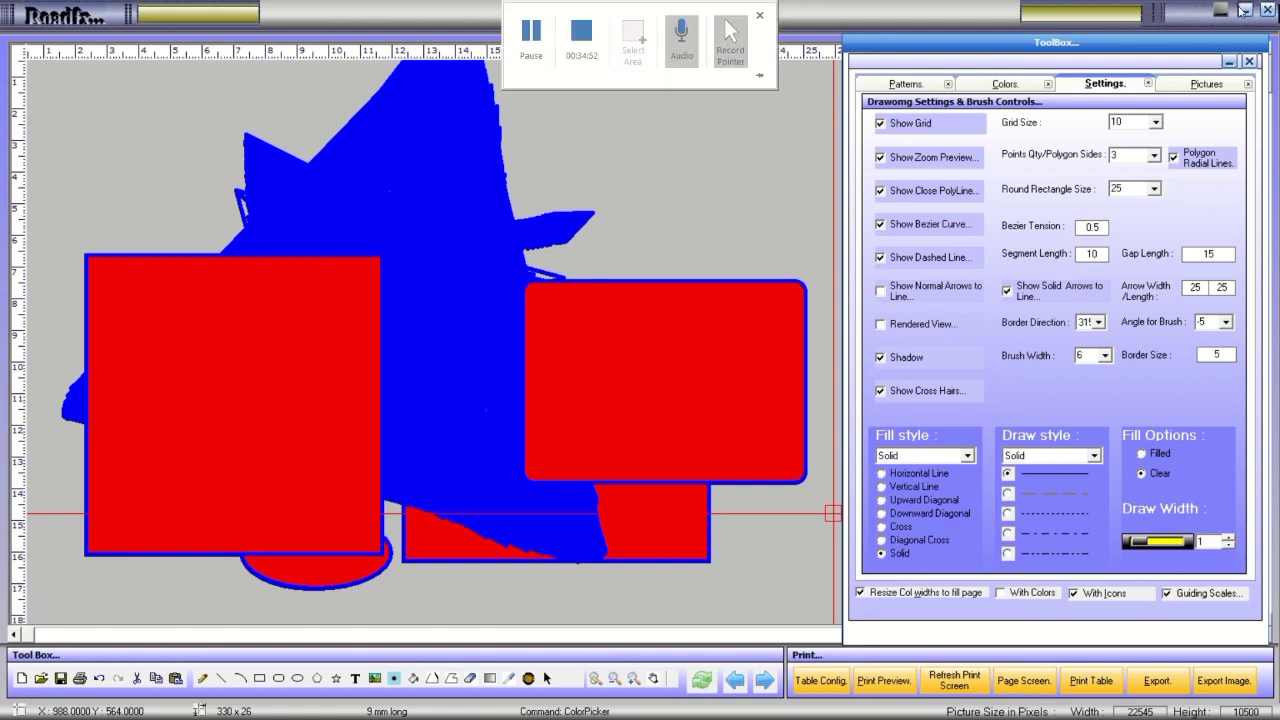
pyautogui.click(1210, 85)
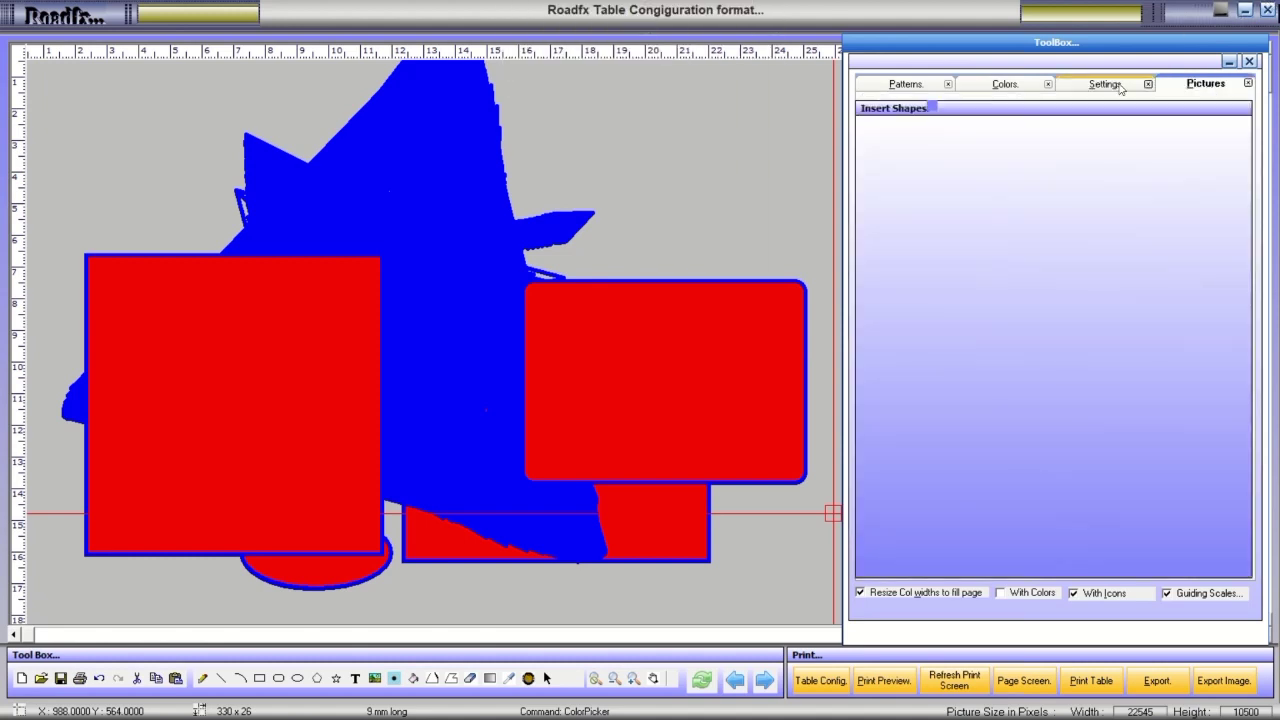
pyautogui.click(1120, 84)
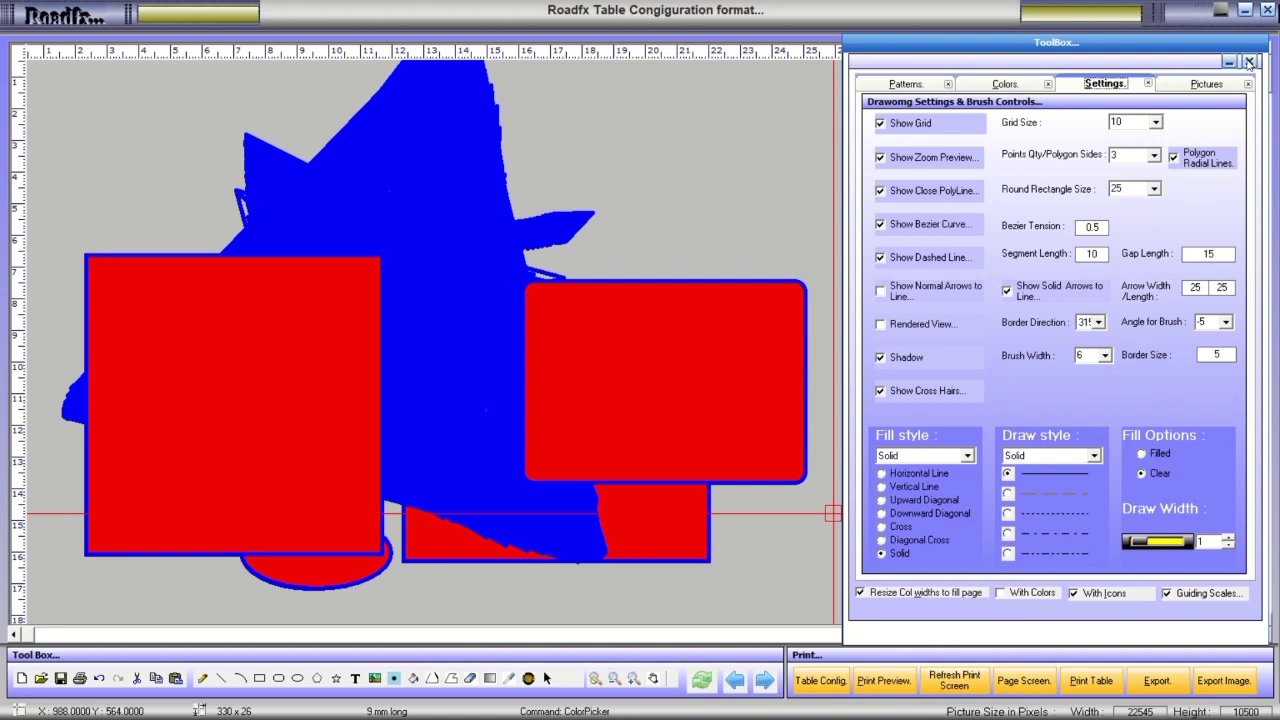
# Close the Table Configuration window and log back in with the administrator password.
pyautogui.click(1267, 11)
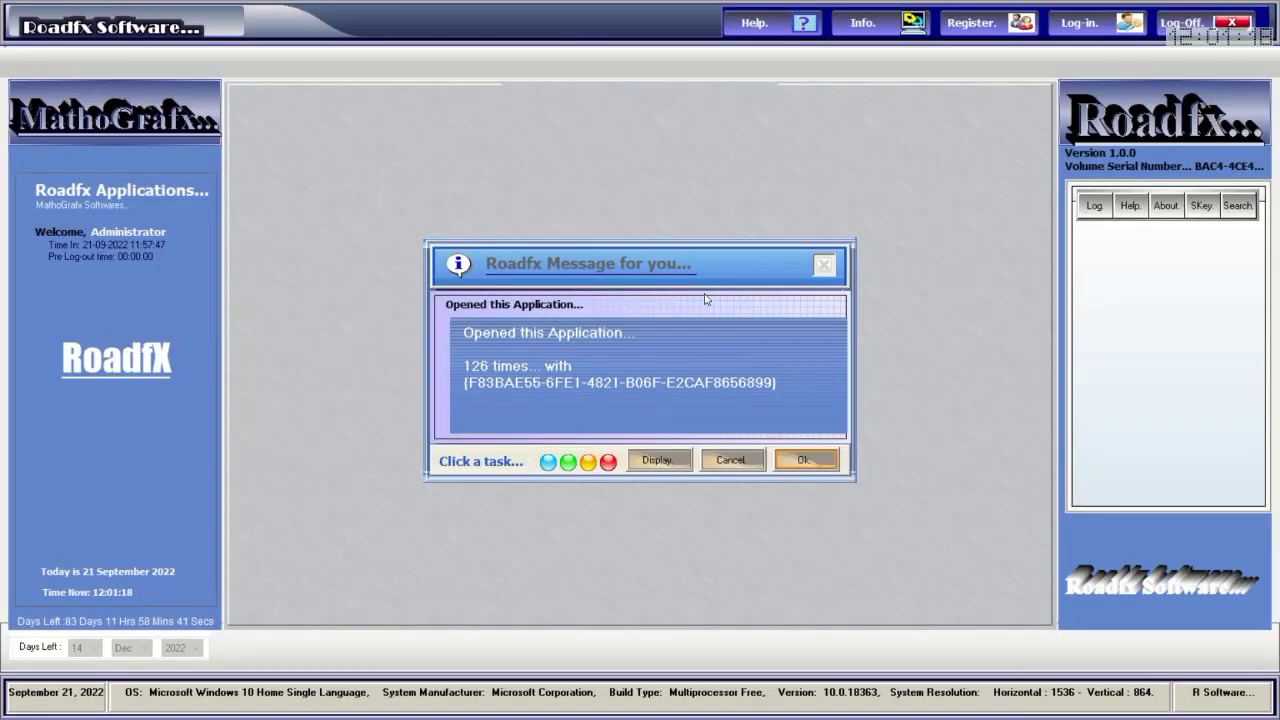
pyautogui.click(791, 461)
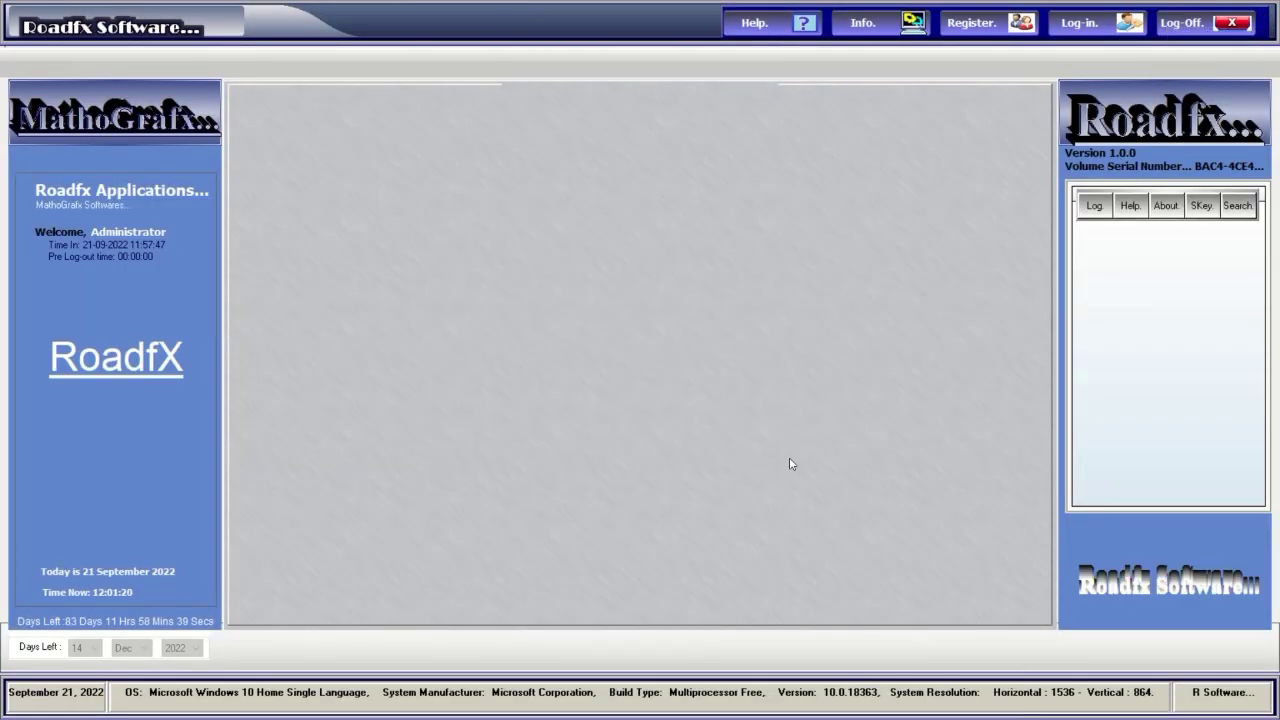
pyautogui.click(1086, 23)
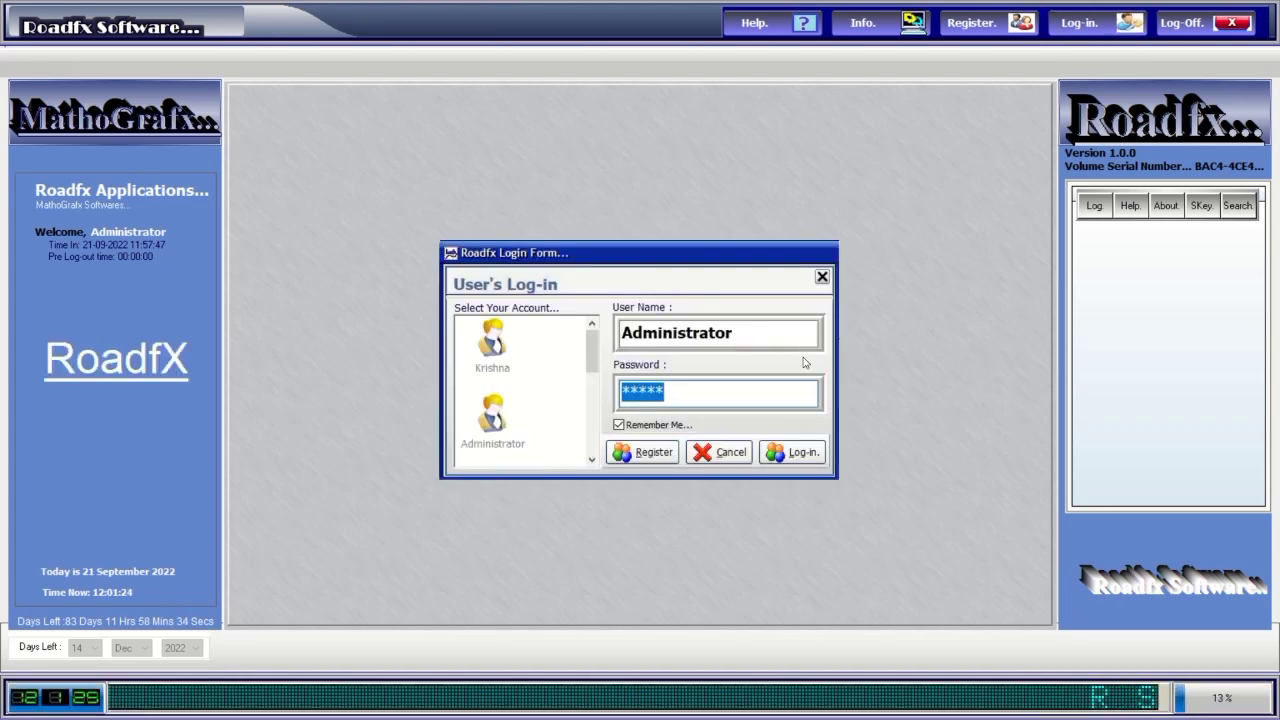
pyautogui.write('1234')
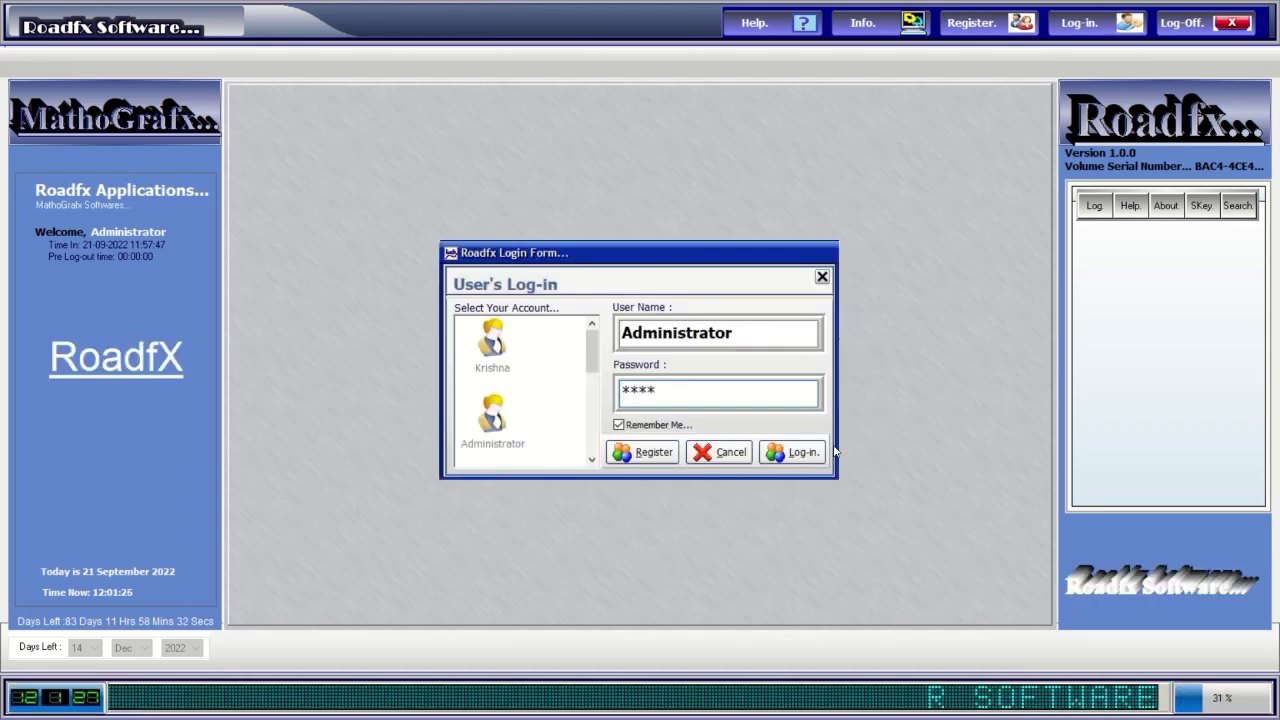
pyautogui.click(806, 452)
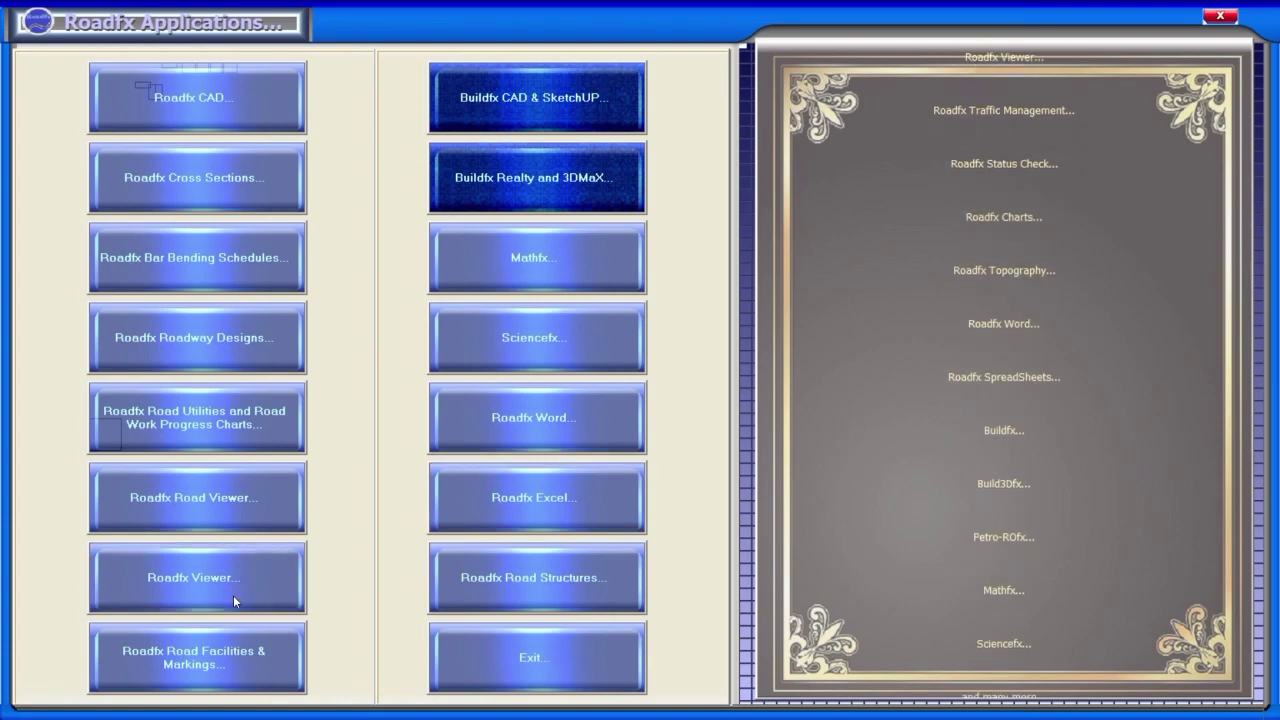
# Launch Roadfx Viewer on the road-layout plan and show its Zoom & Rotate choices.
pyautogui.click(233, 595)
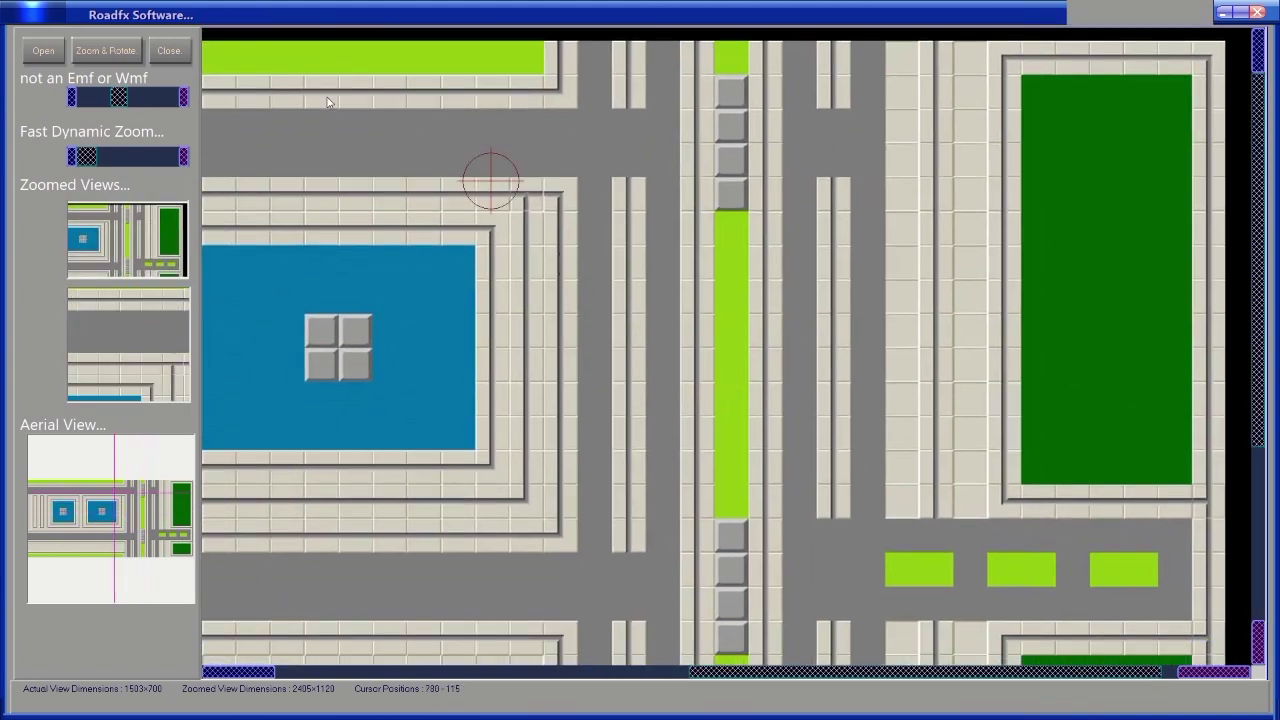
pyautogui.click(118, 54)
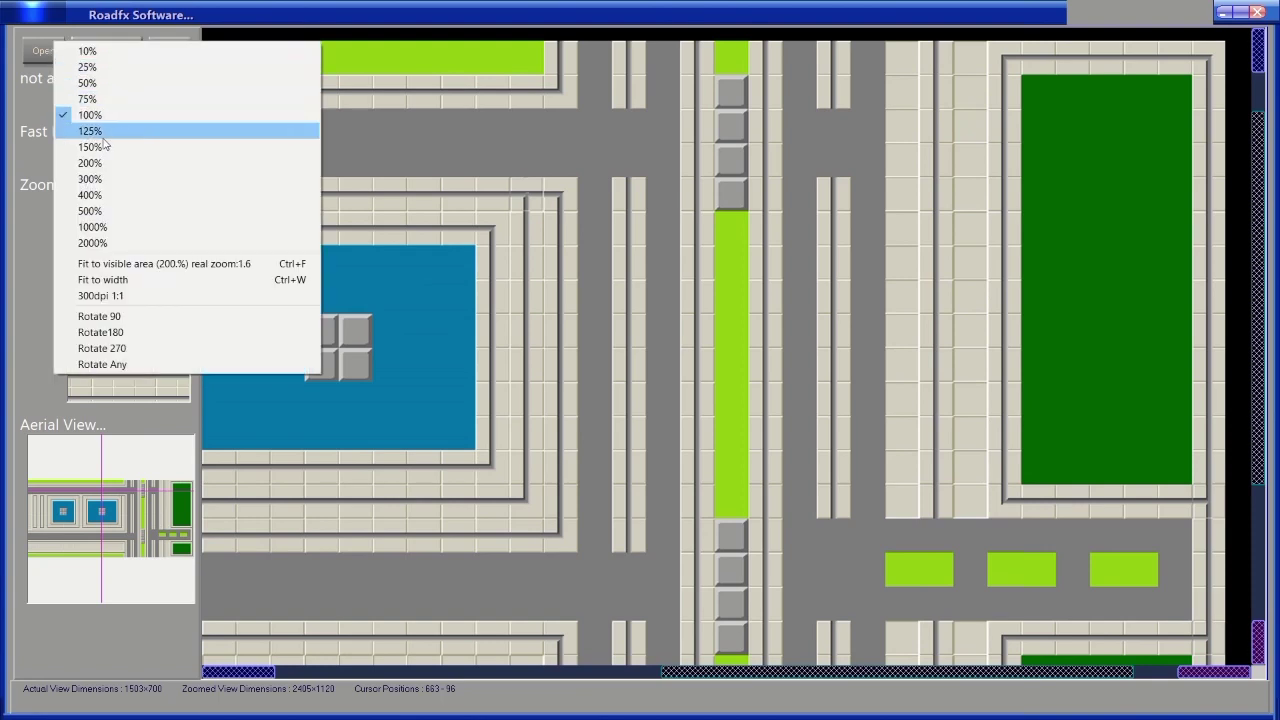
# Preview the map with Rotate Any, zoomed in, diagonally rotated and fitted to original size.
pyautogui.click(102, 364)
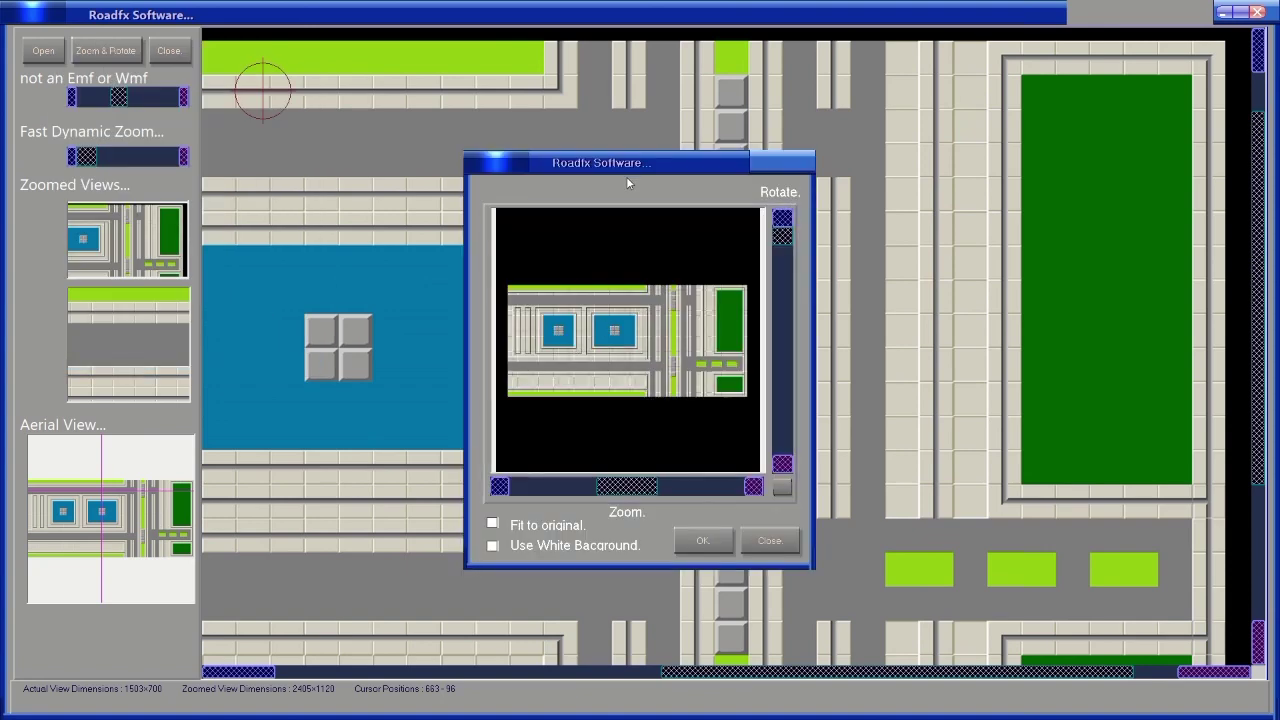
pyautogui.moveTo(632, 168); pyautogui.dragTo(826, 168)
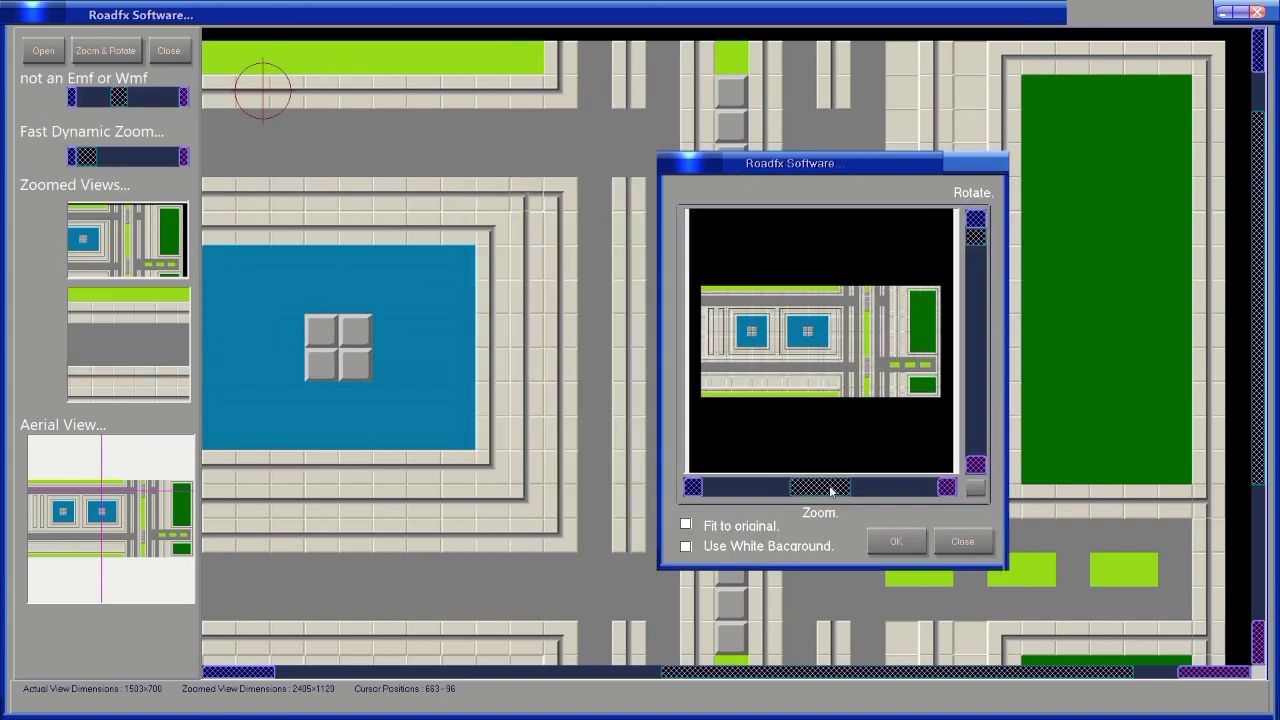
pyautogui.moveTo(817, 494); pyautogui.dragTo(857, 495)
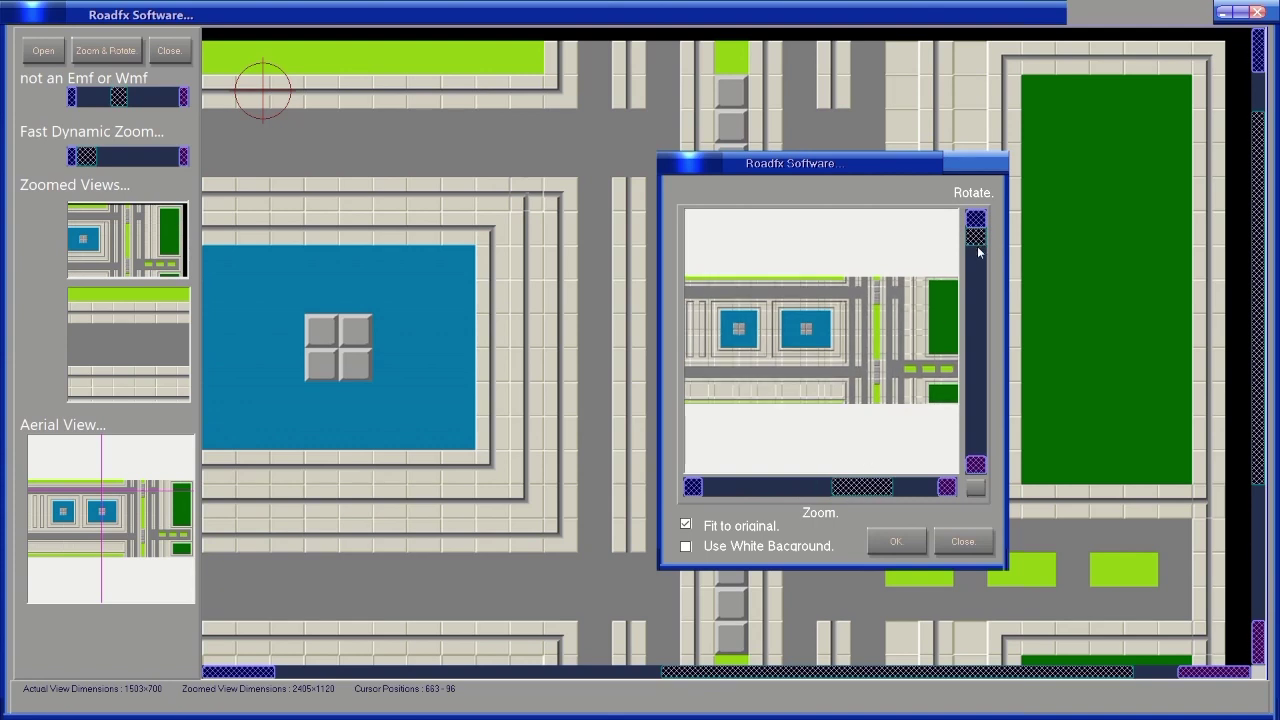
pyautogui.moveTo(977, 245); pyautogui.dragTo(983, 271)
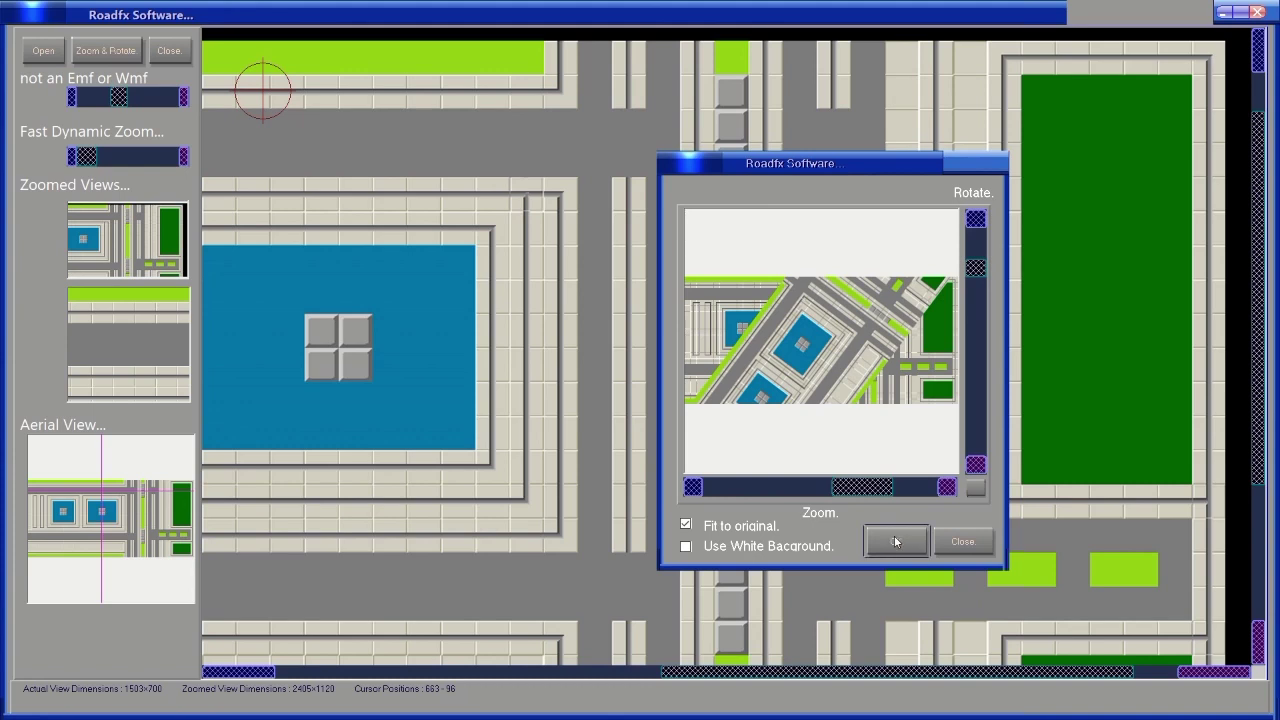
pyautogui.click(965, 542)
# Close the rotation preview, pan across the pools and junctions, and bring up the picture-open dialog.
pyautogui.click(965, 542)
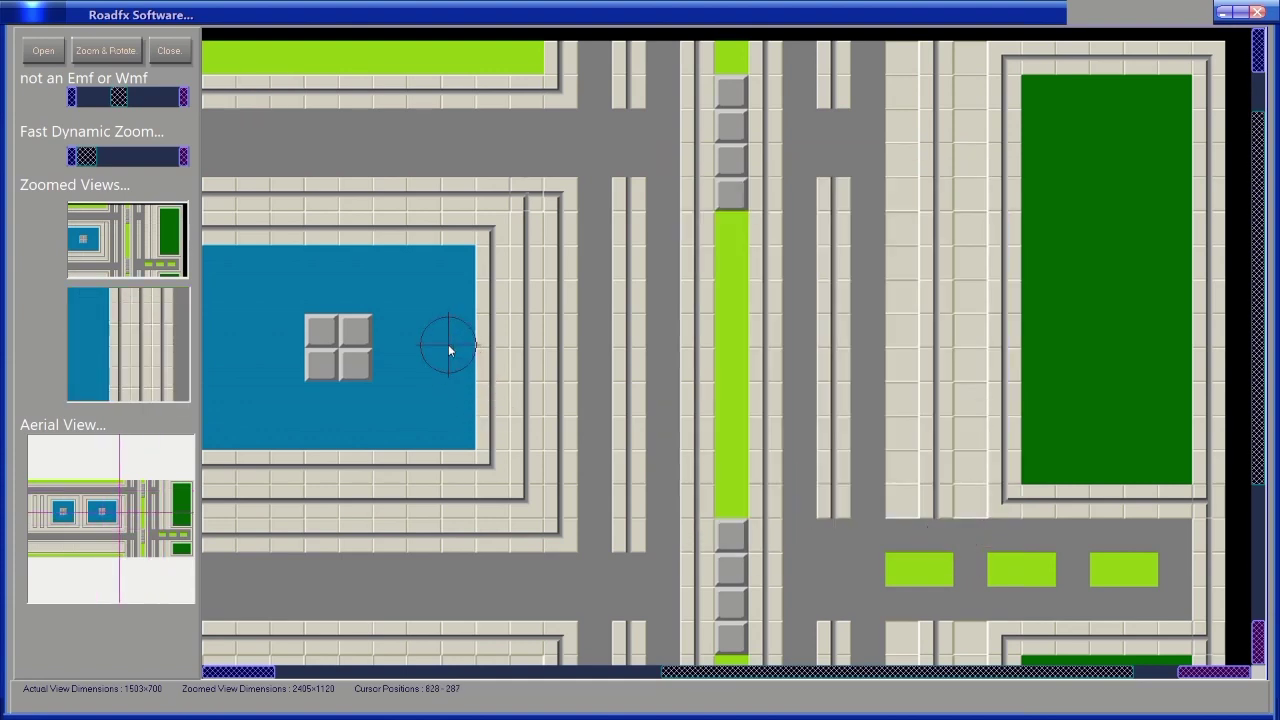
pyautogui.moveTo(449, 349); pyautogui.dragTo(1054, 280)
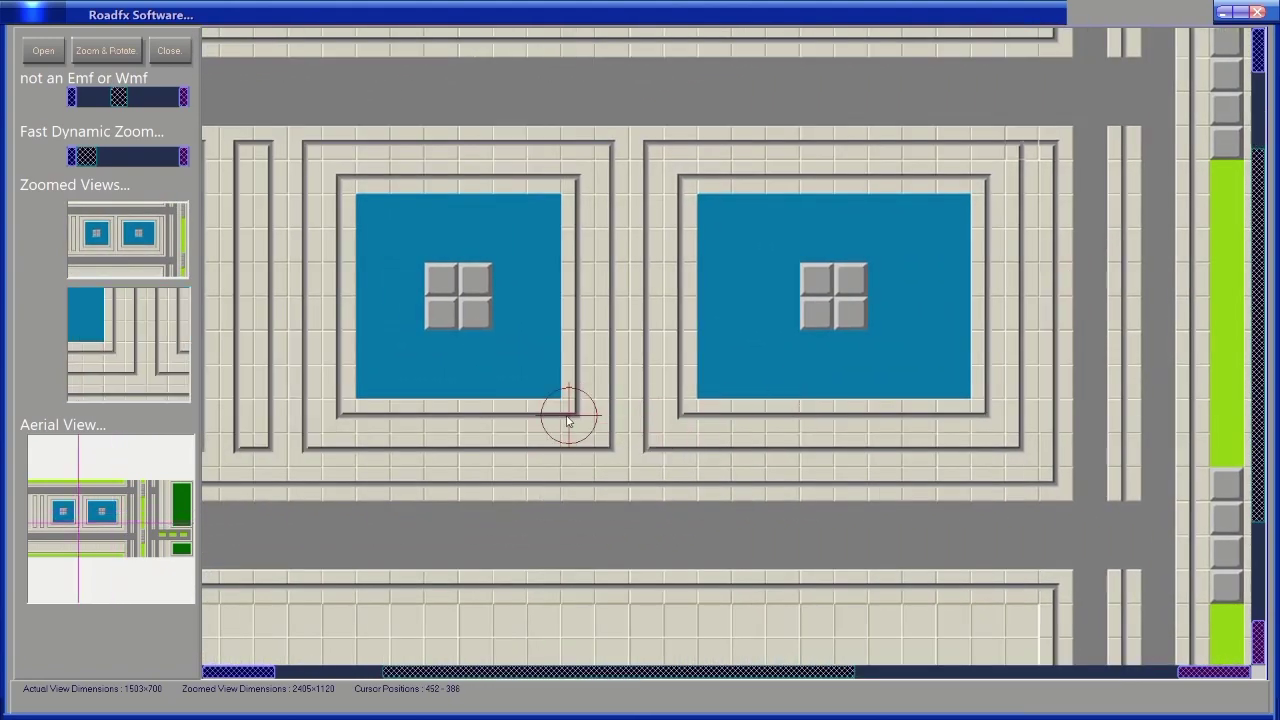
pyautogui.moveTo(569, 411); pyautogui.dragTo(274, 398)
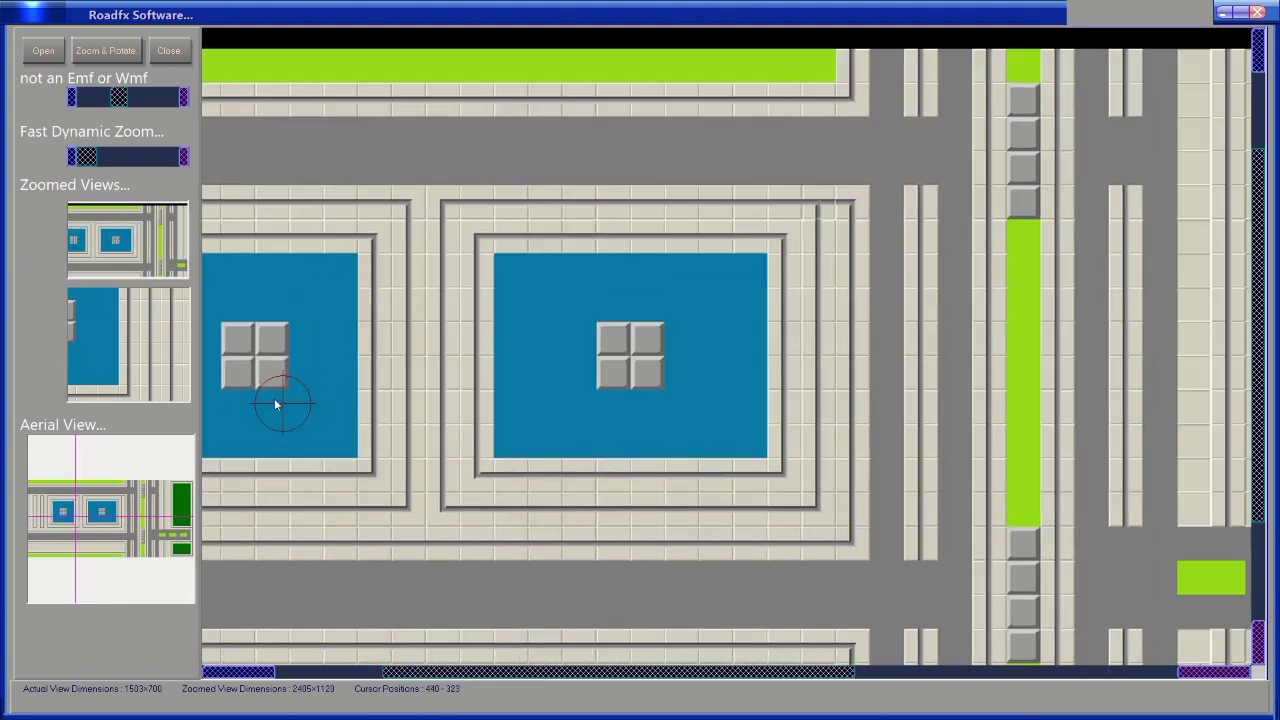
pyautogui.moveTo(849, 434); pyautogui.dragTo(508, 375)
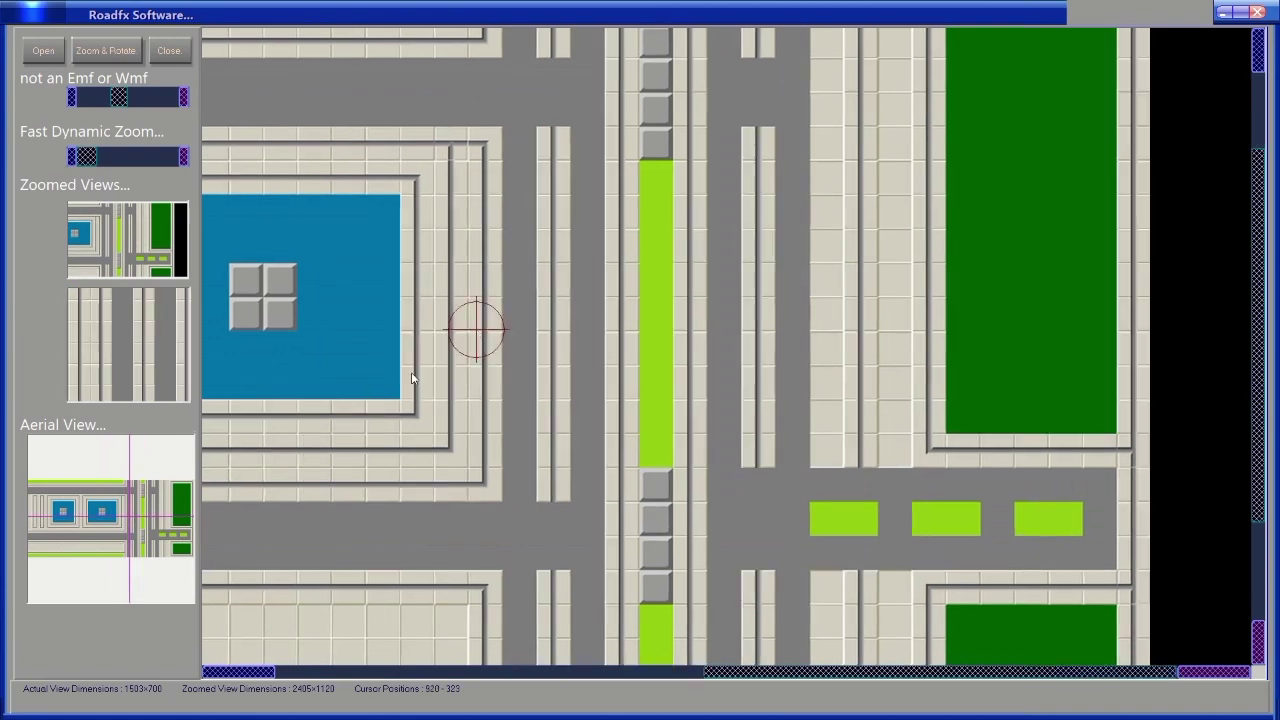
pyautogui.moveTo(596, 324)
pyautogui.mouseDown()
pyautogui.moveTo(647, 216)
pyautogui.moveTo(631, 413)
pyautogui.moveTo(591, 429)
pyautogui.moveTo(586, 297)
pyautogui.moveTo(599, 286)
pyautogui.mouseUp()
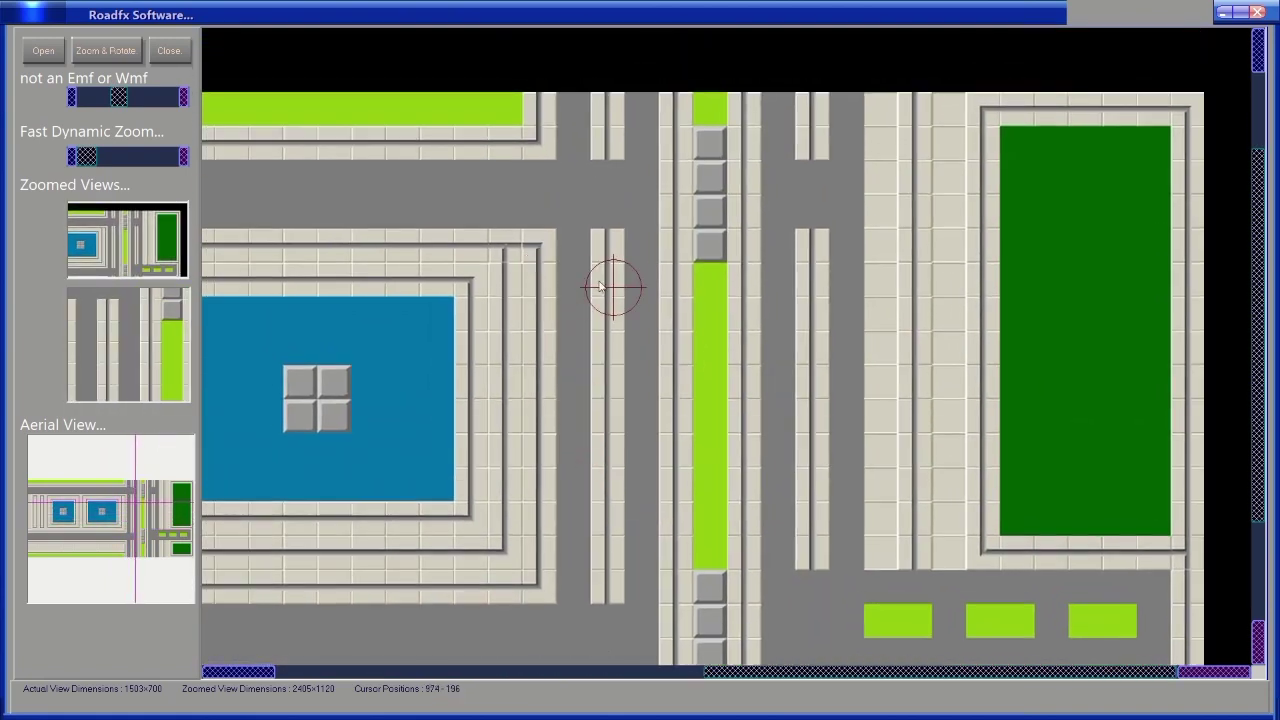
pyautogui.click(49, 56)
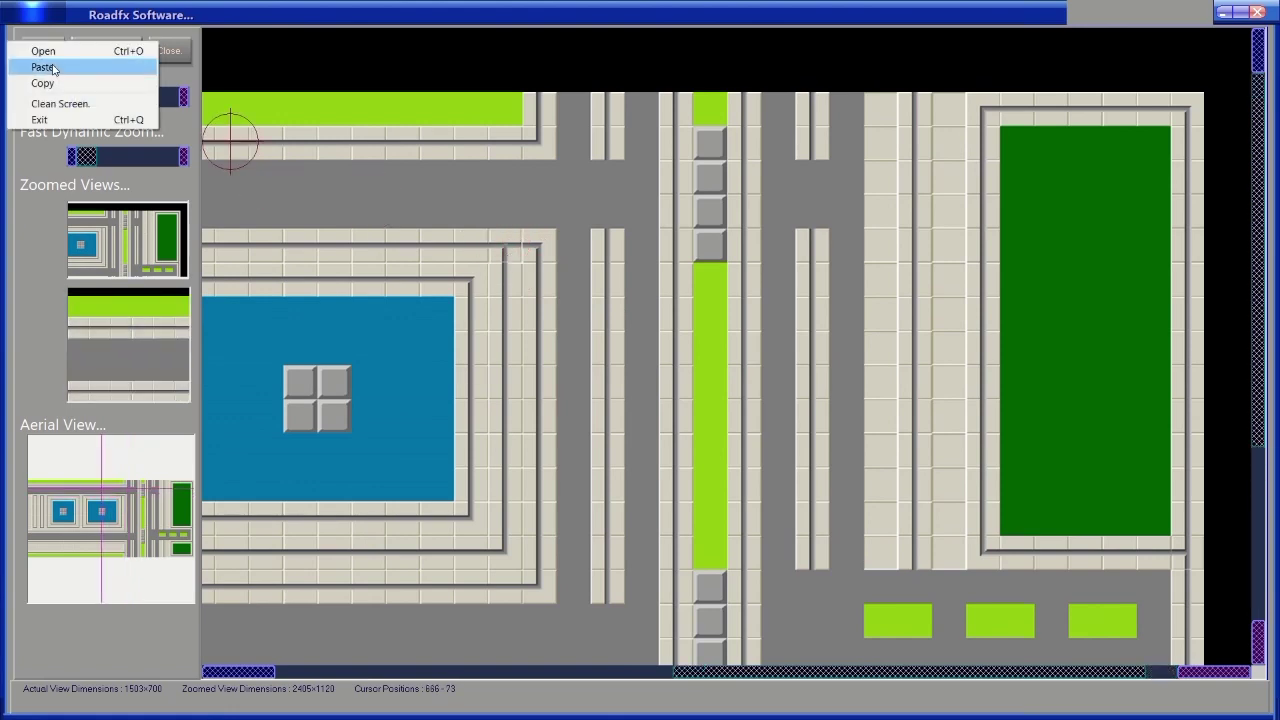
pyautogui.click(43, 51)
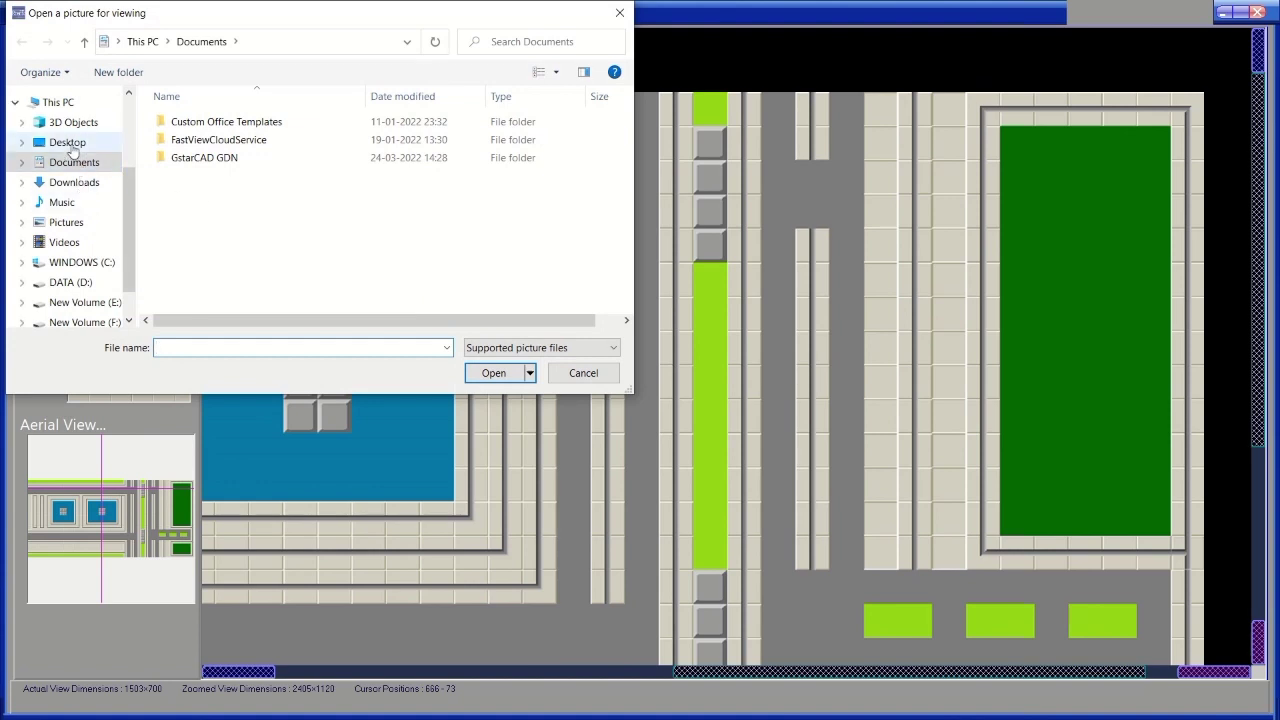
# Open Roadfx log2.jpg from the Desktop's Roadfx Buildfx CD folder.
pyautogui.click(70, 143)
pyautogui.scroll(-5, 322, 261)
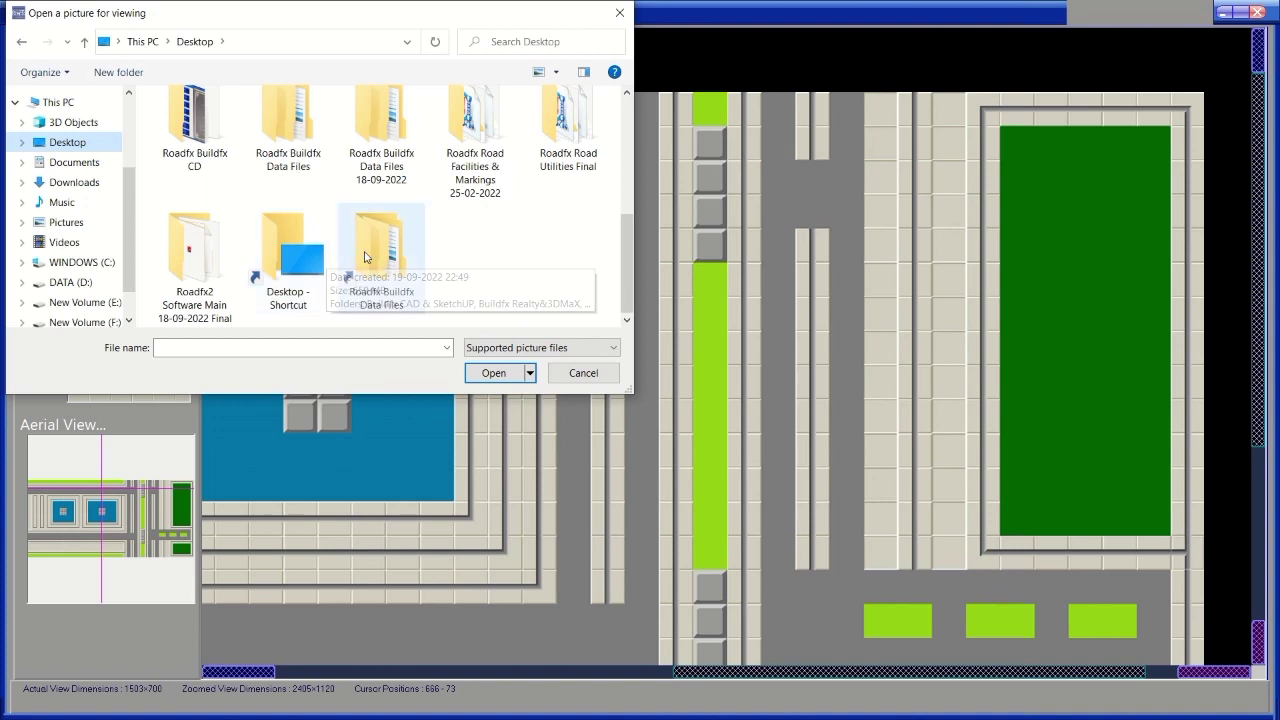
pyautogui.scroll(2, 440, 244)
pyautogui.scroll(-2, 447, 244)
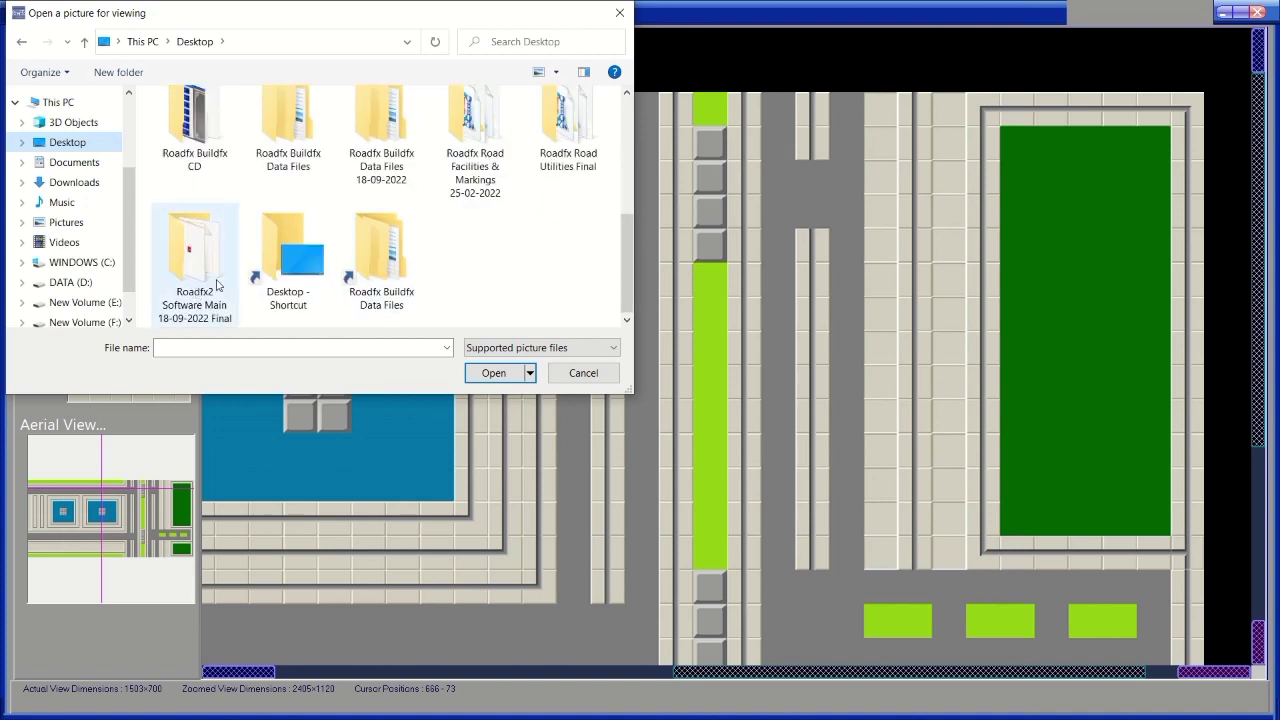
pyautogui.doubleClick(220, 143)
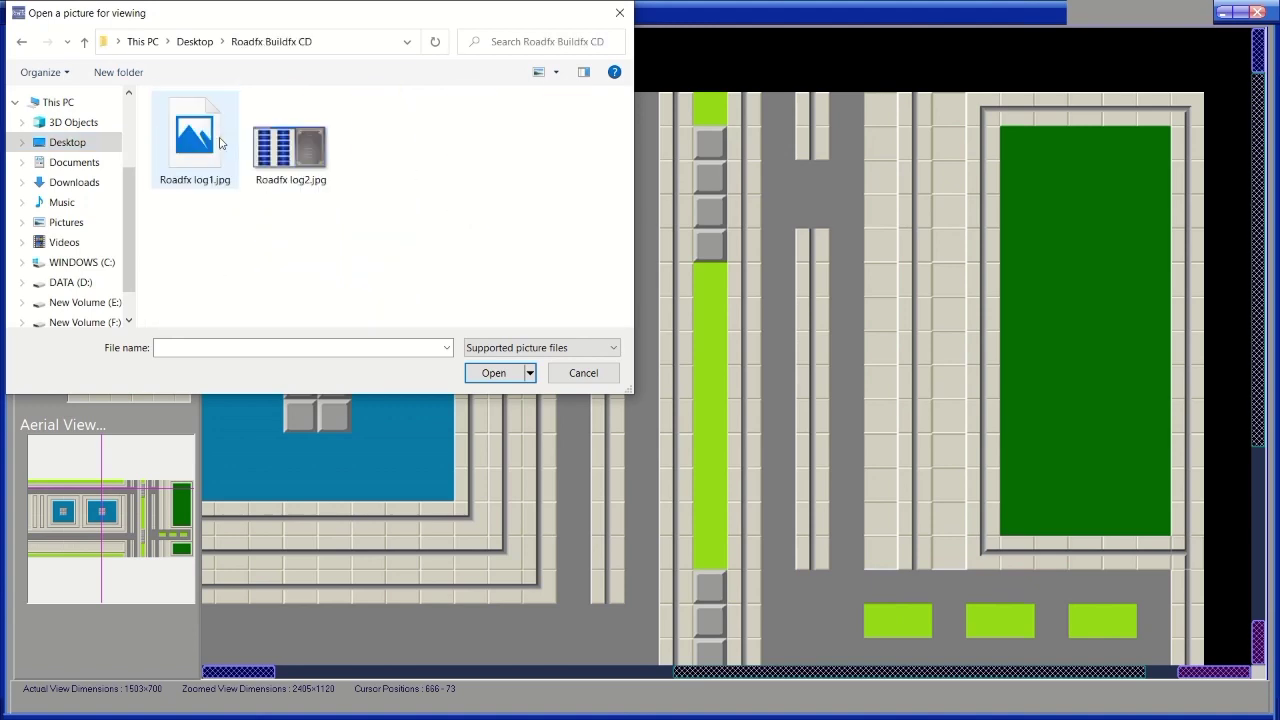
pyautogui.doubleClick(278, 155)
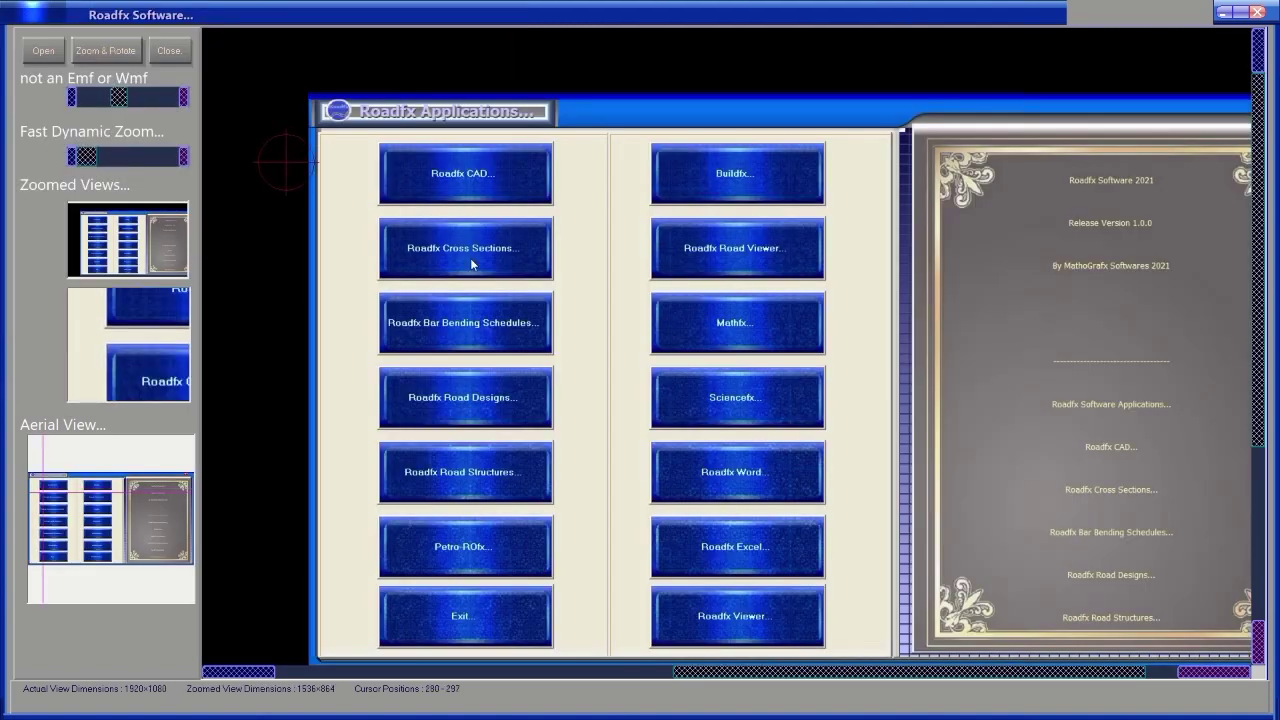
# Zoom the Roadfx Applications picture to 300%, inspect its buttons, then close the viewer.
pyautogui.moveTo(606, 274); pyautogui.dragTo(420, 194)
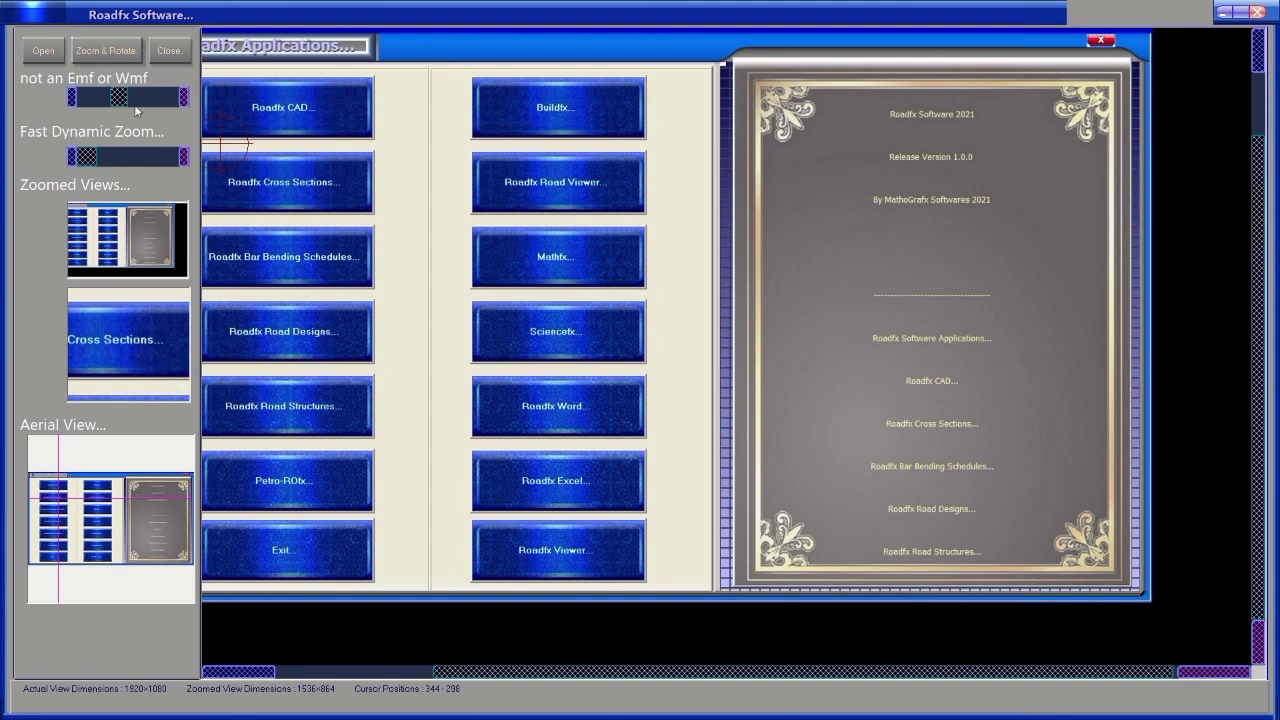
pyautogui.click(106, 51)
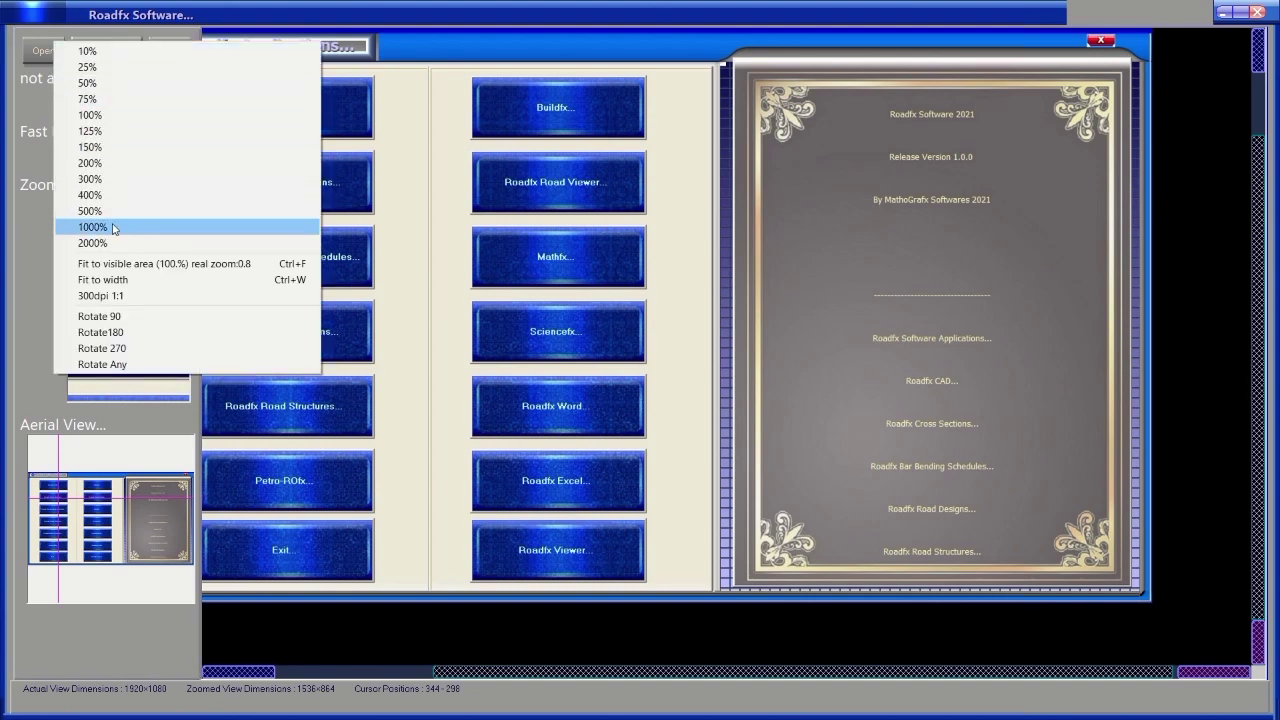
pyautogui.click(106, 180)
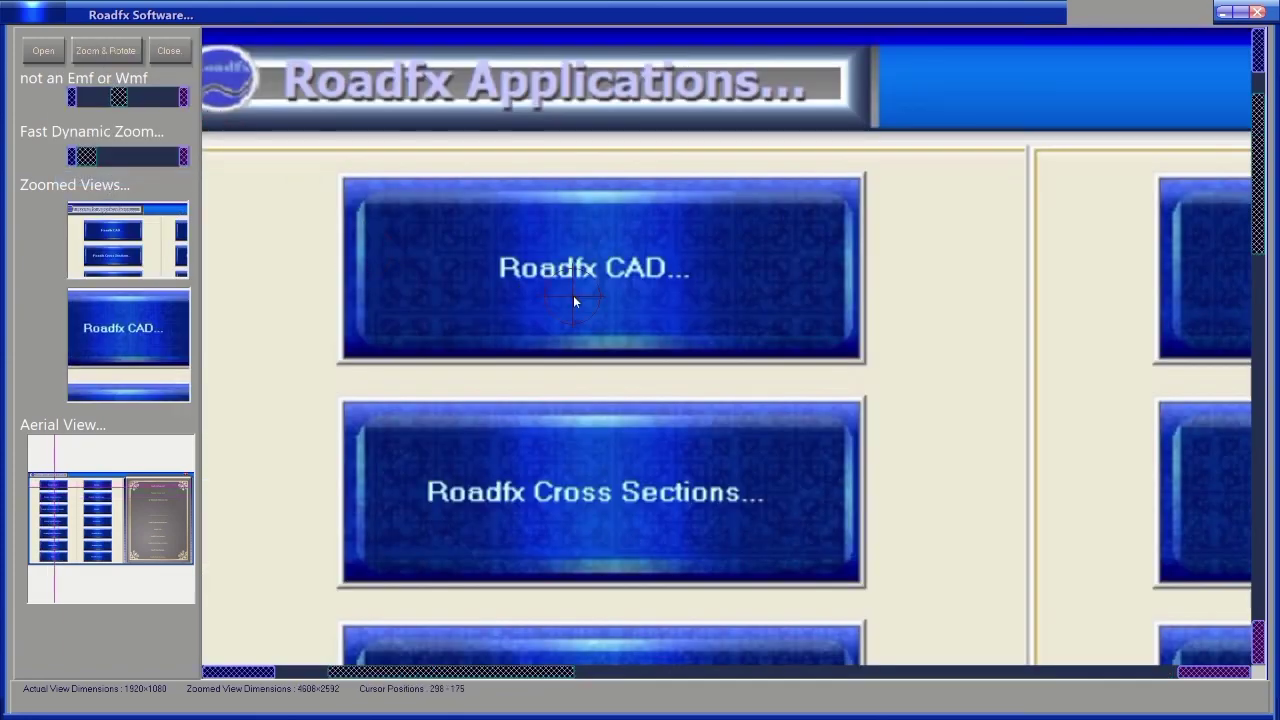
pyautogui.moveTo(573, 295); pyautogui.dragTo(424, 214)
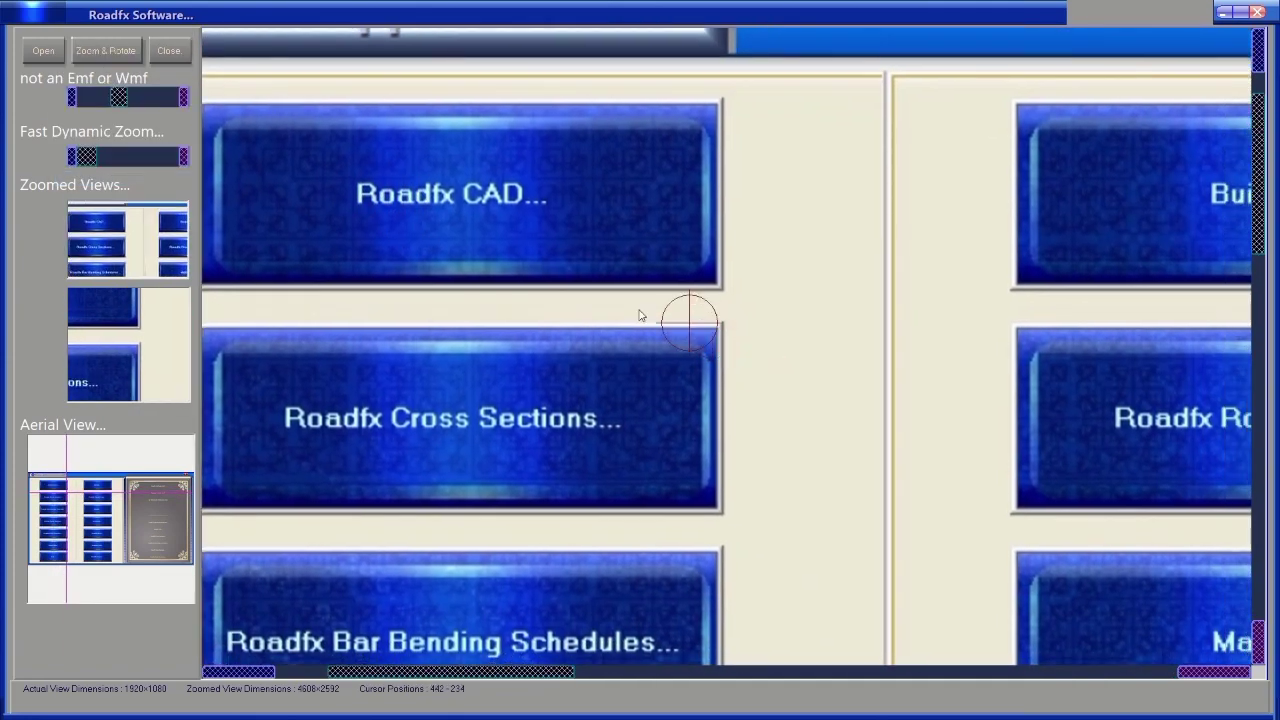
pyautogui.moveTo(641, 316); pyautogui.dragTo(210, 230)
pyautogui.moveTo(757, 364); pyautogui.dragTo(956, 528)
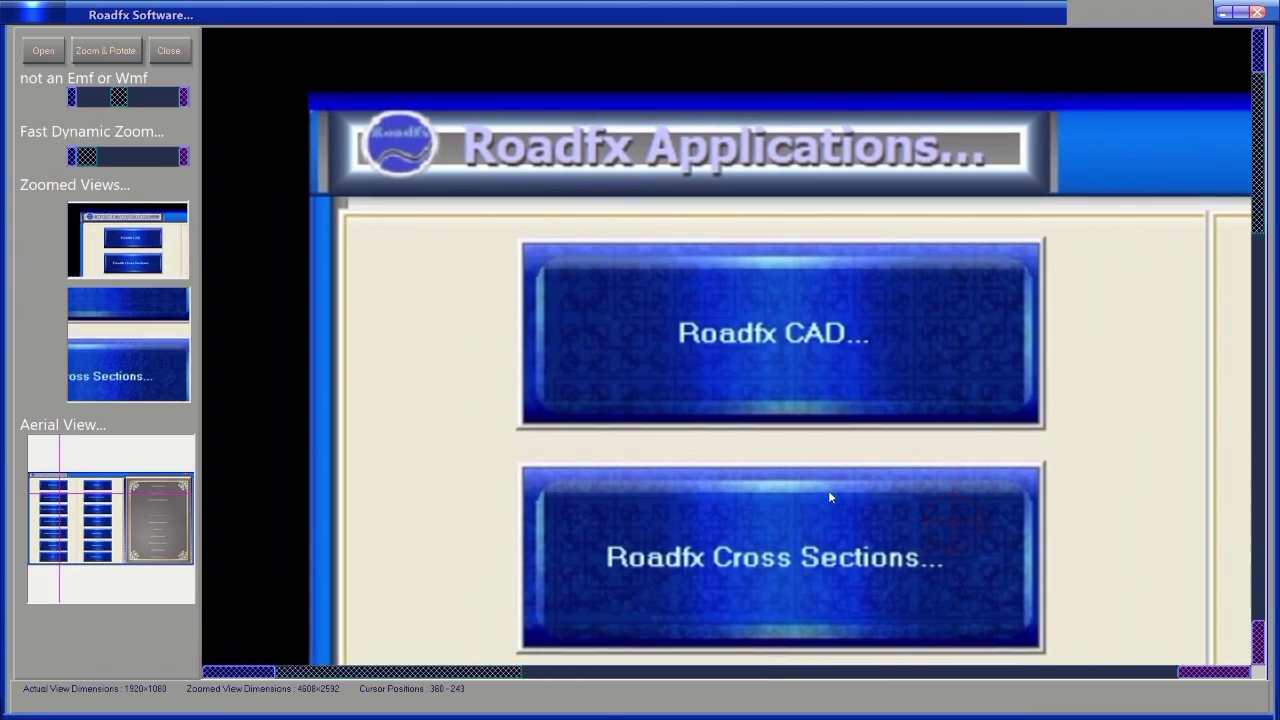
pyautogui.moveTo(828, 500); pyautogui.dragTo(394, 237)
pyautogui.moveTo(831, 314); pyautogui.dragTo(494, 240)
pyautogui.moveTo(746, 252); pyautogui.dragTo(1180, 146)
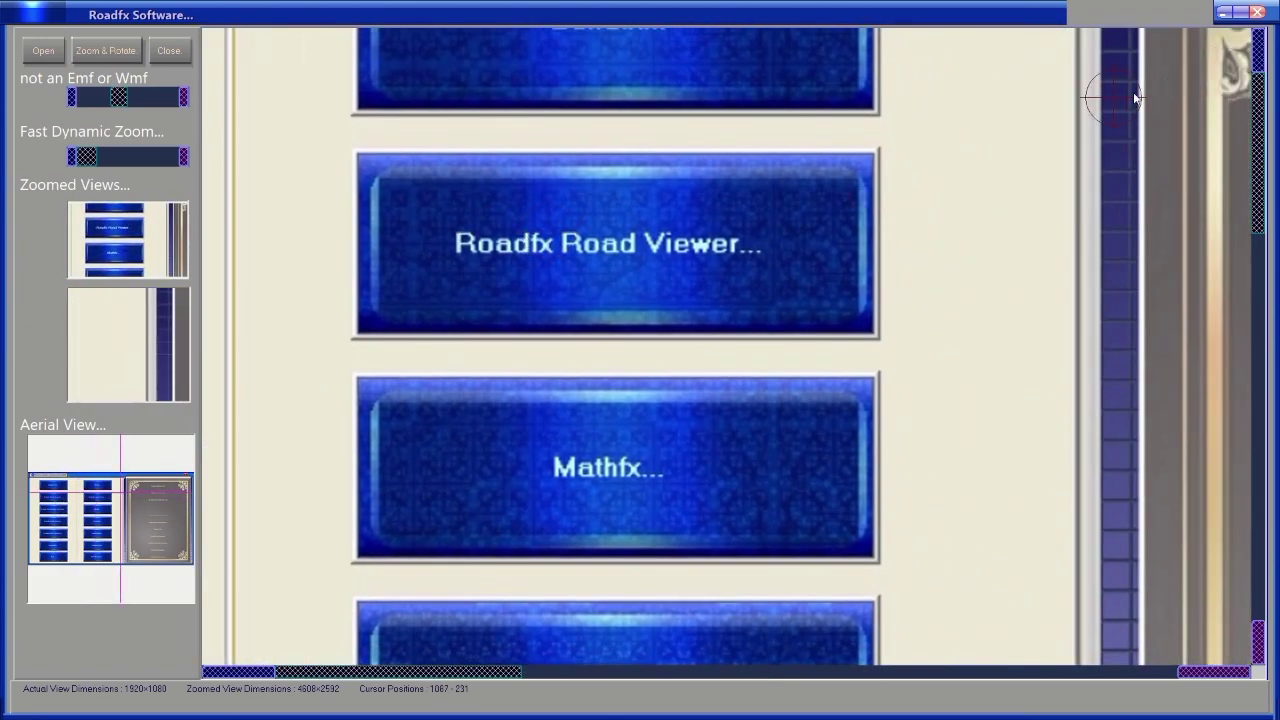
pyautogui.click(1258, 13)
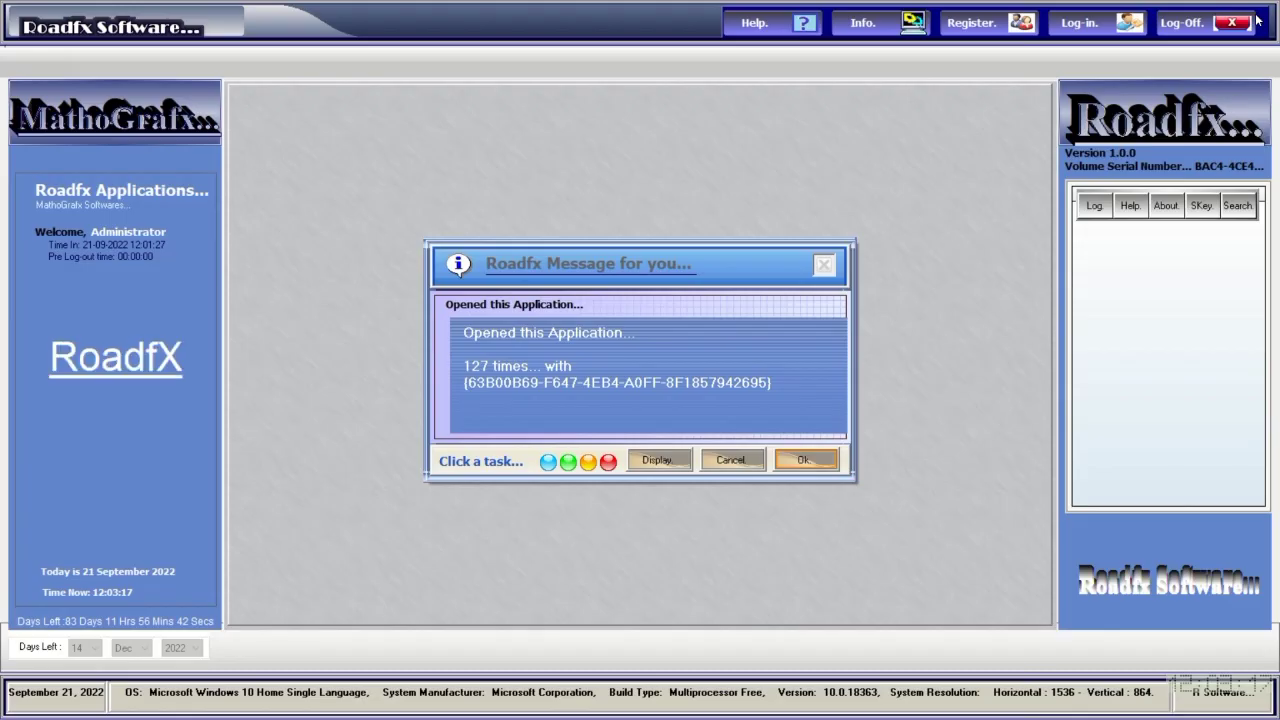
# Dismiss the usage-count message, bring up the log-in form, then switch away to the Windows desktop.
pyautogui.click(801, 461)
pyautogui.click(1132, 33)
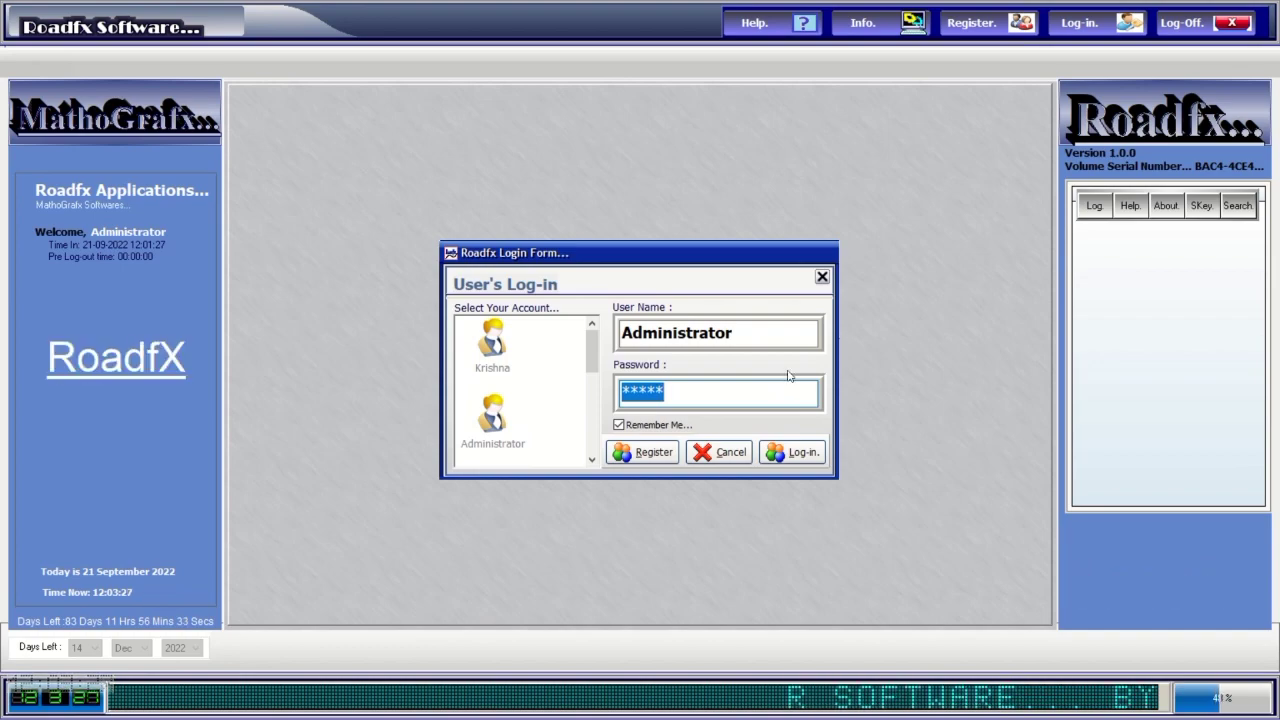
pyautogui.hotkey('alt', 'Tab')
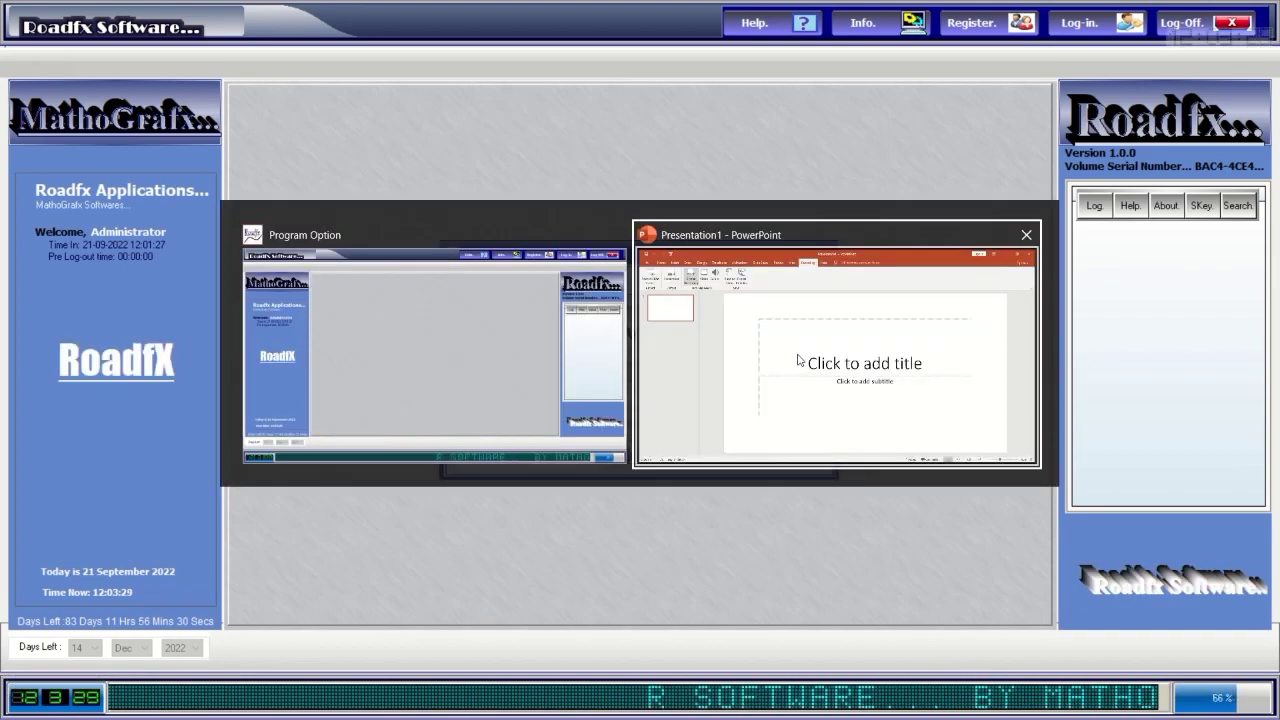
pyautogui.click(797, 363)
pyautogui.hotkey('alt', 'Tab')
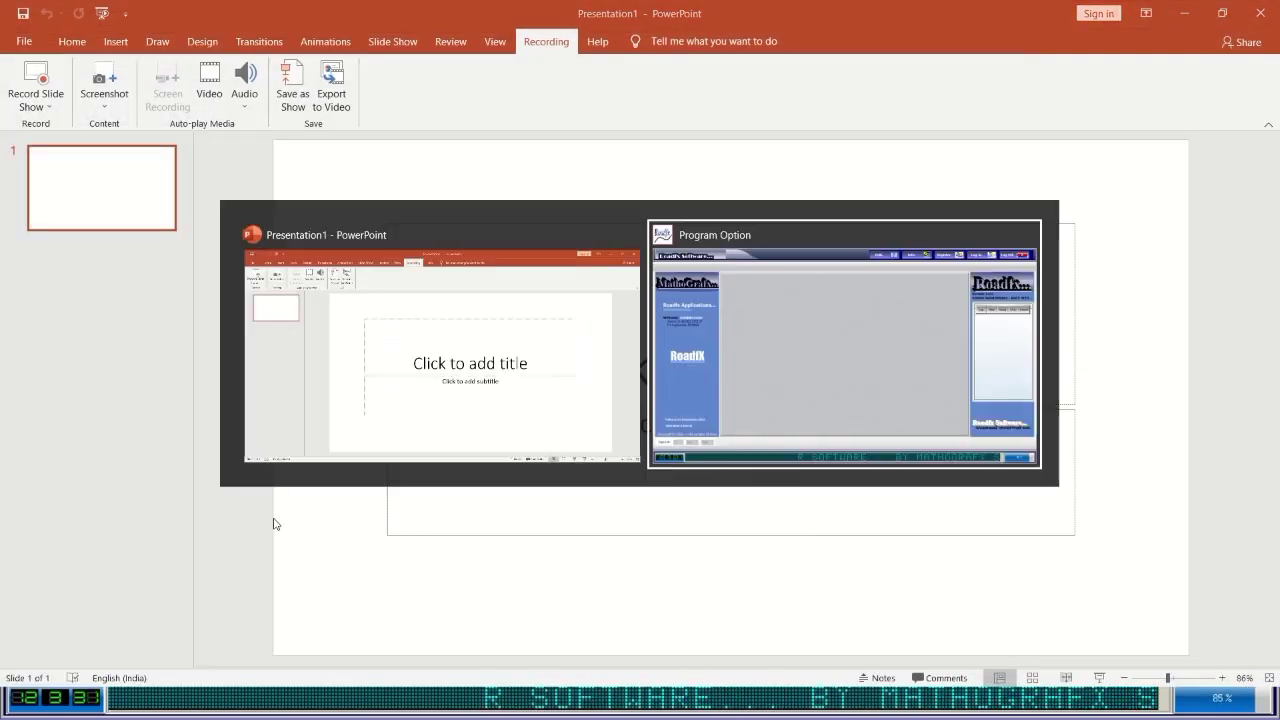
pyautogui.hotkey('alt', 'Tab')
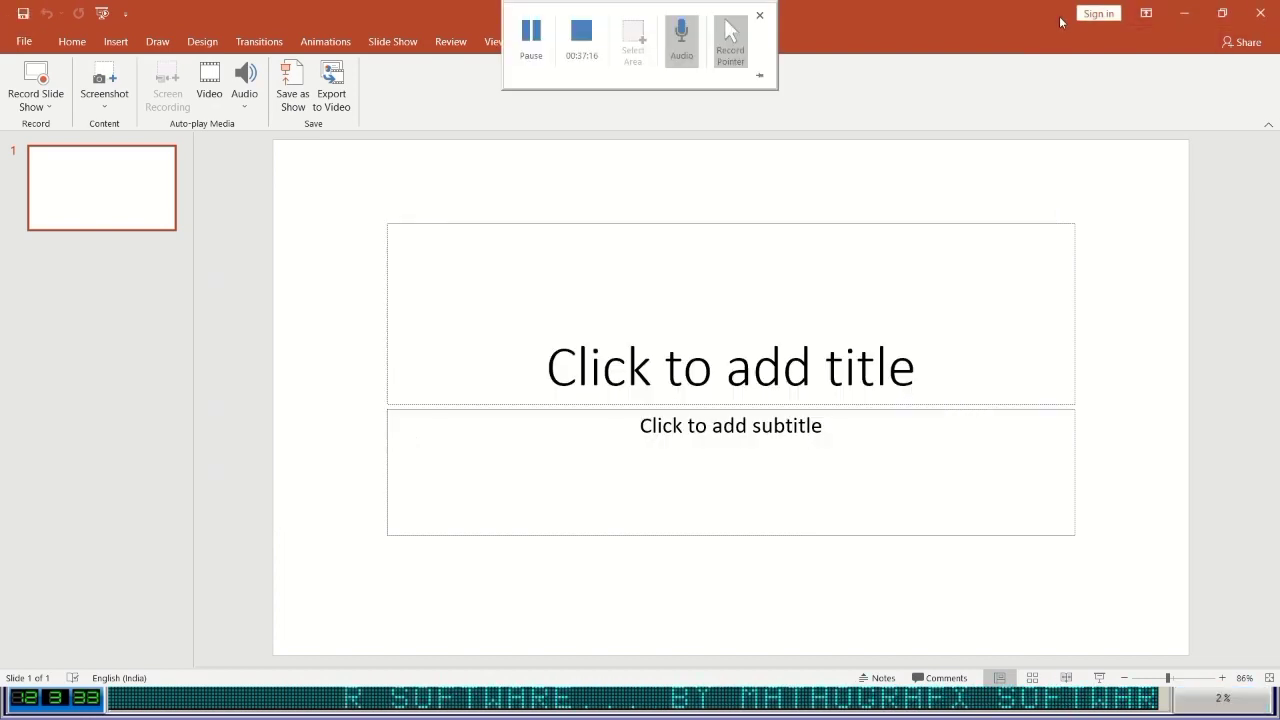
pyautogui.press('super+d')
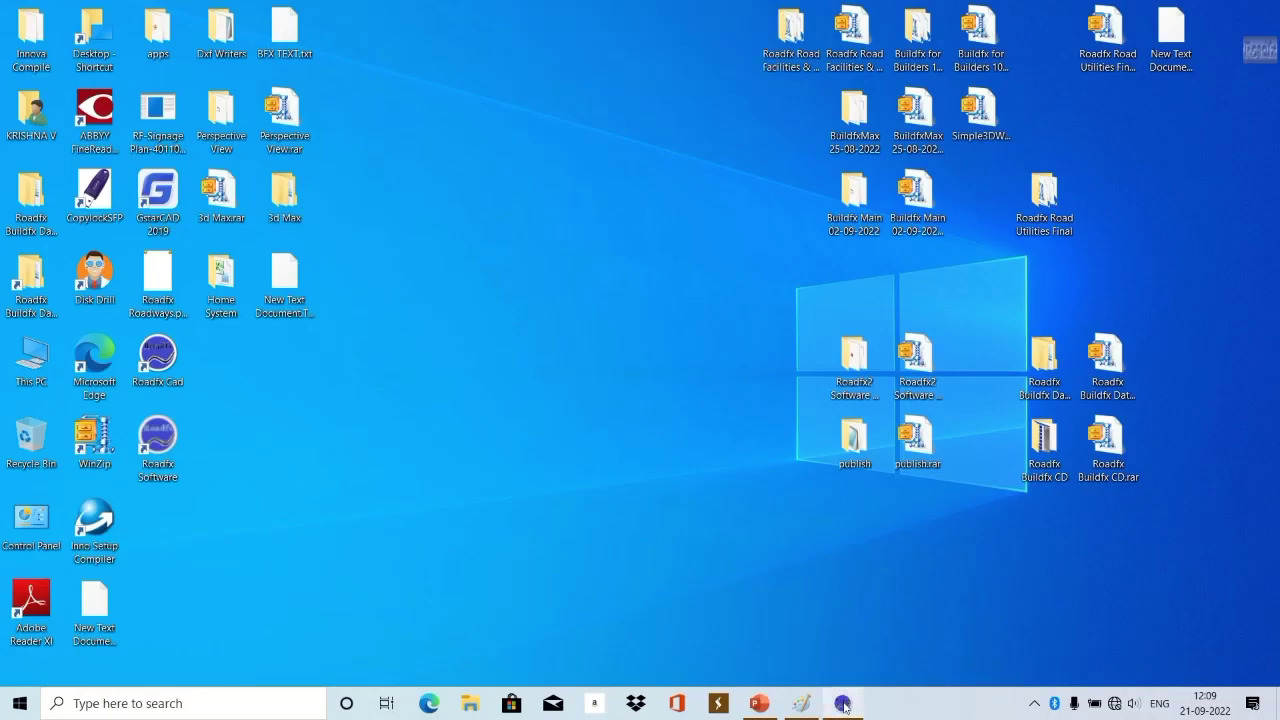
# Bring Roadfx CAD forward and create a new blank drawing, Drawing2, from the File tab.
pyautogui.click(843, 704)
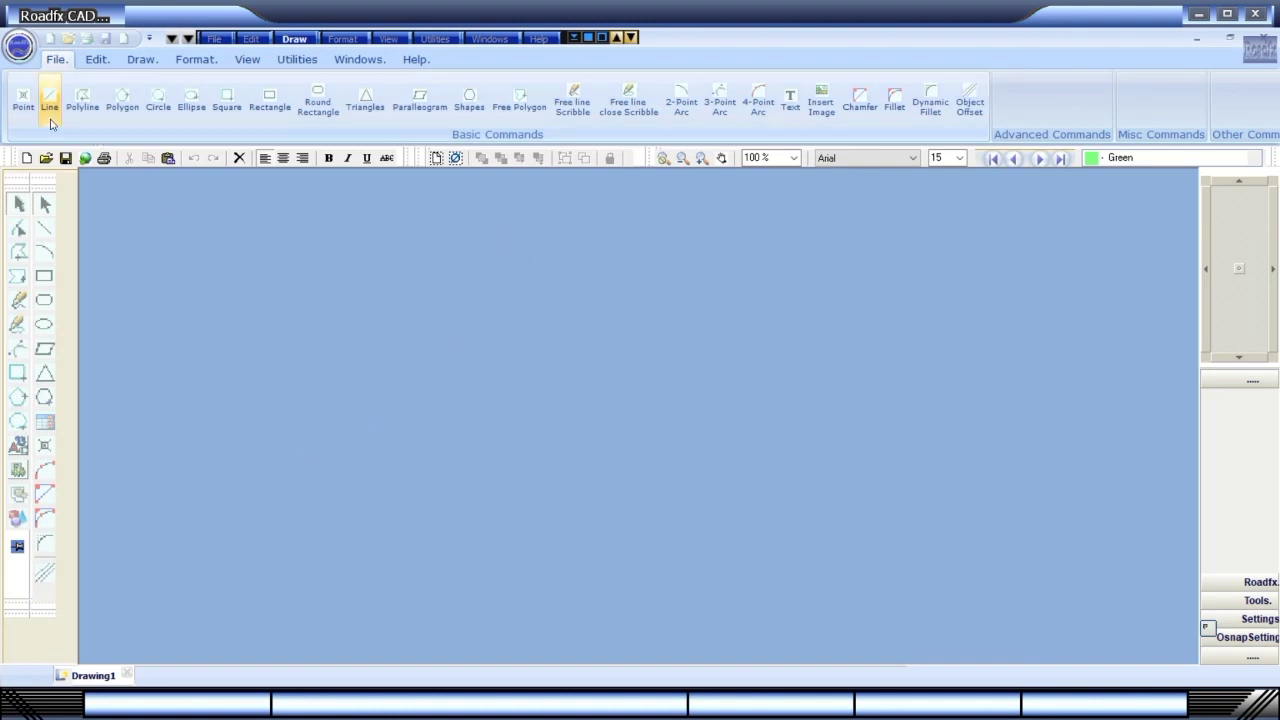
pyautogui.click(213, 39)
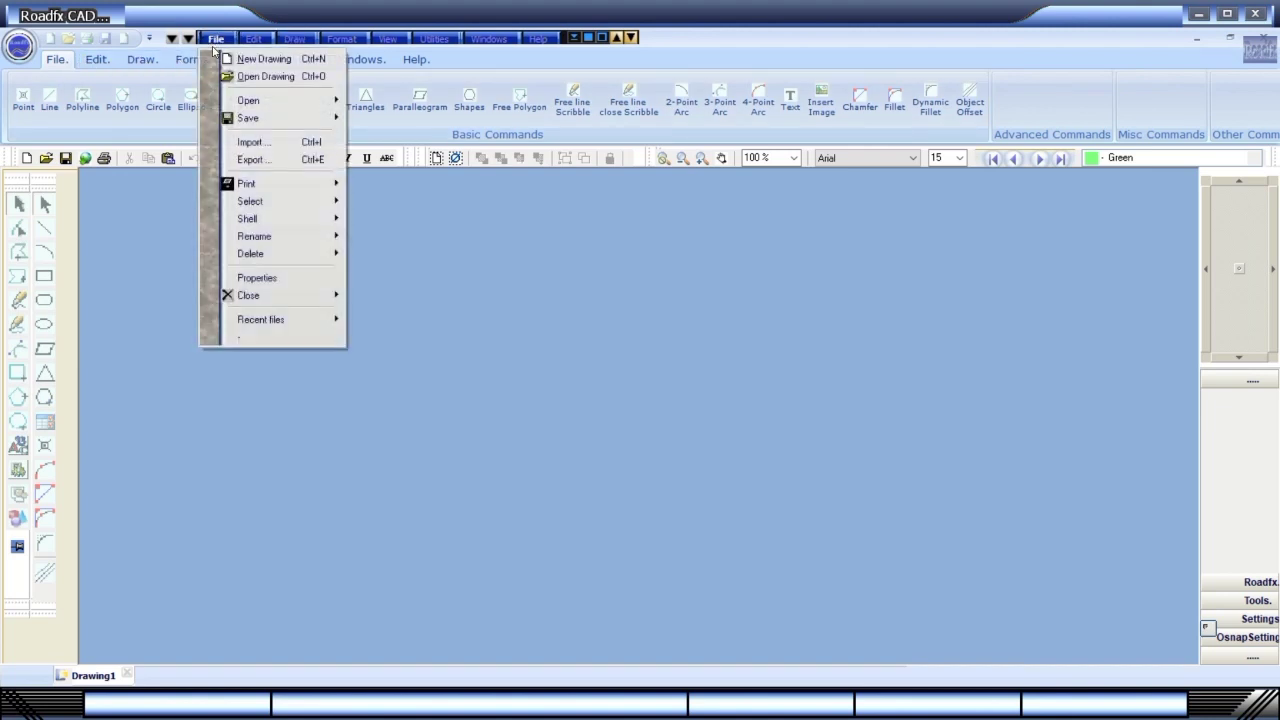
pyautogui.click(213, 44)
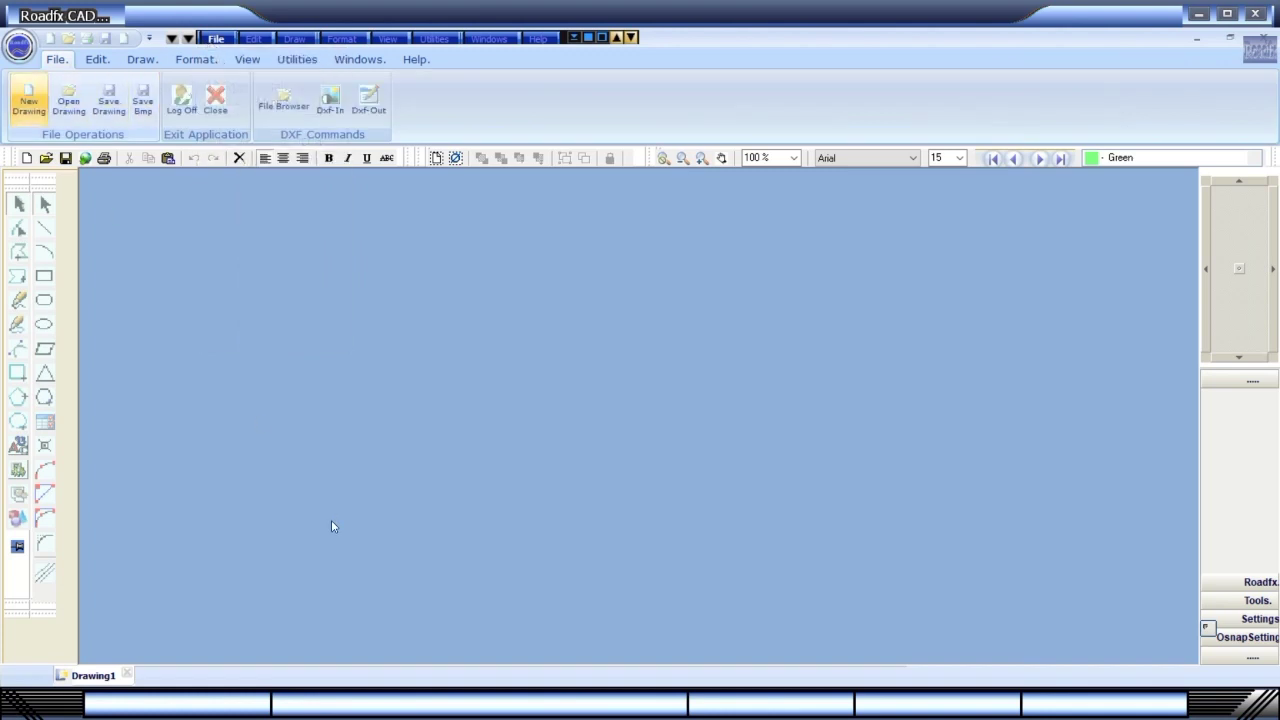
pyautogui.click(36, 112)
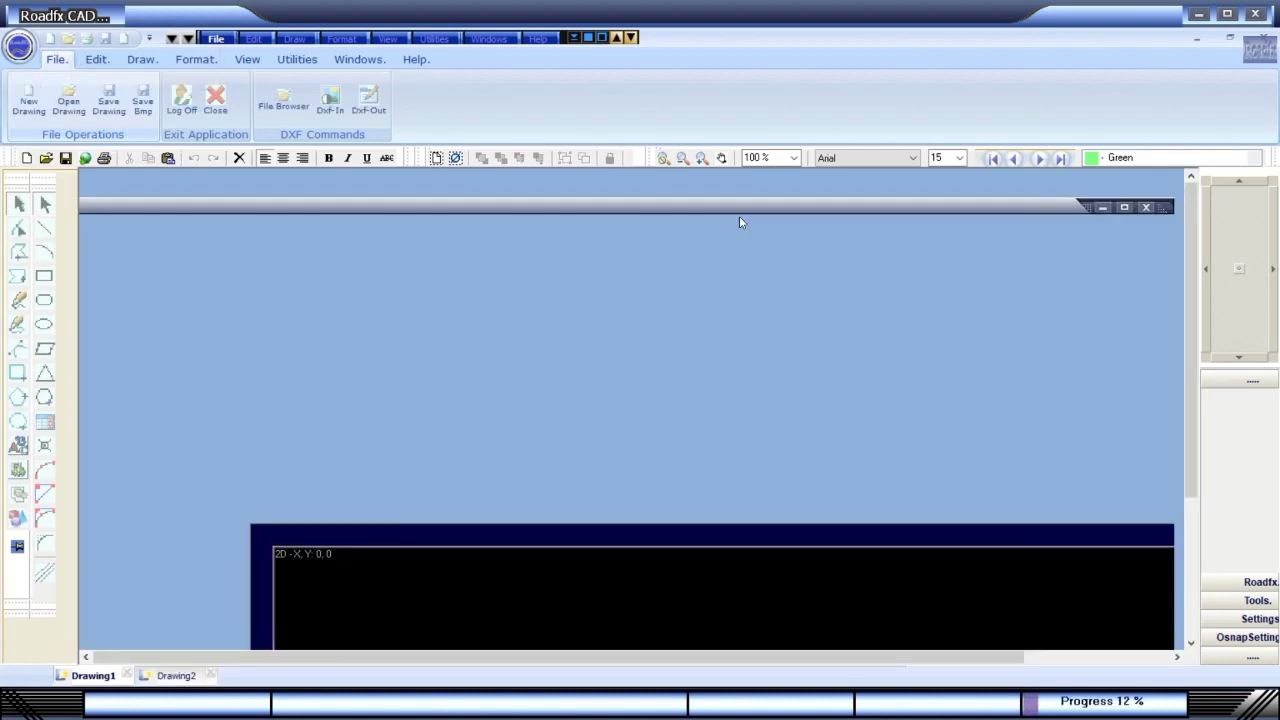
# Maximize Drawing2 and draw a blue road with 12 Corner T Junction Sharp.
pyautogui.click(814, 227)
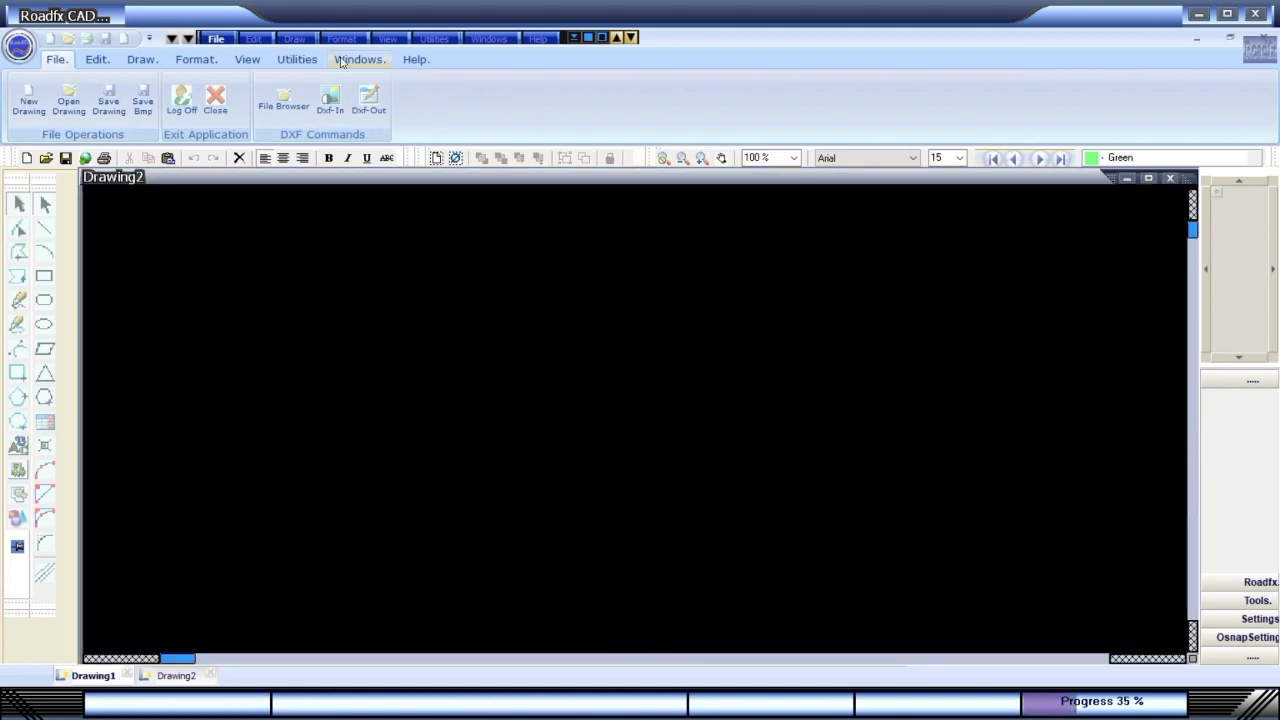
pyautogui.click(294, 38)
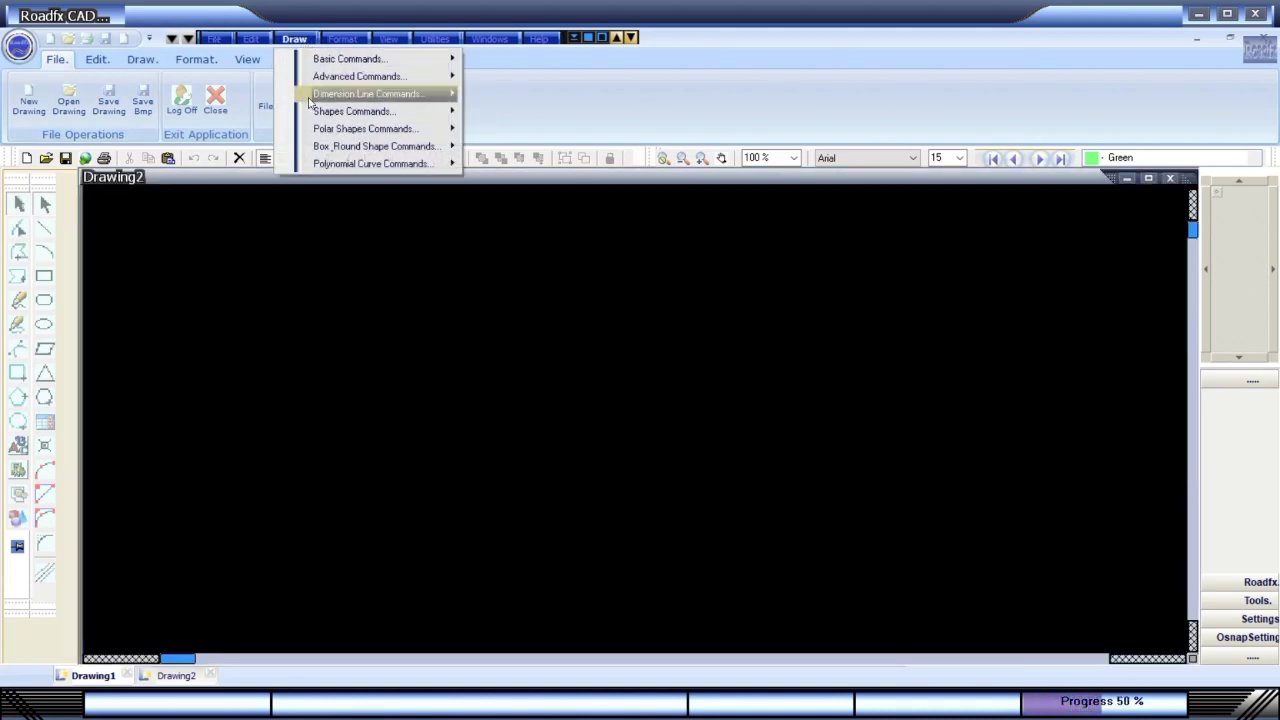
pyautogui.moveTo(316, 112)
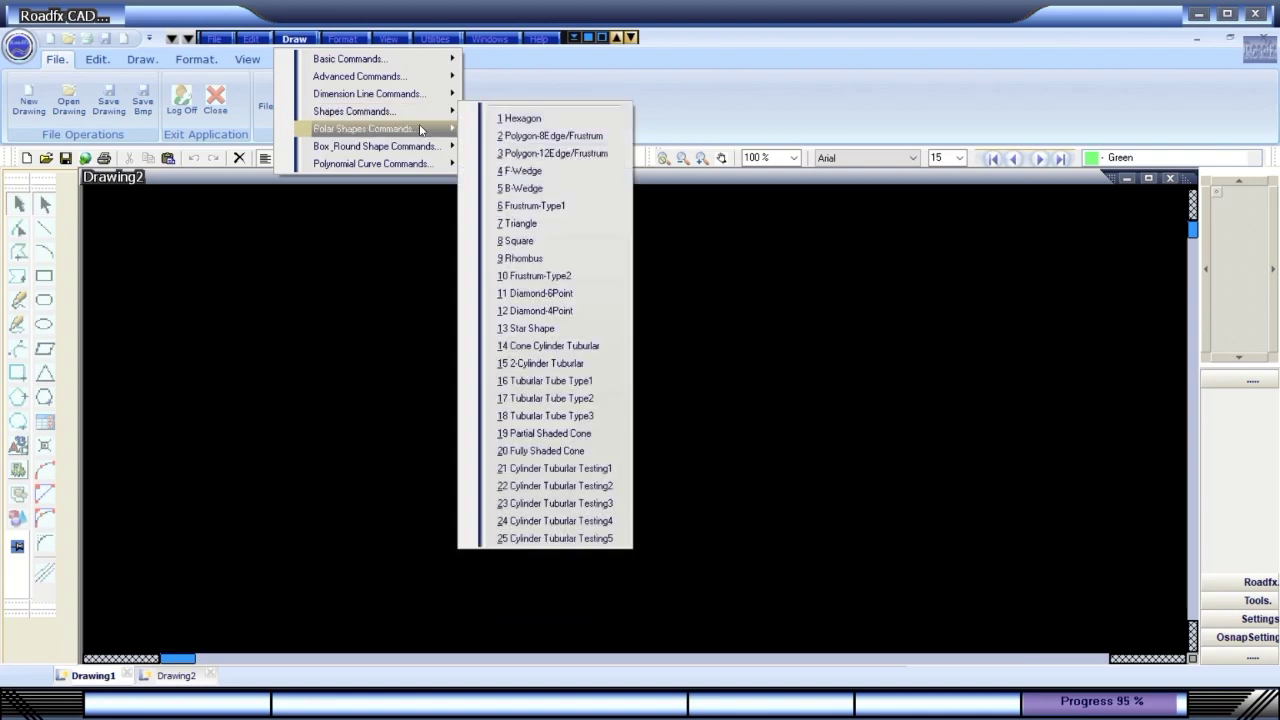
pyautogui.moveTo(421, 130)
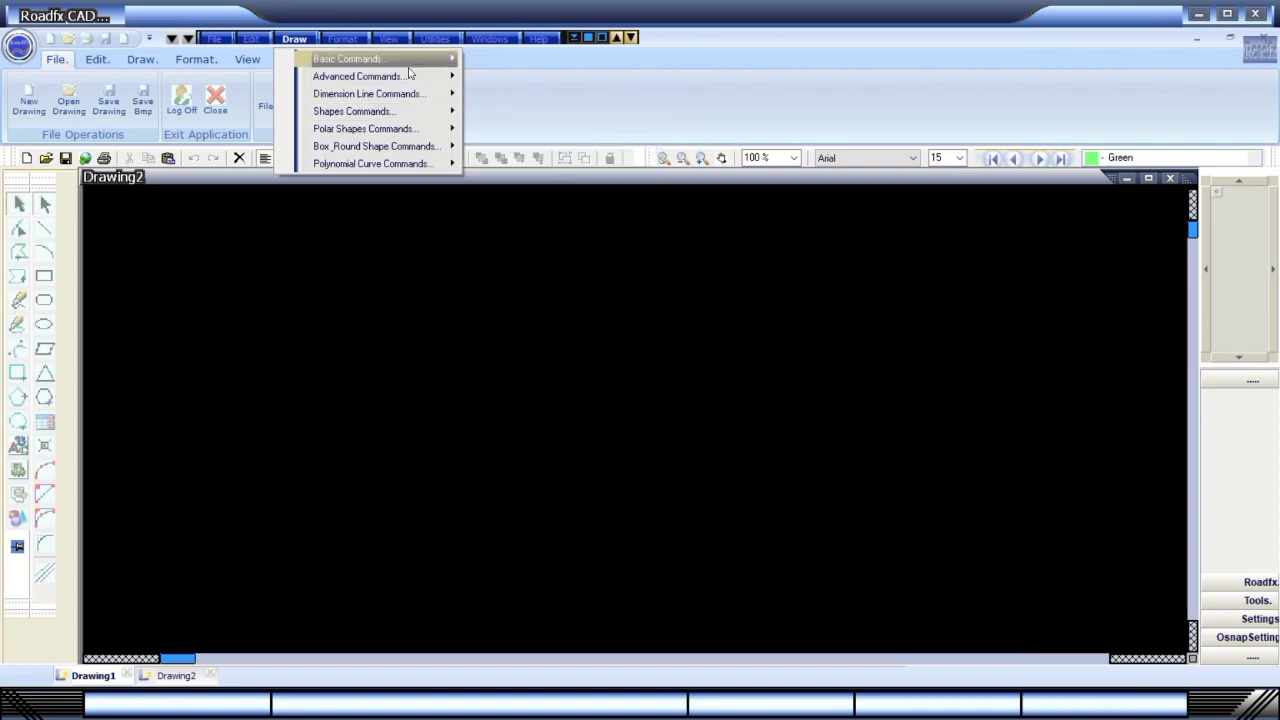
pyautogui.moveTo(409, 64)
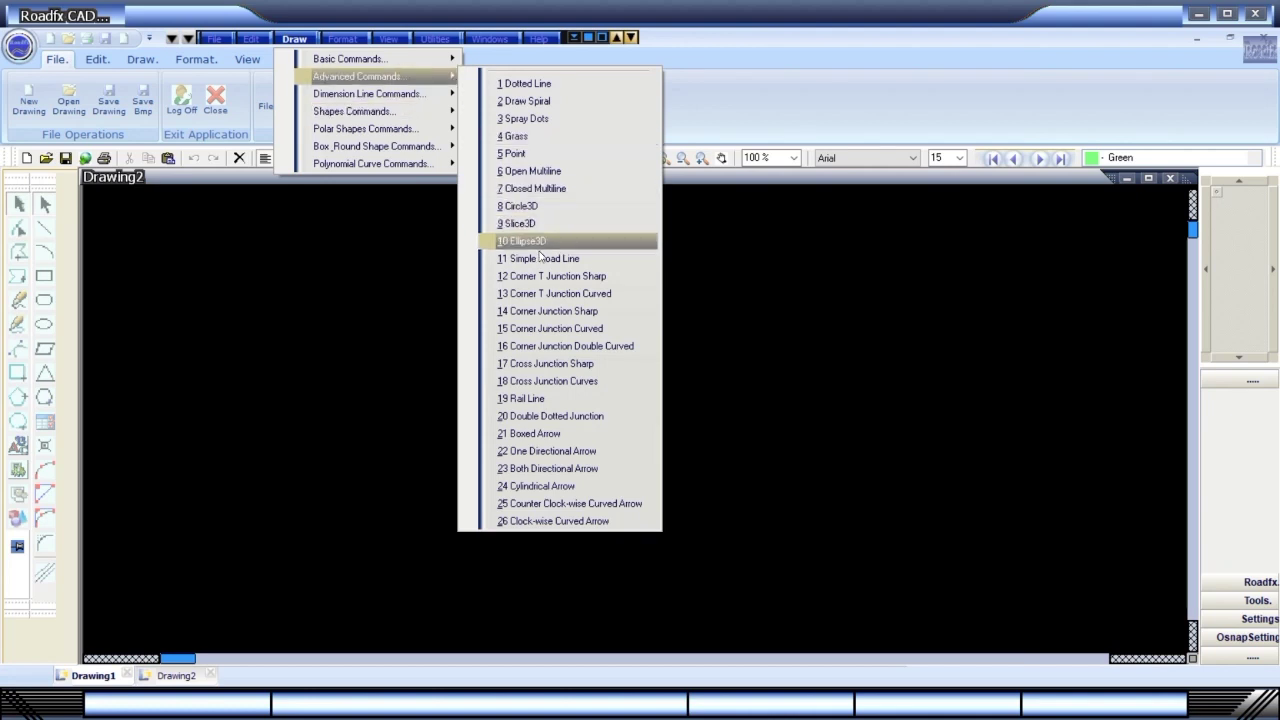
pyautogui.click(544, 278)
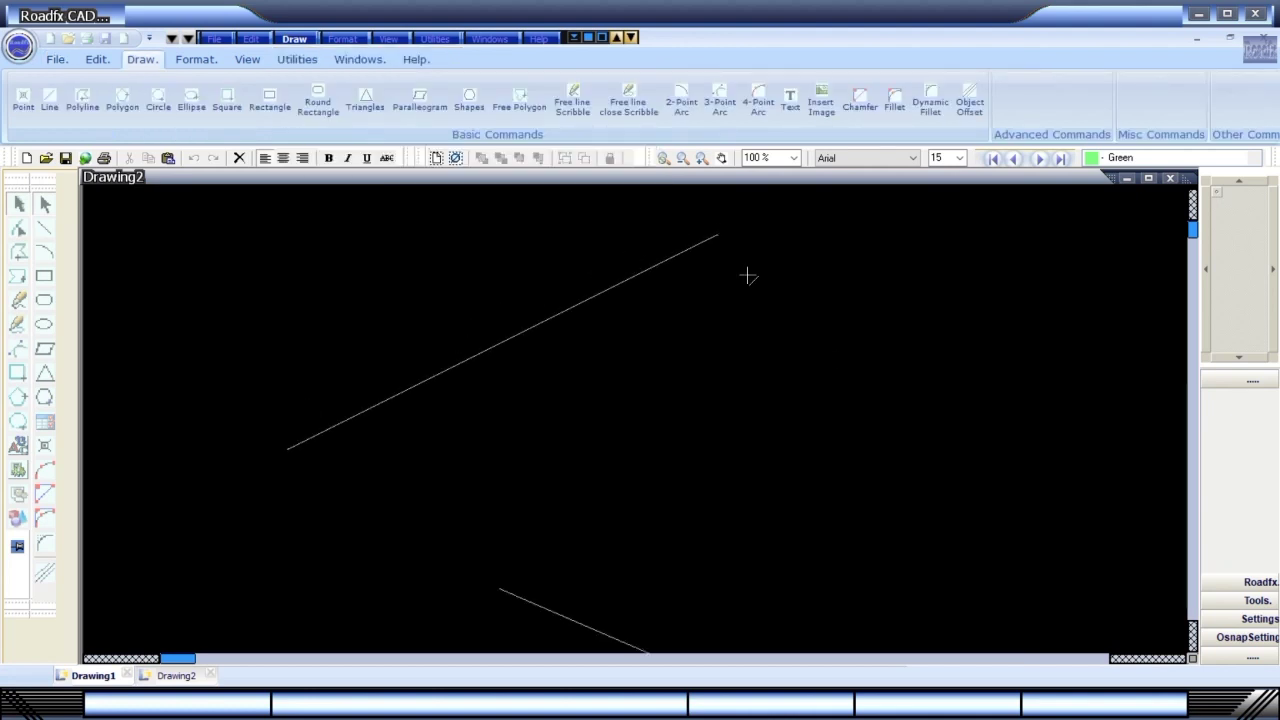
pyautogui.rightClick(933, 438)
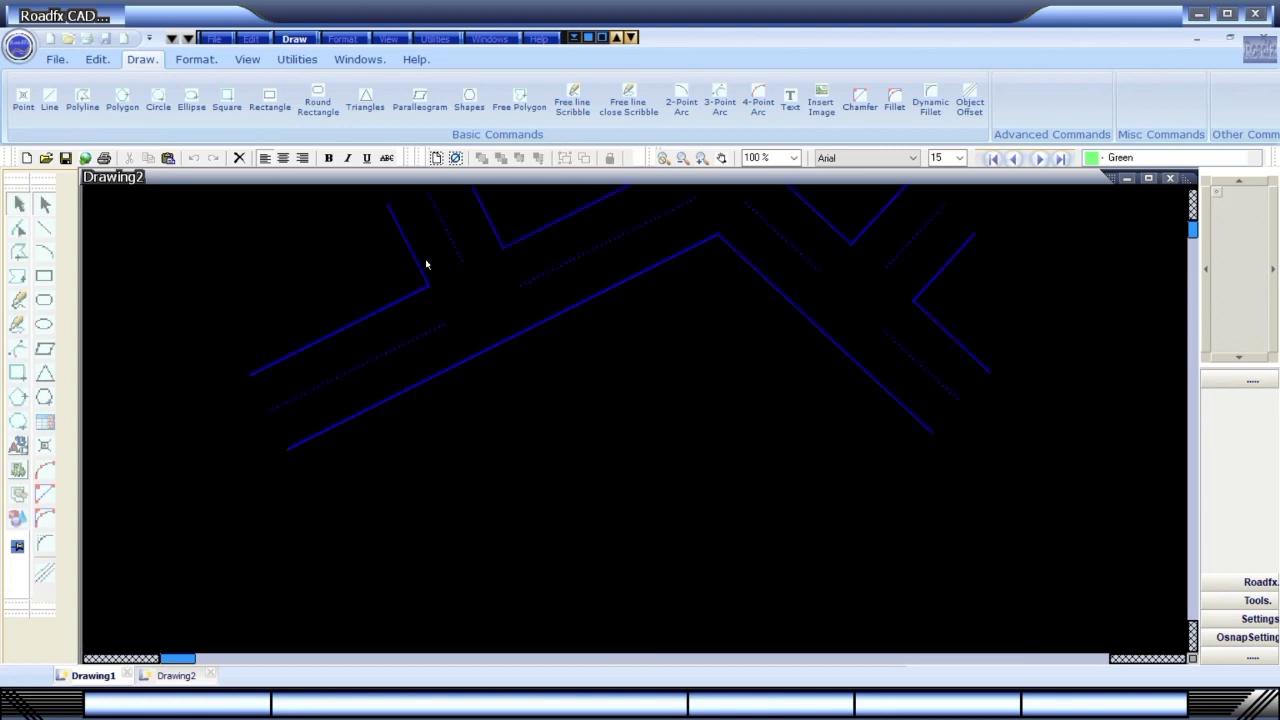
pyautogui.click(294, 38)
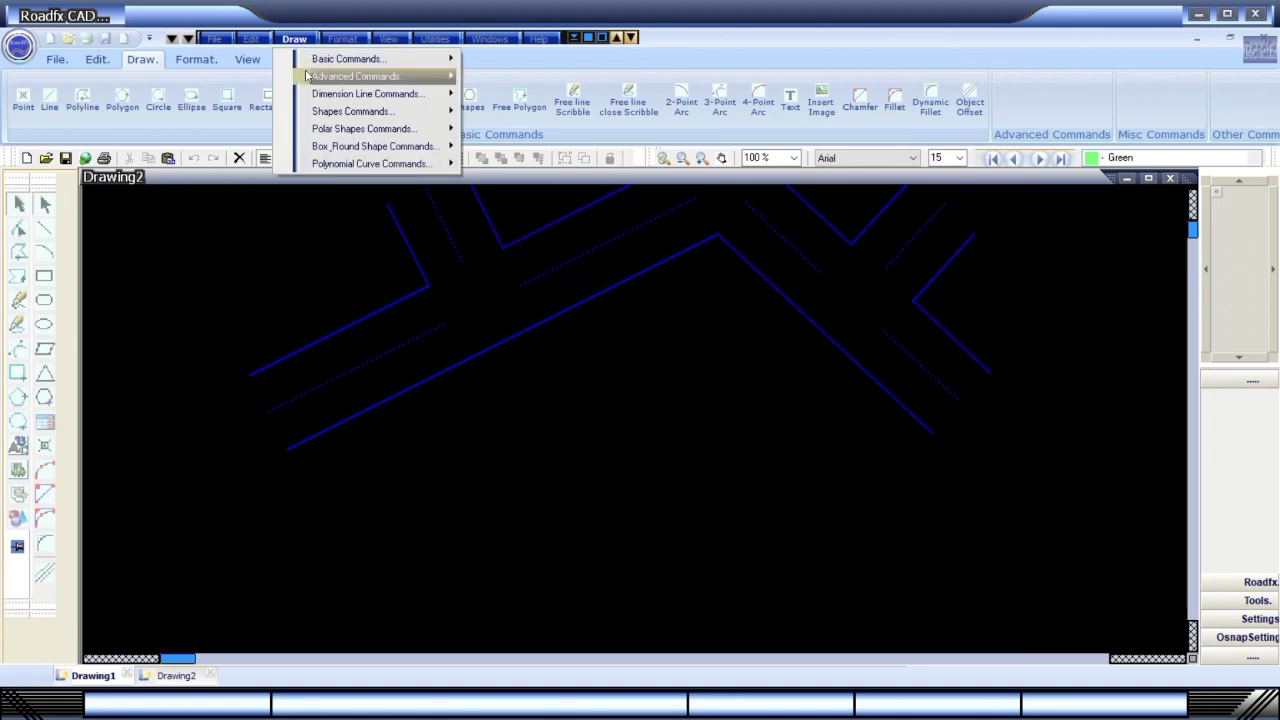
pyautogui.moveTo(313, 64)
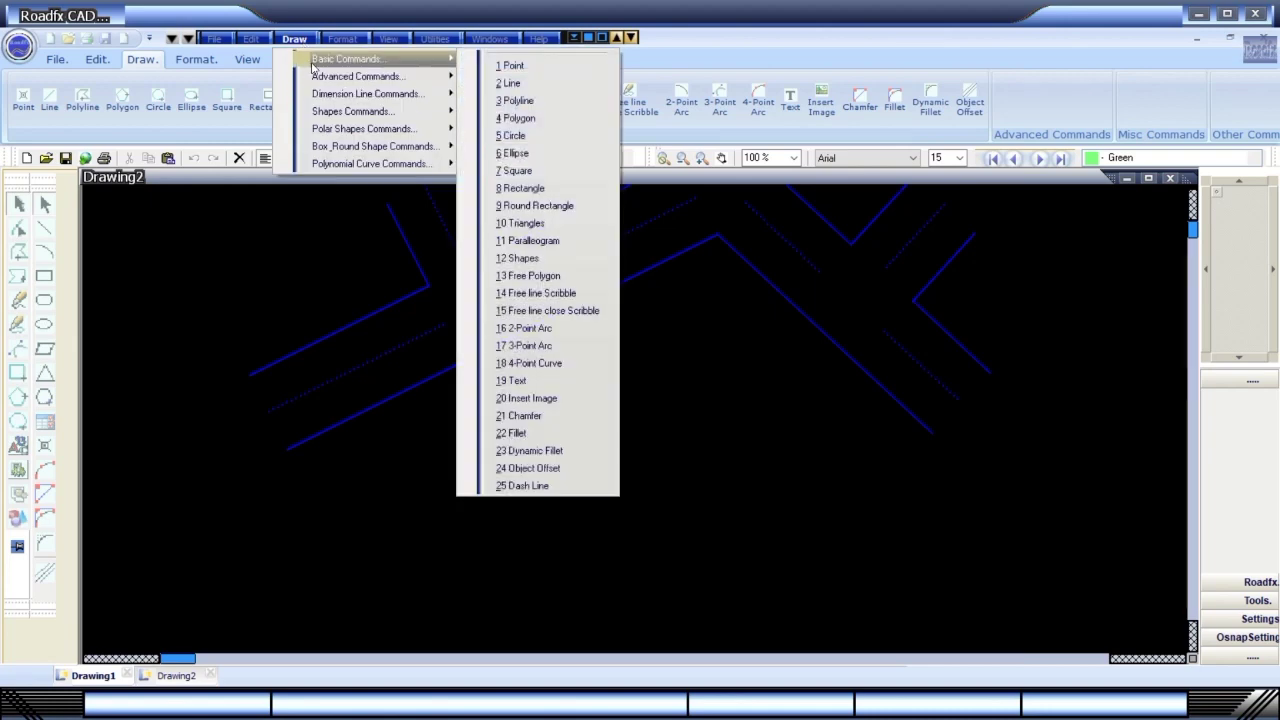
pyautogui.moveTo(379, 84)
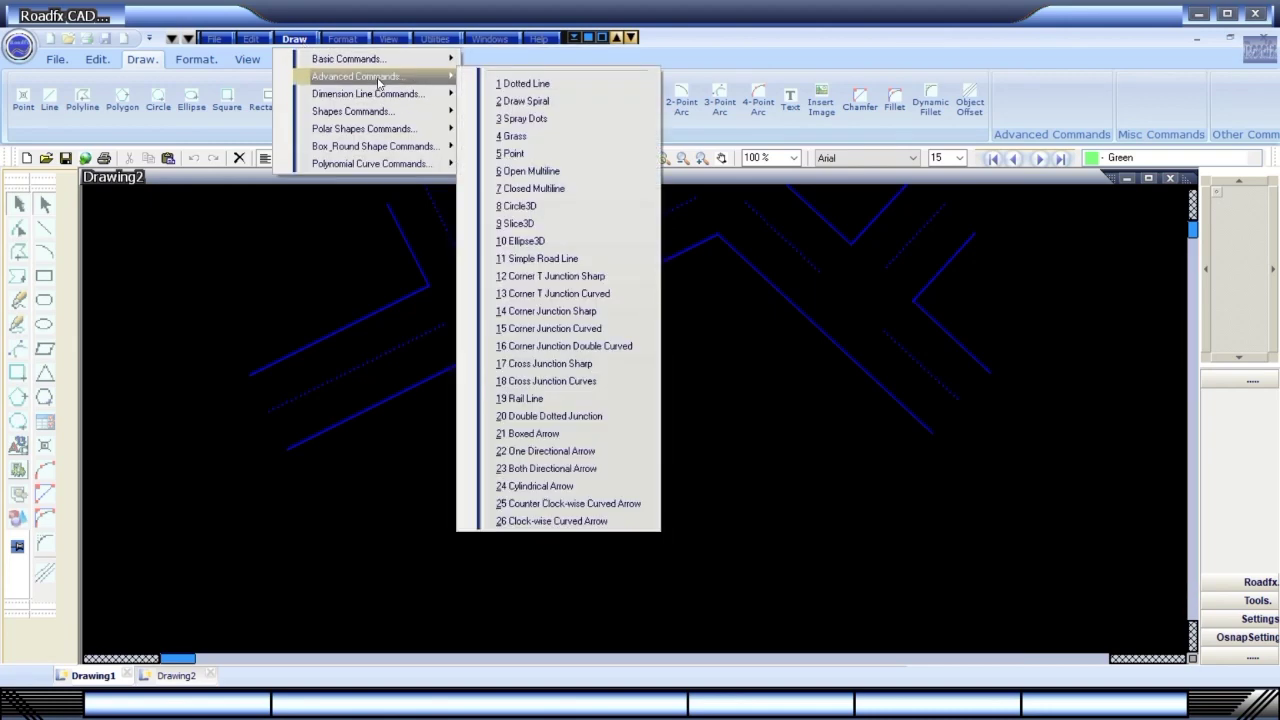
# Draw a simple road line from the lower left, producing a parallel road.
pyautogui.click(563, 265)
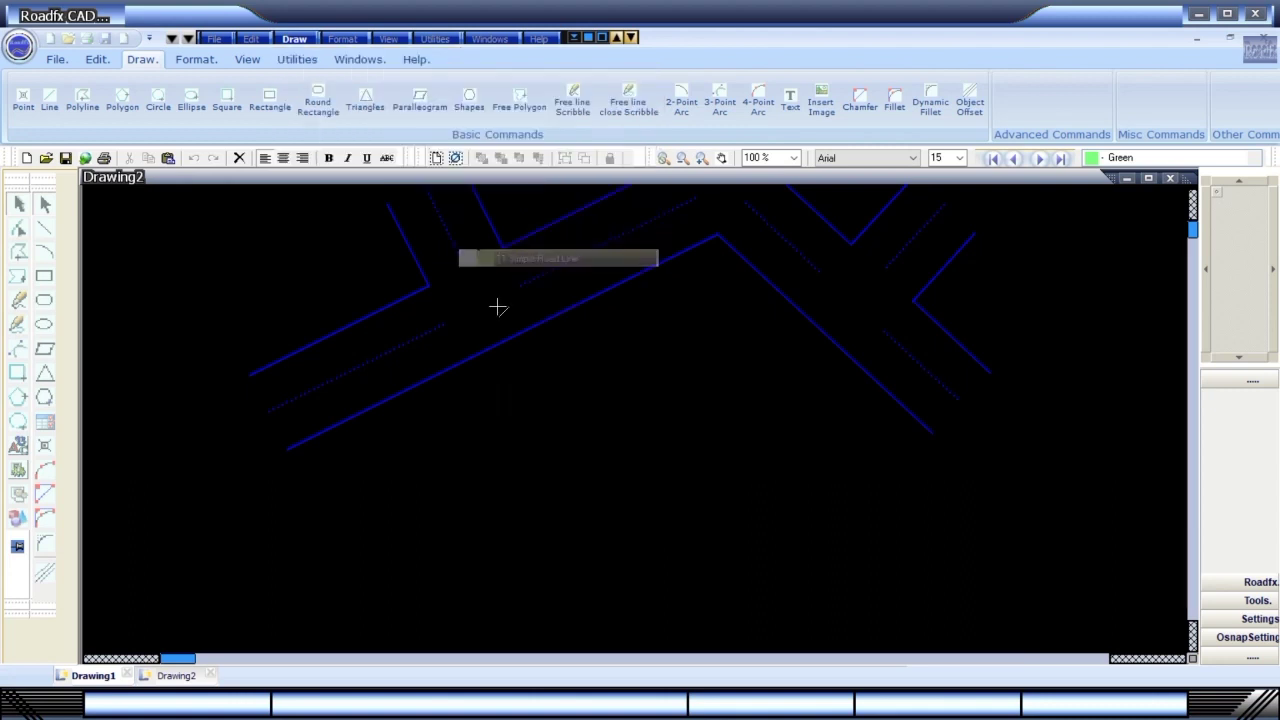
pyautogui.click(197, 545)
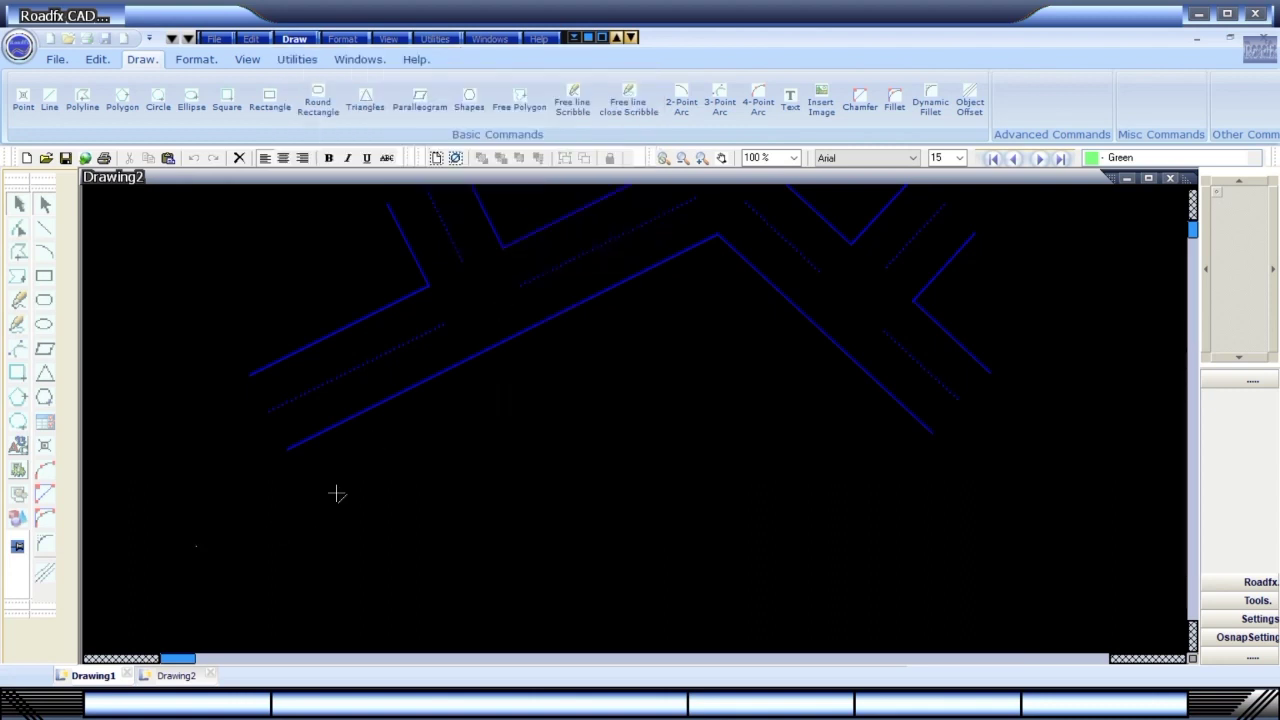
pyautogui.click(630, 357)
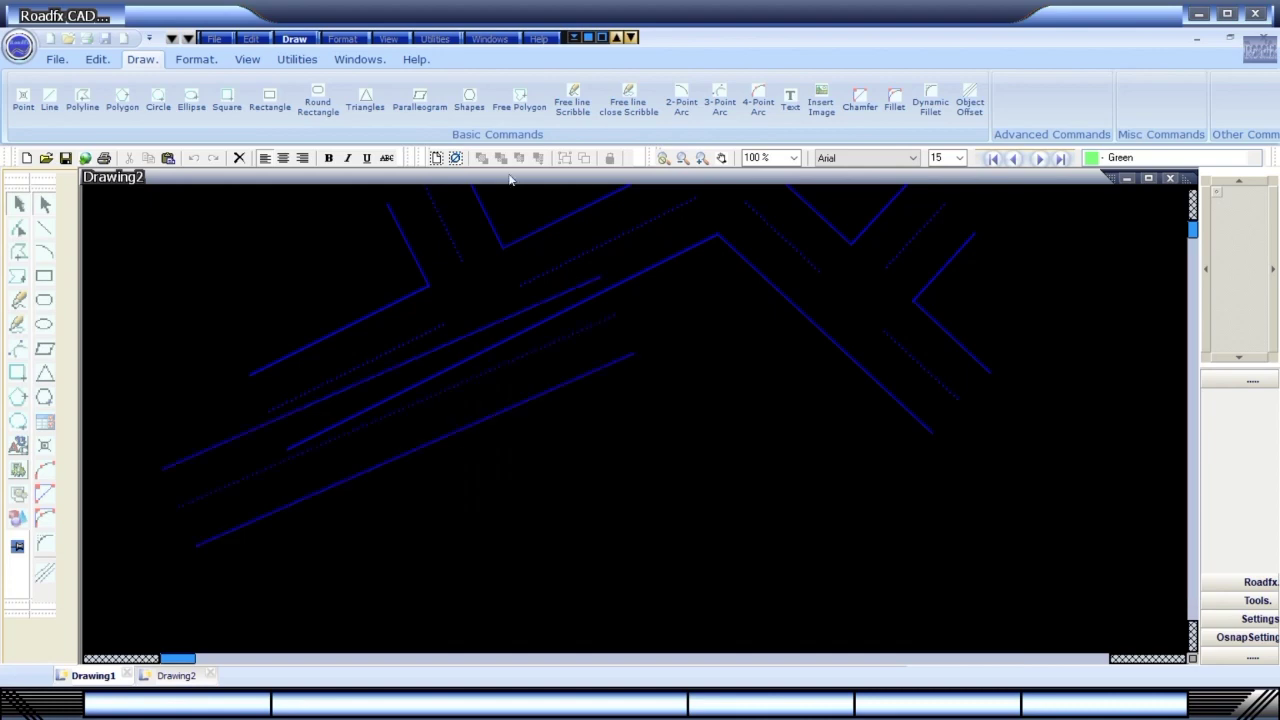
# Draw a rounded T-junction road with 13 Corner T Junction Curved through three corner points.
pyautogui.click(295, 39)
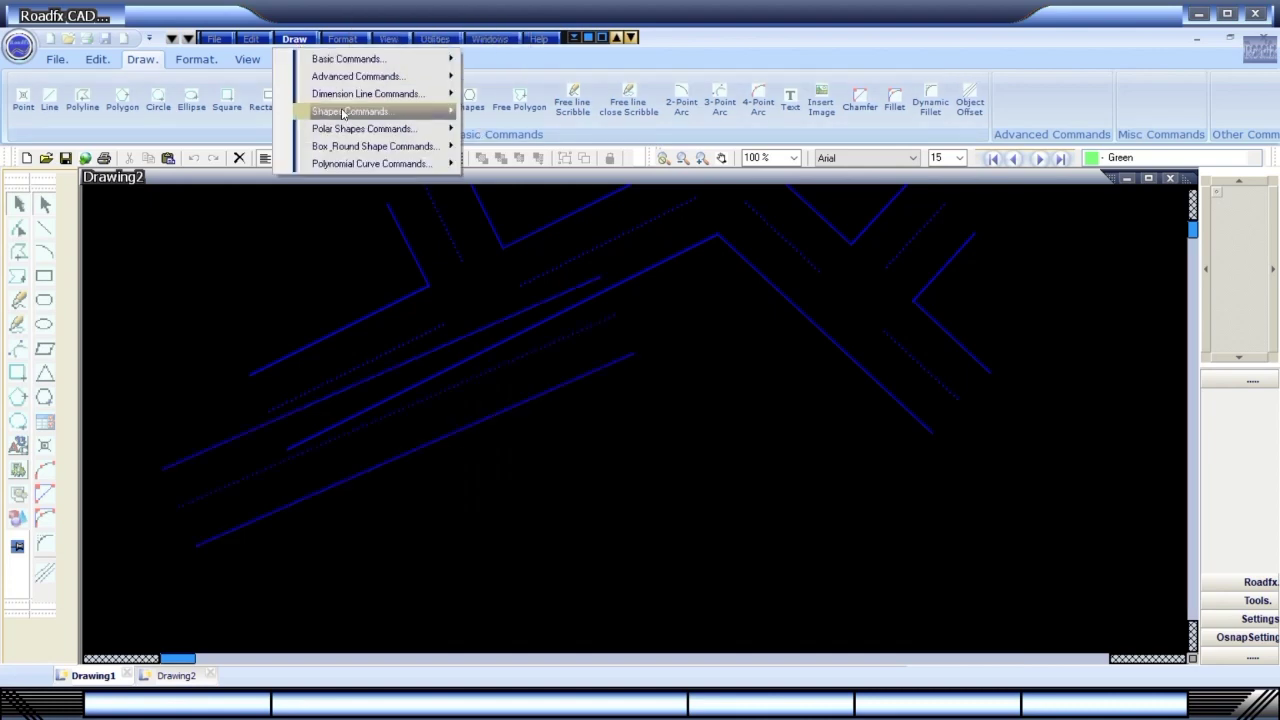
pyautogui.moveTo(355, 77)
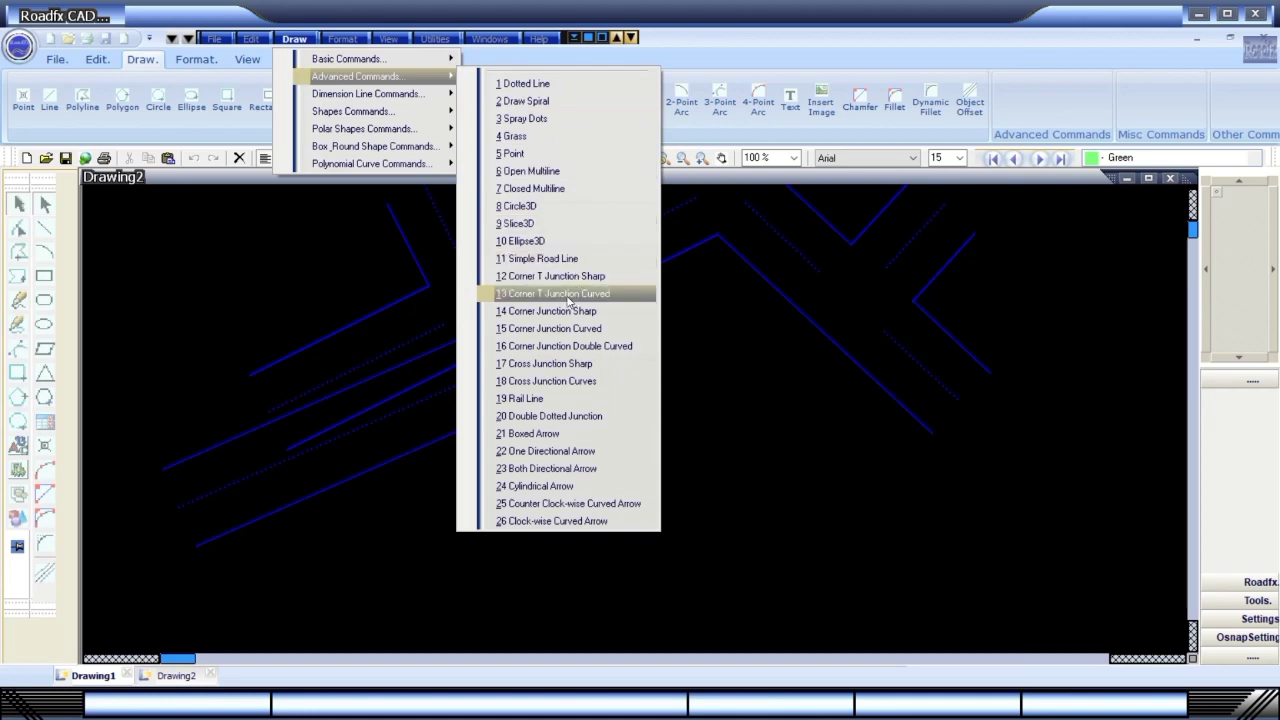
pyautogui.click(569, 301)
pyautogui.click(367, 599)
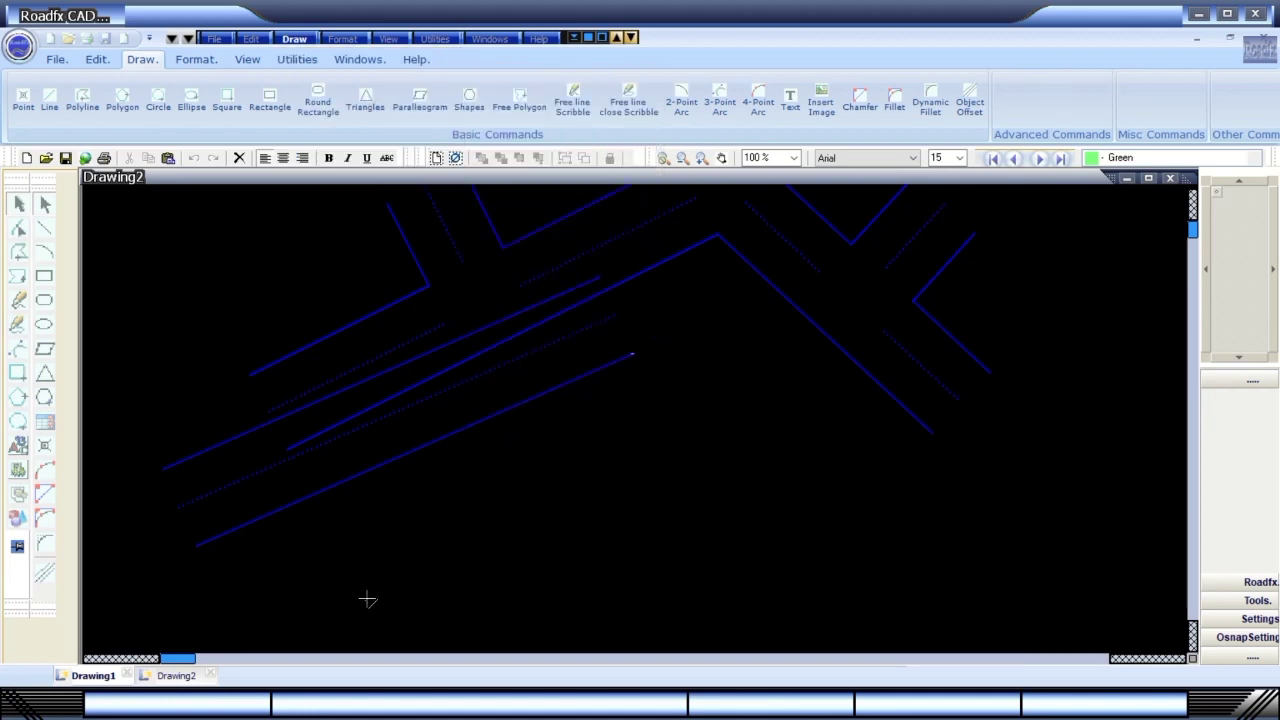
pyautogui.click(695, 514)
pyautogui.click(716, 309)
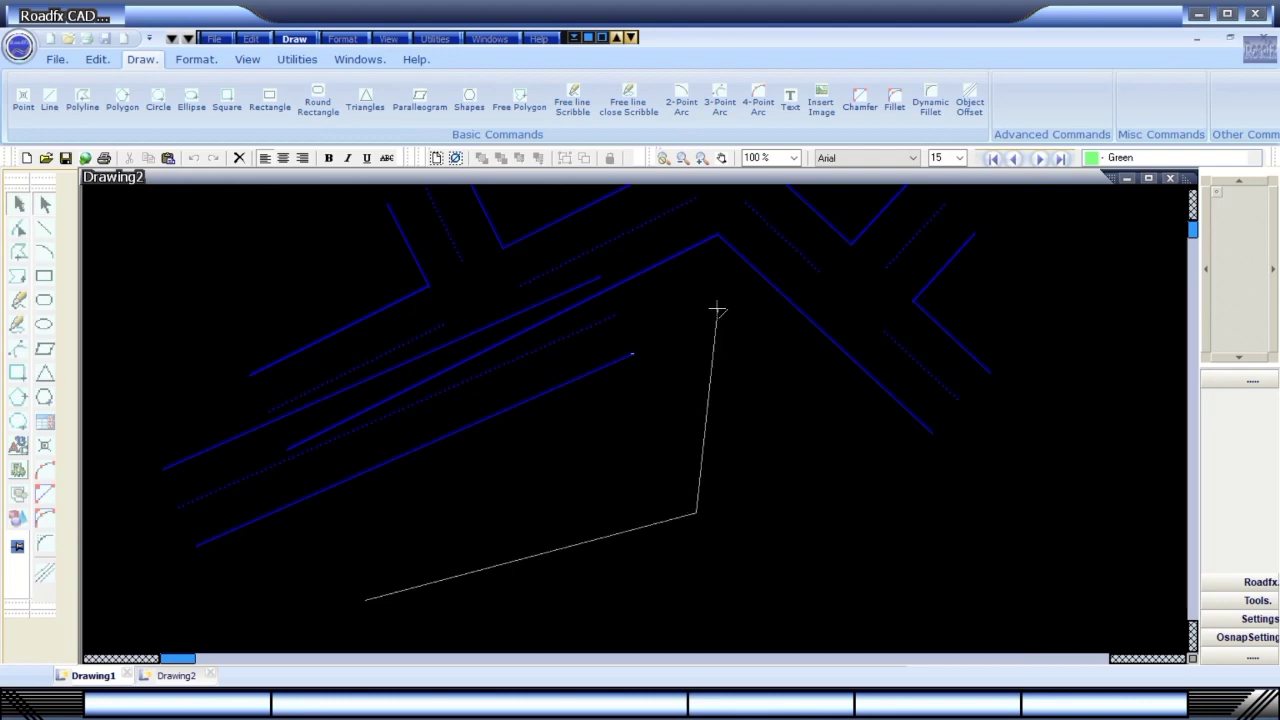
pyautogui.click(718, 314)
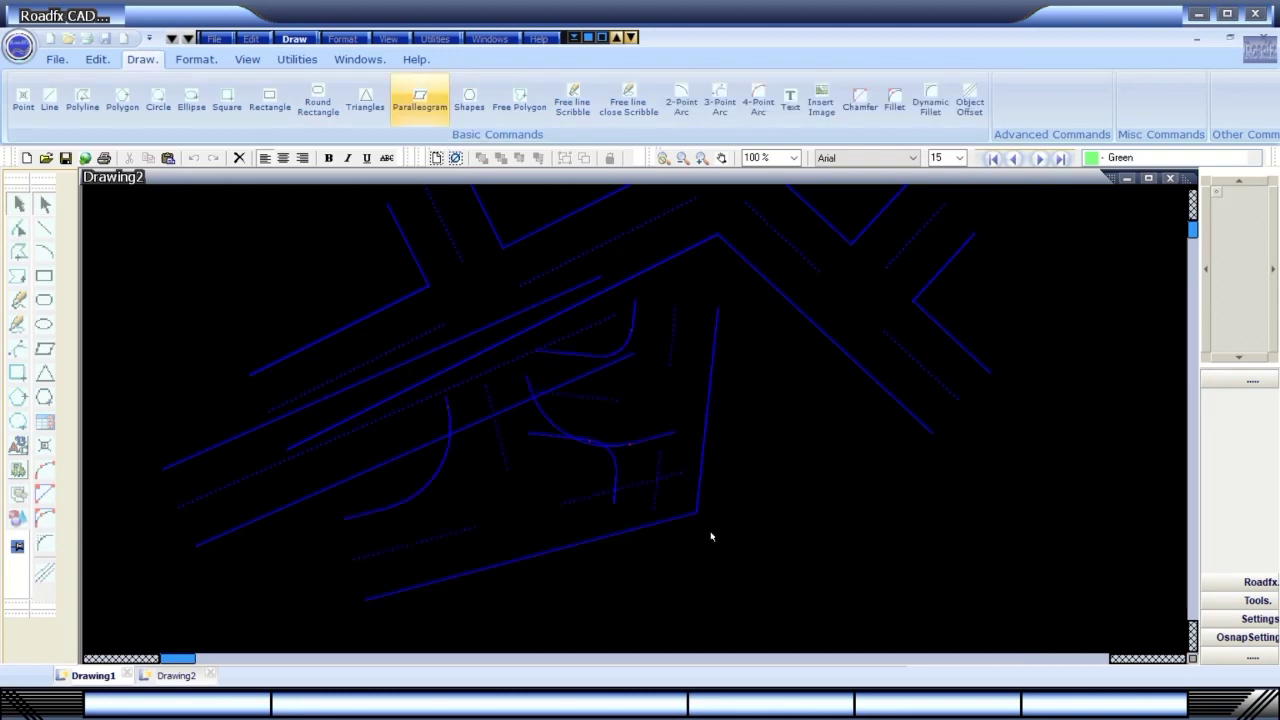
# Draw a 14 Corner Junction Sharp road in the lower right, then switch to Paint.
pyautogui.click(294, 38)
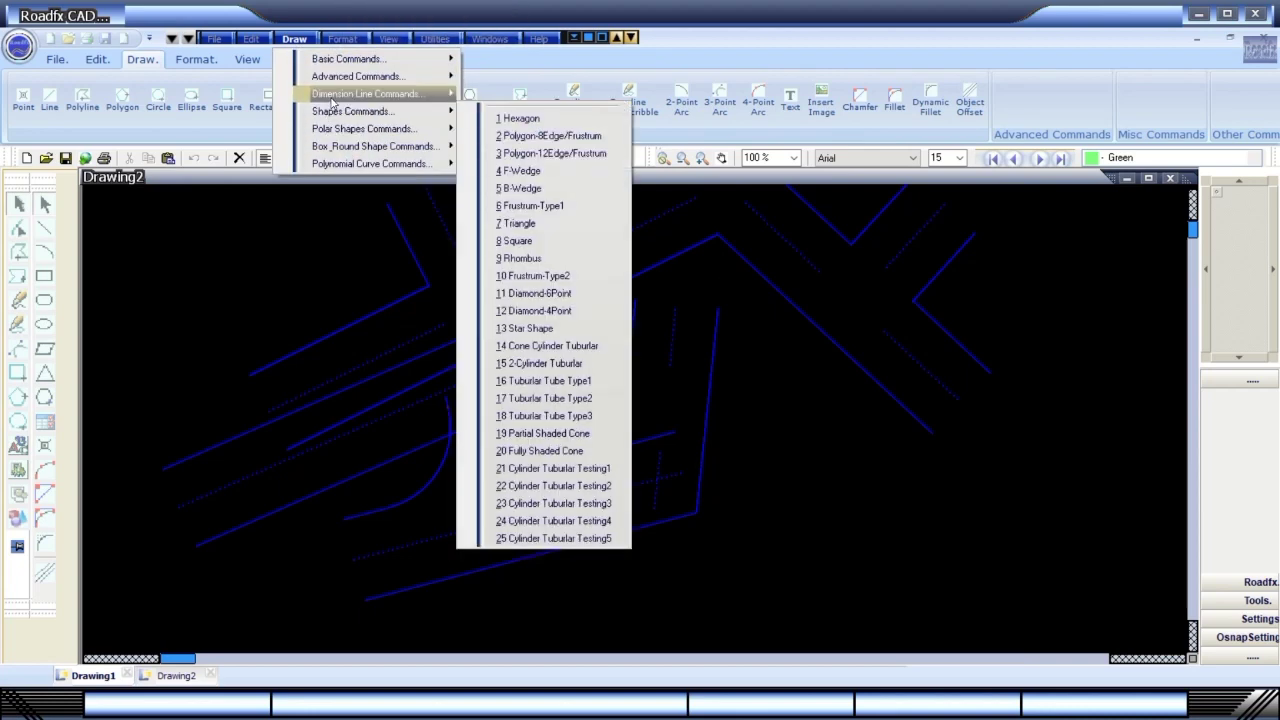
pyautogui.moveTo(341, 79)
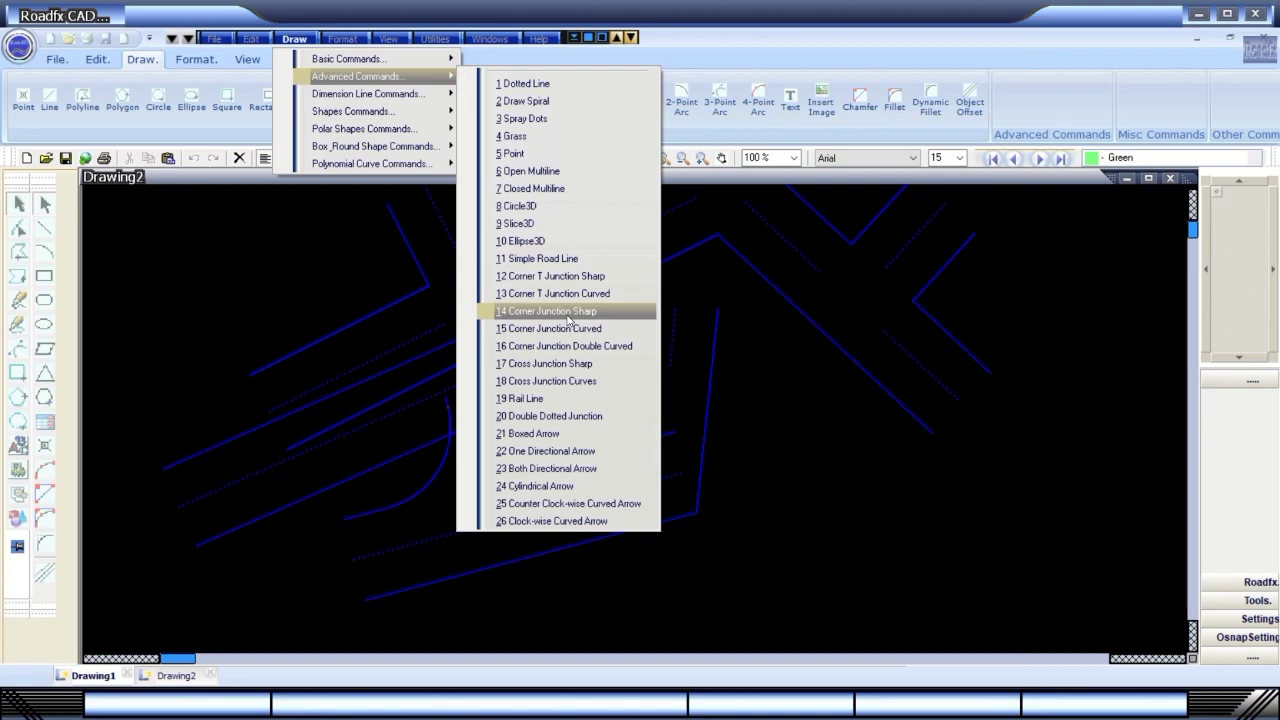
pyautogui.click(568, 311)
pyautogui.click(774, 586)
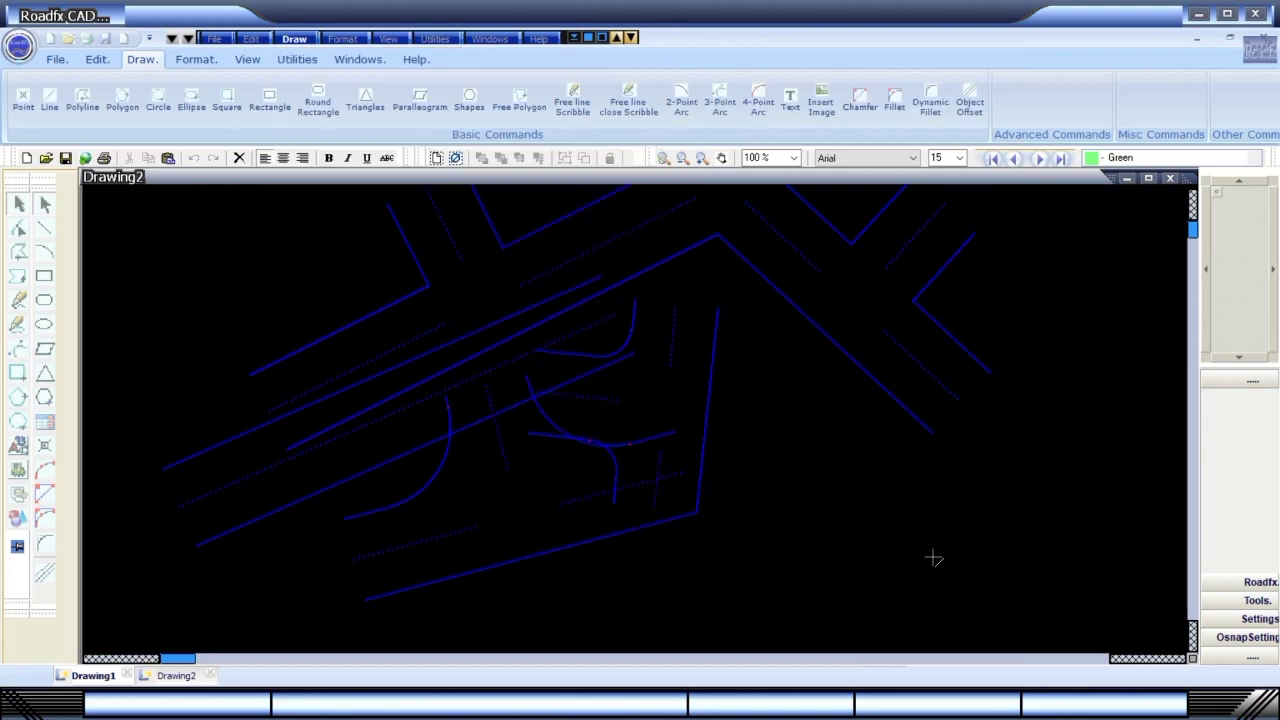
pyautogui.click(1065, 529)
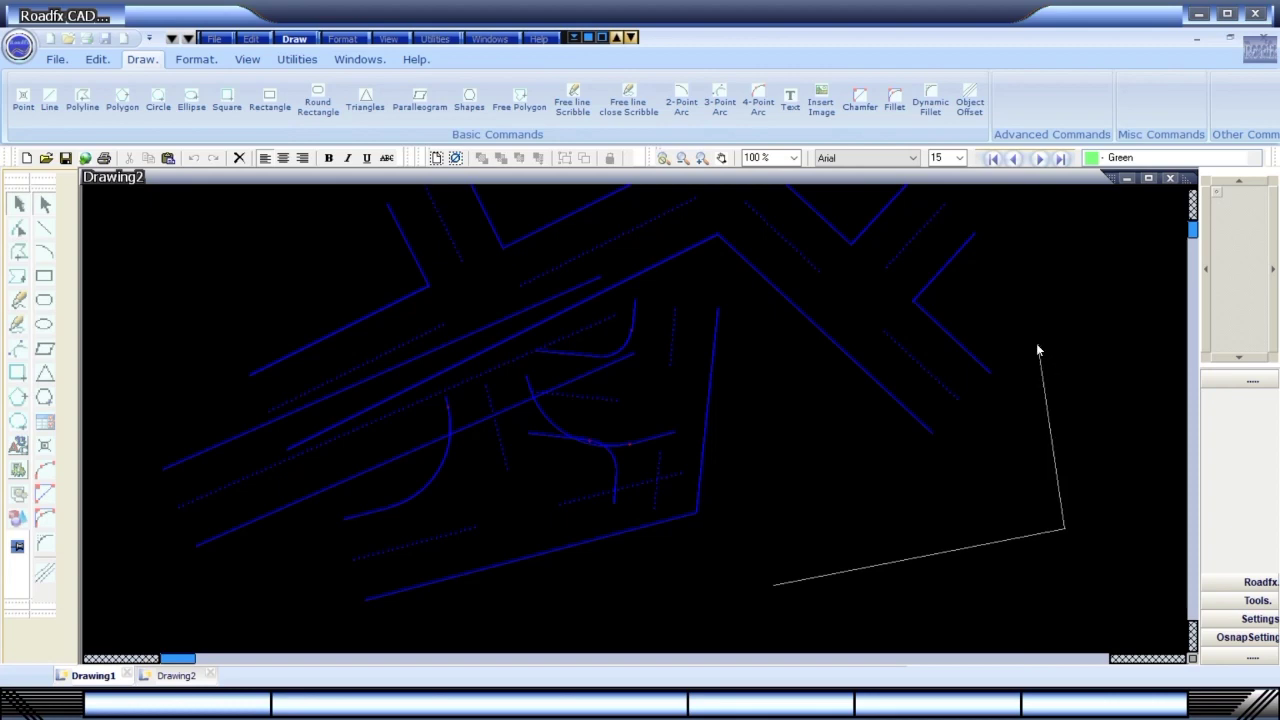
pyautogui.doubleClick(1038, 350)
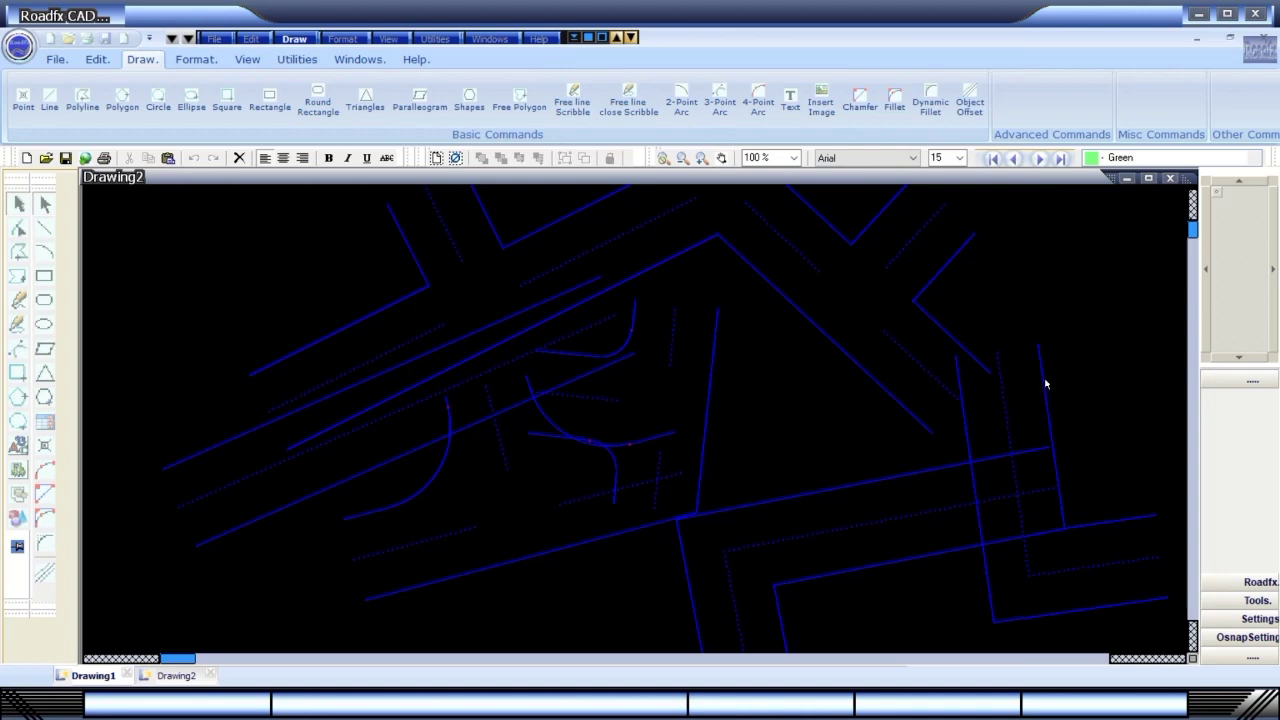
pyautogui.hotkey('alt', 'Tab')
pyautogui.hotkey('alt', 'Tab')
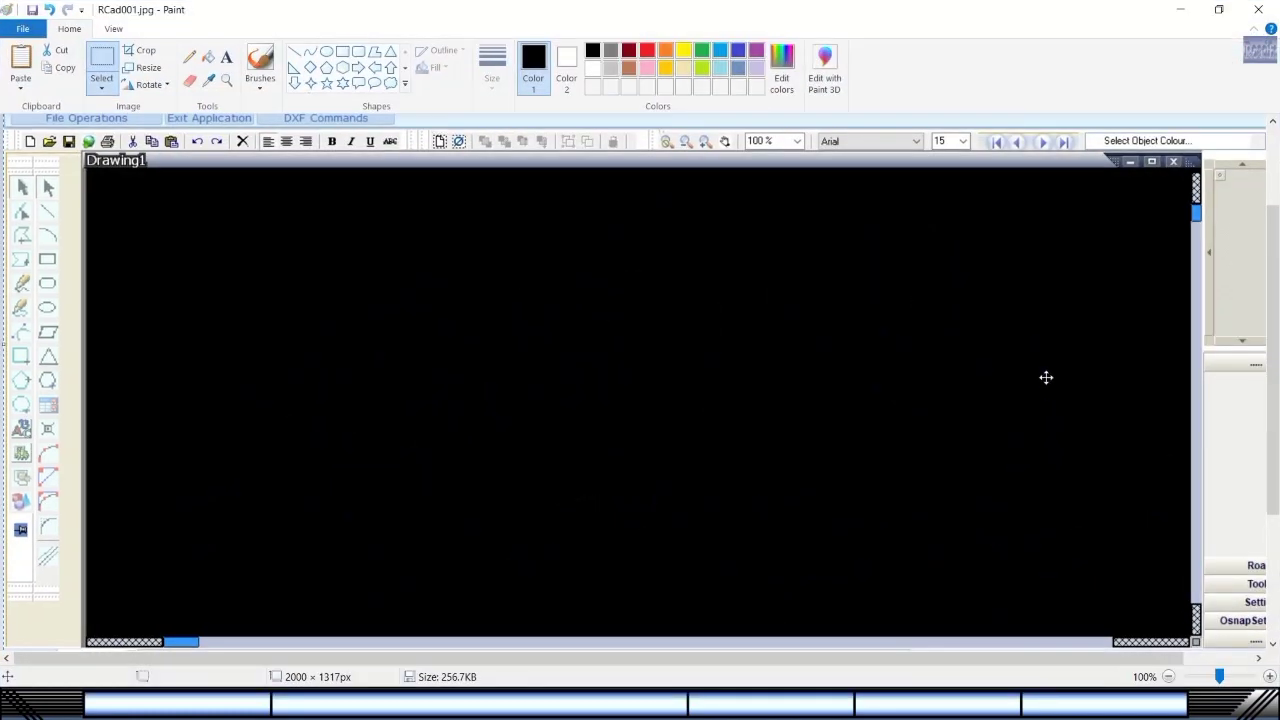
# Paste the road screenshot and save it under the new name RCad002.jpg.
pyautogui.hotkey('alt', 'Tab')
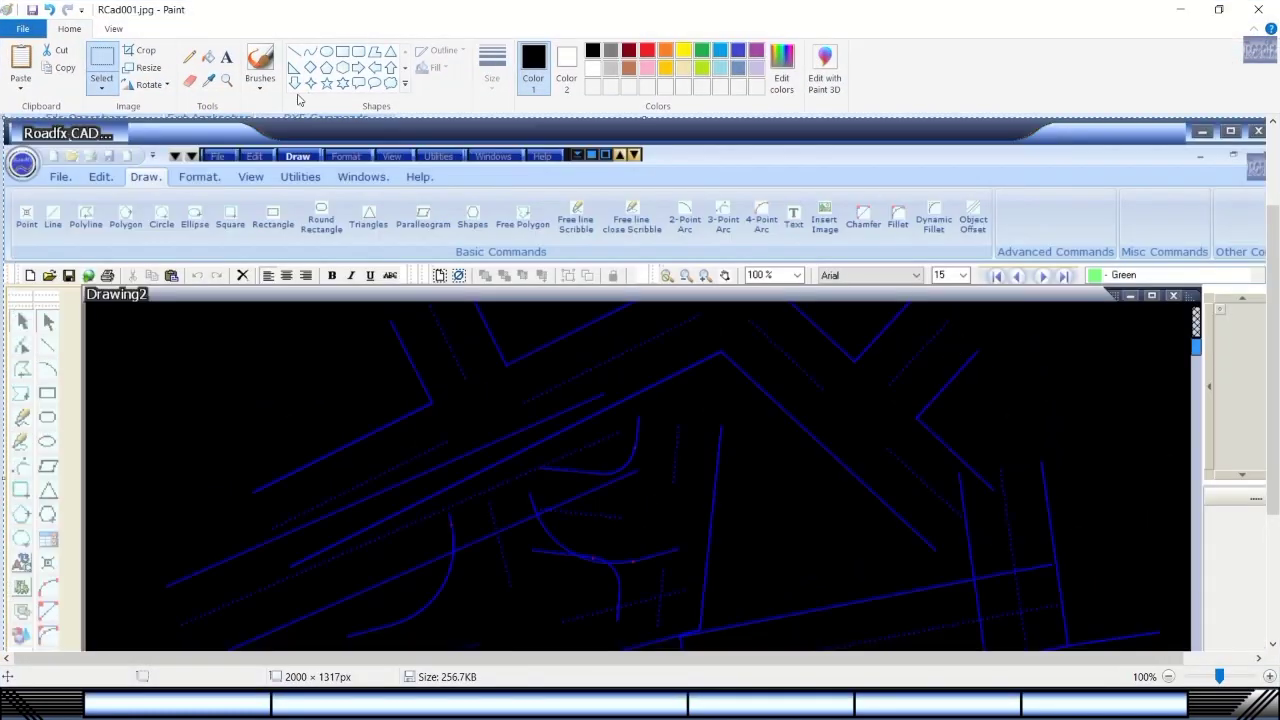
pyautogui.click(24, 30)
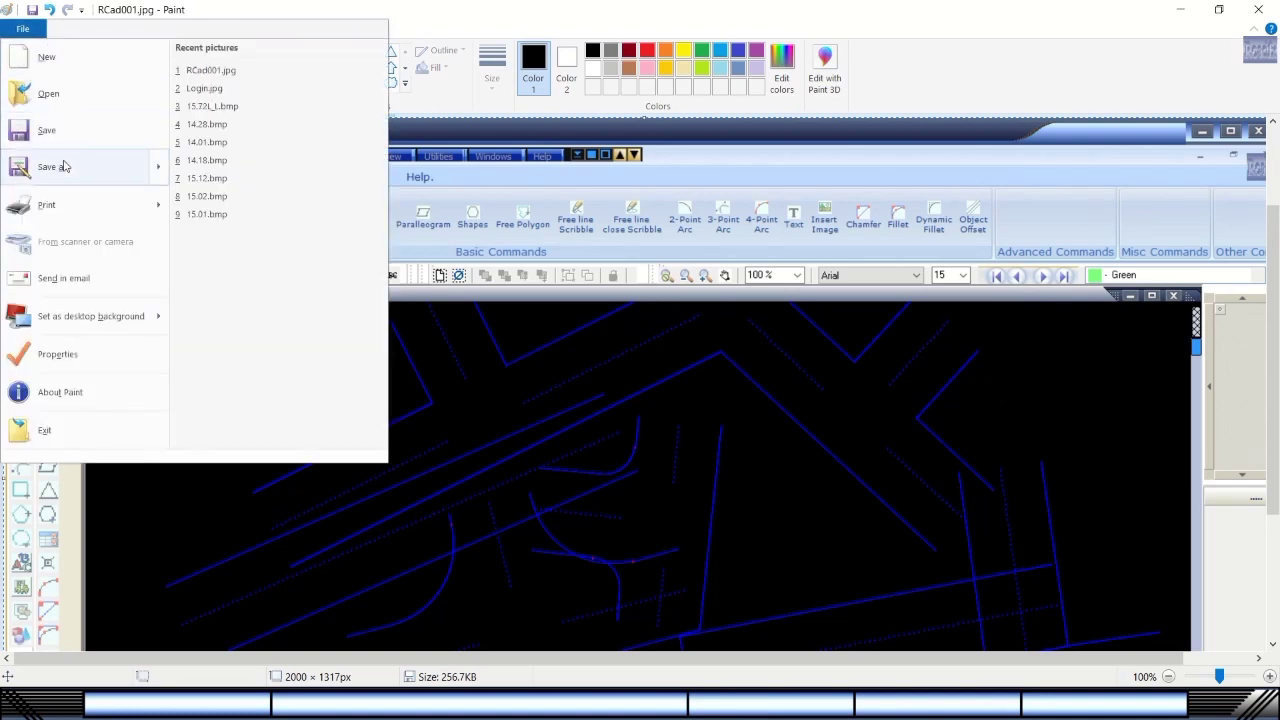
pyautogui.click(62, 164)
pyautogui.click(568, 448)
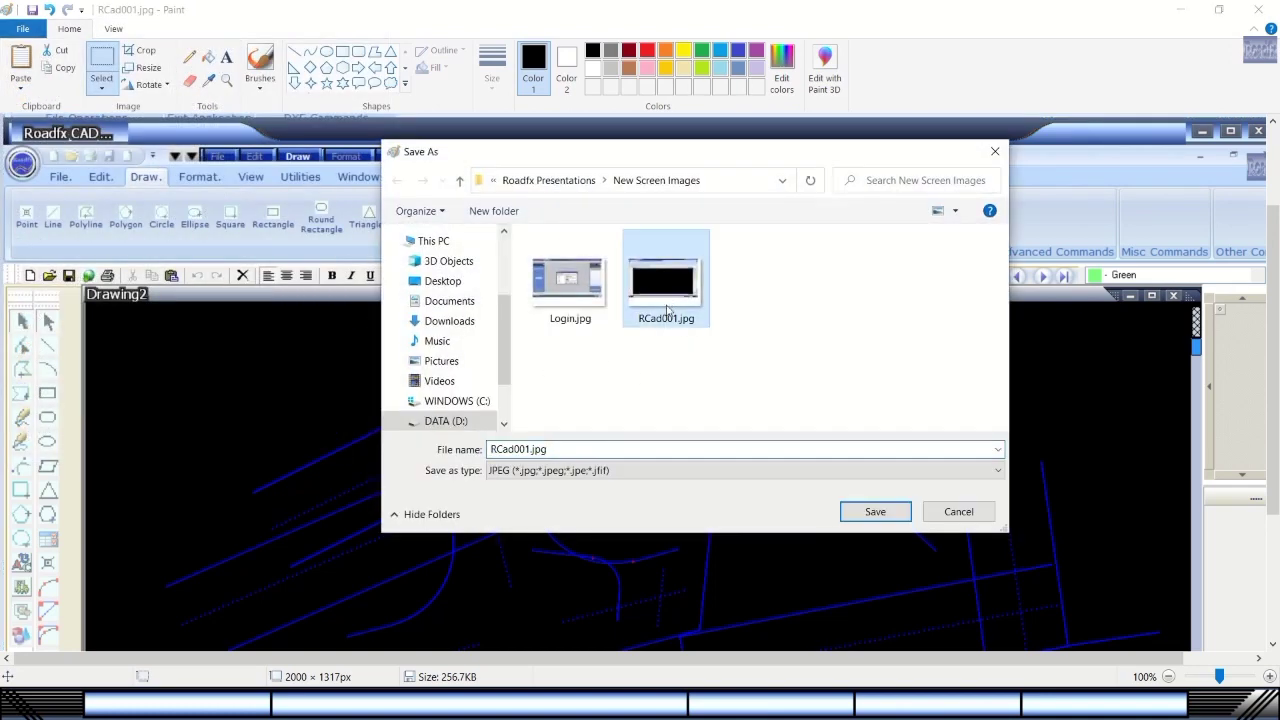
pyautogui.doubleClick(531, 449)
pyautogui.click(531, 449)
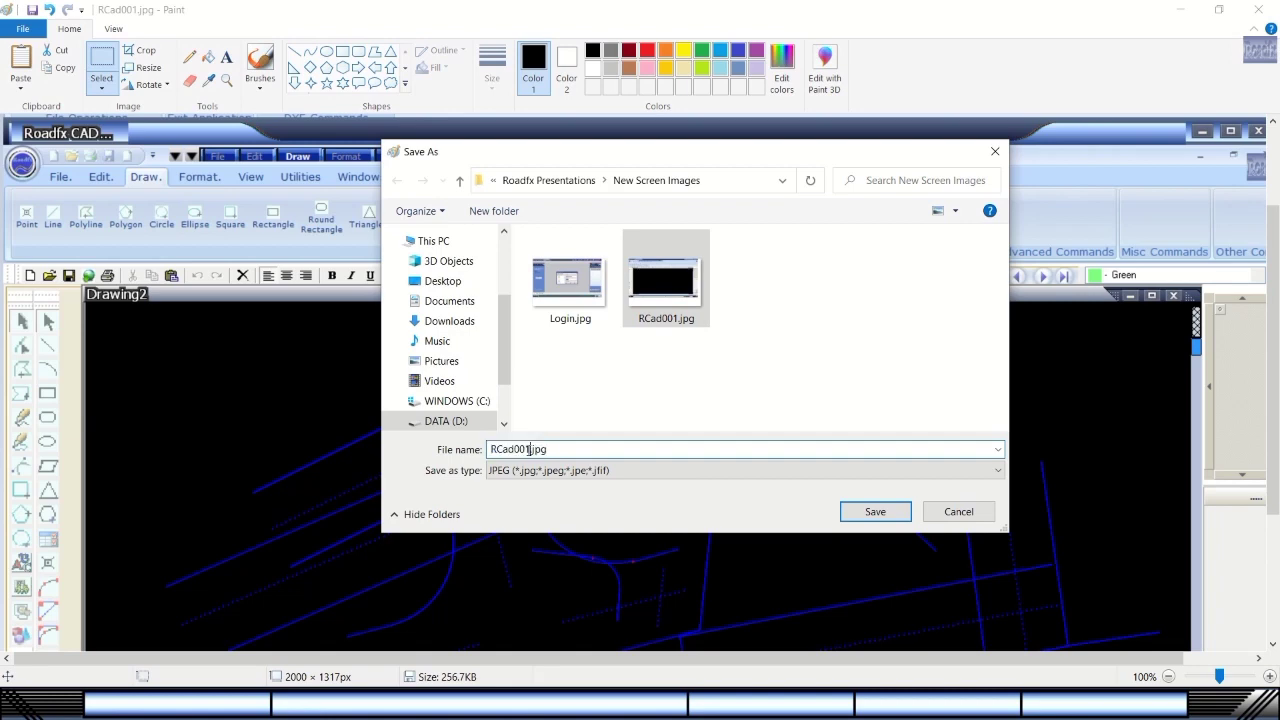
pyautogui.press('BackSpace')
pyautogui.write('2')
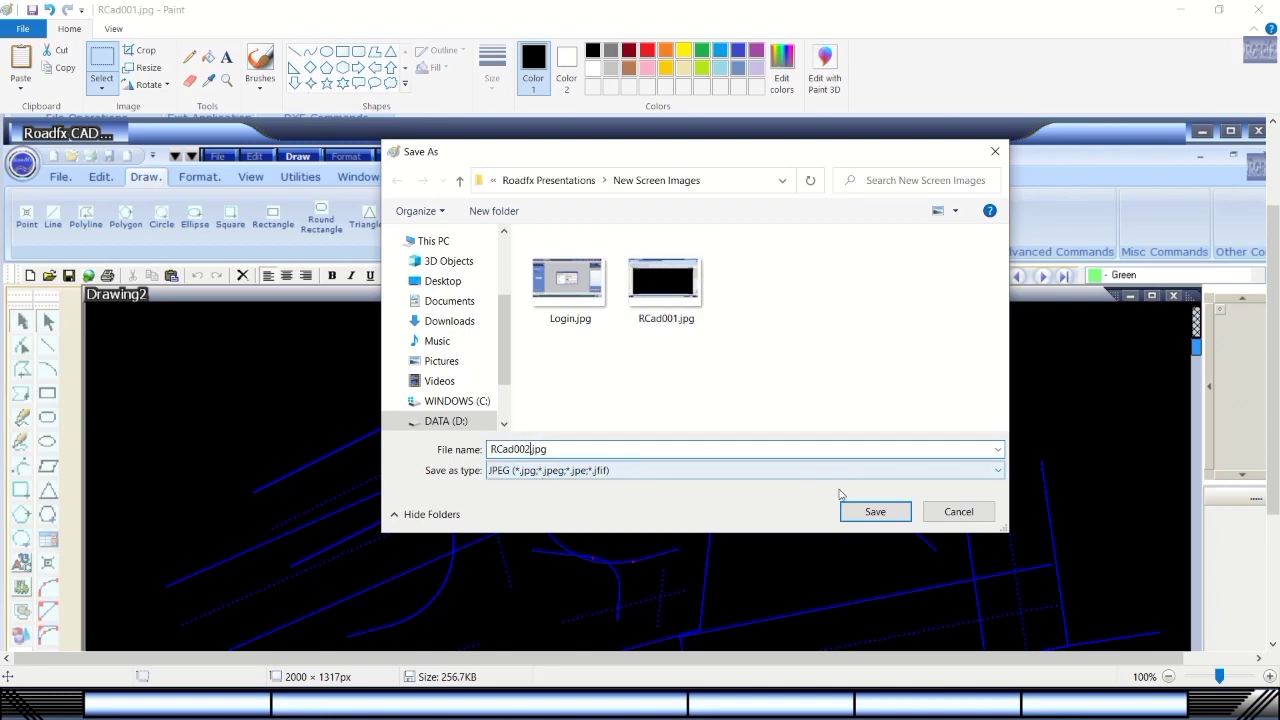
pyautogui.click(870, 511)
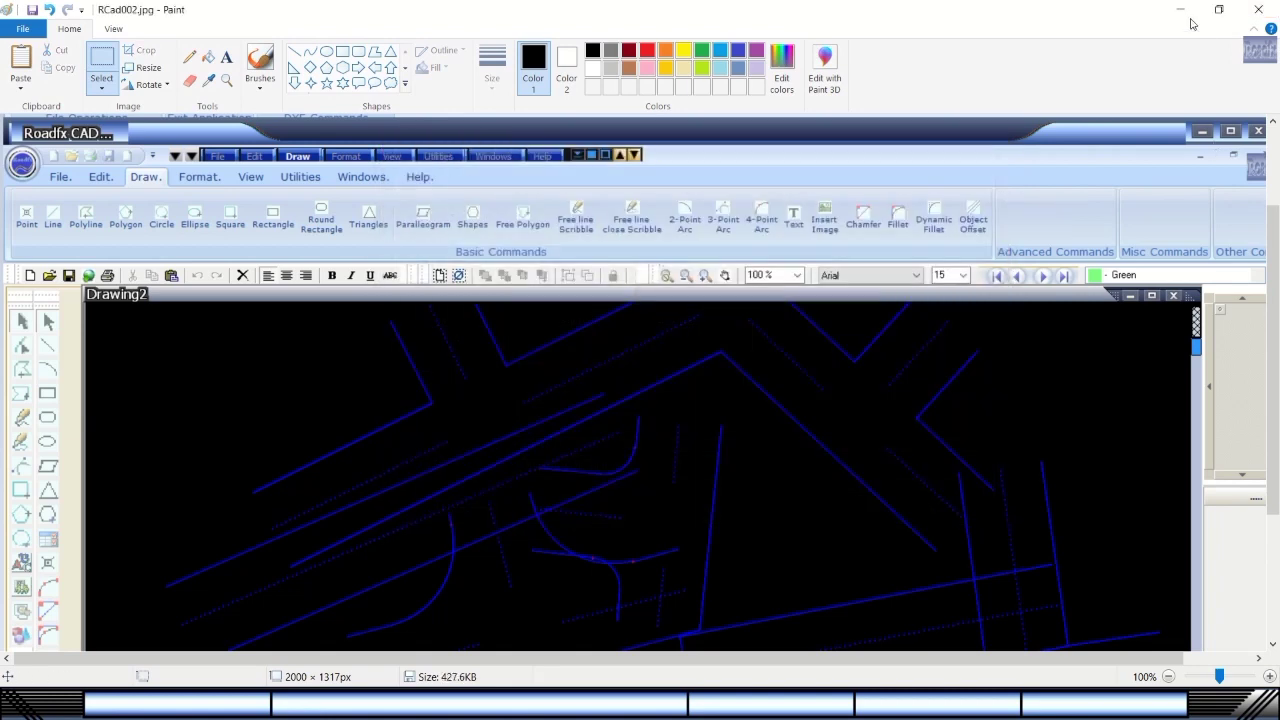
# Minimize Paint and scroll the Roadfx CAD canvas down to an empty area.
pyautogui.click(1189, 20)
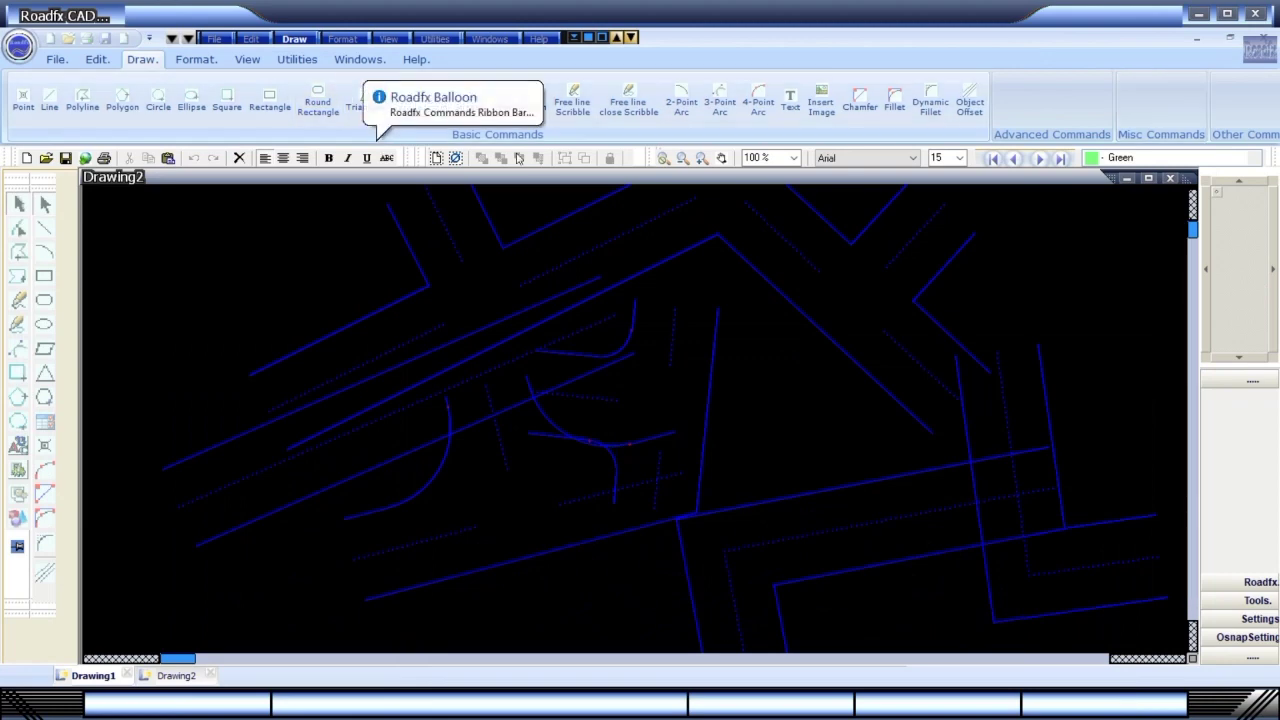
pyautogui.click(1192, 247)
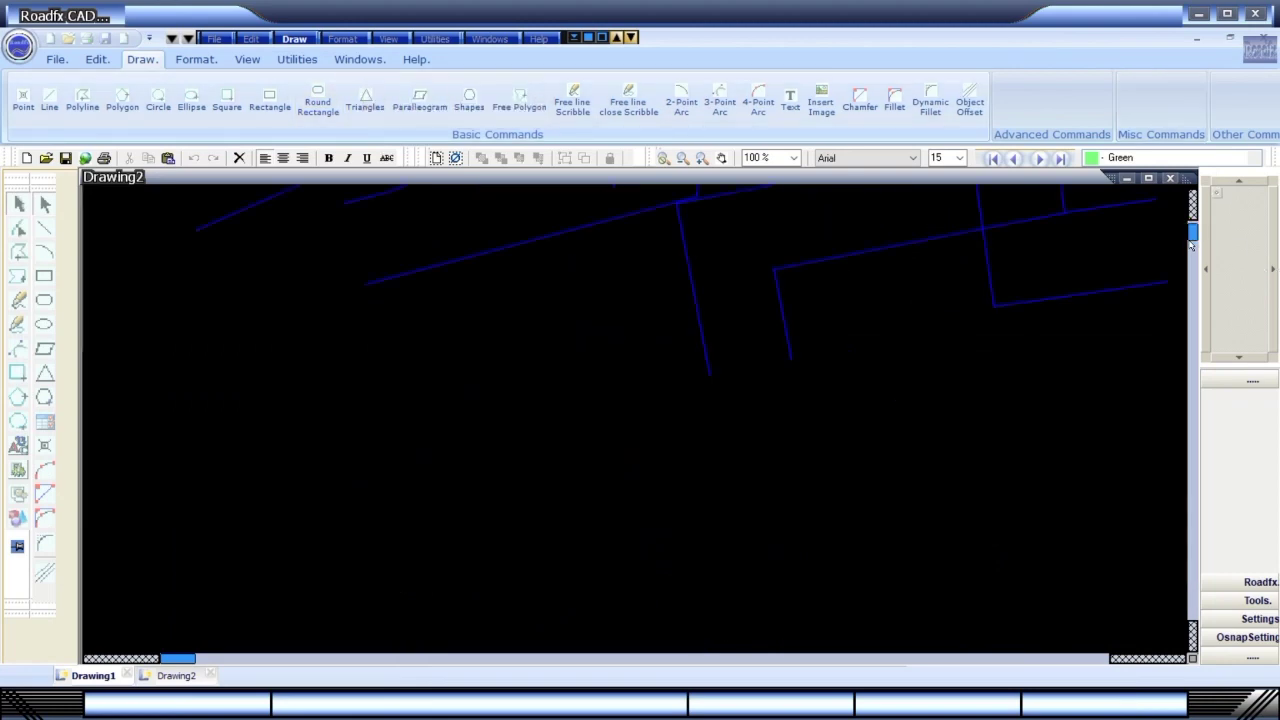
pyautogui.click(1194, 641)
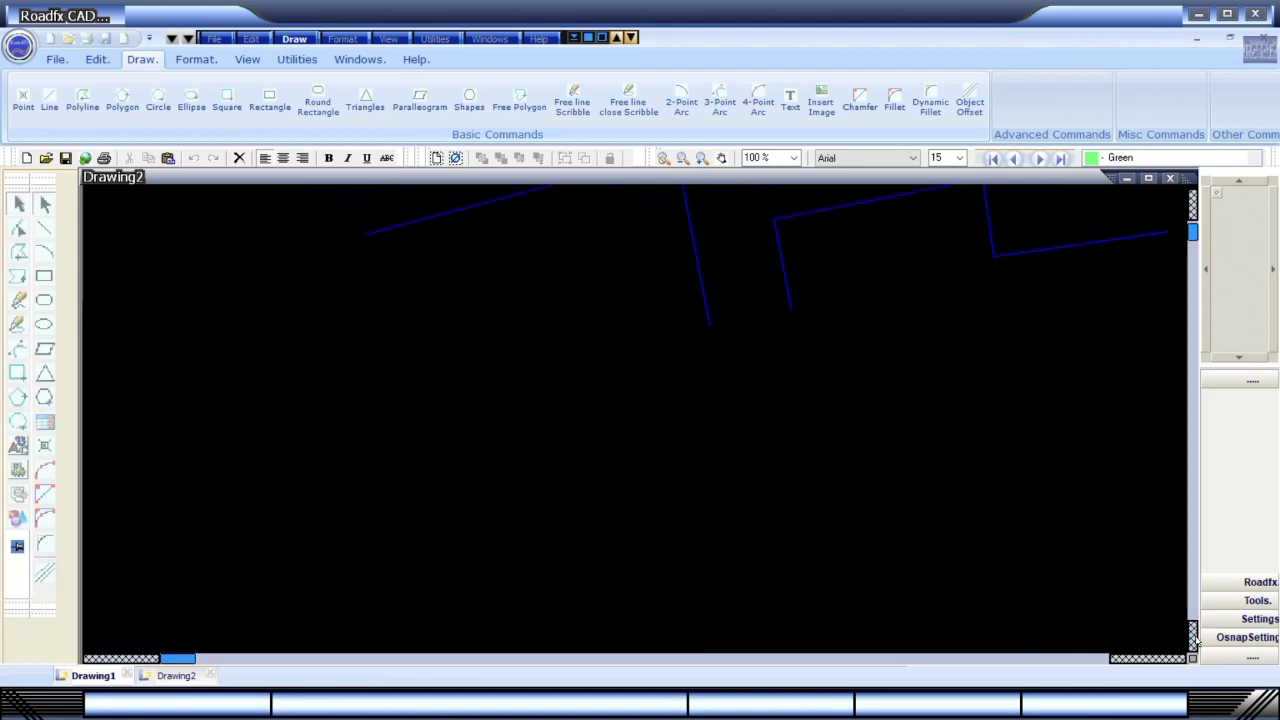
pyautogui.click(1194, 641)
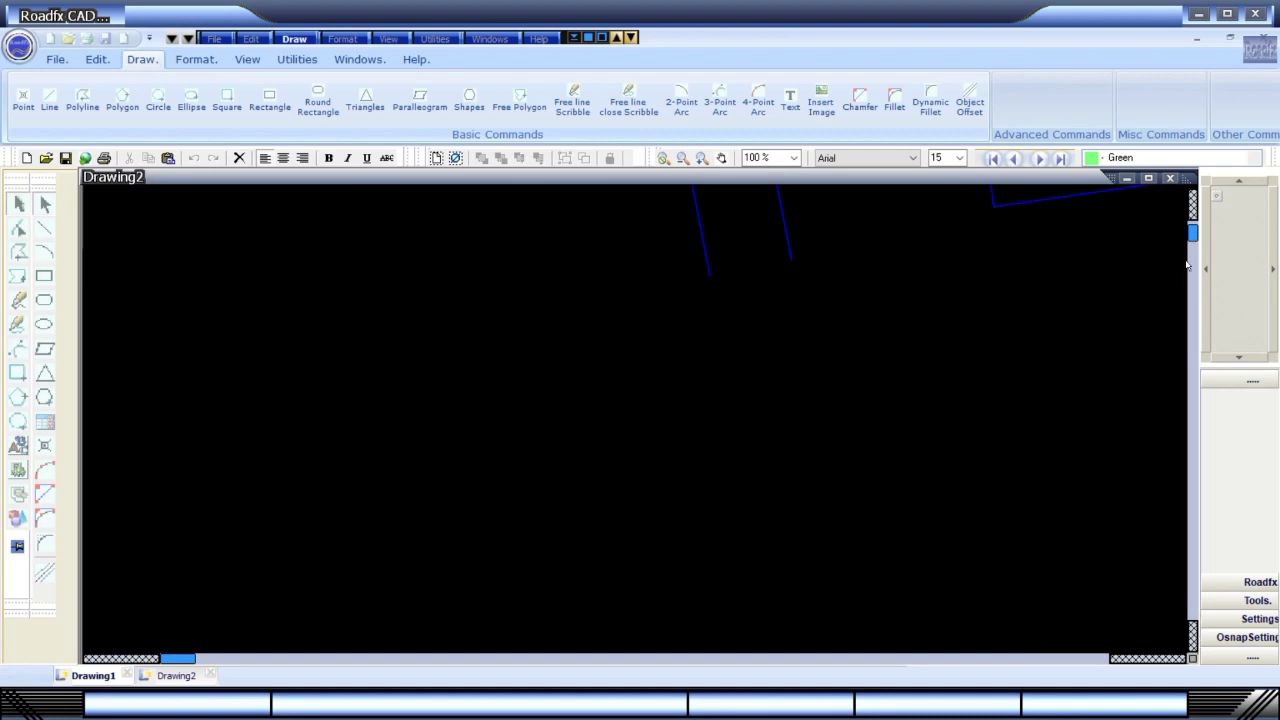
pyautogui.click(1190, 265)
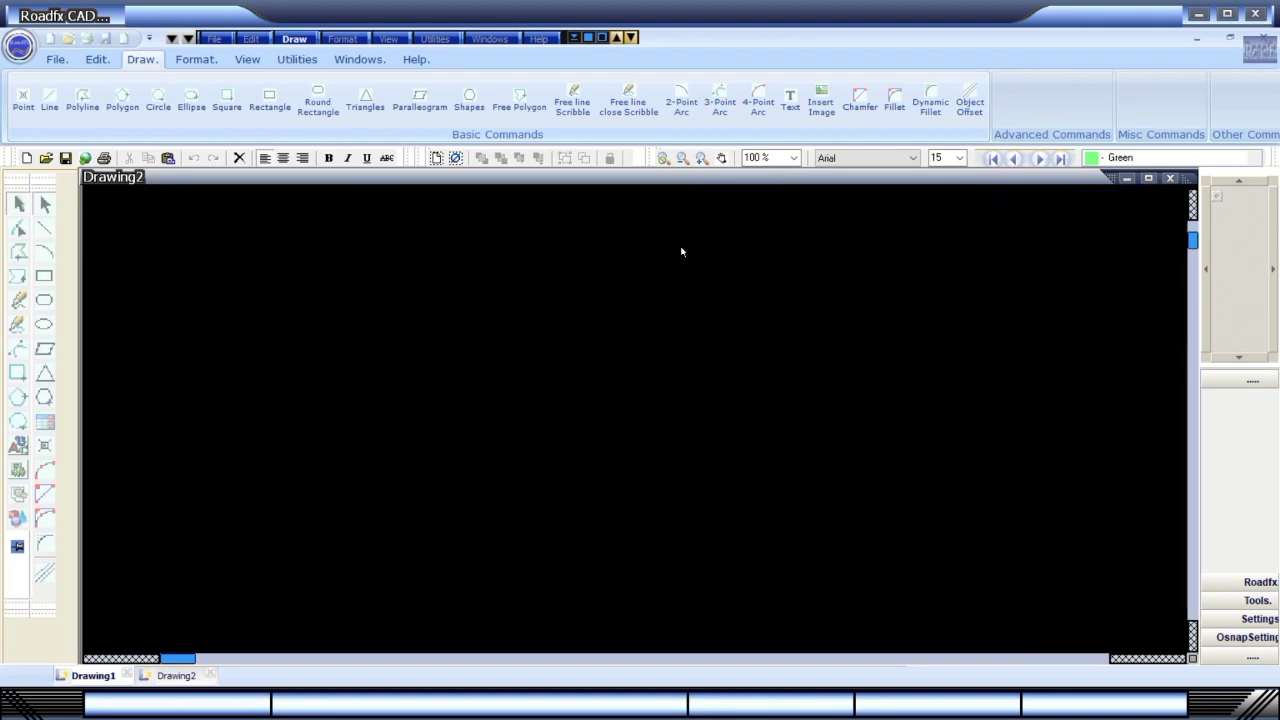
# Draw a 15 Corner Junction Curved road from three points on the canvas.
pyautogui.click(294, 40)
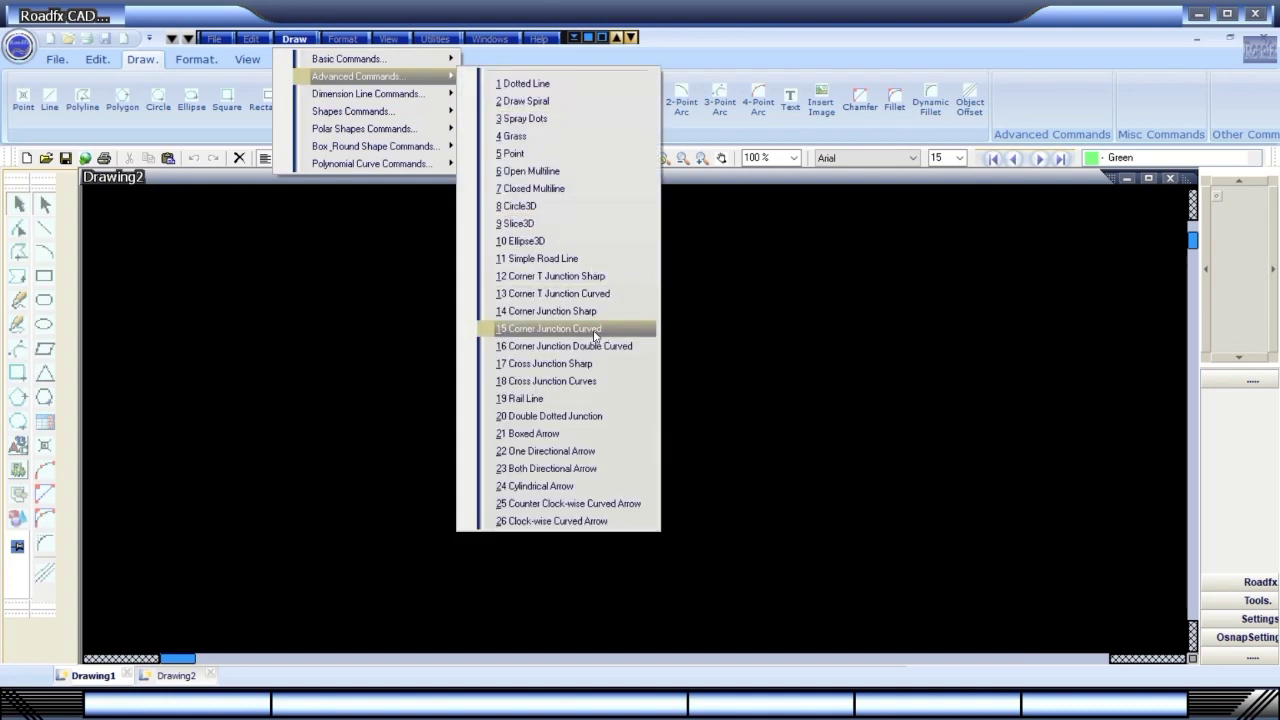
pyautogui.click(594, 329)
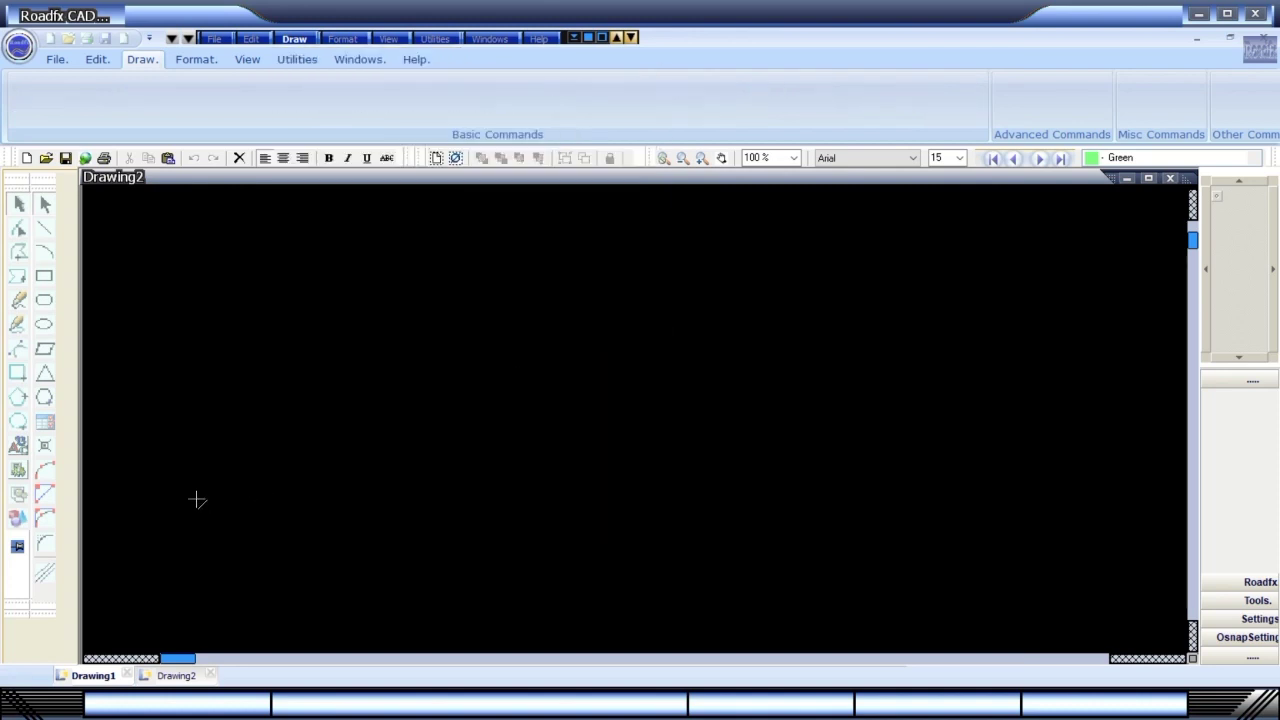
pyautogui.click(199, 497)
pyautogui.click(783, 437)
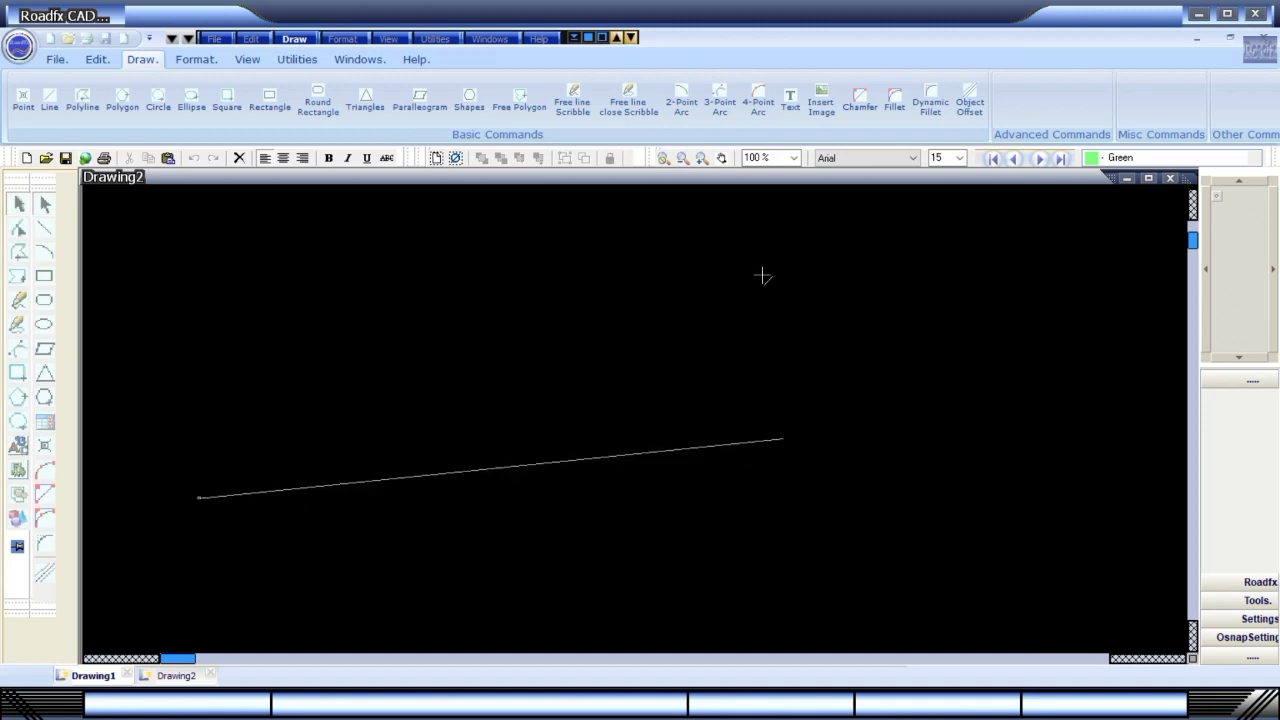
pyautogui.click(757, 219)
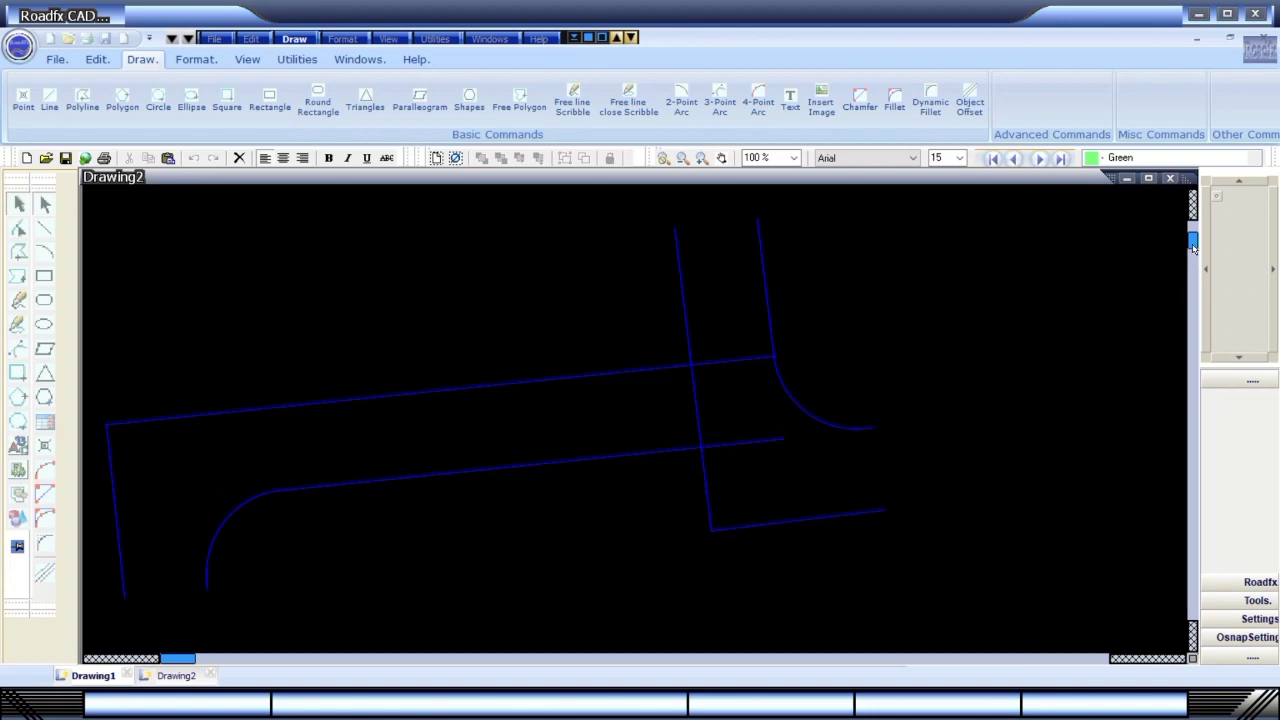
pyautogui.moveTo(1193, 248); pyautogui.dragTo(1190, 250)
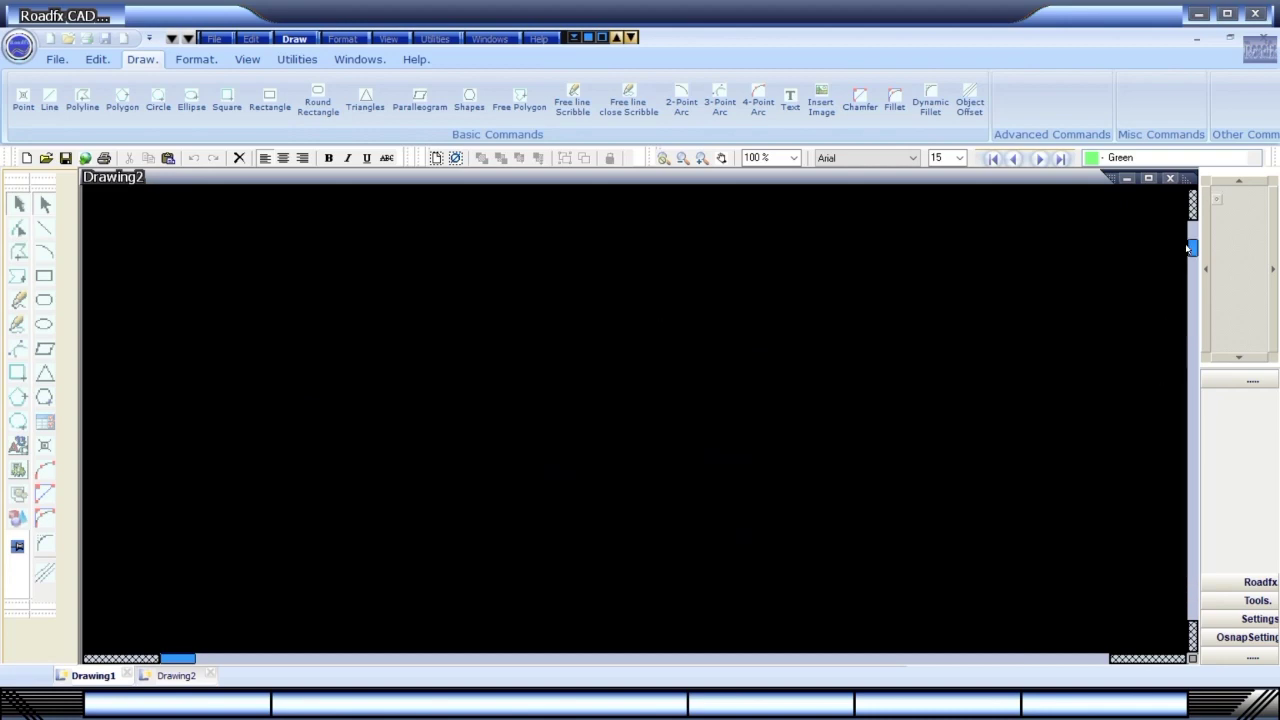
# Draw a double curved corner junction road, then scroll to an empty stretch of canvas.
pyautogui.click(300, 41)
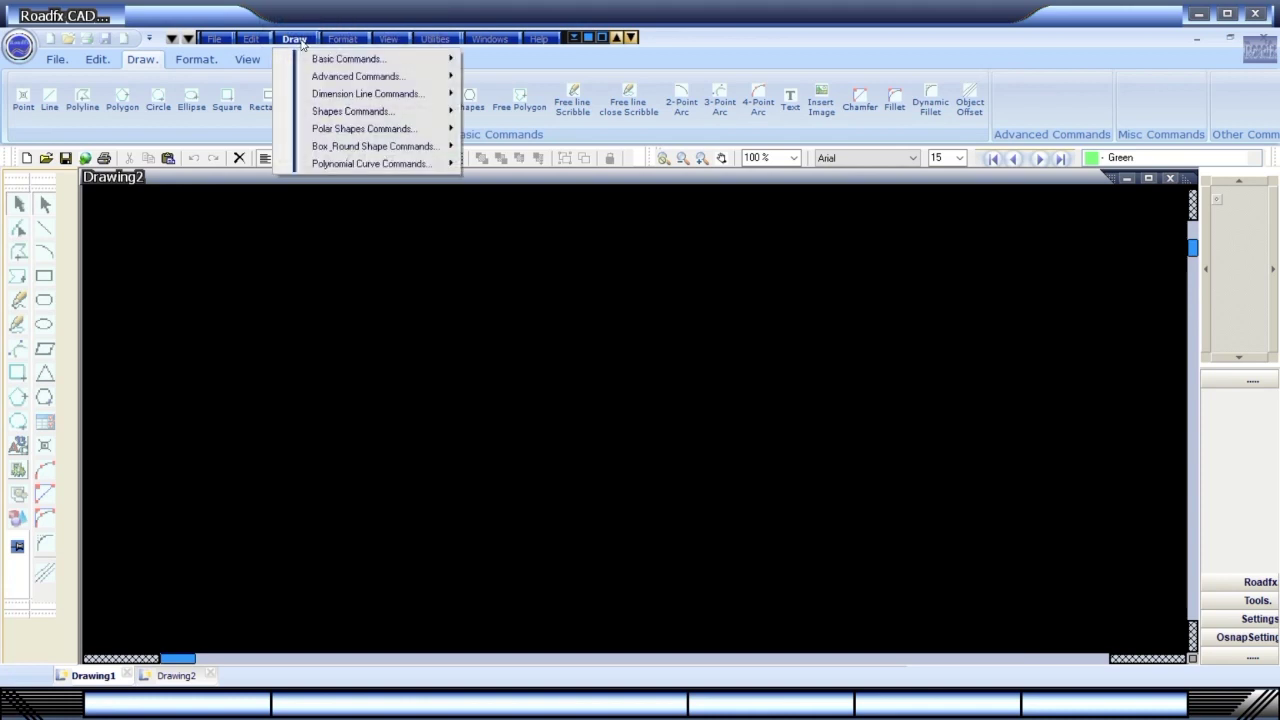
pyautogui.moveTo(338, 80)
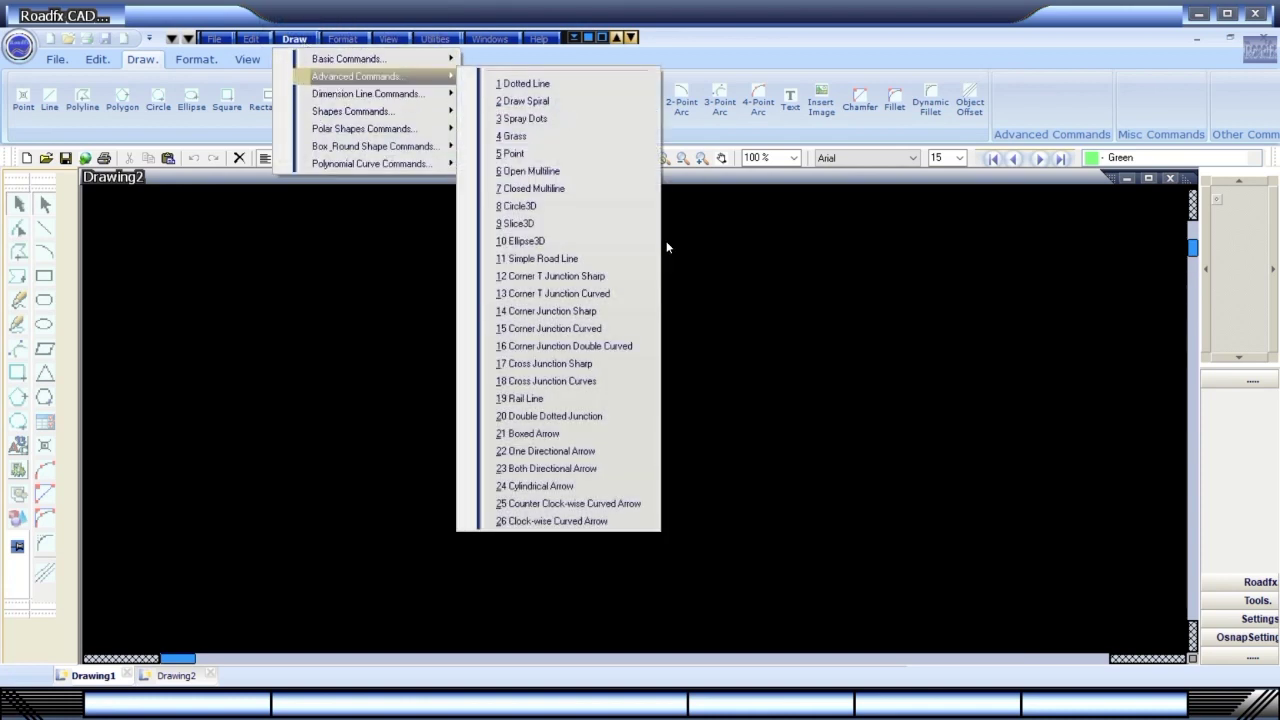
pyautogui.click(620, 350)
pyautogui.click(206, 432)
pyautogui.click(861, 370)
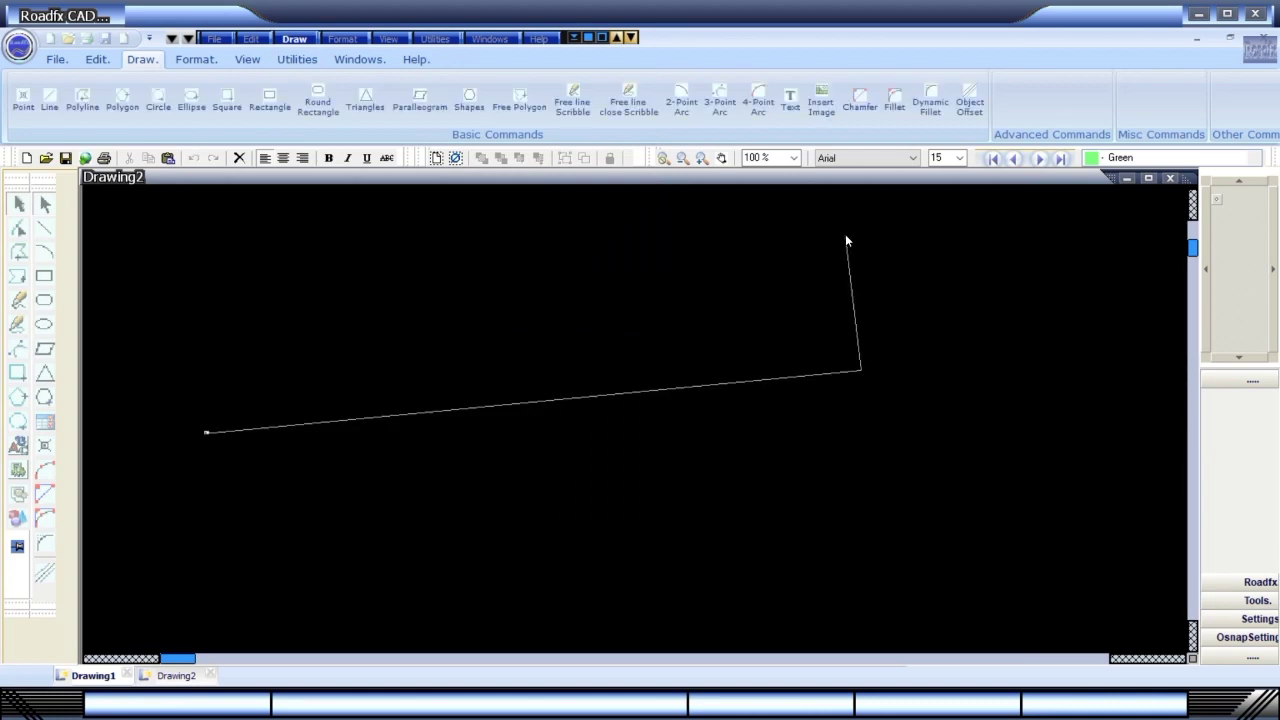
pyautogui.click(845, 233)
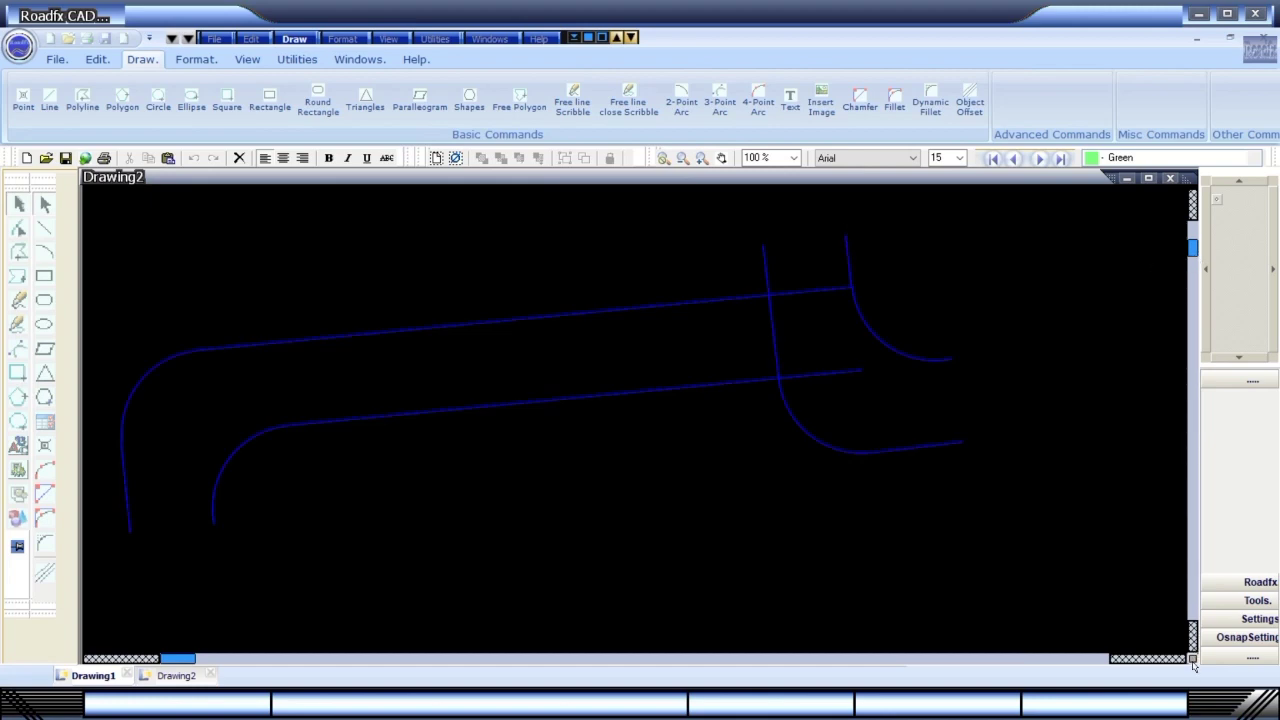
pyautogui.scroll(3, 1192, 661)
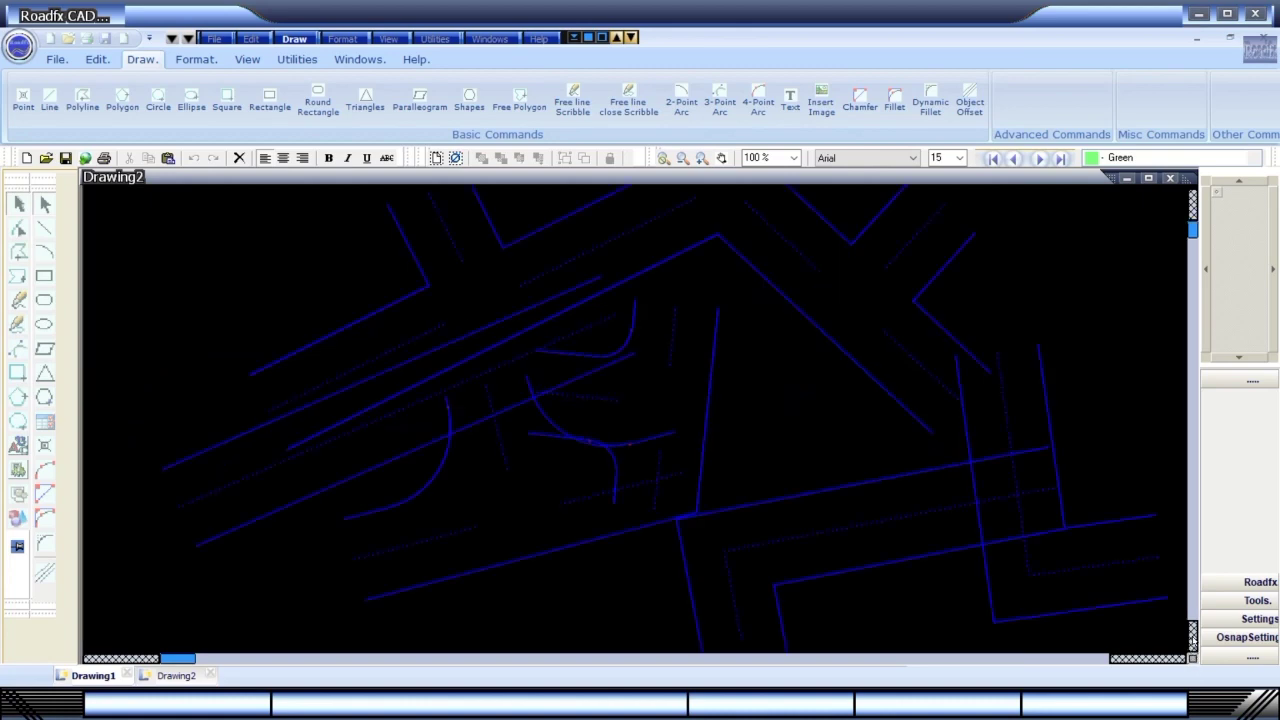
pyautogui.click(1192, 636)
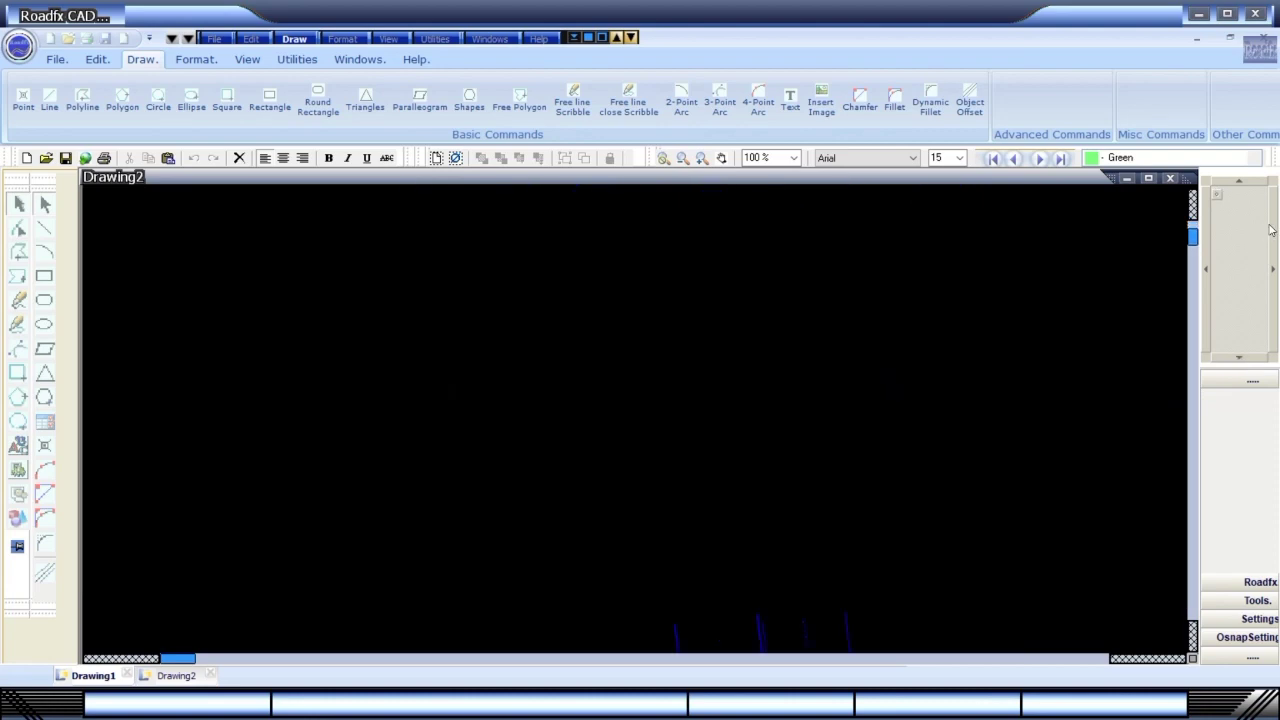
pyautogui.click(294, 41)
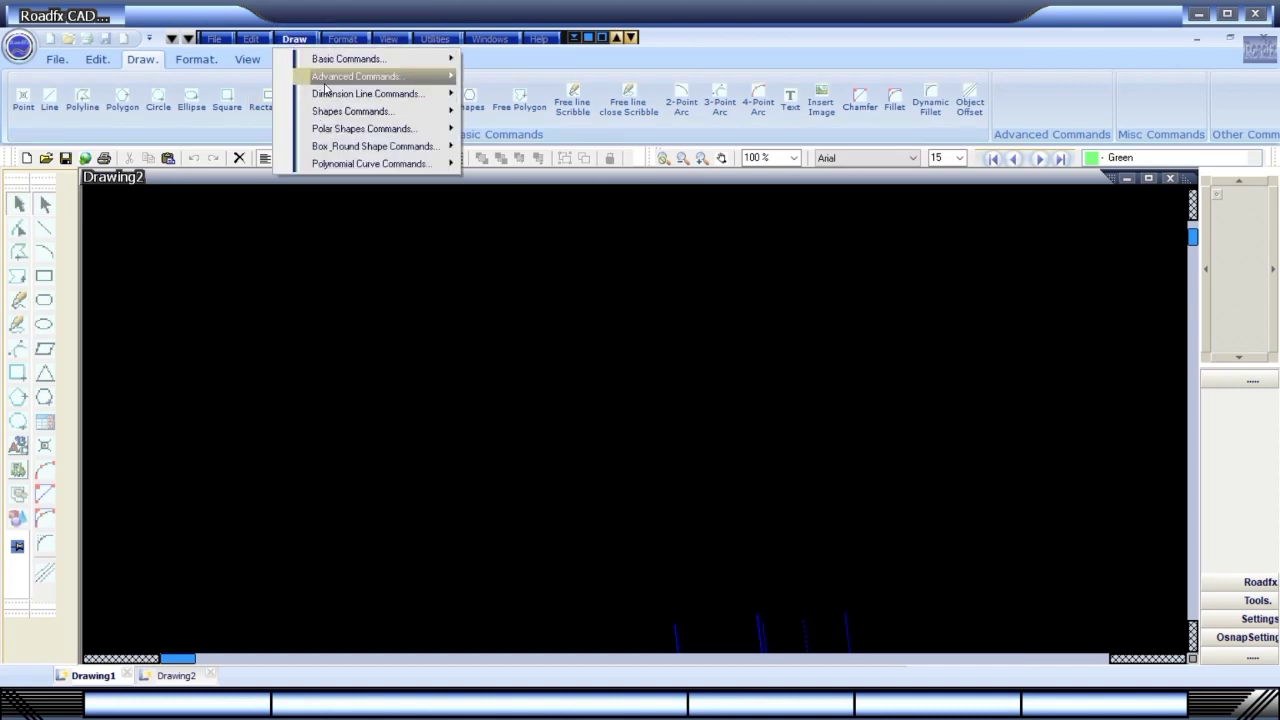
pyautogui.moveTo(355, 77)
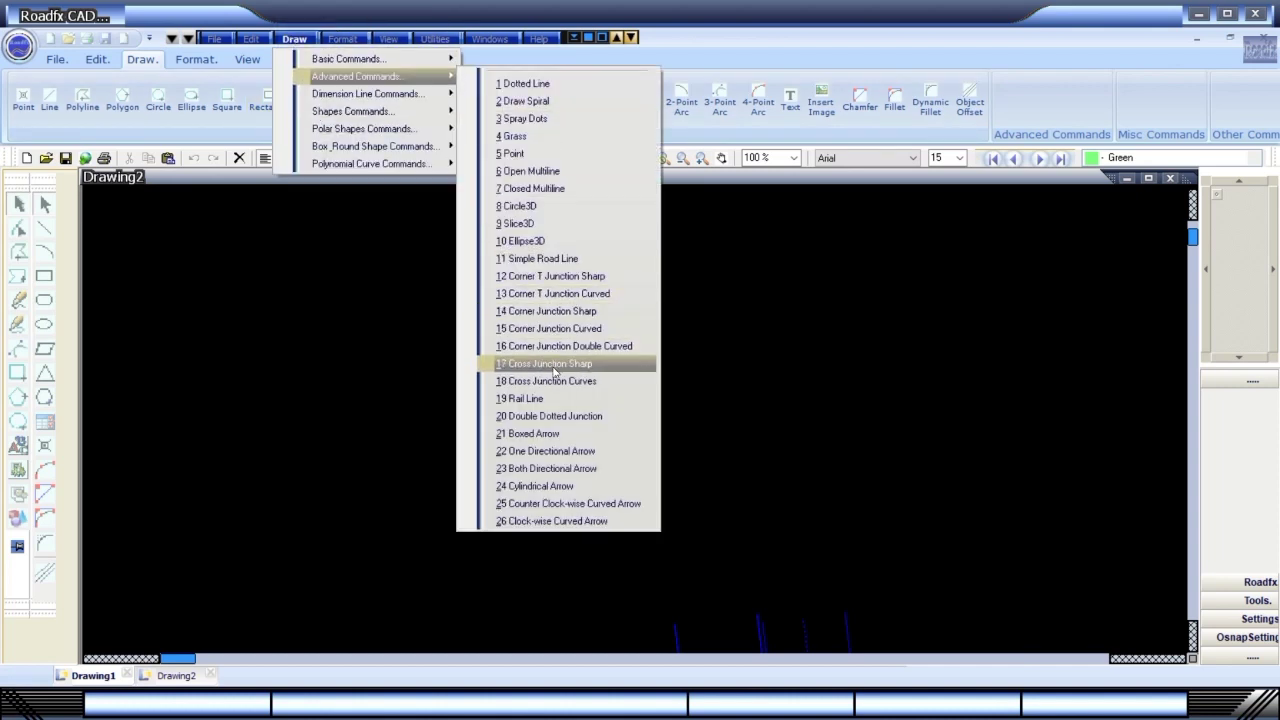
pyautogui.click(552, 364)
pyautogui.moveTo(334, 460); pyautogui.dragTo(820, 334)
pyautogui.click(1001, 551)
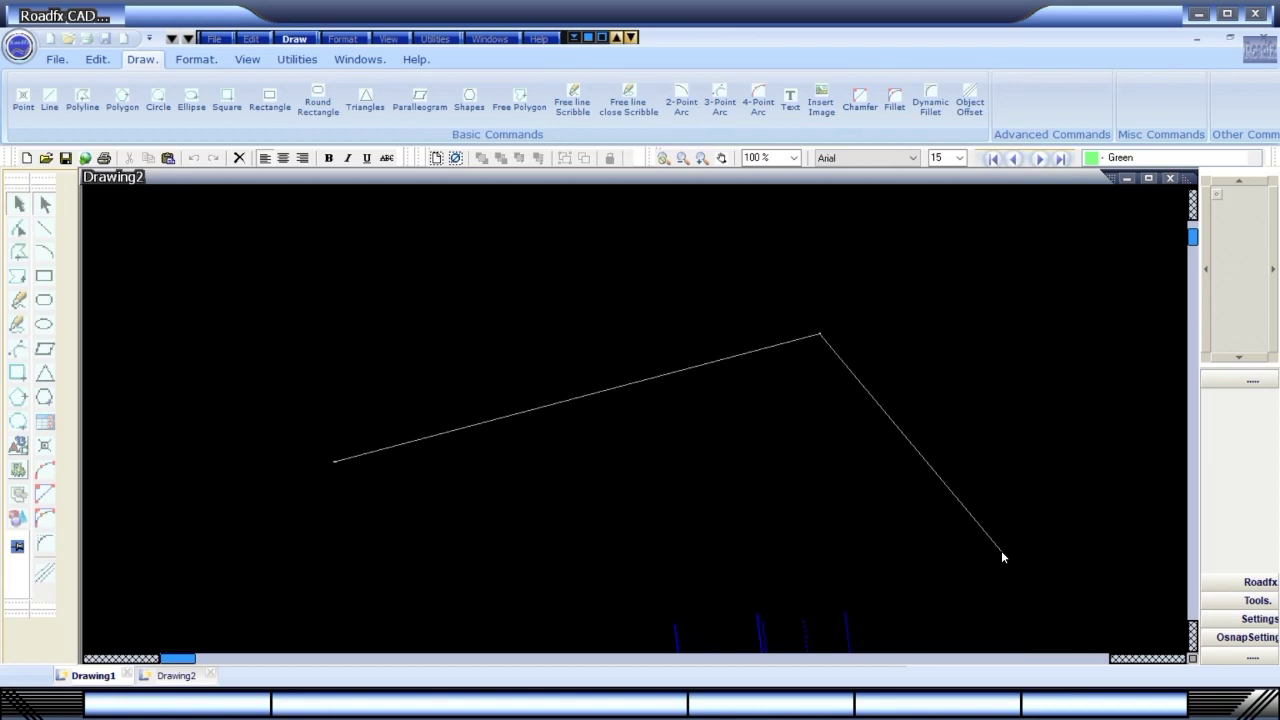
pyautogui.rightClick(1002, 552)
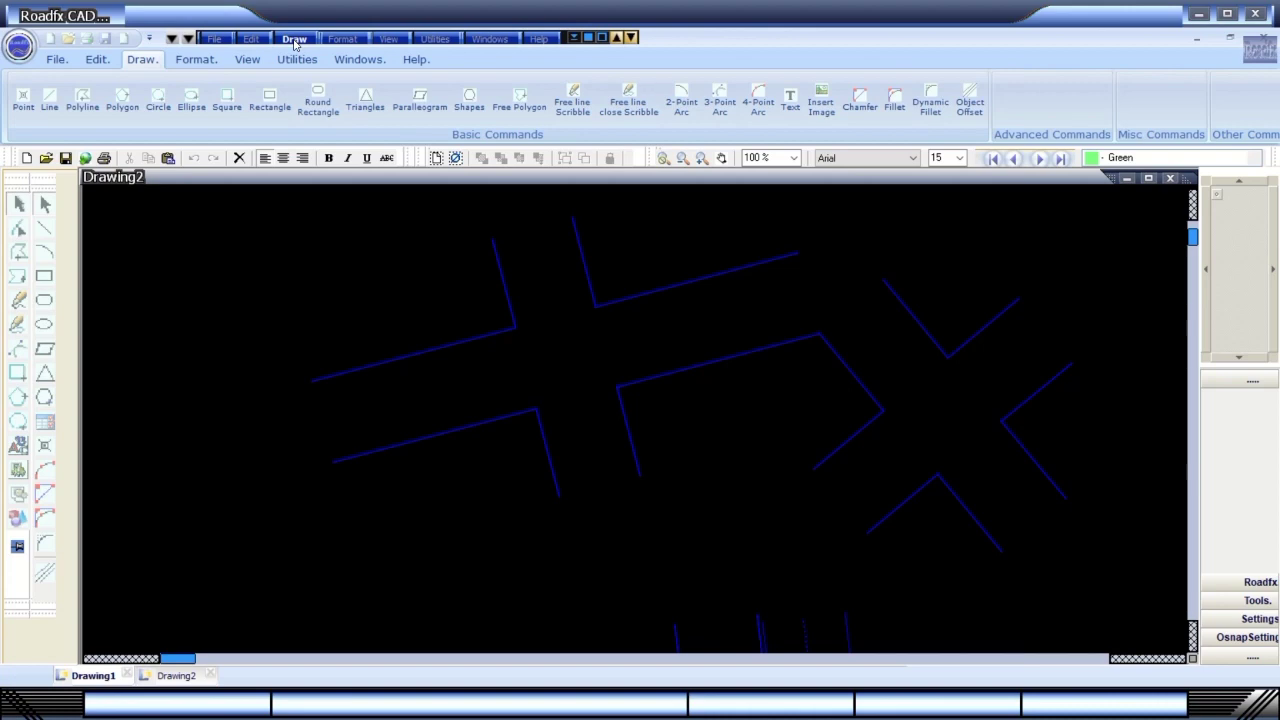
pyautogui.click(295, 43)
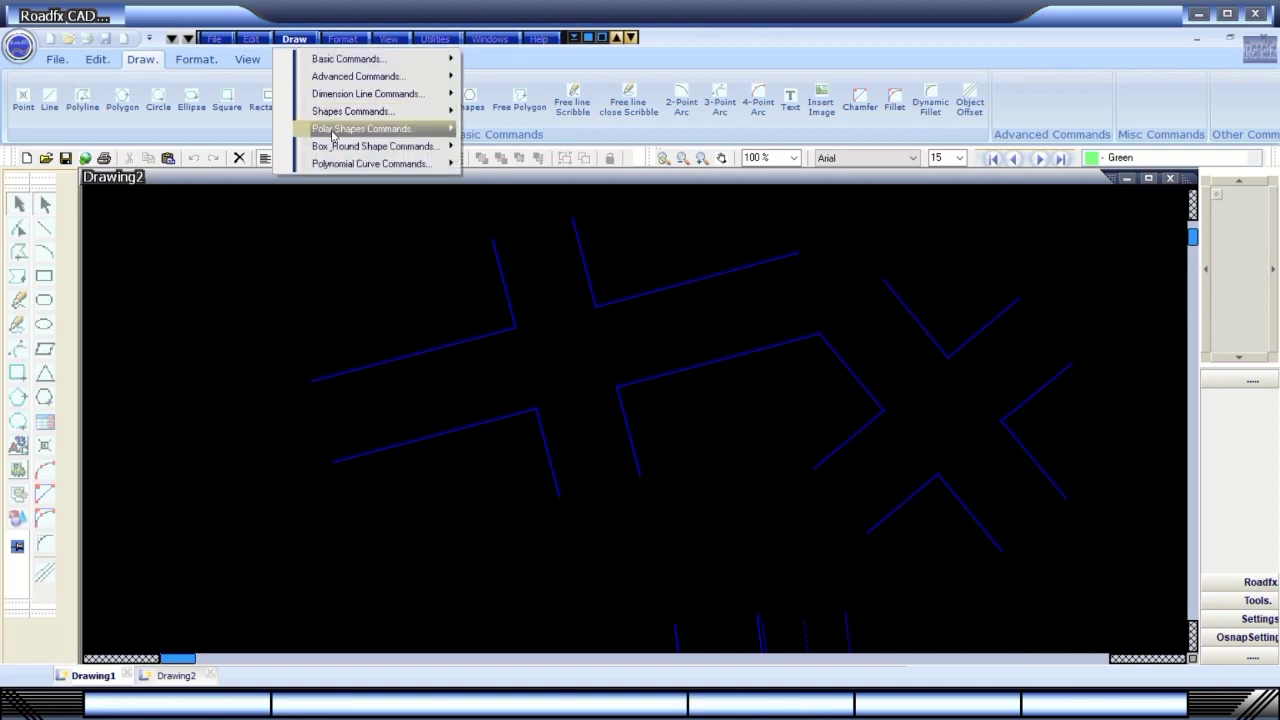
pyautogui.moveTo(327, 98)
pyautogui.moveTo(350, 76)
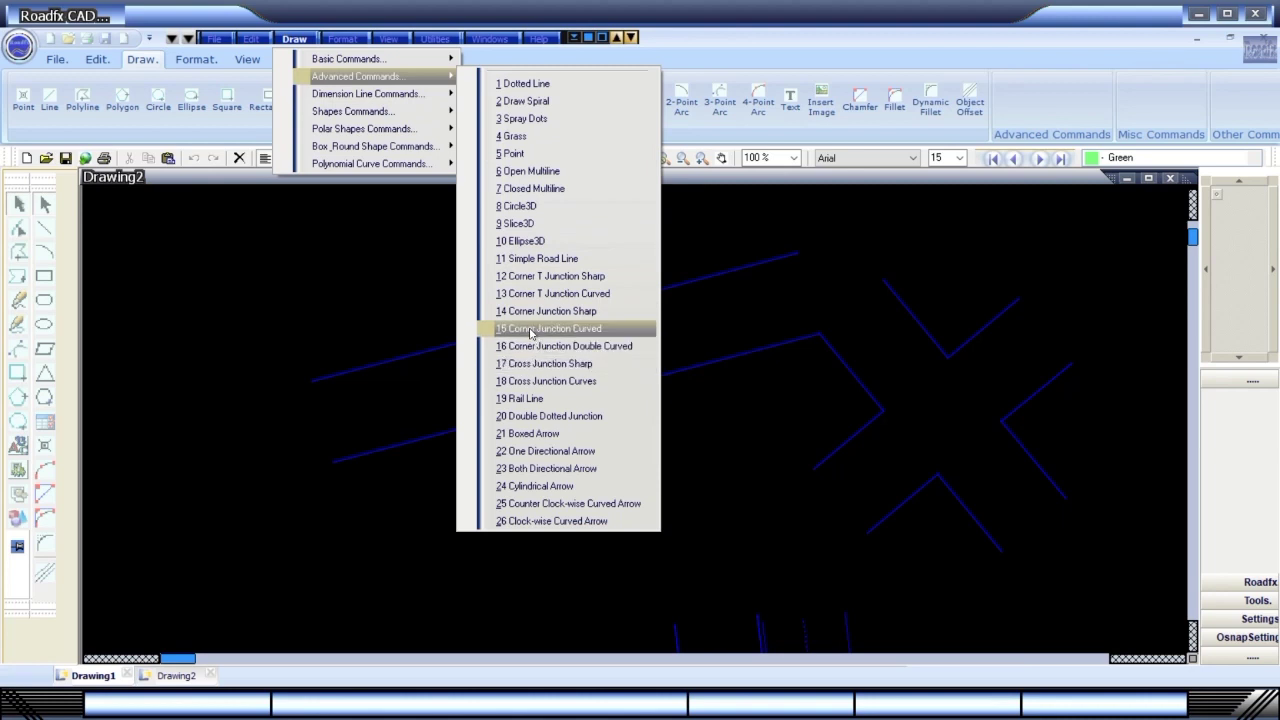
pyautogui.click(531, 329)
pyautogui.click(170, 323)
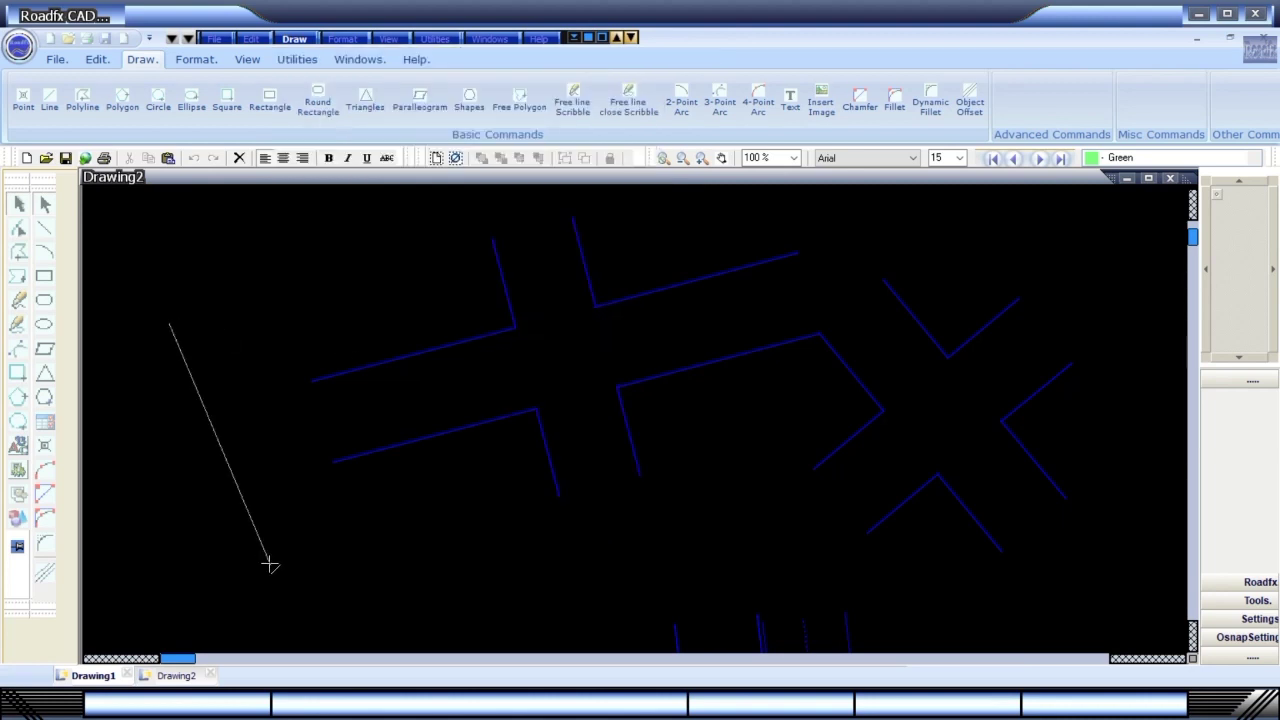
pyautogui.click(270, 565)
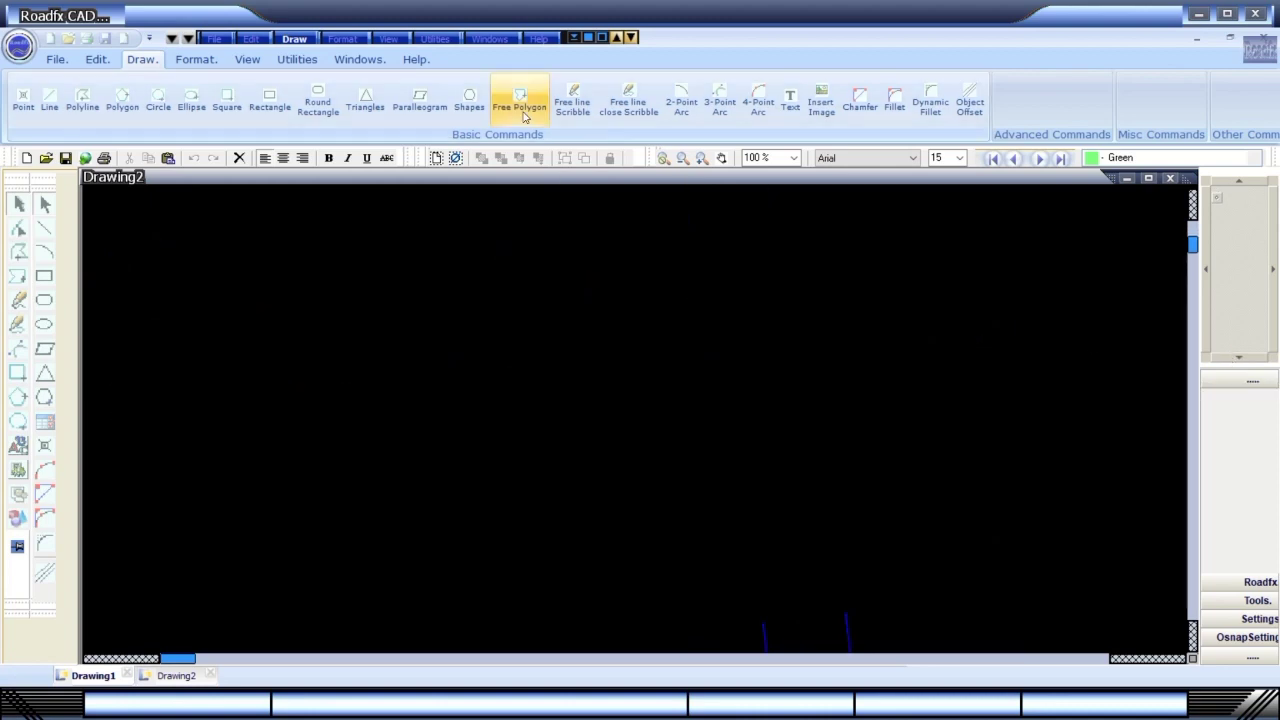
# Draw a Cross Junction Curves road between two points on the canvas.
pyautogui.click(289, 42)
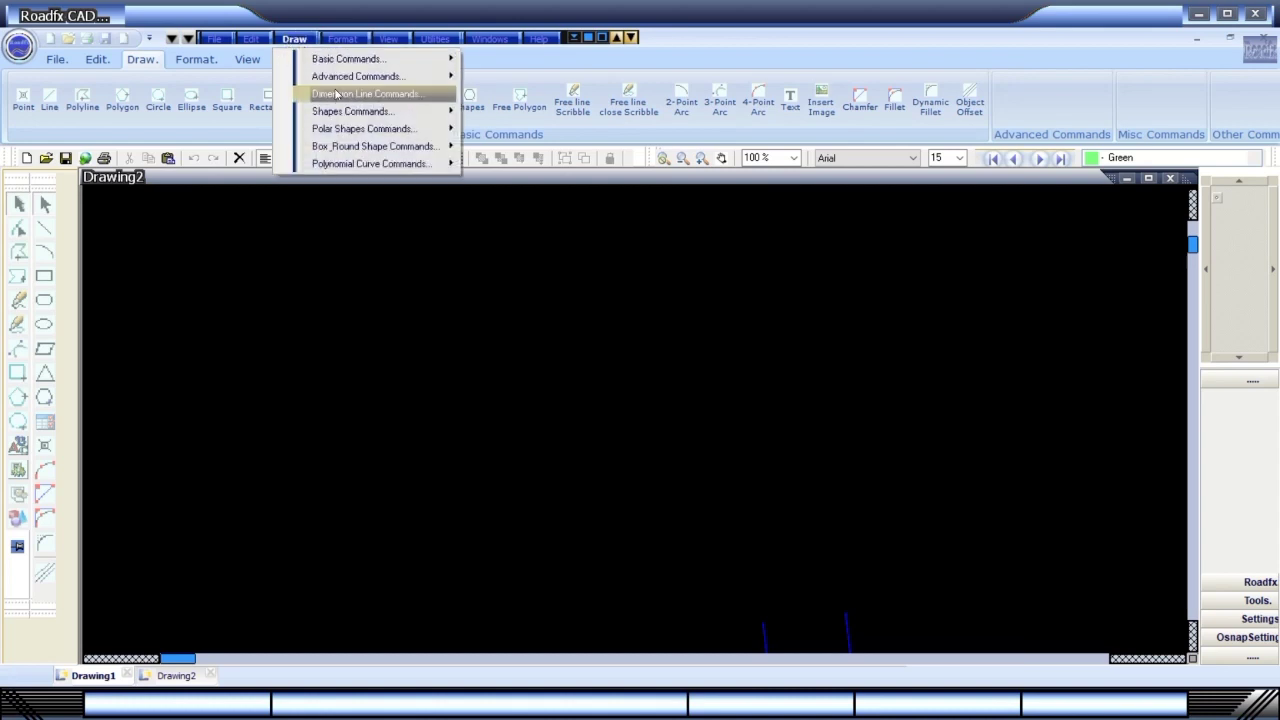
pyautogui.moveTo(332, 80)
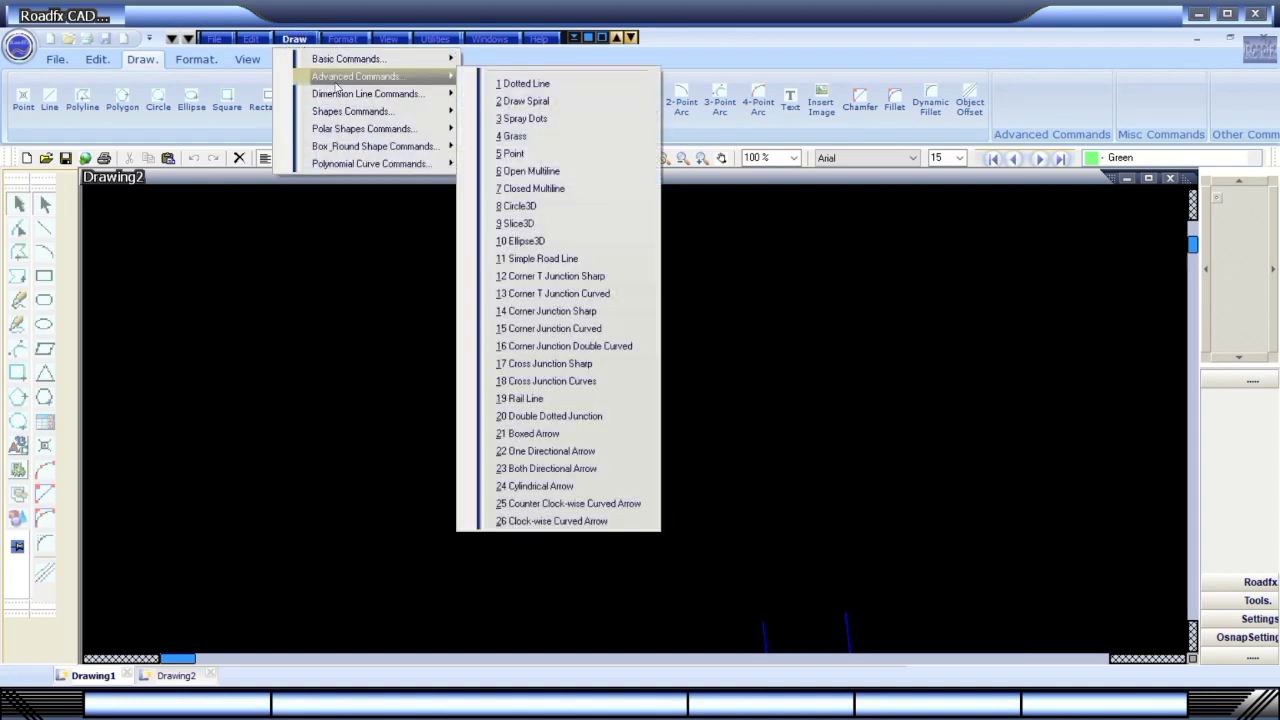
pyautogui.click(555, 390)
pyautogui.click(349, 478)
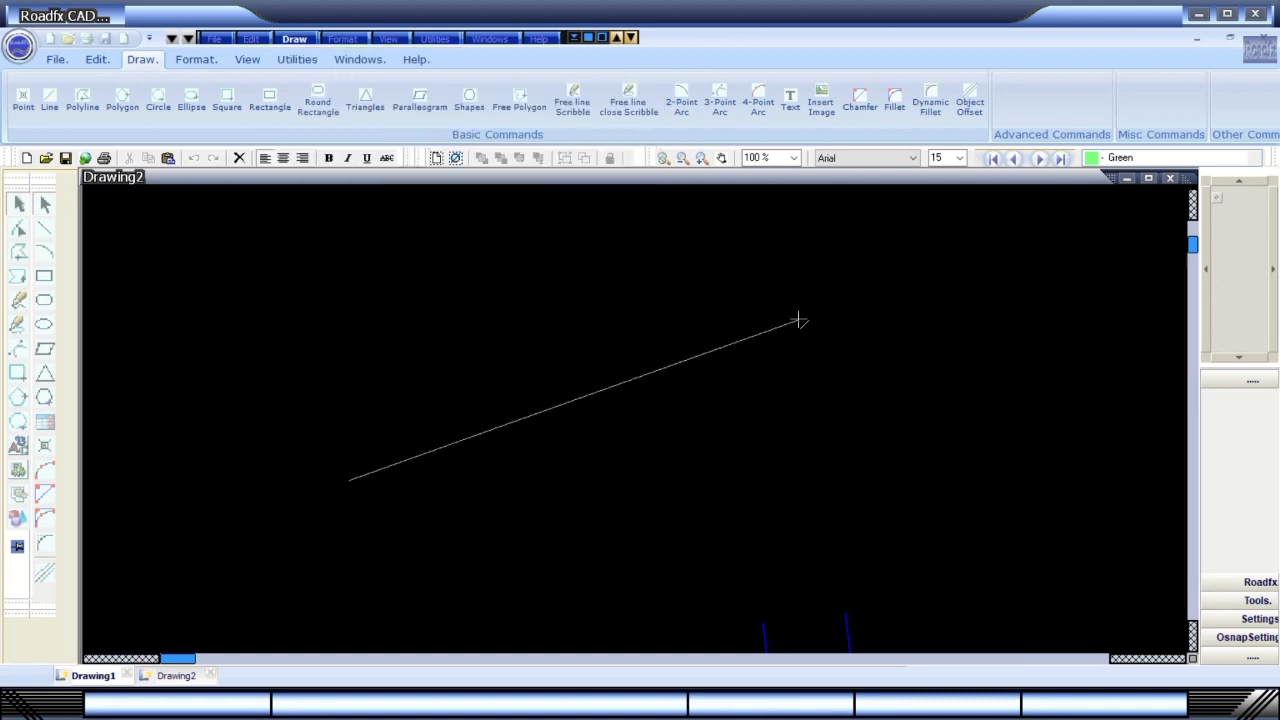
pyautogui.click(800, 321)
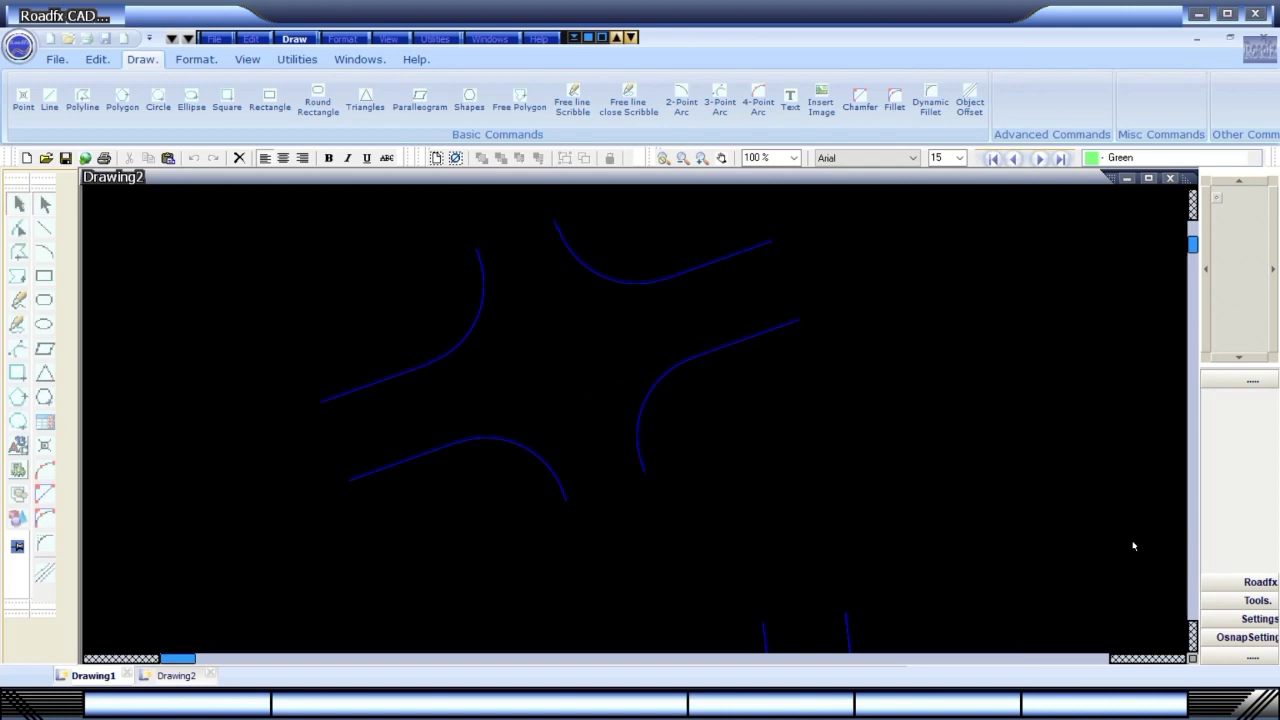
# Draw a diagonal Rail Line from the lower left across the curved junction.
pyautogui.click(294, 38)
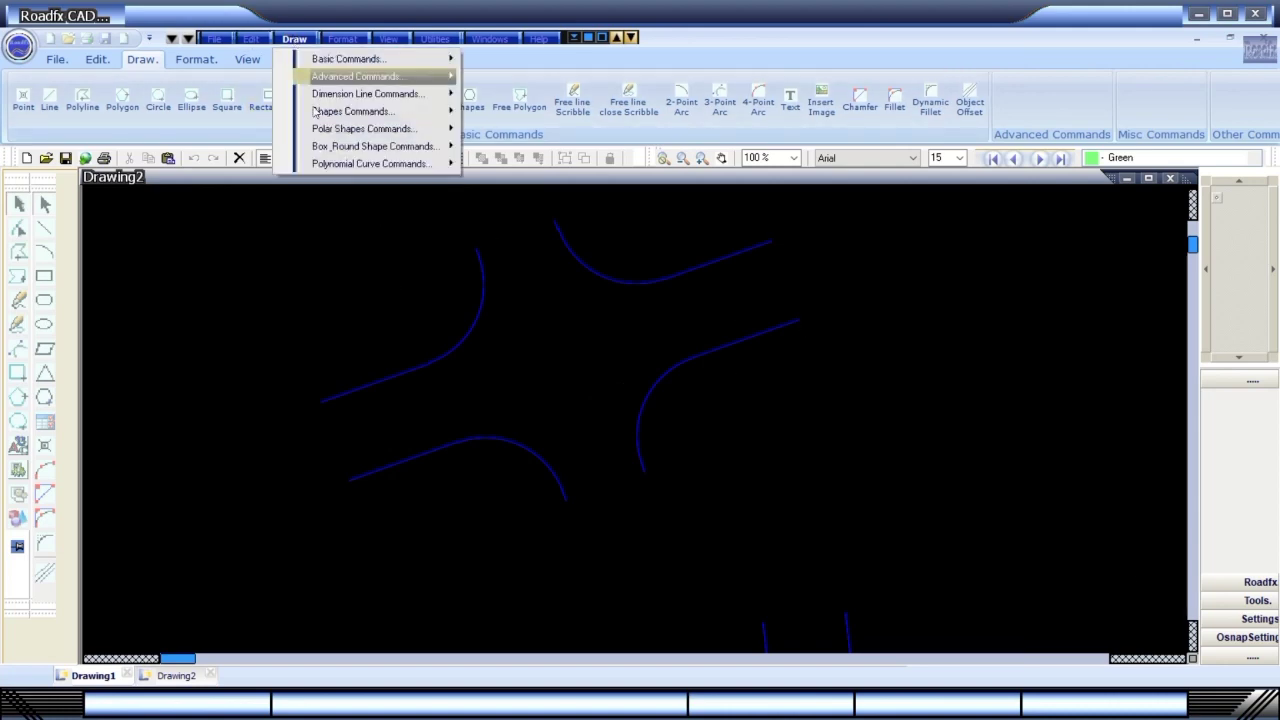
pyautogui.moveTo(334, 85)
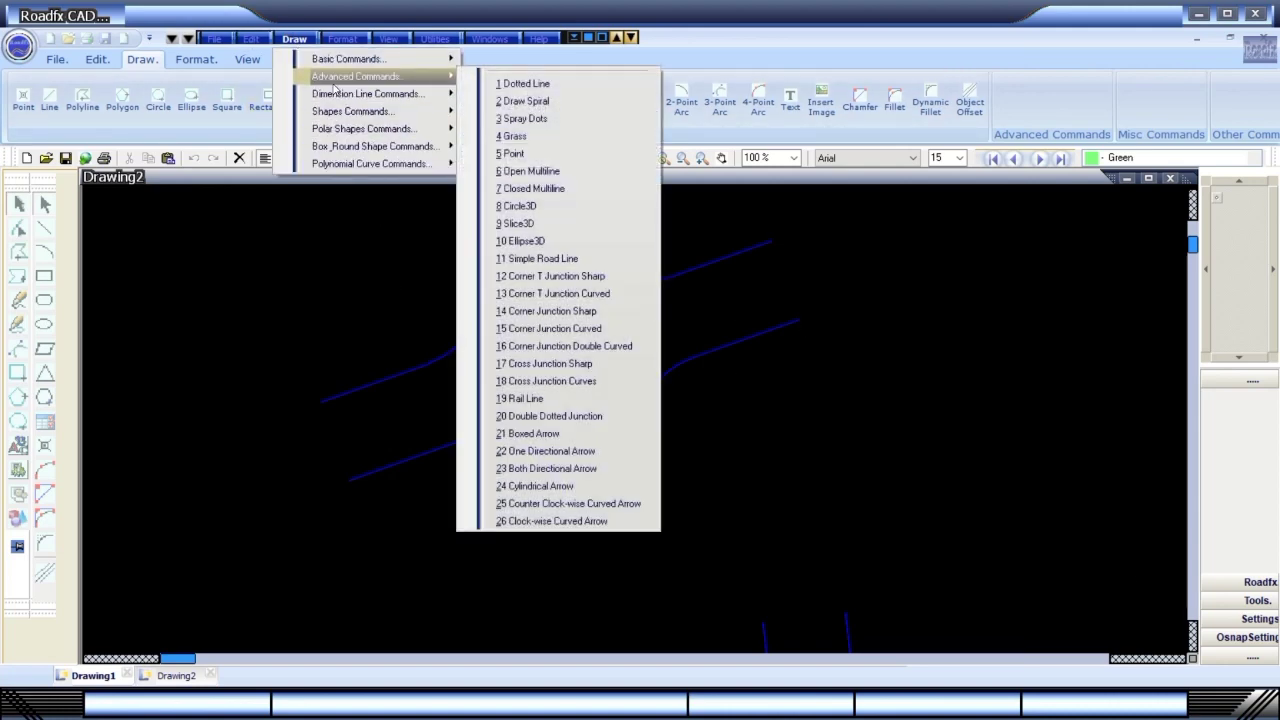
pyautogui.click(545, 400)
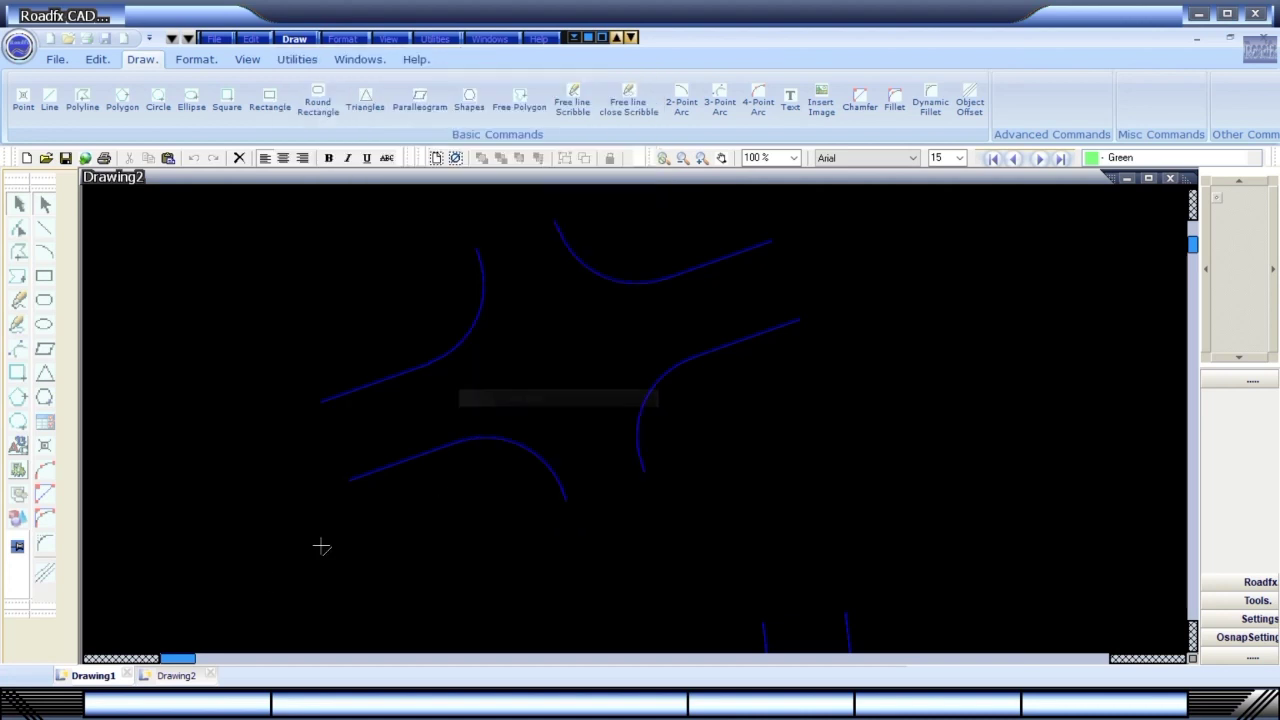
pyautogui.click(251, 603)
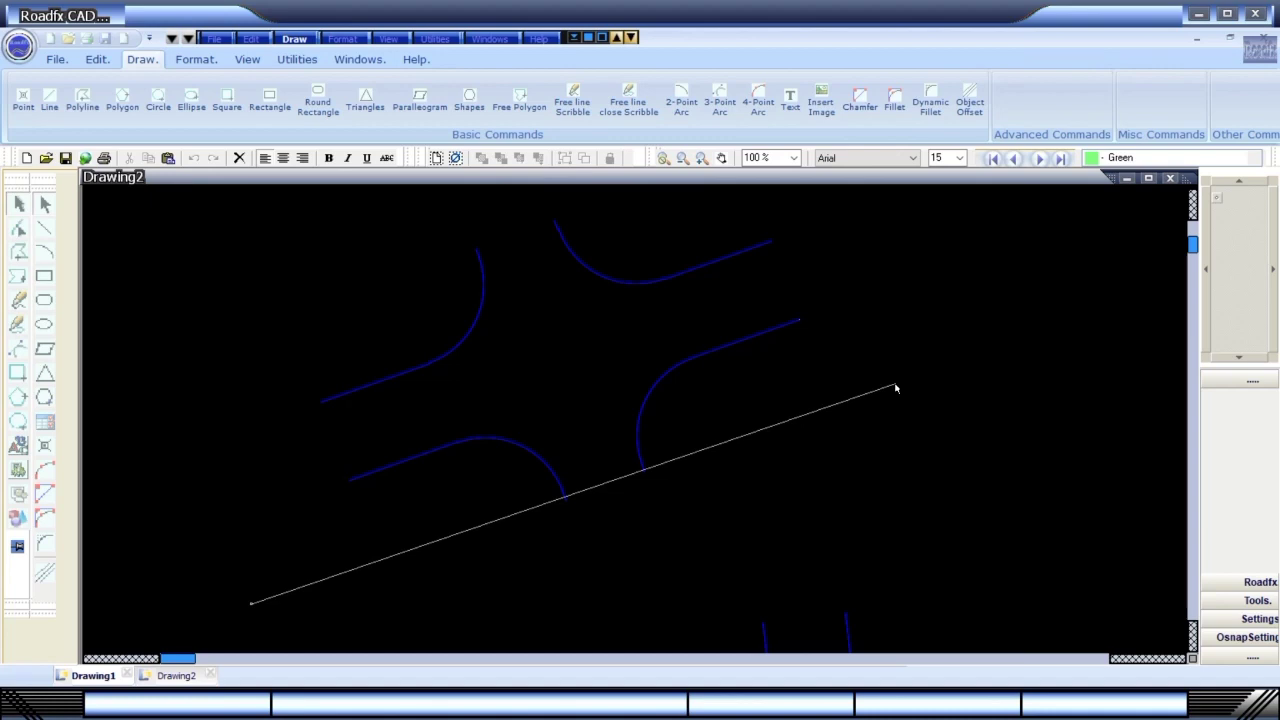
pyautogui.click(896, 388)
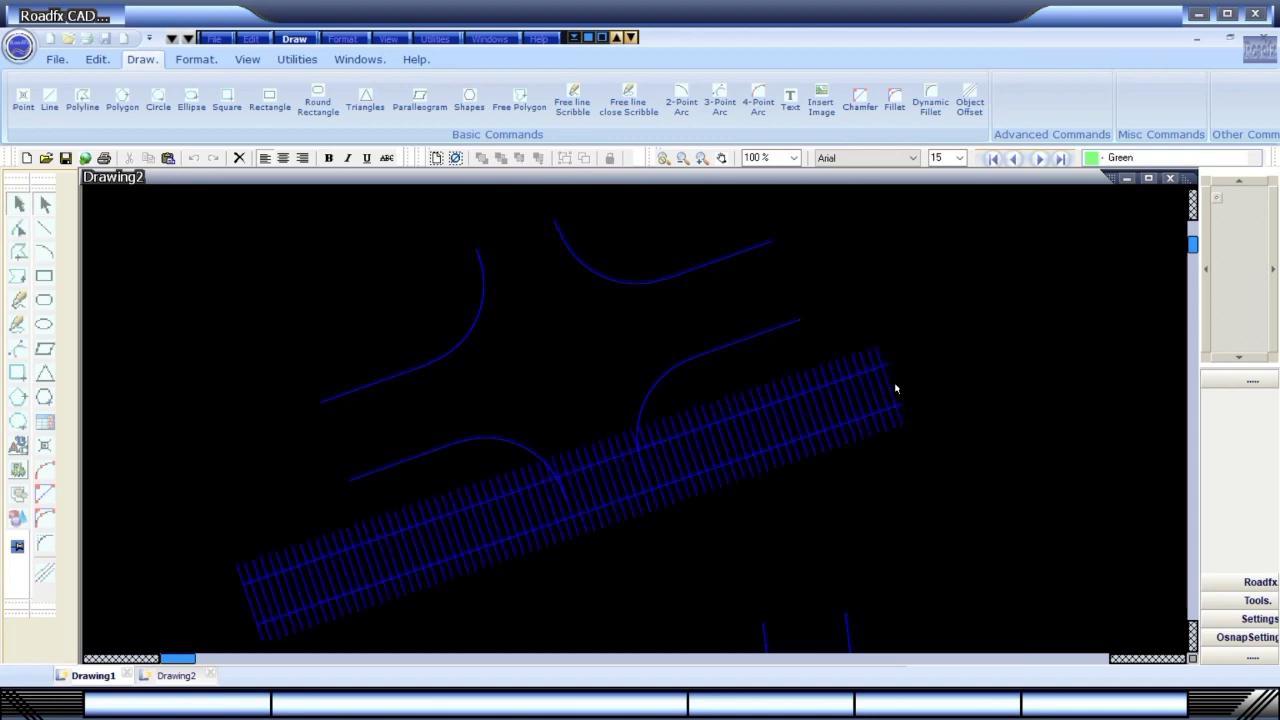
# Draw a Double Dotted Junction with three points below the rail line.
pyautogui.click(294, 39)
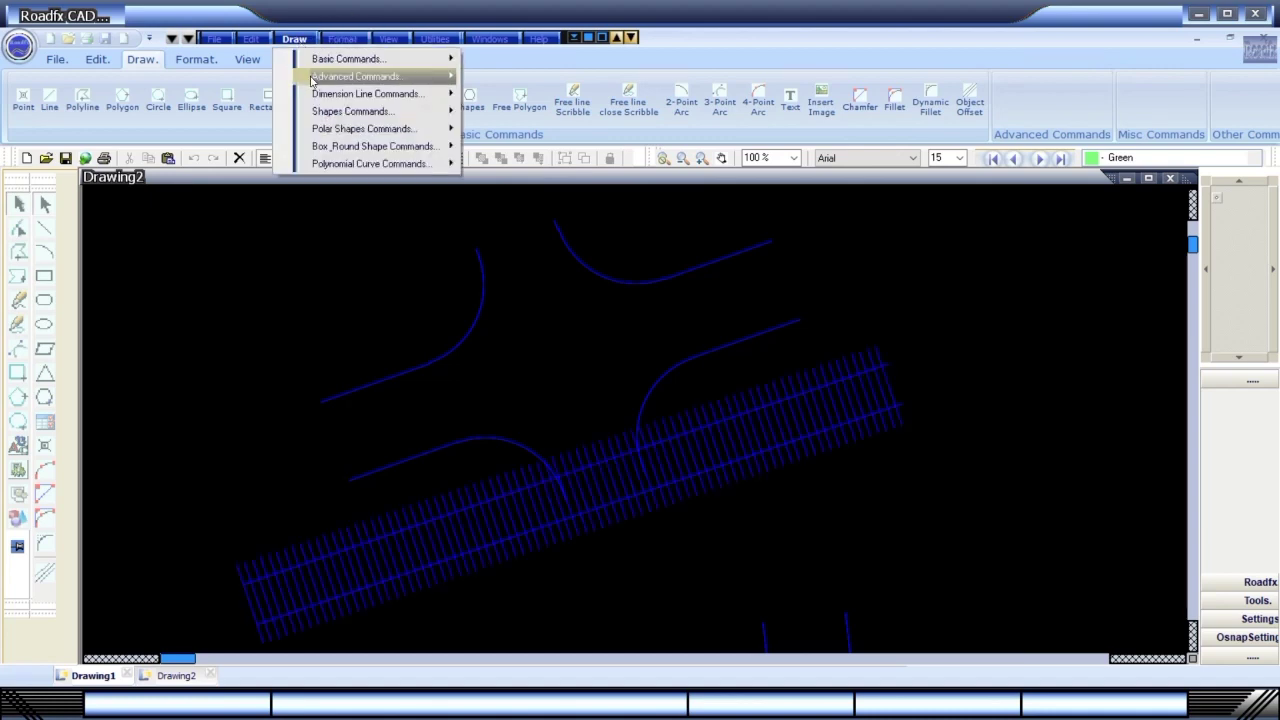
pyautogui.moveTo(313, 78)
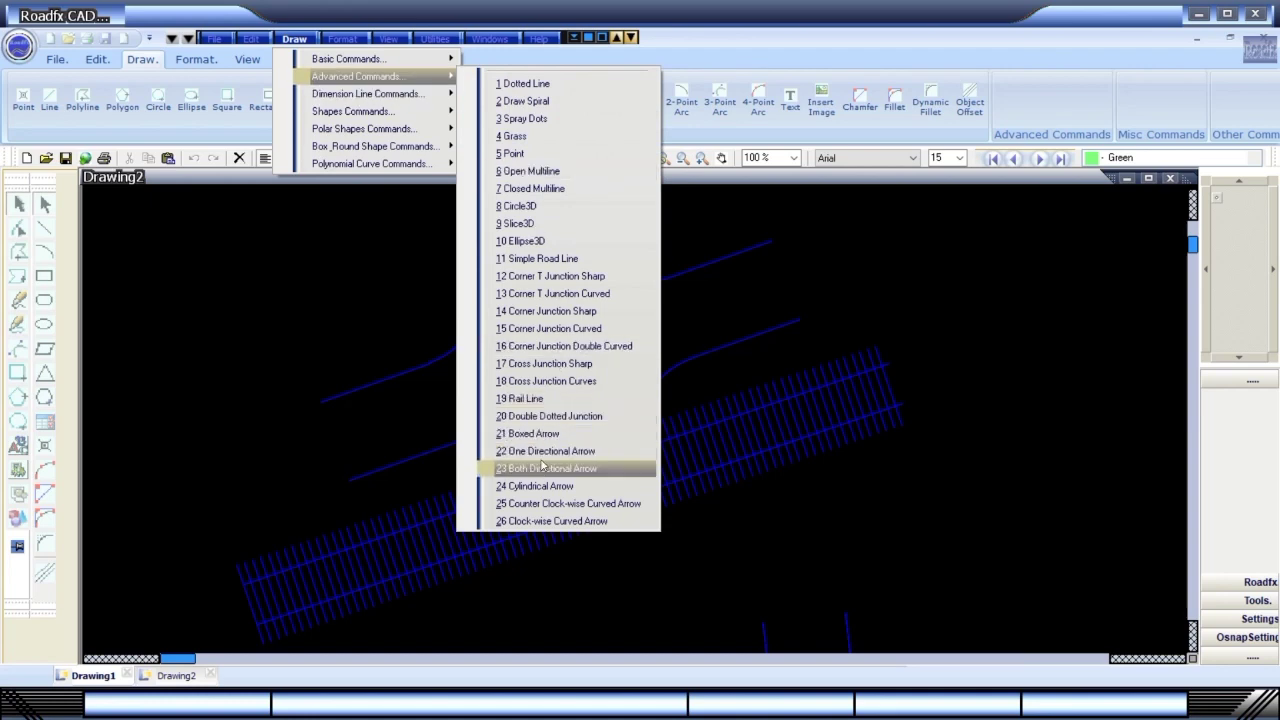
pyautogui.click(560, 420)
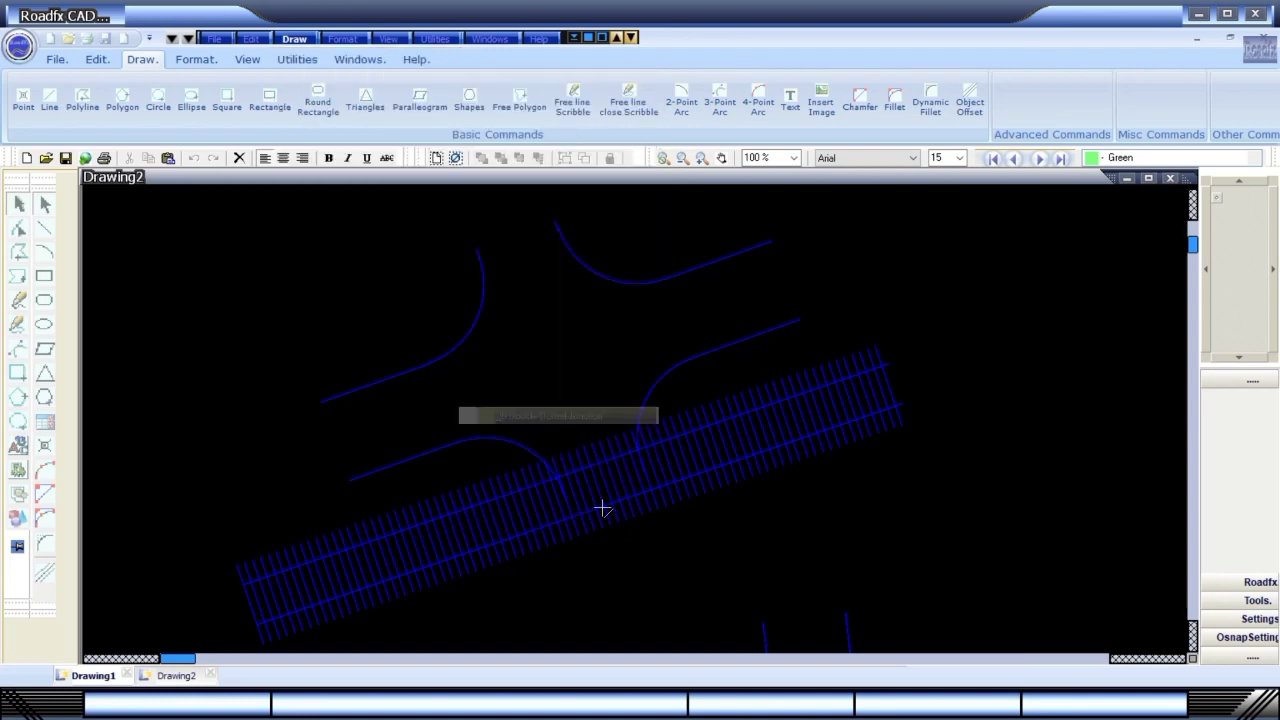
pyautogui.click(592, 610)
pyautogui.click(907, 477)
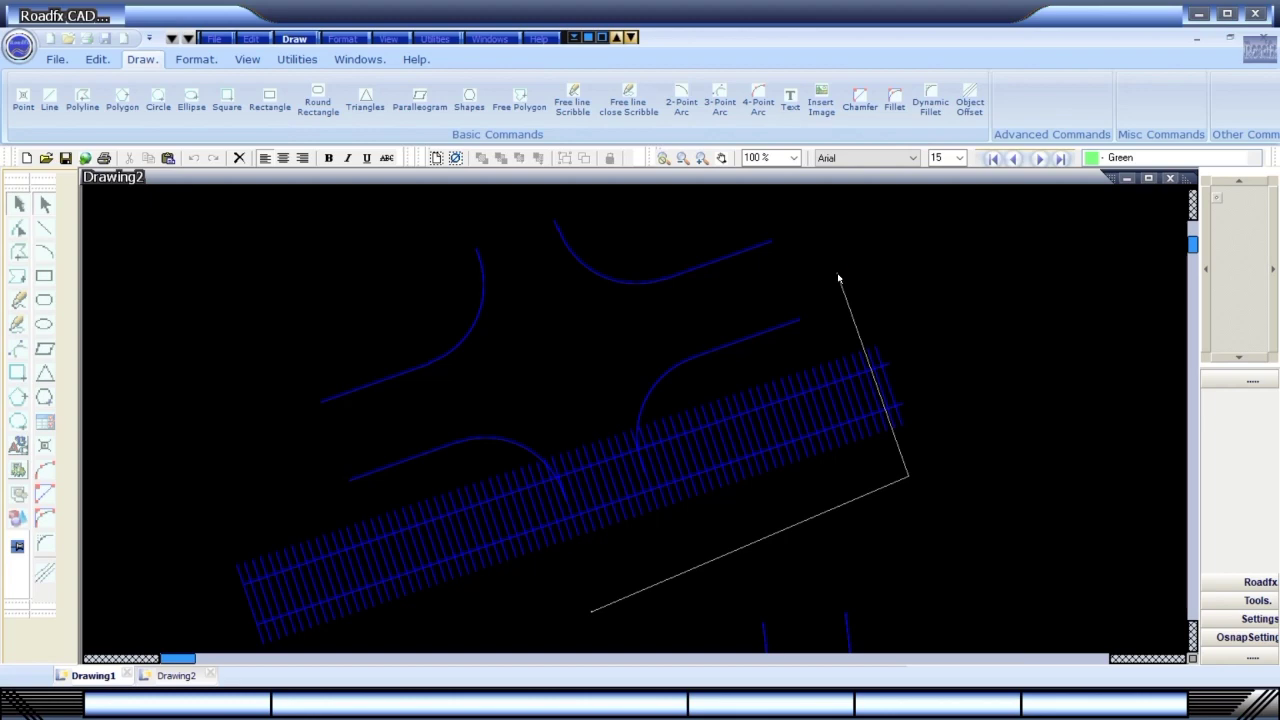
pyautogui.click(843, 282)
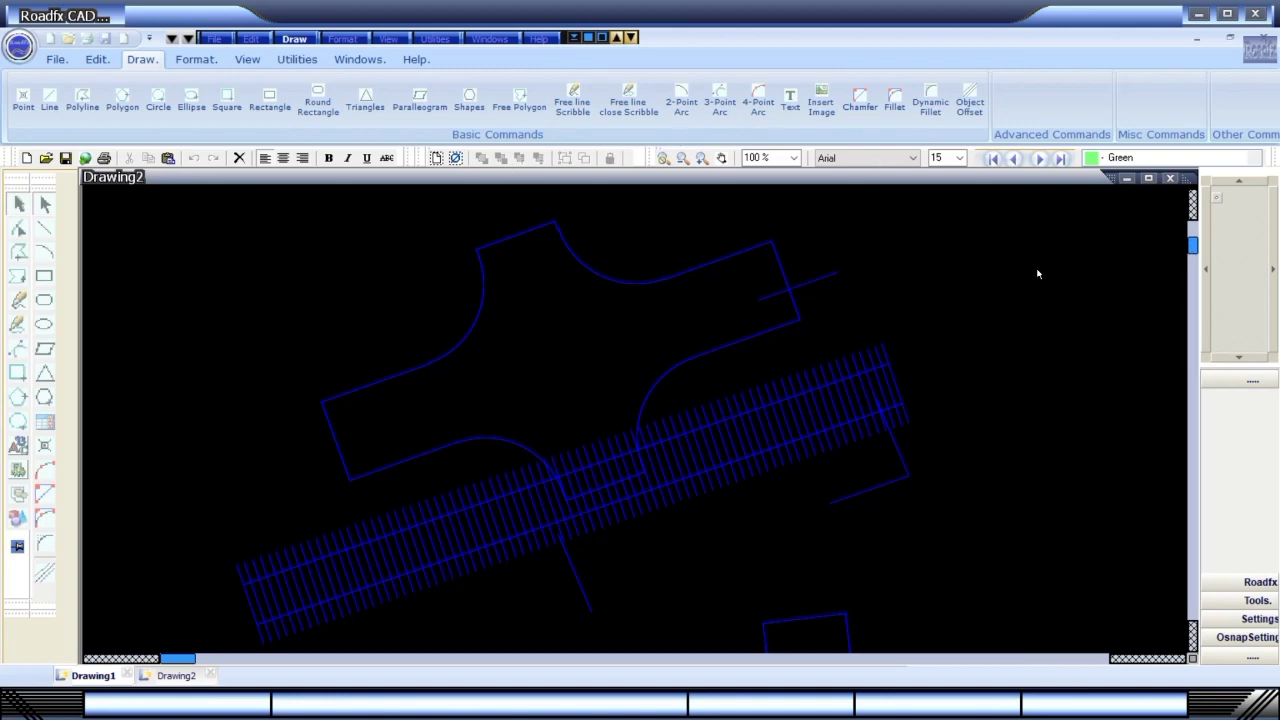
# Scroll Drawing2 away from the junction layout to an empty area of the canvas.
pyautogui.click(1237, 361)
pyautogui.click(1237, 361)
pyautogui.scroll(-5, 1100, 277)
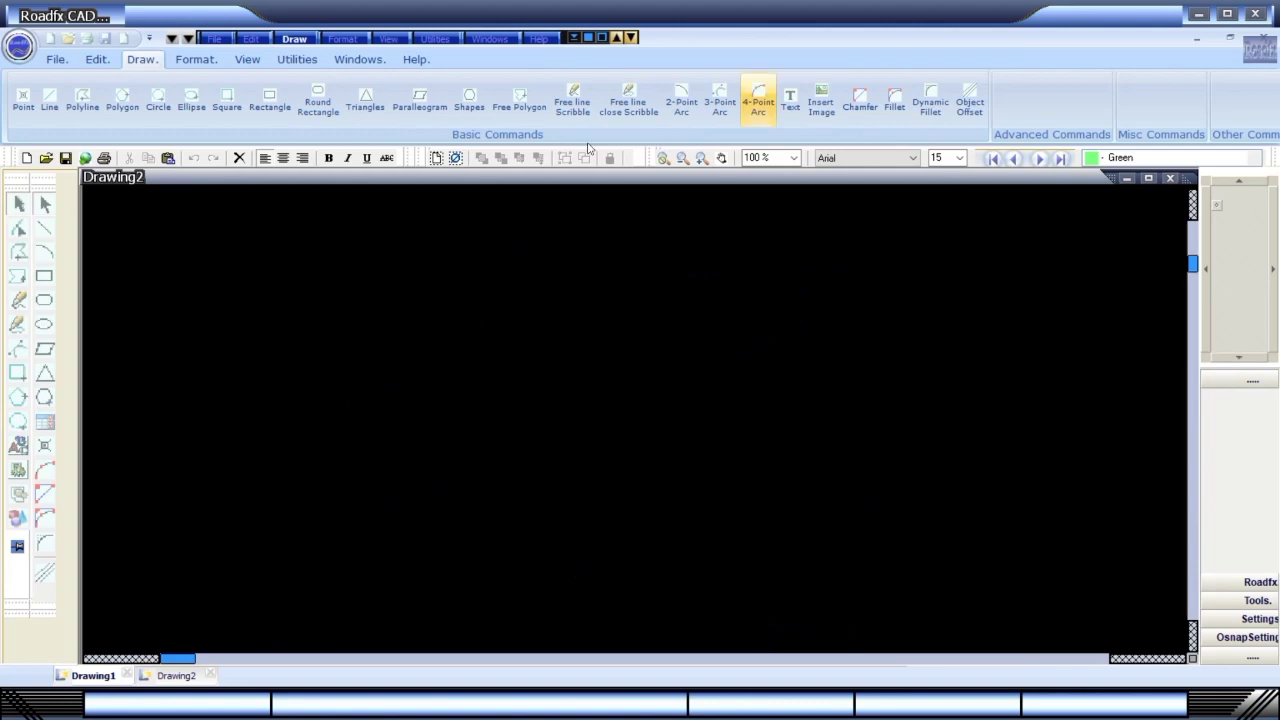
# Browse the File, Edit, Draw, Format, View, Utilities, Windows and Help ribbon tabs.
pyautogui.click(57, 60)
pyautogui.click(93, 66)
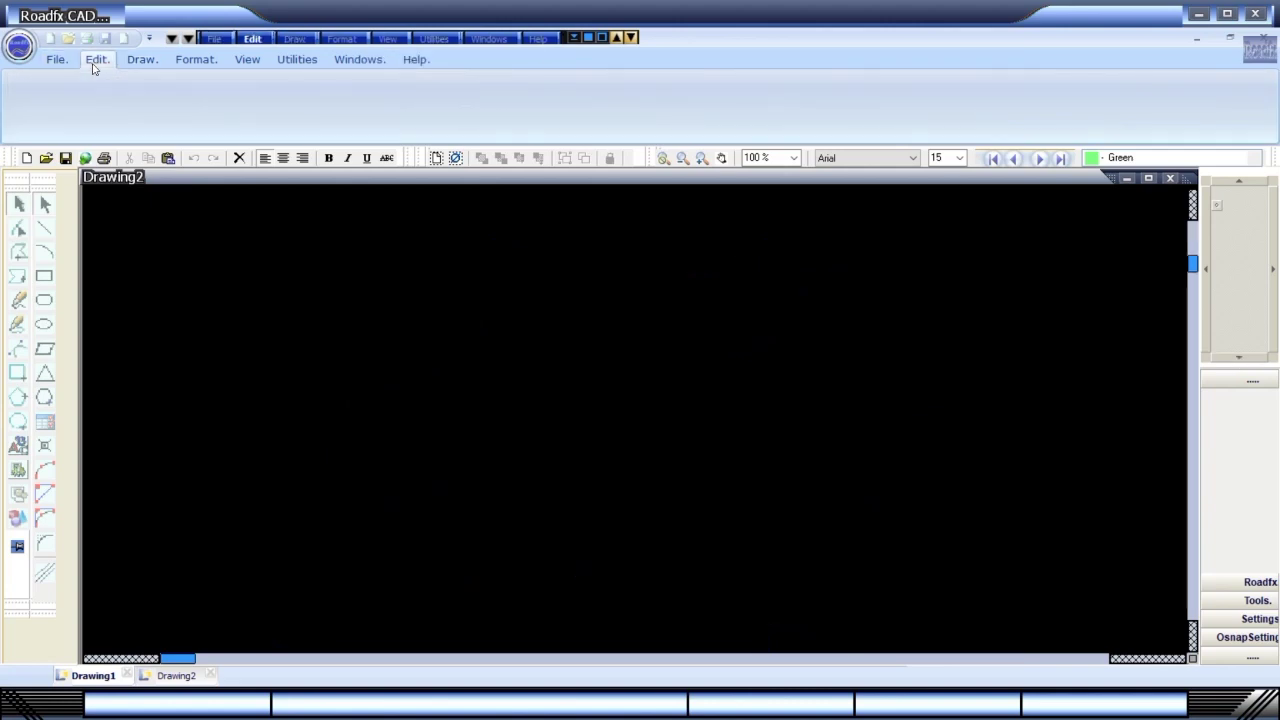
pyautogui.click(127, 65)
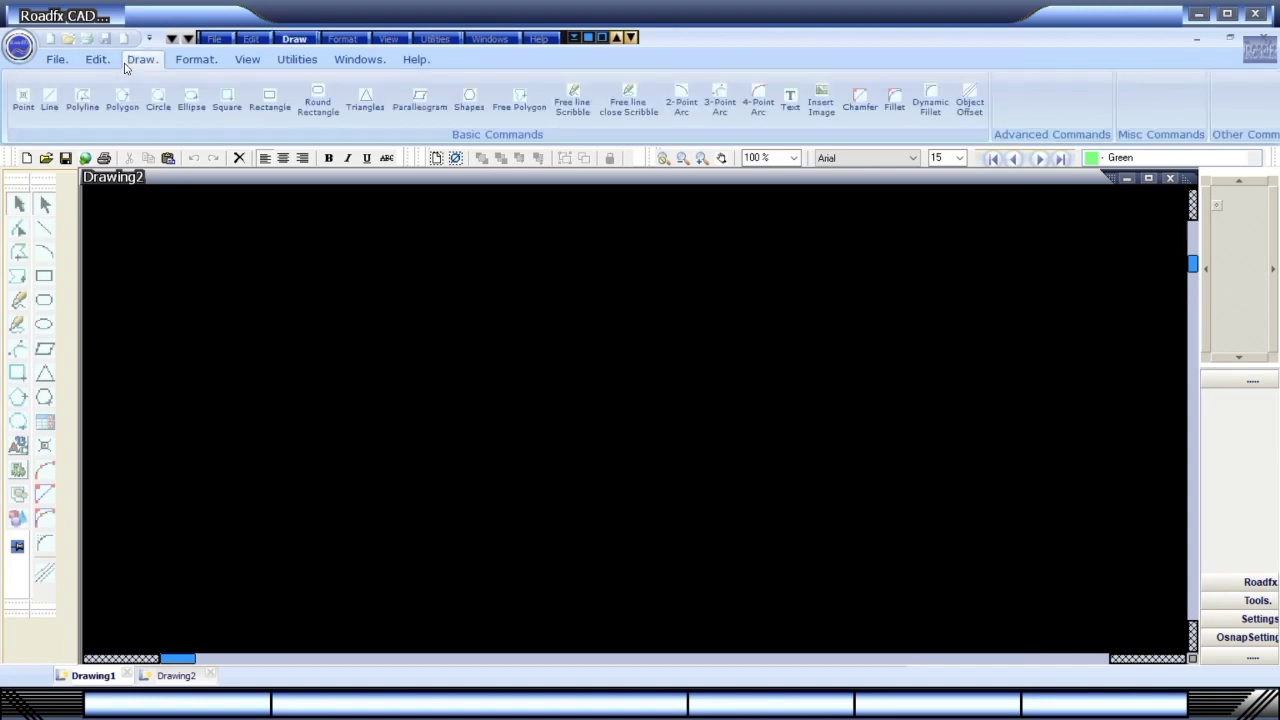
pyautogui.click(180, 66)
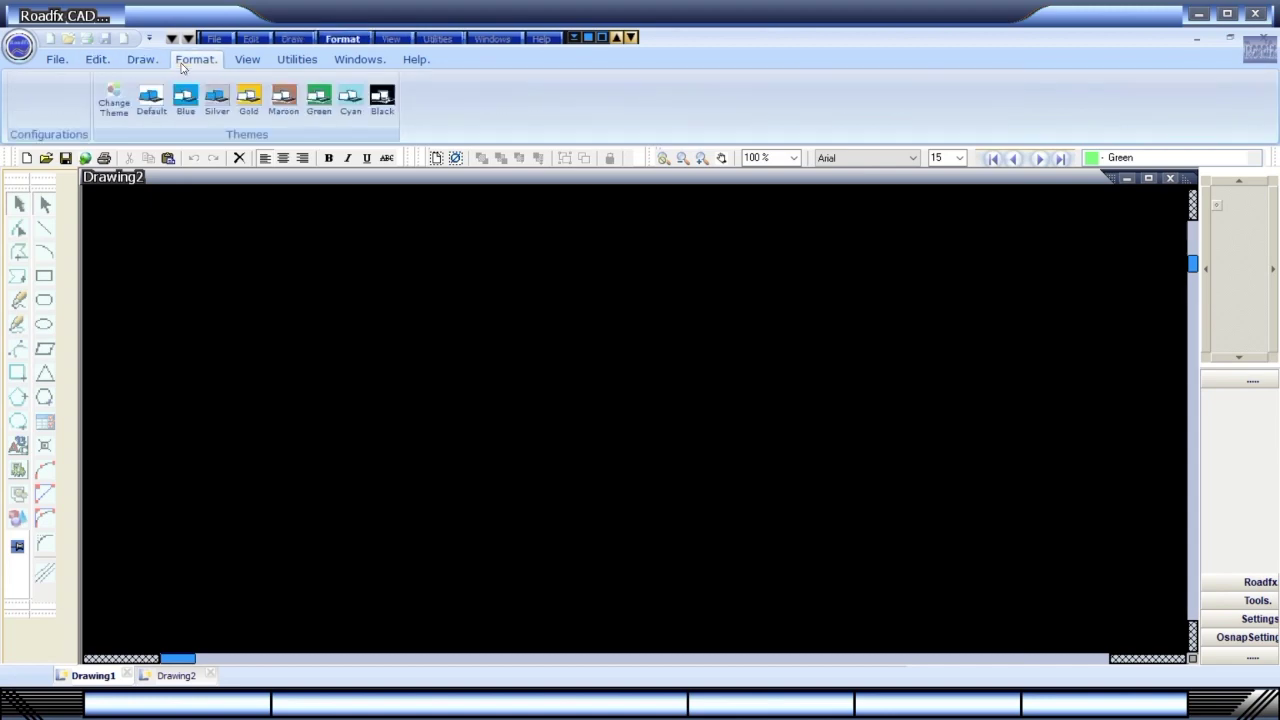
pyautogui.click(243, 67)
pyautogui.click(293, 64)
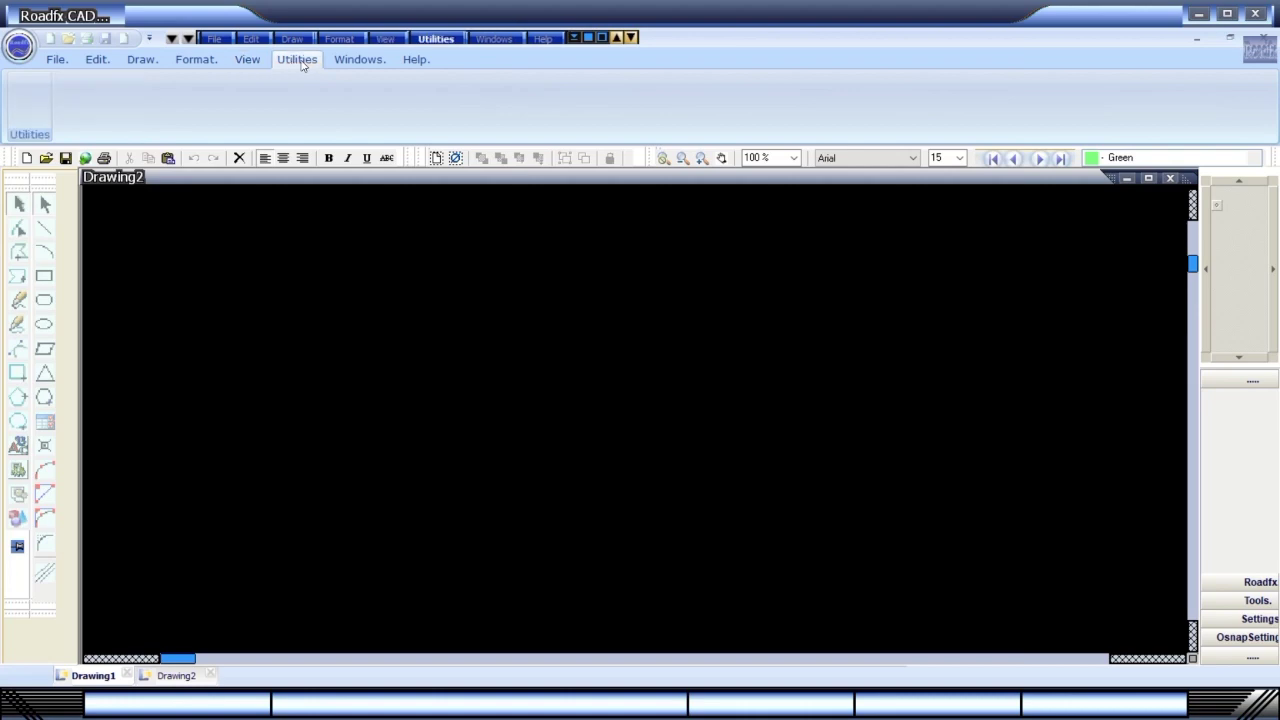
pyautogui.click(341, 64)
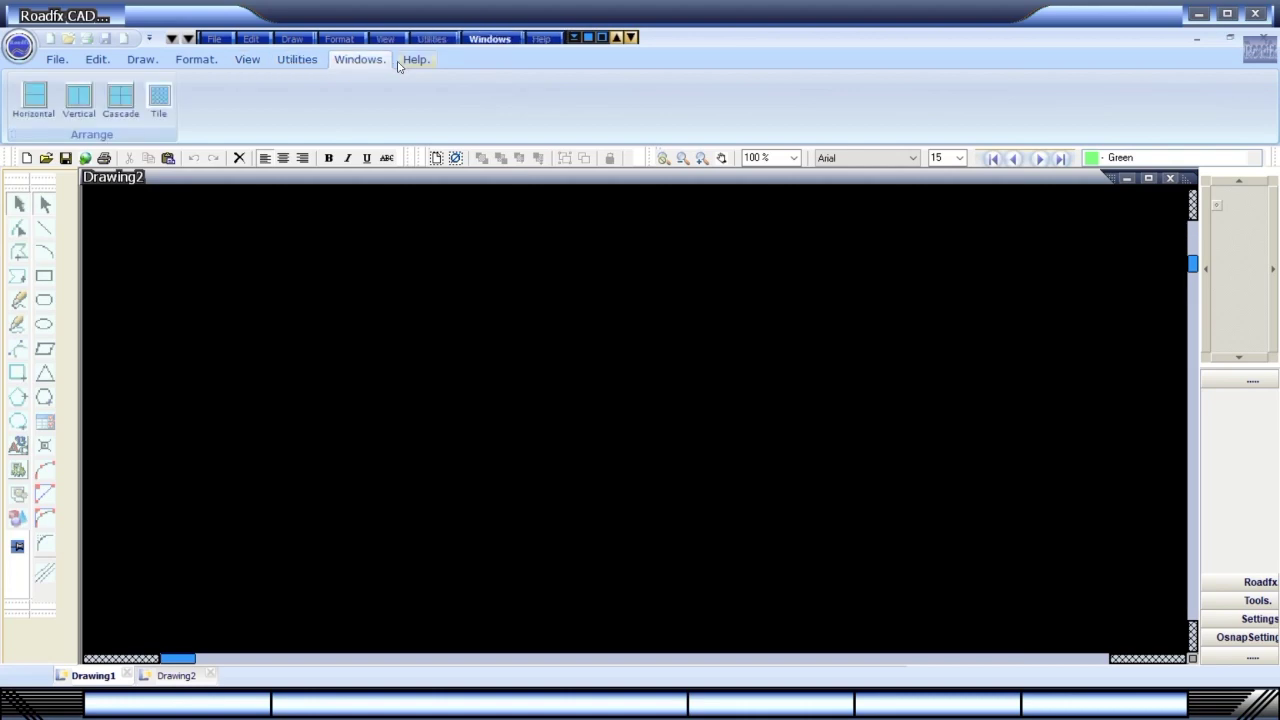
pyautogui.click(402, 66)
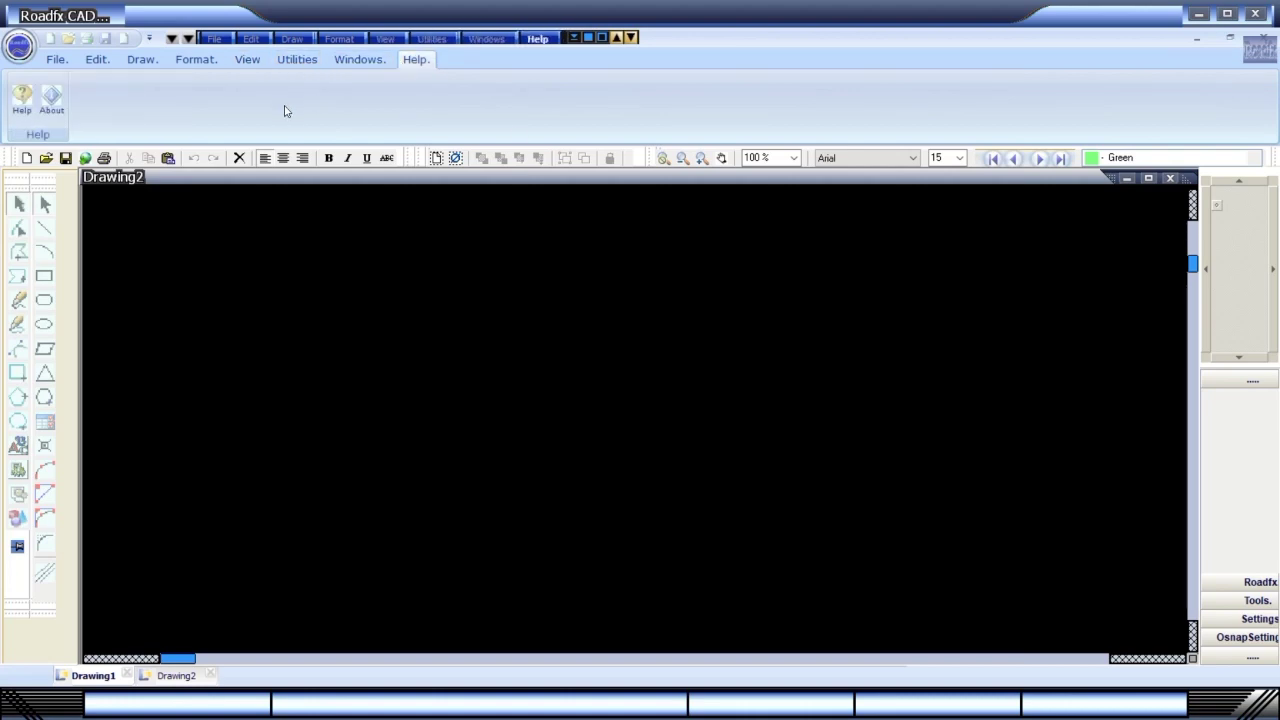
# Draw a simple arrow line from Dimension Line Commands, then discard it with Escape.
pyautogui.click(722, 158)
pyautogui.click(348, 39)
pyautogui.moveTo(347, 77)
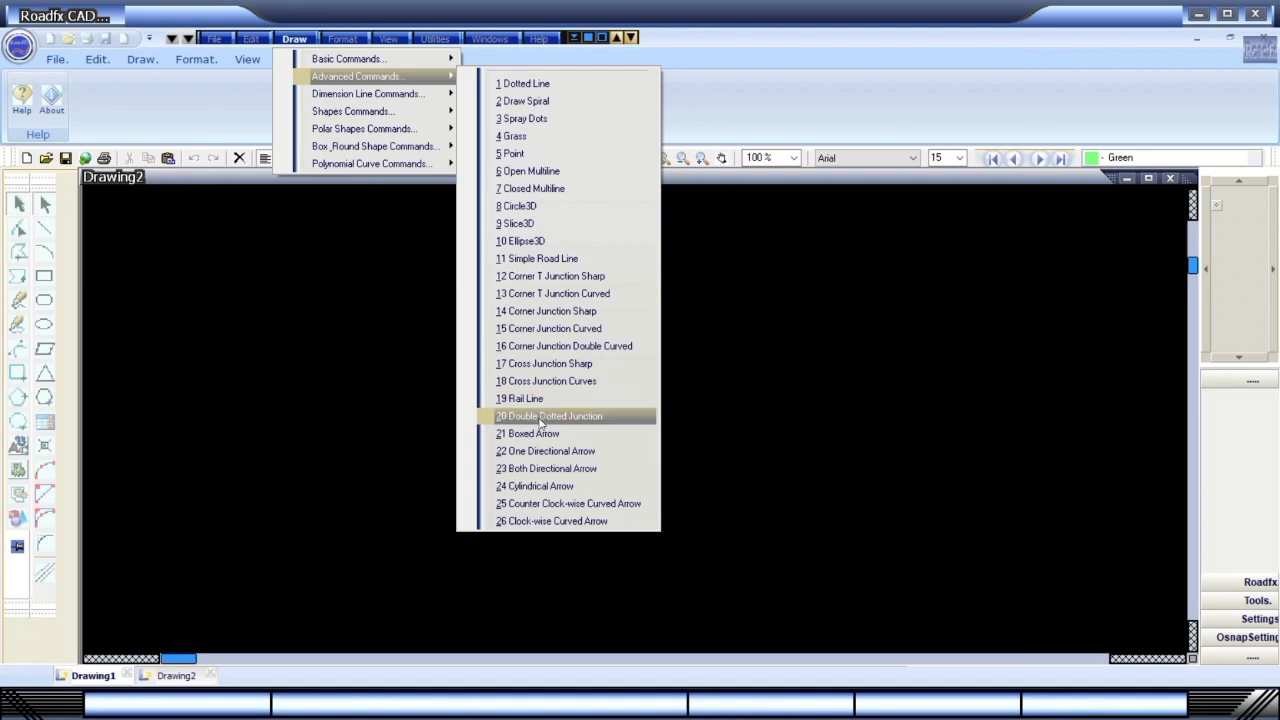
pyautogui.moveTo(390, 105)
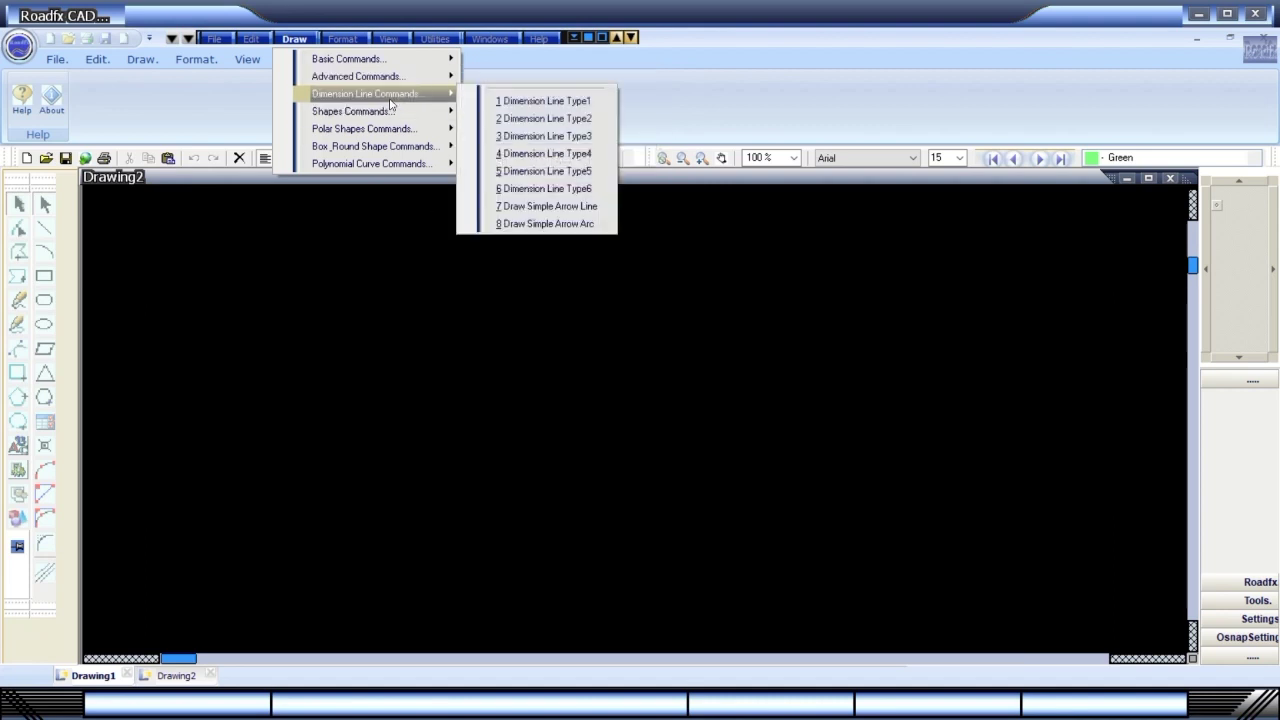
pyautogui.click(551, 206)
pyautogui.click(285, 487)
pyautogui.click(698, 311)
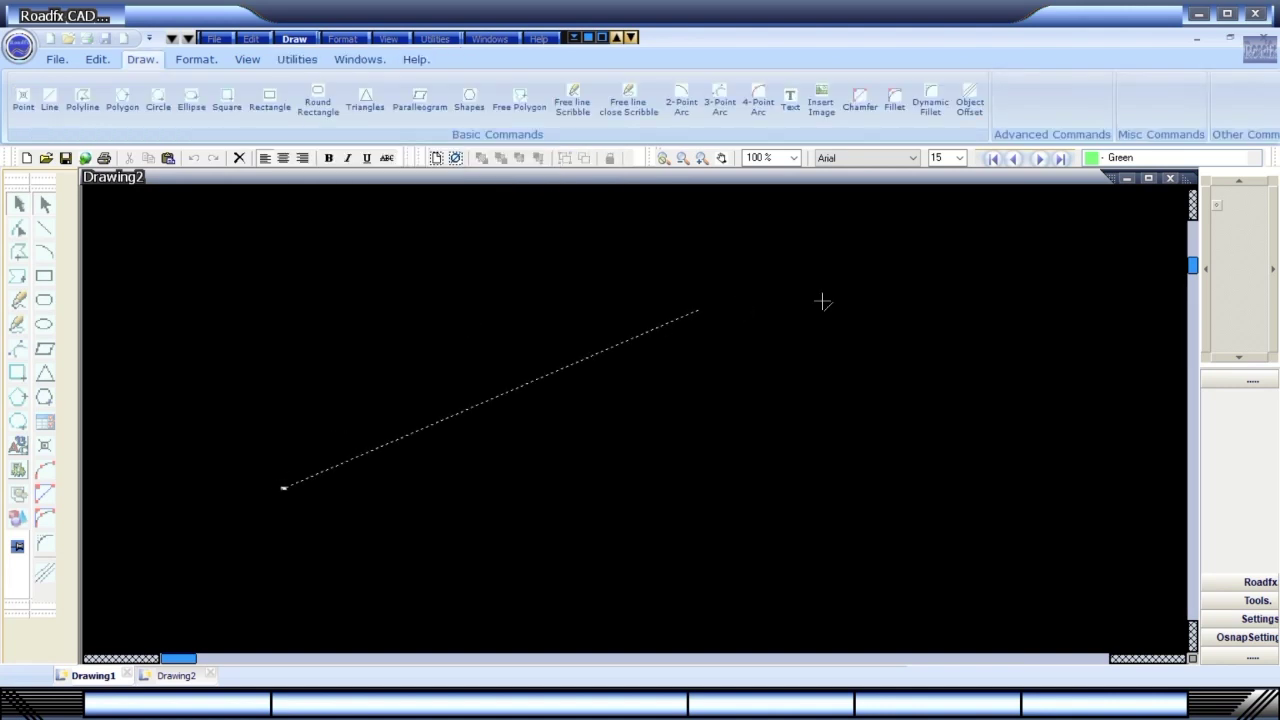
pyautogui.click(822, 300)
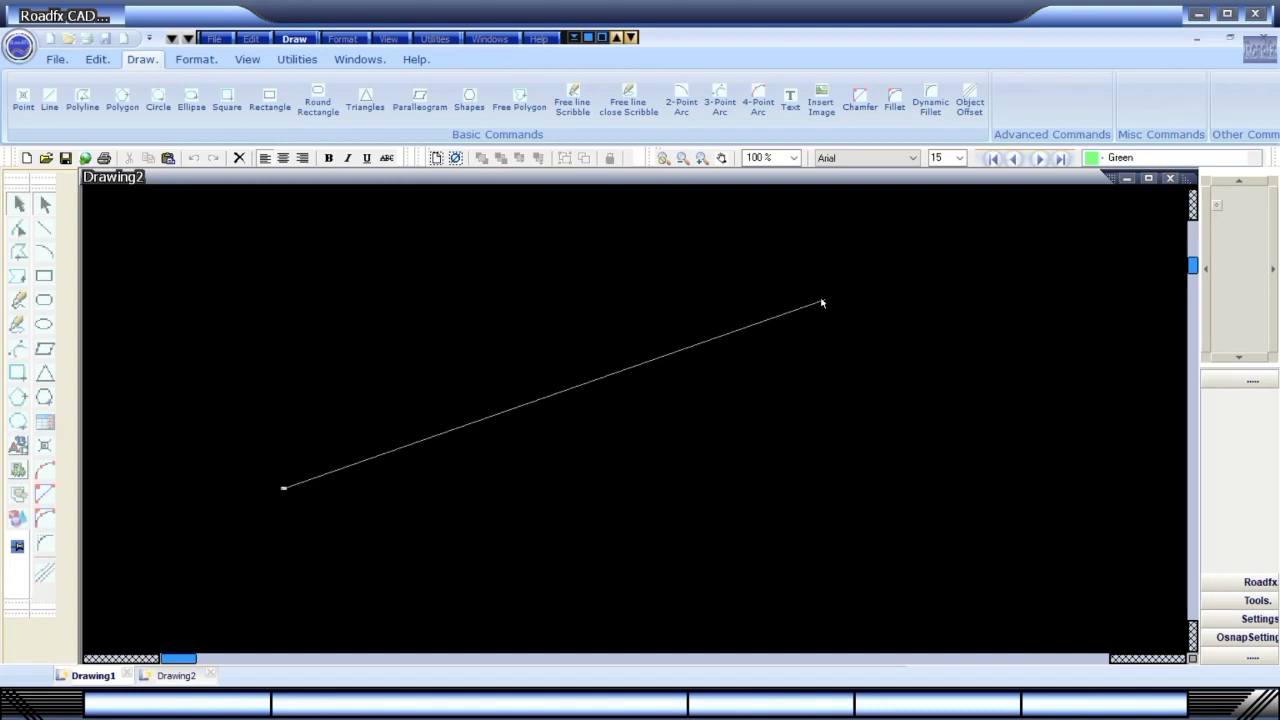
pyautogui.press('Escape')
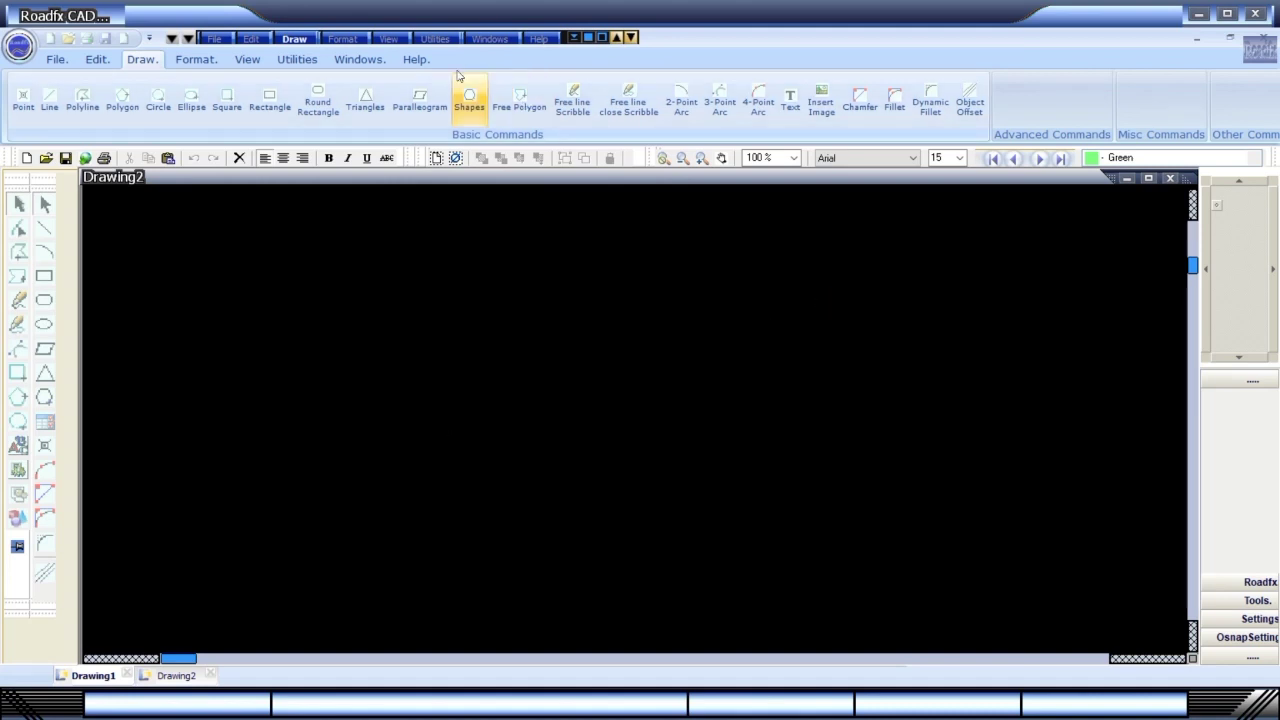
# Select Dimension Line Type5 from the Draw menu's Dimension Line Commands.
pyautogui.click(297, 42)
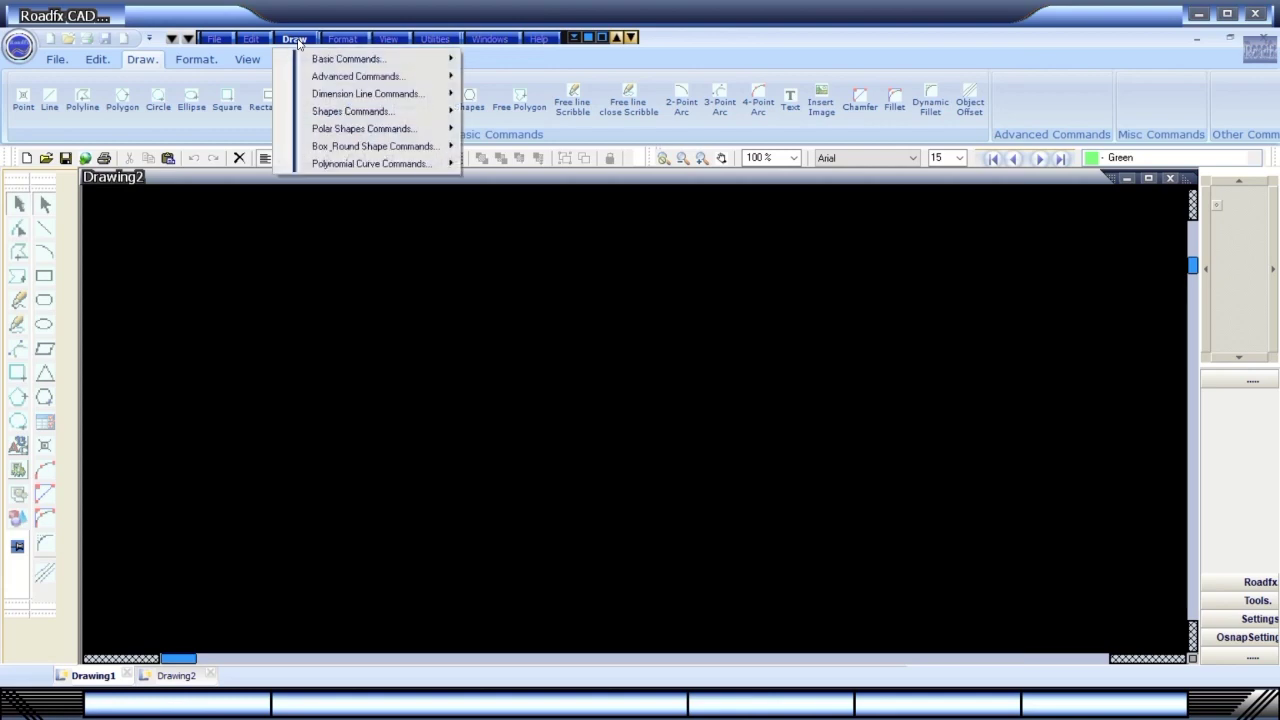
pyautogui.moveTo(328, 148)
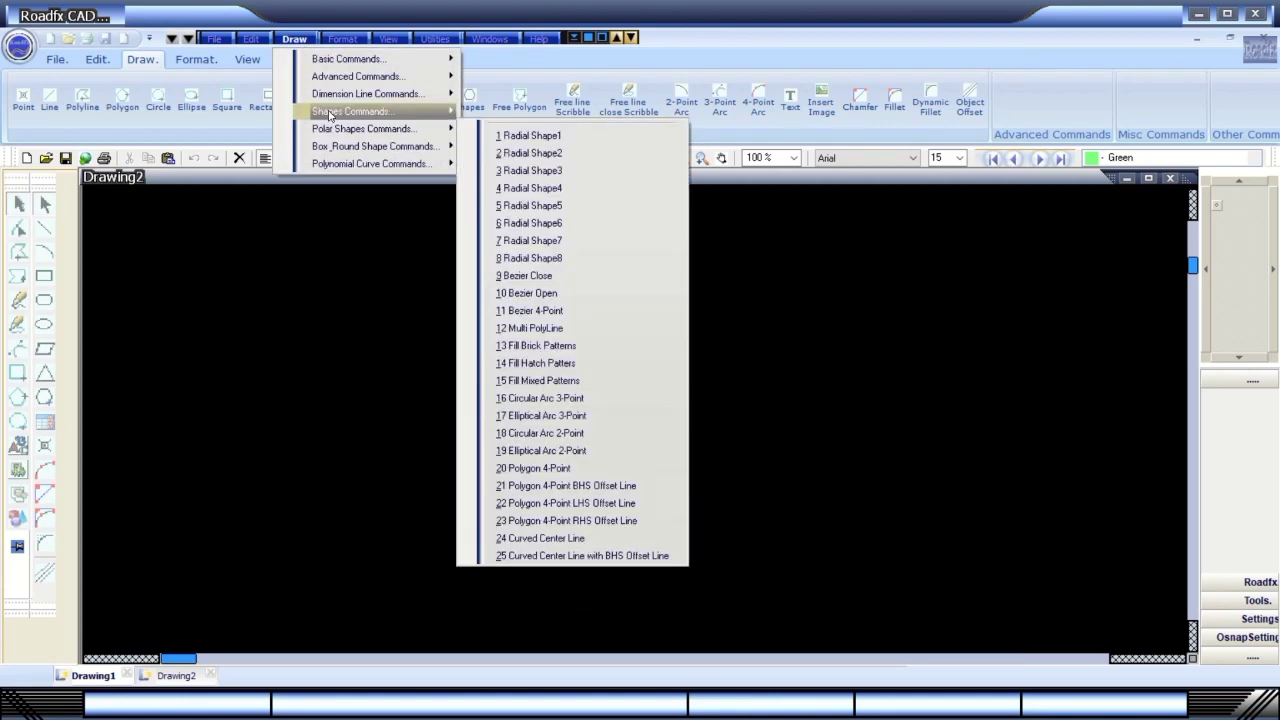
pyautogui.moveTo(332, 100)
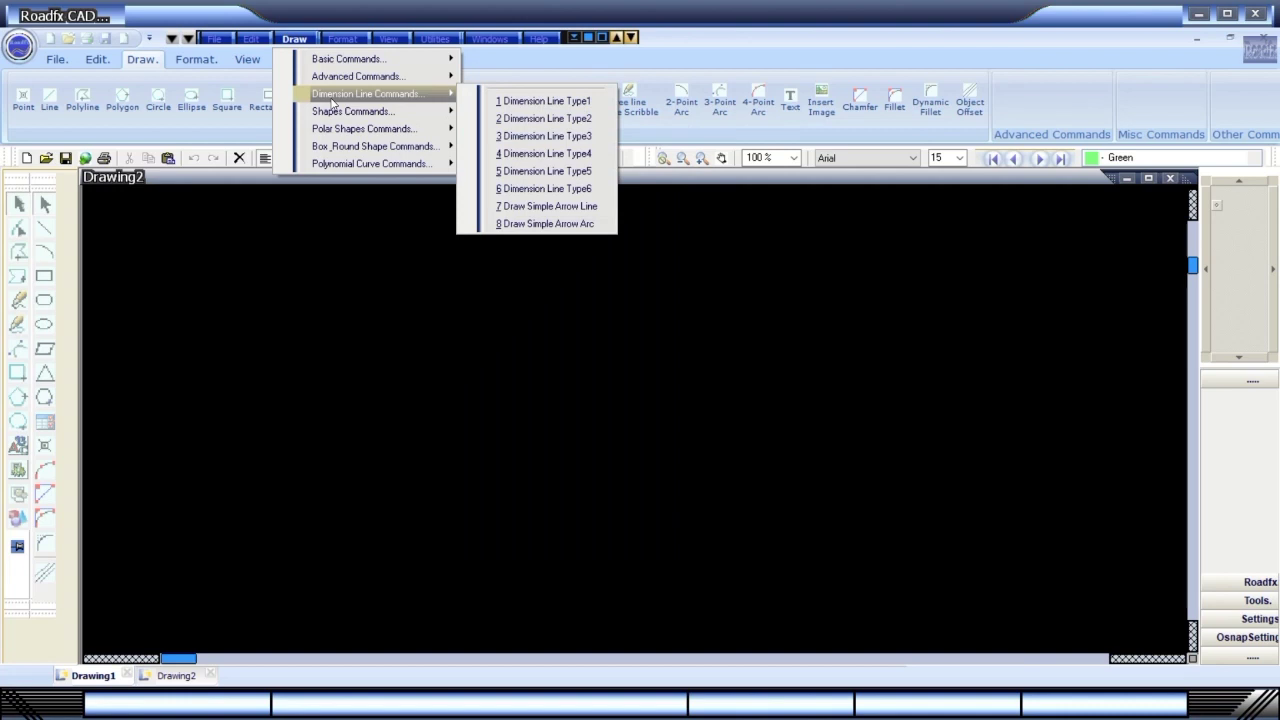
pyautogui.click(556, 172)
# Complete the Type5 dimension line diagonally, then draw a Type4 dimension line below it.
pyautogui.click(351, 441)
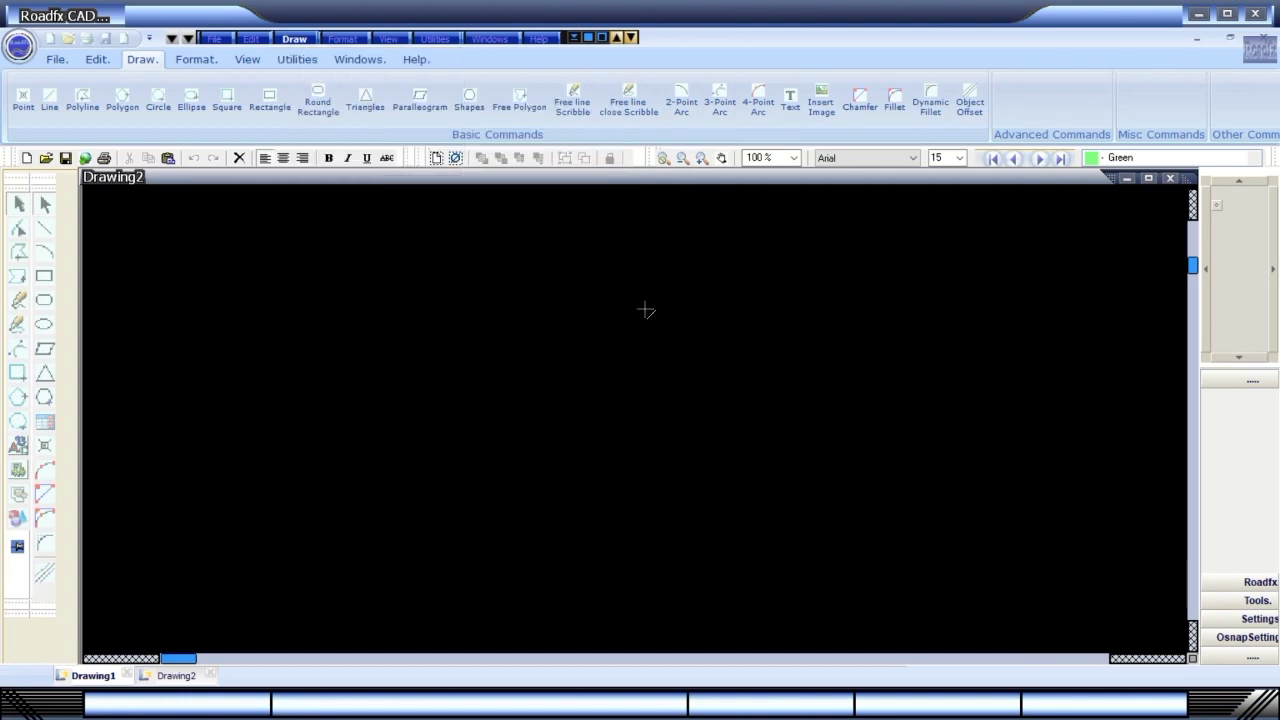
pyautogui.click(788, 258)
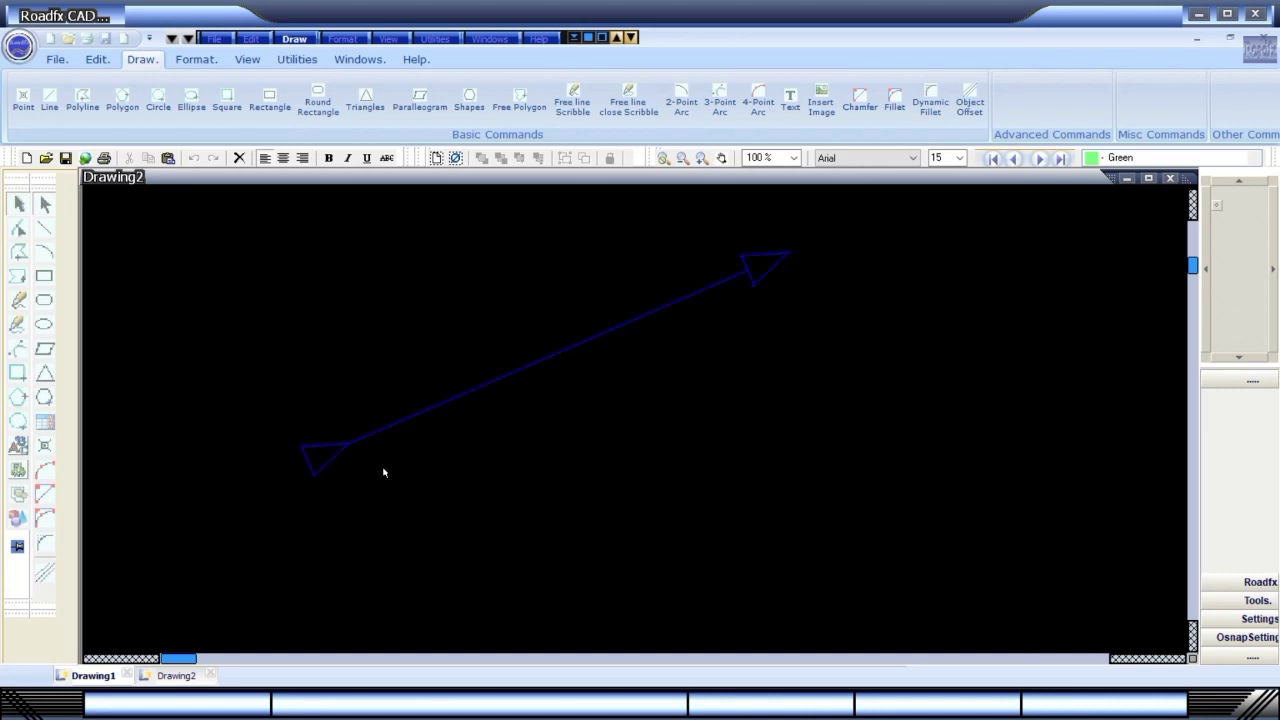
pyautogui.click(295, 39)
pyautogui.moveTo(320, 95)
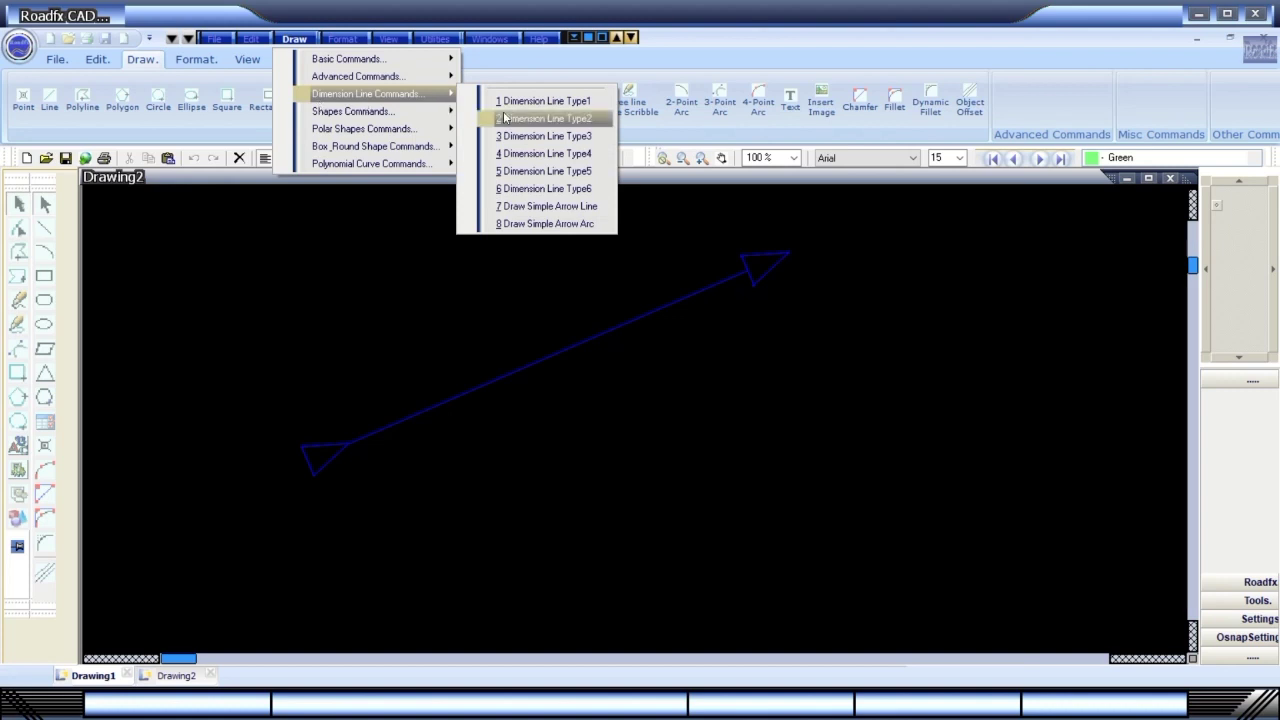
pyautogui.click(545, 154)
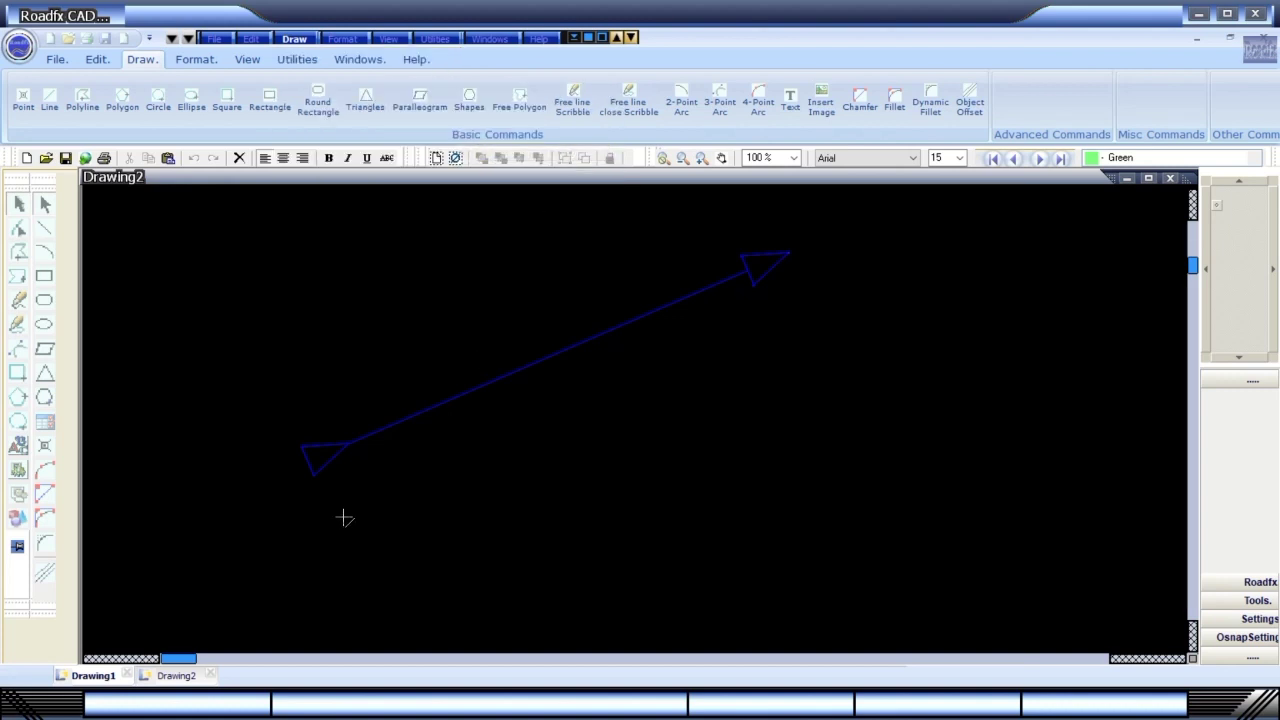
pyautogui.click(344, 519)
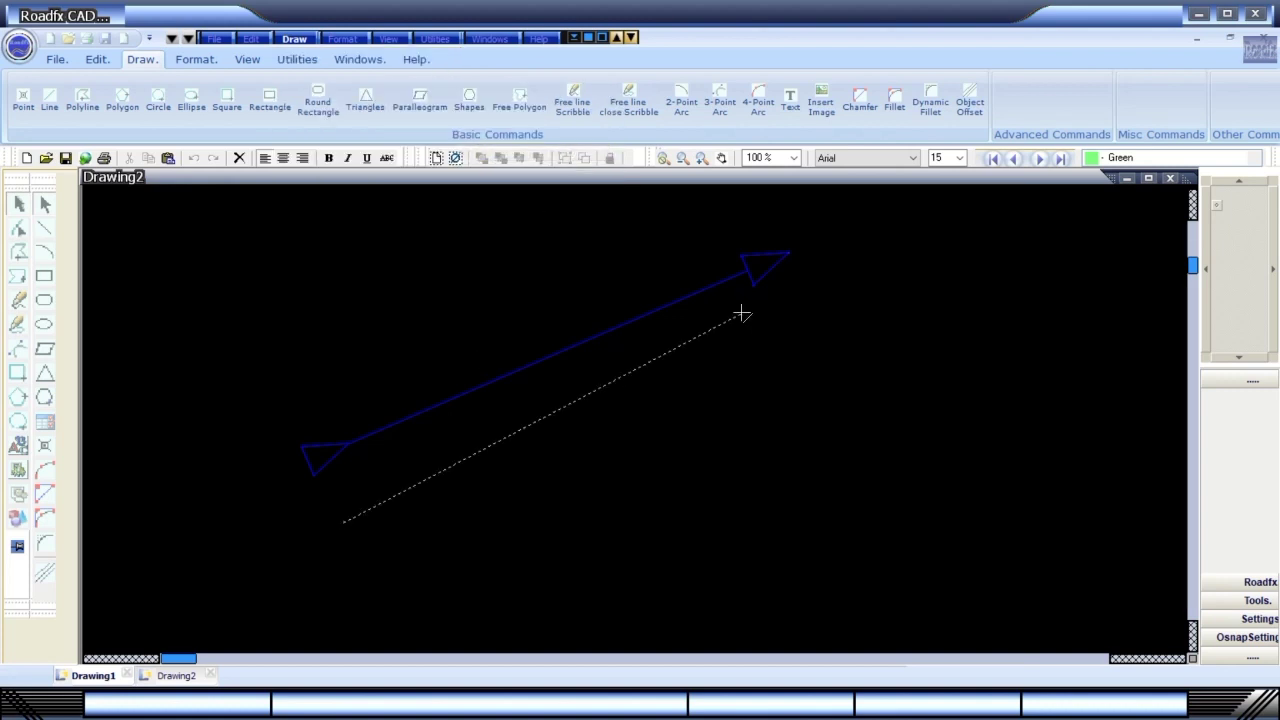
pyautogui.click(795, 386)
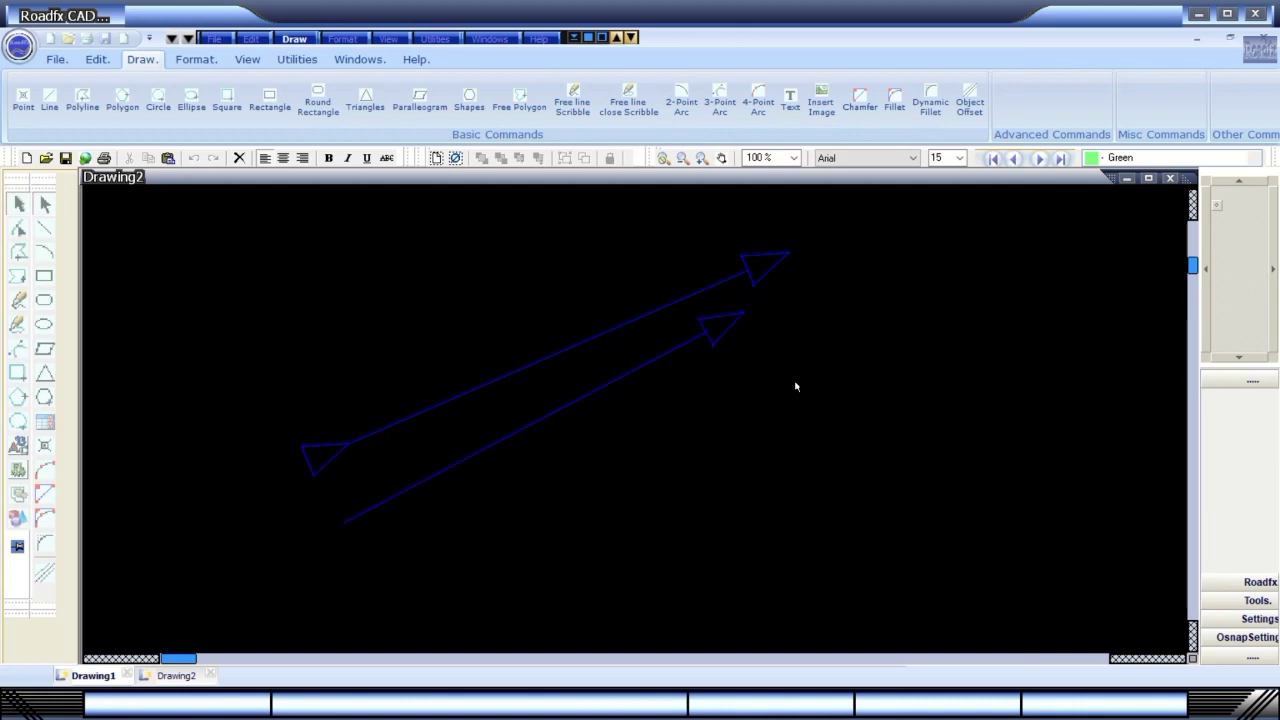
# Draw a Type1 dimension line from the lower middle toward the right.
pyautogui.click(294, 38)
pyautogui.moveTo(330, 97)
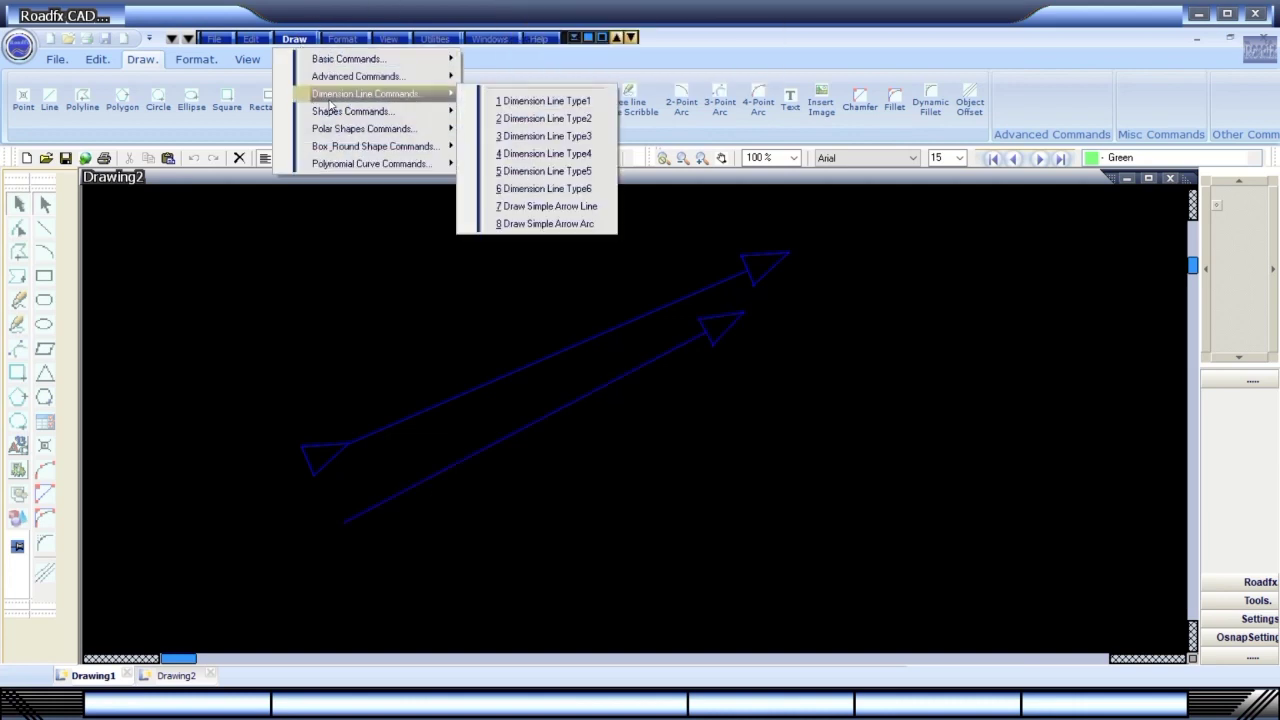
pyautogui.click(510, 103)
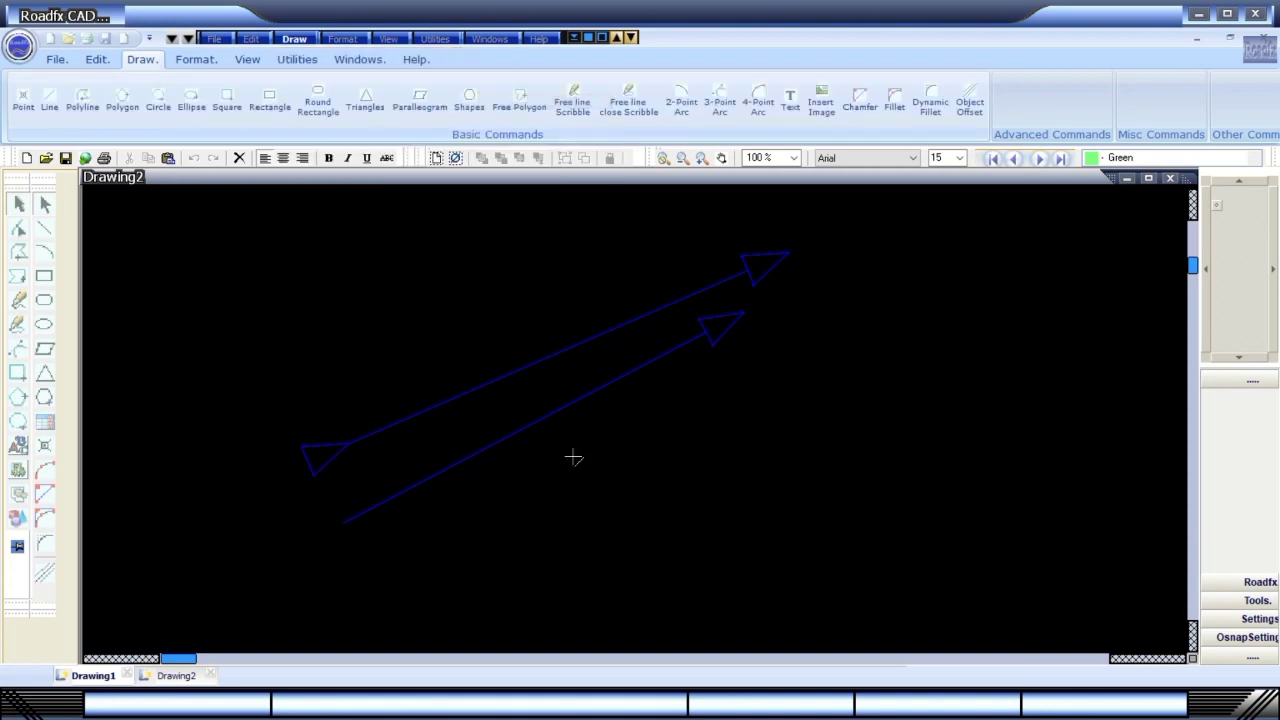
pyautogui.click(497, 489)
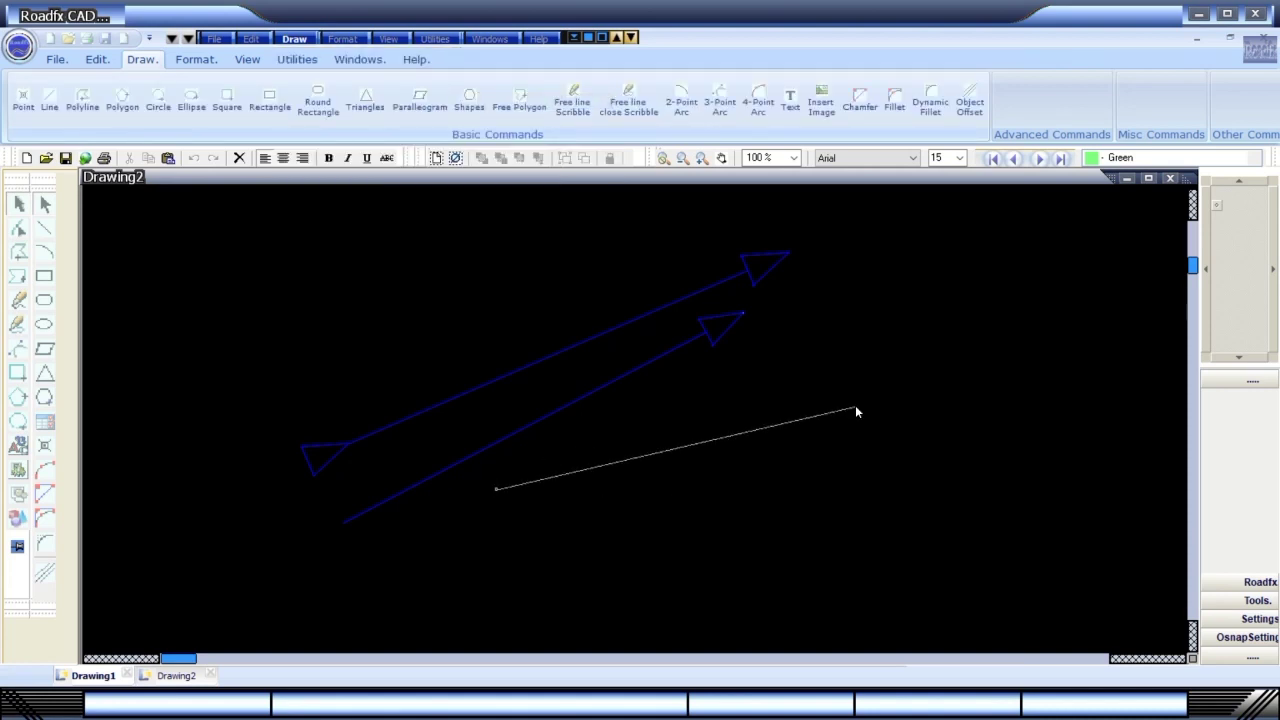
pyautogui.click(856, 410)
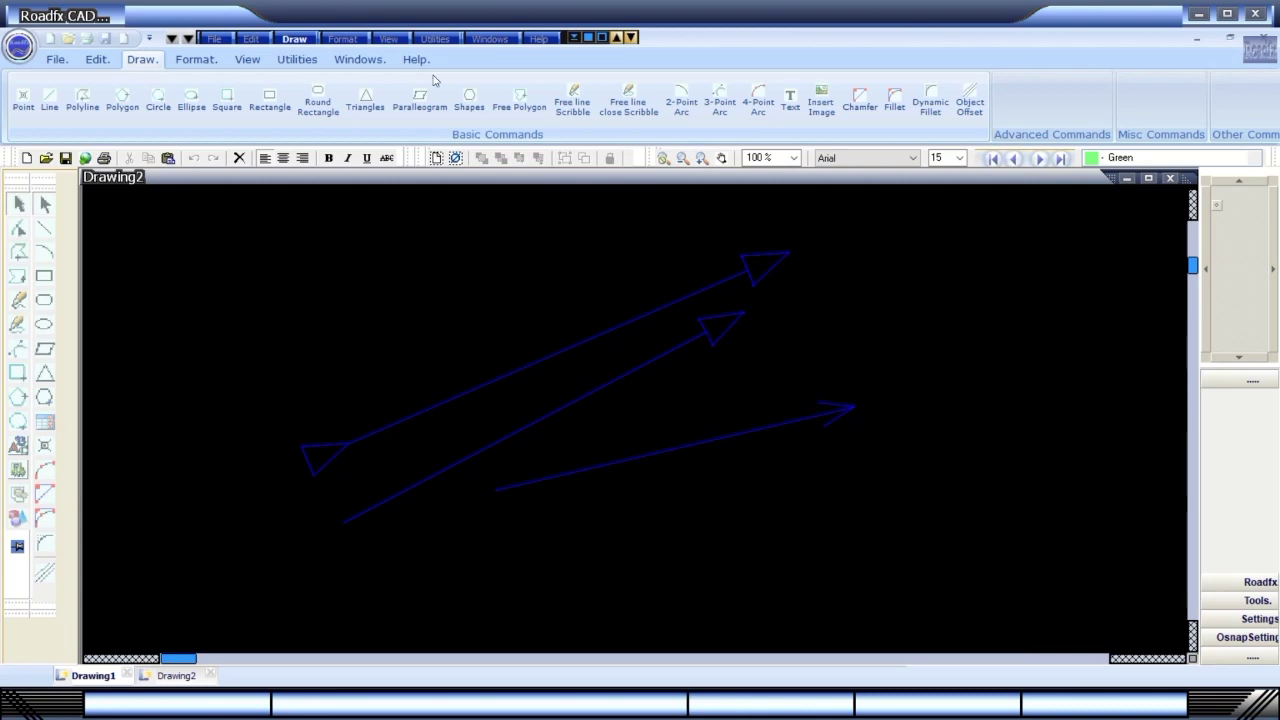
pyautogui.click(298, 39)
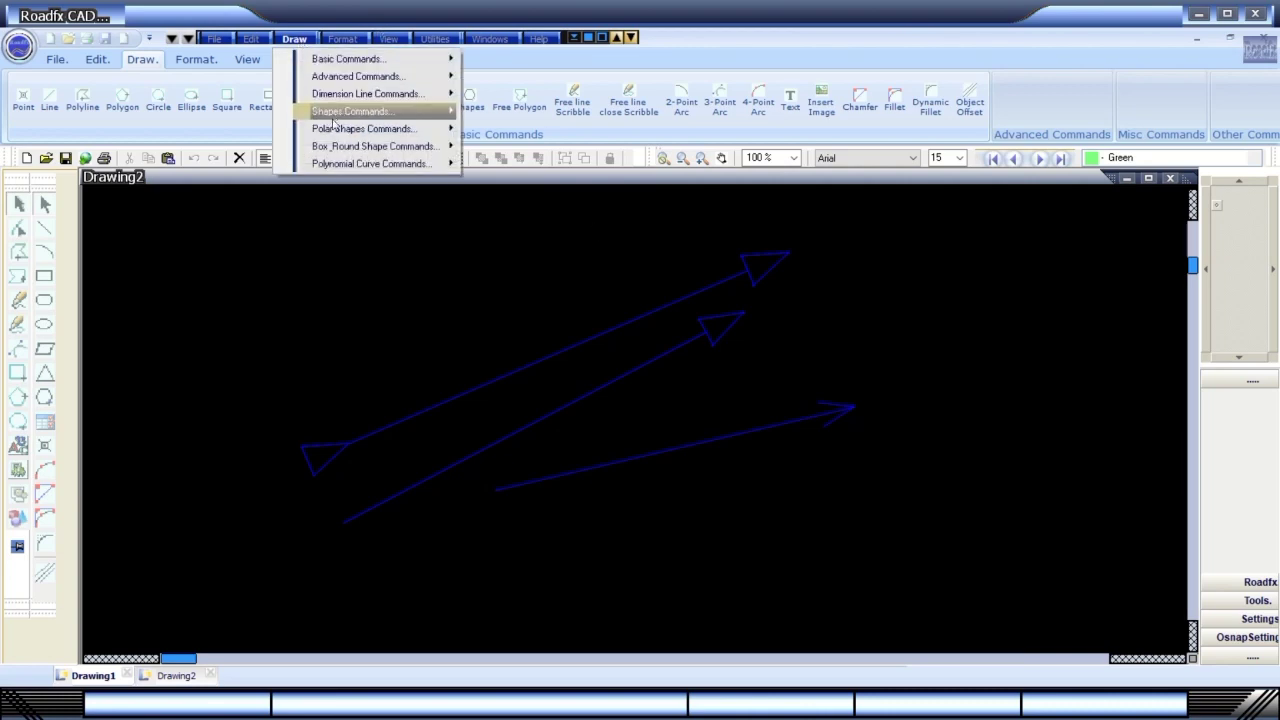
# Sketch a four-point Polygon BHS Offset Line polyline beneath the arrows, then delete it.
pyautogui.moveTo(334, 118)
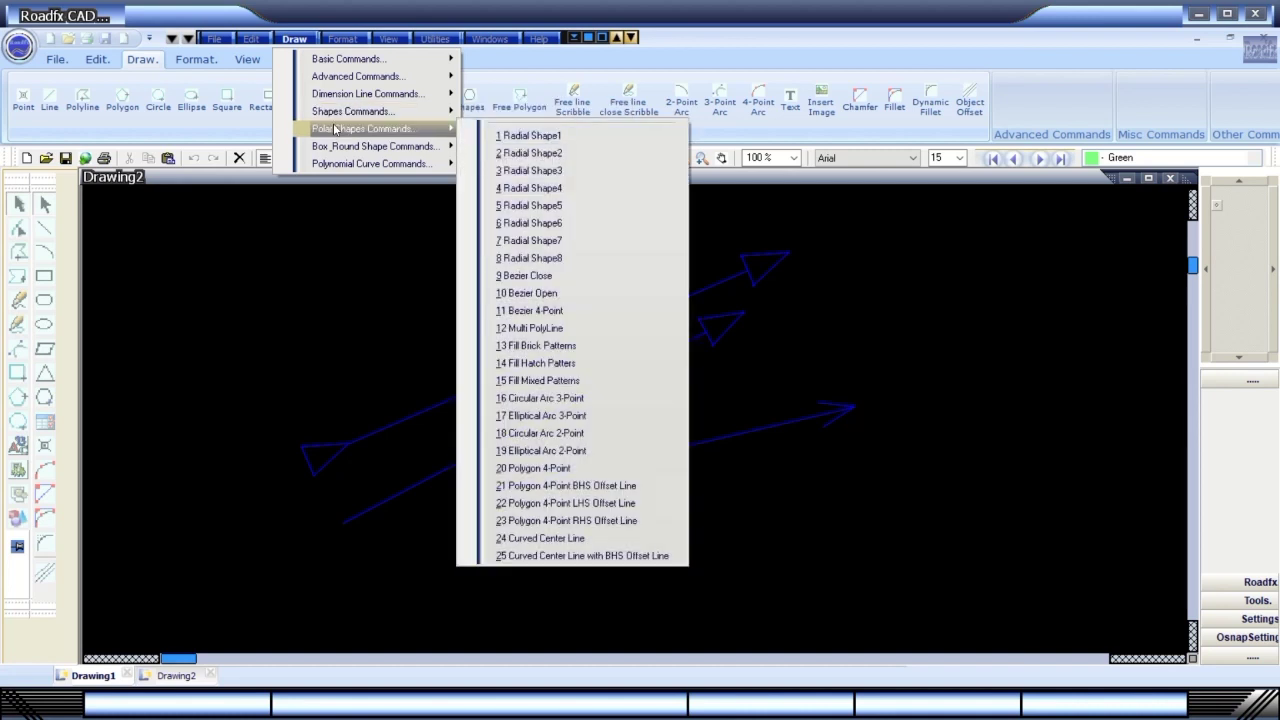
pyautogui.click(521, 487)
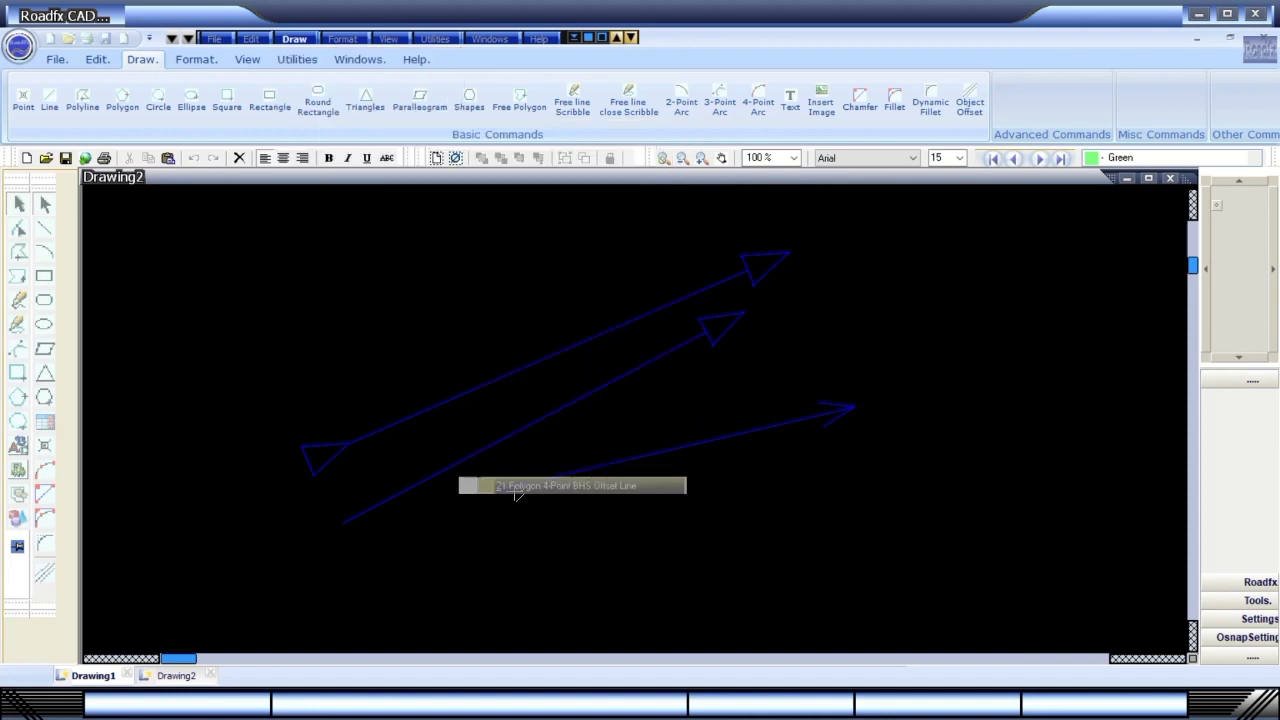
pyautogui.click(230, 578)
pyautogui.click(444, 594)
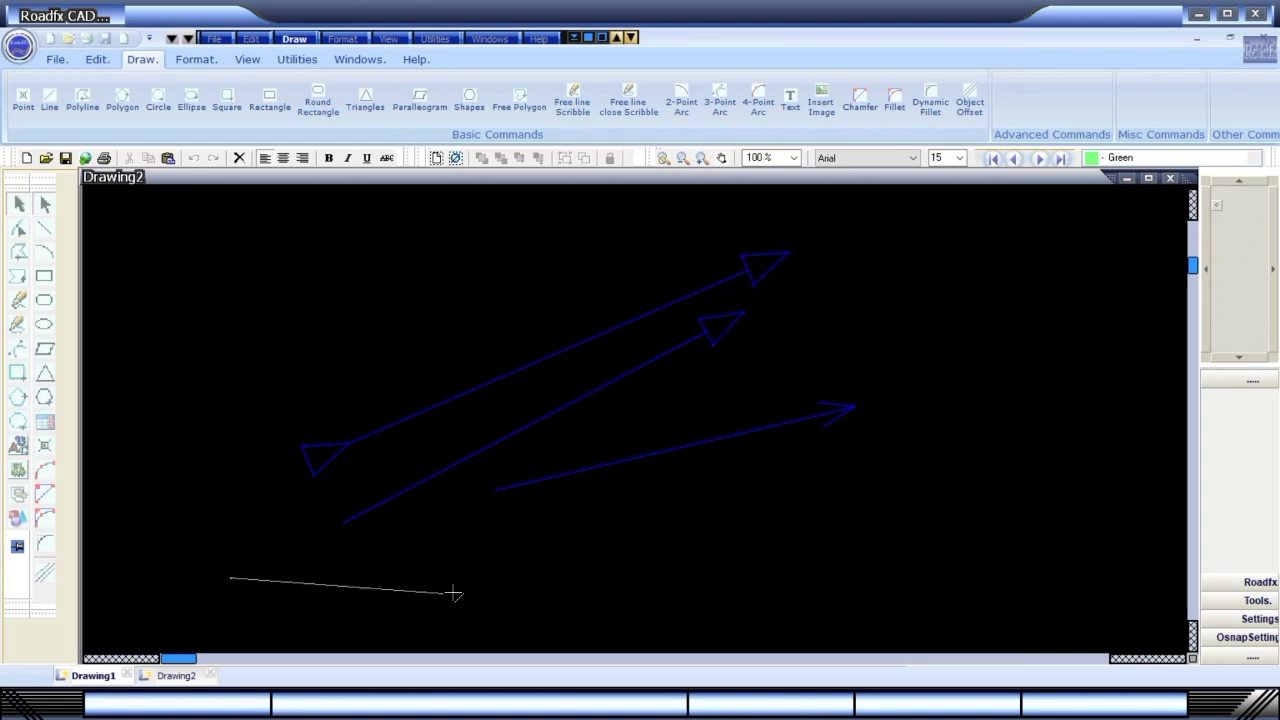
pyautogui.click(712, 520)
pyautogui.click(991, 348)
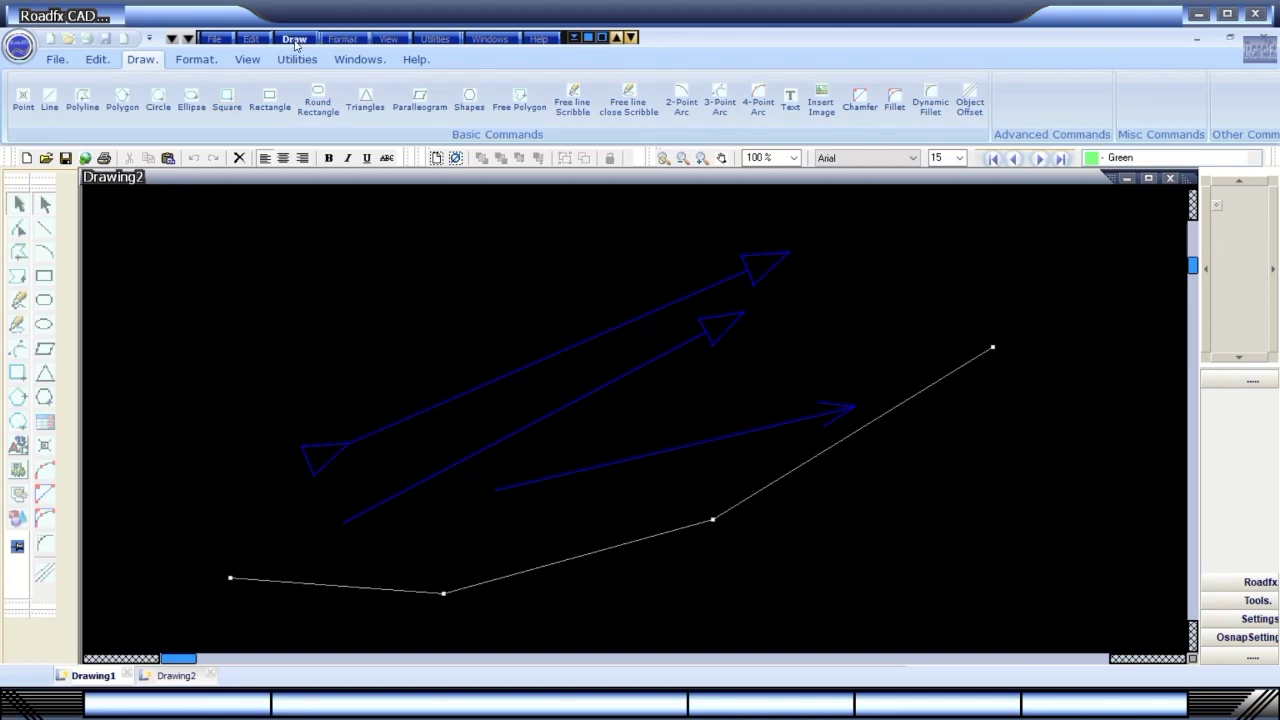
pyautogui.press('Delete')
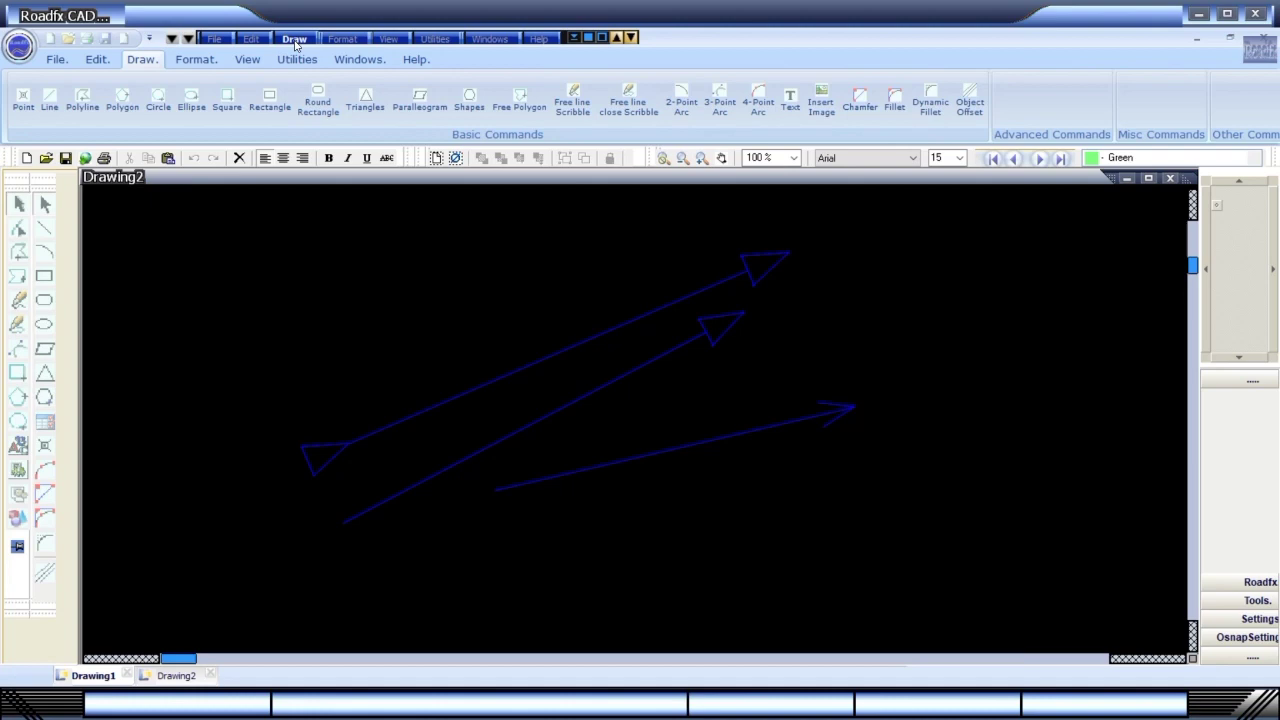
# Choose 24 BHS Offset Line under Draw > Box_Round Shape Commands.
pyautogui.click(295, 41)
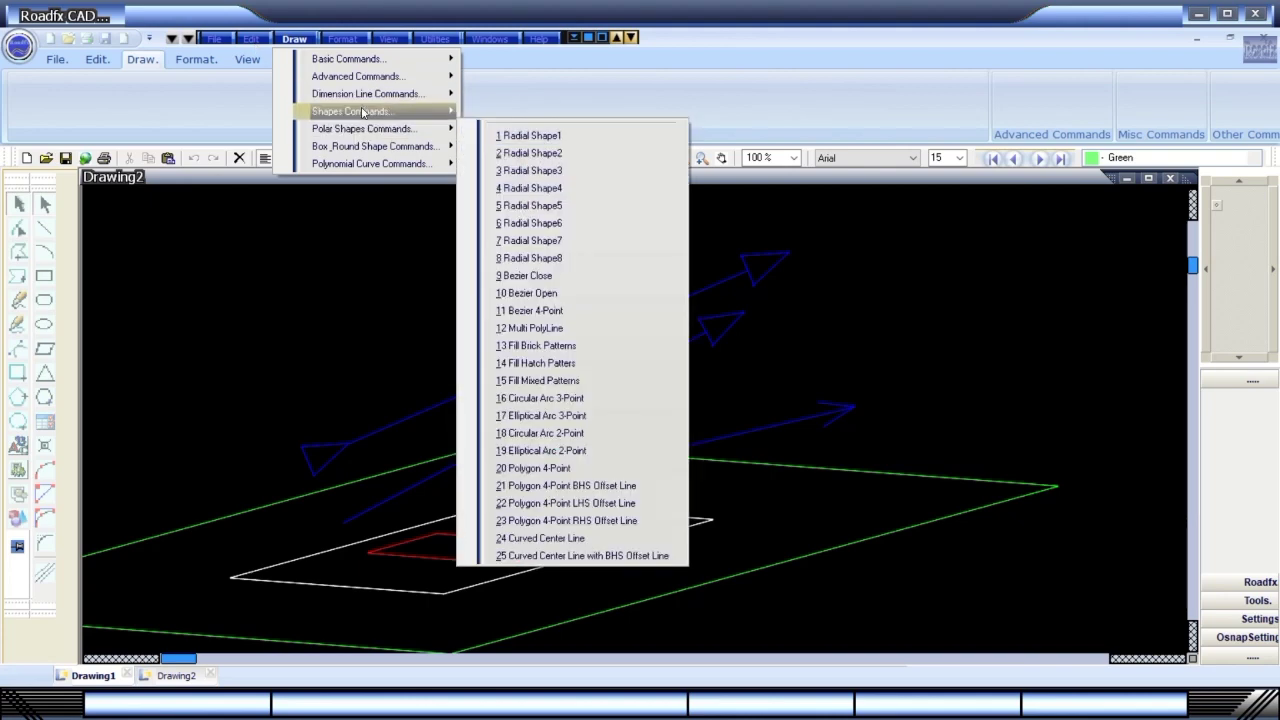
pyautogui.moveTo(375, 87)
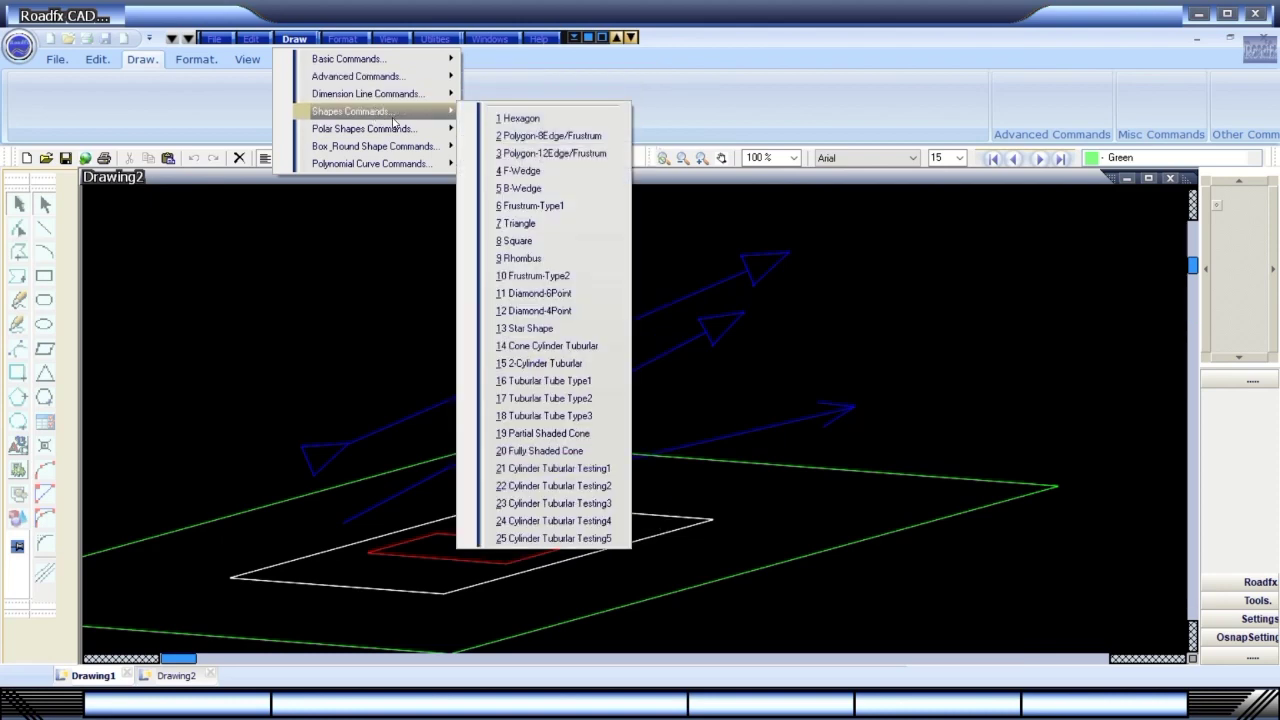
pyautogui.moveTo(393, 139)
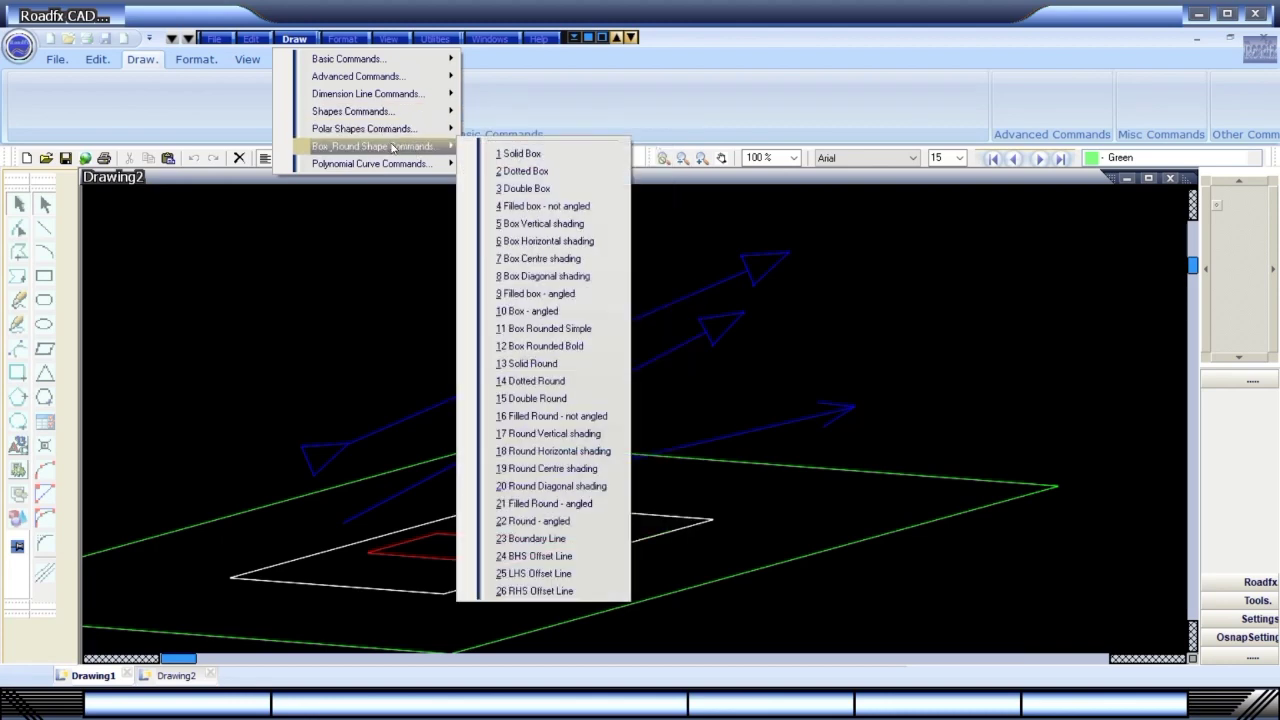
pyautogui.moveTo(391, 170)
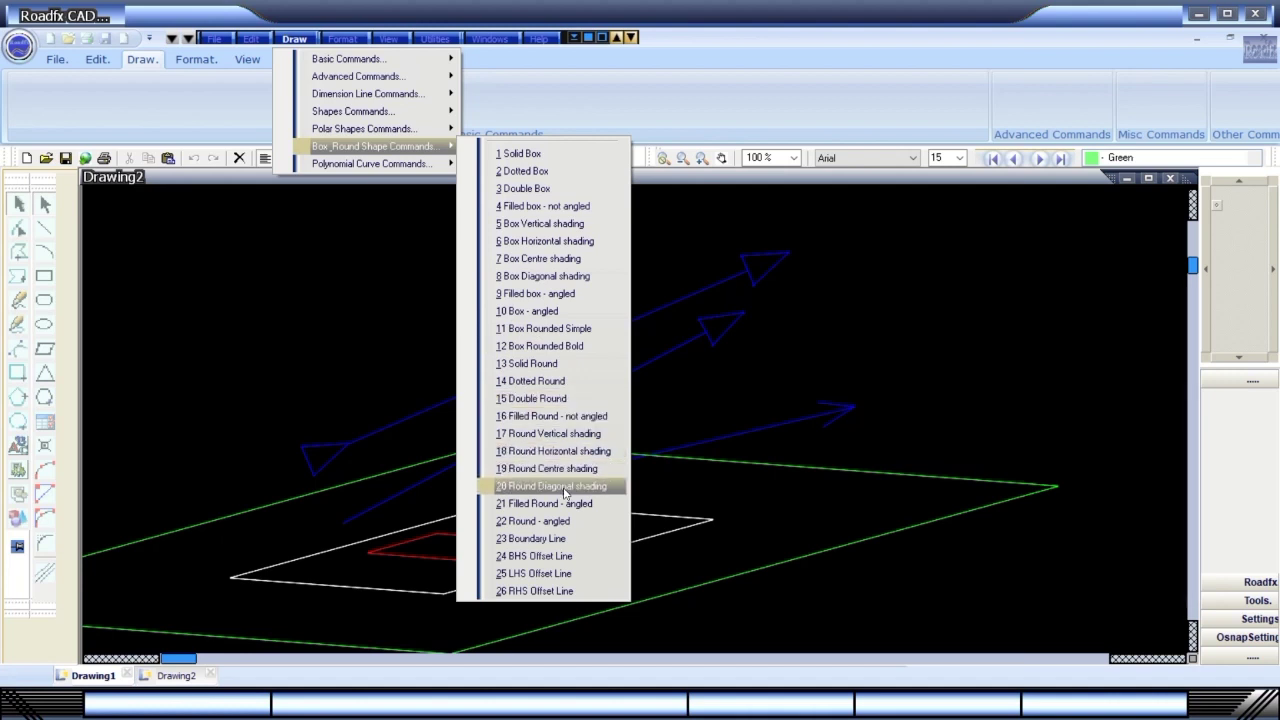
pyautogui.click(551, 556)
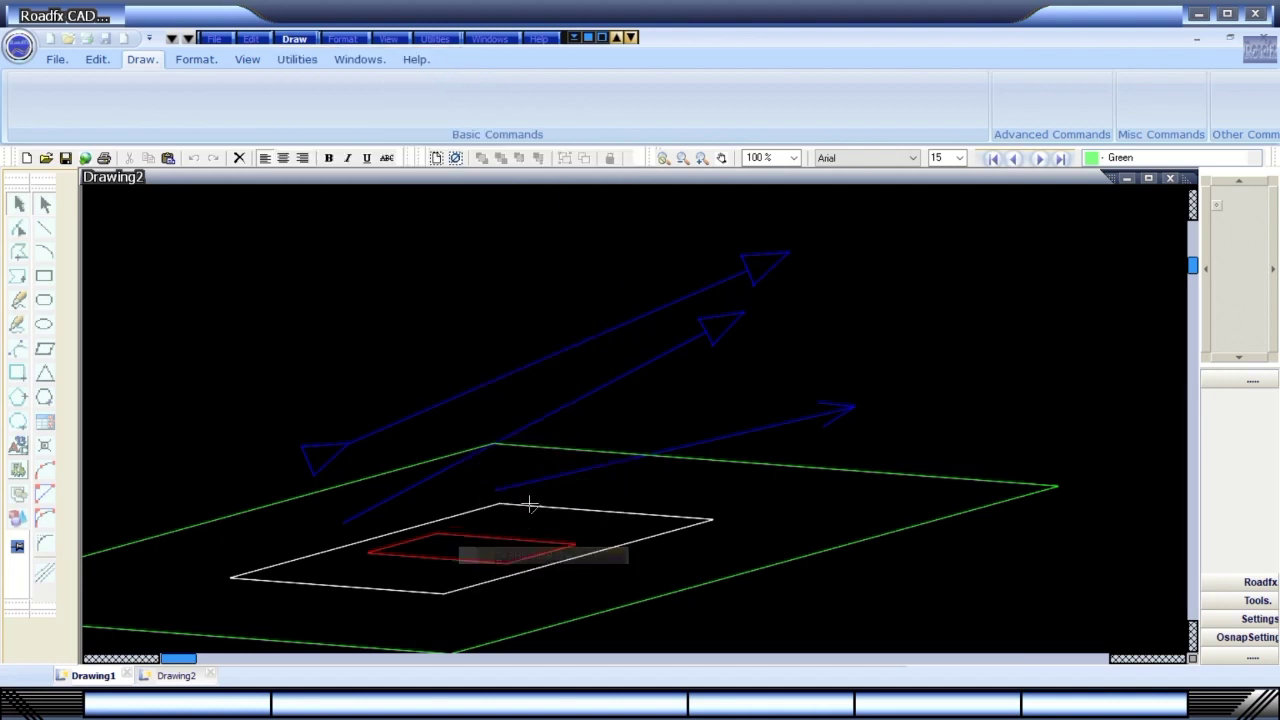
pyautogui.click(243, 328)
pyautogui.click(501, 231)
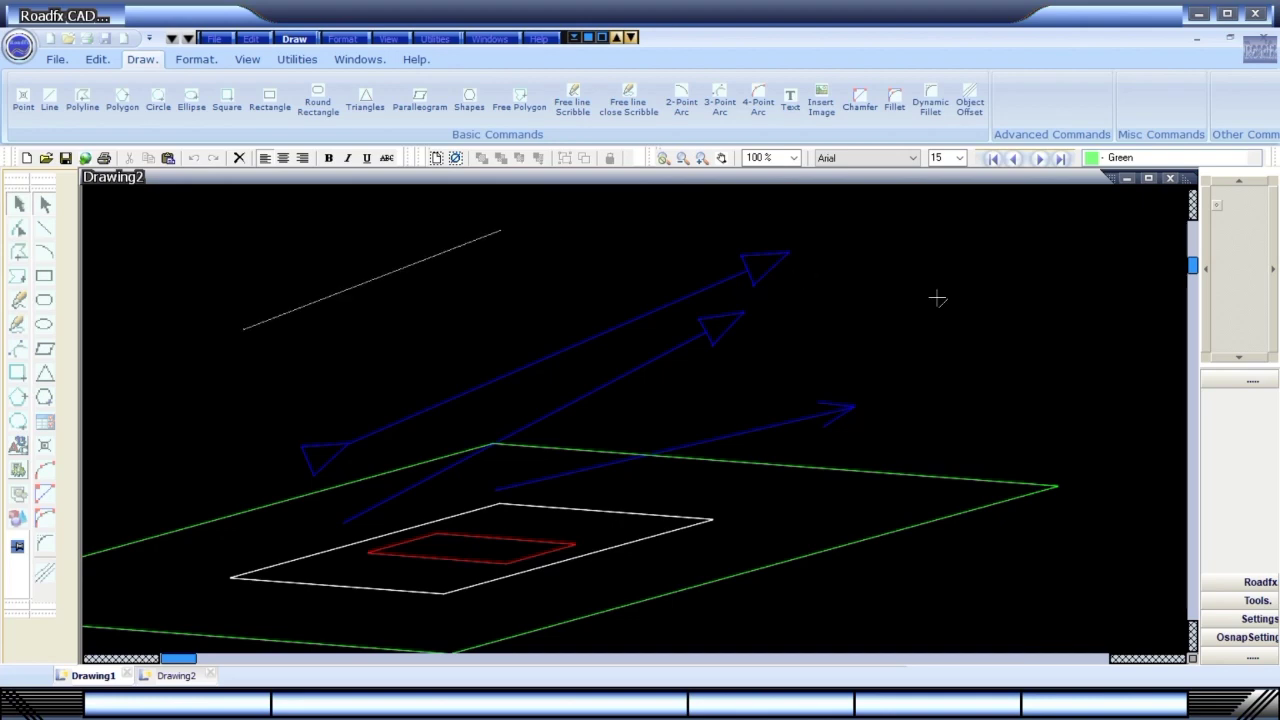
pyautogui.doubleClick(1032, 317)
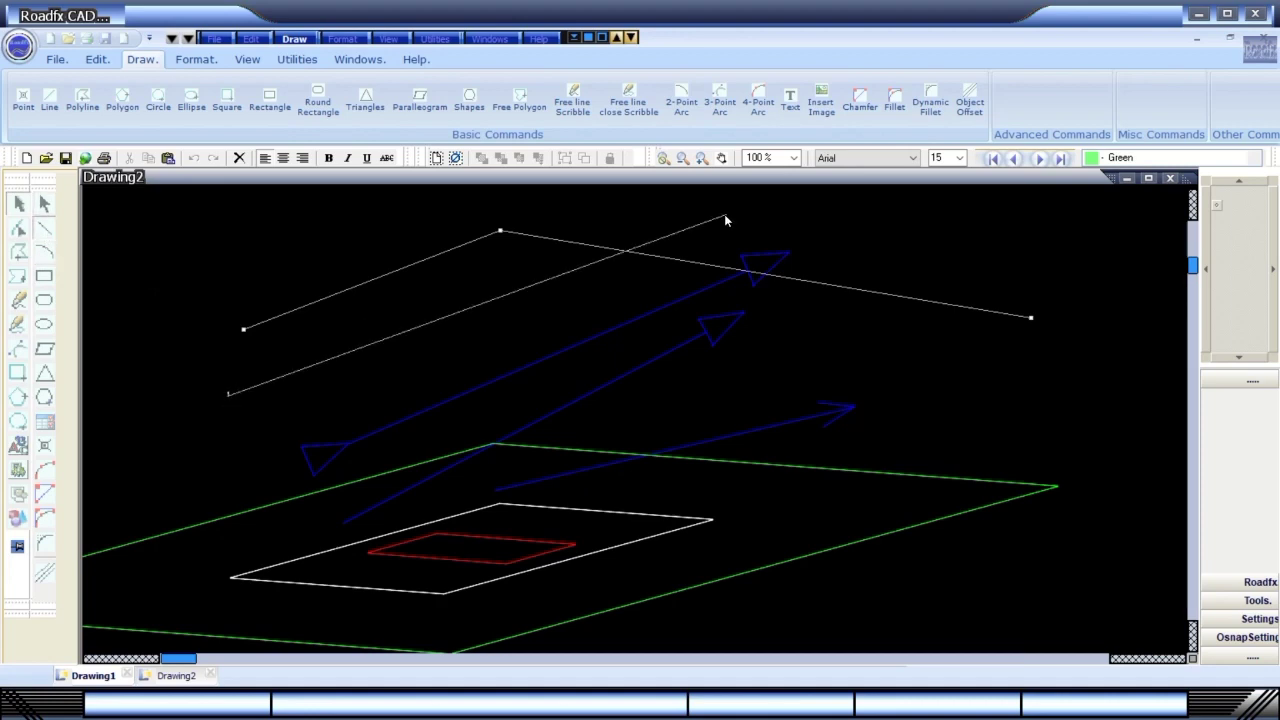
pyautogui.hotkey('ctrl', 'z')
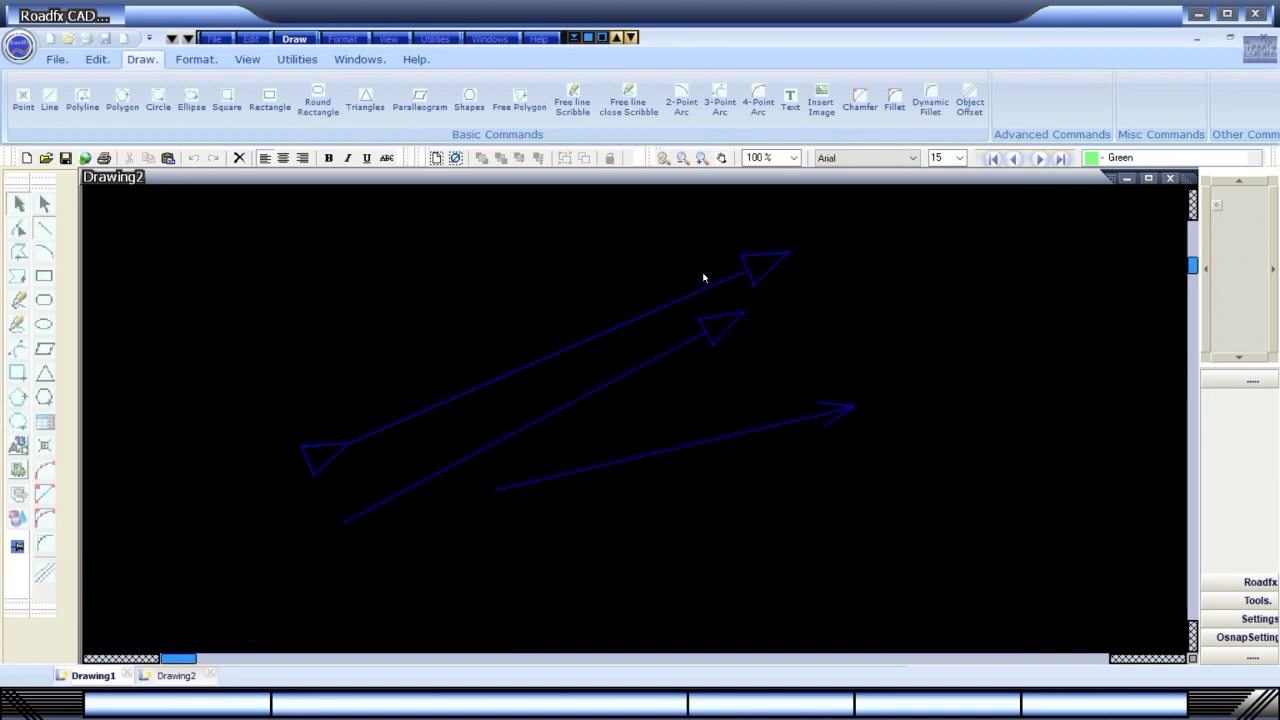
pyautogui.hotkey('ctrl', 'y')
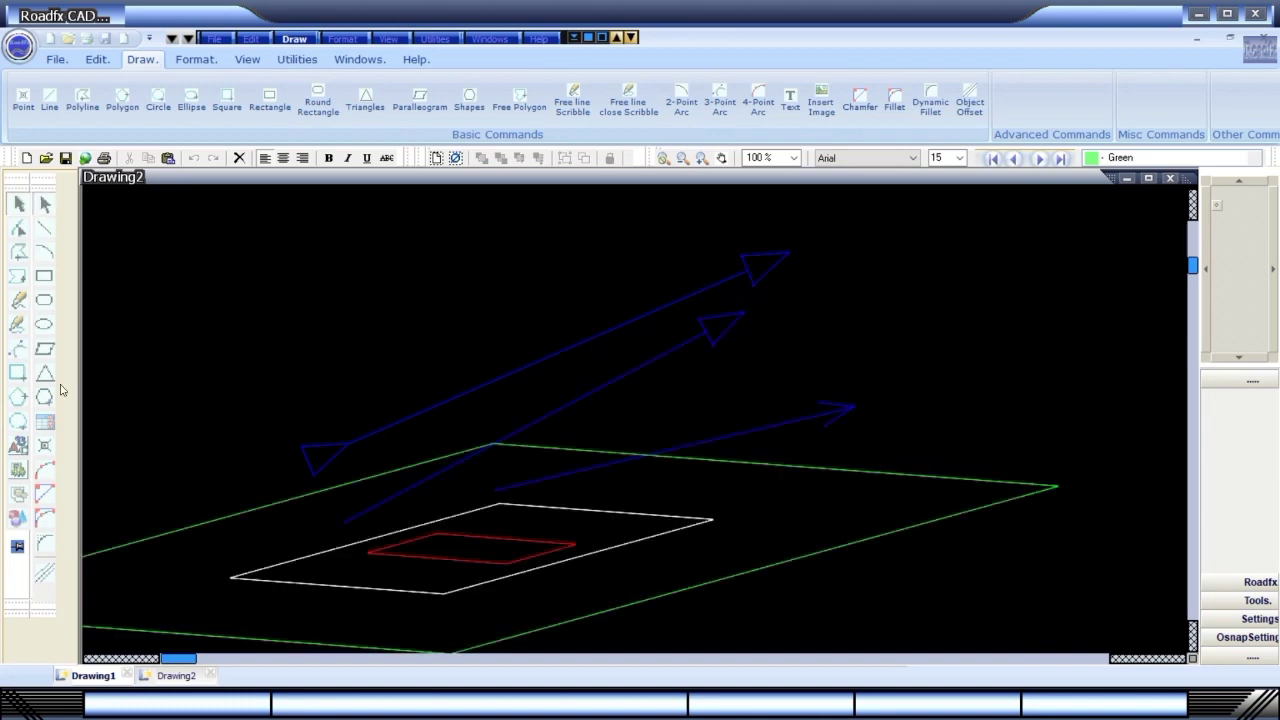
# Look through the Draw, Format and View menus, then close Roadfx CAD.
pyautogui.click(297, 39)
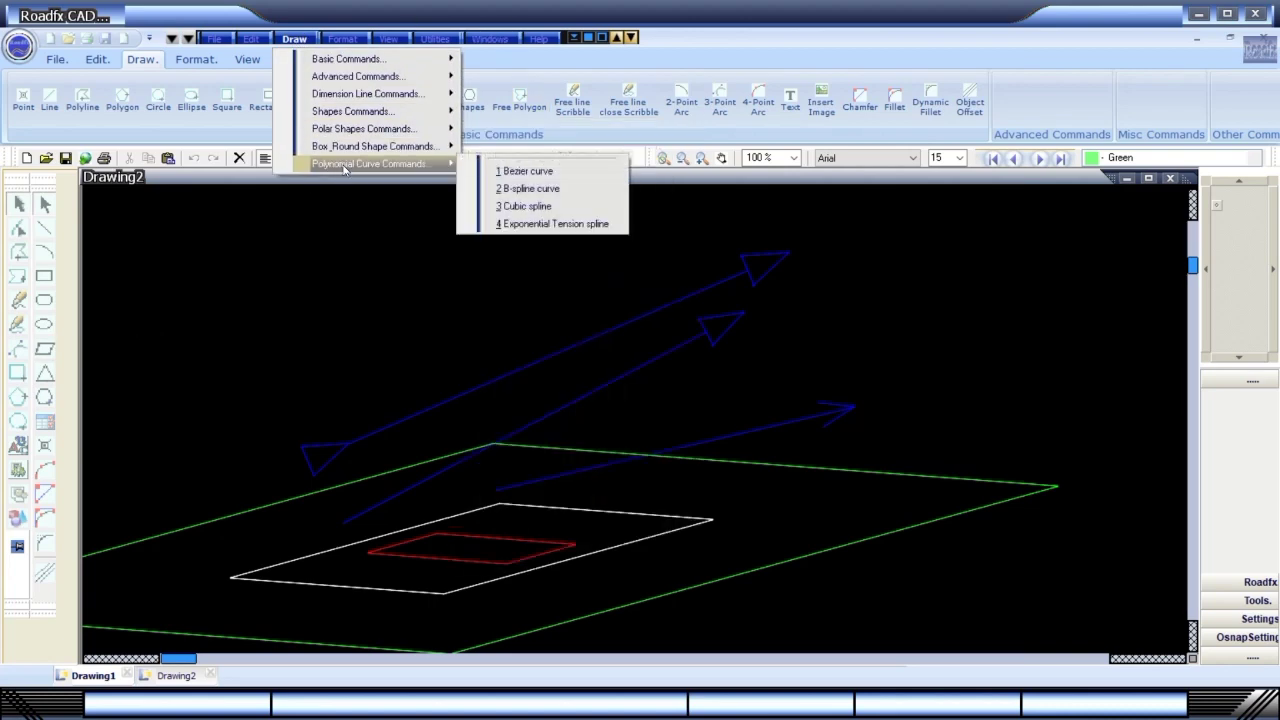
pyautogui.click(348, 41)
pyautogui.click(348, 41)
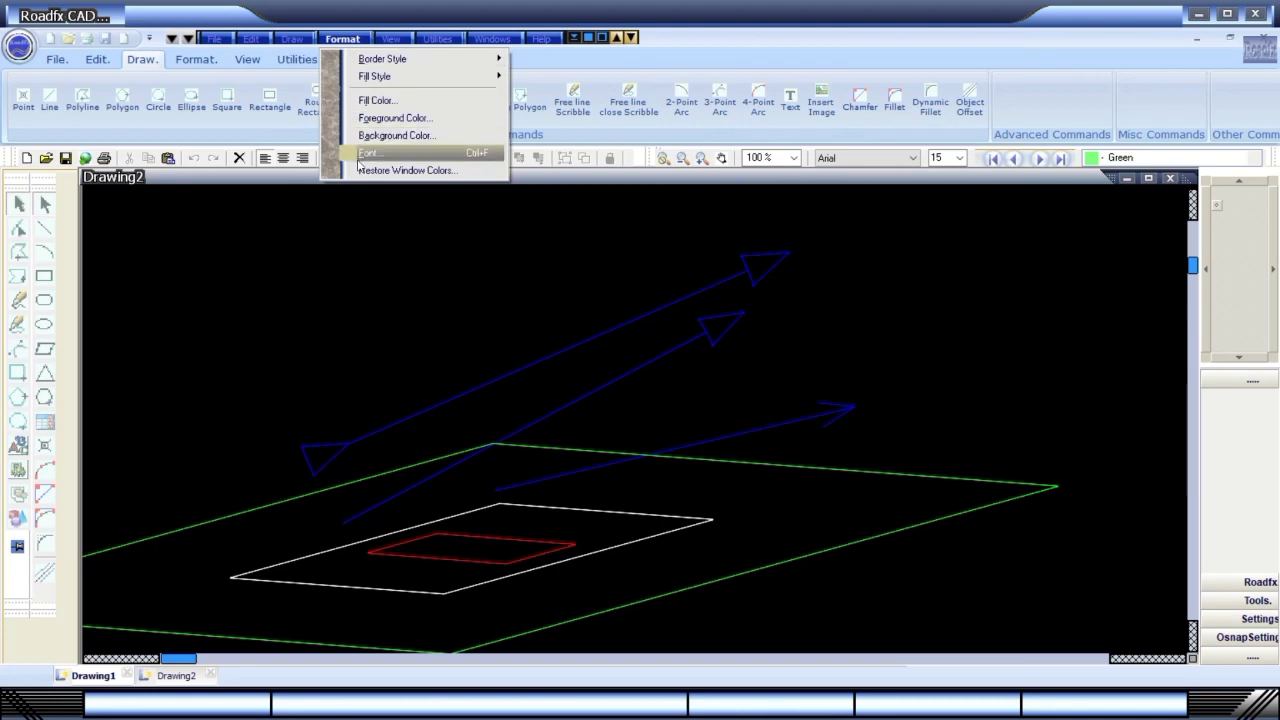
pyautogui.click(387, 40)
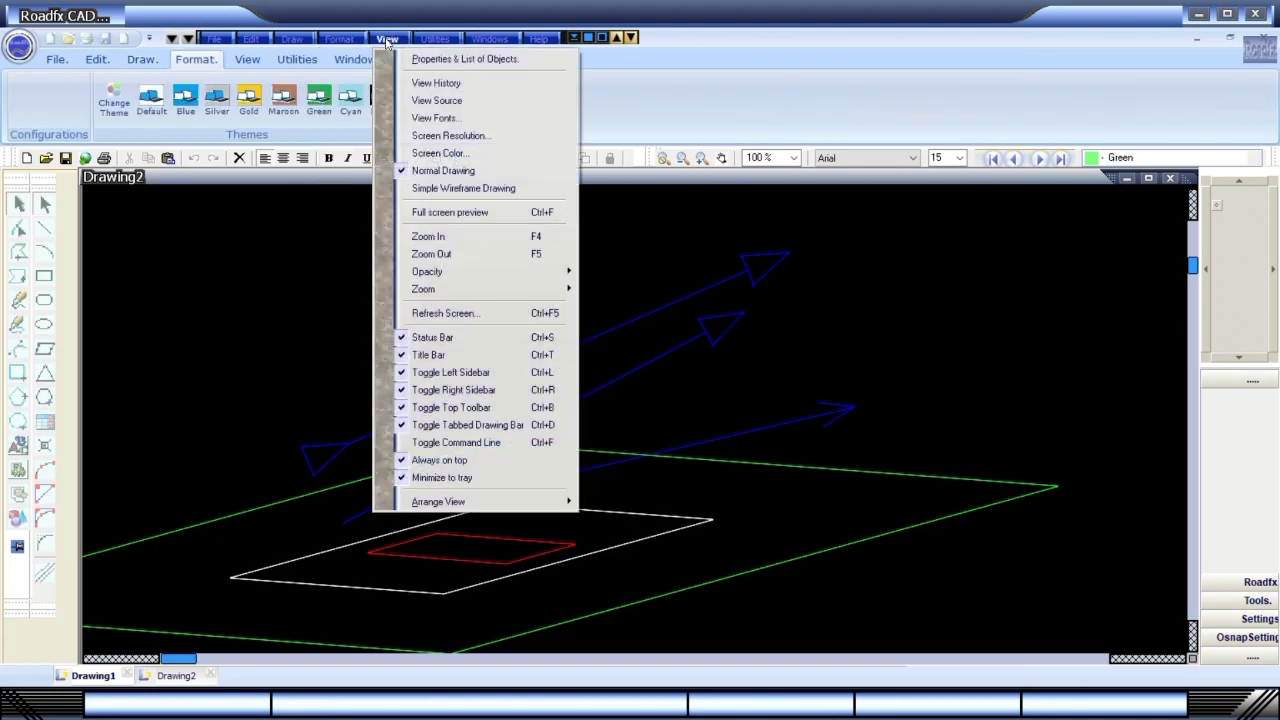
pyautogui.click(1061, 111)
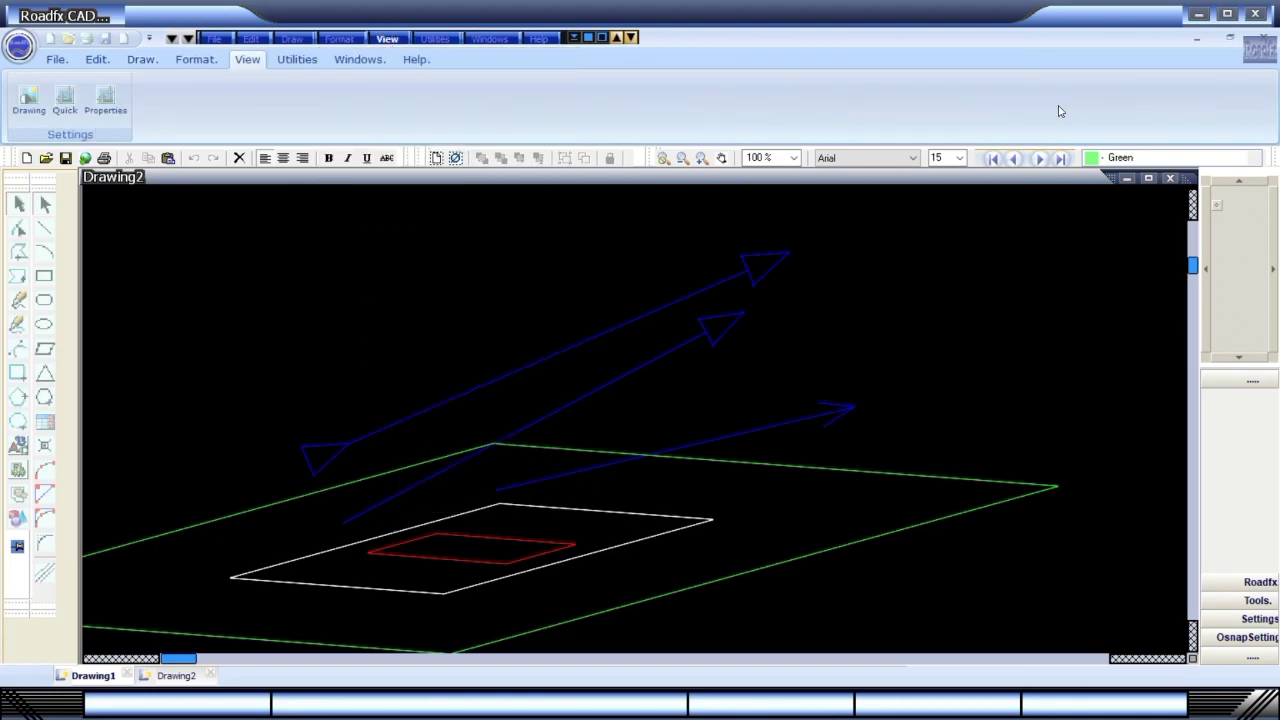
pyautogui.click(1255, 15)
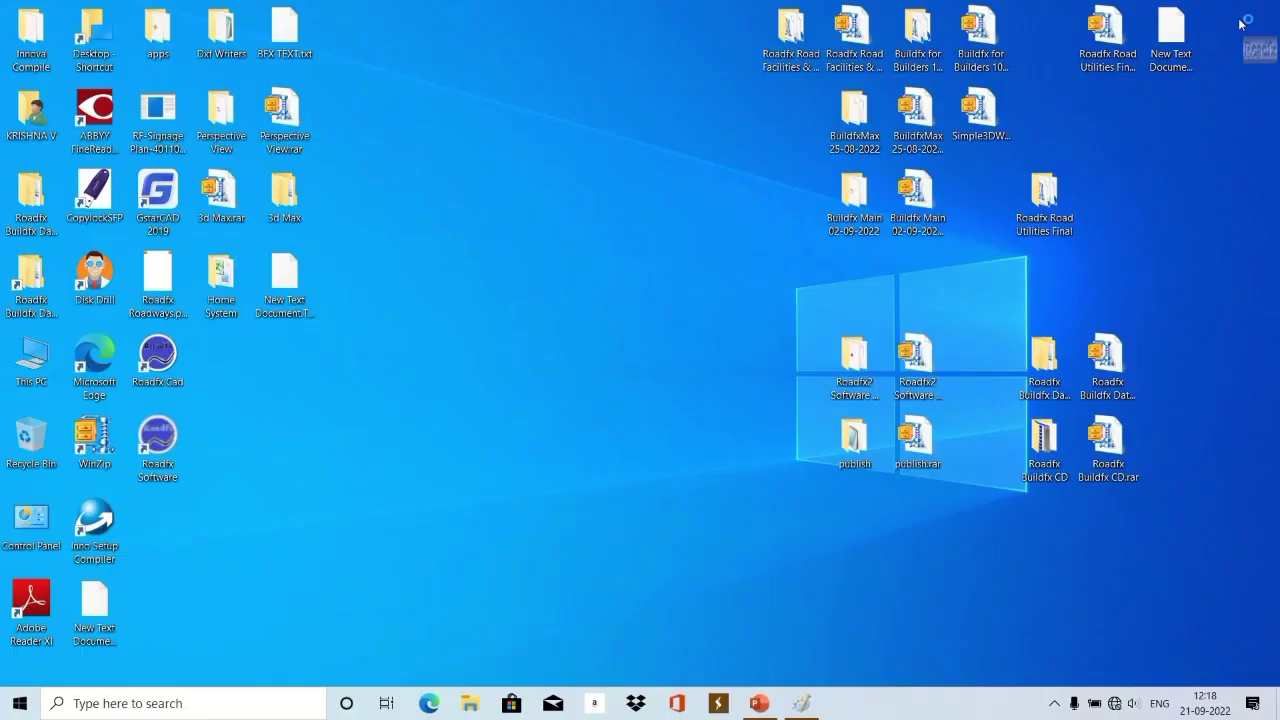
# Refresh the Windows desktop and launch Roadfx Software.
pyautogui.rightClick(526, 340)
pyautogui.click(549, 391)
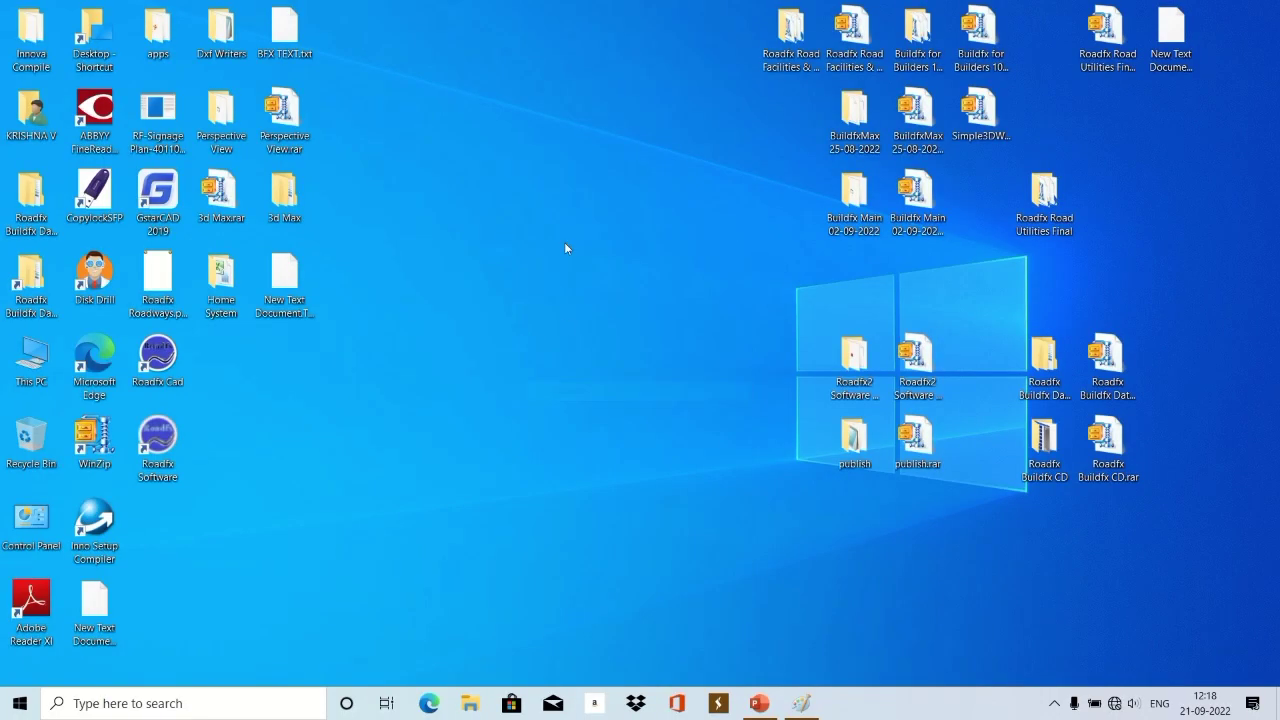
pyautogui.moveTo(596, 9)
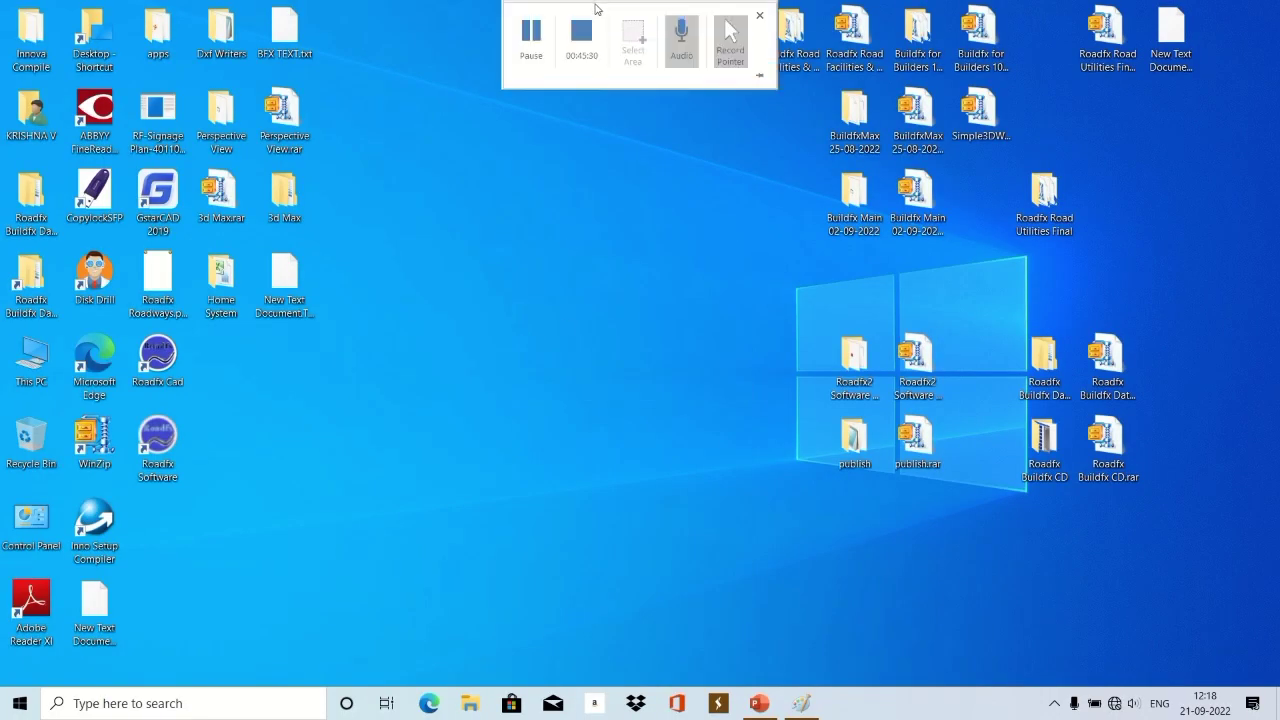
pyautogui.click(536, 33)
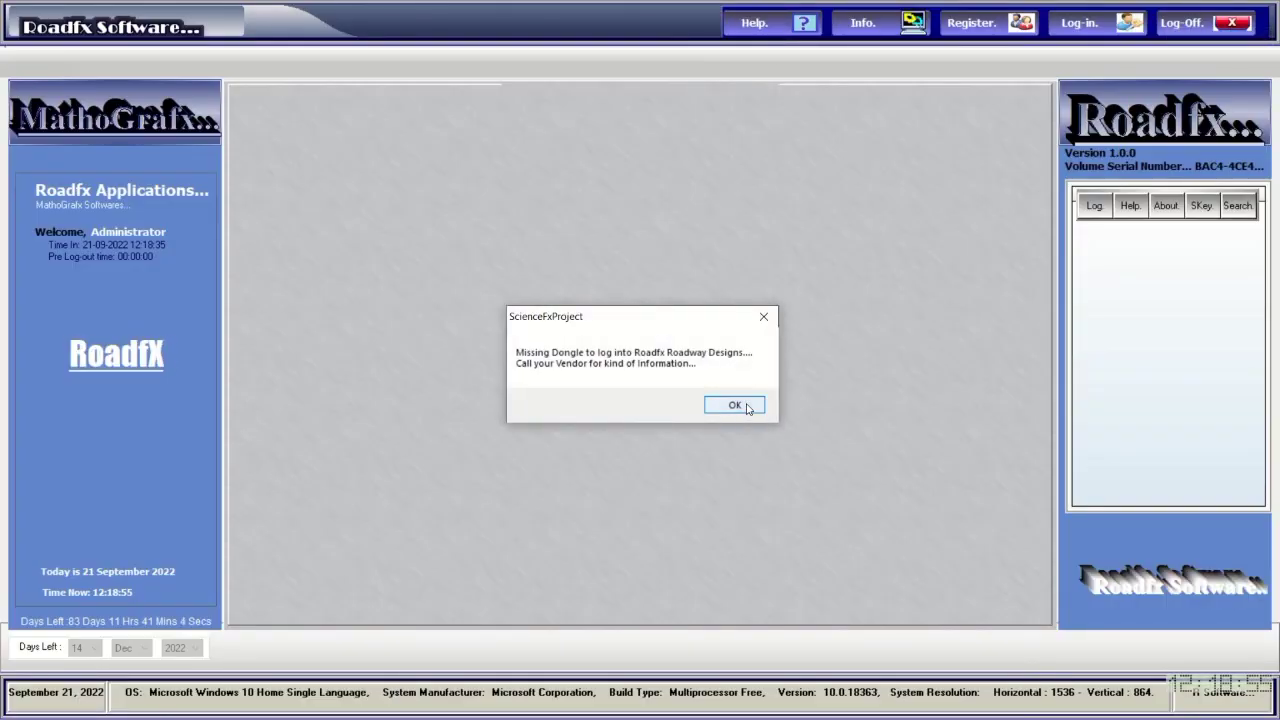
# Dismiss the missing-dongle warning, log in with the password, and launch Sciencefx.
pyautogui.click(747, 407)
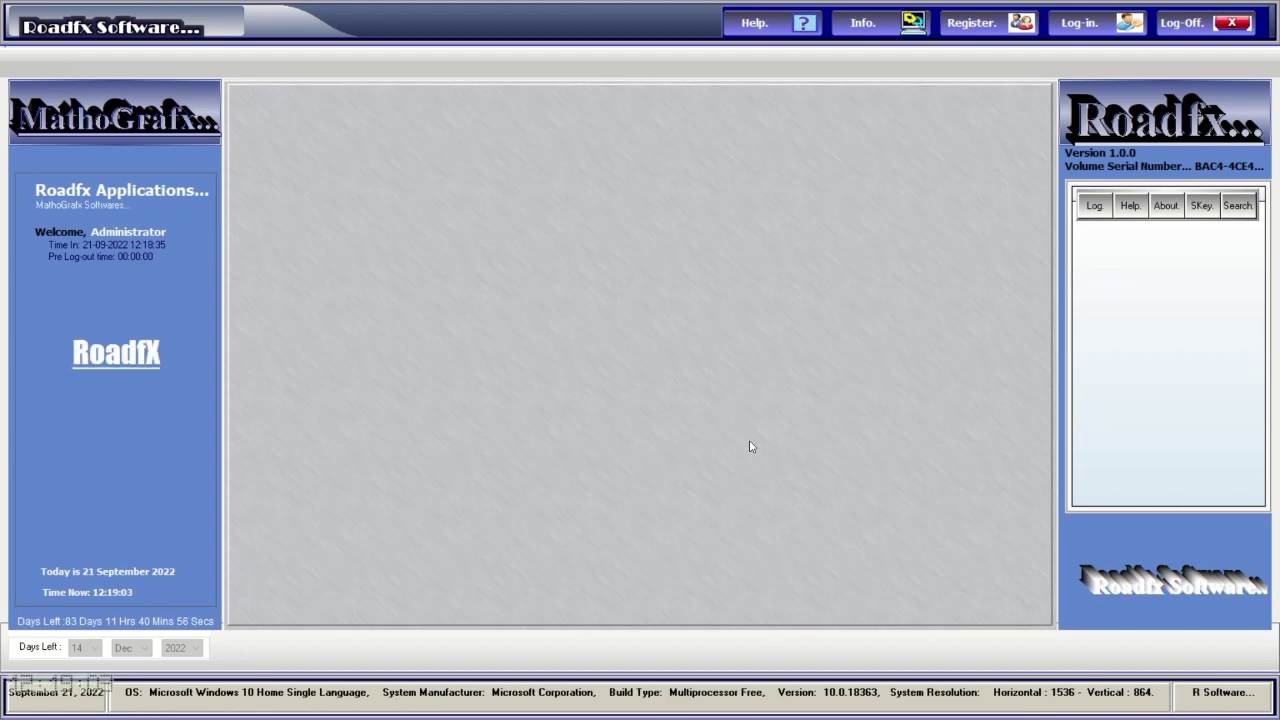
pyautogui.click(1082, 24)
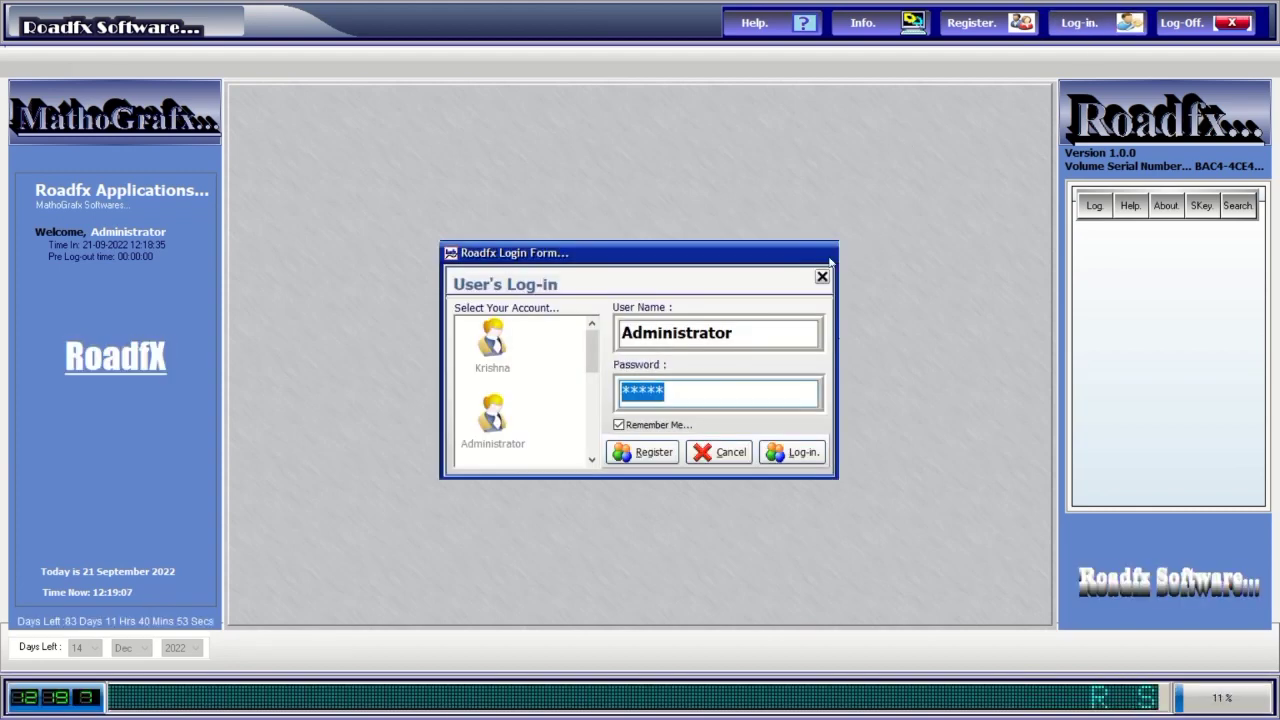
pyautogui.write('****')
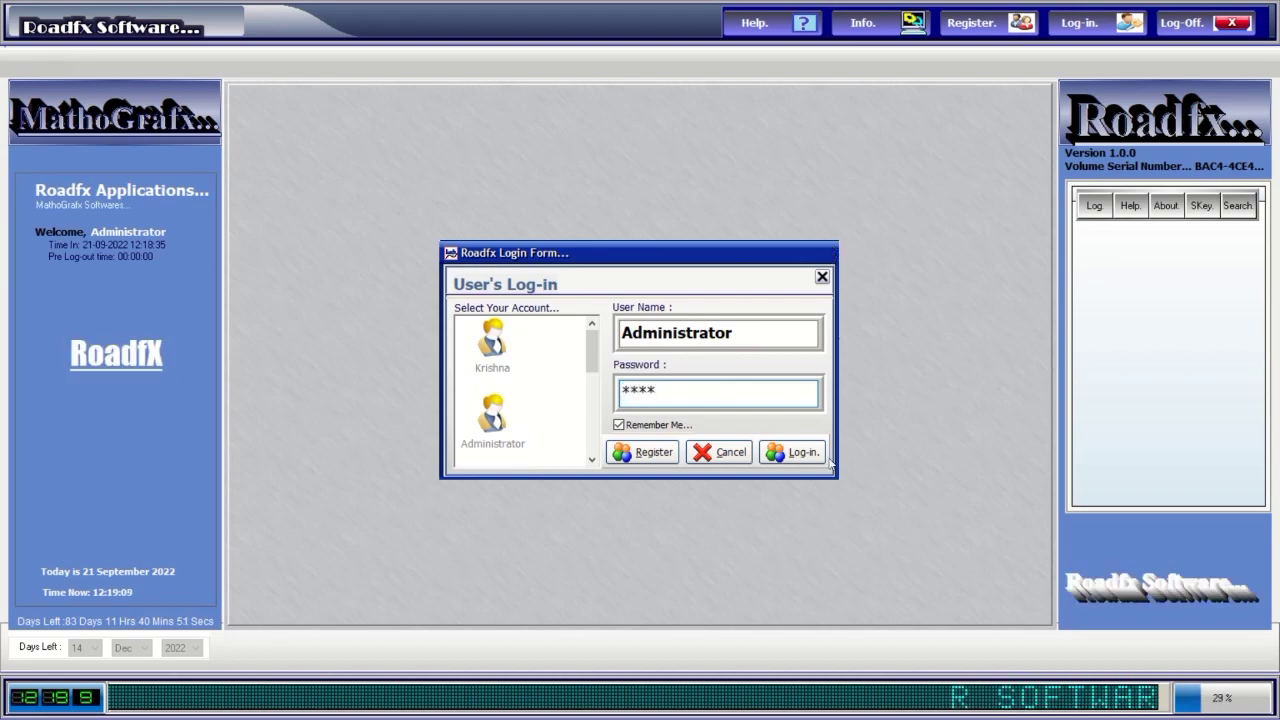
pyautogui.click(822, 456)
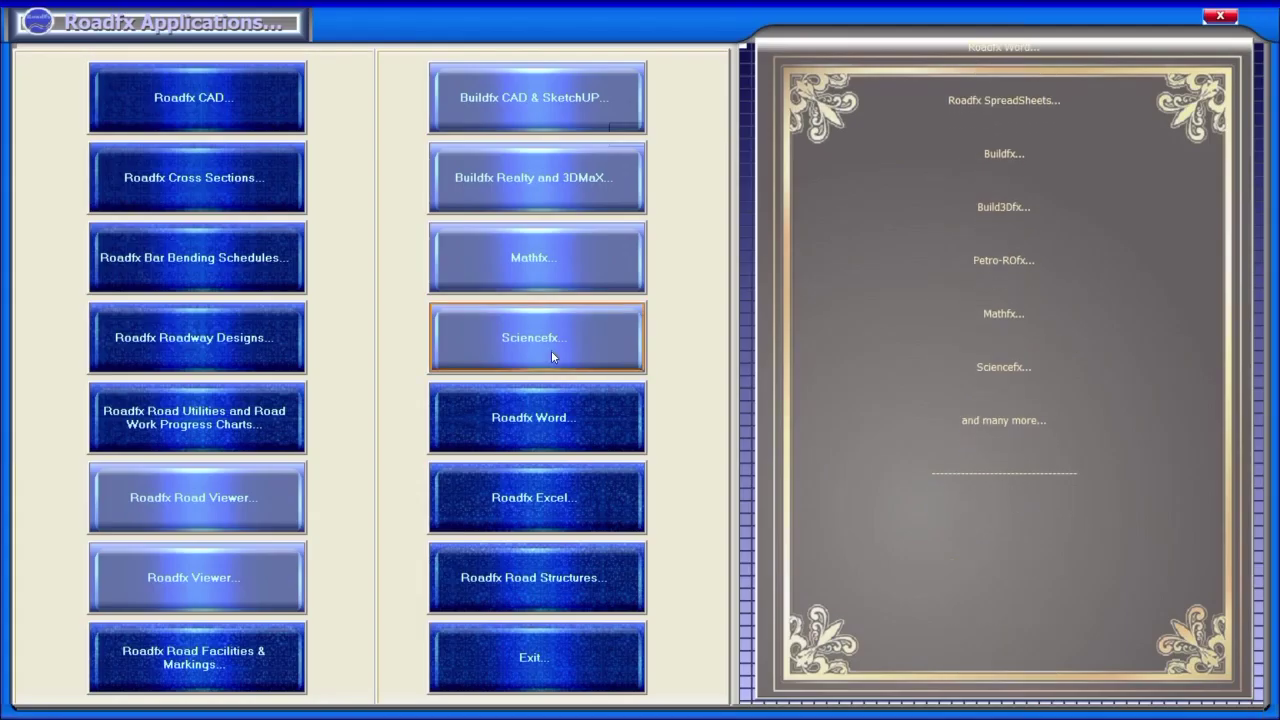
pyautogui.click(552, 352)
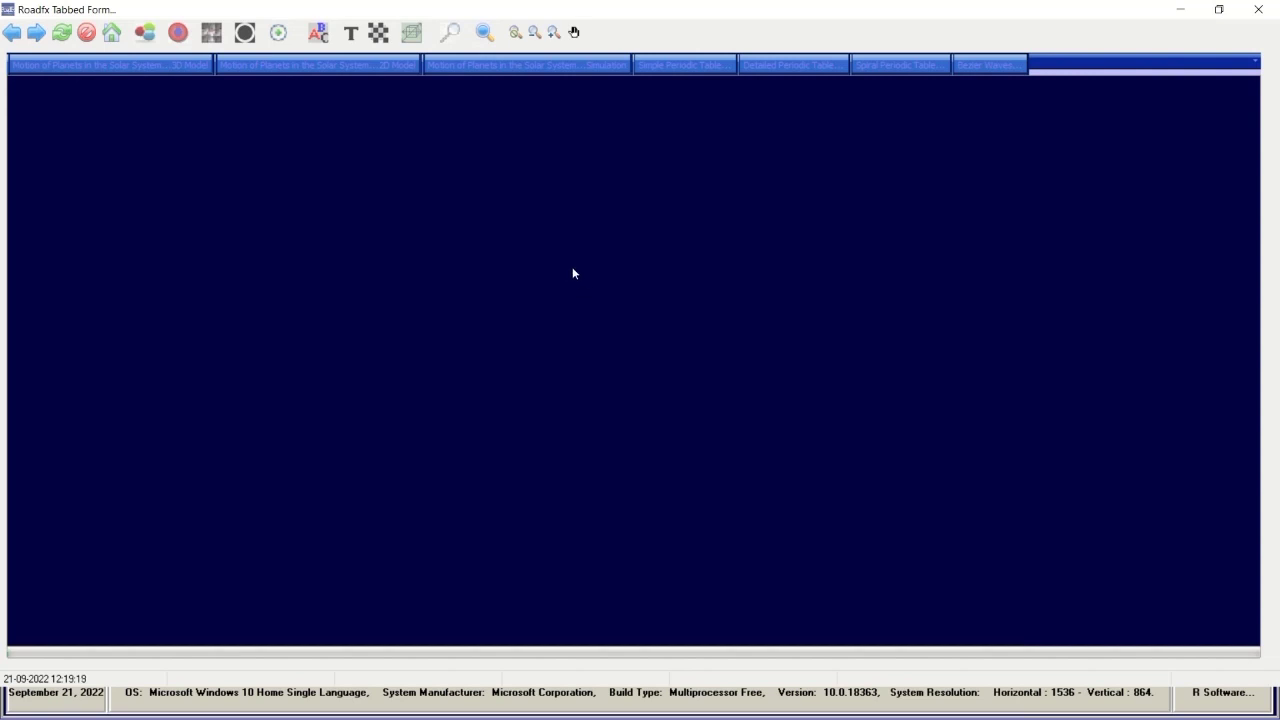
# Open the 3D solar system model and briefly toggle the floating camera.
pyautogui.click(169, 66)
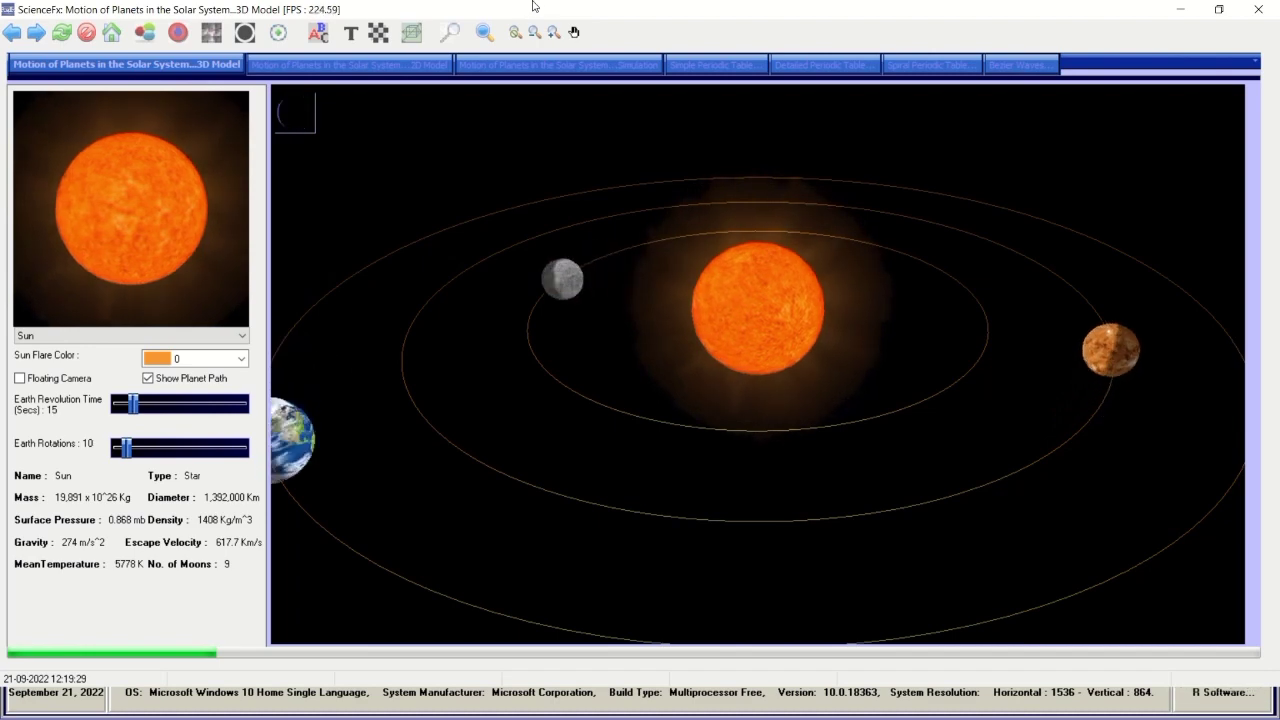
pyautogui.moveTo(523, 8)
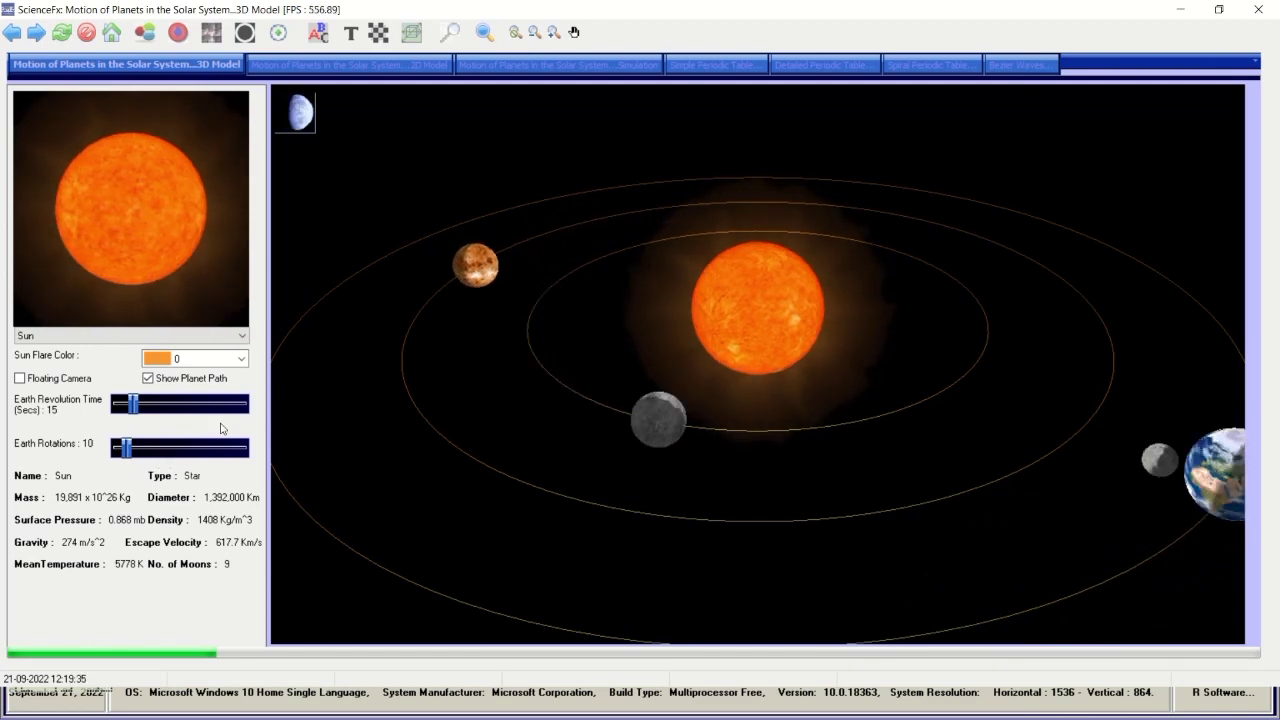
pyautogui.click(62, 380)
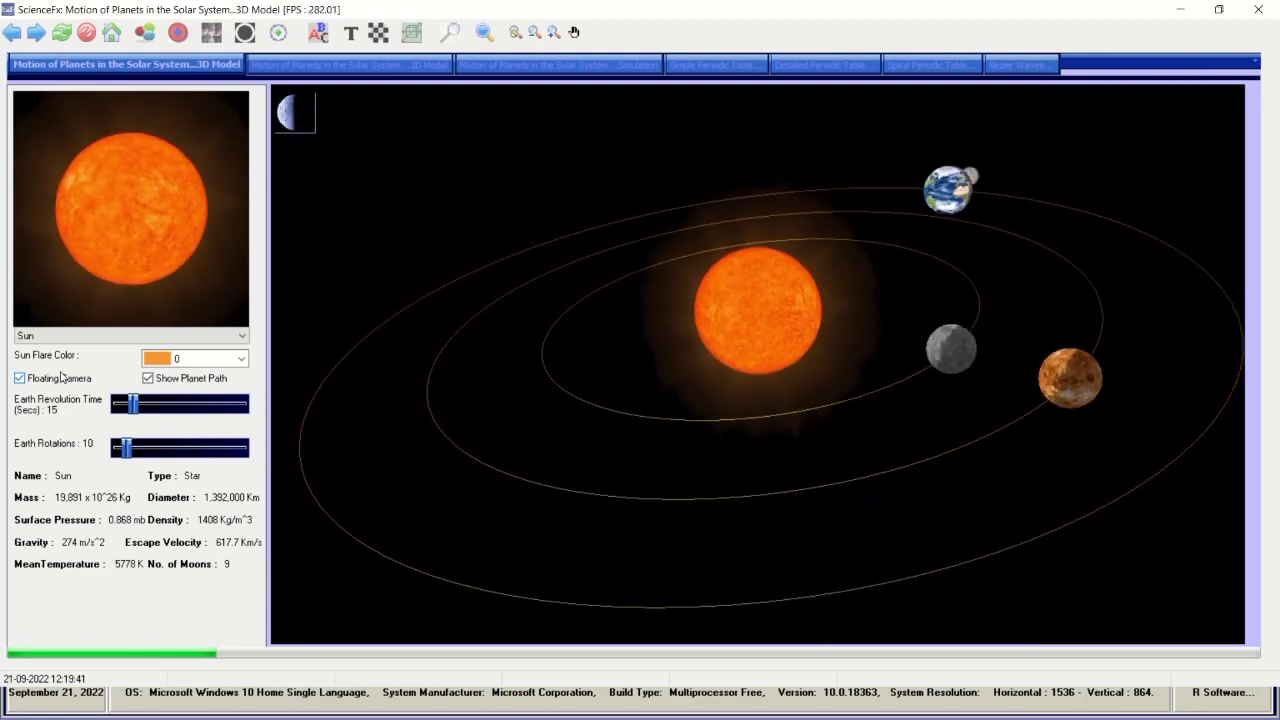
pyautogui.click(63, 380)
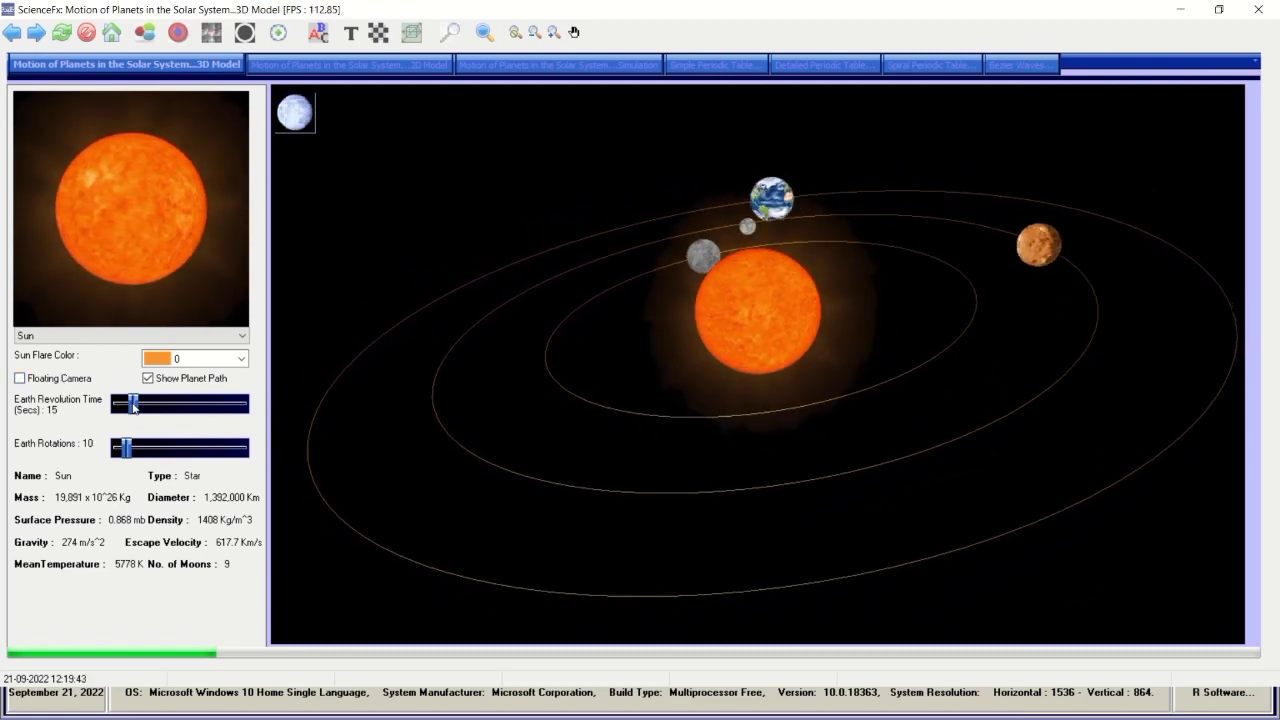
# Set Earth's revolution time to 100 s with 10 rotations, then show the 2D model.
pyautogui.moveTo(133, 403); pyautogui.dragTo(183, 408)
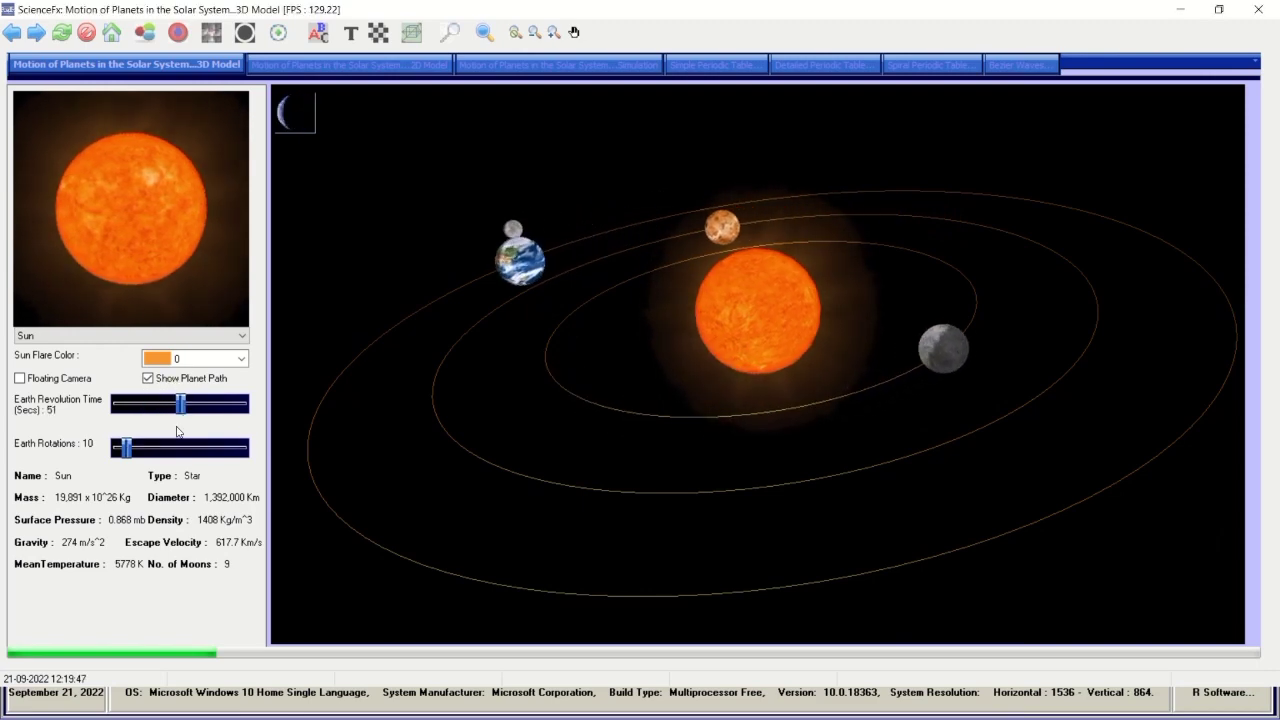
pyautogui.moveTo(128, 449); pyautogui.dragTo(224, 448)
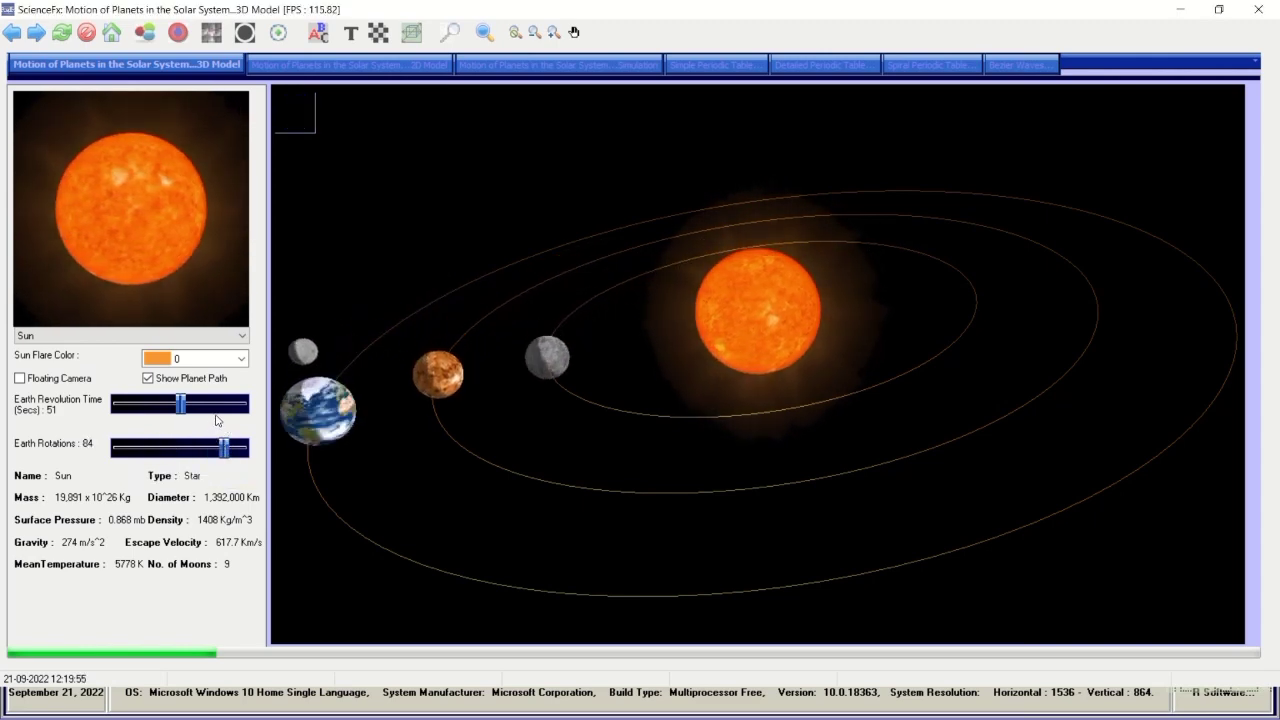
pyautogui.moveTo(233, 447); pyautogui.dragTo(127, 457)
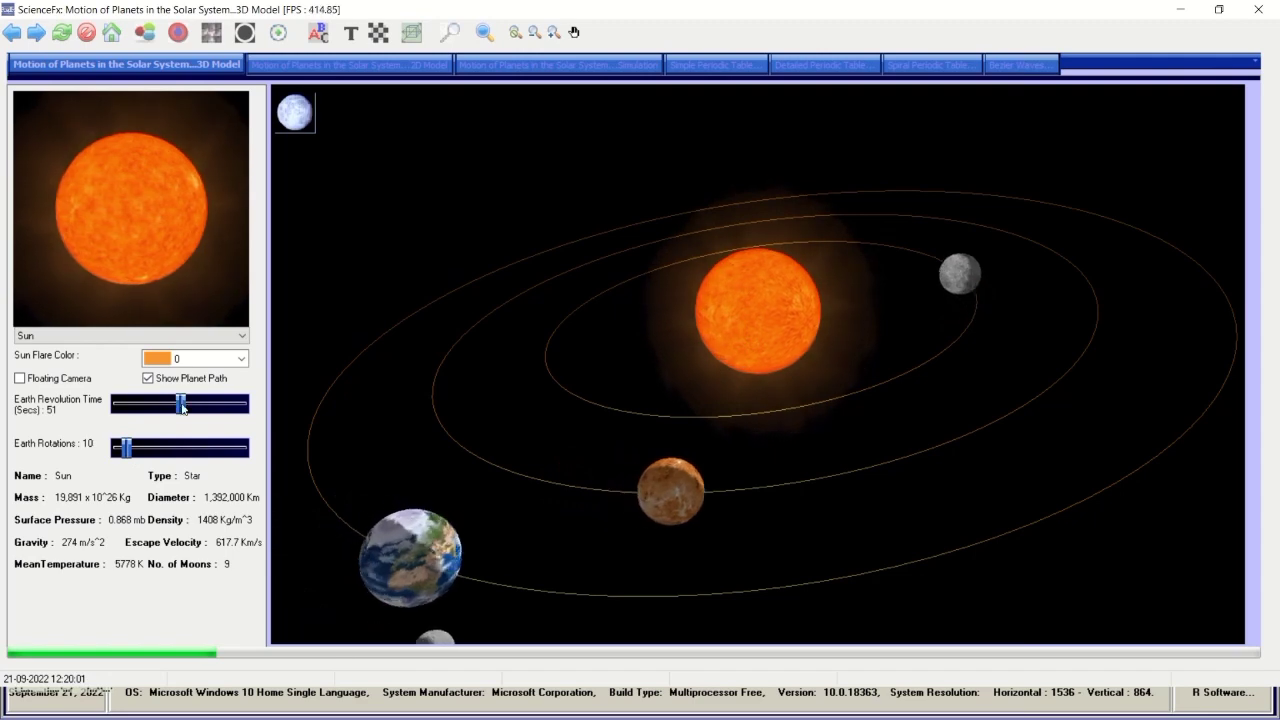
pyautogui.moveTo(180, 403); pyautogui.dragTo(287, 420)
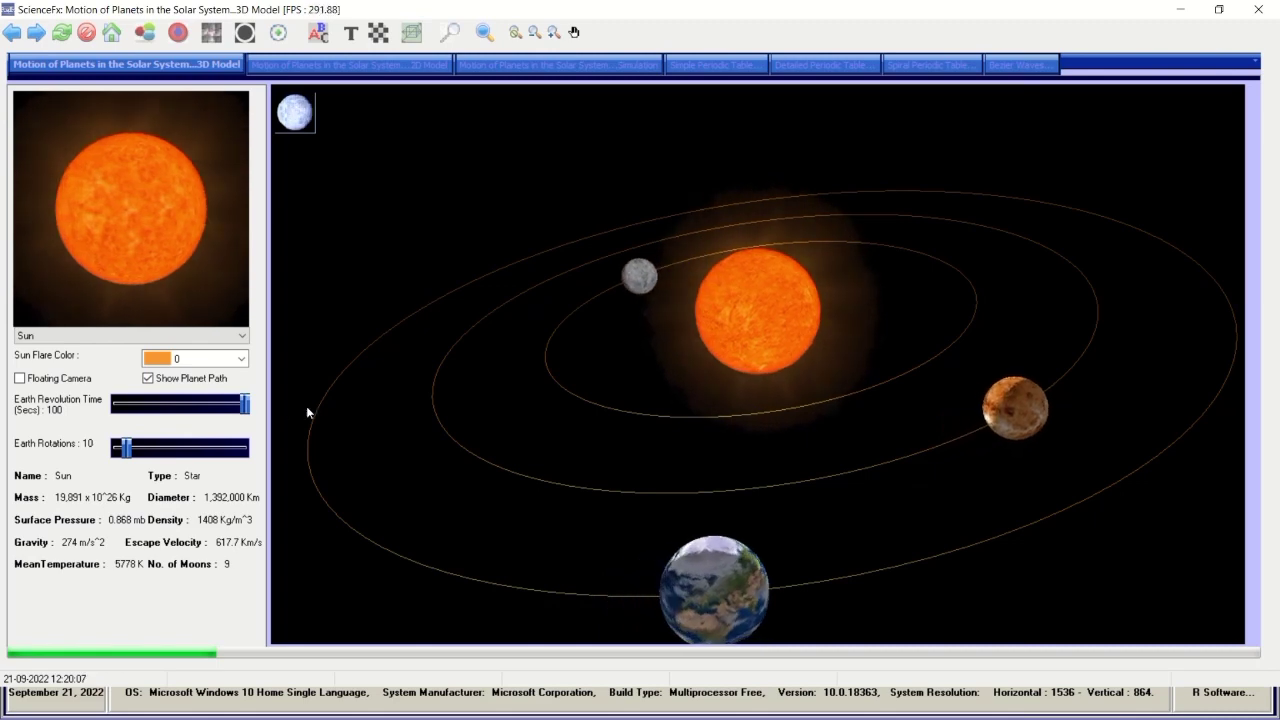
pyautogui.click(293, 66)
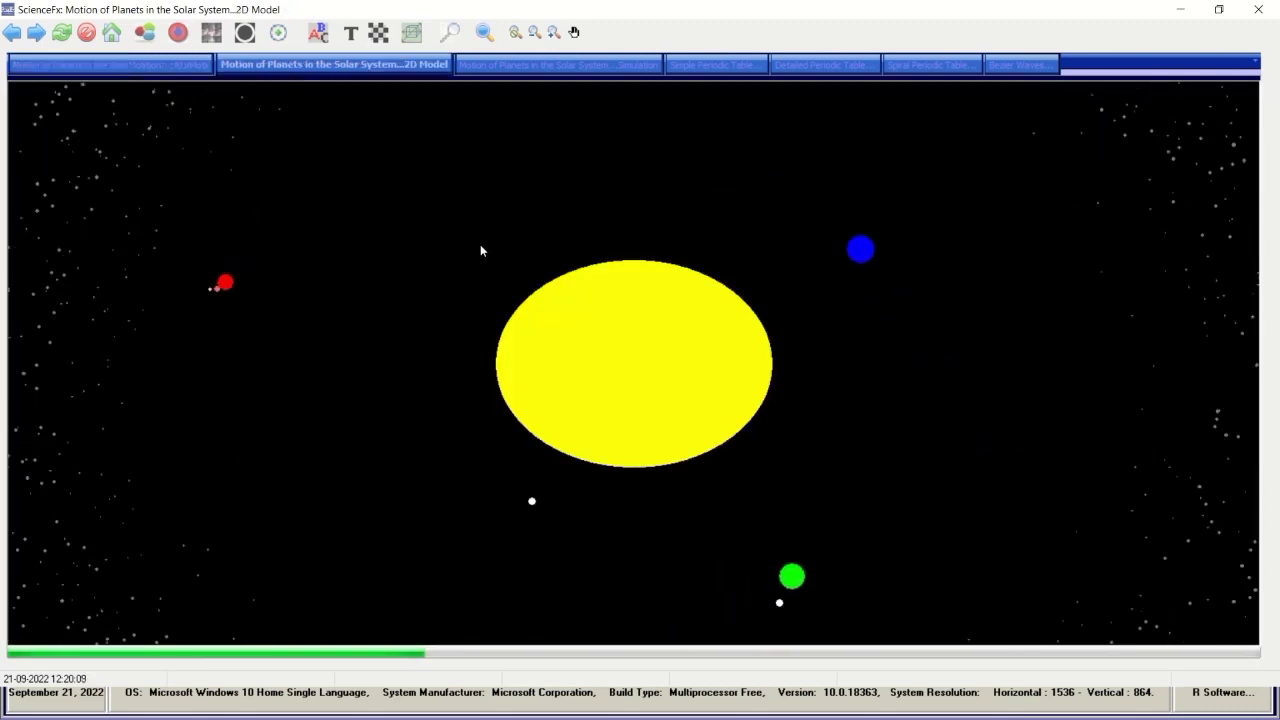
# Open the Simple Periodic Table and show Rhenium's details: atomic number 75, melting point 3180 C.
pyautogui.click(552, 66)
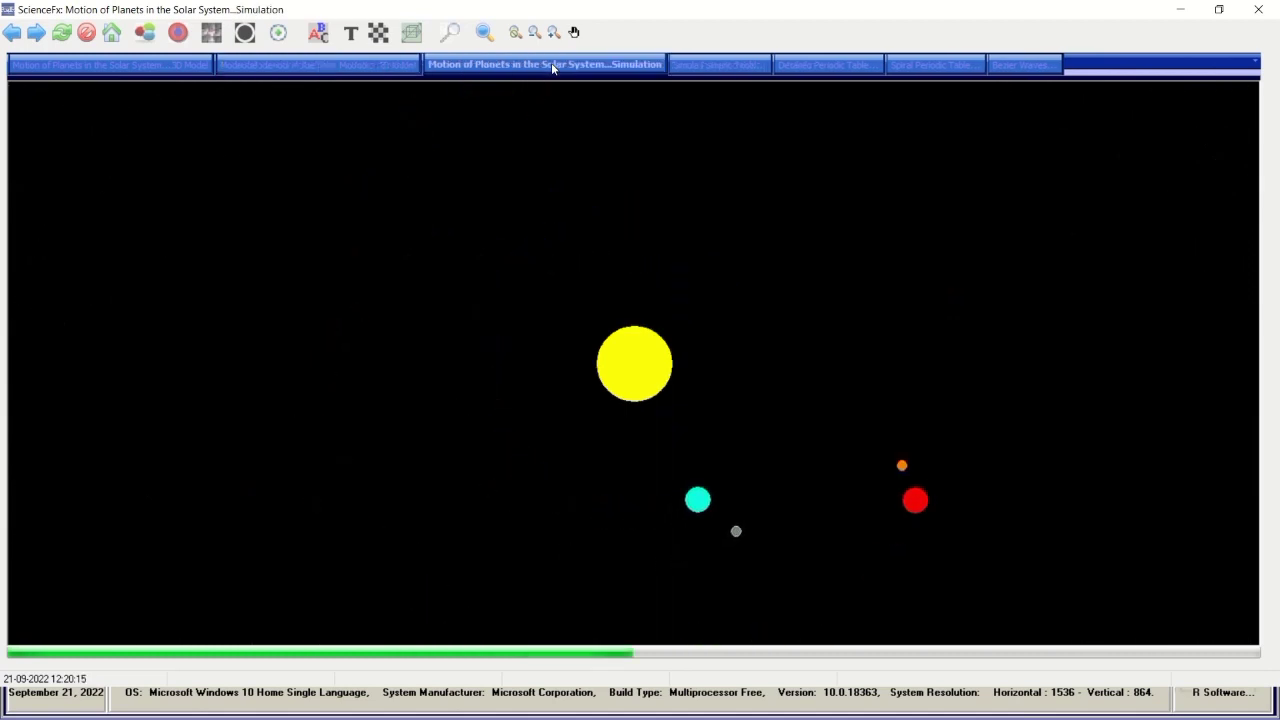
pyautogui.click(681, 66)
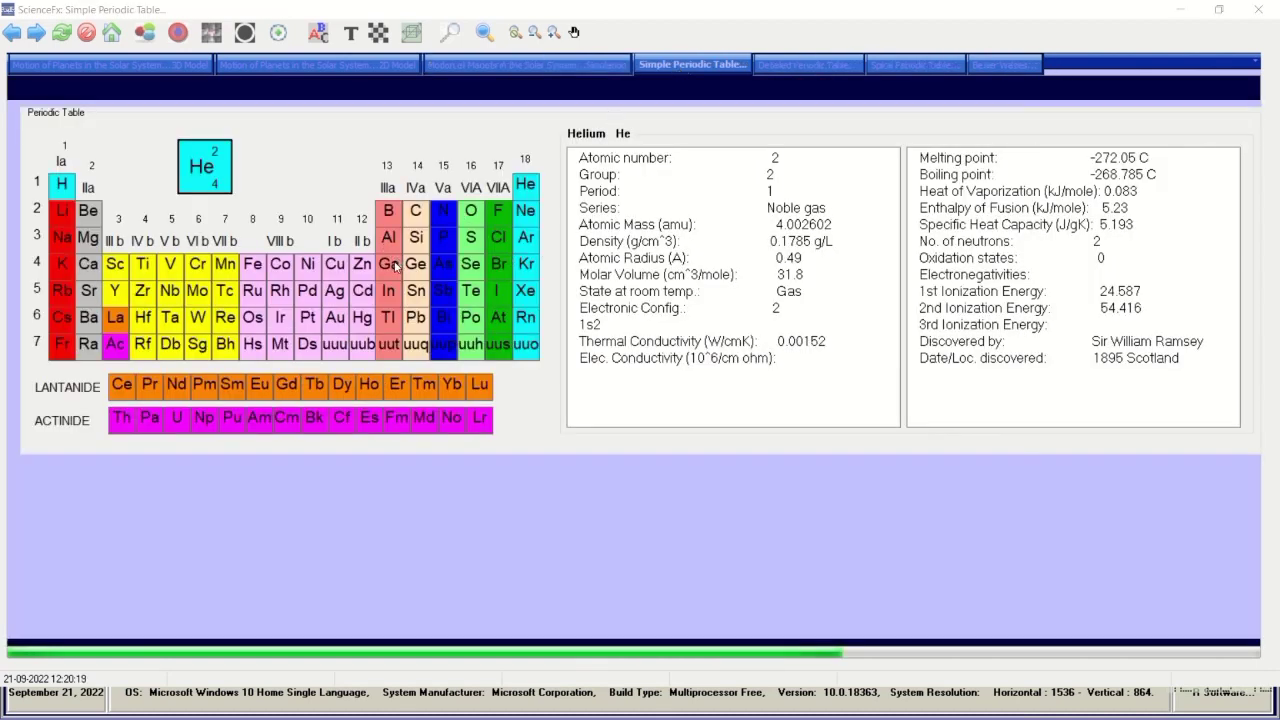
pyautogui.moveTo(413, 290)
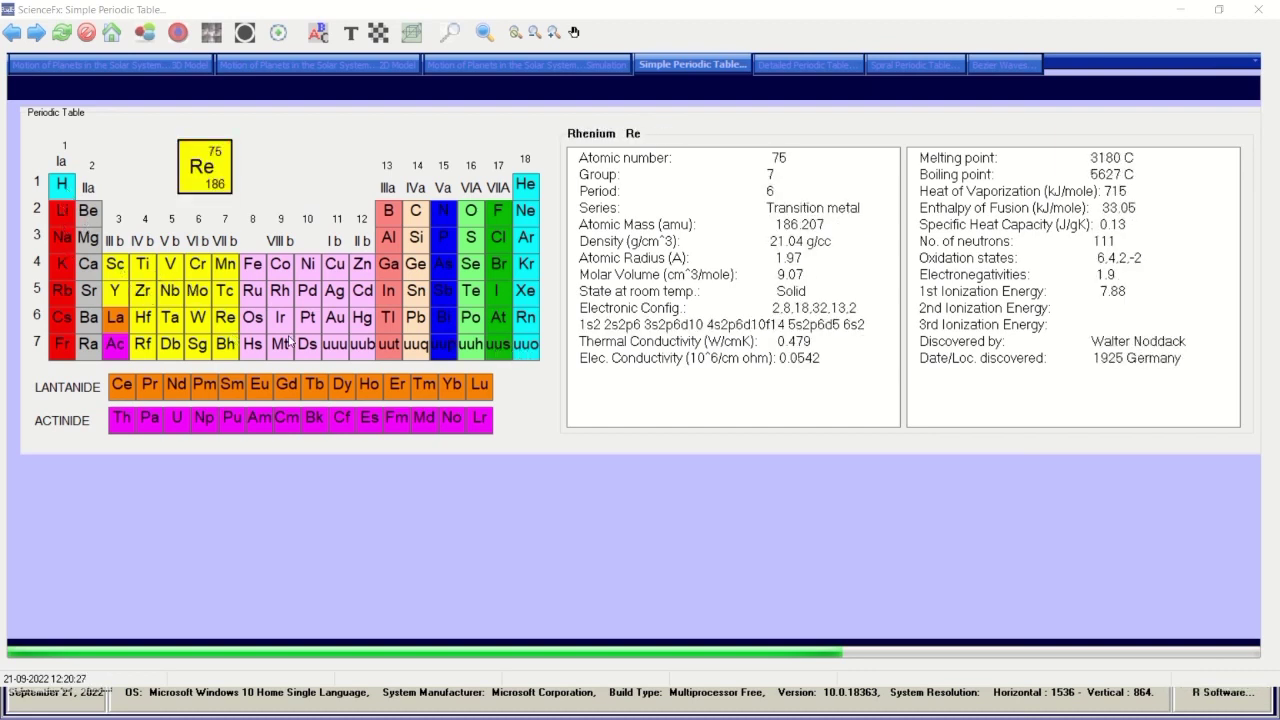
# In the Detailed Periodic Table, view details for Nickel, Uuu, Lutetium, Lawrencium and Thulium.
pyautogui.click(815, 64)
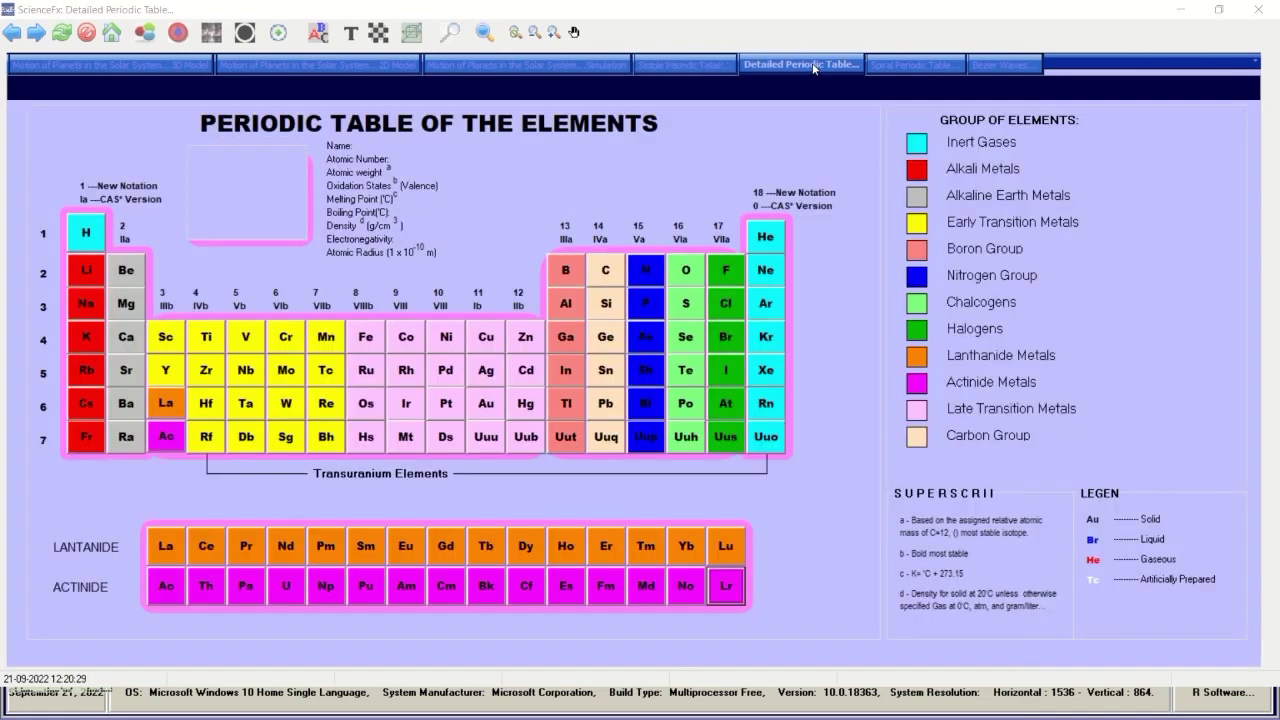
pyautogui.click(453, 342)
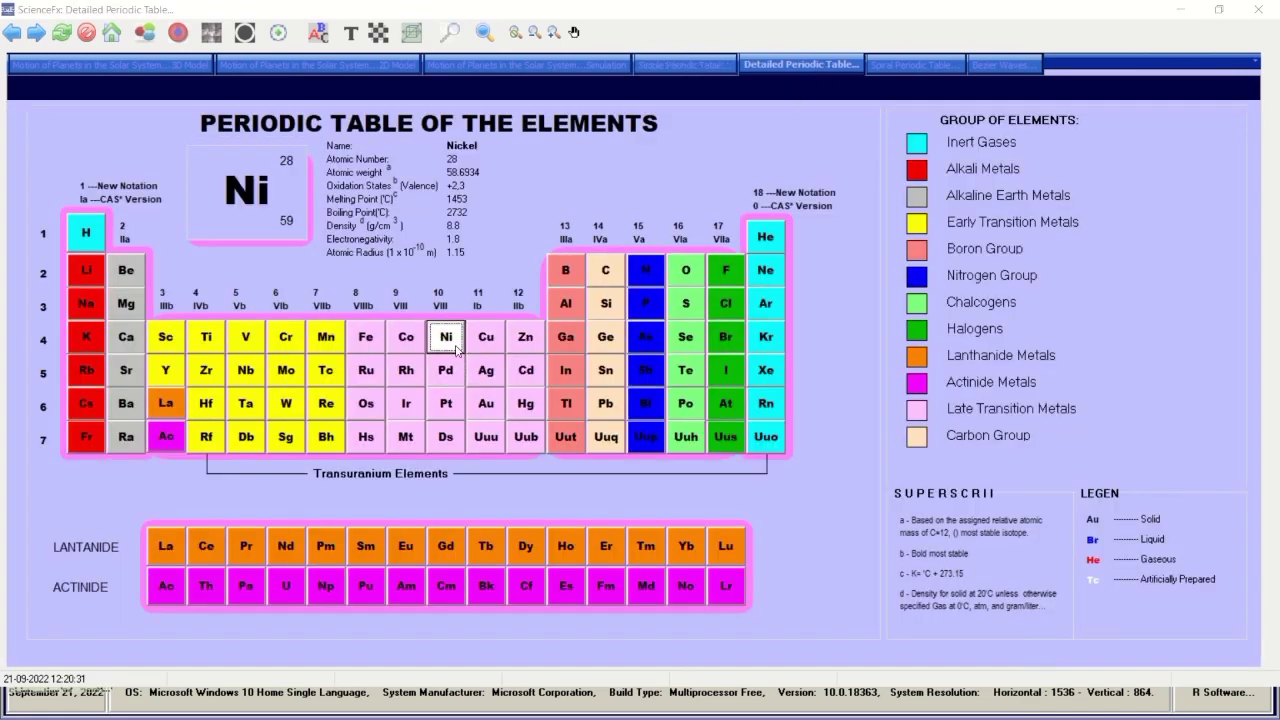
pyautogui.click(493, 437)
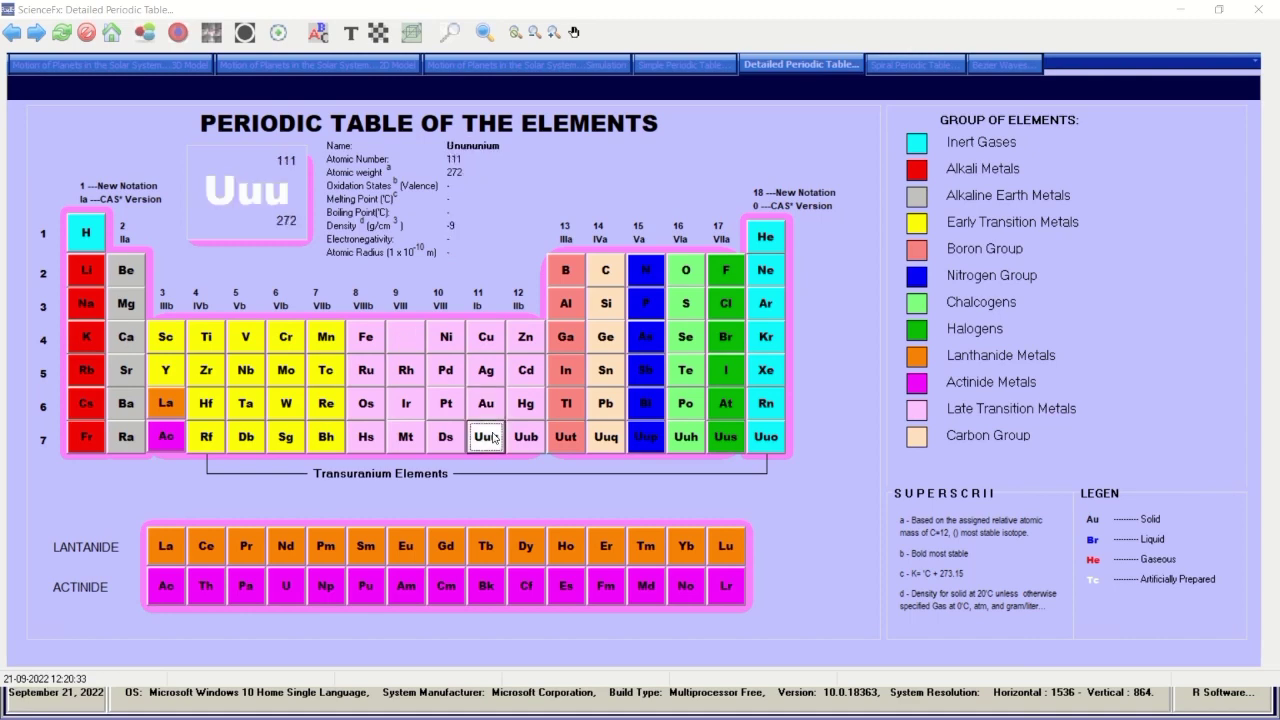
pyautogui.click(720, 548)
pyautogui.click(724, 587)
pyautogui.click(647, 549)
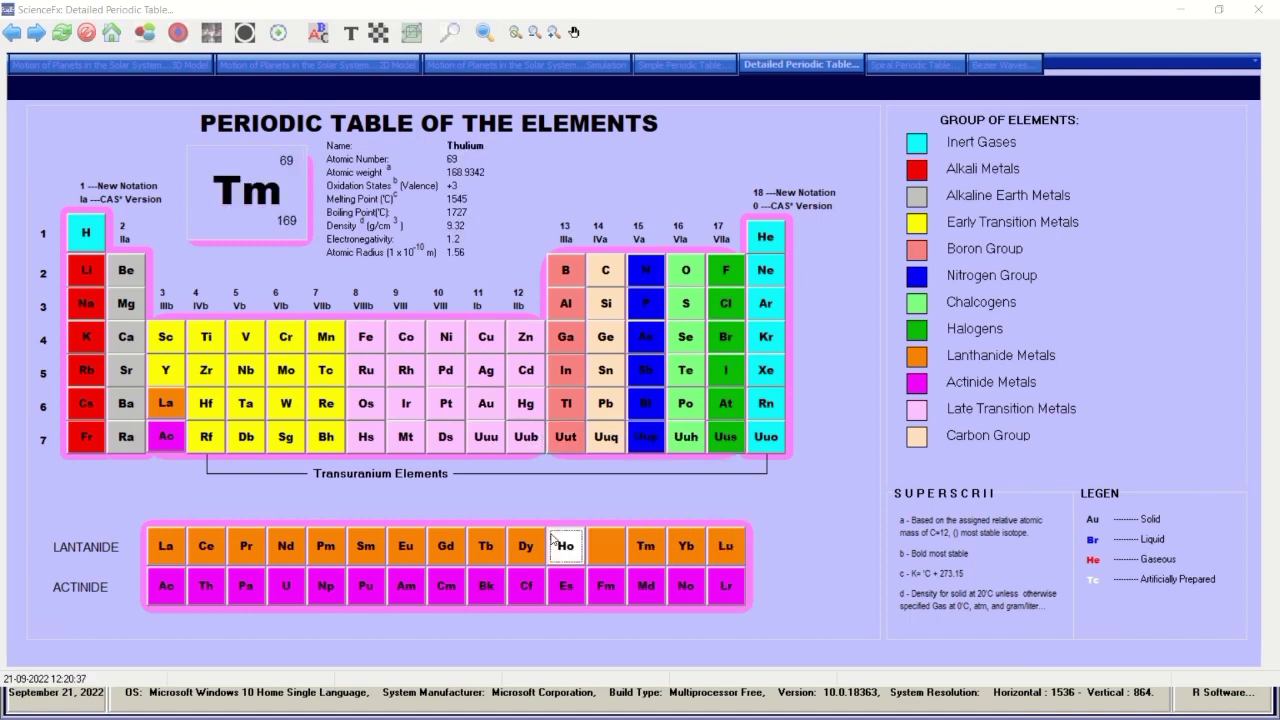
# In the Spiral Periodic Table, view Lithium, Helium, Hydrogen, Fluorine, Chlorine and element 111, then open Bezier Waves.
pyautogui.click(897, 64)
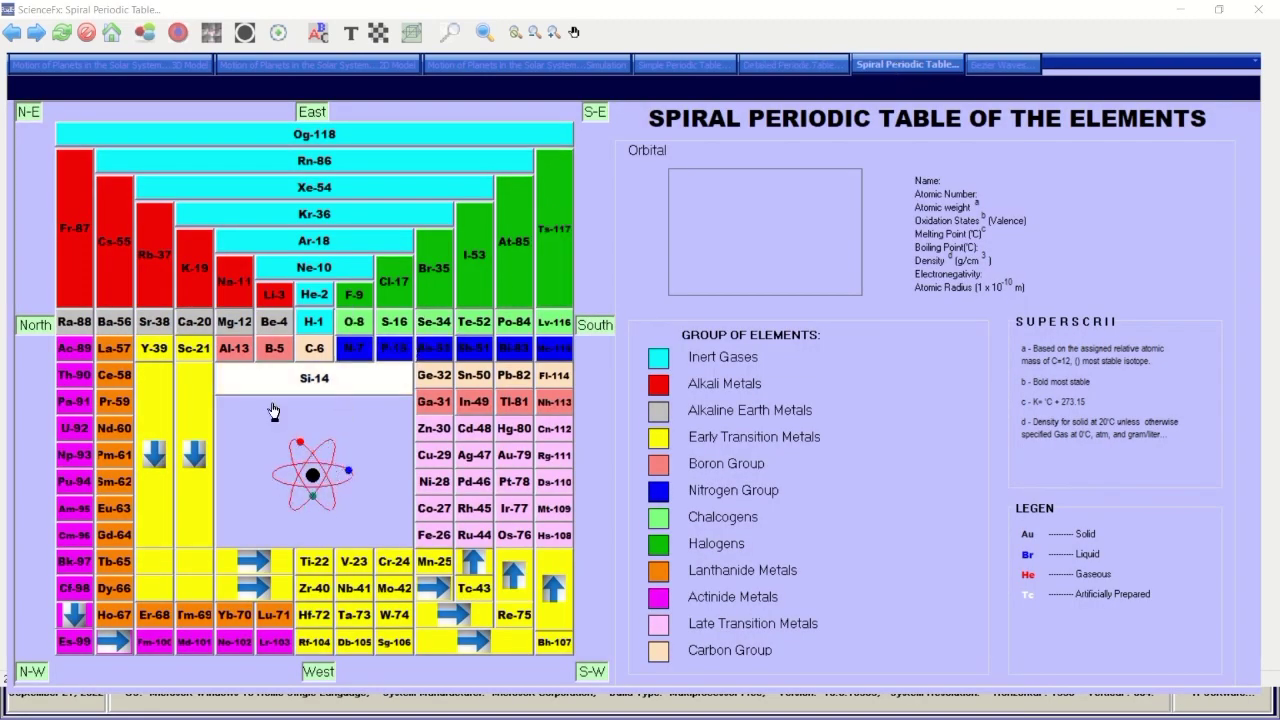
pyautogui.click(270, 297)
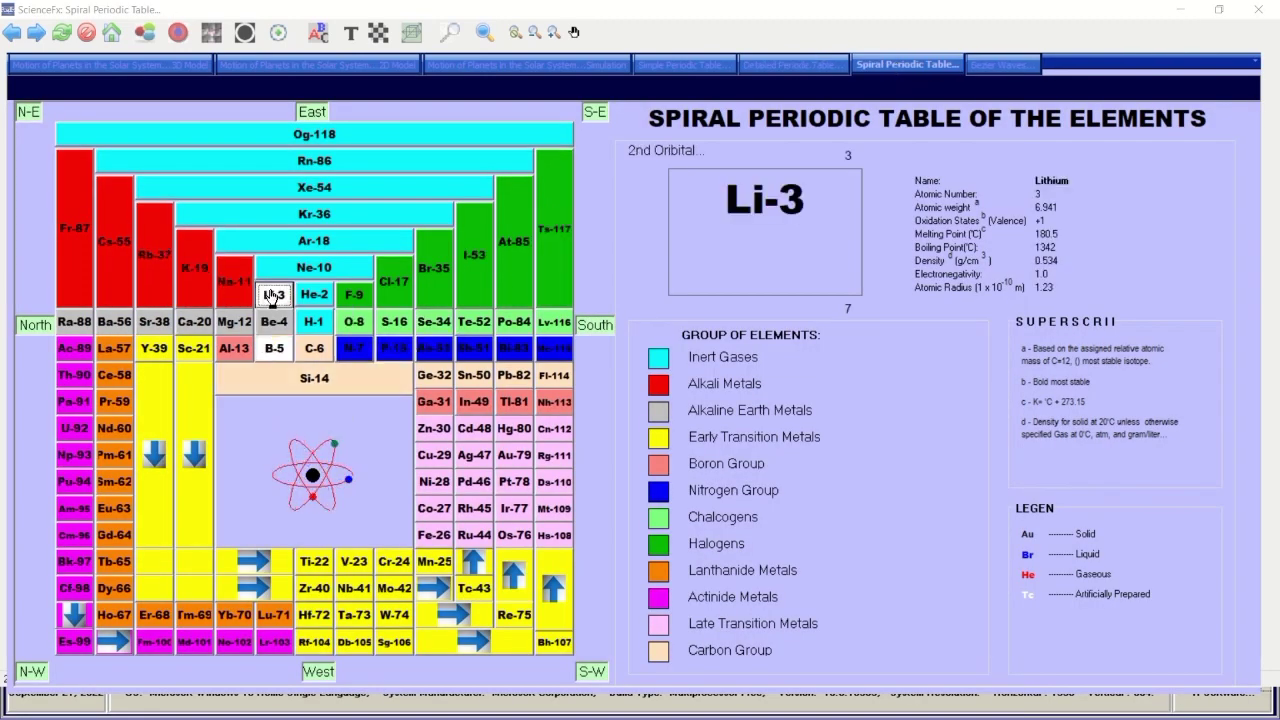
pyautogui.click(314, 294)
pyautogui.click(313, 321)
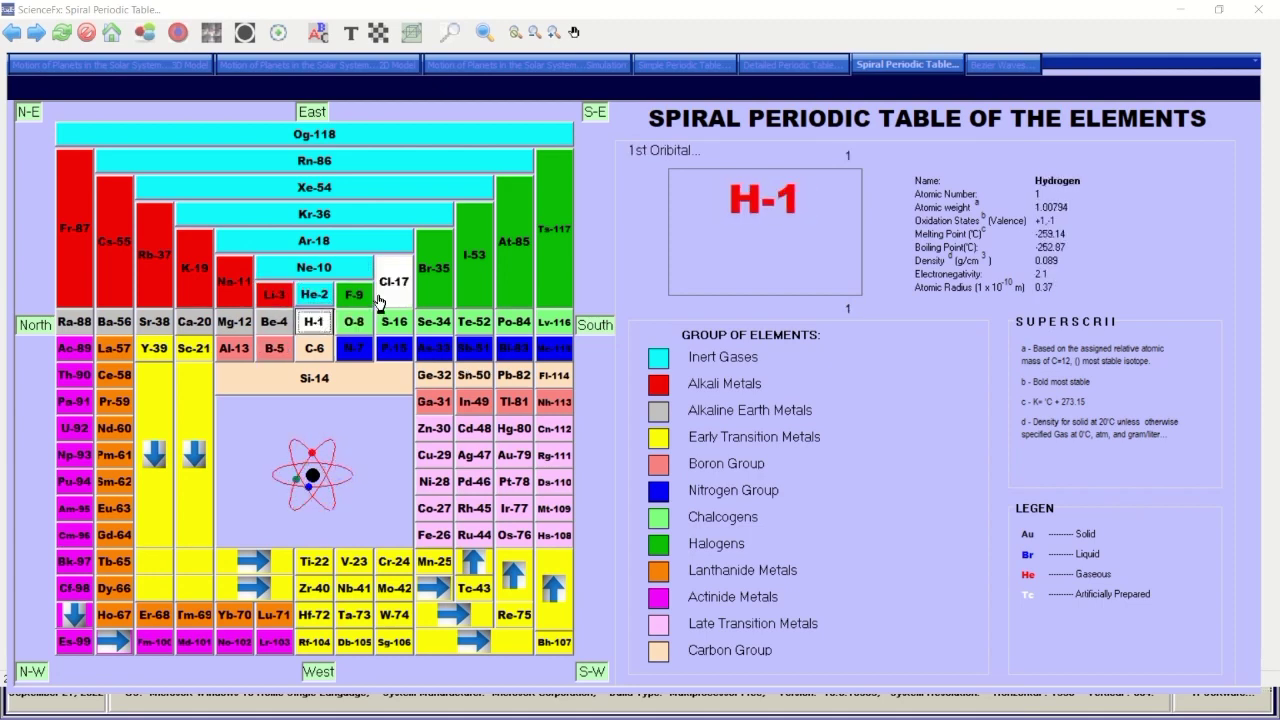
pyautogui.click(366, 297)
pyautogui.click(393, 284)
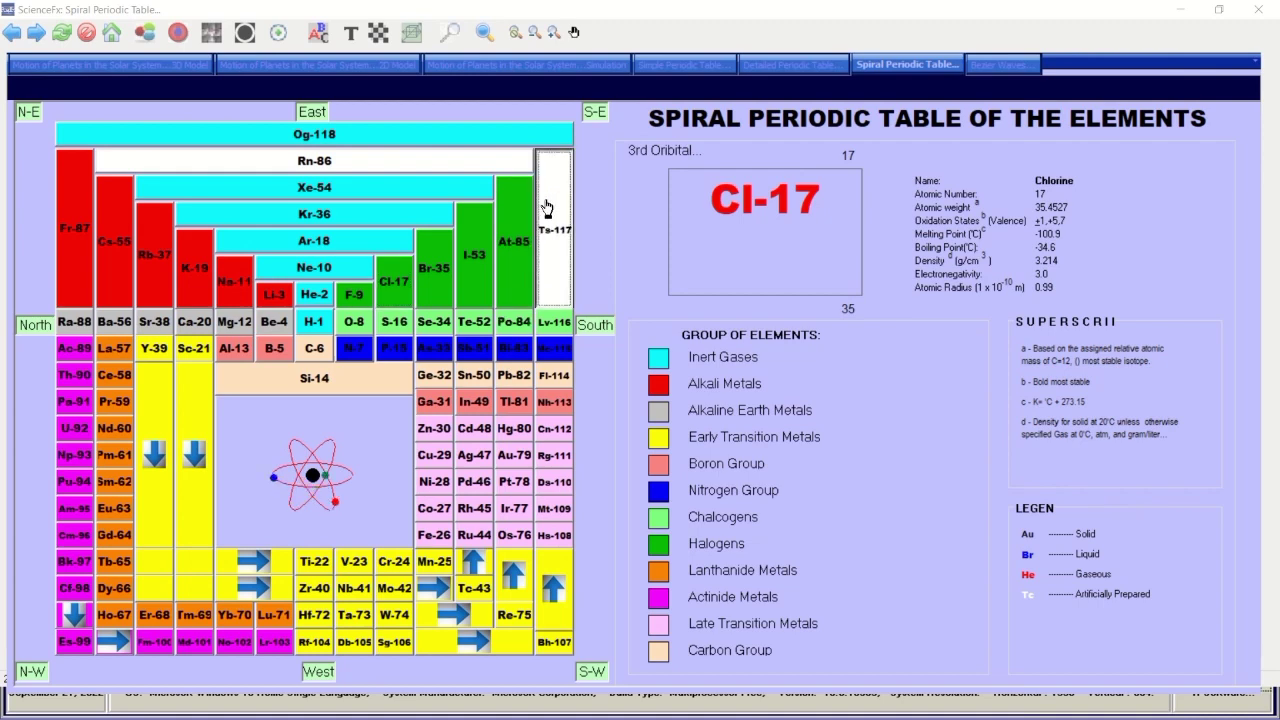
pyautogui.click(549, 452)
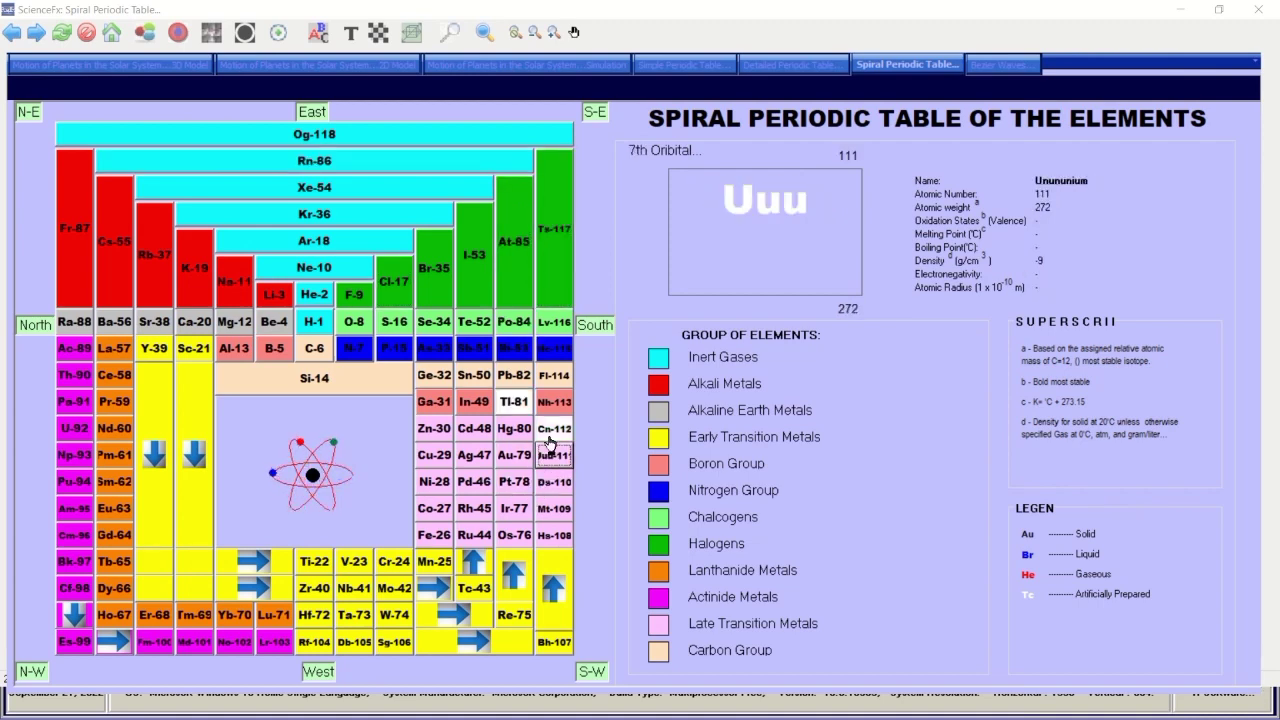
pyautogui.click(1000, 64)
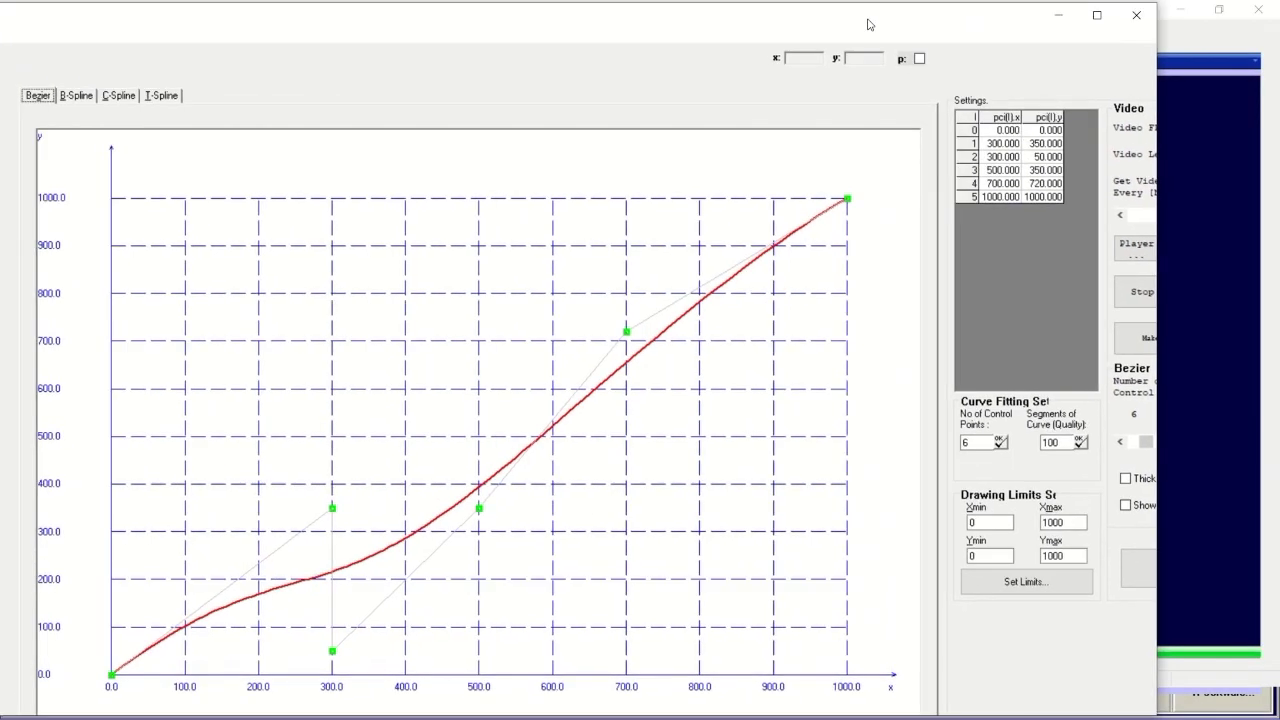
# Maximize Bezier Waves and drag control points 1–4, ending point 1 at (184.651, 663.444) and point 4 at (607.721, 905.864).
pyautogui.click(1164, 16)
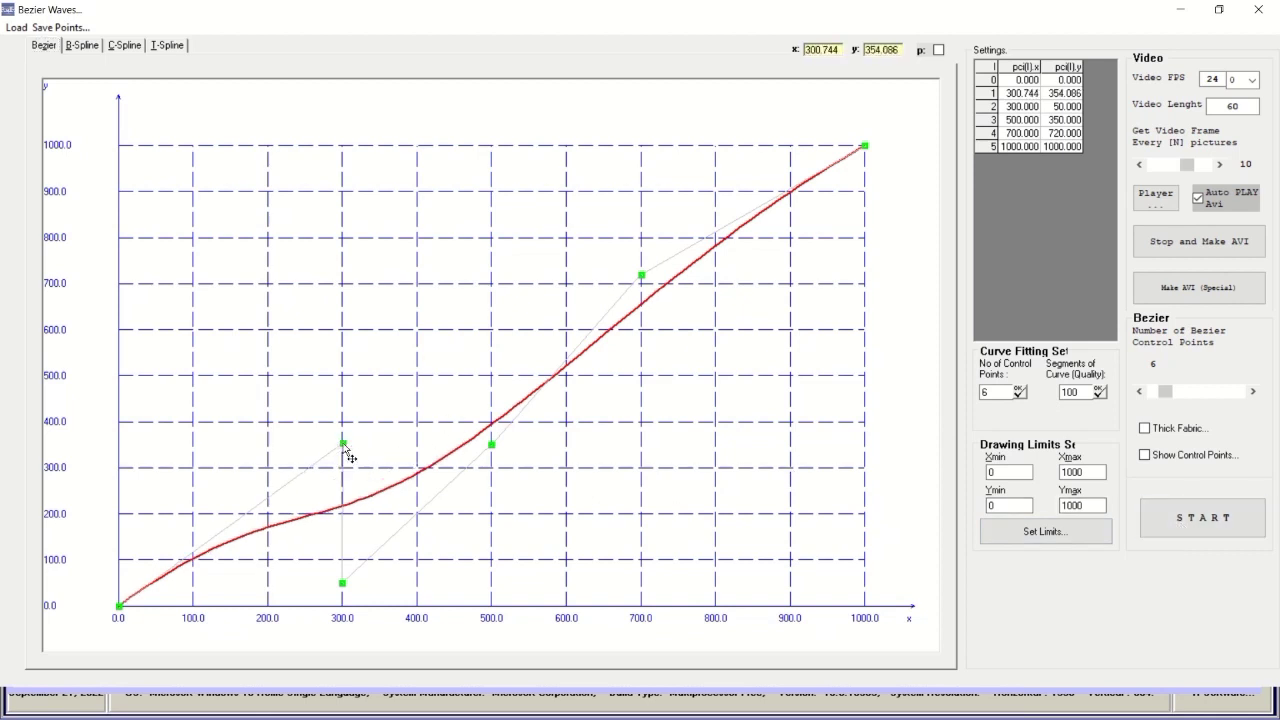
pyautogui.moveTo(348, 455); pyautogui.dragTo(312, 346)
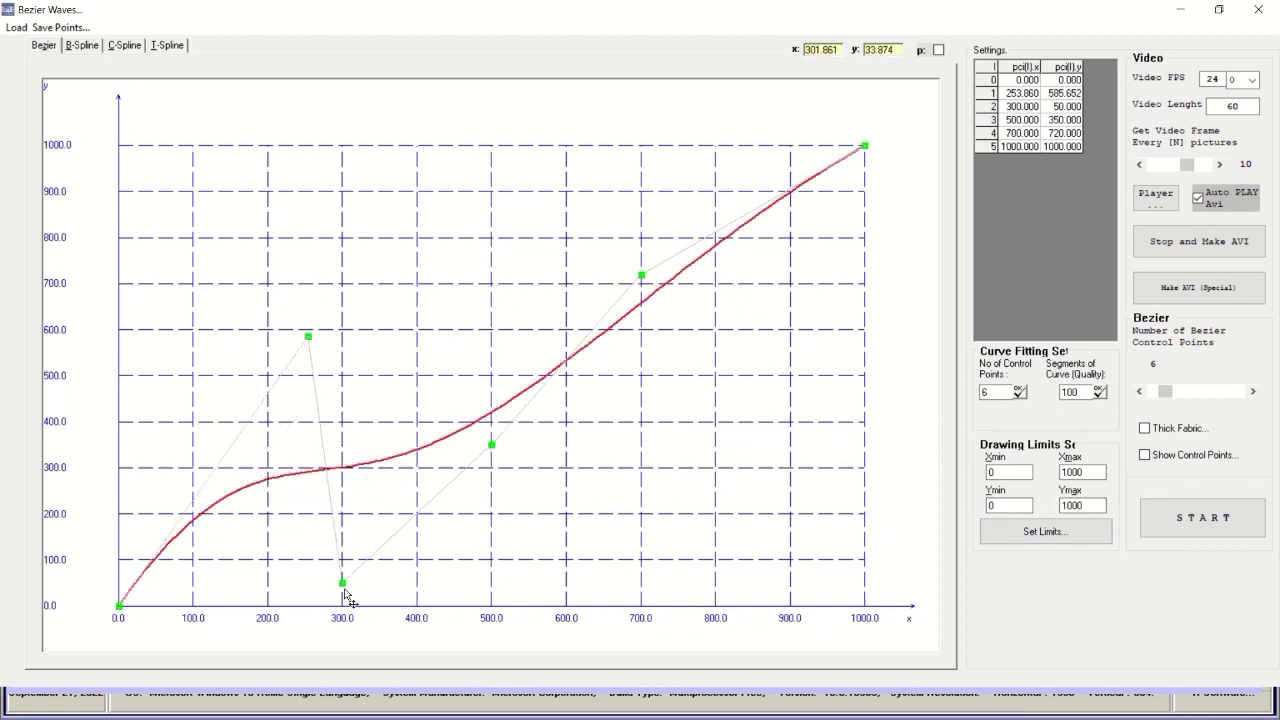
pyautogui.moveTo(344, 591); pyautogui.dragTo(435, 572)
pyautogui.moveTo(500, 463); pyautogui.dragTo(578, 553)
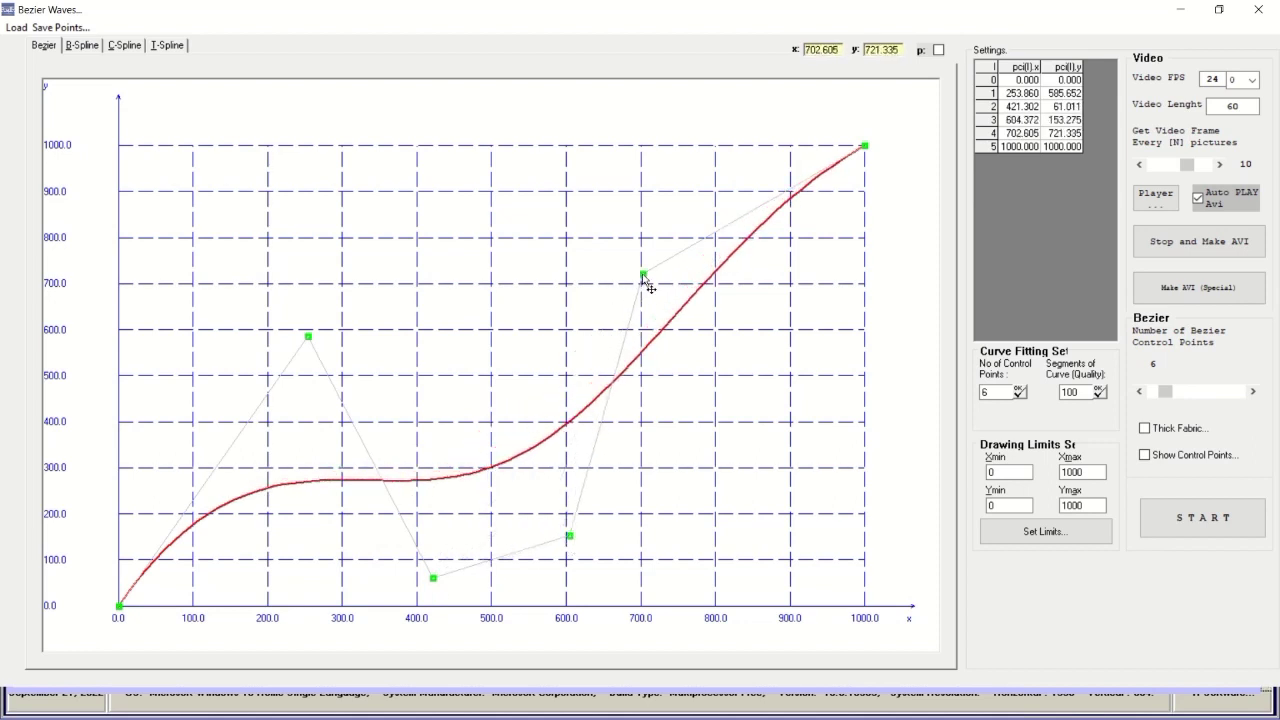
pyautogui.moveTo(645, 280); pyautogui.dragTo(572, 190)
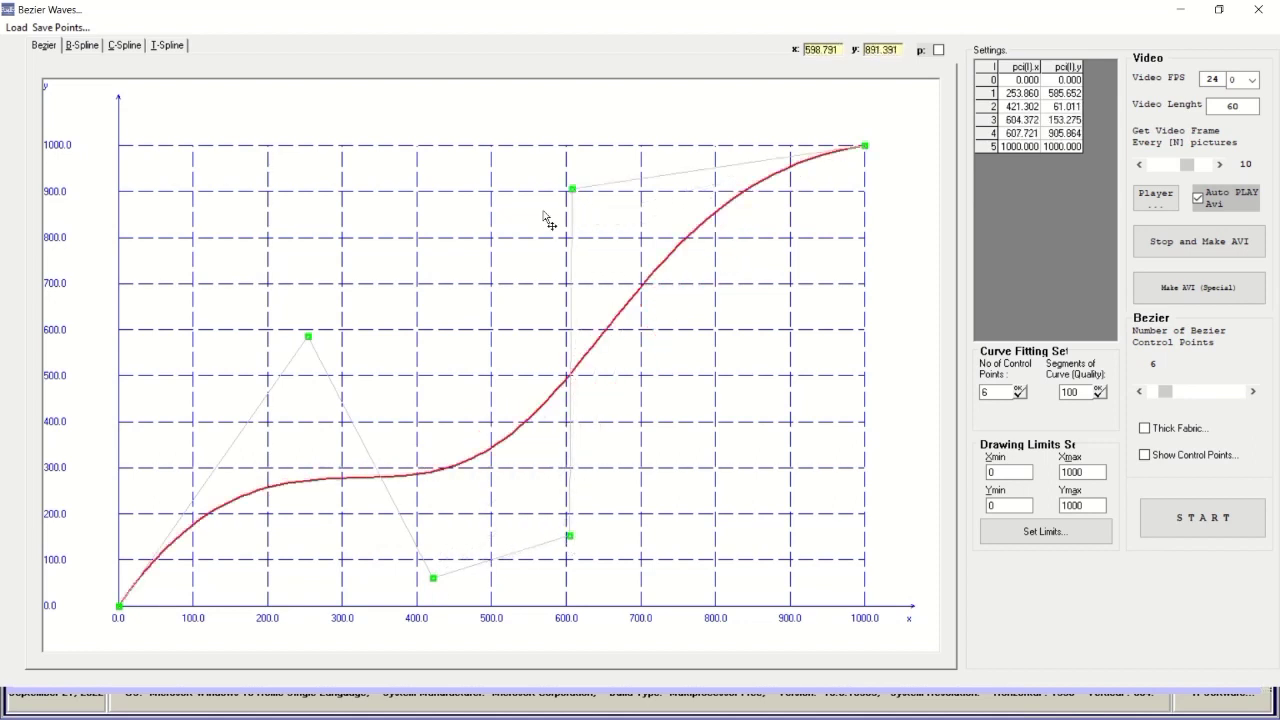
pyautogui.moveTo(312, 345); pyautogui.dragTo(263, 313)
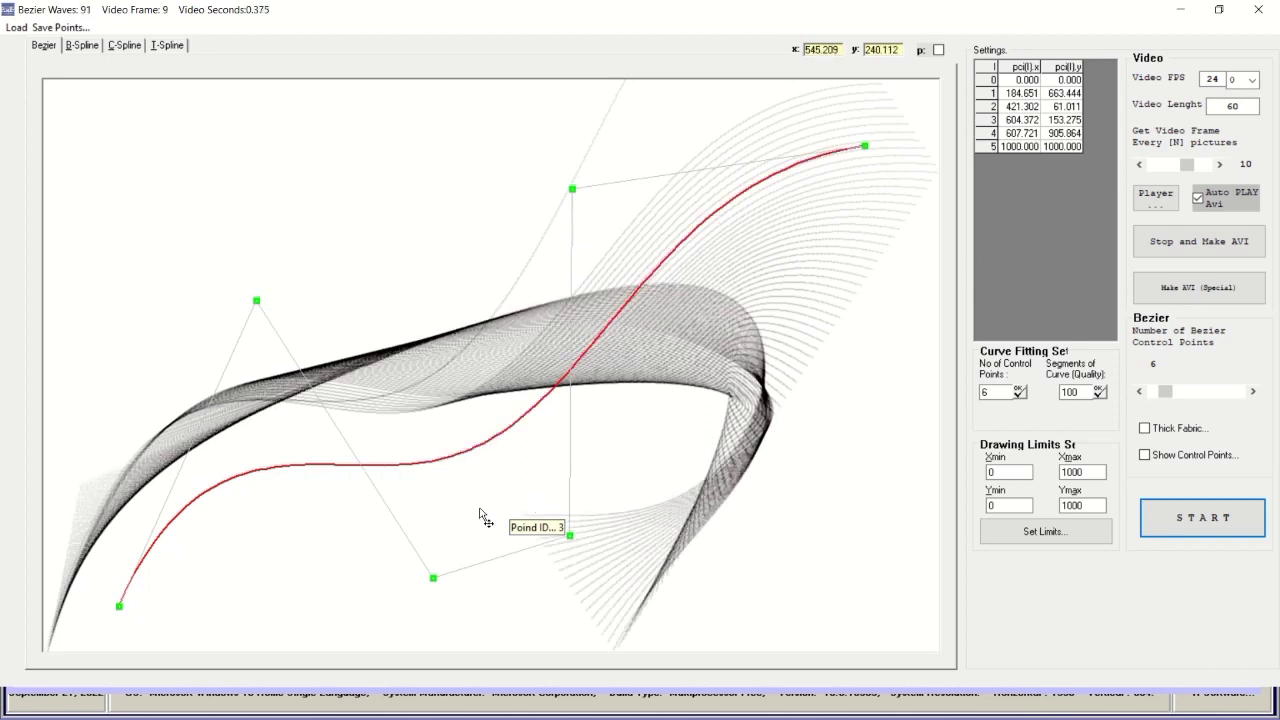
# Move the curve's start and end points and reposition control points 1, 3 and 2.
pyautogui.moveTo(126, 618); pyautogui.dragTo(240, 626)
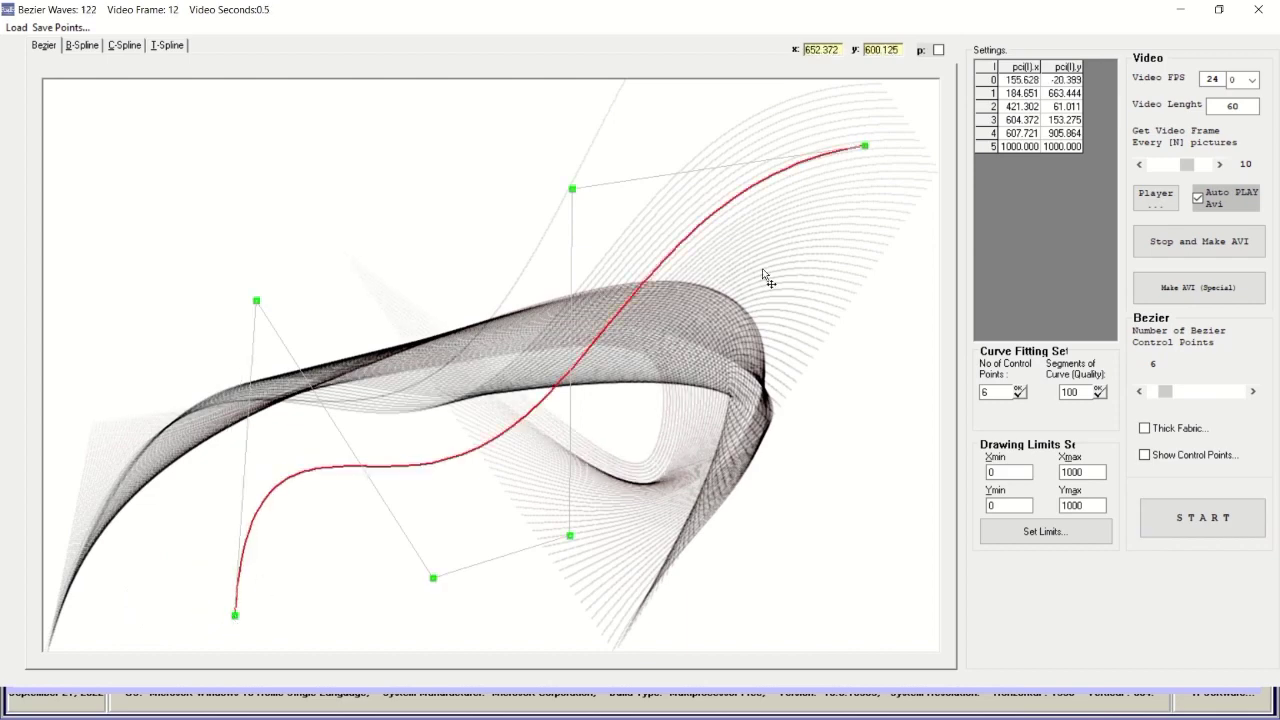
pyautogui.moveTo(867, 149); pyautogui.dragTo(447, 105)
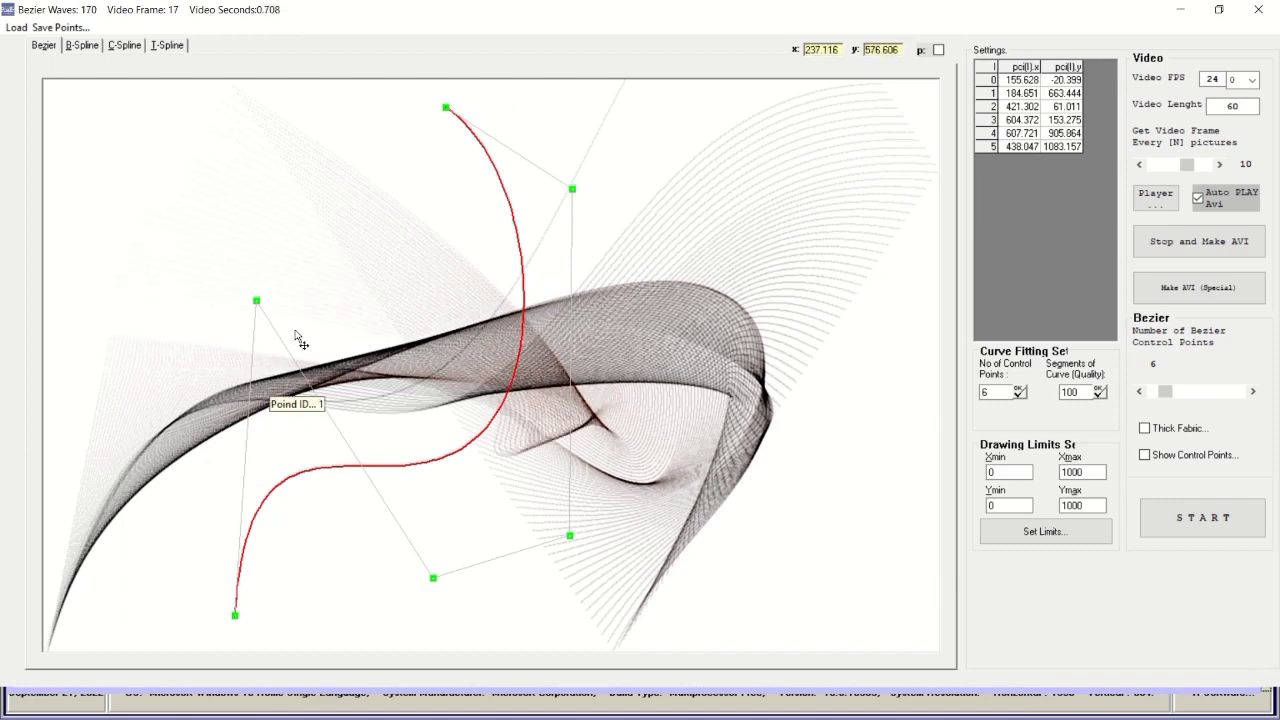
pyautogui.moveTo(259, 308); pyautogui.dragTo(134, 238)
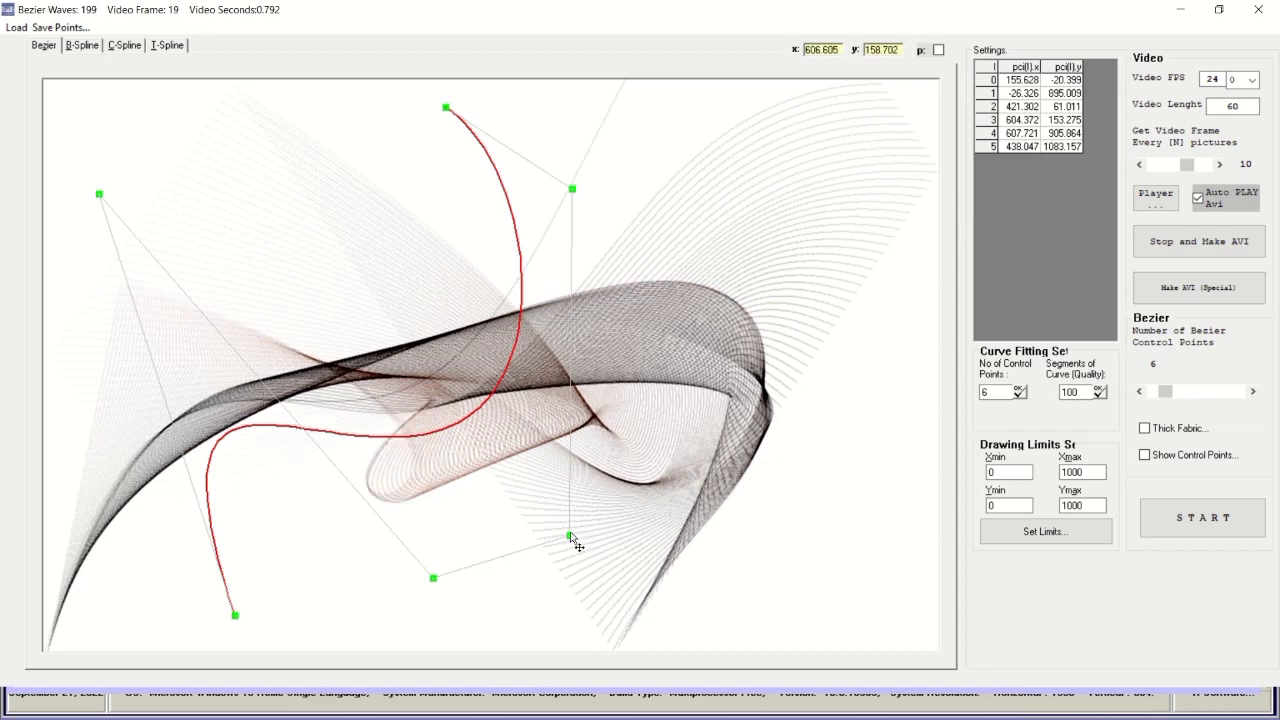
pyautogui.moveTo(571, 537); pyautogui.dragTo(859, 398)
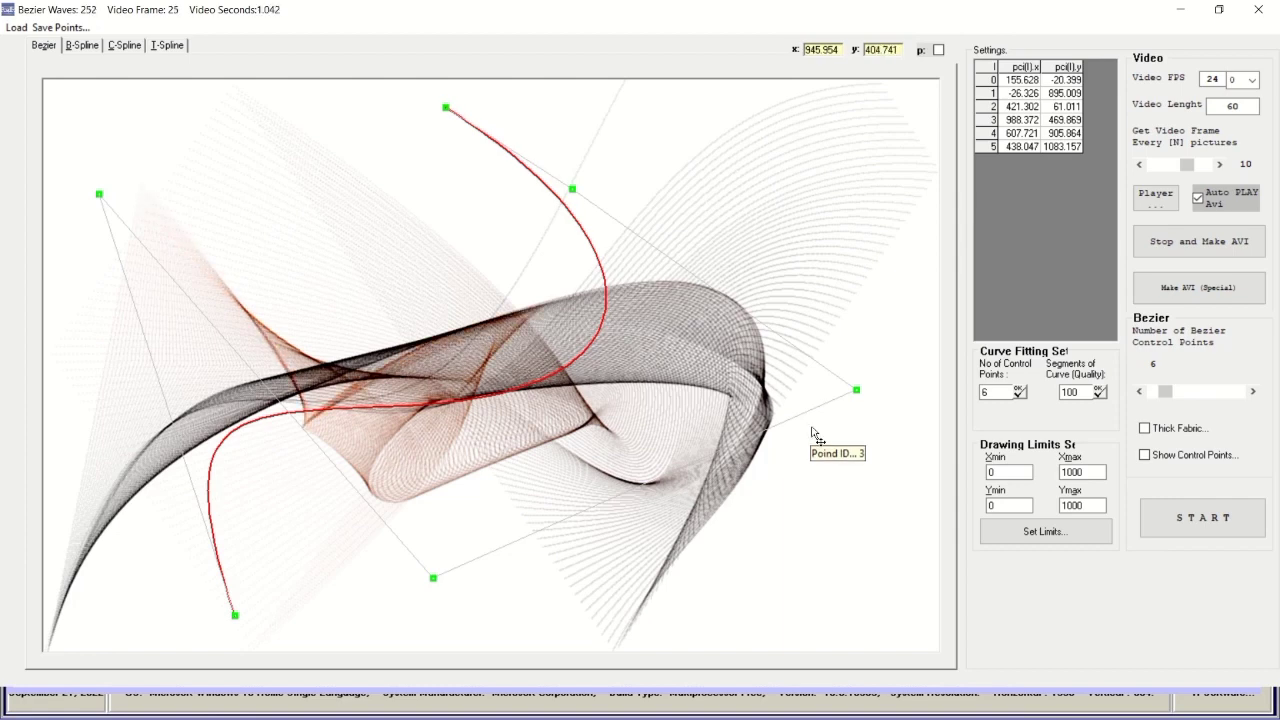
pyautogui.moveTo(434, 579); pyautogui.dragTo(717, 640)
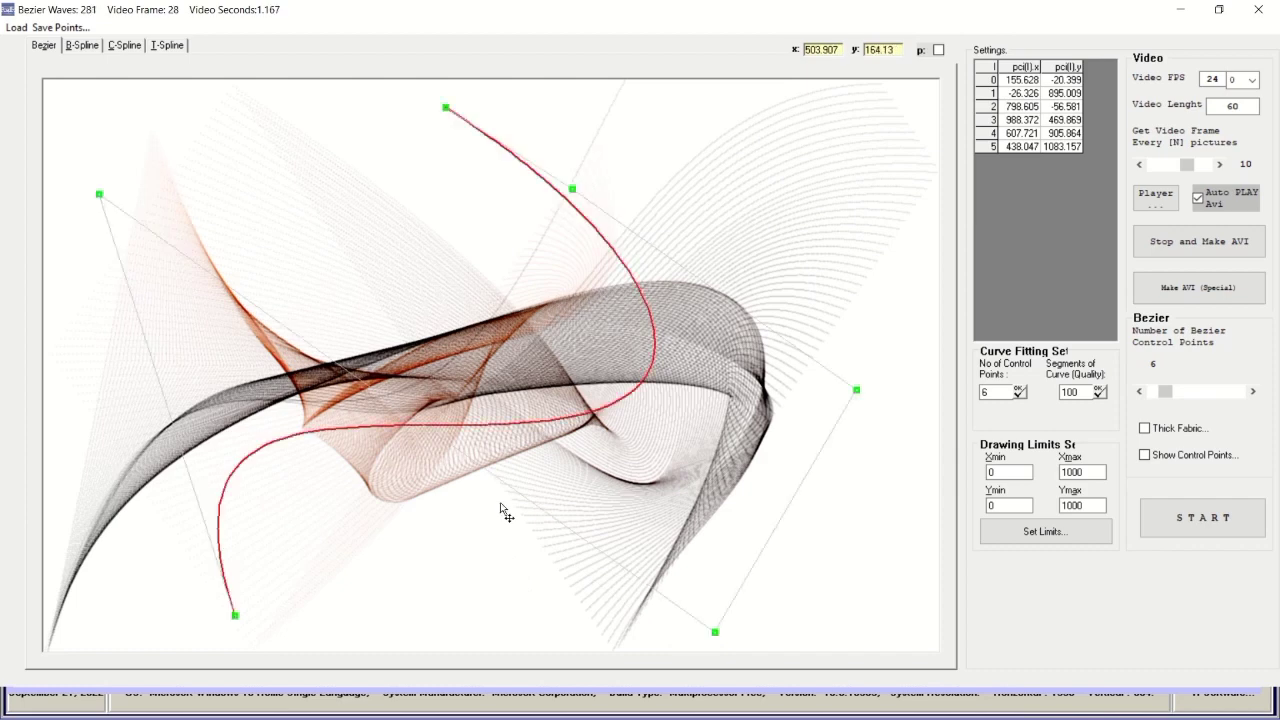
# Refine the end point and control points 4, 3 and 2, raising point 3 to about y 796.
pyautogui.moveTo(442, 108); pyautogui.dragTo(346, 93)
pyautogui.moveTo(571, 191); pyautogui.dragTo(608, 95)
pyautogui.moveTo(858, 392); pyautogui.dragTo(819, 241)
pyautogui.moveTo(716, 634); pyautogui.dragTo(678, 464)
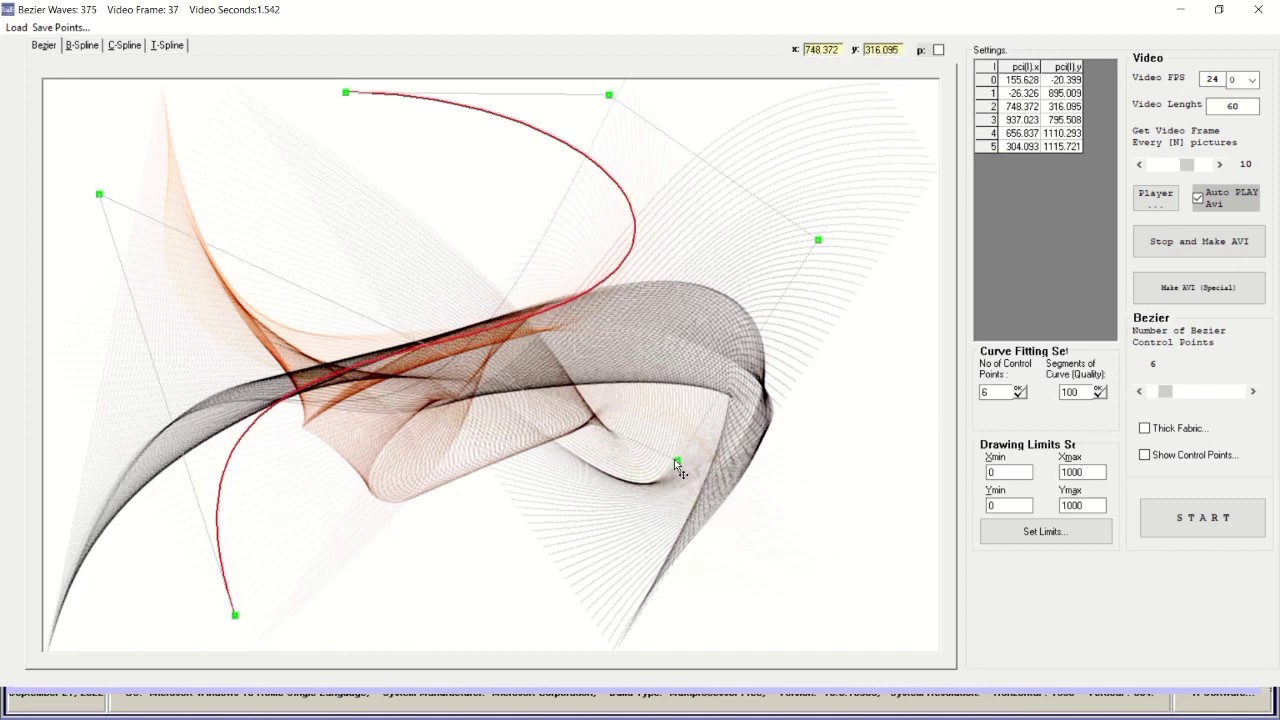
pyautogui.moveTo(678, 463); pyautogui.dragTo(462, 352)
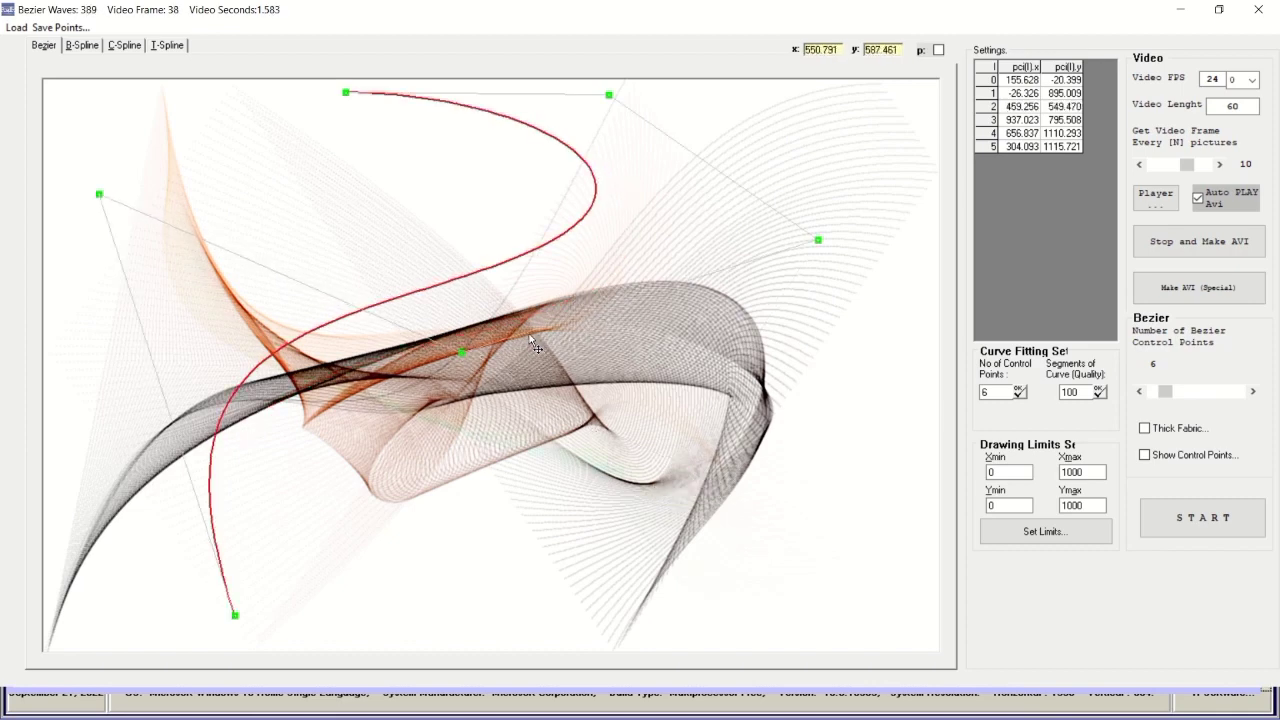
# Enable the p option, apply the current drawing limits, and turn on Thick Fabric rendering.
pyautogui.click(938, 51)
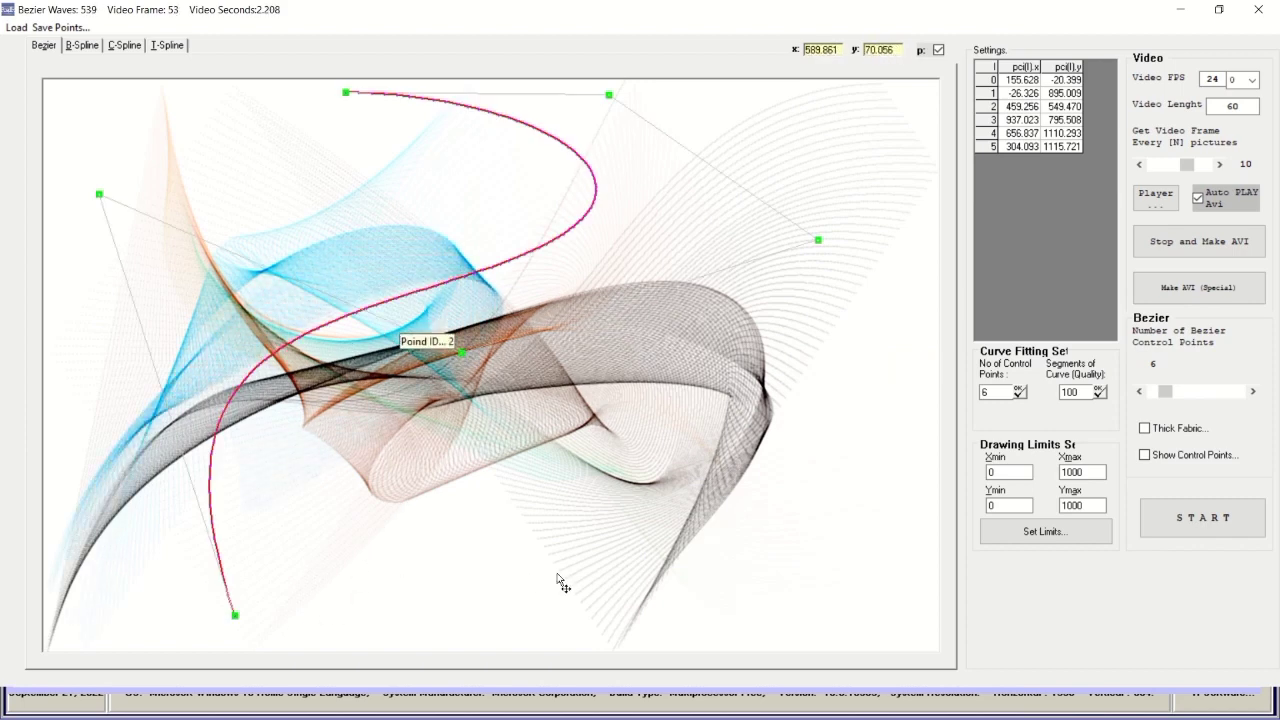
pyautogui.click(989, 533)
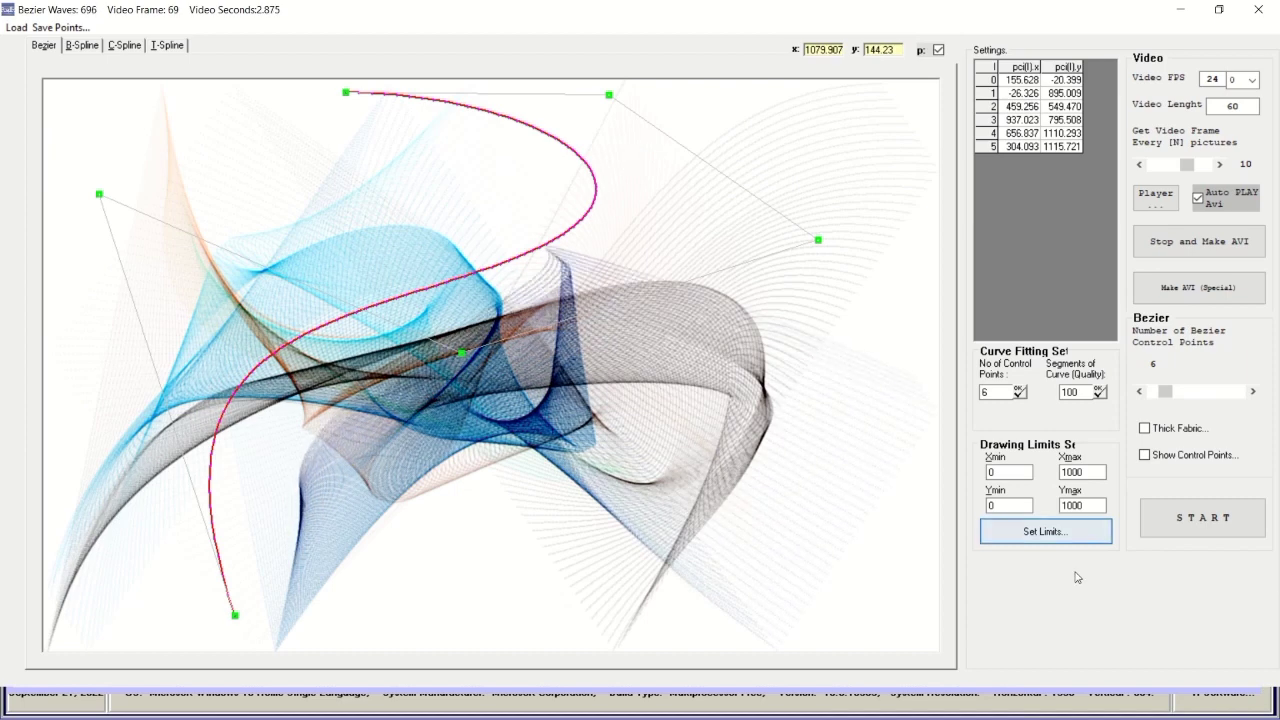
pyautogui.click(1145, 429)
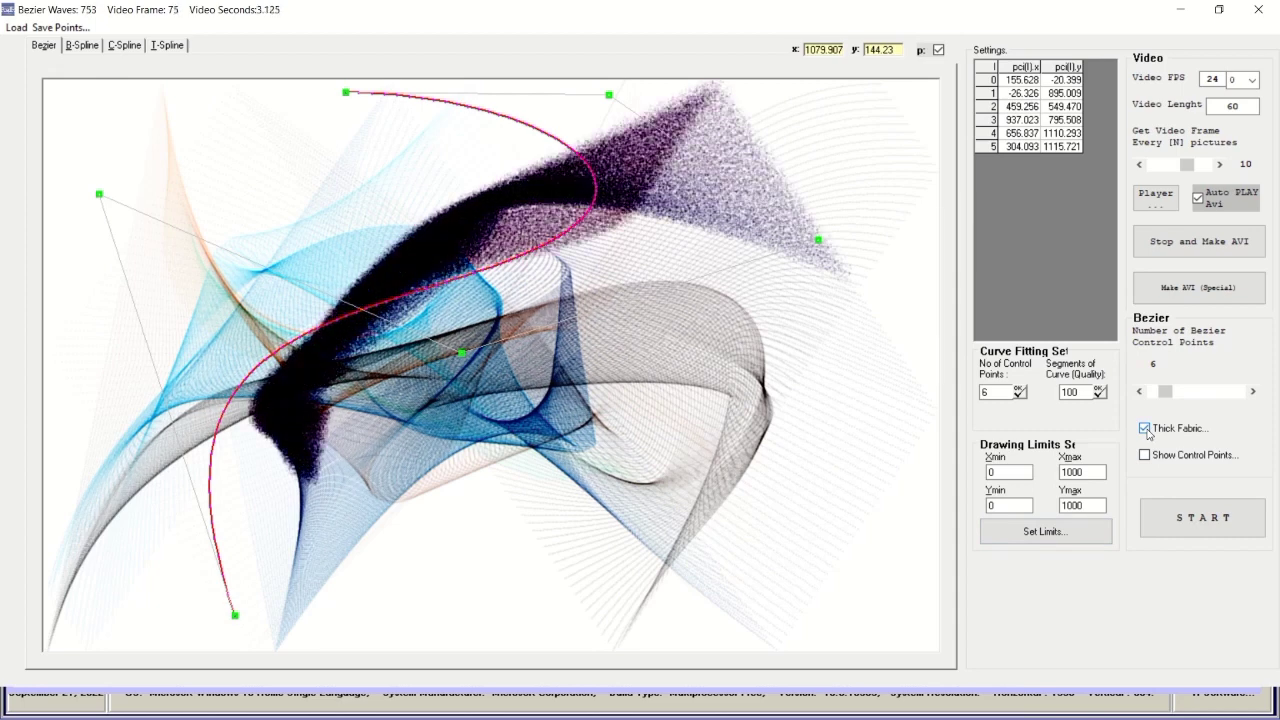
# Show control points, move points 5, 0, 2 and 1 to (-48.651, 305.240), and set 18 control points.
pyautogui.click(1145, 456)
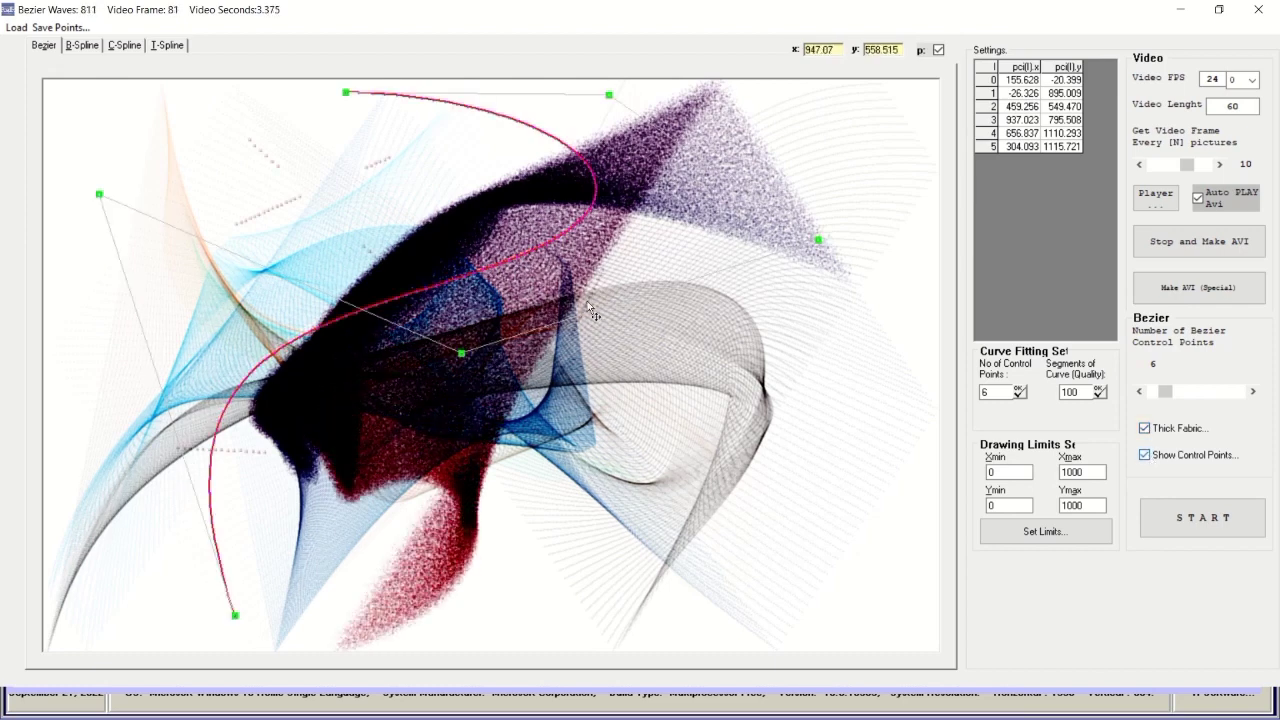
pyautogui.moveTo(349, 100); pyautogui.dragTo(232, 82)
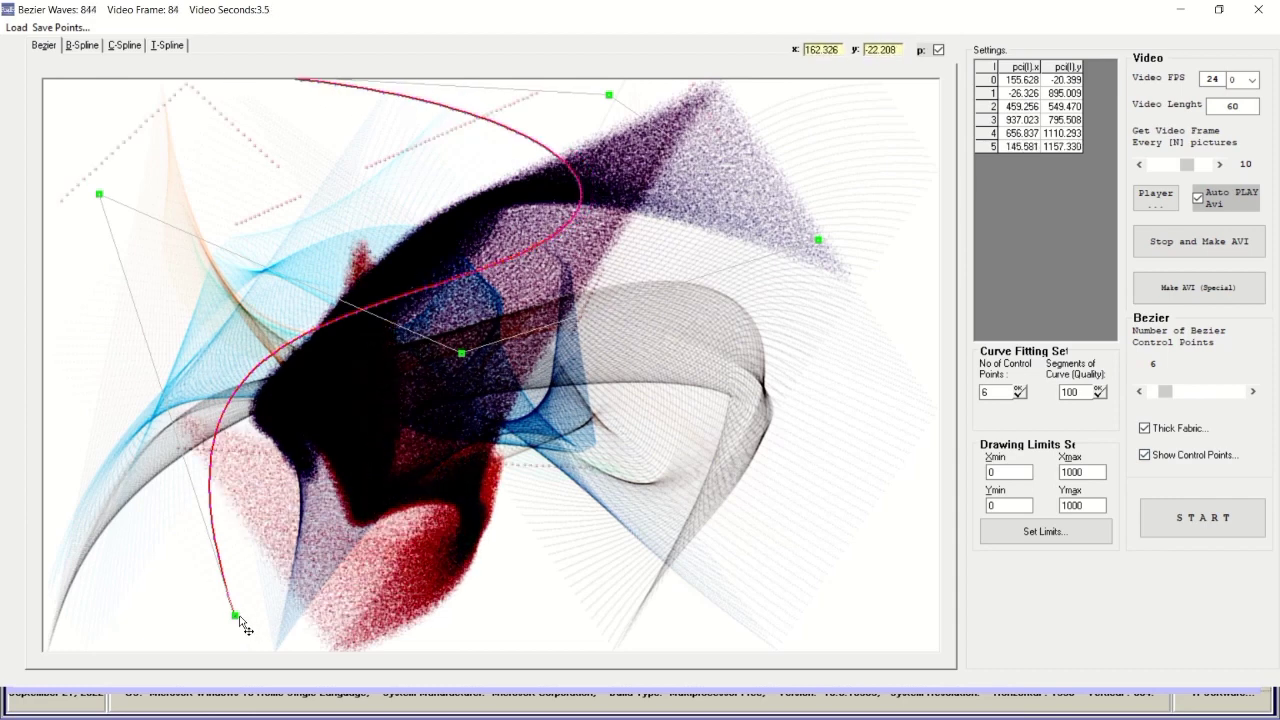
pyautogui.moveTo(247, 628); pyautogui.dragTo(757, 643)
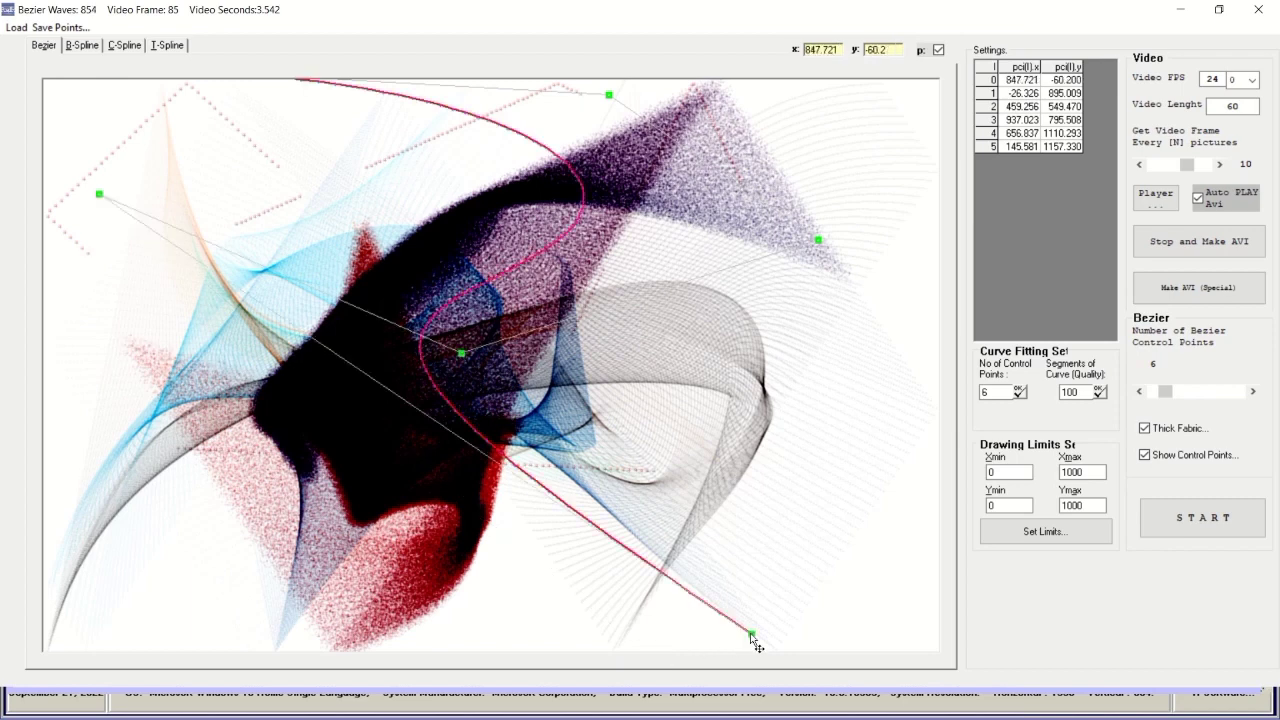
pyautogui.moveTo(461, 353); pyautogui.dragTo(580, 323)
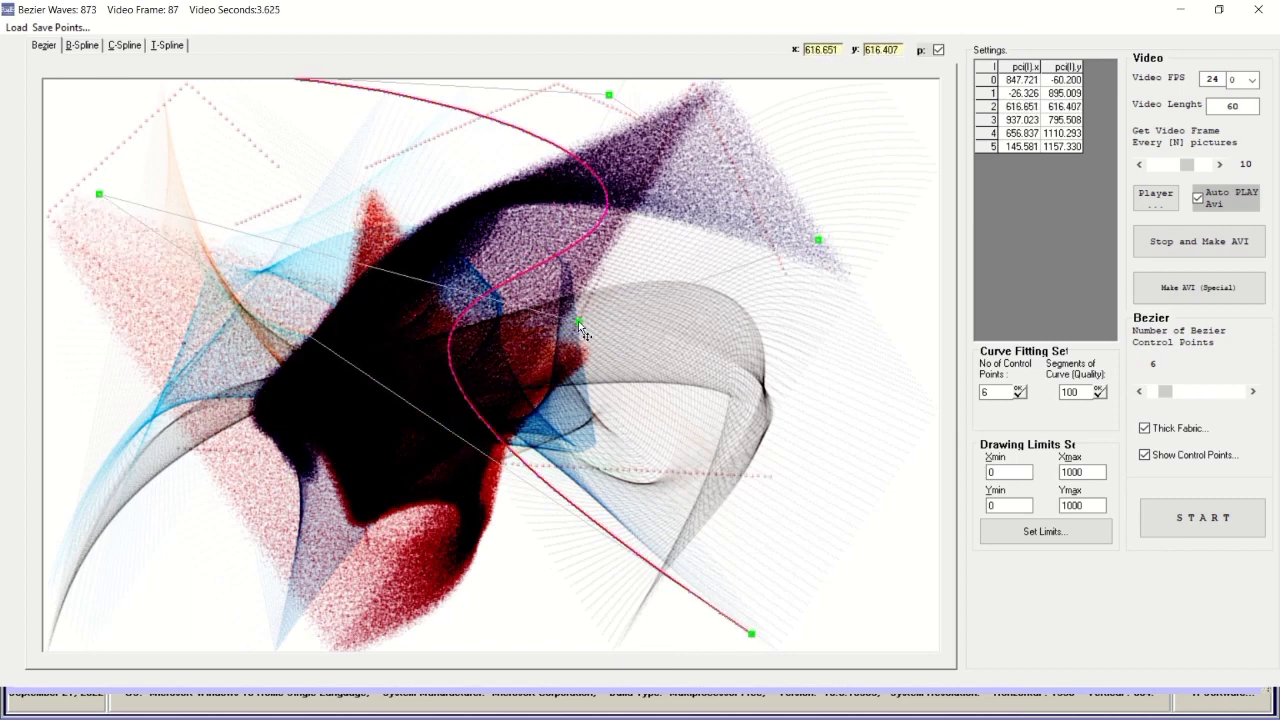
pyautogui.moveTo(97, 196); pyautogui.dragTo(82, 466)
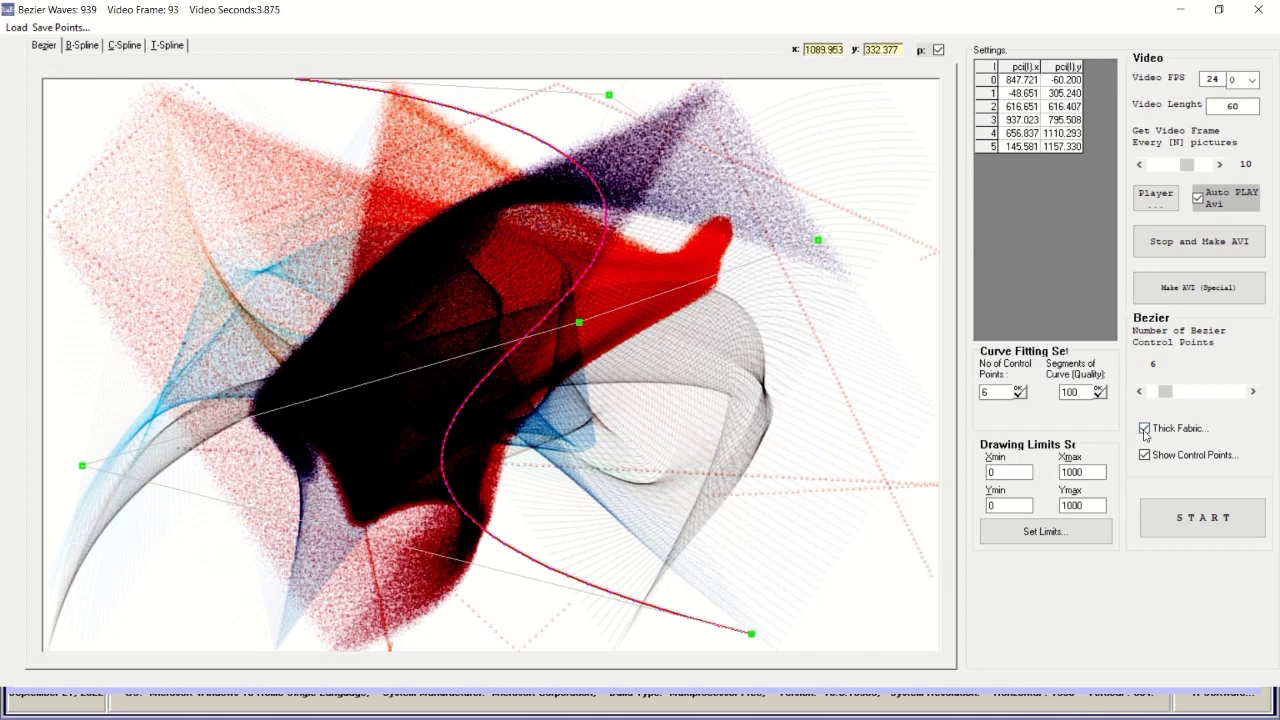
pyautogui.moveTo(1165, 392); pyautogui.dragTo(1170, 394)
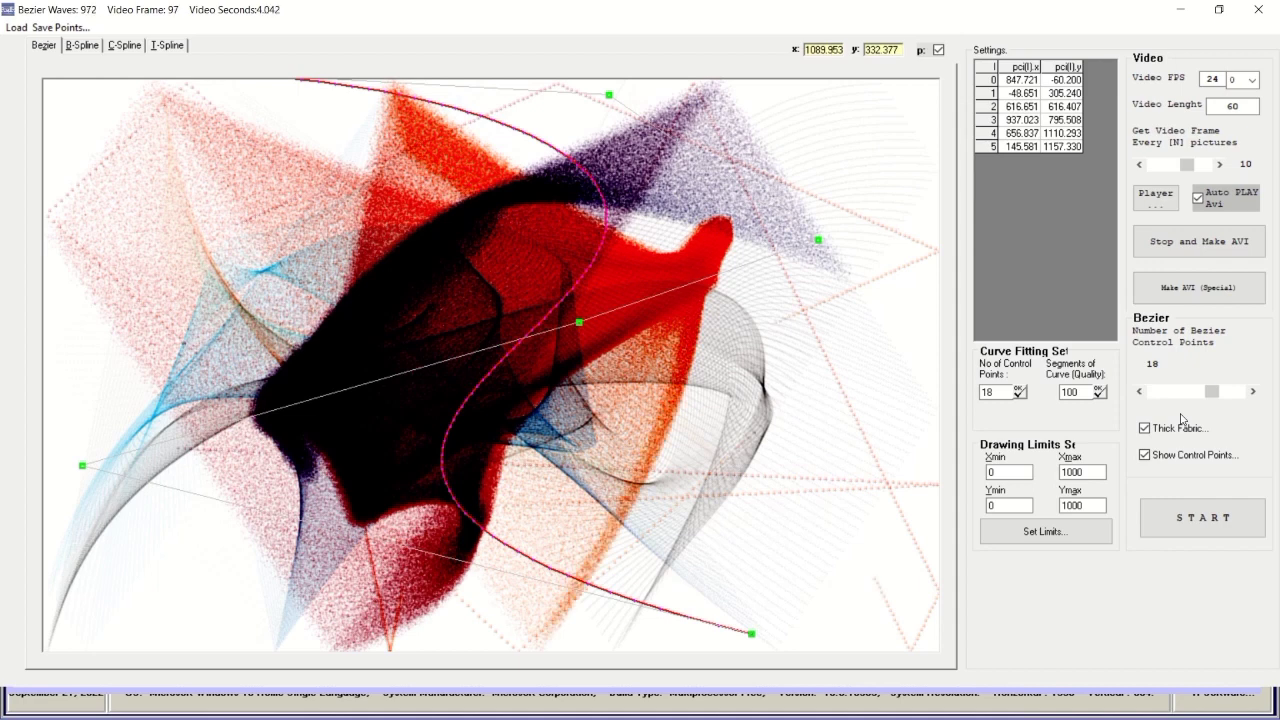
# Toggle Thick Fabric off and on twice, leaving it on, and switch the curve to a 3-node B-spline.
pyautogui.click(1166, 430)
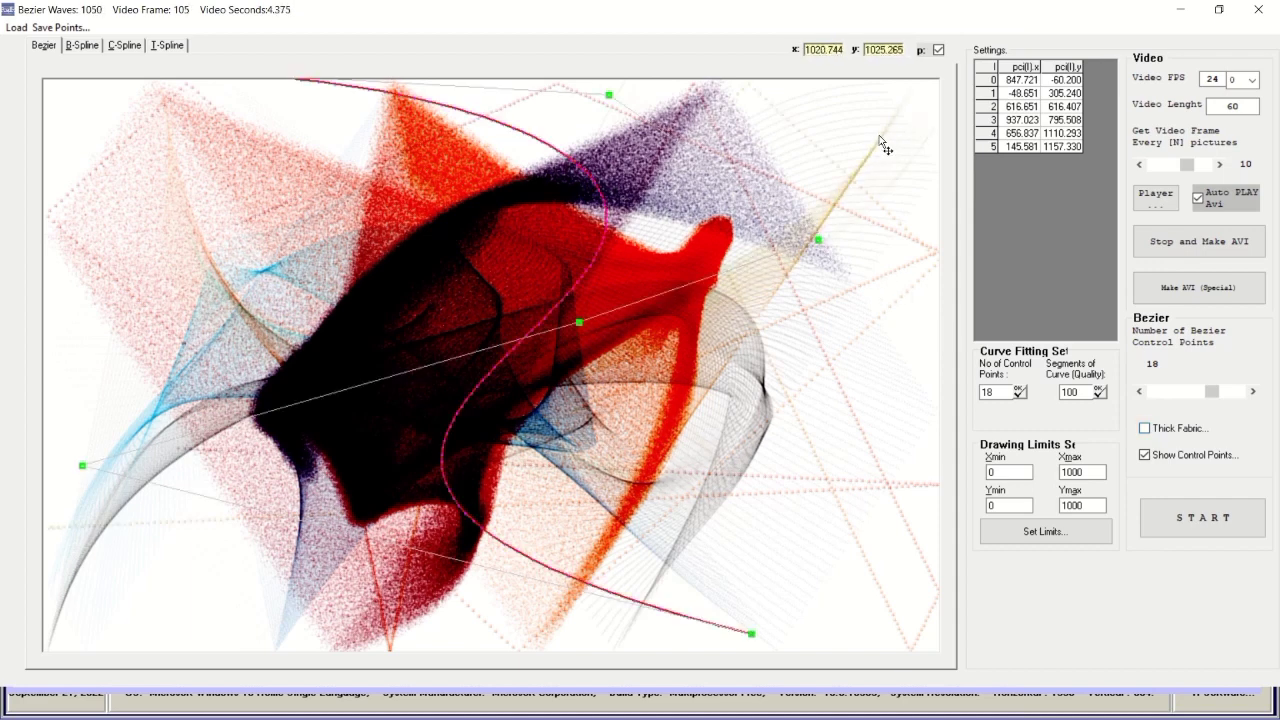
pyautogui.click(1145, 428)
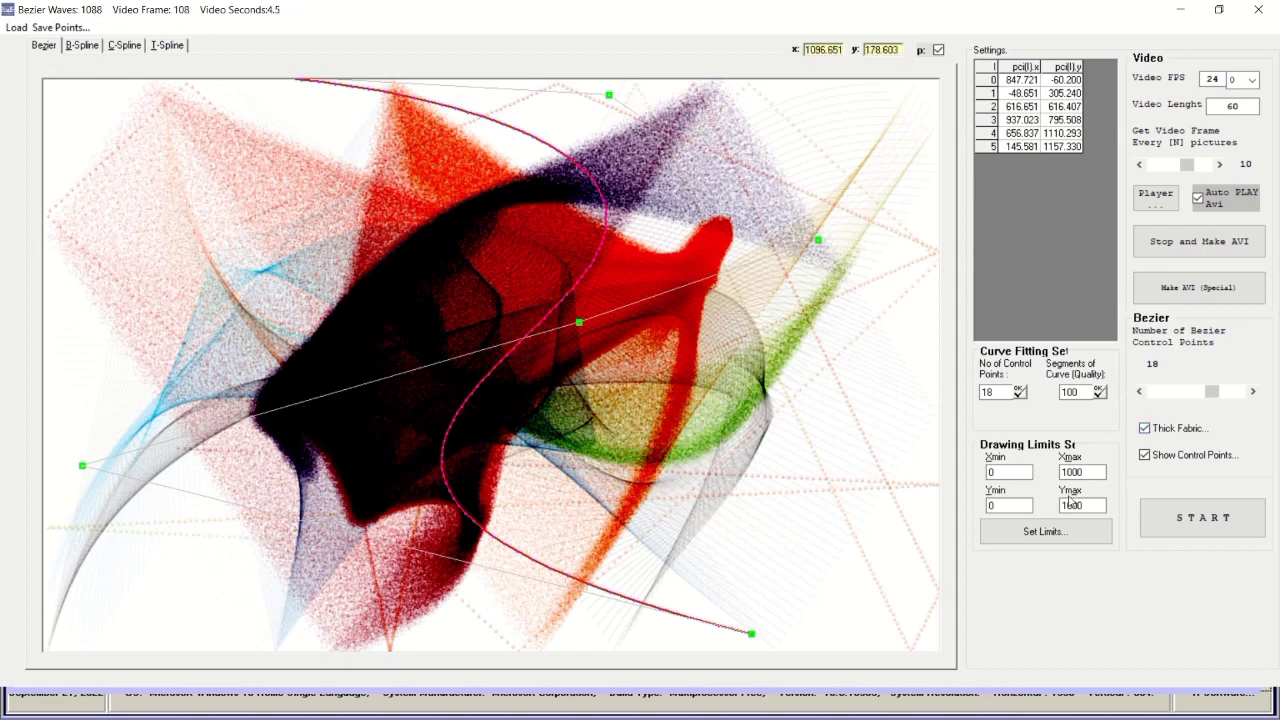
pyautogui.click(1145, 430)
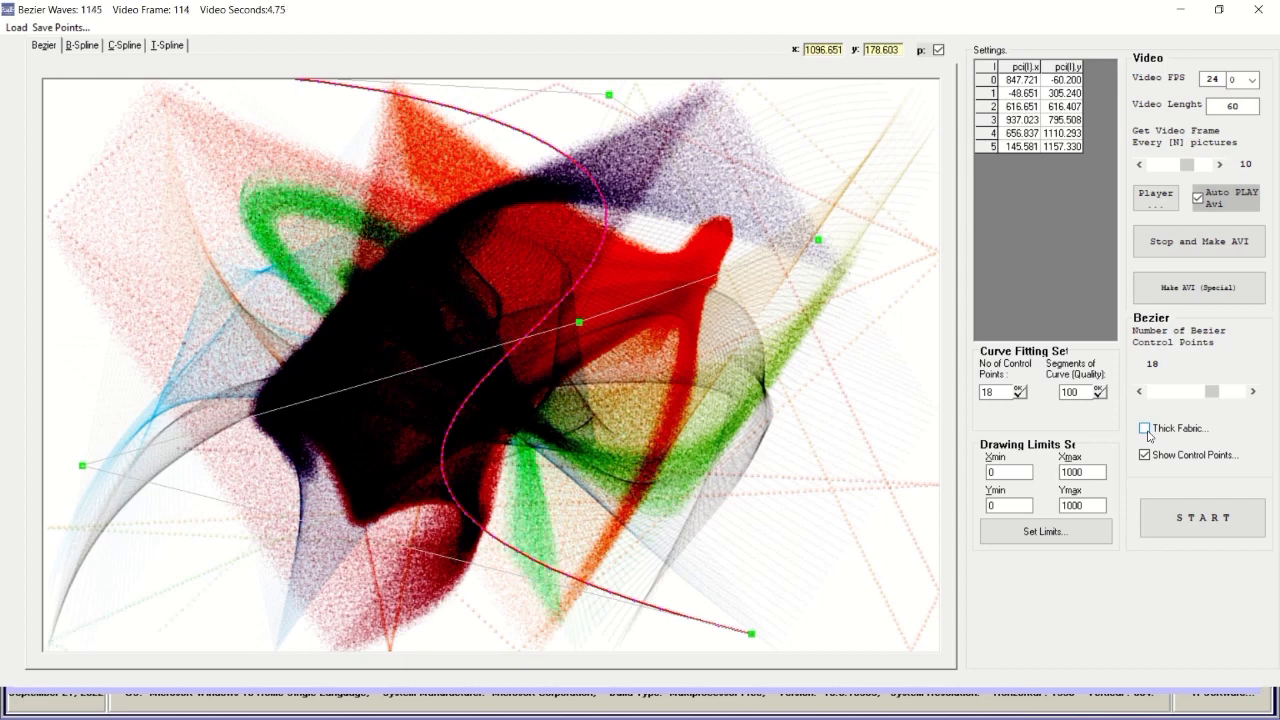
pyautogui.click(1145, 429)
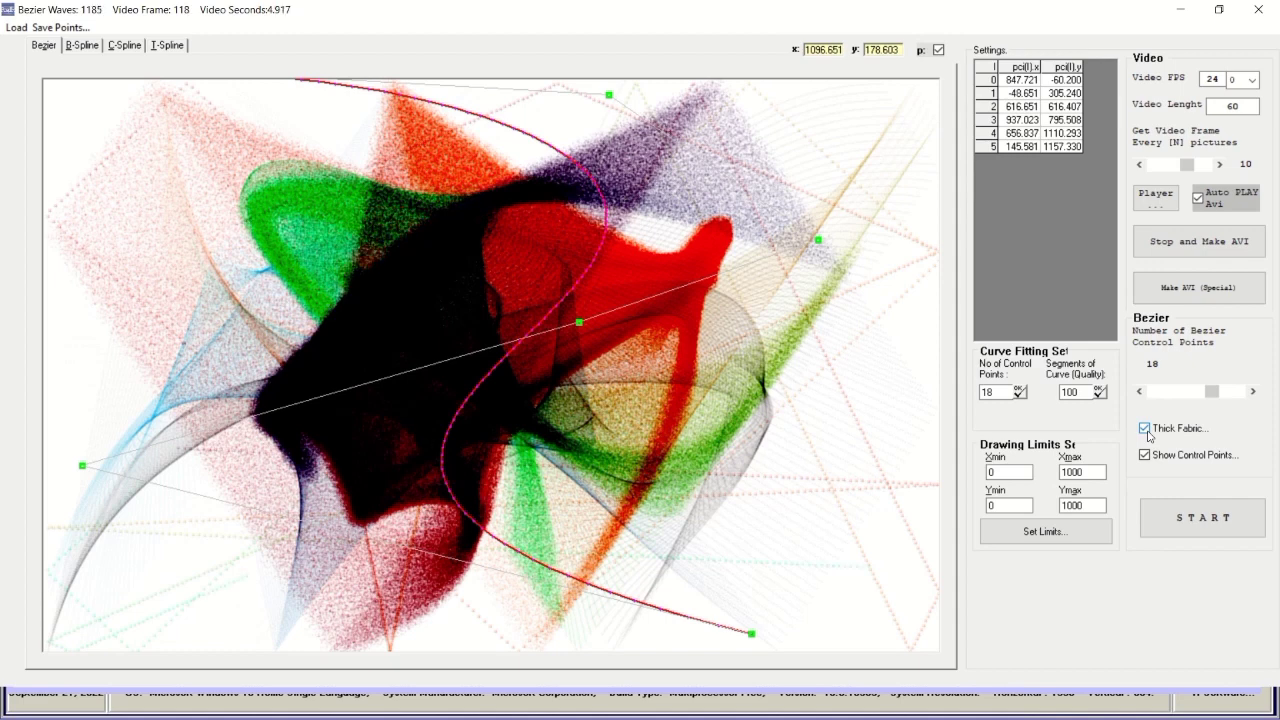
pyautogui.click(86, 46)
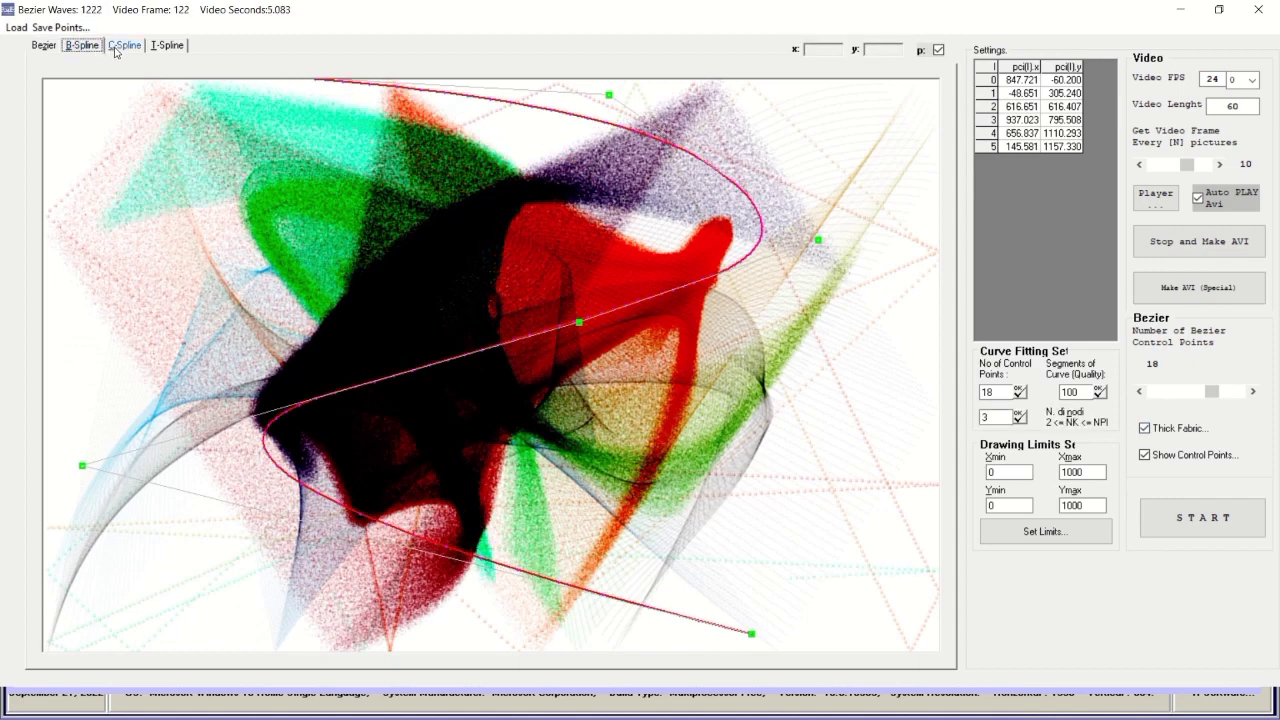
# Preview the curve as a C-spline and T-spline, return to Bezier, and close Bezier Waves.
pyautogui.click(120, 46)
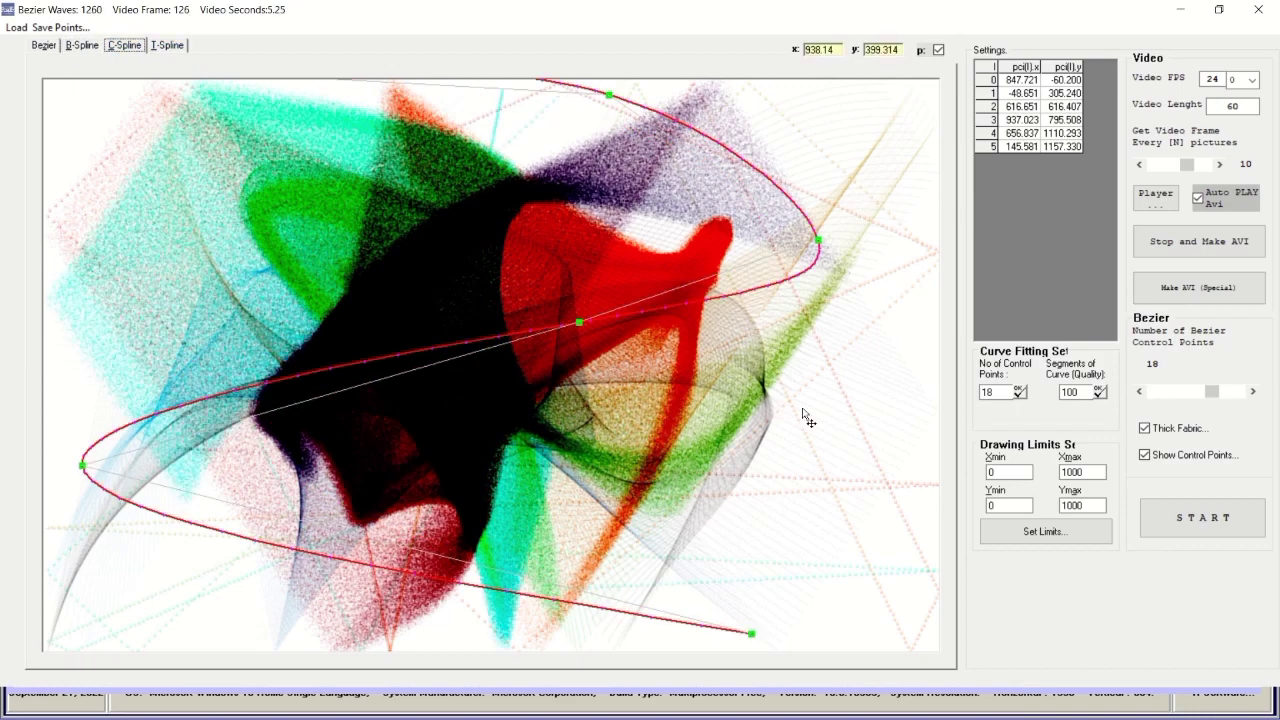
pyautogui.click(164, 46)
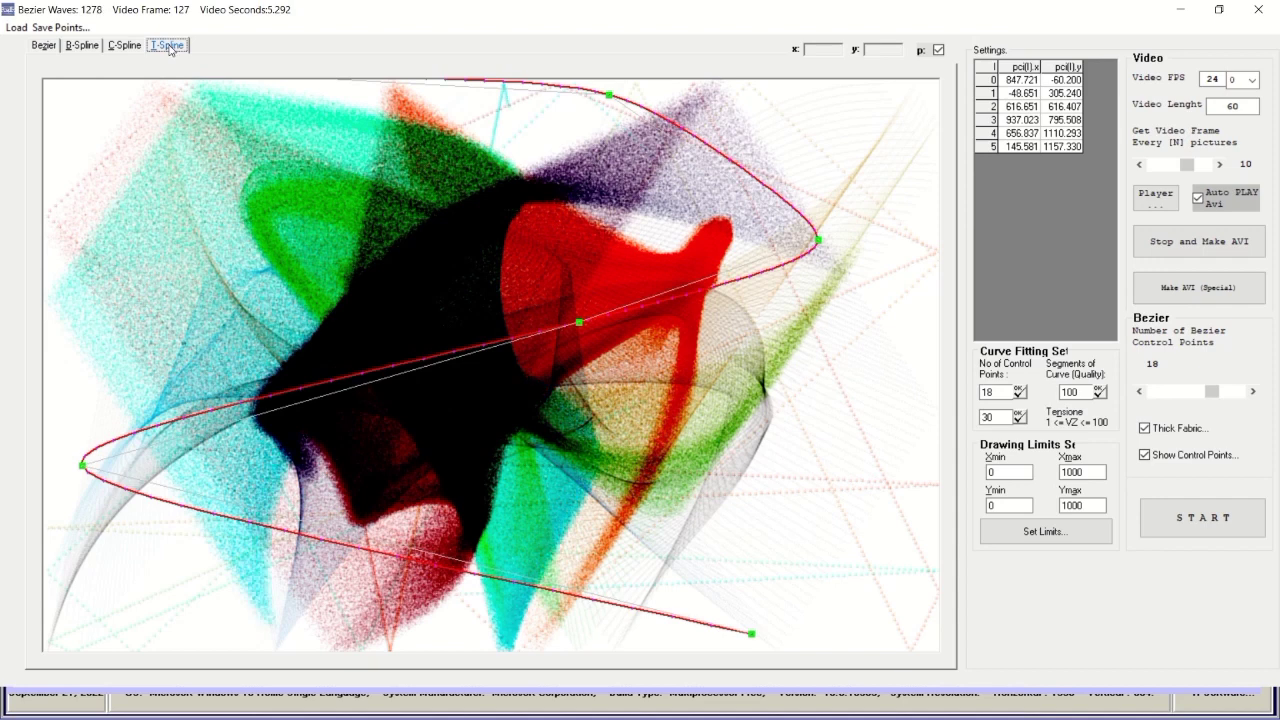
pyautogui.click(45, 46)
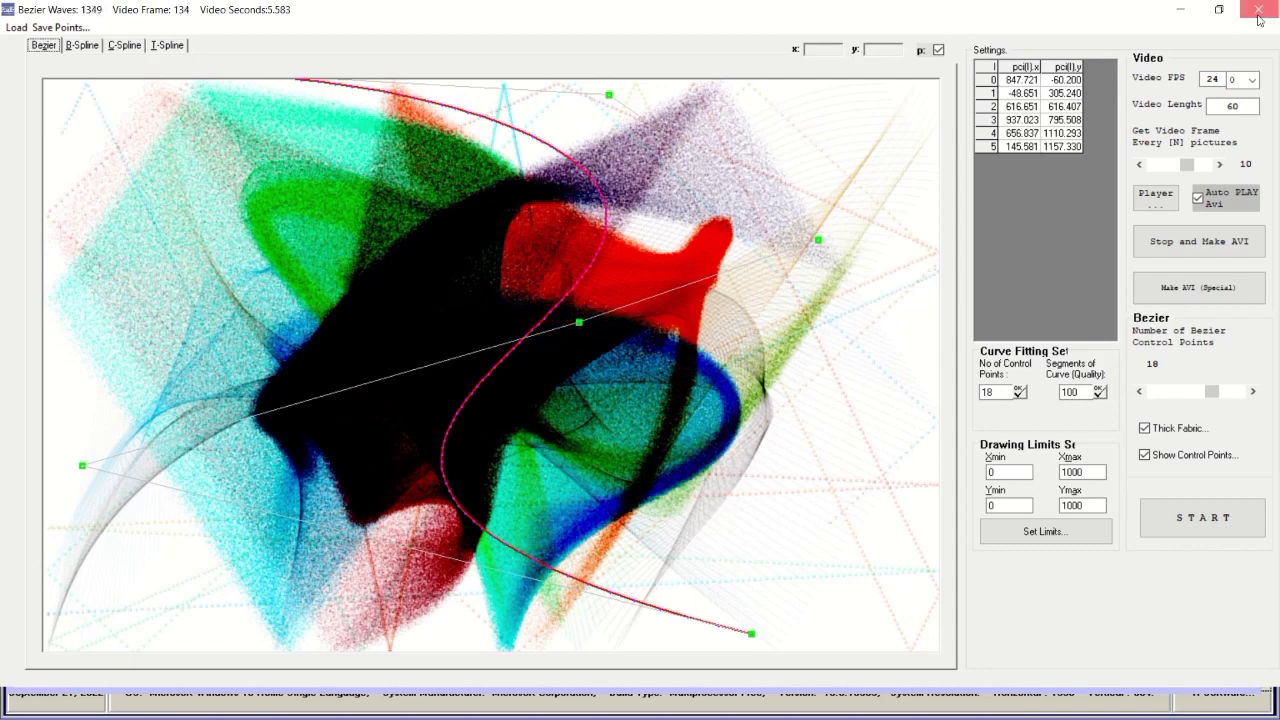
pyautogui.click(1258, 10)
# Reopen Bezier Waves from the Spiral Periodic Table, maximize it, and close it again.
pyautogui.click(892, 61)
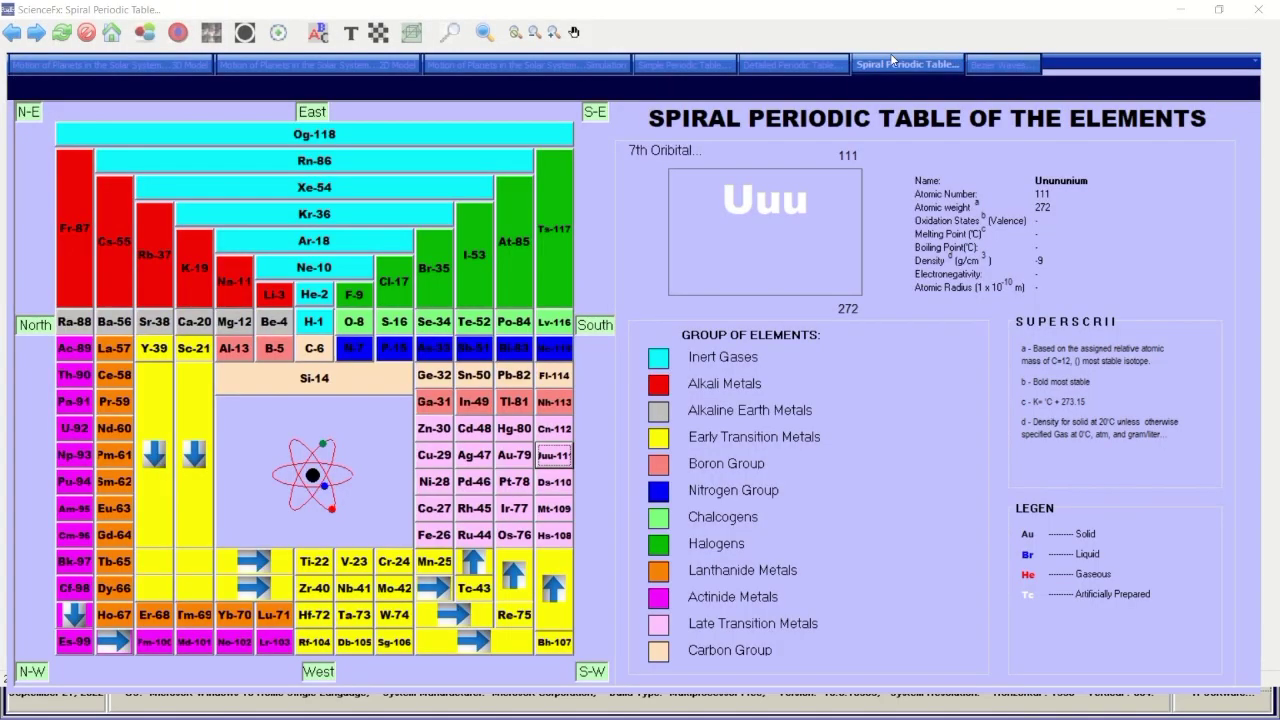
pyautogui.click(1015, 66)
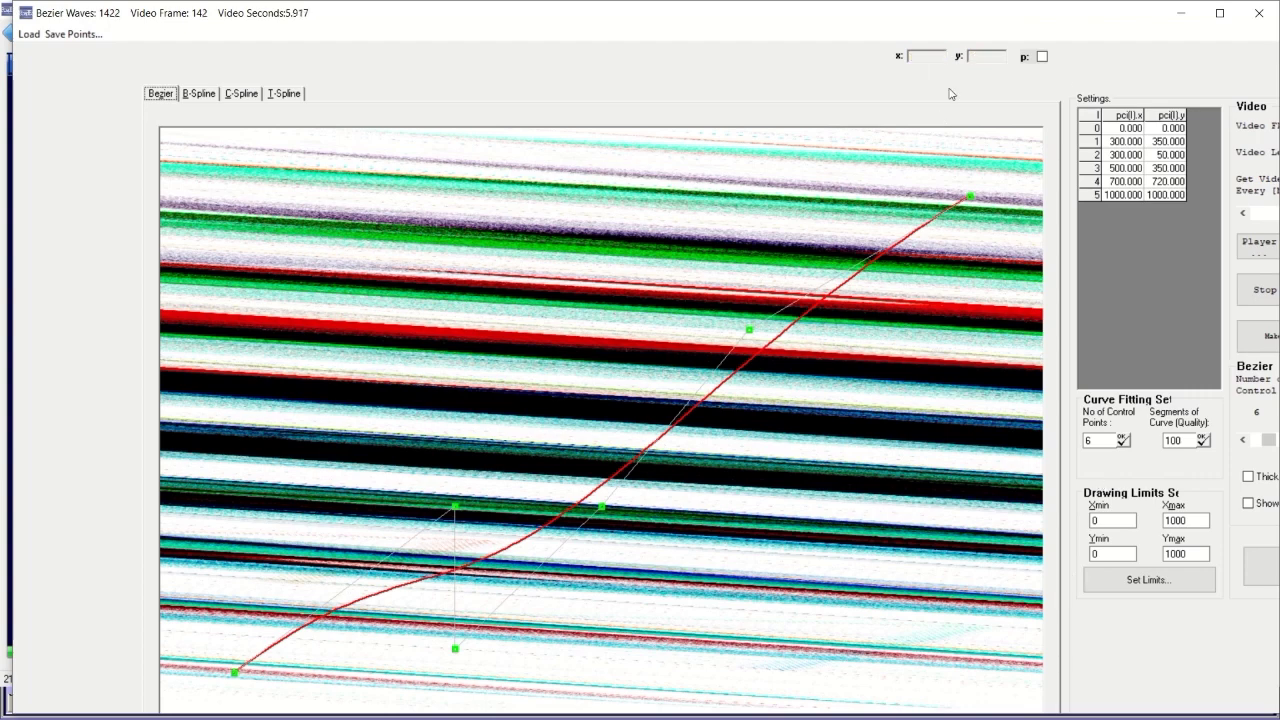
pyautogui.click(1214, 15)
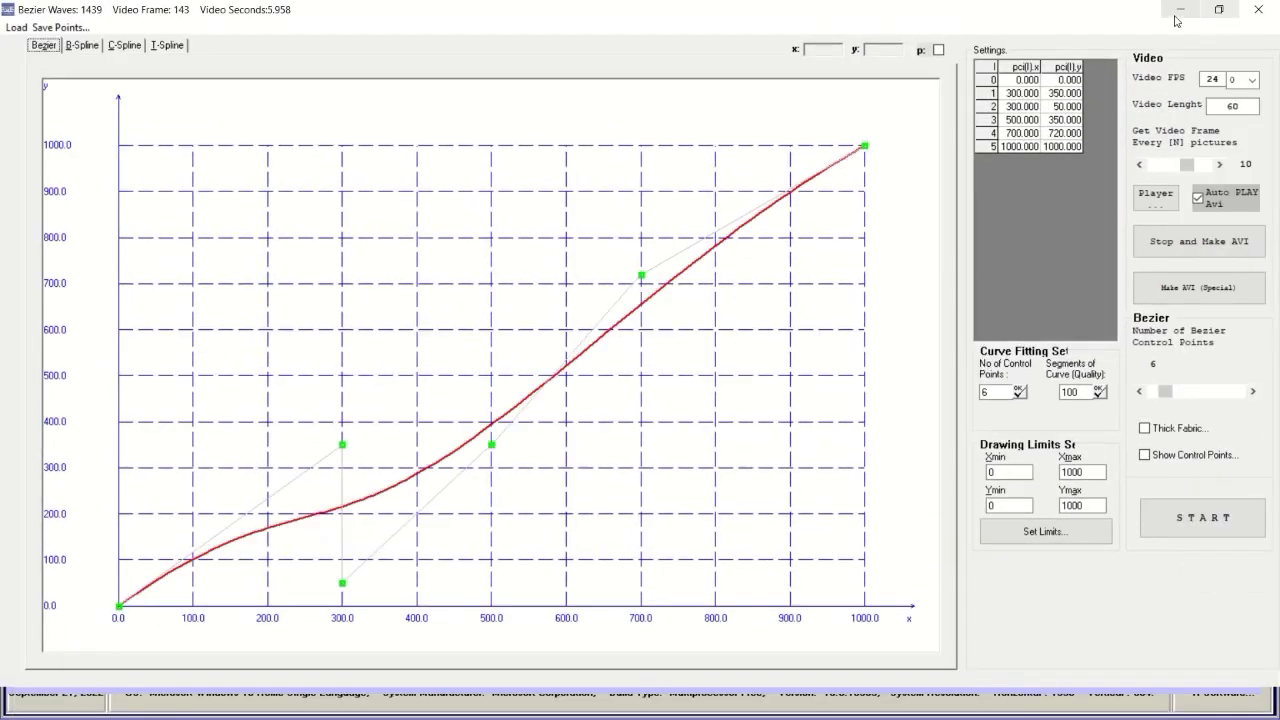
pyautogui.click(1259, 10)
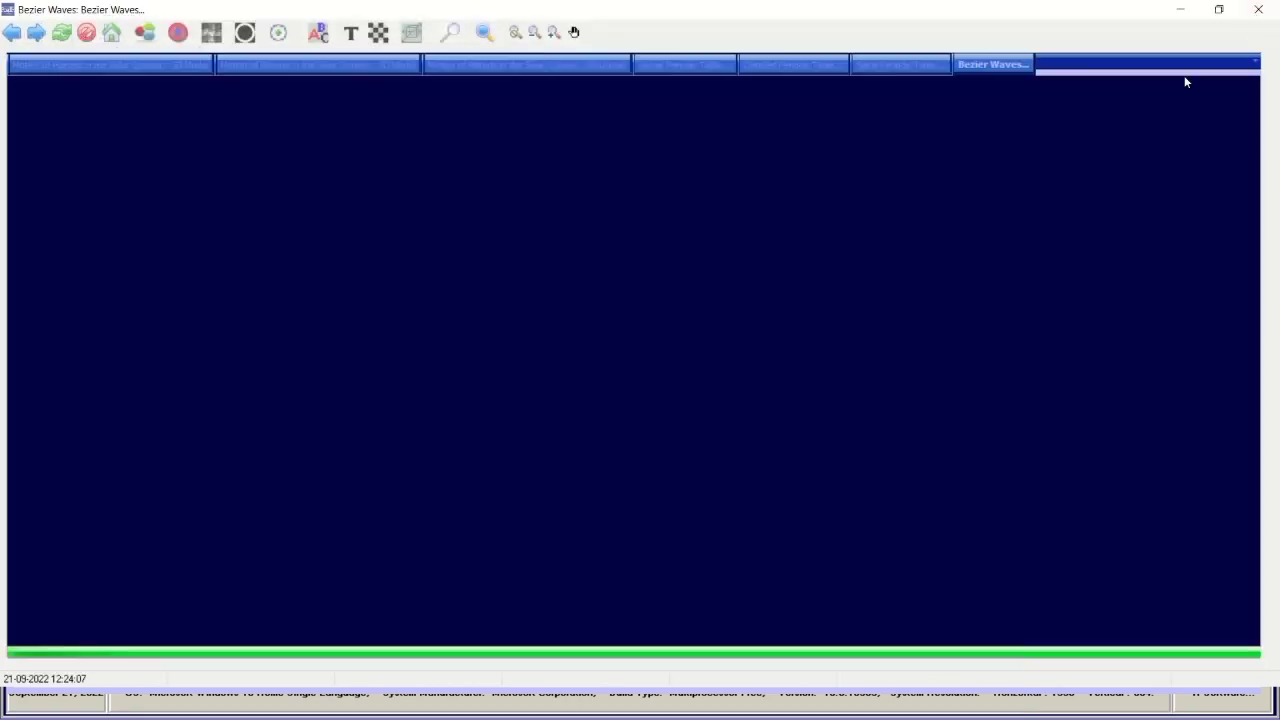
# Browse the spiral, detailed and simple periodic tables, planetary motion, and the 2D and 3D models.
pyautogui.click(934, 64)
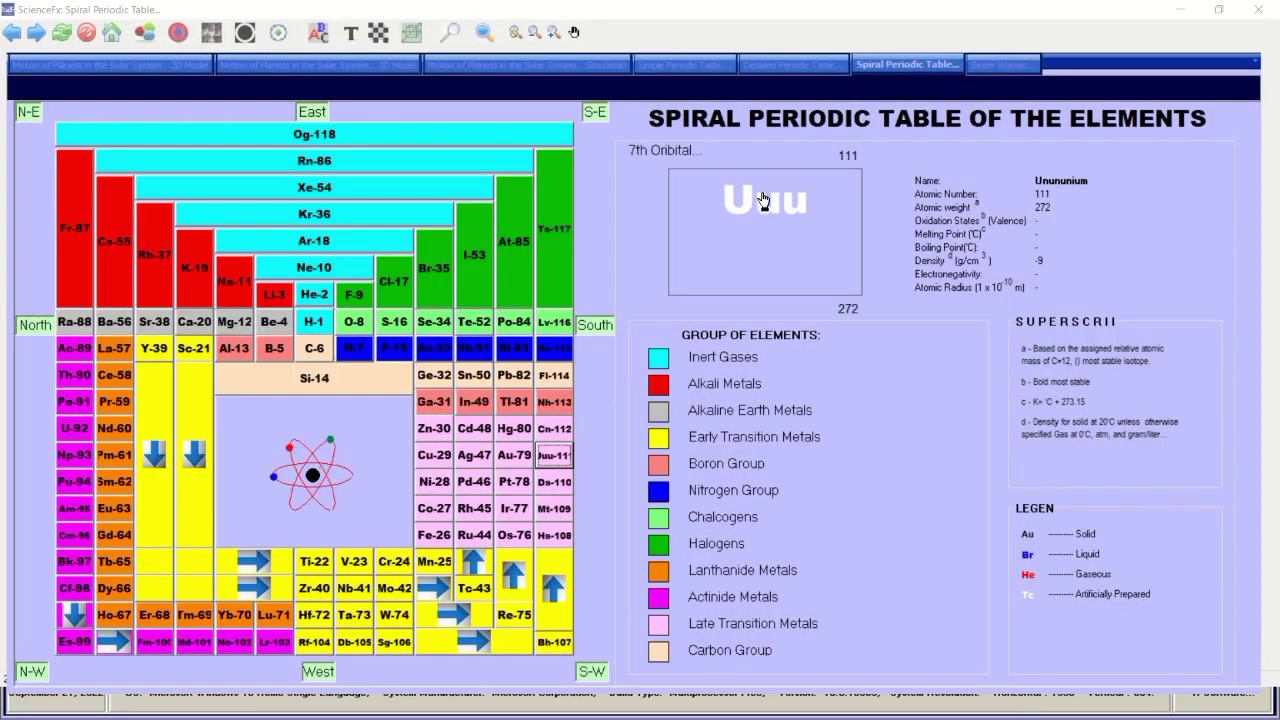
pyautogui.click(796, 66)
pyautogui.click(686, 66)
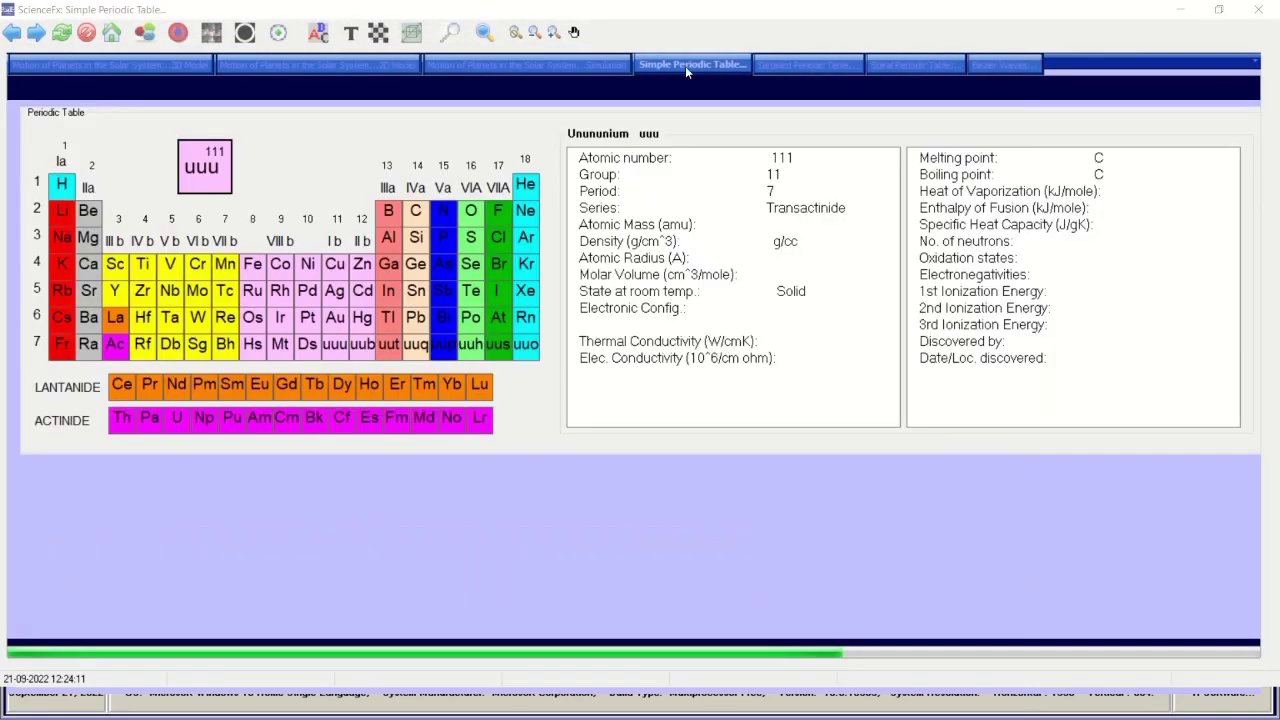
pyautogui.click(596, 65)
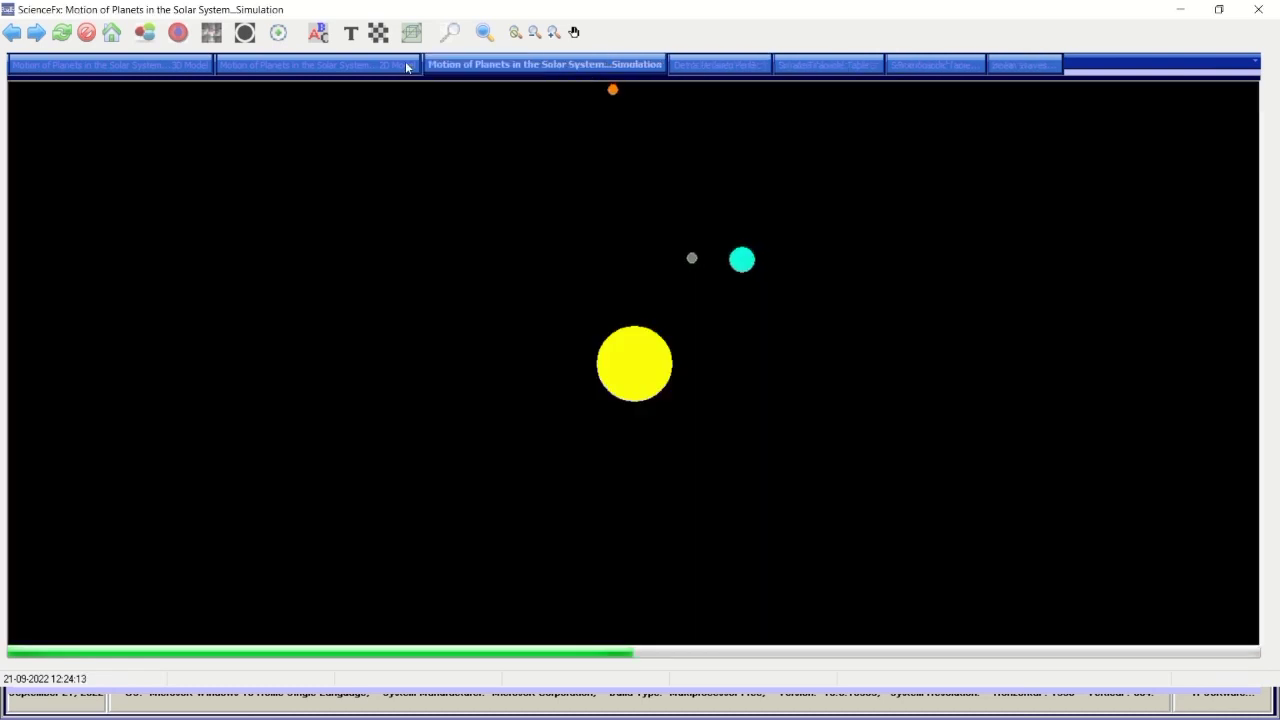
pyautogui.click(354, 72)
pyautogui.click(178, 66)
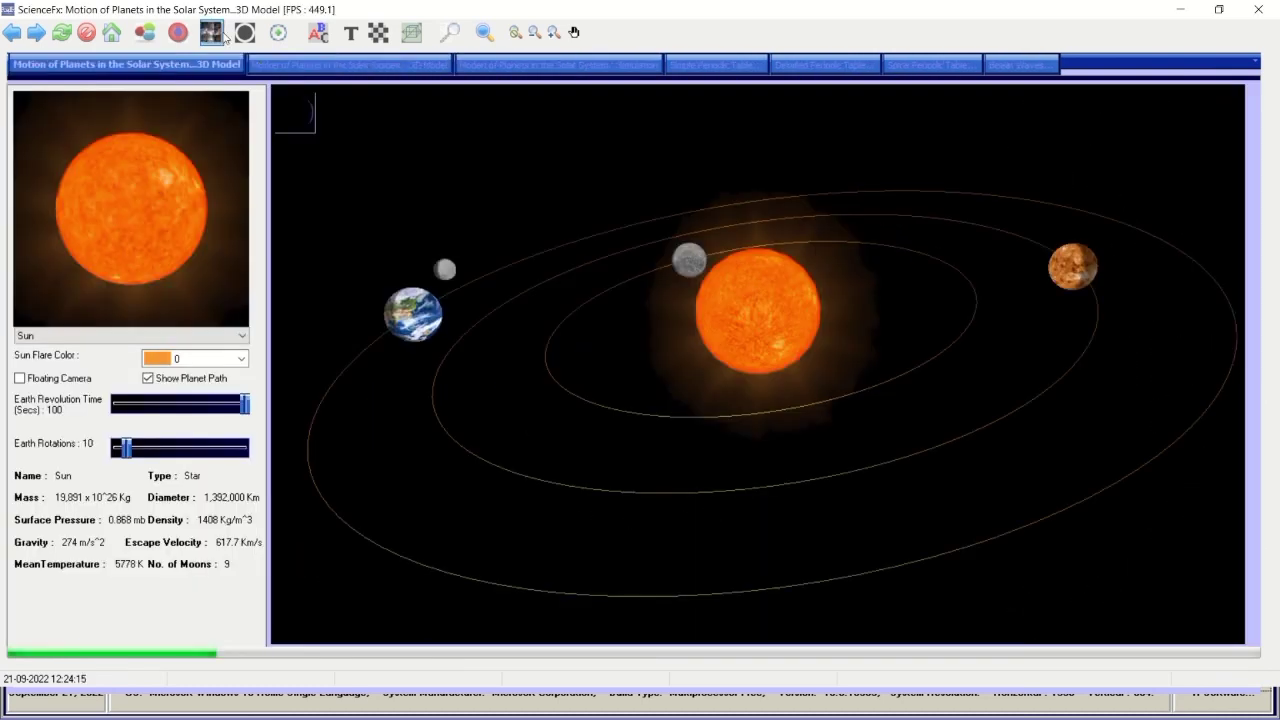
# Step forward through the views, reload, go back, and return to the 3D solar-system model.
pyautogui.click(37, 34)
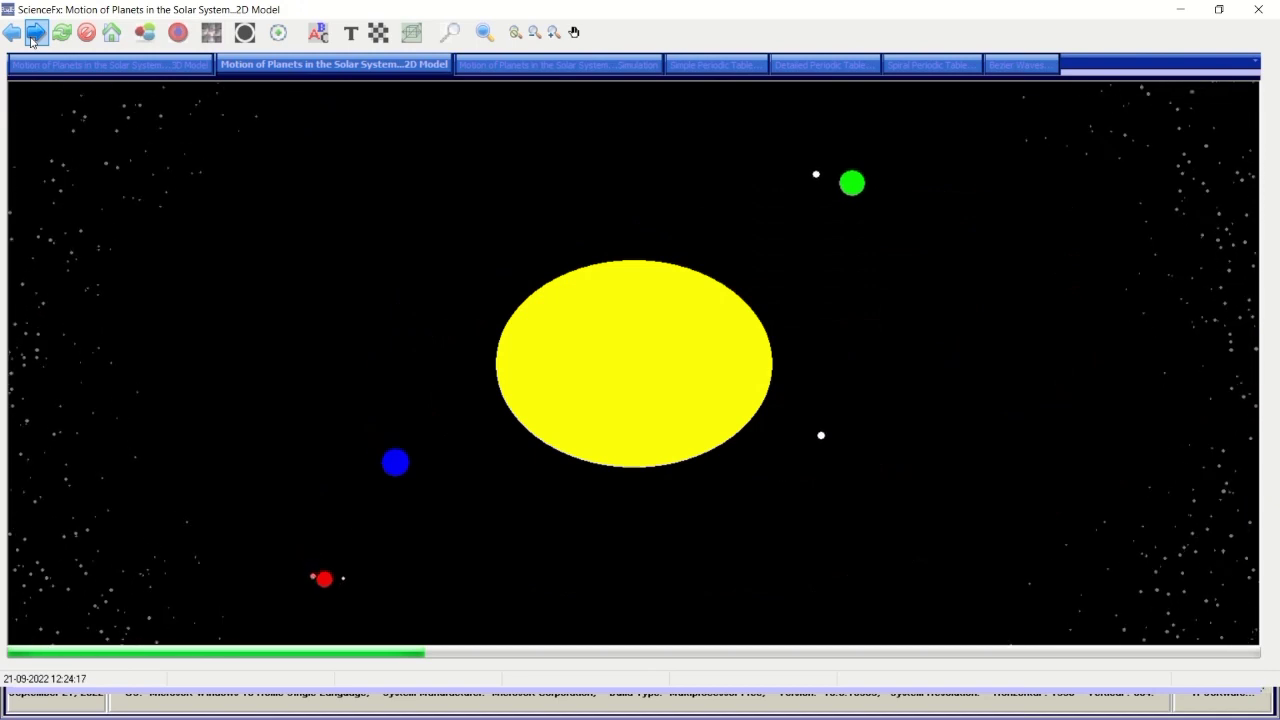
pyautogui.click(37, 34)
pyautogui.click(37, 34)
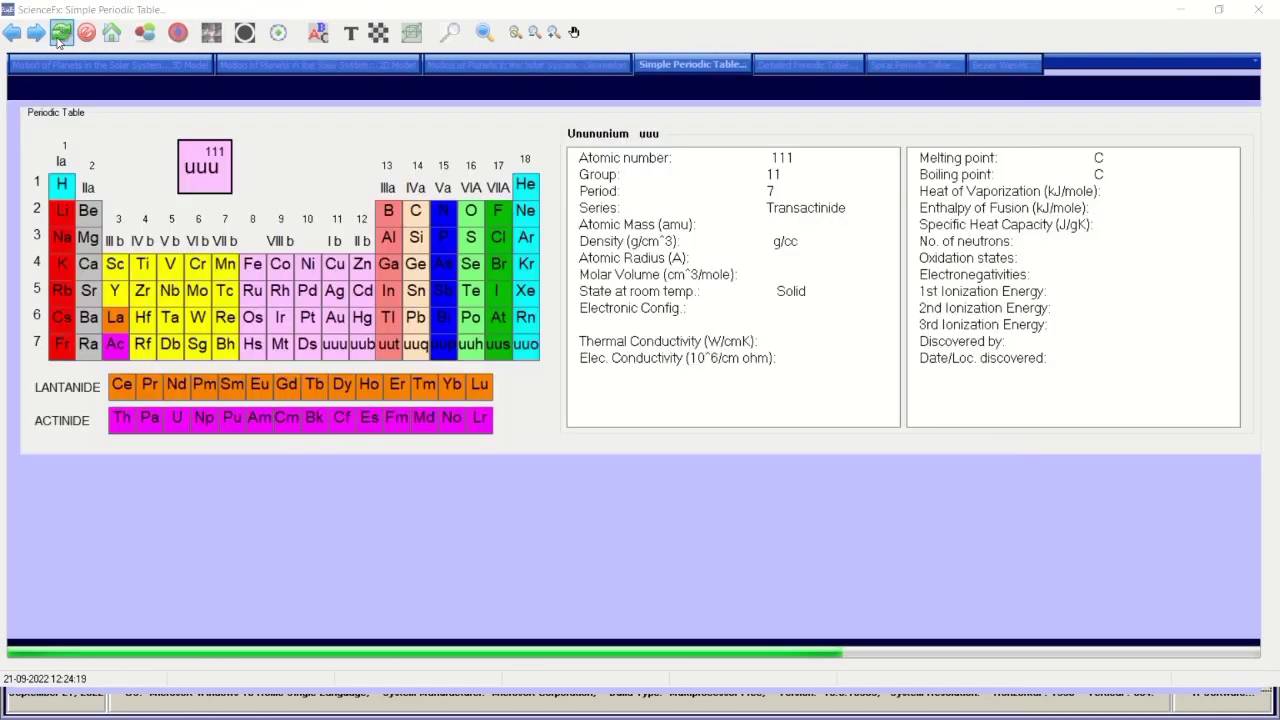
pyautogui.click(60, 34)
pyautogui.click(14, 34)
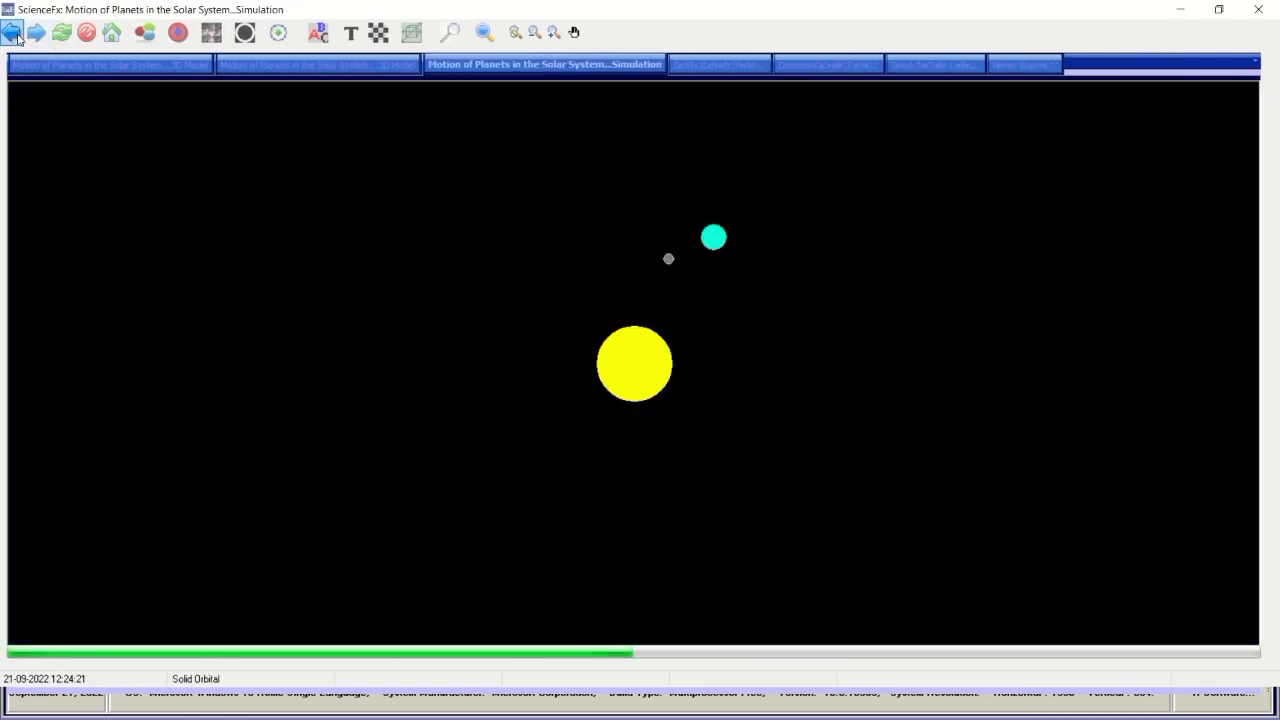
pyautogui.click(53, 63)
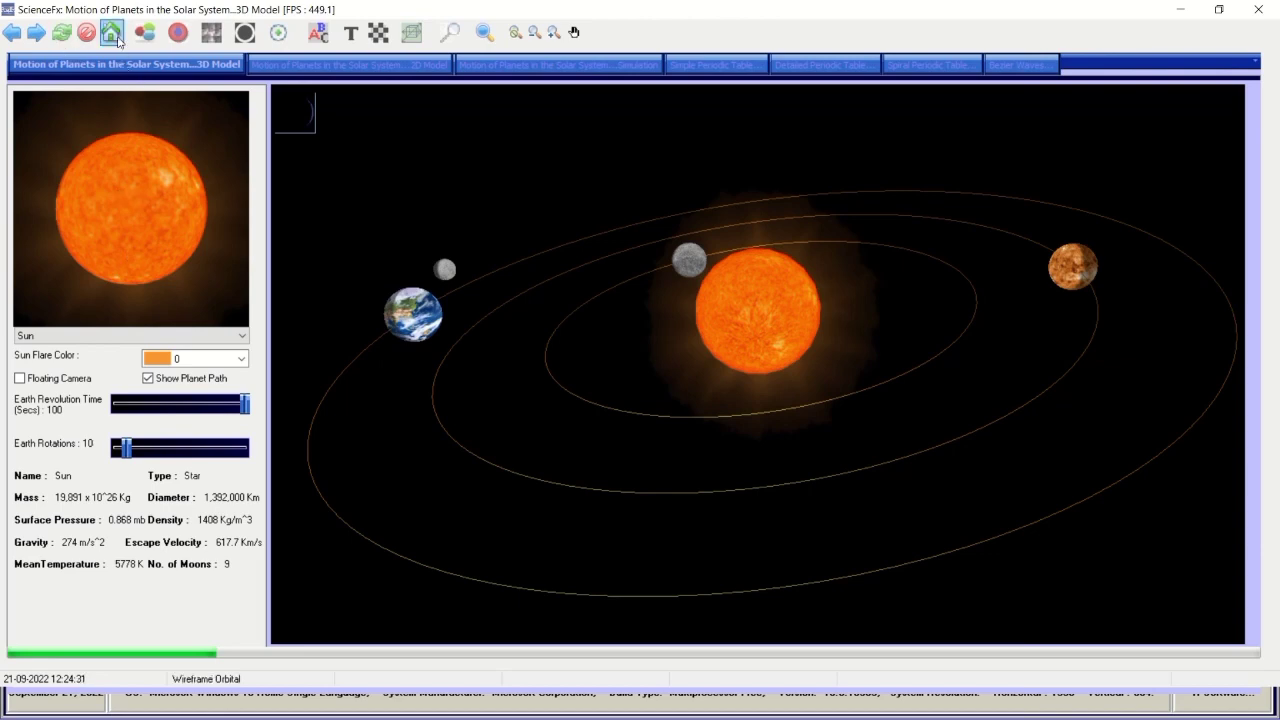
# In the 3D model, hide the asteroid belt and planet labels, show the actual-size Sun, and use equator view.
pyautogui.click(274, 70)
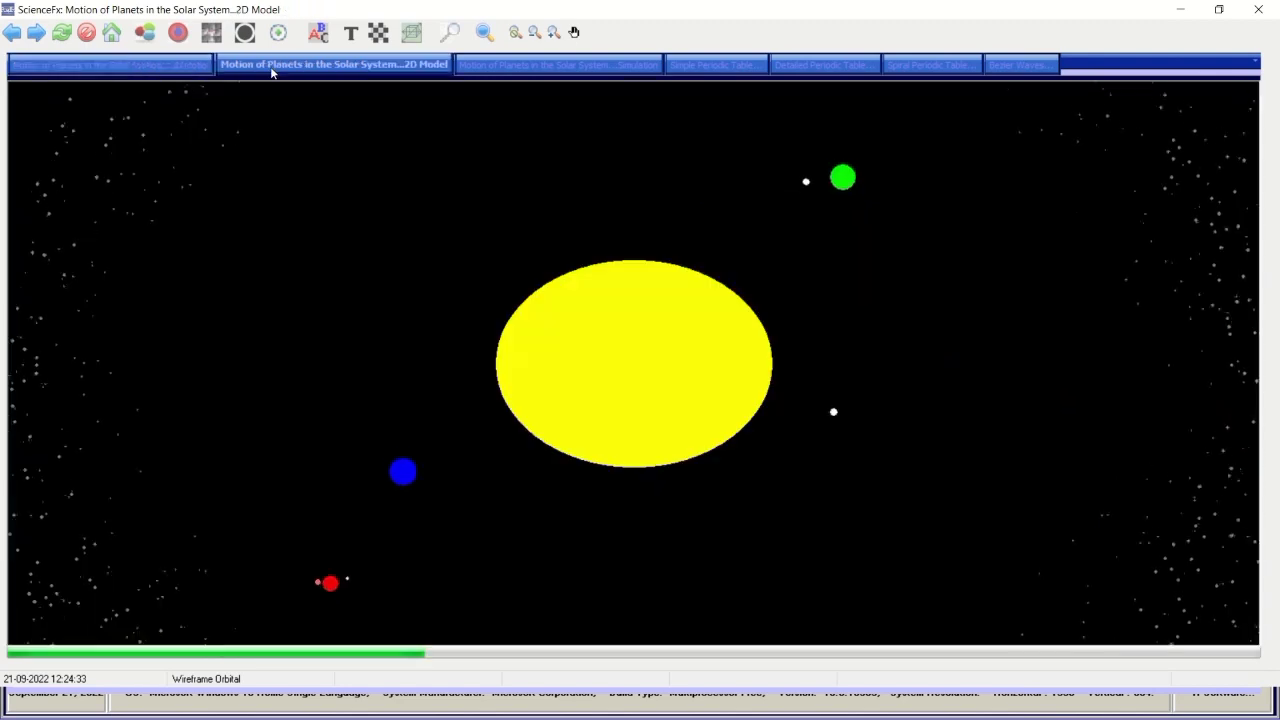
pyautogui.click(200, 73)
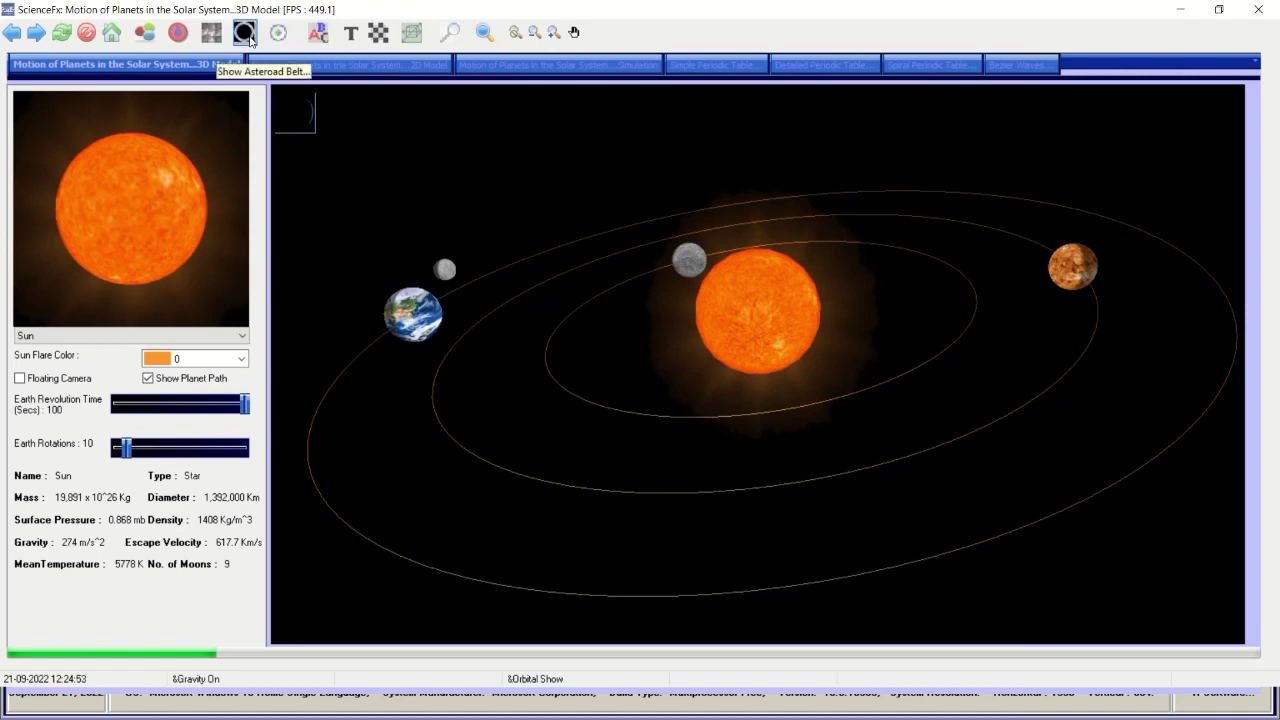
pyautogui.click(250, 38)
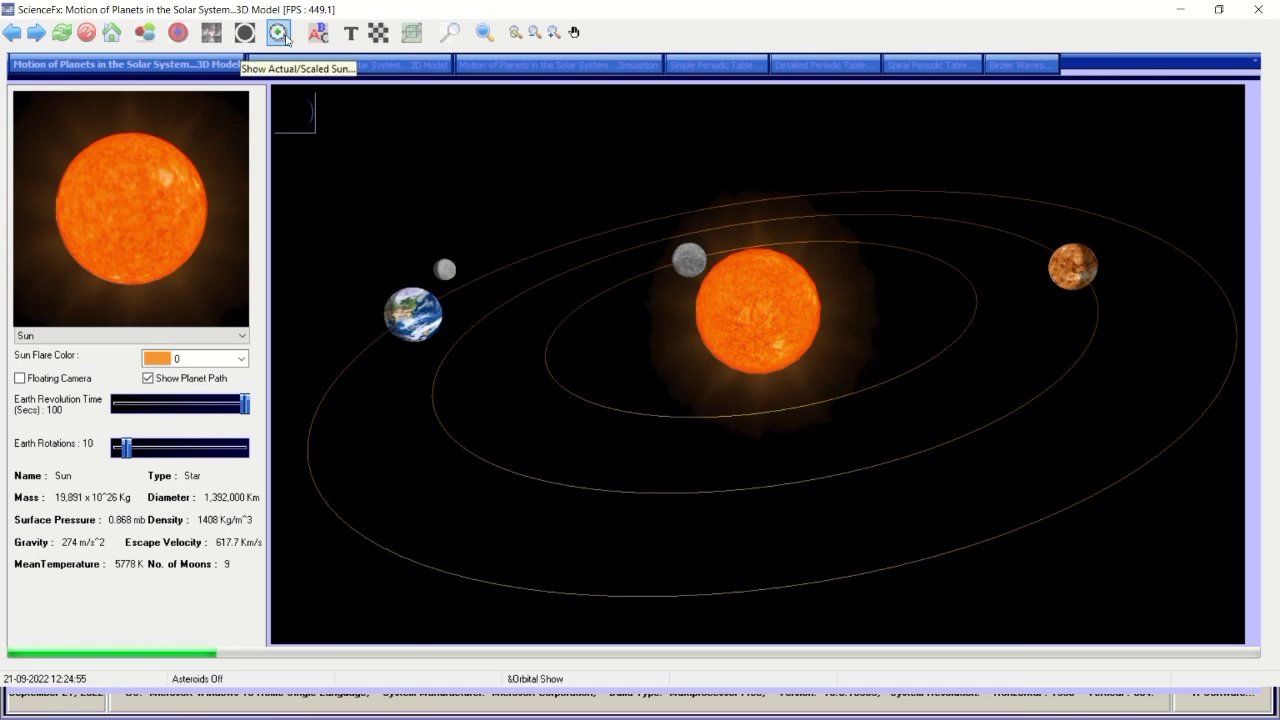
pyautogui.click(280, 34)
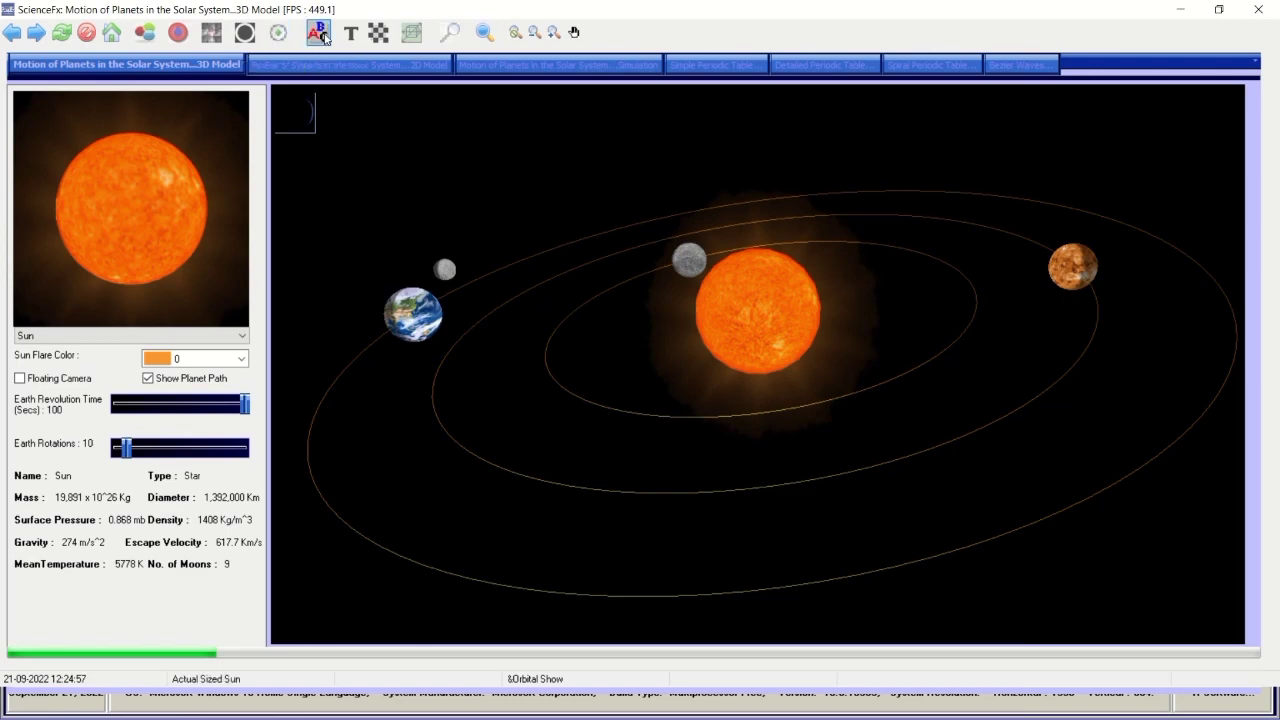
pyautogui.click(325, 39)
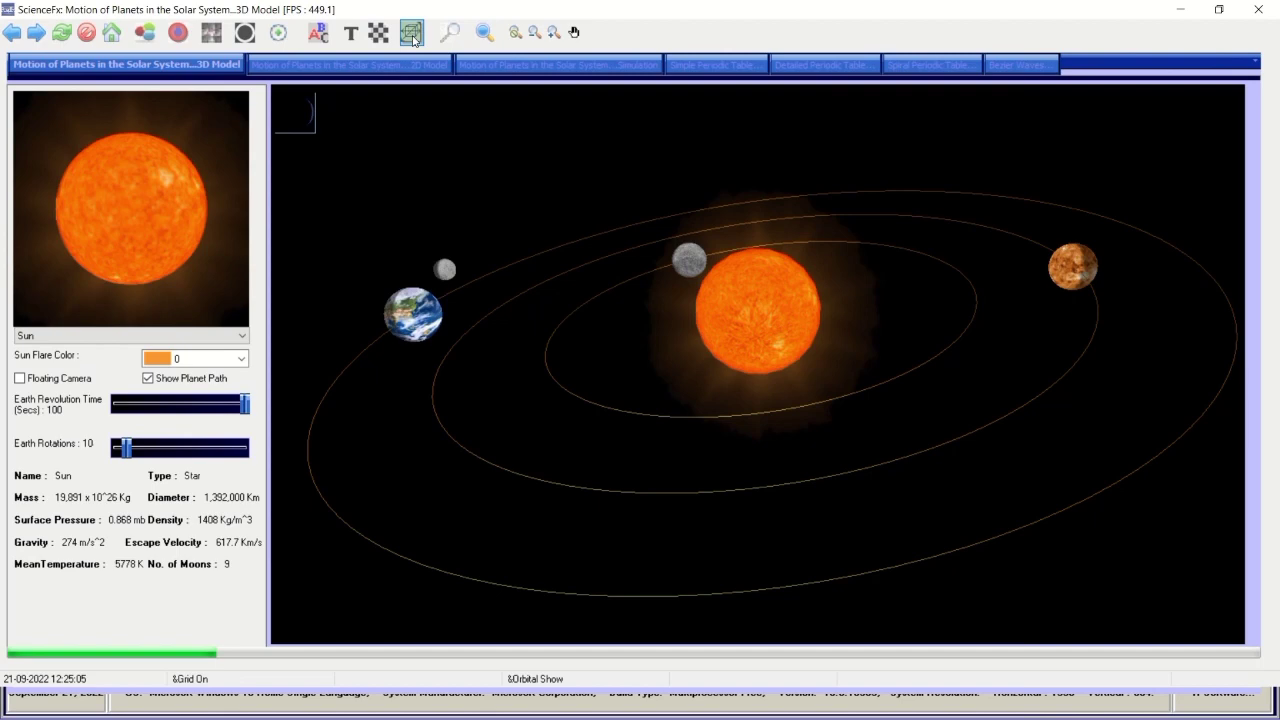
pyautogui.click(413, 38)
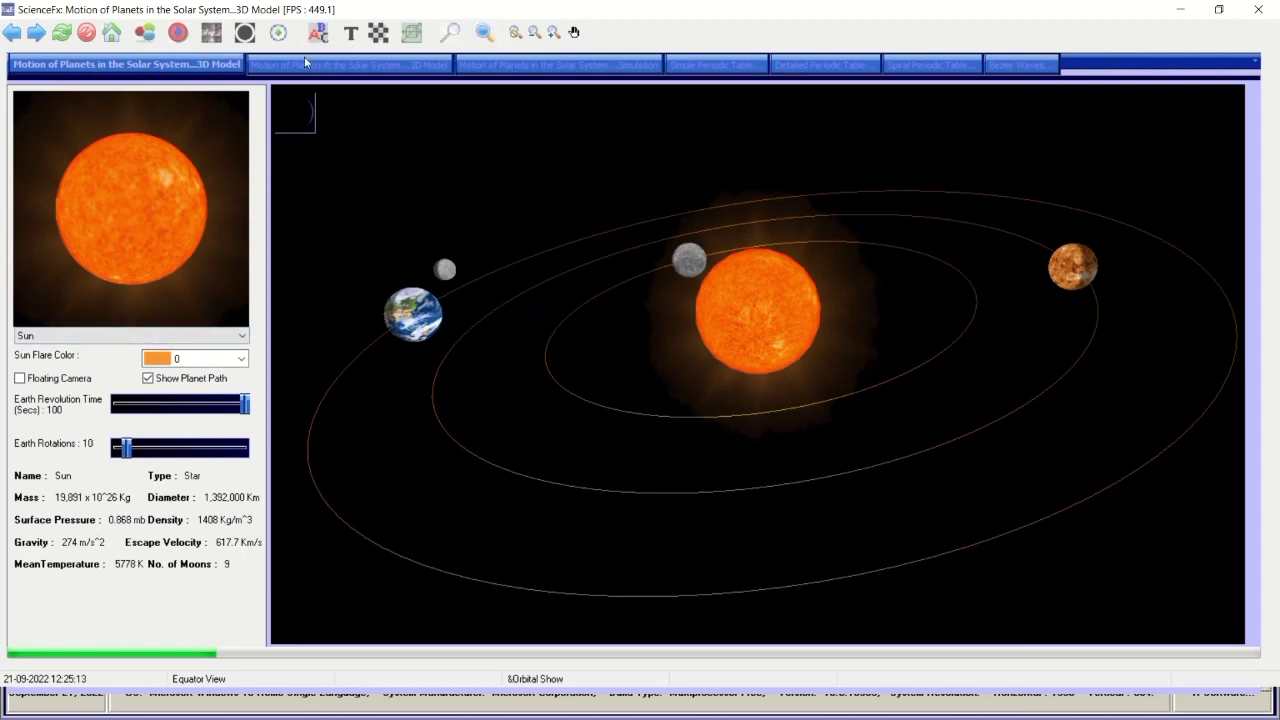
# Browse the 2D model, orbit simulation, three periodic tables and Bezier Waves, then close Bezier Waves and ScienceFx.
pyautogui.click(265, 65)
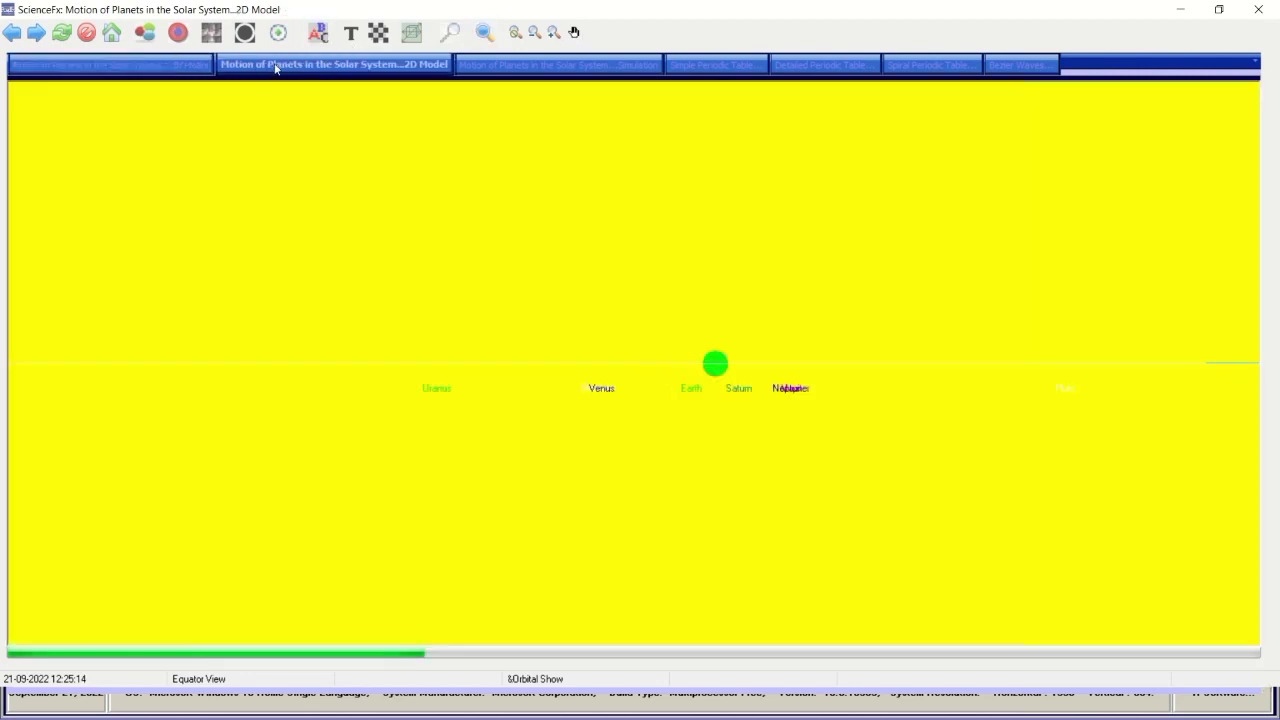
pyautogui.click(496, 60)
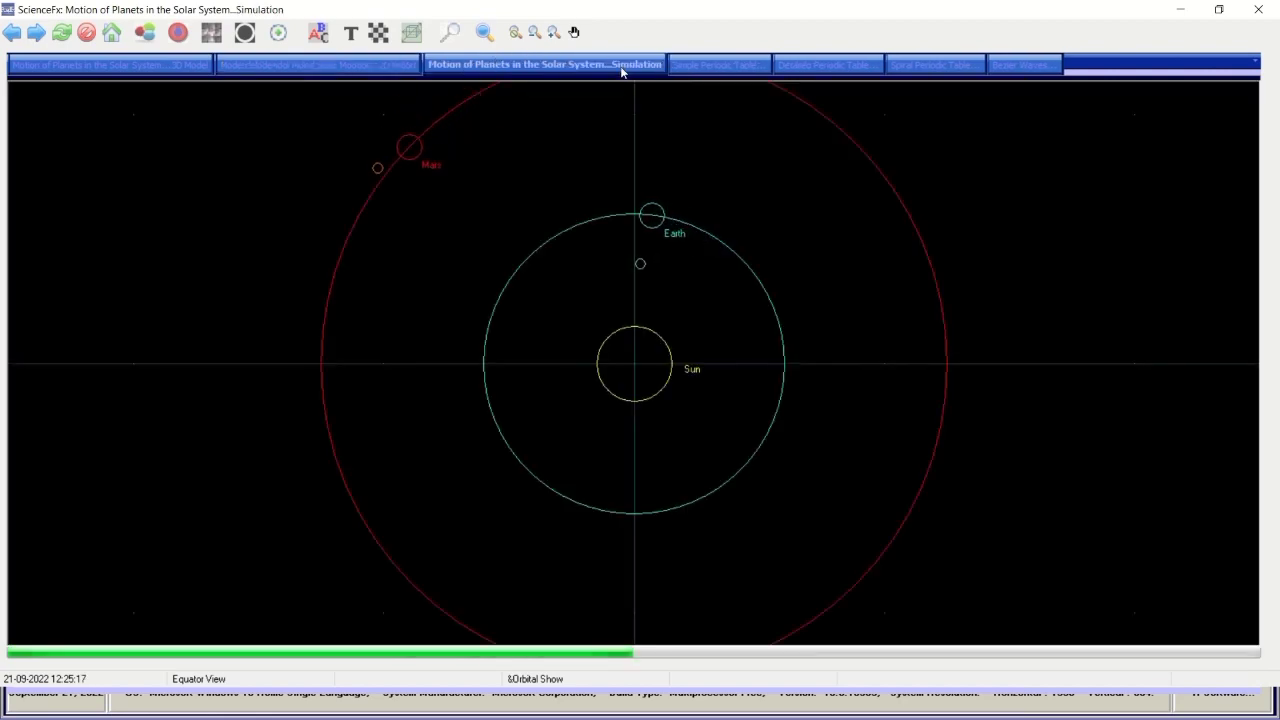
pyautogui.click(690, 66)
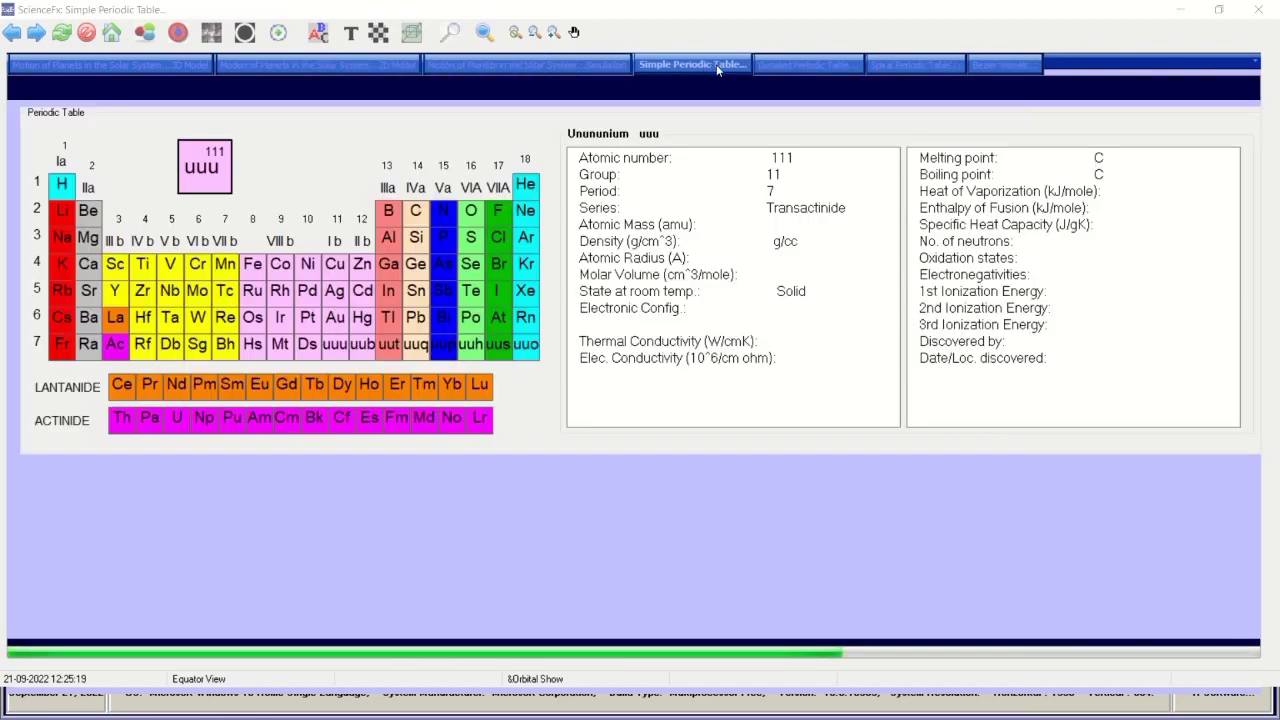
pyautogui.click(819, 64)
pyautogui.click(915, 64)
pyautogui.click(971, 64)
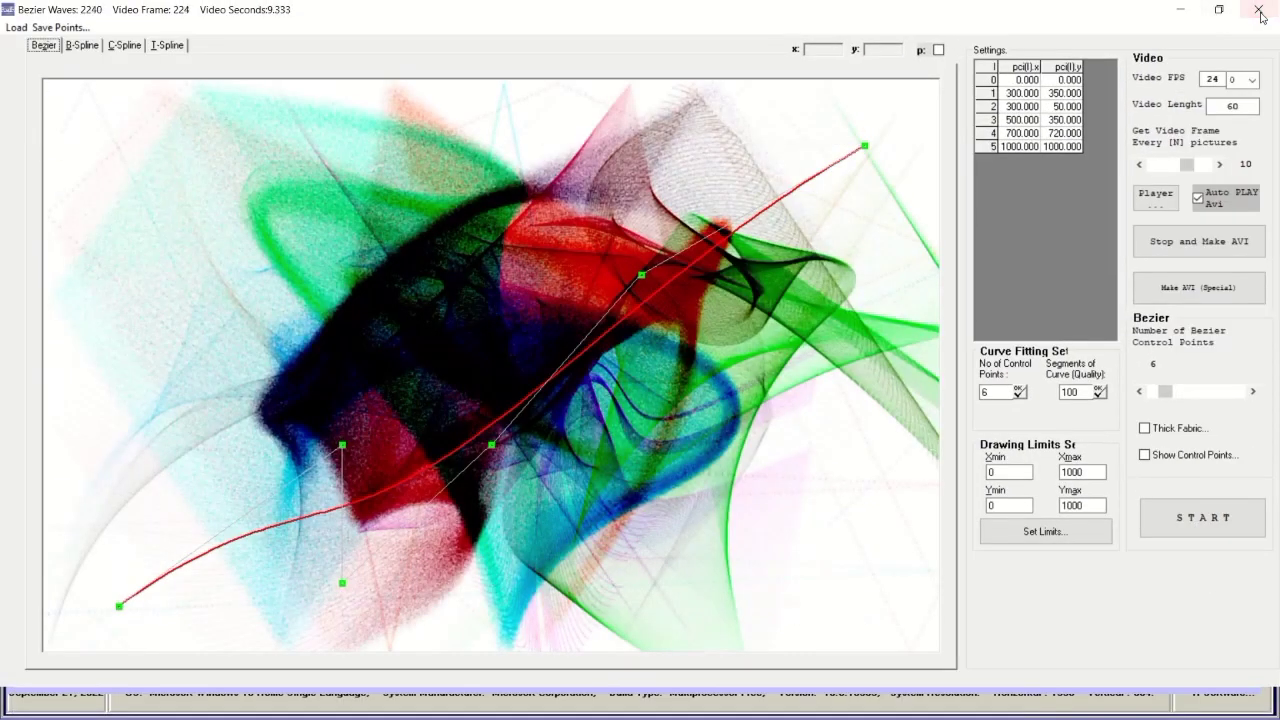
pyautogui.click(1258, 12)
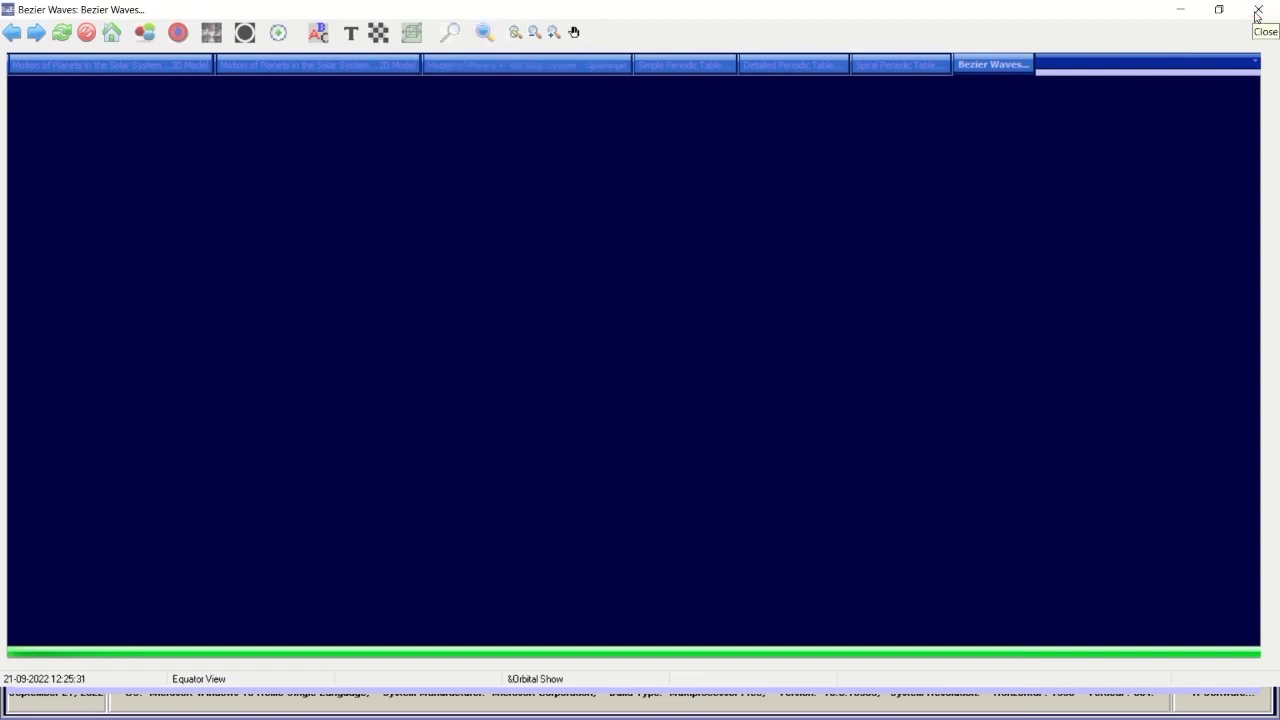
pyautogui.click(1257, 12)
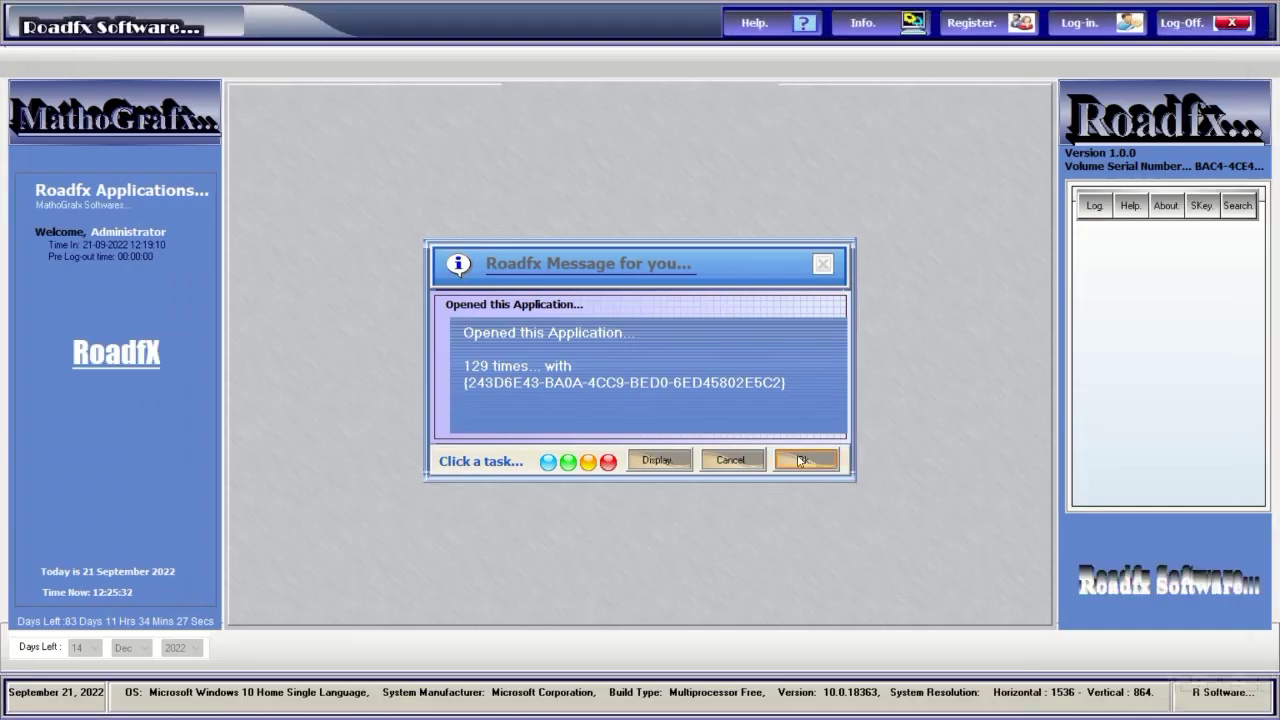
# Dismiss the usage-count message and log in to the Roadfx account with its password.
pyautogui.moveTo(548, 6)
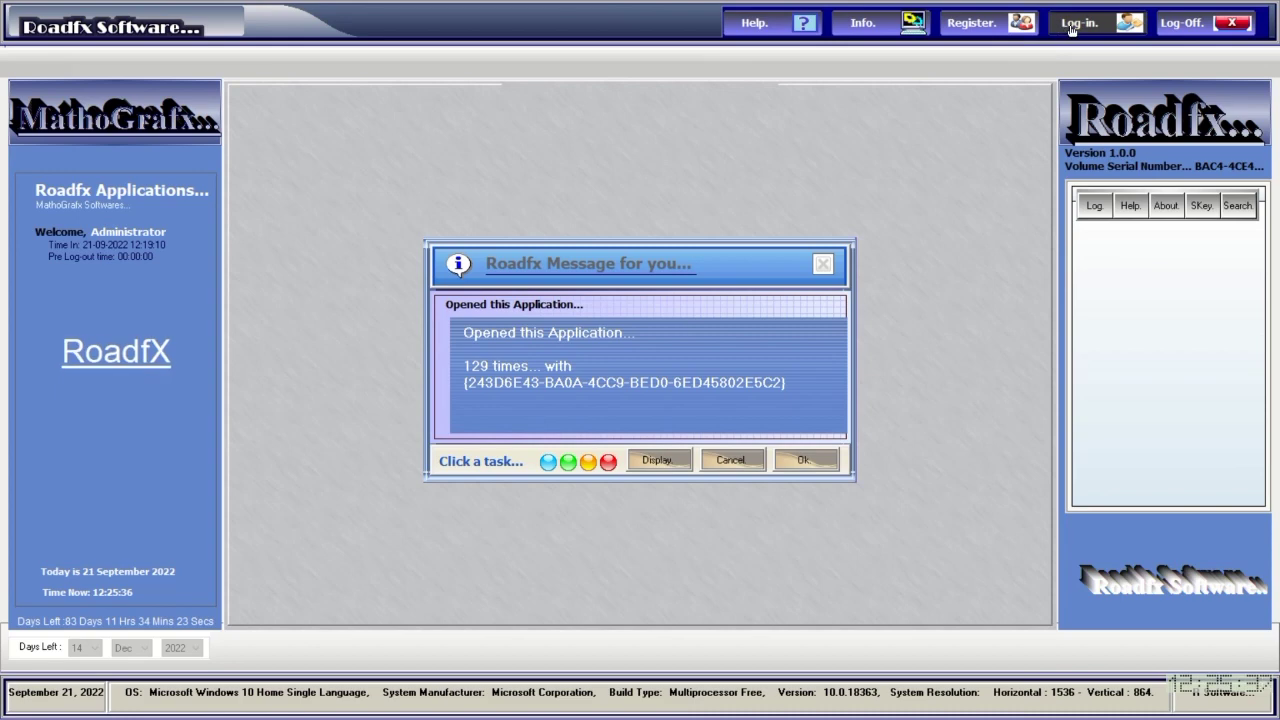
pyautogui.click(804, 462)
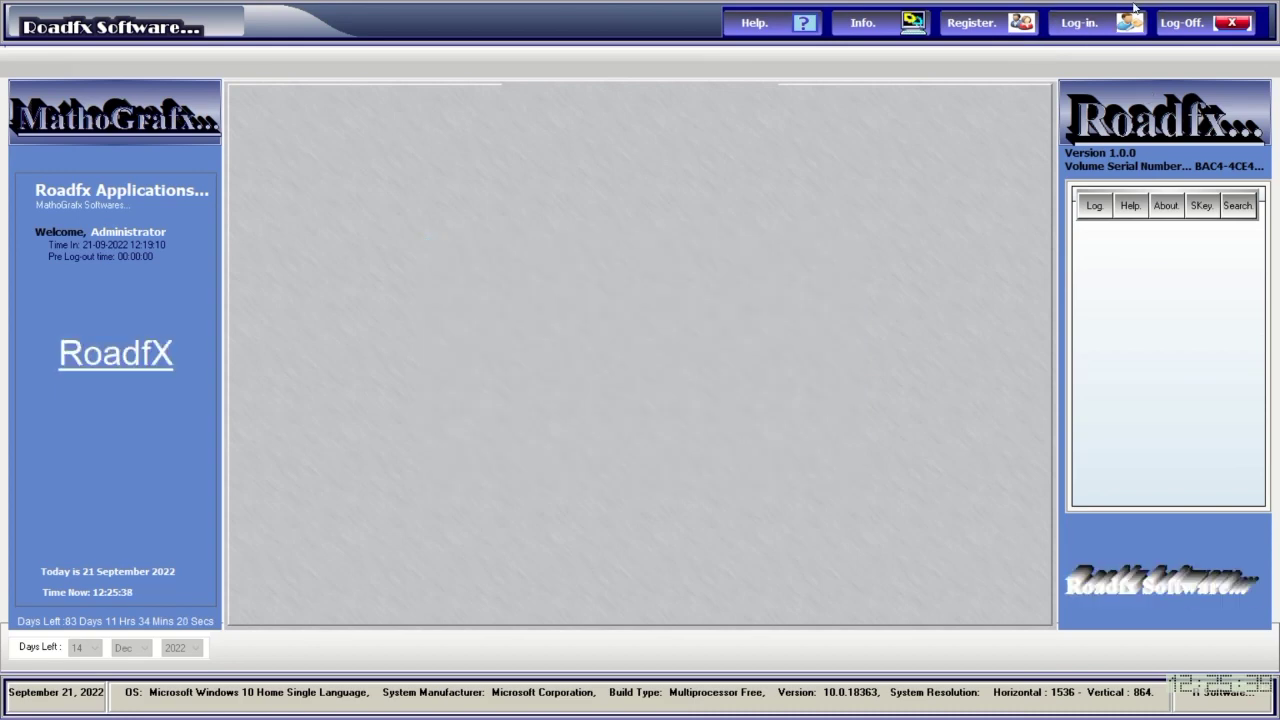
pyautogui.click(1082, 30)
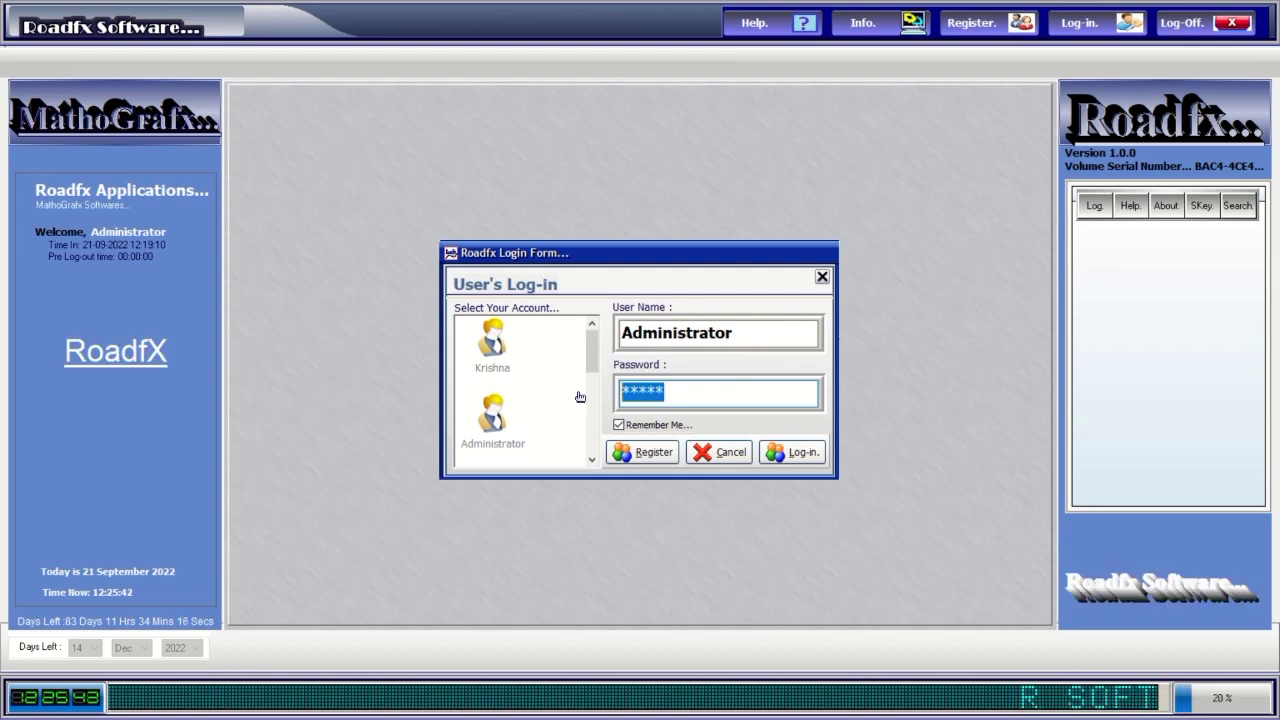
pyautogui.write('****')
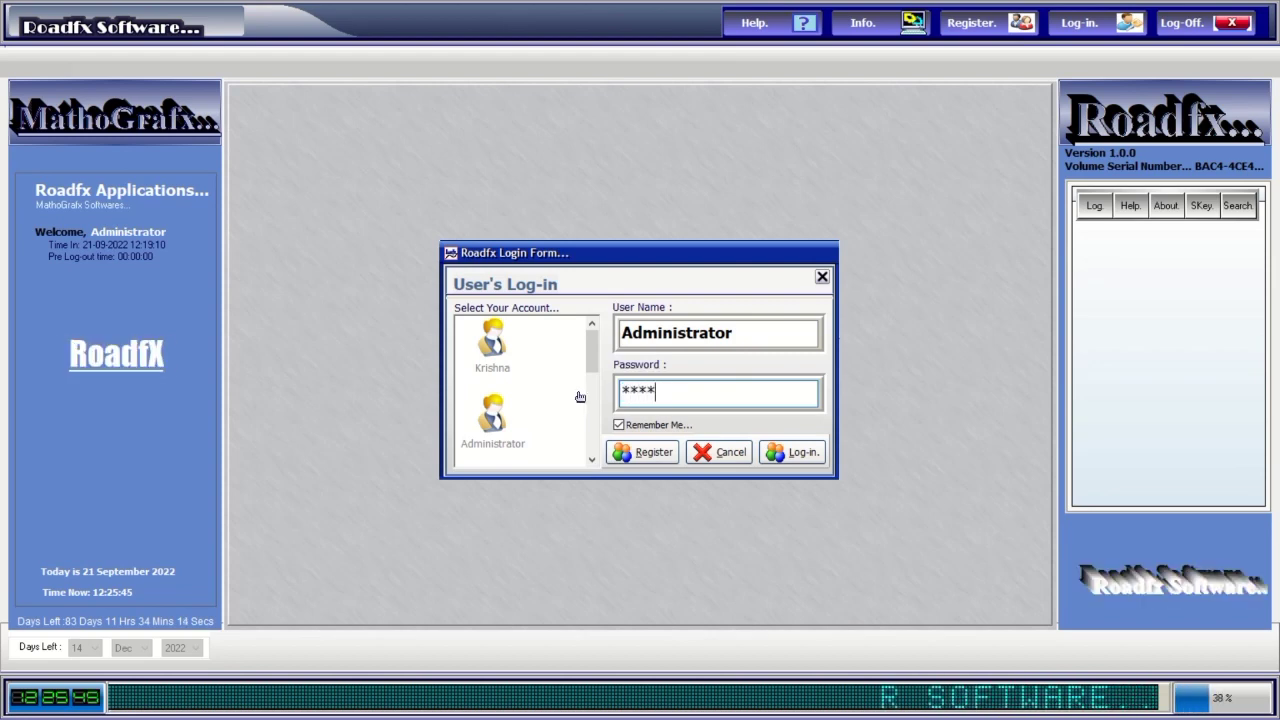
pyautogui.click(785, 453)
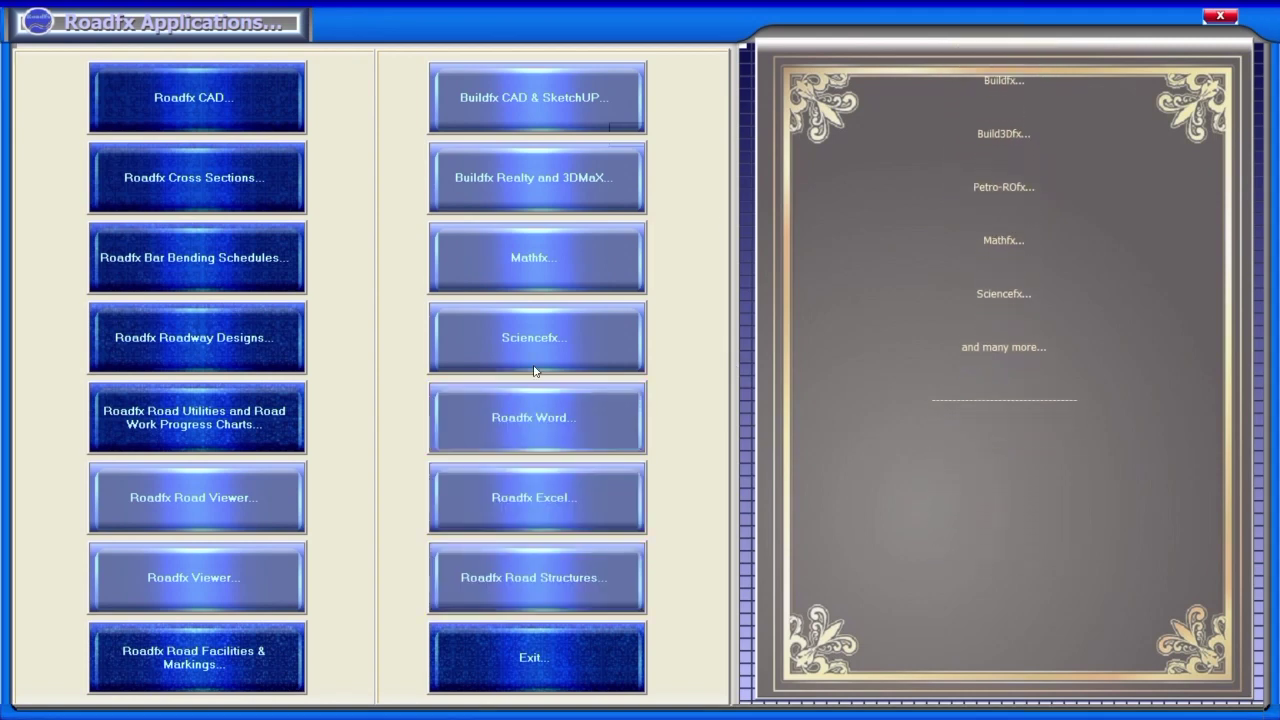
# Launch Mathfx from the Roadfx Applications launcher to open its drawing canvas.
pyautogui.click(540, 259)
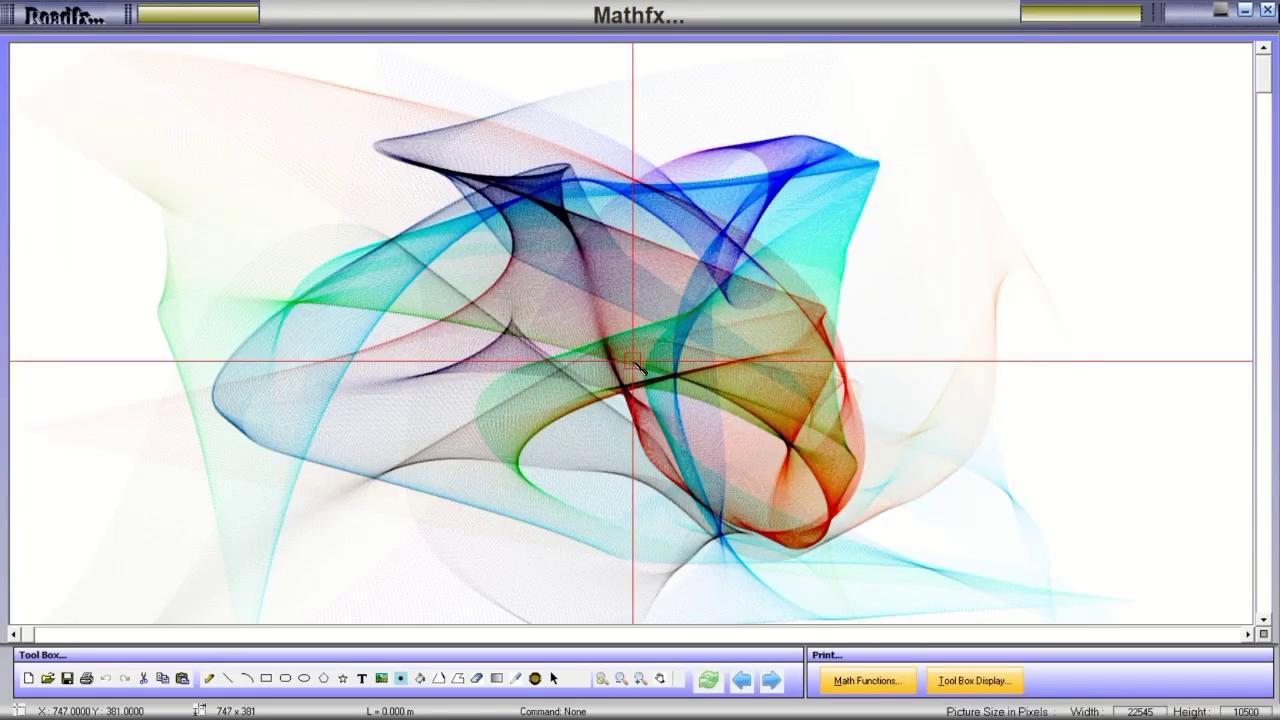
# Plot the preset trigonometric curves and move the function panel to the right.
pyautogui.click(866, 682)
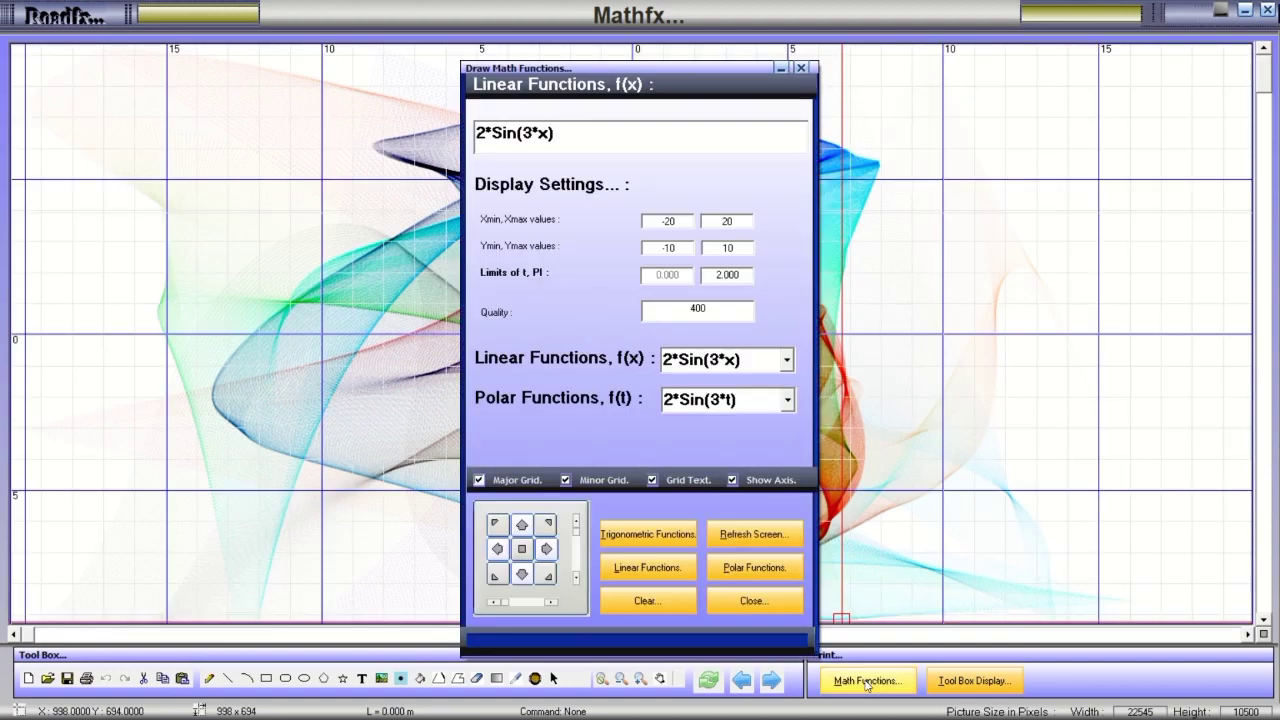
pyautogui.click(647, 534)
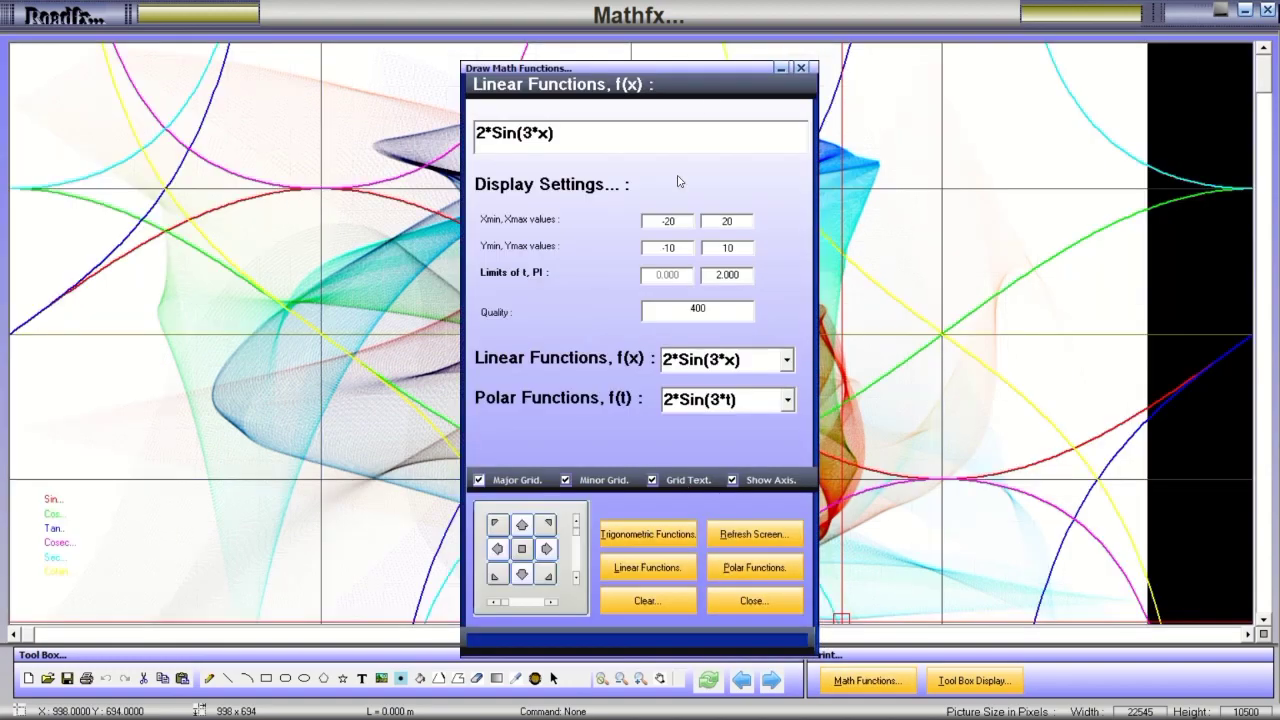
pyautogui.moveTo(681, 70); pyautogui.dragTo(1098, 46)
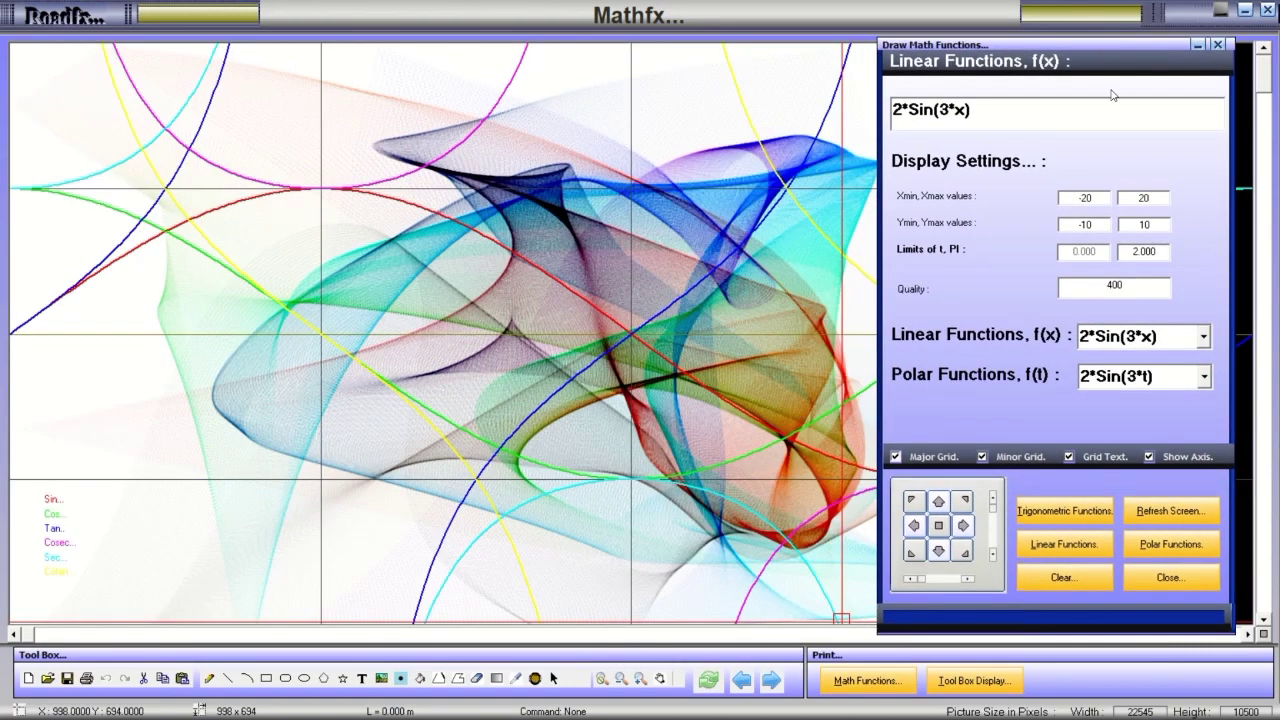
# Clear the canvas and plot the 2*Sin(3*x) wave on a fresh grid.
pyautogui.click(1062, 578)
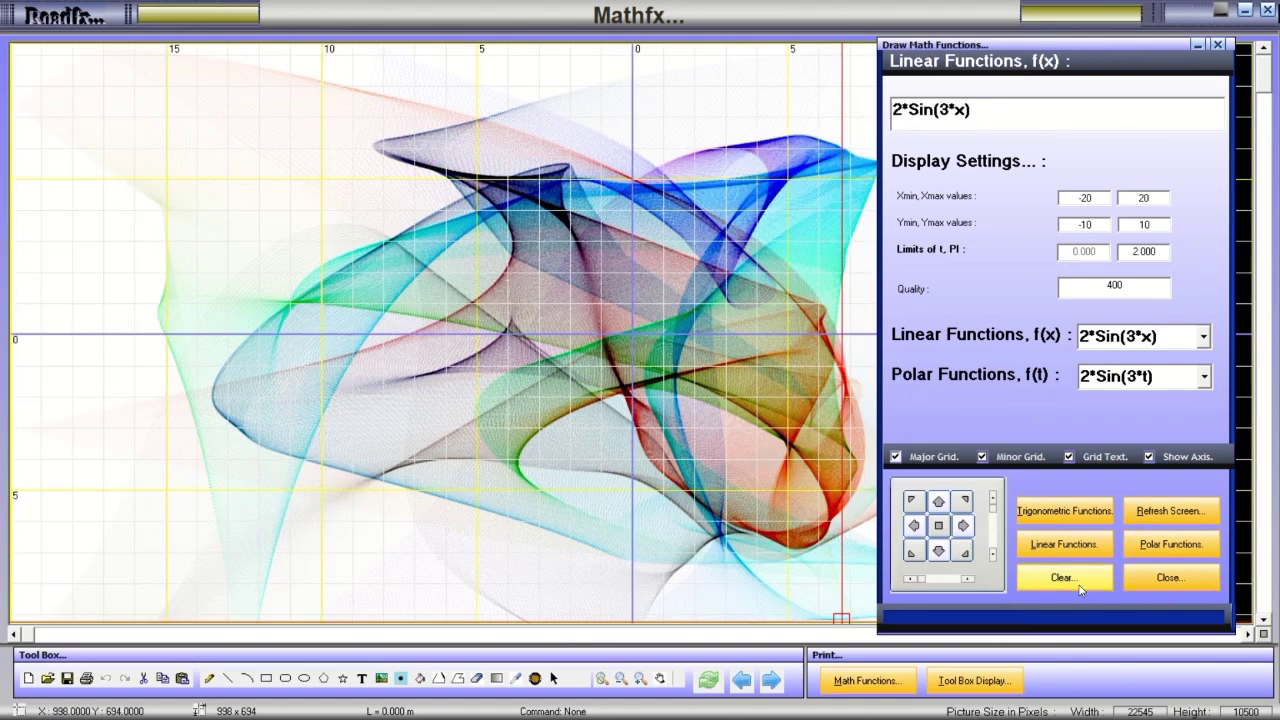
pyautogui.click(1162, 511)
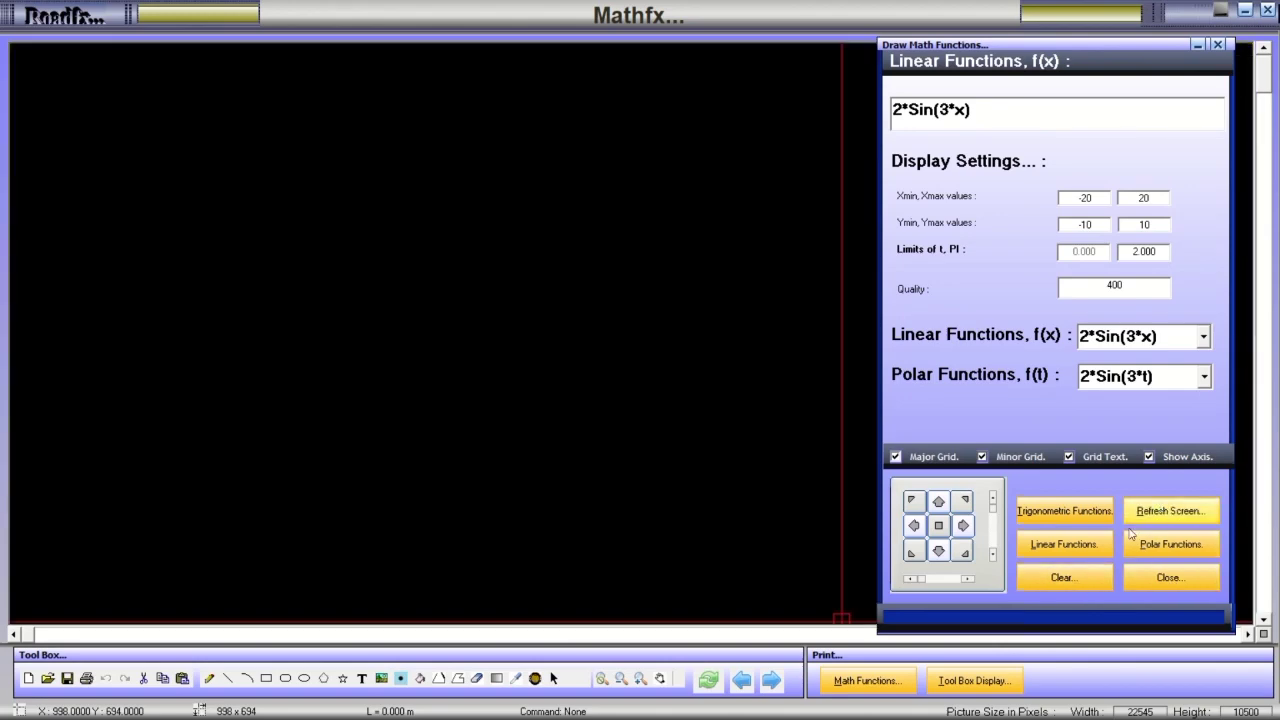
pyautogui.click(1078, 550)
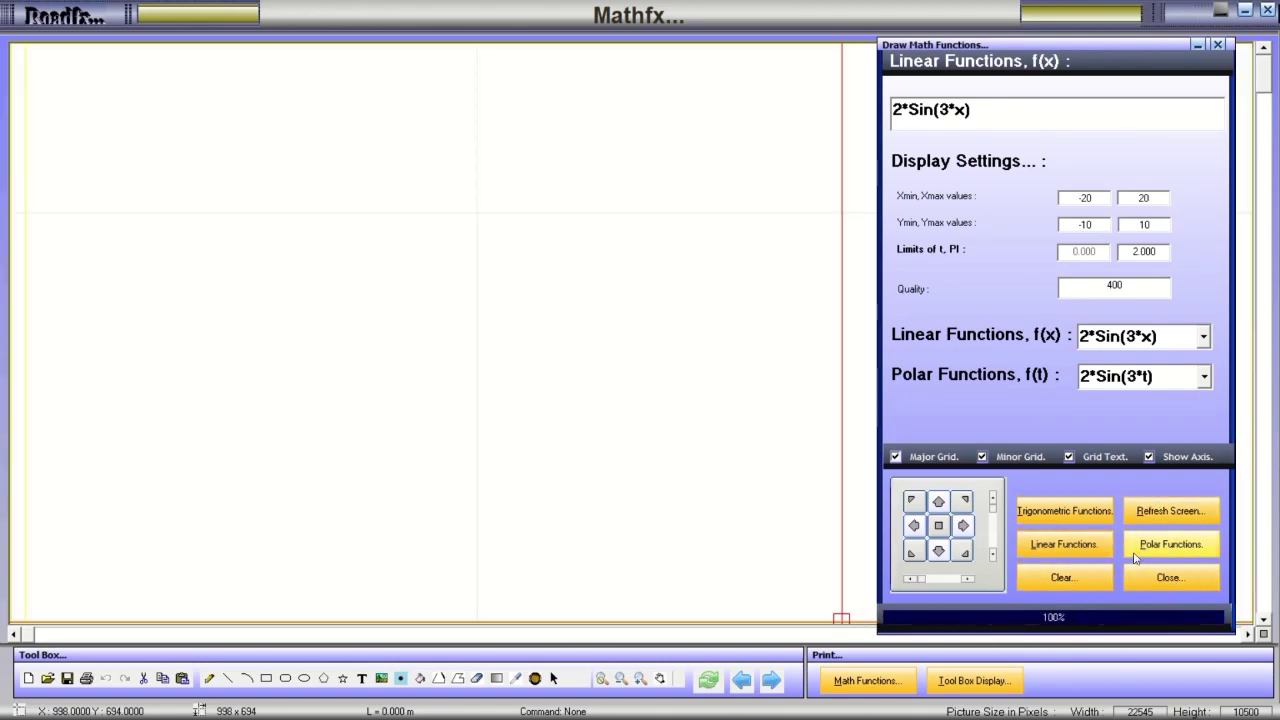
pyautogui.click(1146, 549)
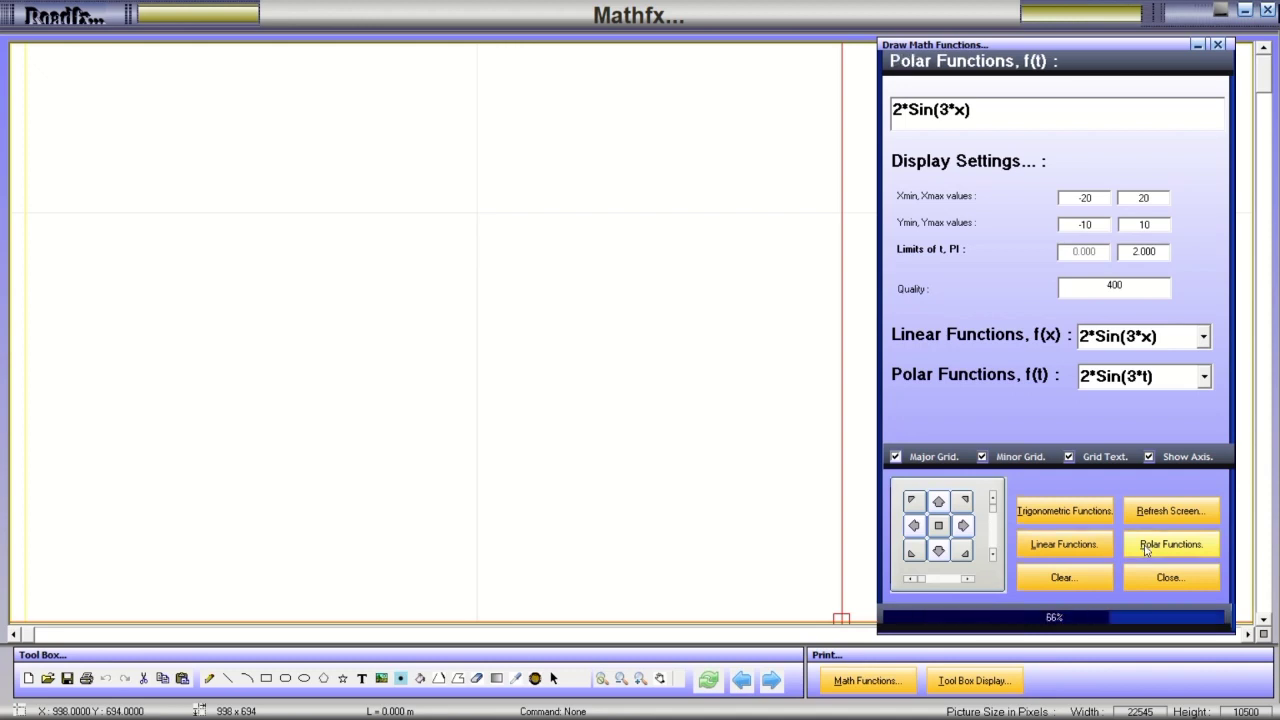
pyautogui.click(1091, 546)
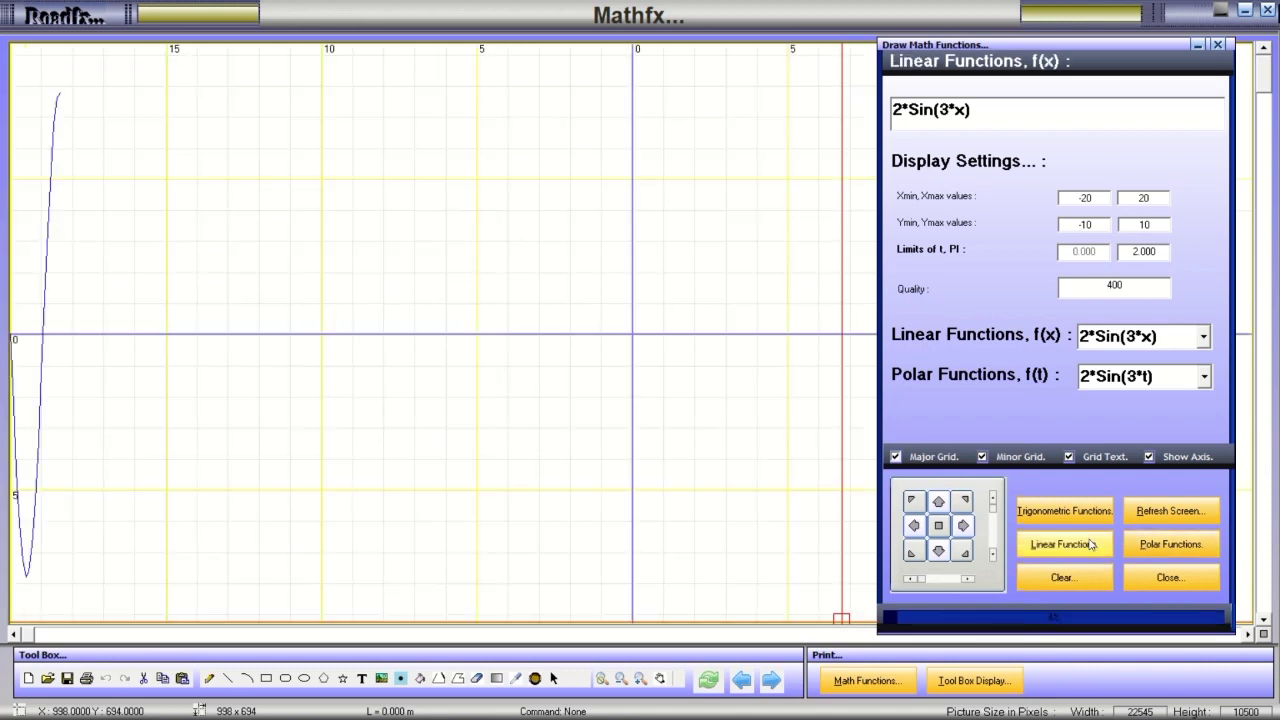
pyautogui.click(1143, 549)
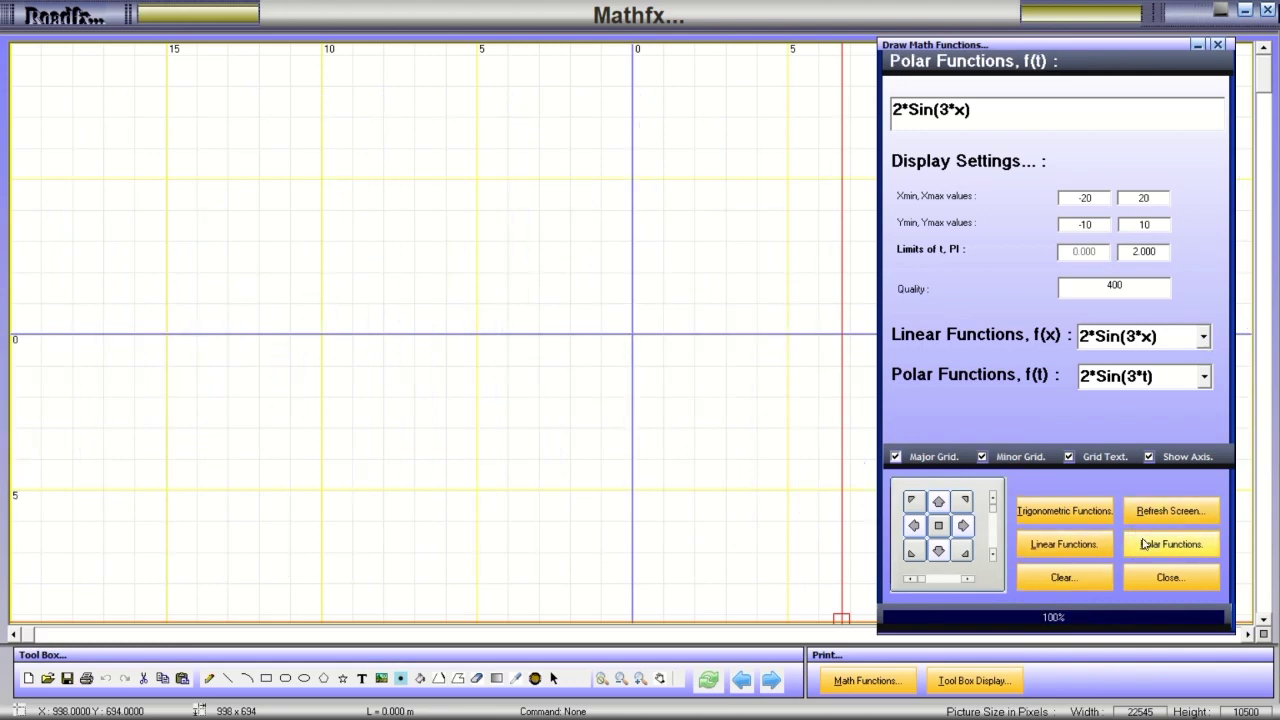
pyautogui.click(1066, 544)
pyautogui.click(1138, 550)
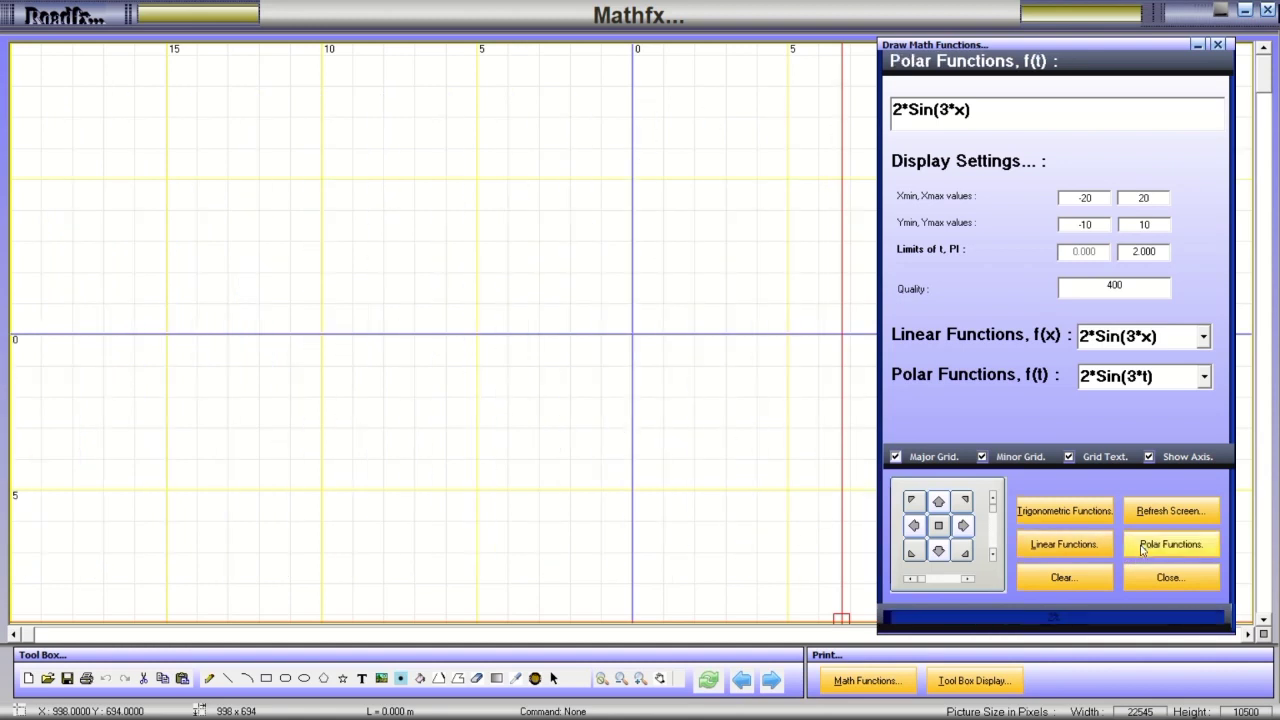
# Plot the polar presets 2*tan(3*t) and then t^4.
pyautogui.click(1204, 337)
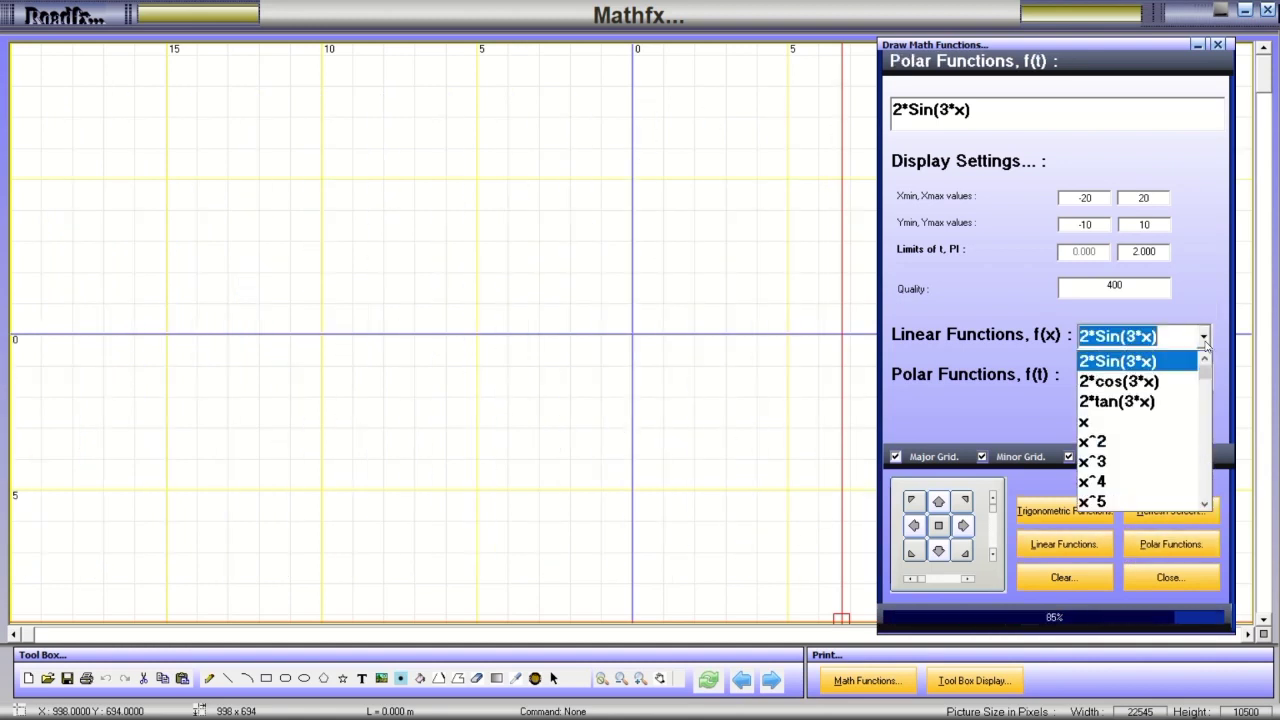
pyautogui.click(1204, 337)
pyautogui.click(1204, 377)
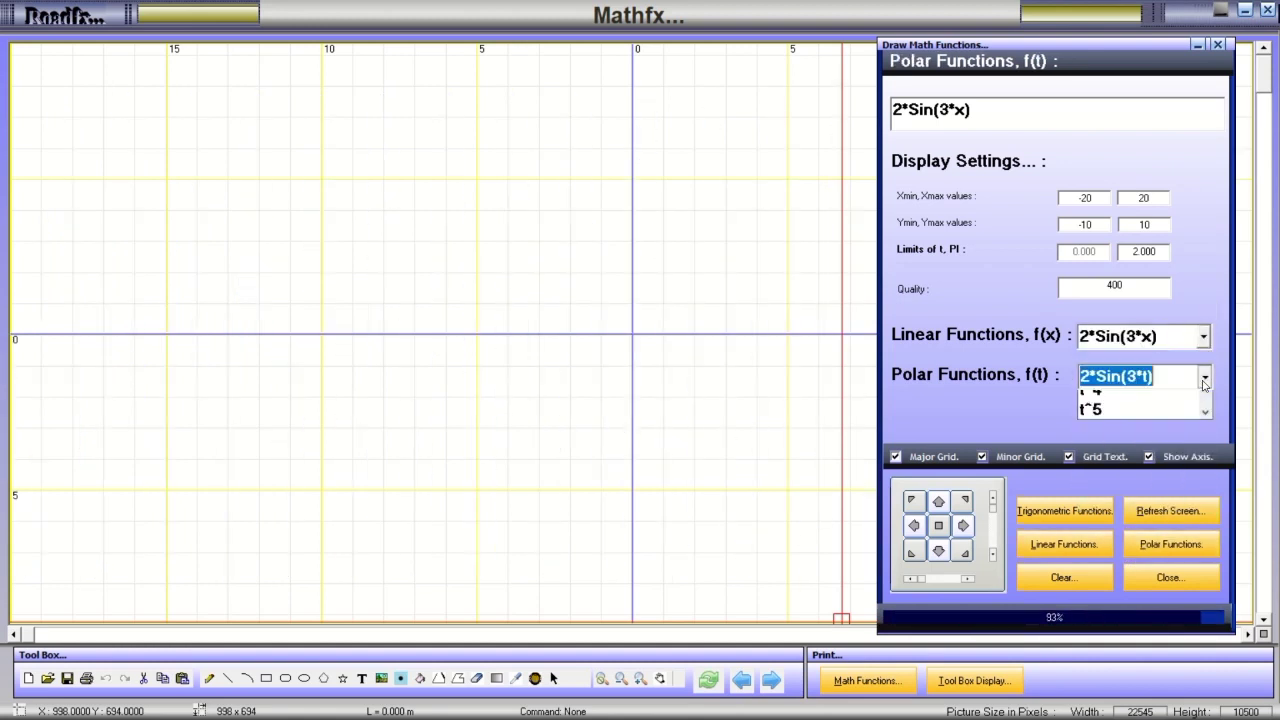
pyautogui.click(1116, 444)
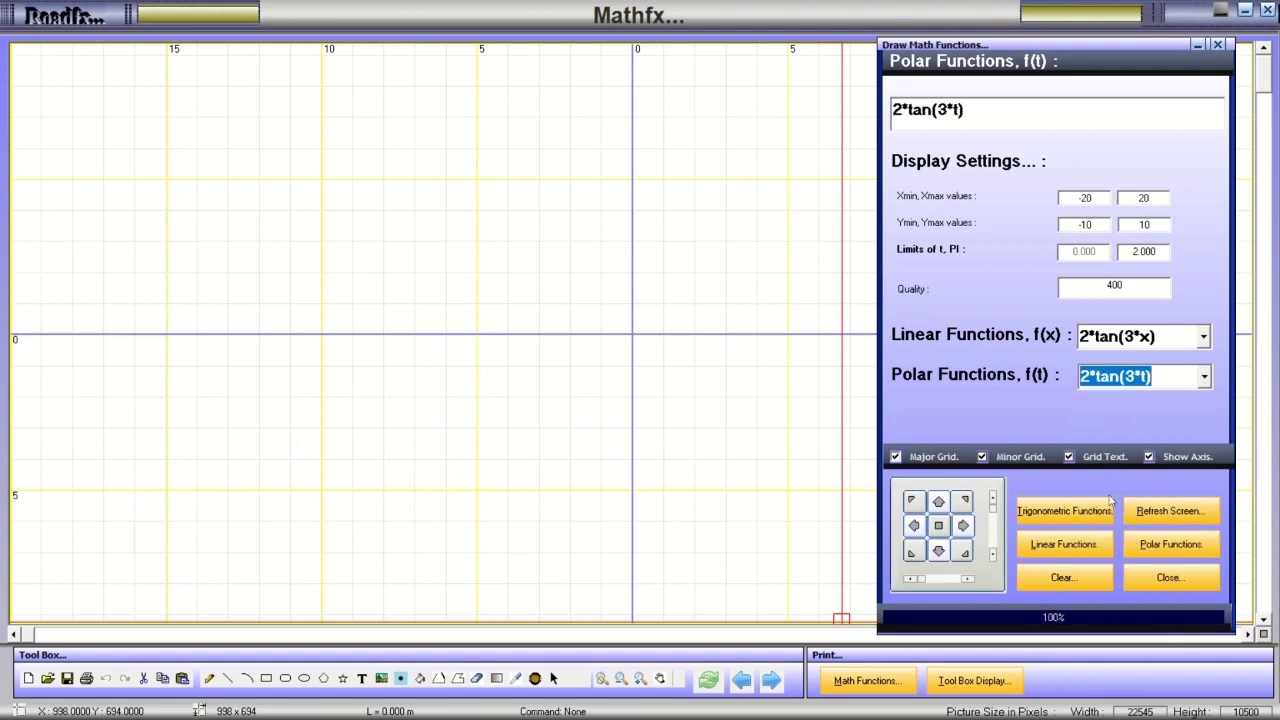
pyautogui.click(1140, 548)
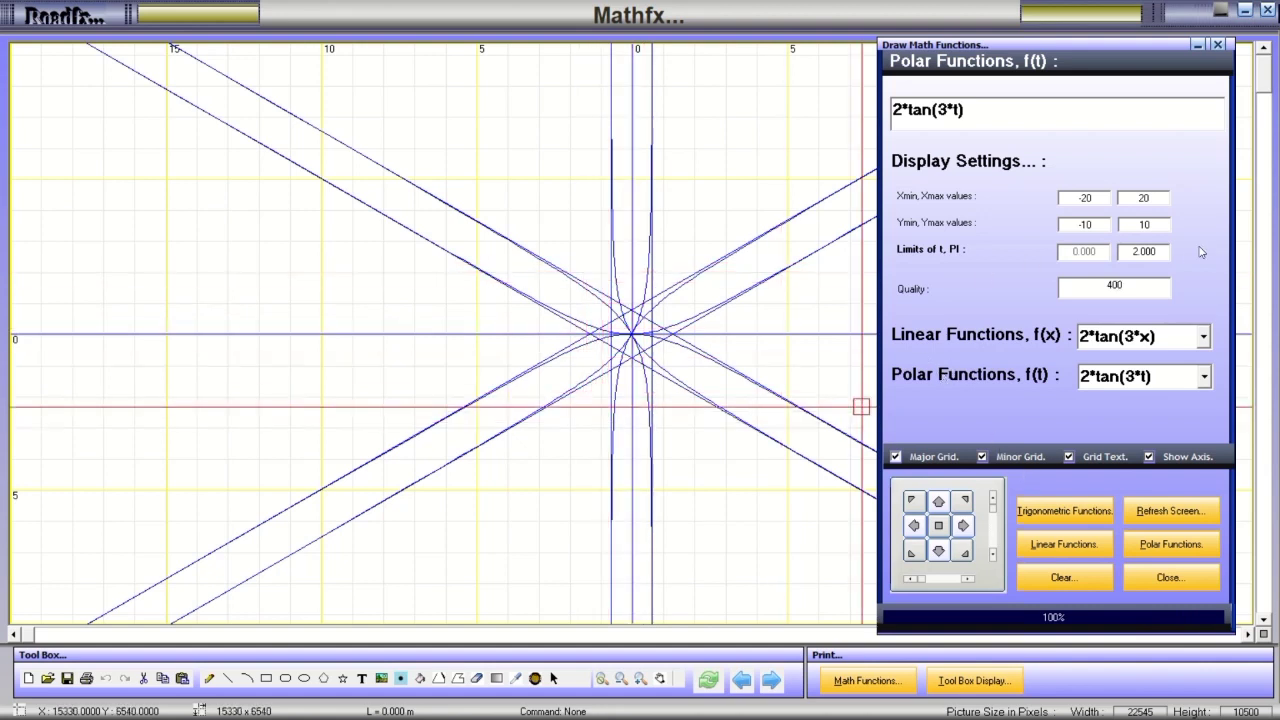
pyautogui.click(1203, 378)
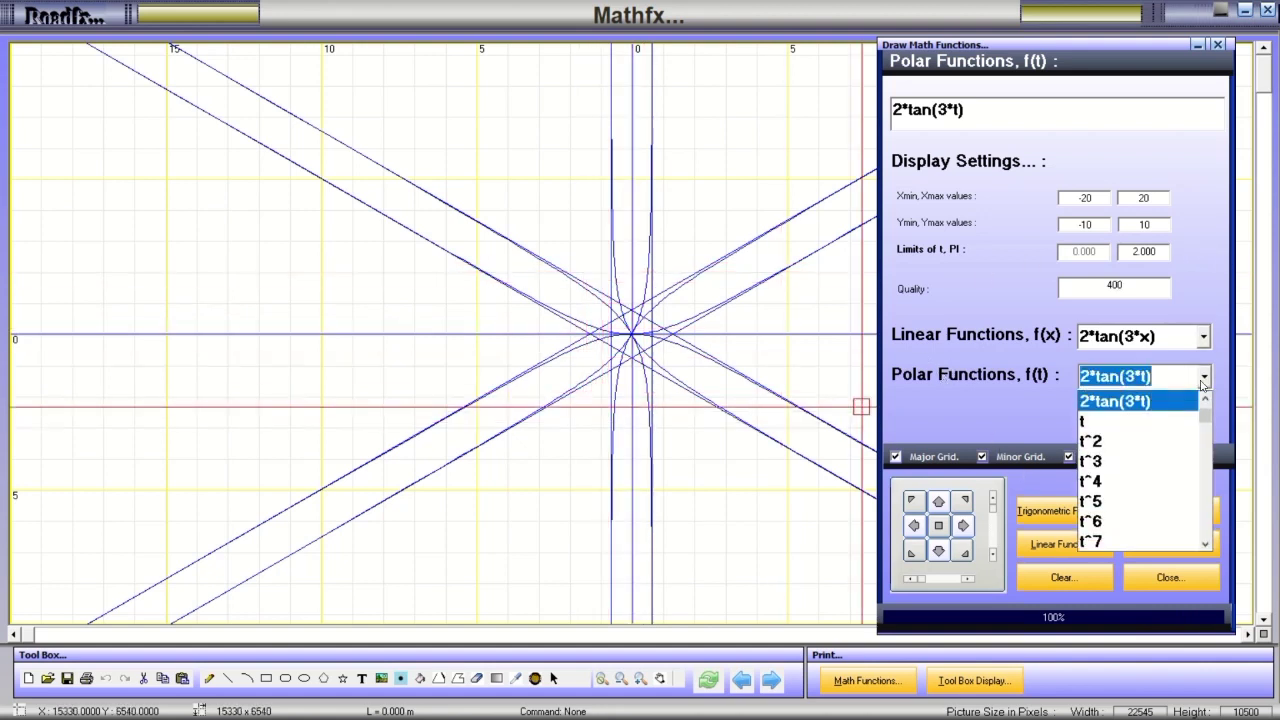
pyautogui.click(1100, 480)
pyautogui.click(1153, 547)
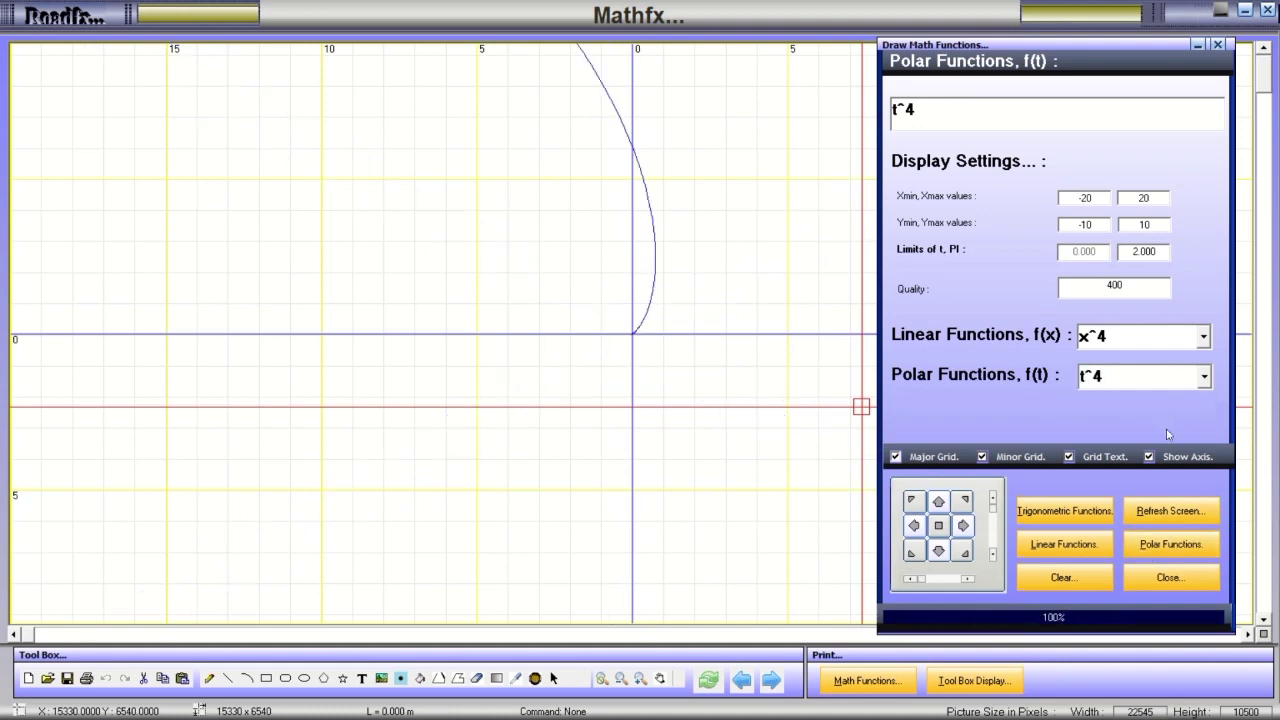
# Show axes, set X to -2000/2000 and Y to -100/100, hide the grid, replot t^4.
pyautogui.click(1150, 457)
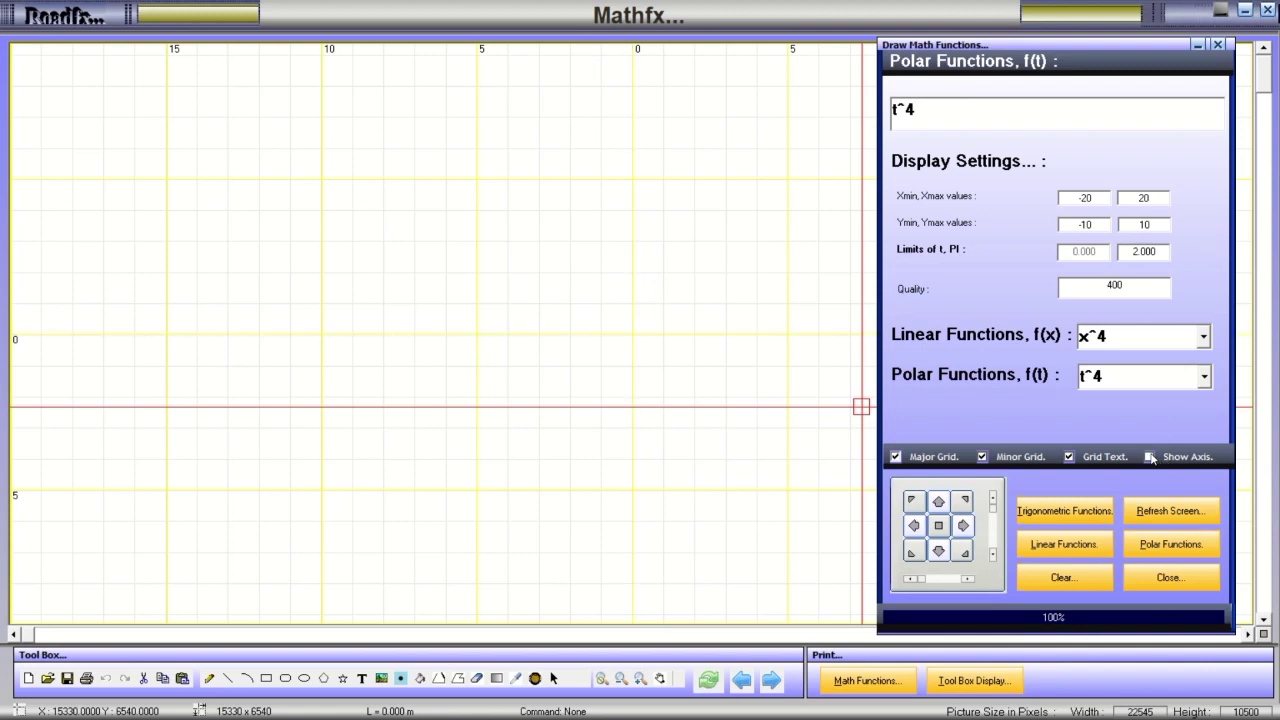
pyautogui.click(983, 457)
pyautogui.click(896, 457)
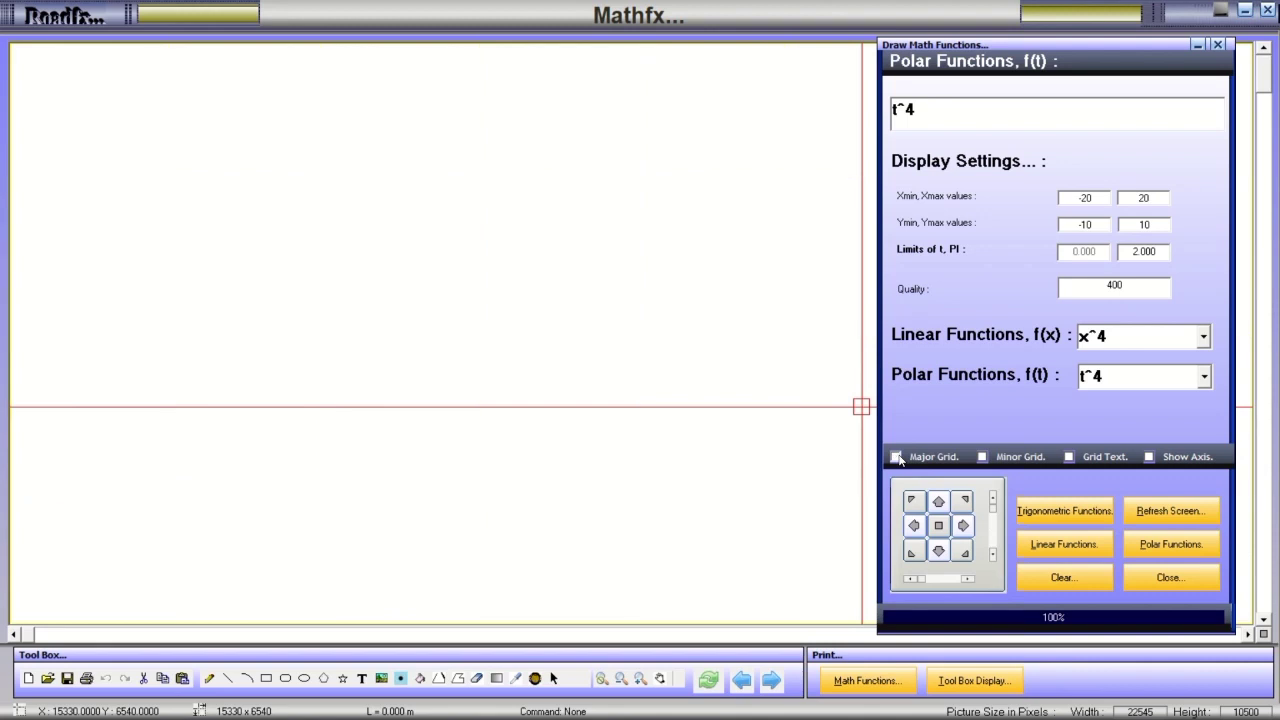
pyautogui.click(896, 457)
pyautogui.click(983, 457)
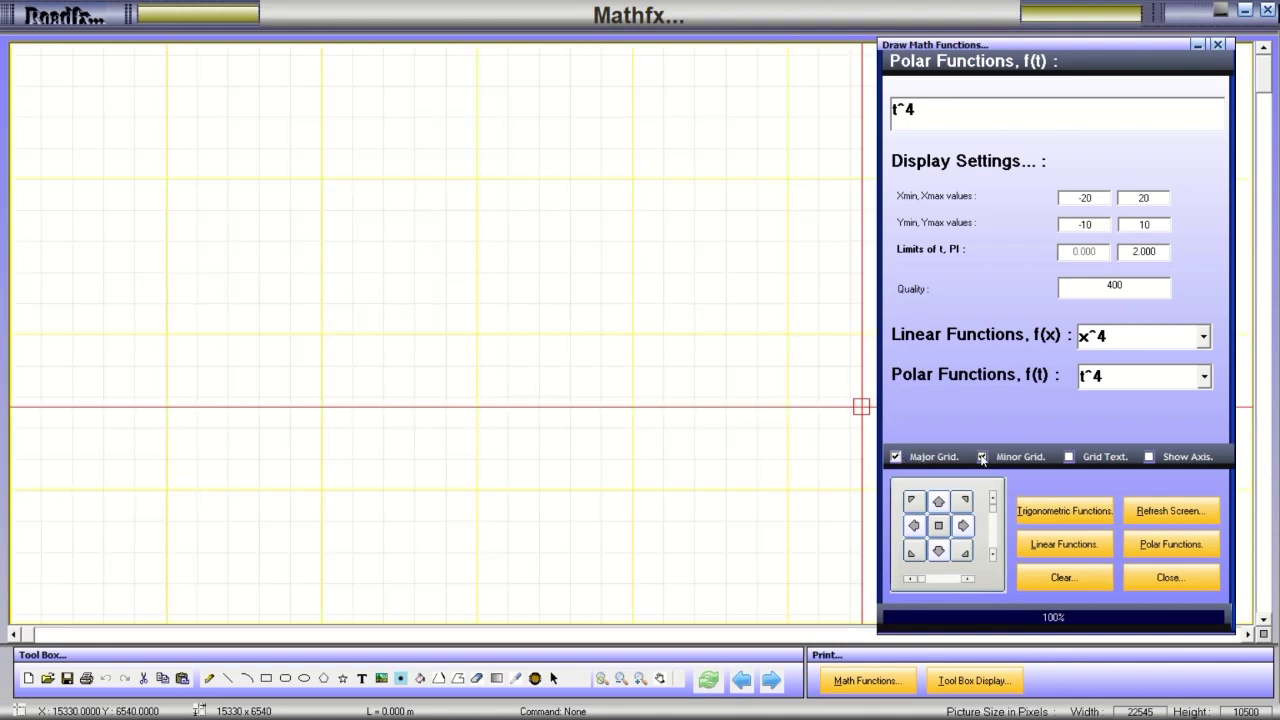
pyautogui.click(1149, 458)
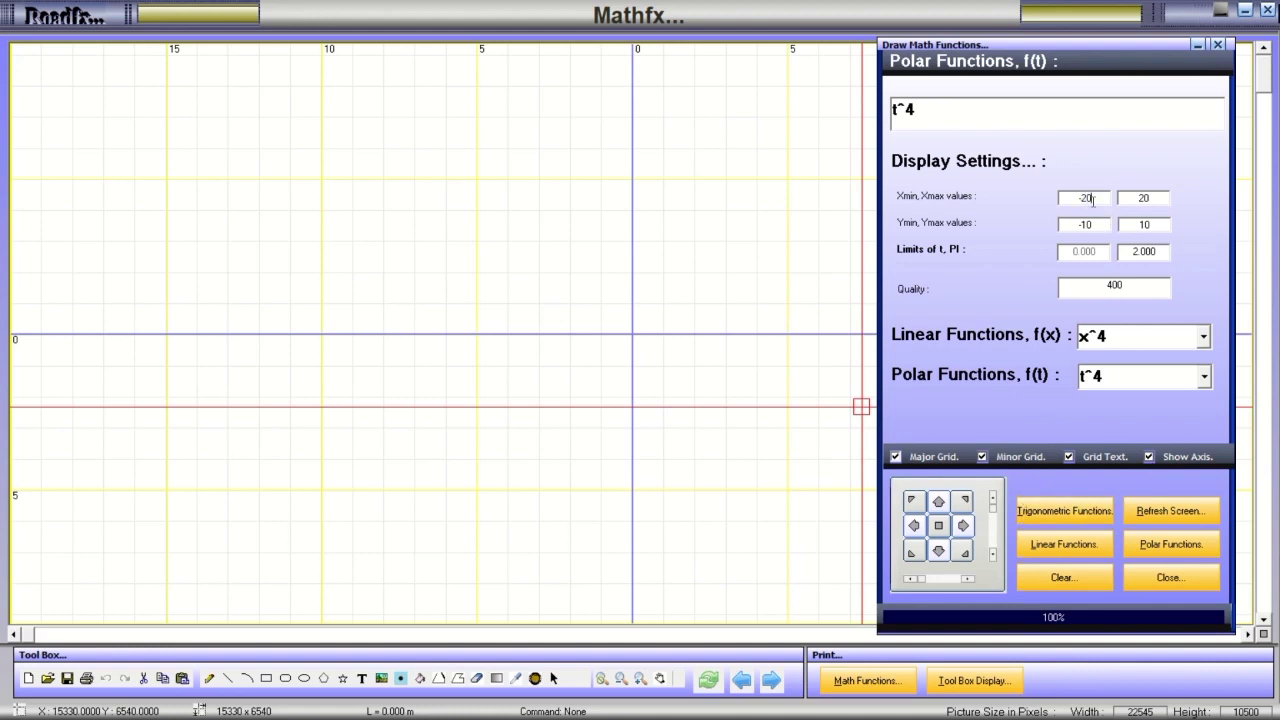
pyautogui.write('00')
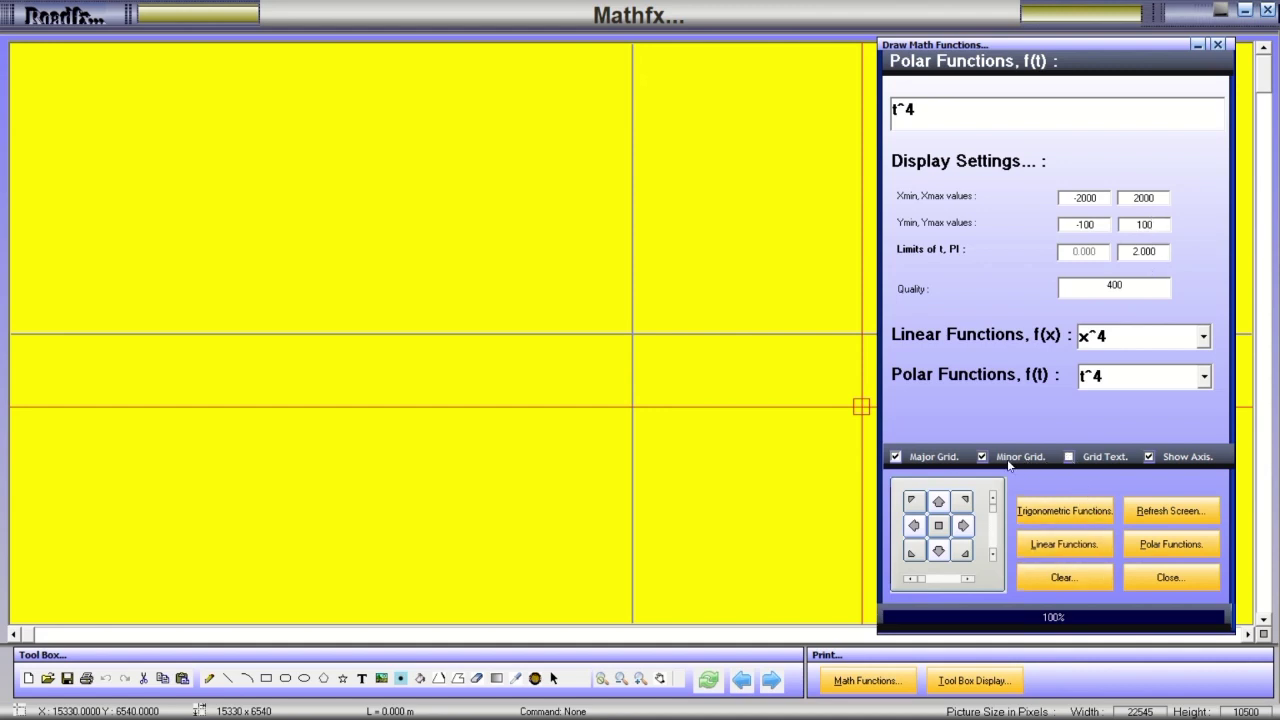
pyautogui.click(895, 458)
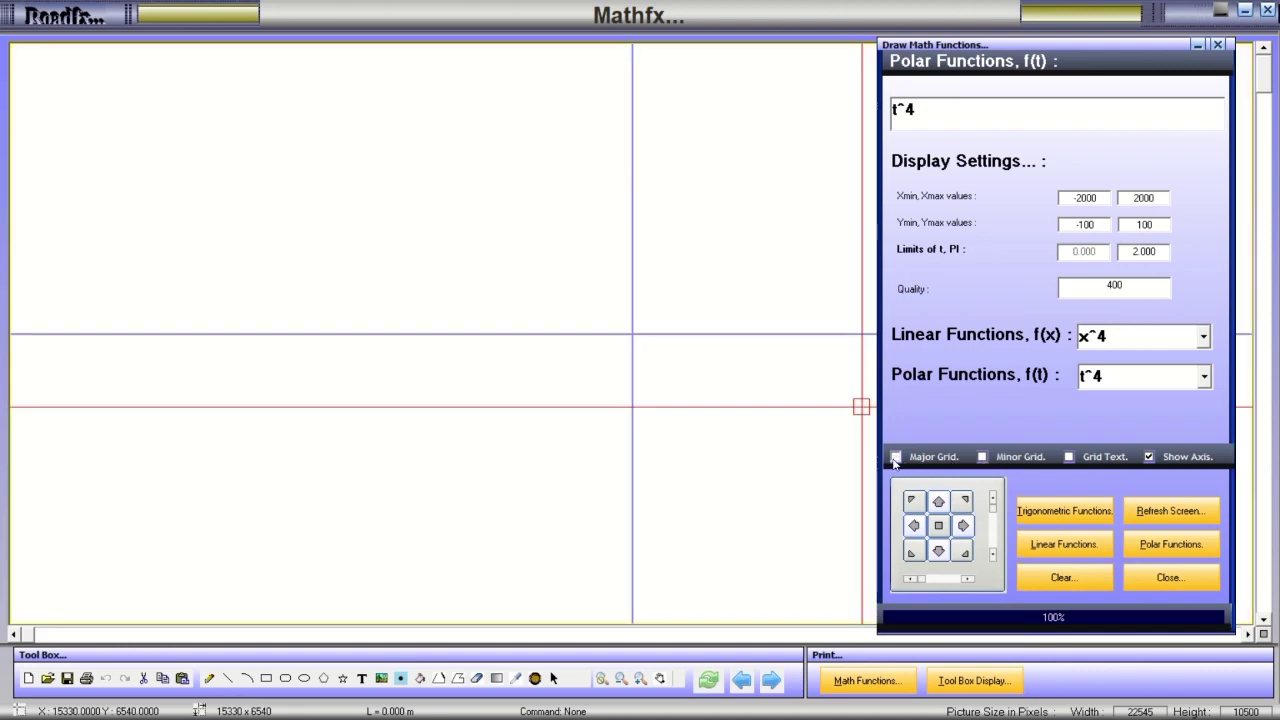
pyautogui.click(1145, 548)
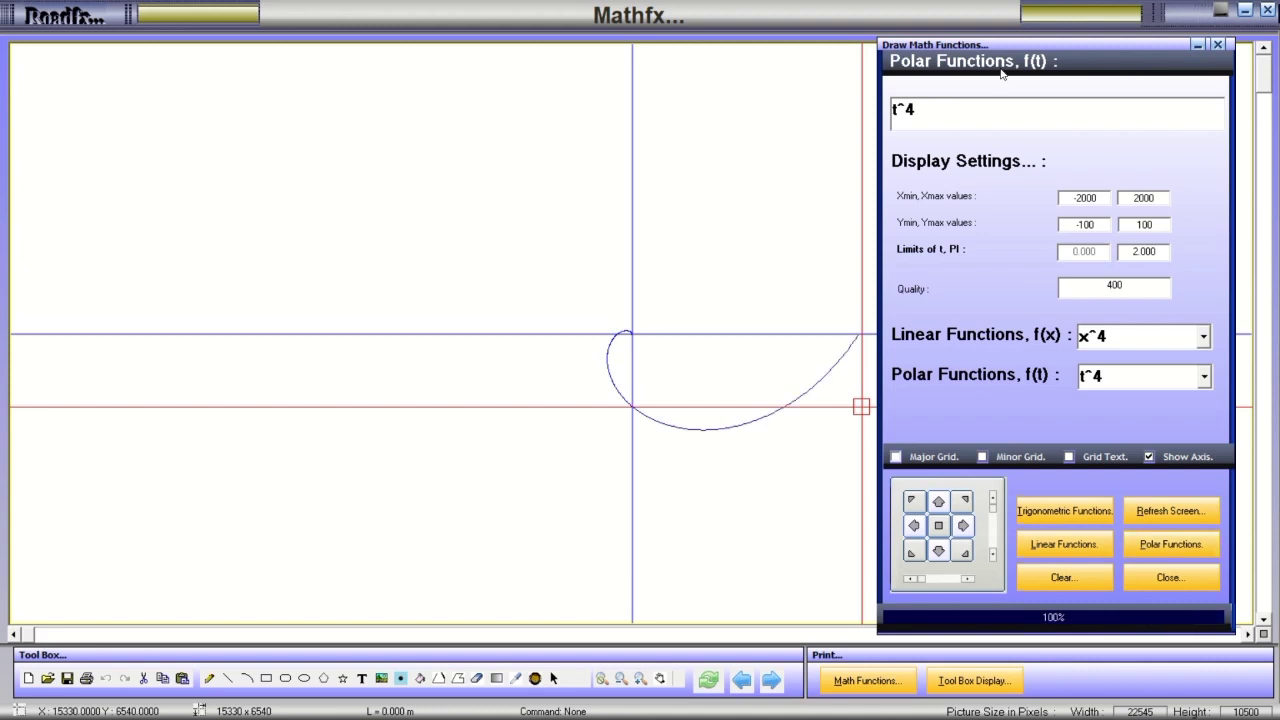
# Move the settings panel left and plot the polar presets t^10 and cosec(t).
pyautogui.moveTo(1004, 50)
pyautogui.mouseDown()
pyautogui.moveTo(522, 92)
pyautogui.moveTo(180, 48)
pyautogui.moveTo(194, 39)
pyautogui.mouseUp()
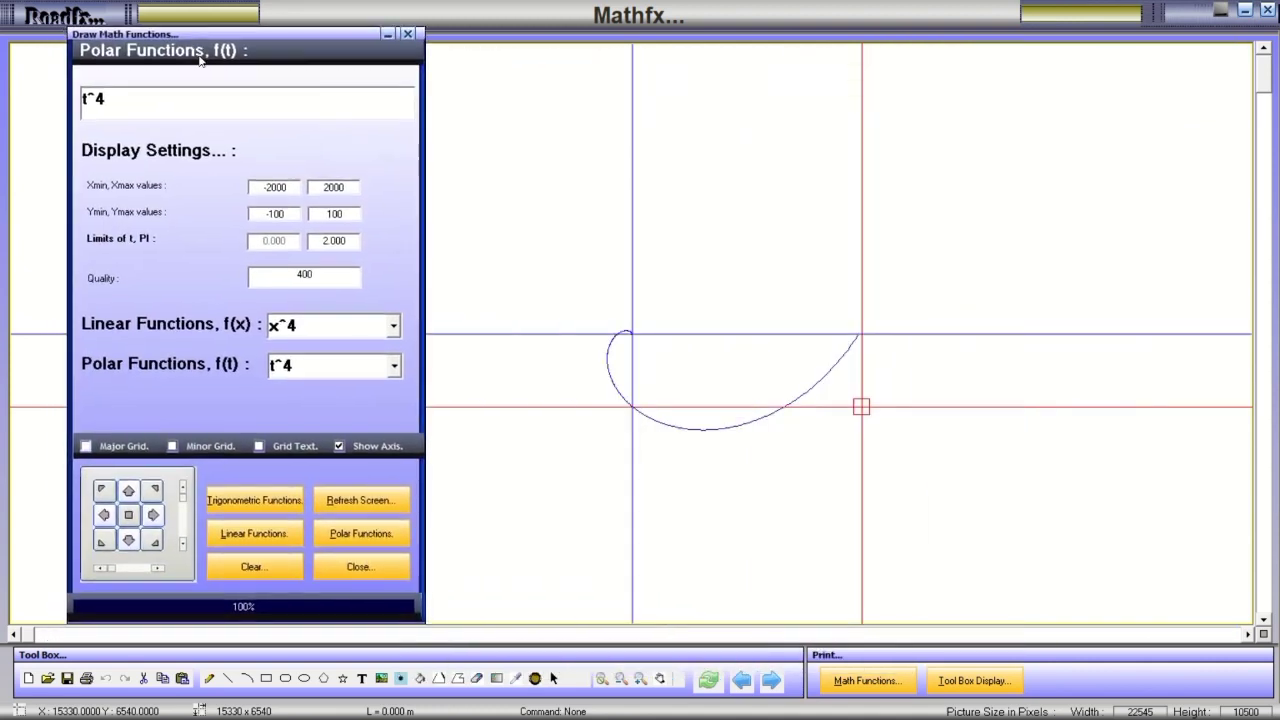
pyautogui.click(396, 366)
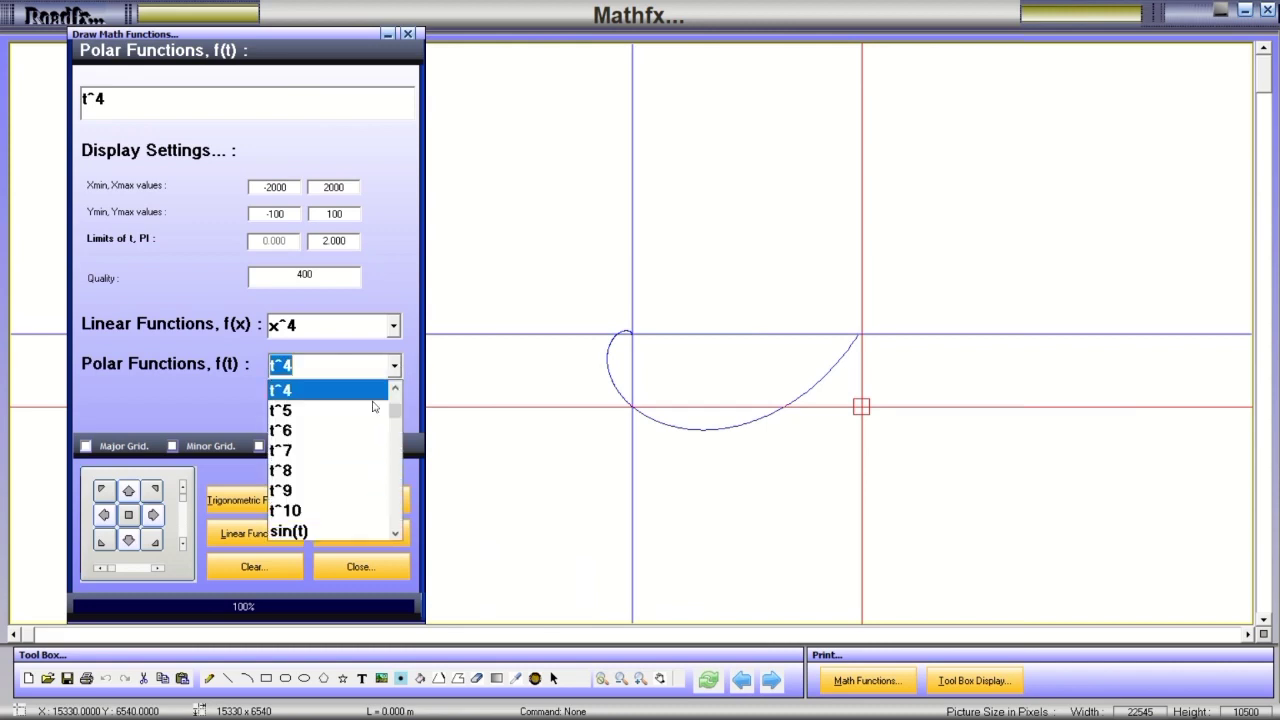
pyautogui.click(372, 513)
pyautogui.click(356, 536)
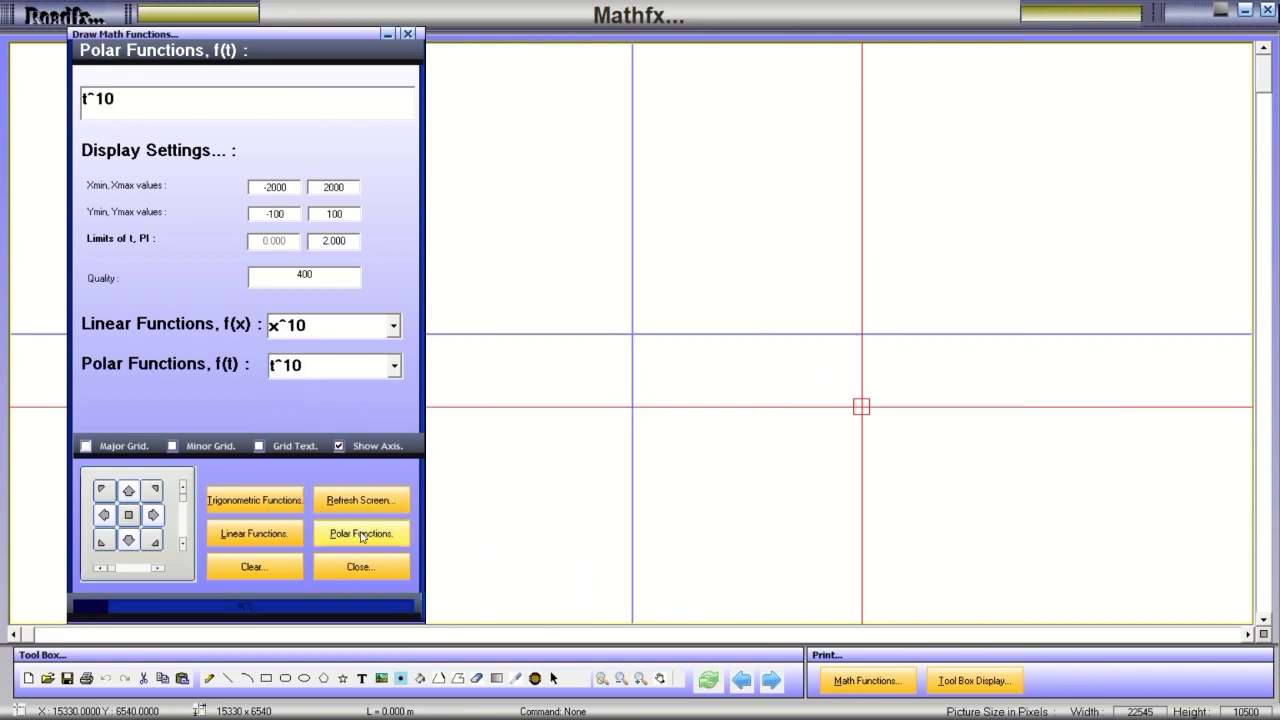
pyautogui.click(396, 366)
pyautogui.click(366, 489)
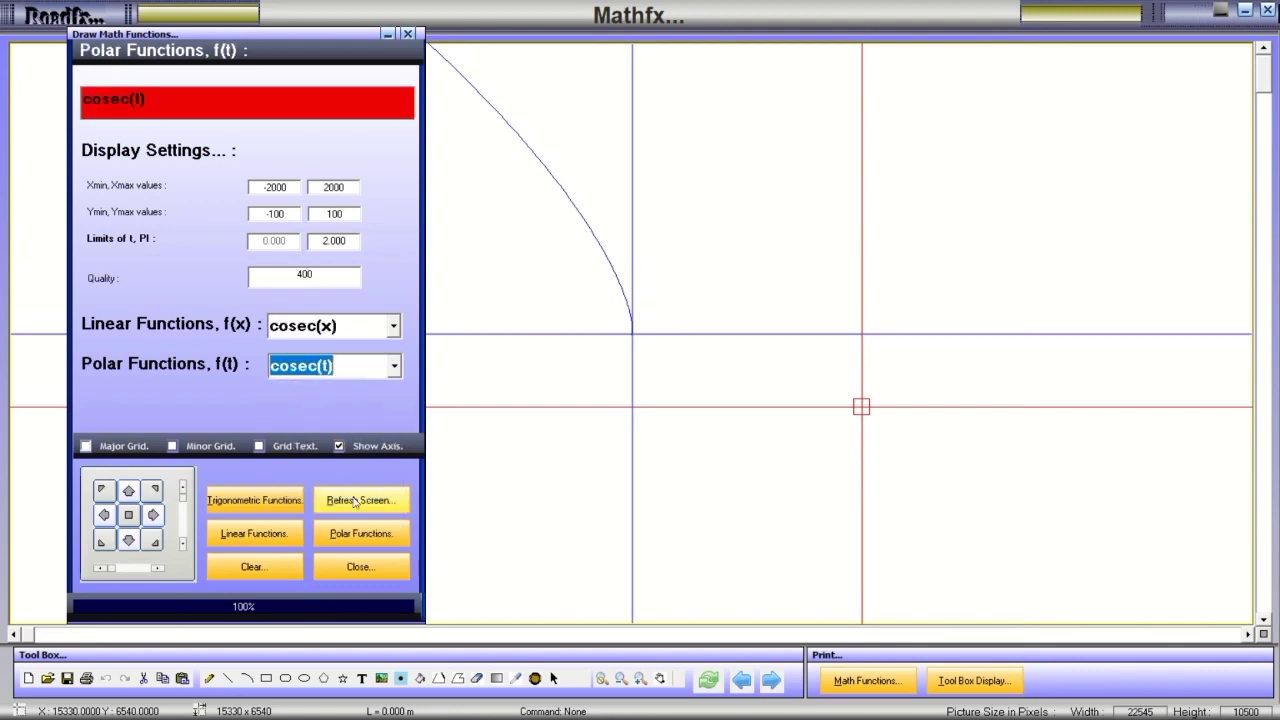
pyautogui.click(349, 536)
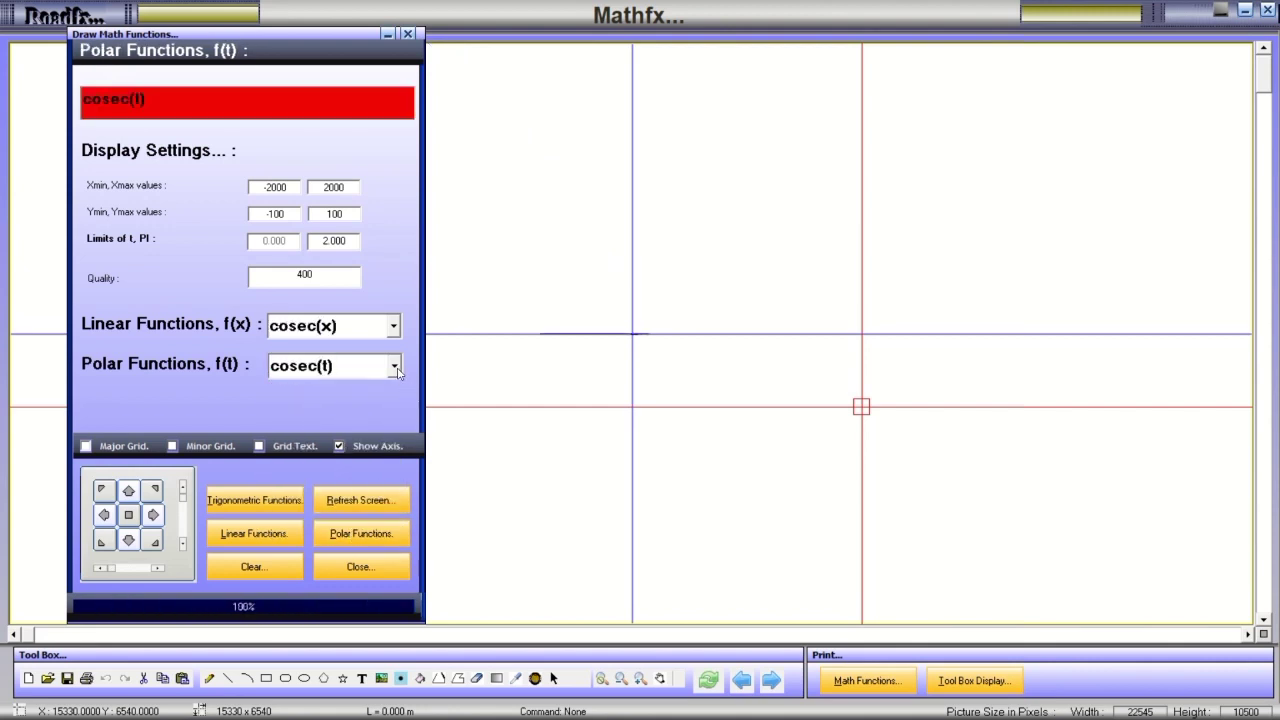
# Plot 3Cos(3t)*Sin(5t)*Sin(t) and -2t+10-8*pi(sin(2*pi(t-5))), redrawing over the -20 to 20 range.
pyautogui.click(397, 368)
pyautogui.click(326, 490)
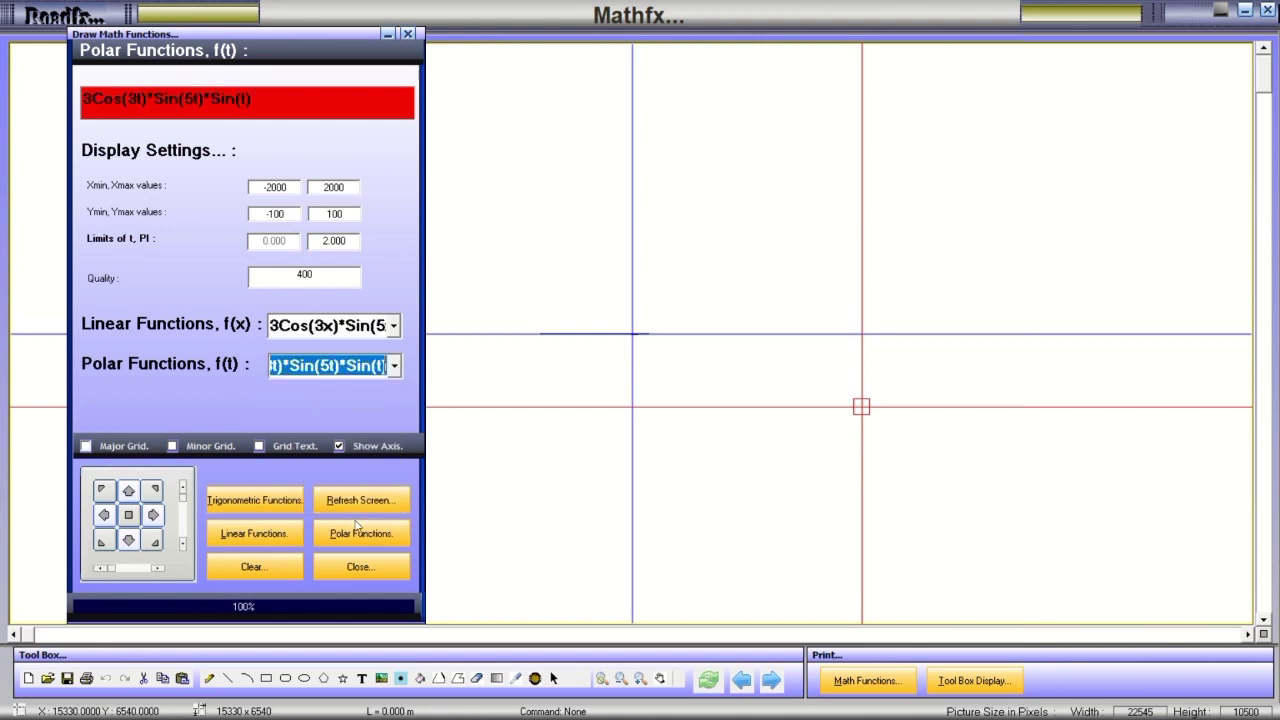
pyautogui.click(352, 537)
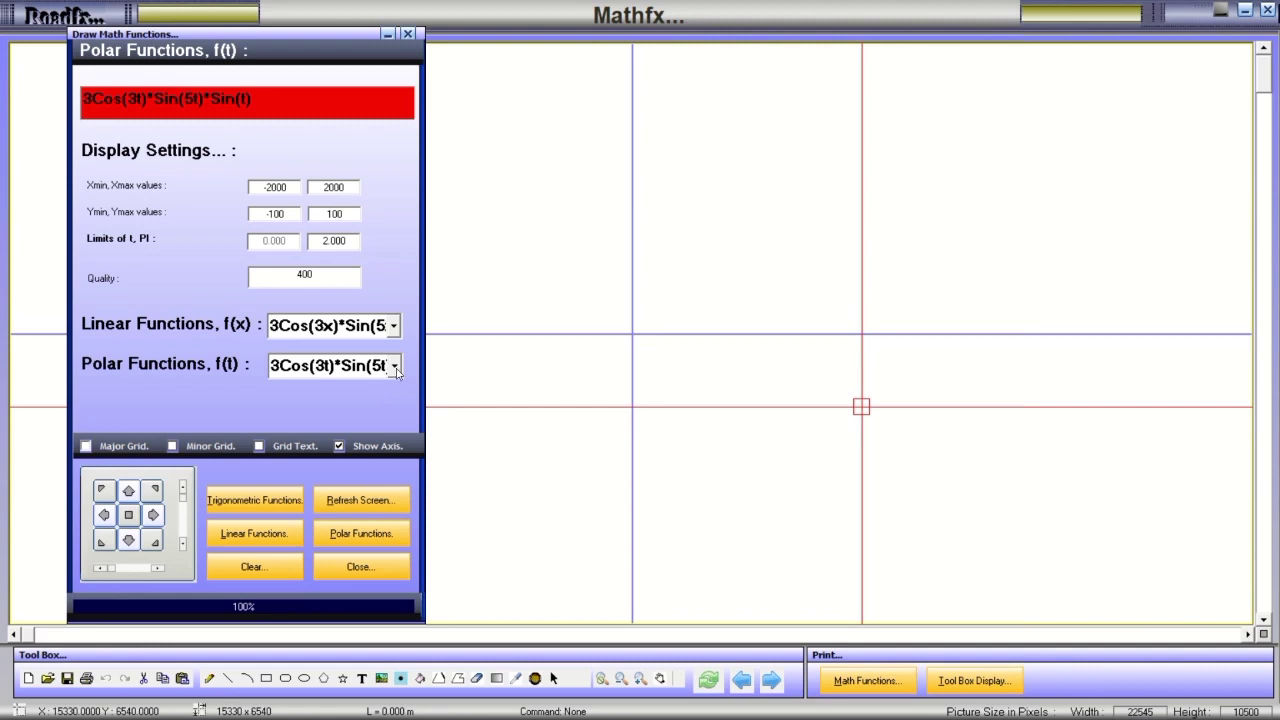
pyautogui.click(397, 368)
pyautogui.click(333, 494)
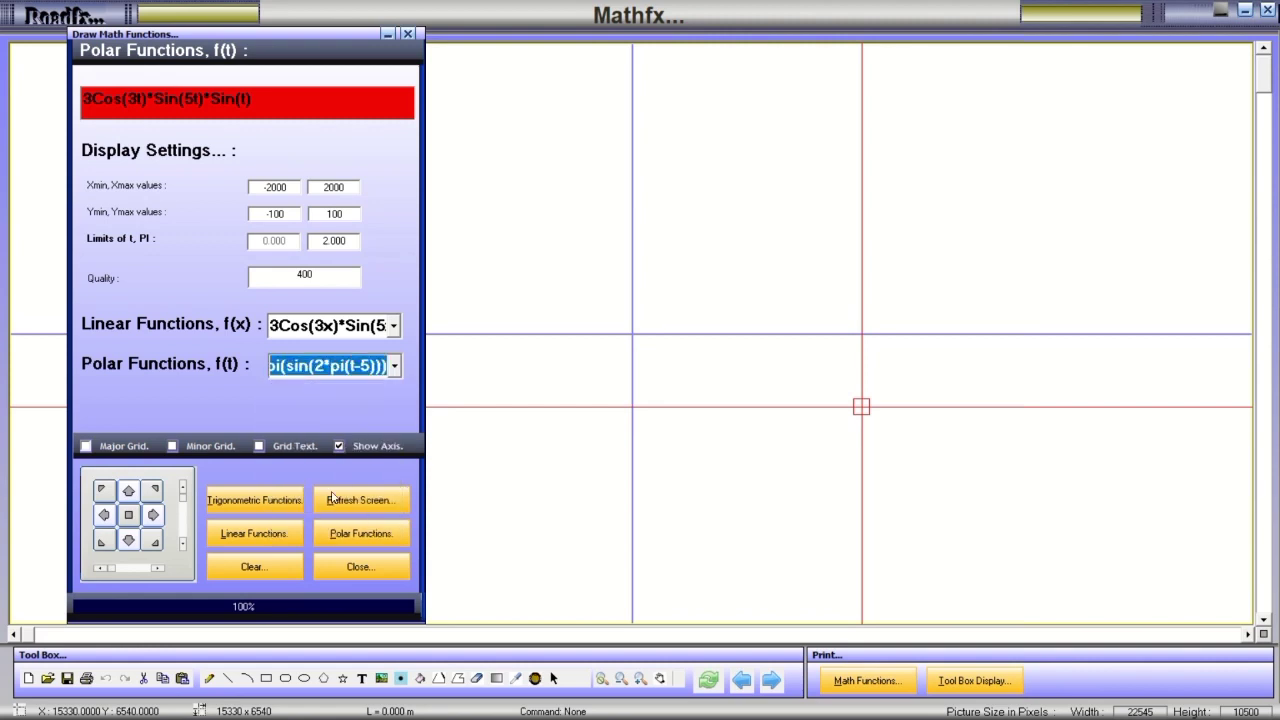
pyautogui.click(352, 535)
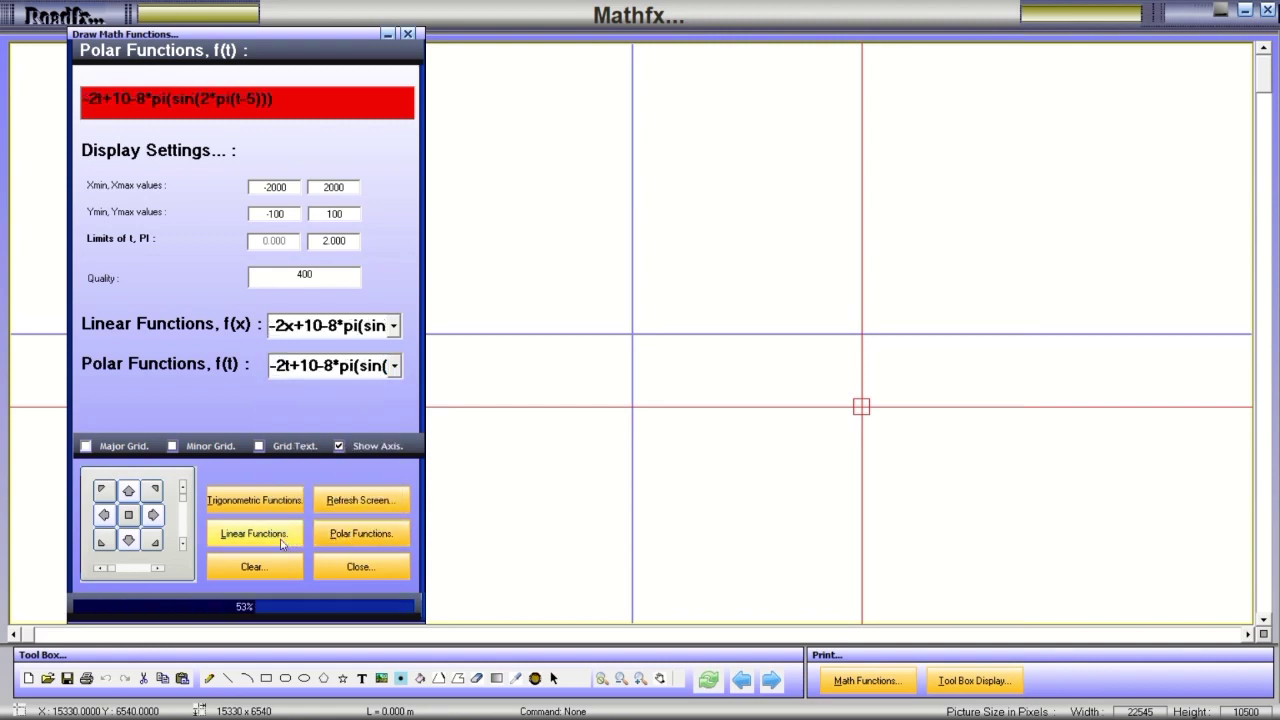
pyautogui.click(352, 535)
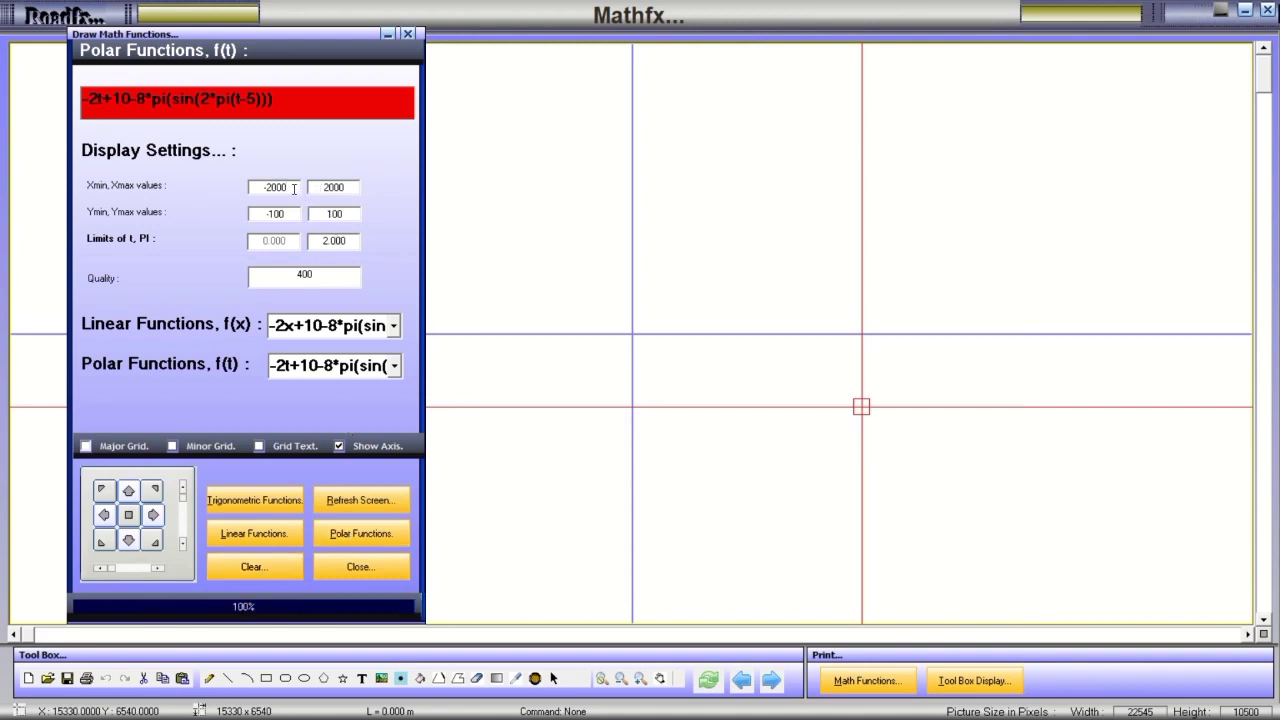
pyautogui.click(360, 538)
pyautogui.click(348, 538)
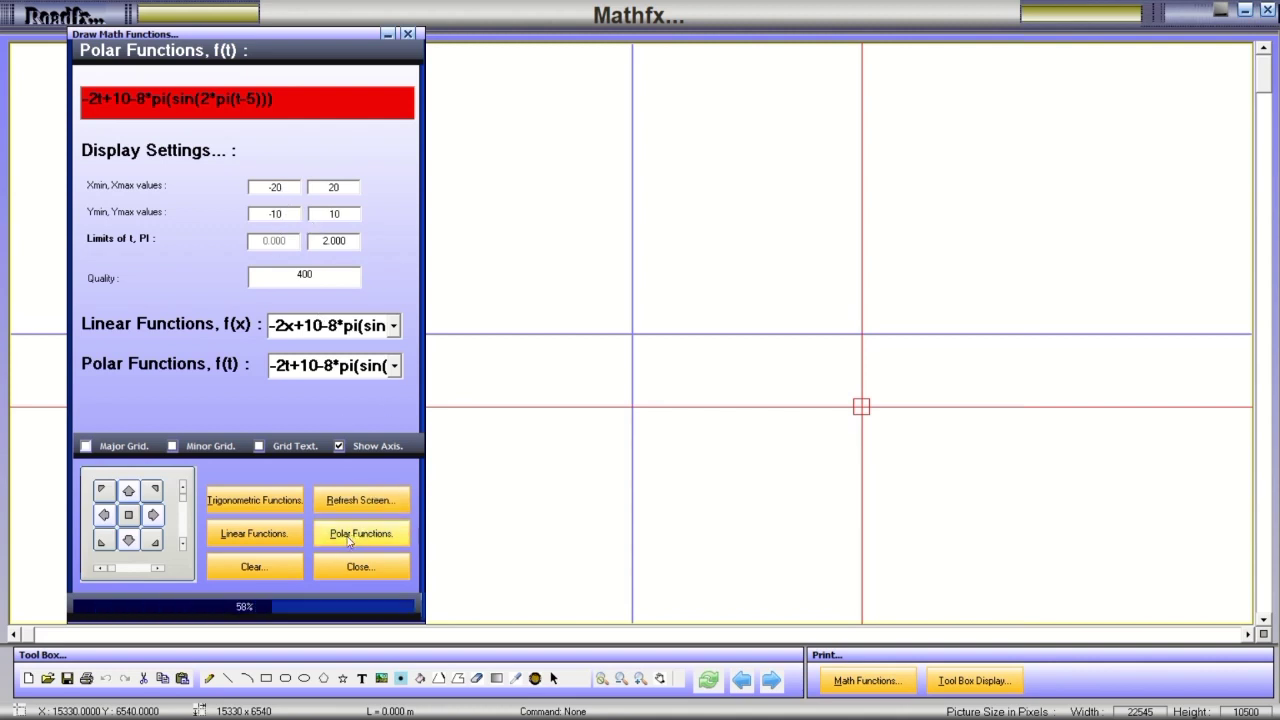
# Plot the arctangent preset as a pinwheel polar curve.
pyautogui.click(394, 365)
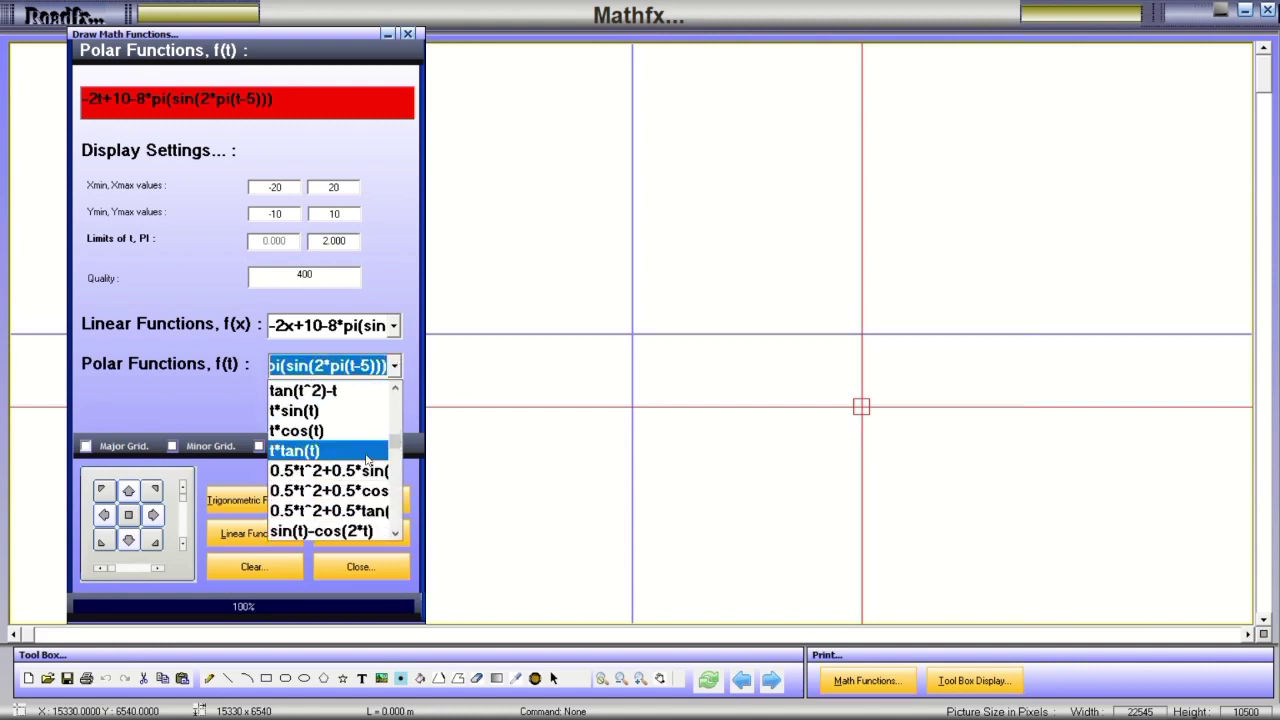
pyautogui.click(410, 450)
pyautogui.click(398, 367)
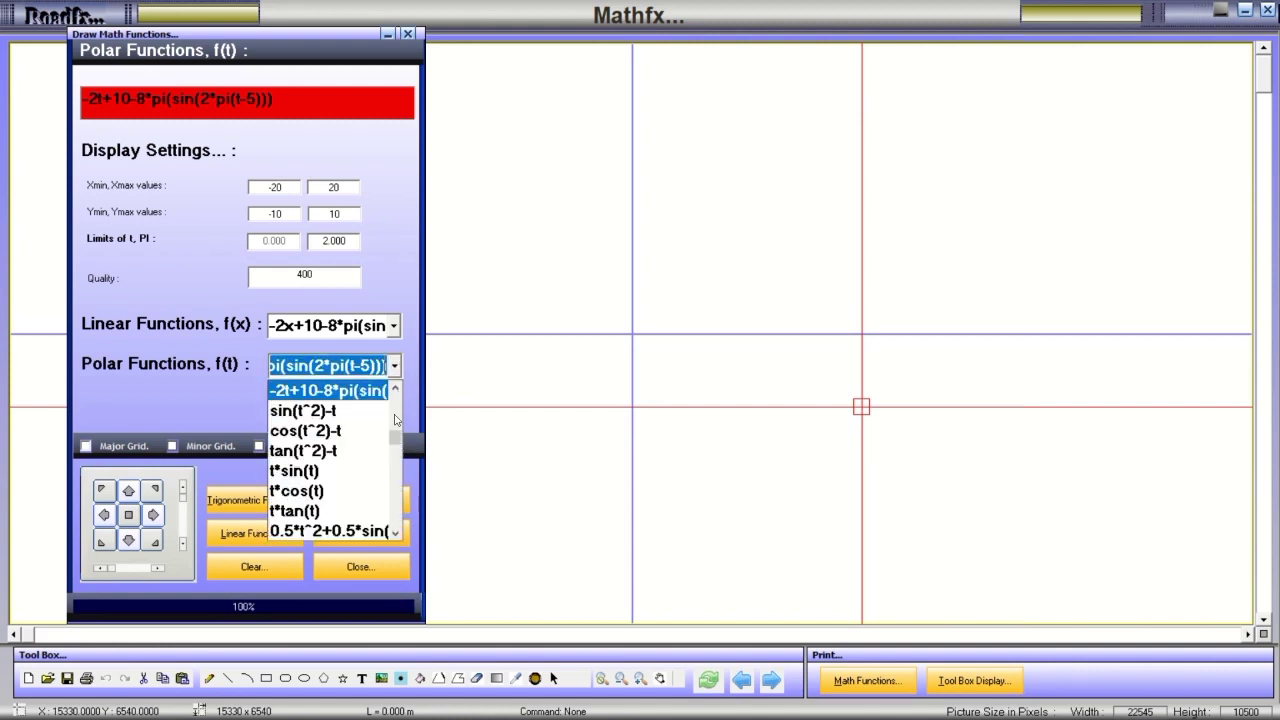
pyautogui.scroll(-10, 367, 530)
pyautogui.click(367, 532)
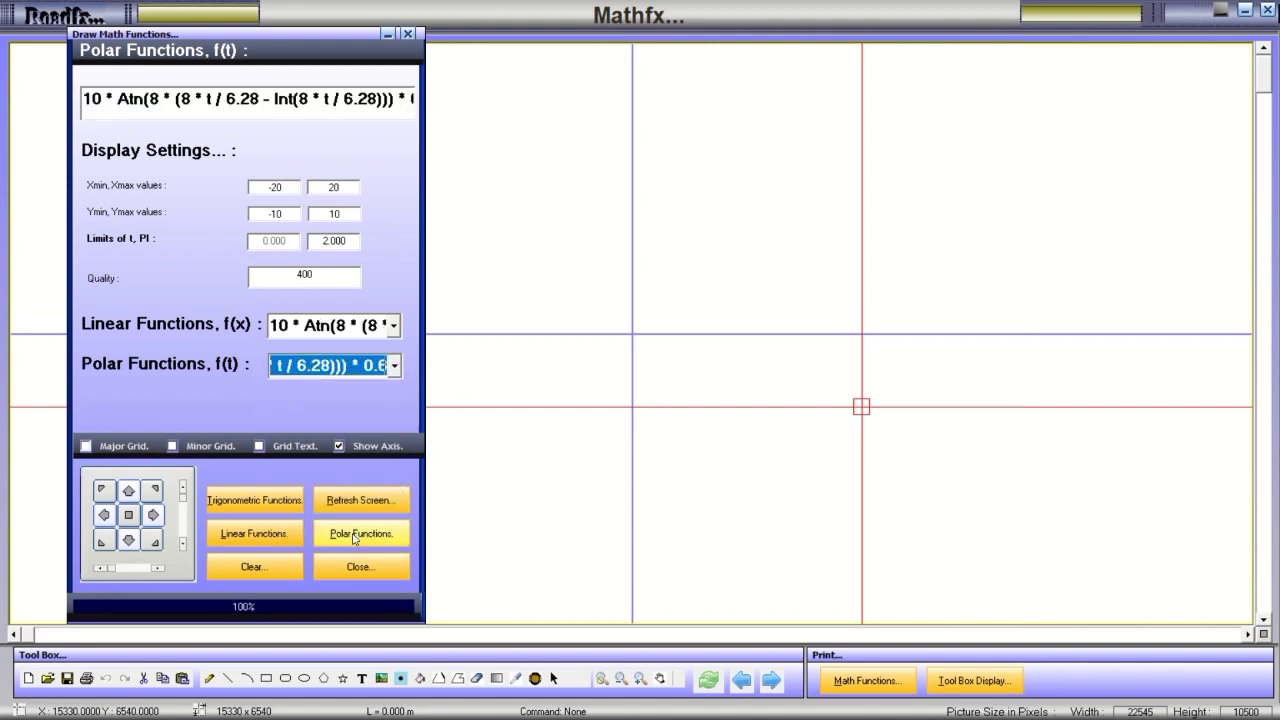
pyautogui.click(360, 535)
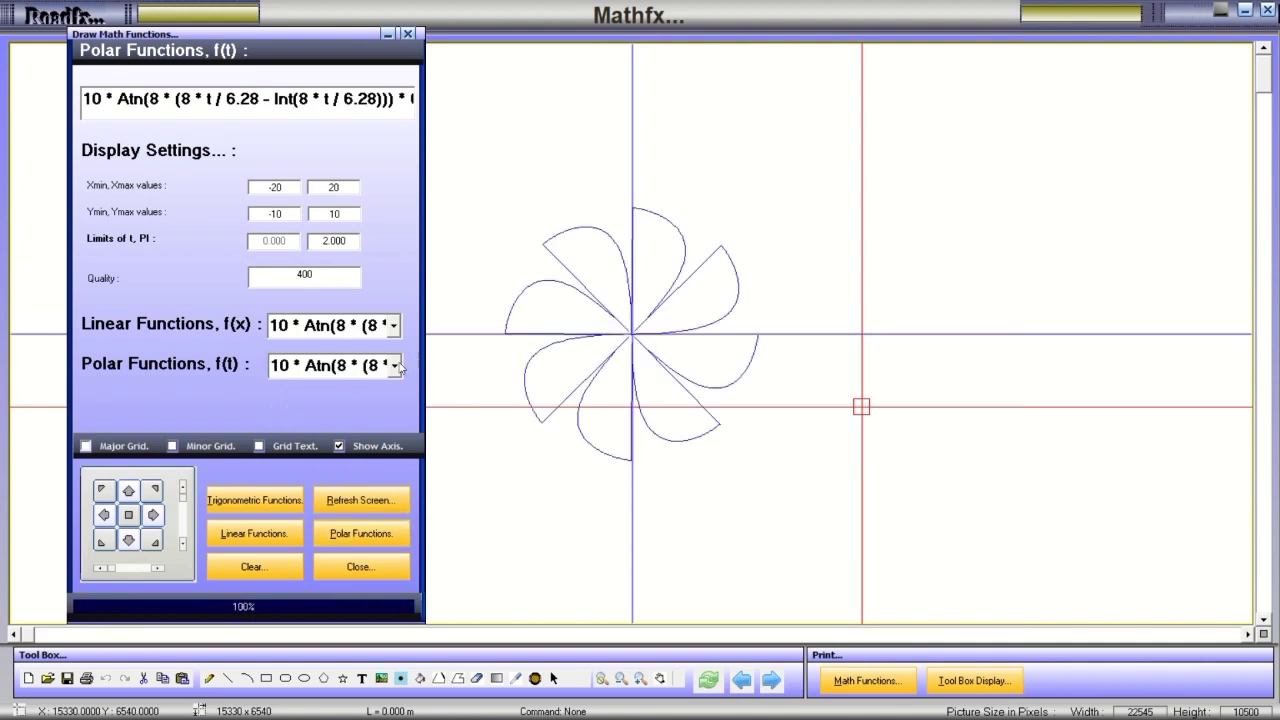
# Plot the 10 * Sin(8 * t) ^ 6 rose, then select 10 * Tan(8 * t) and close the settings.
pyautogui.click(397, 366)
pyautogui.click(335, 511)
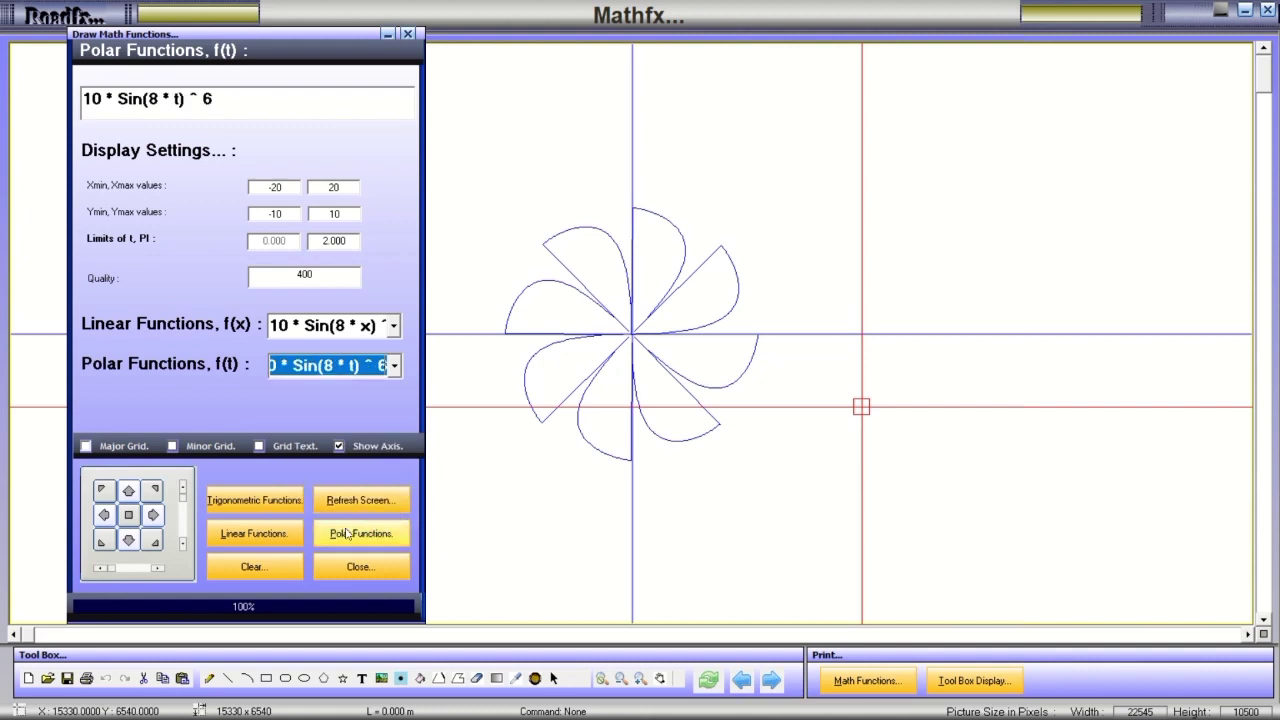
pyautogui.click(347, 537)
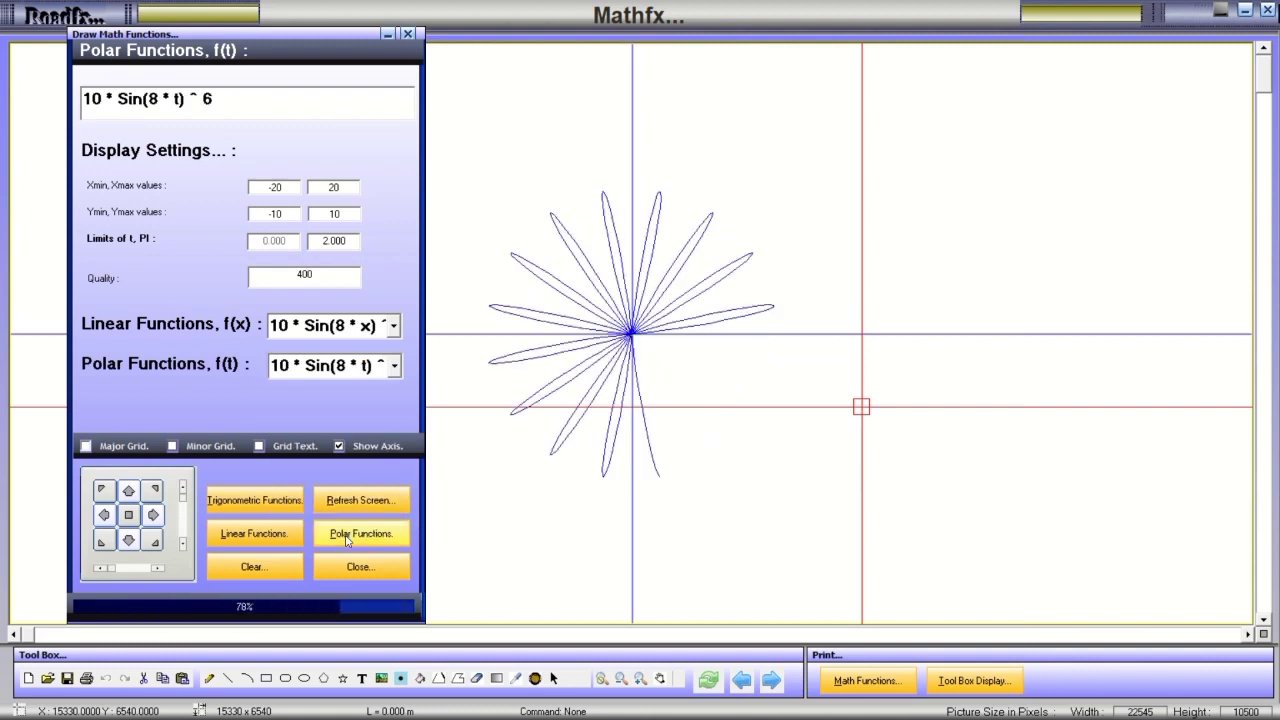
pyautogui.click(395, 366)
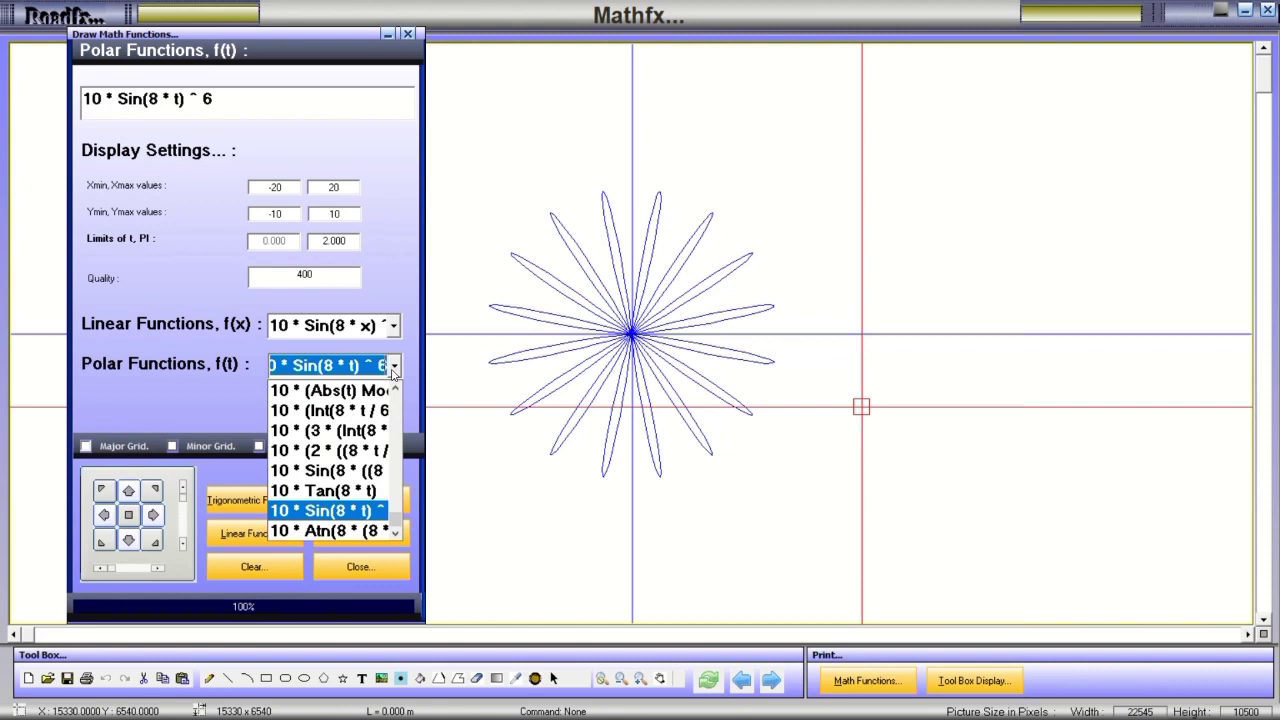
pyautogui.click(326, 490)
pyautogui.click(550, 530)
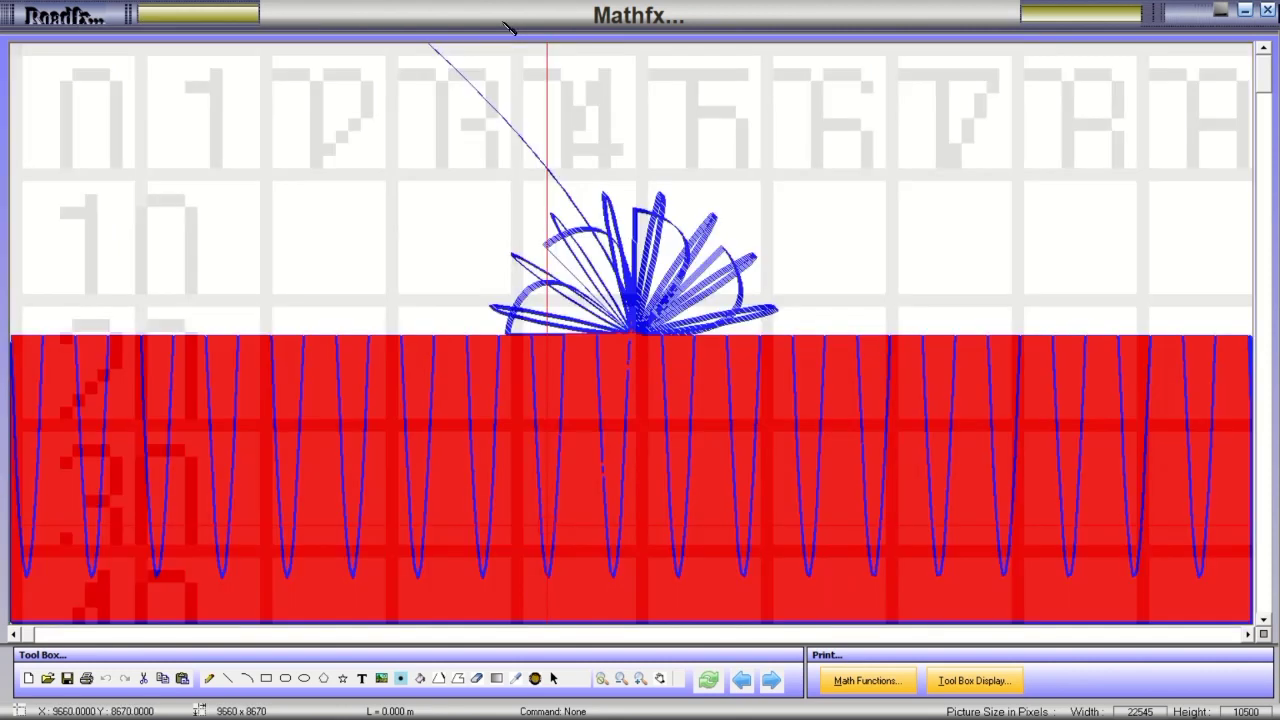
# Clear the canvas, then plot 2*Sin(3*t) as polar, linear and trigonometric curves.
pyautogui.click(866, 681)
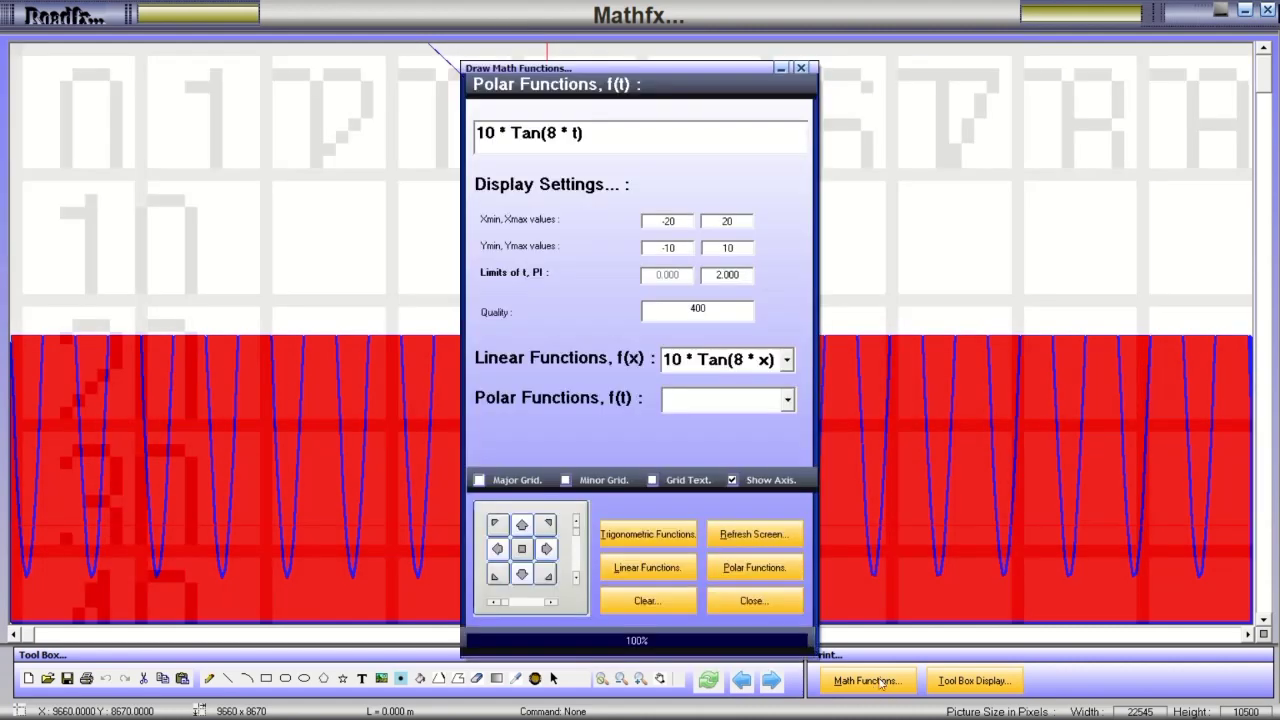
pyautogui.moveTo(676, 71)
pyautogui.mouseDown()
pyautogui.moveTo(395, 94)
pyautogui.moveTo(215, 54)
pyautogui.mouseUp()
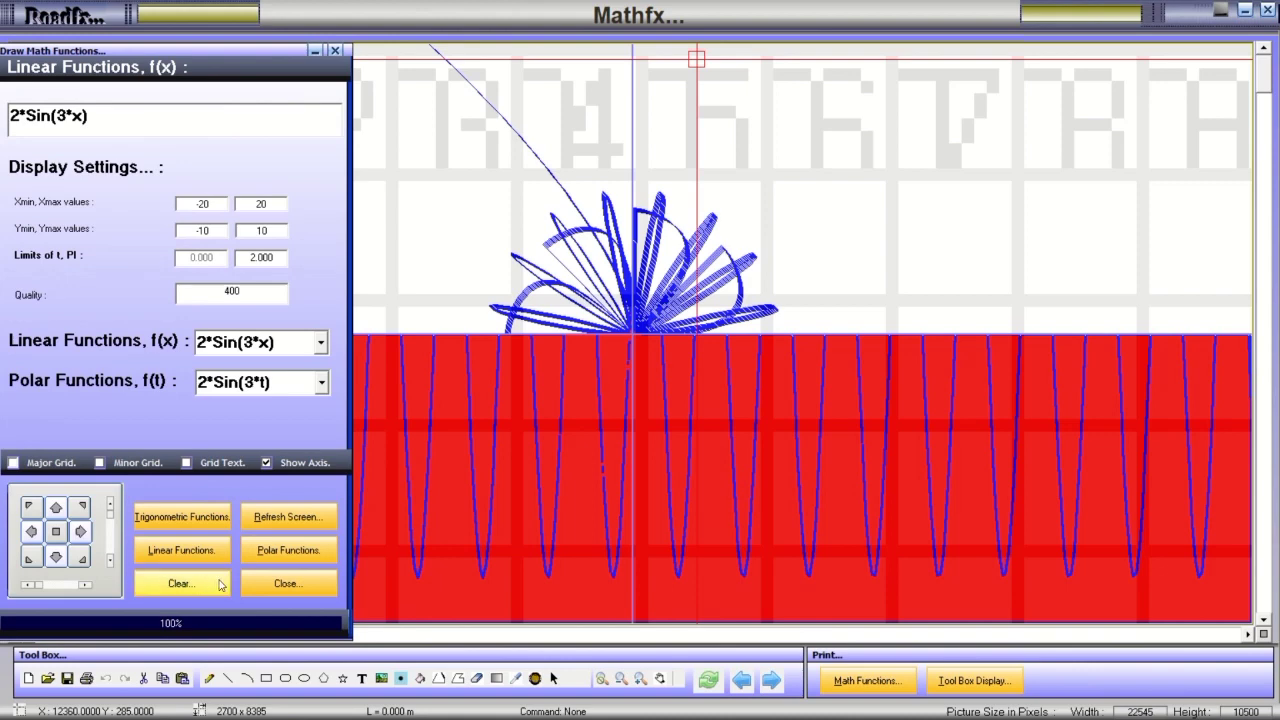
pyautogui.click(299, 520)
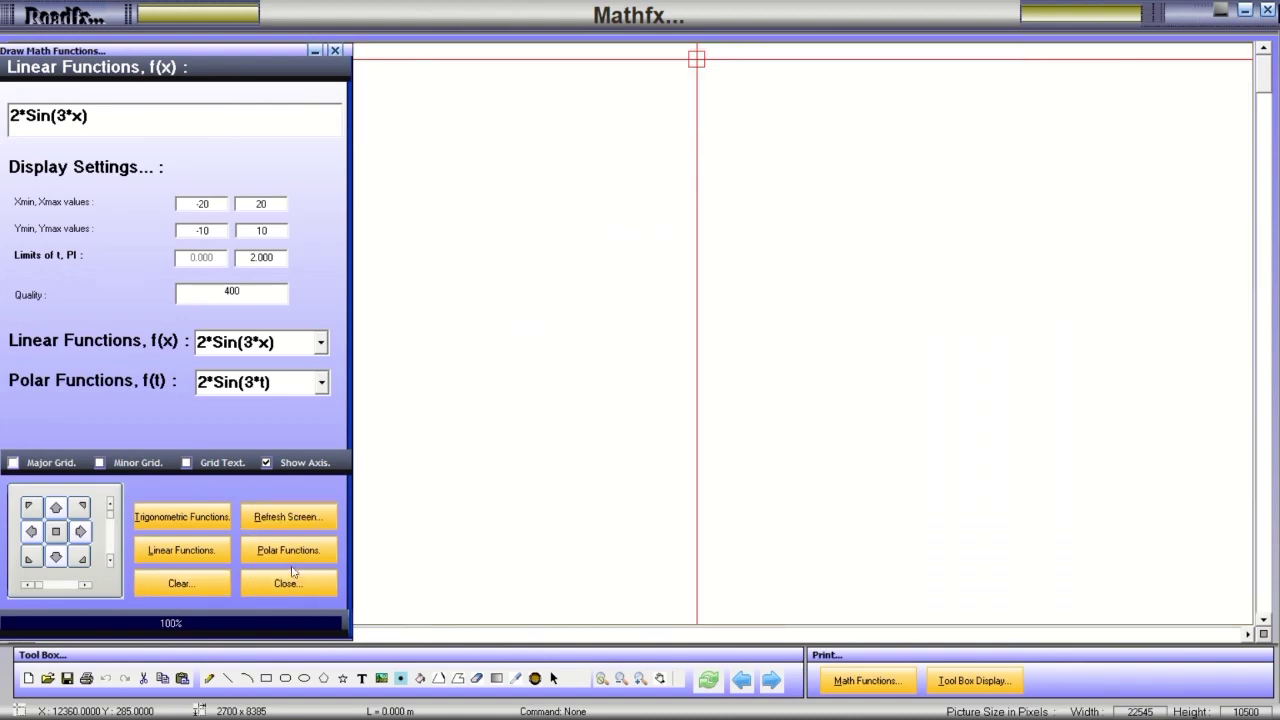
pyautogui.click(289, 556)
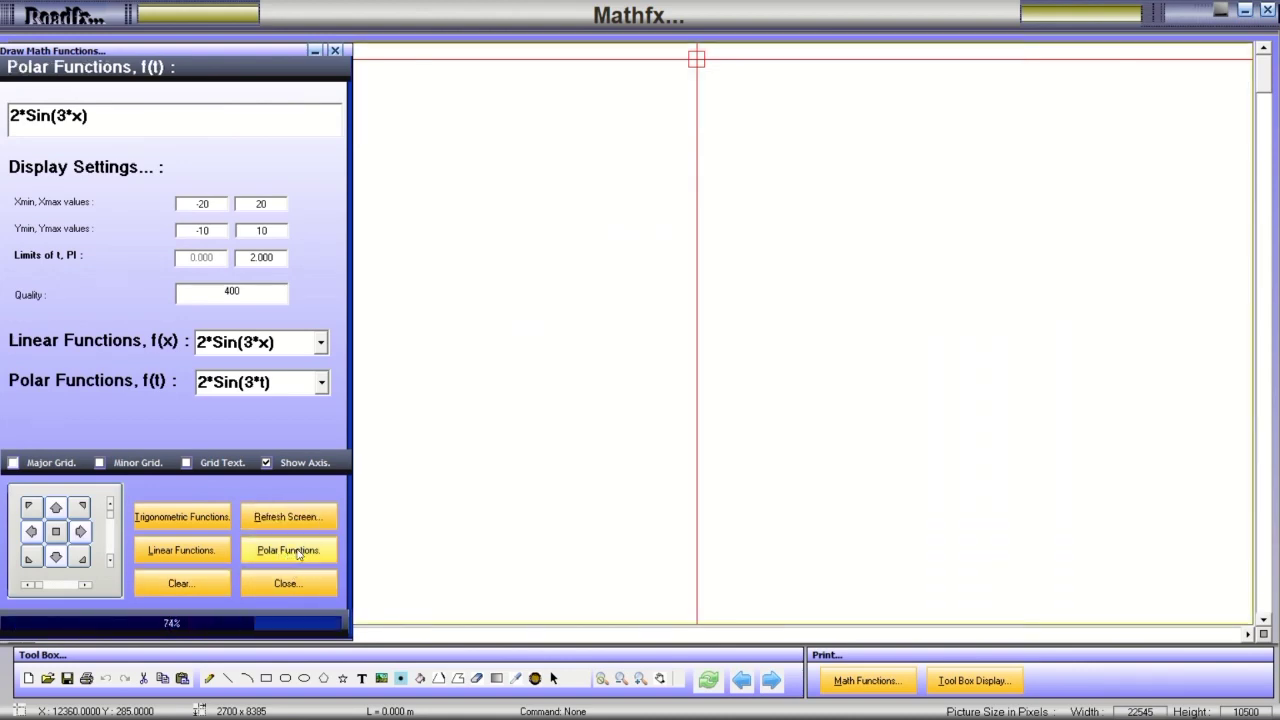
pyautogui.click(183, 560)
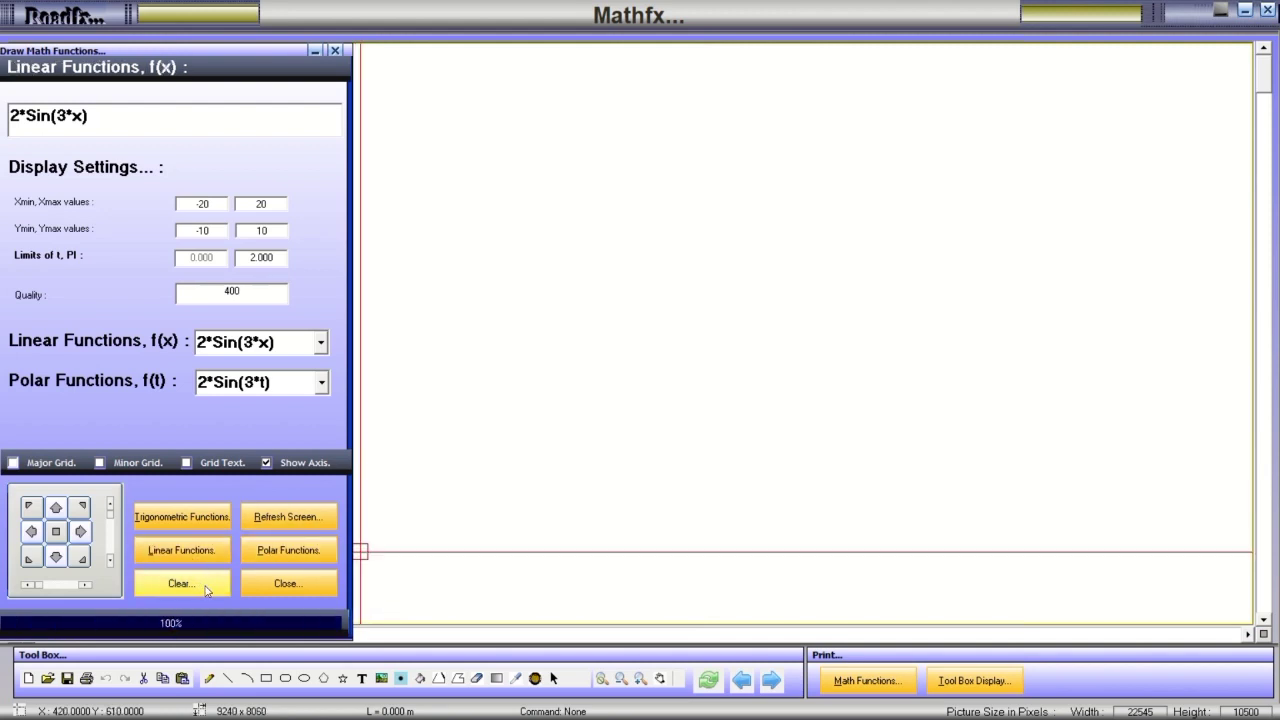
pyautogui.click(218, 522)
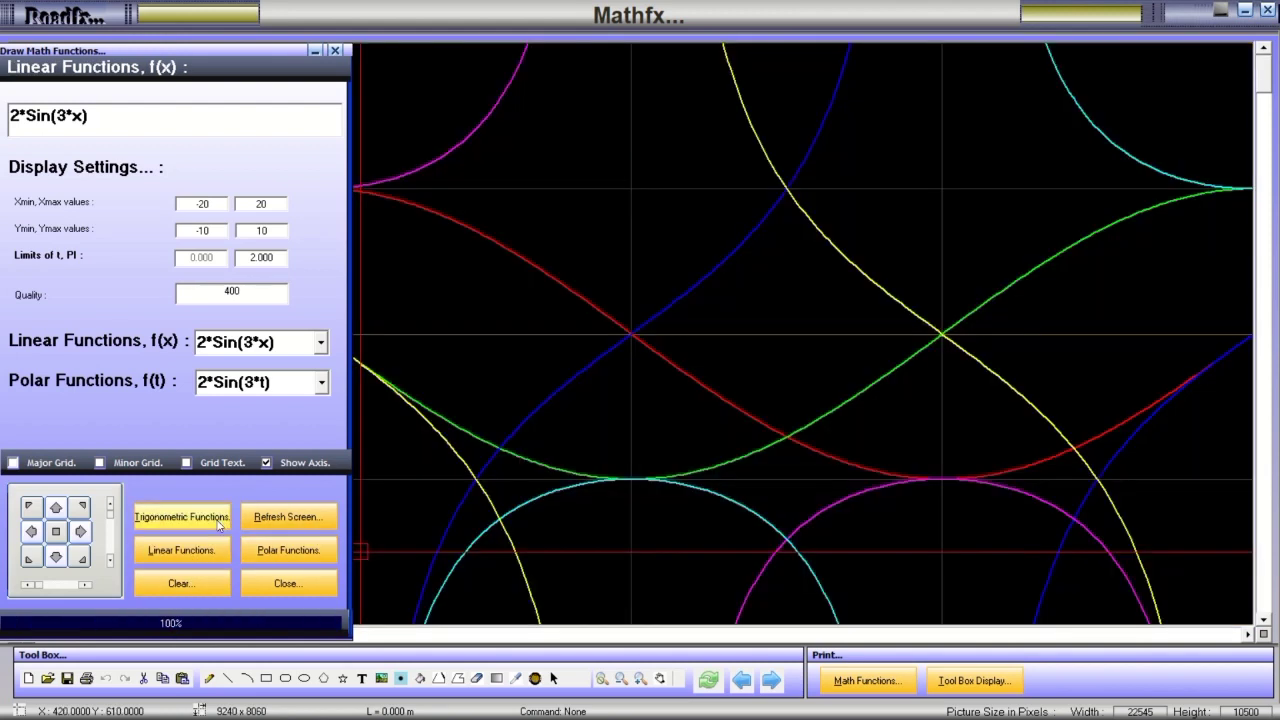
pyautogui.click(279, 557)
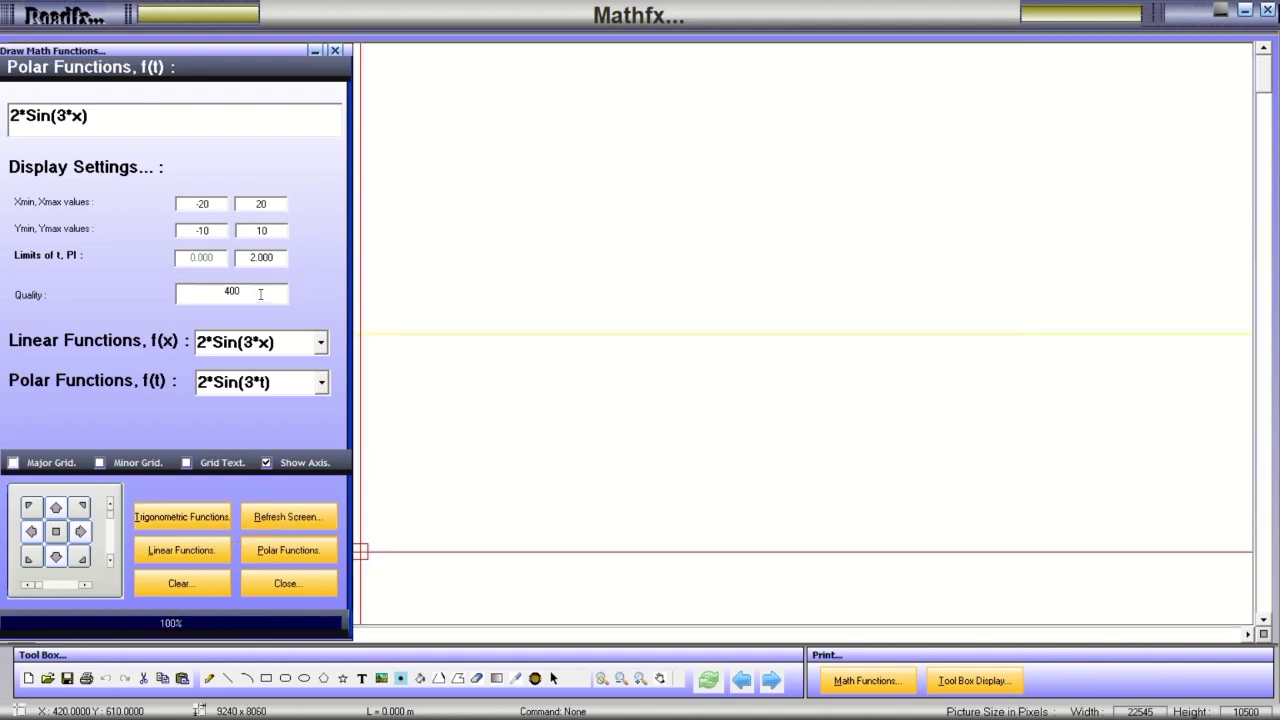
# Plot the 10*Atn pinwheel, edit the X minimum, and replot over the -20 to 20 range.
pyautogui.click(322, 386)
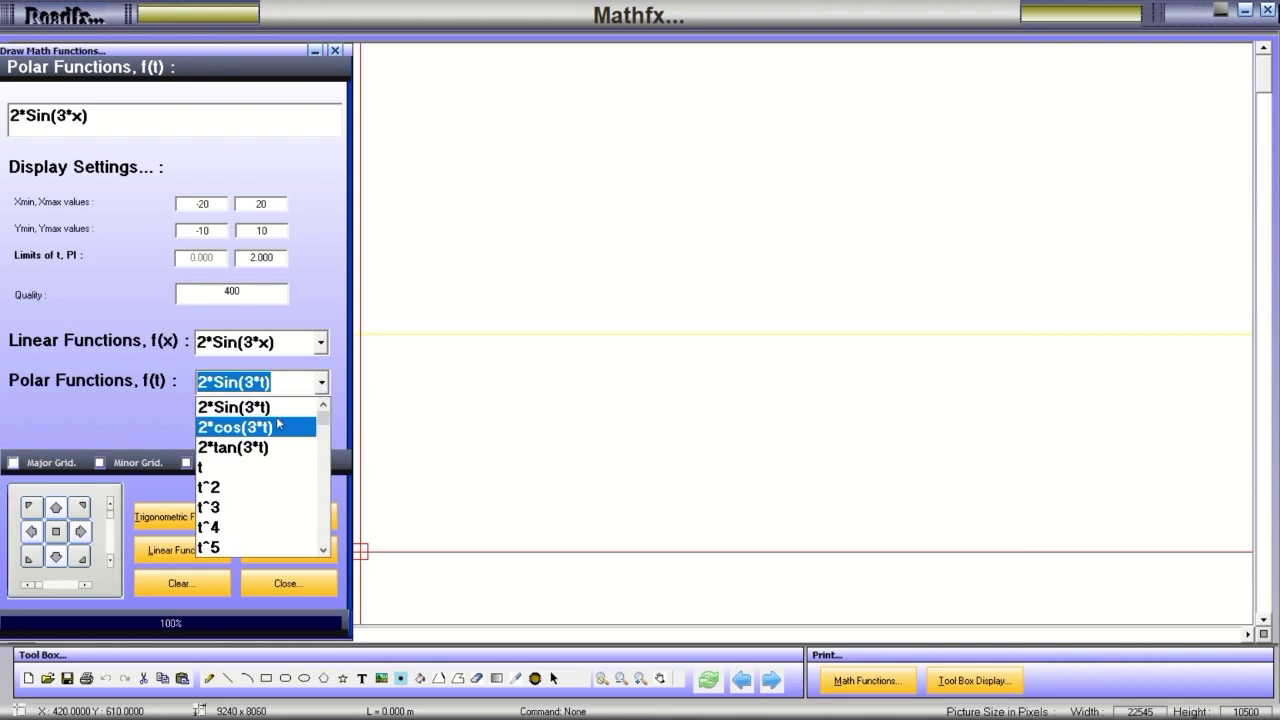
pyautogui.scroll(-10, 322, 426)
pyautogui.click(300, 544)
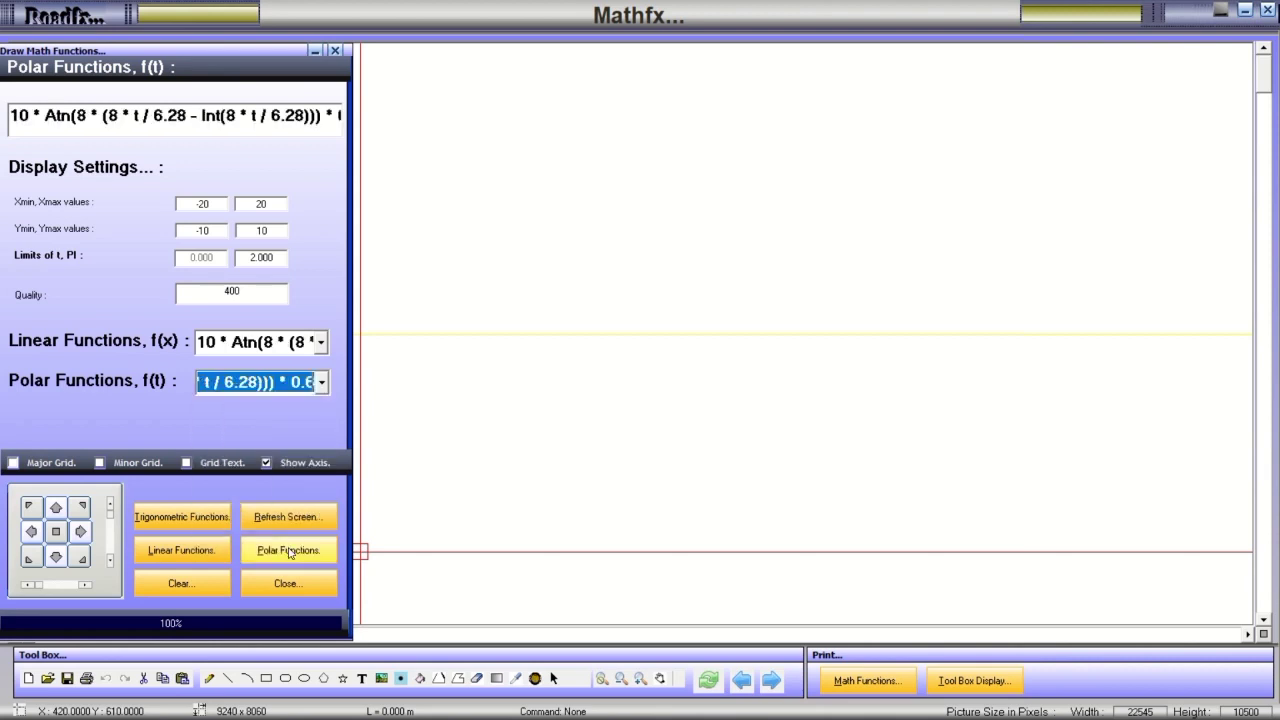
pyautogui.click(282, 553)
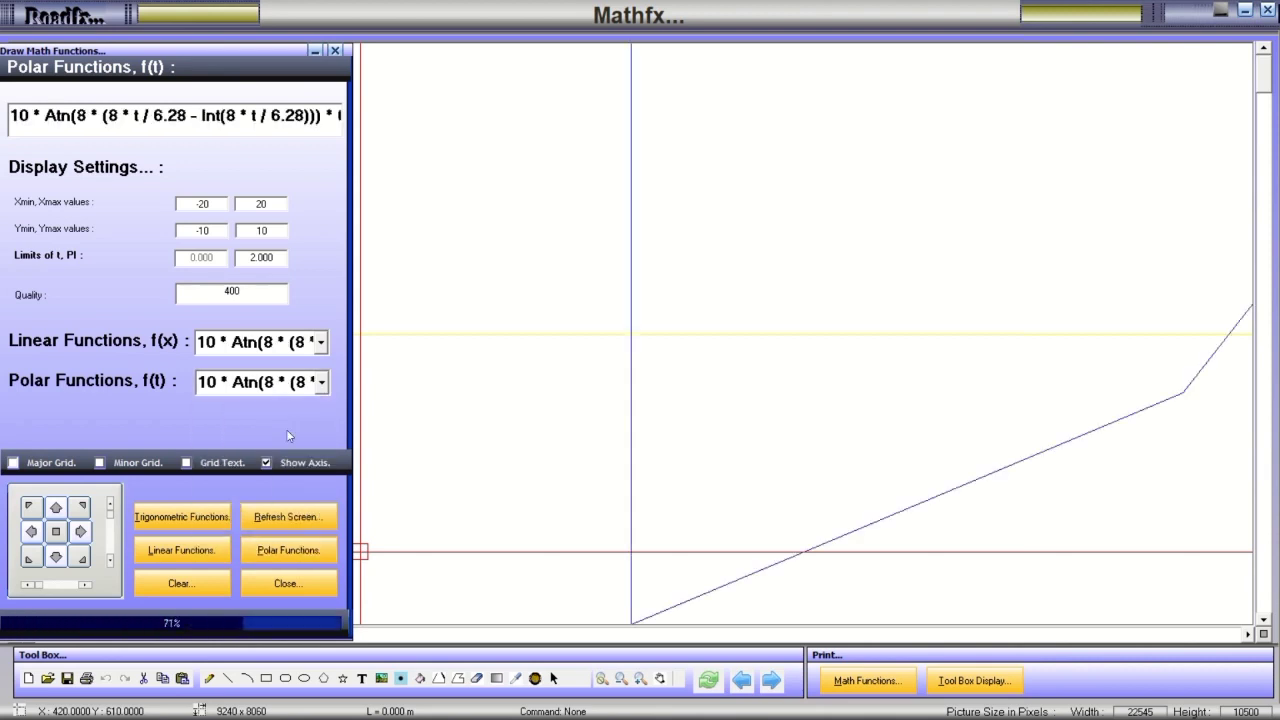
pyautogui.click(226, 204)
pyautogui.write('0')
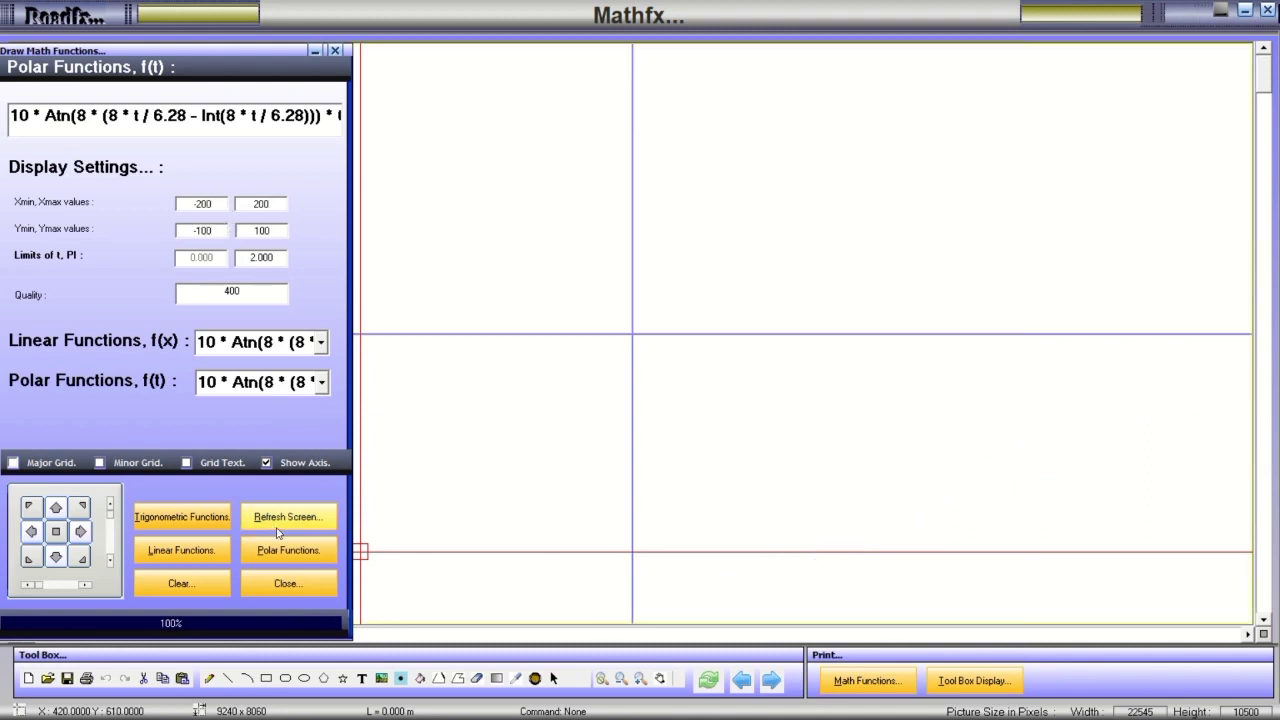
pyautogui.click(271, 552)
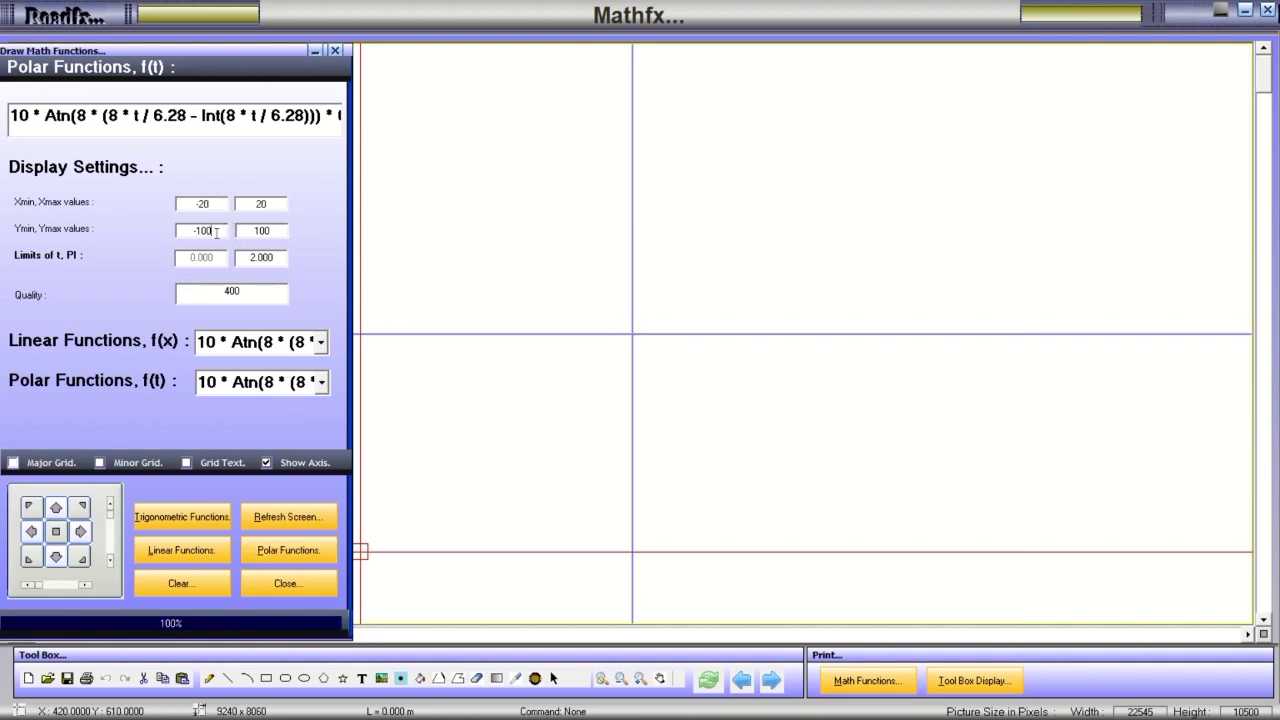
pyautogui.click(291, 546)
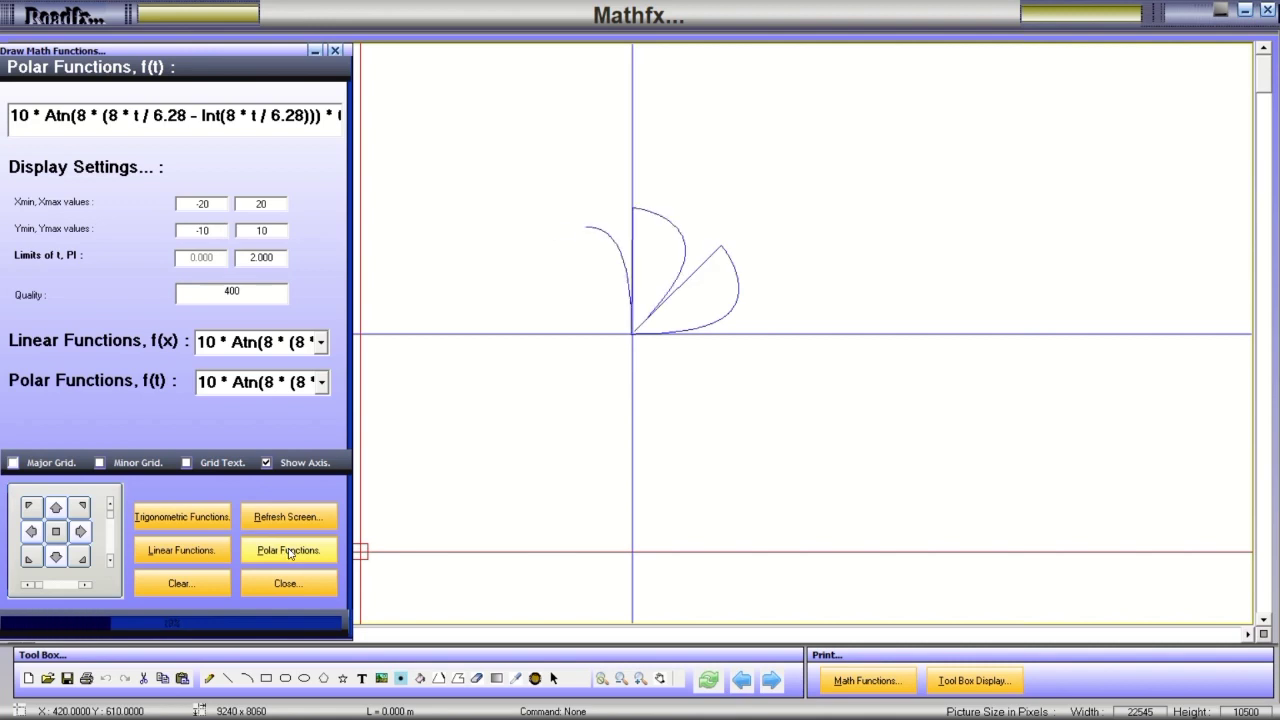
pyautogui.click(322, 386)
# Plot the 10 * Sin(8 * t) ^ 6 rose, the 10 * Tan(8 * t) starburst and the nested sine petals.
pyautogui.click(265, 524)
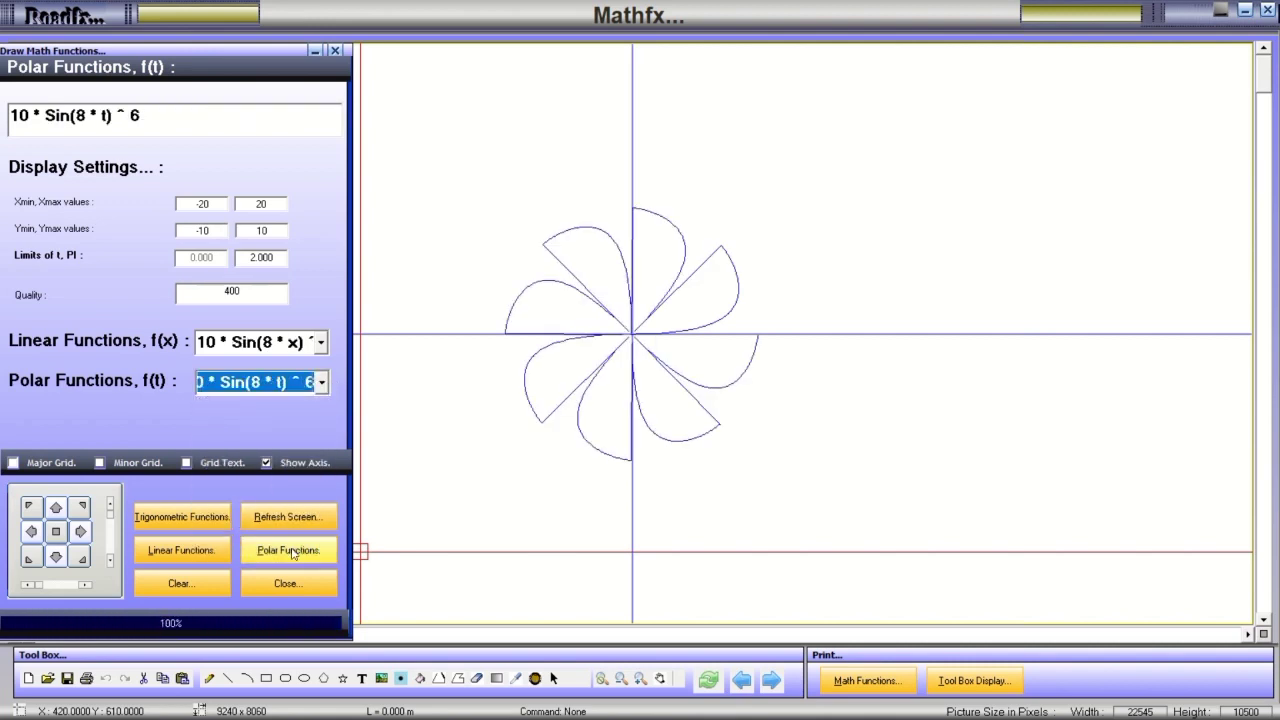
pyautogui.click(292, 551)
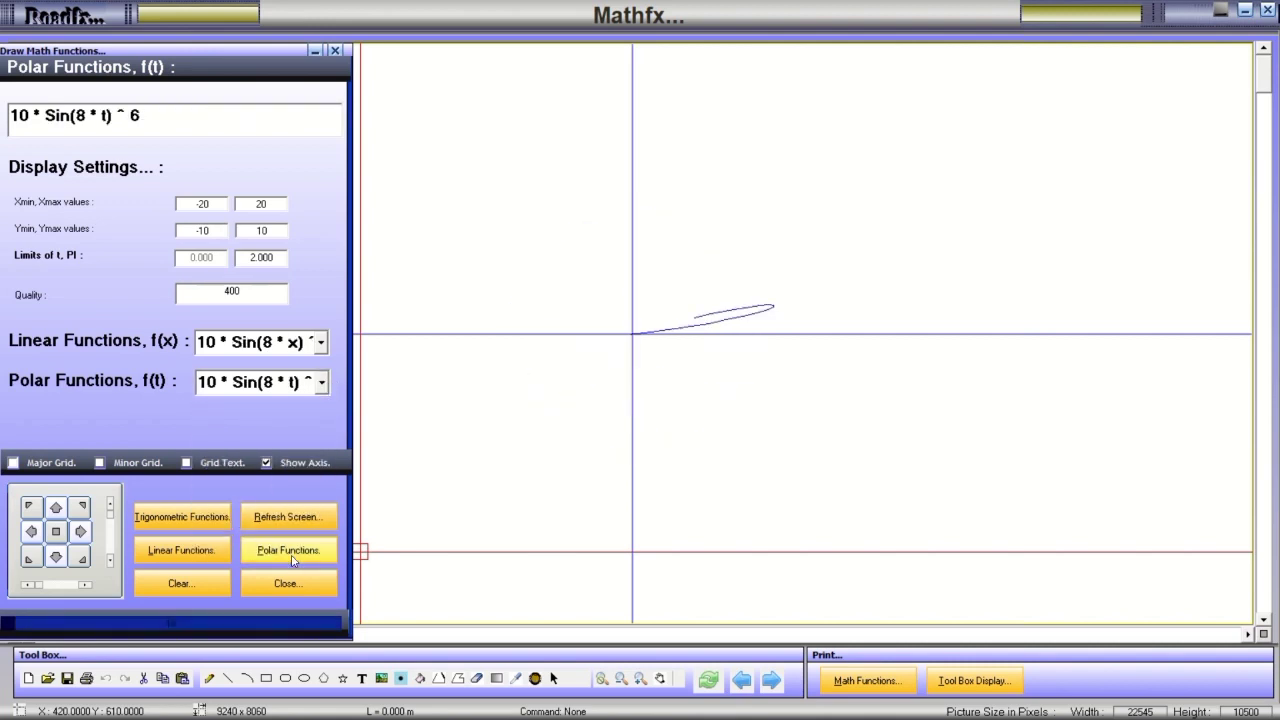
pyautogui.click(321, 382)
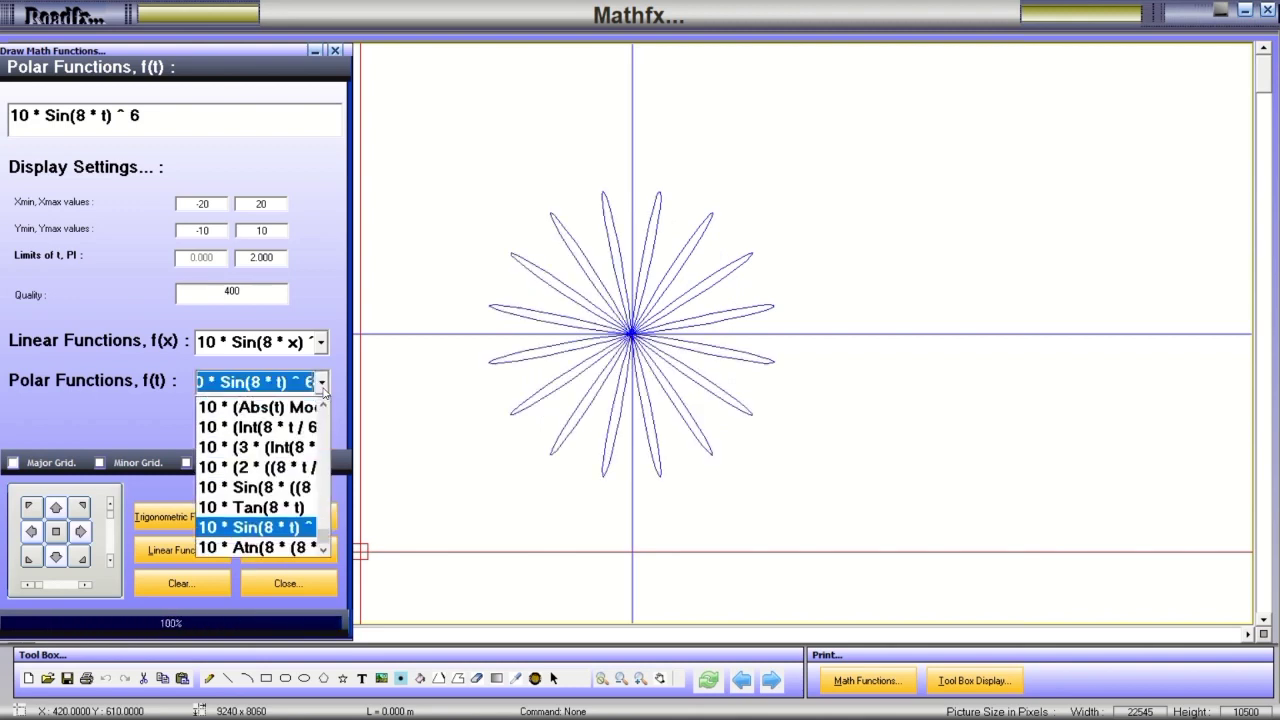
pyautogui.click(250, 507)
pyautogui.click(276, 549)
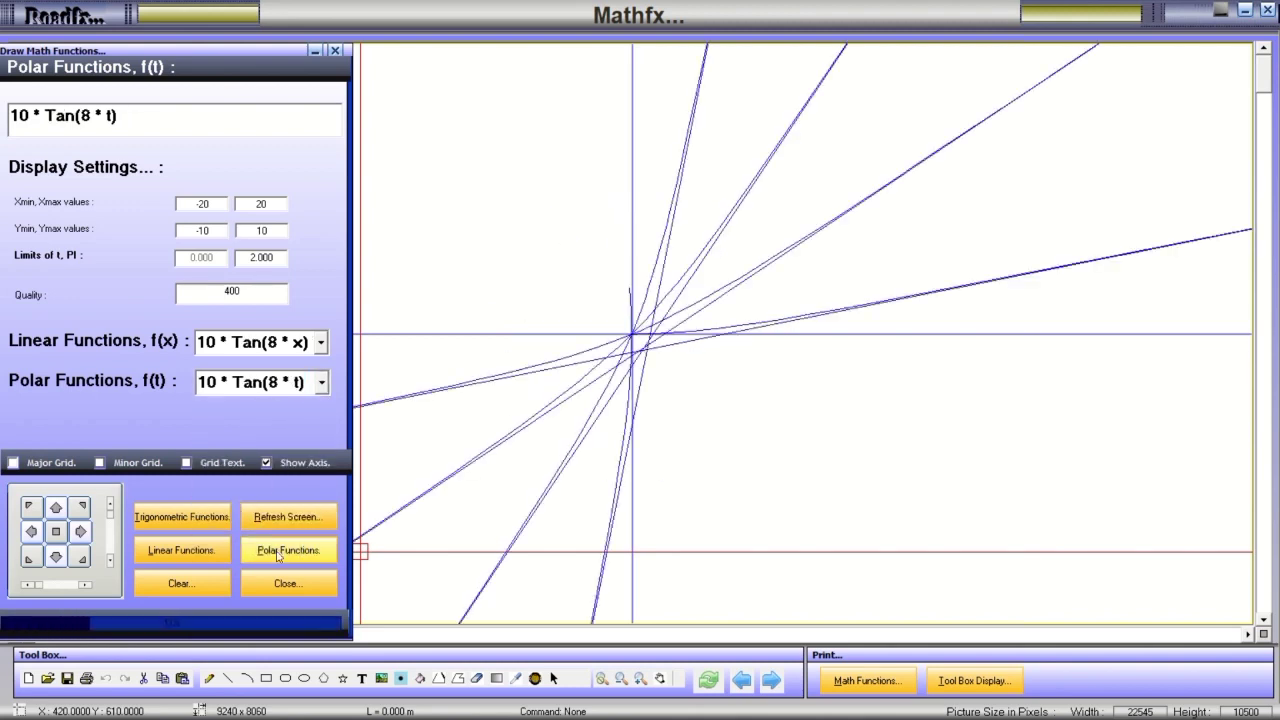
pyautogui.click(321, 388)
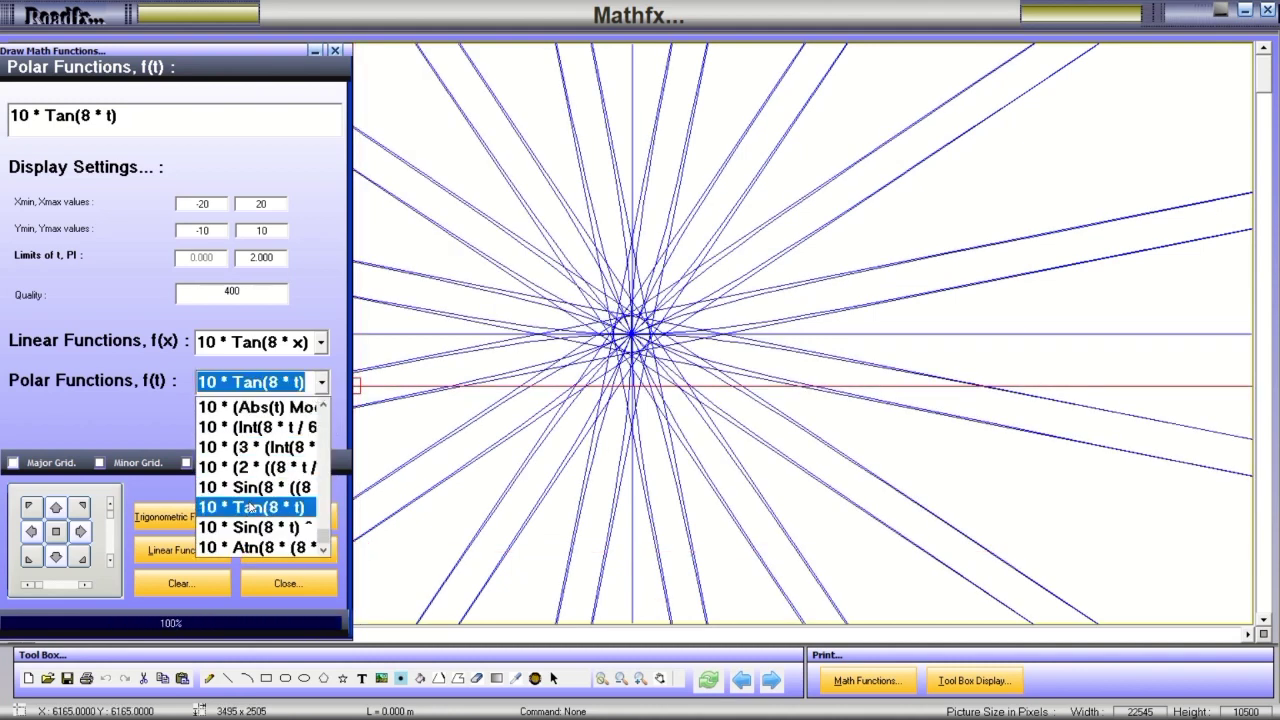
pyautogui.click(252, 487)
pyautogui.click(276, 549)
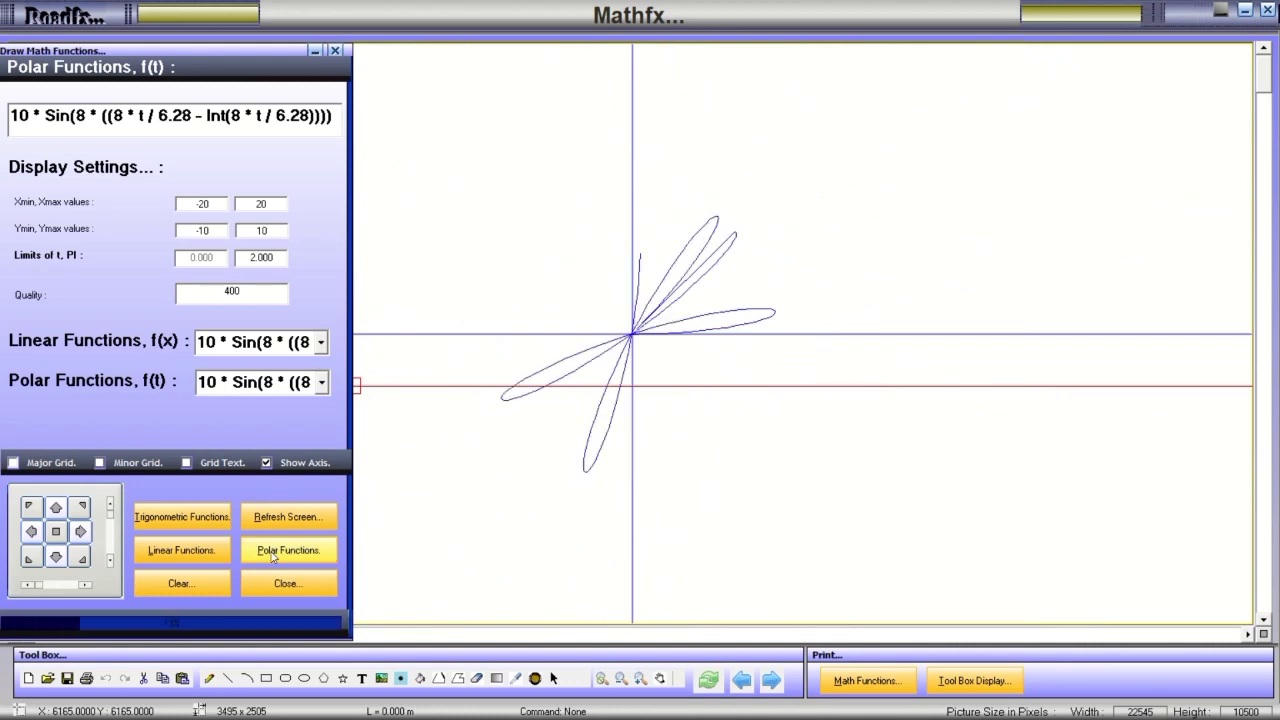
# Plot the fan presets 10 * (3 * (Int(8 * t / 6.28) Mod 2) - 1) / 2 and 10 * (Int(8 * t / 6.28) Mod 2).
pyautogui.click(321, 384)
pyautogui.click(276, 466)
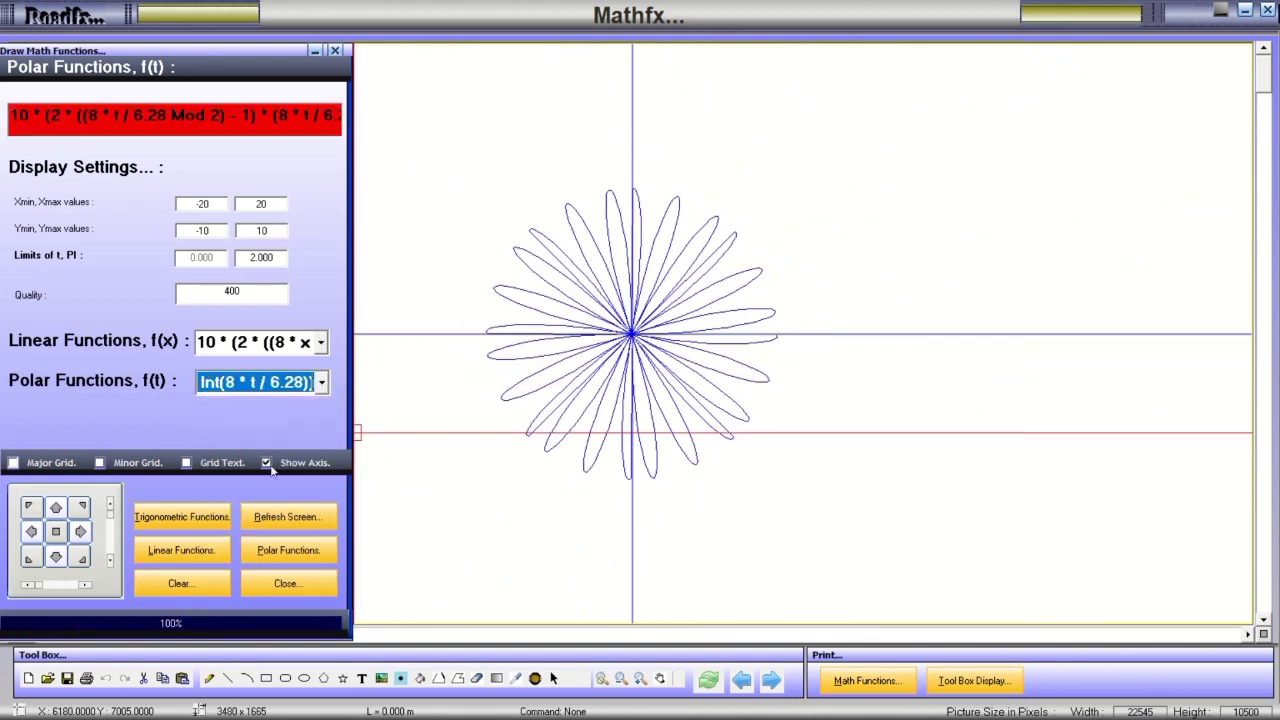
pyautogui.click(285, 557)
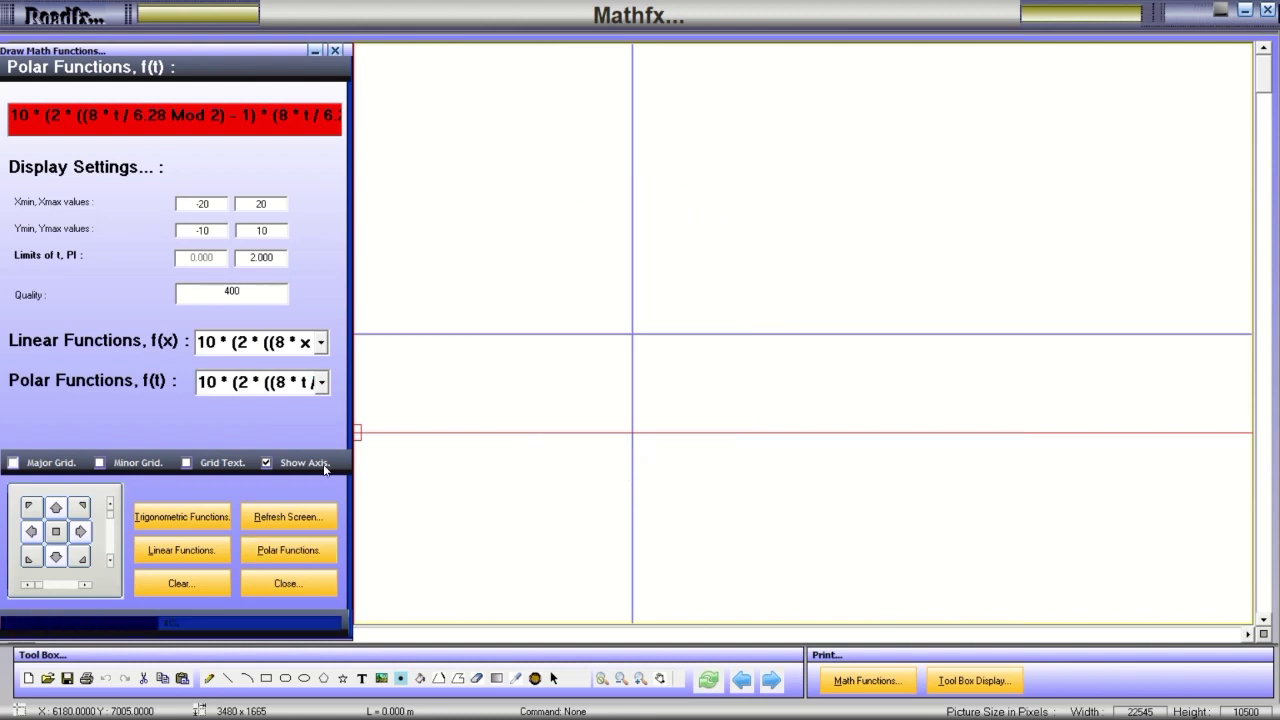
pyautogui.click(321, 382)
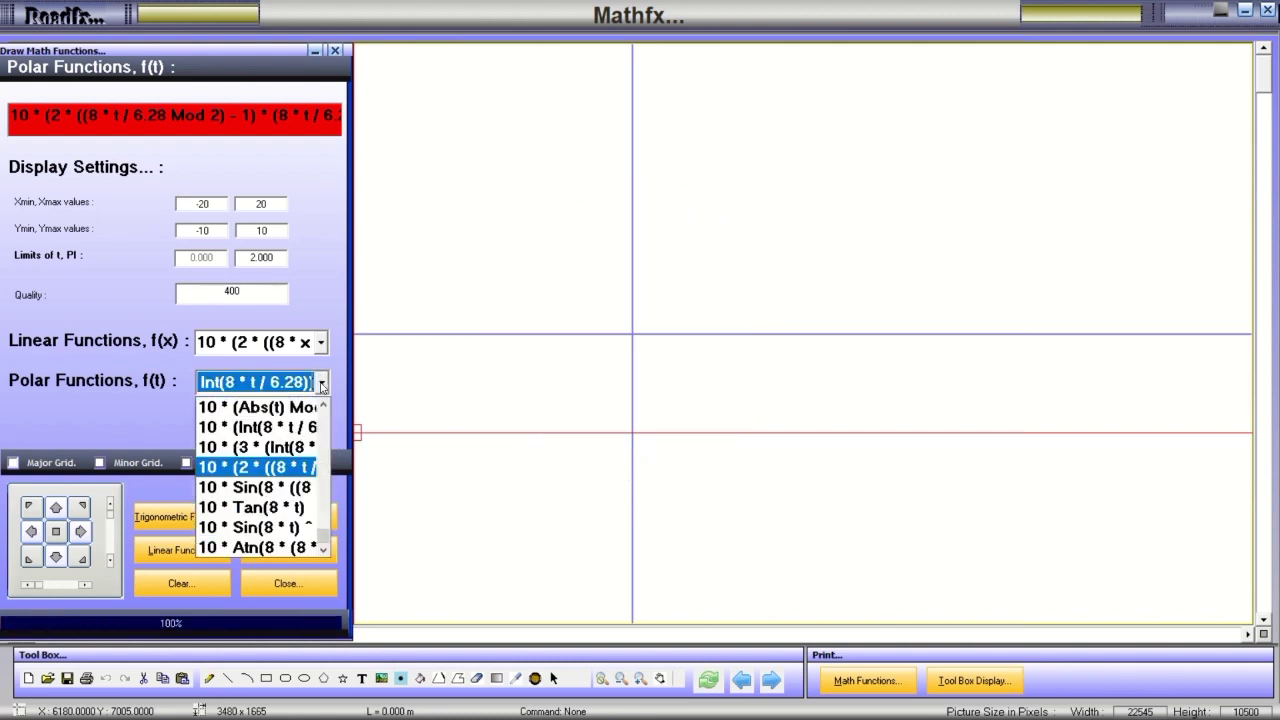
pyautogui.click(273, 444)
pyautogui.click(287, 563)
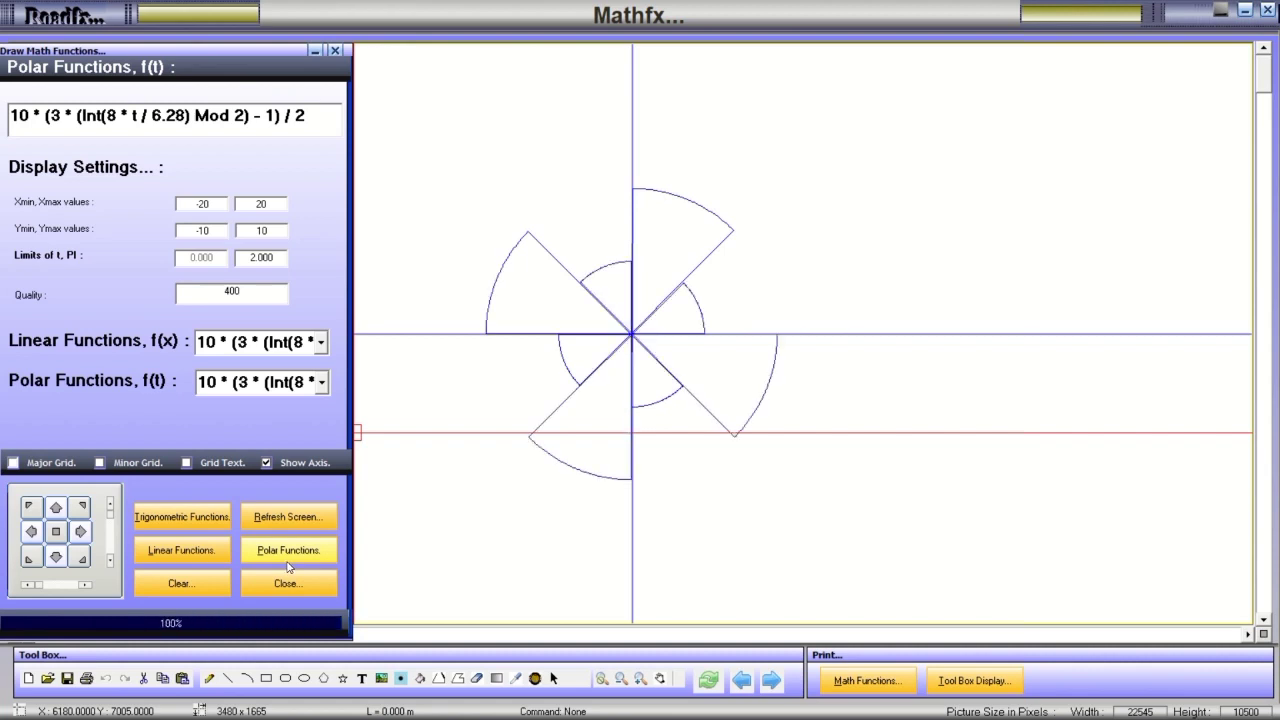
pyautogui.click(321, 382)
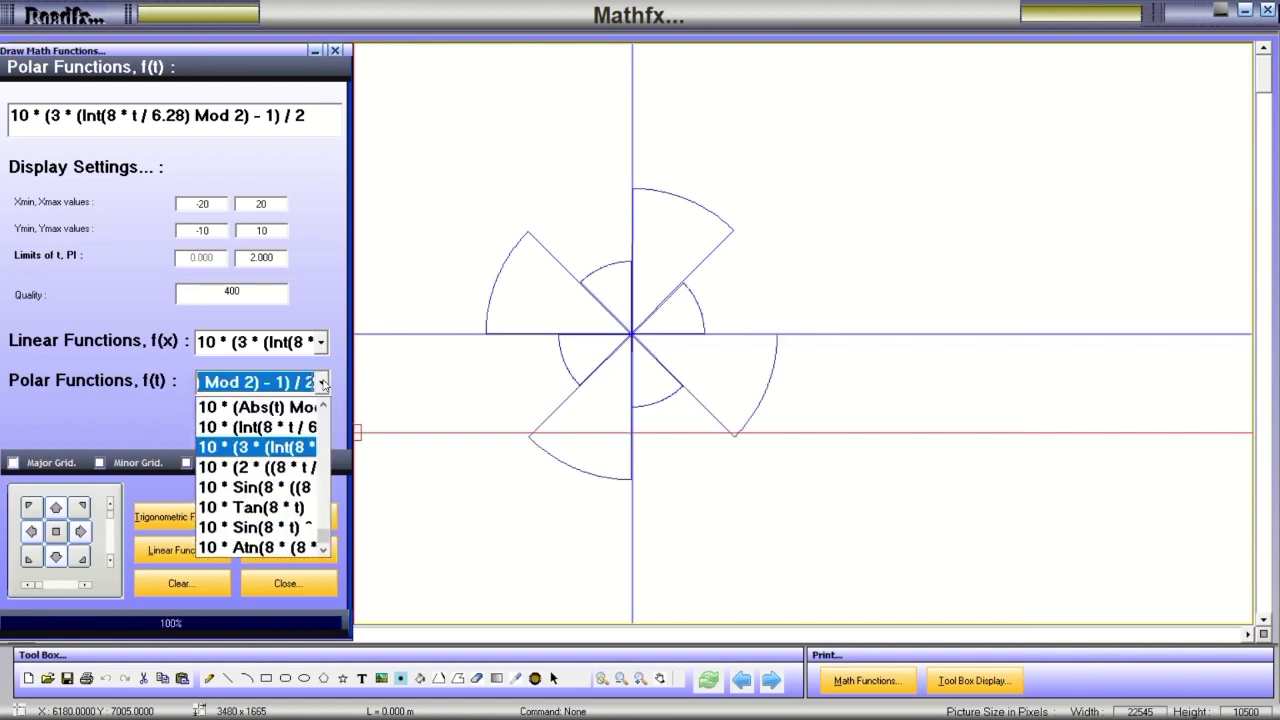
pyautogui.click(270, 426)
pyautogui.click(279, 551)
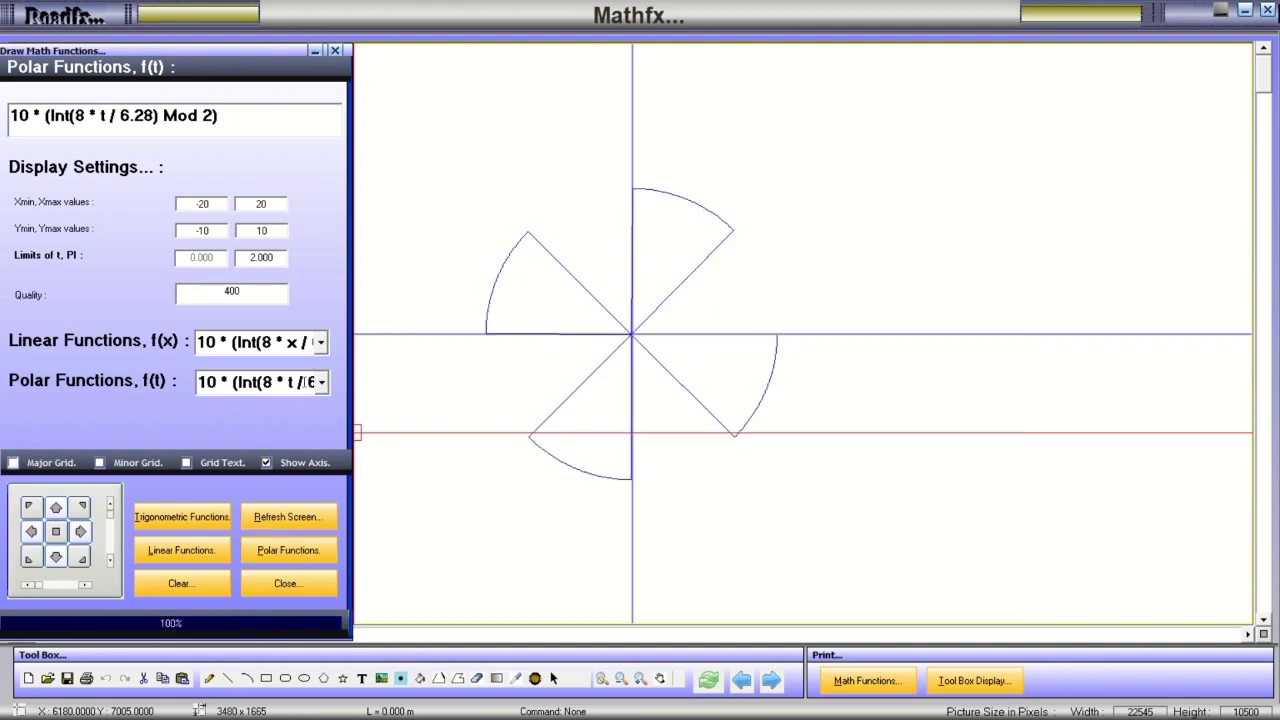
# Plot 10 * (Sin(8 * t) ^ 2) ^ 0.1 and 10 * ((1 - 0.3 * (Sin(8 * t)) ^ 5), then load Cos (t) ^ 9 + Sin(t) ^ 9.
pyautogui.click(320, 382)
pyautogui.scroll(-3, 250, 470)
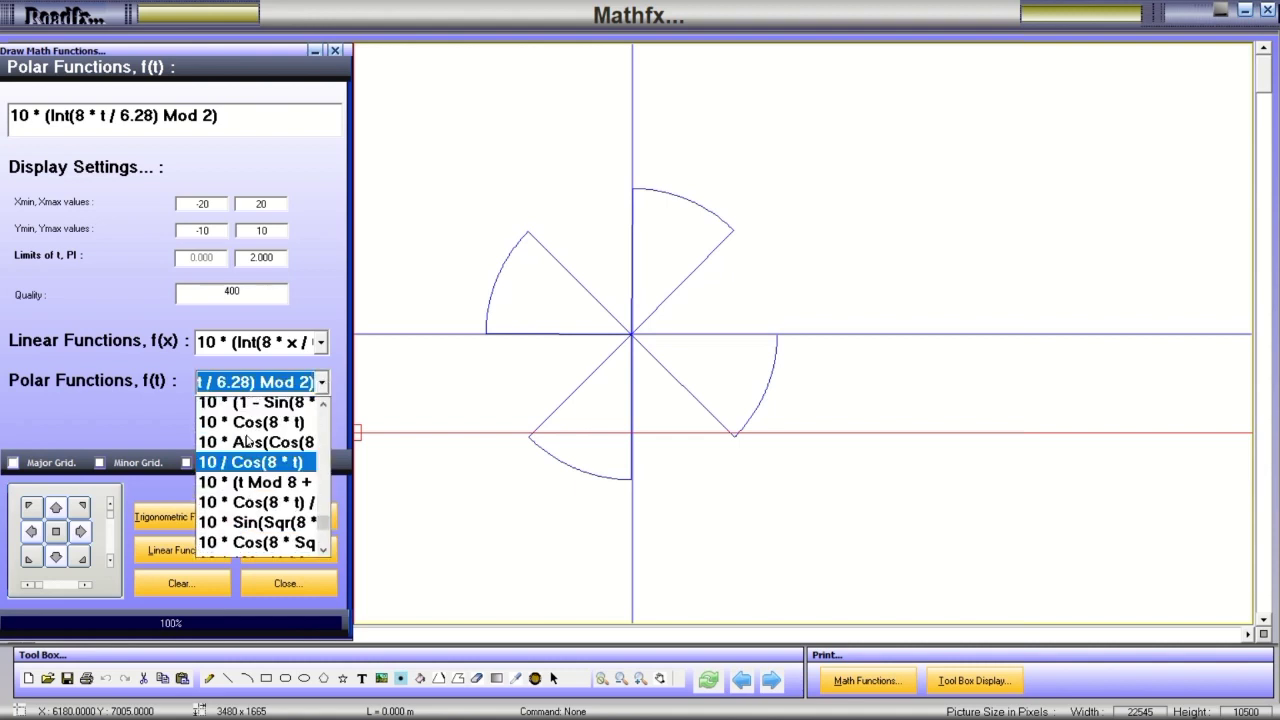
pyautogui.click(243, 410)
pyautogui.click(283, 553)
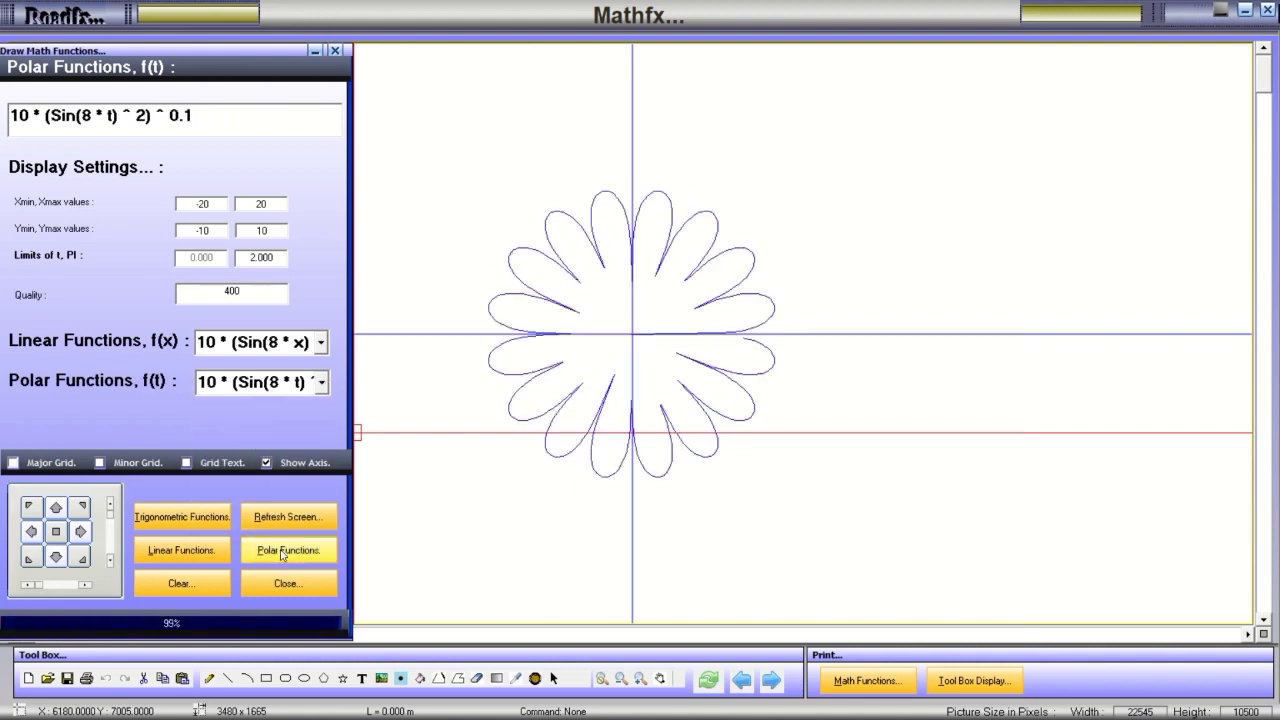
pyautogui.click(320, 385)
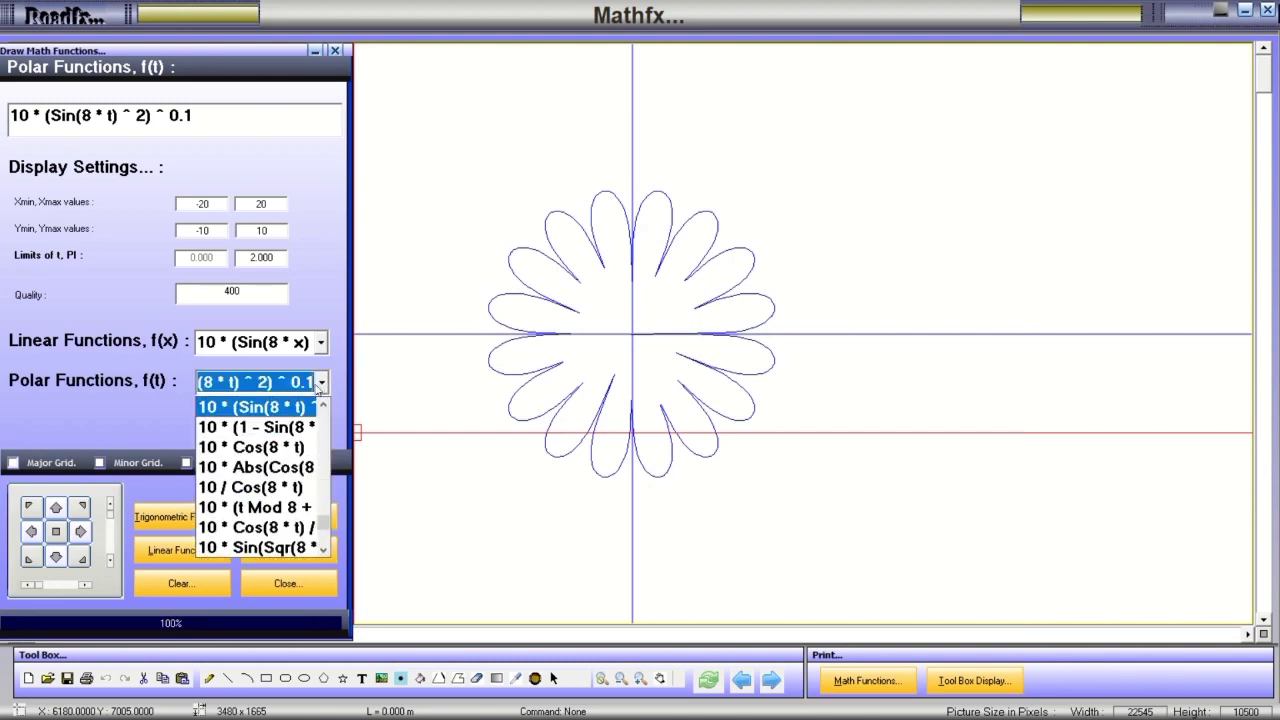
pyautogui.scroll(3, 300, 410)
pyautogui.click(256, 410)
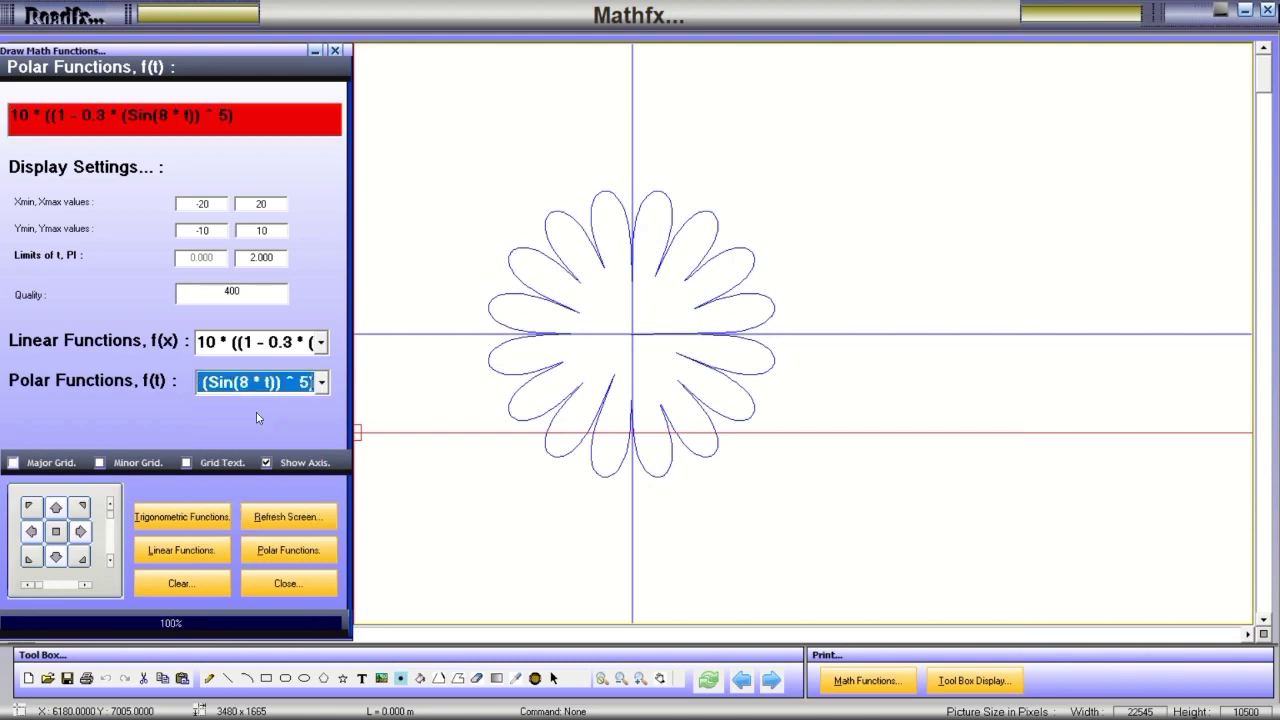
pyautogui.click(283, 550)
pyautogui.click(321, 384)
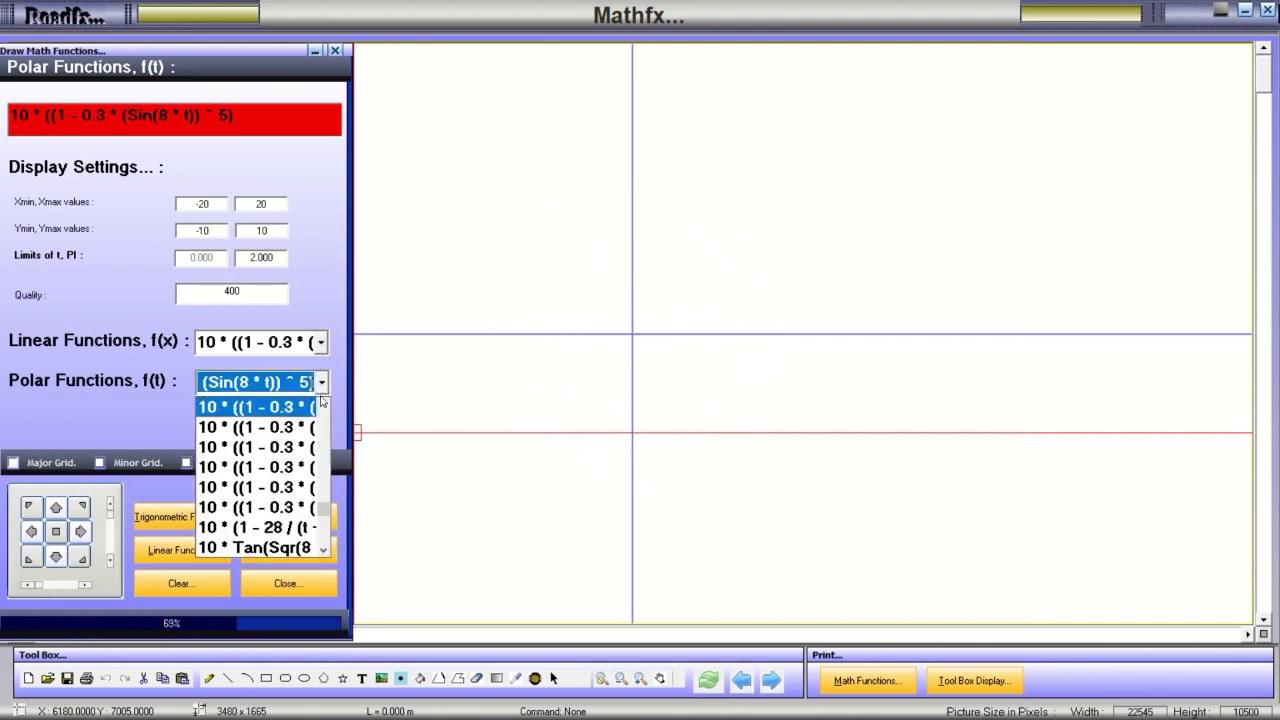
pyautogui.scroll(2, 303, 415)
pyautogui.click(255, 410)
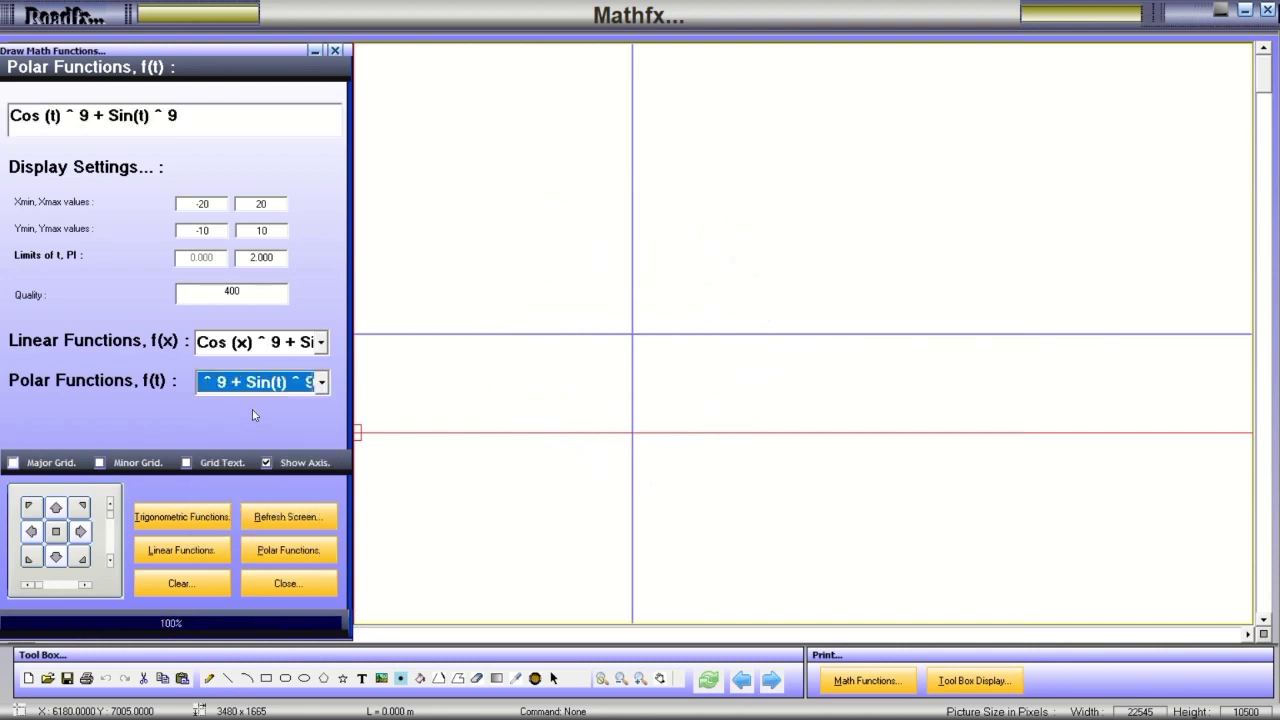
# Plot Cos (t) ^ 9 + Sin(t) ^ 9 over -5 to 5, then Cos (t) ^ 6 + Sin(t) ^ 6.
pyautogui.click(289, 550)
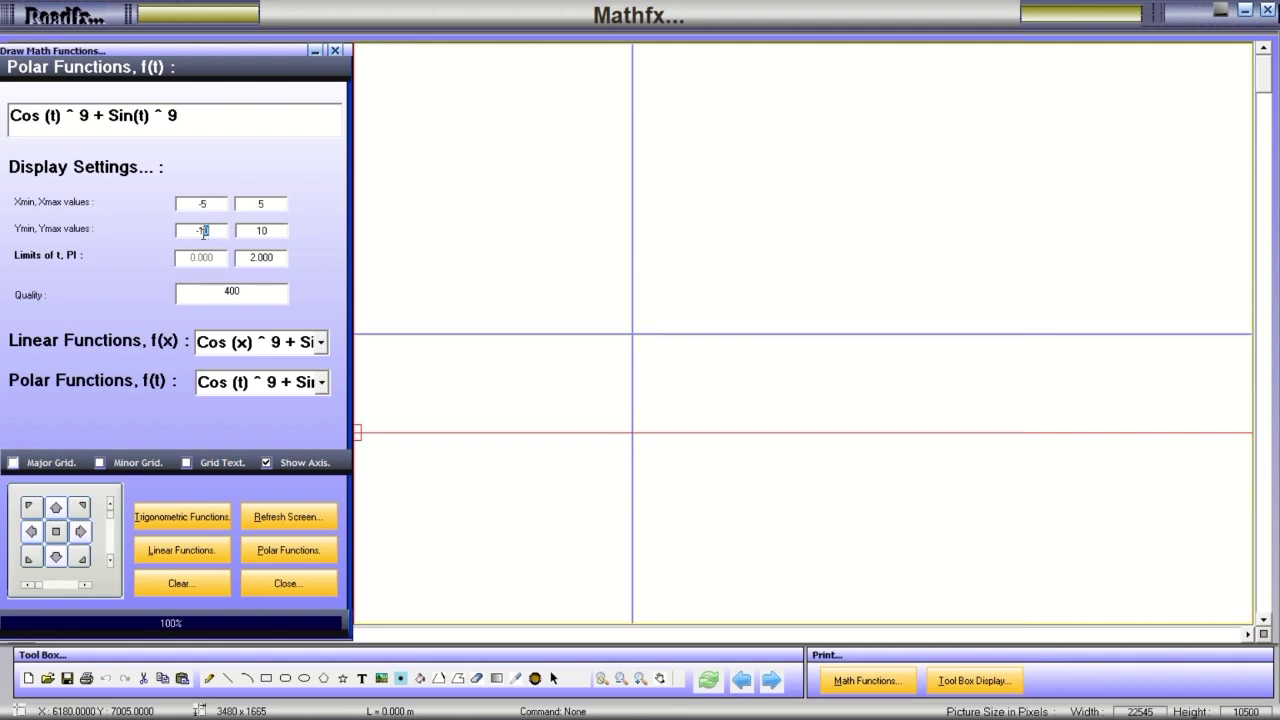
pyautogui.click(278, 558)
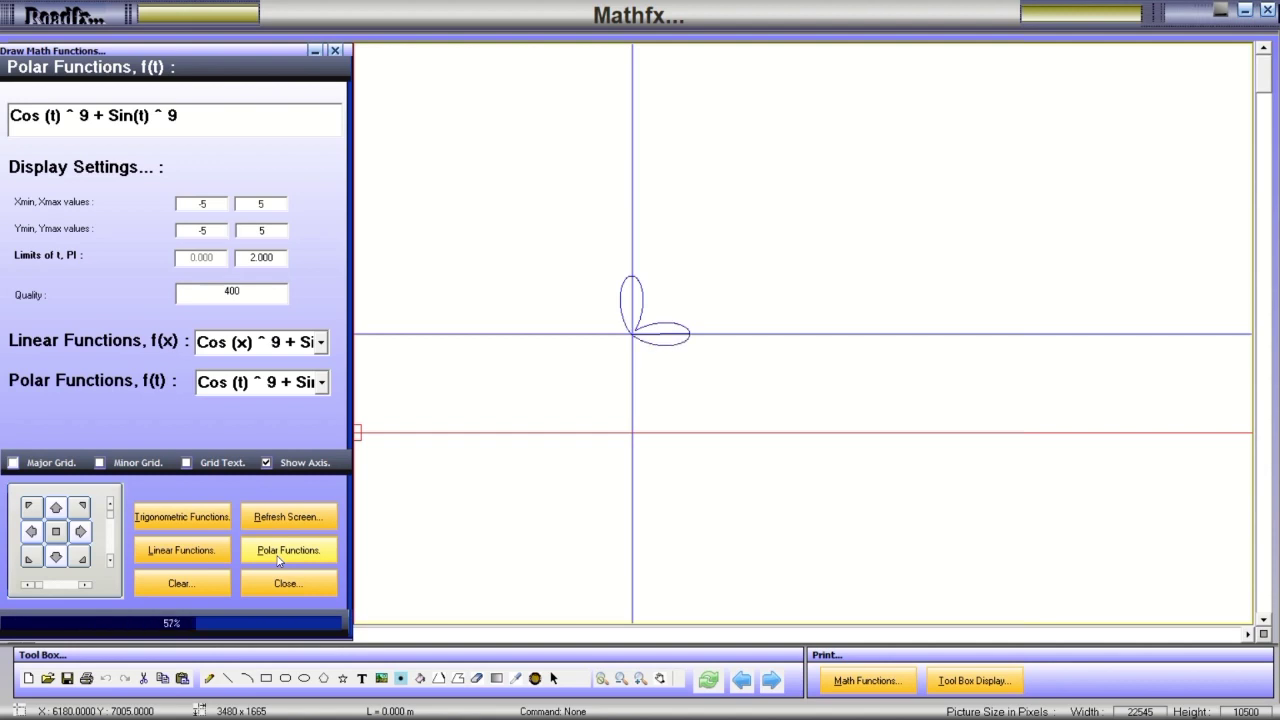
pyautogui.click(322, 388)
pyautogui.click(268, 408)
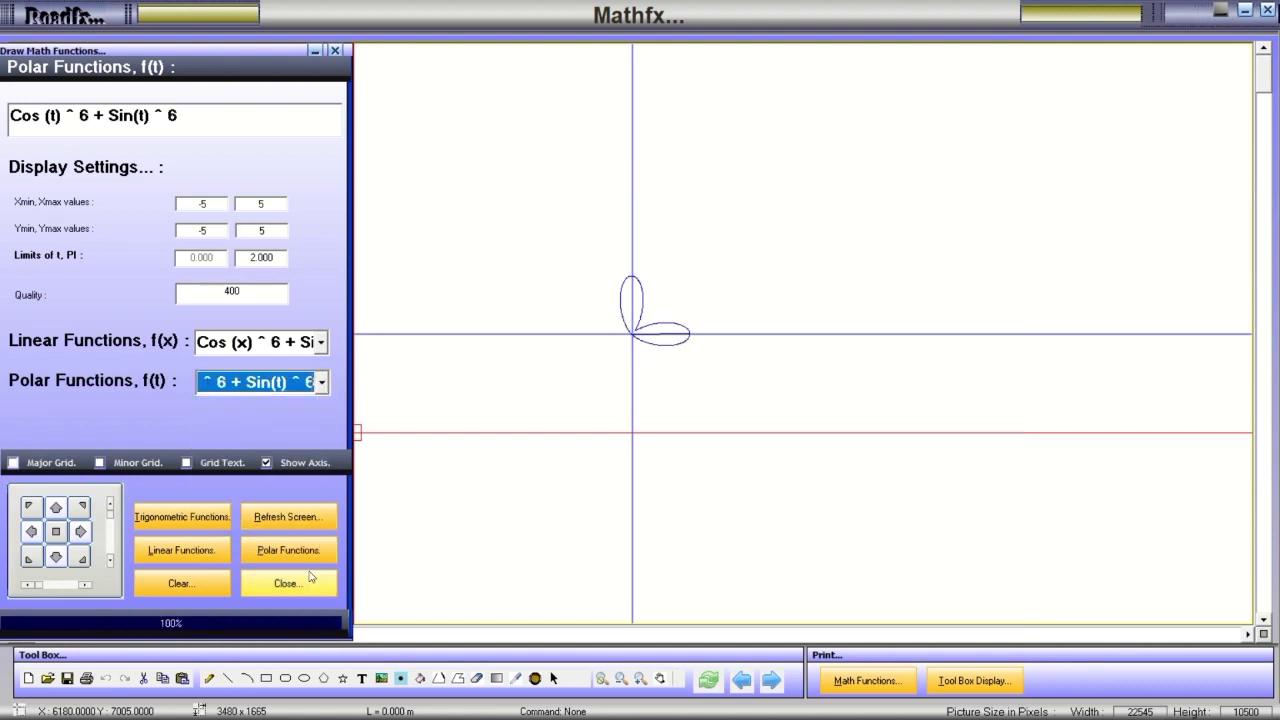
pyautogui.click(300, 550)
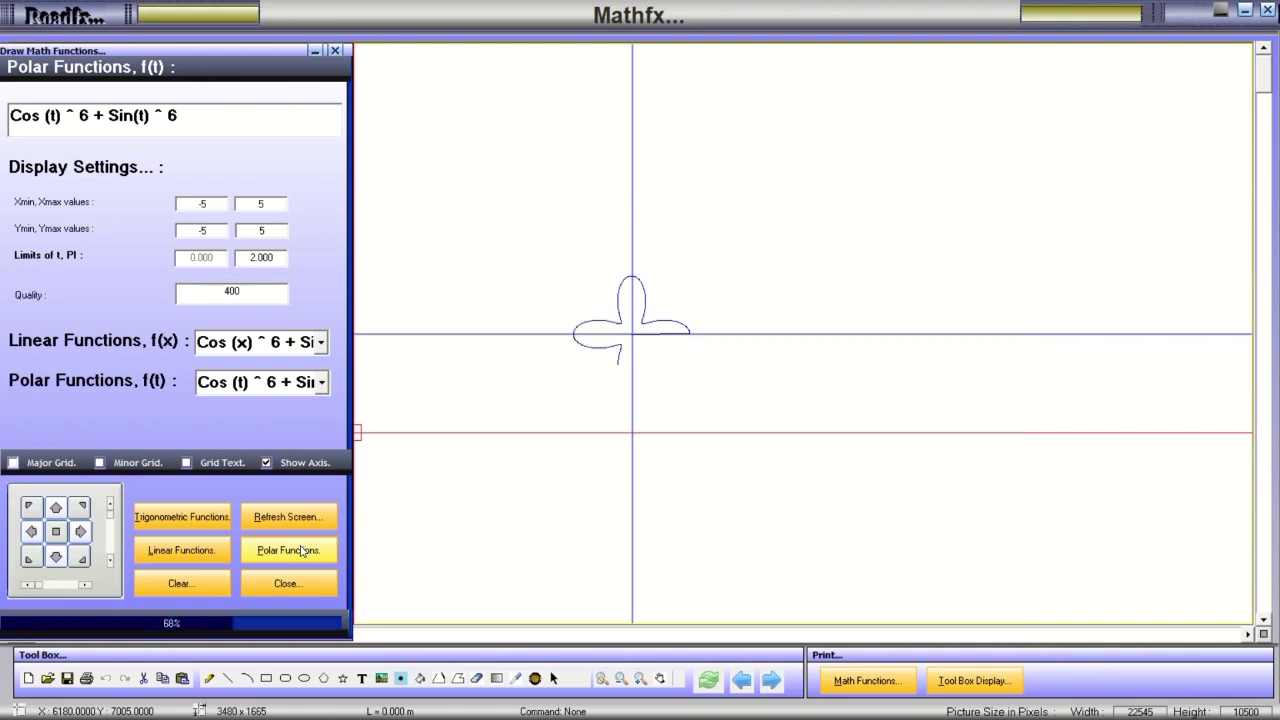
# Plot Sqr (15^2 - t^2) and redraw it with the X minimum widened to -50.
pyautogui.click(316, 387)
pyautogui.scroll(2, 282, 411)
pyautogui.click(265, 408)
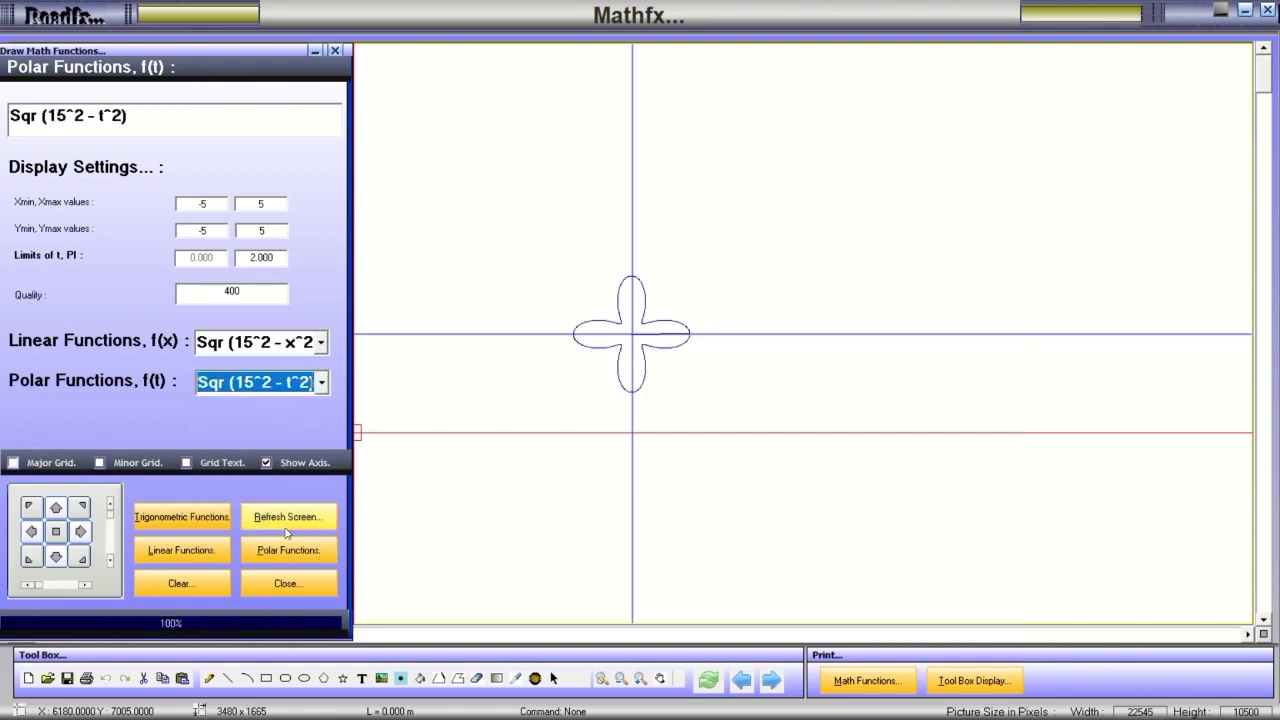
pyautogui.click(284, 549)
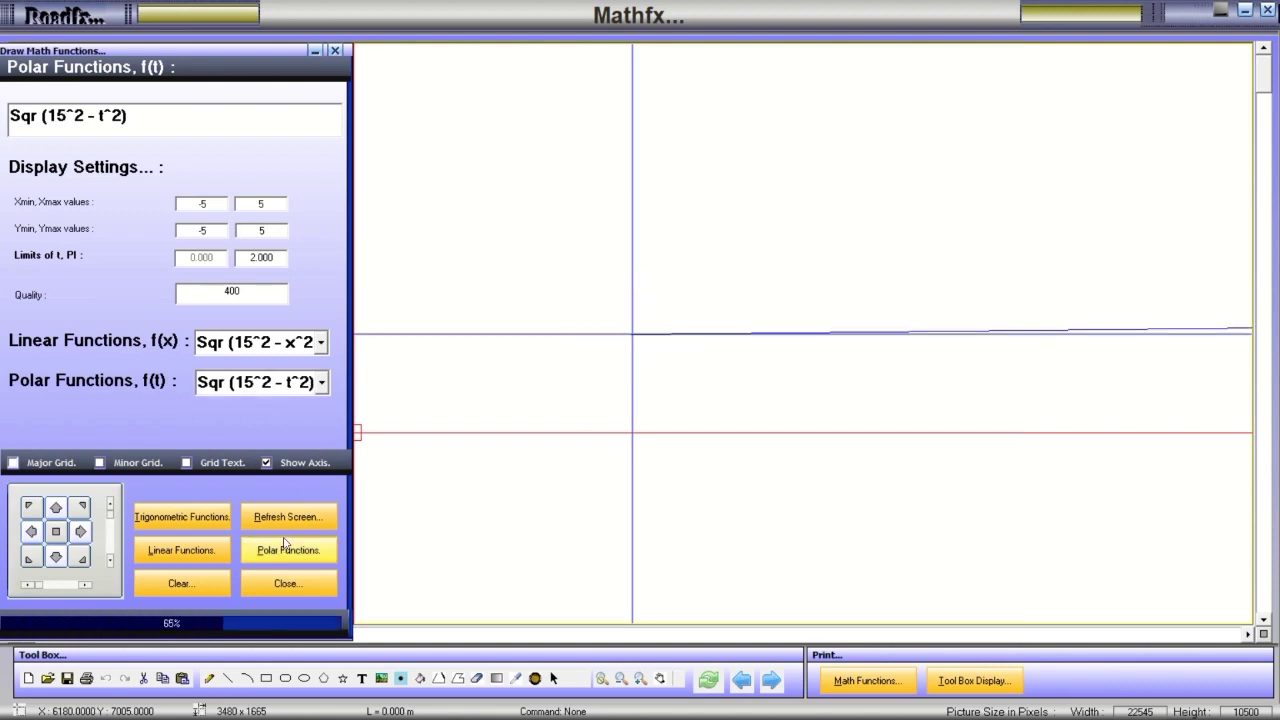
pyautogui.click(213, 205)
pyautogui.write('00')
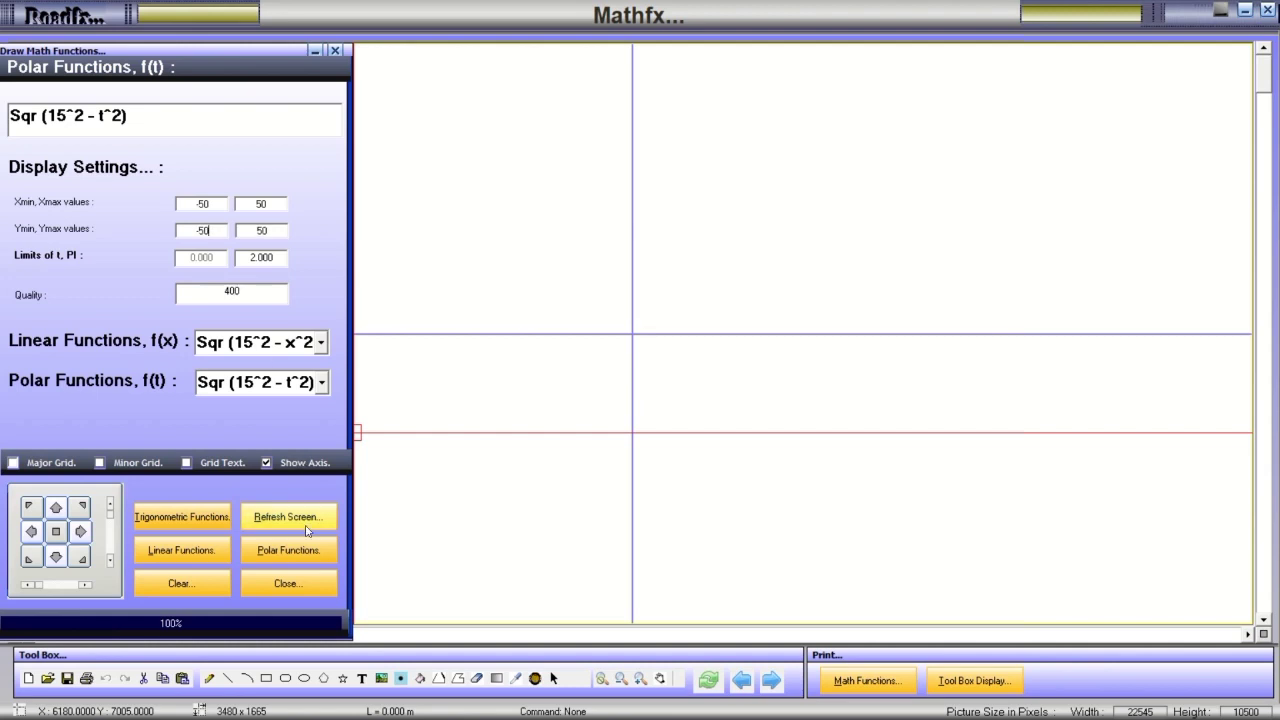
pyautogui.click(290, 550)
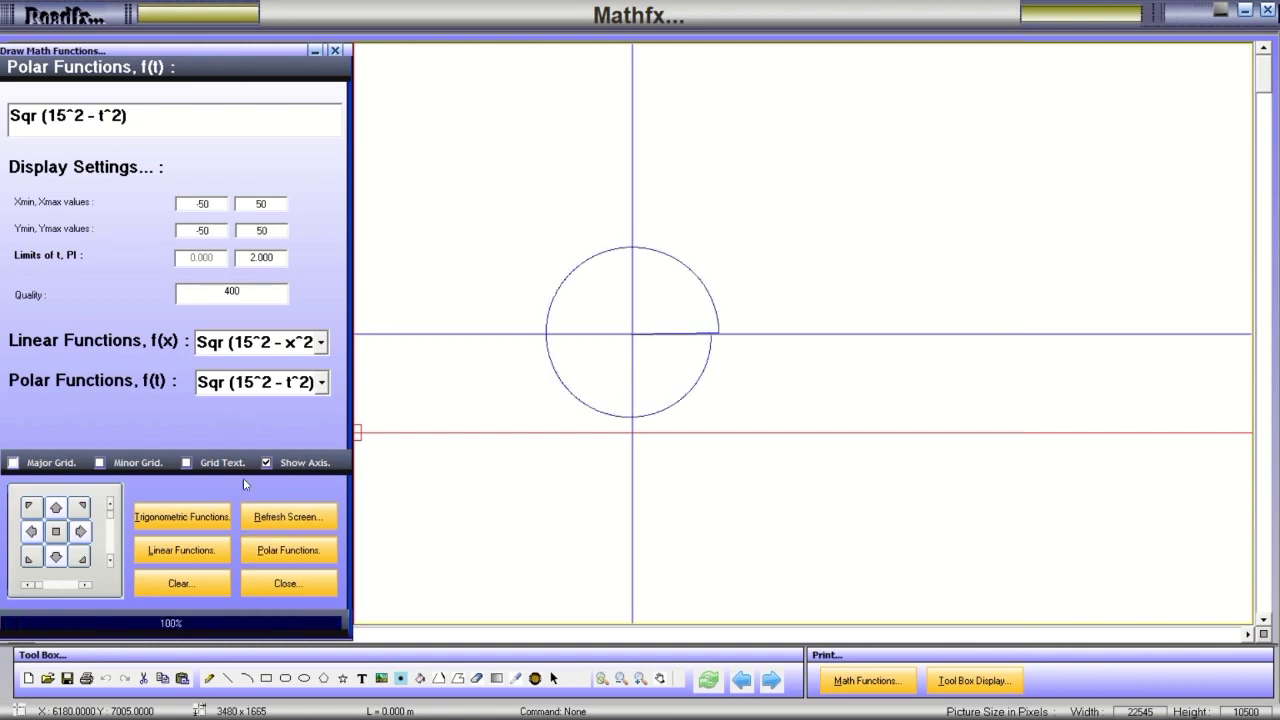
pyautogui.click(200, 552)
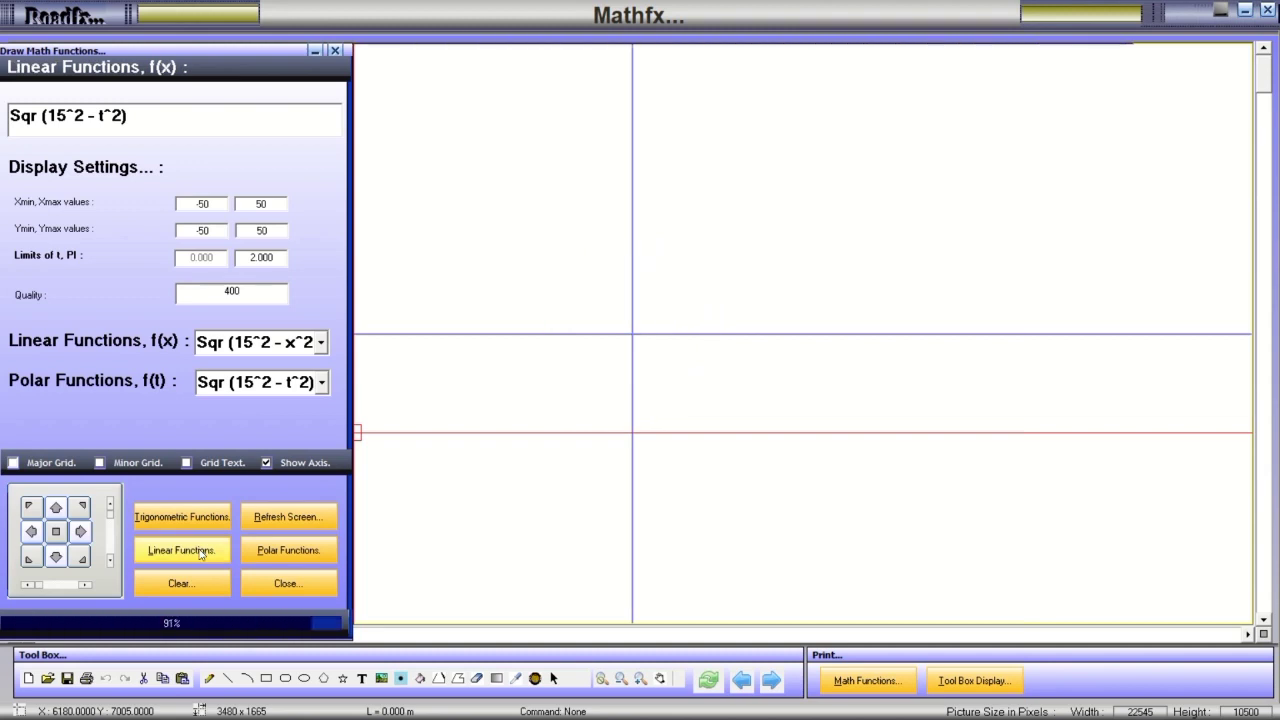
# Graph x*cos(x) and 0.5*x^2+0.5*sin(10*x), then move the function panel aside.
pyautogui.click(320, 342)
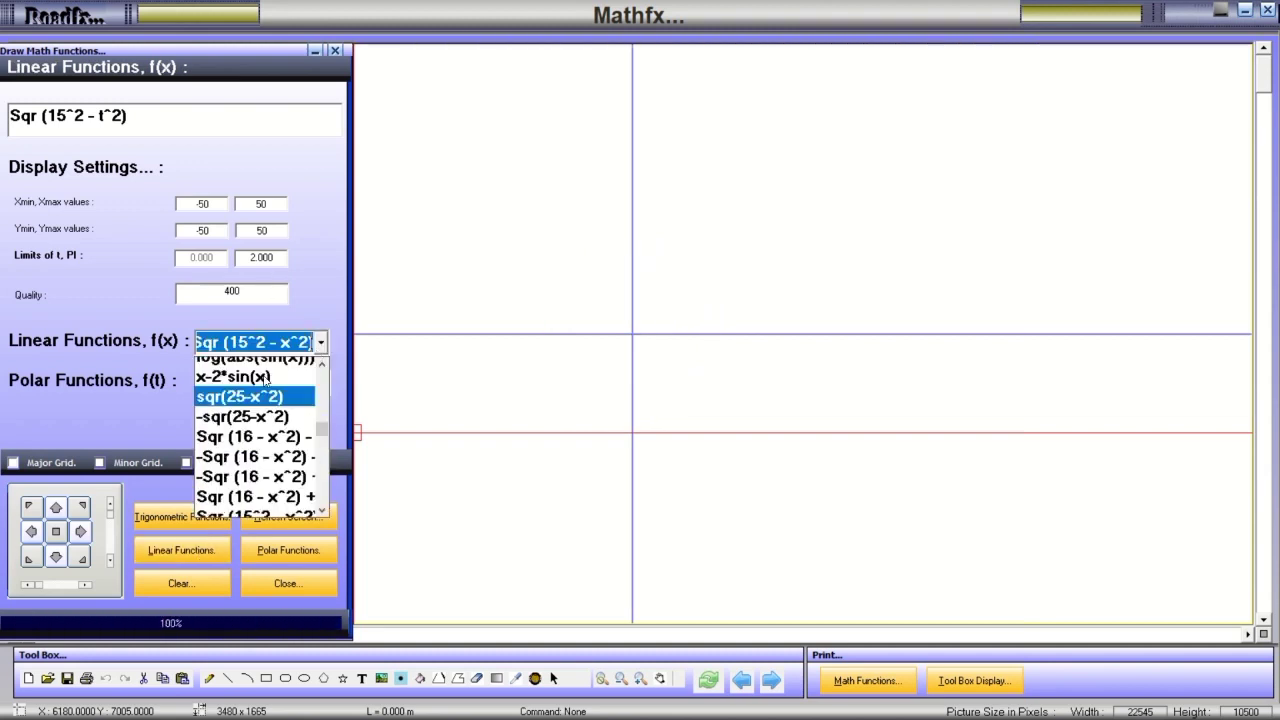
pyautogui.scroll(5, 255, 440)
pyautogui.click(252, 390)
pyautogui.click(193, 549)
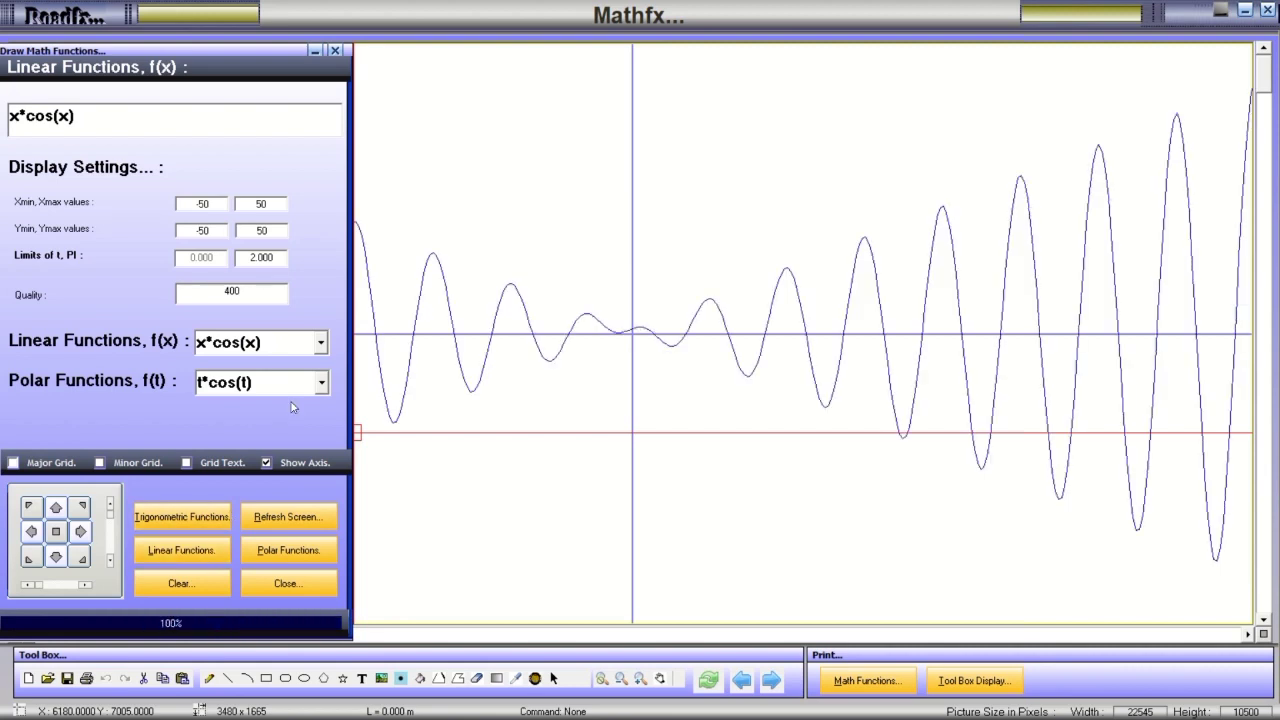
pyautogui.click(320, 343)
pyautogui.click(255, 405)
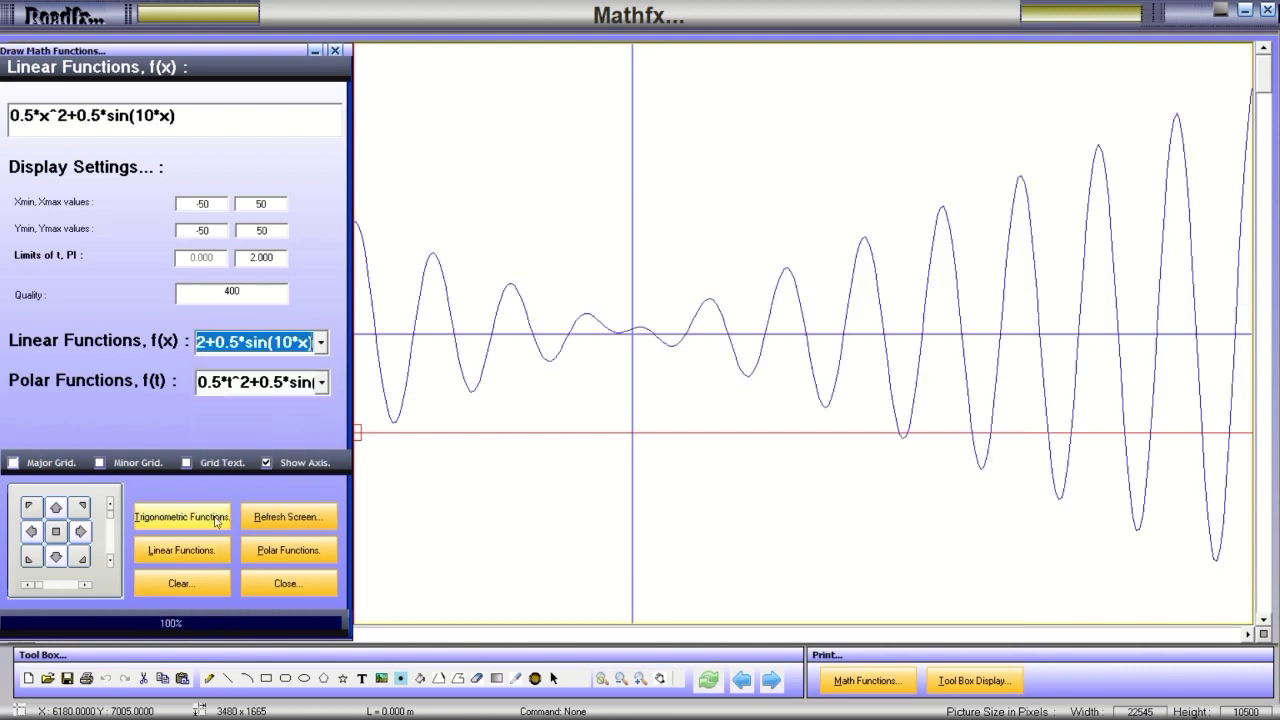
pyautogui.click(190, 546)
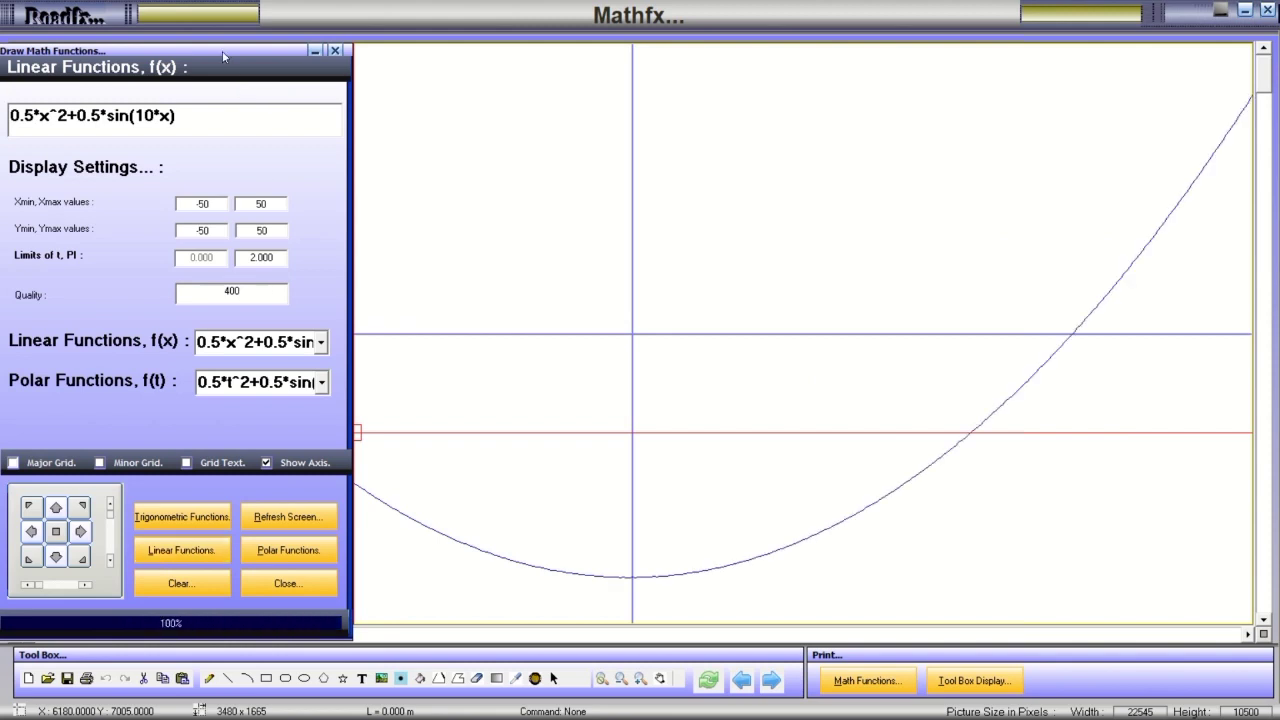
pyautogui.moveTo(224, 57)
pyautogui.mouseDown()
pyautogui.moveTo(170, 124)
pyautogui.moveTo(145, 212)
pyautogui.moveTo(143, 135)
pyautogui.moveTo(109, 130)
pyautogui.mouseUp()
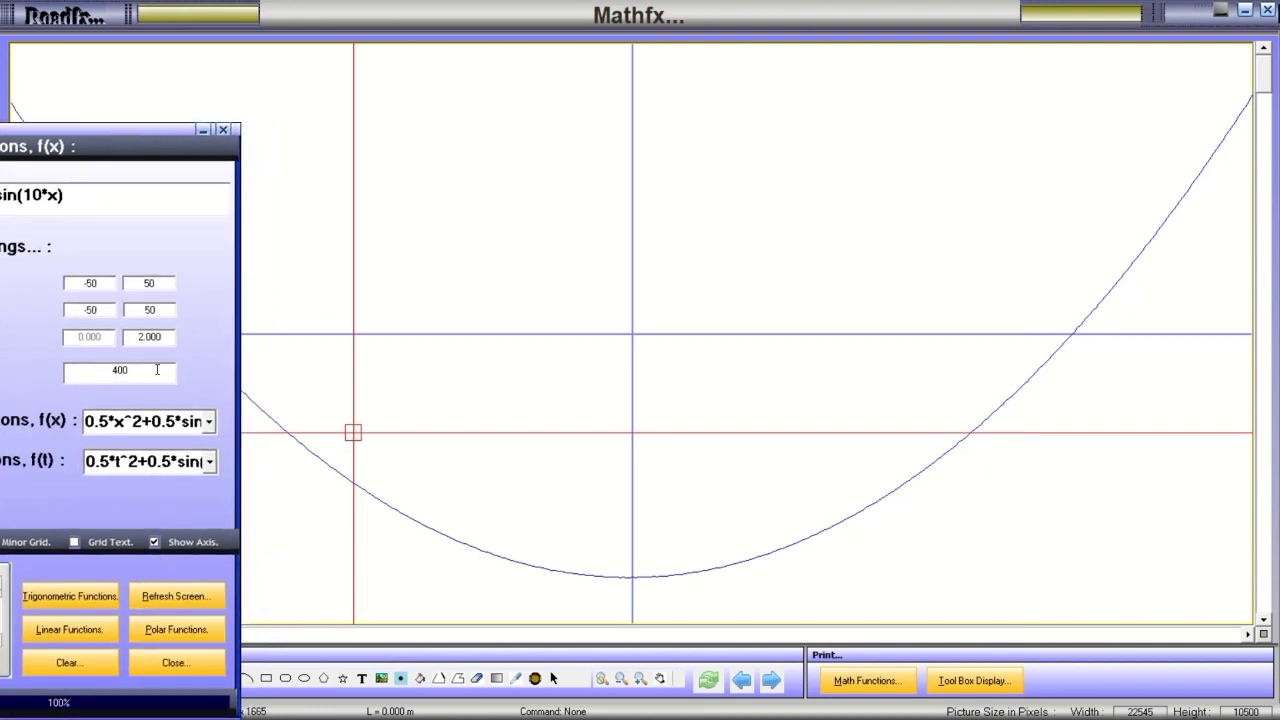
# Graph the cosine-sine product function and then sin(x^2).
pyautogui.click(209, 421)
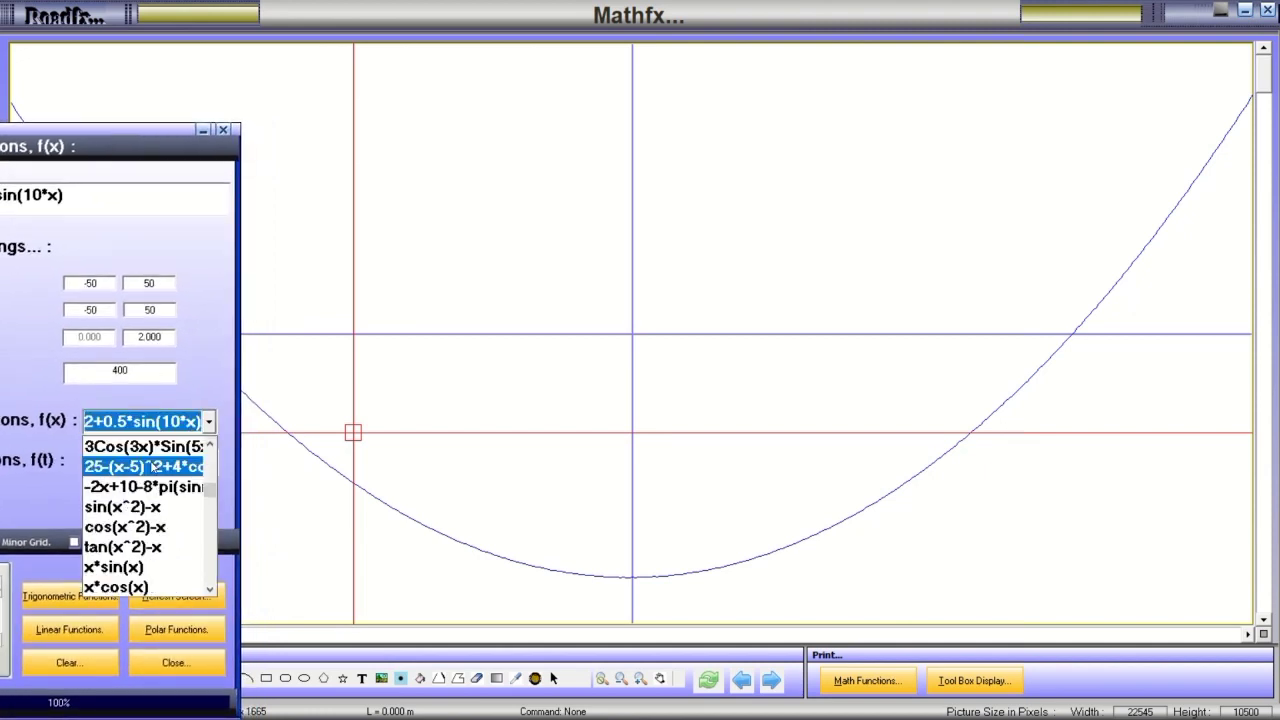
pyautogui.click(147, 446)
pyautogui.click(91, 627)
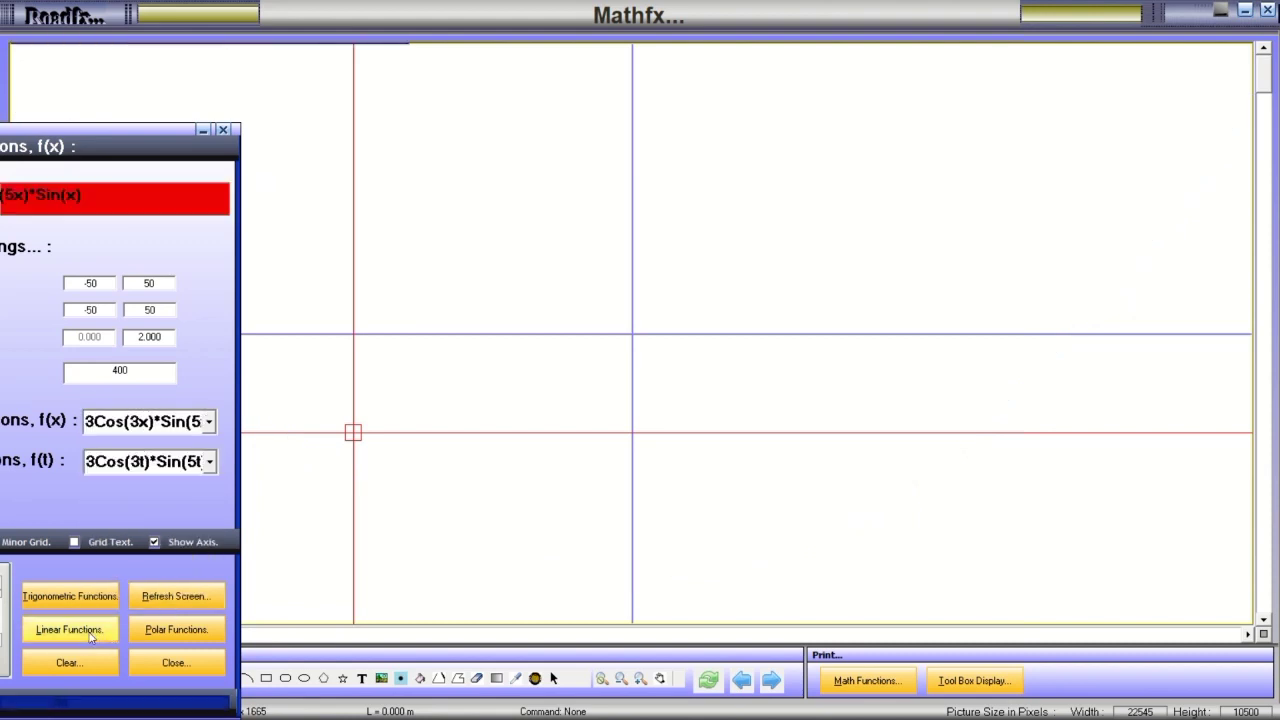
pyautogui.click(209, 421)
pyautogui.scroll(3, 150, 440)
pyautogui.scroll(-2, 150, 440)
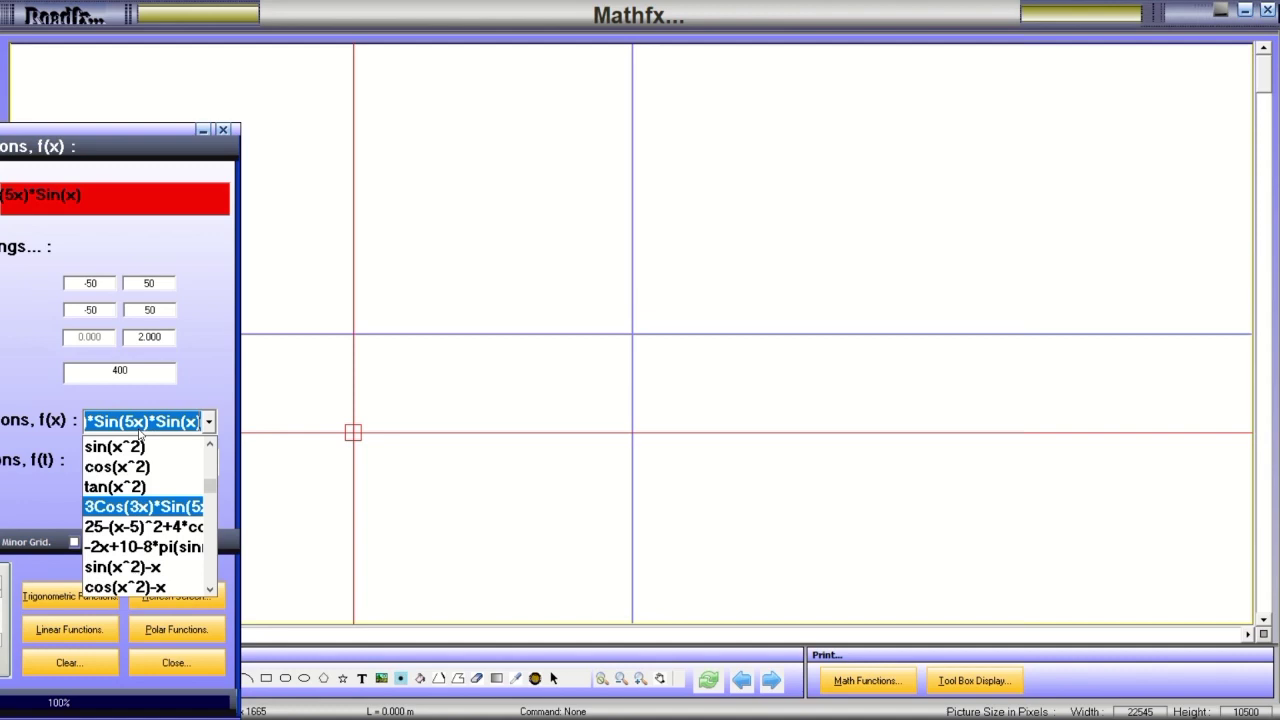
pyautogui.click(141, 447)
pyautogui.click(86, 629)
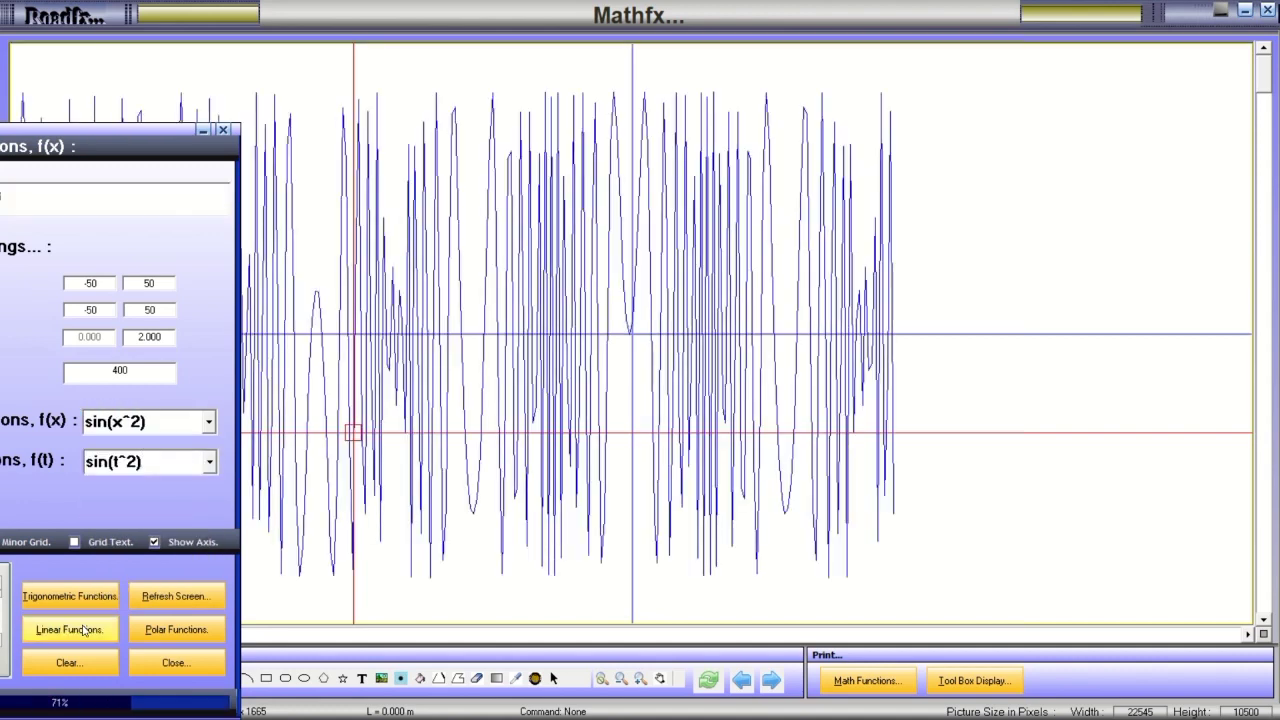
# Graph cos(x^2), then 3Cos(3x)*Sin(5x)*Sin(x).
pyautogui.click(209, 421)
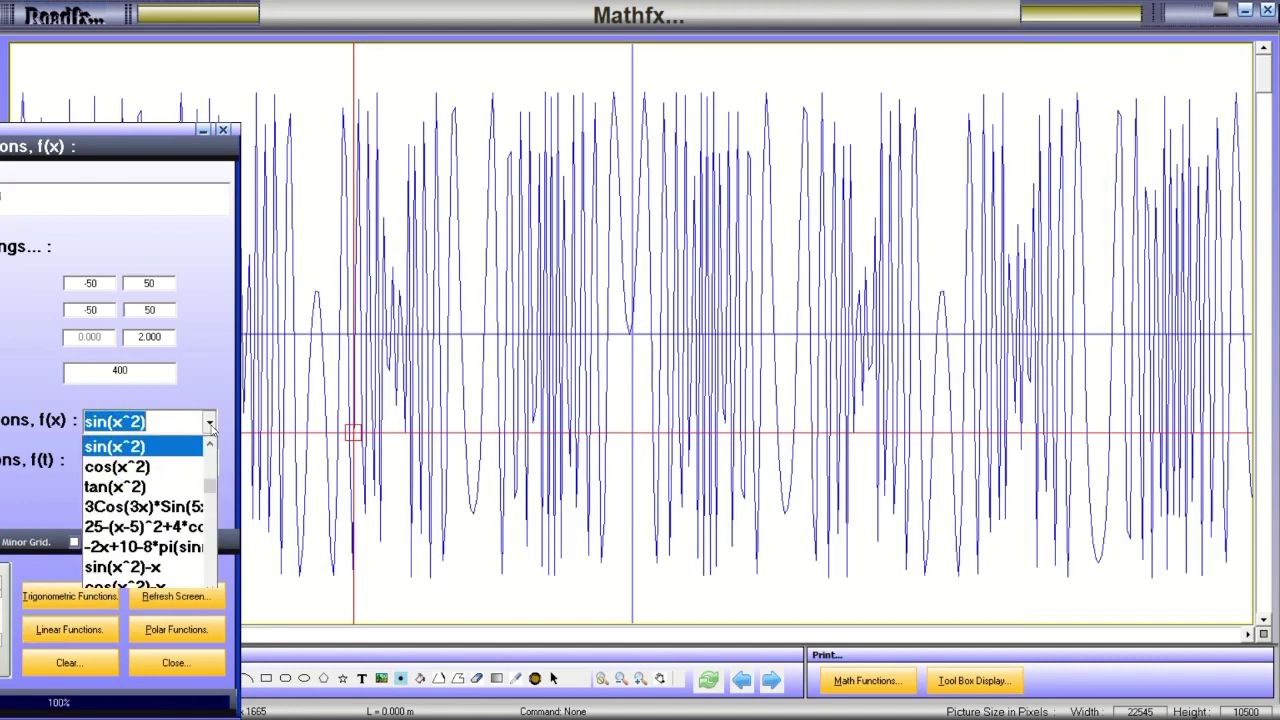
pyautogui.click(170, 463)
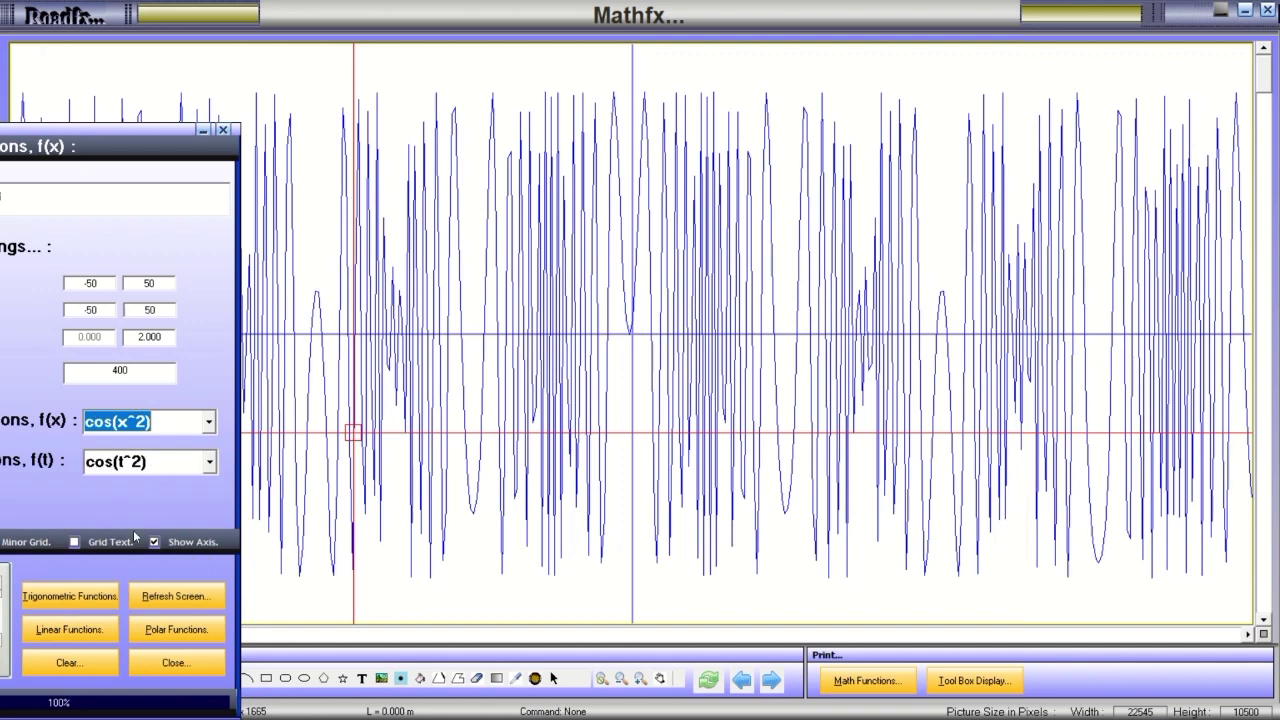
pyautogui.click(86, 629)
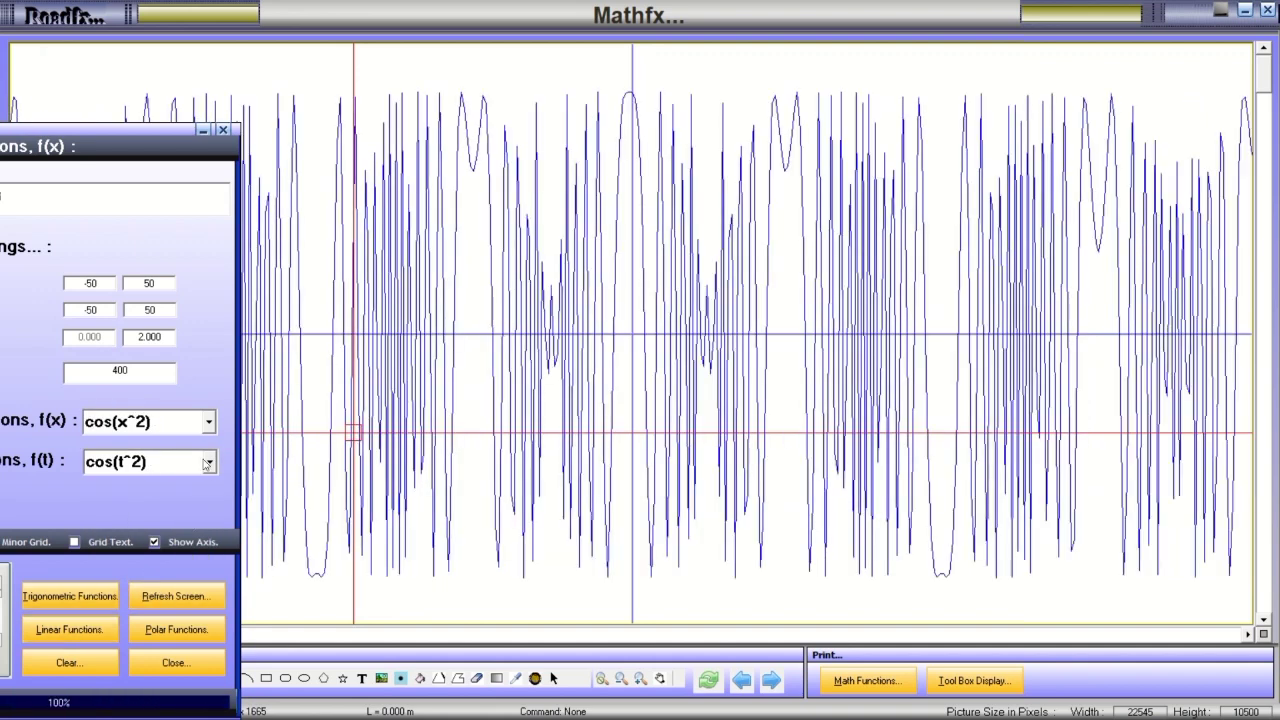
pyautogui.click(209, 421)
pyautogui.click(122, 534)
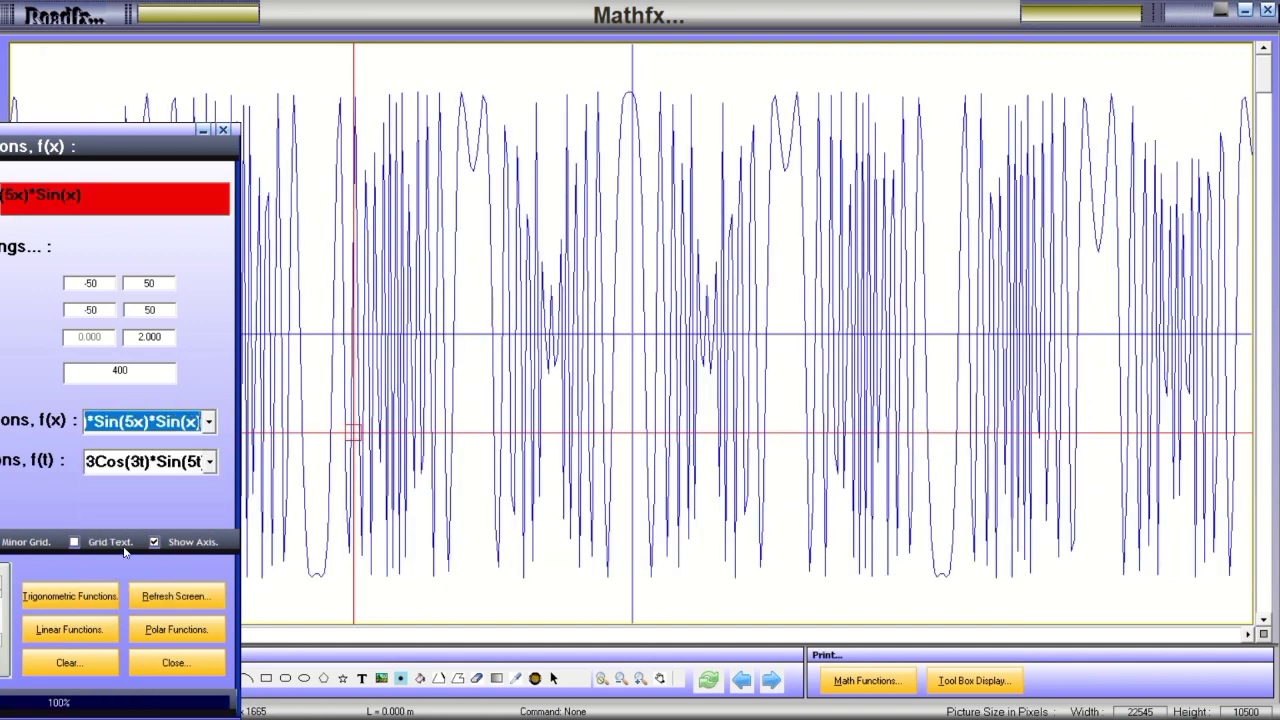
pyautogui.click(78, 630)
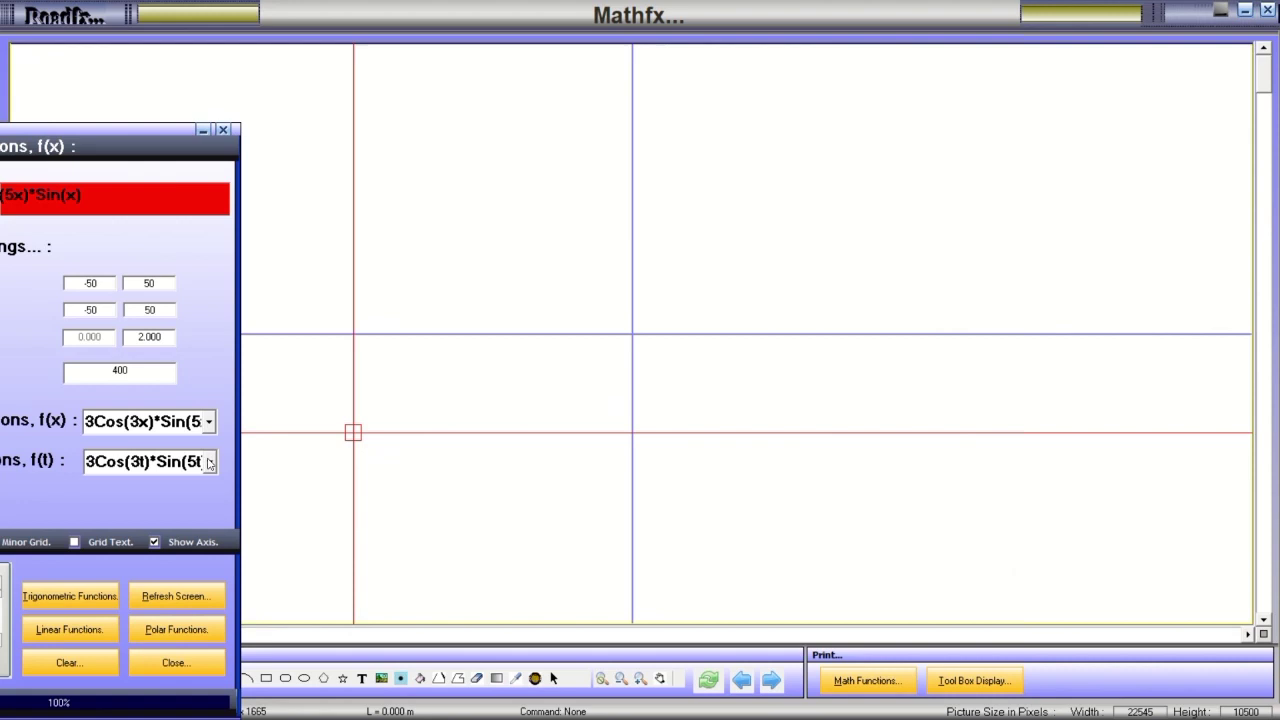
# Bring the function panel back and plot x*sin(x), then -Sqr (16 - x^2) + Abs(x).
pyautogui.moveTo(125, 129)
pyautogui.mouseDown()
pyautogui.moveTo(326, 127)
pyautogui.moveTo(232, 102)
pyautogui.mouseUp()
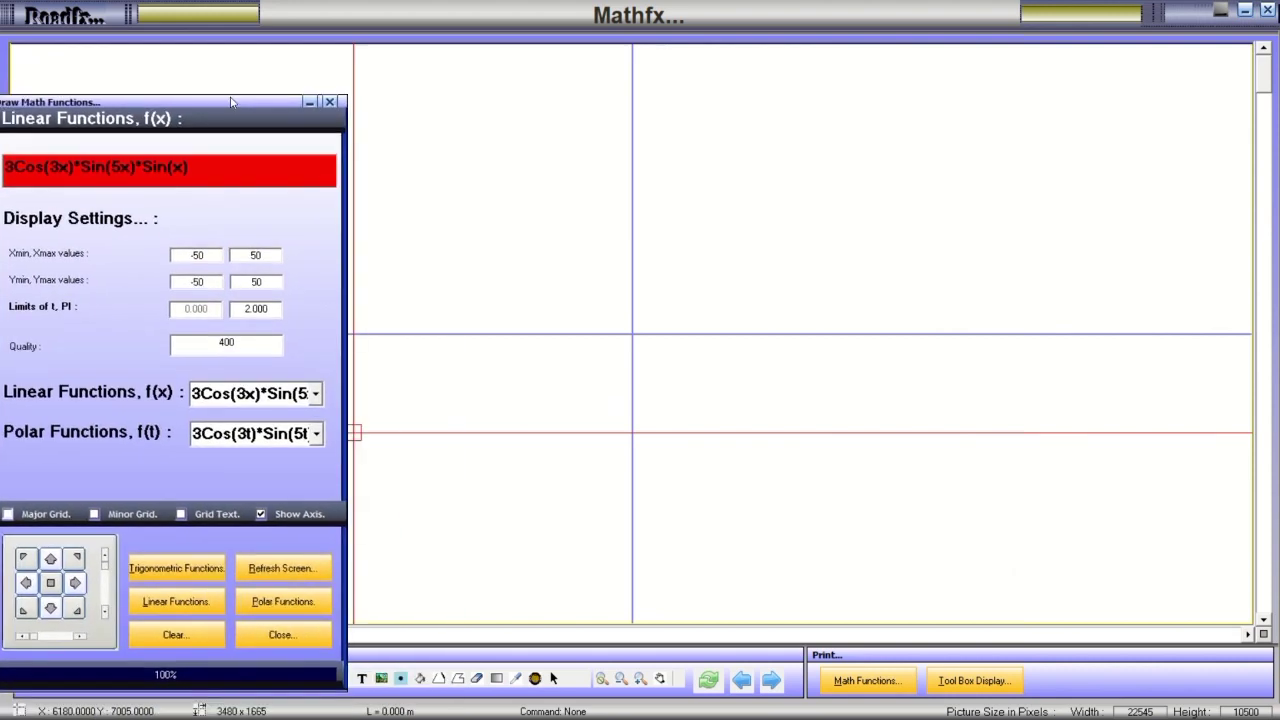
pyautogui.click(316, 395)
pyautogui.click(229, 537)
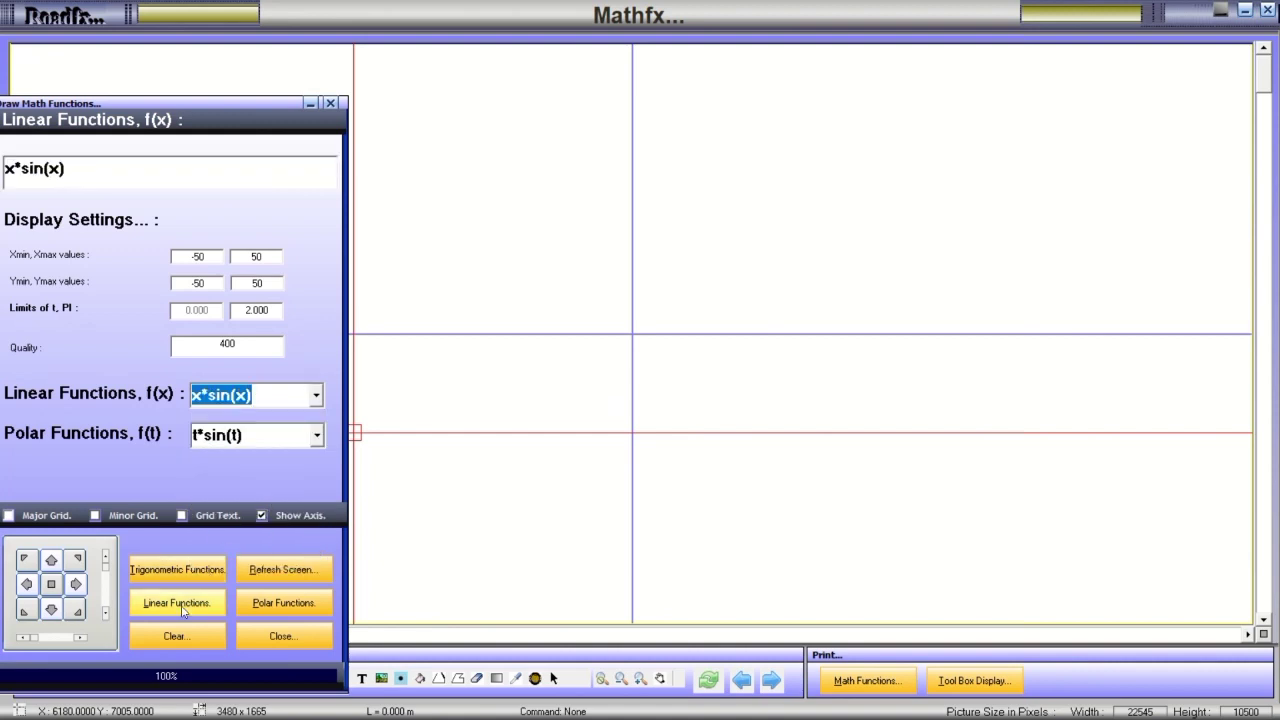
pyautogui.click(182, 610)
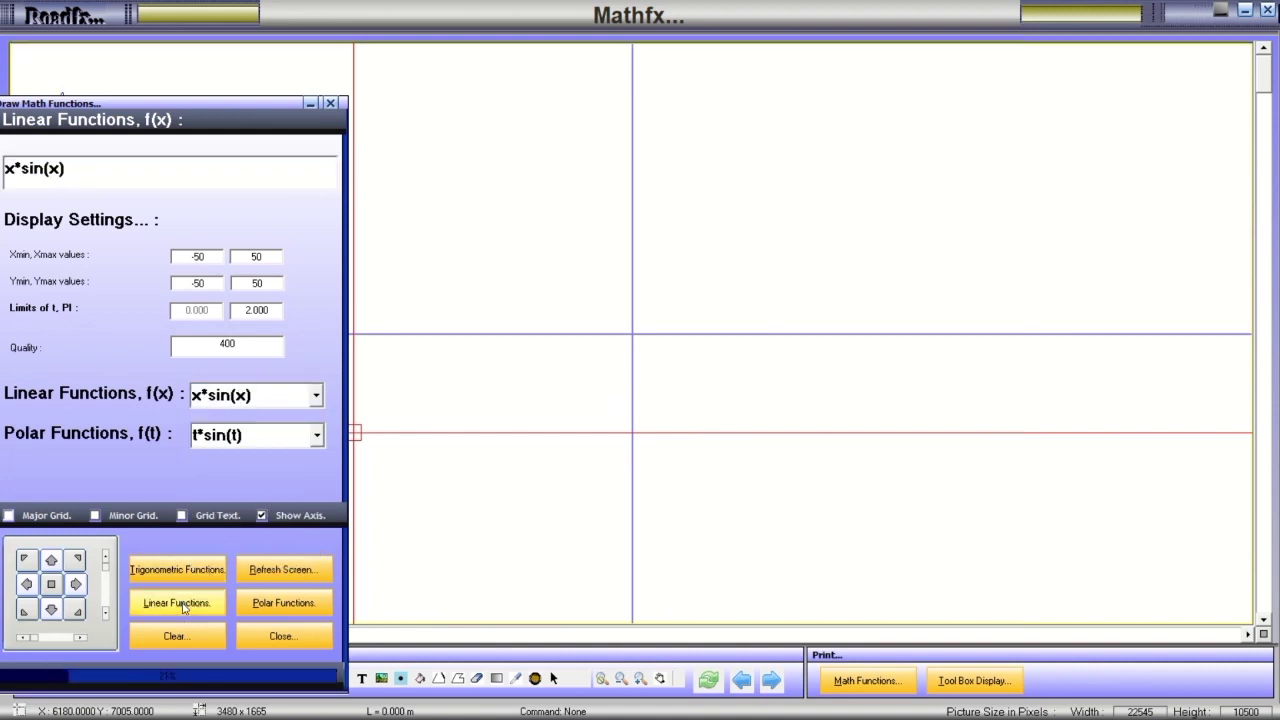
pyautogui.click(316, 395)
pyautogui.scroll(-2, 250, 480)
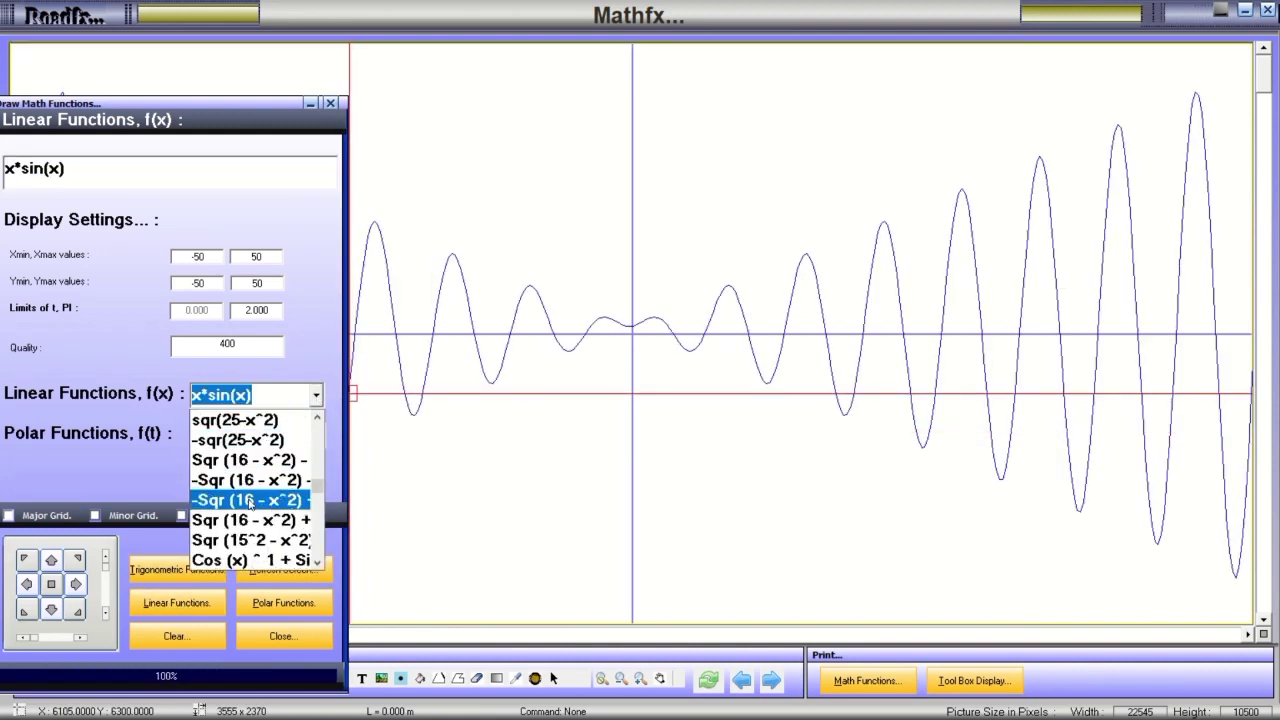
pyautogui.click(250, 501)
pyautogui.click(176, 607)
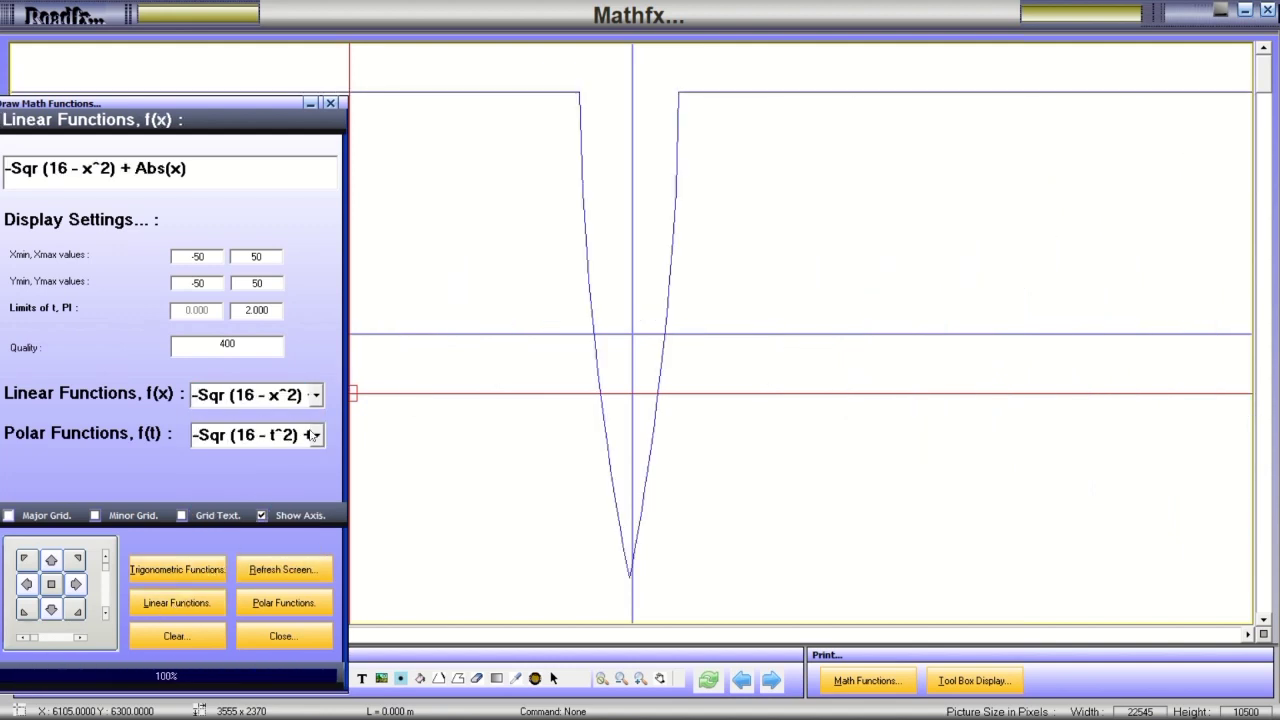
# Plot 10 * ((1 - 0.3 * (Sin(8 * x)) ^ 6) and 10 * Sin(8 * x) ^ 6 as preset curves.
pyautogui.click(316, 395)
pyautogui.scroll(-3, 325, 510)
pyautogui.click(262, 530)
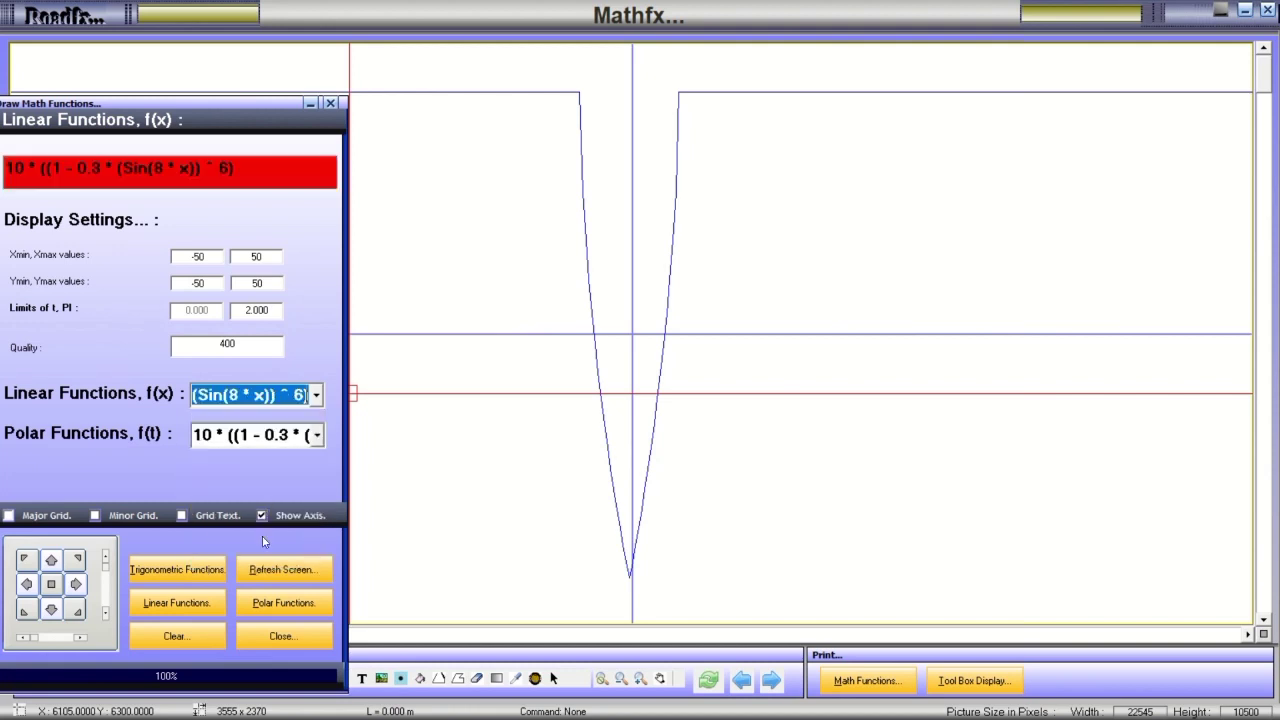
pyautogui.click(195, 604)
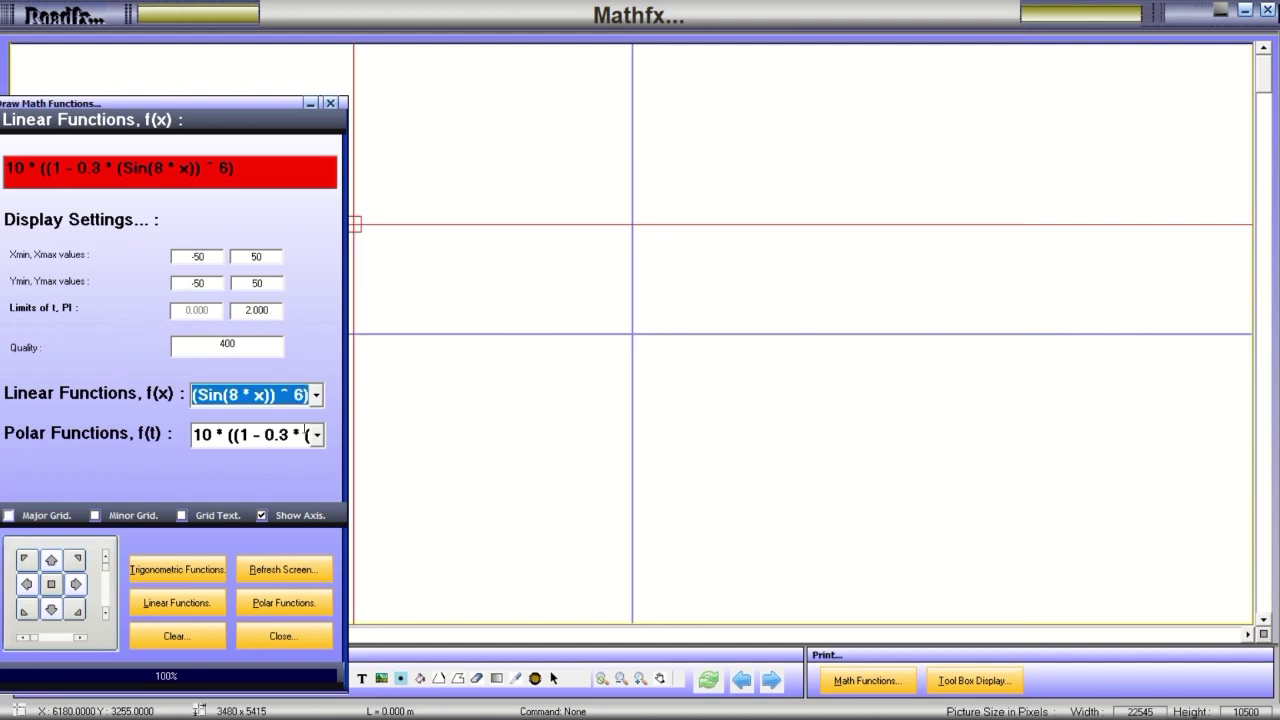
pyautogui.click(314, 396)
pyautogui.scroll(-7, 278, 500)
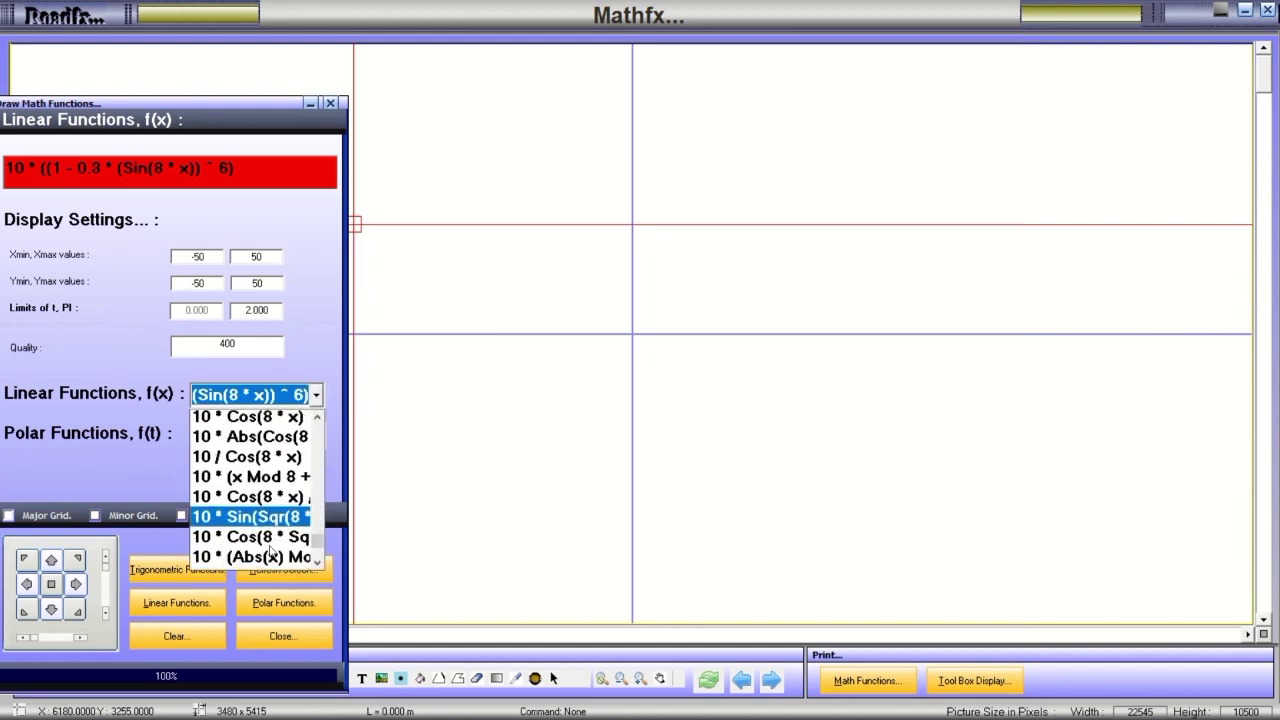
pyautogui.click(252, 540)
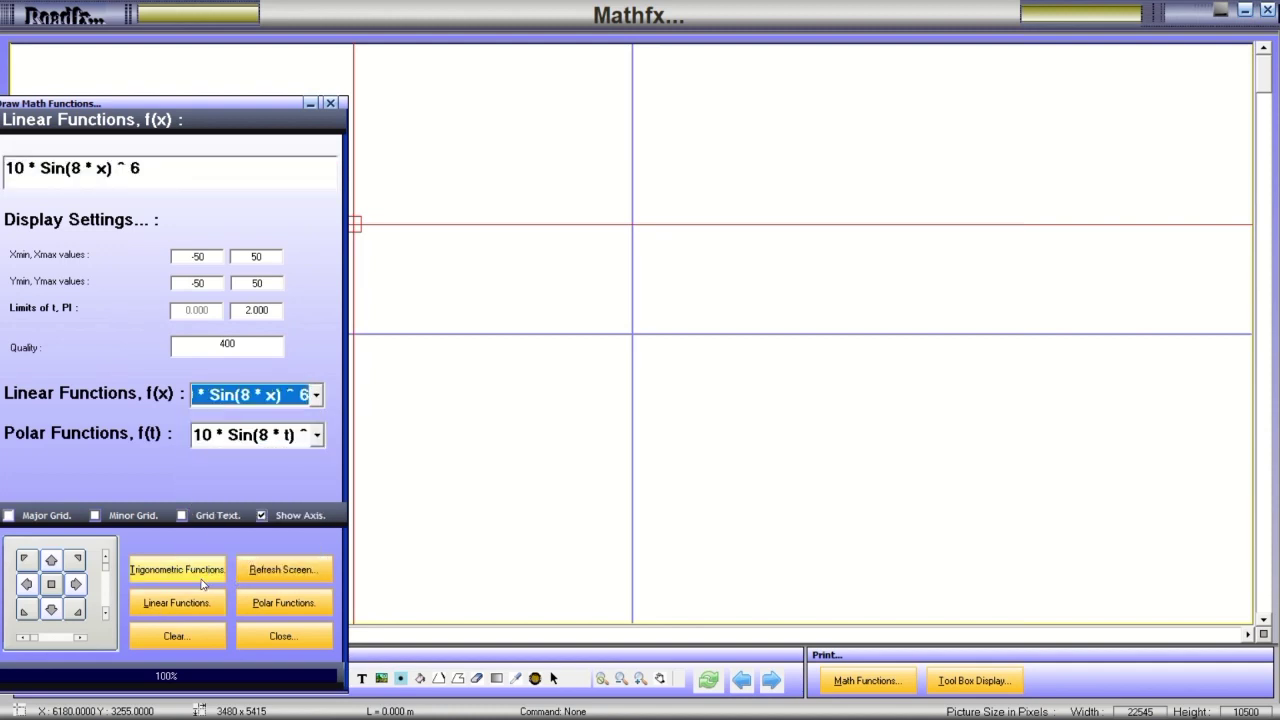
pyautogui.click(182, 603)
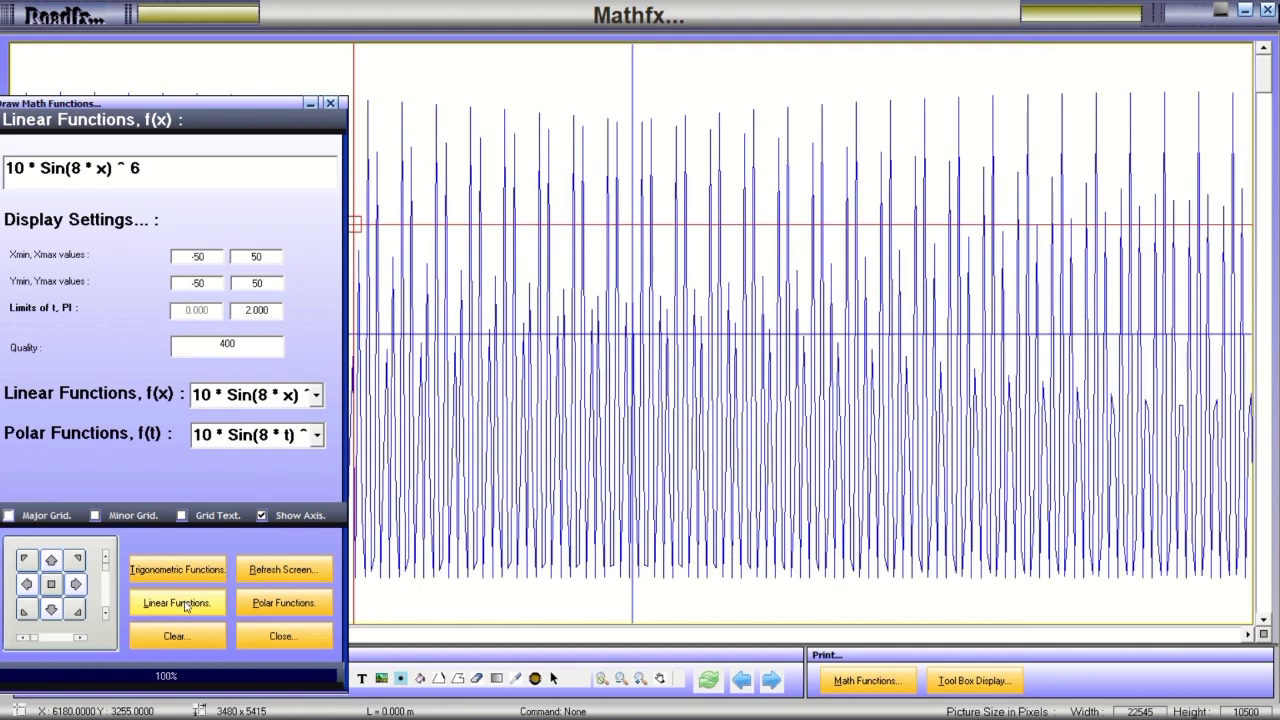
pyautogui.click(194, 572)
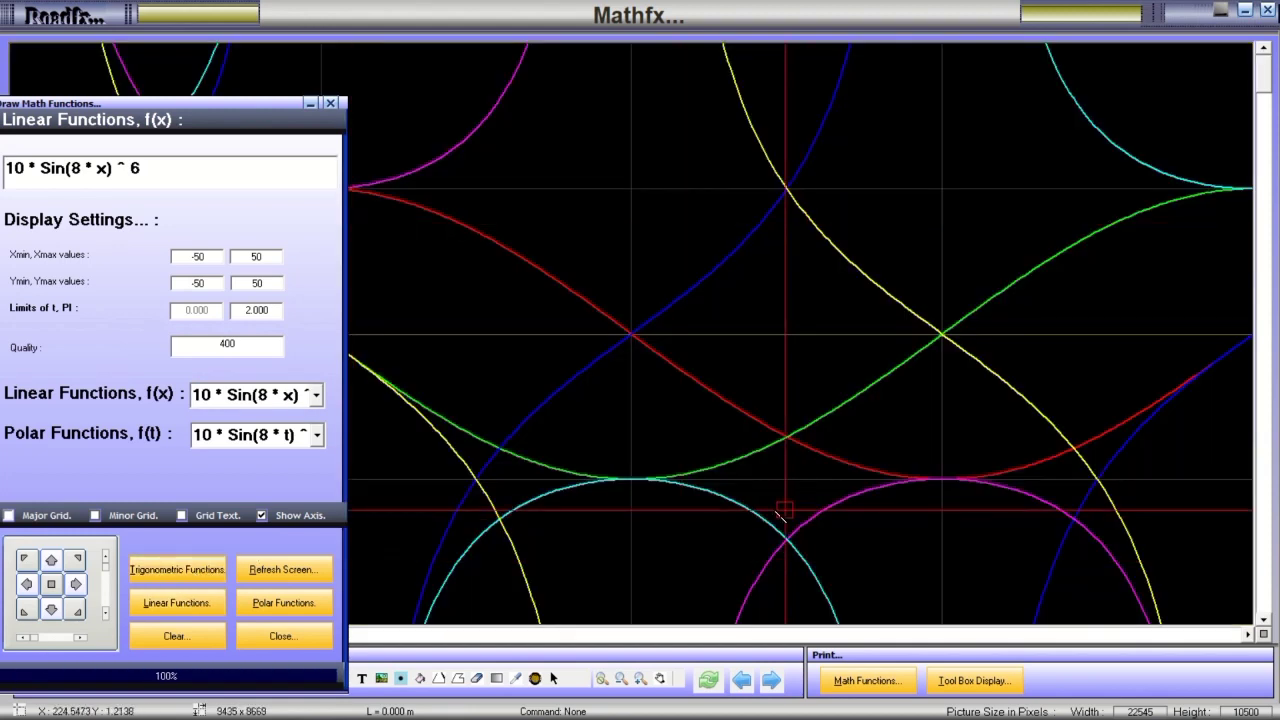
# Toggle the ToolBox, browse its Colors, Settings and Pictures tabs, then close it to show the full plot.
pyautogui.click(967, 681)
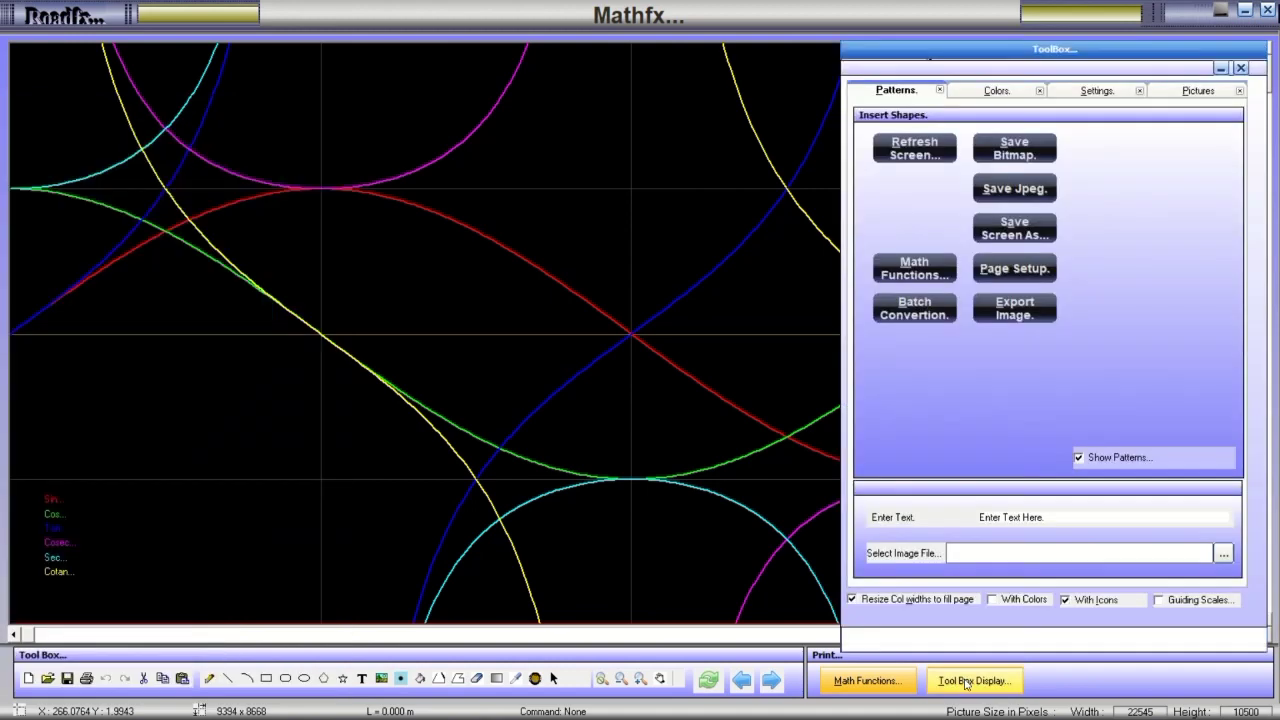
pyautogui.click(967, 681)
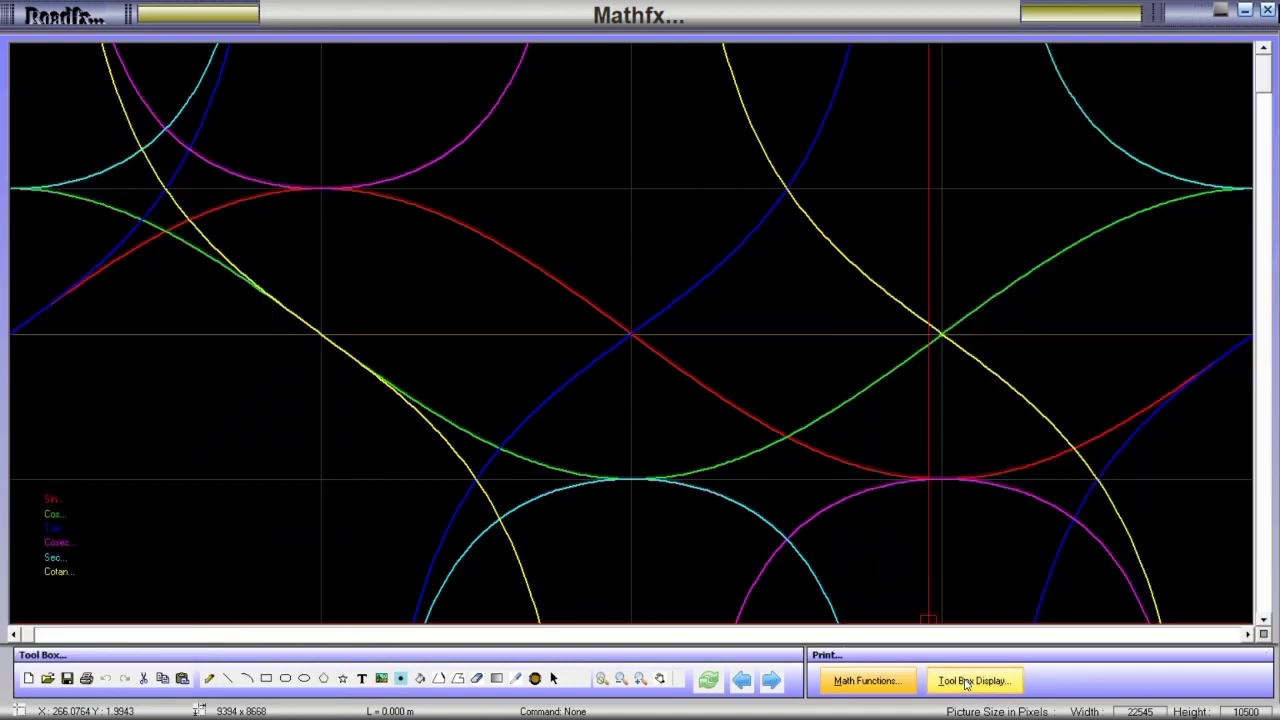
pyautogui.click(967, 681)
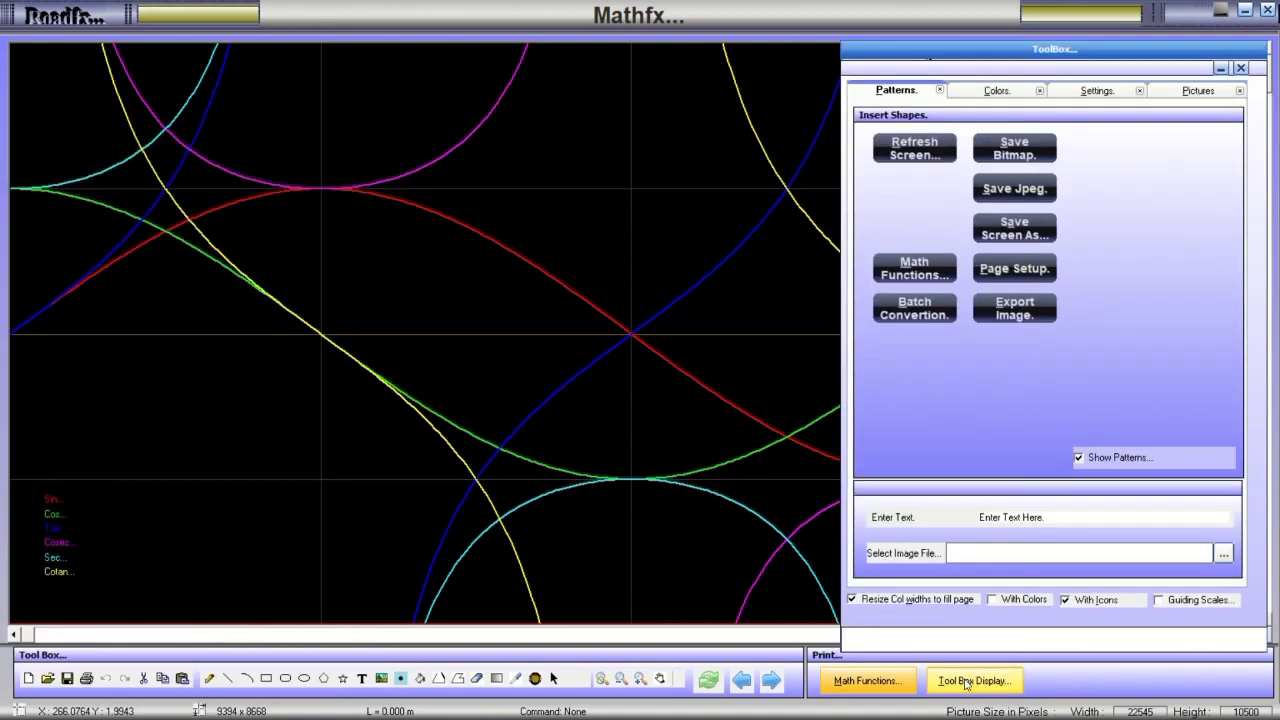
pyautogui.click(1016, 93)
pyautogui.click(1070, 93)
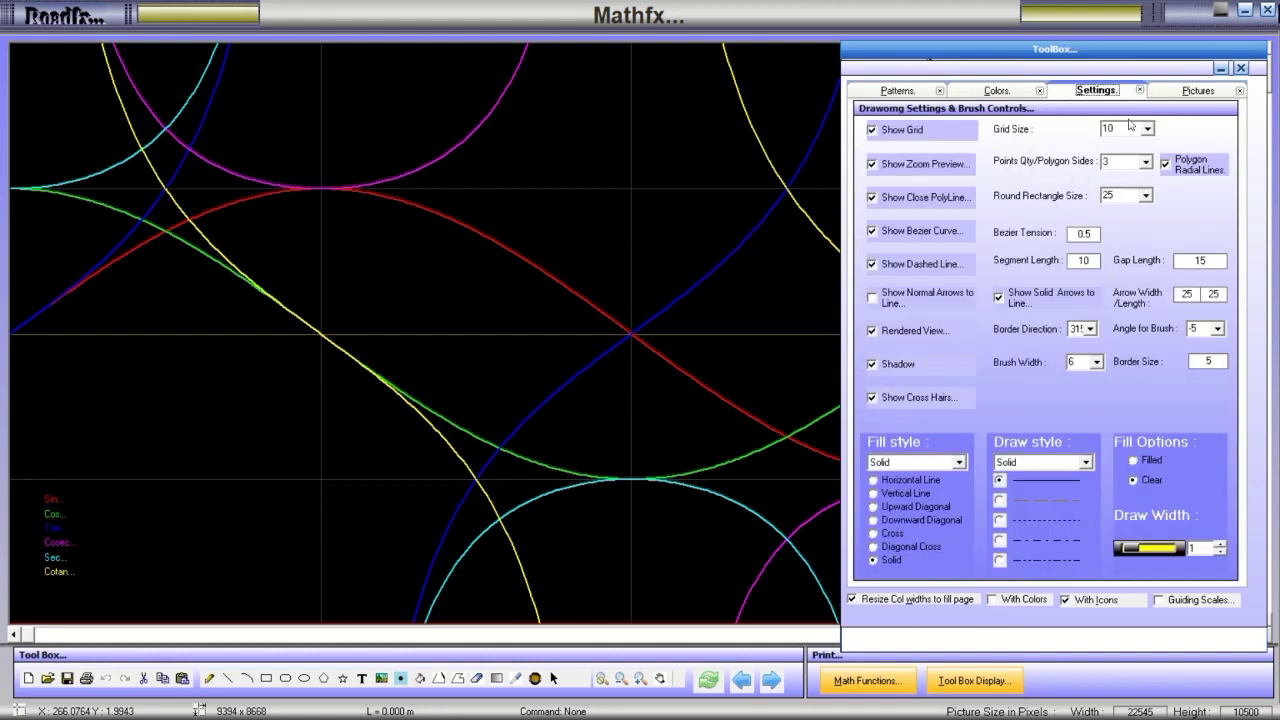
pyautogui.click(1193, 90)
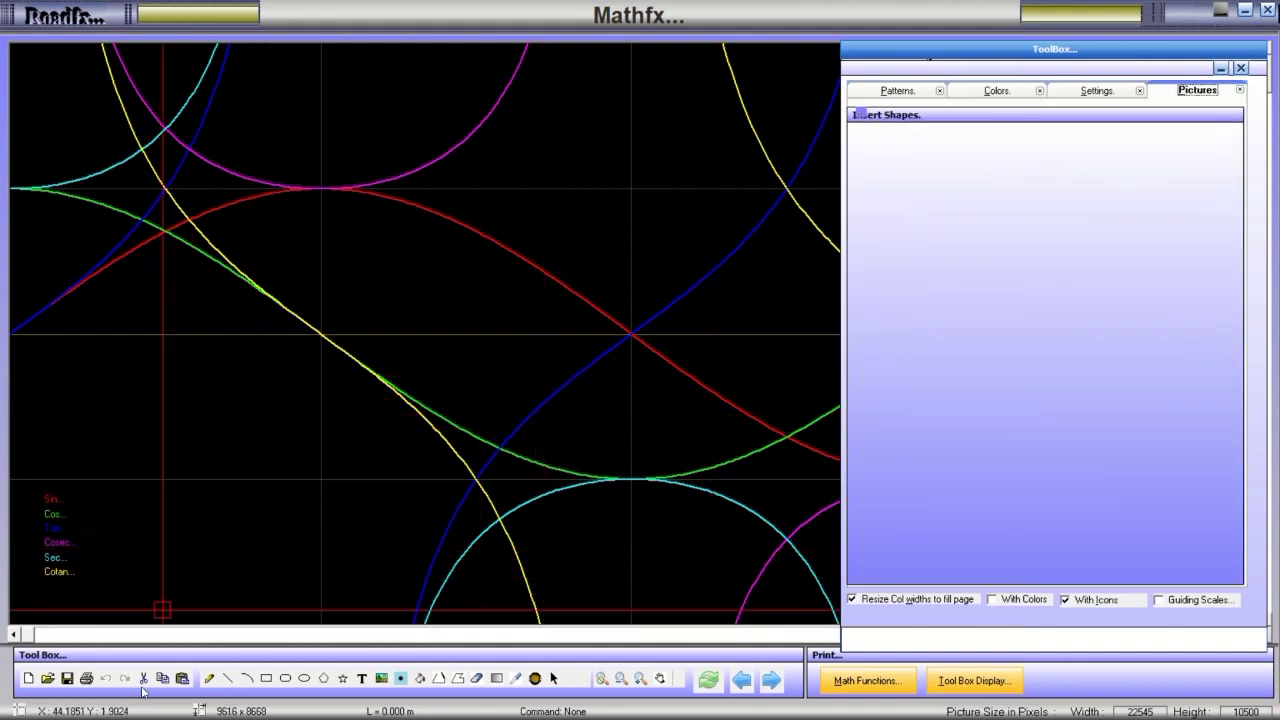
pyautogui.click(1240, 69)
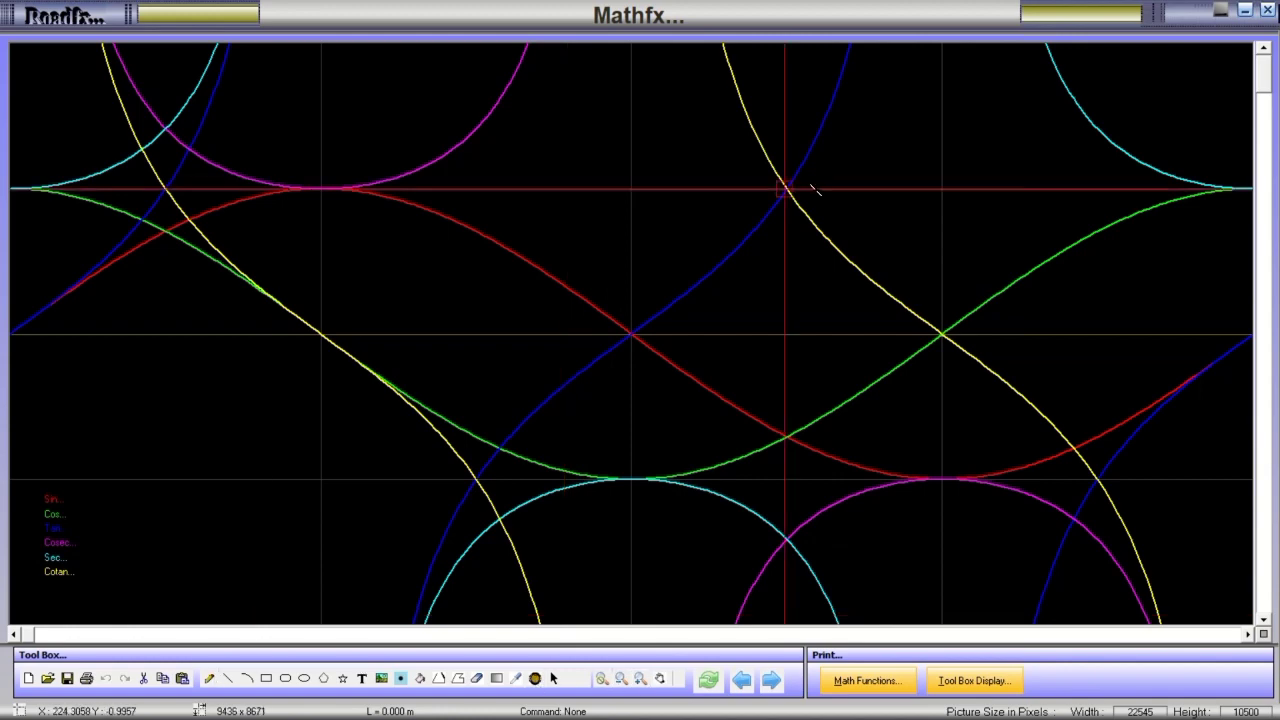
# Close Mathfx, dismiss the message, and log back in with the account password.
pyautogui.click(1266, 10)
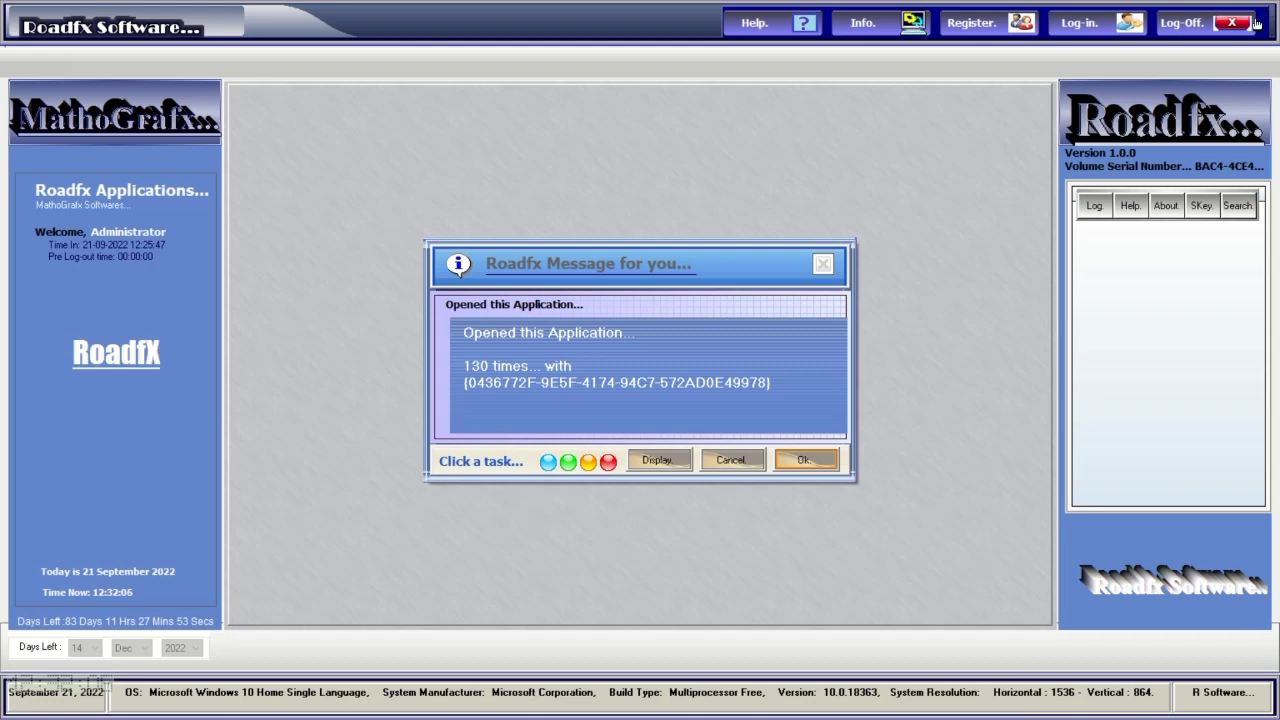
pyautogui.click(818, 468)
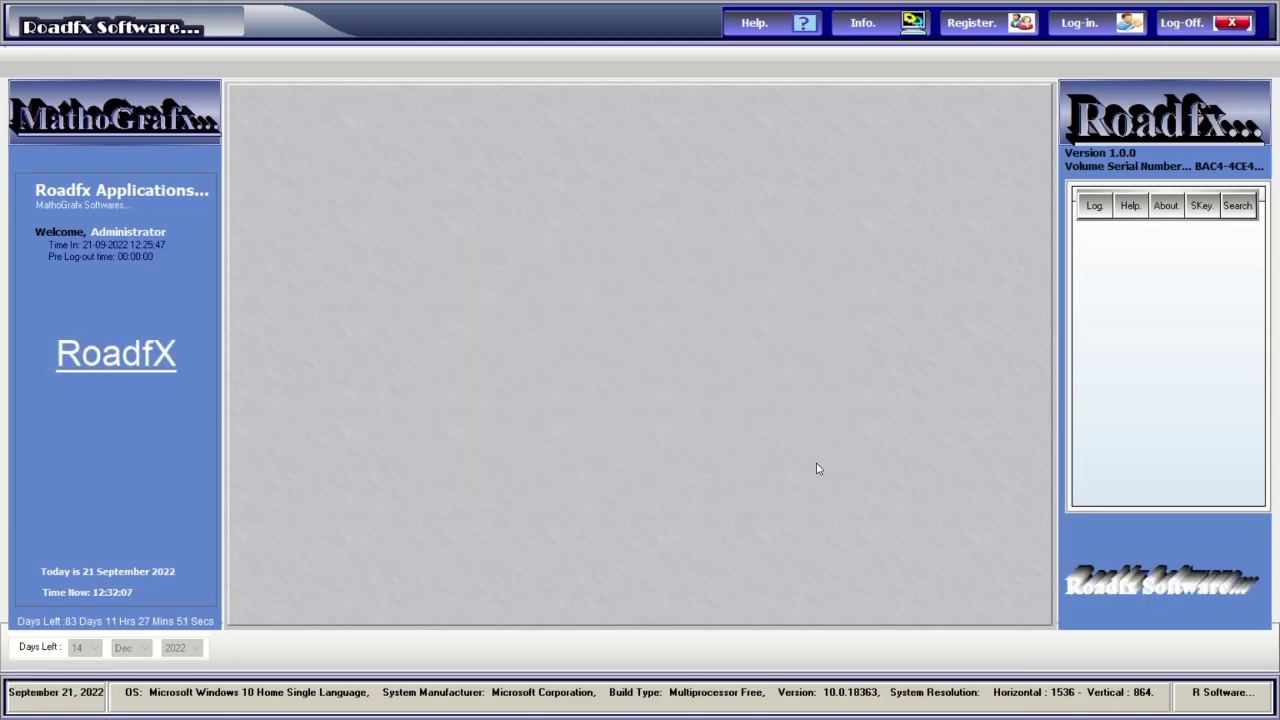
pyautogui.click(1080, 22)
pyautogui.write('**')
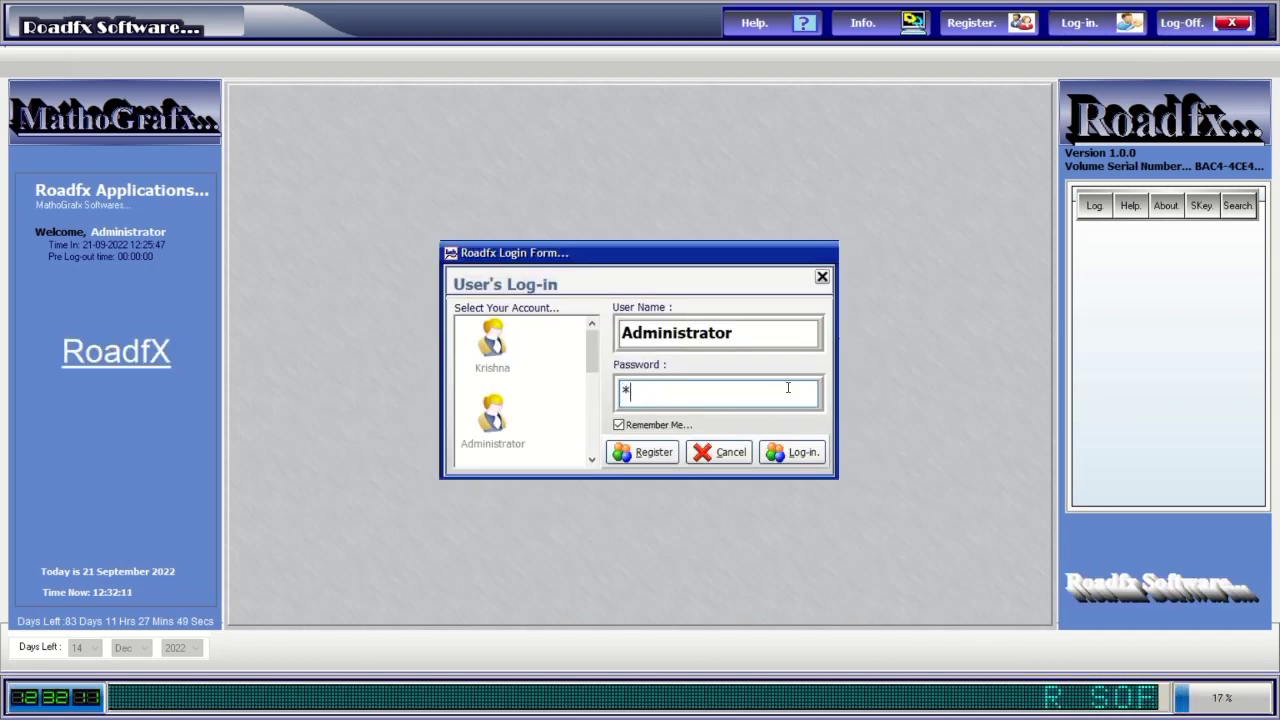
pyautogui.write('**')
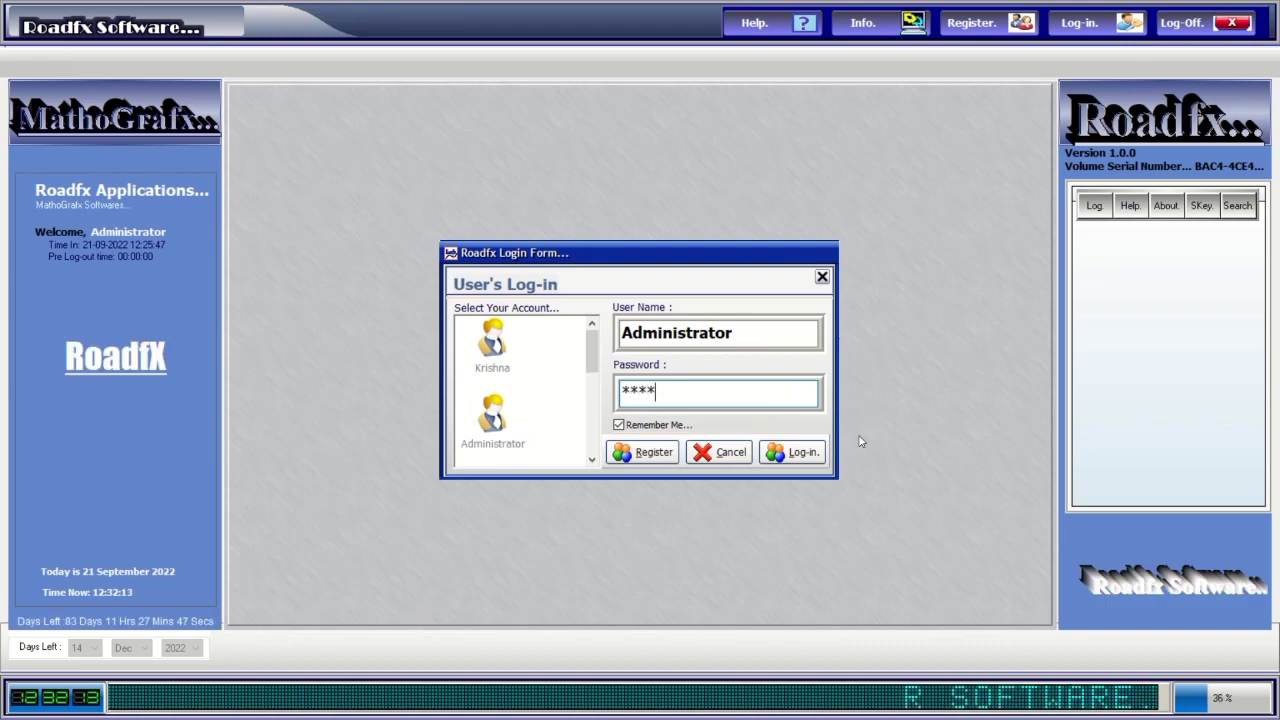
pyautogui.click(800, 452)
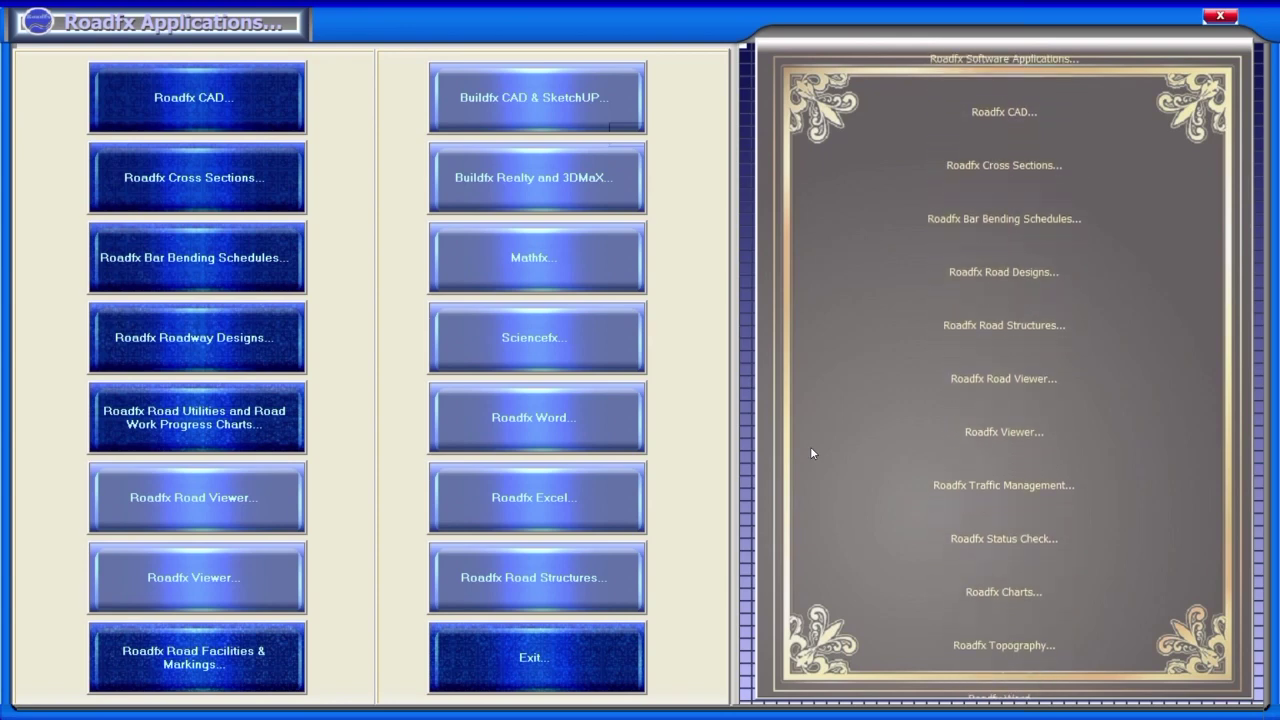
# Launch Roadfx Word, maximize Untitled: 1, and open Loads Info.wrd from the RfxWord Files folder.
pyautogui.click(601, 425)
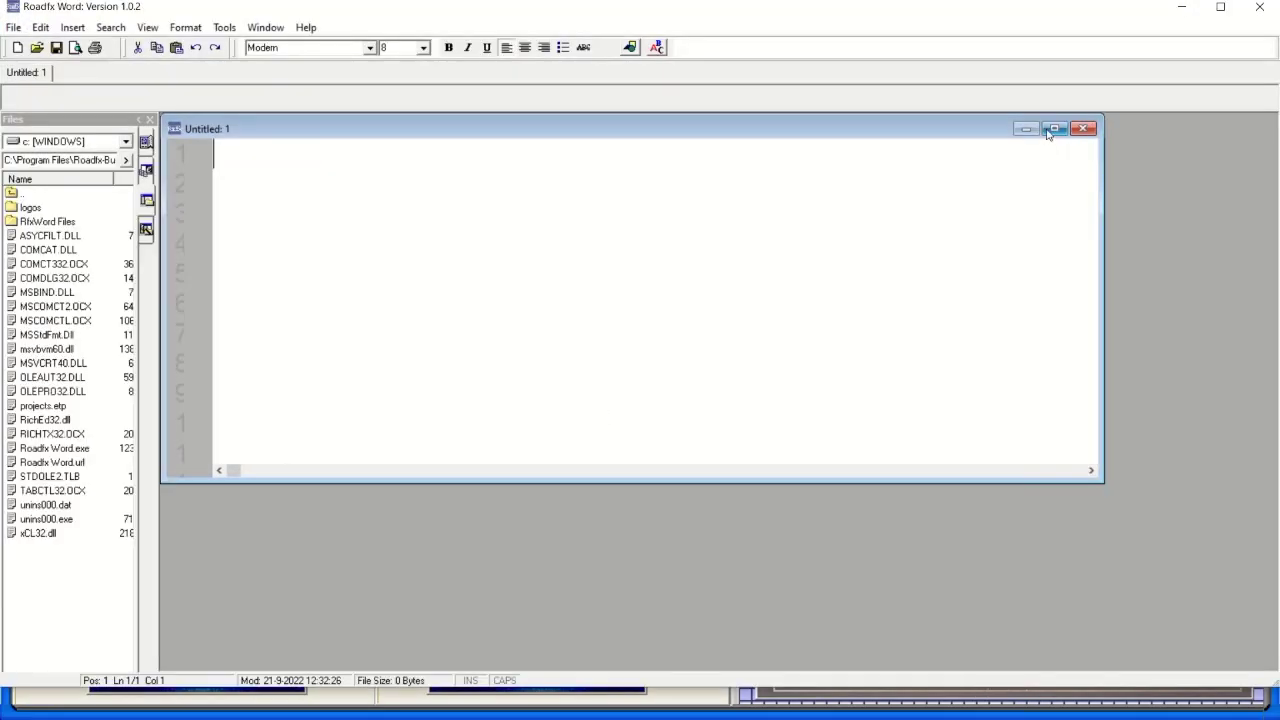
pyautogui.click(1052, 128)
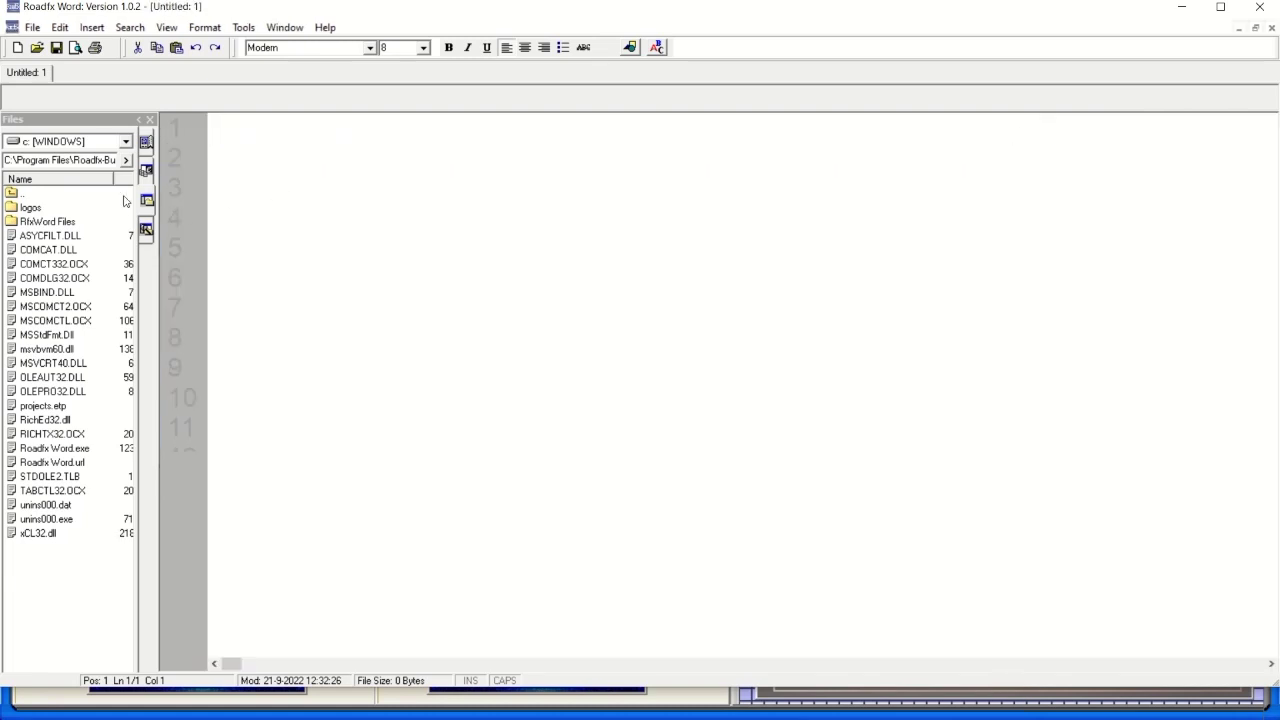
pyautogui.doubleClick(48, 222)
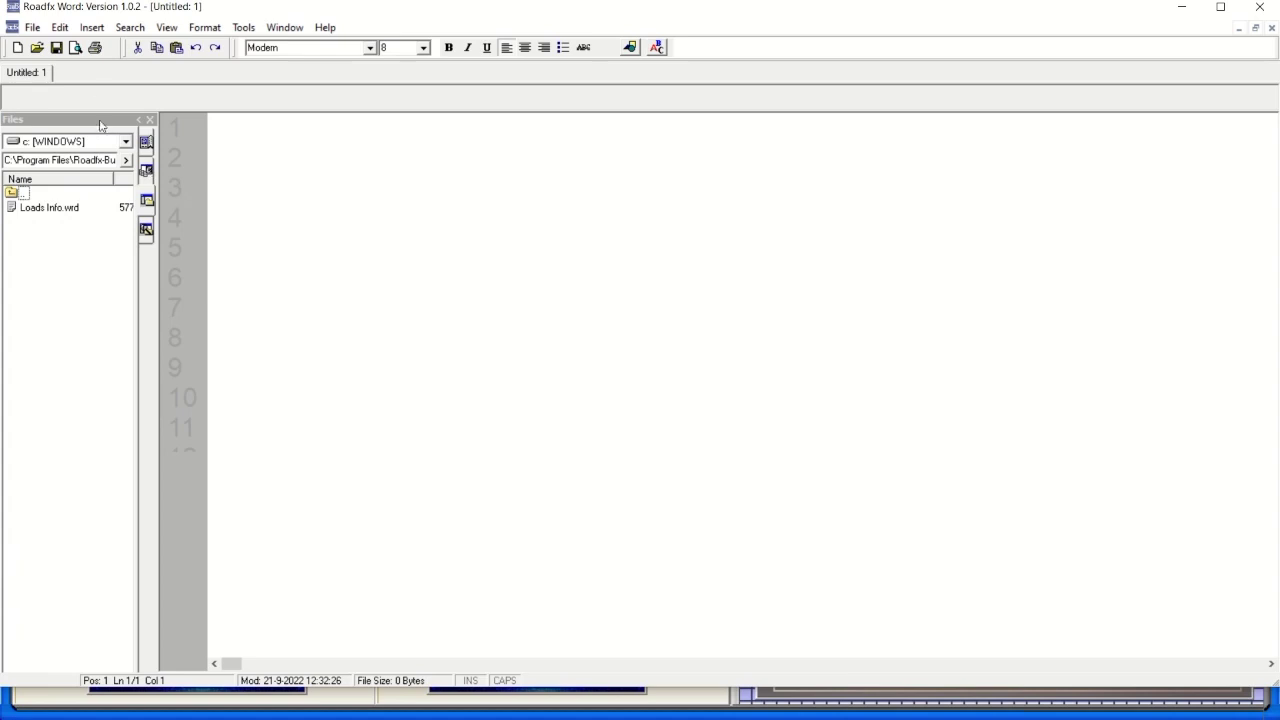
pyautogui.doubleClick(71, 210)
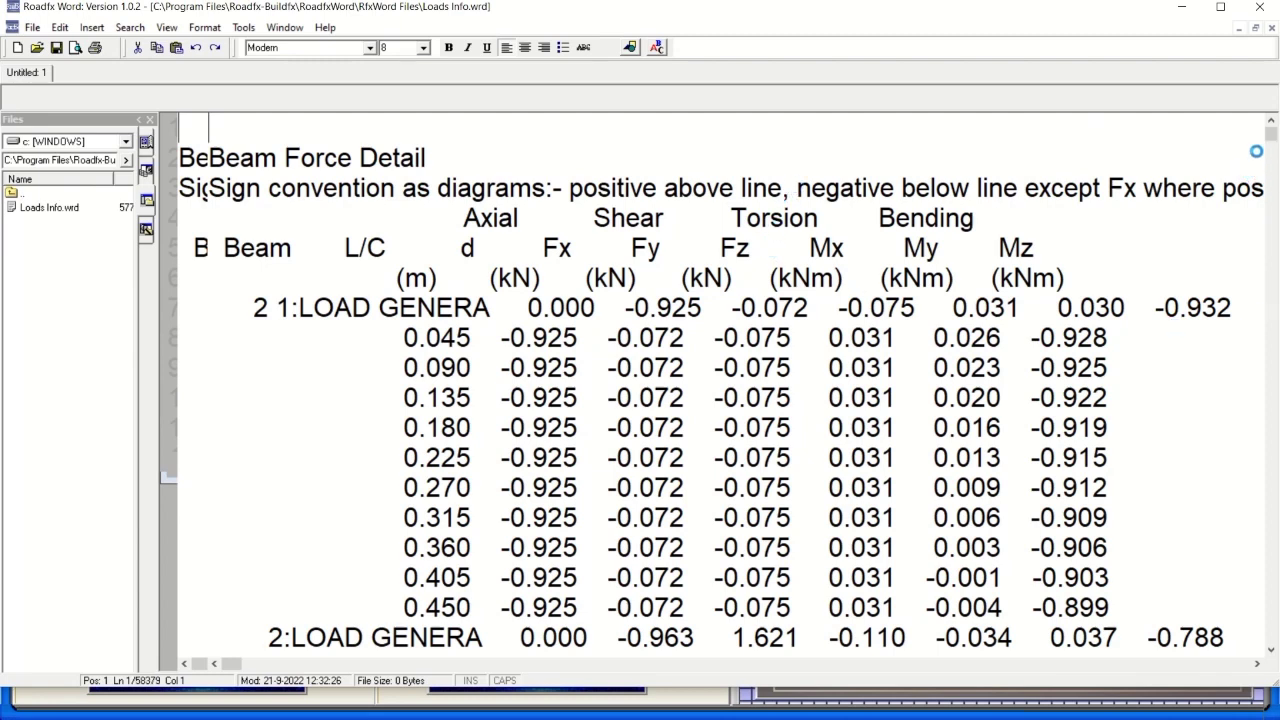
# Scroll through Loads Info.wrd, return to the top, and type 'RR' on empty line 1.
pyautogui.scroll(-7, 1270, 140)
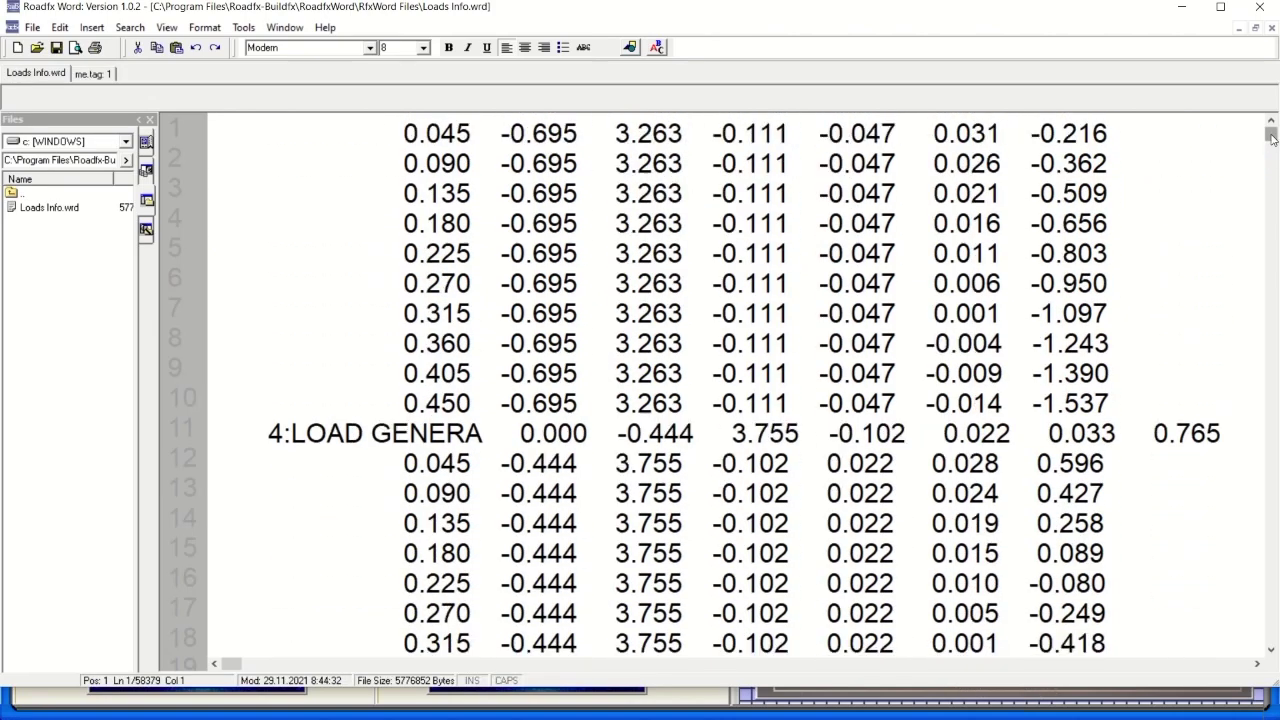
pyautogui.moveTo(1272, 138)
pyautogui.mouseDown()
pyautogui.moveTo(1277, 568)
pyautogui.moveTo(1277, 120)
pyautogui.mouseUp()
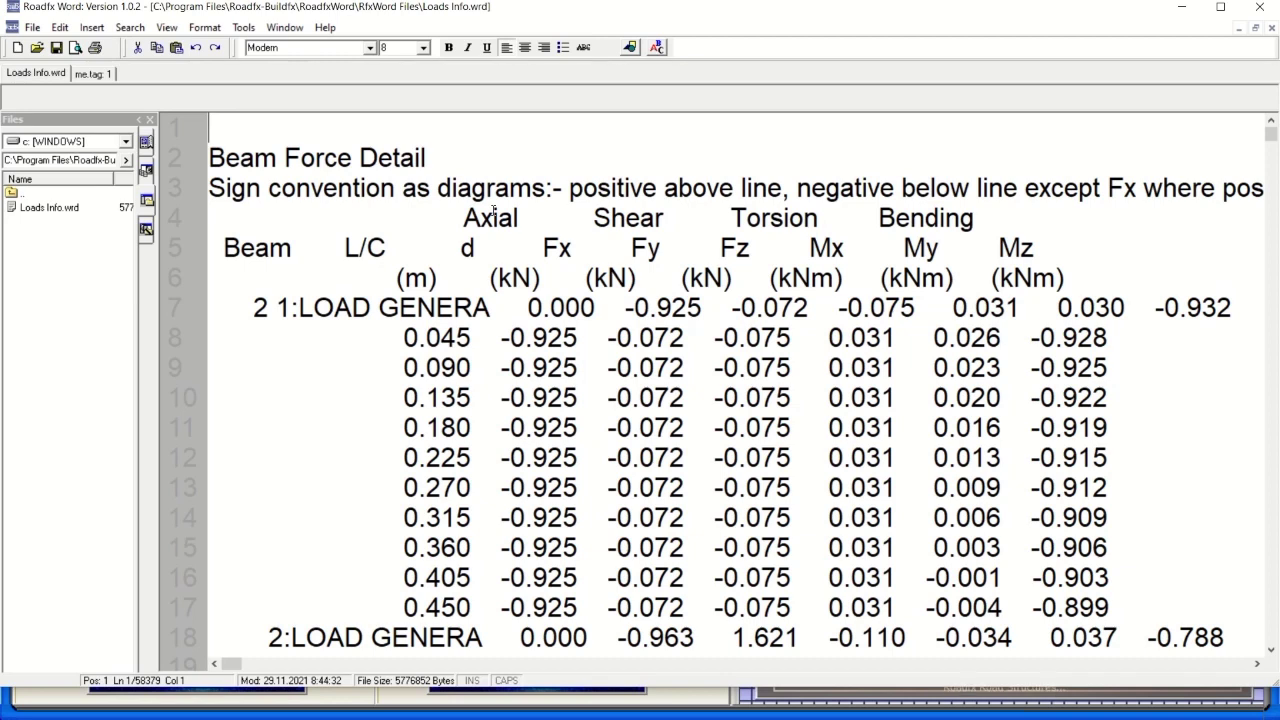
pyautogui.press('Right')
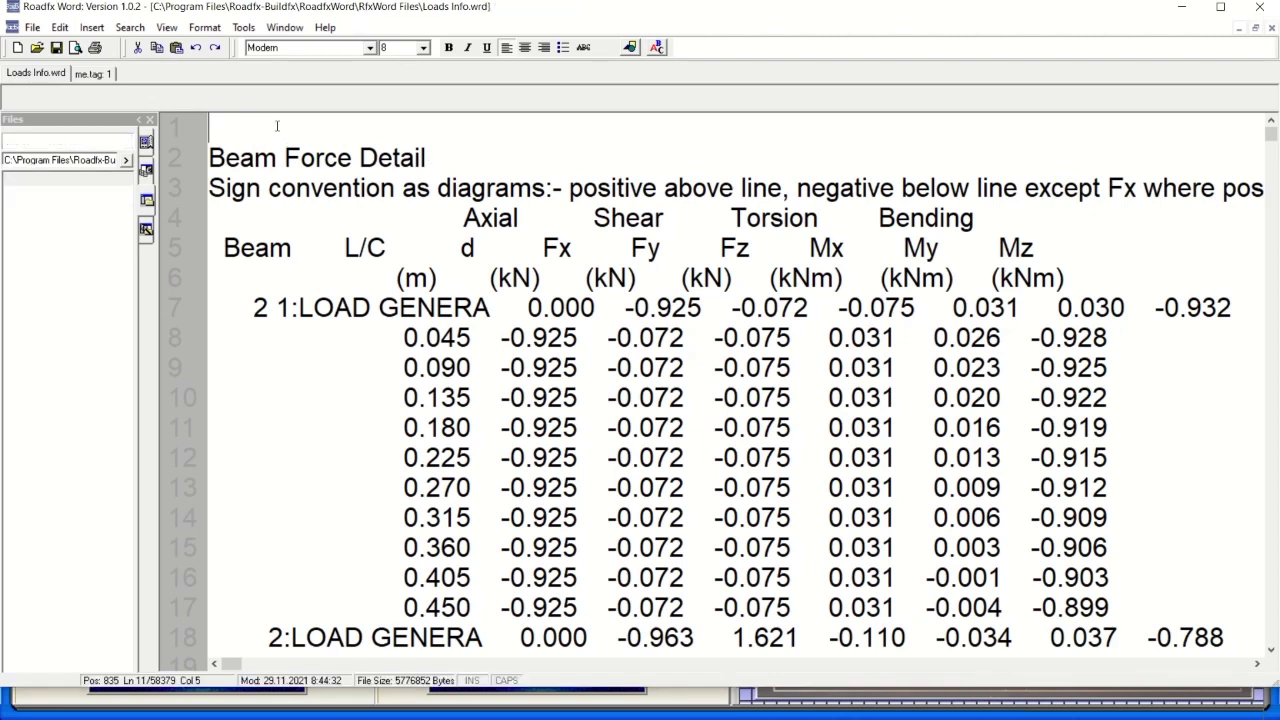
pyautogui.click(277, 126)
pyautogui.write('RR')
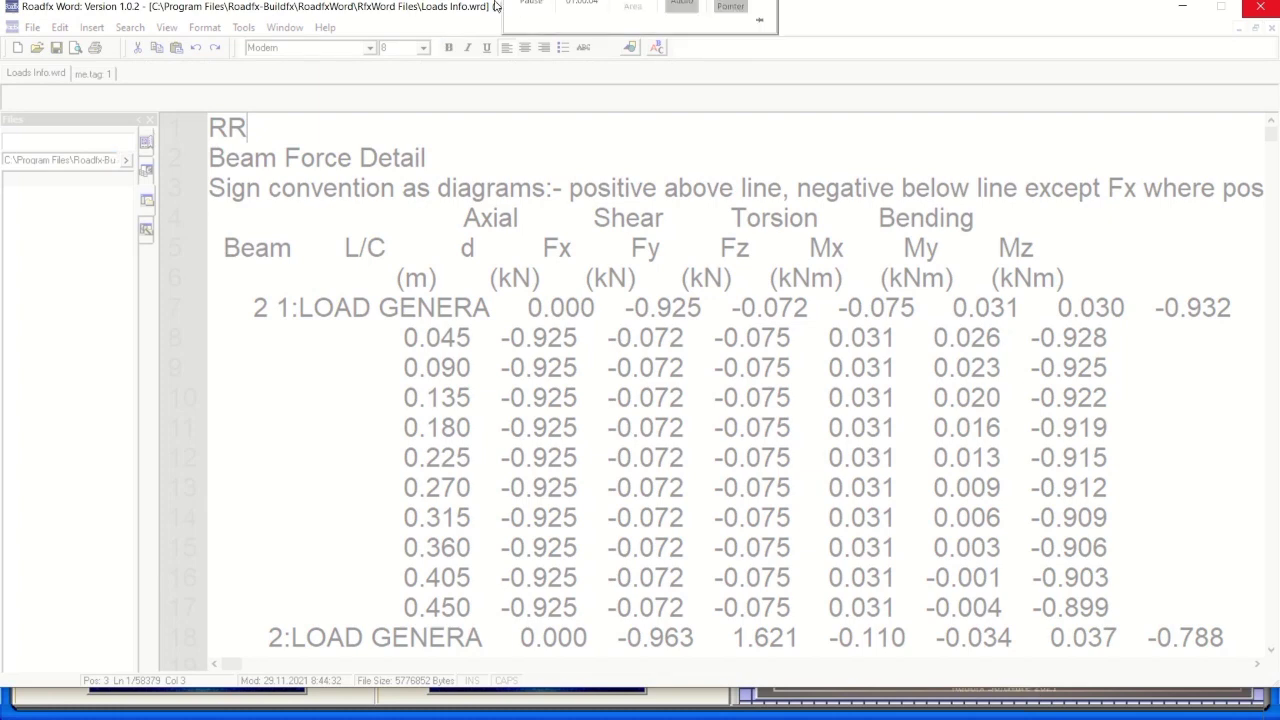
pyautogui.moveTo(515, 12)
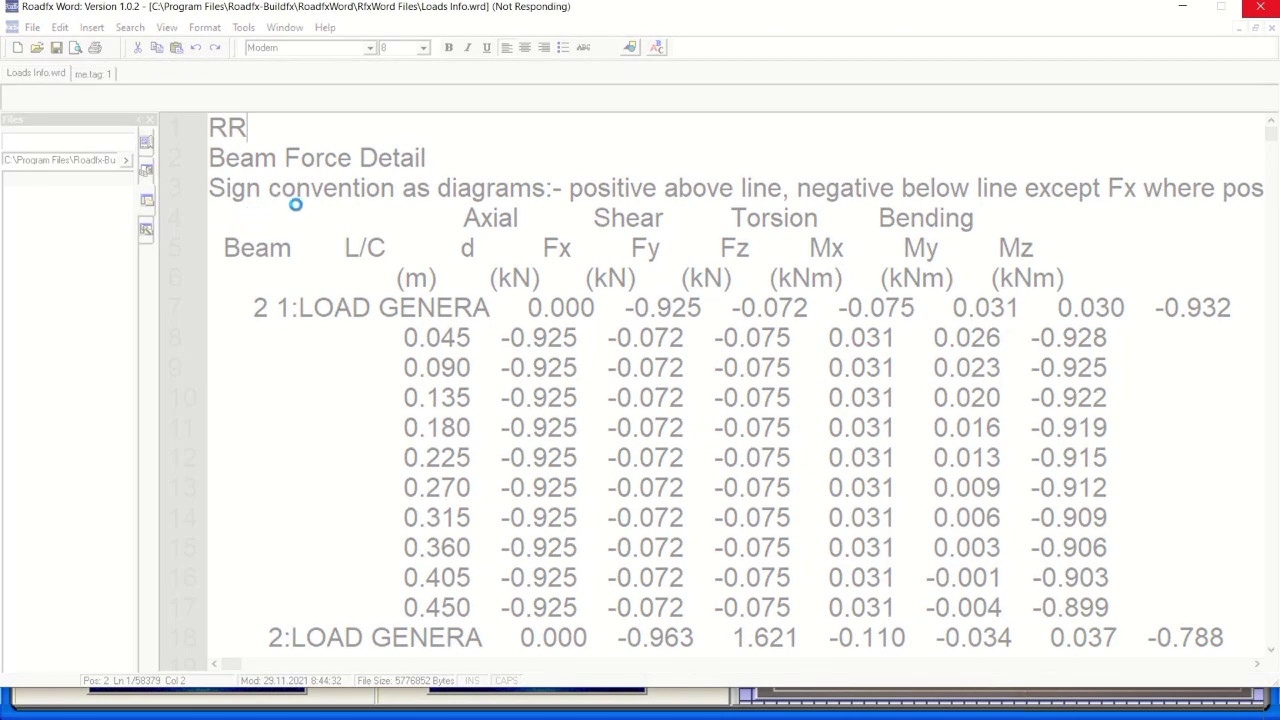
pyautogui.moveTo(545, 37)
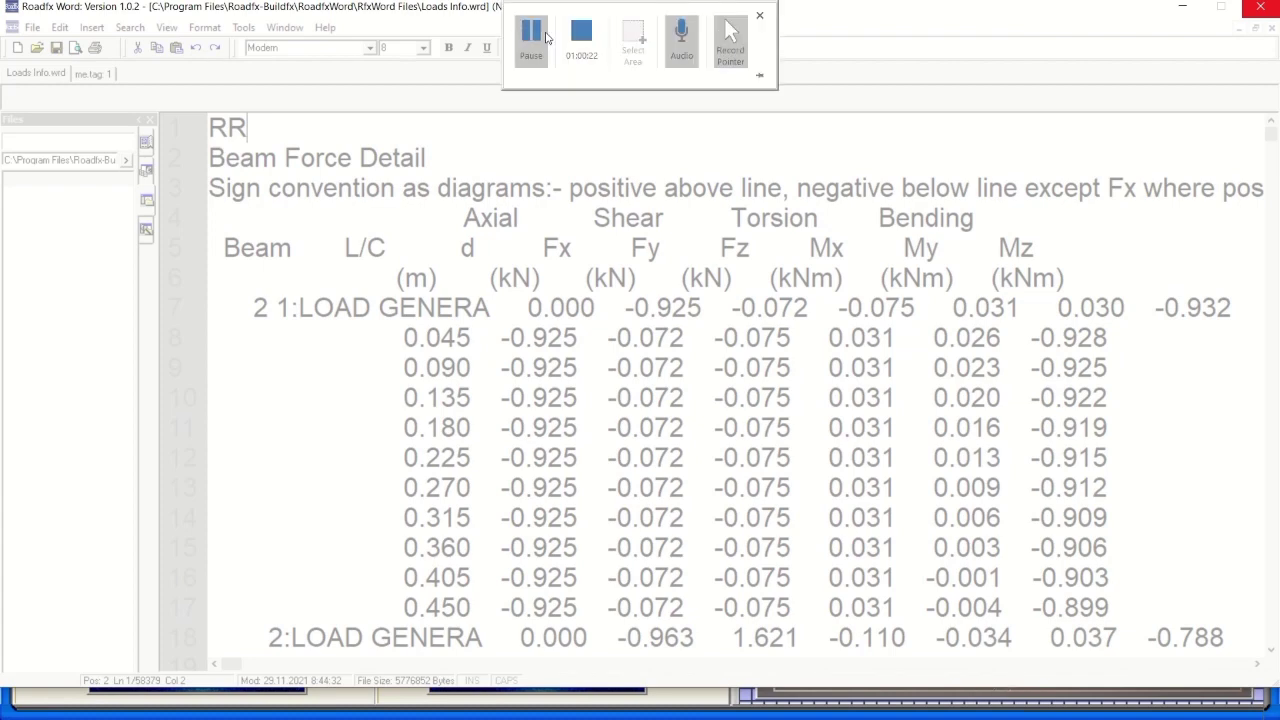
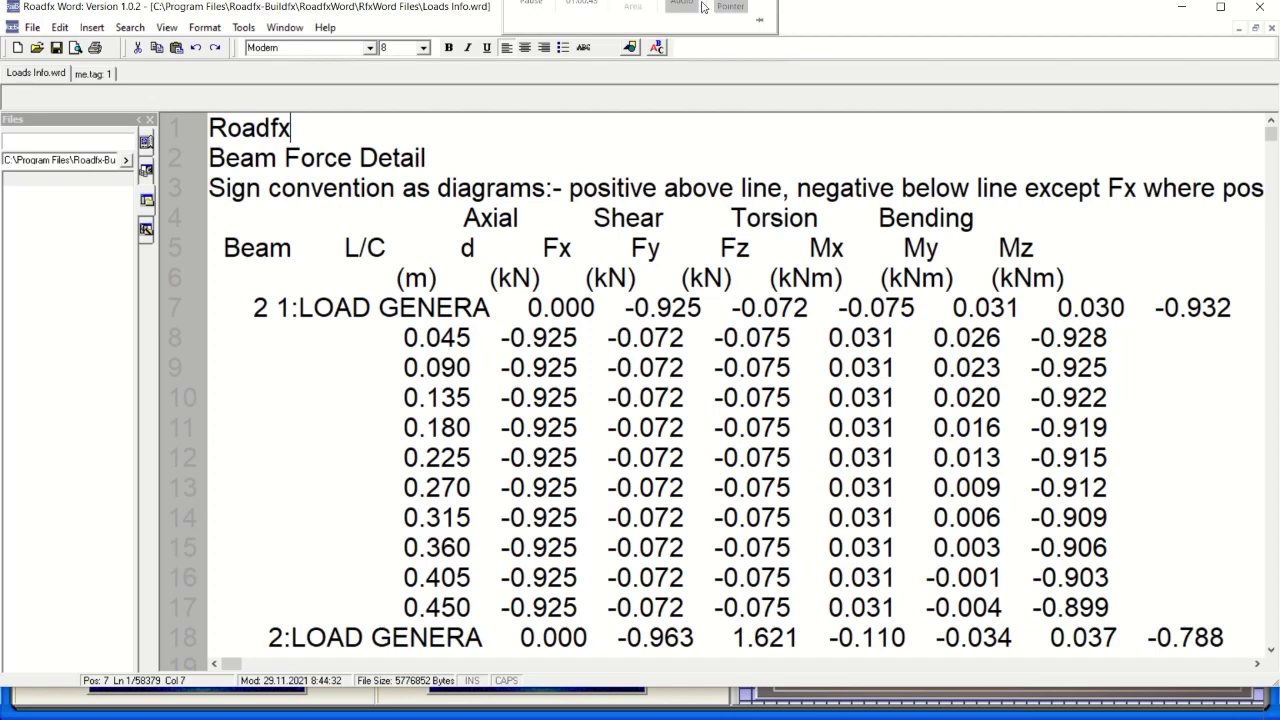
# Open the Font settings for the report text and cancel them without changes.
pyautogui.moveTo(603, 62)
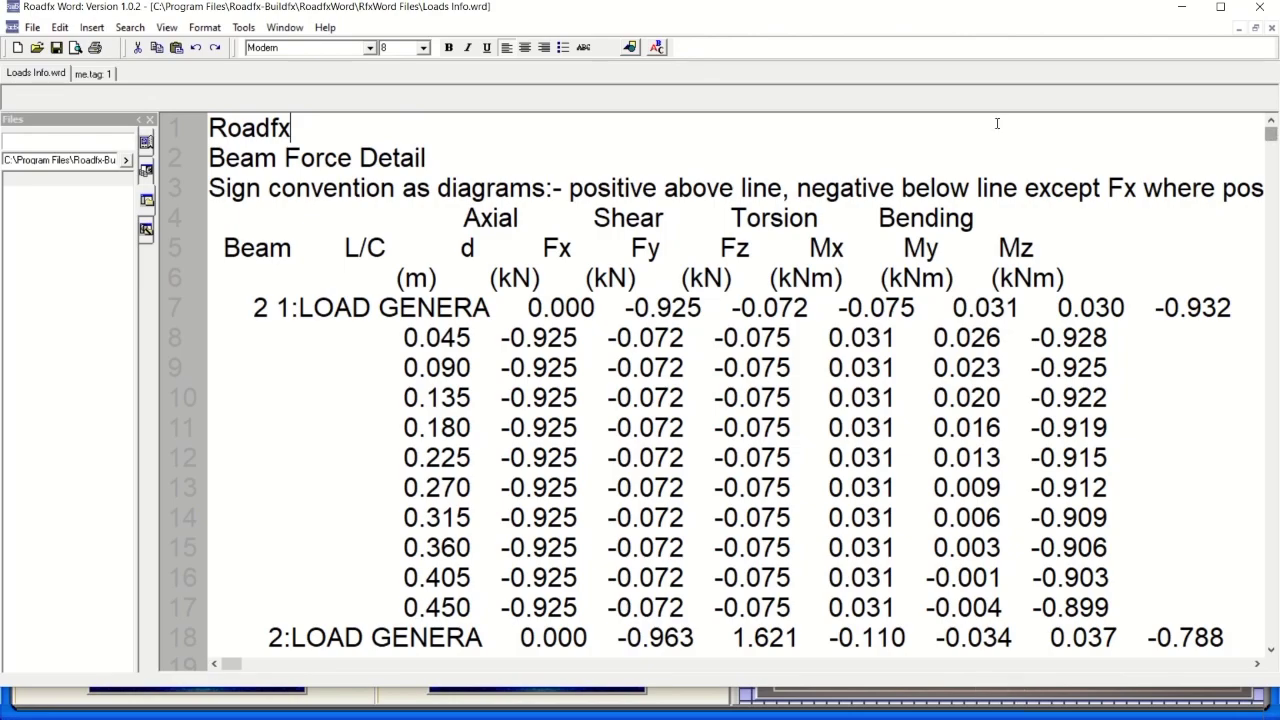
pyautogui.moveTo(1271, 134)
pyautogui.mouseDown()
pyautogui.moveTo(1270, 619)
pyautogui.moveTo(1275, 124)
pyautogui.mouseUp()
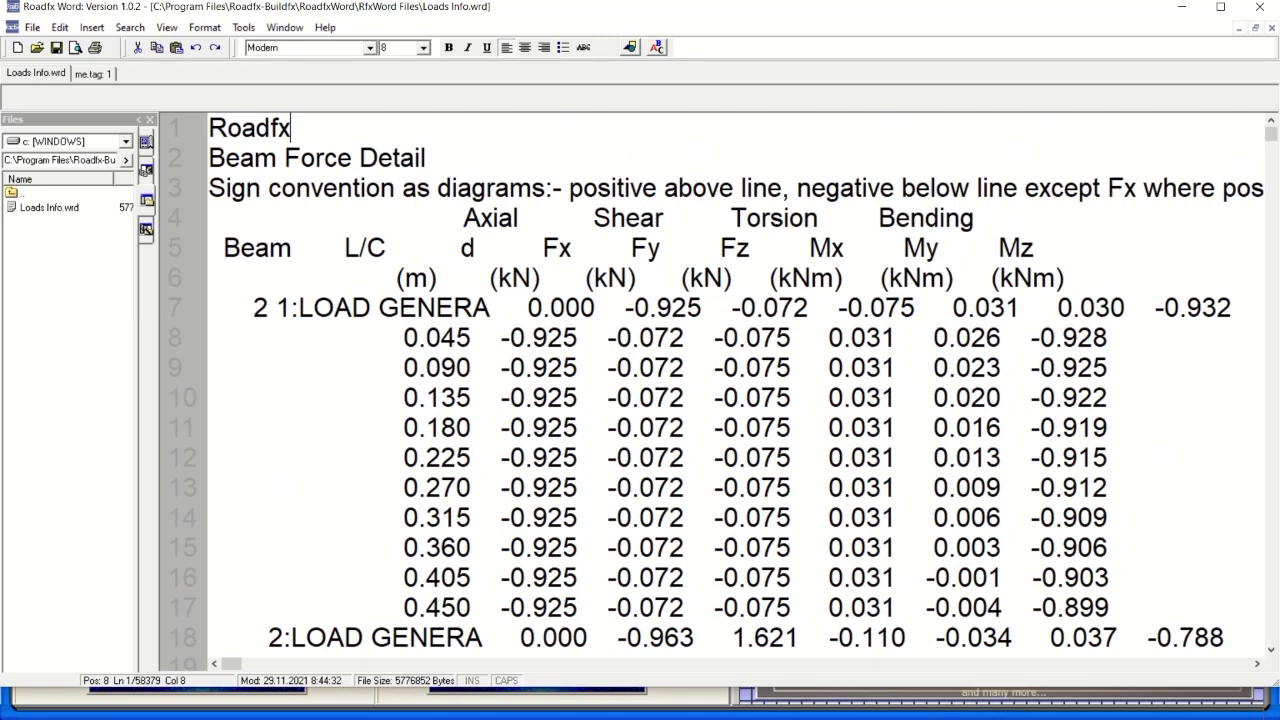
pyautogui.moveTo(733, 22)
pyautogui.click(657, 48)
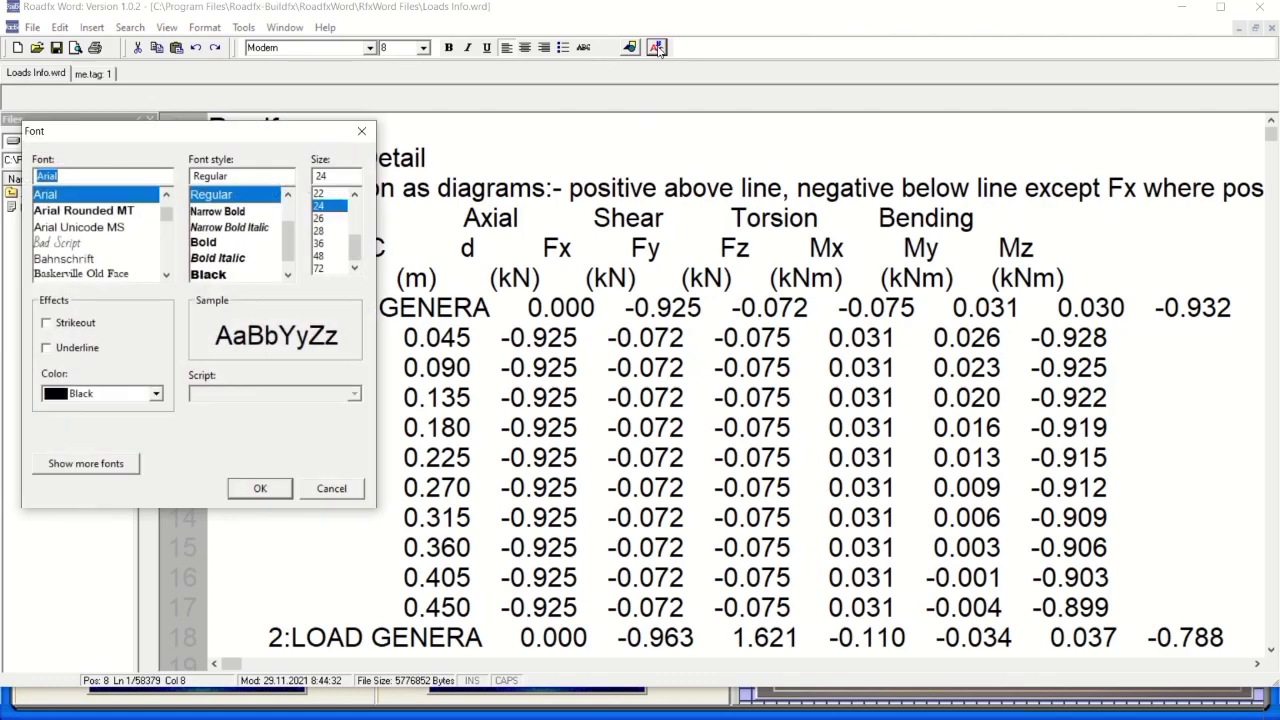
pyautogui.moveTo(241, 135); pyautogui.dragTo(588, 152)
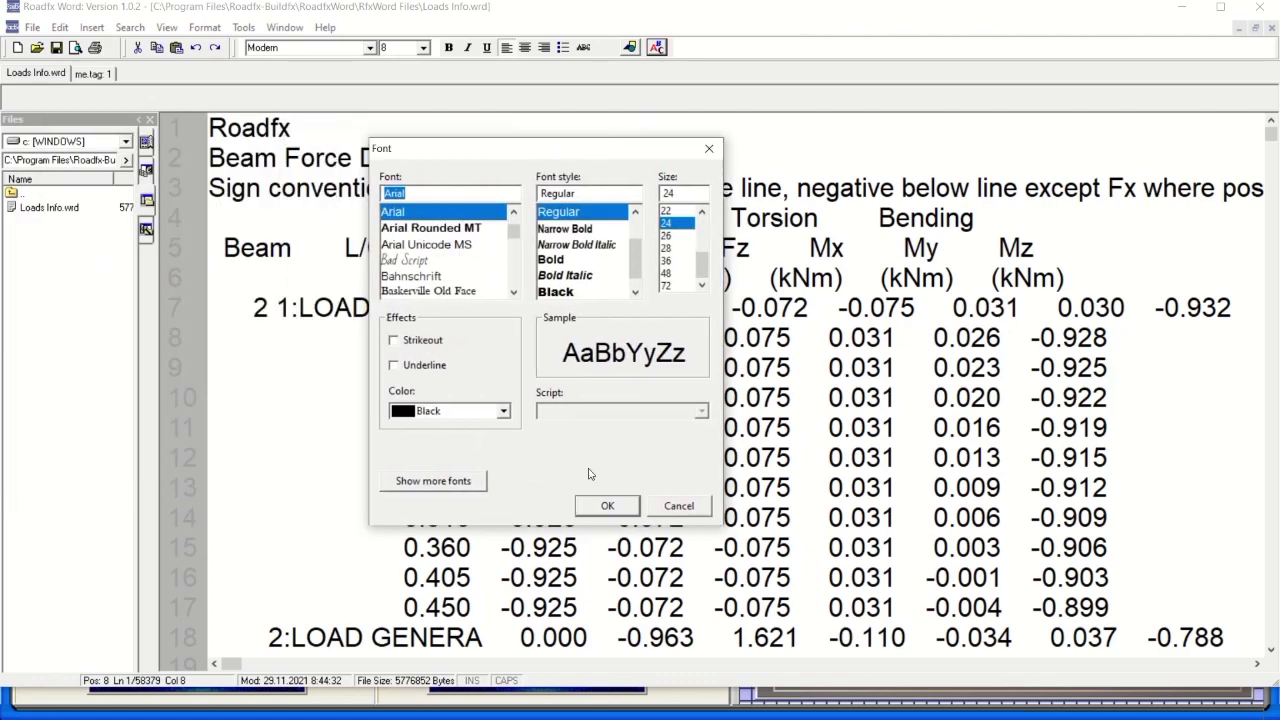
pyautogui.click(667, 510)
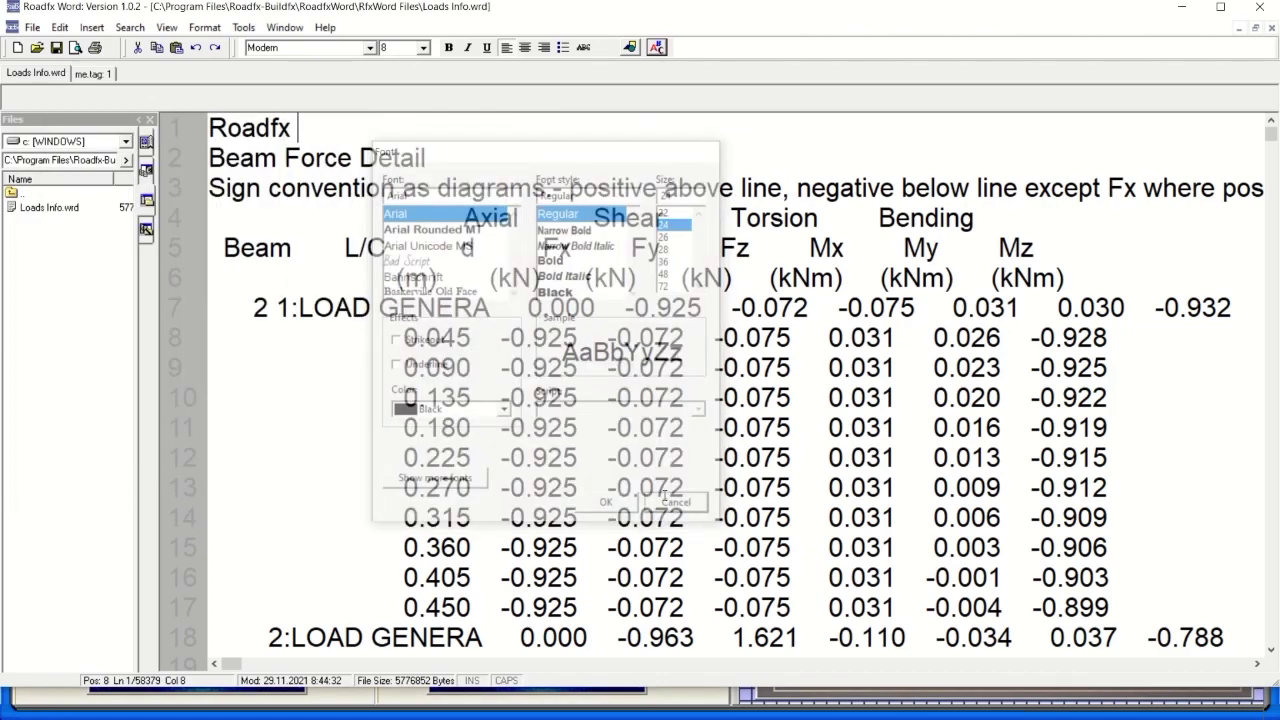
# Insert the TREES.bmp tree picture at the top of the beam force report.
pyautogui.click(629, 47)
pyautogui.click(583, 245)
pyautogui.doubleClick(583, 245)
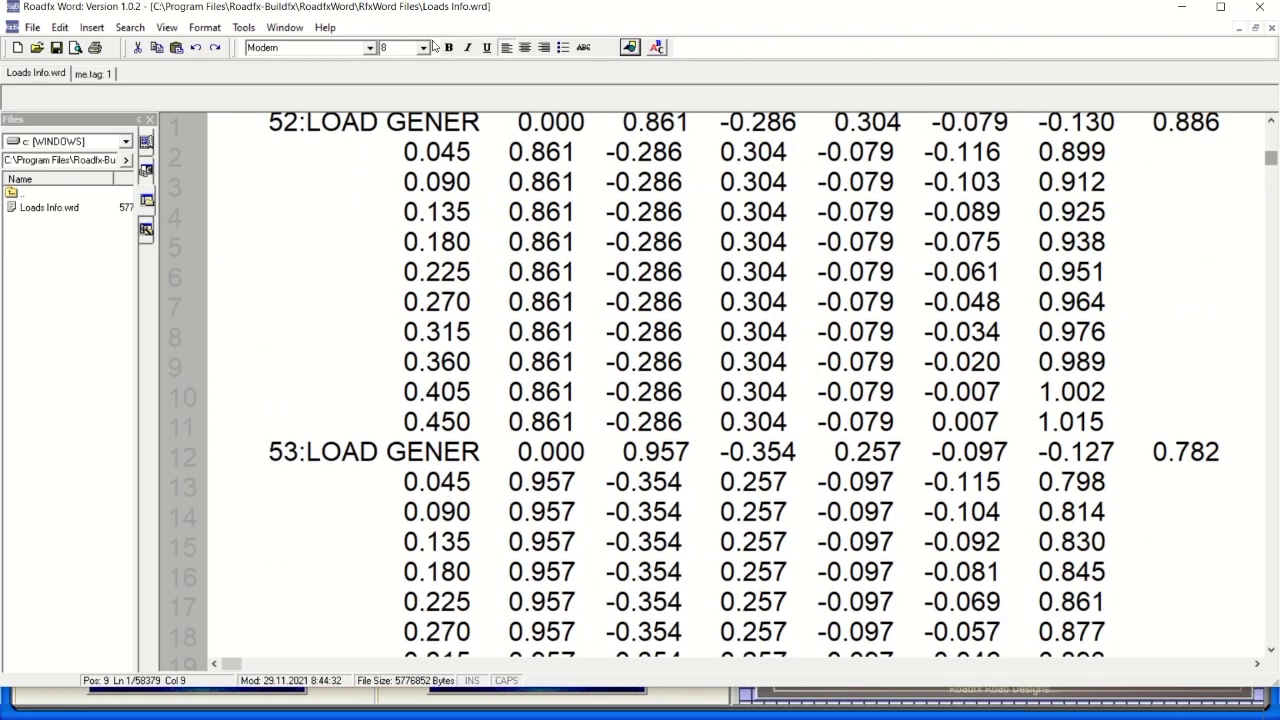
pyautogui.scroll(-2, 1125, 126)
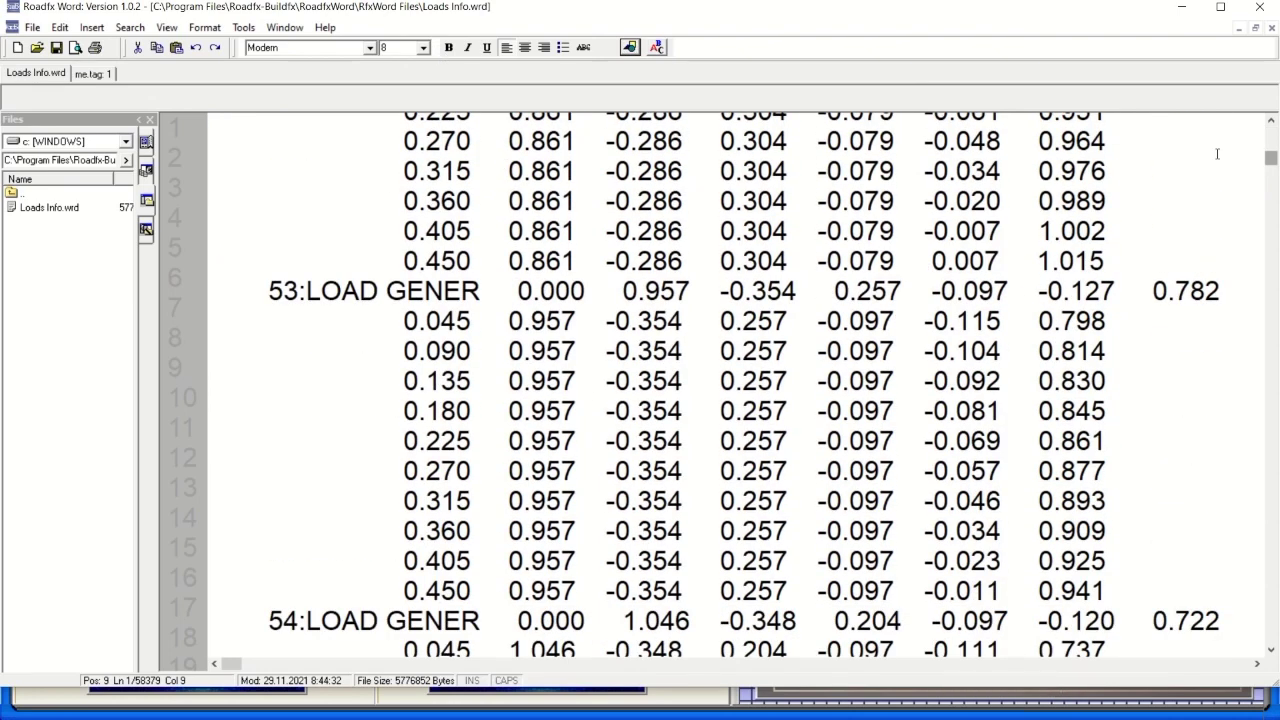
pyautogui.moveTo(1273, 162); pyautogui.dragTo(1273, 124)
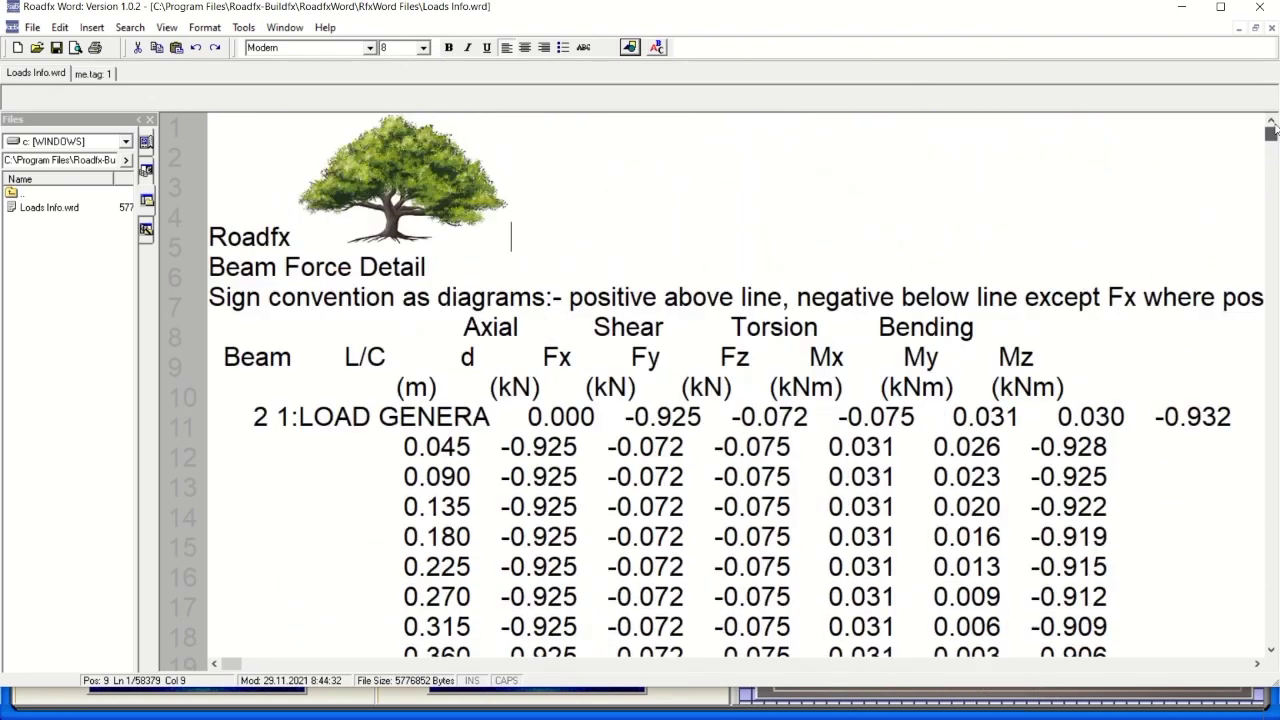
# Select the inserted tree picture, then move the cursor up to the Roadfx title line.
pyautogui.press('Left')
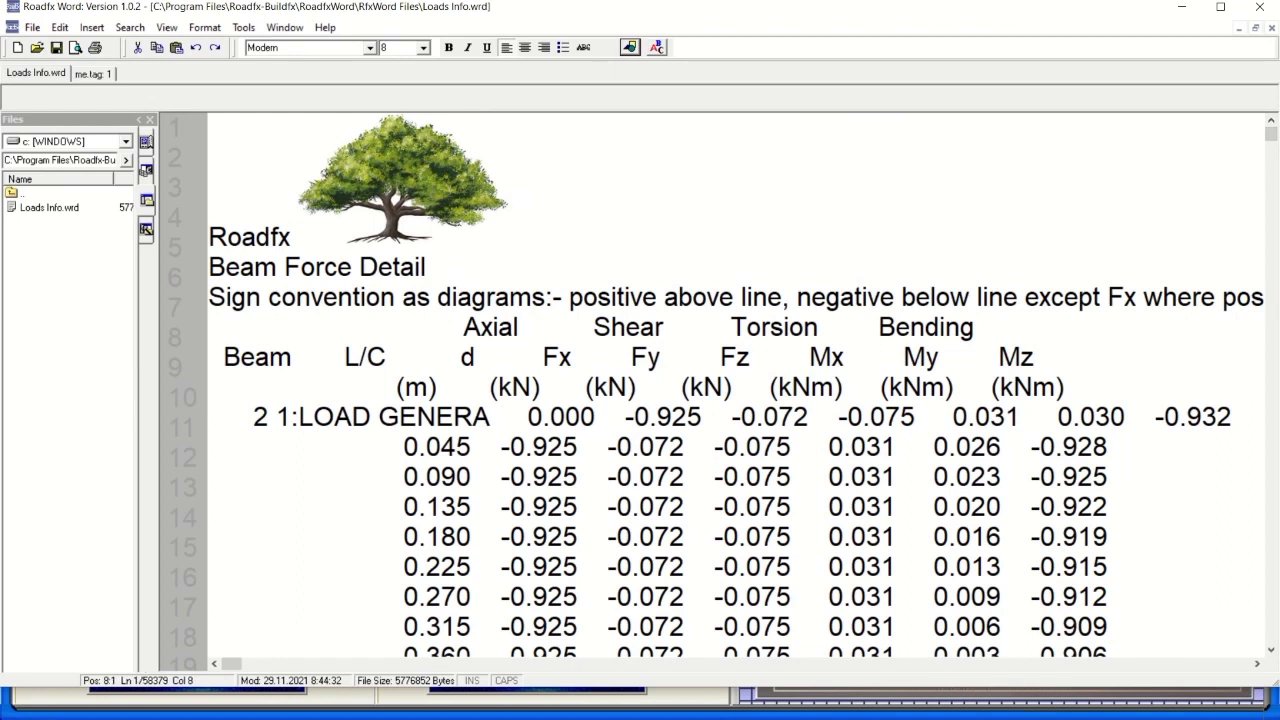
pyautogui.hotkey('shift', 'Right')
pyautogui.click(514, 262)
pyautogui.press('Up')
pyautogui.click(249, 33)
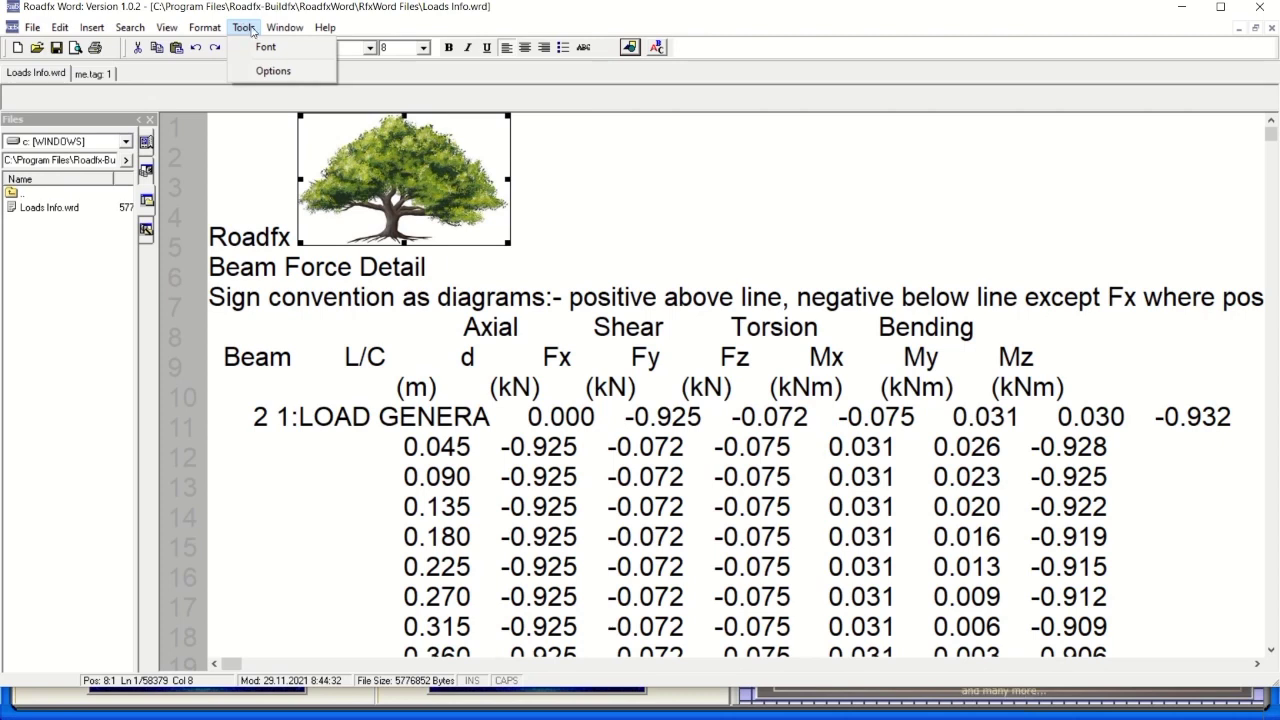
# Browse the Roadfx Word menus and dismiss the File menu without choosing anything.
pyautogui.moveTo(285, 33)
pyautogui.moveTo(222, 36)
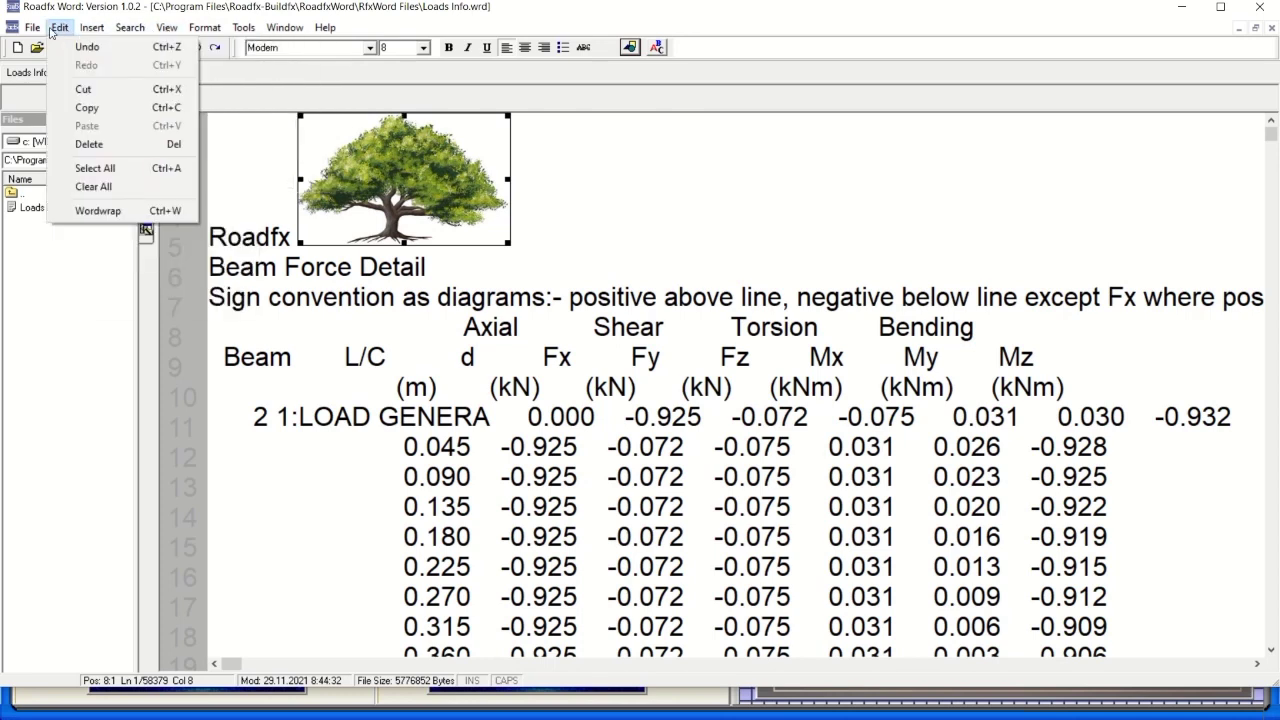
pyautogui.moveTo(37, 31)
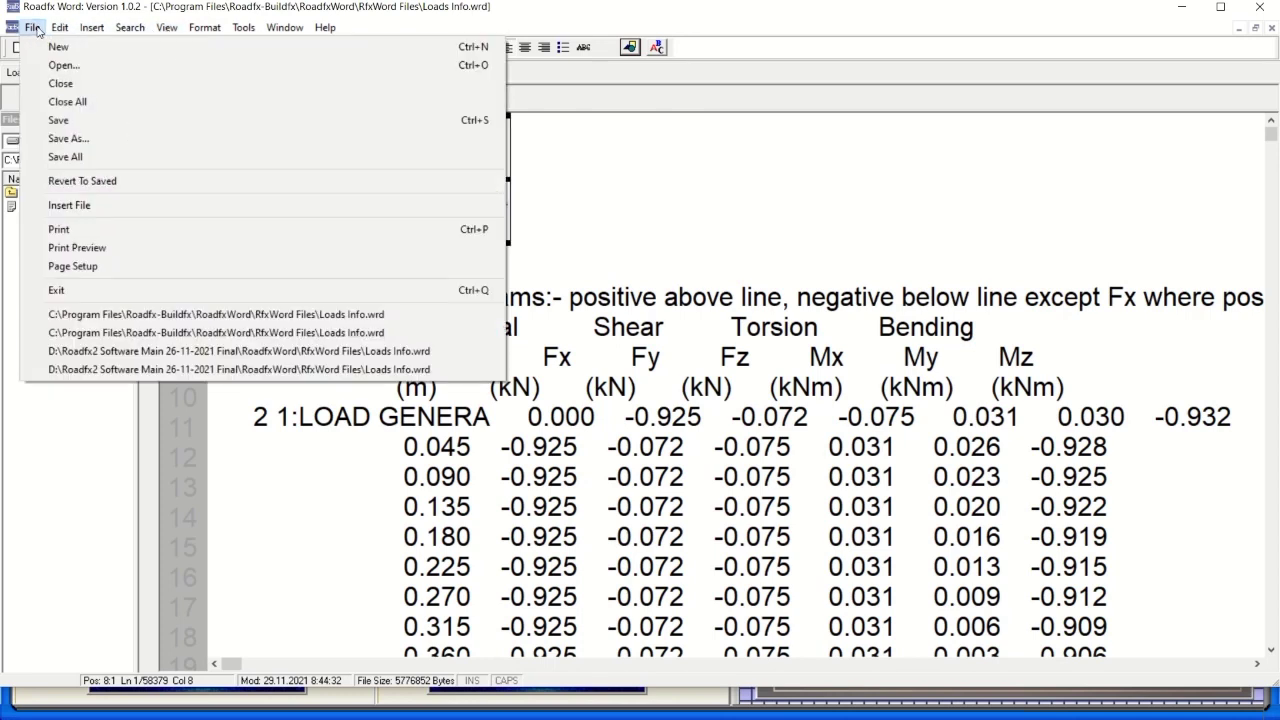
pyautogui.click(545, 200)
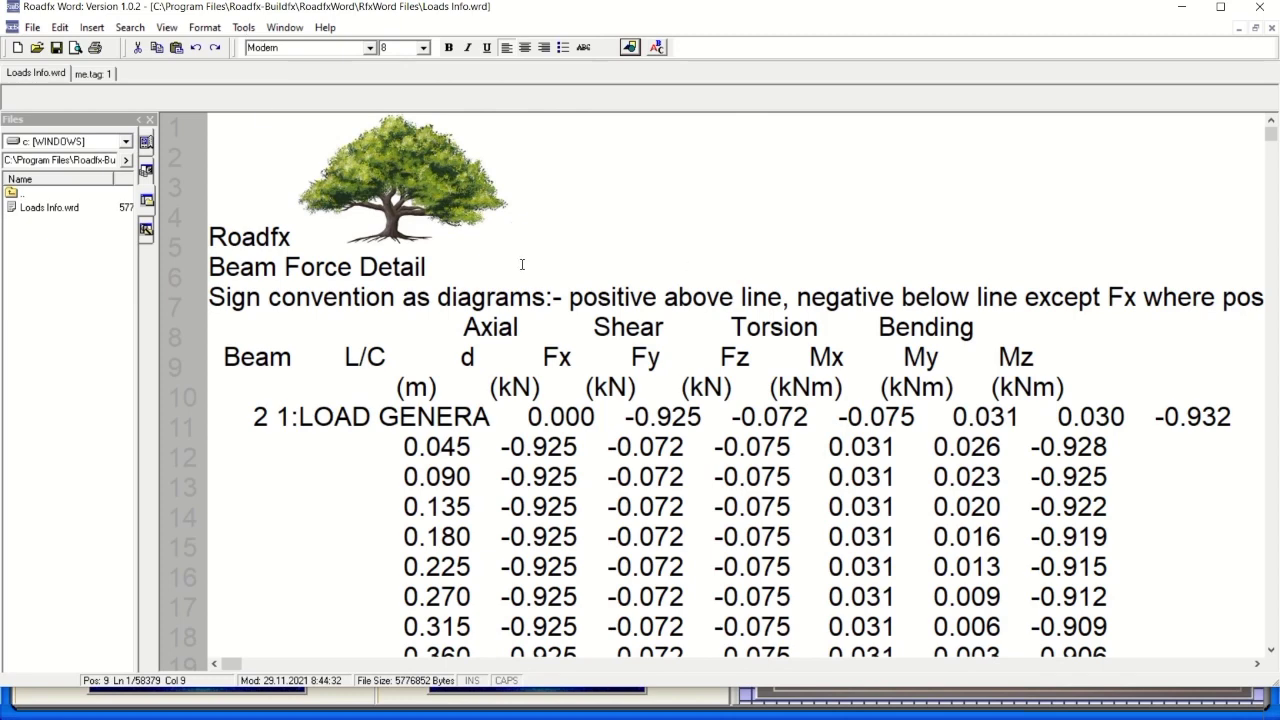
# Delete the -0.034 value from the first row of load case 2.
pyautogui.scroll(-8, 522, 264)
pyautogui.scroll(2, 1152, 210)
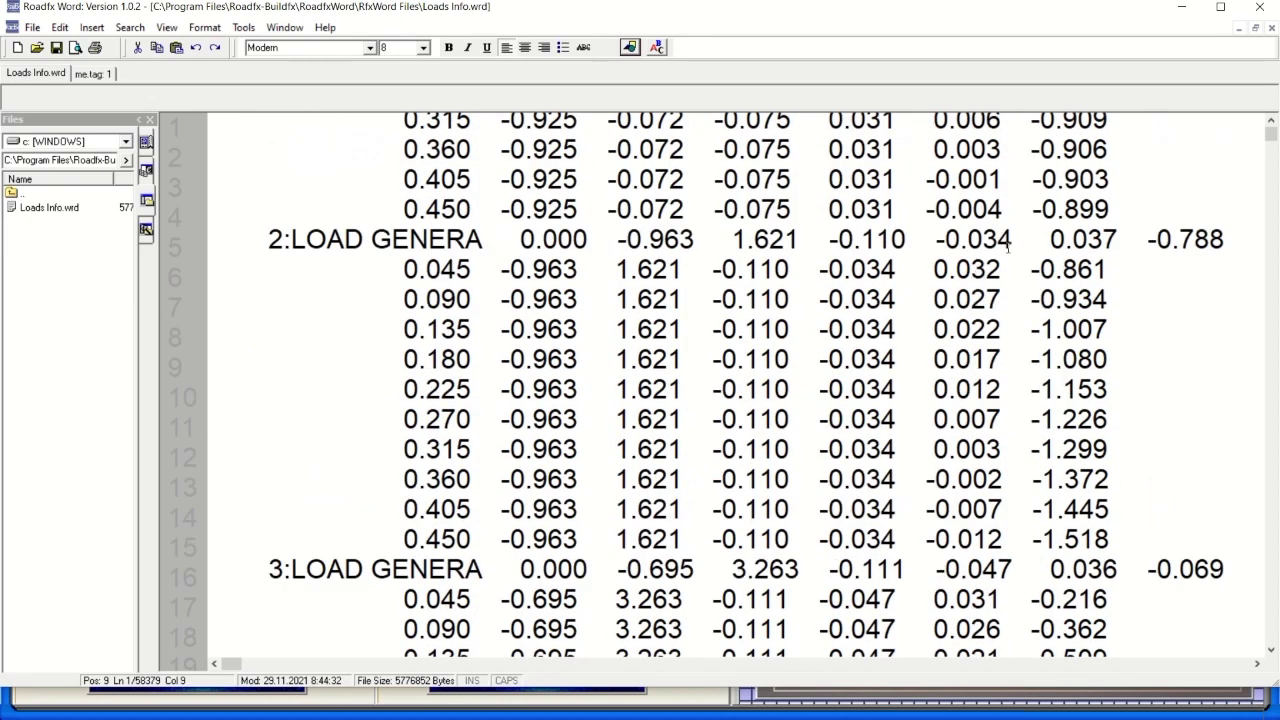
pyautogui.moveTo(1013, 240); pyautogui.dragTo(935, 240)
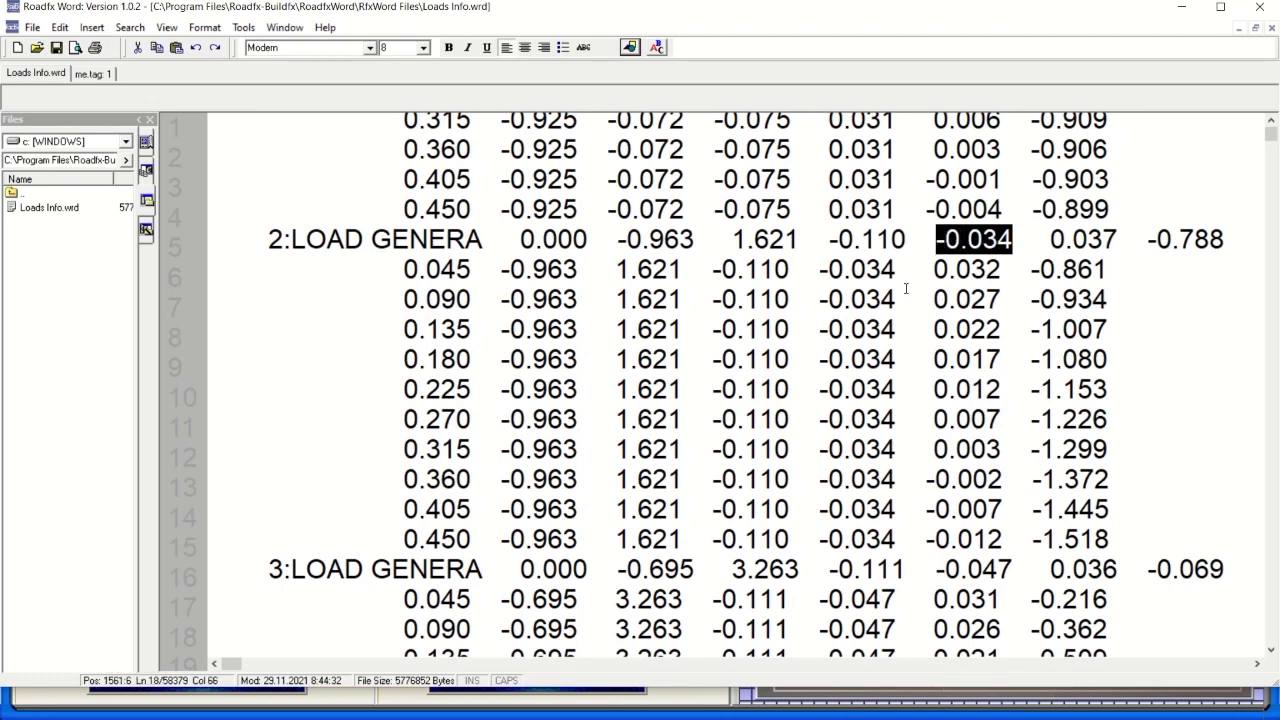
pyautogui.press('Left')
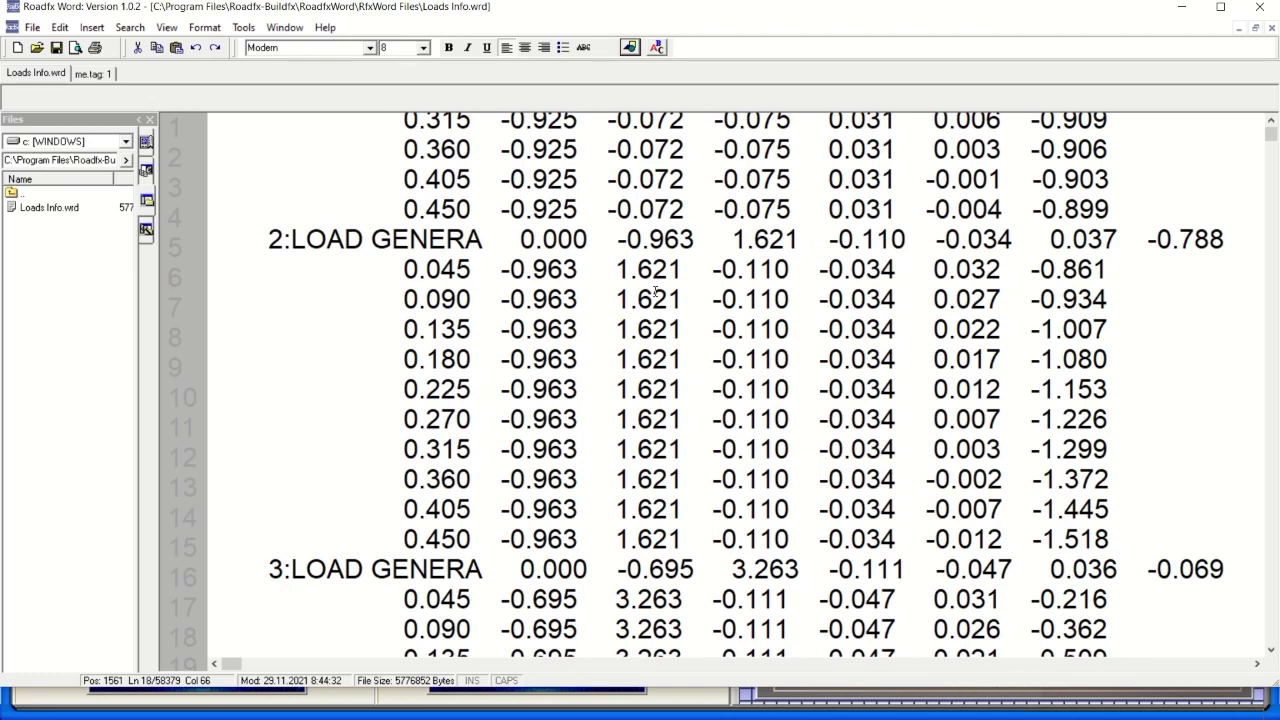
pyautogui.scroll(3, 655, 291)
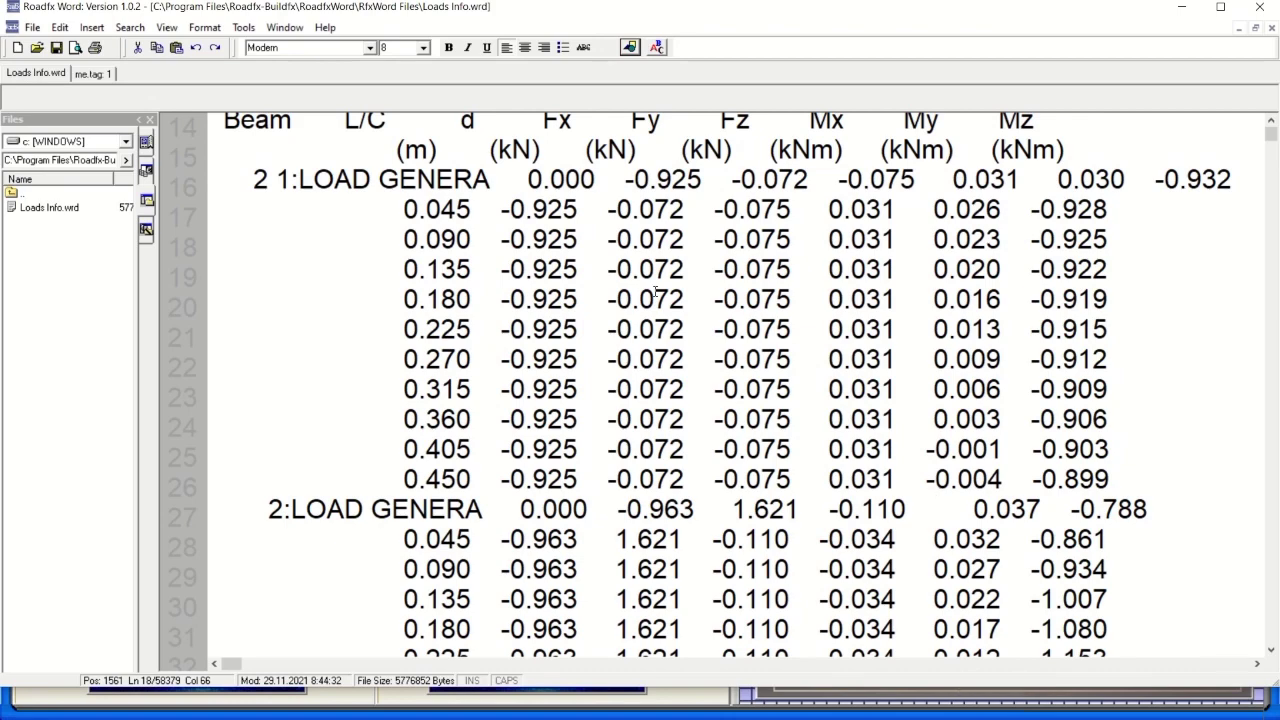
pyautogui.scroll(3, 655, 291)
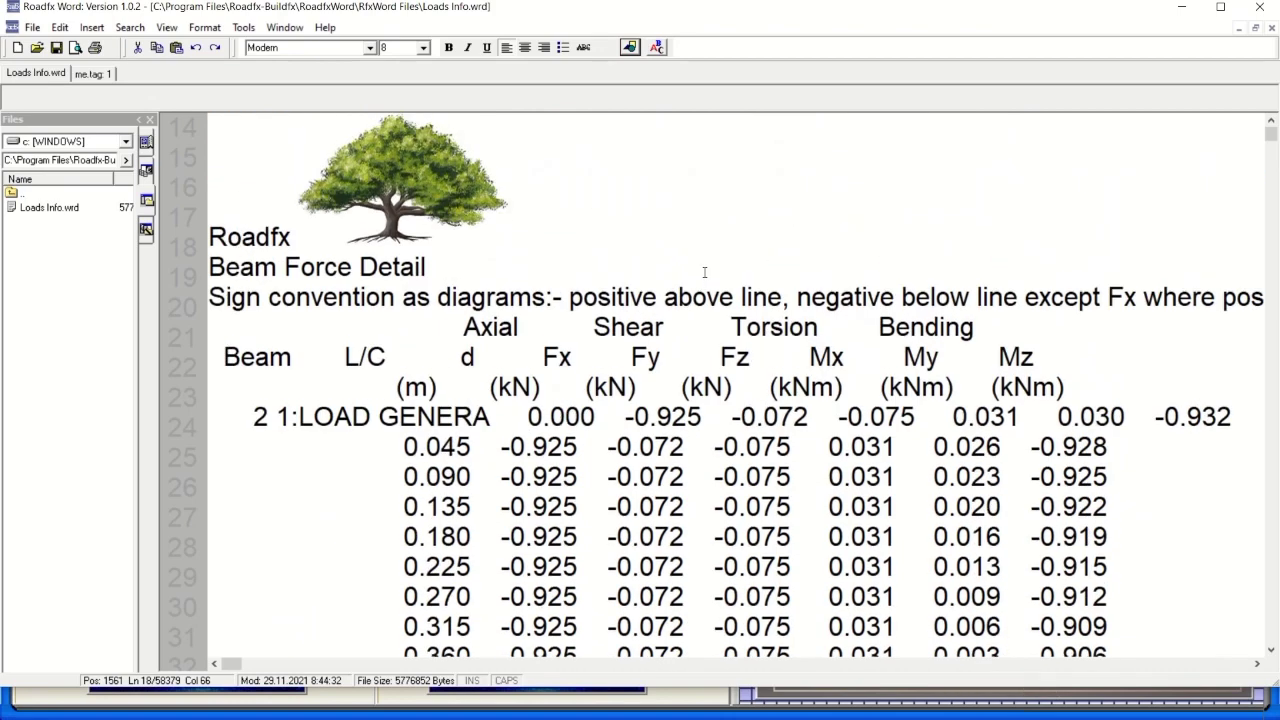
pyautogui.scroll(-8, 704, 272)
pyautogui.scroll(8, 690, 268)
# Save the changes to Loads Info.wrd as it closes, then exit Roadfx Word.
pyautogui.click(1260, 7)
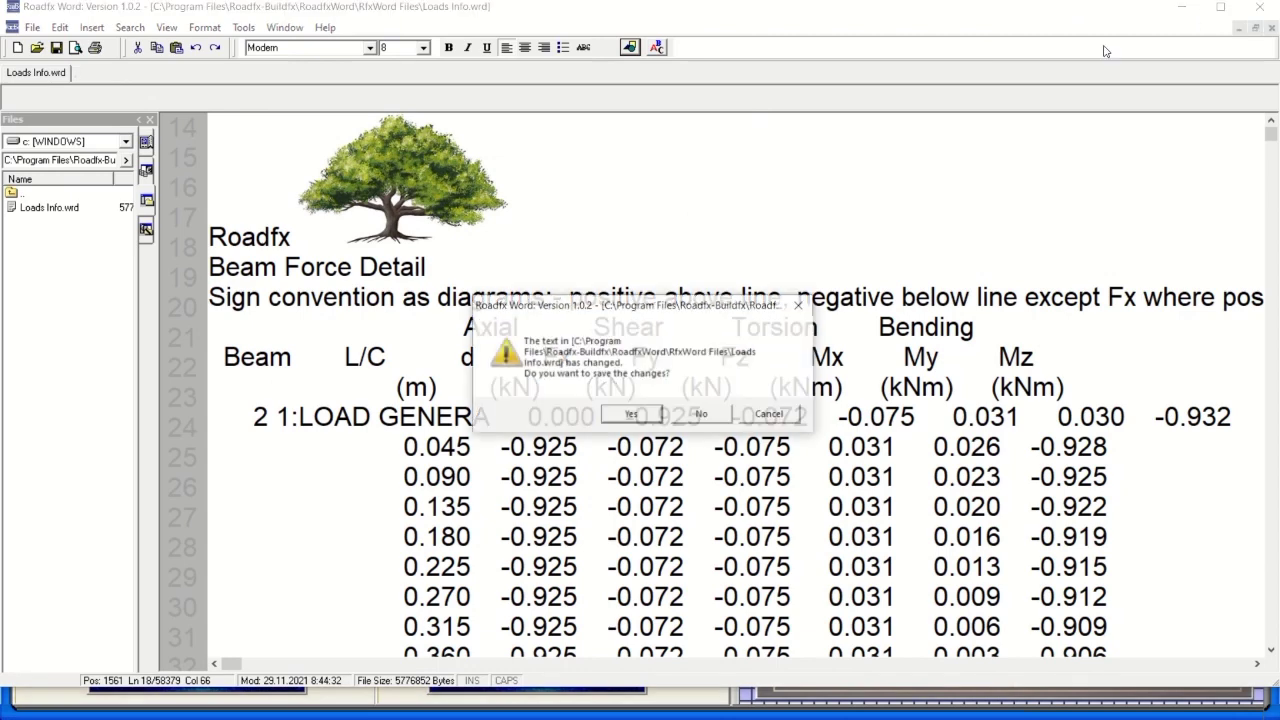
pyautogui.click(645, 416)
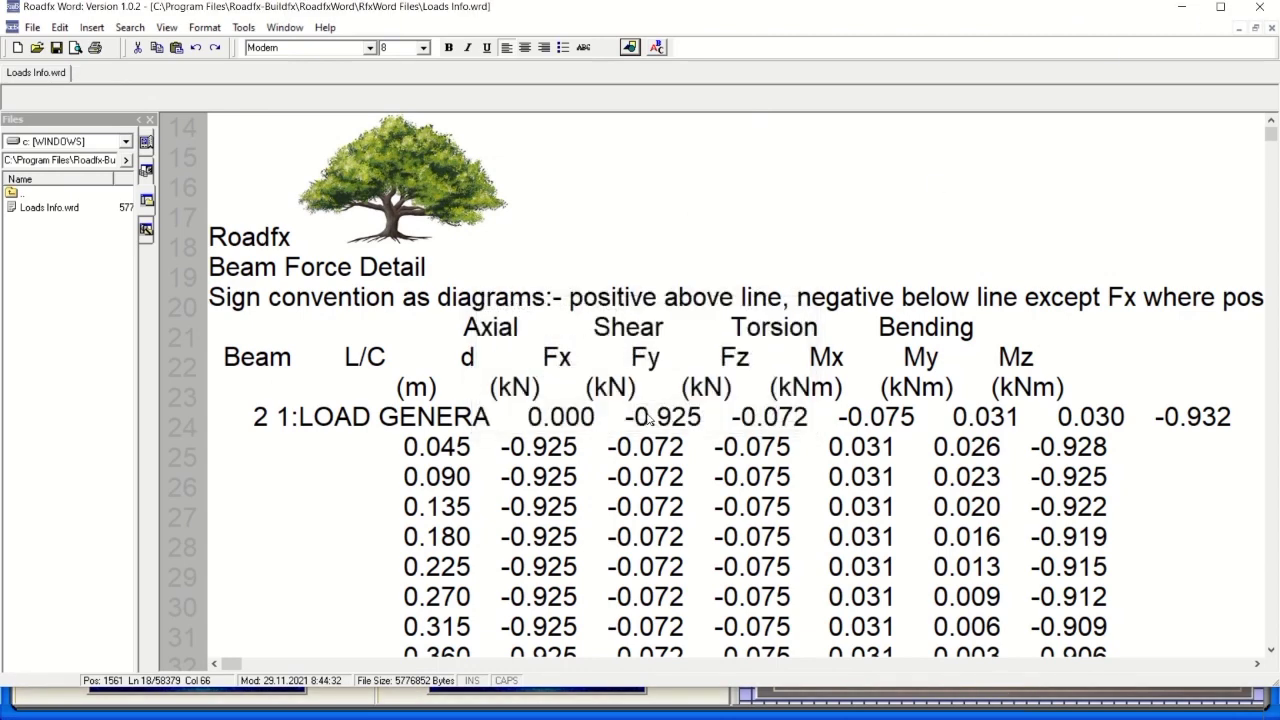
pyautogui.click(1259, 8)
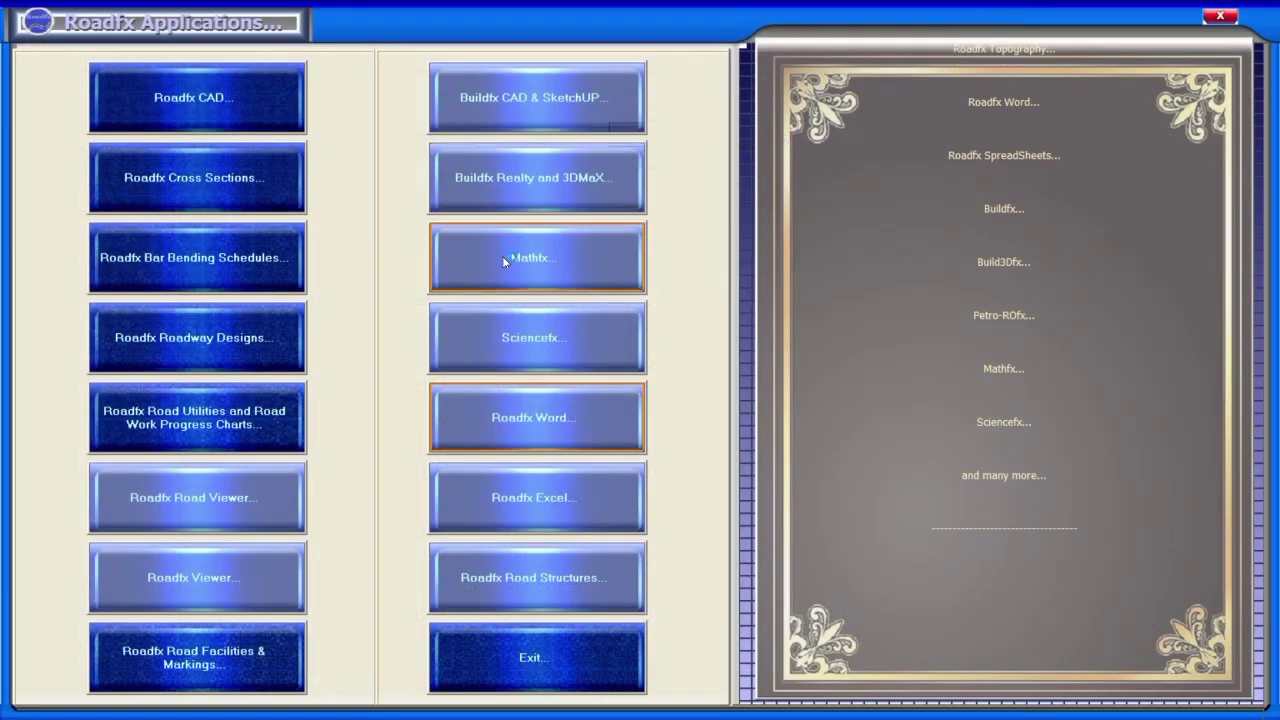
pyautogui.moveTo(490, 6)
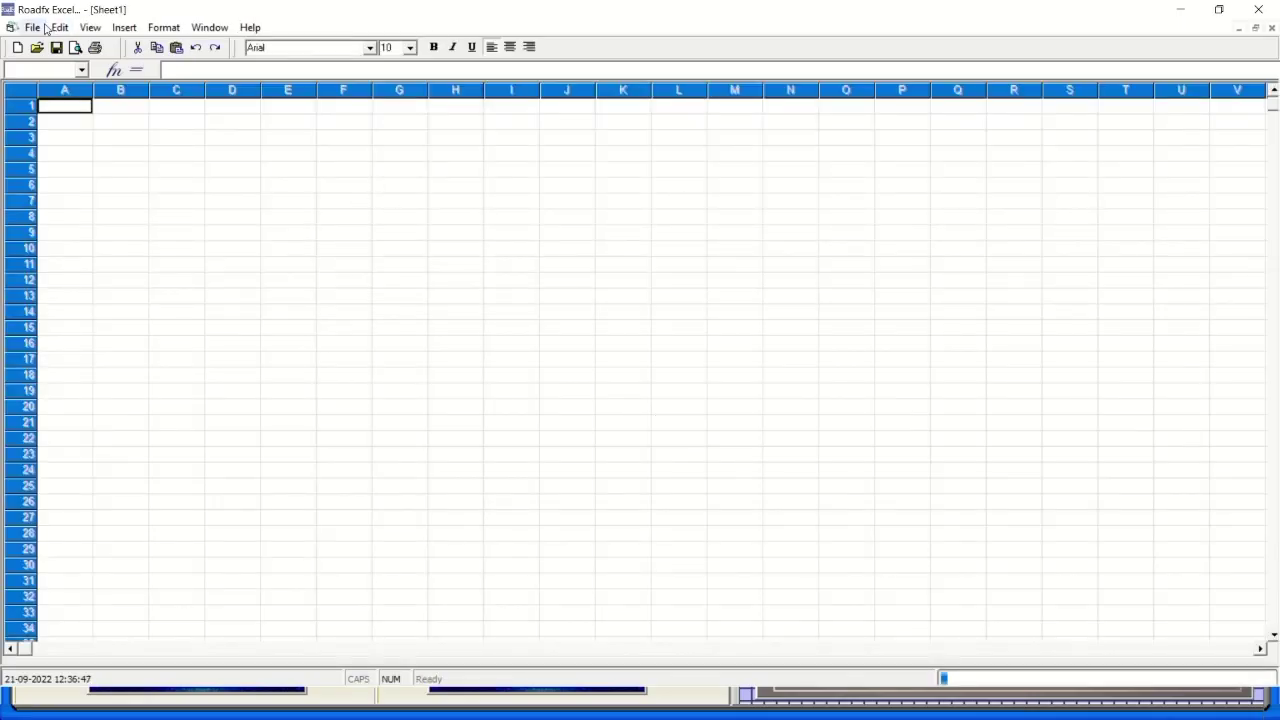
# Browse the File menu and dismiss the Open file dialog without opening anything.
pyautogui.click(32, 27)
pyautogui.moveTo(60, 27)
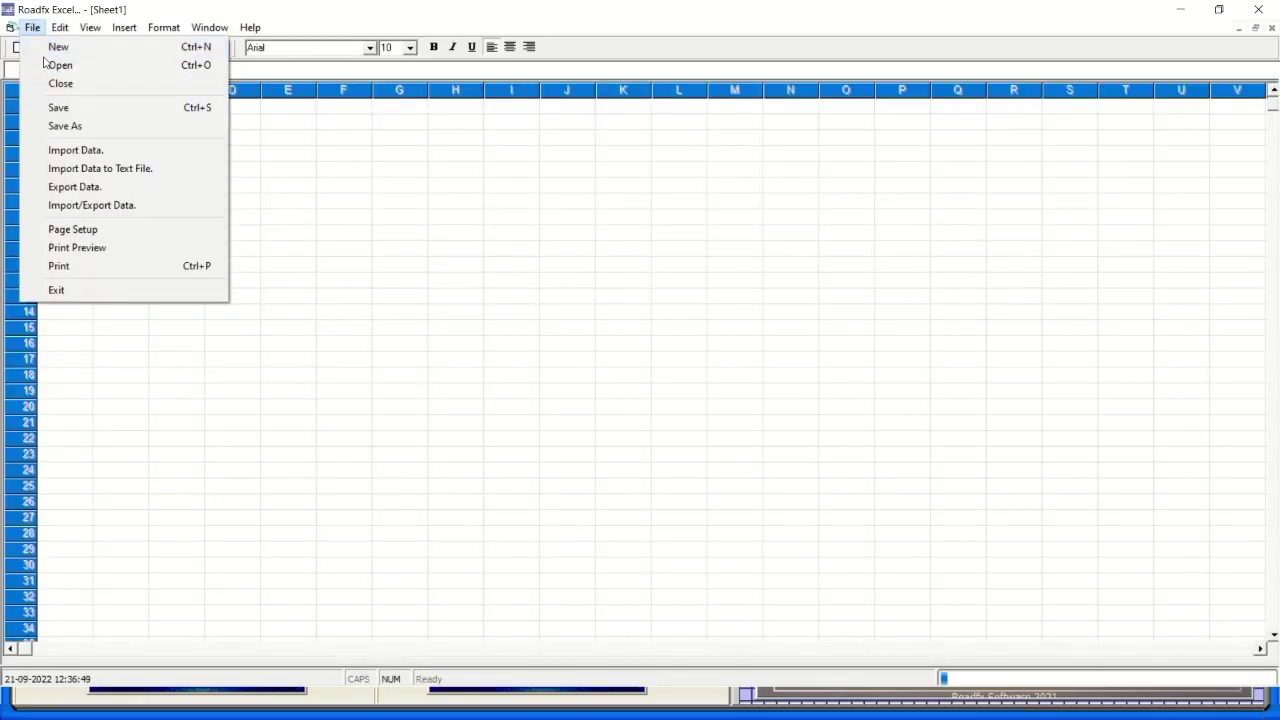
pyautogui.click(311, 207)
pyautogui.hotkey('ctrl', 'o')
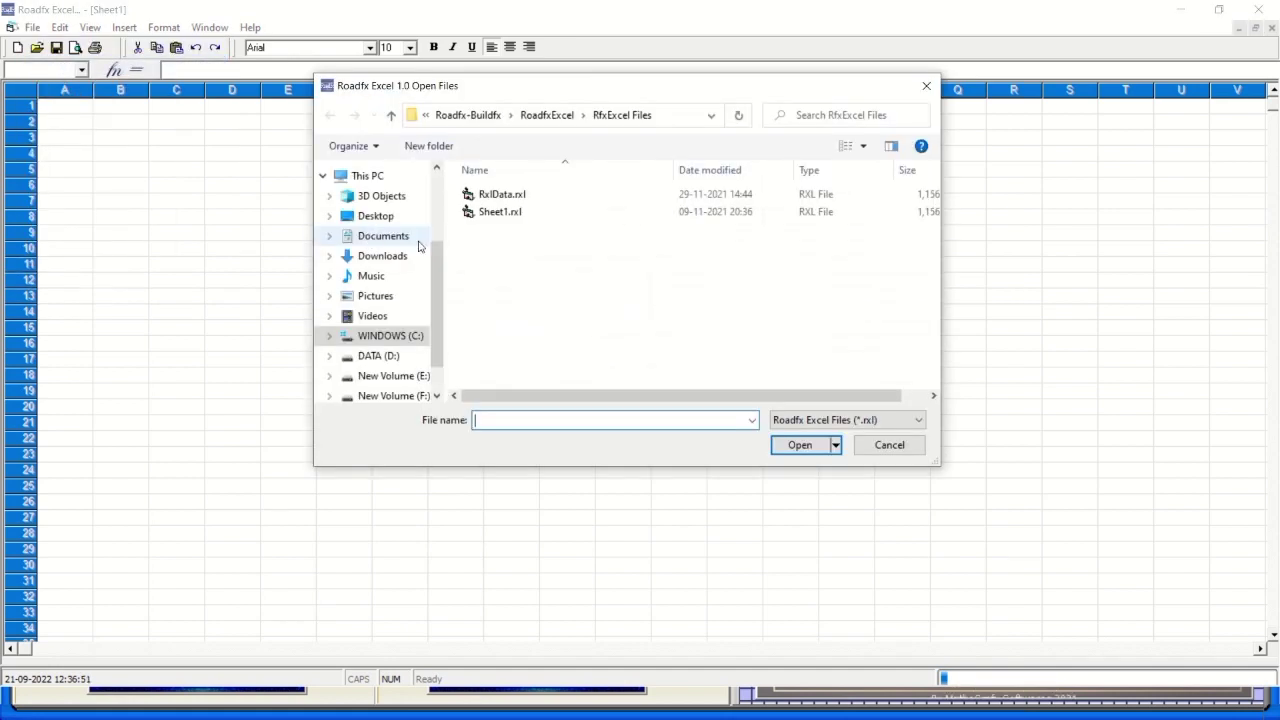
pyautogui.click(926, 86)
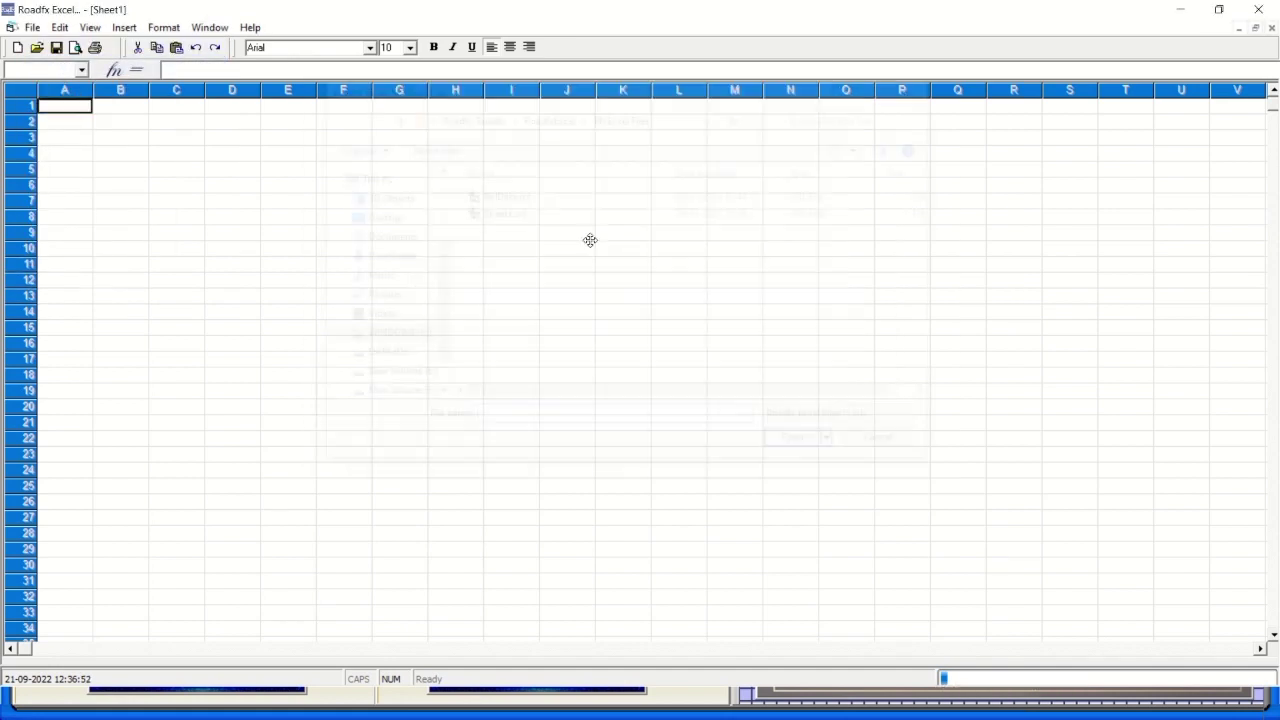
# Enter Roadfx Excel in I10, Roadfx Building in I11 and Roadfx Word in I9, widening column I.
pyautogui.click(516, 250)
pyautogui.write('G')
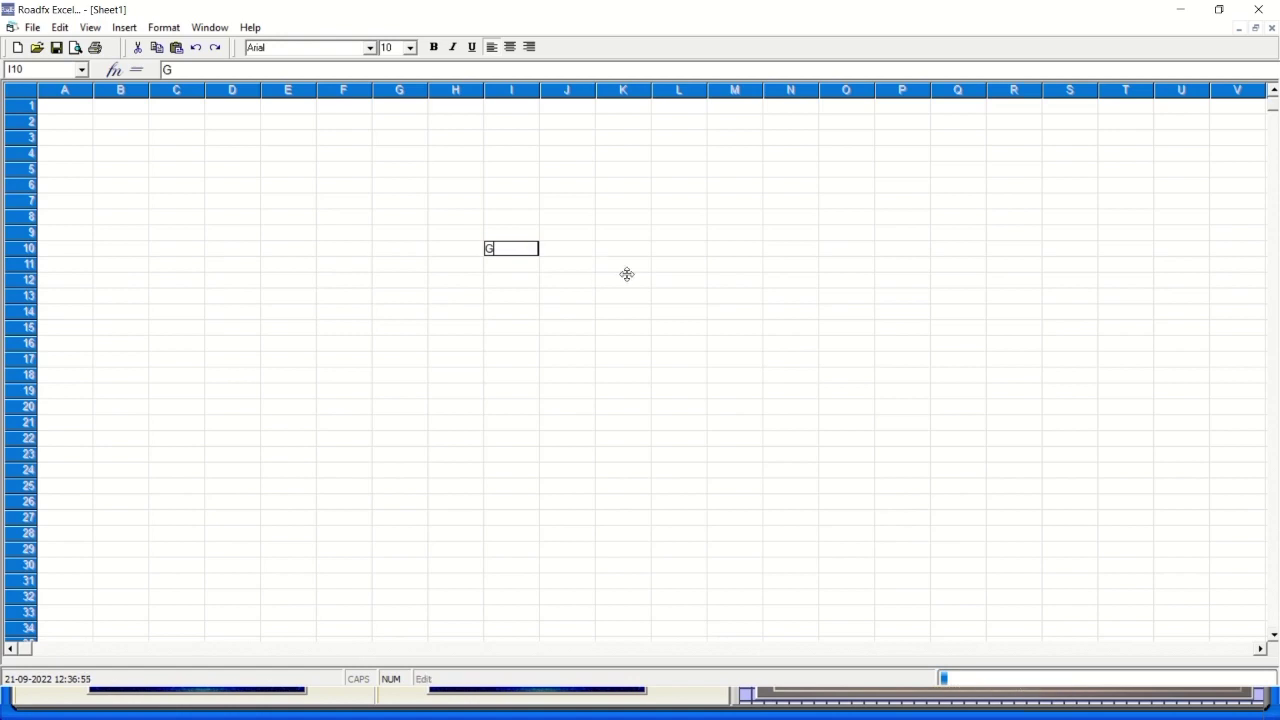
pyautogui.write('Roadfx Excel')
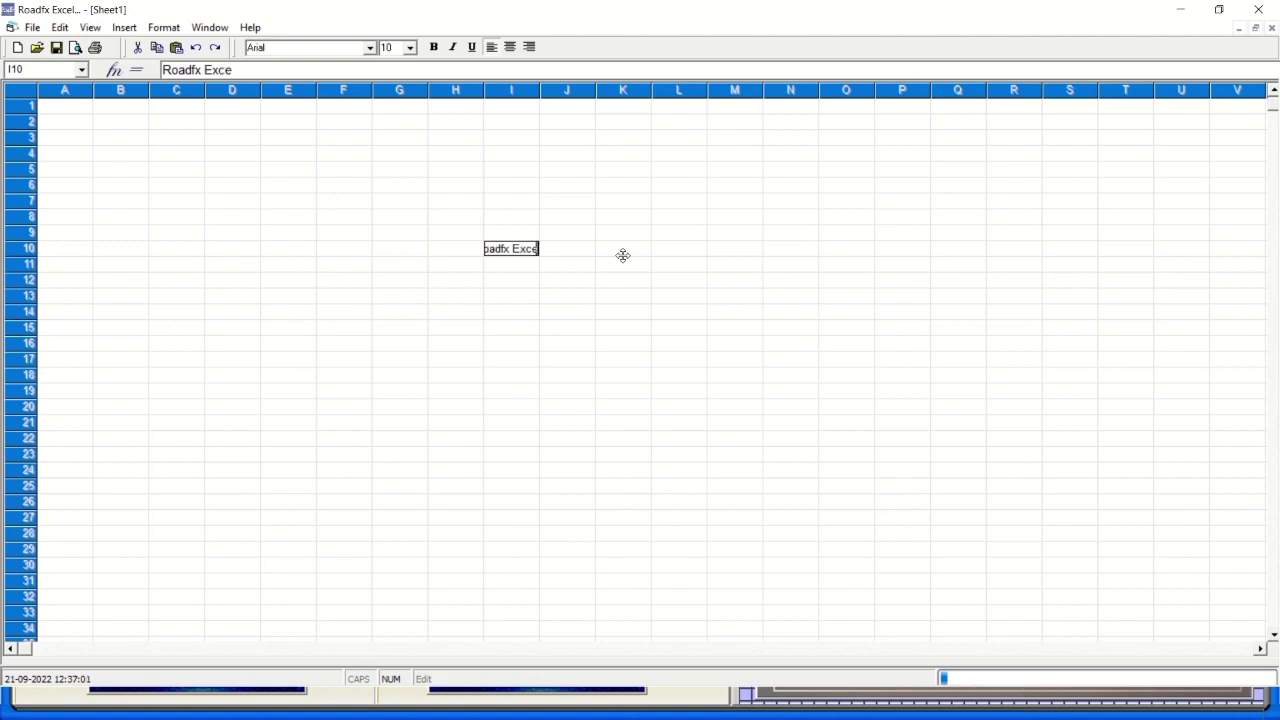
pyautogui.click(521, 265)
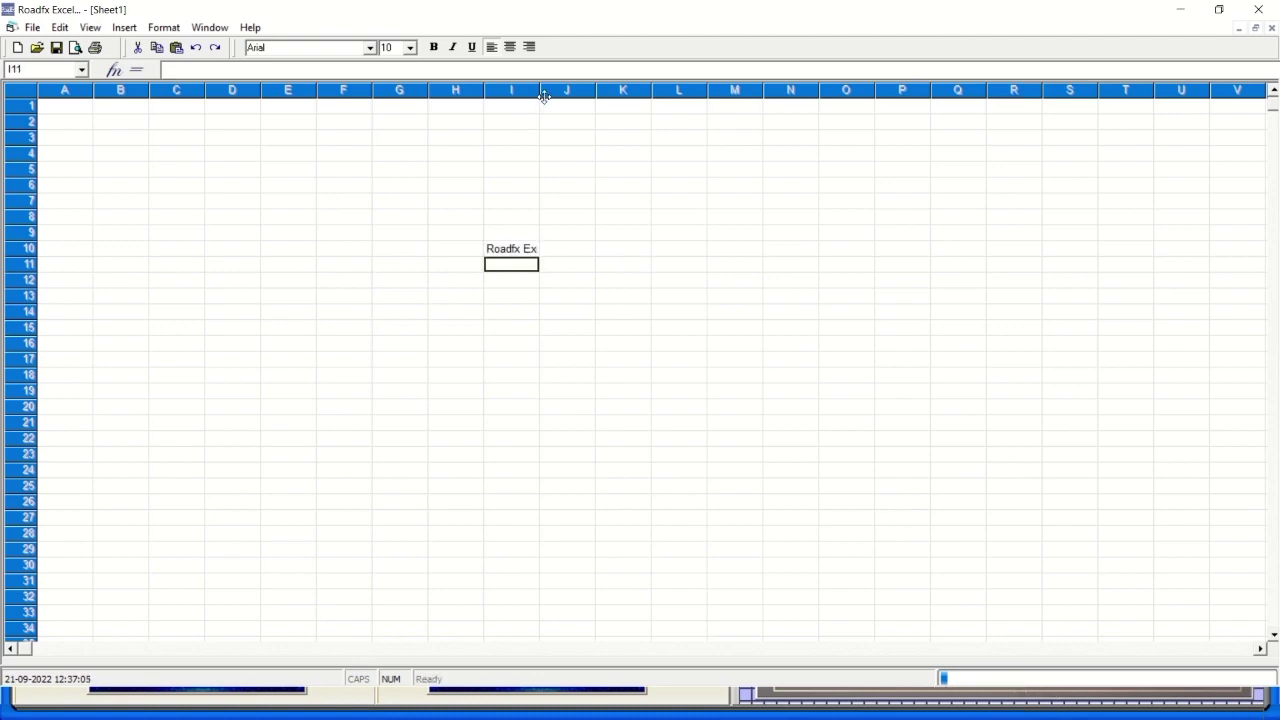
pyautogui.moveTo(540, 93); pyautogui.dragTo(601, 93)
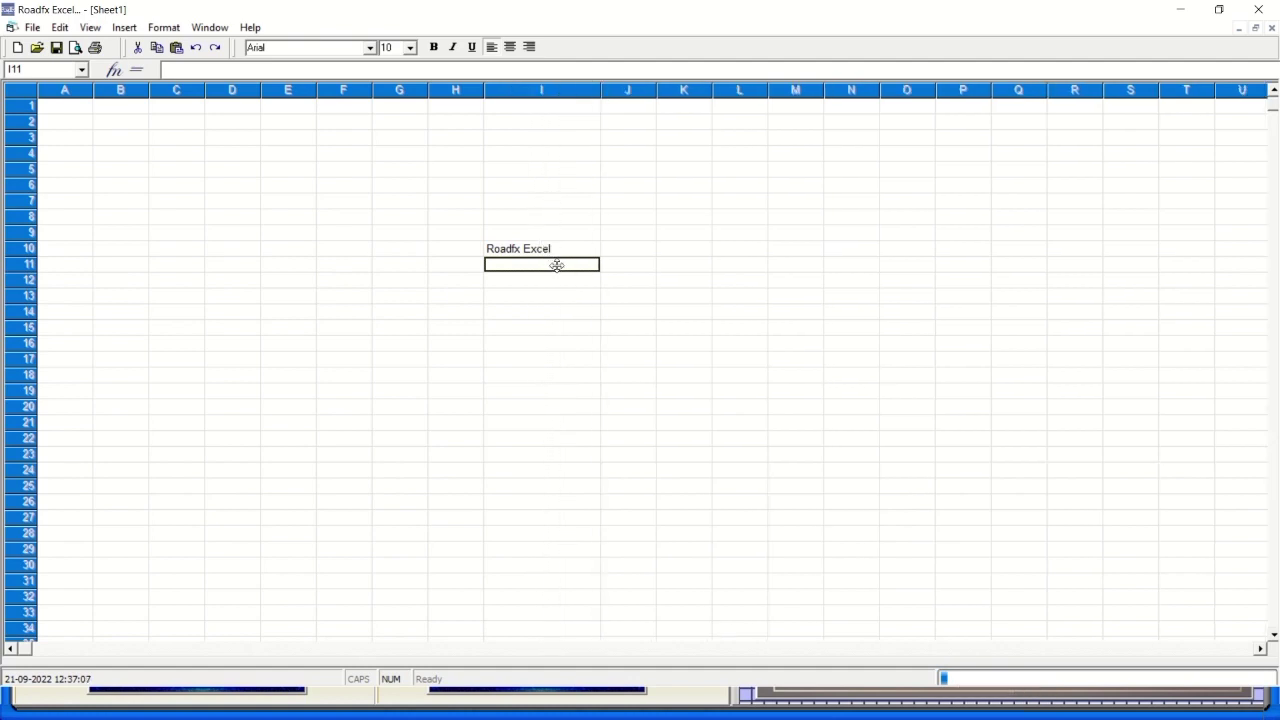
pyautogui.write('Roa')
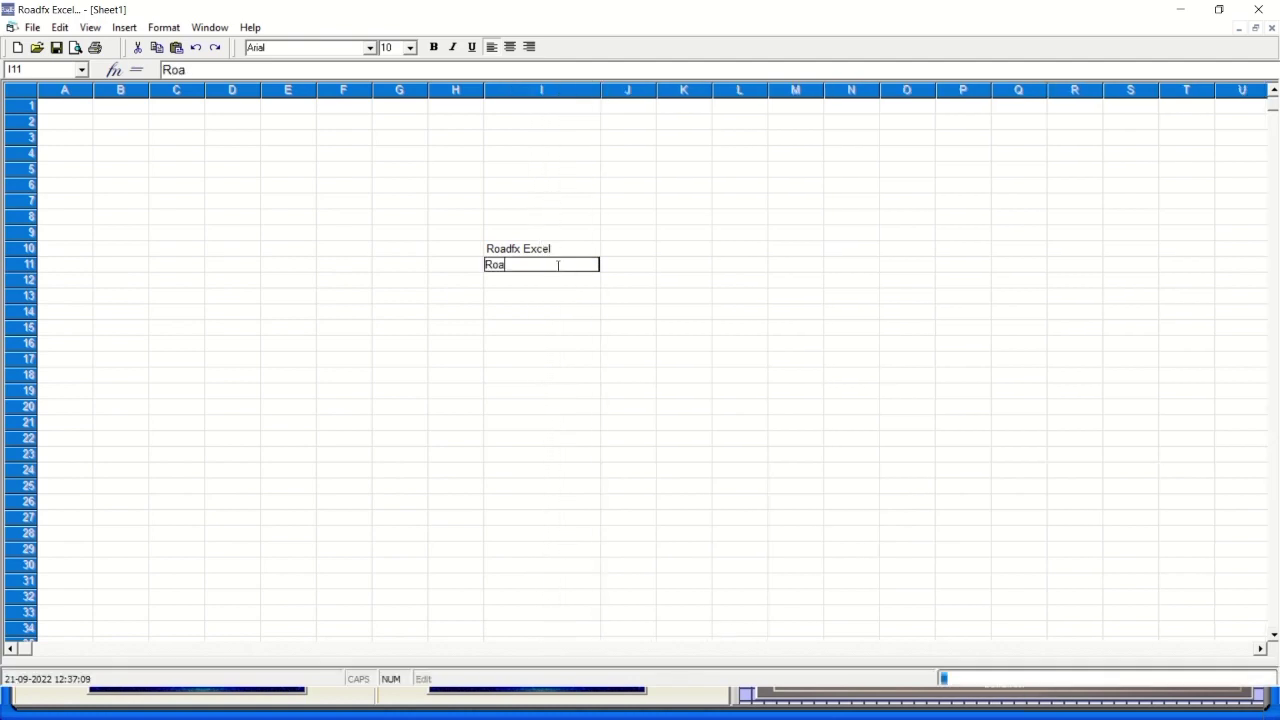
pyautogui.write('dfx Building')
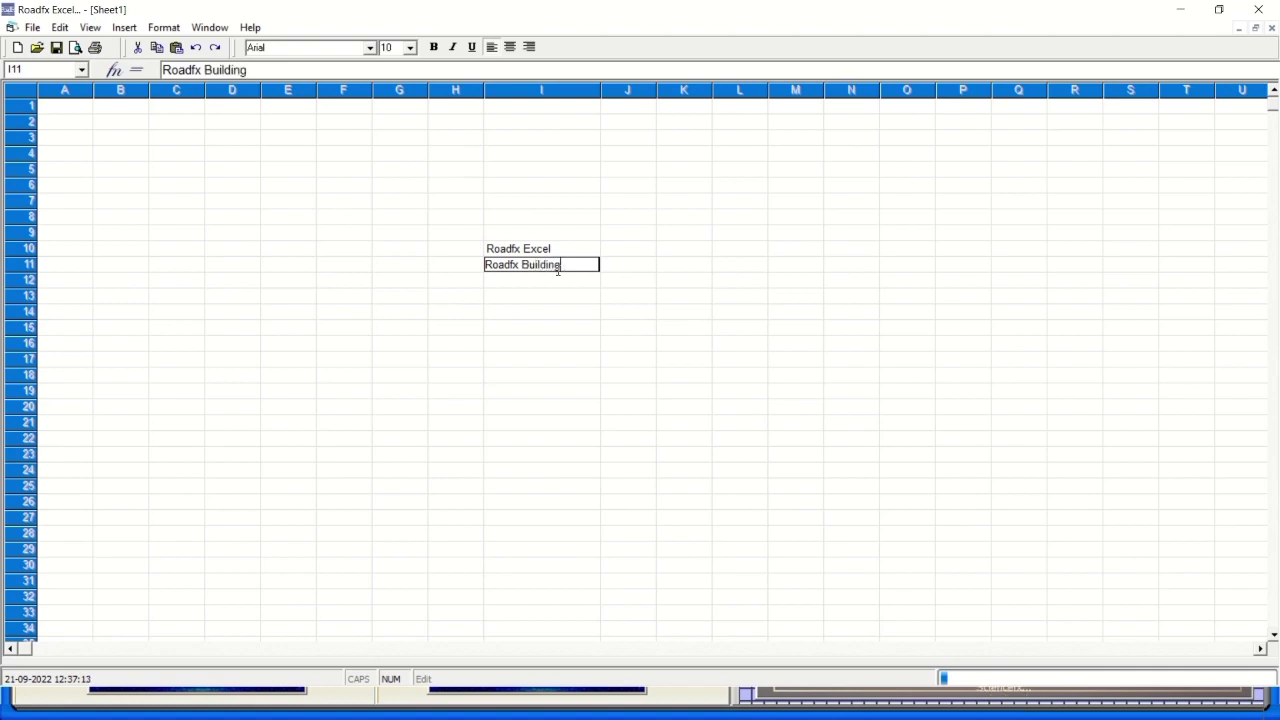
pyautogui.click(495, 229)
pyautogui.write('R')
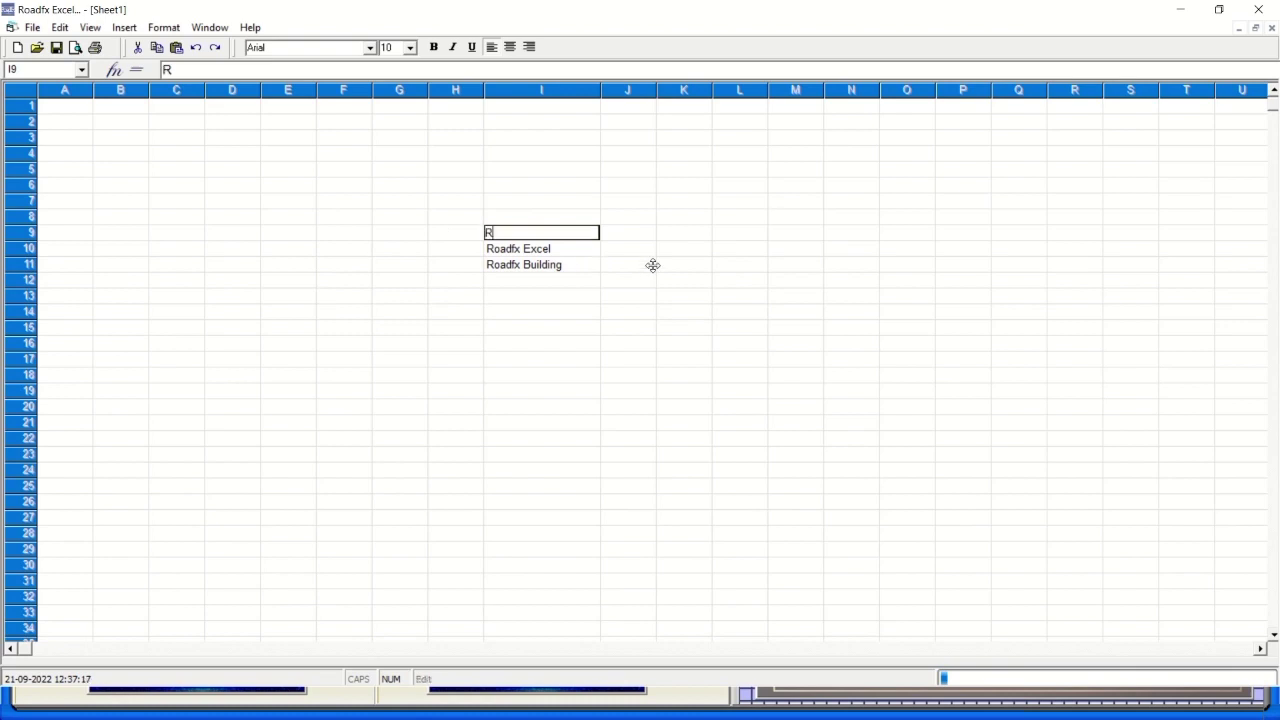
pyautogui.write('oadfx Word')
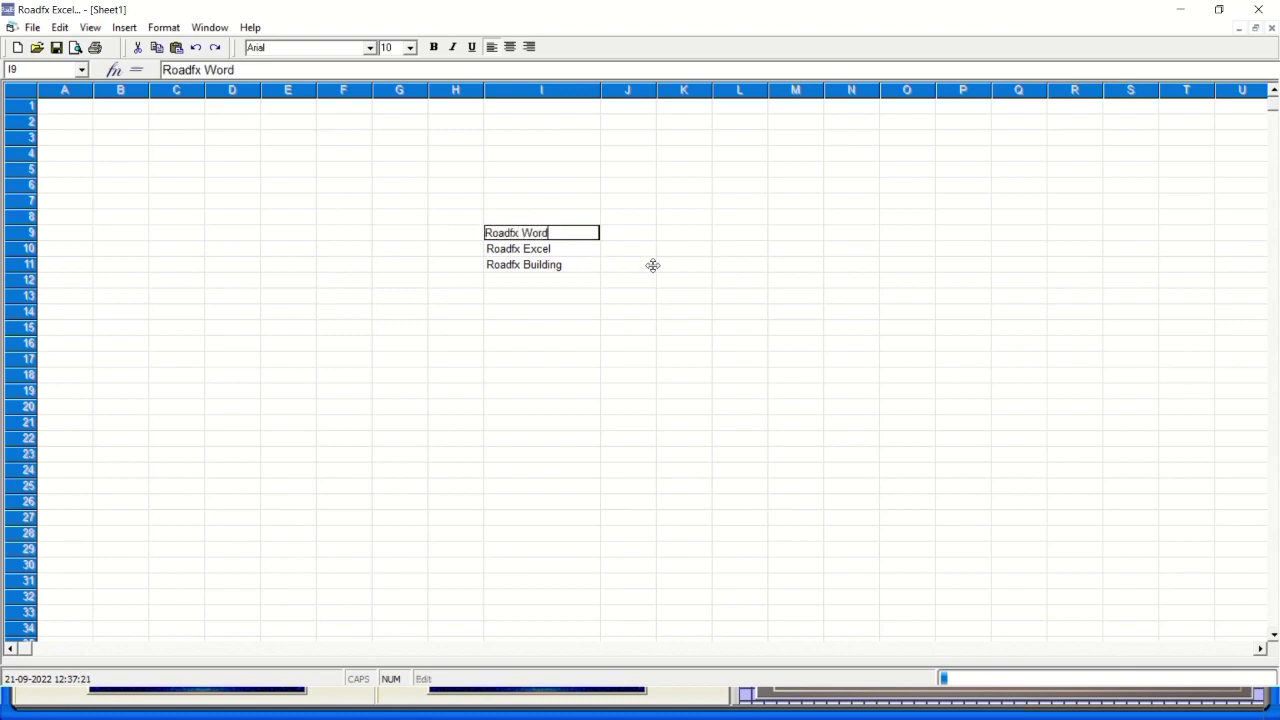
pyautogui.click(602, 92)
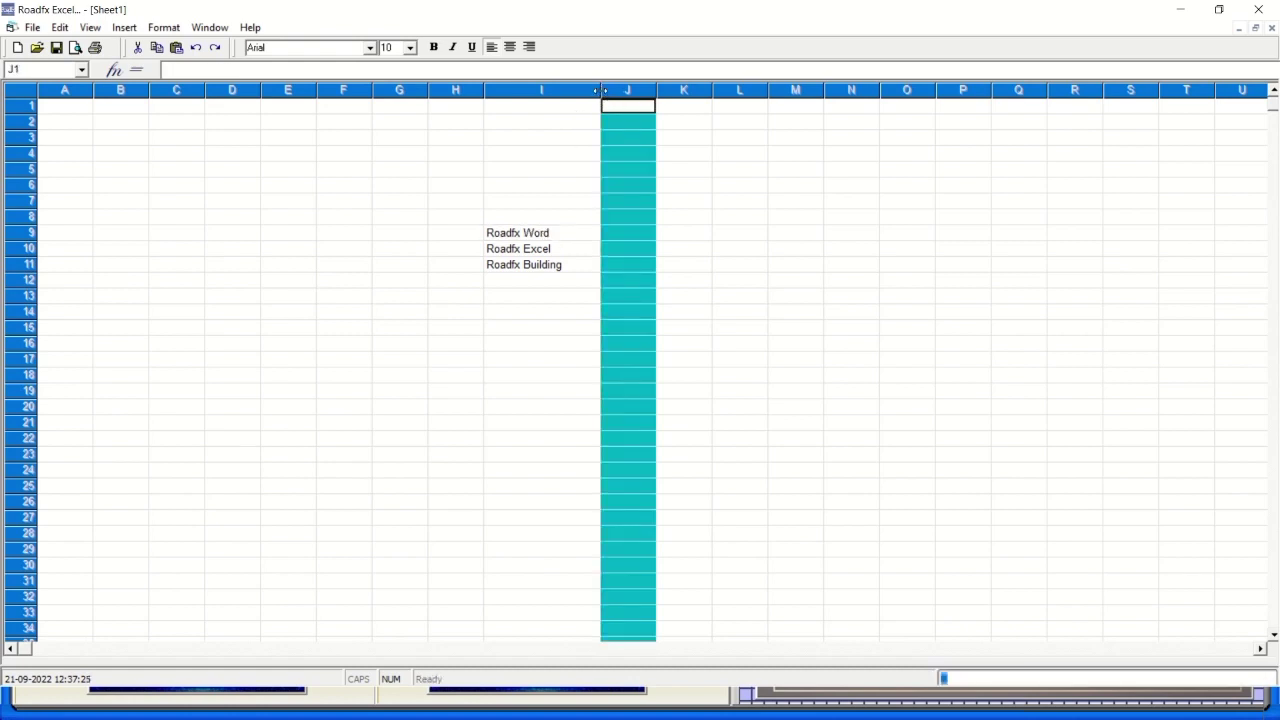
# Widen column I and change I11 to 'Roadfx Buildfx Documentation and Data Building purpose'.
pyautogui.moveTo(602, 90); pyautogui.dragTo(788, 92)
pyautogui.click(577, 266)
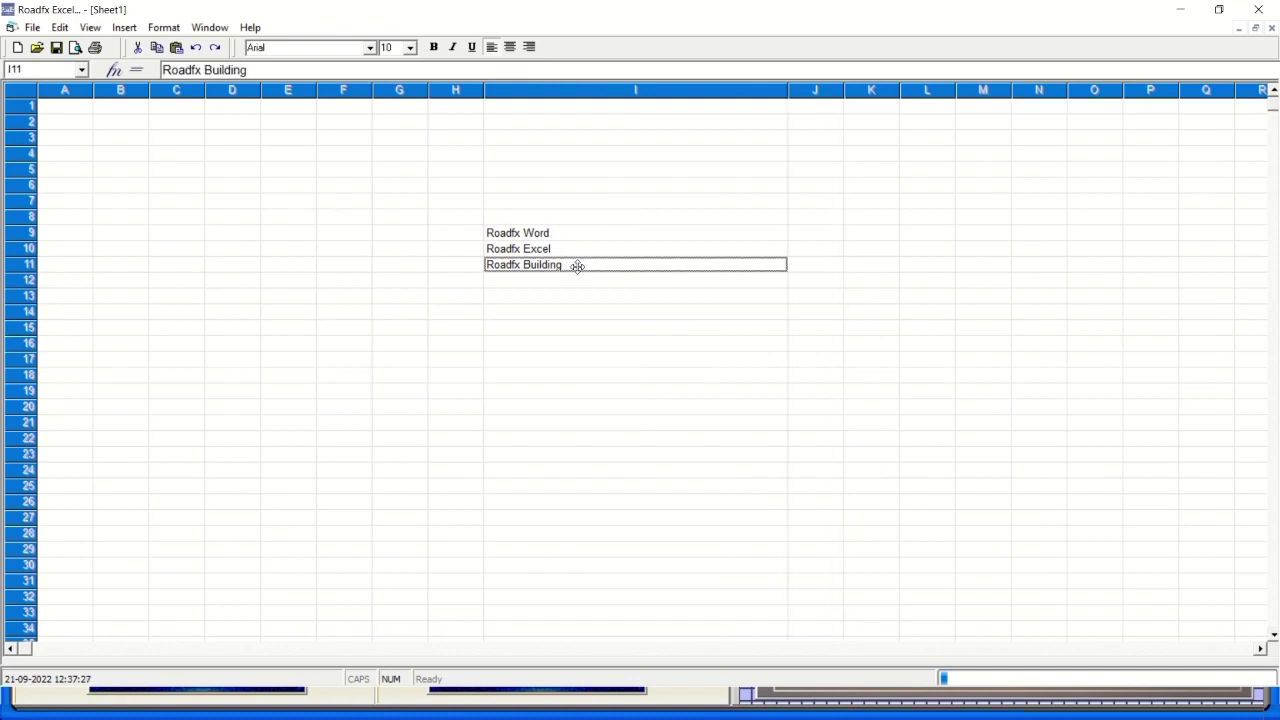
pyautogui.doubleClick(577, 266)
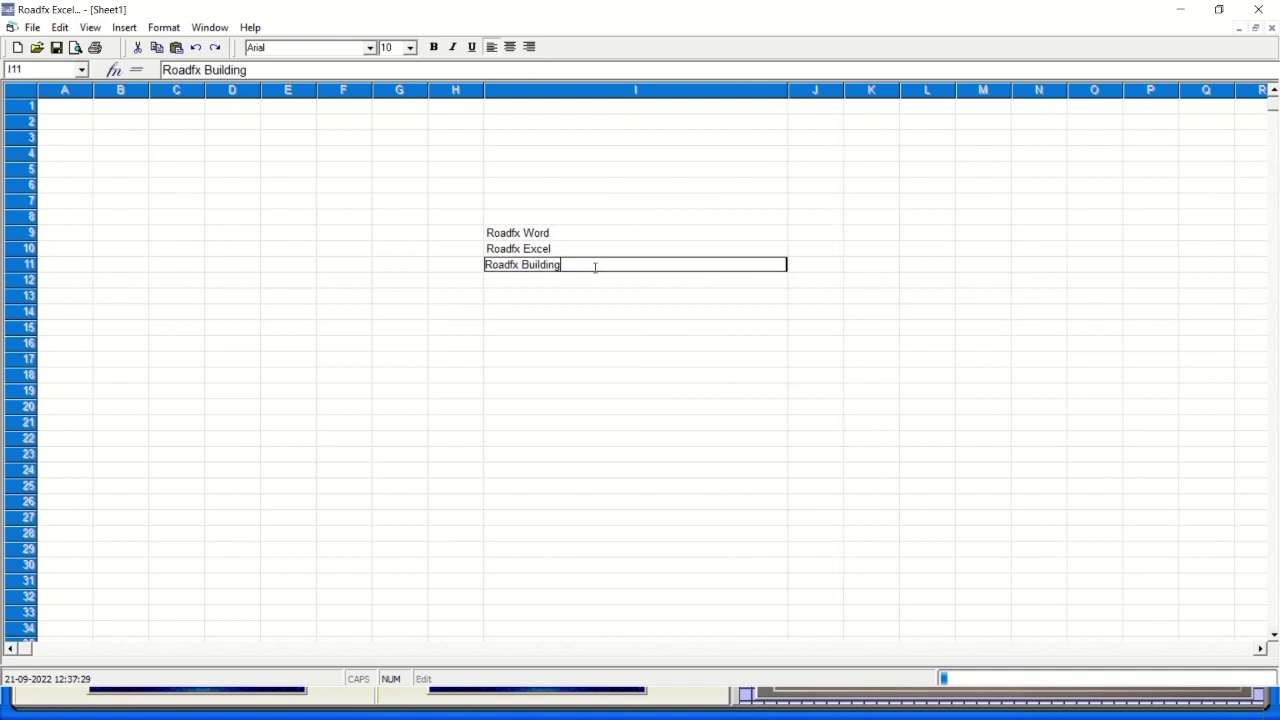
pyautogui.press('BackSpace')
pyautogui.press('BackSpace')
pyautogui.press('BackSpace')
pyautogui.write('fx Document')
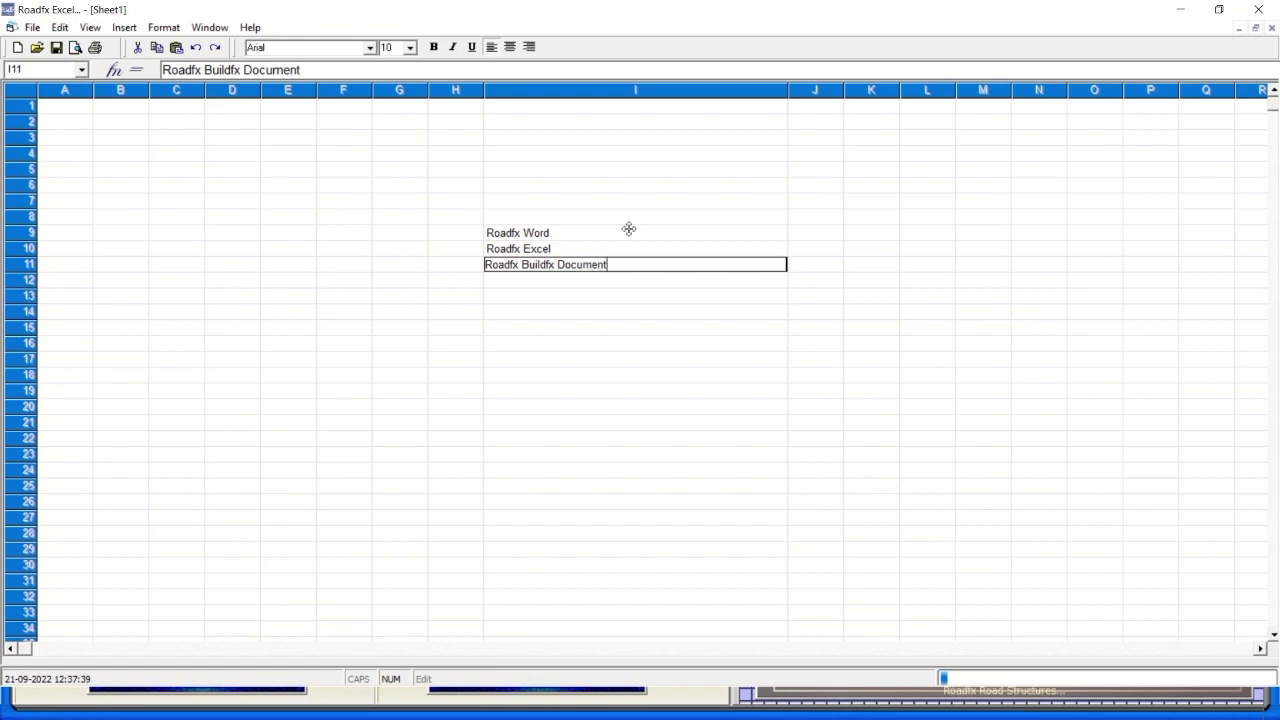
pyautogui.press('BackSpace')
pyautogui.press('BackSpace')
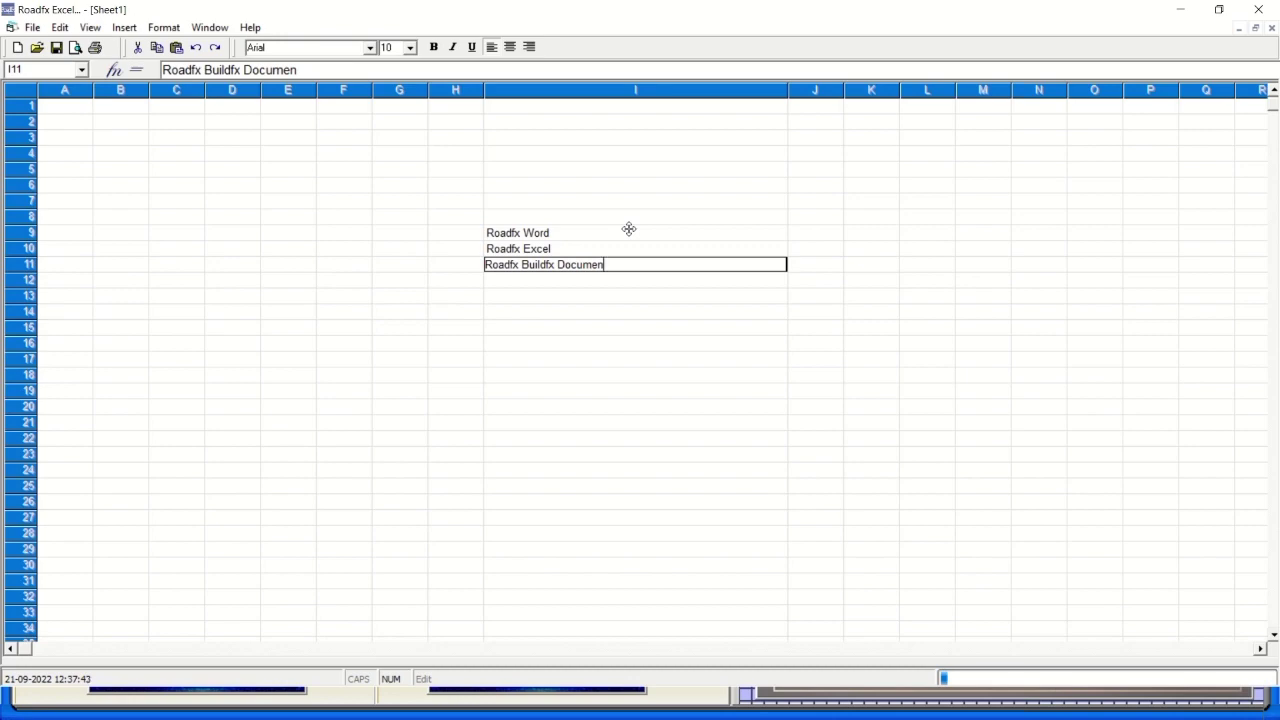
pyautogui.write('ation and')
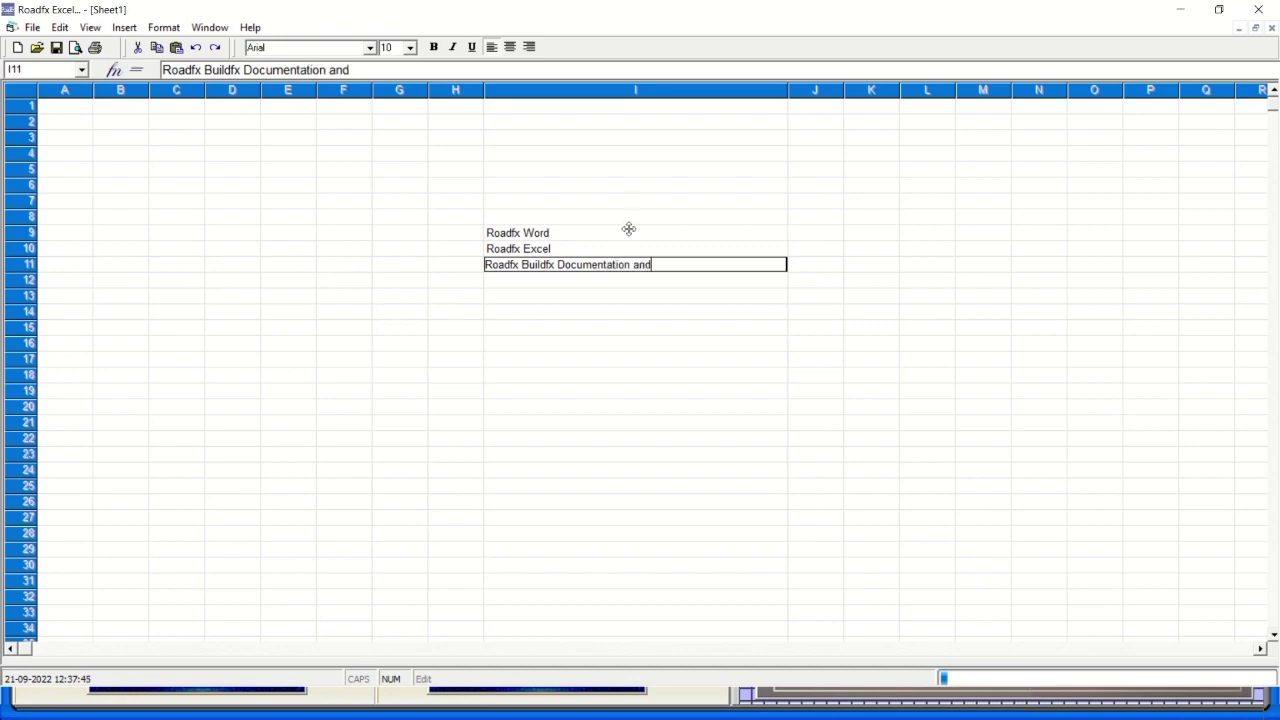
pyautogui.write(' Data Build')
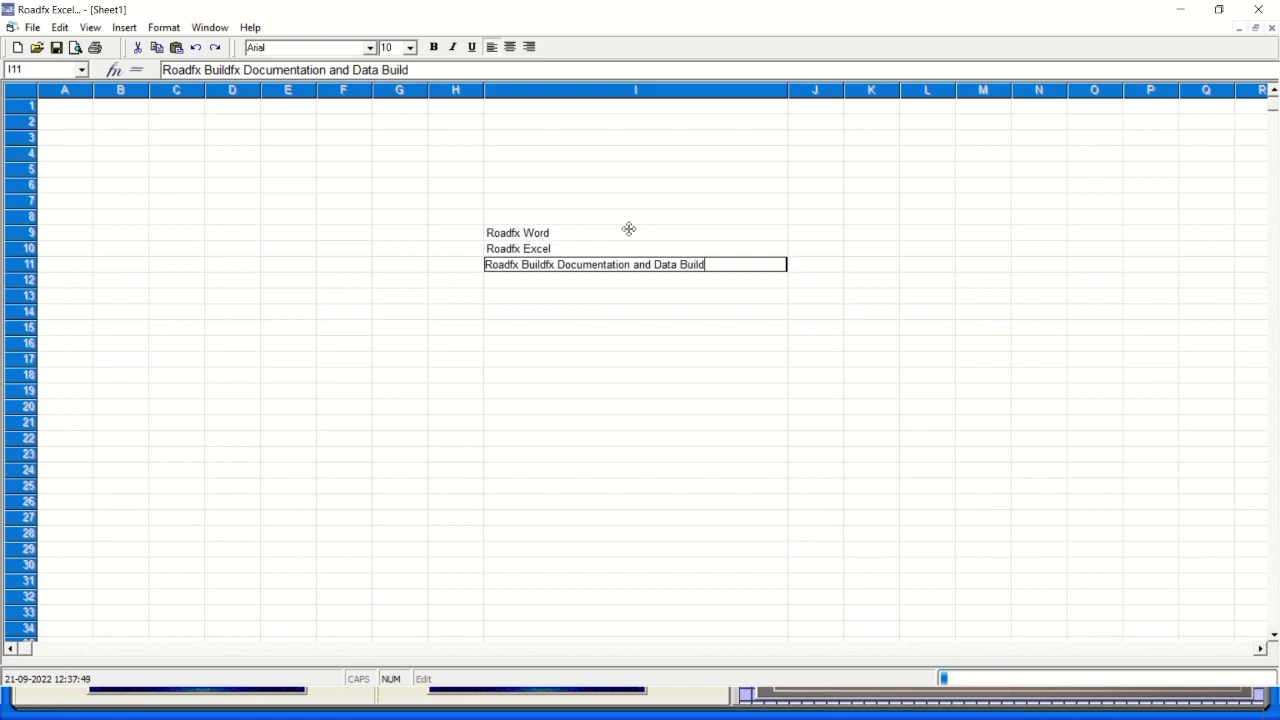
pyautogui.write('ing purpos')
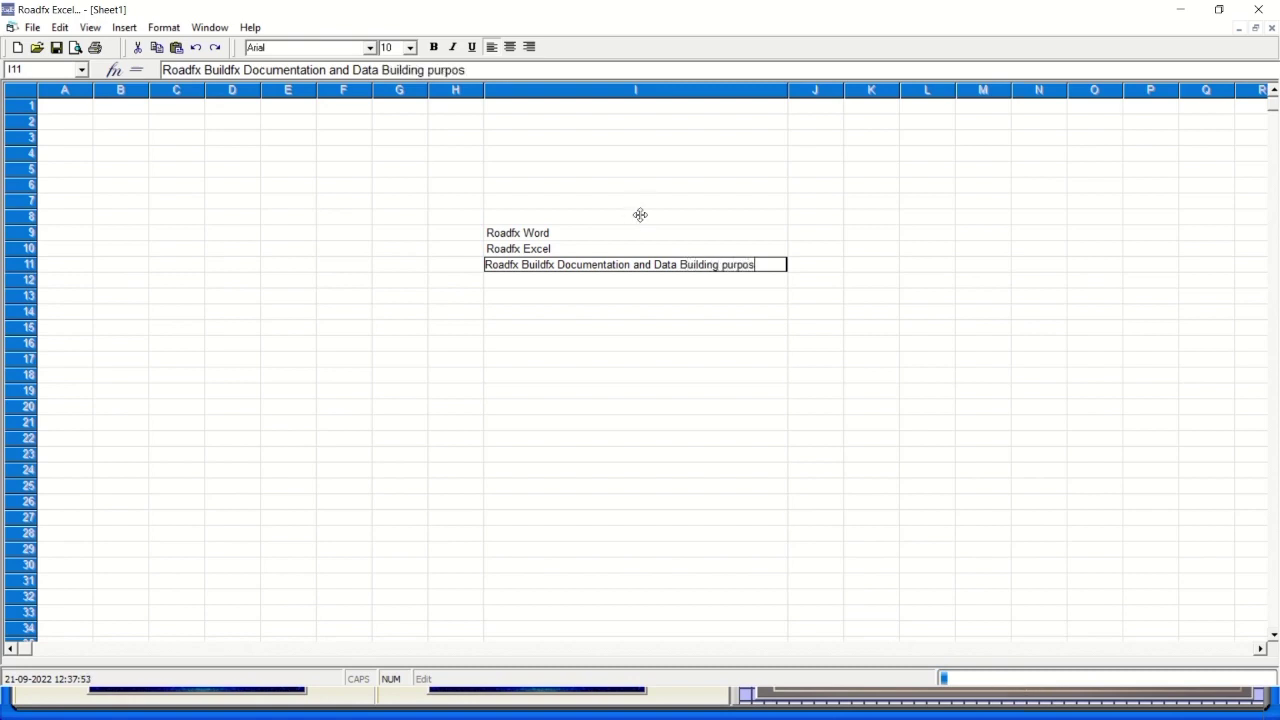
pyautogui.write('e')
pyautogui.press('Return')
# Check cells I9 to I11, then format the I11 entry in italic.
pyautogui.click(600, 296)
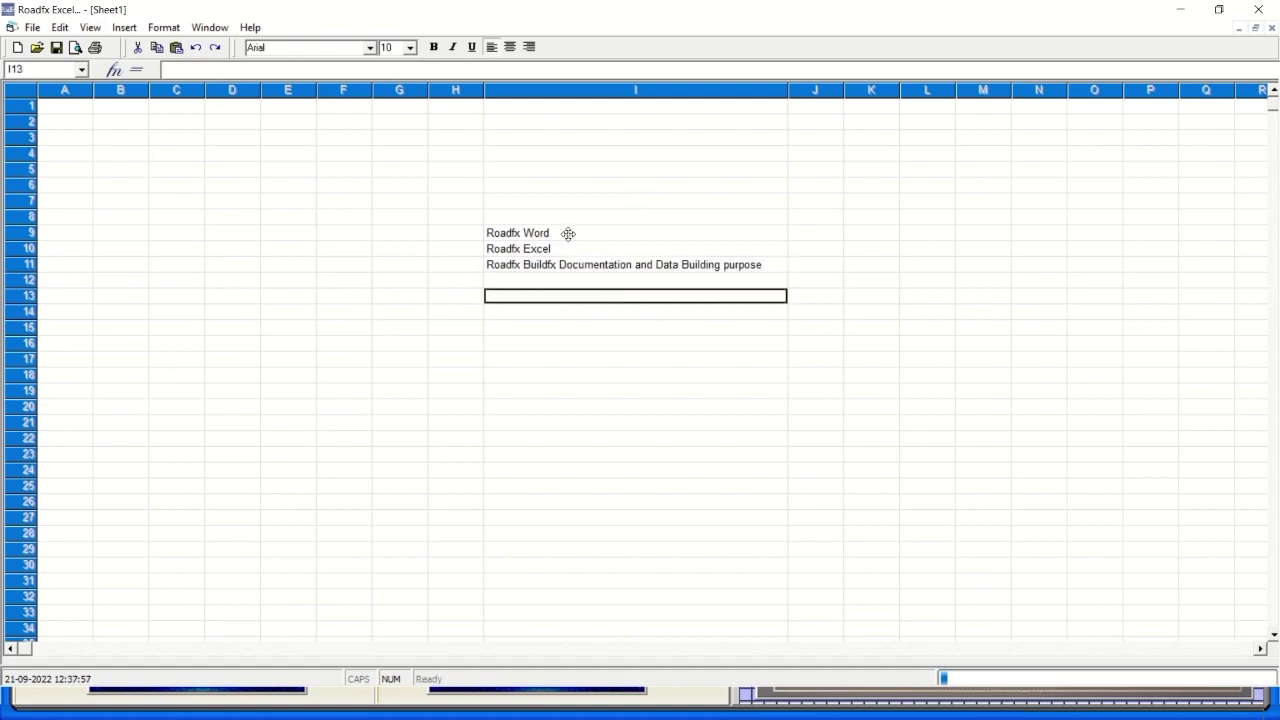
pyautogui.click(568, 233)
pyautogui.click(565, 249)
pyautogui.click(561, 266)
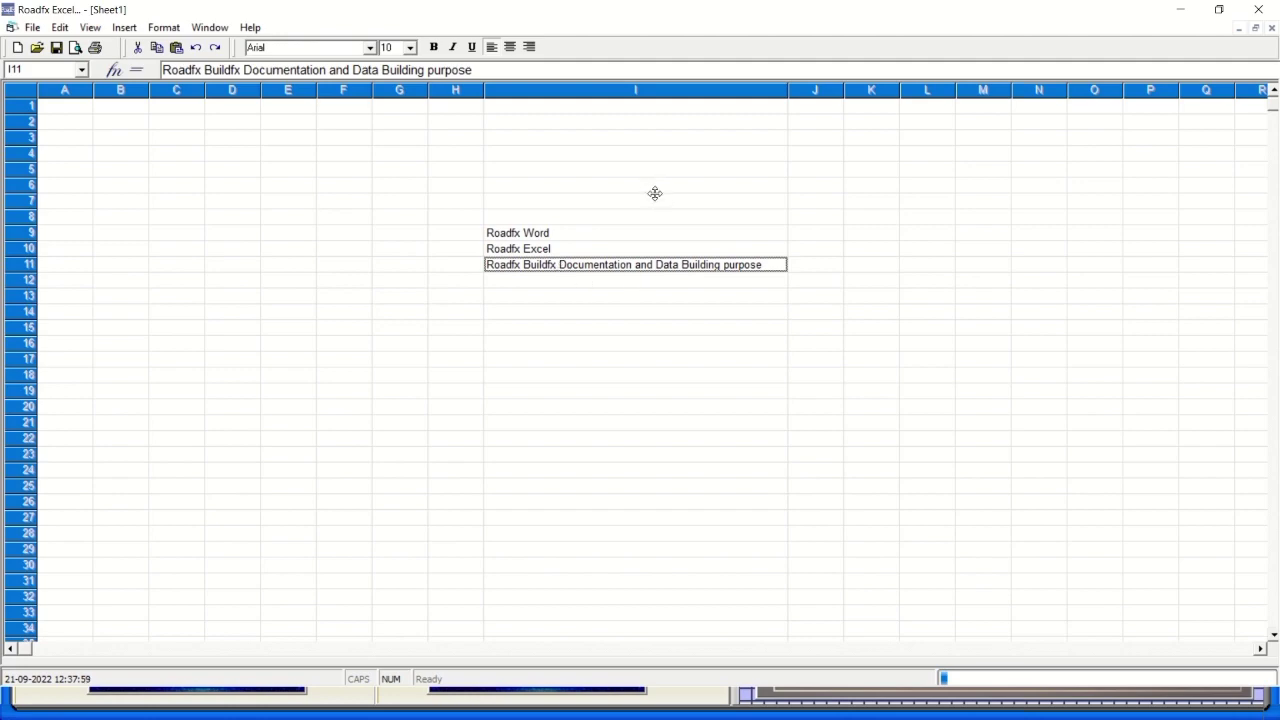
pyautogui.click(567, 295)
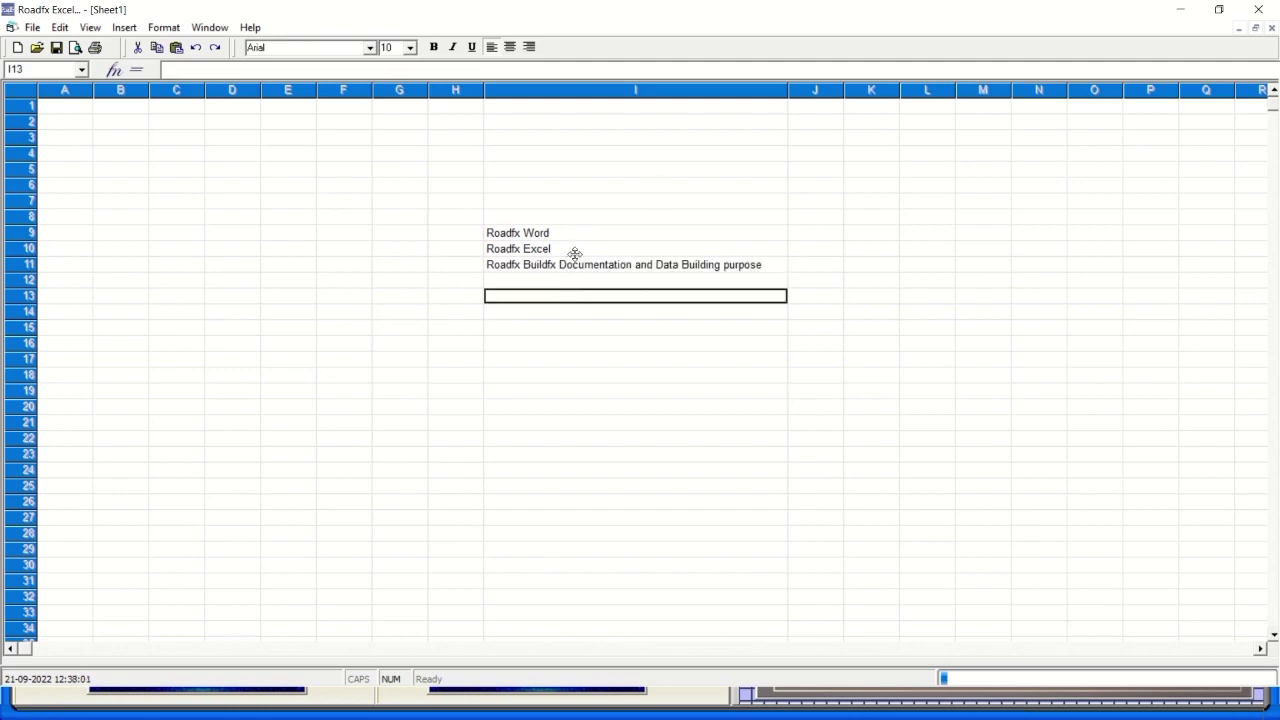
pyautogui.click(575, 264)
pyautogui.click(436, 48)
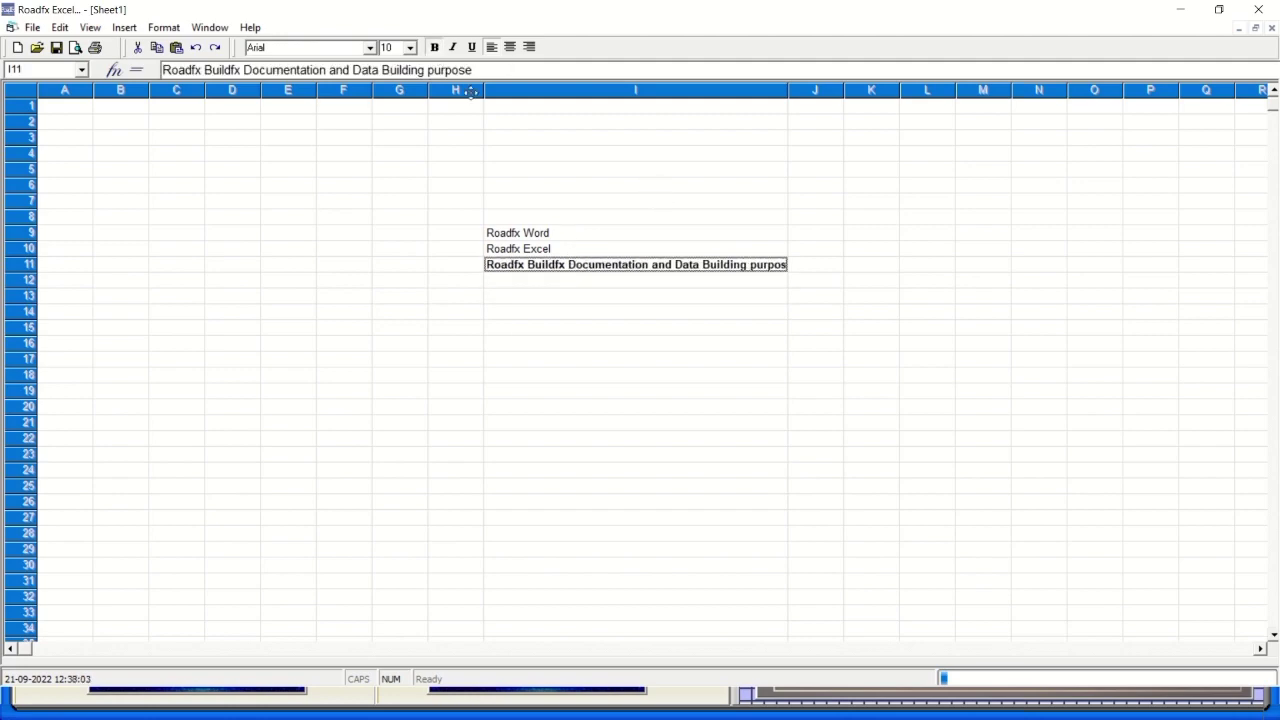
pyautogui.click(436, 48)
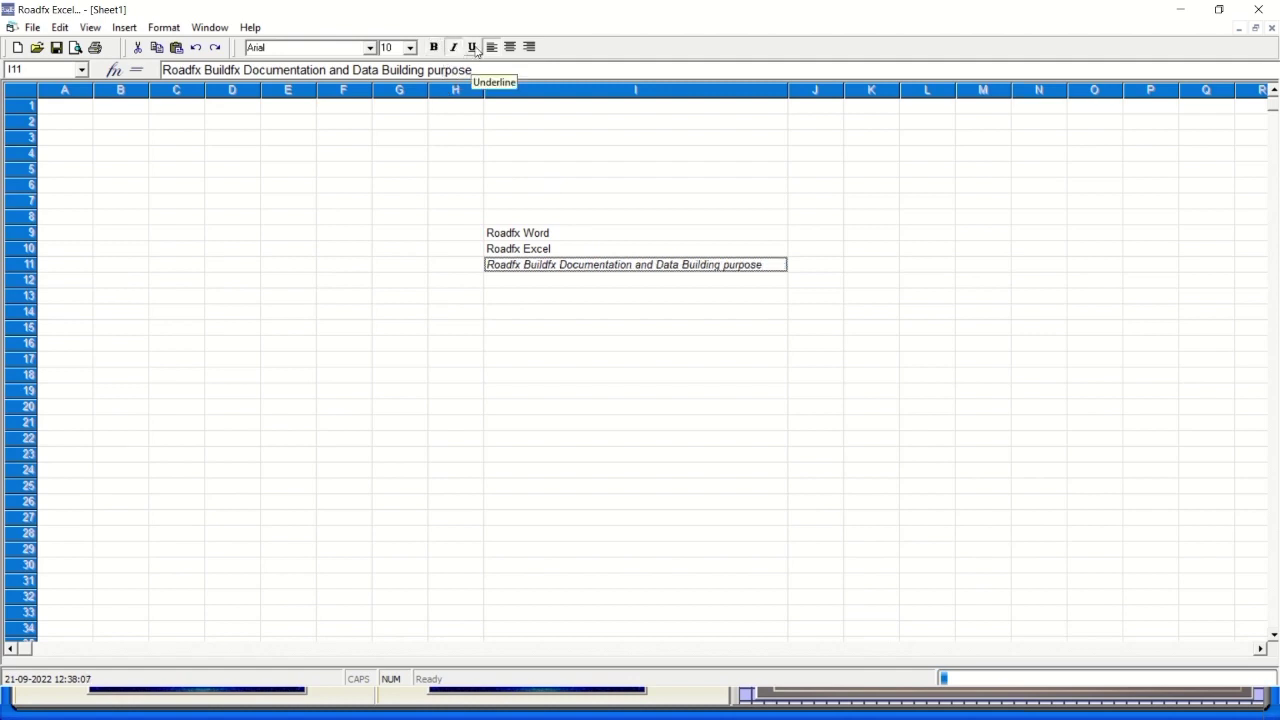
pyautogui.click(454, 48)
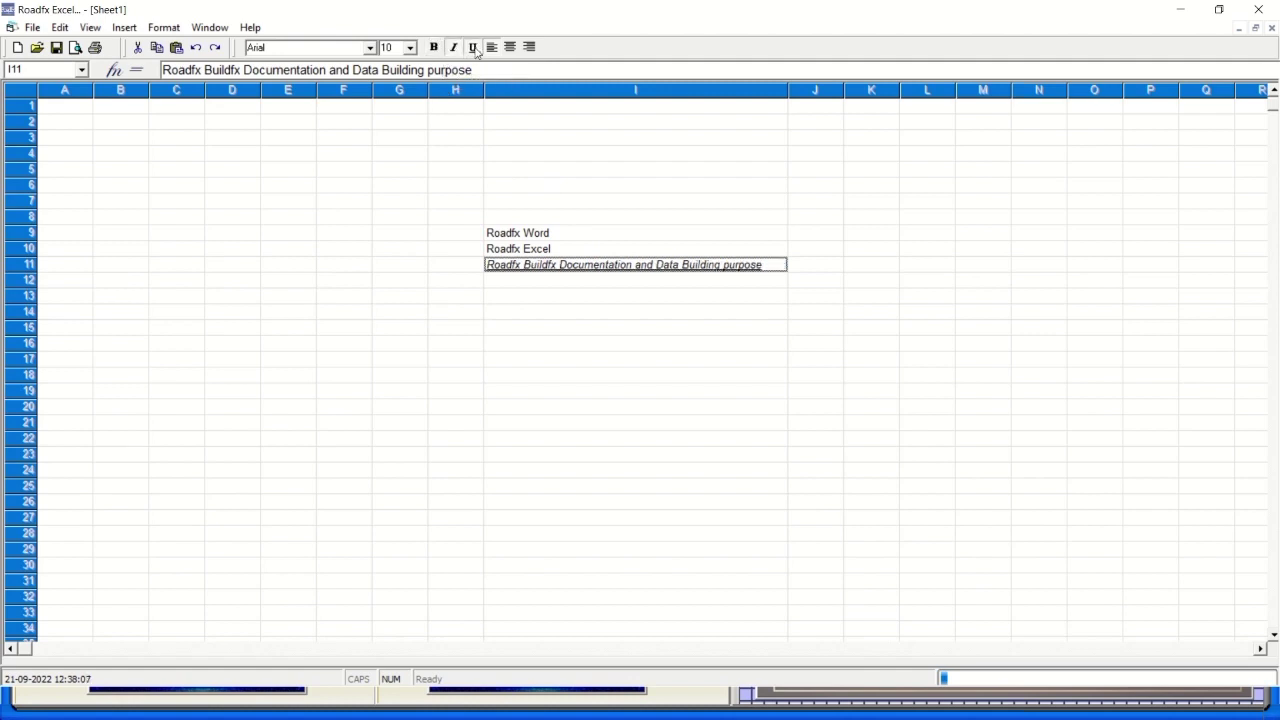
pyautogui.click(32, 27)
# Open Sheet1.rxl from the RfxExcel Files folder.
pyautogui.click(62, 65)
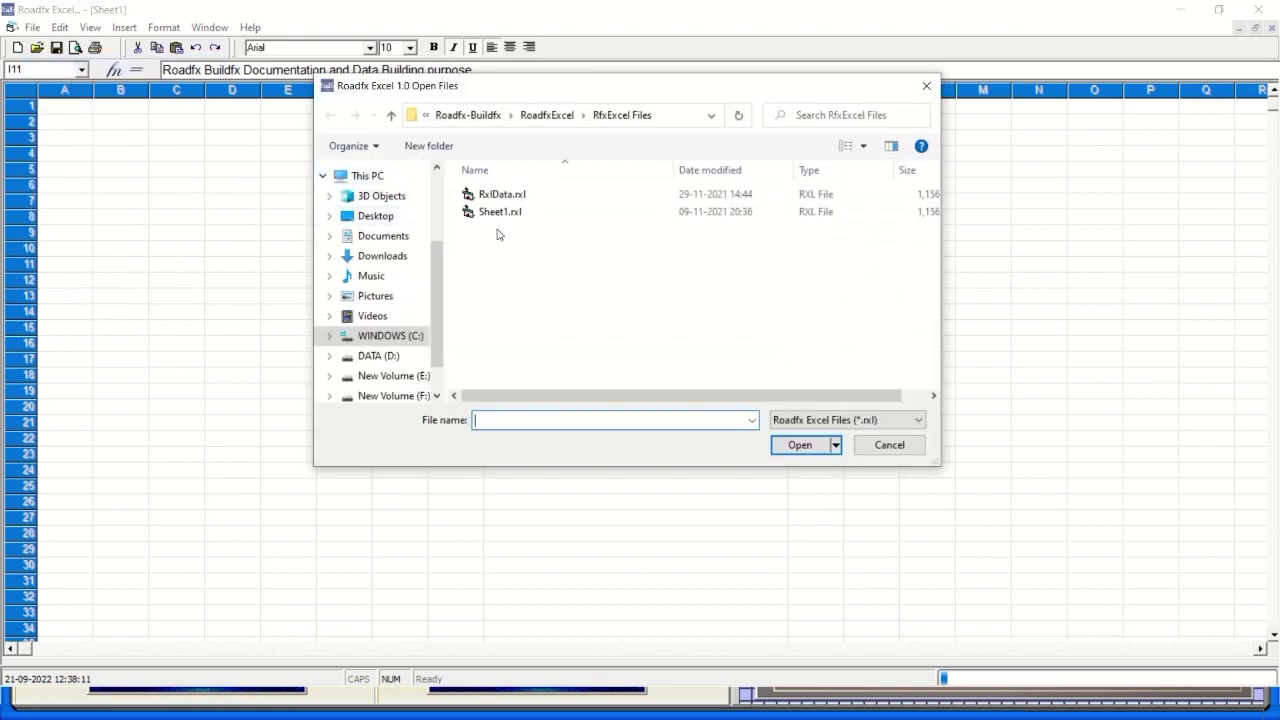
pyautogui.click(500, 212)
pyautogui.doubleClick(500, 212)
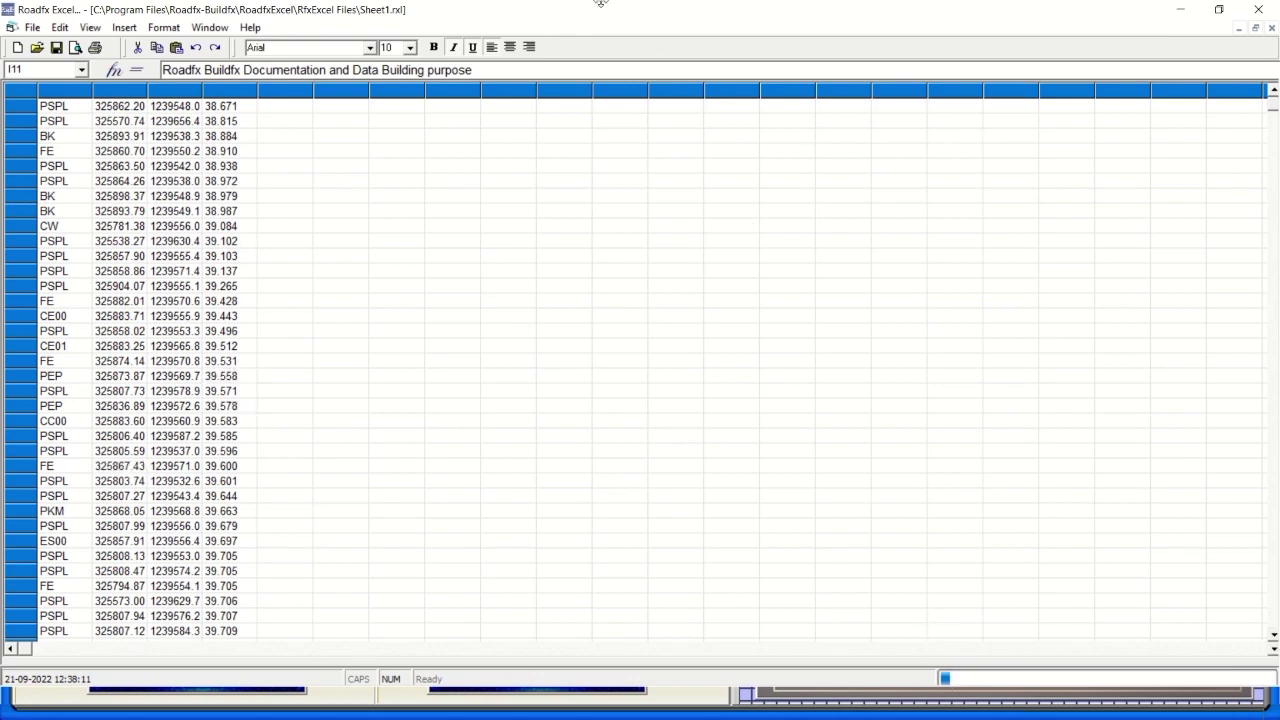
pyautogui.click(527, 45)
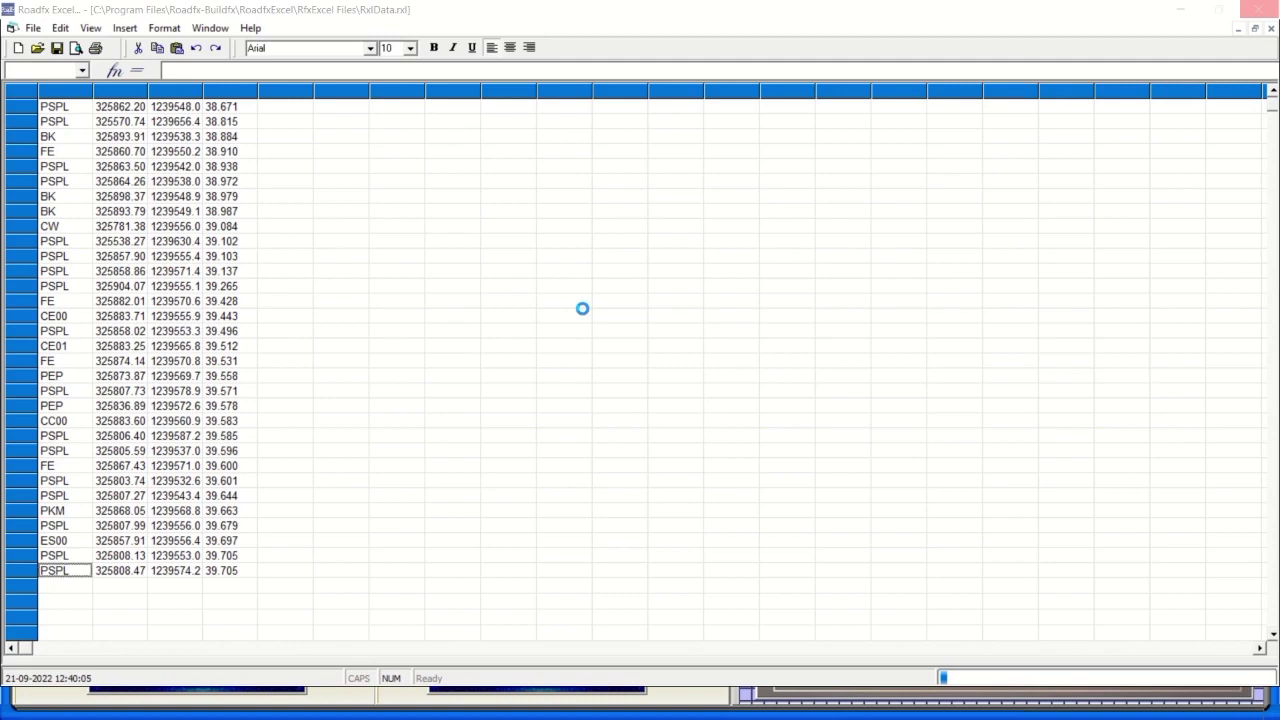
# Open RxlData.rxl, check the last row's BP, 321156.832, 1240066.0 and 61.665 values, then return to the top.
pyautogui.moveTo(594, 8)
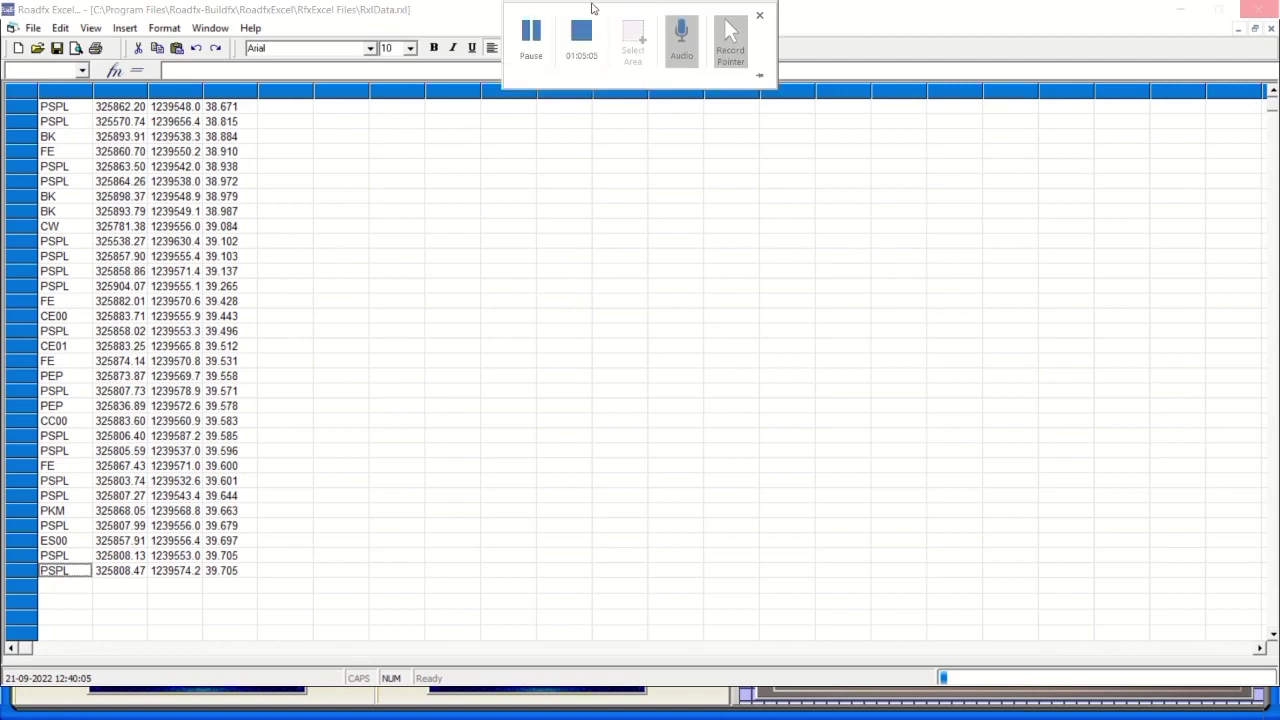
pyautogui.click(532, 38)
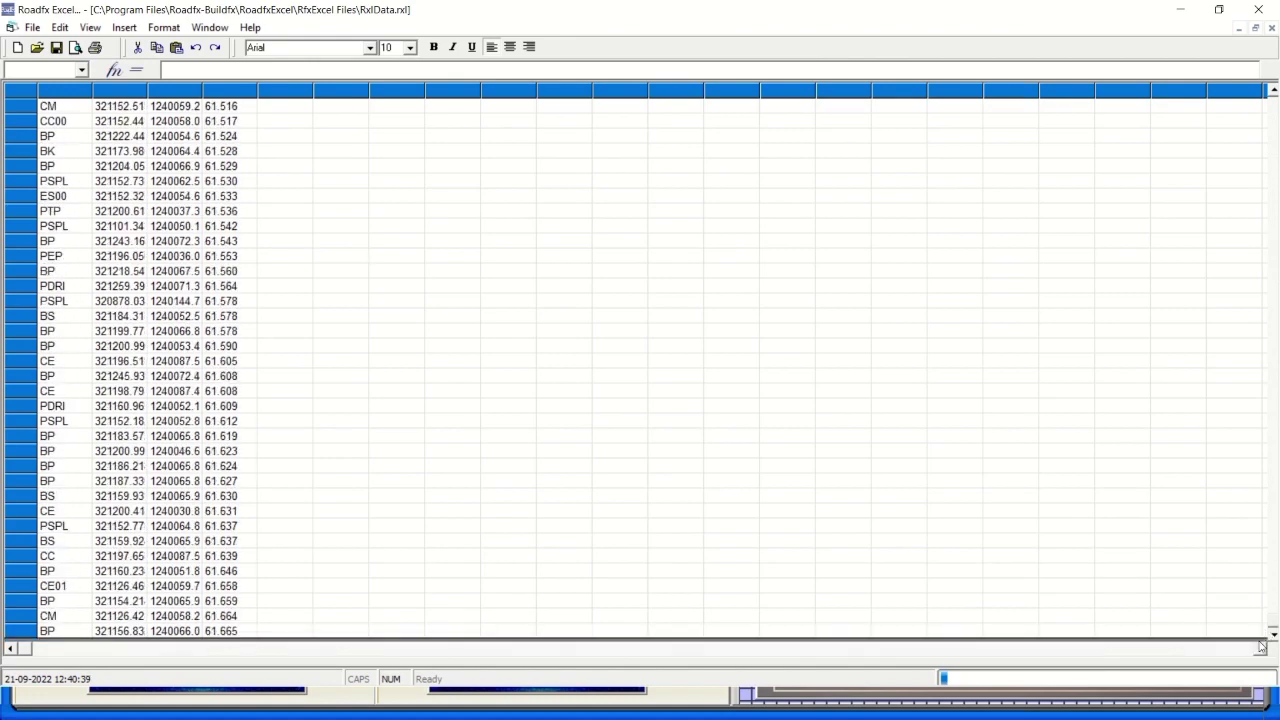
pyautogui.click(222, 632)
pyautogui.click(185, 631)
pyautogui.click(140, 631)
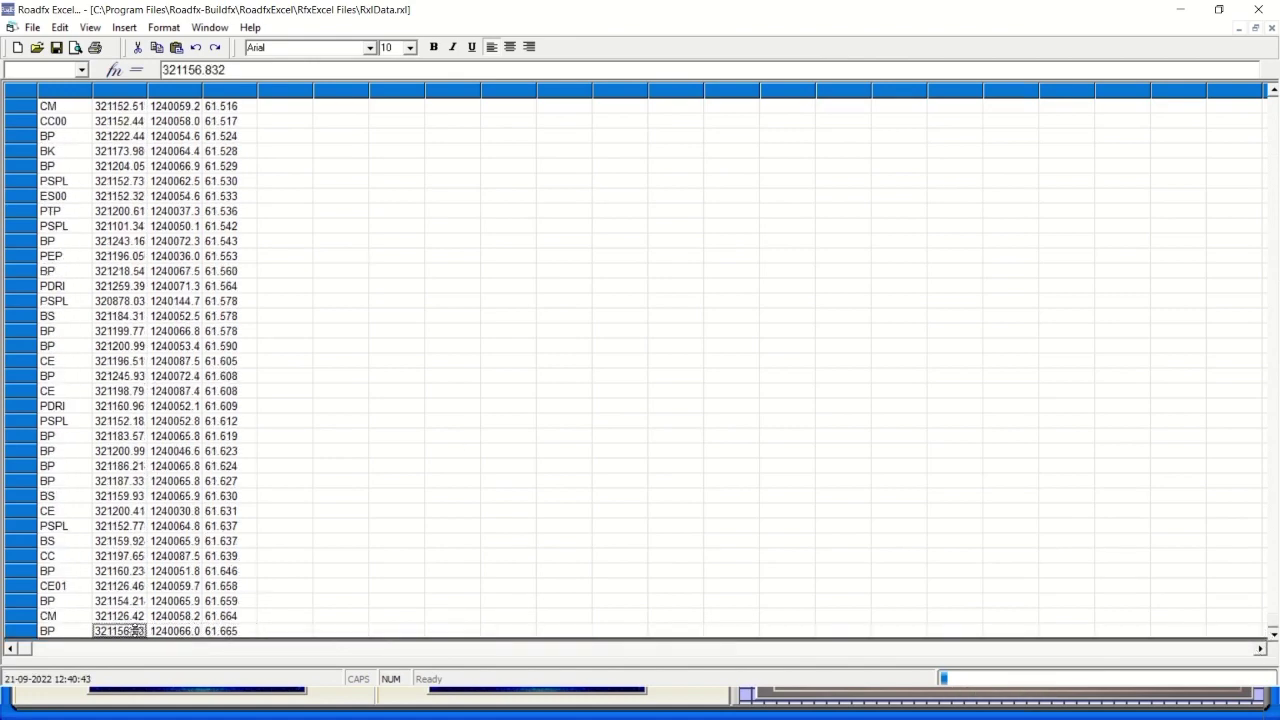
pyautogui.click(70, 629)
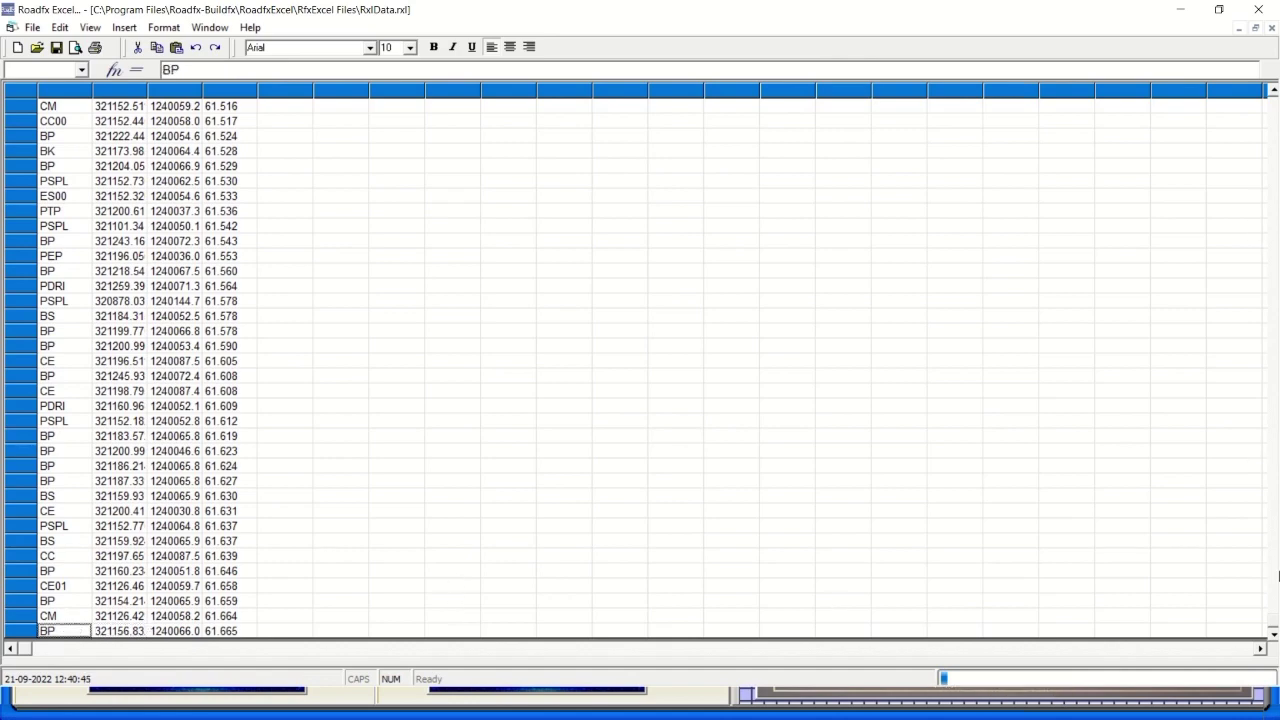
pyautogui.moveTo(1273, 628); pyautogui.dragTo(1274, 96)
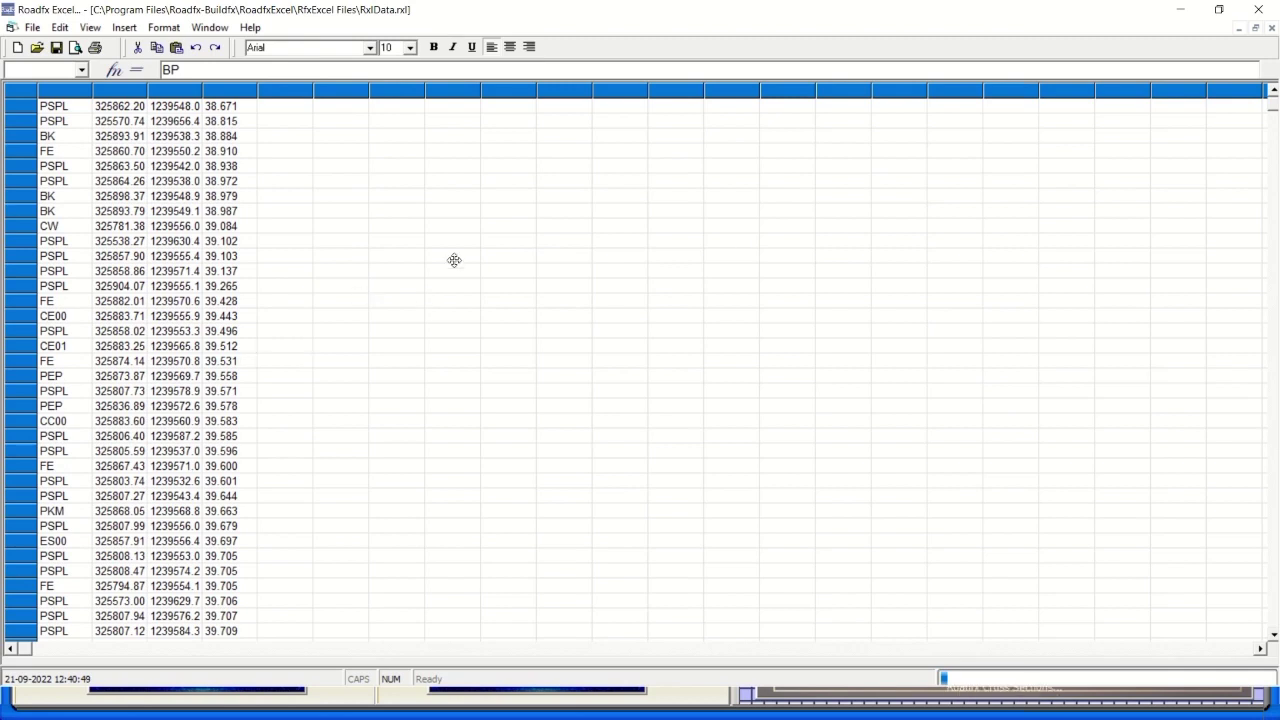
# Enter Roadfx Buildfx in an empty cell beside the survey data.
pyautogui.click(488, 242)
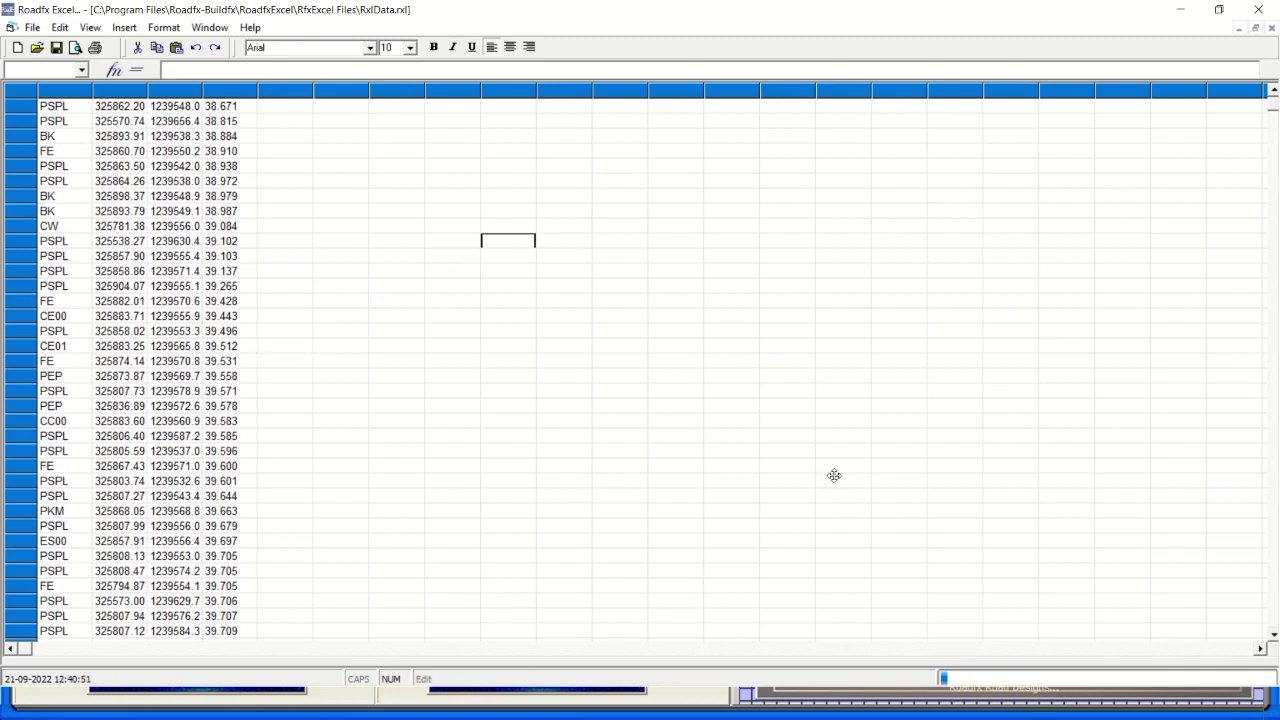
pyautogui.write('Roadfx')
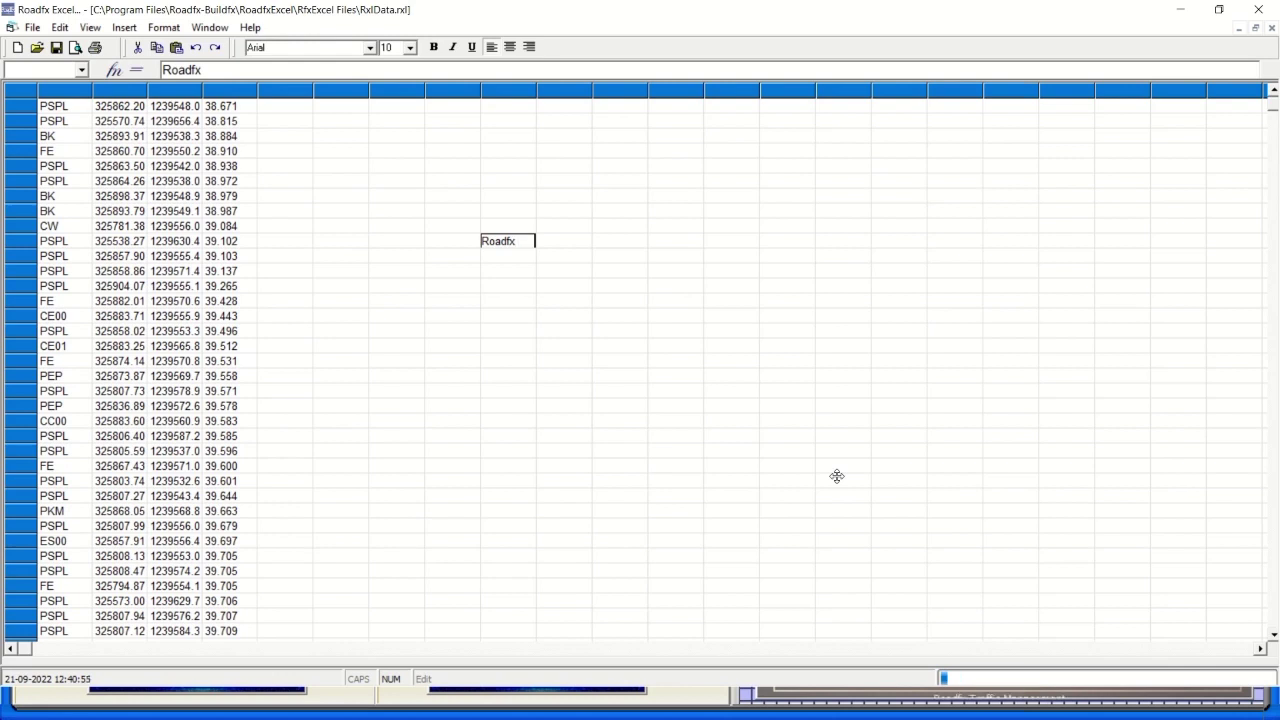
pyautogui.write(' Building')
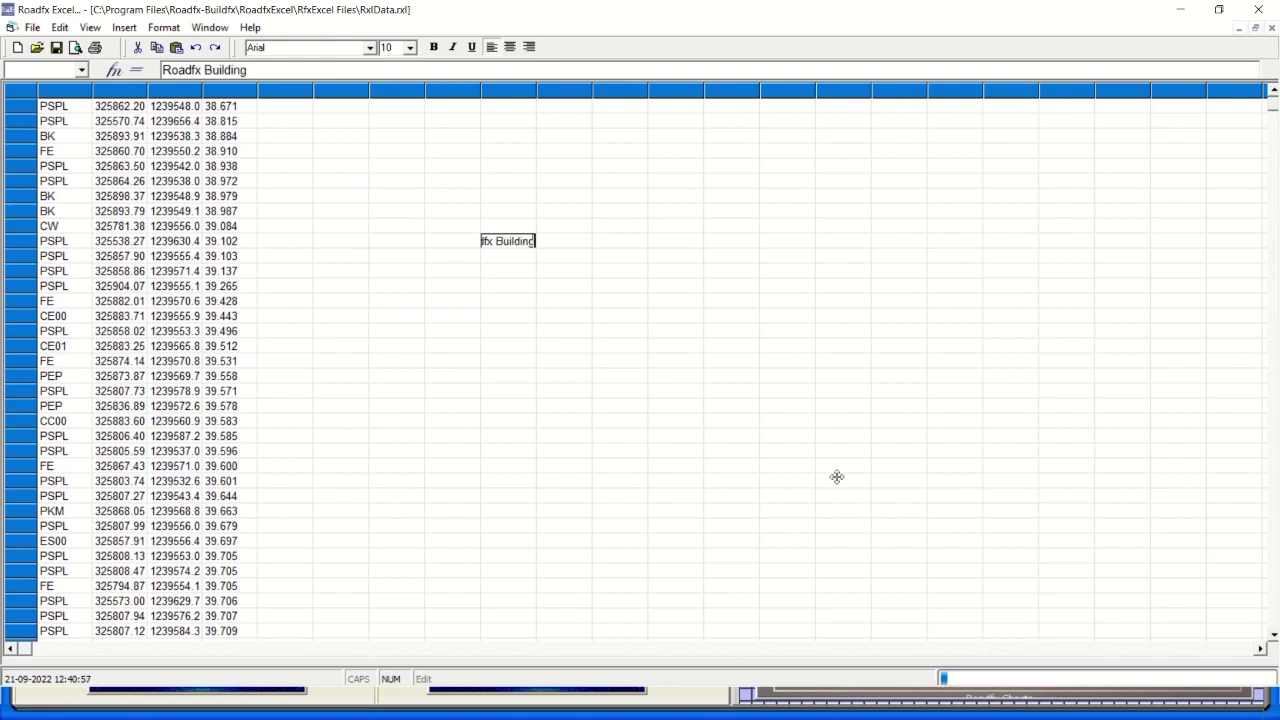
pyautogui.press('BackSpace')
pyautogui.press('BackSpace')
pyautogui.press('BackSpace')
pyautogui.write('fx')
pyautogui.click(584, 94)
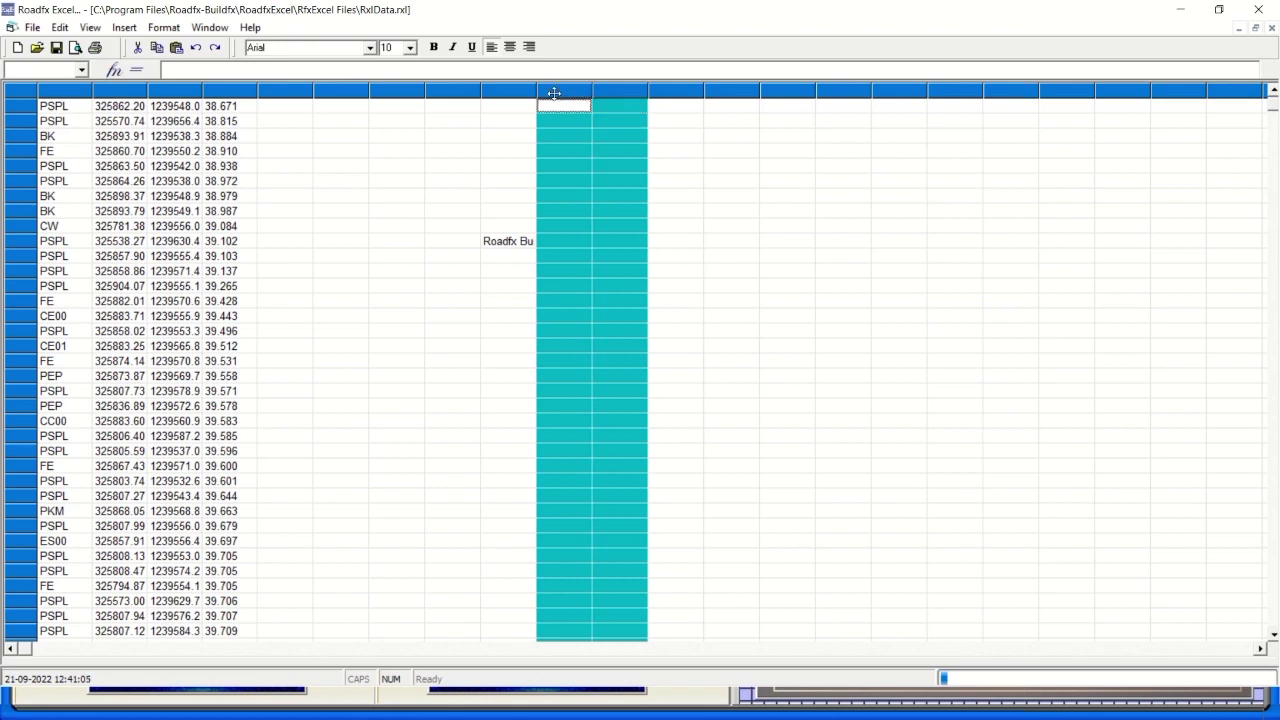
pyautogui.click(496, 167)
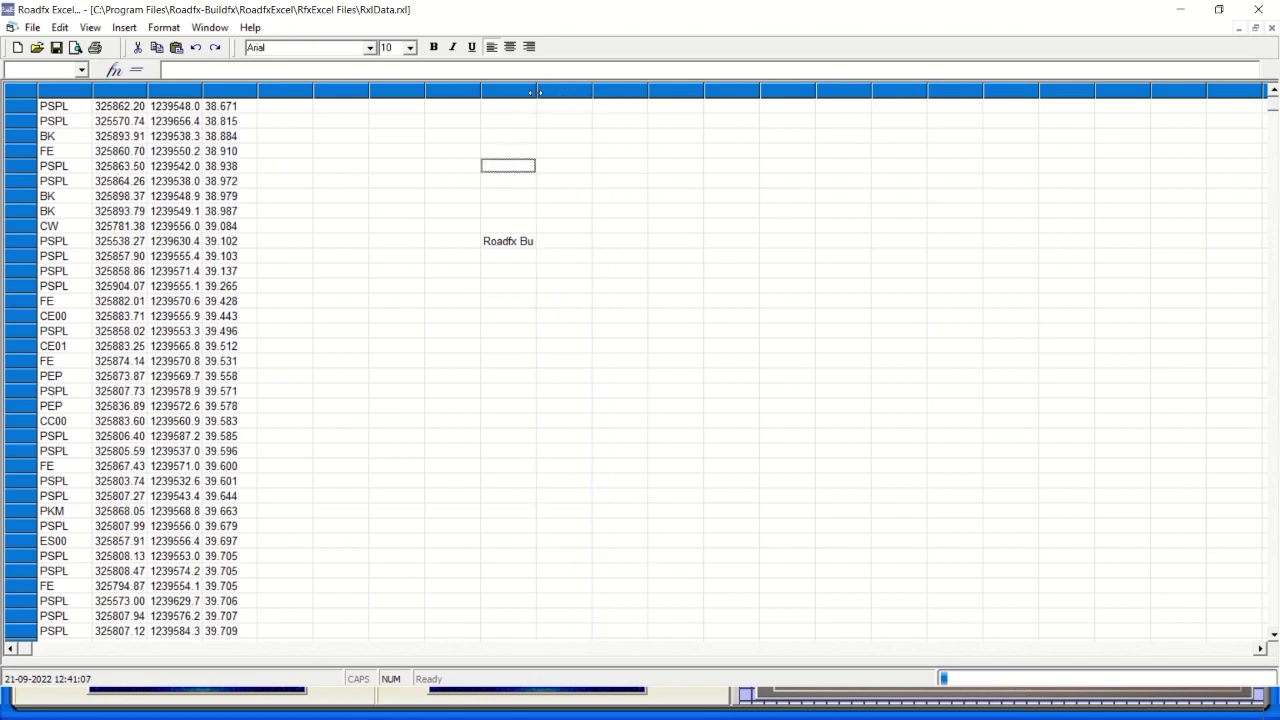
# Widen the Roadfx Buildfx column and the two columns to its right.
pyautogui.moveTo(537, 102); pyautogui.dragTo(729, 102)
pyautogui.moveTo(457, 6)
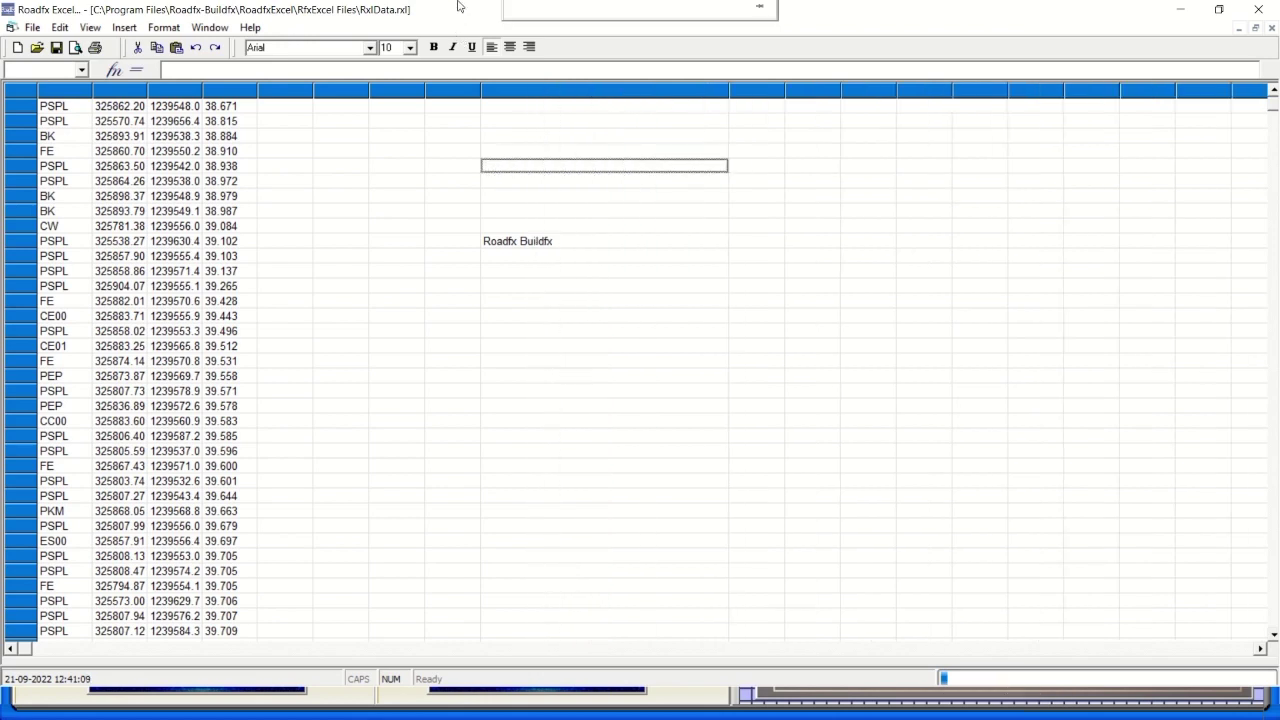
pyautogui.click(548, 259)
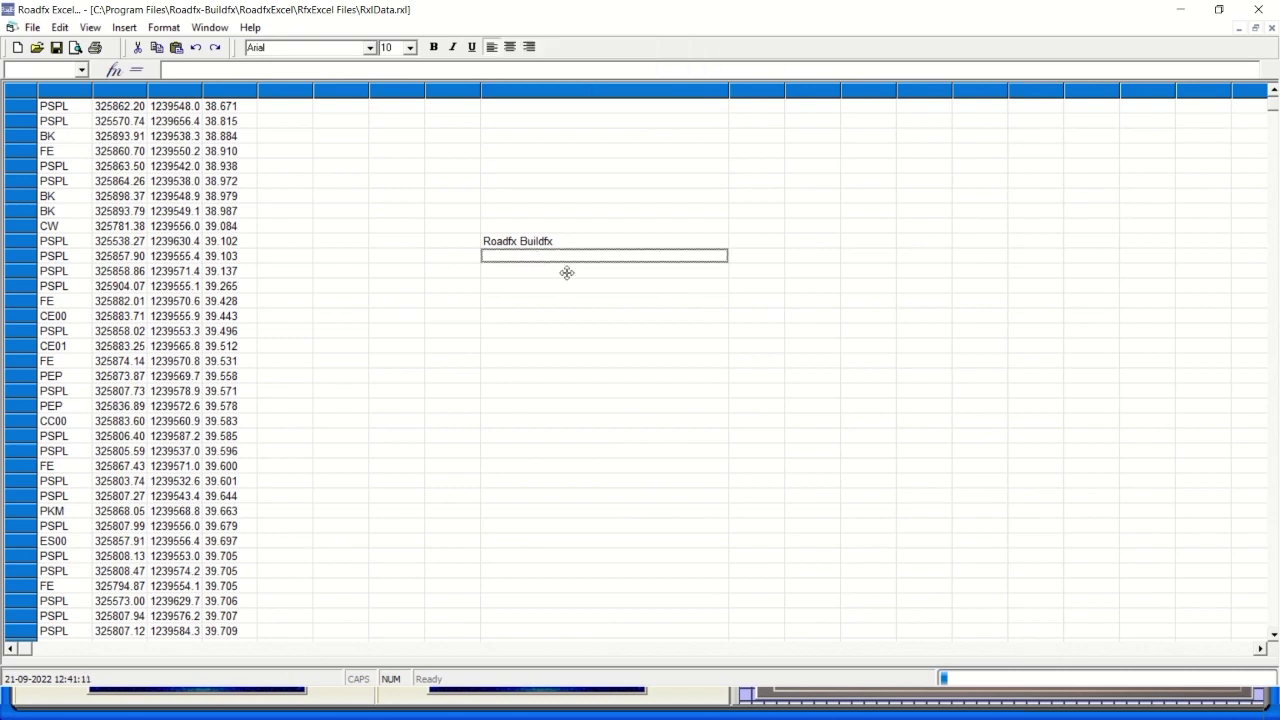
pyautogui.click(575, 273)
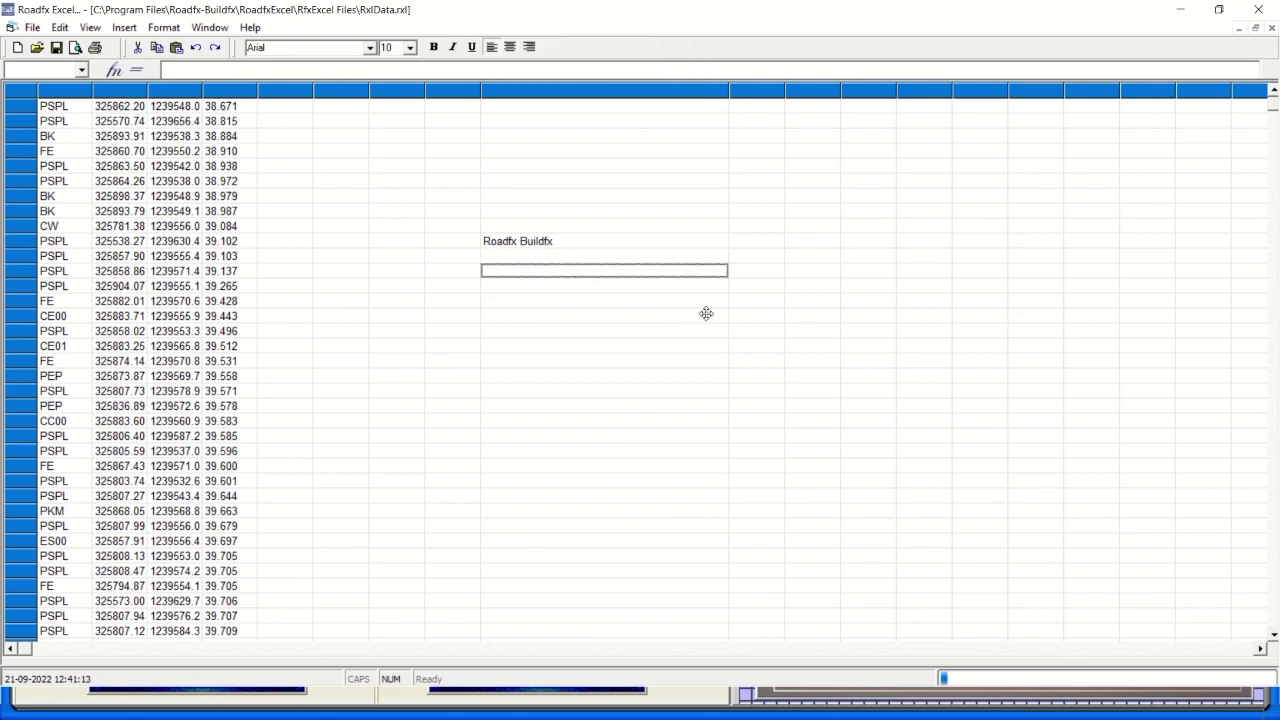
pyautogui.moveTo(732, 91); pyautogui.dragTo(1043, 120)
pyautogui.click(721, 101)
pyautogui.click(781, 92)
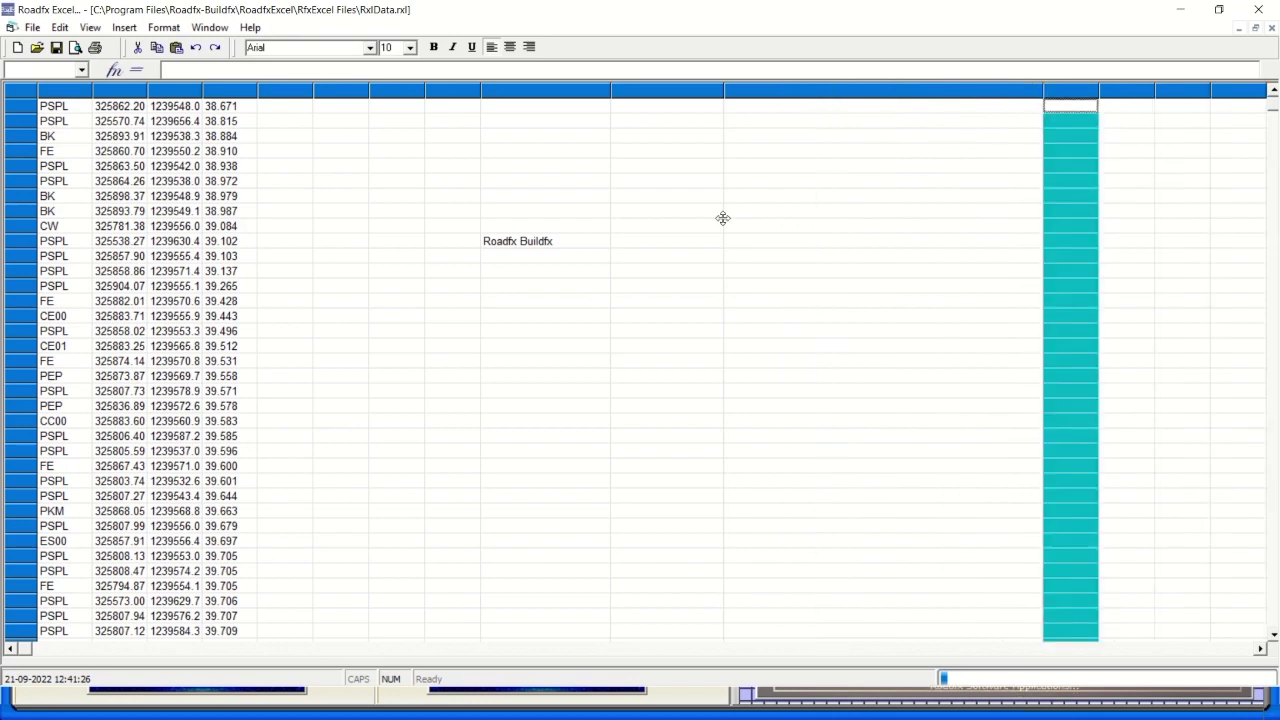
# Enter Roadfx Word and Roadfx Excel in consecutive cells below Roadfx Buildfx.
pyautogui.click(668, 255)
pyautogui.write('R')
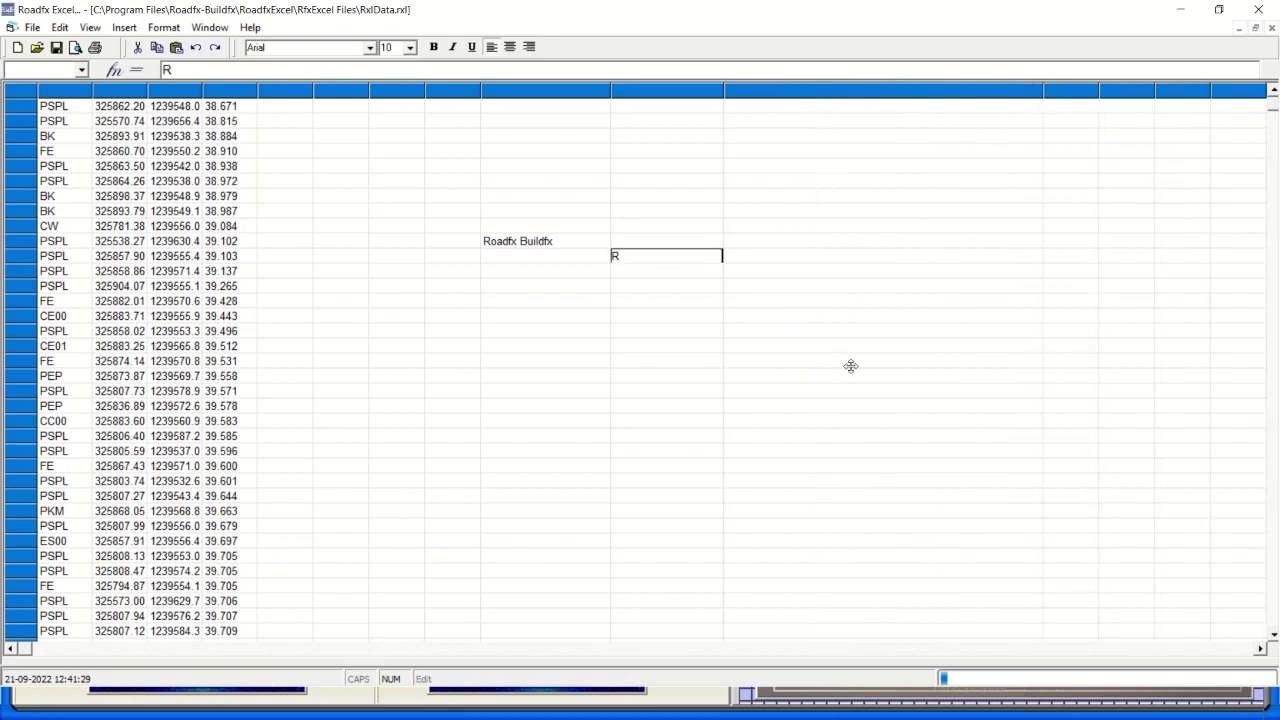
pyautogui.write('oadfx Word')
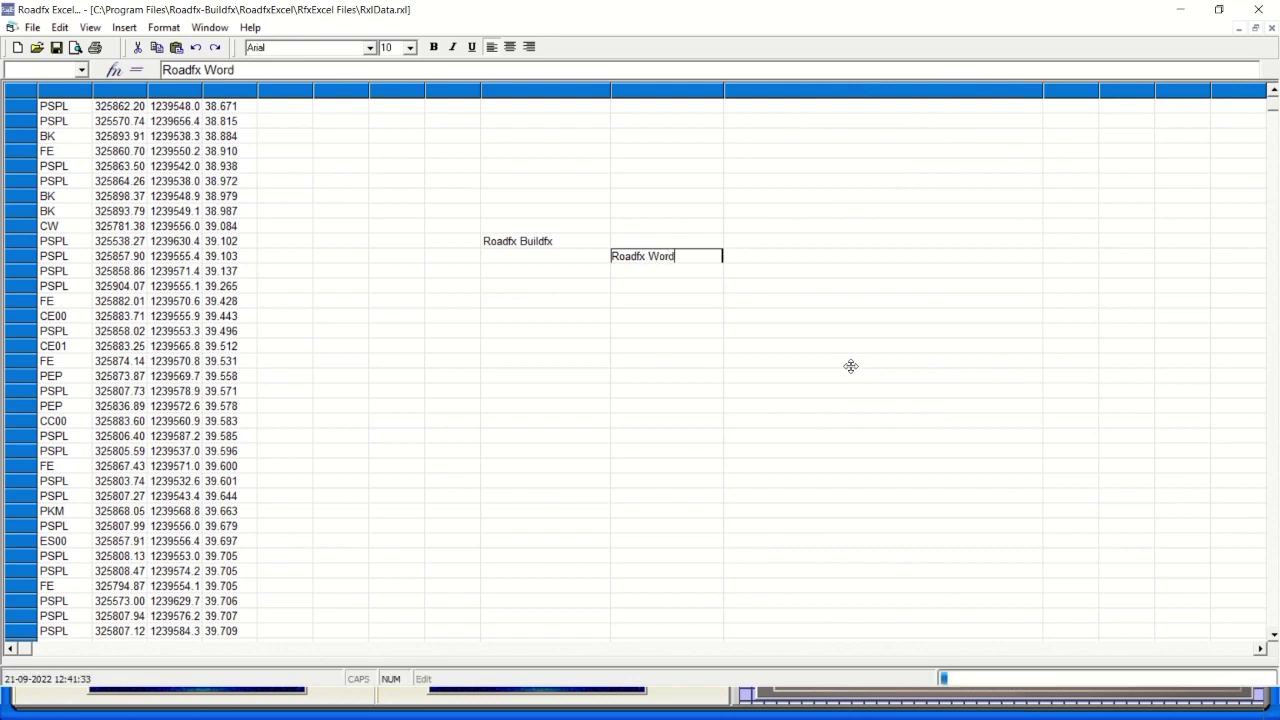
pyautogui.press('Return')
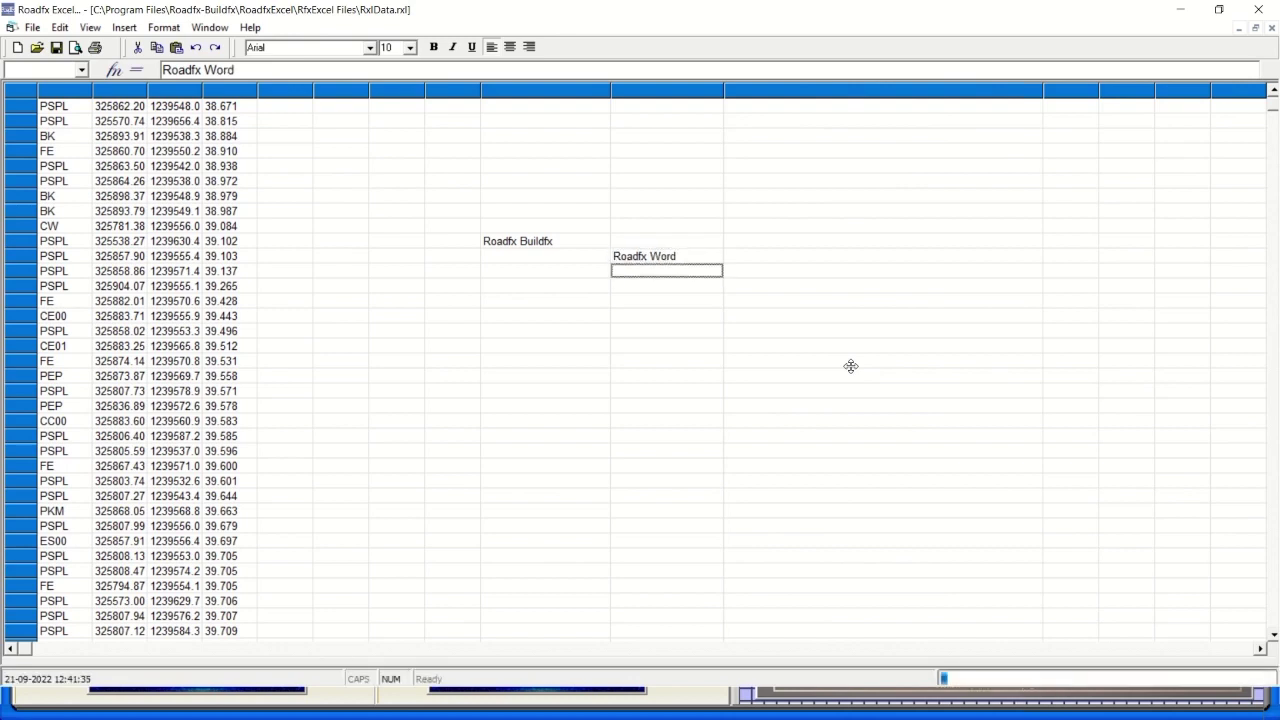
pyautogui.write('Roadf')
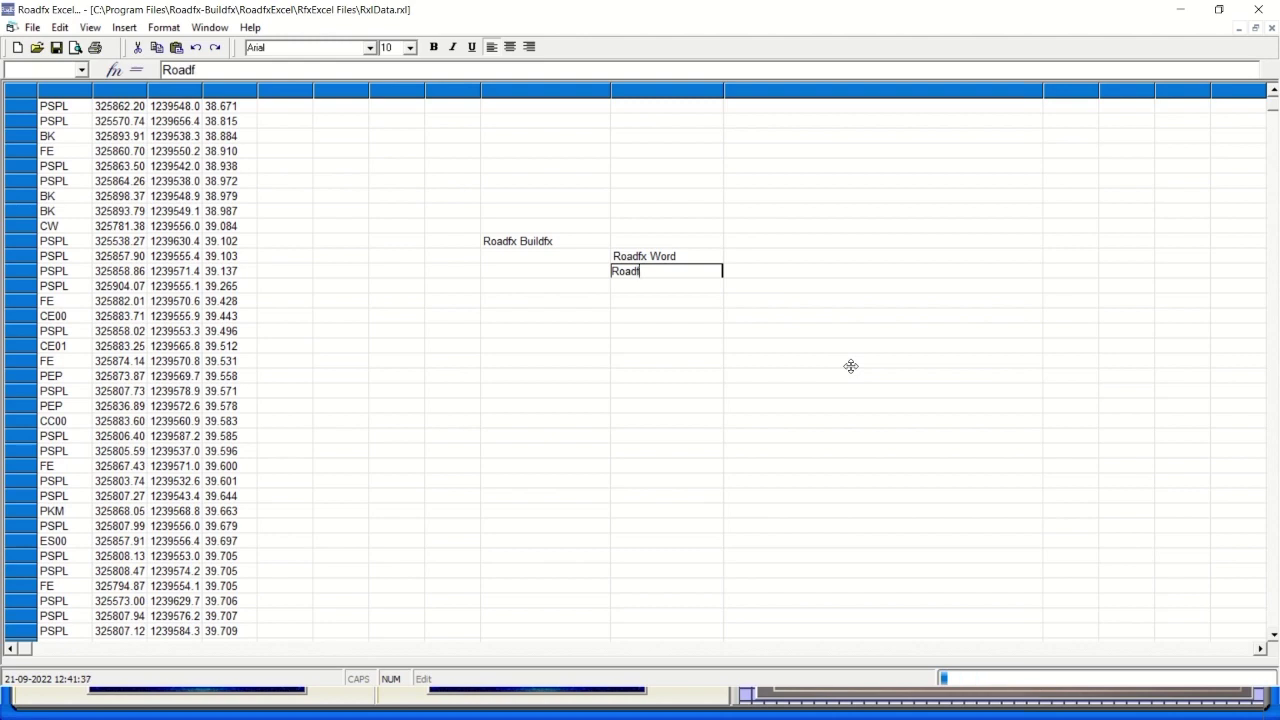
pyautogui.write('x Excel')
# Type the note 'For Roadfx Building Documentations internally....' beside Roadfx Word.
pyautogui.click(770, 257)
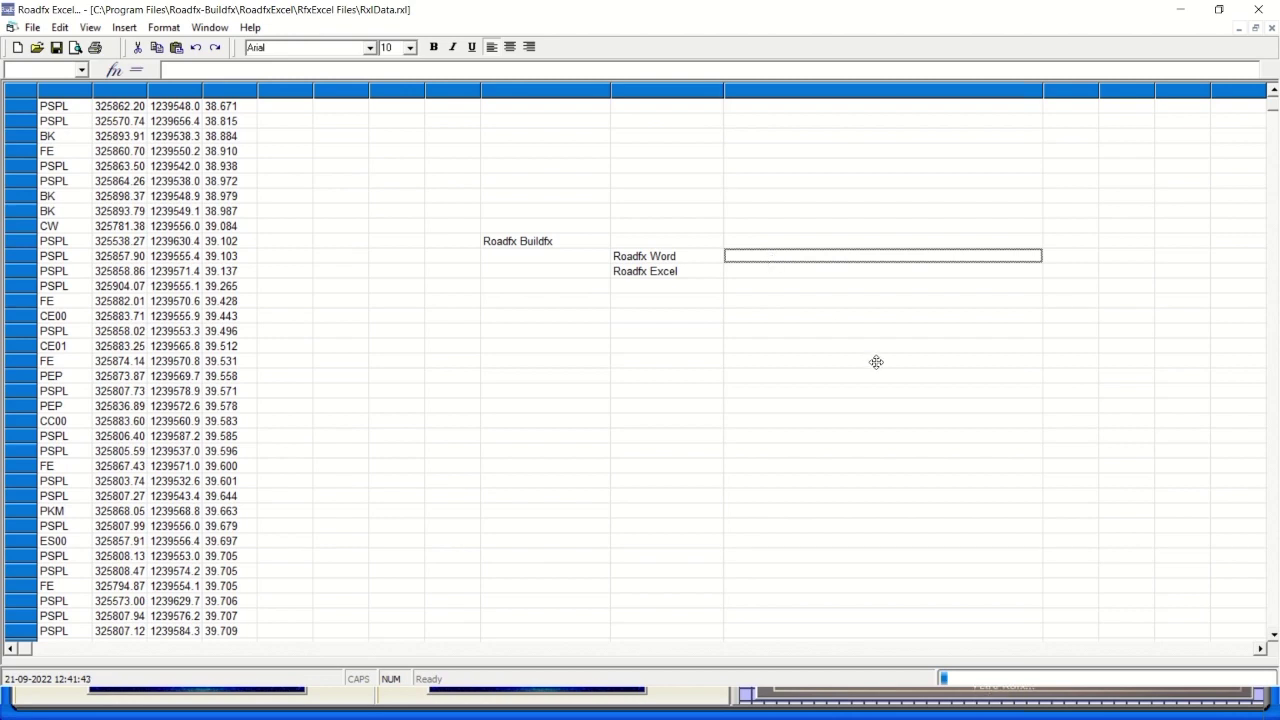
pyautogui.write('For')
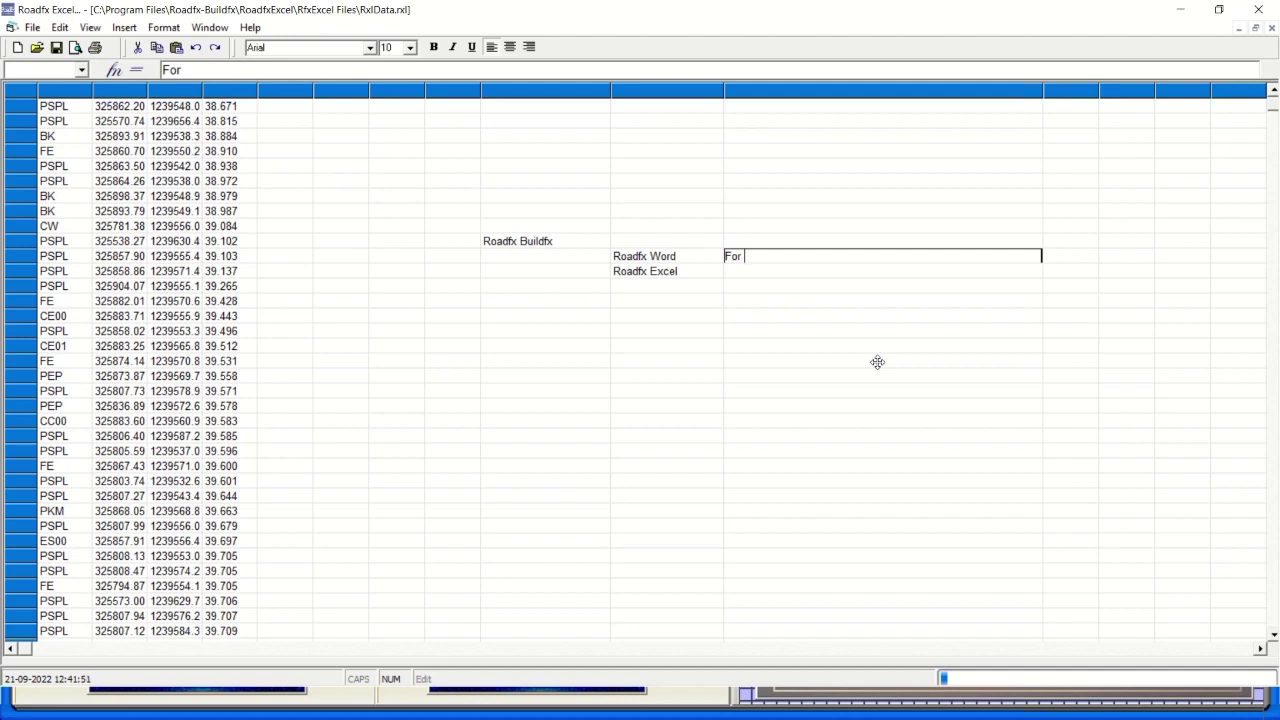
pyautogui.write('Roadfx Building Do')
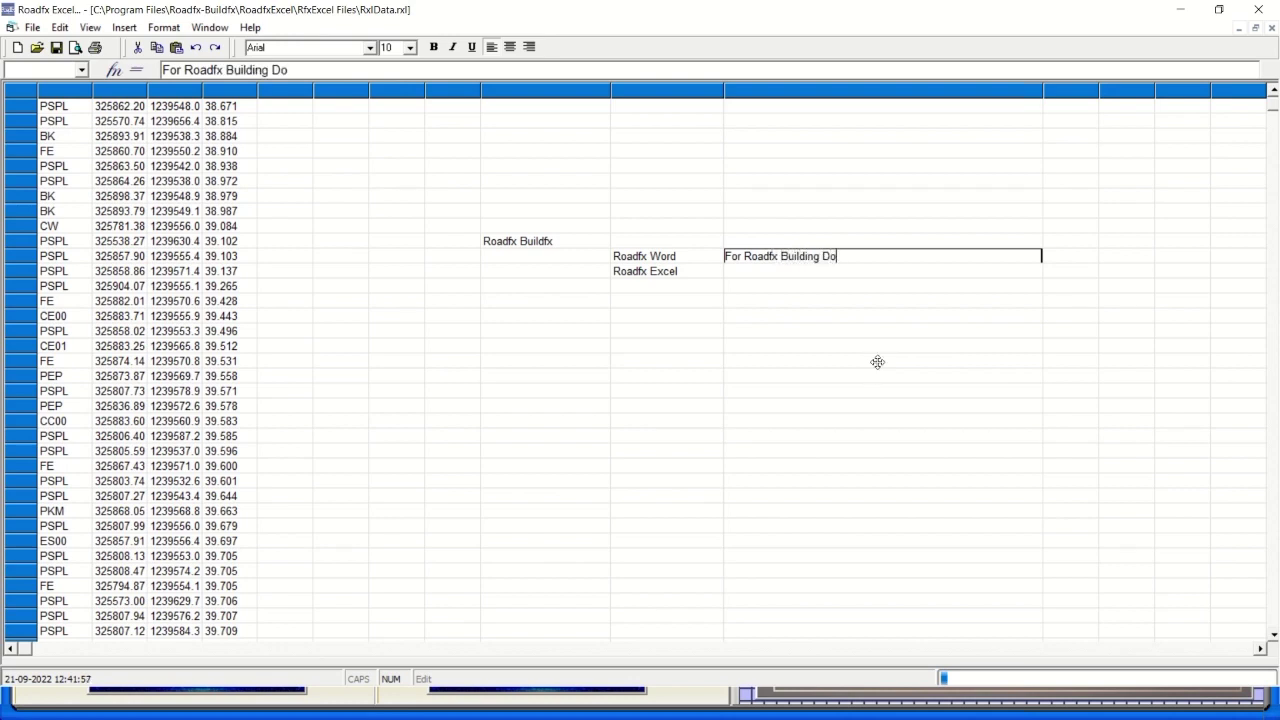
pyautogui.write('cumentaion')
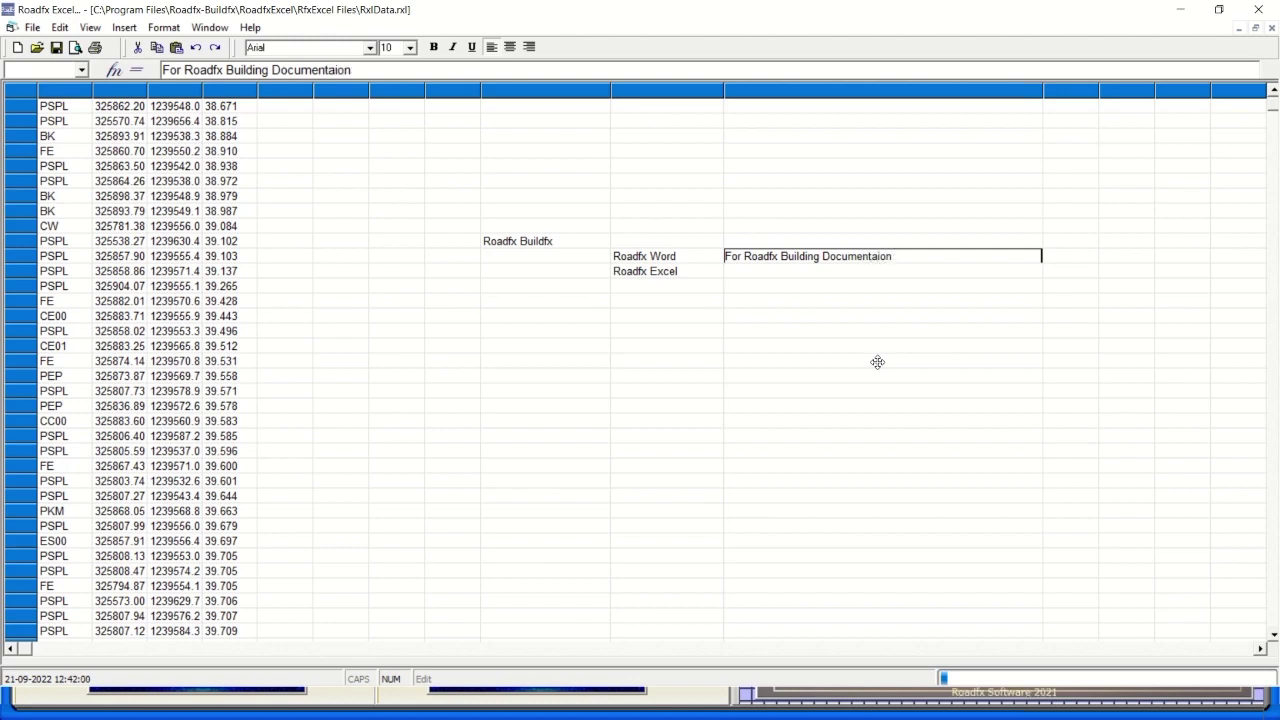
pyautogui.press('BackSpace')
pyautogui.press('BackSpace')
pyautogui.write('ti')
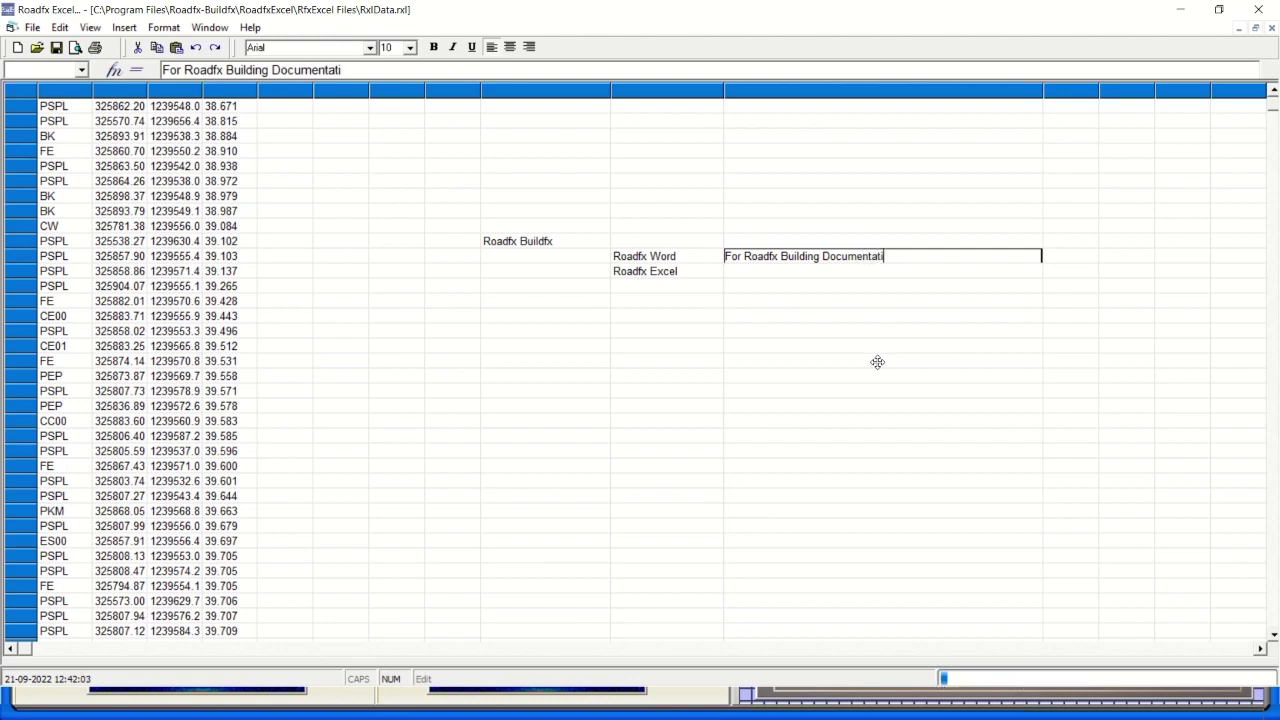
pyautogui.write('ons int')
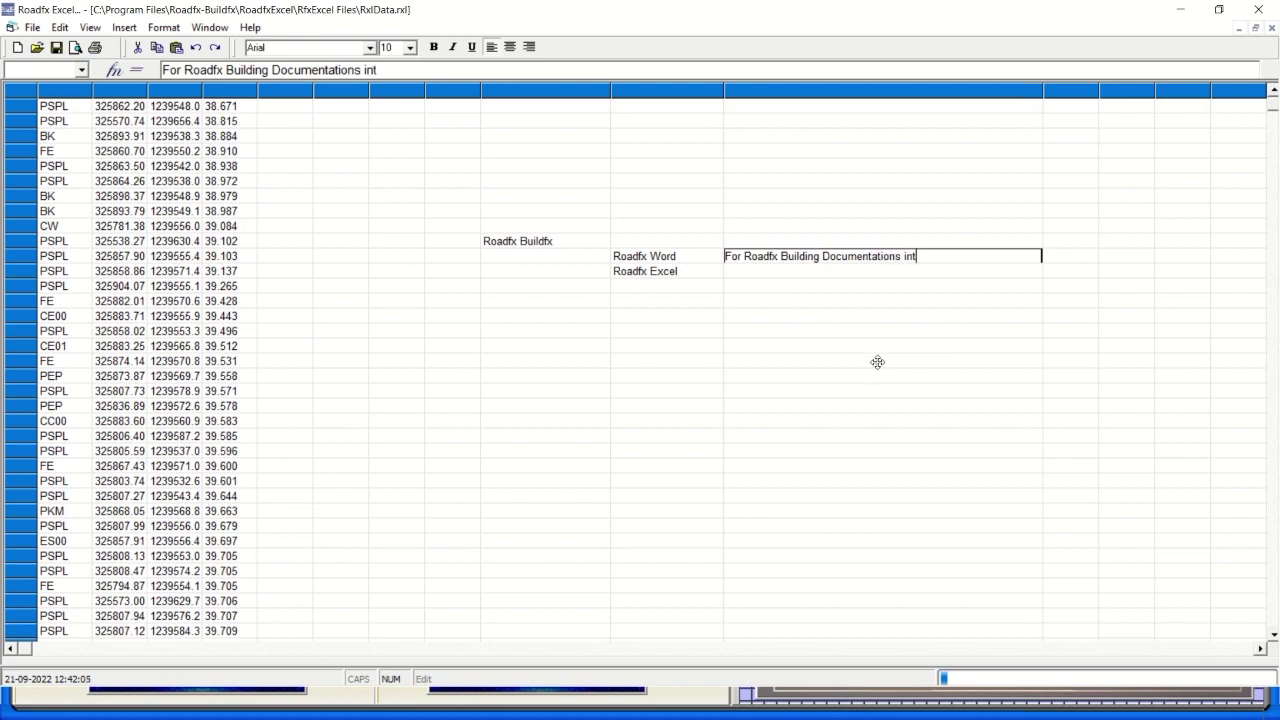
pyautogui.write('ernally....')
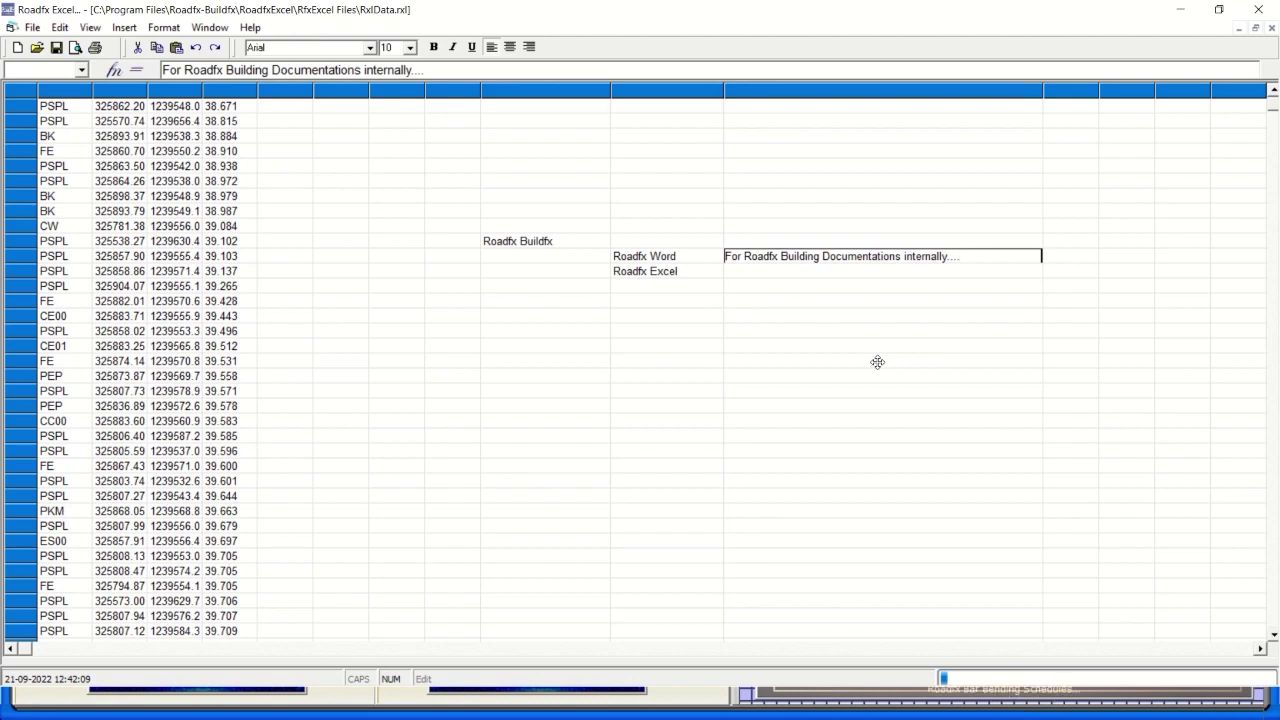
# Label the cell left of Roadfx Word 'Inbuilt', correcting the mistyped 'Inbuild'.
pyautogui.click(587, 257)
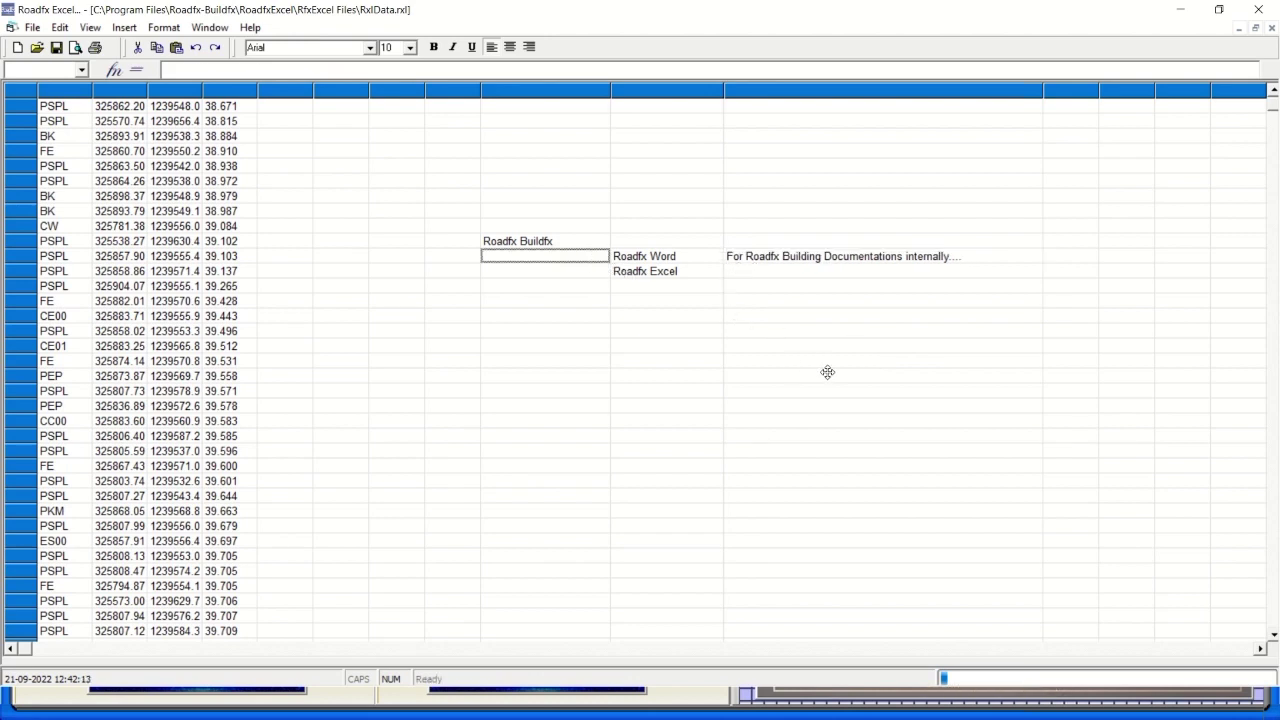
pyautogui.press('F2')
pyautogui.write('Inbu')
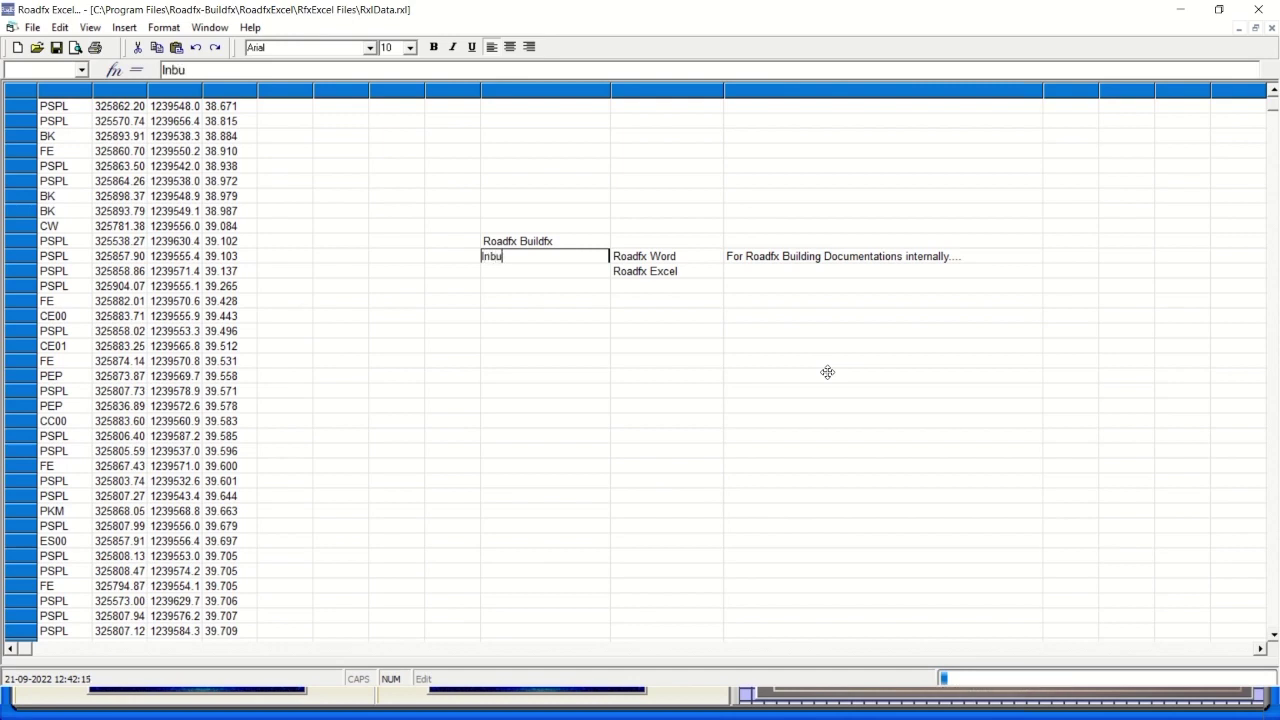
pyautogui.write('ild')
pyautogui.press('Return')
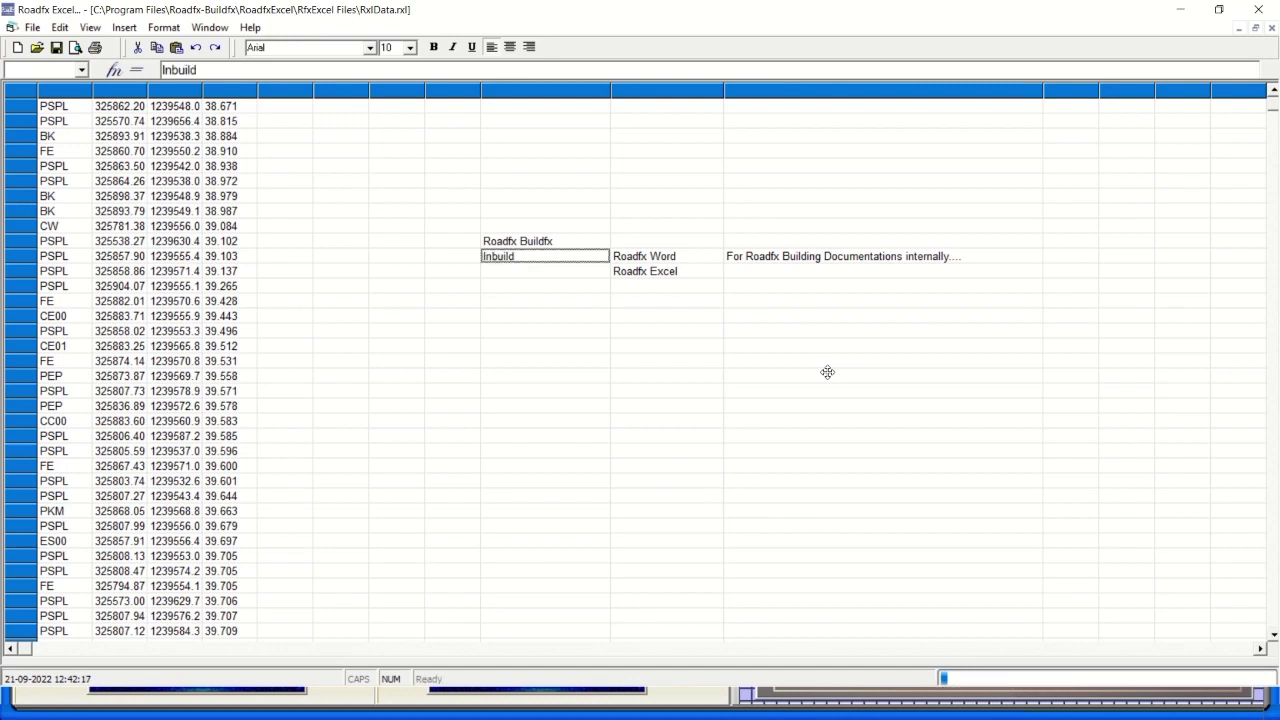
pyautogui.press('Down')
pyautogui.press('F2')
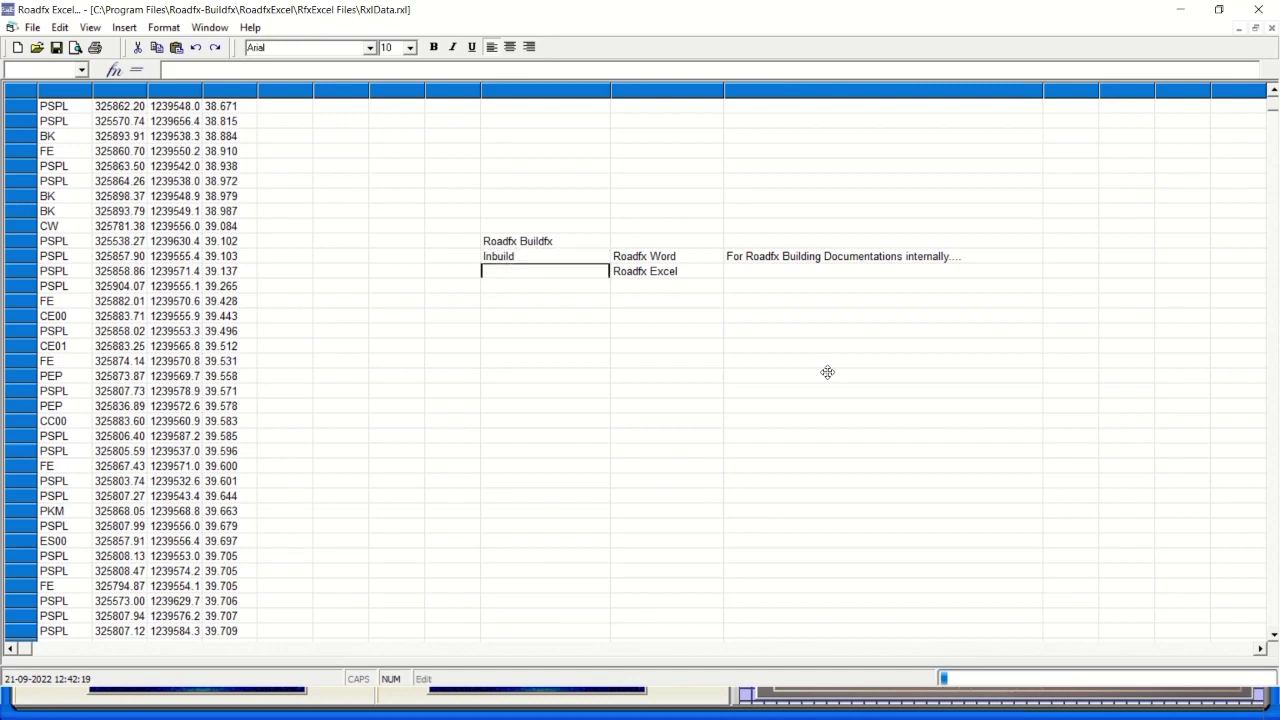
pyautogui.click(541, 256)
pyautogui.press('F2')
pyautogui.write('In')
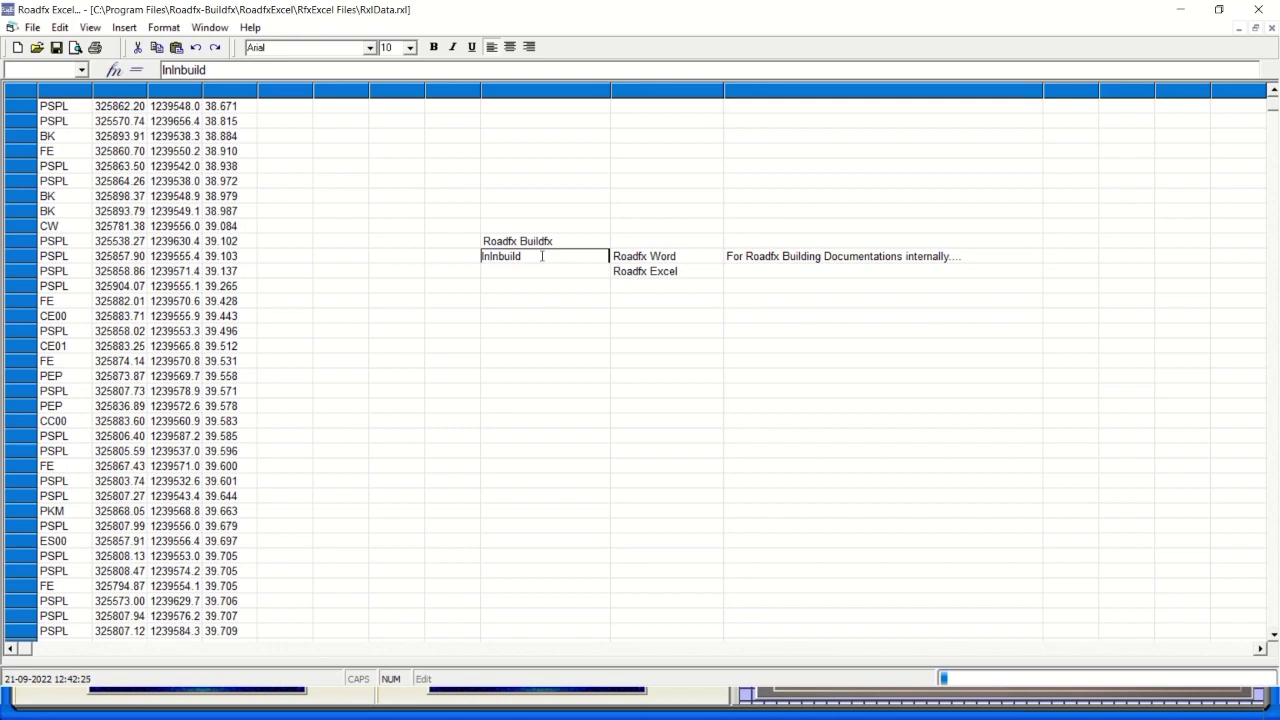
pyautogui.click(539, 256)
pyautogui.press('BackSpace')
pyautogui.press('BackSpace')
pyautogui.press('BackSpace')
pyautogui.press('BackSpace')
pyautogui.press('BackSpace')
pyautogui.press('Return')
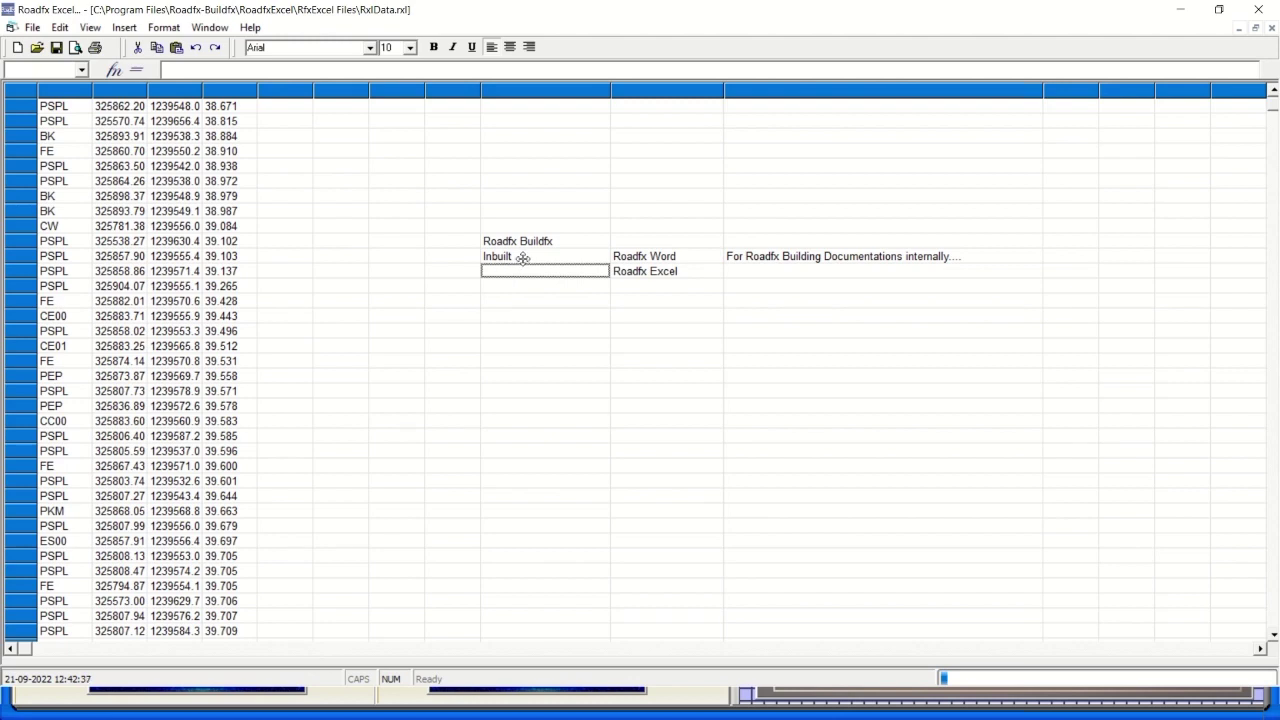
pyautogui.click(523, 256)
# Enter 'Inbuilt' in the cell left of Roadfx Excel.
pyautogui.click(517, 271)
pyautogui.press('F2')
pyautogui.write('Inb')
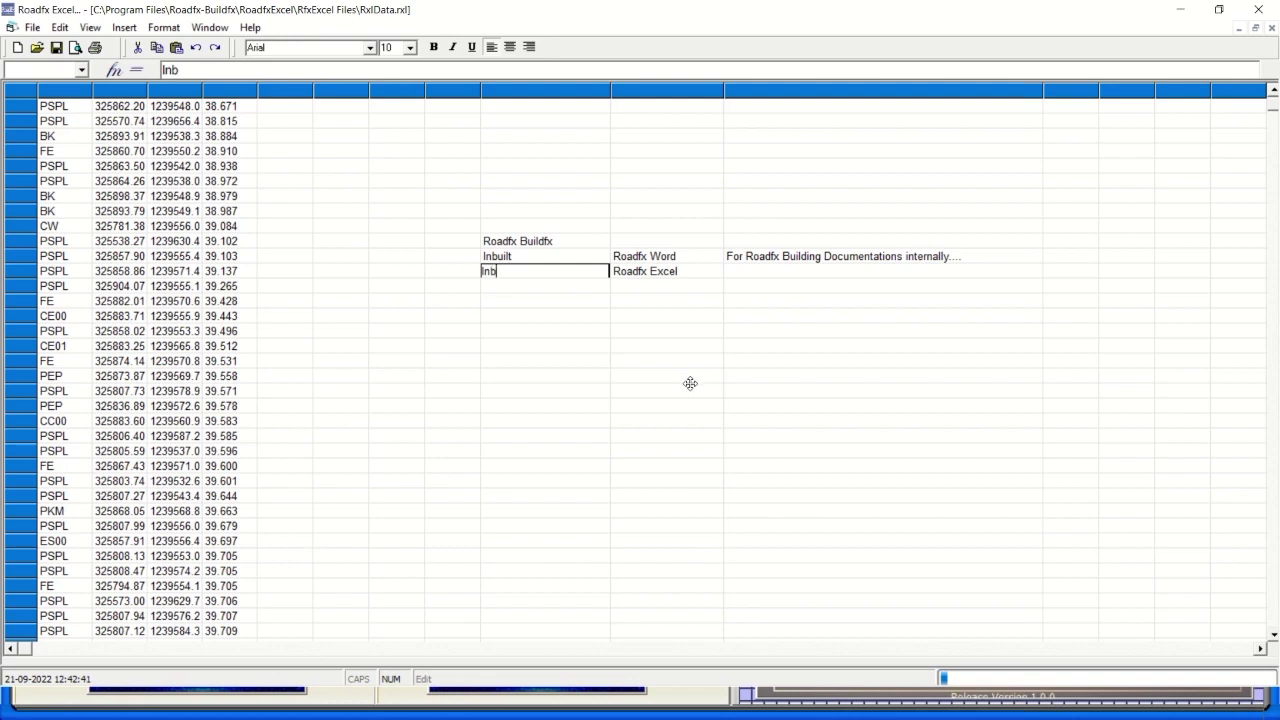
pyautogui.write('uilt')
pyautogui.click(551, 334)
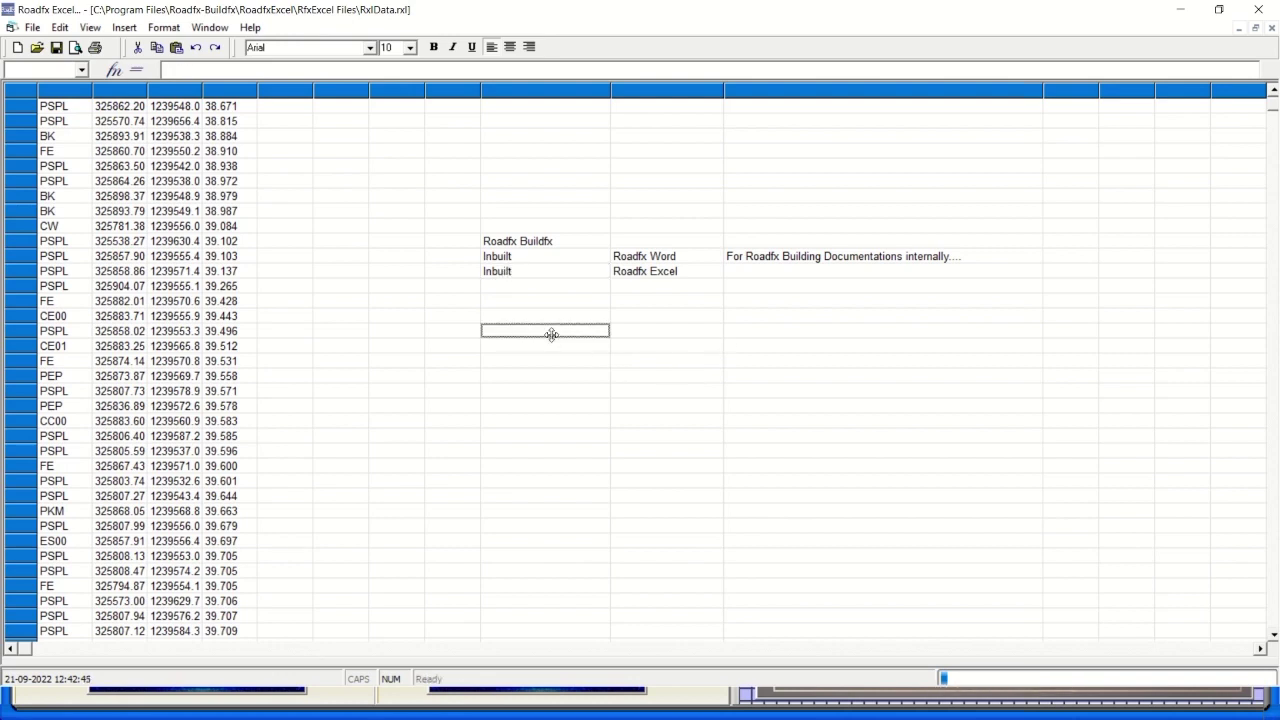
pyautogui.click(740, 271)
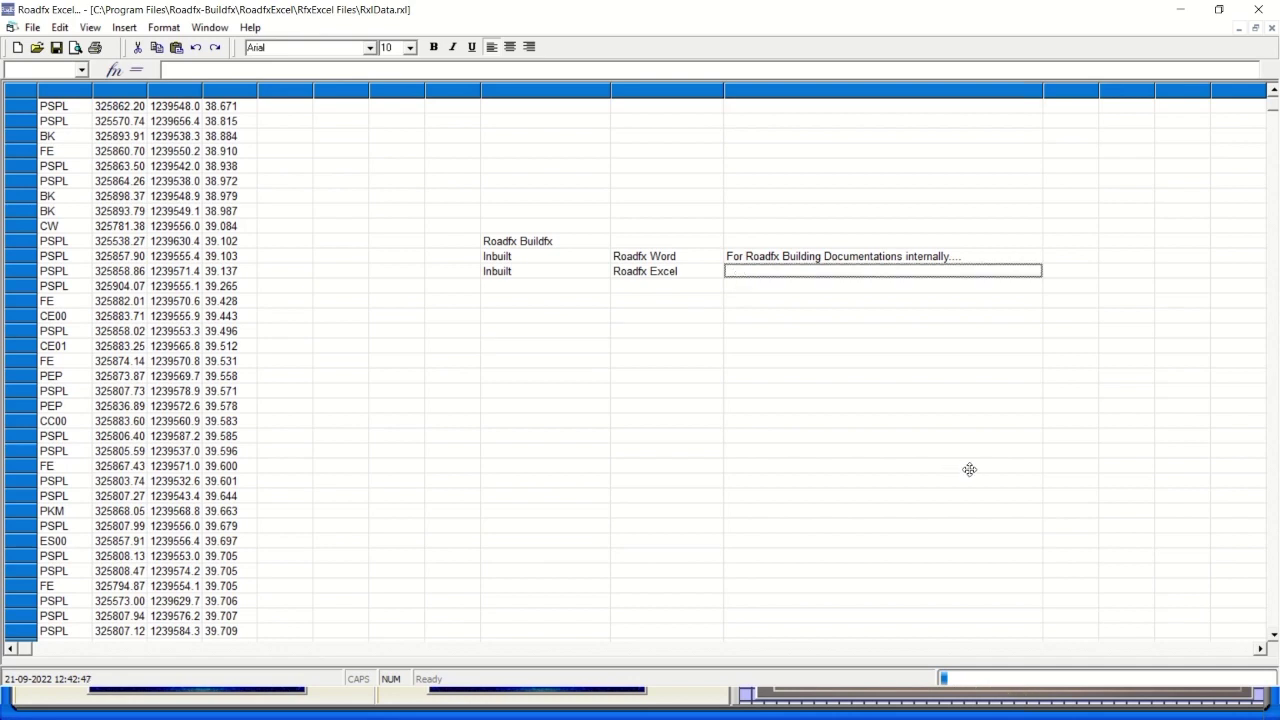
# Finish the Roadfx Word description, correcting the misspelled word to Buildfx.
pyautogui.write('F')
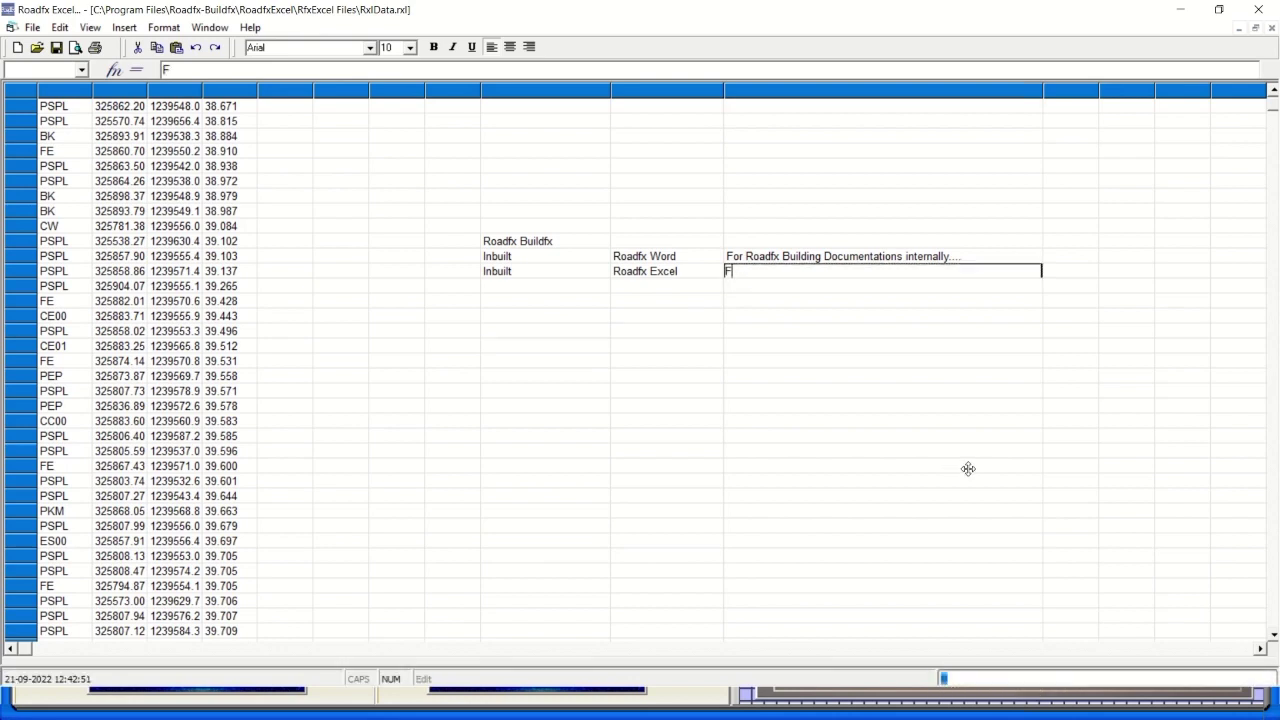
pyautogui.click(819, 255)
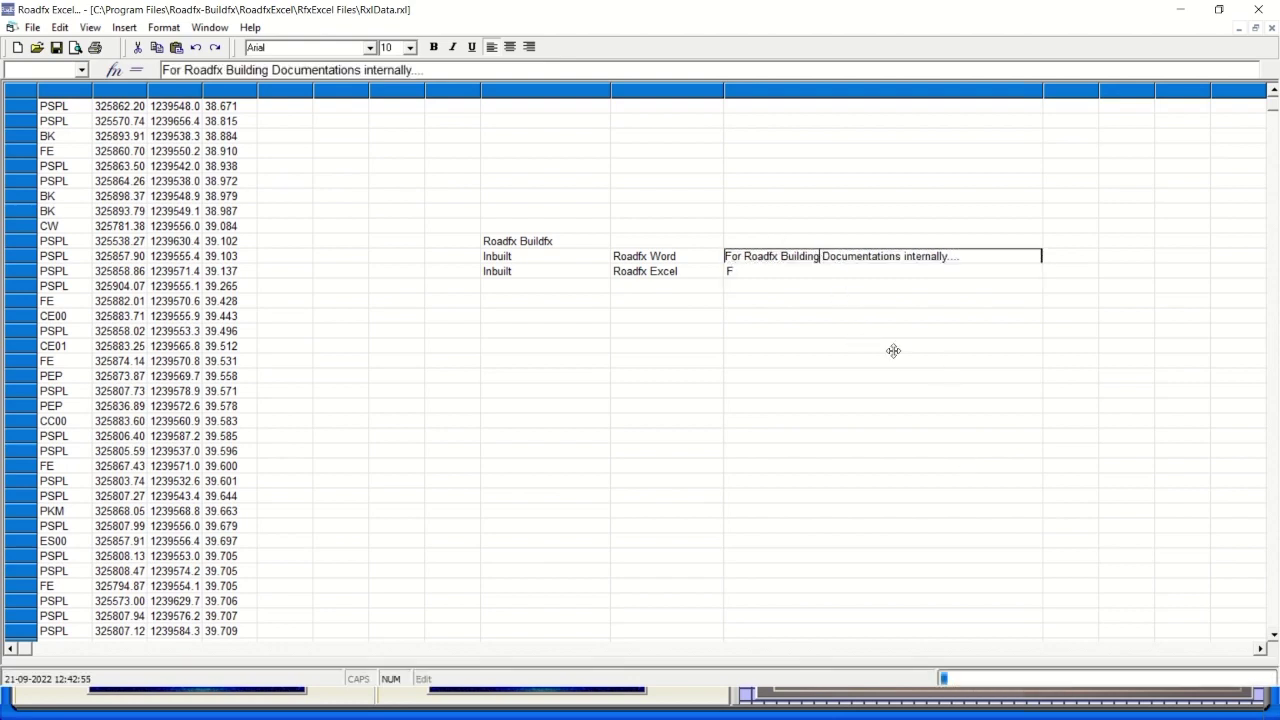
pyautogui.press('BackSpace')
pyautogui.press('BackSpace')
pyautogui.press('BackSpace')
pyautogui.write('f')
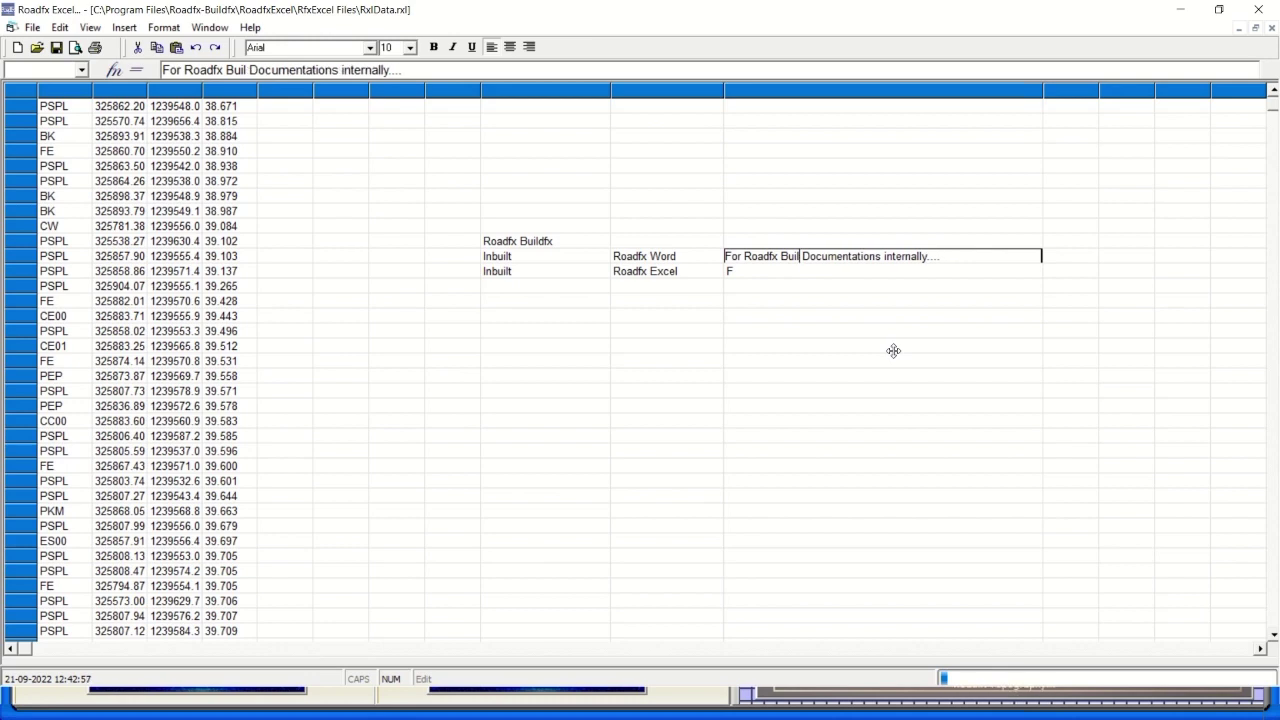
pyautogui.write('x')
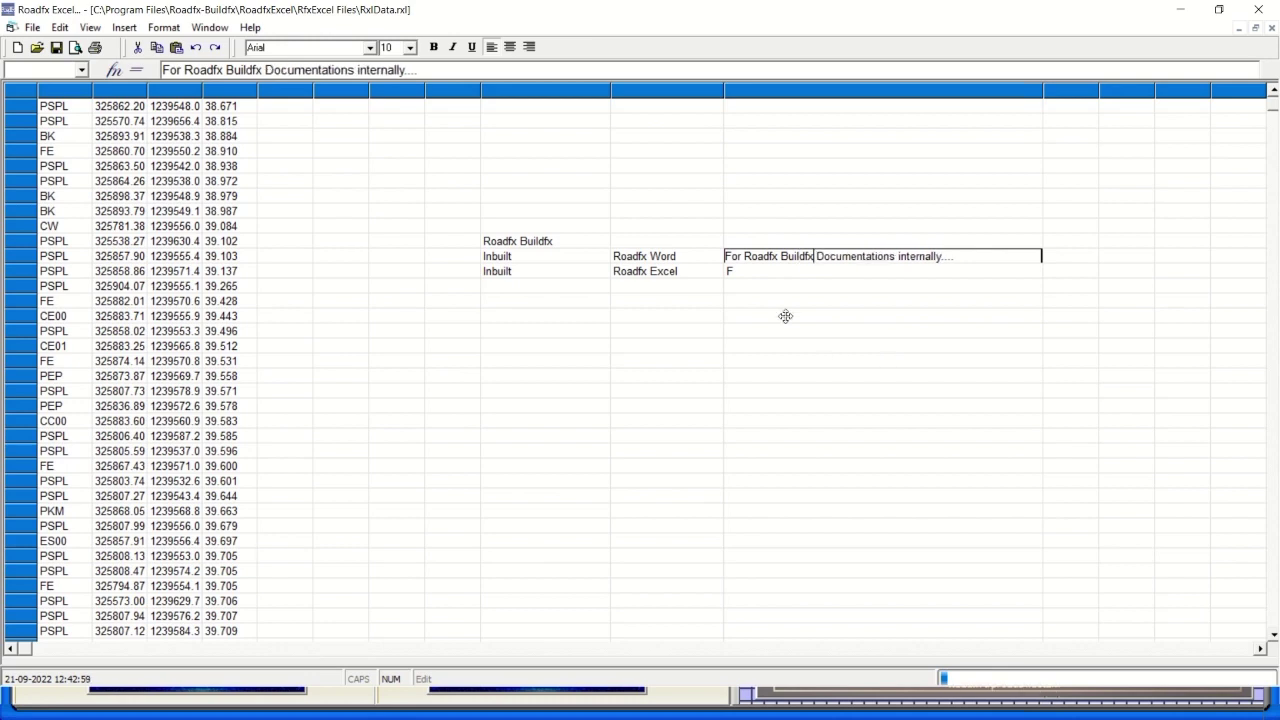
pyautogui.click(745, 272)
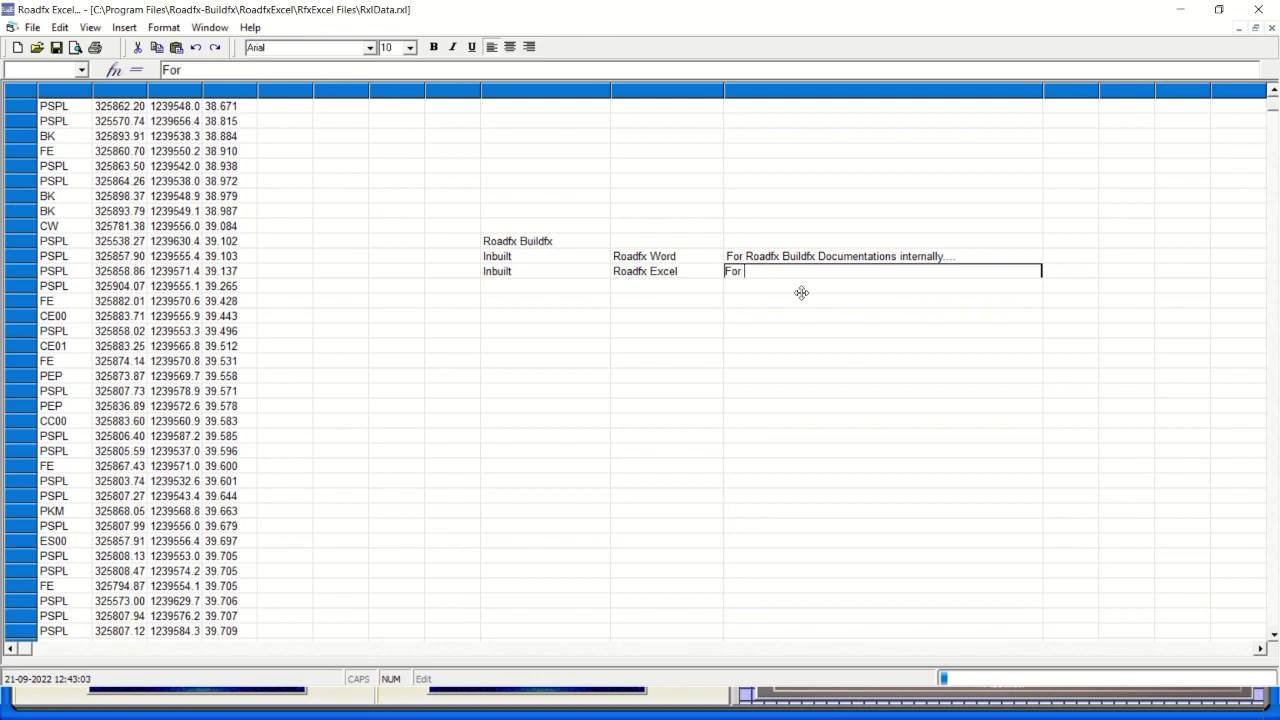
# Enter 'For Roadfx Buildfx Data base management' as the Roadfx Excel description.
pyautogui.write('or Roadfx Buildfx D')
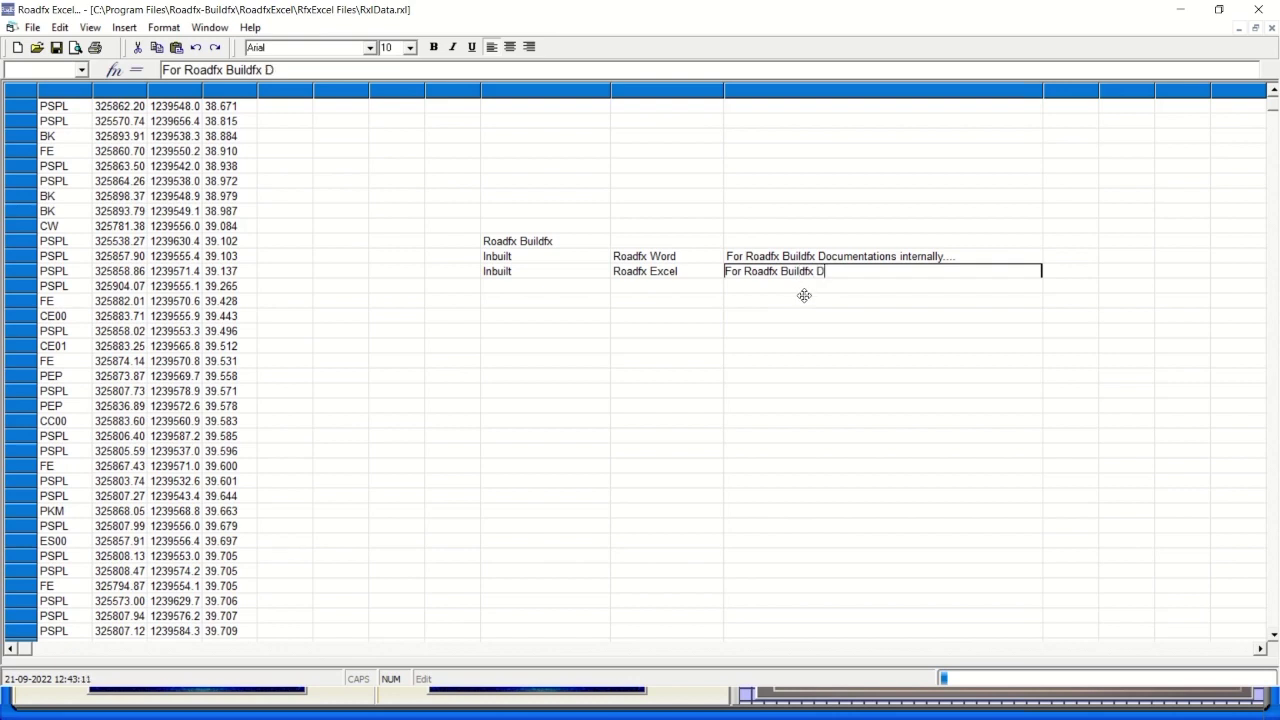
pyautogui.write('ata base ma')
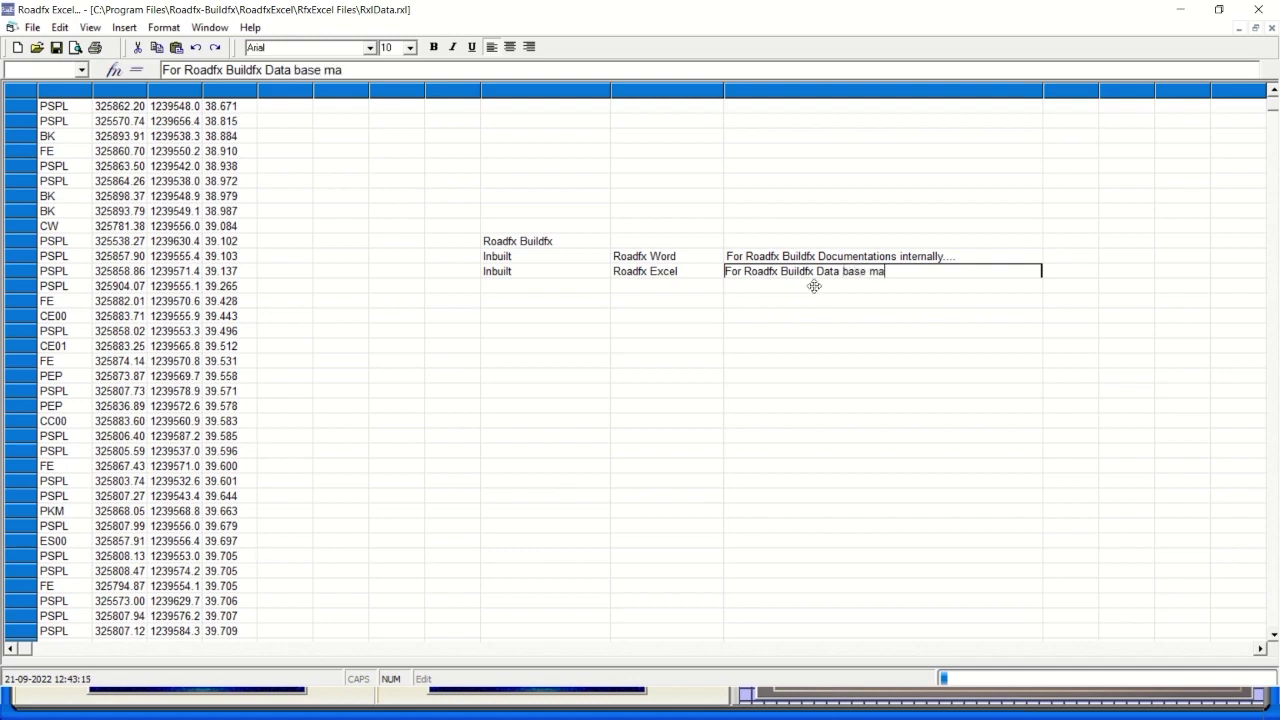
pyautogui.write('nagement')
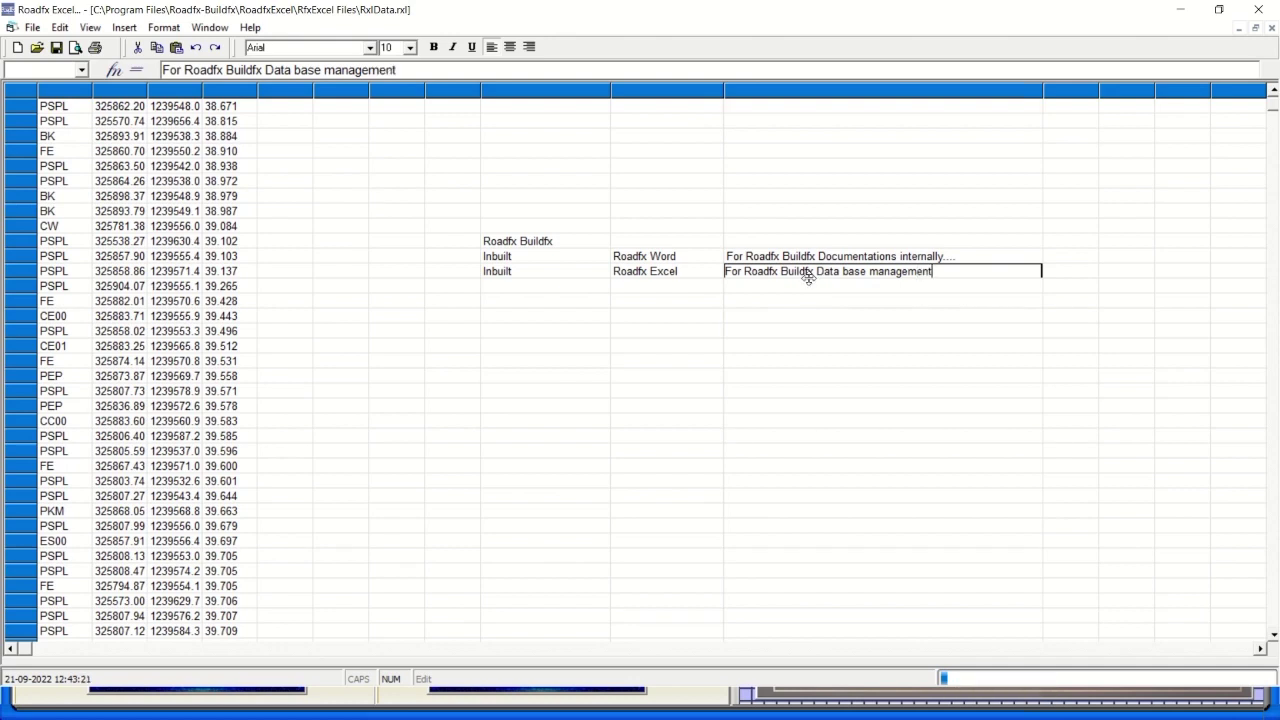
pyautogui.click(706, 237)
# Add a Roadfx Buildfx entry in the CE01 row described as 'Centralized Database Management System.'.
pyautogui.click(754, 241)
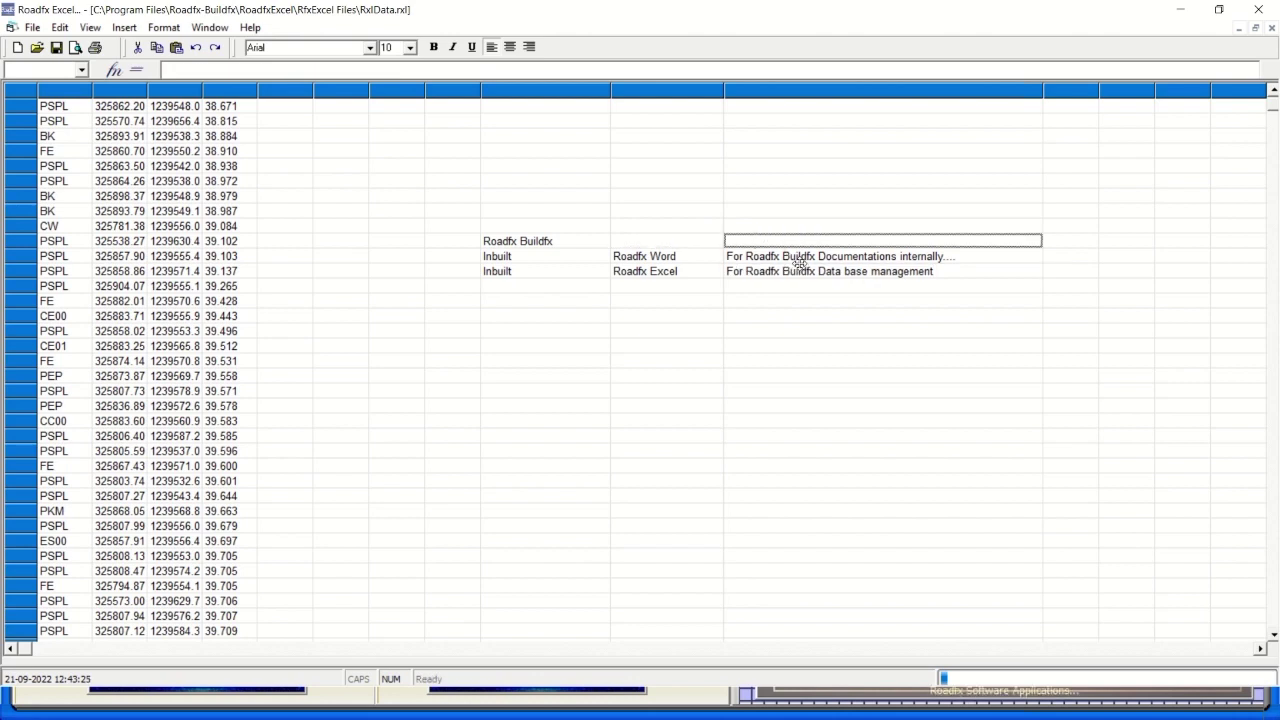
pyautogui.click(560, 345)
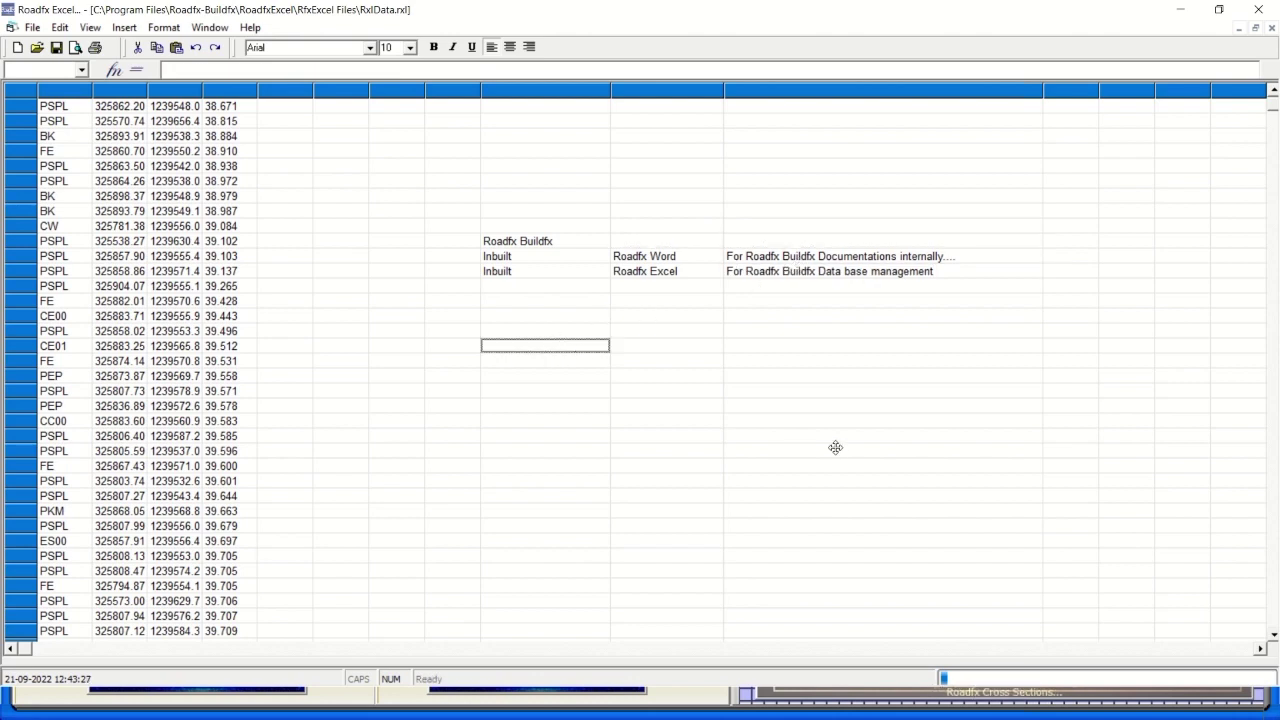
pyautogui.write('Roadfx ')
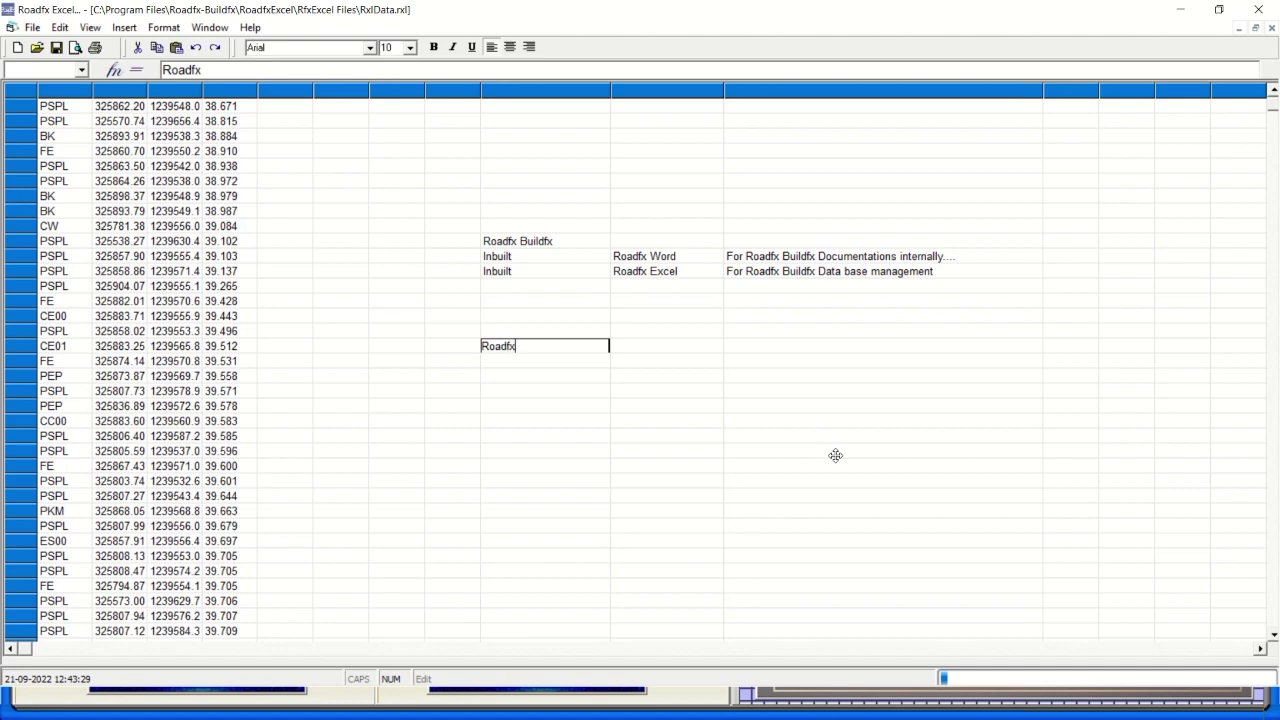
pyautogui.write('Buildfx')
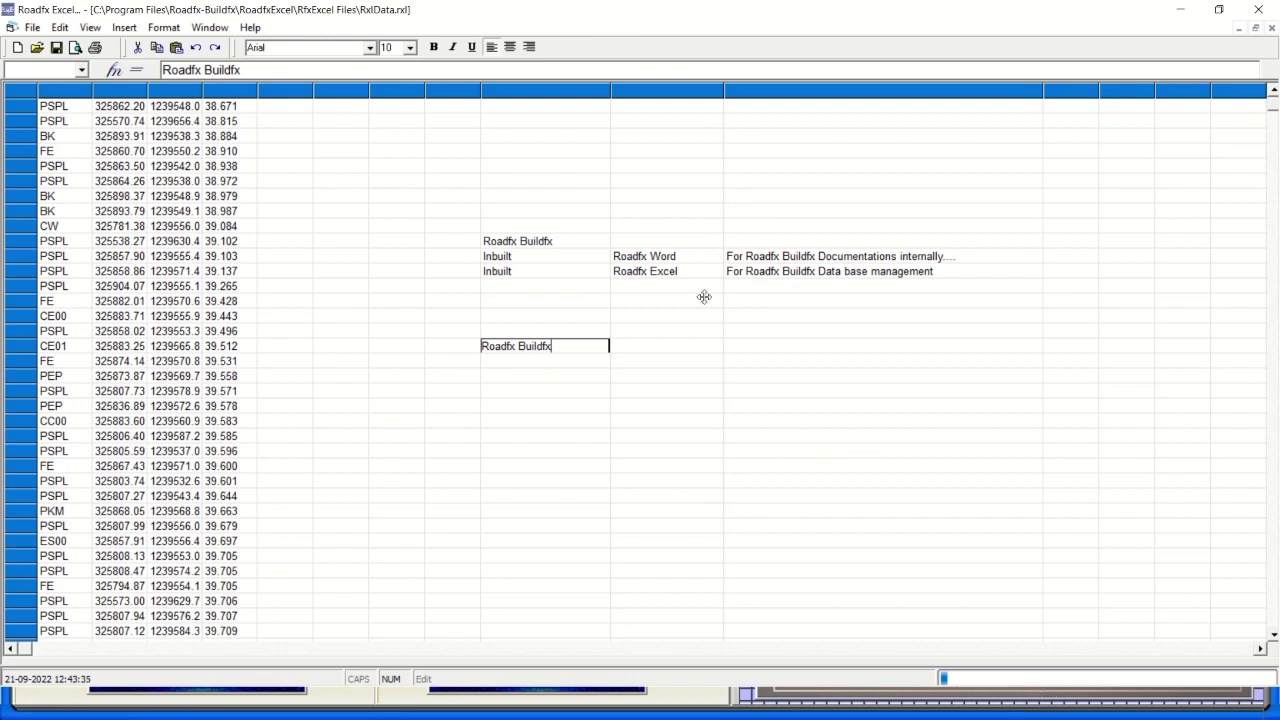
pyautogui.click(743, 345)
pyautogui.write('C')
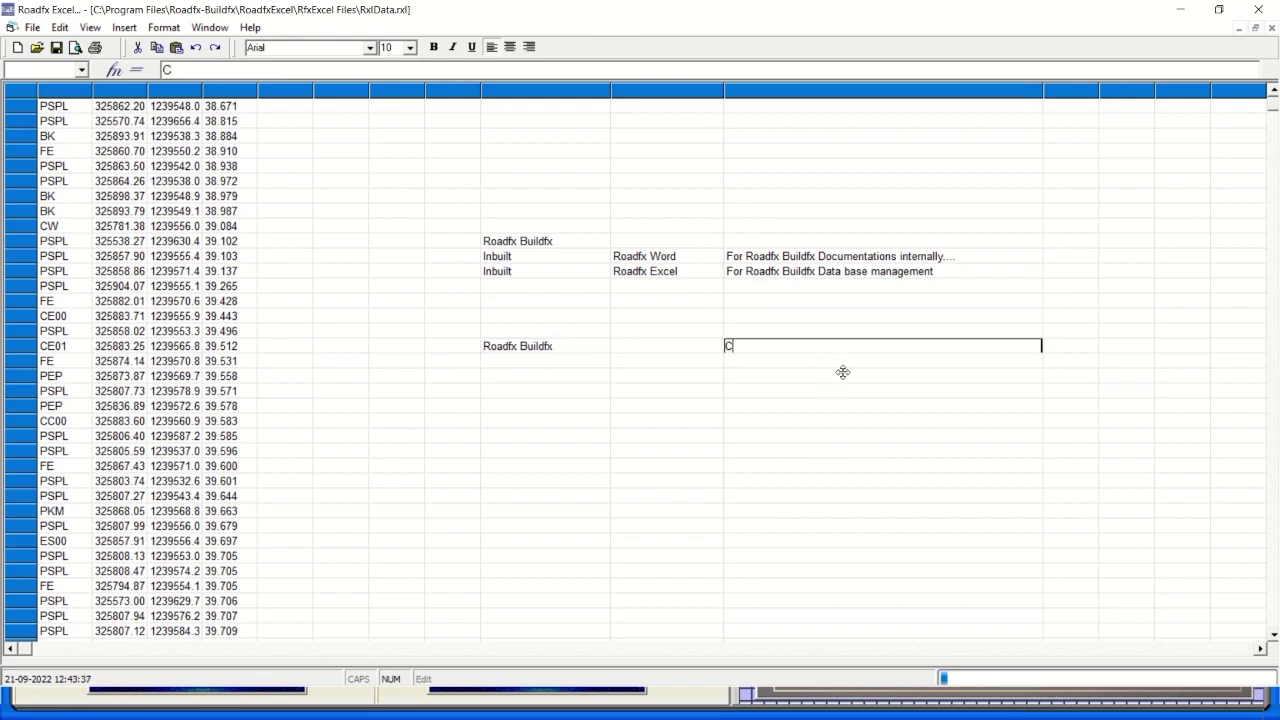
pyautogui.write('entralized Da')
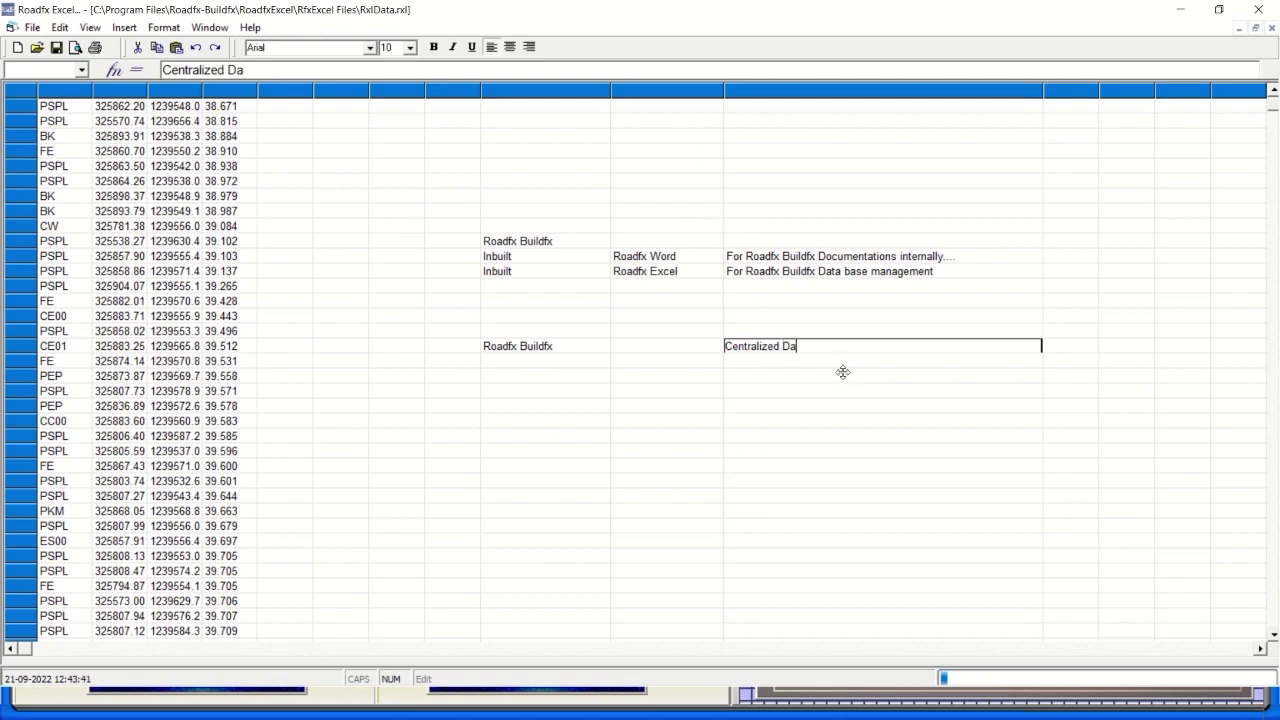
pyautogui.write('tabase Management System.')
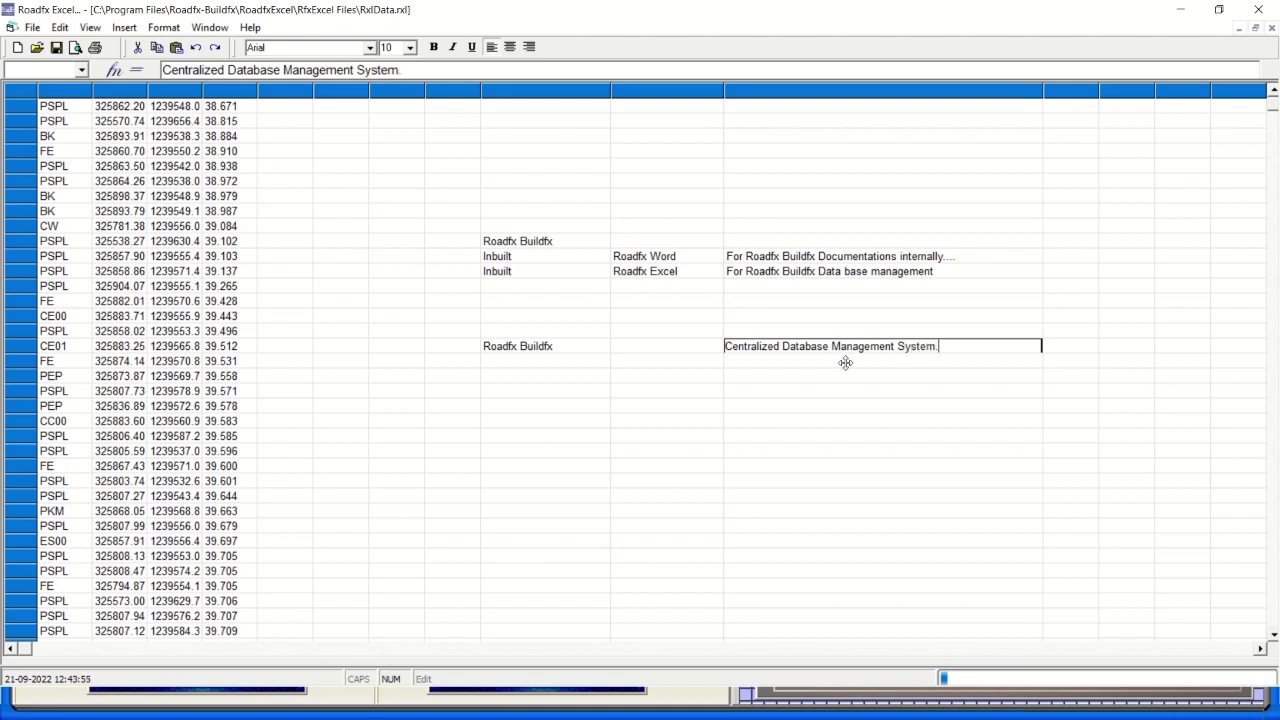
pyautogui.click(803, 364)
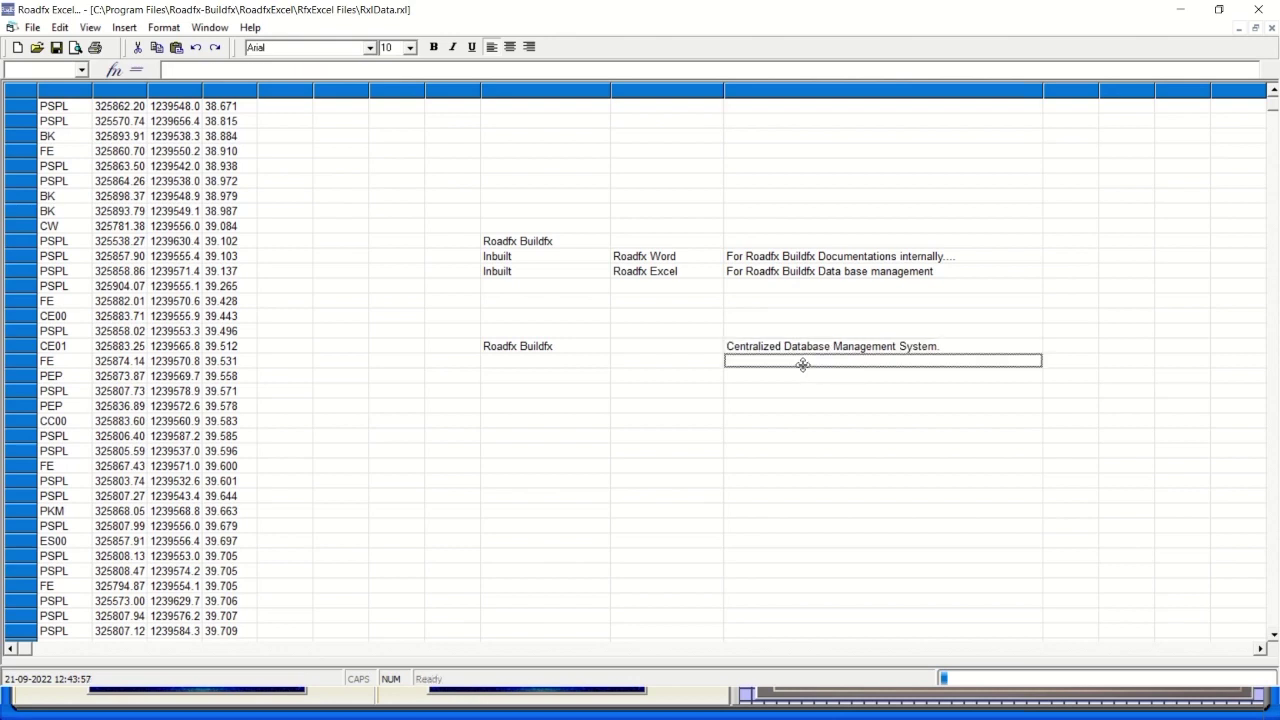
pyautogui.click(760, 380)
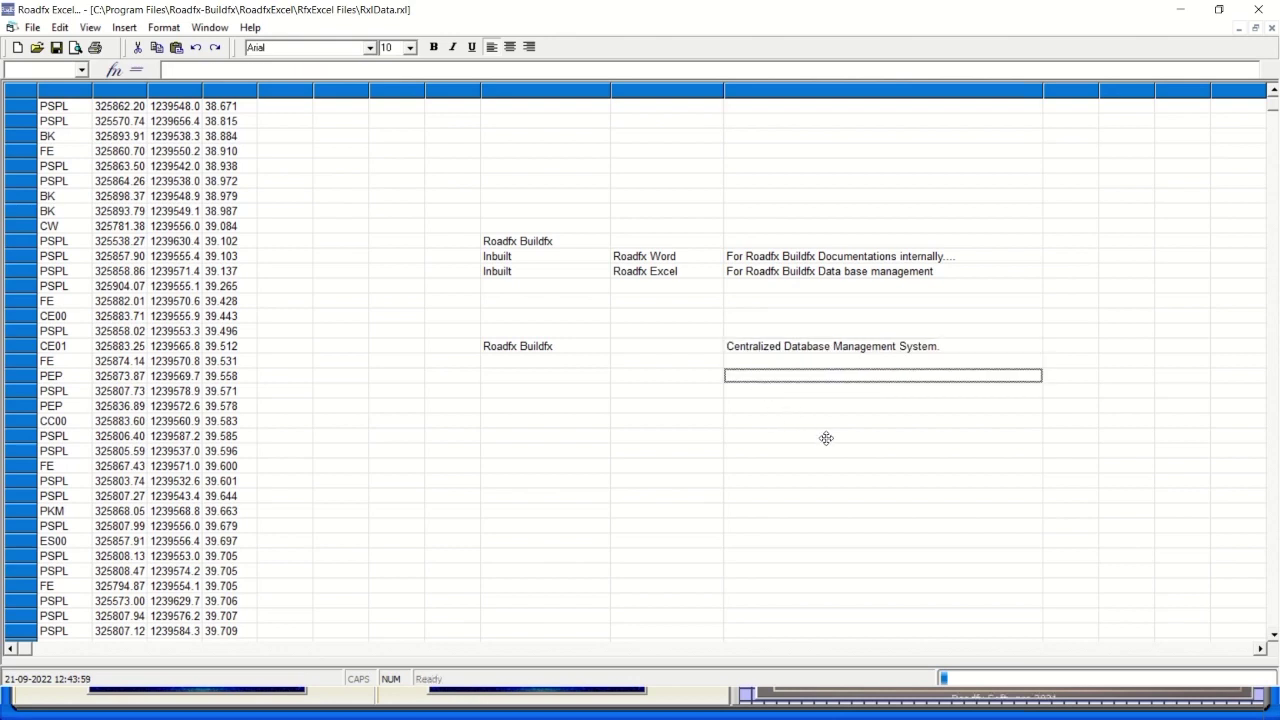
# Close Roadfx Excel, return to Roadfx Software, and open then close the serial key generator.
pyautogui.click(1180, 9)
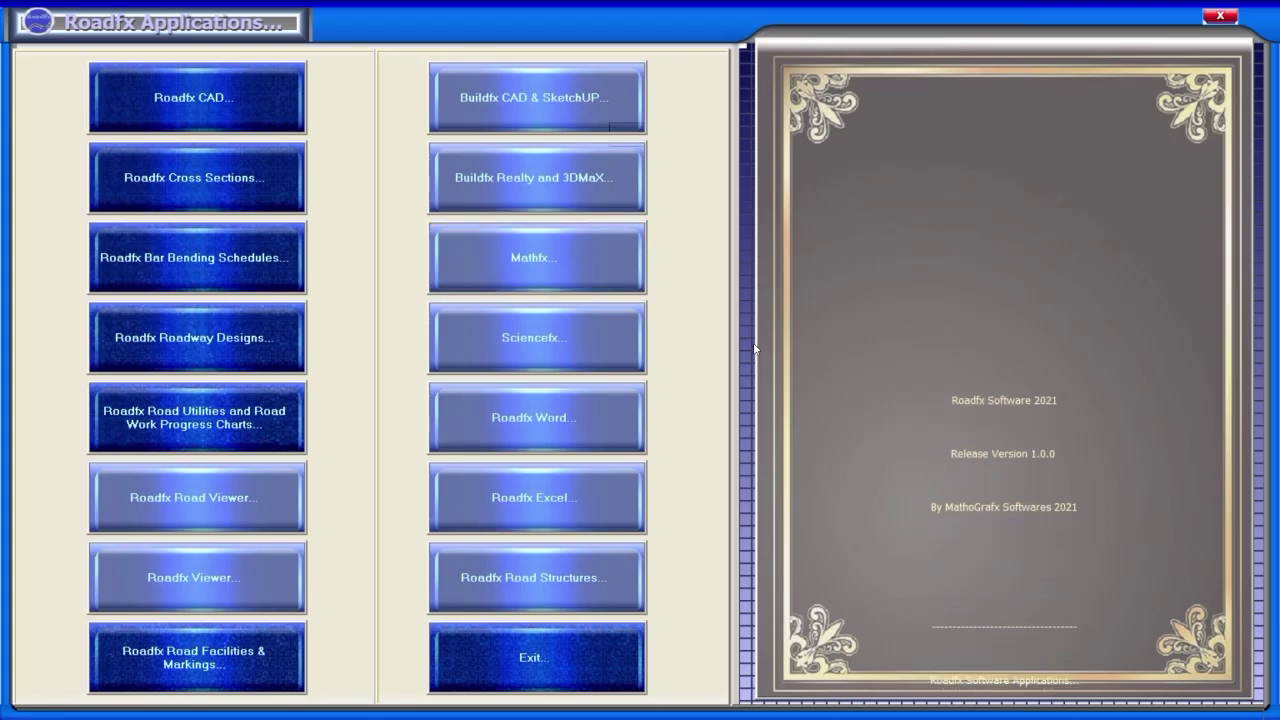
pyautogui.hotkey('alt', 'Tab')
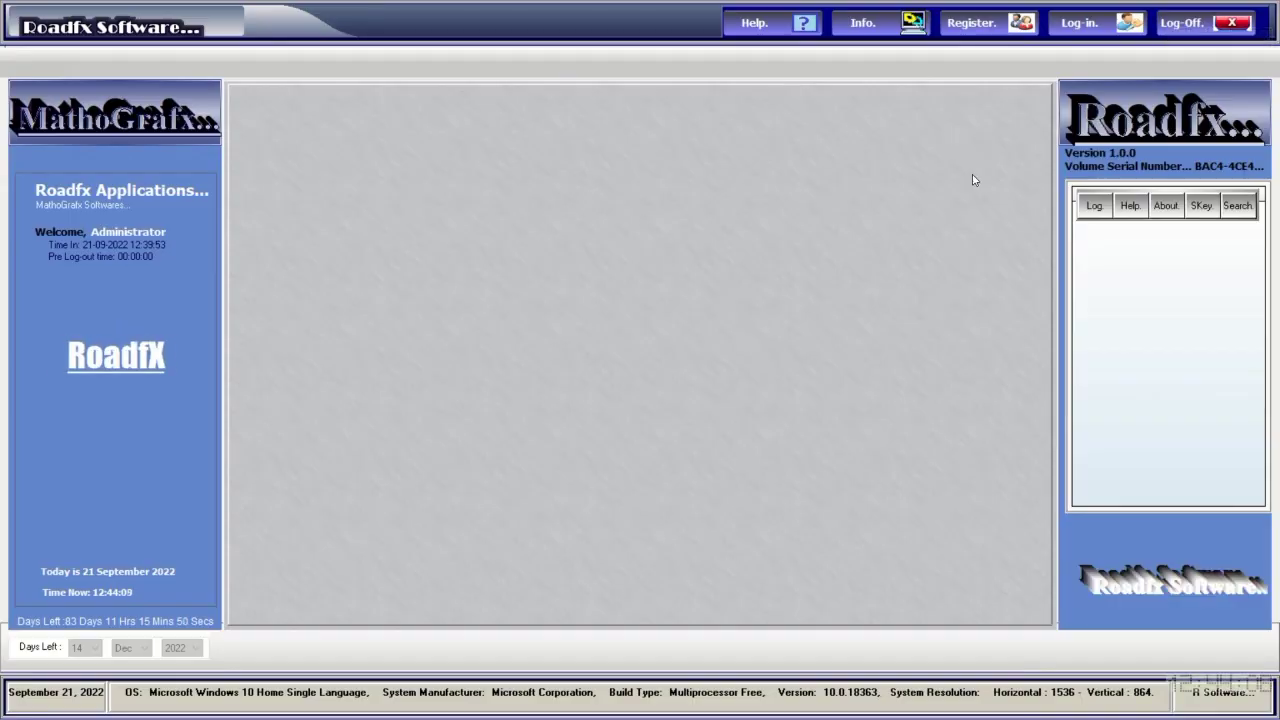
pyautogui.click(1200, 207)
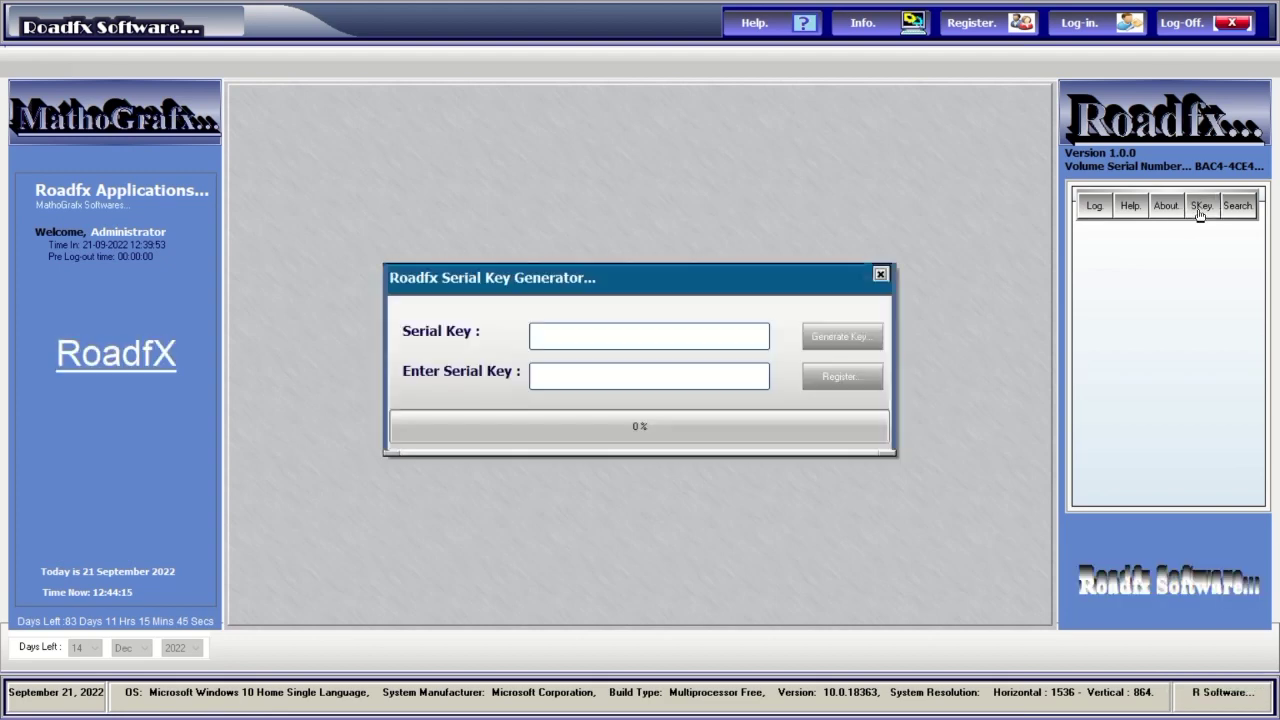
pyautogui.click(880, 274)
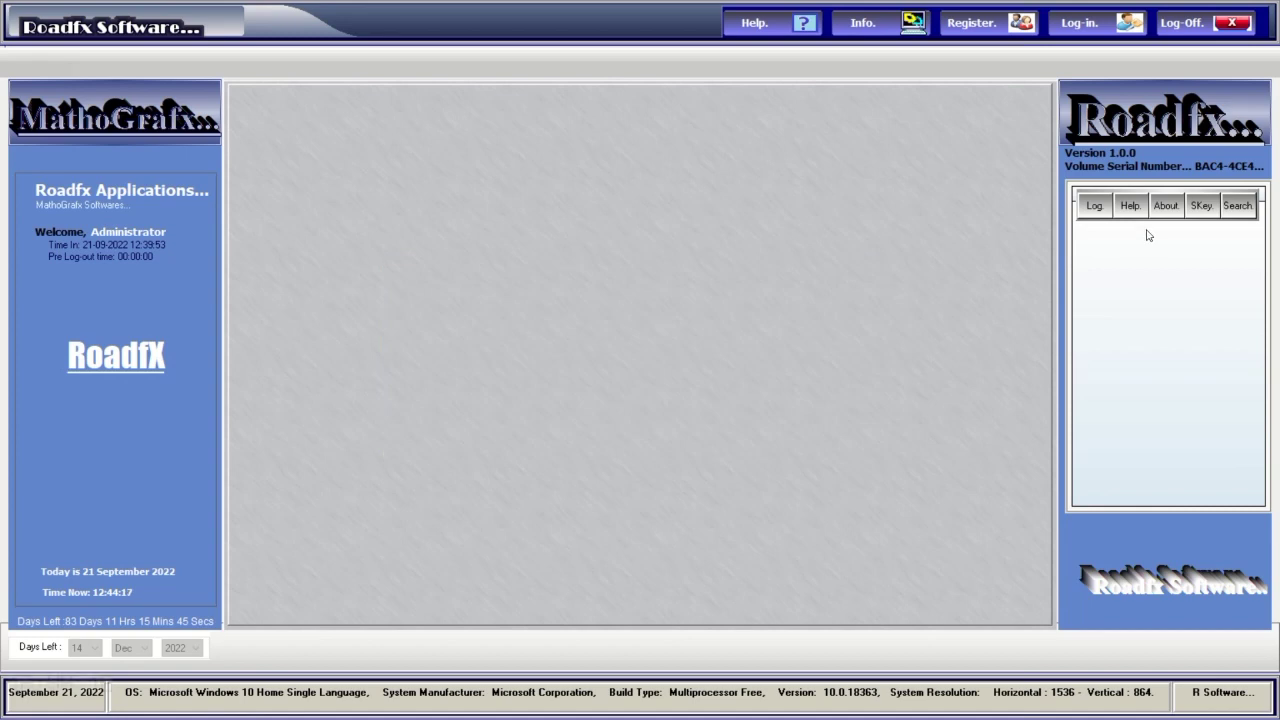
# Show the About Roadfx panel, then switch over to Paint.
pyautogui.click(1163, 207)
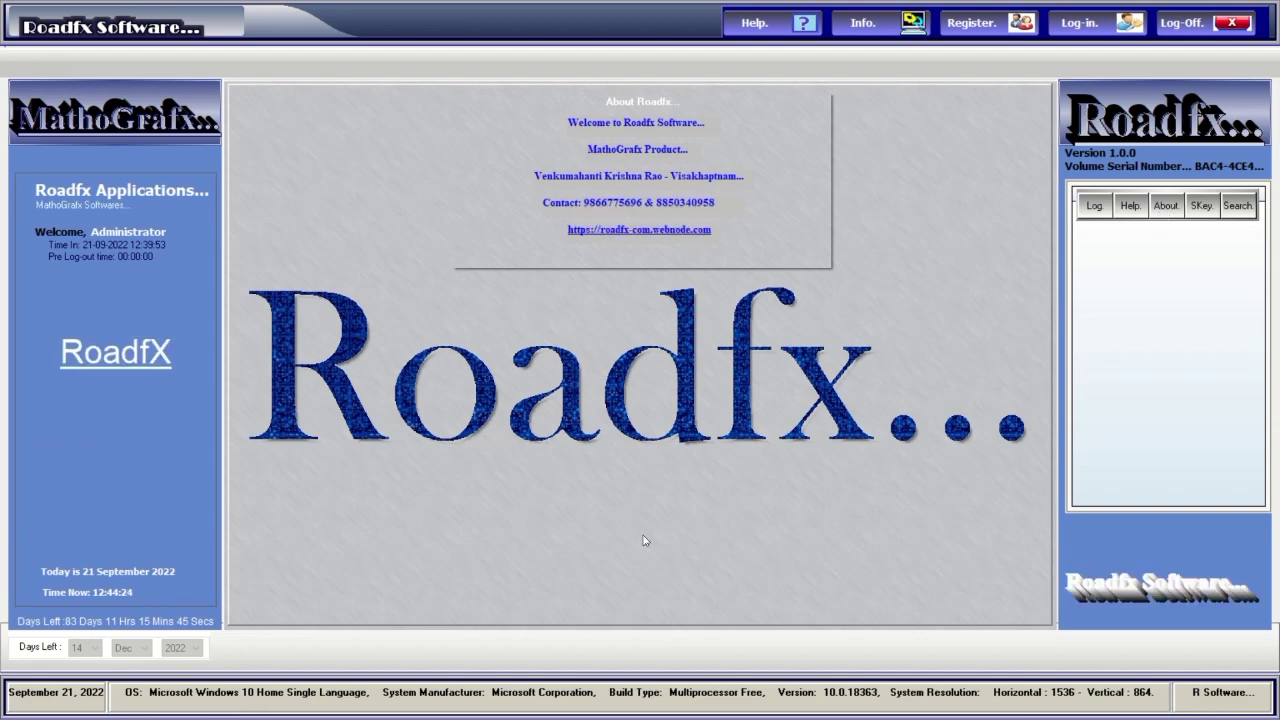
pyautogui.hotkey('alt', 'Tab')
pyautogui.hotkey('alt', 'Tab')
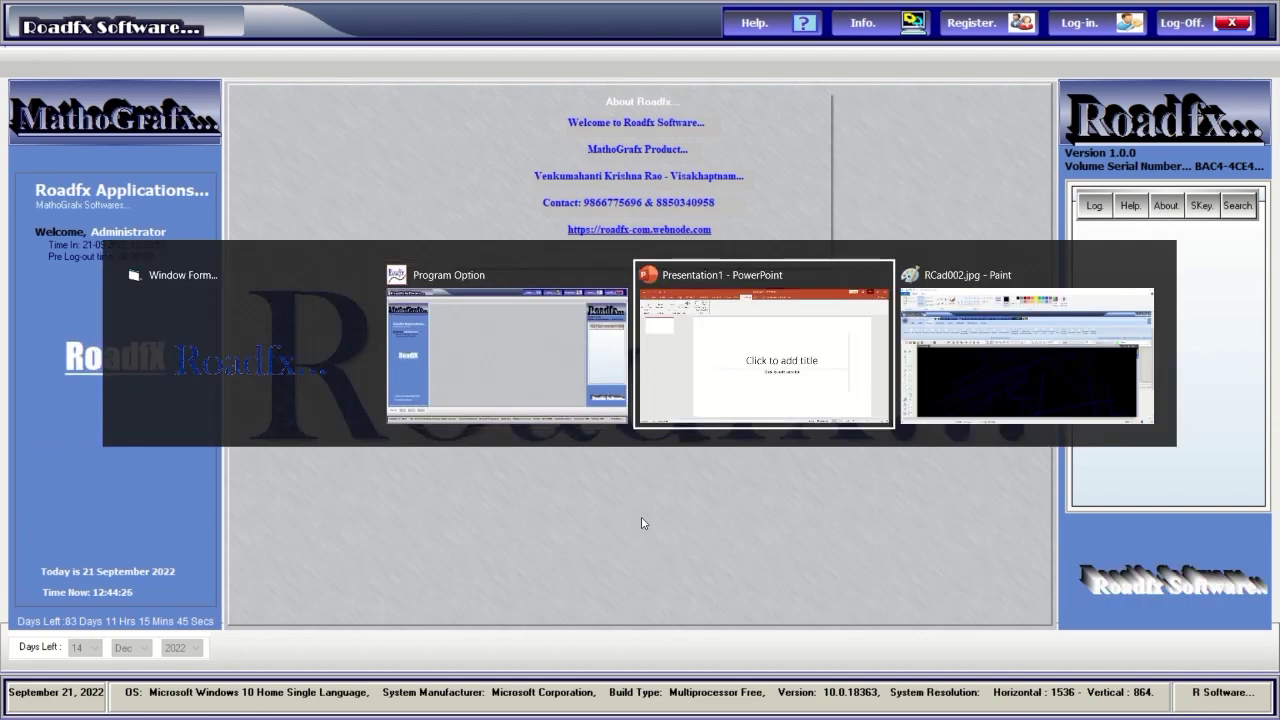
pyautogui.hotkey('alt', 'Tab')
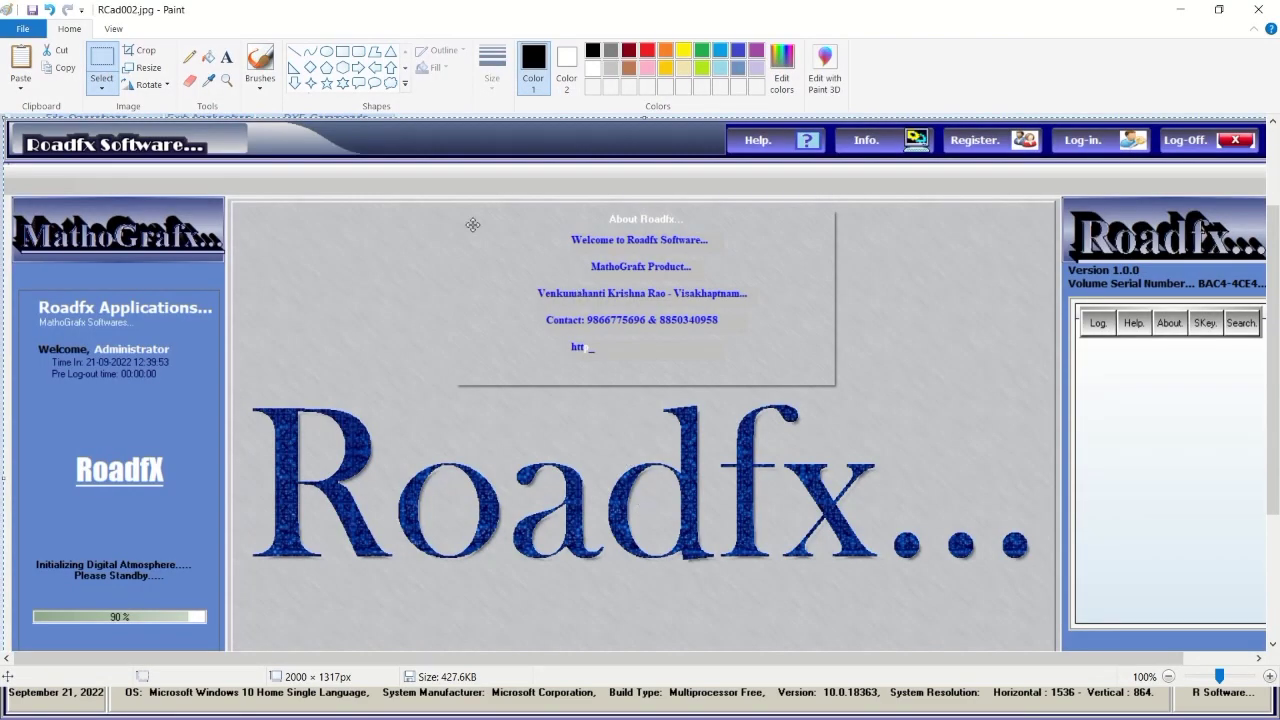
# Save the About capture as Login Start Sceen.jpg in New Screen Images and minimize Paint.
pyautogui.click(25, 30)
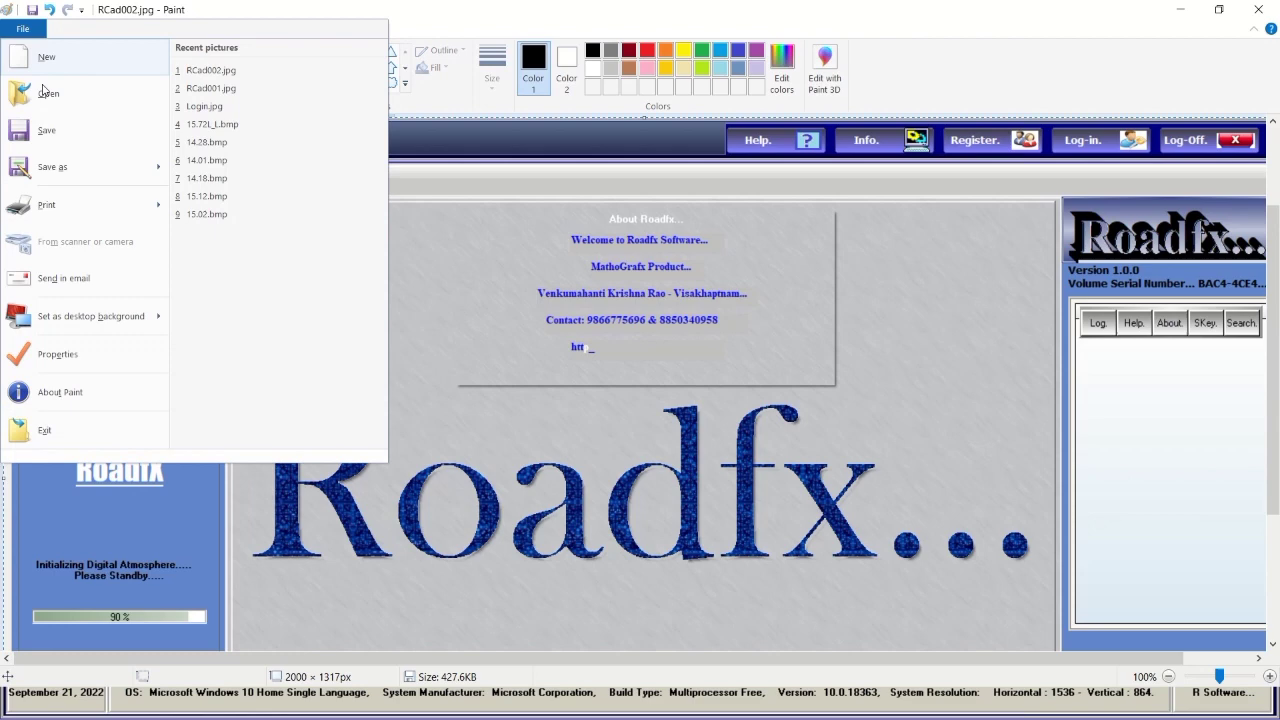
pyautogui.click(45, 166)
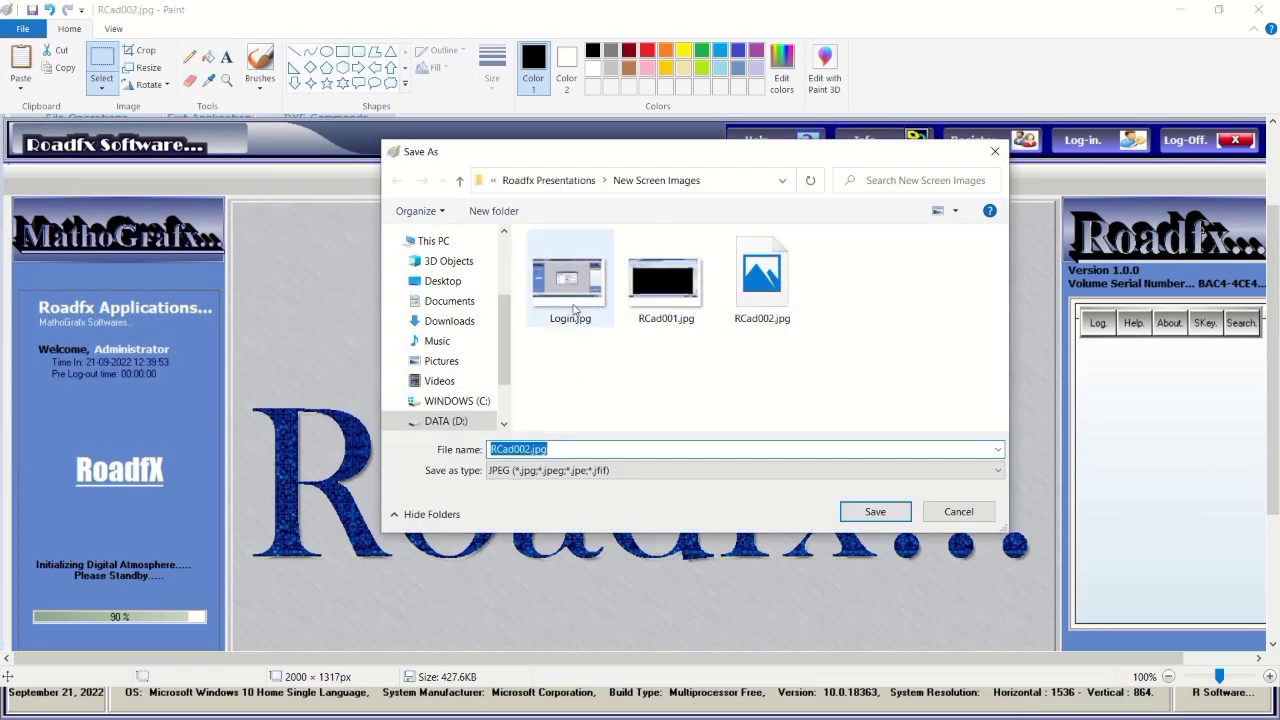
pyautogui.click(570, 287)
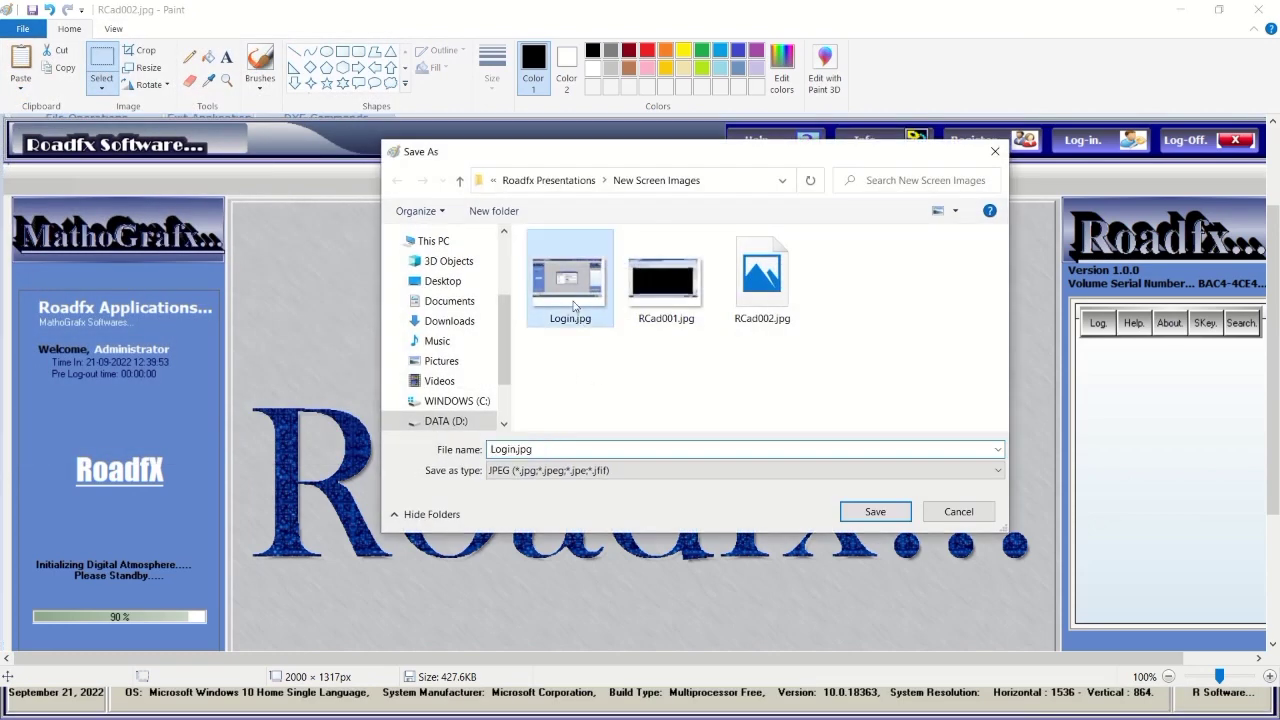
pyautogui.doubleClick(519, 449)
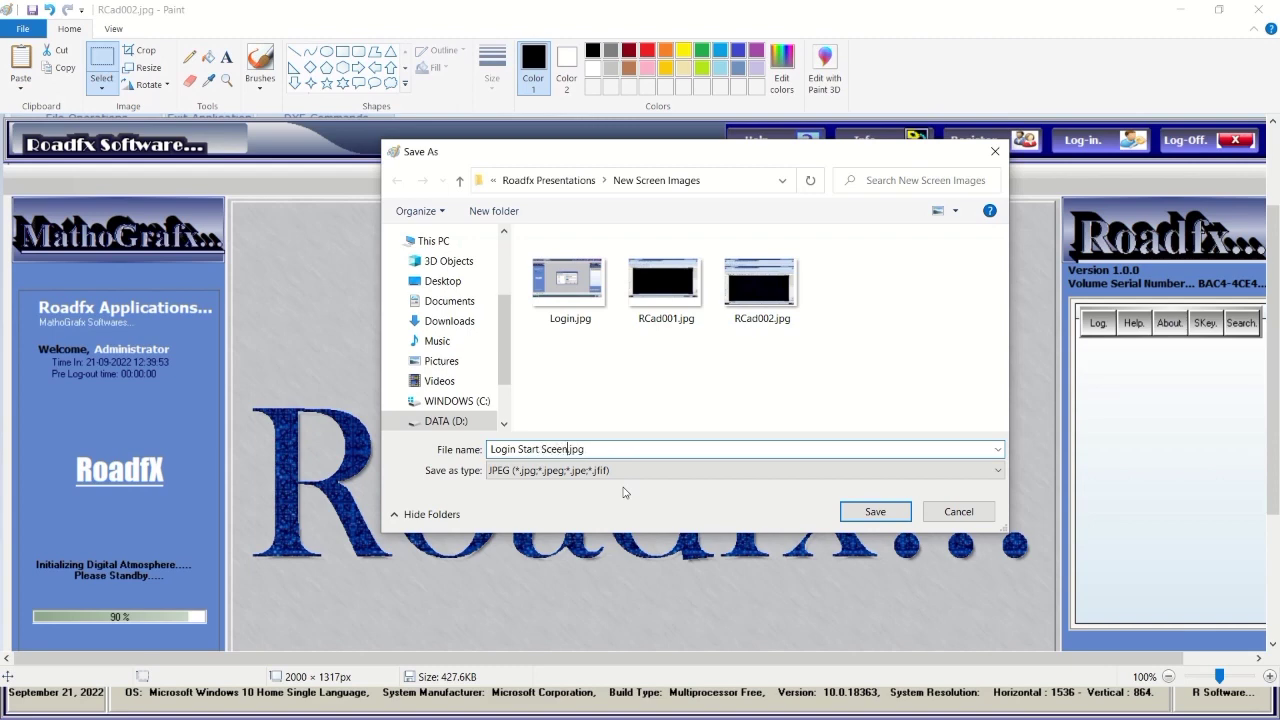
pyautogui.click(874, 511)
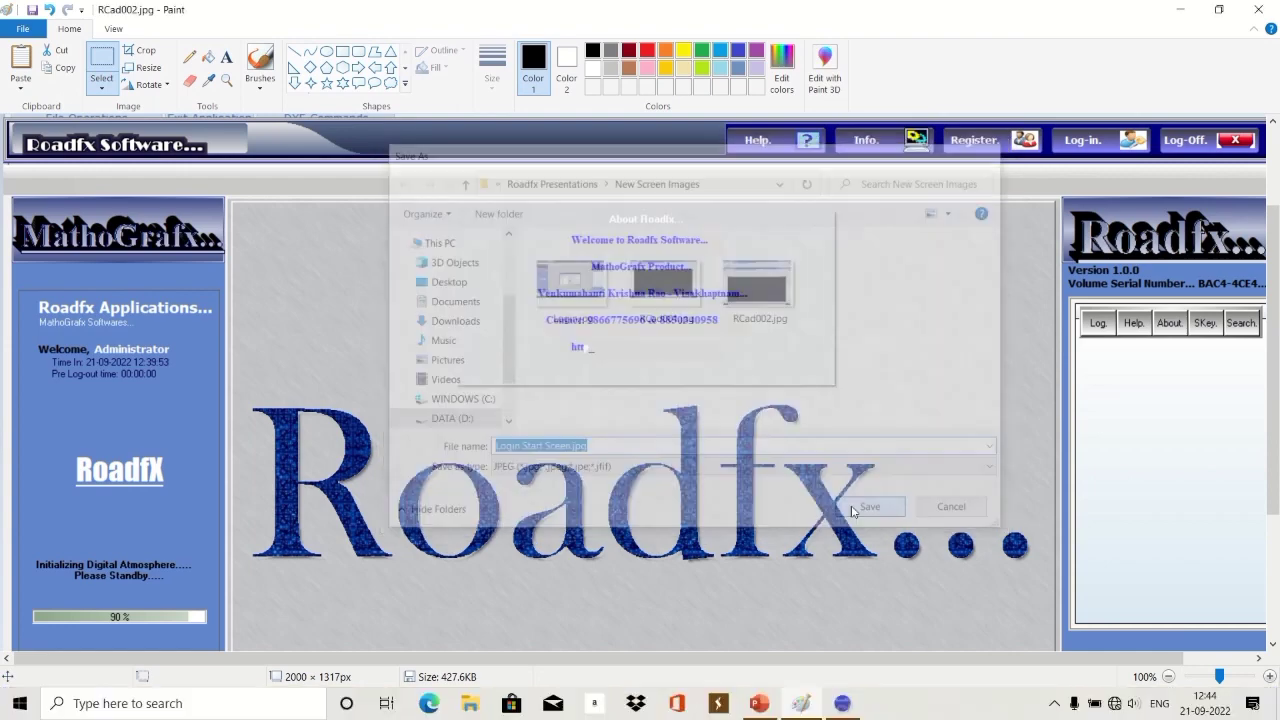
pyautogui.click(1179, 12)
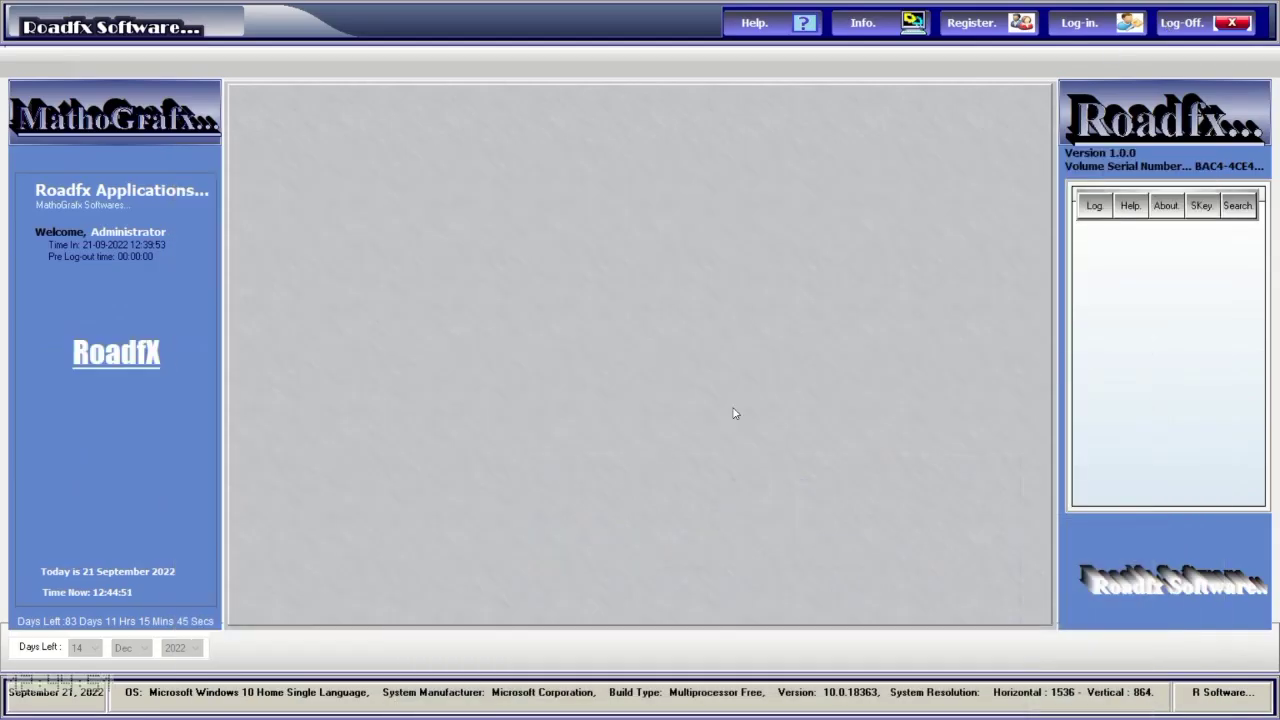
# Browse the Help, Log and About side panels, then open Splash Screen-F4 from the Log list.
pyautogui.click(1094, 208)
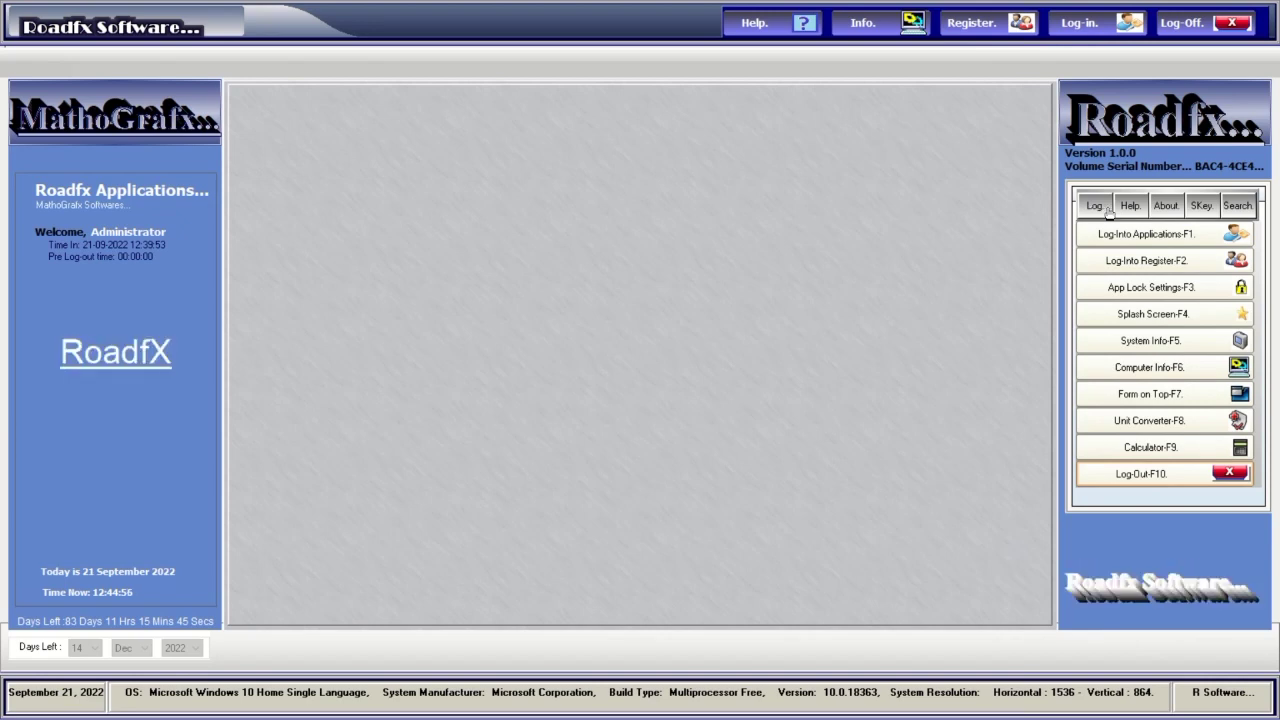
pyautogui.click(1131, 206)
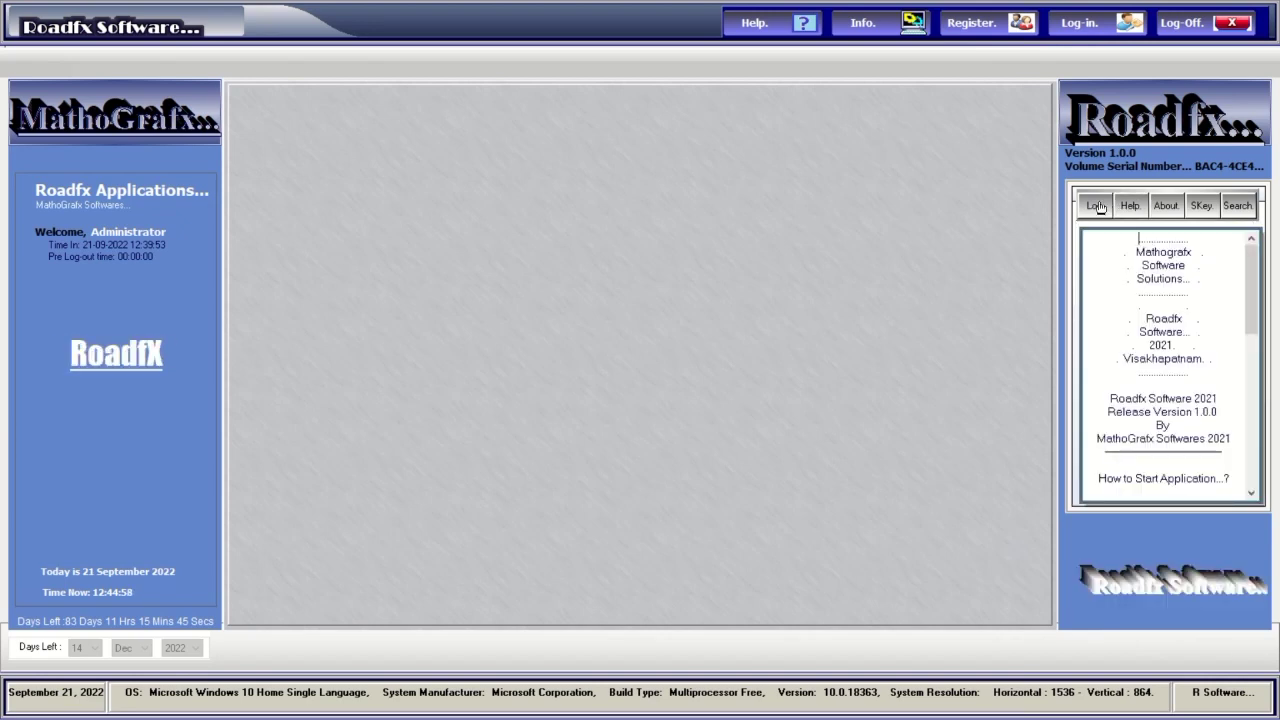
pyautogui.click(1094, 206)
pyautogui.click(1130, 206)
pyautogui.click(1165, 206)
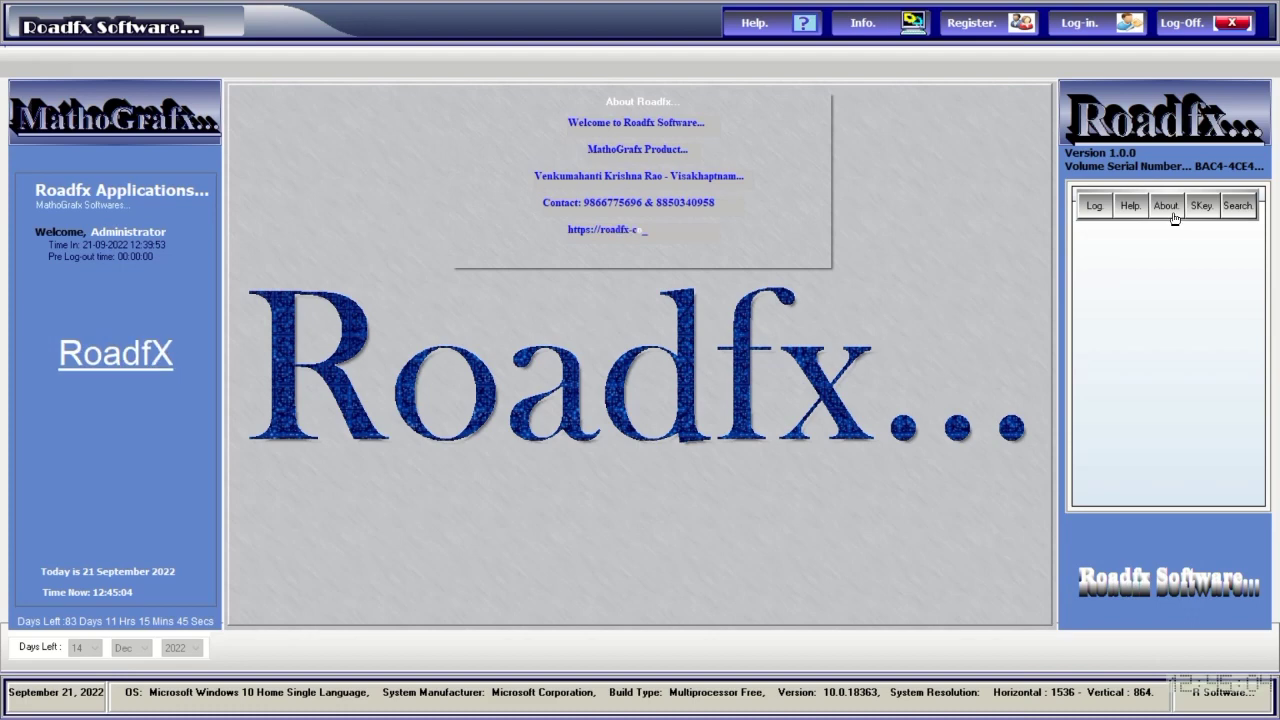
pyautogui.click(1105, 212)
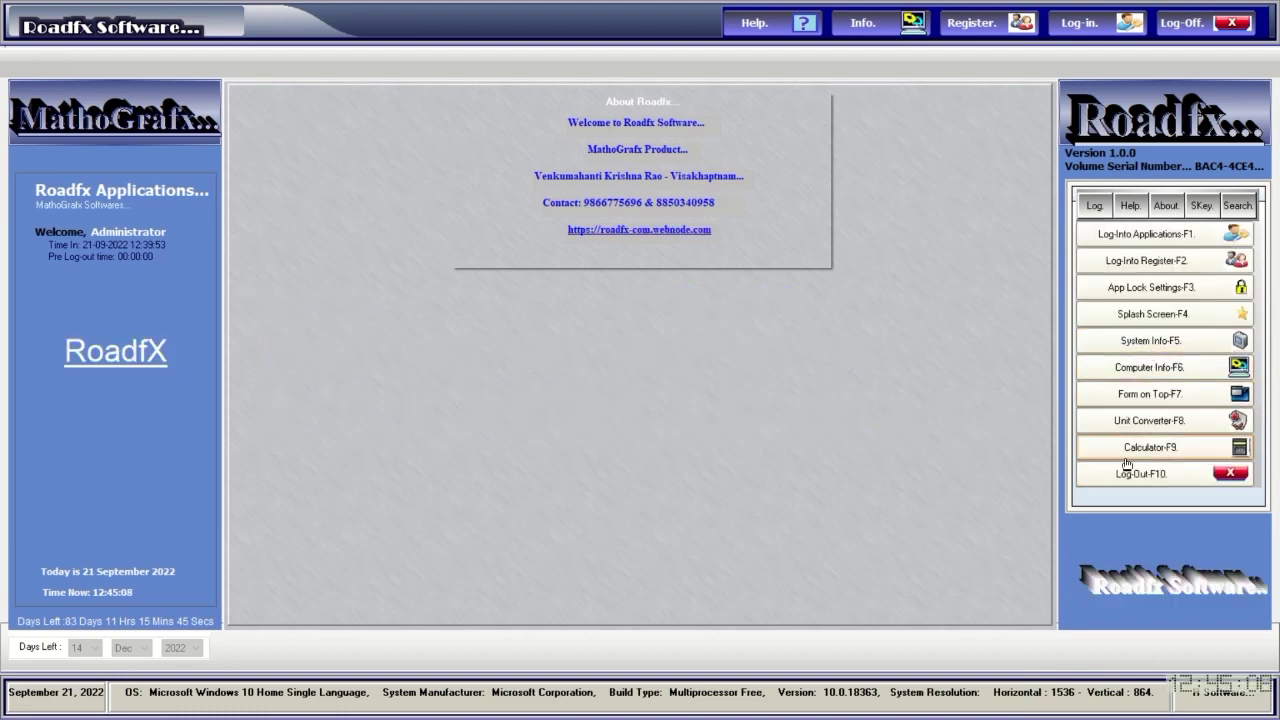
pyautogui.click(1122, 316)
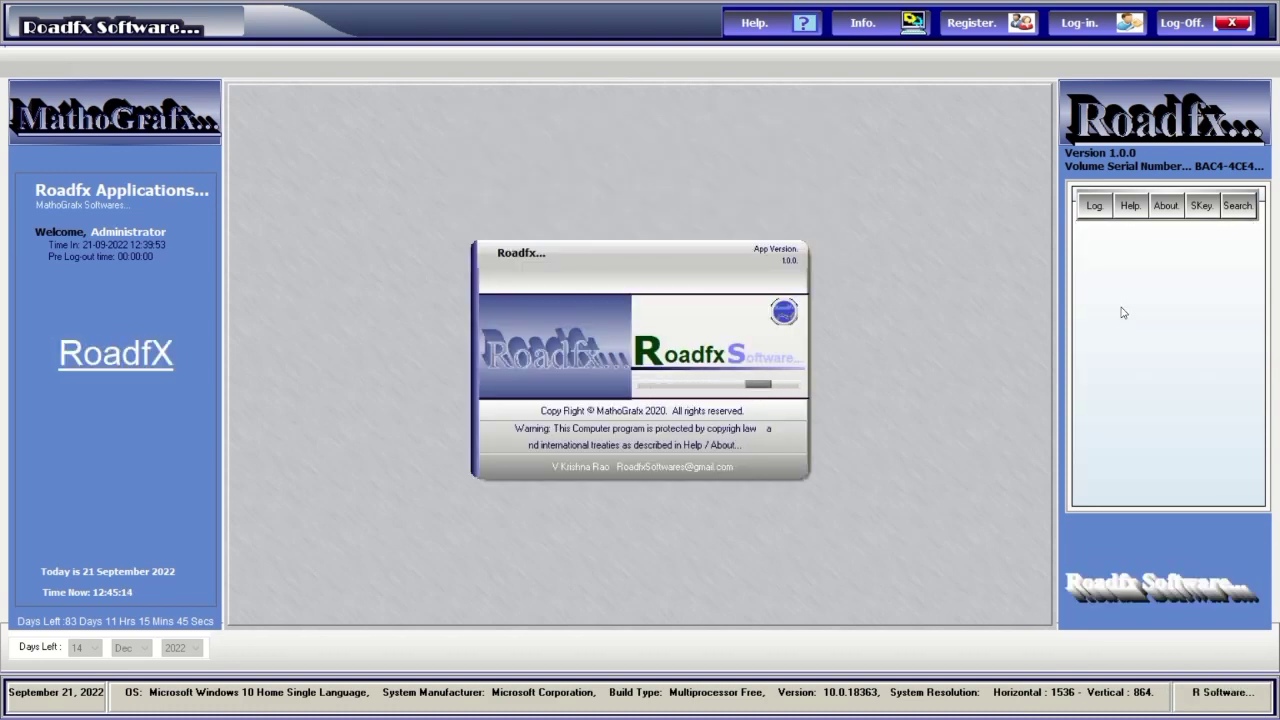
# Paste the captured splash screen into the Paint canvas.
pyautogui.hotkey('alt', 'Tab')
pyautogui.hotkey('alt', 'Tab')
pyautogui.hotkey('alt', 'Tab')
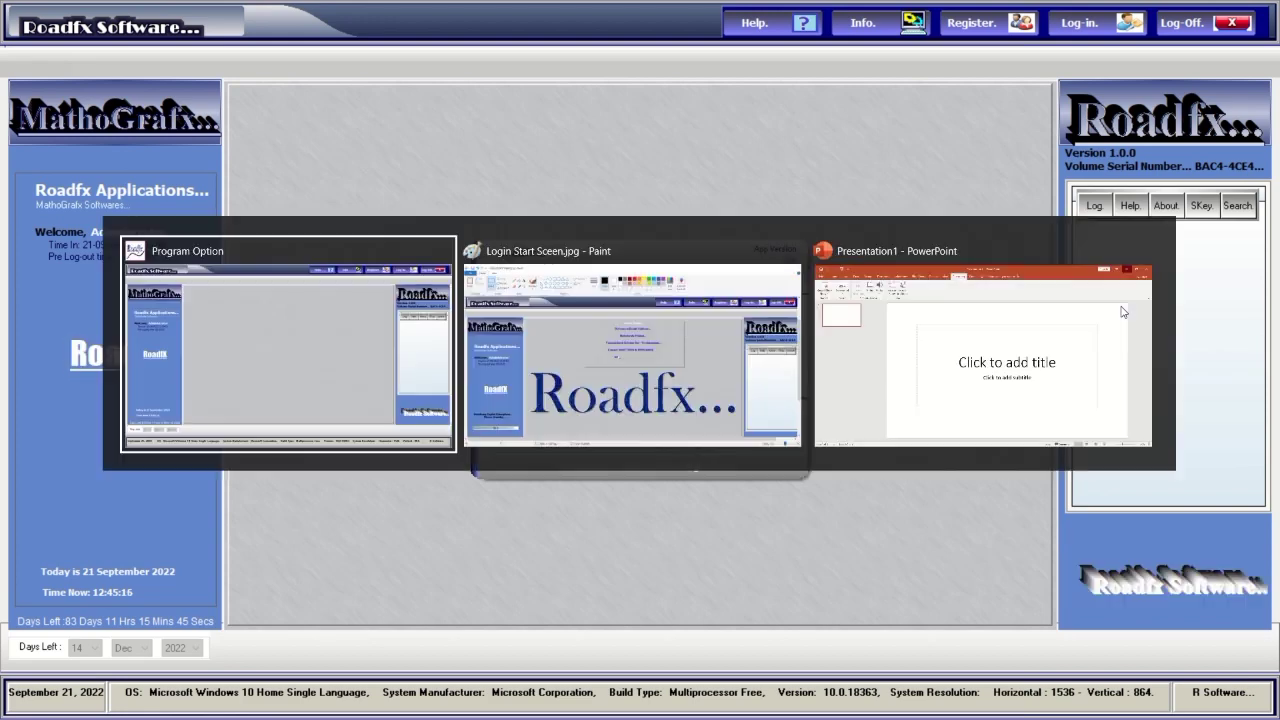
pyautogui.hotkey('alt', 'Tab')
pyautogui.hotkey('alt', 'Tab')
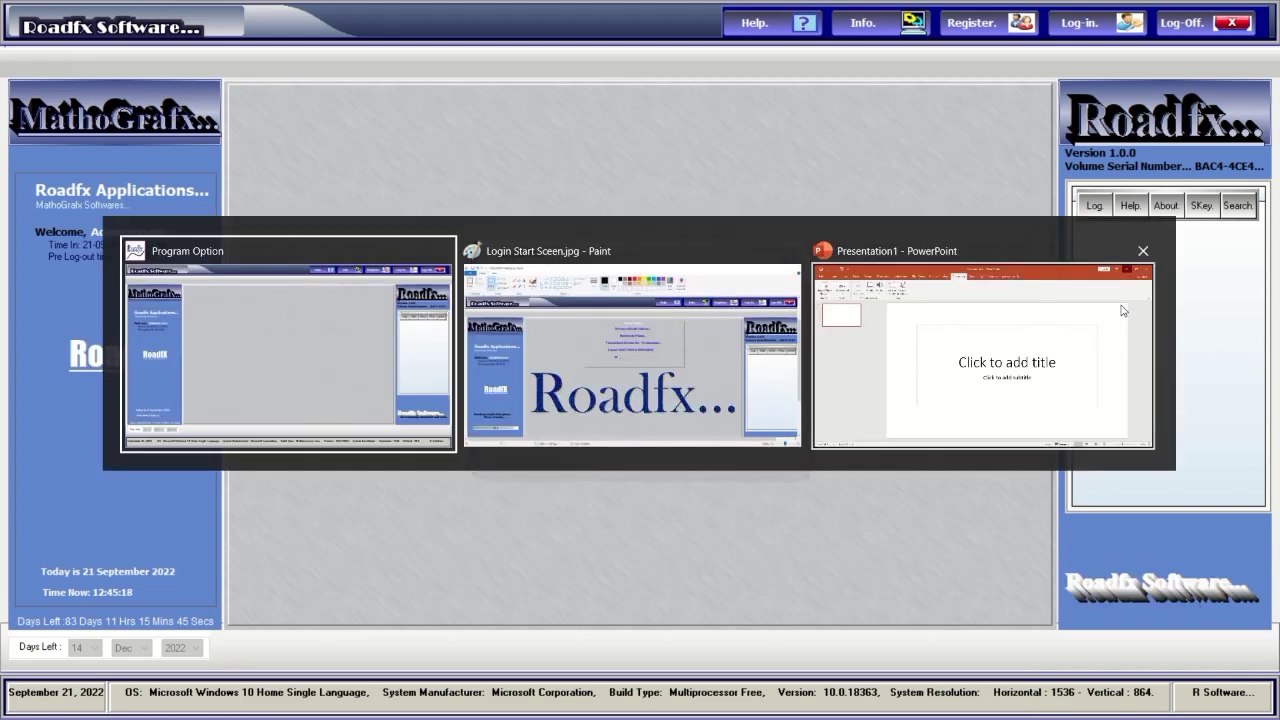
pyautogui.hotkey('ctrl', 'v')
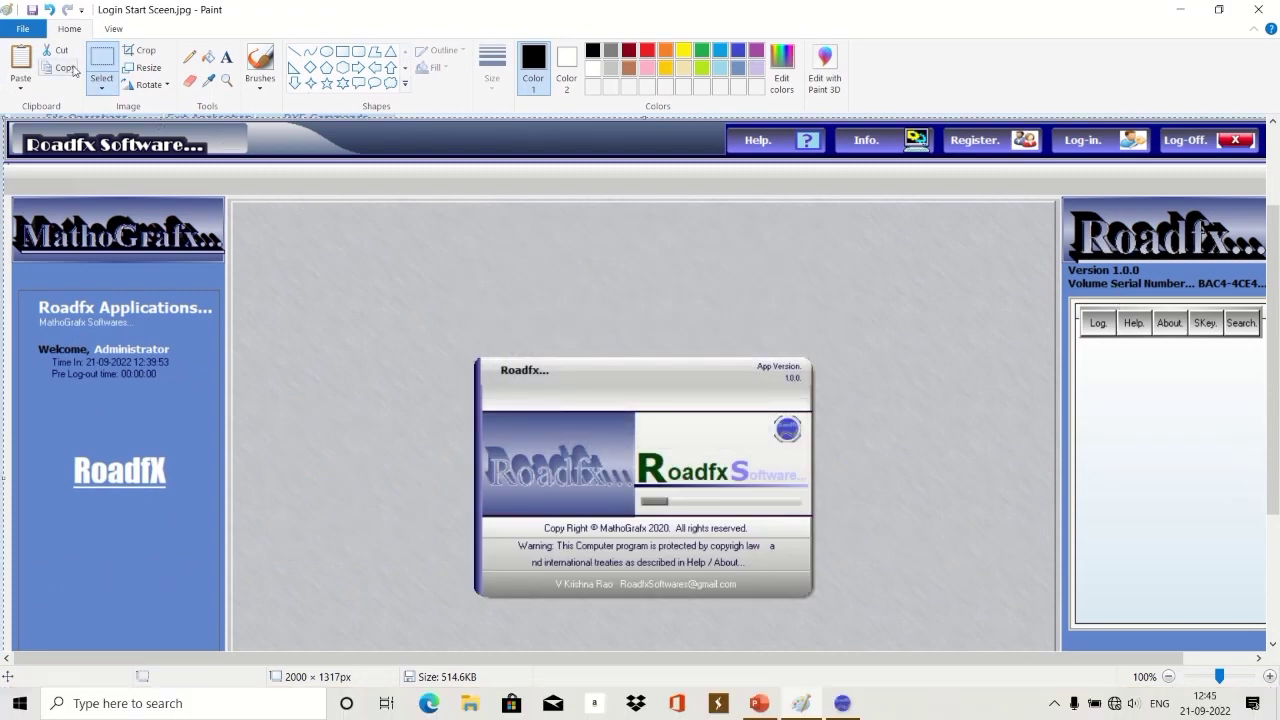
# Save the image as the JPEG Splash Sceen.jpg and minimize Paint.
pyautogui.click(22, 30)
pyautogui.moveTo(40, 165)
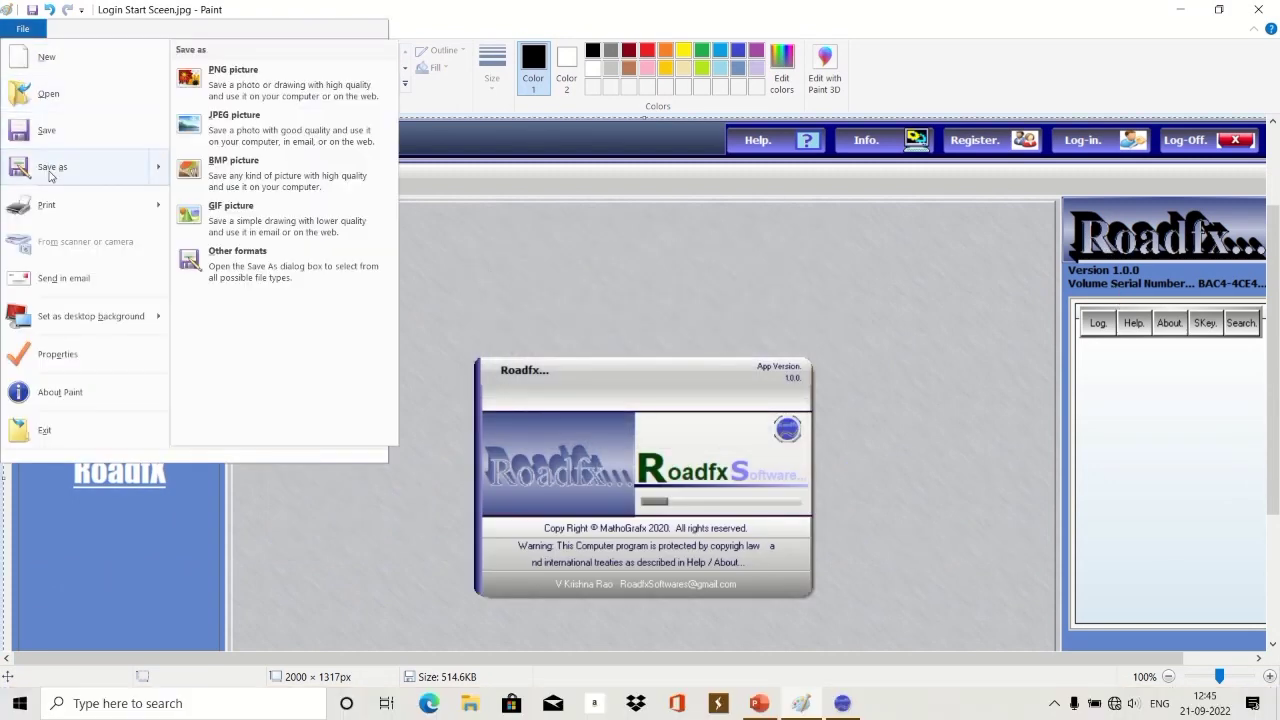
pyautogui.click(290, 336)
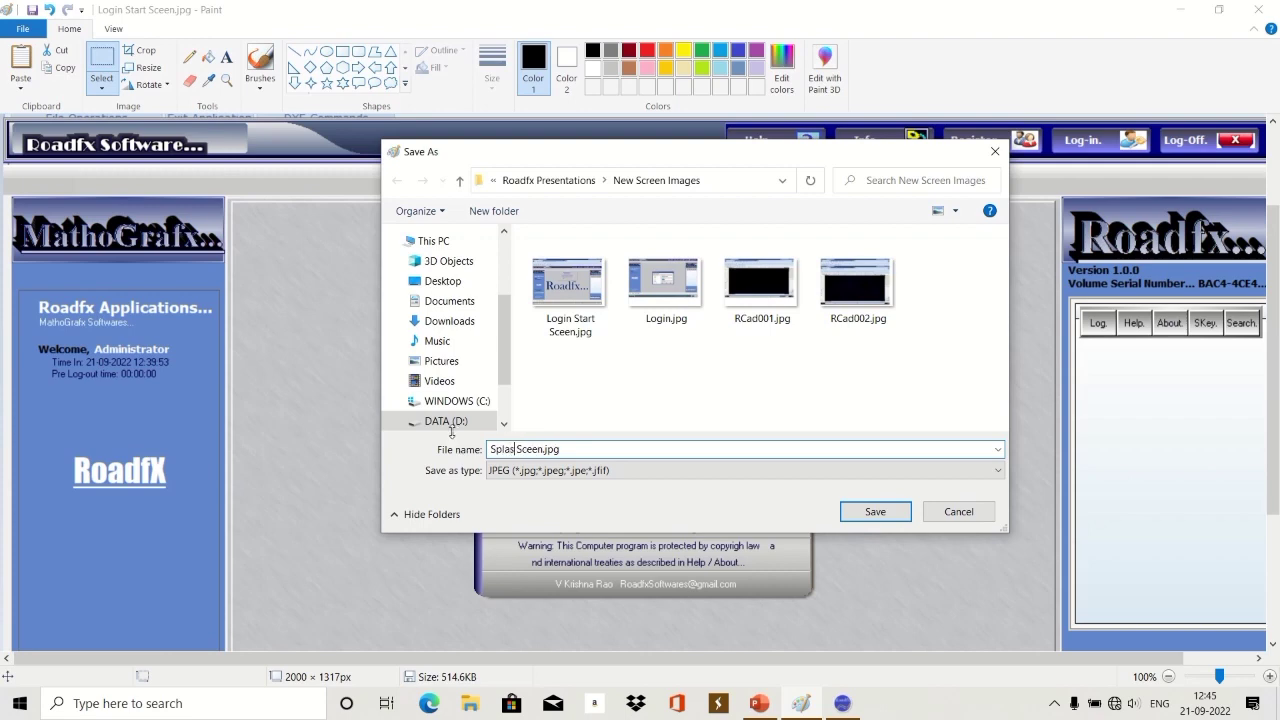
pyautogui.press('Return')
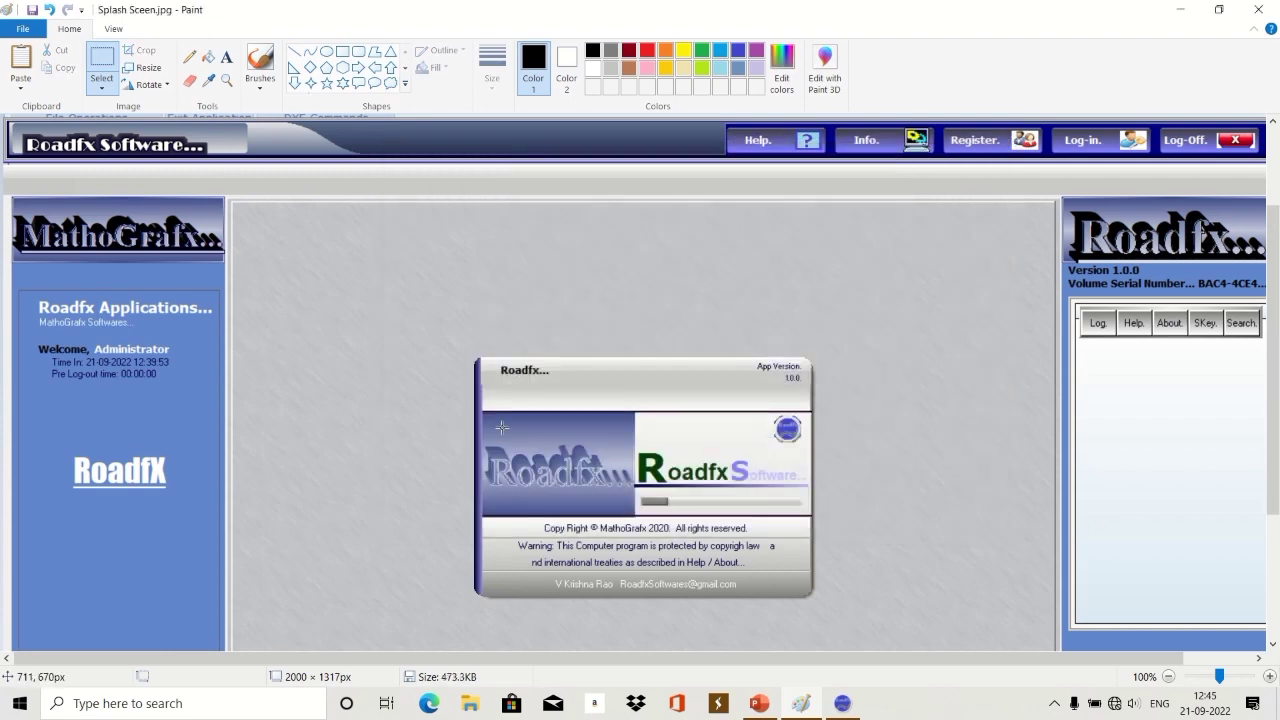
pyautogui.click(1179, 12)
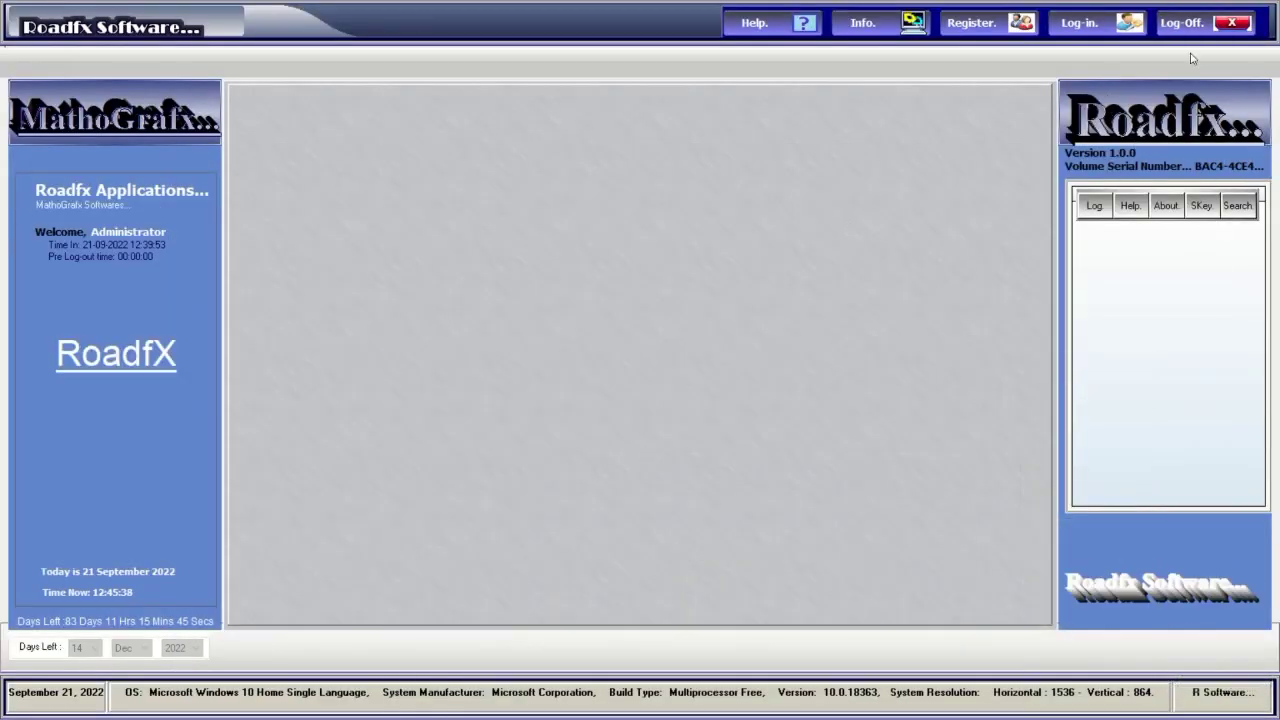
# Log in to Roadfx Software as the administrator with the account password.
pyautogui.click(1087, 28)
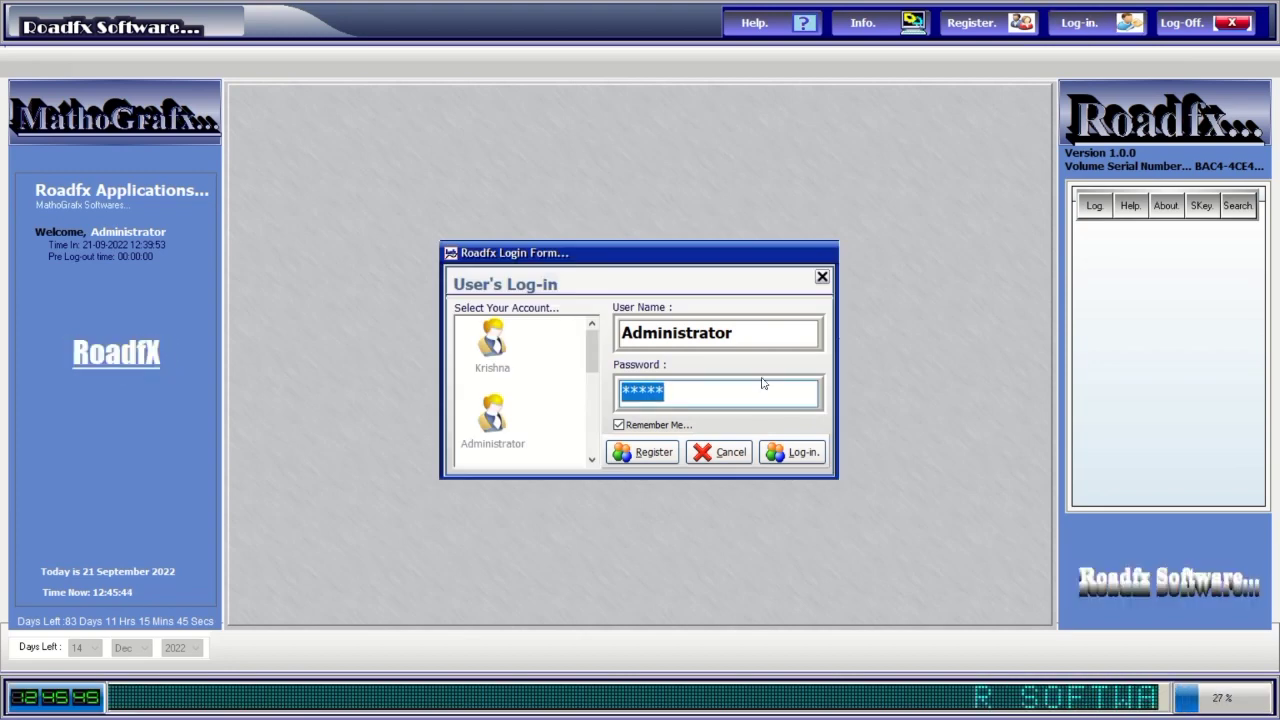
pyautogui.write('****')
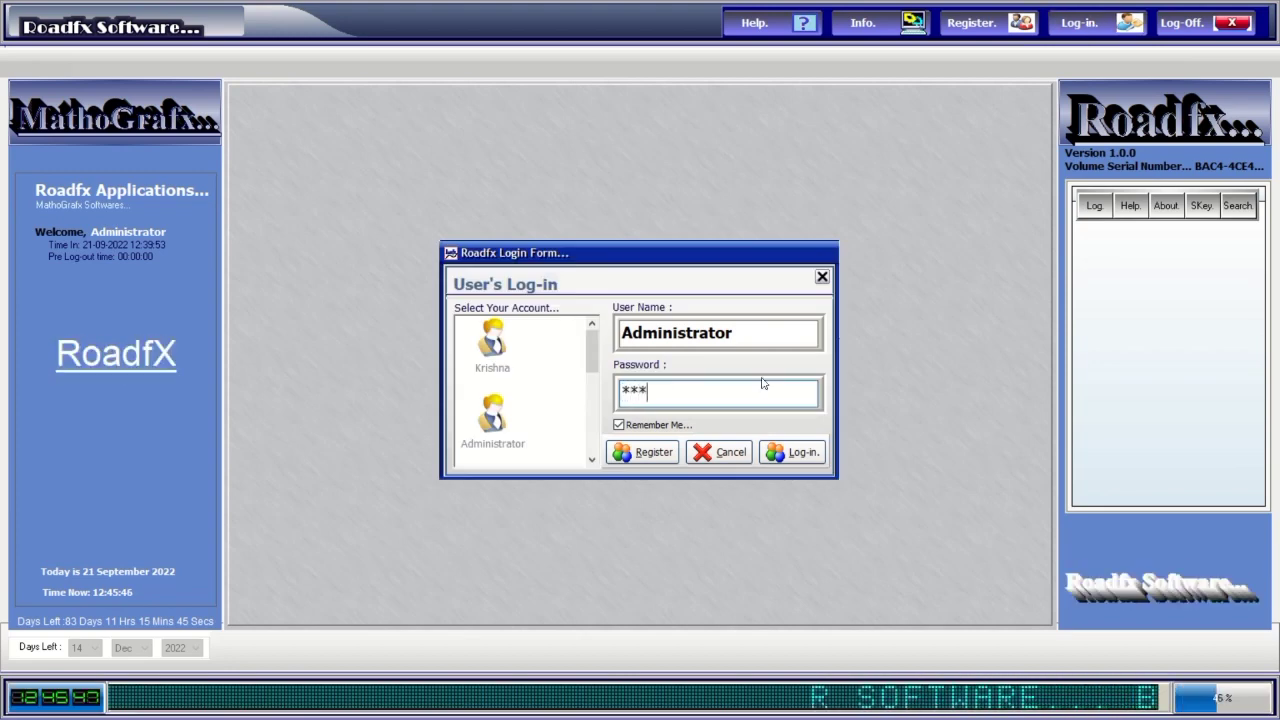
pyautogui.click(792, 452)
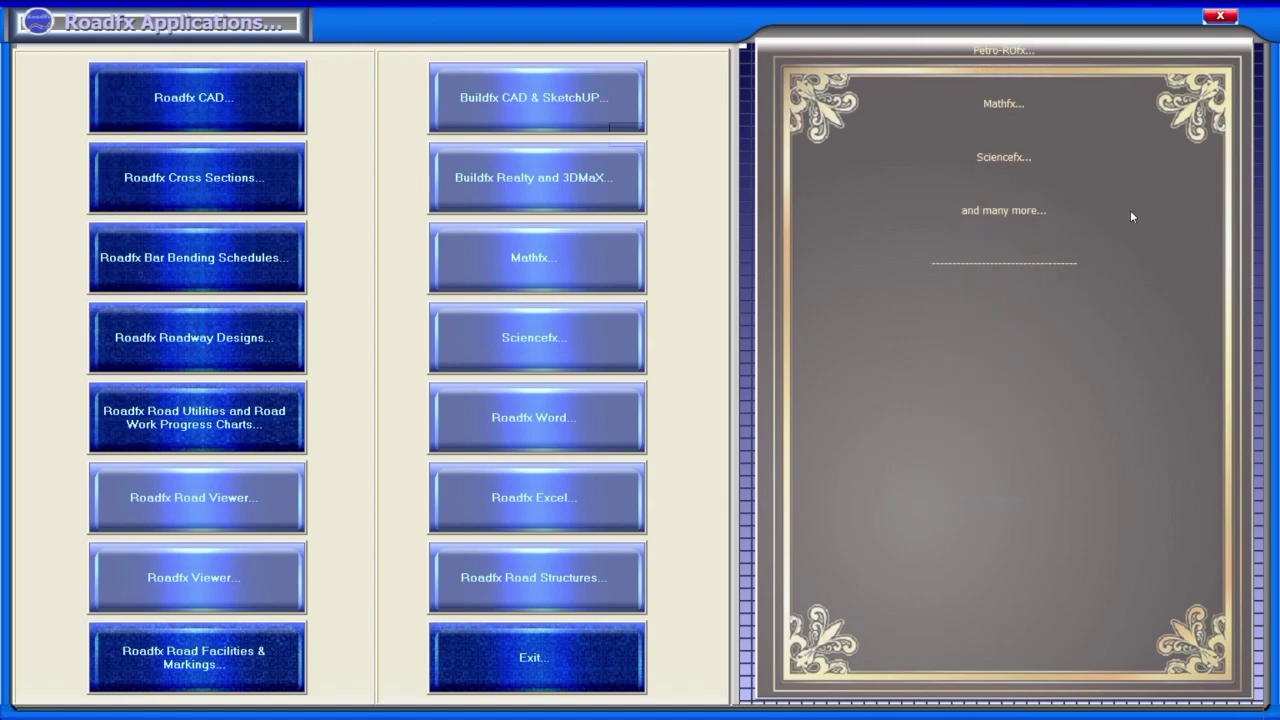
# Close the applications launcher and log out, closing Roadfx.
pyautogui.click(1222, 17)
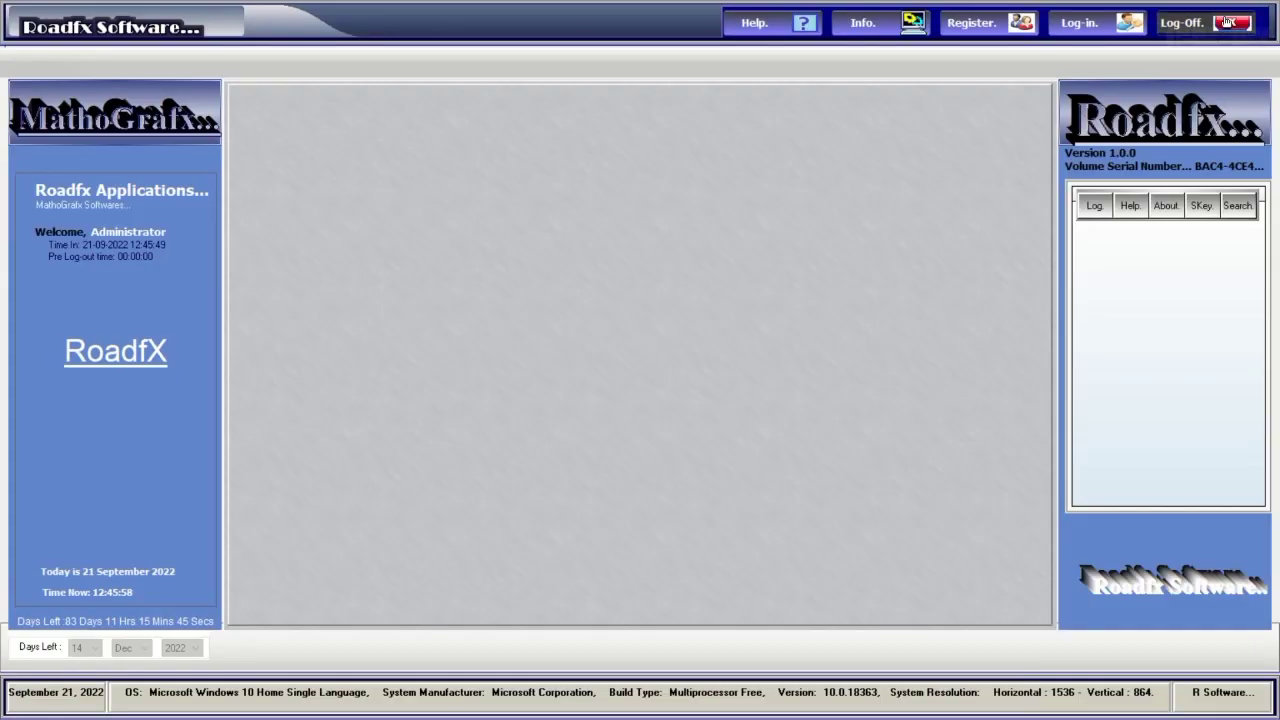
pyautogui.click(1225, 30)
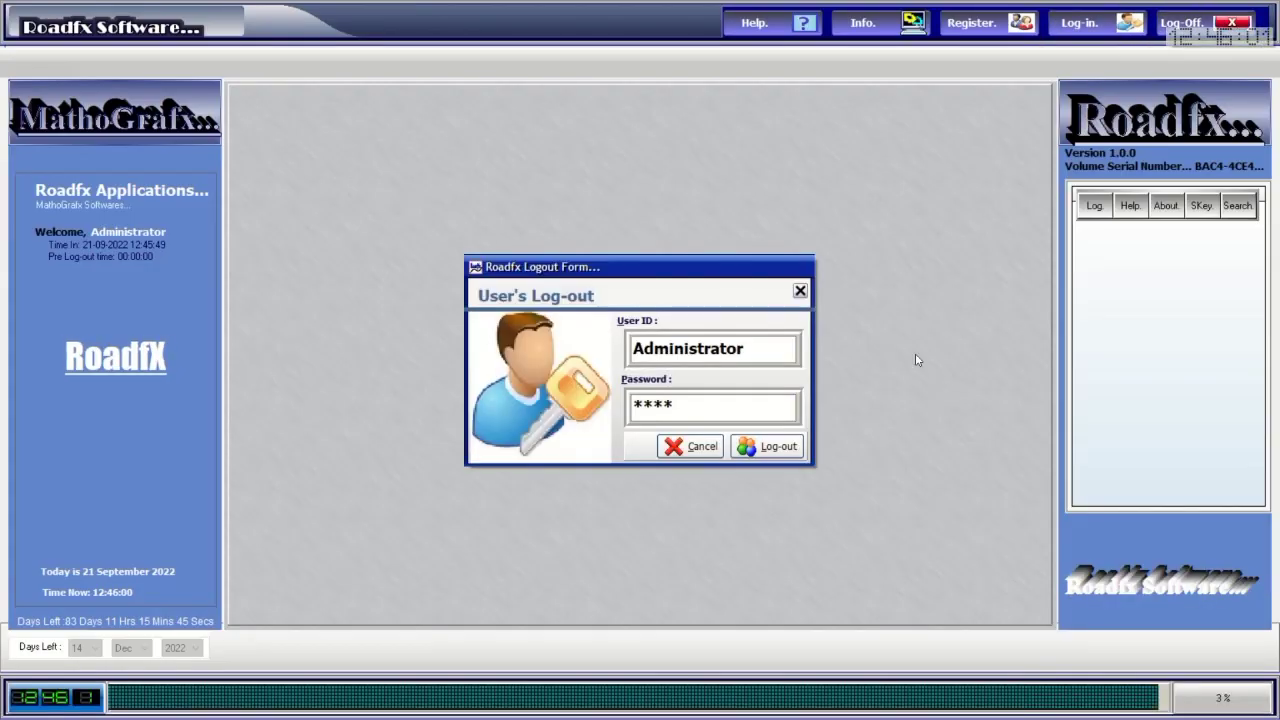
pyautogui.click(786, 449)
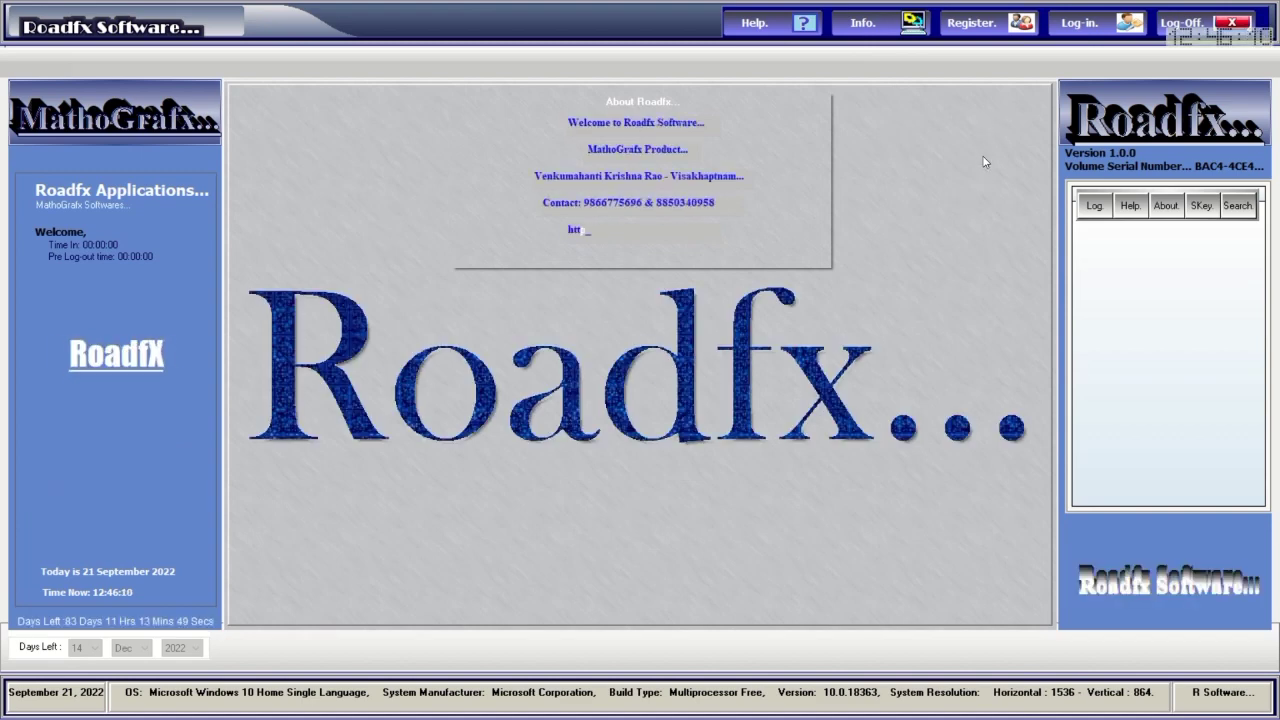
# Log back in as Administrator with the password and dismiss the usage count message.
pyautogui.click(1091, 28)
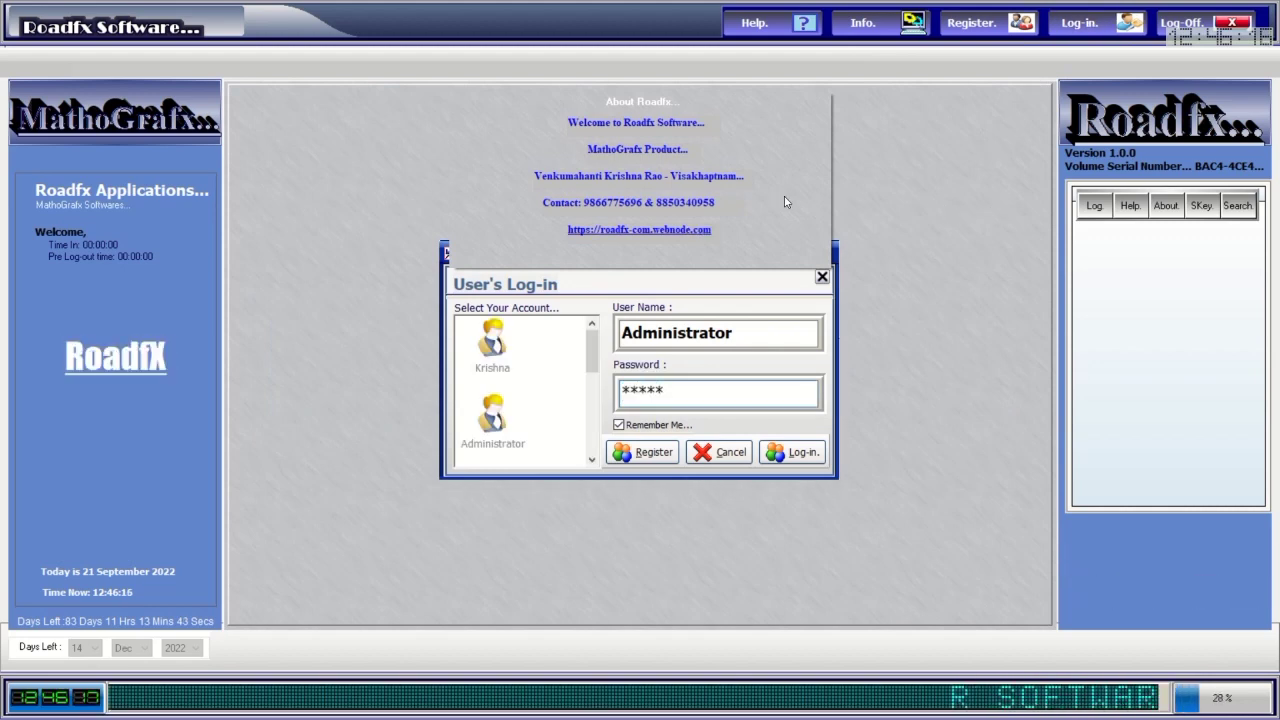
pyautogui.click(708, 388)
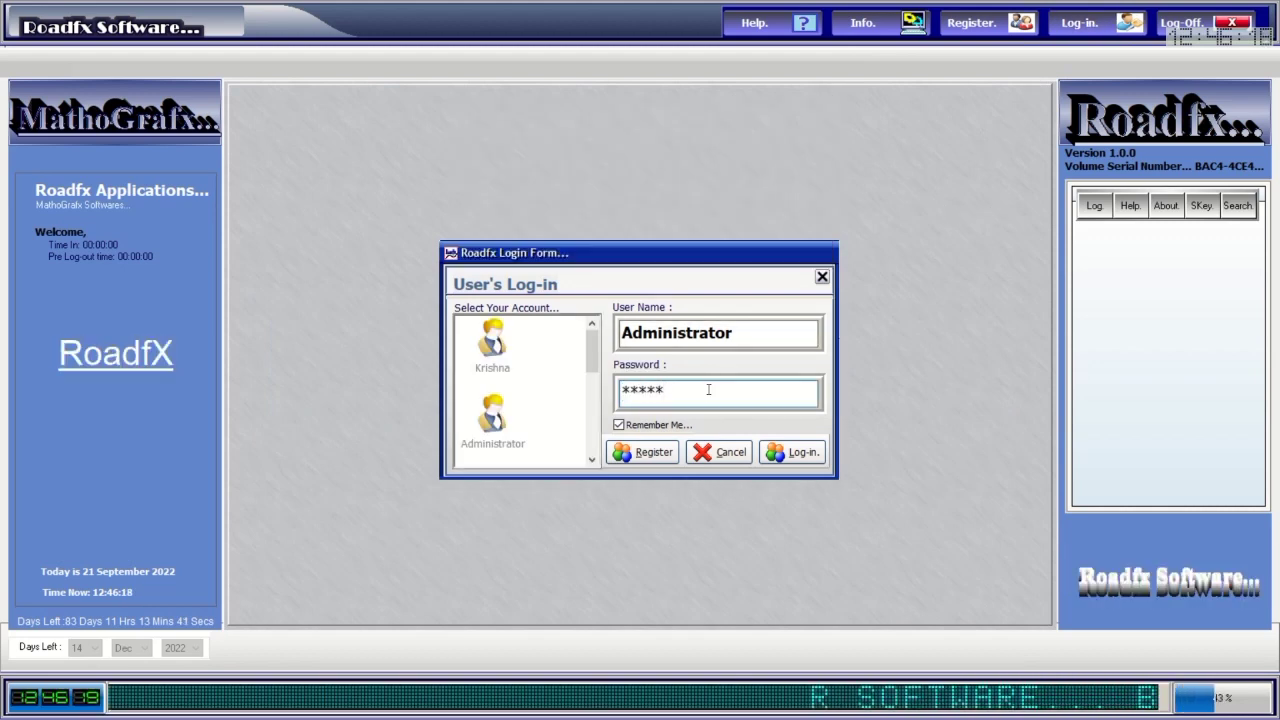
pyautogui.doubleClick(708, 388)
pyautogui.scroll(-3, 595, 357)
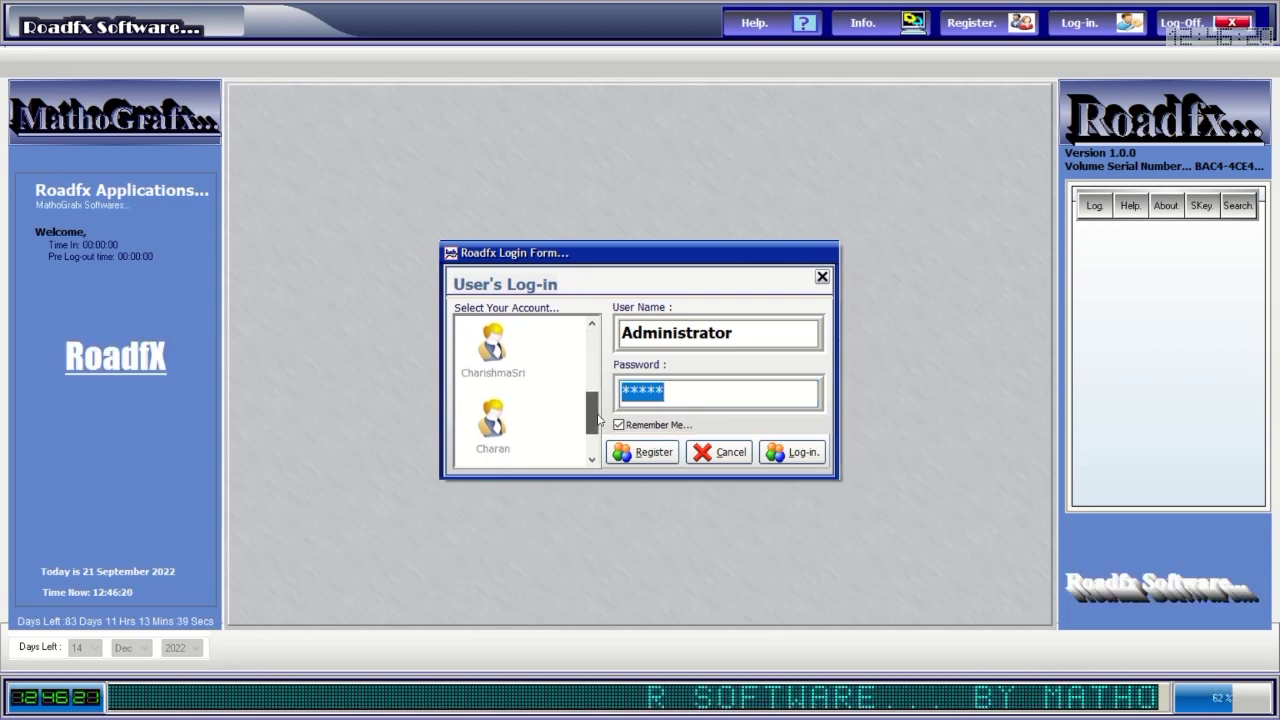
pyautogui.scroll(3, 592, 342)
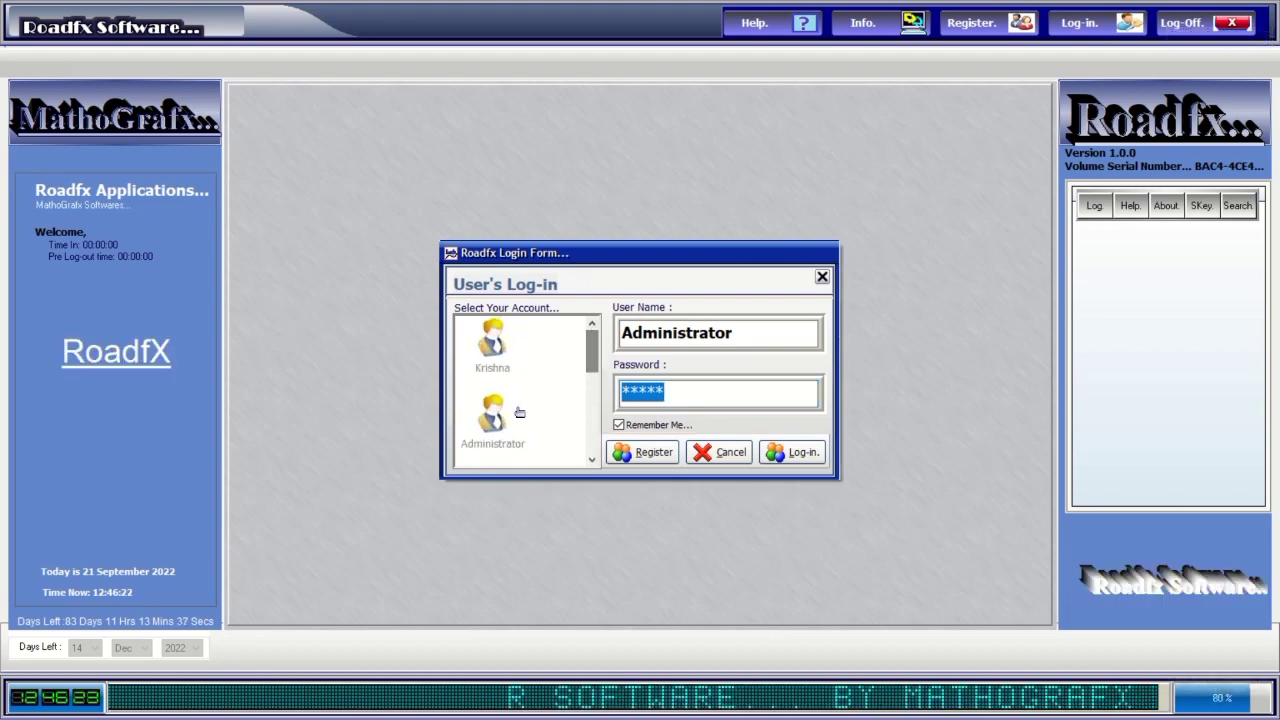
pyautogui.click(493, 420)
pyautogui.doubleClick(720, 396)
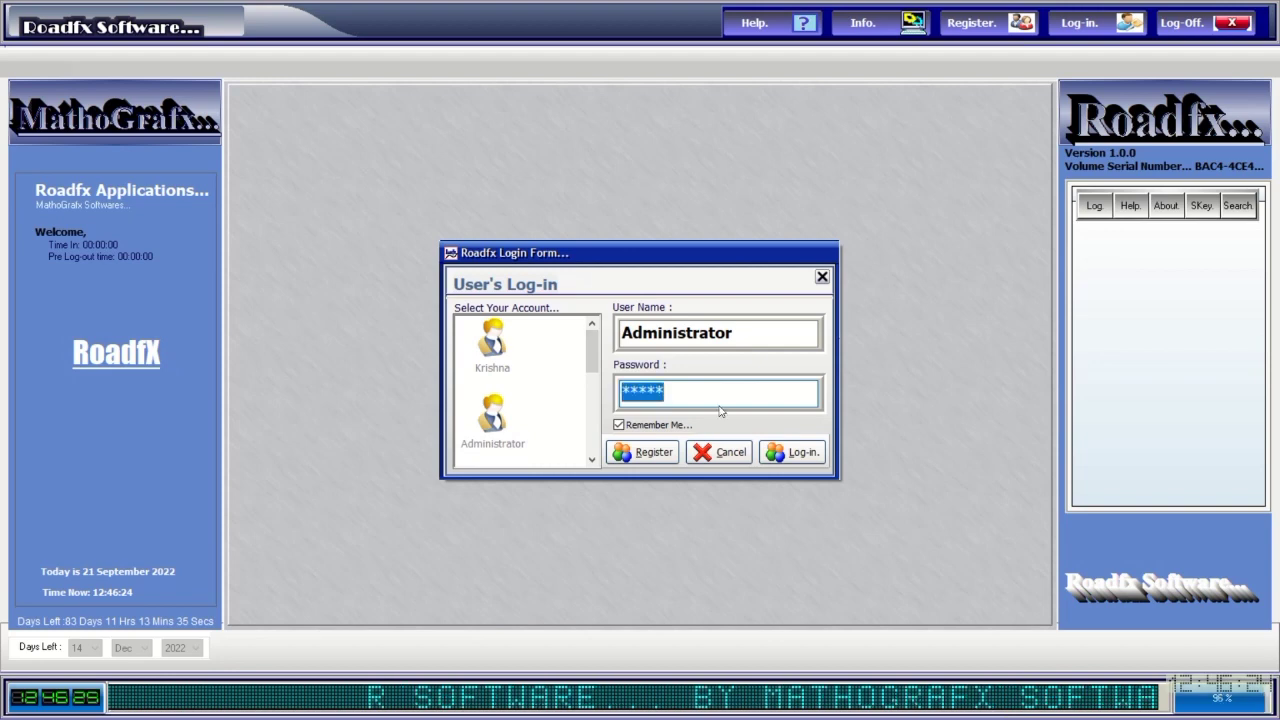
pyautogui.write('***')
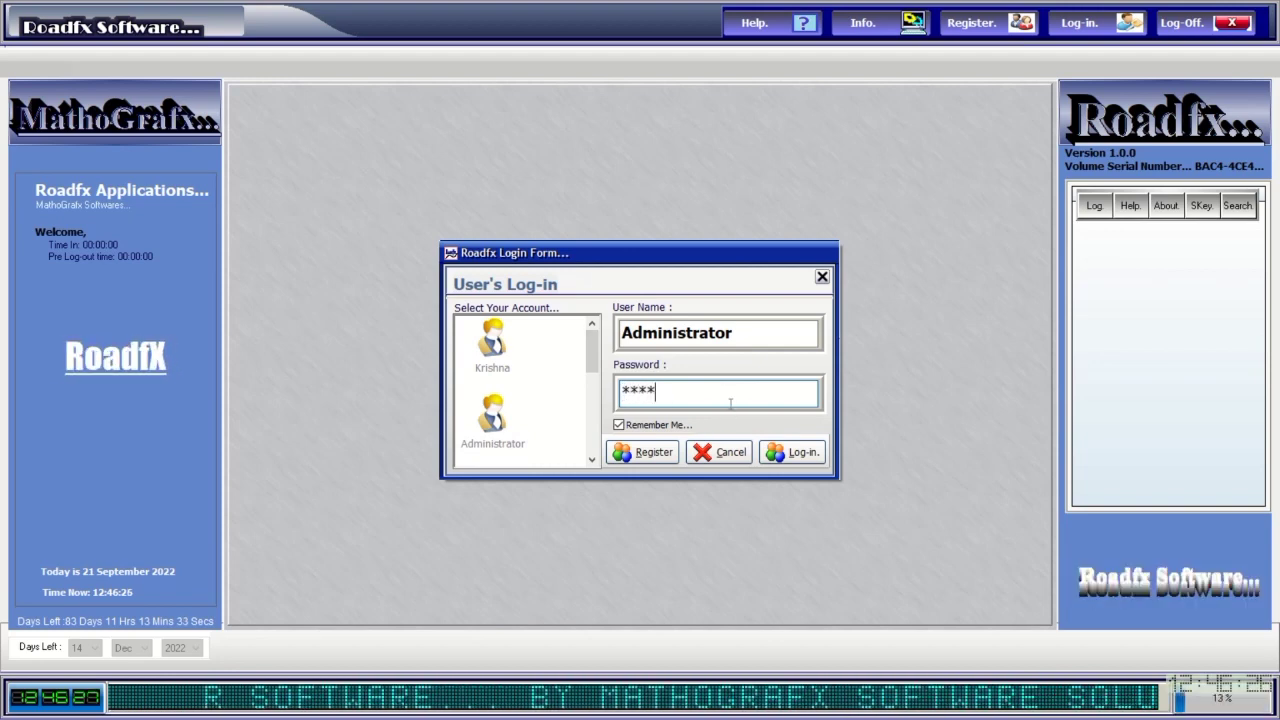
pyautogui.click(803, 452)
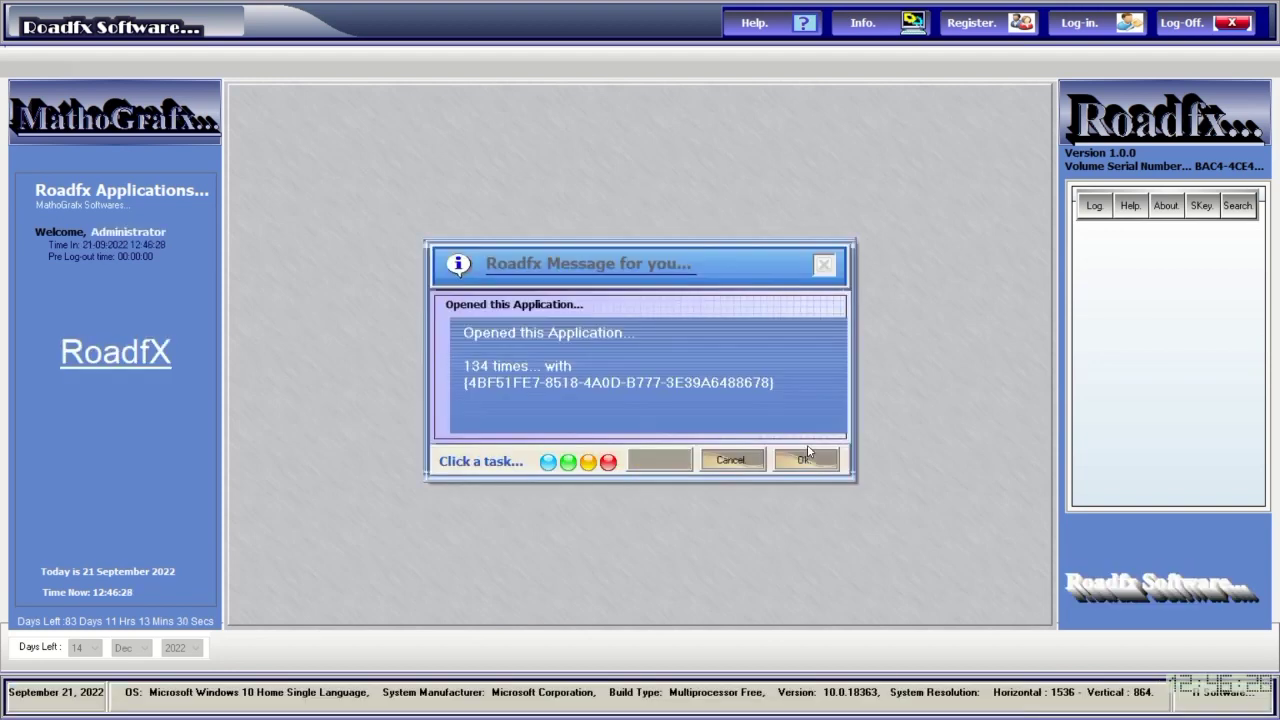
pyautogui.click(807, 452)
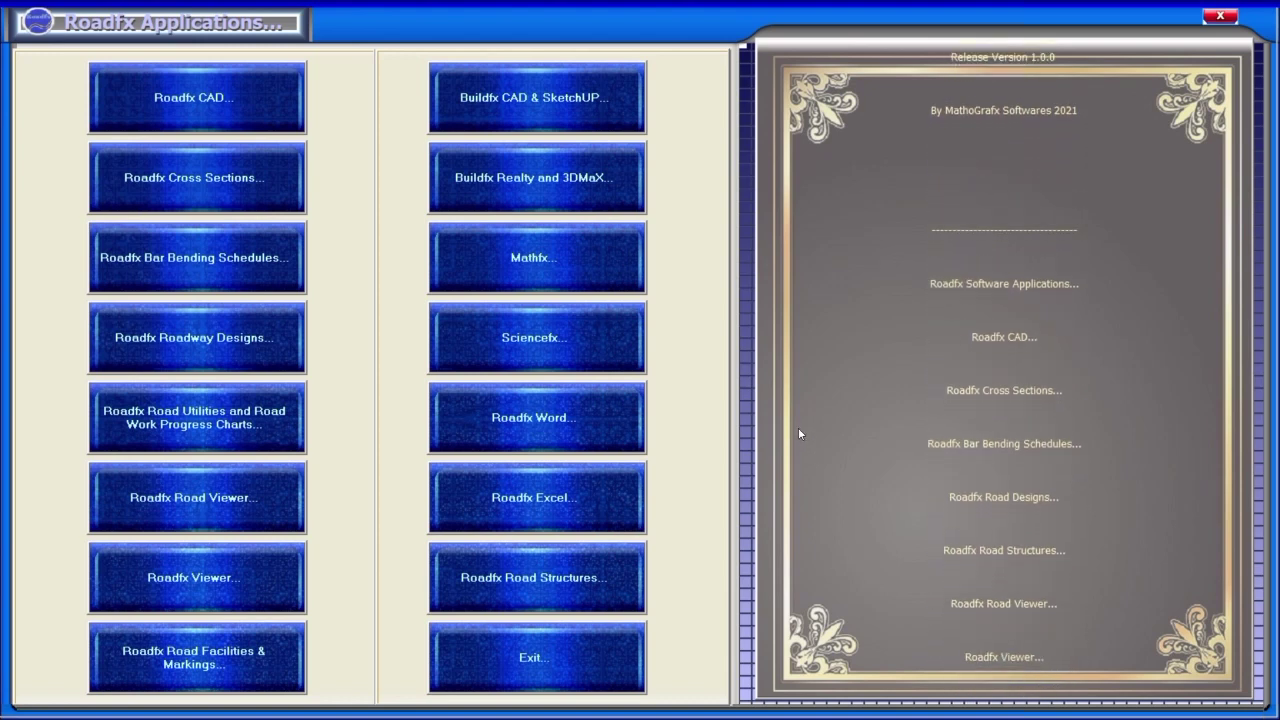
# Switch back to the main Roadfx window, then to Paint holding Splash Sceen.jpg.
pyautogui.hotkey('alt', 'Tab')
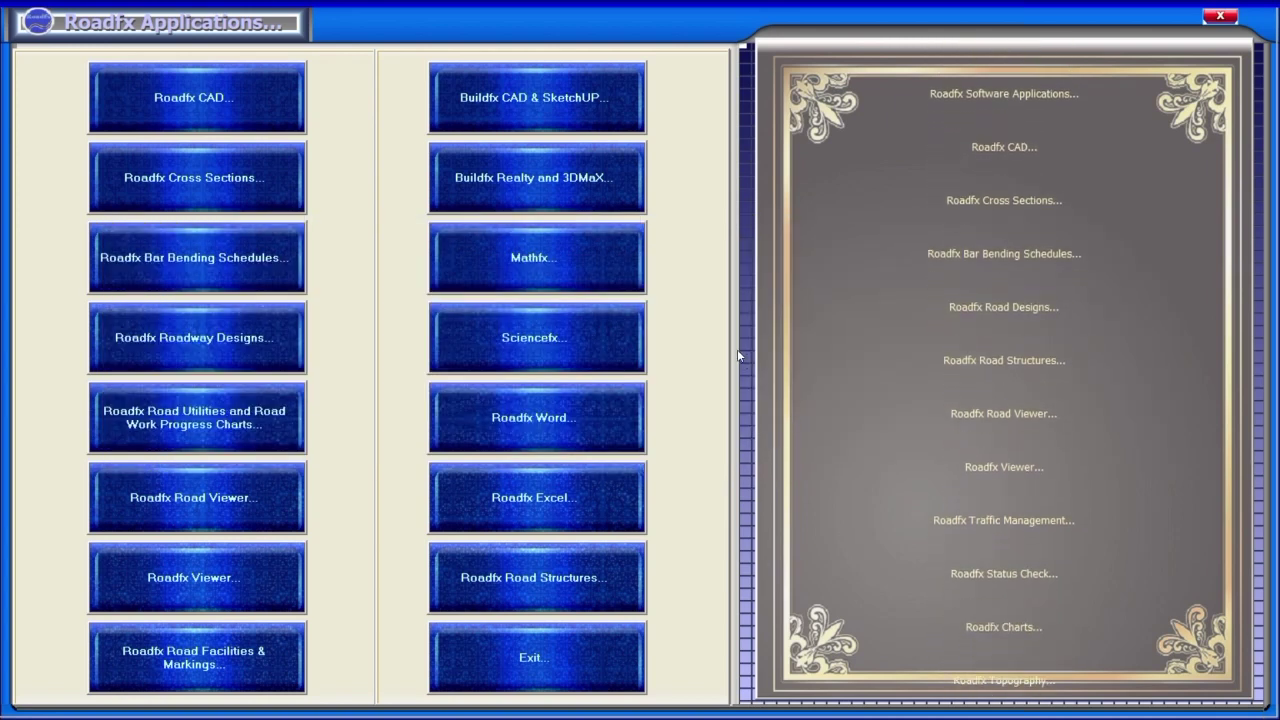
pyautogui.hotkey('alt', 'Tab')
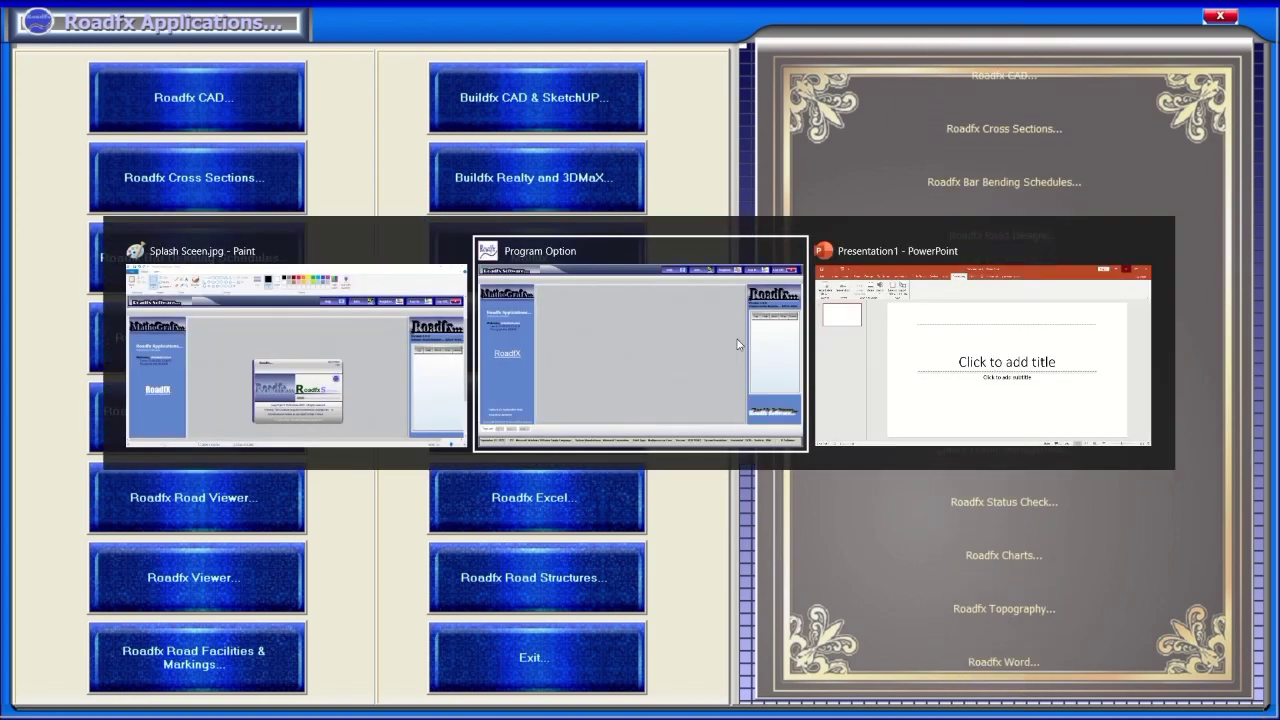
pyautogui.press('Tab')
pyautogui.press('Tab')
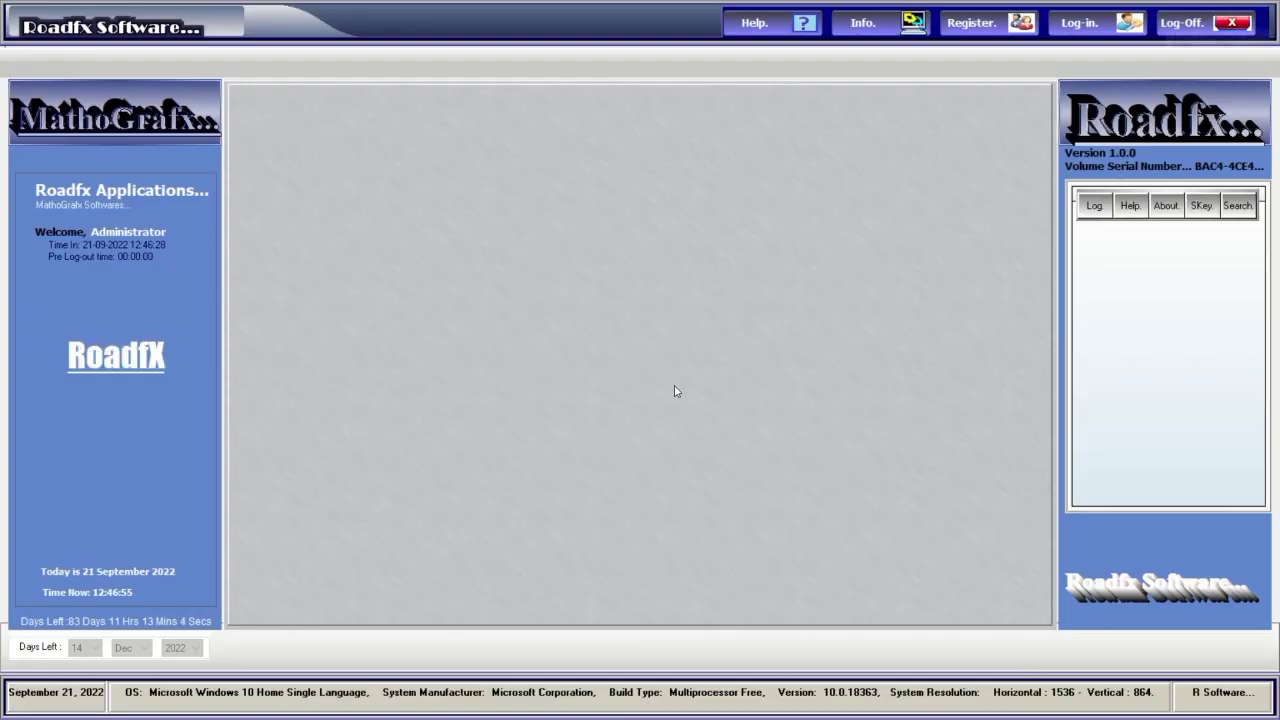
pyautogui.hotkey('alt', 'Tab')
pyautogui.press('Tab')
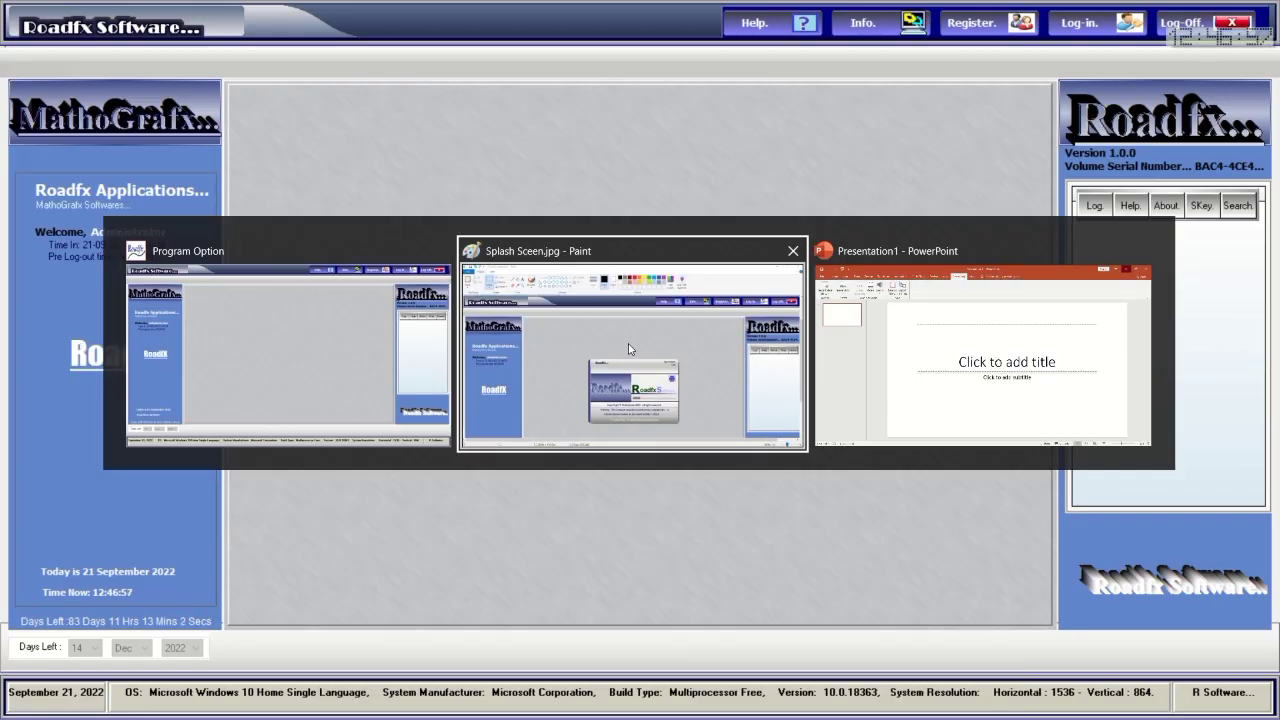
# Paste the Roadfx Applications screenshot and save it as Gateway Sceen.jpg, replacing 'Splash' with 'Gateway'.
pyautogui.hotkey('ctrl', 'v')
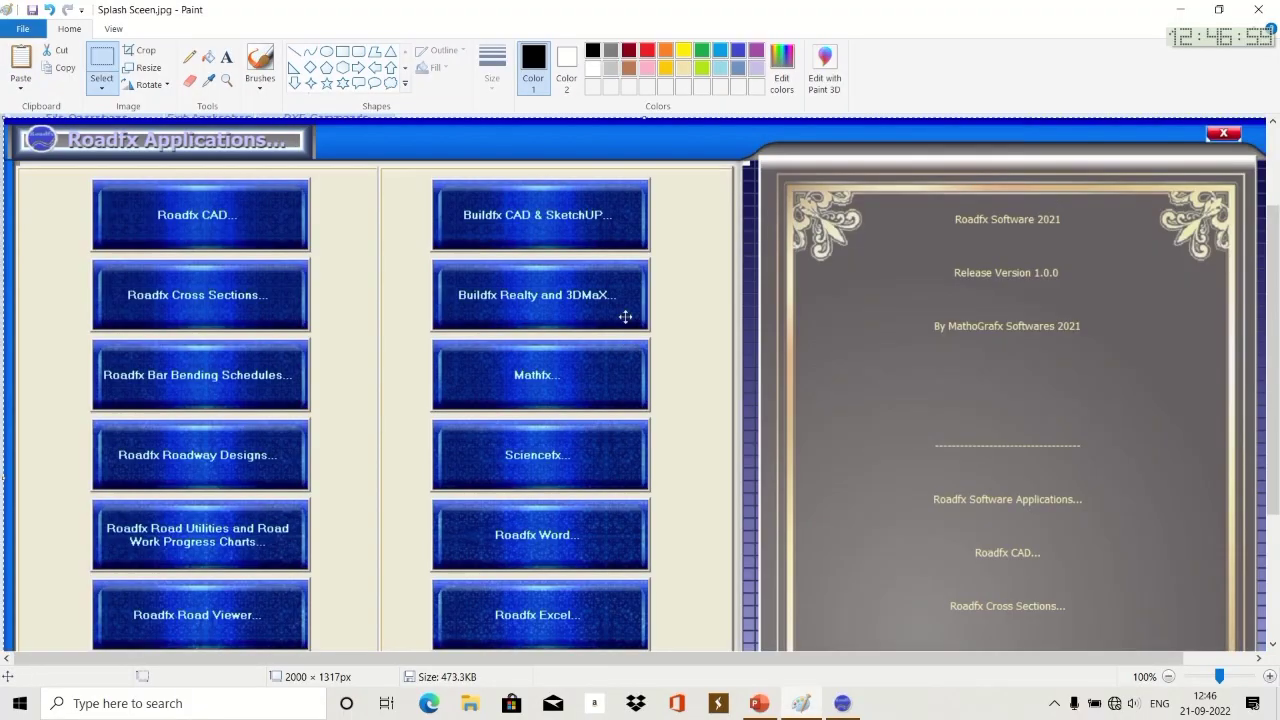
pyautogui.scroll(-3, 638, 348)
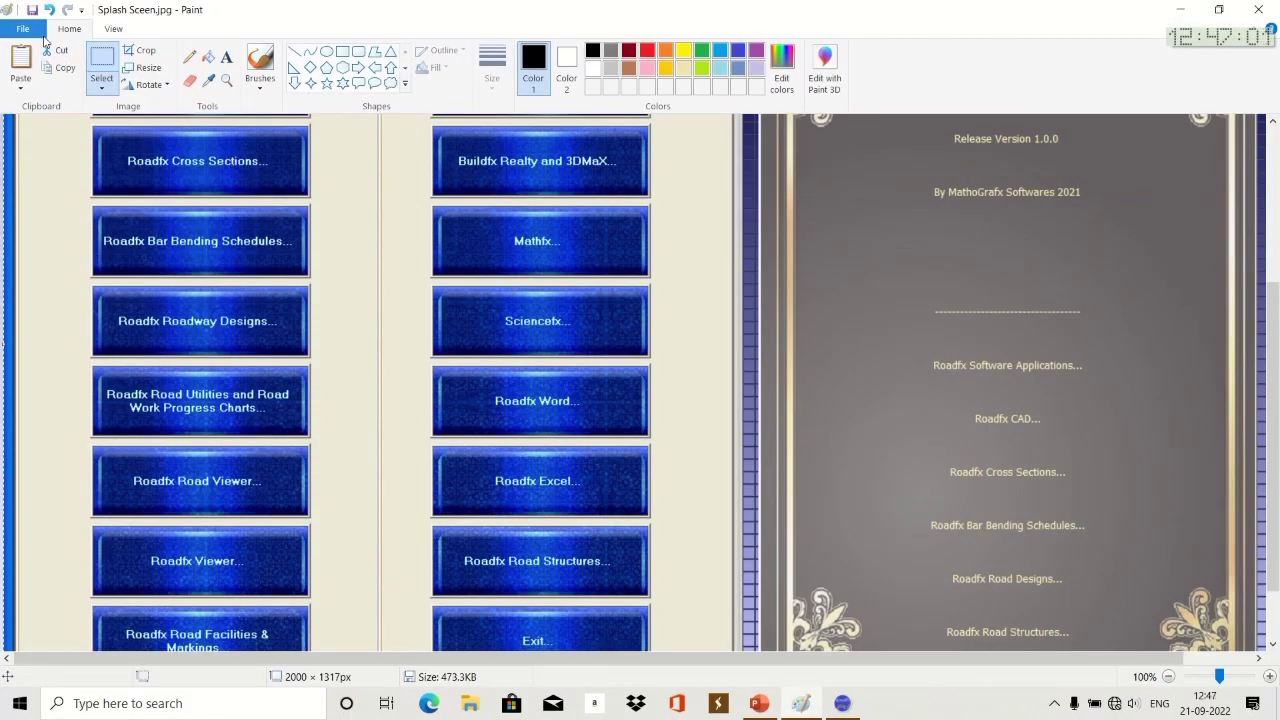
pyautogui.click(40, 36)
pyautogui.click(424, 282)
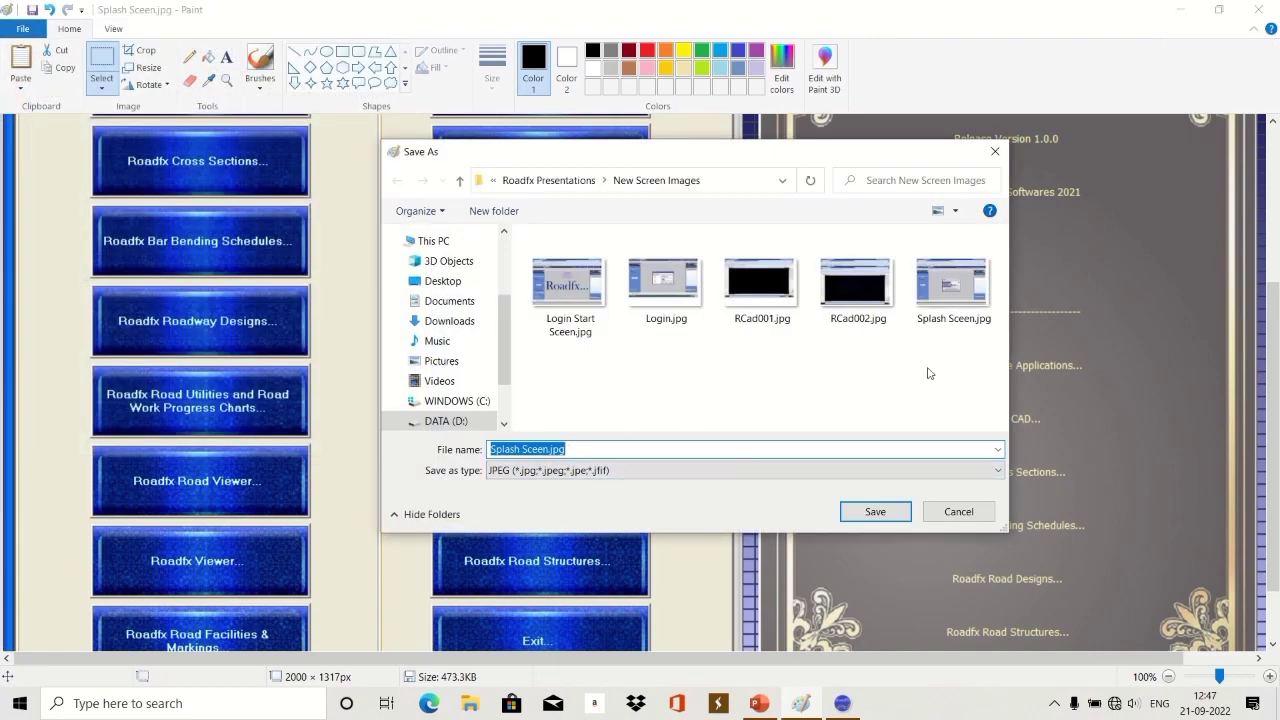
pyautogui.moveTo(520, 449); pyautogui.dragTo(457, 453)
pyautogui.write('Gatewa')
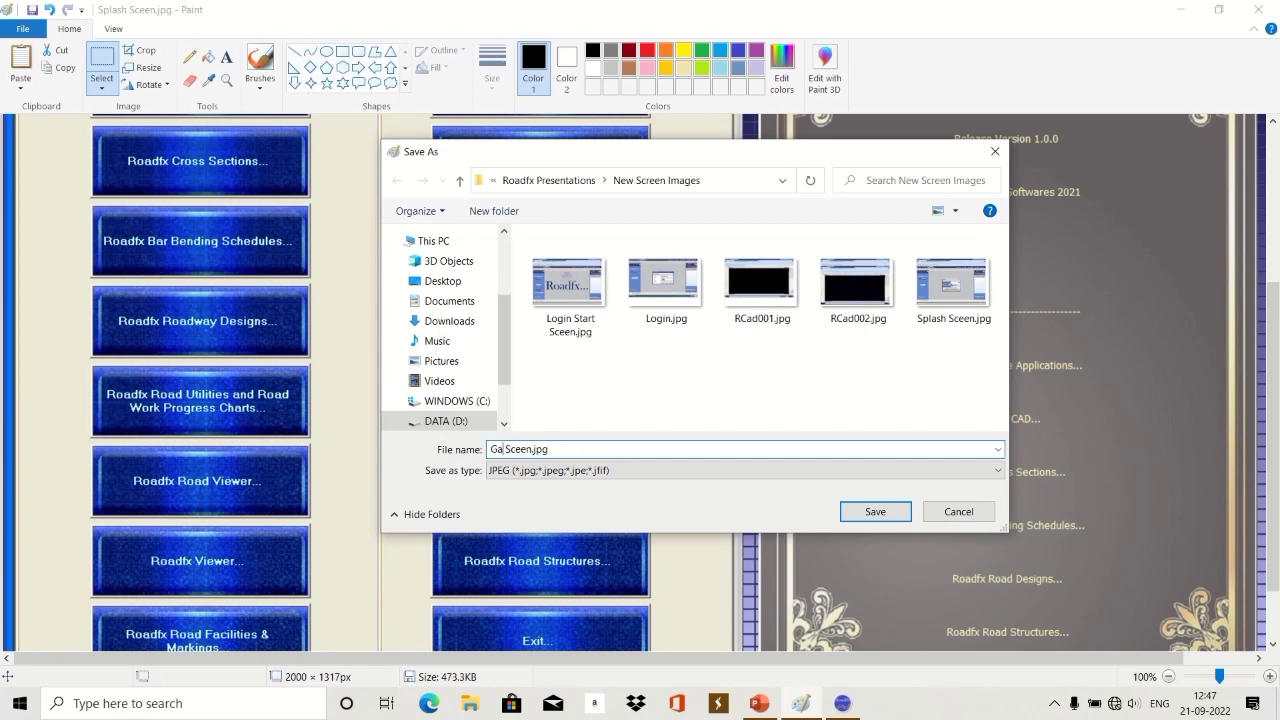
pyautogui.write('y')
pyautogui.click(876, 513)
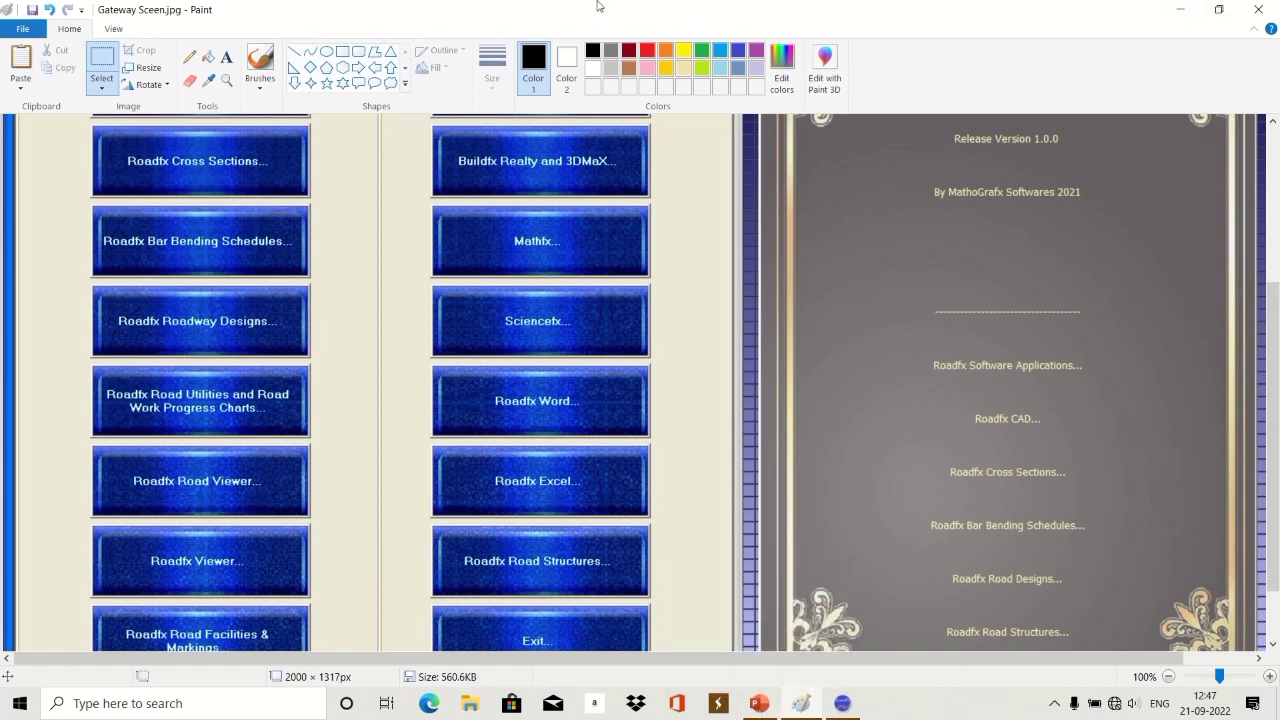
# Minimize Paint, log out of Roadfx, and view Gateway Sceen.jpg full screen.
pyautogui.click(1180, 9)
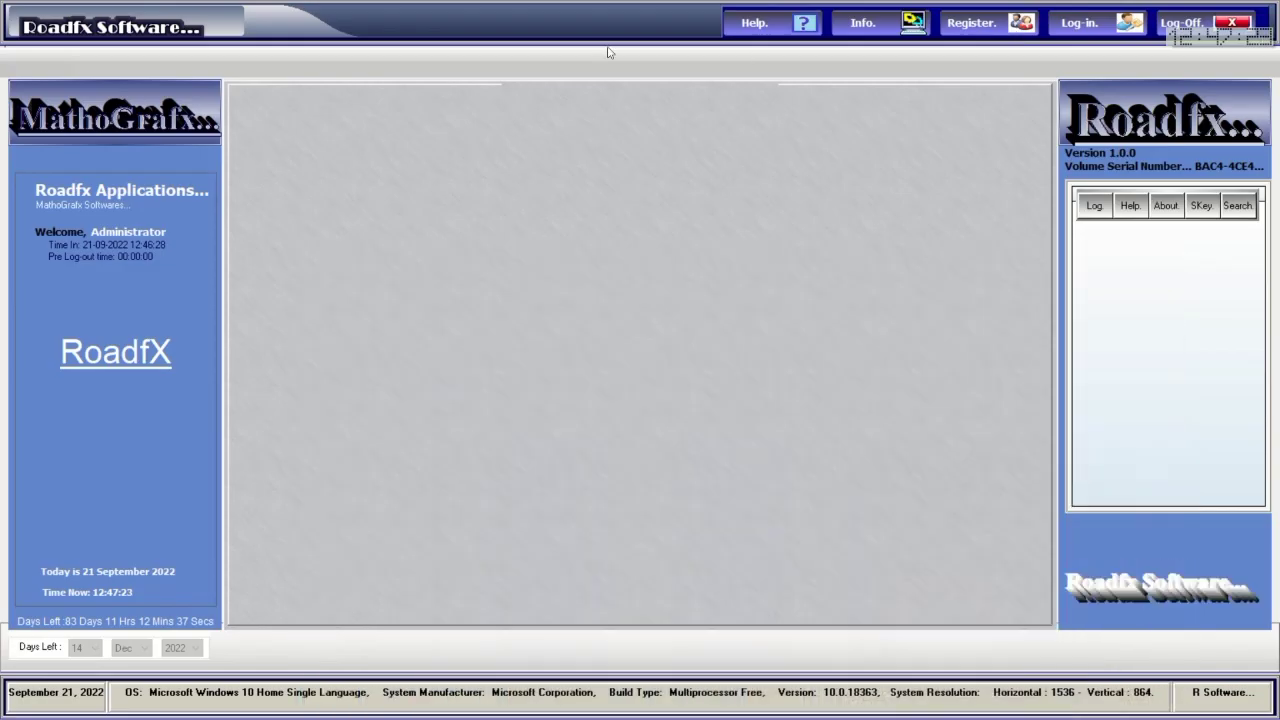
pyautogui.click(1225, 28)
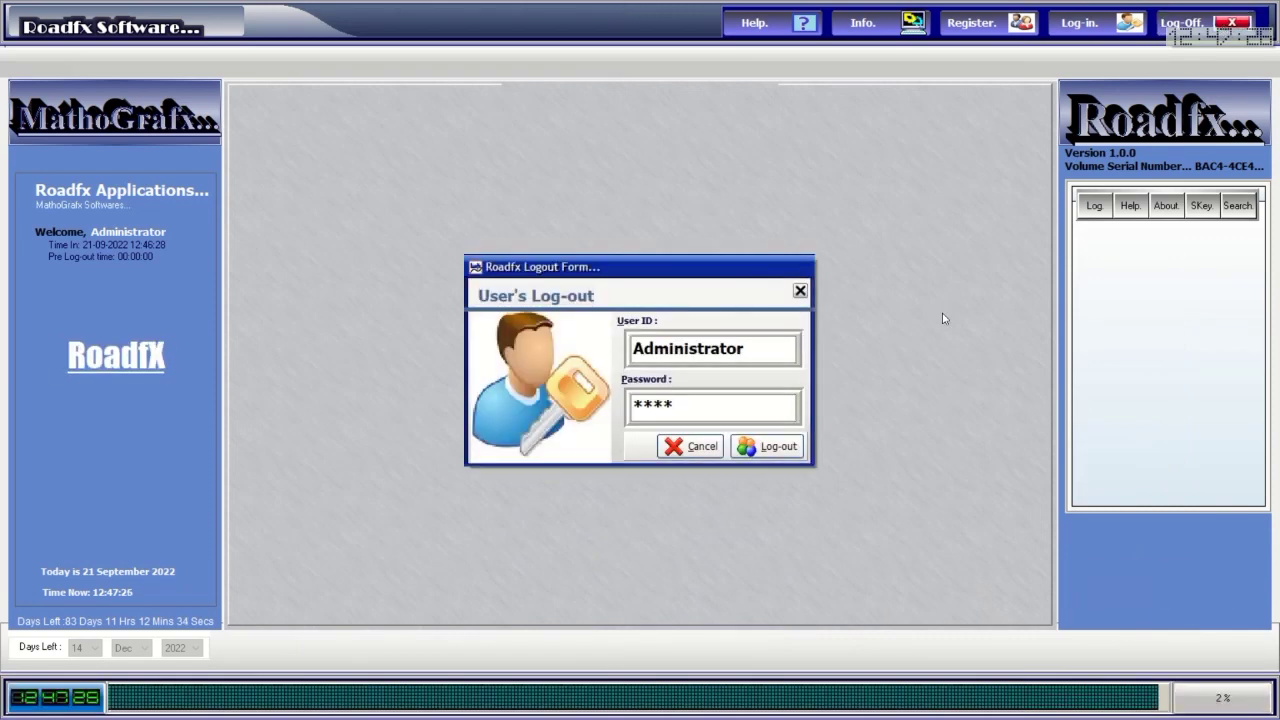
pyautogui.click(767, 446)
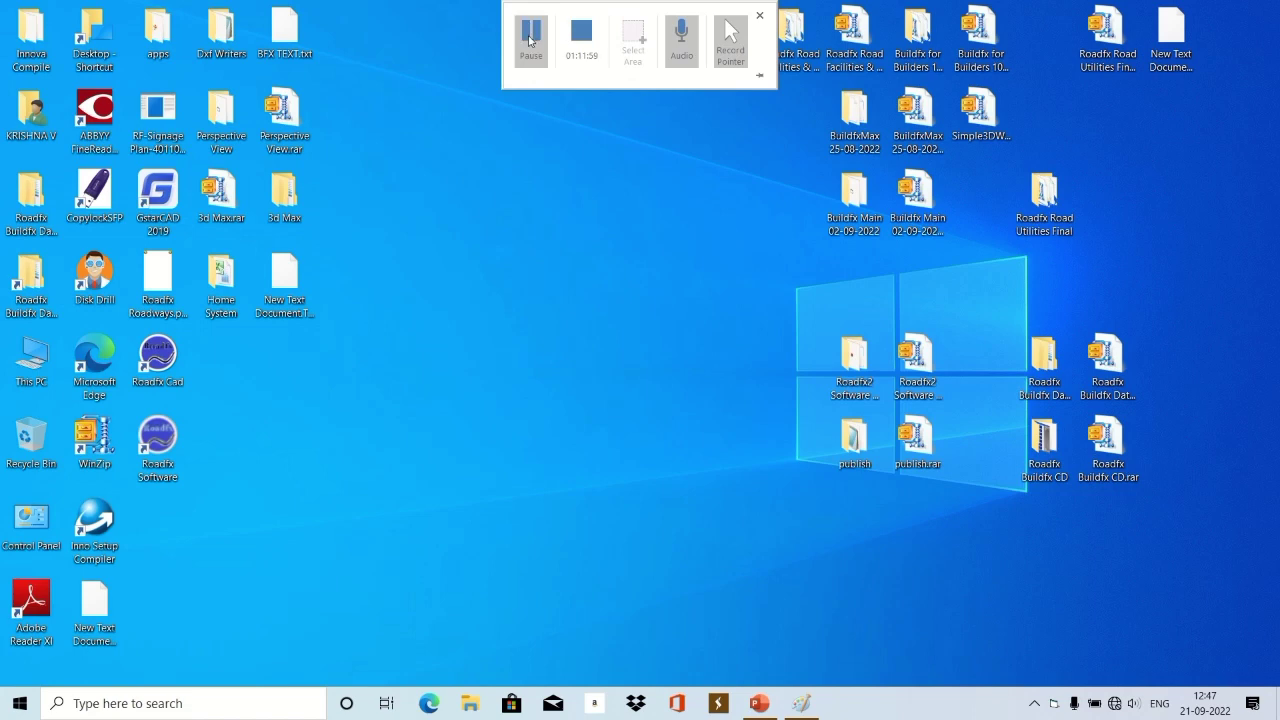
pyautogui.click(533, 32)
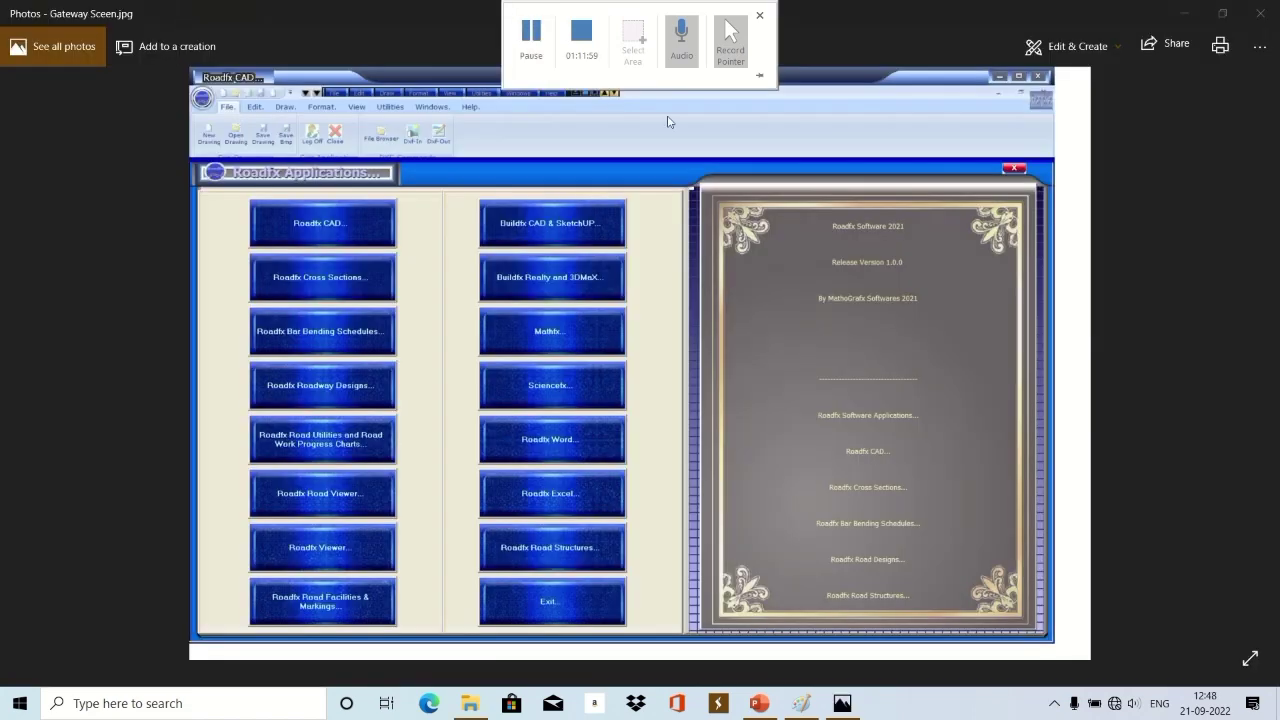
pyautogui.click(1249, 658)
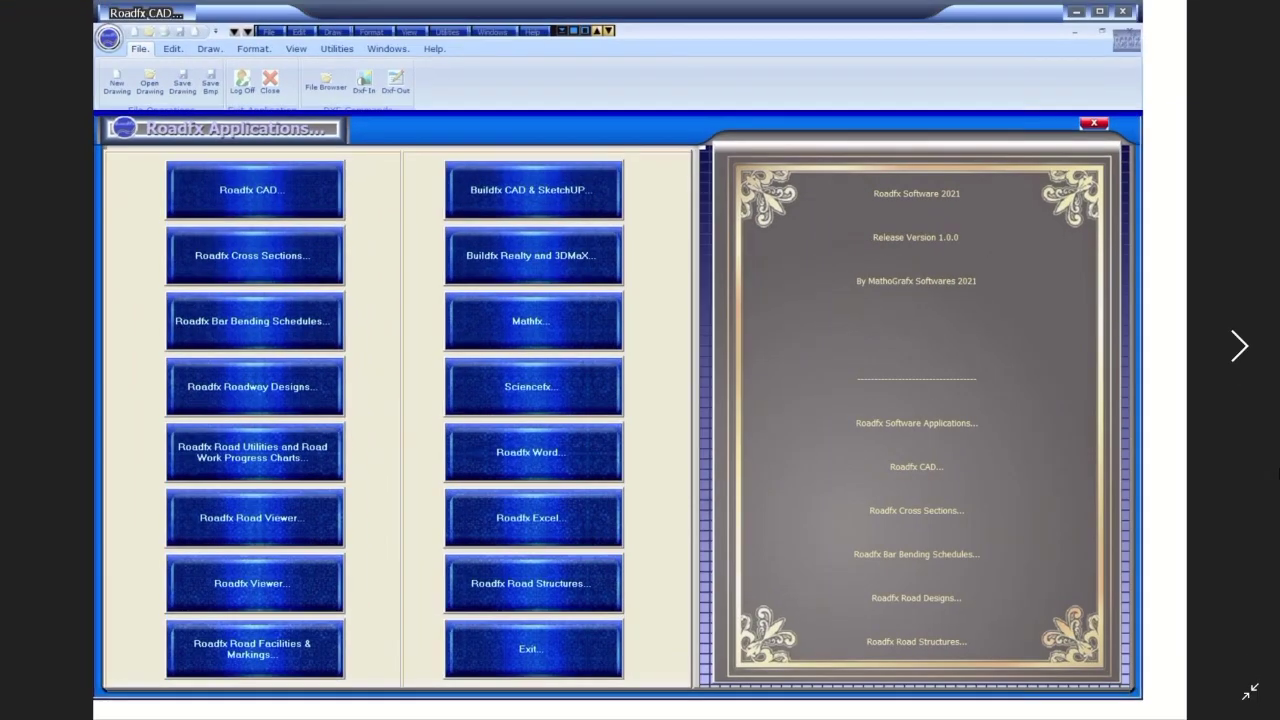
# Step forward through the splash screen, login form, CAD drawing and Drawing2 road-line screenshots.
pyautogui.click(1236, 347)
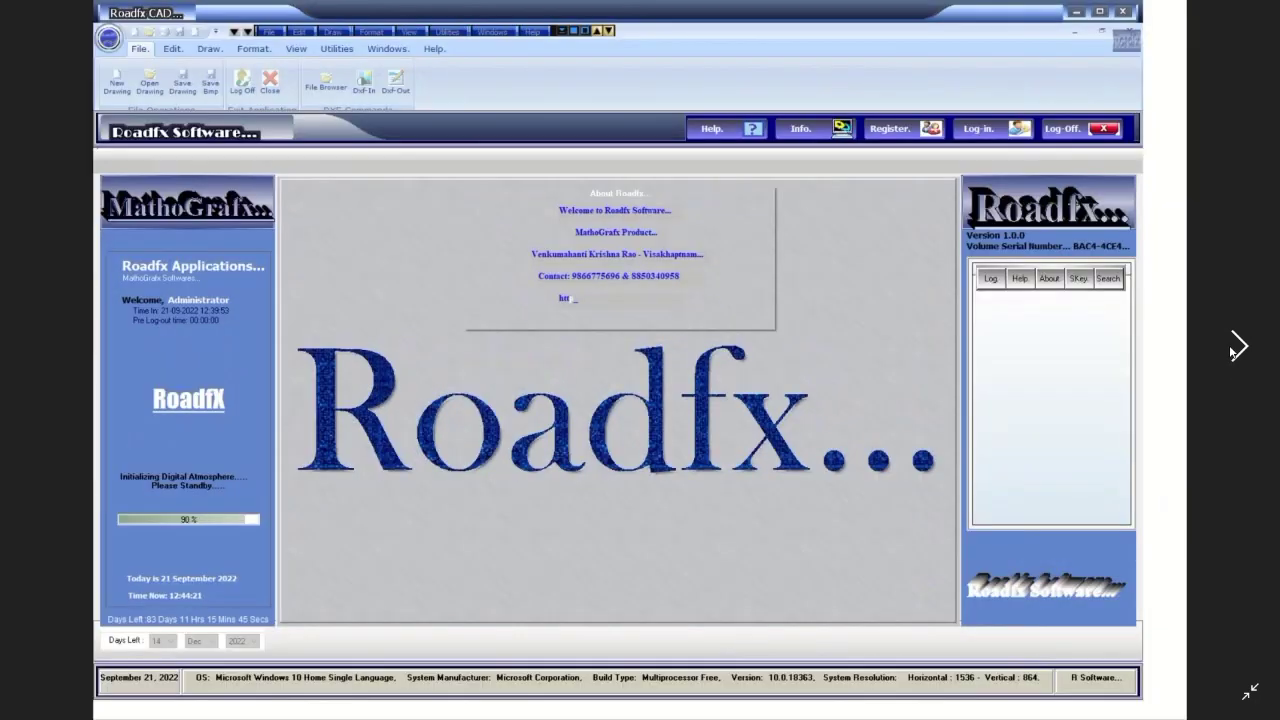
pyautogui.click(1237, 348)
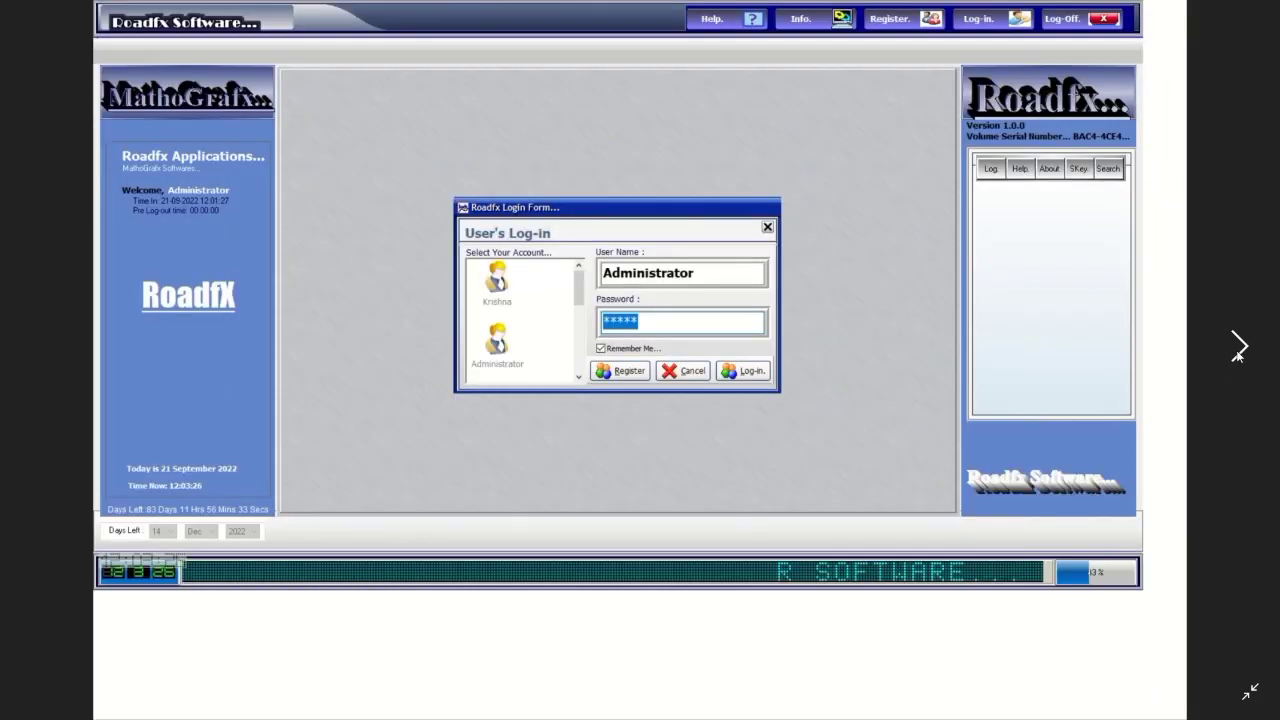
pyautogui.click(1237, 348)
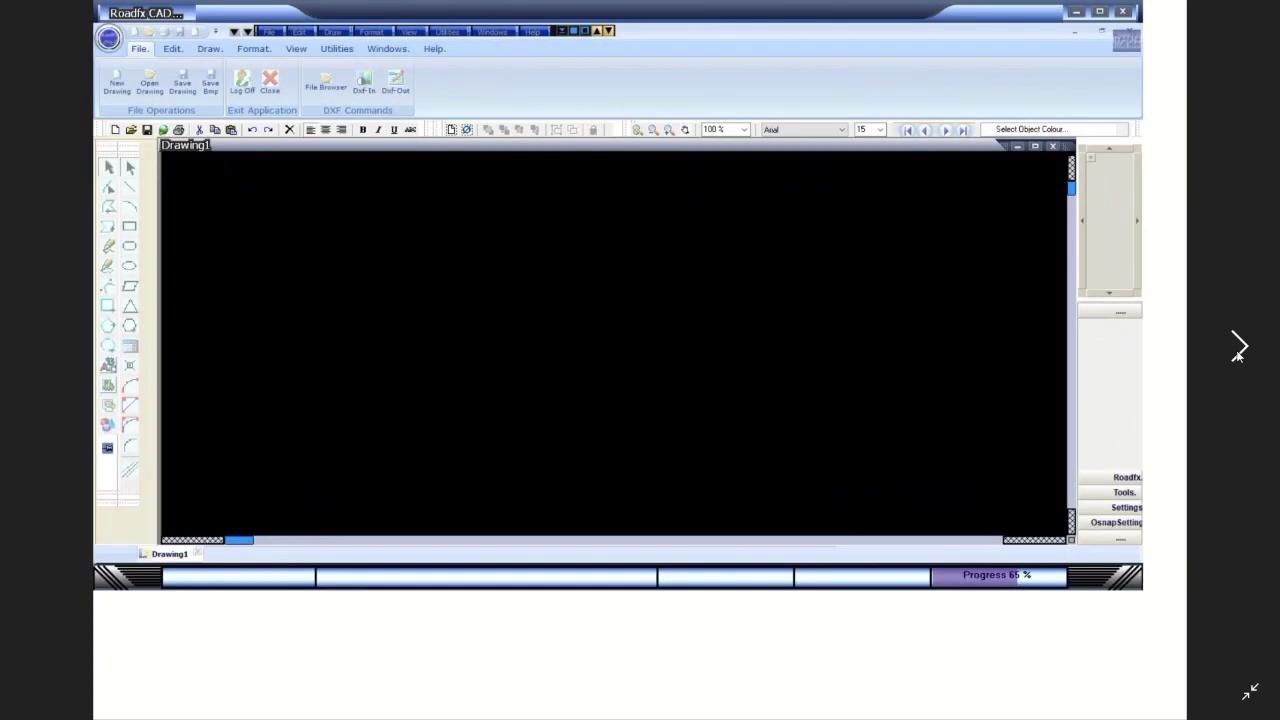
pyautogui.click(1237, 348)
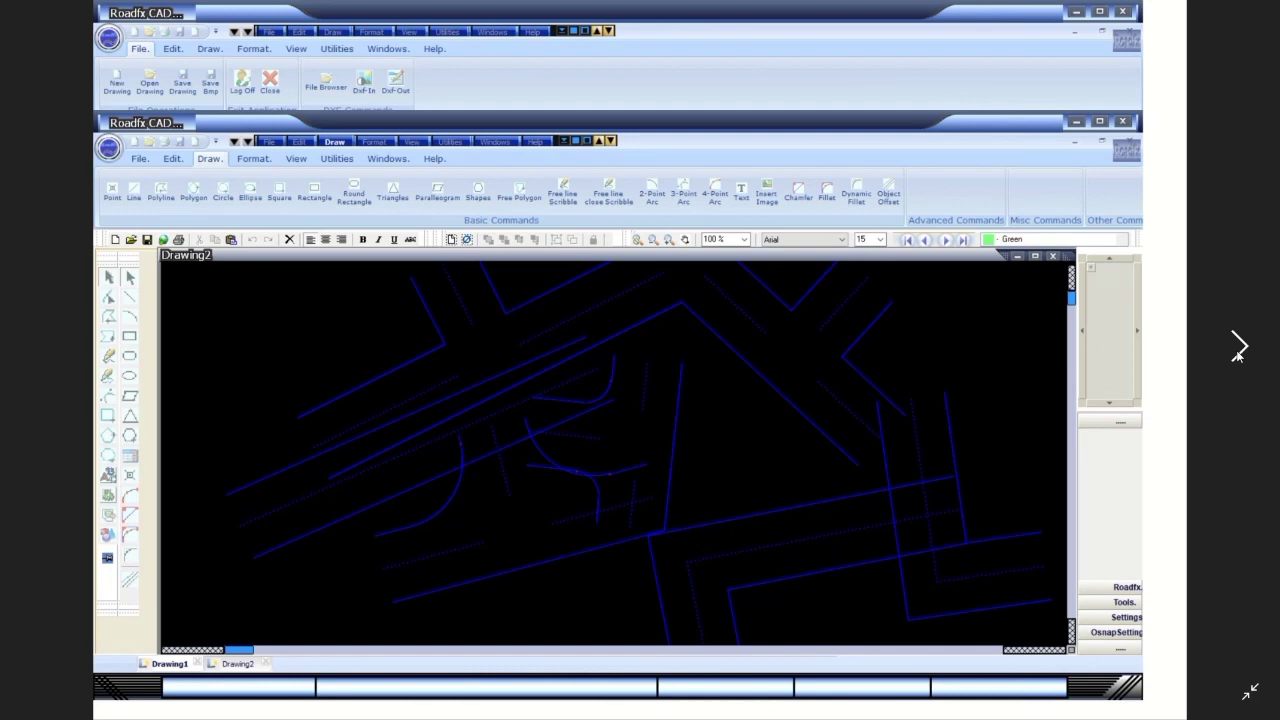
pyautogui.click(1237, 348)
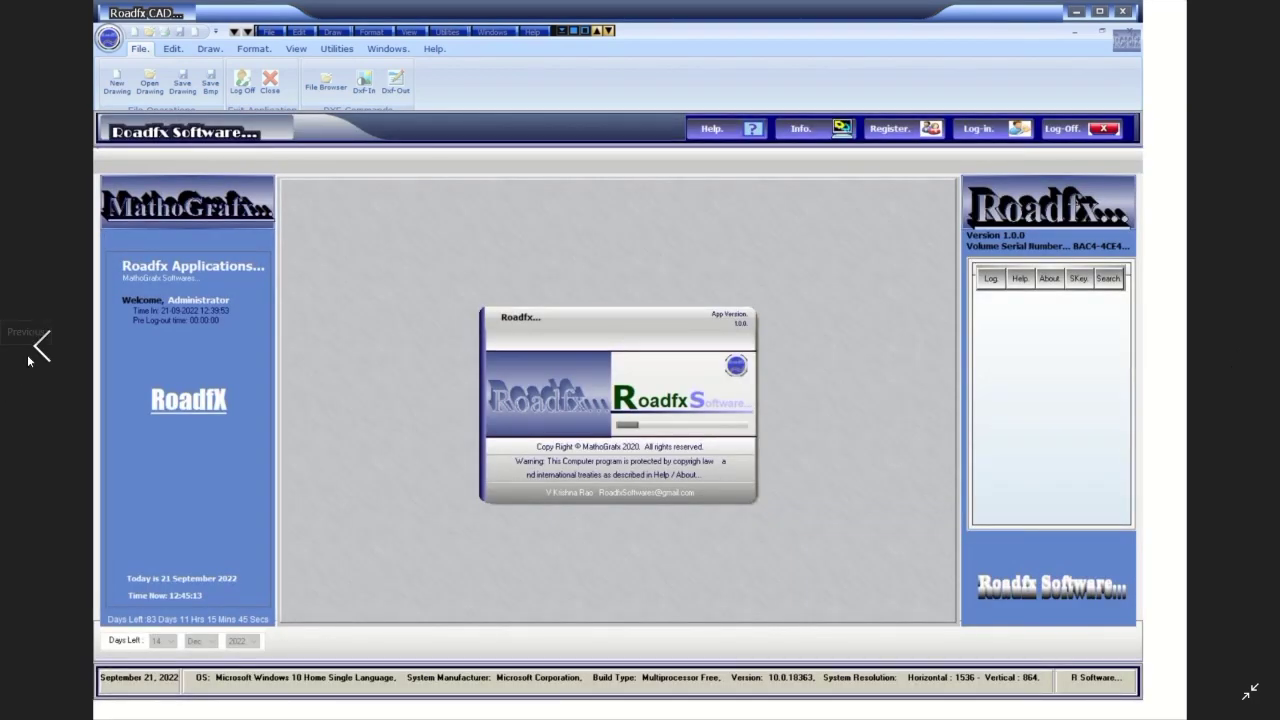
# Go back to the Applications launcher image, Gateway Sceen.jpg, and leave full-screen view.
pyautogui.click(40, 346)
pyautogui.click(38, 346)
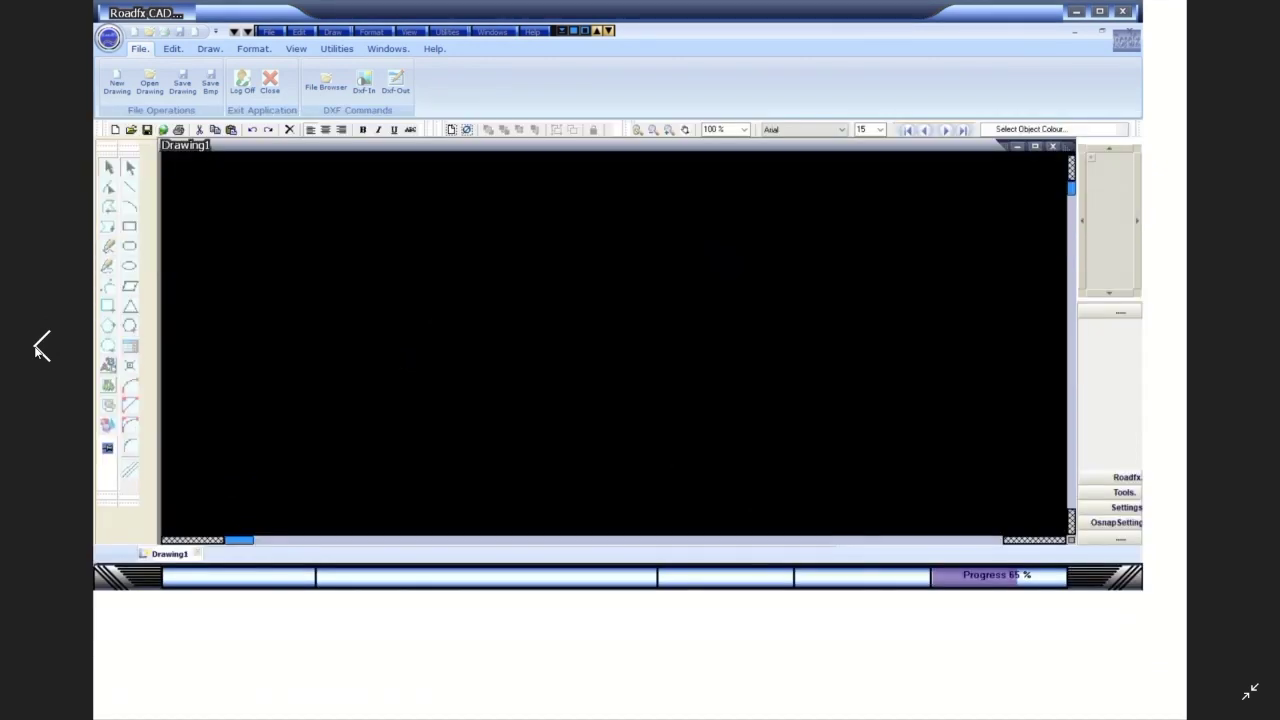
pyautogui.click(38, 346)
pyautogui.click(38, 346)
pyautogui.click(38, 346)
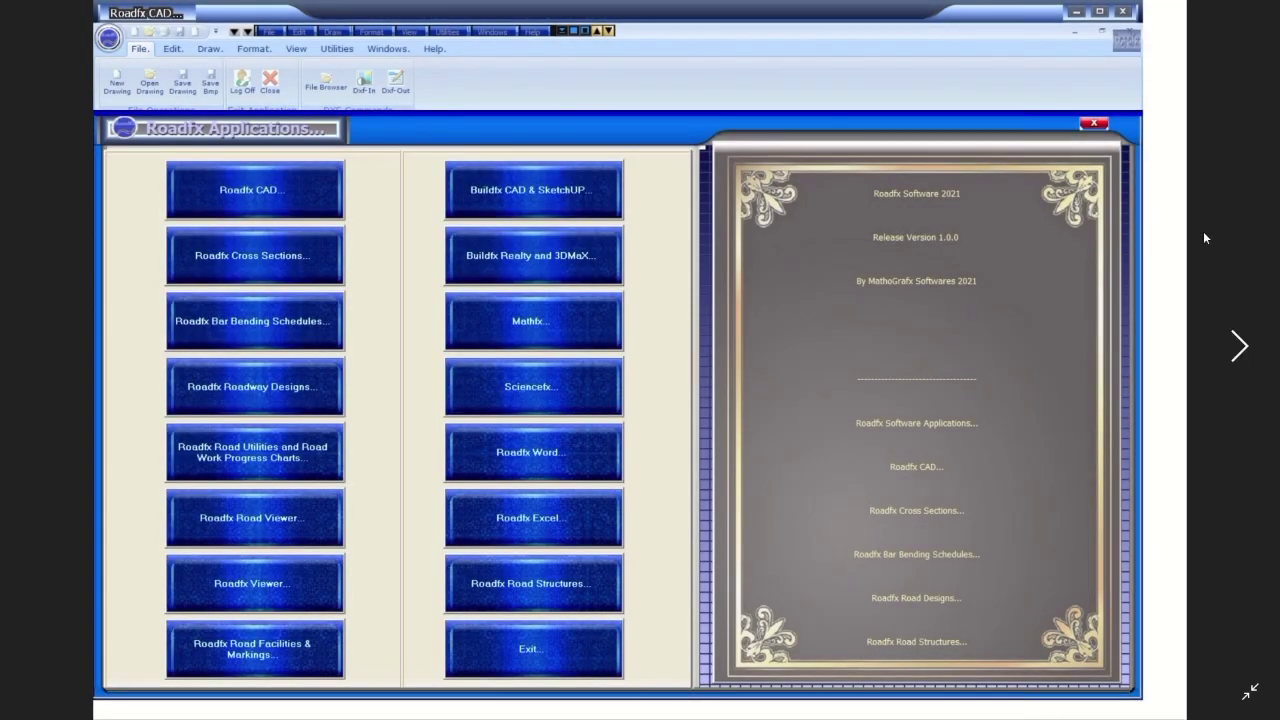
pyautogui.click(1252, 695)
pyautogui.click(1252, 696)
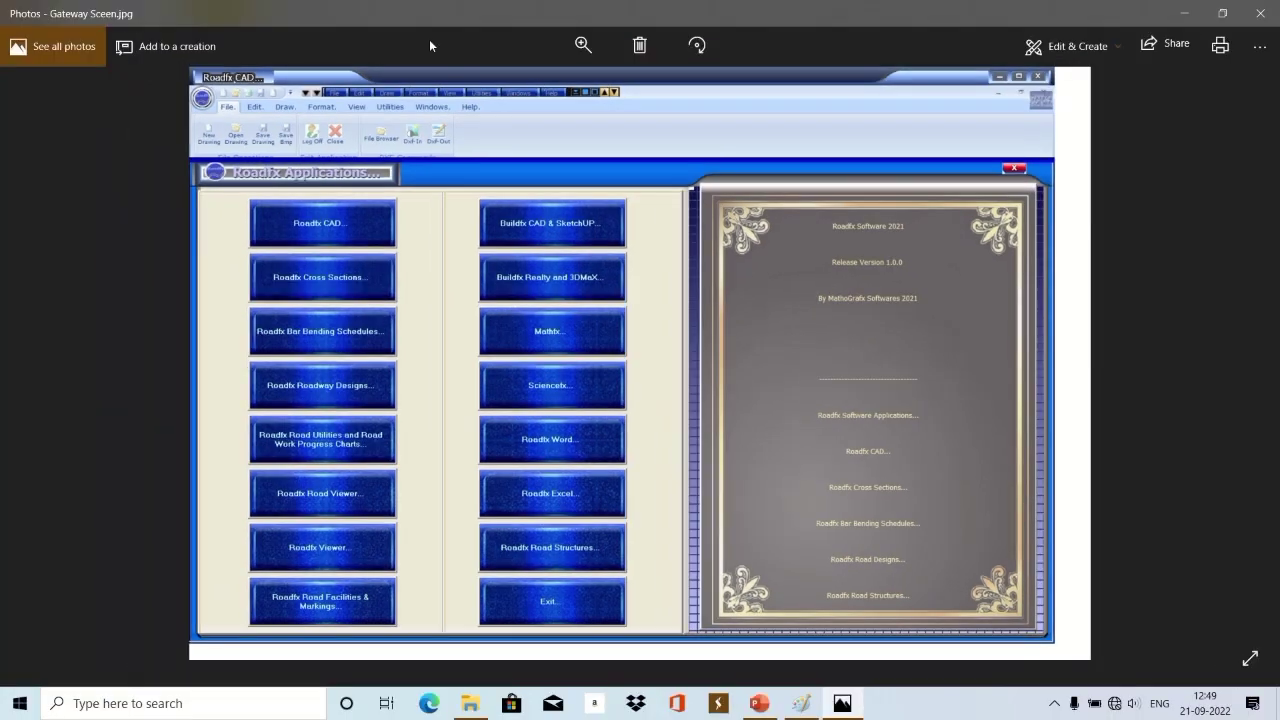
# Page from Slide1.JPG onward through every slide until Slide31.JPG, the THANK YOU slide.
pyautogui.moveTo(627, 8)
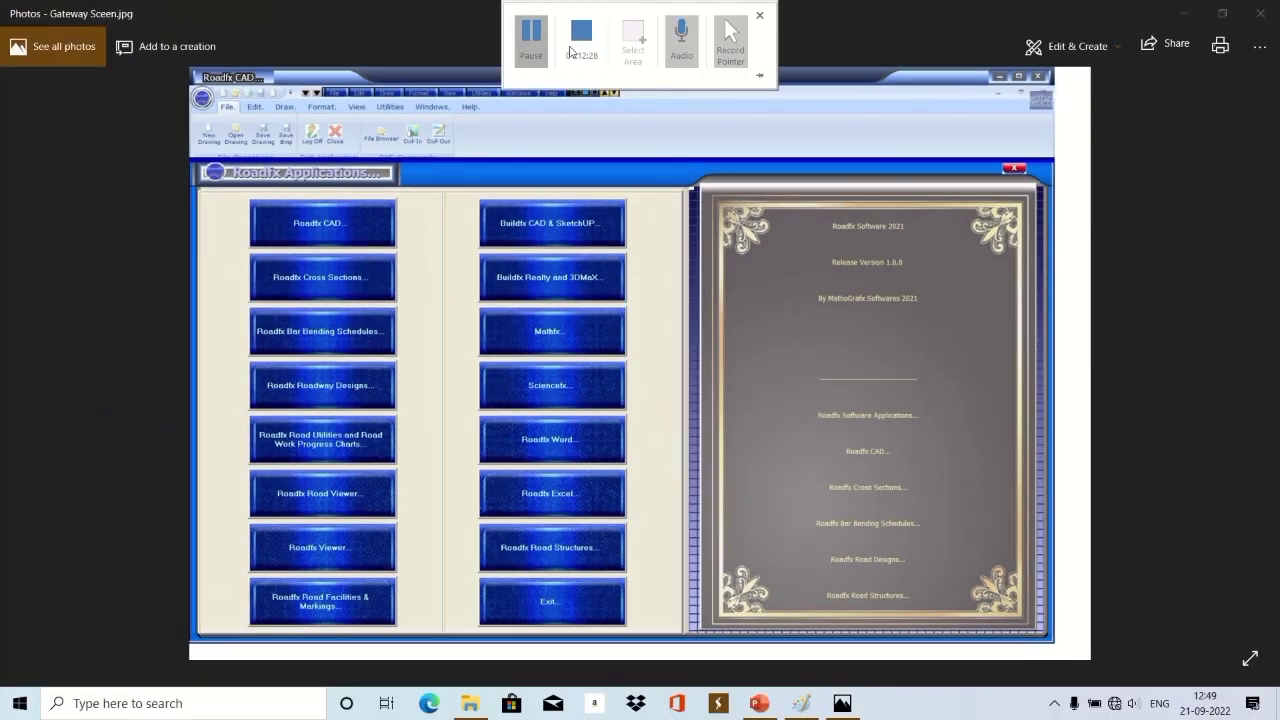
pyautogui.click(1240, 363)
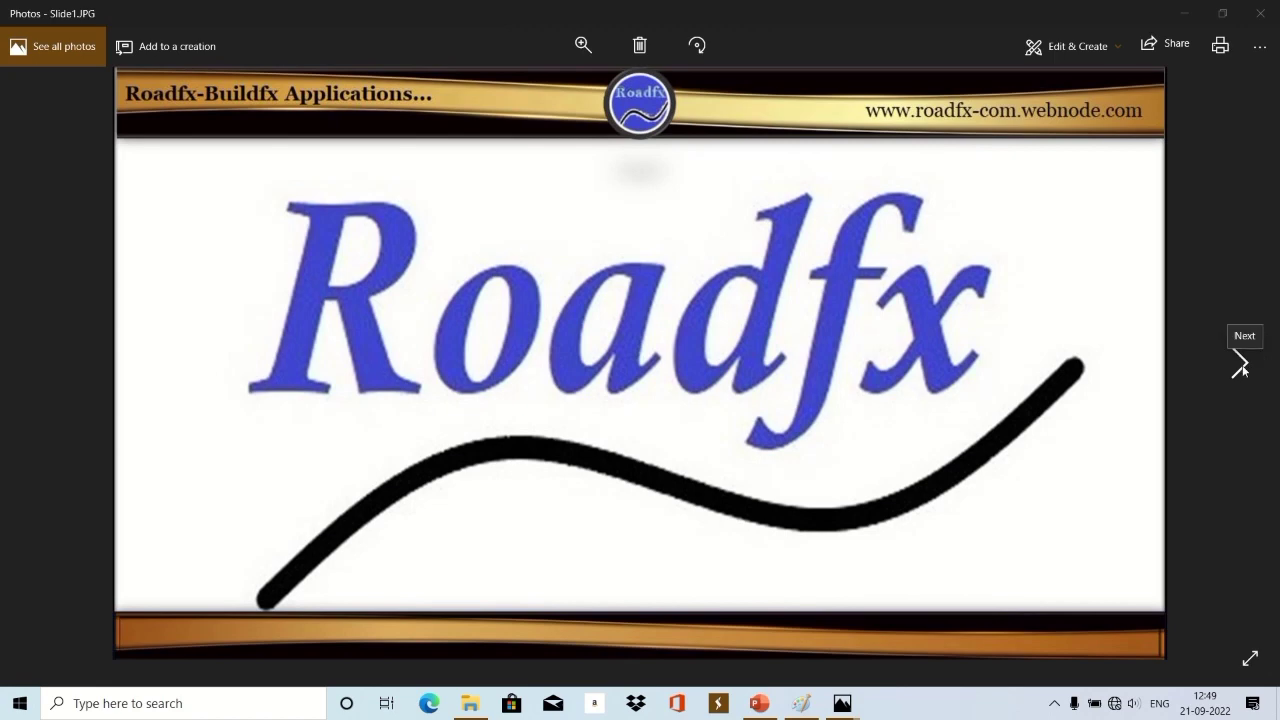
pyautogui.click(1239, 365)
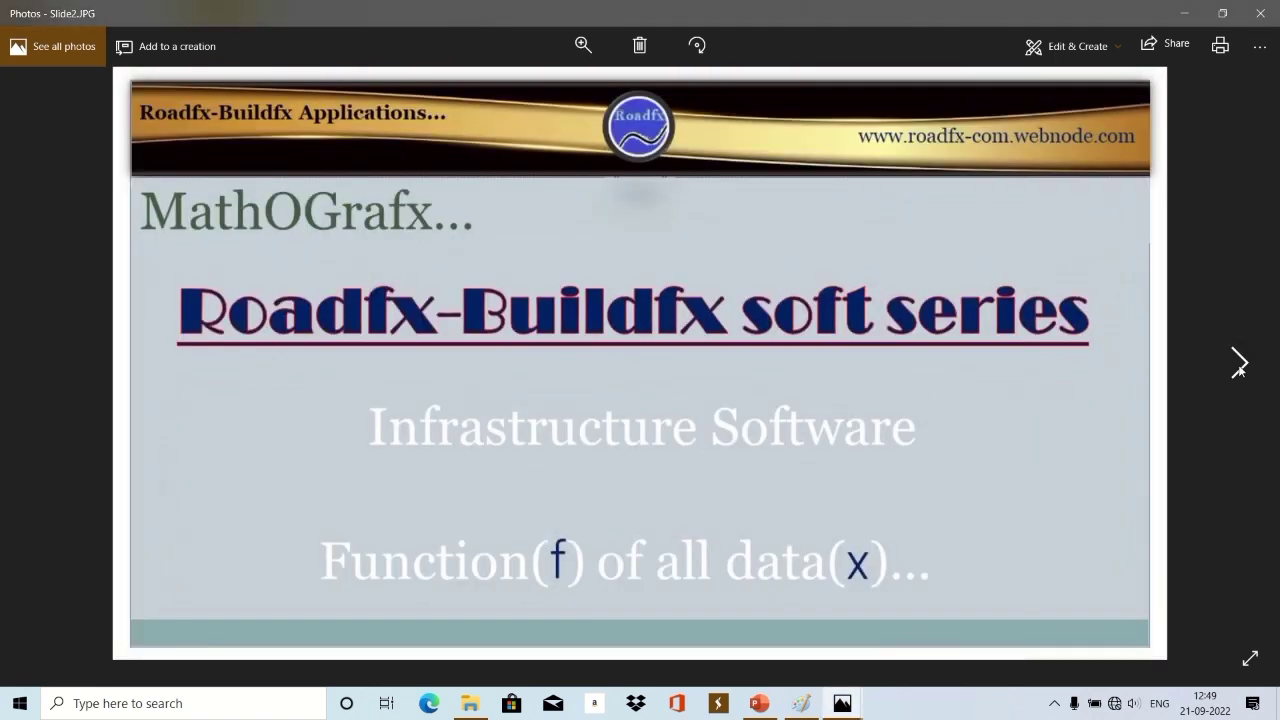
pyautogui.click(1239, 365)
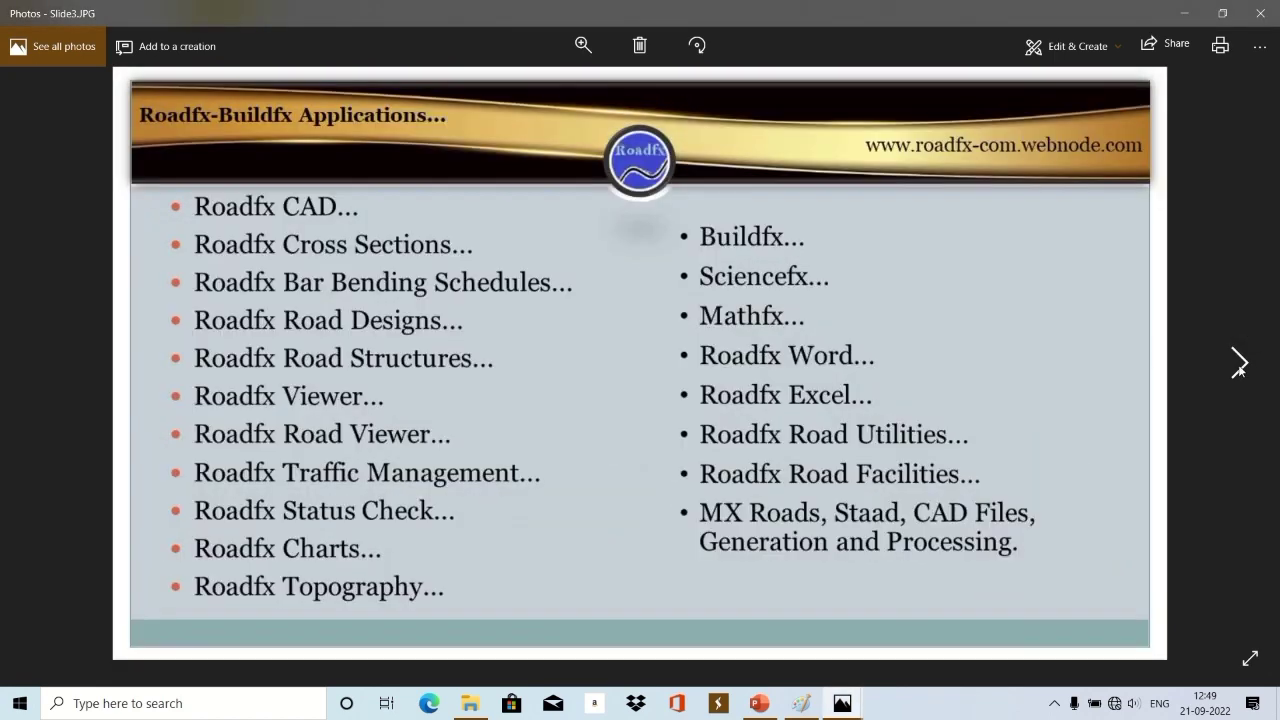
pyautogui.click(1239, 365)
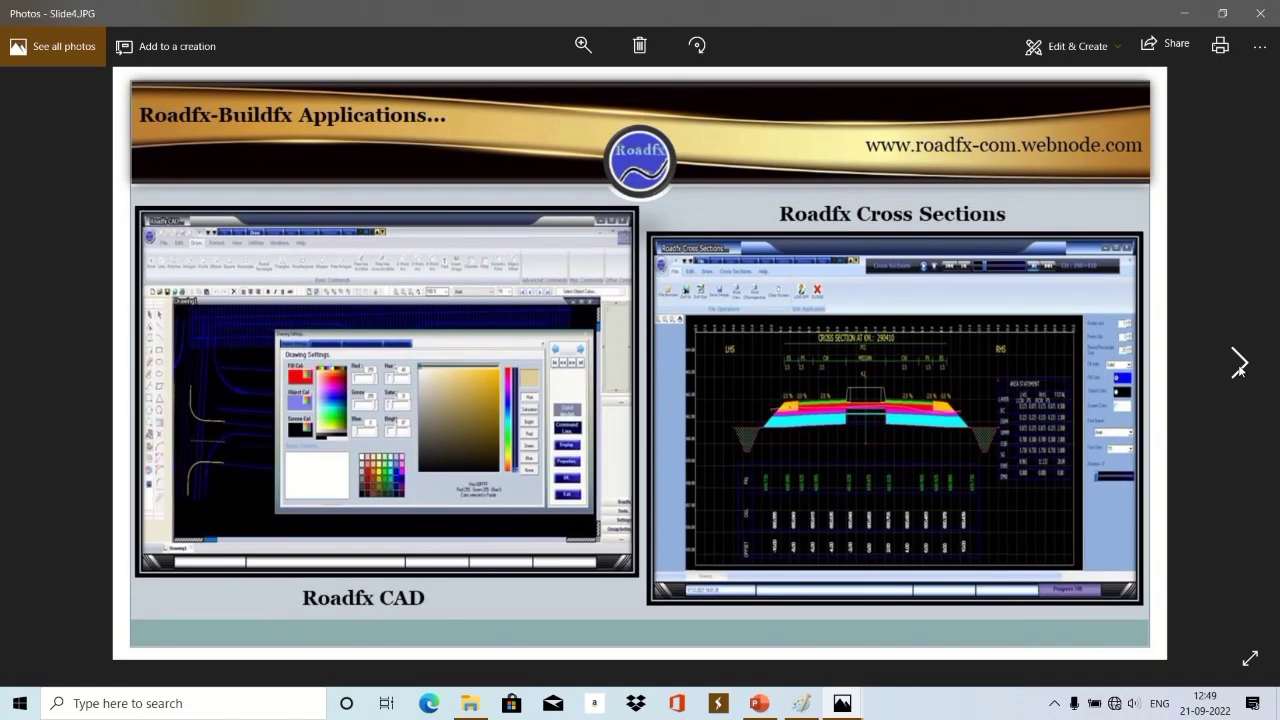
pyautogui.click(1239, 365)
pyautogui.click(1239, 365)
pyautogui.click(1239, 365)
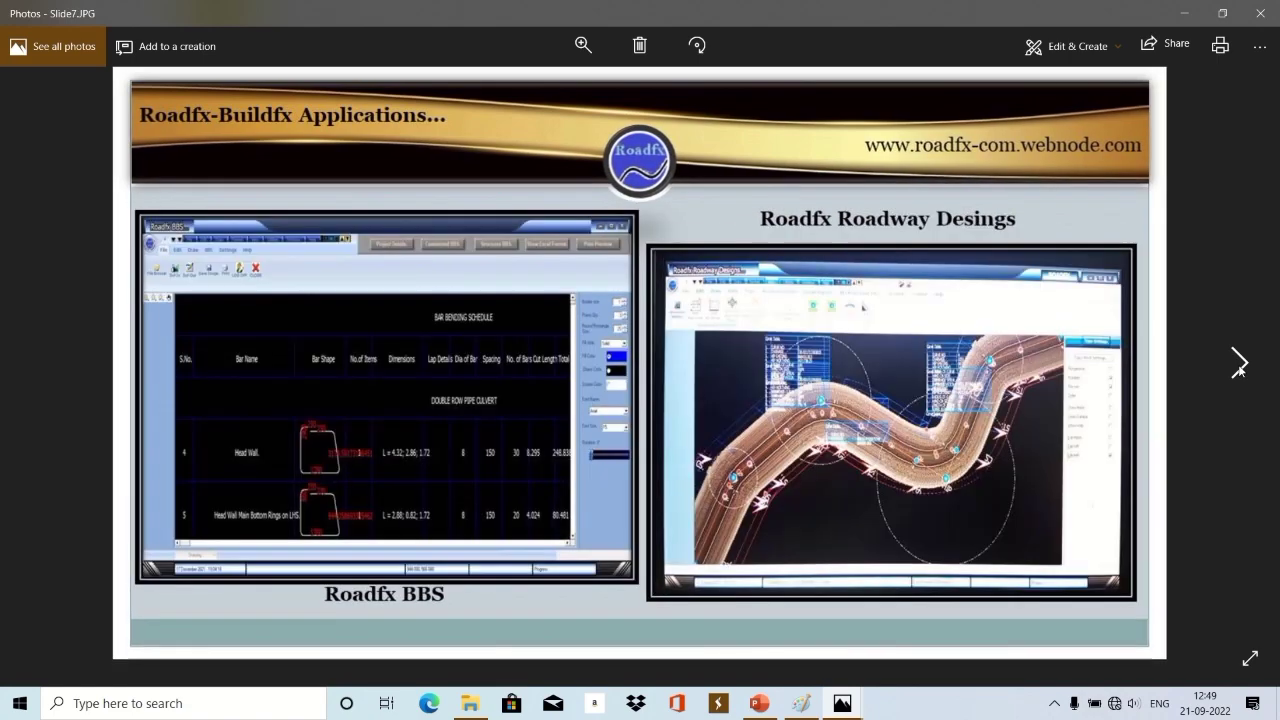
pyautogui.click(1239, 365)
pyautogui.click(1239, 365)
pyautogui.click(1239, 365)
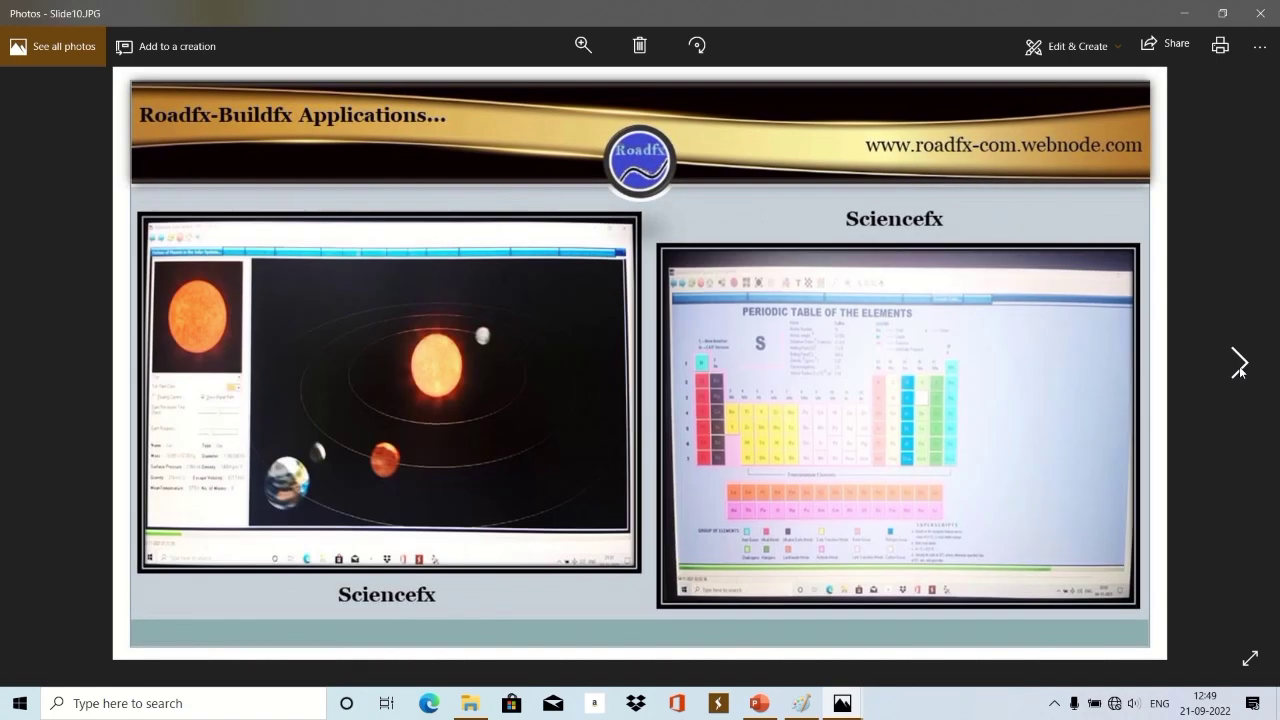
pyautogui.click(1239, 365)
pyautogui.click(1239, 365)
pyautogui.click(1239, 365)
pyautogui.click(1239, 365)
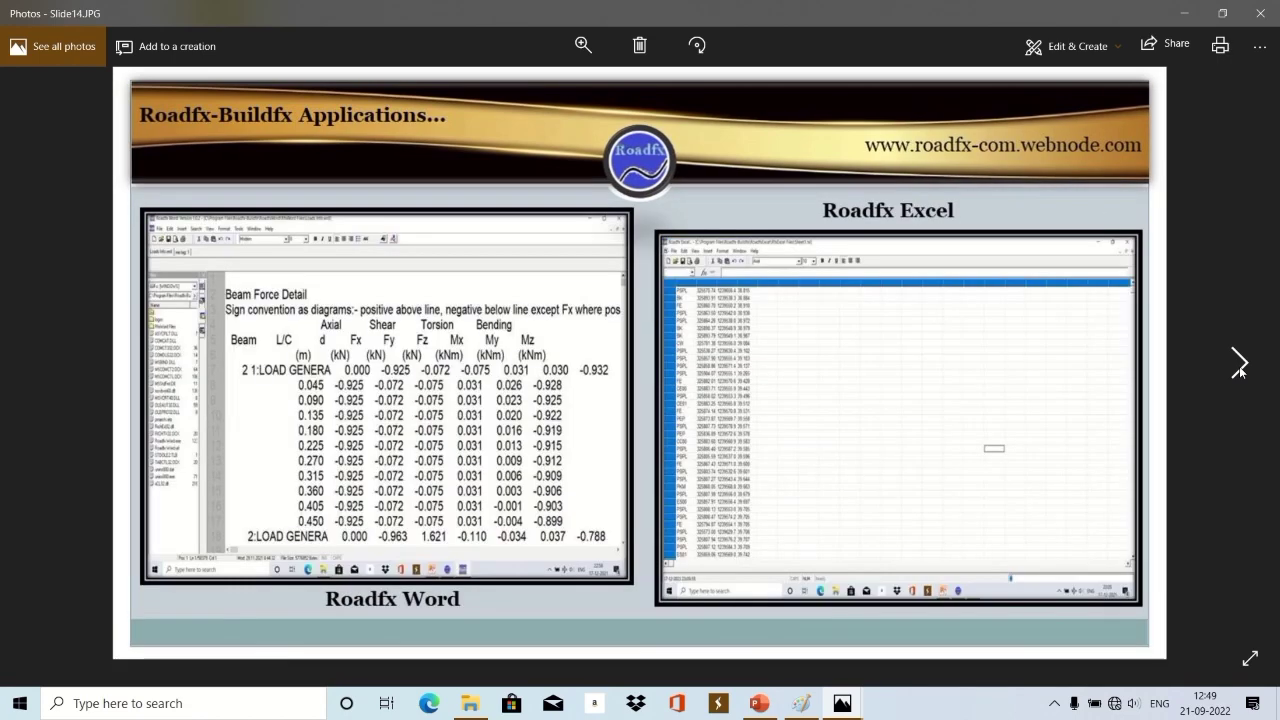
pyautogui.click(1239, 365)
pyautogui.click(1239, 365)
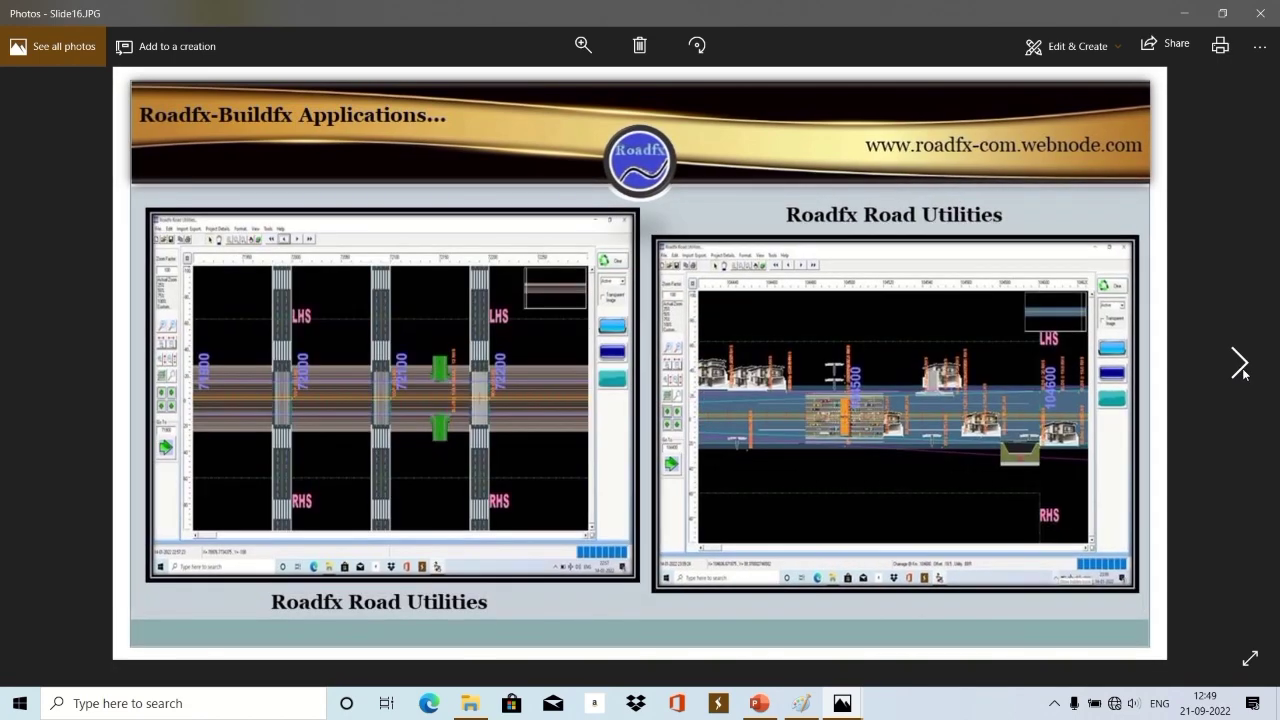
pyautogui.click(1239, 366)
pyautogui.click(1239, 366)
pyautogui.click(1239, 366)
pyautogui.click(1239, 366)
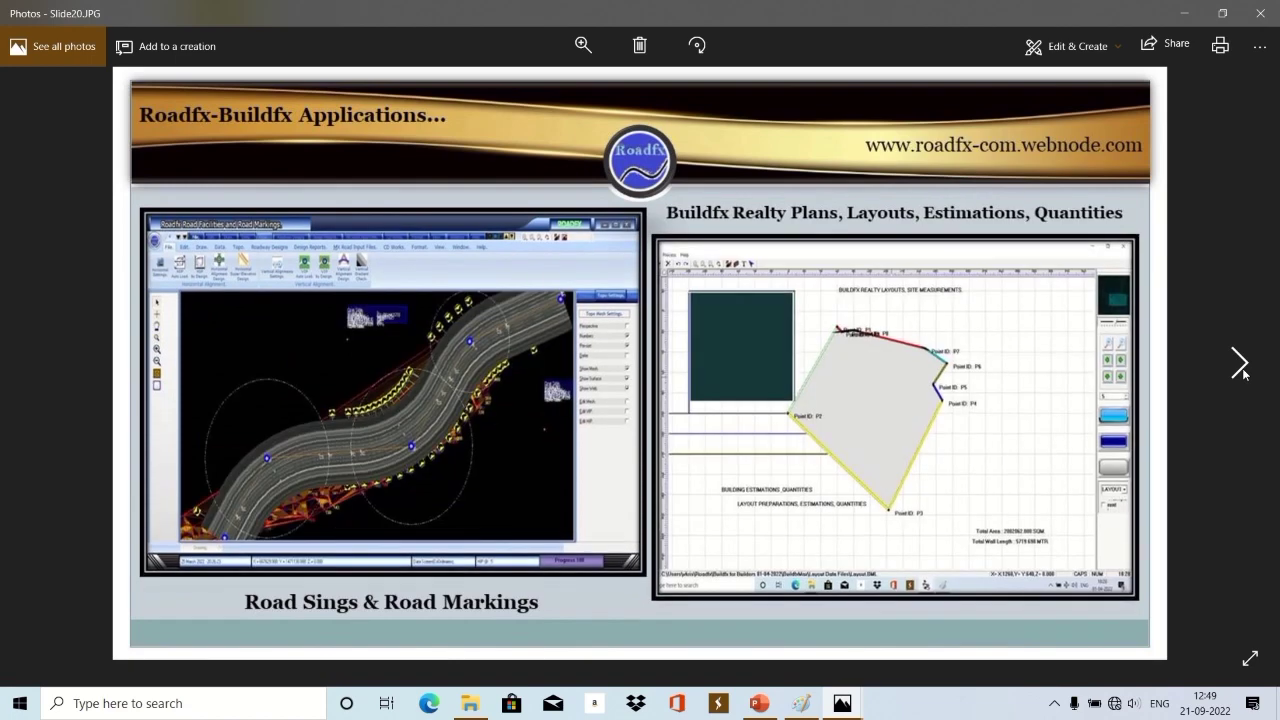
pyautogui.click(1239, 366)
pyautogui.click(1239, 366)
pyautogui.click(1239, 366)
pyautogui.click(1239, 366)
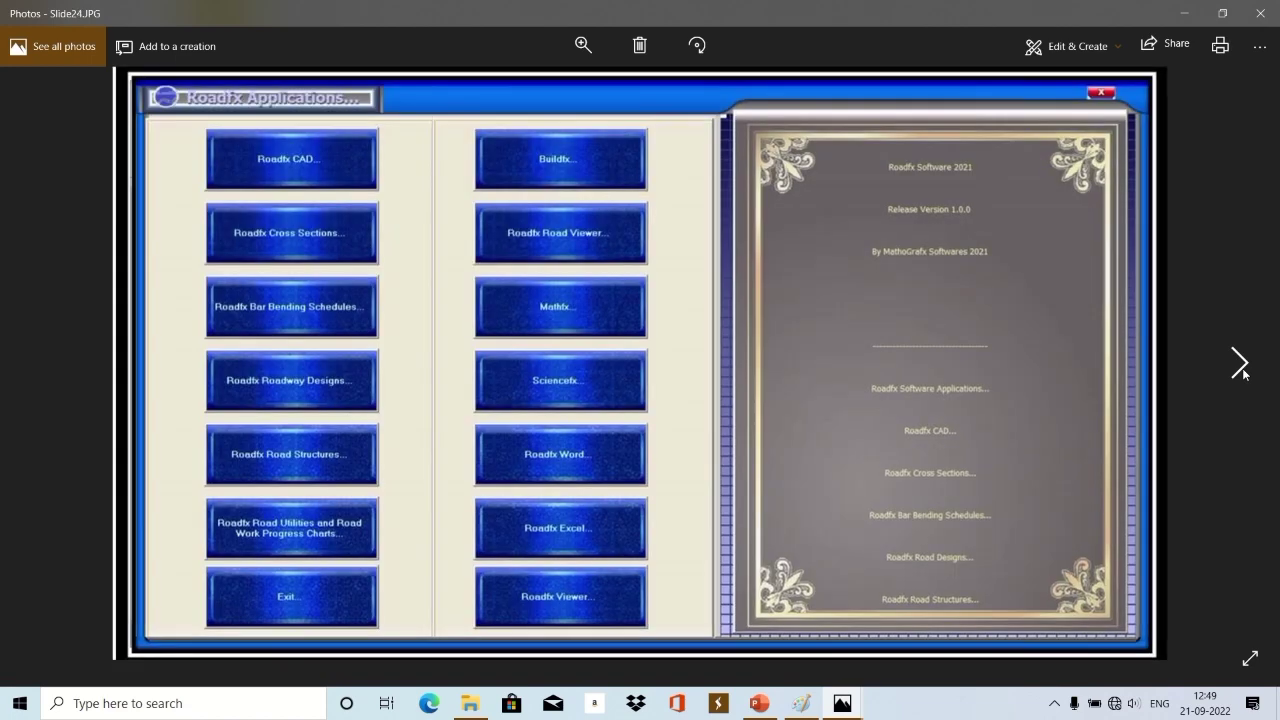
pyautogui.click(1239, 366)
pyautogui.click(1239, 366)
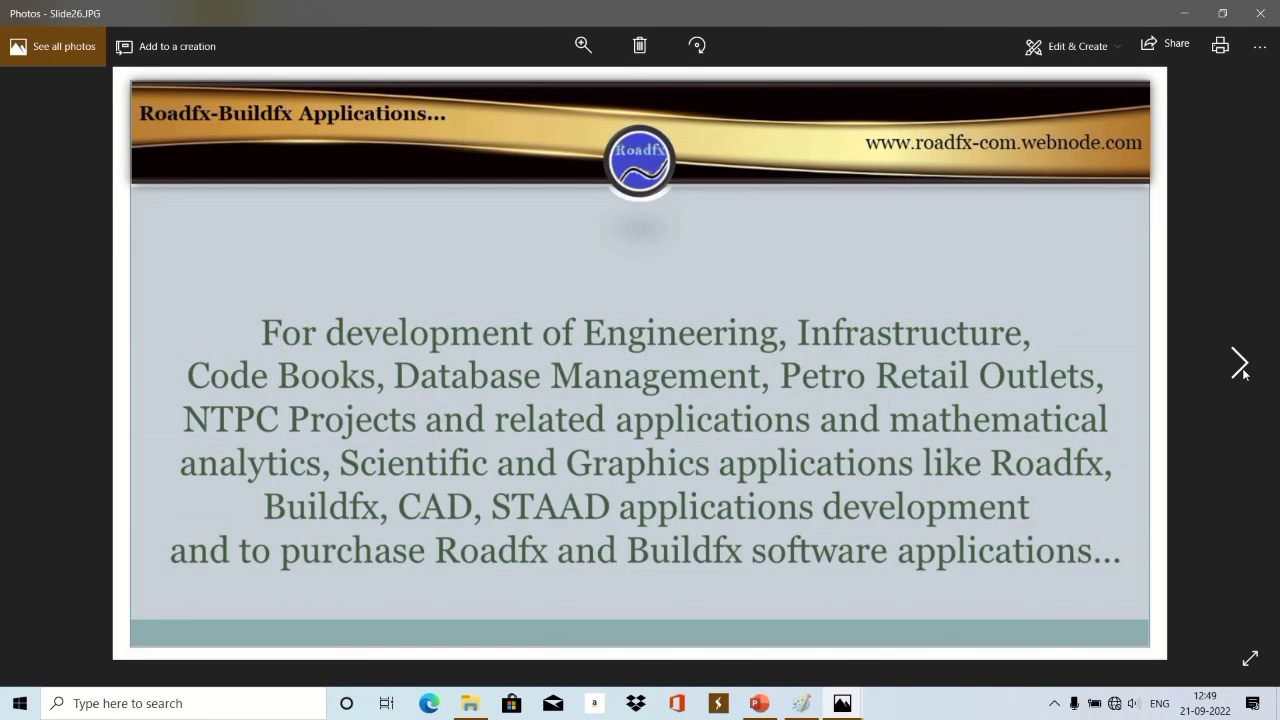
pyautogui.click(1240, 367)
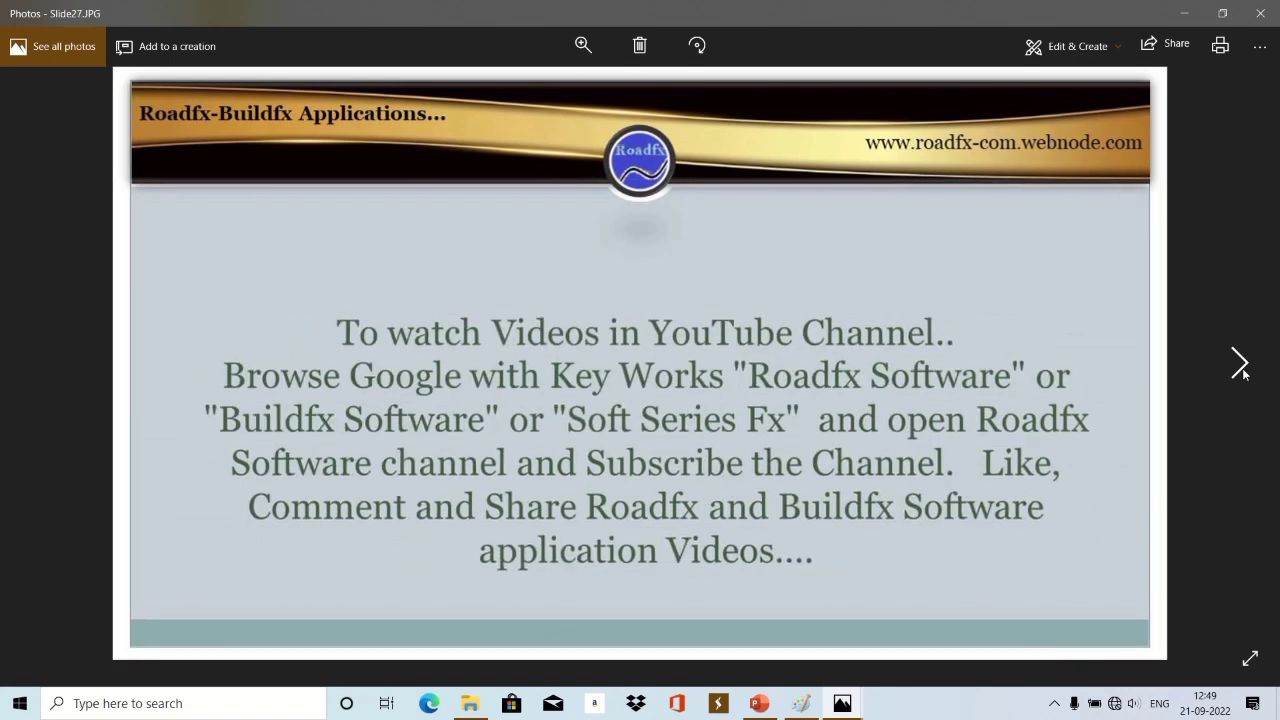
pyautogui.click(1240, 366)
pyautogui.click(1240, 367)
pyautogui.click(1240, 367)
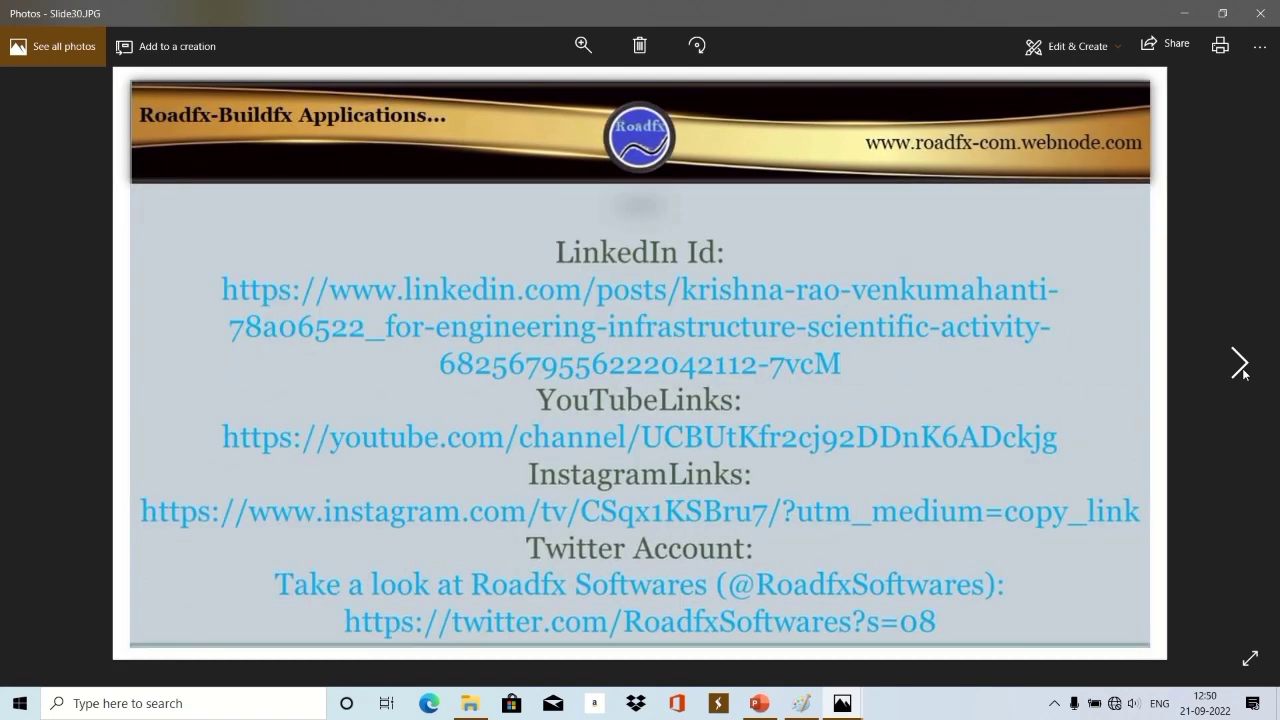
pyautogui.click(1240, 367)
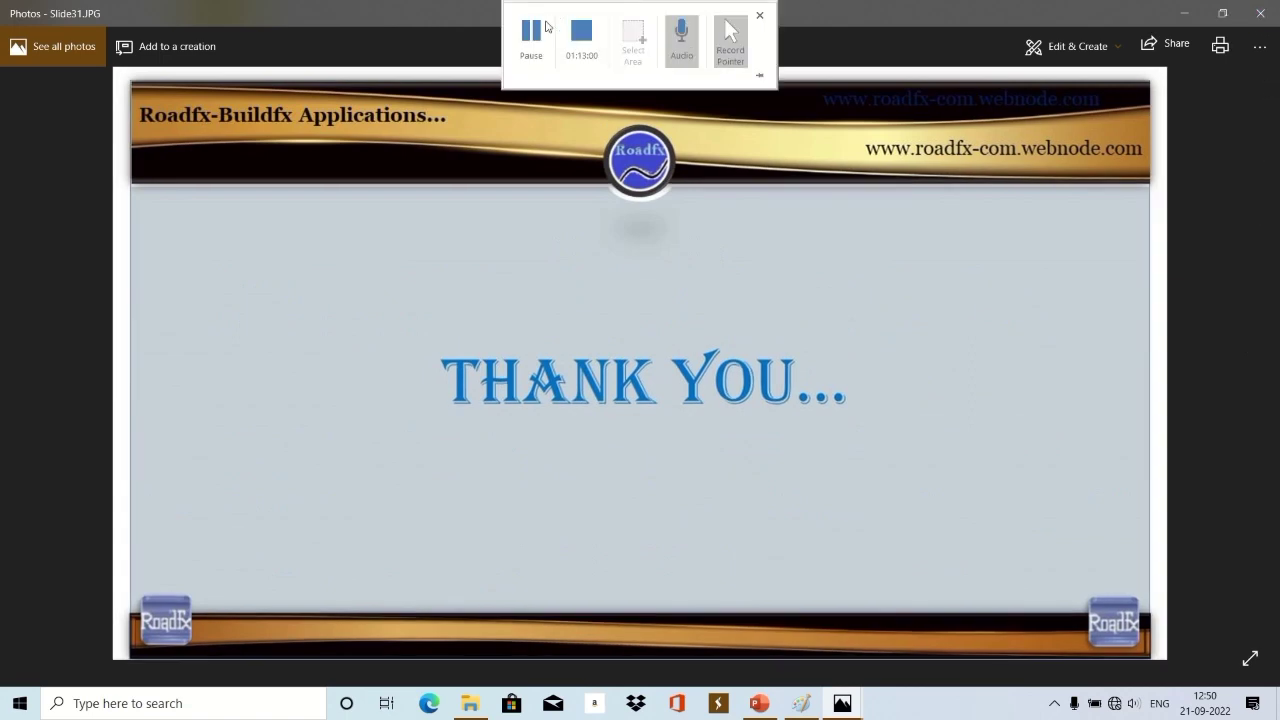
# Show images full screen and scroll through the Buildfx 3D Draw renders to the Perspective View room.
pyautogui.scroll(-1, 1158, 105)
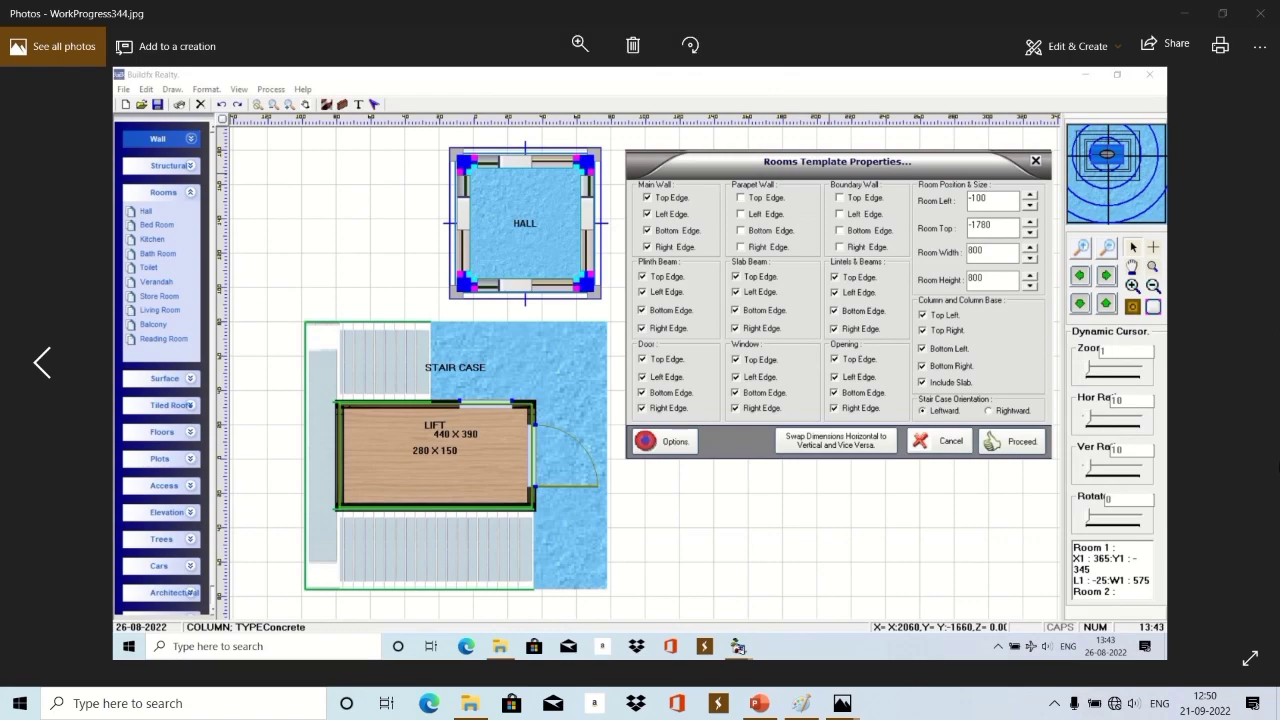
pyautogui.click(1248, 658)
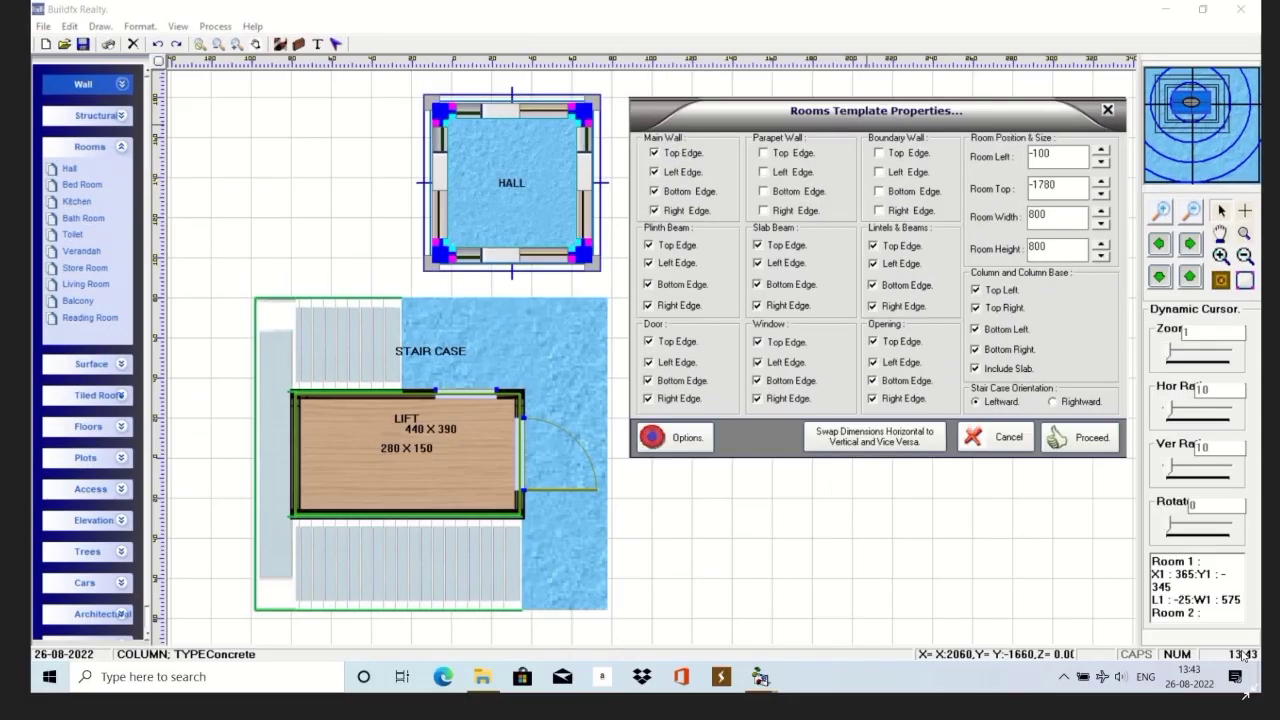
pyautogui.scroll(-3, 1243, 656)
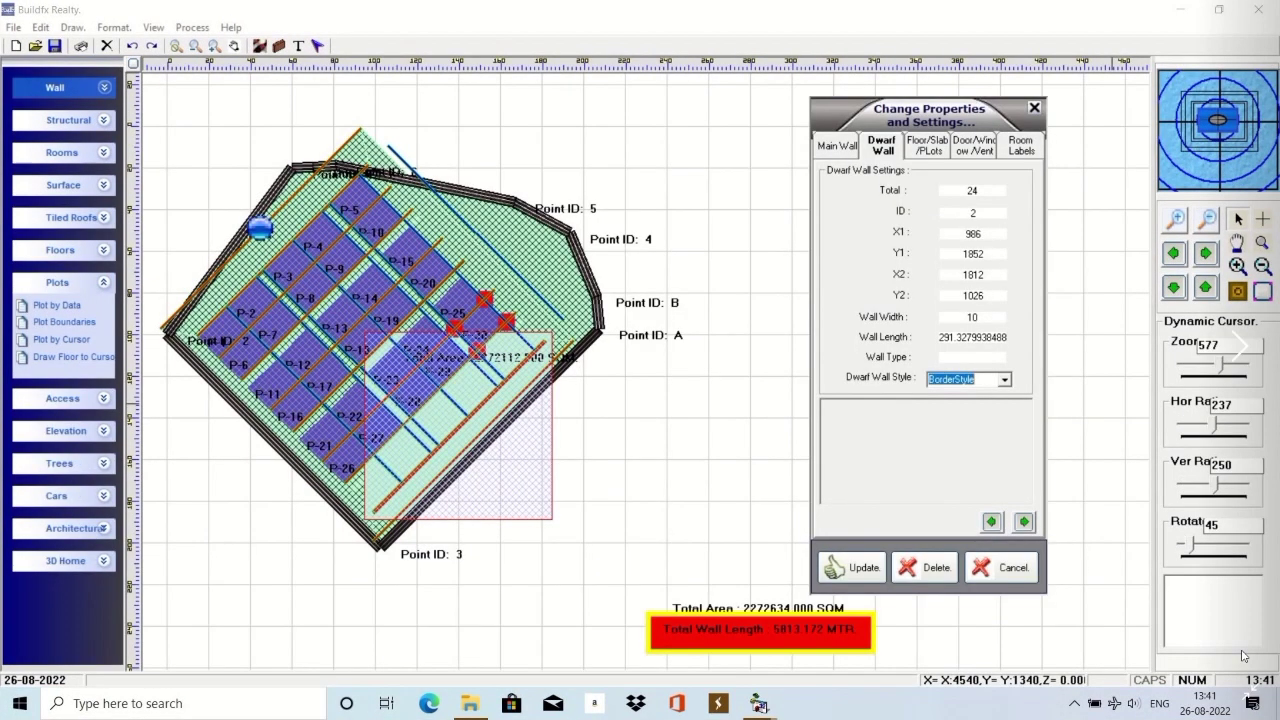
pyautogui.scroll(-3, 1243, 656)
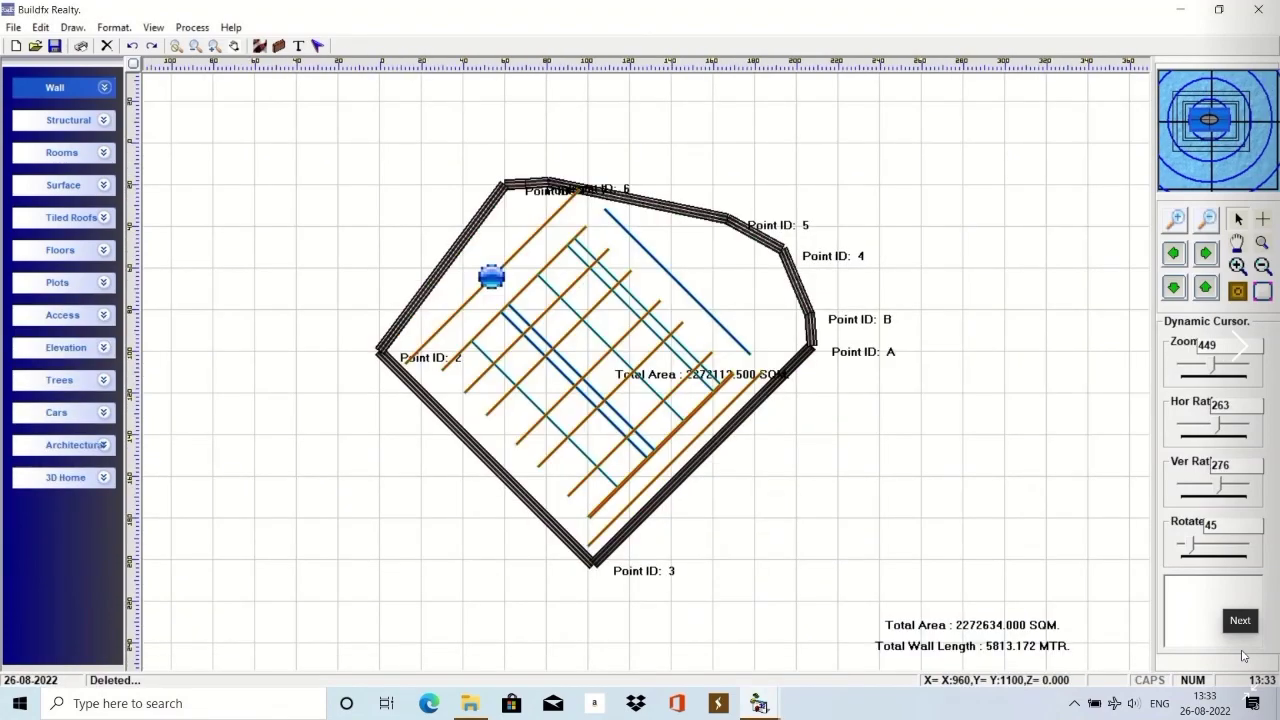
pyautogui.scroll(-4, 1243, 656)
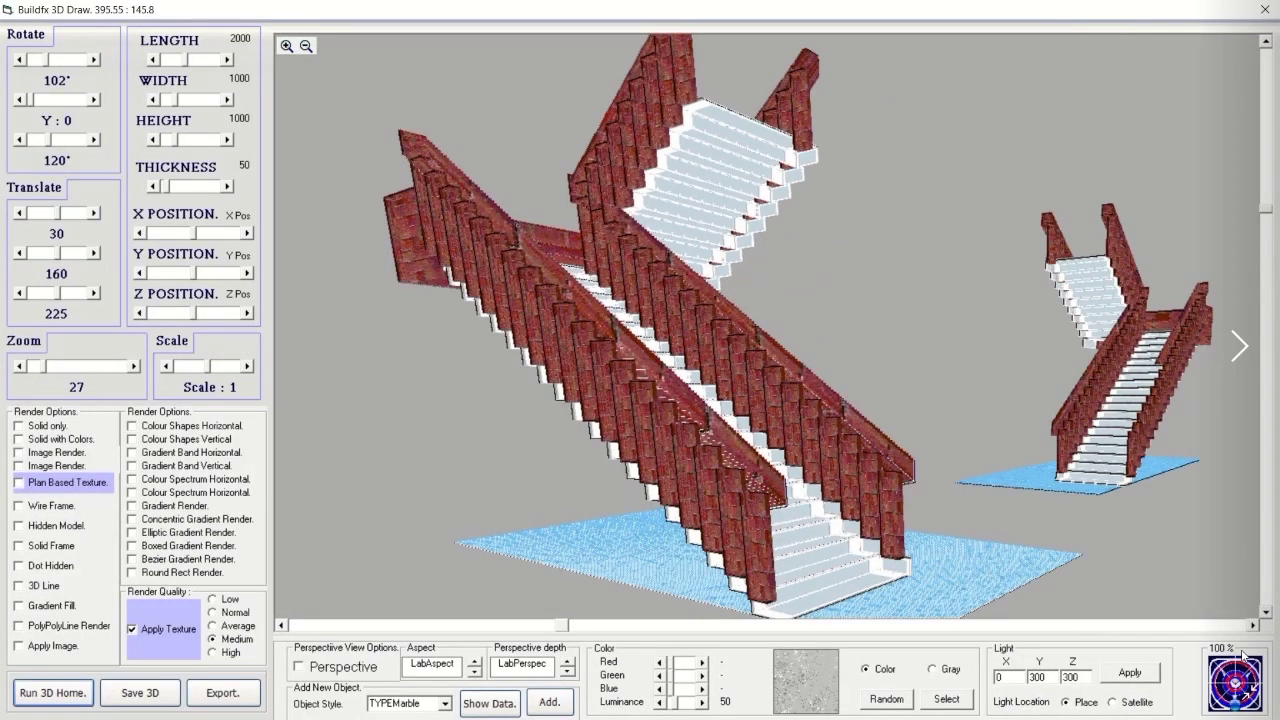
pyautogui.scroll(-2, 1243, 656)
pyautogui.scroll(-4, 1243, 656)
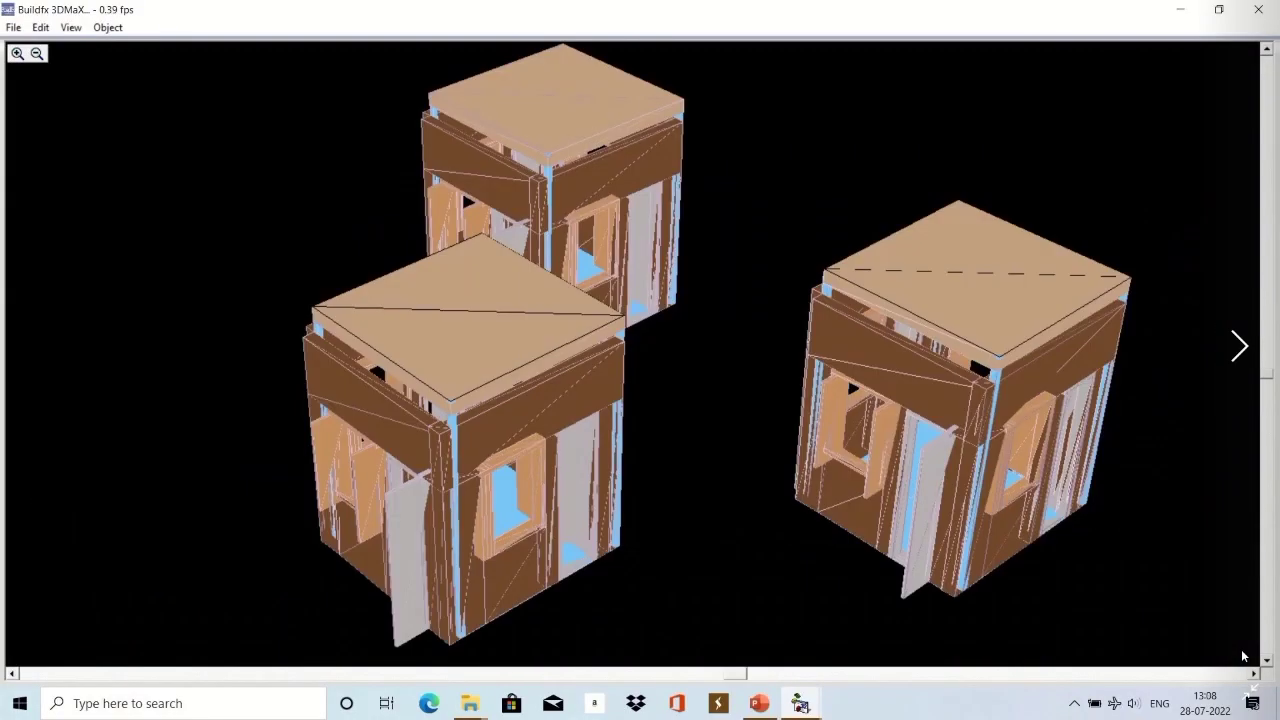
pyautogui.scroll(-3, 1243, 656)
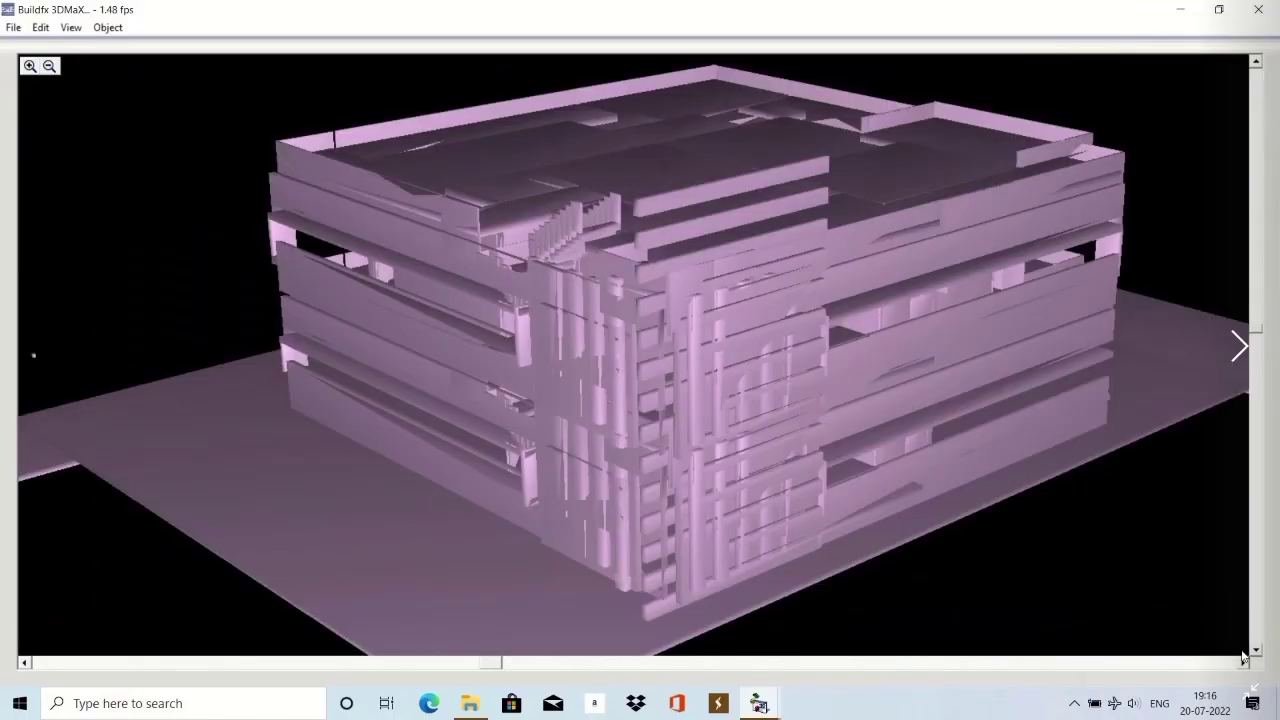
pyautogui.scroll(-4, 1243, 655)
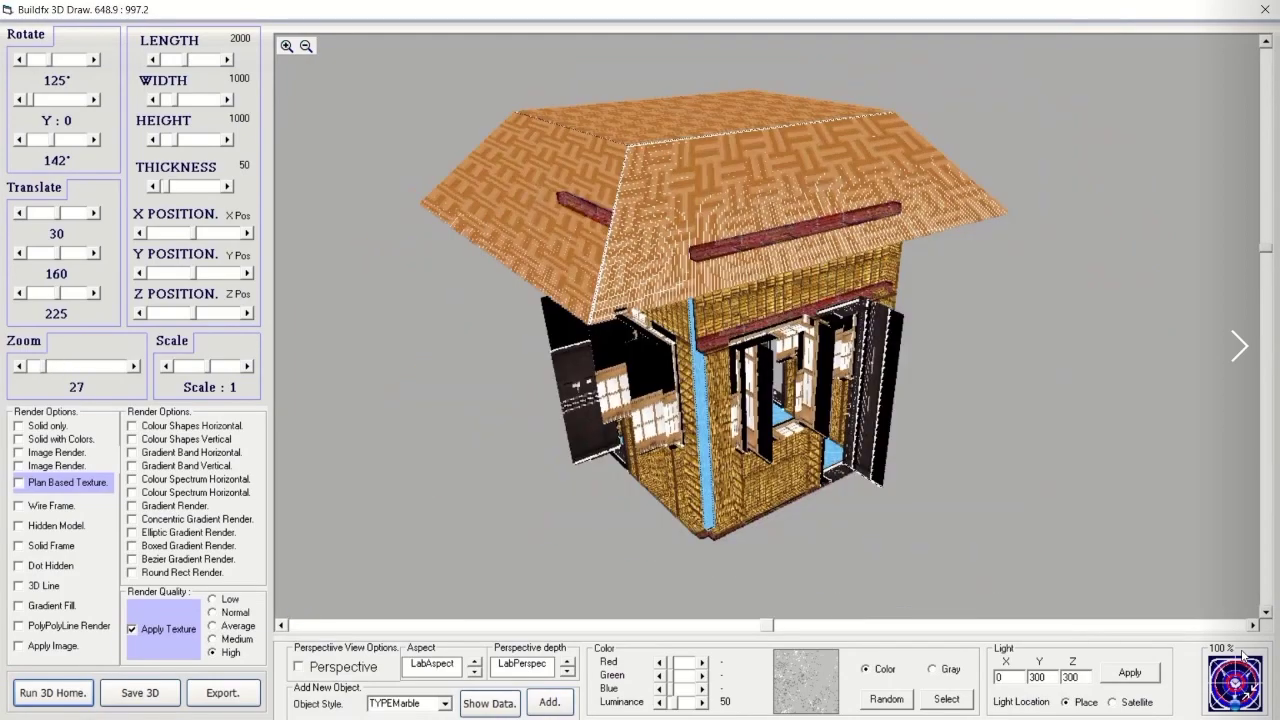
pyautogui.scroll(-4, 1243, 655)
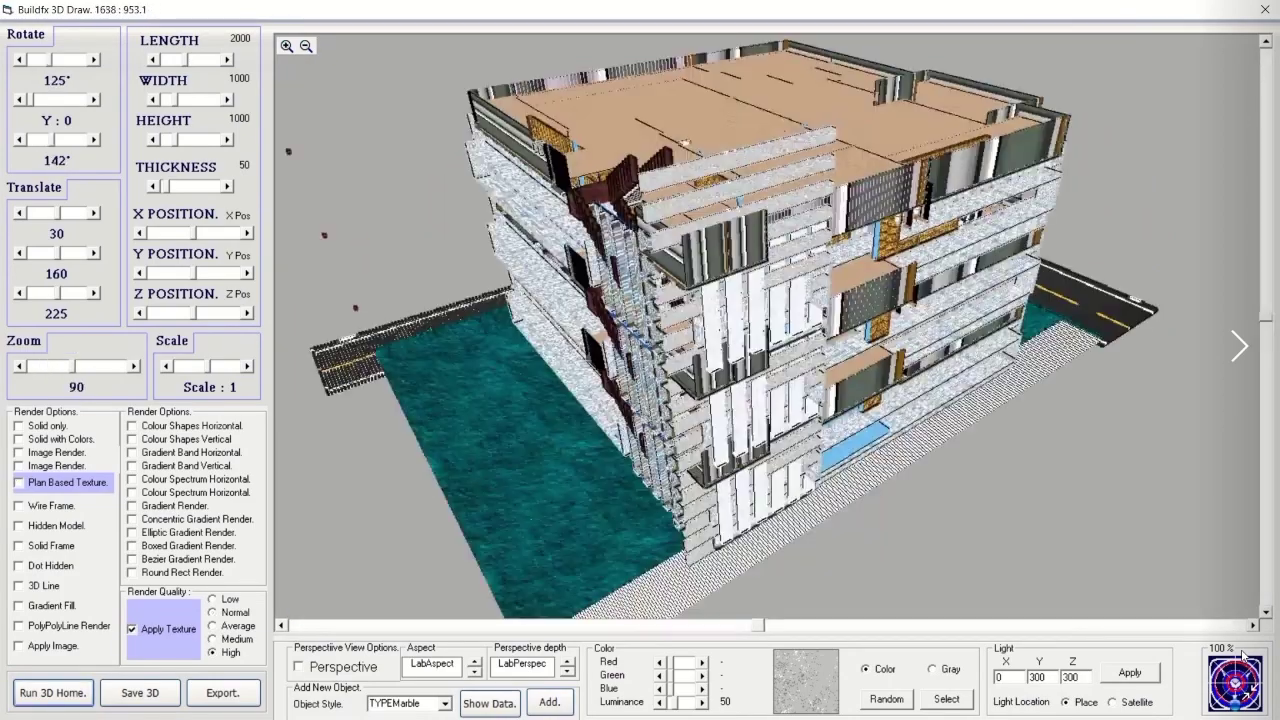
pyautogui.scroll(-4, 1243, 655)
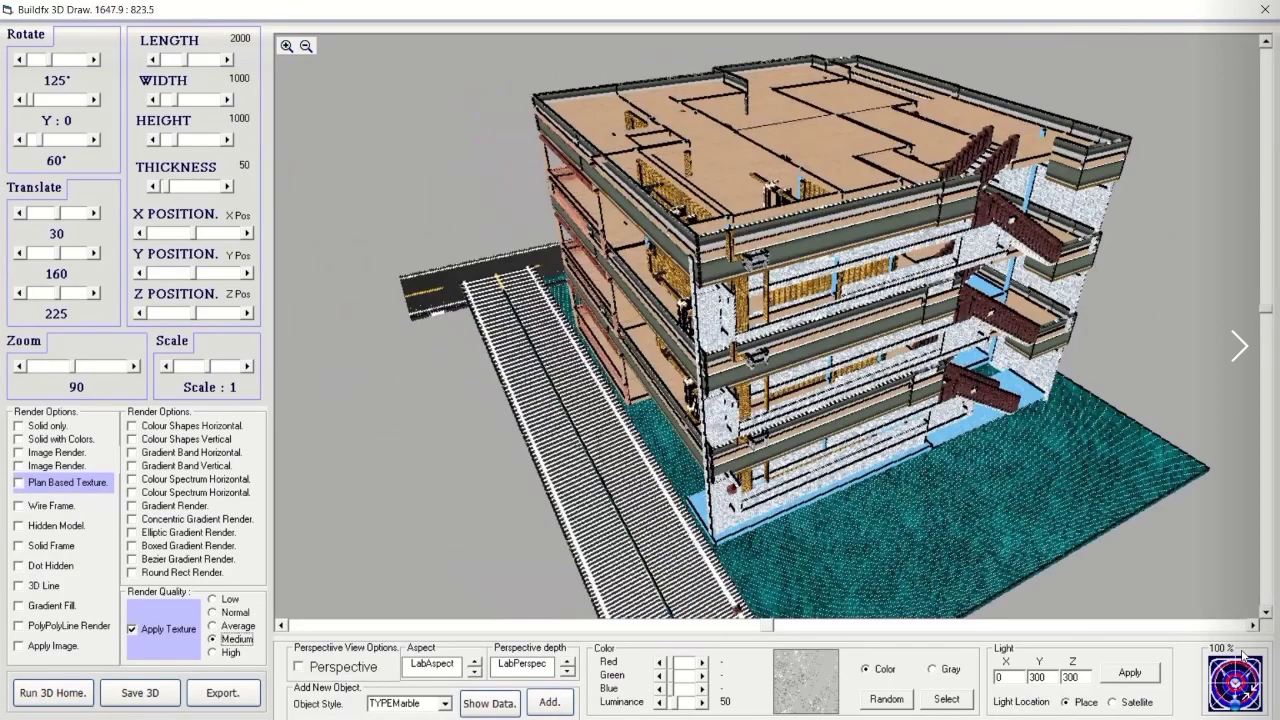
pyautogui.scroll(-4, 1243, 655)
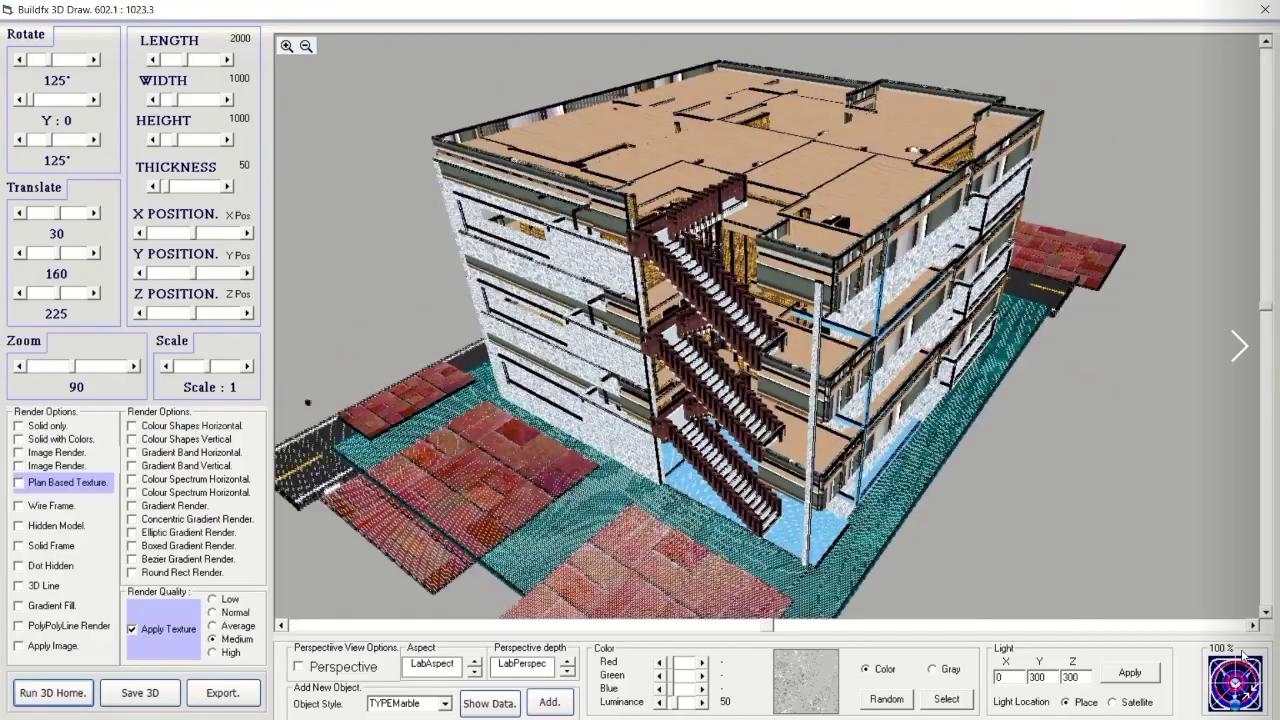
pyautogui.scroll(-4, 1243, 655)
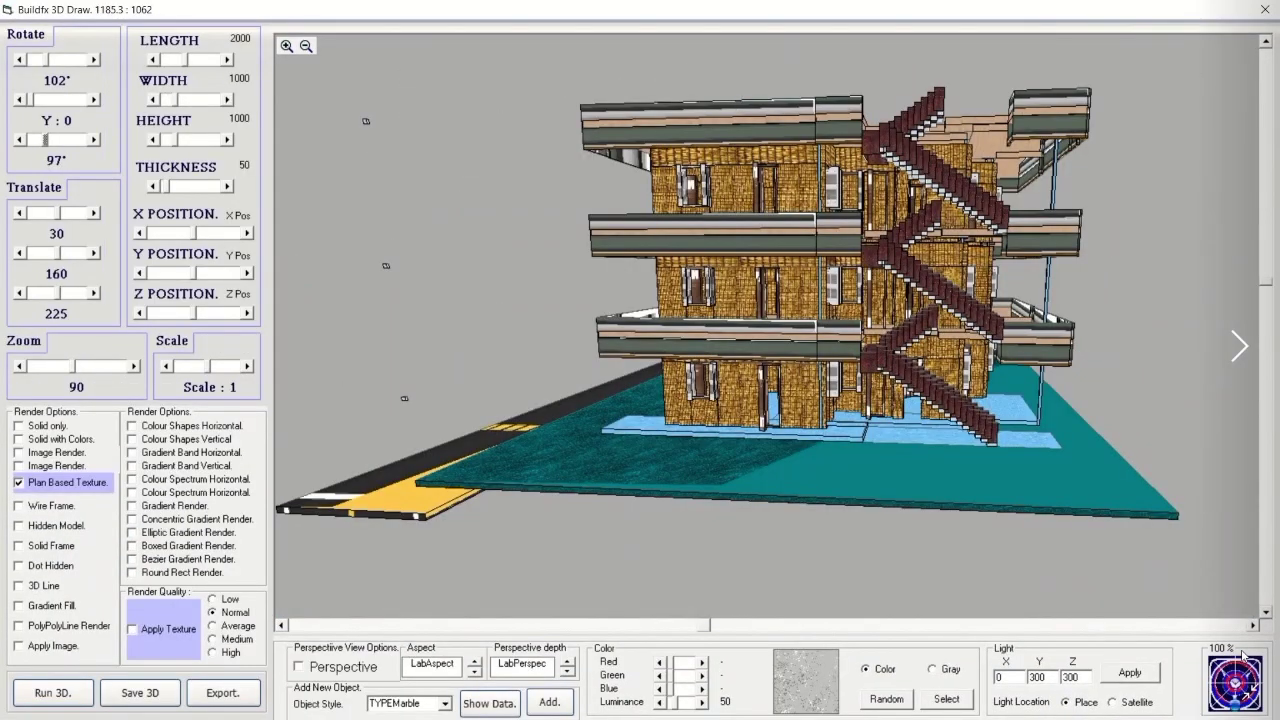
pyautogui.scroll(-3, 1243, 654)
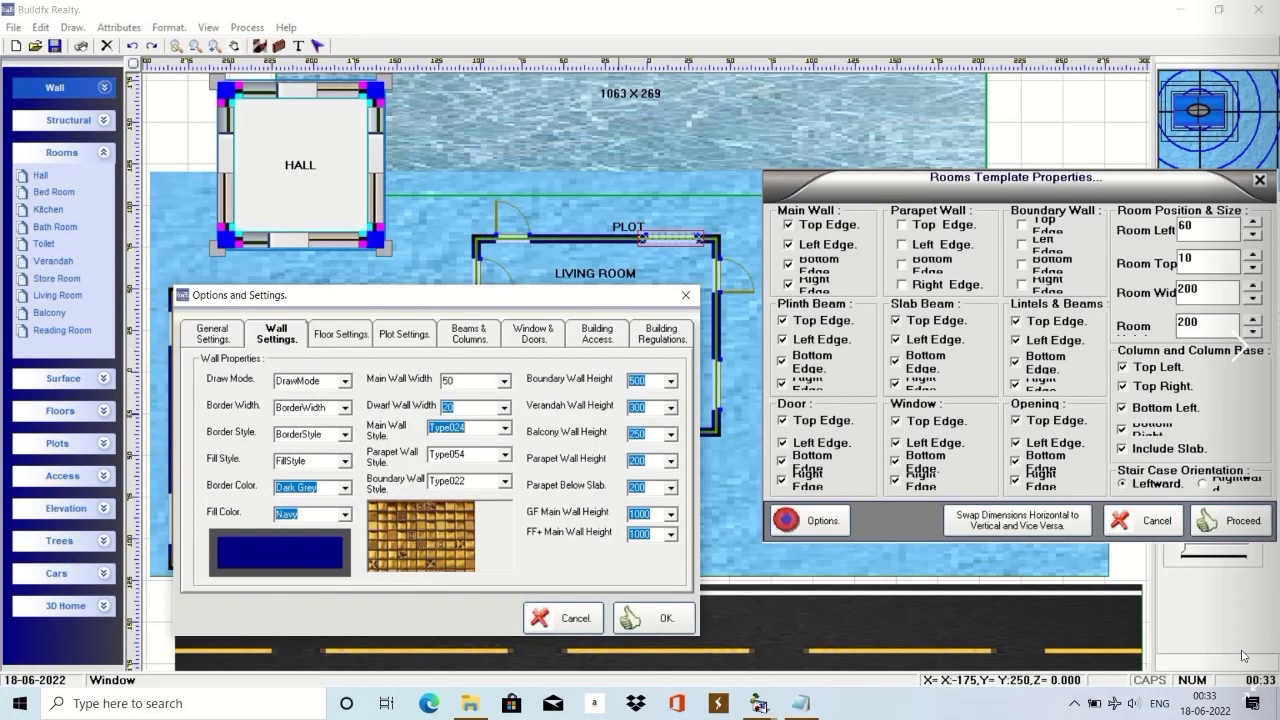
pyautogui.scroll(-1, 1243, 655)
pyautogui.scroll(-2, 1243, 655)
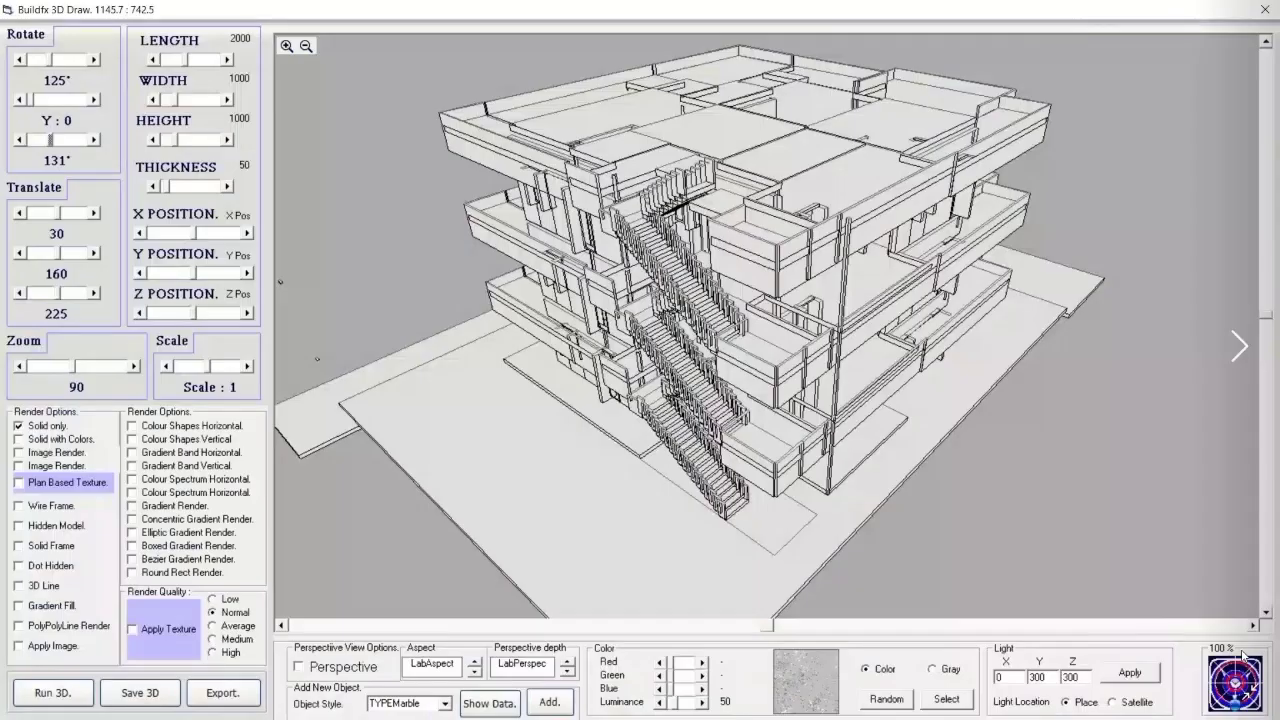
pyautogui.scroll(2, 1243, 654)
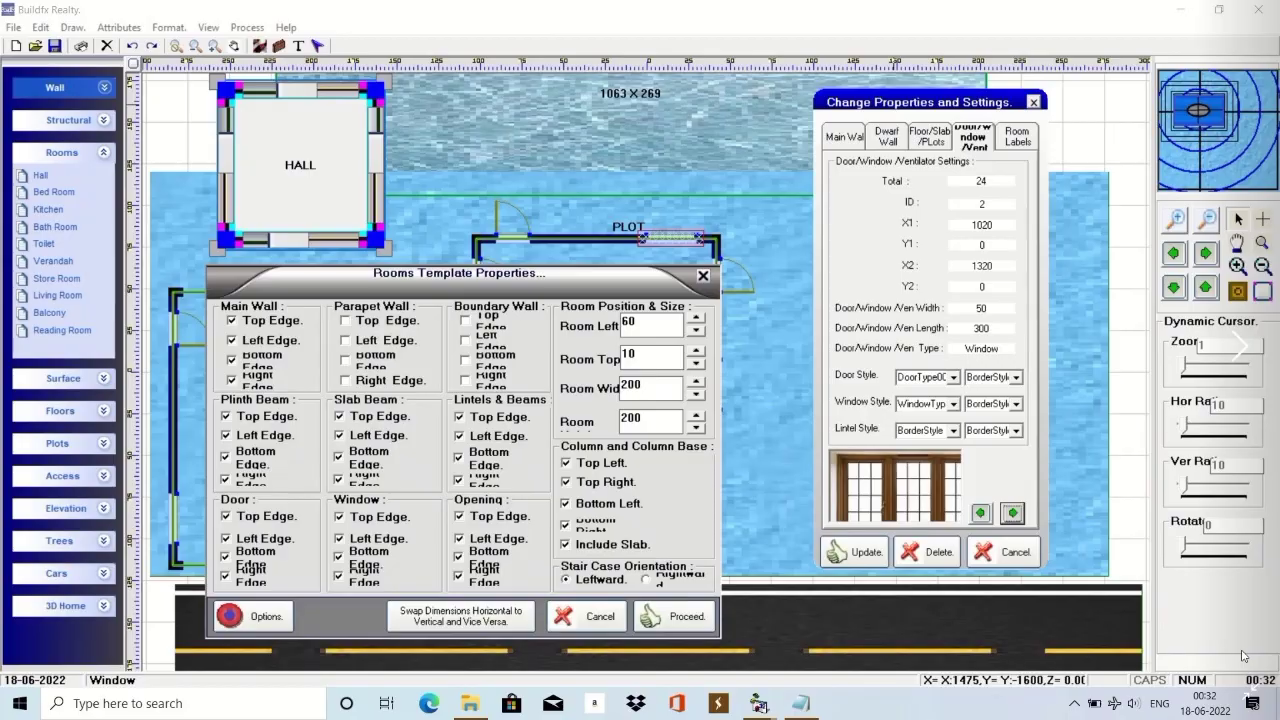
pyautogui.scroll(-5, 1243, 655)
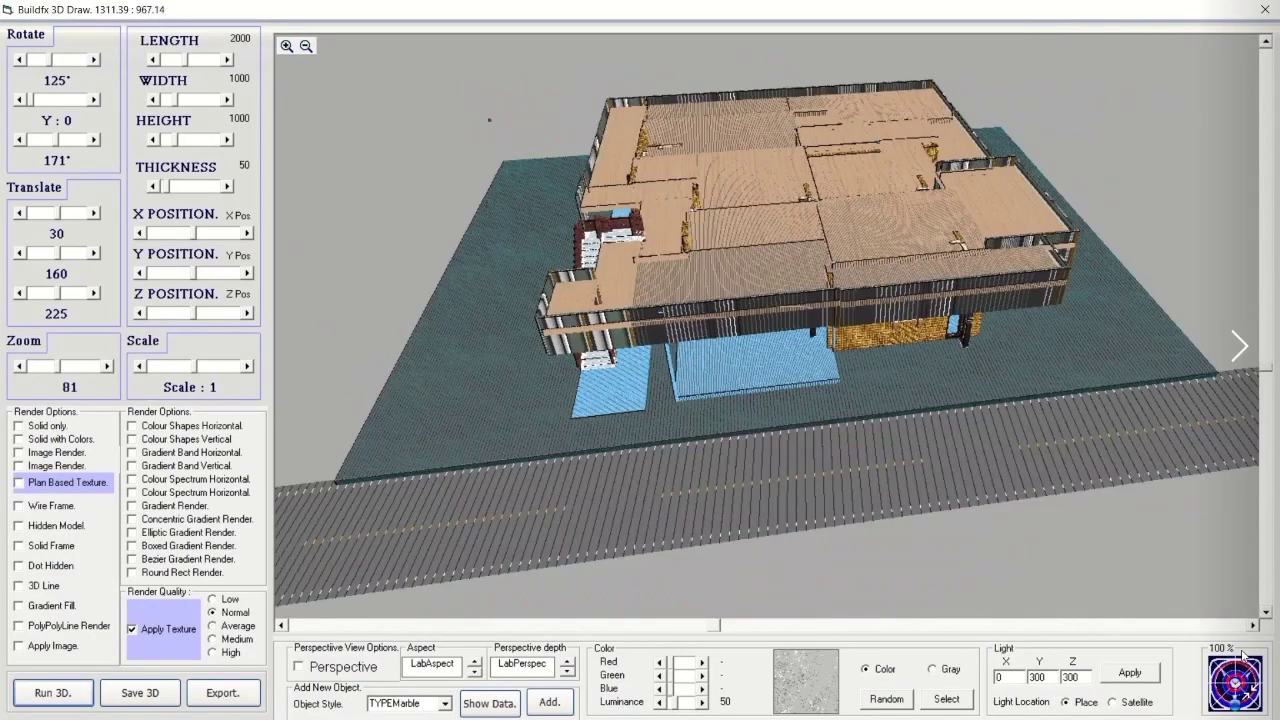
pyautogui.scroll(-3, 1243, 655)
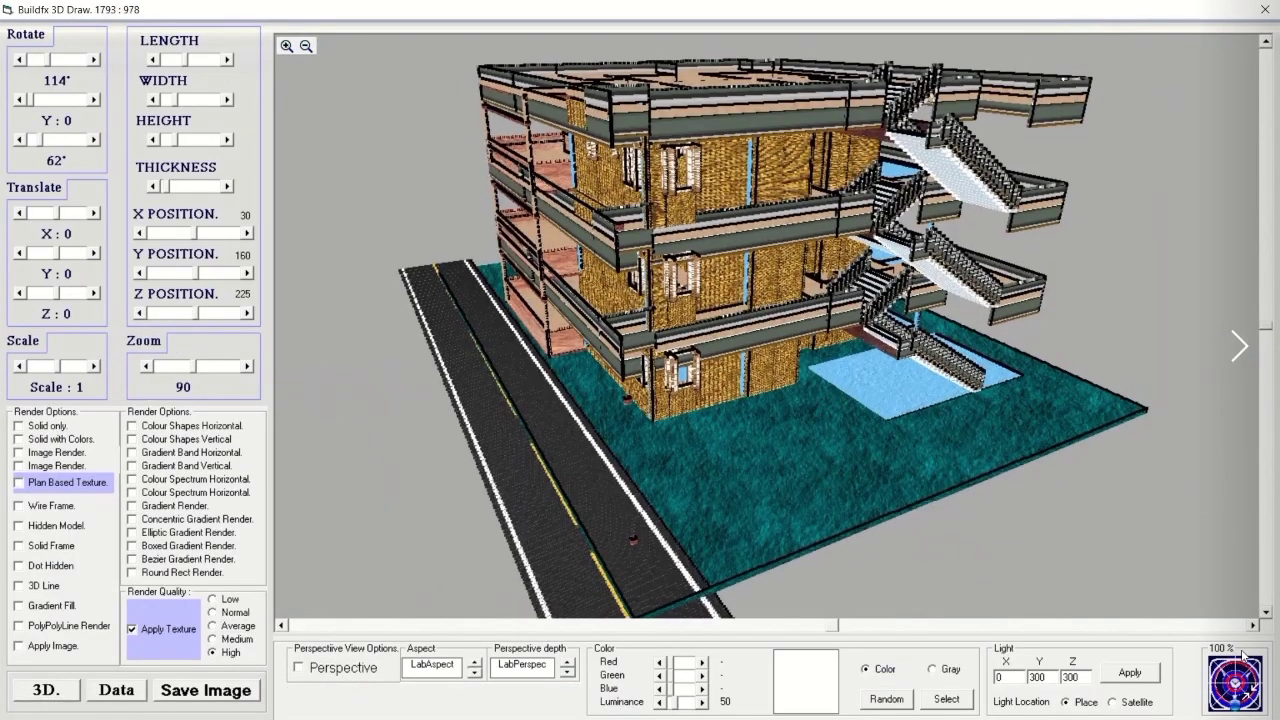
pyautogui.scroll(-3, 1243, 655)
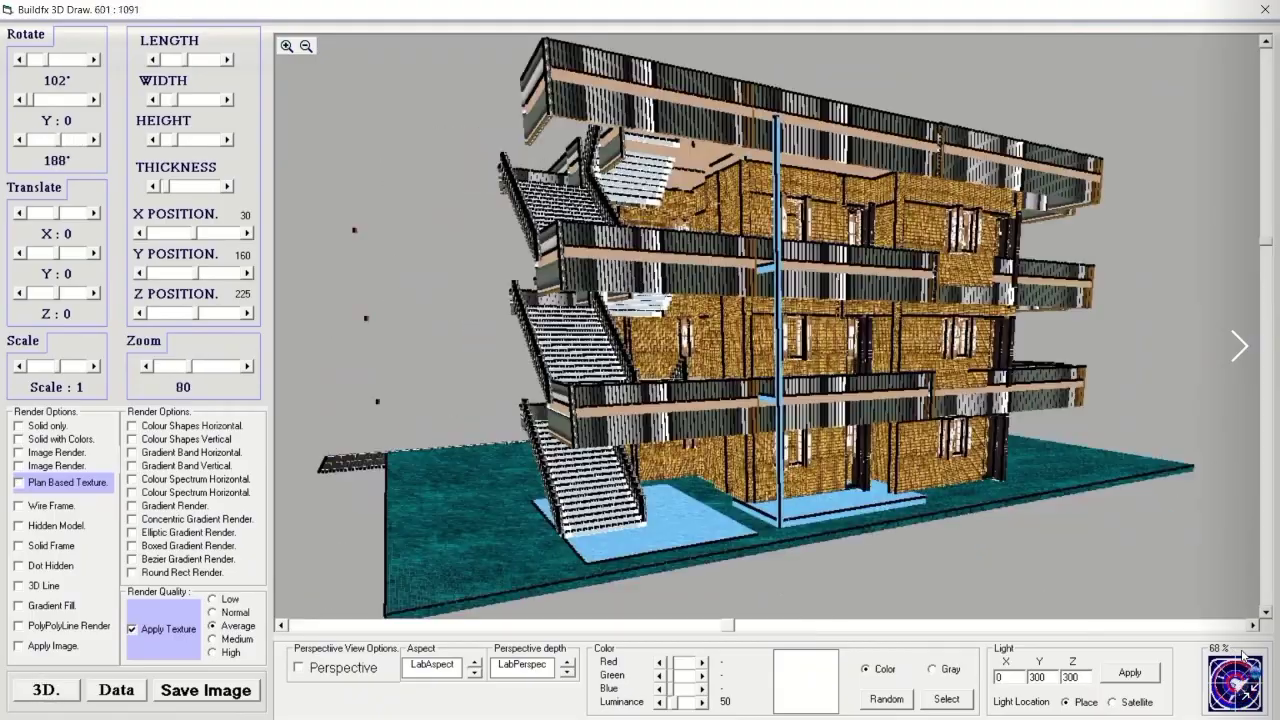
pyautogui.scroll(-4, 1243, 655)
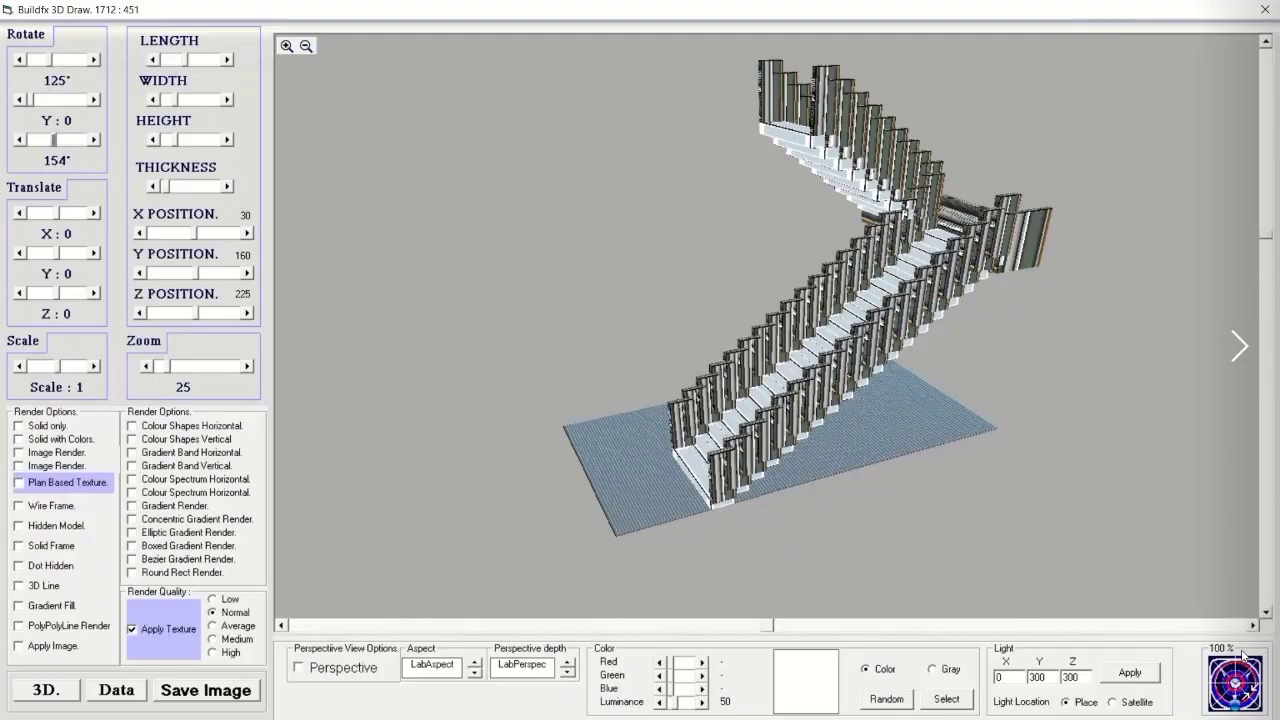
pyautogui.scroll(-4, 1243, 655)
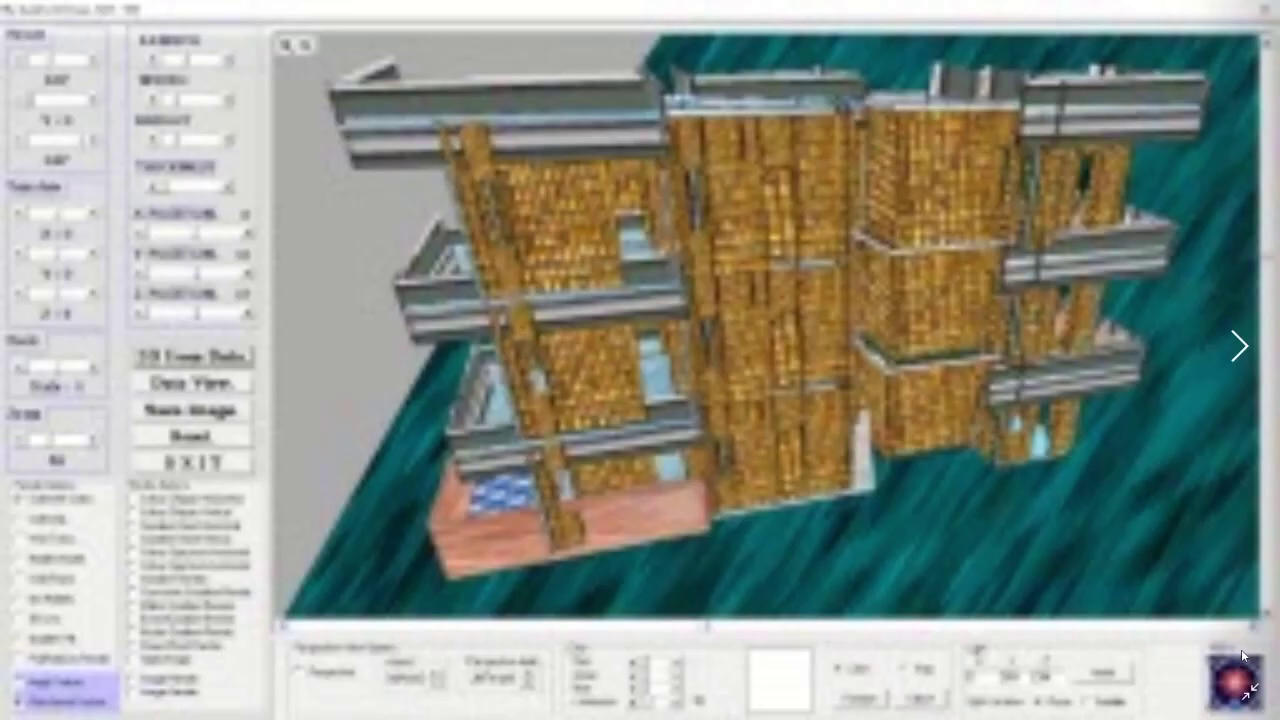
pyautogui.scroll(-2, 1243, 655)
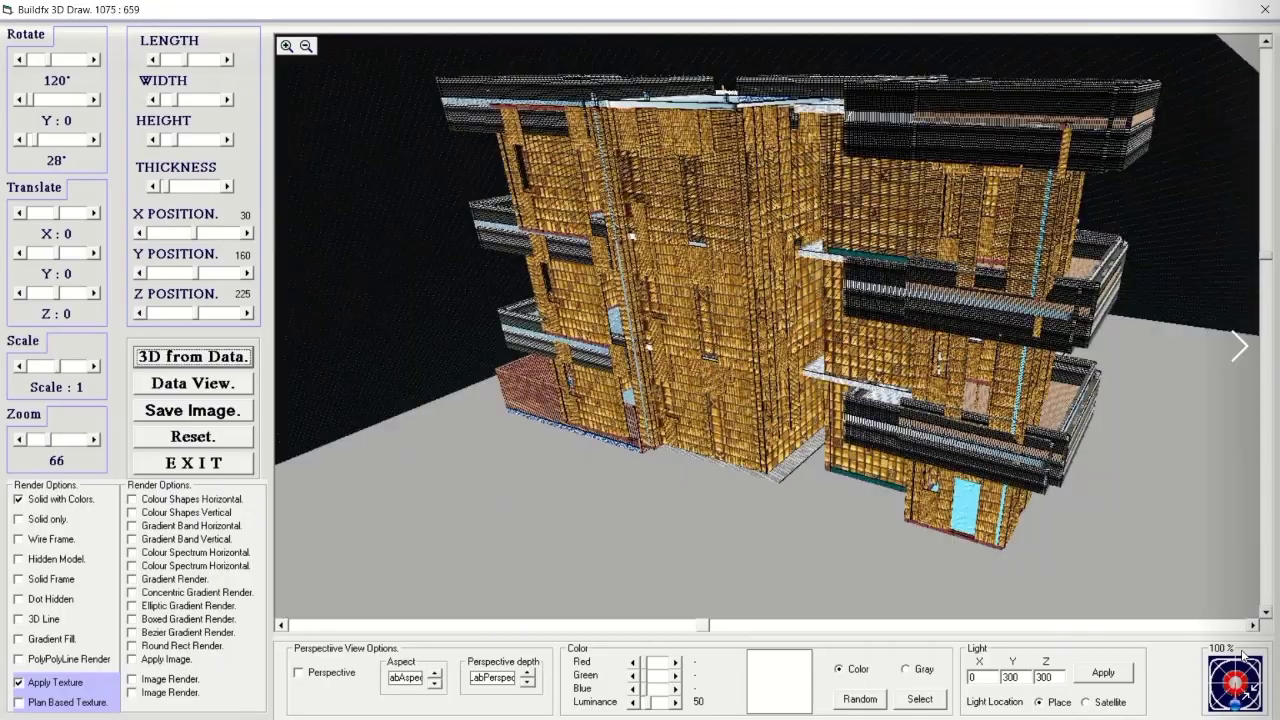
pyautogui.scroll(-3, 1243, 655)
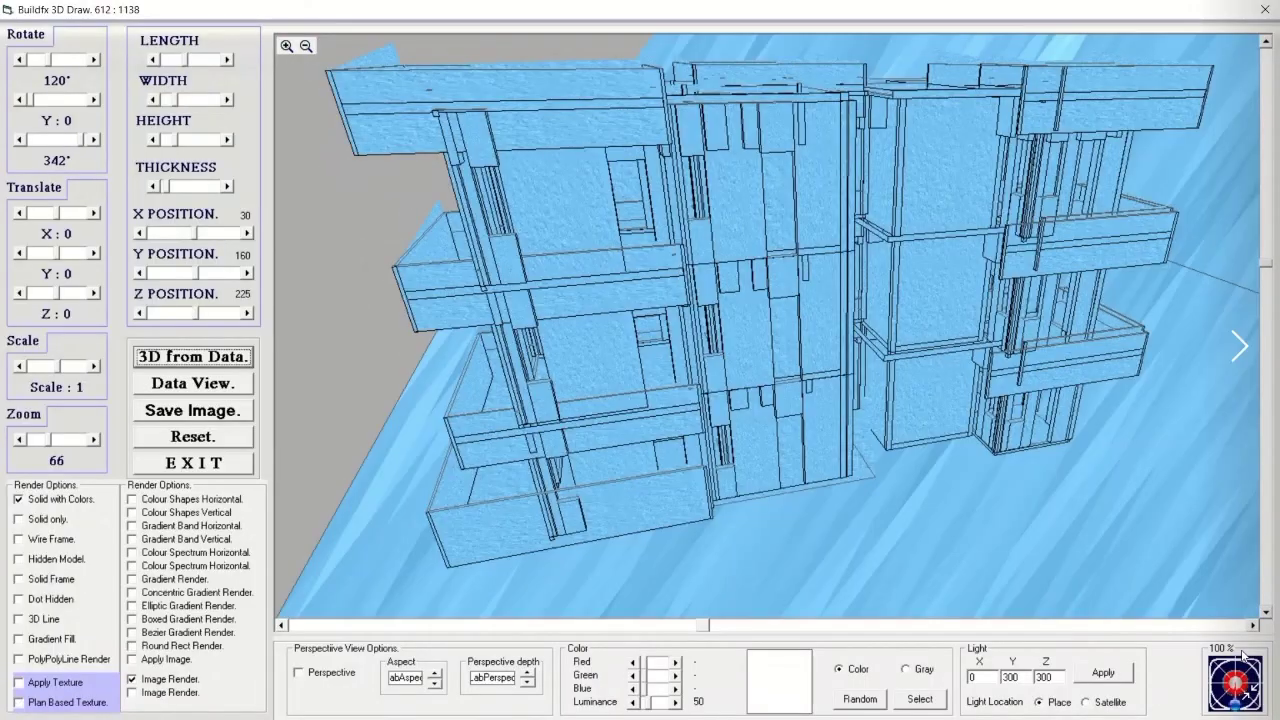
pyautogui.scroll(-4, 1243, 655)
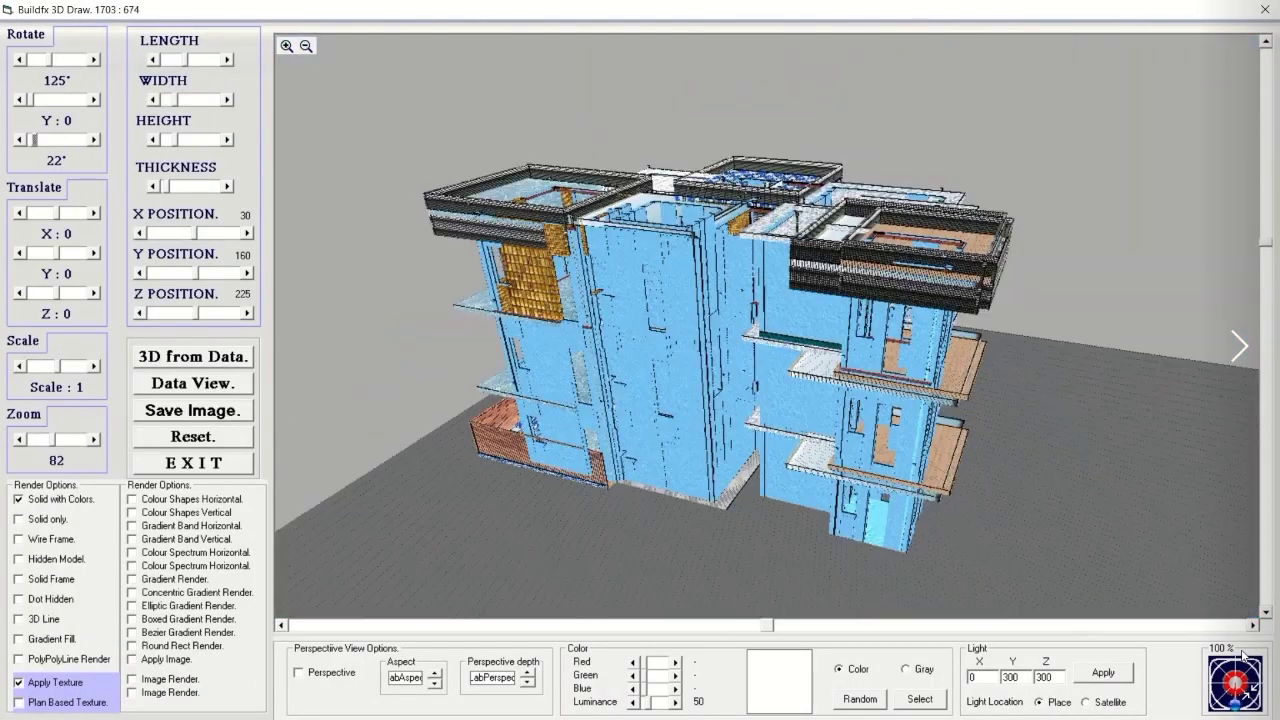
pyautogui.scroll(-4, 1243, 655)
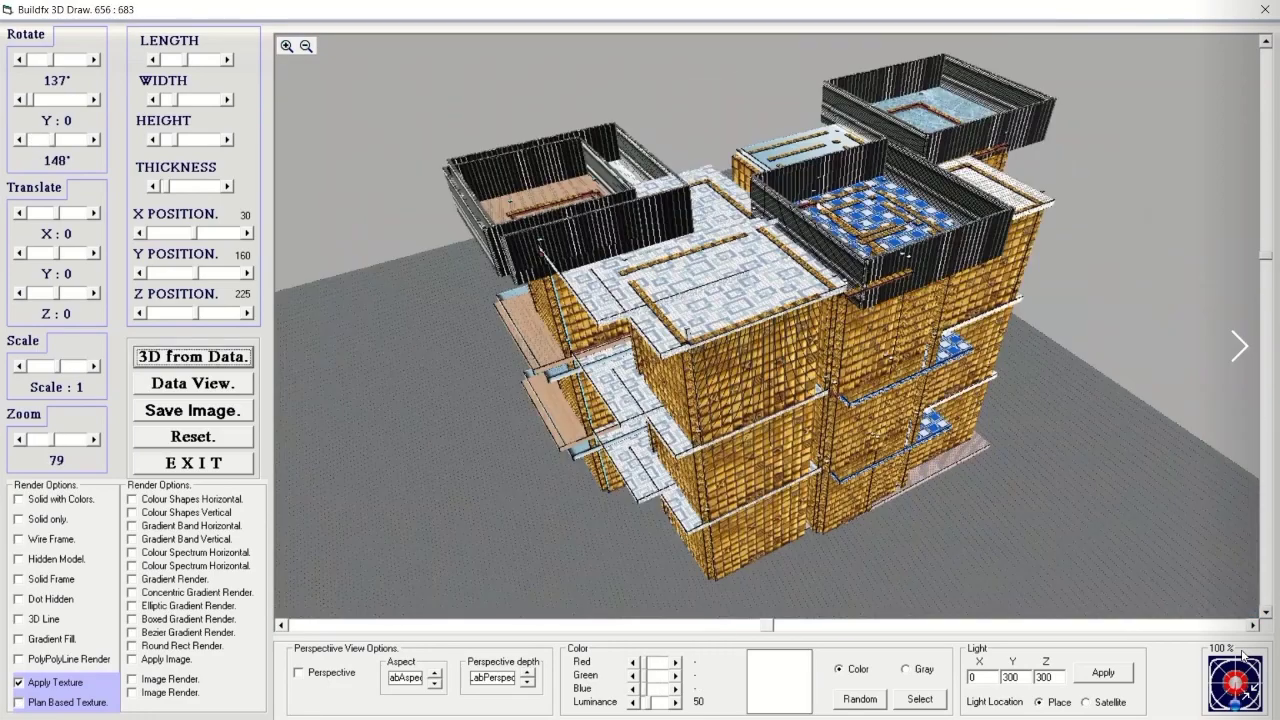
pyautogui.scroll(-2, 1243, 655)
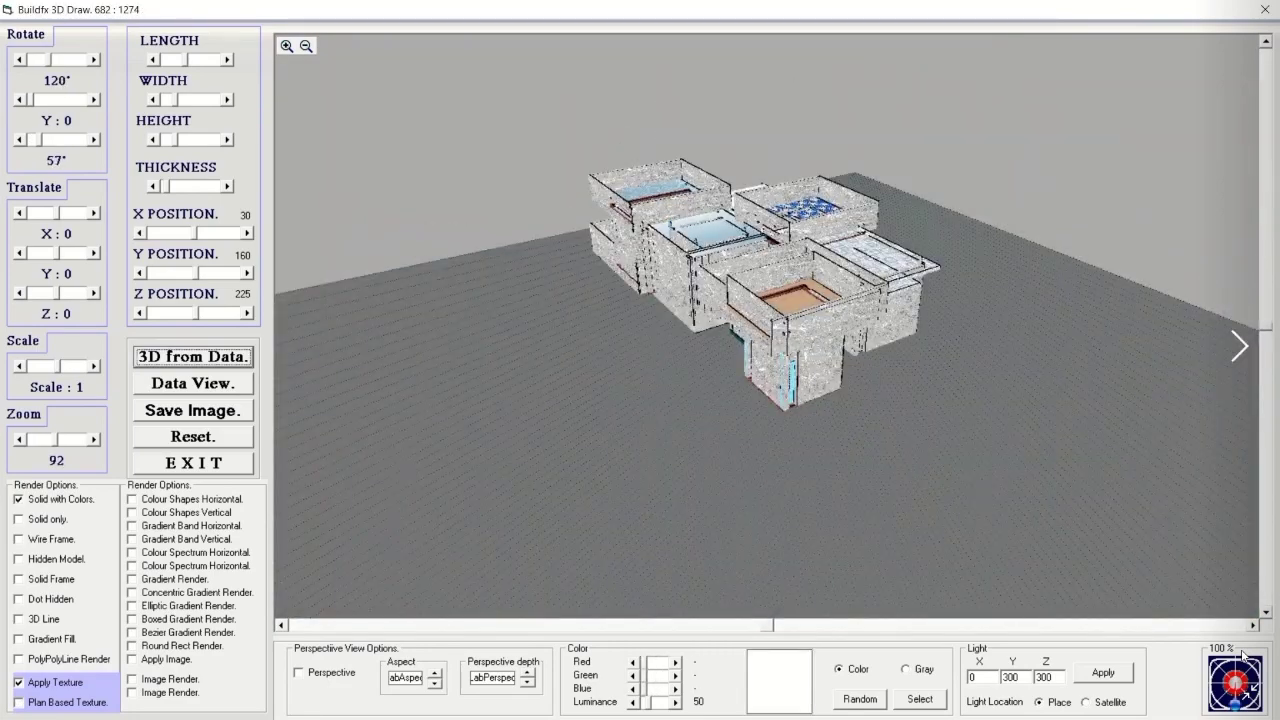
pyautogui.scroll(-1, 1243, 655)
pyautogui.scroll(-1, 1243, 655)
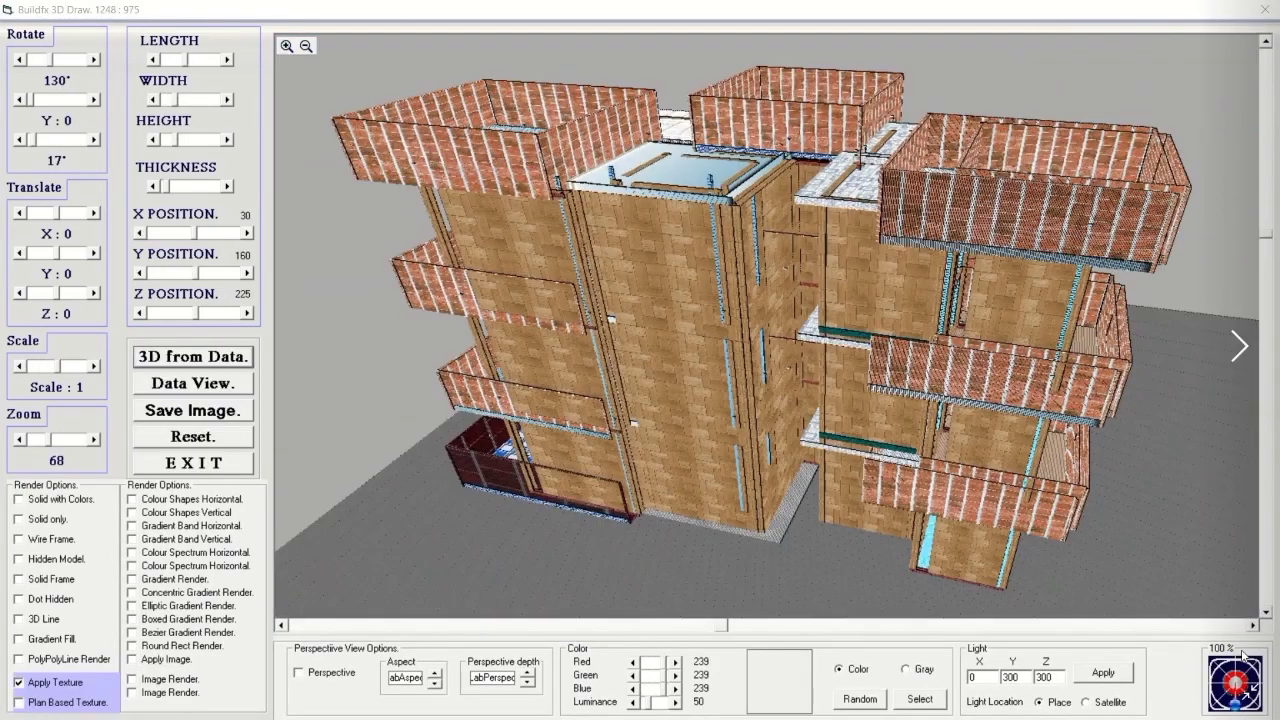
pyautogui.scroll(-2, 1243, 655)
pyautogui.scroll(-1, 1243, 655)
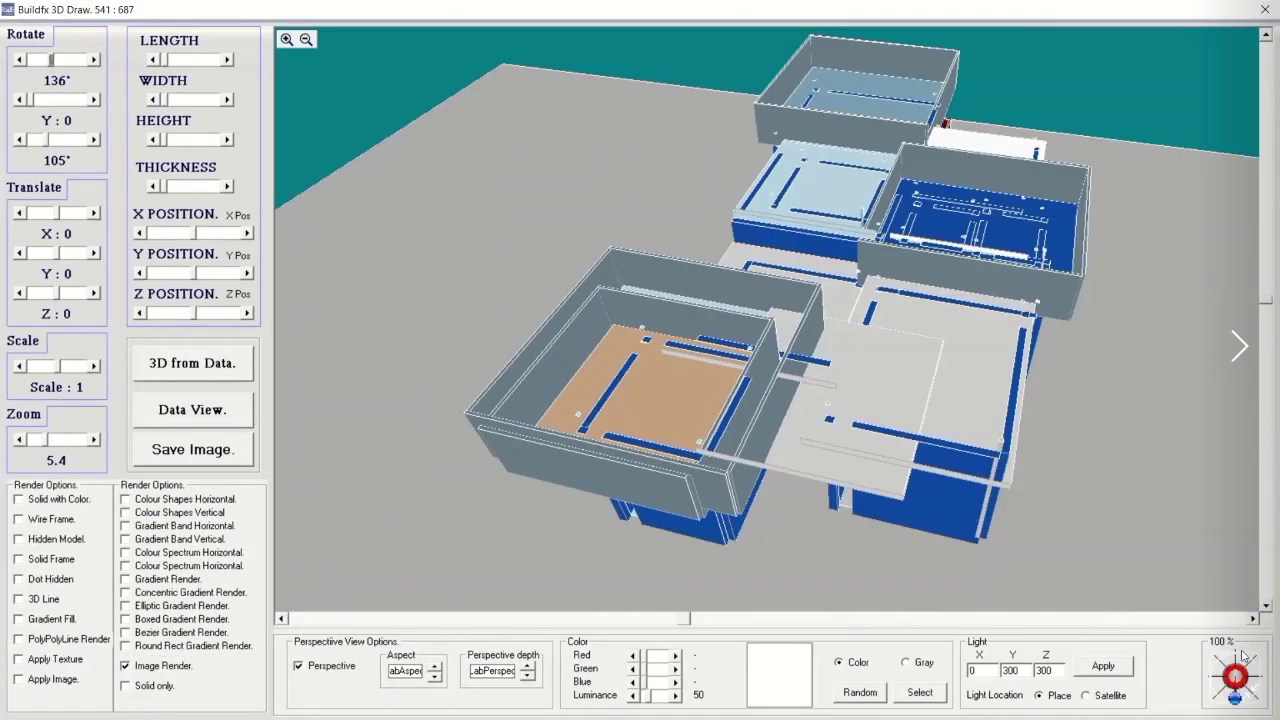
pyautogui.scroll(-4, 1243, 655)
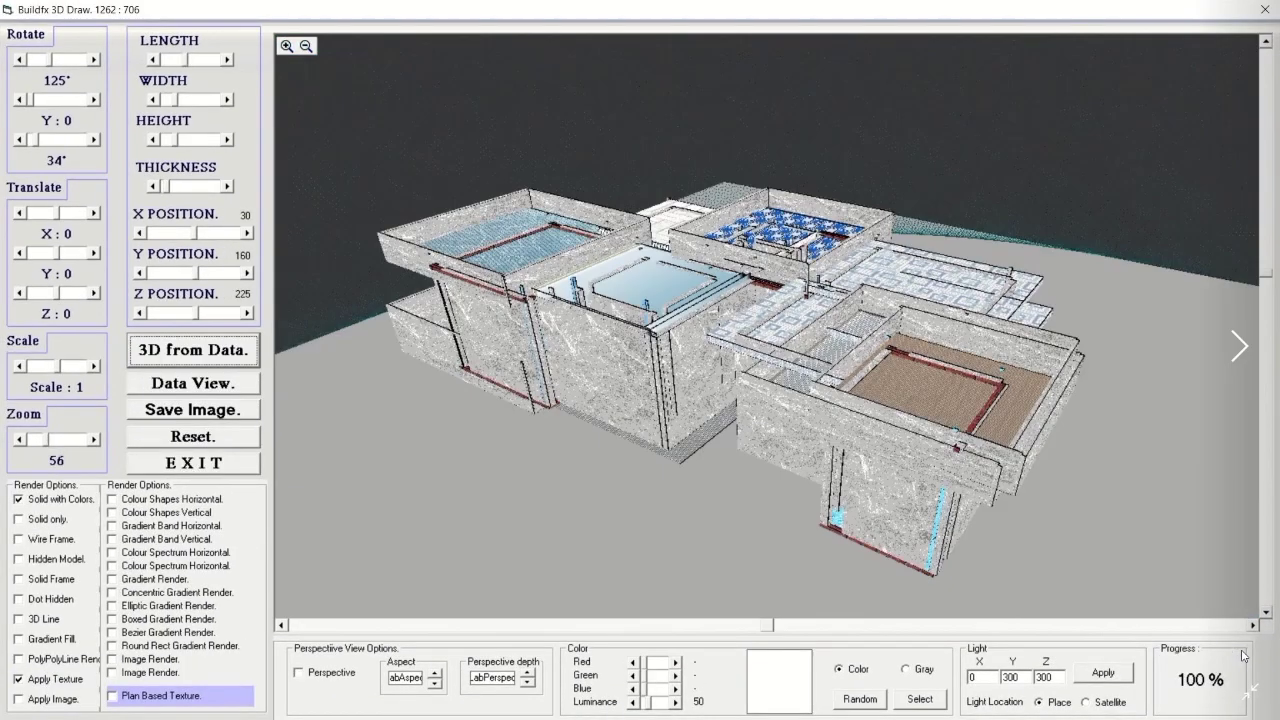
pyautogui.scroll(-2, 1243, 655)
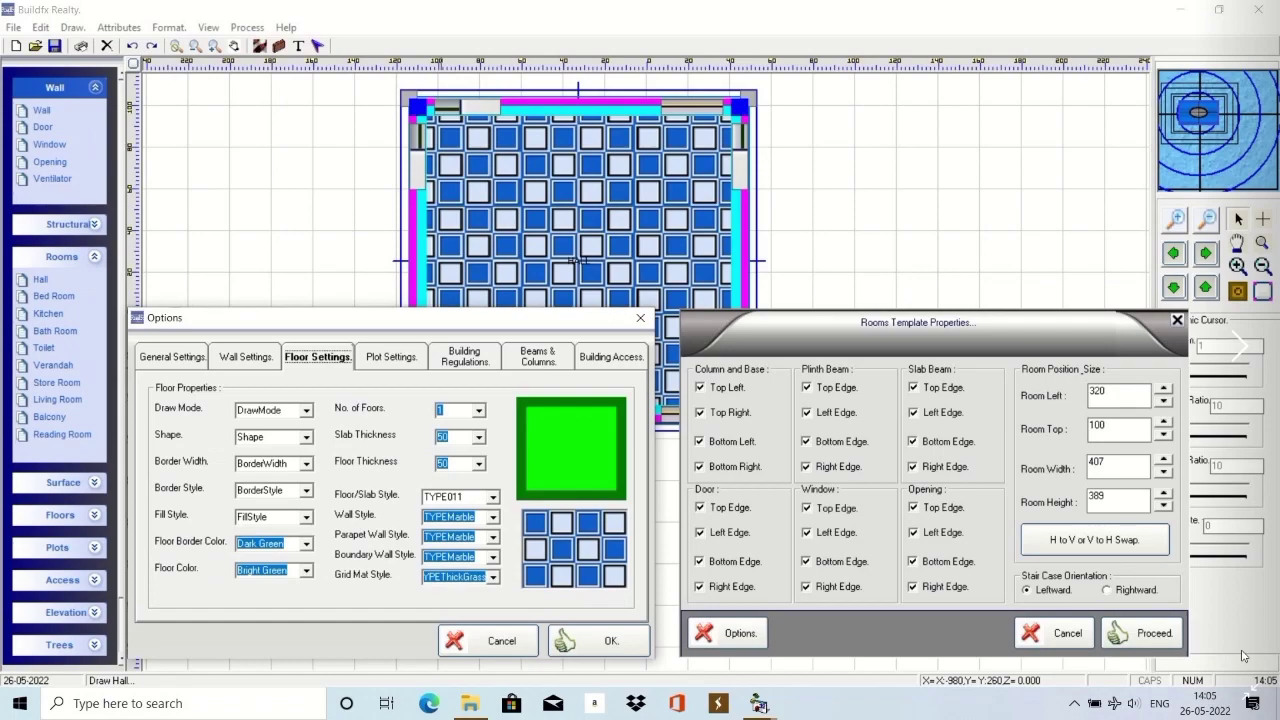
pyautogui.scroll(-1, 1243, 655)
pyautogui.scroll(-4, 1243, 655)
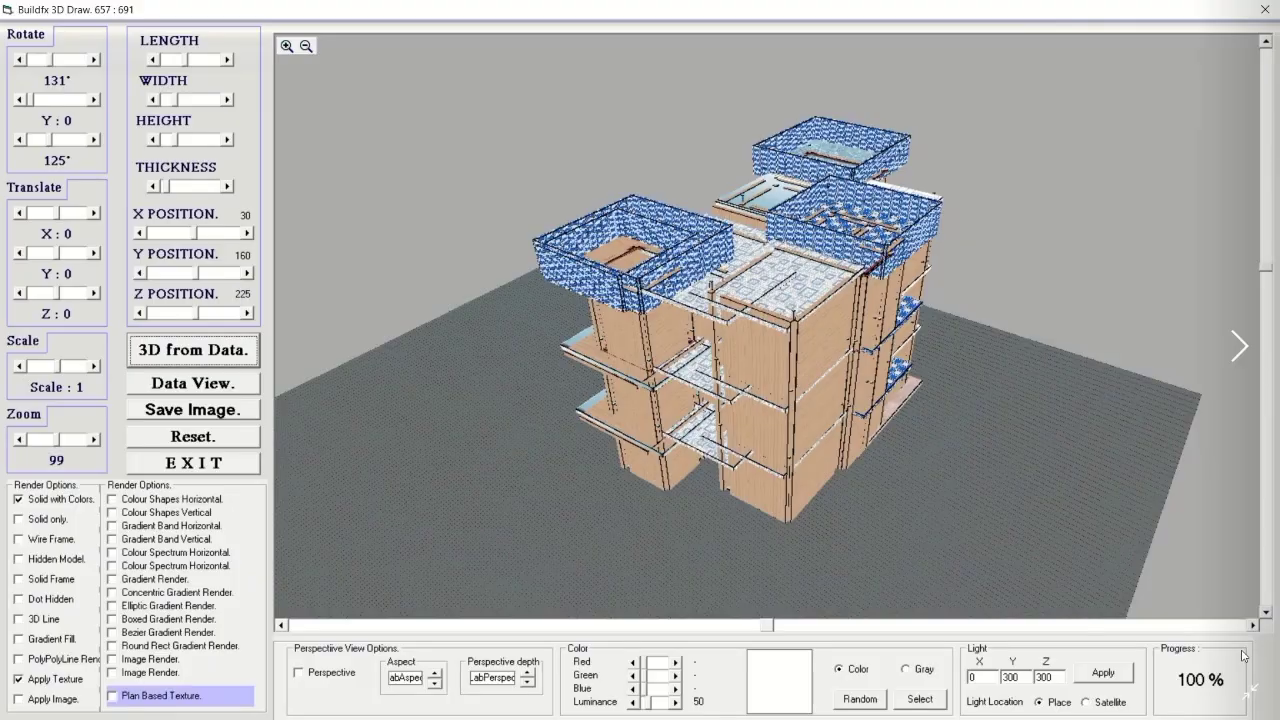
pyautogui.scroll(-4, 1243, 655)
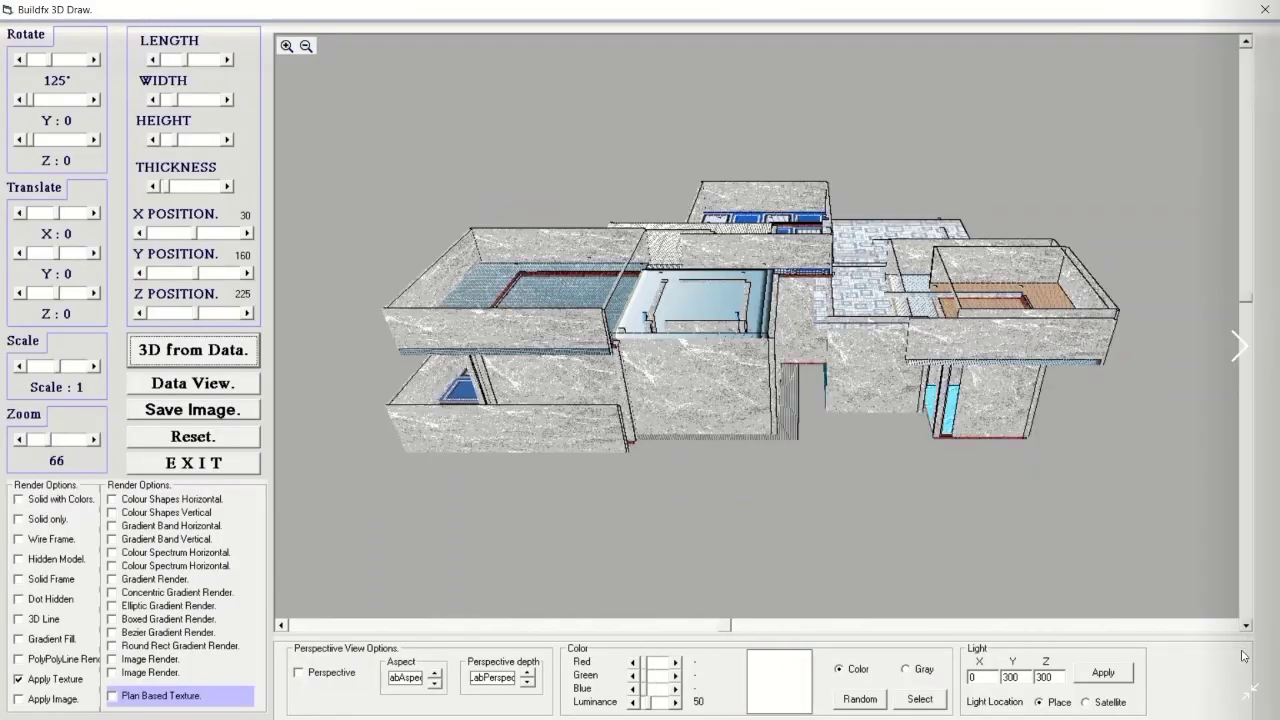
pyautogui.scroll(-4, 1243, 655)
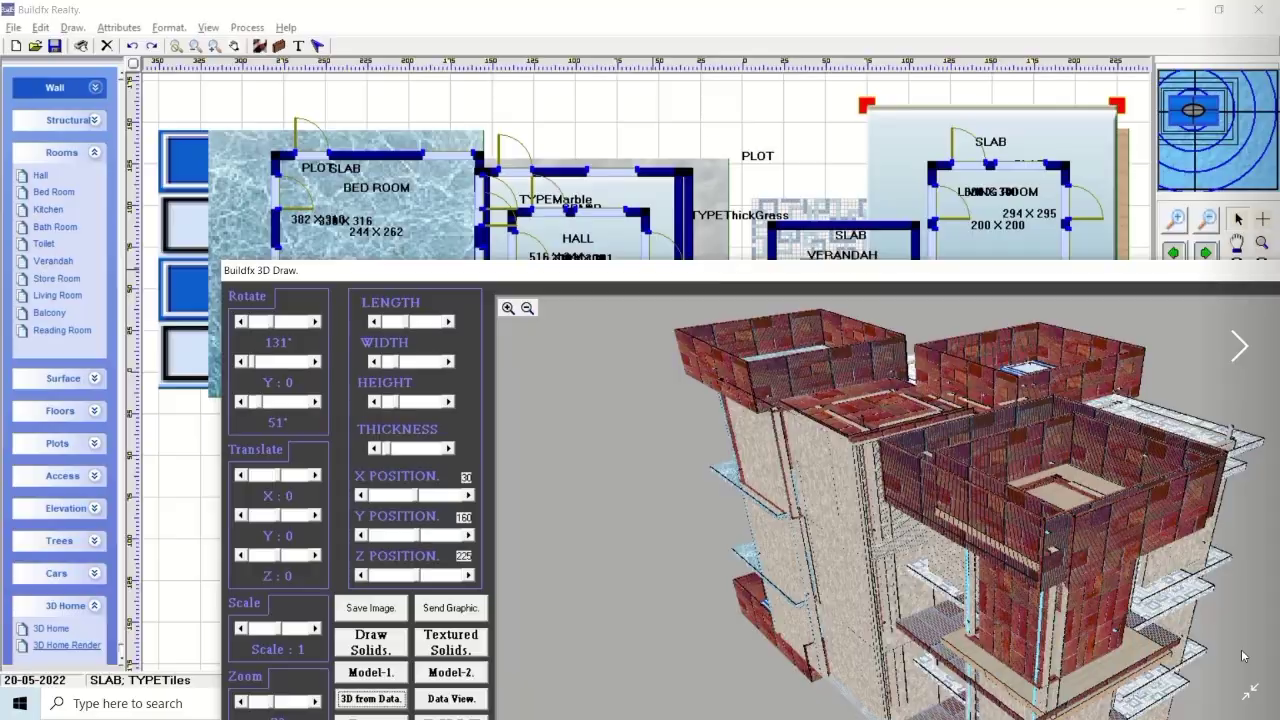
pyautogui.scroll(-4, 1243, 655)
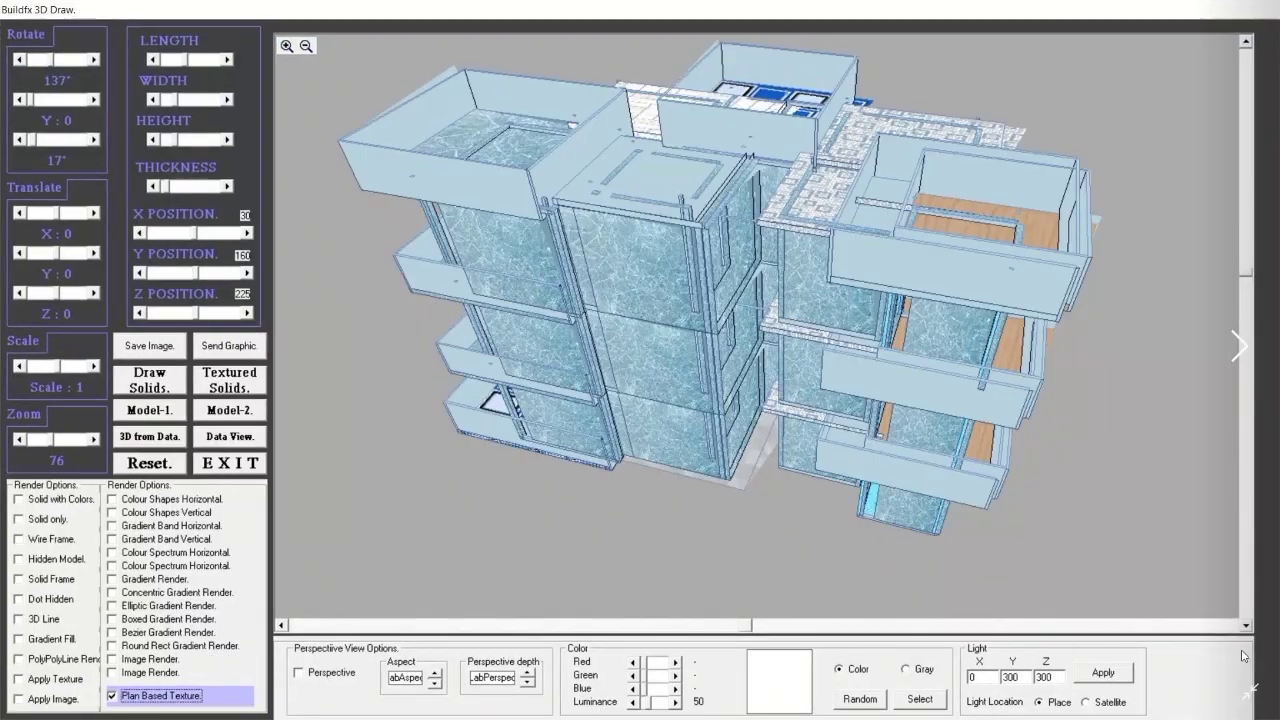
pyautogui.scroll(-3, 1243, 655)
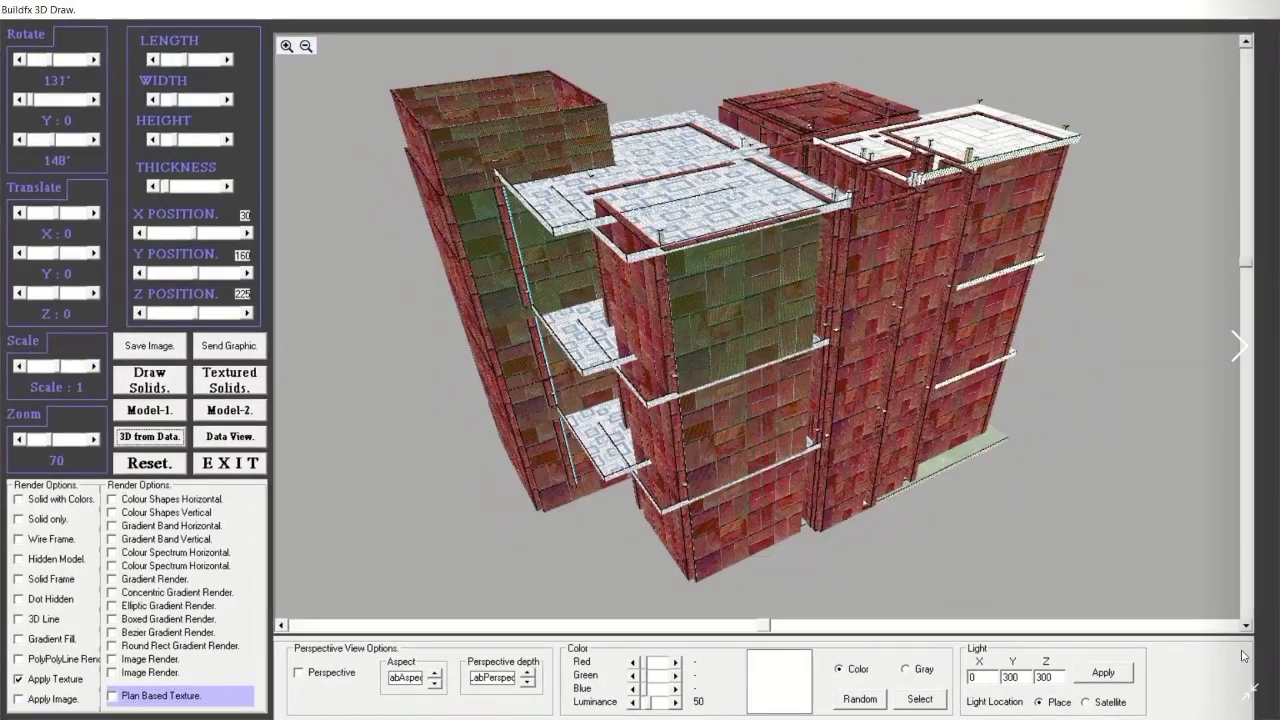
pyautogui.scroll(-4, 1243, 655)
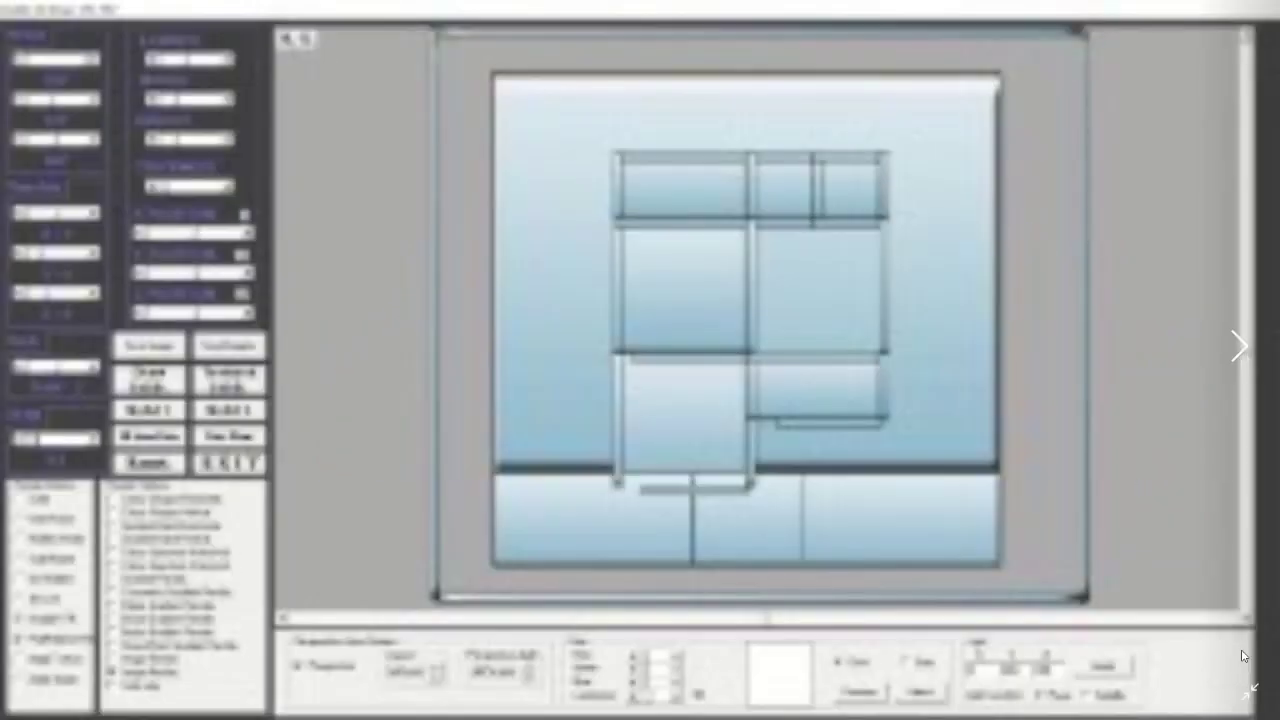
pyautogui.scroll(-2, 1243, 655)
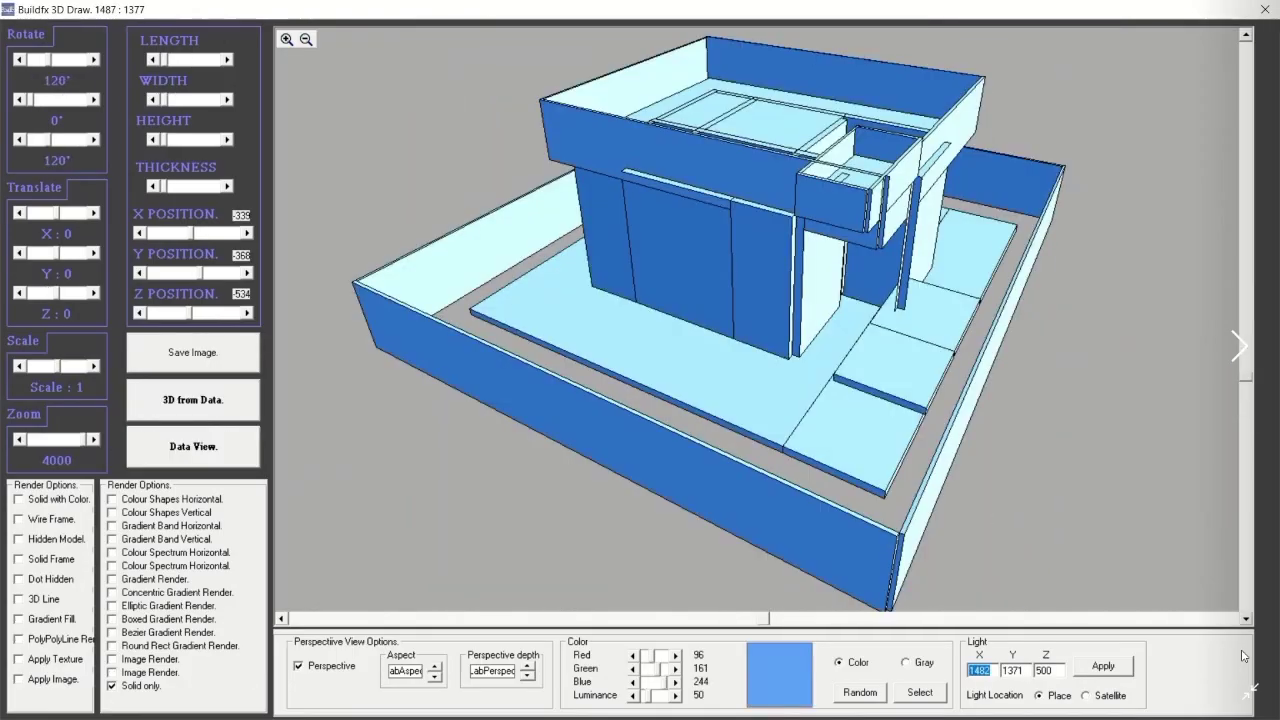
pyautogui.scroll(-4, 1243, 655)
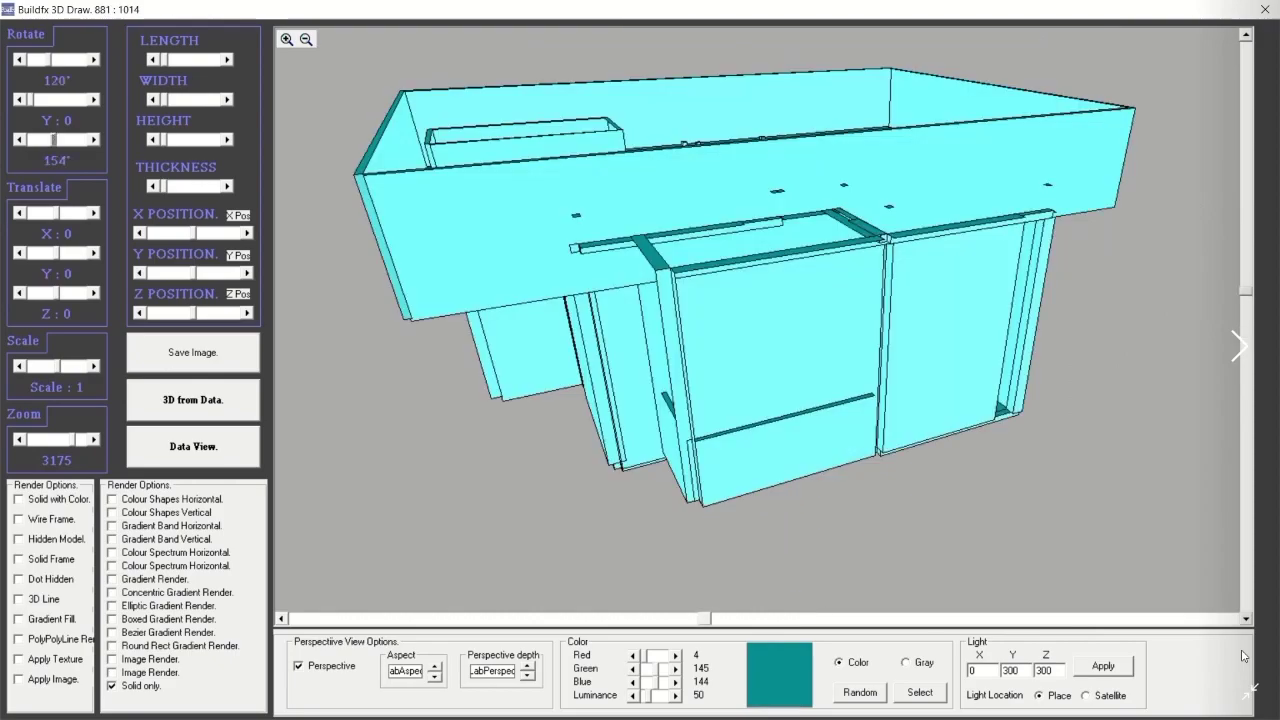
pyautogui.scroll(-4, 1243, 655)
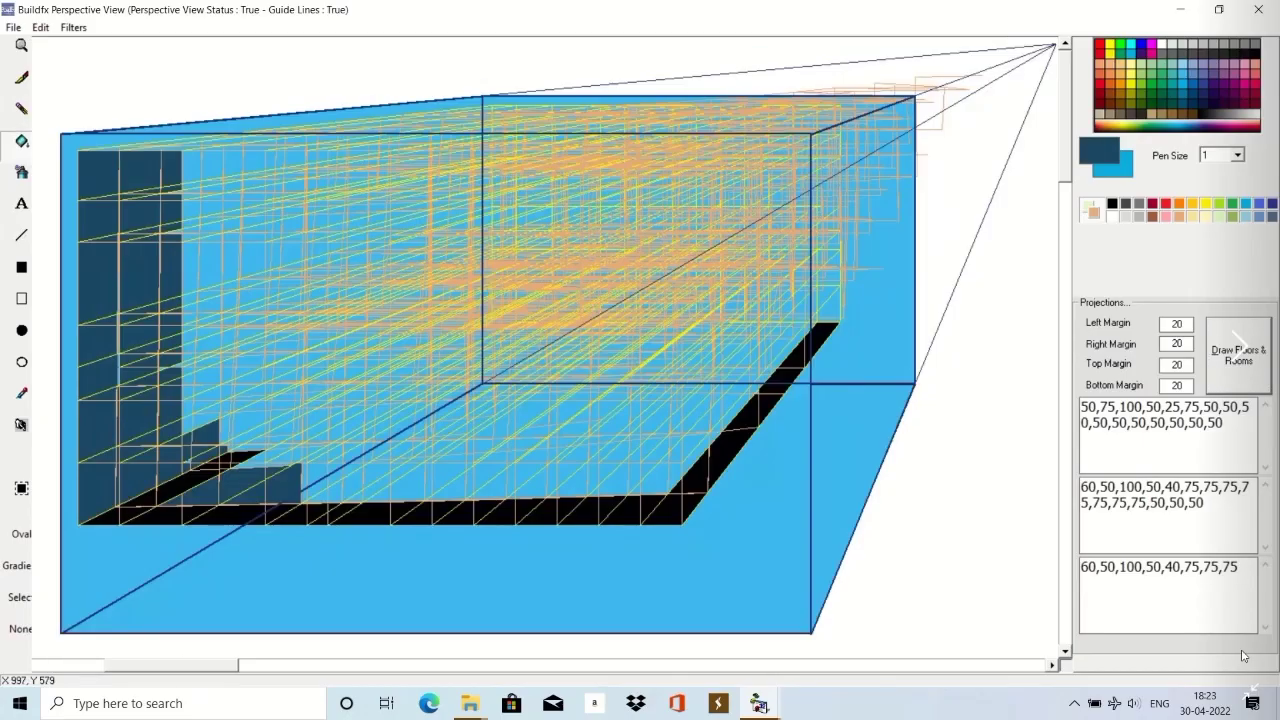
# Scroll past the Buildfx floor plan, 3D Draw and plot layouts to the Road Utilities LHS/RHS road view.
pyautogui.scroll(-4, 1243, 655)
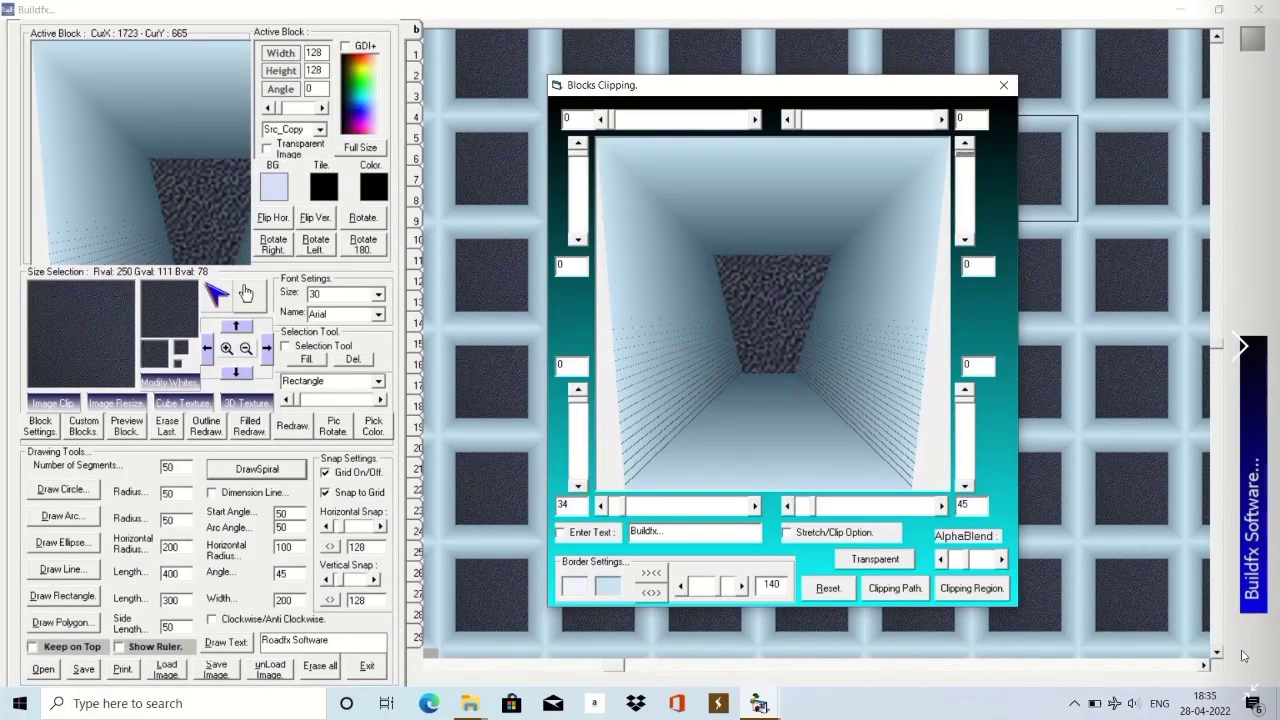
pyautogui.scroll(-4, 1243, 656)
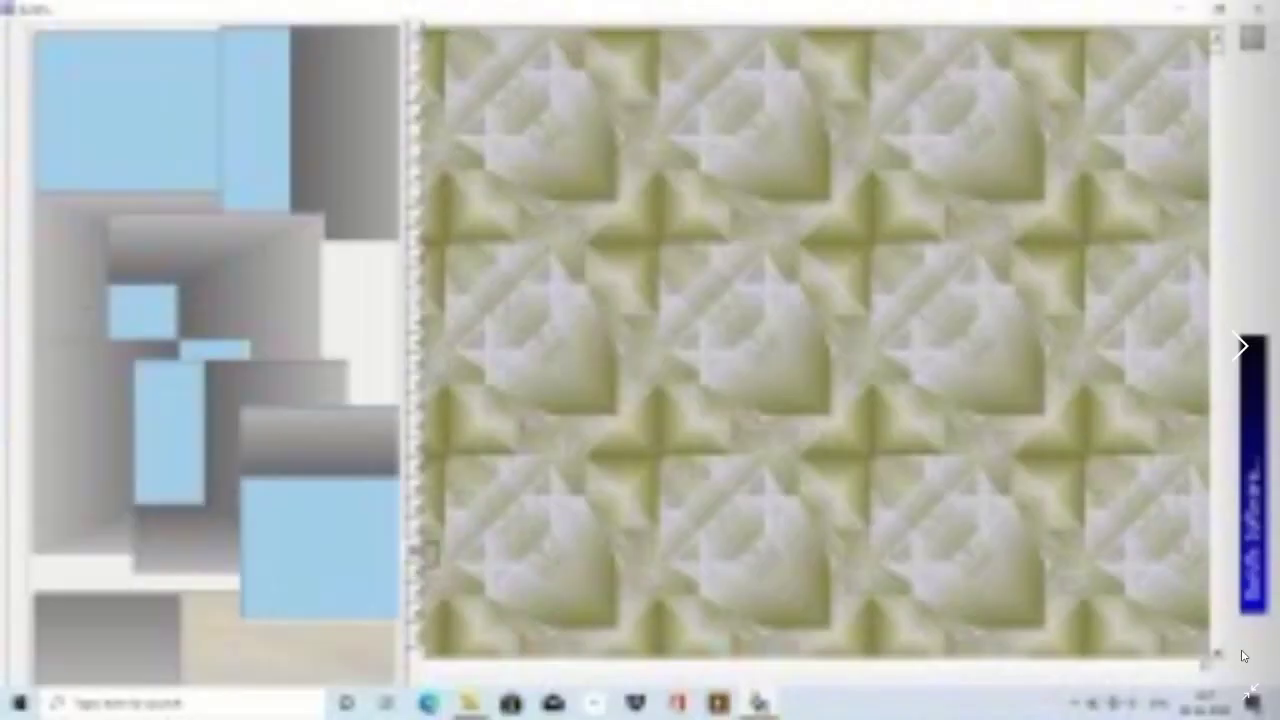
pyautogui.scroll(-1, 1243, 655)
pyautogui.scroll(-1, 1243, 655)
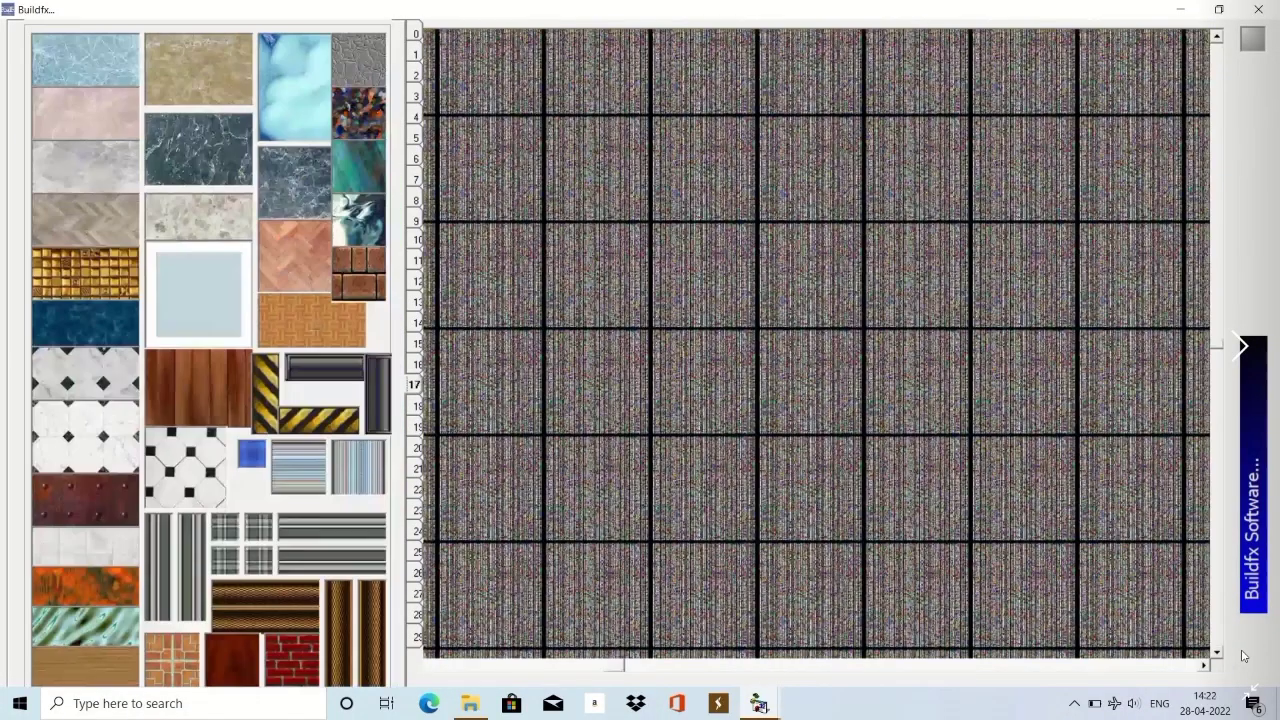
pyautogui.scroll(-1, 1243, 656)
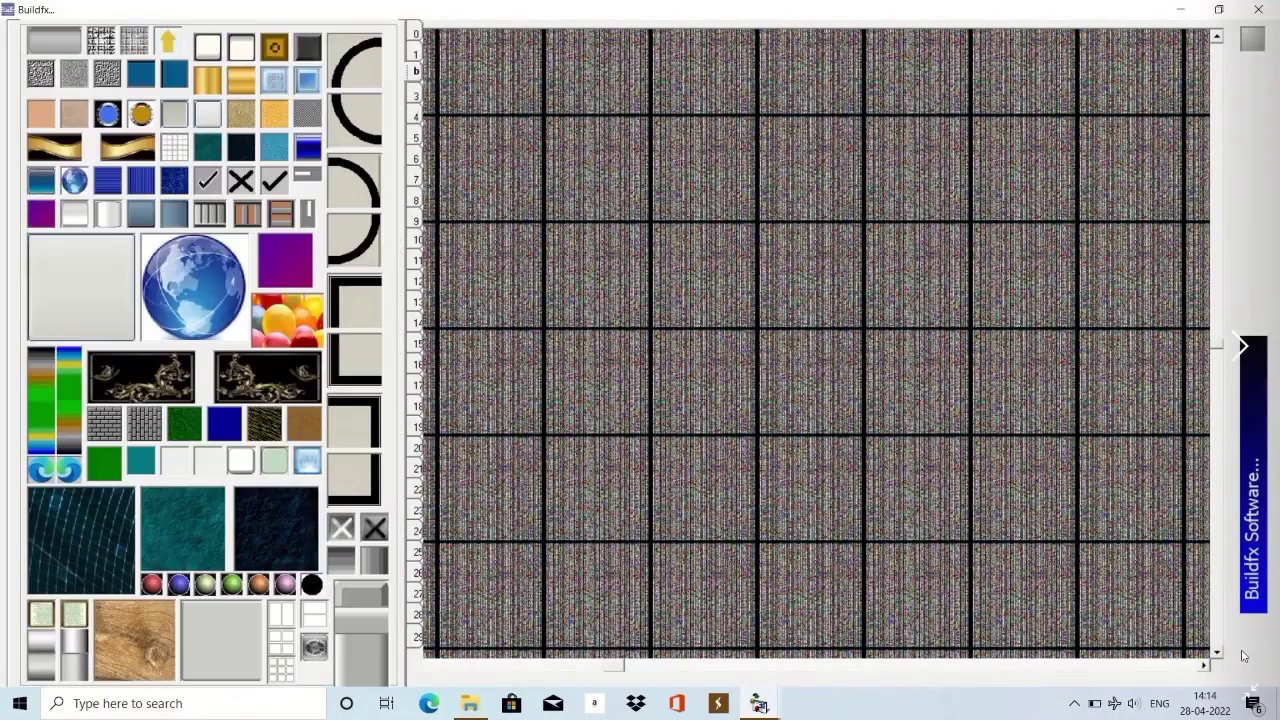
pyautogui.scroll(-4, 1243, 655)
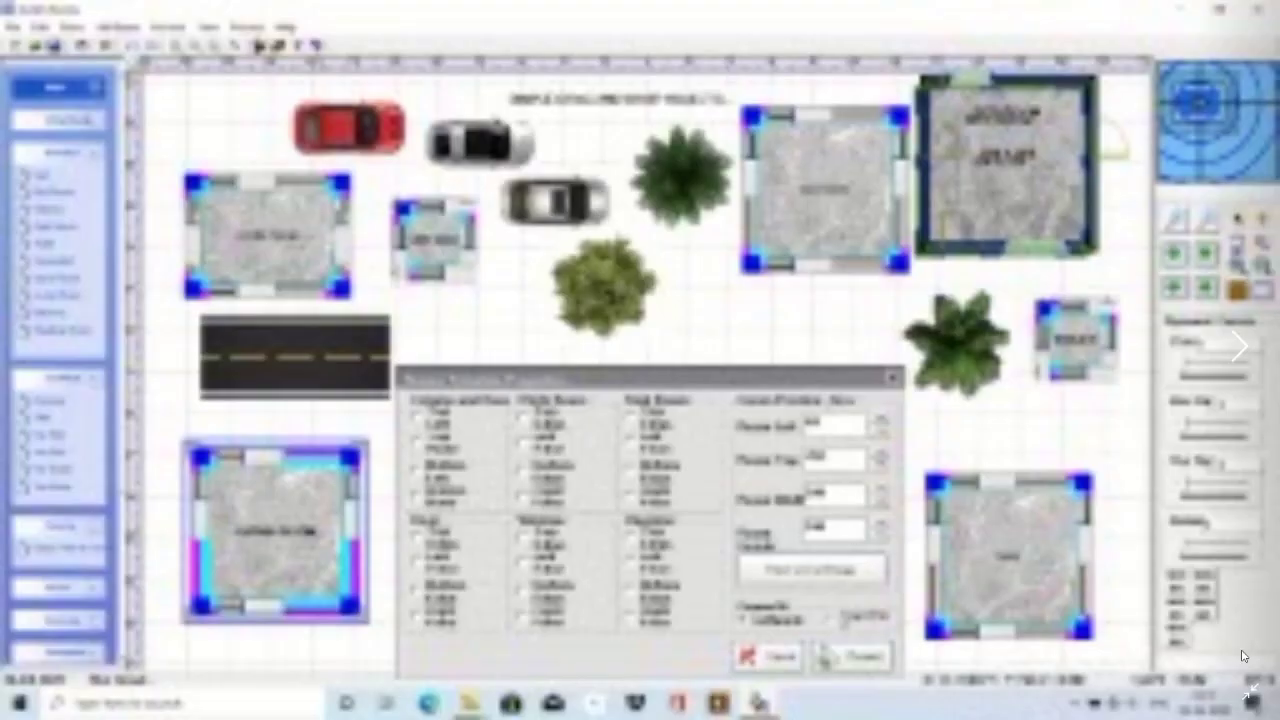
pyautogui.scroll(-4, 1243, 655)
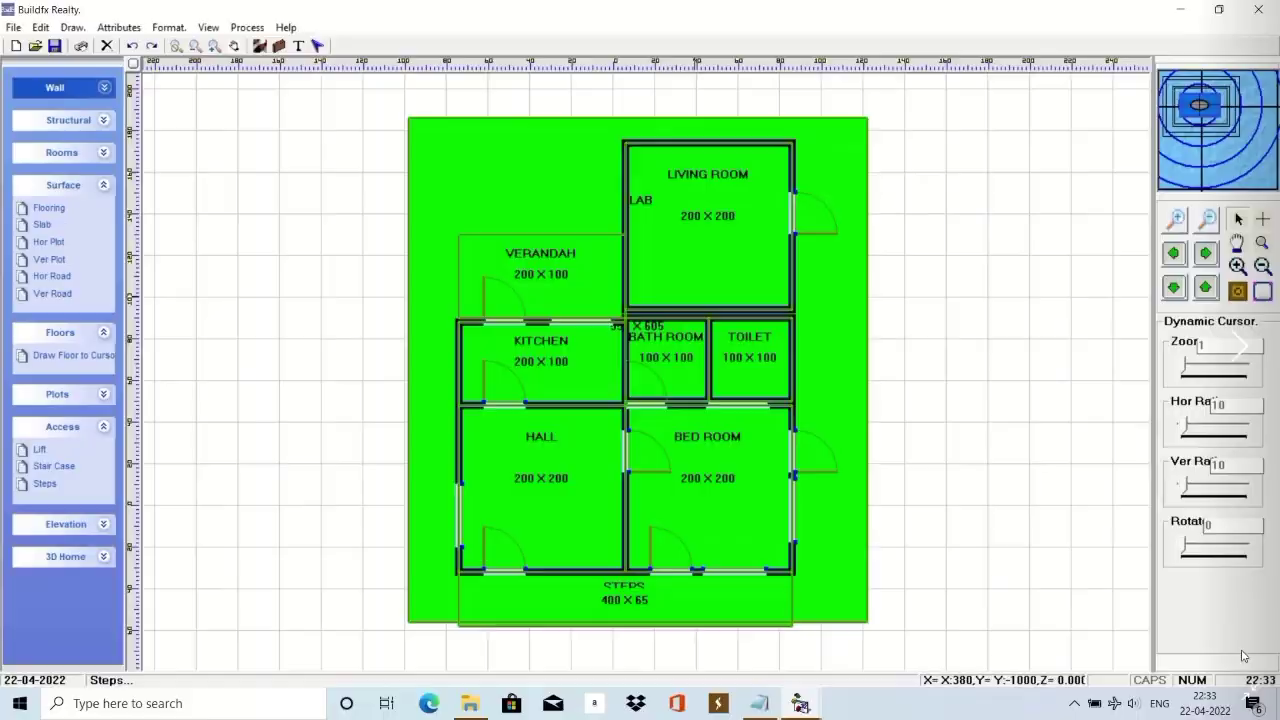
pyautogui.scroll(-4, 1243, 655)
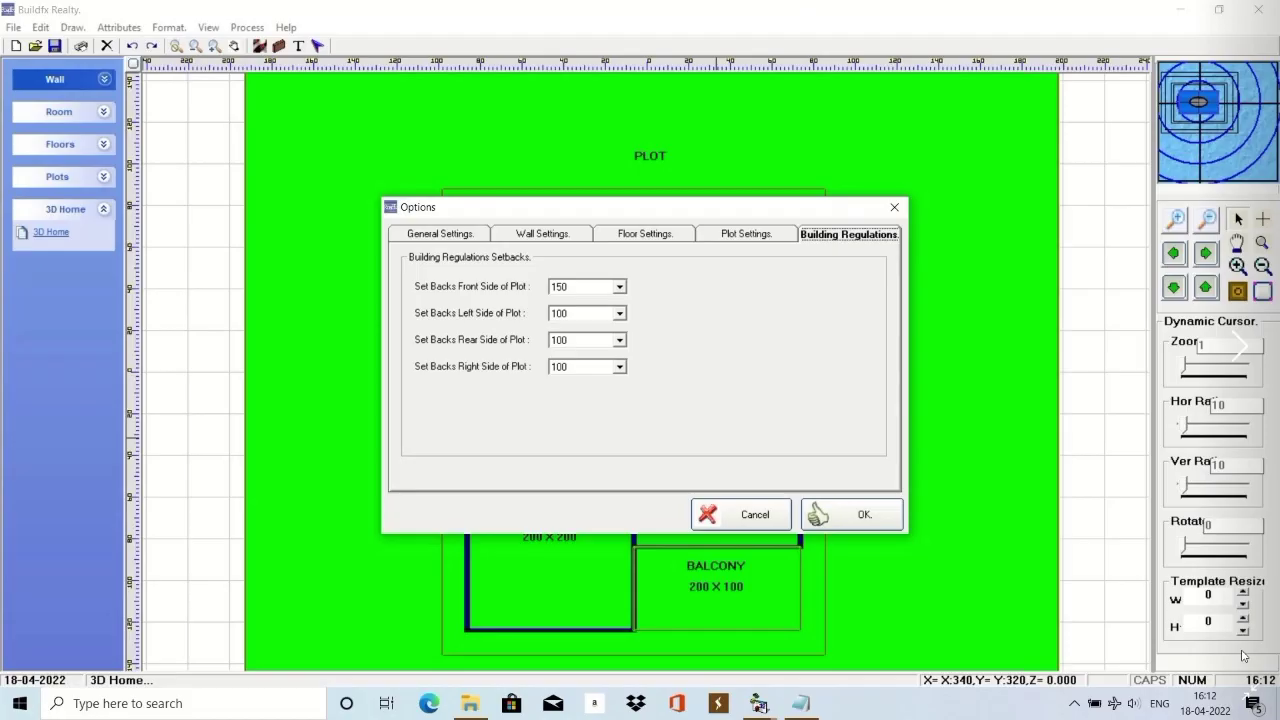
pyautogui.scroll(-4, 1243, 655)
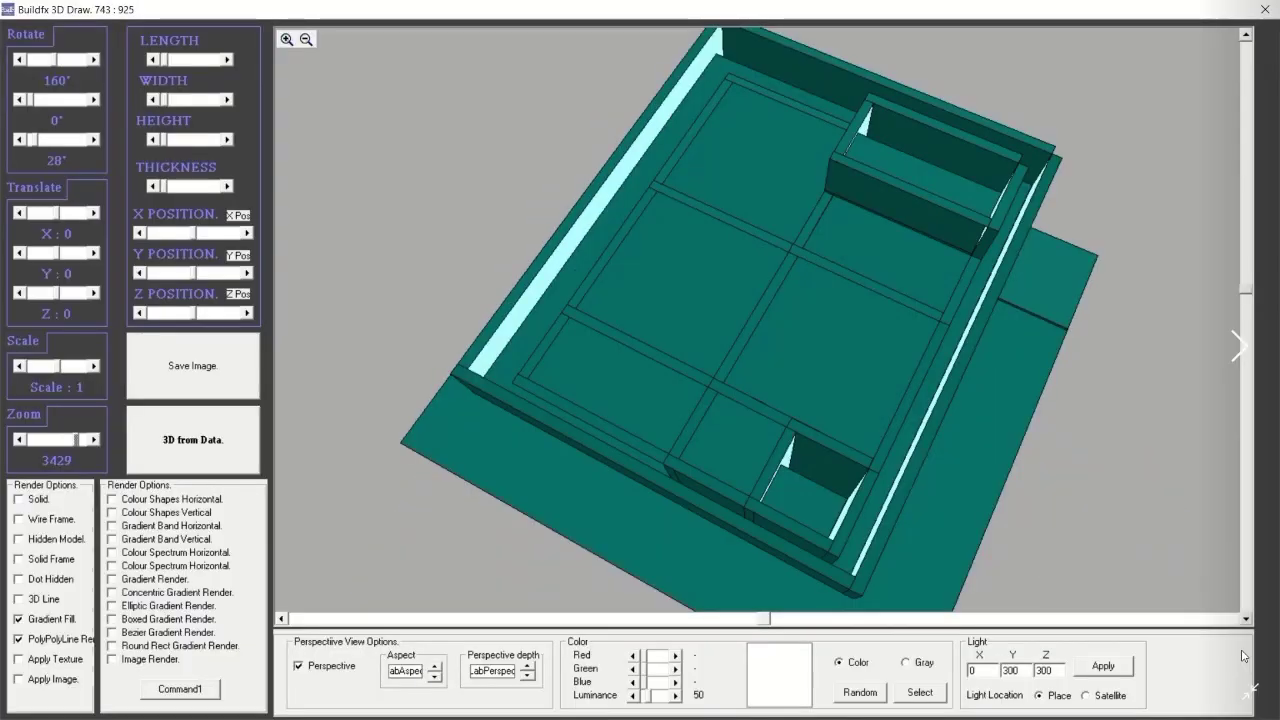
pyautogui.scroll(-4, 1243, 655)
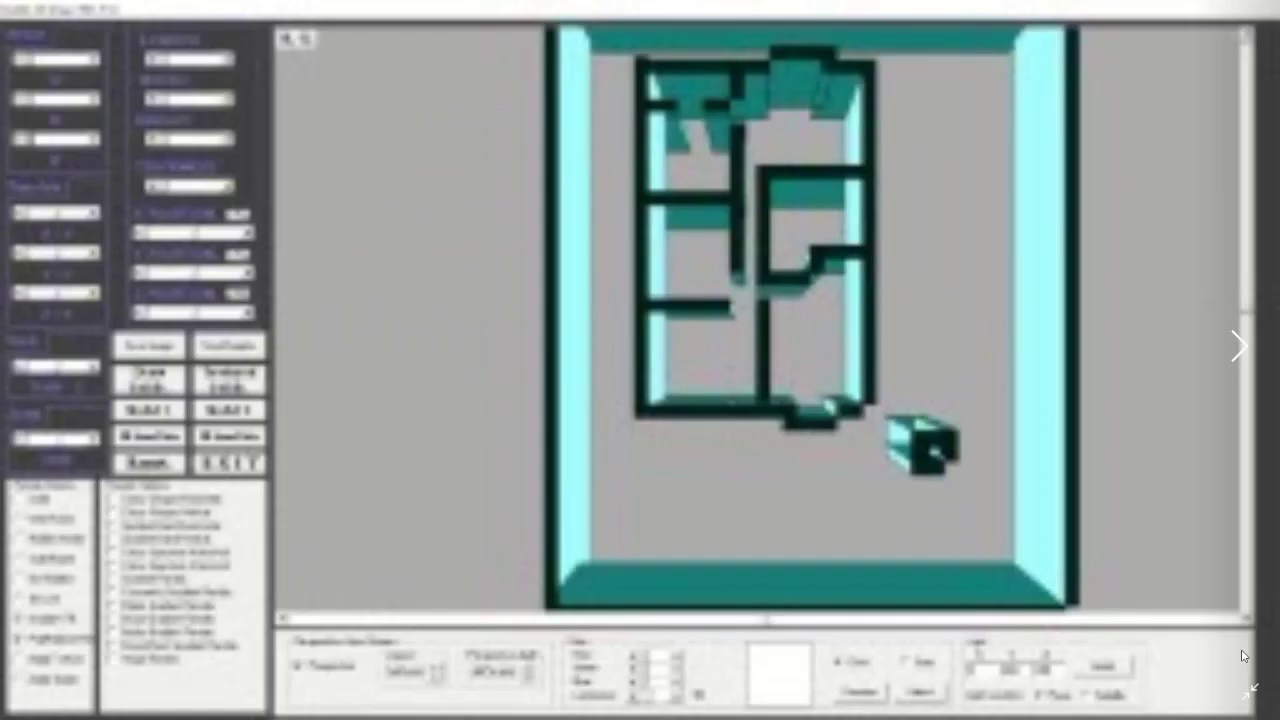
pyautogui.scroll(-4, 1243, 655)
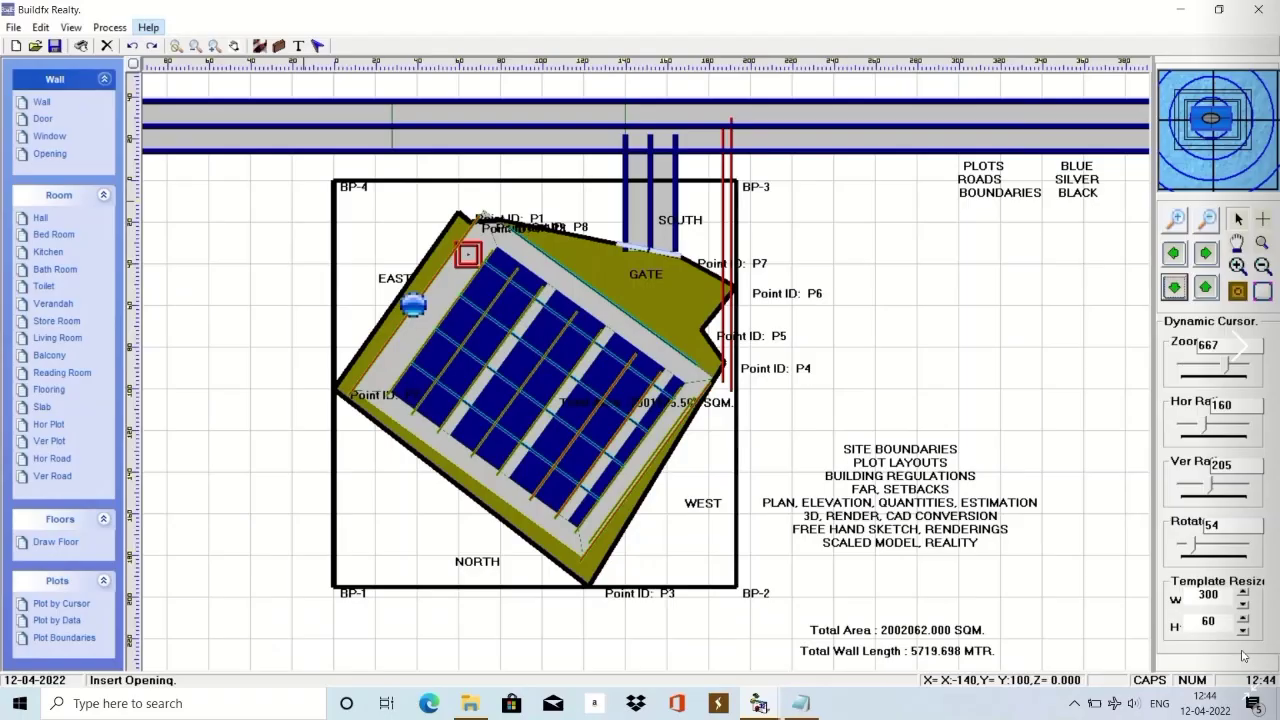
pyautogui.scroll(-4, 1243, 655)
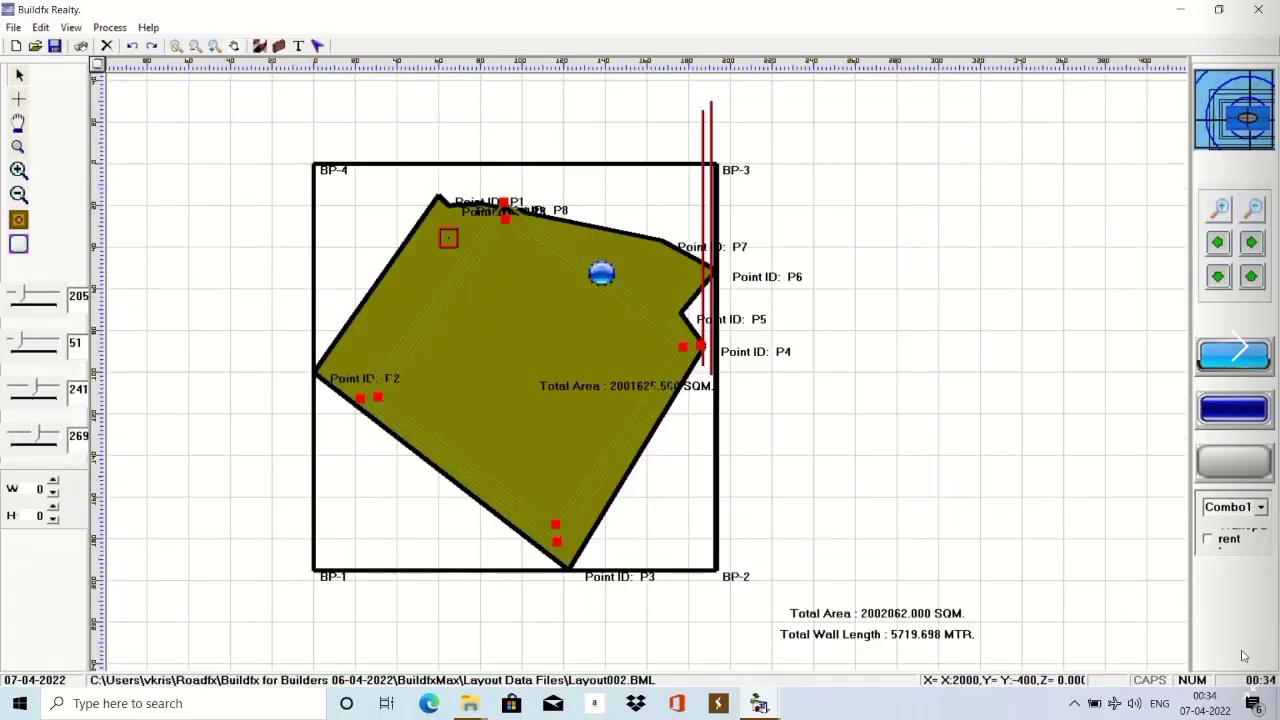
pyautogui.scroll(-4, 1243, 655)
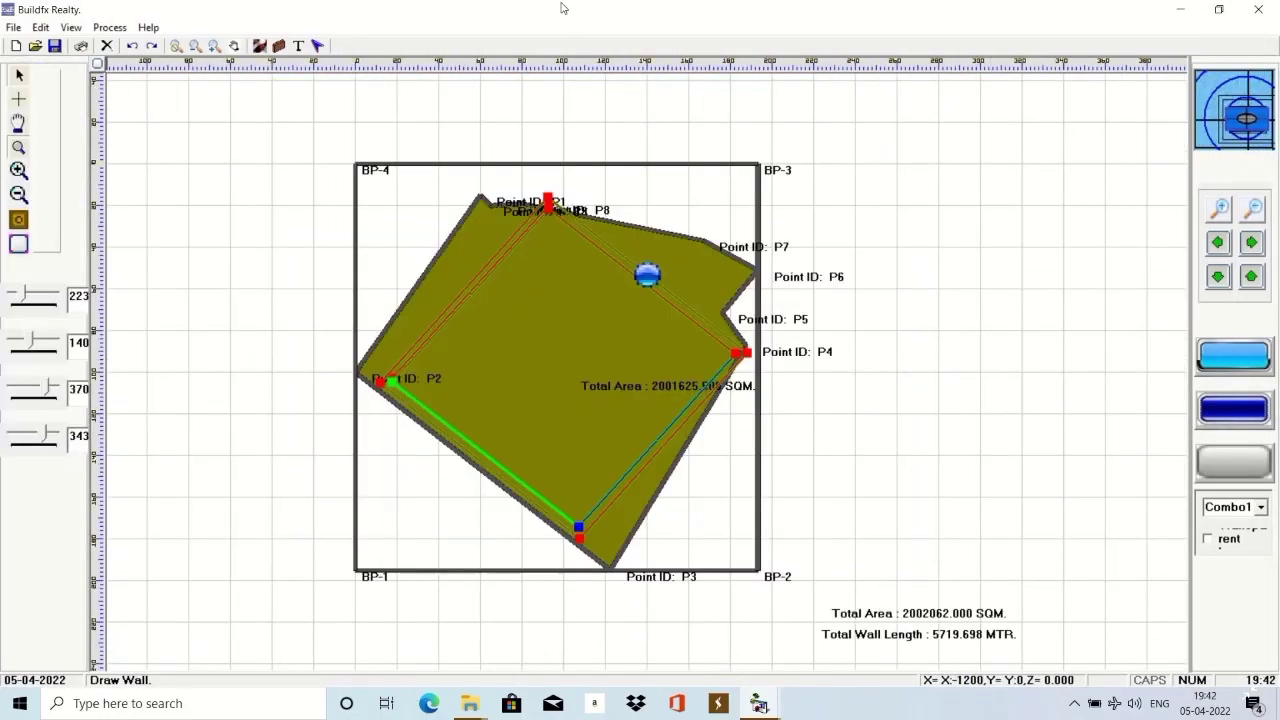
pyautogui.scroll(-1, 1243, 655)
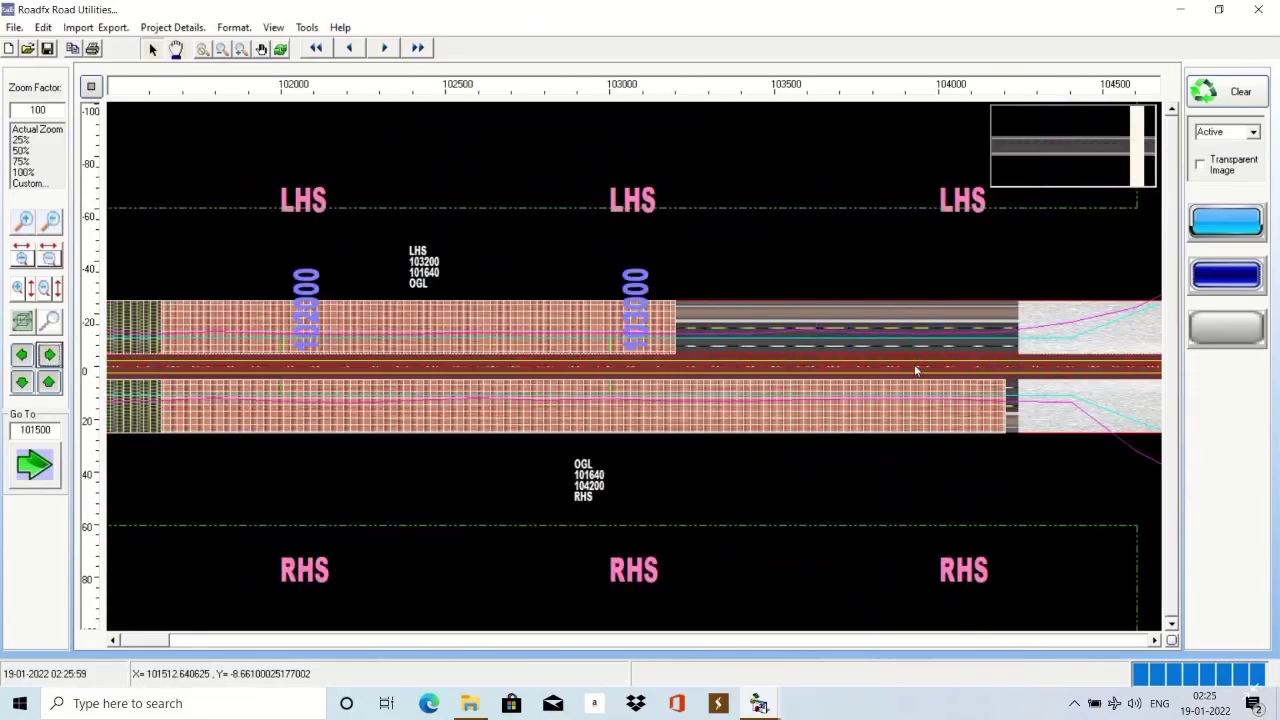